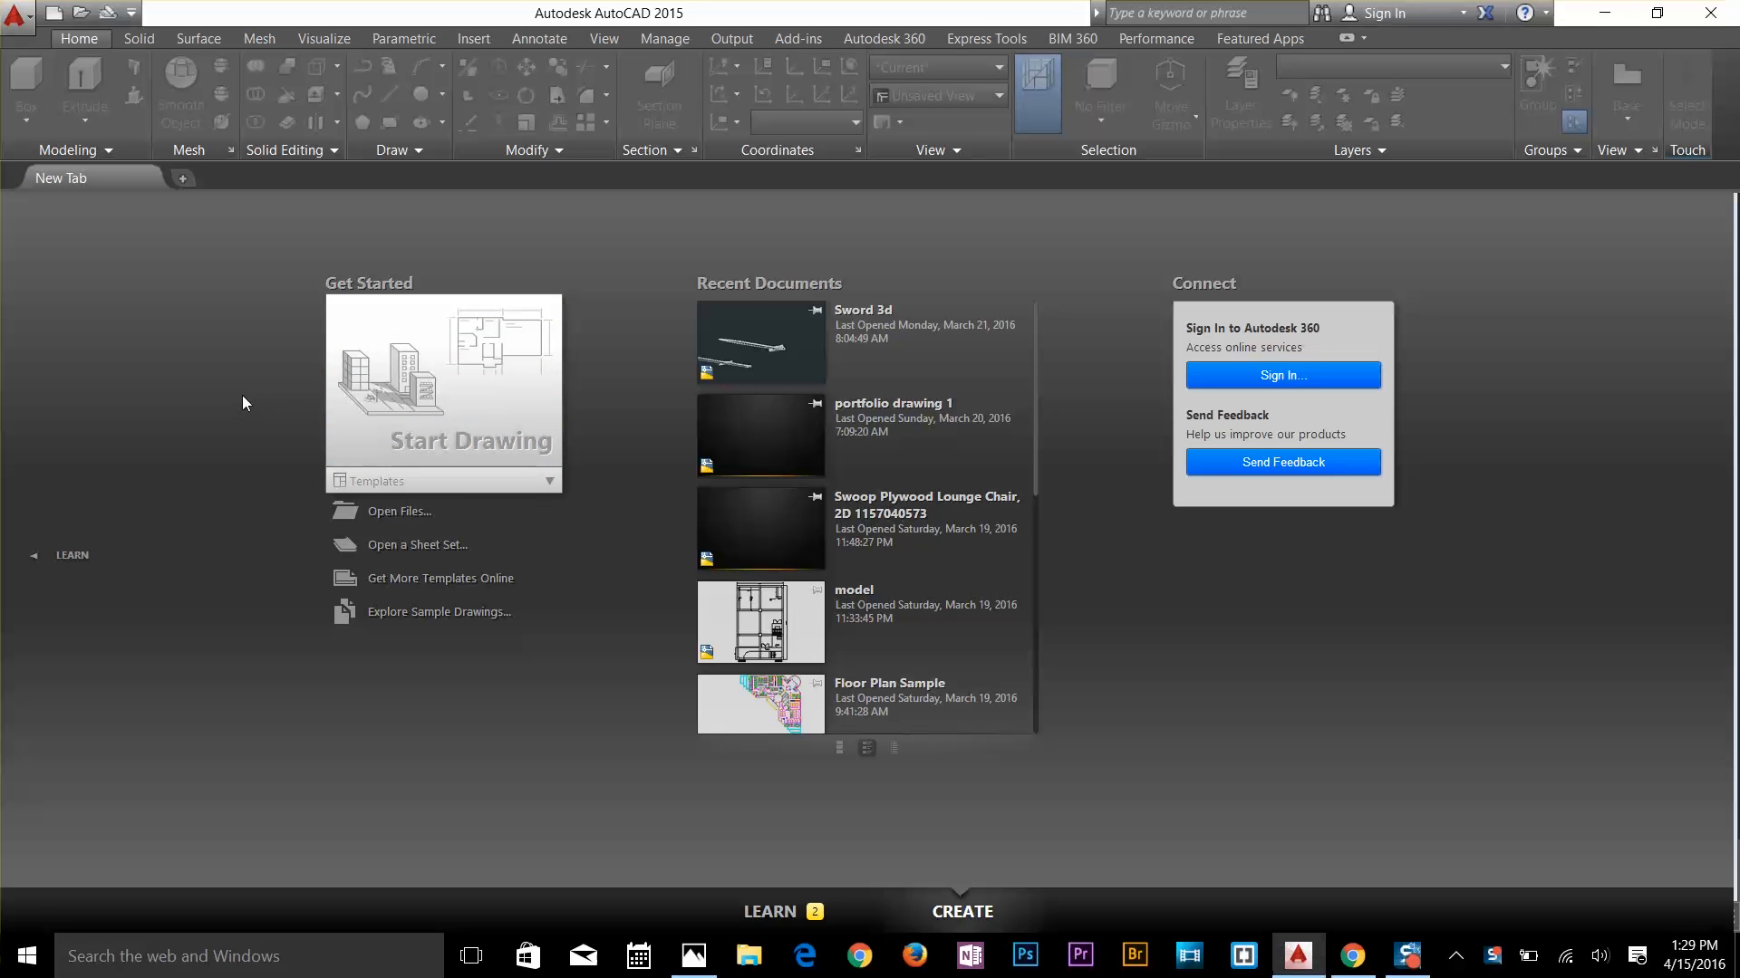
Start a new drawing and set its length units to Architectural with a precision of 0'-0 1/4"
click(443, 419)
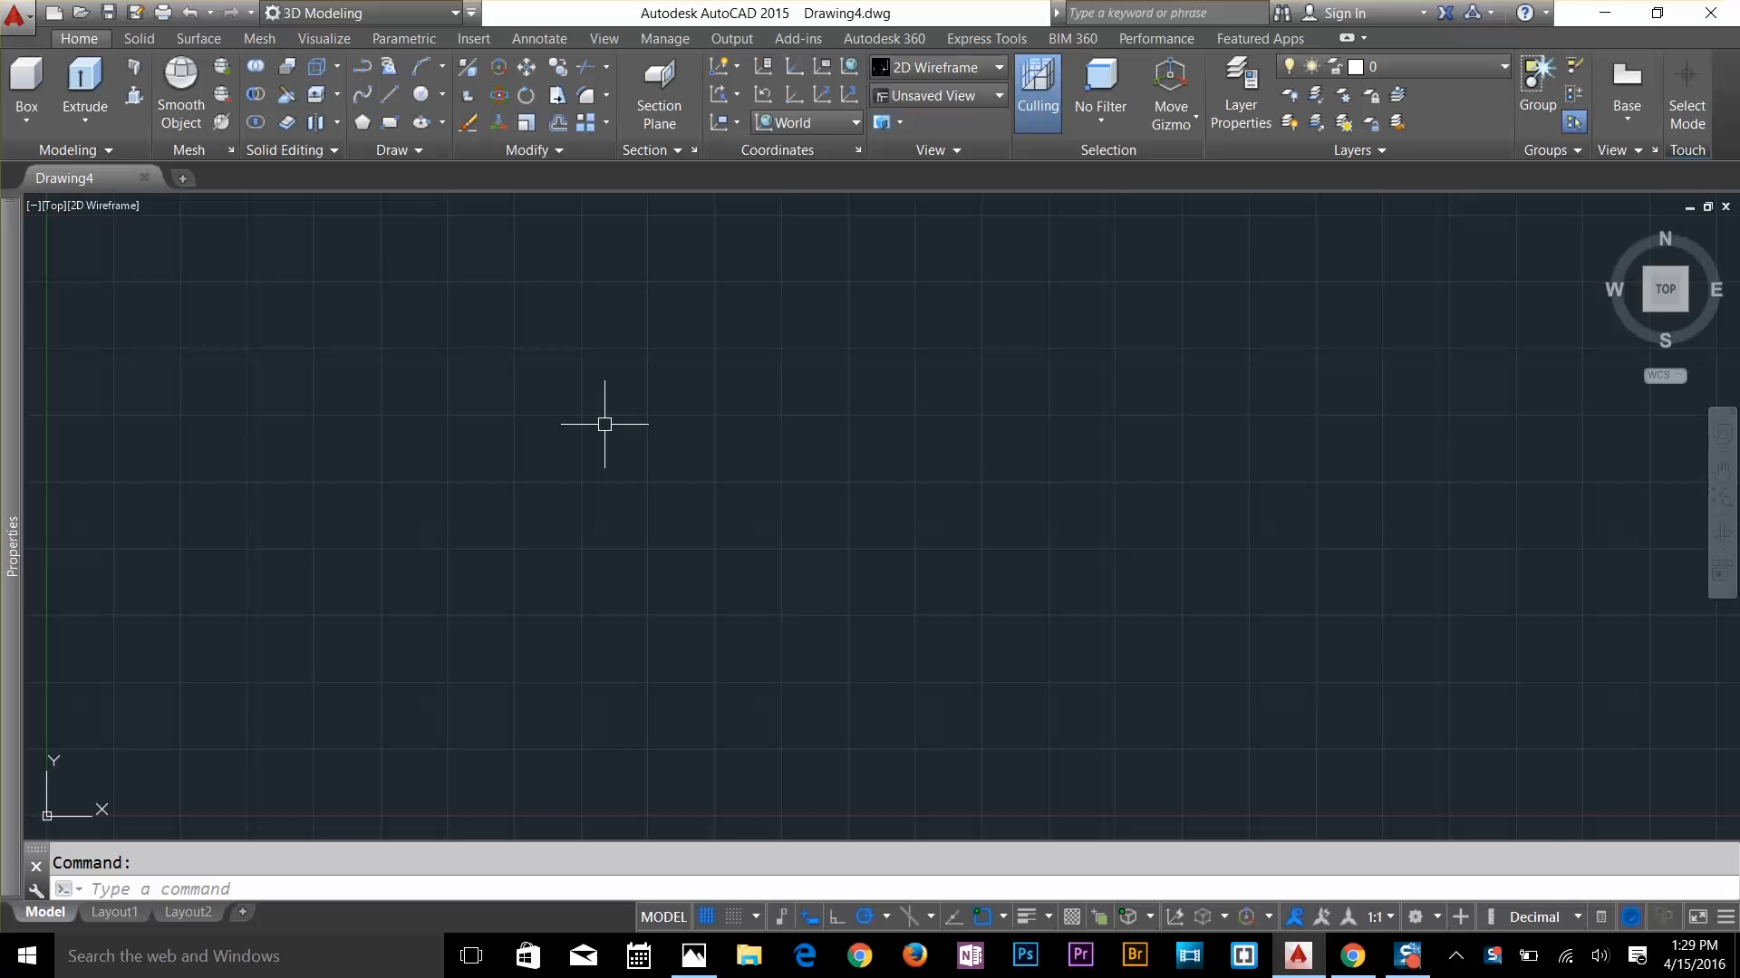
scroll(604, 424, down, 2)
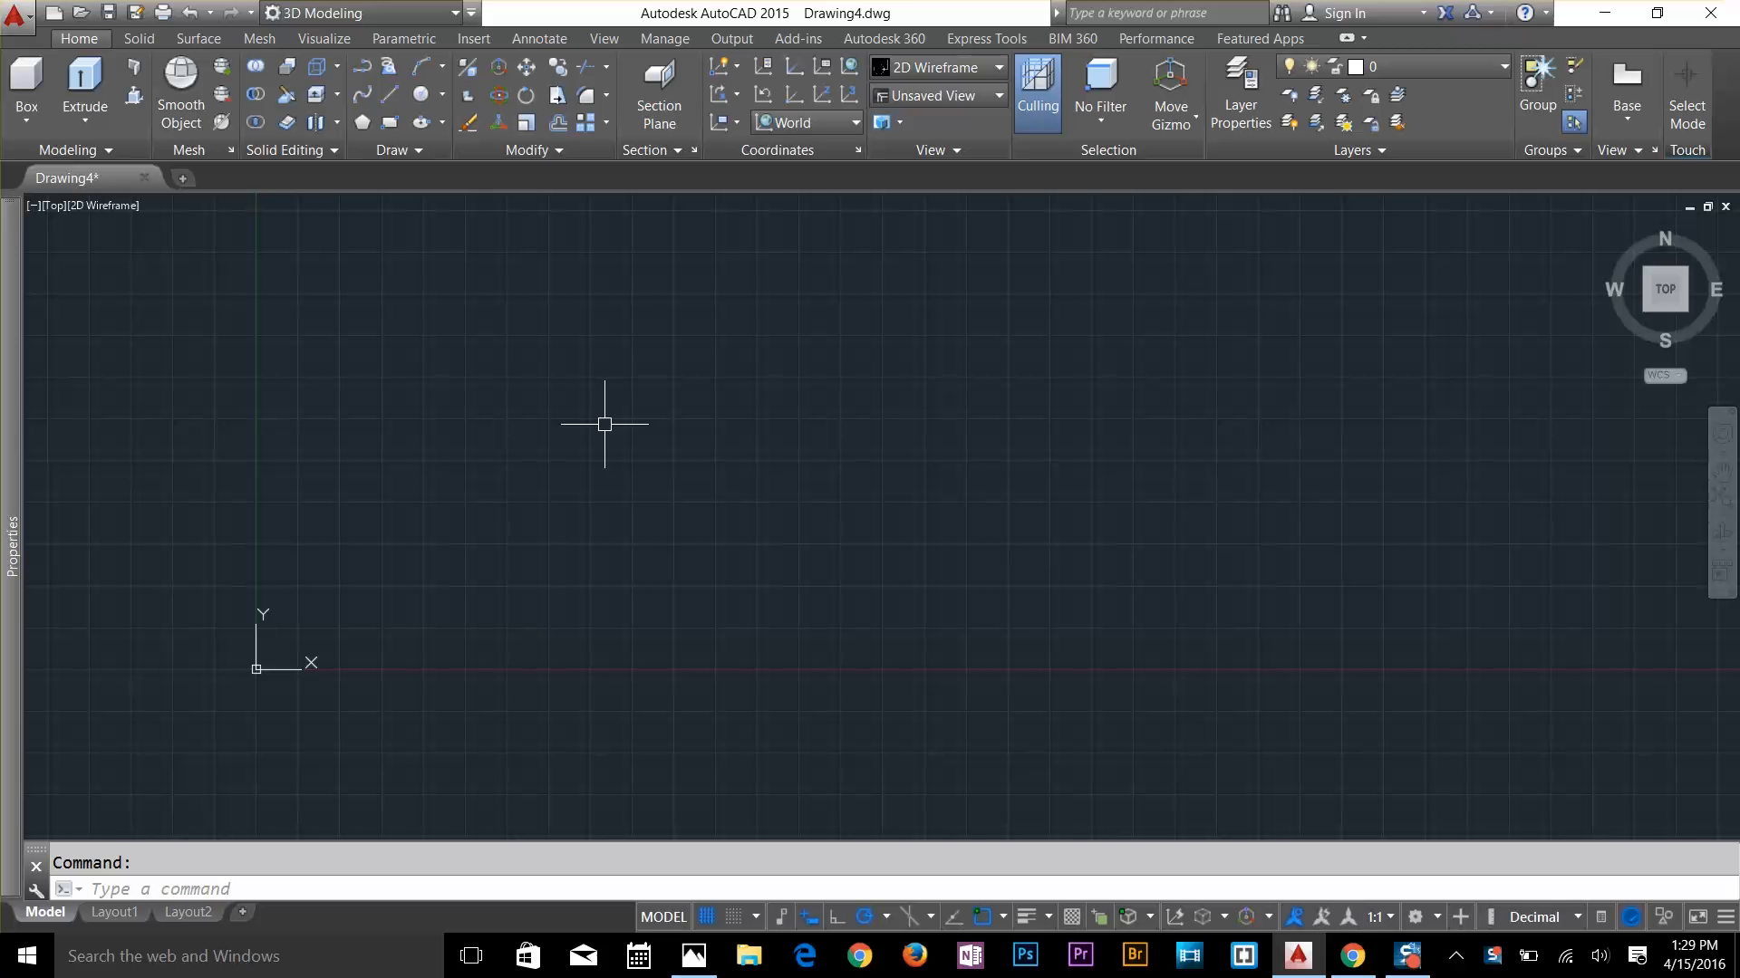
text(uni)
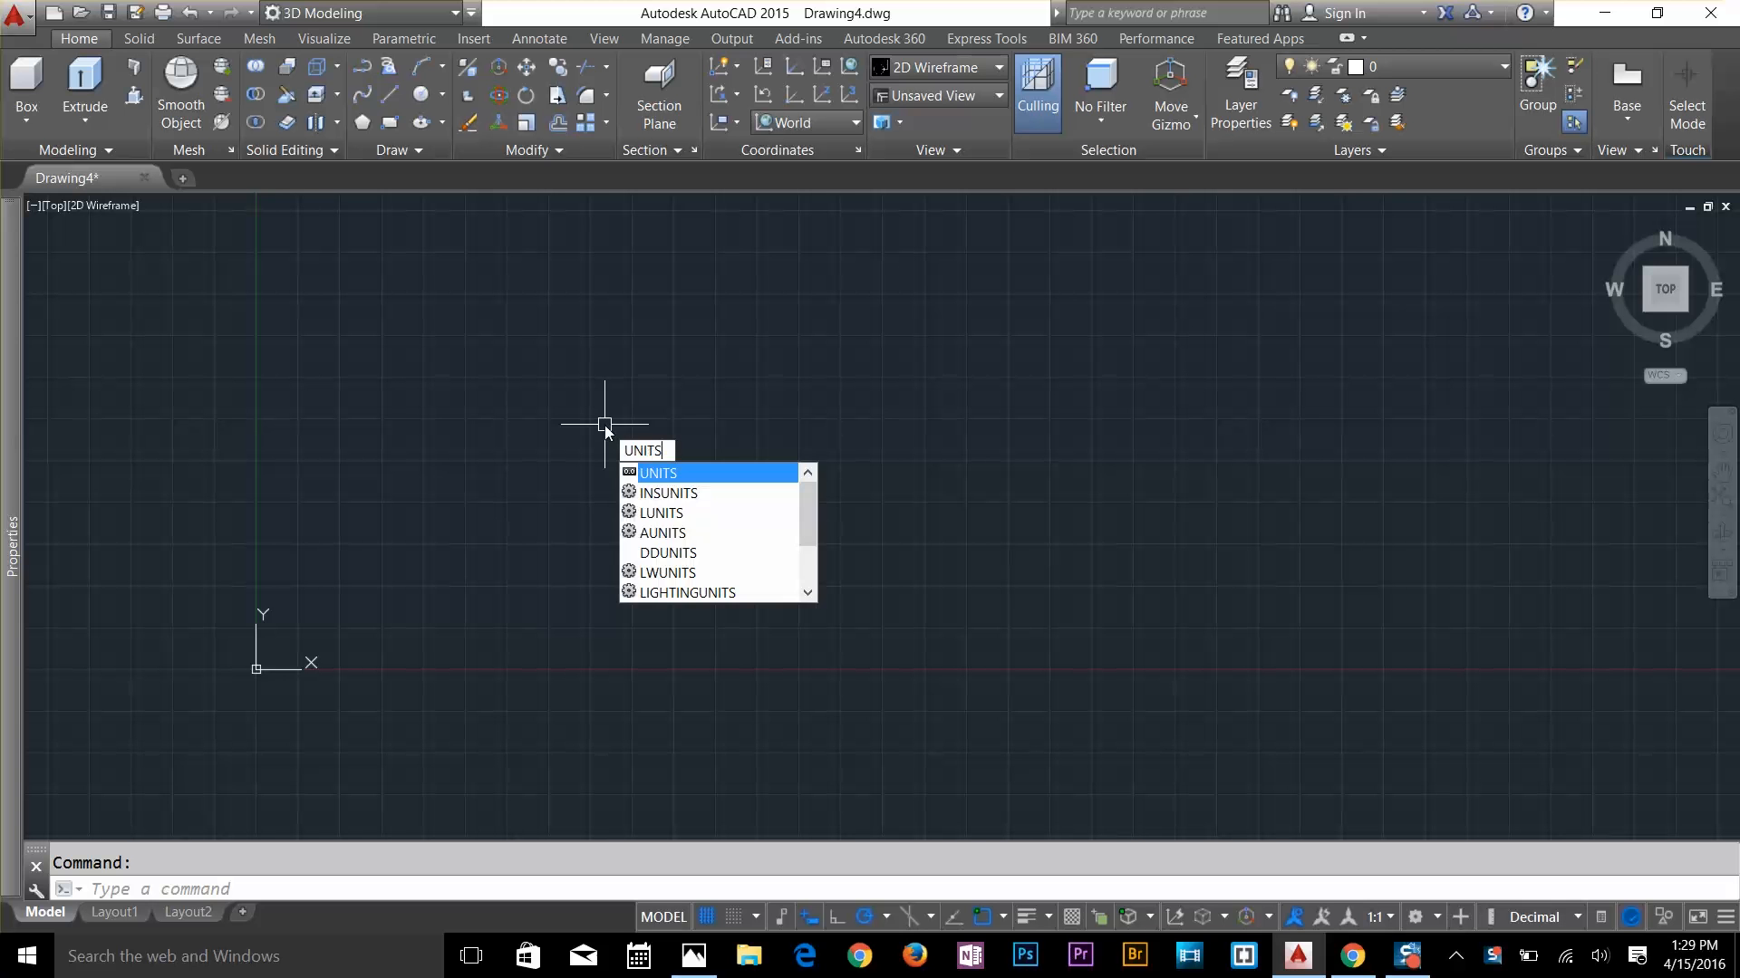
key(Return)
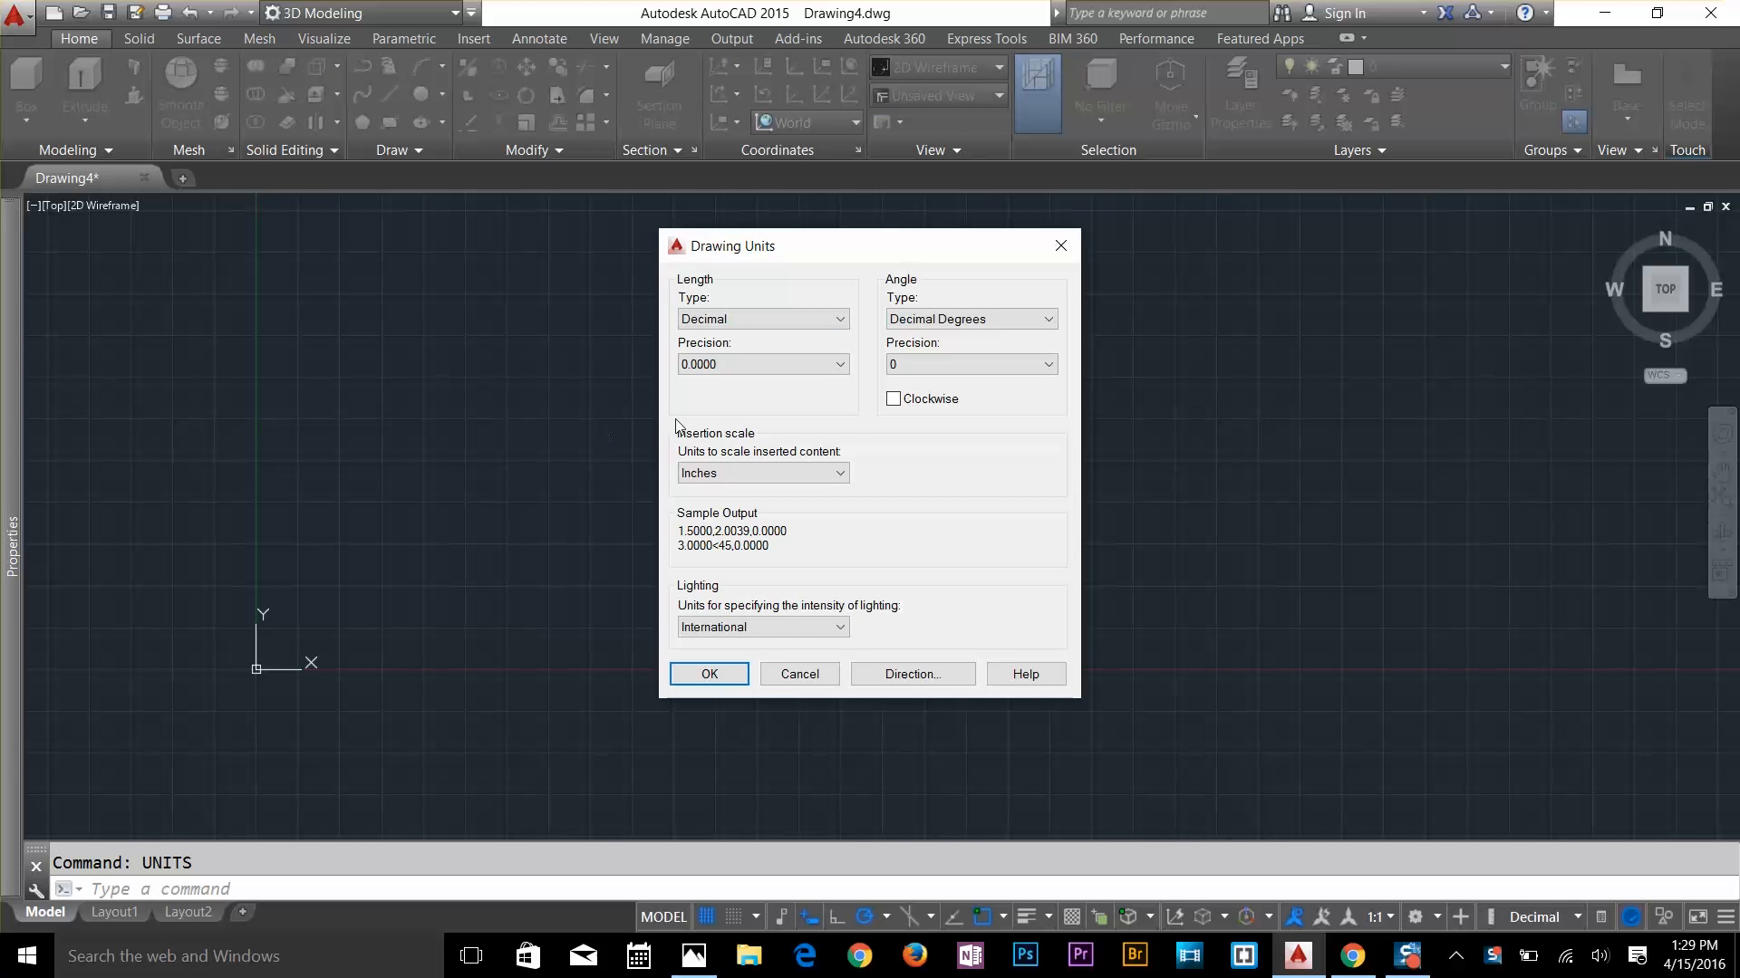
click(769, 322)
click(766, 340)
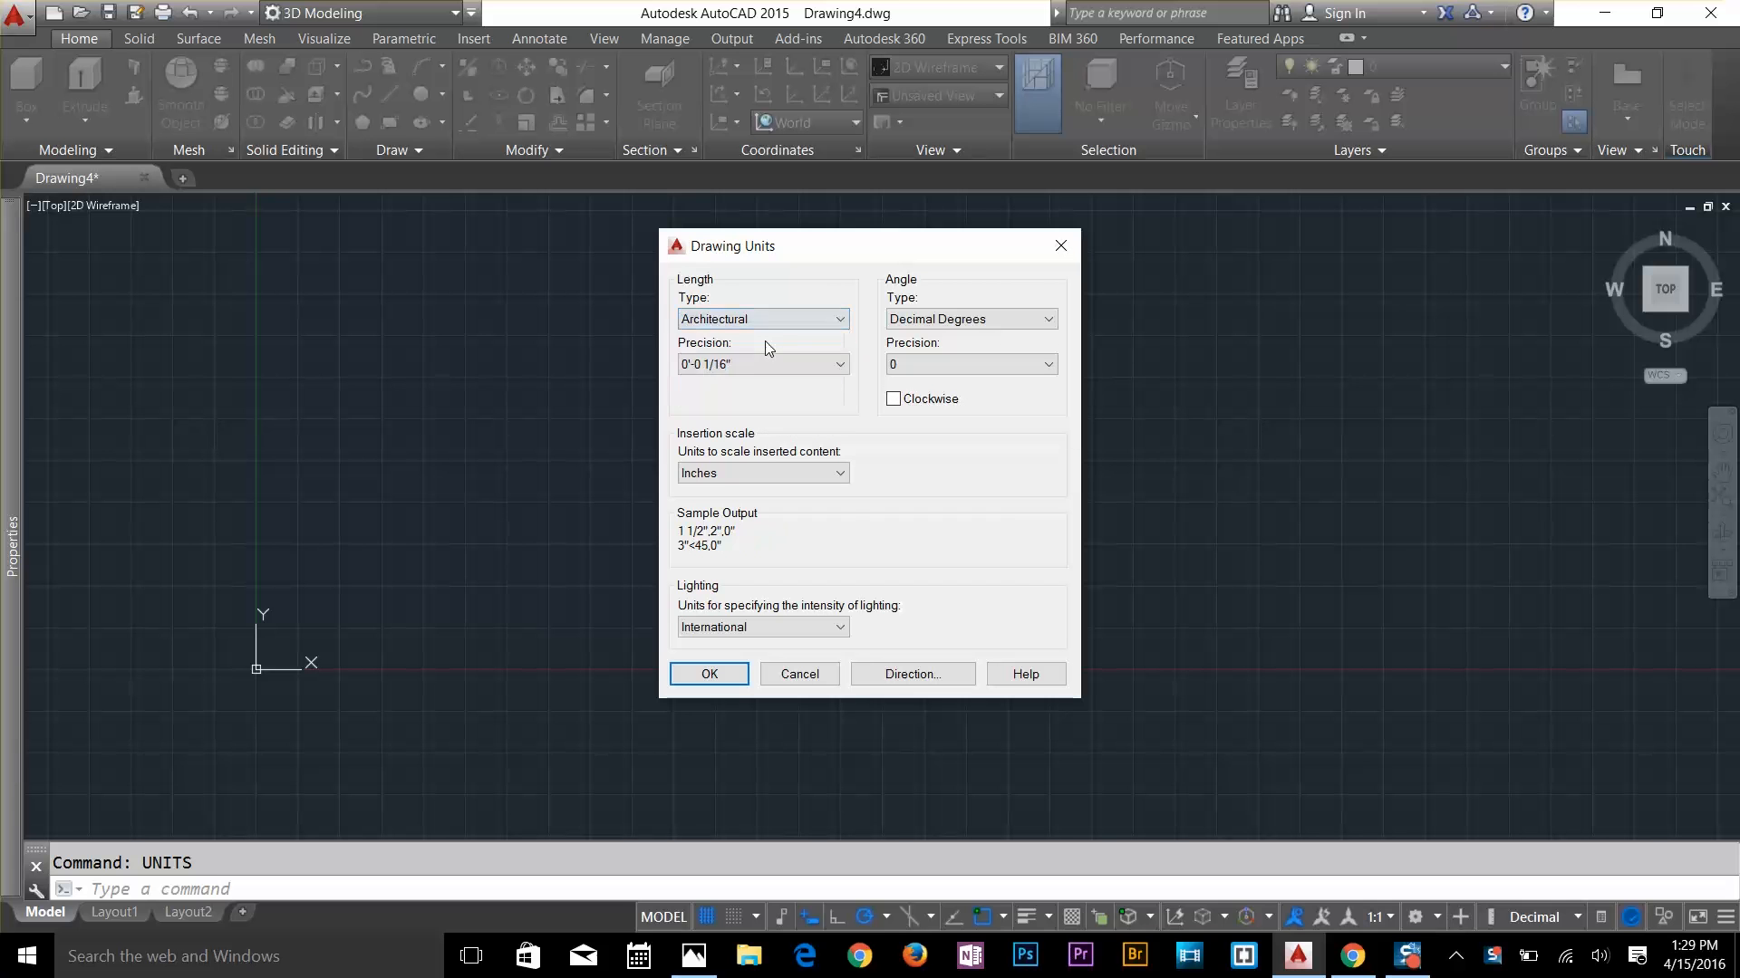
click(758, 365)
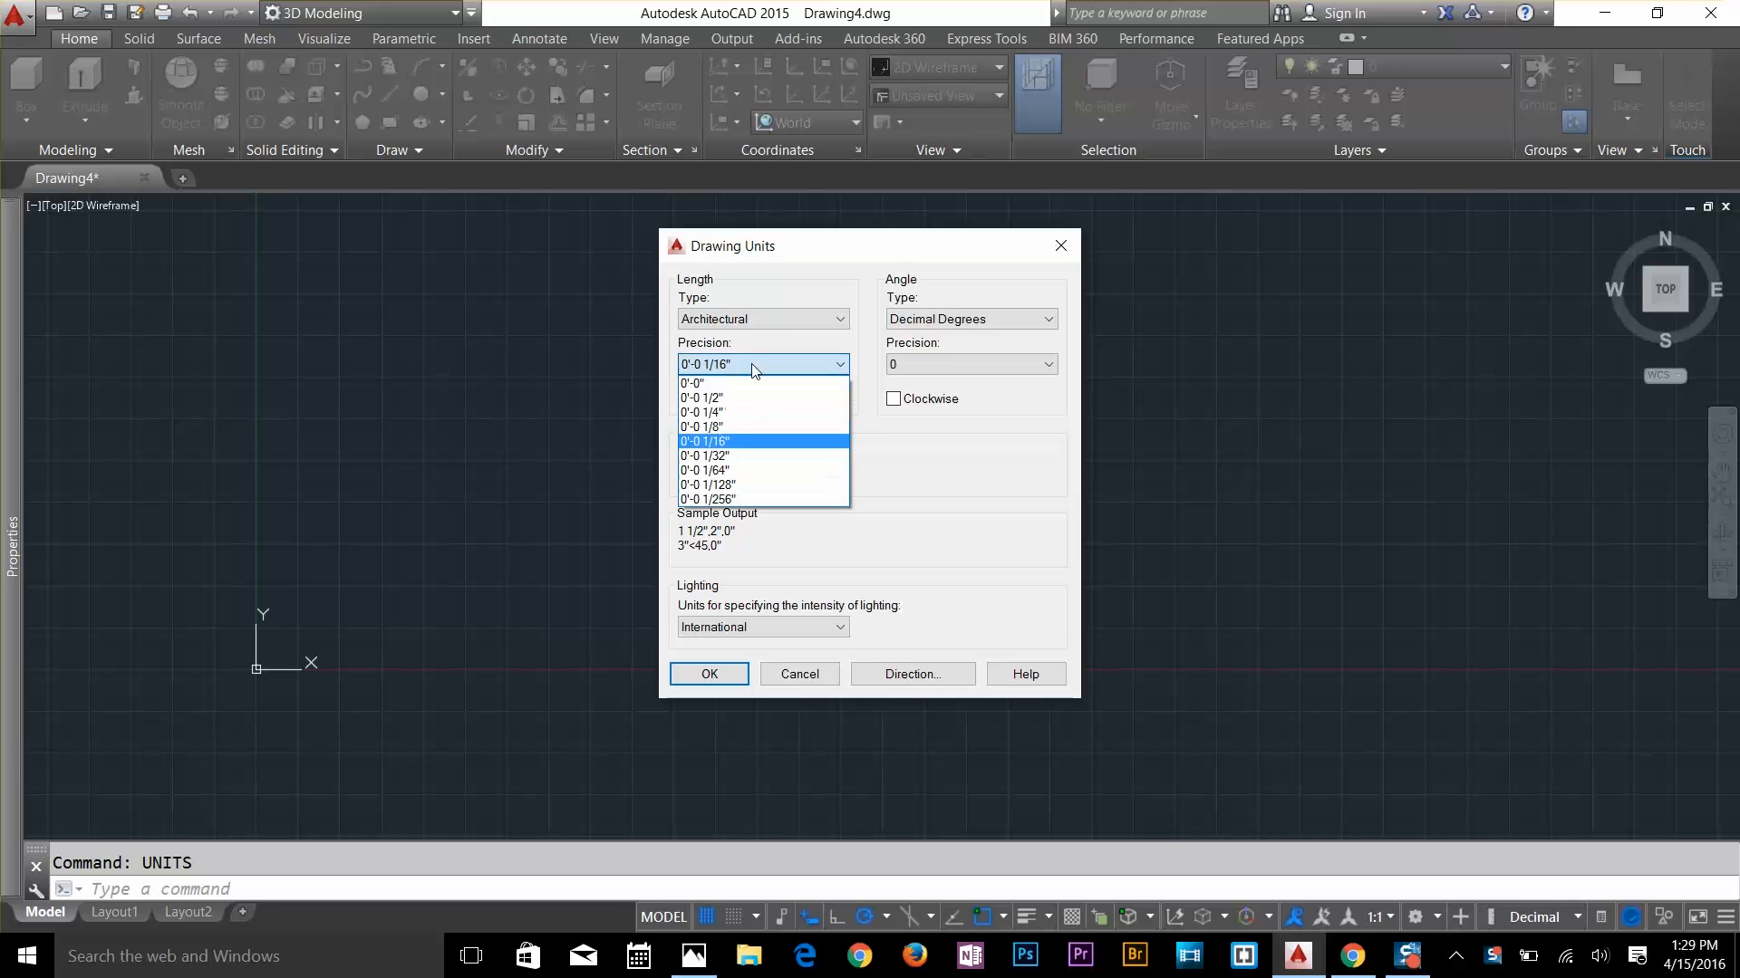
click(750, 412)
click(723, 672)
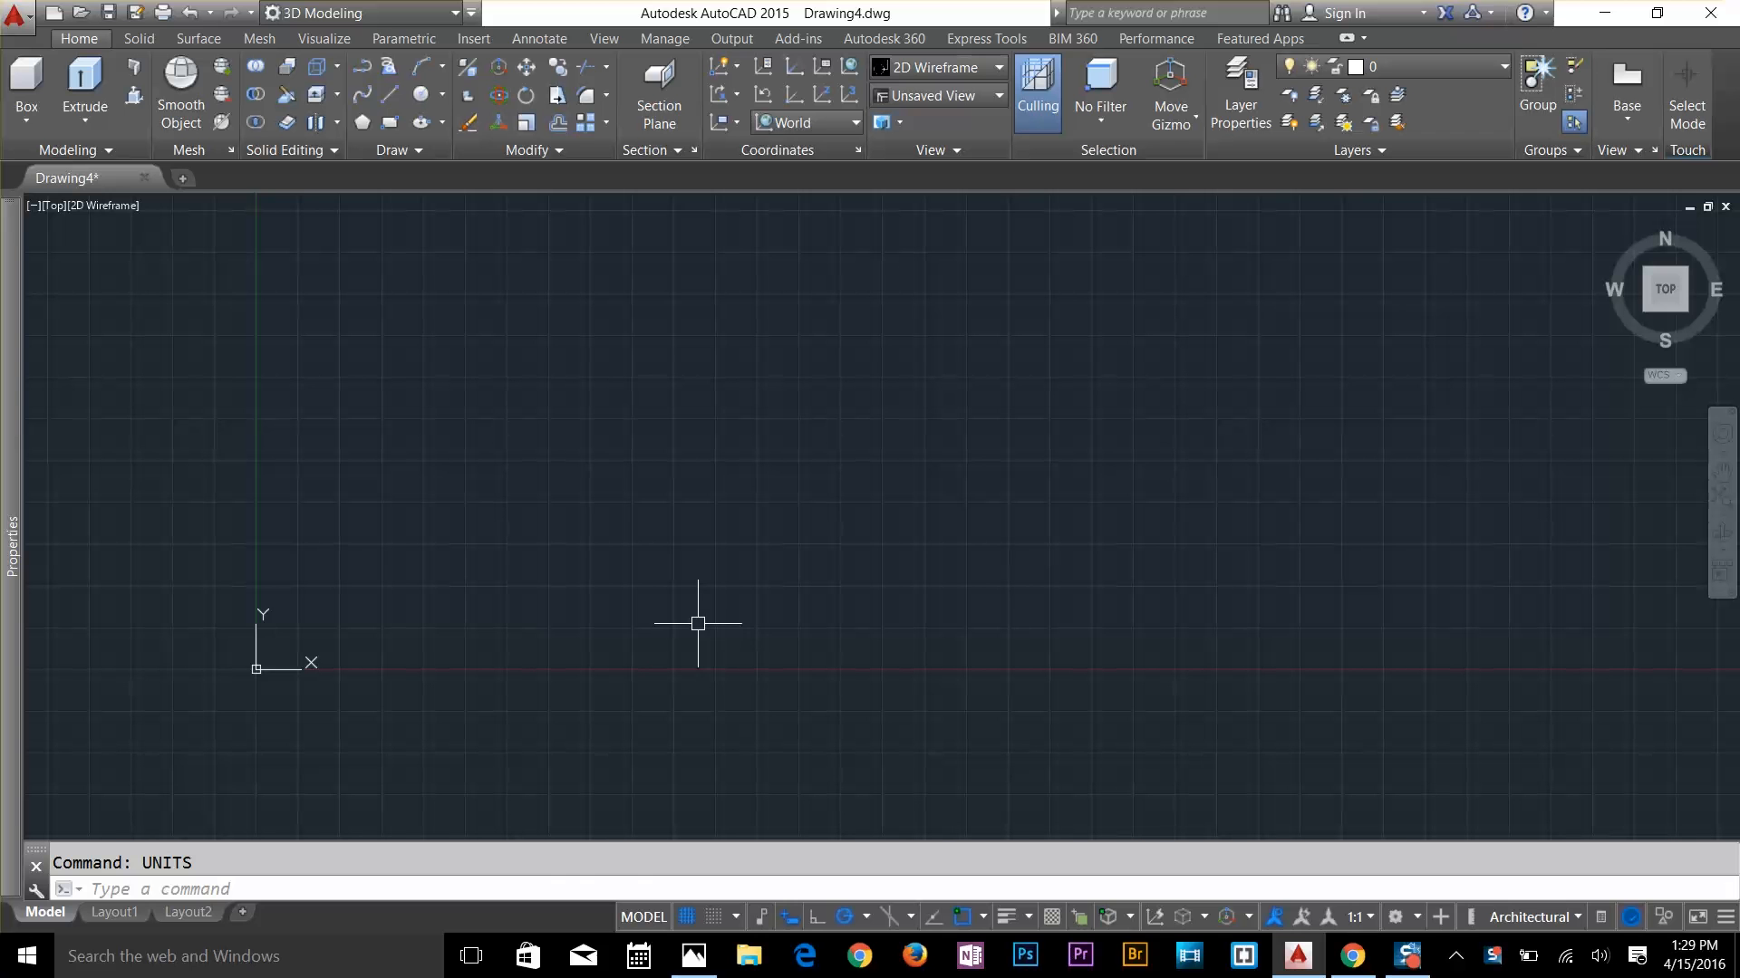
Set the model space limits with the lower left corner at 0'-0",0'-0" and the upper right corner at 200',200'
key(Return)
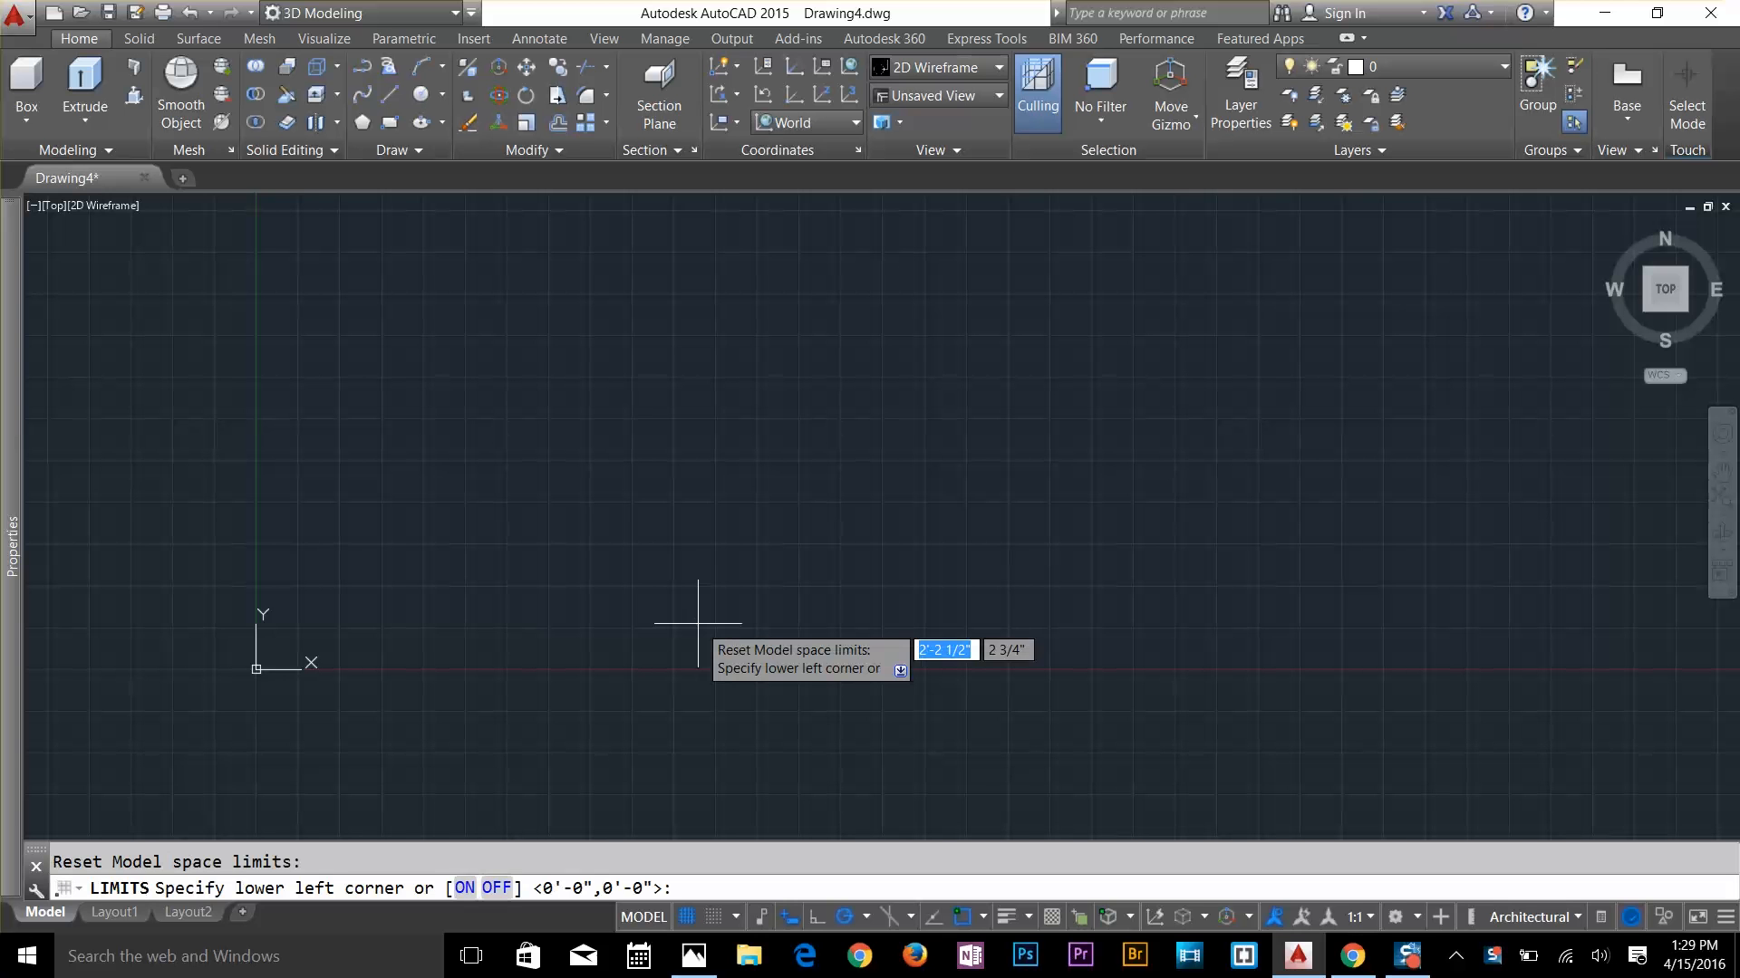
key(Return)
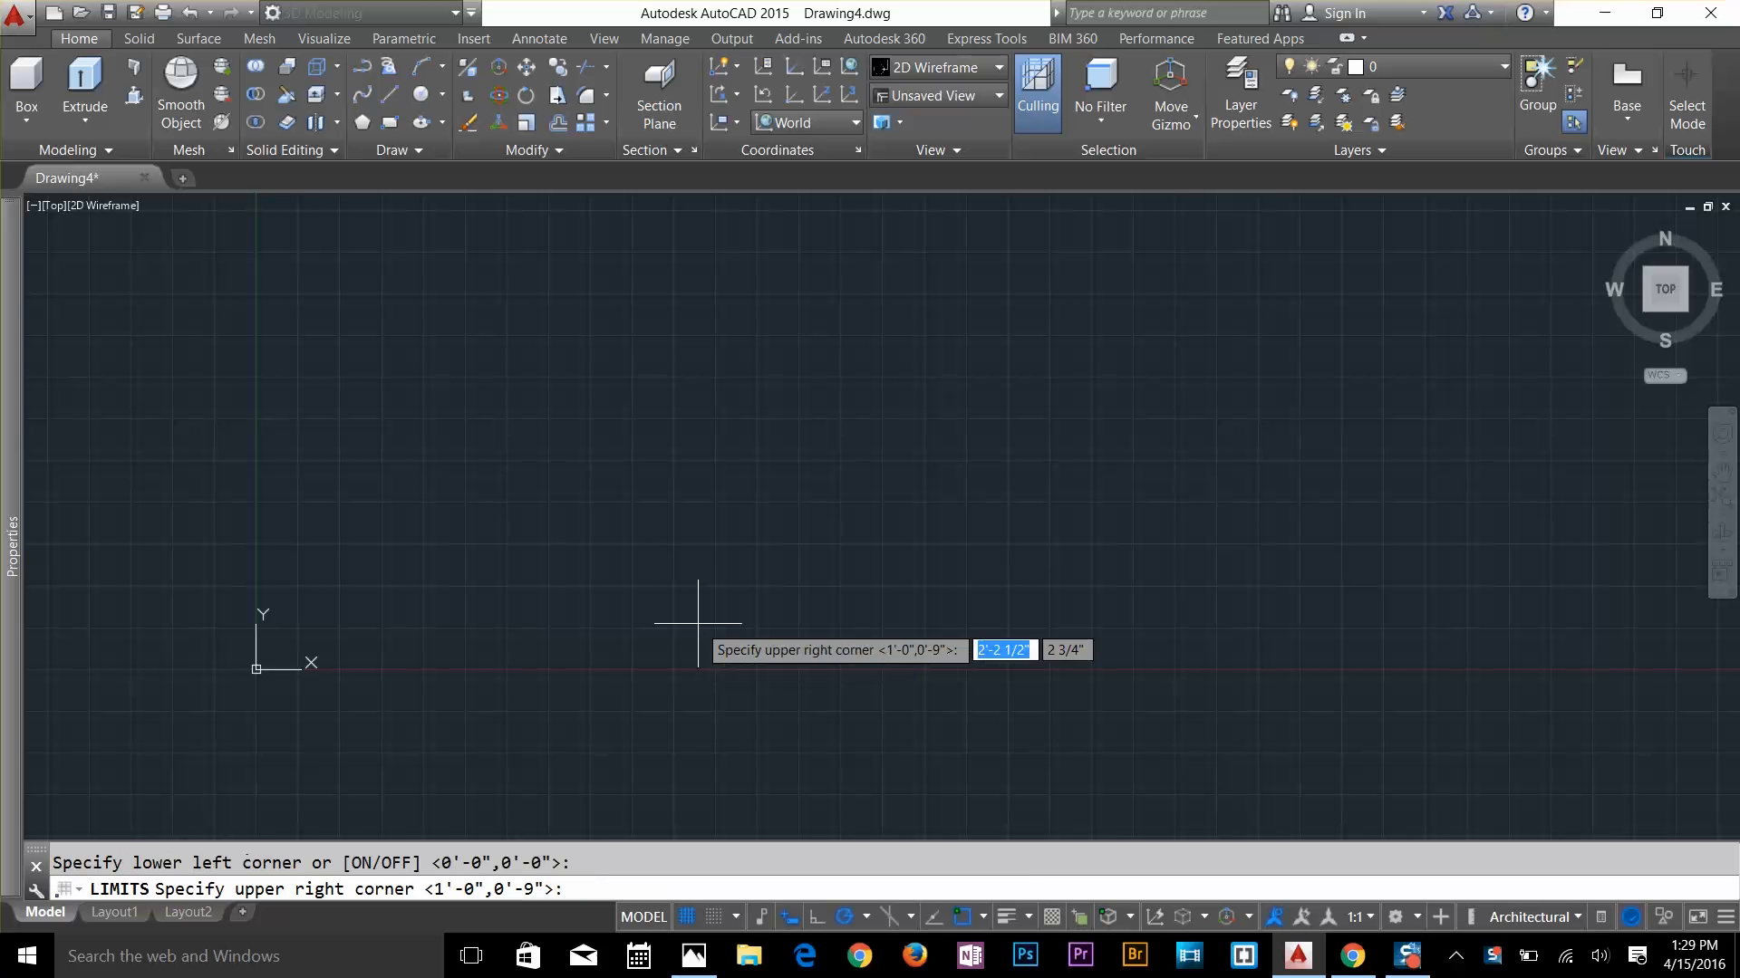
text(200)
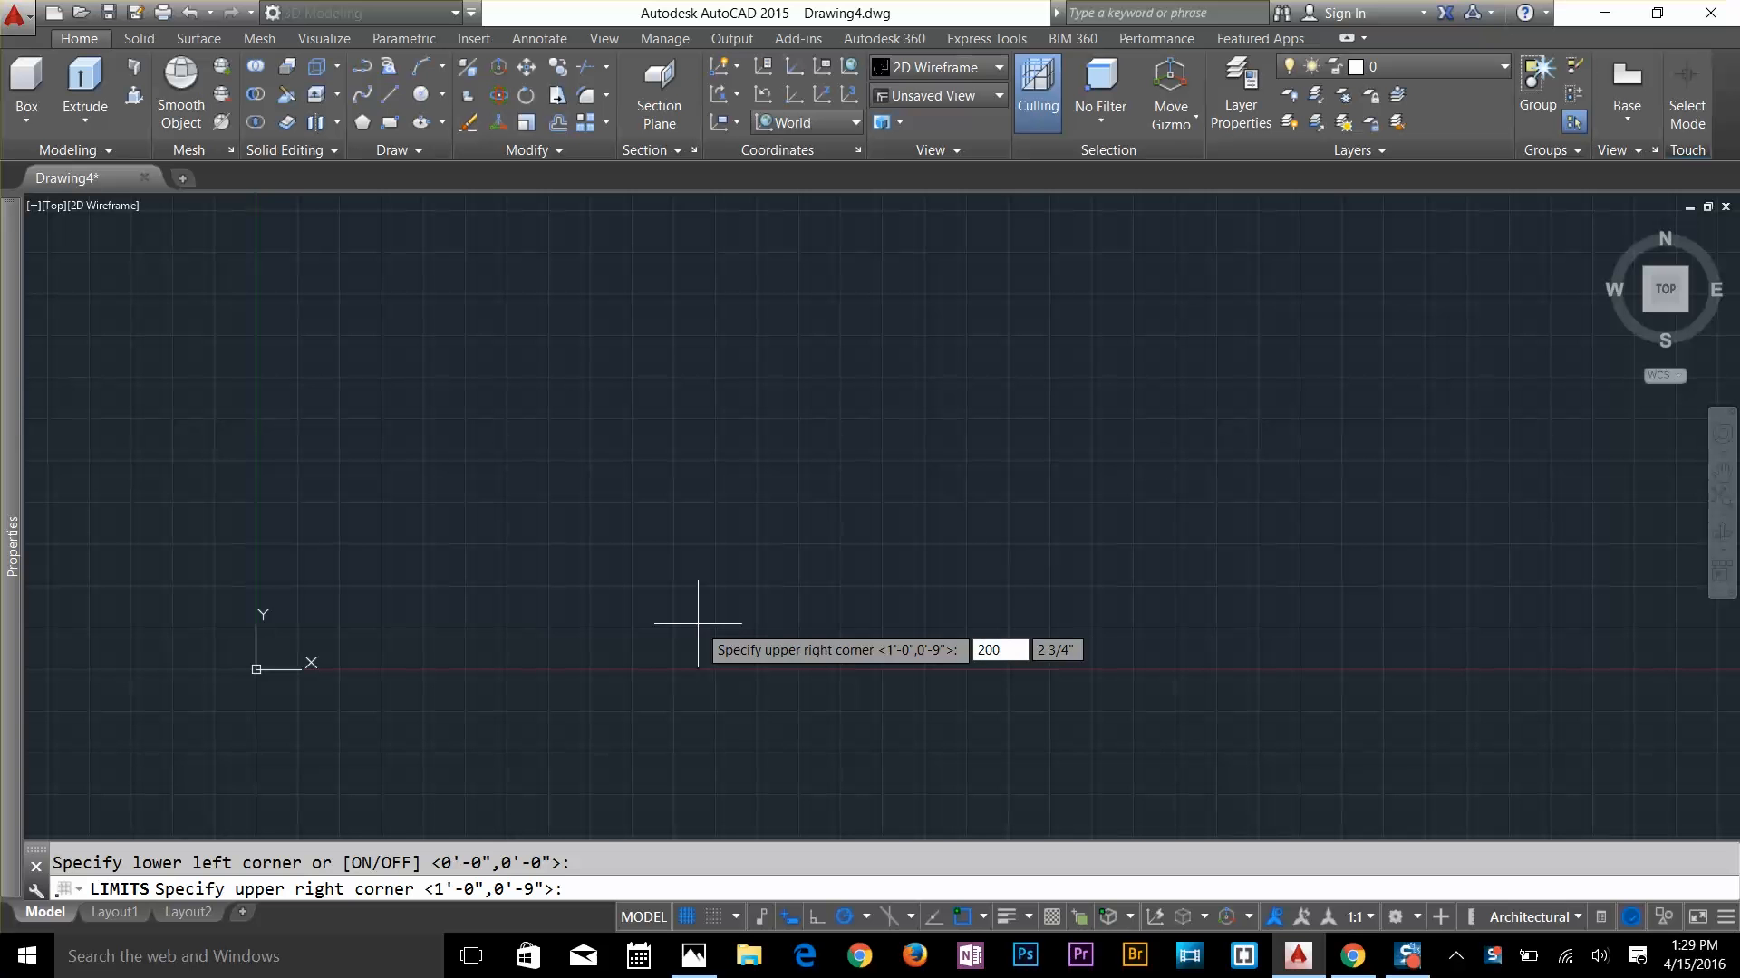
text(')
key(Tab)
text(2)
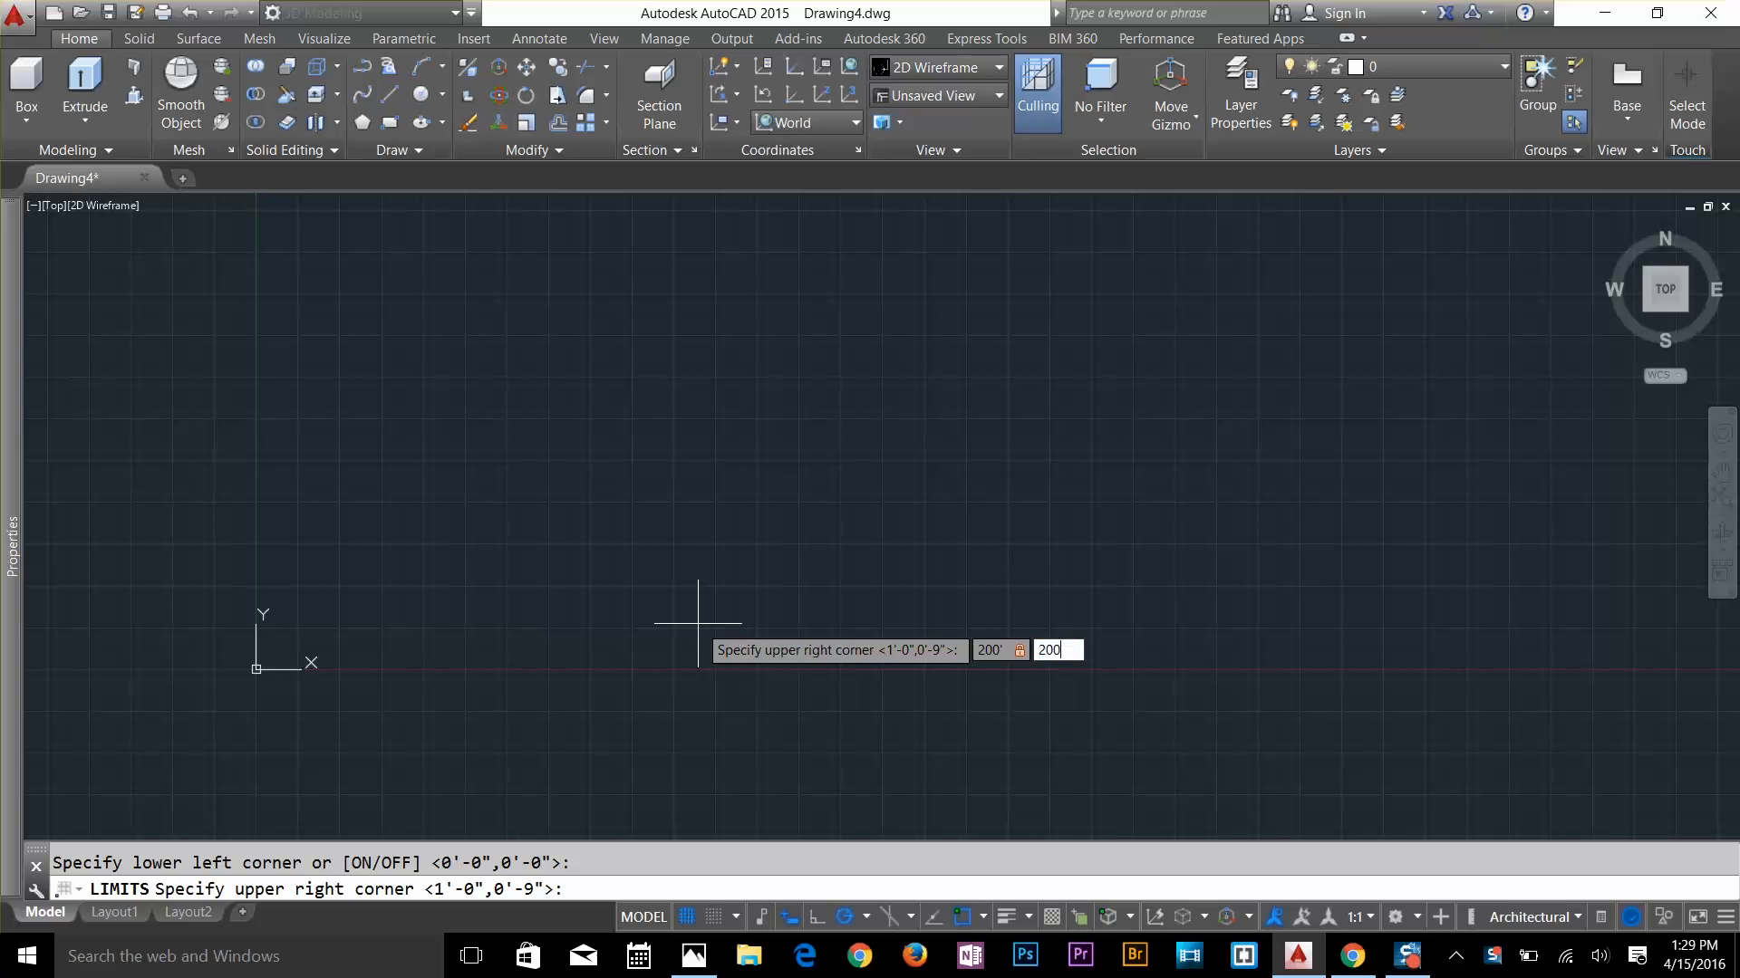
text(00')
key(Return)
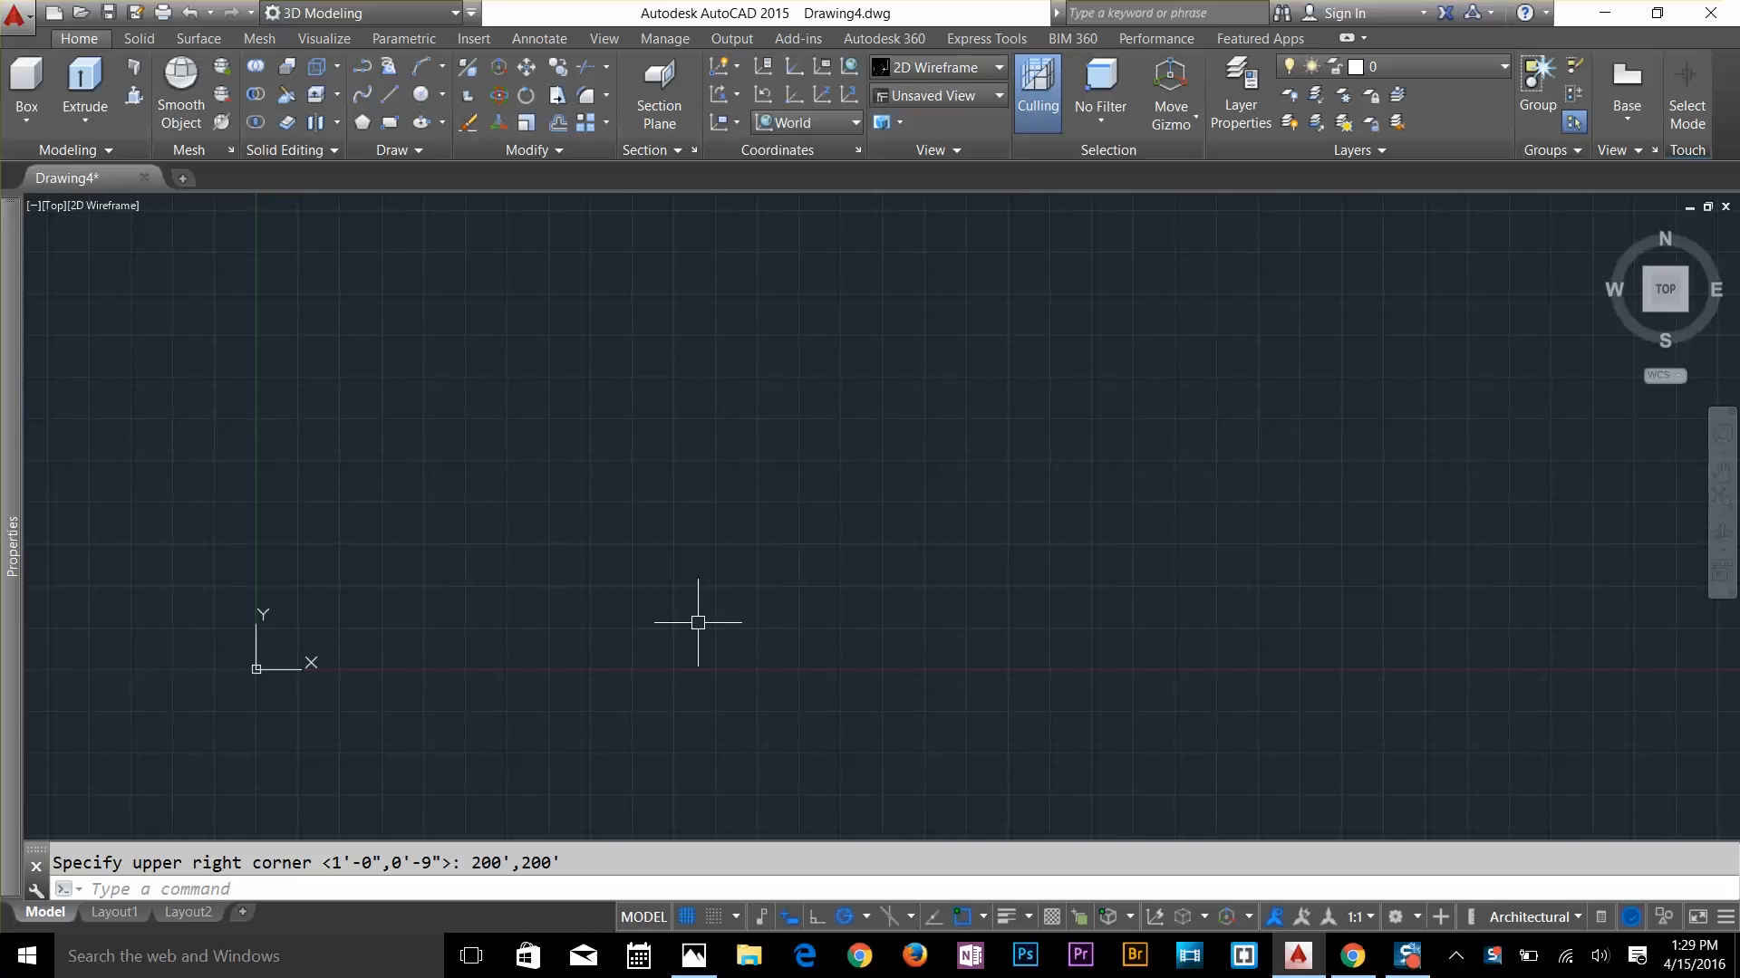
Zoom to show the whole limits area and turn off the grid display
text(Z)
key(Return)
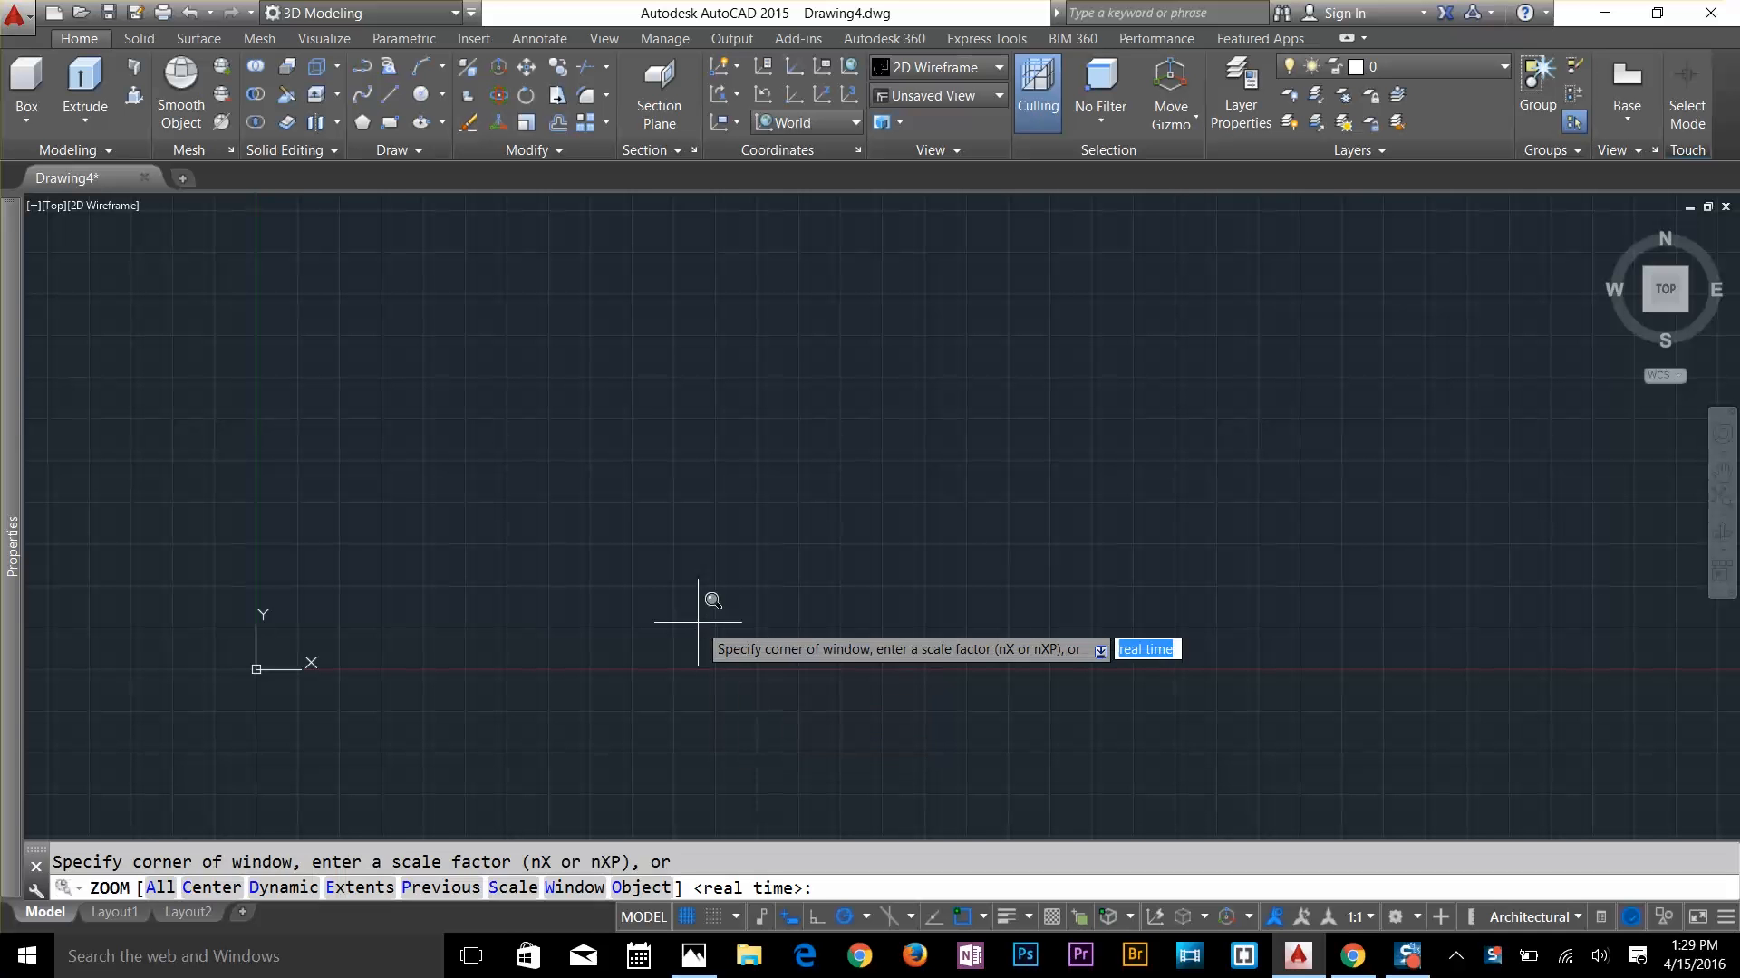
text(a)
key(Return)
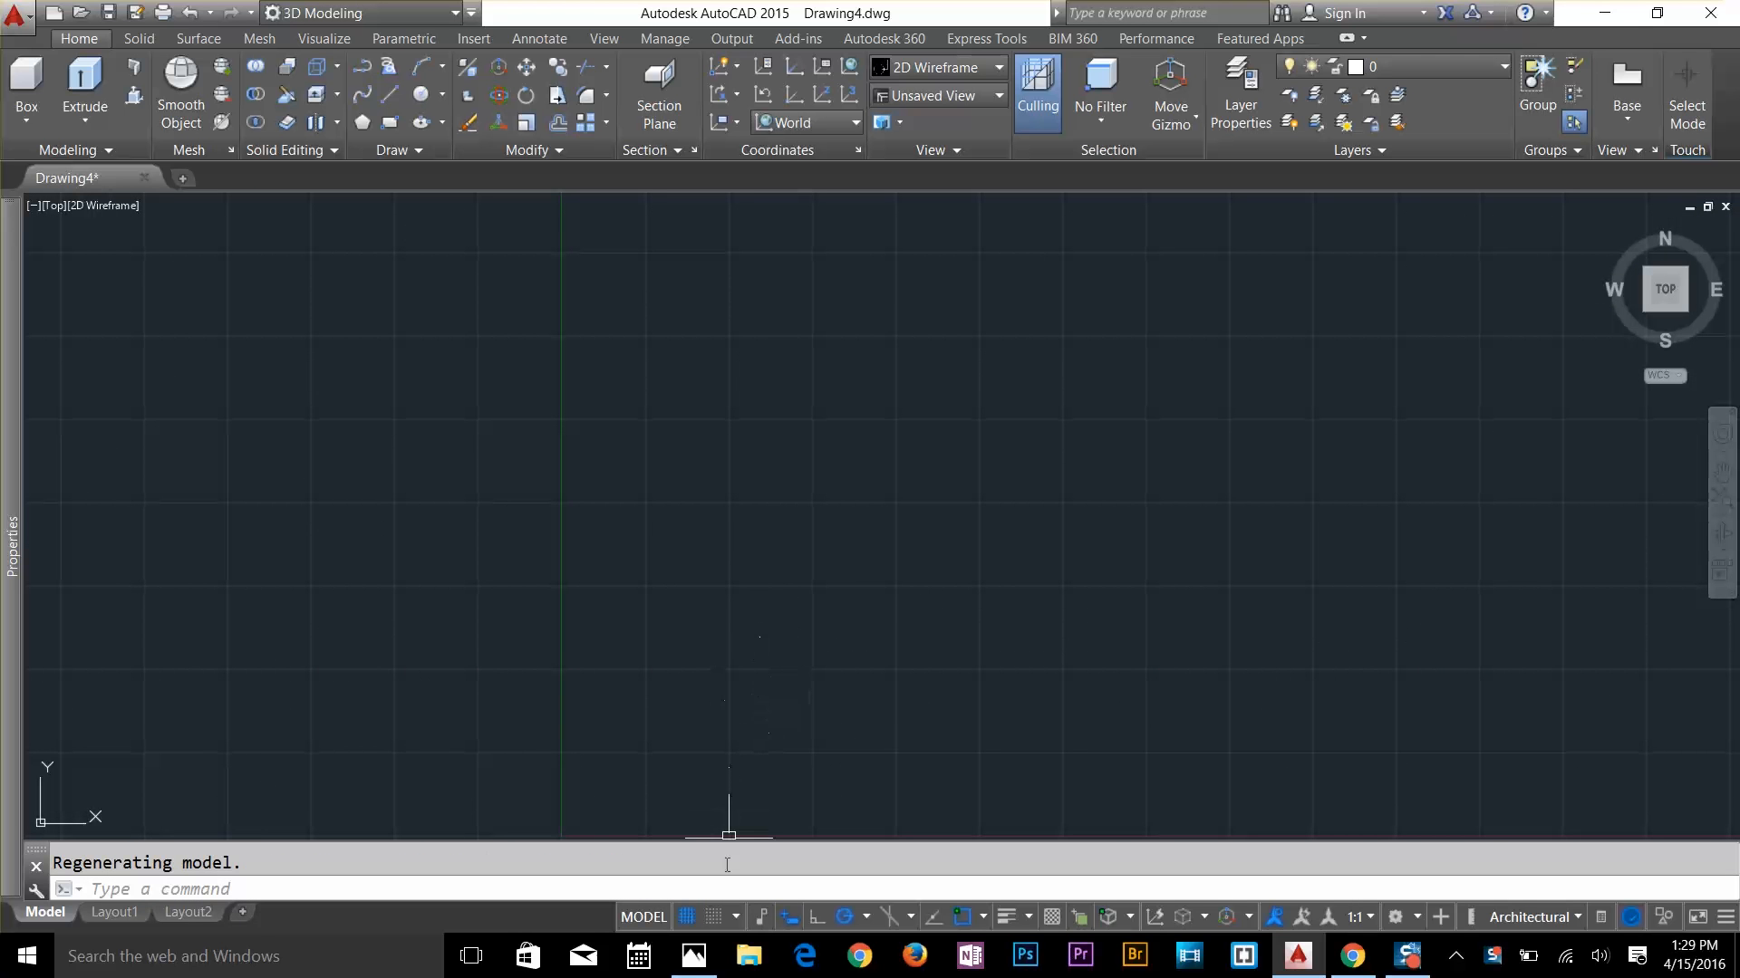
key(F7)
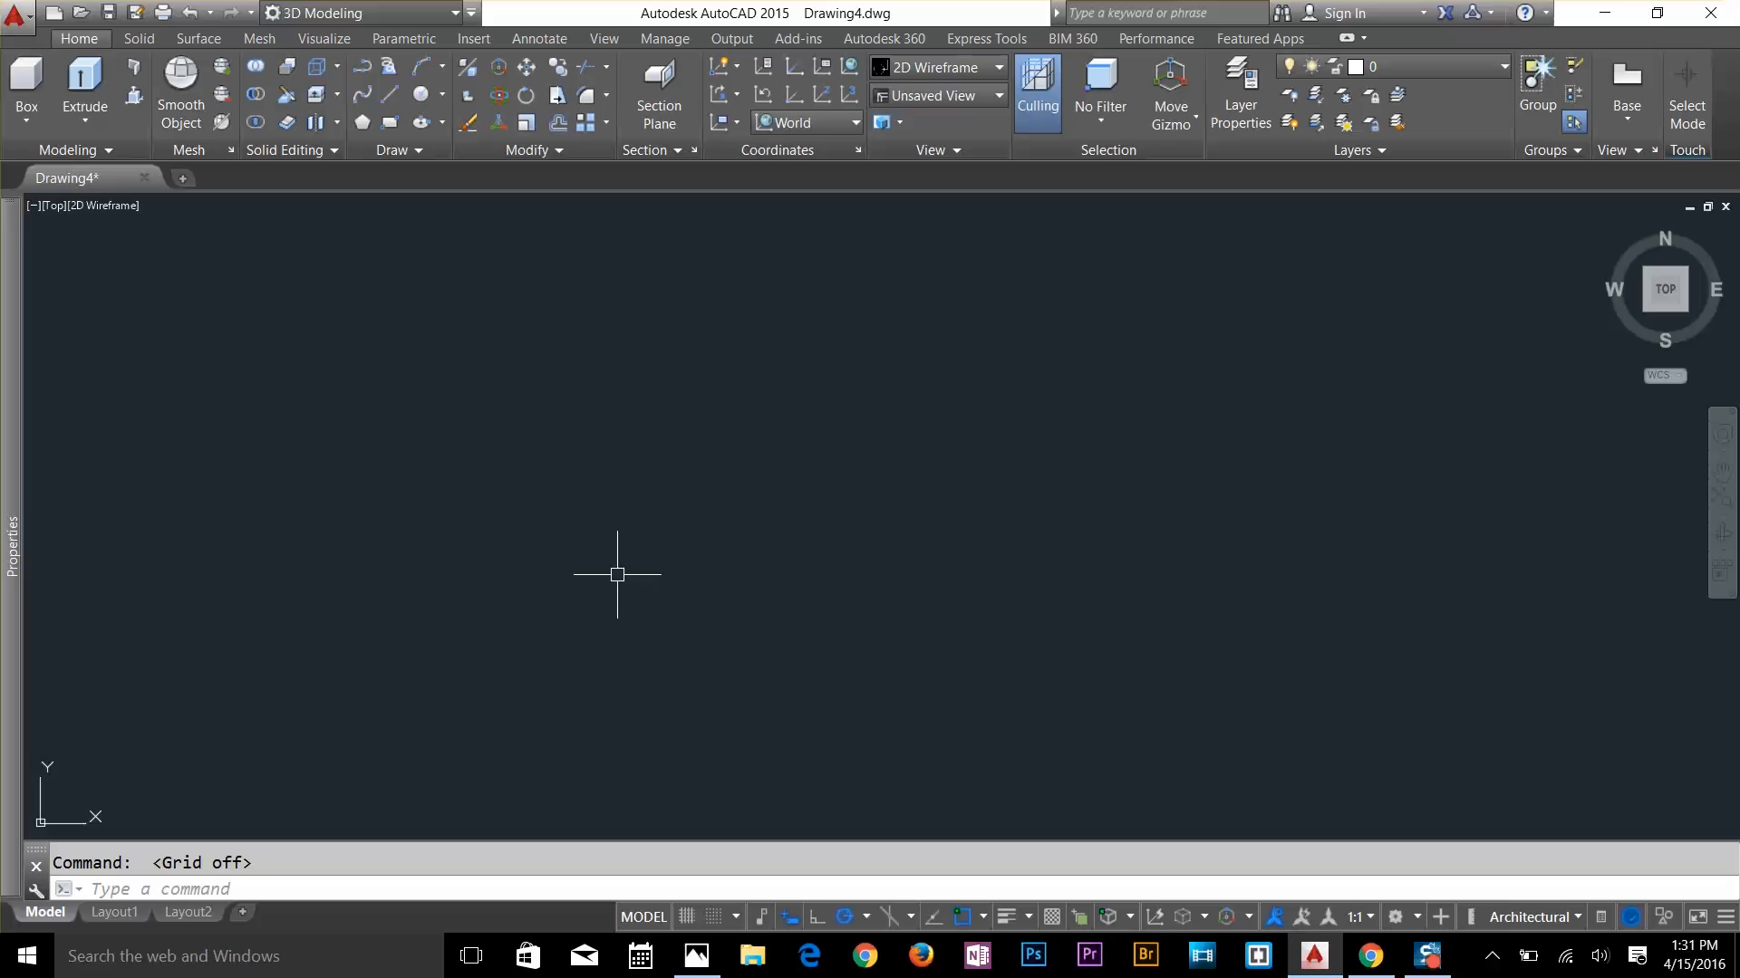
Draw a 60' vertical line upward from a point in the lower left area of the drawing
click(390, 94)
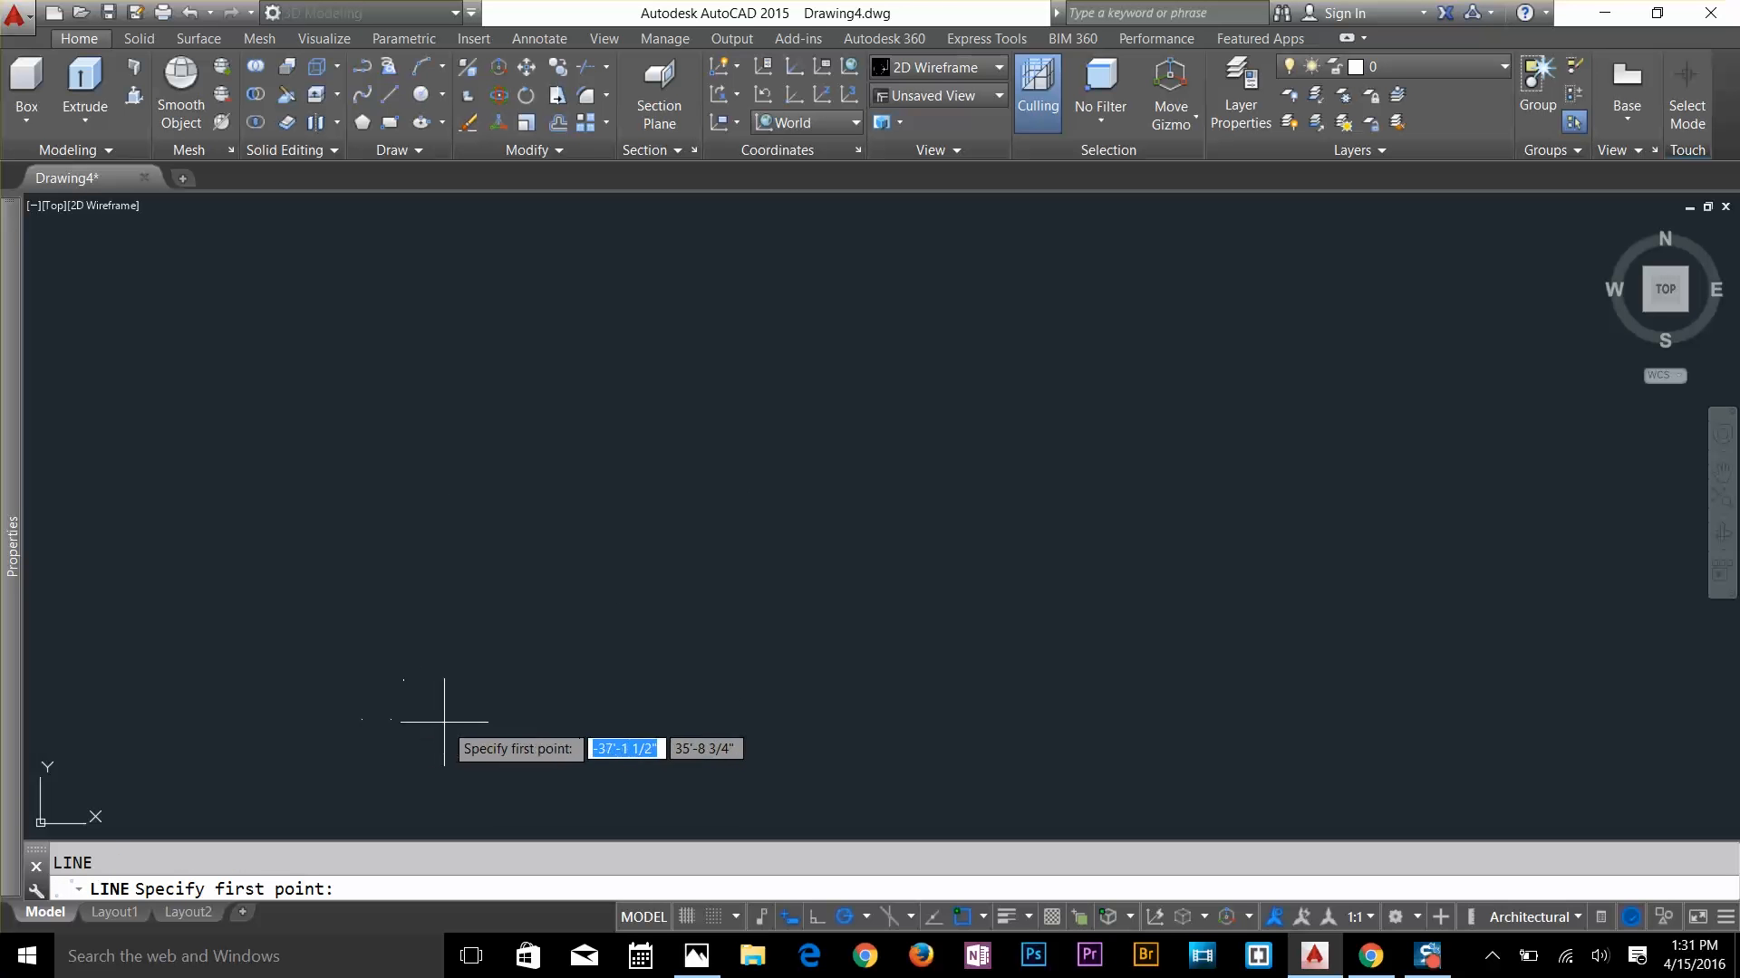
click(379, 709)
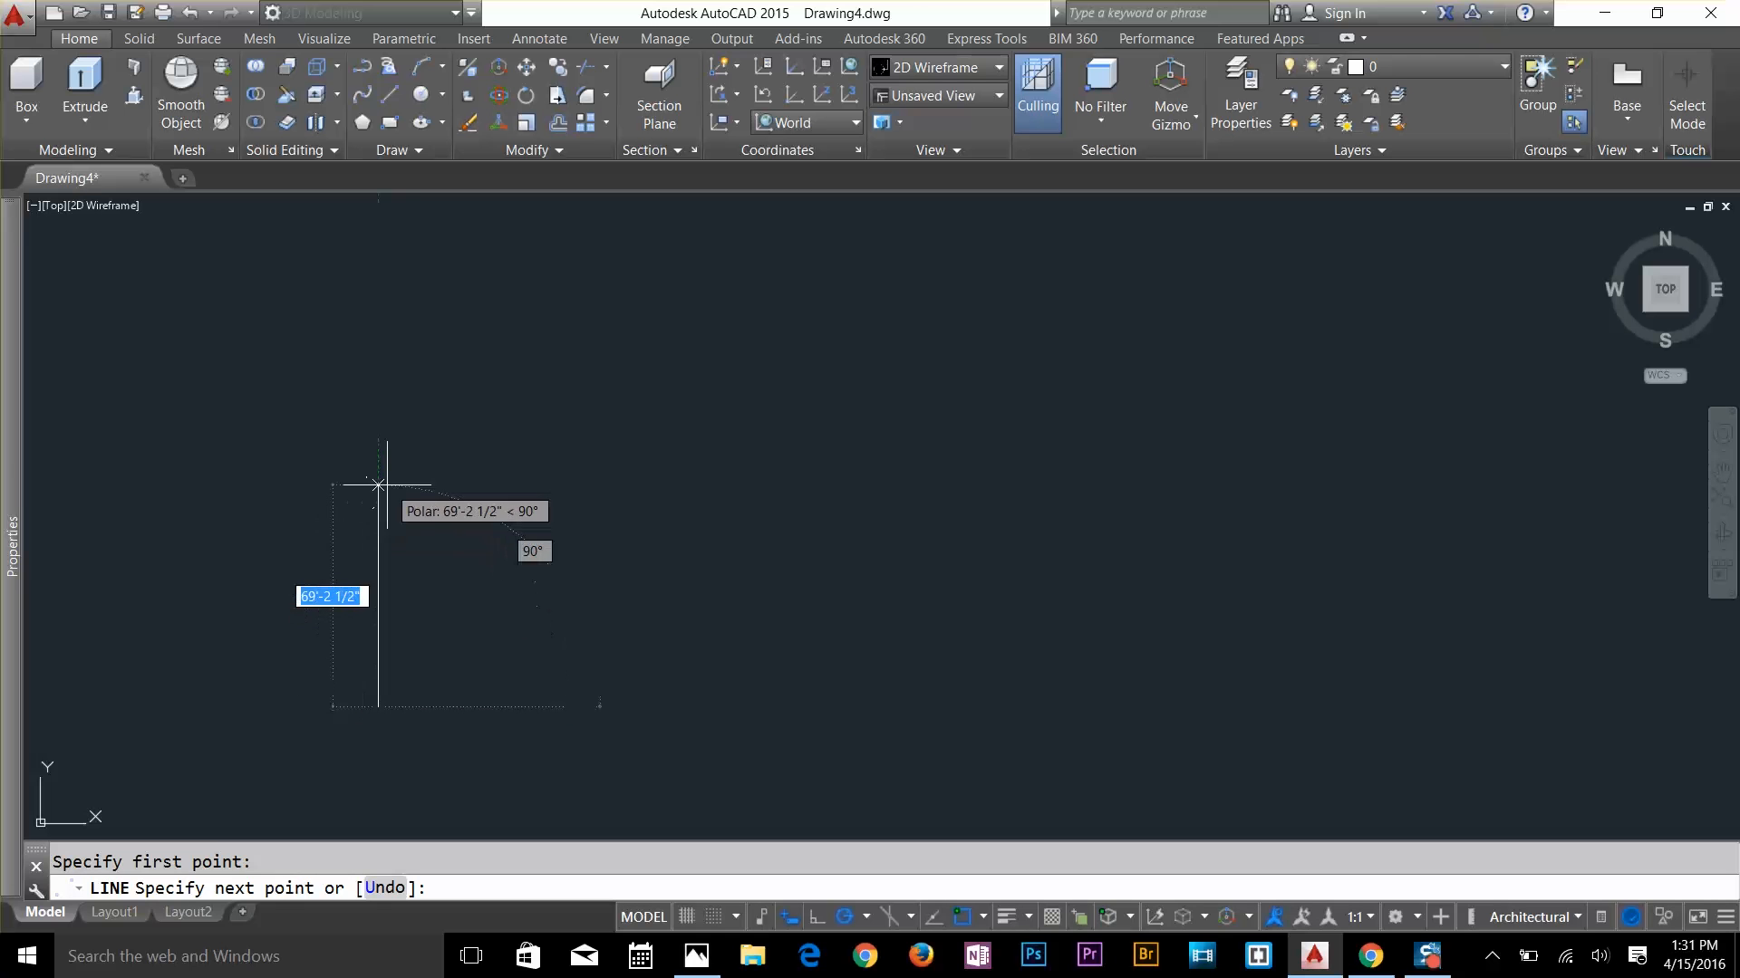
text(60')
key(Return)
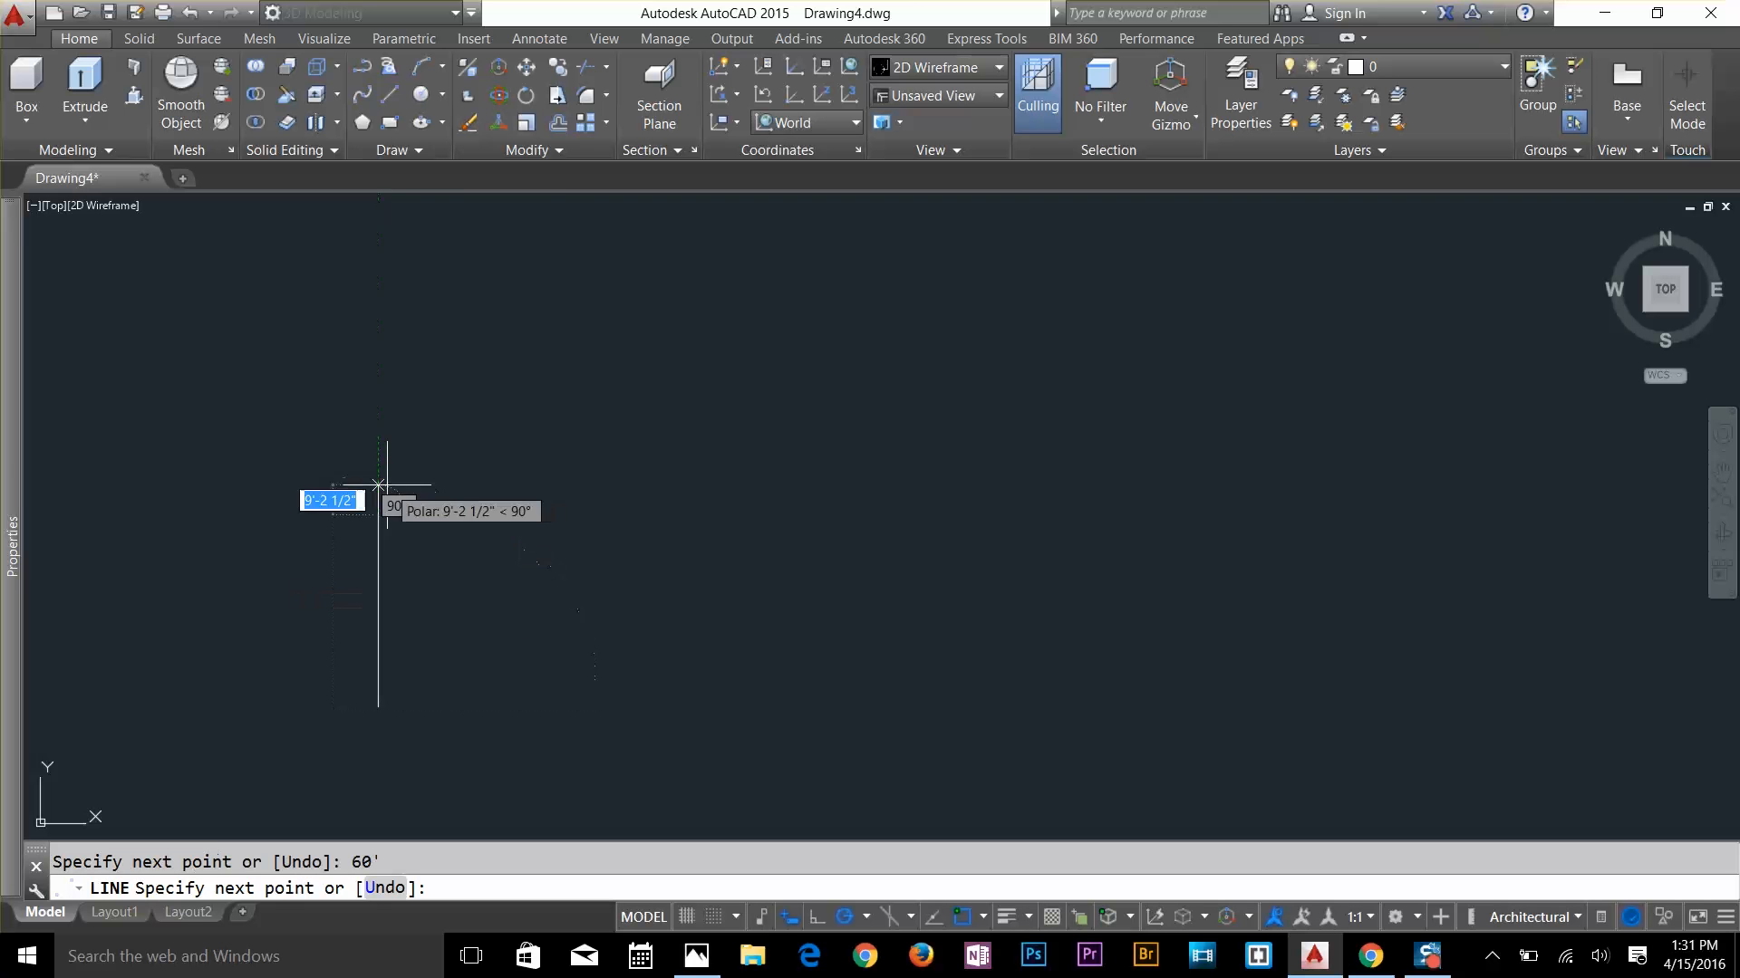
key(Return)
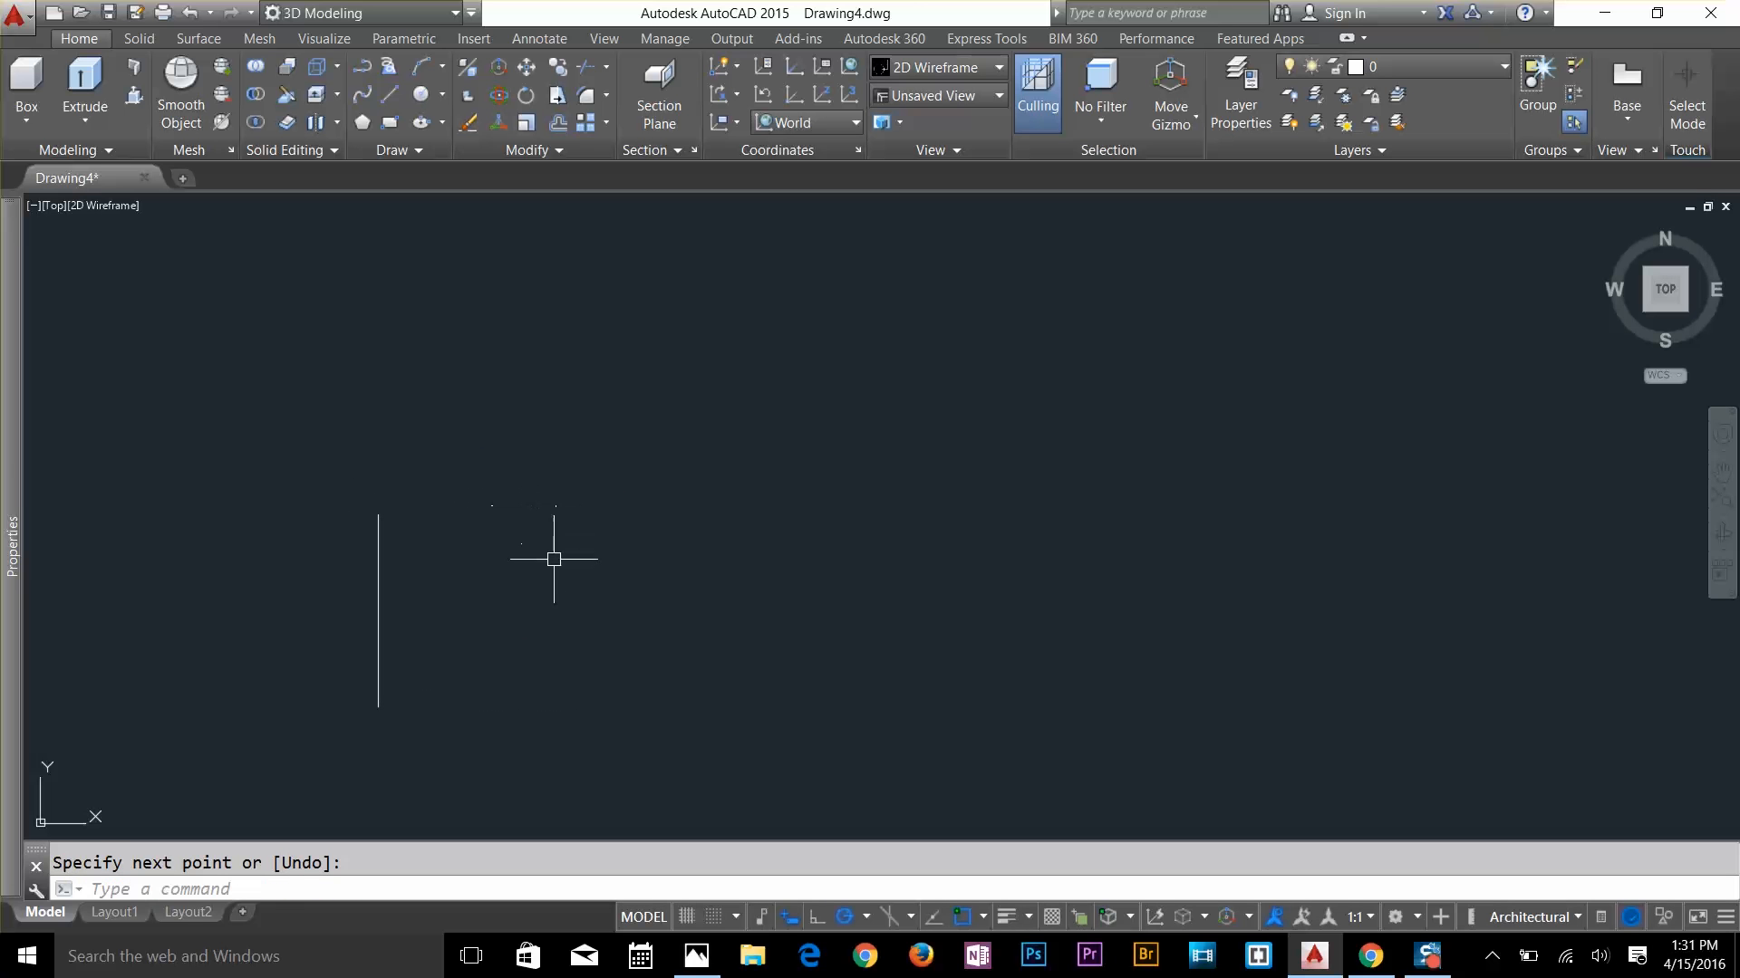
Draw a 25' horizontal line to the right from the lower end of the vertical line
key(Return)
click(378, 705)
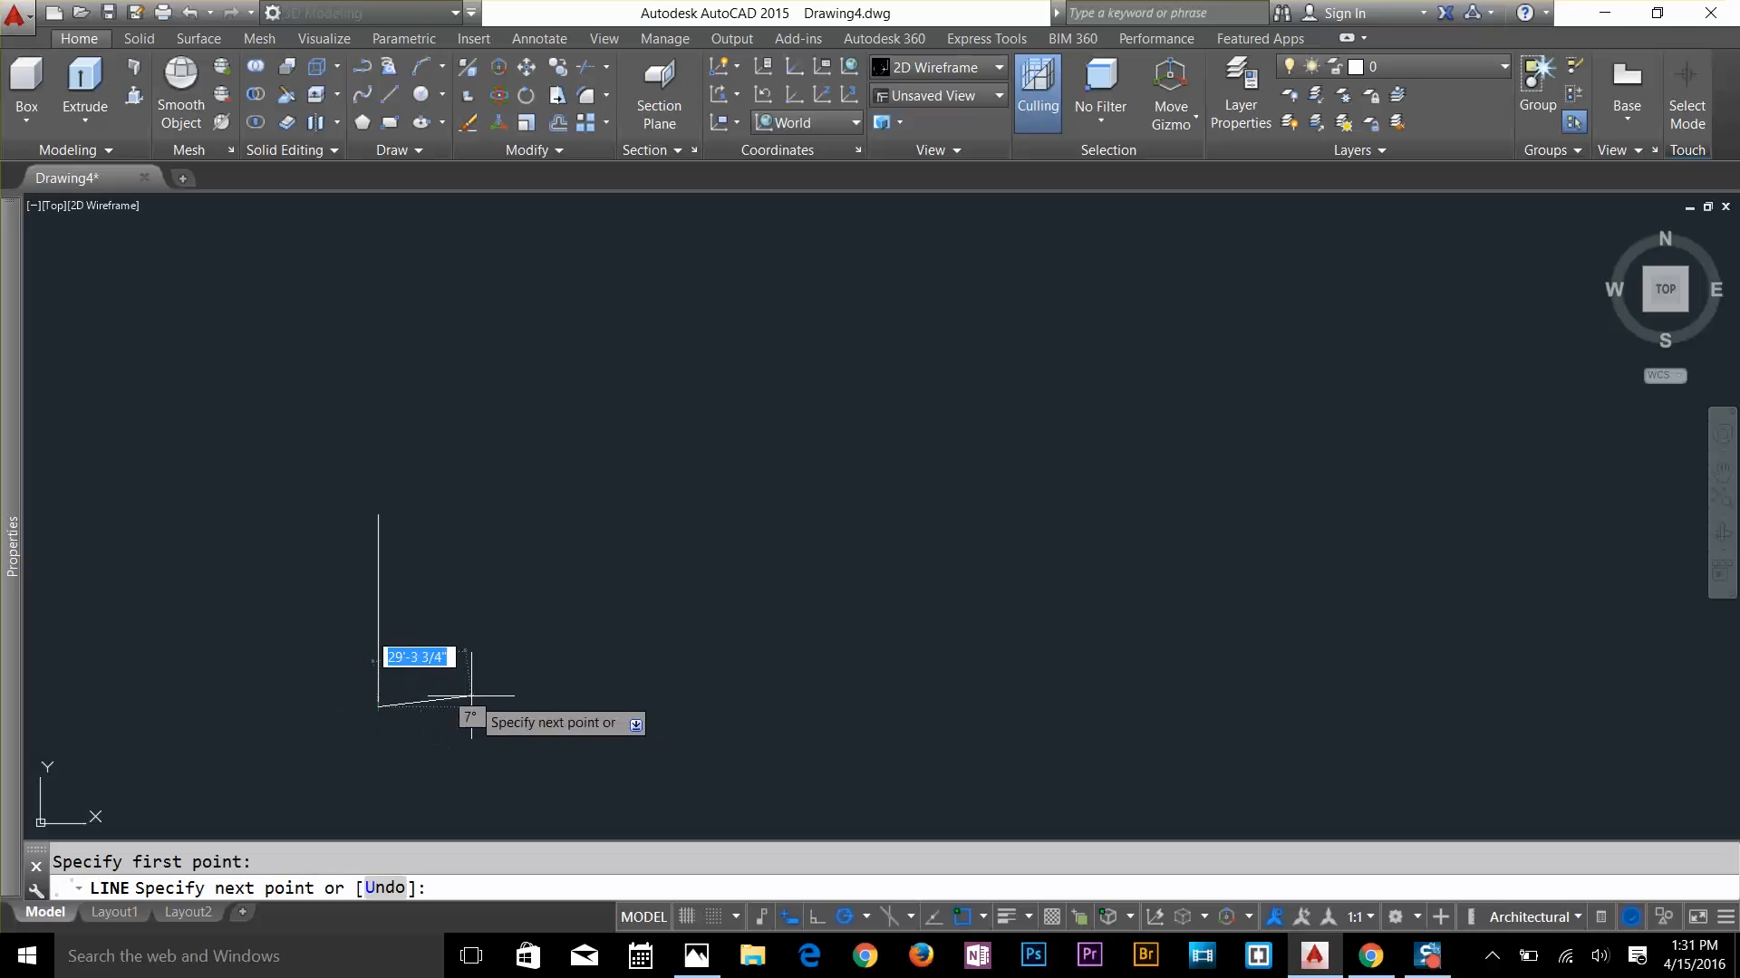
text(2)
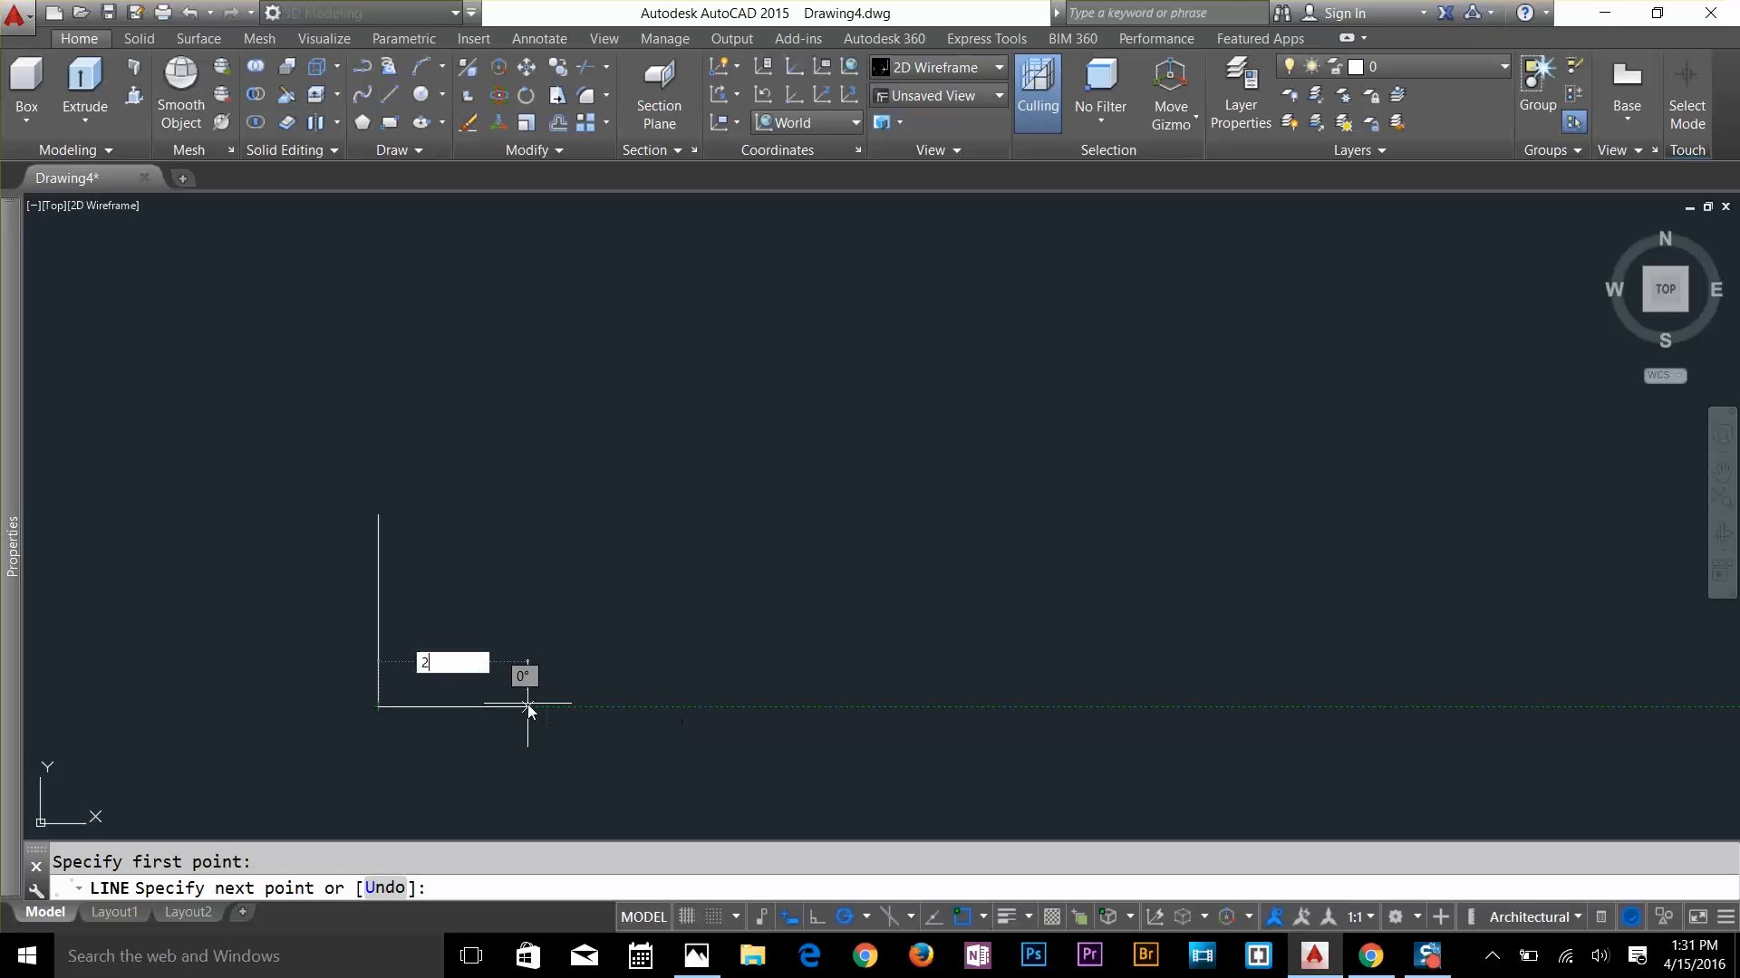
text(5')
key(Return)
key(Return)
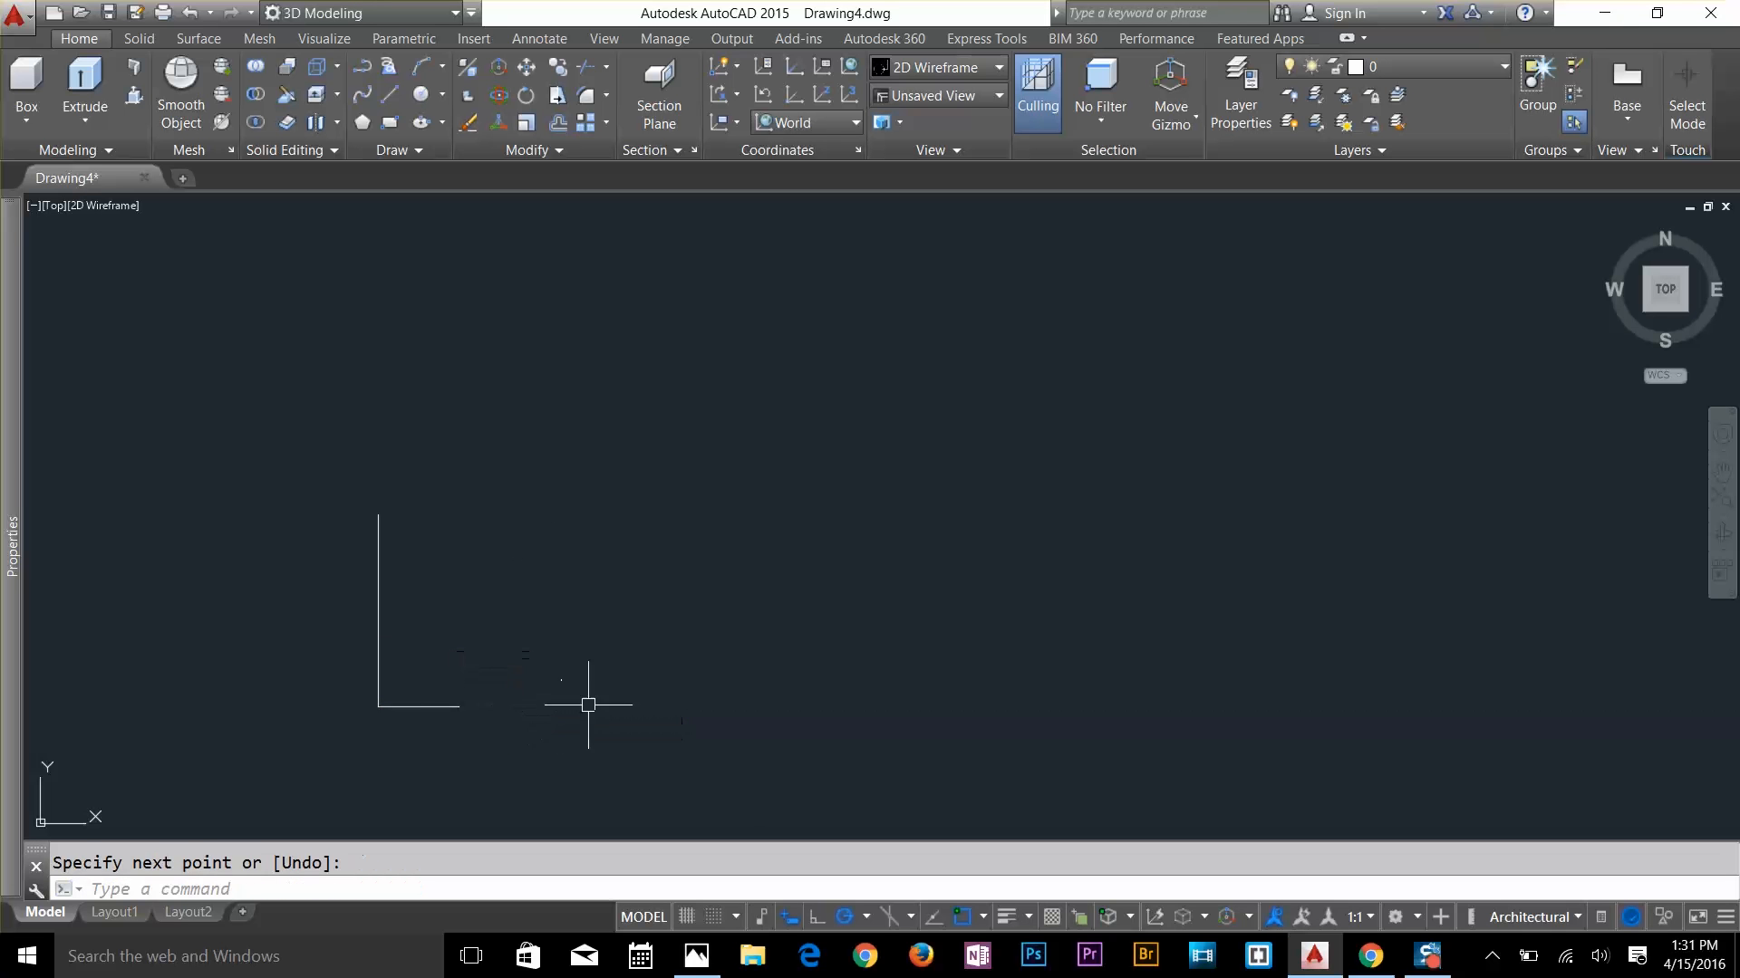
Offset the left vertical line and the bottom horizontal line 4.5" toward the inside to form wall thickness
scroll(362, 708, up, 3)
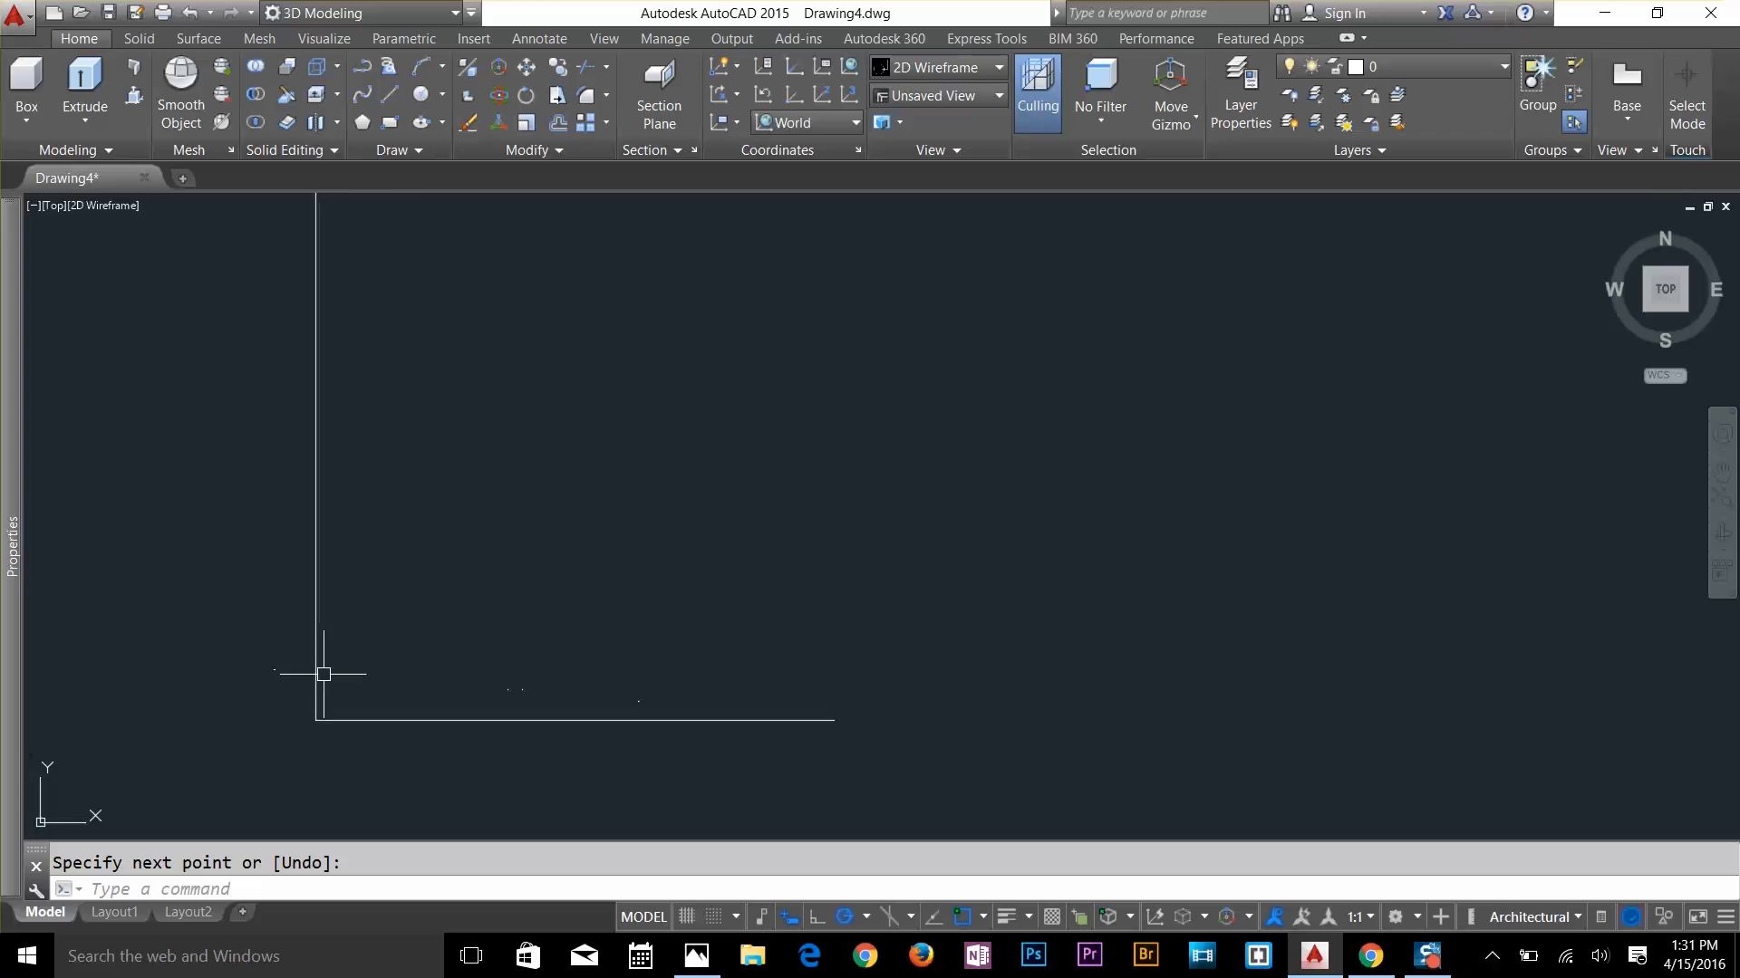
scroll(333, 714, up, 2)
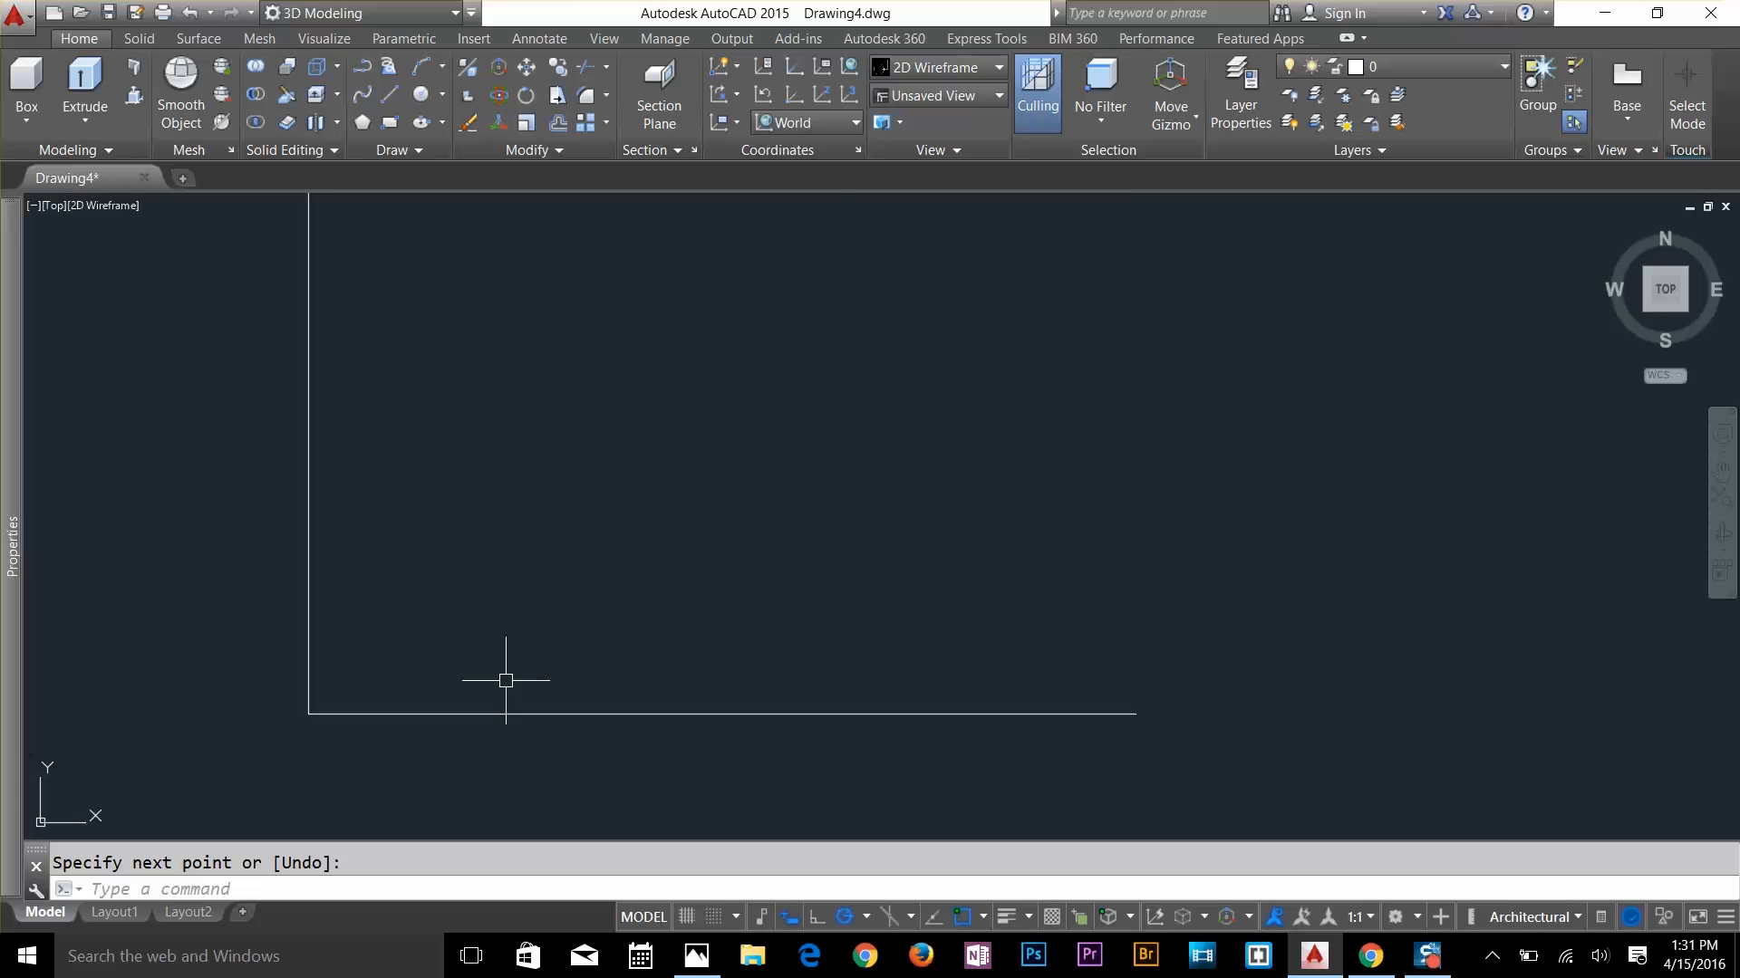
key(Escape)
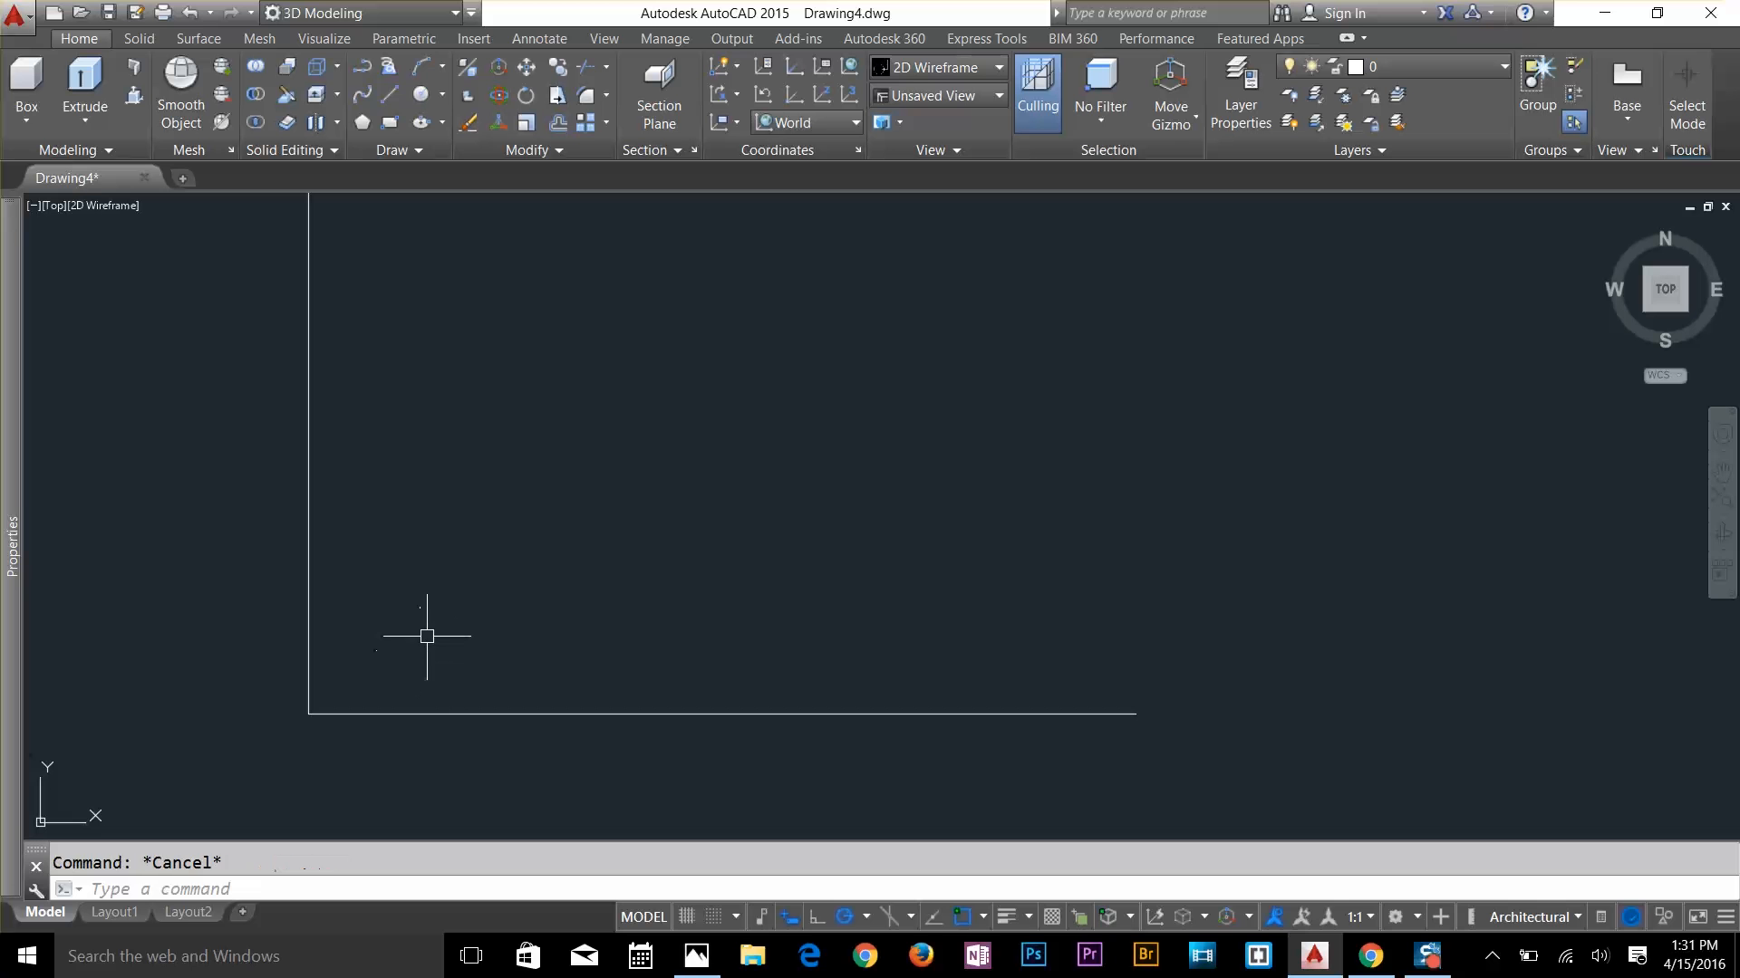
text(o)
key(Return)
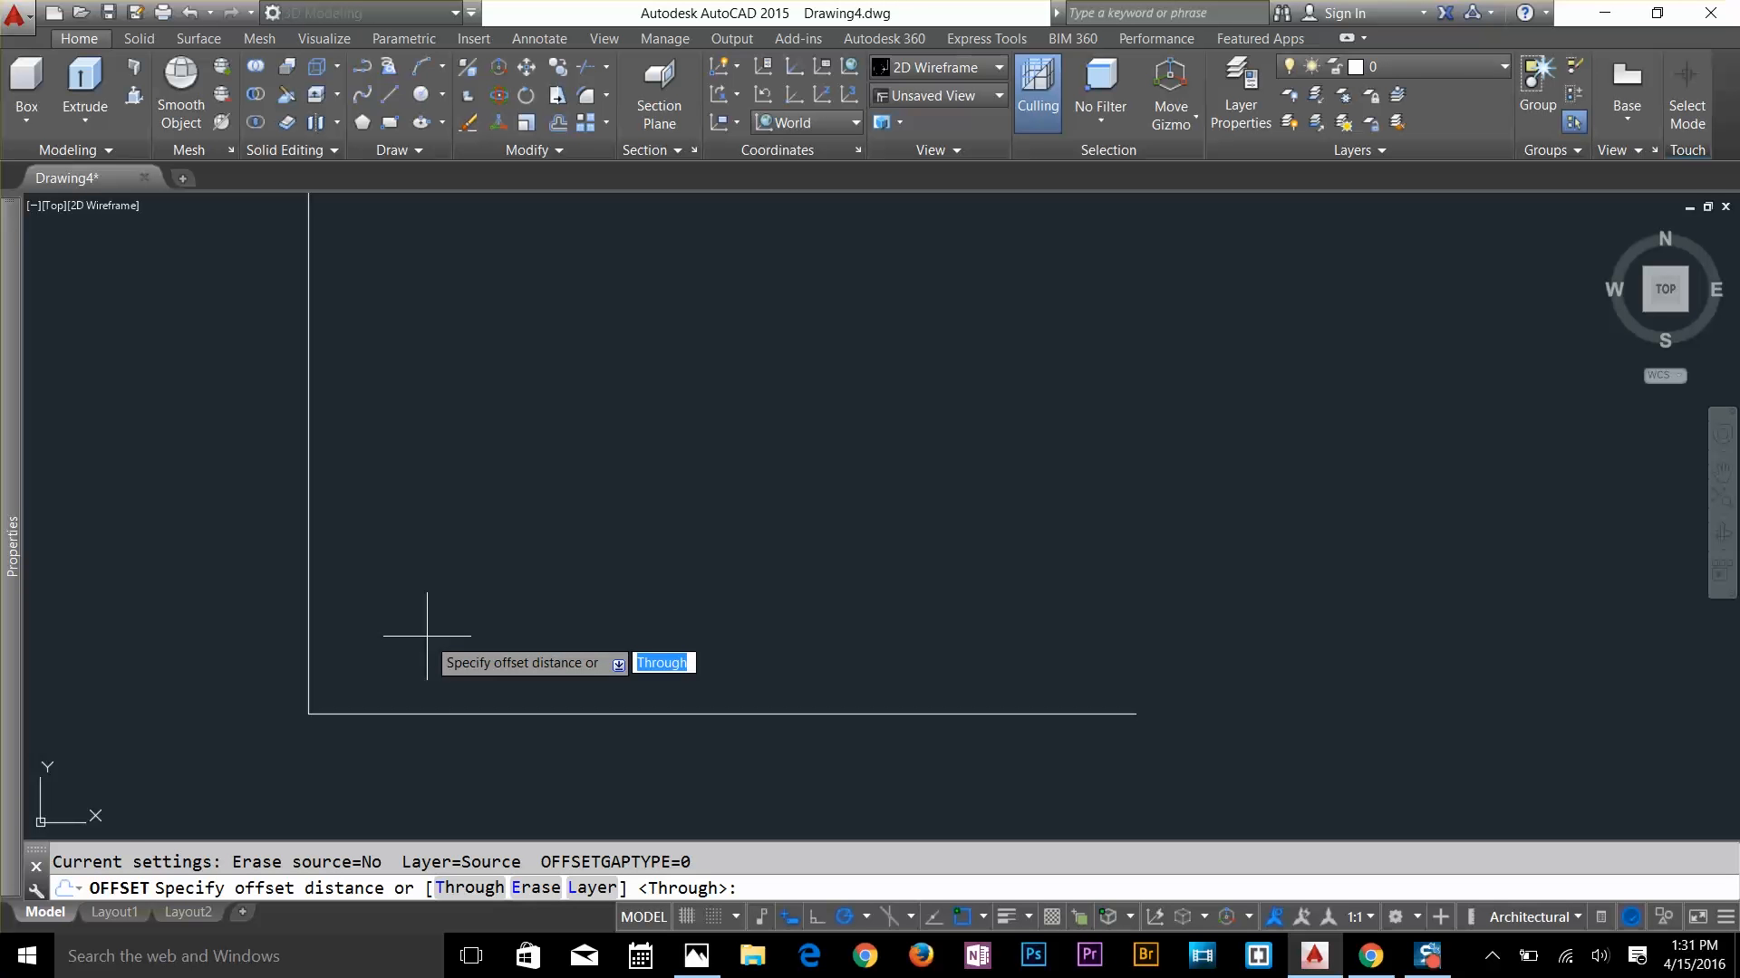
text(4.5)
key(Return)
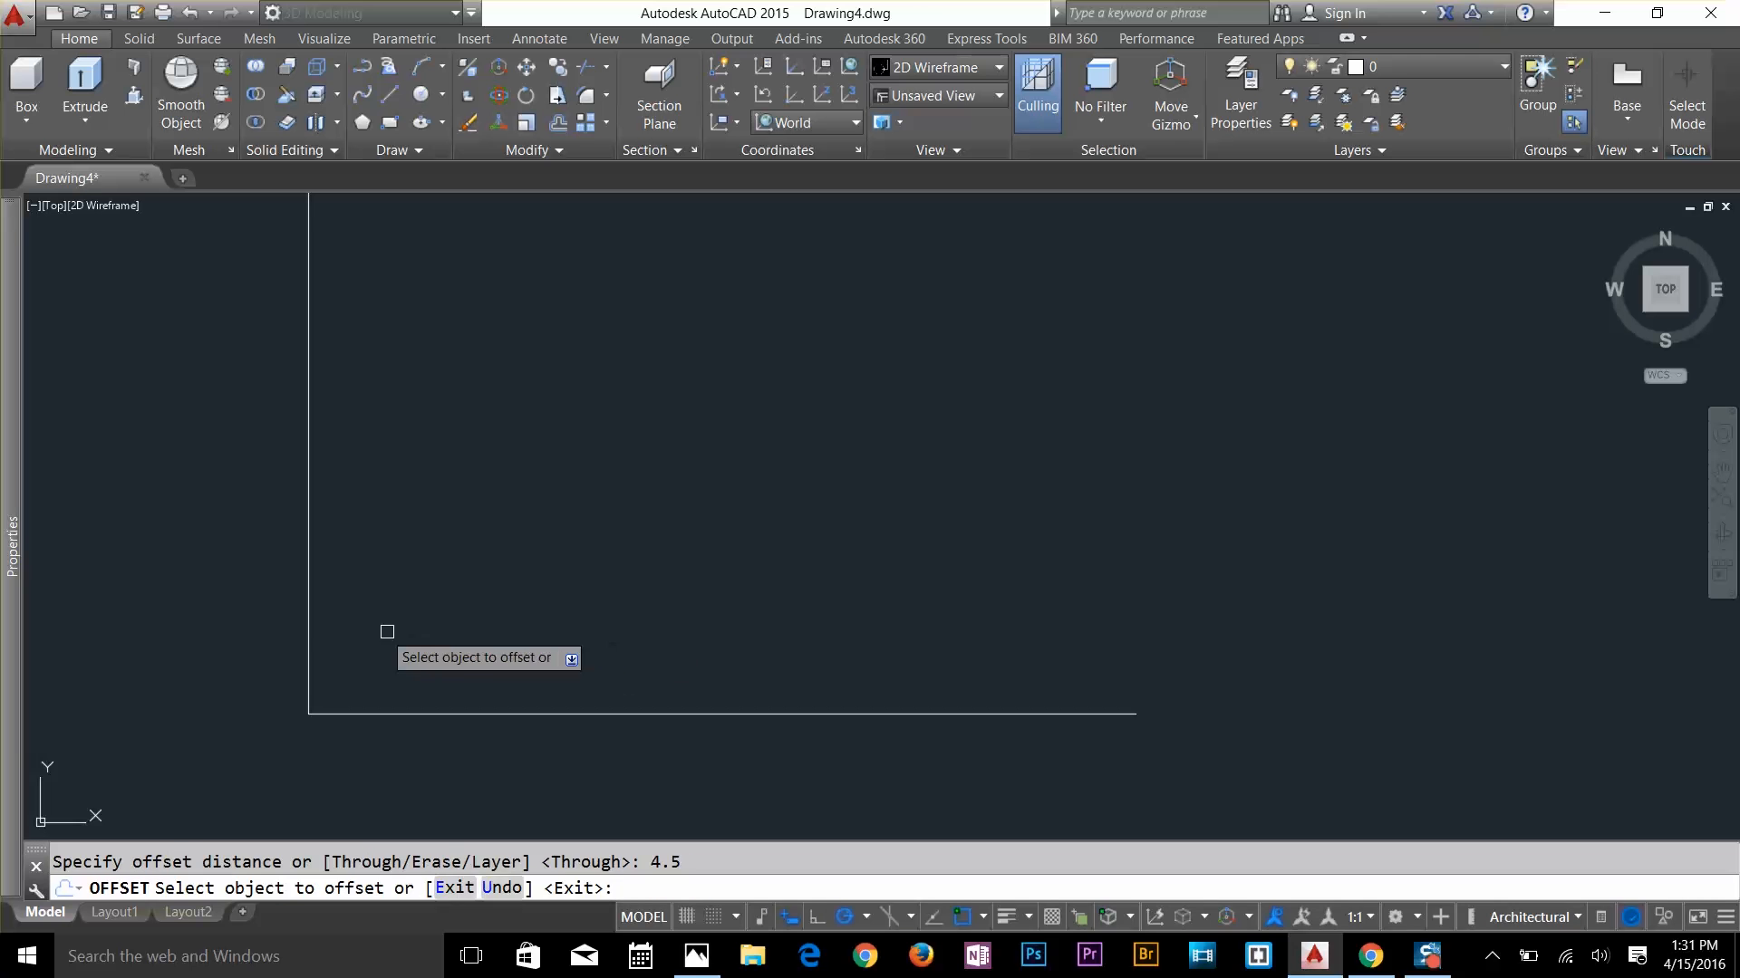
click(311, 654)
click(392, 695)
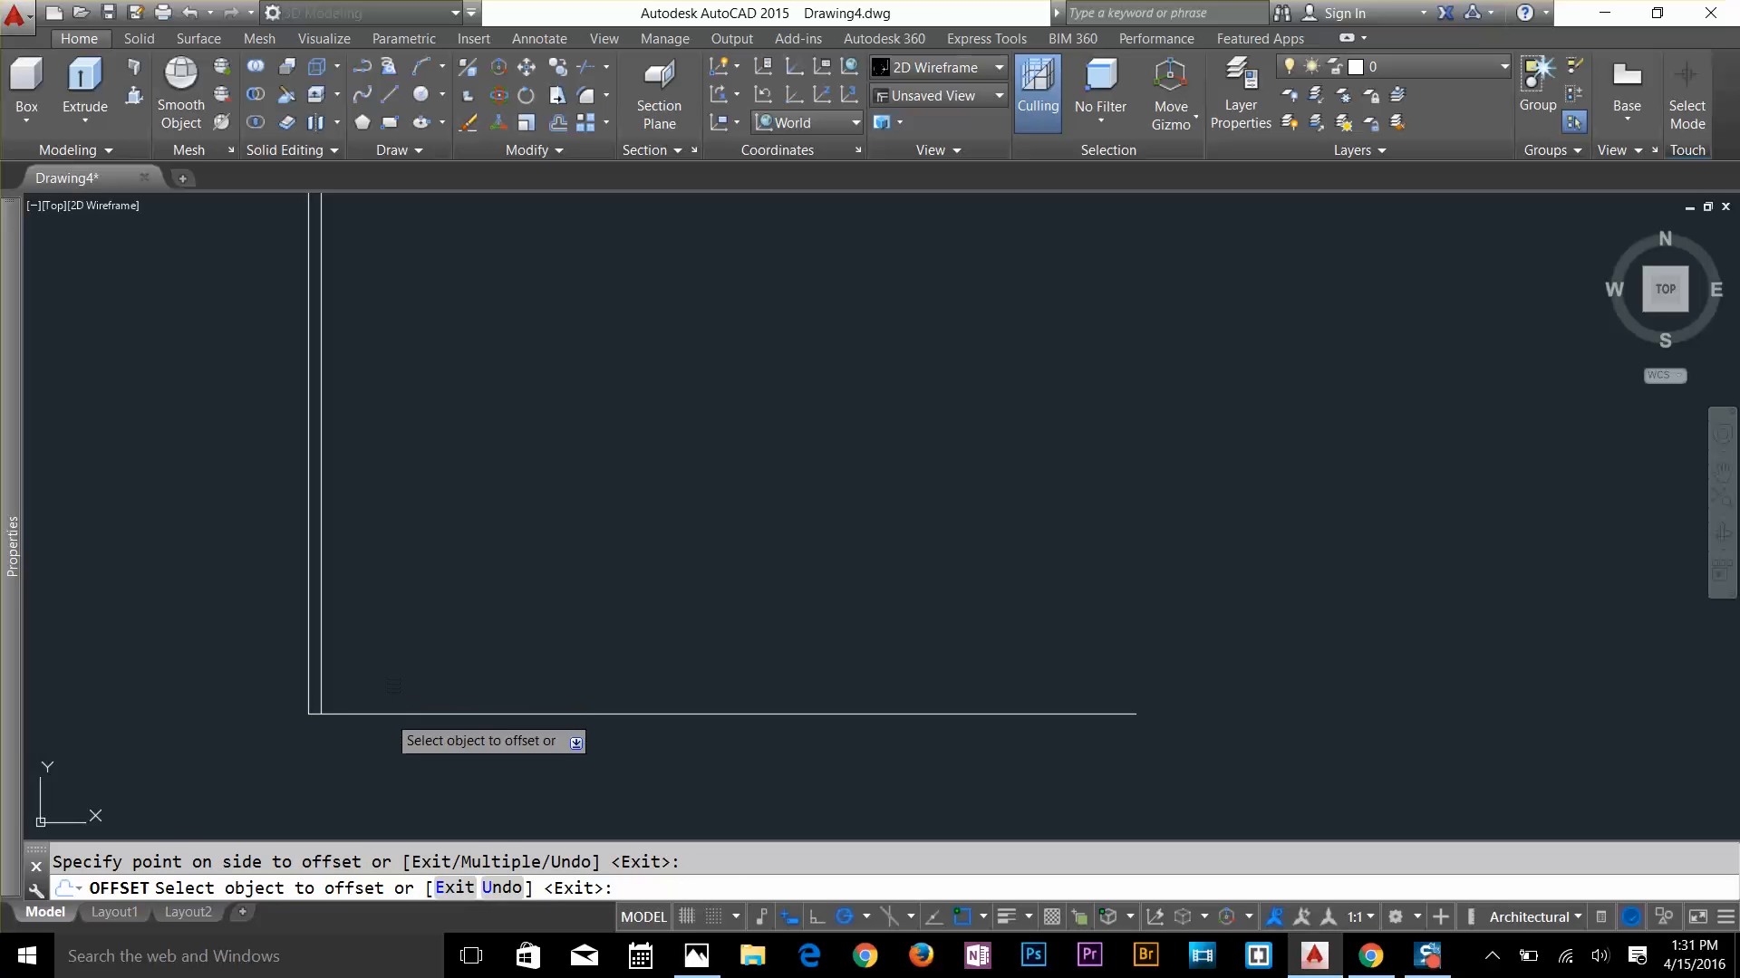
click(394, 713)
click(397, 664)
key(Escape)
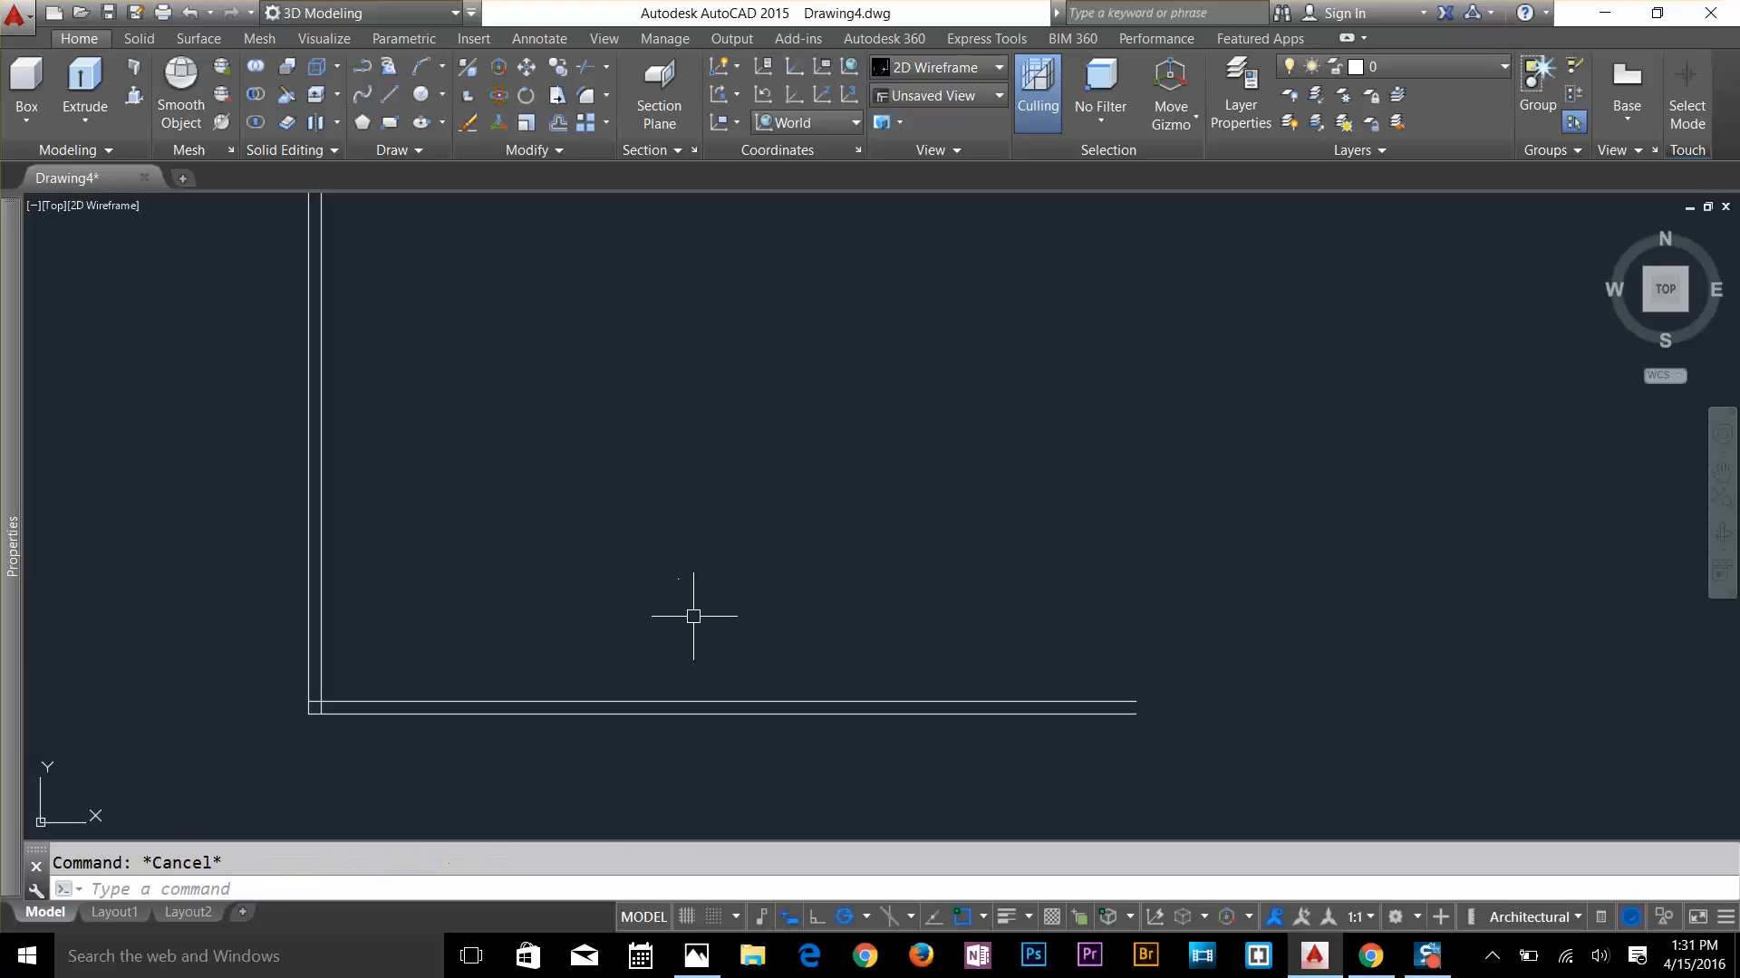
Draw a 60' vertical line upward from the right end of the outer bottom line
text(l)
key(Return)
click(1135, 713)
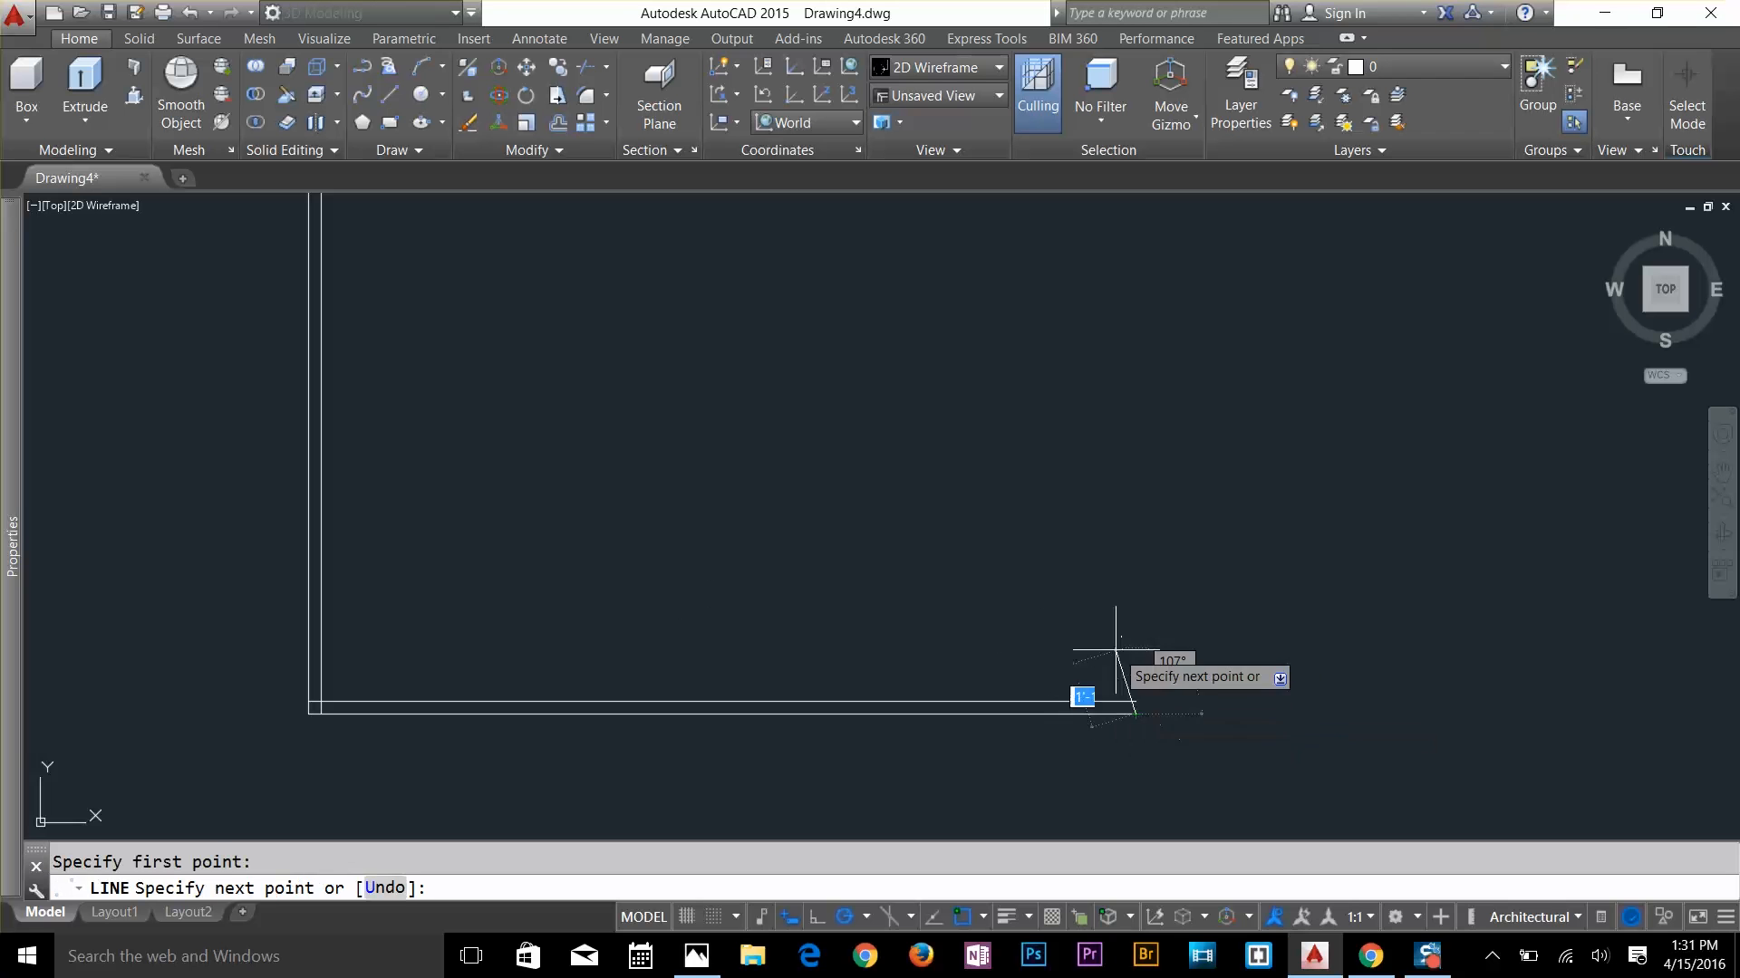
text(60)
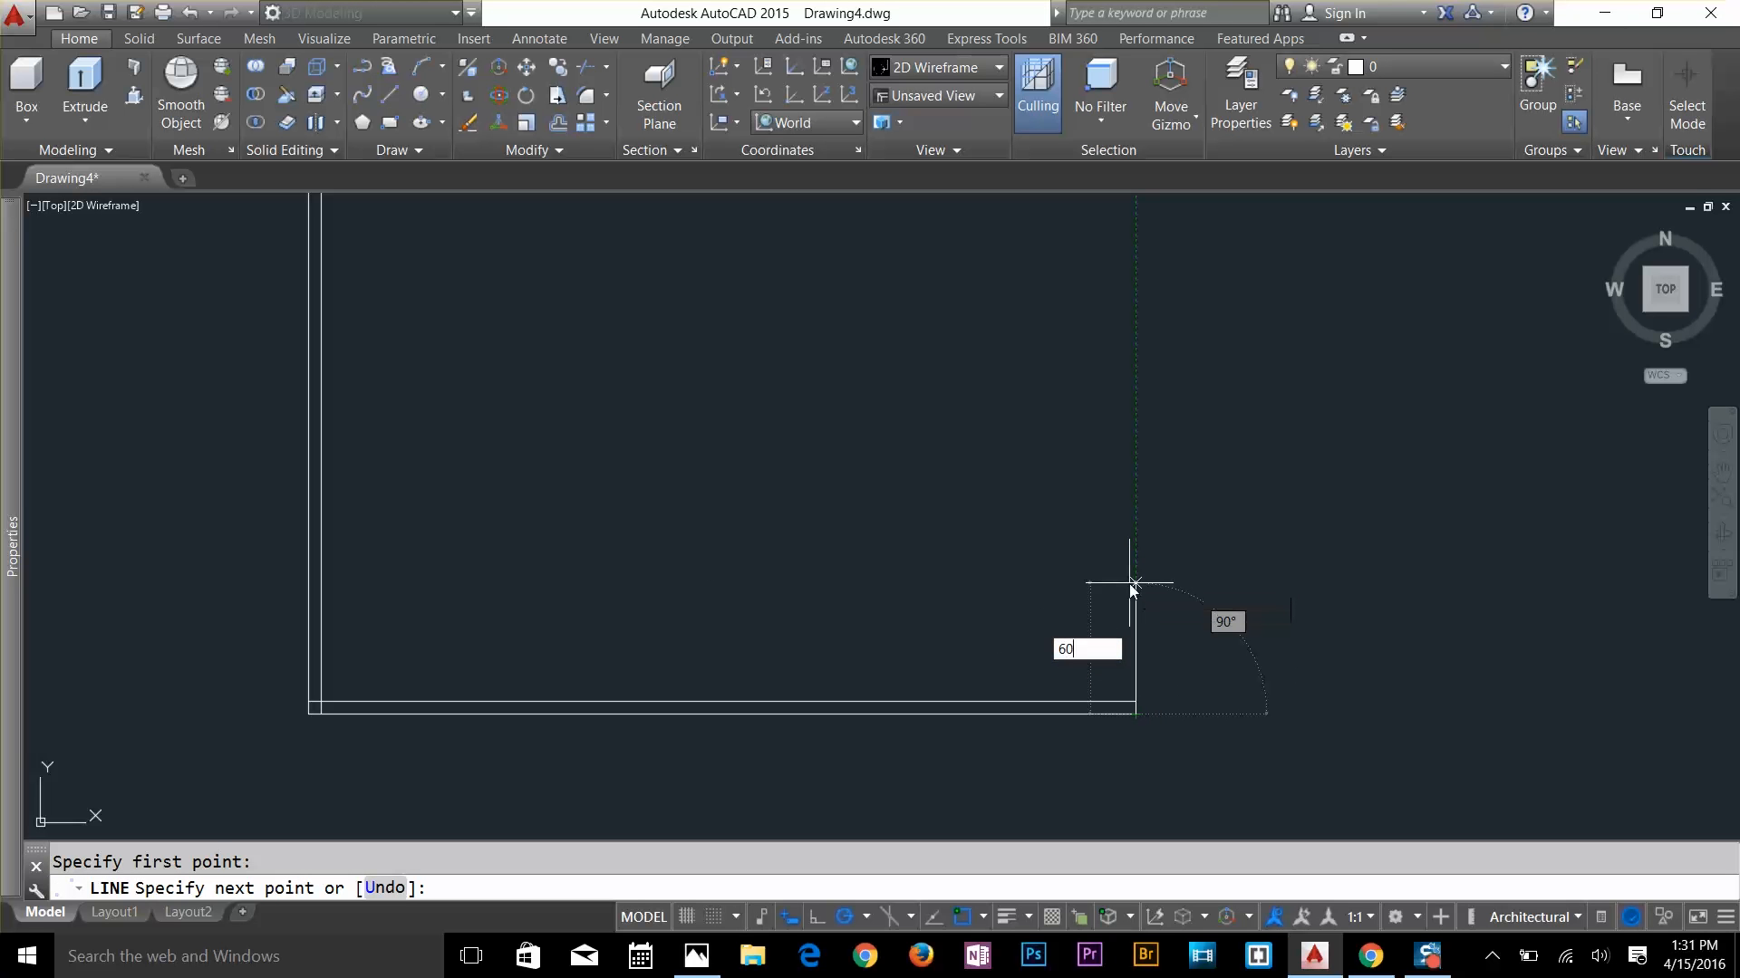
text(')
key(Return)
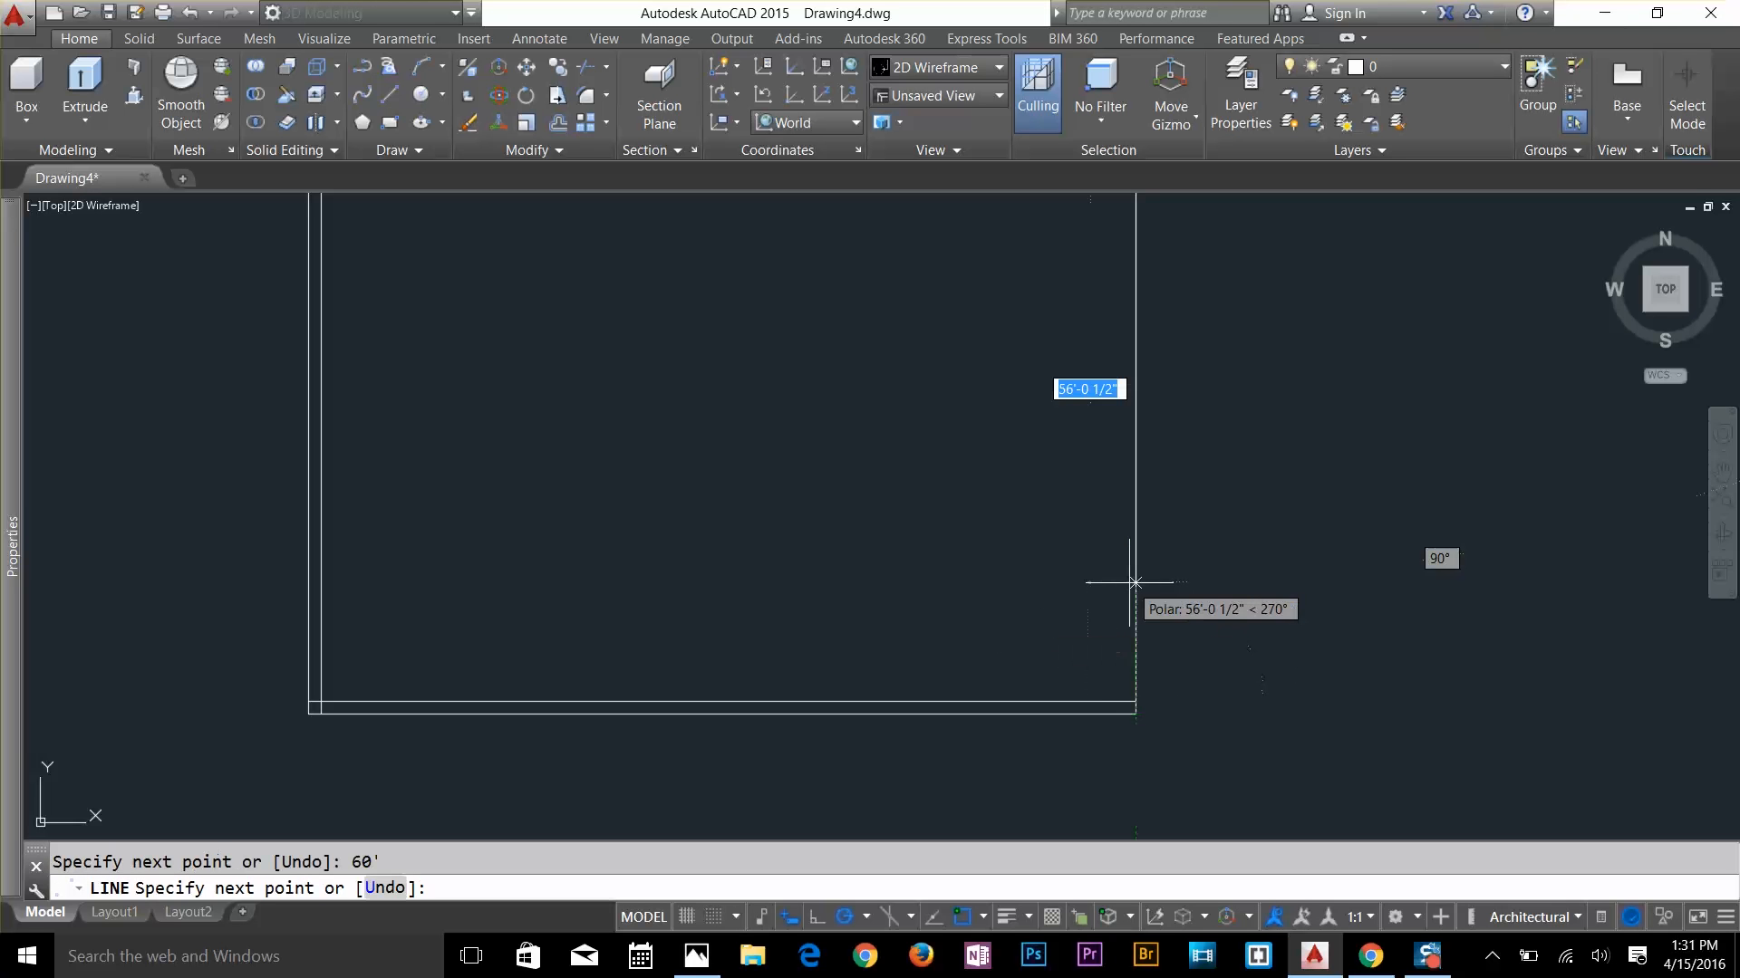
key(Return)
Offset the right vertical line 4.5" toward the inside to form the right wall's thickness
text(o)
key(Return)
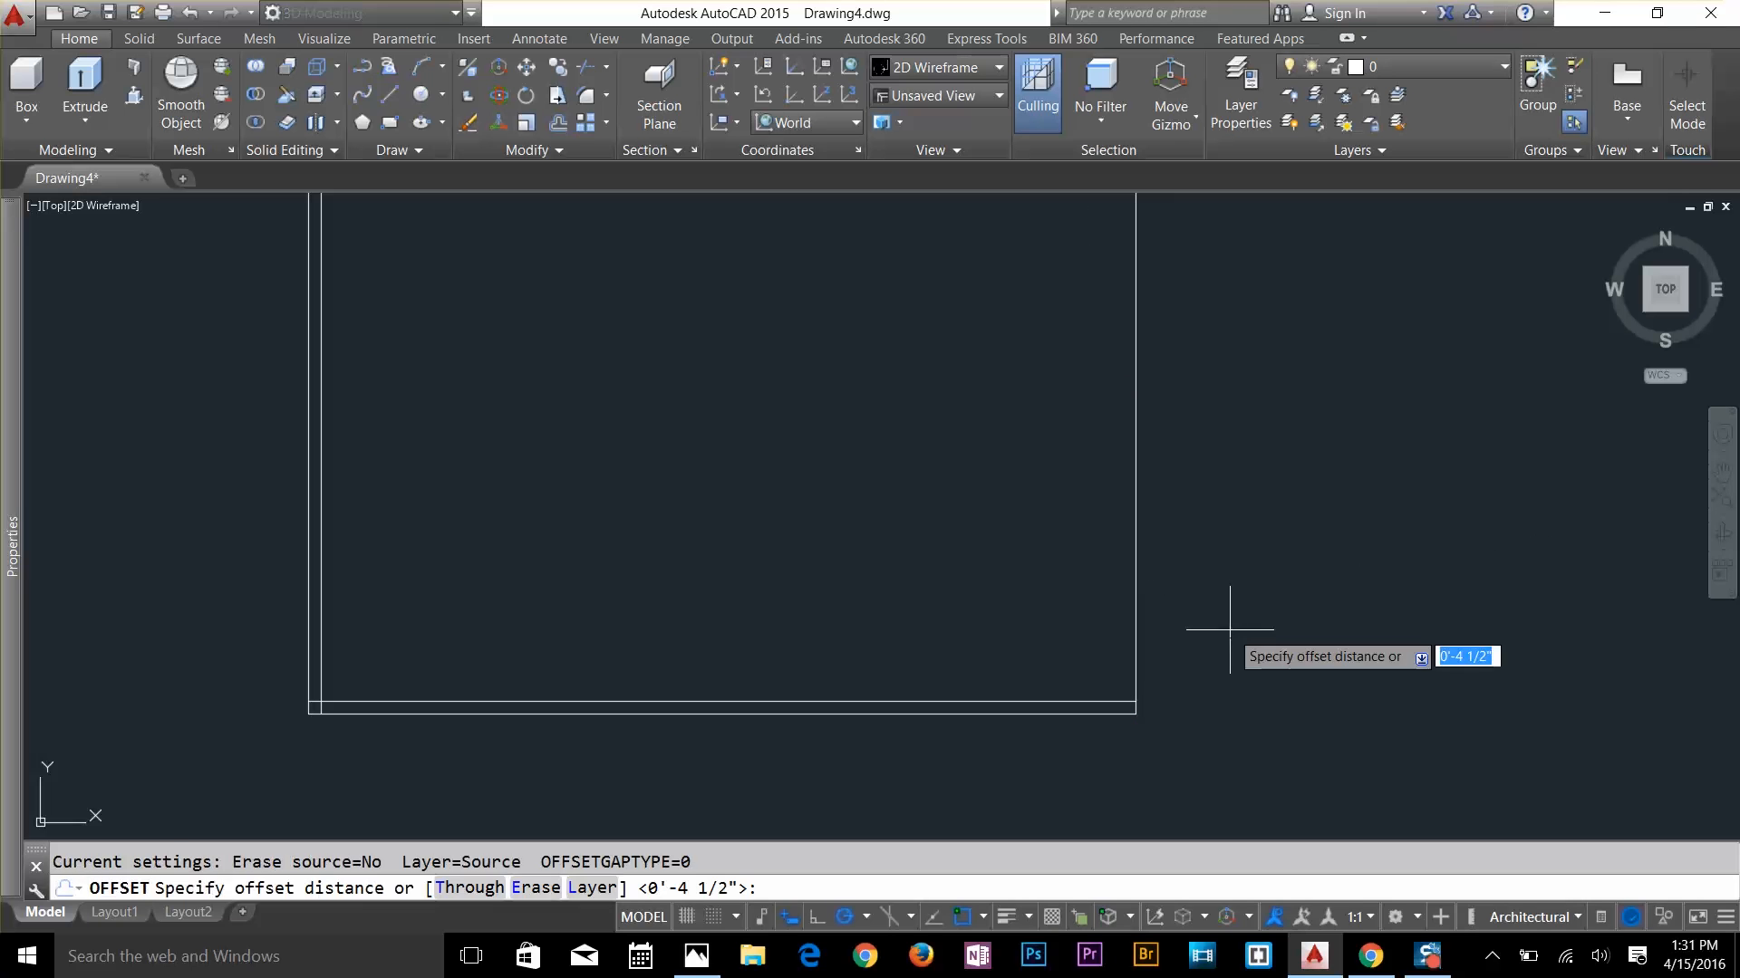
text(4.5)
key(Return)
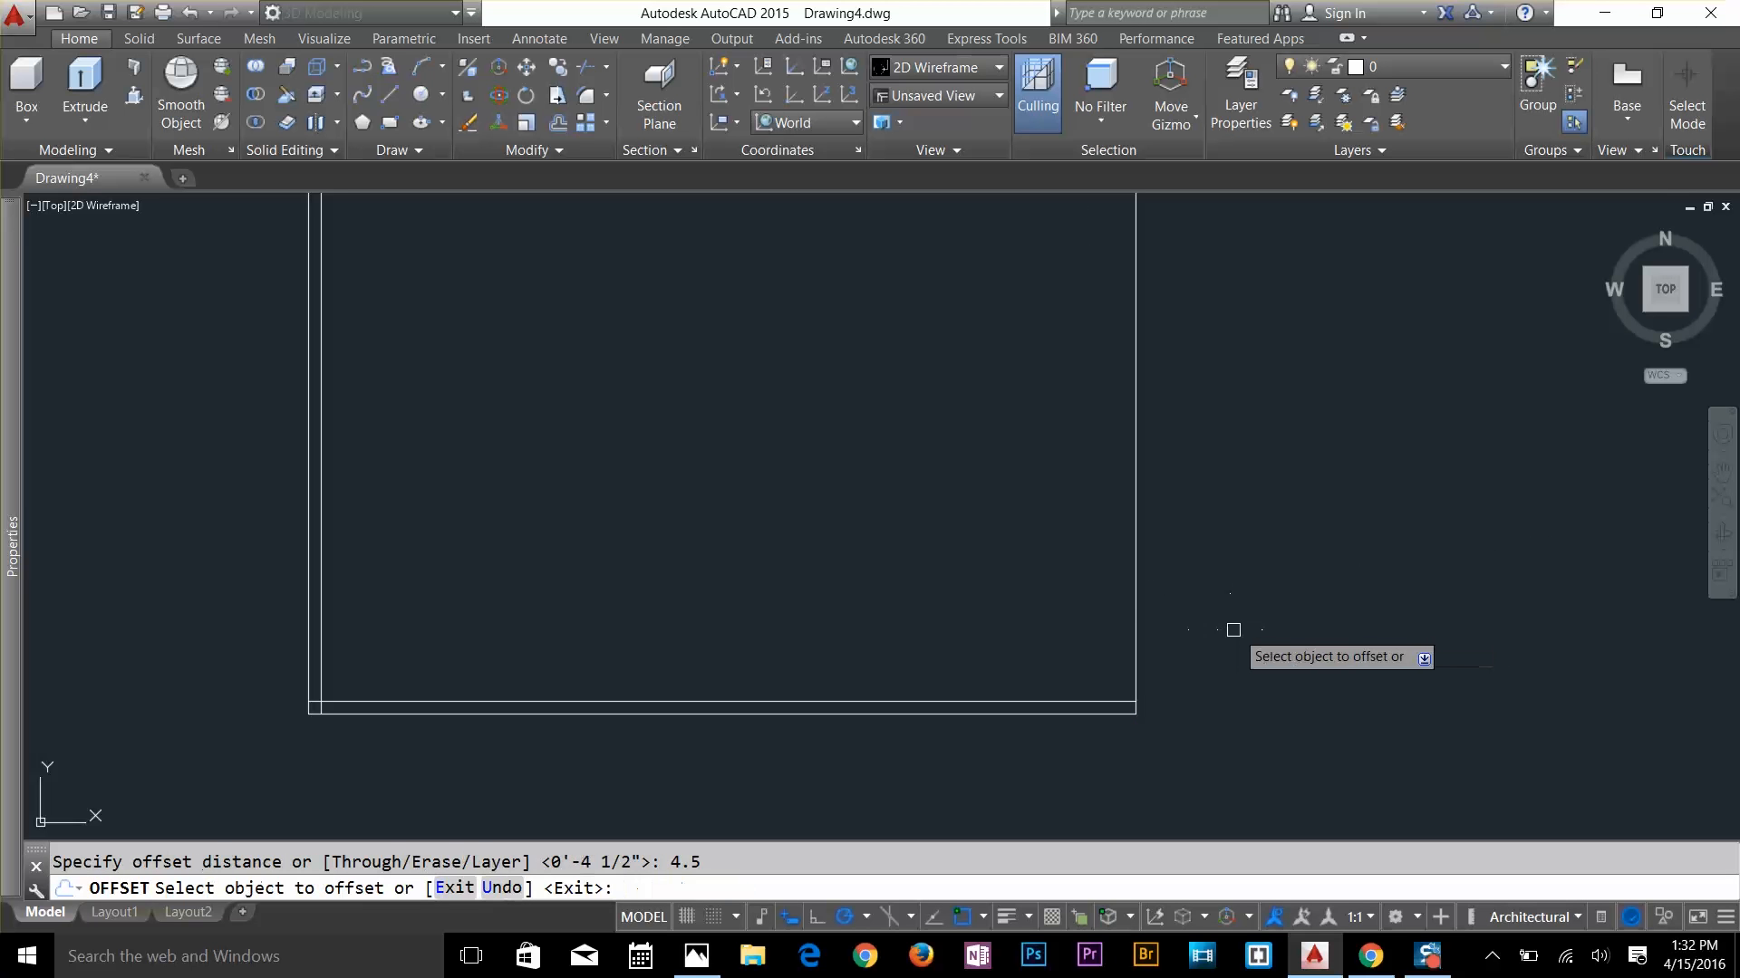
click(1135, 600)
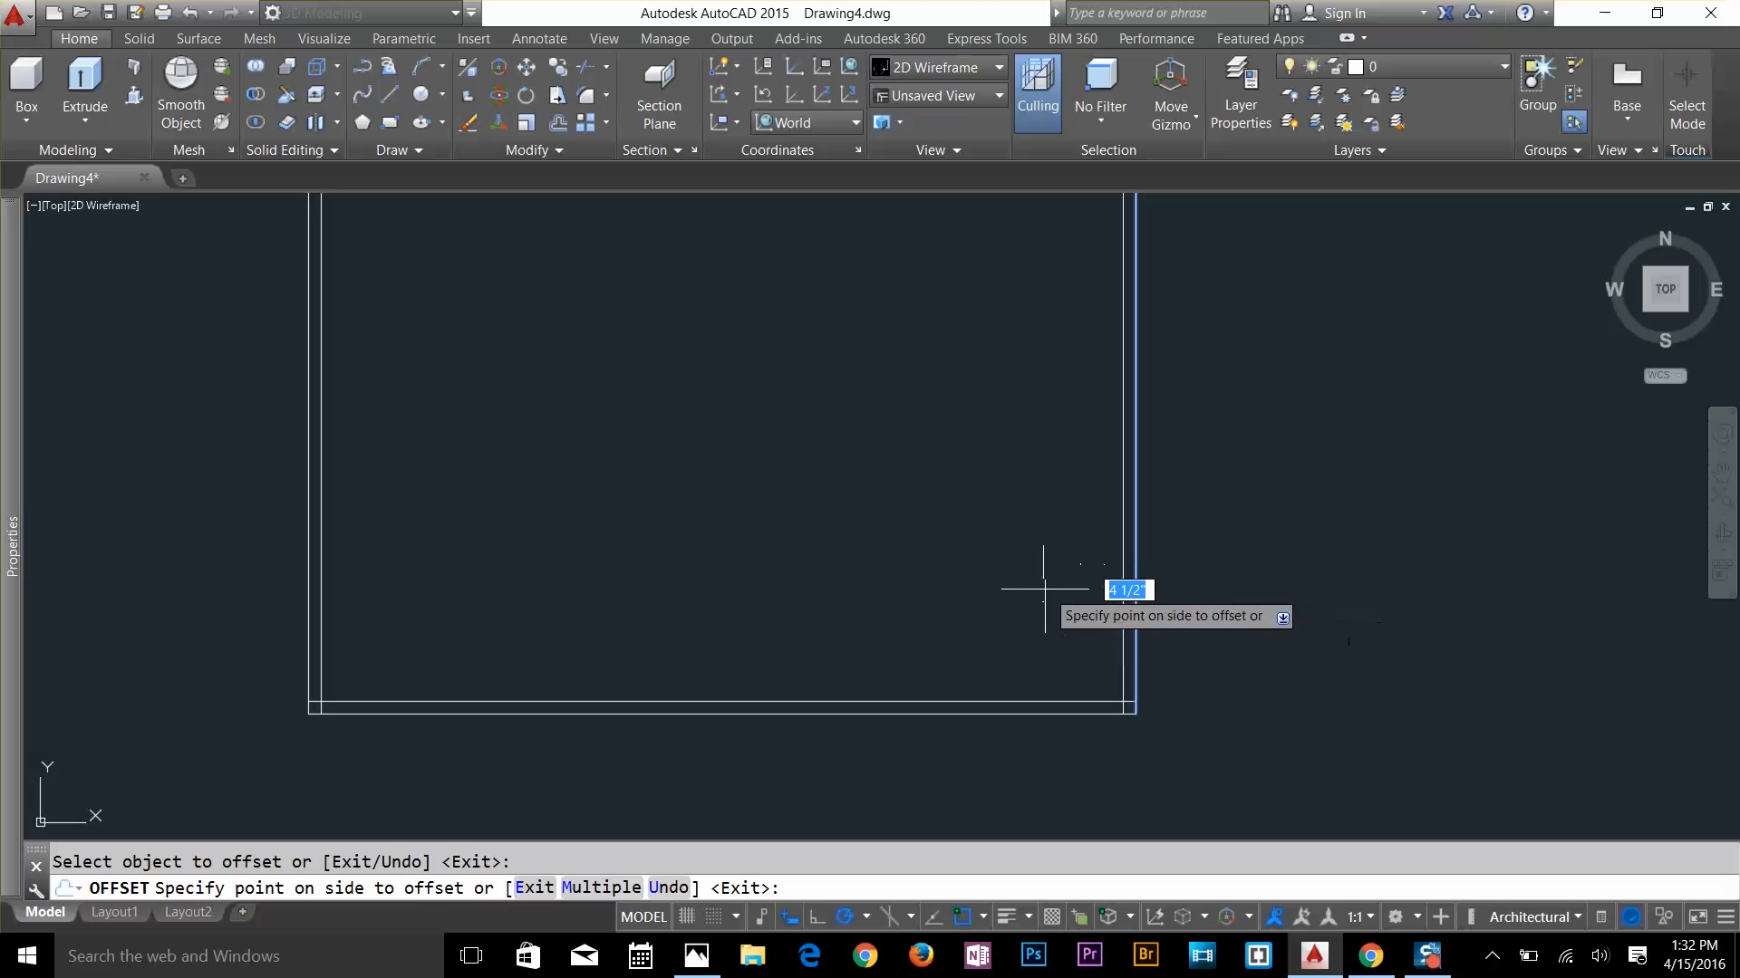
click(1014, 590)
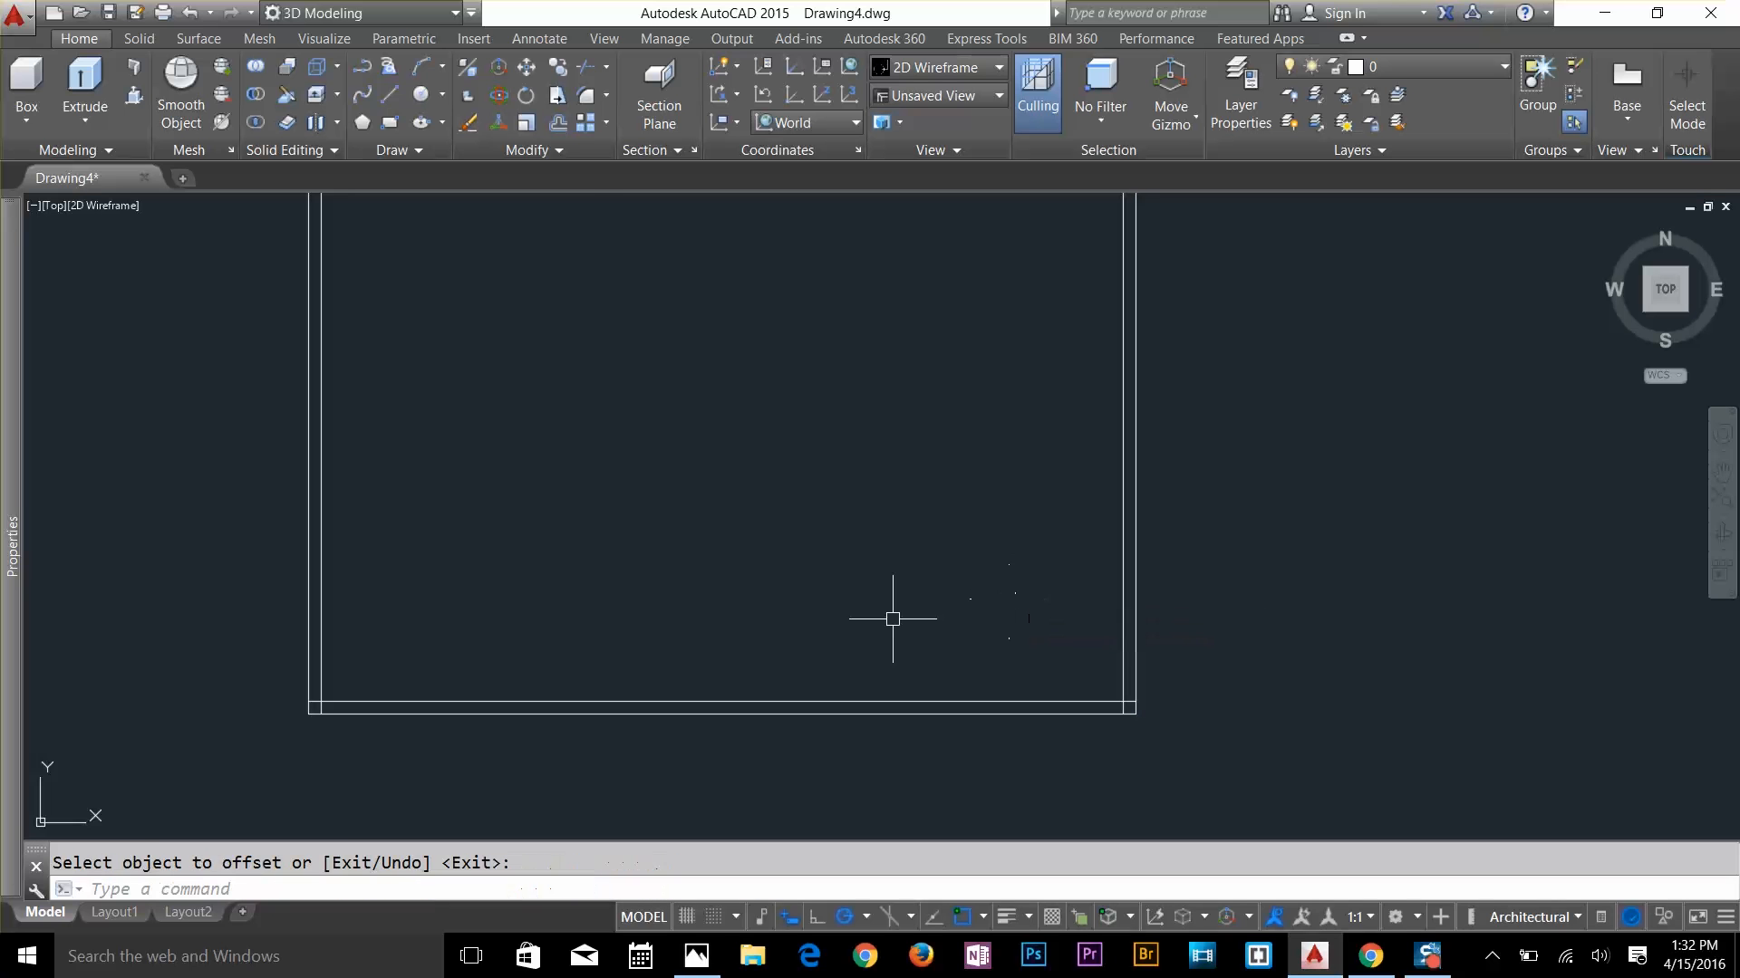
Fillet the inner left and inner bottom wall lines with a 0 radius to form a sharp lower-left corner
scroll(291, 704, up, 2)
scroll(291, 704, up, 2)
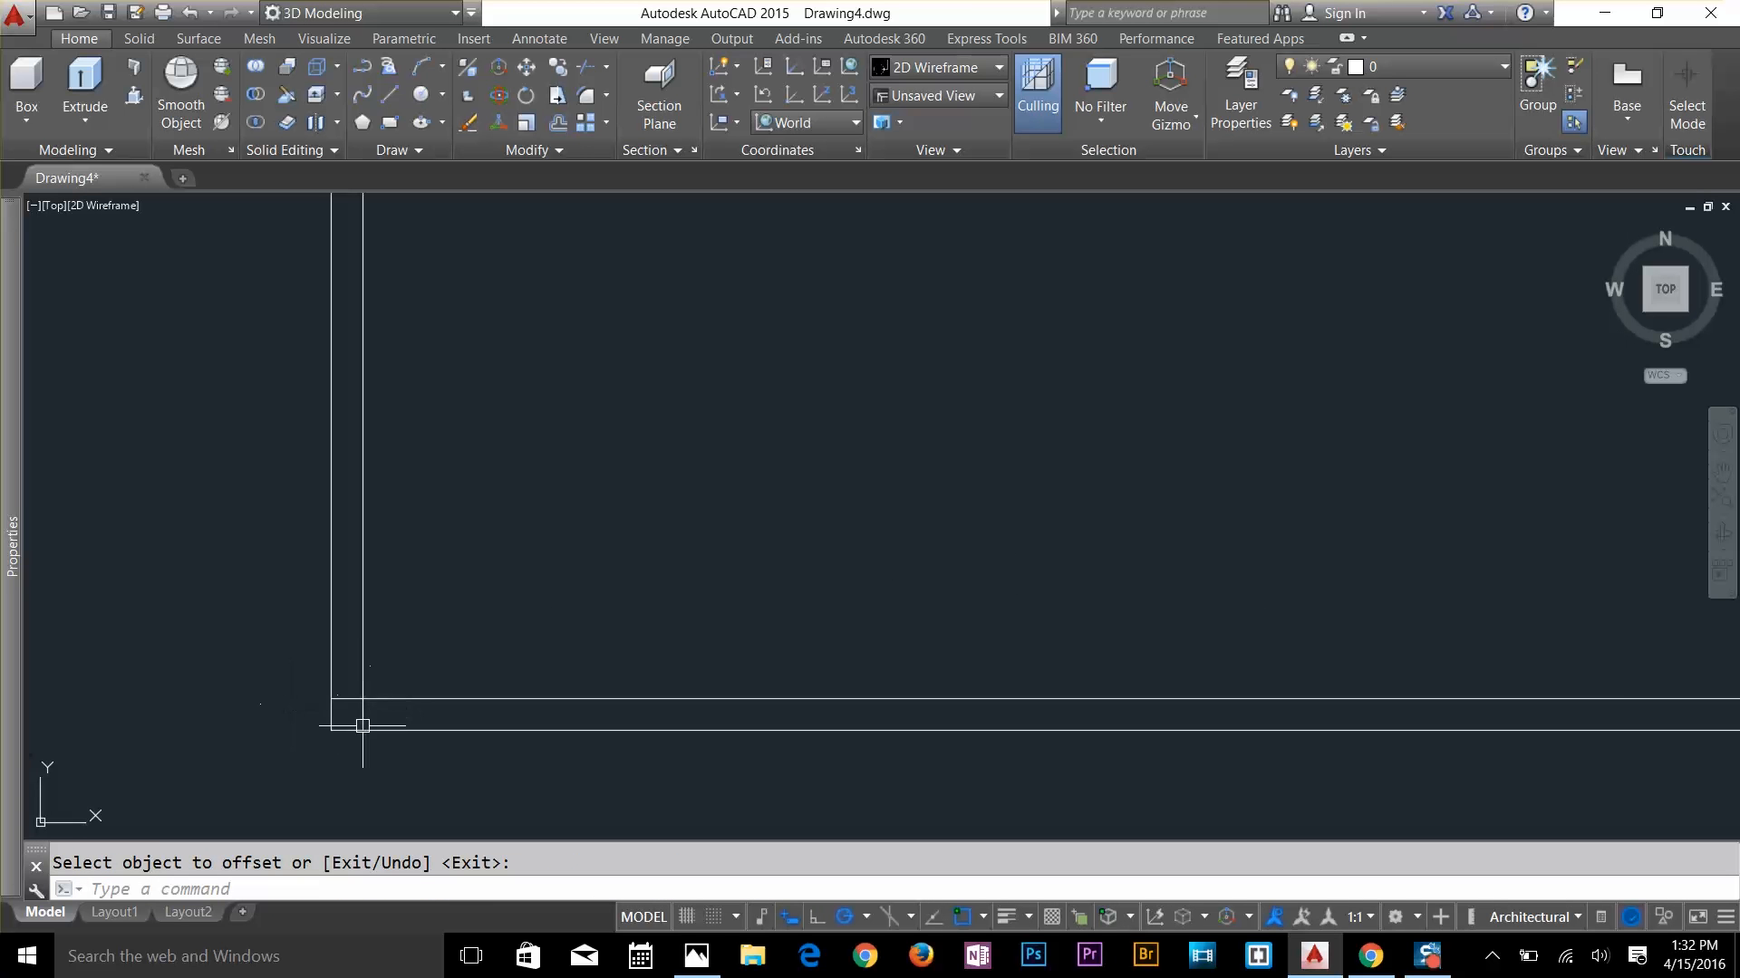
scroll(629, 685, down, 2)
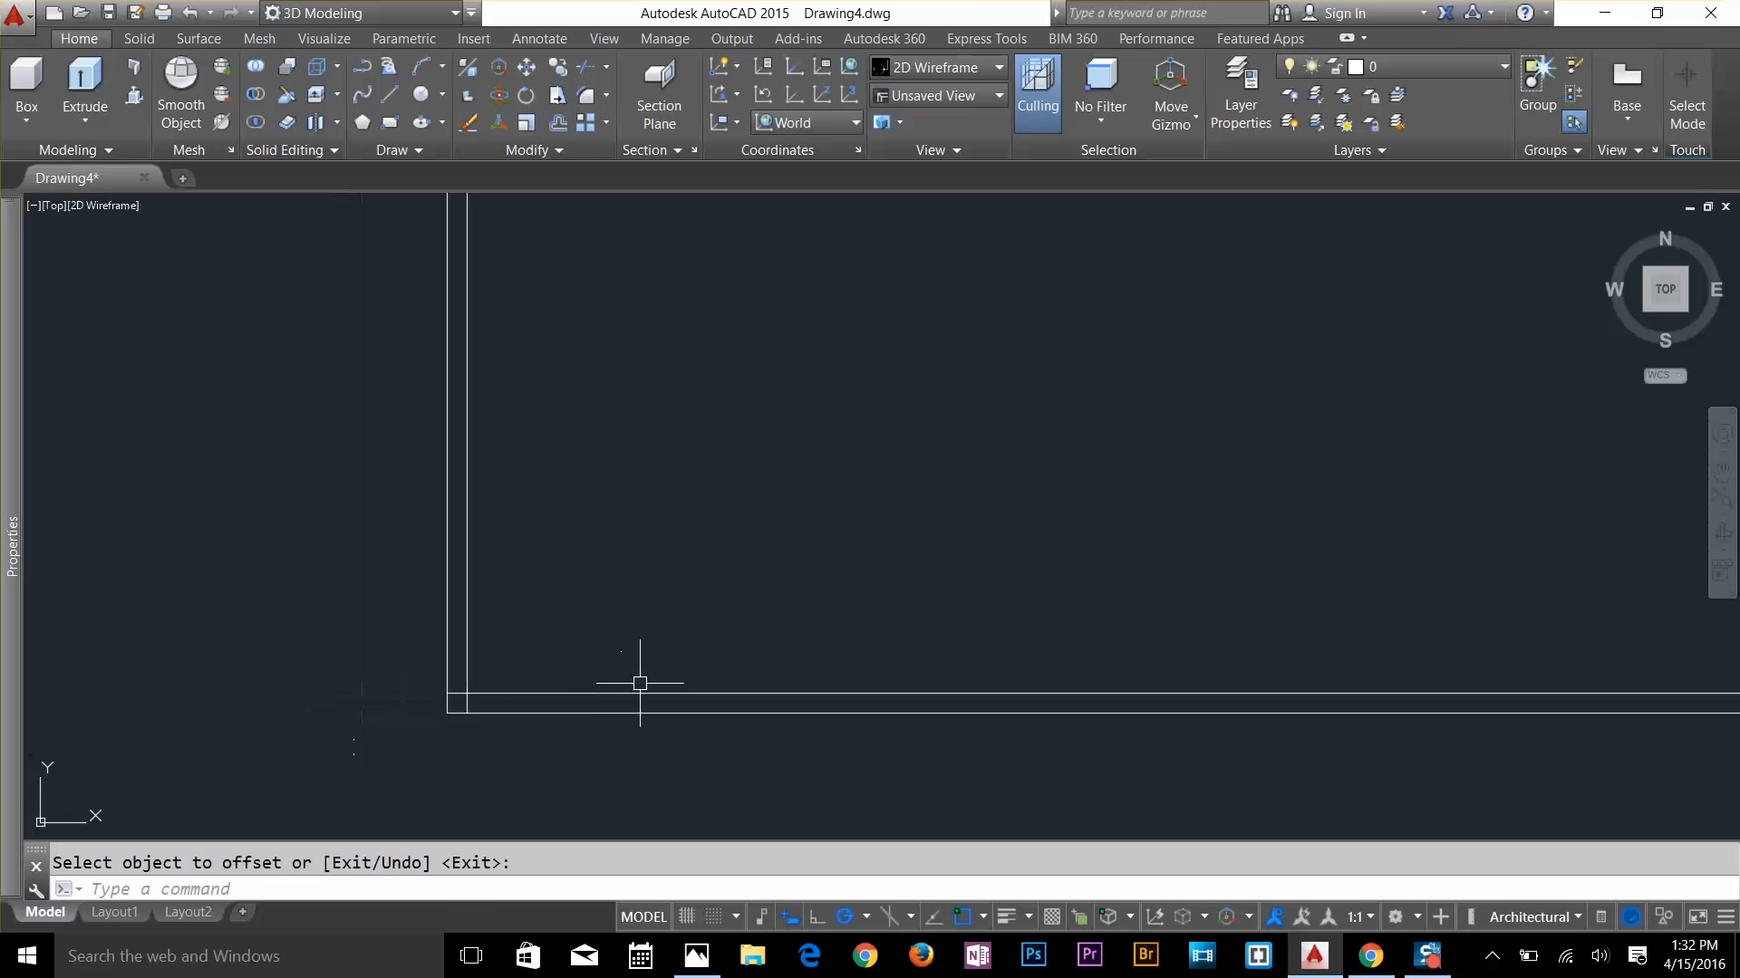
key(Escape)
text(f)
key(Return)
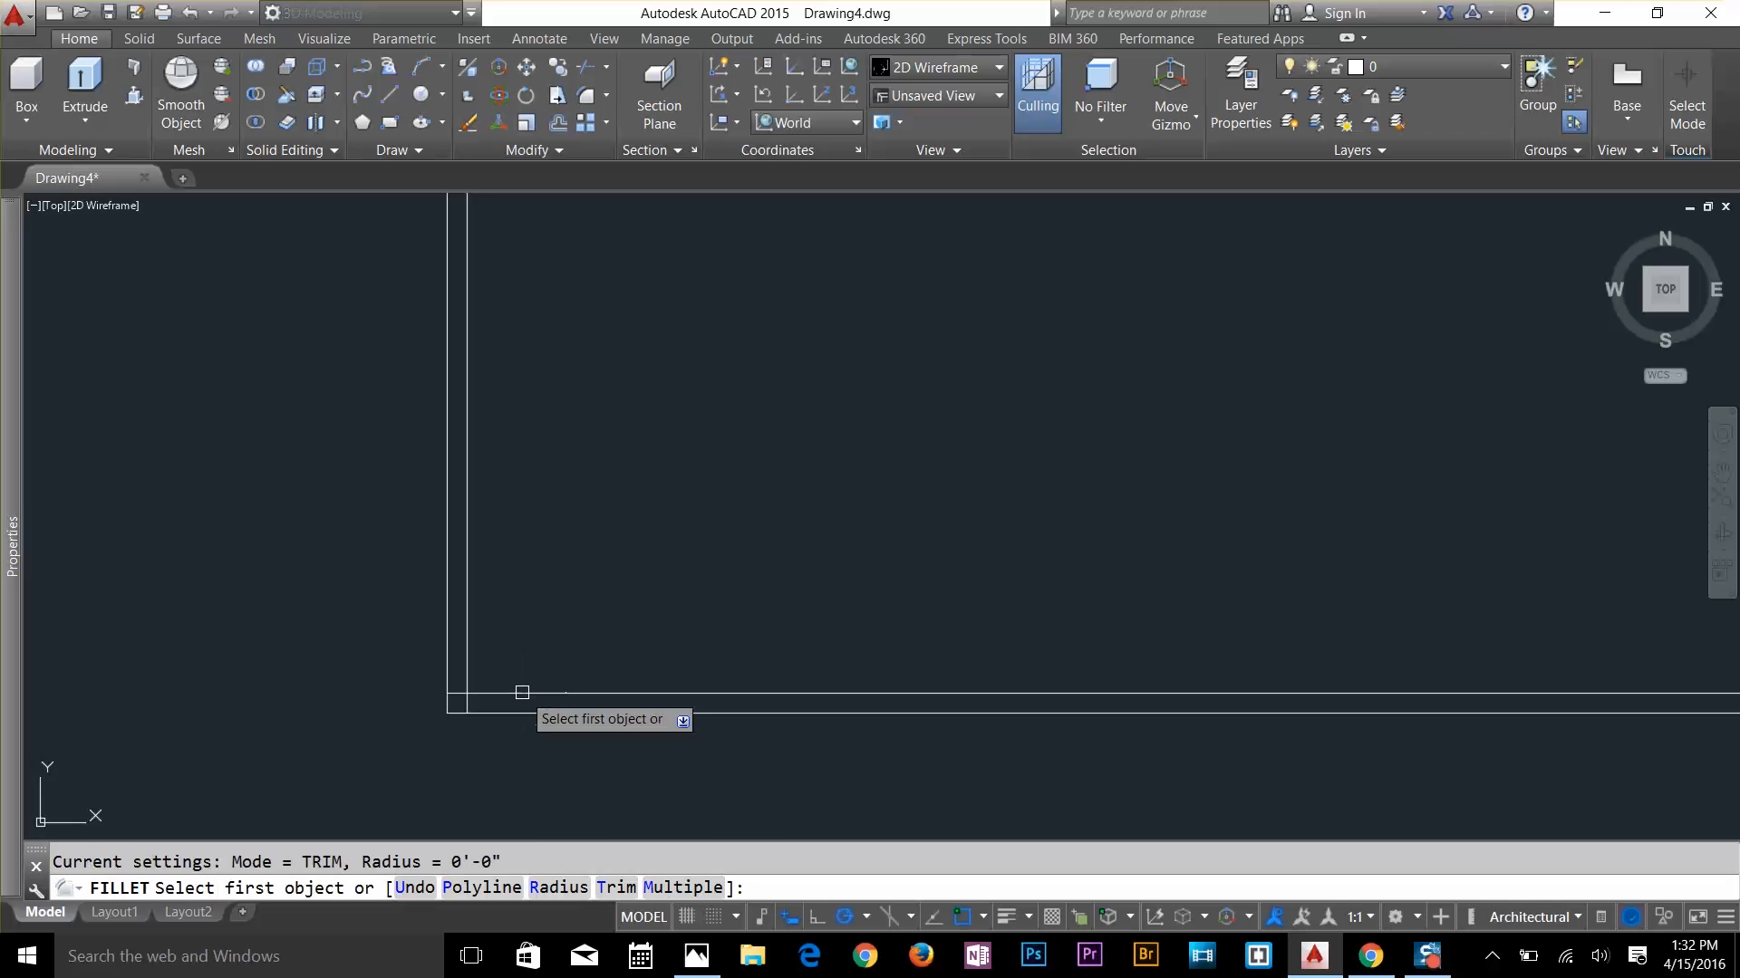
click(559, 888)
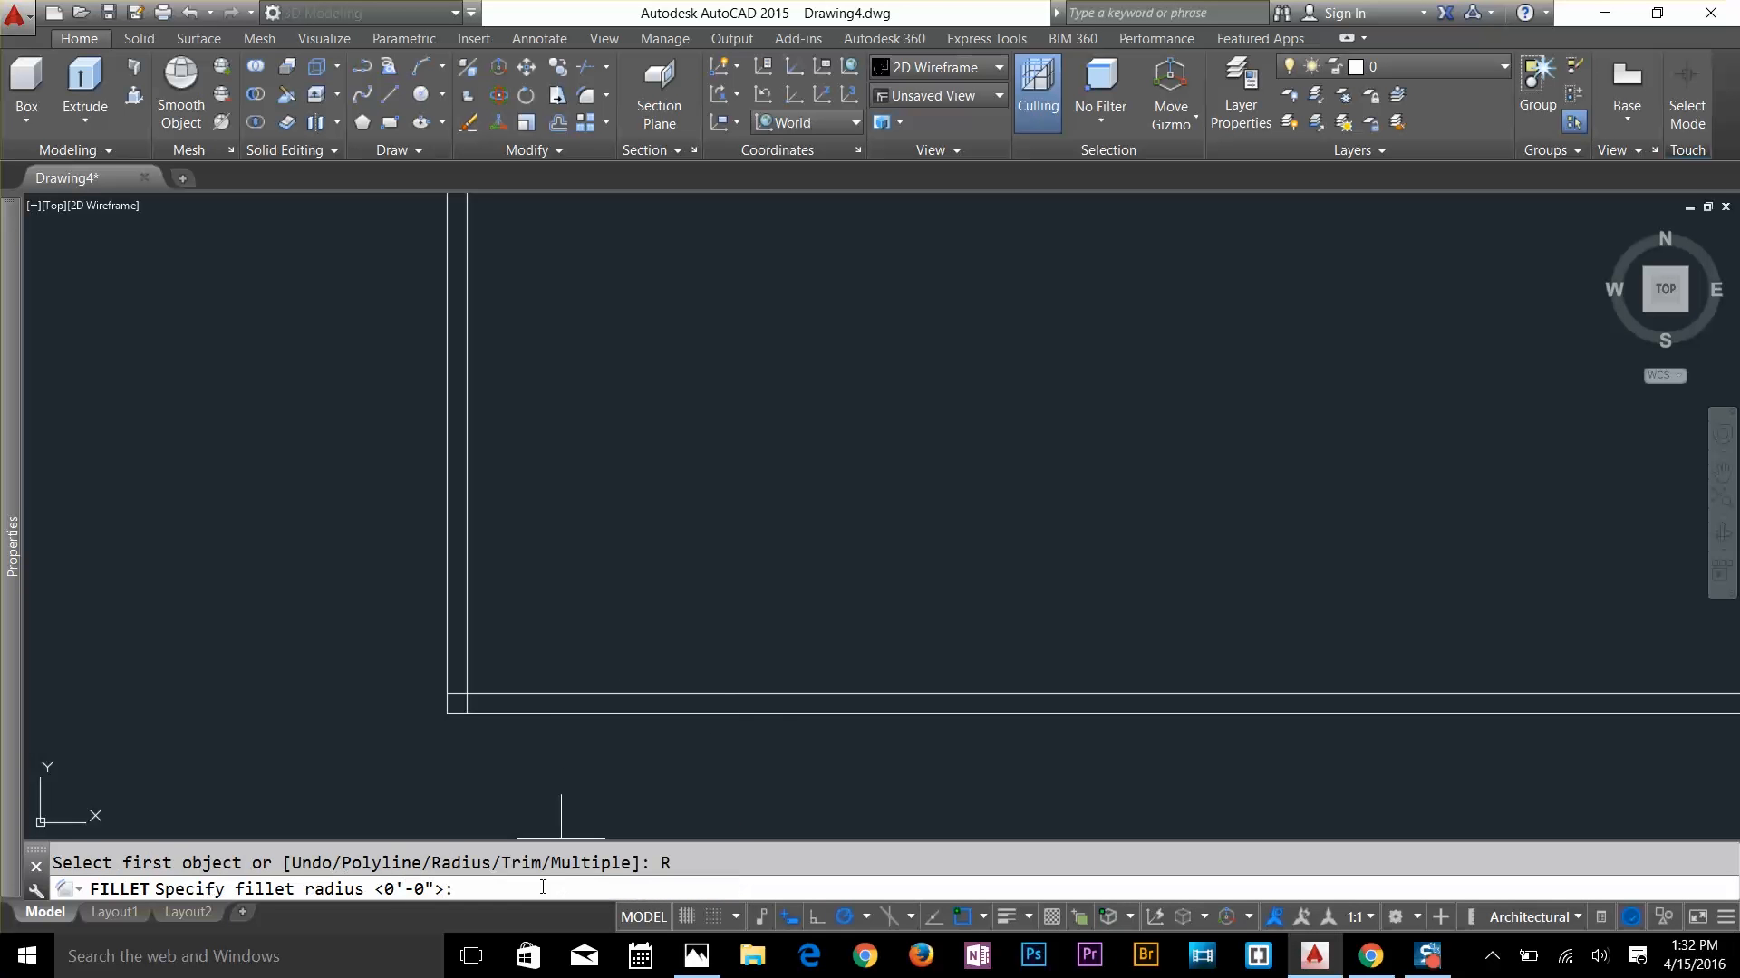
key(Return)
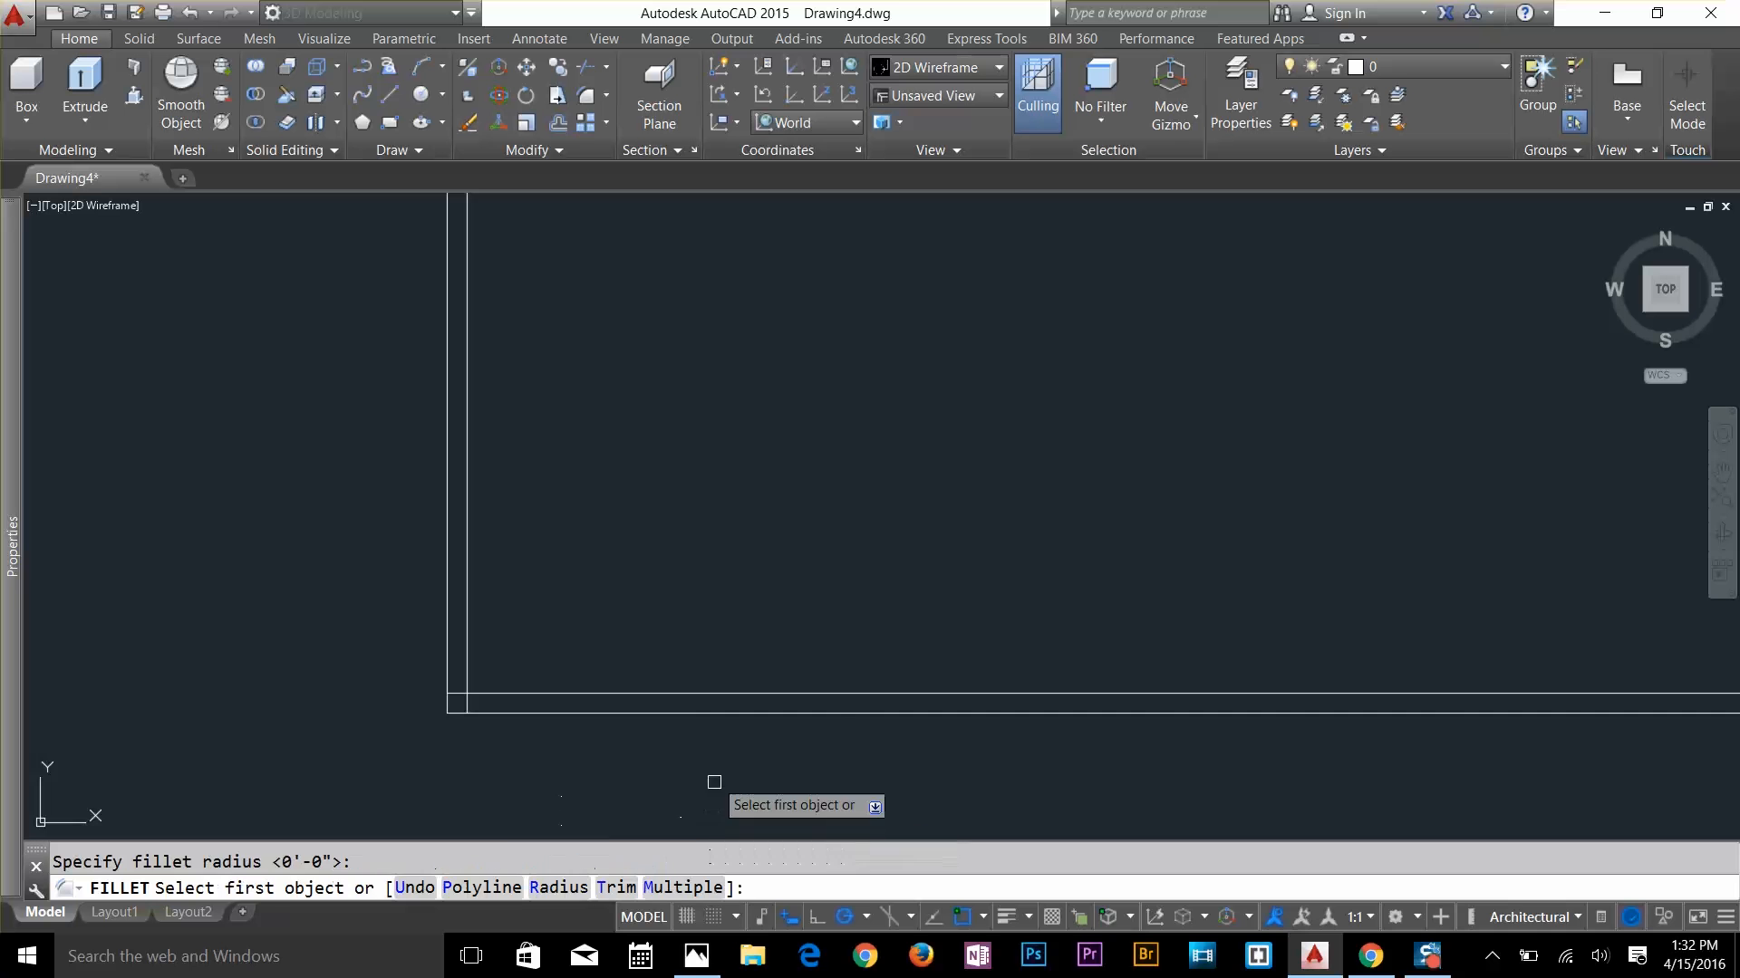
click(468, 677)
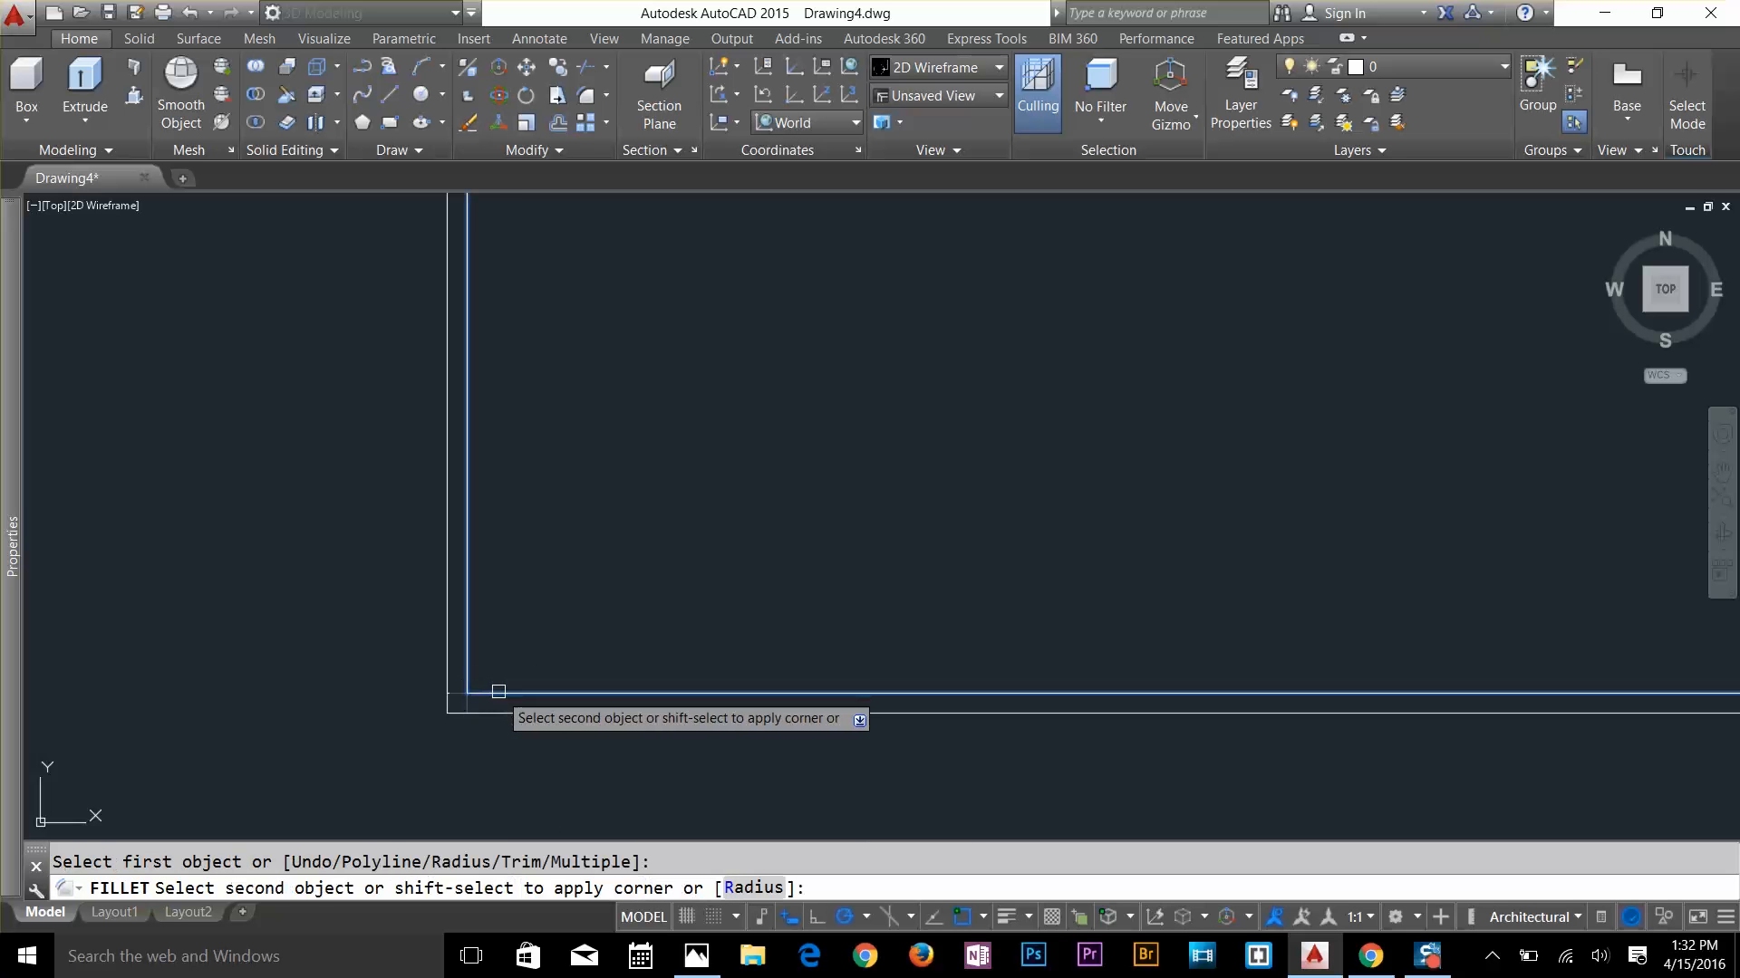
scroll(746, 671, down, 2)
click(1290, 699)
Fillet the inner bottom and inner right wall lines with a 0 radius to form a sharp lower-right corner
key(Return)
scroll(1381, 697, up, 3)
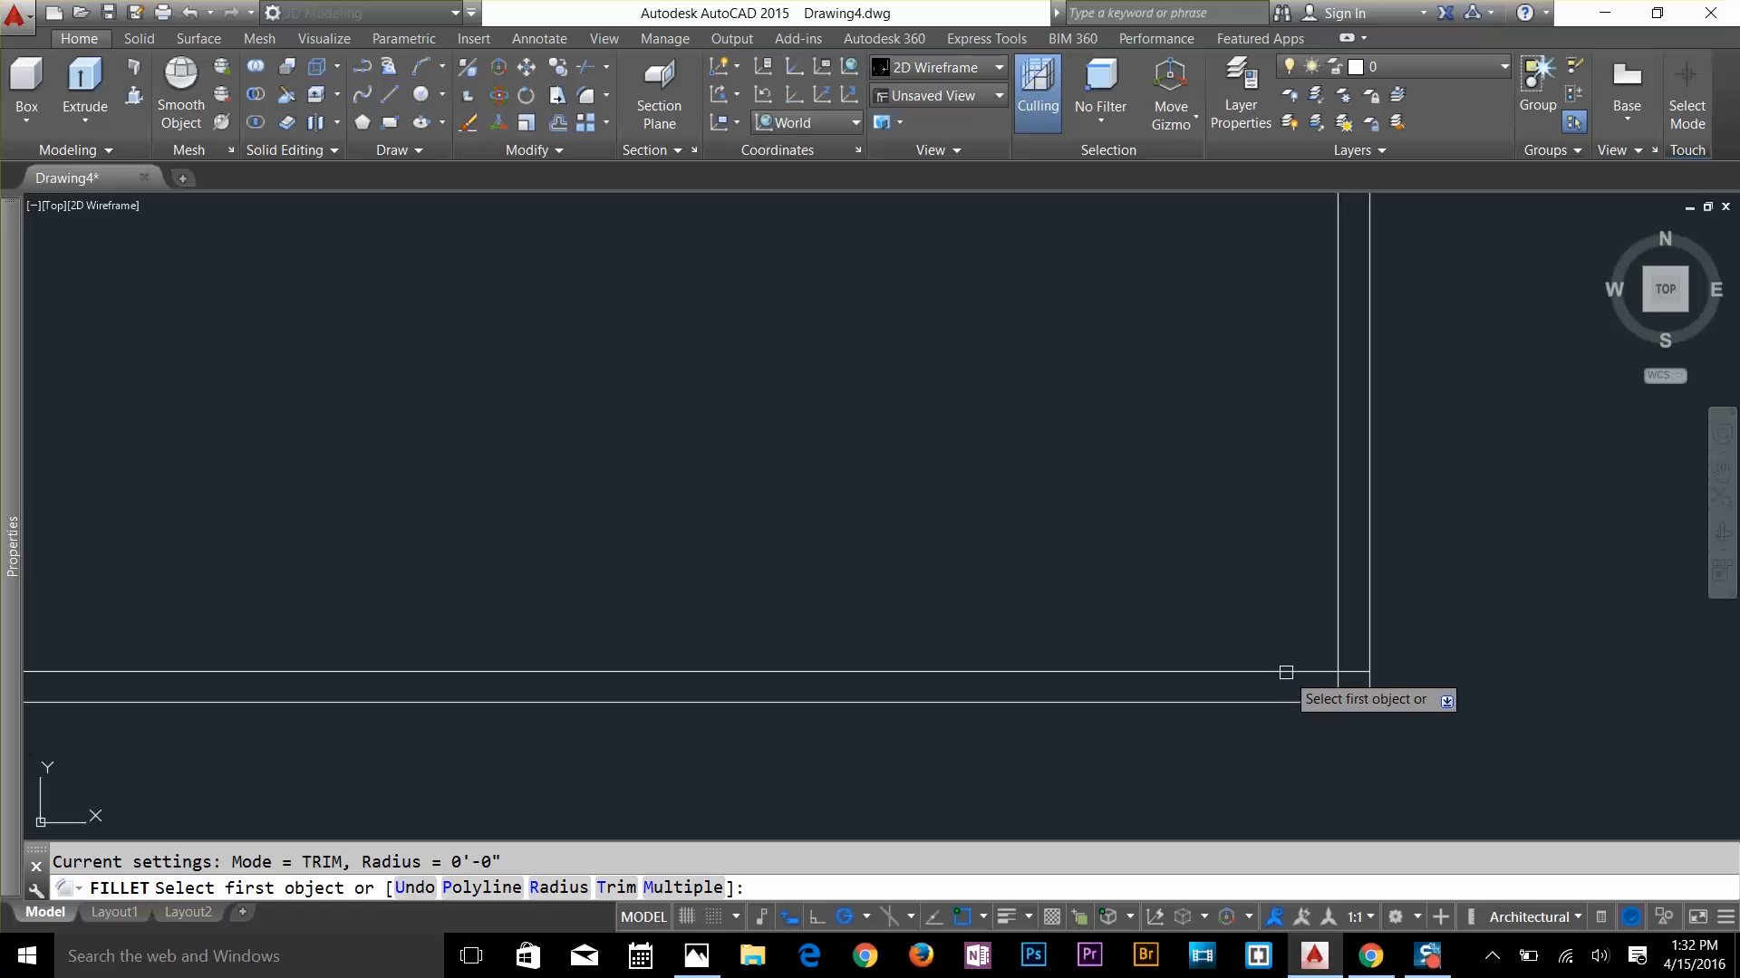
click(1291, 672)
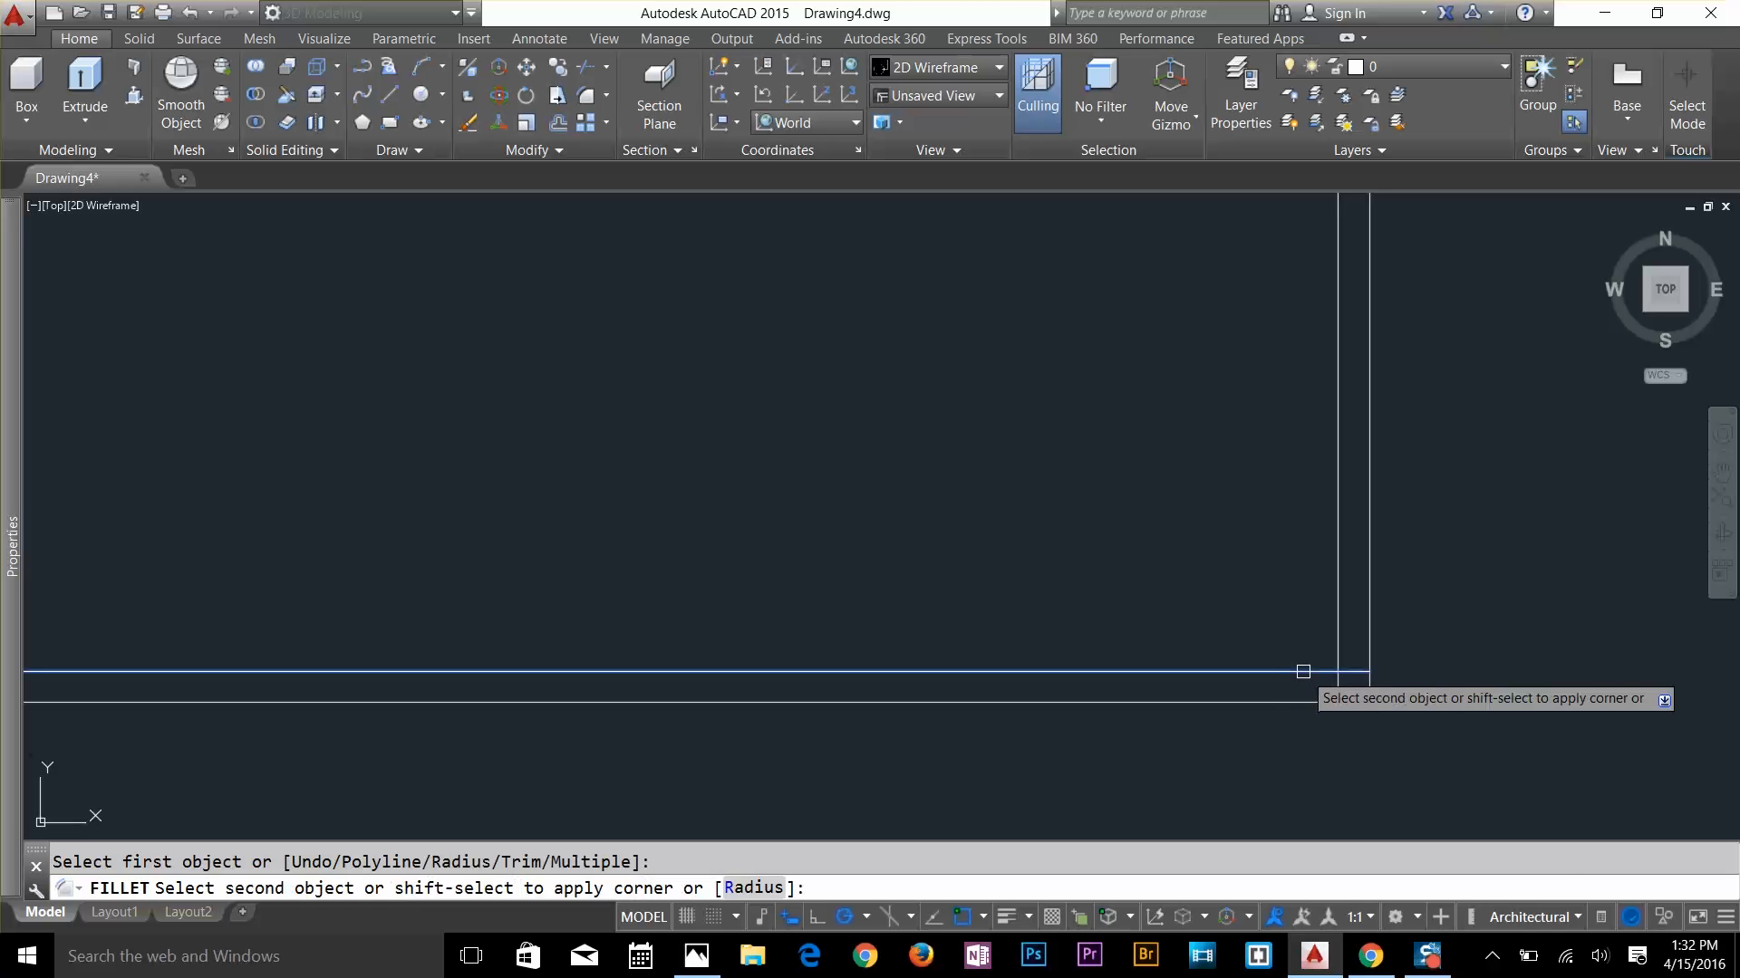
click(1337, 649)
scroll(1085, 621, down, 4)
middle_drag(911, 627, 1076, 614)
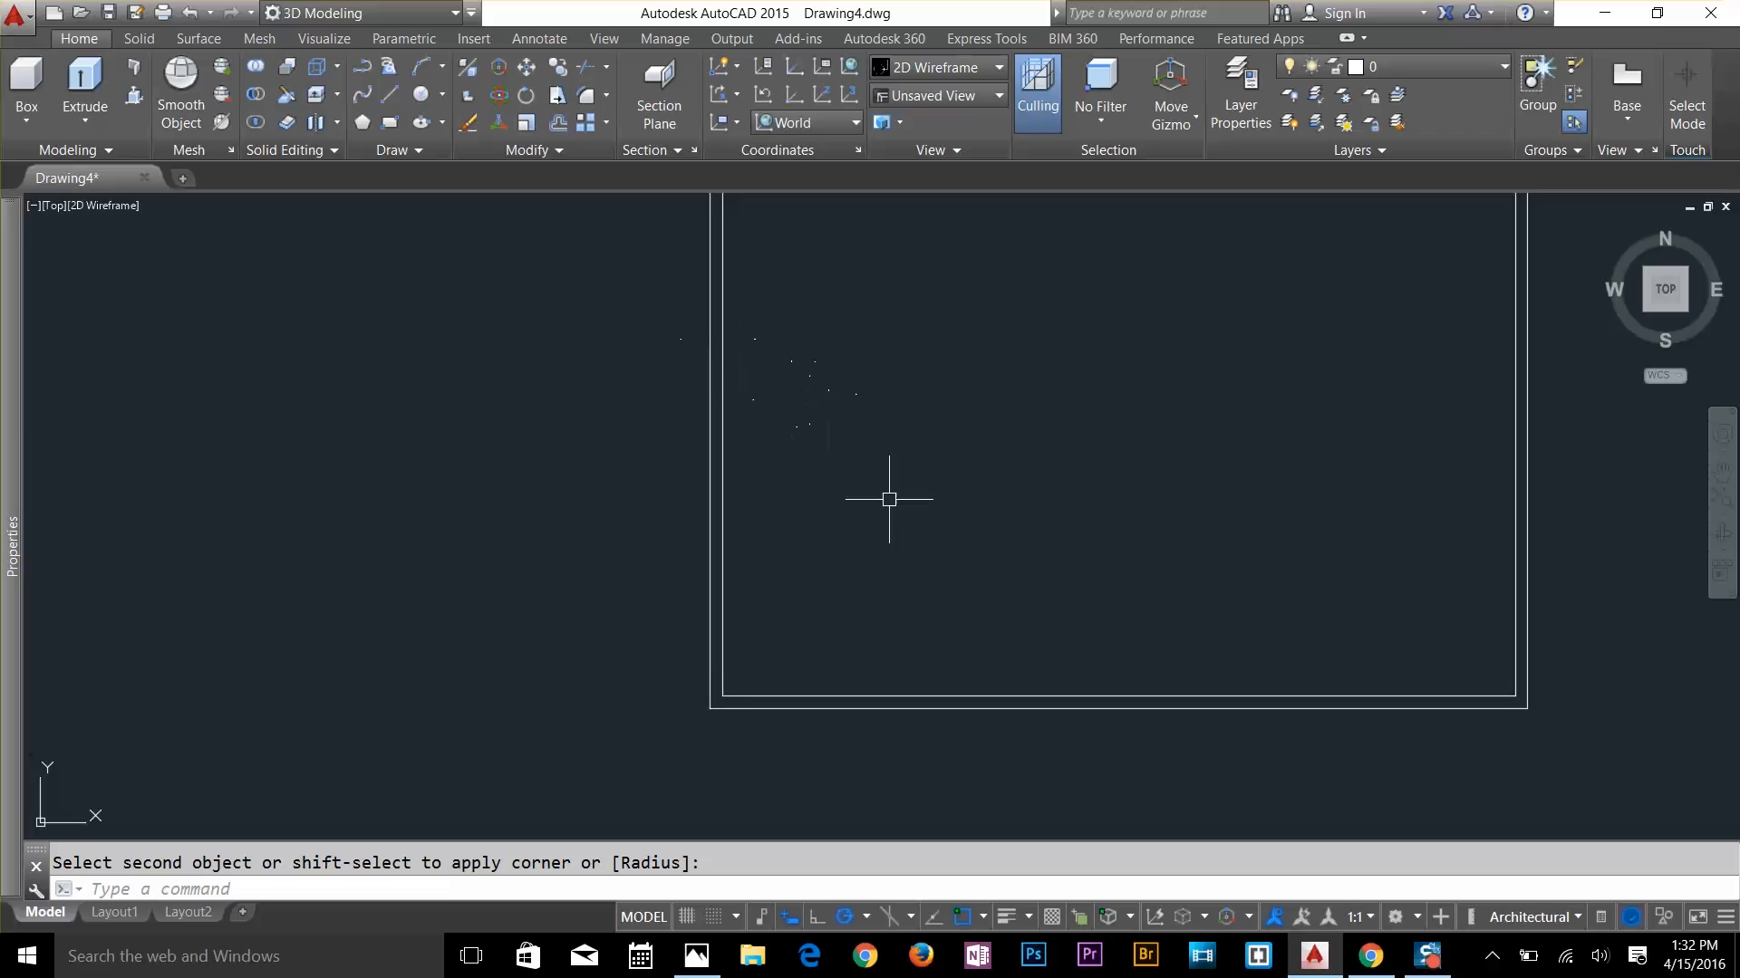
middle_drag(1079, 540, 1026, 626)
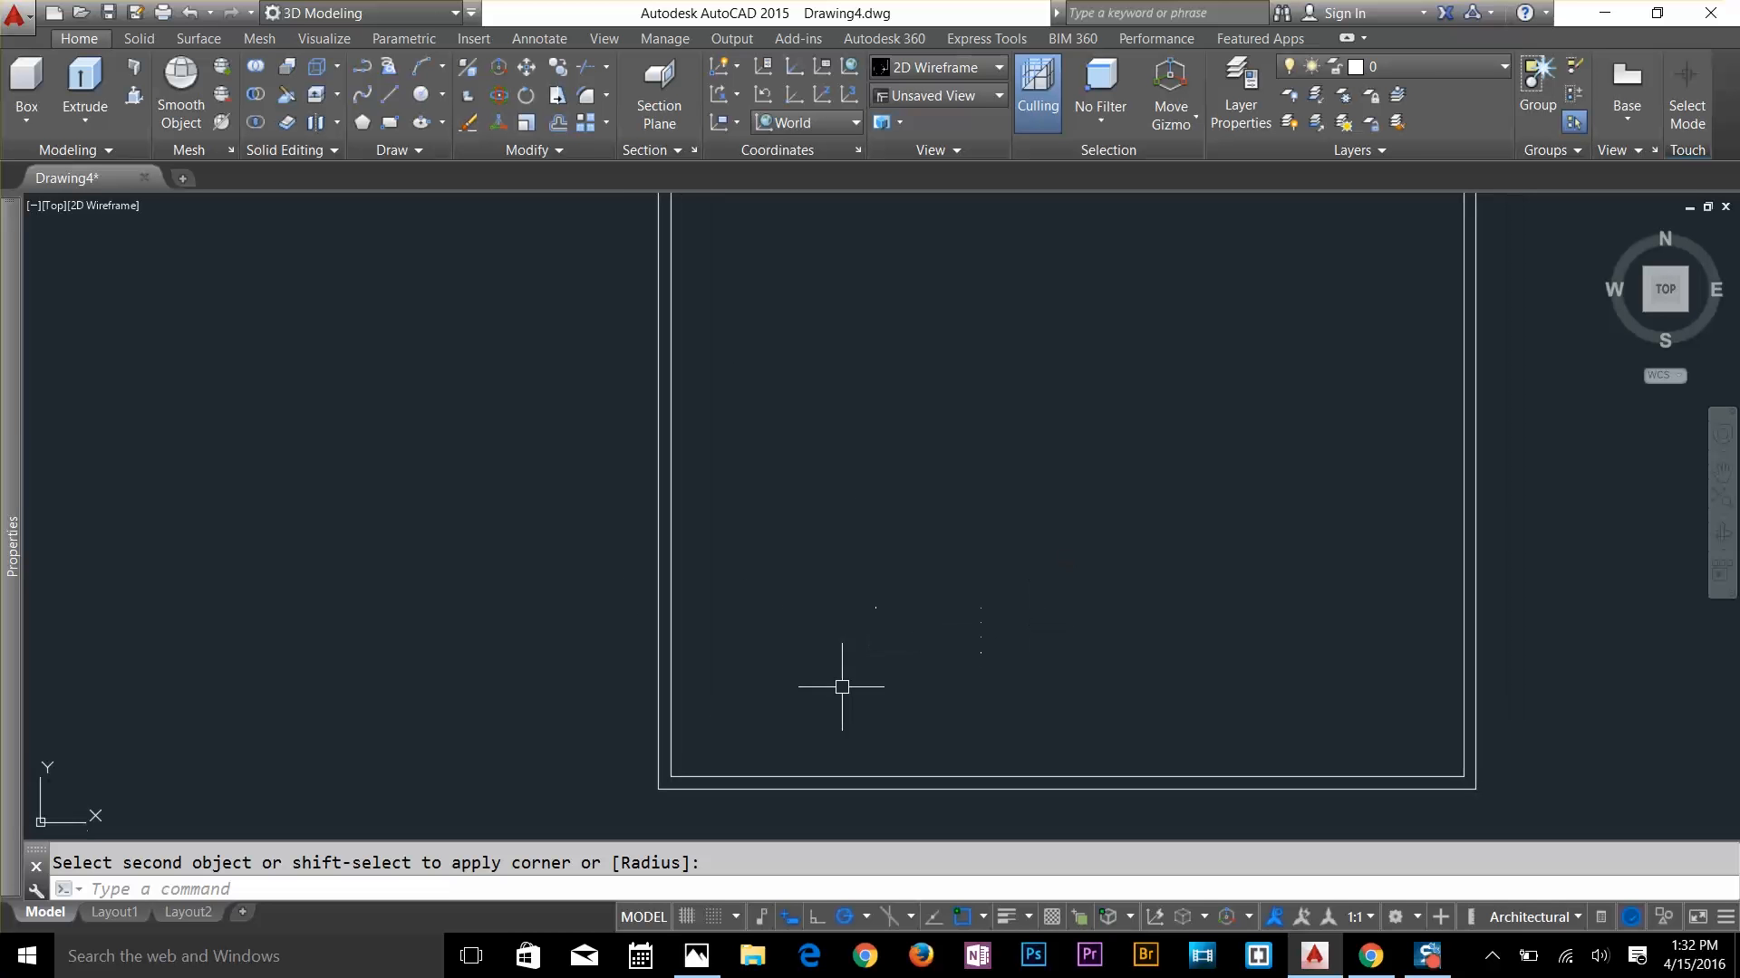
key(Escape)
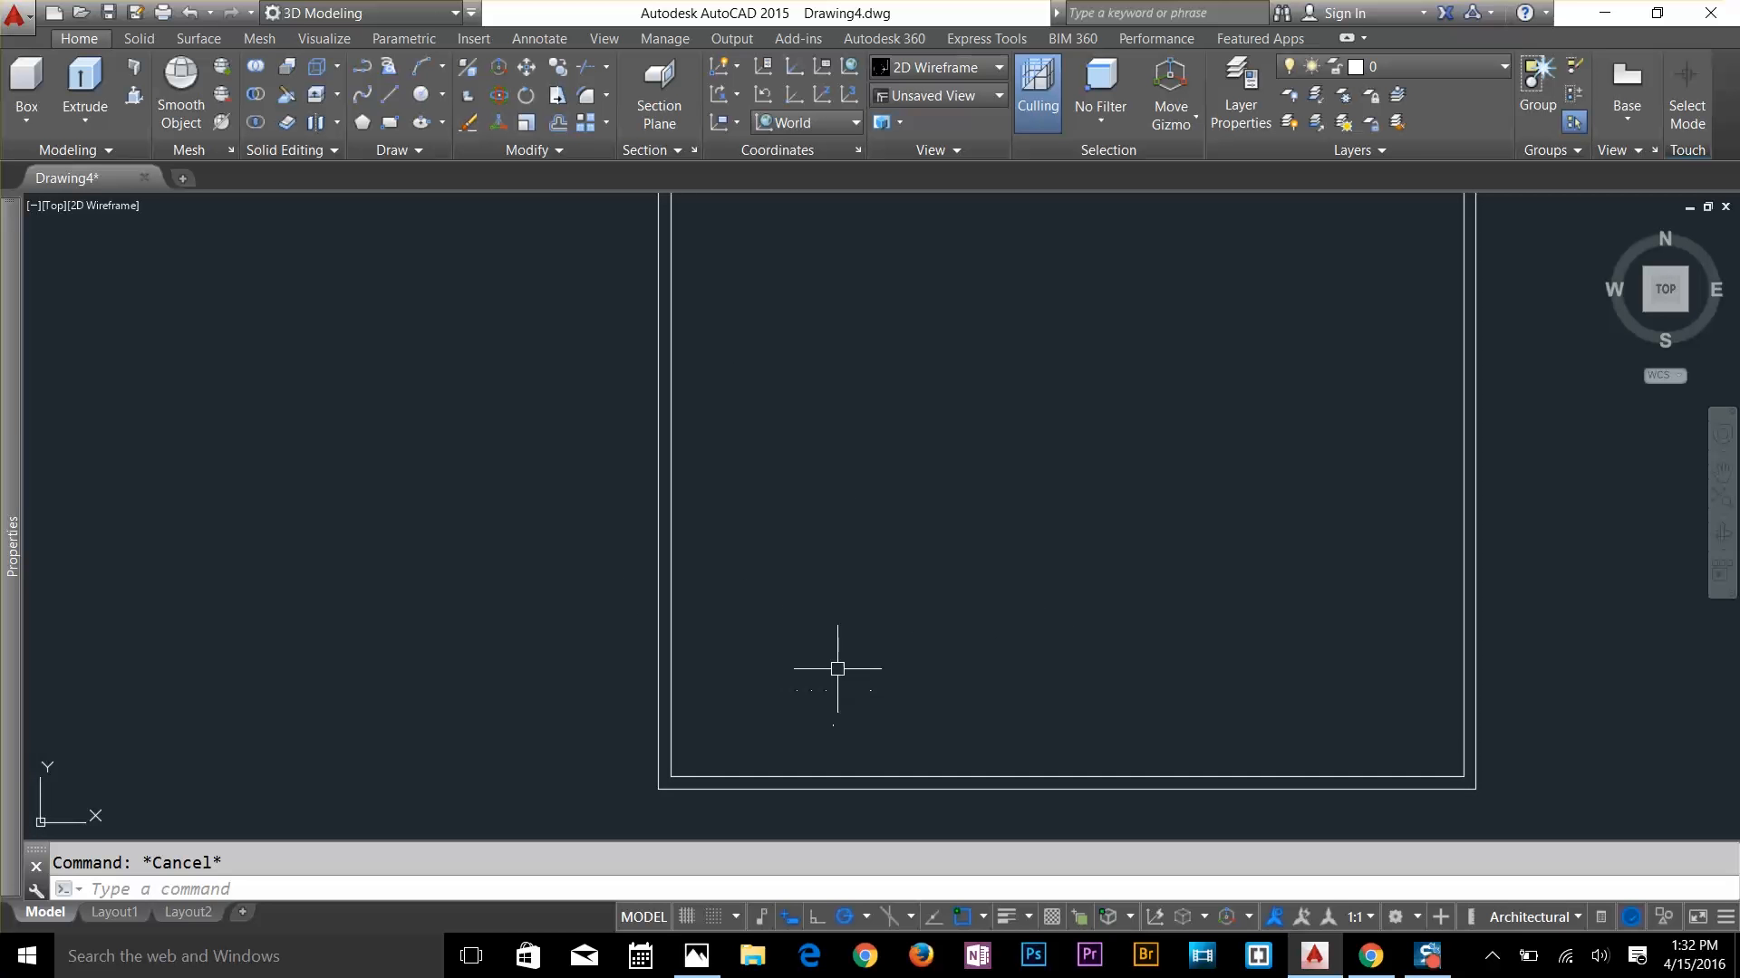
Offset the inner left wall line 15' to the right to mark the room's width
text(o)
key(Return)
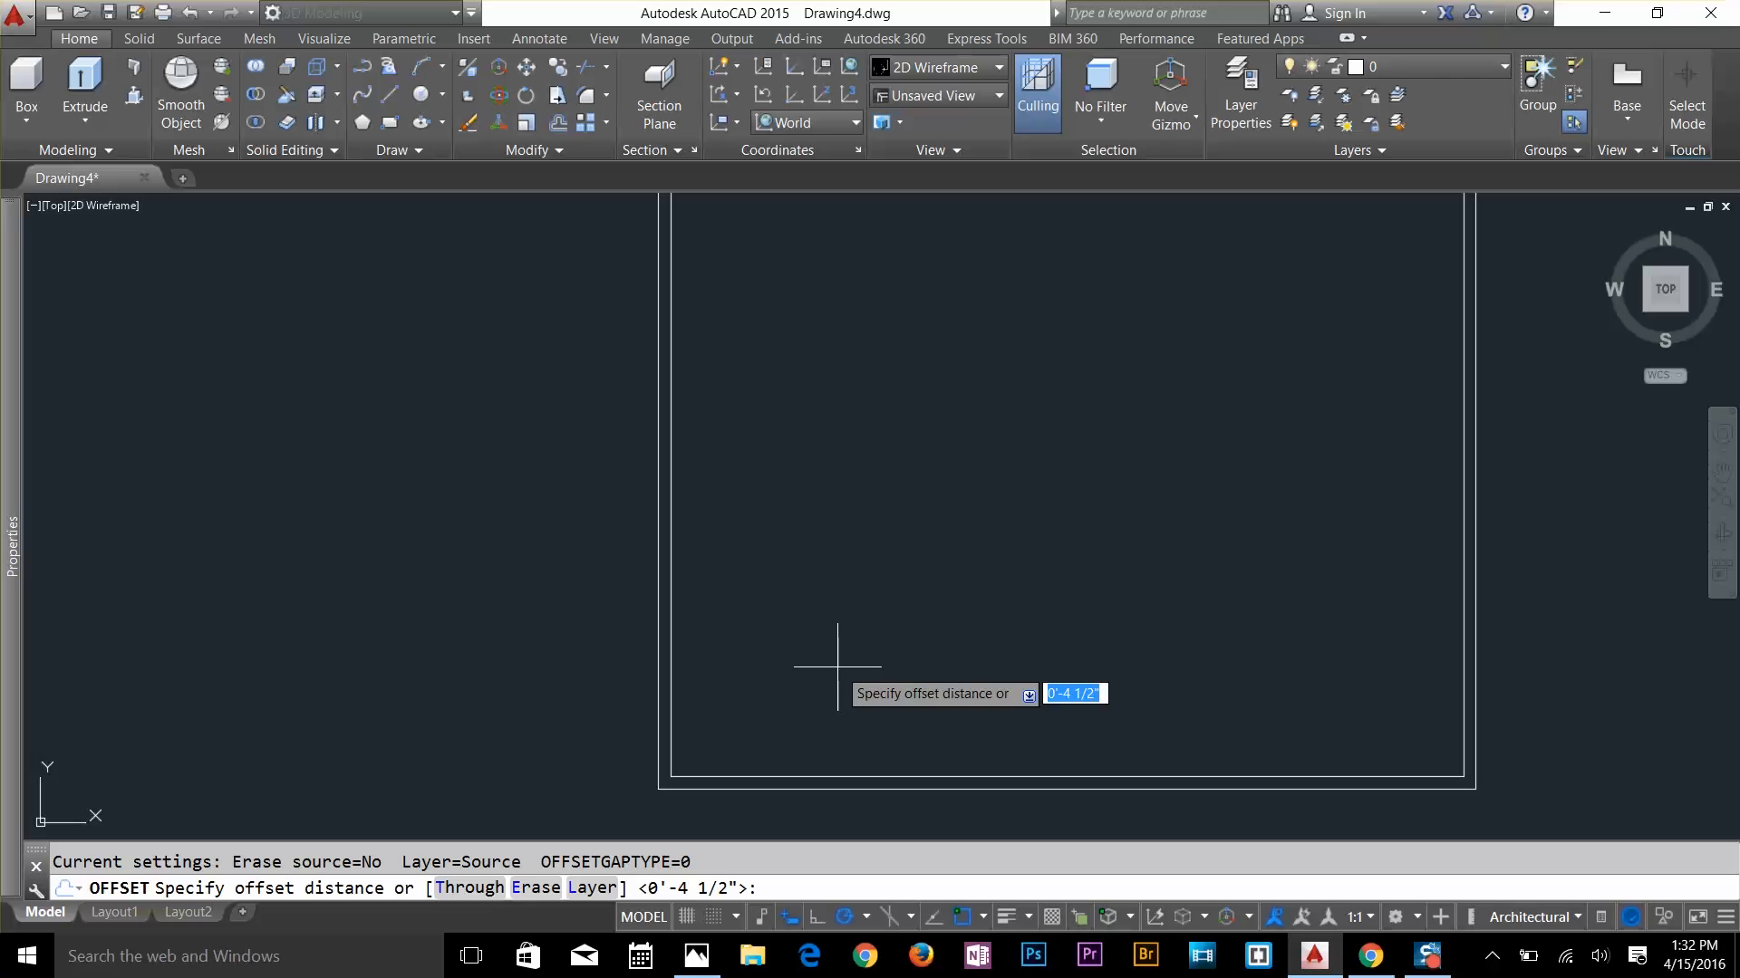
text(15')
key(Return)
click(670, 690)
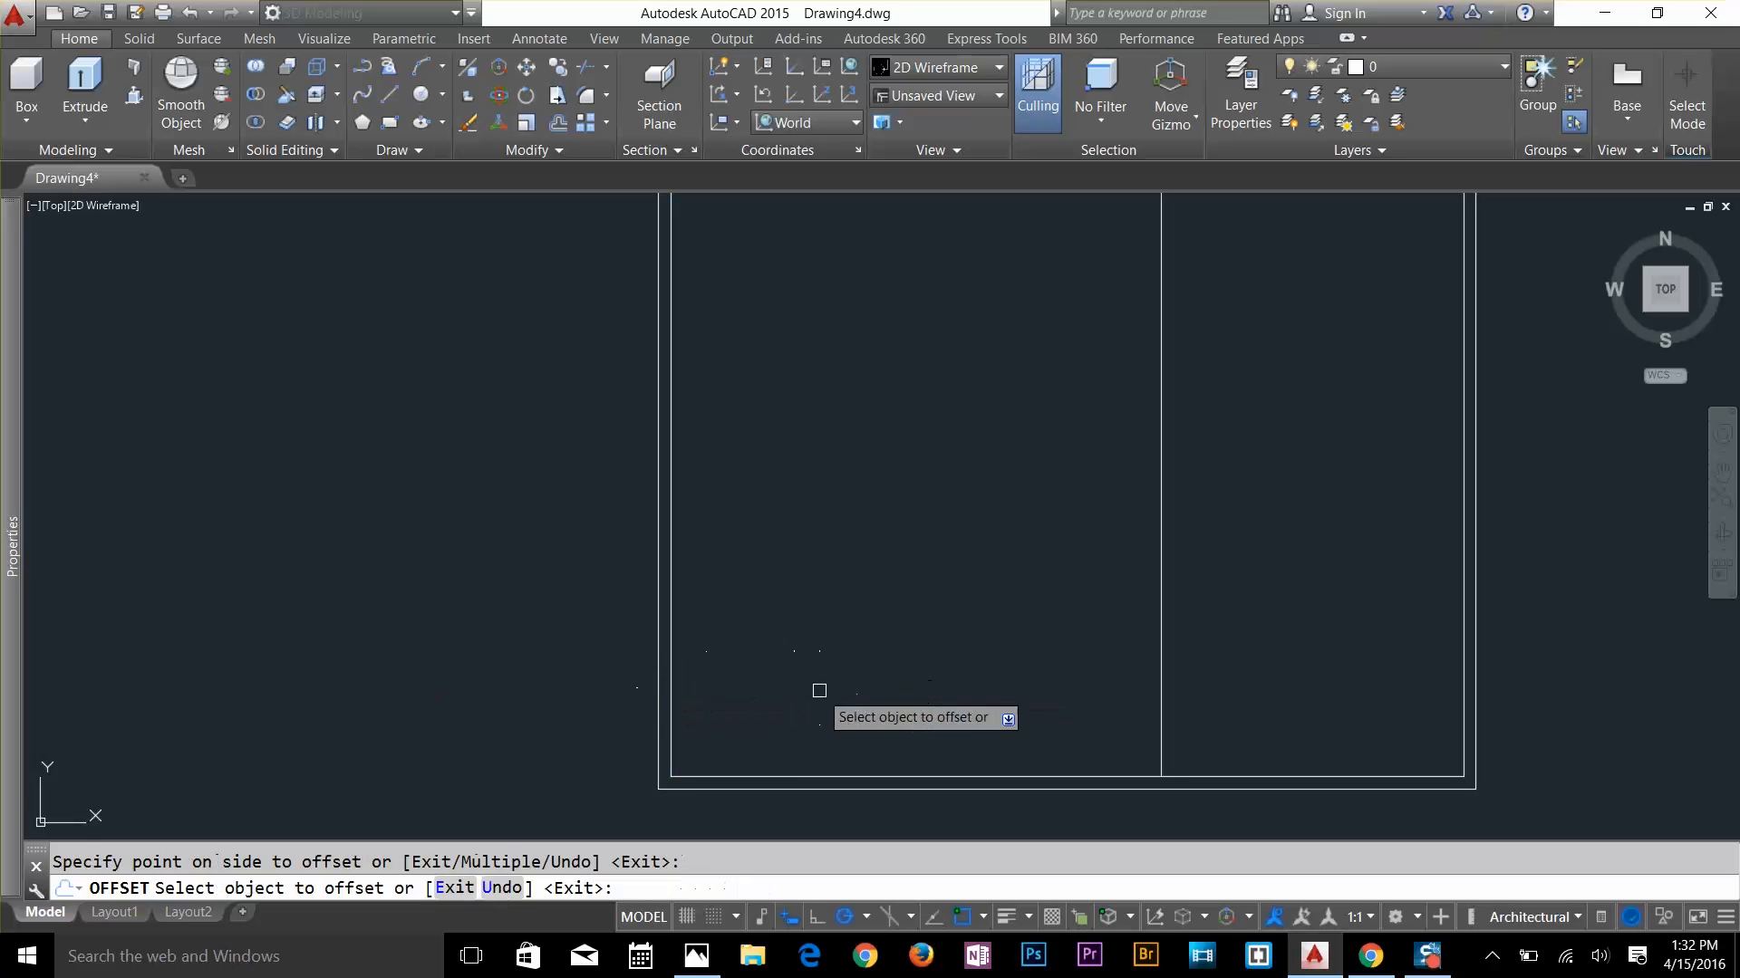
click(906, 714)
key(Return)
Offset the inner bottom wall line 15' upward to mark the room's depth
key(Return)
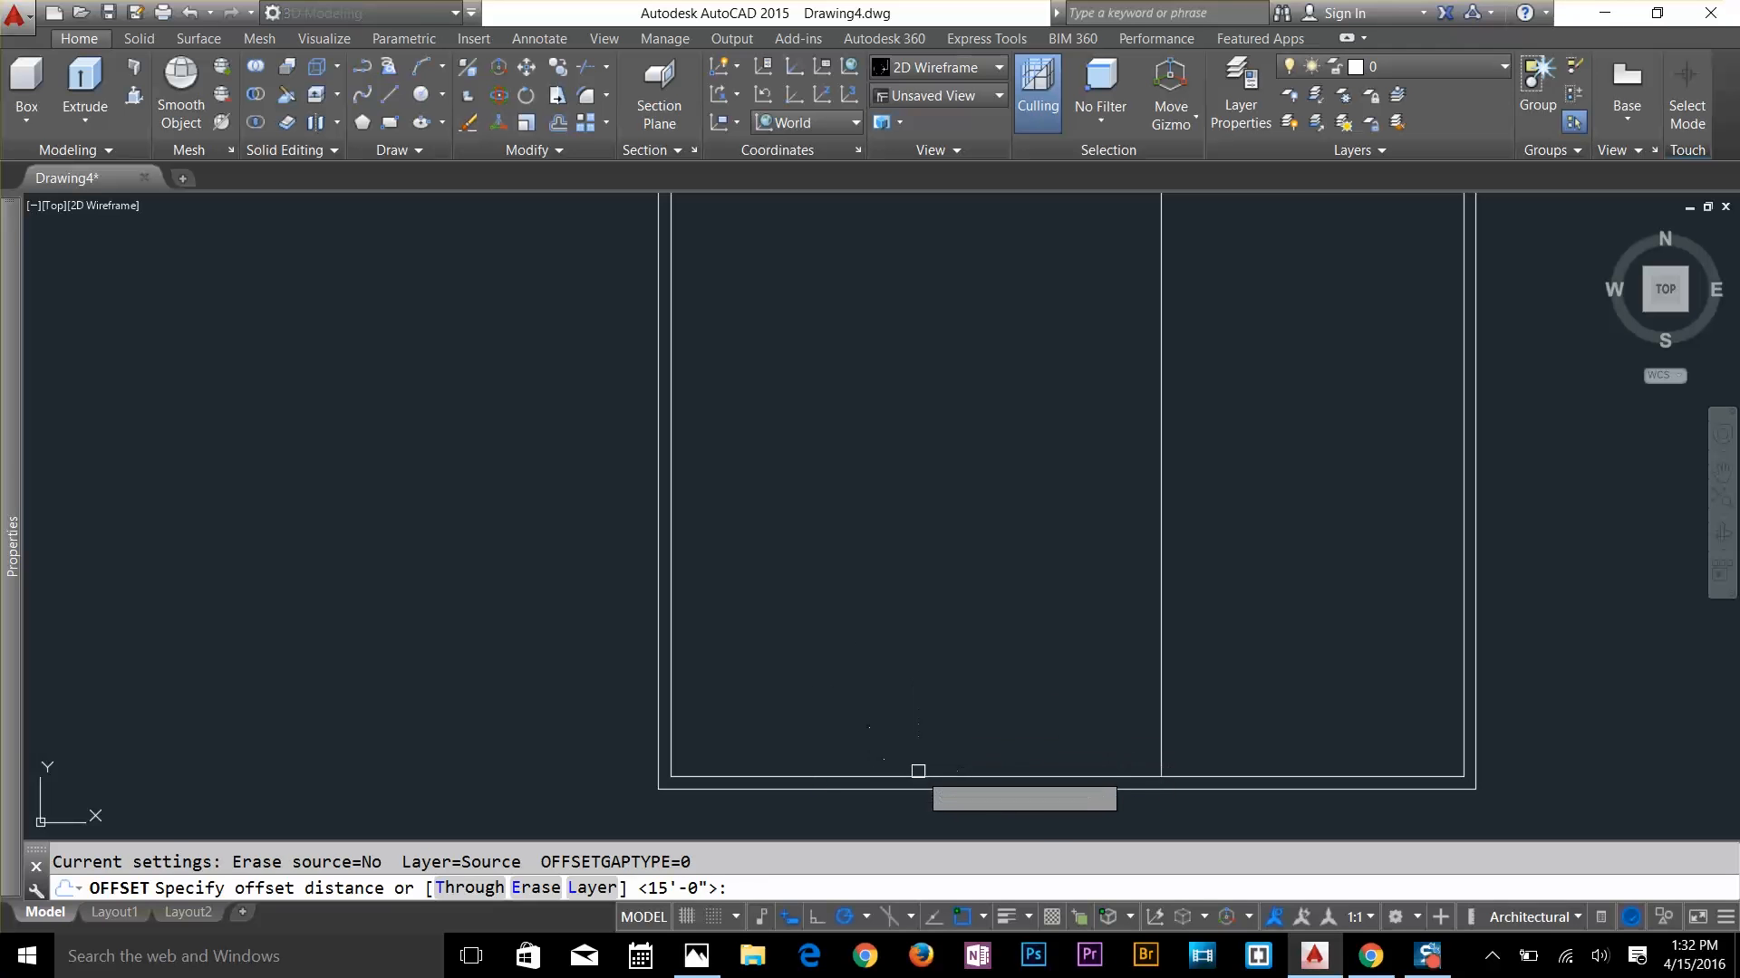
click(900, 776)
click(897, 673)
key(Escape)
key(Escape)
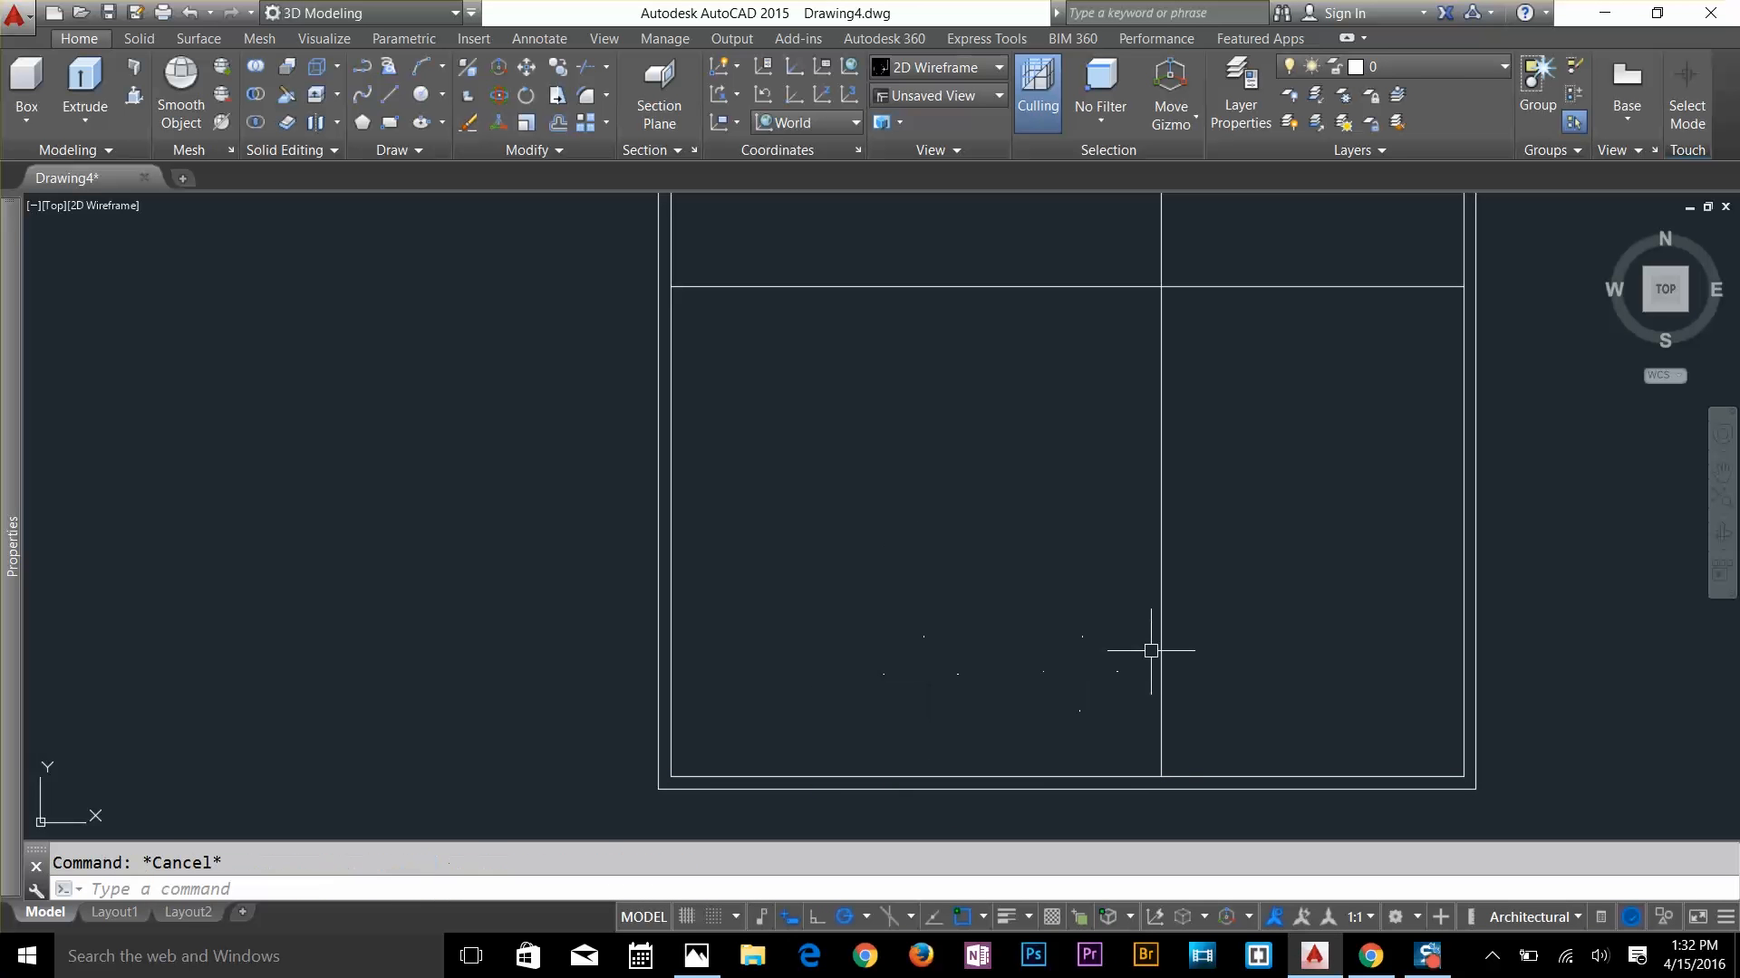
Offset the new vertical partition line 4.5" to the left and the new horizontal partition line 4.5" downward
key(Return)
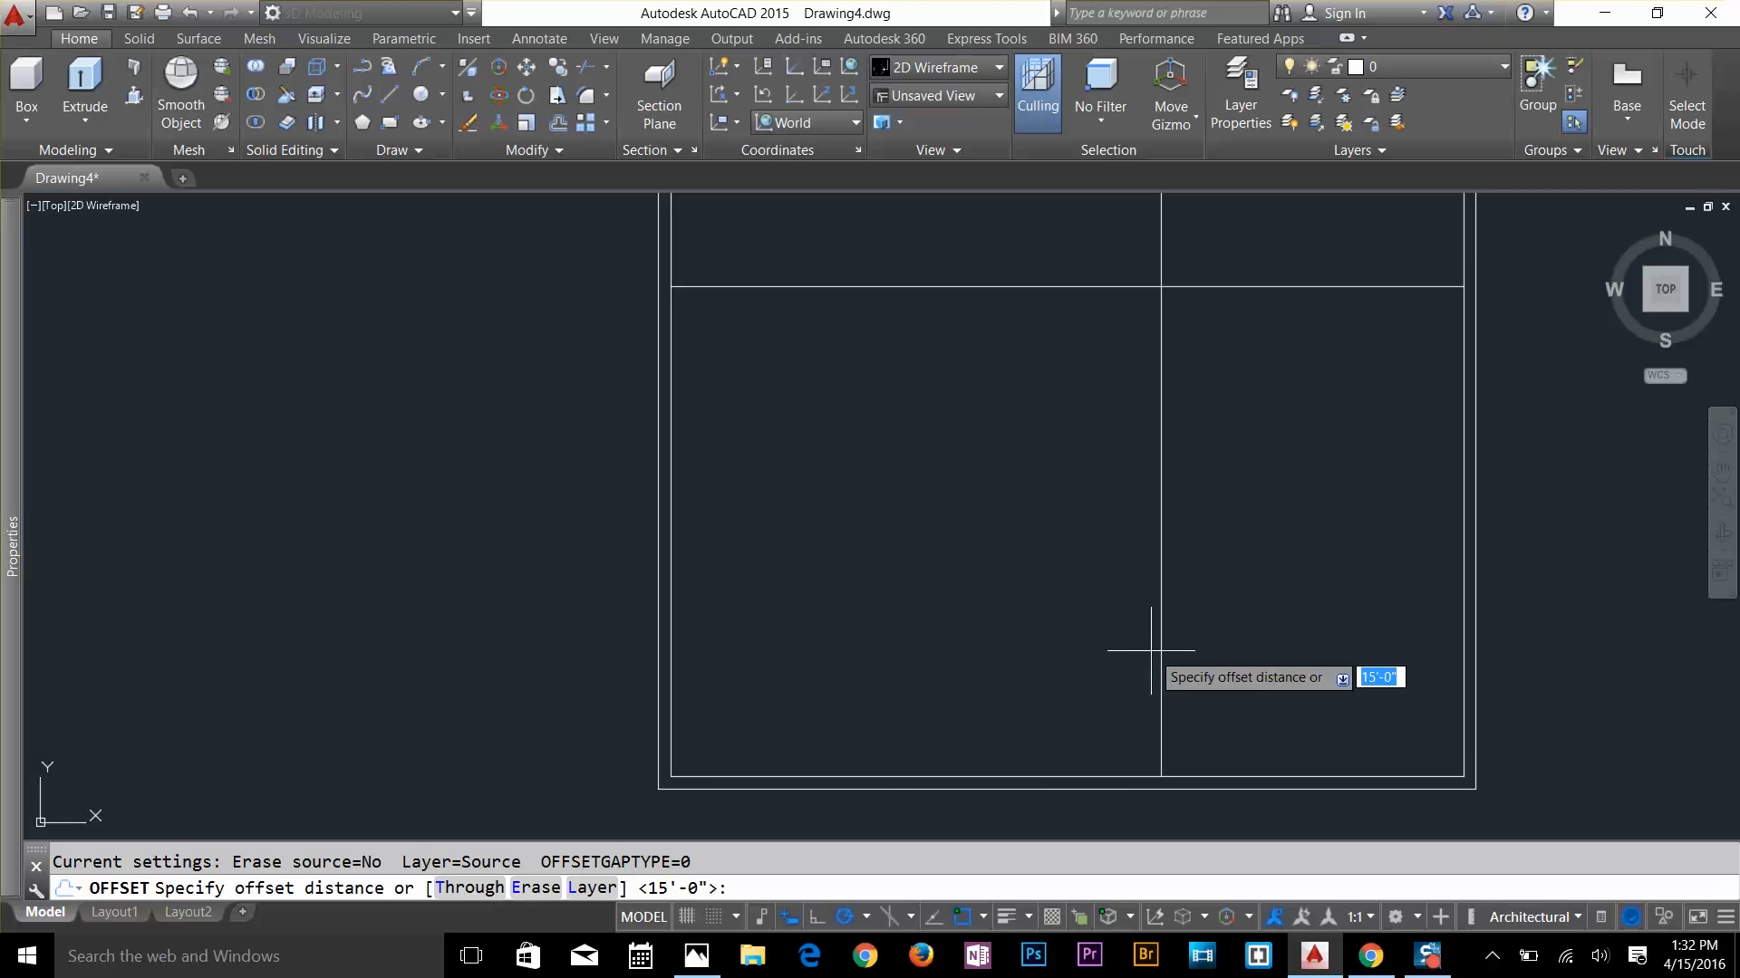
text(4.5)
key(Return)
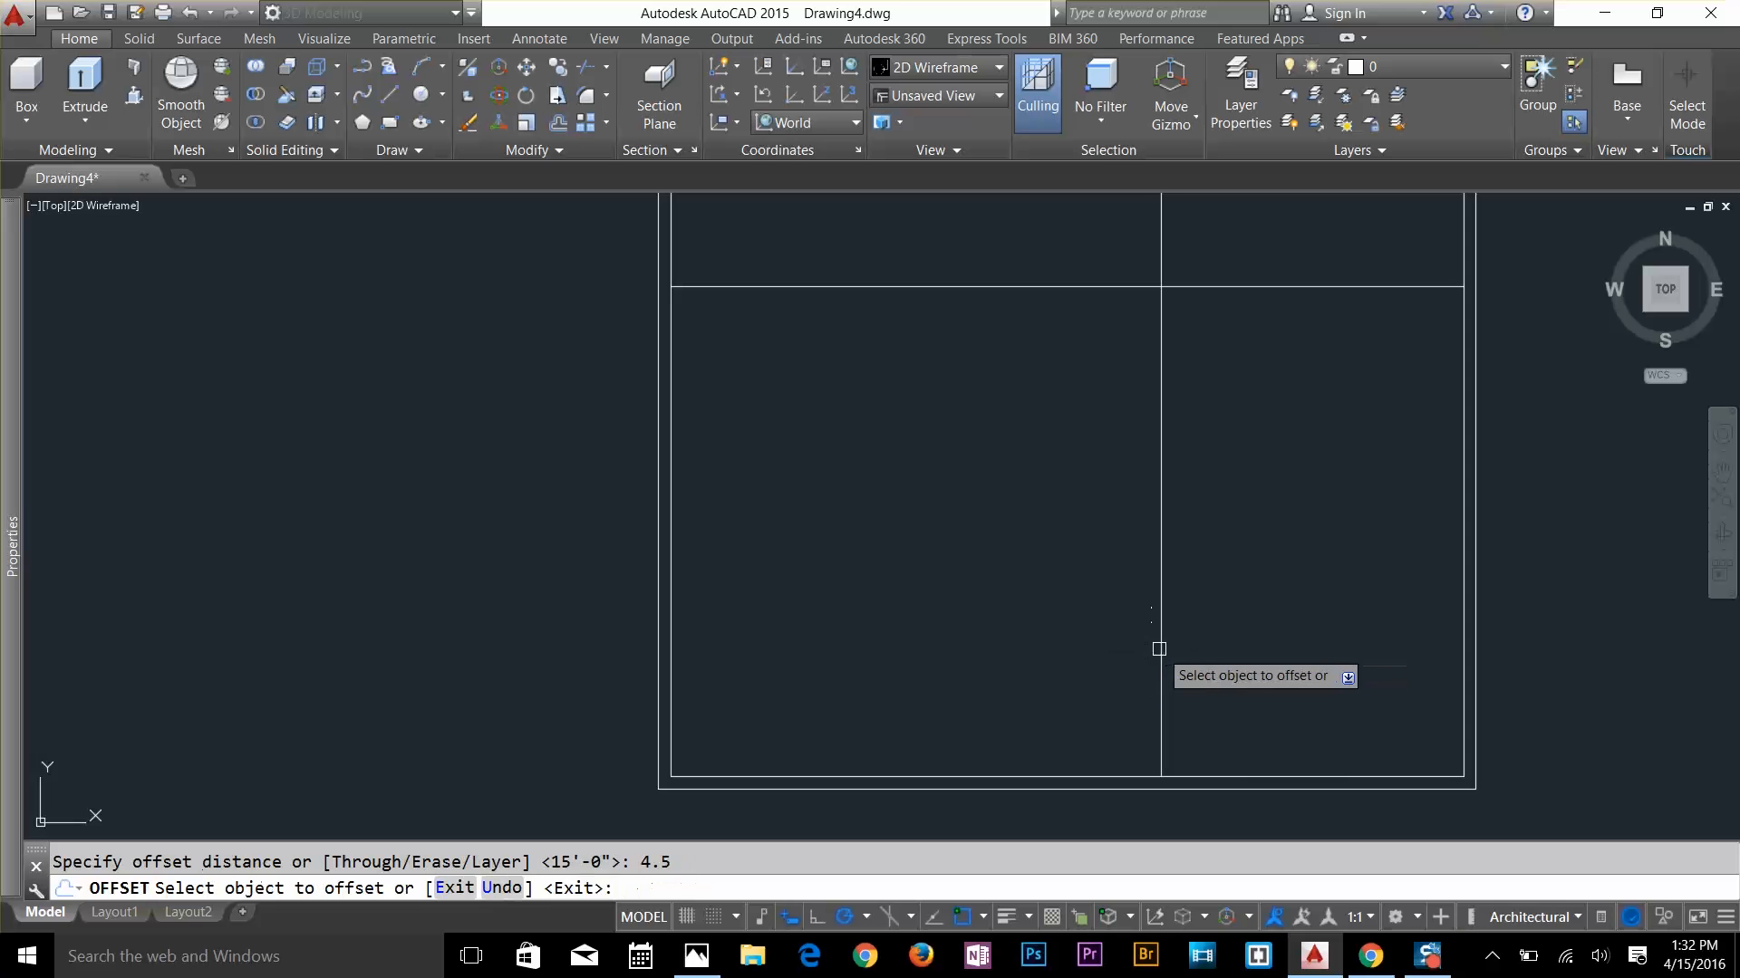
click(1161, 648)
click(1052, 629)
click(1069, 288)
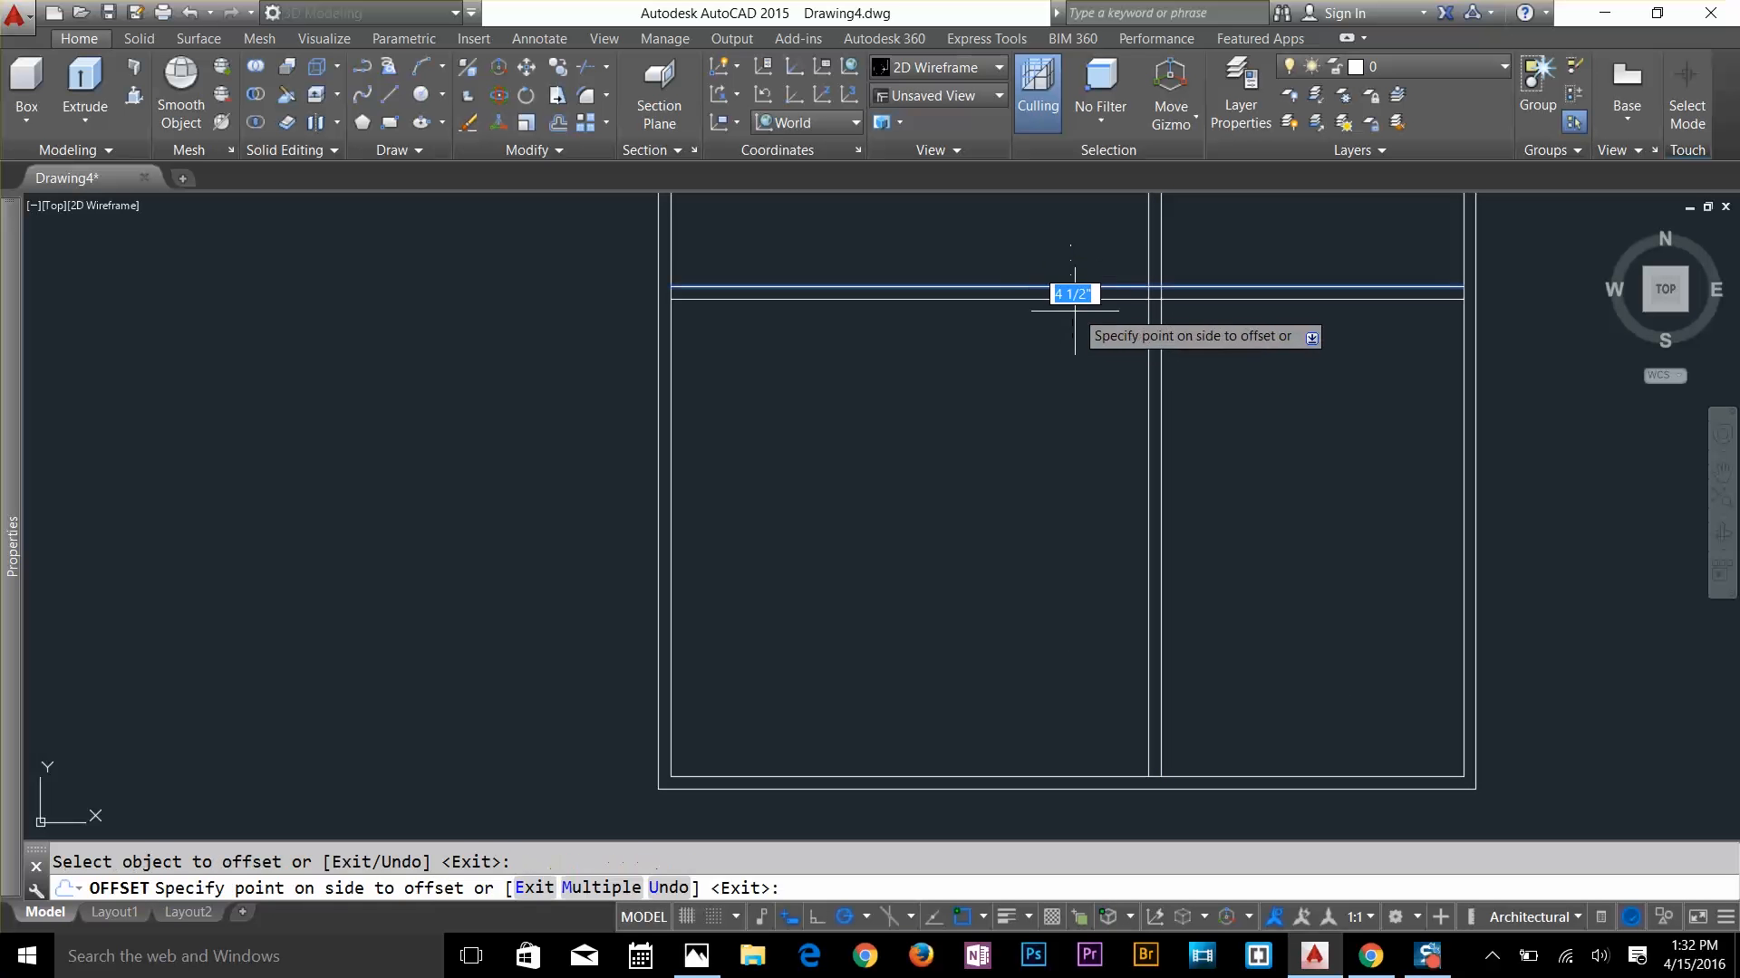
click(1078, 364)
key(Escape)
Fillet the left vertical and lower horizontal partition lines with a 0 radius into the room's upper-right inner corner
text(f)
key(Return)
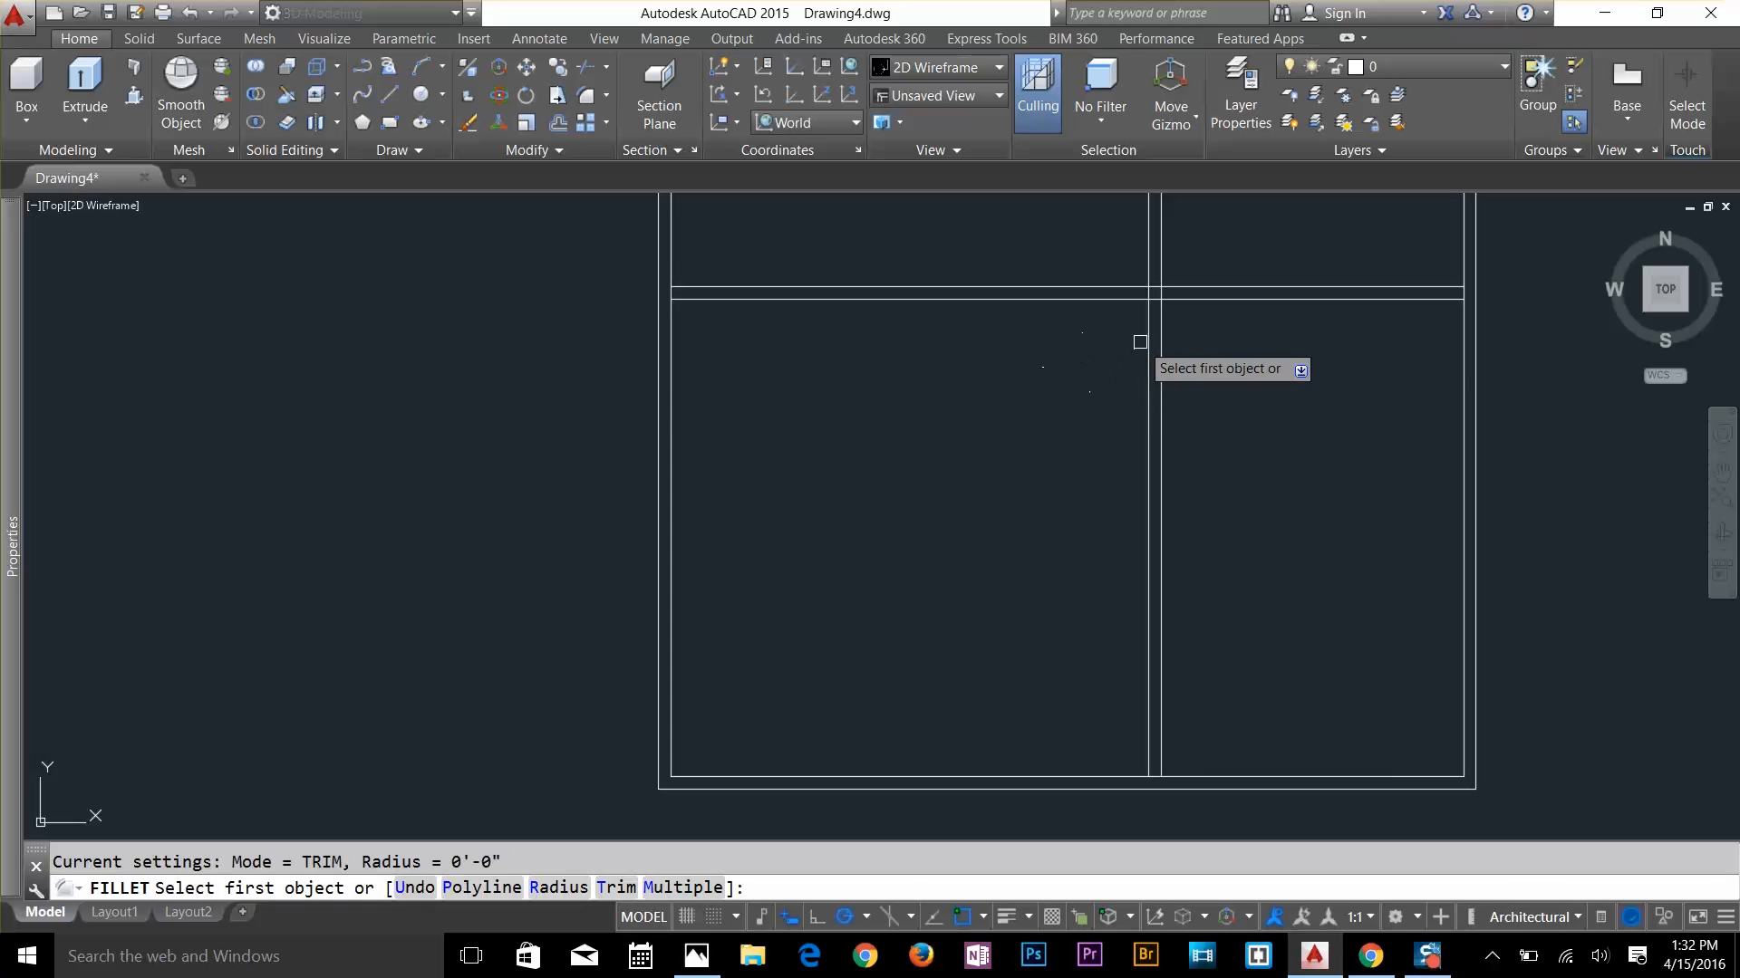
click(1149, 357)
click(1126, 299)
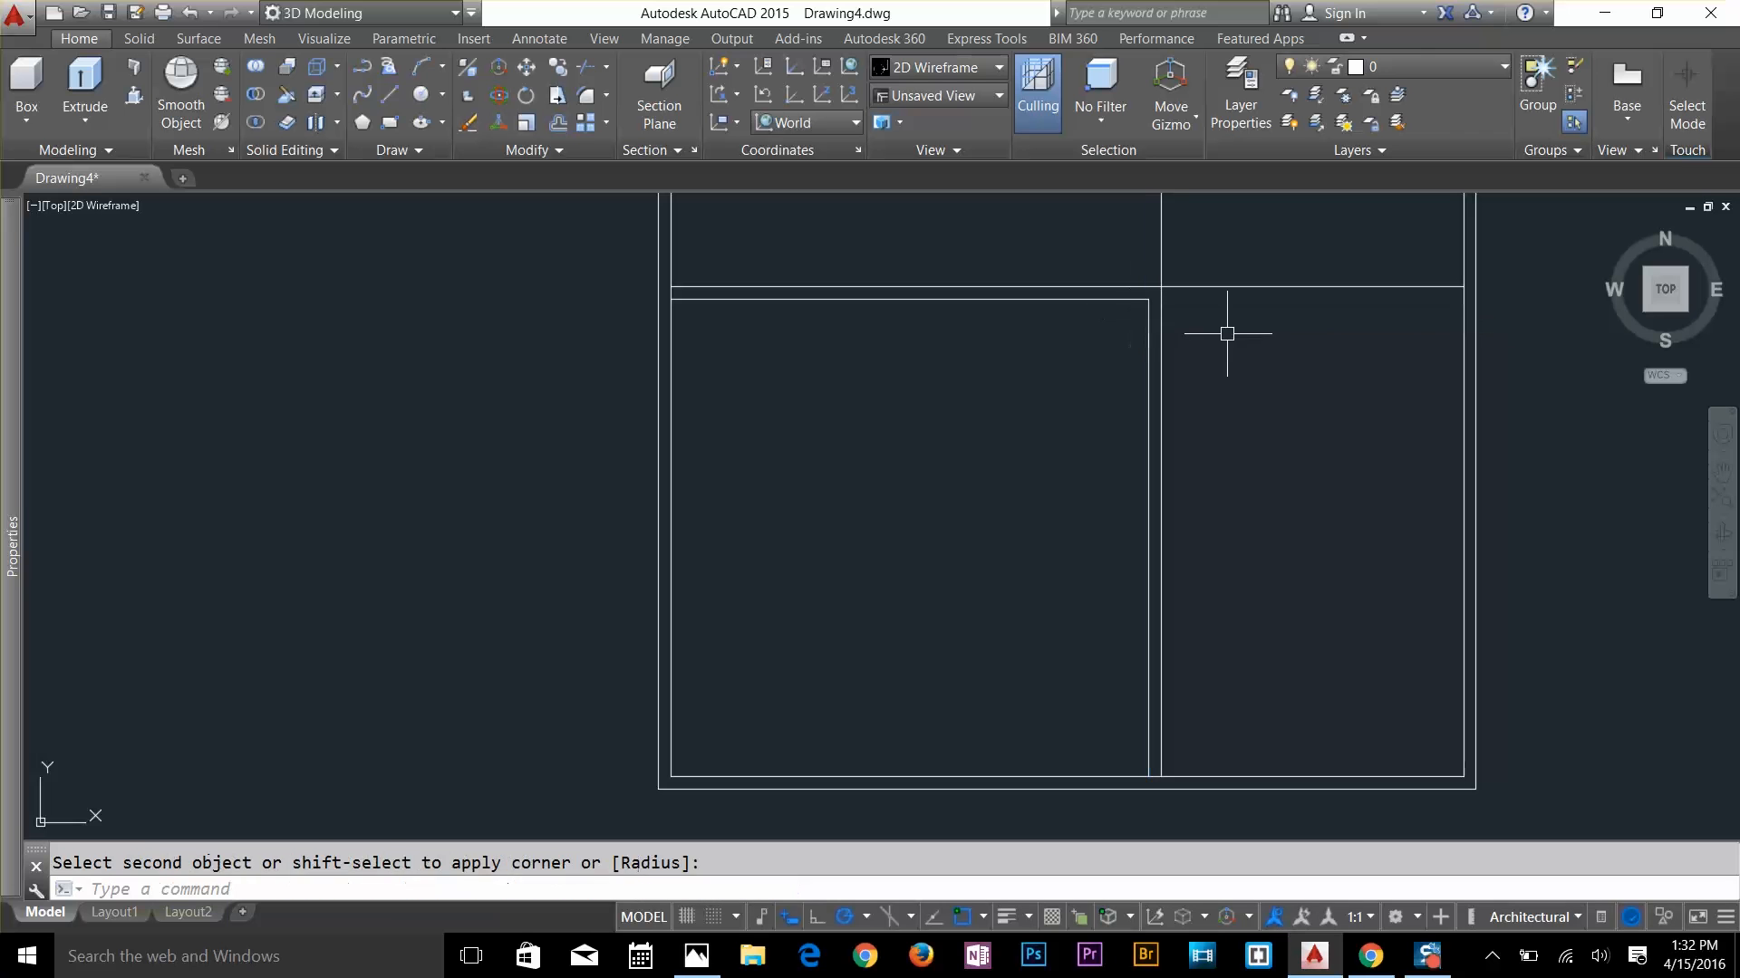
key(Escape)
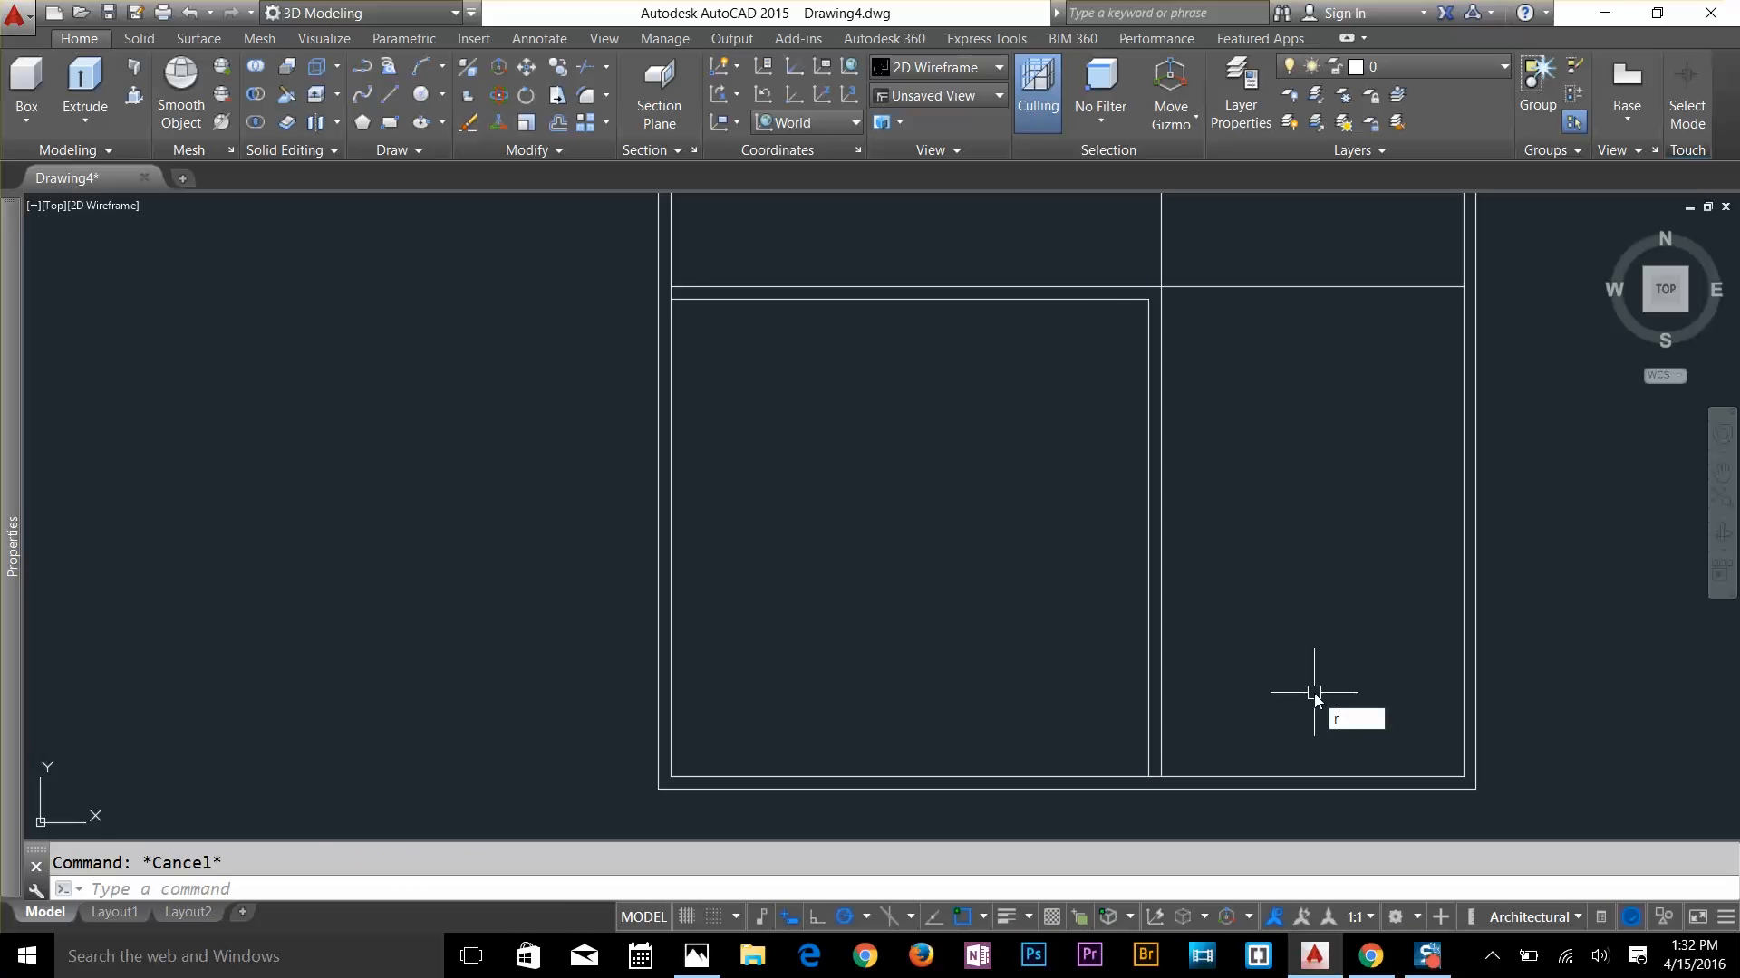
Stretch the lower end of the right partition line down to the outer bottom wall line
click(1163, 729)
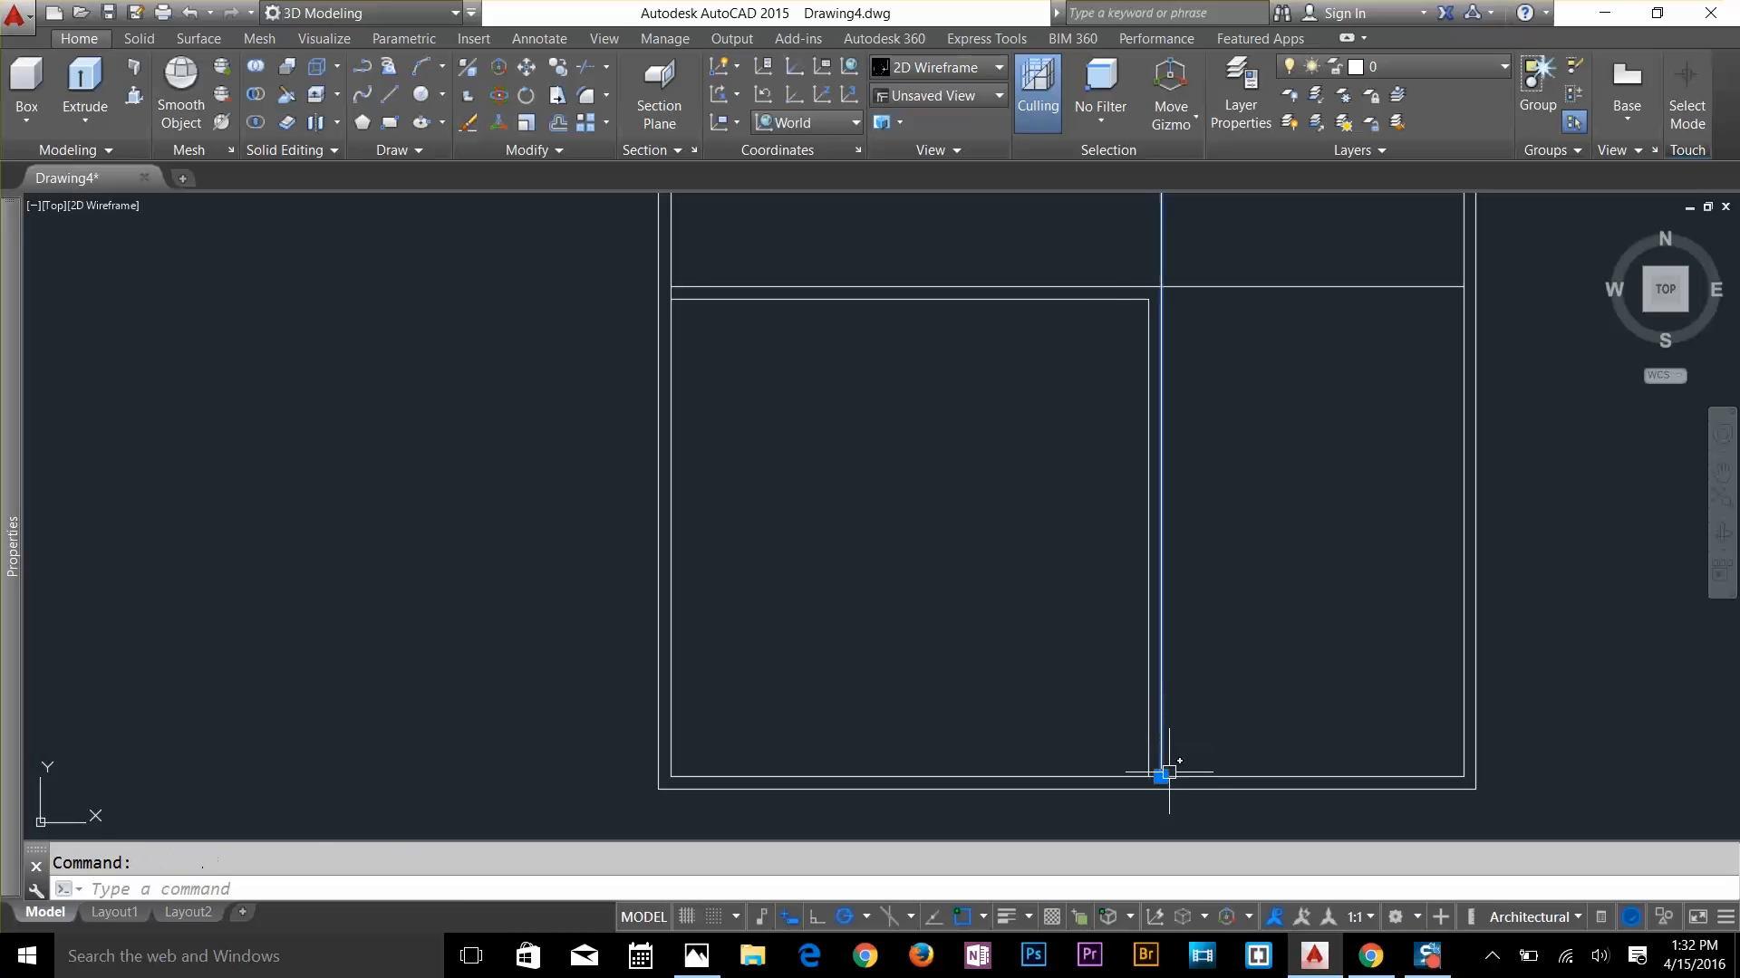
click(1161, 776)
click(1161, 788)
key(Escape)
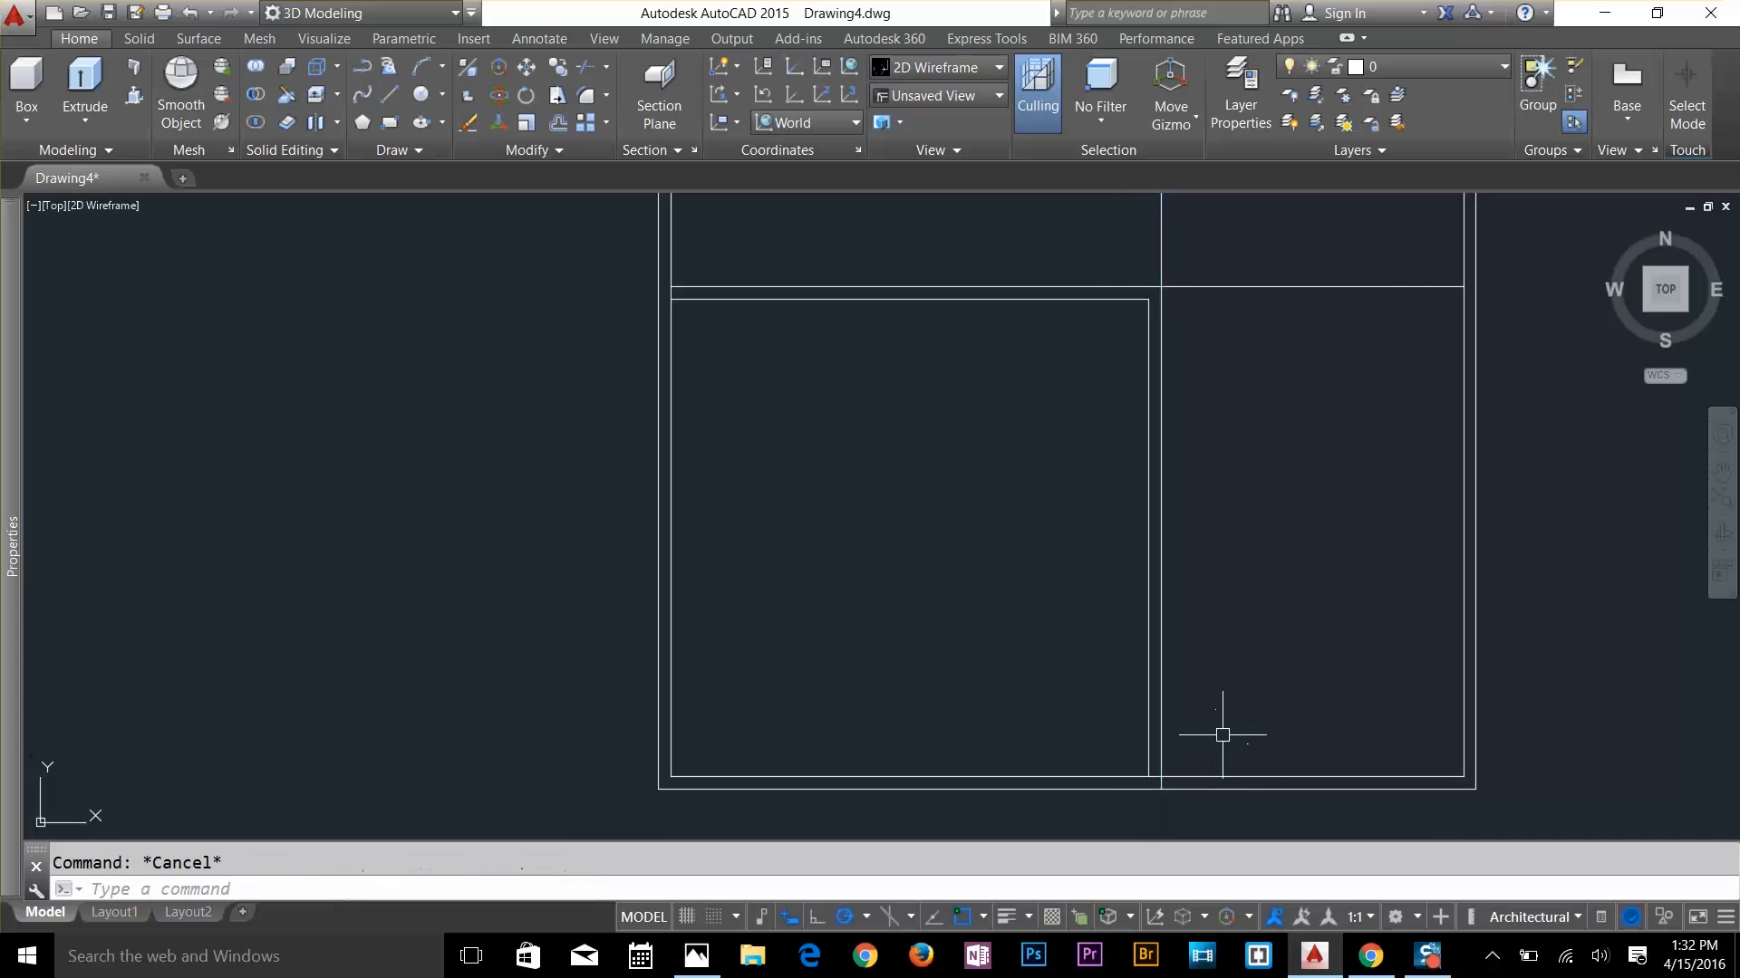
Trim the upper partition line right of the room corner and the right partition line above that corner
middle_drag(1355, 653, 1188, 679)
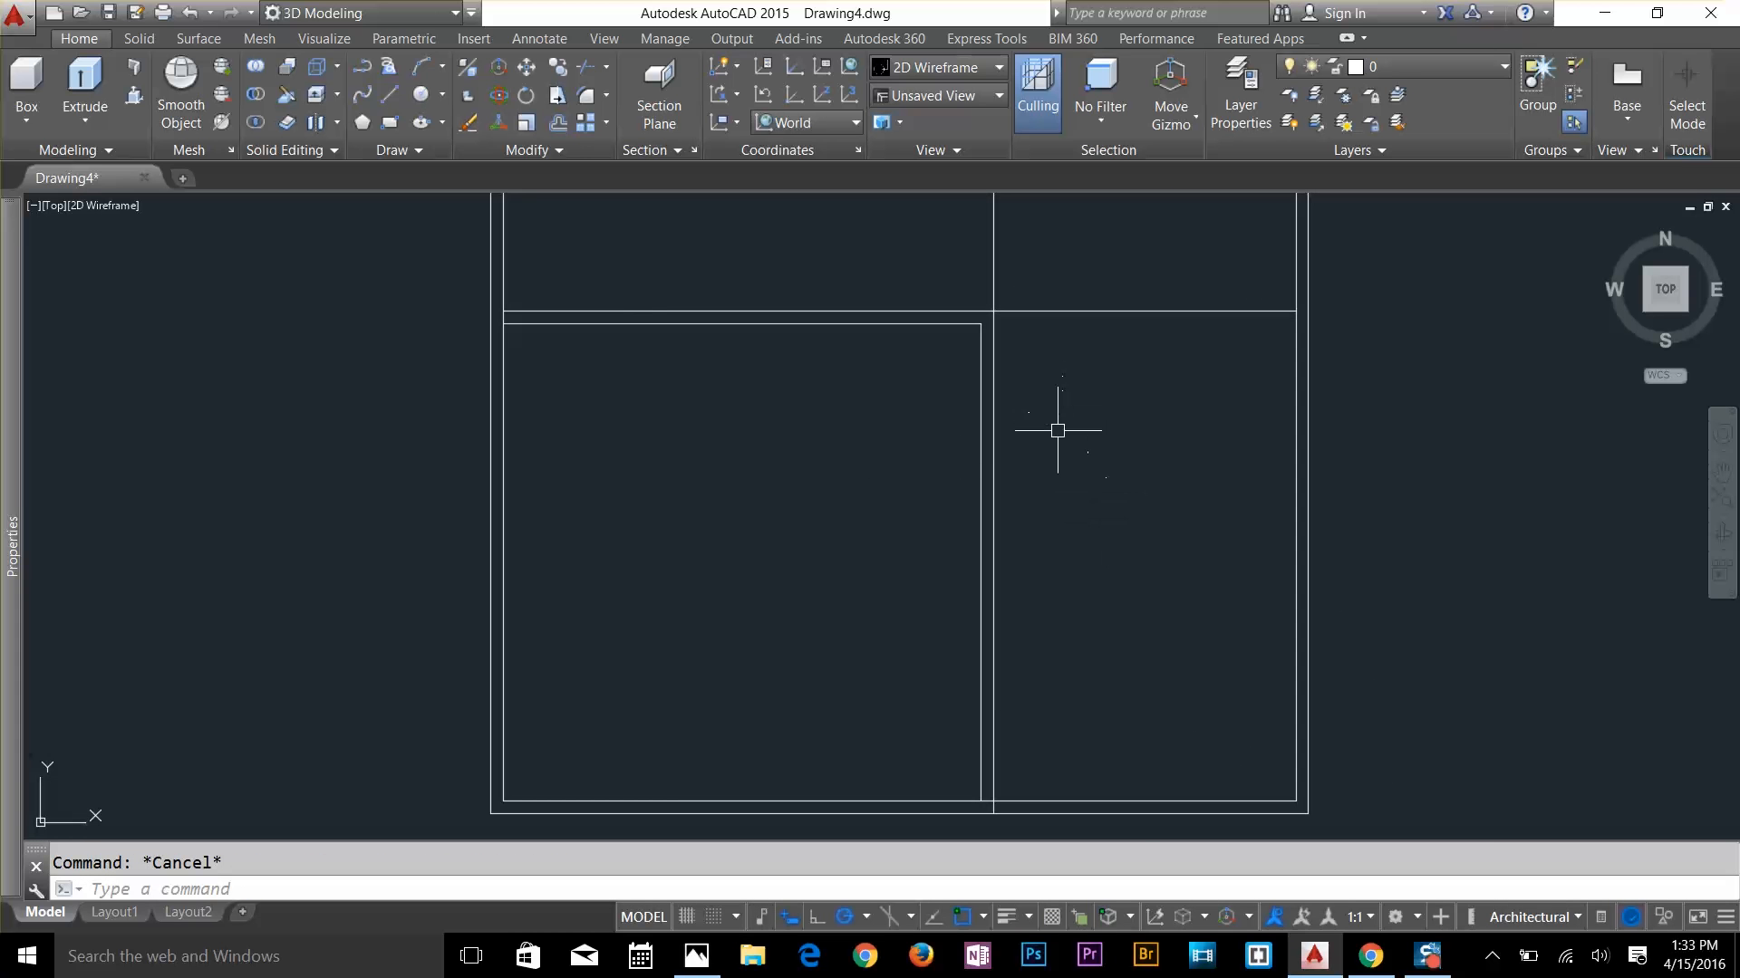
text(tr)
key(Return)
key(Return)
click(1059, 375)
click(1060, 296)
click(1035, 270)
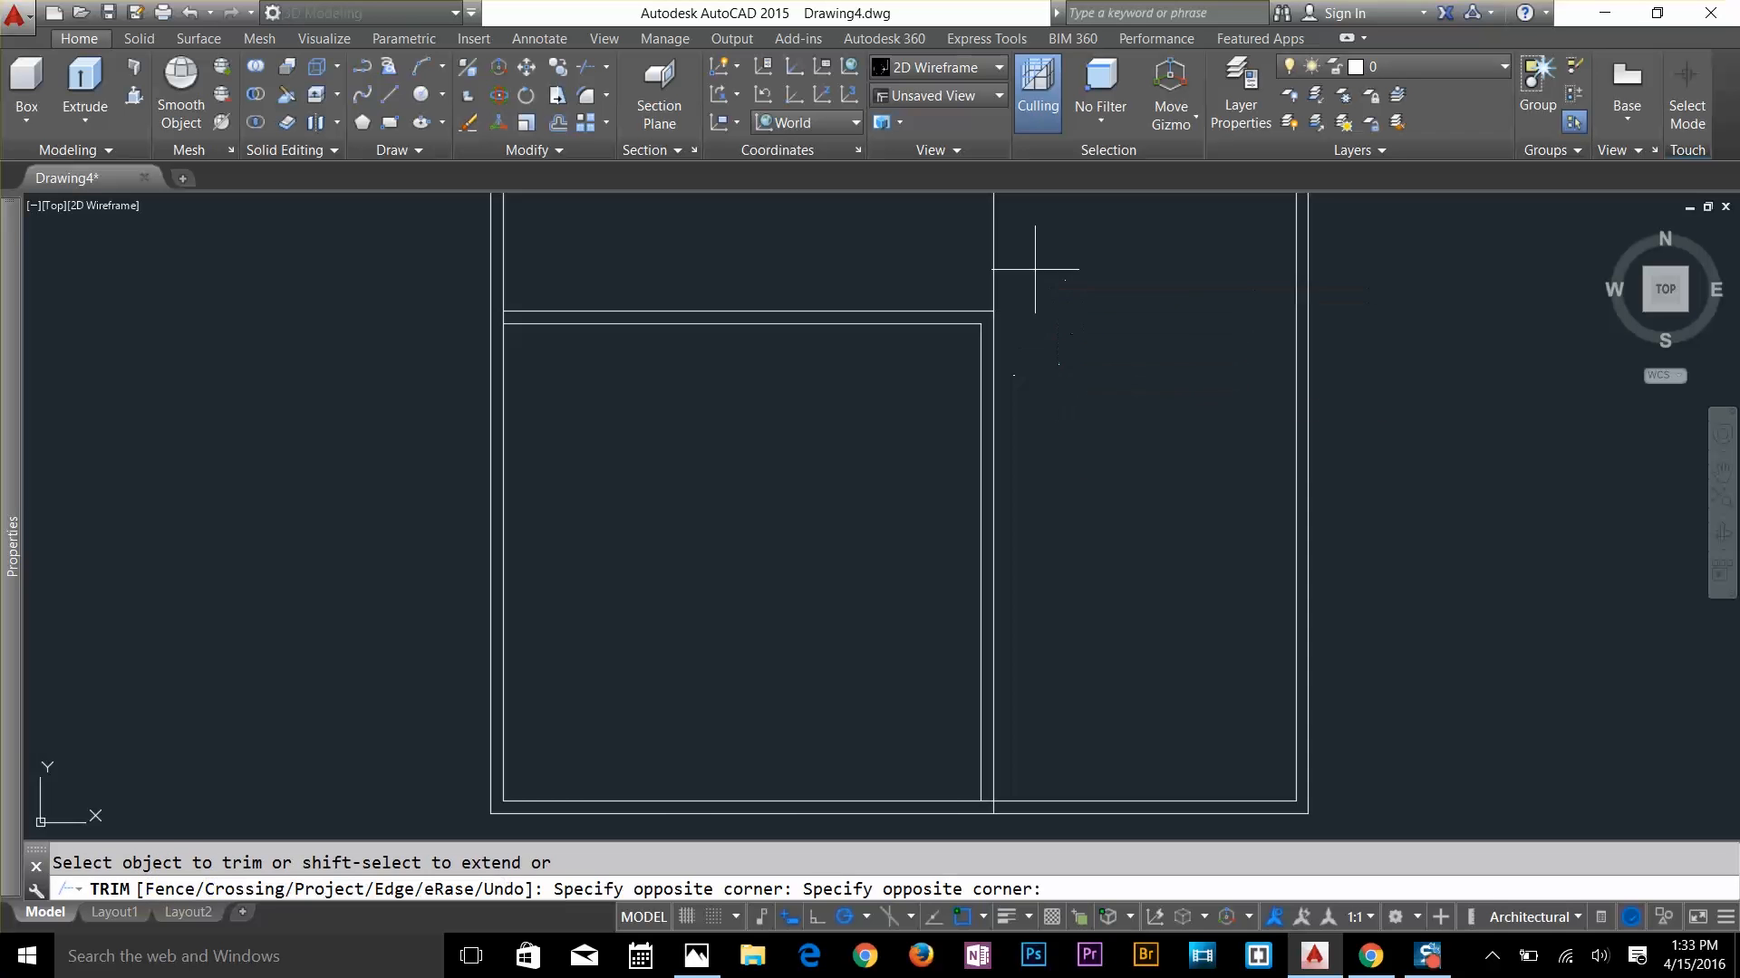
click(975, 285)
key(Return)
Offset the right line of the vertical partition 4' to the right
scroll(1028, 417, down, 2)
scroll(1109, 589, up, 2)
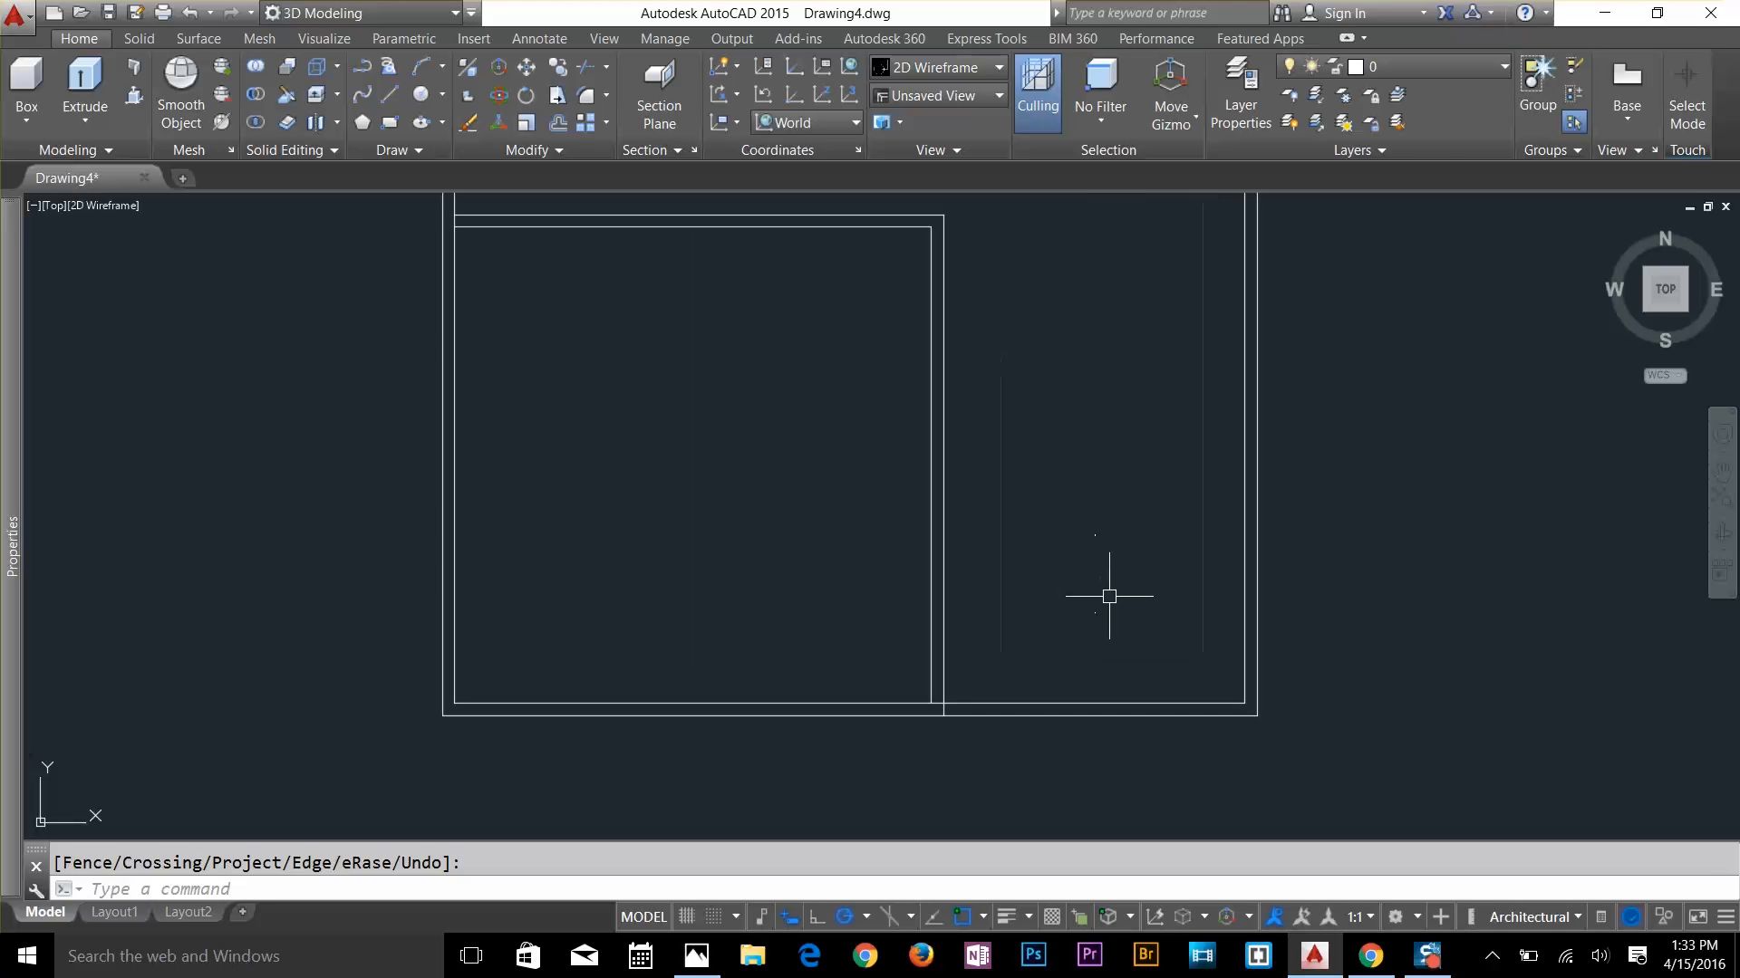
middle_drag(1114, 618, 1103, 536)
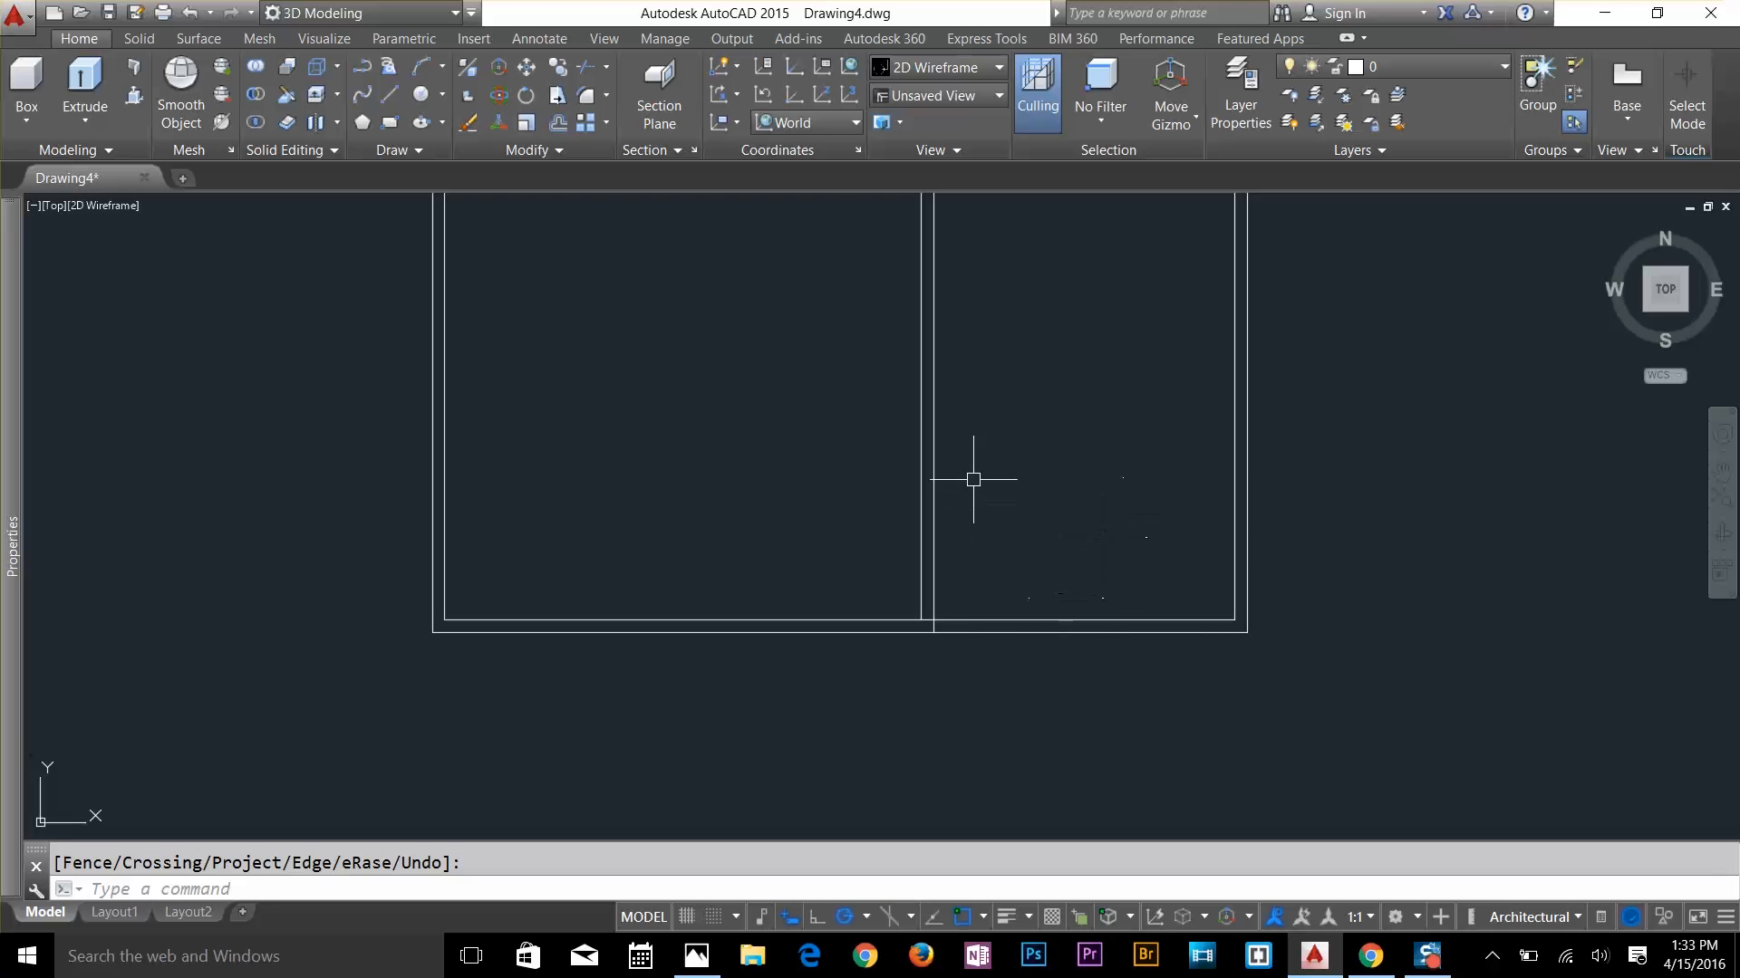
key(Escape)
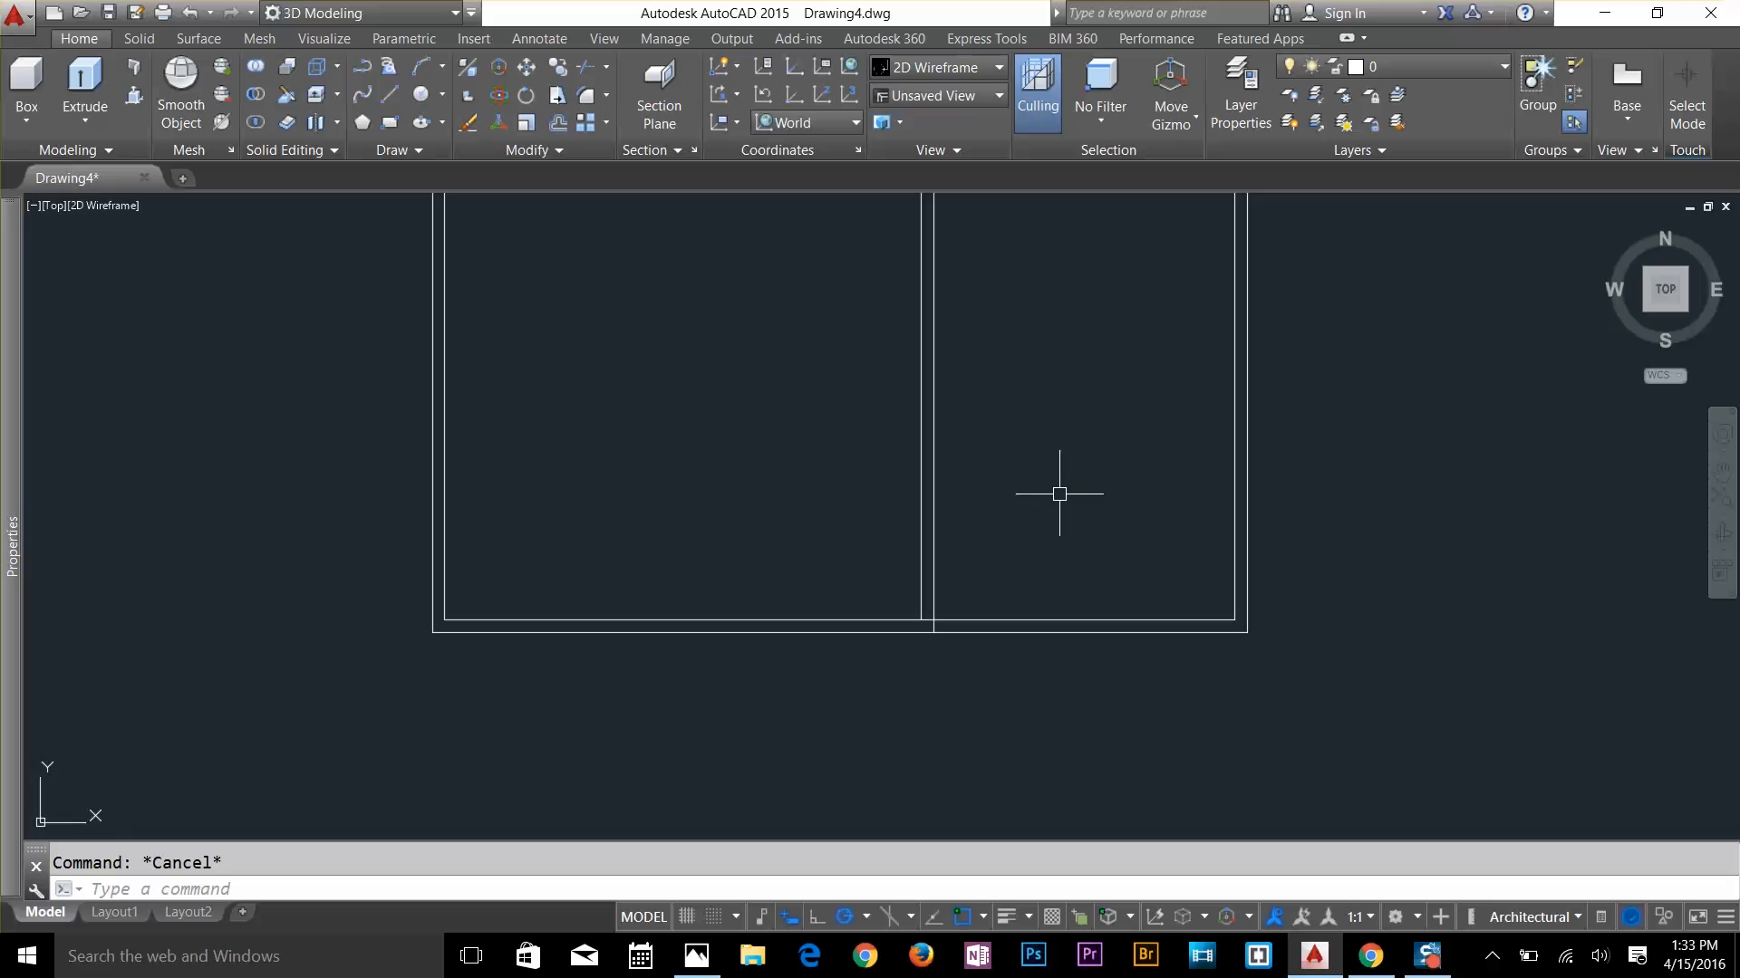
text(o)
key(Return)
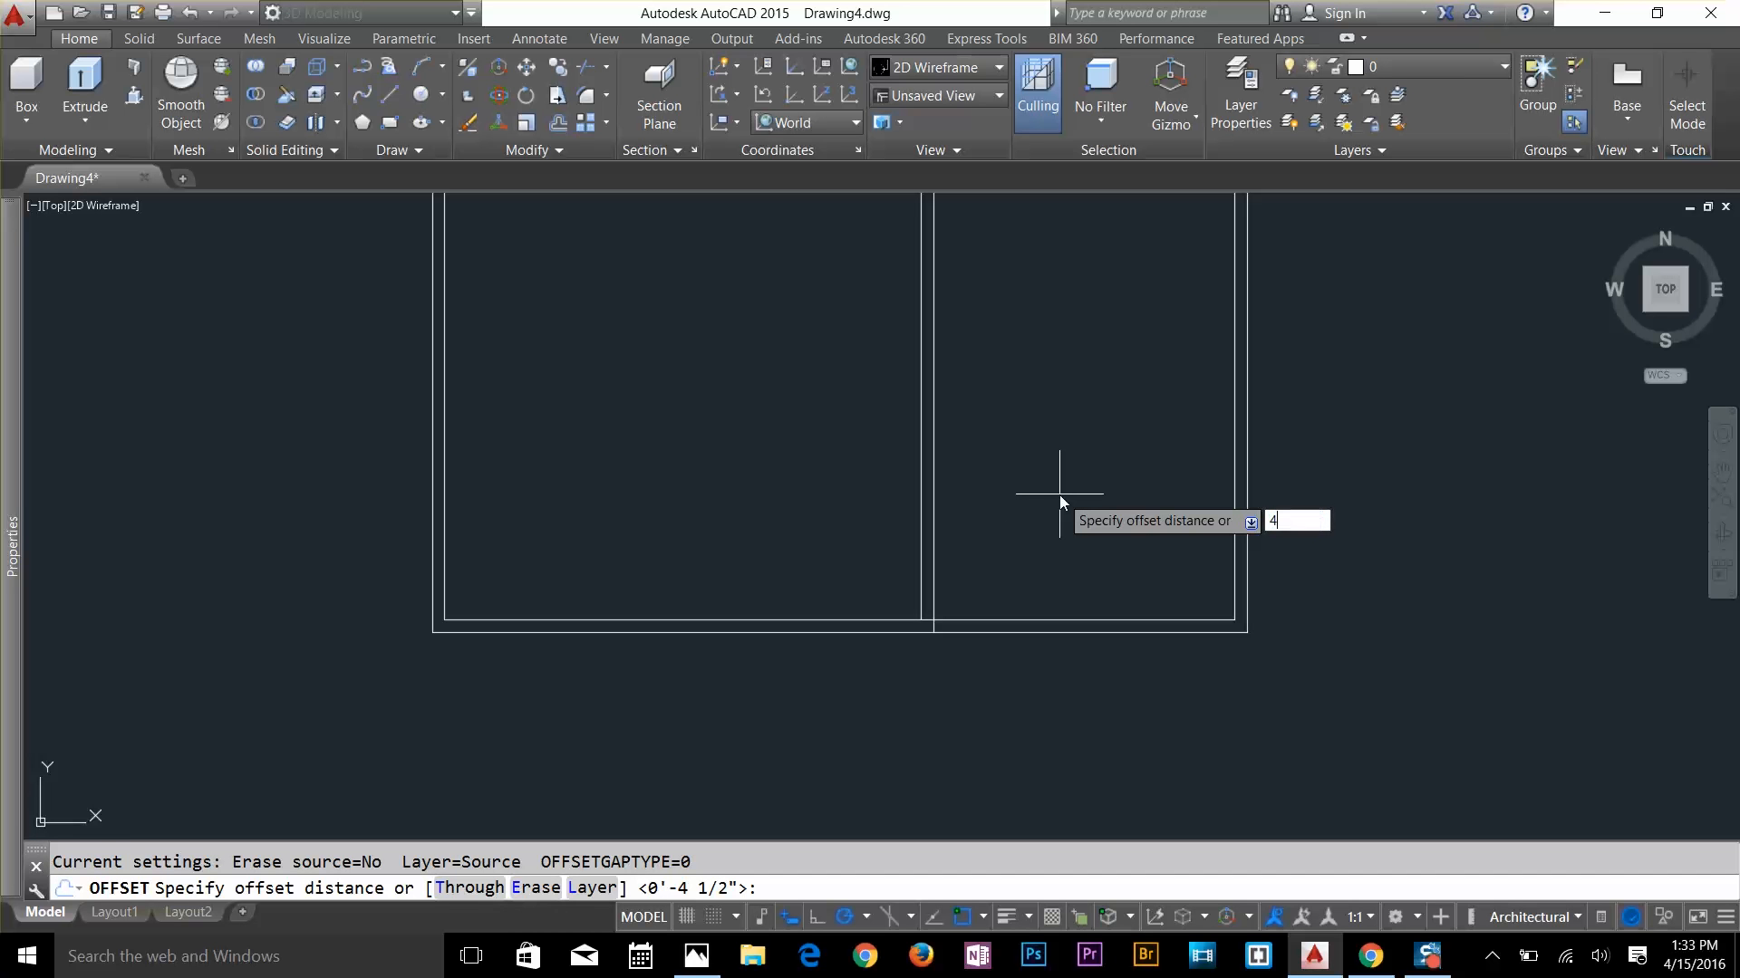
text(')
key(Return)
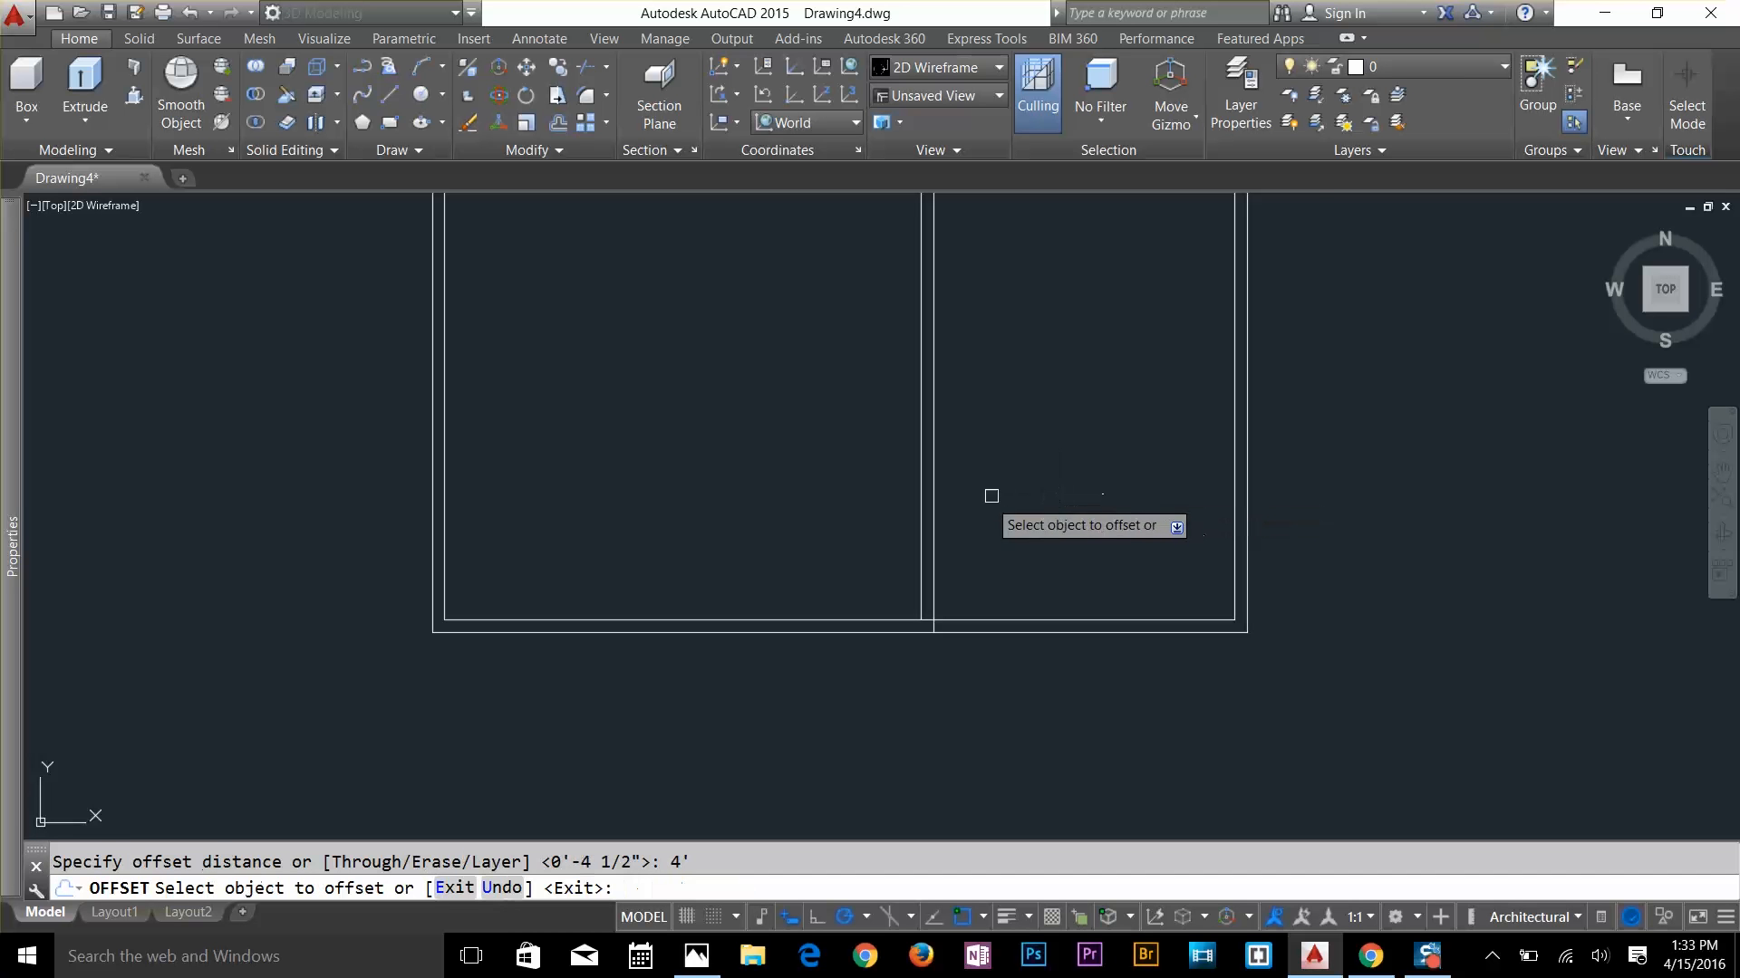
click(937, 526)
click(1010, 530)
key(Escape)
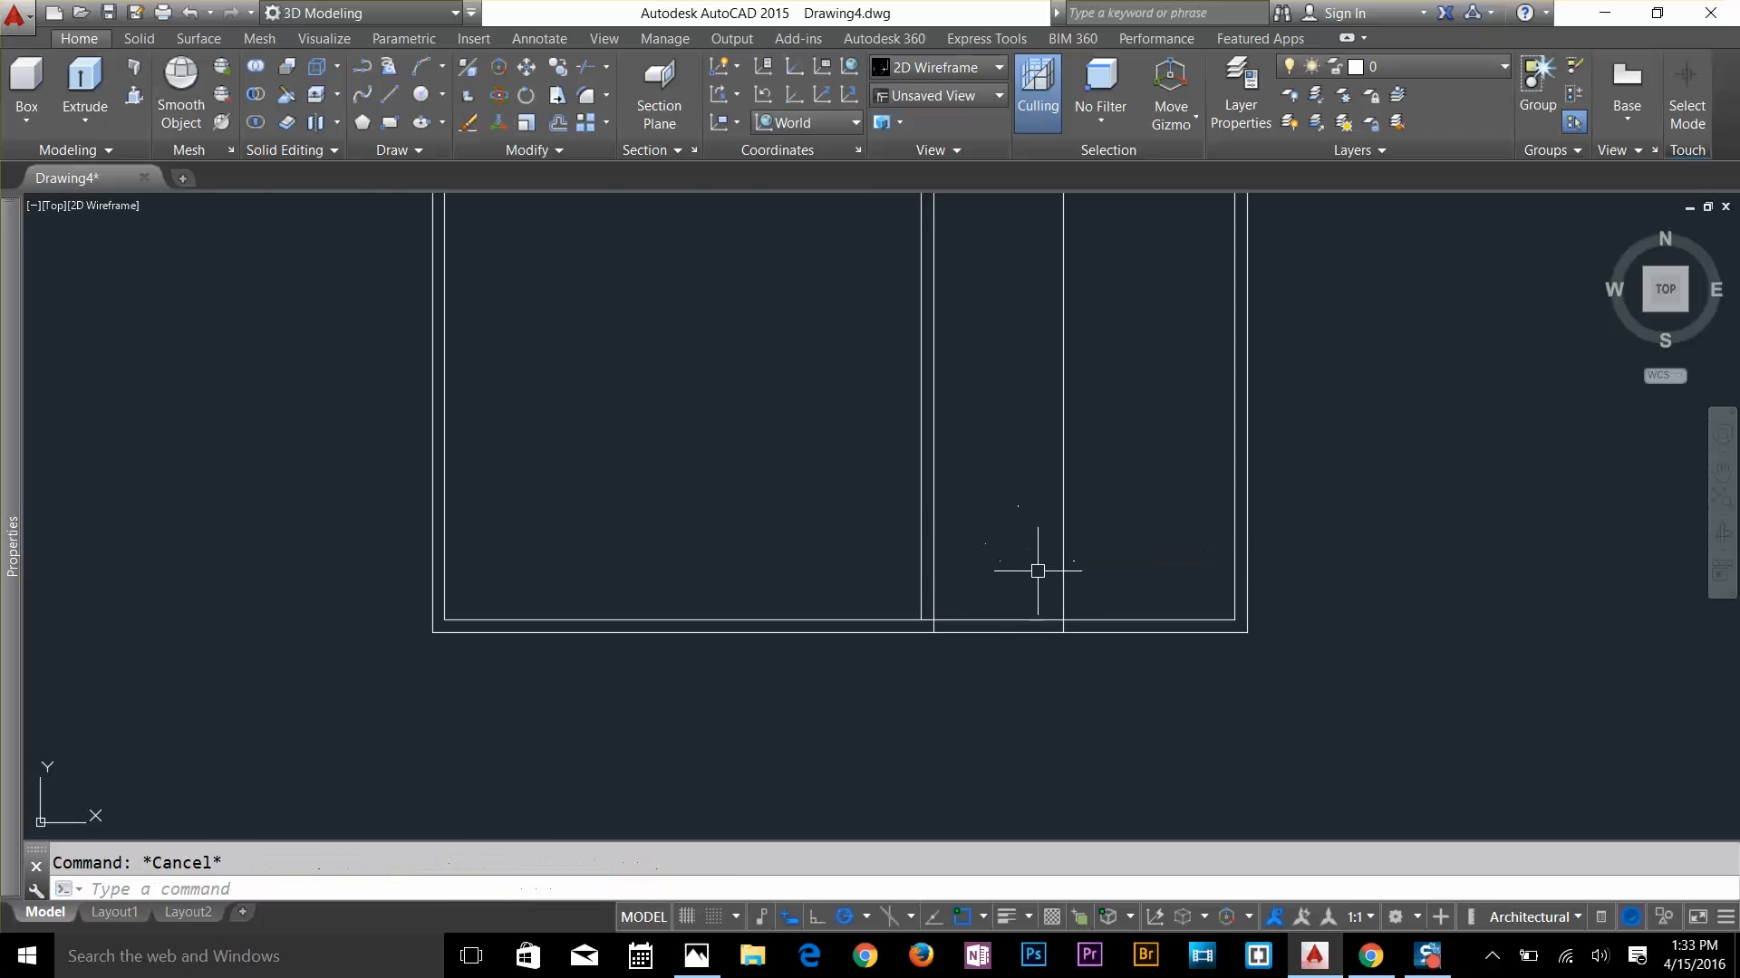
Offset the vertical line 4' right of the room's partition by 4.5" to the right to form the second partition
scroll(1038, 570, up, 2)
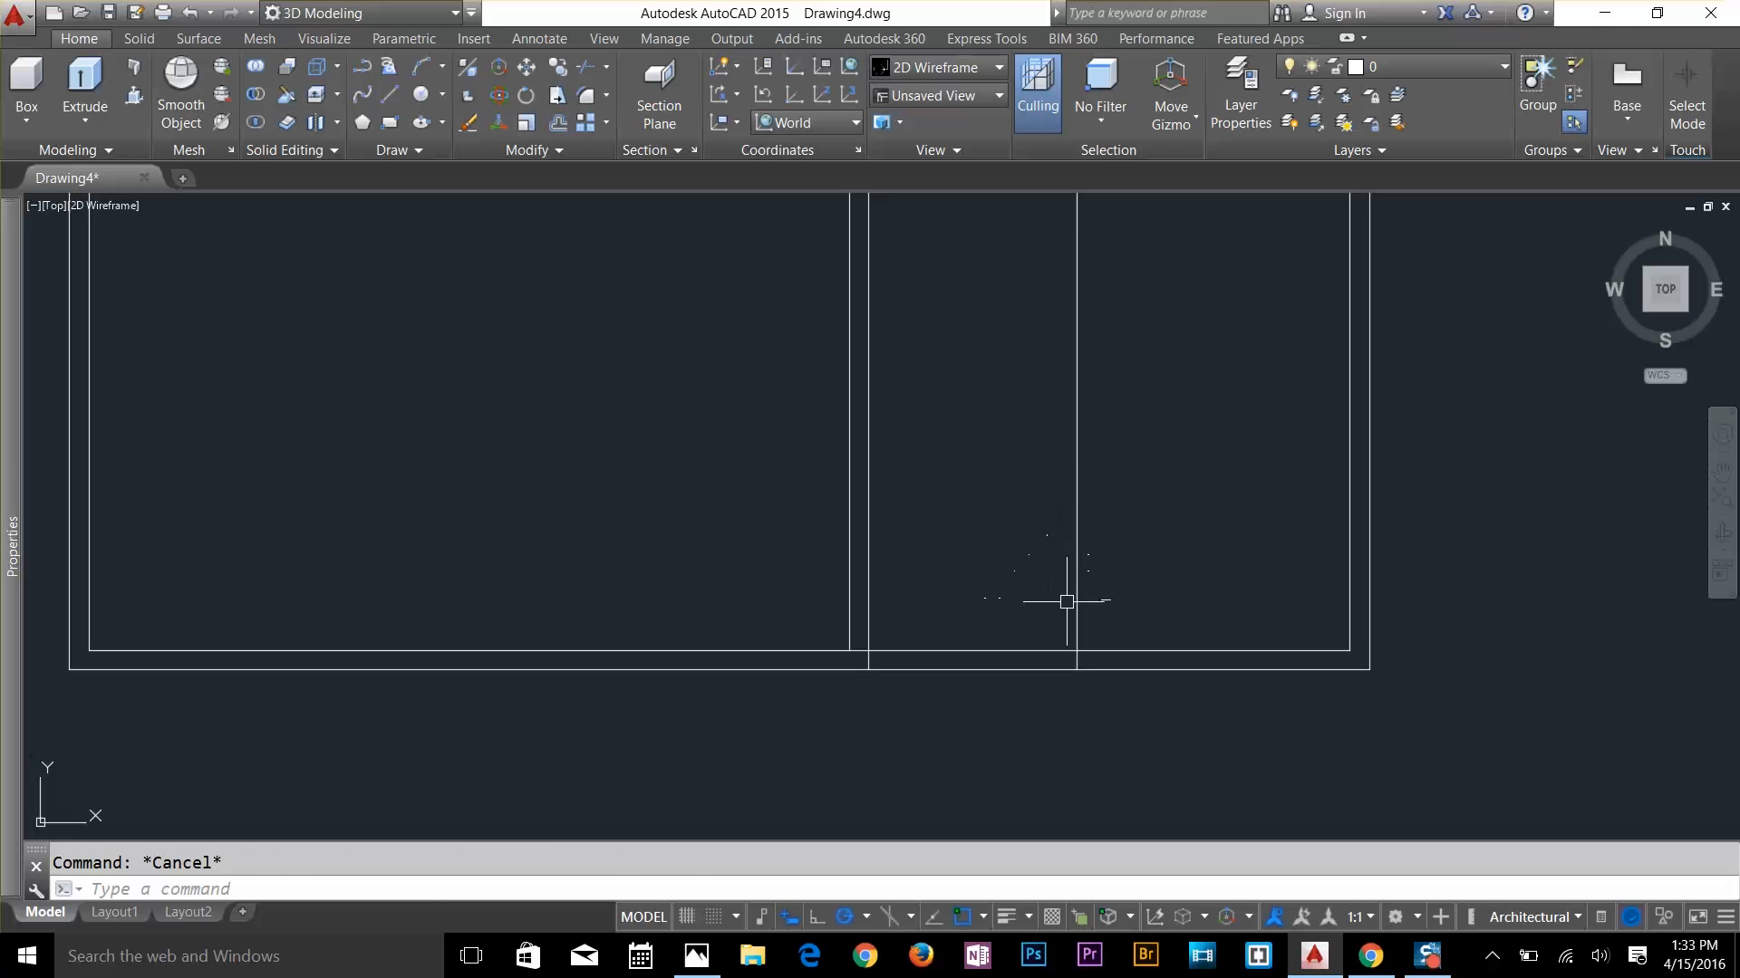
key(Return)
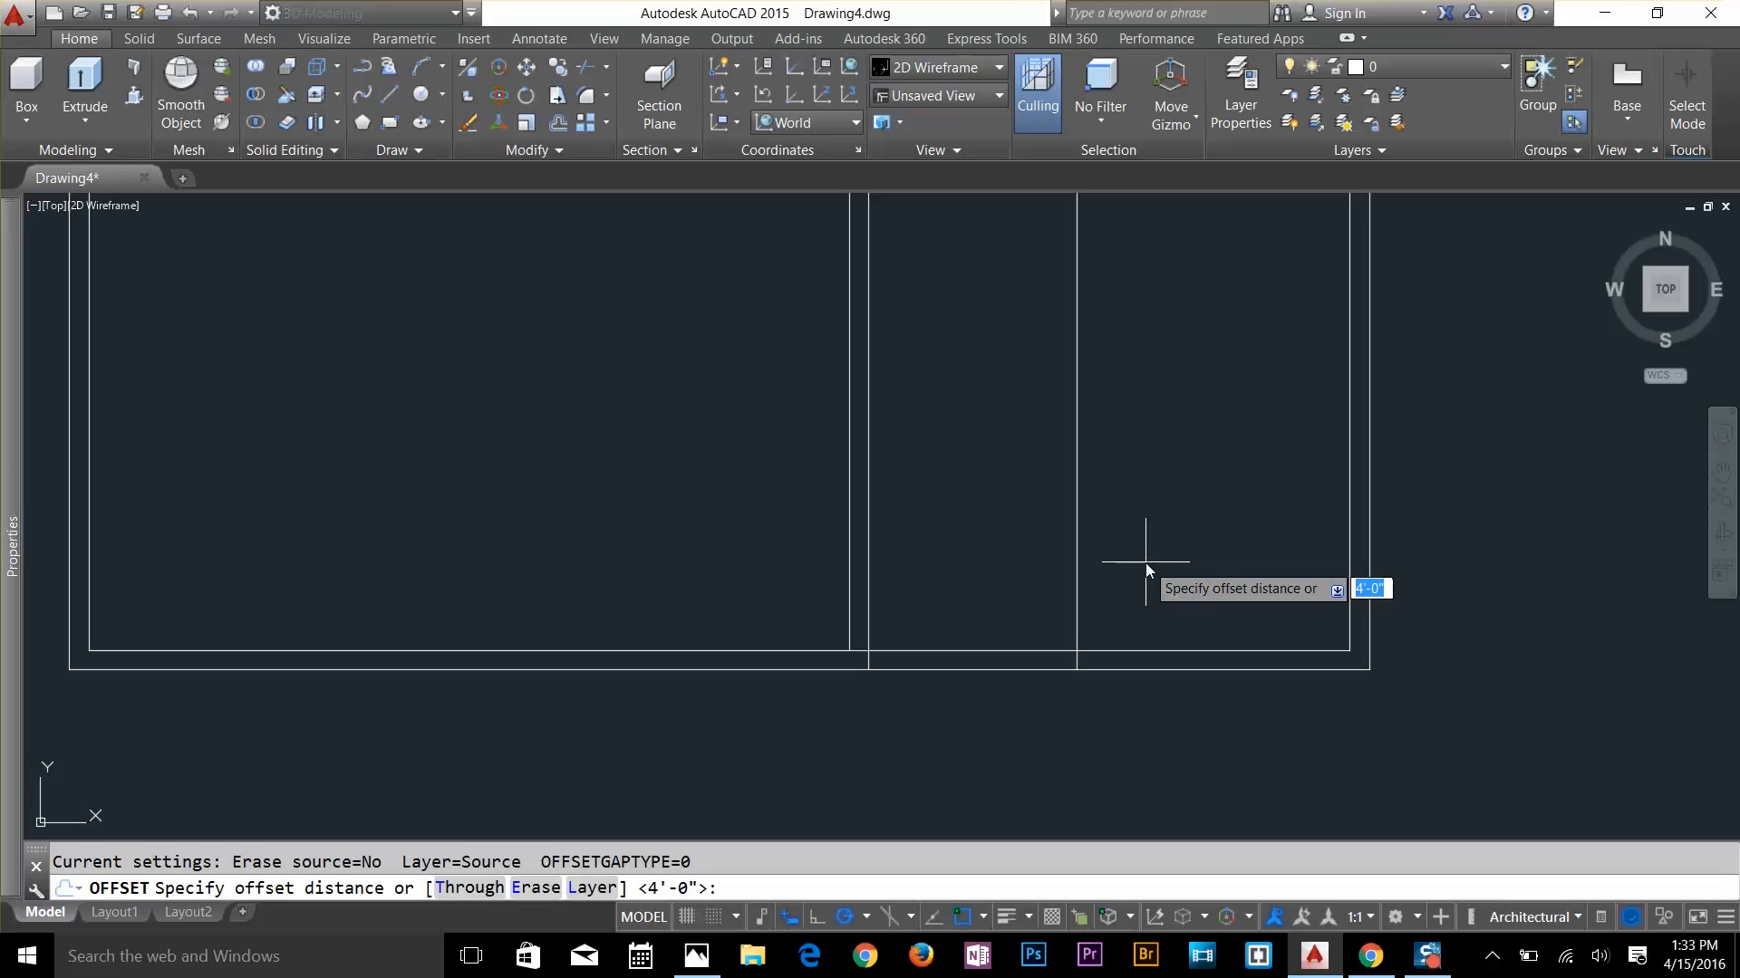
text(4.5)
key(Return)
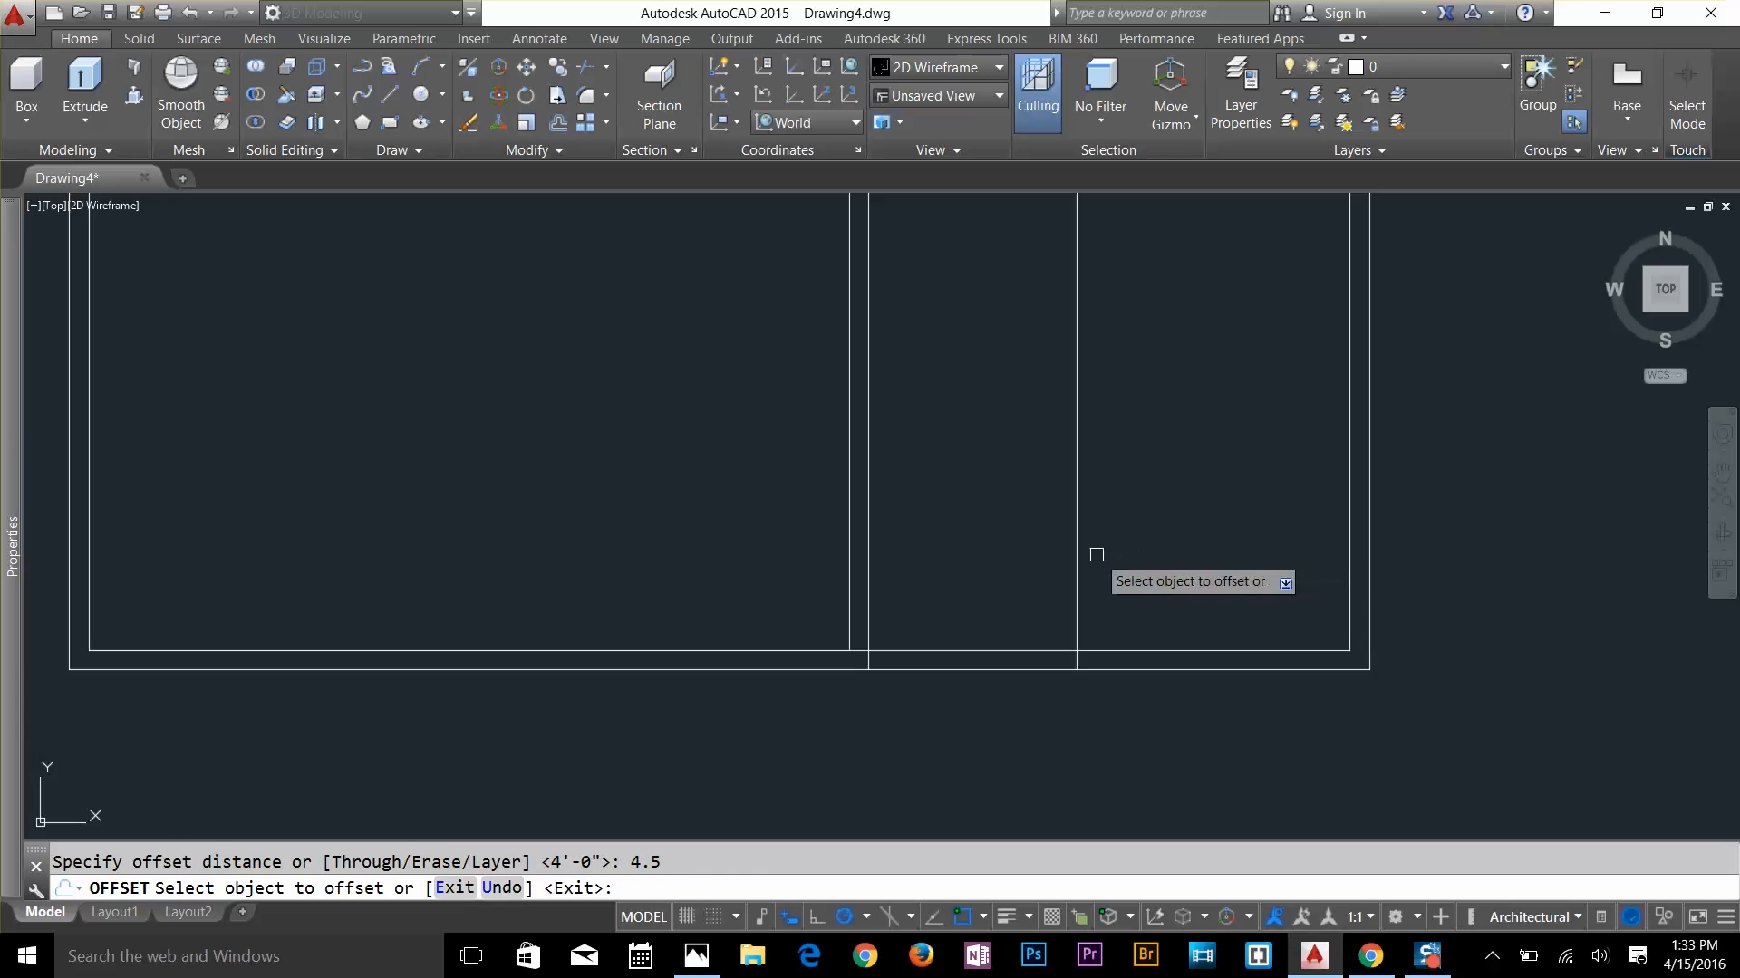
click(1077, 574)
click(1196, 557)
key(Escape)
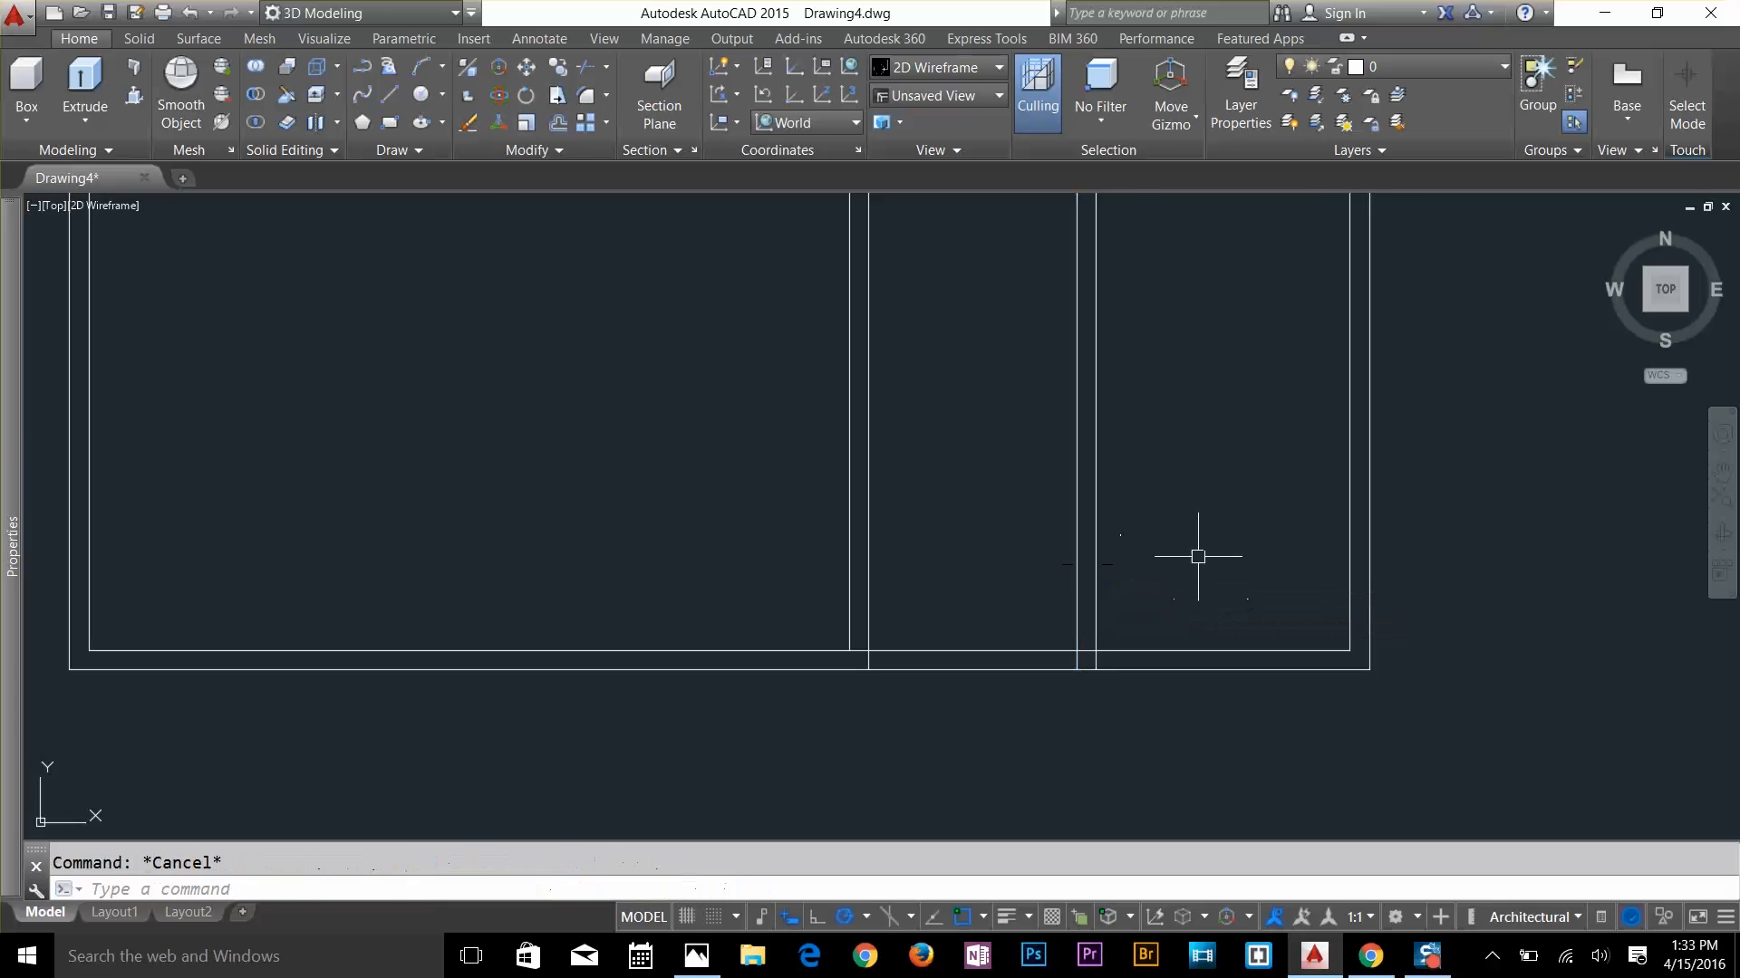
scroll(1182, 558, down, 2)
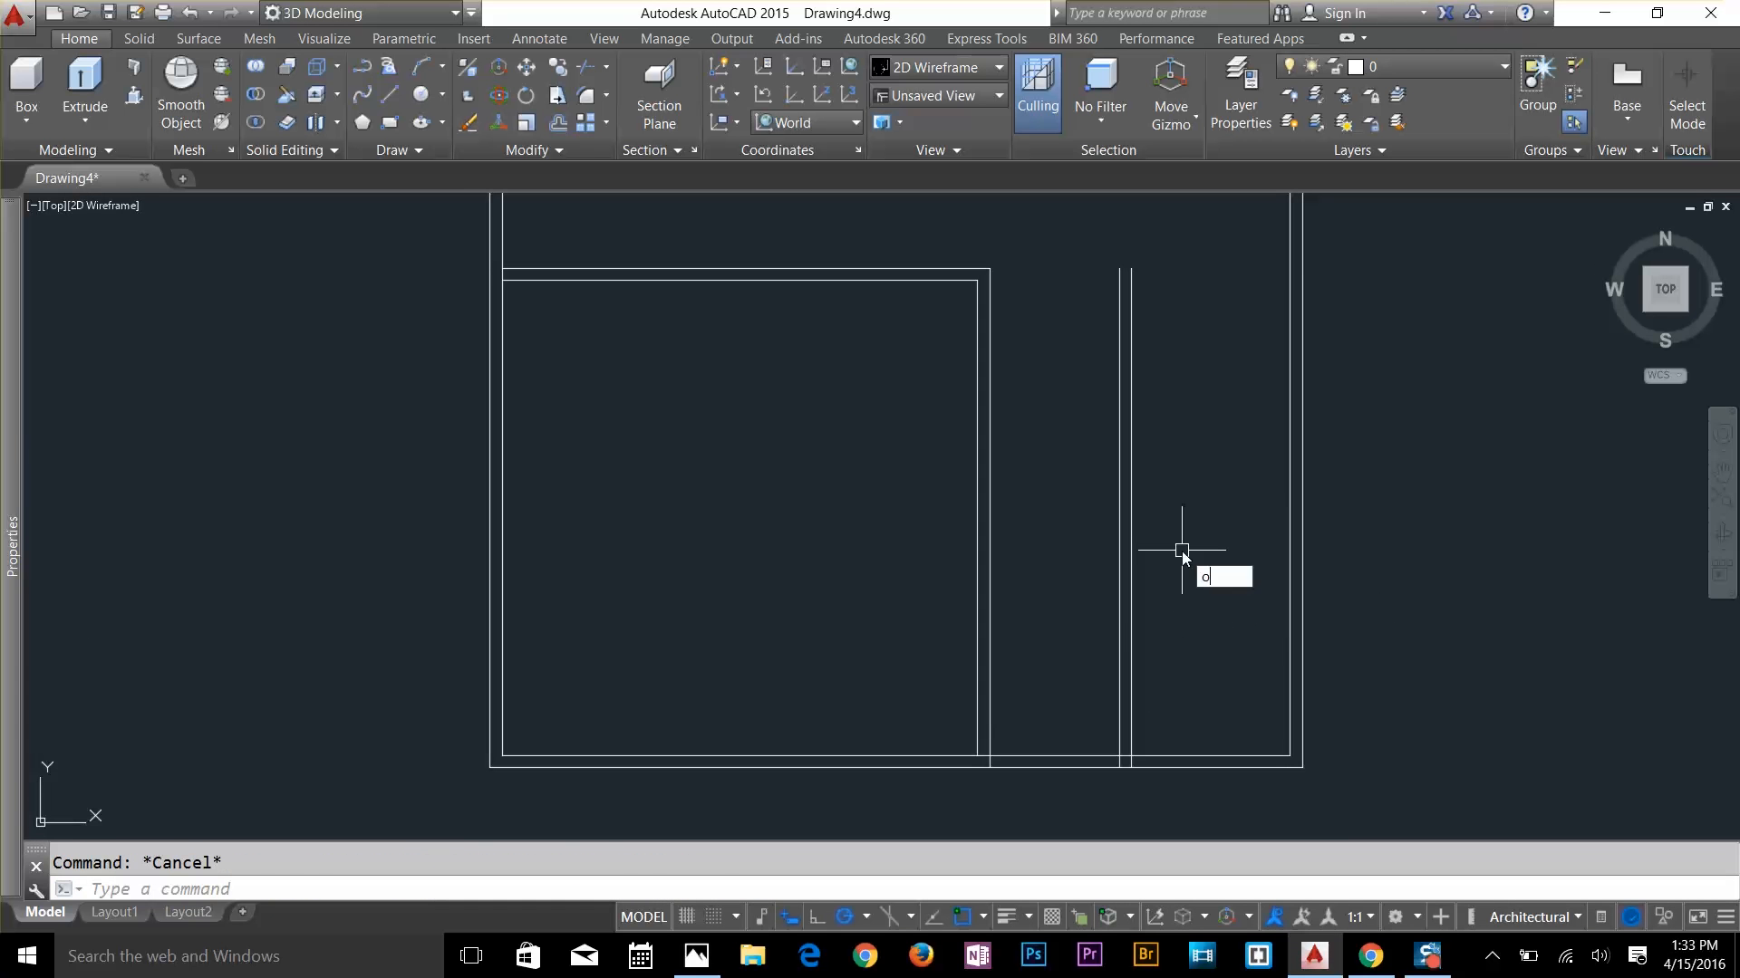
text(o)
key(Return)
key(Escape)
scroll(1078, 725, up, 2)
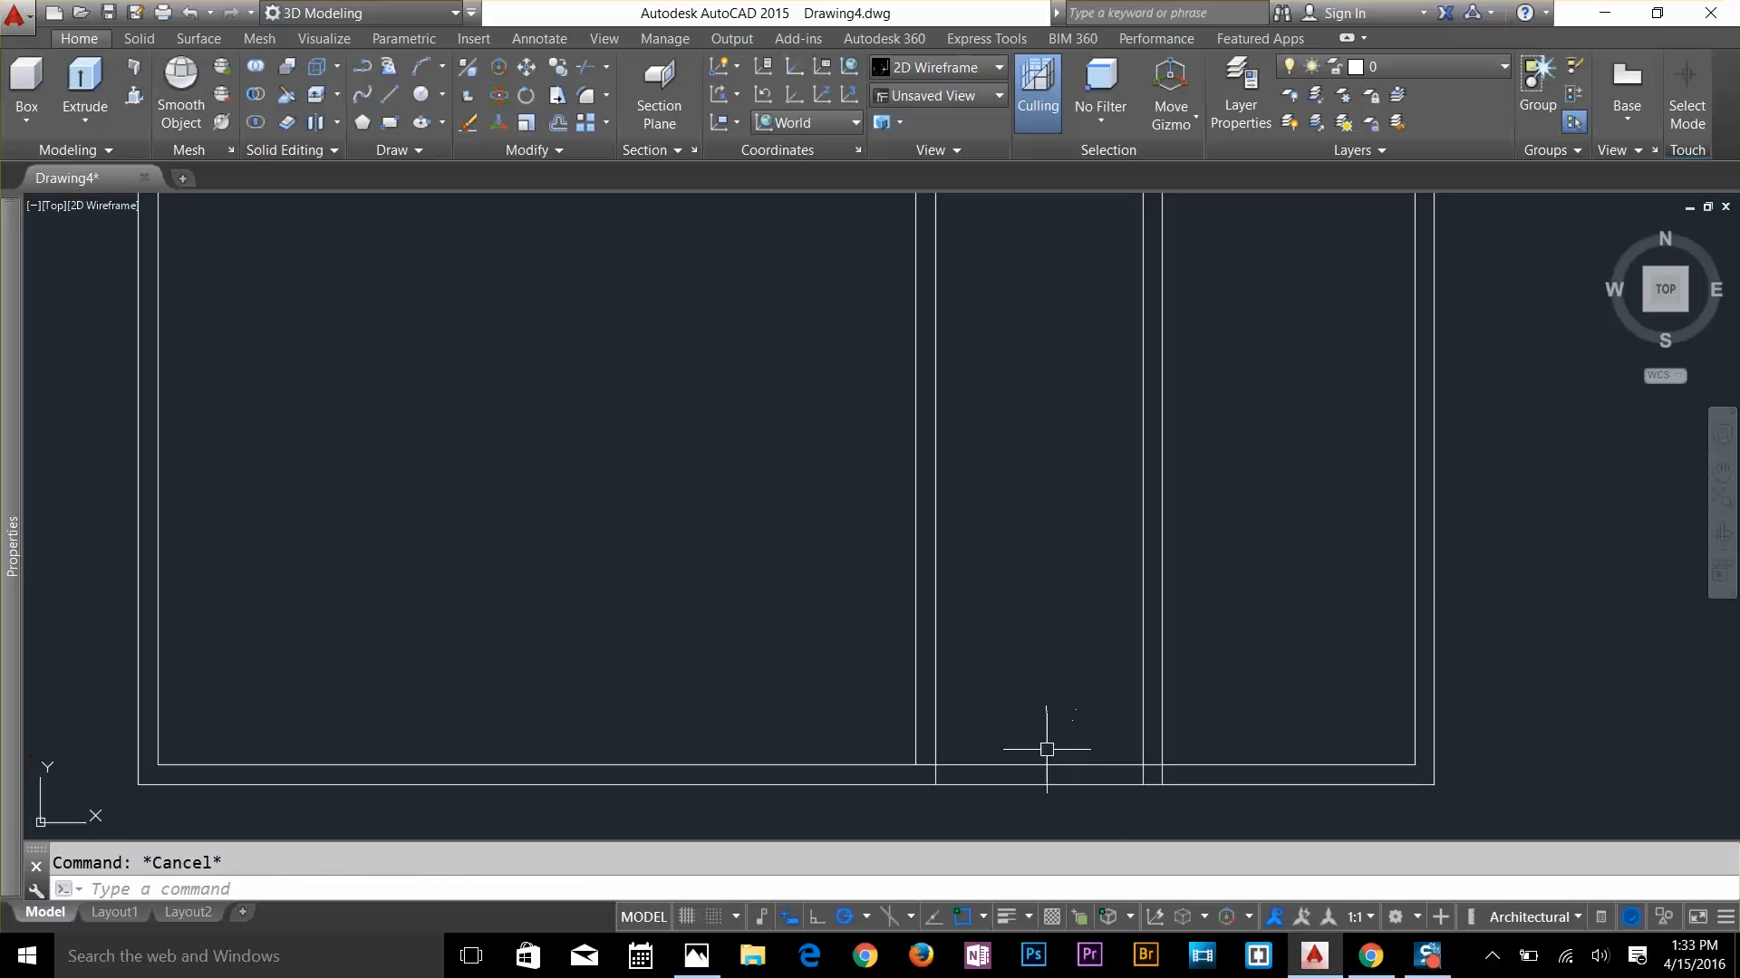
click(1018, 768)
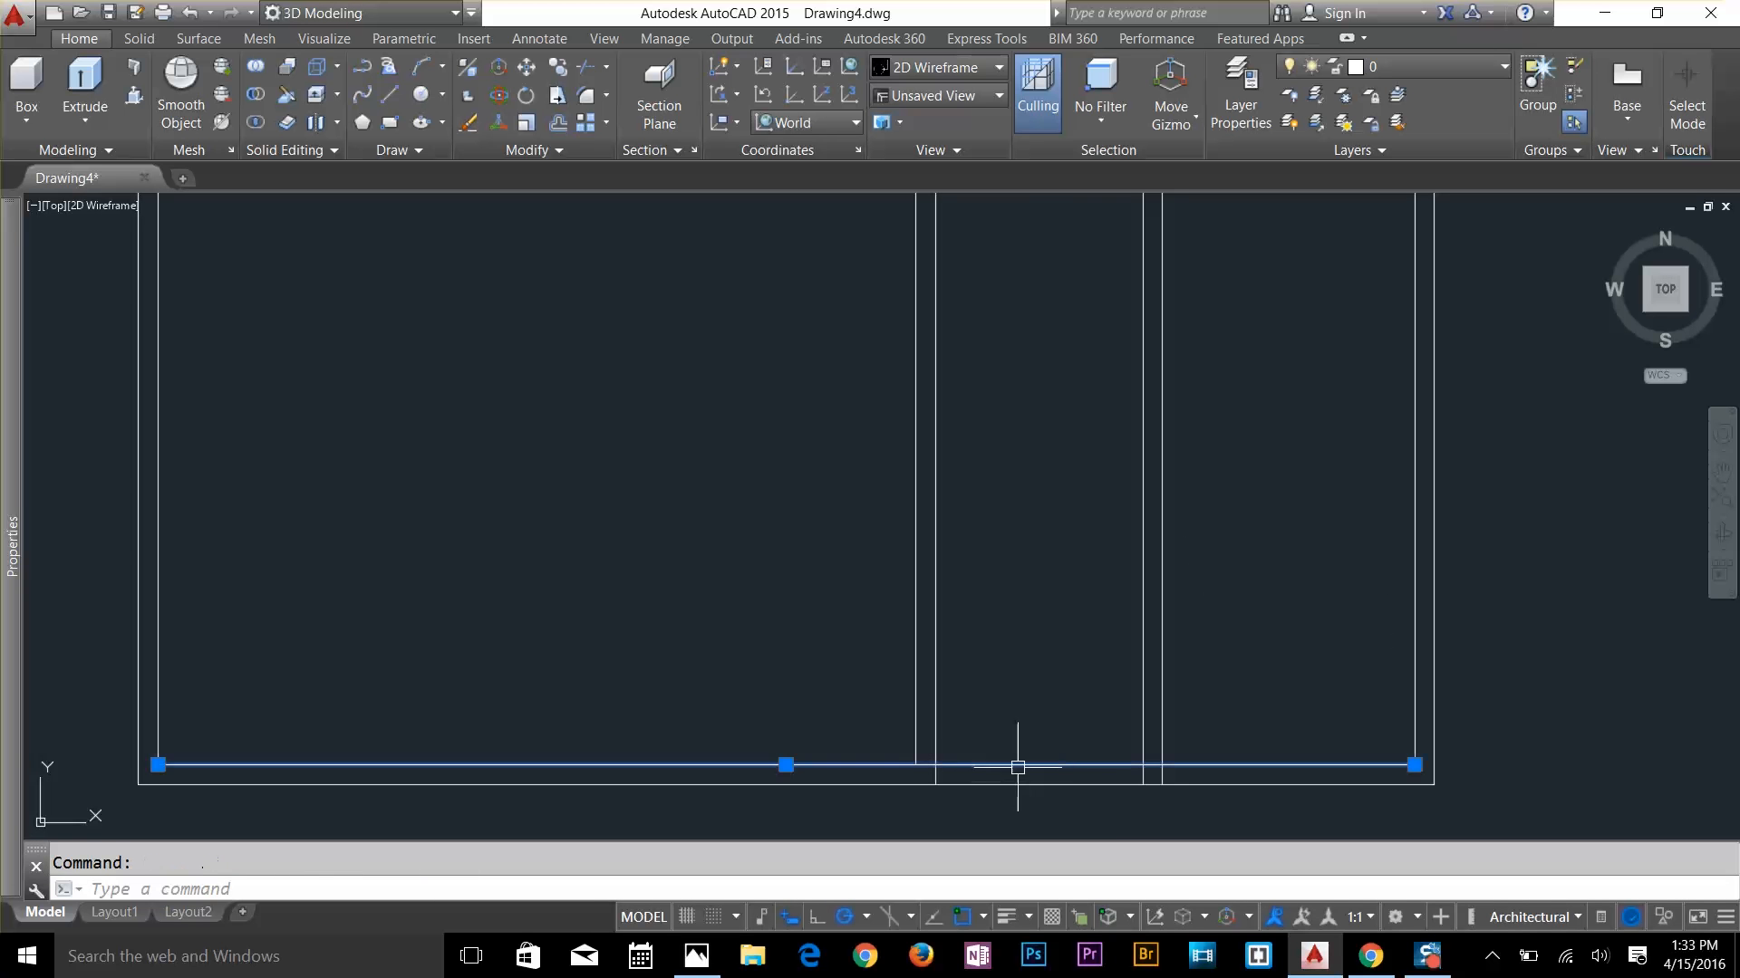
key(Escape)
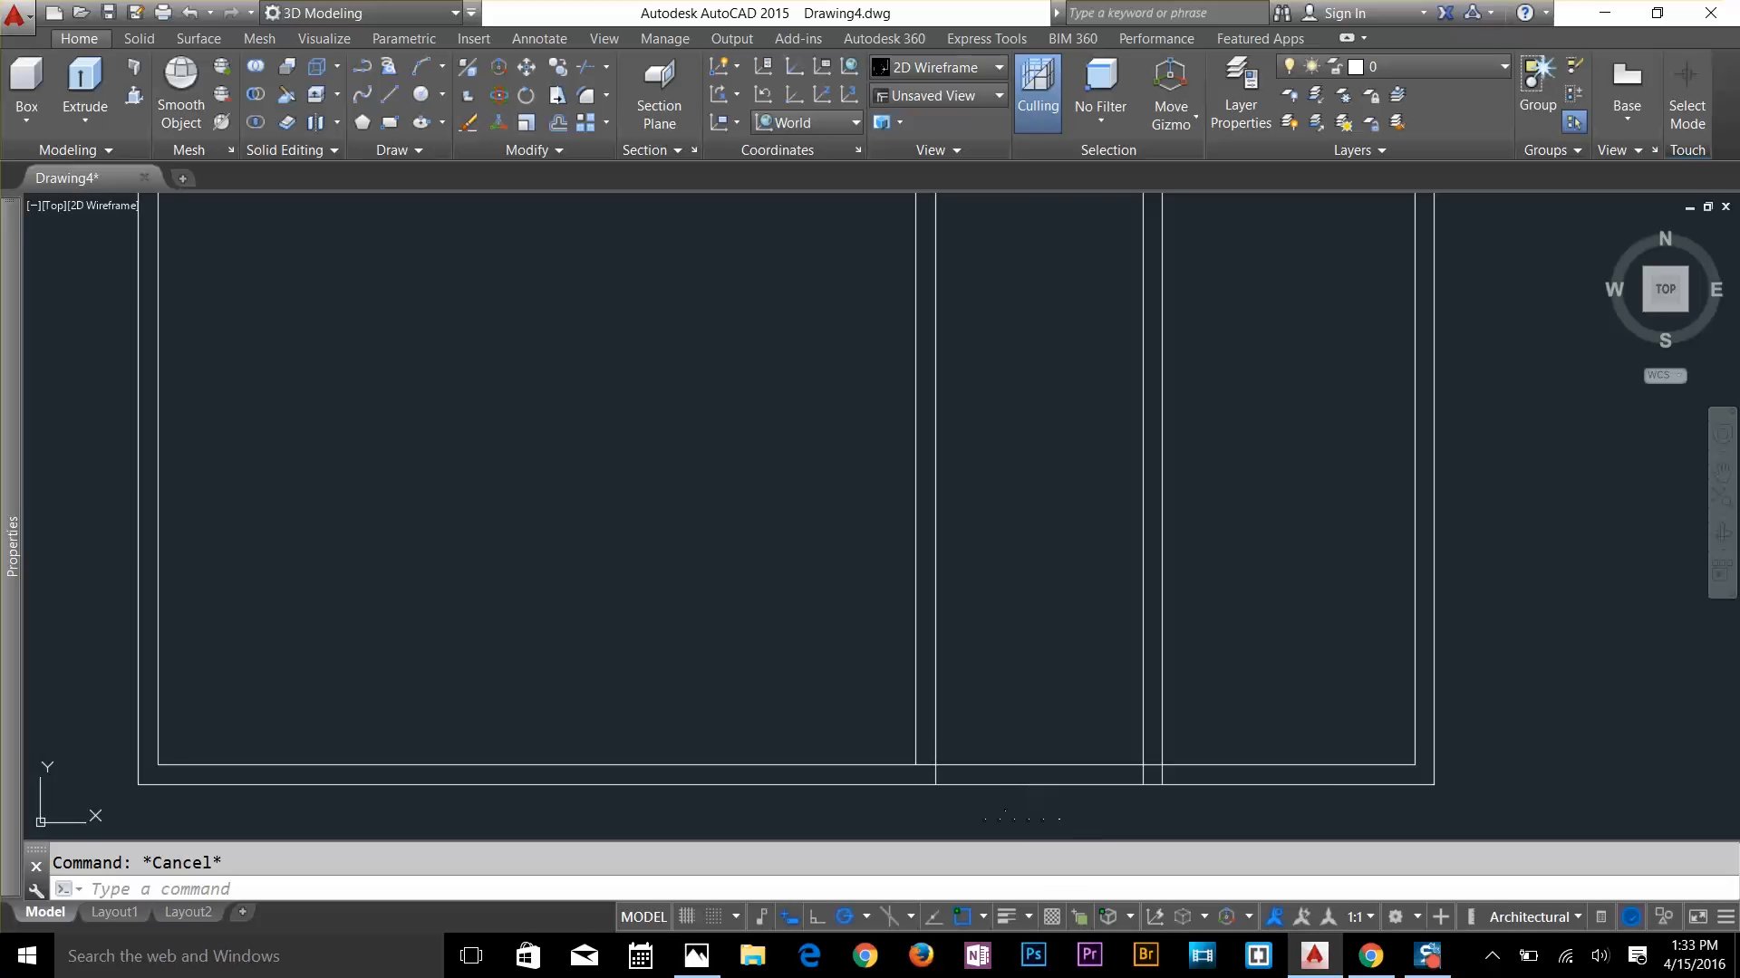
Trim the inner bottom wall line between the two vertical partitions
text(tr)
key(Return)
key(Return)
click(990, 766)
key(Escape)
key(Escape)
Offset the inner bottom wall line of the lower-right room 12' upward
key(Return)
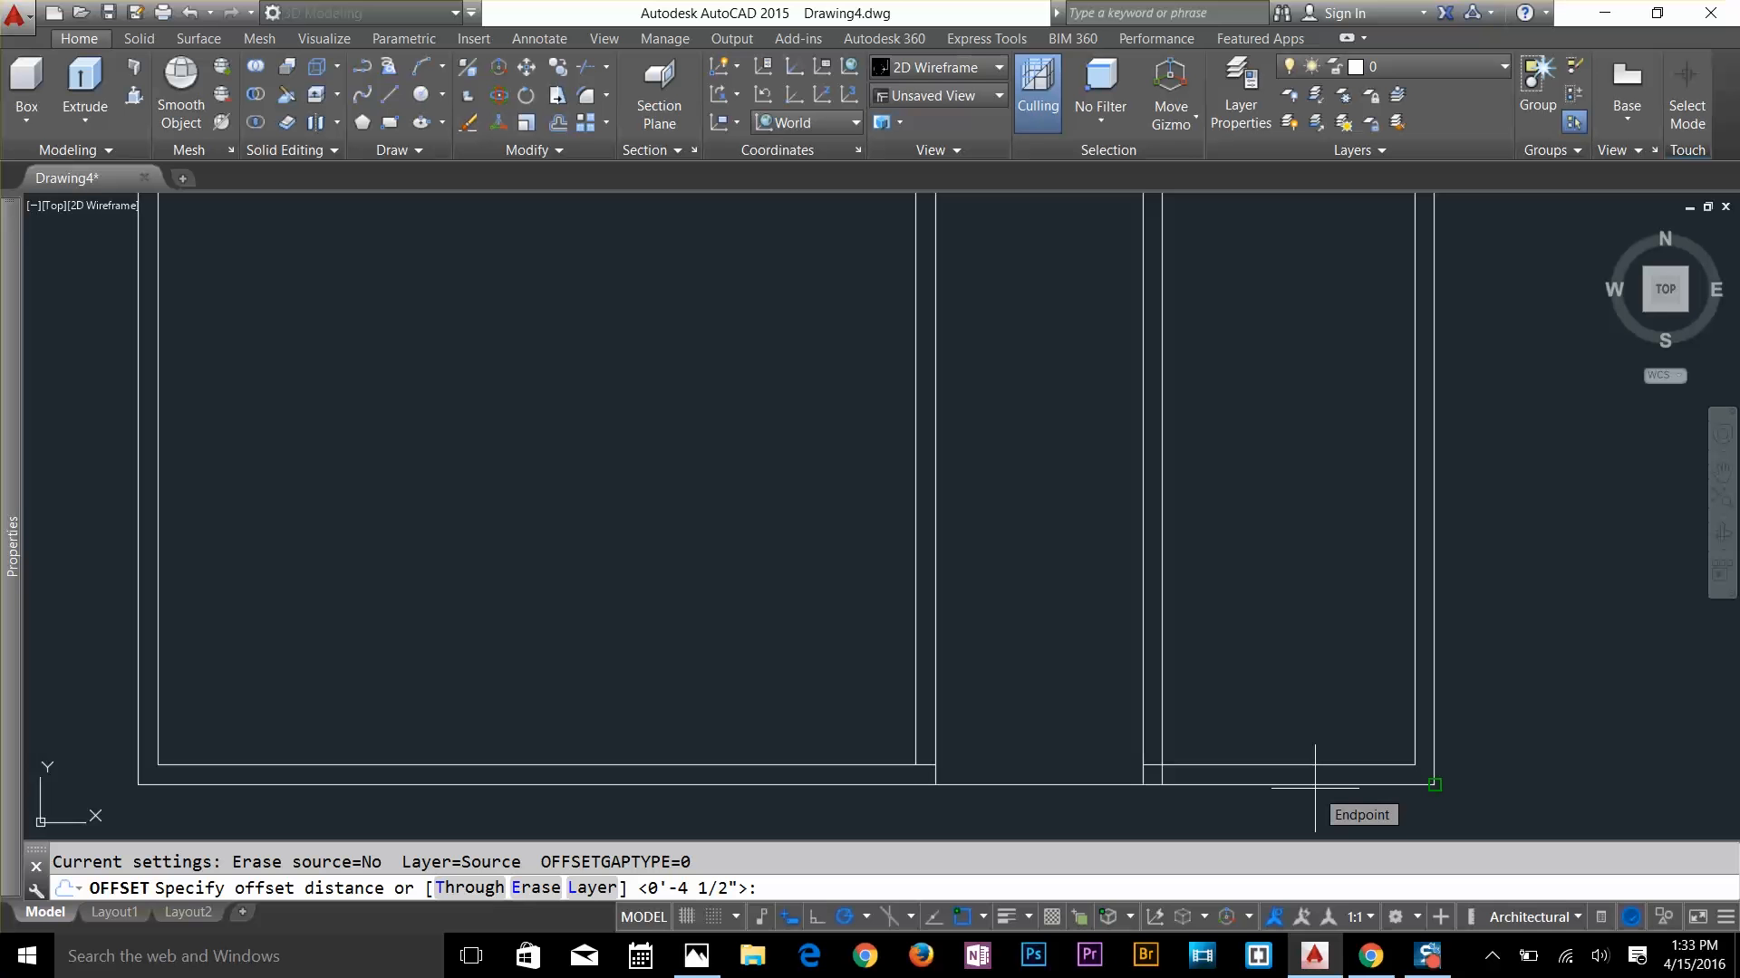
text(12')
key(Return)
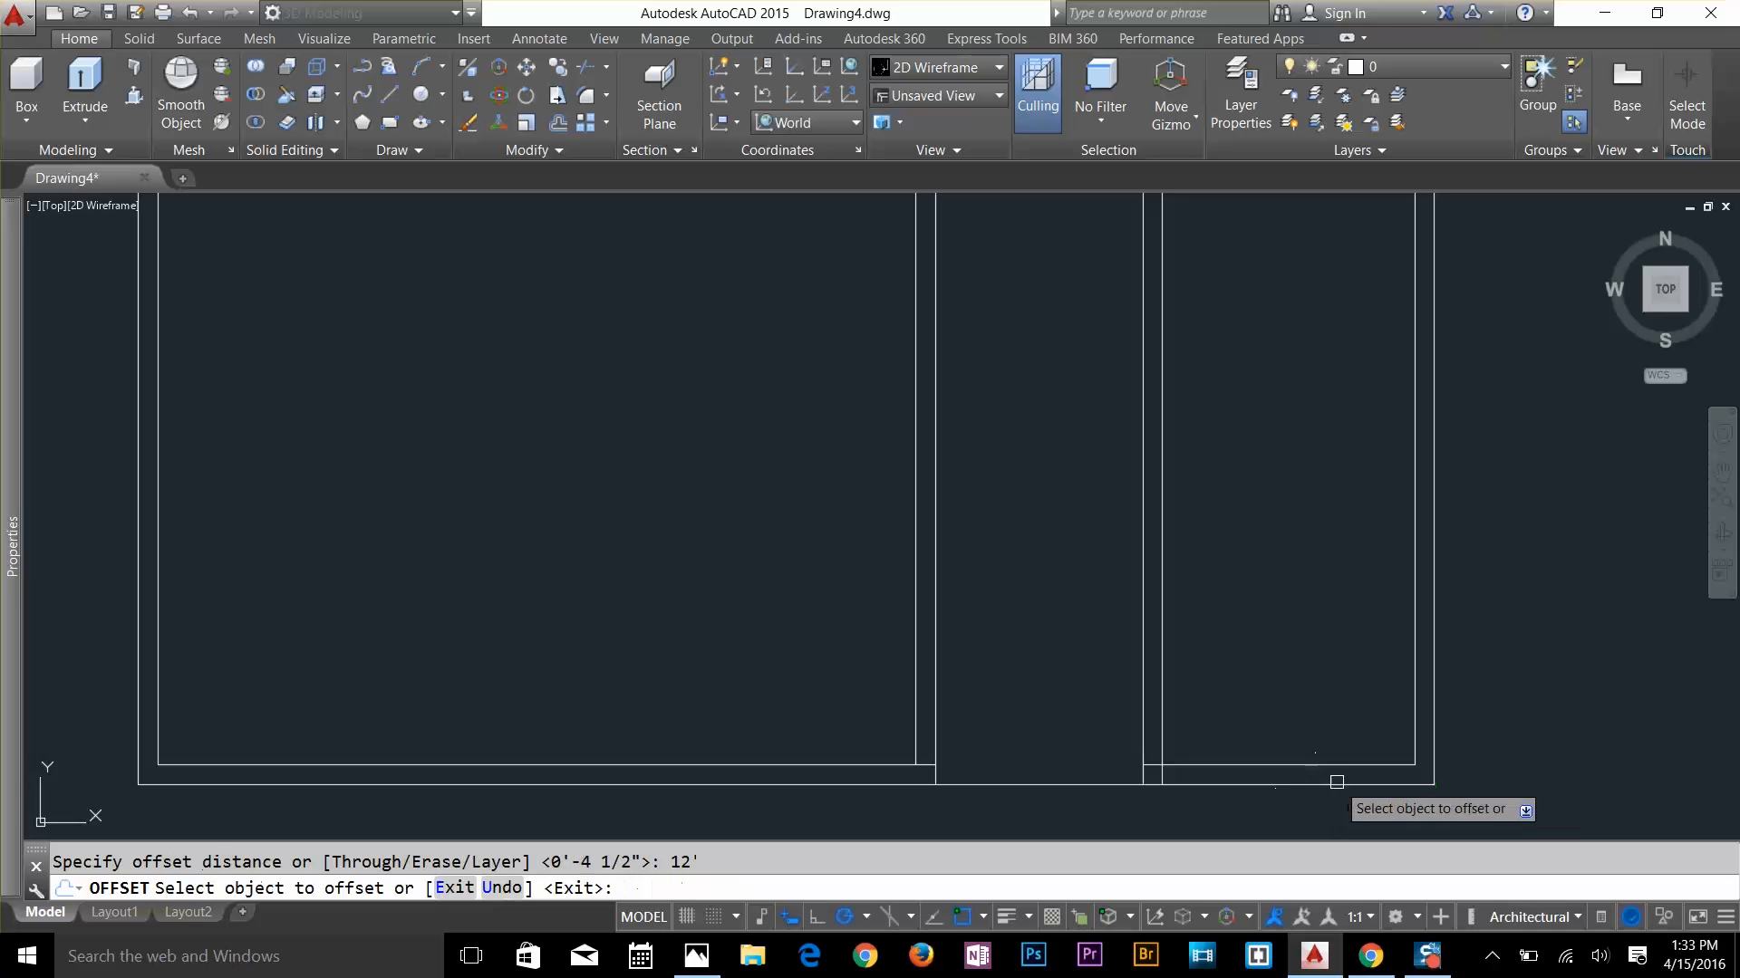
click(1338, 768)
click(1332, 676)
scroll(1328, 675, down, 2)
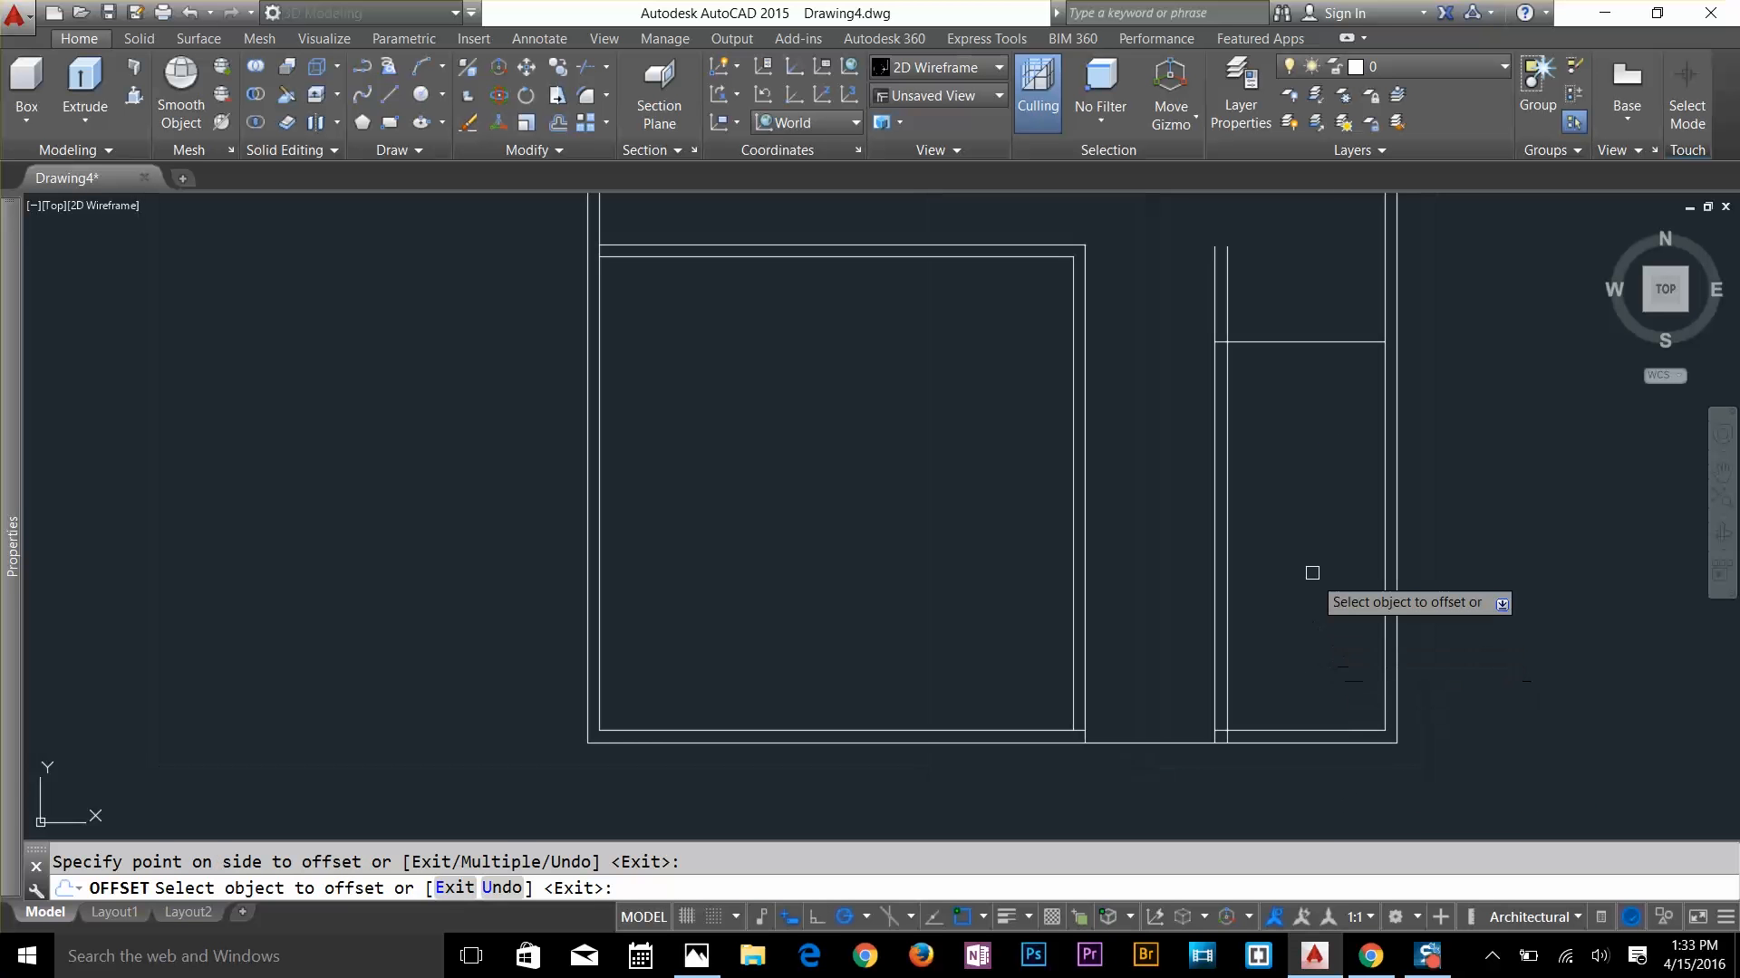
key(Return)
key(Escape)
Offset the lower-right room's upper boundary line 4.5" upward to give the partition its thickness
key(Return)
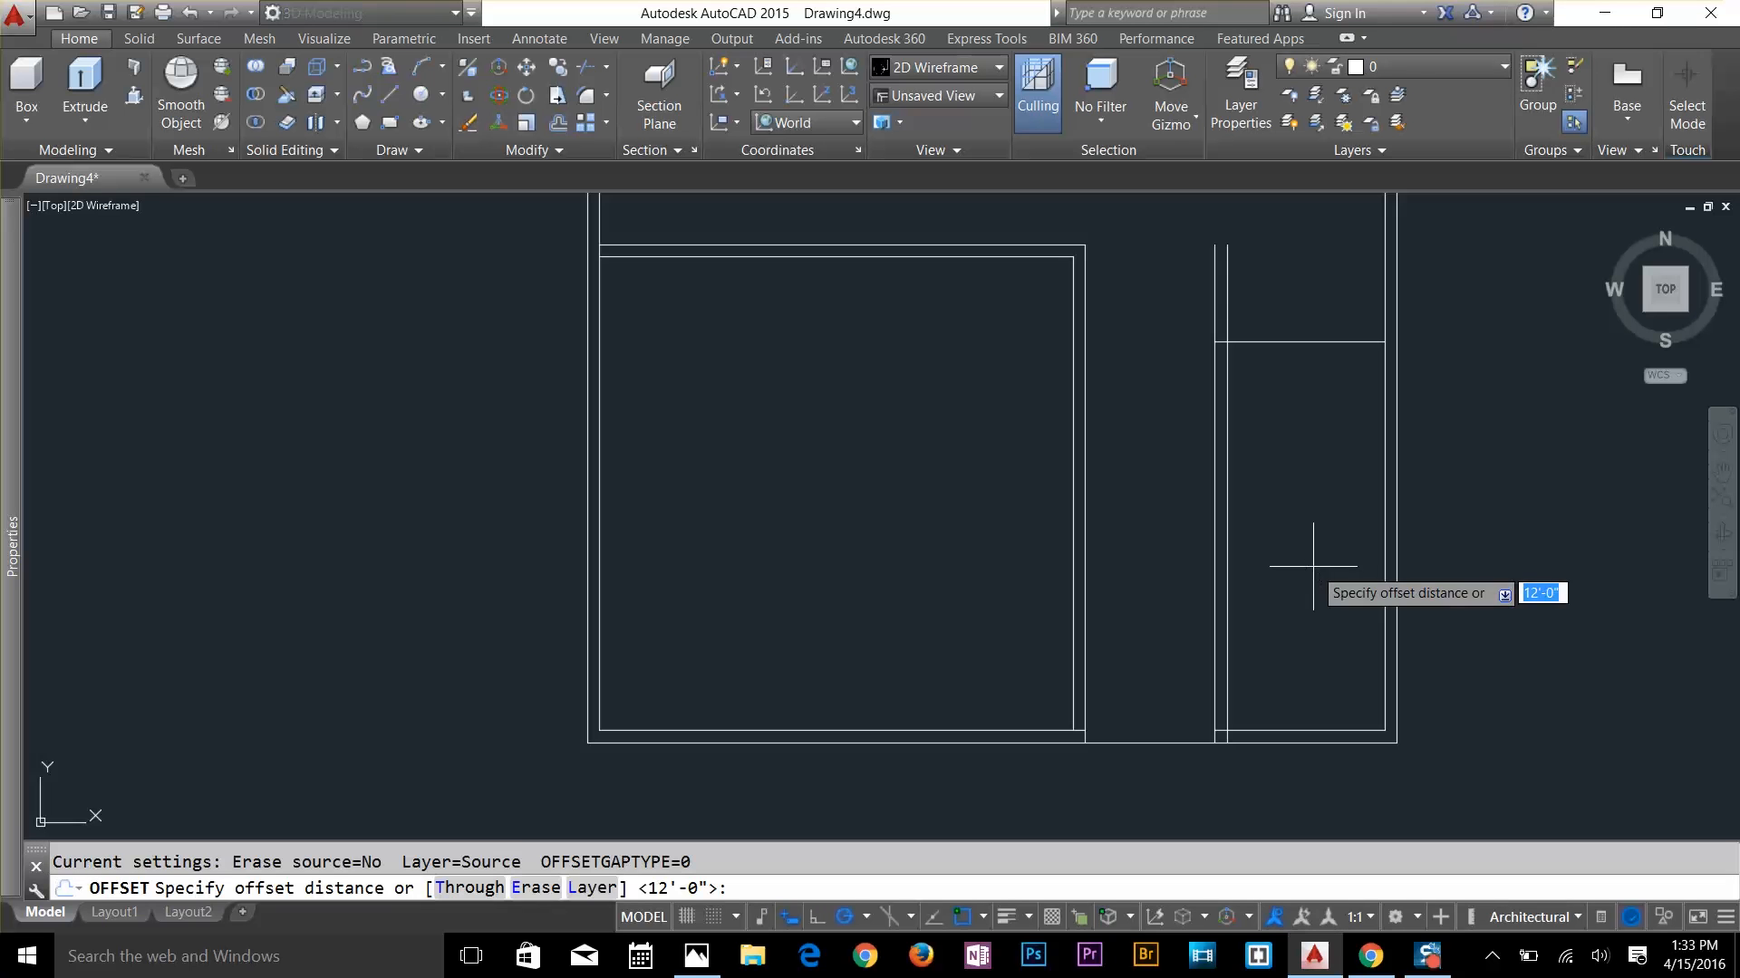
key(Return)
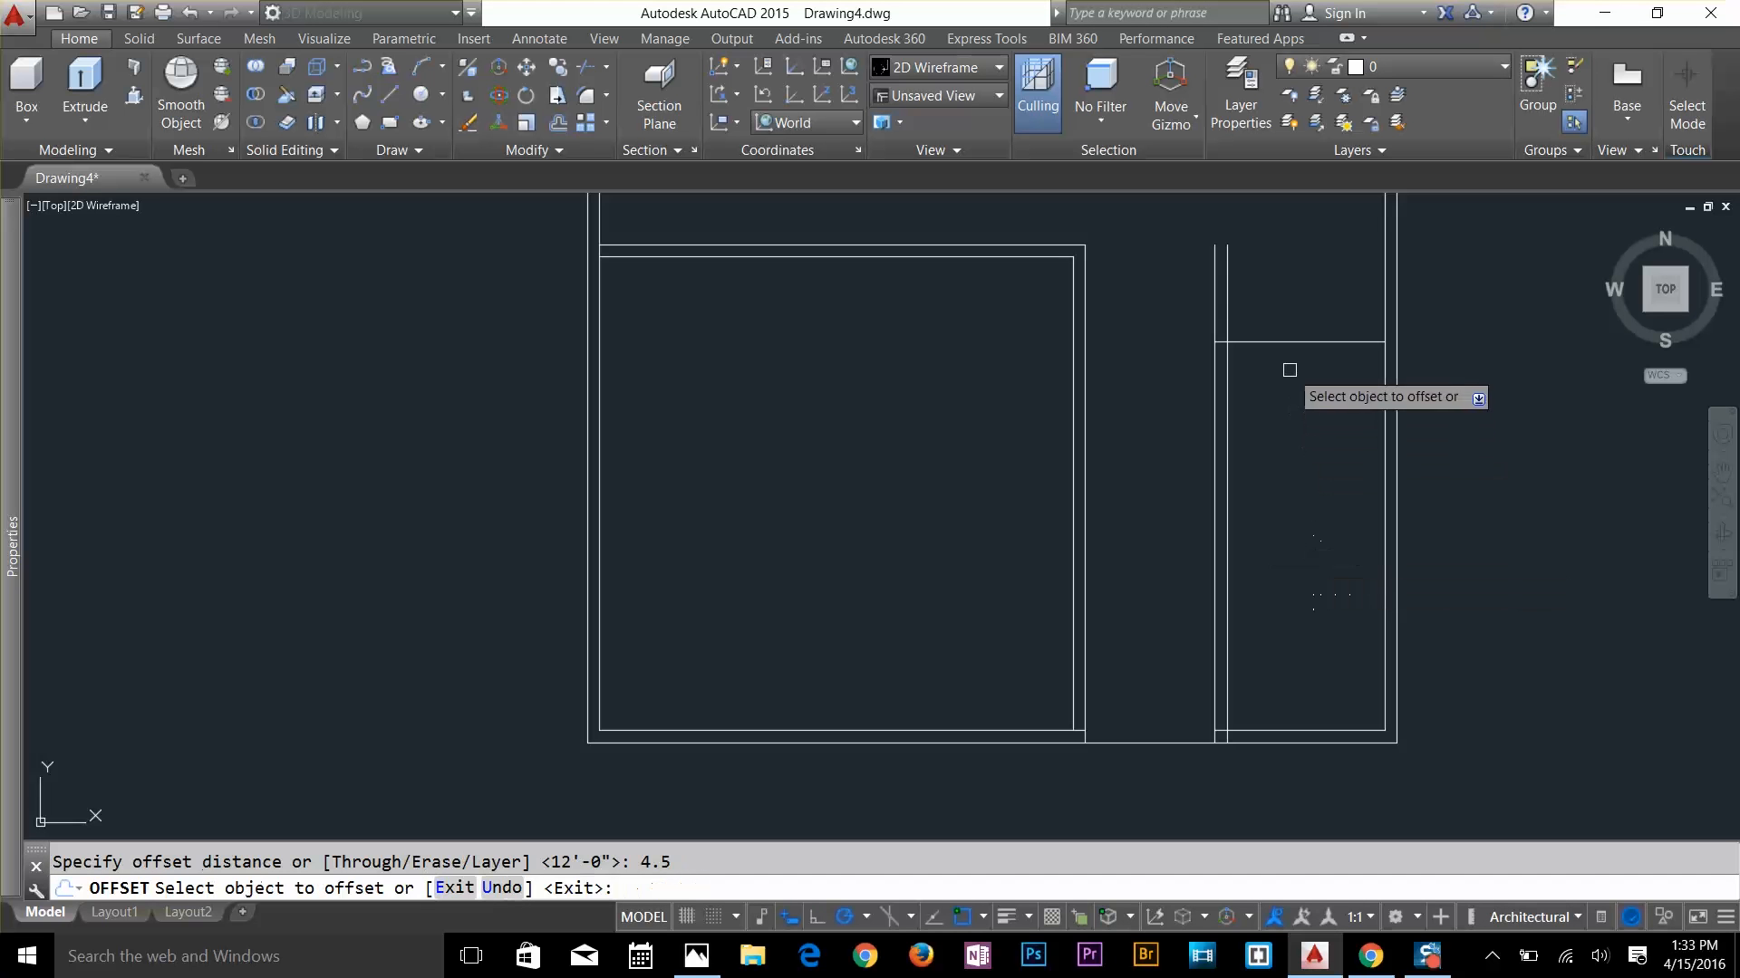
click(1297, 343)
click(1300, 303)
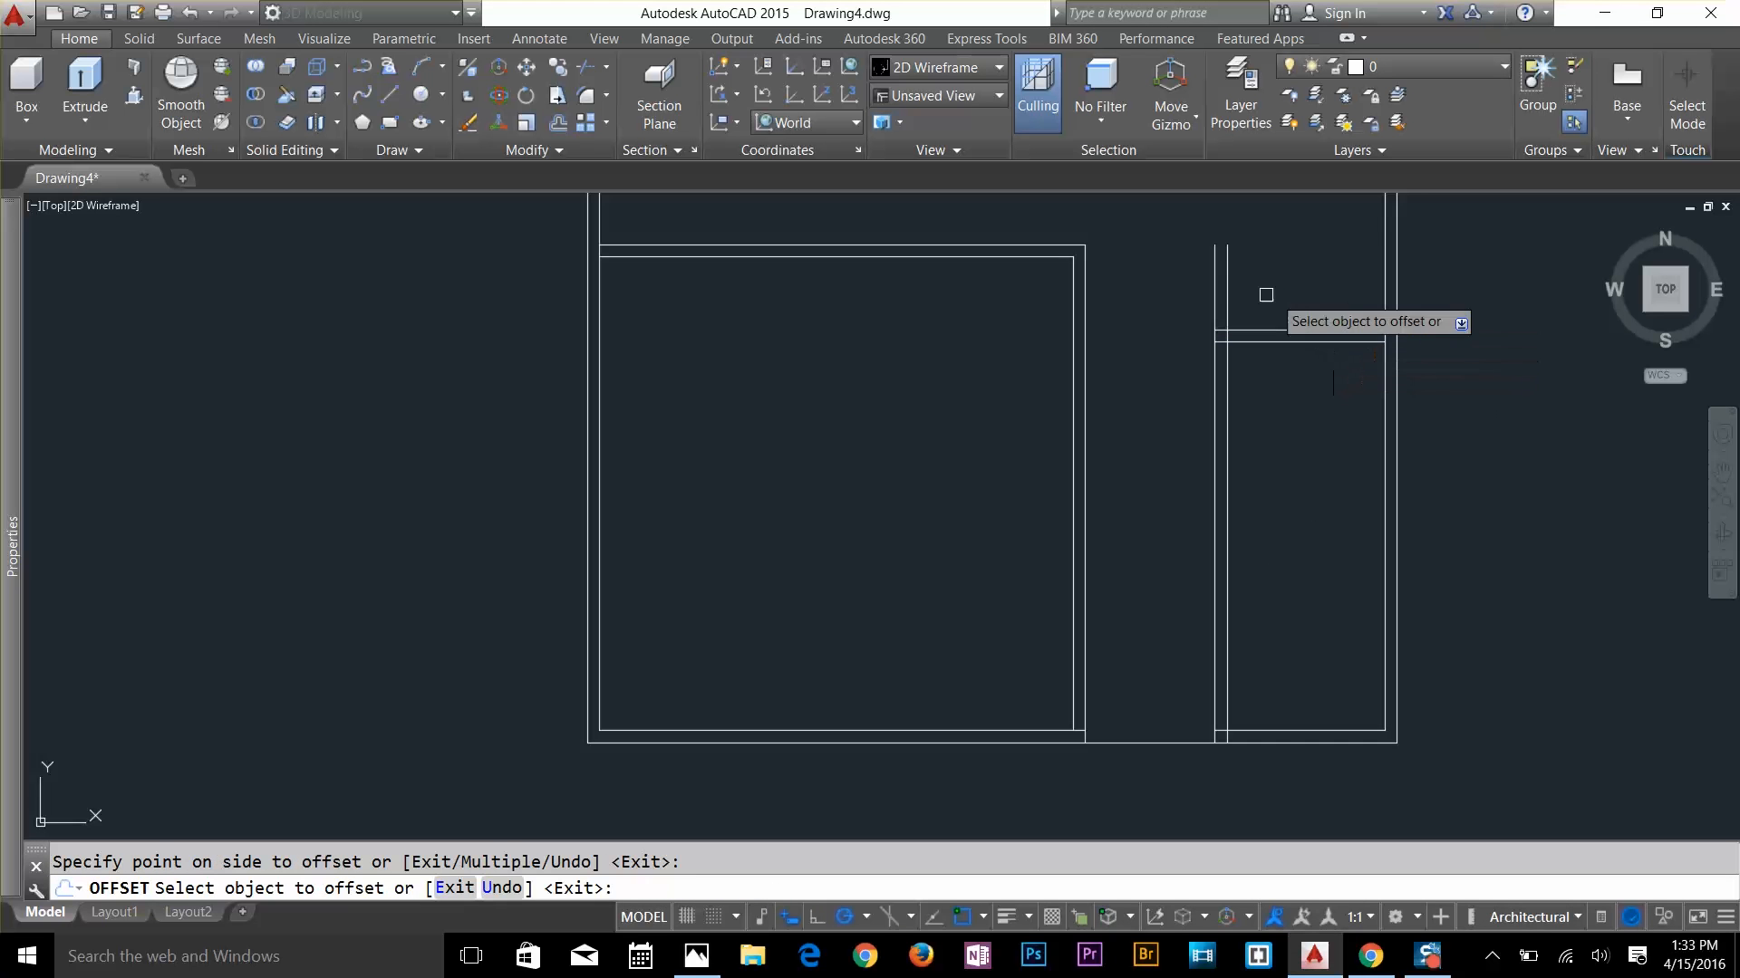
key(Return)
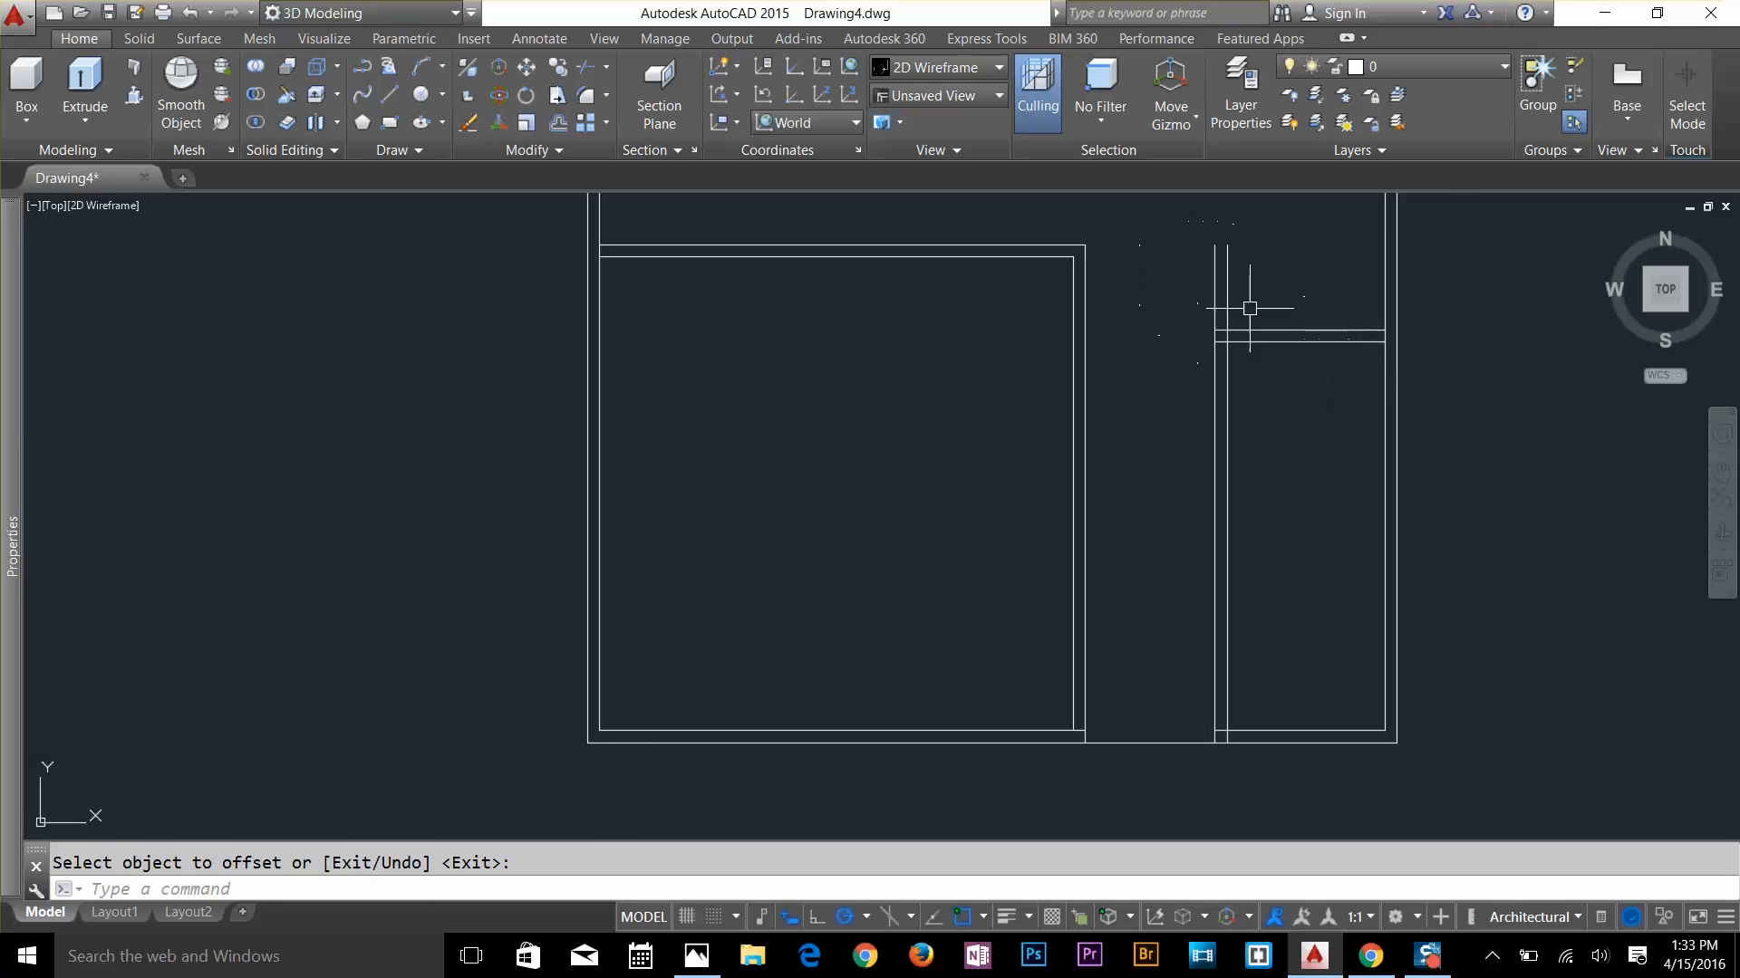
scroll(1375, 272, up, 2)
key(Escape)
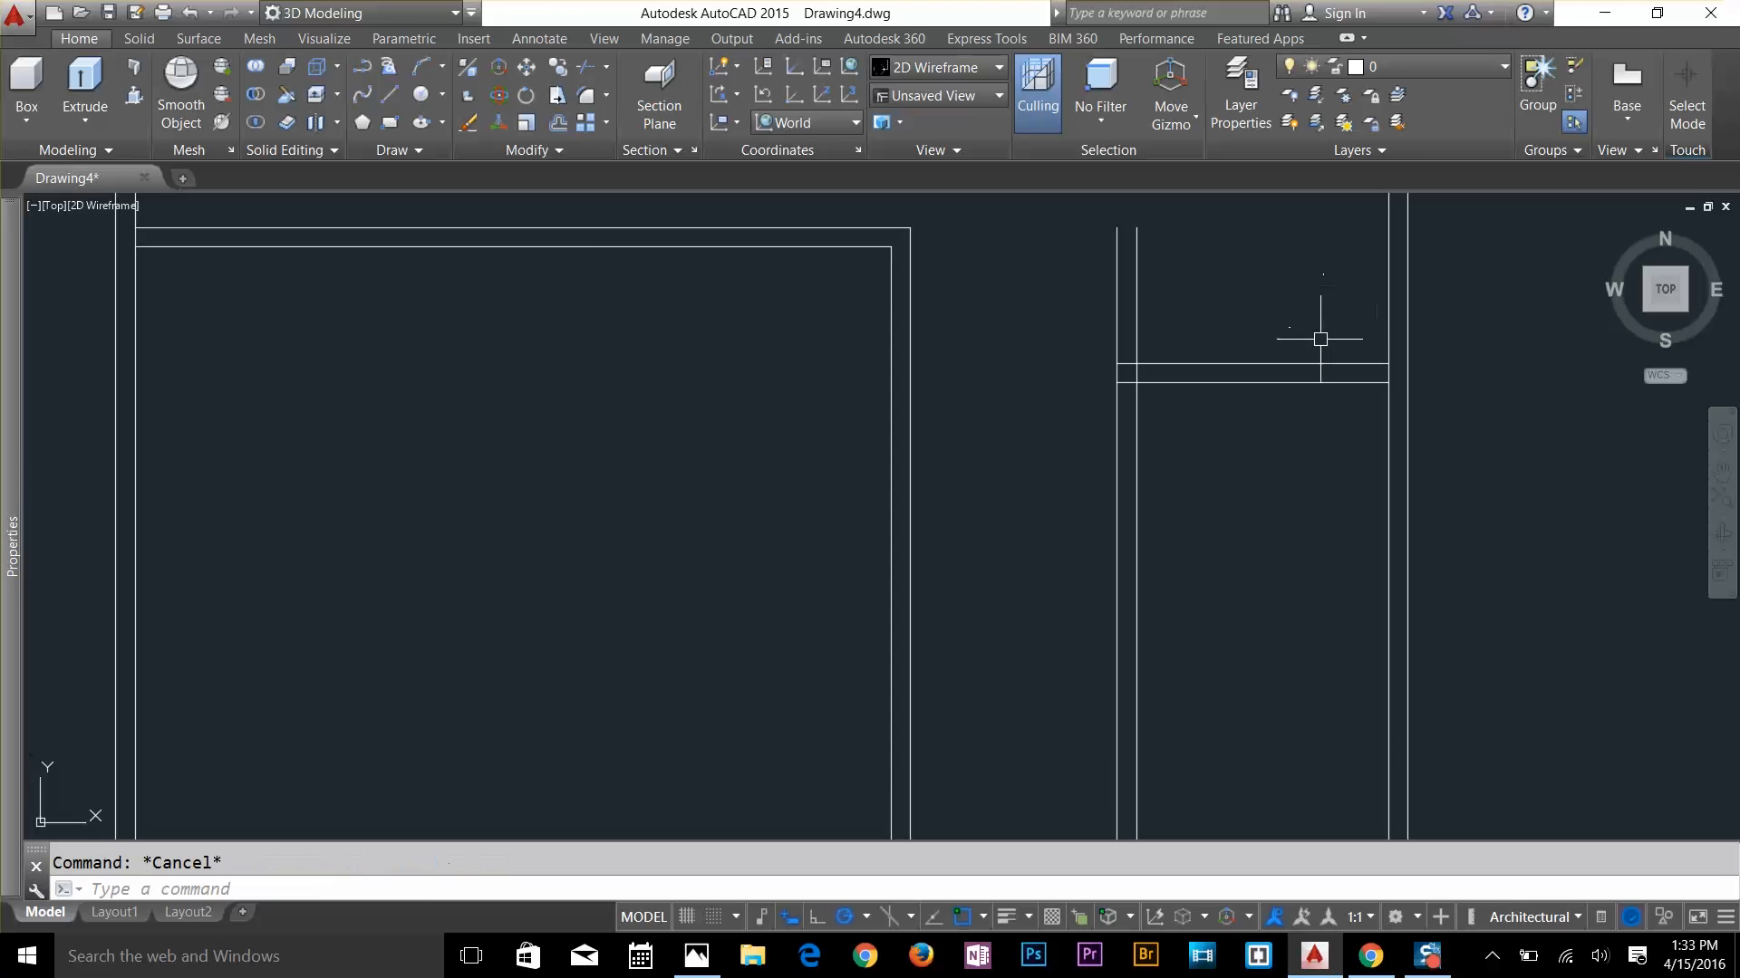
Offset the upper line of the lower-right room's horizontal partition 6' upward
scroll(1329, 377, down, 2)
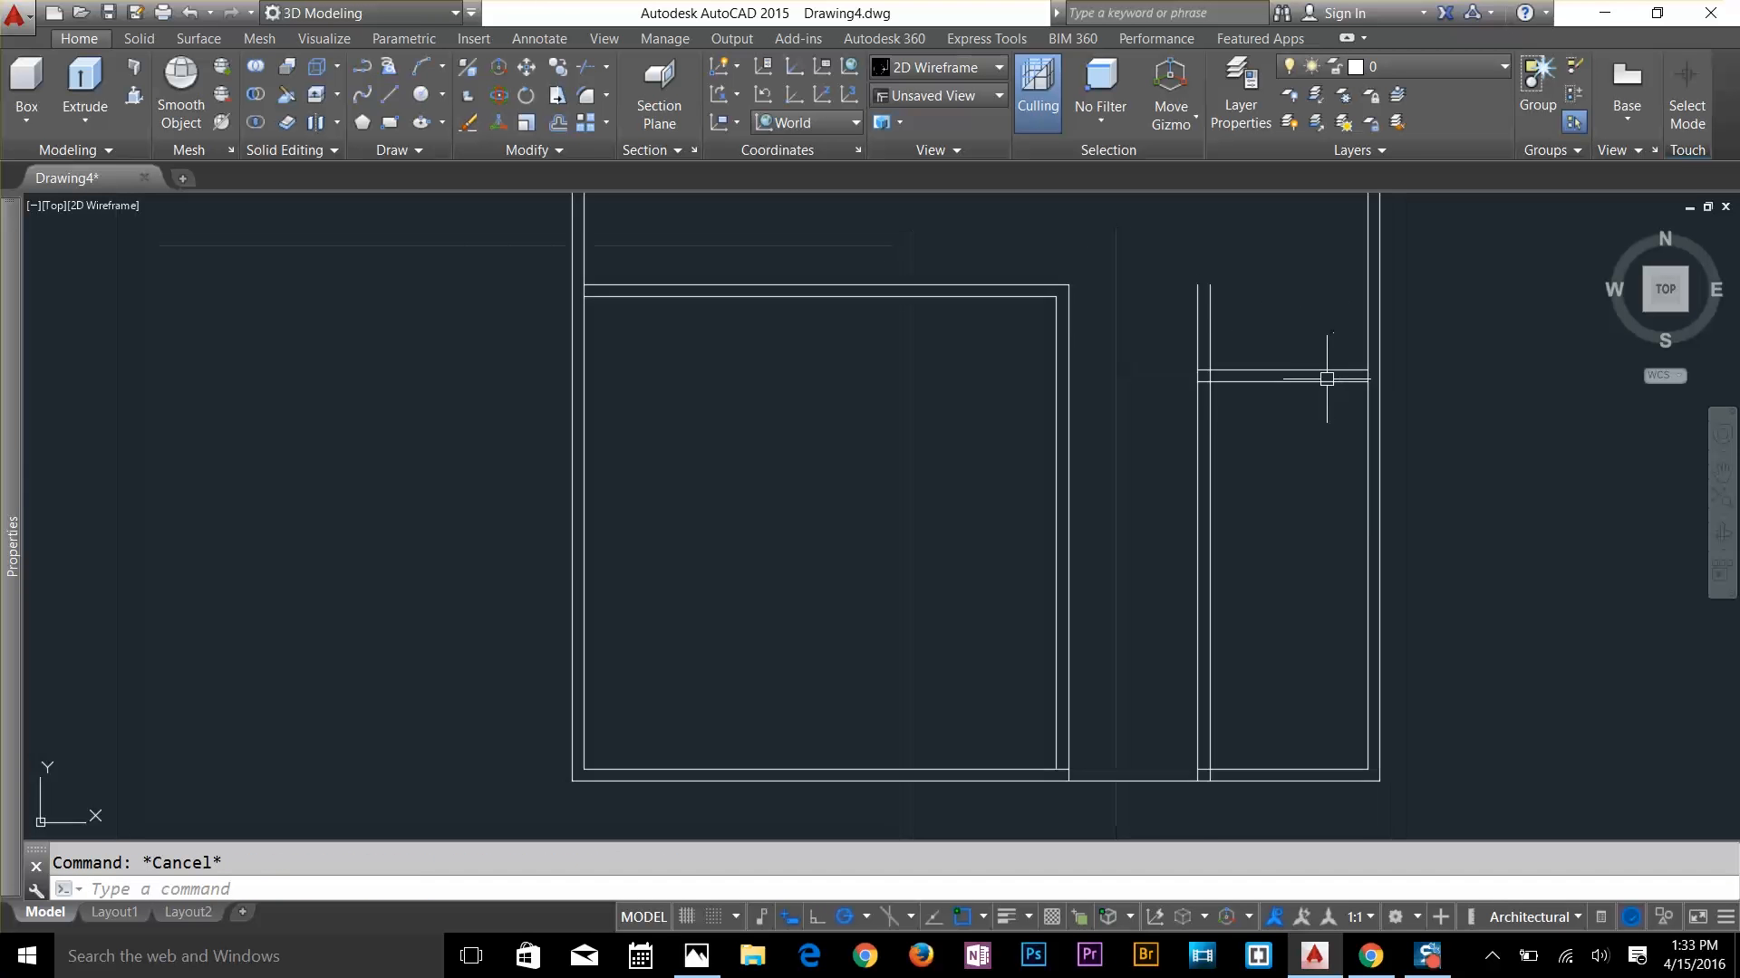
middle_drag(1329, 377, 1320, 566)
text(o)
key(Return)
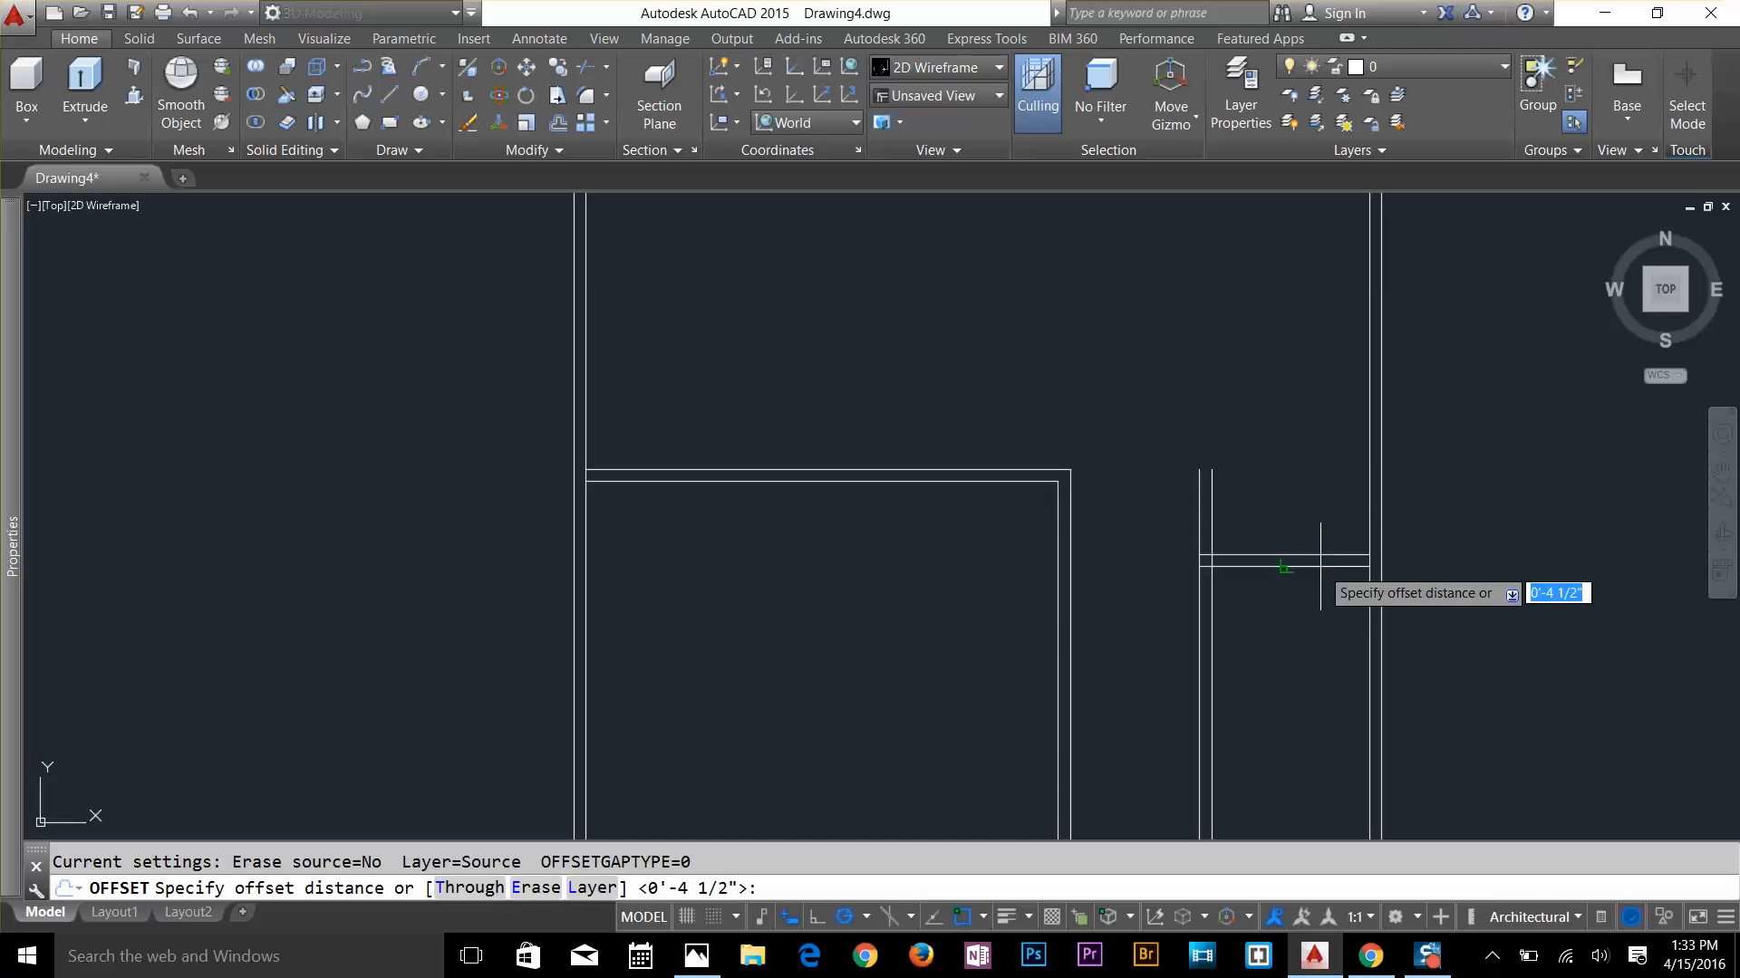
text(6')
key(Return)
click(1310, 559)
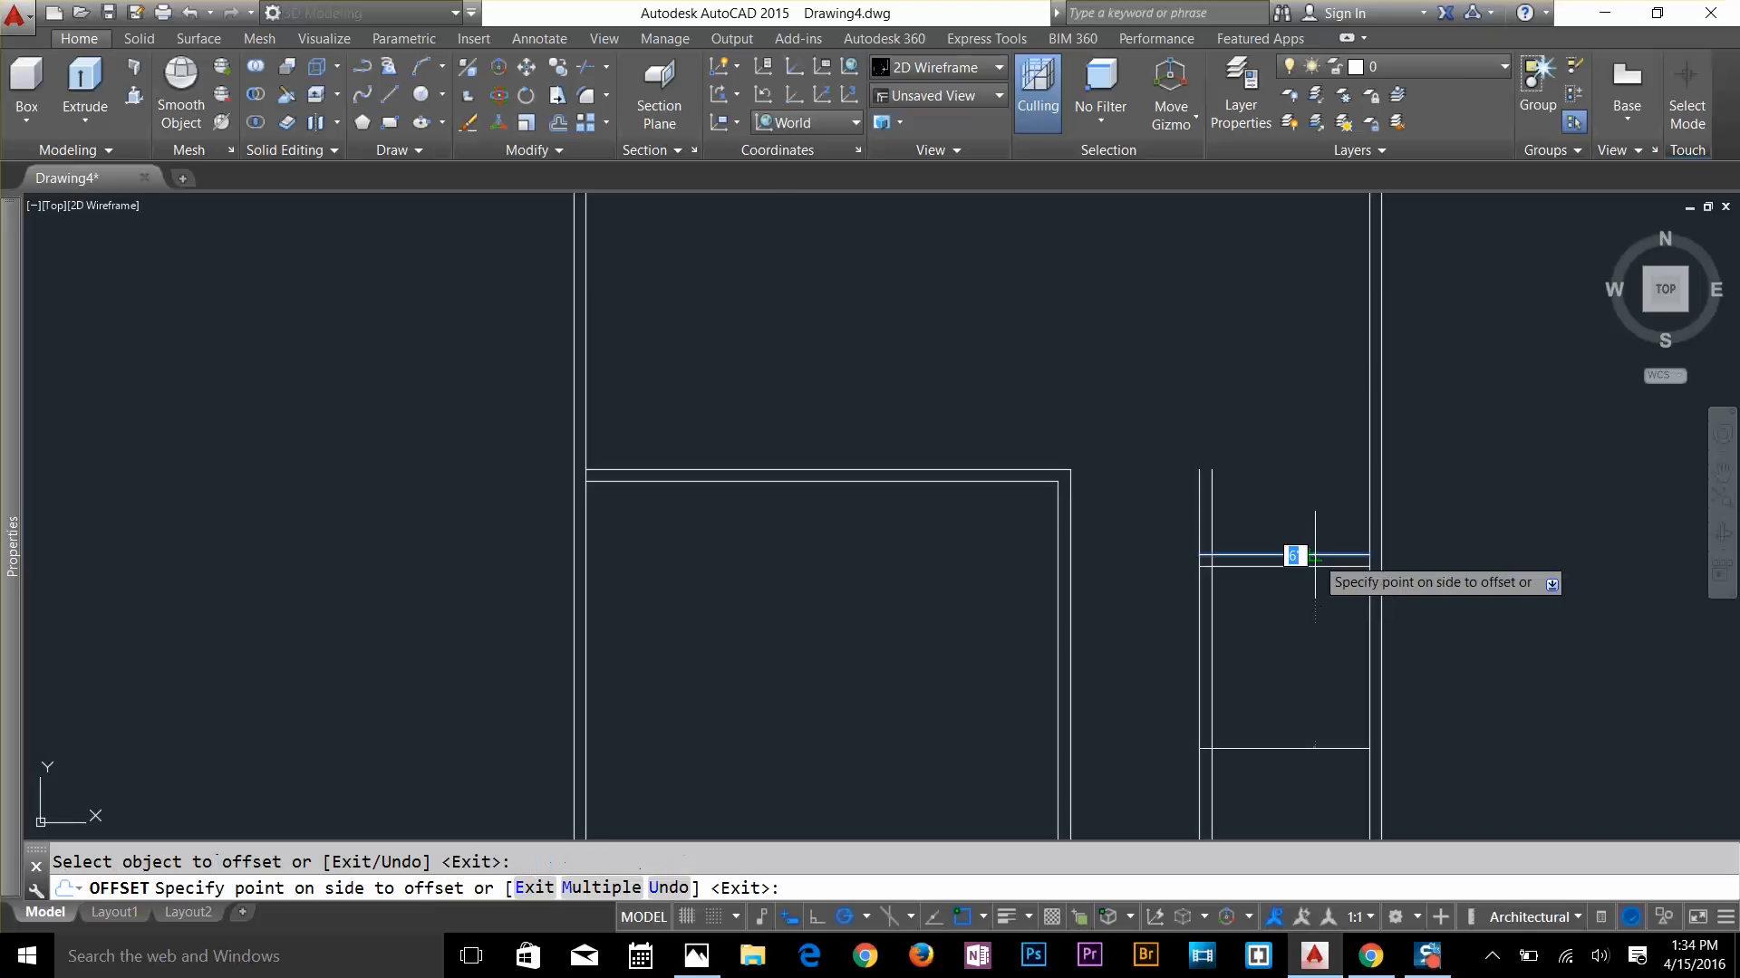
click(1313, 508)
key(Escape)
Offset the horizontal line 6' above the lower-right room's partition by 4.5" upward
text(o)
key(Return)
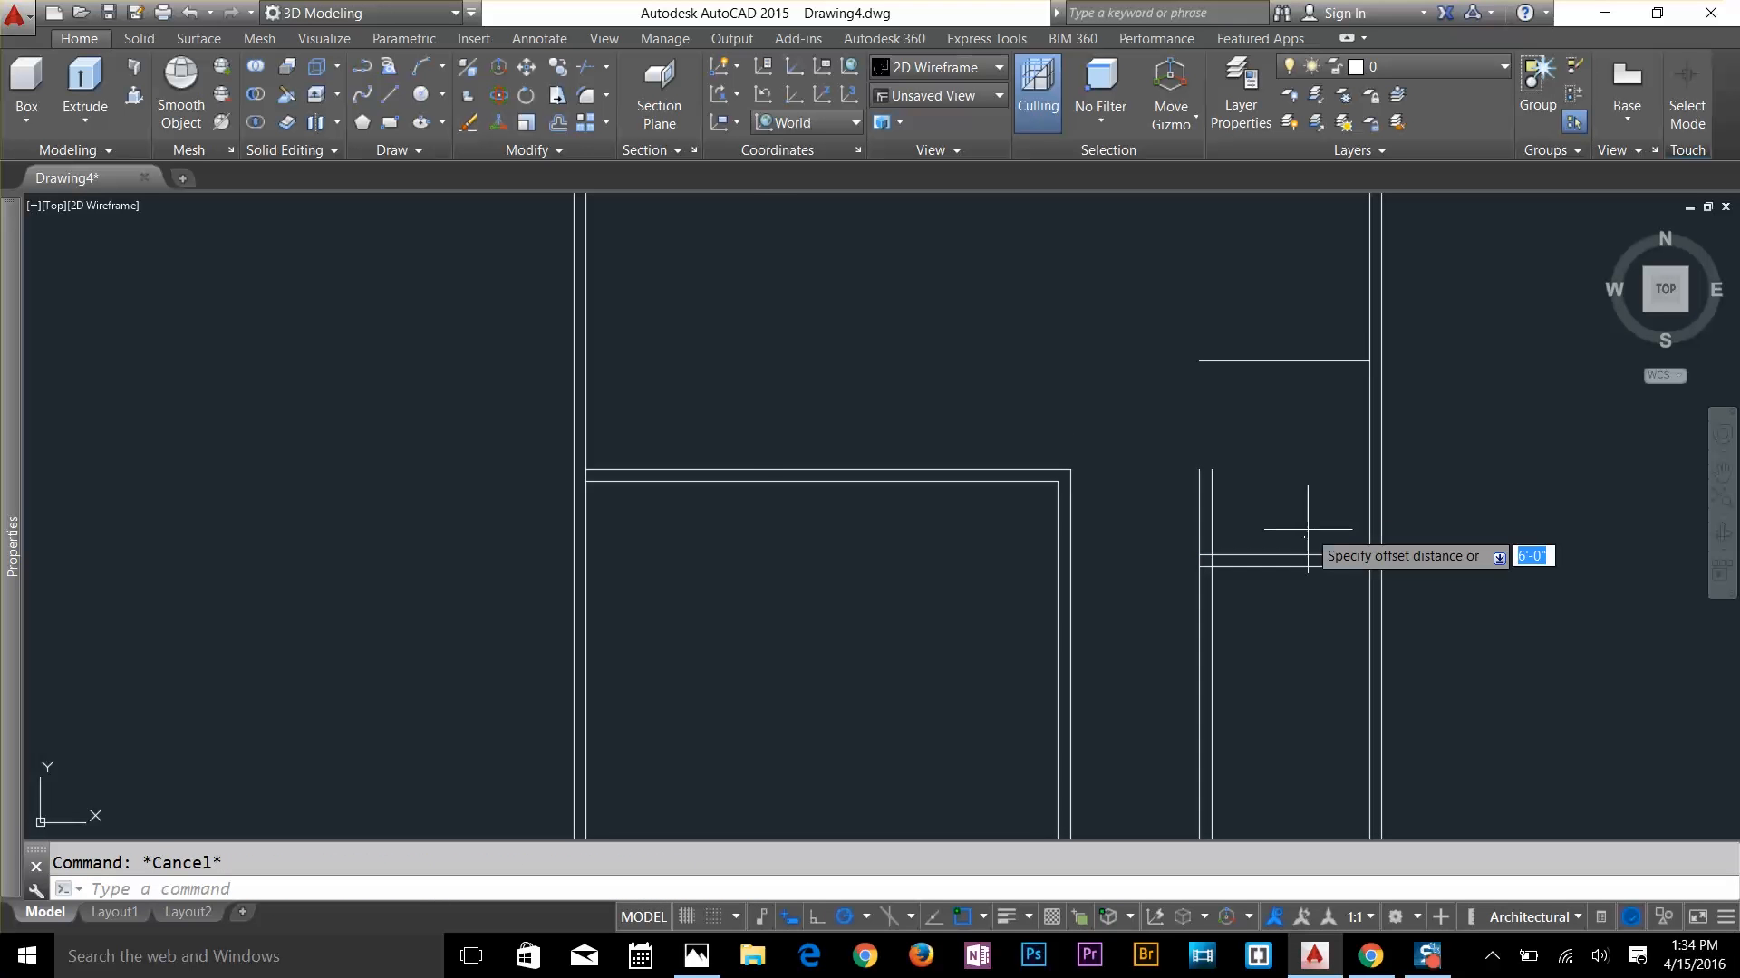
text(4)
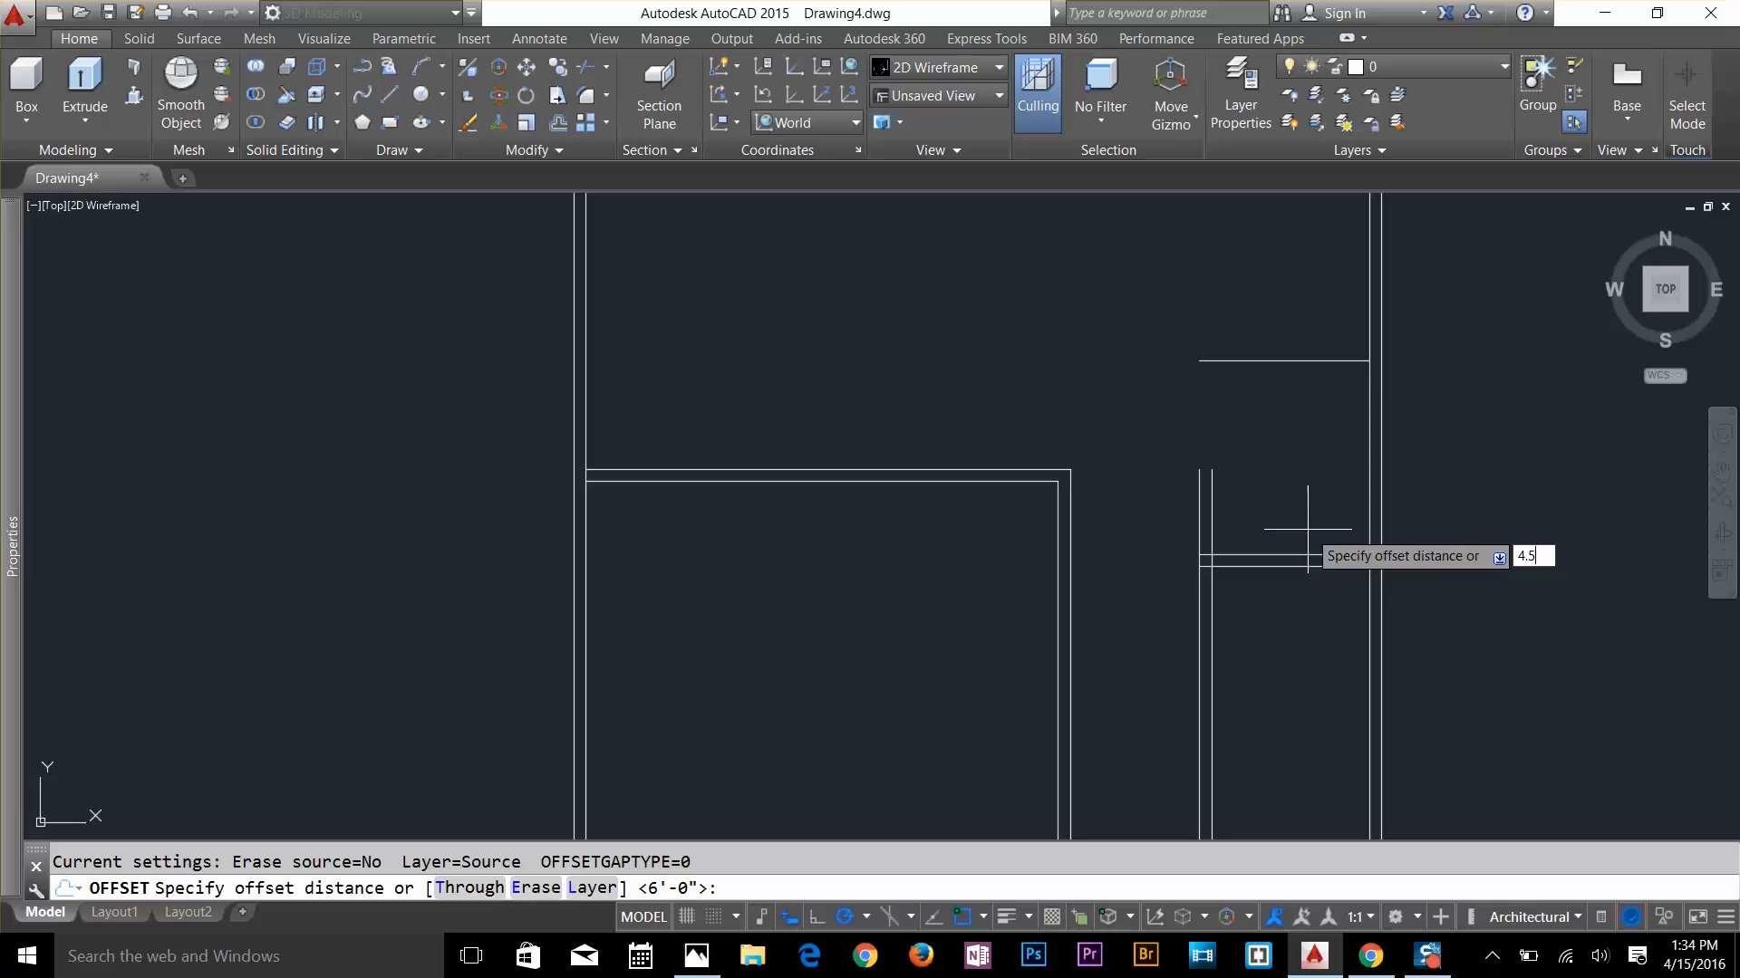
text(.5)
key(Return)
click(1298, 361)
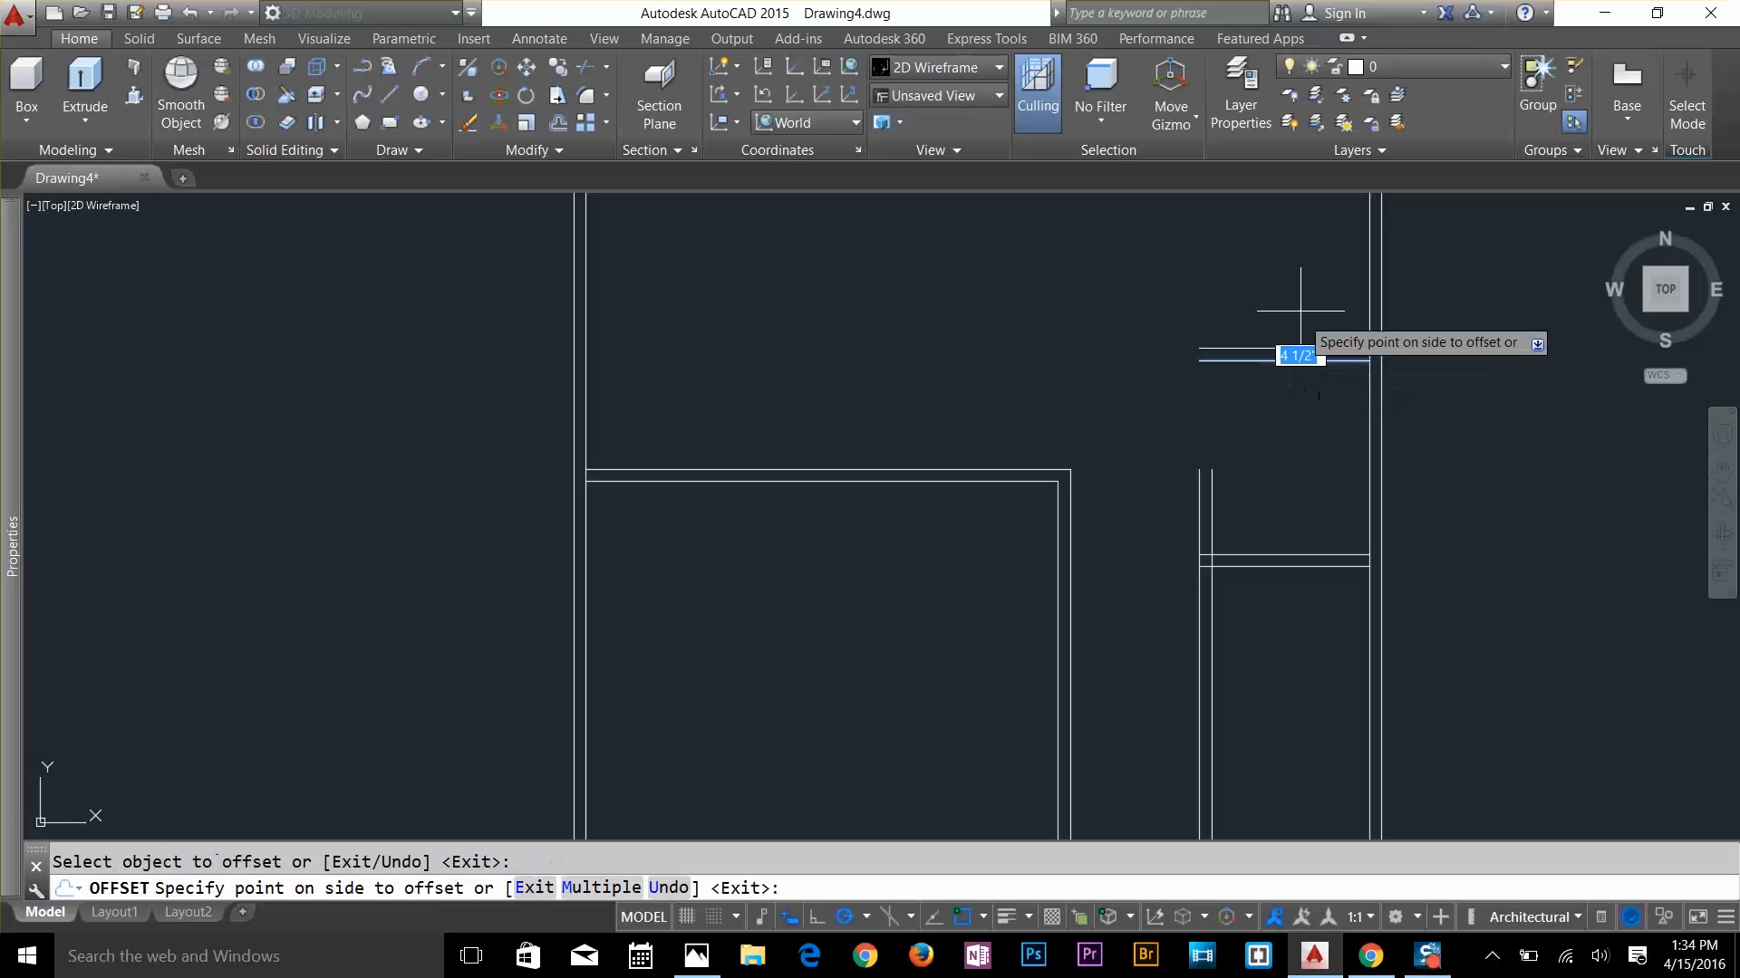
click(1300, 340)
key(Escape)
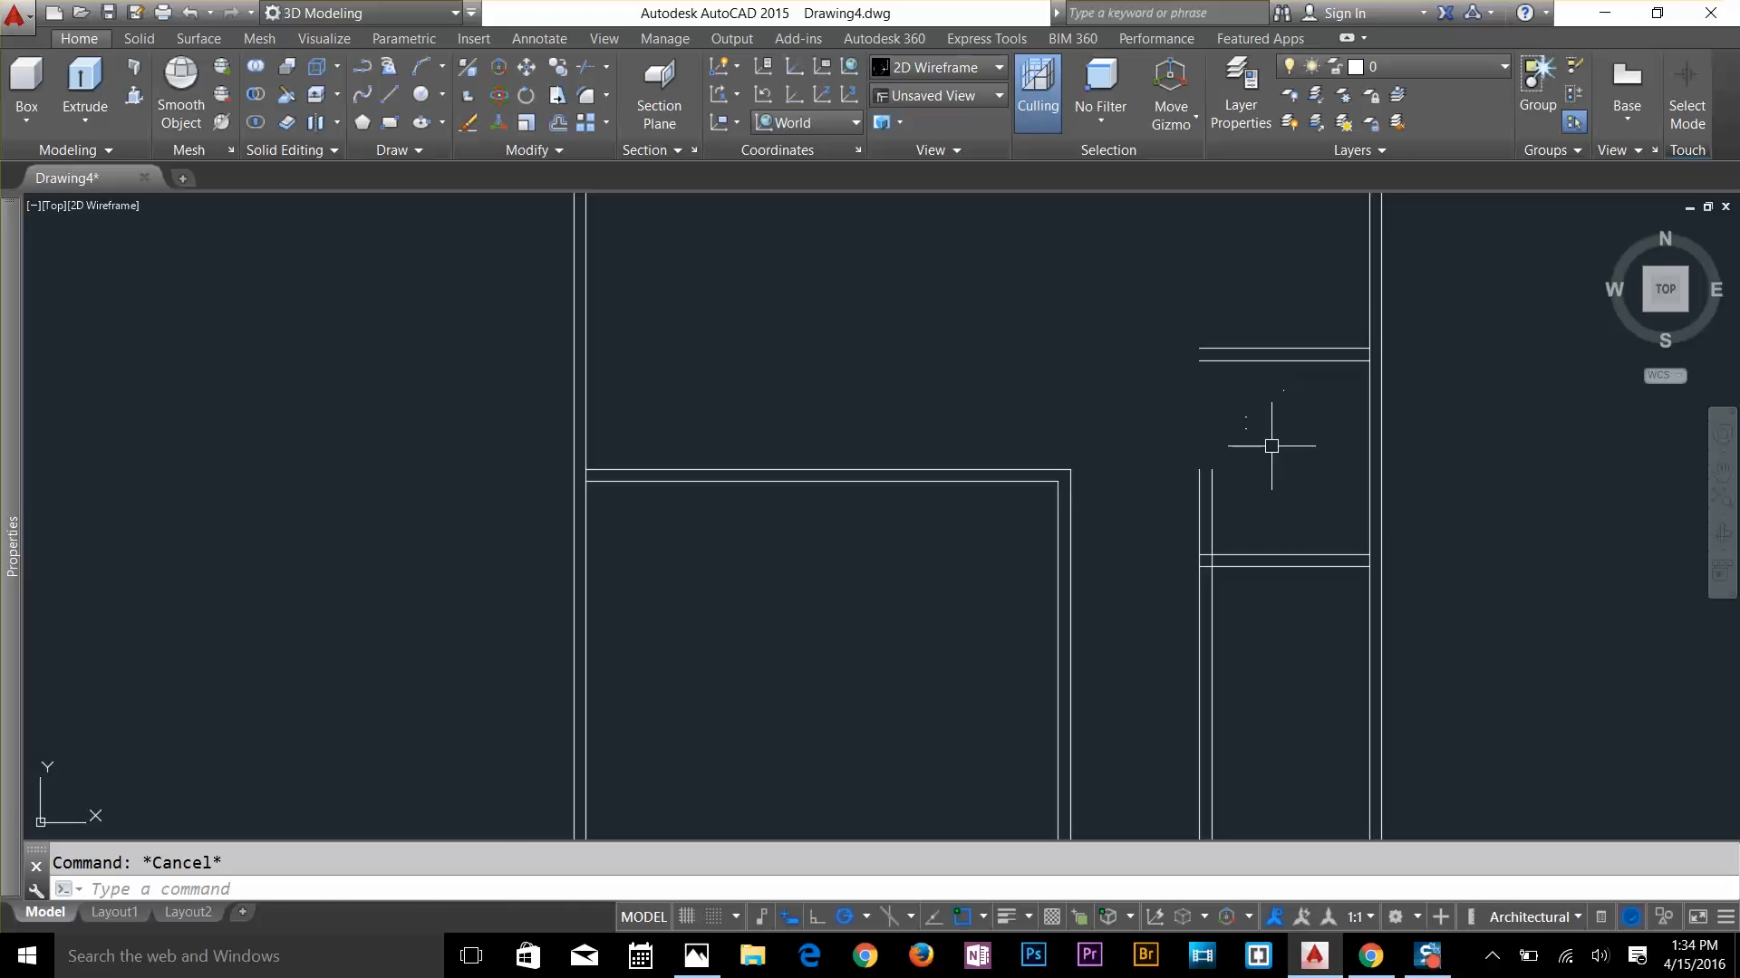
Trim both lines of the second vertical partition where they project above the lower-right room's horizontal partition
text(tr)
key(Return)
key(Return)
click(1243, 474)
click(1193, 505)
key(Return)
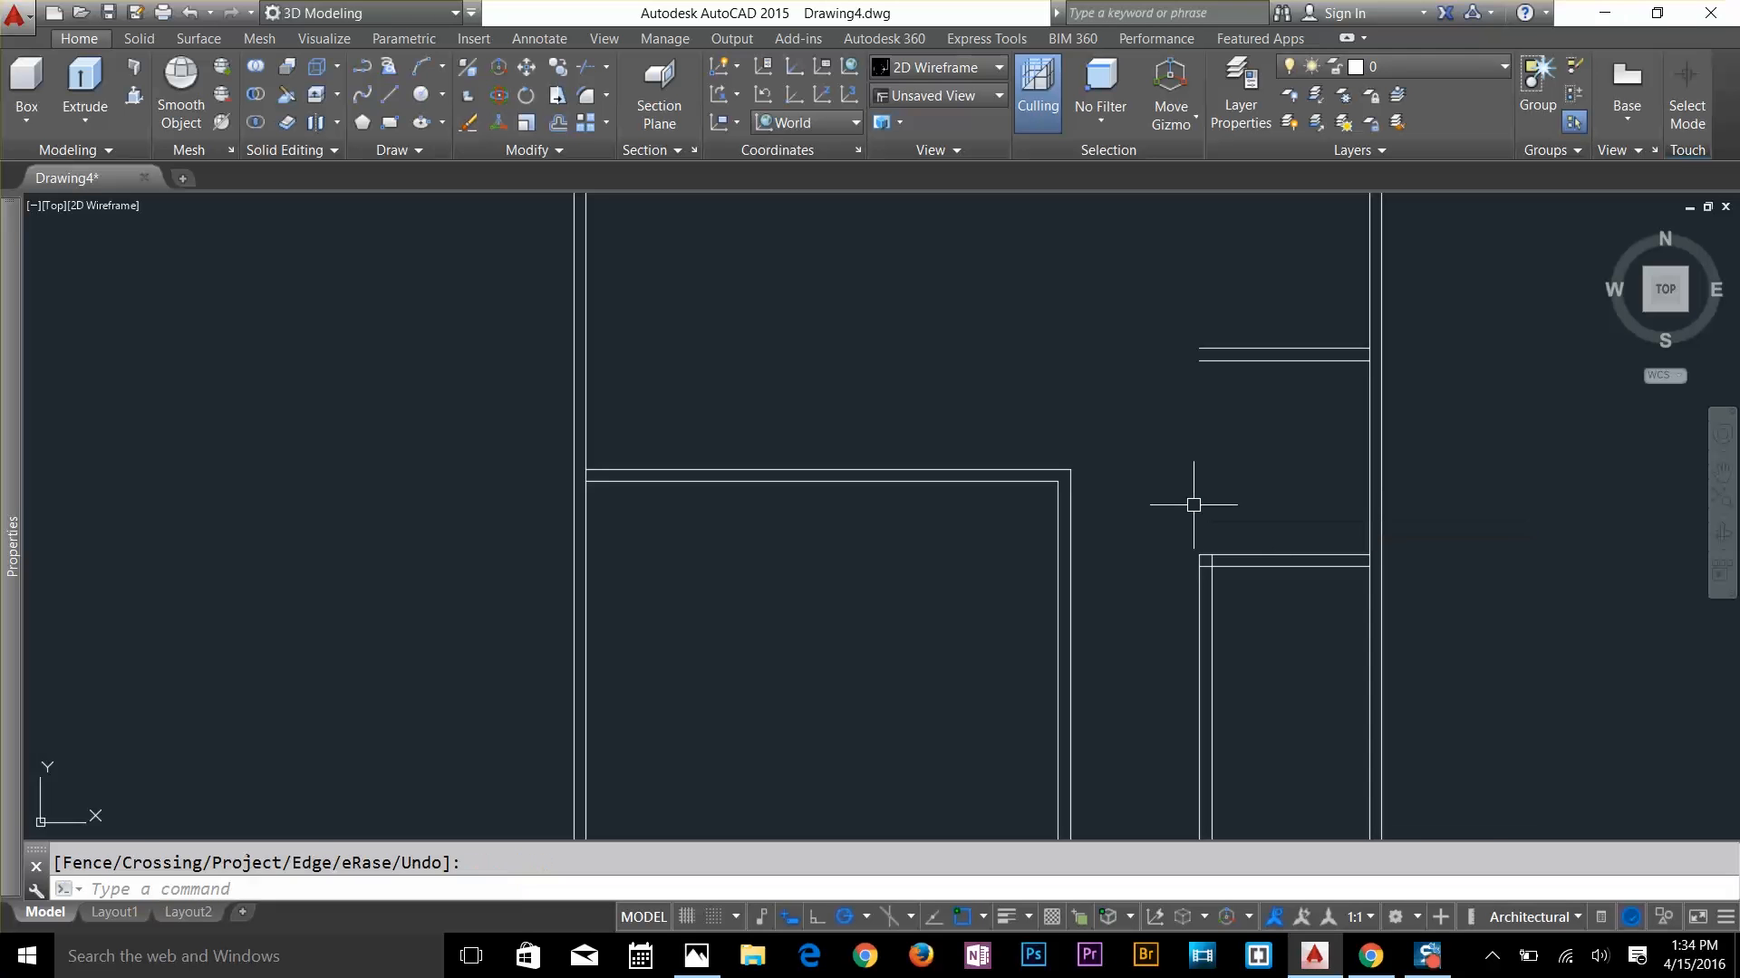
Extend both lines of the lower-right room's horizontal partition left to the 15' room's right wall
text(e)
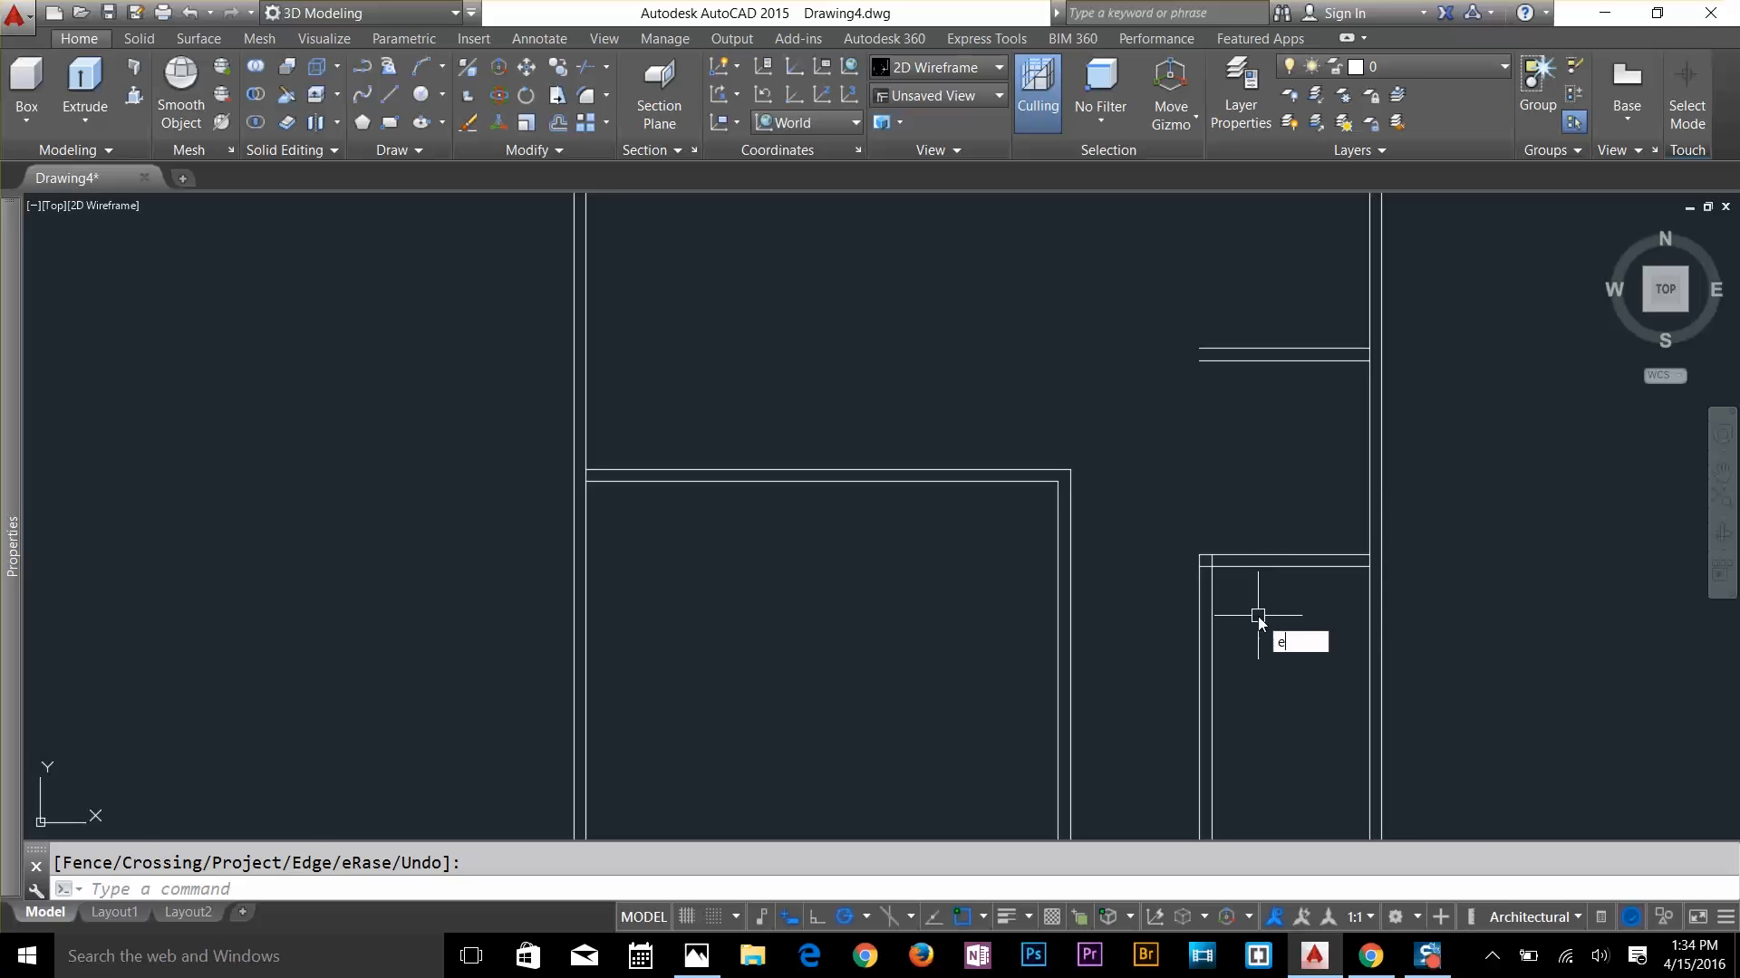
text(x)
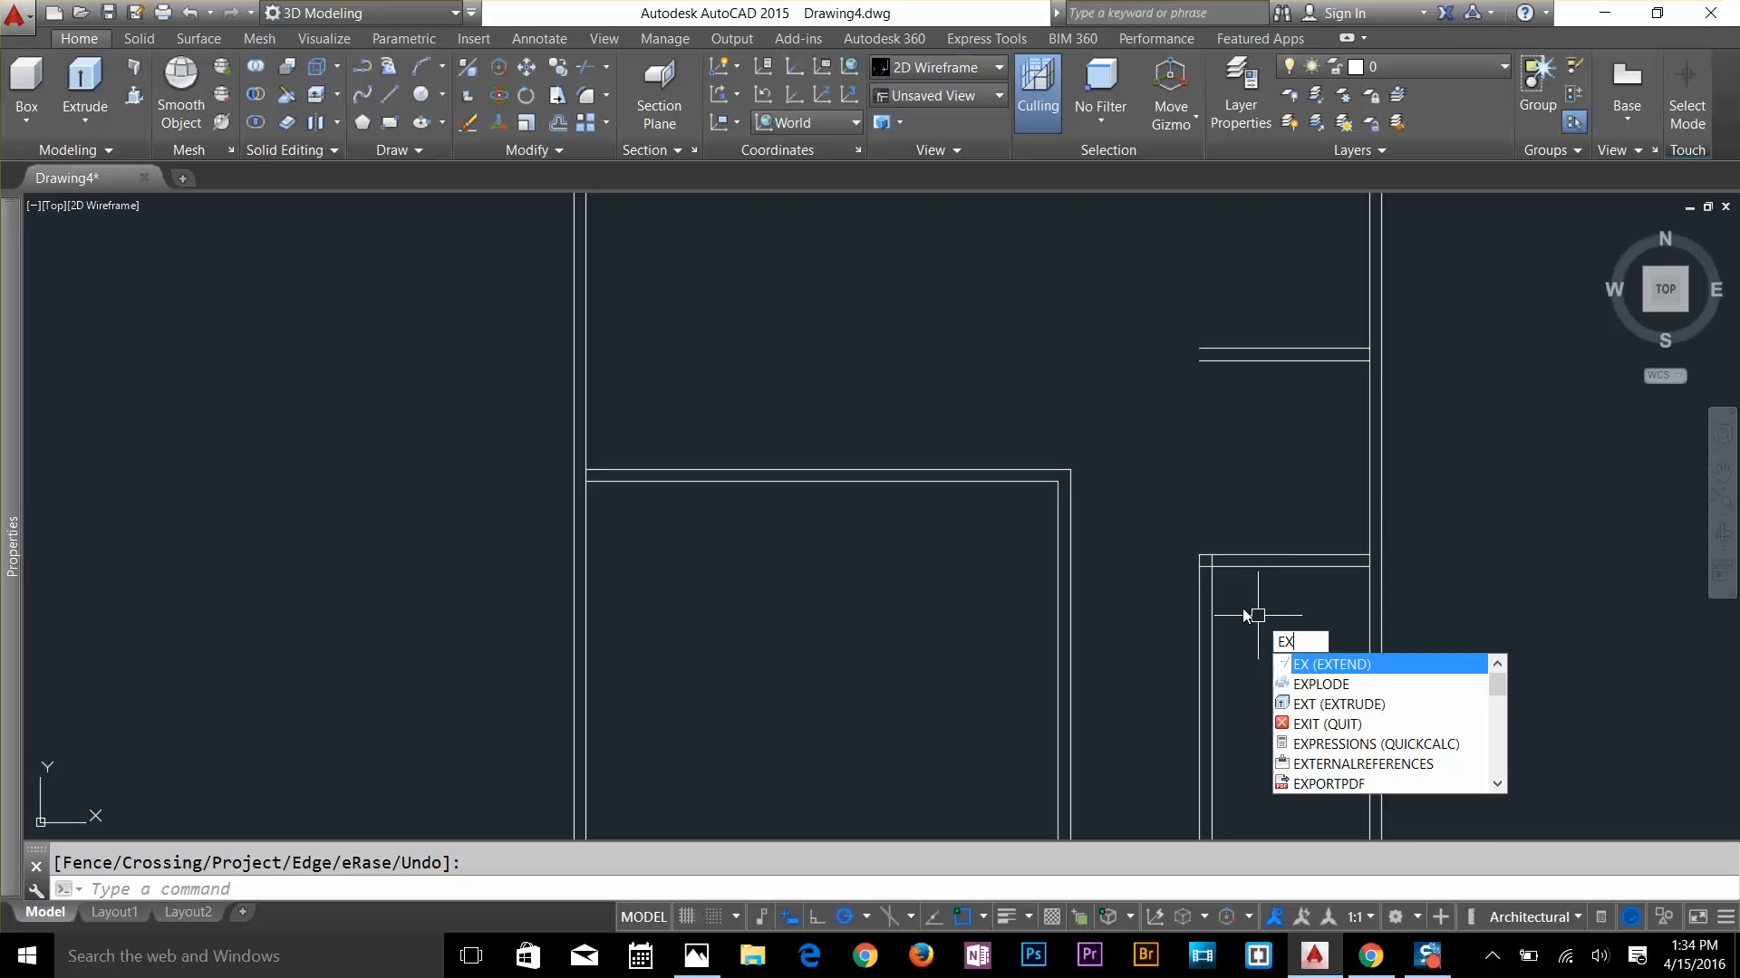
key(Return)
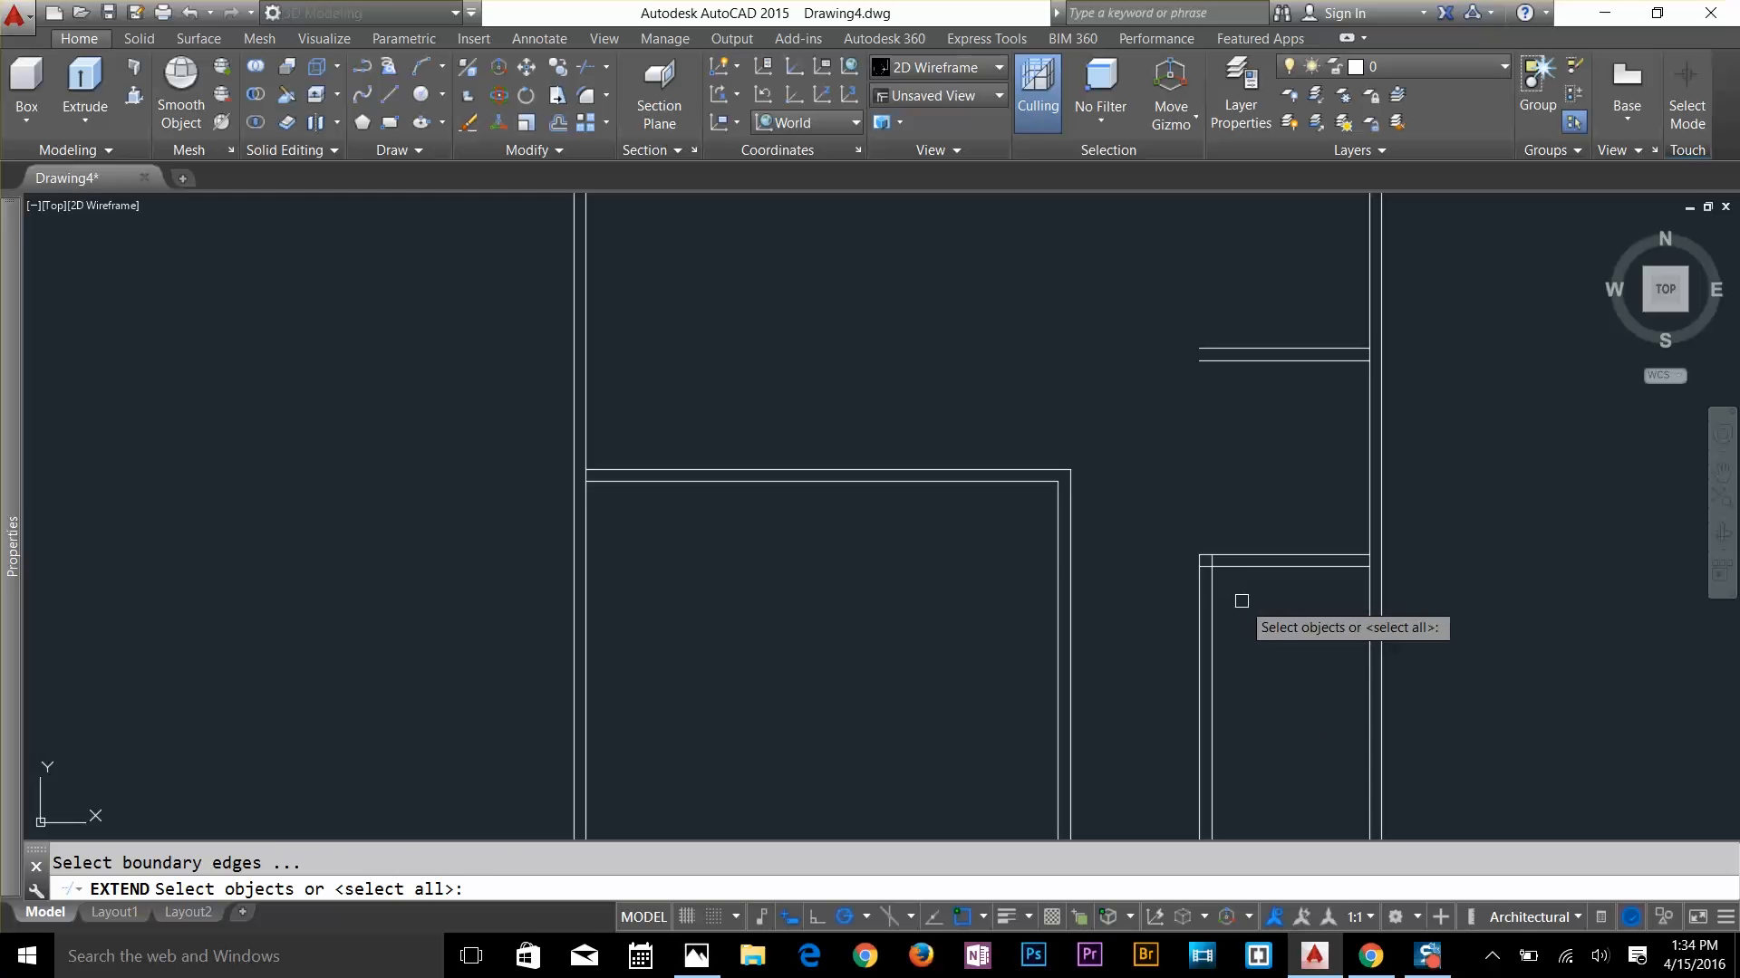
key(Return)
click(1223, 571)
click(1227, 558)
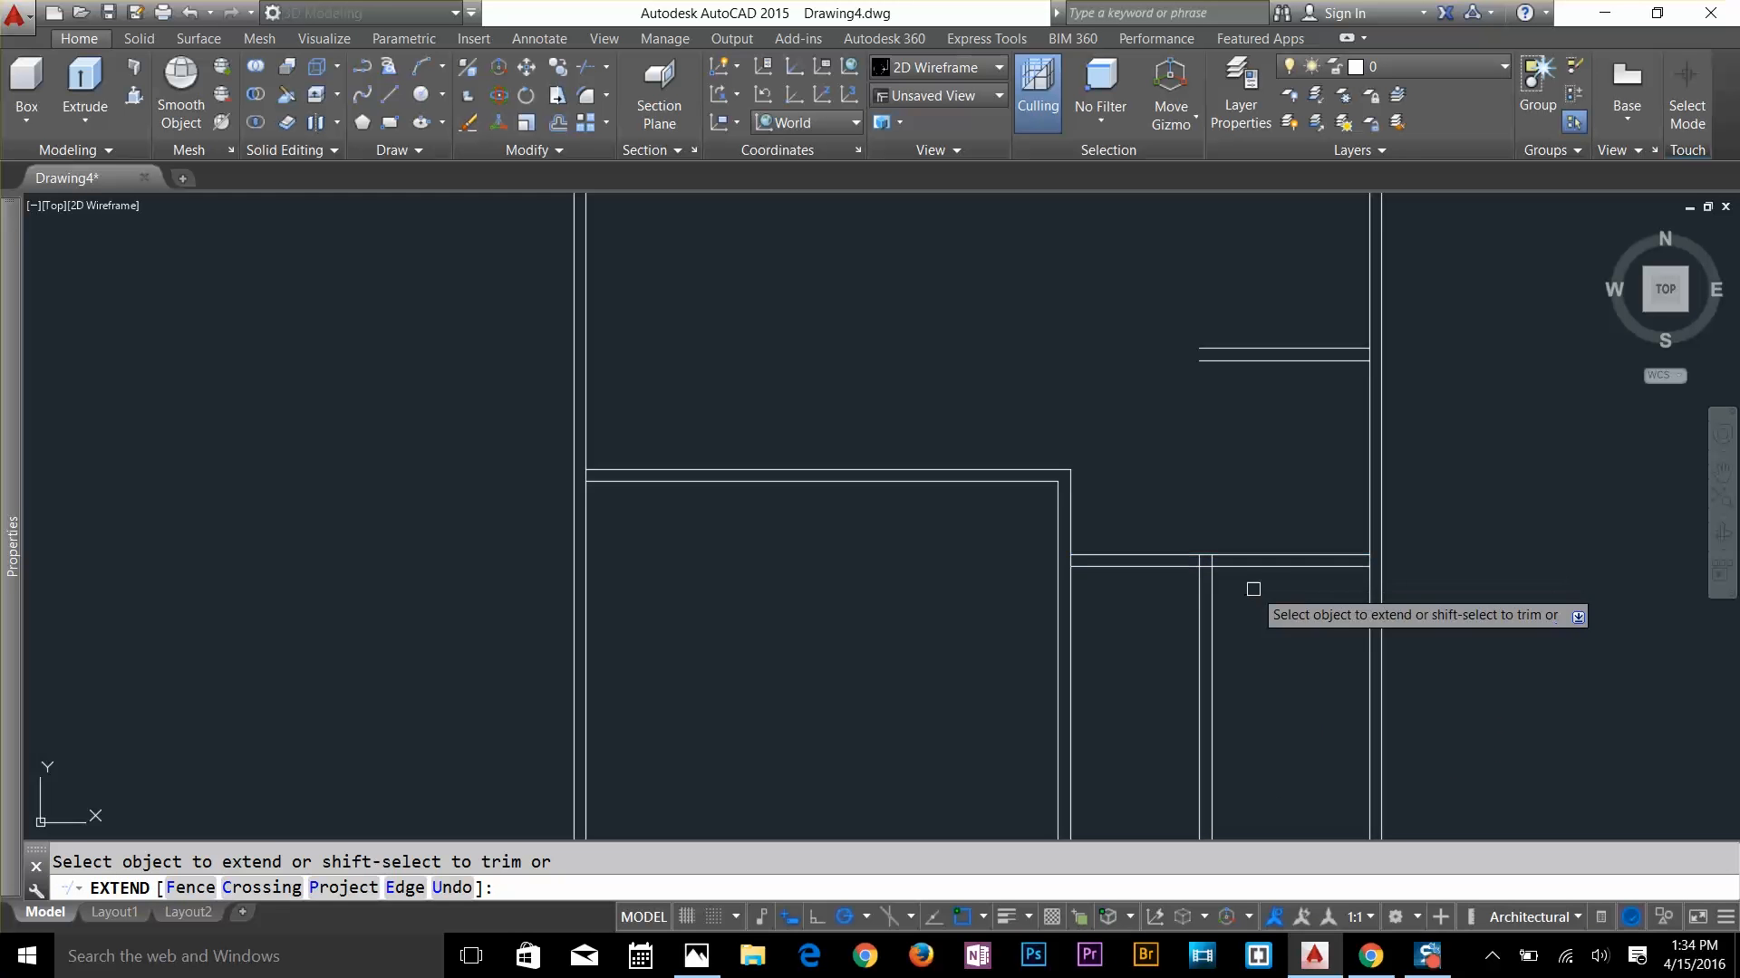
key(Escape)
Trim both lines of the second vertical partition between the horizontal partition and the bottom wall
scroll(1227, 730, down, 2)
middle_drag(1226, 730, 1212, 516)
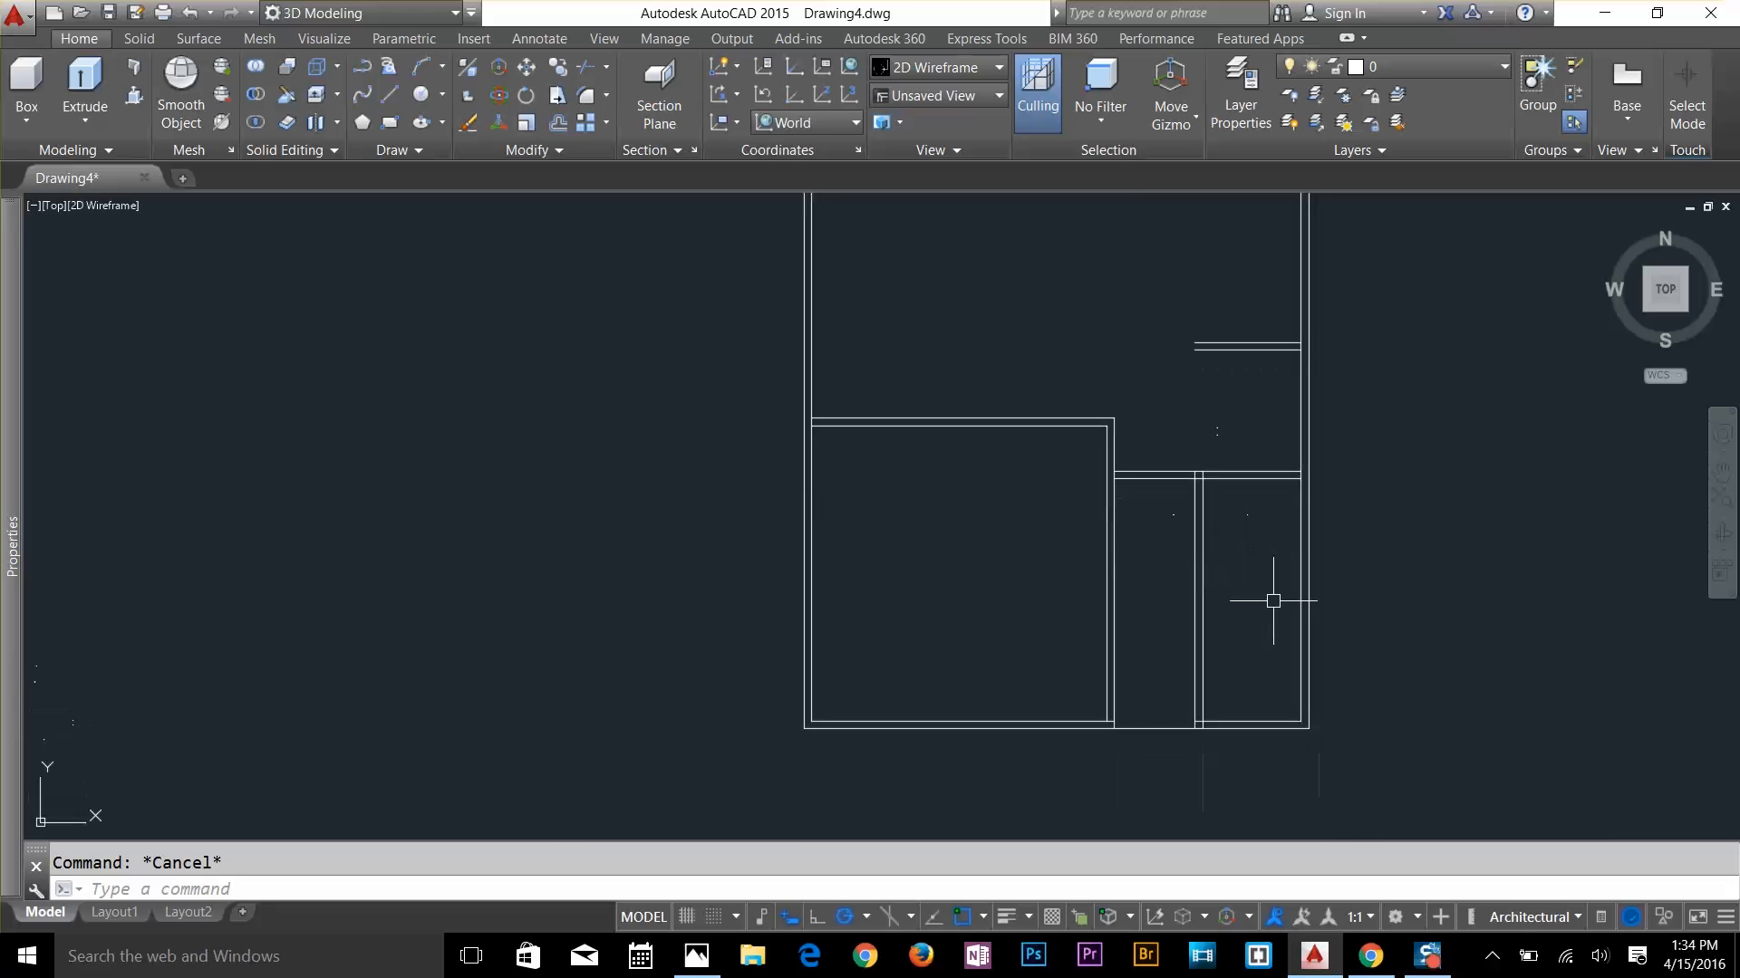
key(Return)
key(Return)
click(1239, 614)
click(1175, 644)
key(Return)
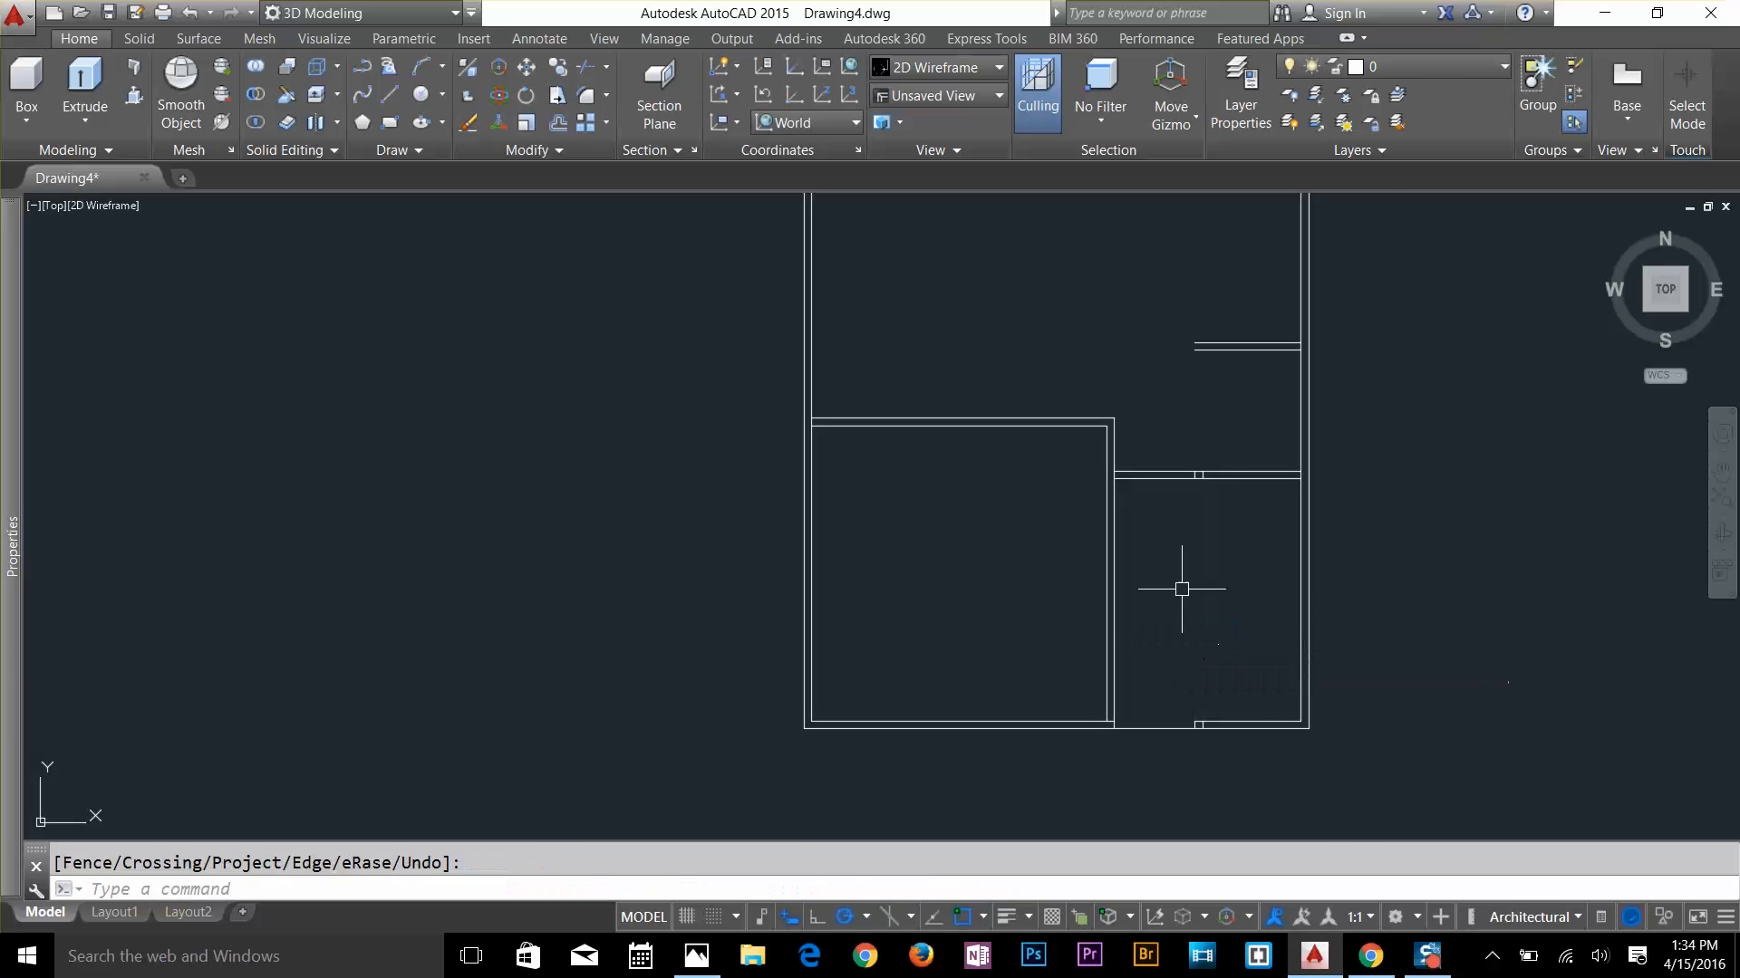
Offset the outer right line of the 15' room's vertical partition 3' to the right
scroll(1164, 463, up, 2)
key(Escape)
text(o)
key(Return)
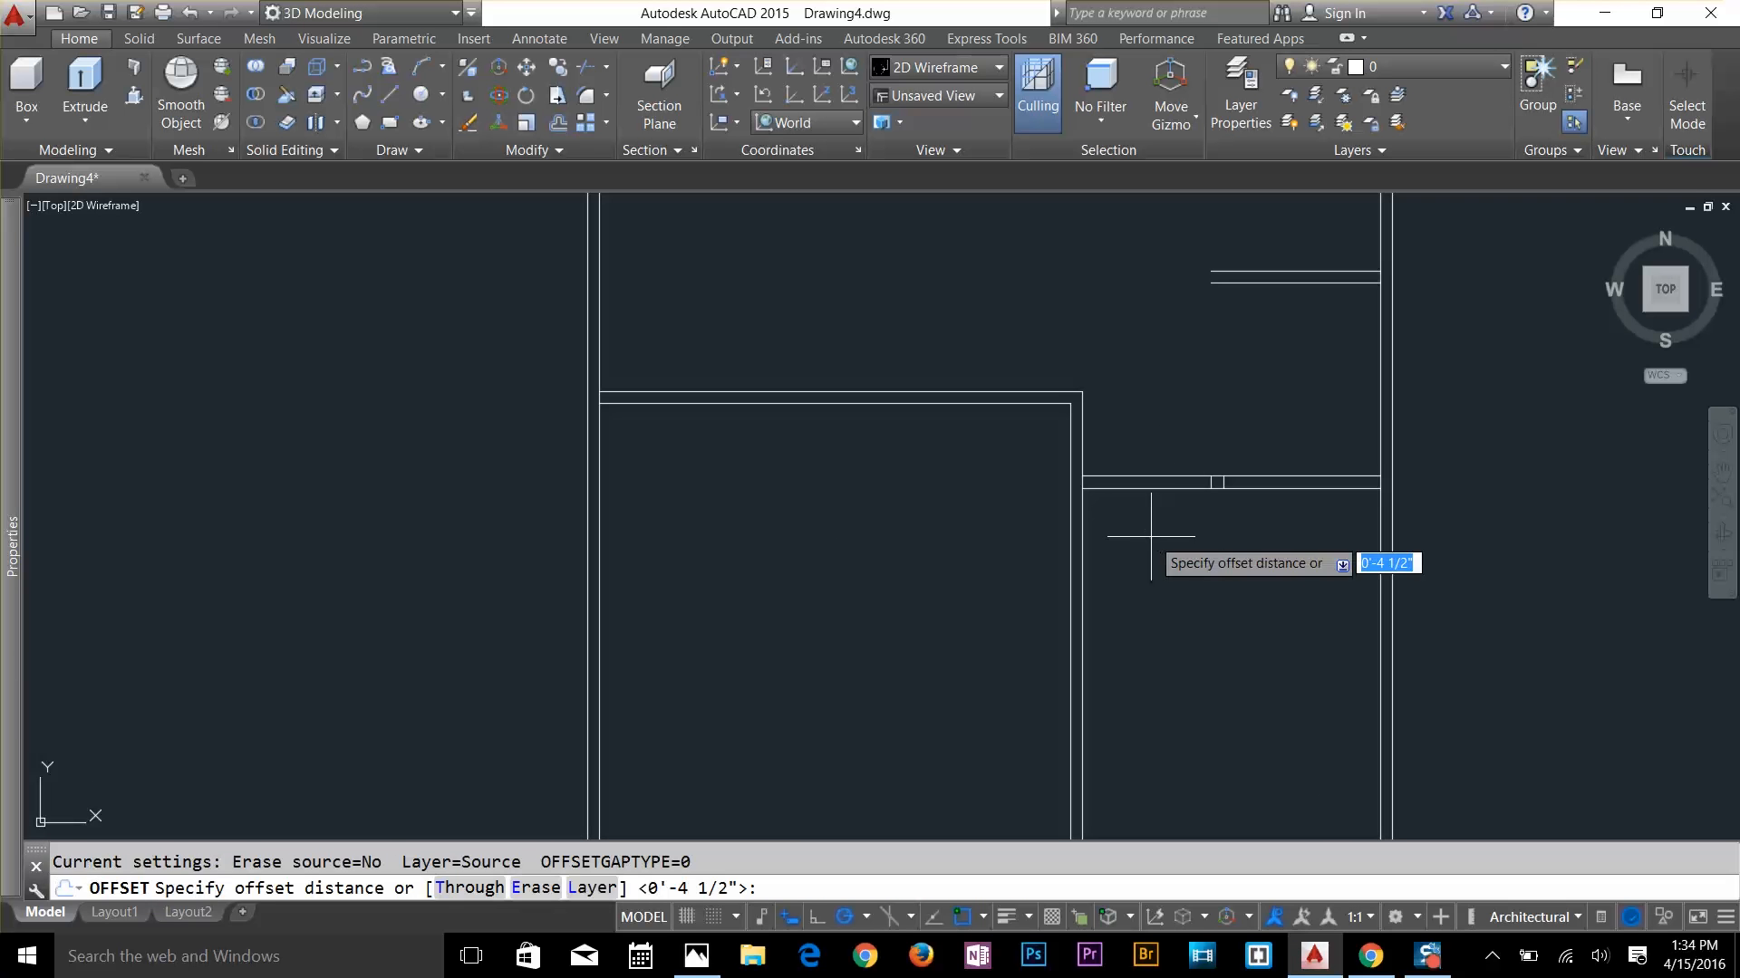
text(3')
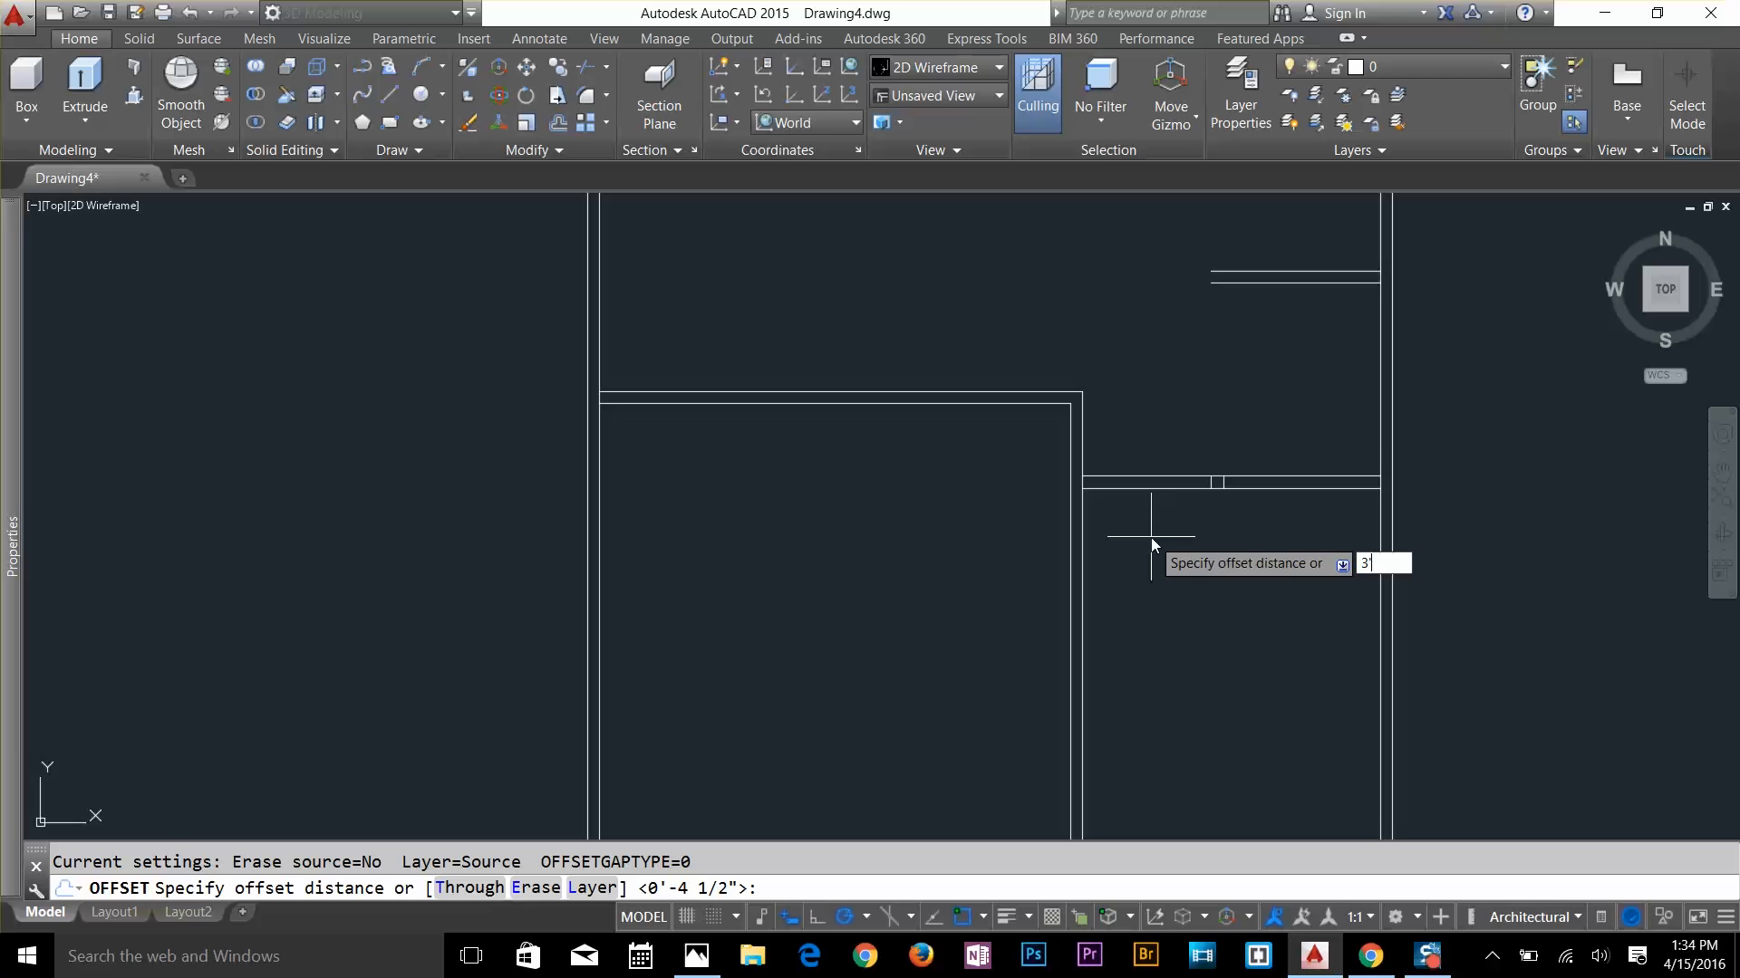
key(Return)
click(1081, 570)
click(1109, 570)
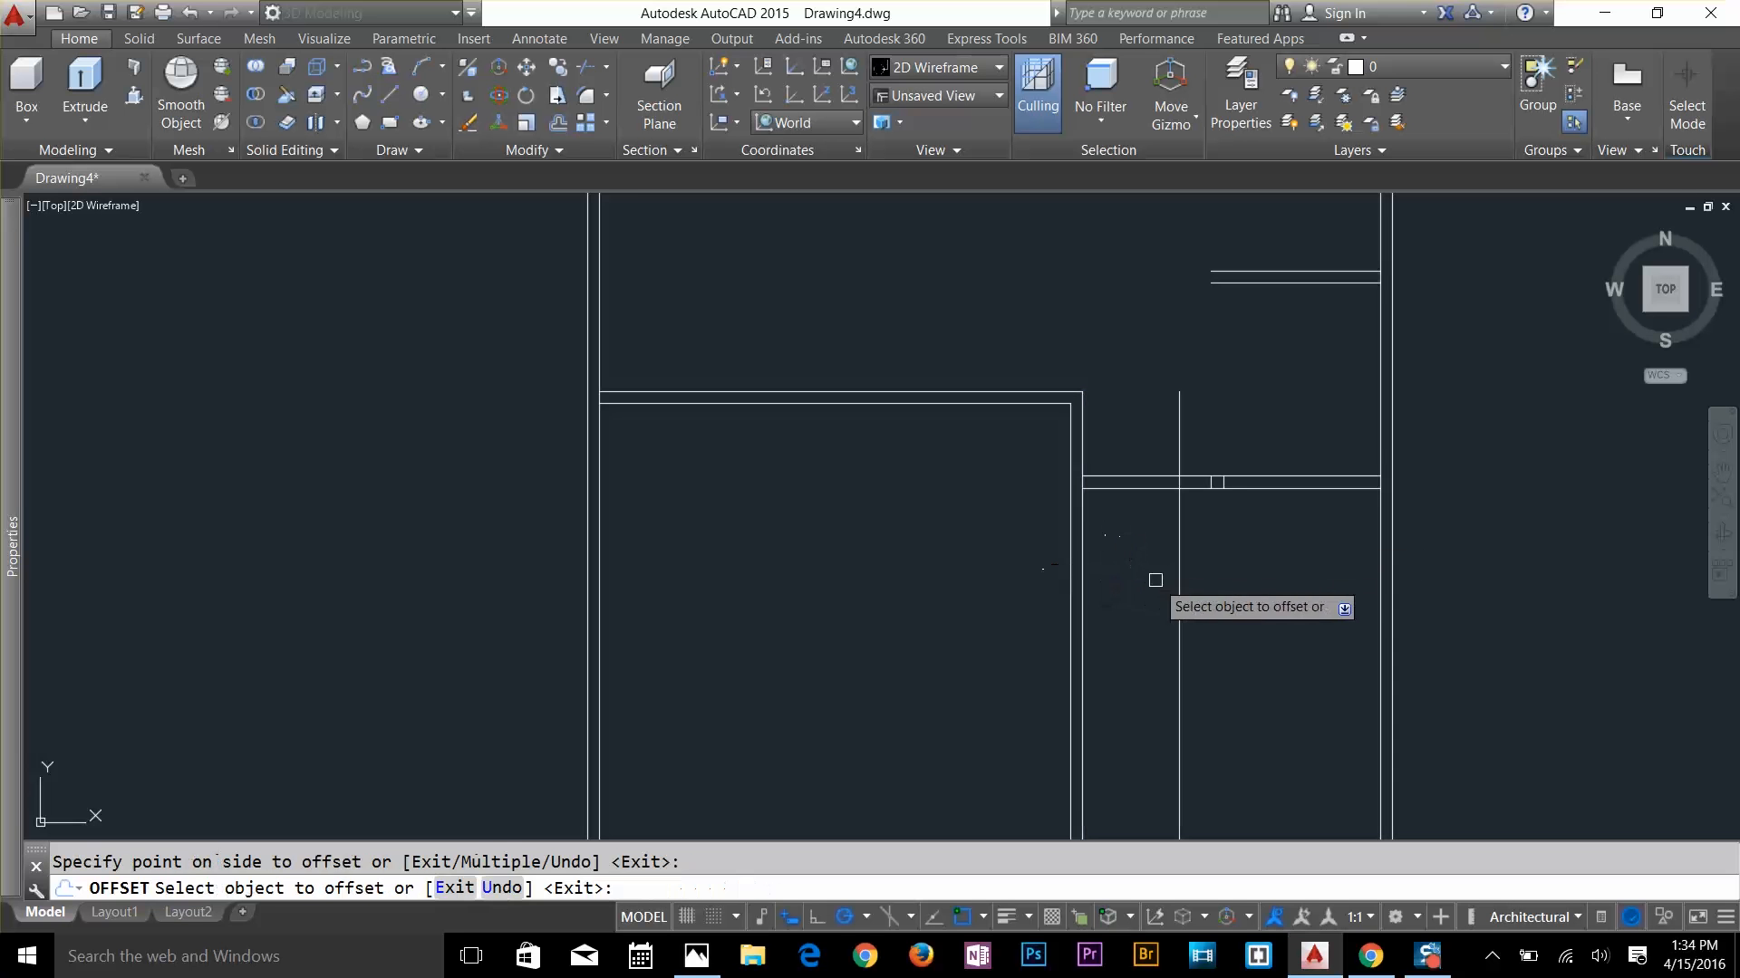
key(Escape)
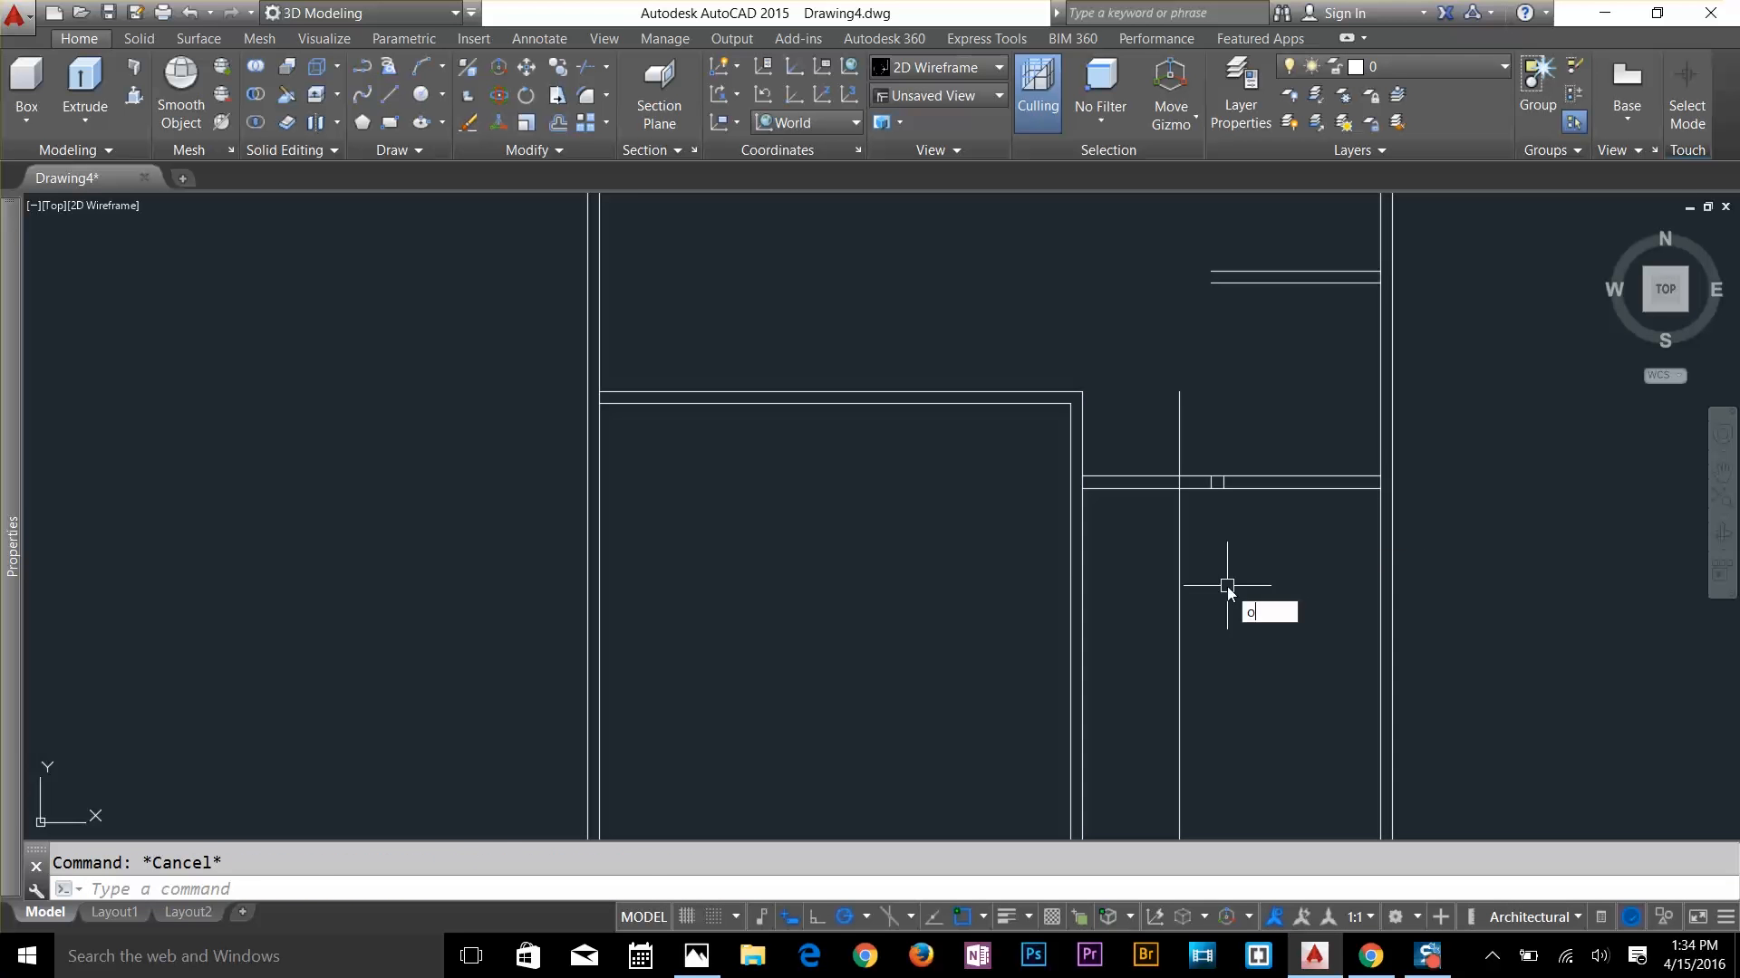
Offset the new vertical line beside the 15' room 4.5" to the right to form a wall
key(Return)
text(4.5)
key(Return)
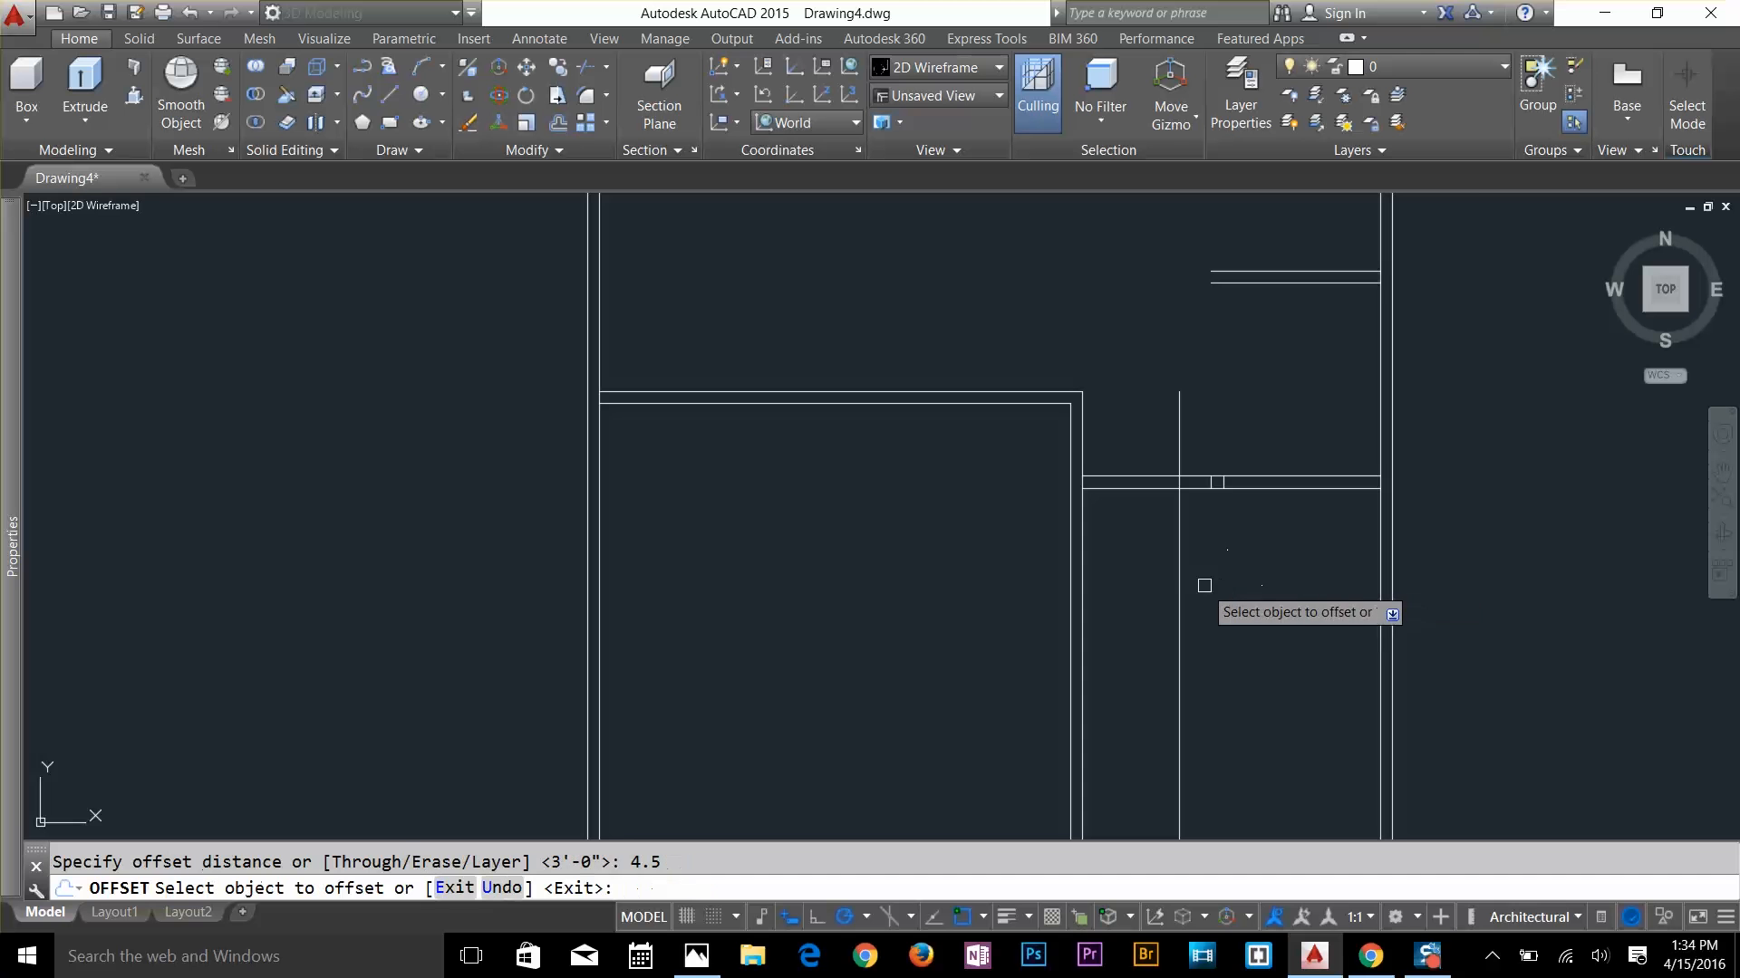
click(1181, 566)
click(1220, 566)
key(Escape)
Trim the new vertical wall above the lower-right room's horizontal partition, and that partition's lines between the wall and the 15' room
text(t)
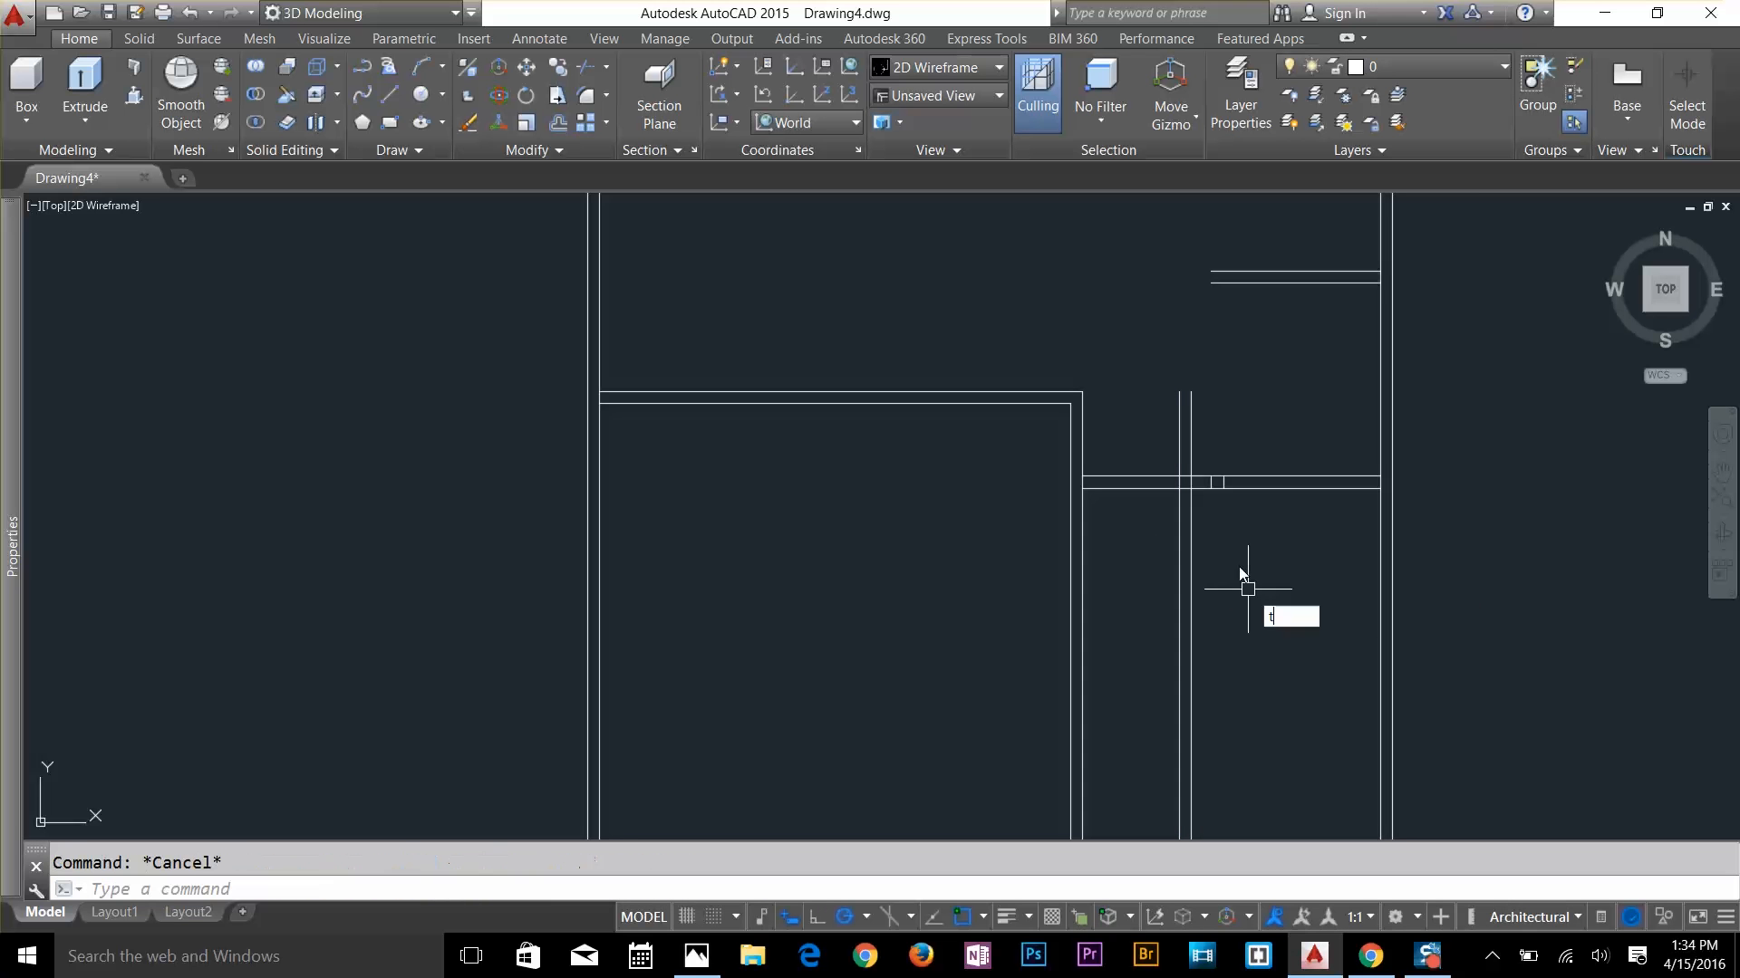
text(e cor)
key(Return)
key(Return)
click(1142, 453)
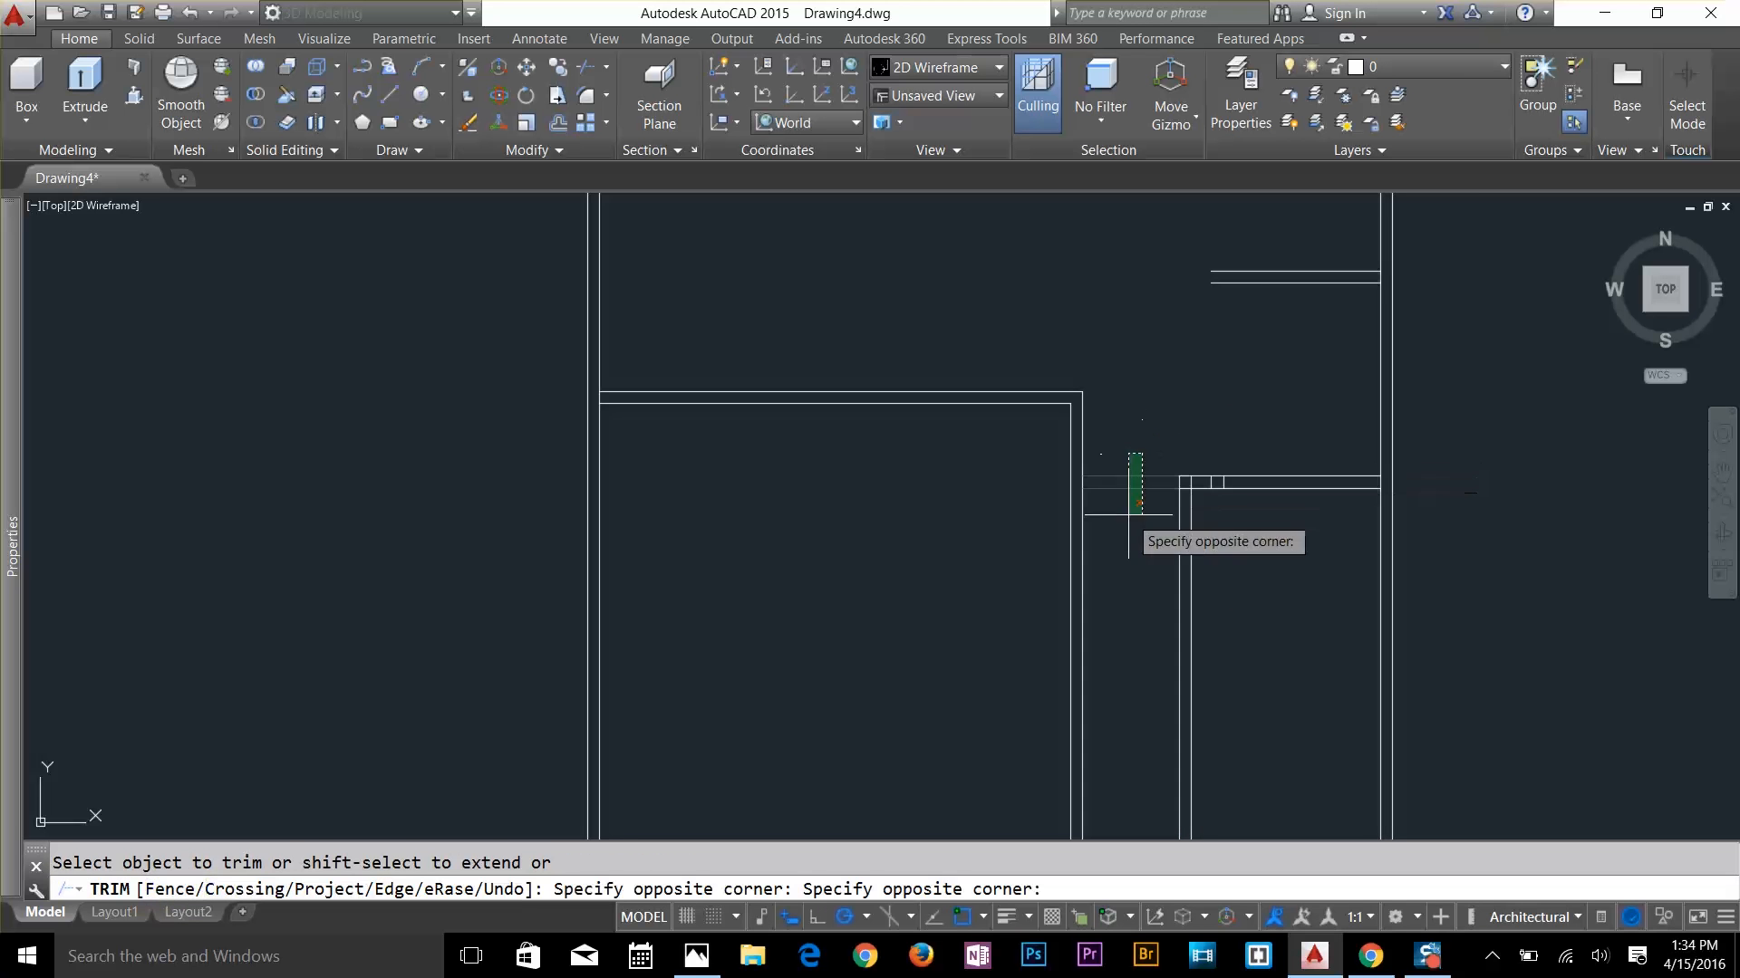
click(1128, 515)
scroll(1126, 474, up, 2)
key(Escape)
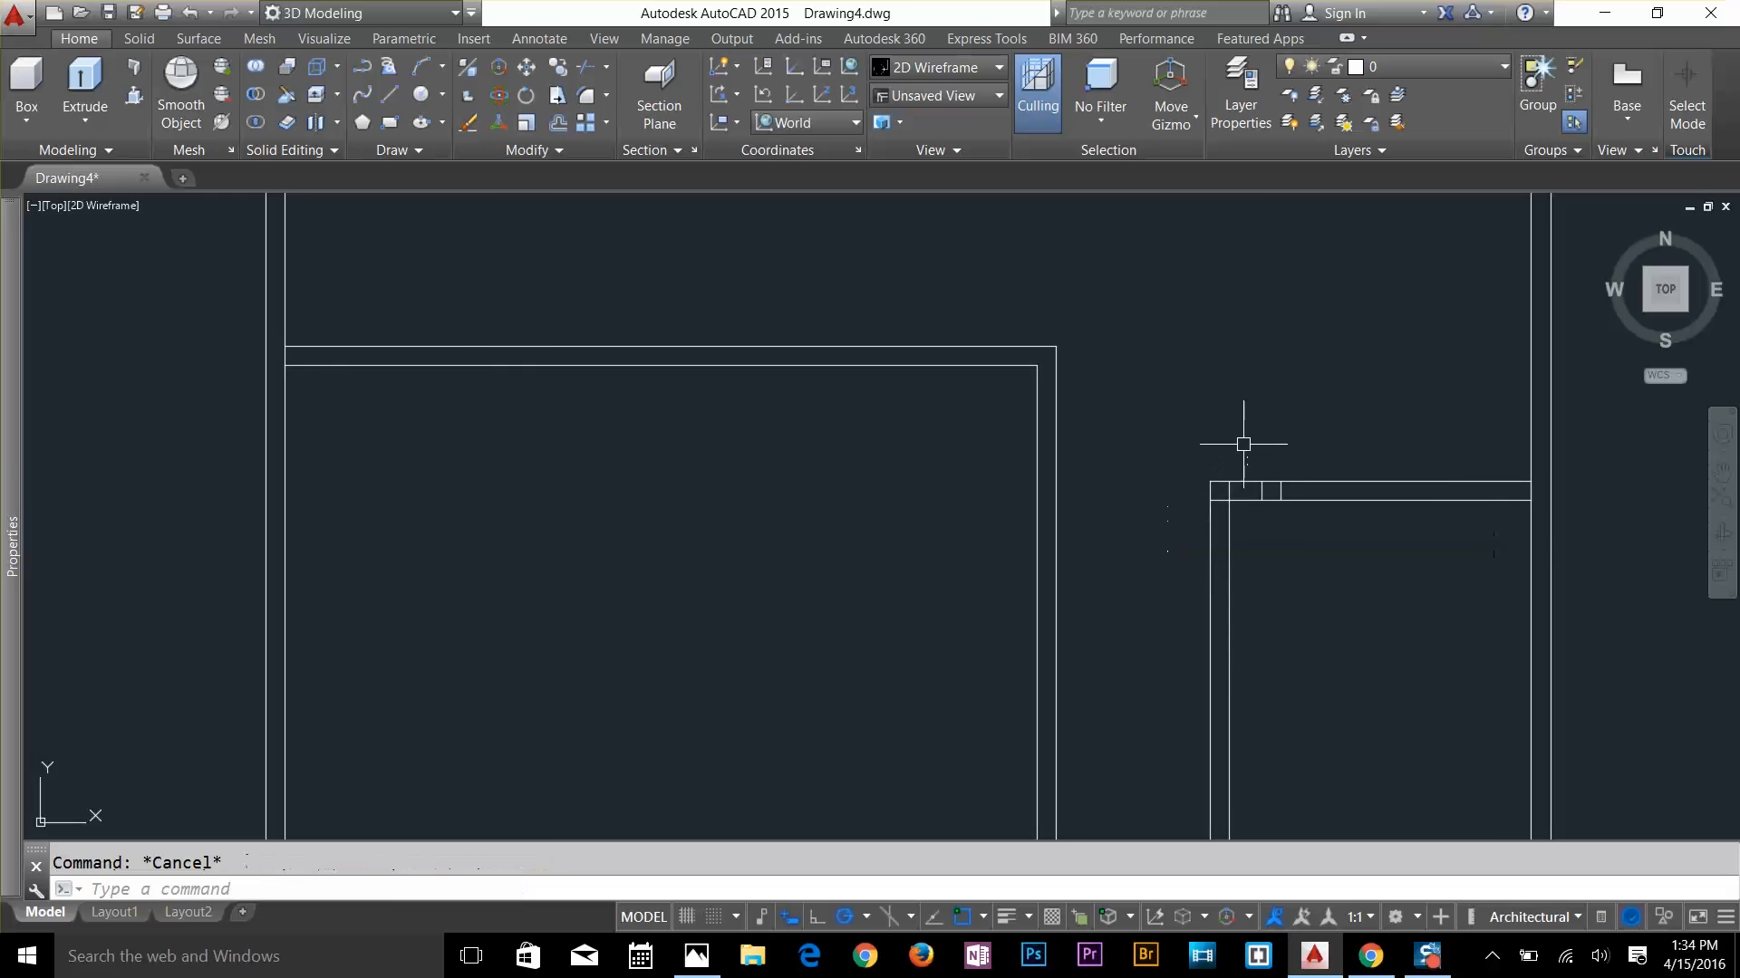
Delete the two short leftover vertical lines inside the lower-right room's horizontal partition
click(1247, 431)
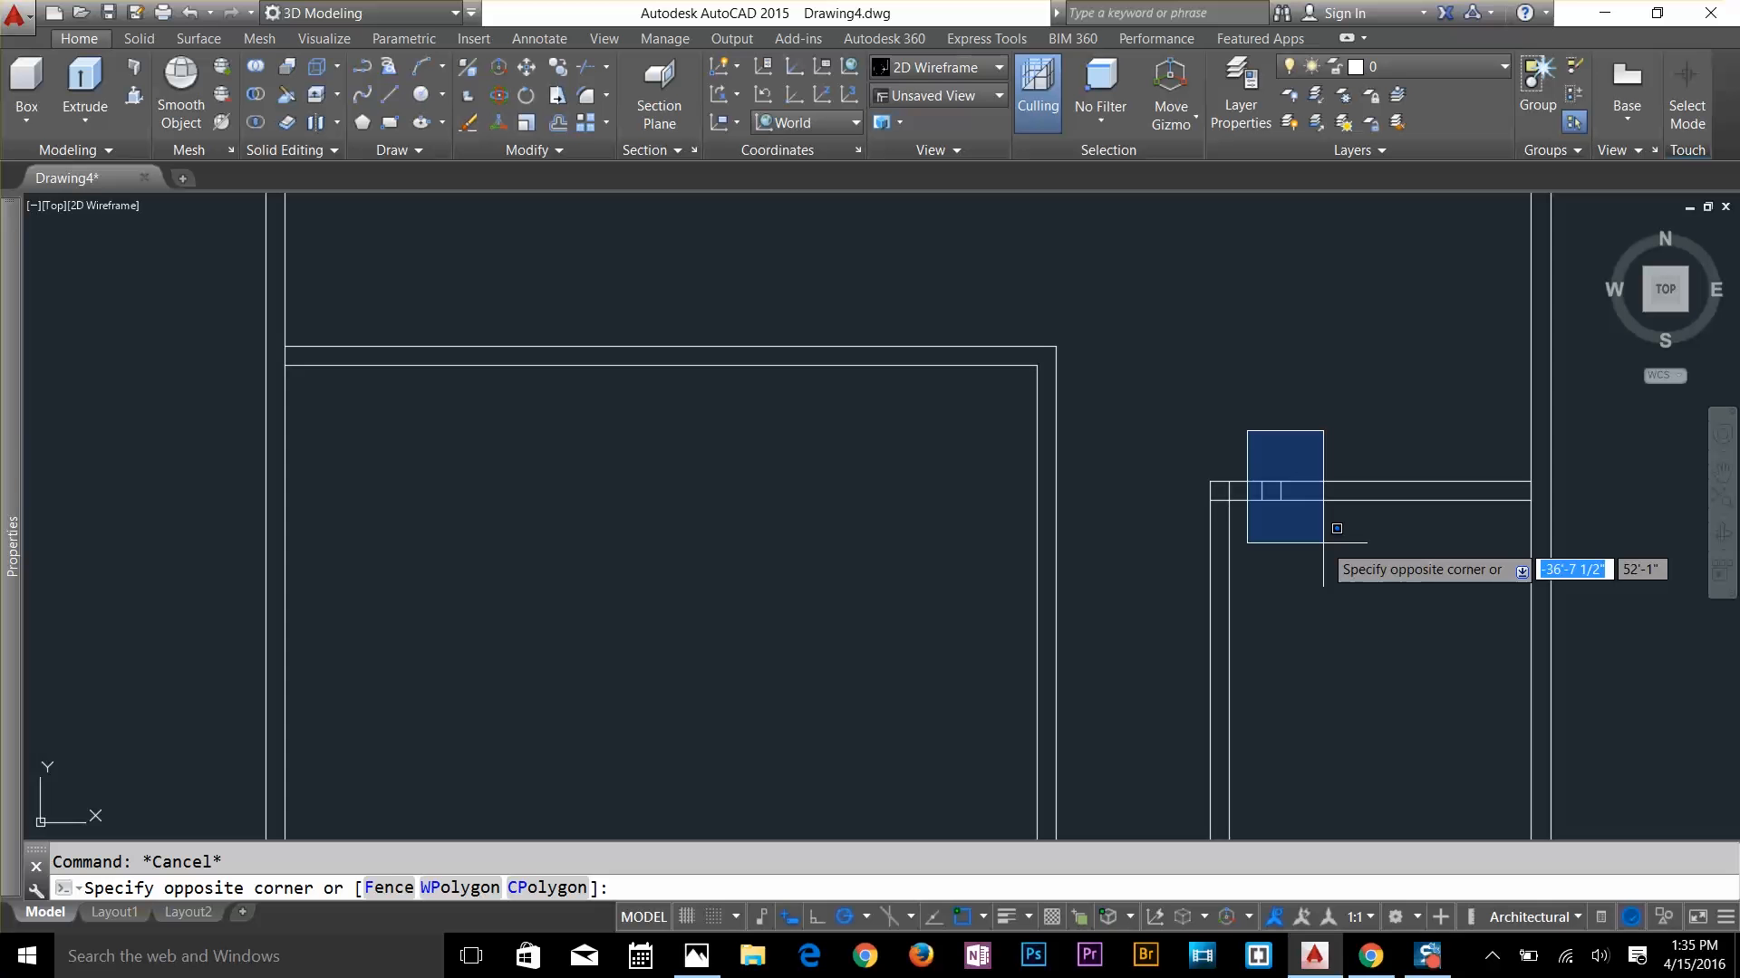
click(1323, 543)
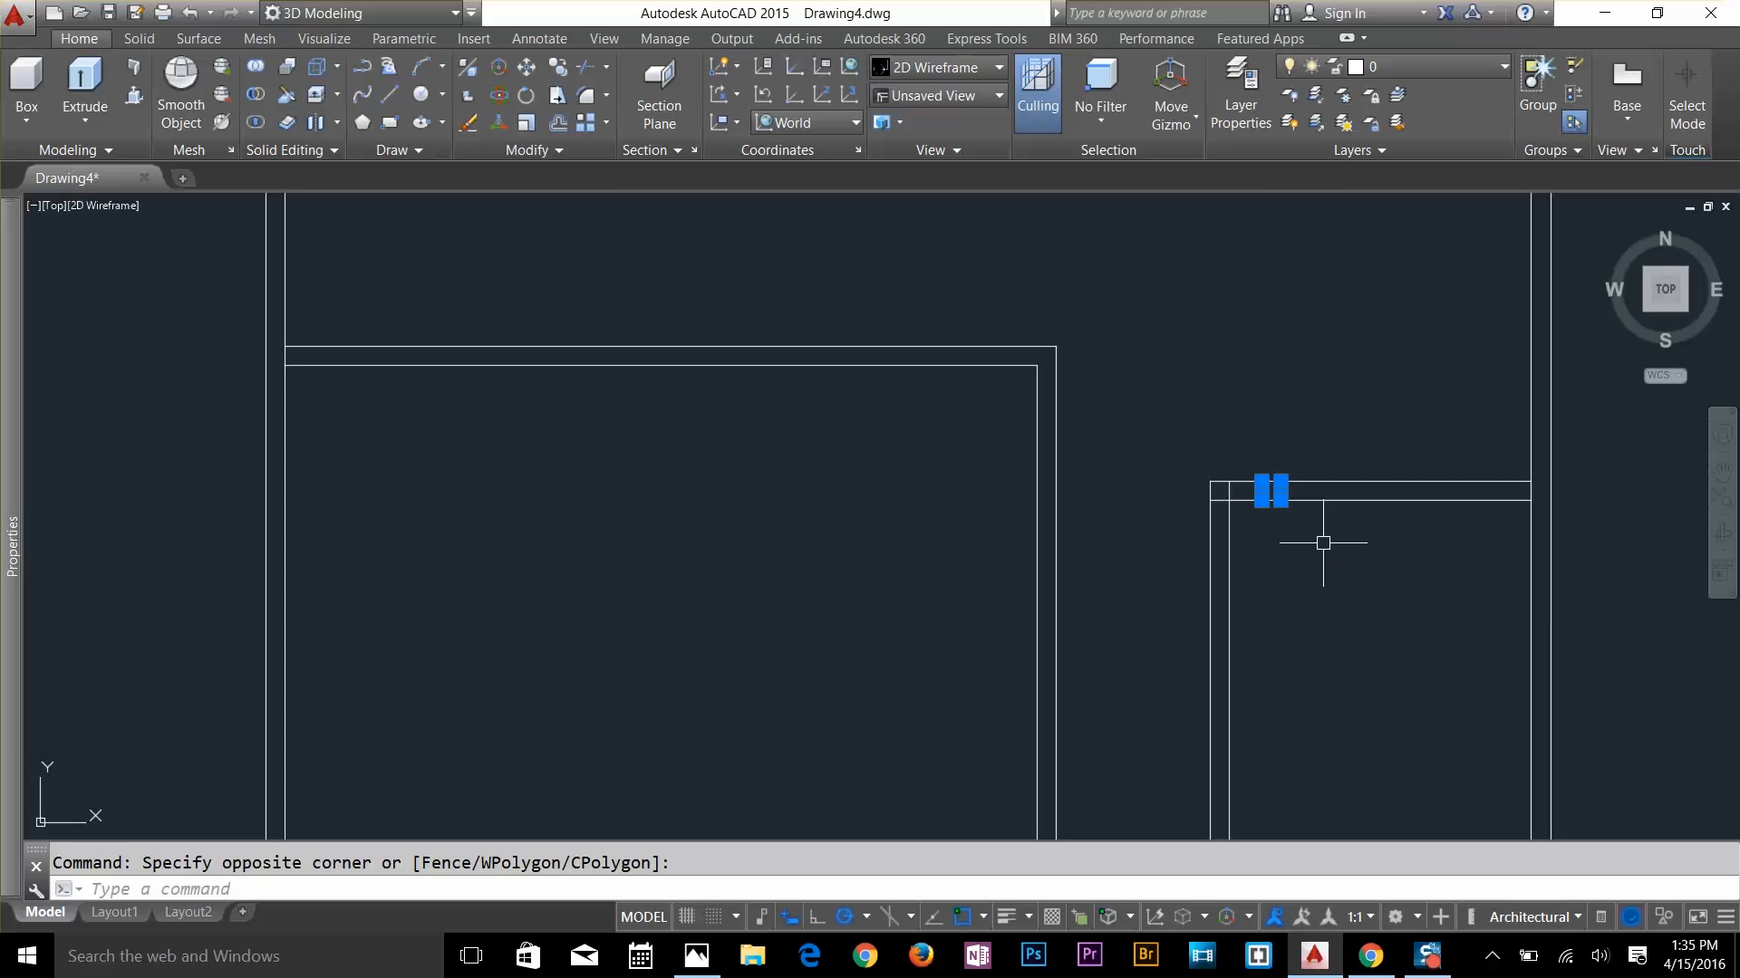
key(Delete)
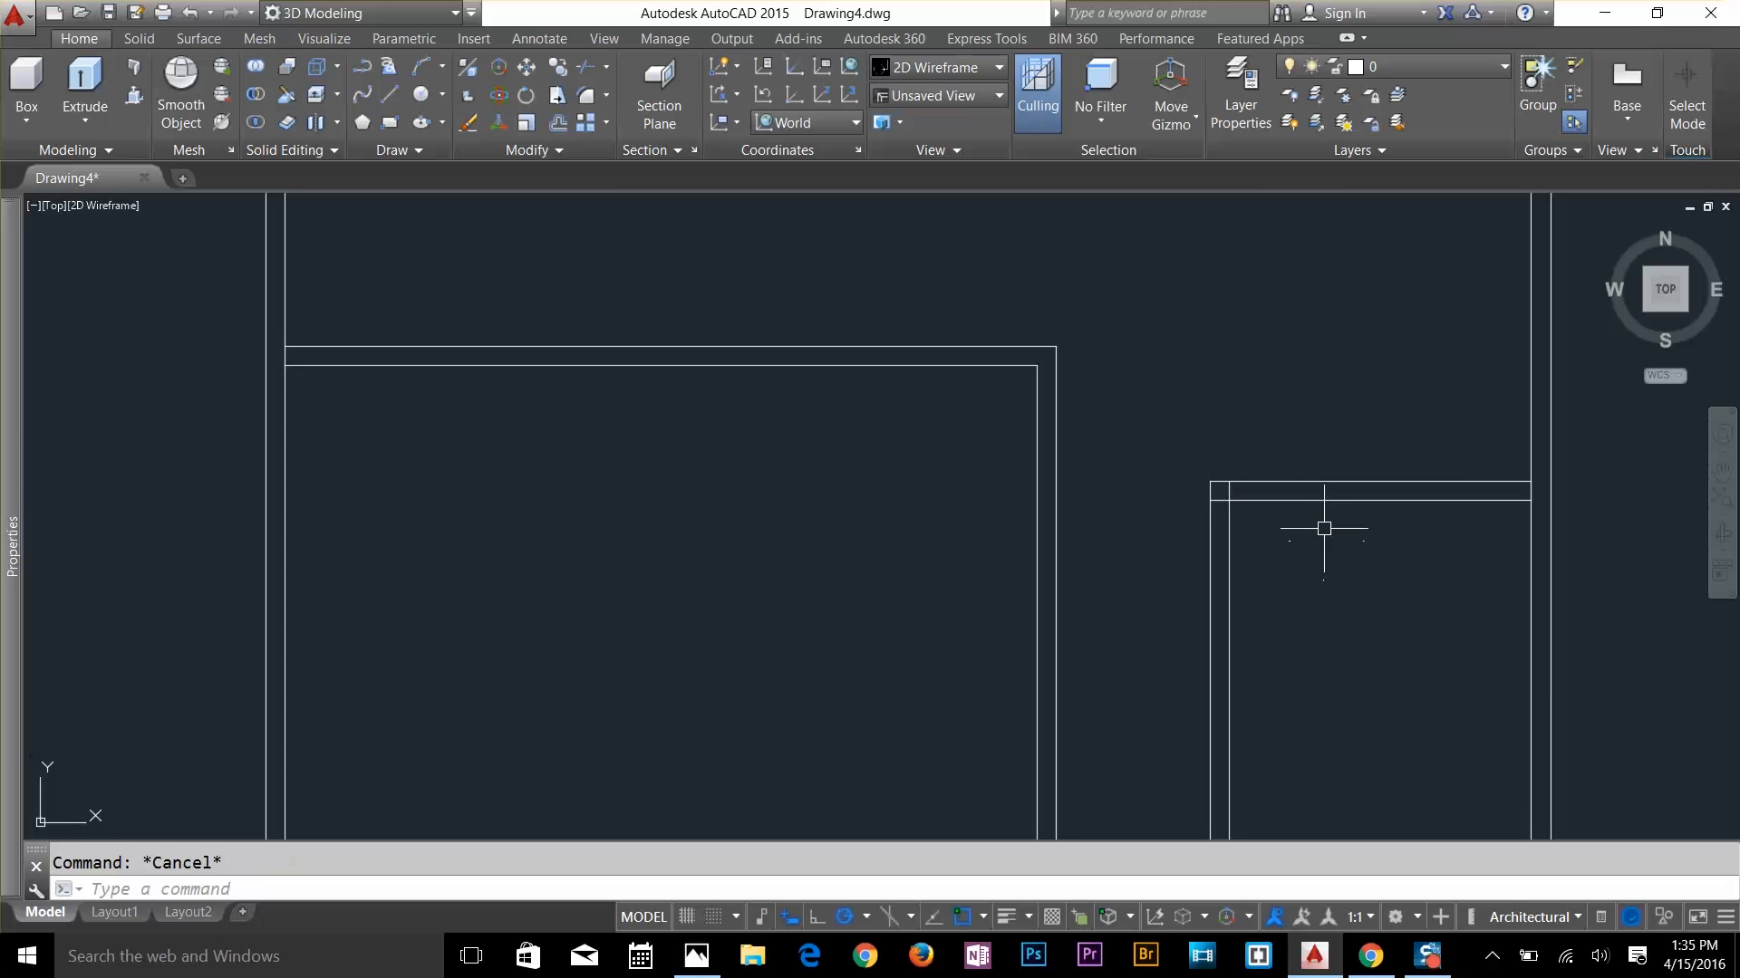
Offset the top line of the next horizontal partition up the right wall 10' upward
scroll(1323, 528, down, 2)
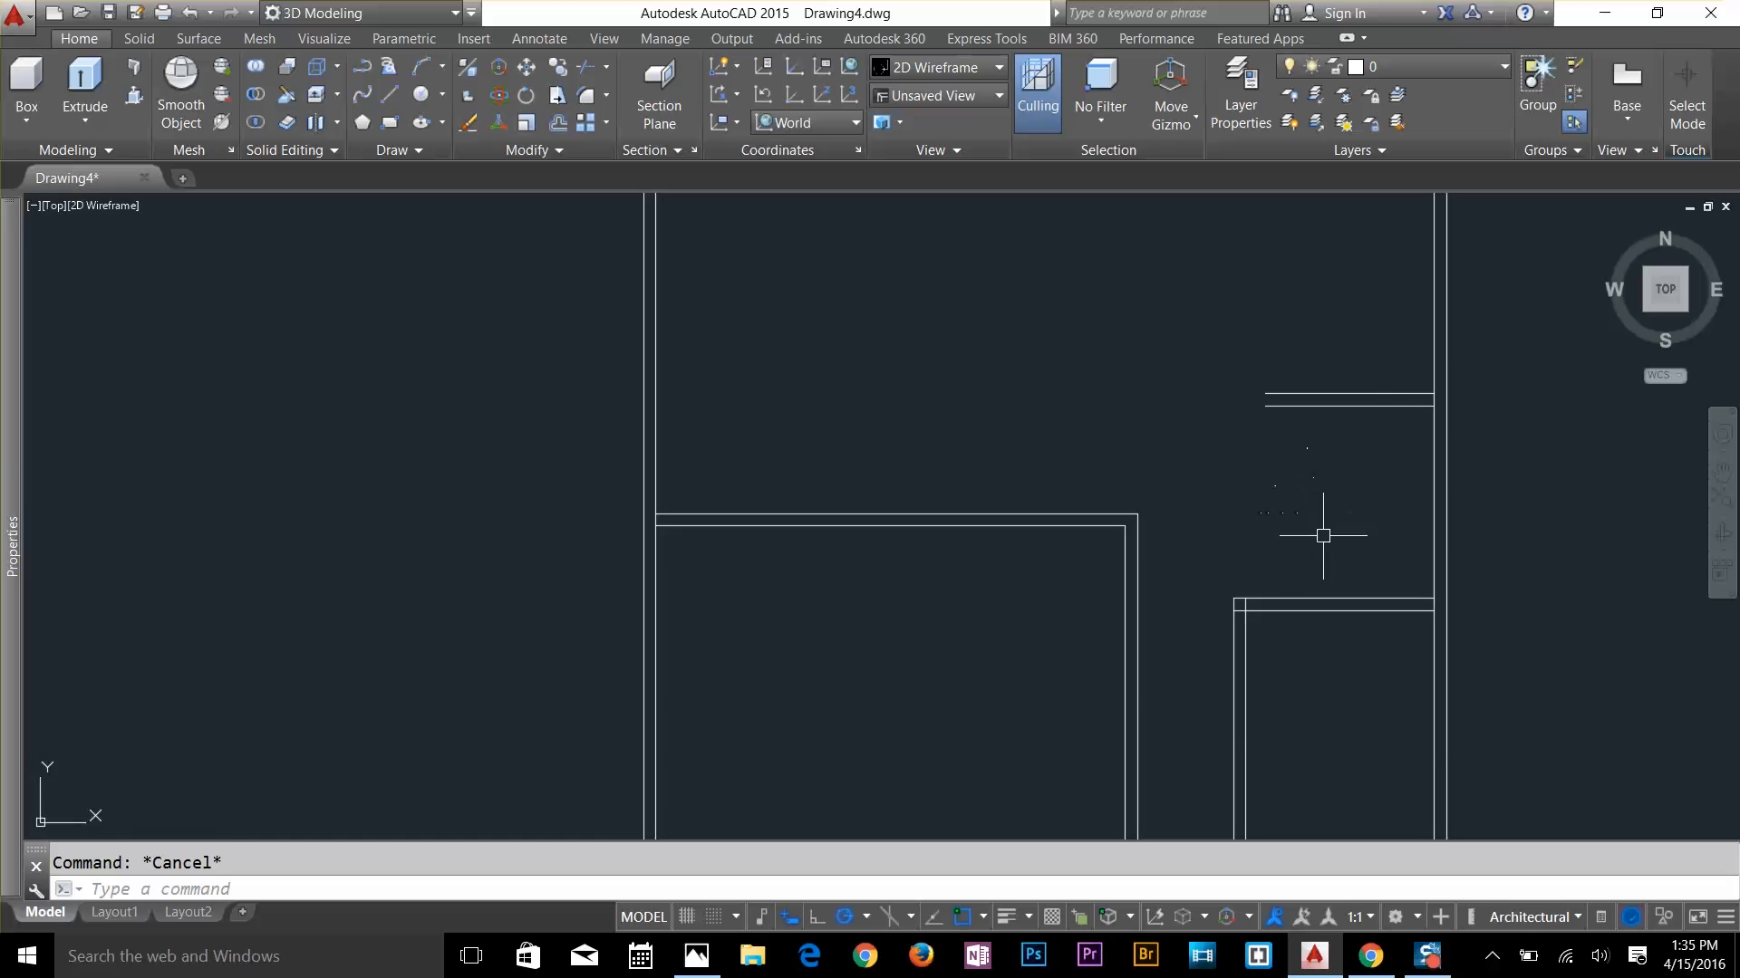
scroll(1333, 430, up, 2)
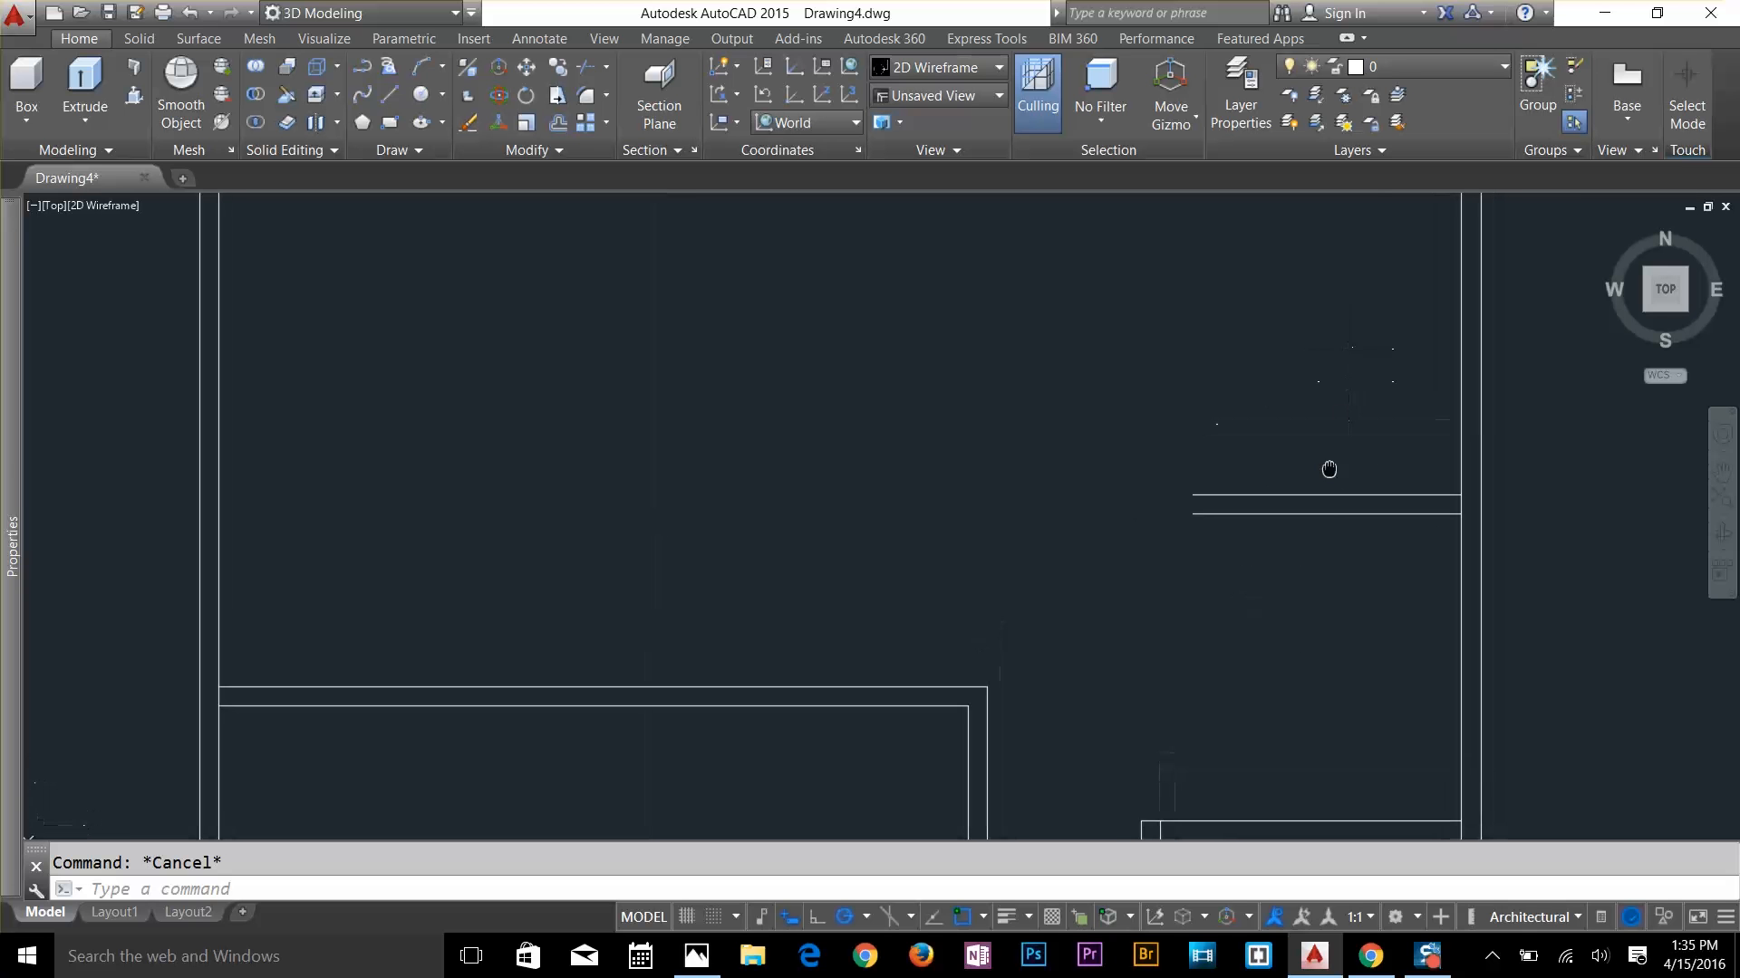
text(o)
key(Return)
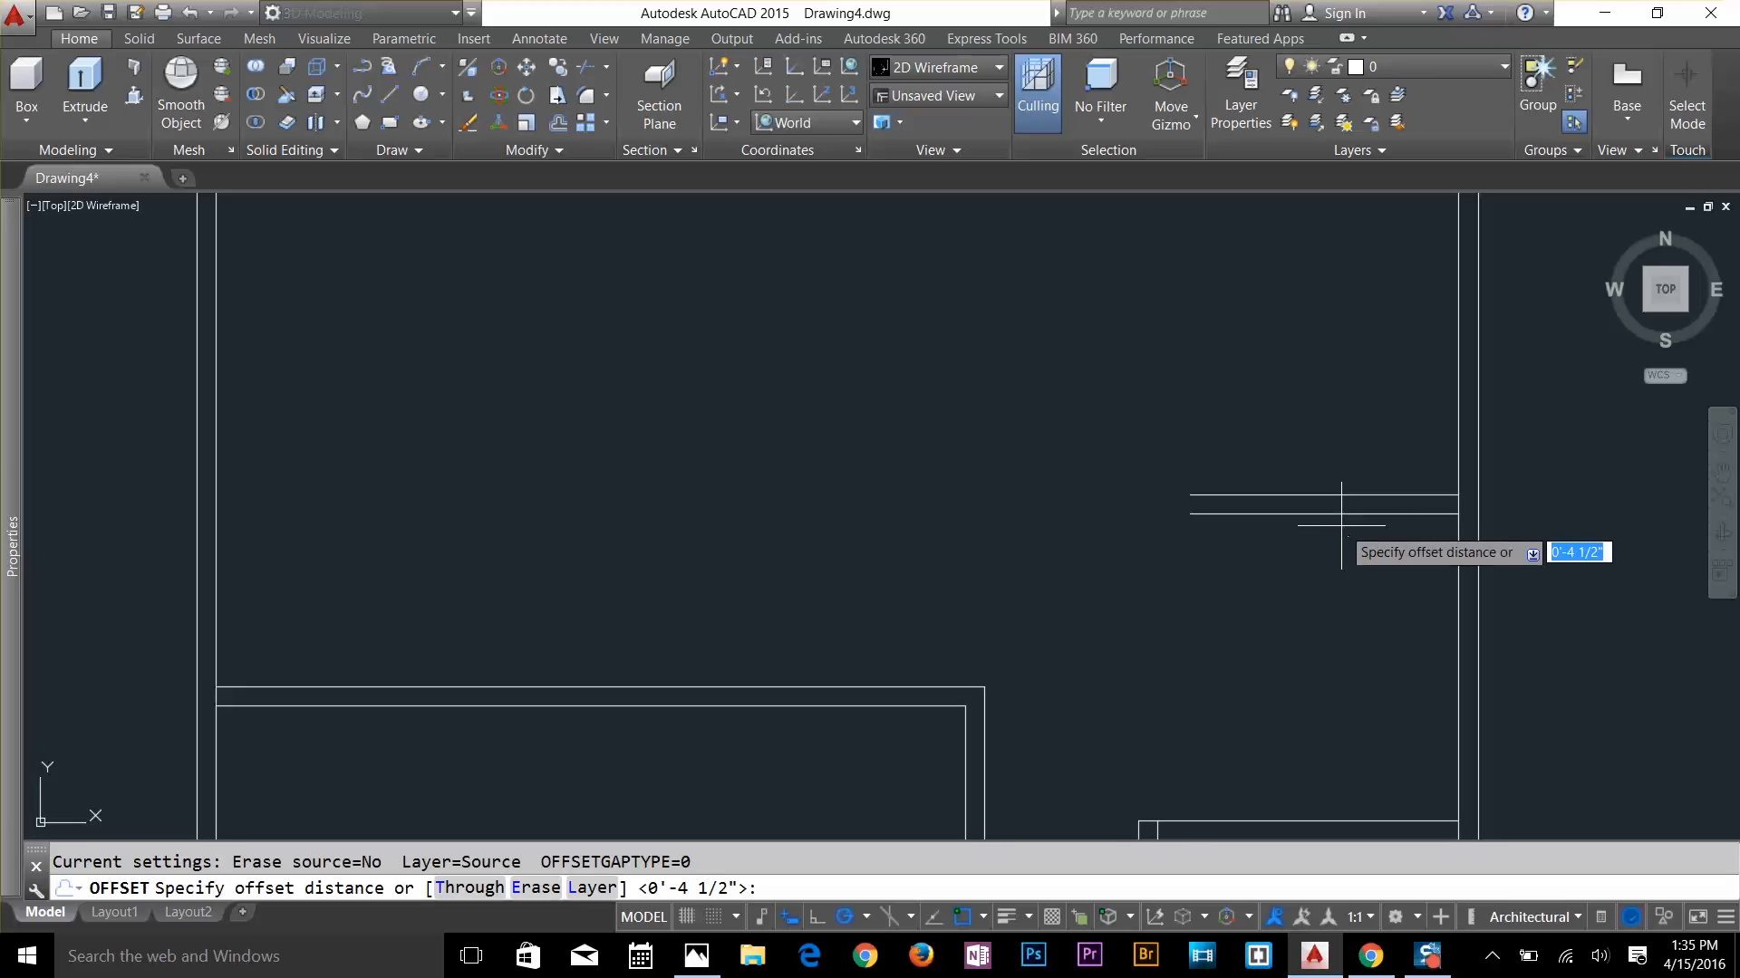
text(10')
key(Return)
click(1342, 495)
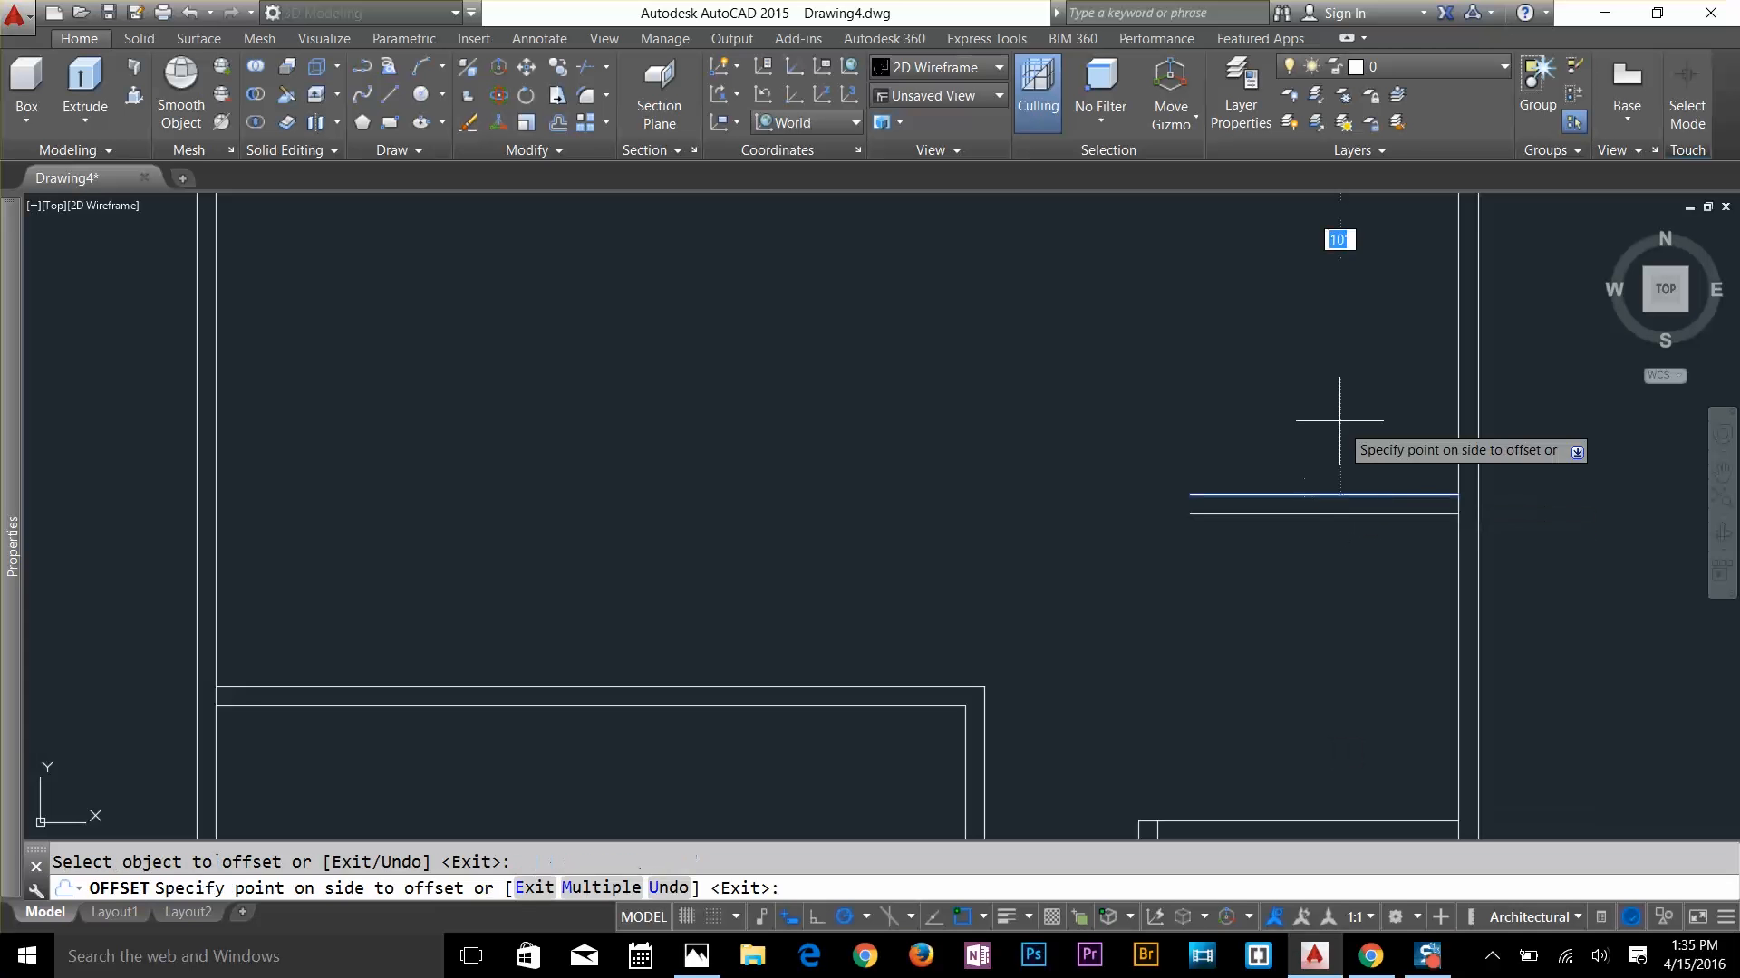
click(1336, 404)
scroll(1335, 432, down, 3)
key(Escape)
Offset the new upper horizontal line 4.5" upward to give the partition its wall thickness
text(o)
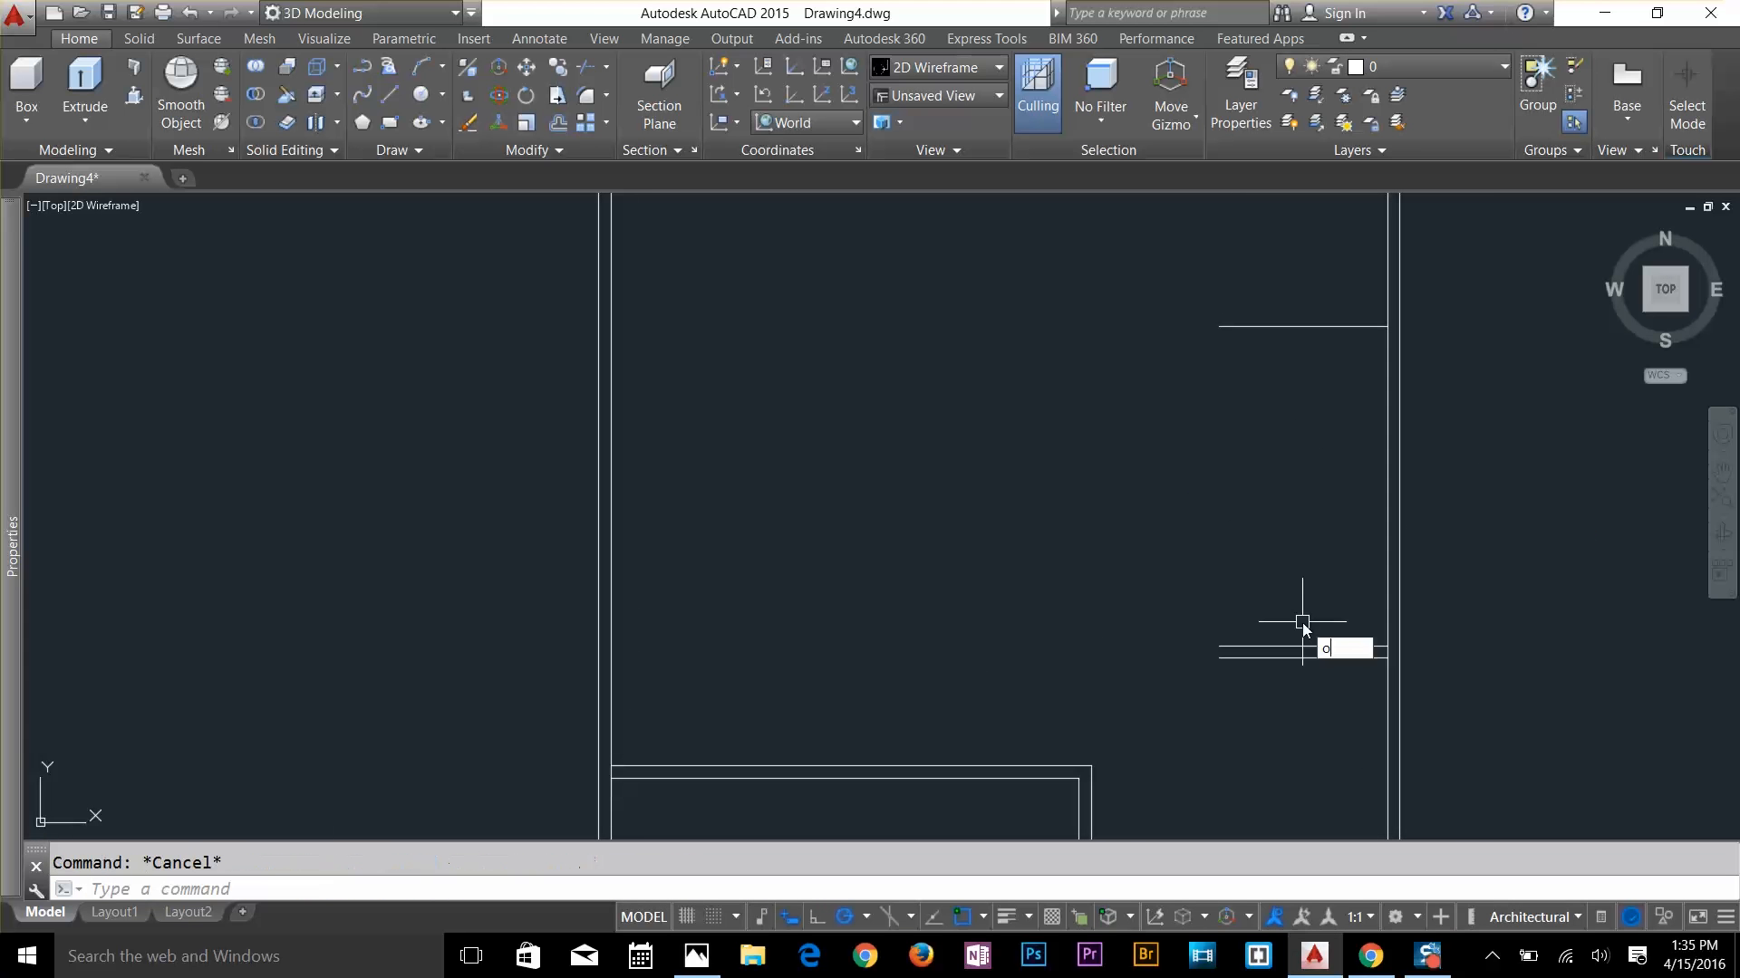
key(Return)
text(4.5)
key(Return)
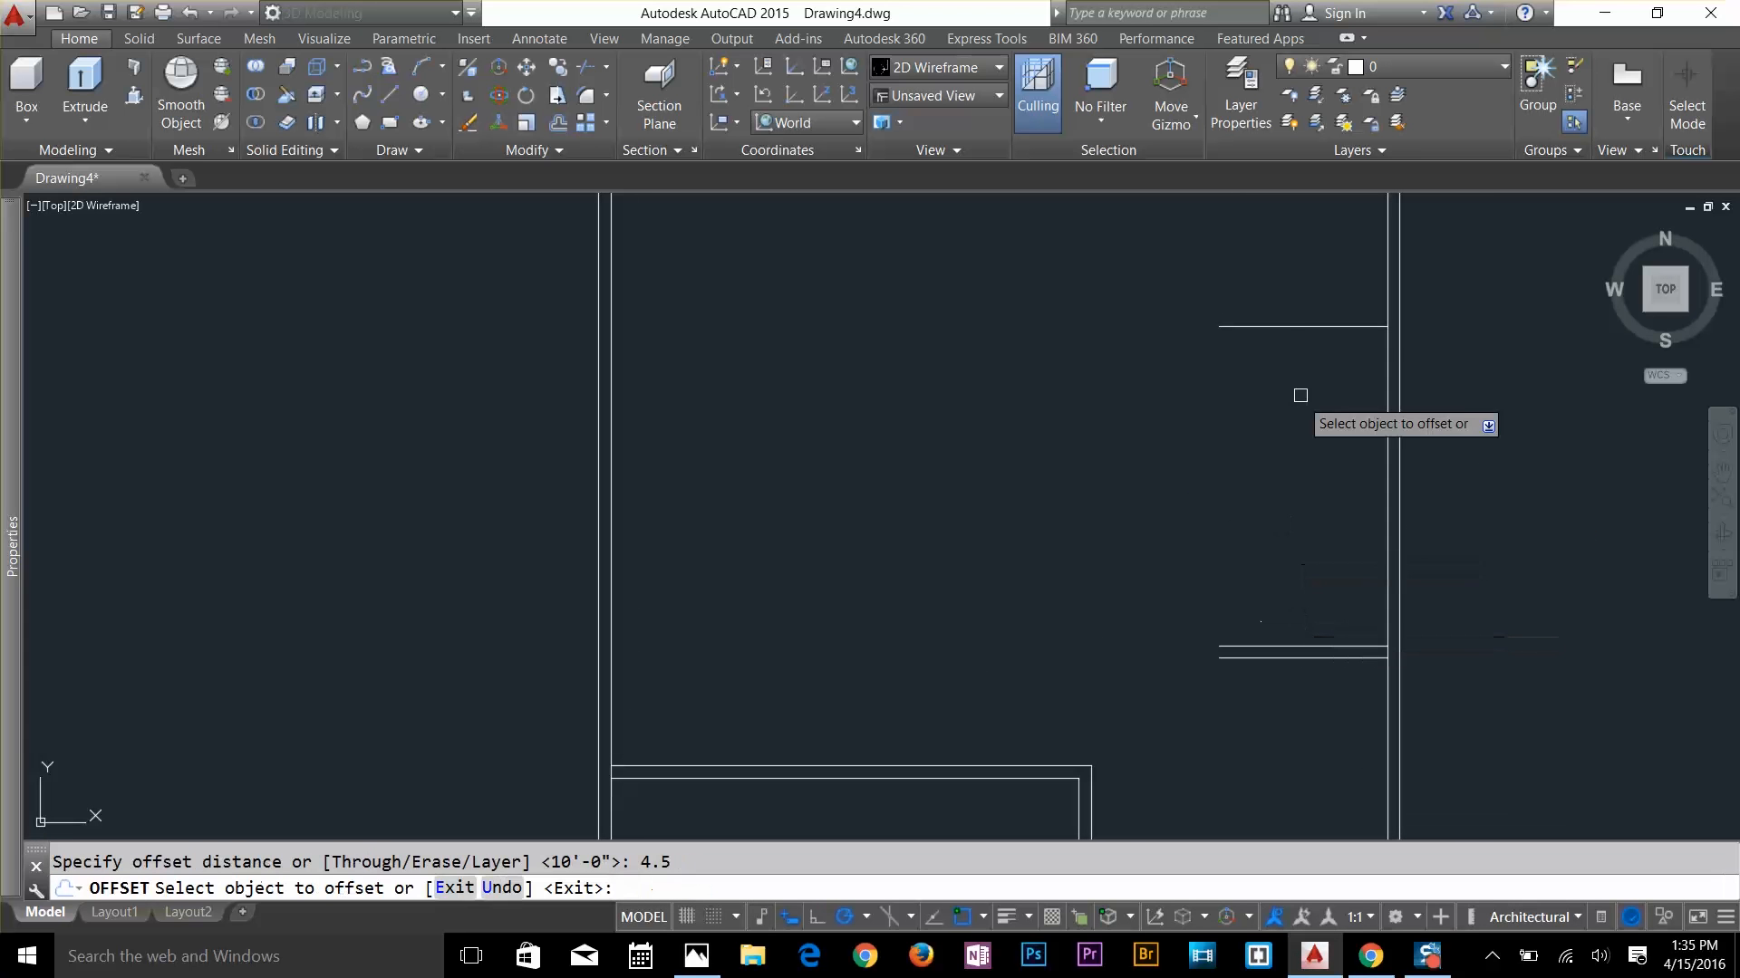
click(1286, 326)
key(Escape)
Fillet the outer left line of the lower-right room's vertical wall with the top line of the uppermost horizontal partition
scroll(1287, 503, down, 2)
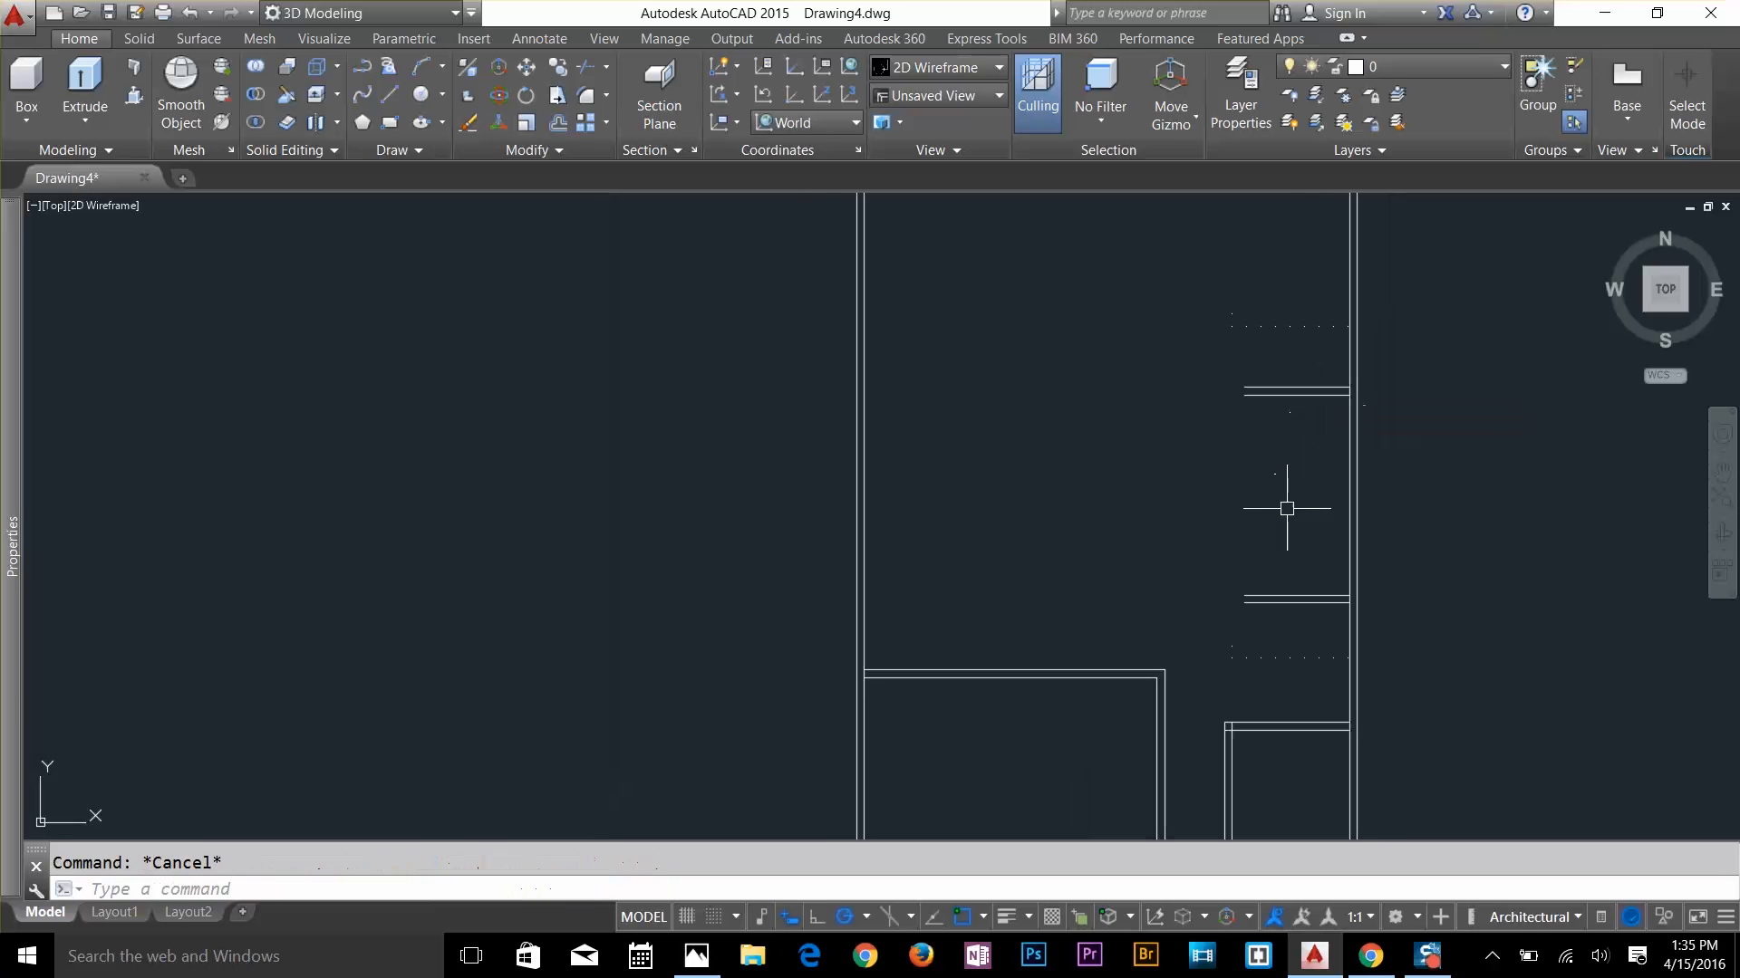
middle_drag(1287, 508, 1248, 352)
scroll(1246, 372, up, 2)
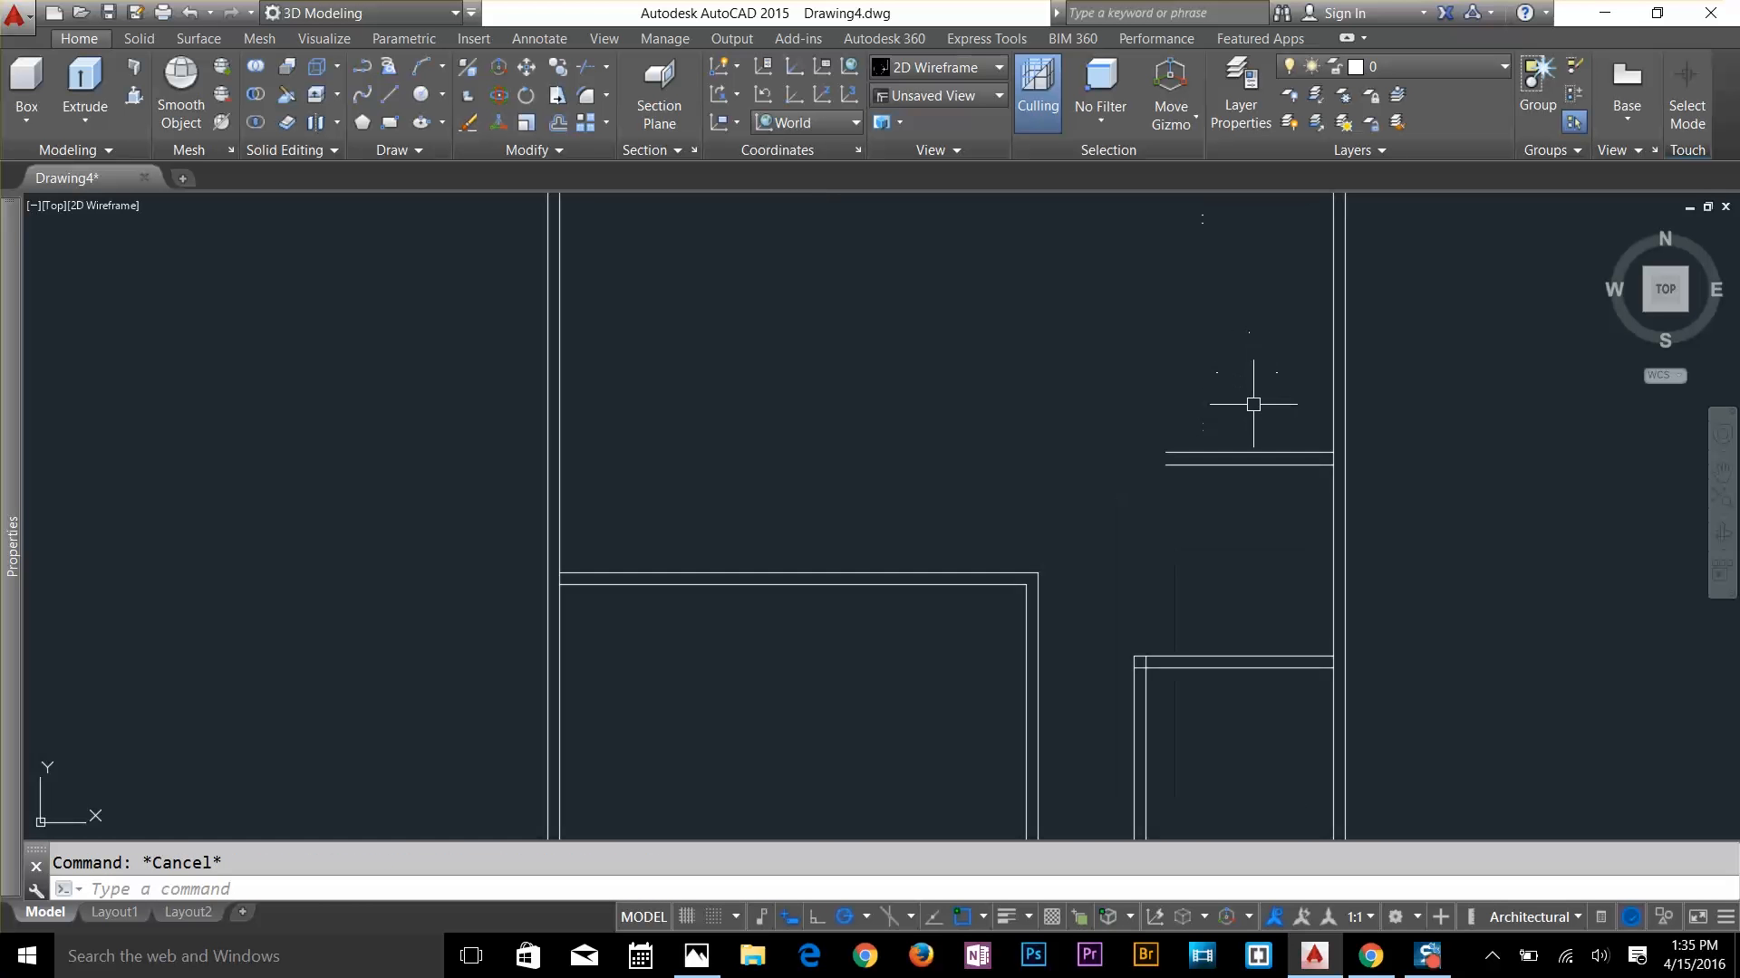
text(f)
key(Return)
click(1135, 675)
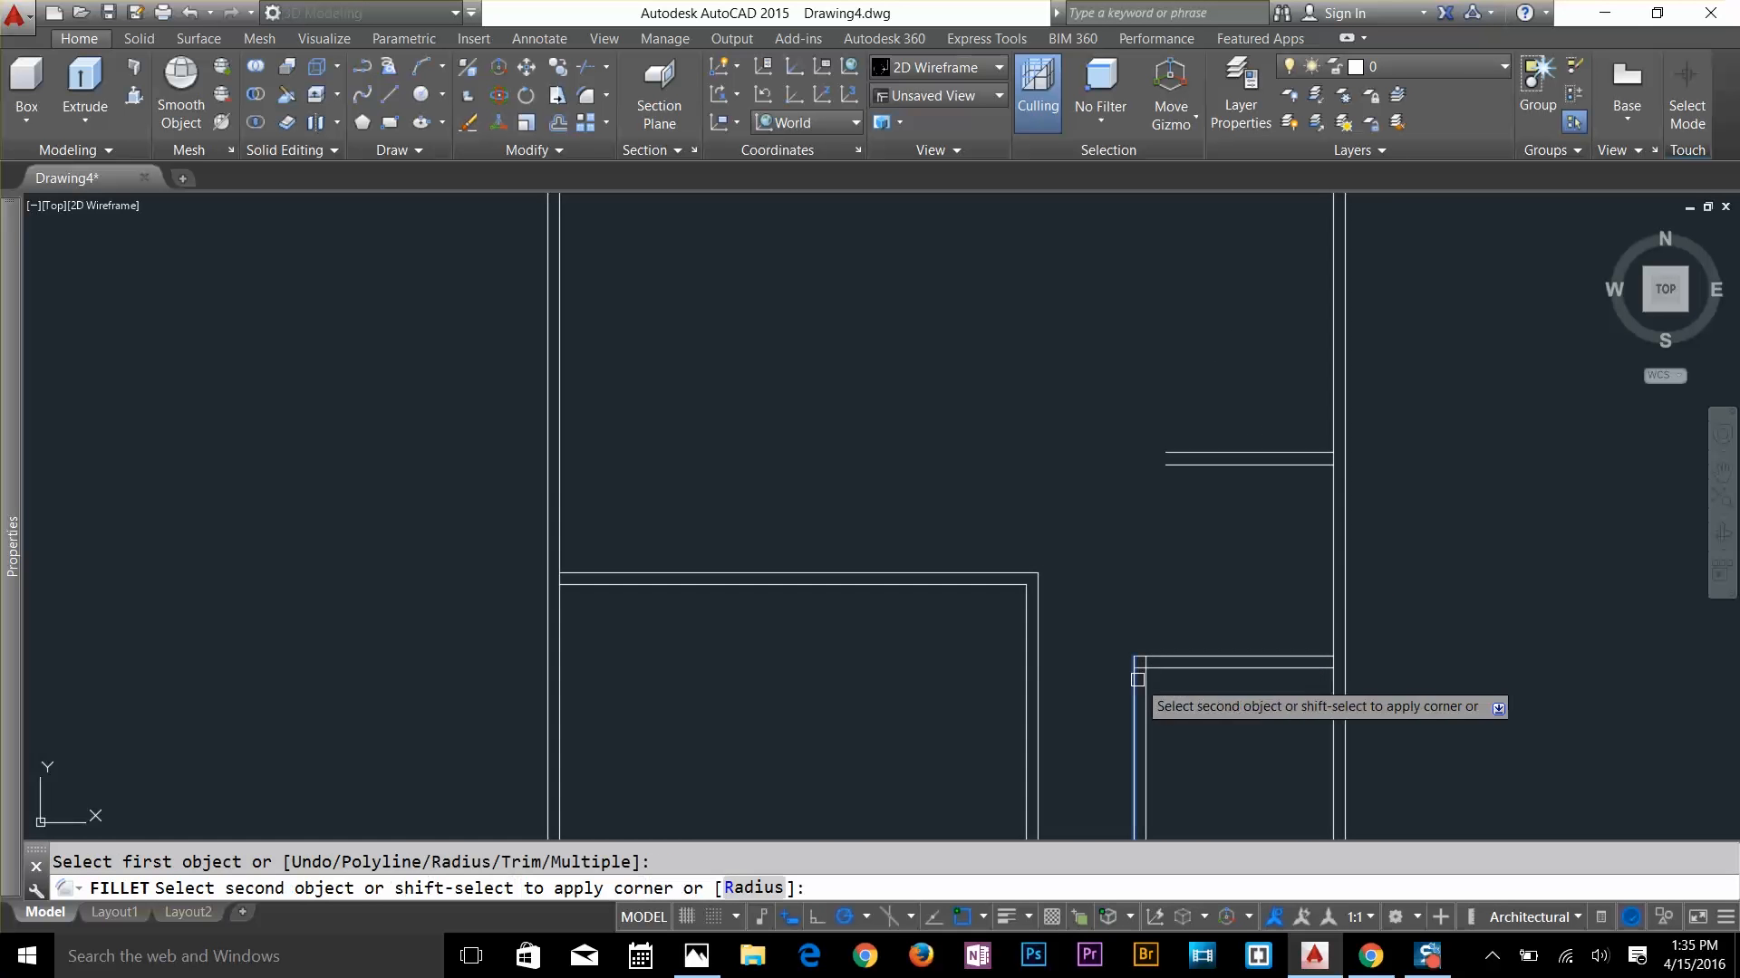
middle_drag(1162, 469, 1168, 649)
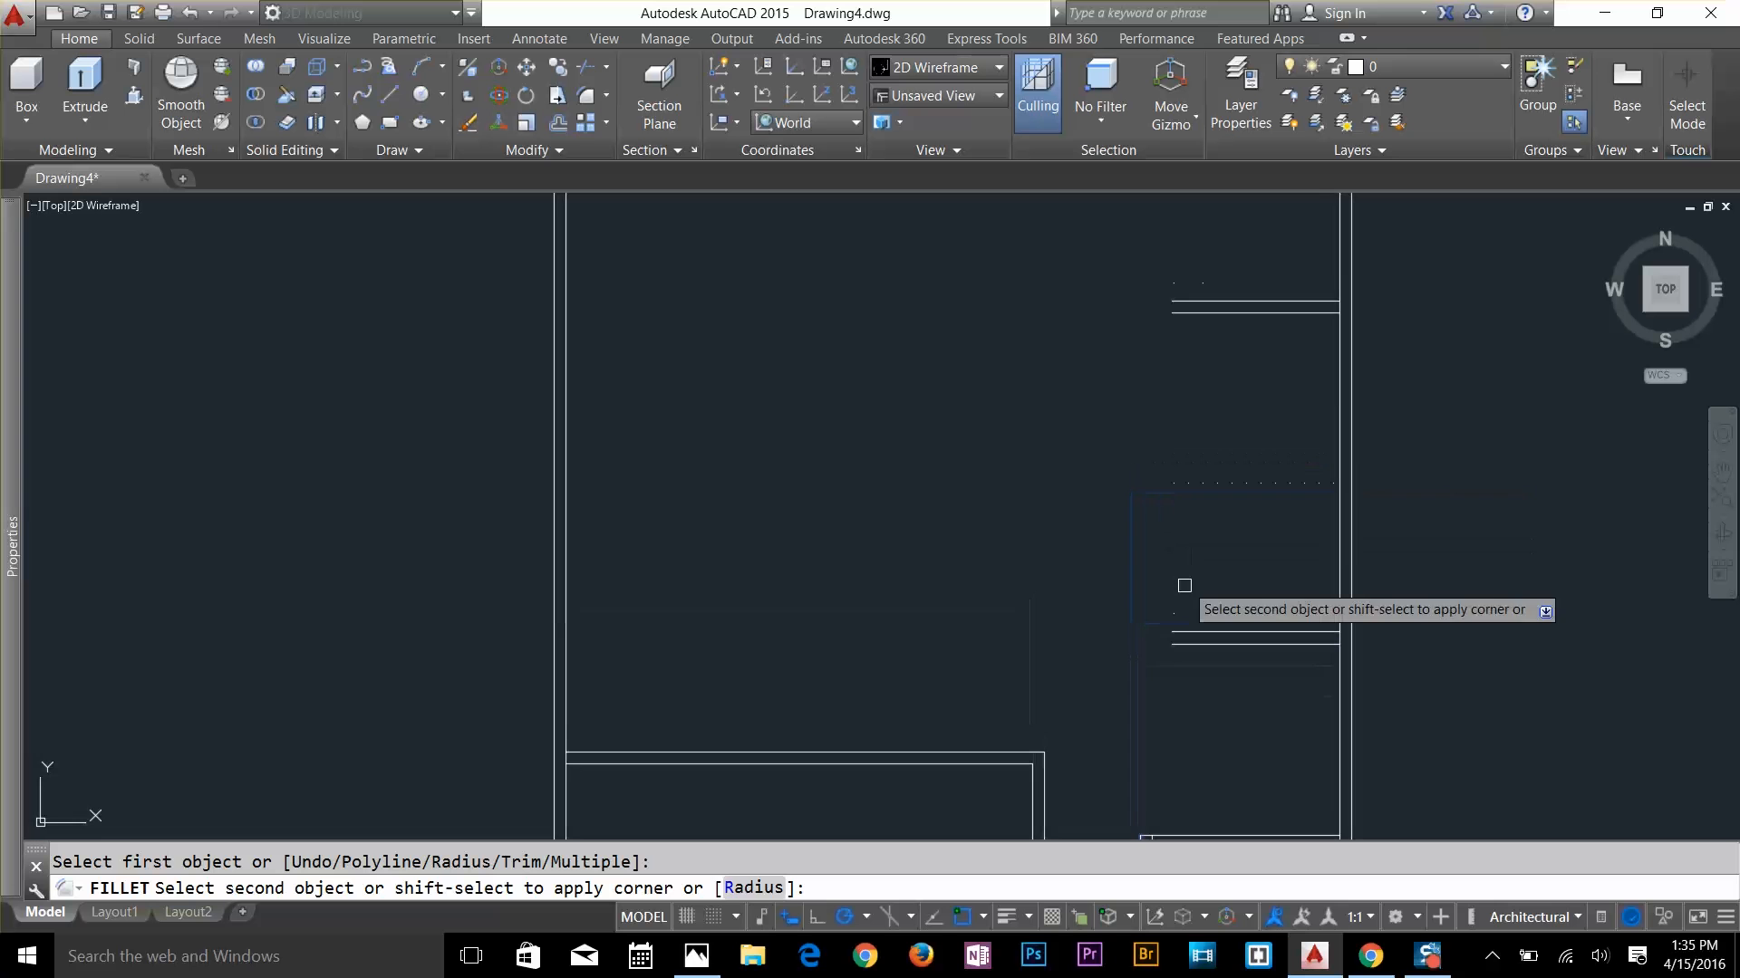
click(1211, 305)
key(Return)
key(Escape)
Extend the uppermost partition's lower line and both lines of the middle partition left to the outer vertical line
text(ex)
key(Return)
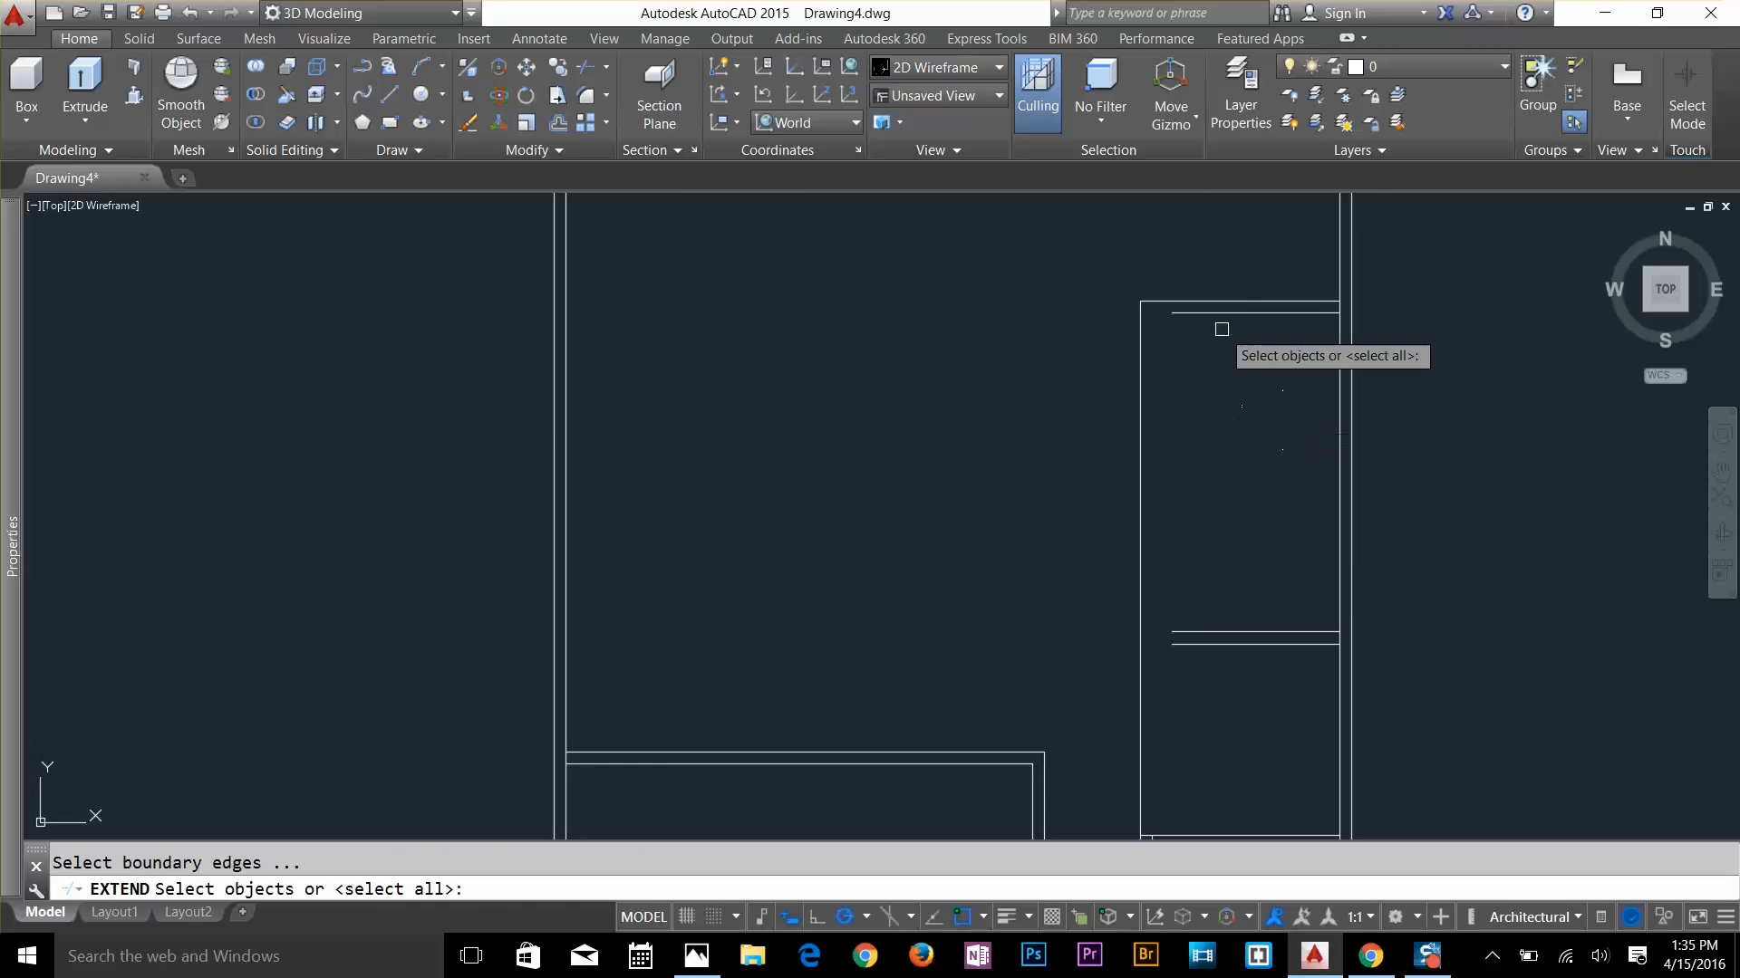
key(Return)
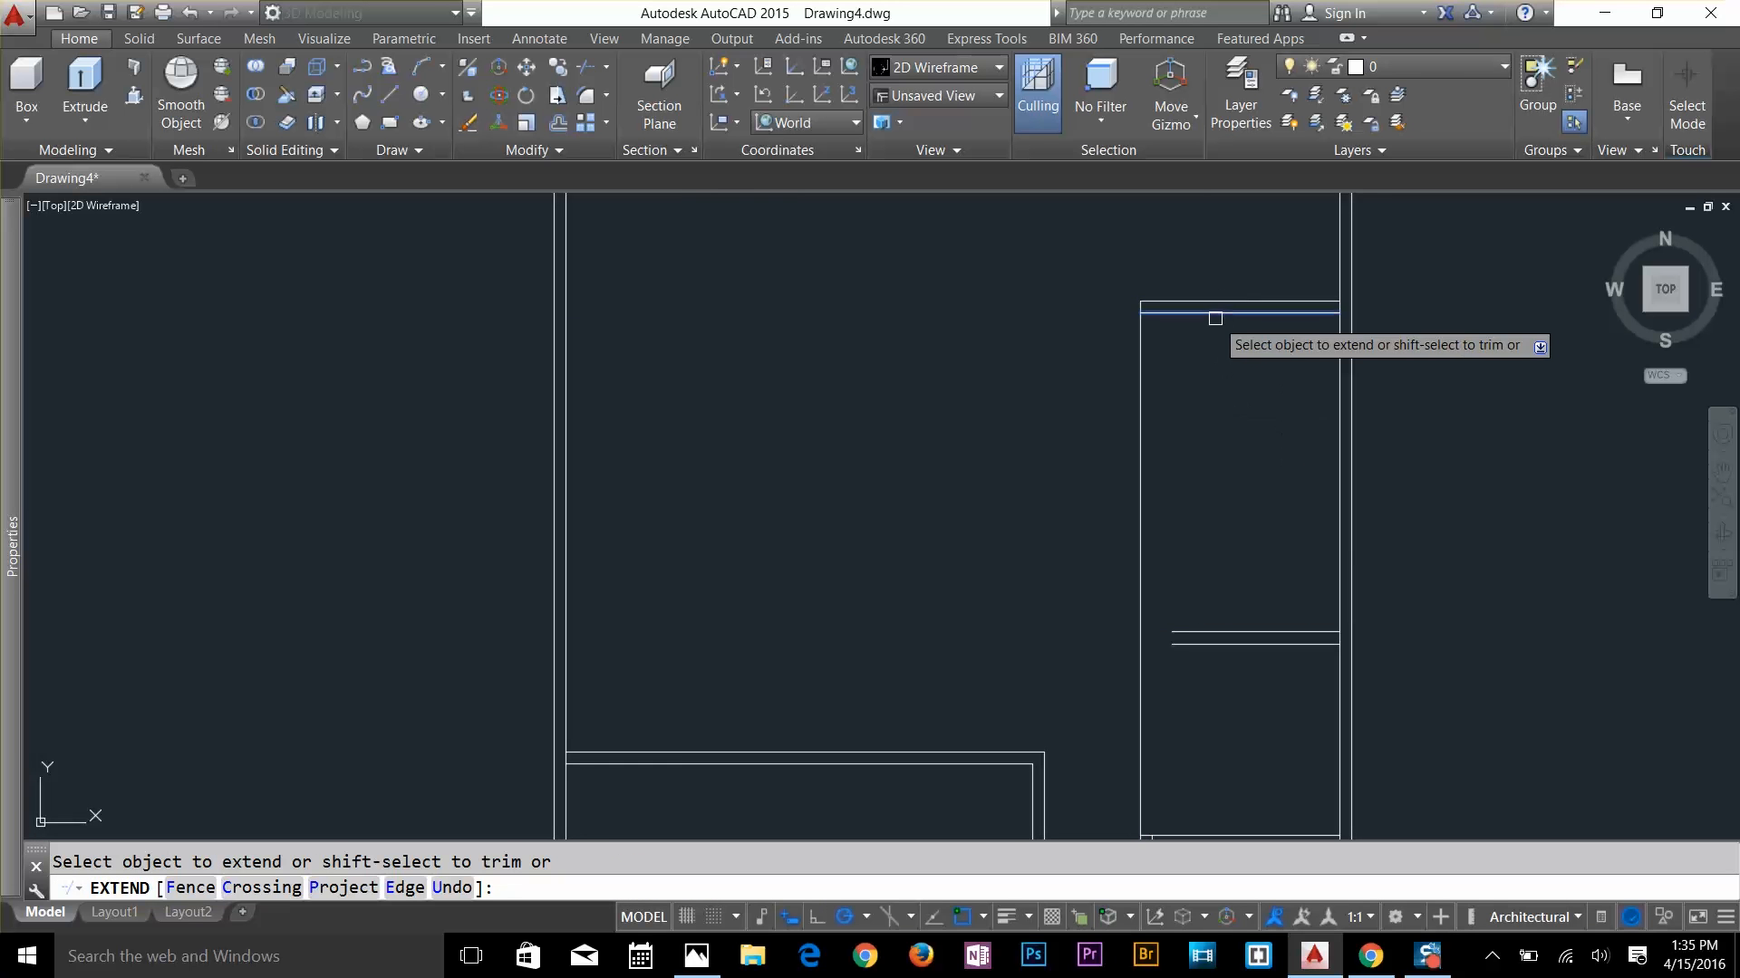
click(1212, 598)
click(1211, 669)
scroll(1211, 669, down, 2)
mouse_move(1201, 676)
middle_down()
mouse_move(1160, 487)
mouse_move(1191, 598)
middle_up()
scroll(1161, 490, up, 2)
key(Escape)
key(Escape)
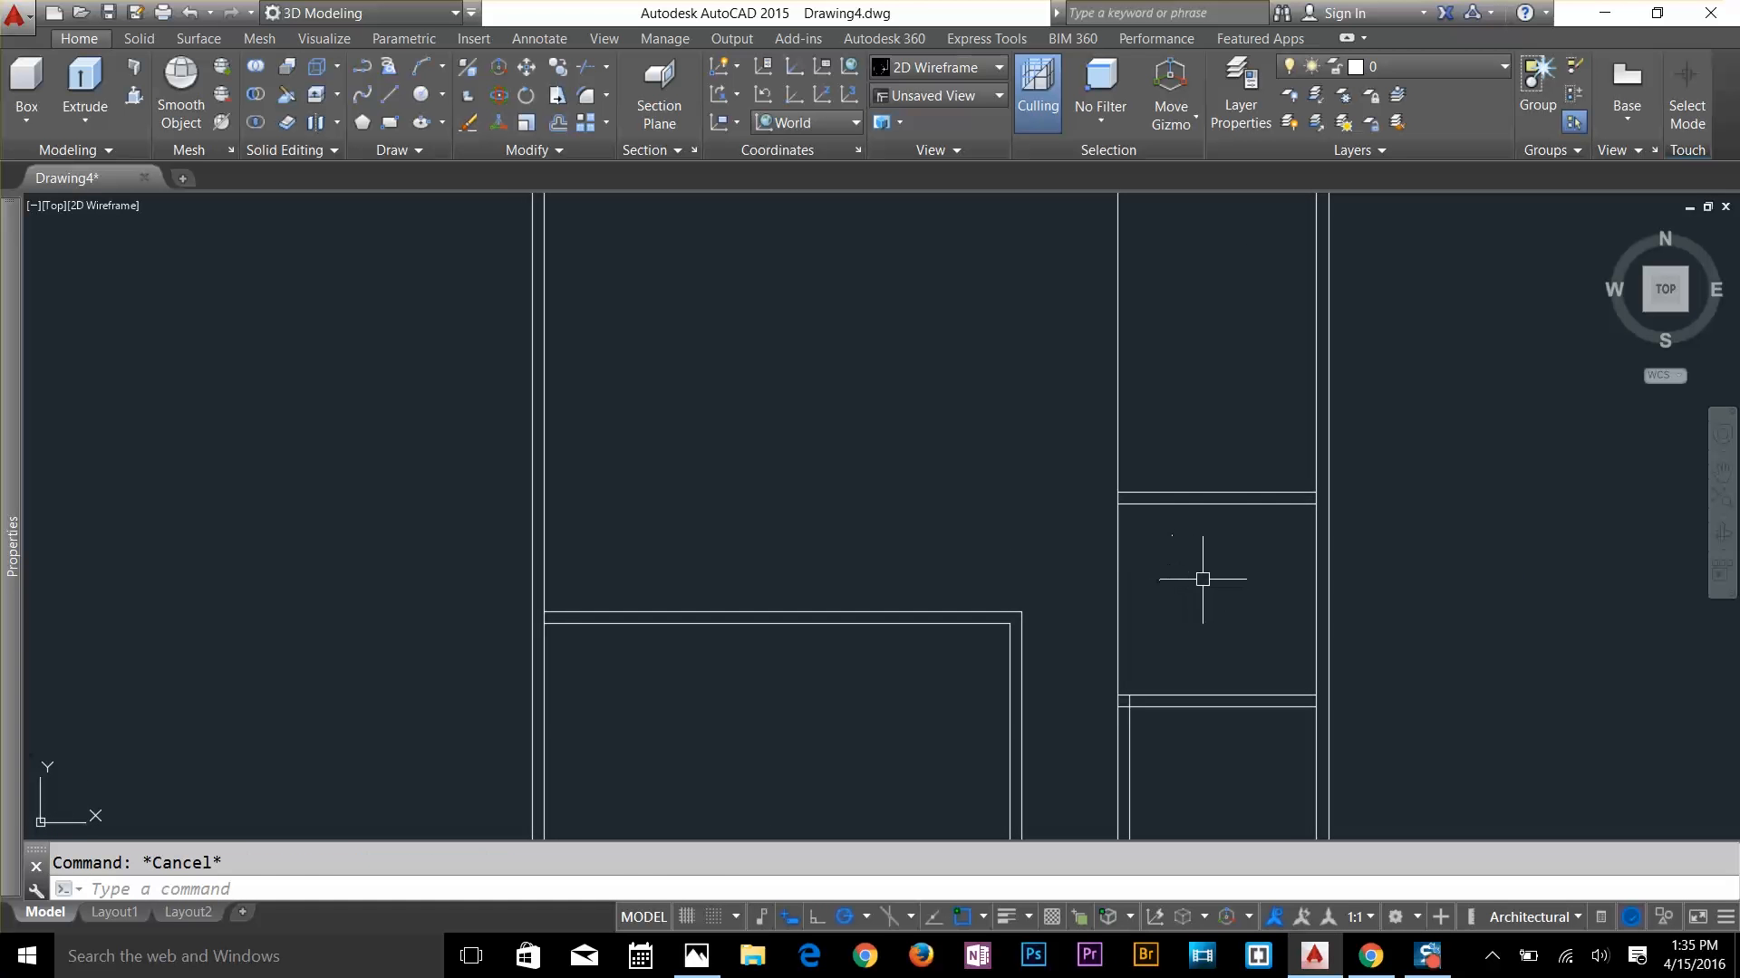
Offset the lengthened outer vertical line 4.5" to the right to form the rooms' left wall
key(Return)
text(4.5)
key(Return)
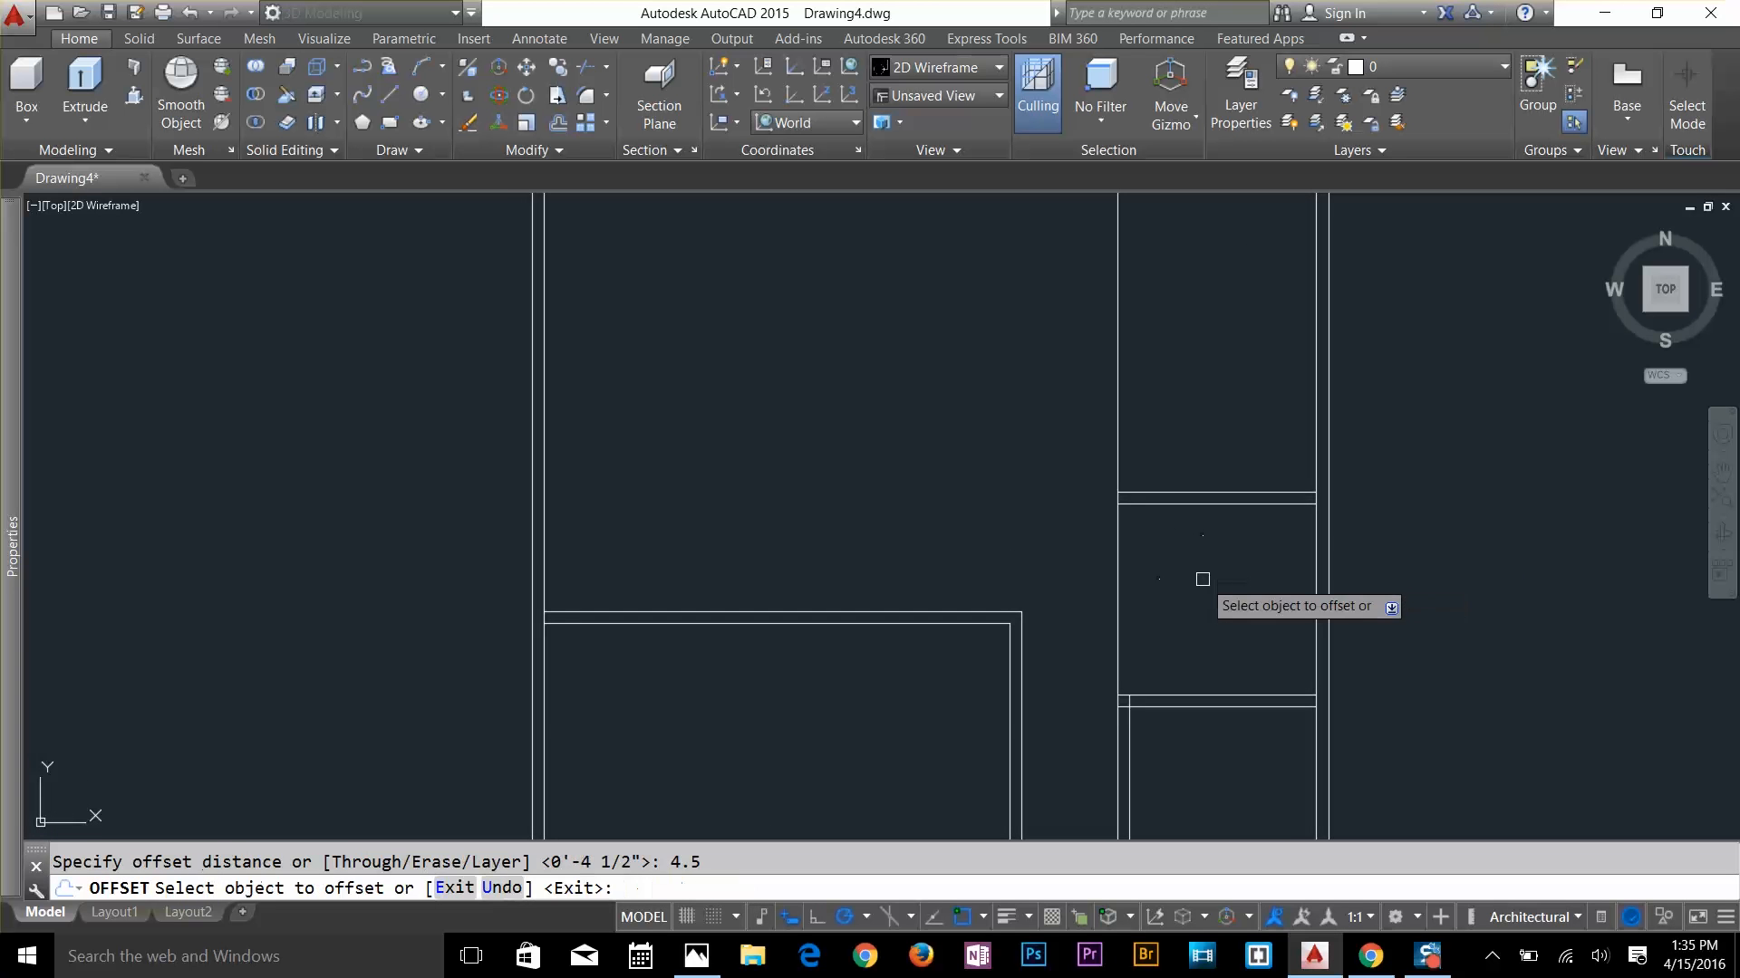
click(1118, 590)
click(1164, 588)
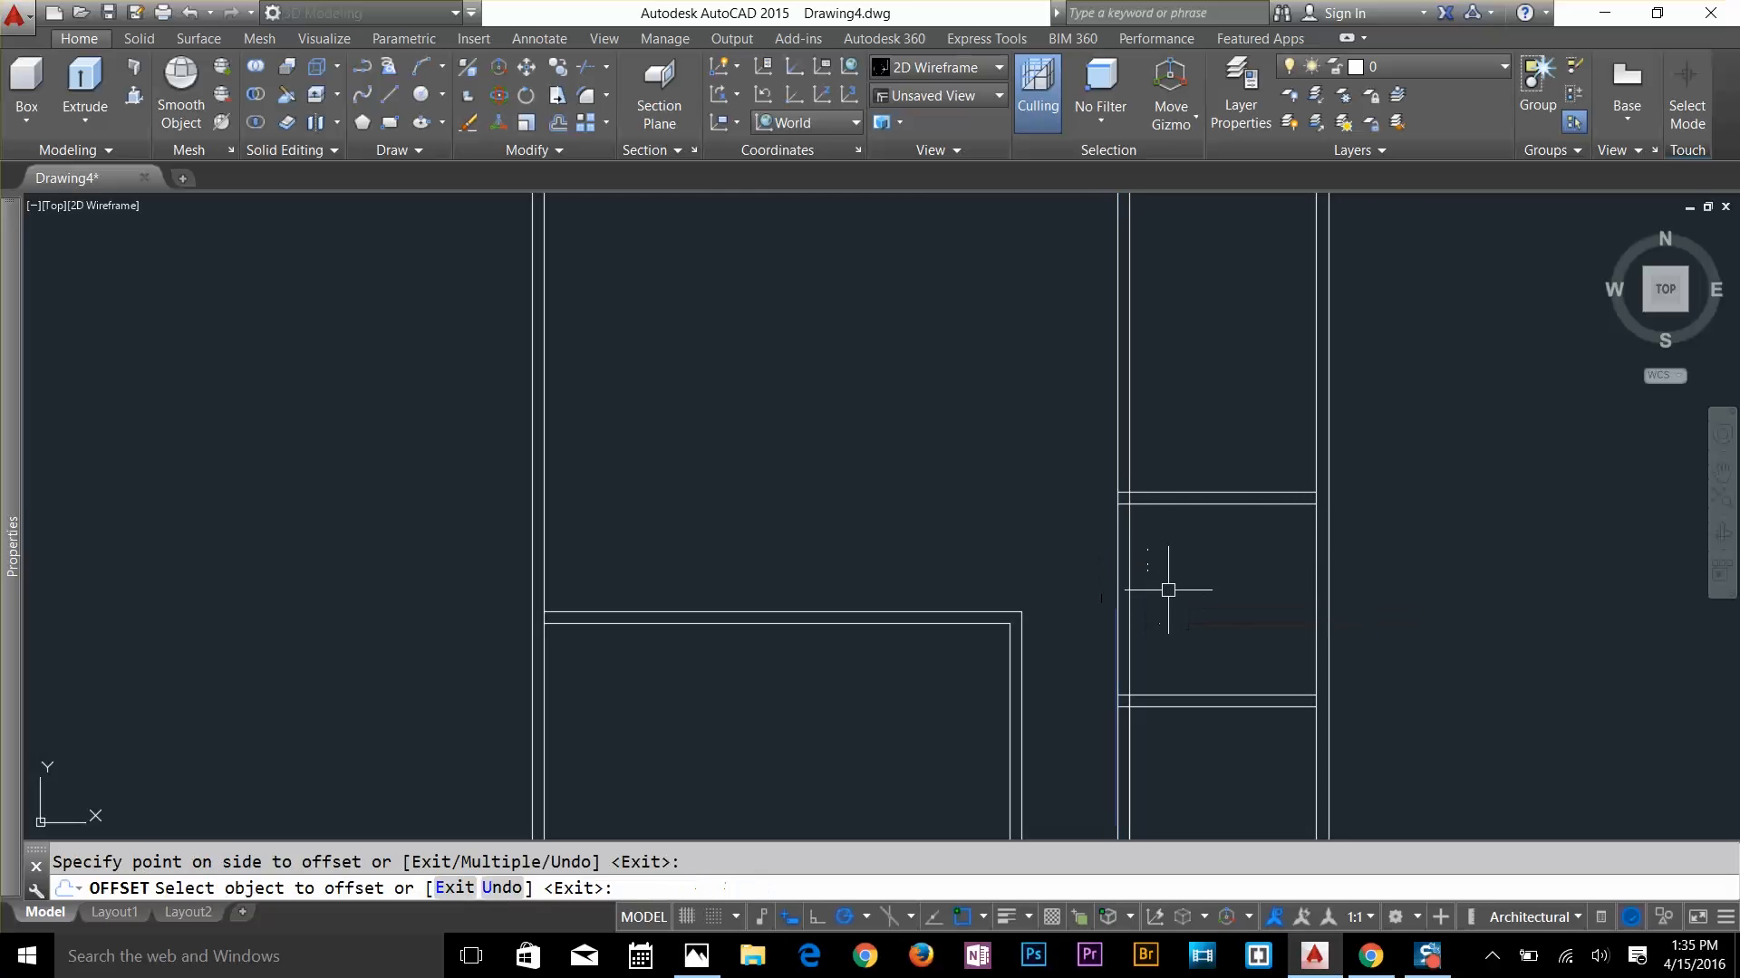
key(Escape)
Trim the overlapping wall lines where the middle horizontal partition meets the left vertical wall
text(tr)
key(Return)
key(Return)
scroll(1132, 507, up, 2)
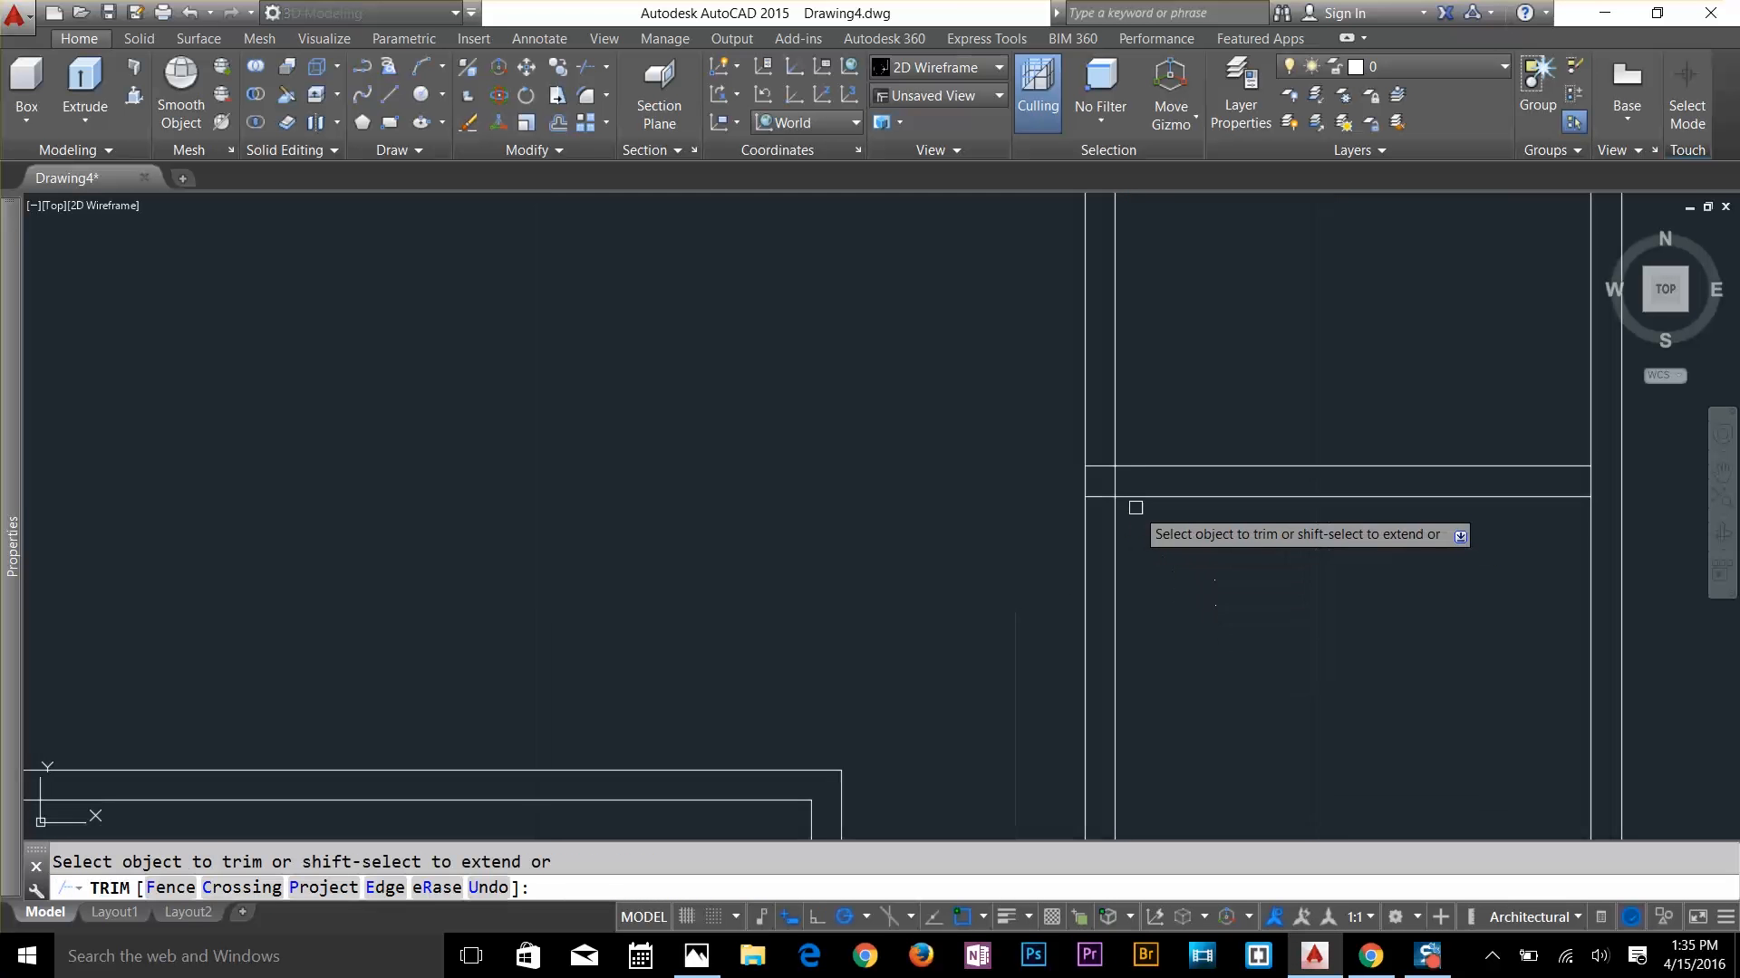
click(1114, 486)
click(1099, 466)
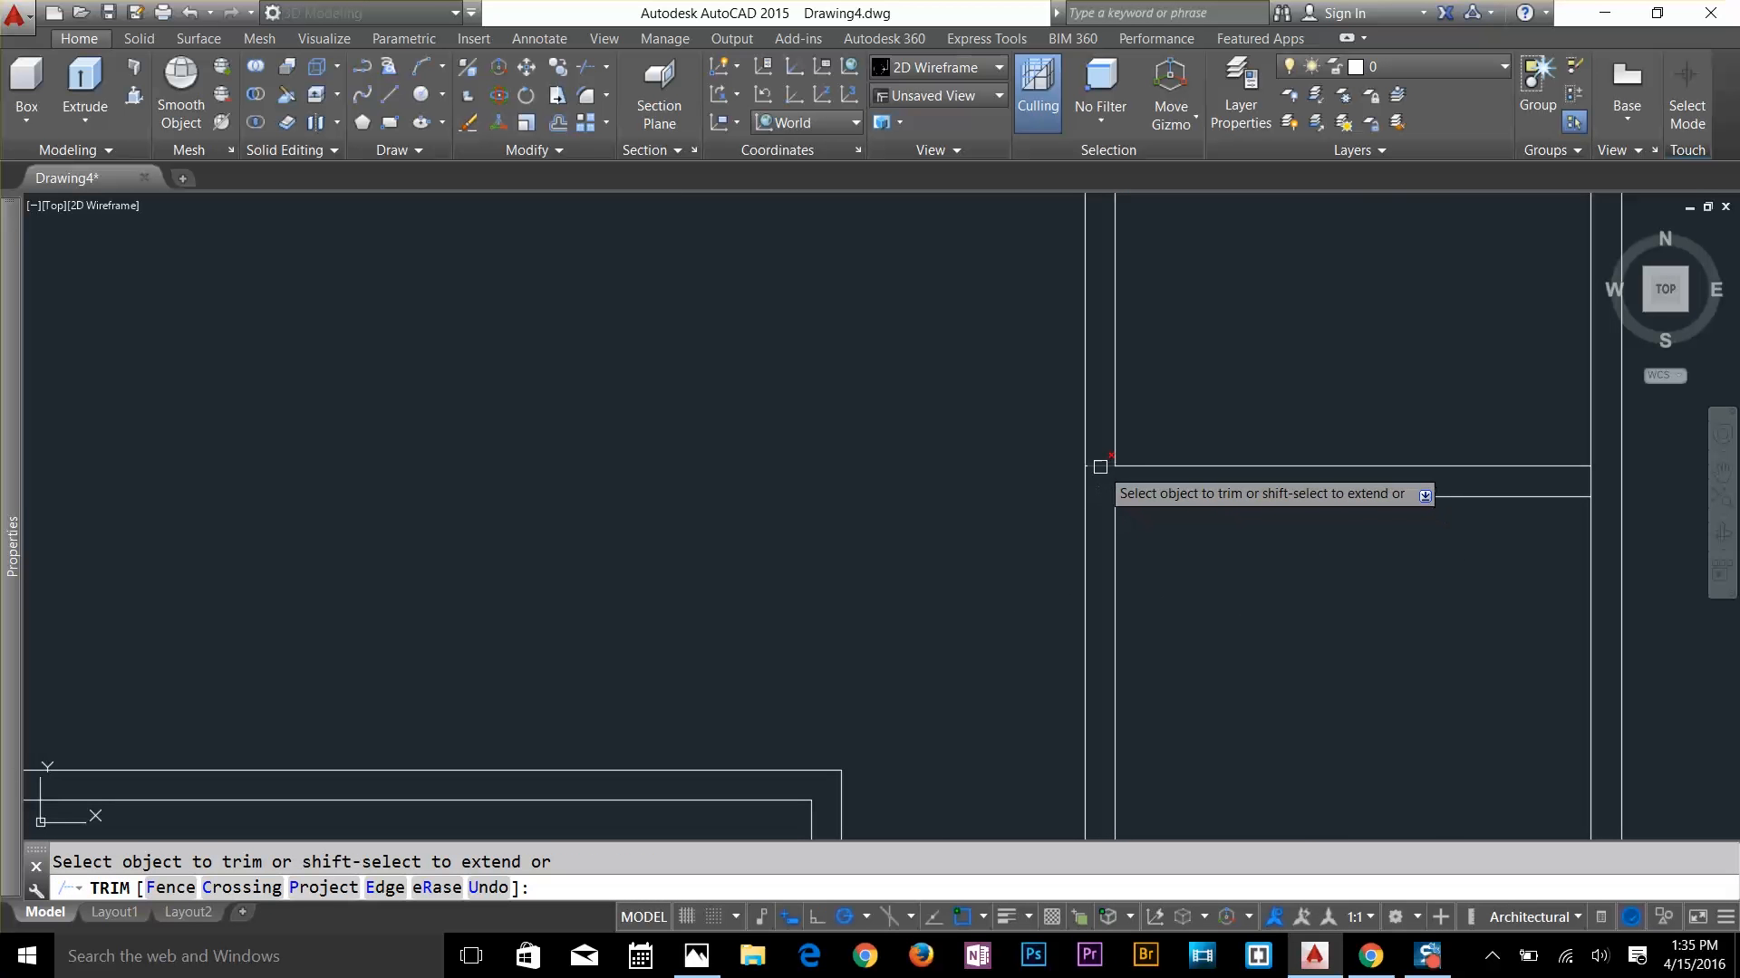
Trim the overlapping line ends at the upper-left corner of the uppermost room
scroll(1099, 466, down, 2)
middle_drag(1099, 469, 1124, 689)
middle_drag(1126, 441, 1166, 804)
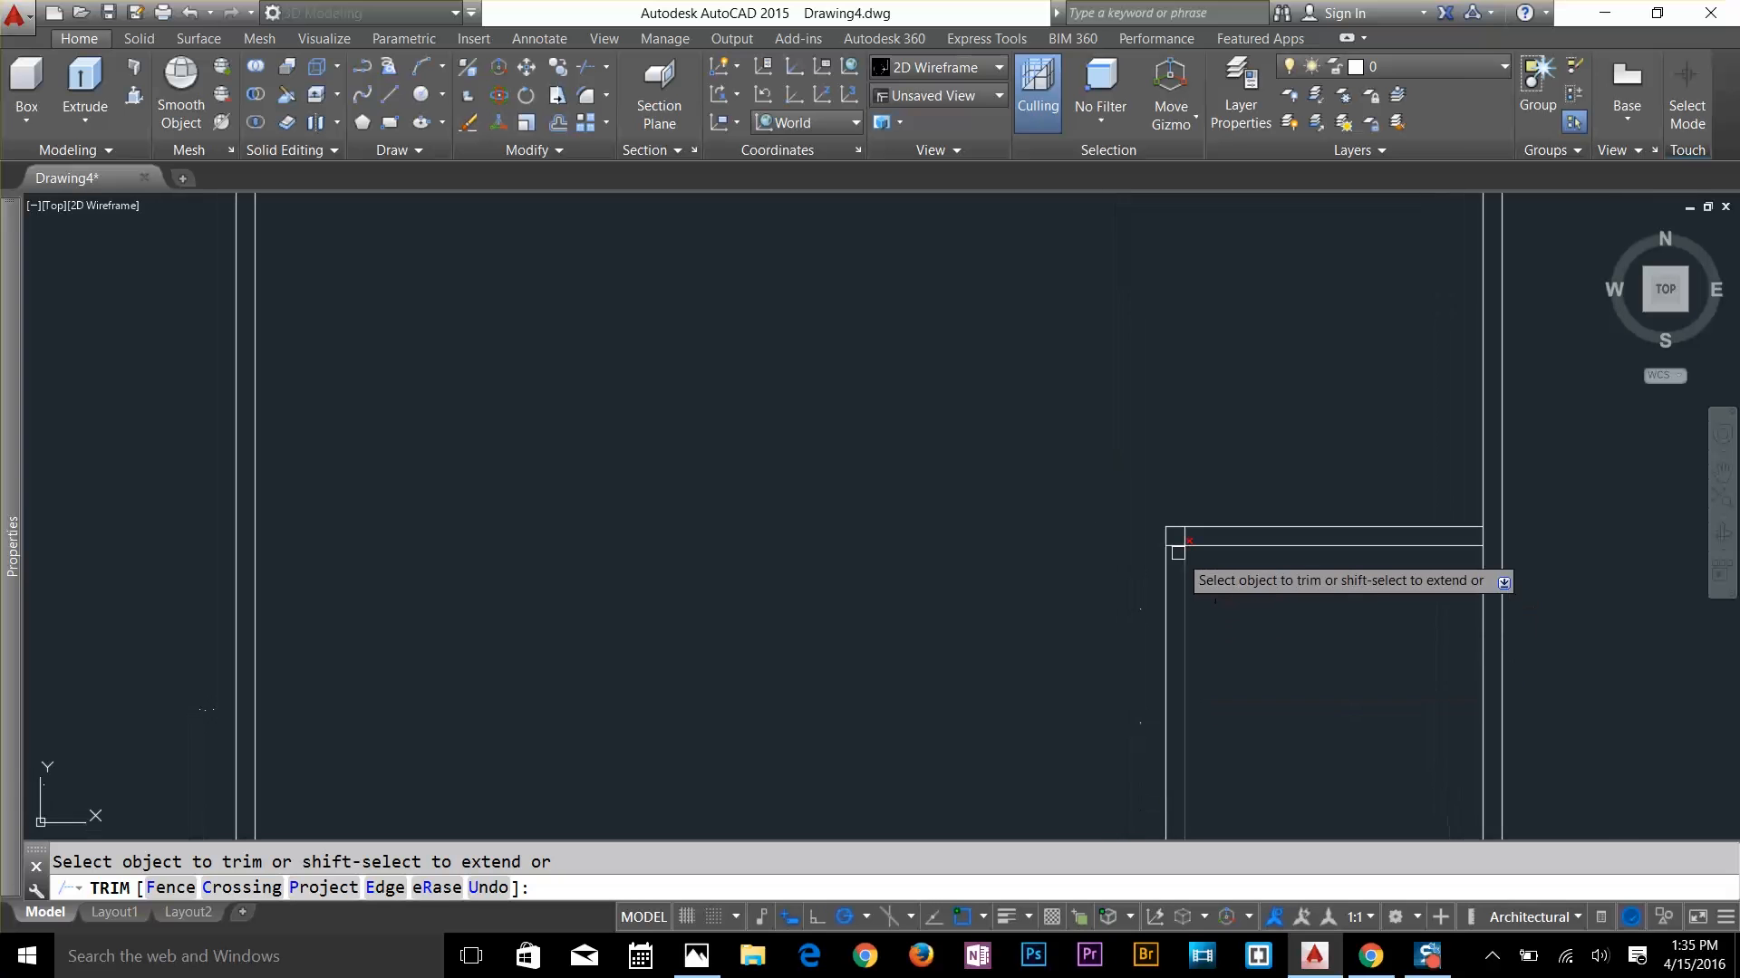
scroll(1178, 542, up, 2)
scroll(1187, 540, down, 3)
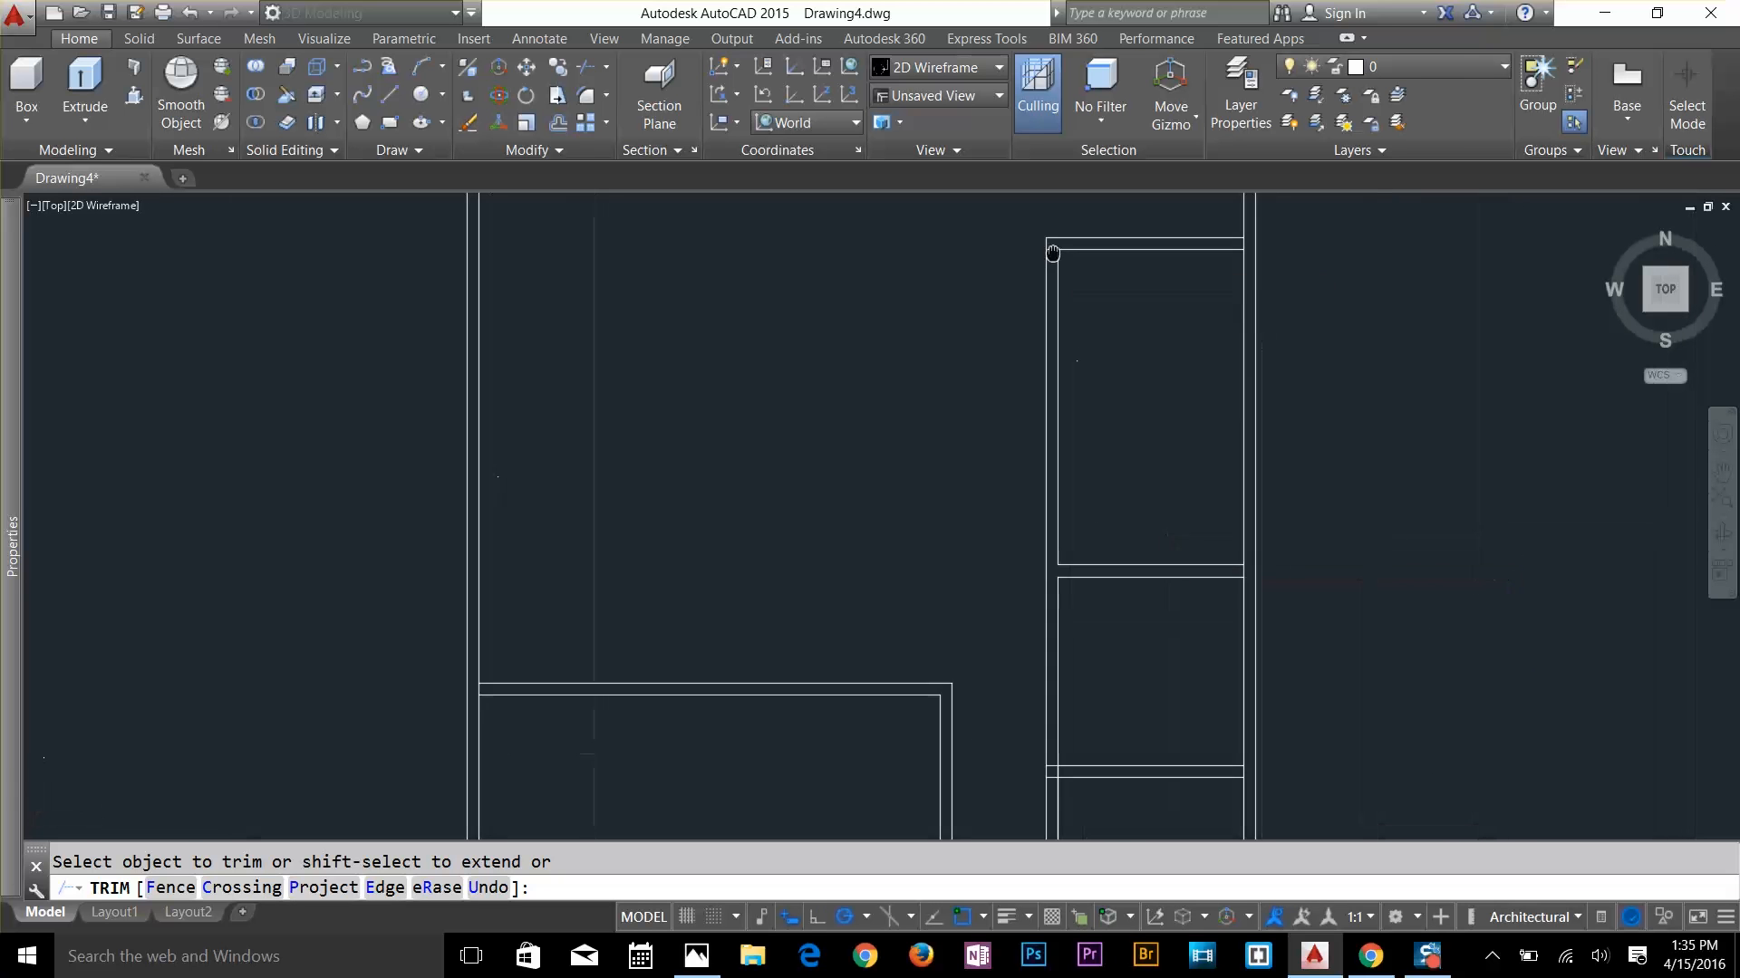
Extend the lower line of the middle horizontal partition left to the outer line of the vertical wall
middle_drag(1154, 665, 1125, 345)
mouse_move(1145, 571)
middle_down()
mouse_move(1122, 377)
mouse_move(1226, 752)
middle_up()
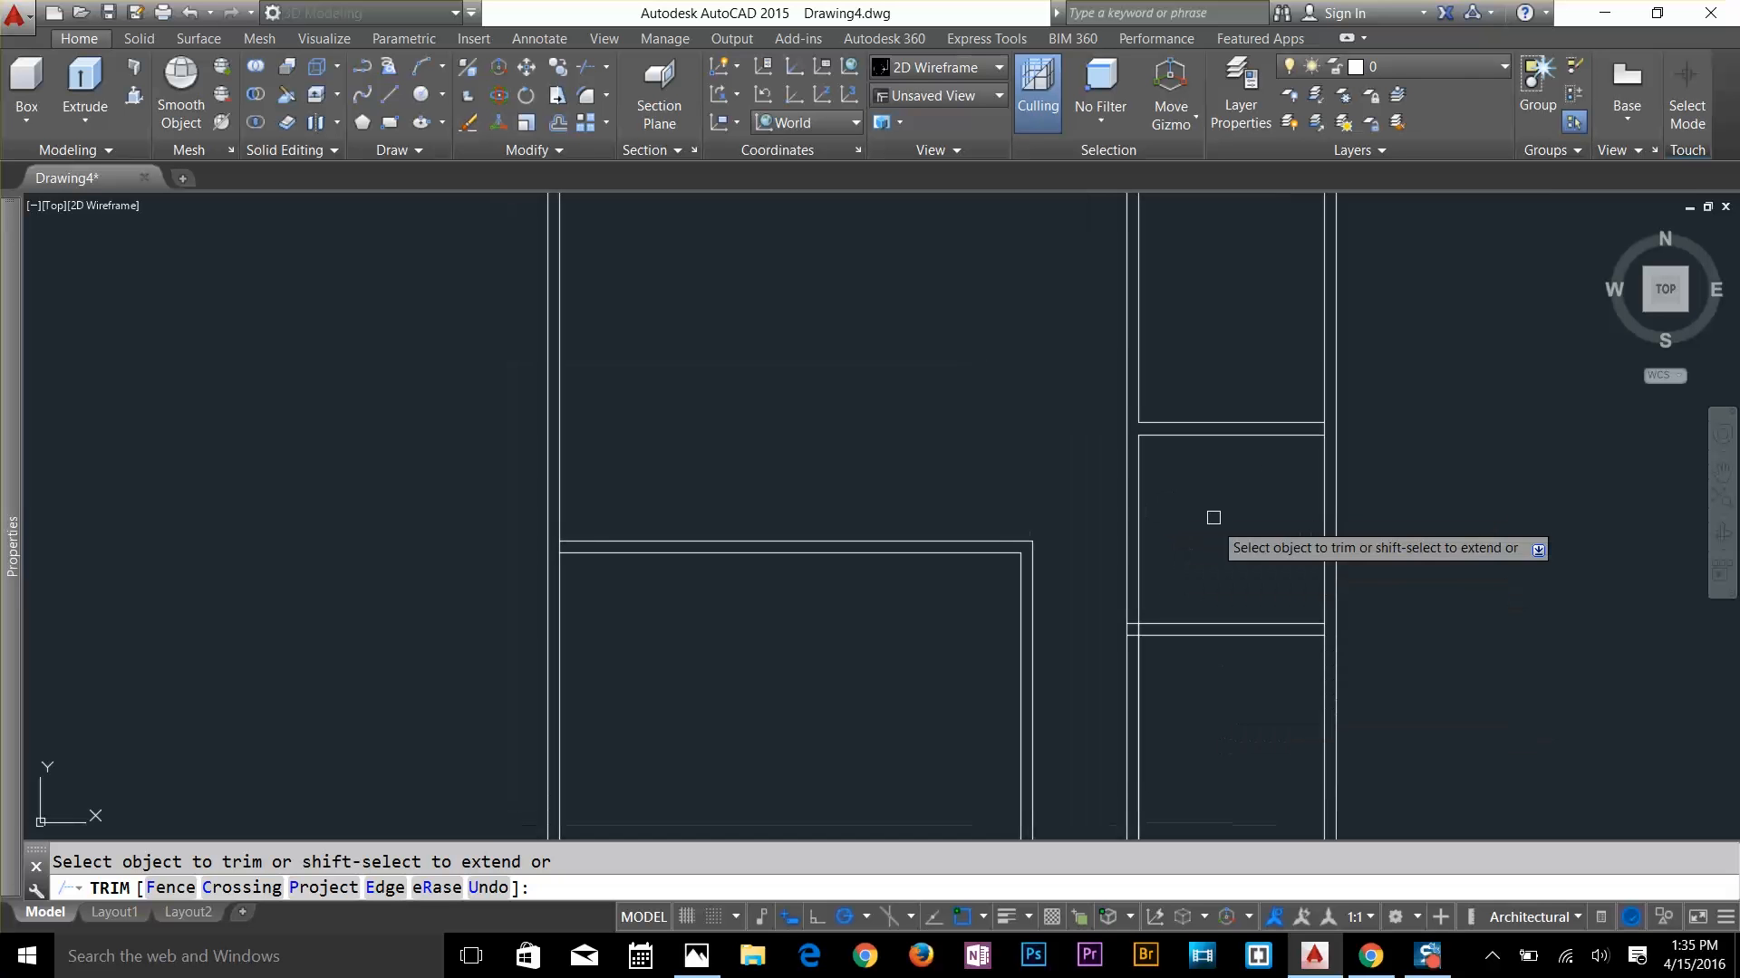
mouse_move(1186, 424)
middle_down()
mouse_move(1221, 539)
mouse_move(1178, 411)
middle_up()
scroll(1274, 560, down, 2)
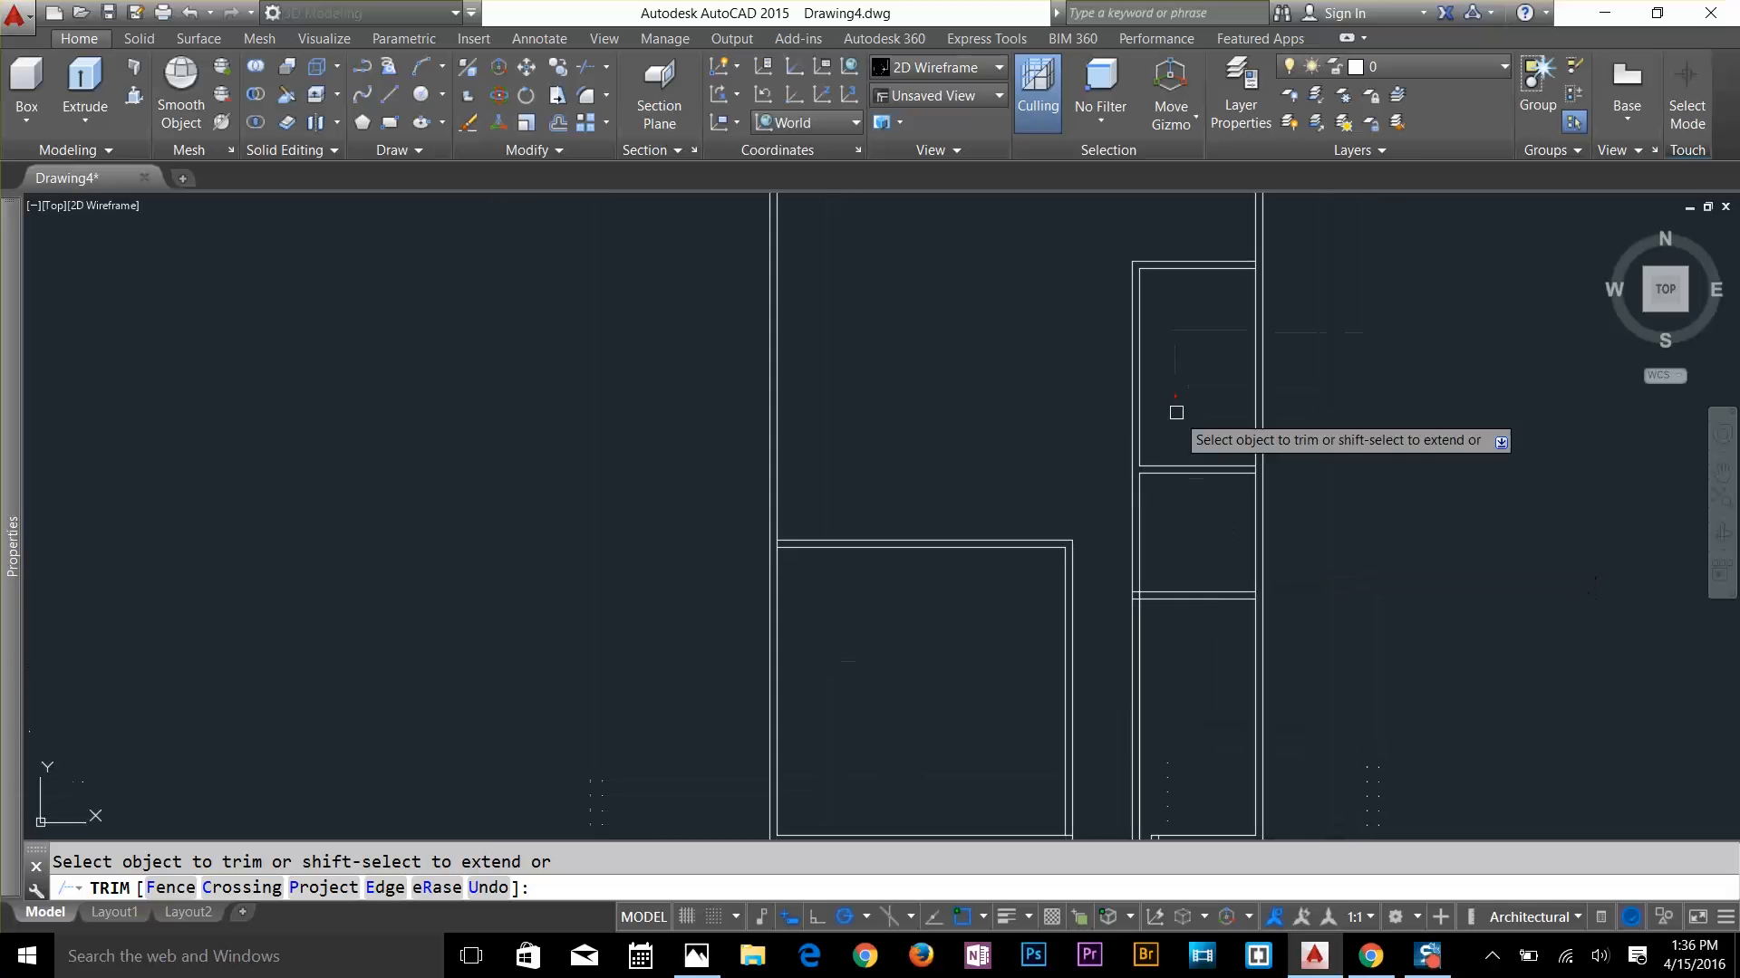
scroll(1190, 504, up, 2)
key(Escape)
key(Escape)
text(ex)
key(Return)
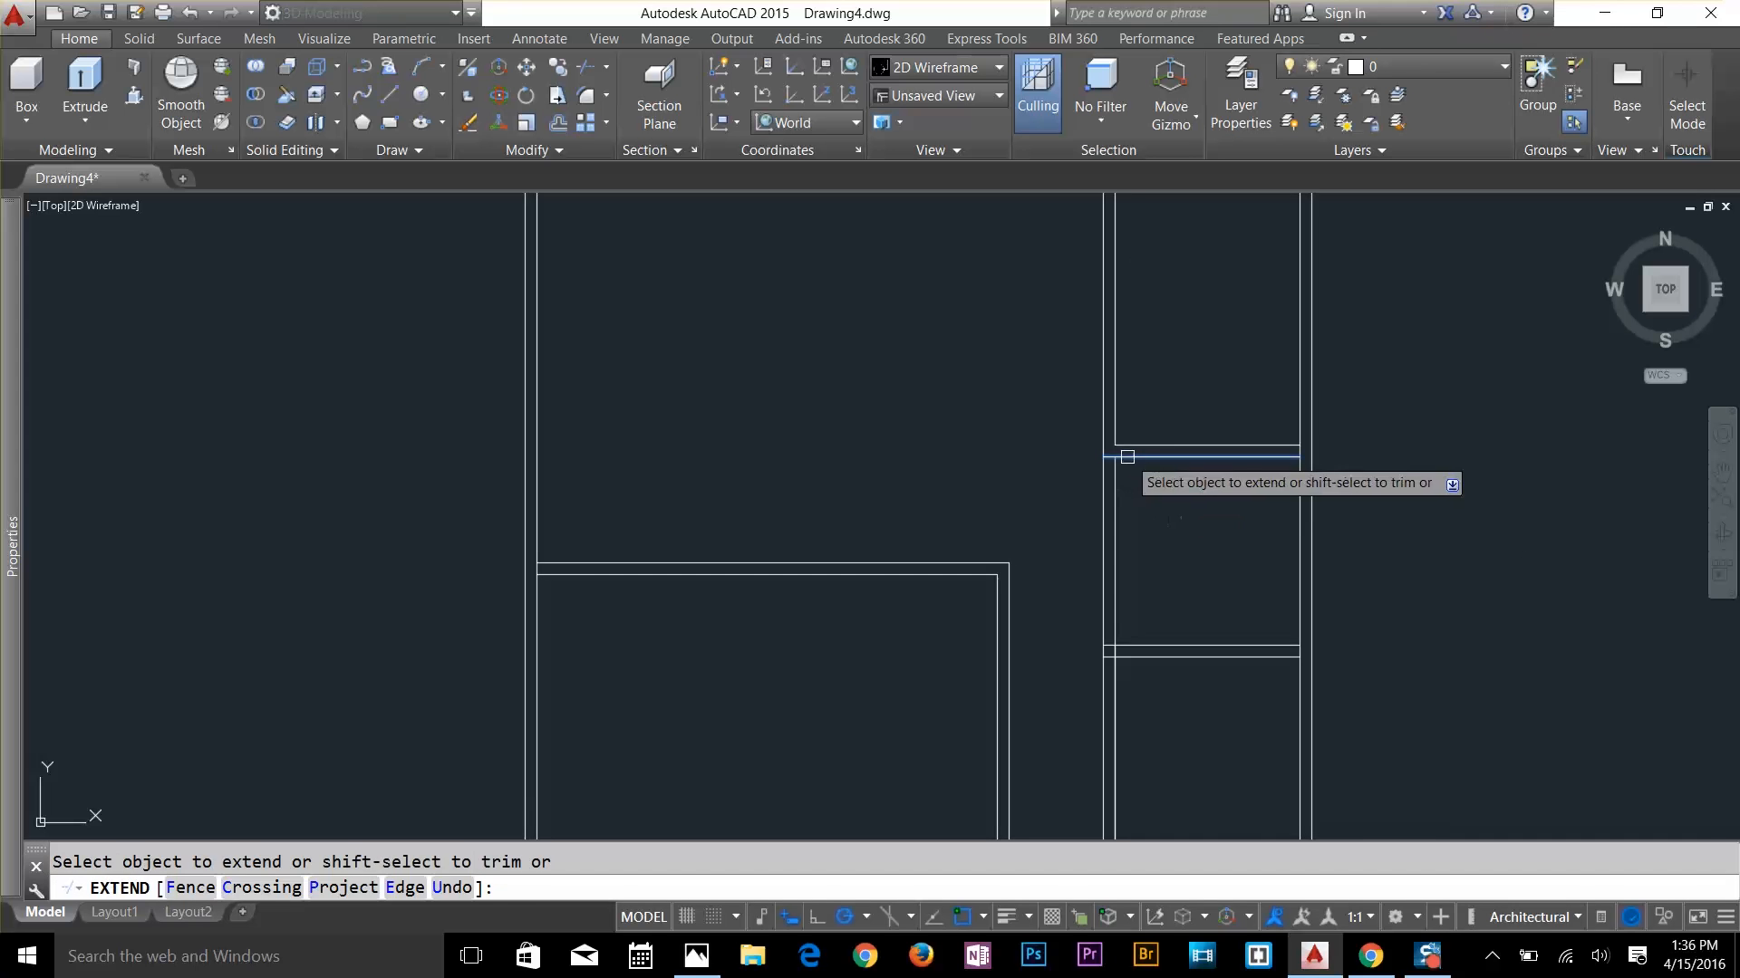
key(Escape)
Trim both lines of the vertical wall between the middle partition and the lower-right room's horizontal partition
text(t)
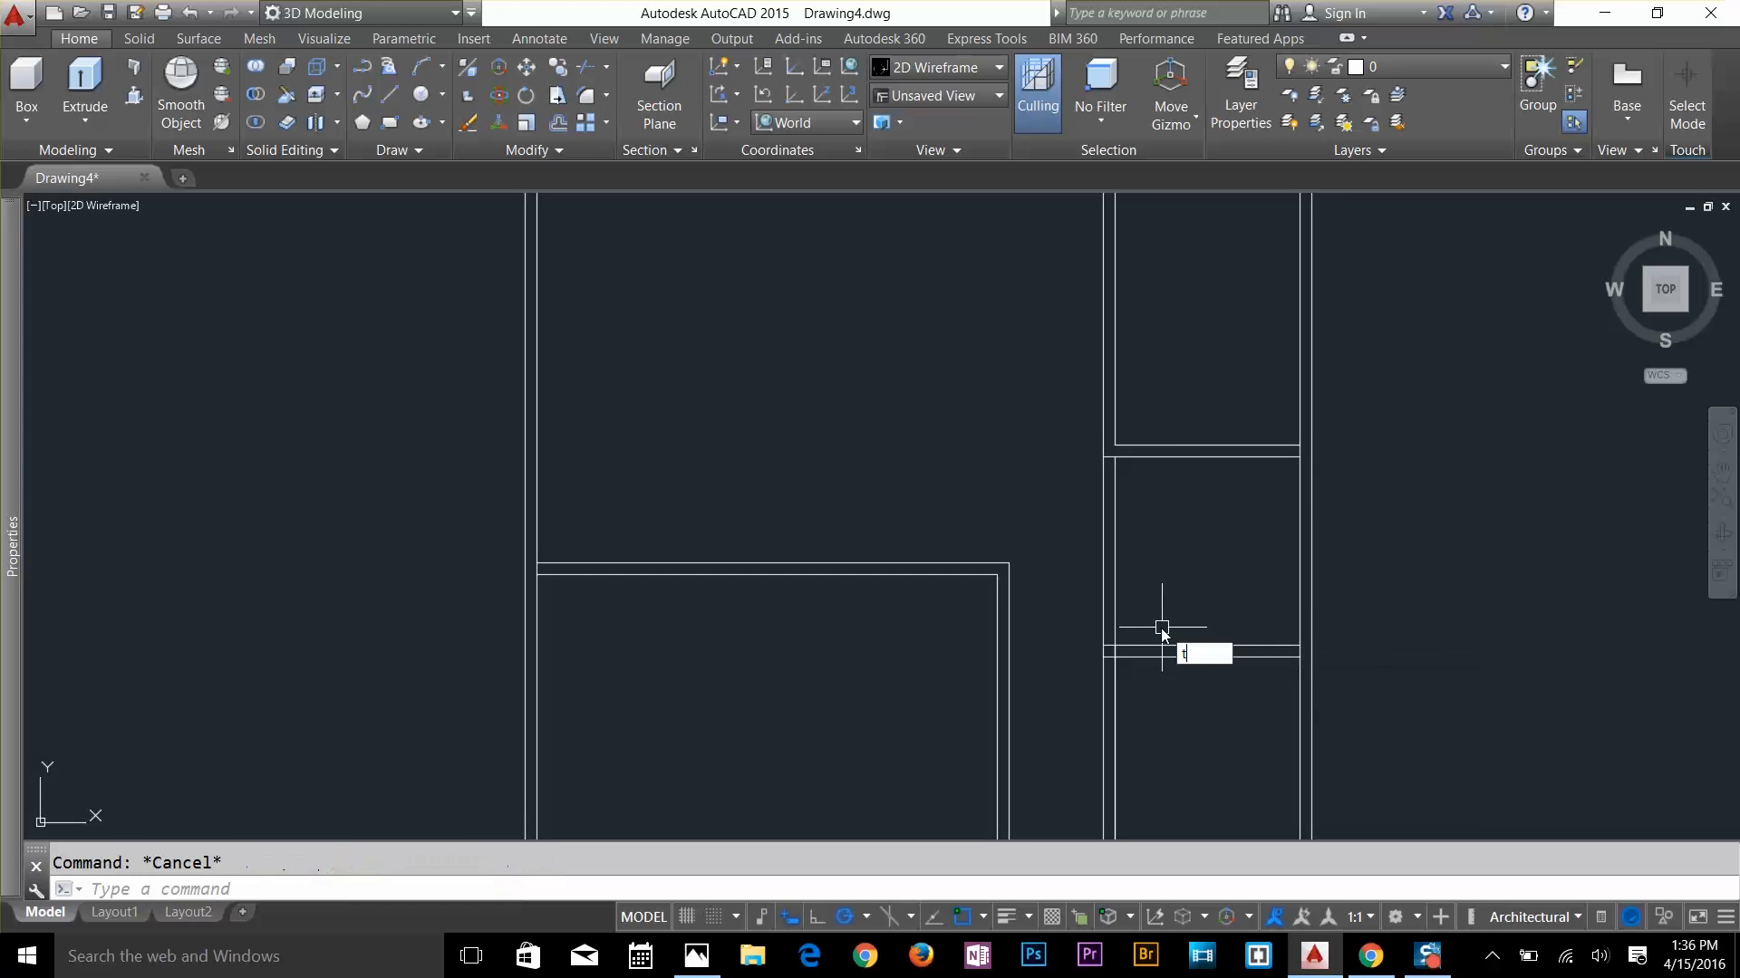
text(r)
key(Return)
key(Return)
click(1130, 559)
click(1076, 585)
key(Escape)
Fillet the inner vertical and inner horizontal wall lines at the lower-right room's upper-left corner with a zero radius
scroll(1172, 662, up, 4)
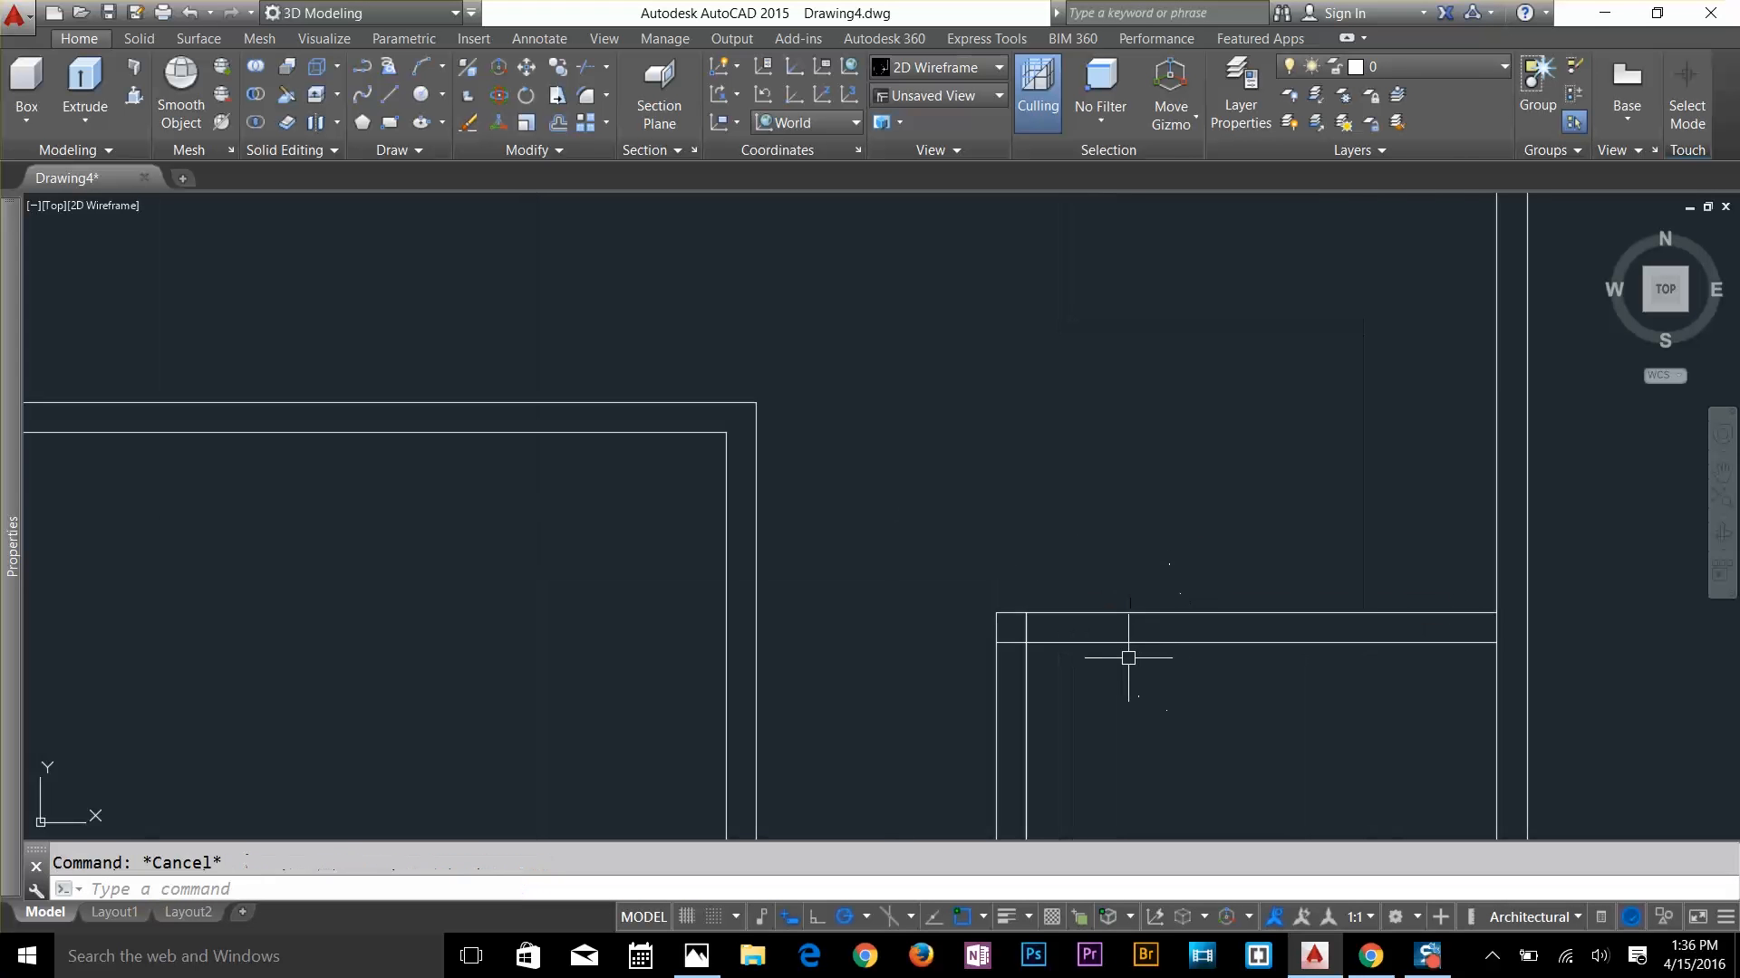
text(f)
key(Return)
click(1025, 680)
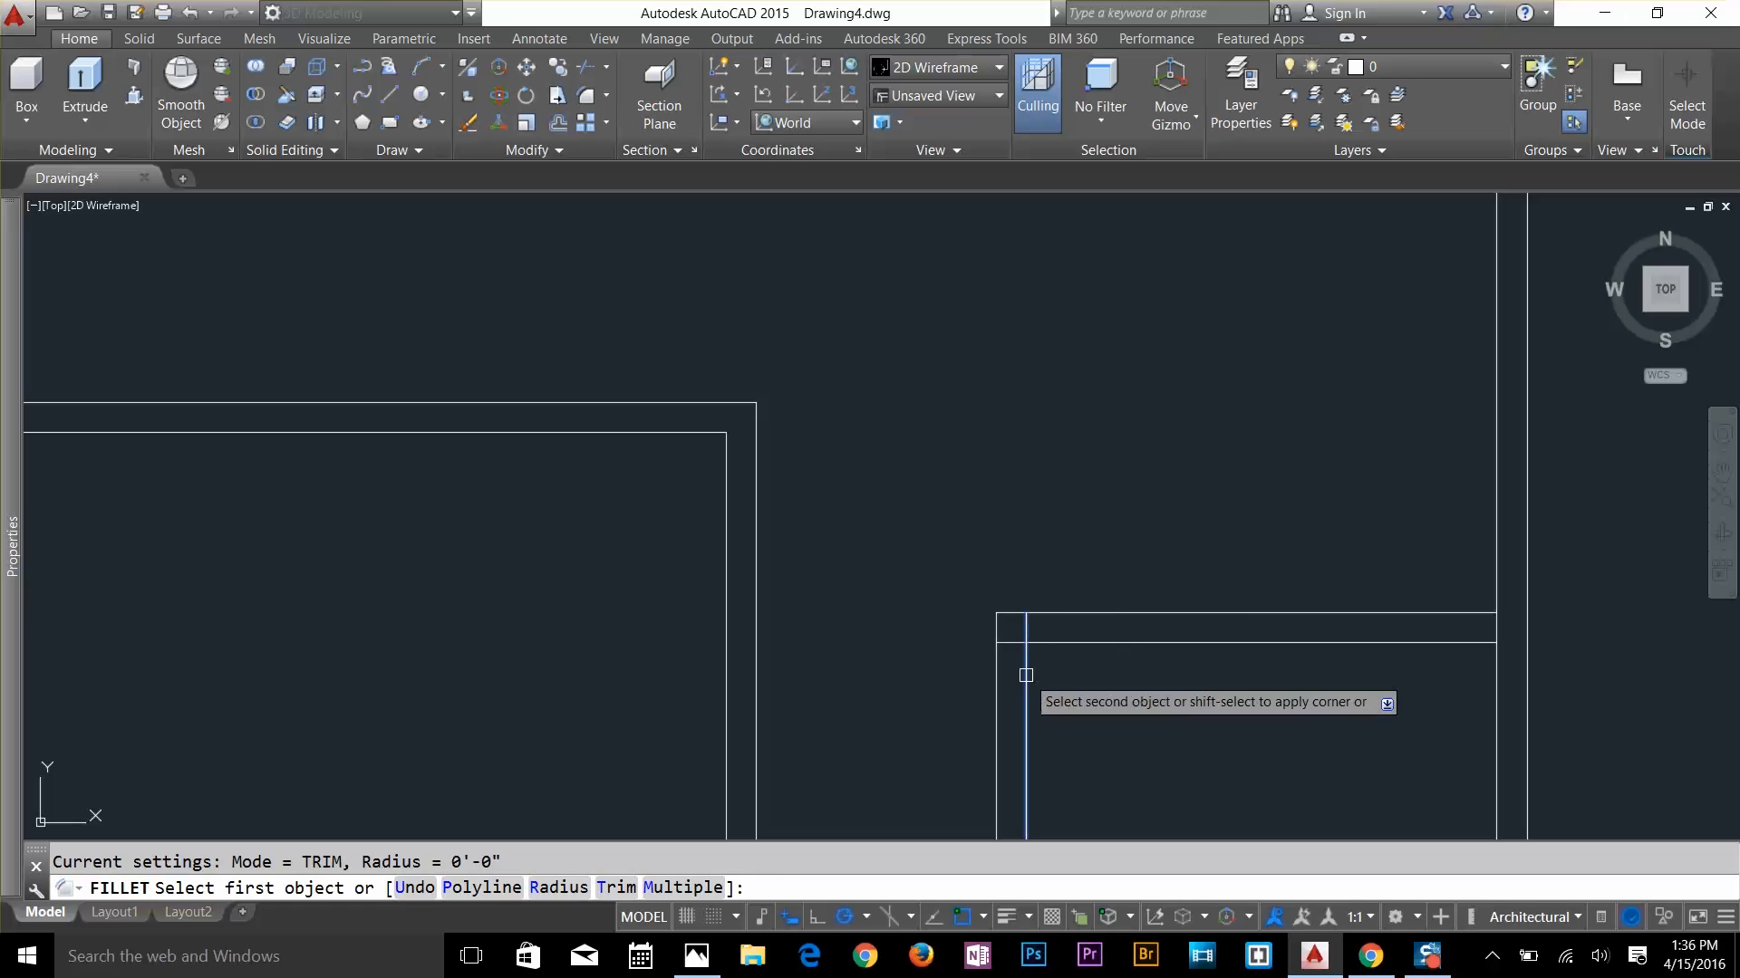
scroll(1057, 642, up, 4)
scroll(1079, 661, down, 2)
key(Escape)
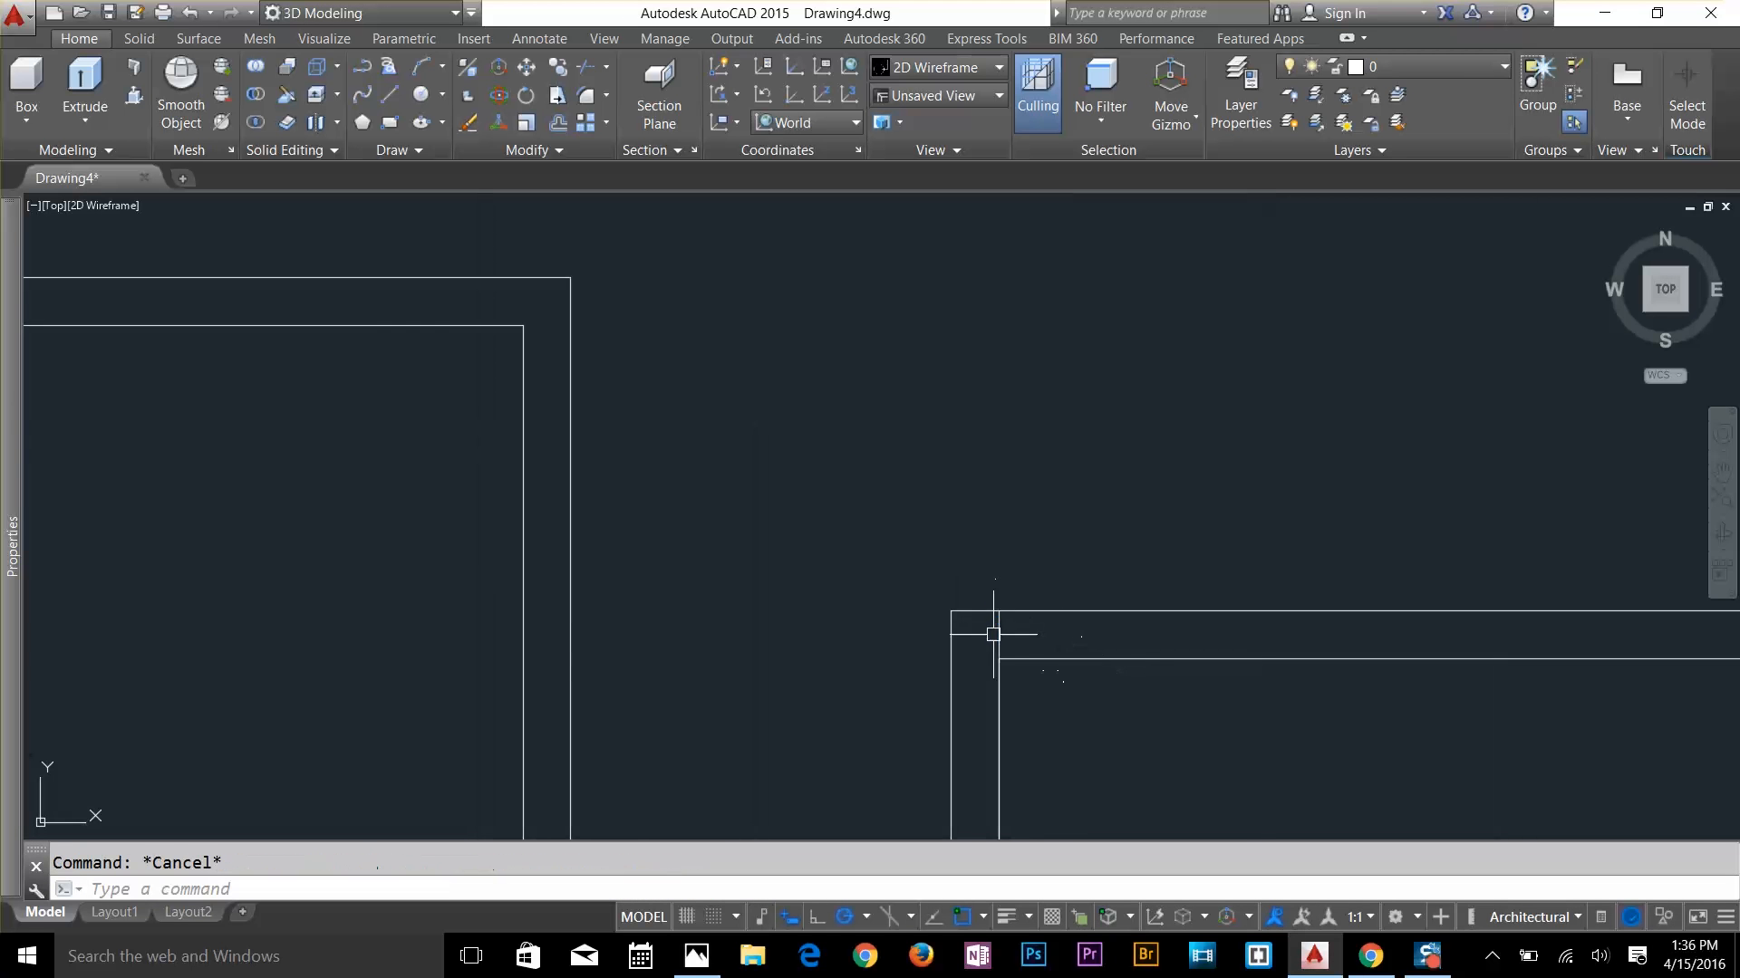
Shorten the overlapping inner vertical line at that corner down to the horizontal partition's lower line
click(997, 628)
click(998, 611)
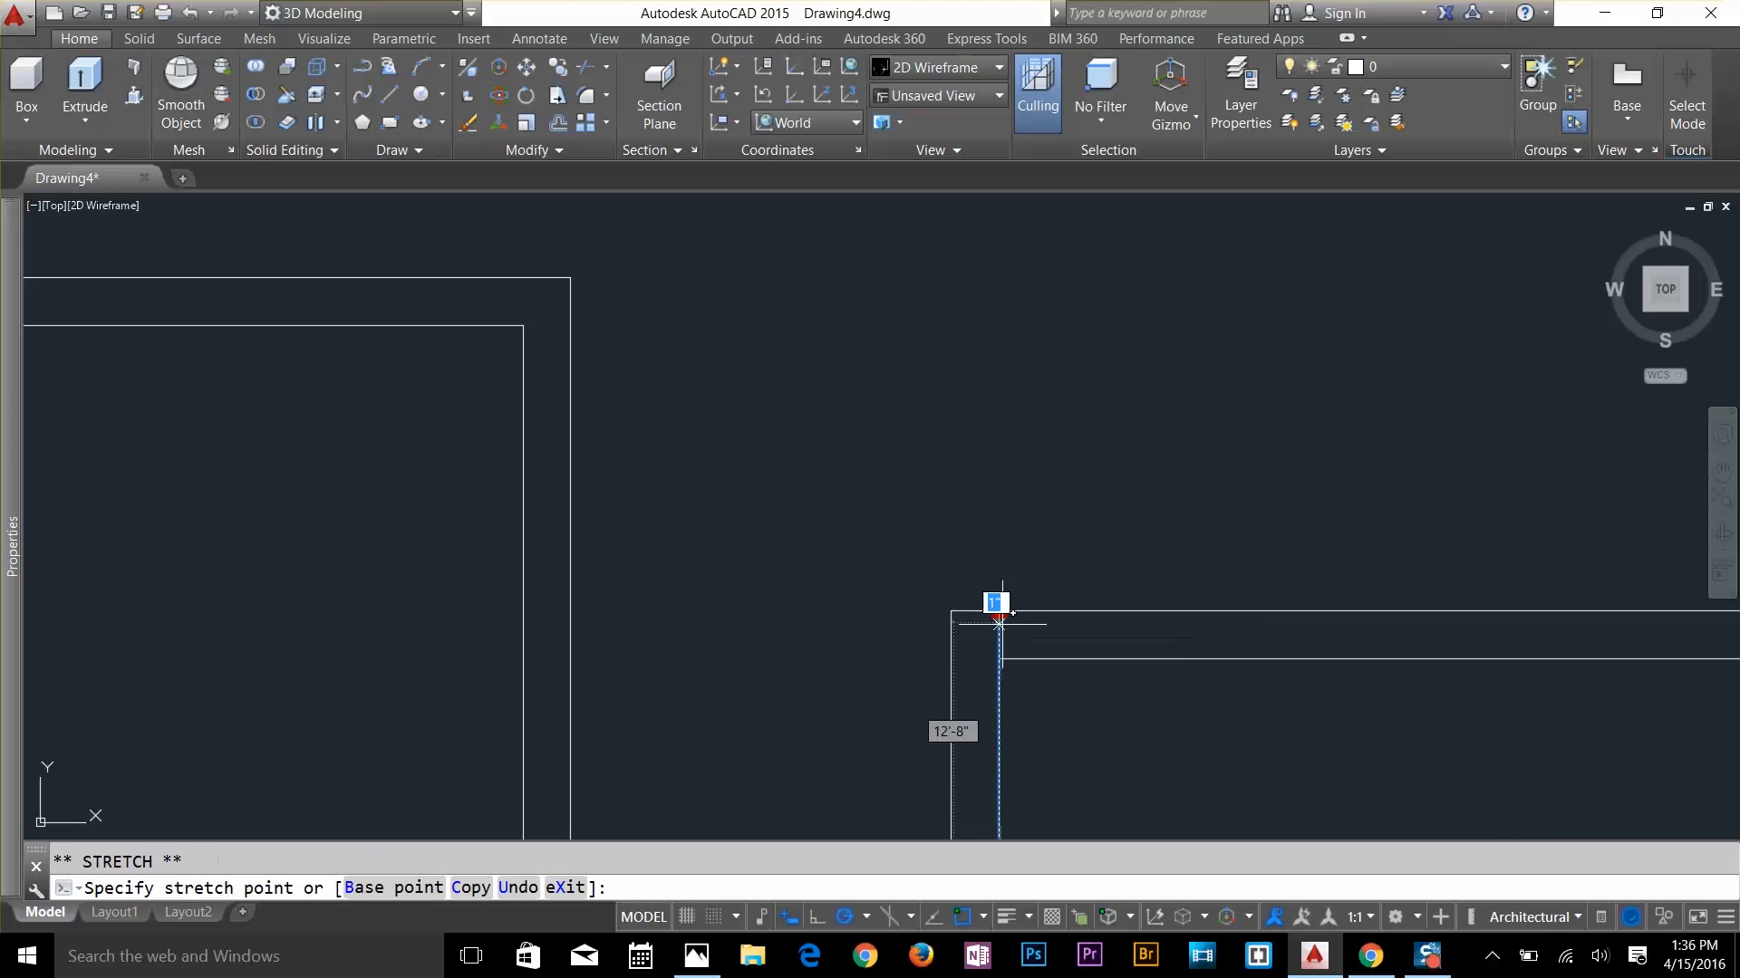
key(Escape)
scroll(1063, 679, down, 4)
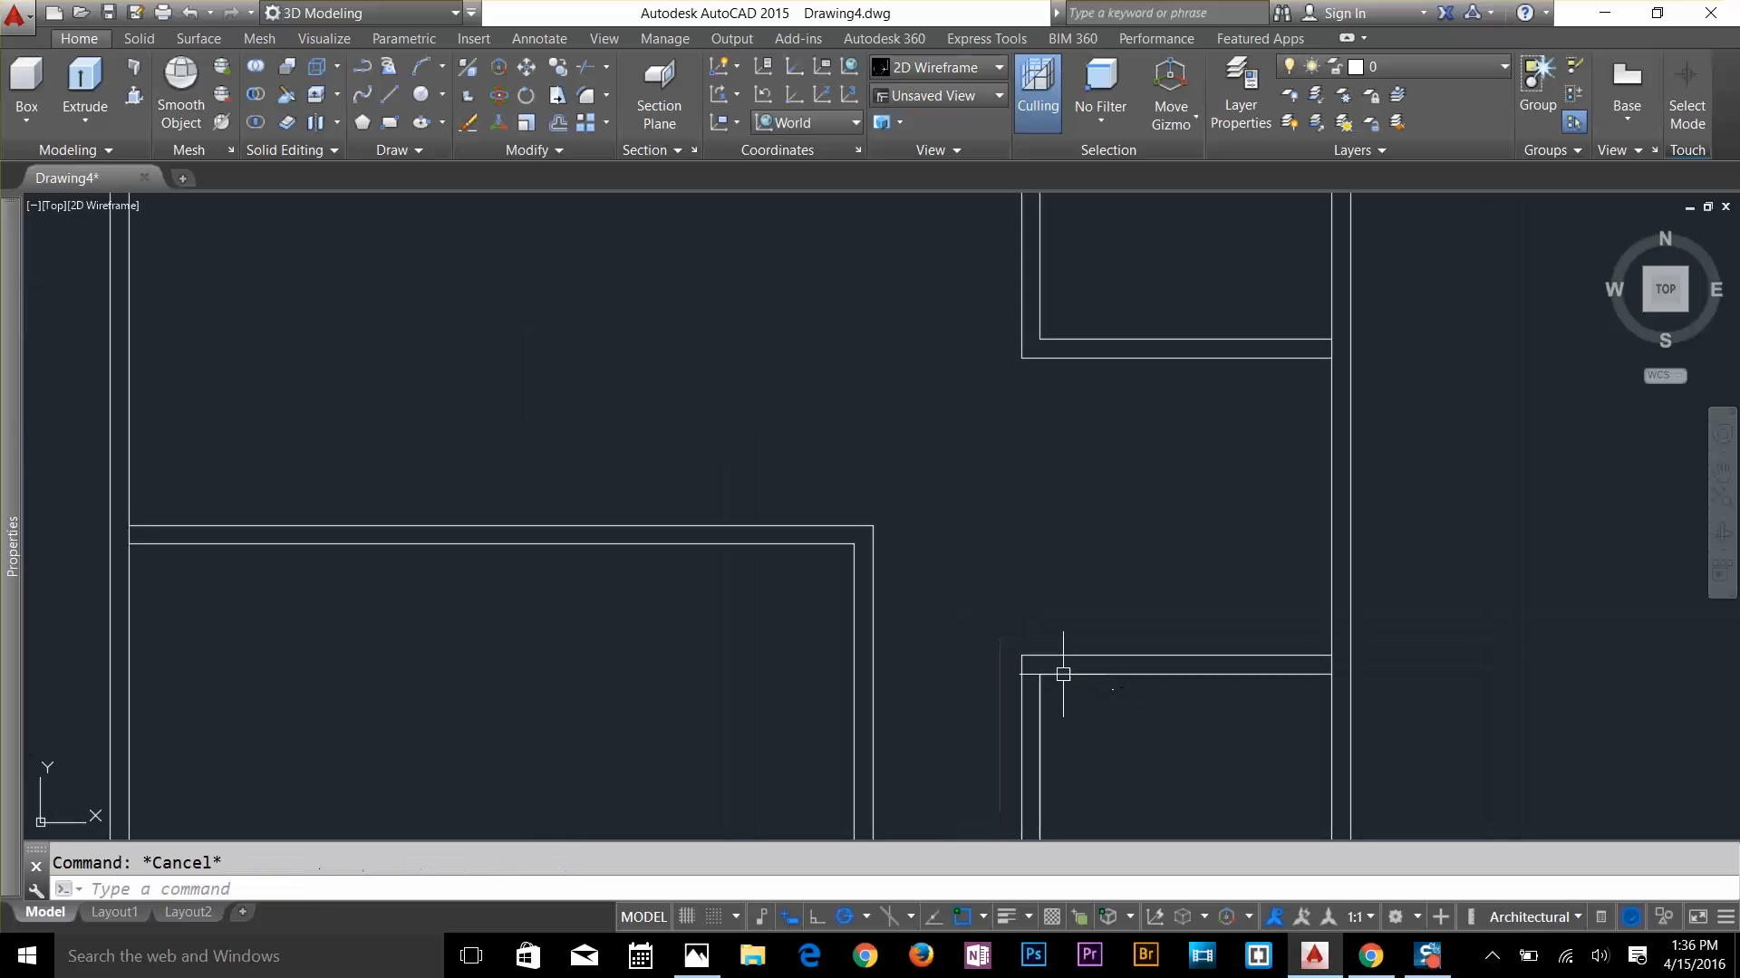
Stretch the left end of the lower-right room's inner bottom wall line to the outer line of its left vertical wall
middle_drag(1060, 675, 1083, 351)
scroll(1158, 537, down, 4)
middle_drag(1145, 498, 1162, 554)
scroll(1178, 665, up, 2)
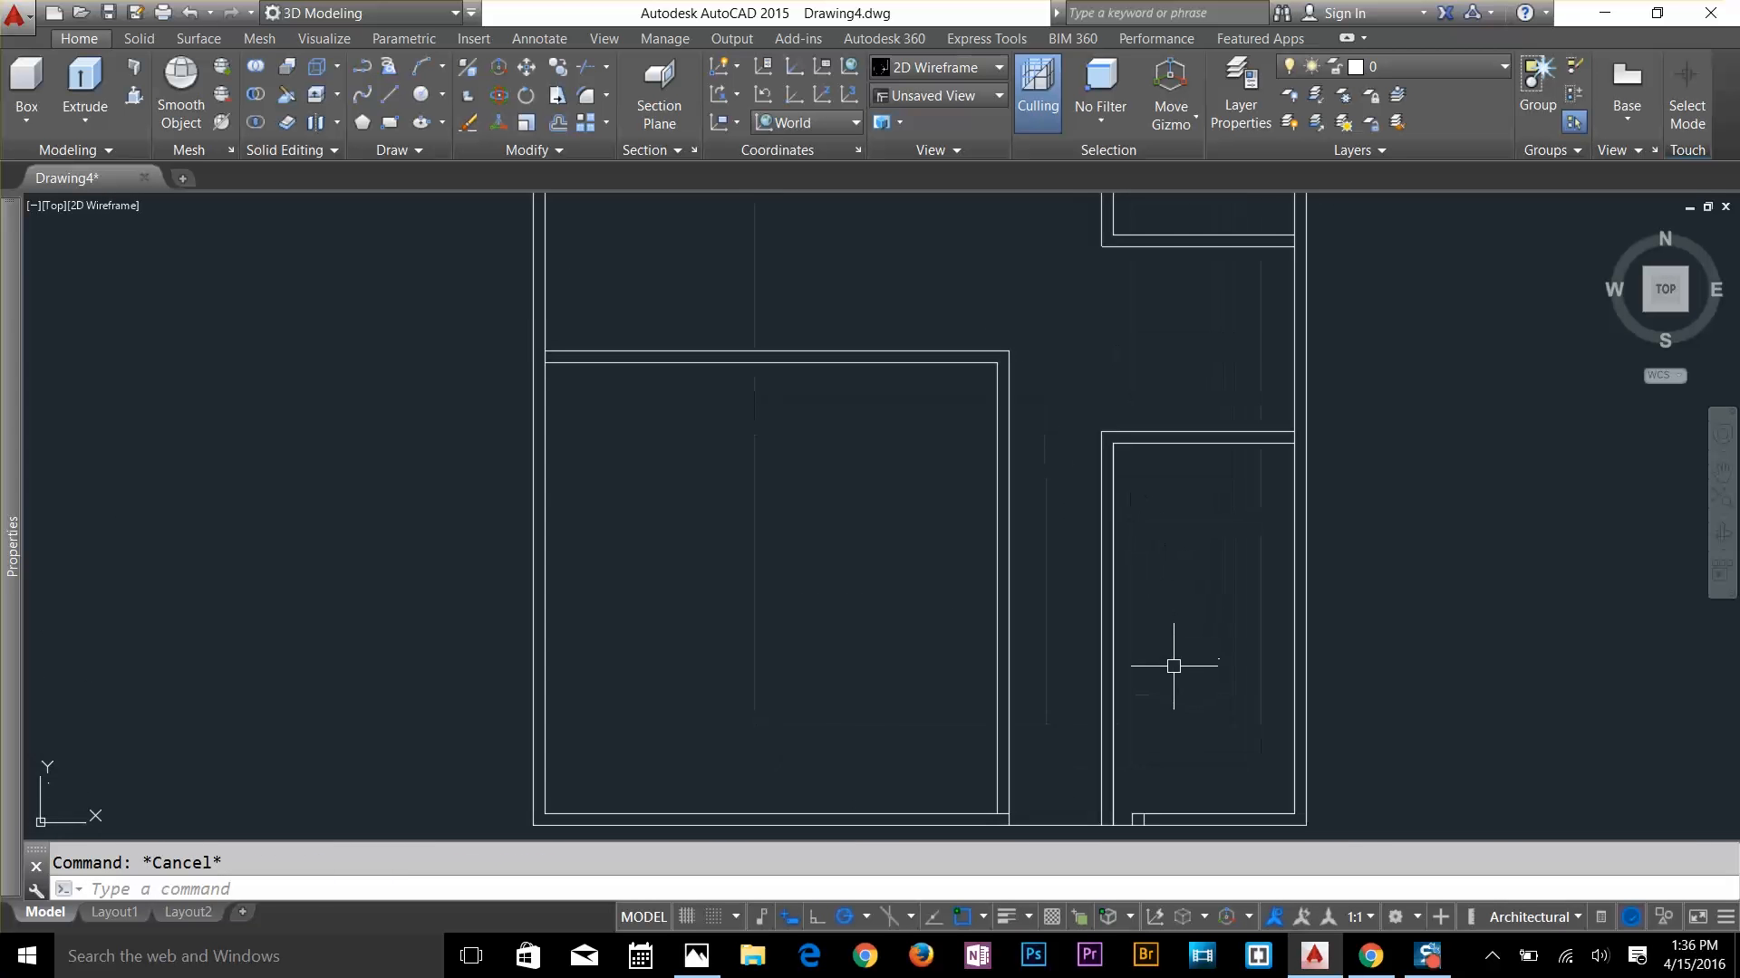
middle_drag(1167, 727, 1115, 522)
scroll(1116, 602, up, 2)
click(1096, 624)
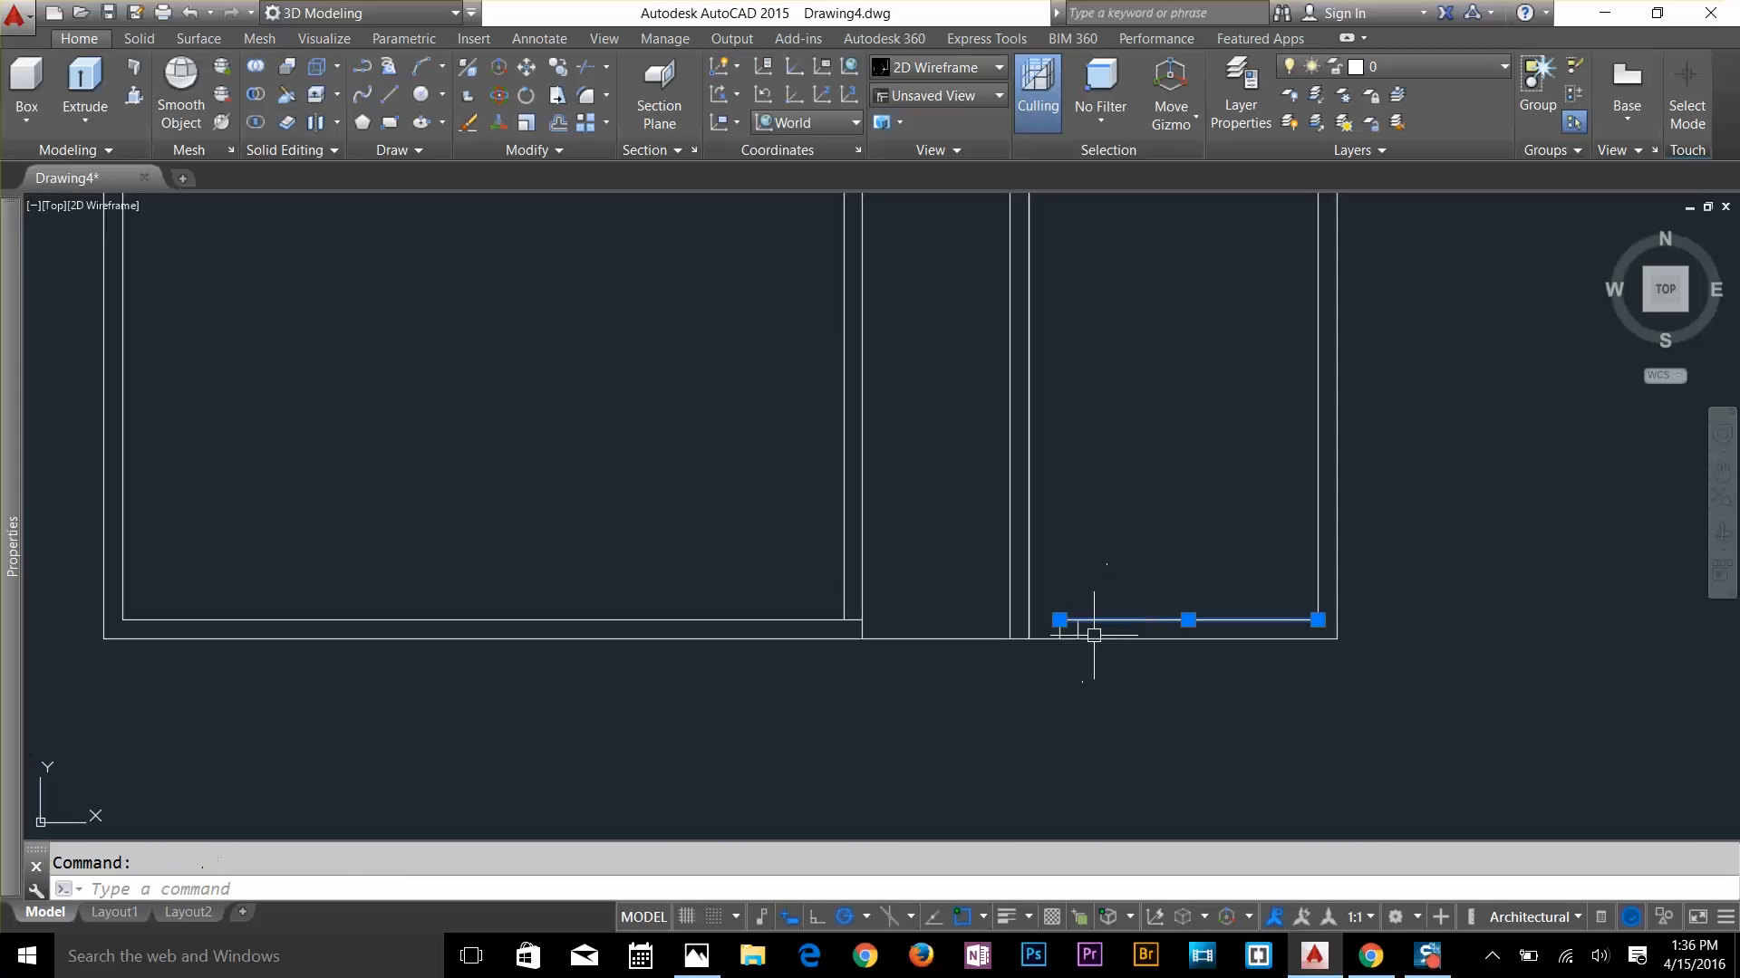
click(1059, 620)
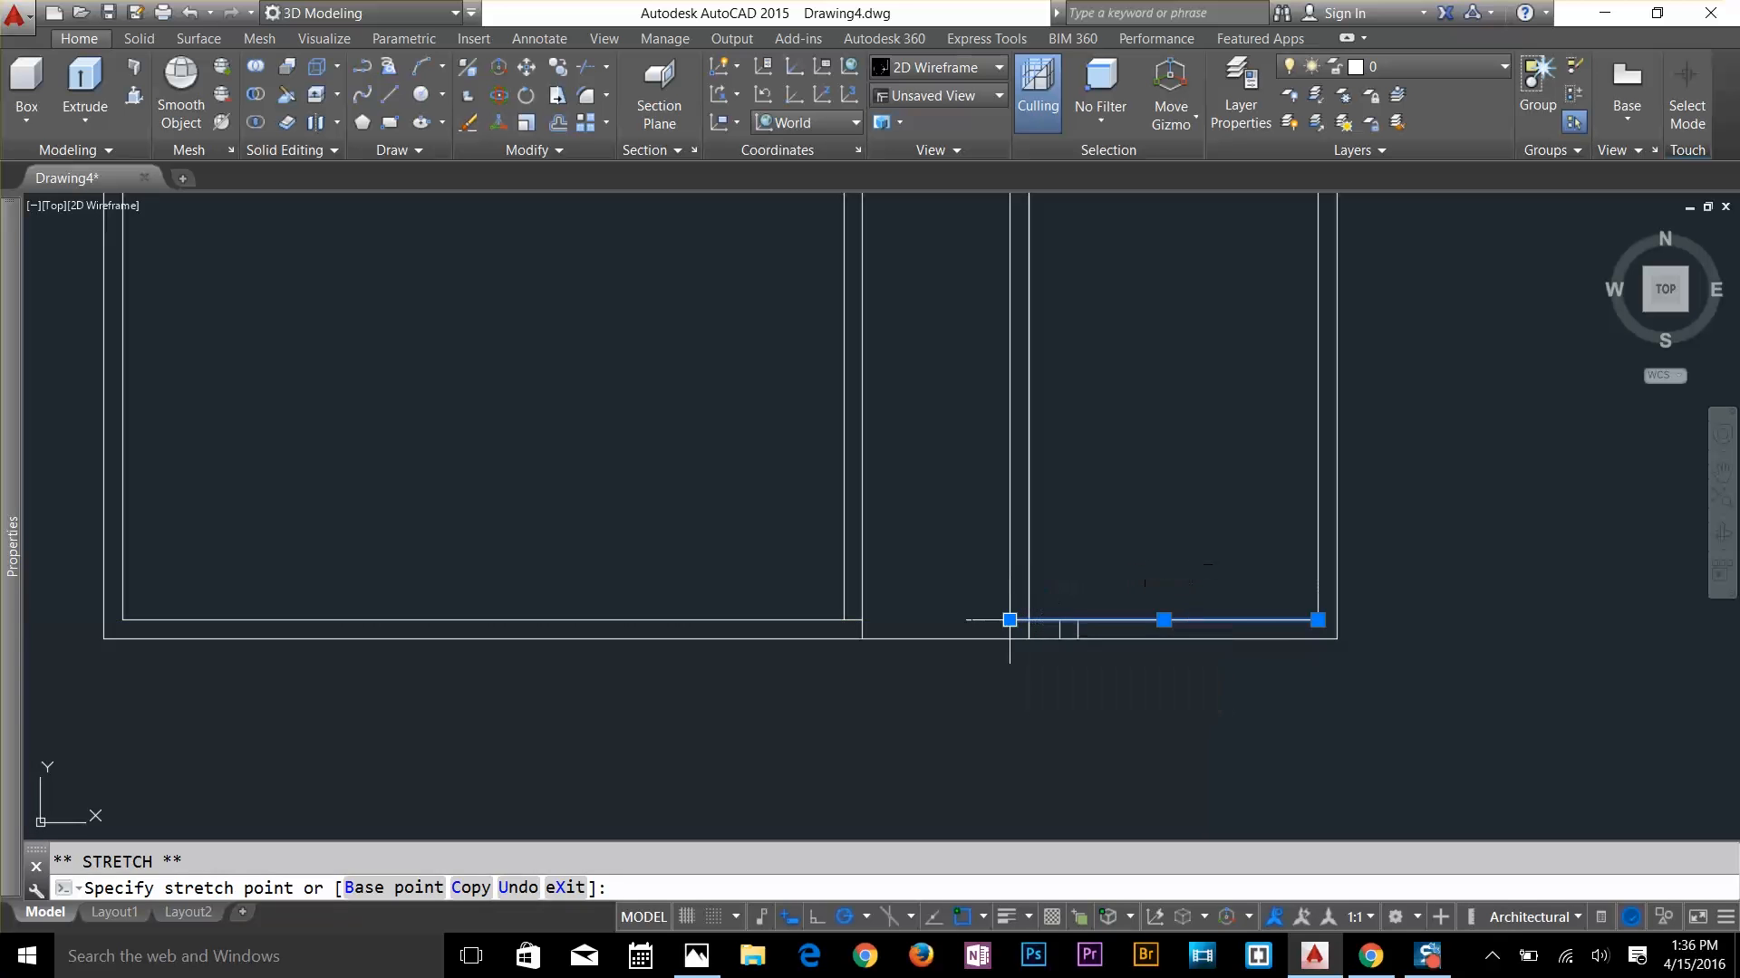
key(Escape)
Trim both lines of the lower-right room's left vertical wall between its horizontal partition and the bottom wall
text(tr)
key(space)
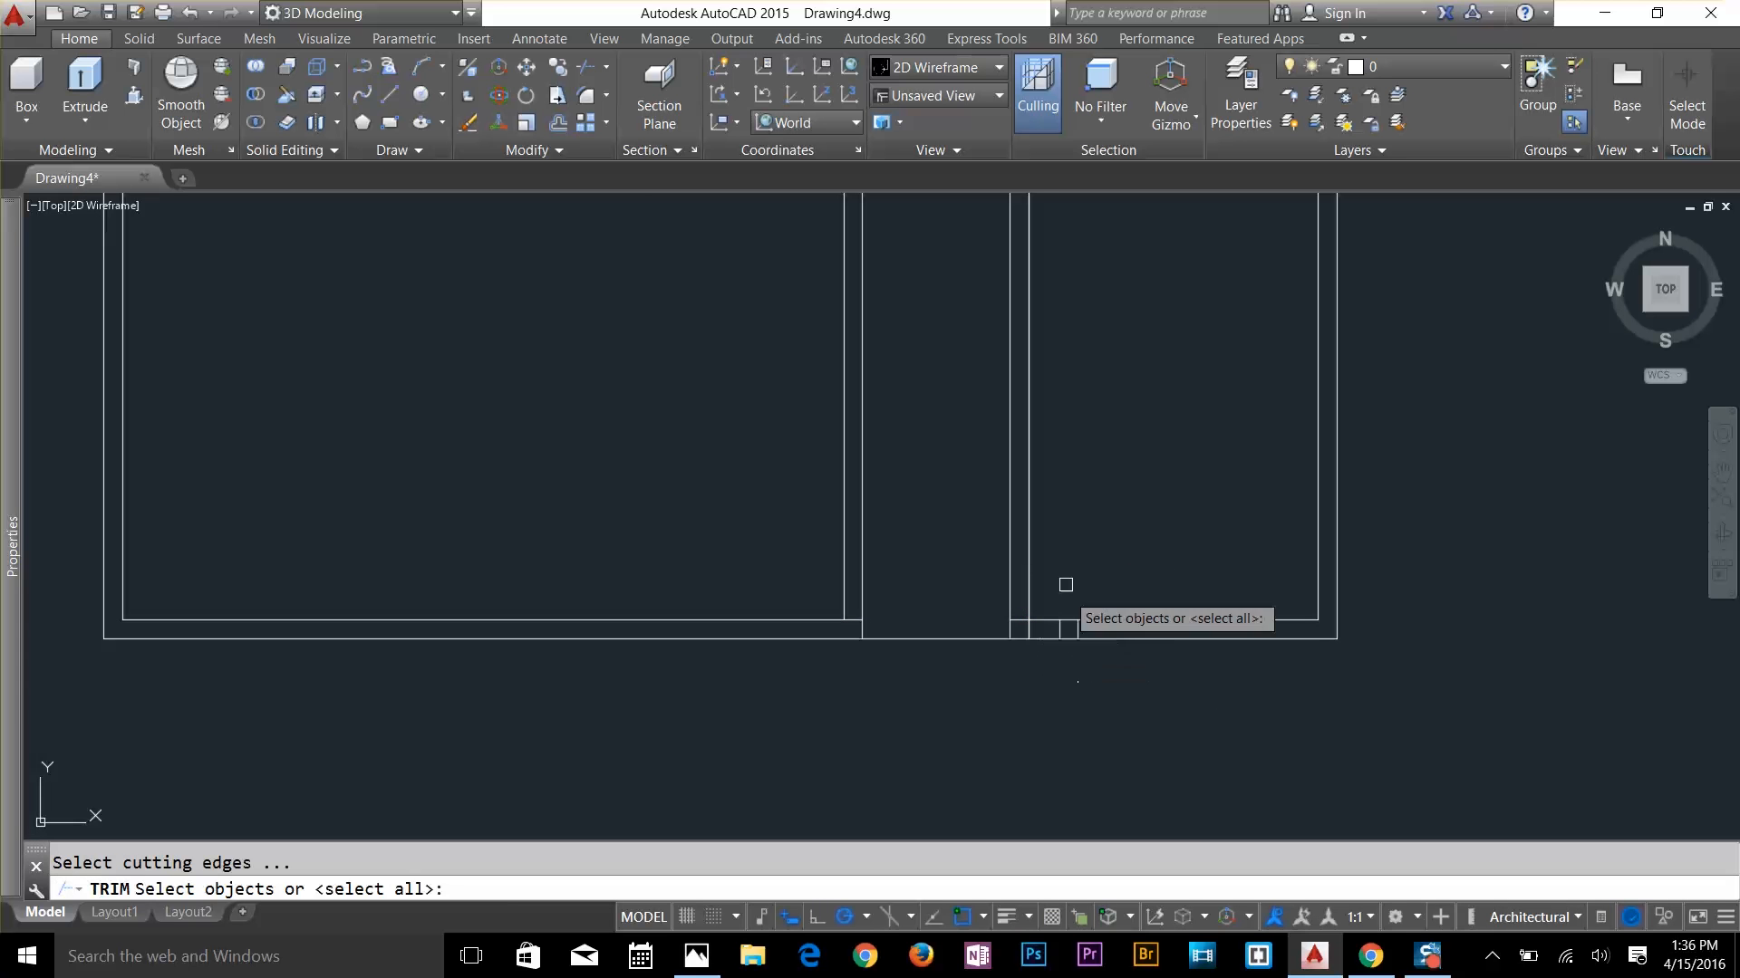
key(space)
click(1079, 515)
click(970, 558)
scroll(971, 558, down, 2)
middle_drag(970, 558, 1004, 676)
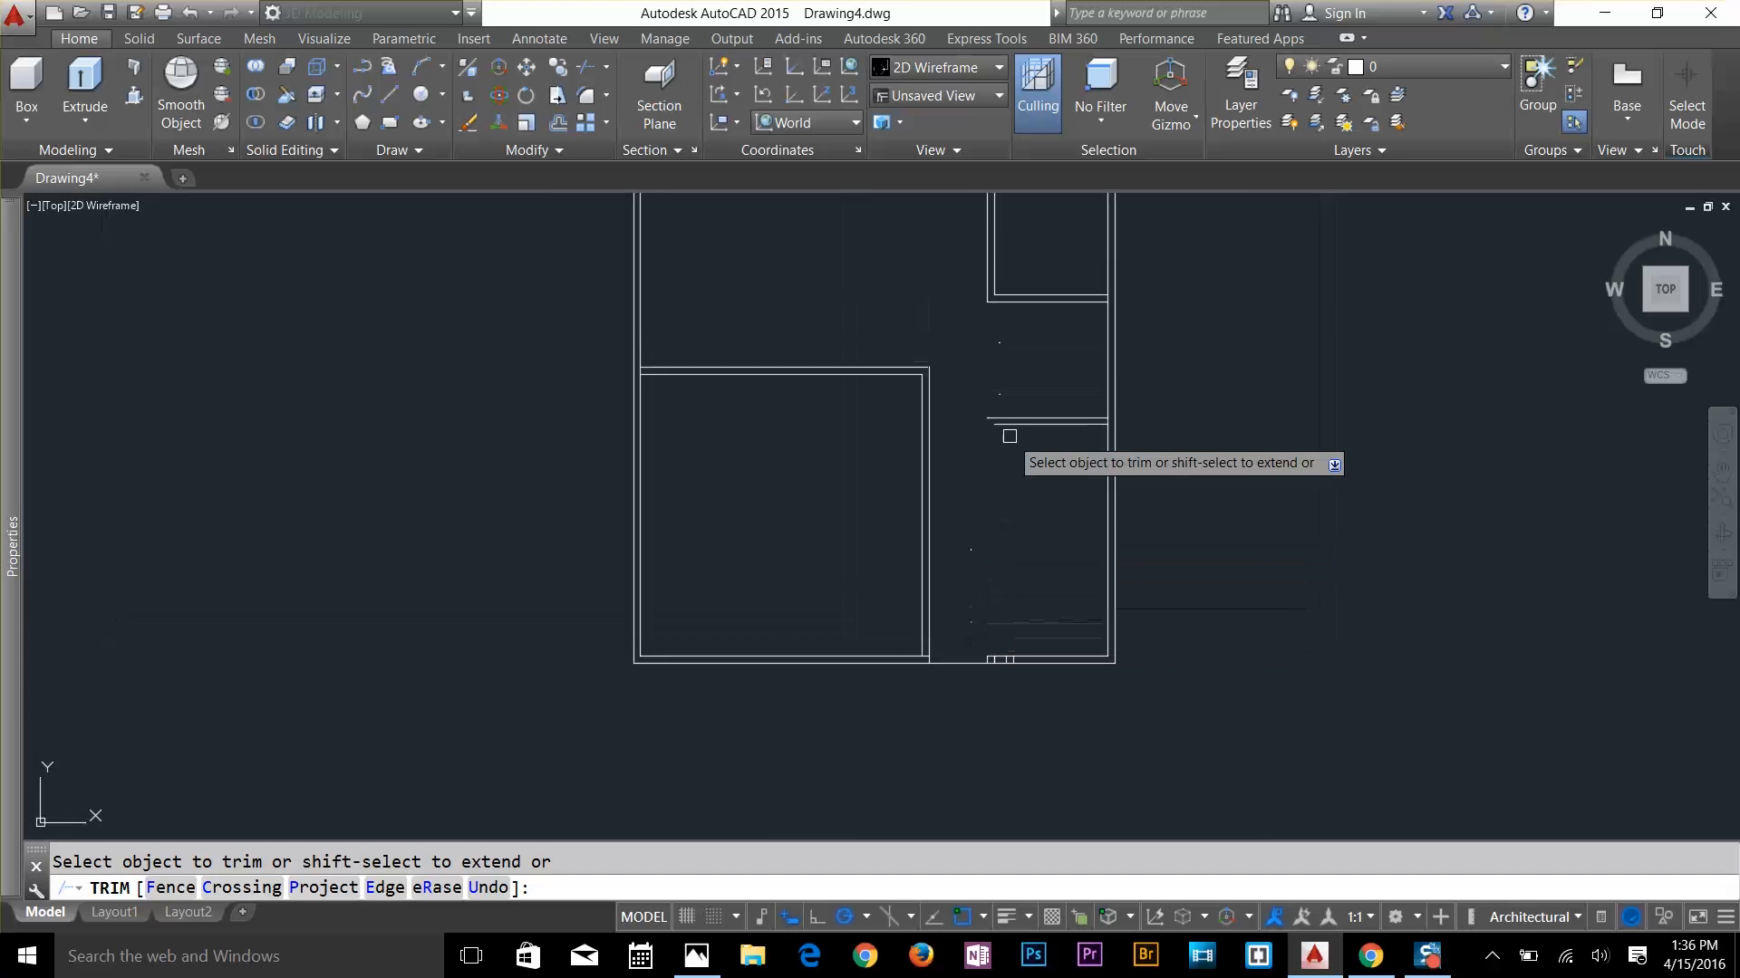
scroll(997, 435, up, 3)
key(Escape)
Draw a short vertical line down from the left end of the lower-right partition's upper line
text(l)
key(space)
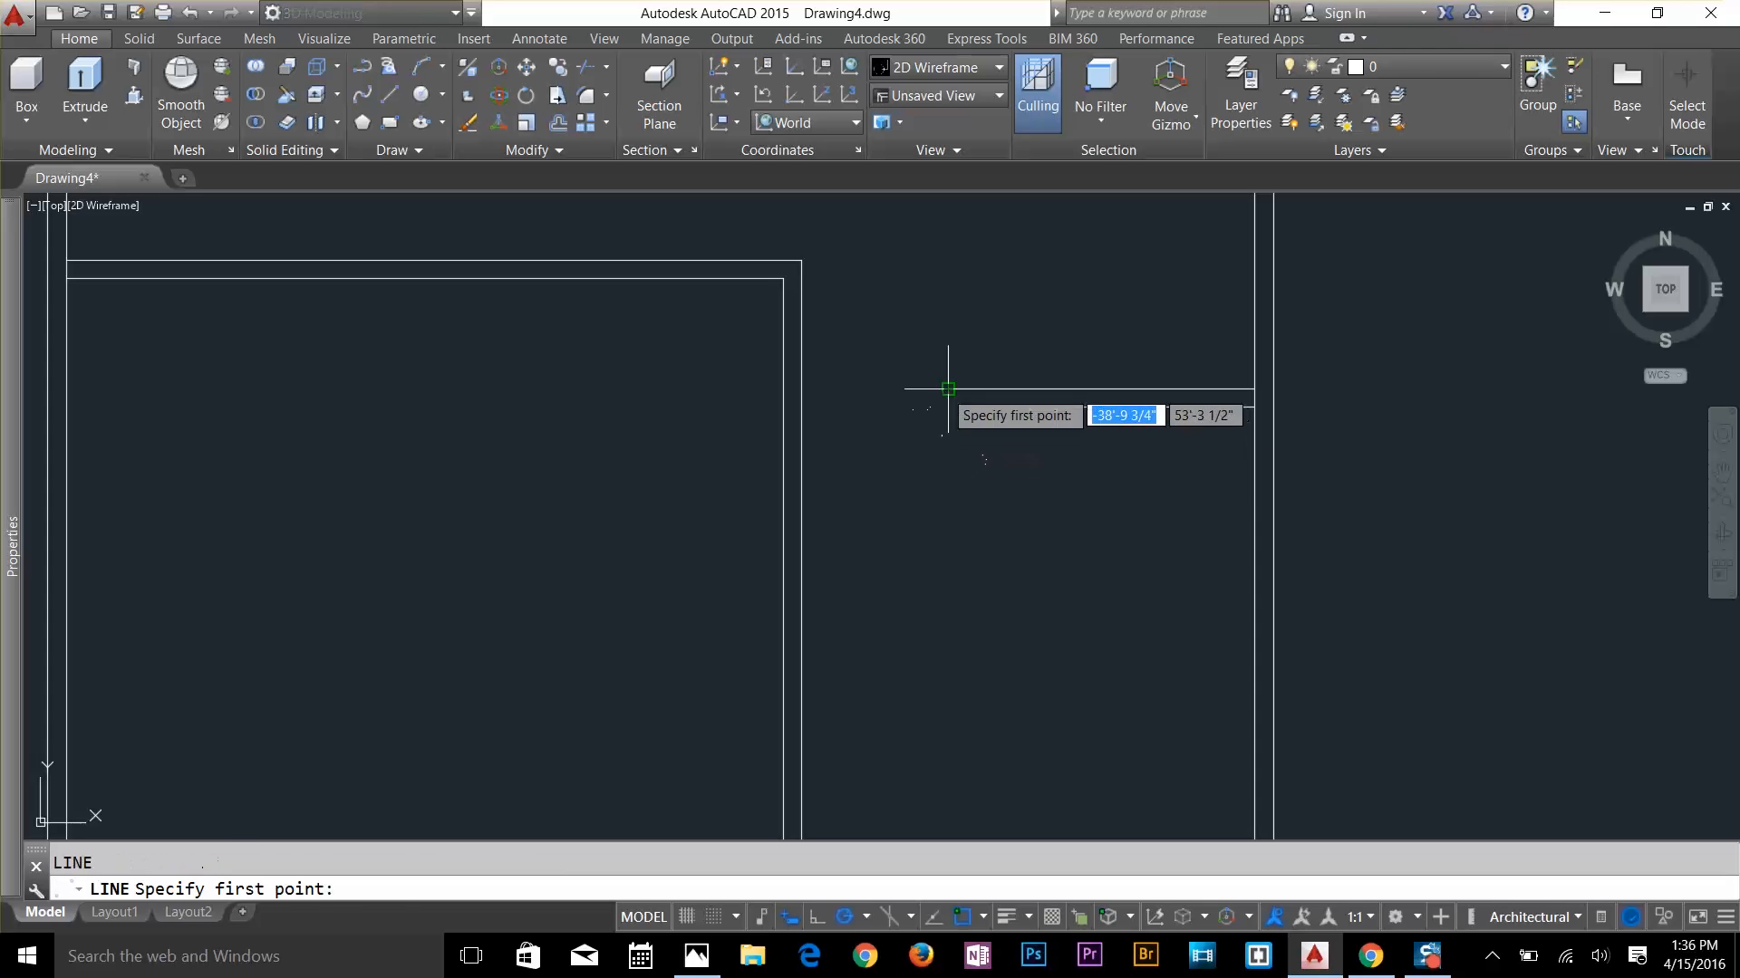
click(948, 389)
click(947, 451)
key(Escape)
Fillet the short vertical line with the partition's lower line to close the wall's left end
text(f)
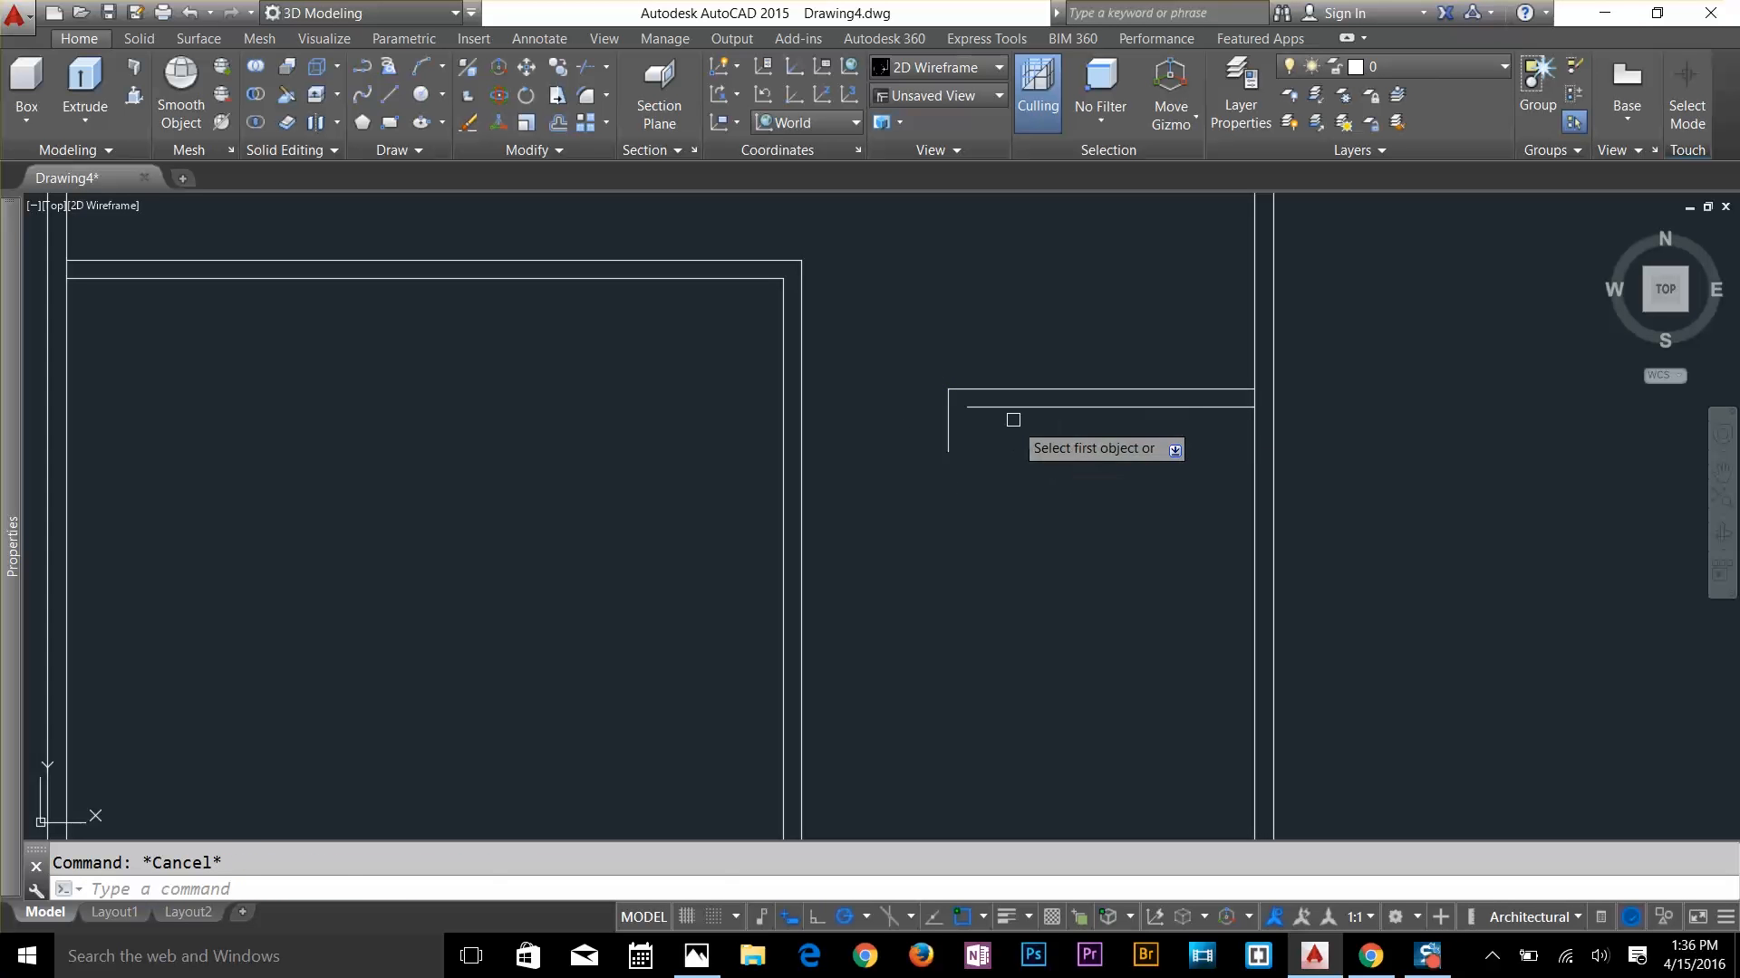
key(space)
click(949, 422)
click(948, 398)
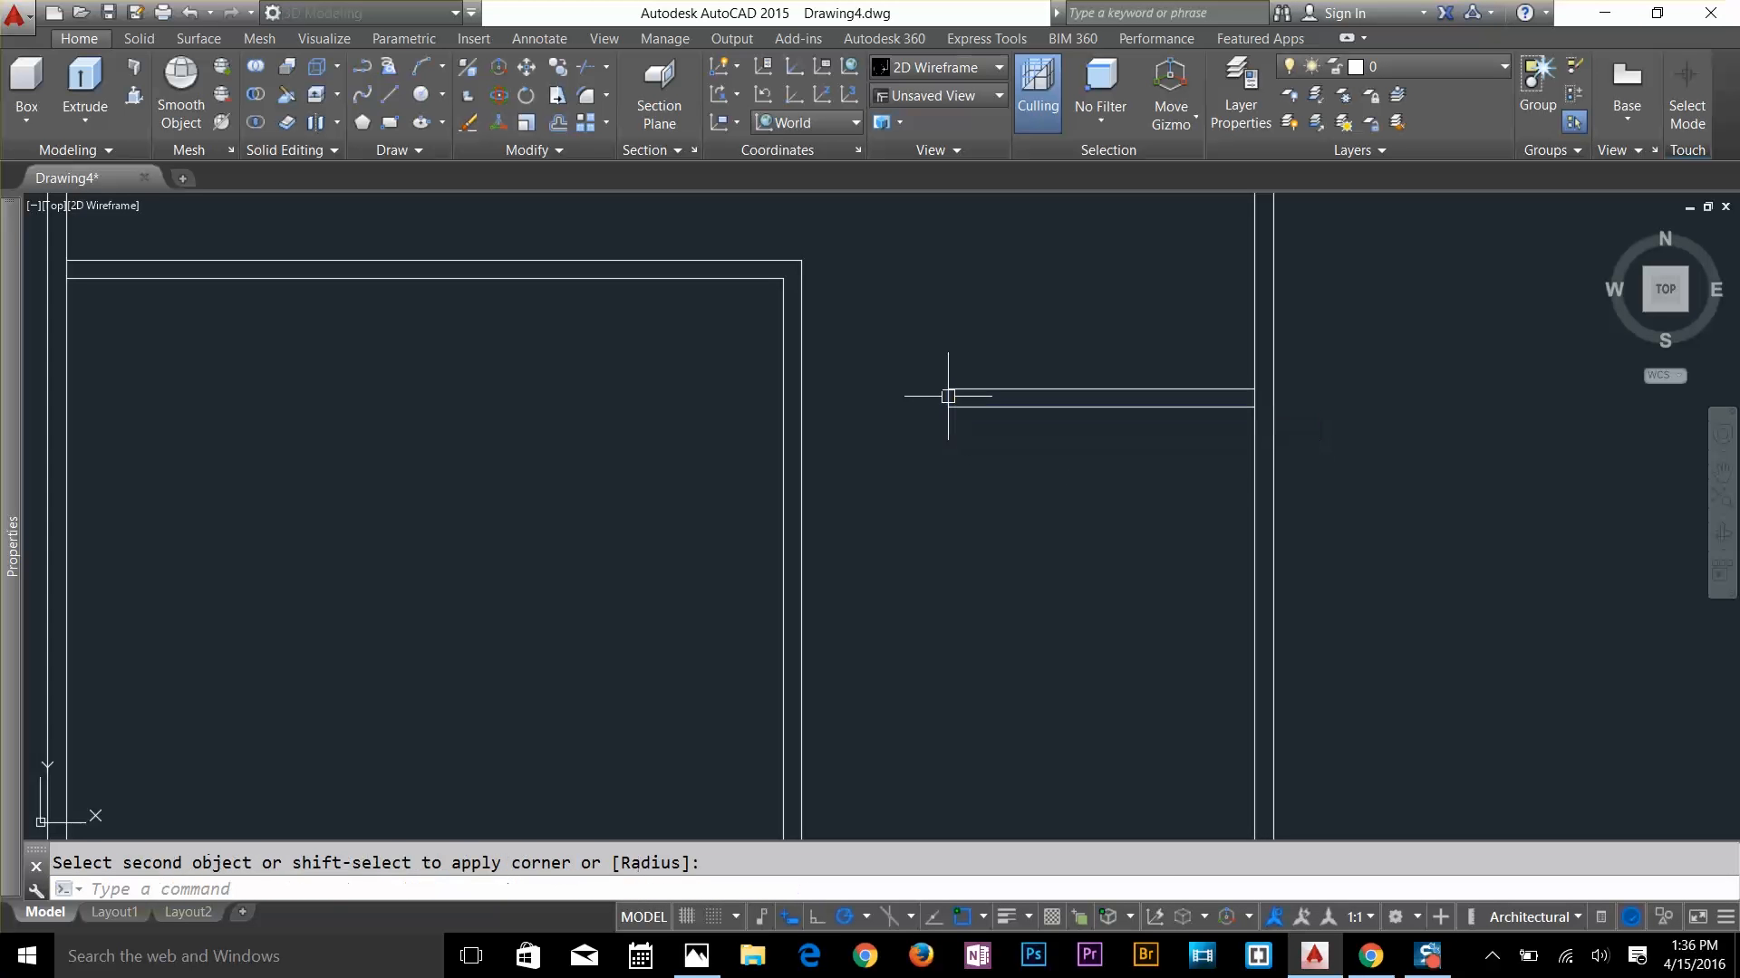
key(space)
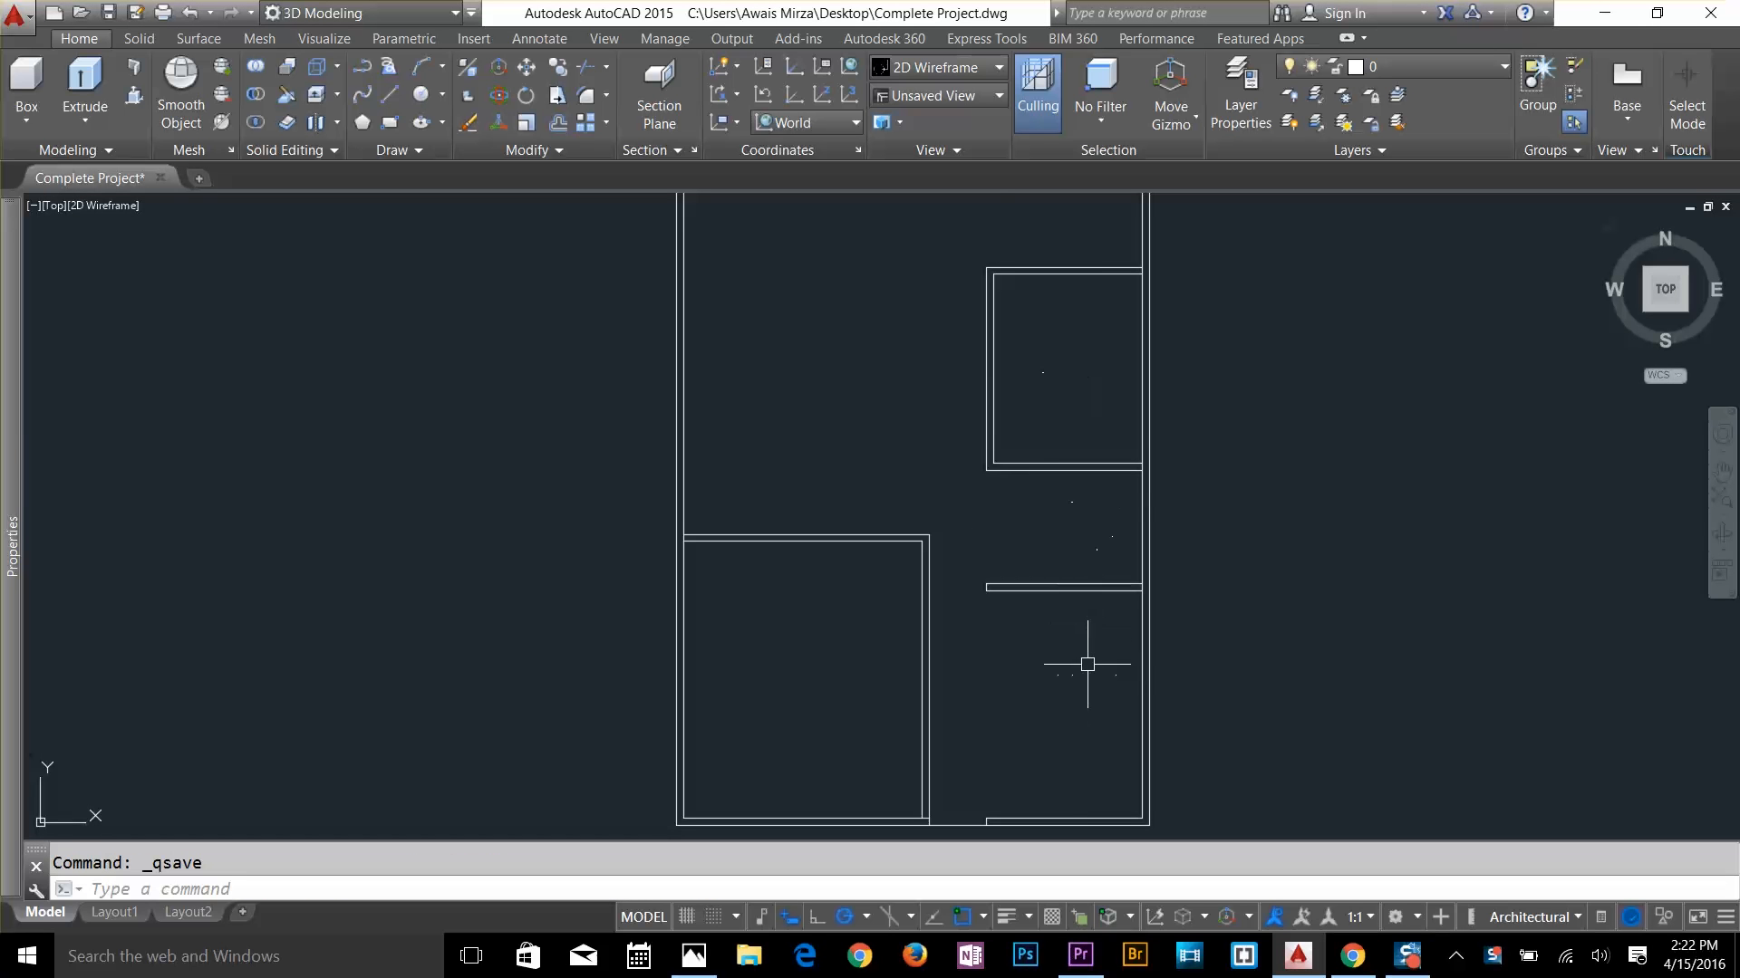
Delete the inner line of the left exterior wall above the lower-left room
middle_drag(977, 779, 969, 629)
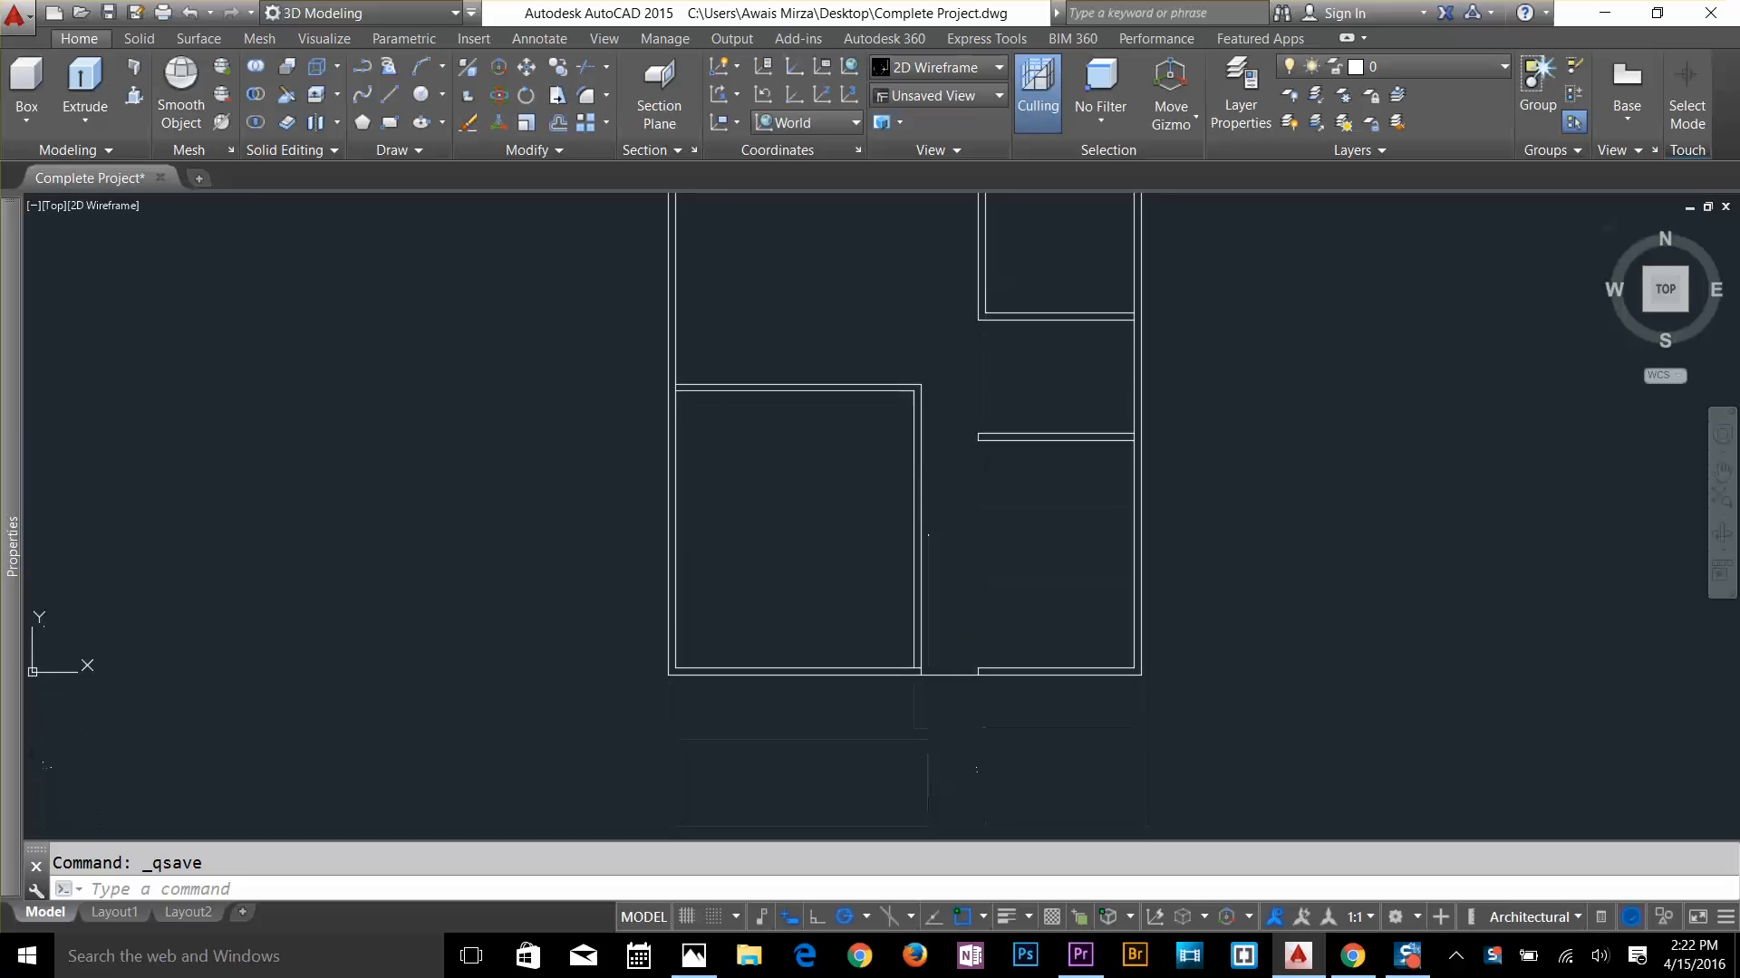
middle_drag(966, 506, 994, 719)
scroll(994, 718, up, 2)
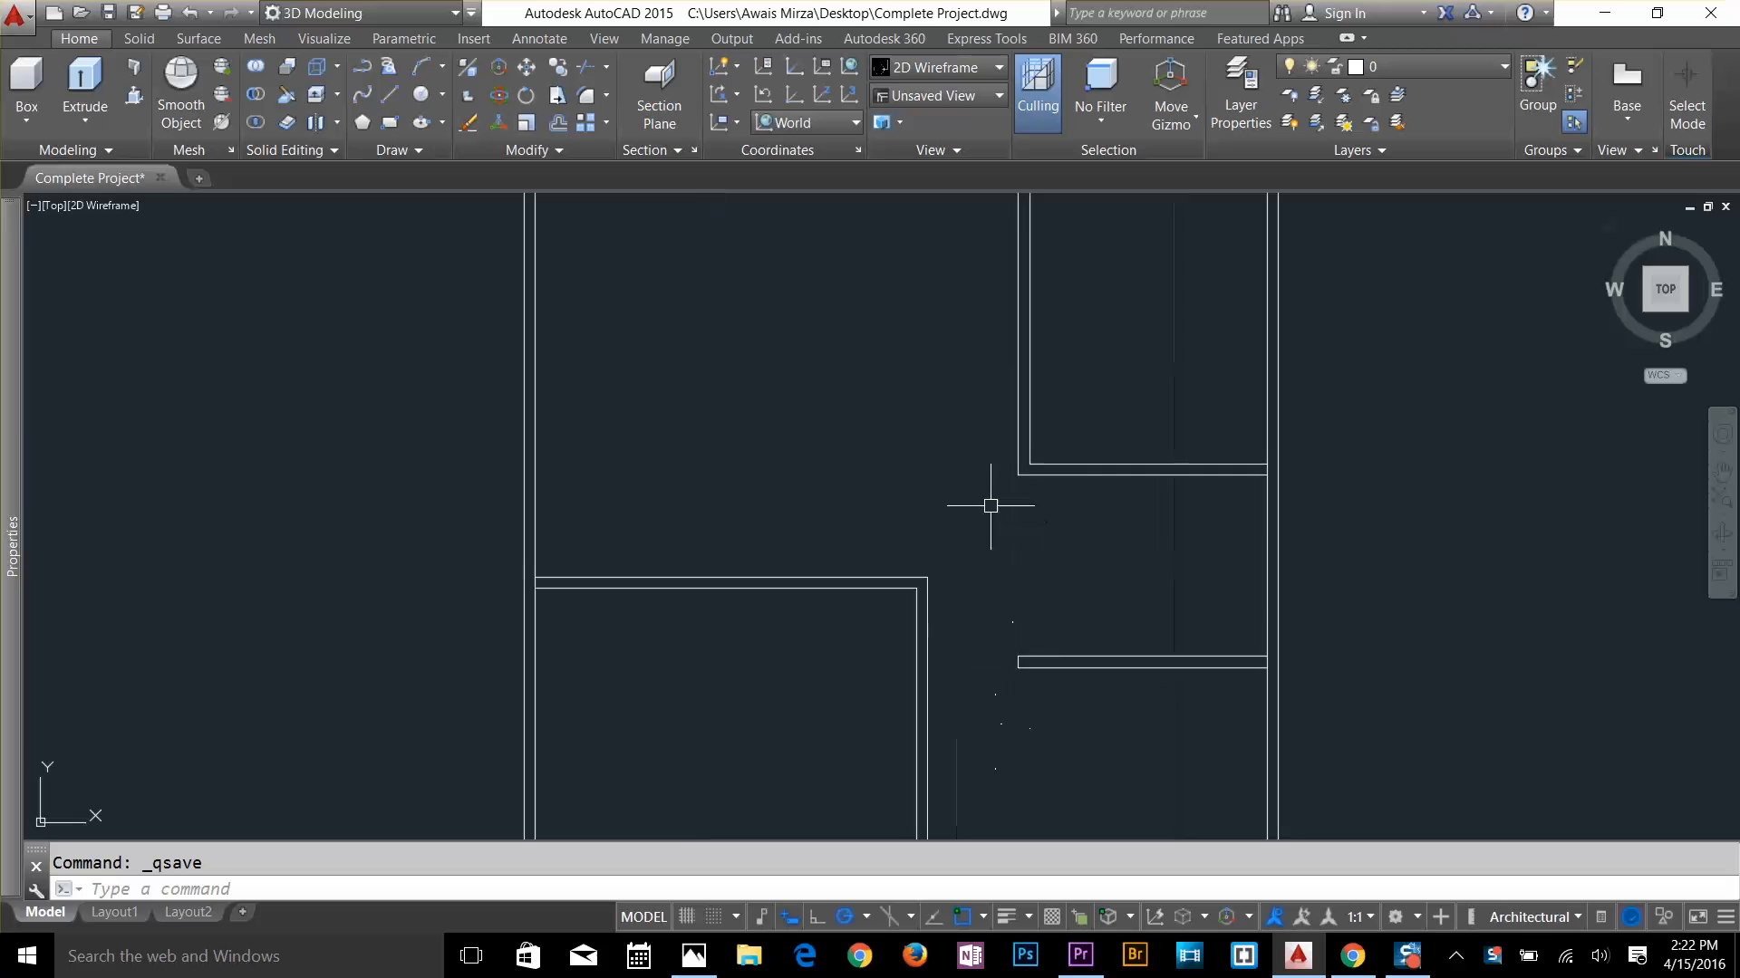
scroll(780, 555, down, 2)
middle_drag(780, 555, 839, 641)
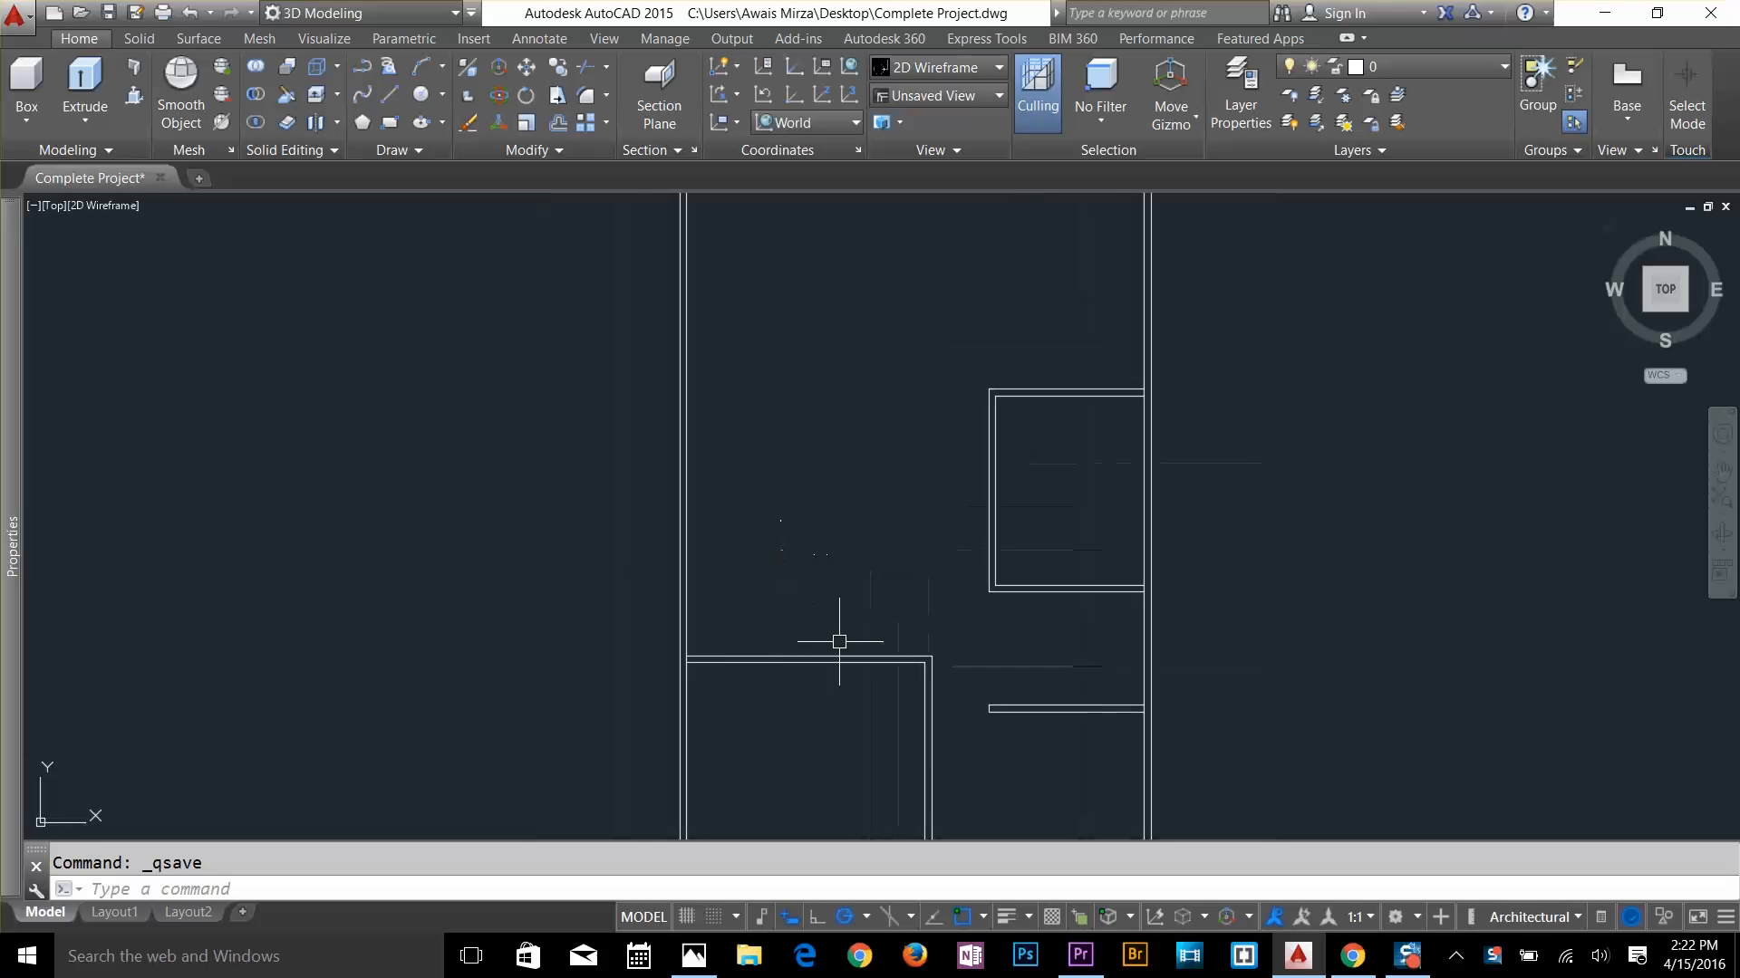
scroll(707, 589, up, 2)
click(674, 600)
key(Delete)
Offset the left exterior wall's outer line 4' to the right
text(o)
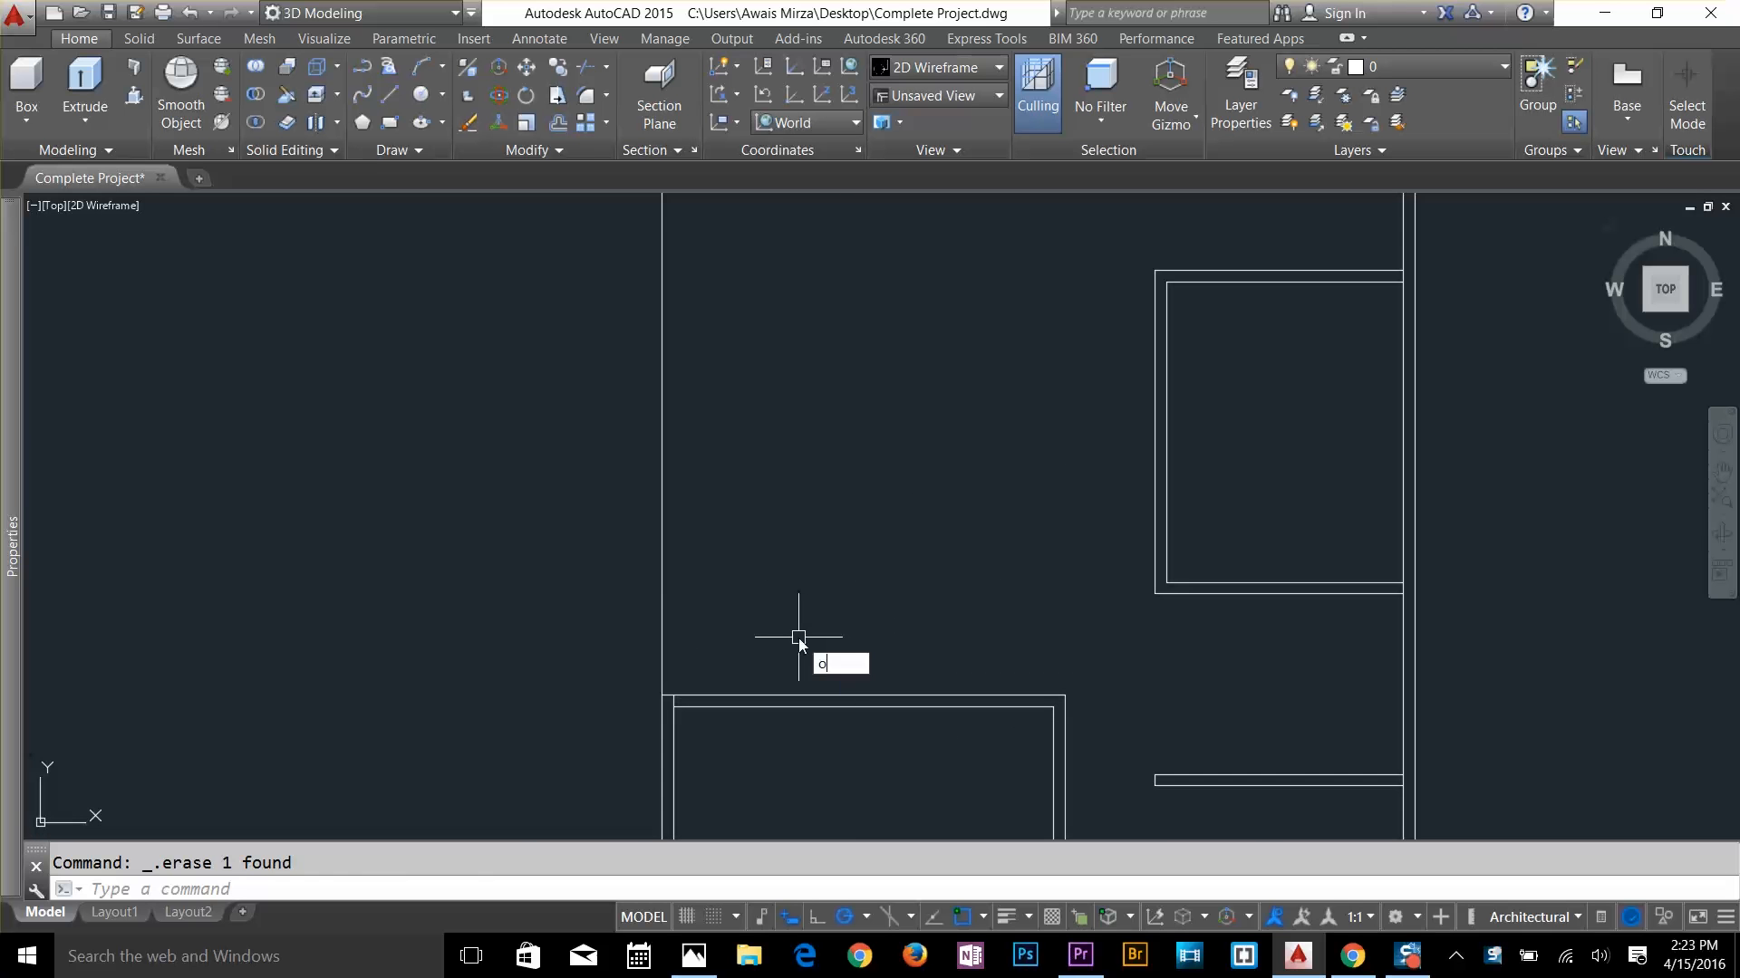
key(Return)
key(Return)
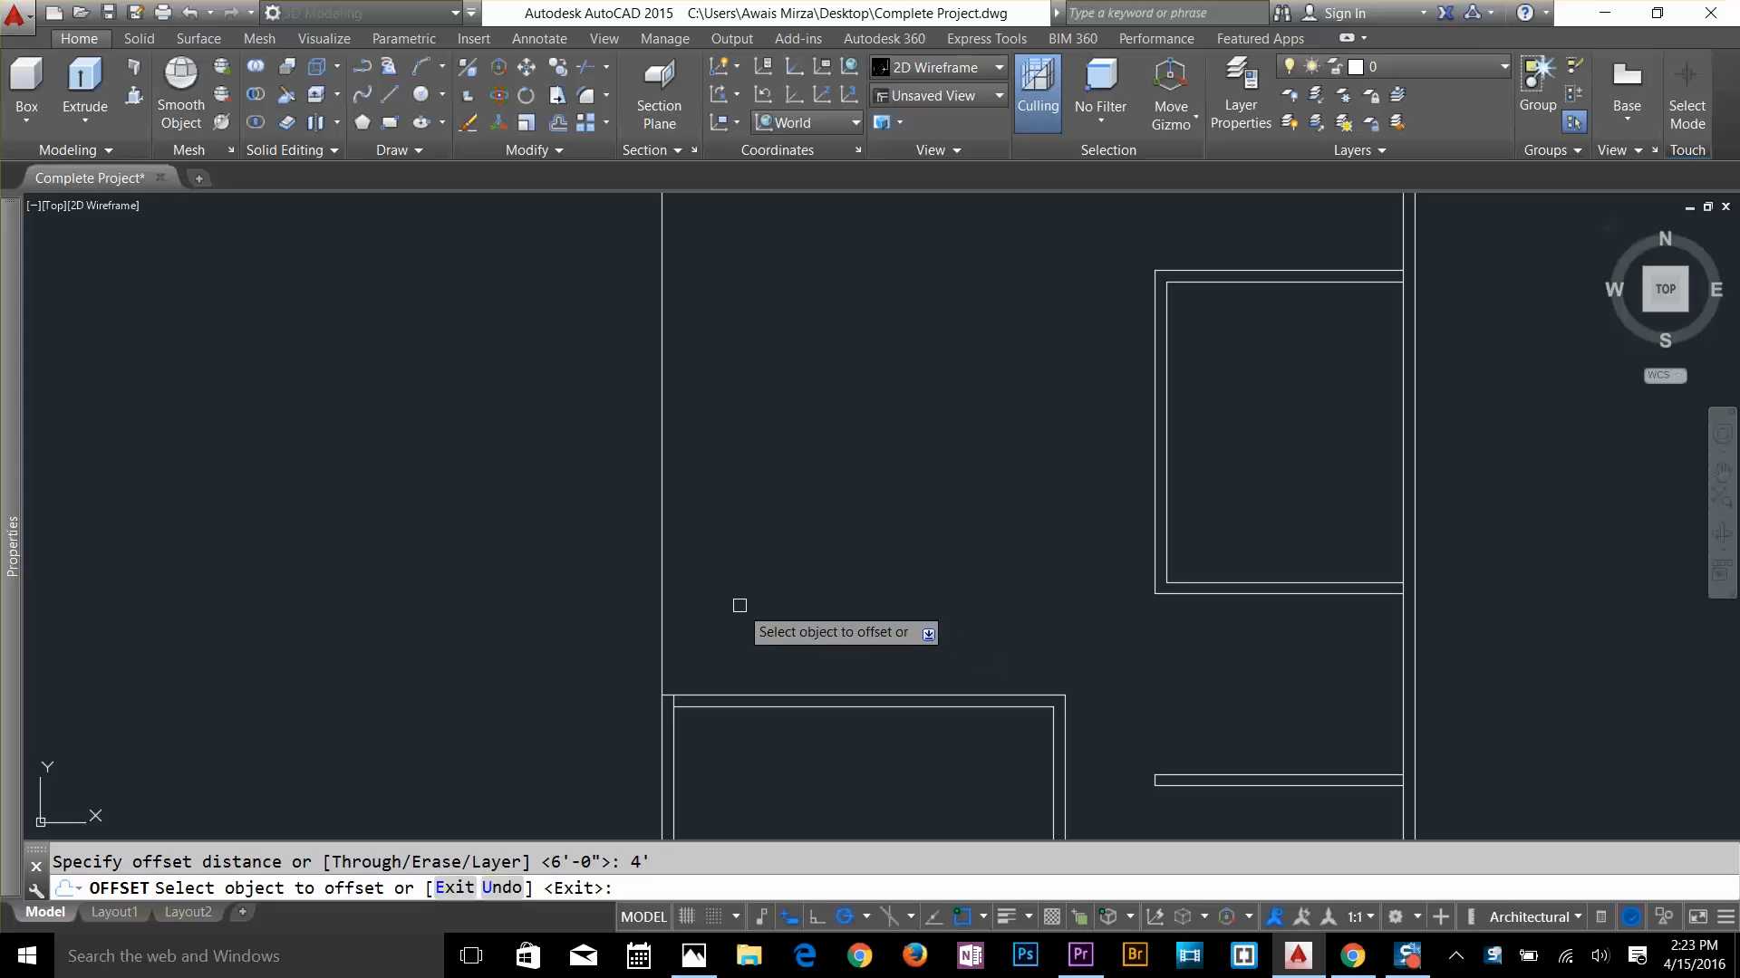
click(662, 610)
click(816, 634)
key(Escape)
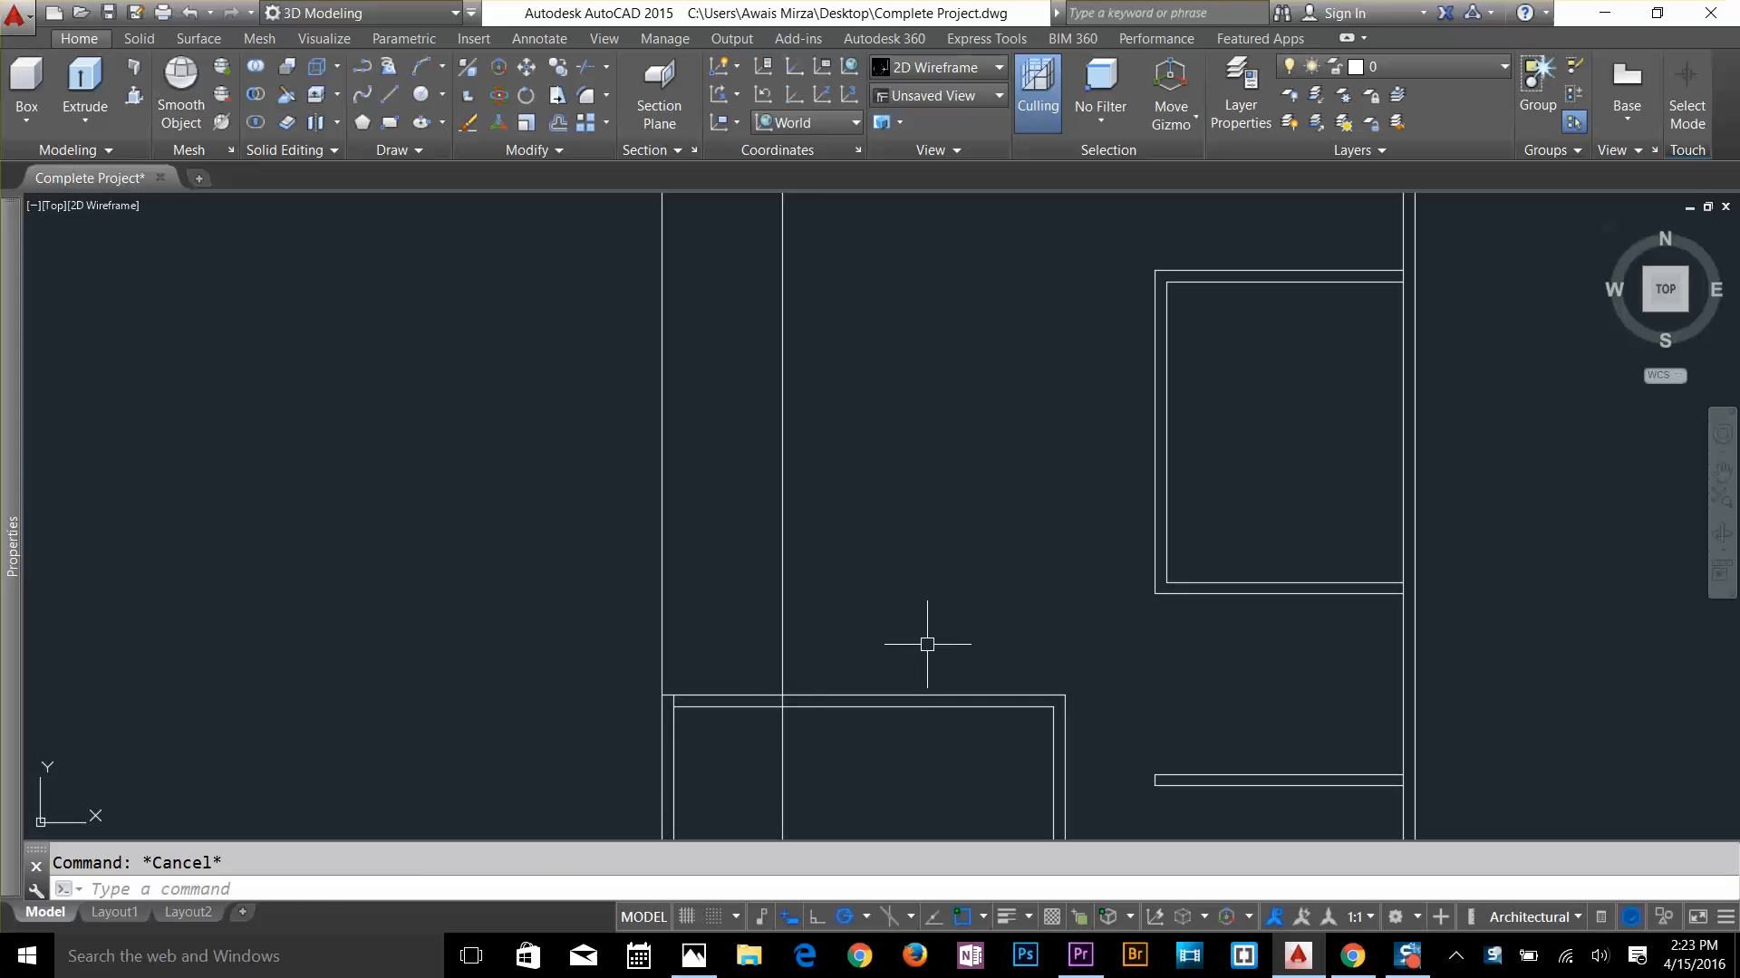
Trim the left exterior wall's outer line above the lower-left room
key(Return)
key(Return)
click(691, 621)
click(645, 649)
scroll(667, 716, up, 4)
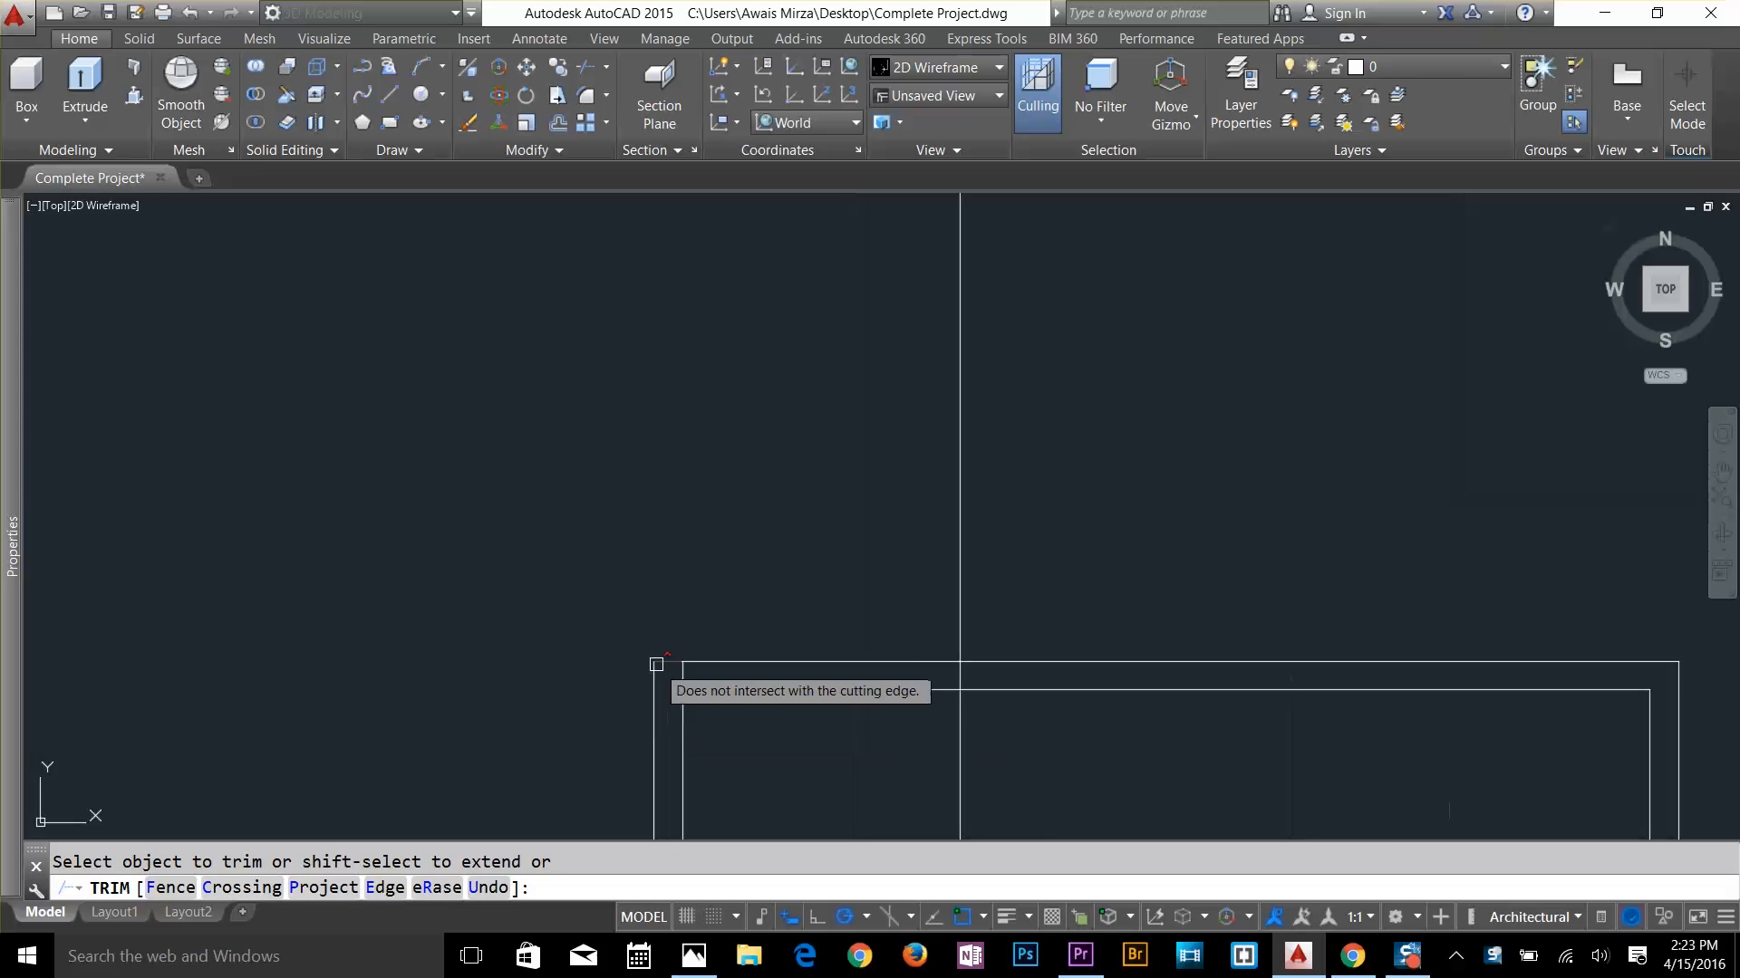
key(Escape)
key(Escape)
Shorten the inner left wall line of the lower-left room down to the inner line of its upper wall
click(678, 678)
click(682, 664)
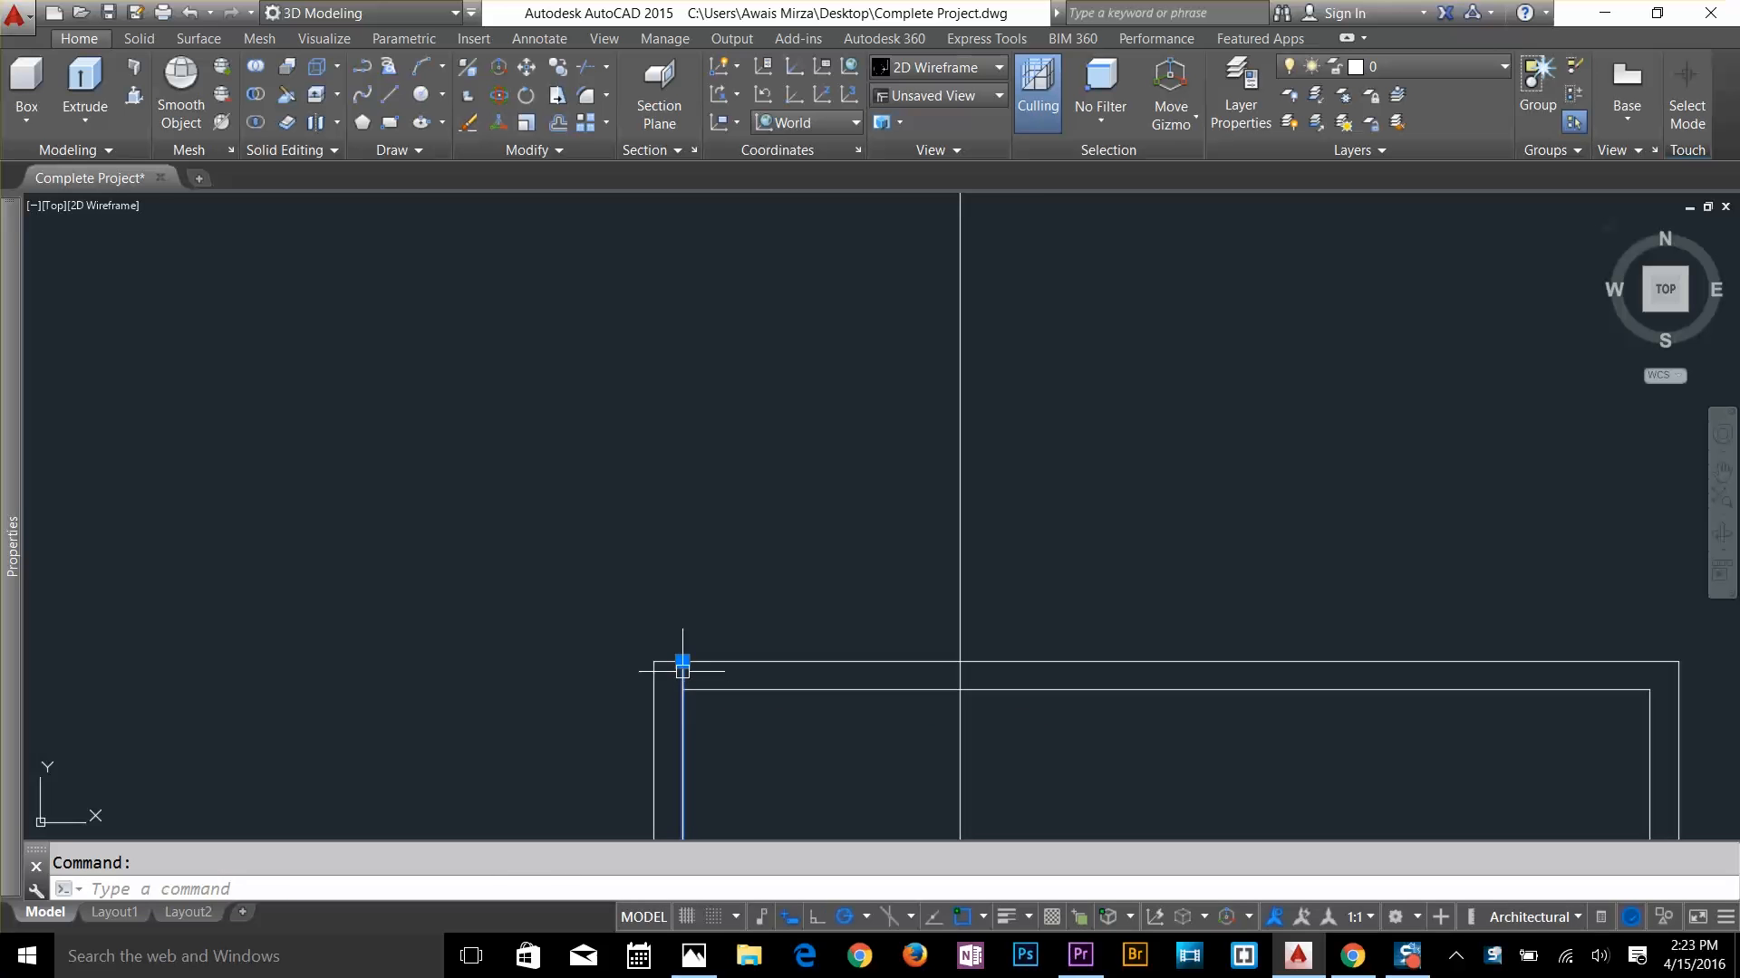
click(681, 662)
key(Escape)
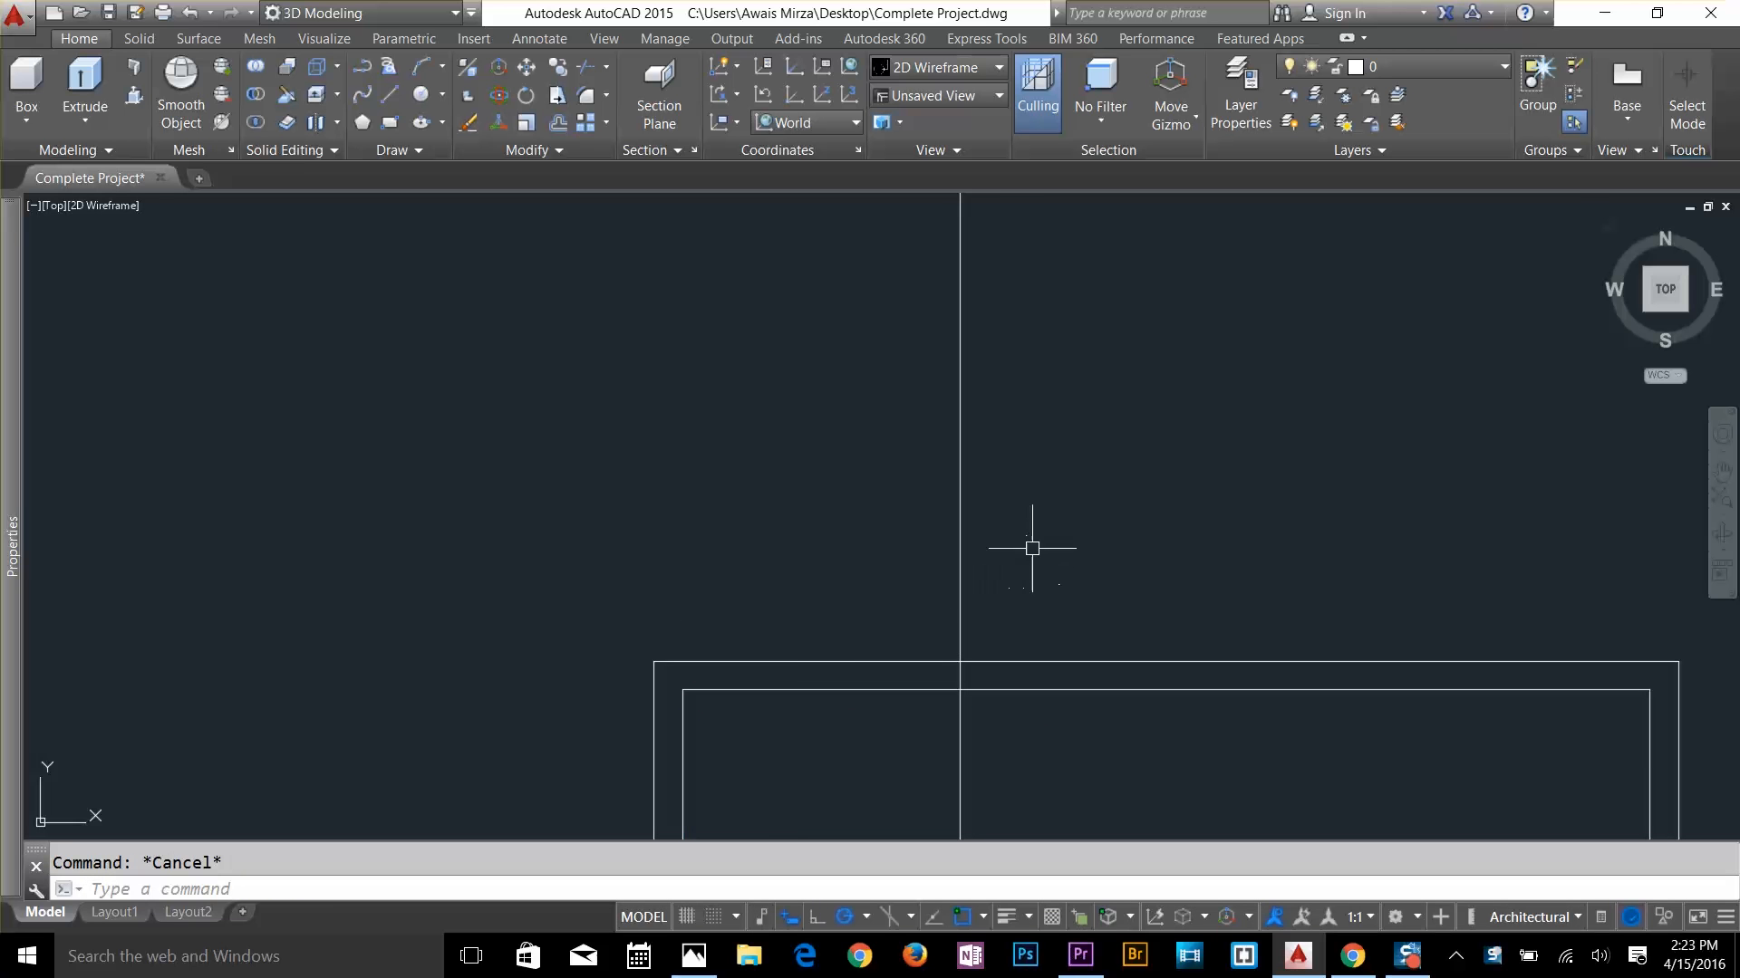
Offset the new vertical line above the lower-left room 4.5" to the right
scroll(1032, 548, down, 3)
middle_drag(995, 583, 890, 664)
key(Return)
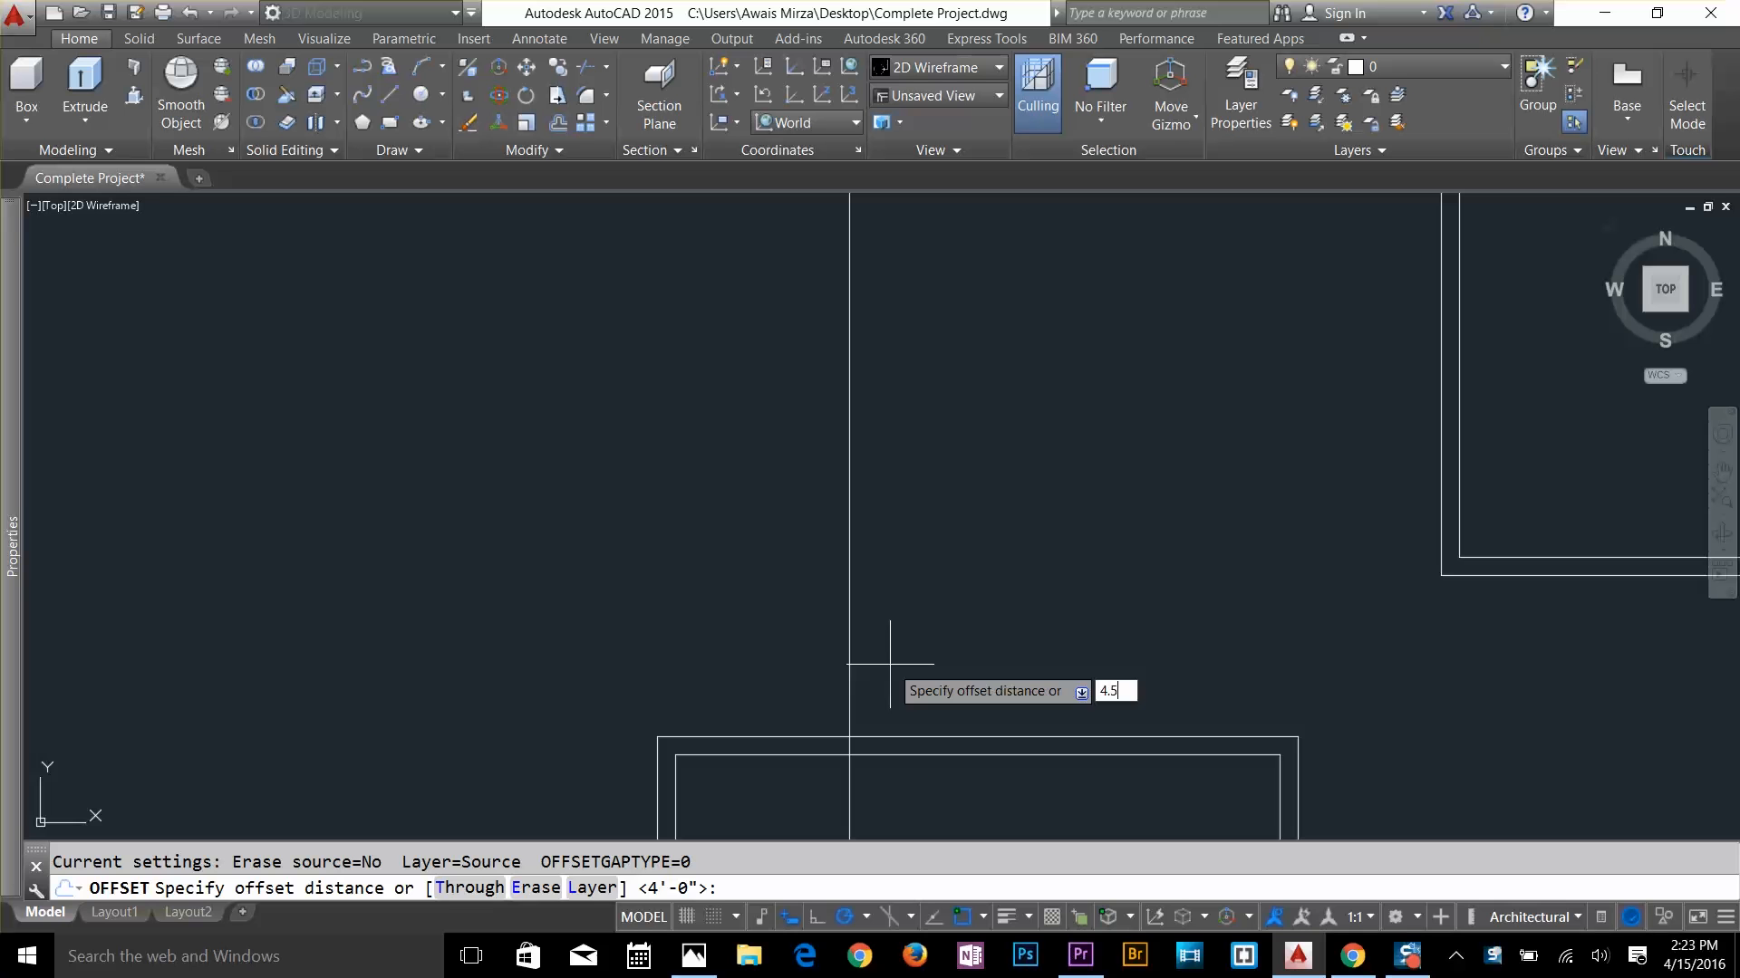
key(Return)
click(847, 599)
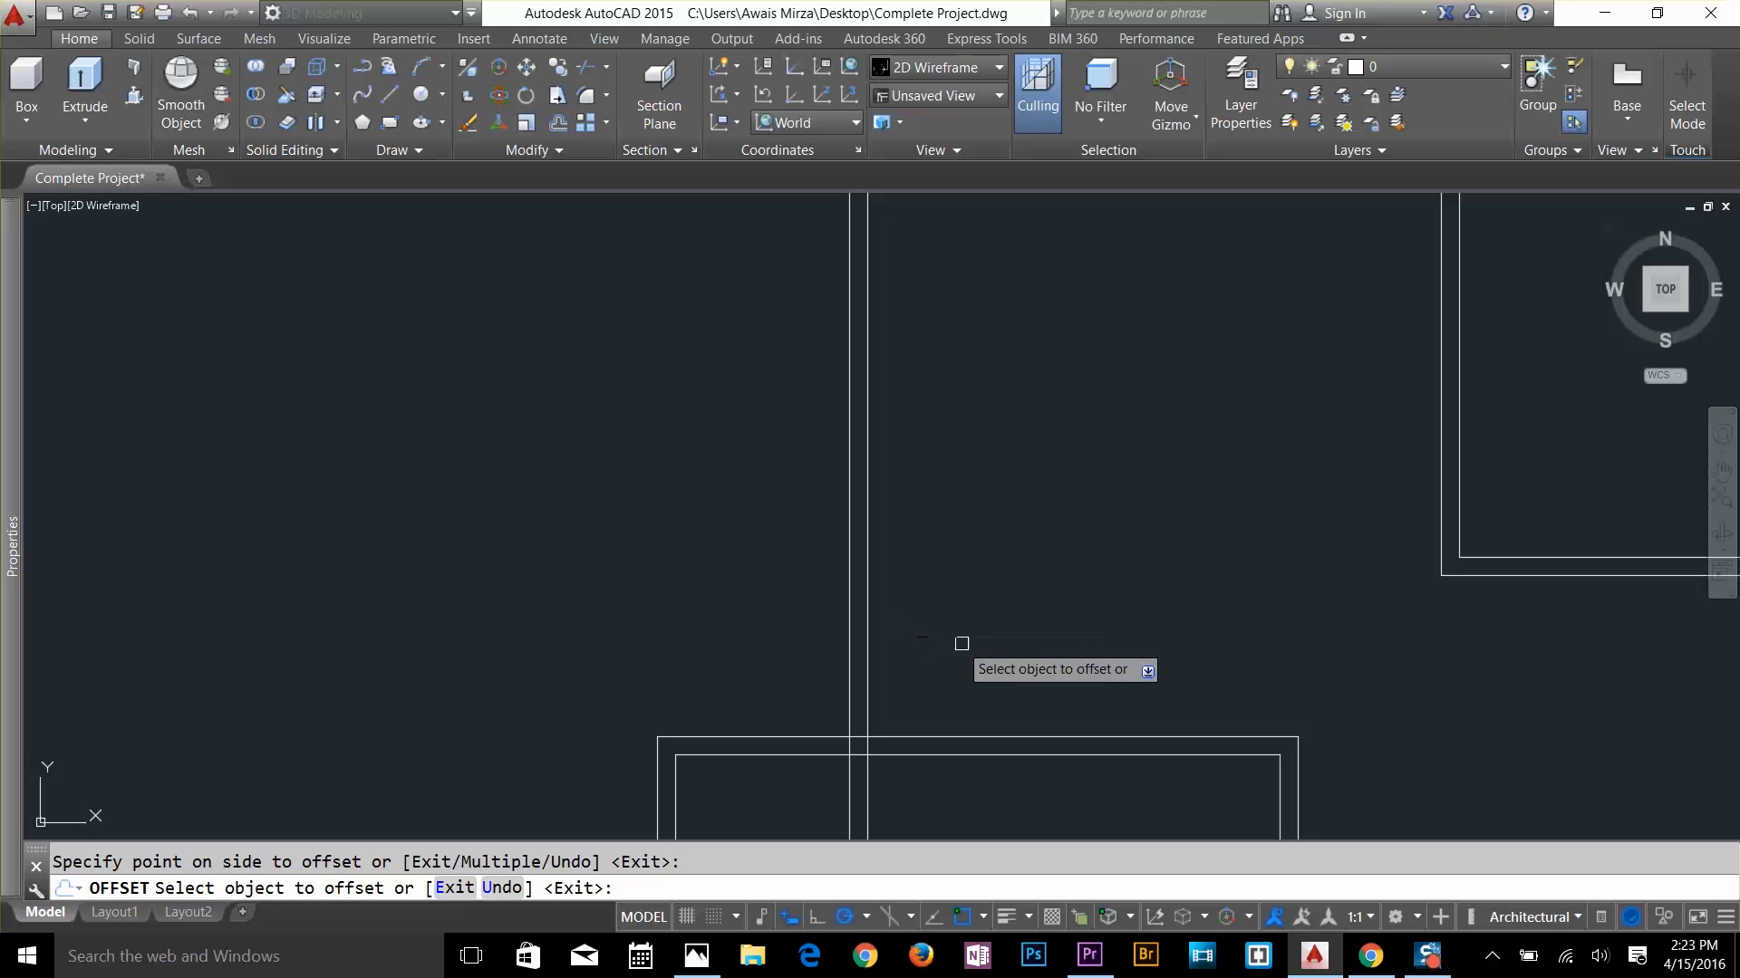
click(960, 644)
key(Escape)
Trim both lines of the new vertical wall where they run inside the lower-left room
scroll(974, 665, down, 2)
middle_drag(974, 665, 983, 511)
scroll(983, 511, up, 2)
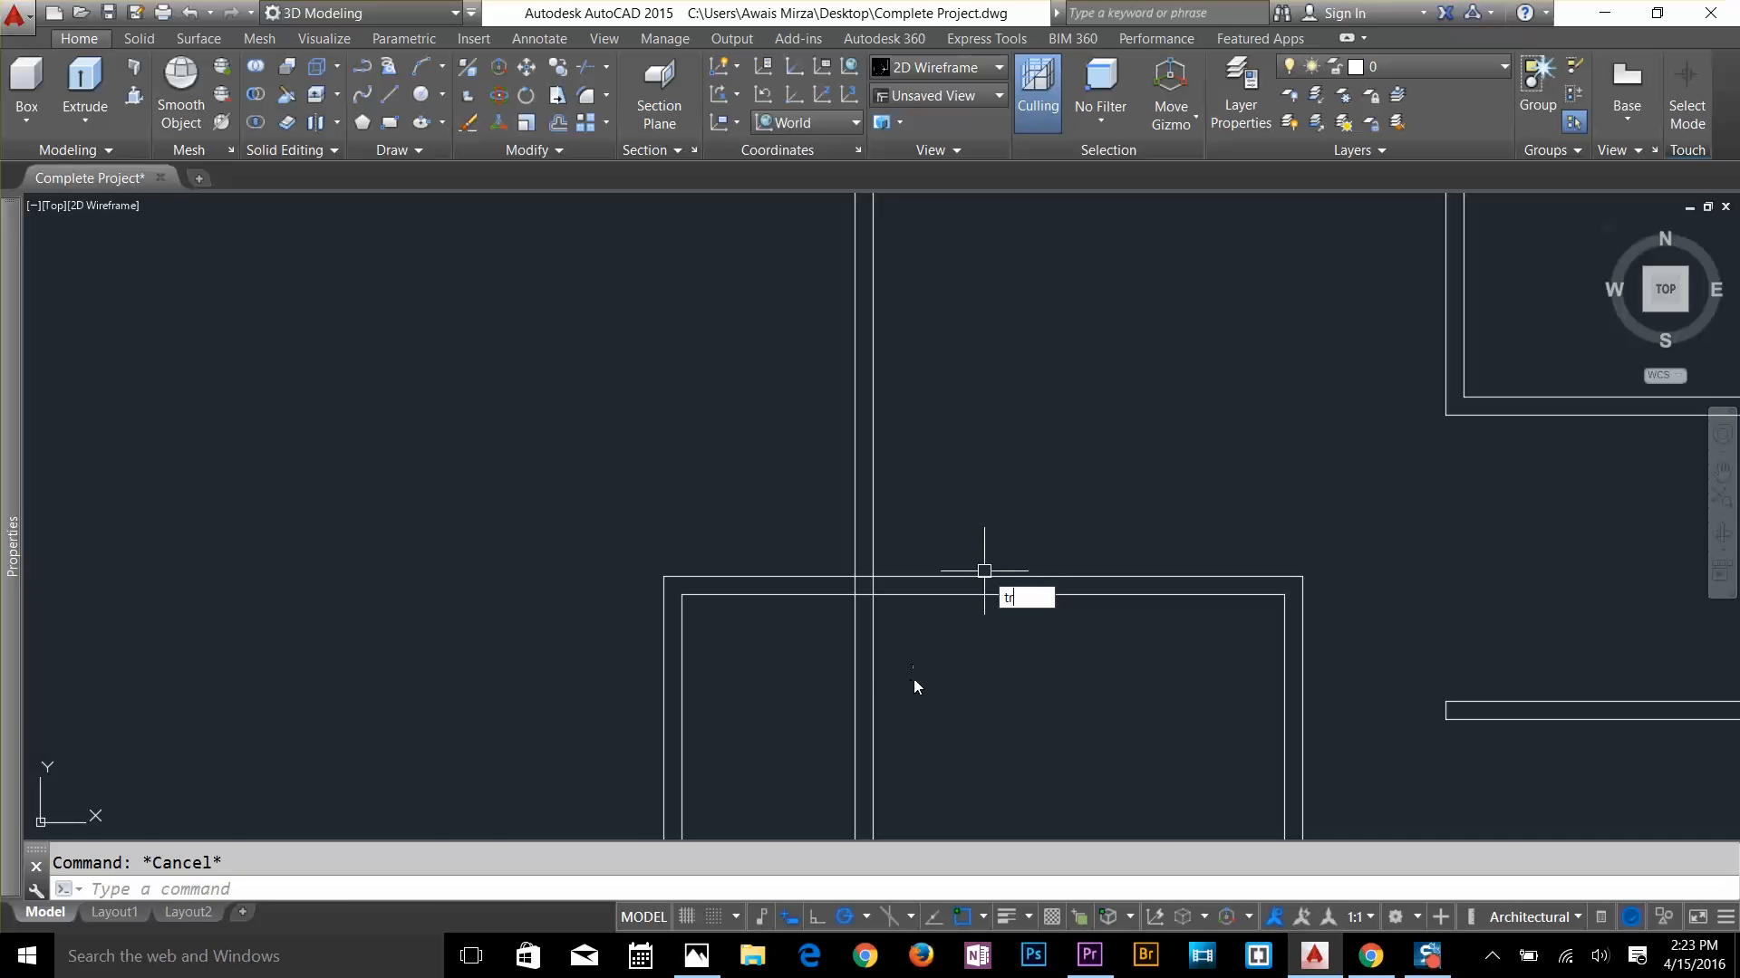
text(tr)
key(Return)
key(Return)
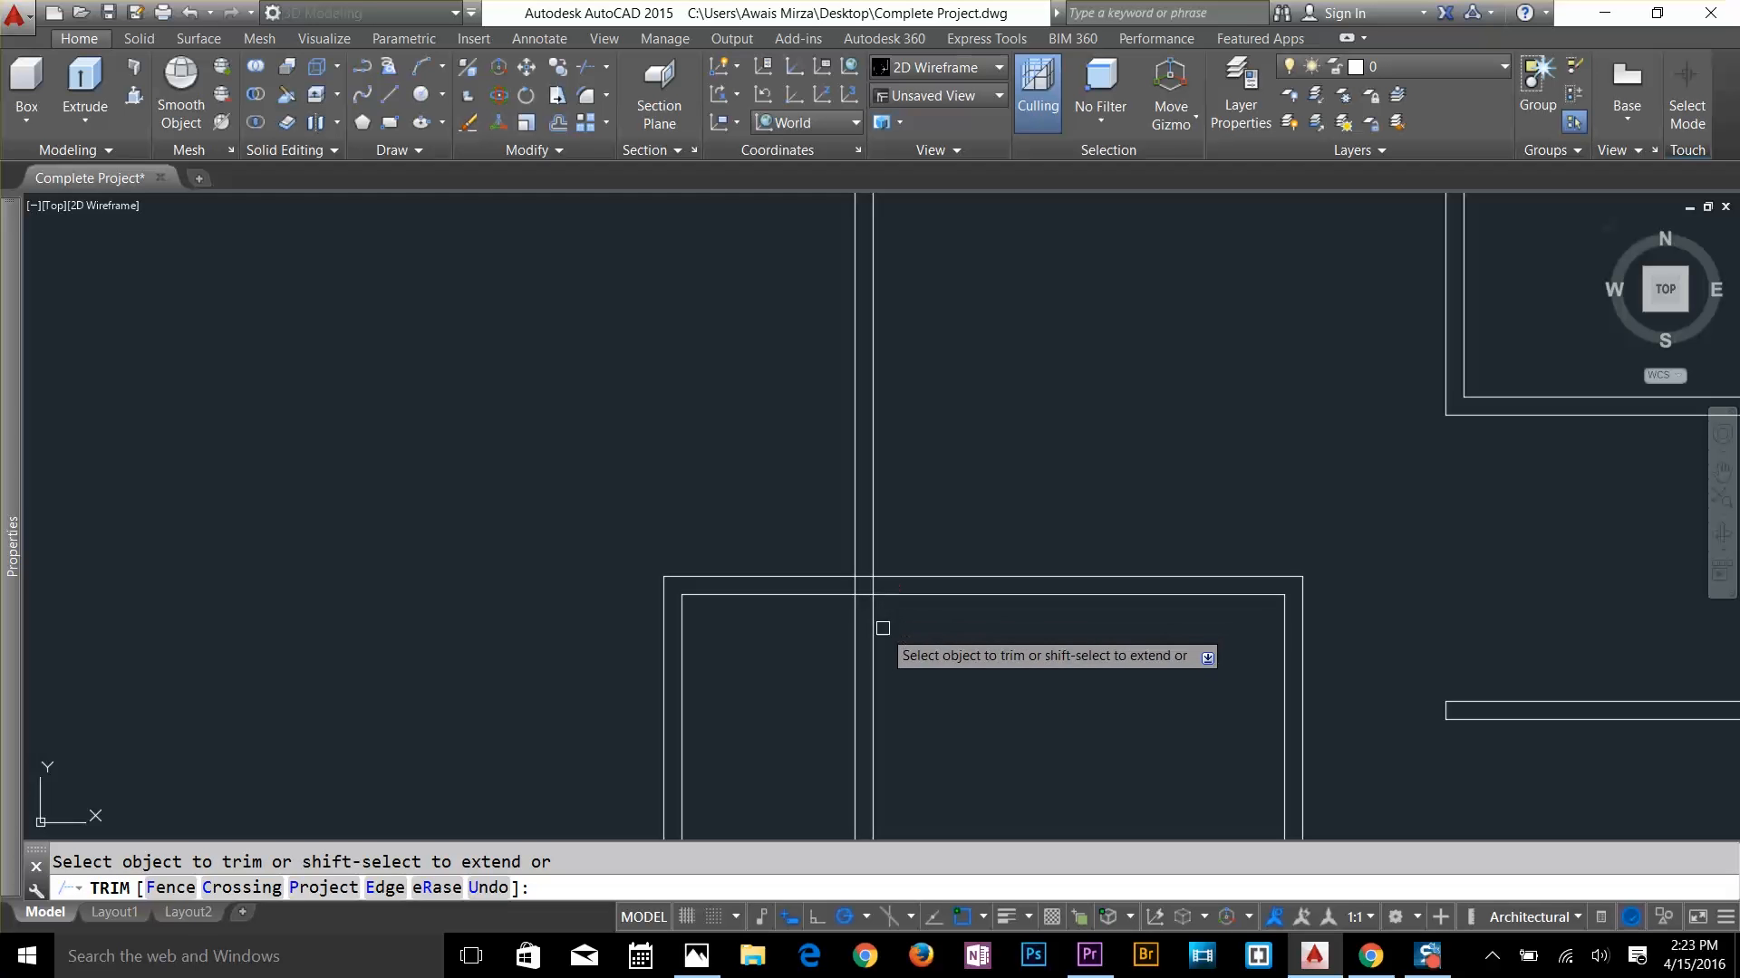
click(884, 628)
click(815, 674)
scroll(839, 587, up, 6)
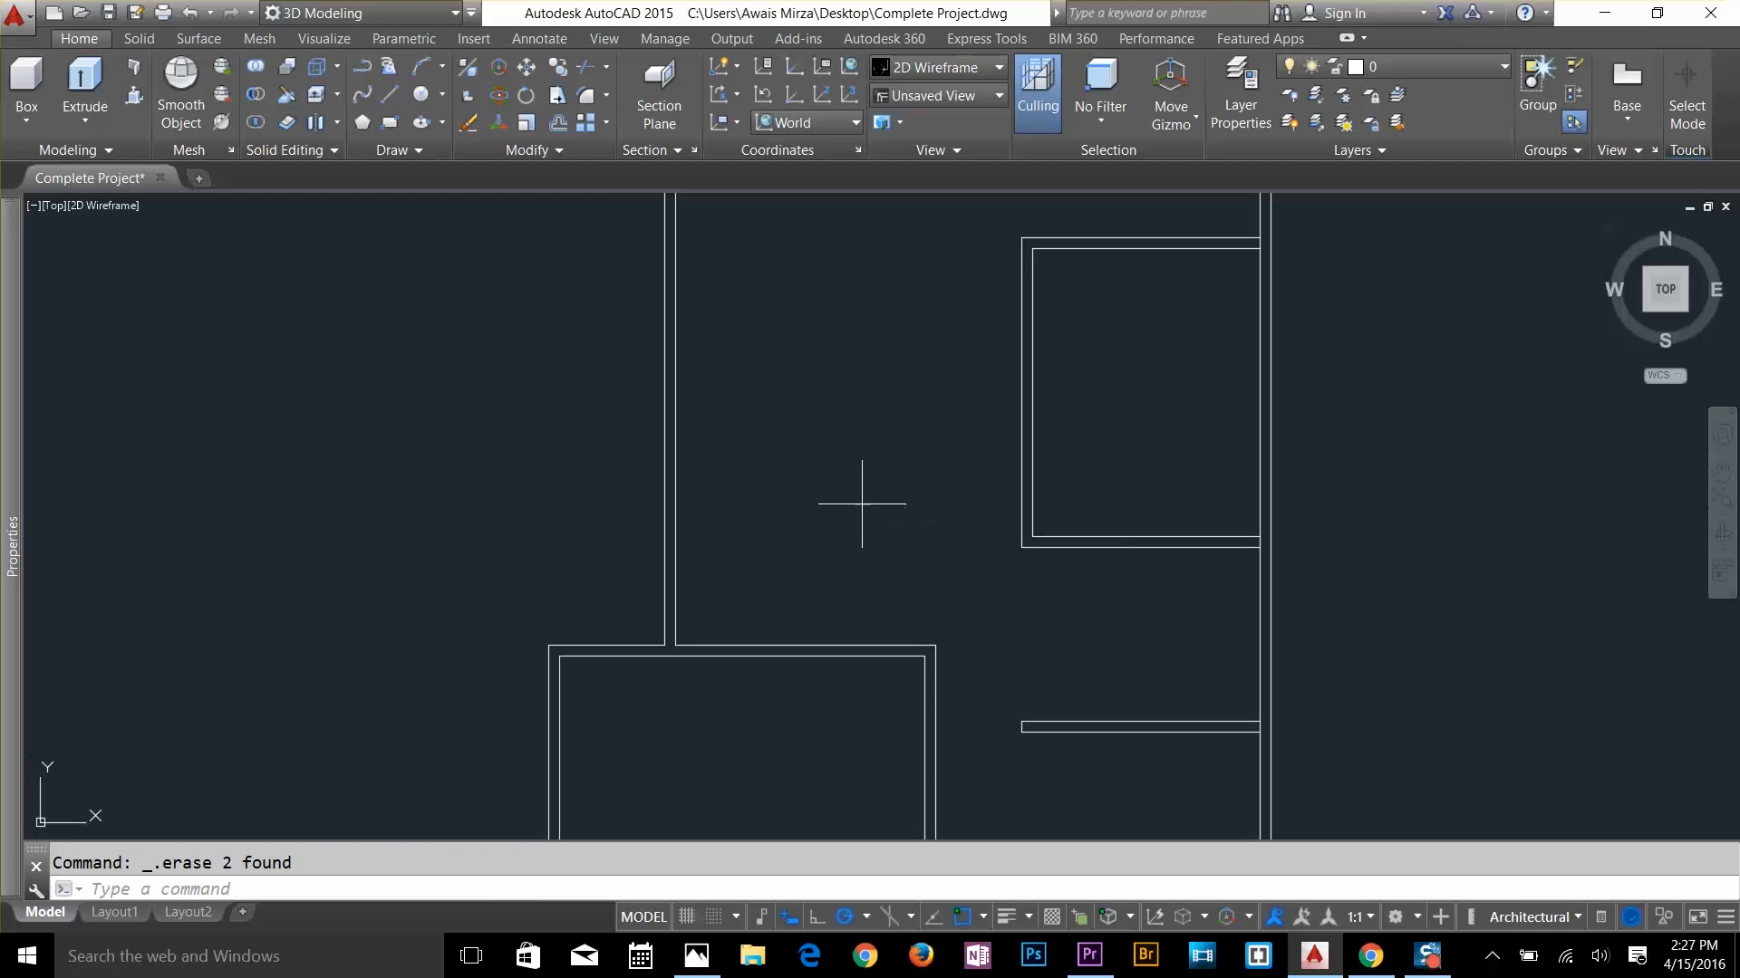
Offset the top line of the lower-left room's upper wall 6' upward, using the segment right of the vertical wall
text(o)
key(Return)
key(Return)
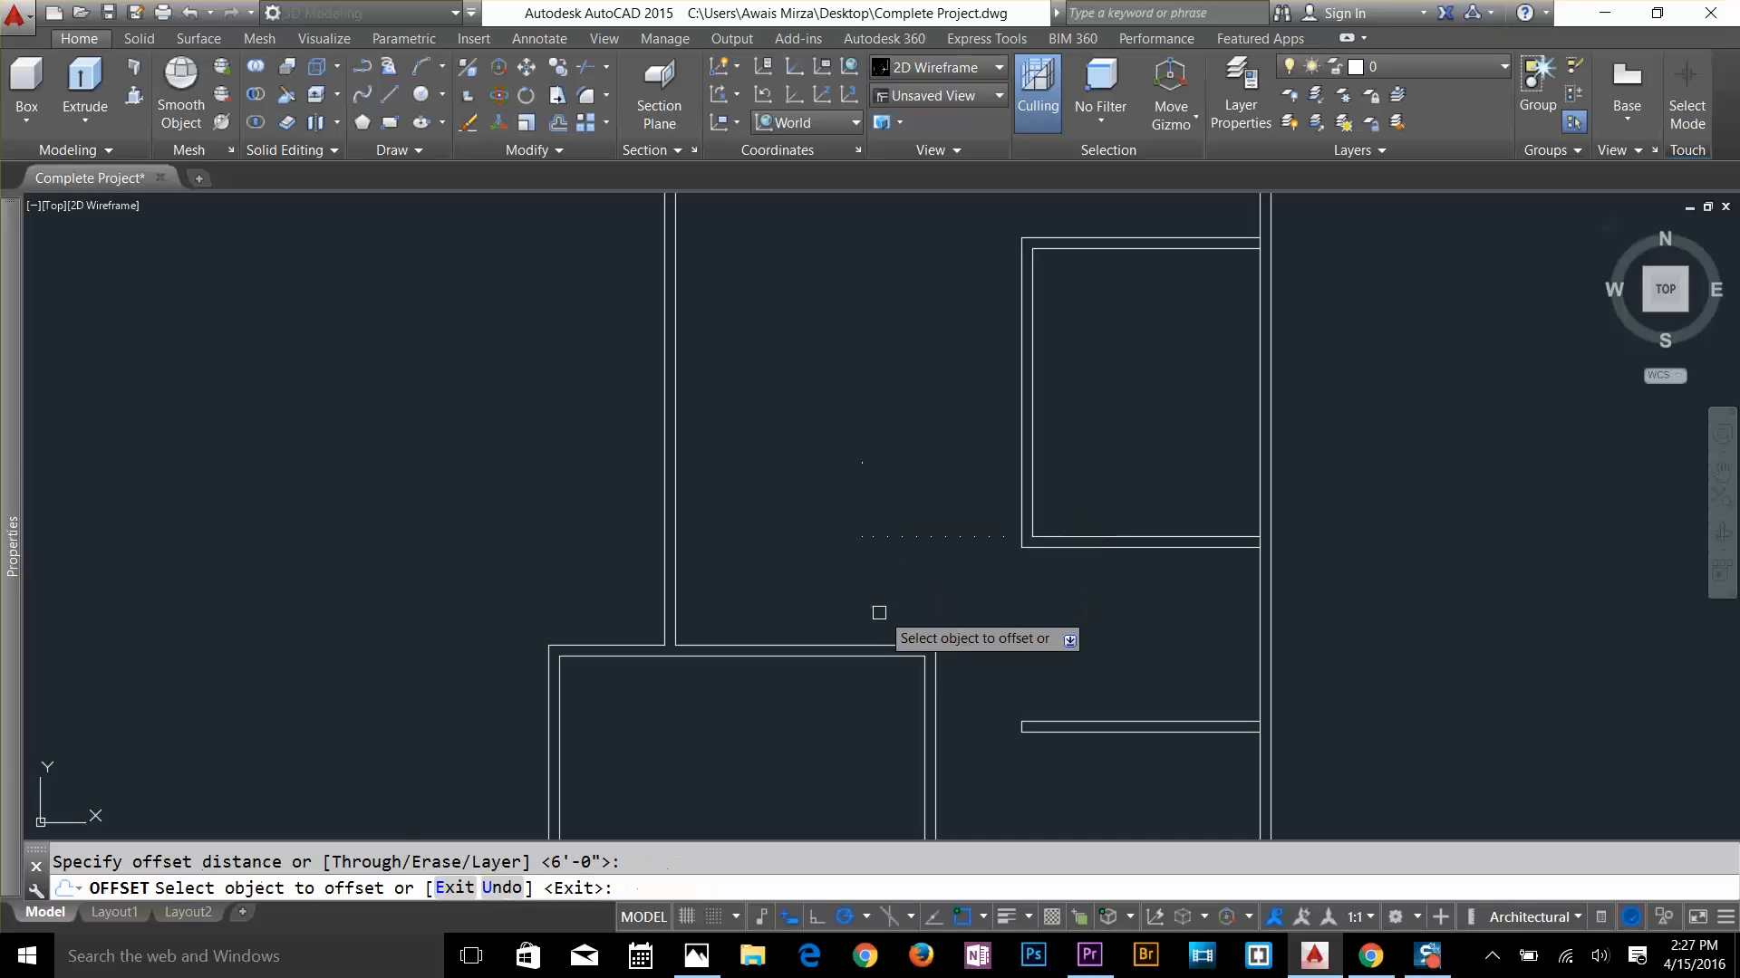
click(859, 645)
click(846, 536)
key(Return)
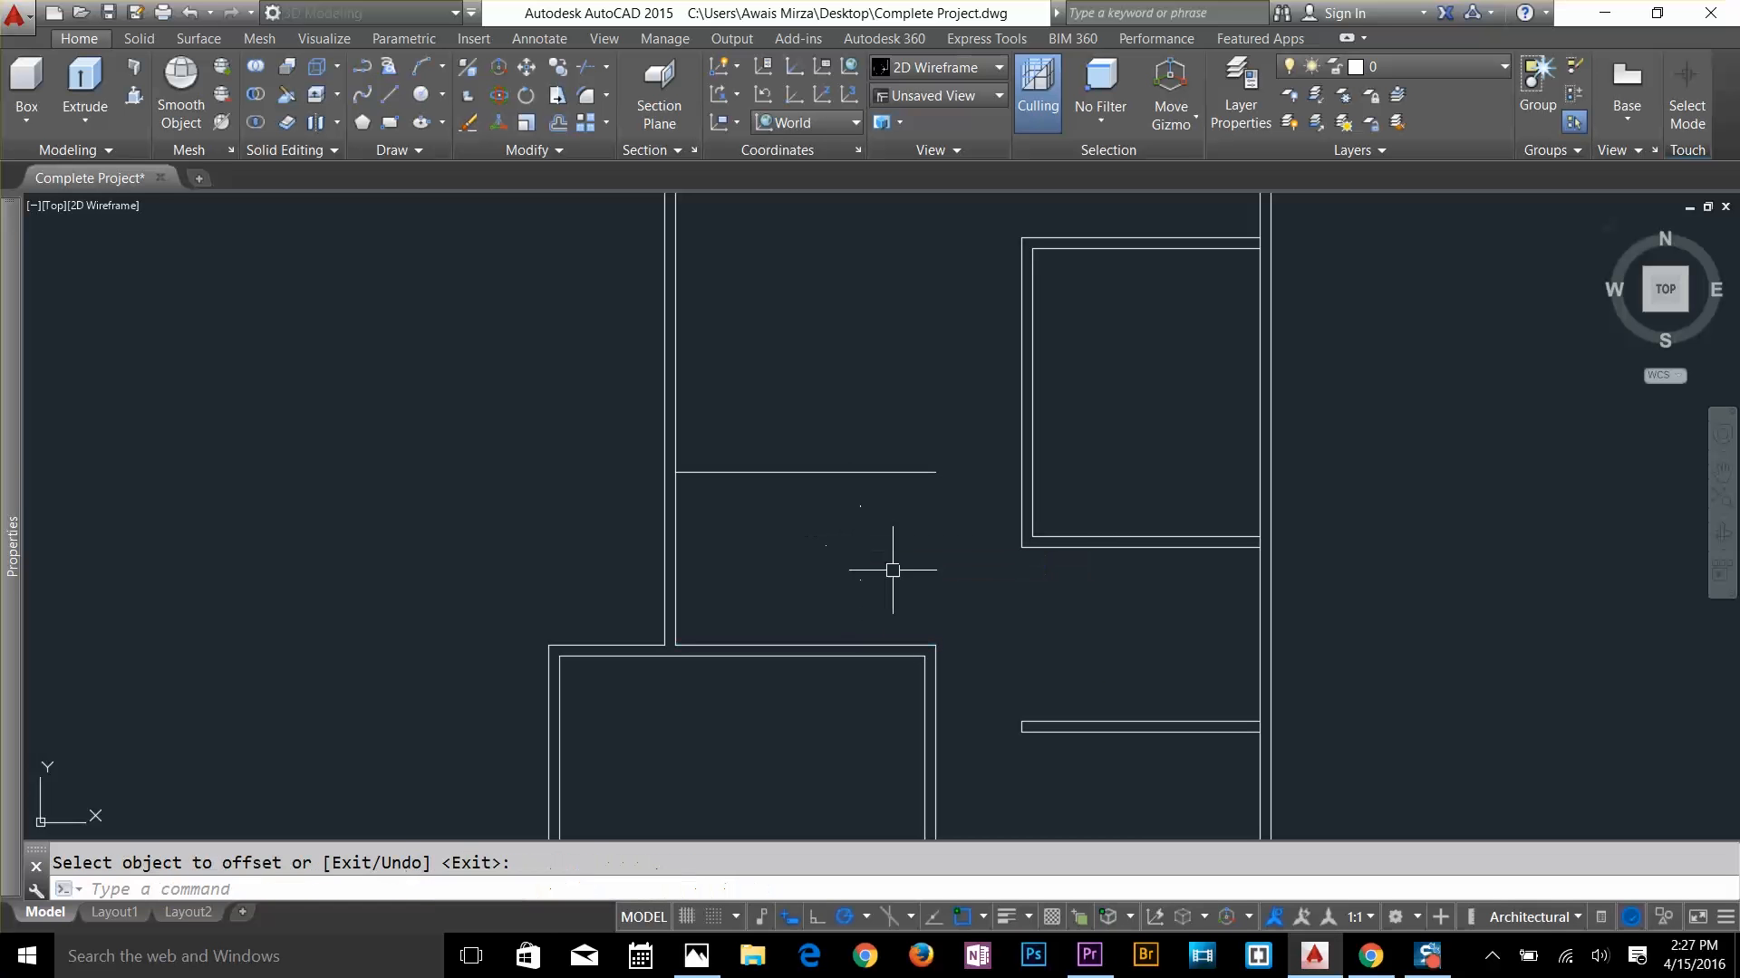
Offset the new horizontal line above the lower-left room 4.5" upward
key(Return)
text(4)
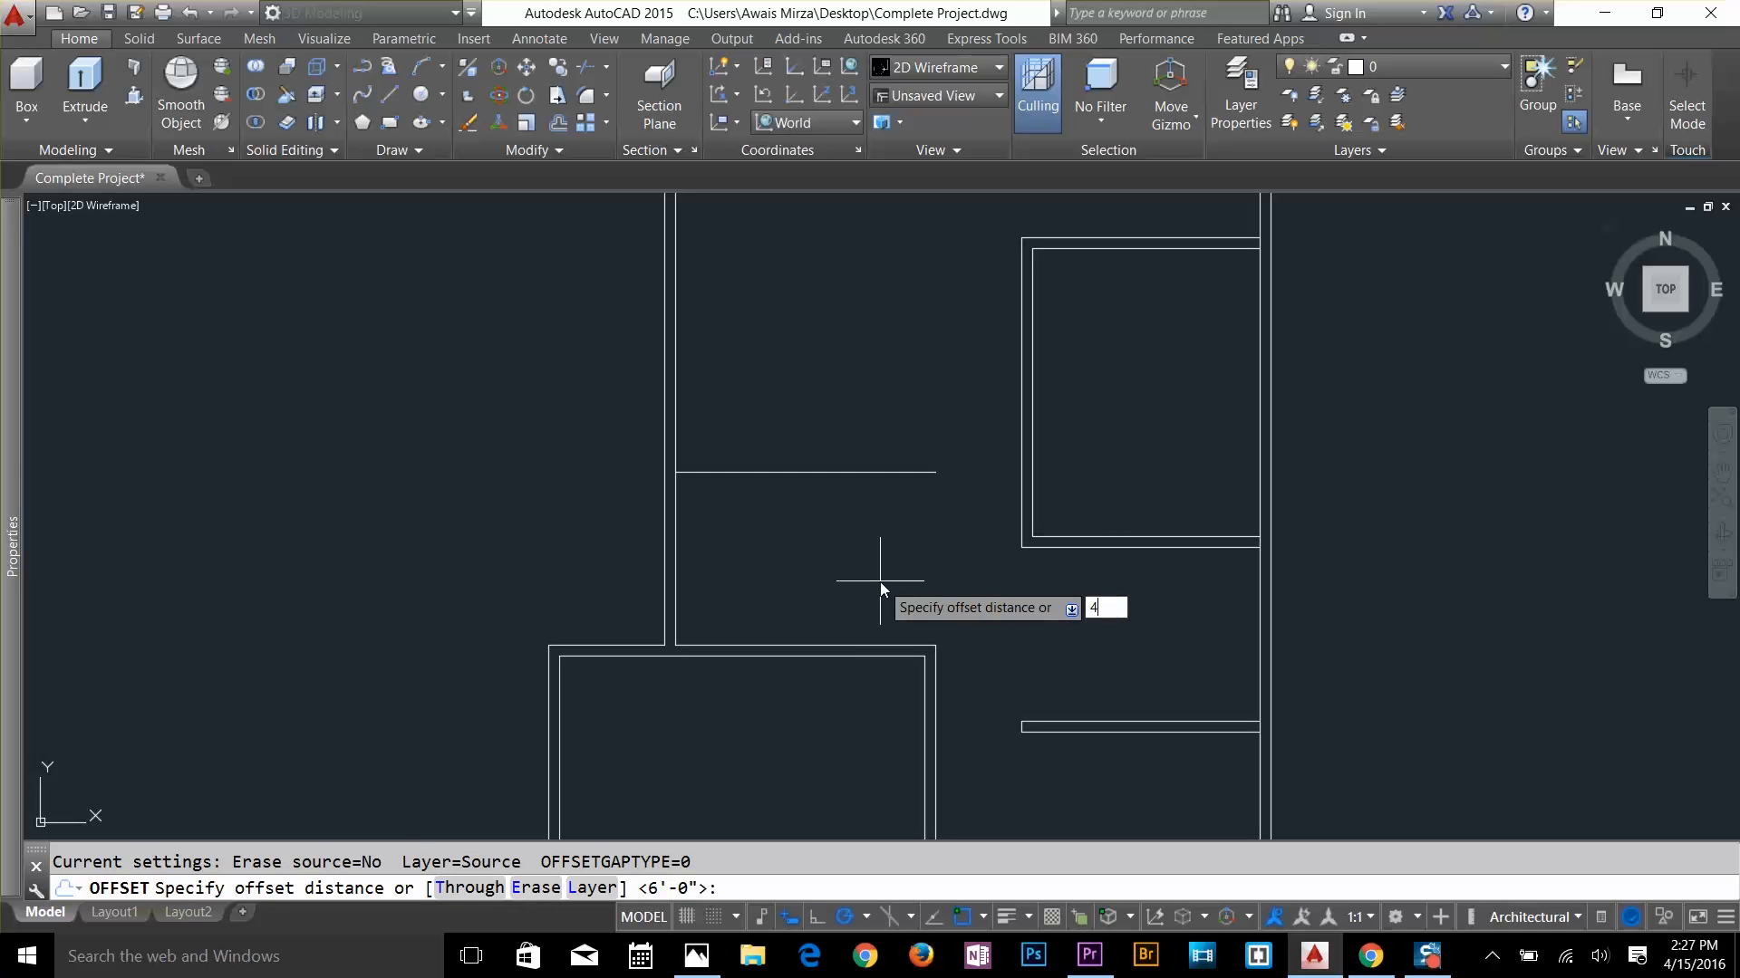
text(.5)
key(Return)
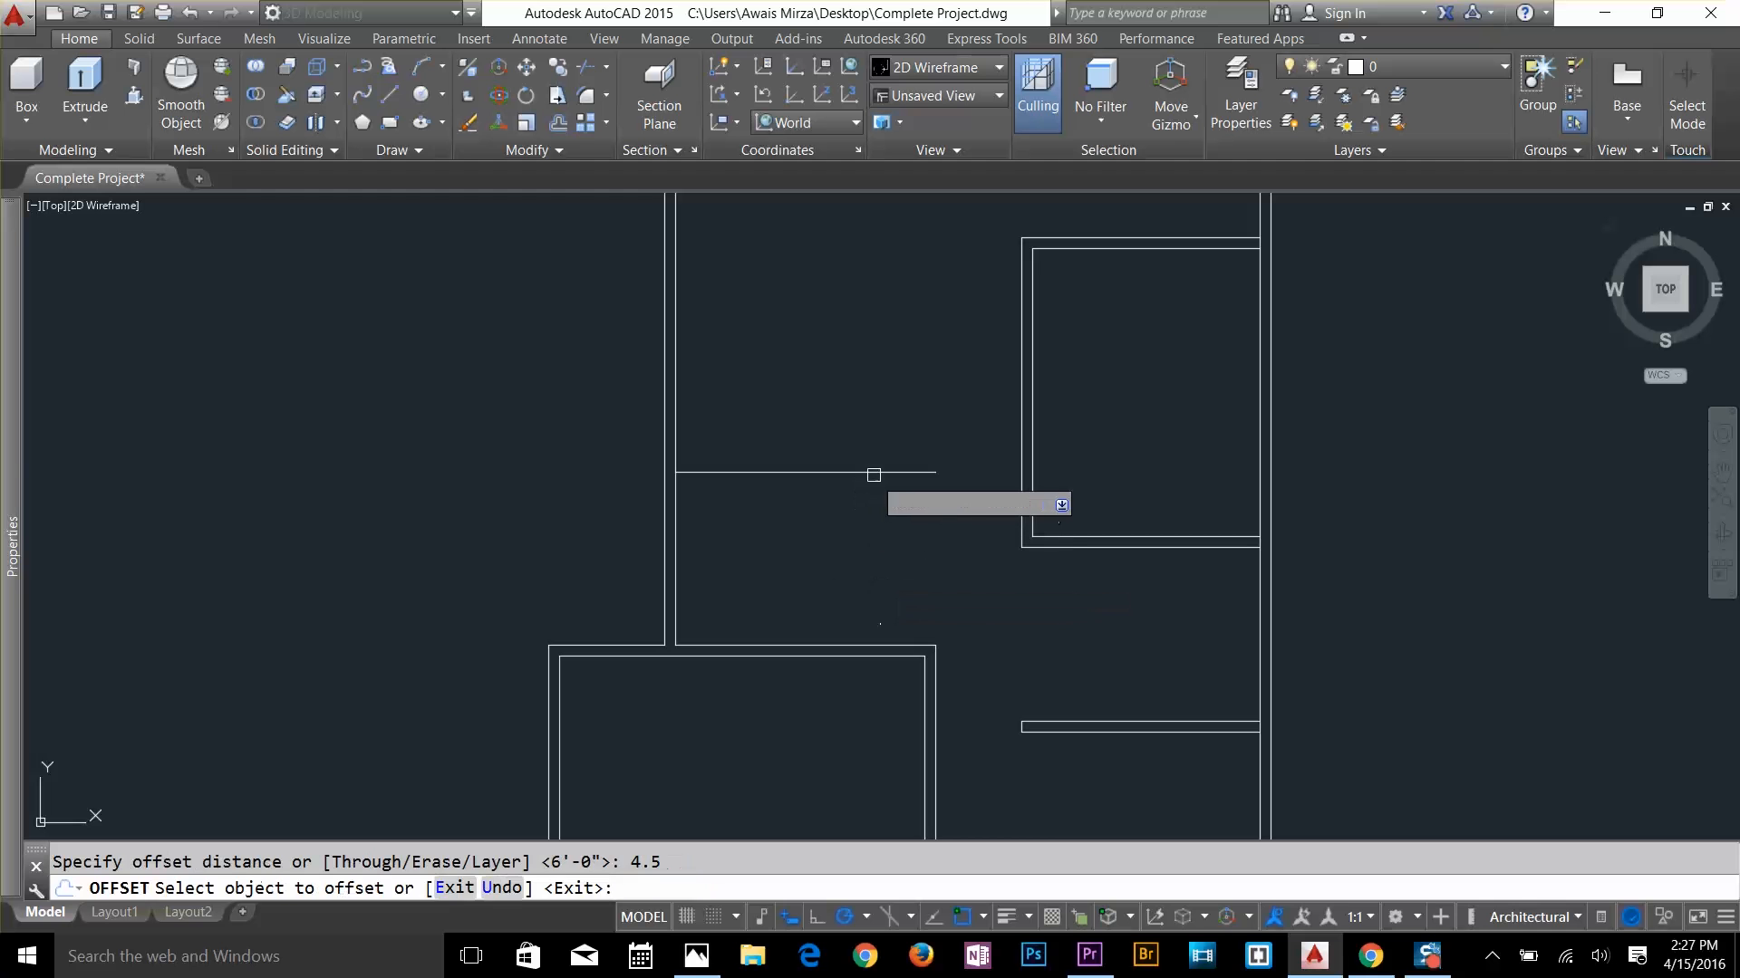
click(873, 474)
click(885, 400)
key(Return)
key(Escape)
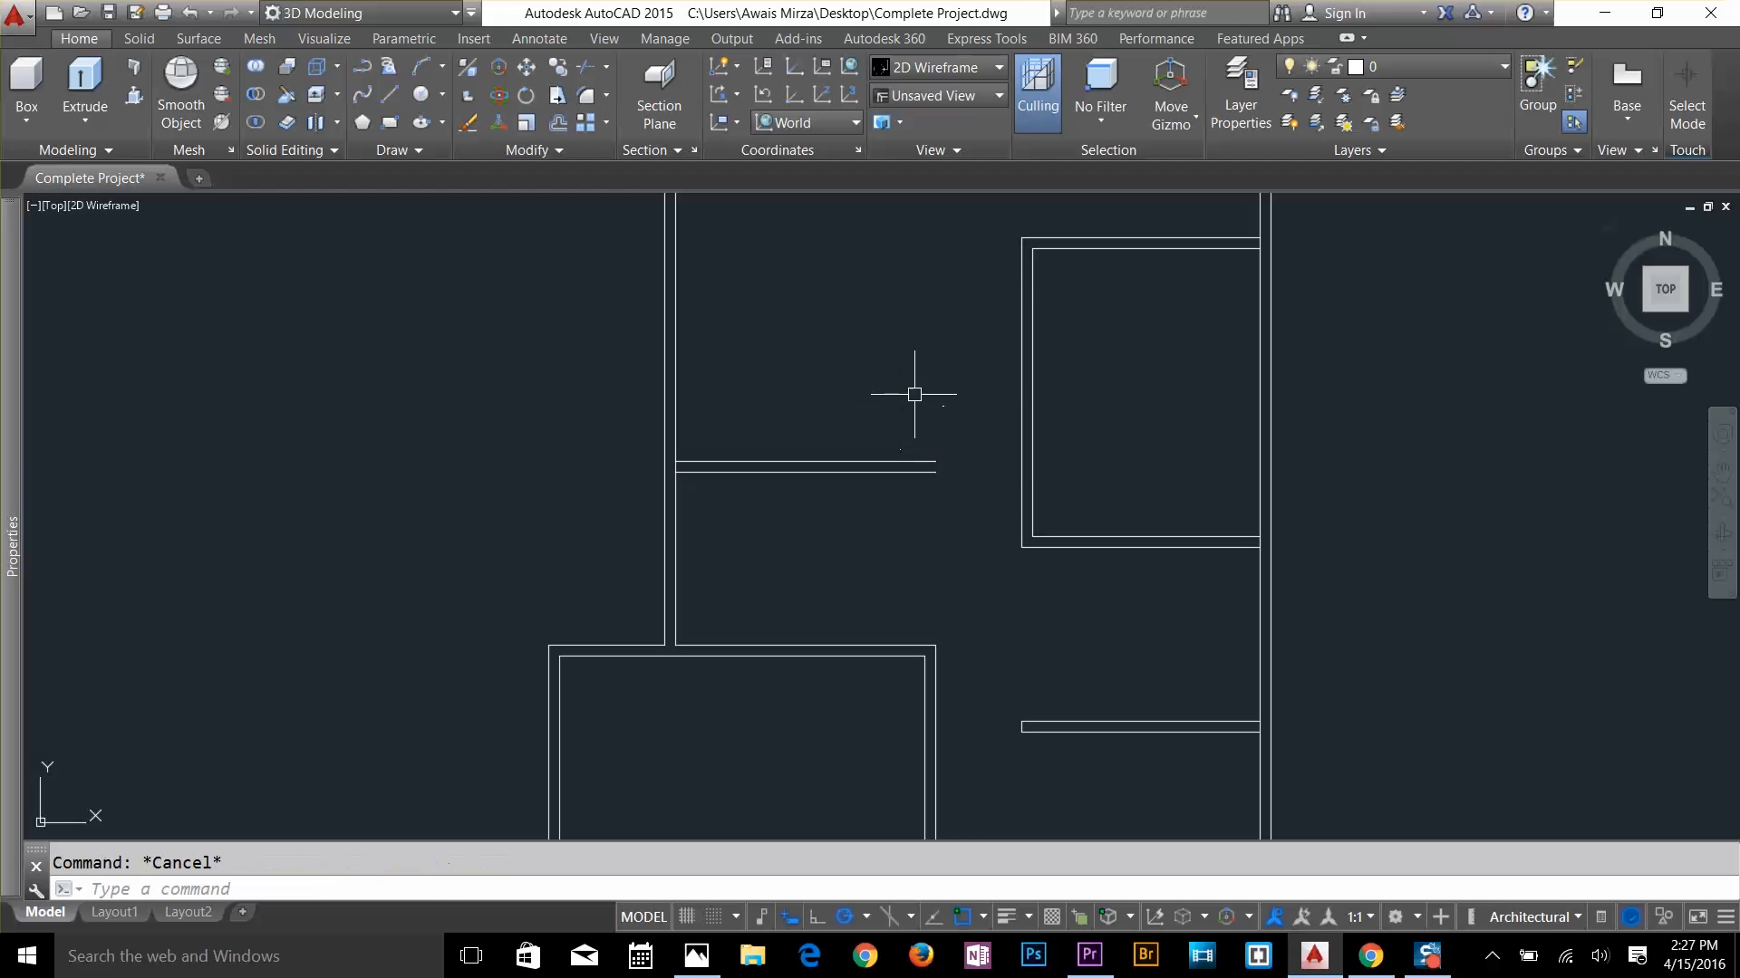
Draw a horizontal line from the upper-right room's upper-left outer corner to the inner line of the left vertical wall
text(l)
key(Return)
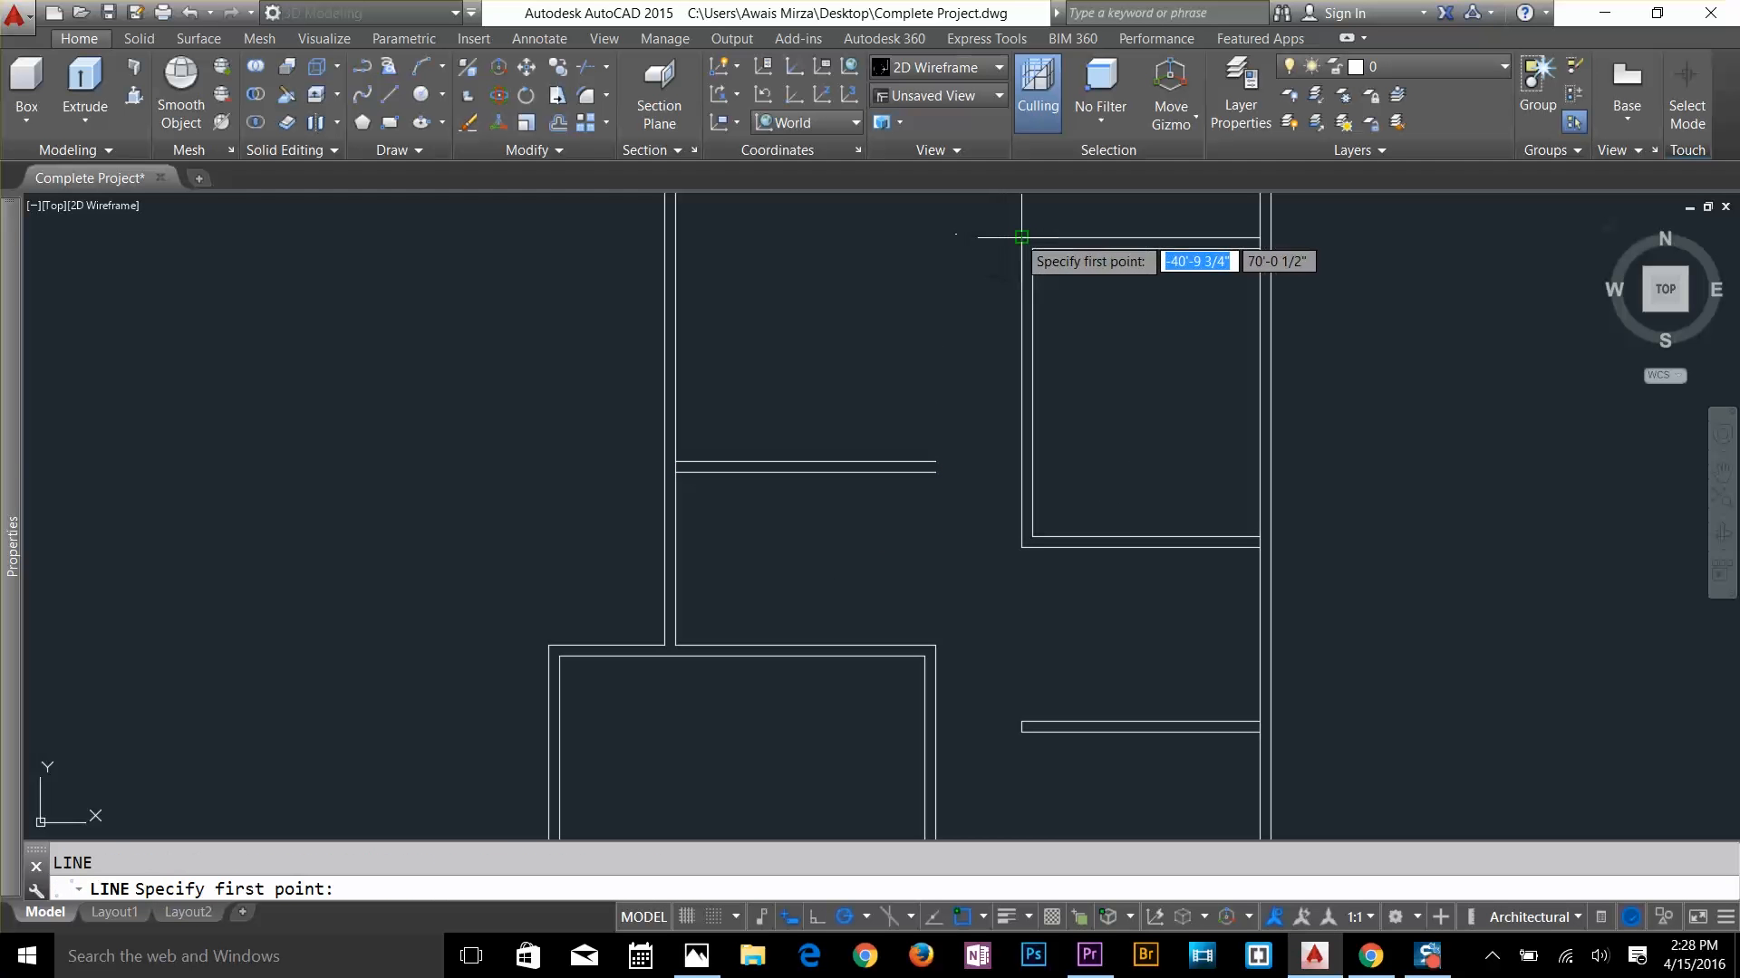
click(1021, 239)
click(675, 237)
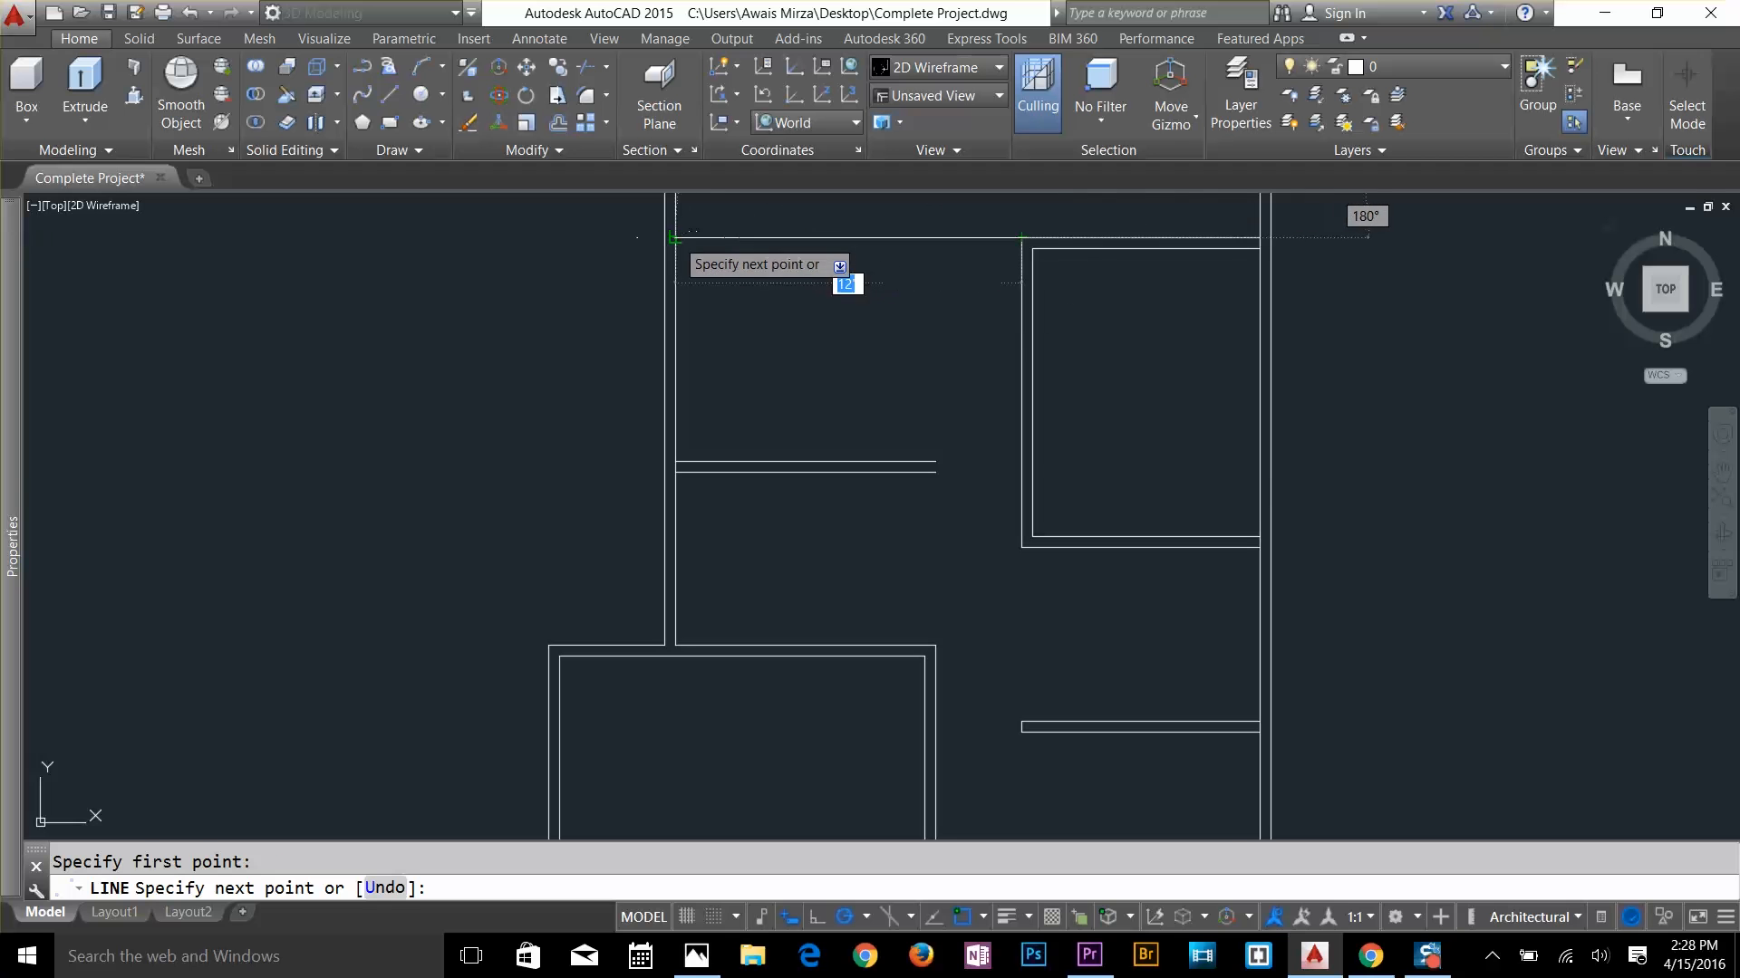
key(Return)
key(Escape)
Offset the new horizontal line between the left wall and the upper-right room 4.5" downward
text(o)
key(Return)
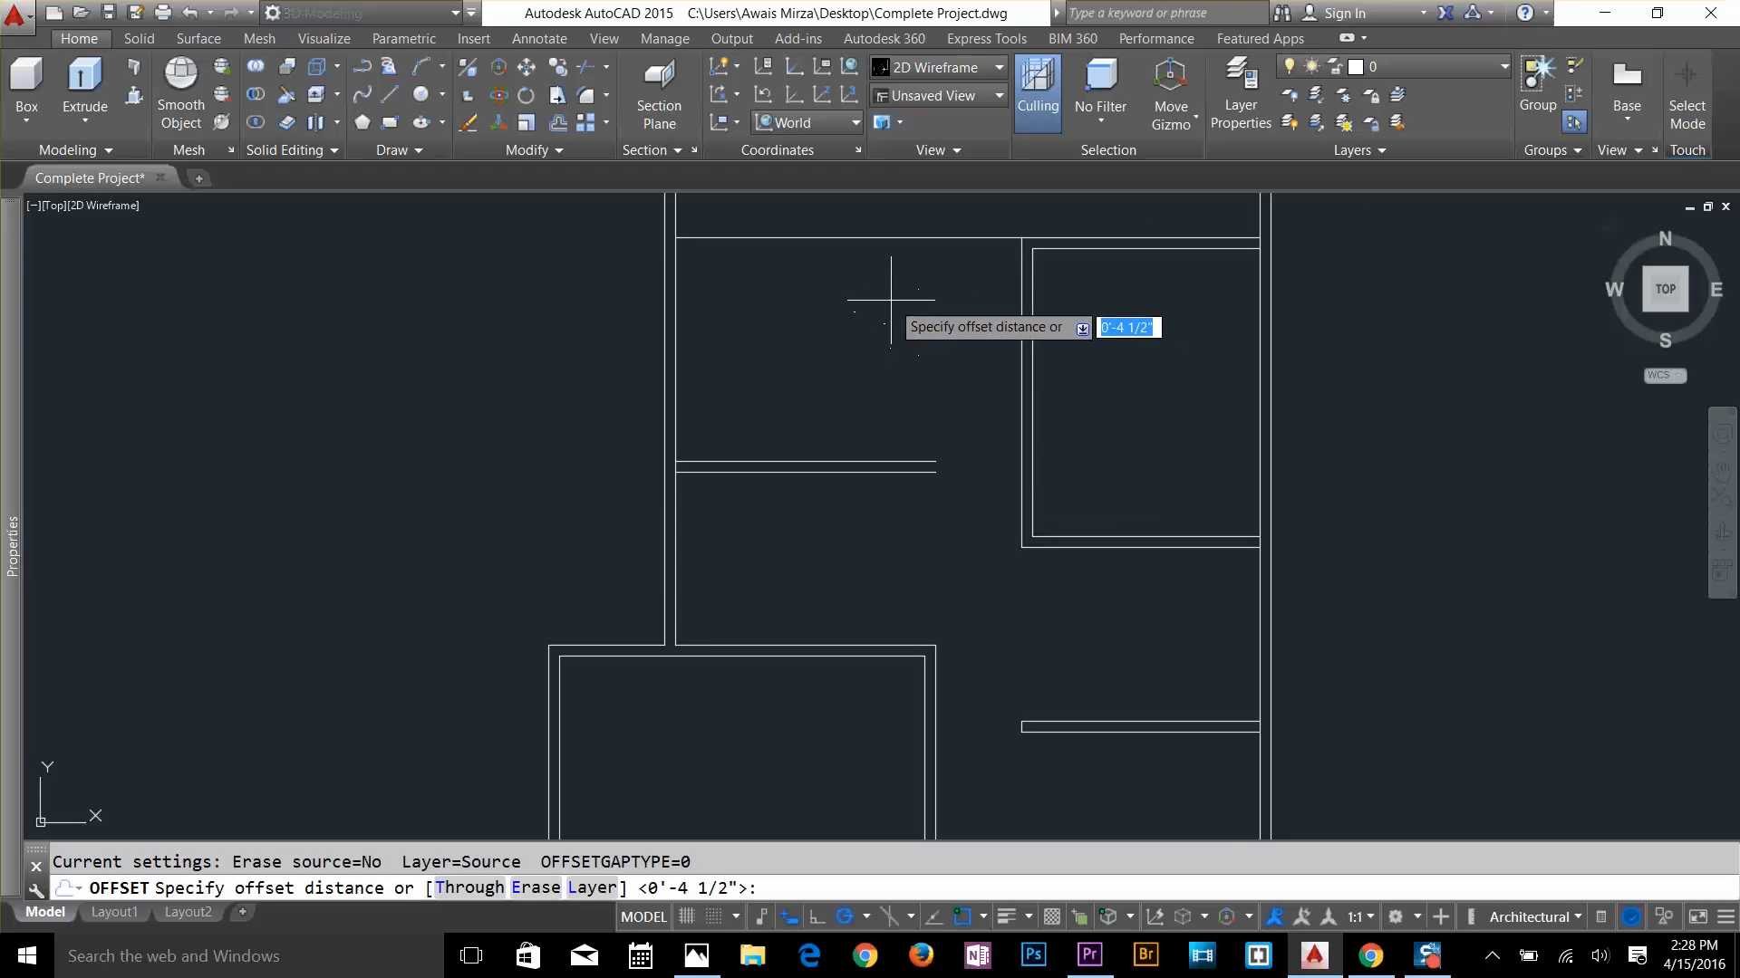
key(Return)
click(897, 240)
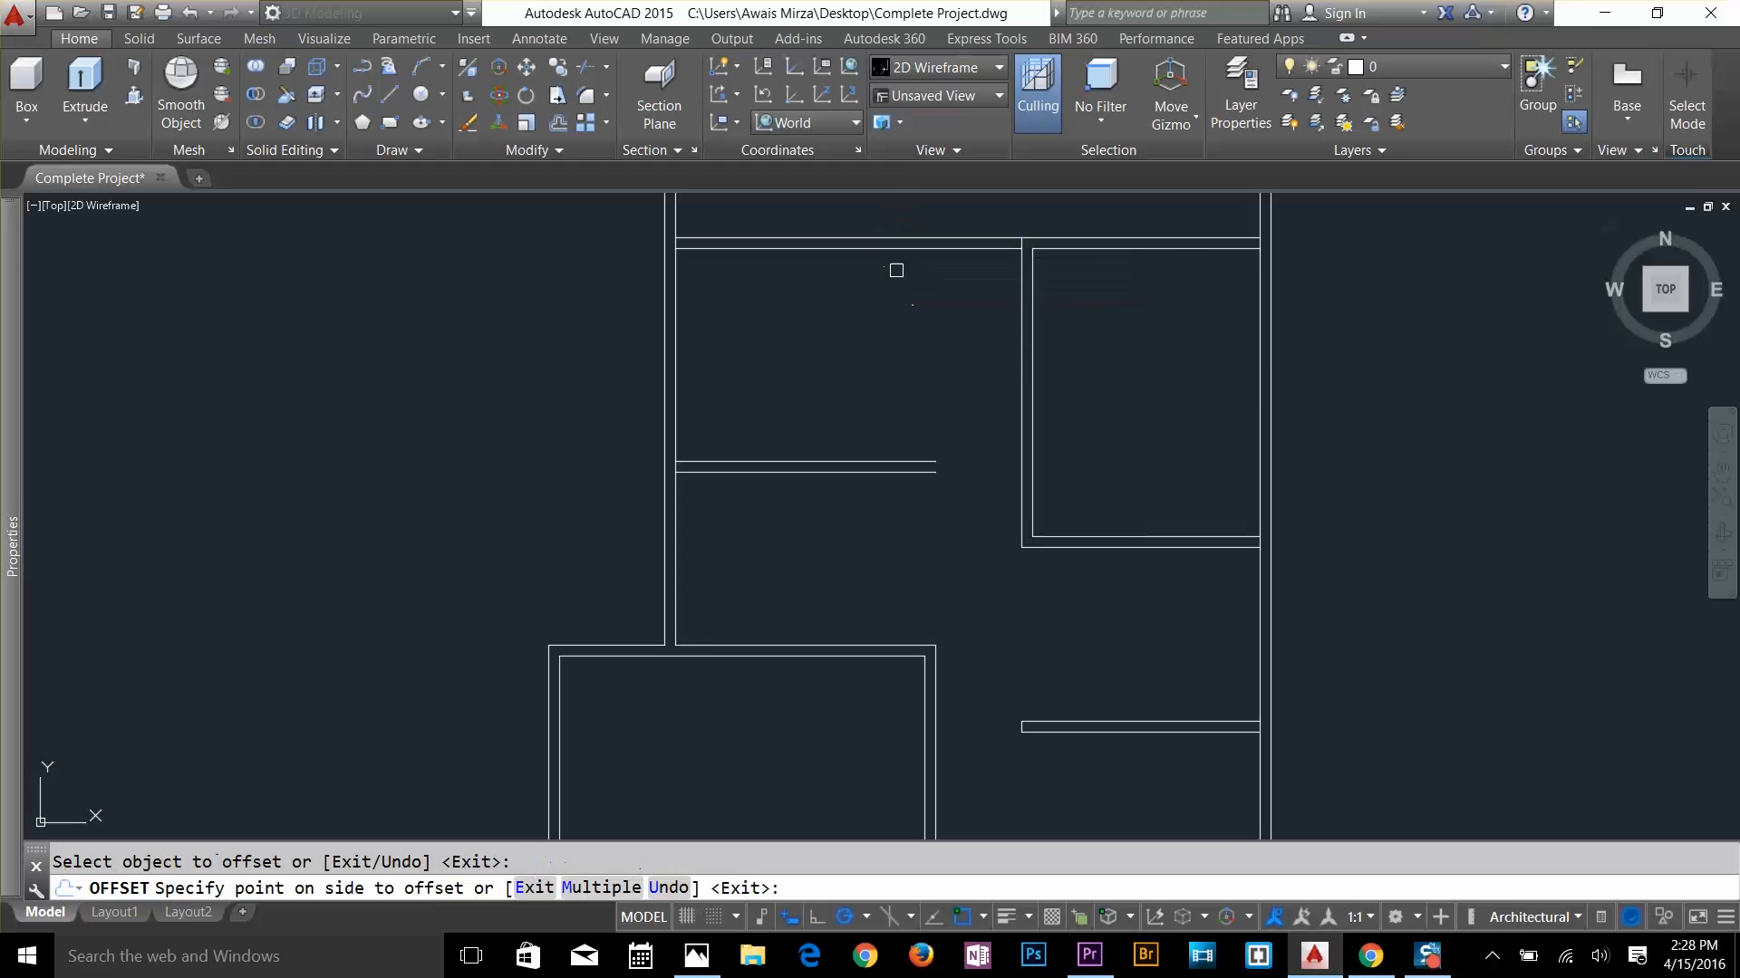
click(959, 327)
key(Escape)
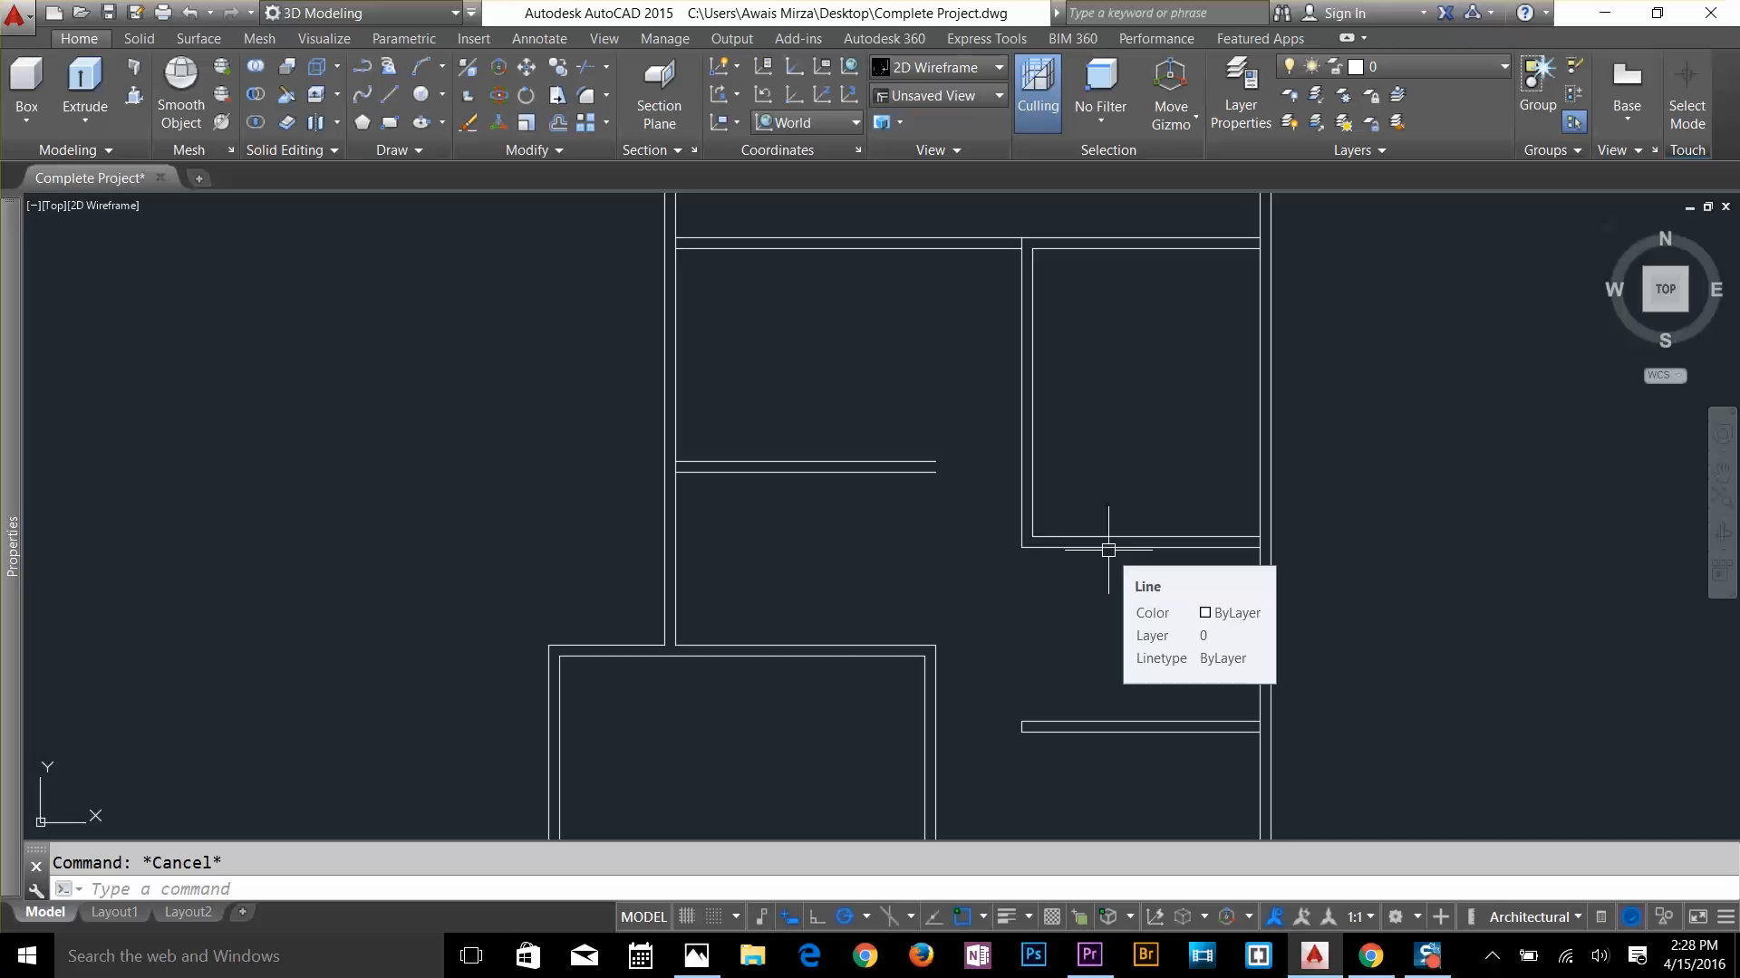
Draw a vertical line from the upper-right end of the left partition down to the lower-left room's upper-right outer corner
text(l)
key(Return)
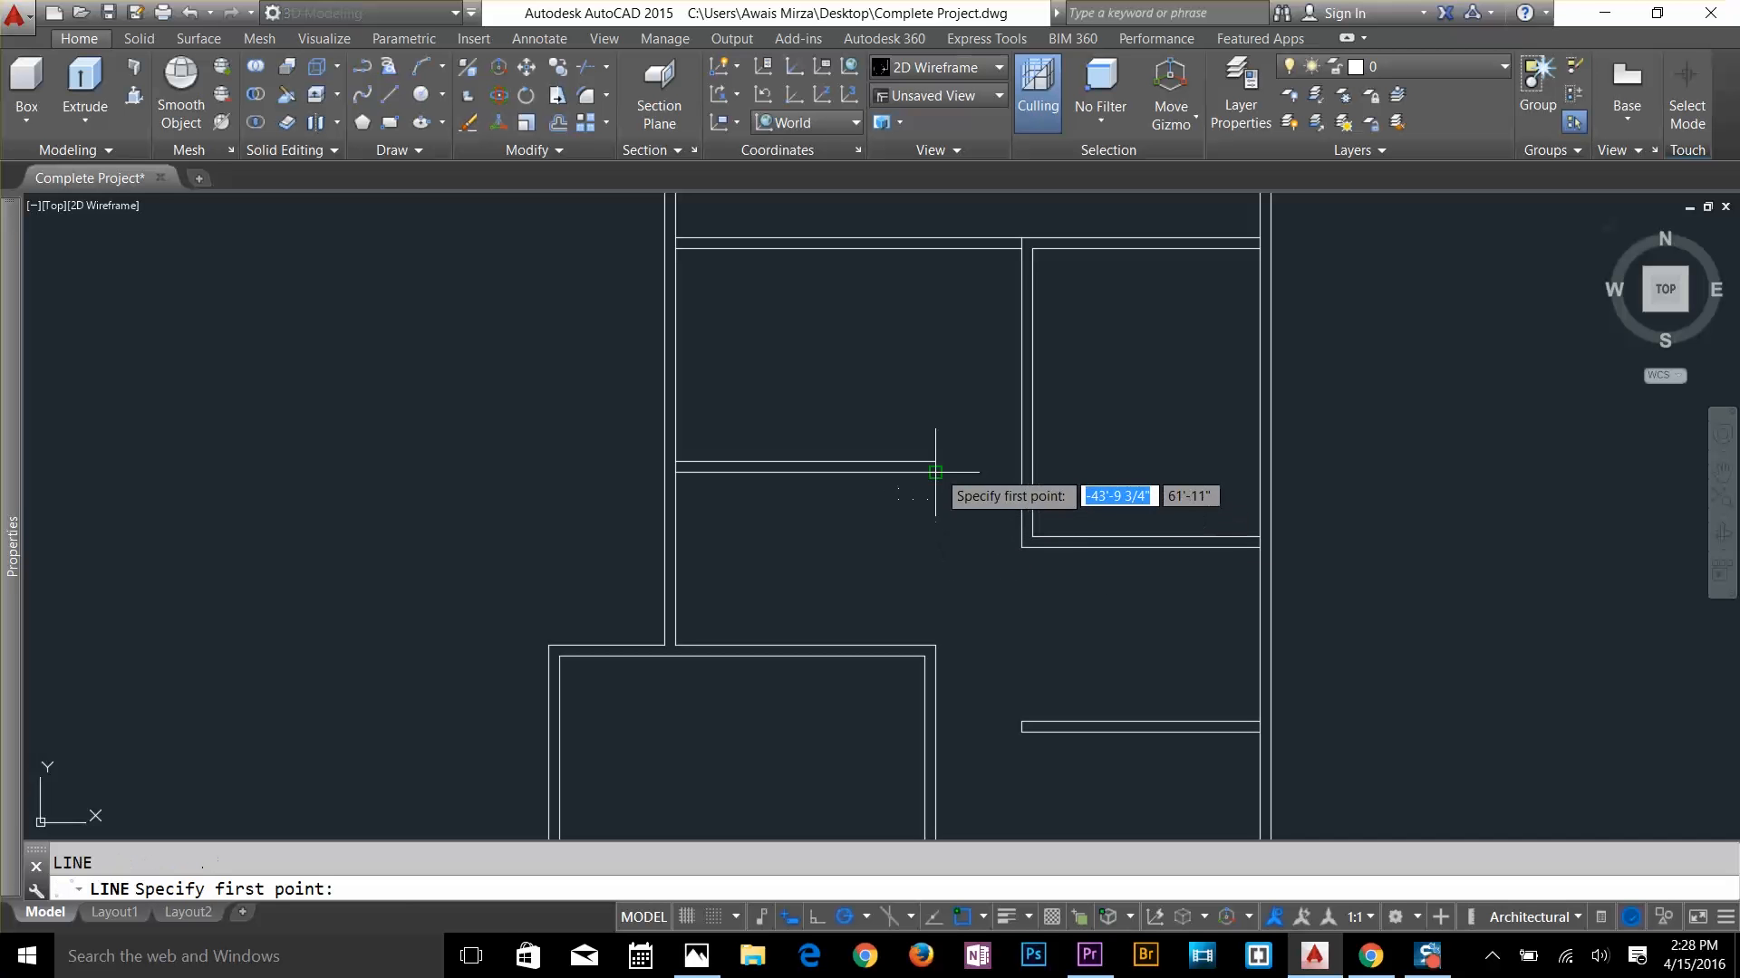
click(936, 463)
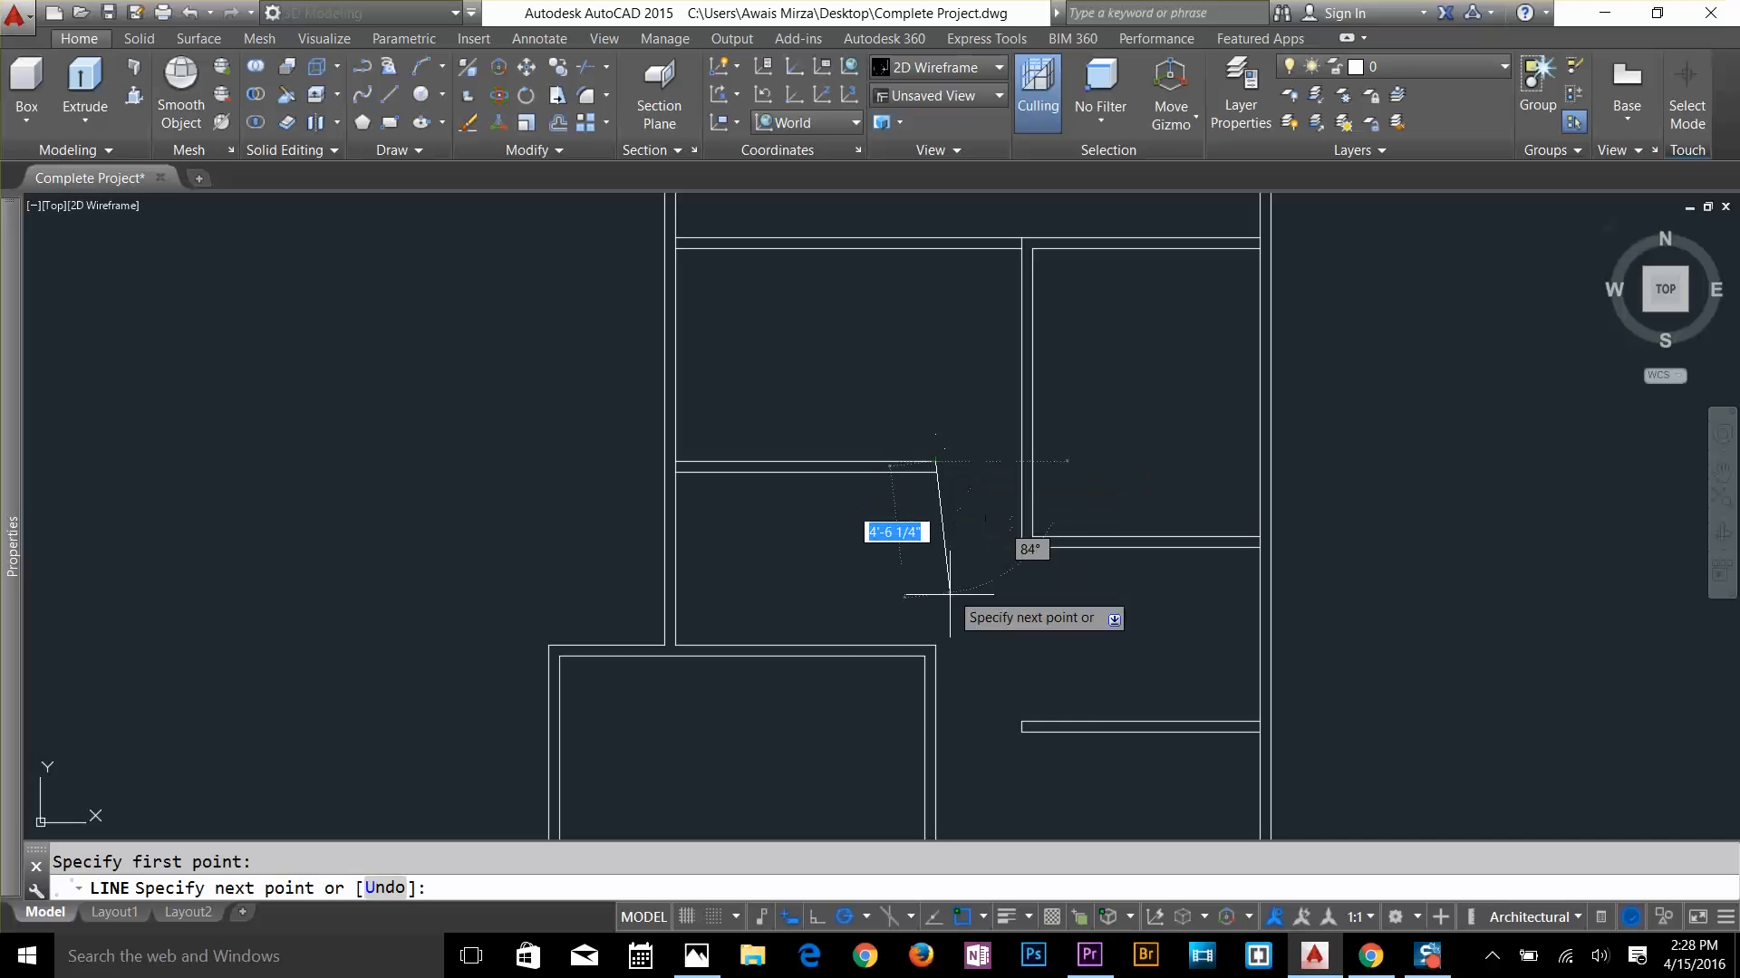
click(935, 645)
key(Return)
key(Return)
key(Escape)
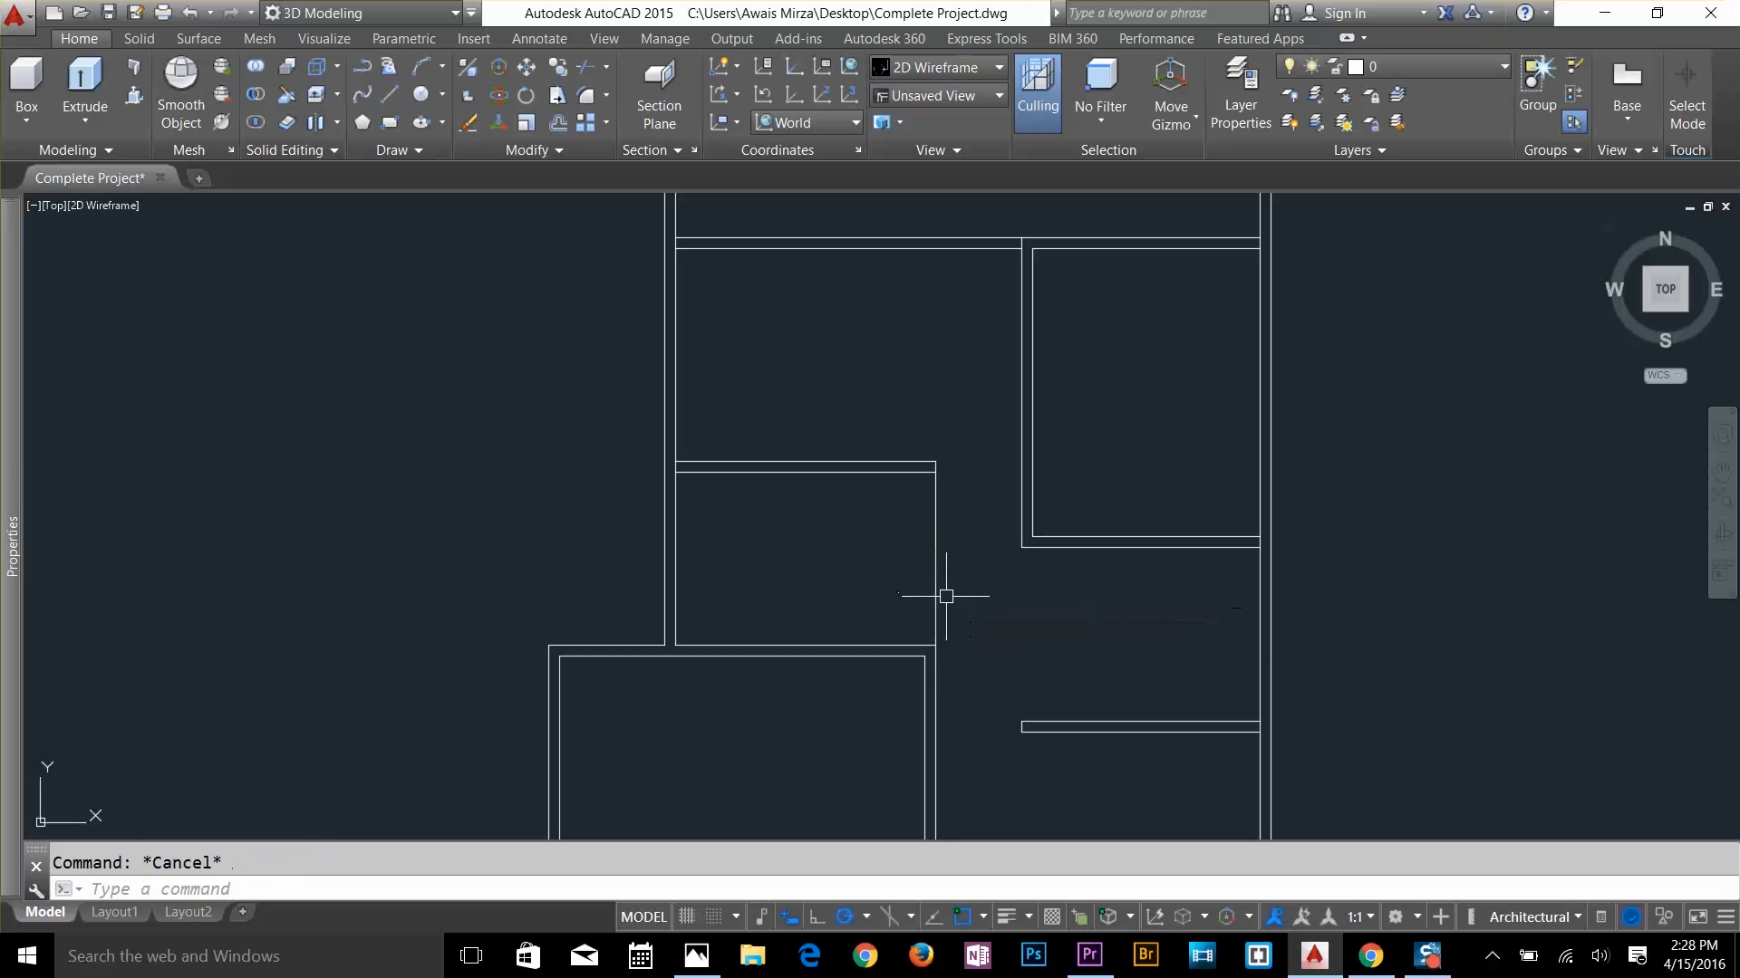
Offset the new vertical line of the small left room 4.5" to the left
text(o)
key(Return)
key(Return)
click(936, 580)
click(912, 571)
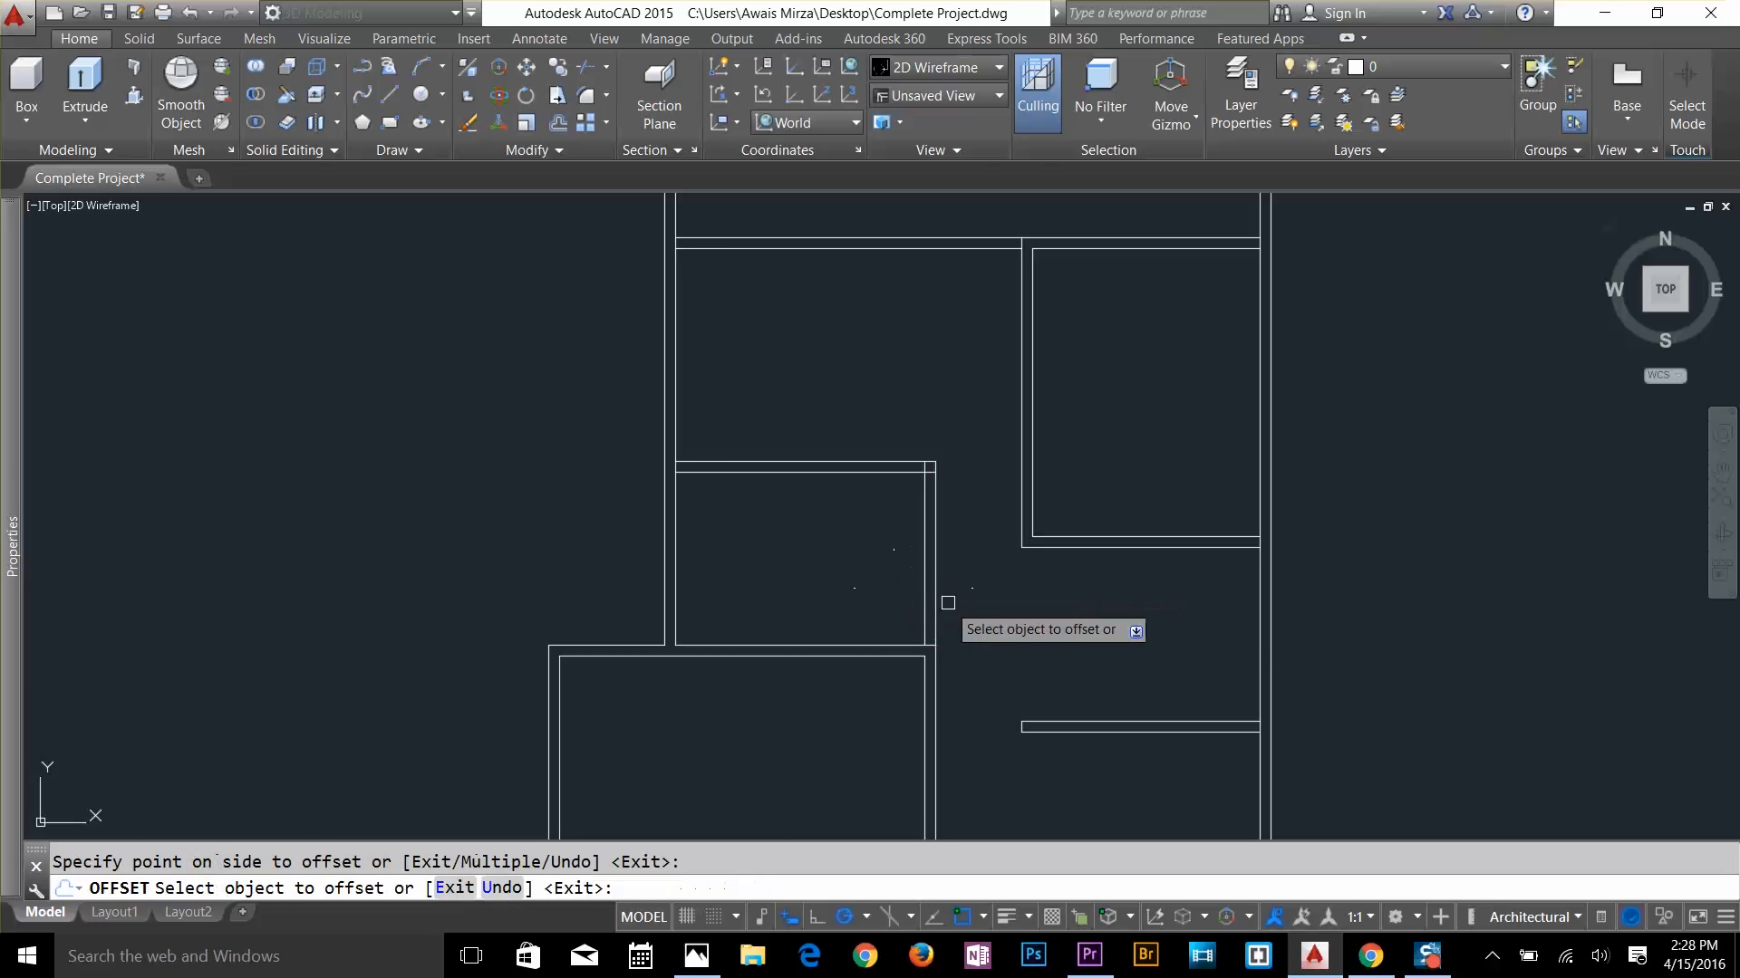
key(Escape)
Fillet the inner horizontal and inner vertical lines at the small left room's upper-right corner with a zero radius
text(f)
key(Return)
scroll(934, 516, up, 2)
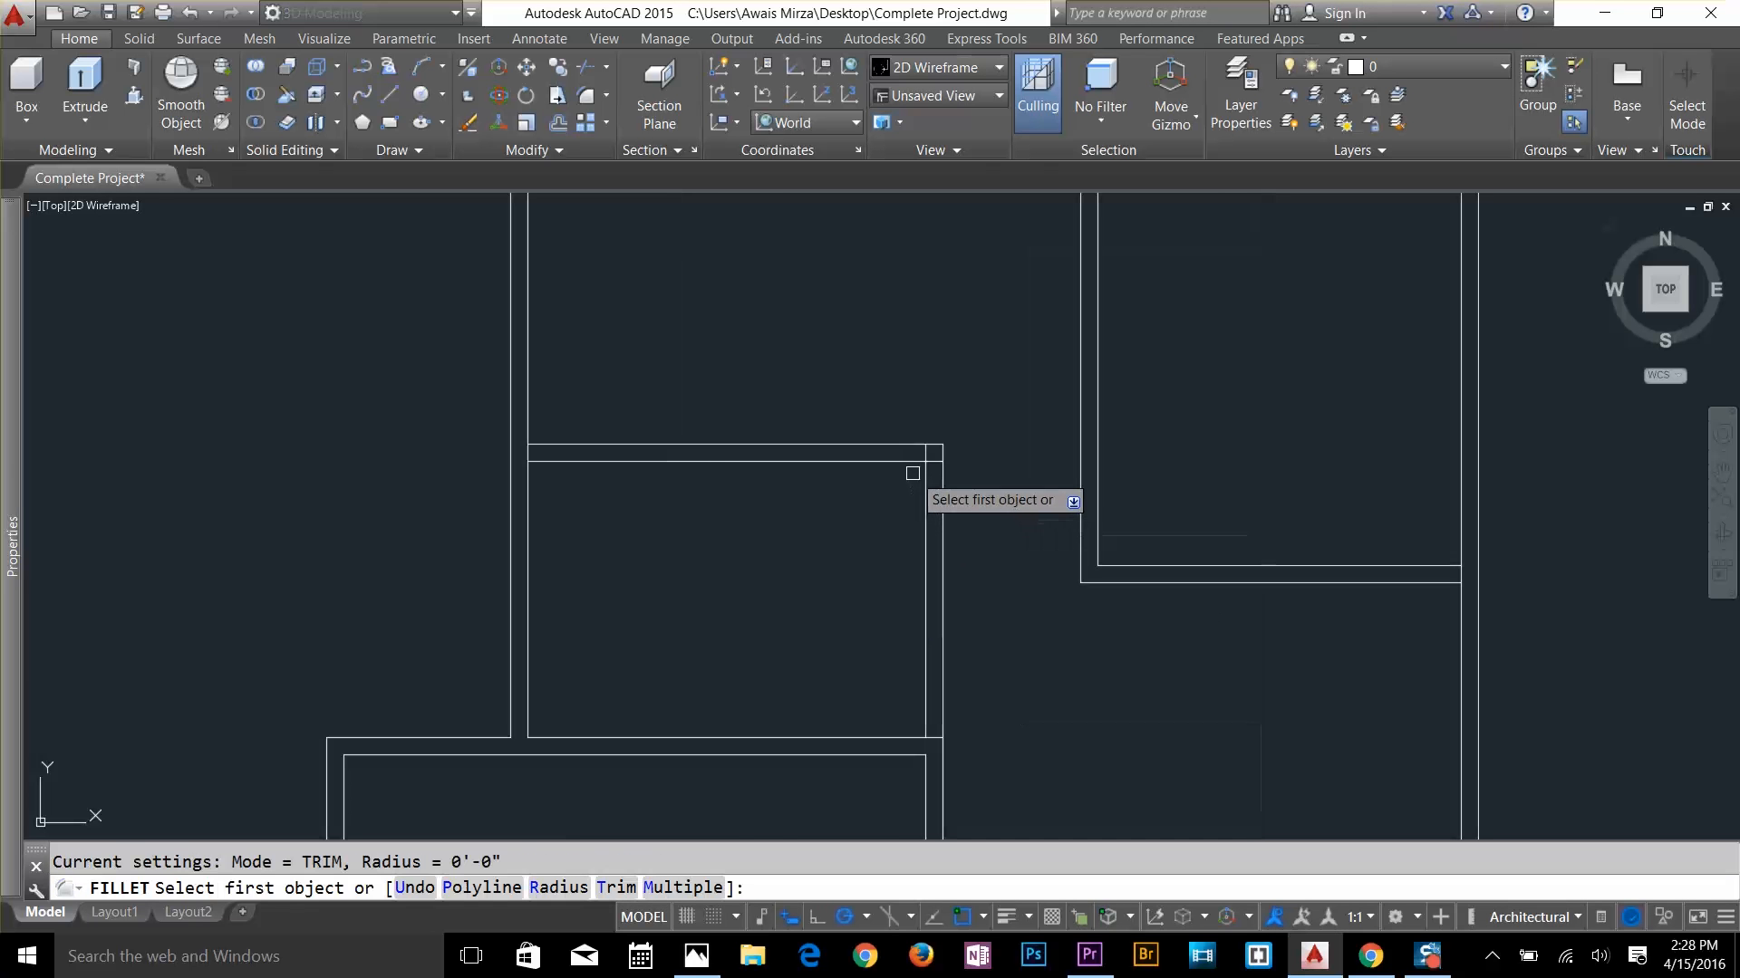
click(917, 463)
click(926, 482)
key(Return)
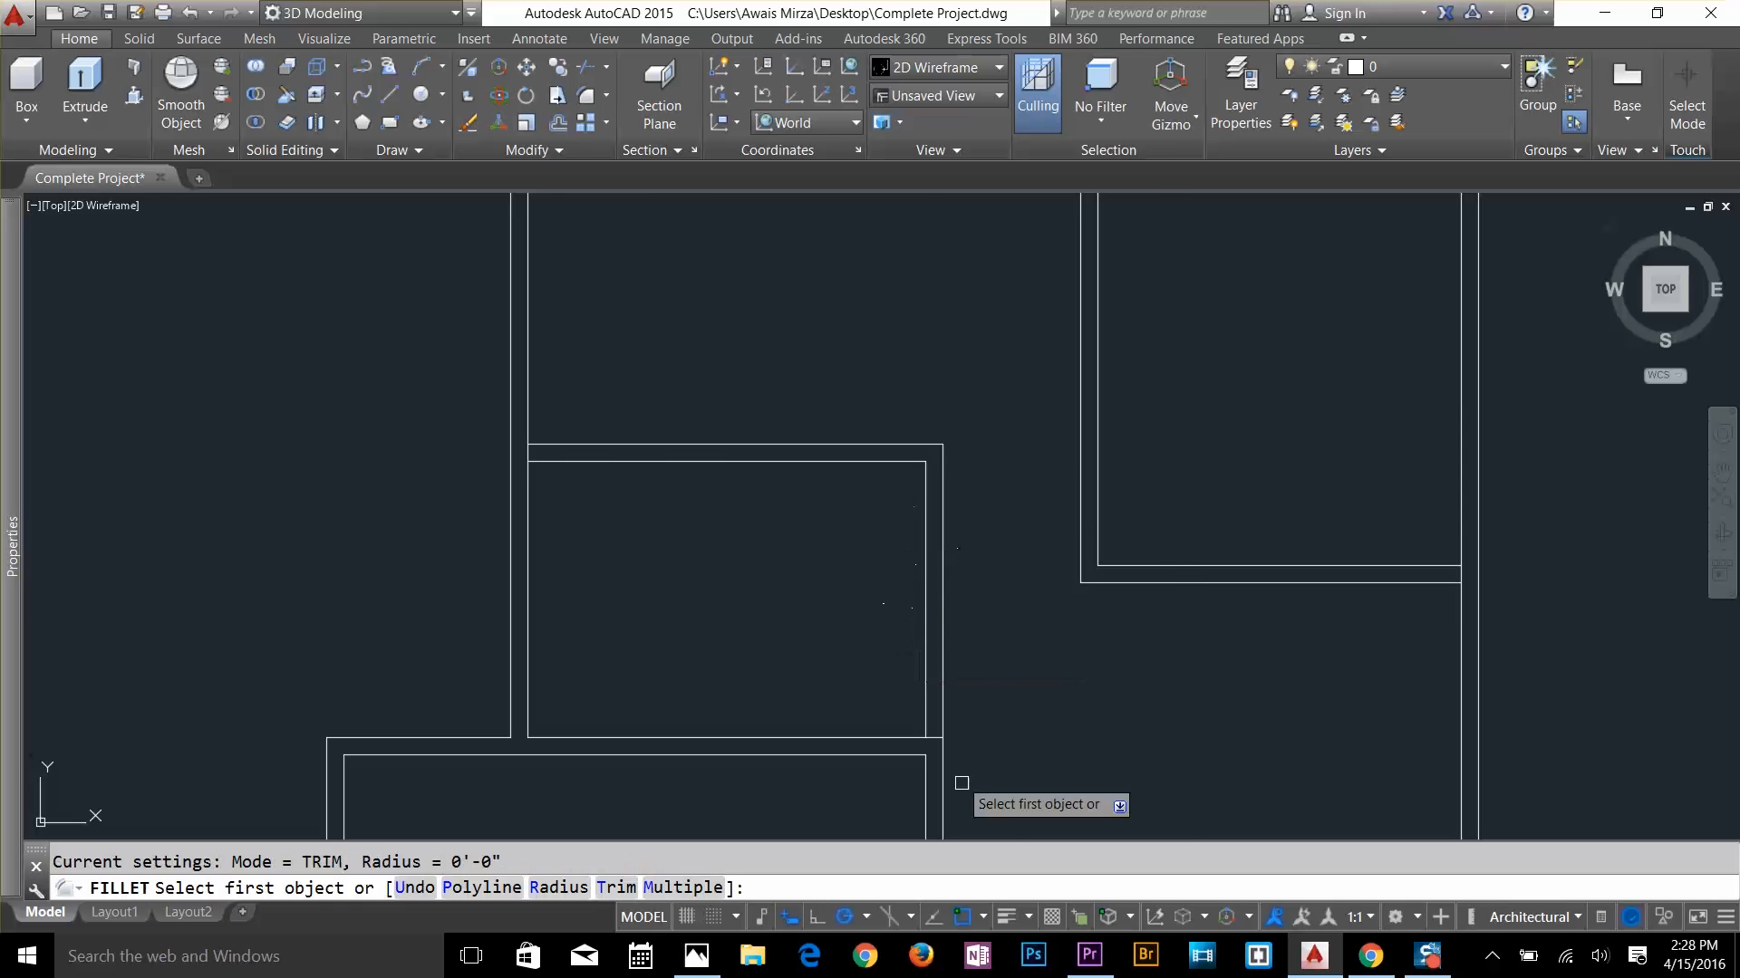
key(Escape)
Trim the horizontal line crossing the small left room's right wall at its junction with the lower-left room
key(Escape)
text(tr)
key(Return)
key(Return)
scroll(927, 745, up, 3)
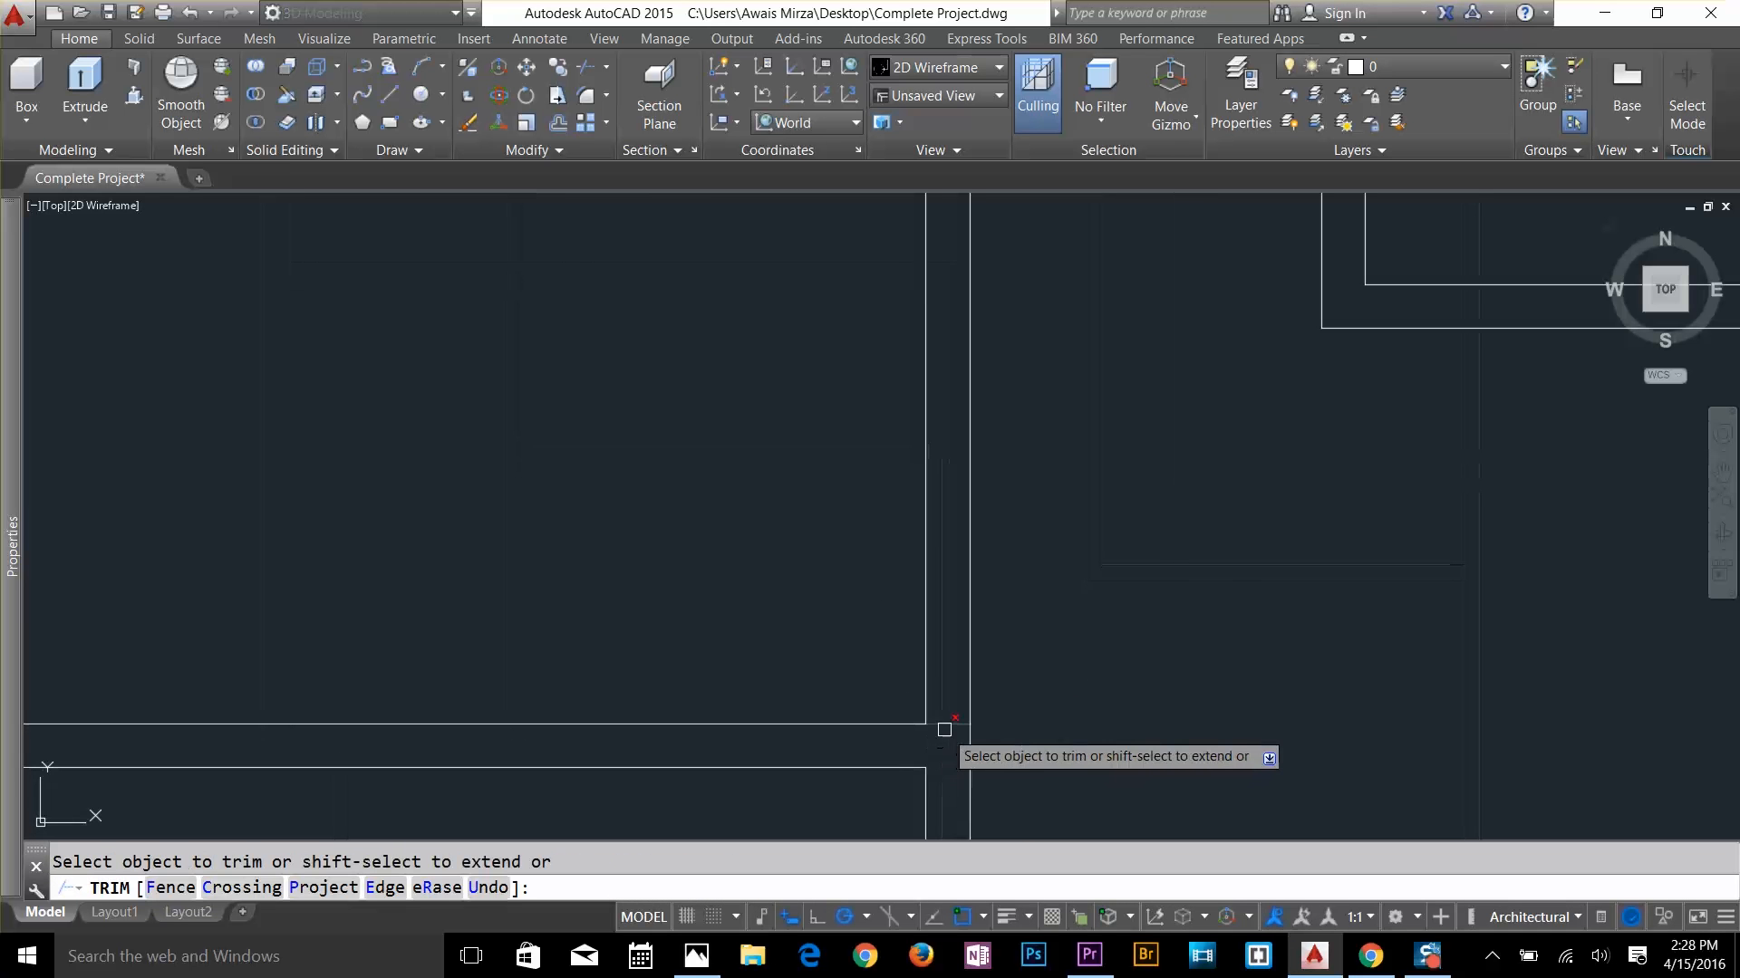
click(940, 726)
scroll(939, 722, down, 5)
mouse_move(854, 602)
middle_down()
mouse_move(885, 666)
mouse_move(854, 689)
middle_up()
key(Escape)
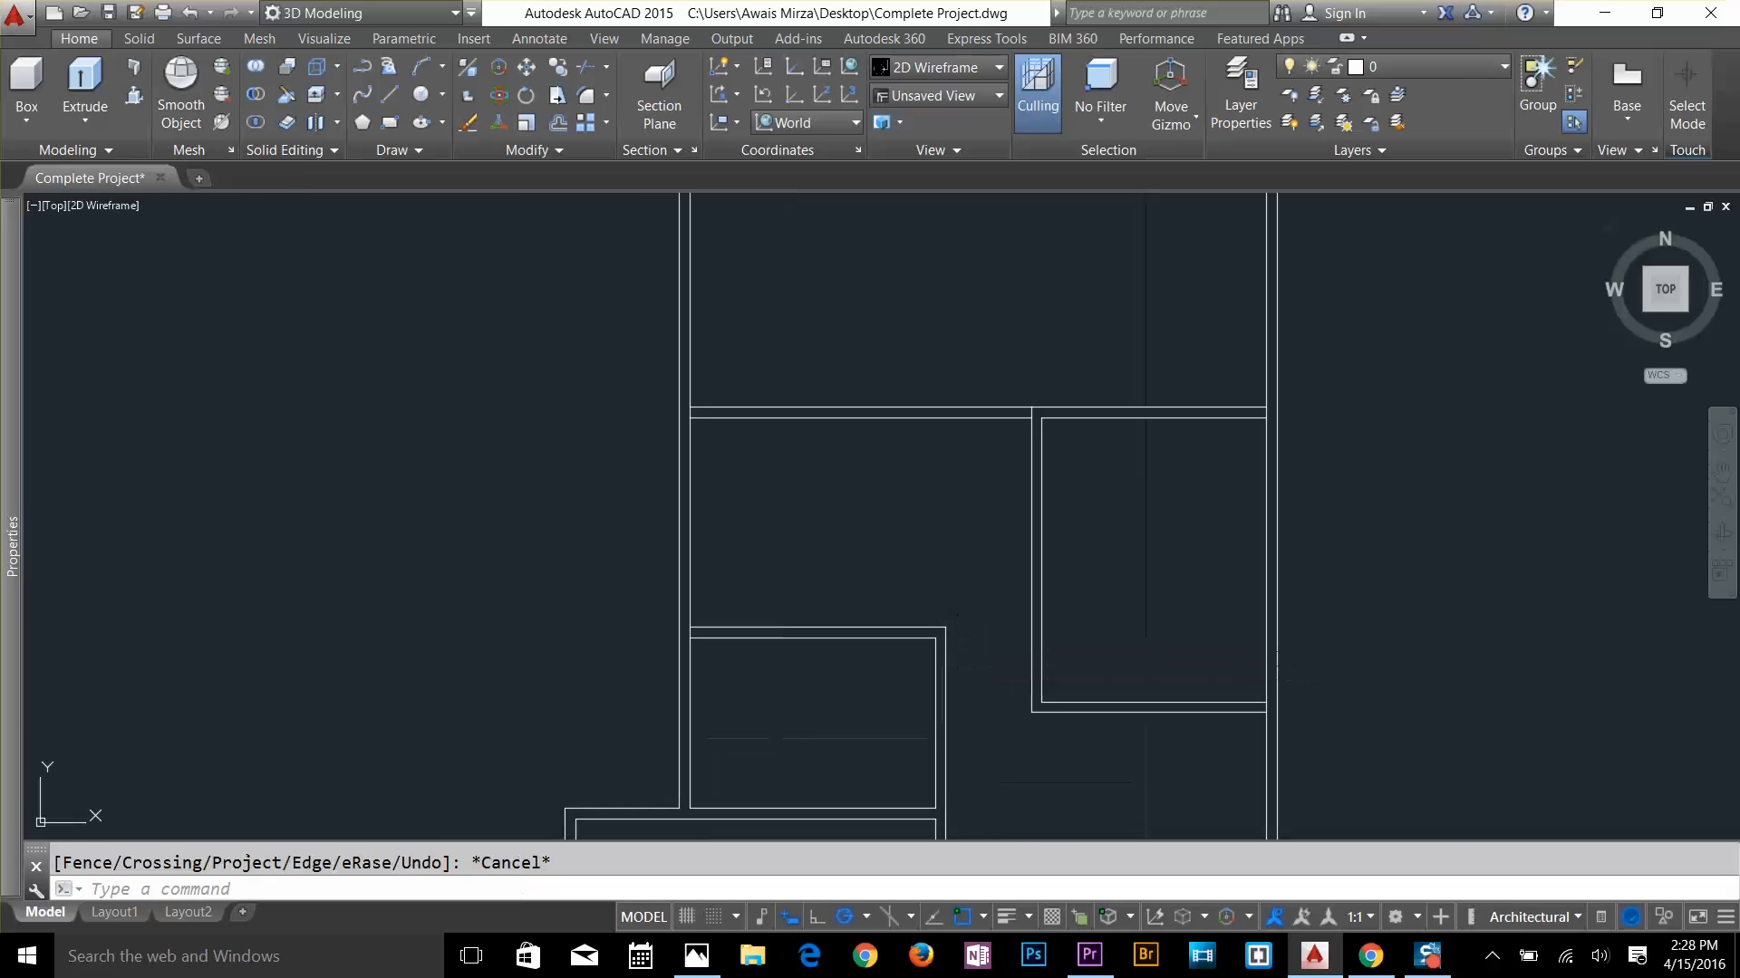
Extend the small left room's right wall lines upward toward the long horizontal wall above
text(ex)
key(Return)
key(Return)
click(947, 663)
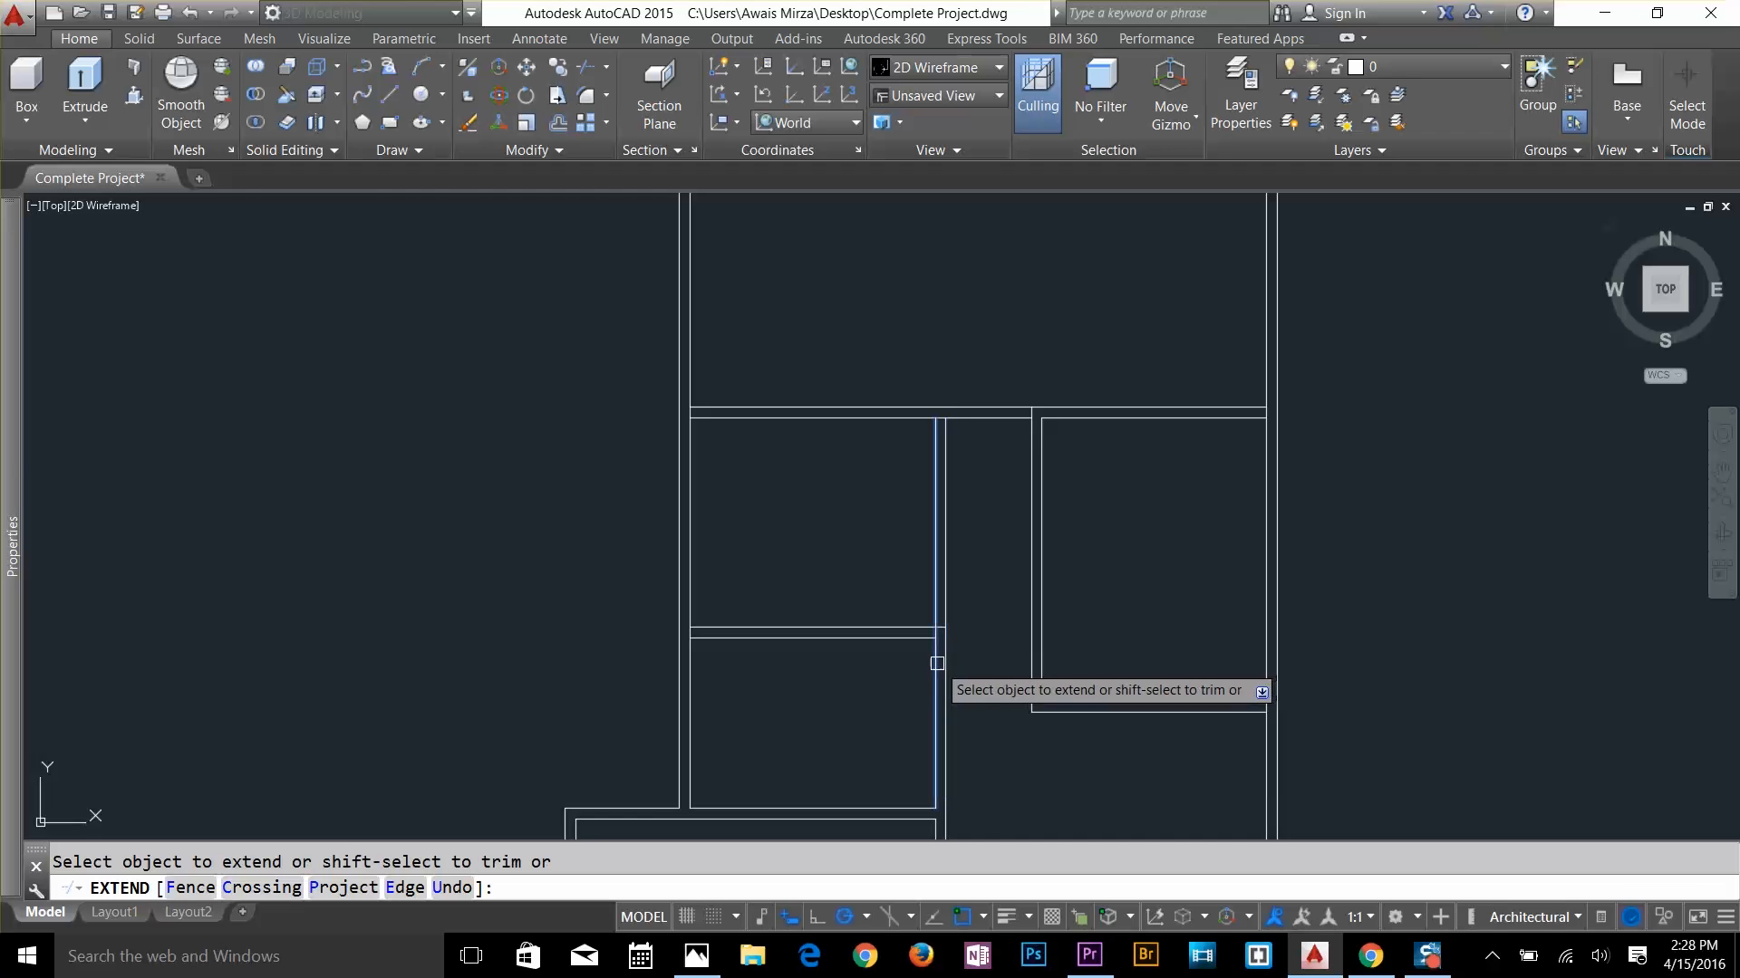
click(945, 492)
key(Escape)
Trim the inner vertical line's stub between the two lines of the small left room's upper wall
scroll(938, 580, up, 4)
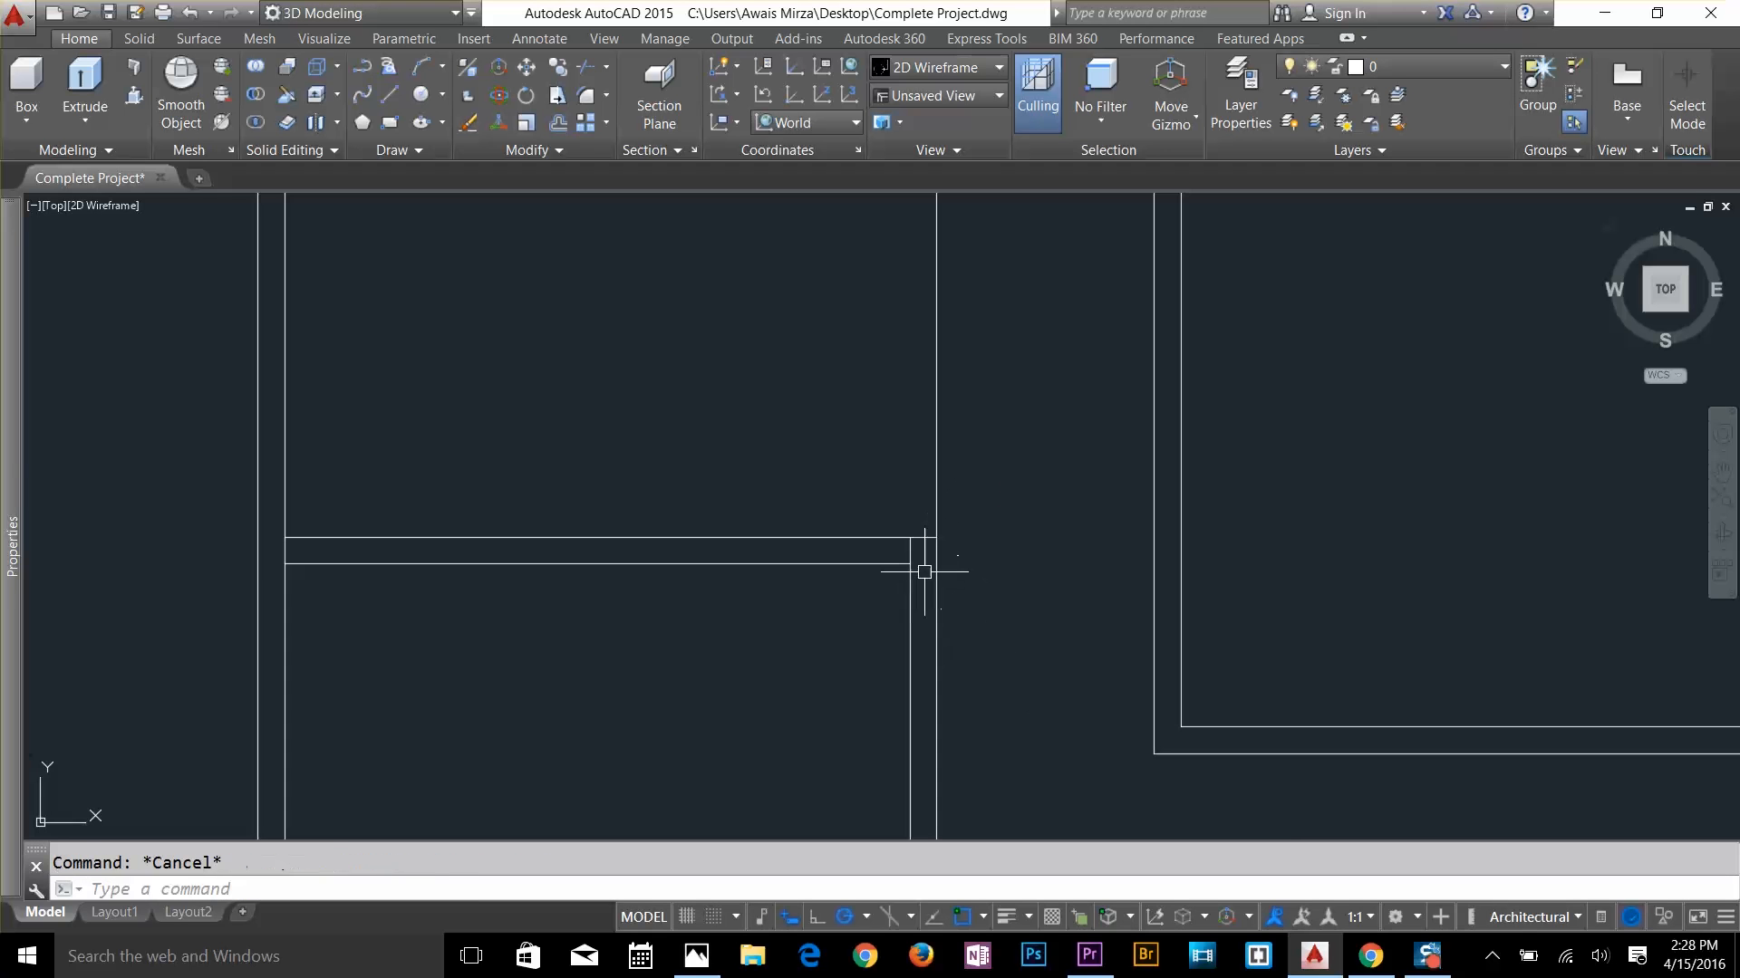
text(tr)
key(Return)
key(Return)
click(911, 551)
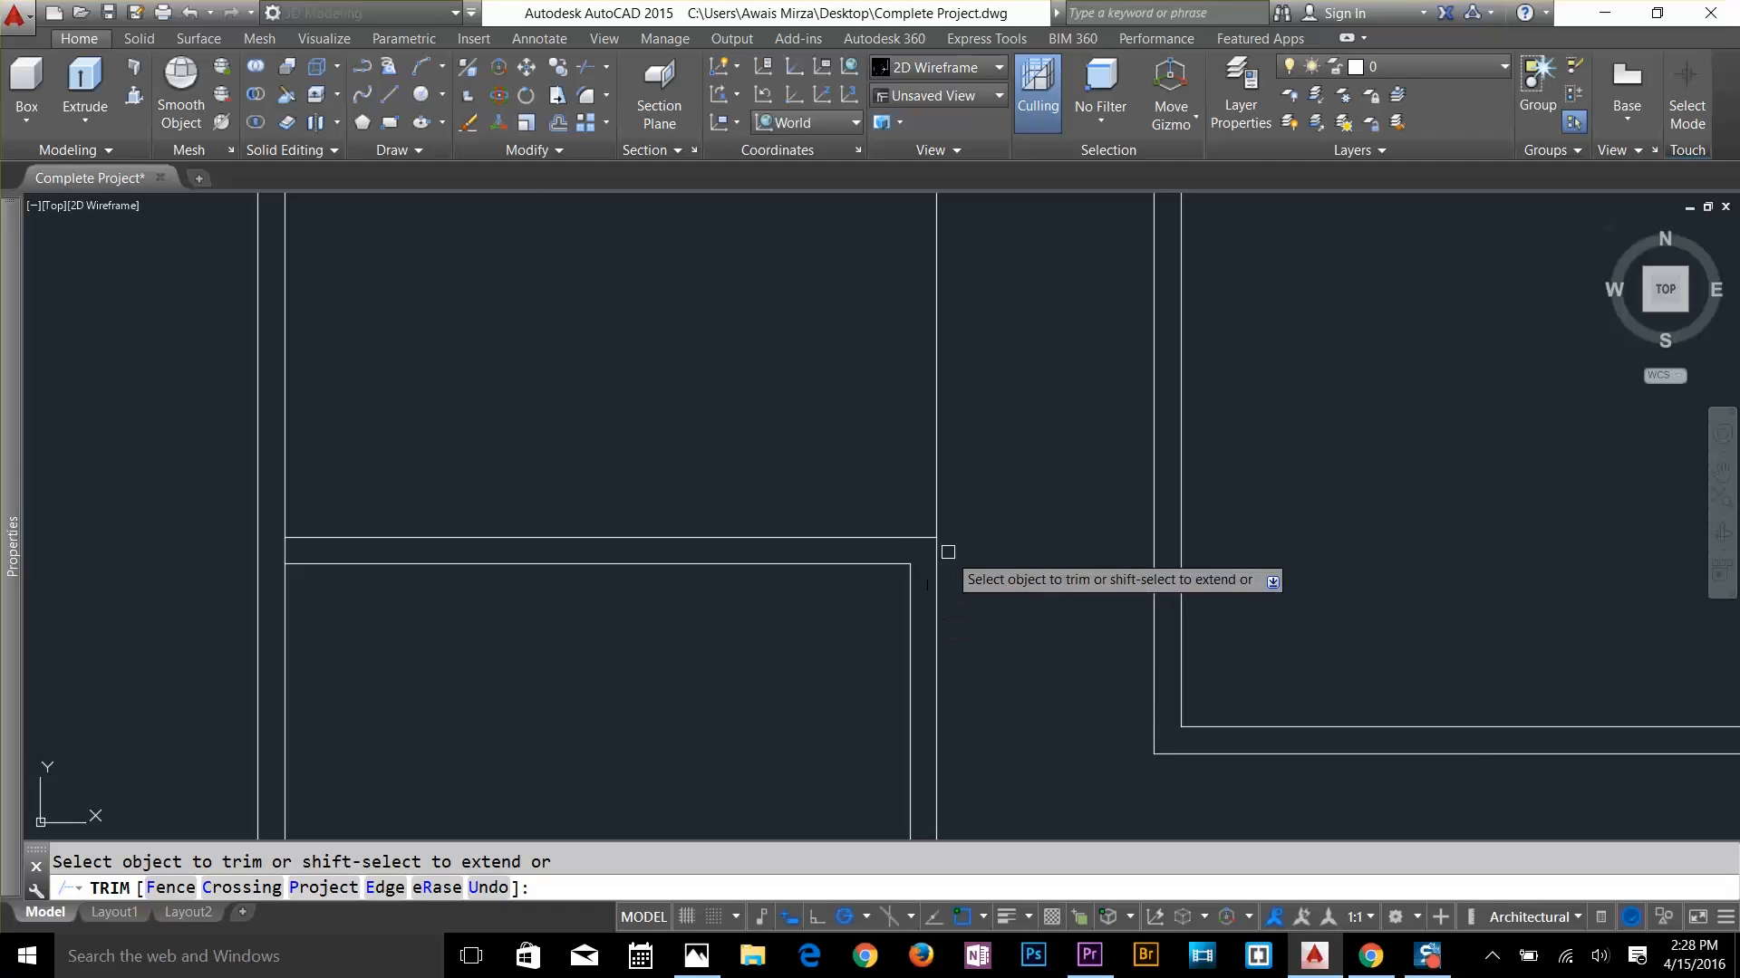
scroll(948, 543, down, 2)
key(Escape)
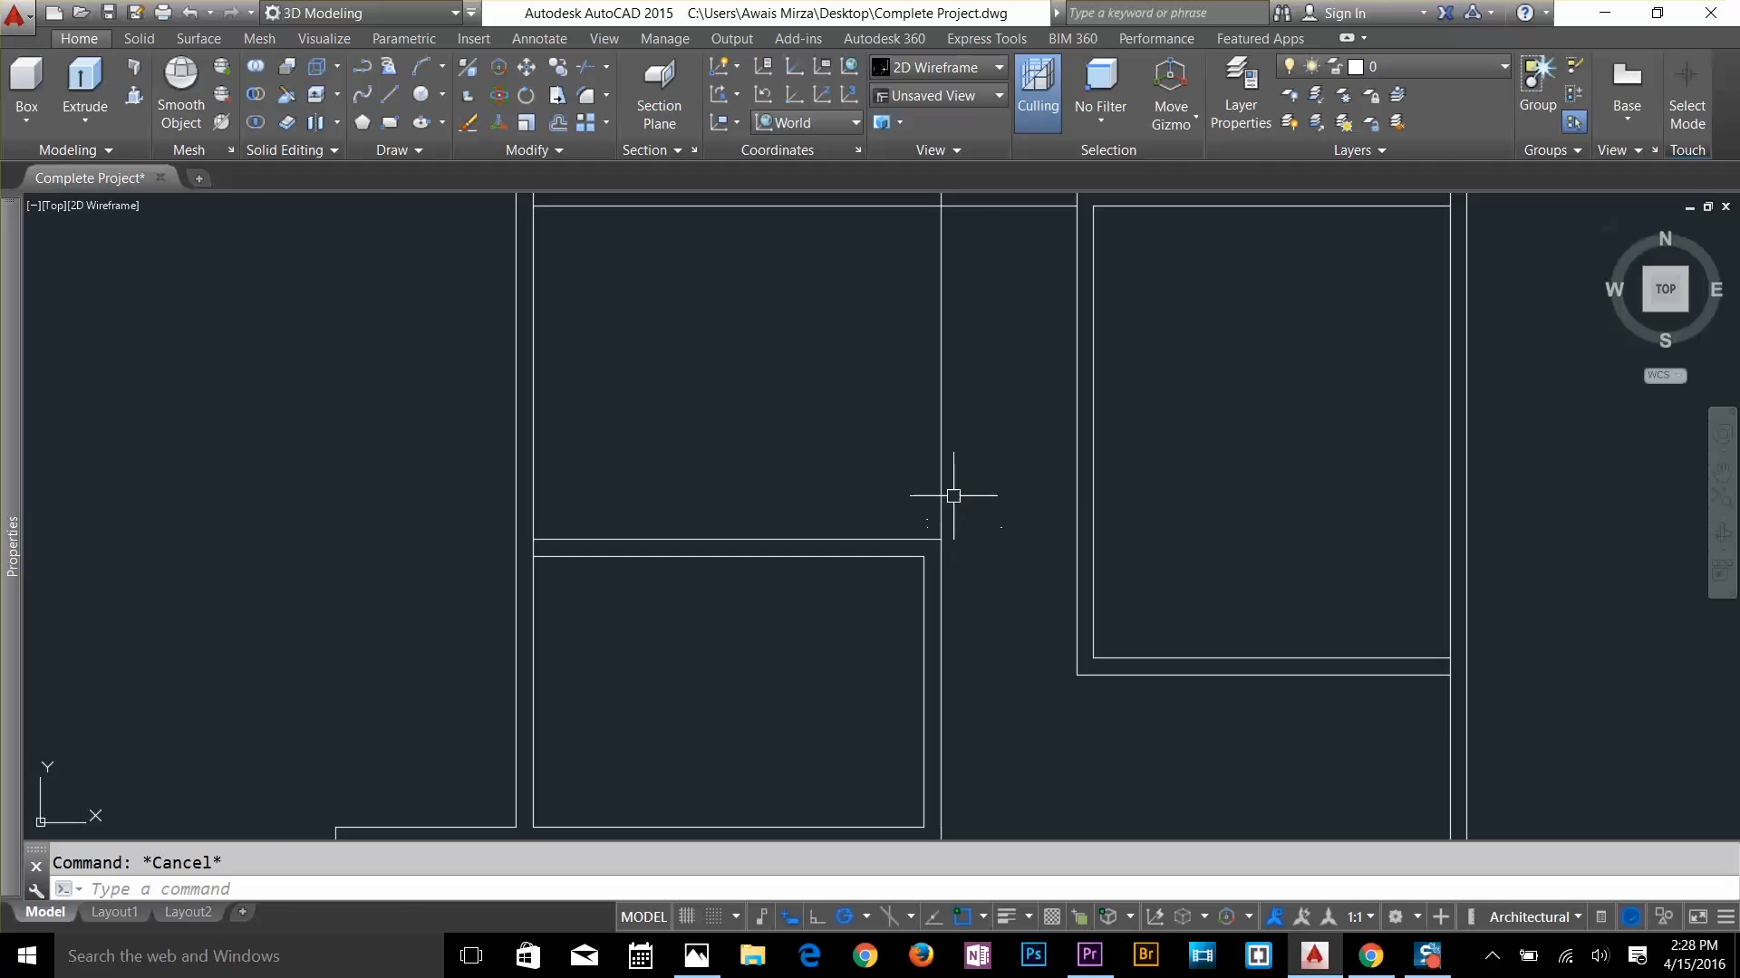
Draw a vertical line from the small left room's upper-right inner corner to the lower line of the long horizontal wall
text(l)
key(Return)
click(923, 557)
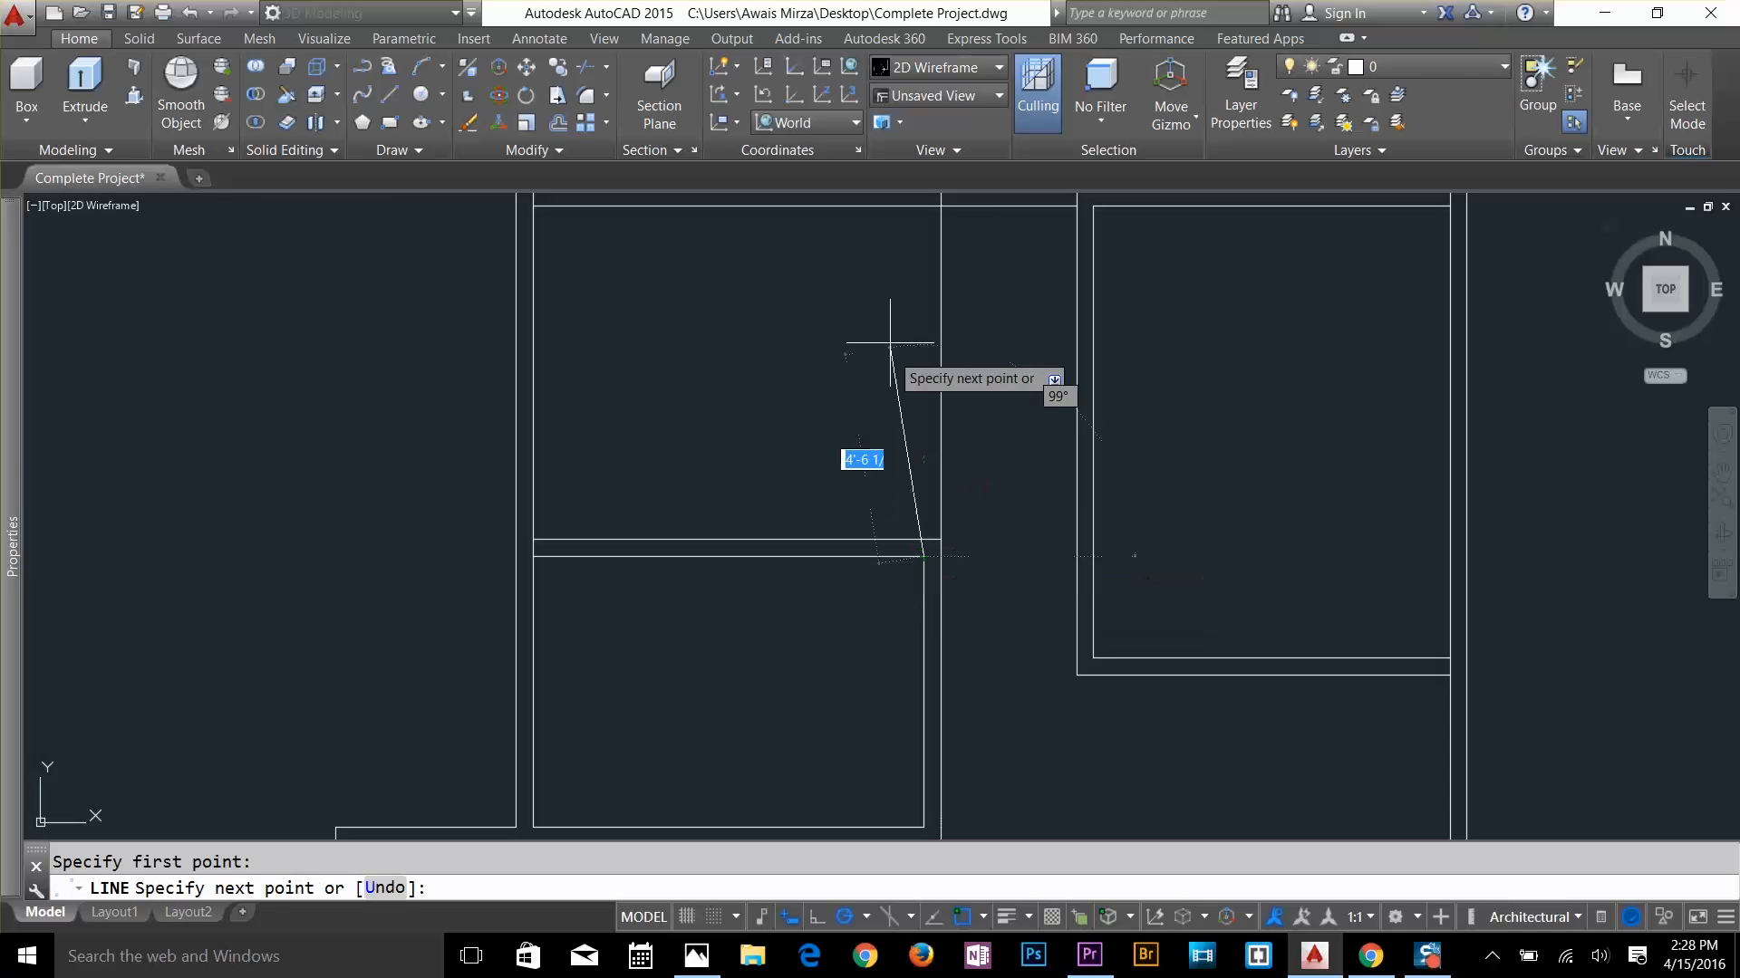
click(923, 207)
key(Return)
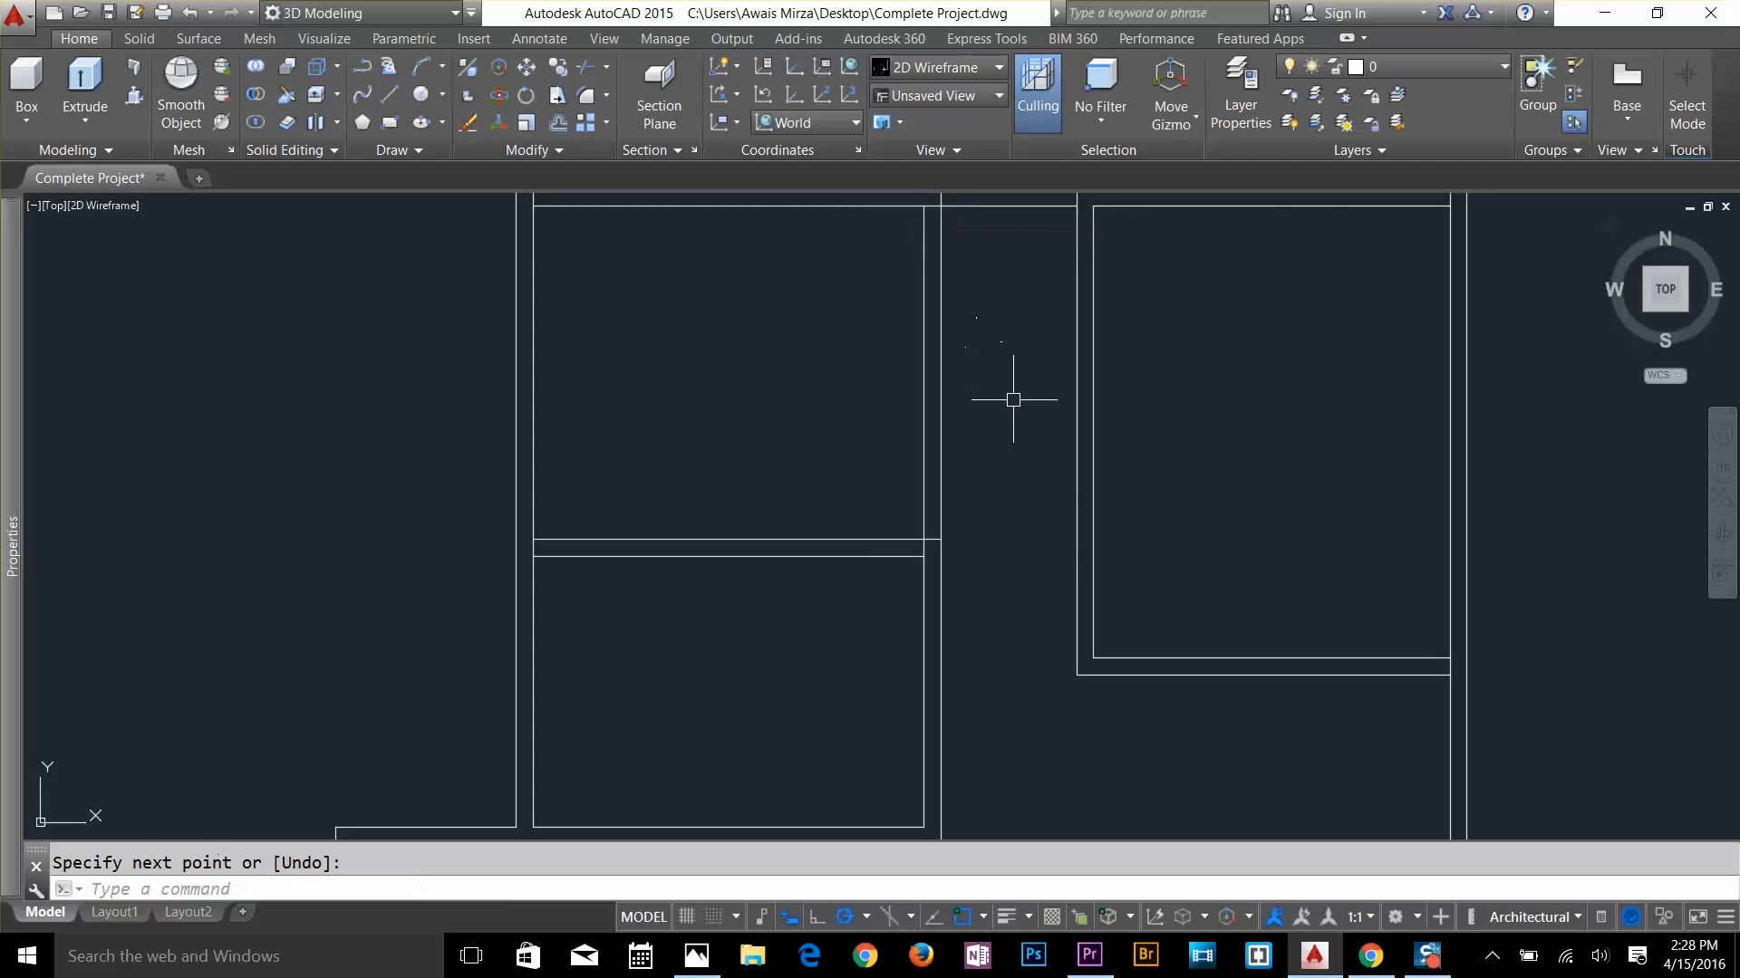
key(Escape)
Trim the vertical and horizontal line pieces inside the junction of the left partition and the corridor wall
text(tr)
key(Return)
key(Return)
scroll(936, 573, up, 4)
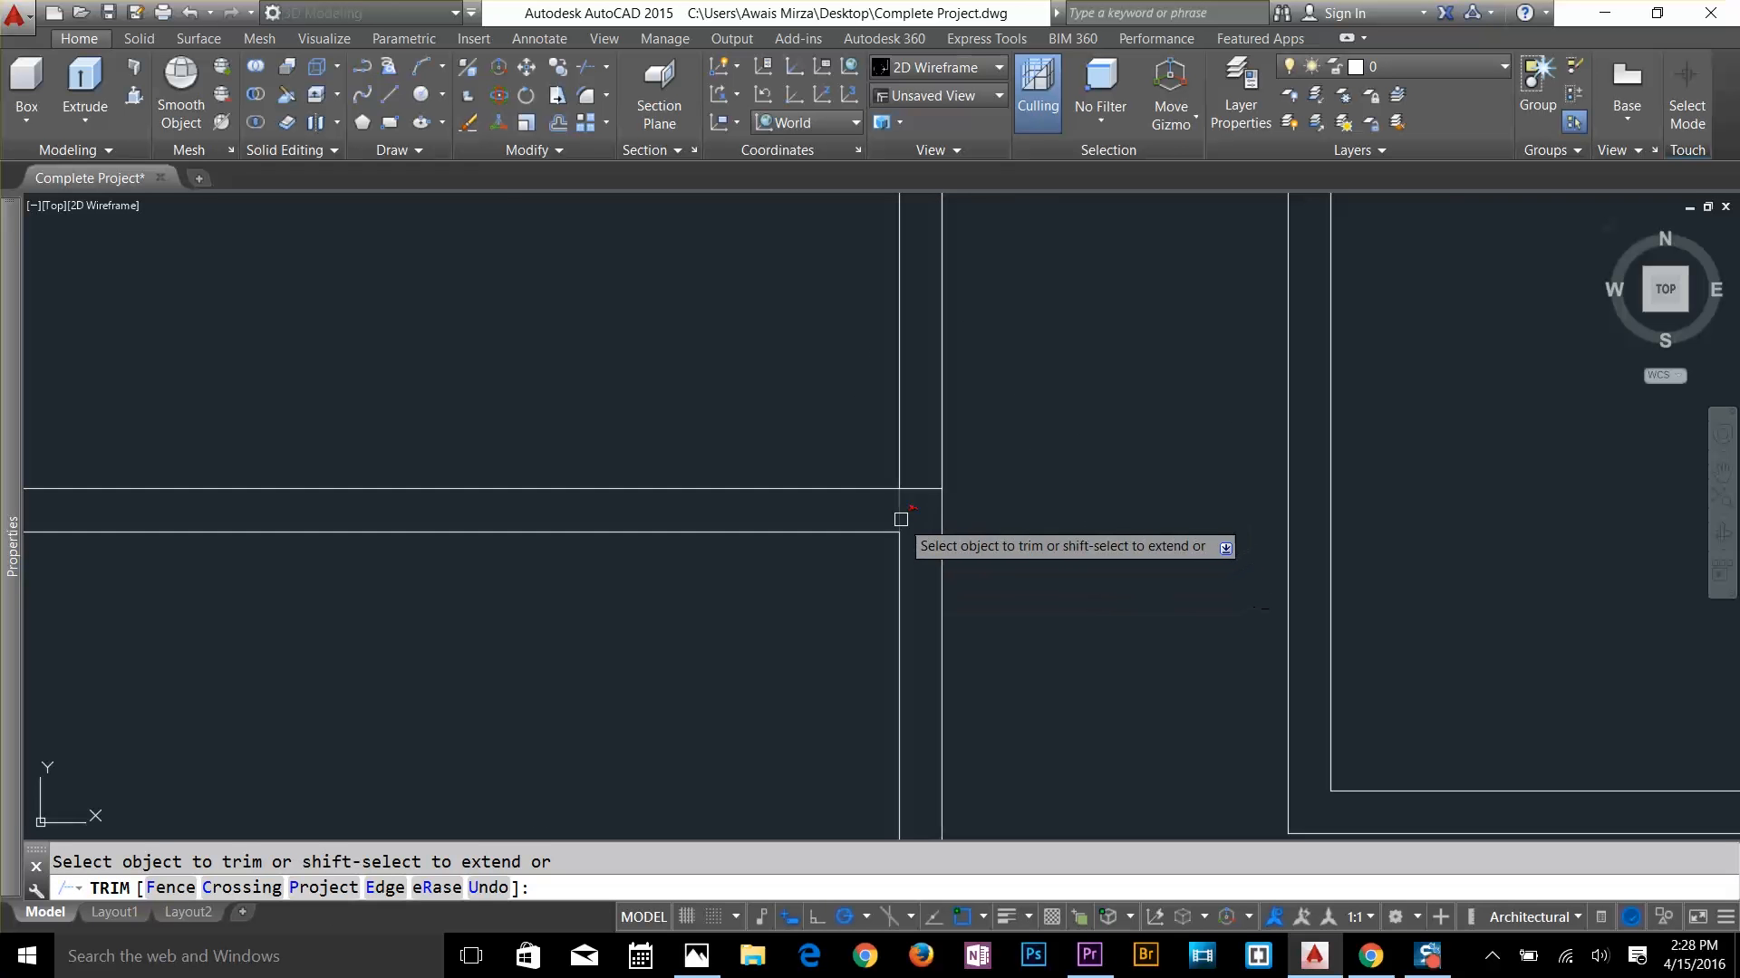
click(897, 520)
click(910, 490)
Remove the long horizontal wall's lines across the corridor and trim its lower line inside the left corridor wall
scroll(913, 507, down, 4)
middle_drag(913, 506, 968, 711)
scroll(971, 355, up, 4)
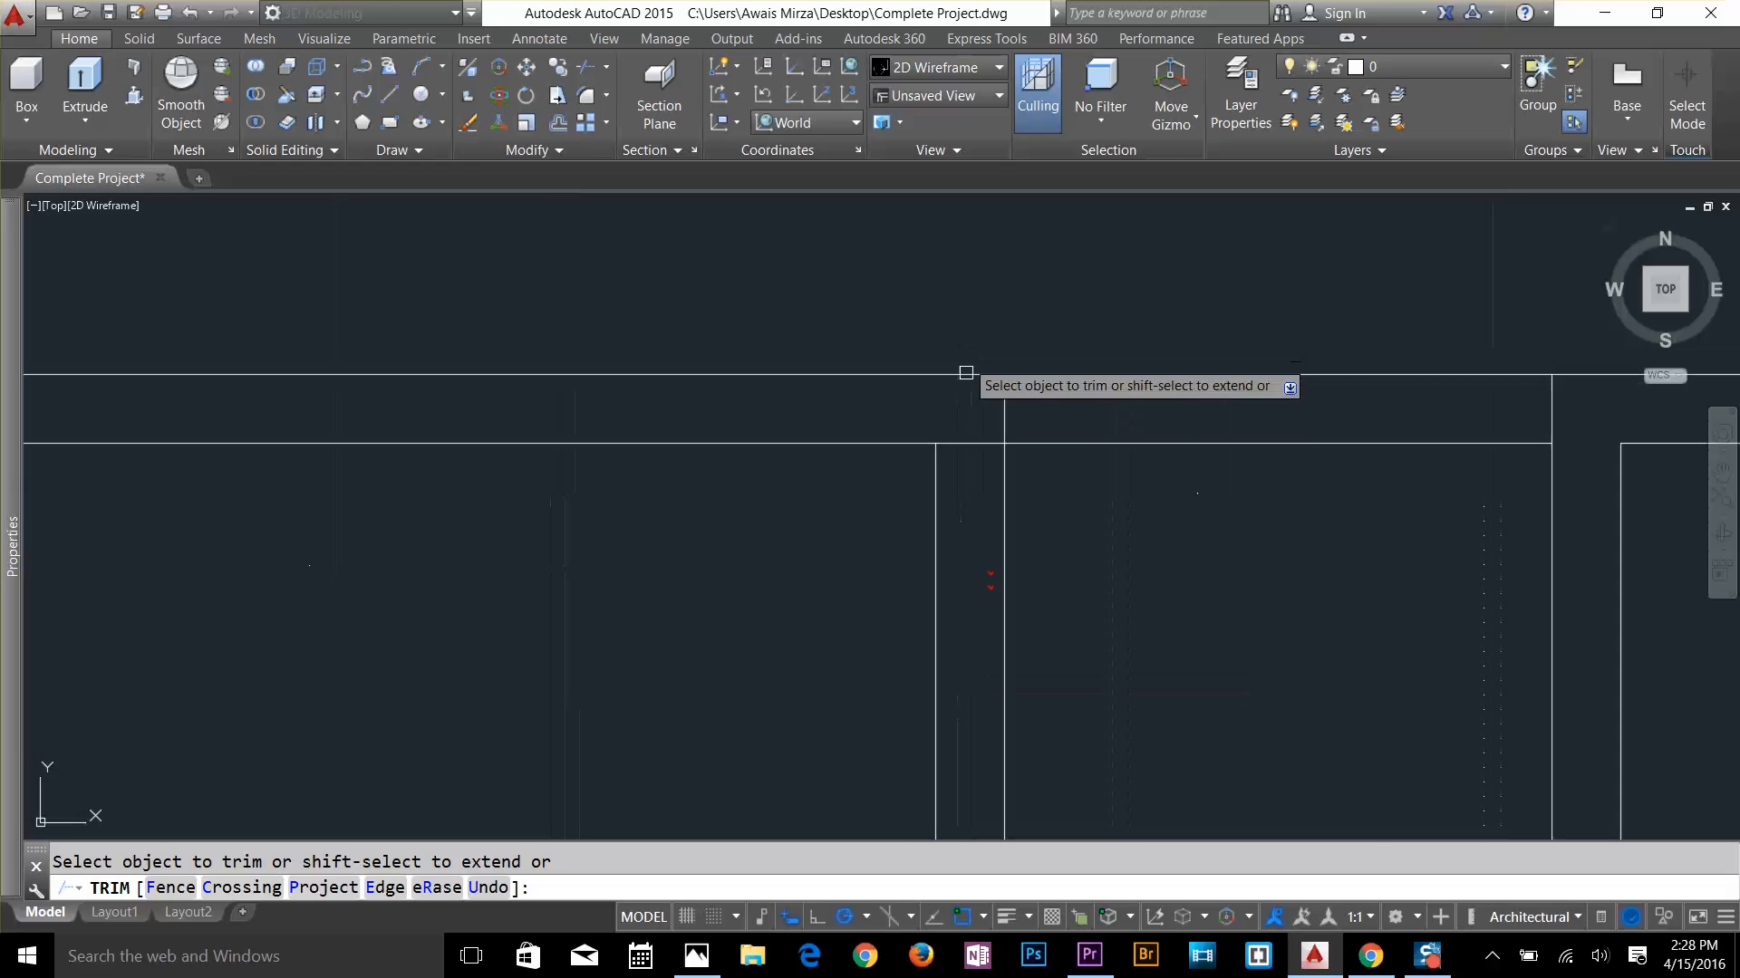
click(979, 438)
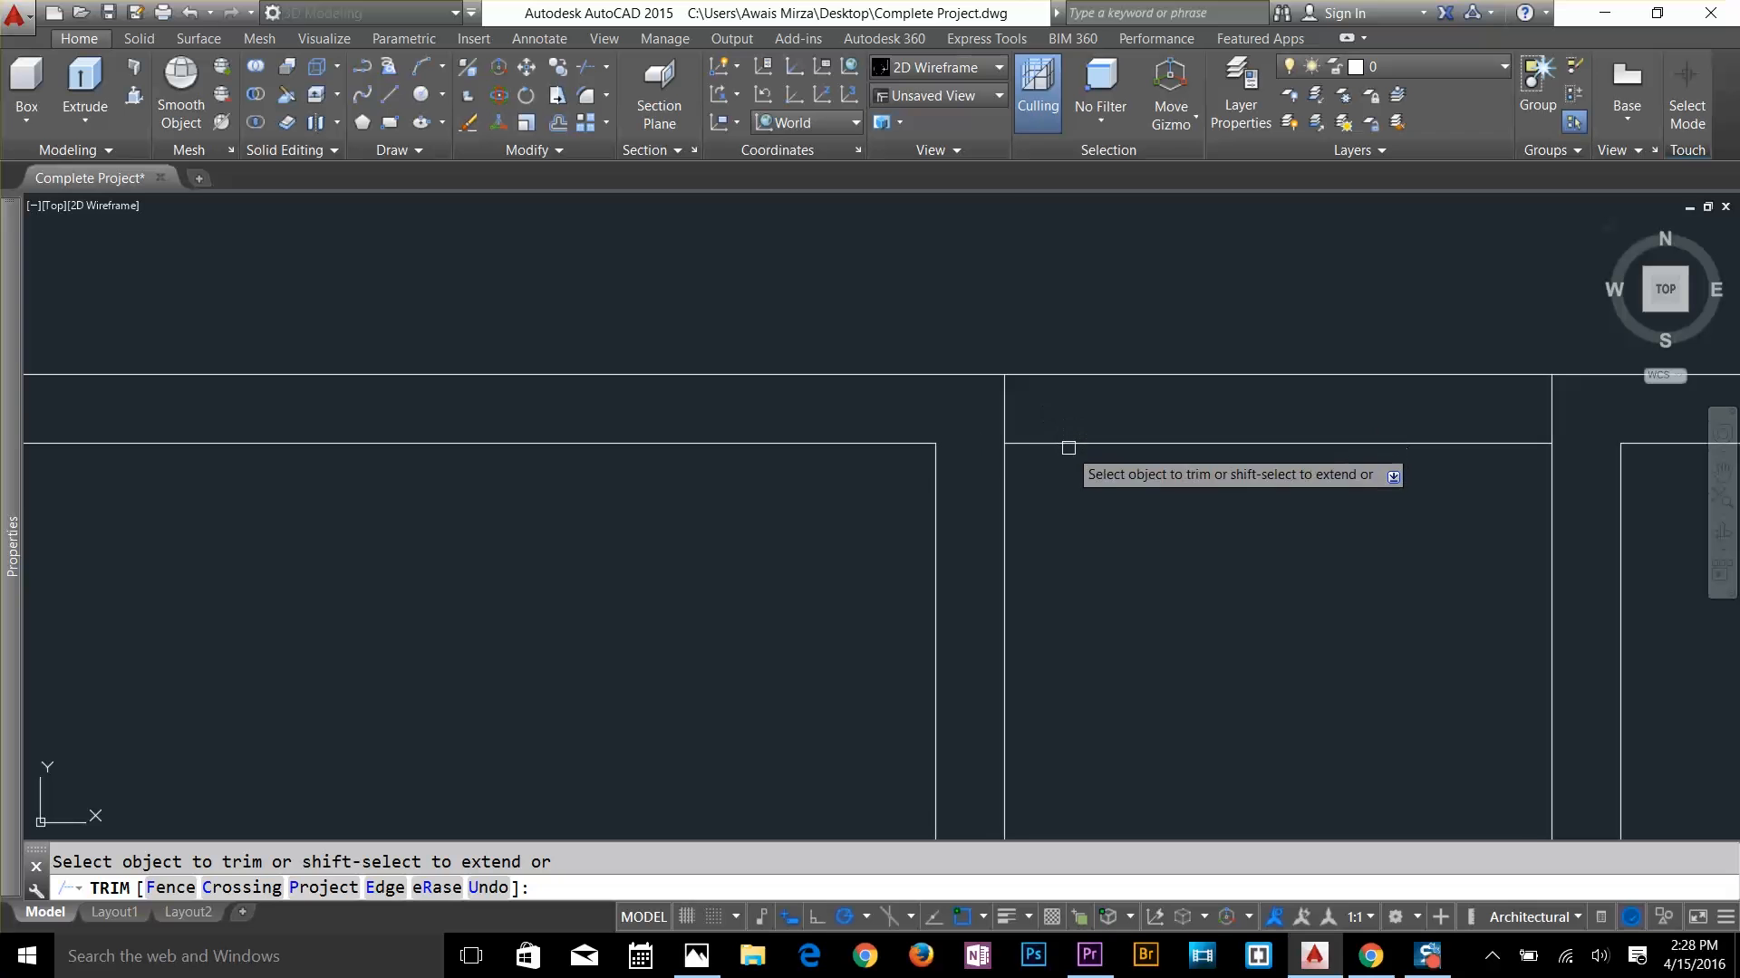
click(1083, 385)
click(1074, 360)
key(Escape)
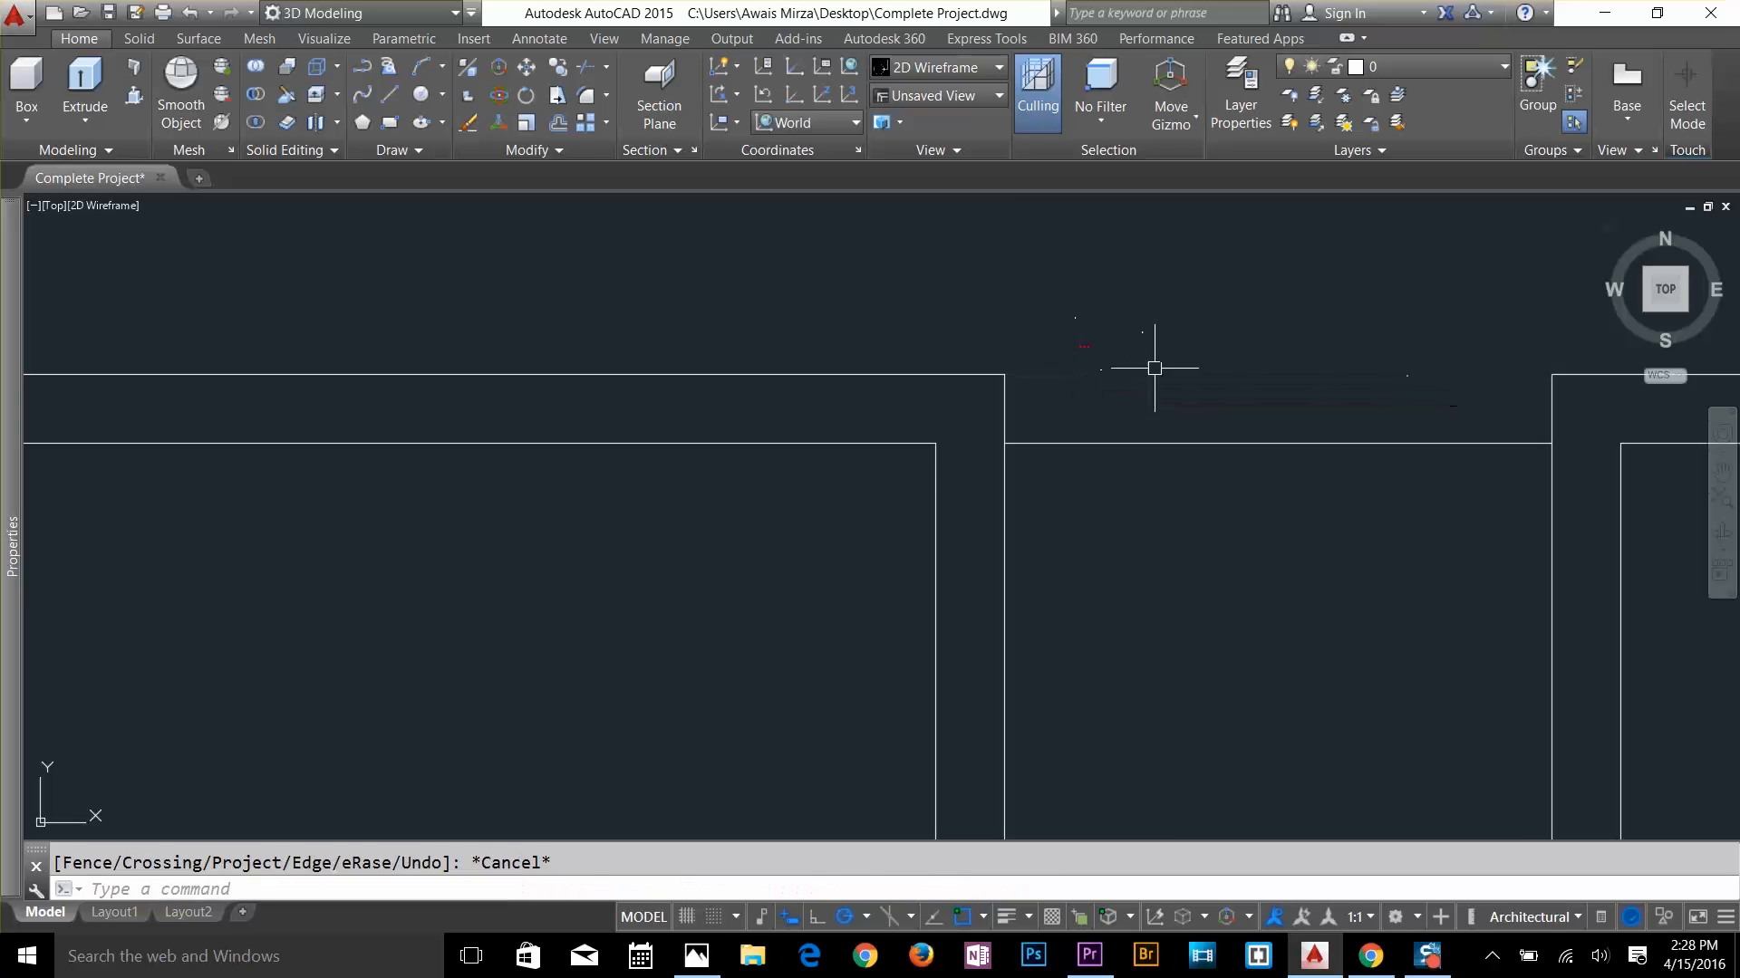
click(1152, 384)
click(1129, 463)
key(Delete)
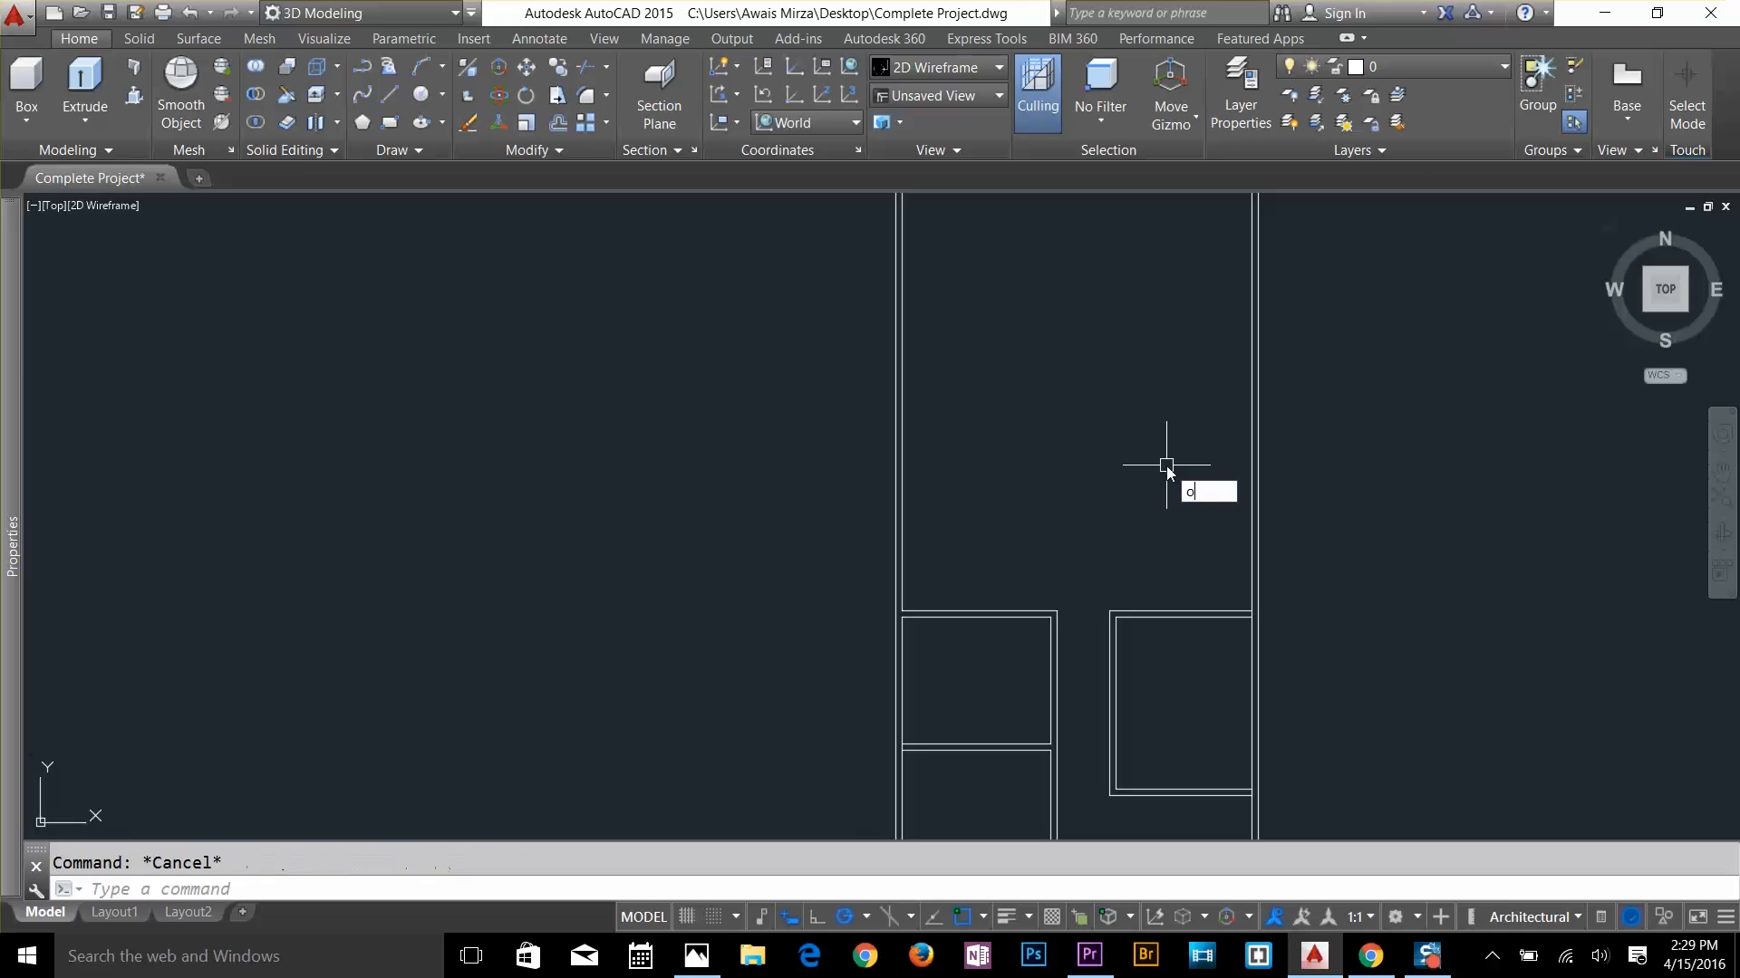
Offset the top line of the upper-right room 20' upward
key(Return)
text(20')
key(Return)
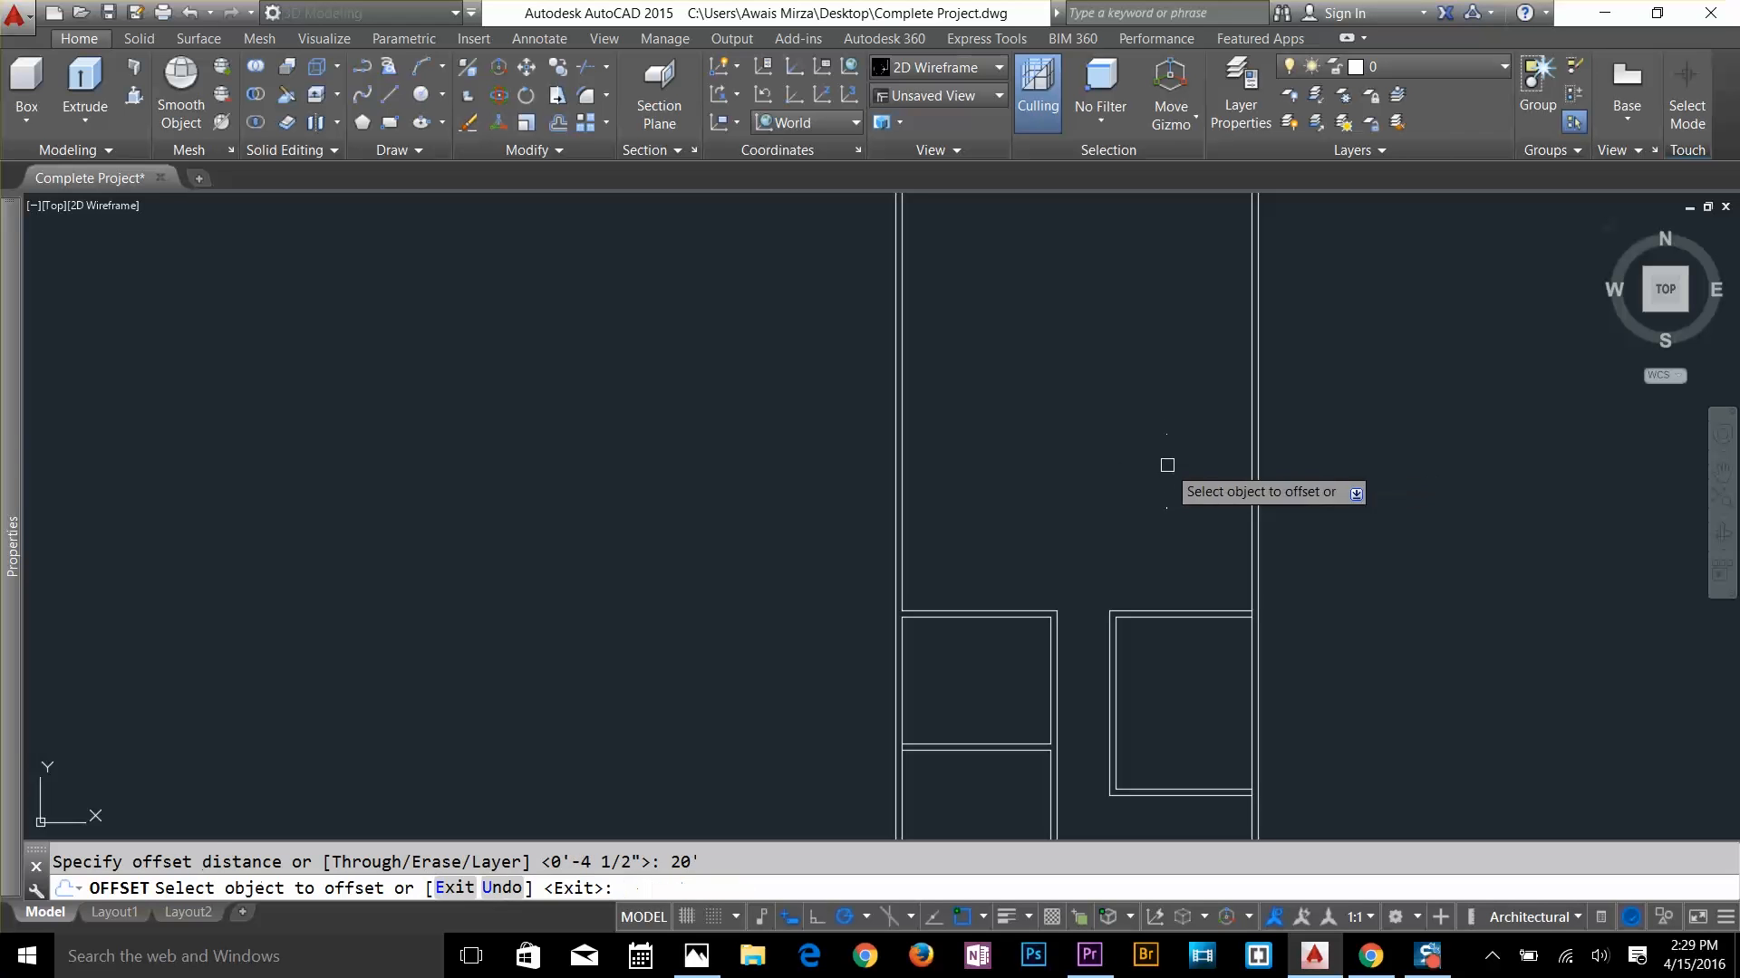
click(1201, 605)
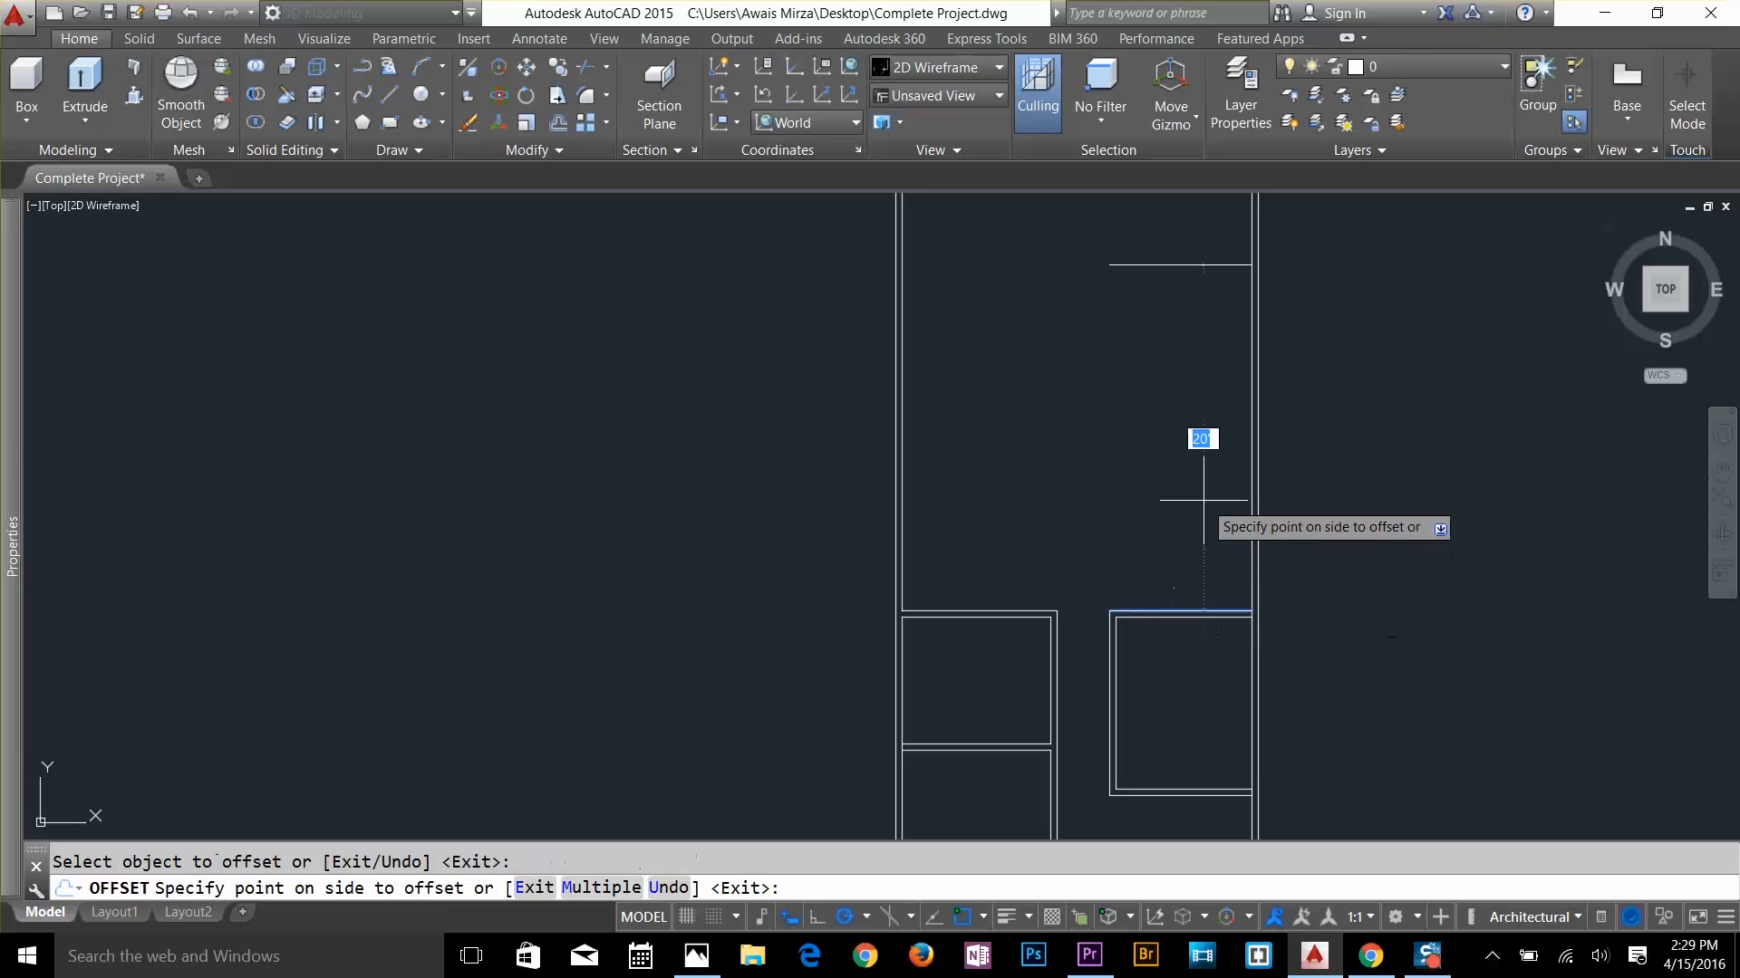
click(1208, 481)
scroll(1276, 449, down, 1)
key(Escape)
Fillet the new top line with the outer lines of the right and left exterior walls using a zero radius
scroll(1251, 529, up, 2)
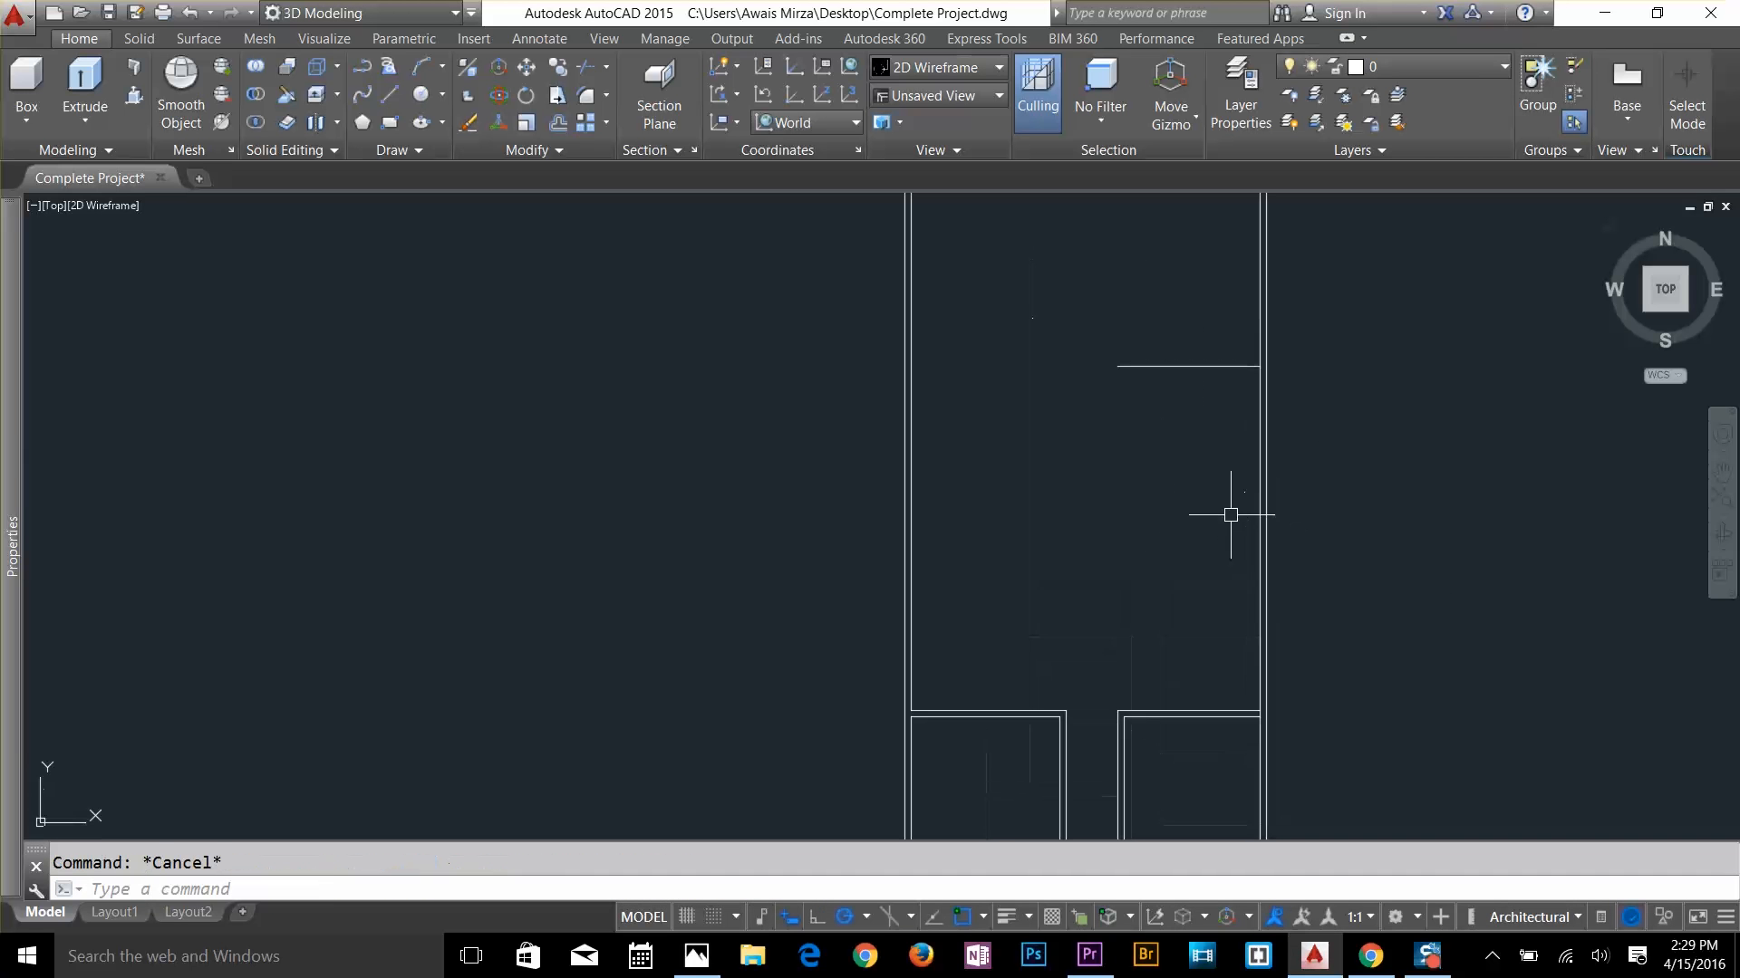
text(f)
key(Return)
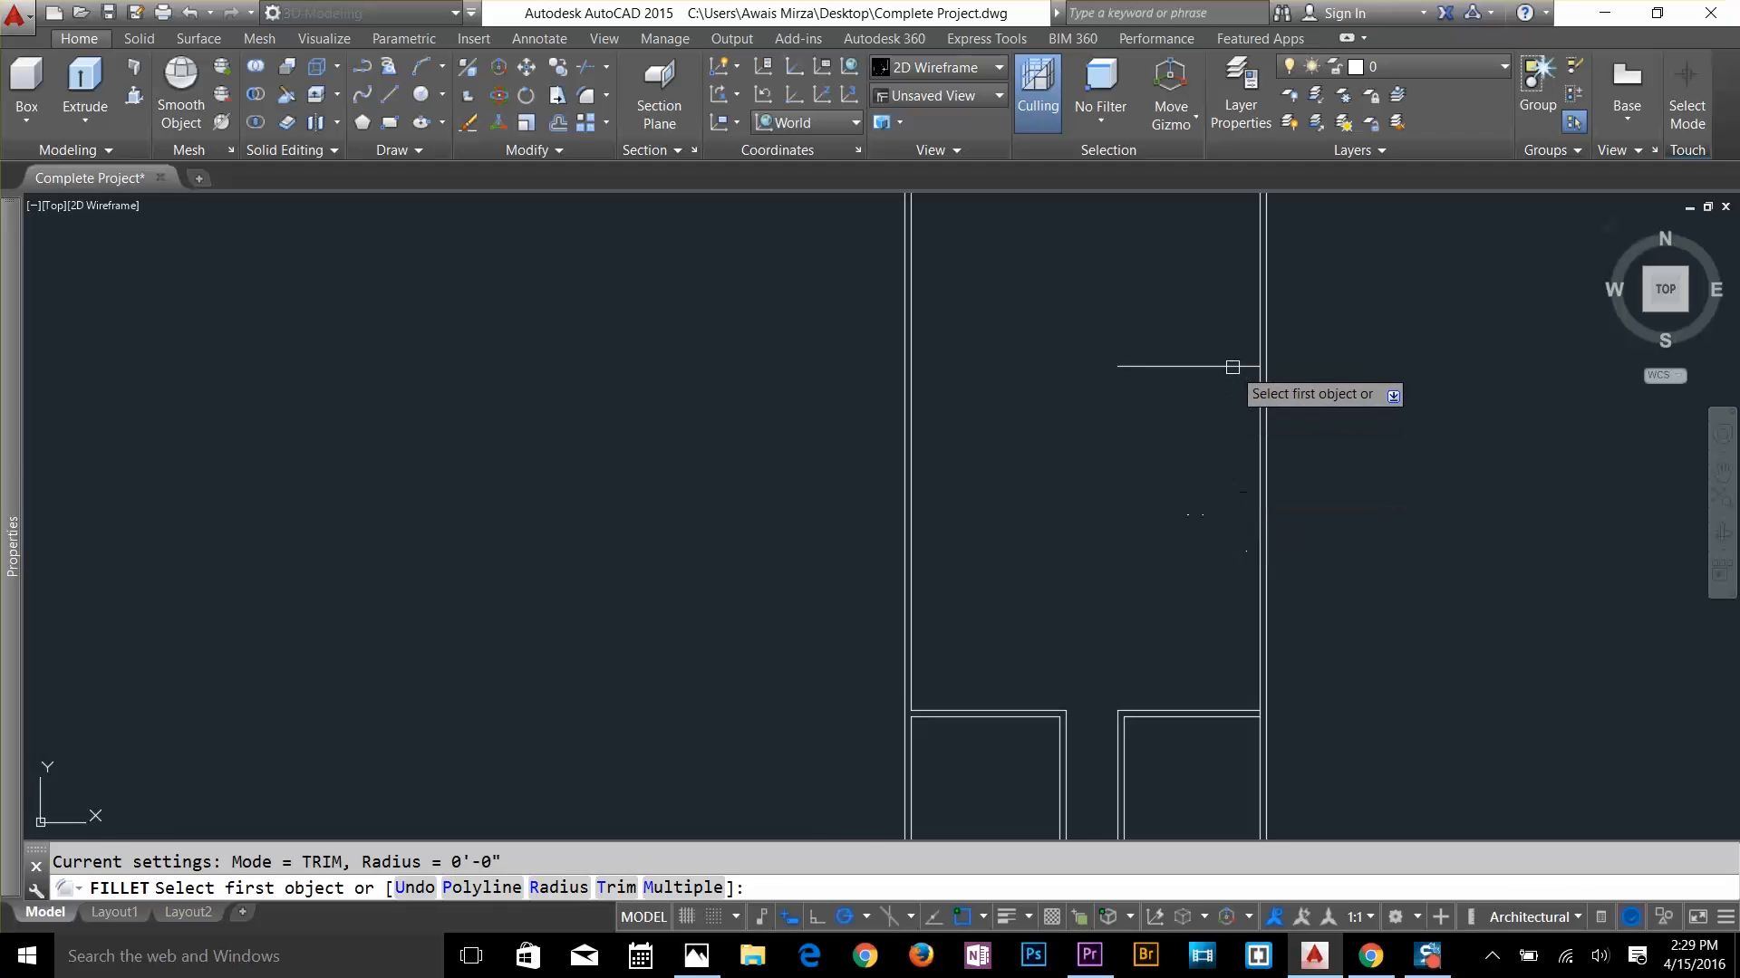
click(1237, 366)
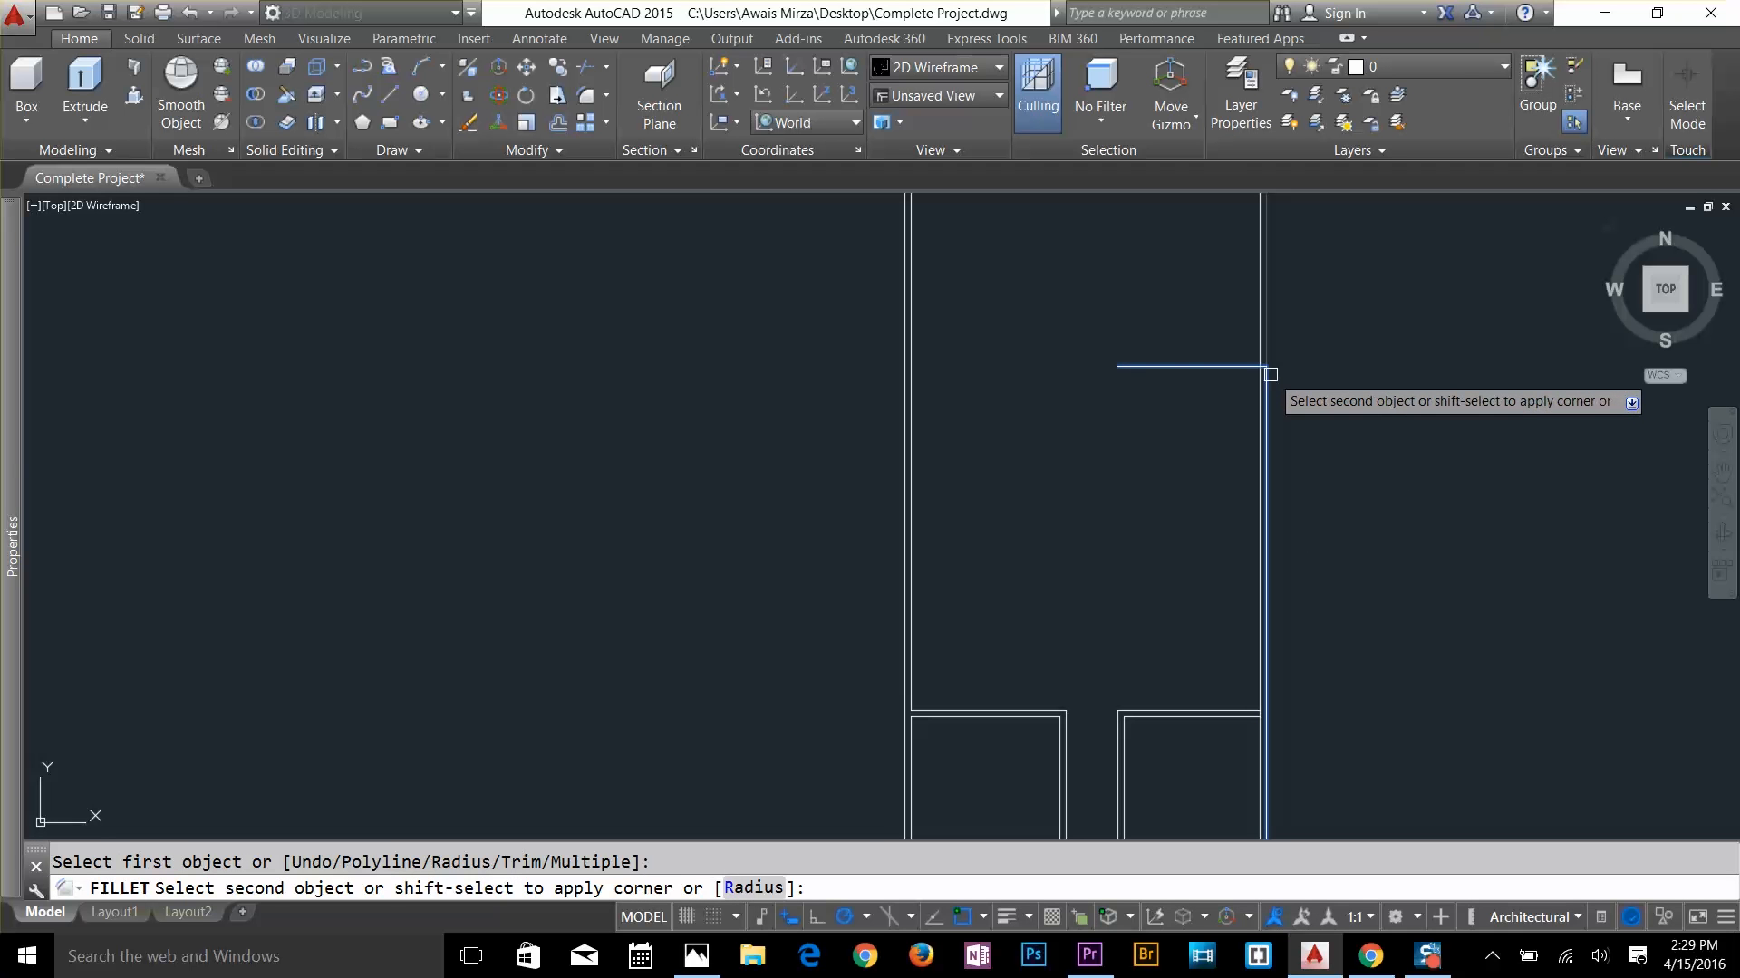
click(1270, 374)
key(Return)
click(1164, 367)
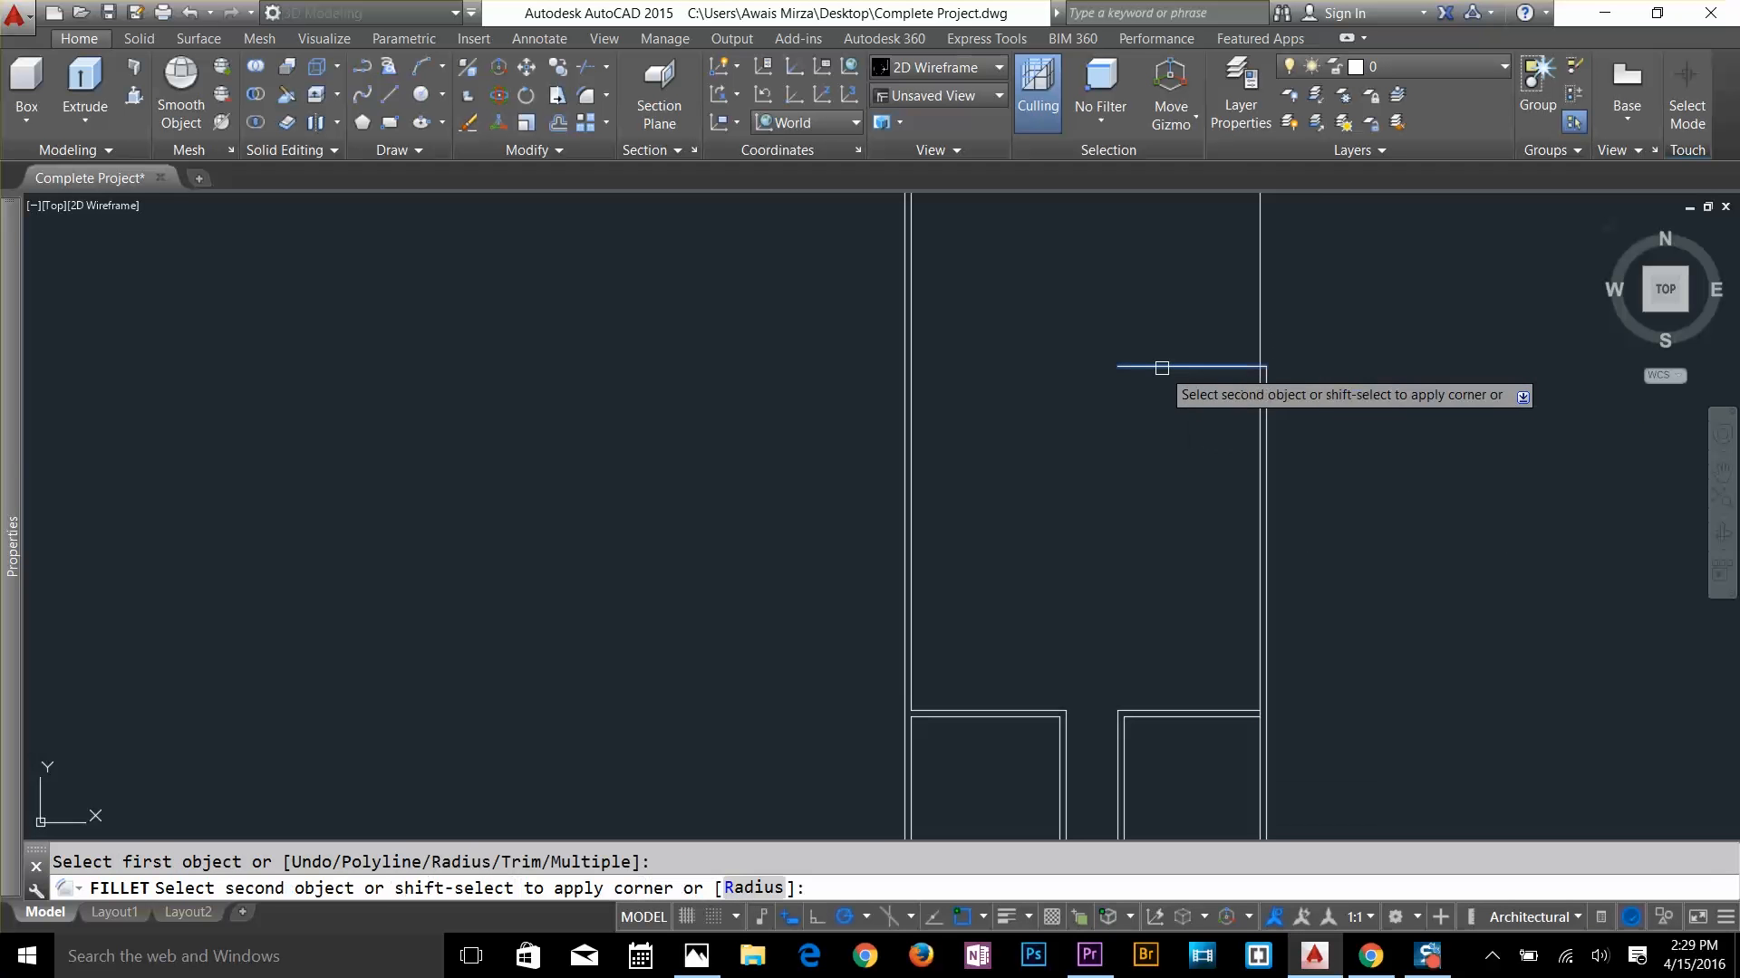
click(908, 389)
key(Return)
key(Escape)
Offset the plan's new top line 4.5" downward
middle_drag(1117, 434, 1128, 503)
text(o)
key(Return)
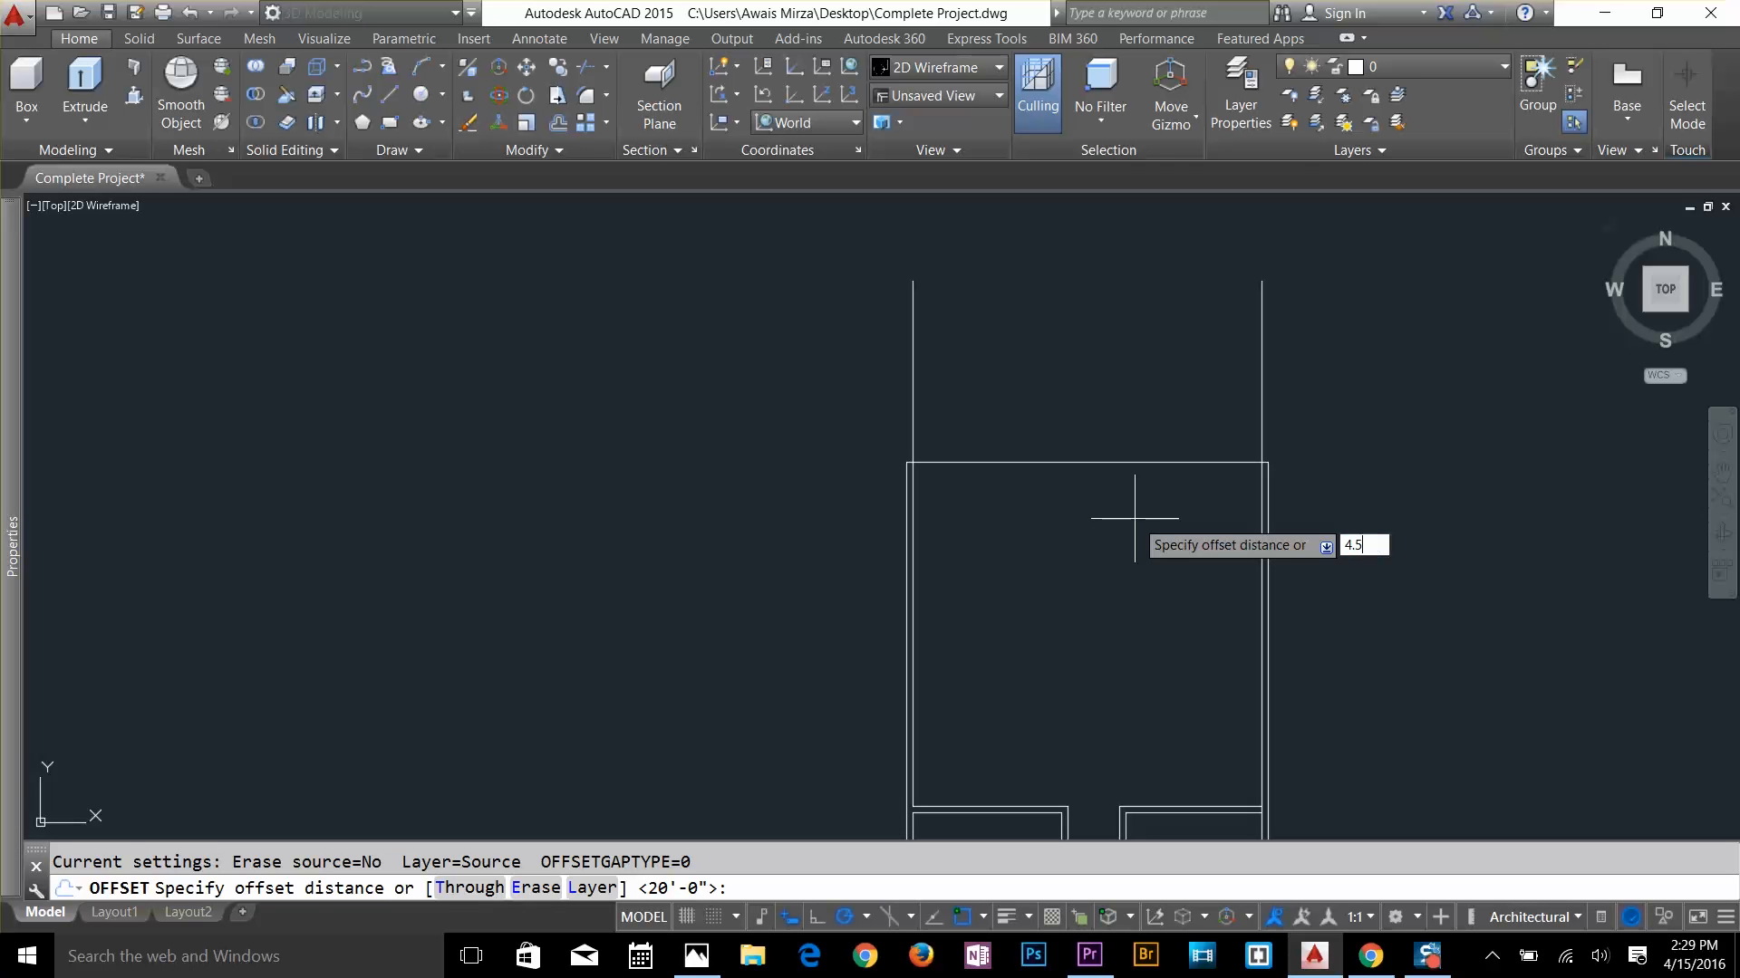
text(4.5)
key(Return)
click(1147, 465)
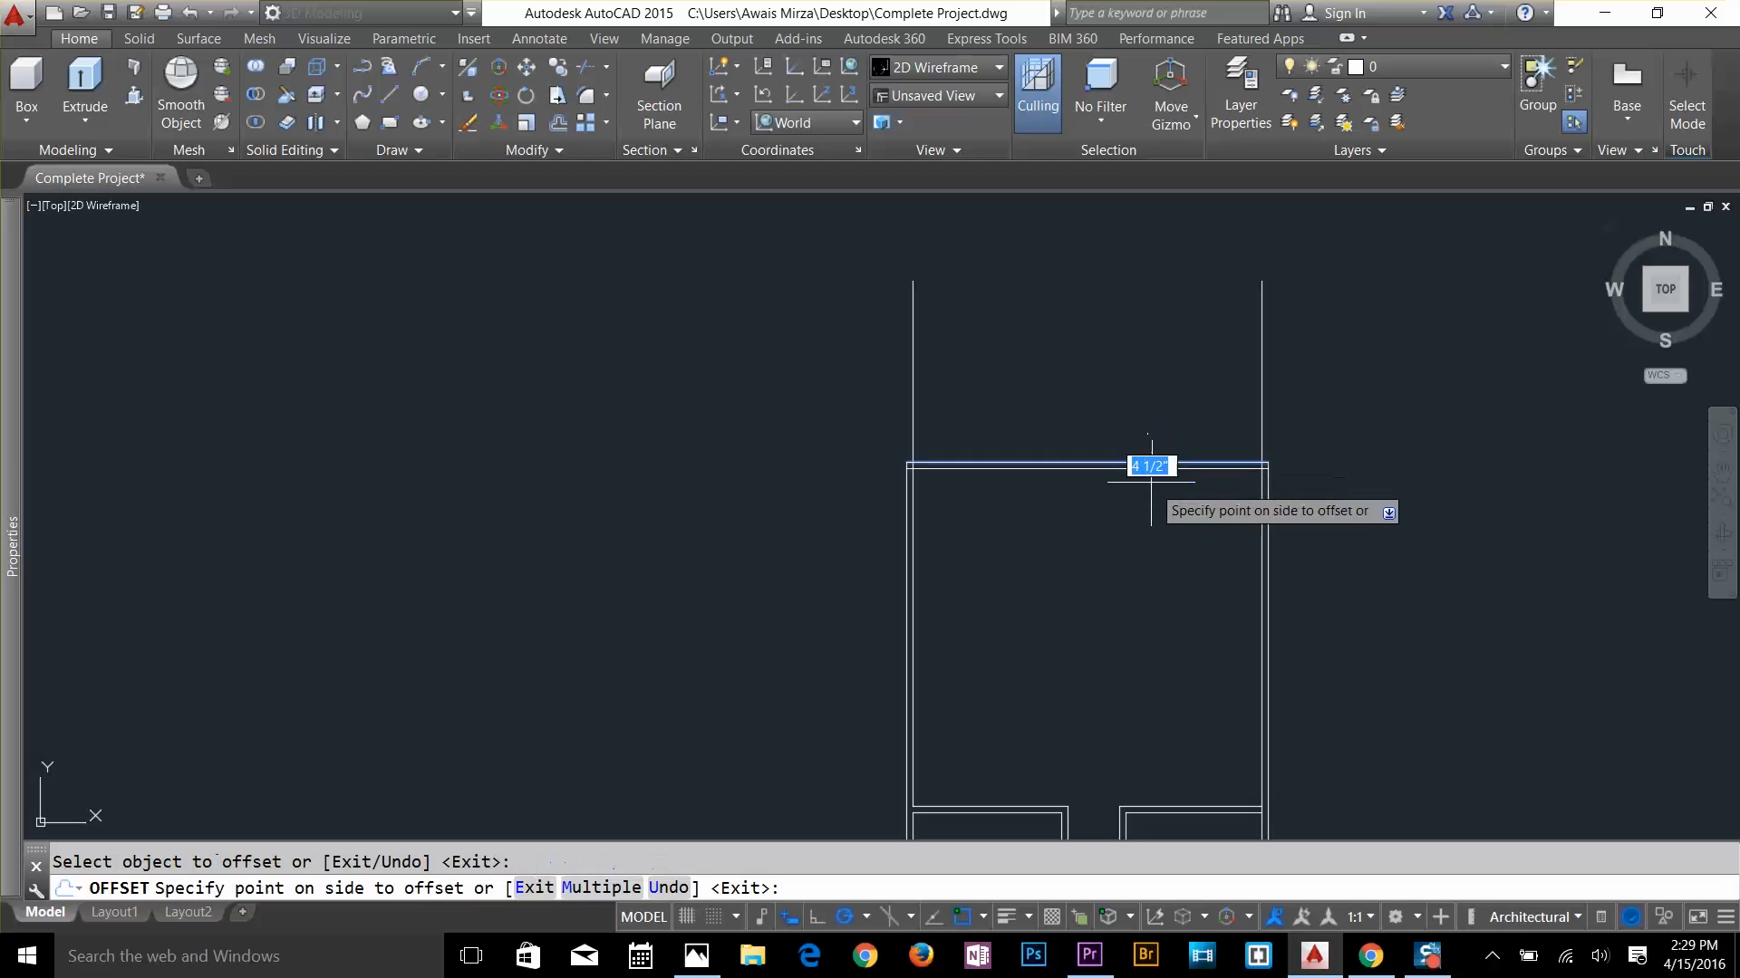
click(1150, 505)
key(Escape)
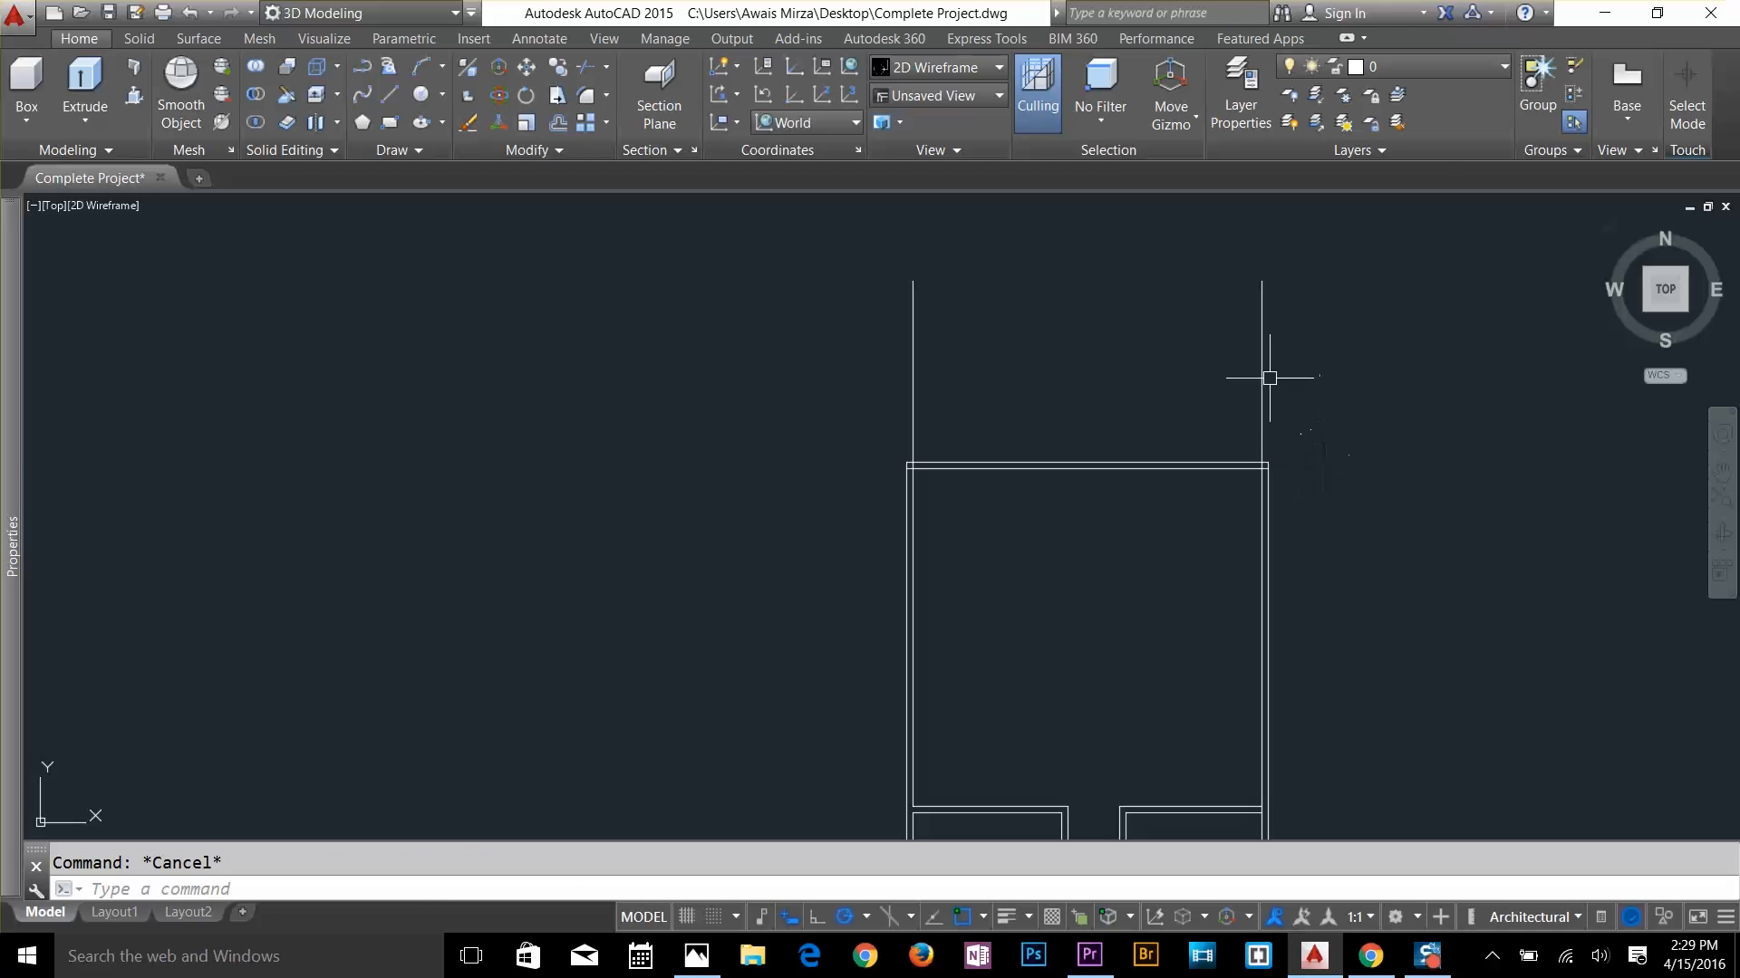
Stretch the upper ends of both inner side wall lines down to the top wall's inner line
click(1318, 374)
click(888, 377)
click(912, 281)
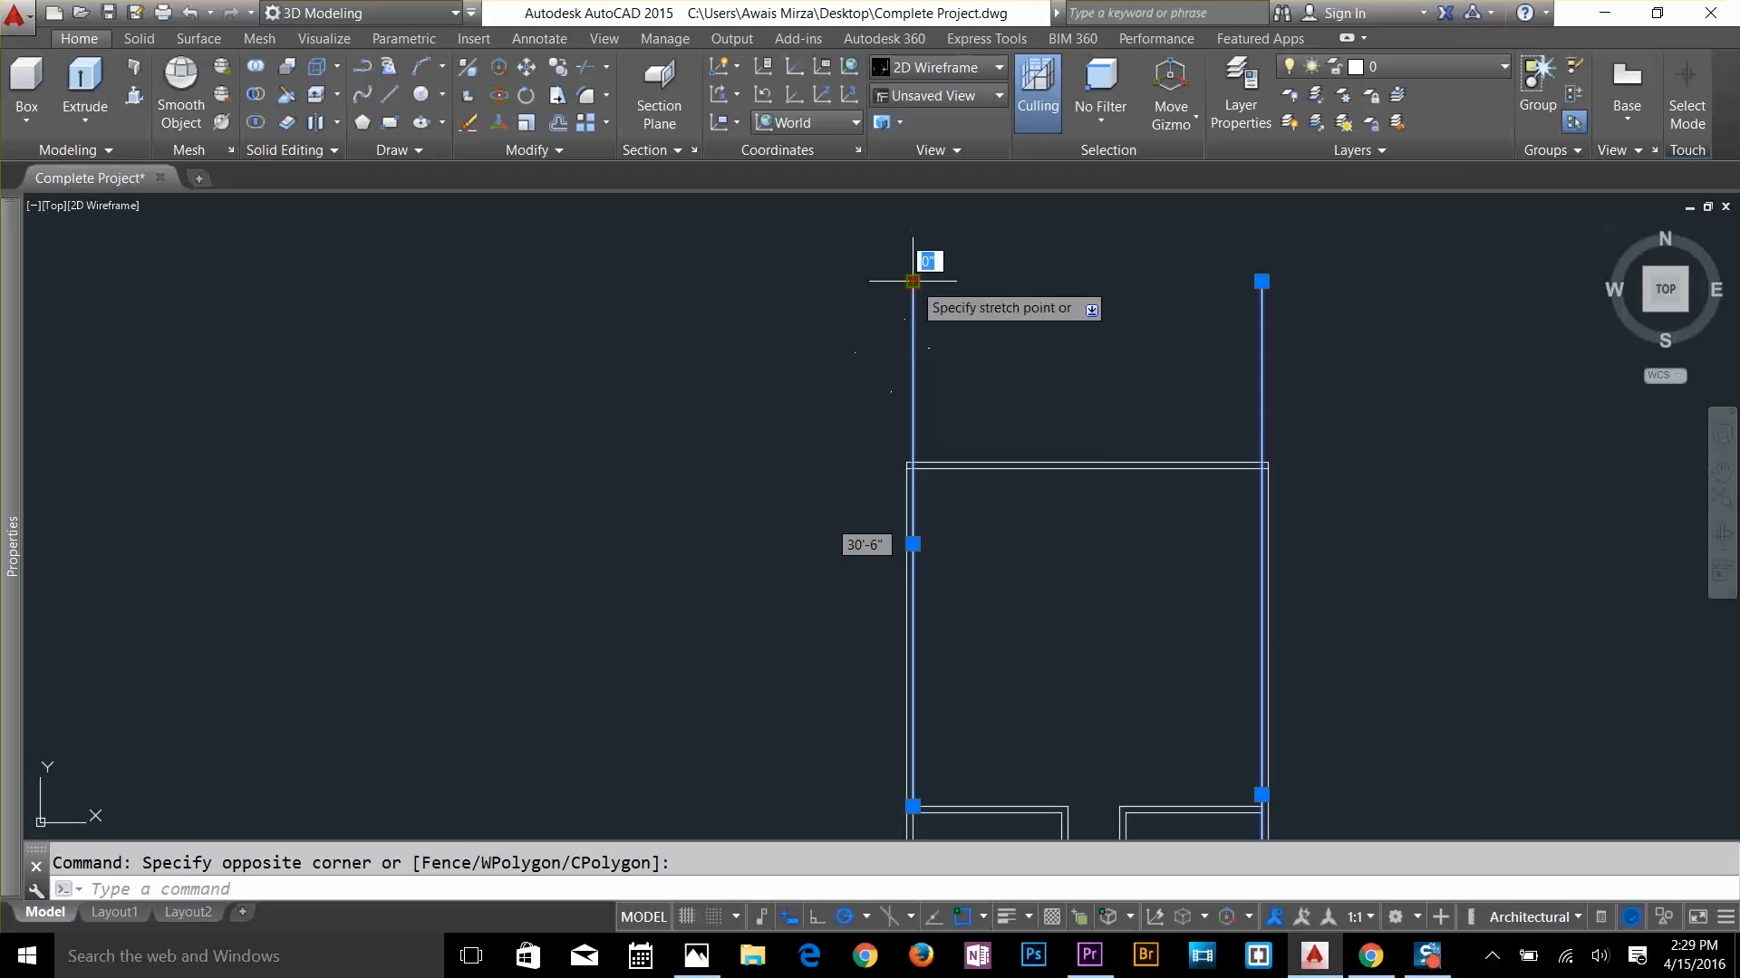
scroll(935, 468, up, 3)
click(875, 472)
scroll(1051, 494, down, 3)
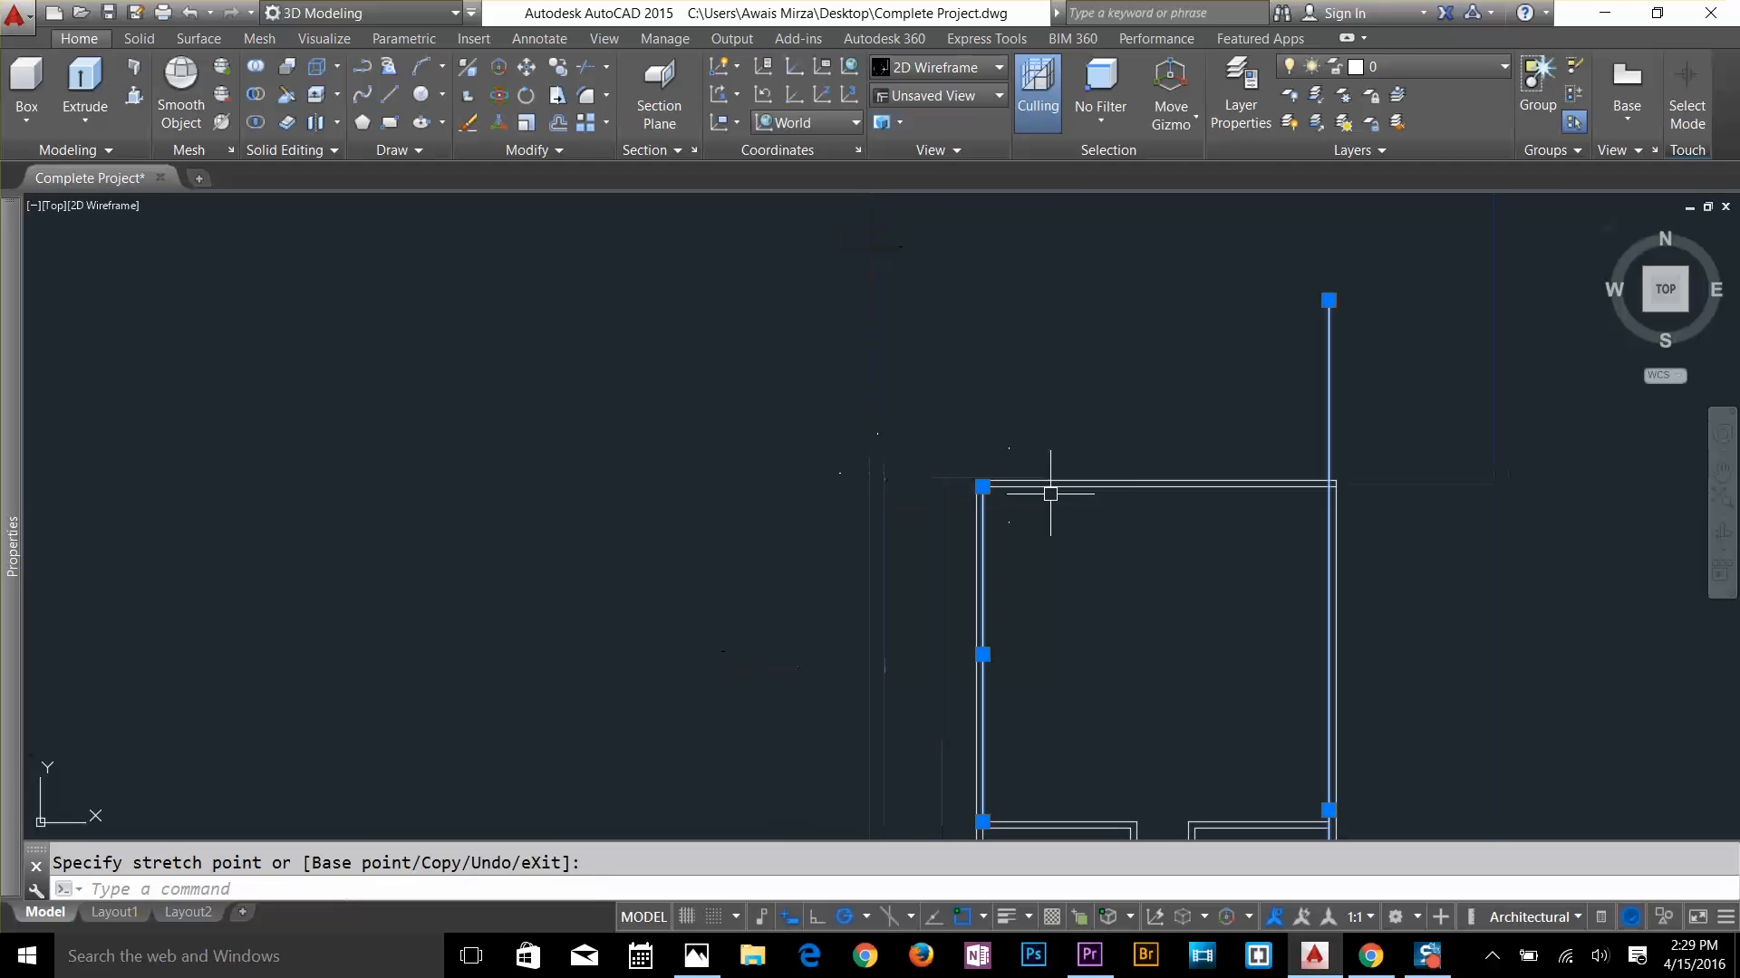
click(1329, 300)
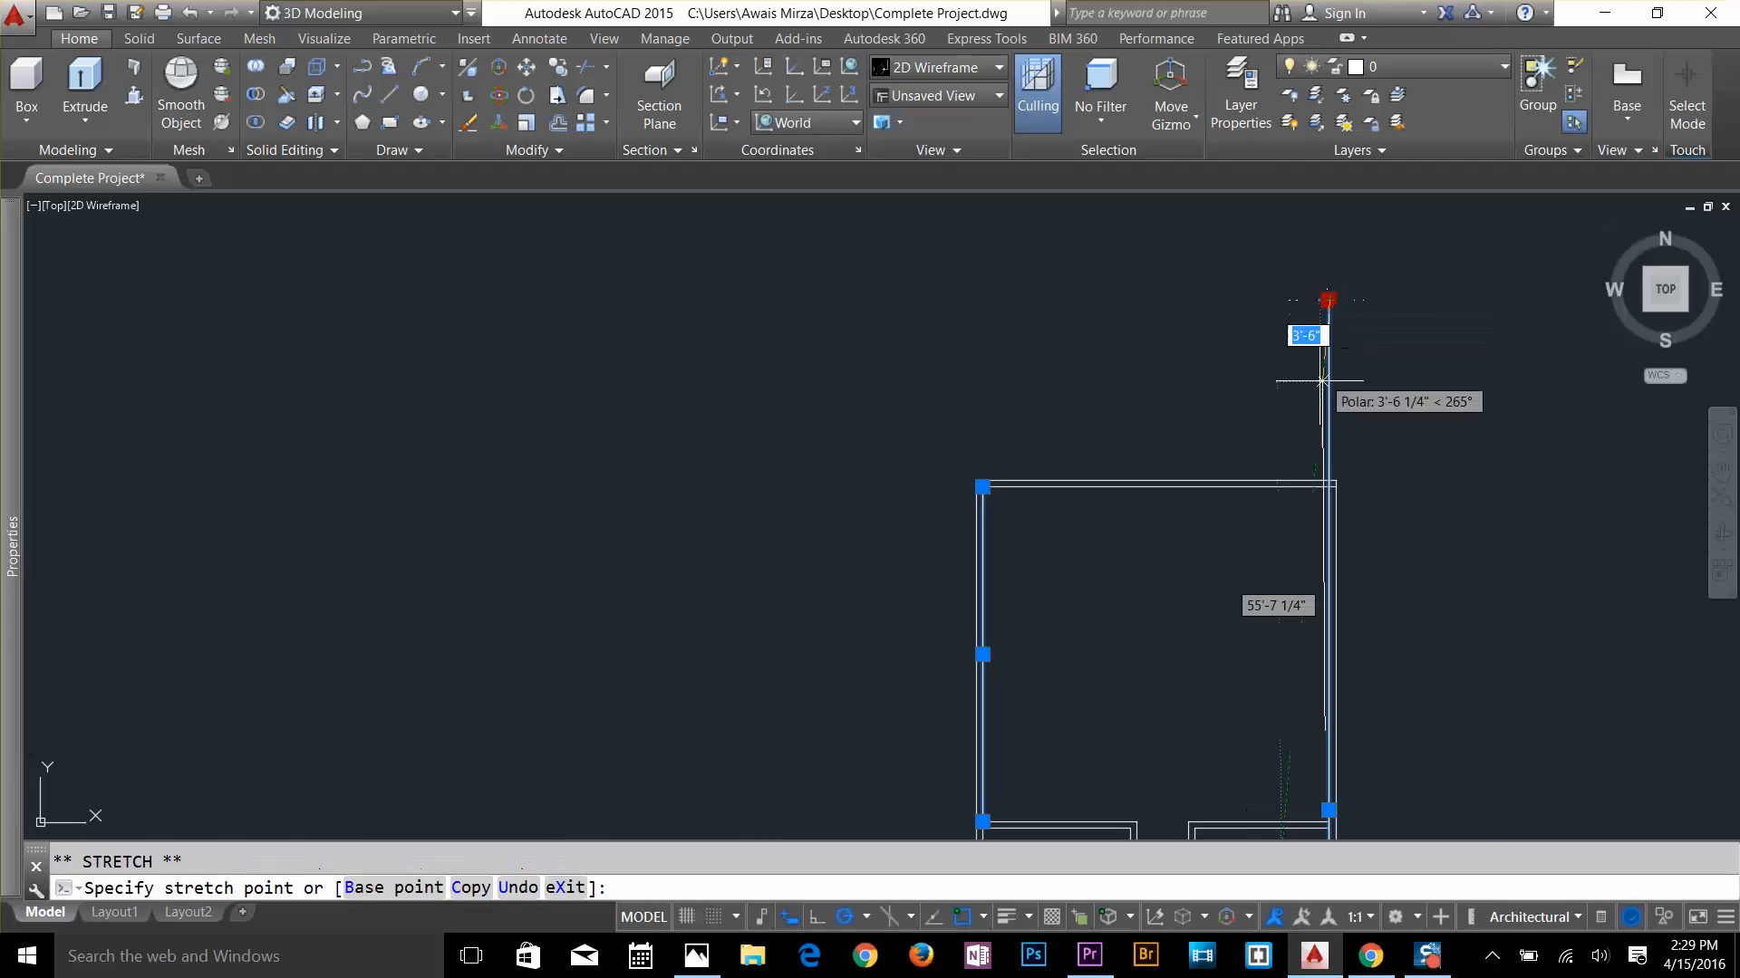
click(1328, 487)
key(Escape)
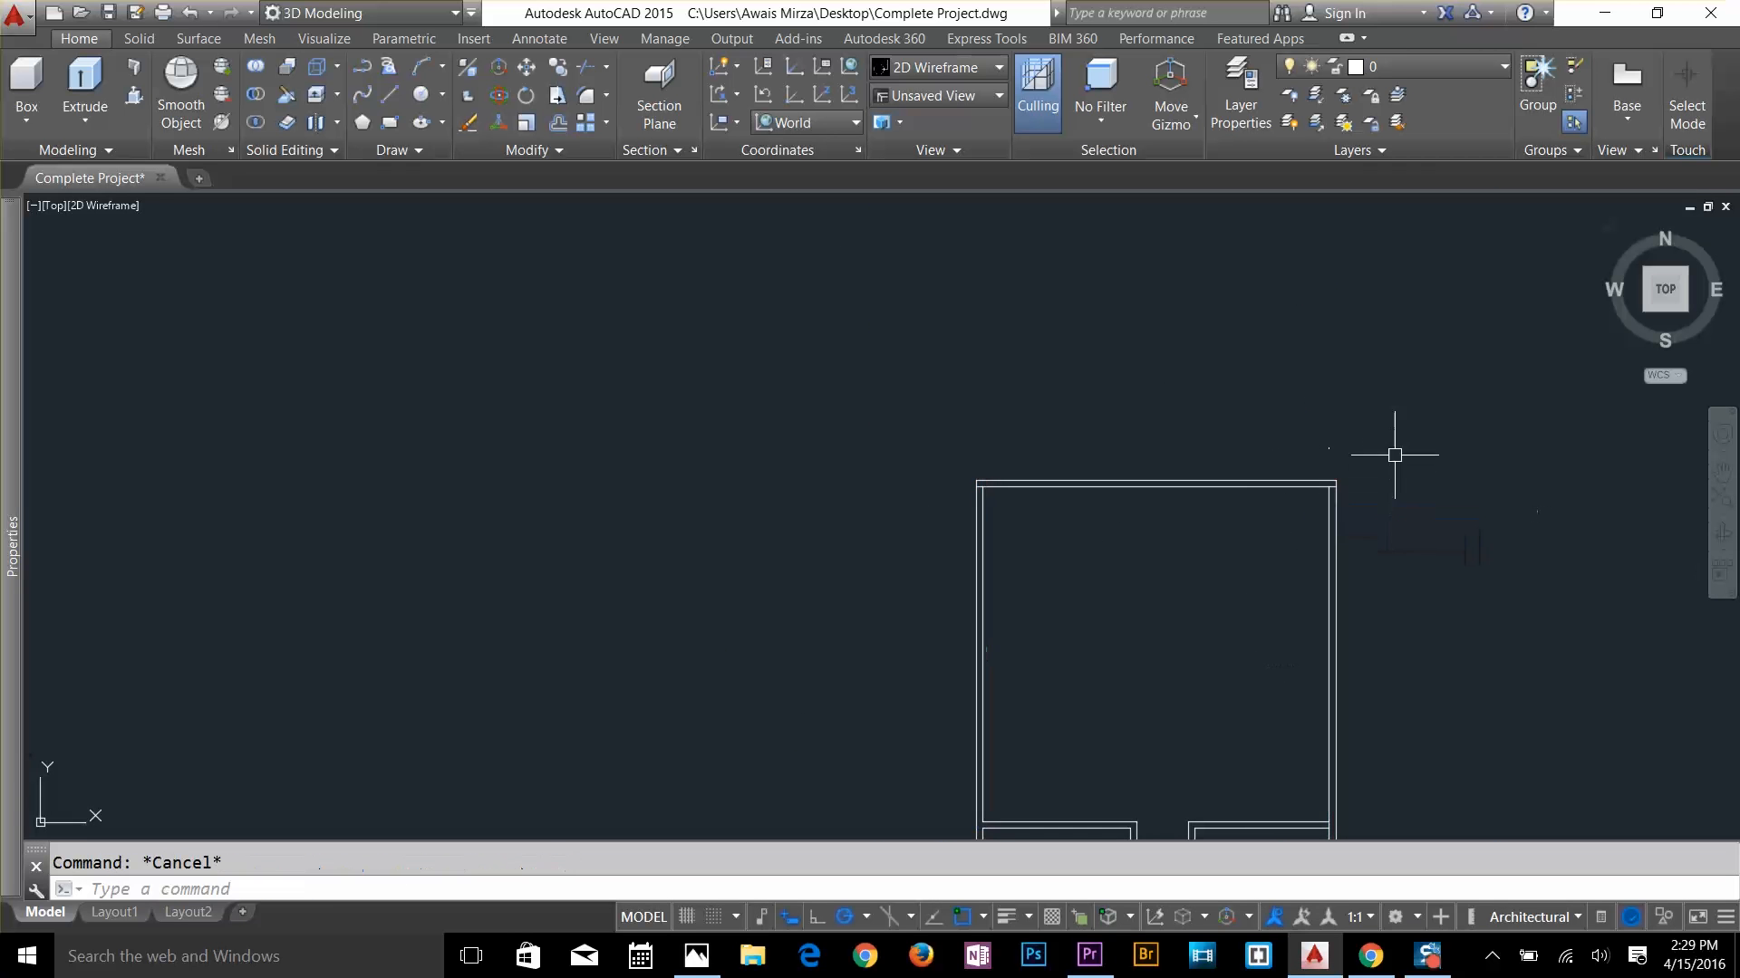
Trim the overhanging end of the top wall's inner line at the plan's upper-right corner
scroll(1328, 492, up, 4)
key(Return)
key(Return)
scroll(1333, 486, up, 2)
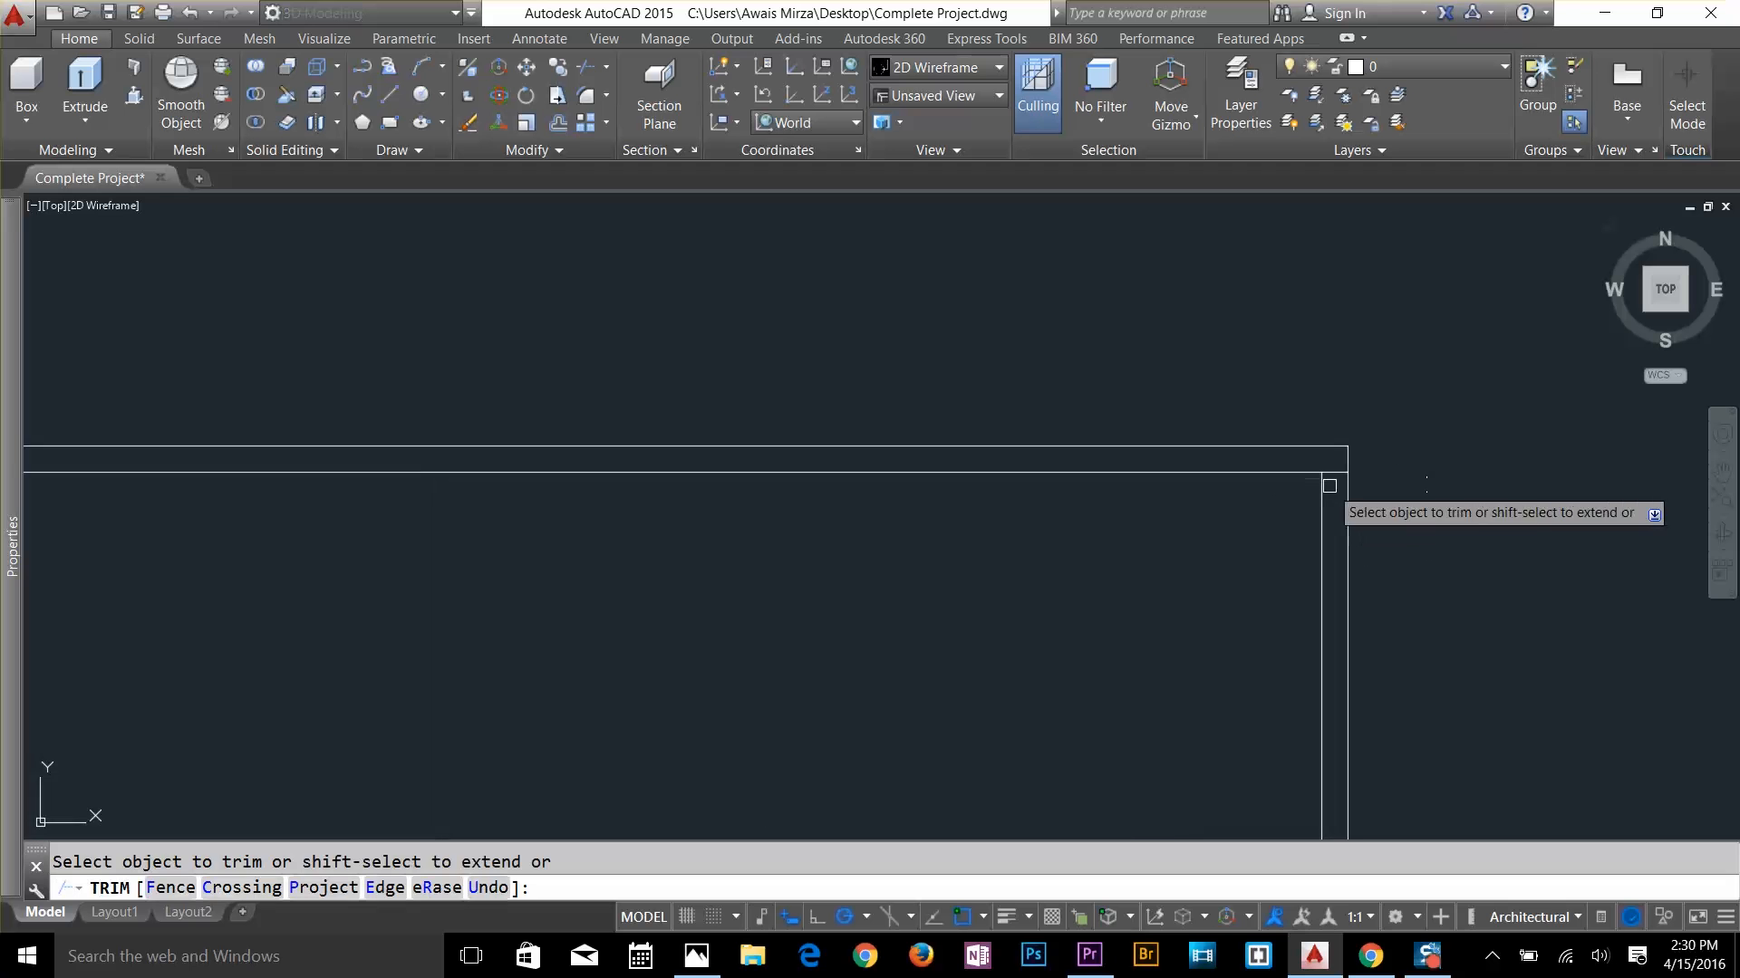
click(1332, 474)
scroll(1006, 570, down, 2)
middle_drag(1006, 570, 1315, 477)
scroll(1316, 477, up, 2)
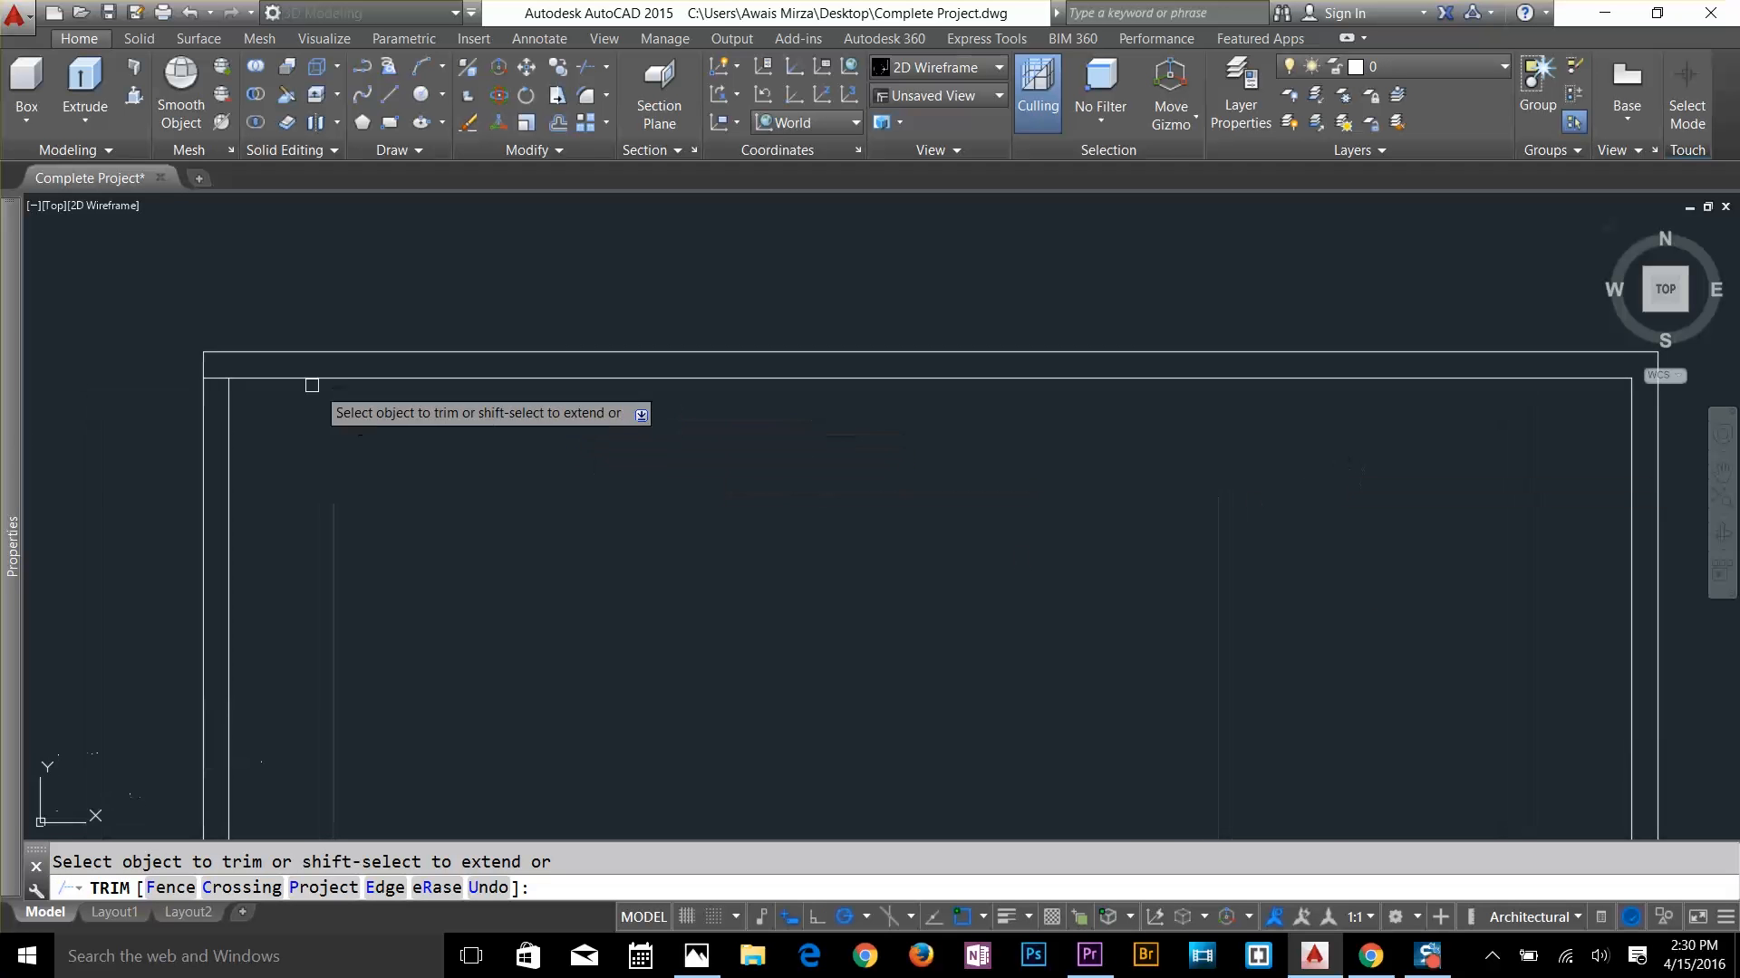
scroll(348, 485, down, 2)
scroll(349, 485, down, 2)
middle_drag(349, 486, 475, 218)
middle_drag(651, 554, 876, 419)
scroll(882, 491, down, 2)
middle_drag(883, 491, 842, 364)
scroll(871, 530, down, 2)
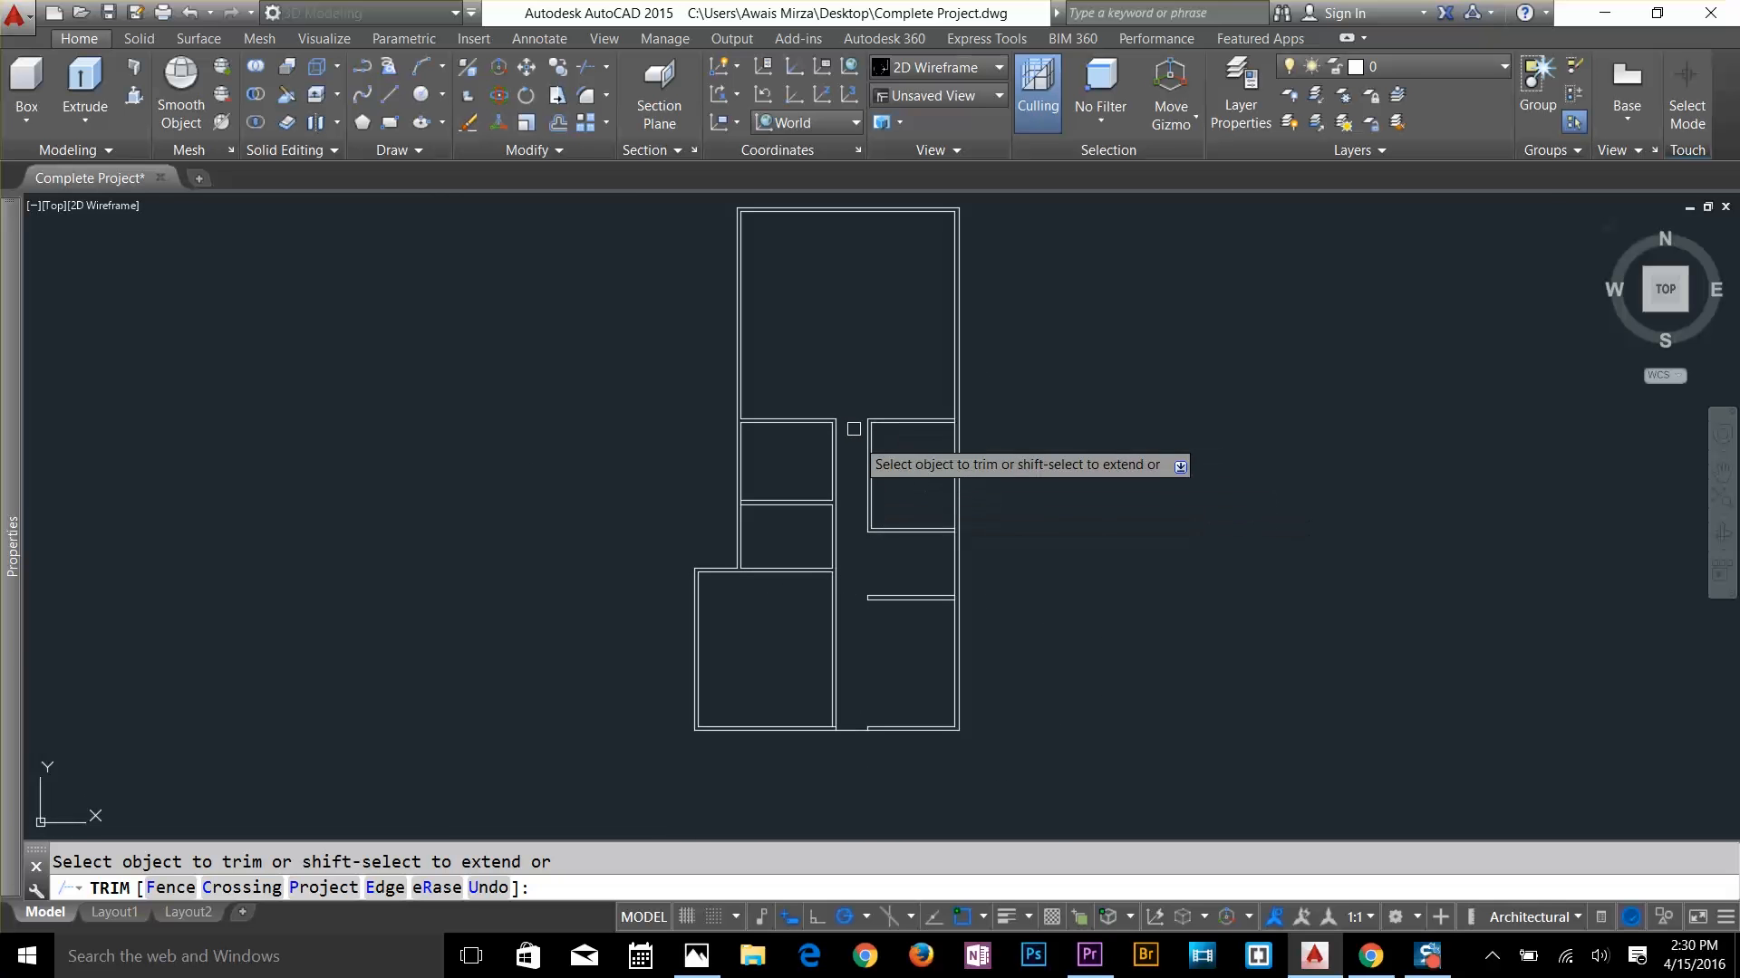
middle_drag(856, 426, 881, 500)
key(Return)
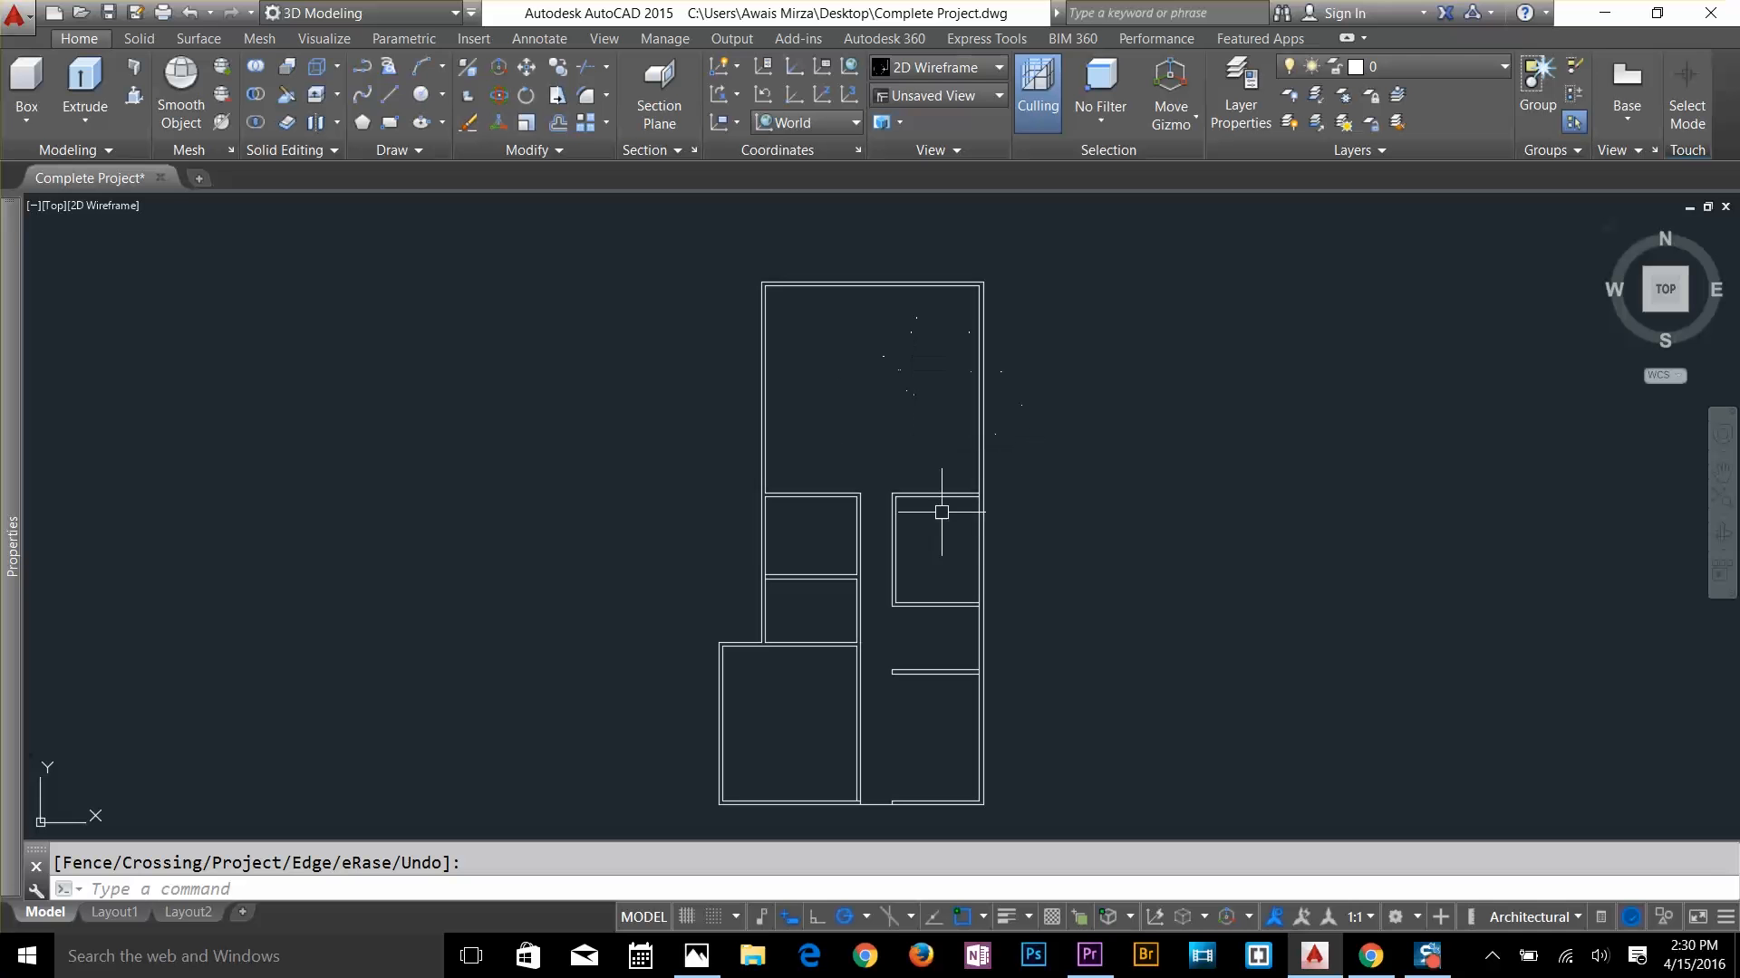
middle_drag(867, 798, 870, 594)
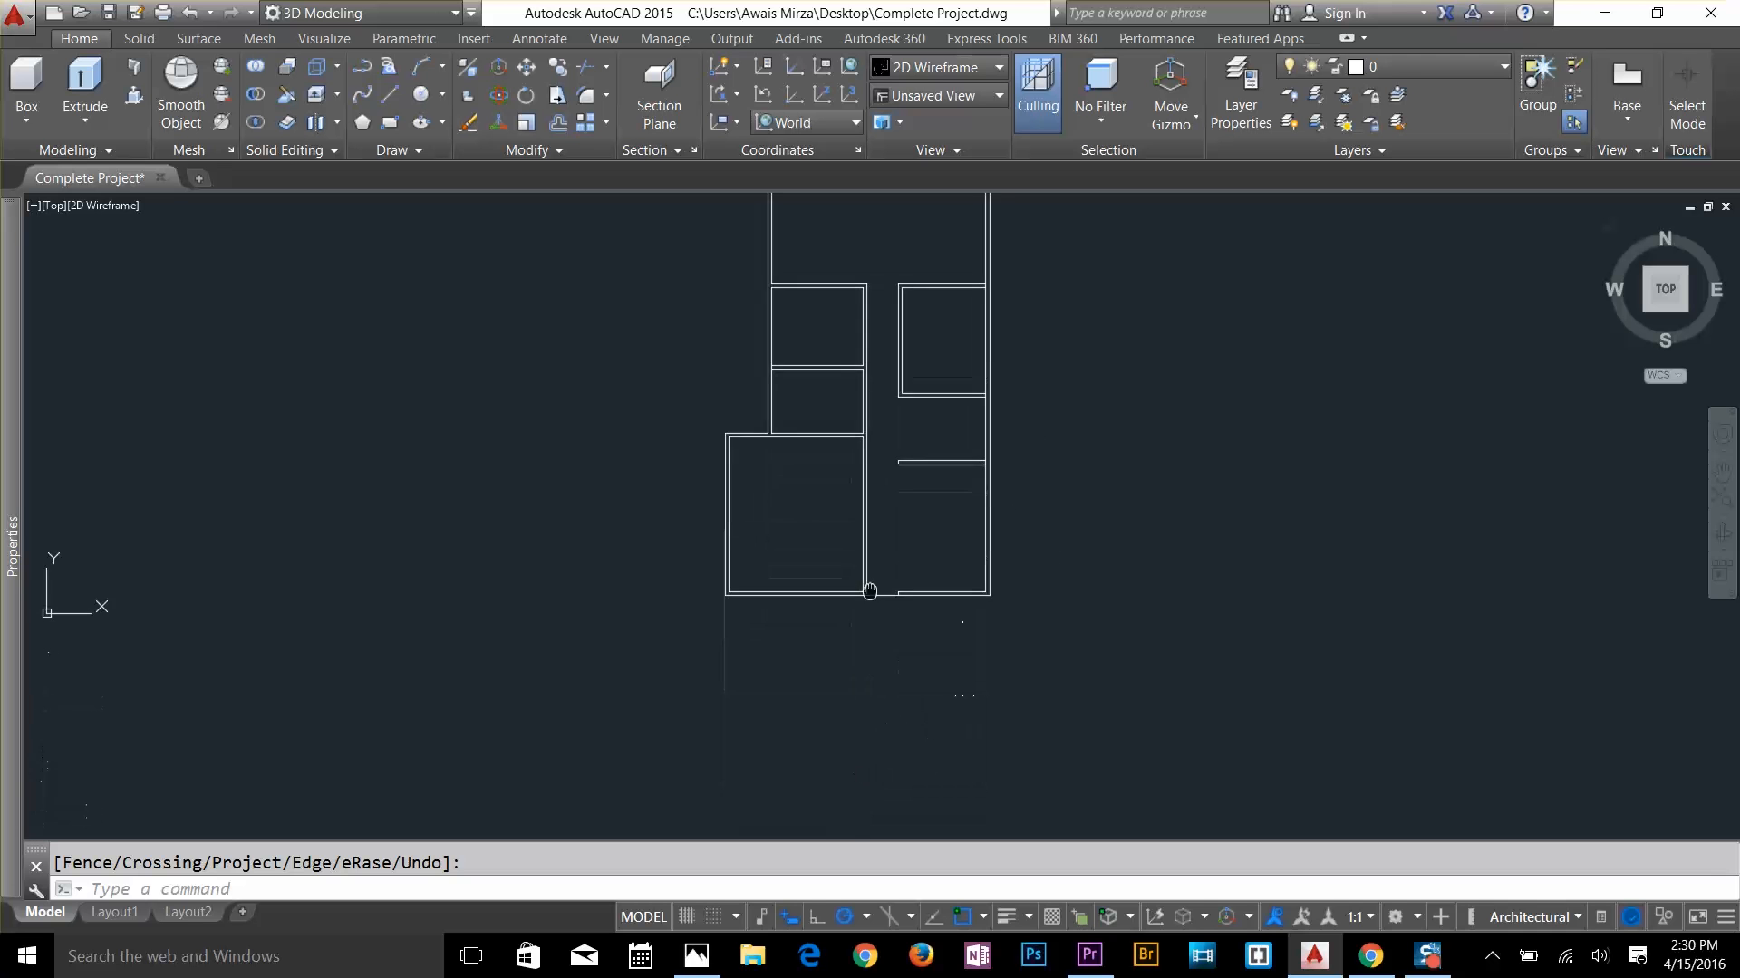
middle_drag(905, 454, 901, 607)
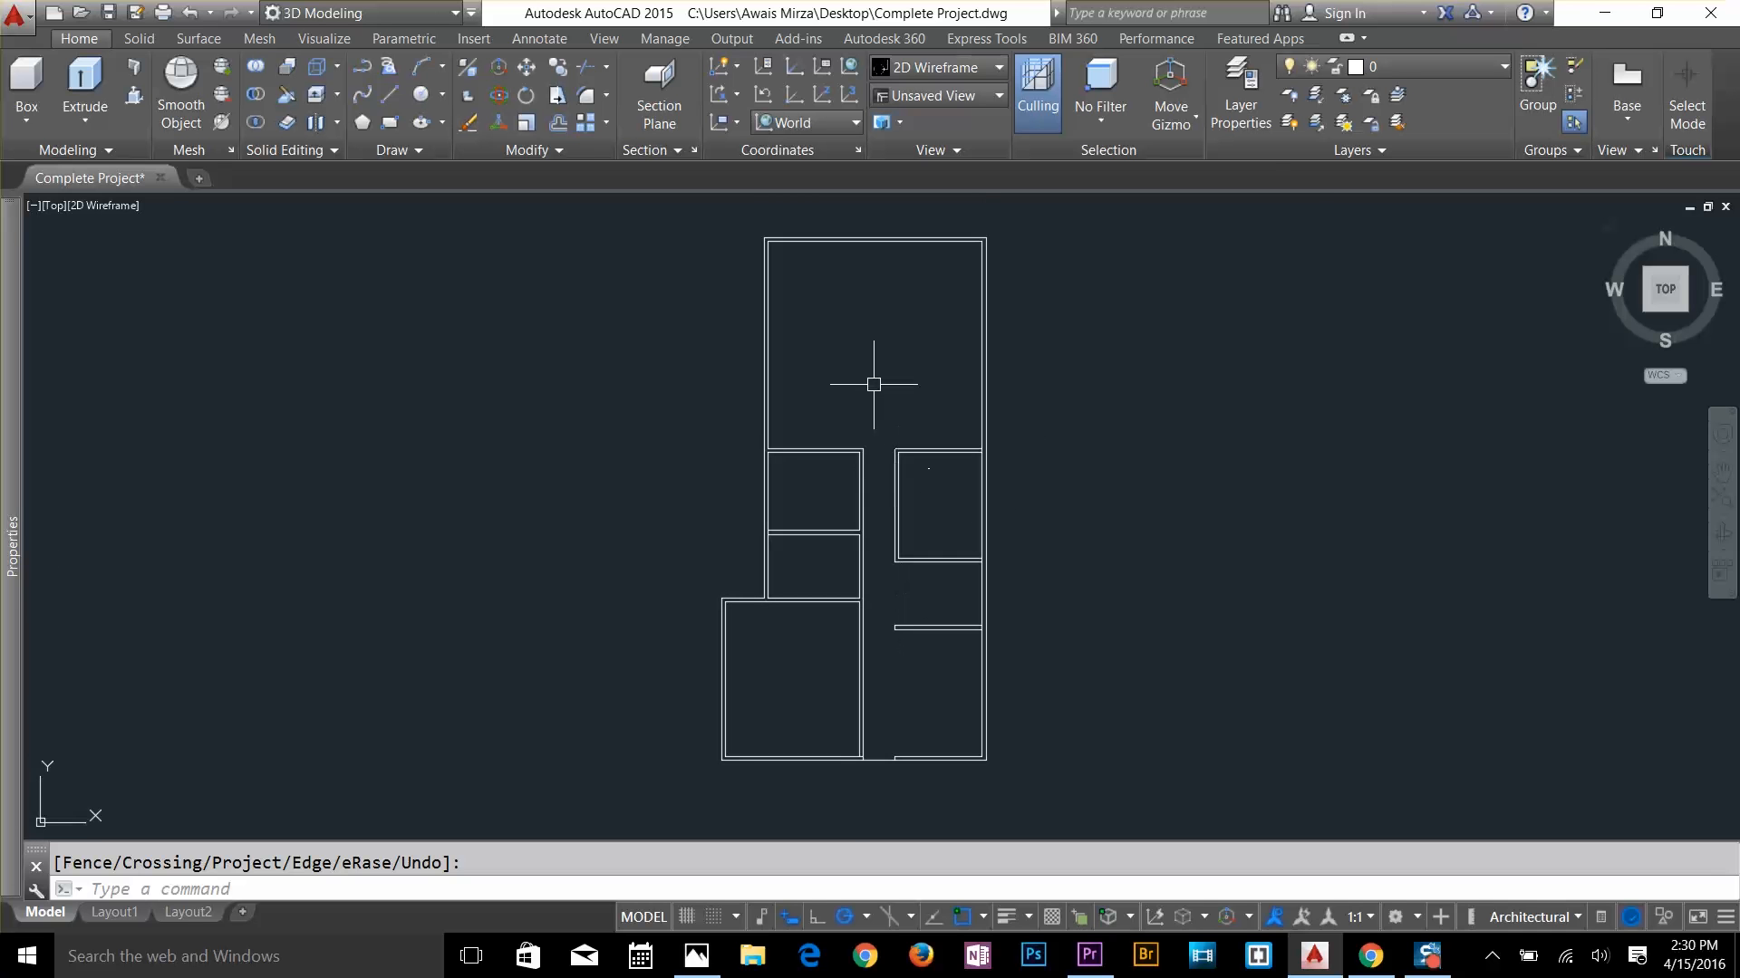
Create four new layers named wall, door, window and 2d interior
click(1242, 114)
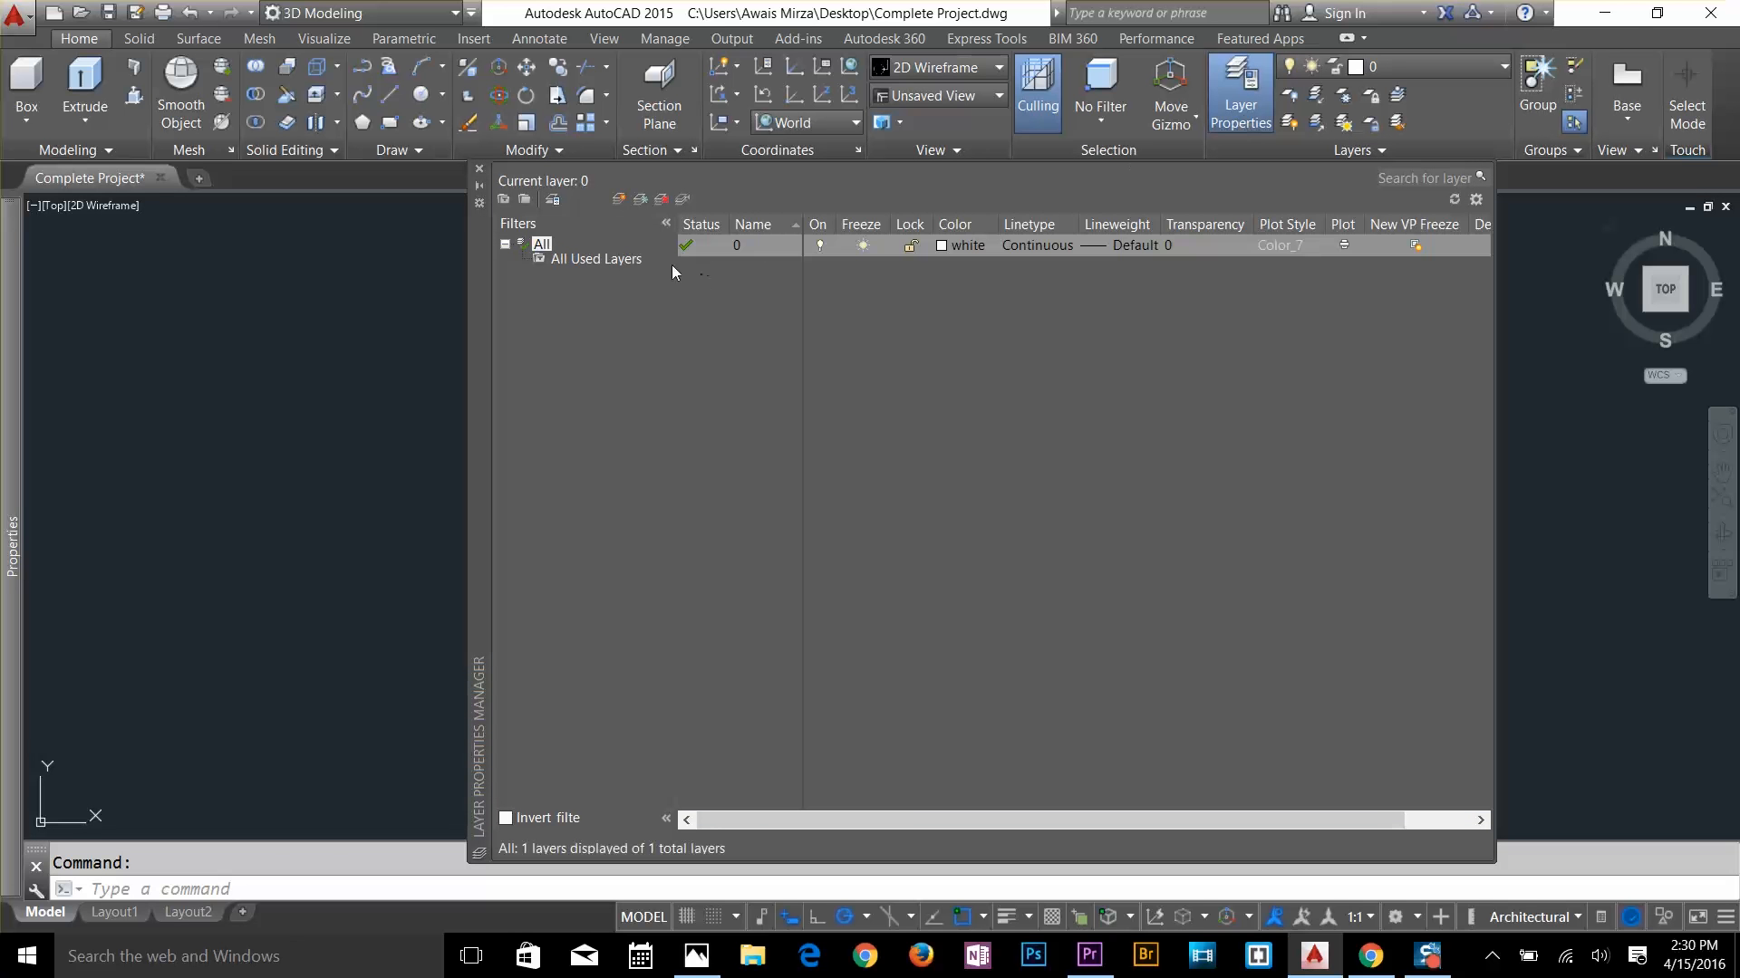
click(619, 201)
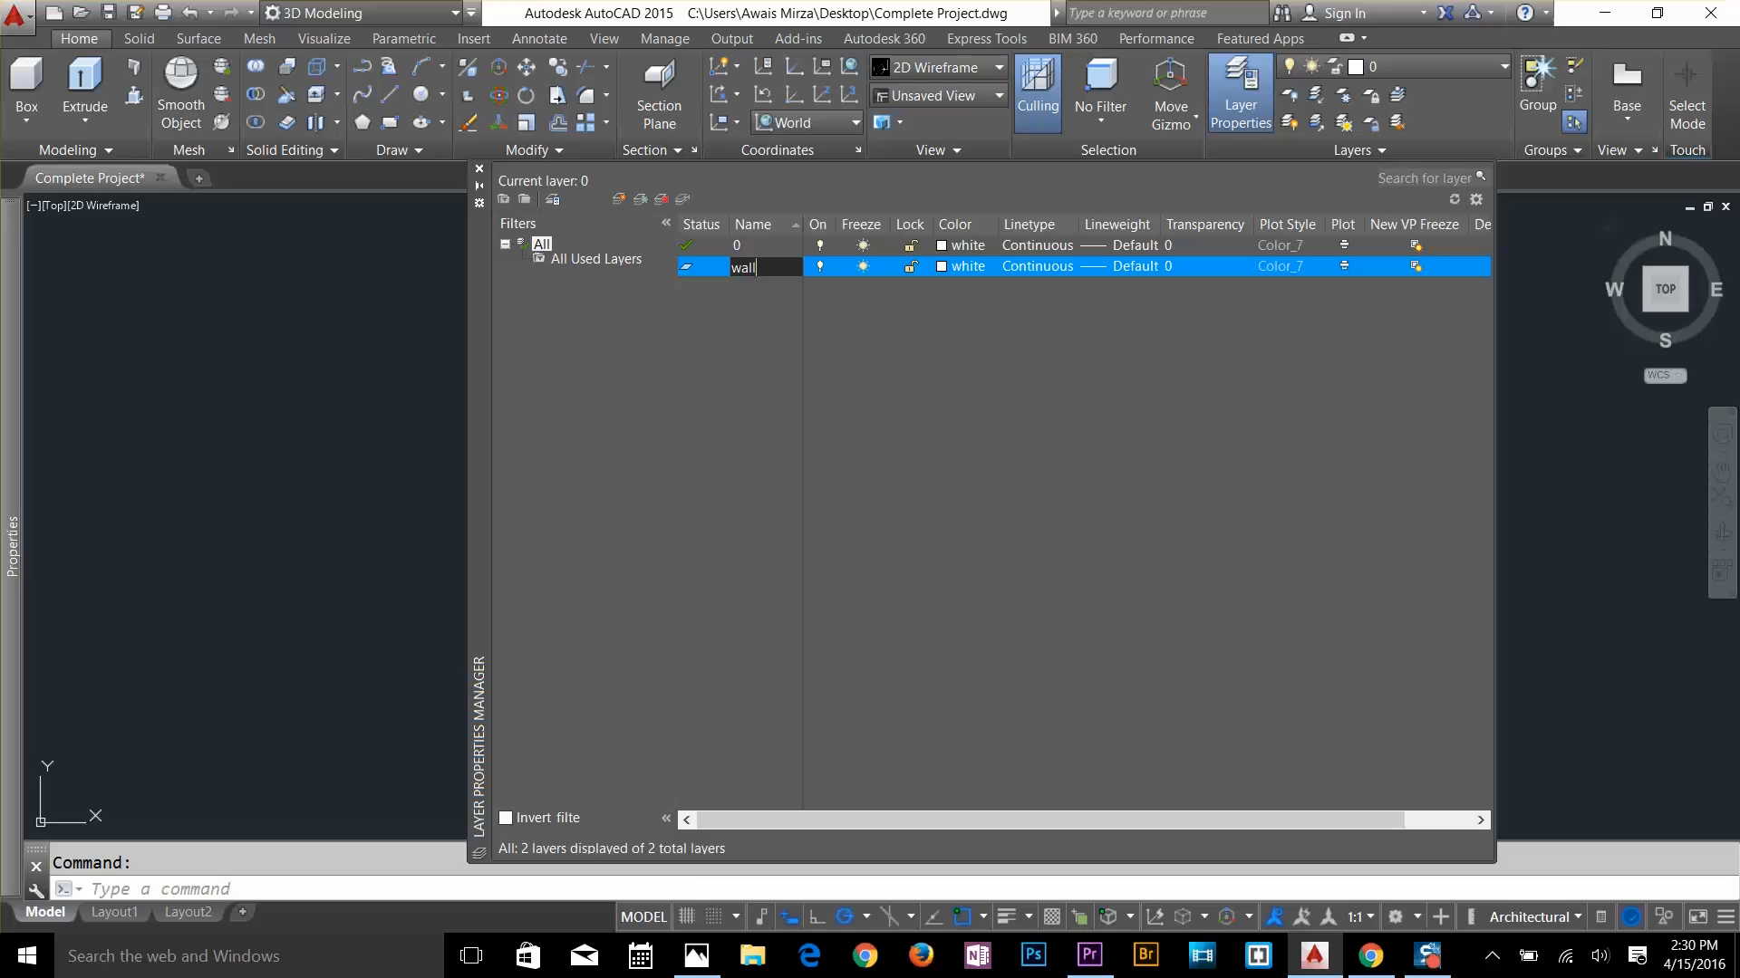
click(620, 200)
text(door)
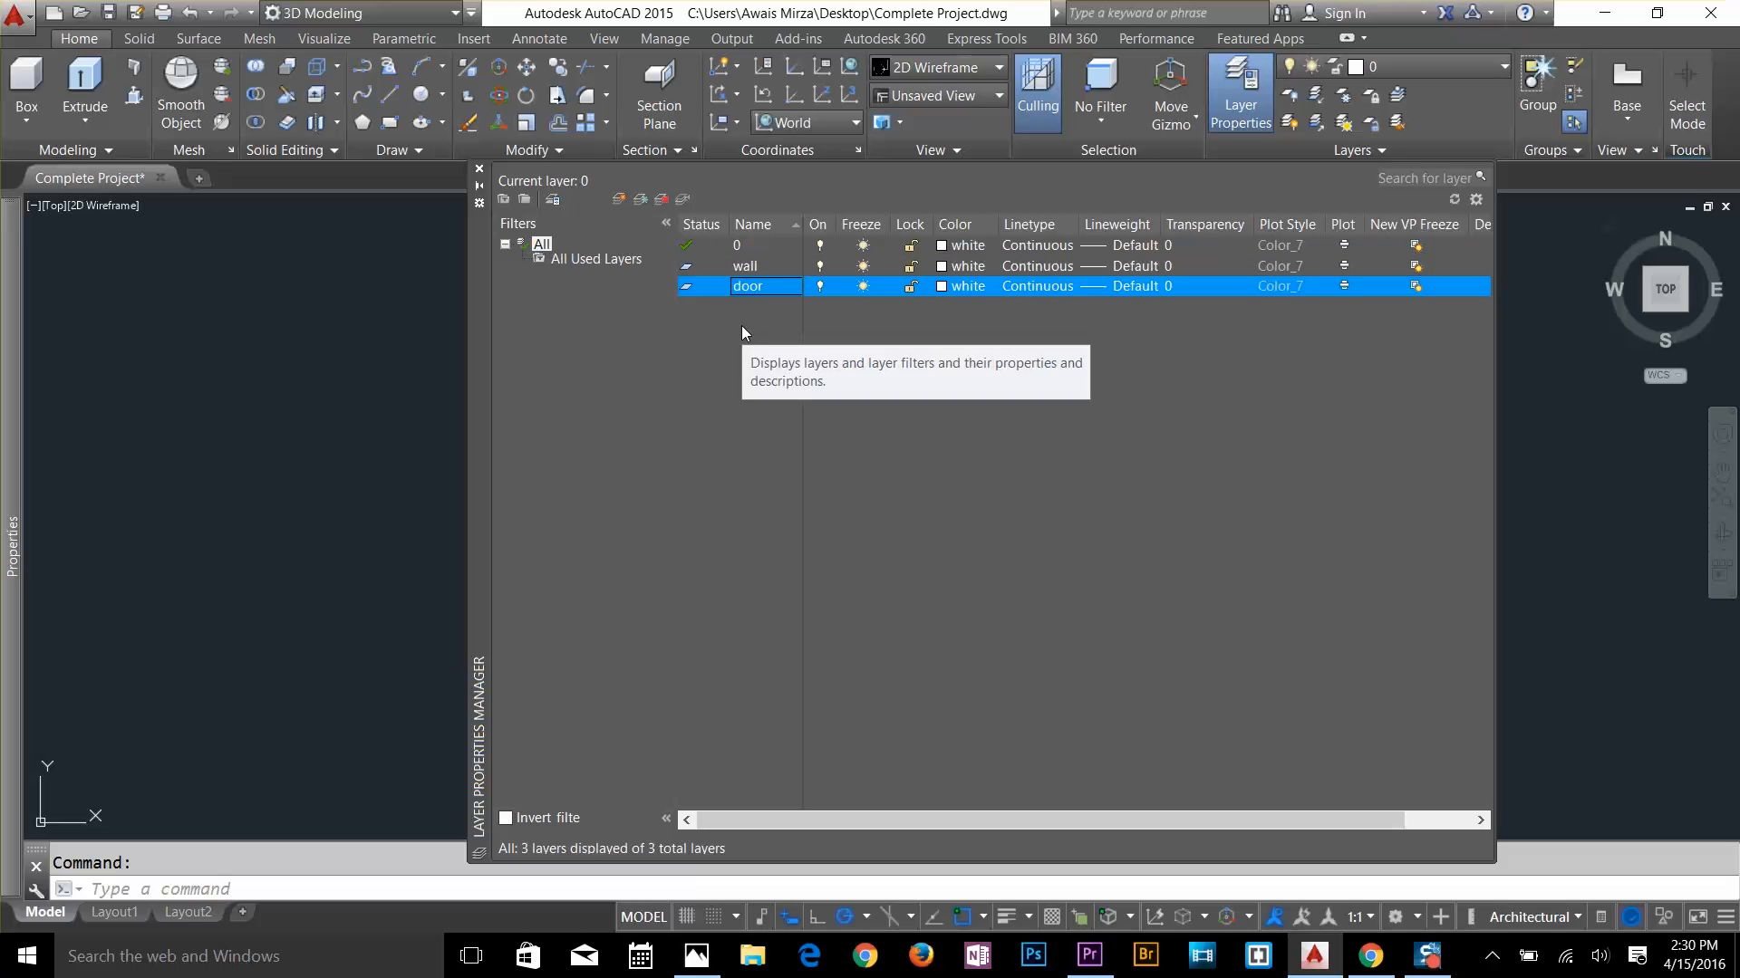
click(619, 200)
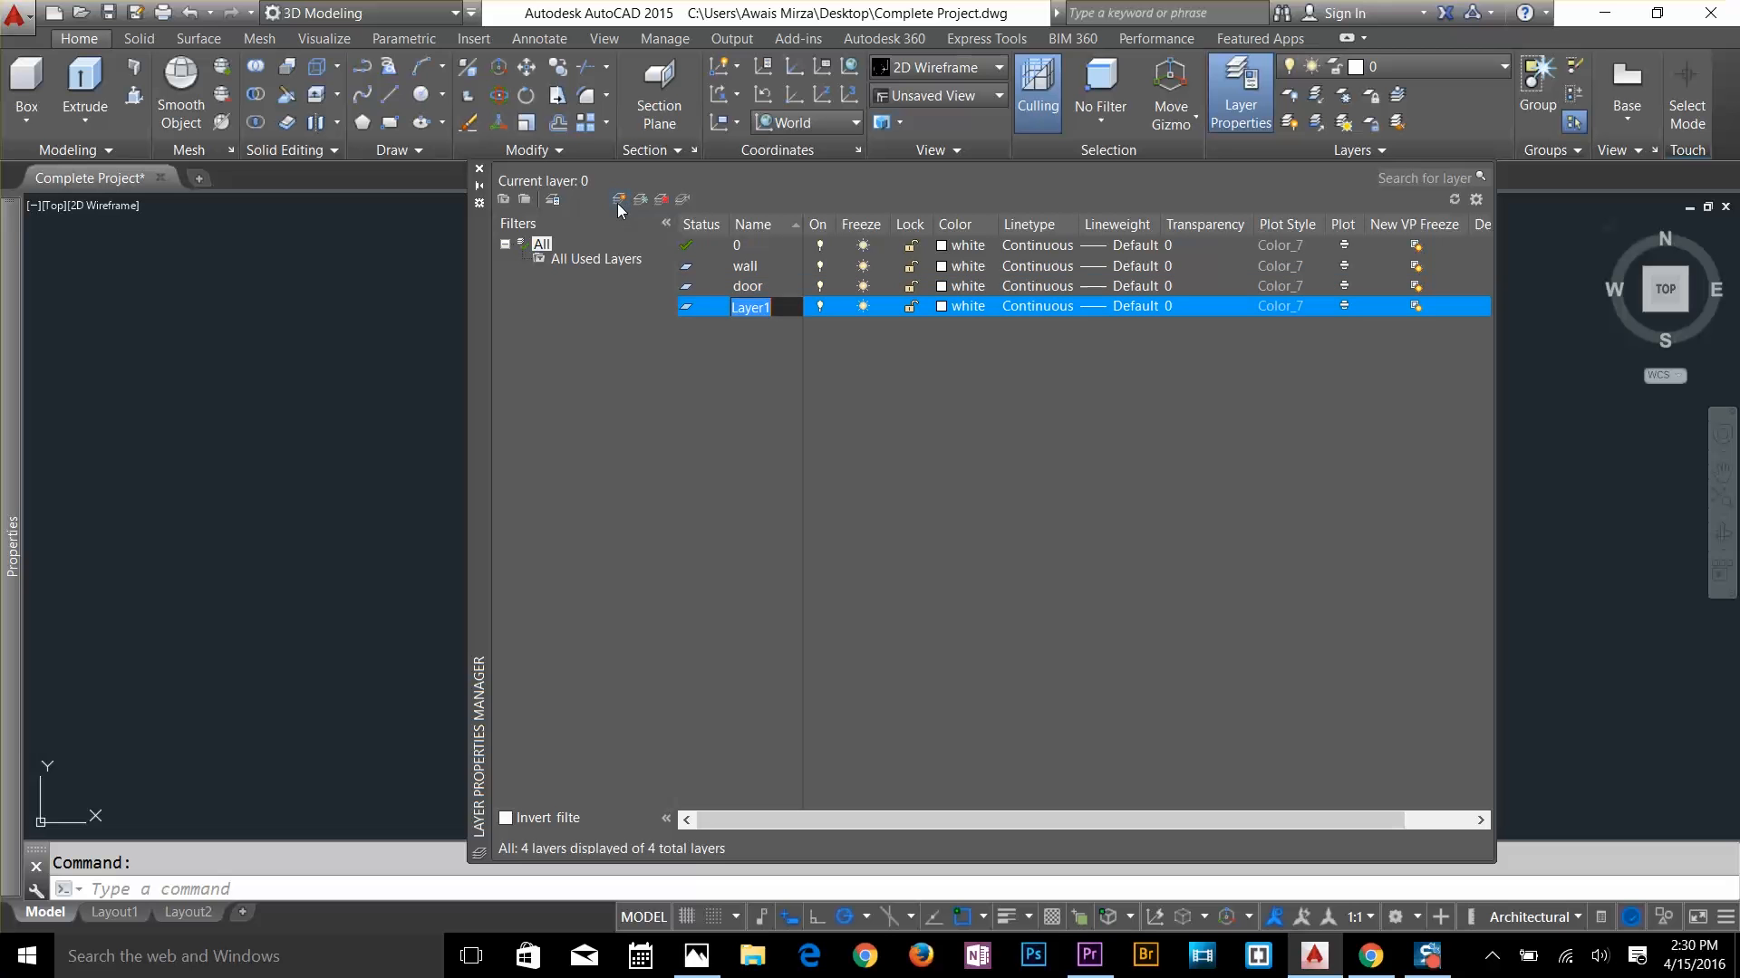
text(window)
click(618, 199)
text(a)
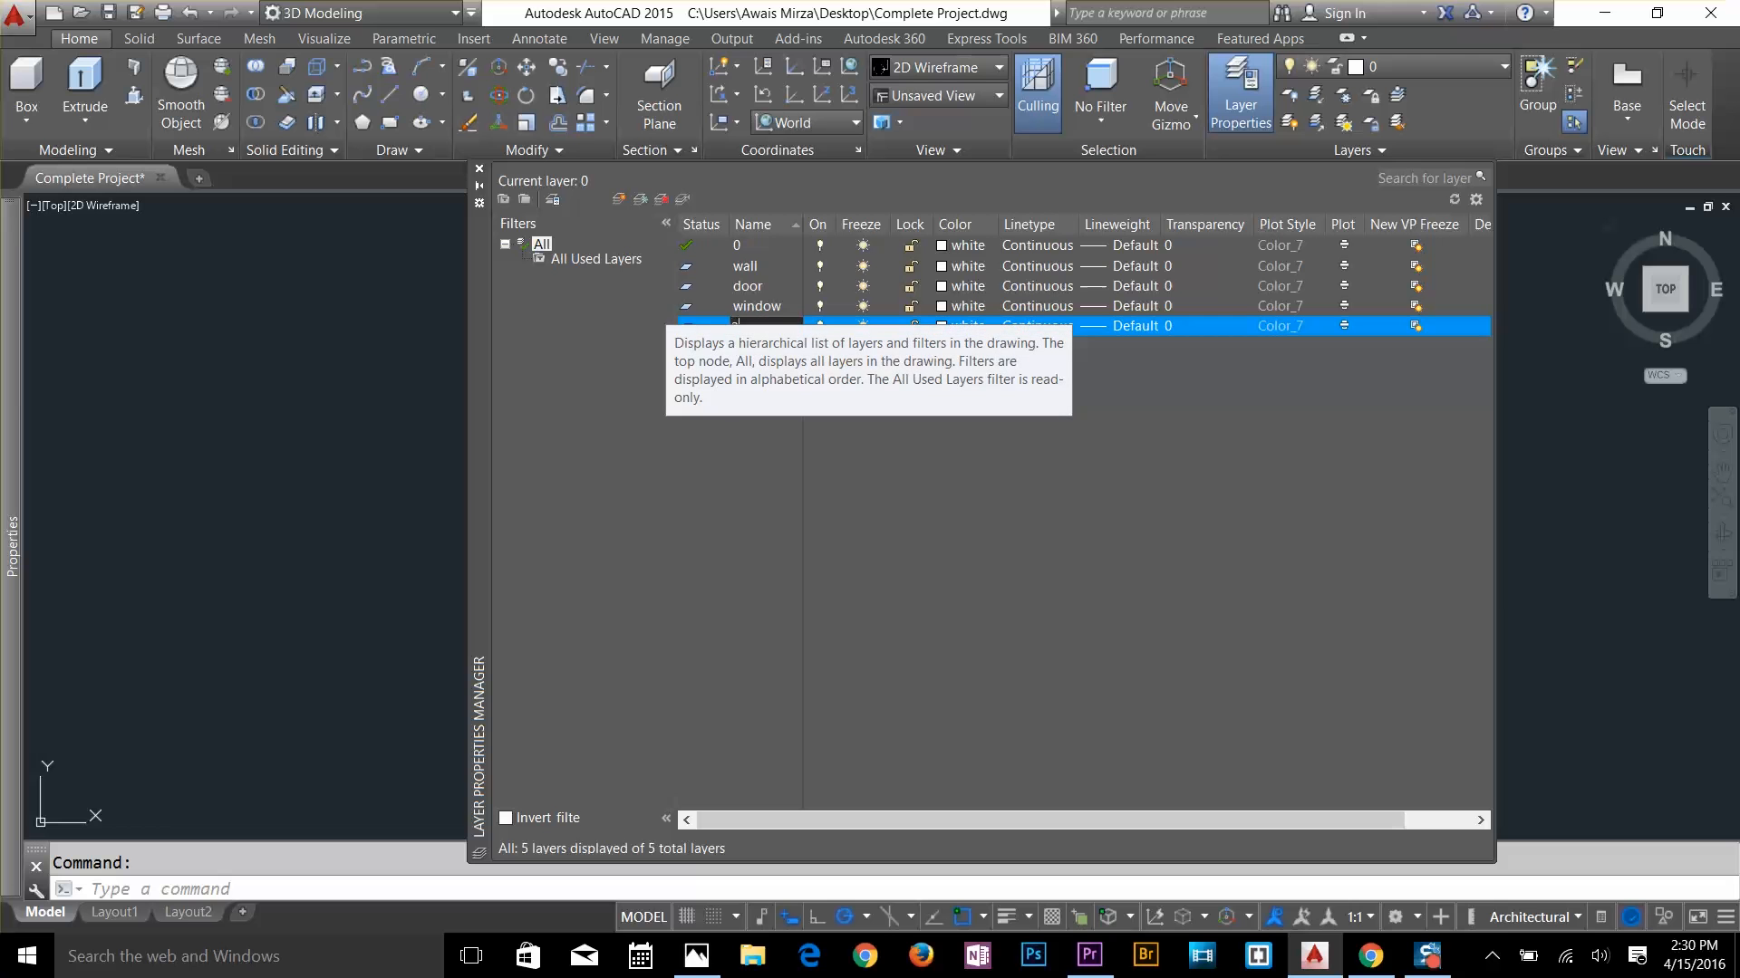
text(s)
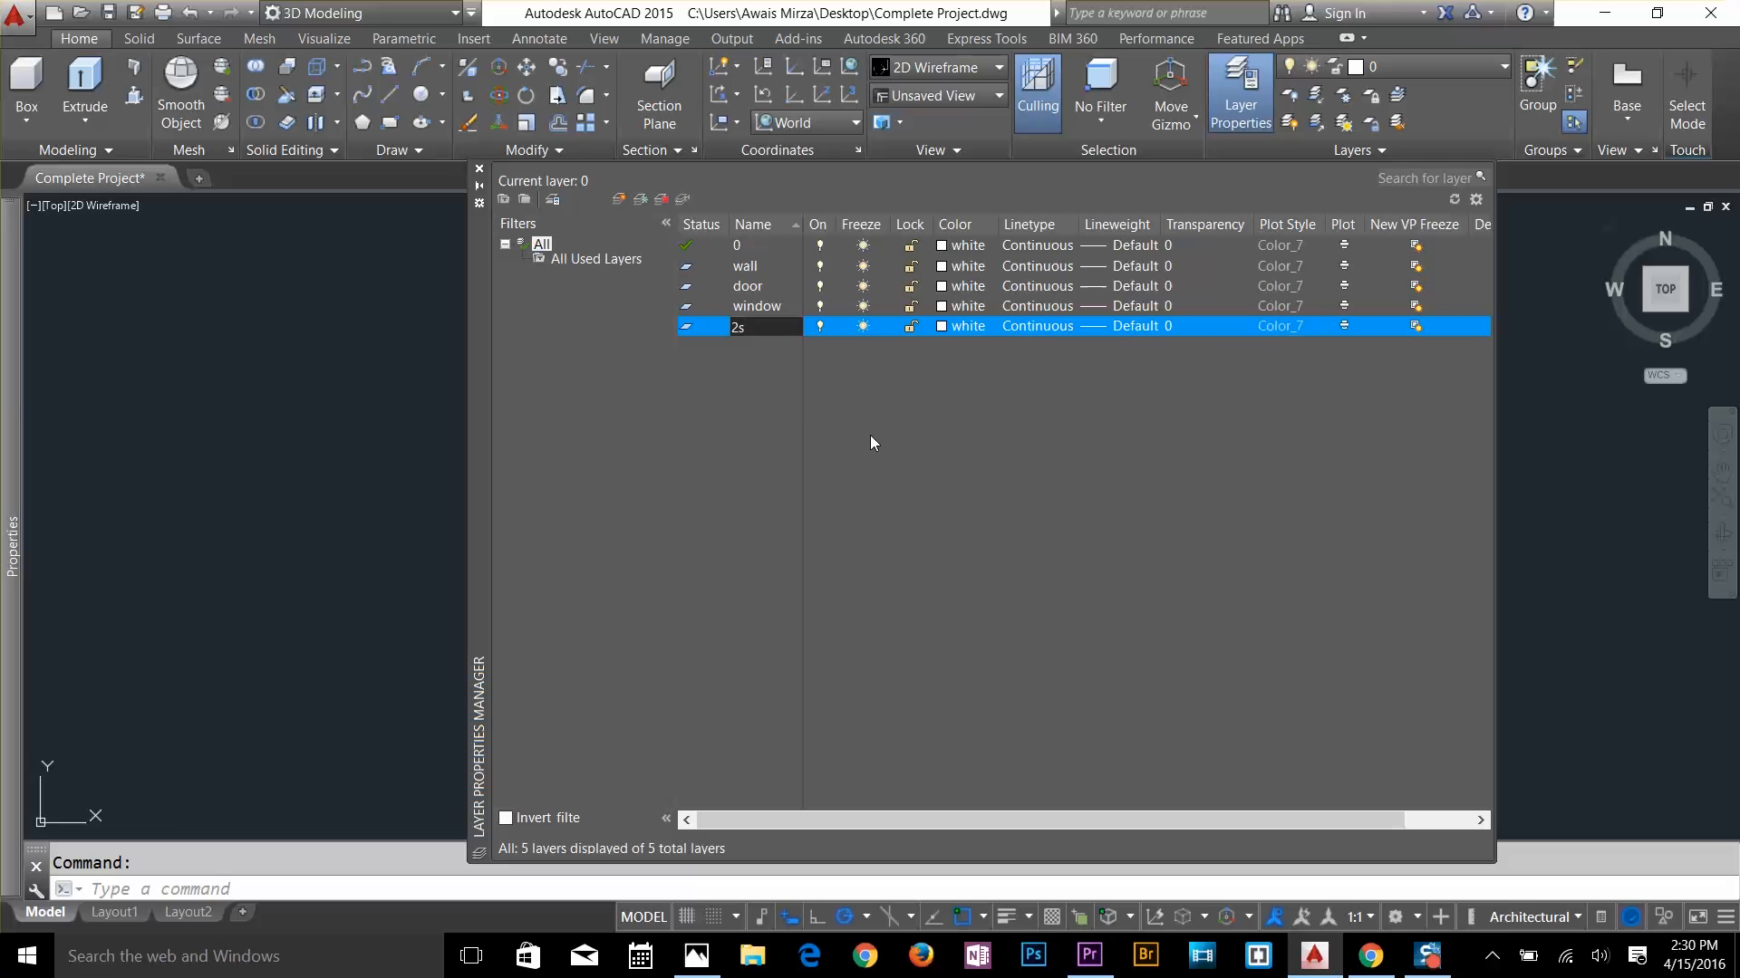
key(BackSpace)
text(d interior)
Set the door layer's color to index 21 and the window layer's color to index 203
click(940, 284)
click(941, 284)
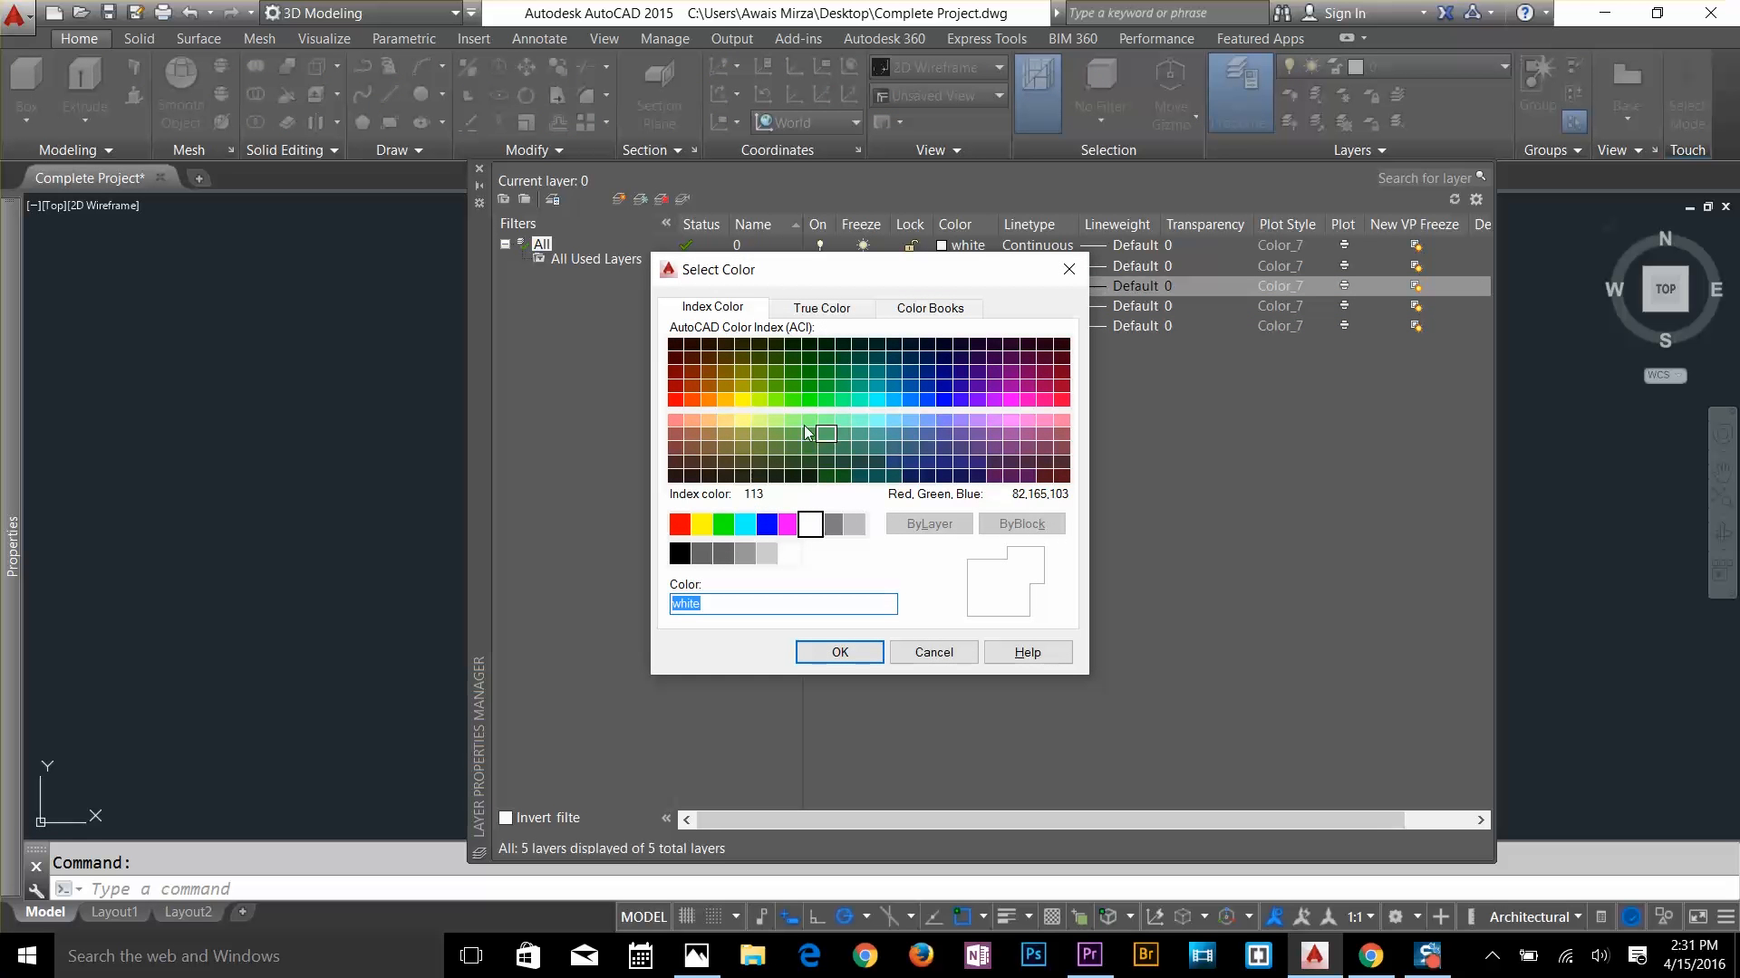
click(692, 421)
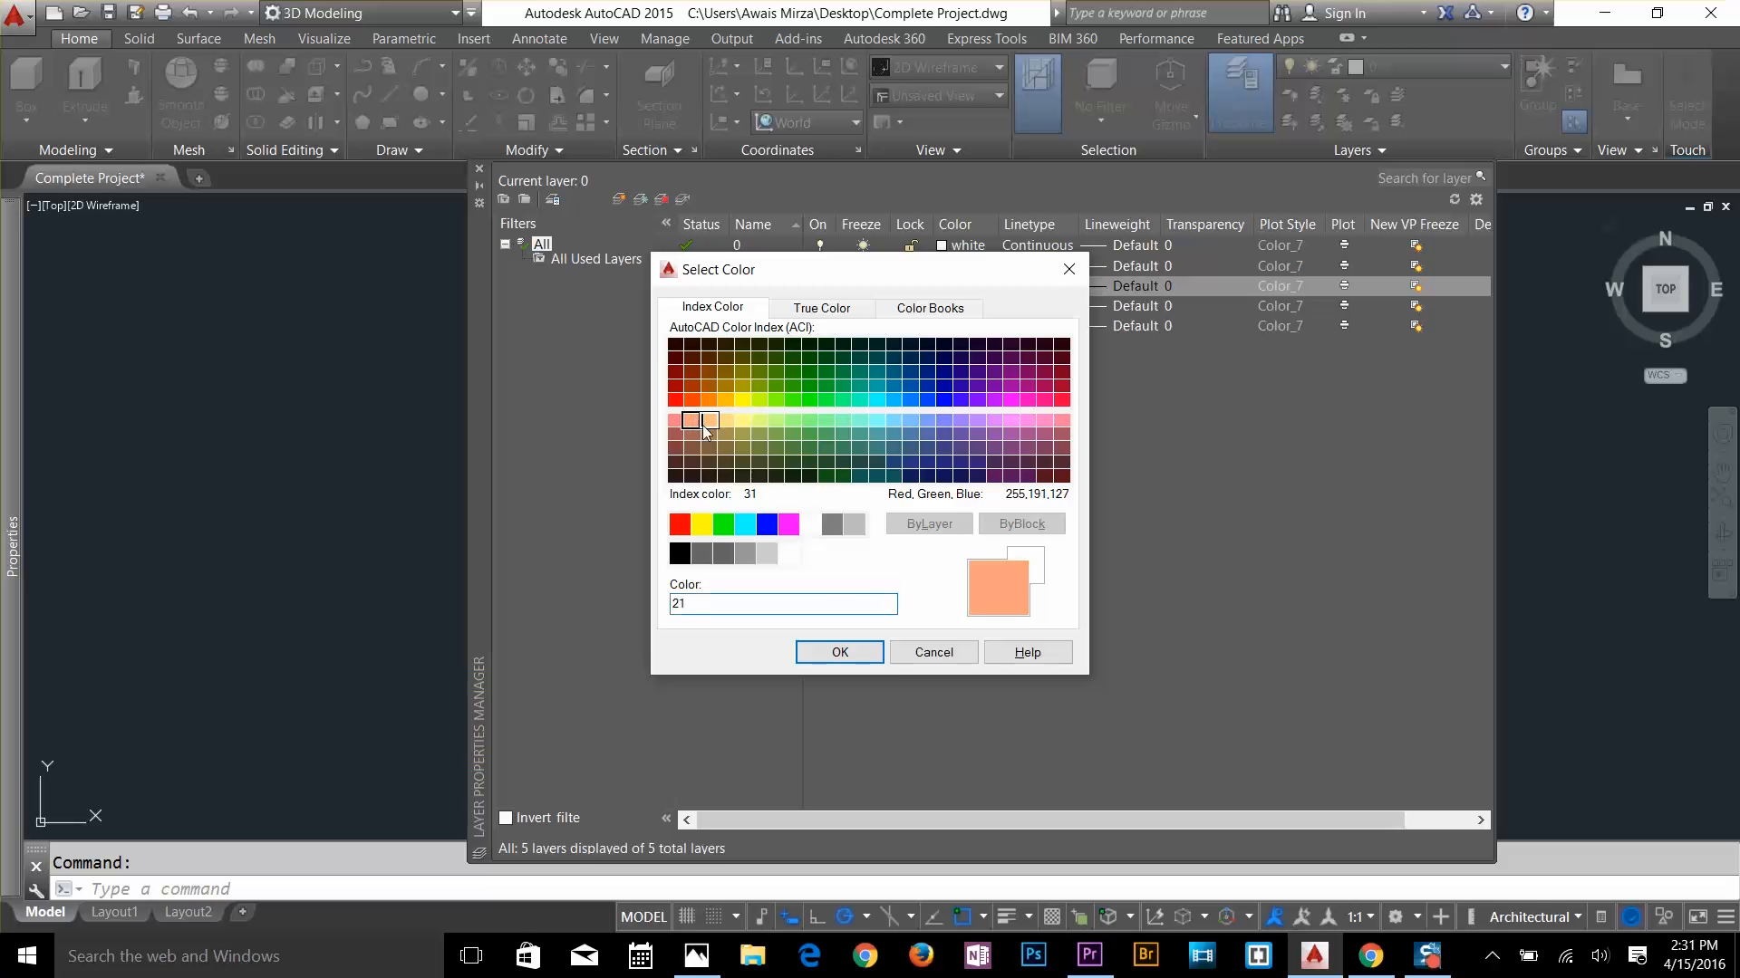
click(837, 650)
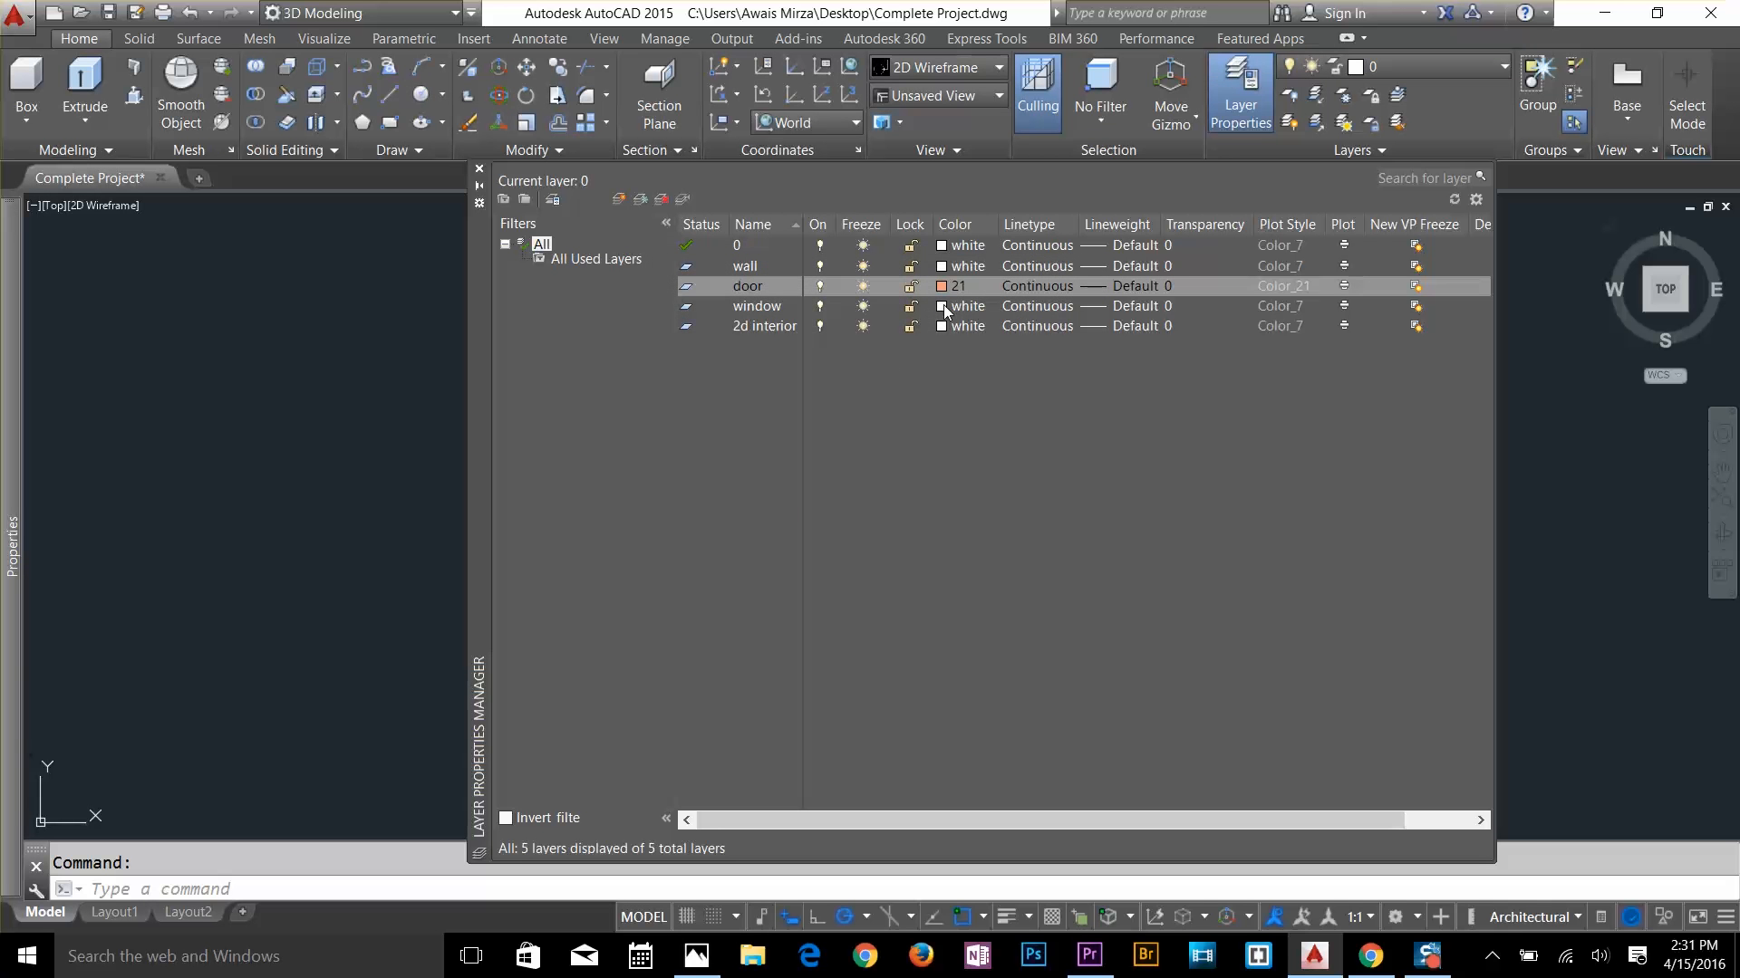
click(942, 305)
click(995, 435)
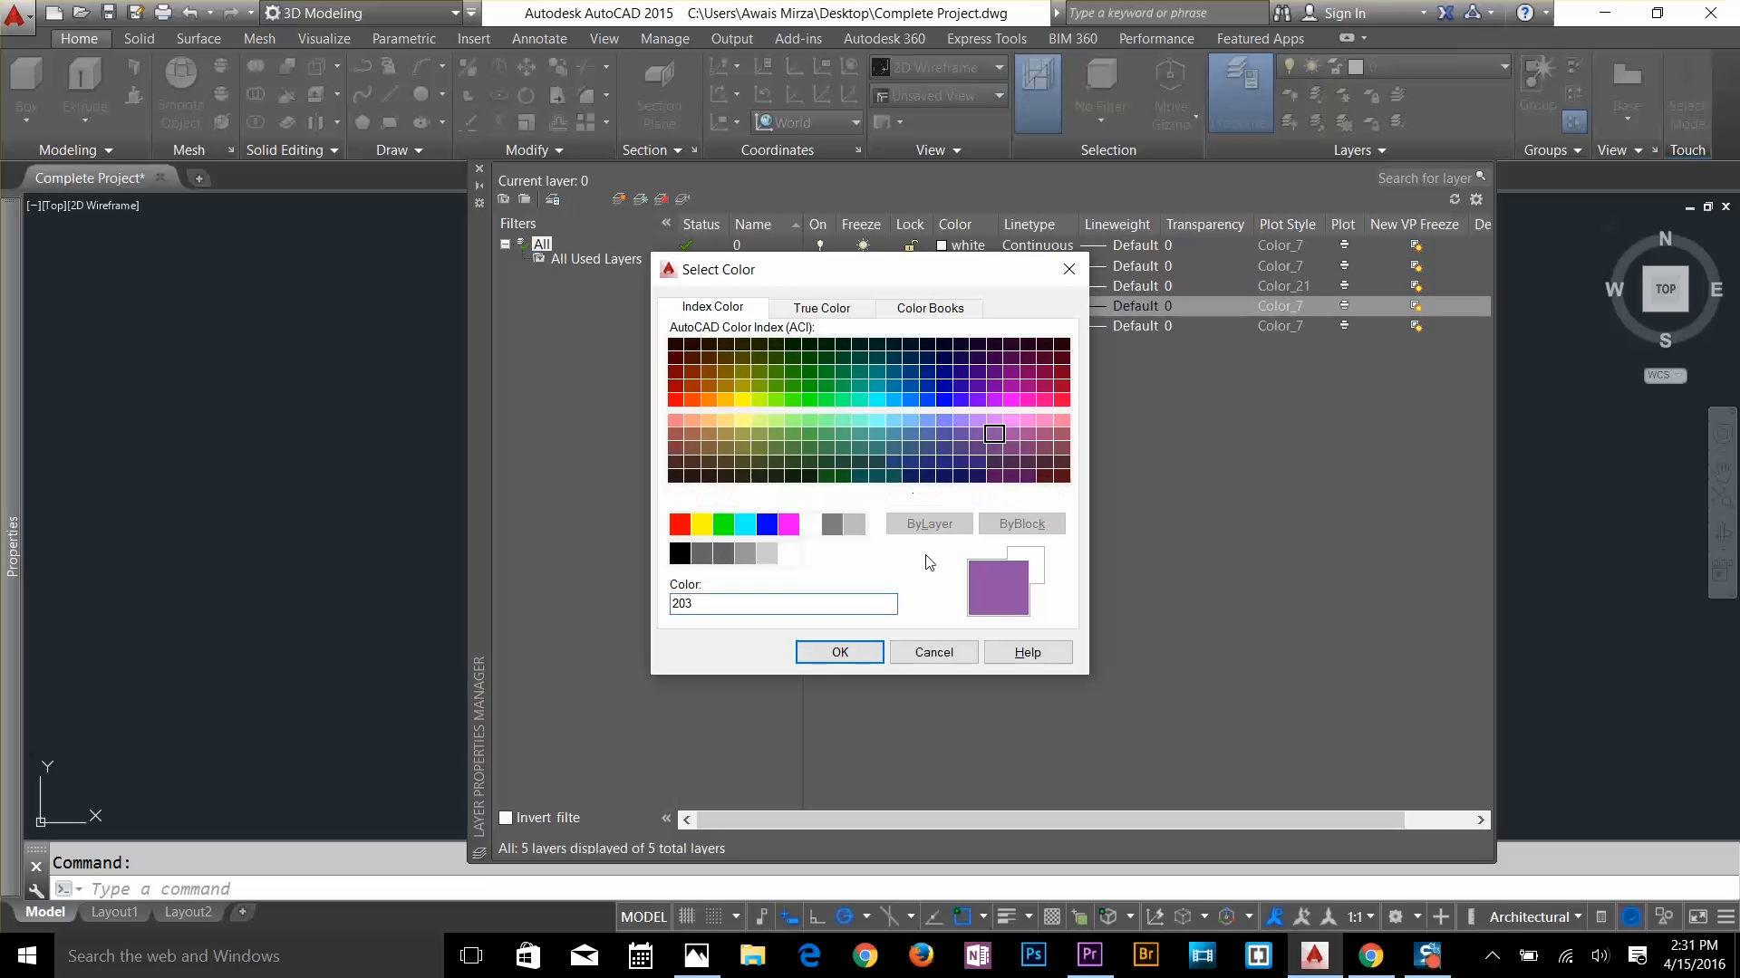
click(839, 652)
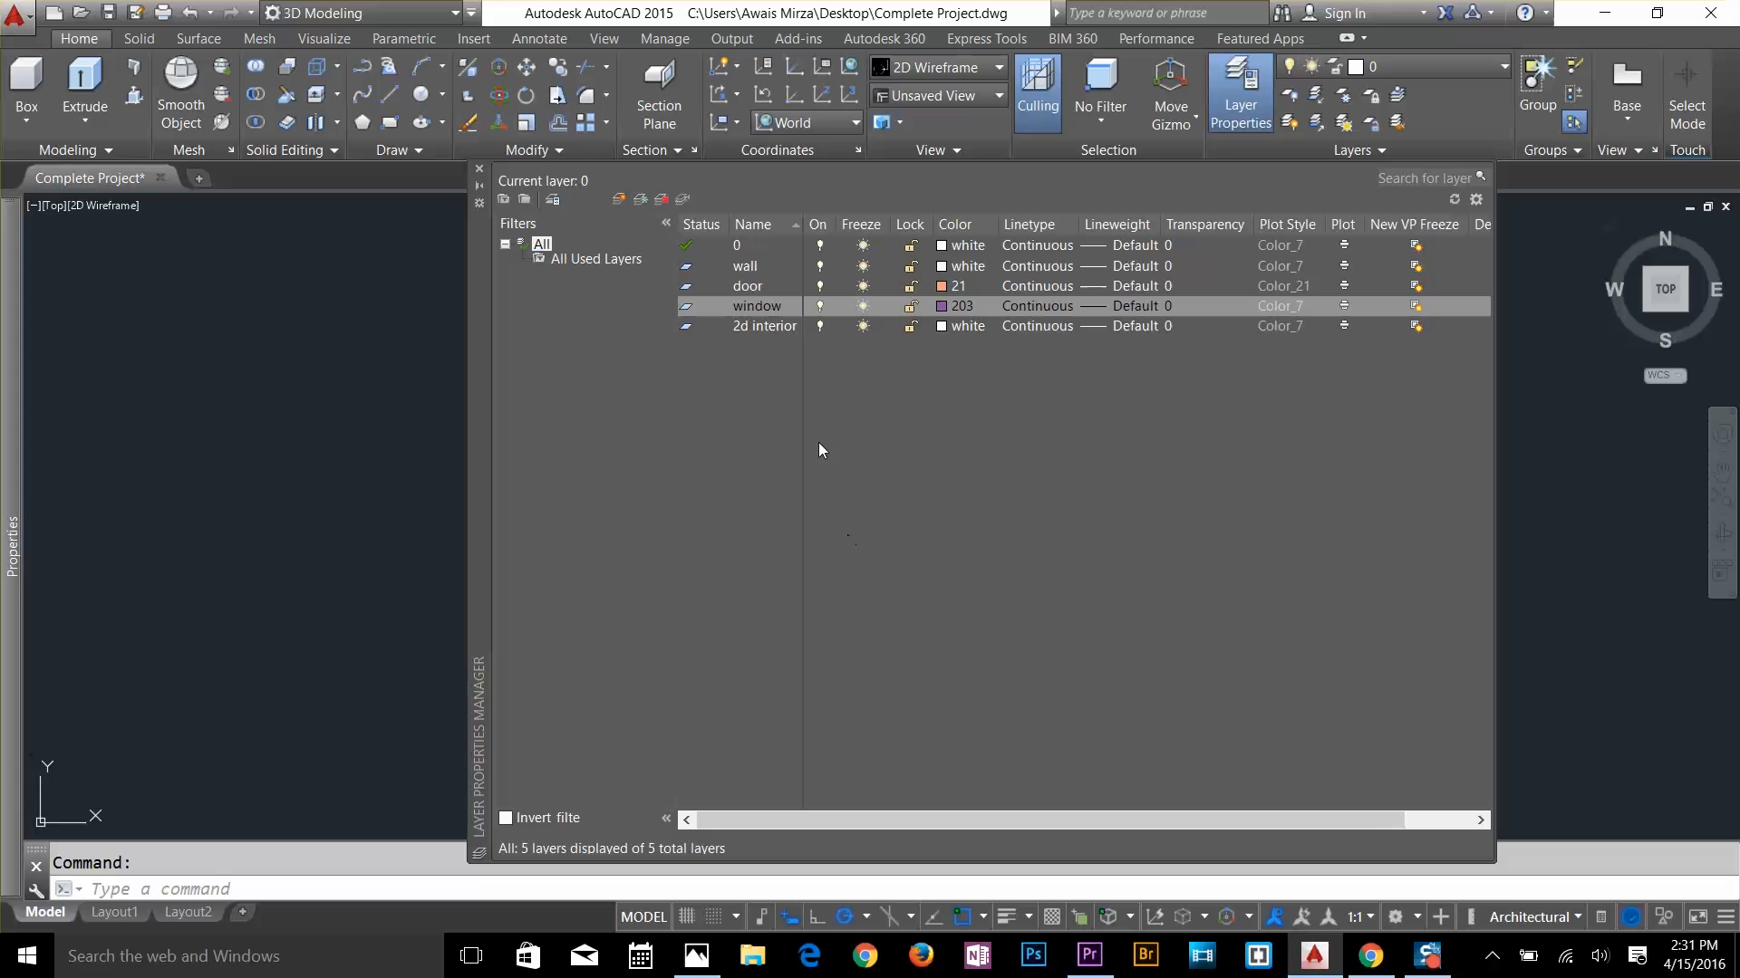
Set the 2d interior layer's color to index 165 and close the layer manager
click(943, 326)
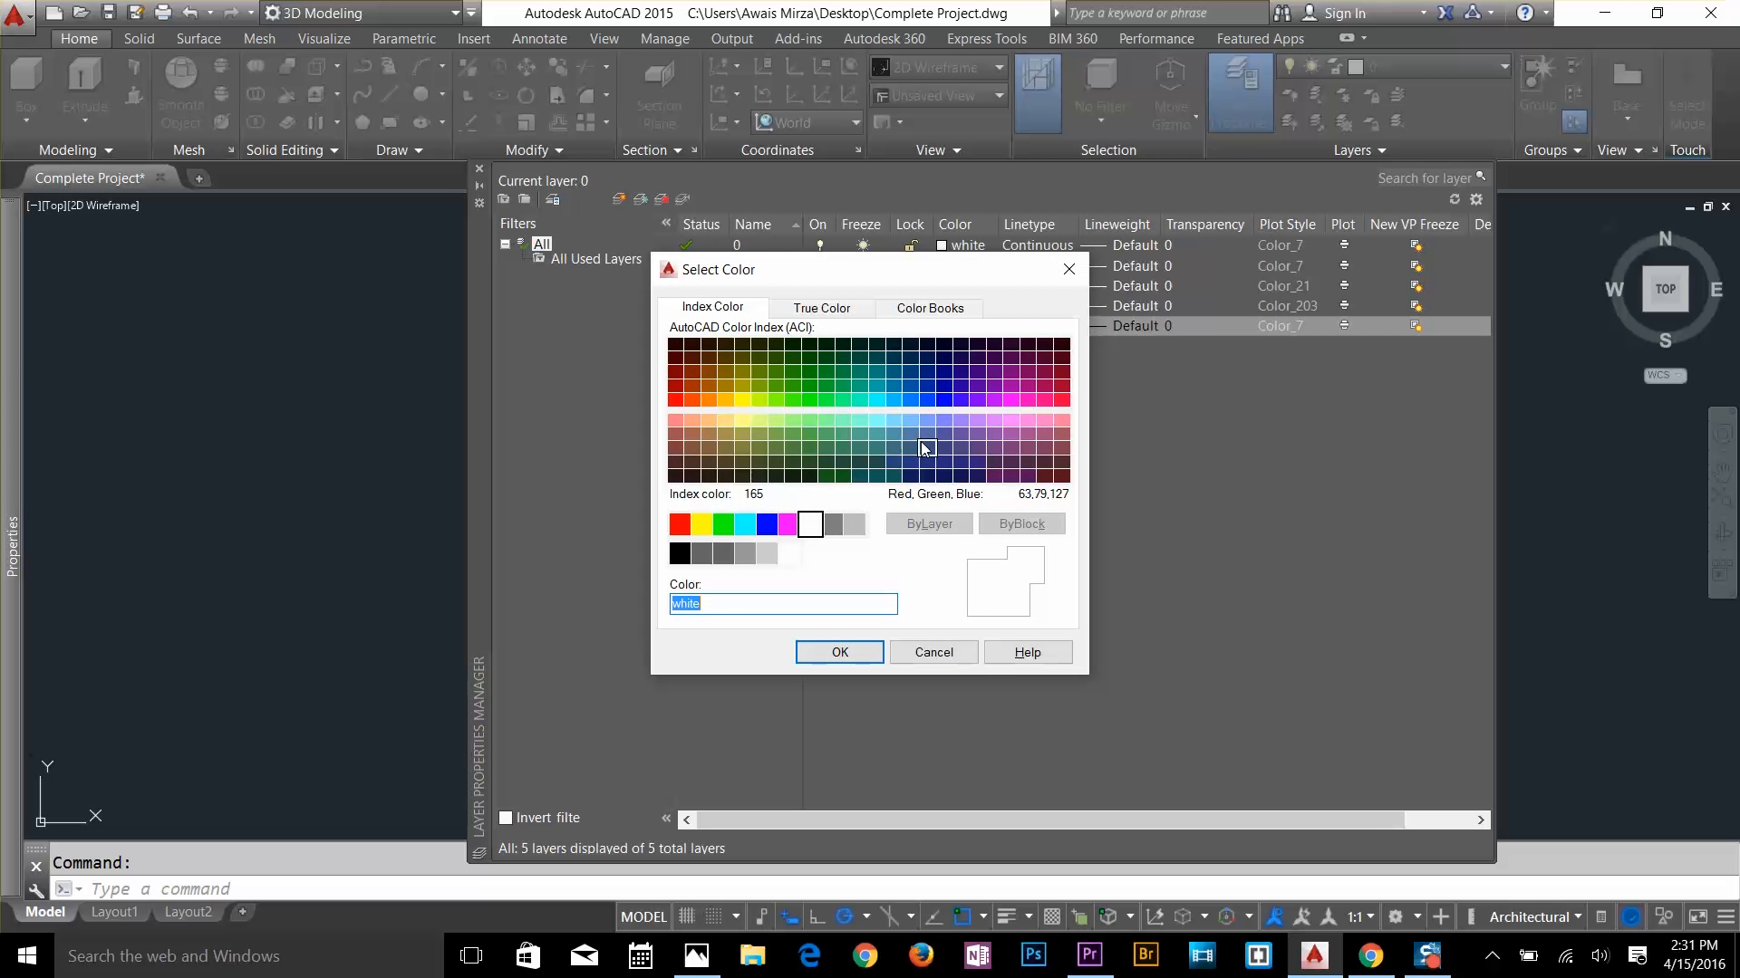
click(924, 447)
click(852, 654)
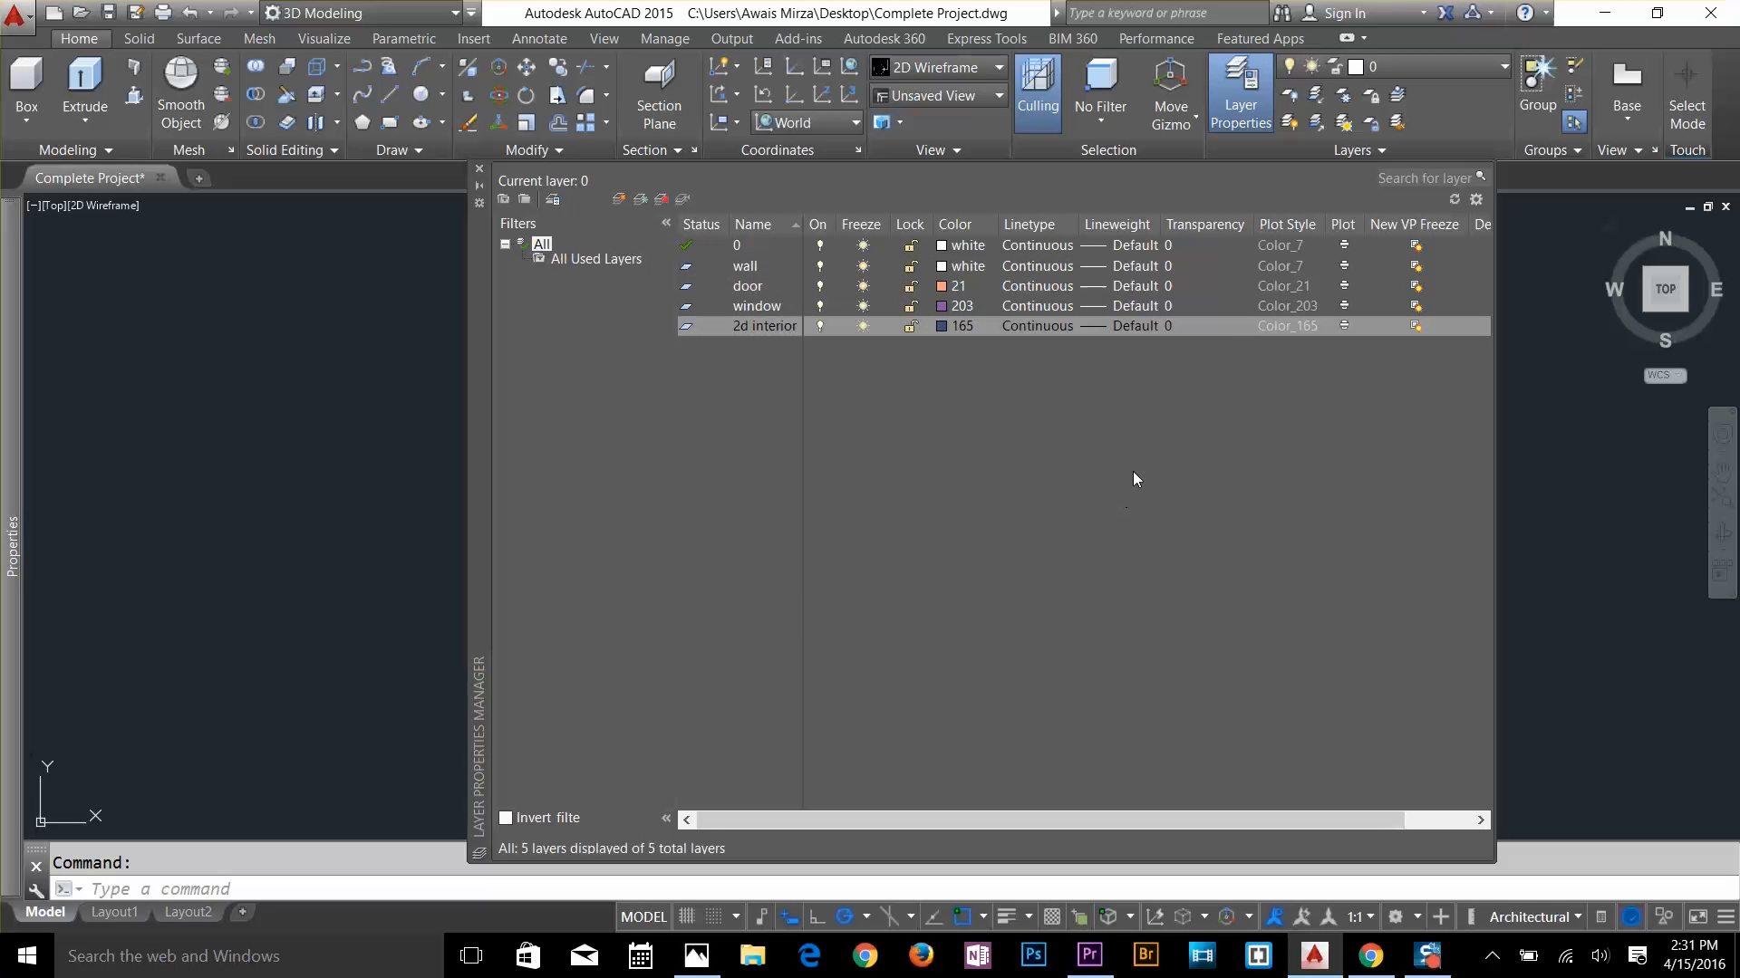
click(479, 170)
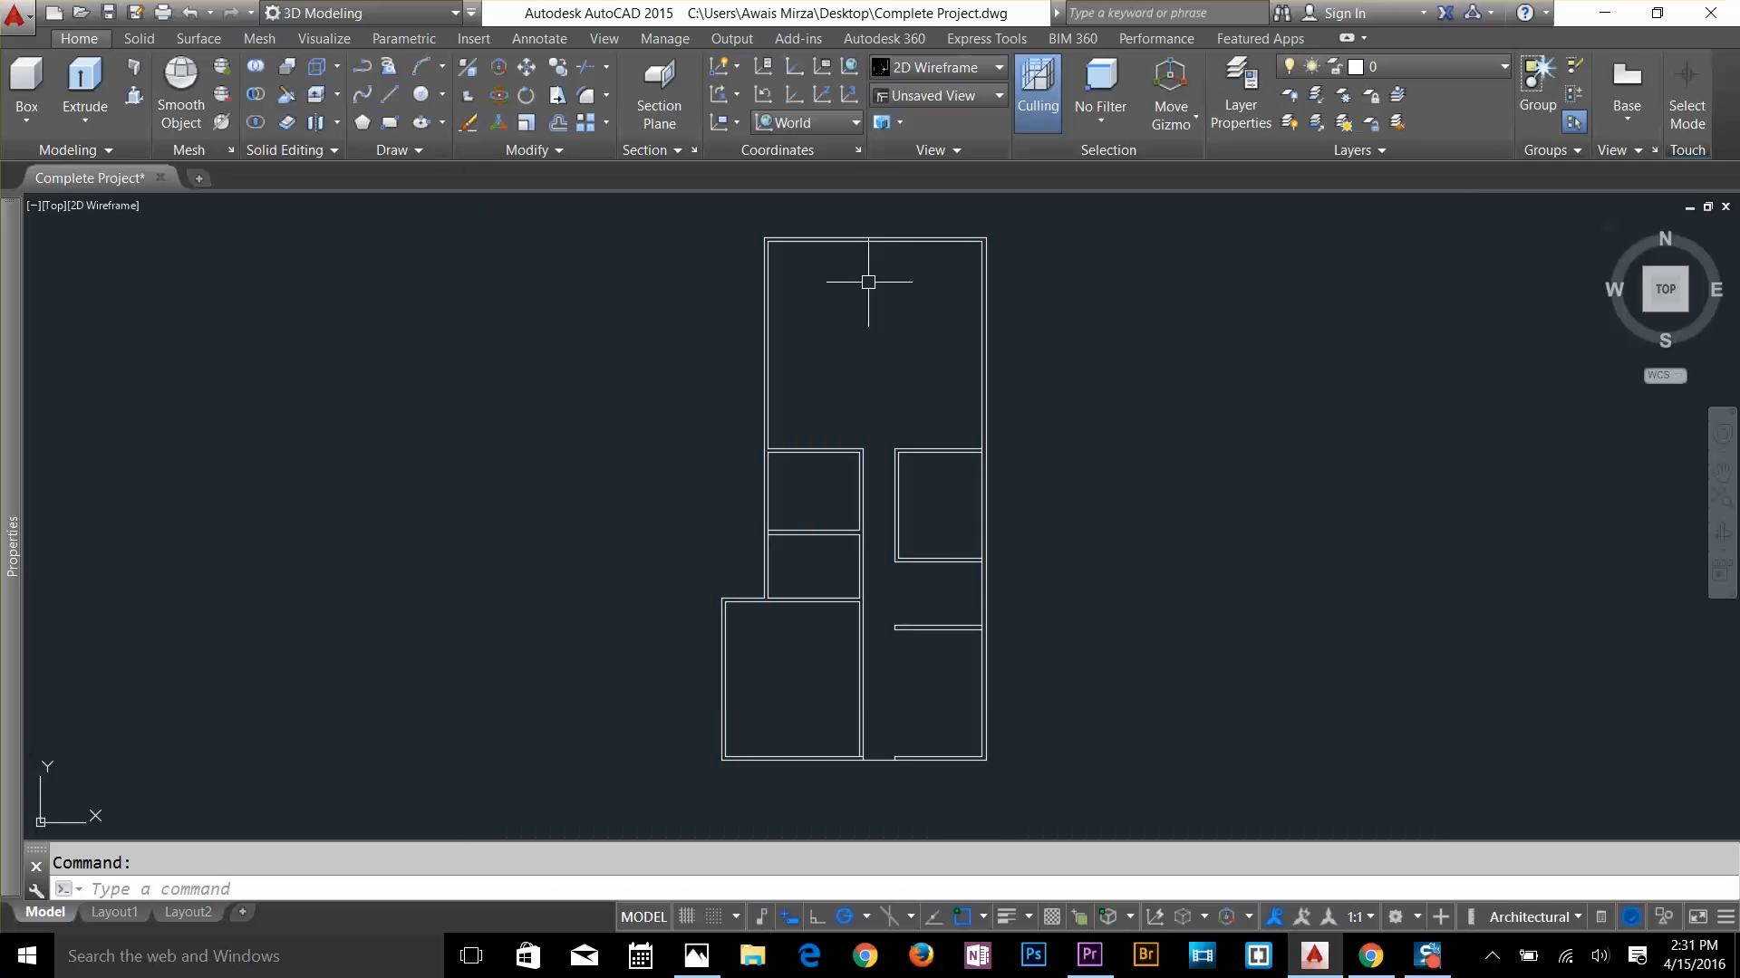
Assign the entire floor plan to the wall layer and make wall the current layer
click(1065, 217)
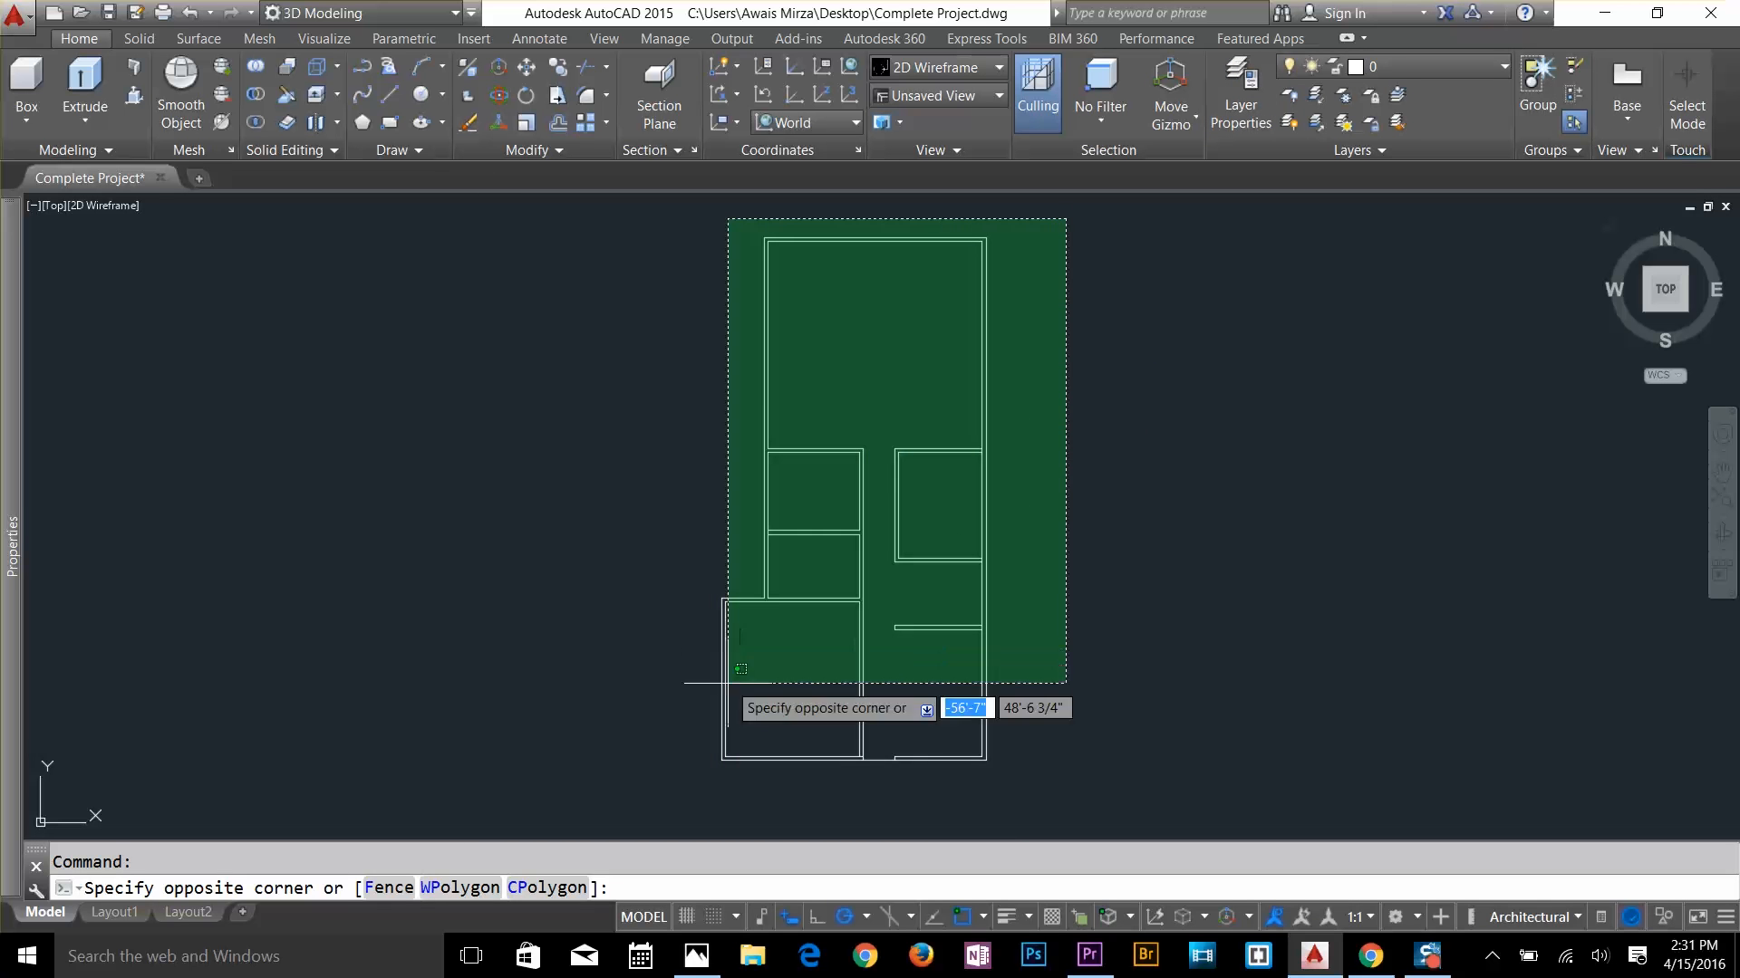
click(675, 783)
click(1395, 66)
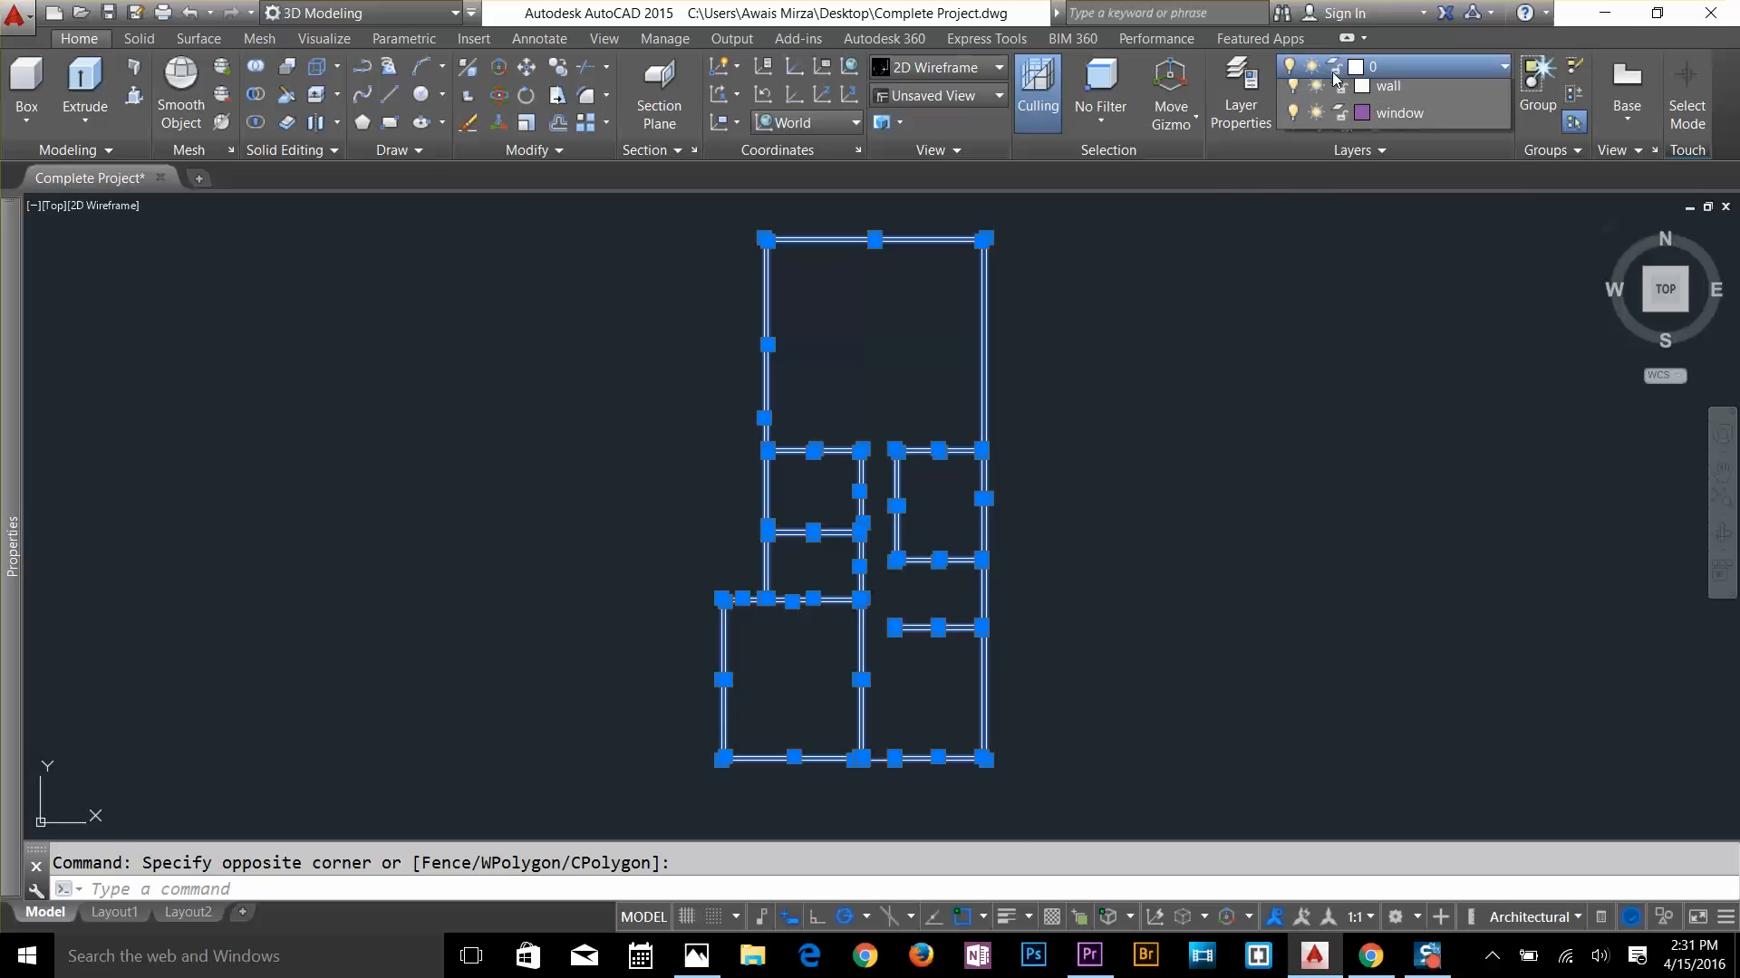
click(1394, 174)
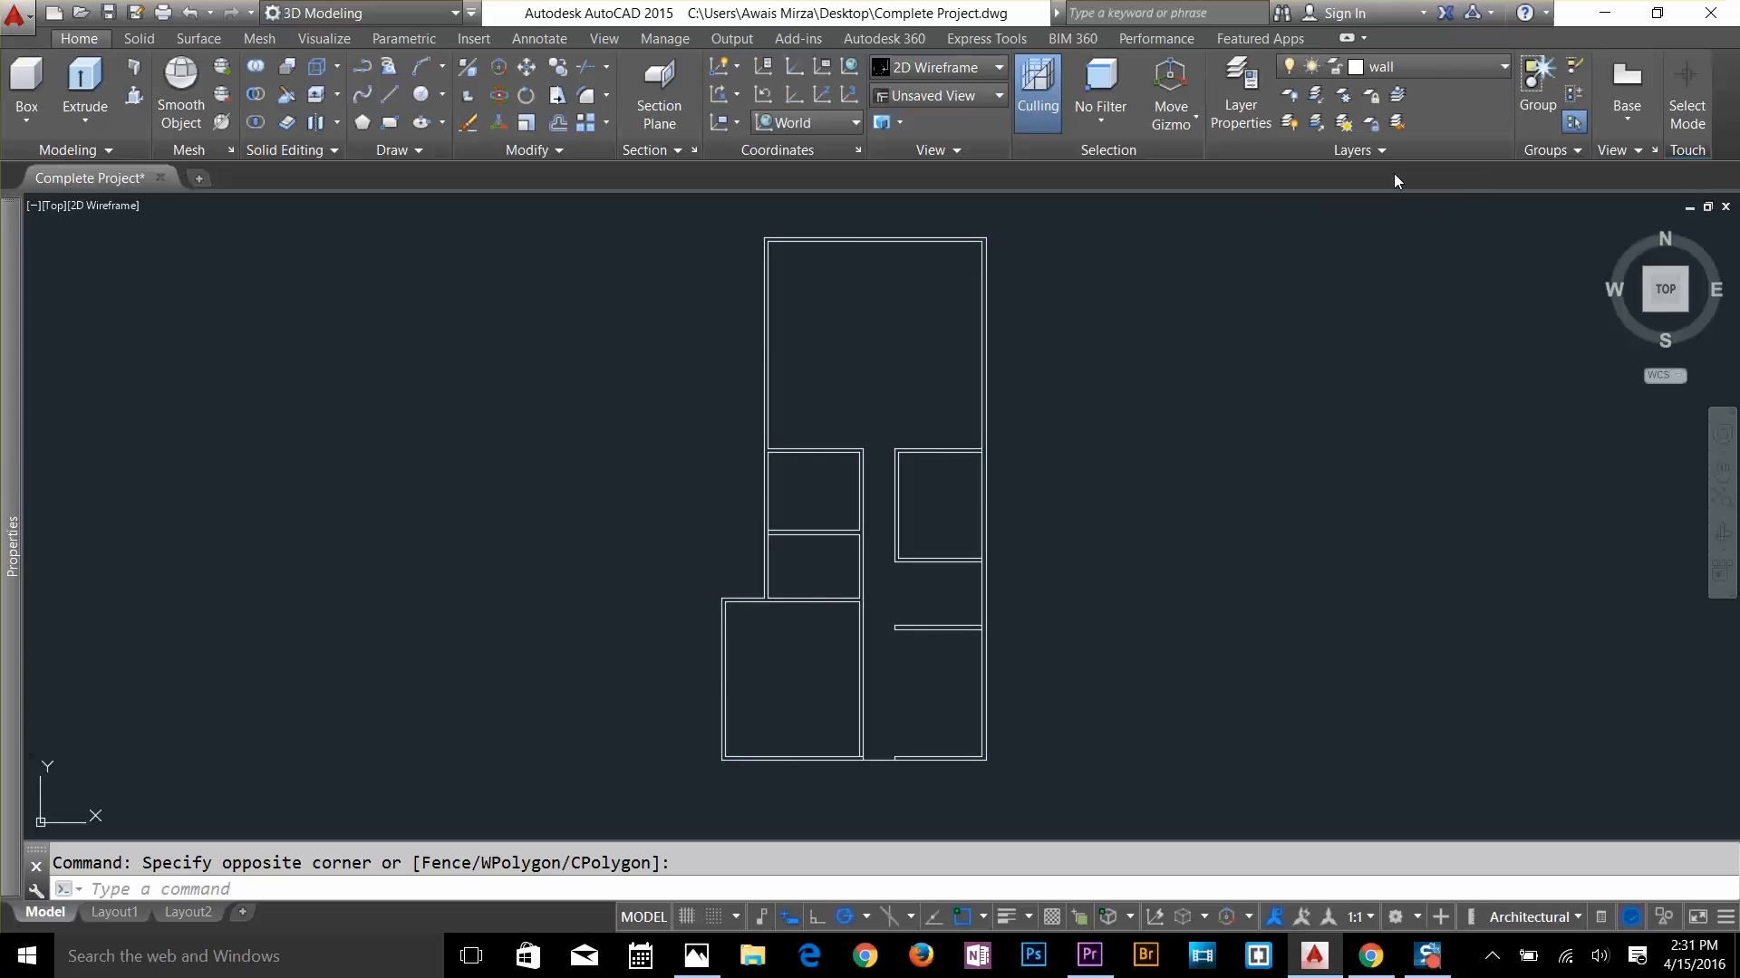
key(Escape)
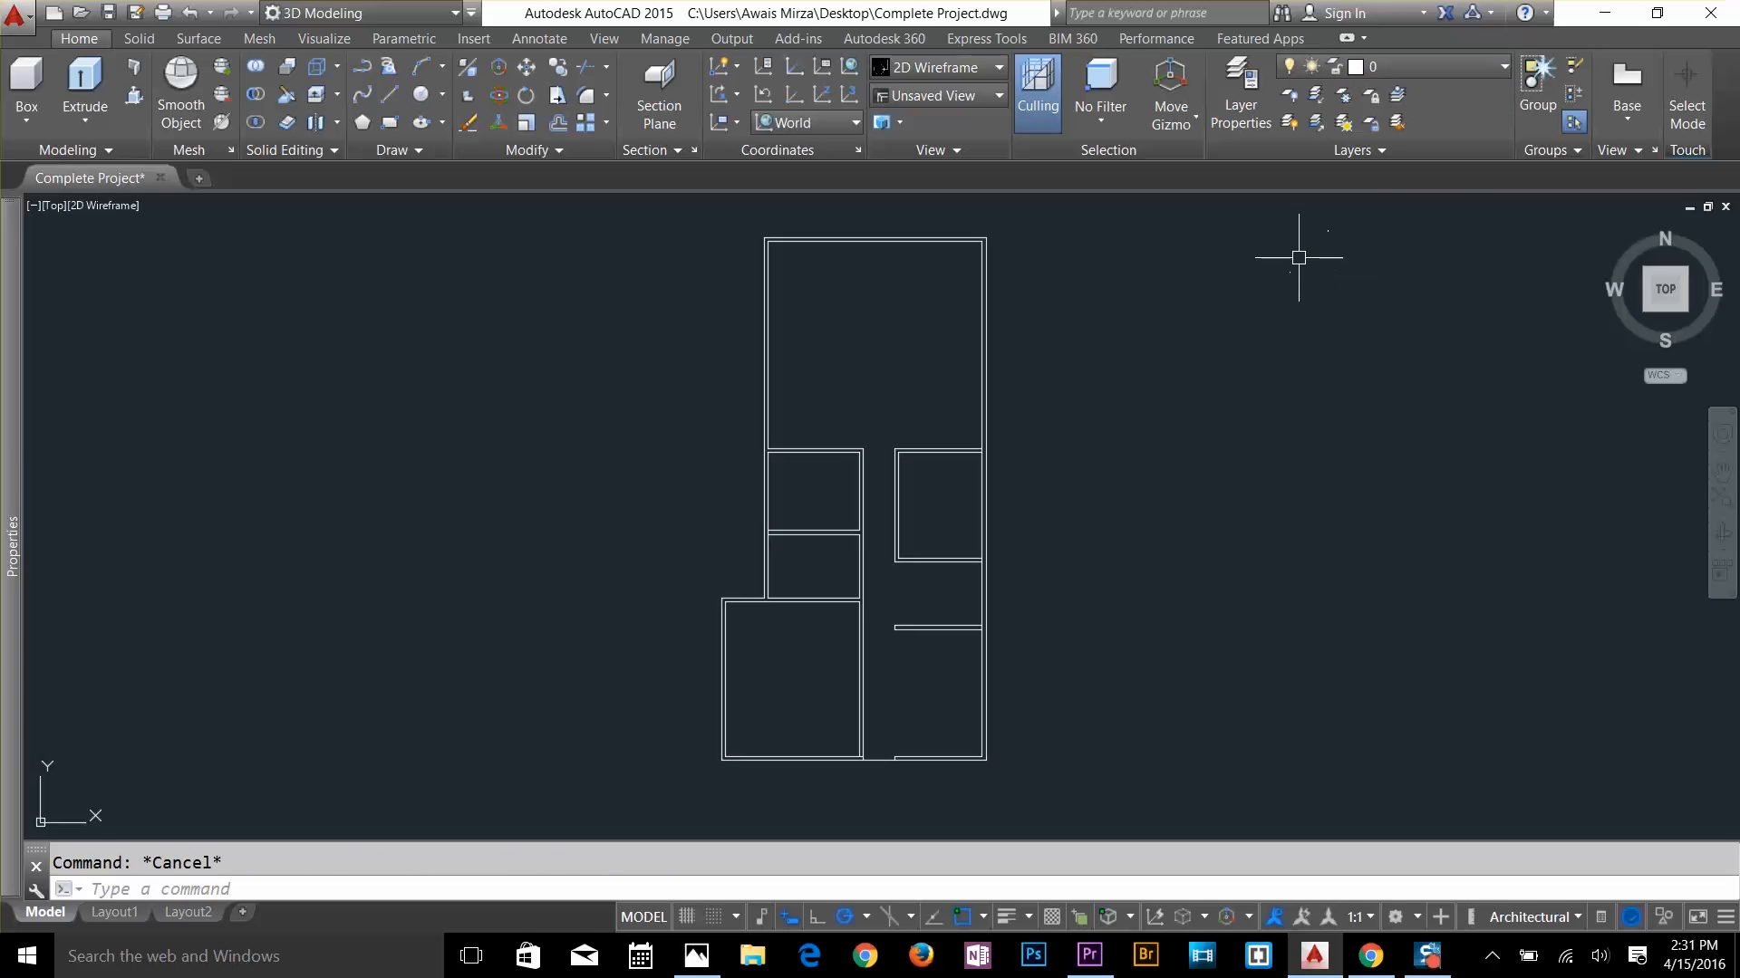
click(1411, 63)
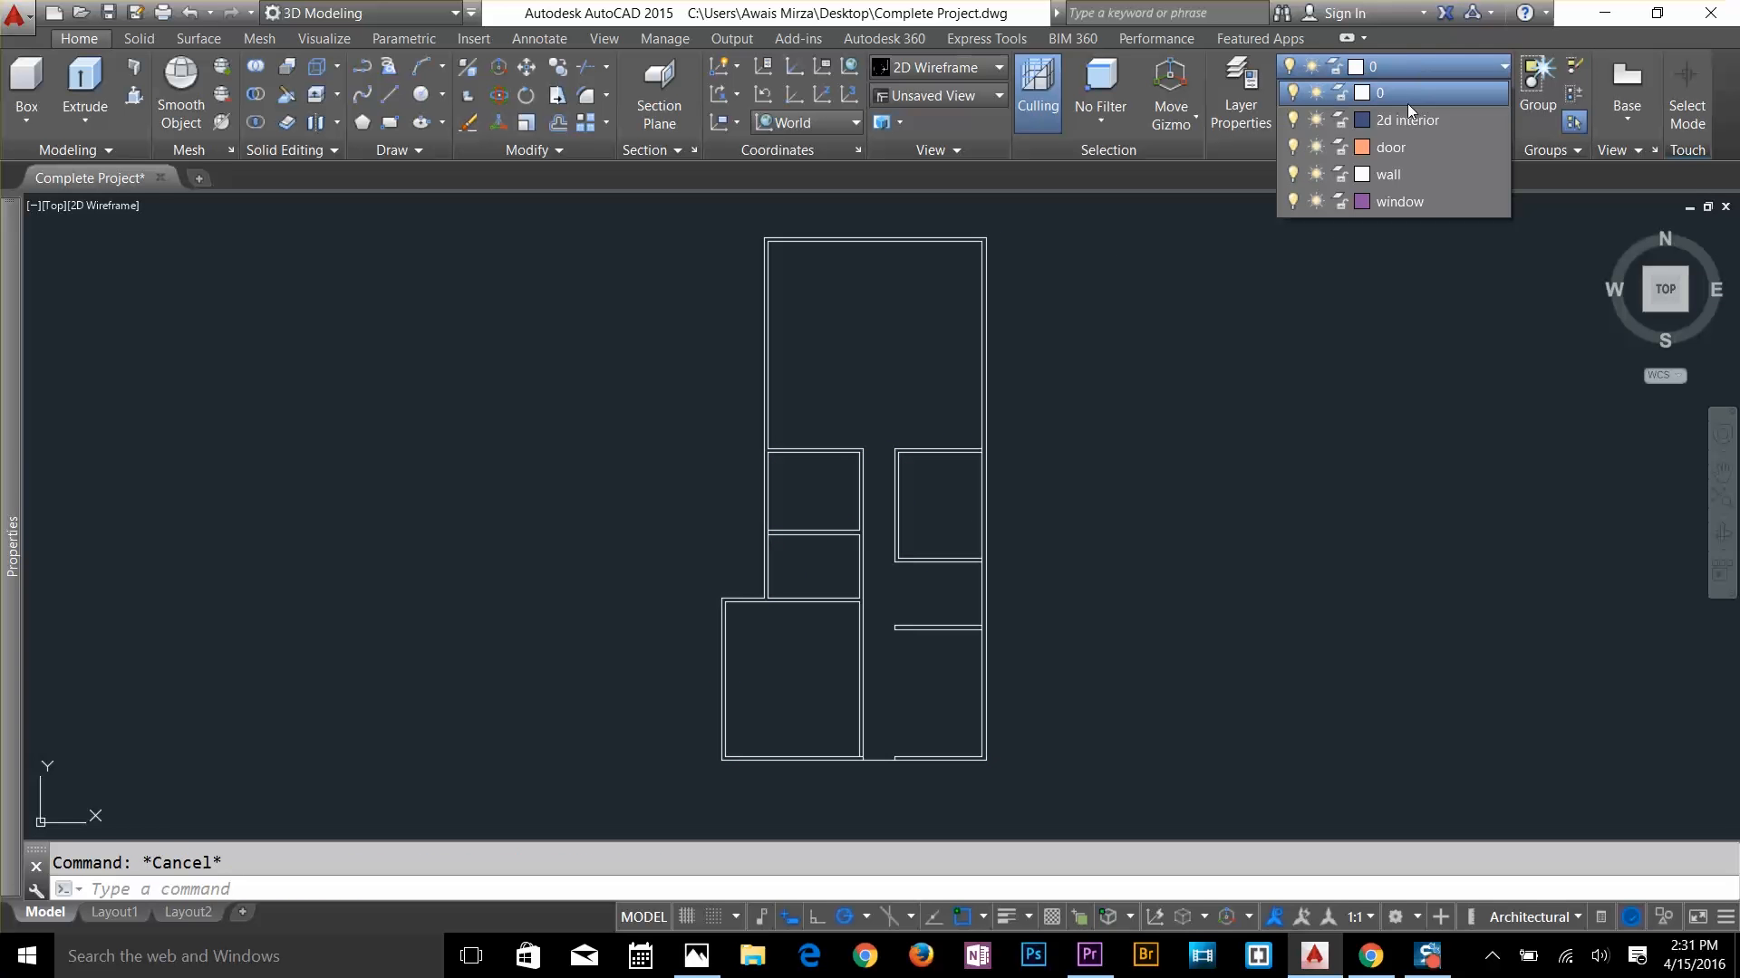
click(1396, 173)
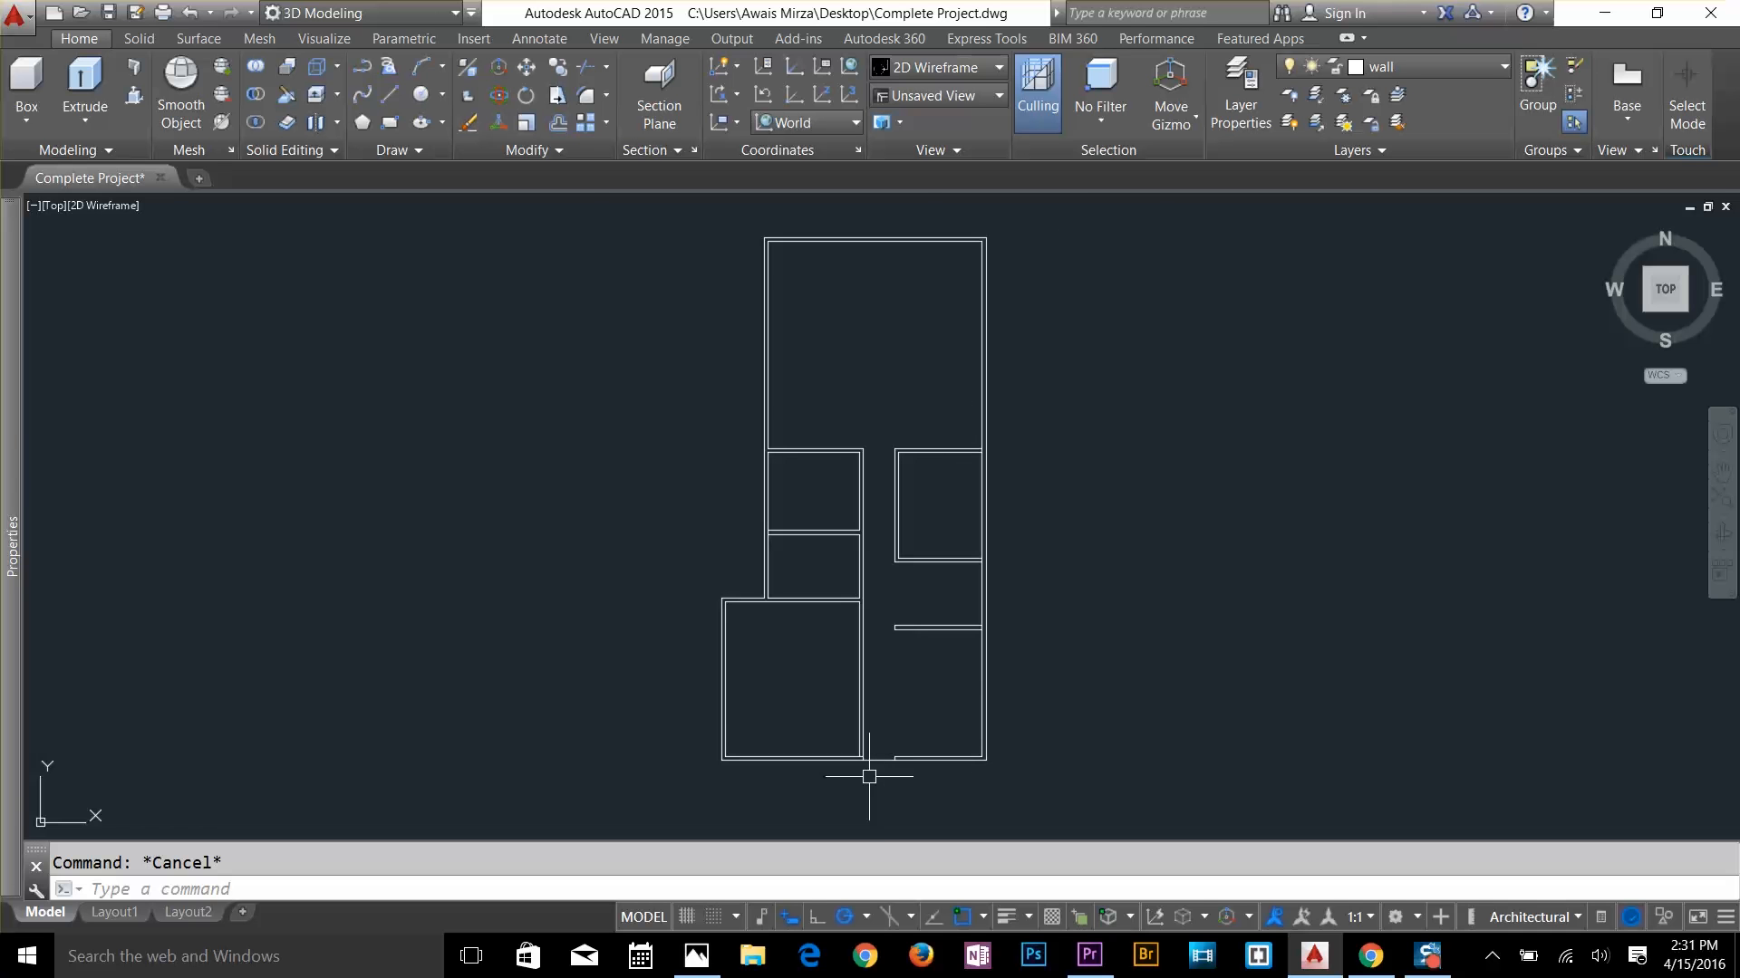
Trim the plan's bottom outer wall line across the central corridor's opening
scroll(869, 776, up, 4)
scroll(847, 723, up, 8)
middle_drag(1032, 617, 1089, 474)
text(tr)
key(Return)
key(Return)
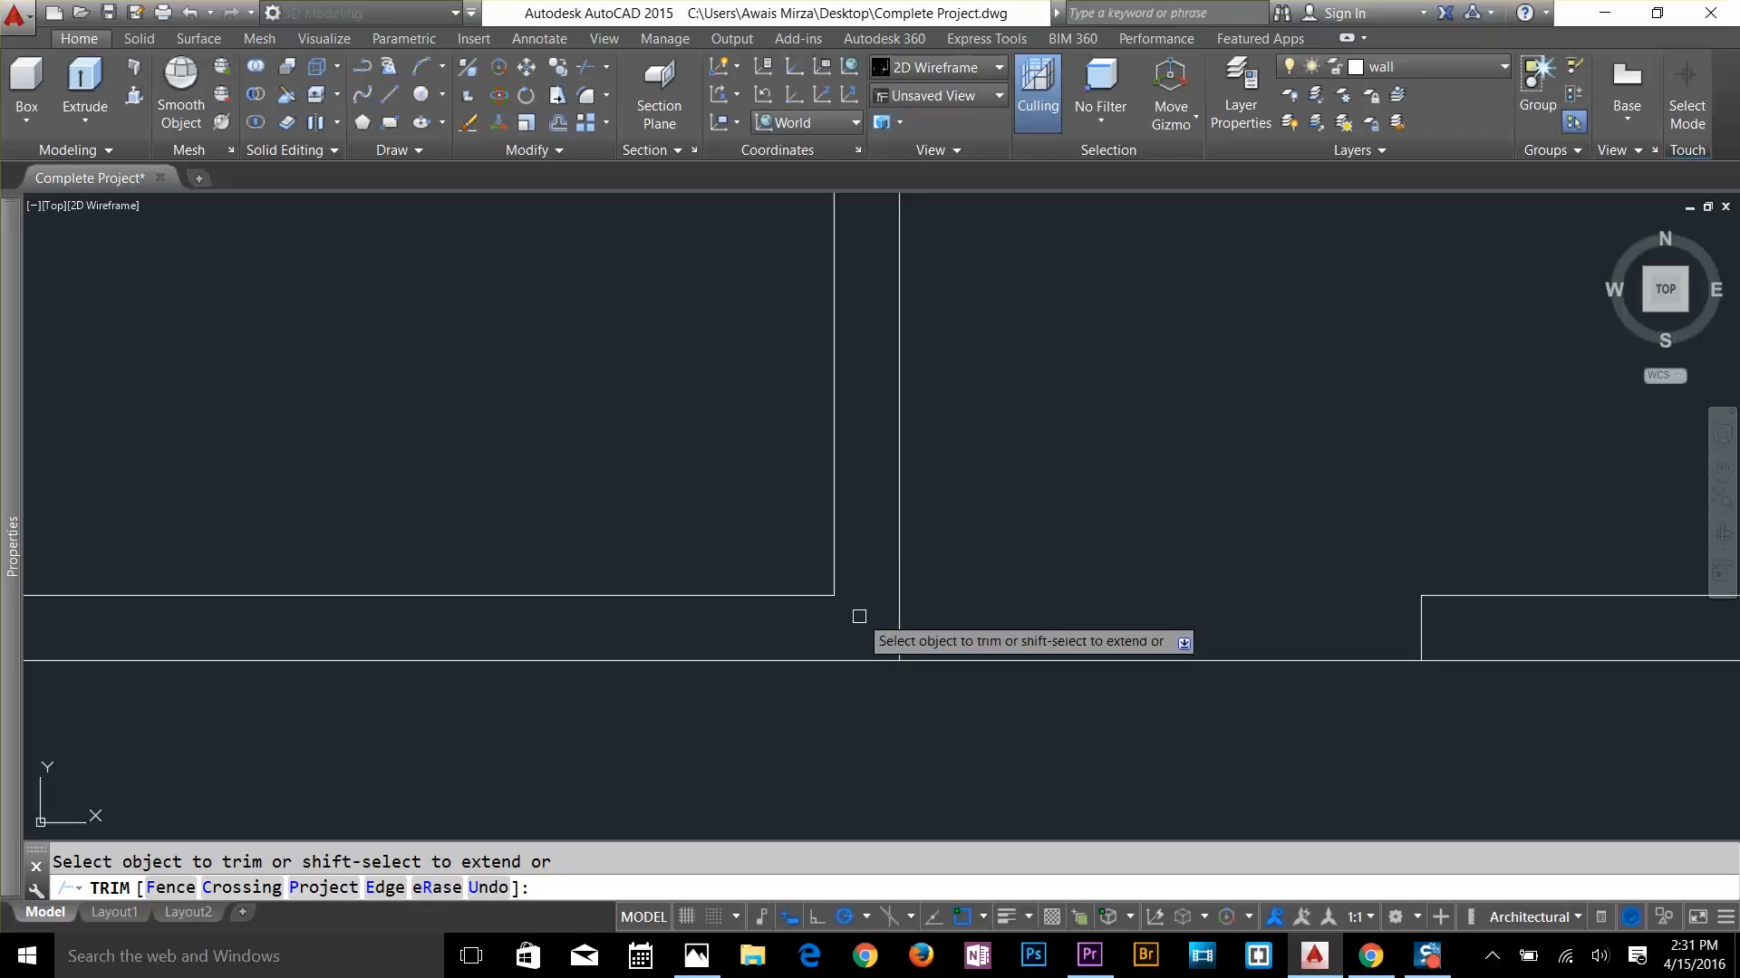
click(1065, 659)
key(Return)
scroll(1060, 645, down, 8)
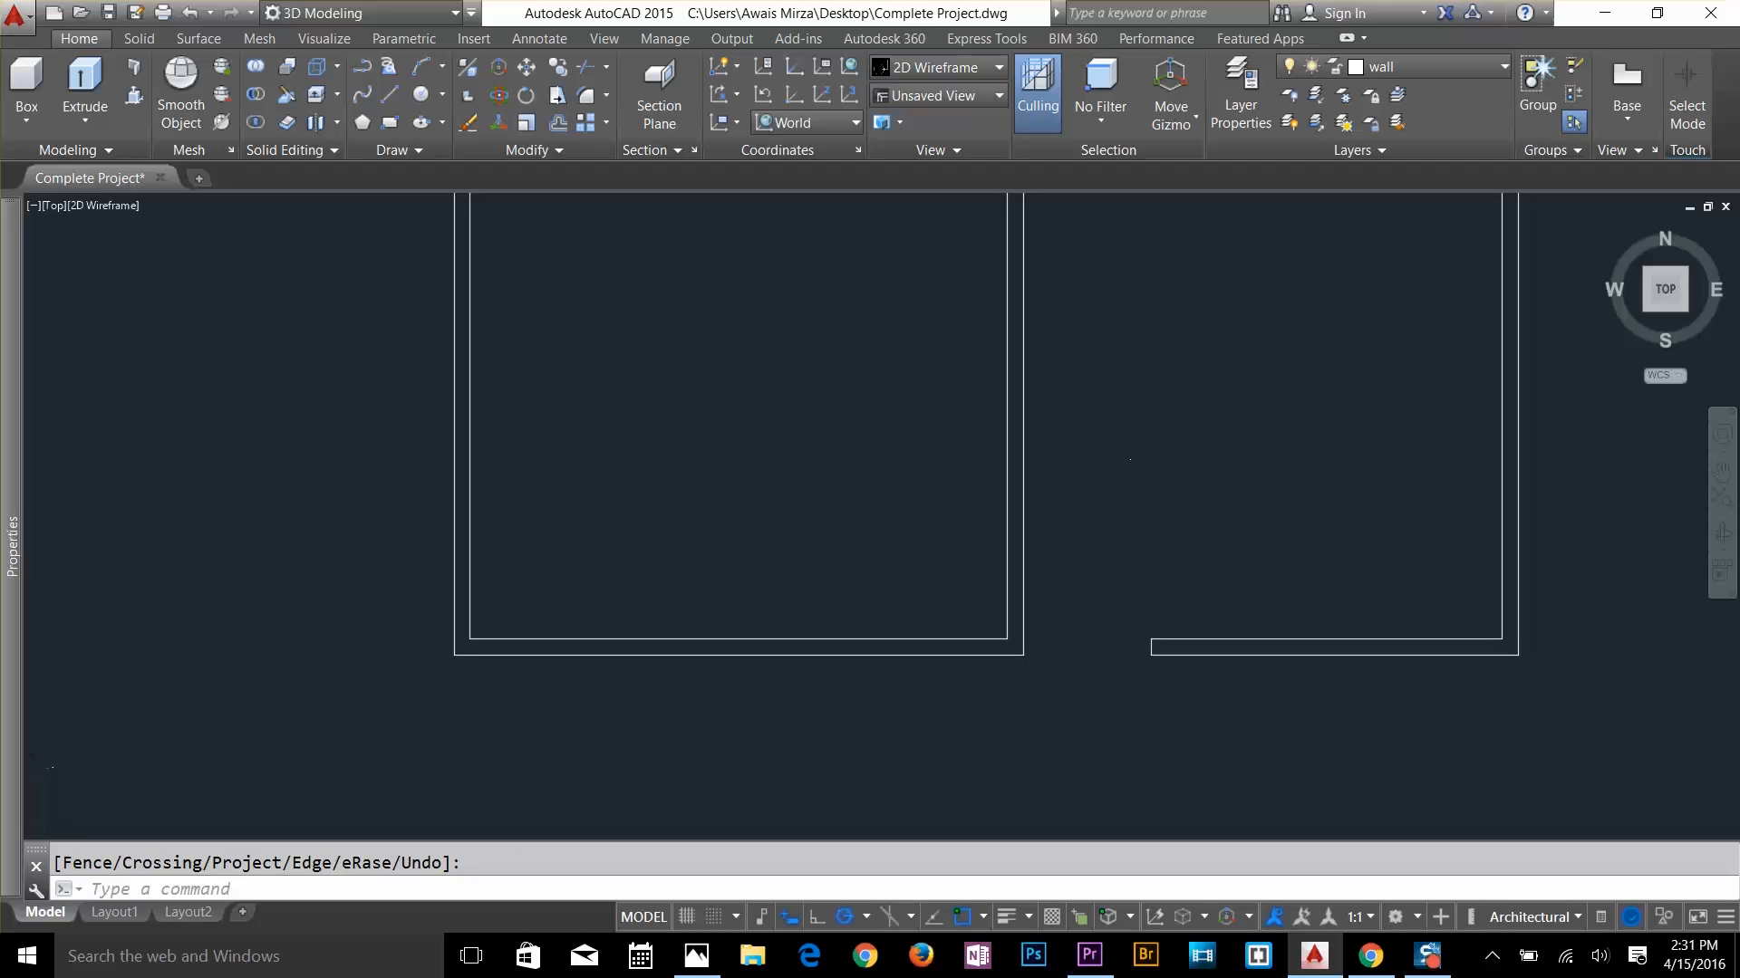
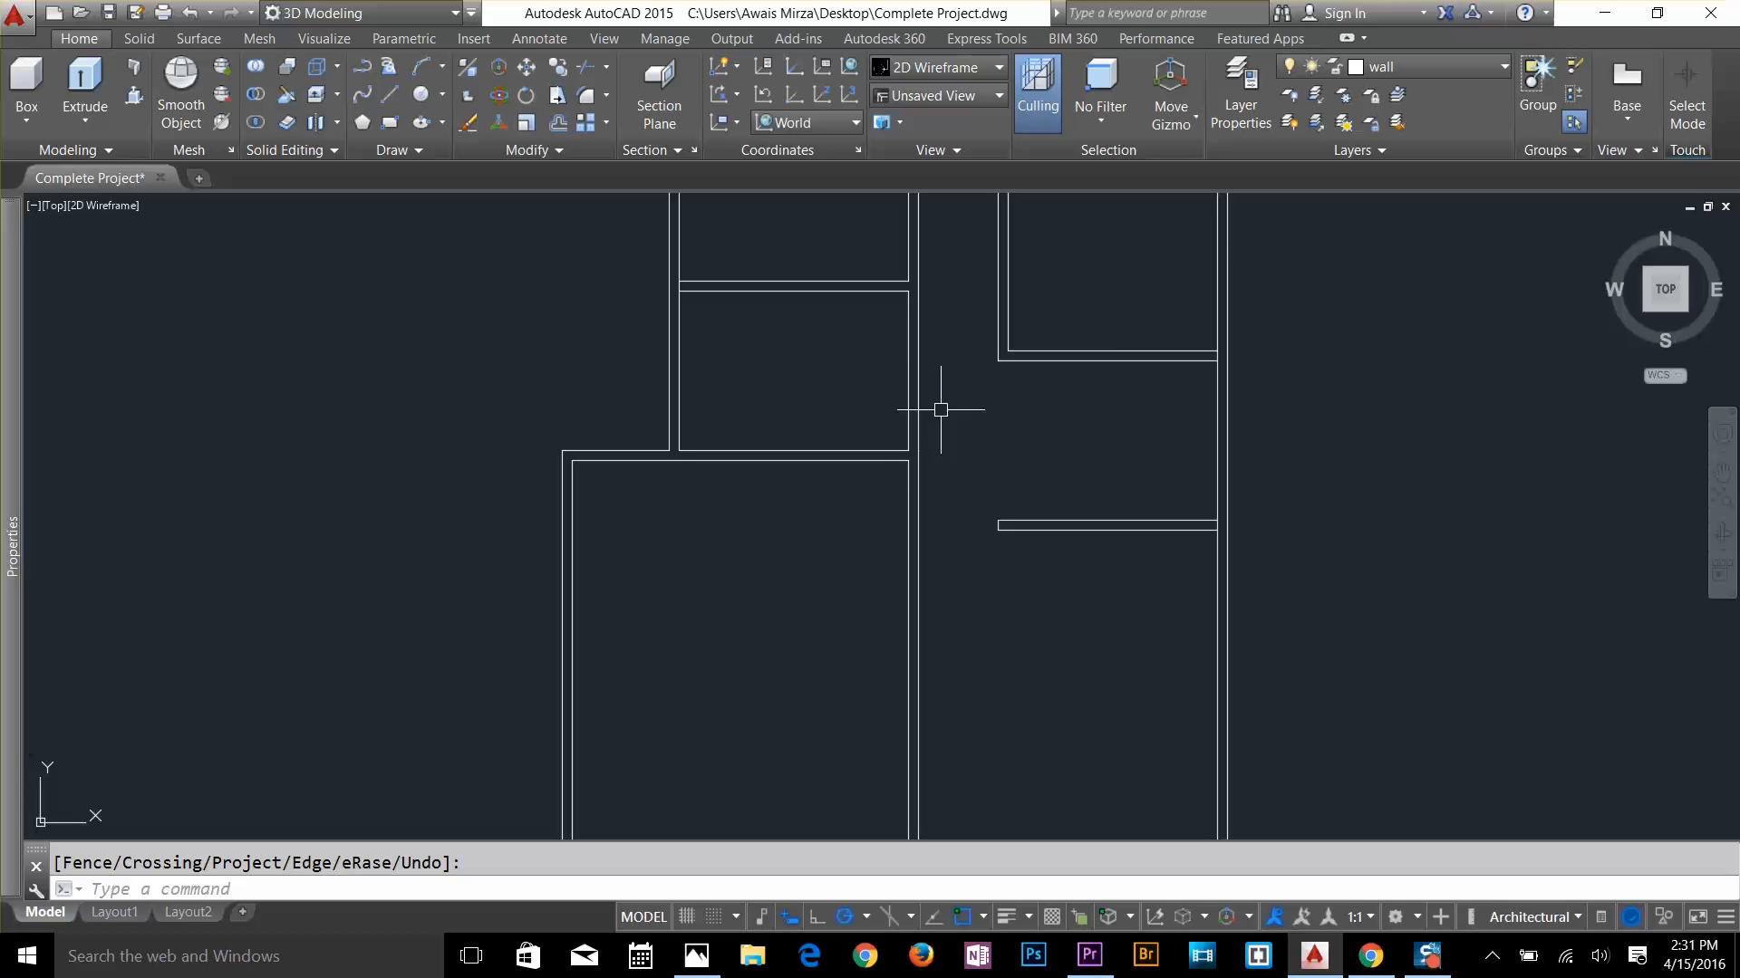
Offset the lower line of the partition between the two small left rooms 4.5" downward
scroll(913, 284, up, 2)
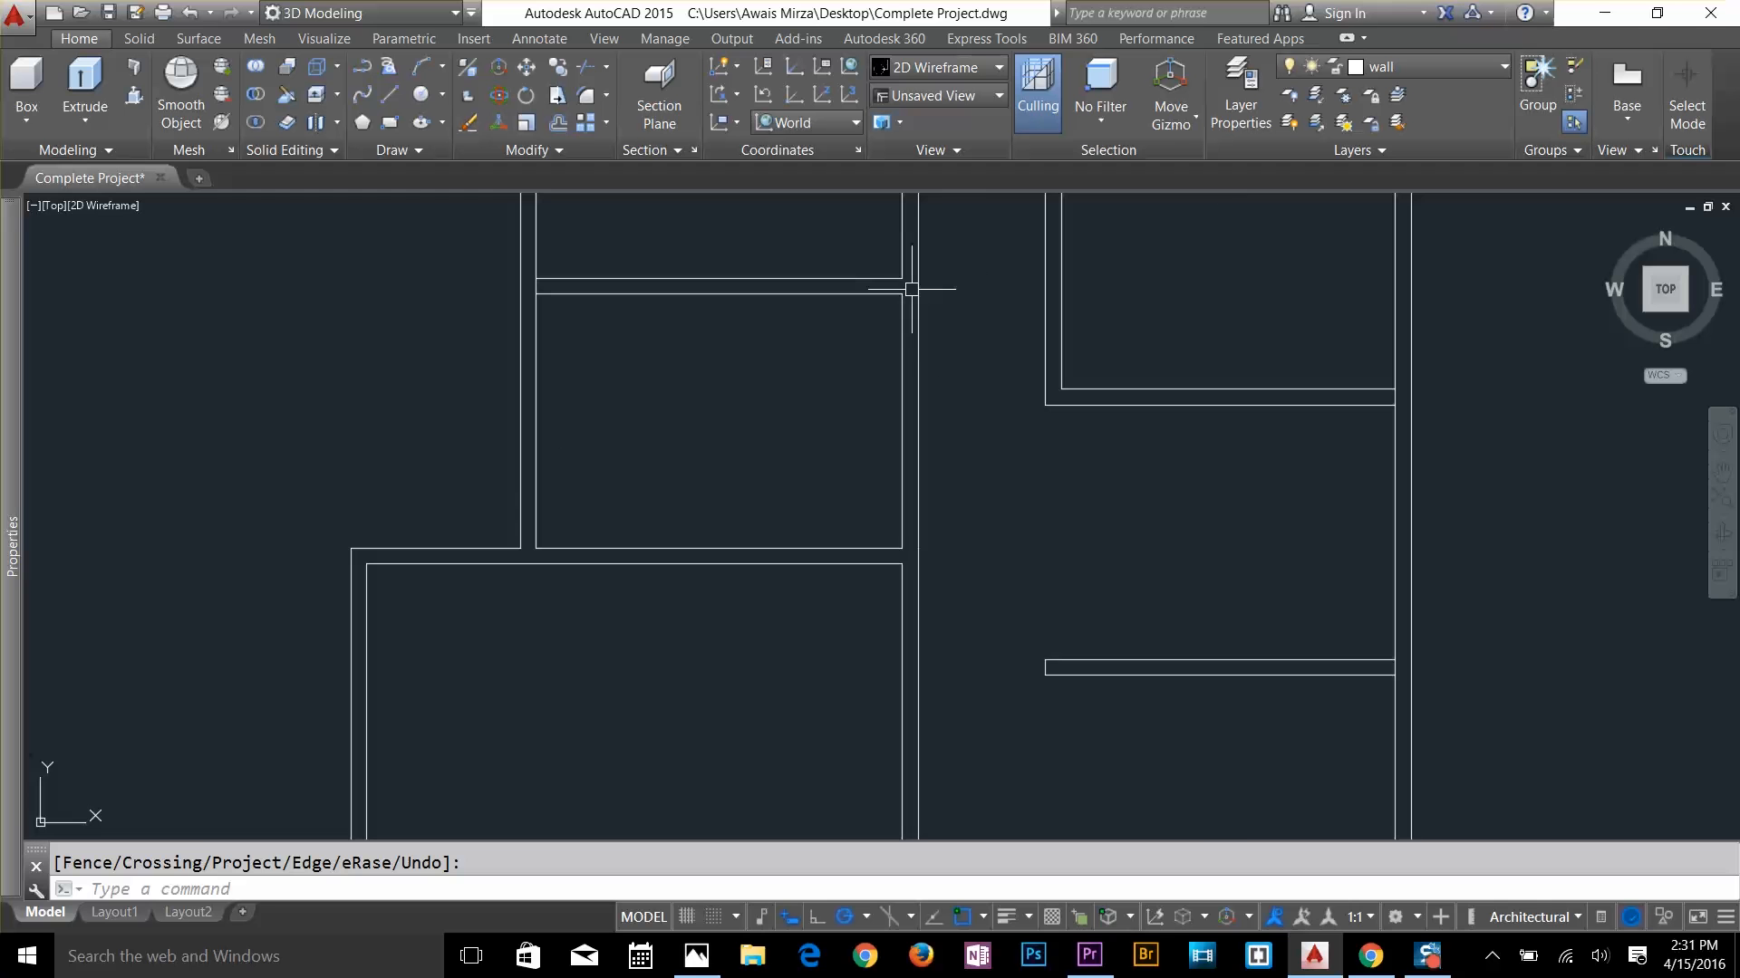
key(Escape)
text(o)
key(Return)
text(4.5)
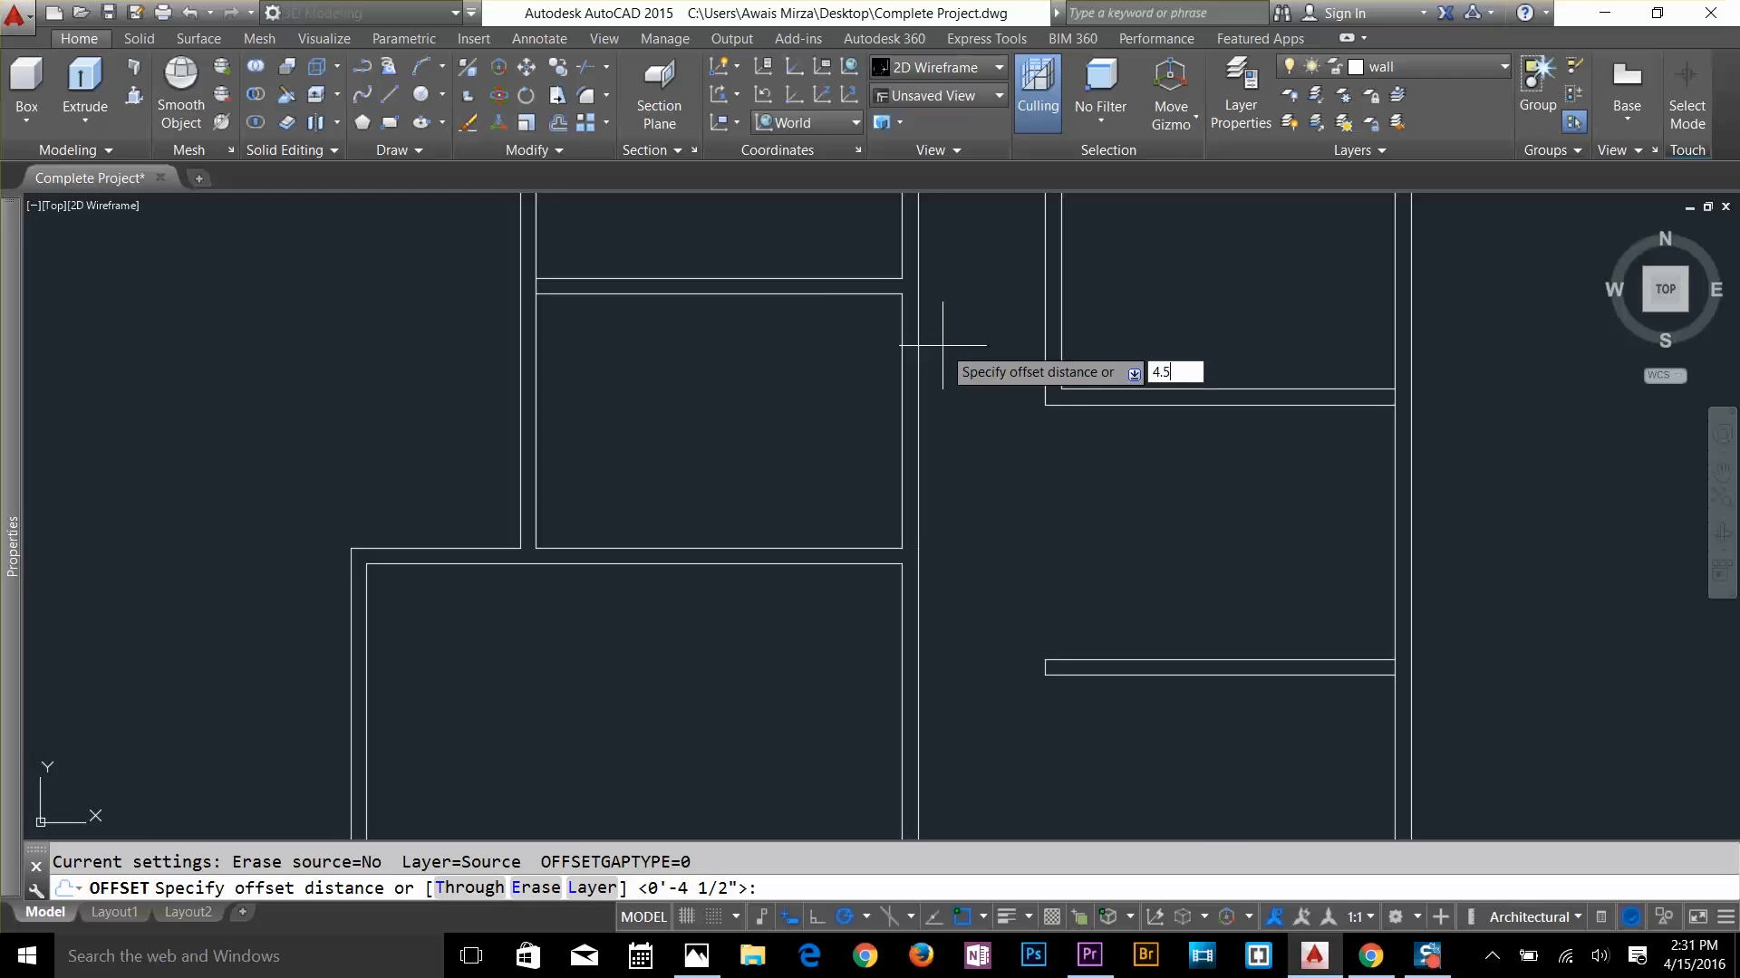
key(Return)
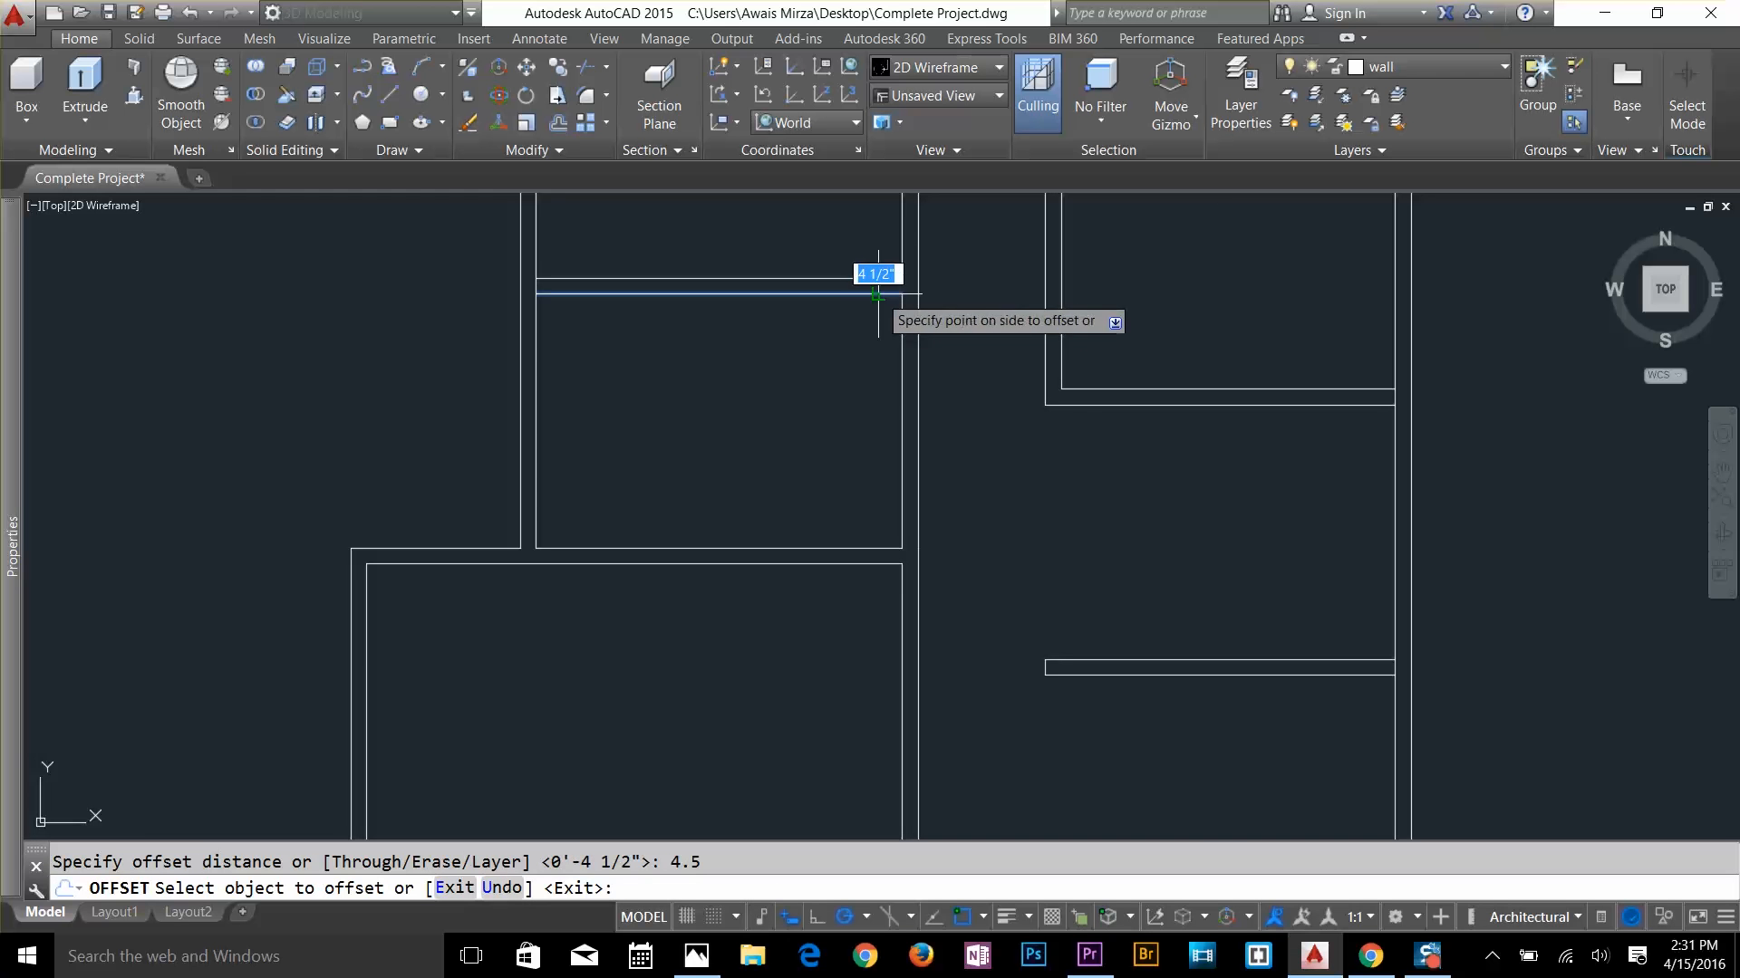
click(873, 278)
Offset the top inner wall line of the upper small left room 4.5" downward
scroll(873, 338, down, 2)
middle_drag(873, 338, 882, 618)
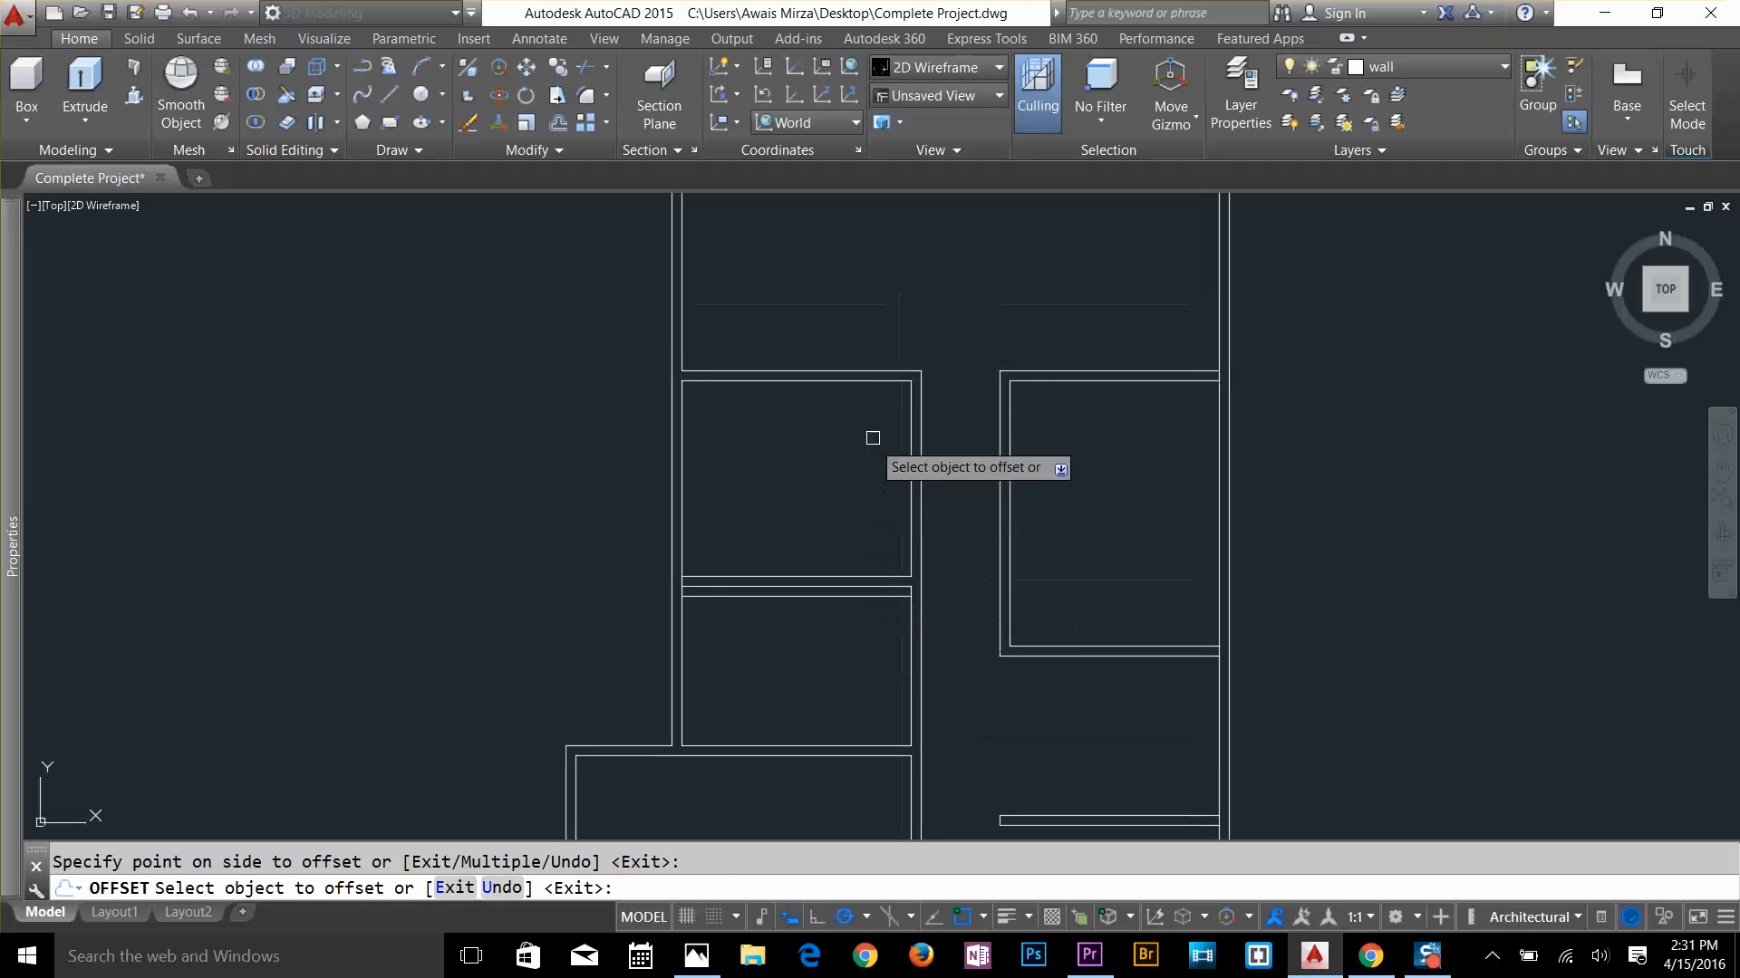
click(876, 382)
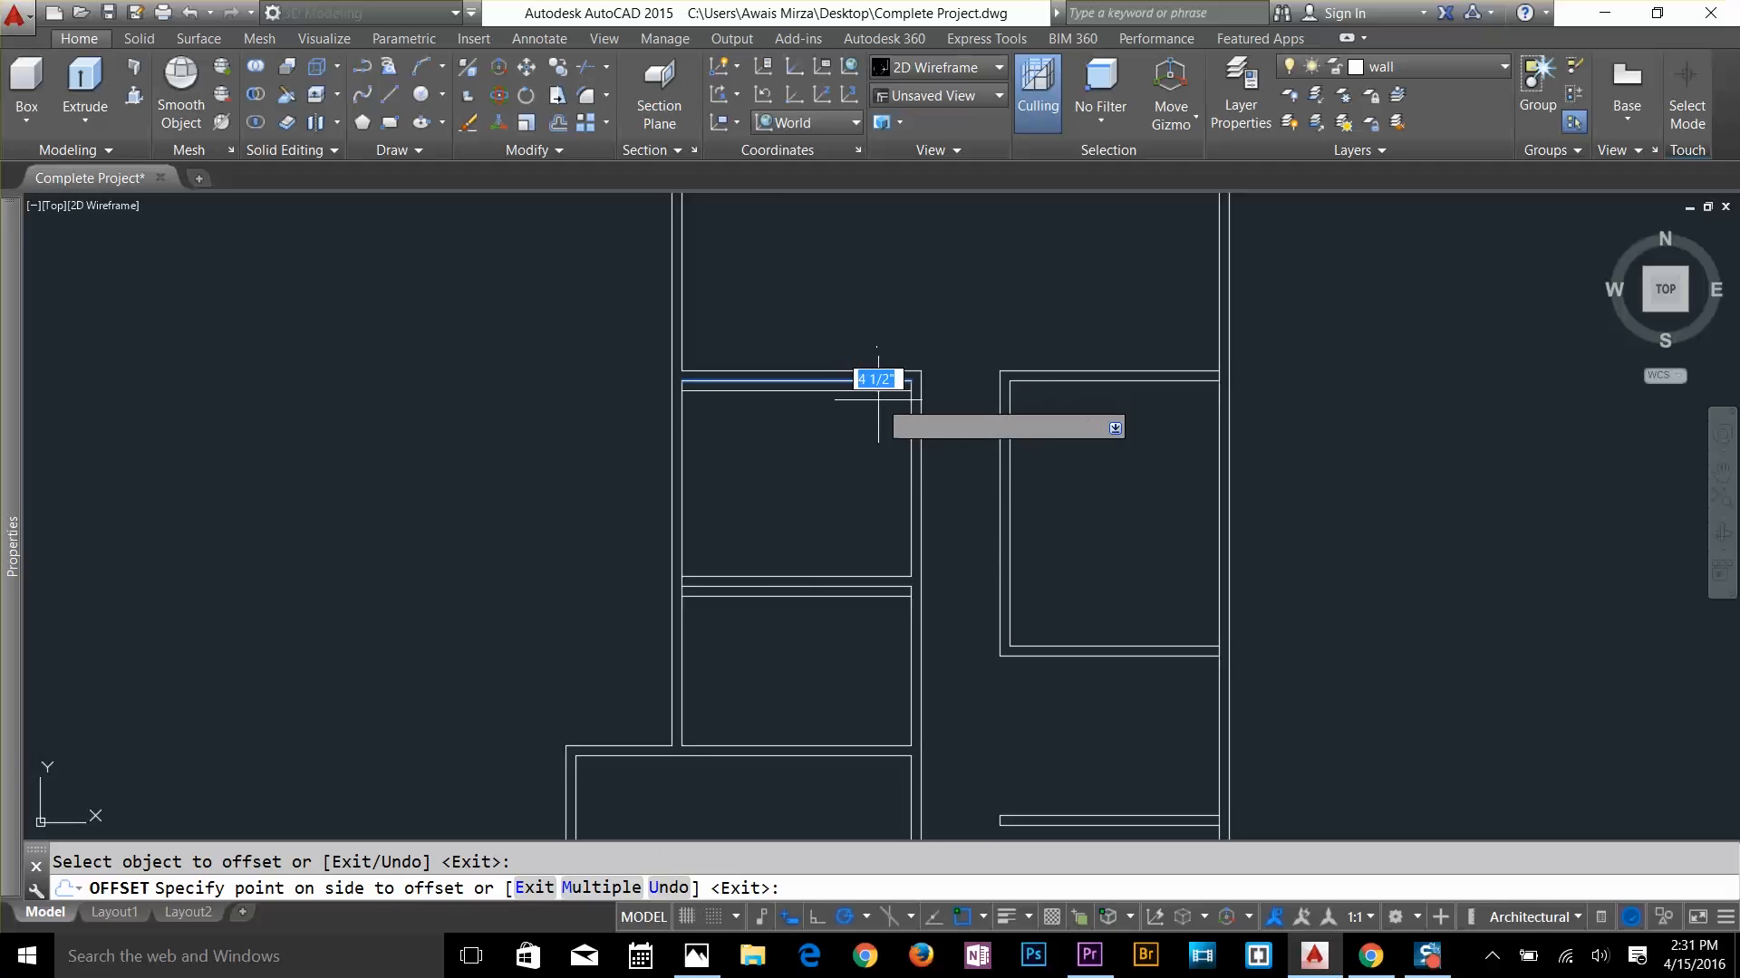
click(877, 428)
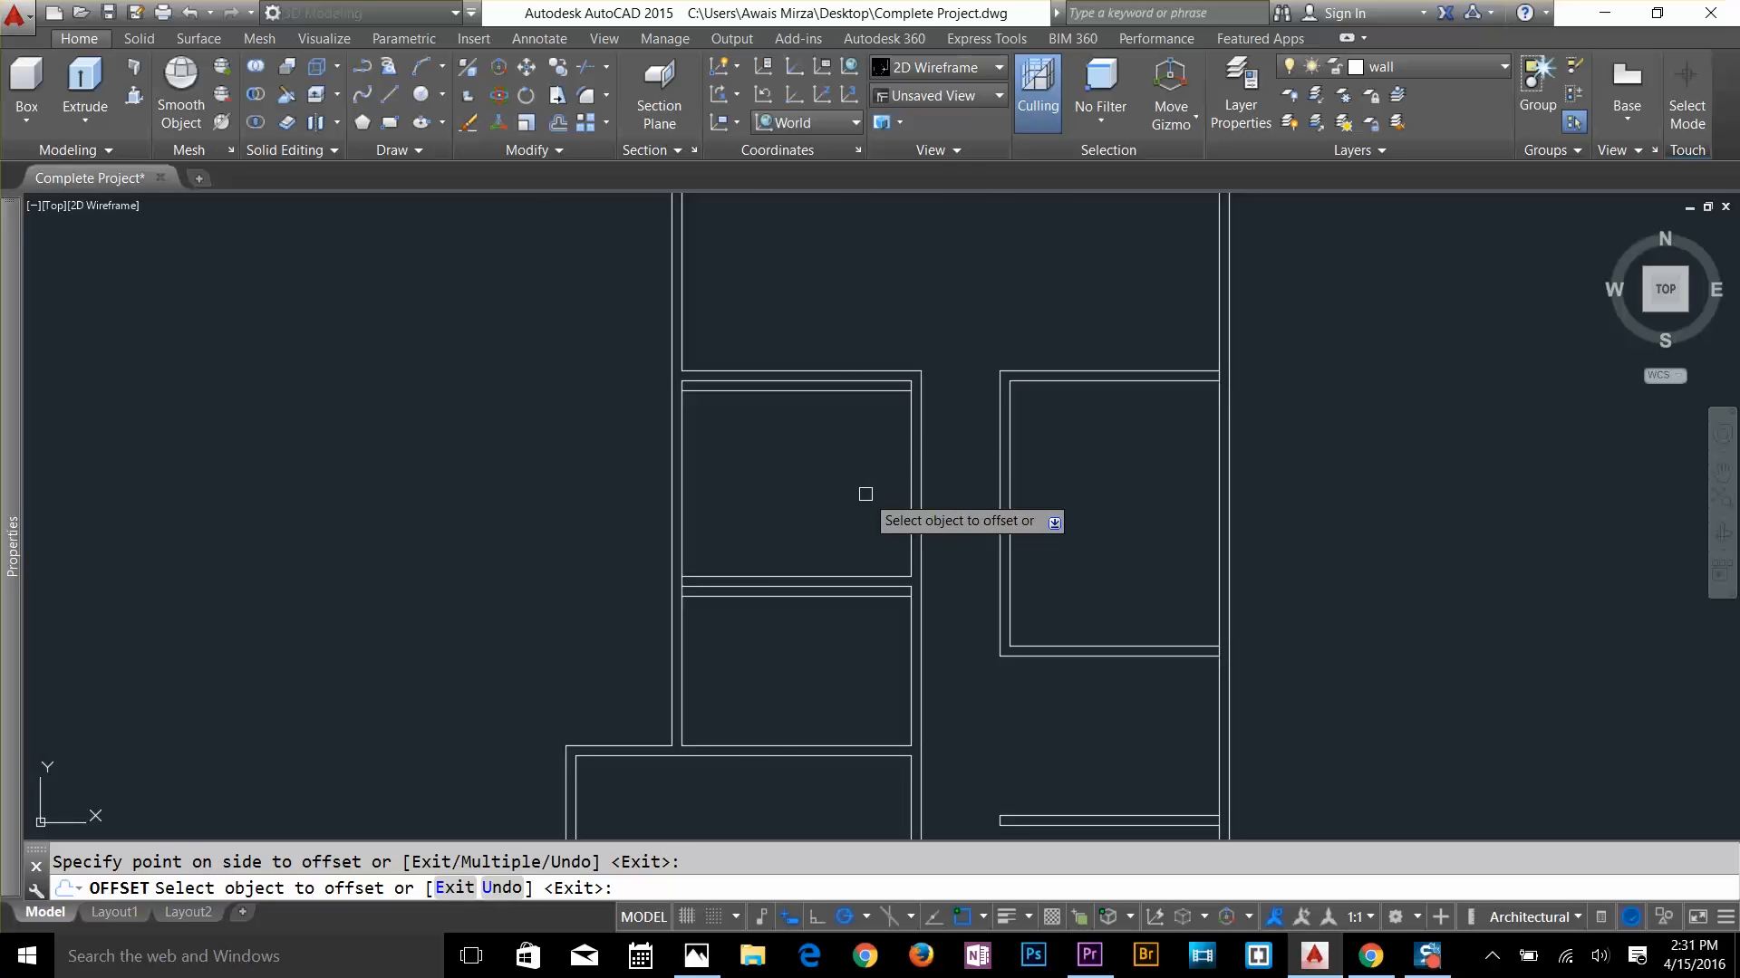
key(Escape)
Offset the 4.5" offset line in the lower small left room 2.5' downward to mark a door width
scroll(896, 634, up, 2)
key(Return)
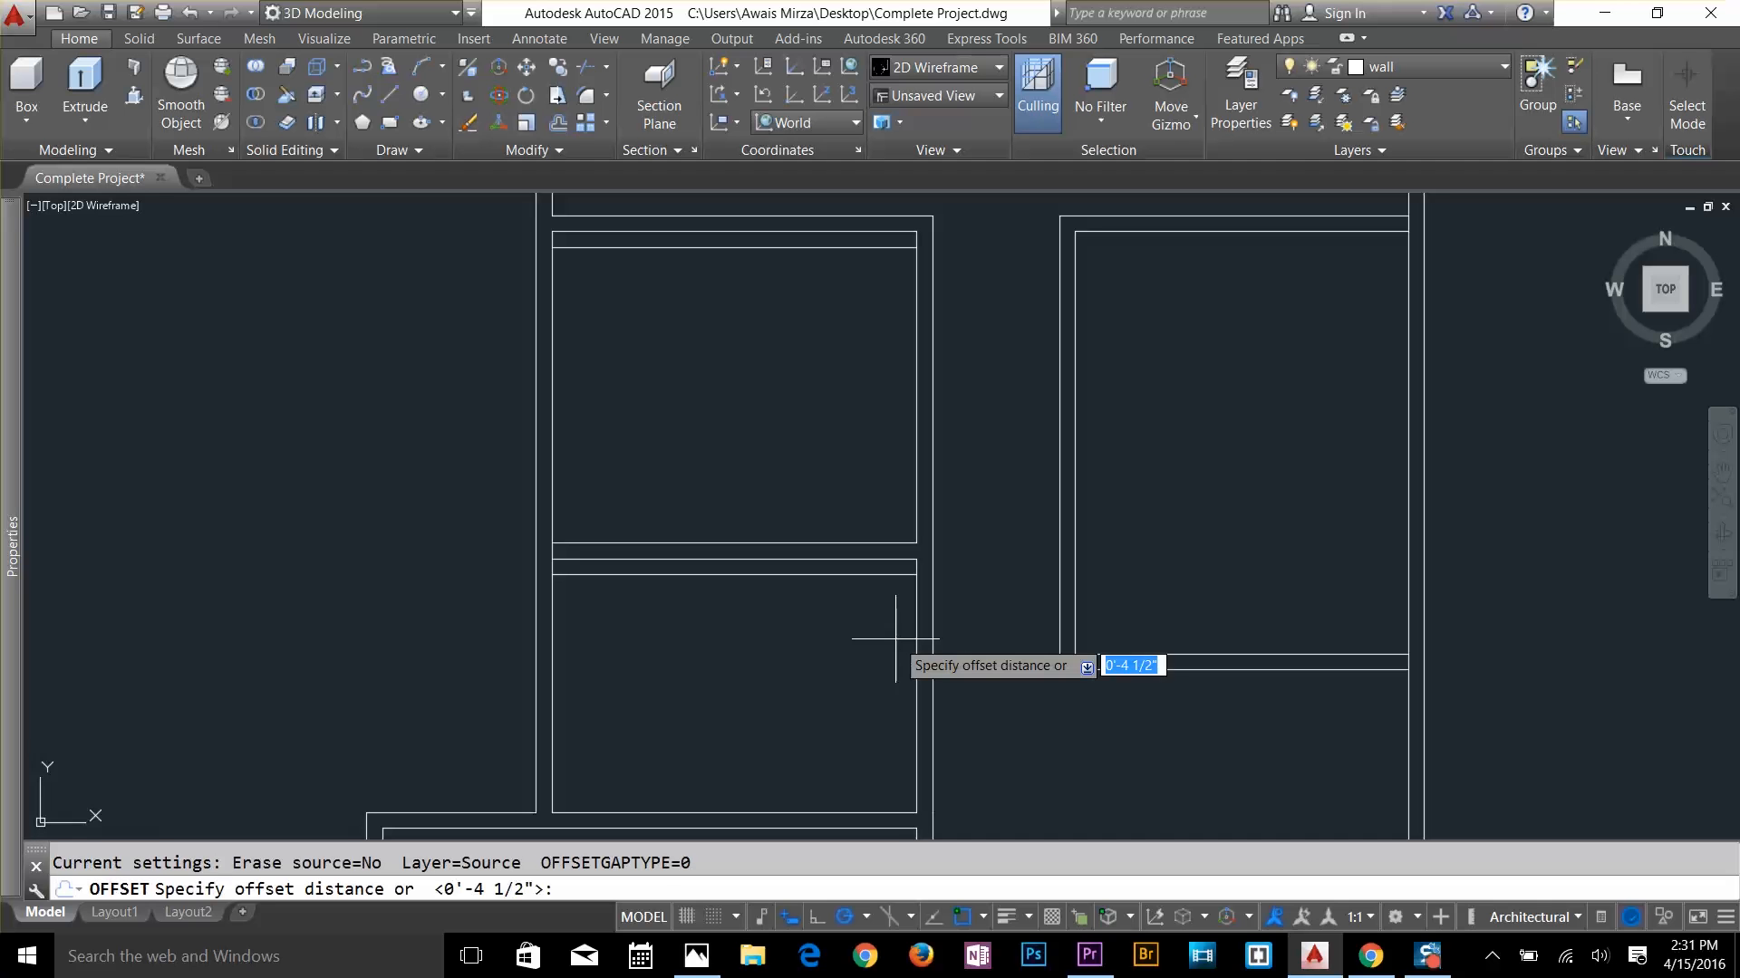
text(2'6)
key(Return)
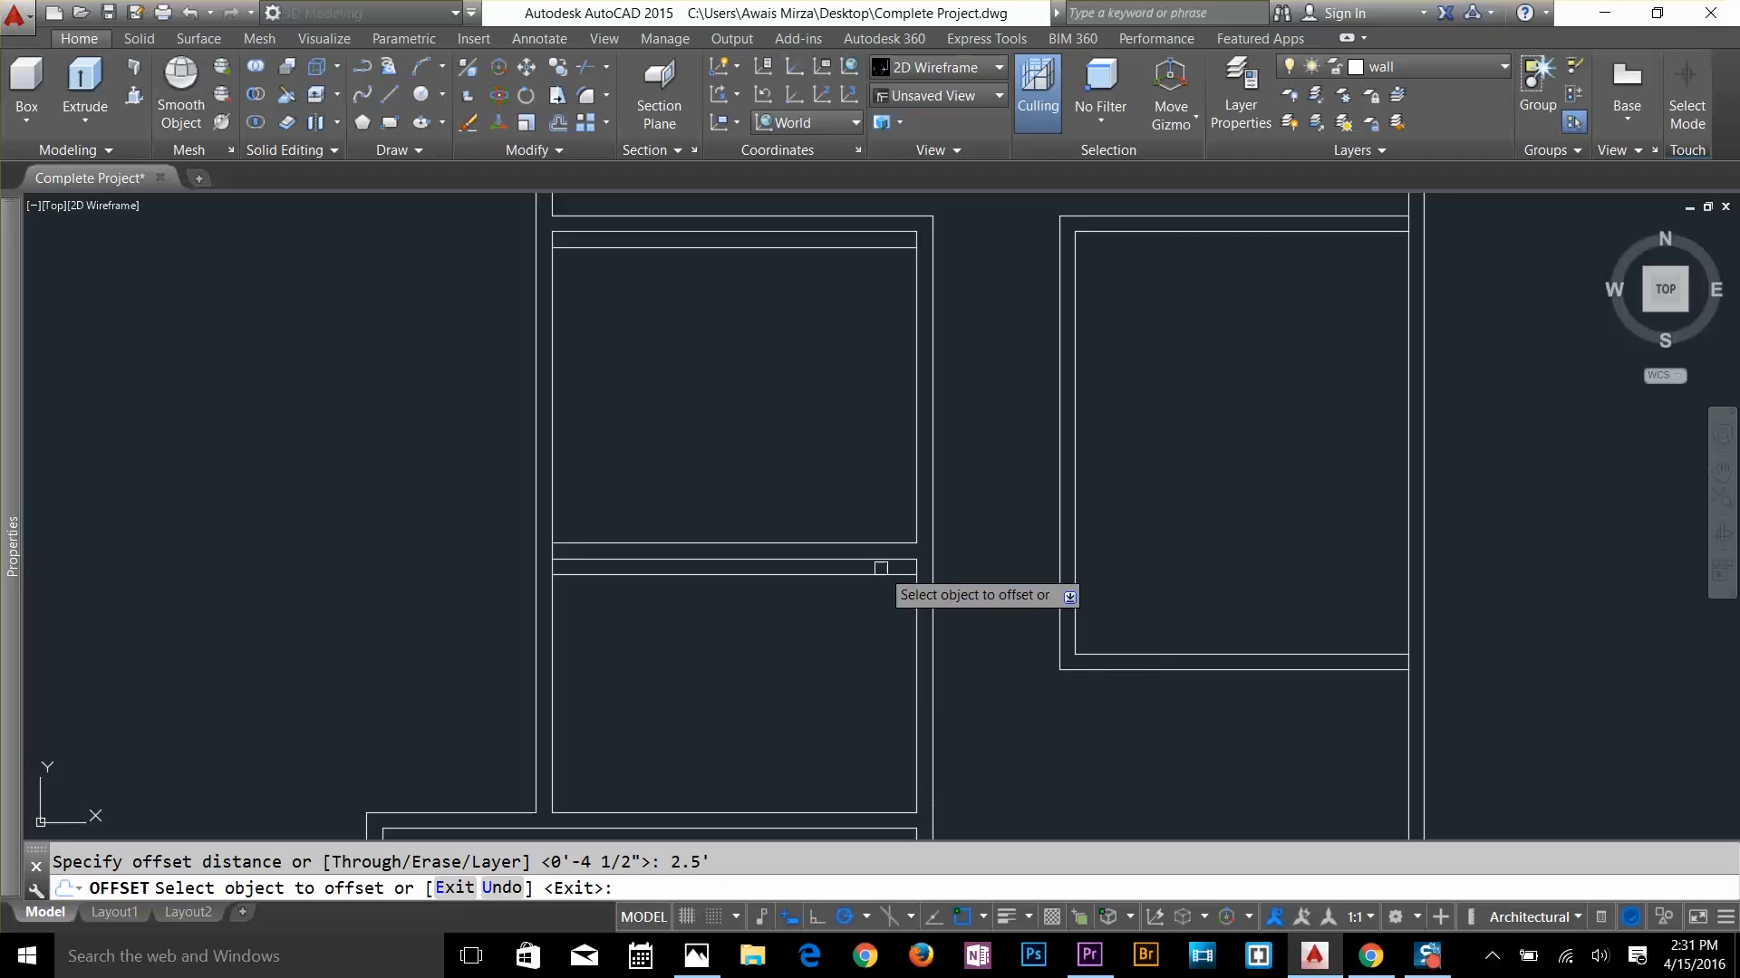
click(892, 574)
click(892, 682)
key(Escape)
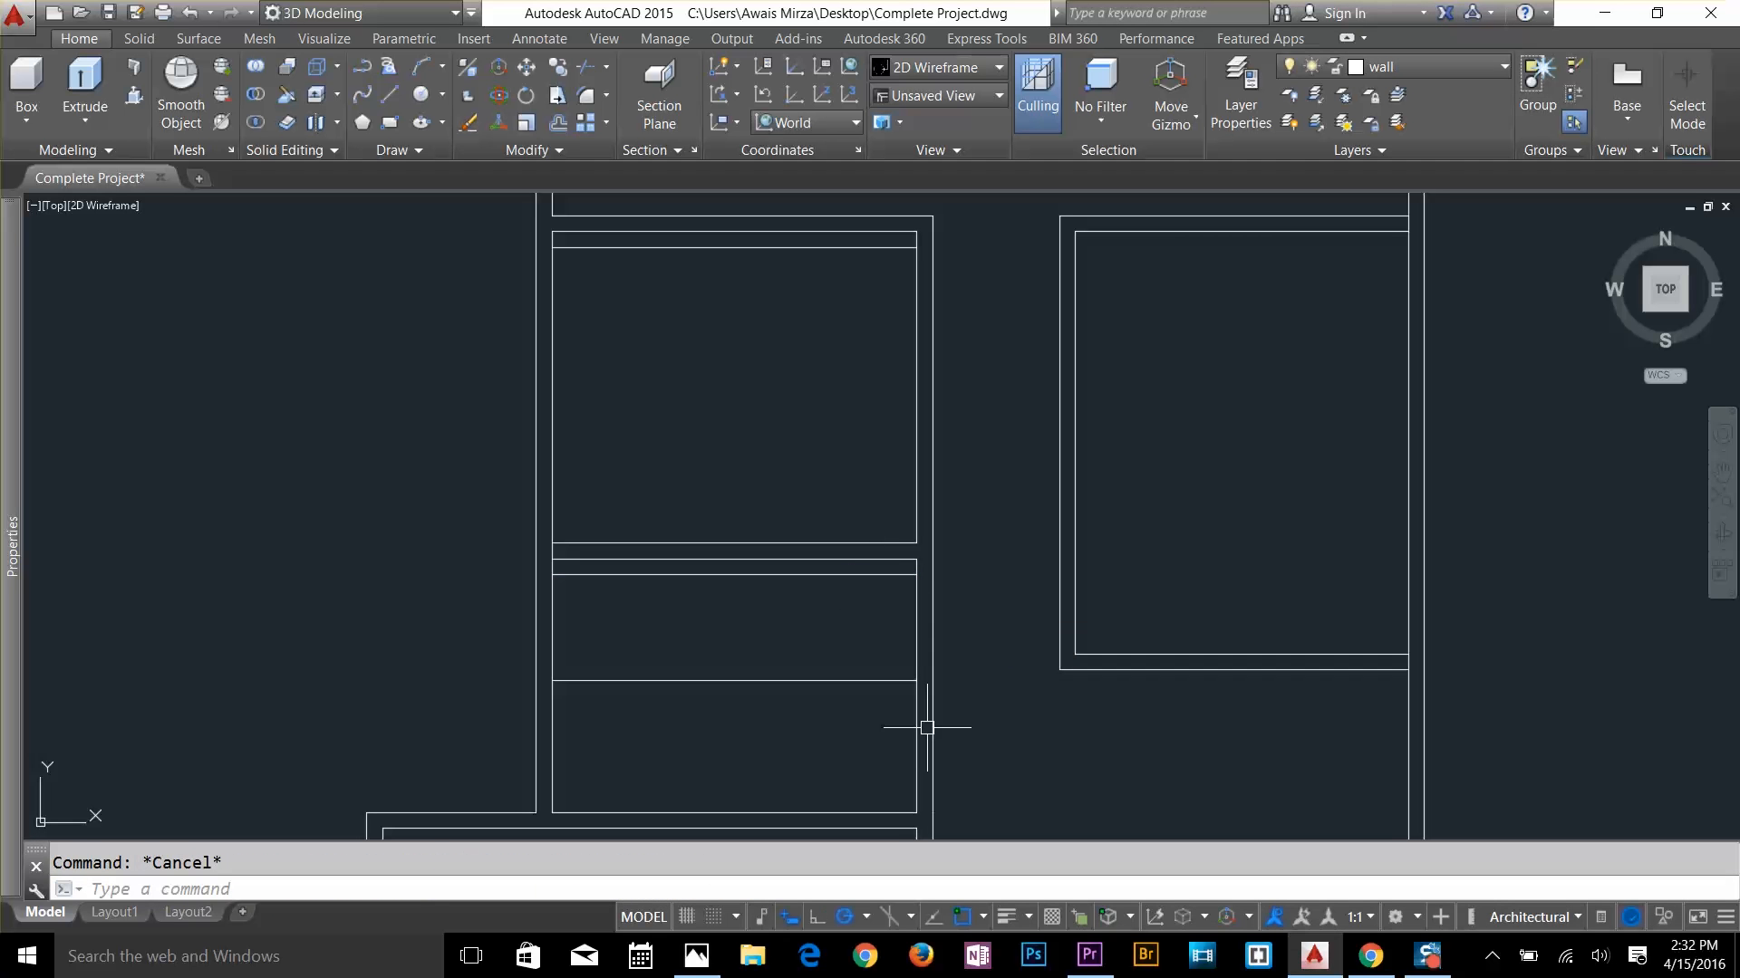
key(Return)
click(873, 681)
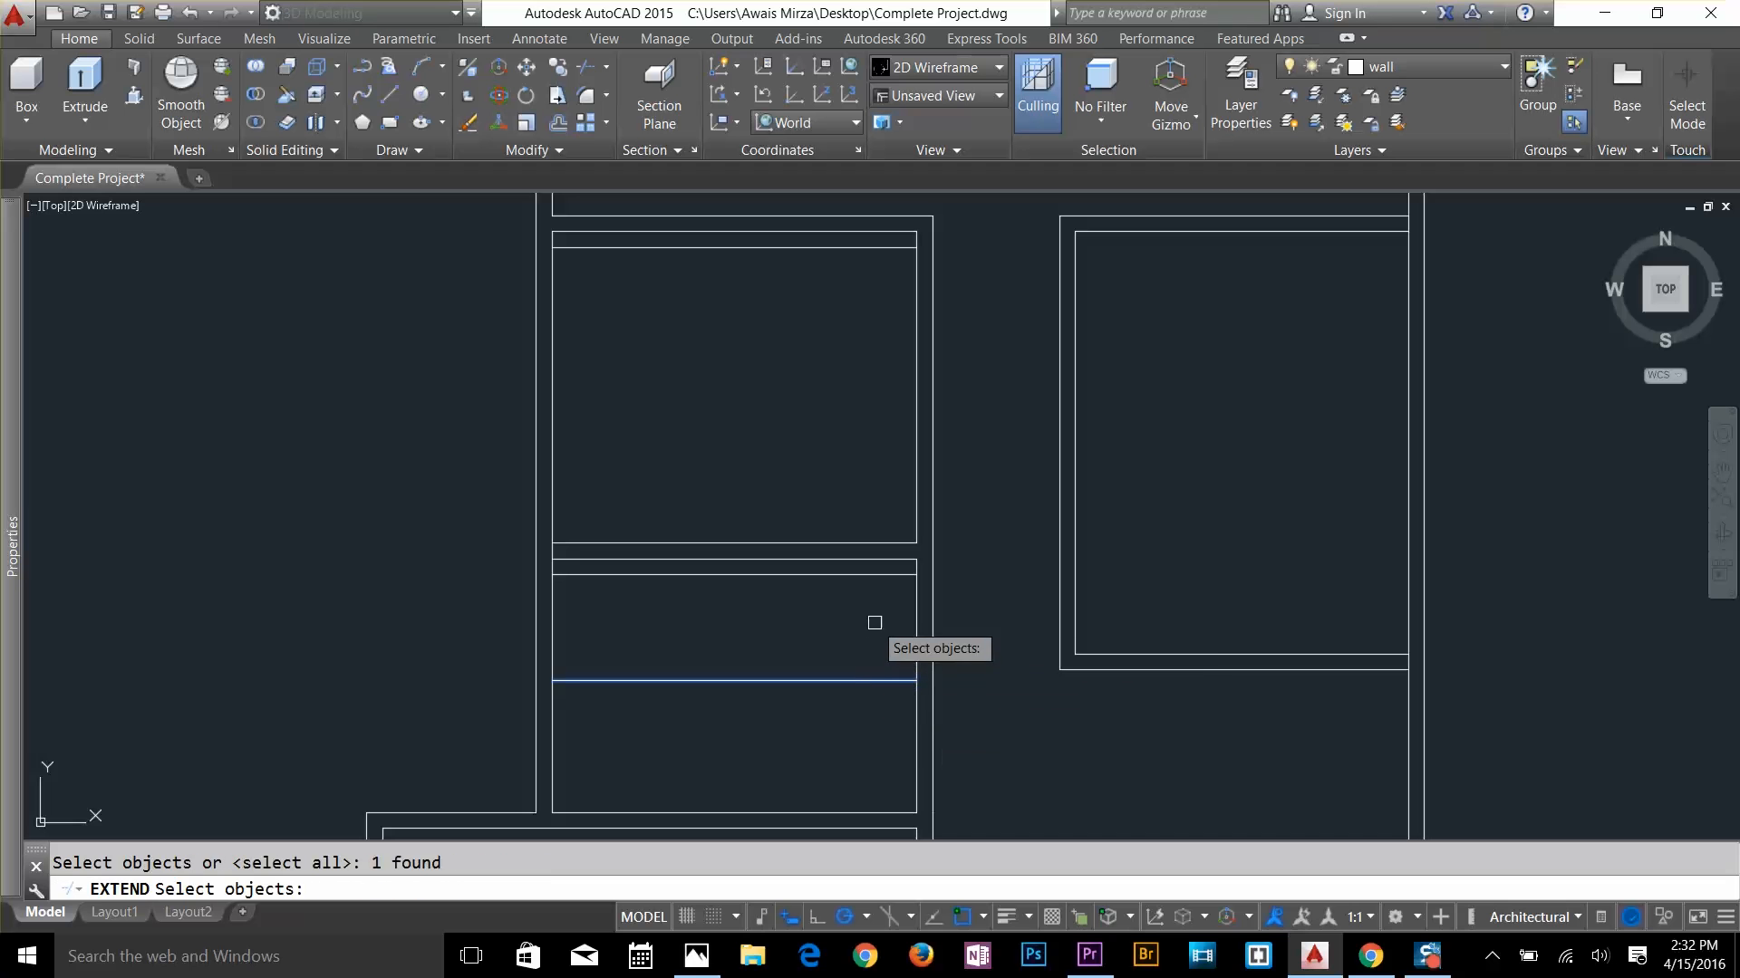
key(Return)
key(Escape)
Extend both door lines in the lower small left room to the outer face of the corridor wall
key(Return)
key(Return)
click(883, 680)
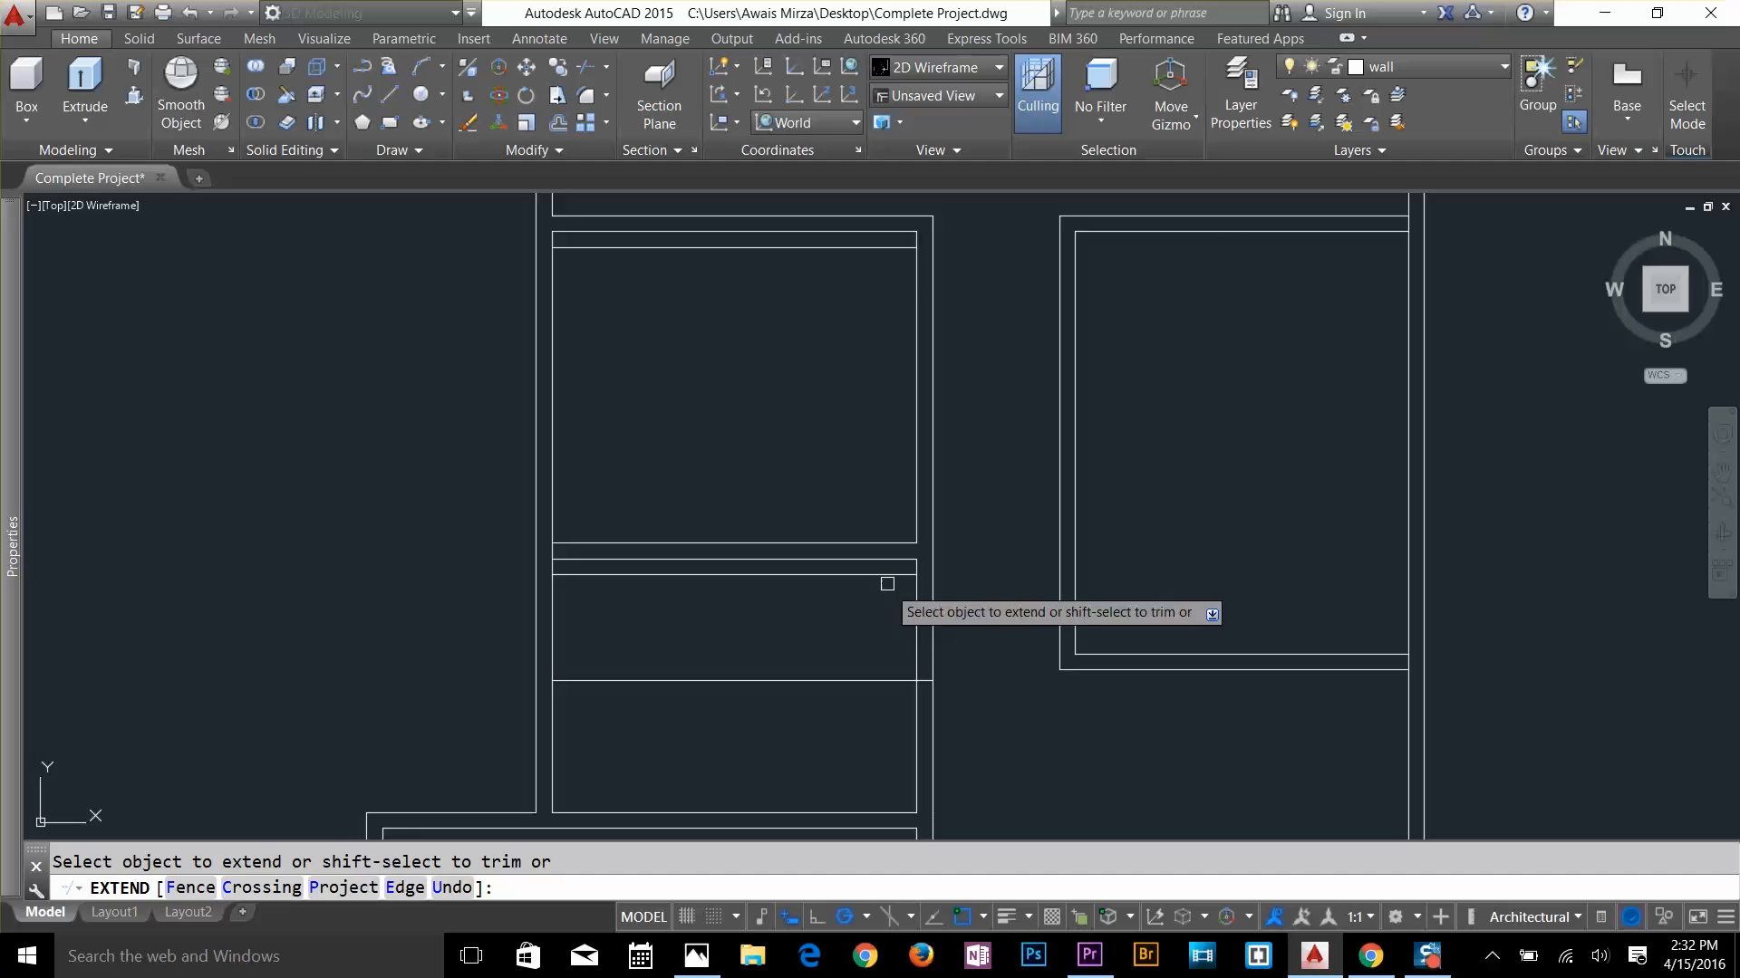
click(890, 574)
click(882, 245)
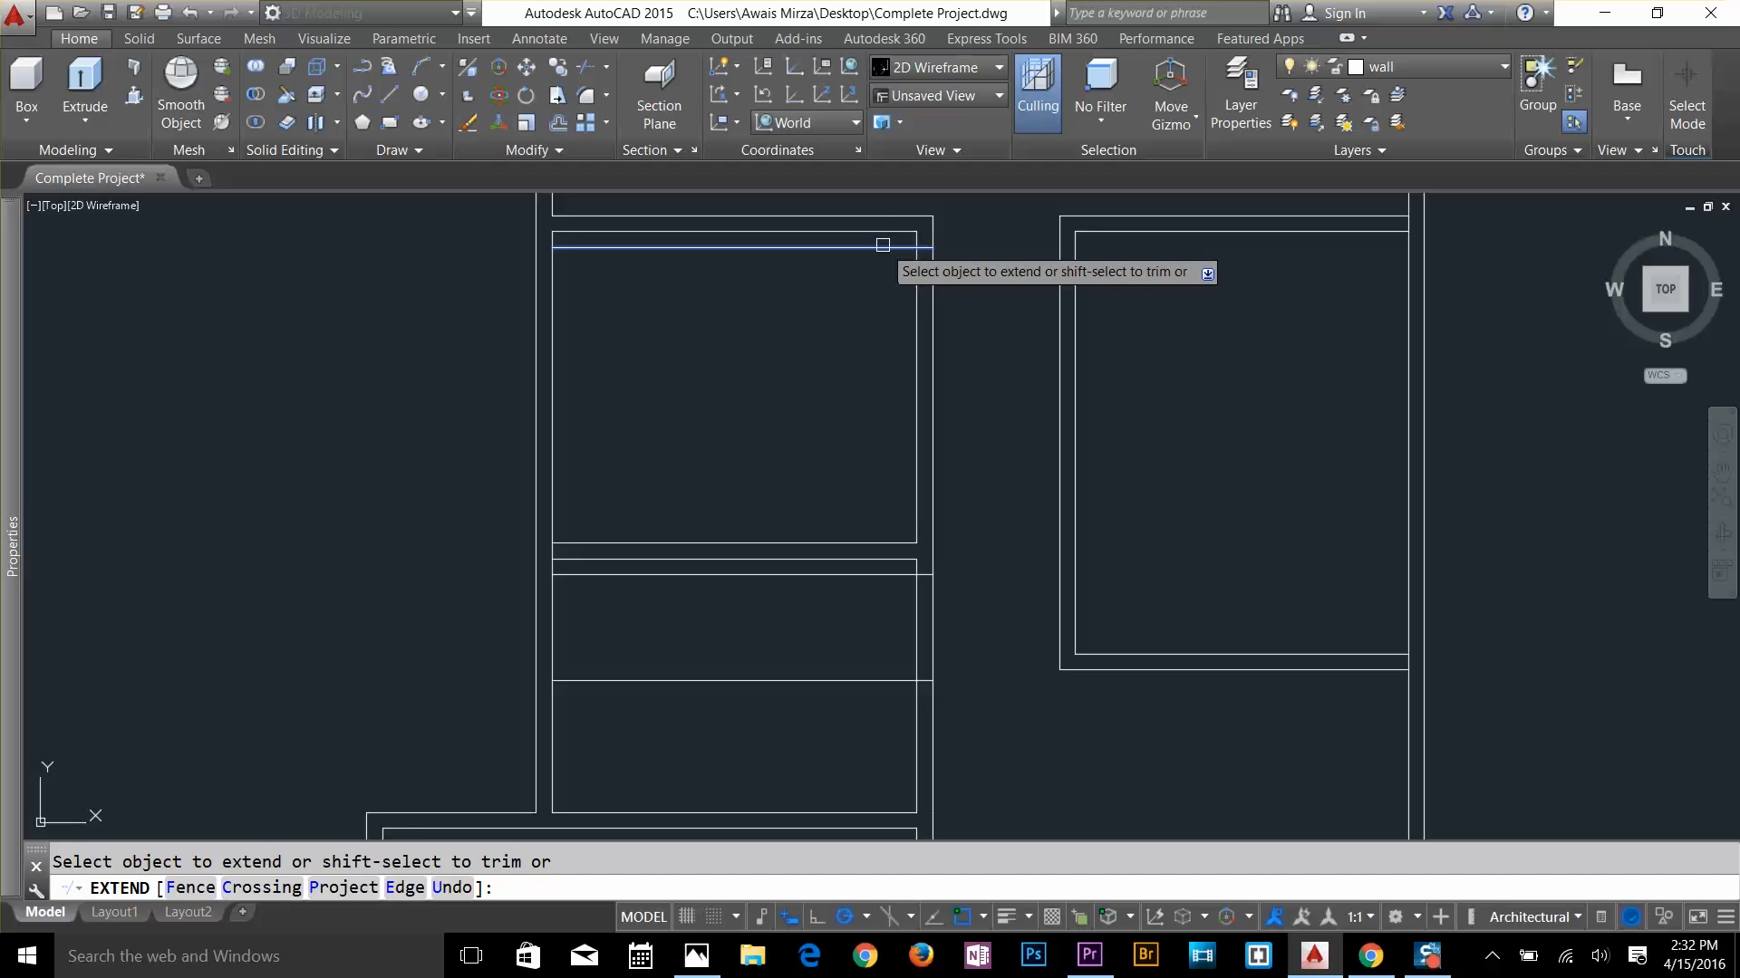
key(Escape)
Delete the 4.5" offset line below the top wall of the upper small left room
click(877, 247)
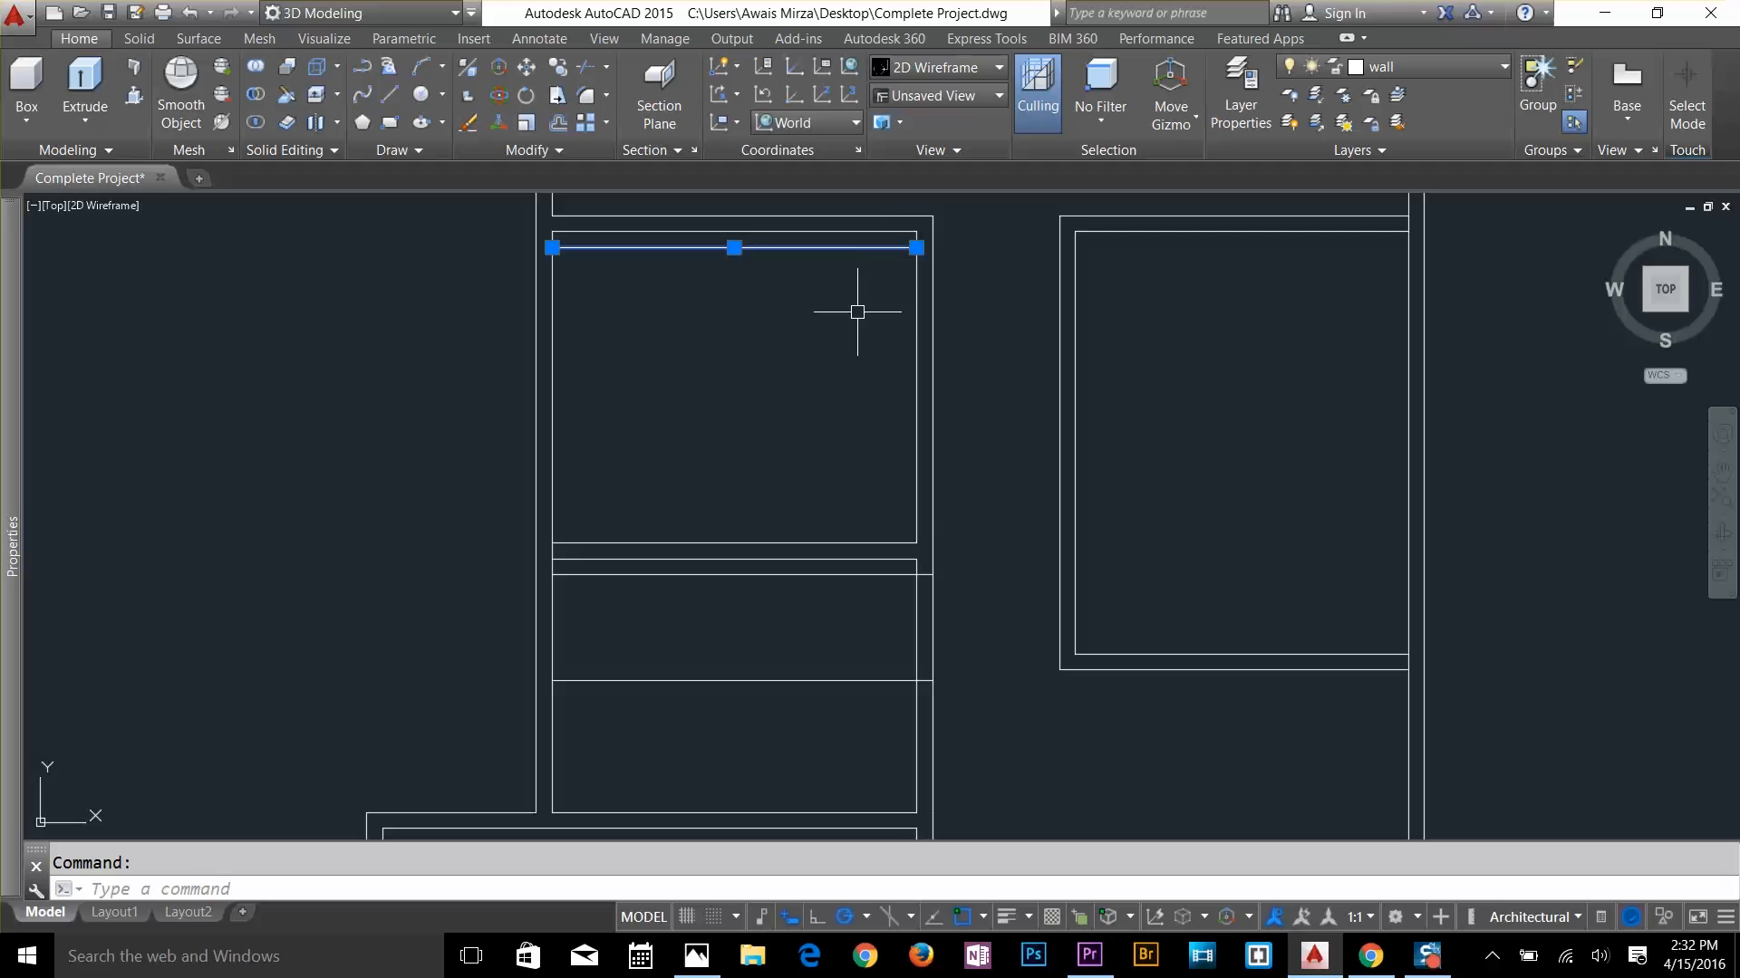
key(Delete)
Trim the corridor wall between the door lines of the lower small left room and remove their excess inside the room to open the doorway
text(tr)
key(Return)
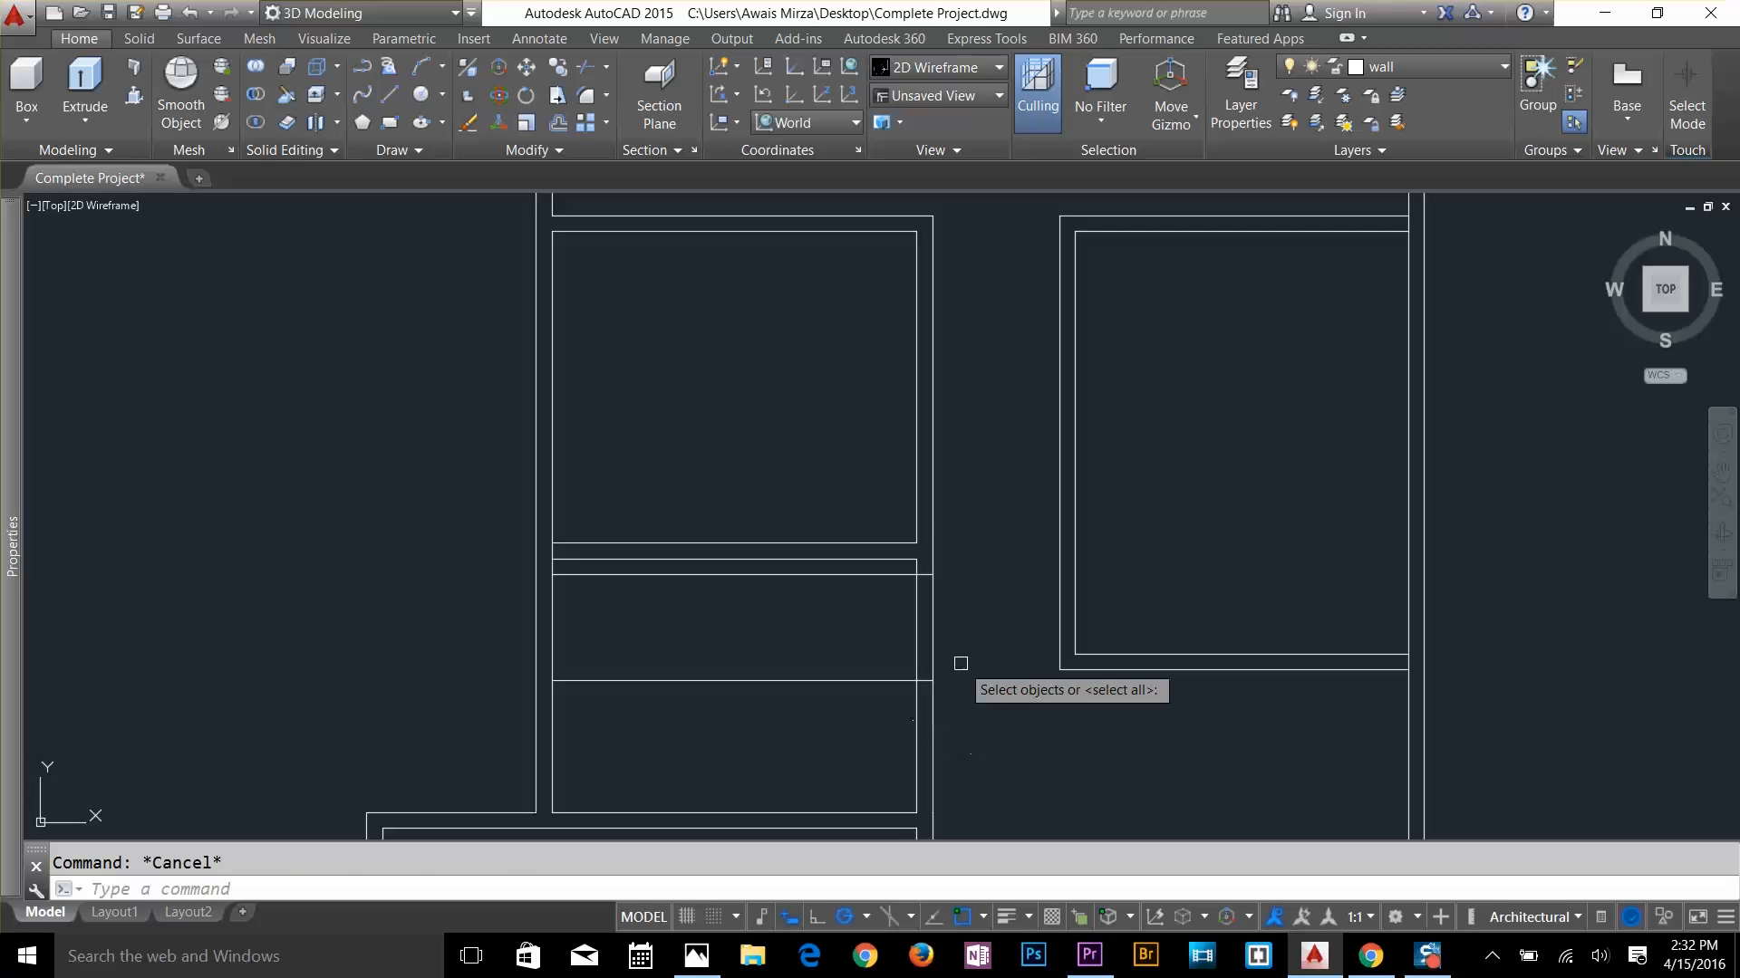
key(Return)
click(966, 642)
click(838, 642)
click(818, 689)
click(838, 579)
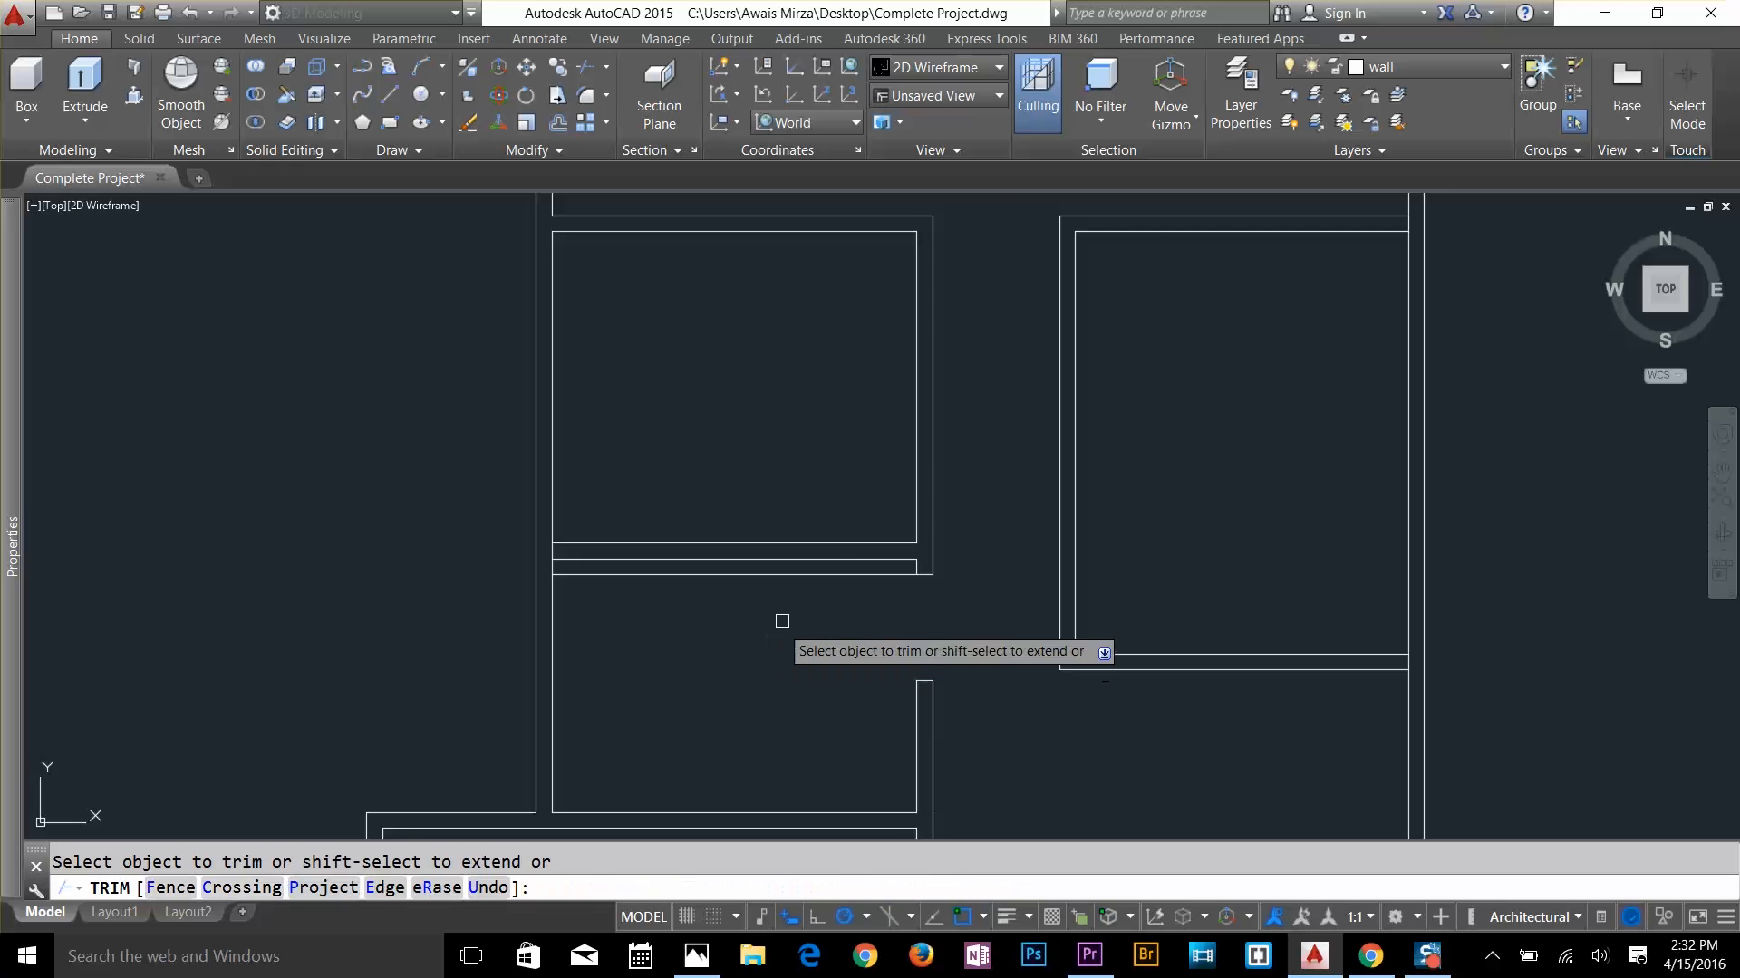
click(823, 575)
key(Escape)
Offset the bottom inner wall line of the room across the corridor 4.5" upward
scroll(823, 562, down, 1)
scroll(1093, 500, up, 1)
text(o)
key(Return)
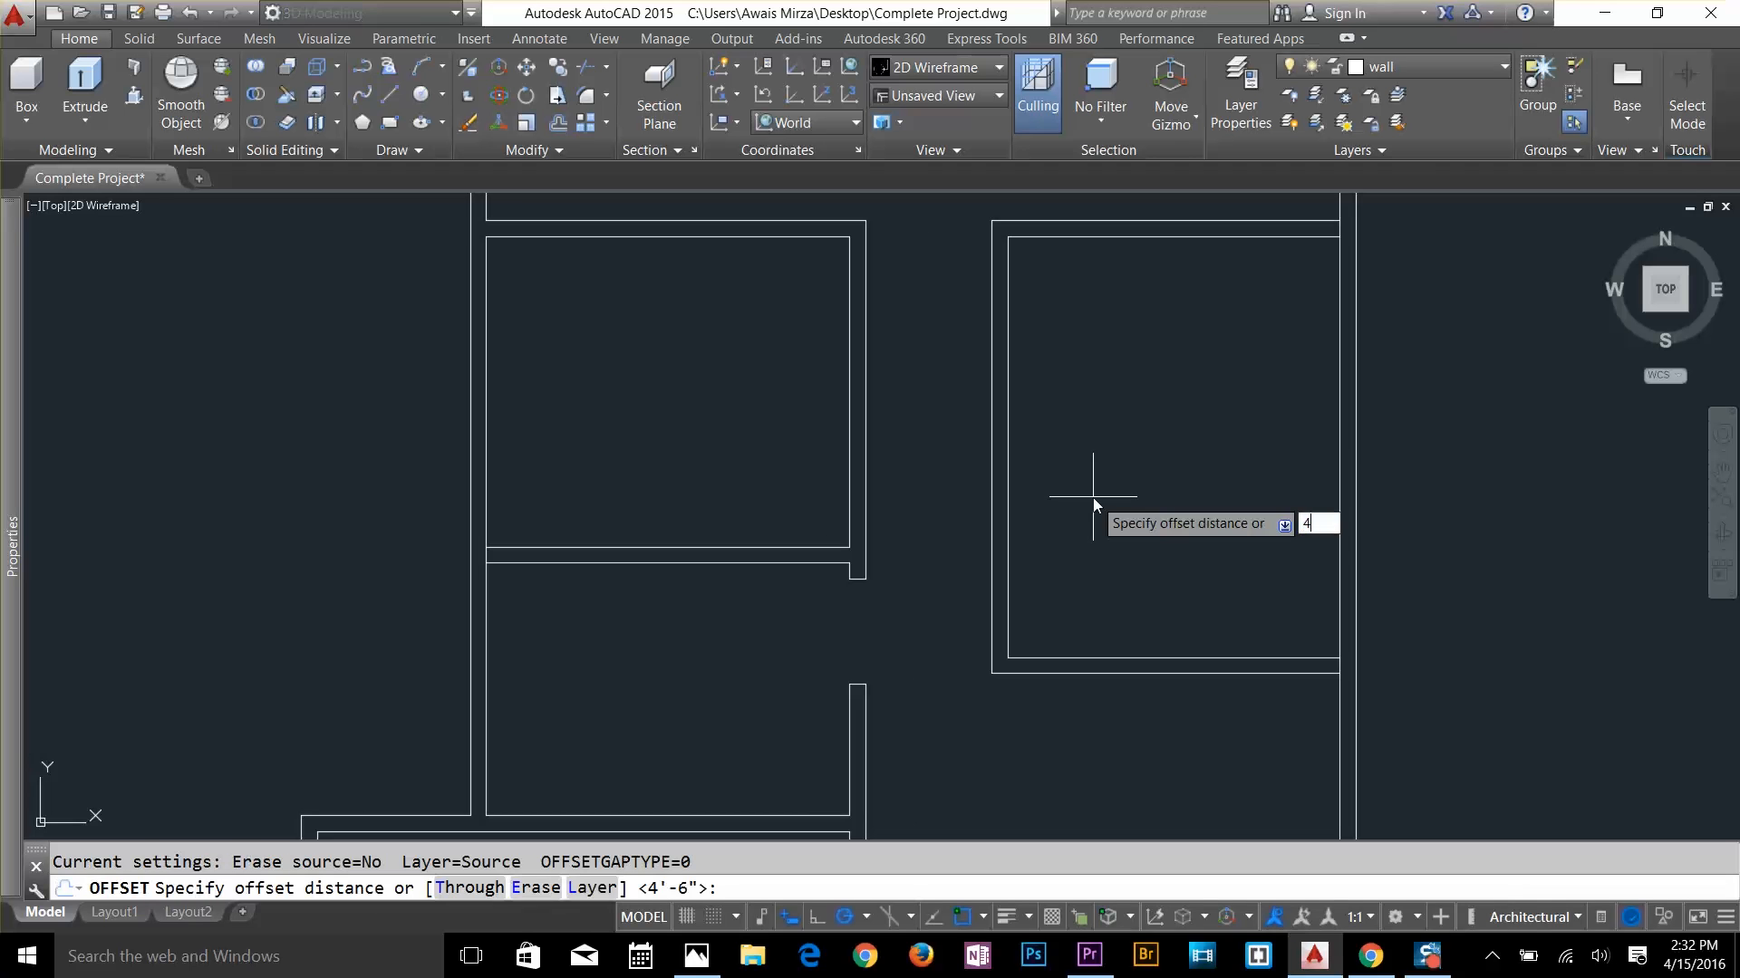
text(4.5)
key(Return)
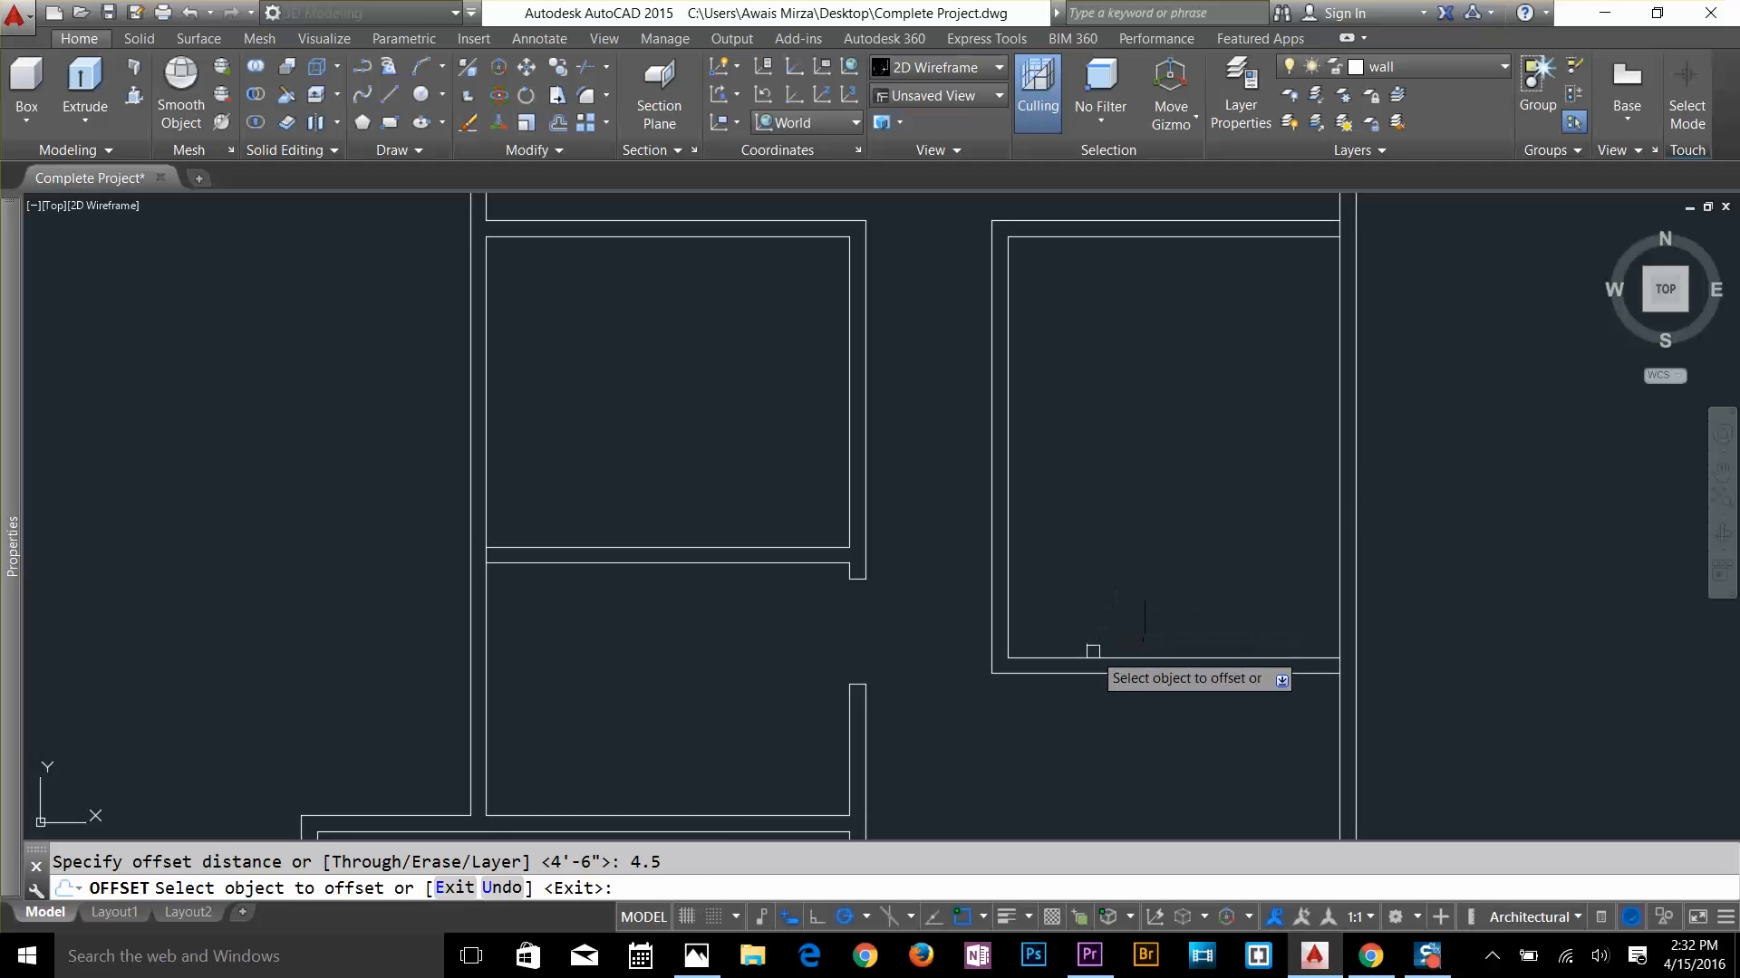
click(1092, 658)
click(1095, 613)
key(Escape)
Offset the new 4.5" line in the right room 2.5' upward to mark a door width
key(Return)
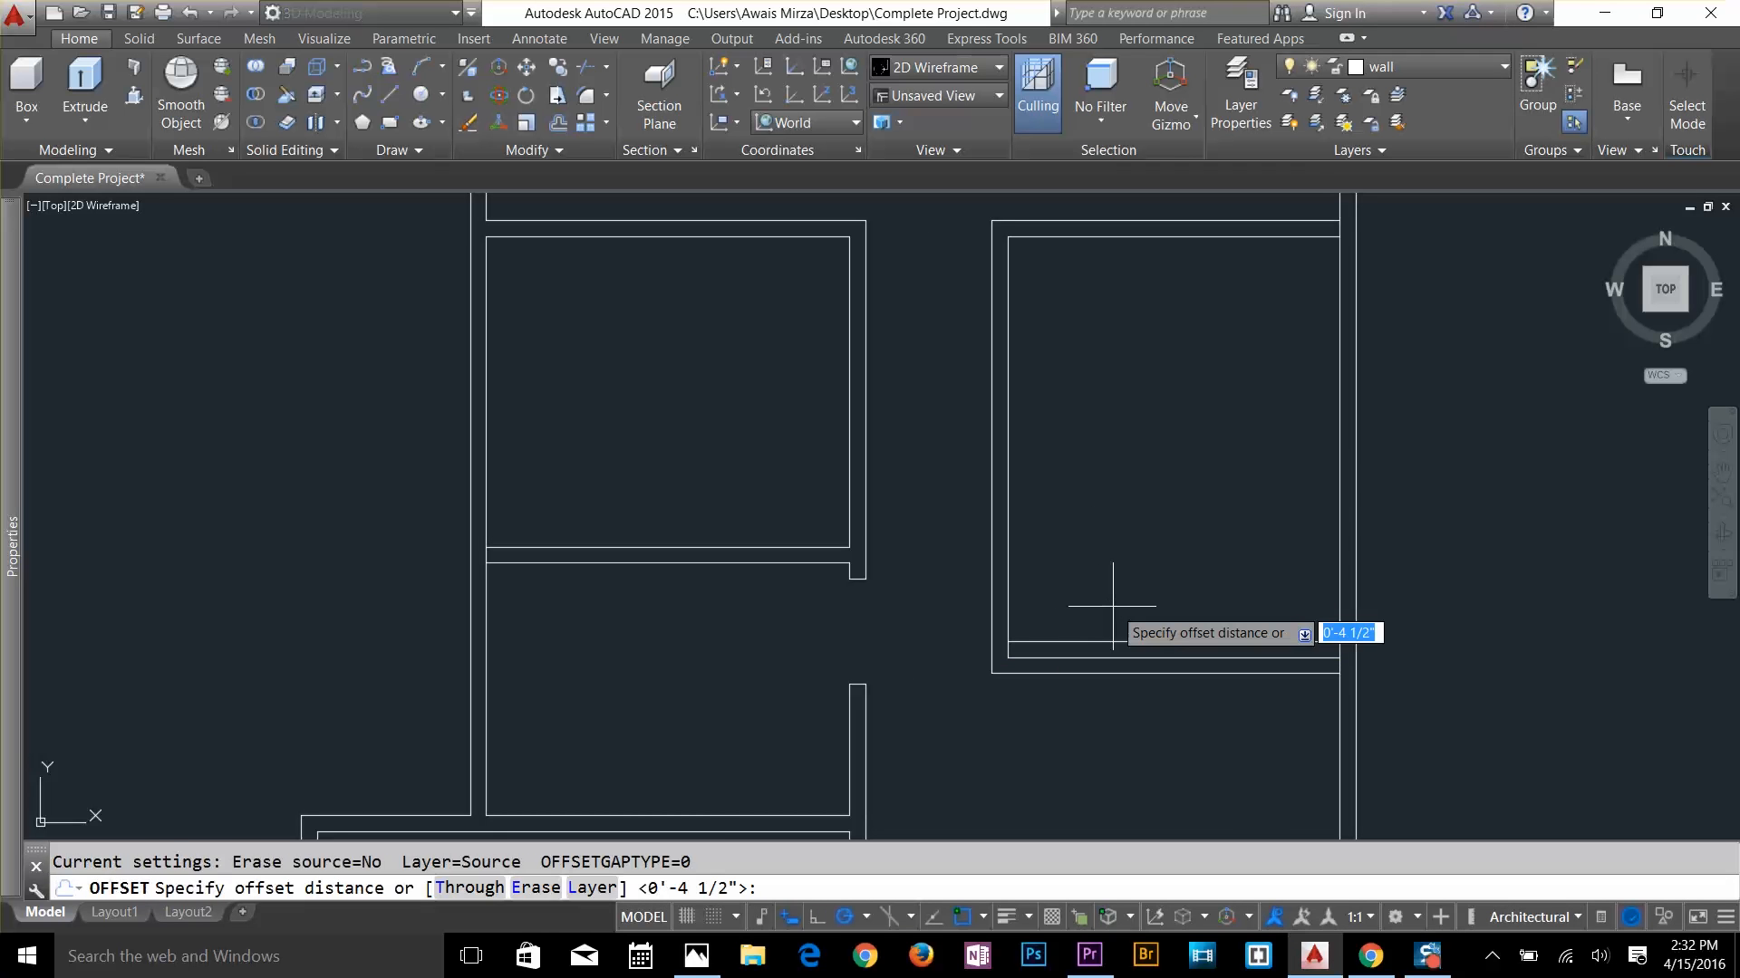
text(2.5)
key(Return)
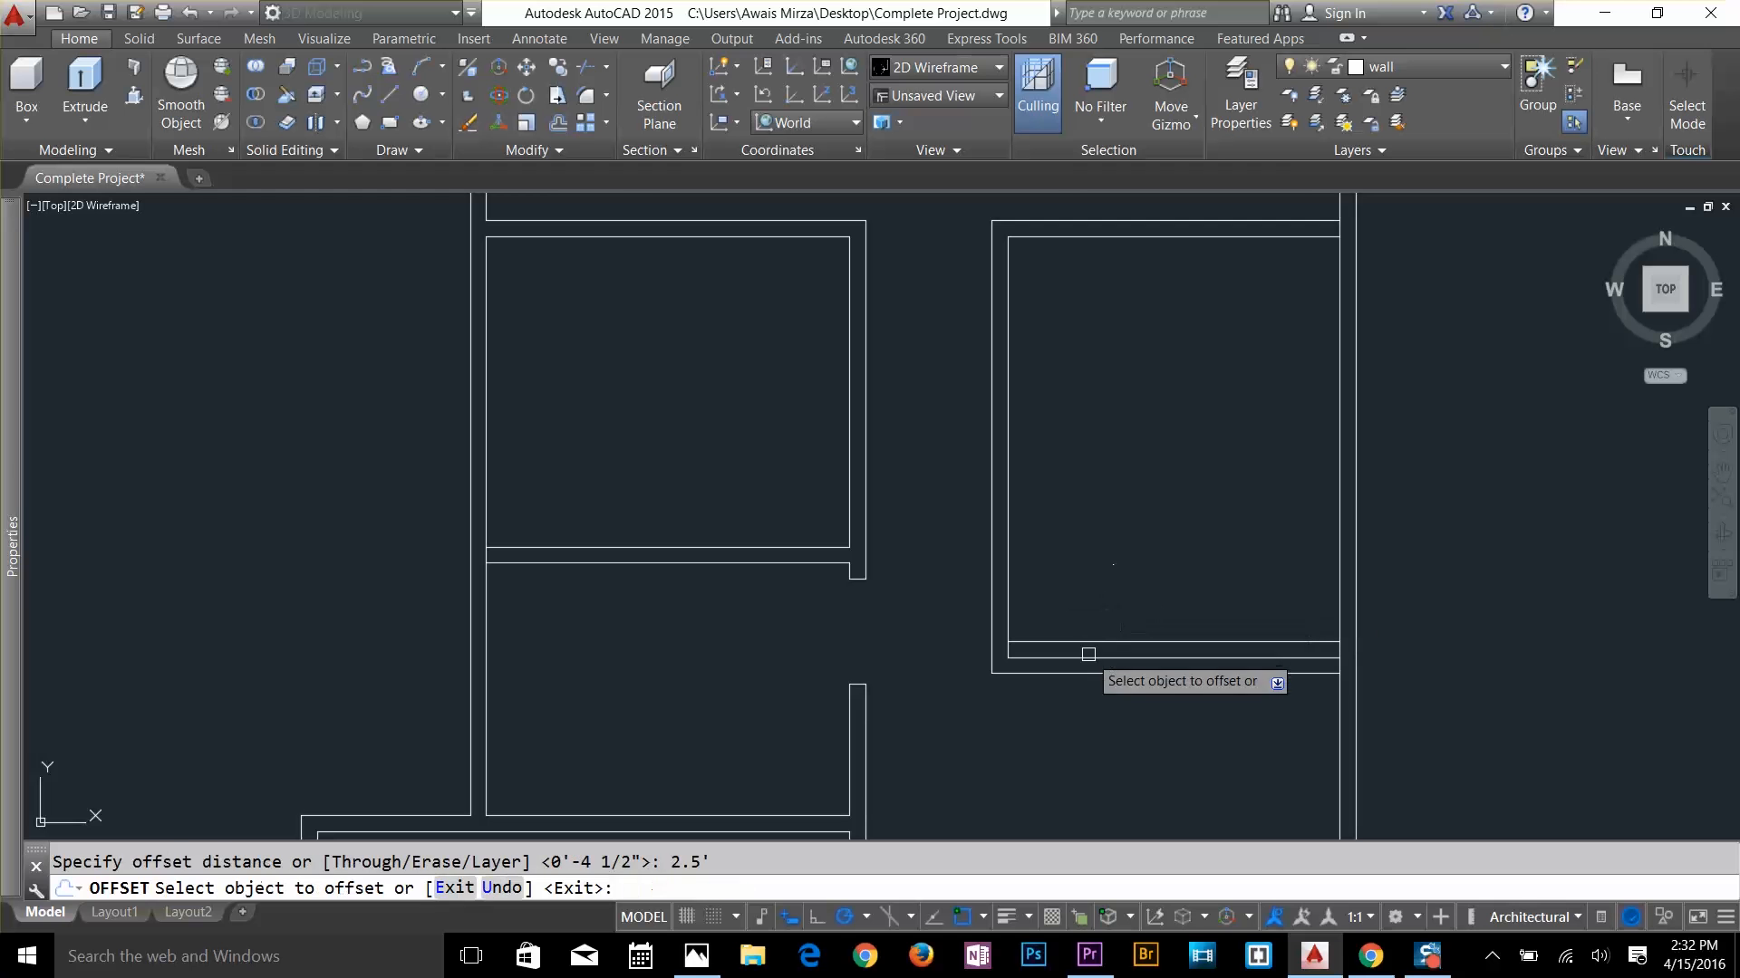
click(1096, 642)
click(1114, 613)
key(Escape)
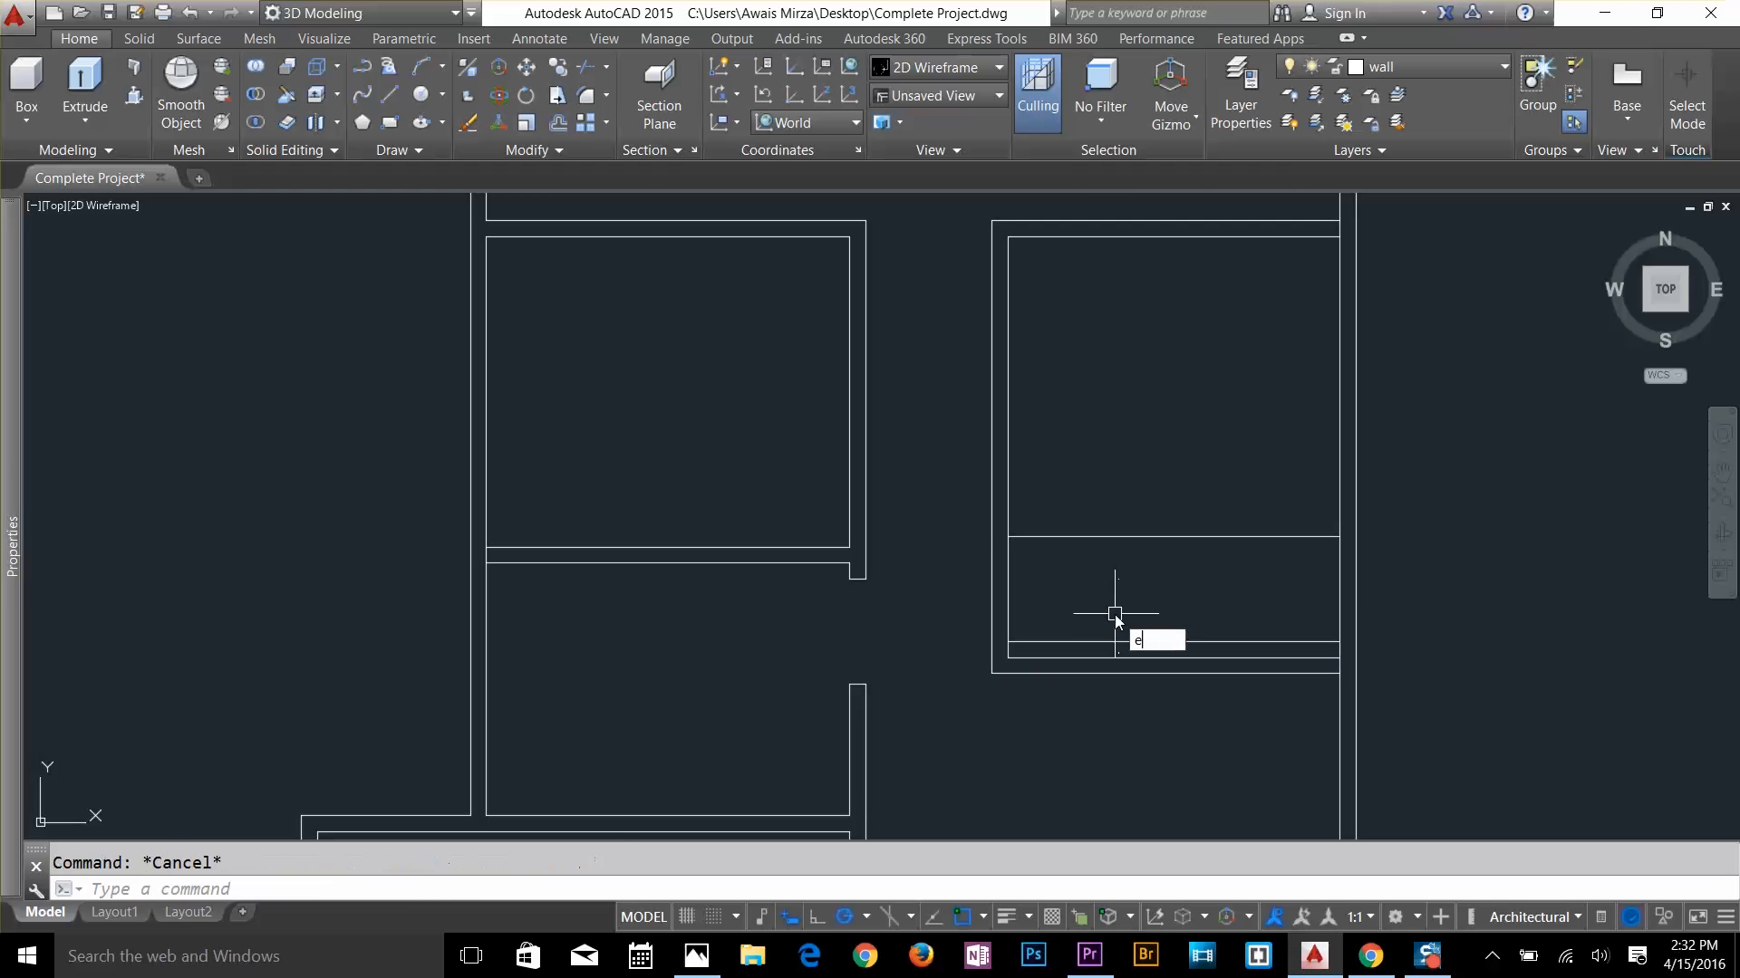
Extend both door lines in the right room to the outer face of its corridor wall
text(ex)
key(Return)
key(Return)
click(1037, 536)
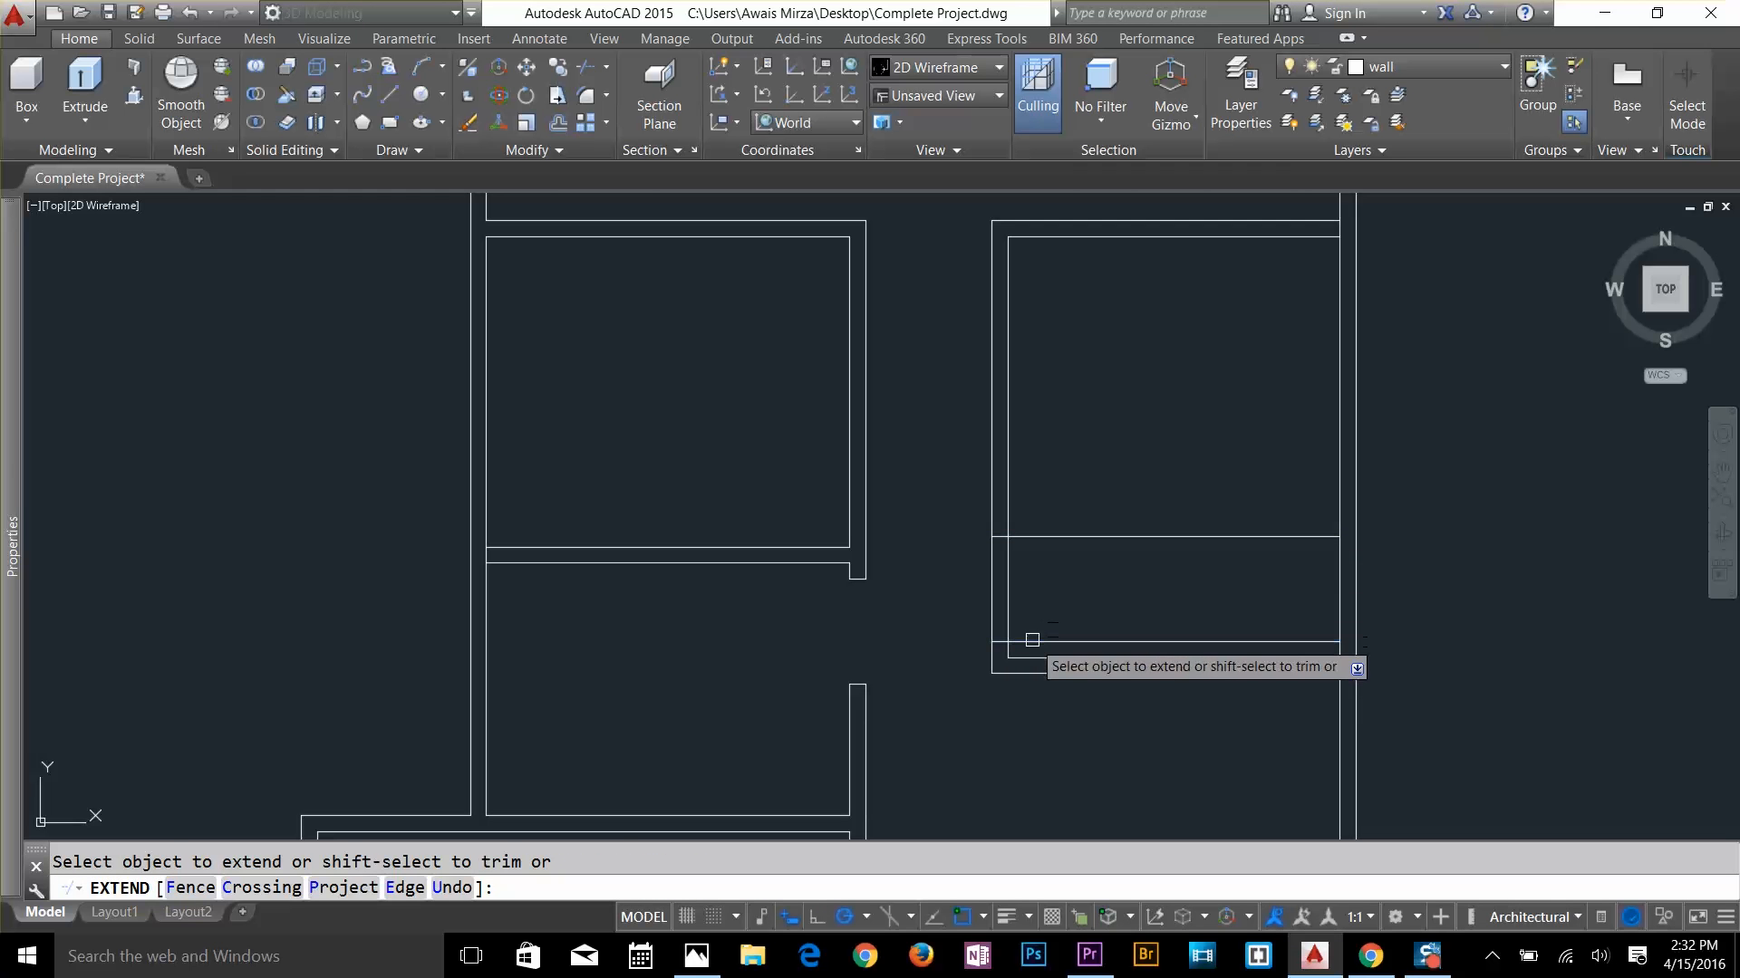
click(1029, 642)
key(Escape)
Trim the right room's door lines inside the room and the corridor wall between them to open the doorway
key(Return)
key(Return)
click(1133, 499)
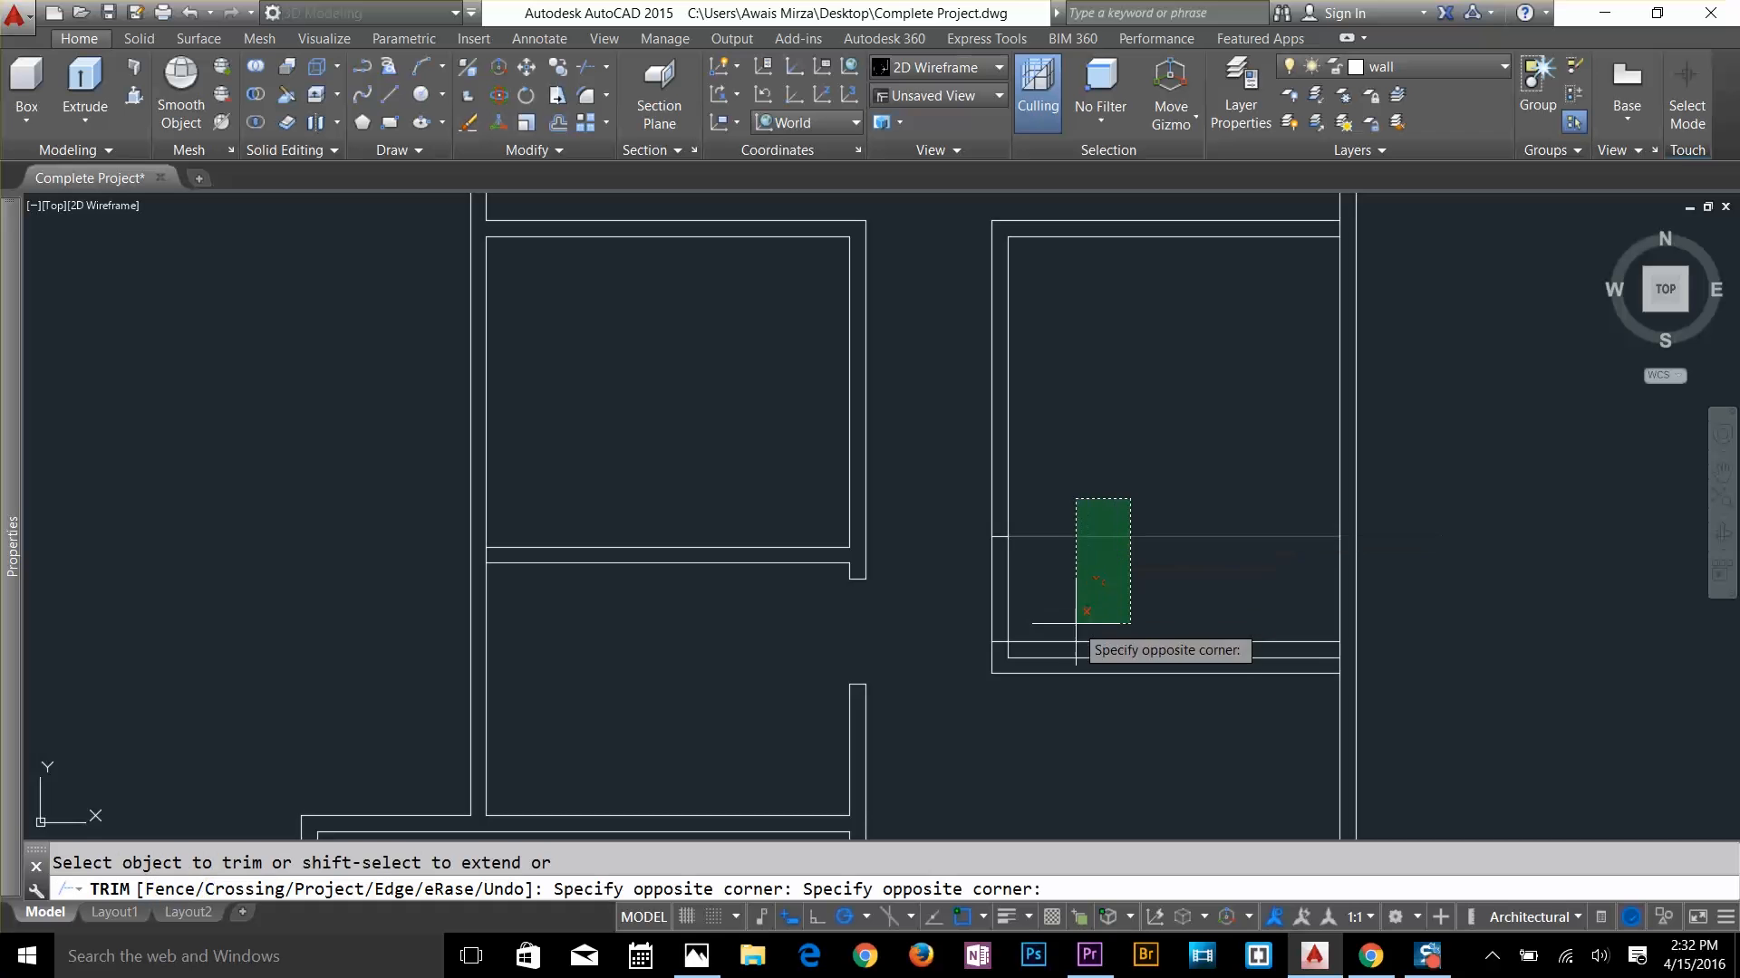
click(1070, 632)
click(943, 610)
scroll(943, 610, down, 2)
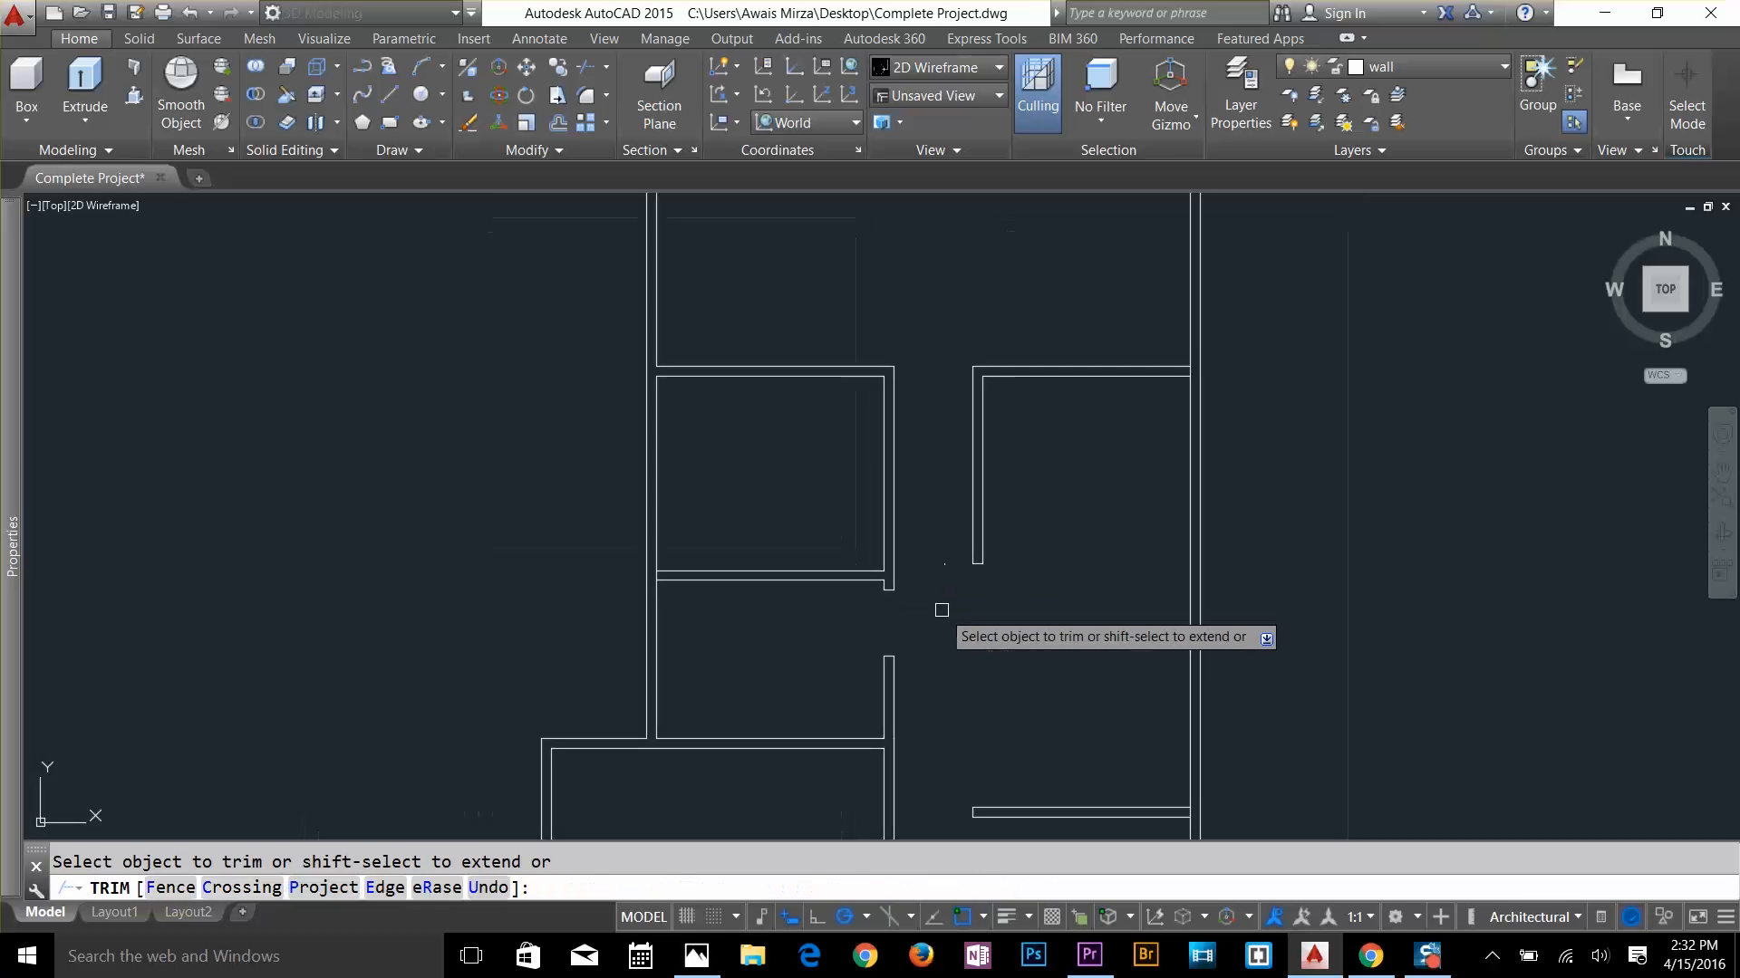
key(Escape)
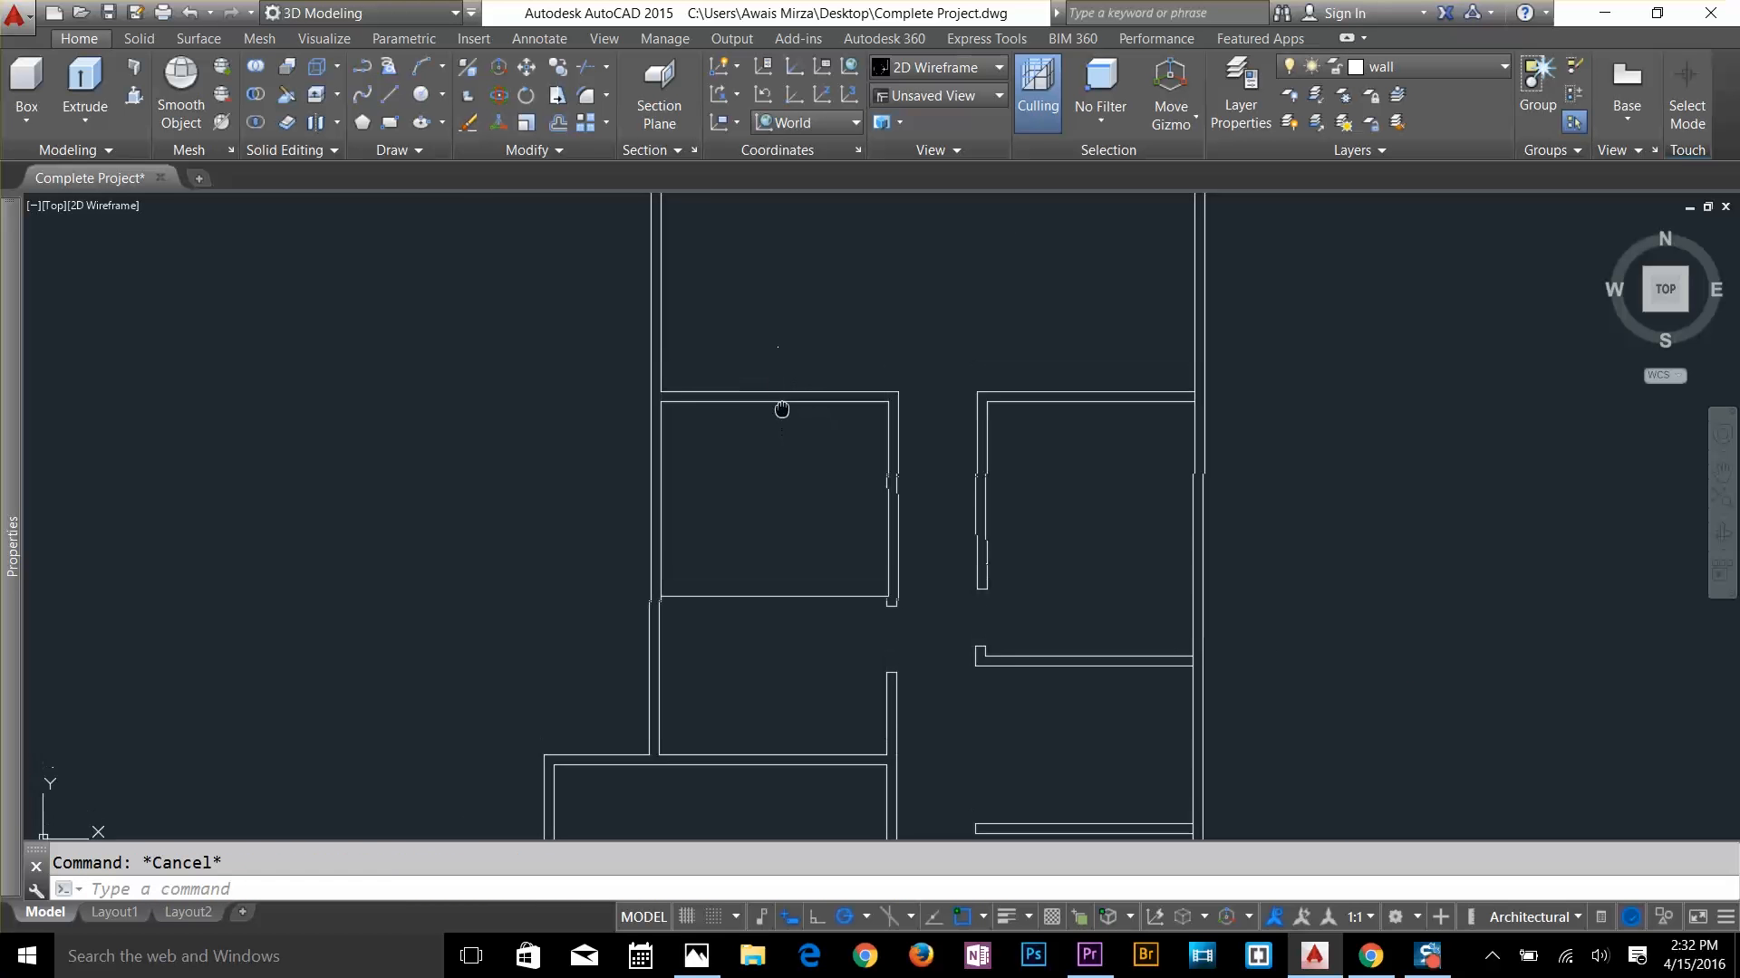
Offset the right inner wall line of the upper small left room 3' to the left
middle_drag(780, 404, 842, 486)
scroll(846, 518, up, 2)
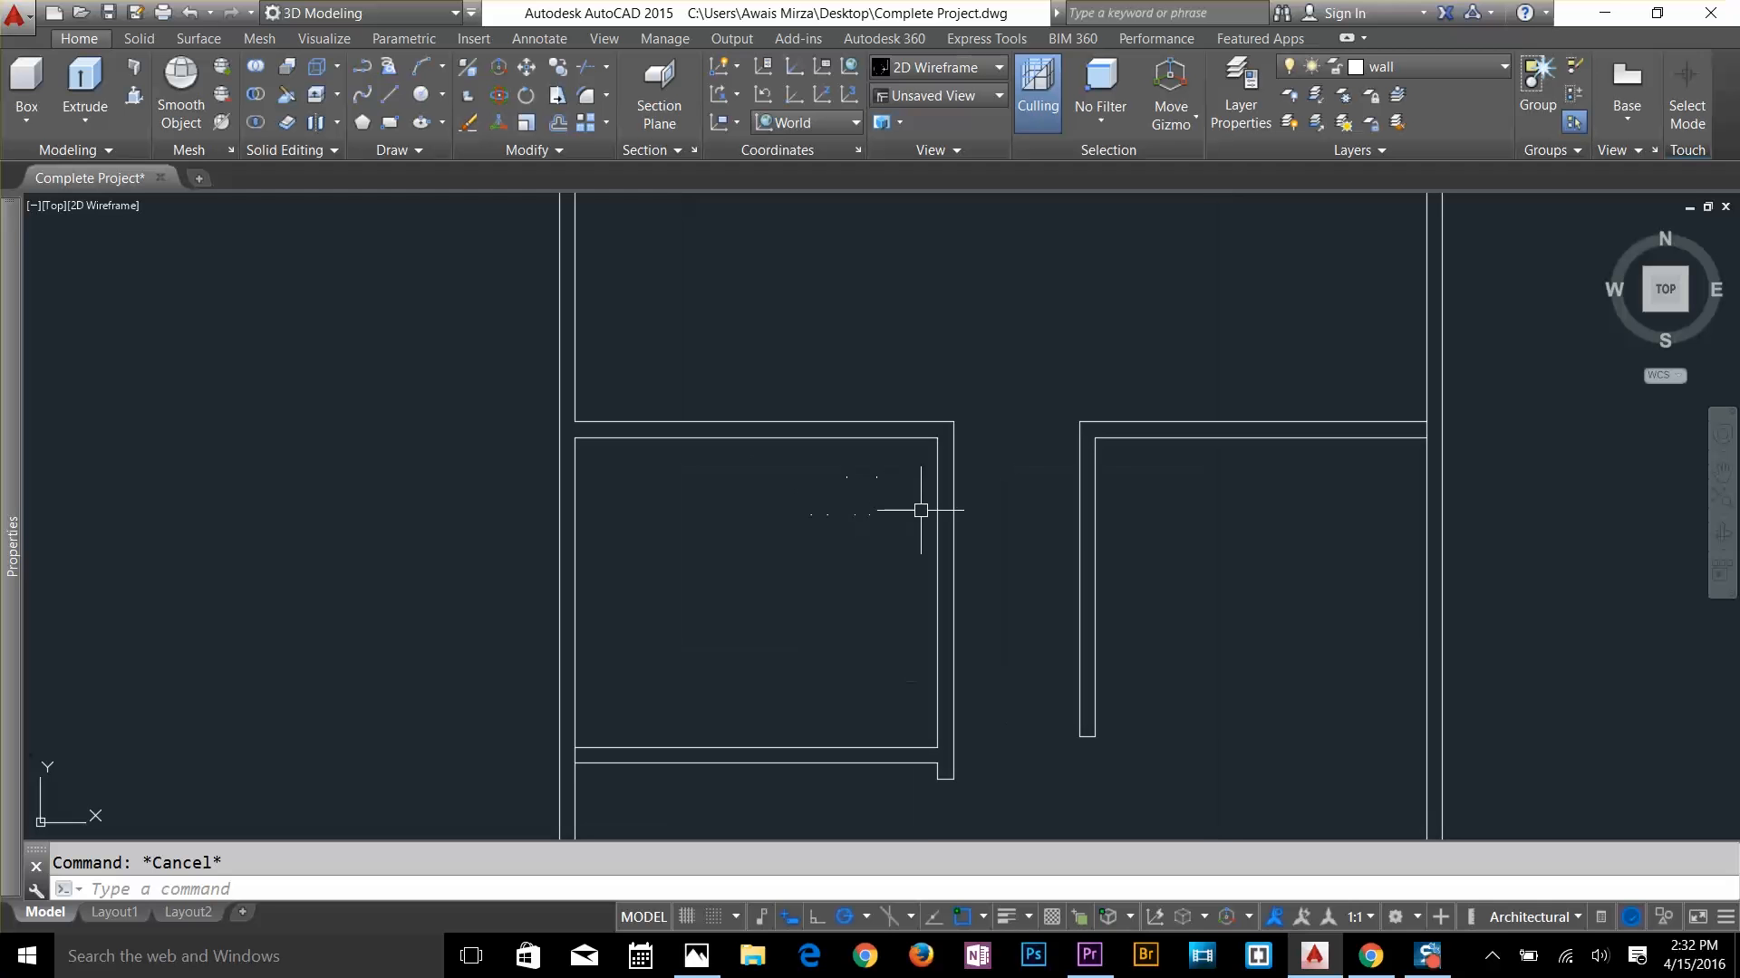
text(o)
key(Return)
text(3)
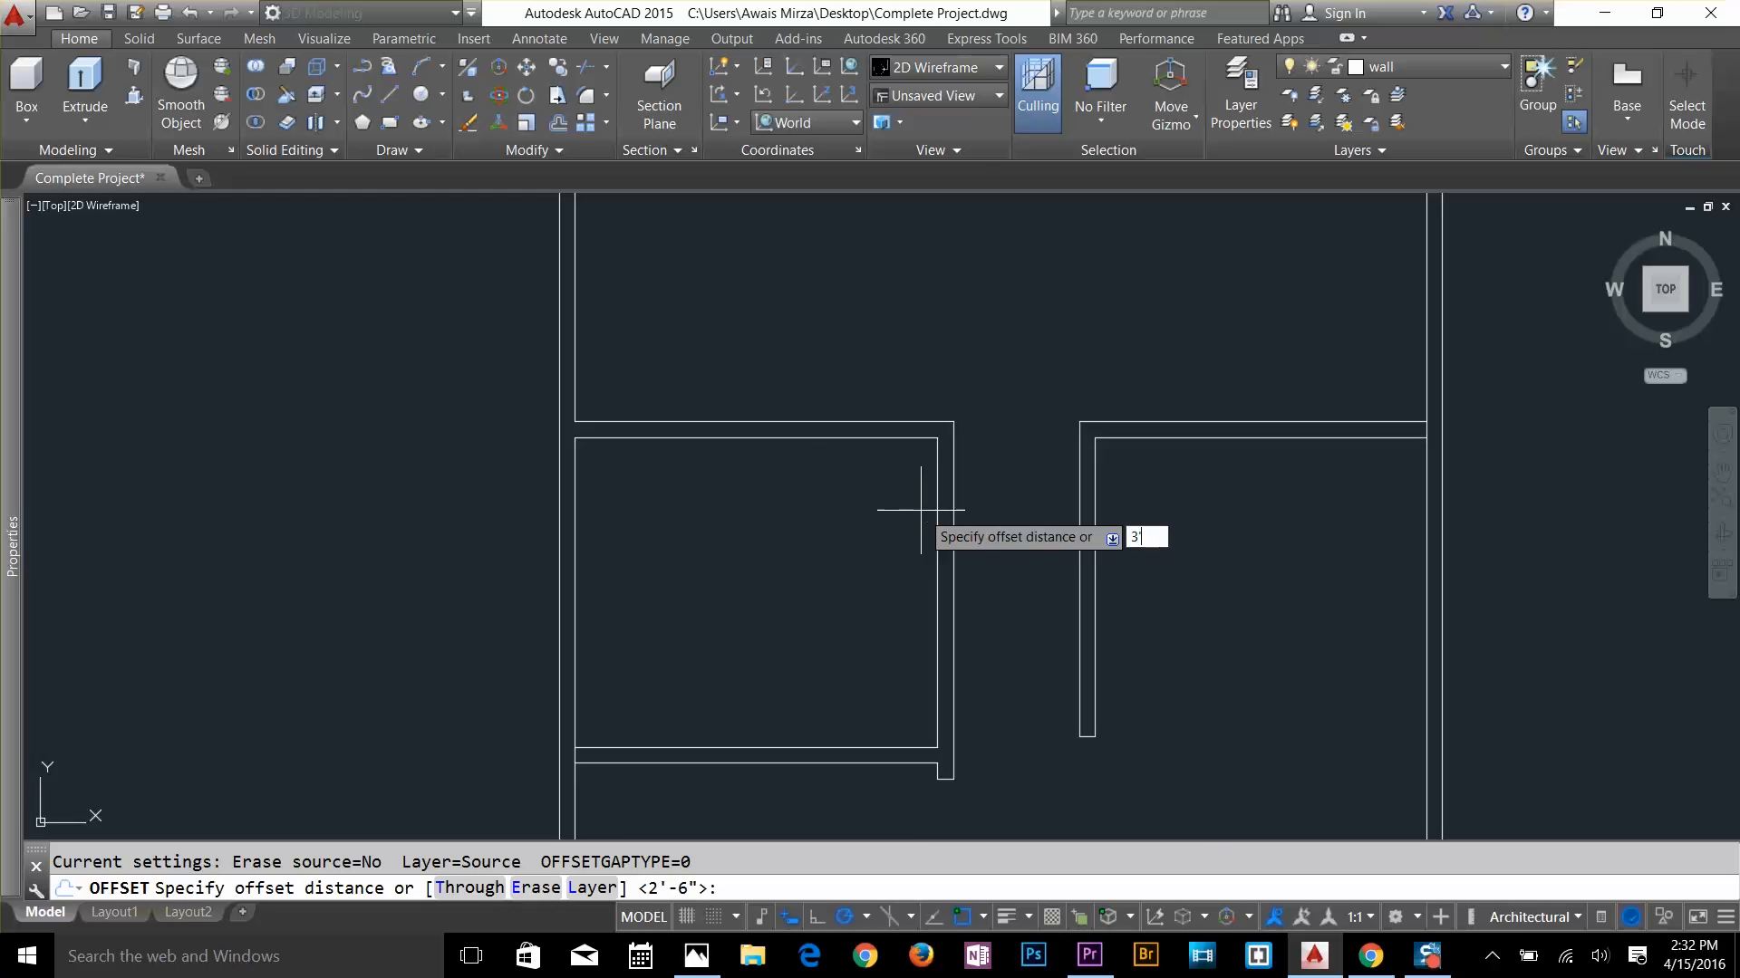
key(Return)
click(936, 505)
click(848, 492)
key(Escape)
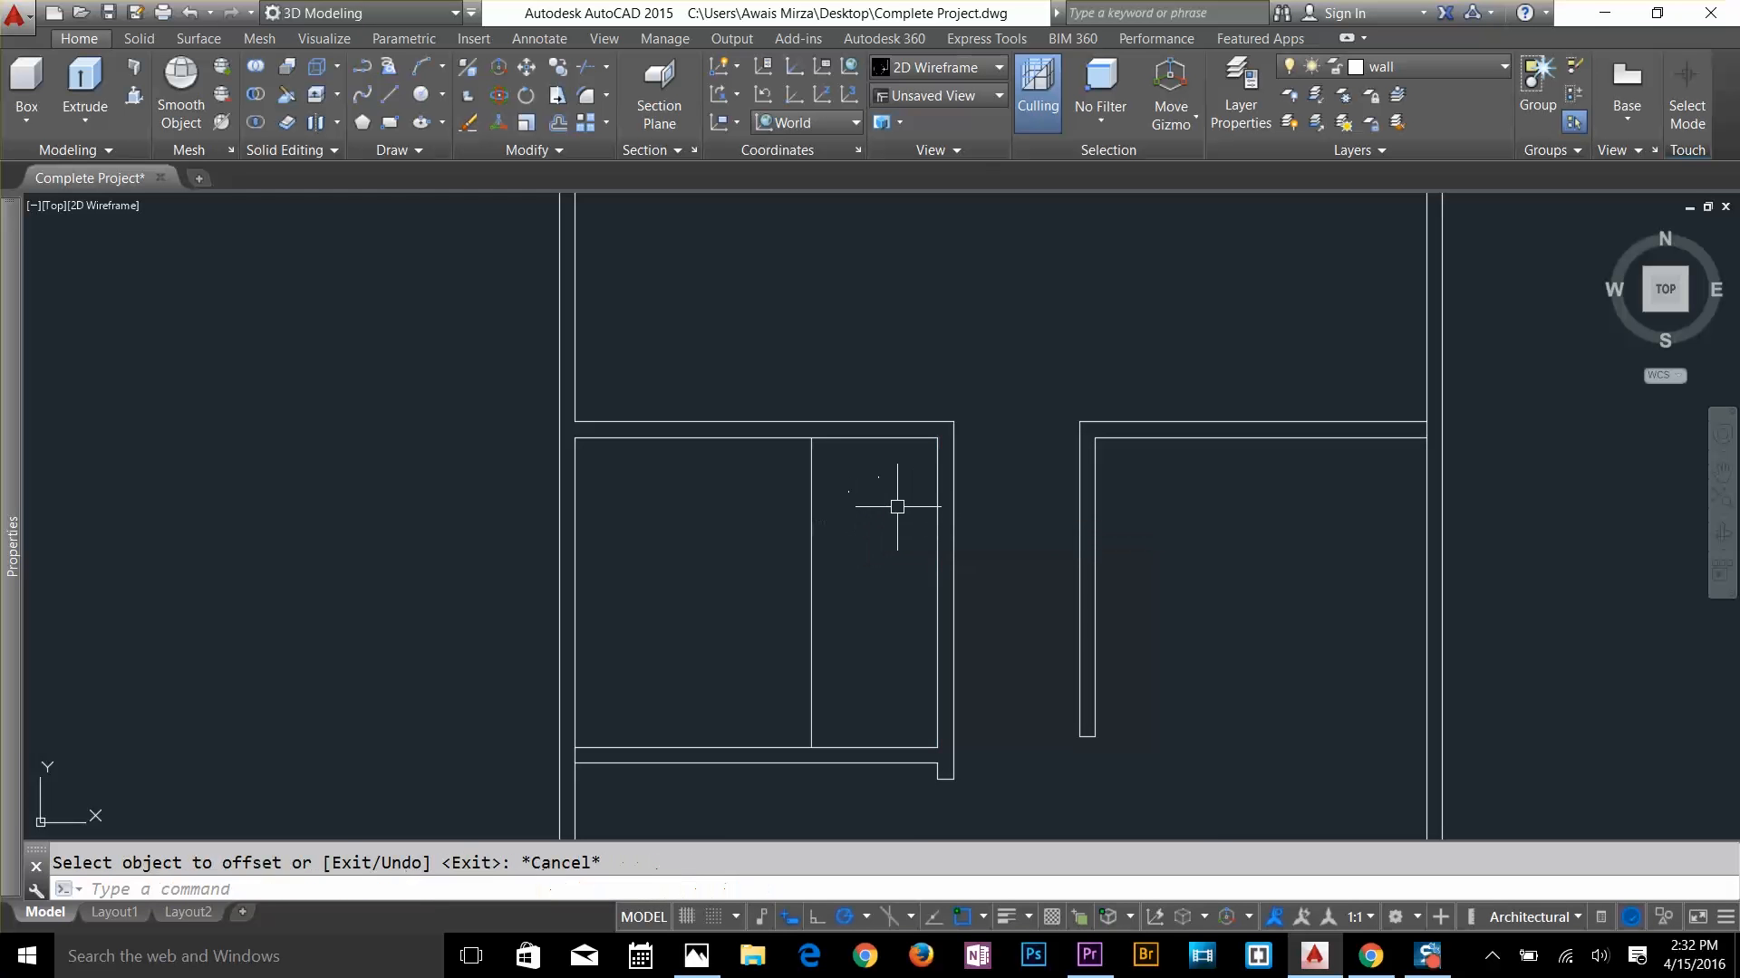
Extend the 3' offset line up to the outer line of the room's top wall
key(Escape)
text(ex)
key(Return)
key(Return)
click(809, 452)
key(Escape)
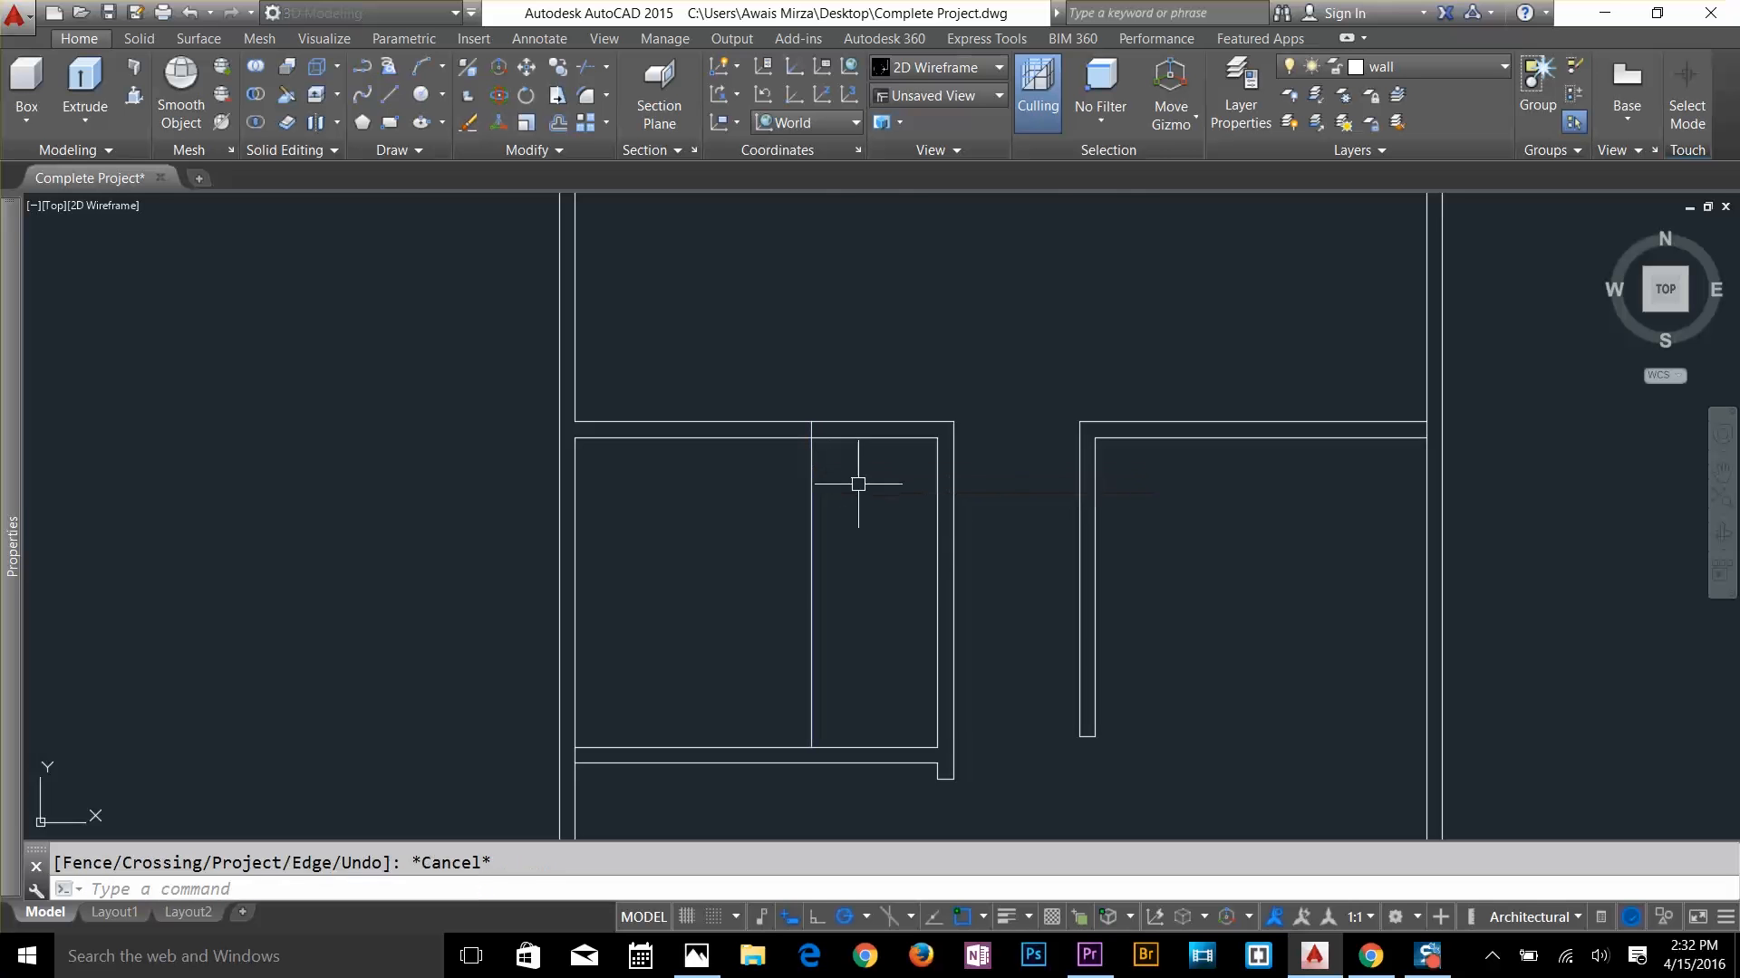
Offset the extended vertical line 4.5" to the left to give the new partition its thickness
text(o)
key(Return)
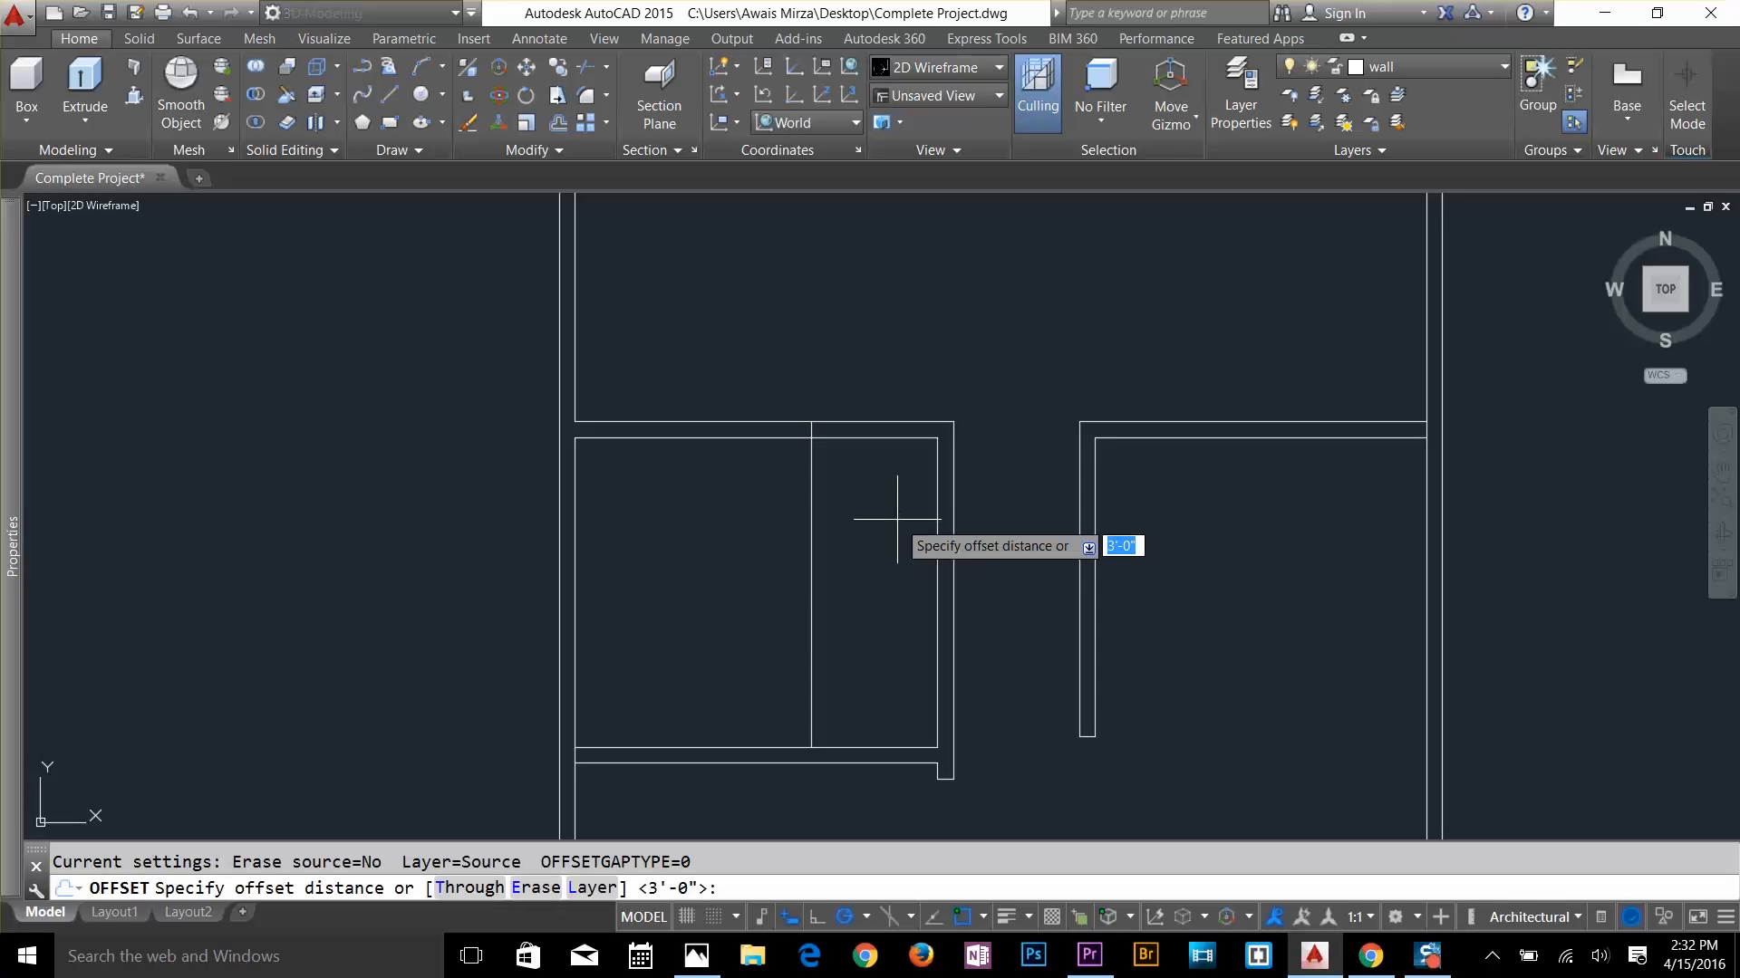
text(4.5)
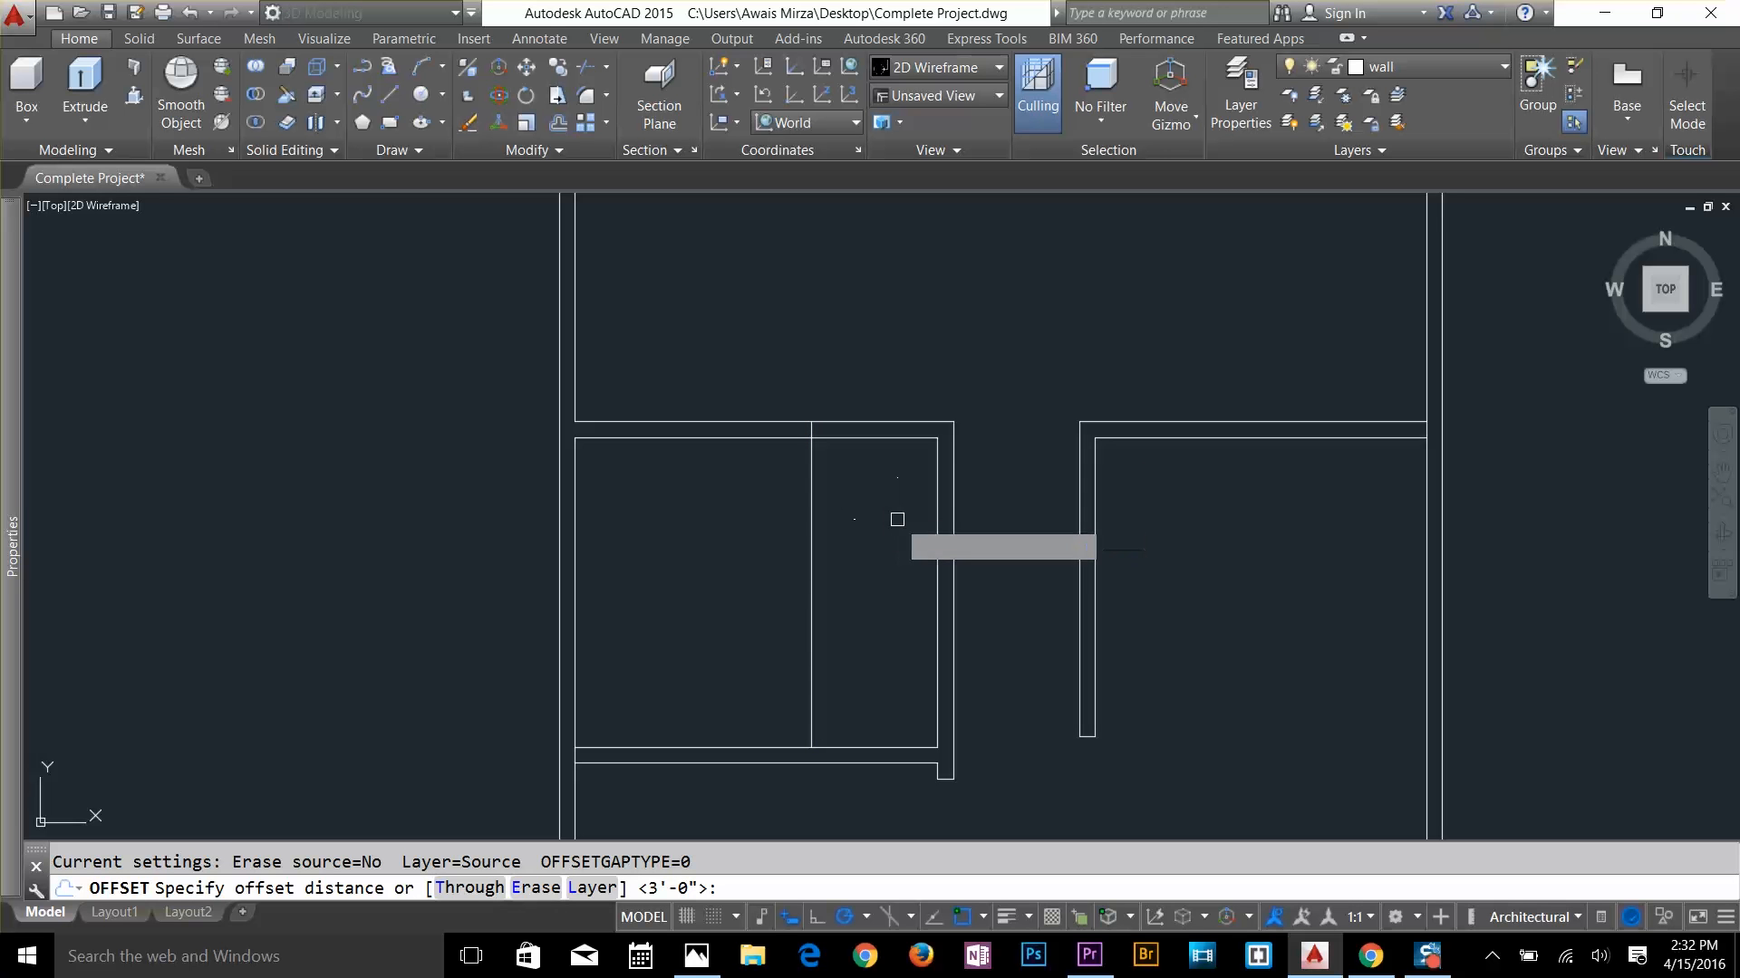
key(Return)
click(811, 504)
click(770, 517)
key(Escape)
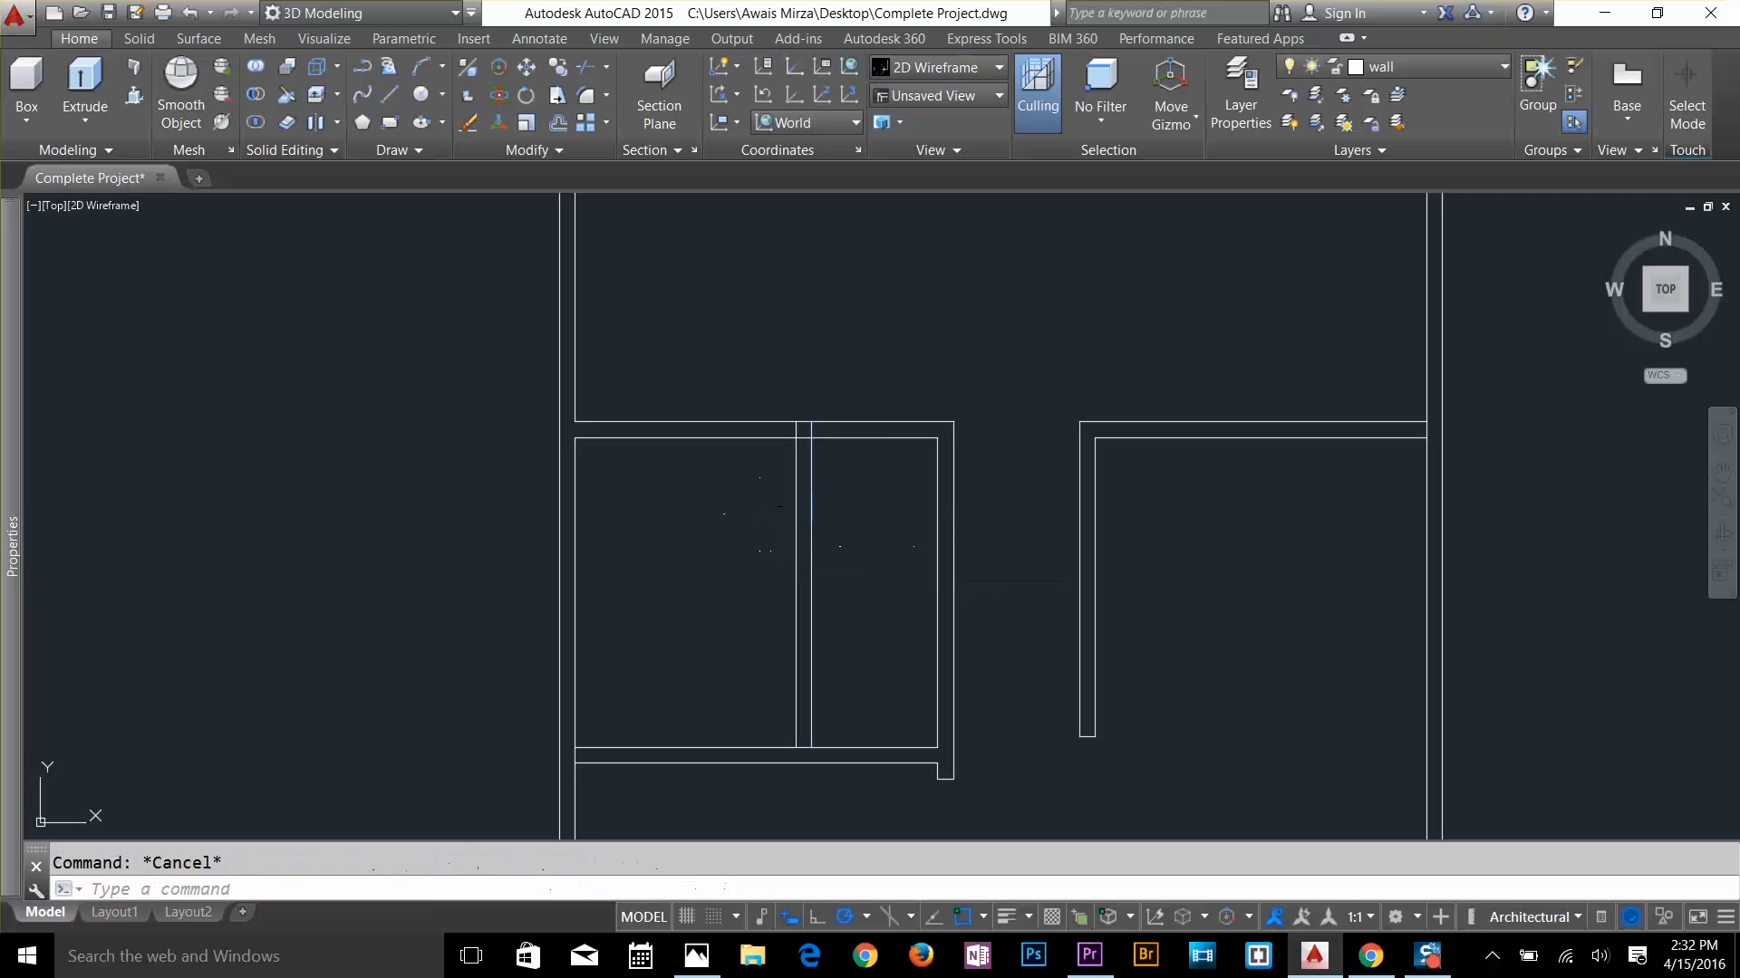
Offset the top inner wall line of the upper small left room 2' downward
key(Return)
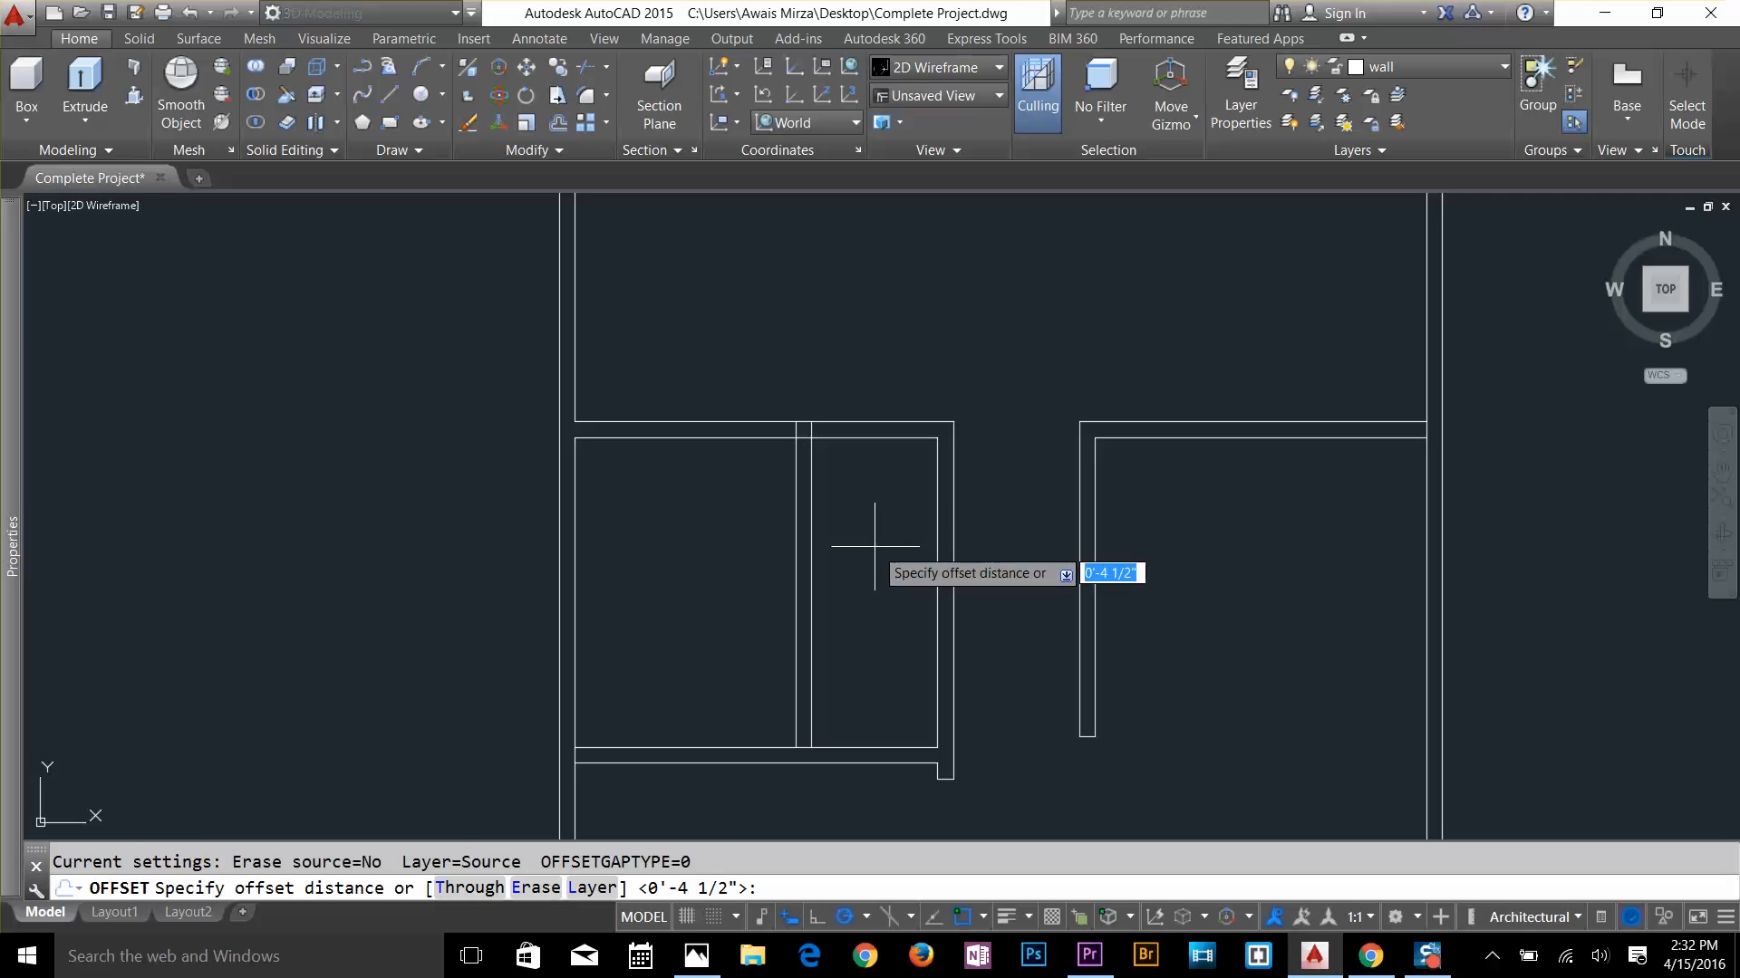
text(3')
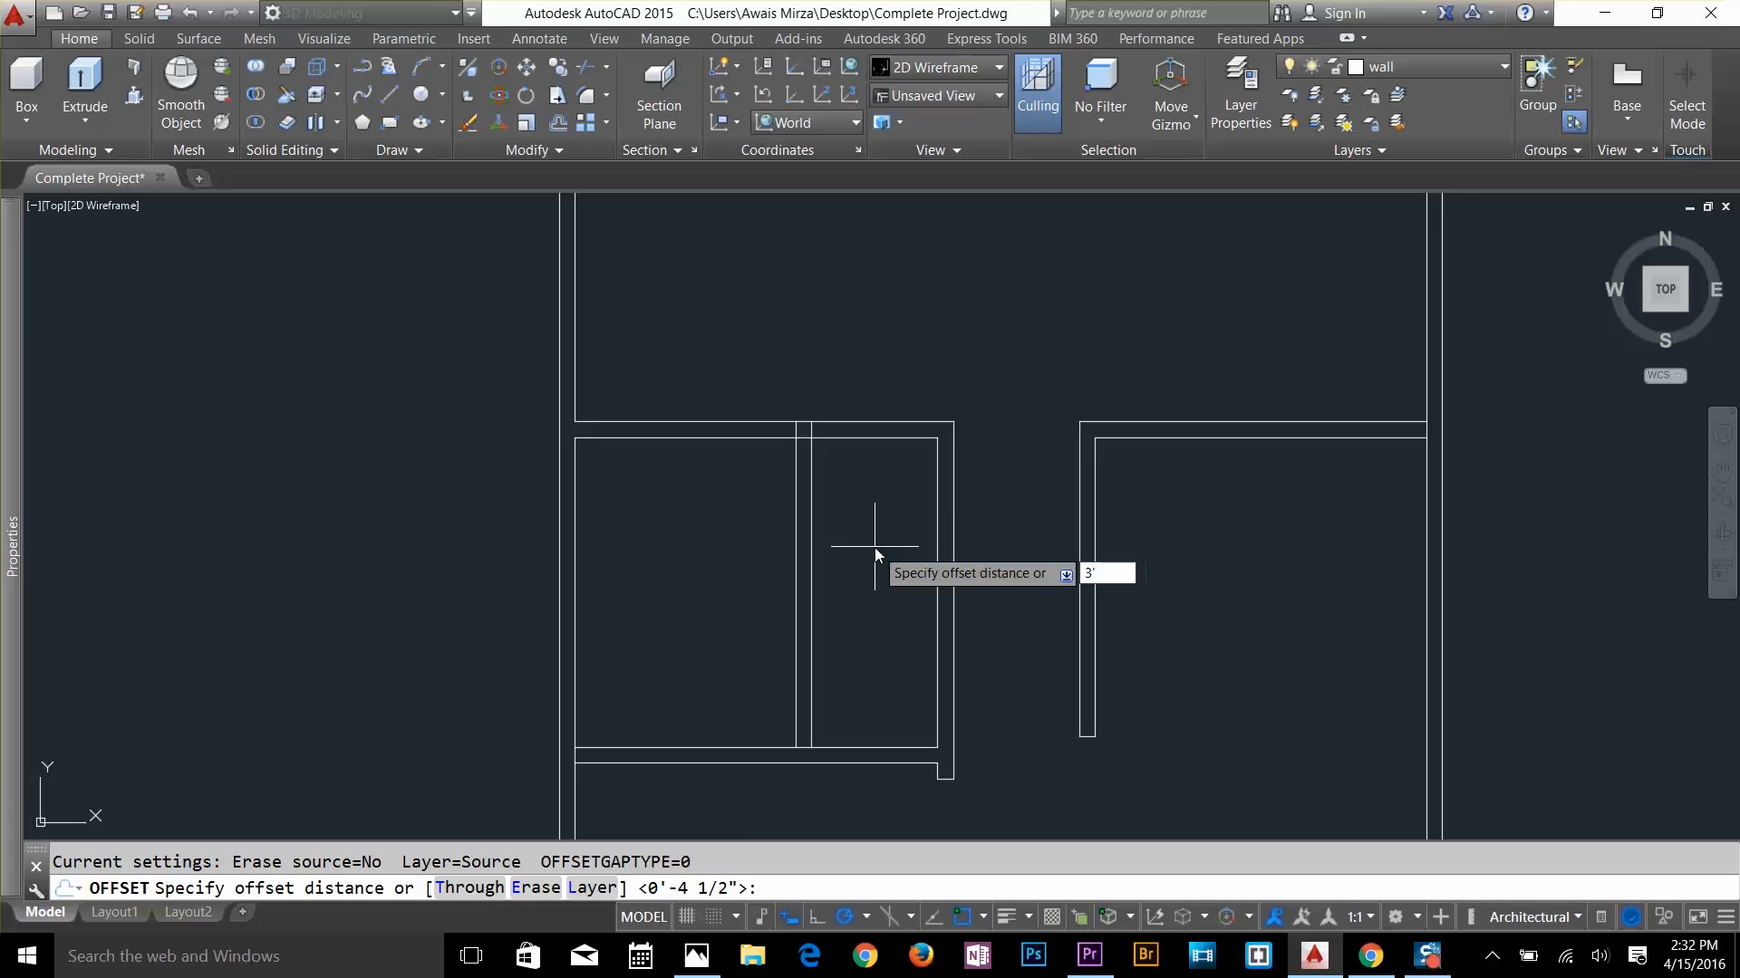
key(BackSpace)
key(BackSpace)
text(2')
key(Return)
click(894, 438)
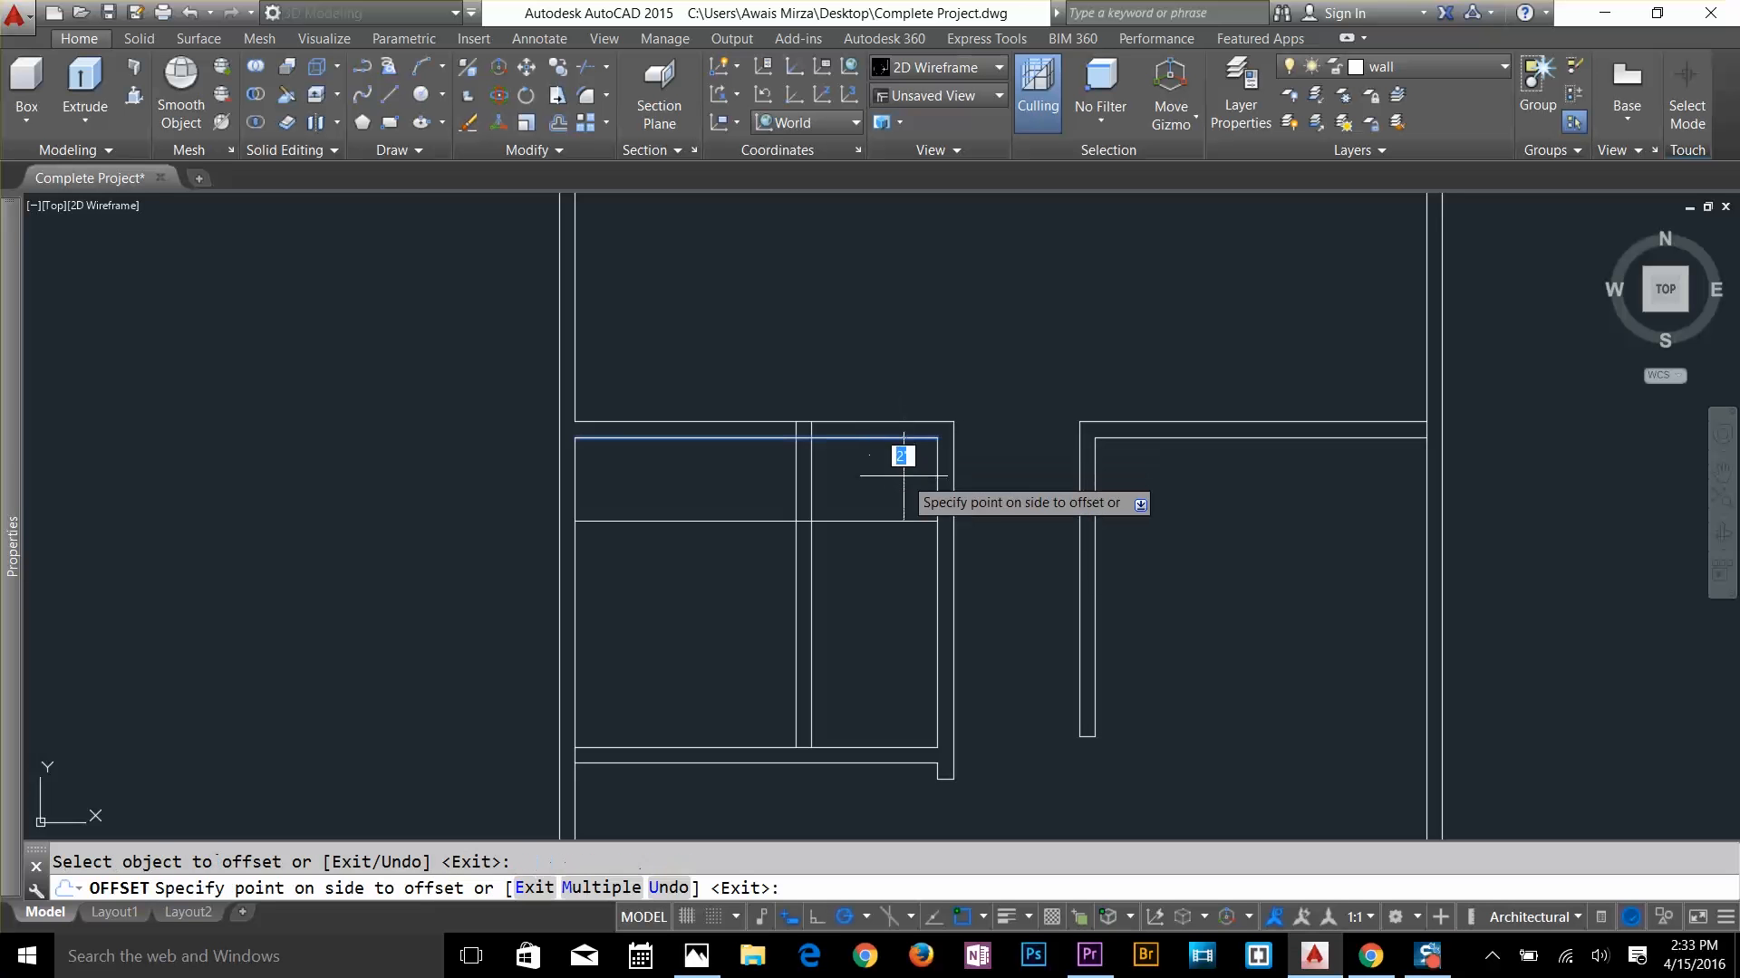
click(924, 570)
key(Escape)
Offset the 2' horizontal line 4.5" downward to form the second face of the recess wall
text(o)
key(Return)
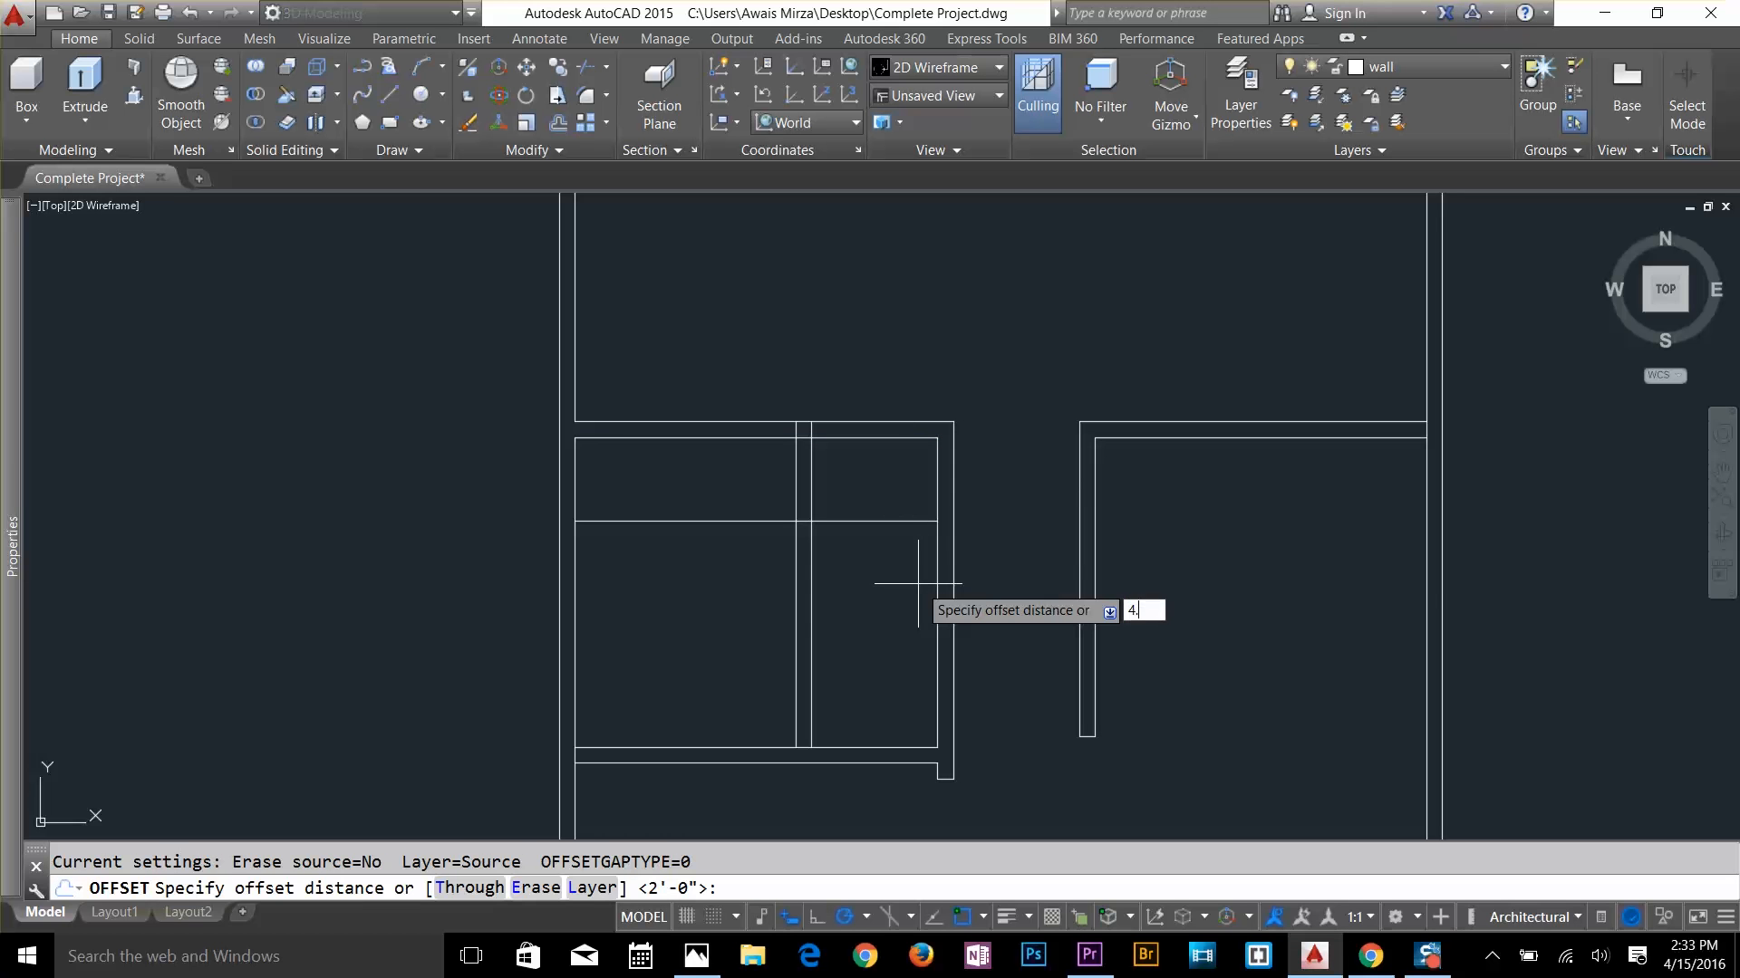
text(4.5)
key(Return)
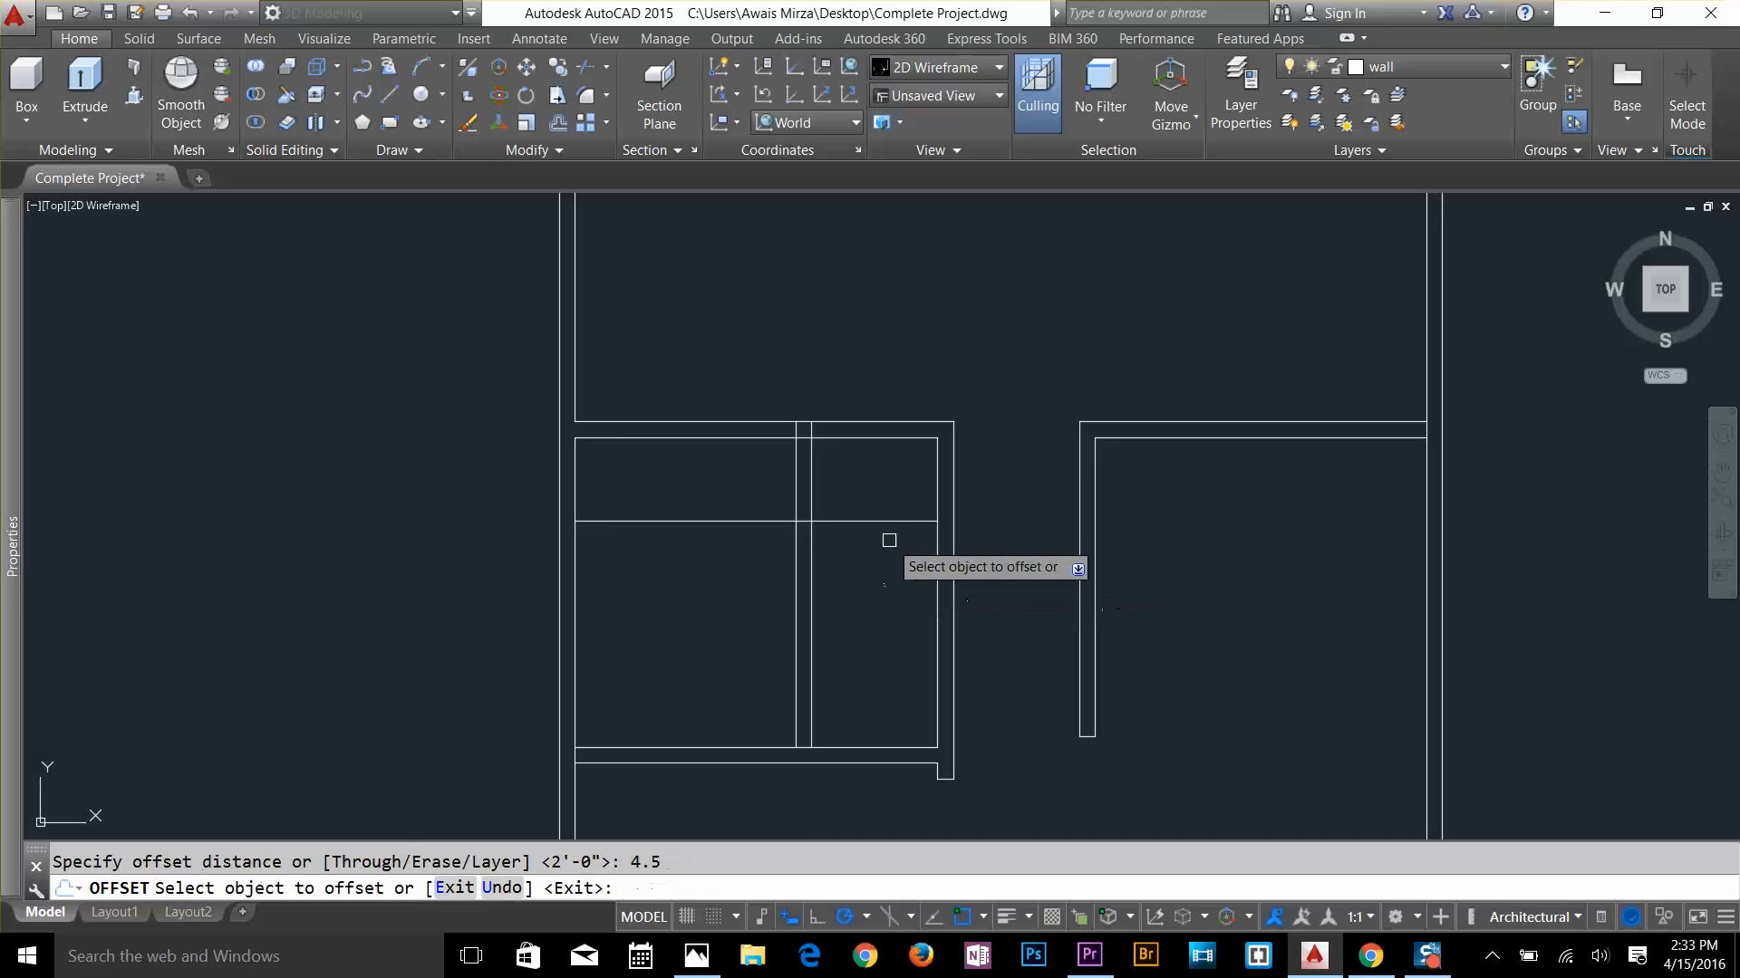
click(866, 521)
click(874, 598)
key(Escape)
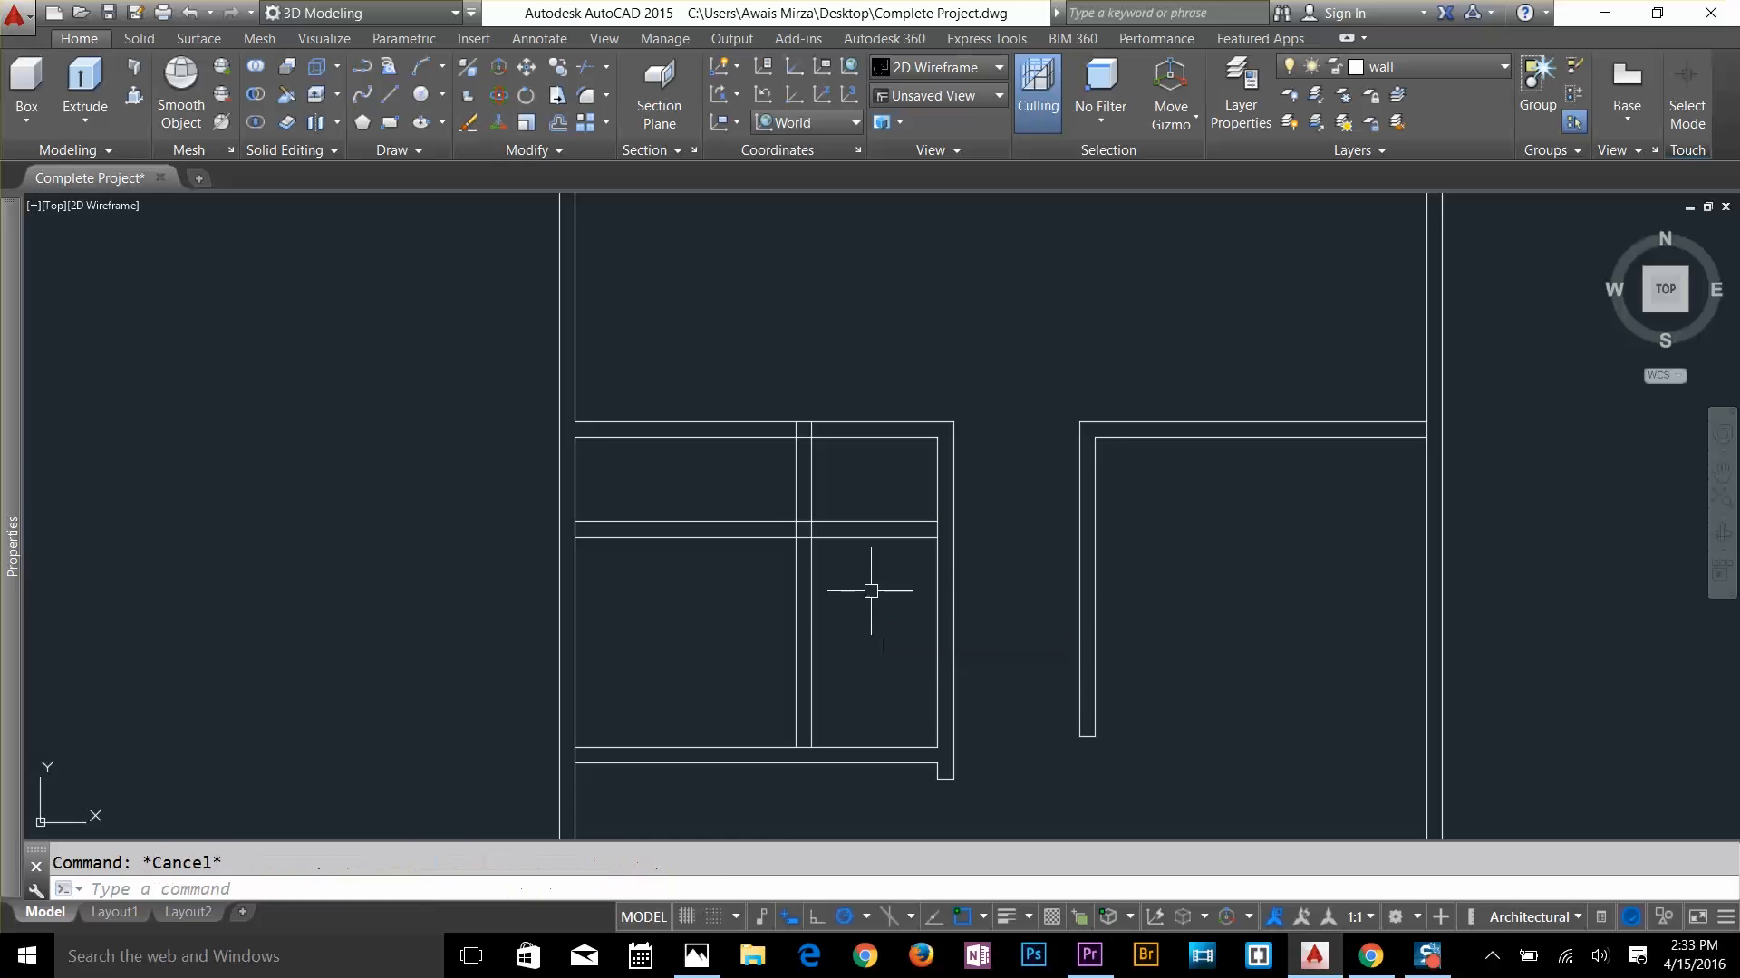
Trim the partition lines and the top wall to leave an open recess at the room's upper right corner
text(tr)
key(Return)
key(Return)
click(830, 596)
click(780, 631)
click(715, 485)
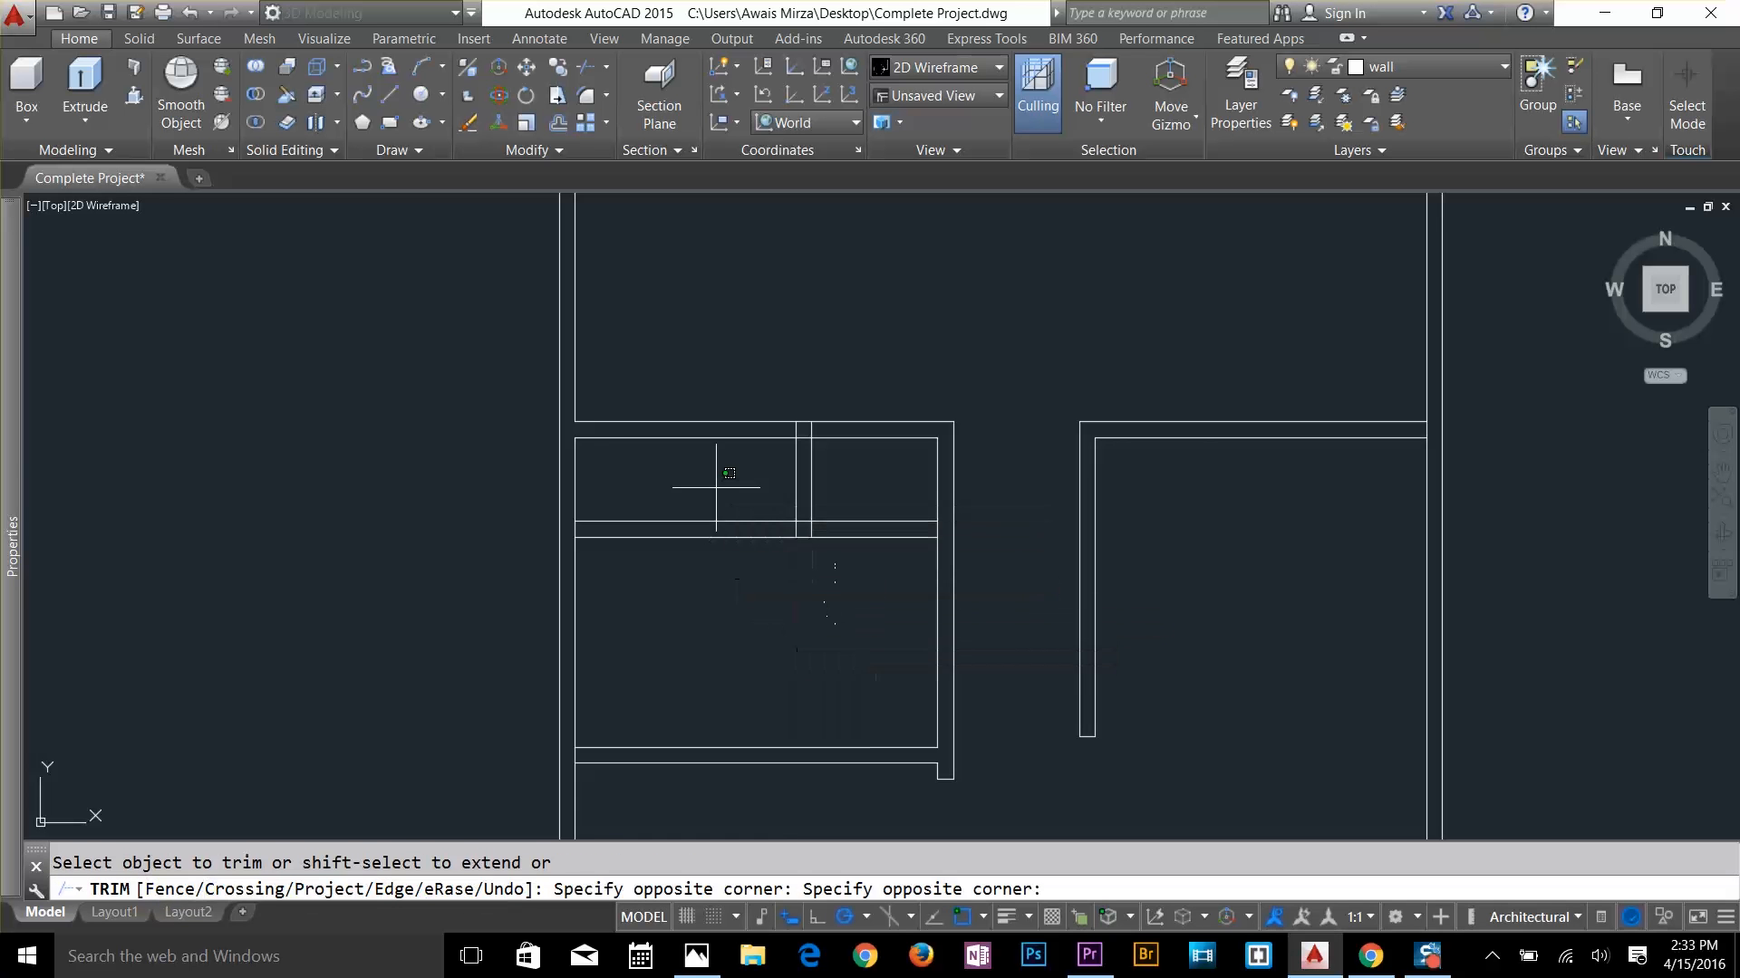
click(703, 579)
click(871, 404)
click(948, 544)
key(Escape)
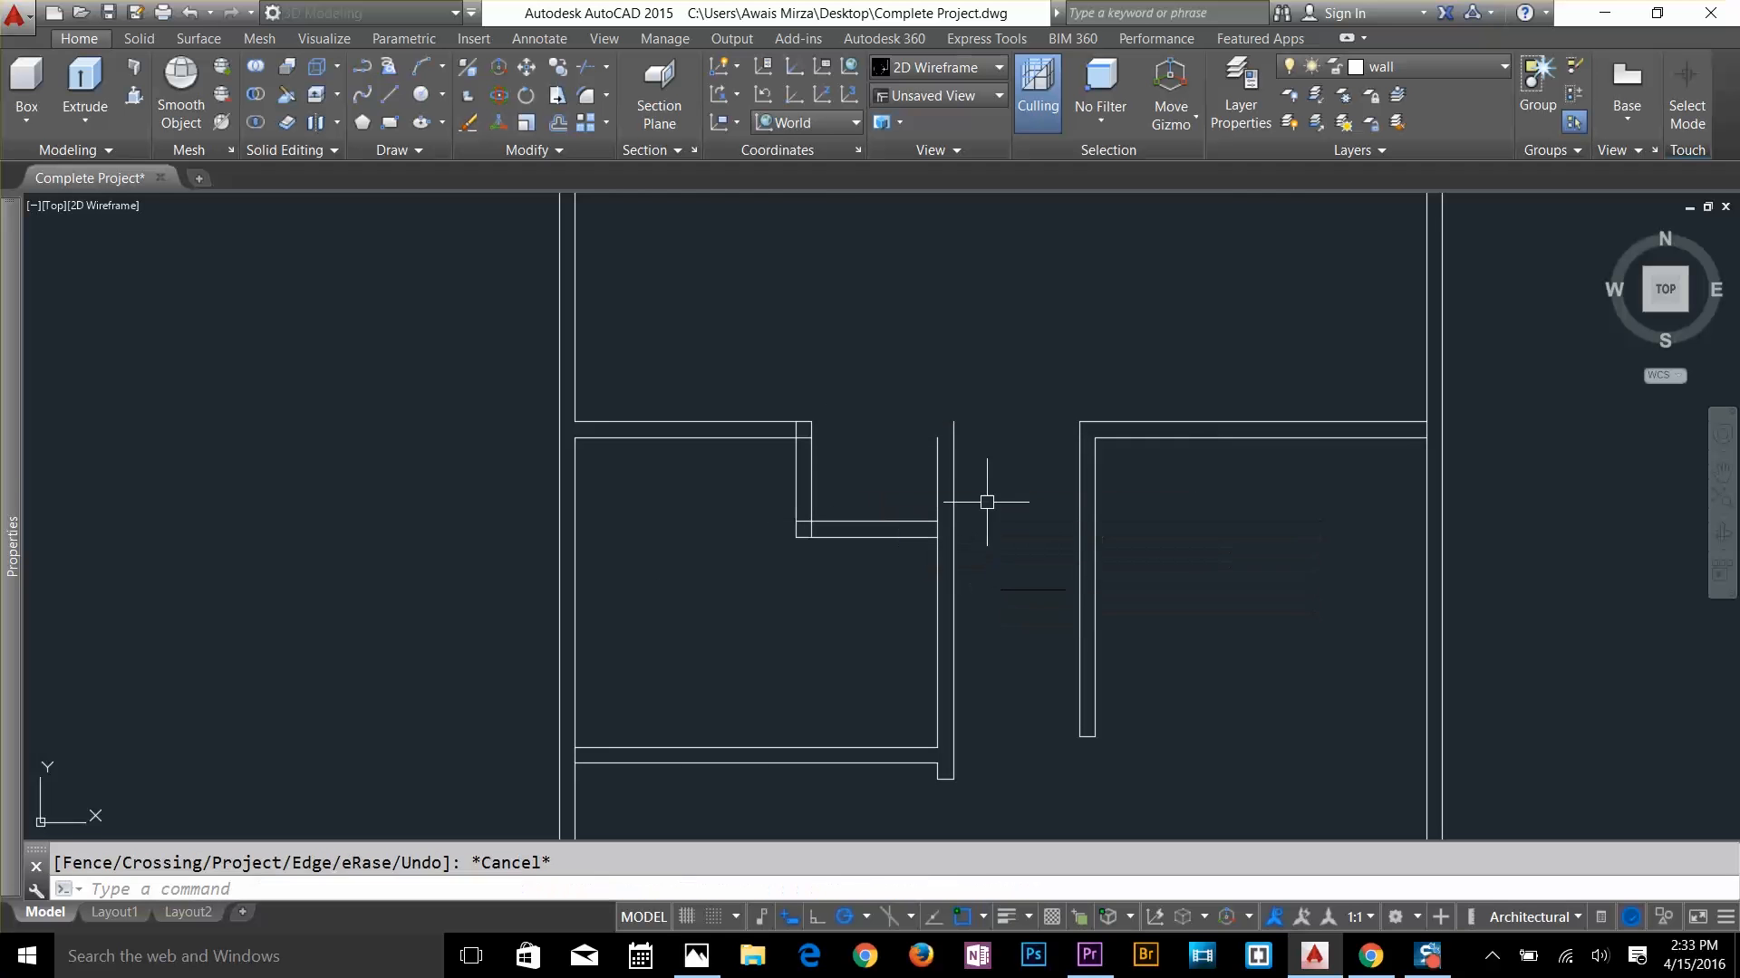
Draw a horizontal line leftward from the top end of the corridor wall's outer line beside the recess
text(l)
key(Return)
scroll(966, 407, up, 3)
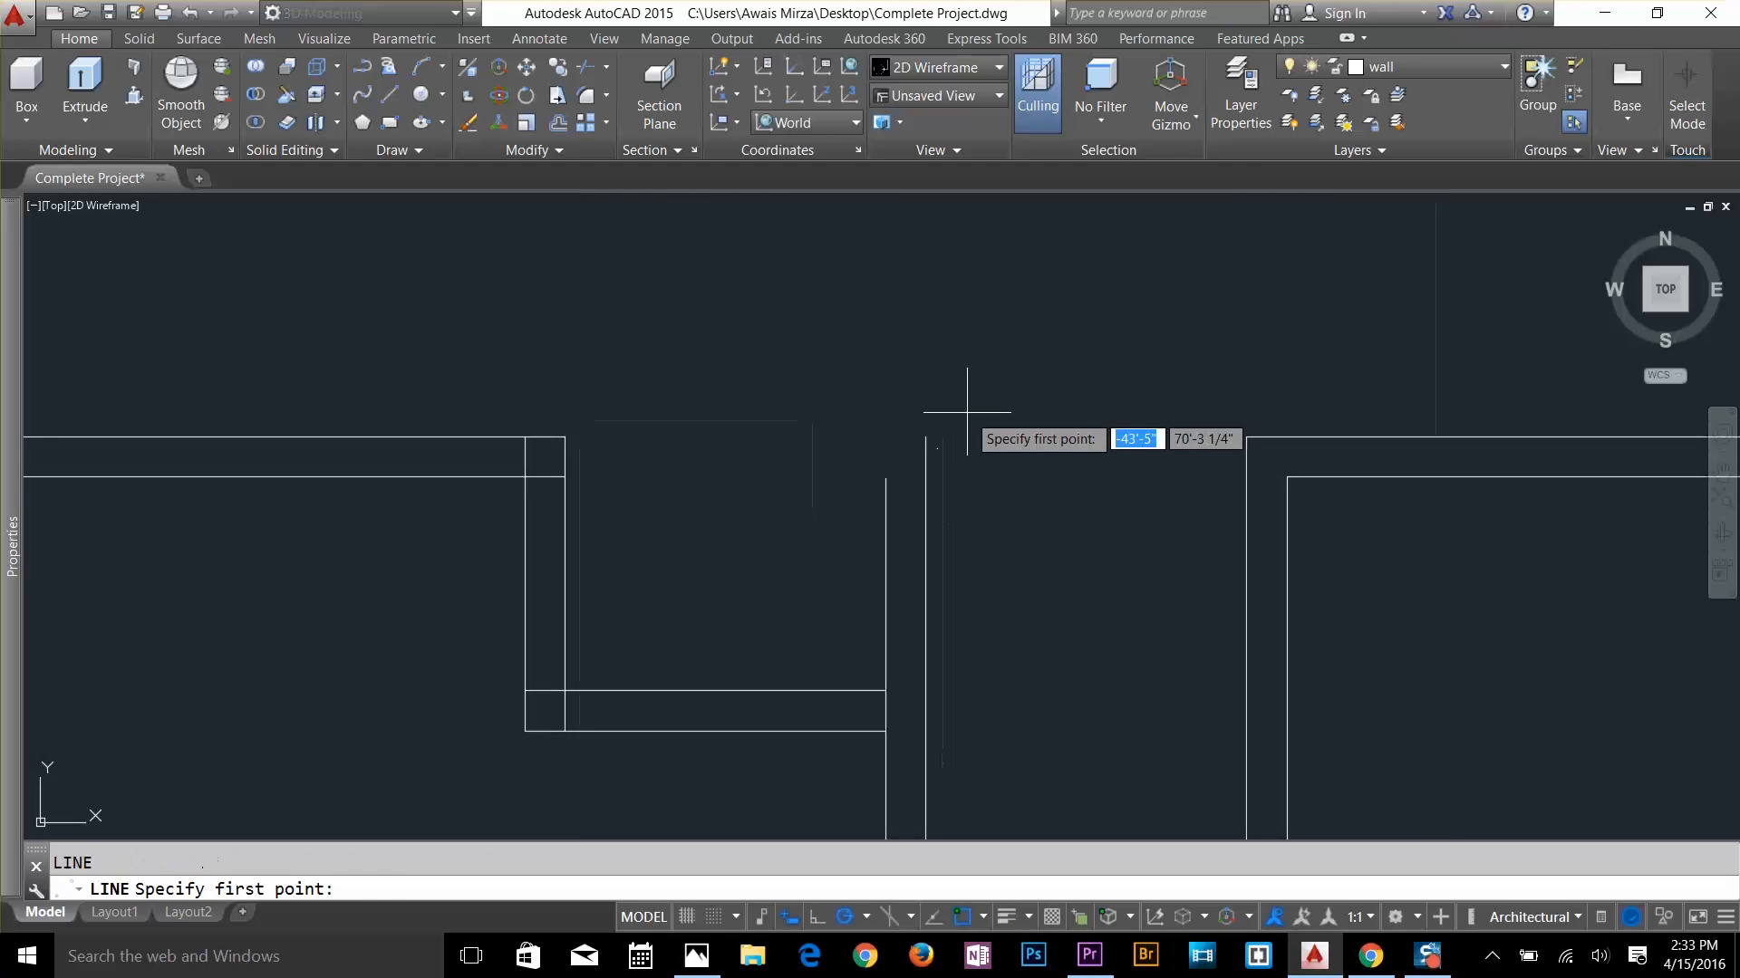
click(925, 436)
click(829, 437)
key(Return)
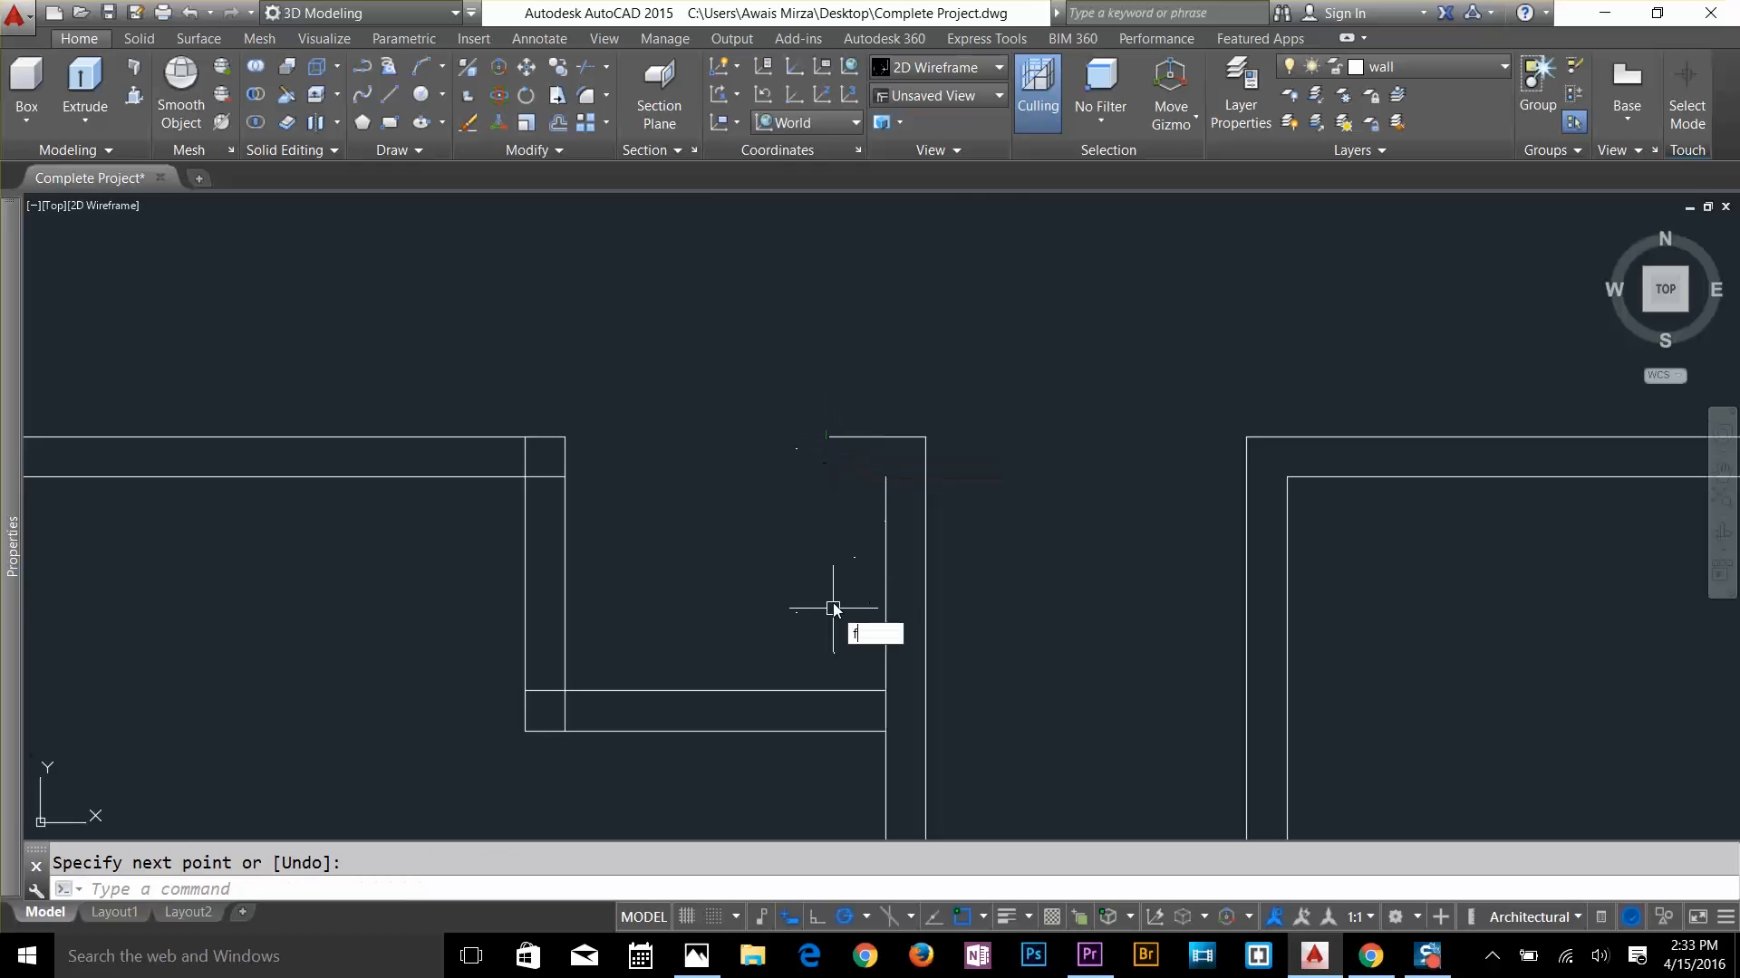
Fillet the corridor wall's inner line with the new horizontal line to close the wall end
text(f)
key(Return)
click(885, 497)
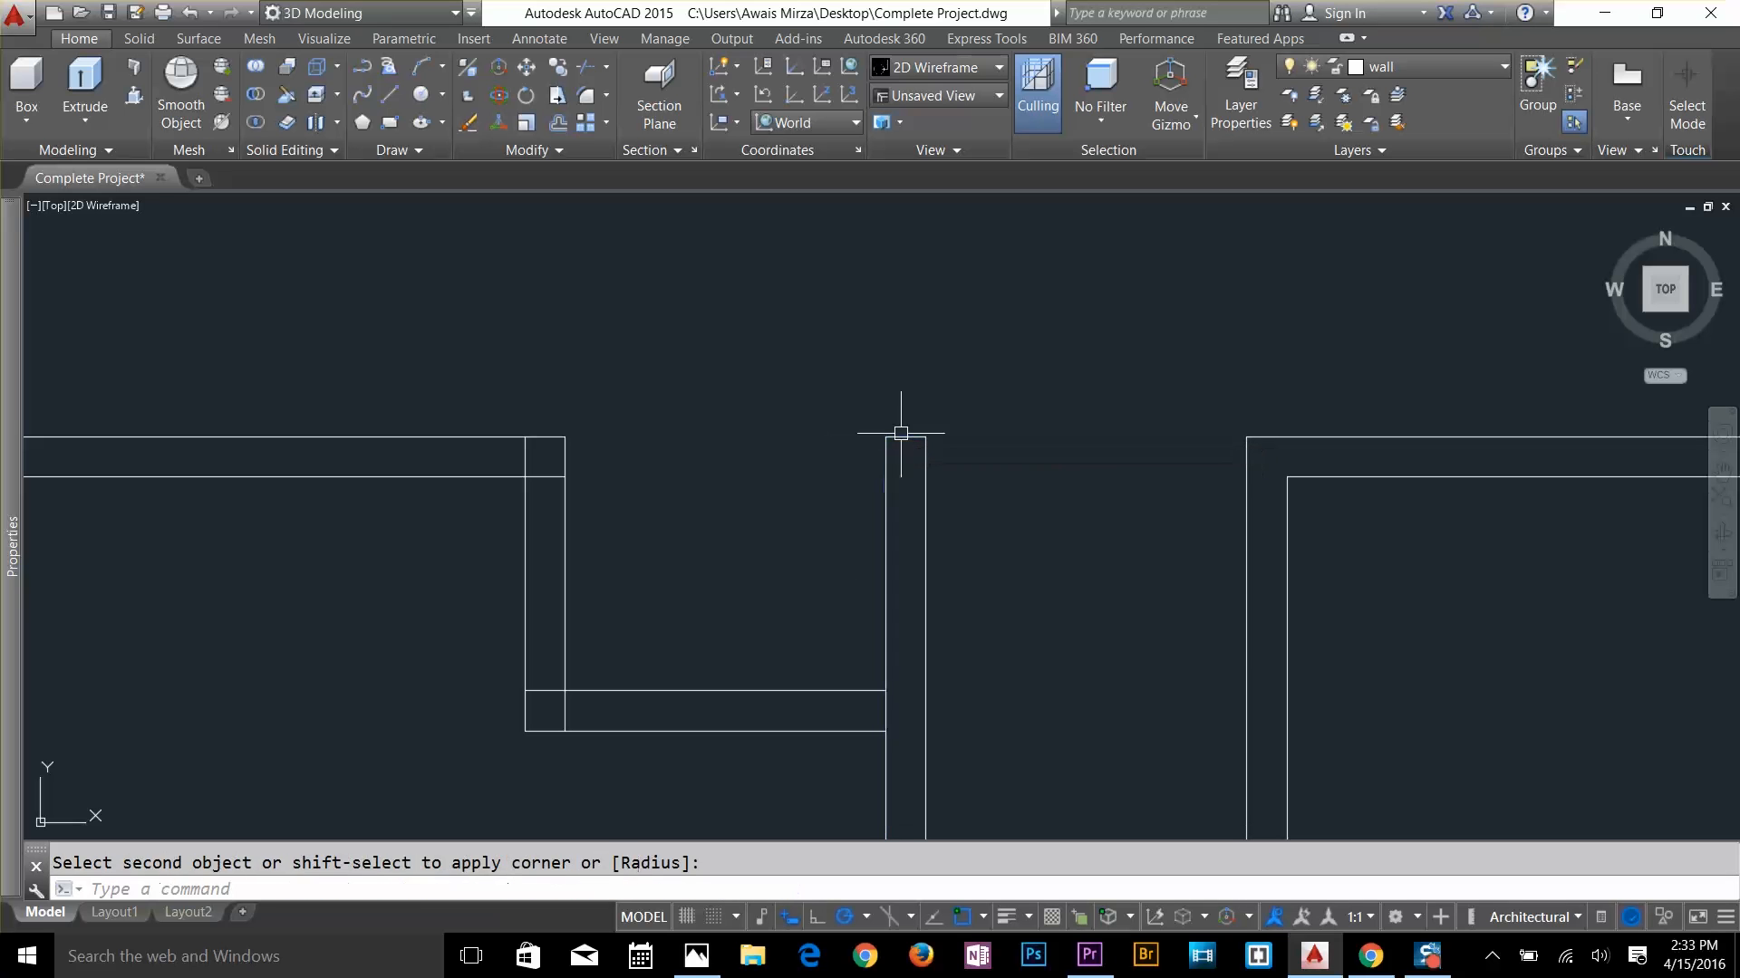
key(Escape)
Trim the overlapping wall line segments at the recess corners and where the recess wall meets the corridor wall
text(tr)
key(Return)
key(Return)
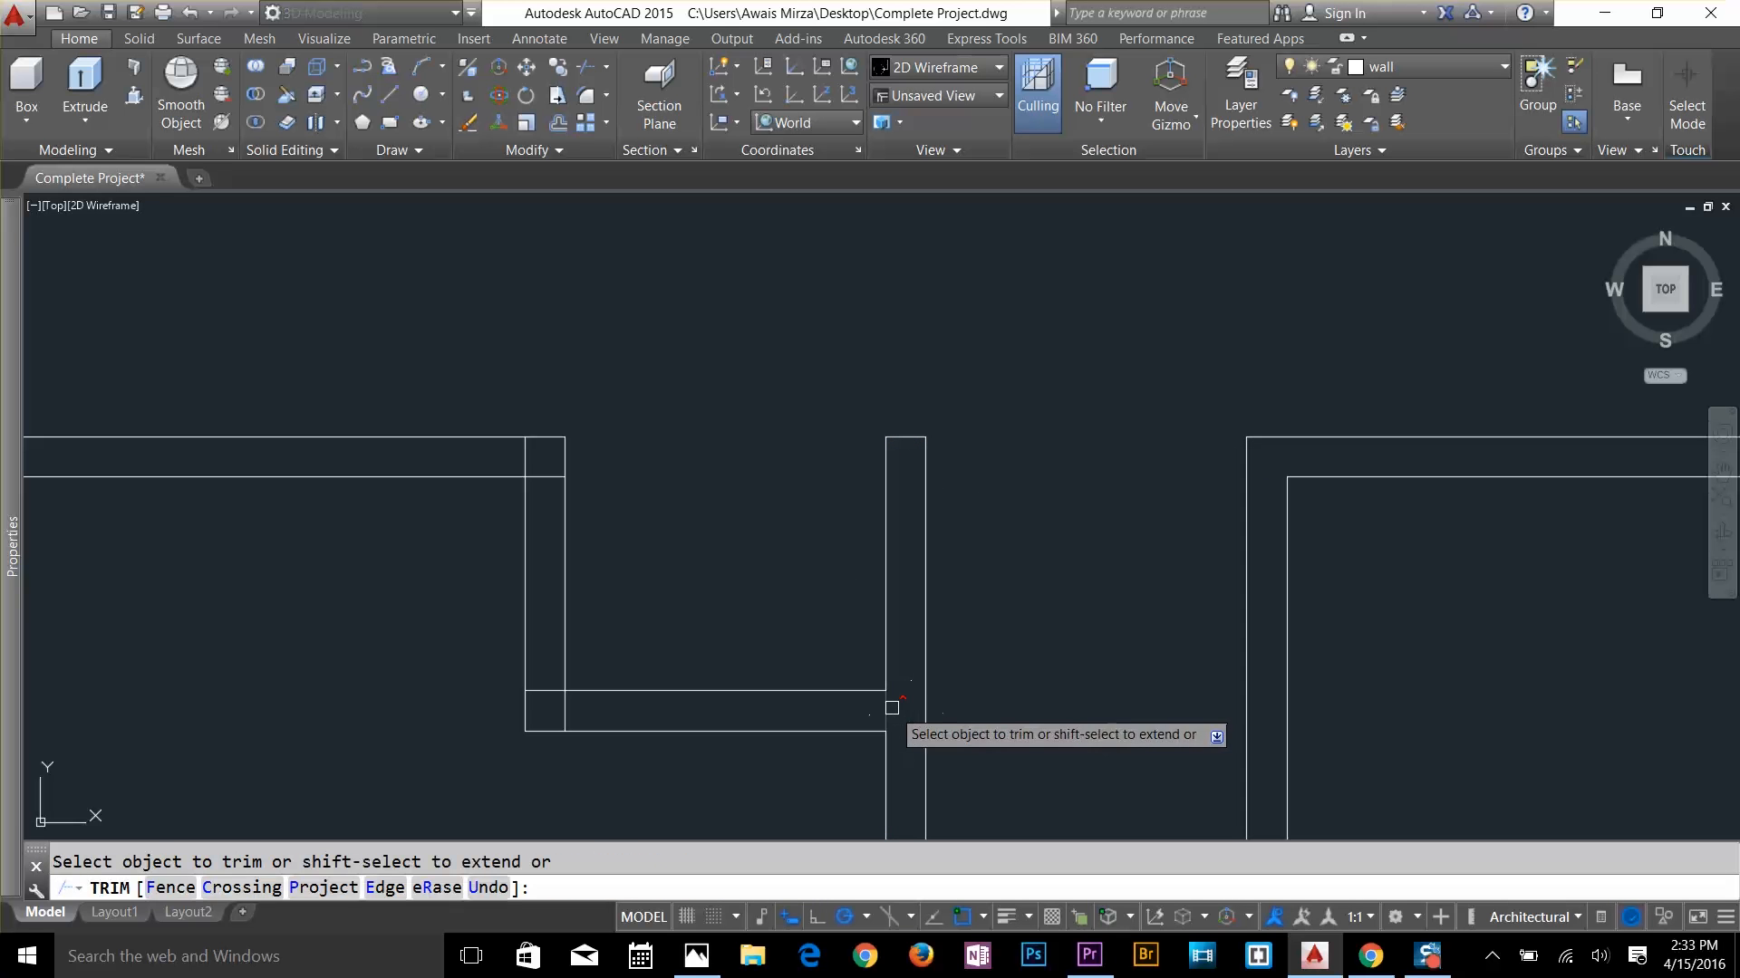
click(543, 691)
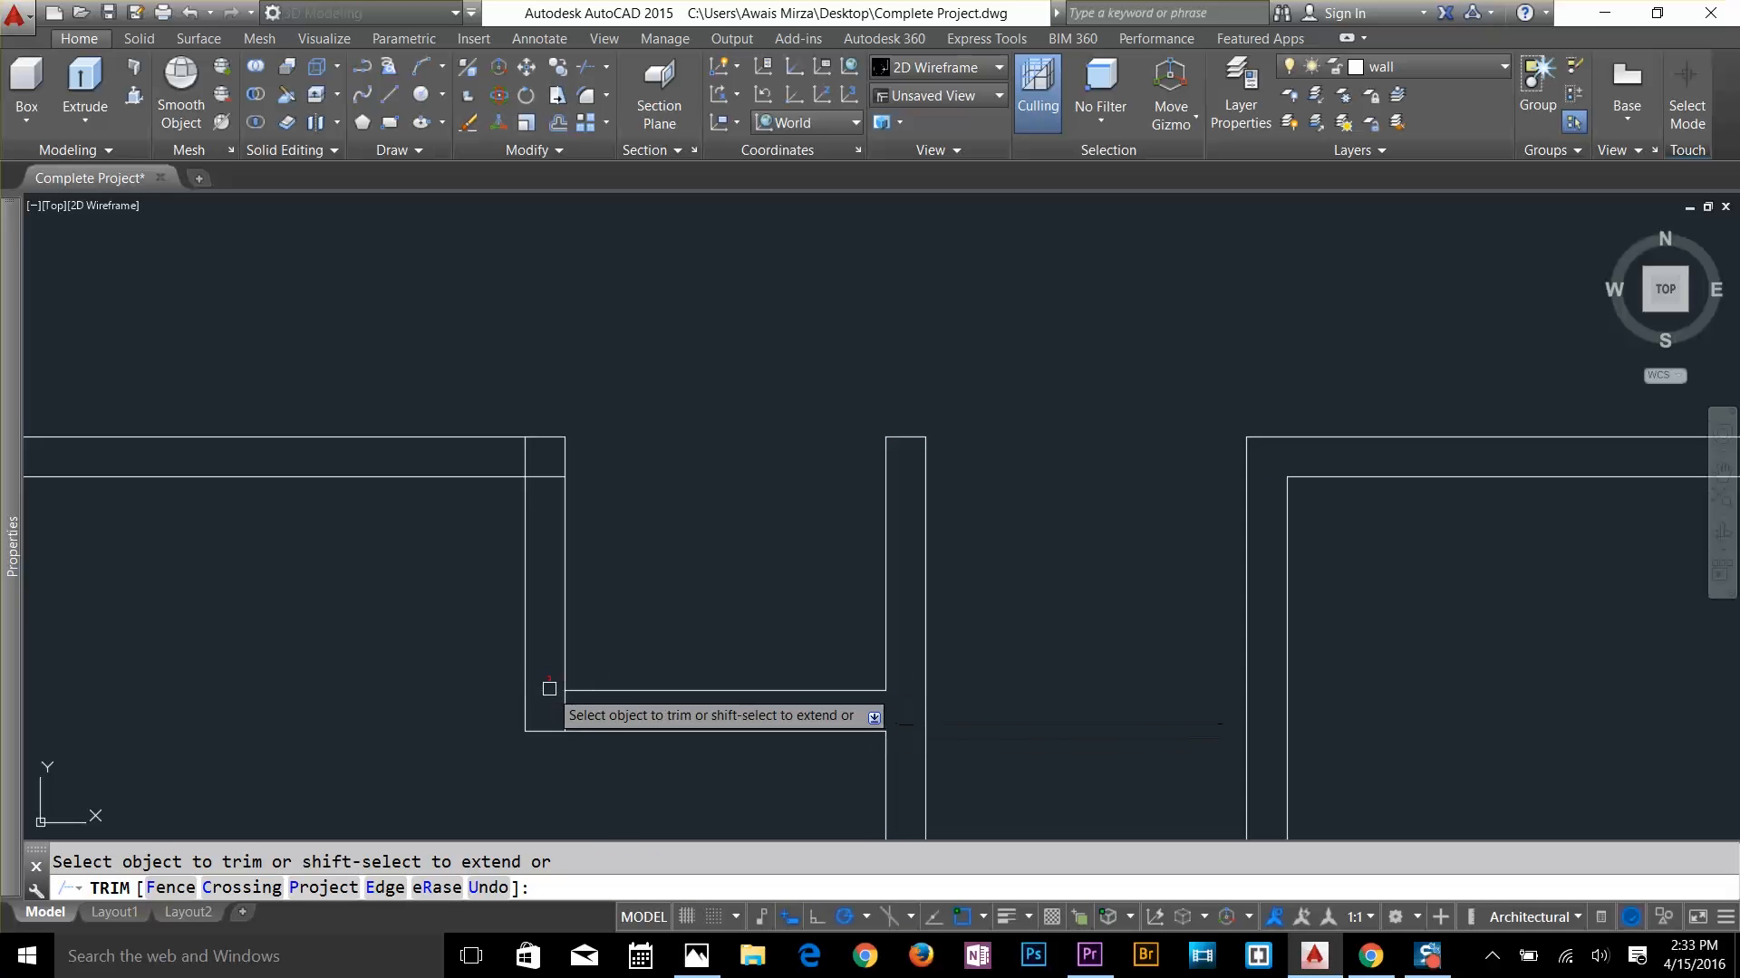
click(543, 476)
click(524, 460)
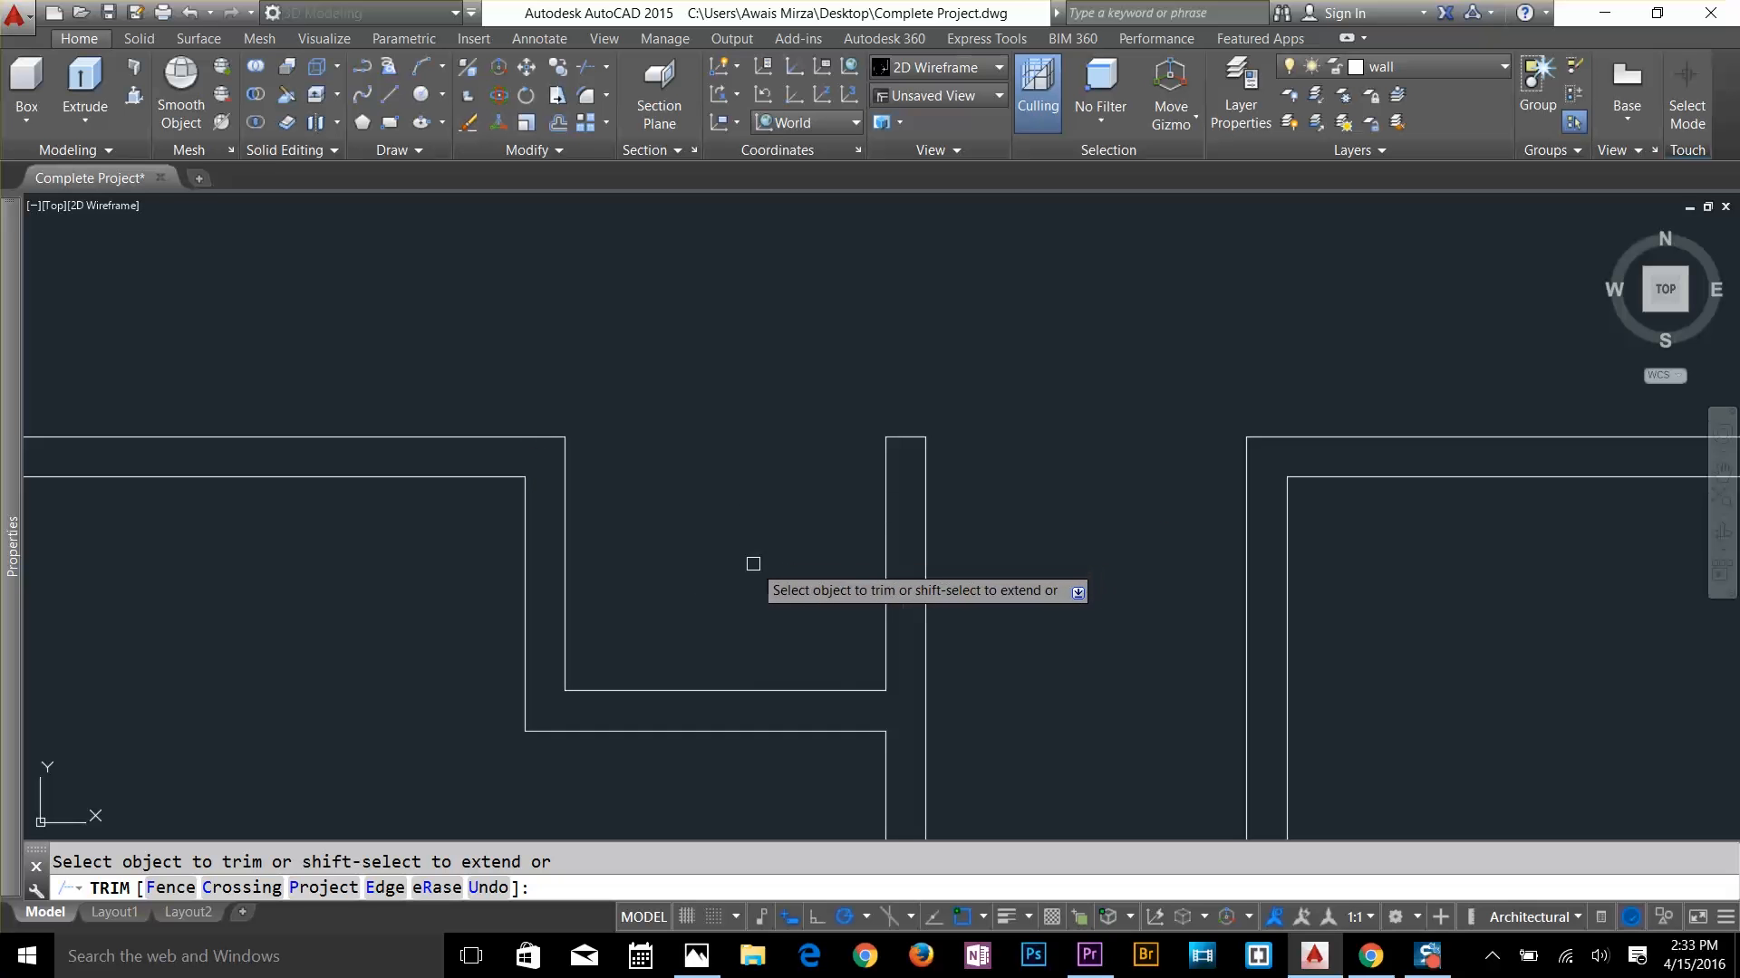
scroll(676, 534, down, 2)
scroll(676, 534, down, 1)
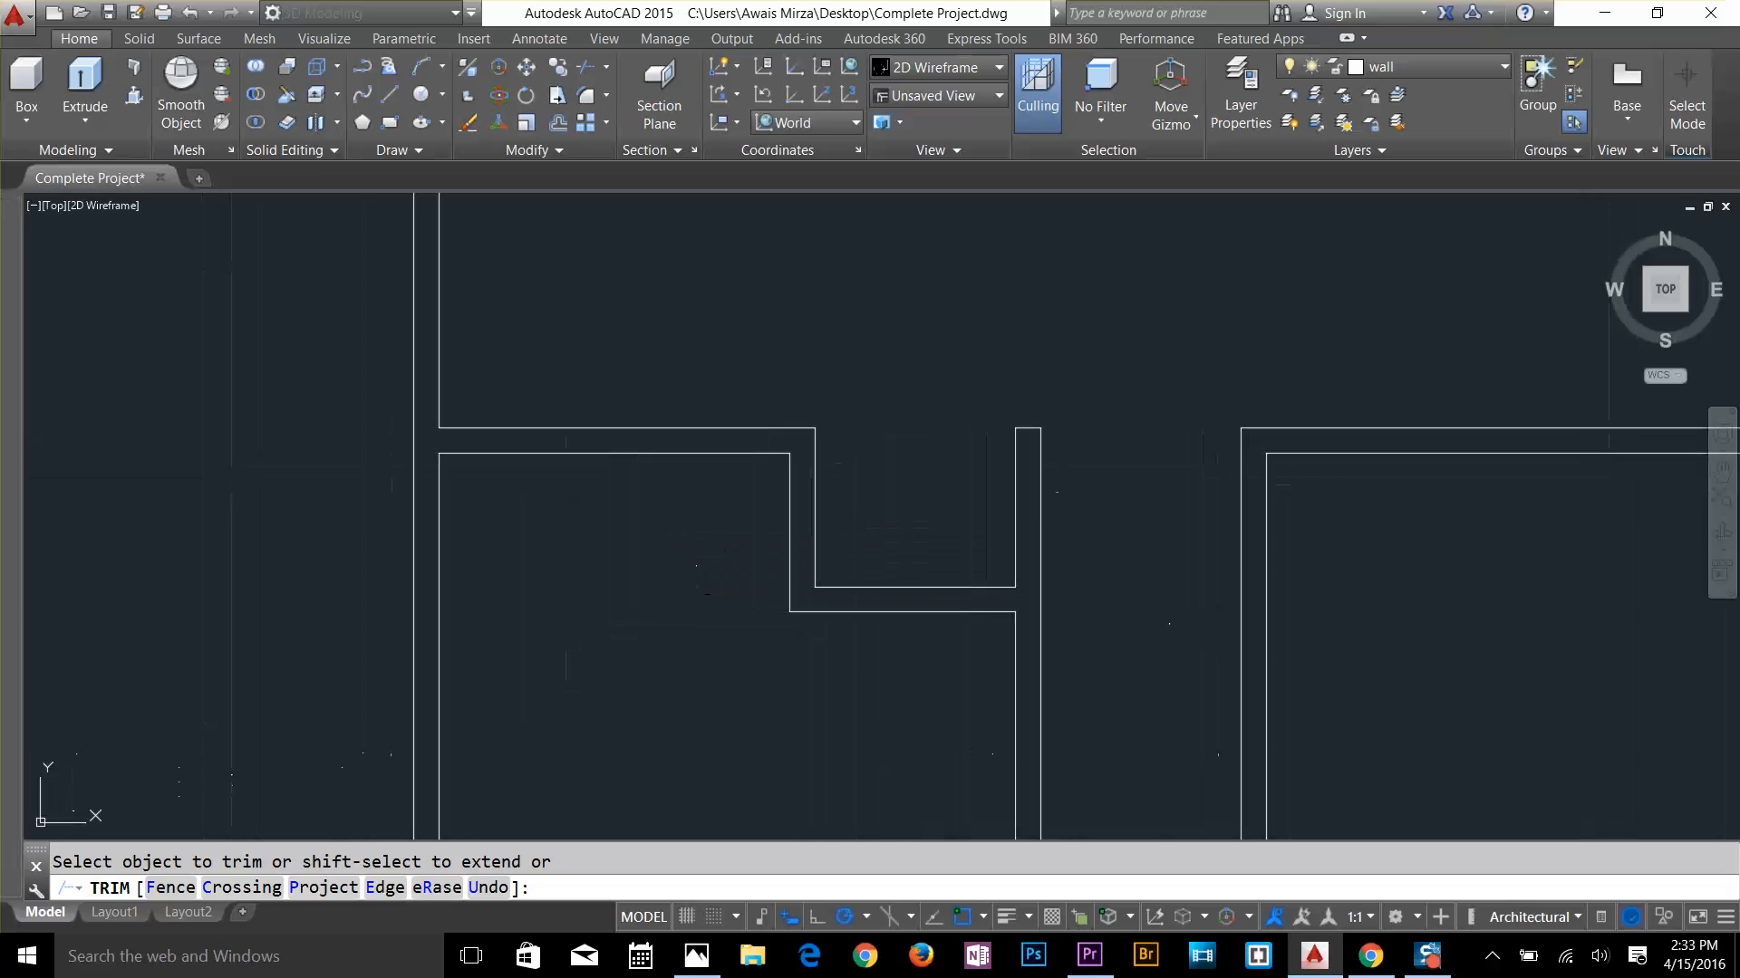
scroll(851, 539, down, 1)
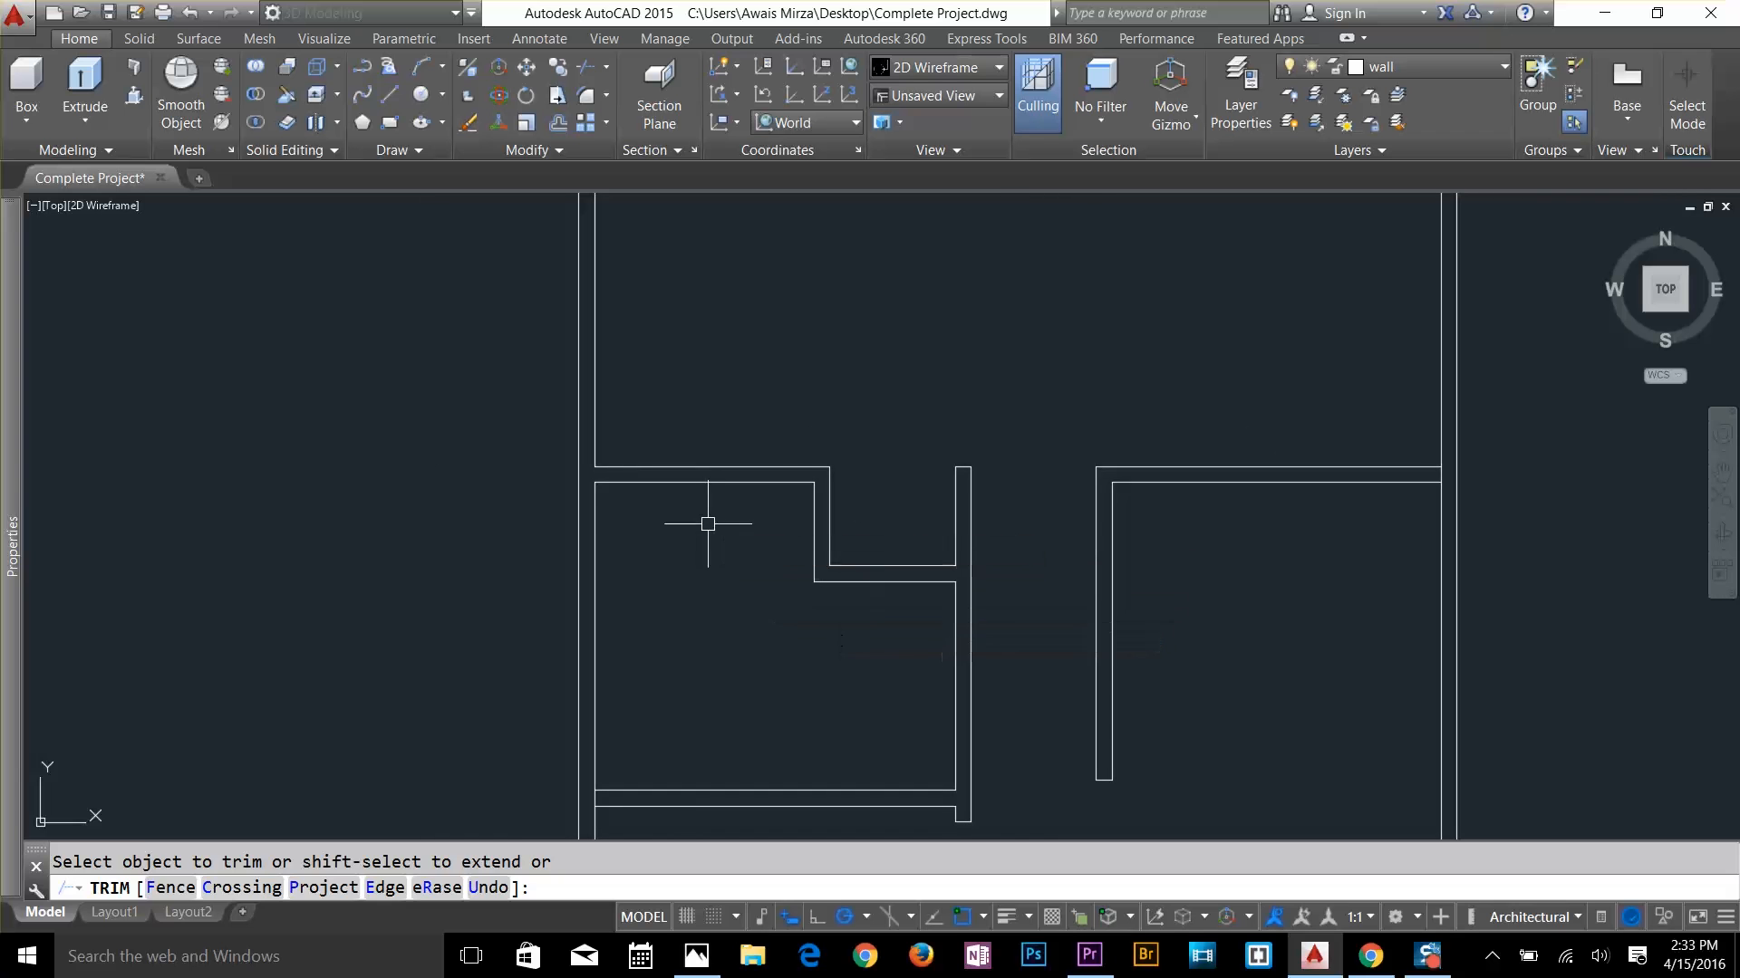
key(Escape)
Offset the lower line of the horizontal recess wall 4.5" downward
scroll(991, 675, up, 2)
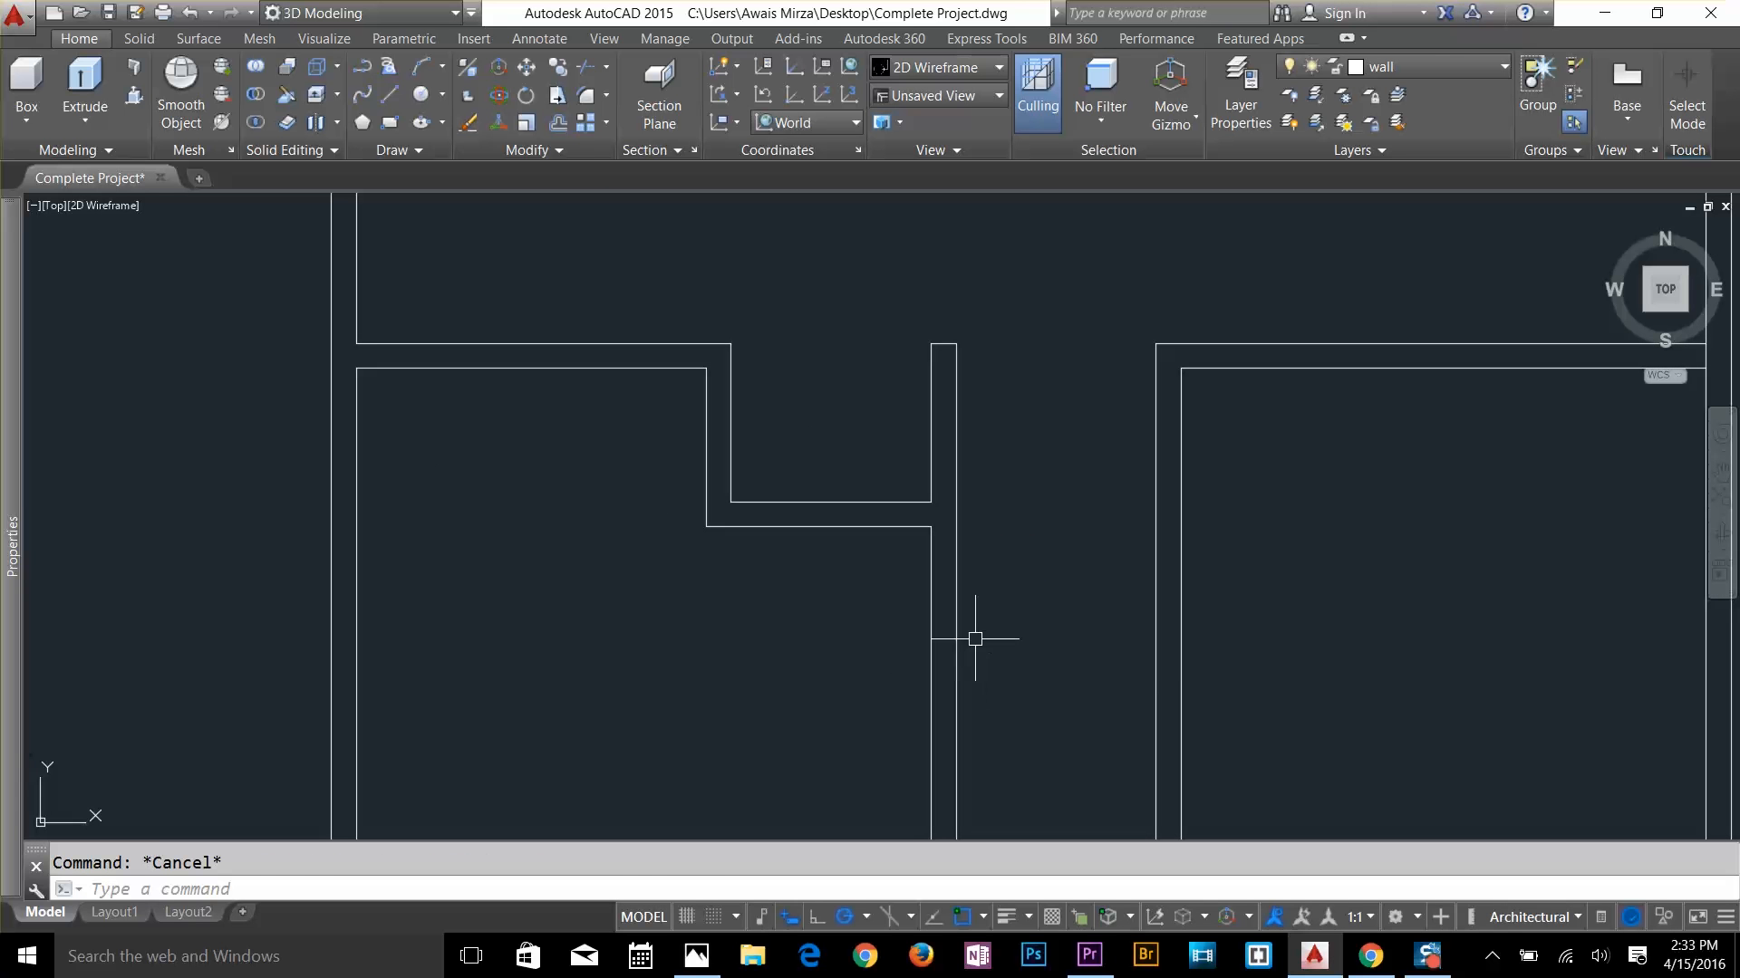
text(o)
key(Return)
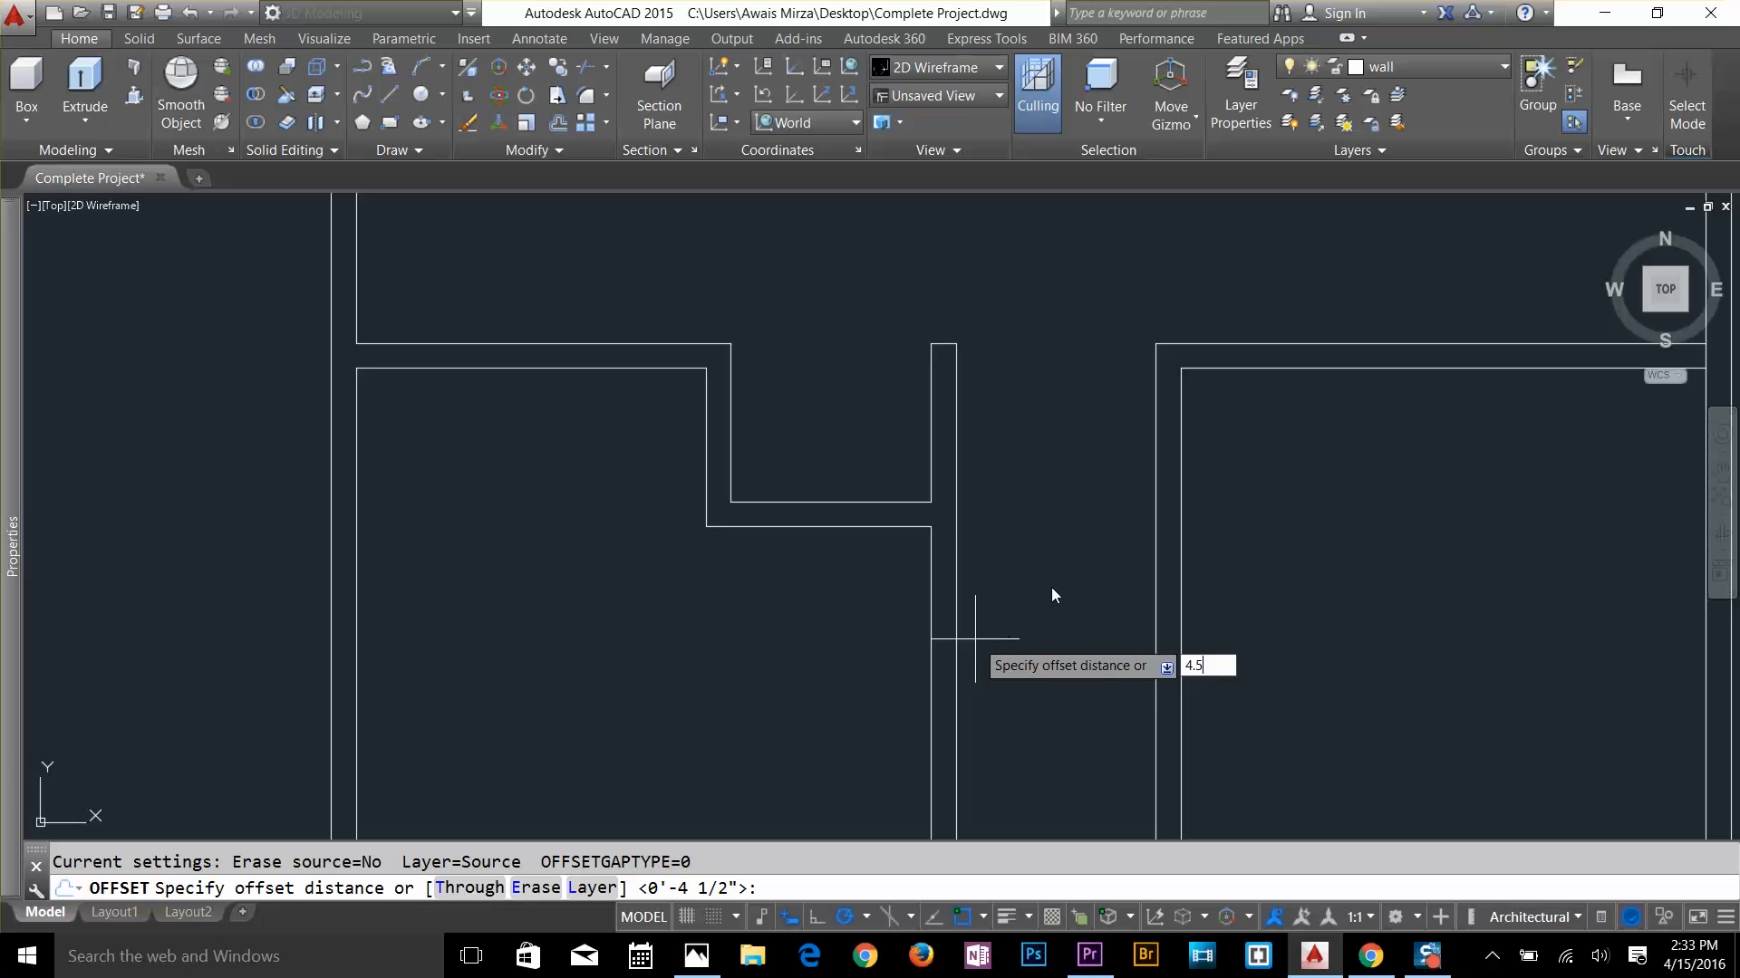
key(Return)
click(878, 527)
click(884, 562)
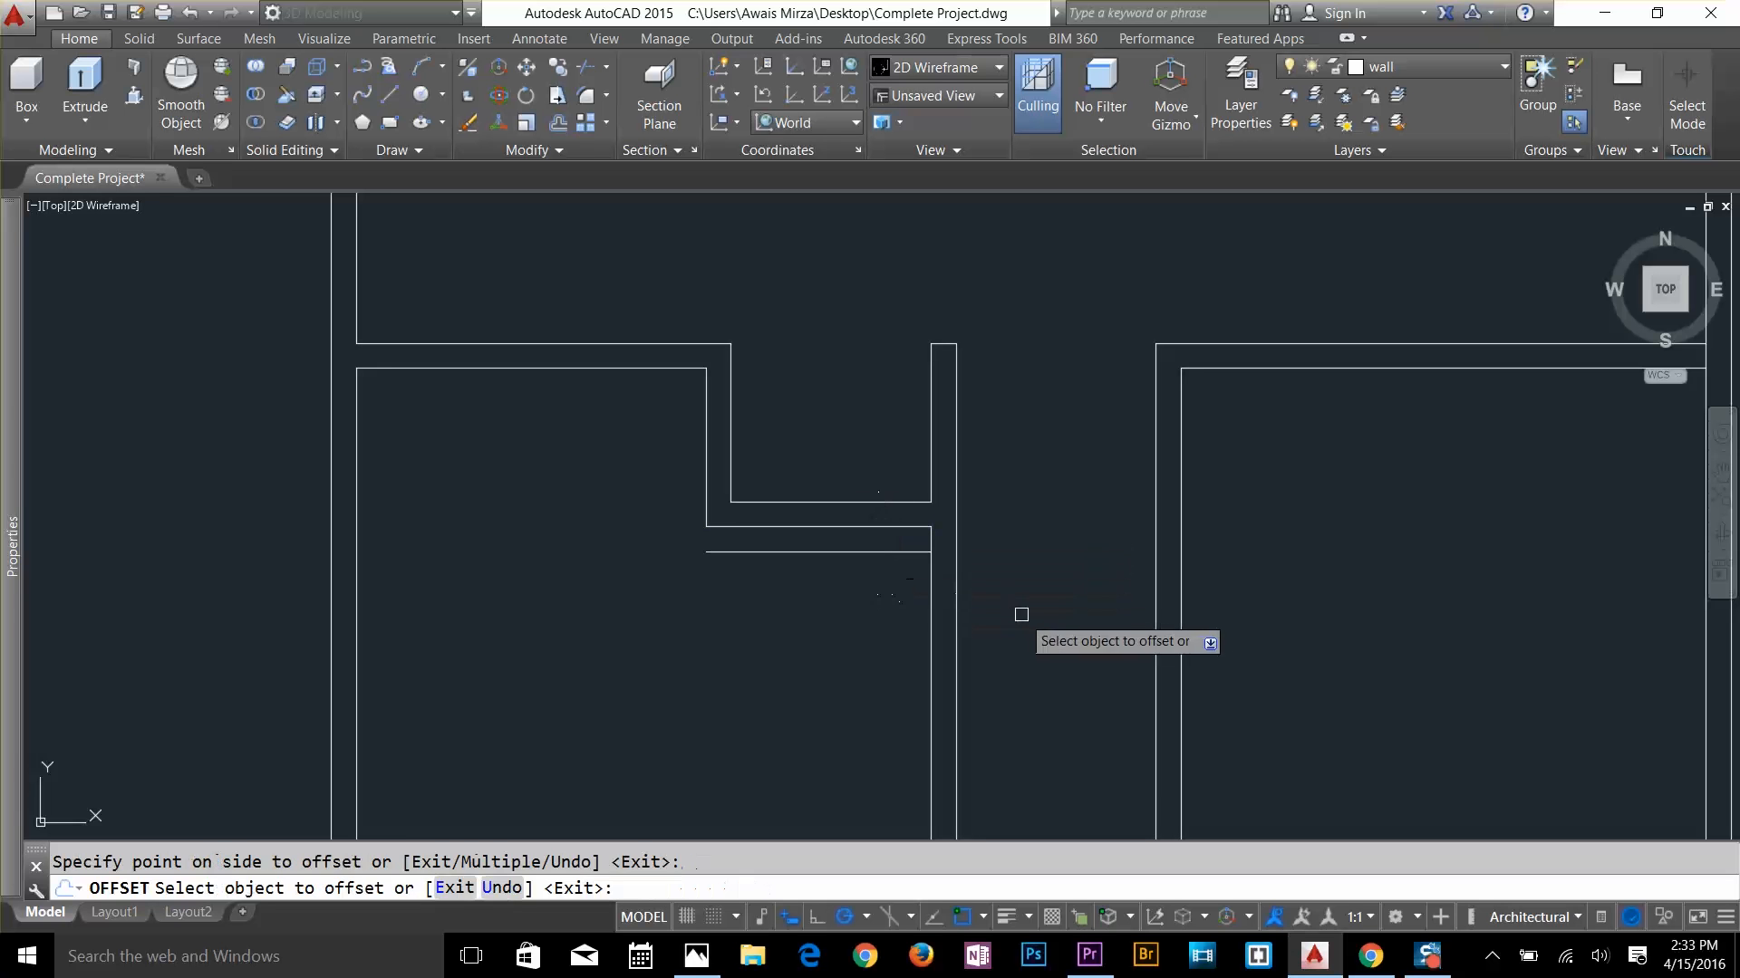
key(Escape)
Offset the new line below the recess wall 2' downward to mark the other side of a door opening
text(o)
key(Return)
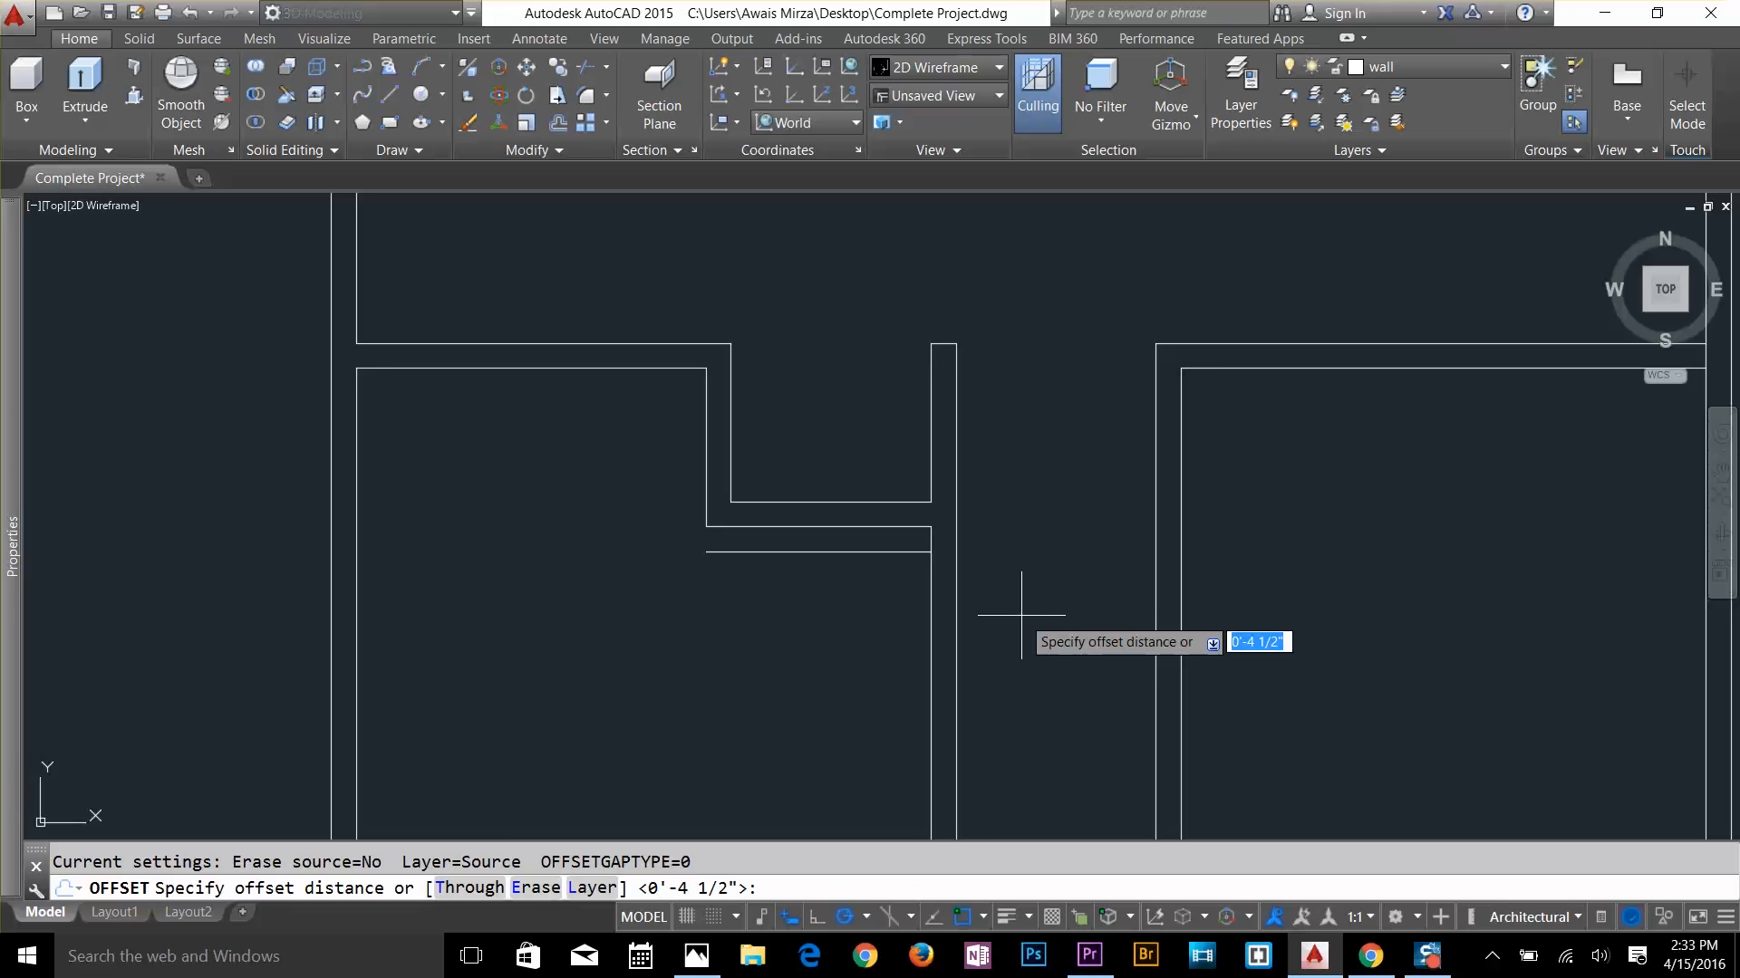
click(869, 552)
click(1005, 674)
key(Escape)
Extend both door opening lines to the corridor wall's outer line
text(ex)
key(Return)
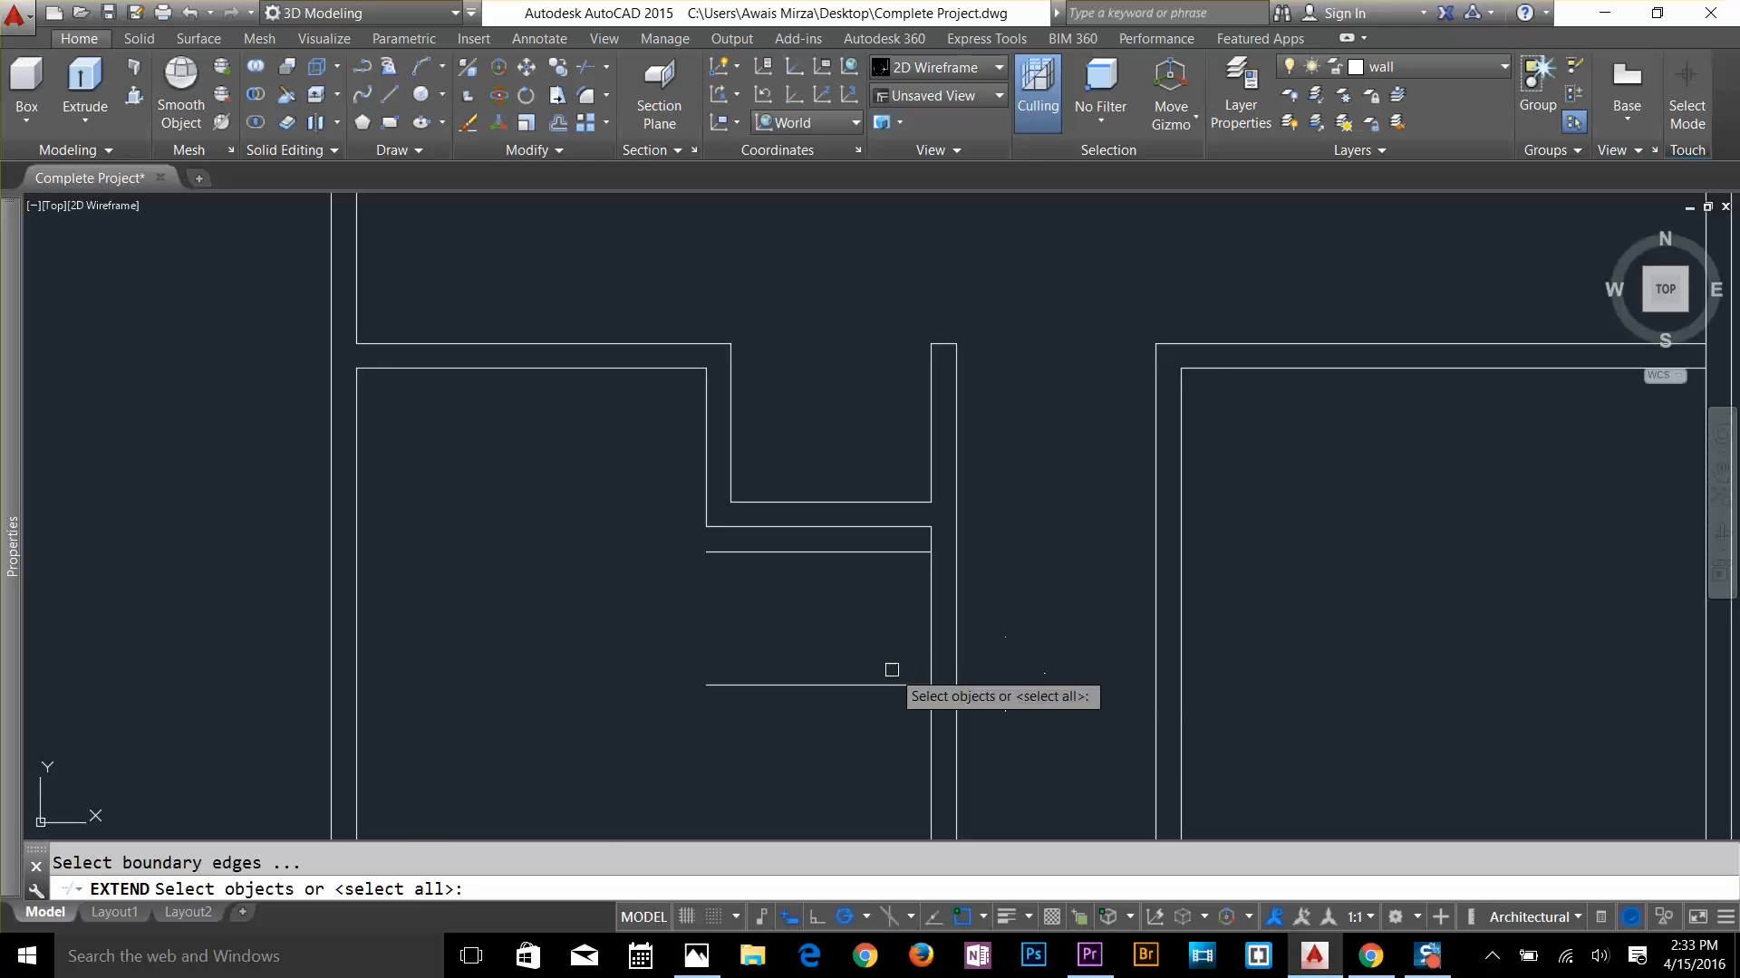
key(Return)
click(893, 672)
click(870, 703)
click(866, 552)
key(Escape)
key(Escape)
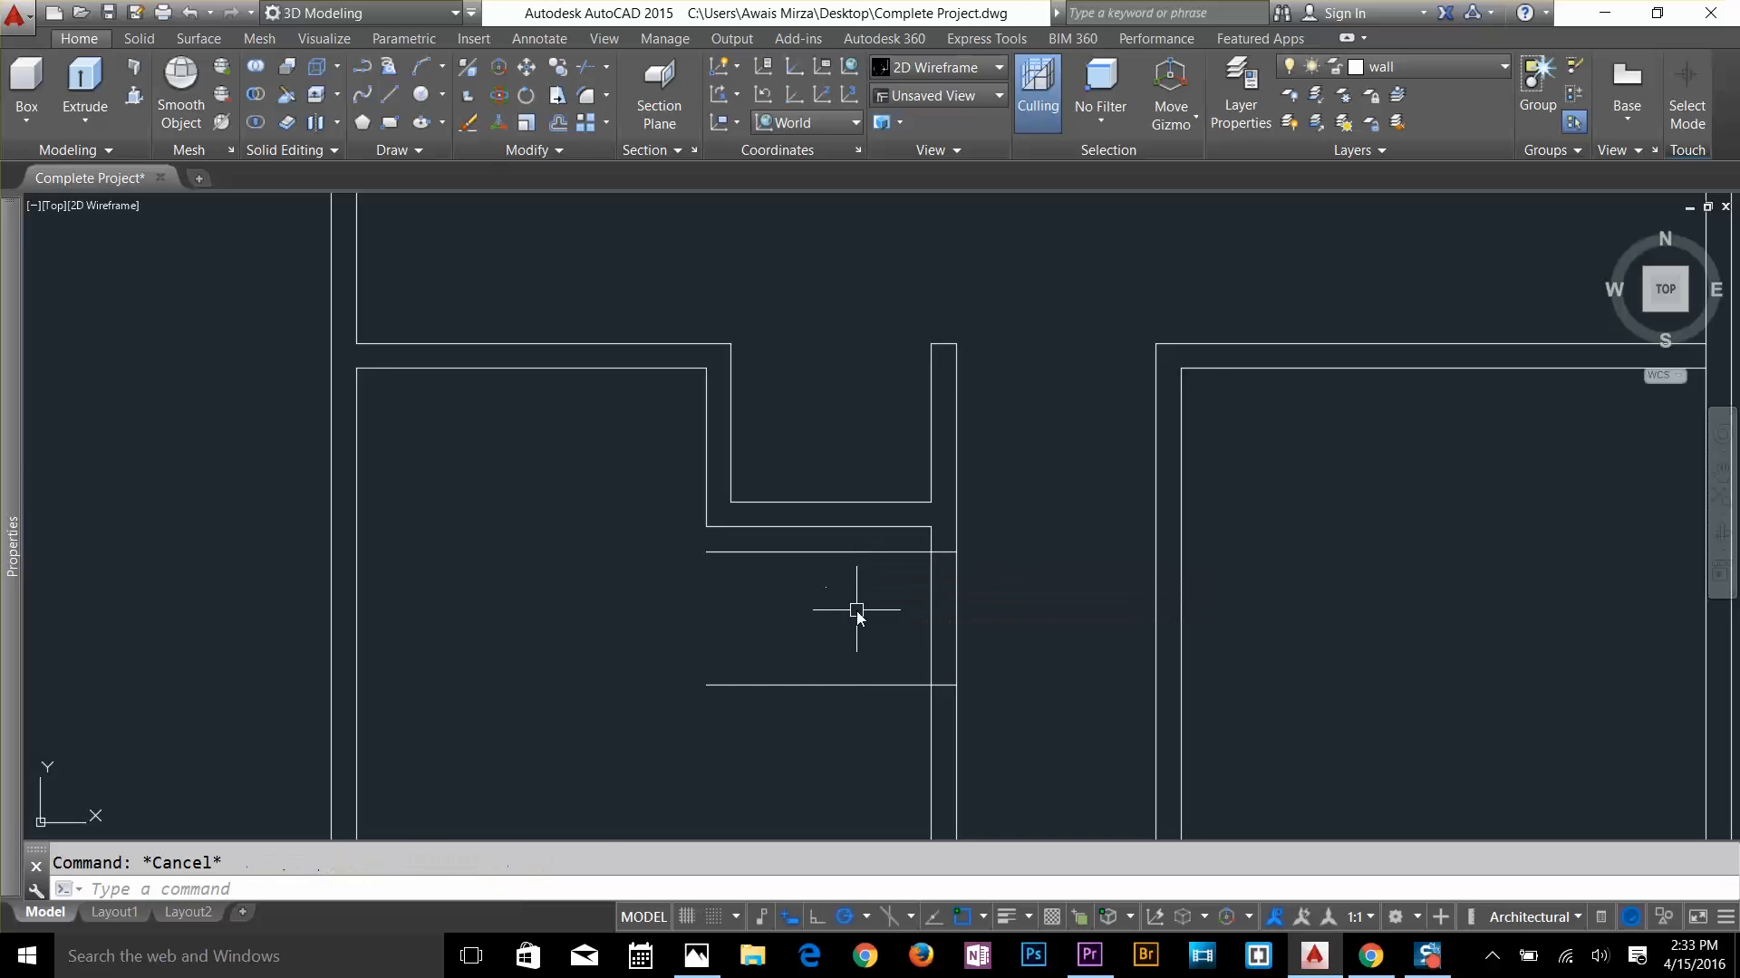
Trim the excess line lengths inside the room and the corridor wall between them to leave a 2' door opening
text(tr)
key(Return)
key(Return)
click(819, 637)
click(780, 720)
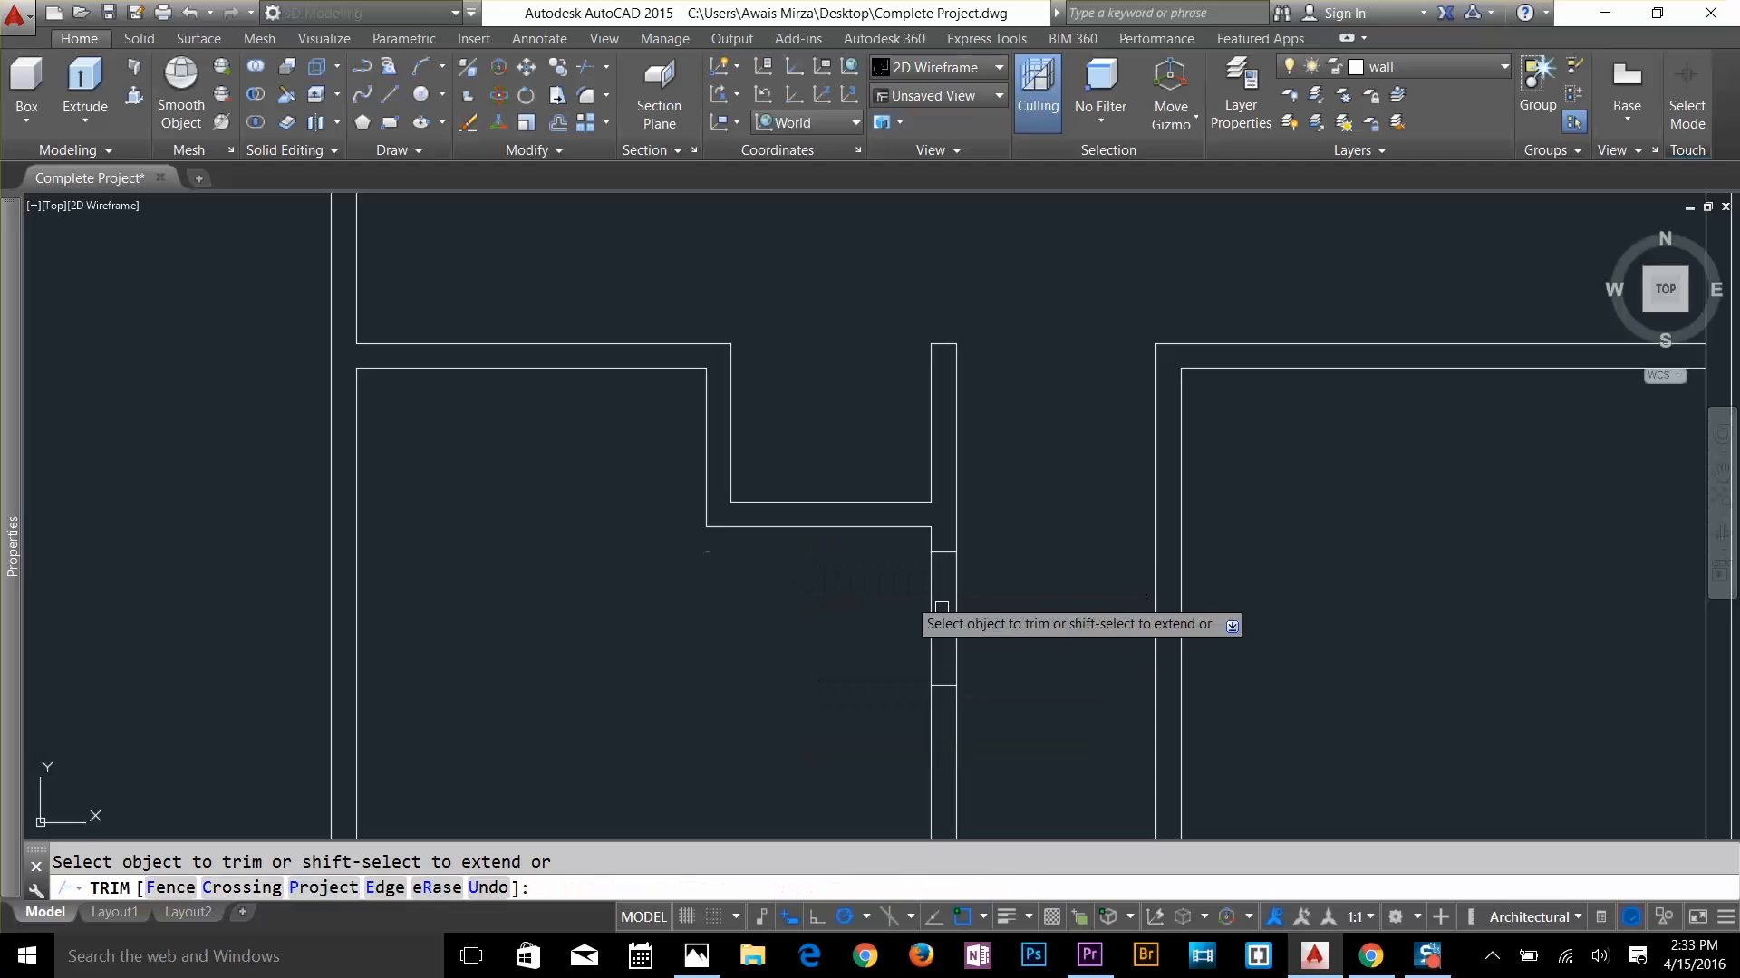
click(979, 611)
click(885, 644)
key(Return)
scroll(885, 644, down, 5)
middle_drag(885, 644, 952, 550)
scroll(935, 548, up, 2)
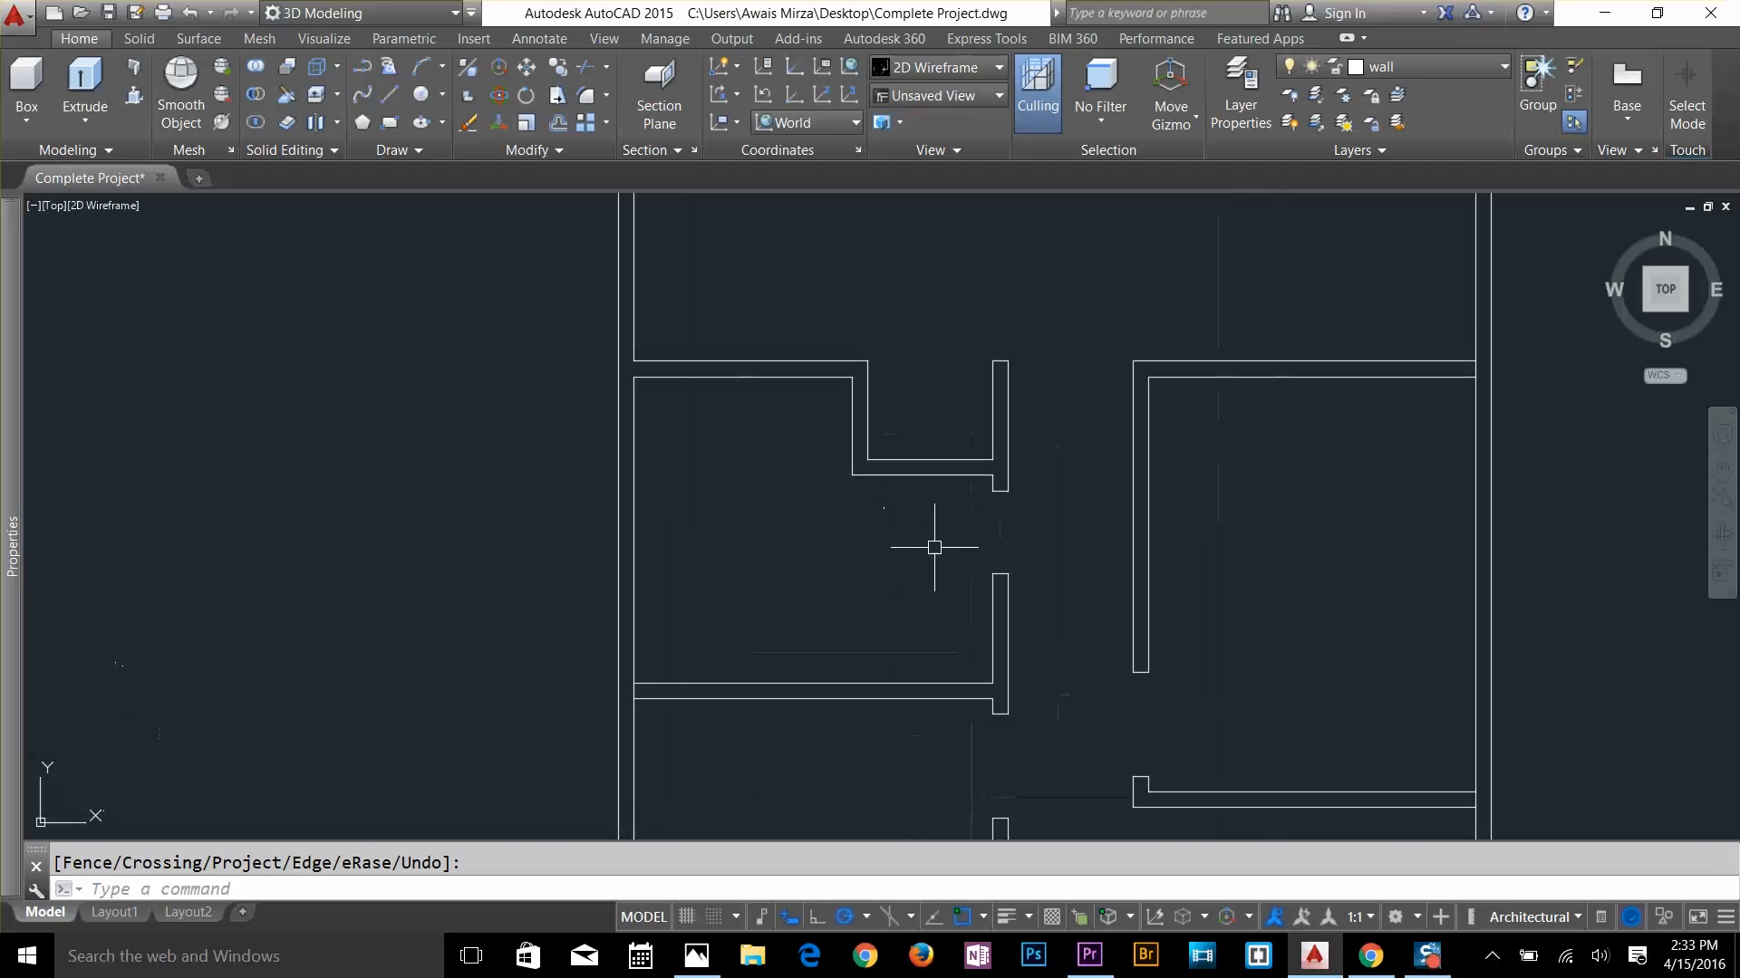
key(Escape)
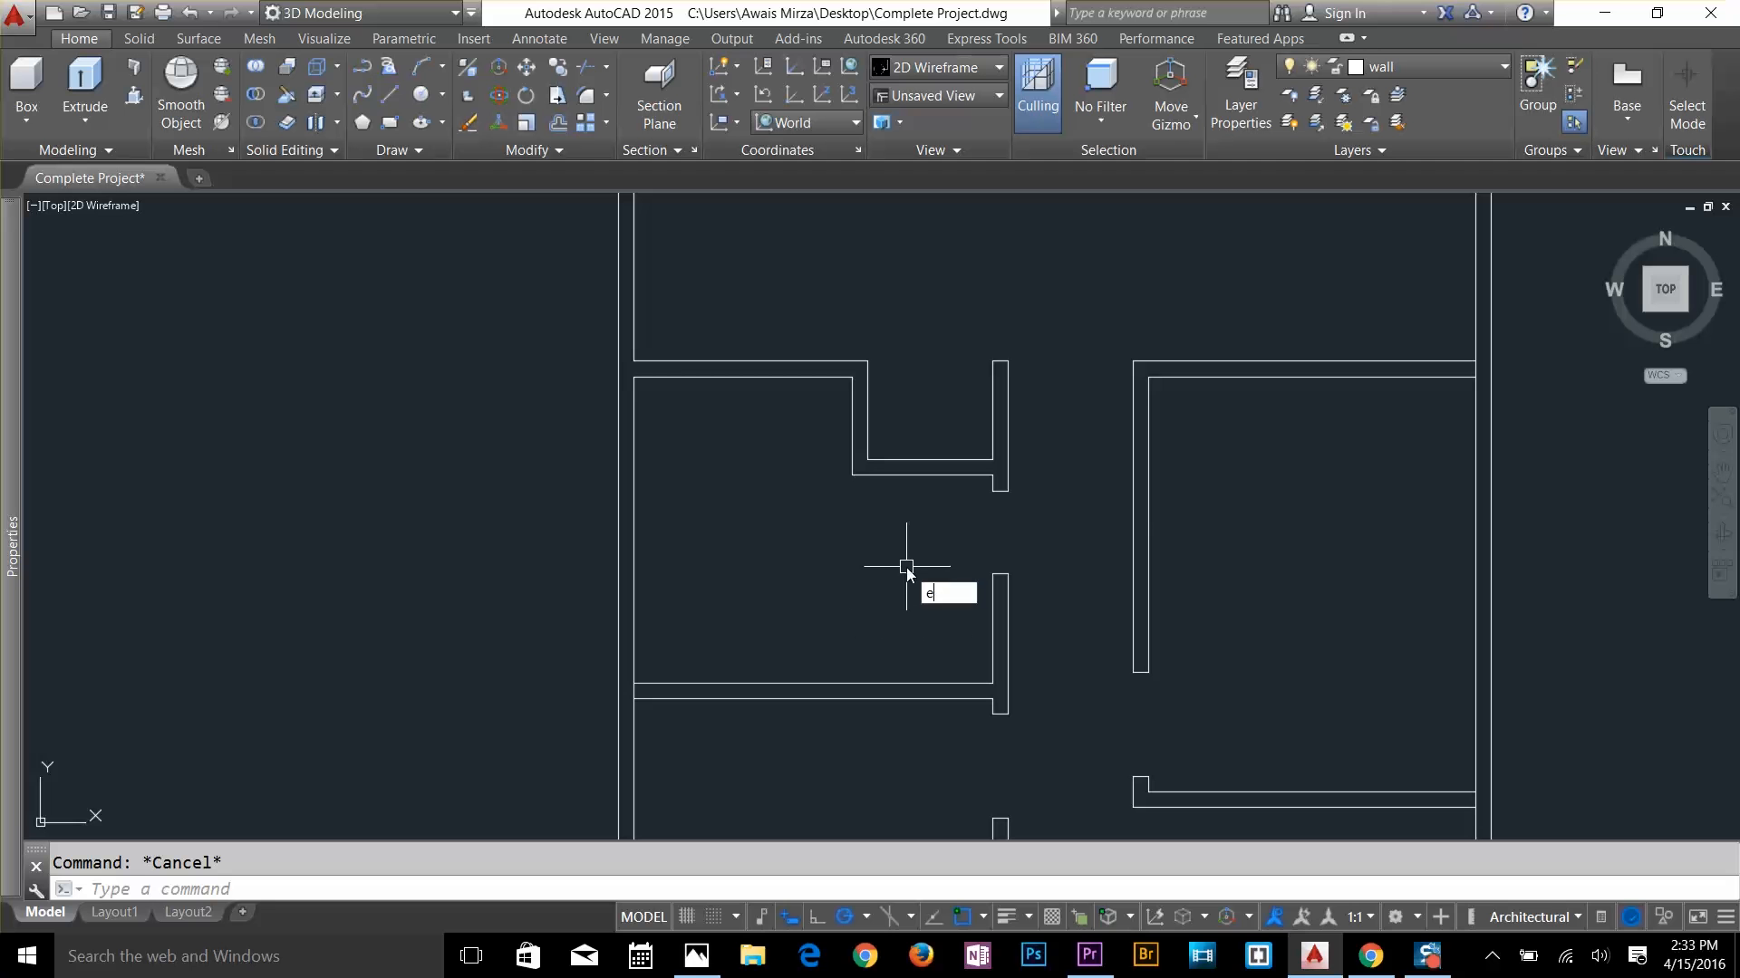
Extend both vertical lines of the recess wall down to the room's lower wall to form a partition
text(e)
key(Return)
key(Return)
click(850, 468)
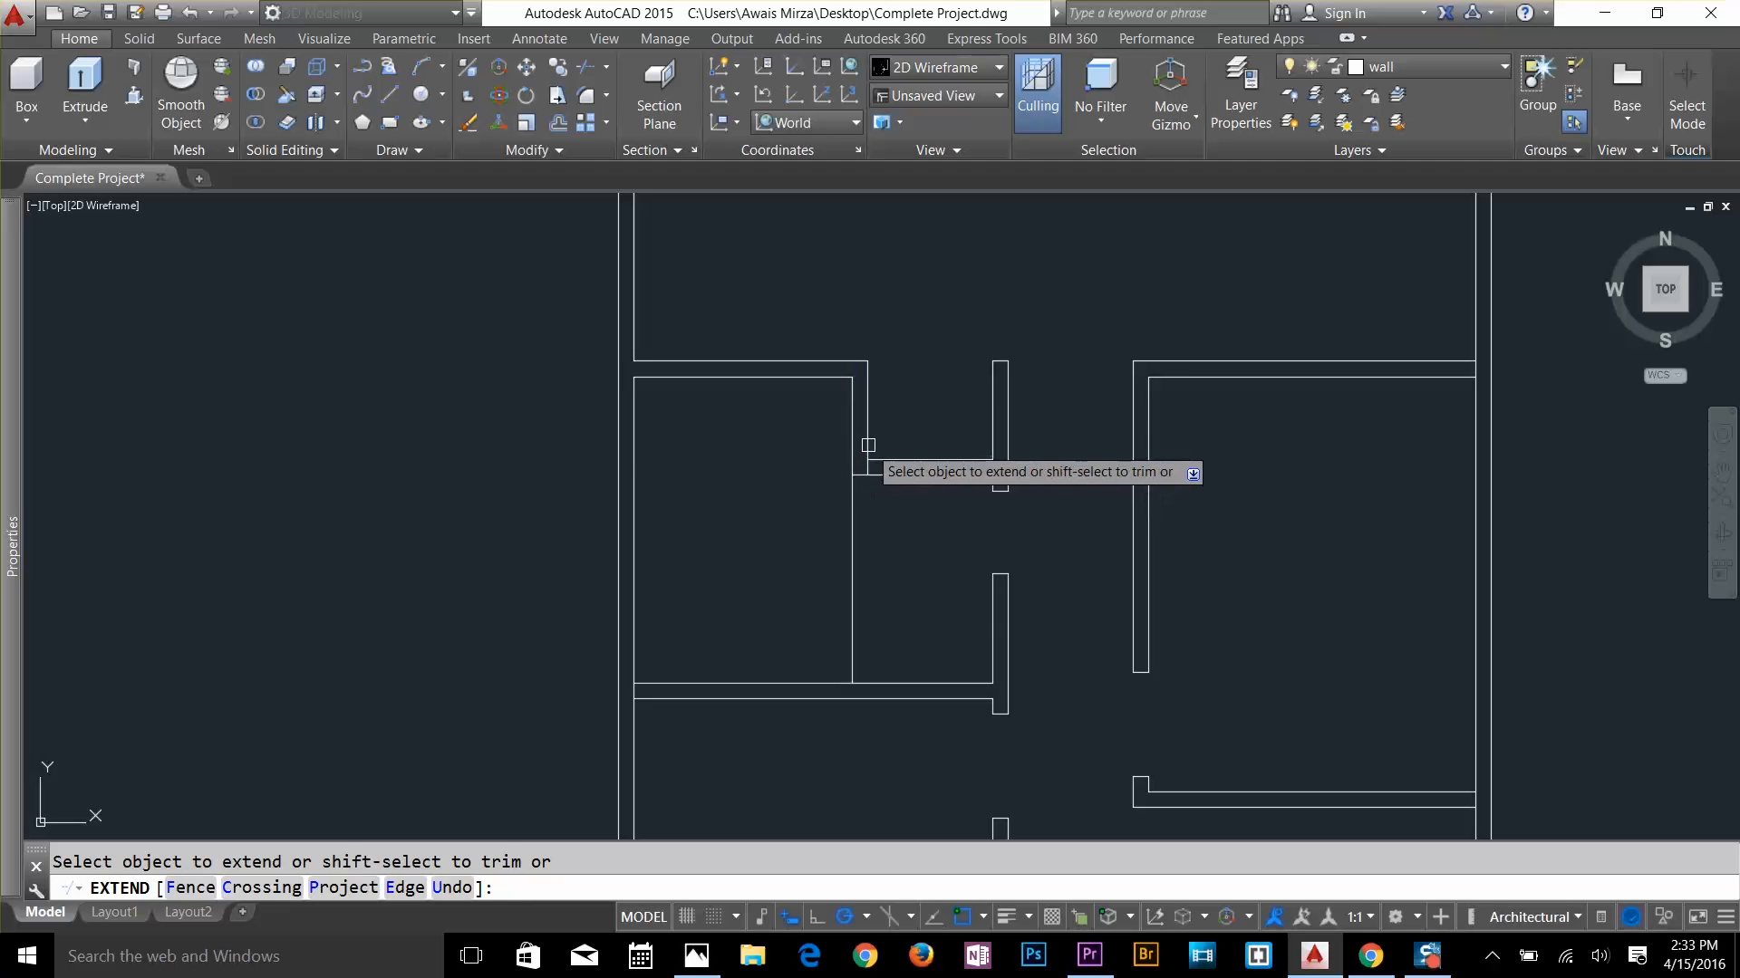
key(Escape)
key(Return)
key(Return)
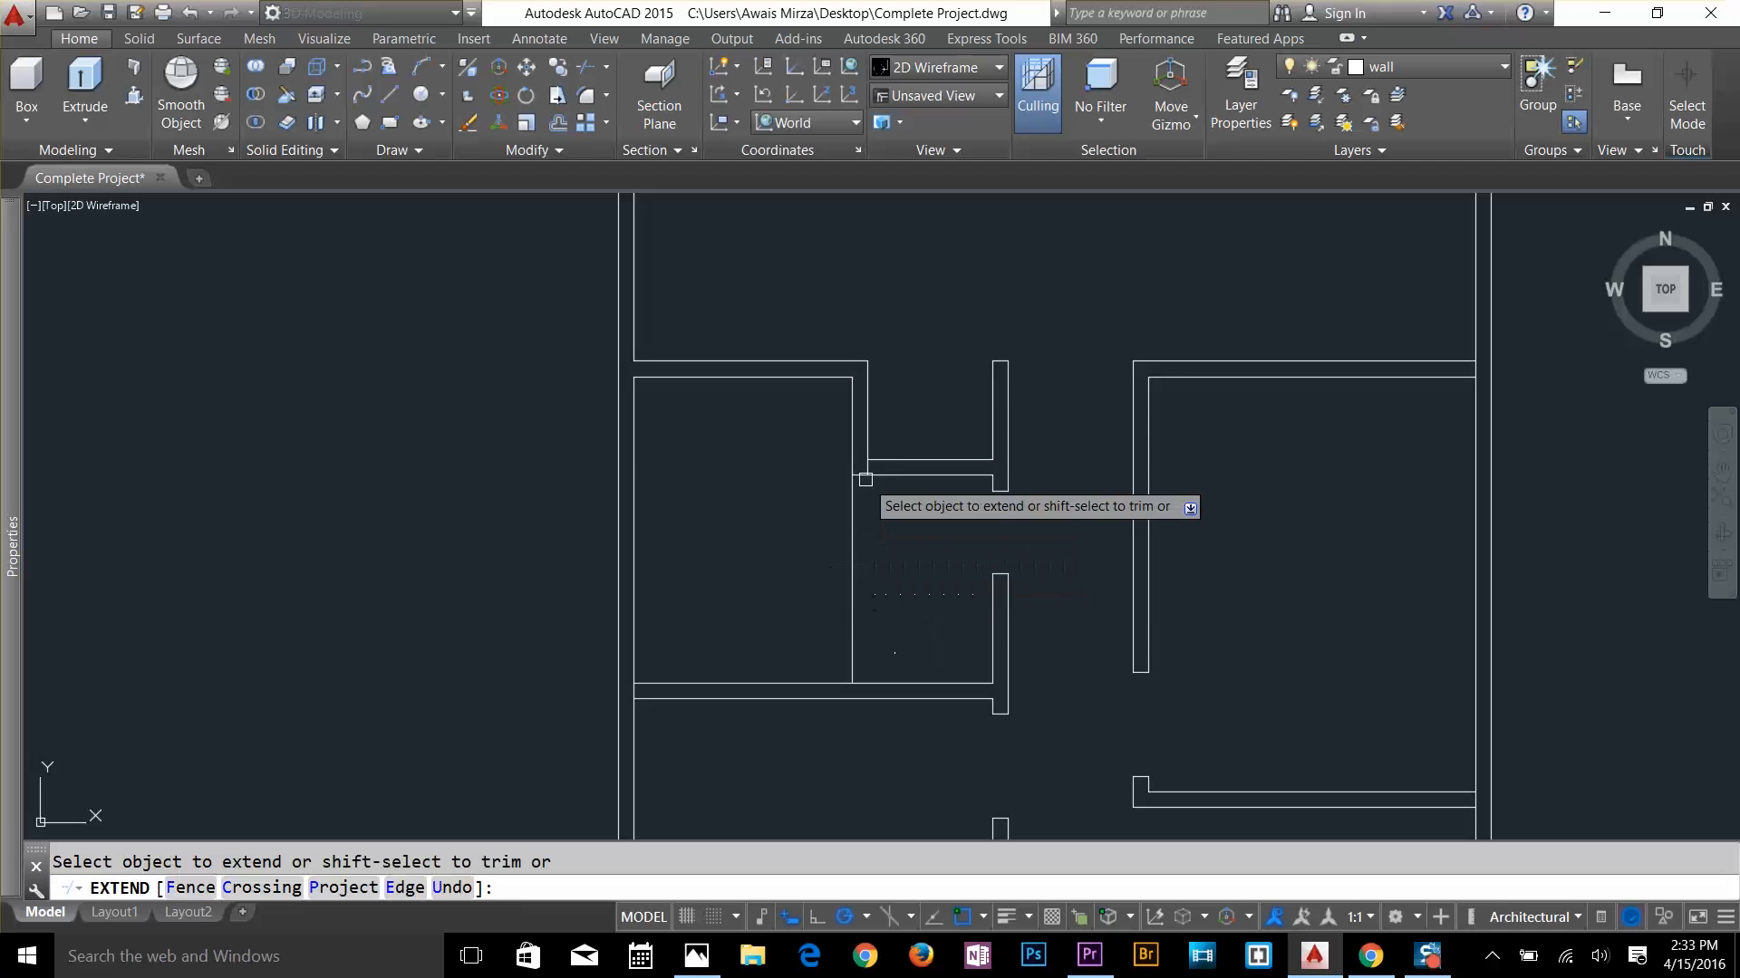
click(867, 448)
key(Escape)
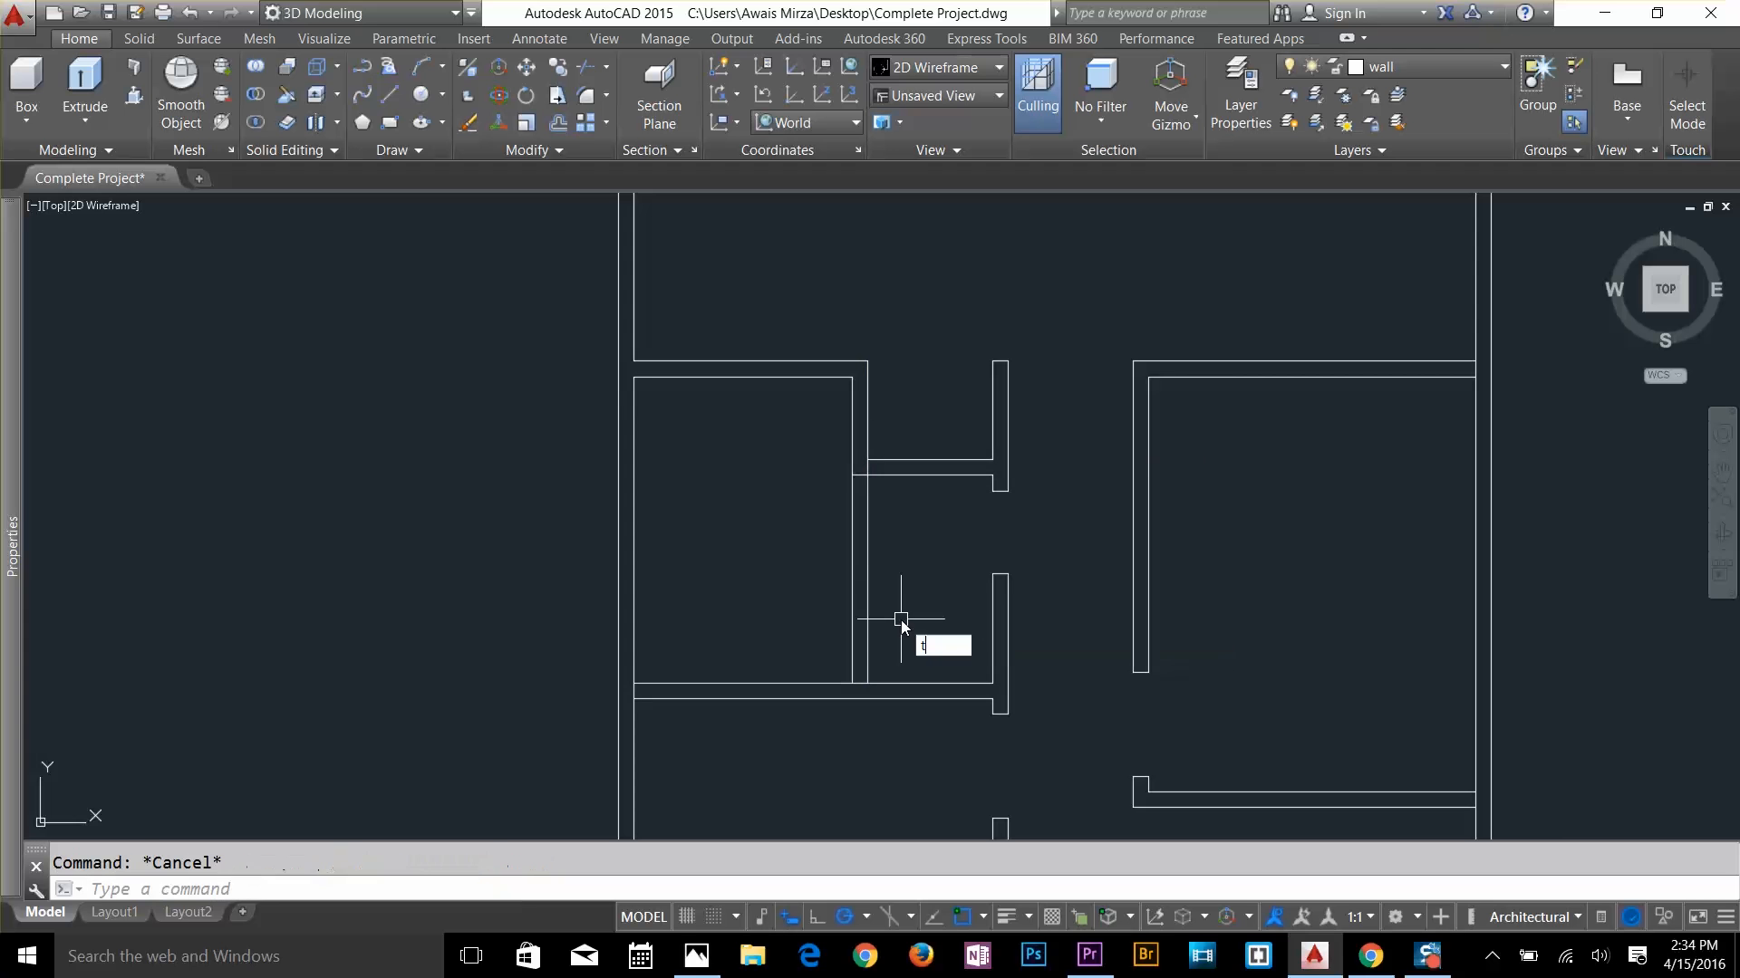
Trim the line segments crossing the junction of the new partition and the horizontal recess wall
key(Return)
key(Return)
scroll(856, 485, up, 5)
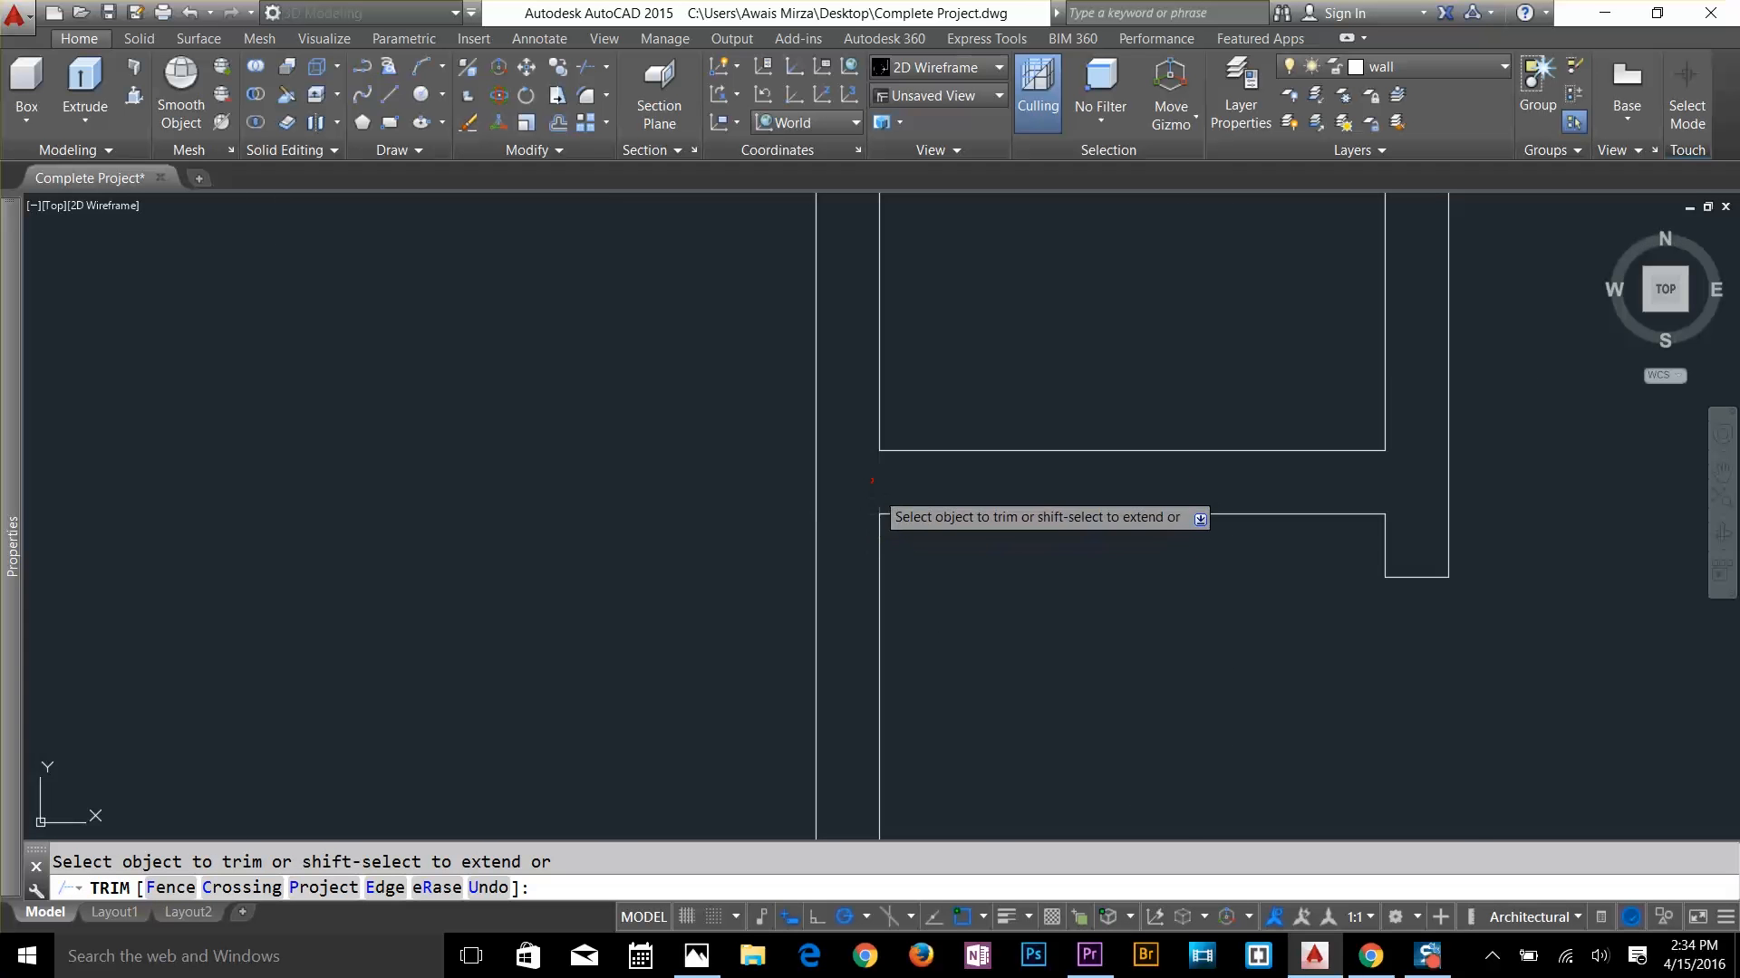
scroll(852, 549, down, 5)
key(Return)
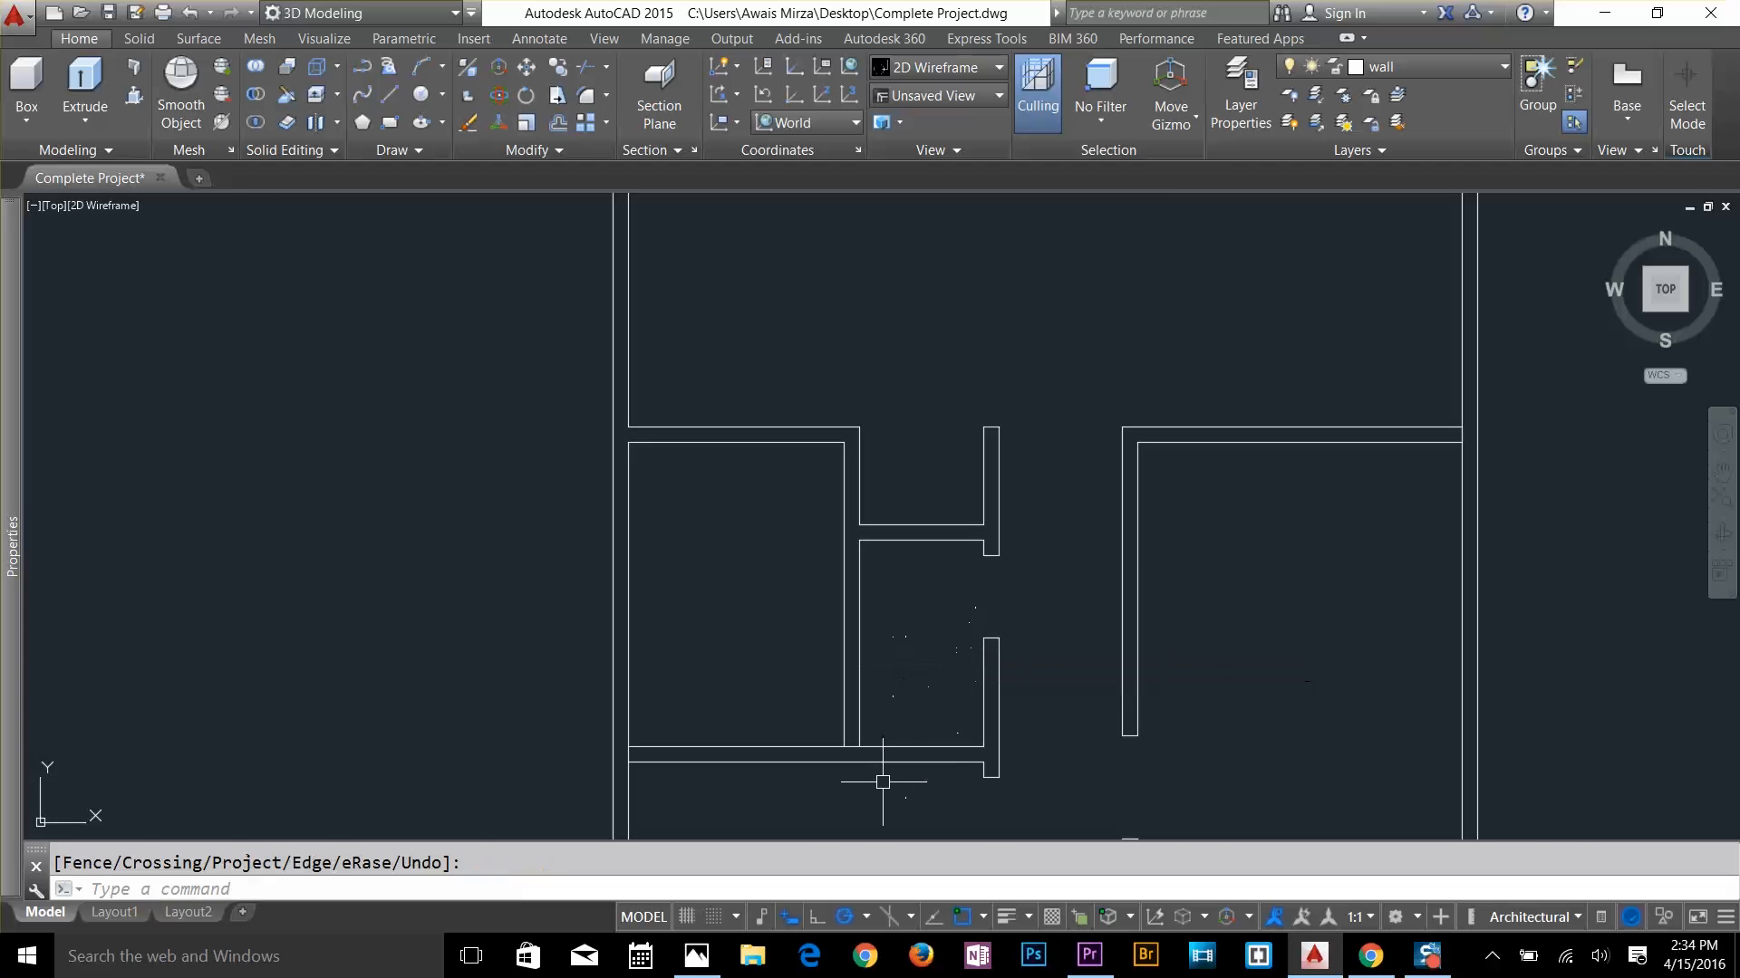
Trim the lower wall's upper line between the two faces of the new partition
scroll(883, 782, up, 4)
key(Escape)
text(tr)
key(Return)
key(Return)
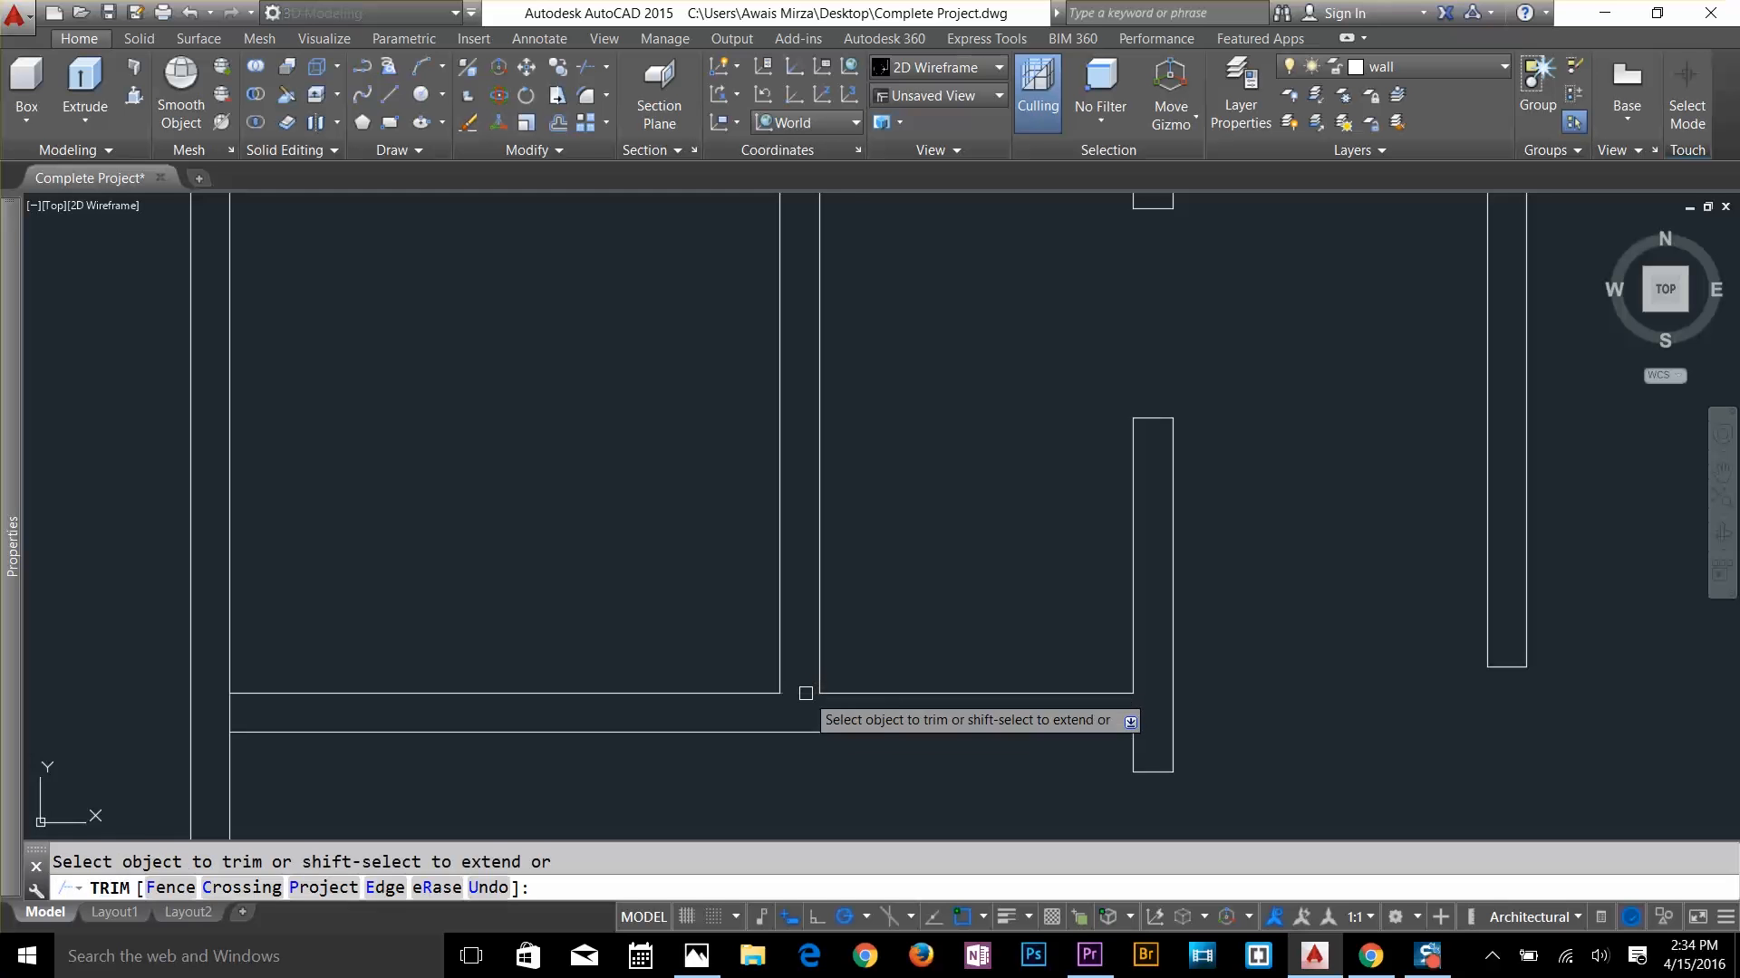
key(Return)
scroll(906, 603, down, 2)
scroll(875, 579, down, 2)
middle_drag(875, 579, 948, 644)
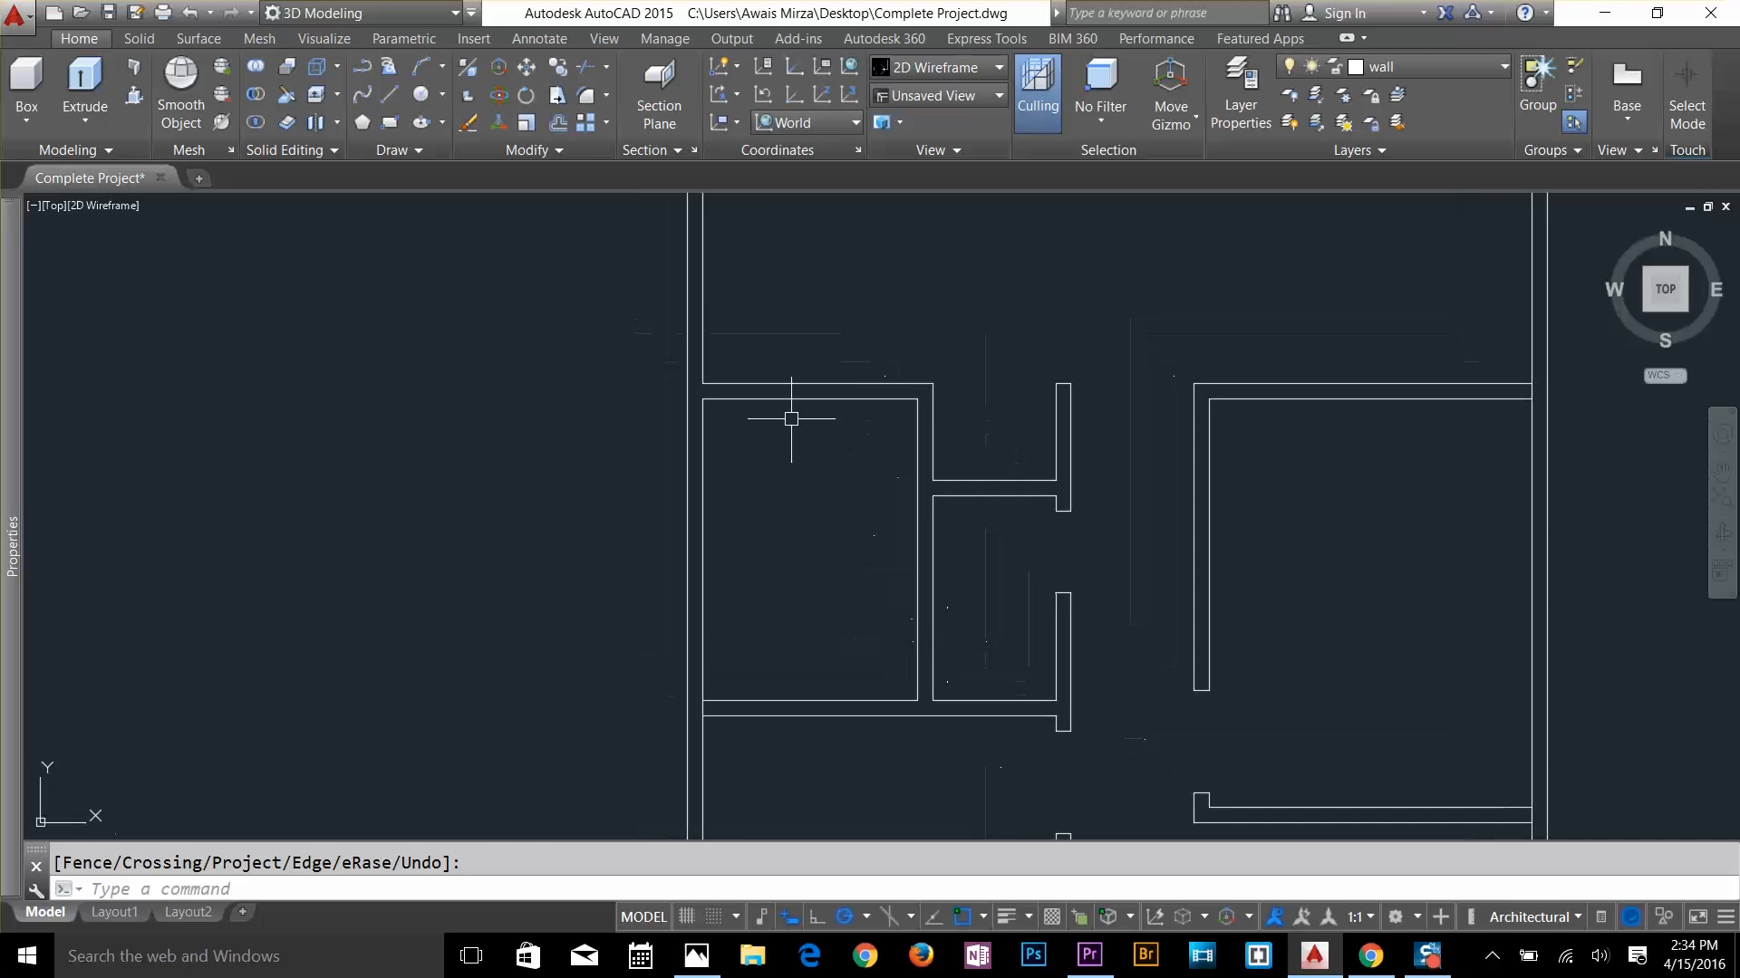
scroll(803, 381, up, 2)
scroll(896, 507, down, 4)
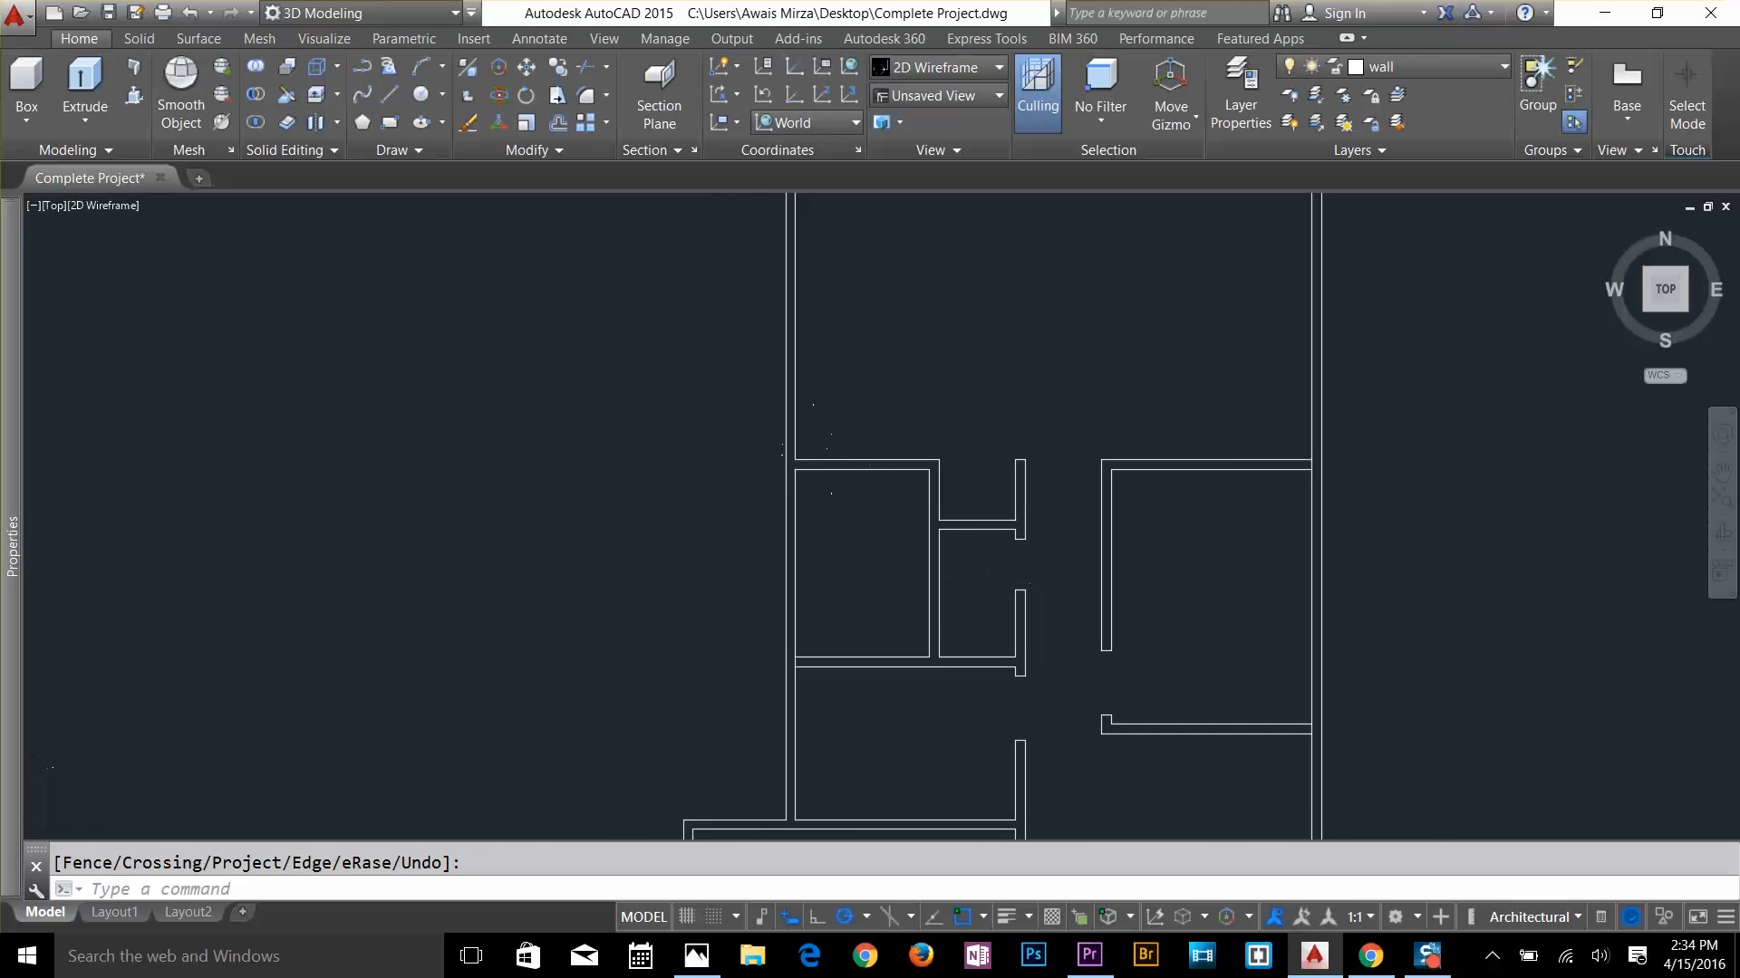
Draw a vertical line across the thickness of the small left room's upper wall, starting at its inner line's midpoint
scroll(907, 525, up, 6)
key(Escape)
text(l)
key(Return)
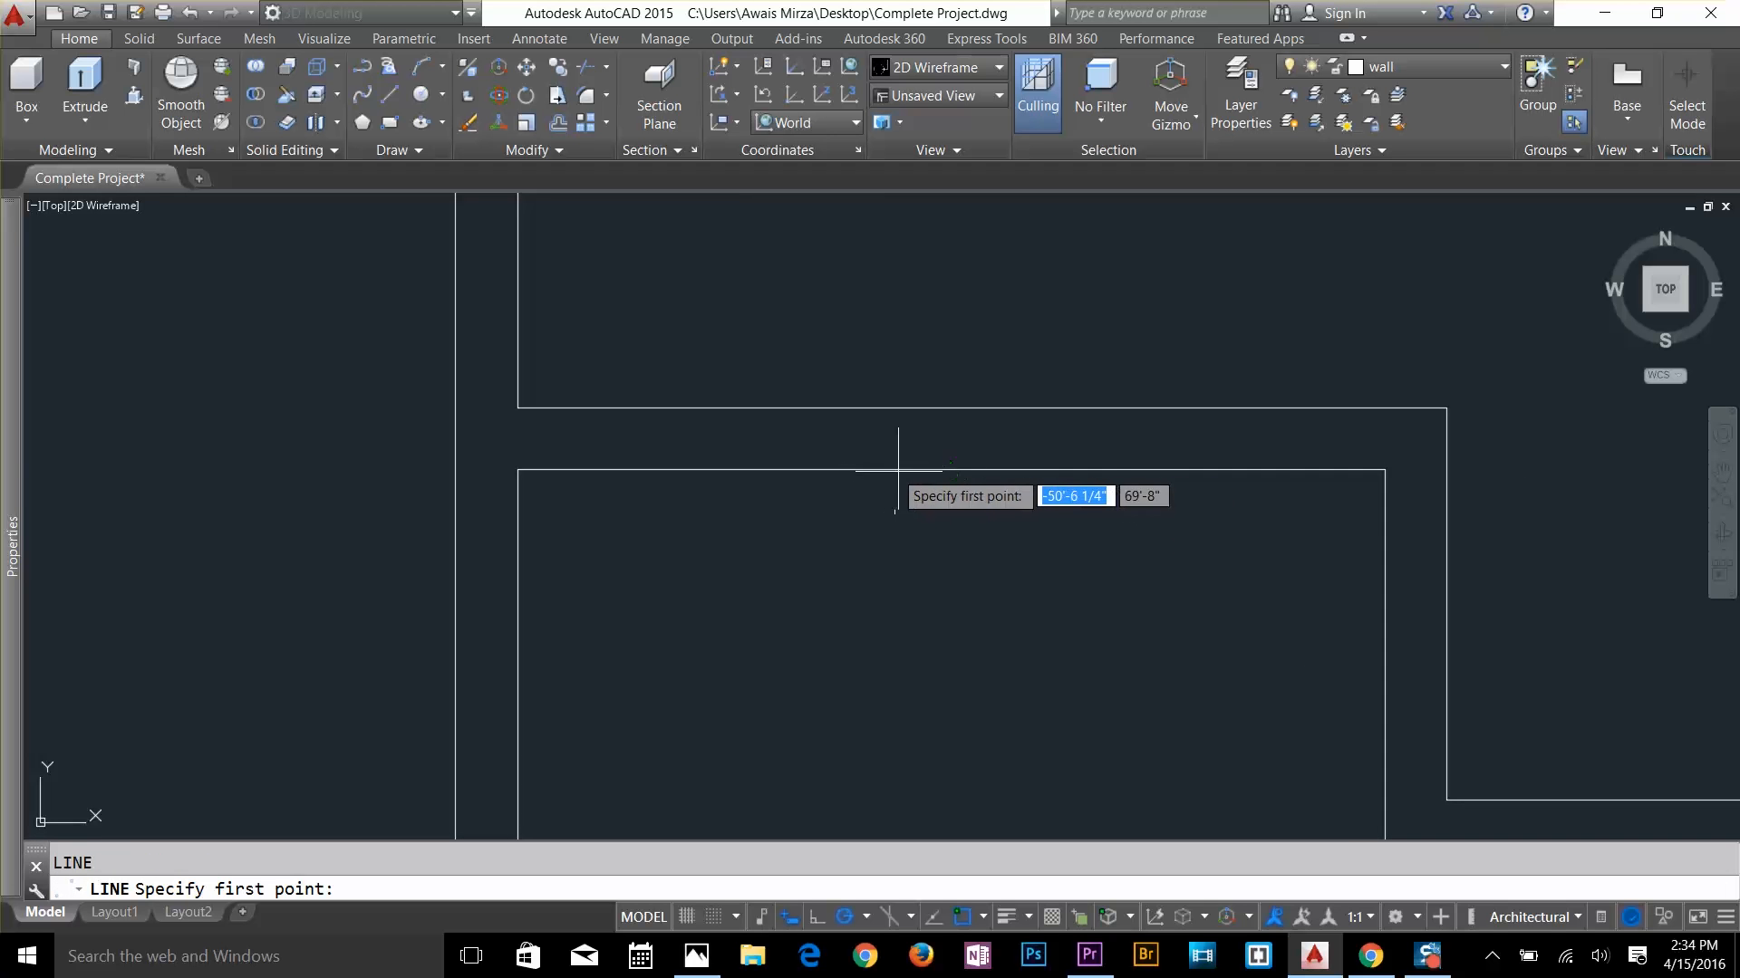
click(950, 469)
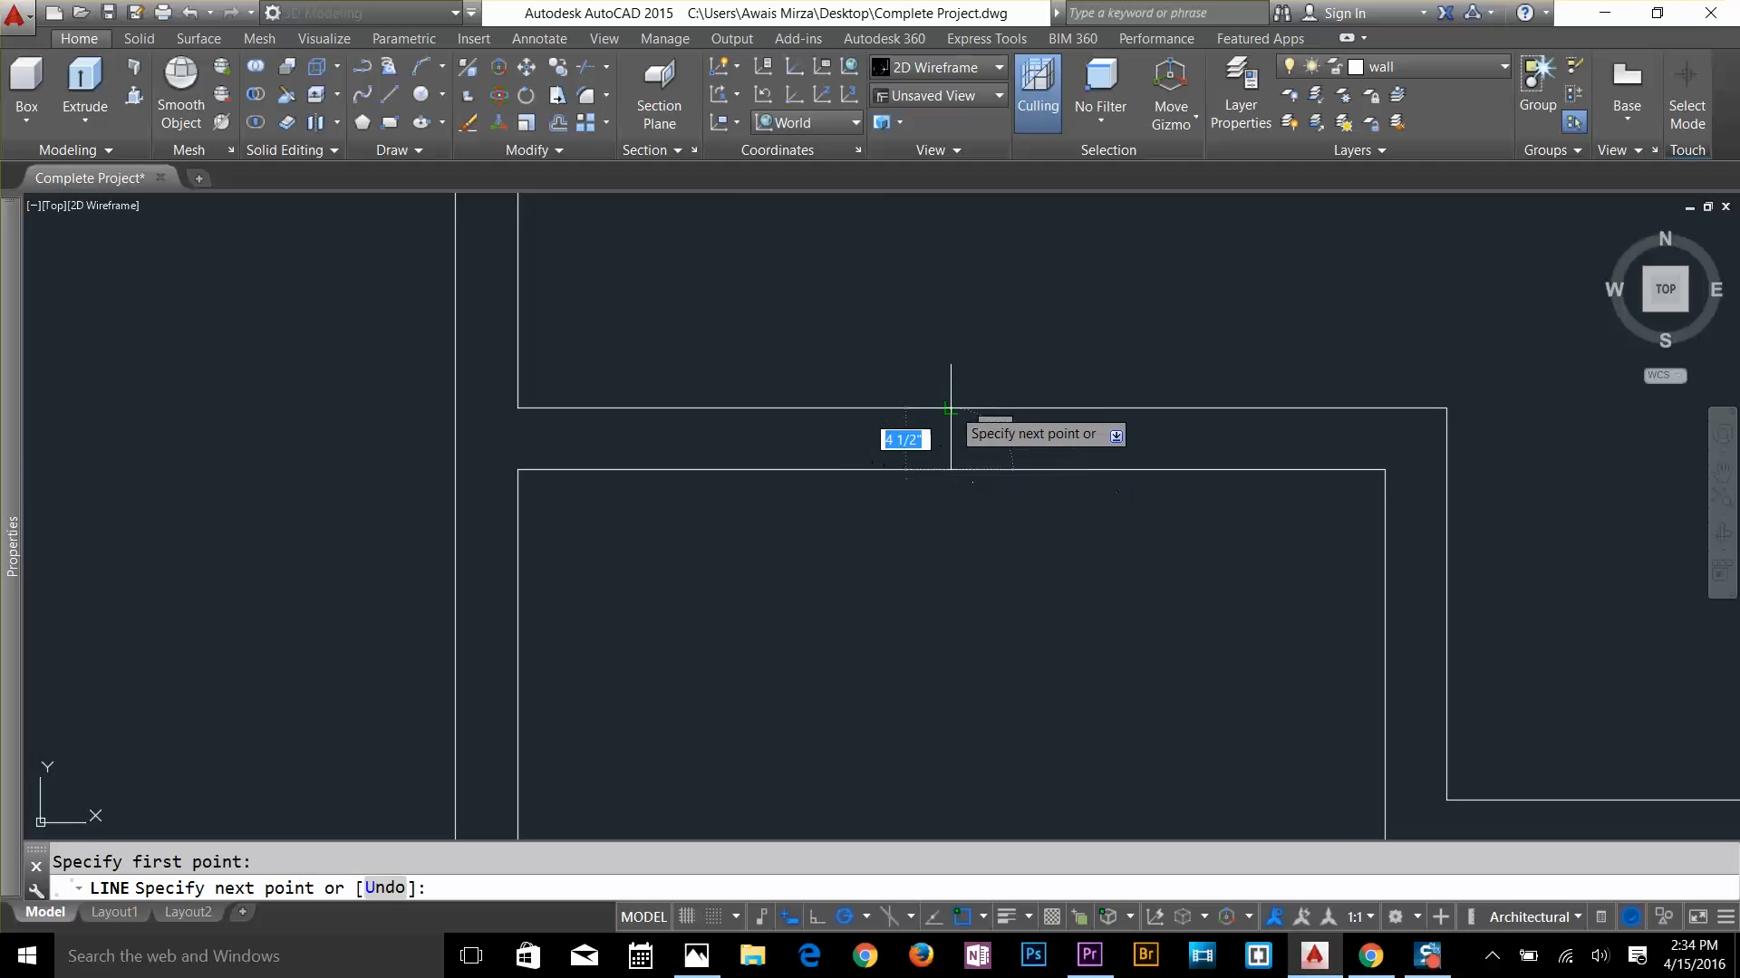
click(951, 408)
key(Return)
Offset the vertical midpoint line 1.5' to each side
text(o)
key(Return)
text(1)
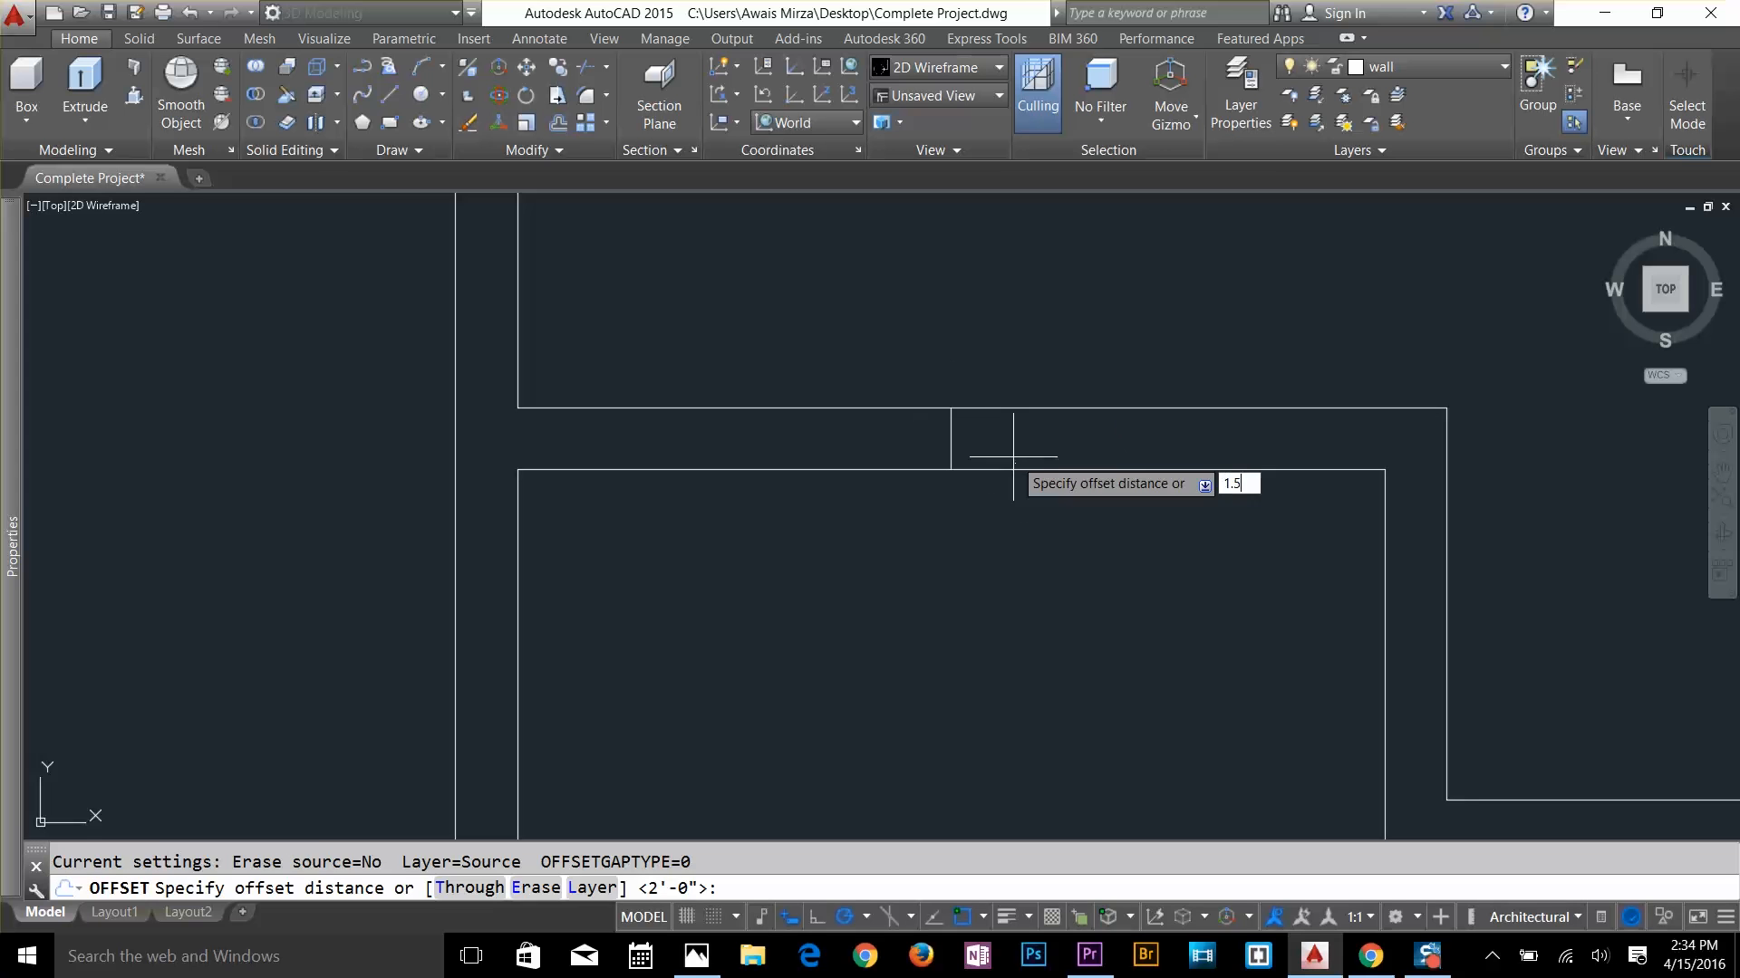
text(.5)
key(Return)
click(951, 436)
click(975, 439)
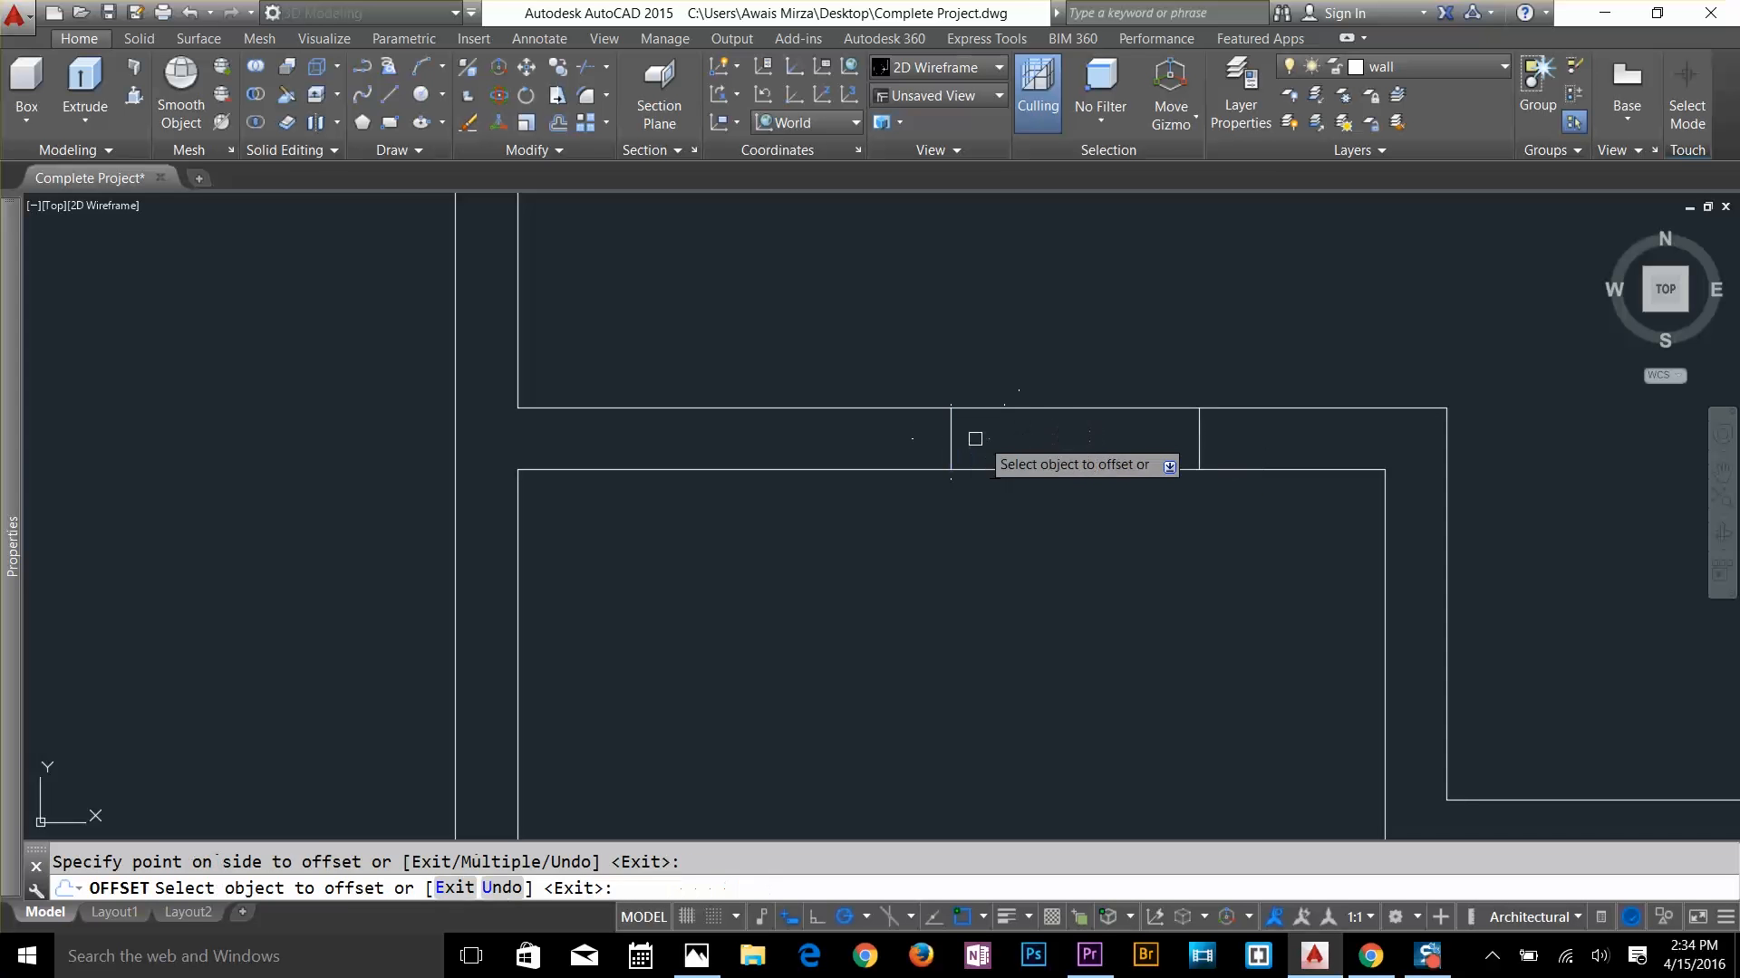
click(950, 438)
click(857, 439)
key(Escape)
Erase the midpoint line and trim both wall lines between the two offset lines to leave a 3' opening
click(867, 341)
click(1042, 598)
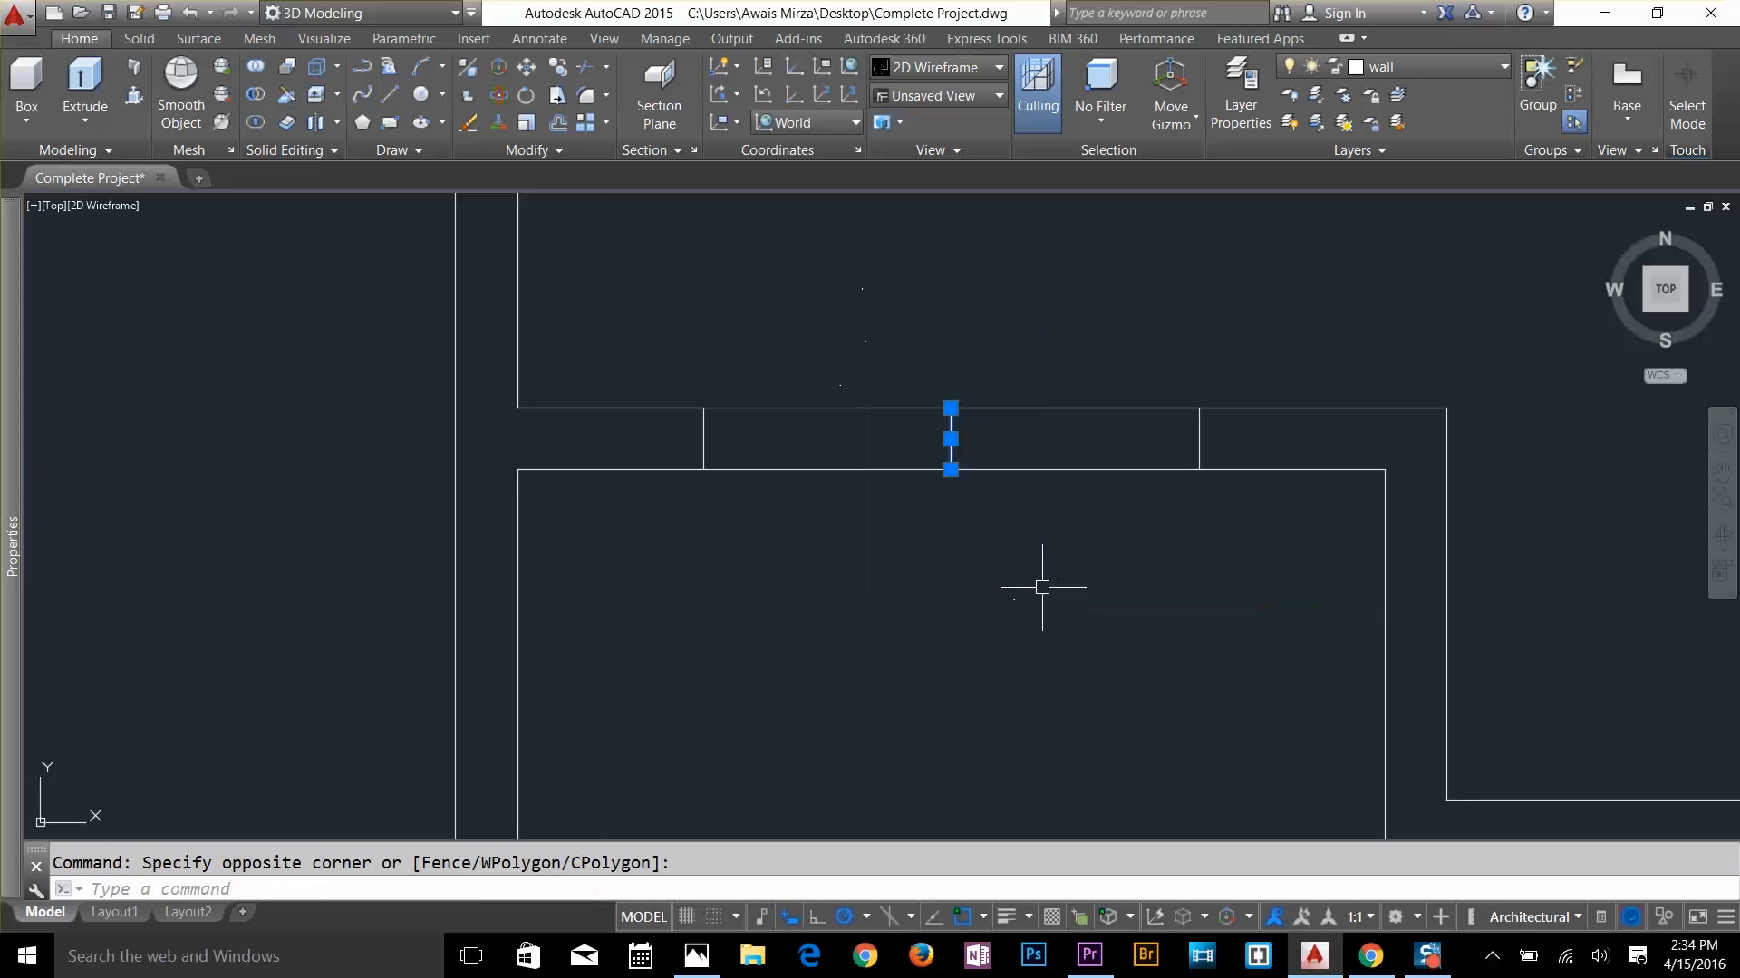
key(Delete)
key(Return)
key(Return)
click(1041, 349)
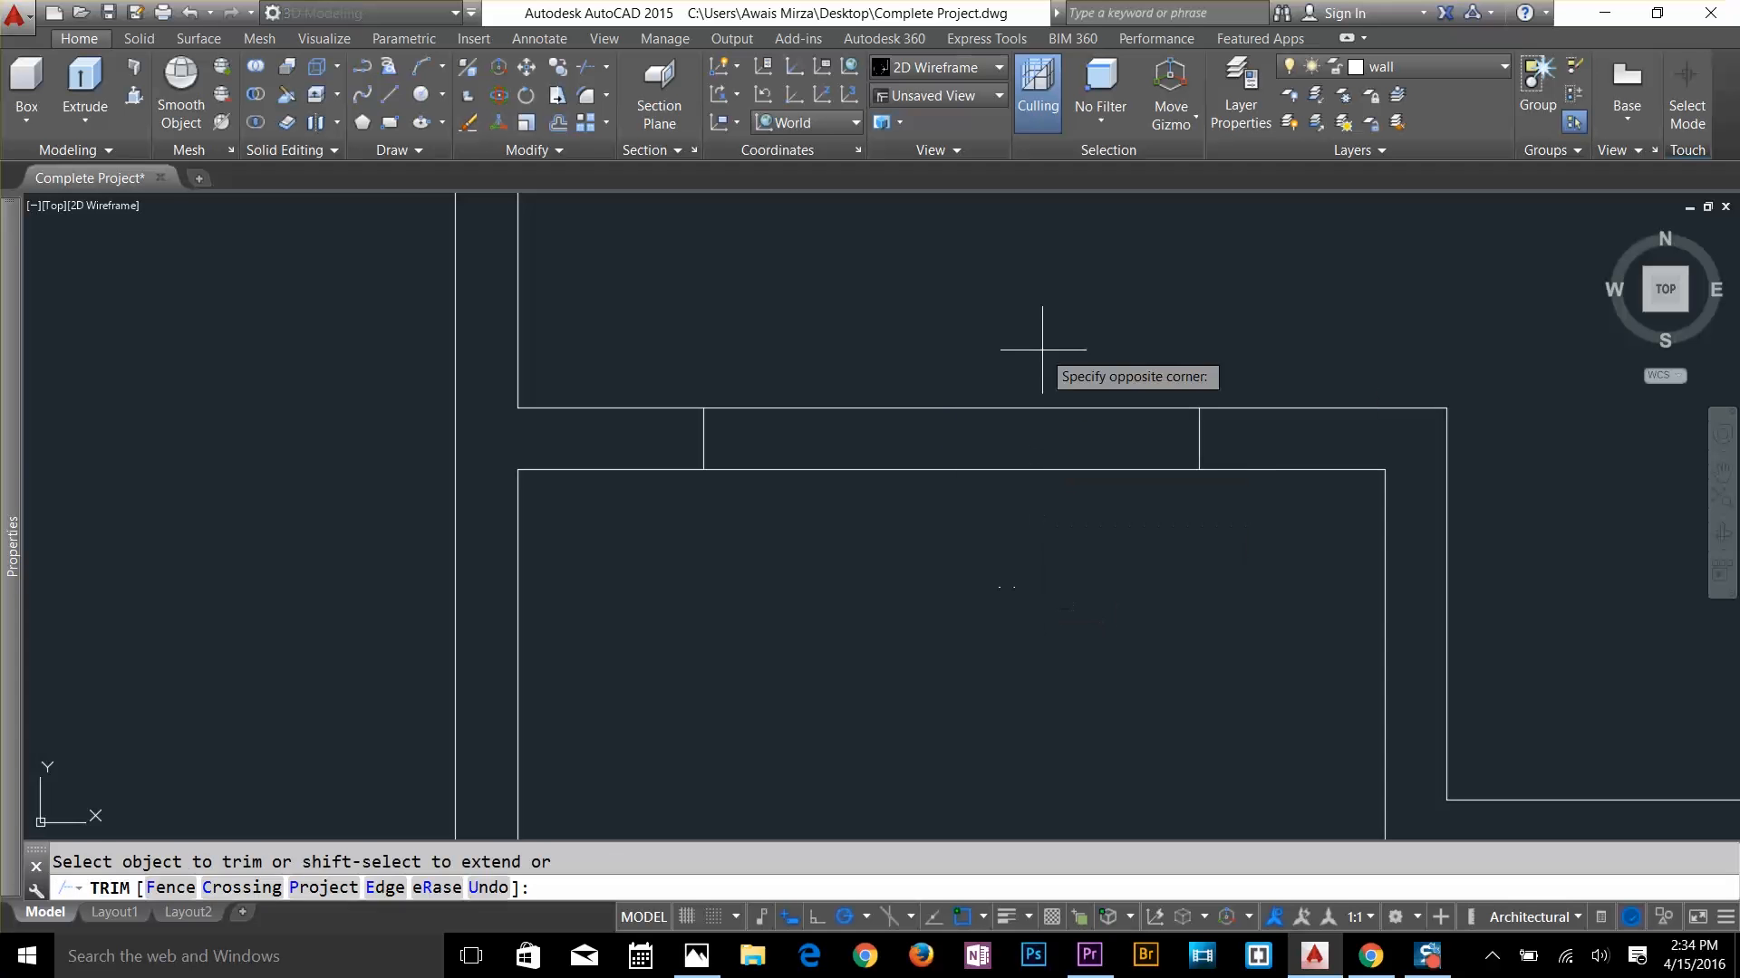
click(1012, 548)
key(Return)
Examine the wall layout from the new opening down to the lower rooms and bottom outer wall
scroll(1009, 547, down, 3)
middle_drag(995, 522, 959, 281)
scroll(1101, 576, down, 2)
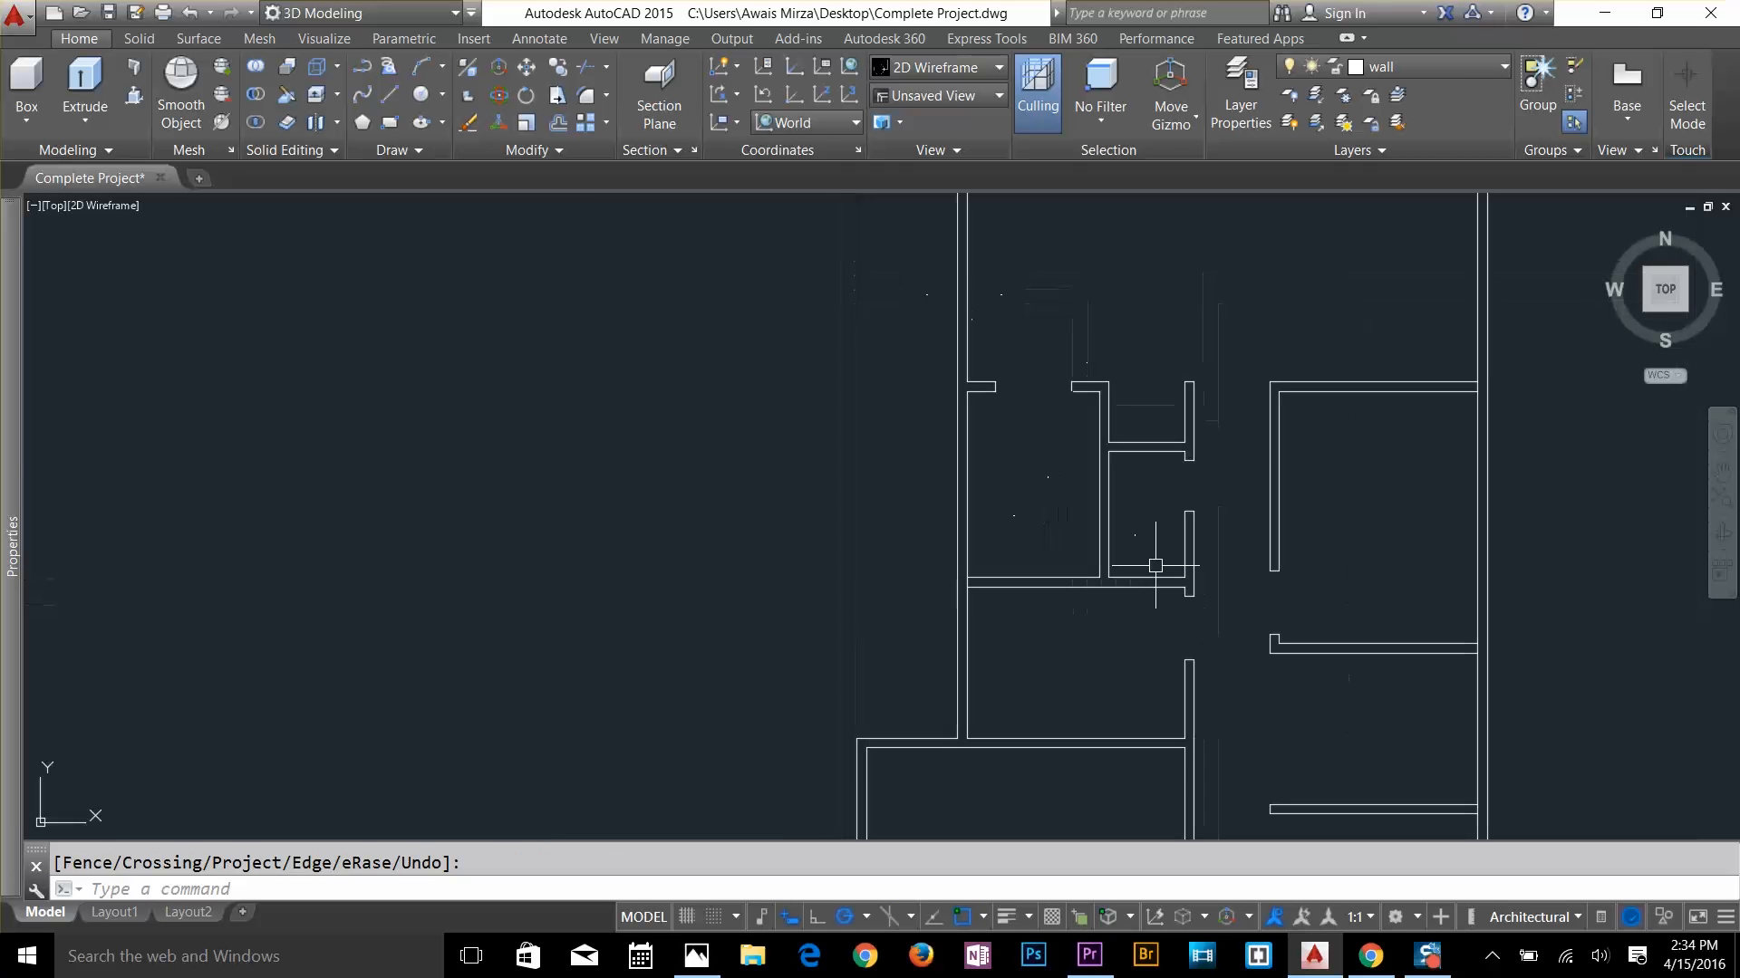
middle_drag(1154, 570, 1005, 482)
scroll(1080, 545, down, 2)
middle_drag(1078, 544, 1046, 443)
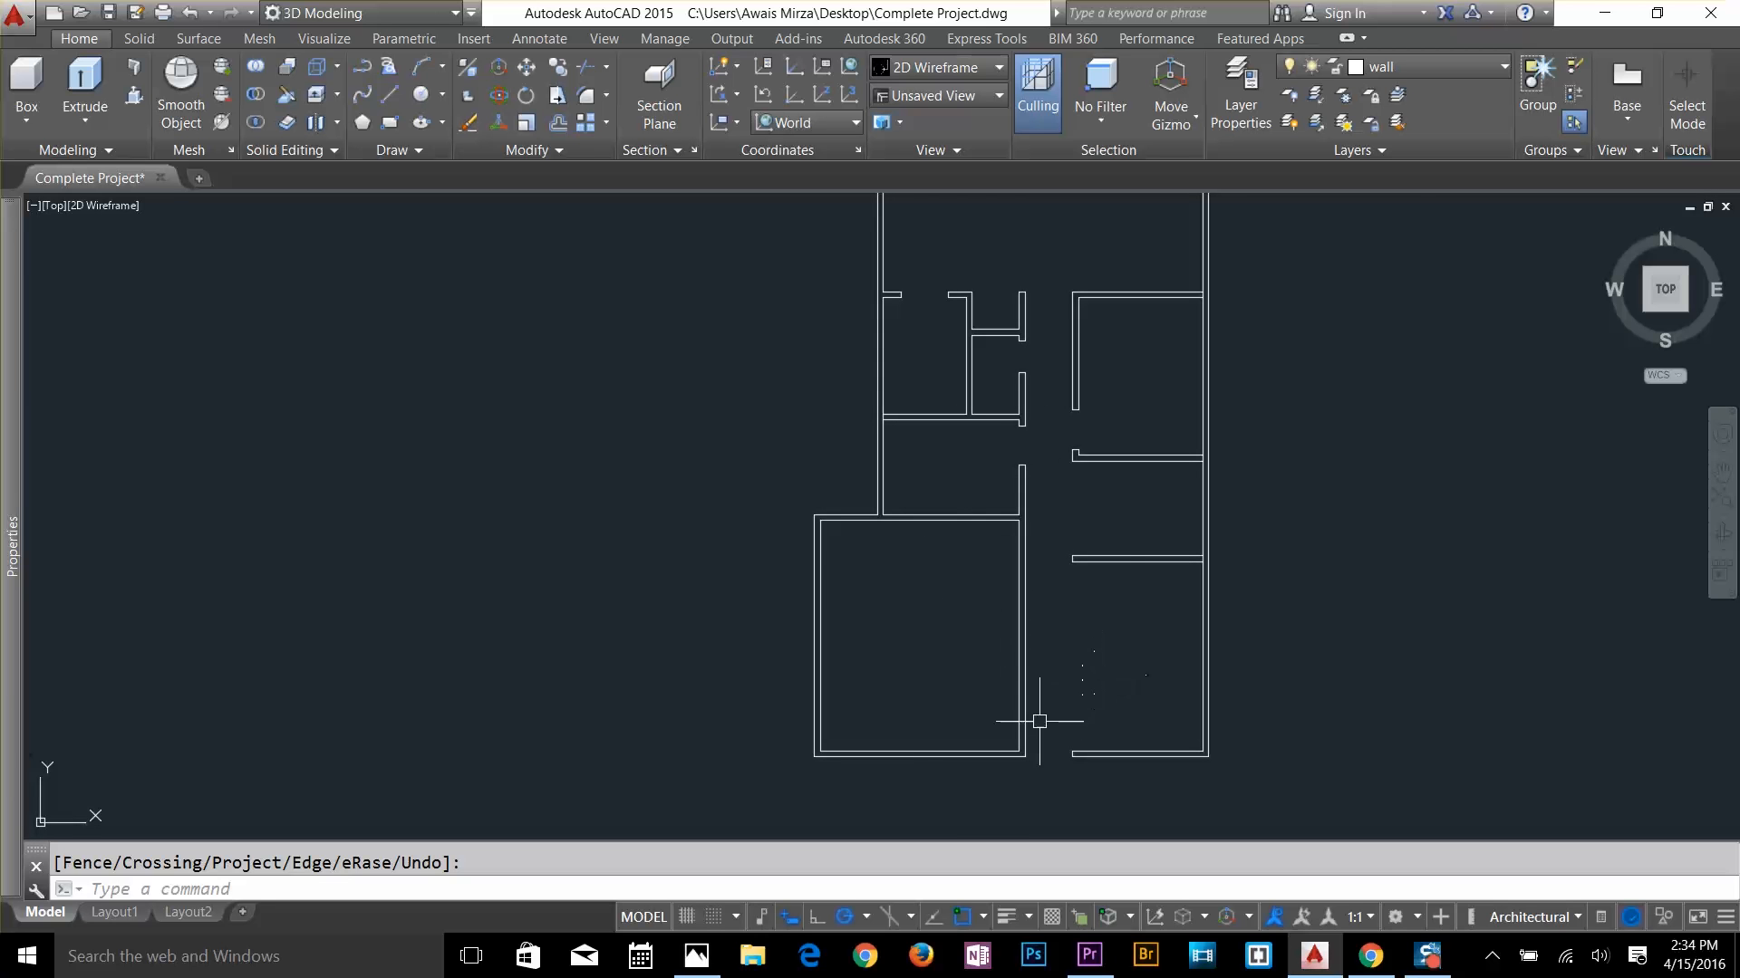
middle_drag(956, 813, 955, 679)
scroll(925, 675, up, 2)
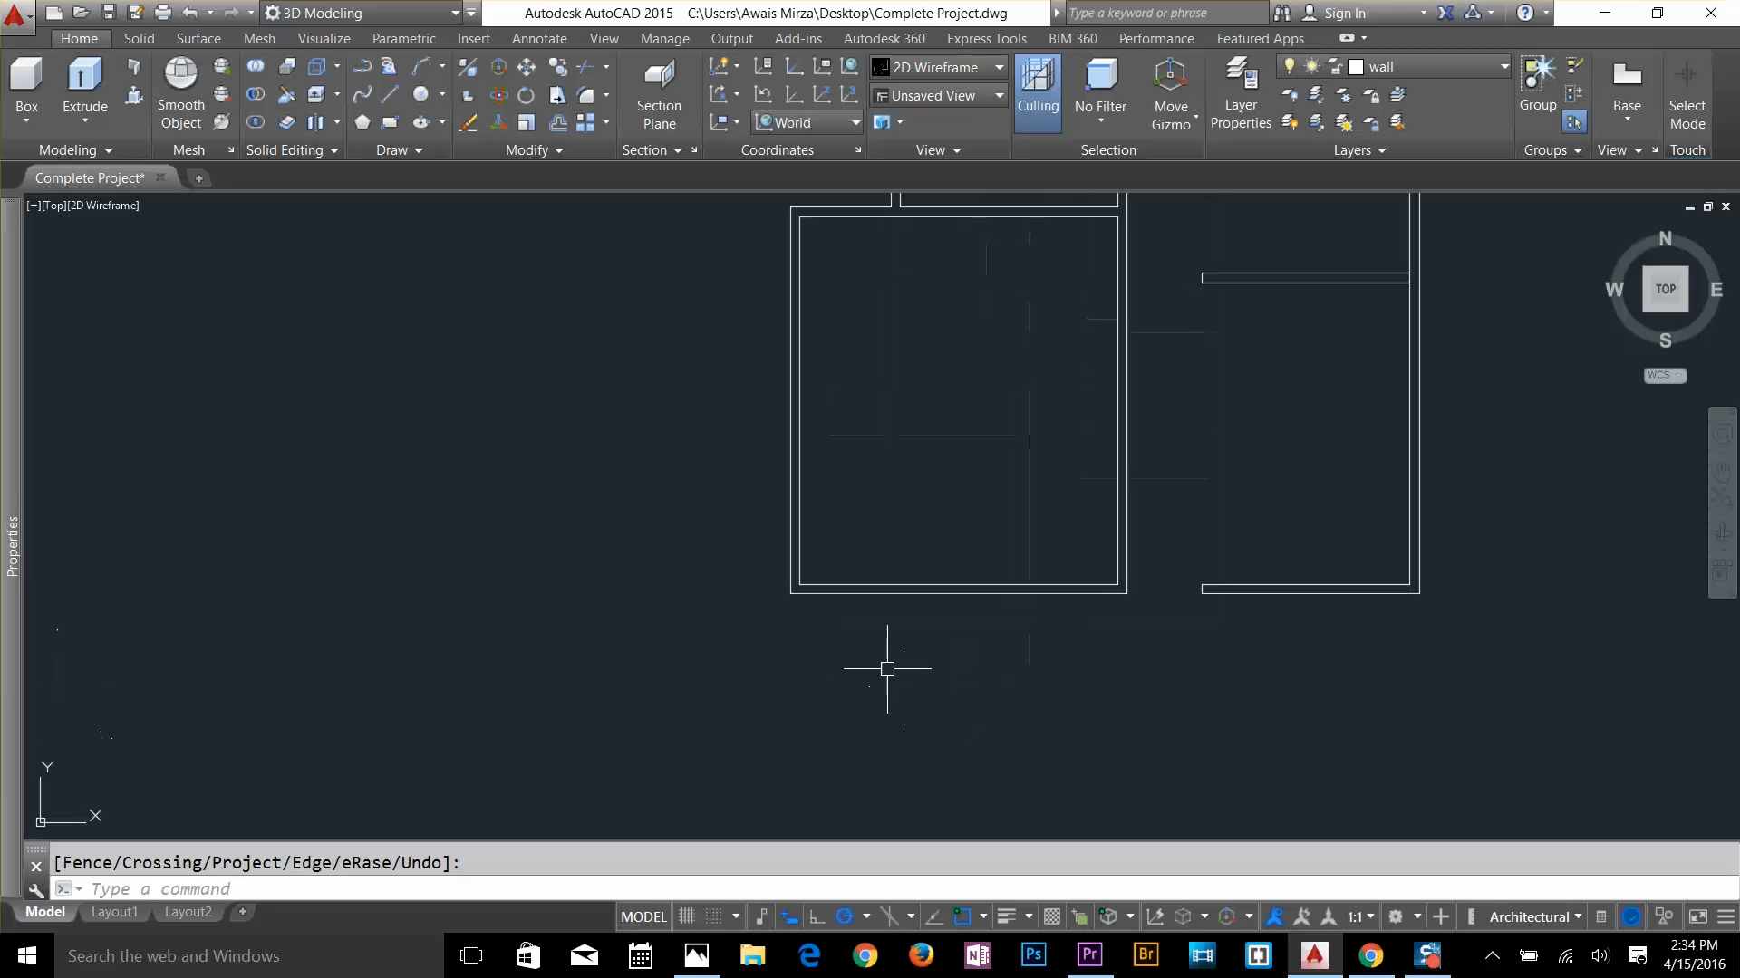
key(Escape)
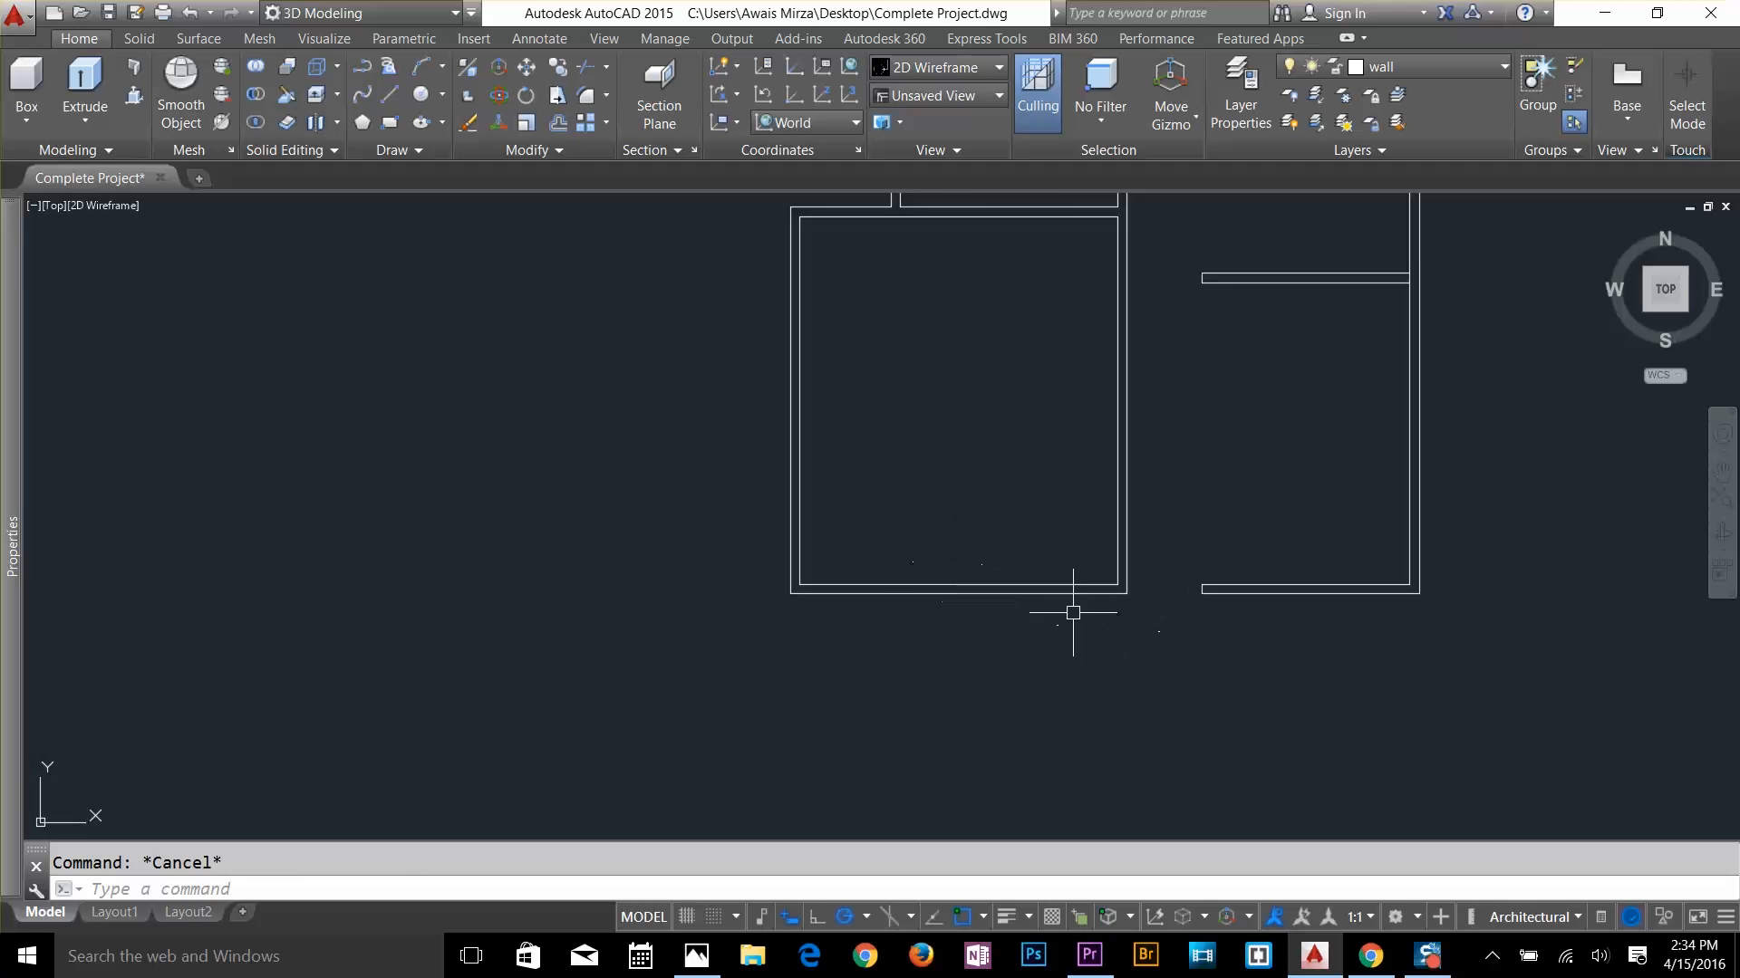
key(Return)
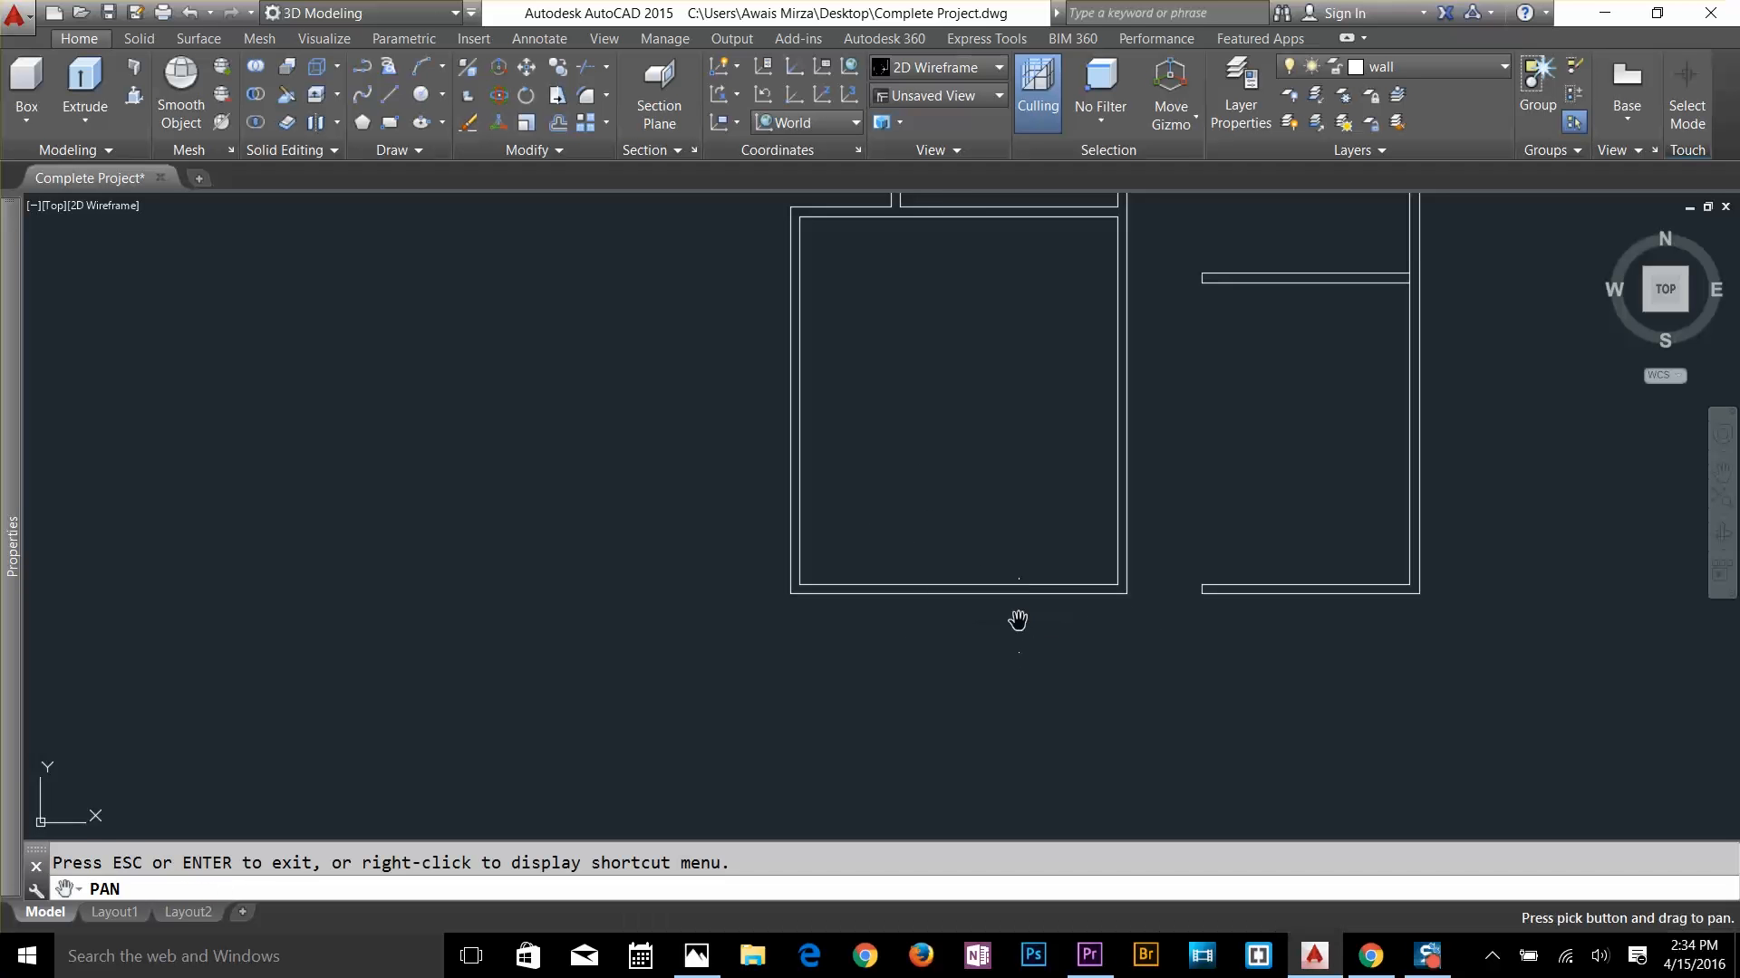
key(Escape)
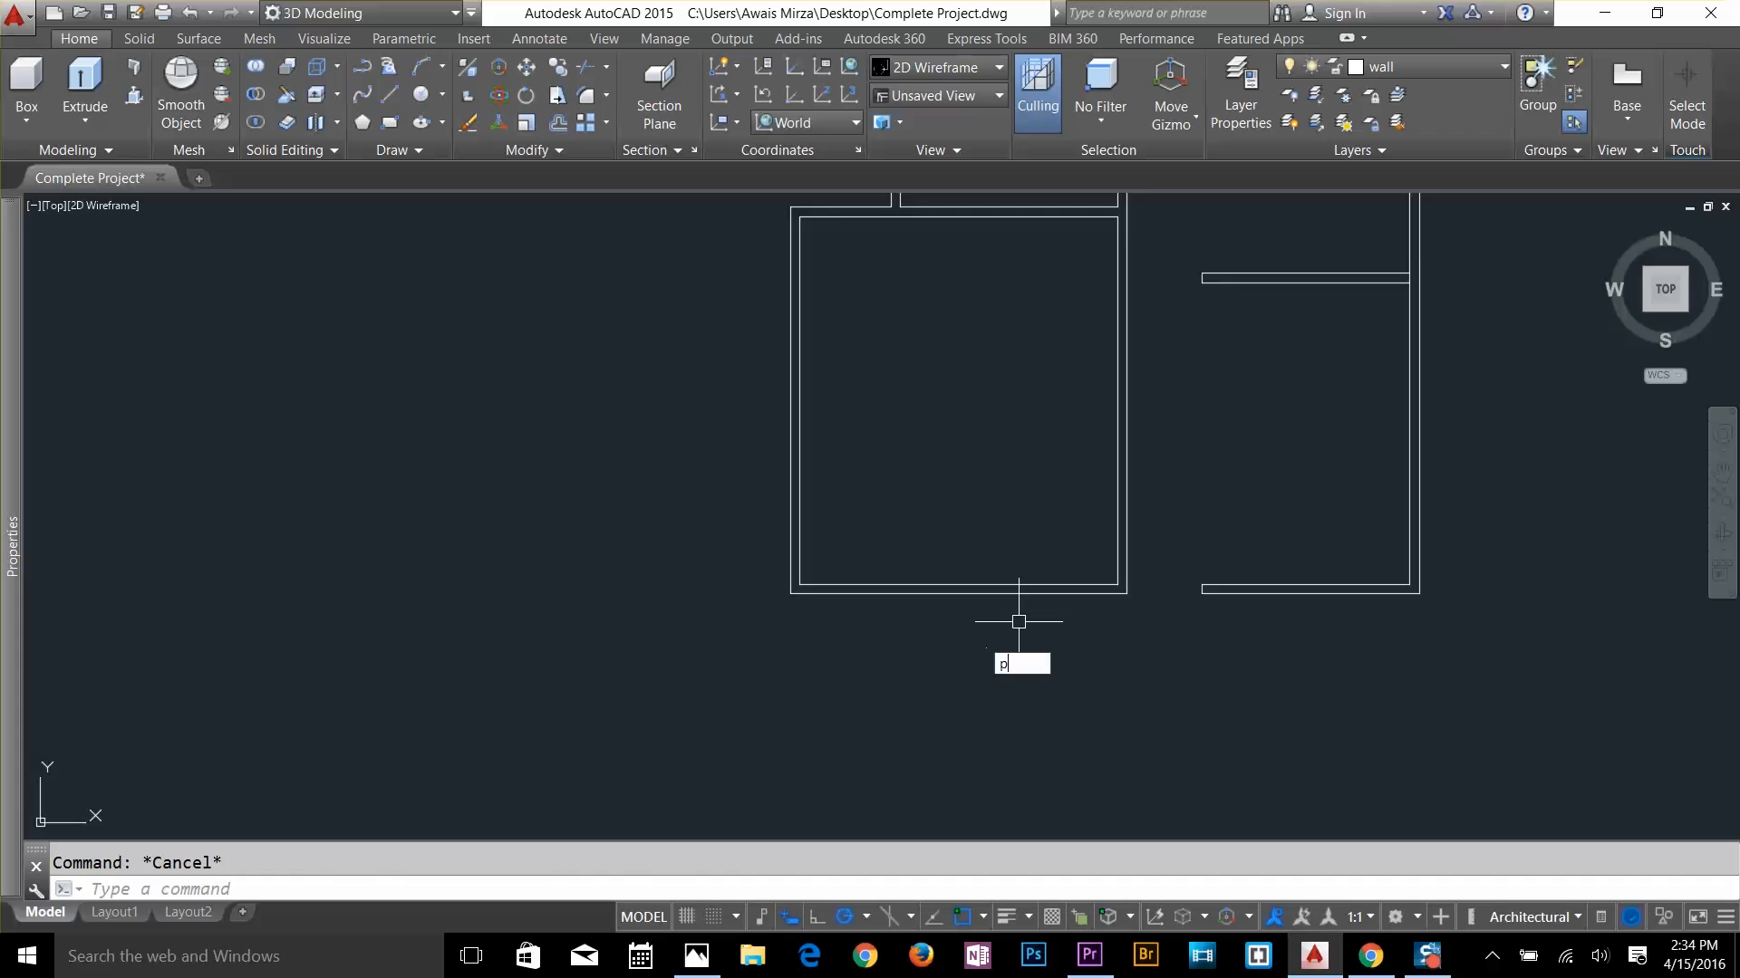
text(p)
key(Return)
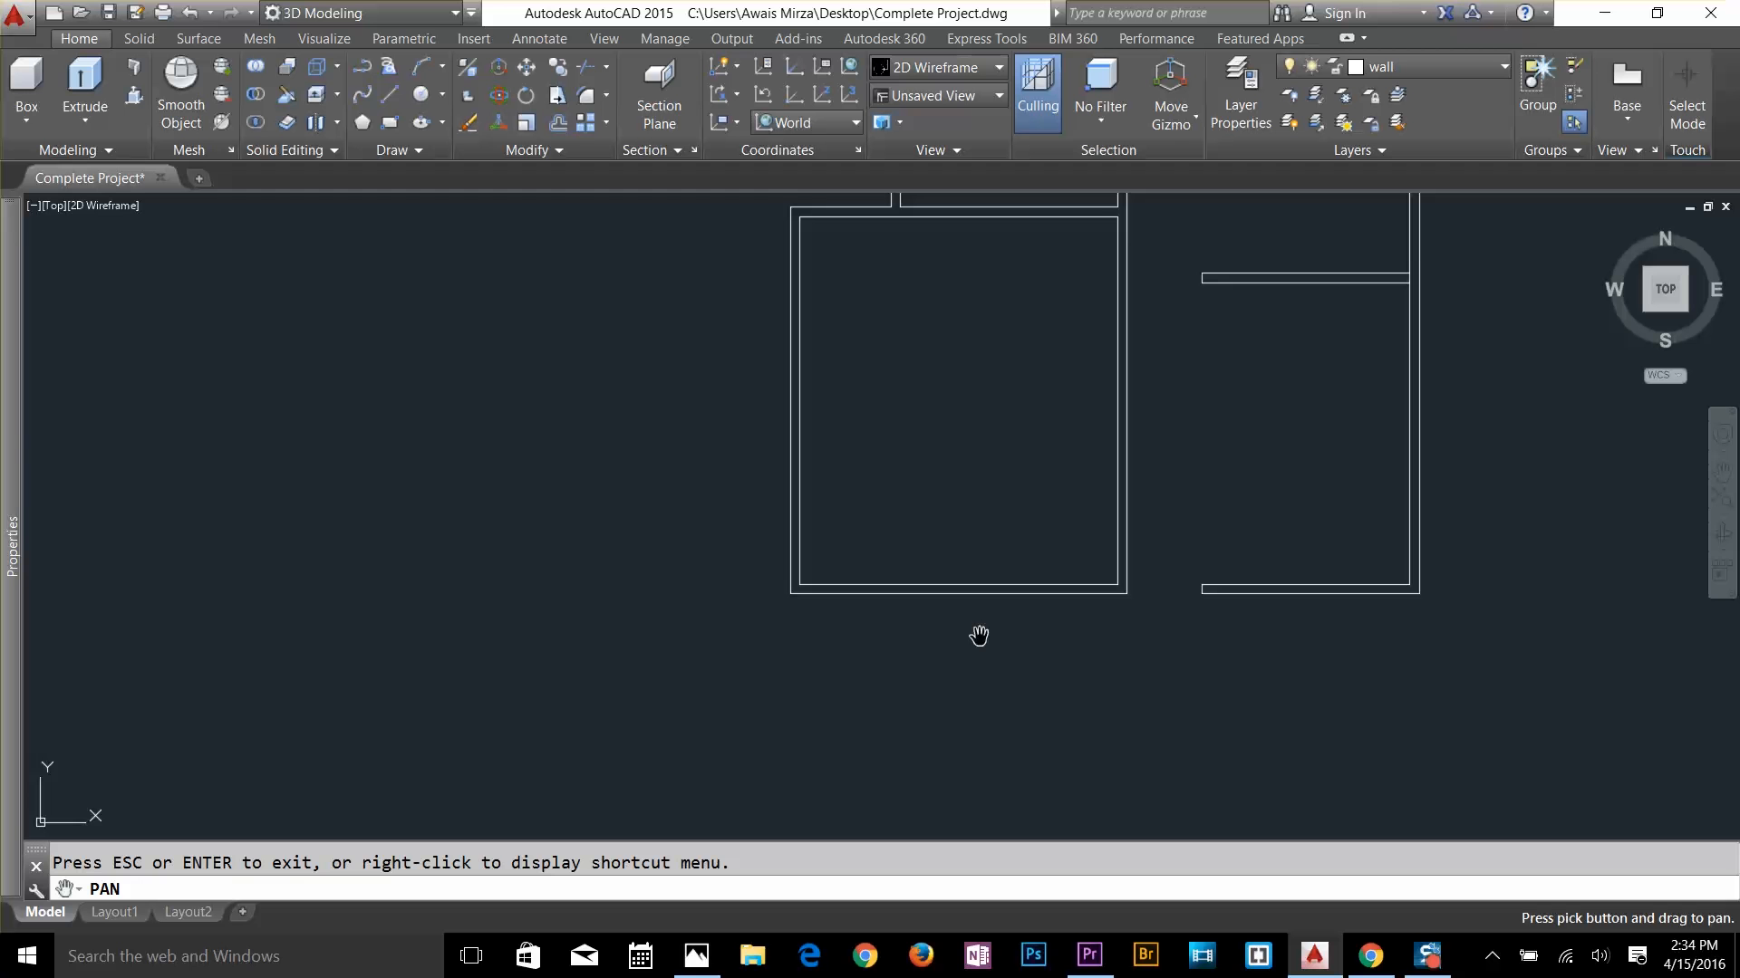
Offset the bottom outer line of the lower-left room 1.5' outward, below the wall
key(Escape)
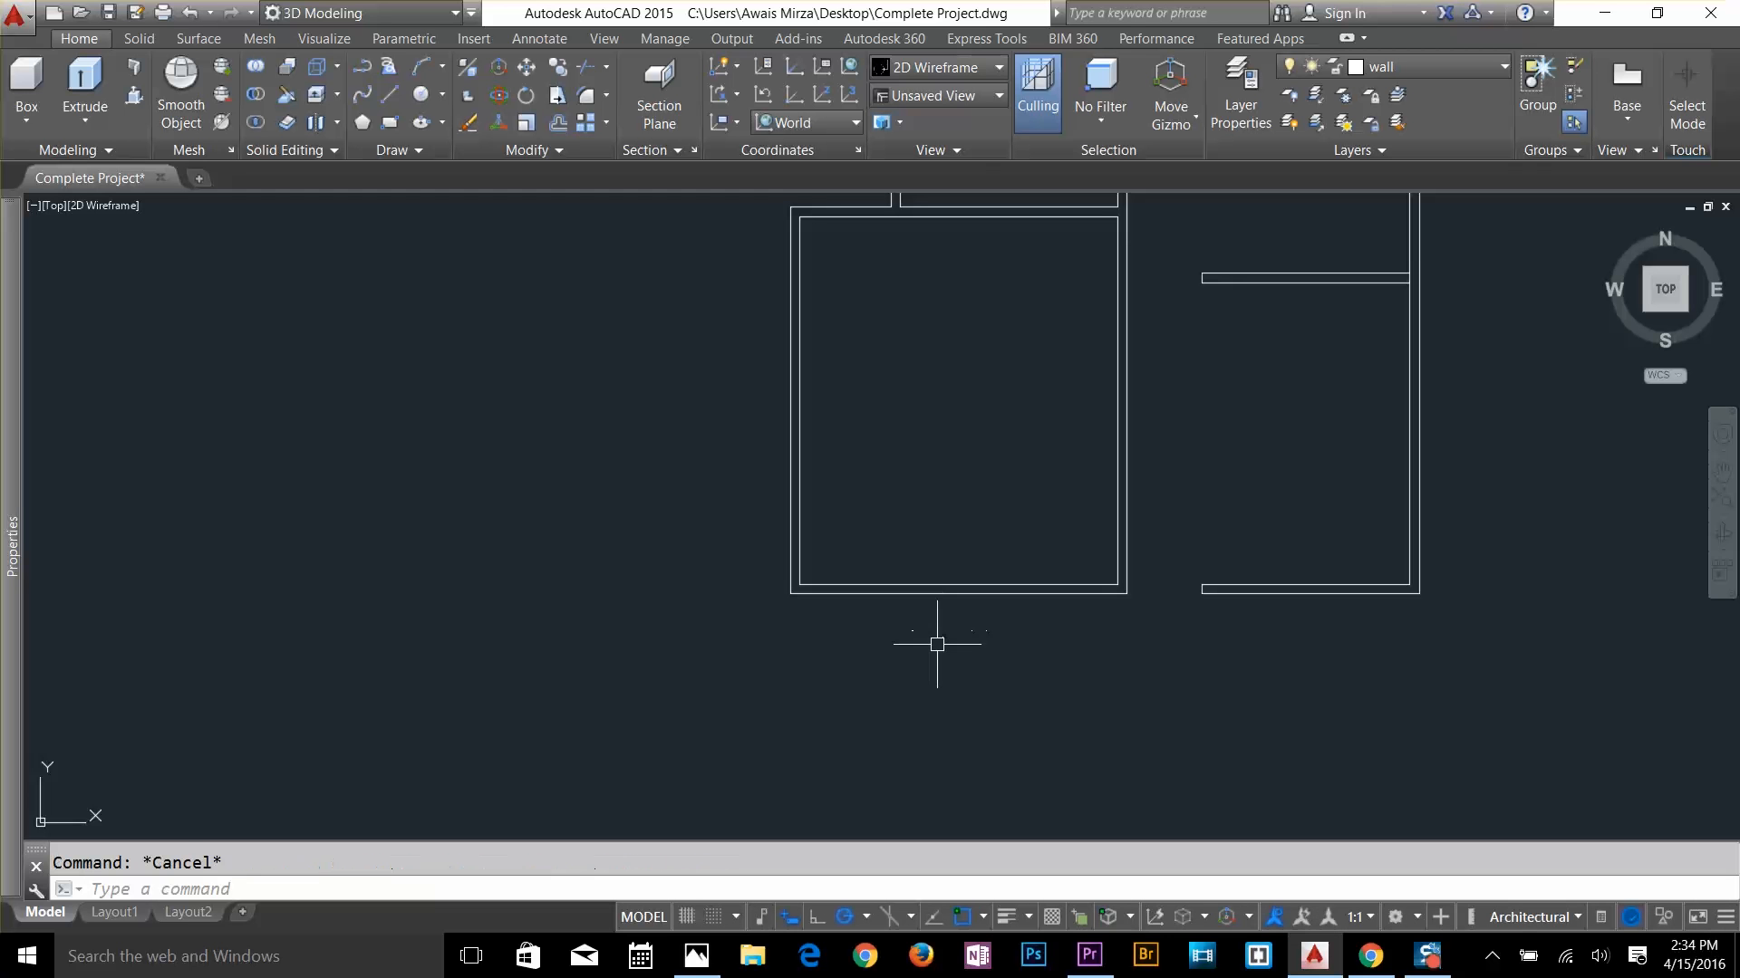
text(o)
key(Return)
text(1.5)
key(Return)
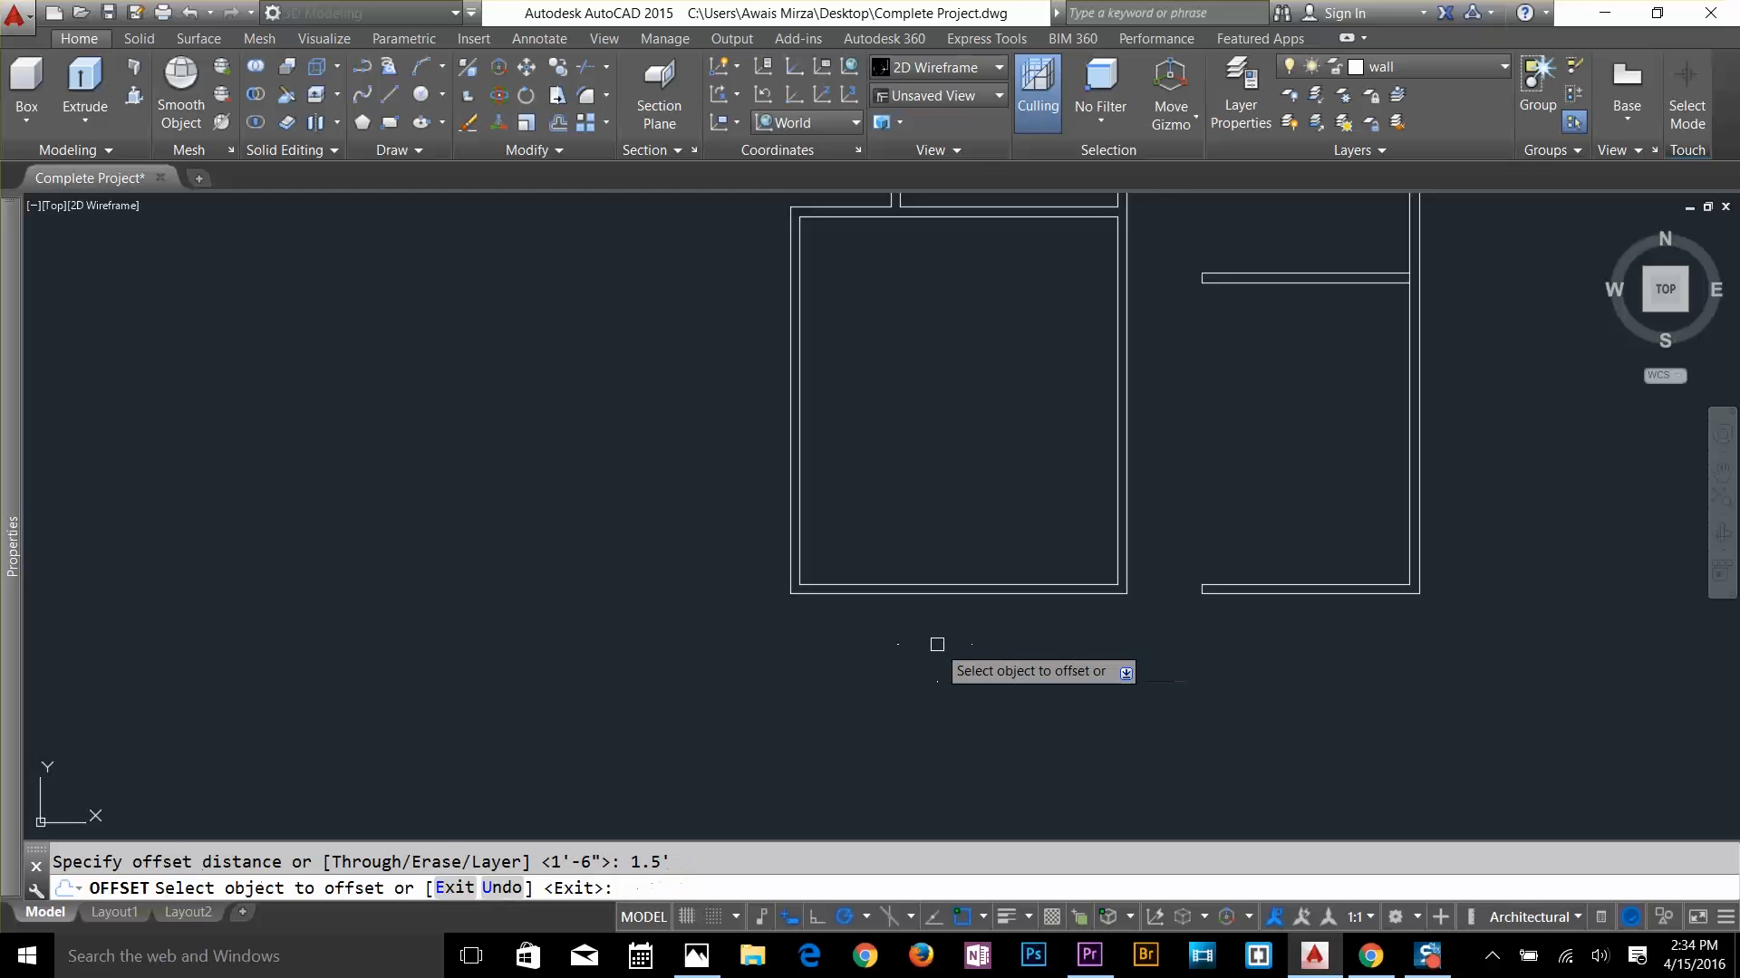
click(964, 594)
click(872, 702)
key(Escape)
scroll(819, 663, up, 2)
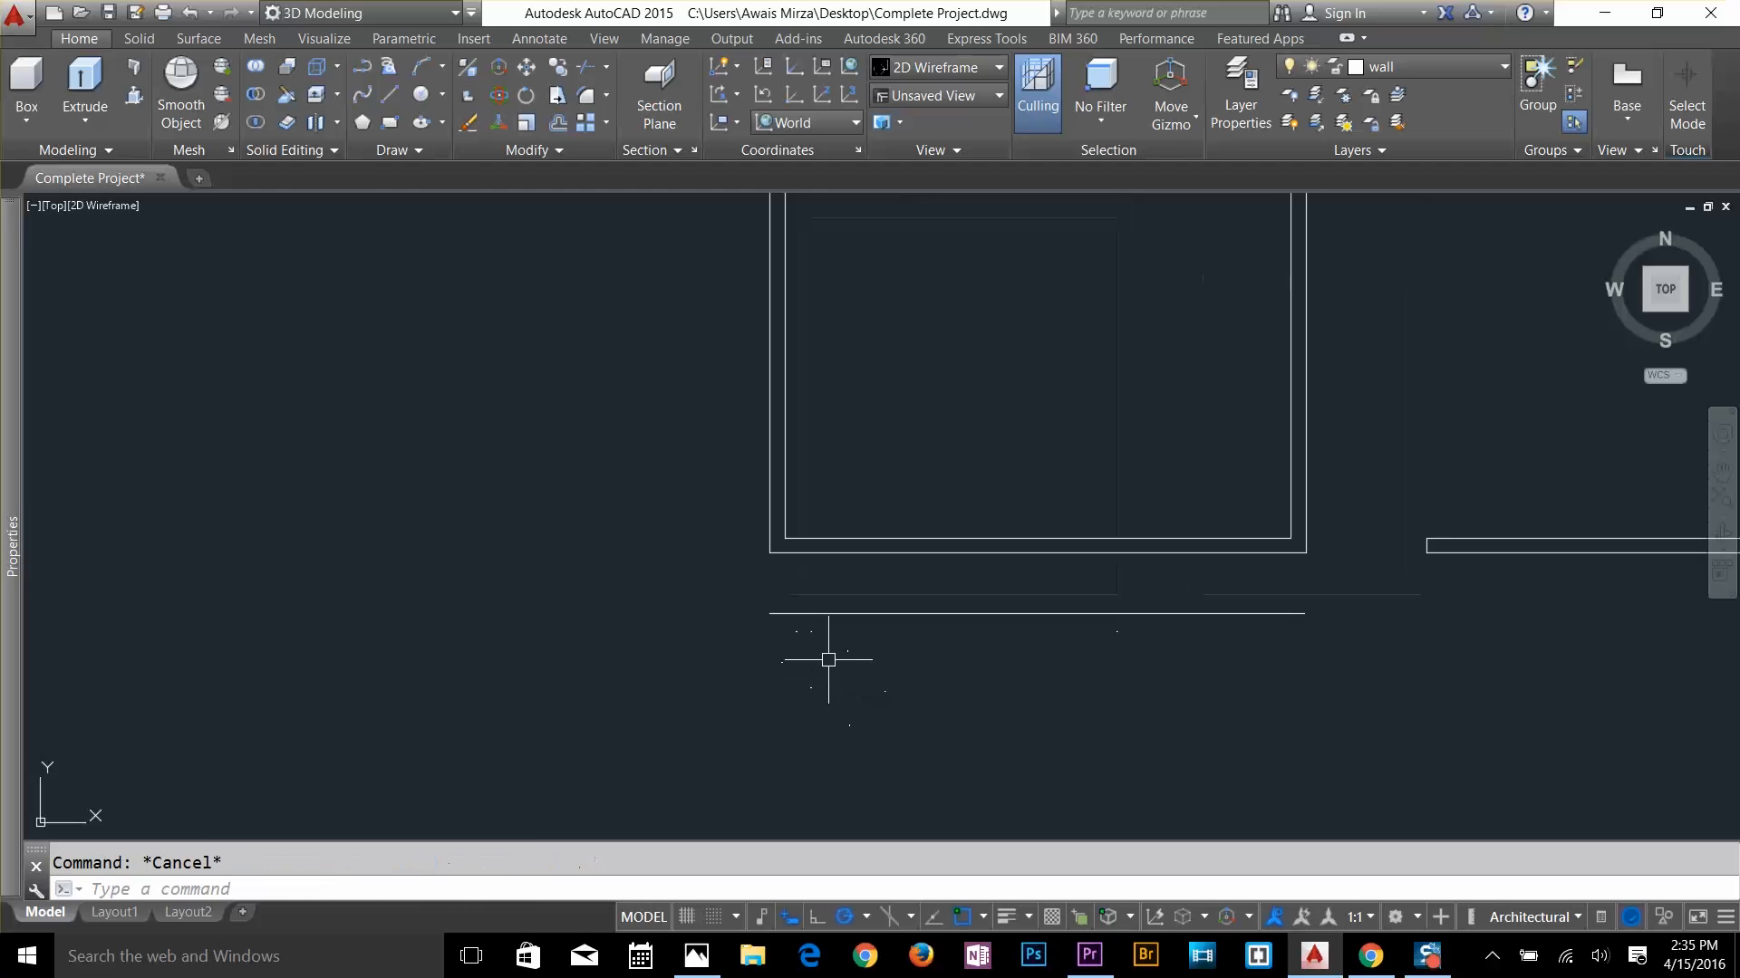
Extend the inner and outer lines of both lower-left room side walls down to the offset line
text(ex)
key(Return)
key(Return)
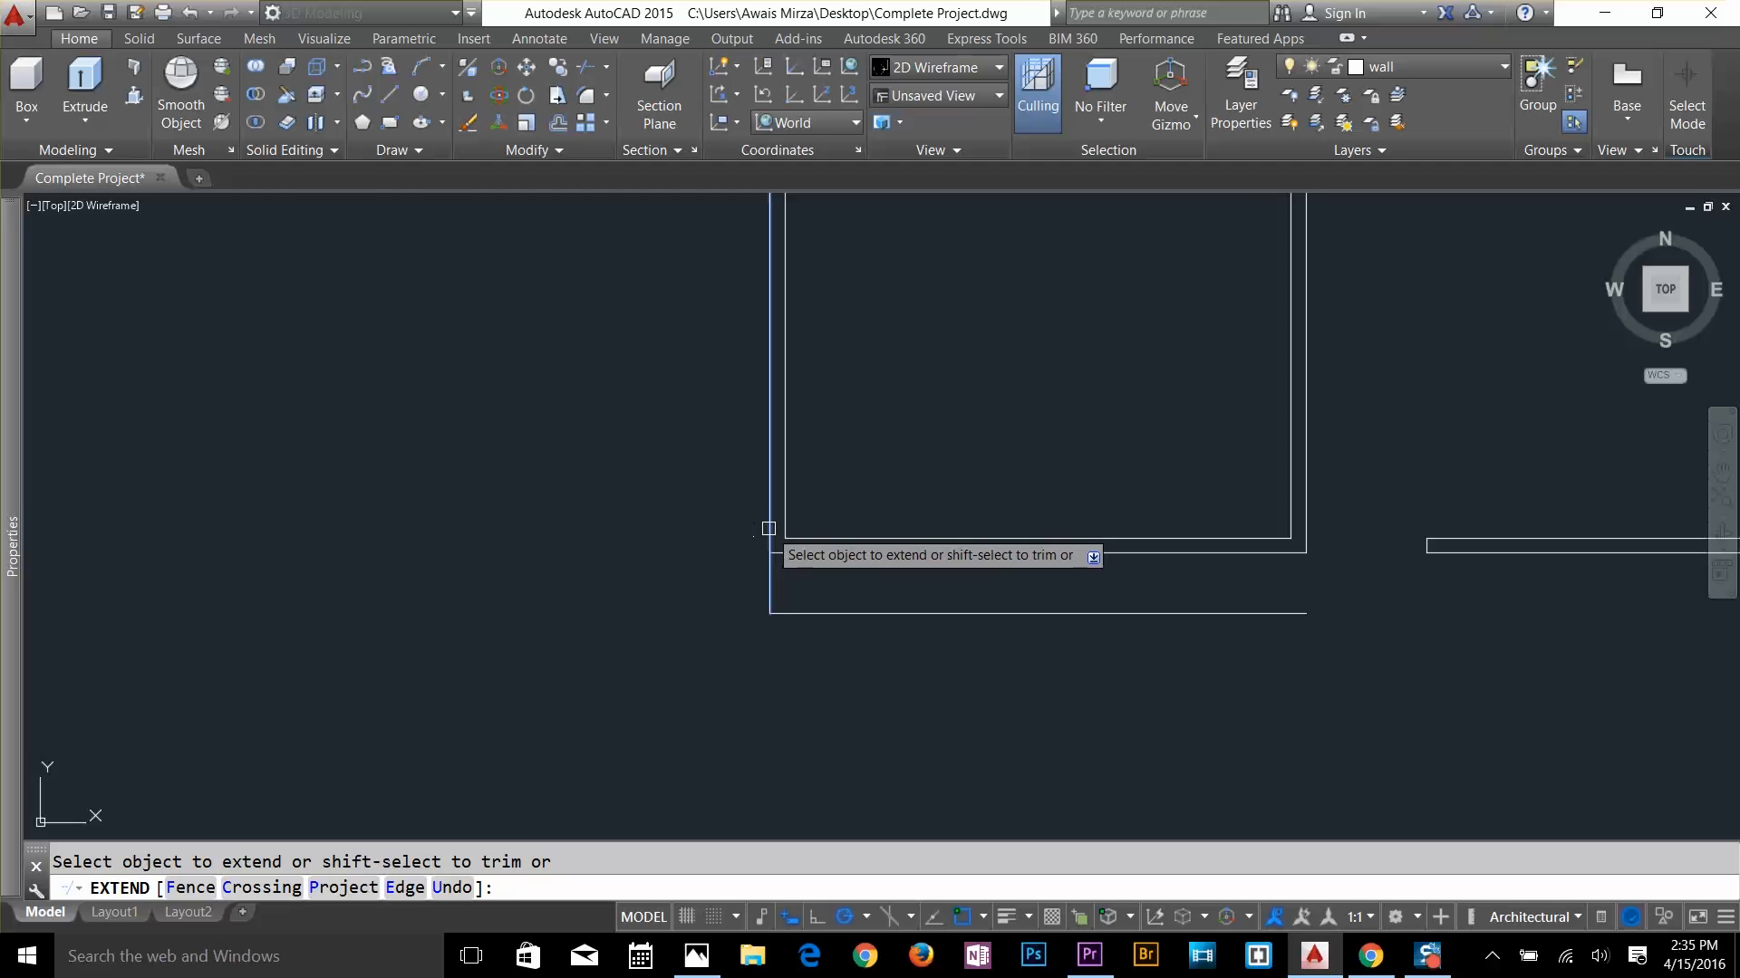
click(770, 527)
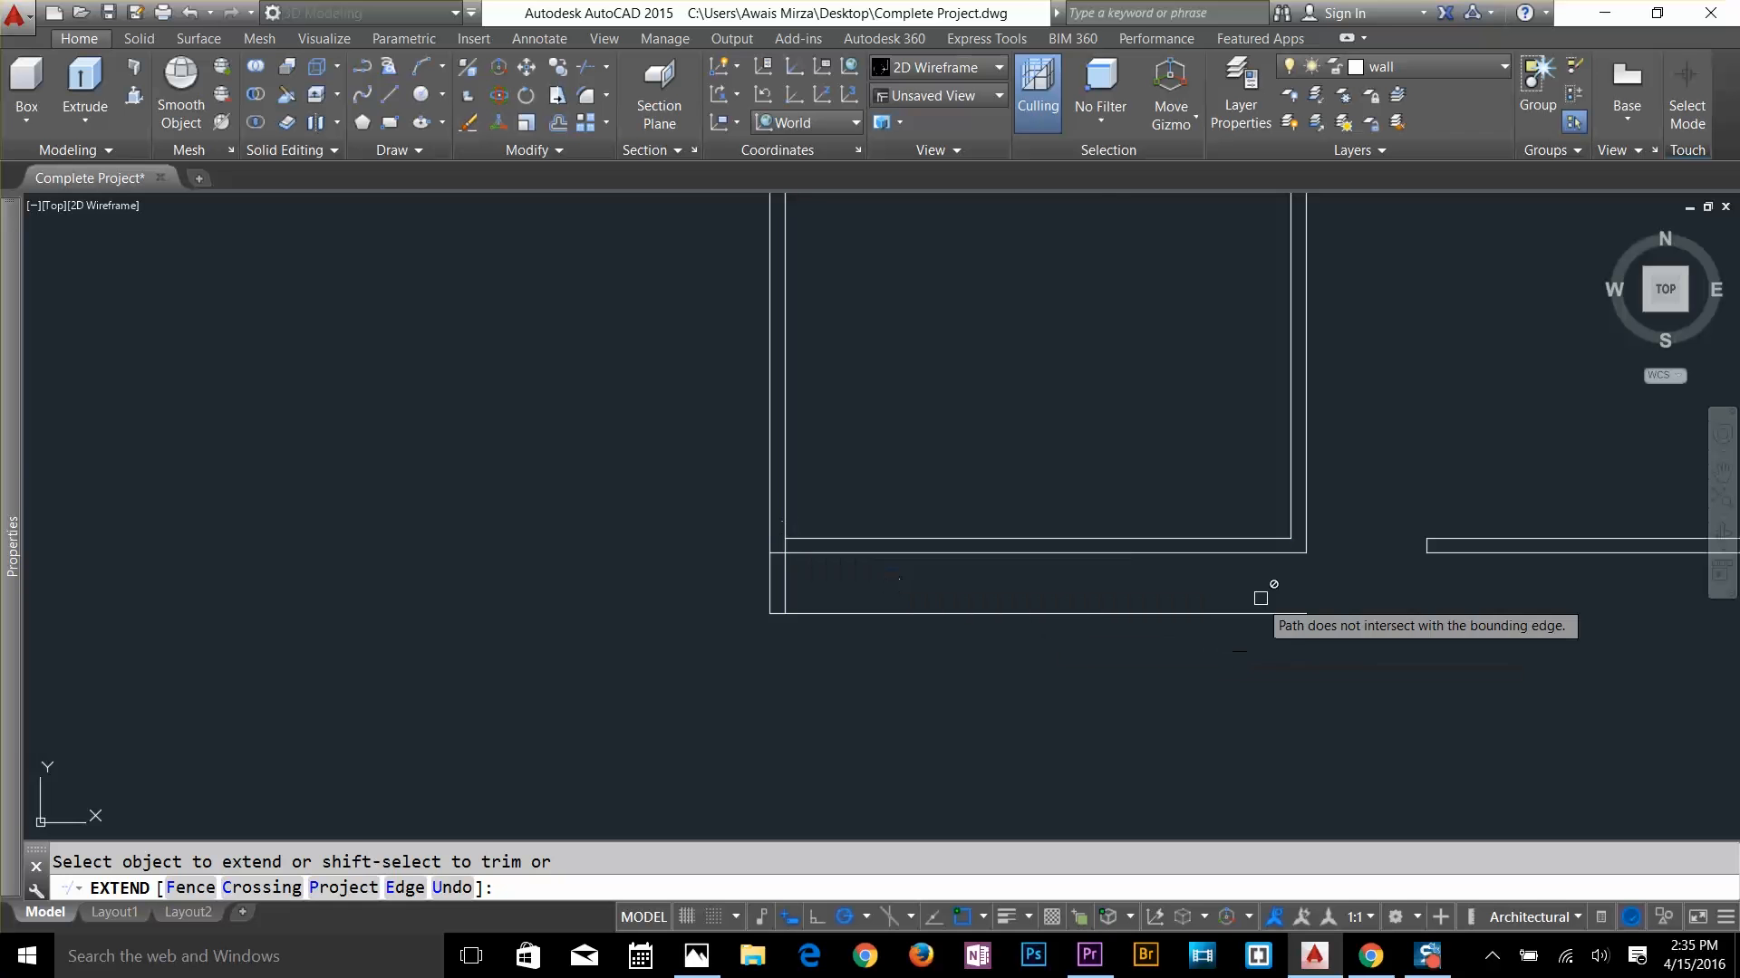
click(1305, 508)
click(1290, 508)
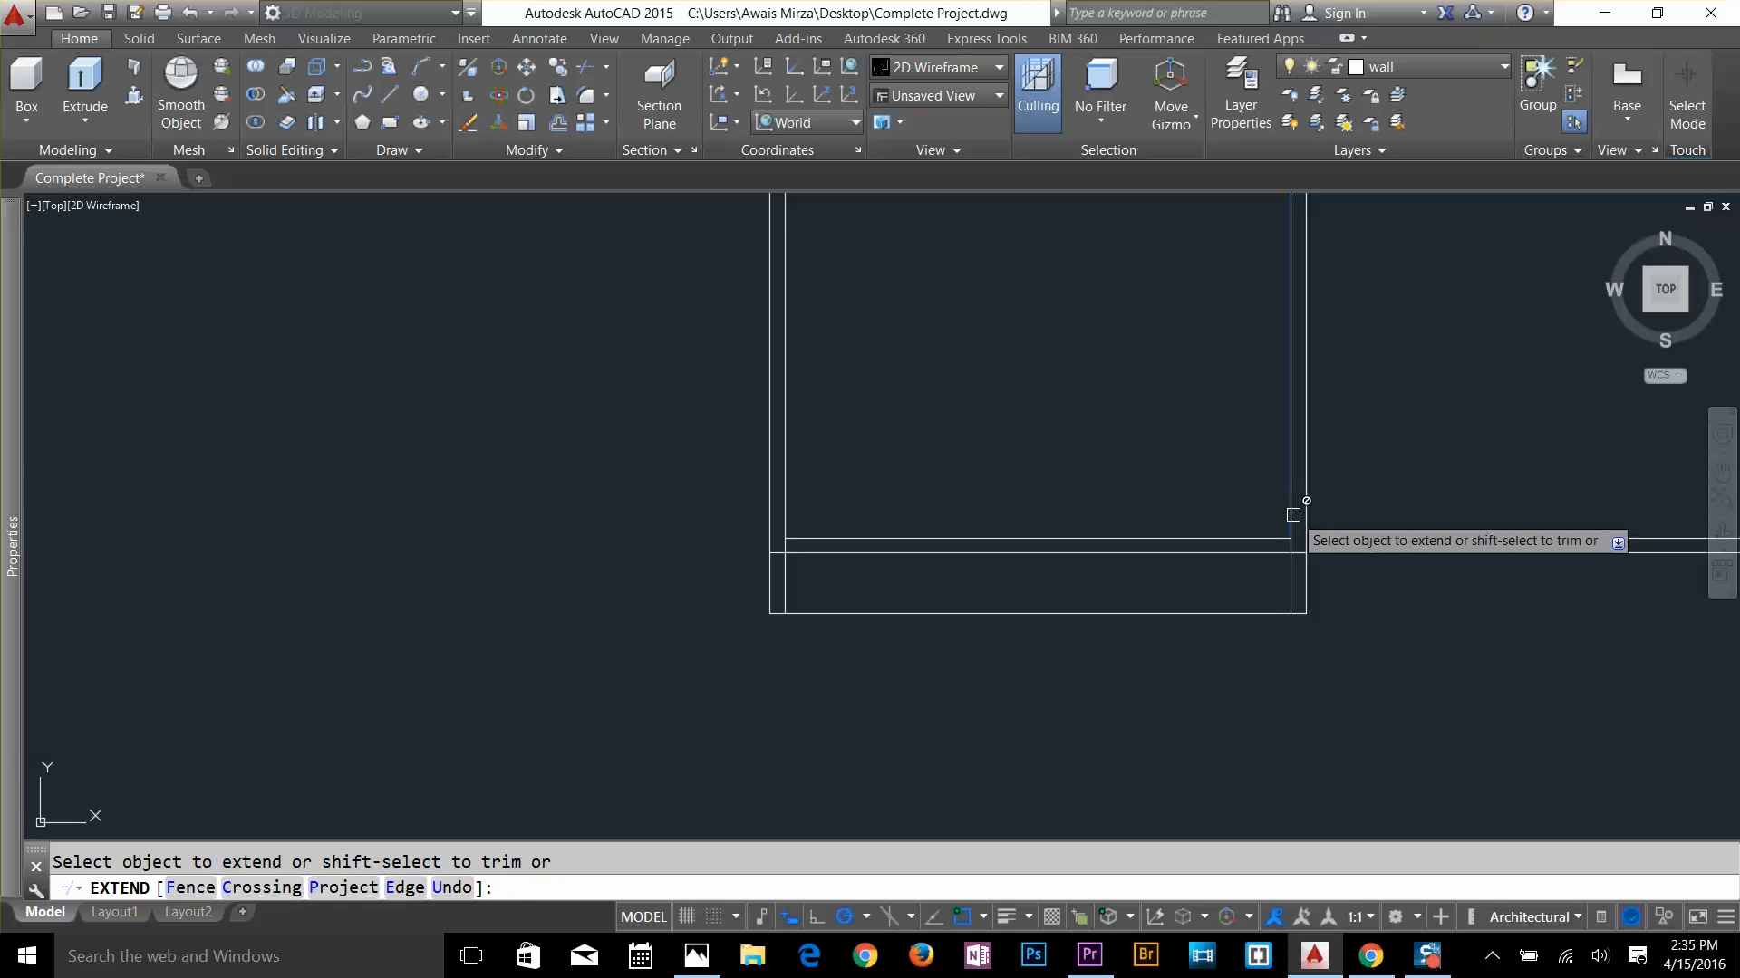
key(Escape)
Trim the wall lines crossing the lower-left room's bottom-left wall junction
text(t)
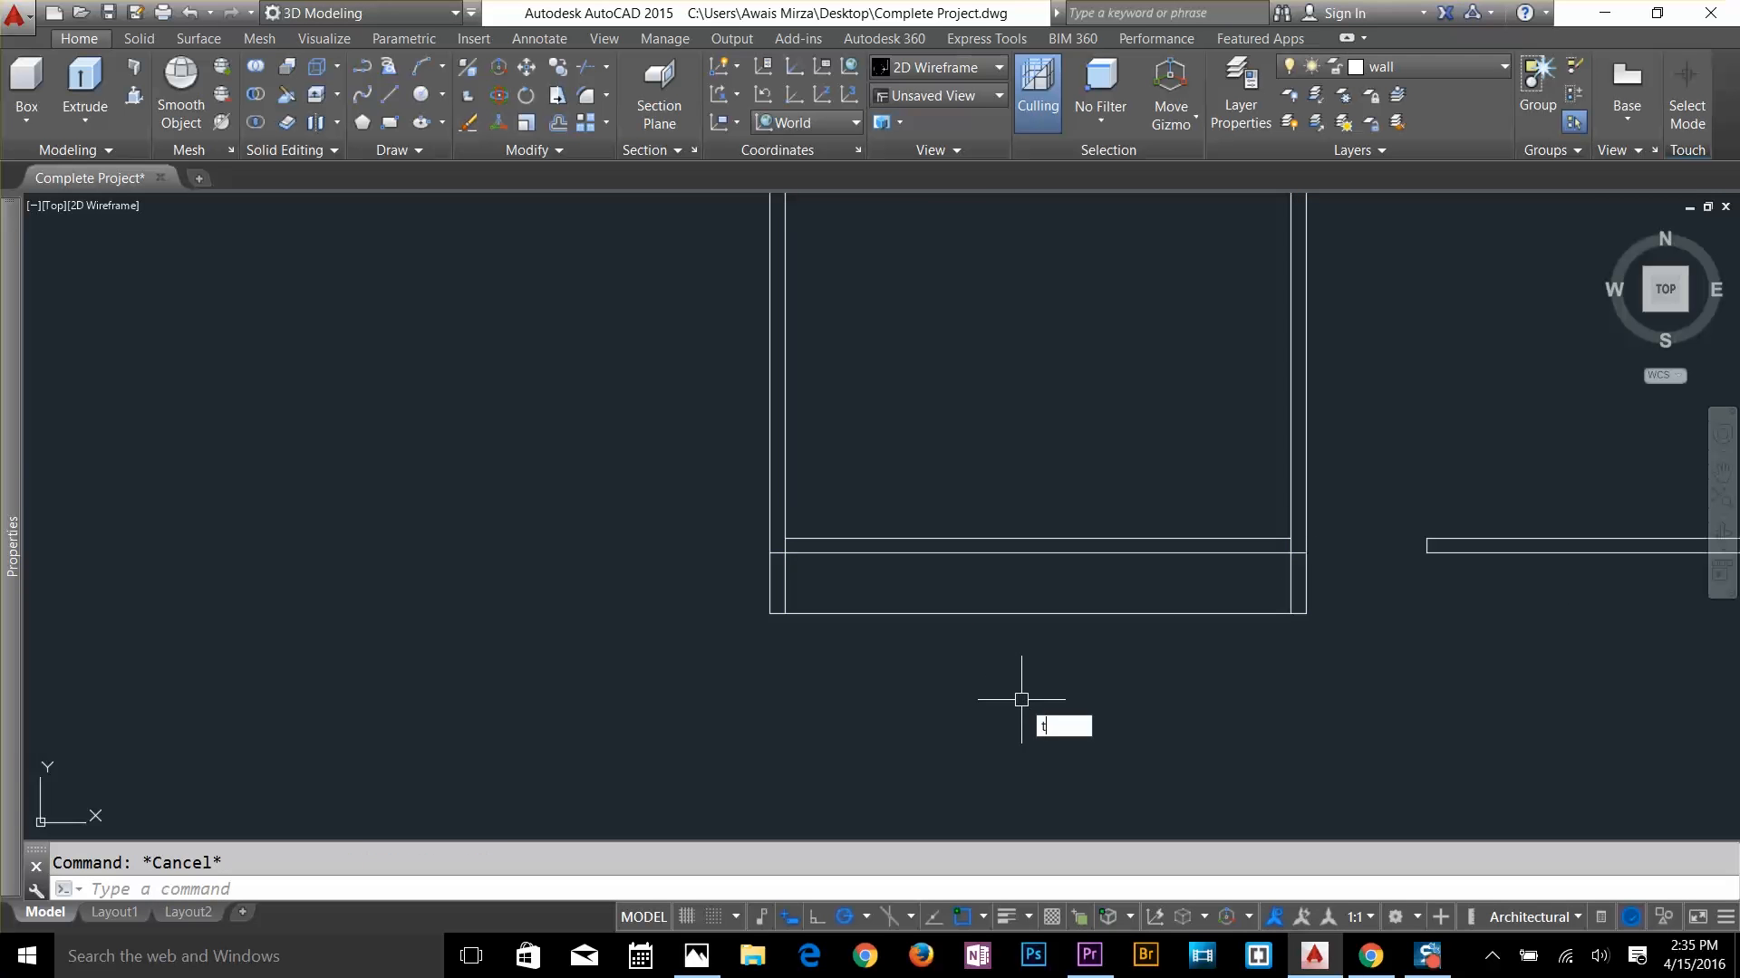
text(r)
key(Return)
key(Return)
scroll(743, 580, up, 5)
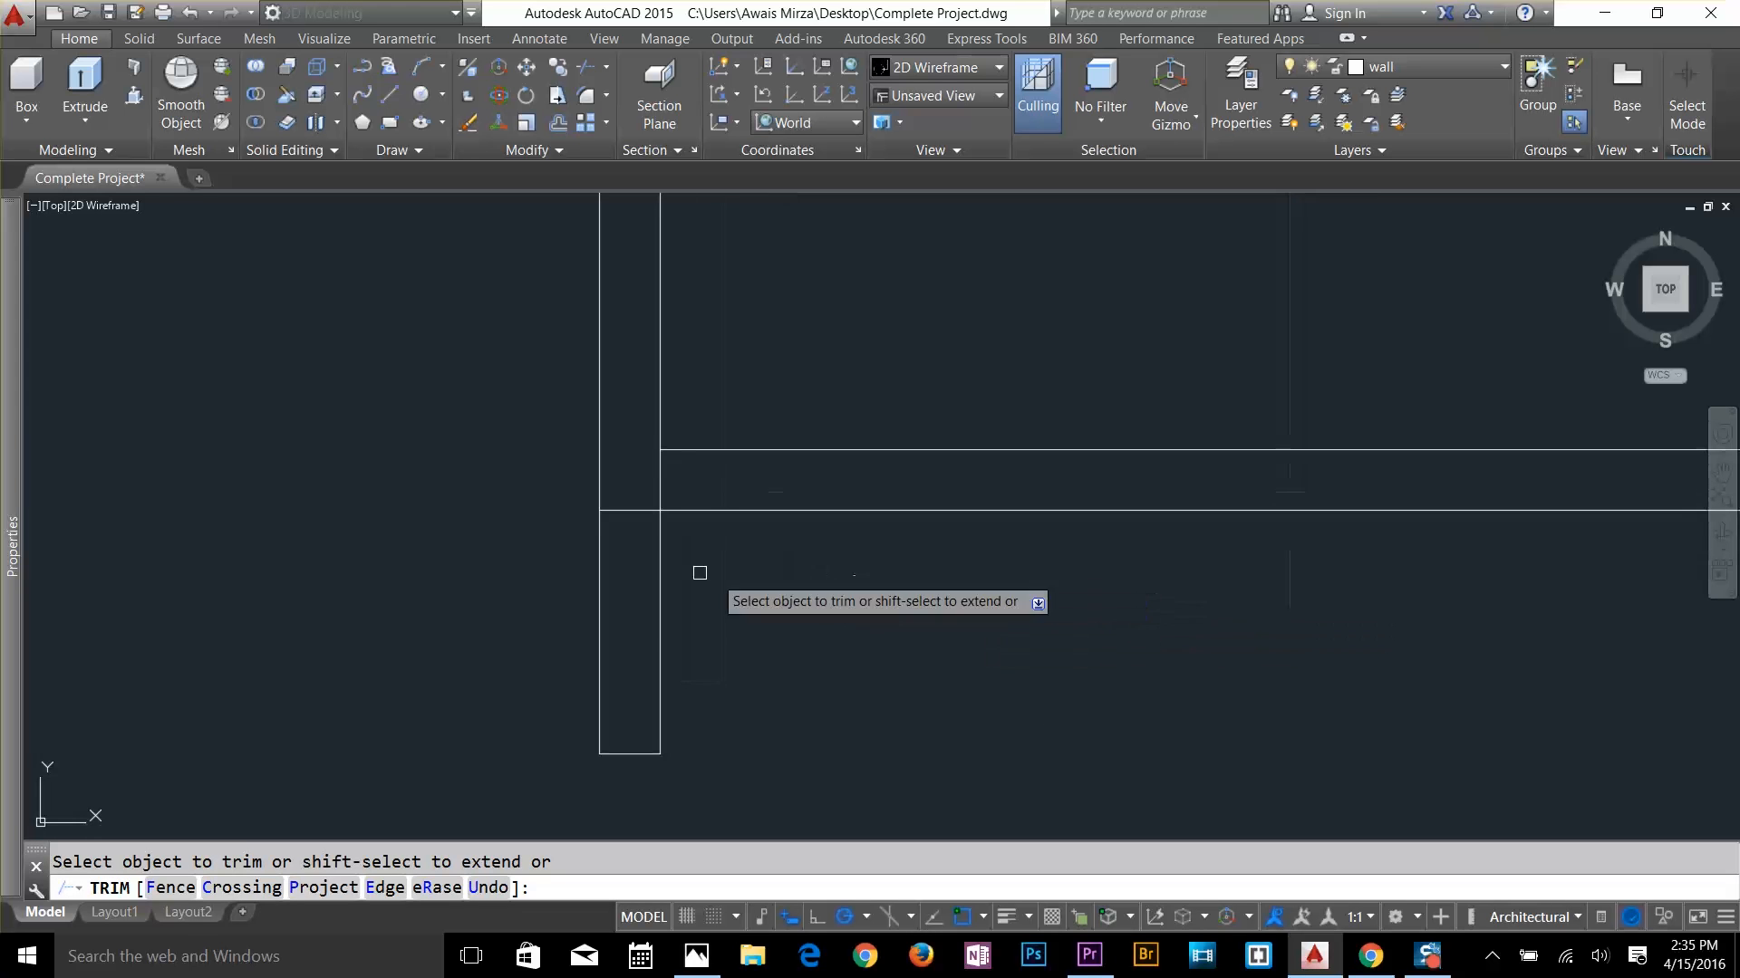
click(625, 509)
scroll(777, 564, down, 2)
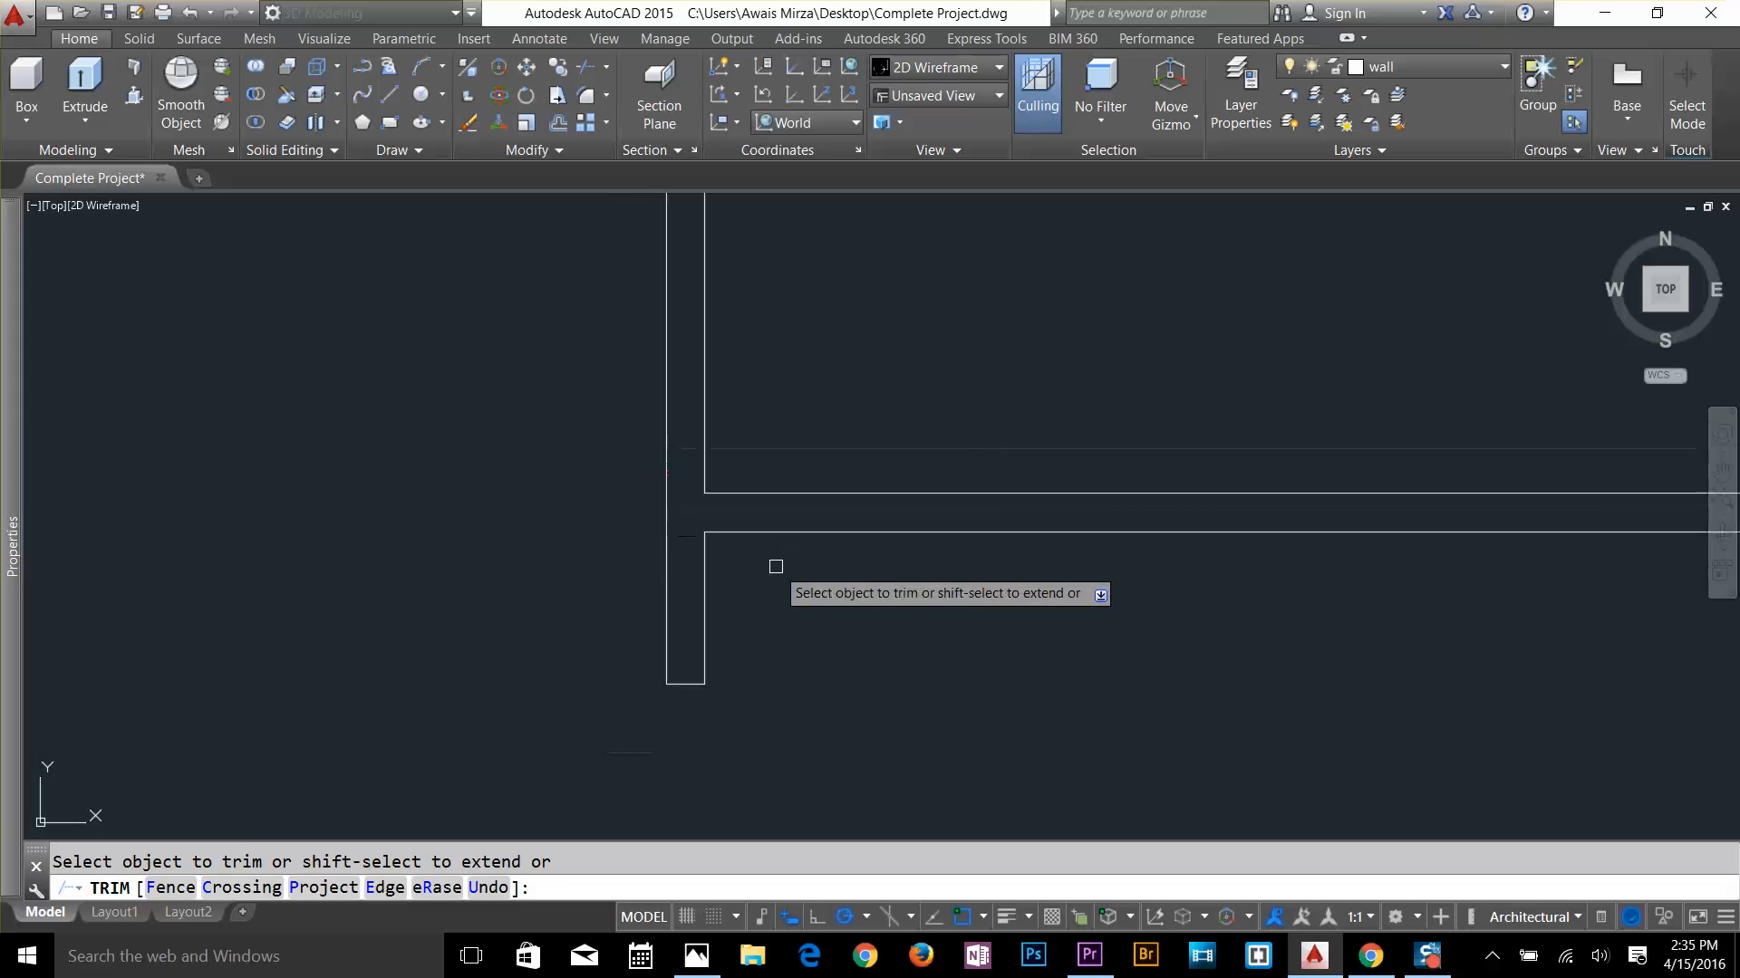
key(Escape)
text(1)
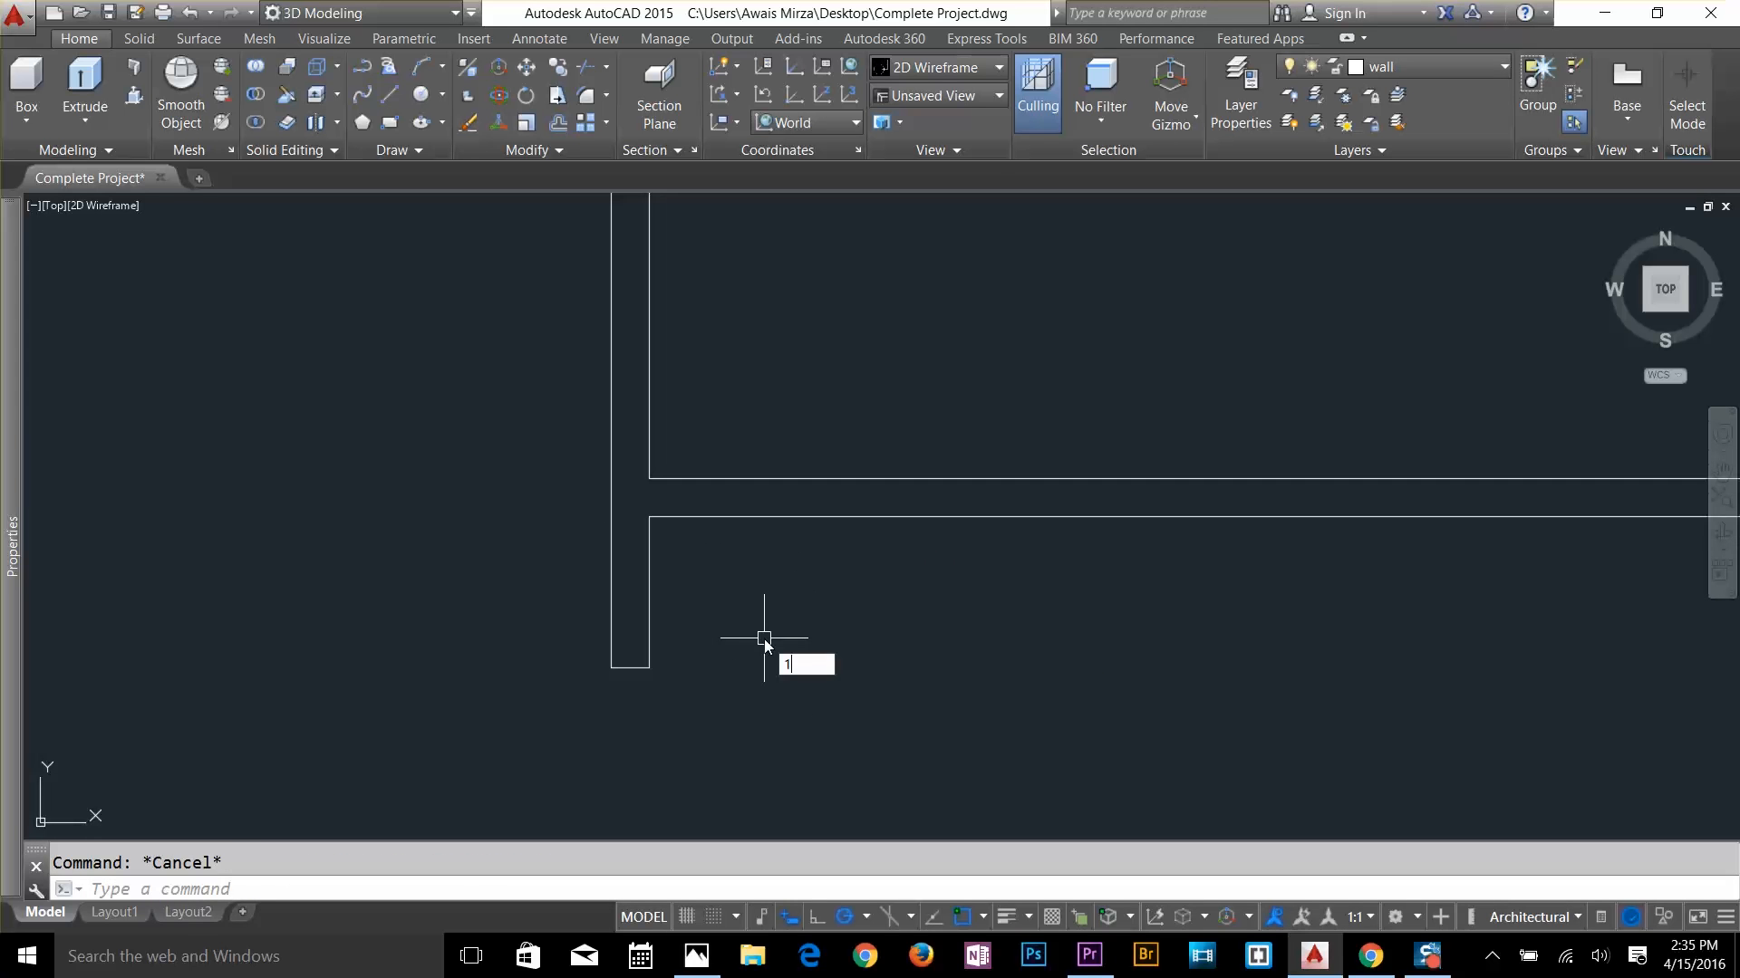
text(')
key(Return)
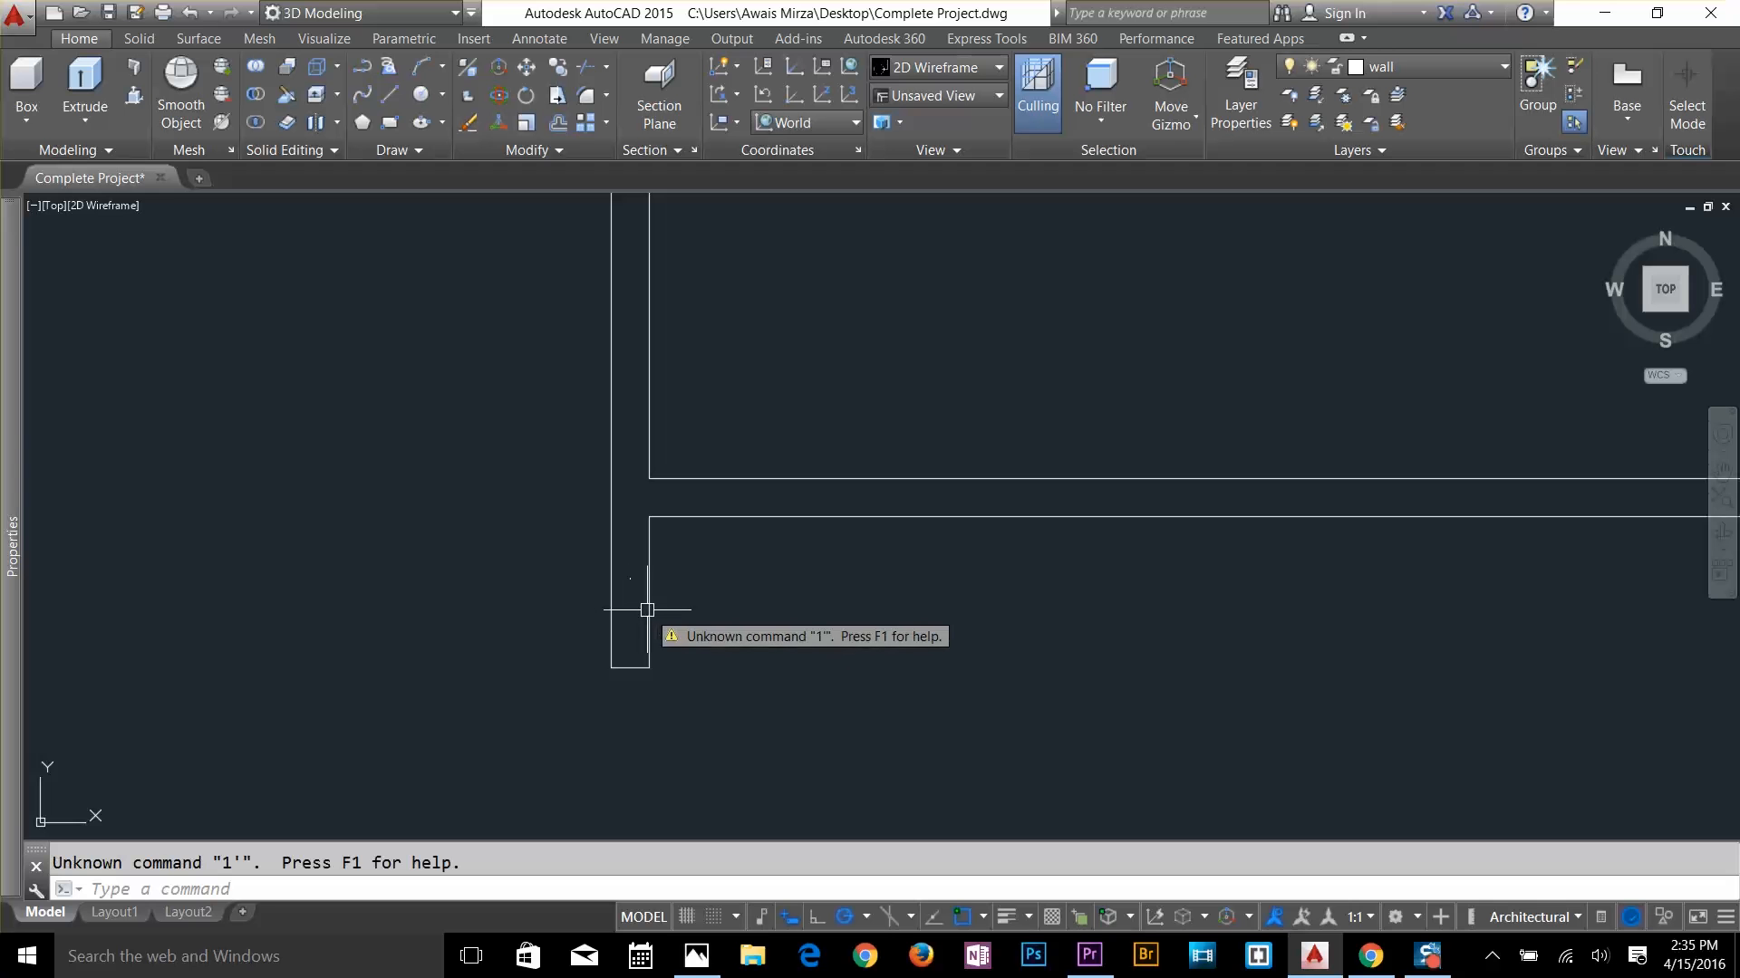
key(Escape)
Offset the inner lines of both side-wall extensions below the lower-left room 1' toward each other
text(o)
key(Return)
key(Return)
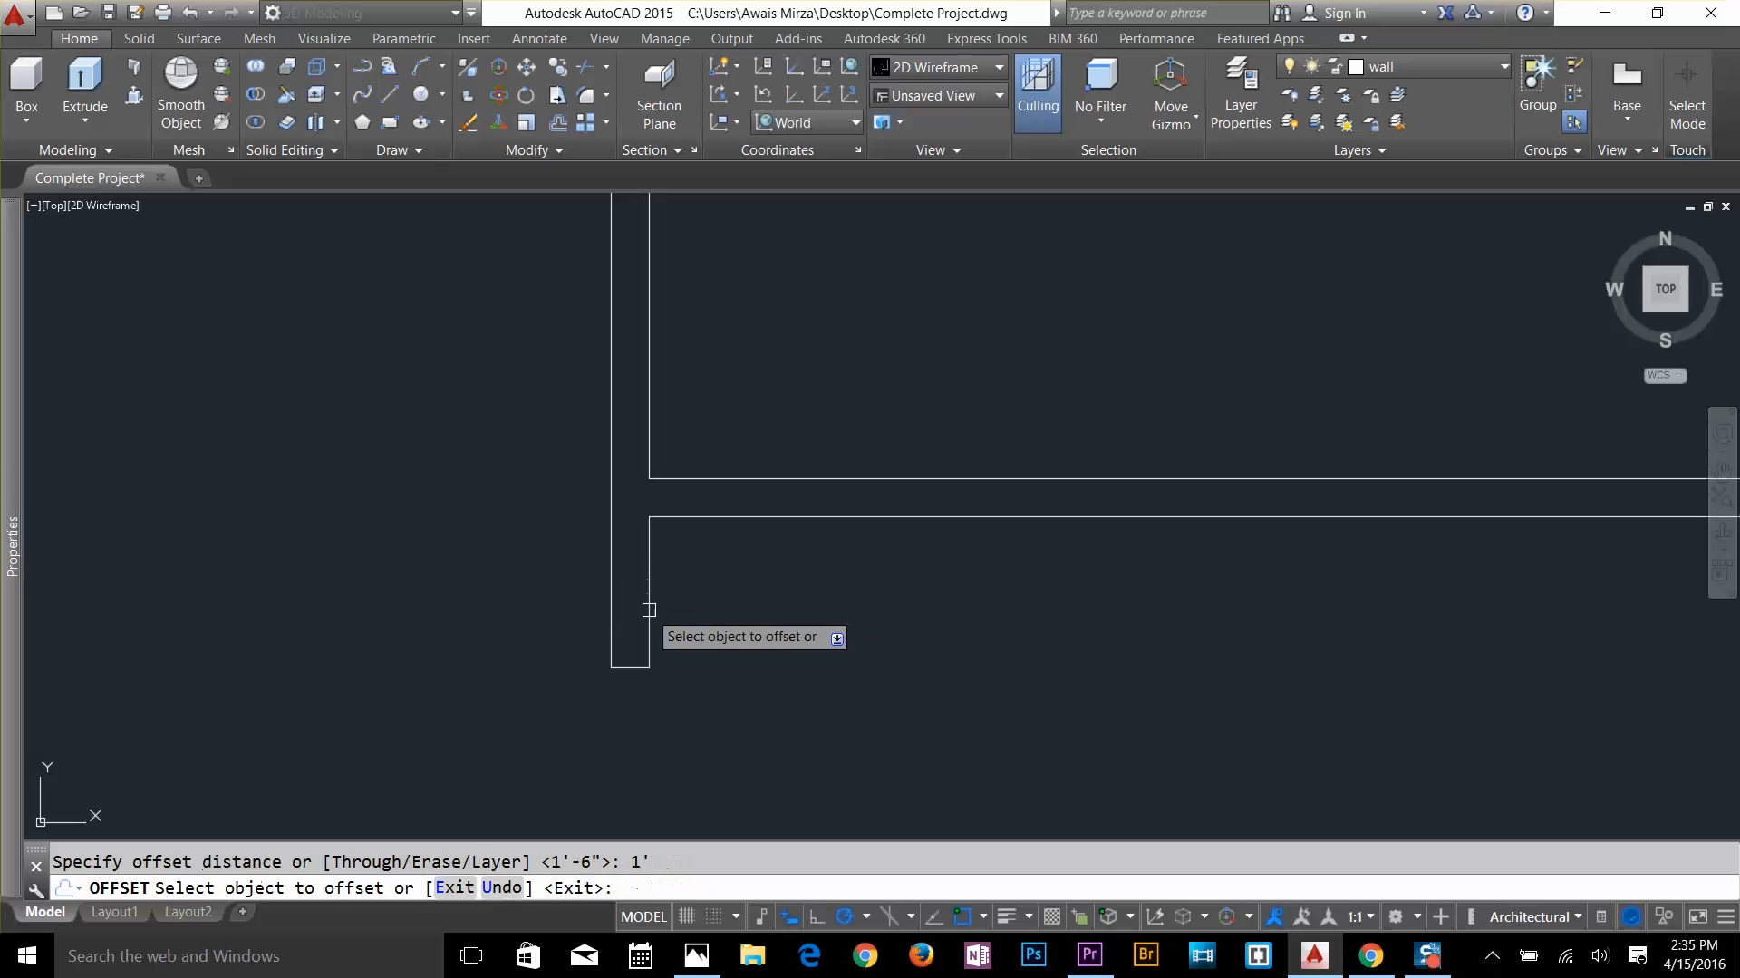
click(653, 615)
click(695, 613)
scroll(877, 621, down, 2)
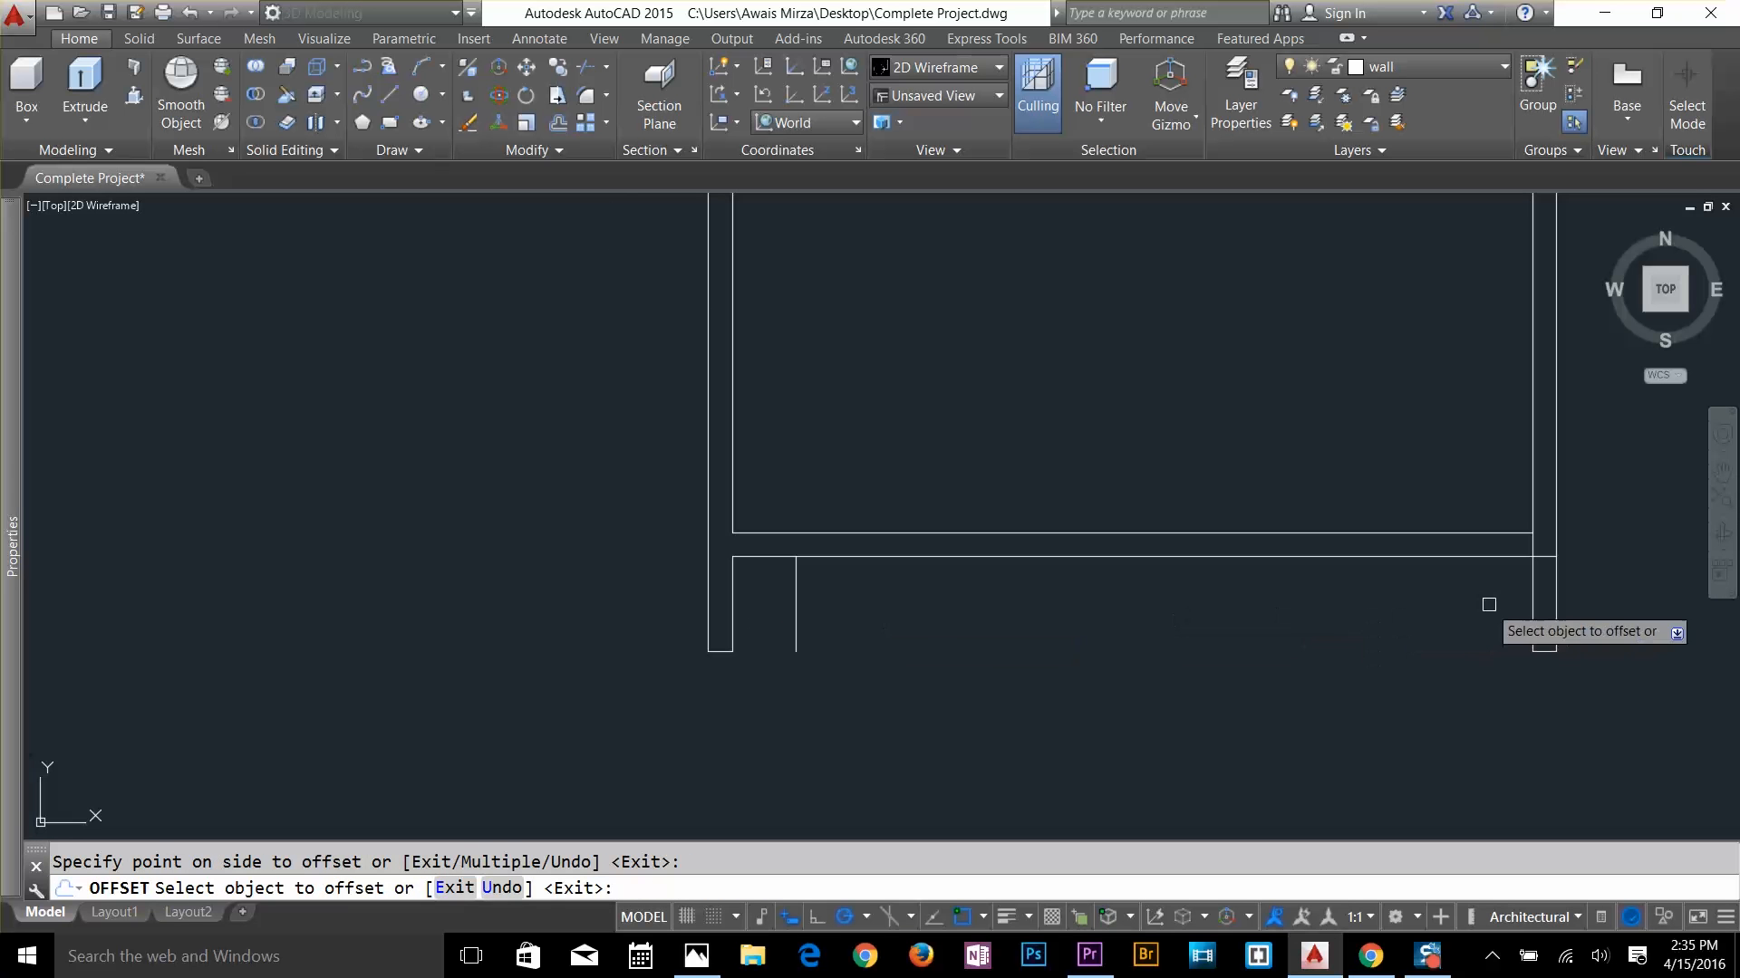
click(1532, 603)
click(1486, 605)
key(Escape)
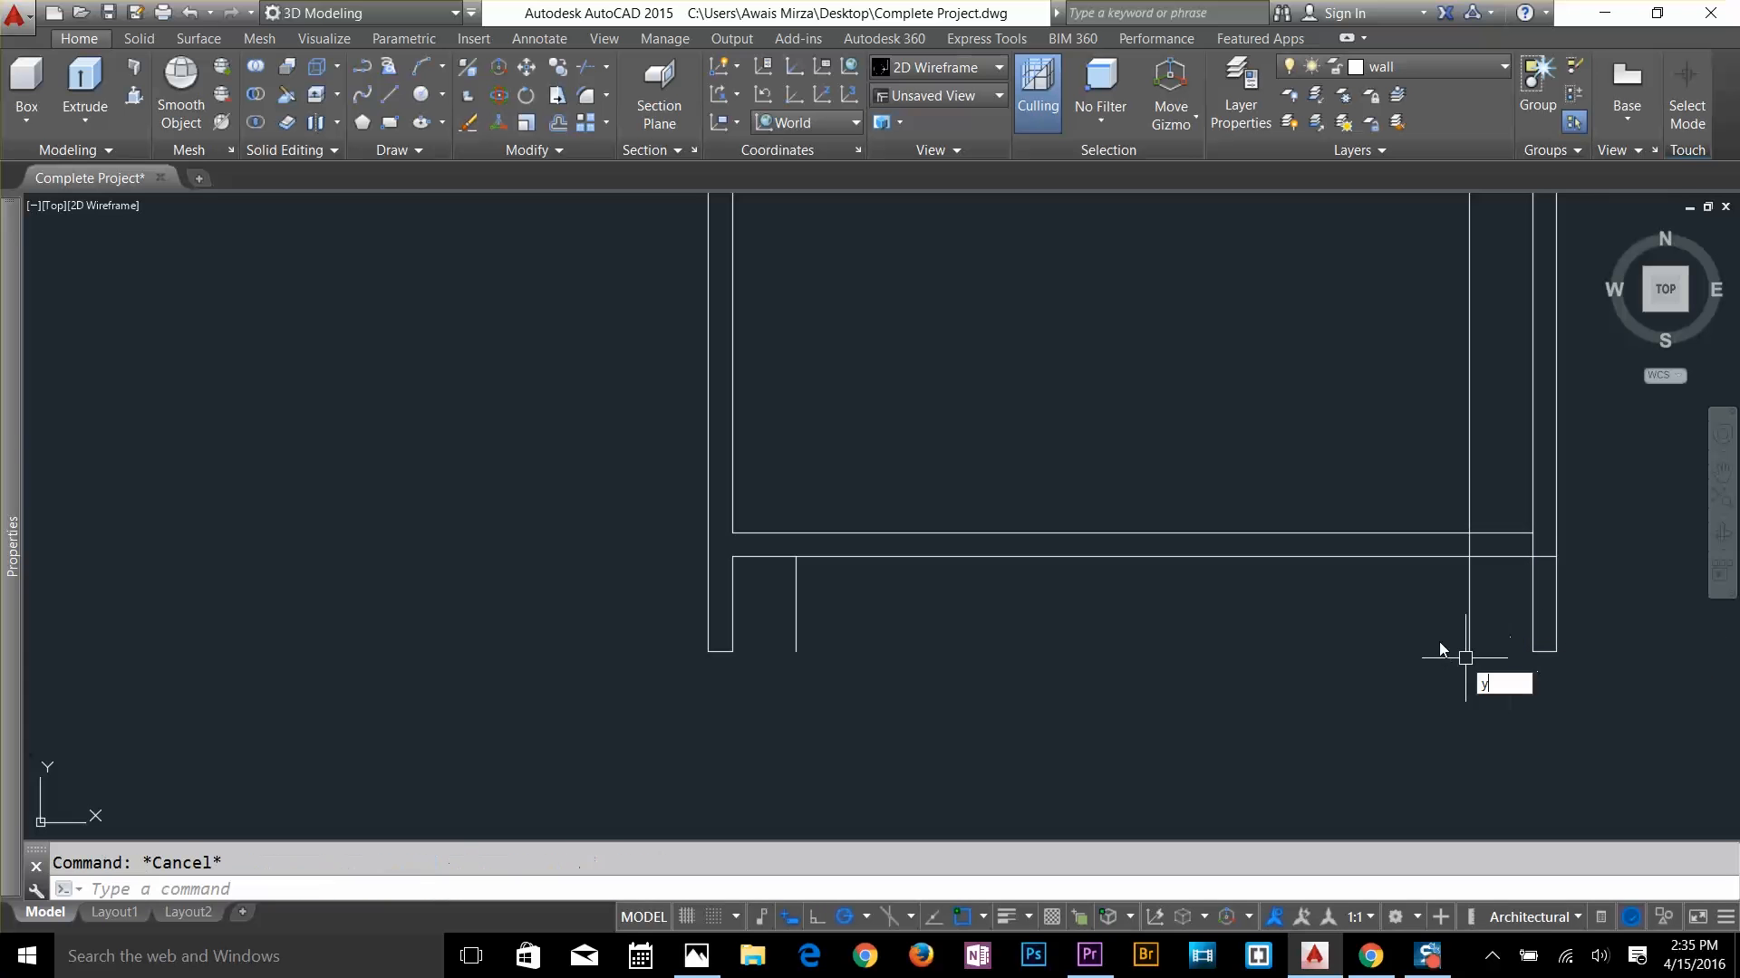
key(Return)
text(o)
key(Return)
key(Escape)
Trim the right 1' offset line back to below the bottom wall and clear the lines crossing the right wall junction
text(t)
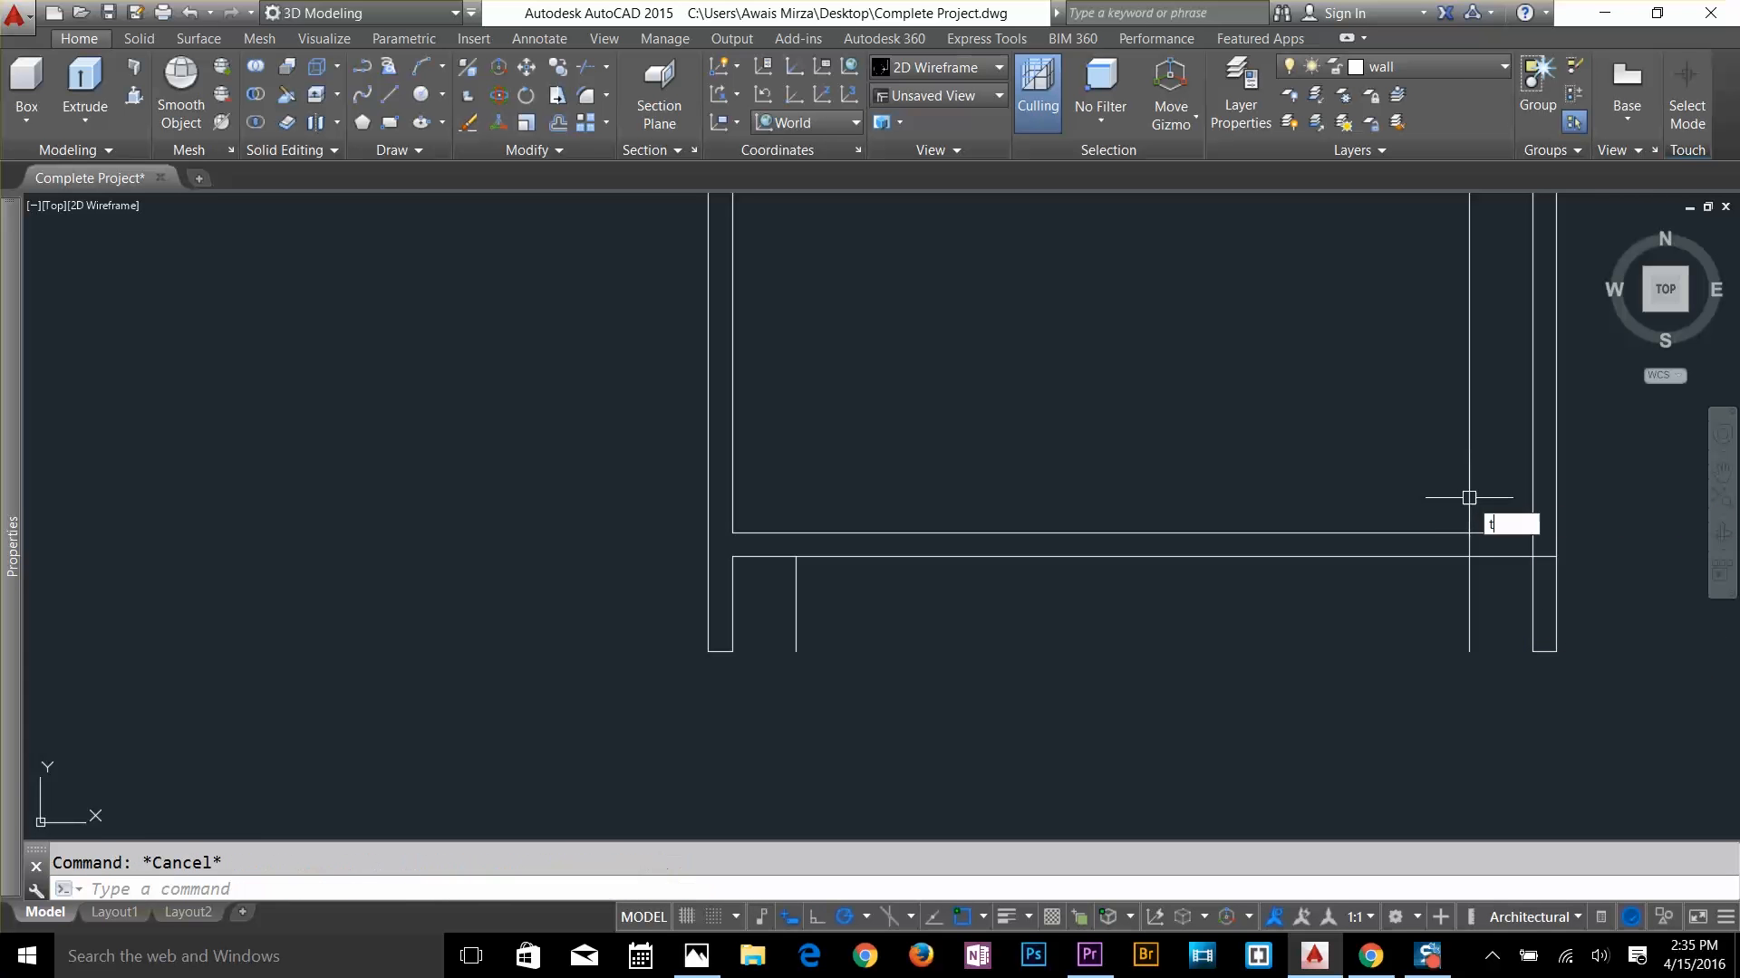
text(r)
key(Return)
key(Return)
click(1469, 494)
click(1468, 544)
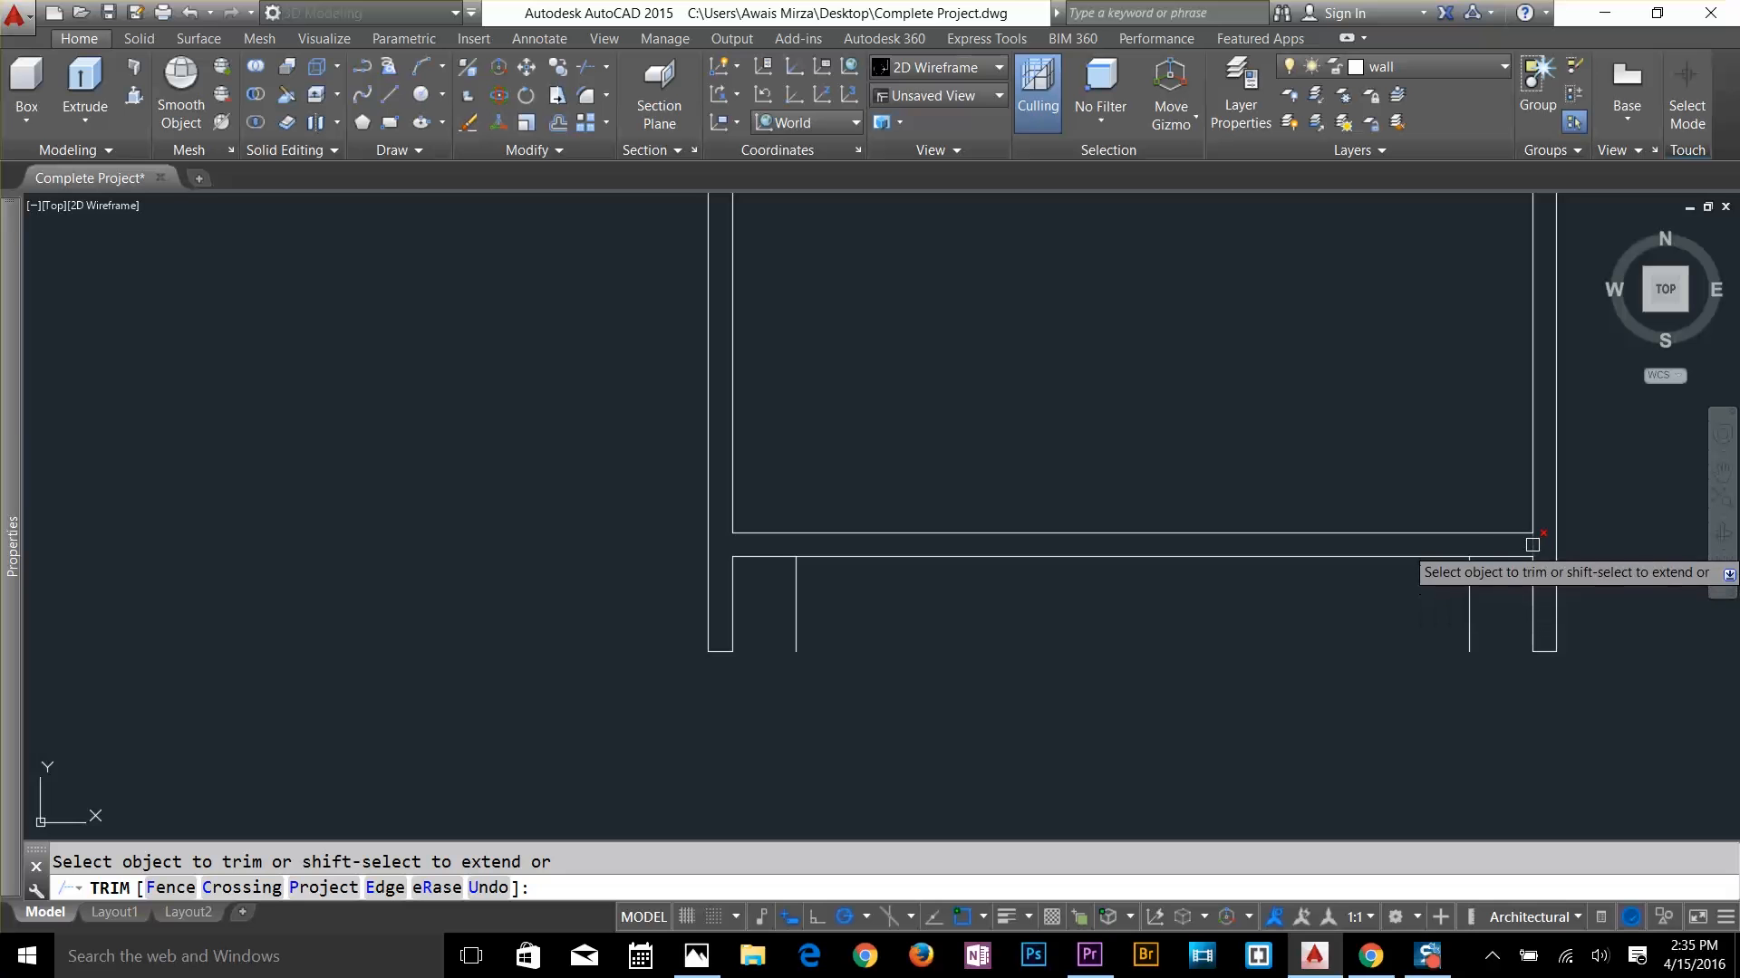
key(Escape)
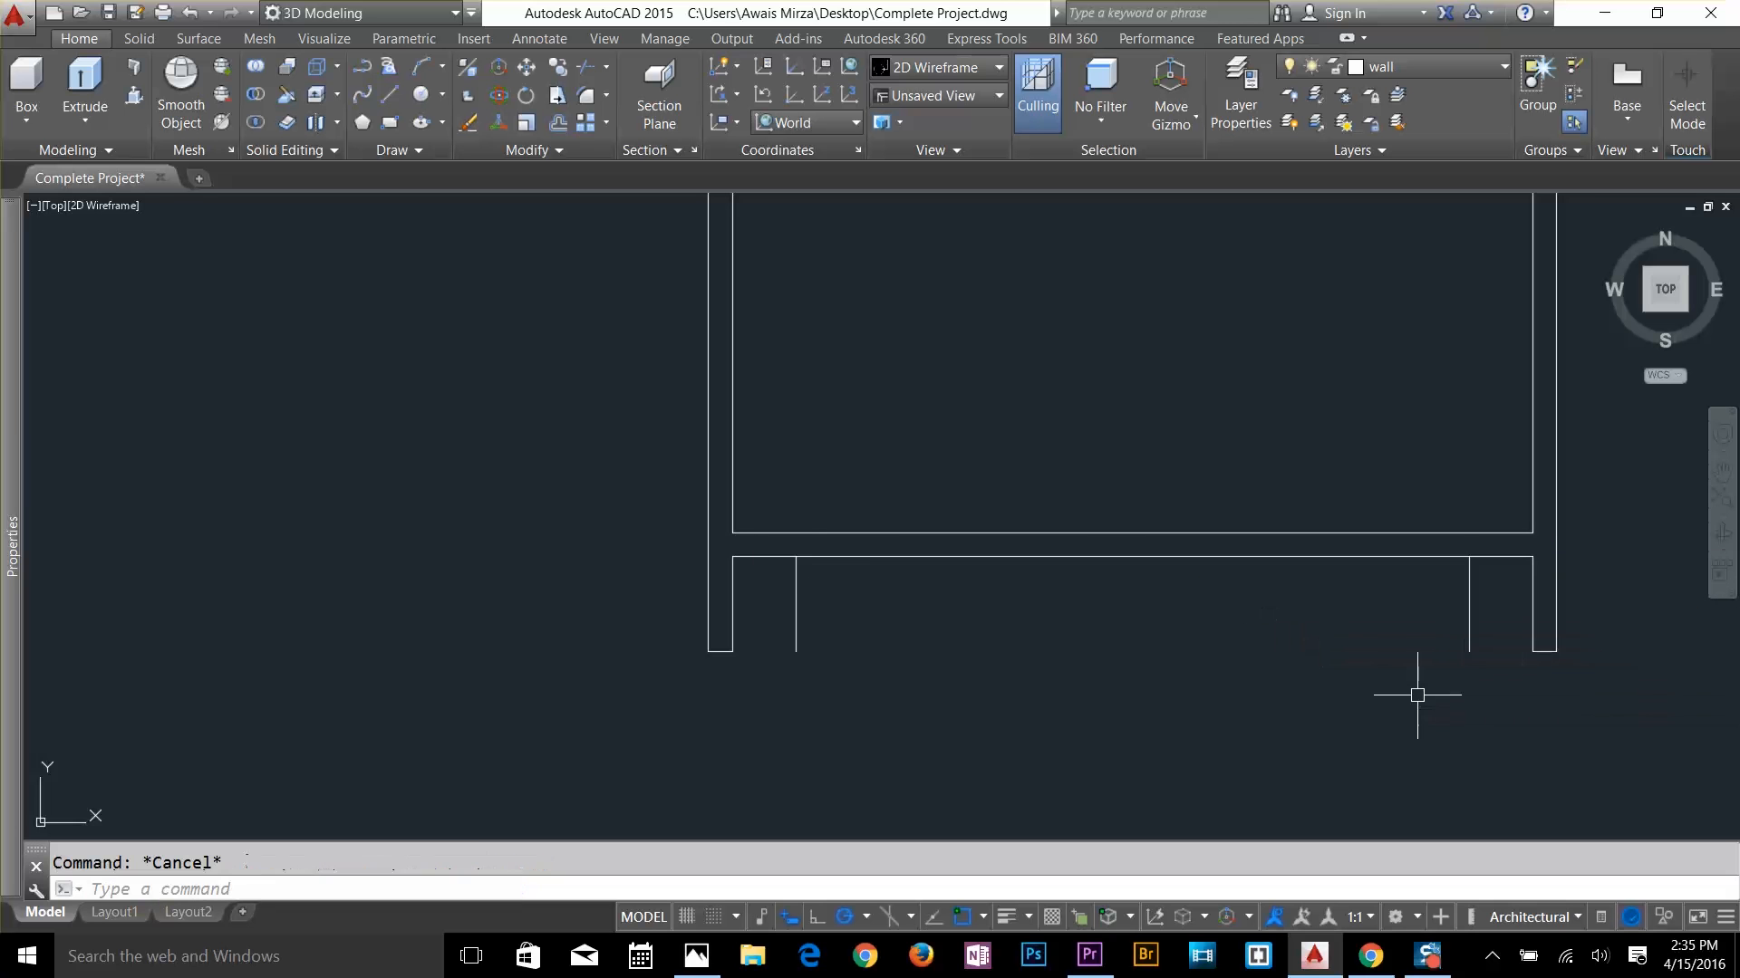
Extend the end line of the right wall extension to the 1' offset line, closing the small right box
text(ex)
key(Return)
key(Return)
click(1540, 651)
key(Escape)
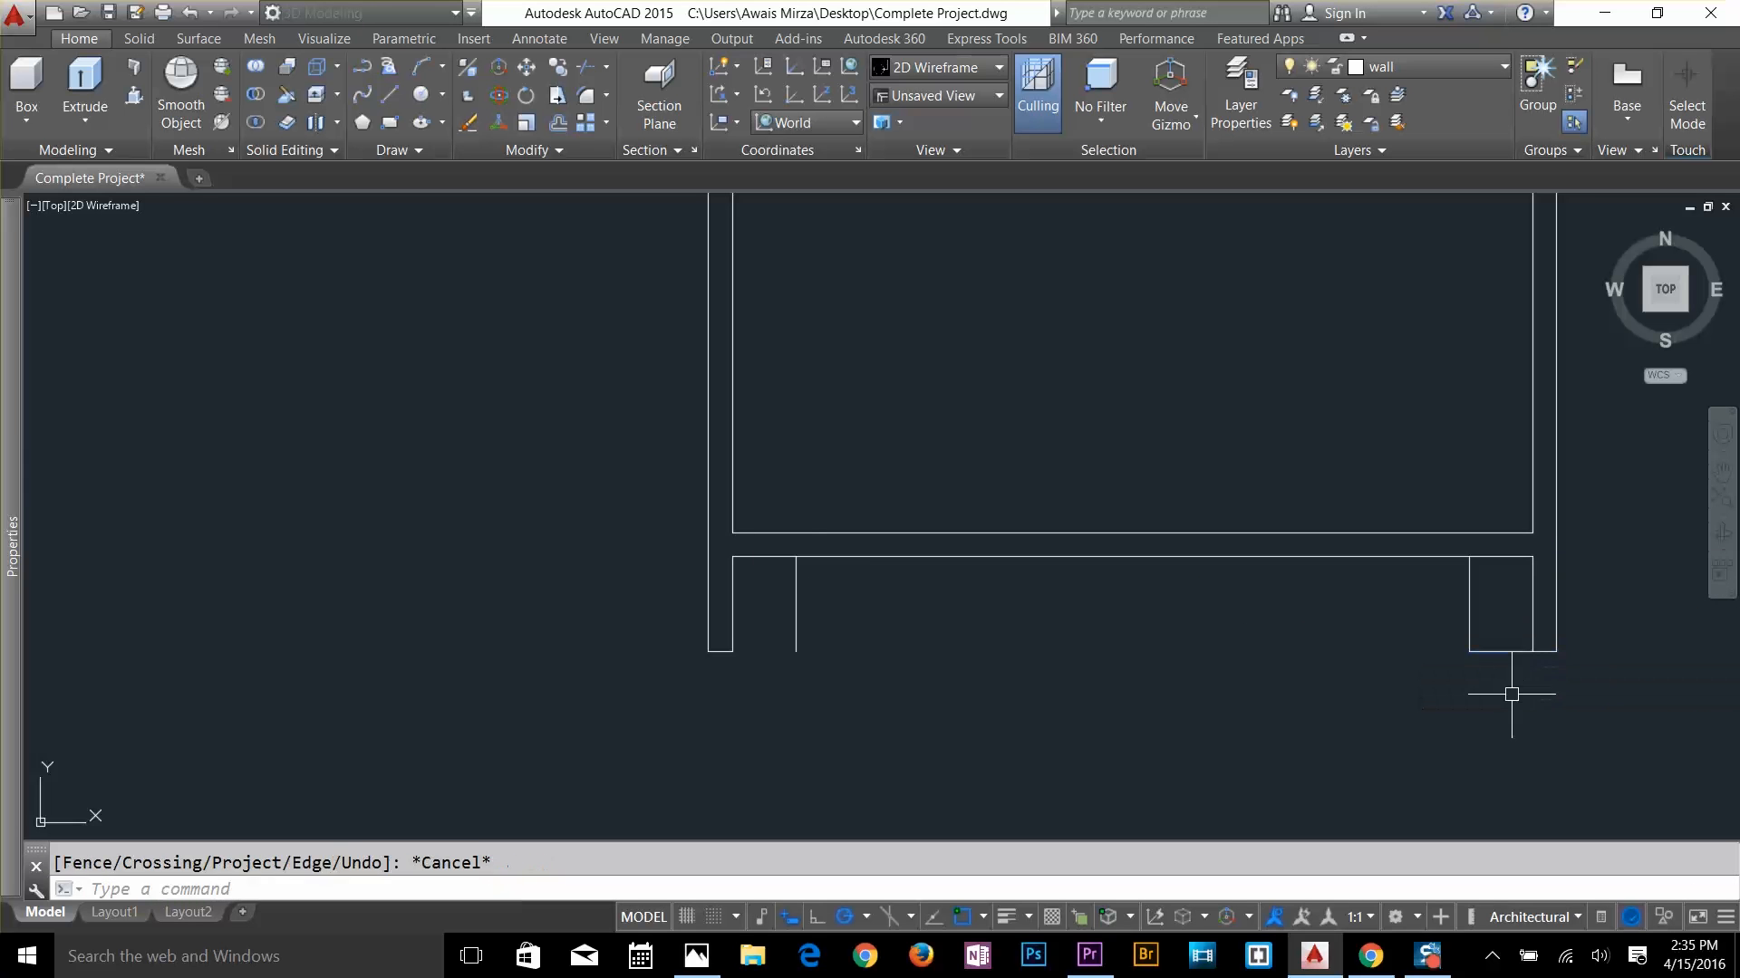
text(tr)
key(Return)
key(Return)
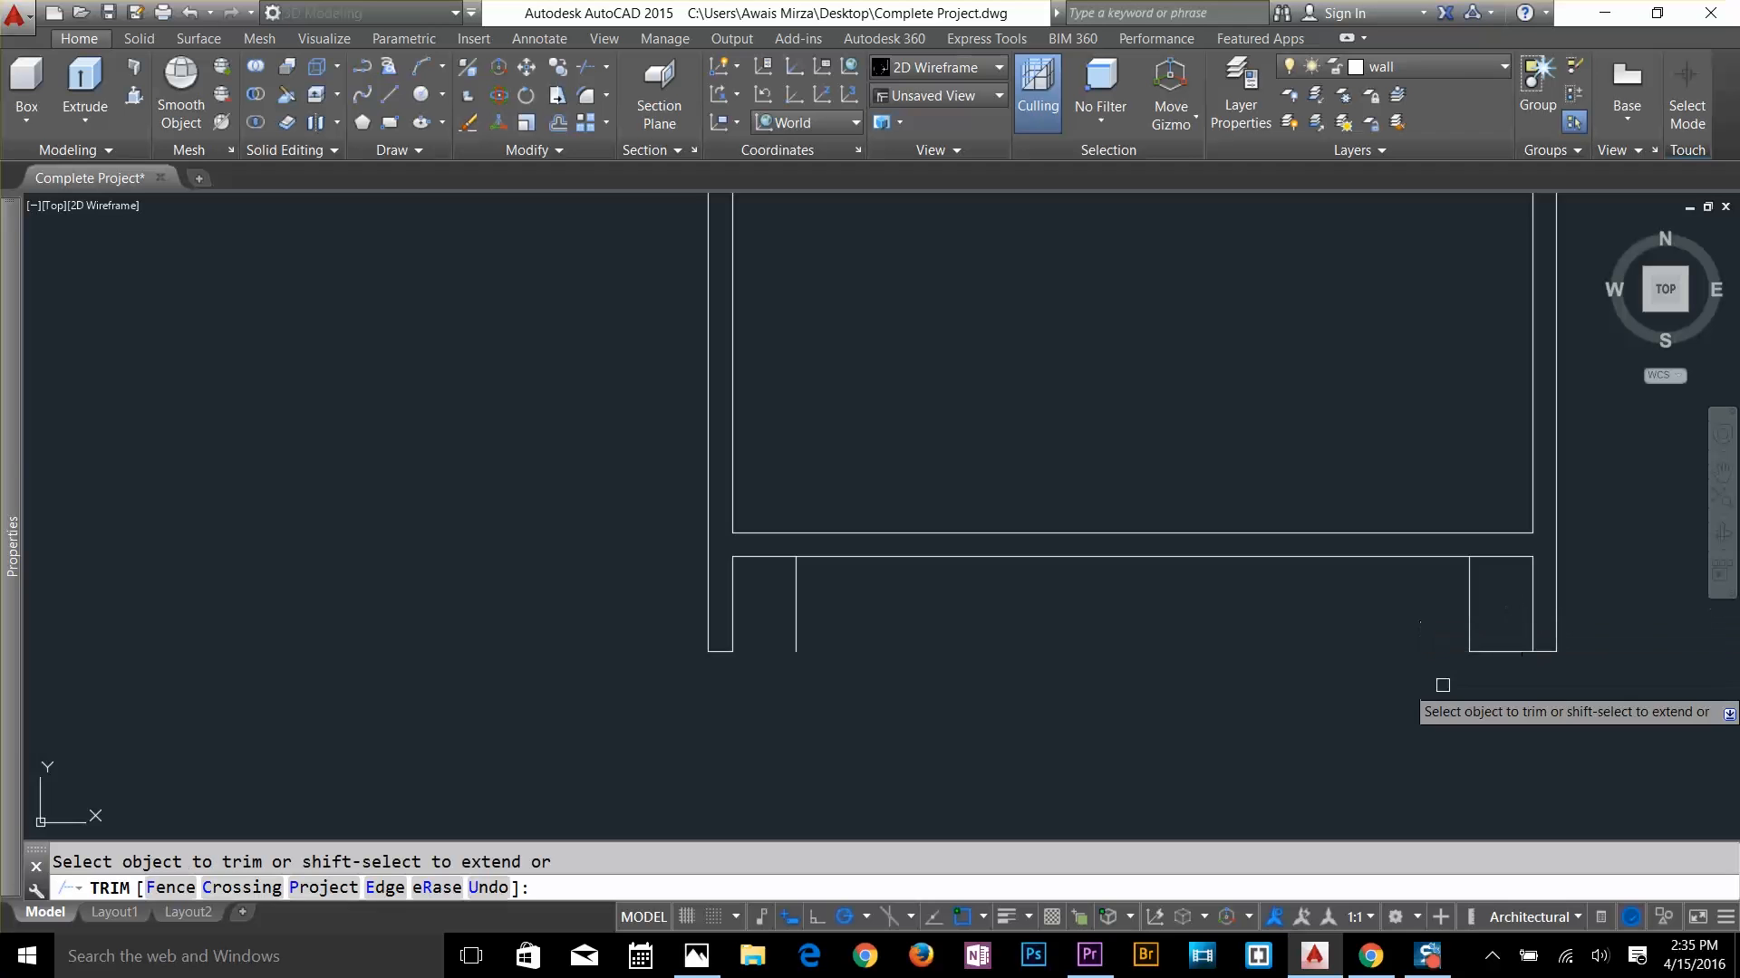
scroll(1436, 689, down, 2)
key(Escape)
Stretch the end line of the left wall extension to the lower end of the 1' offset line
scroll(1020, 671, up, 2)
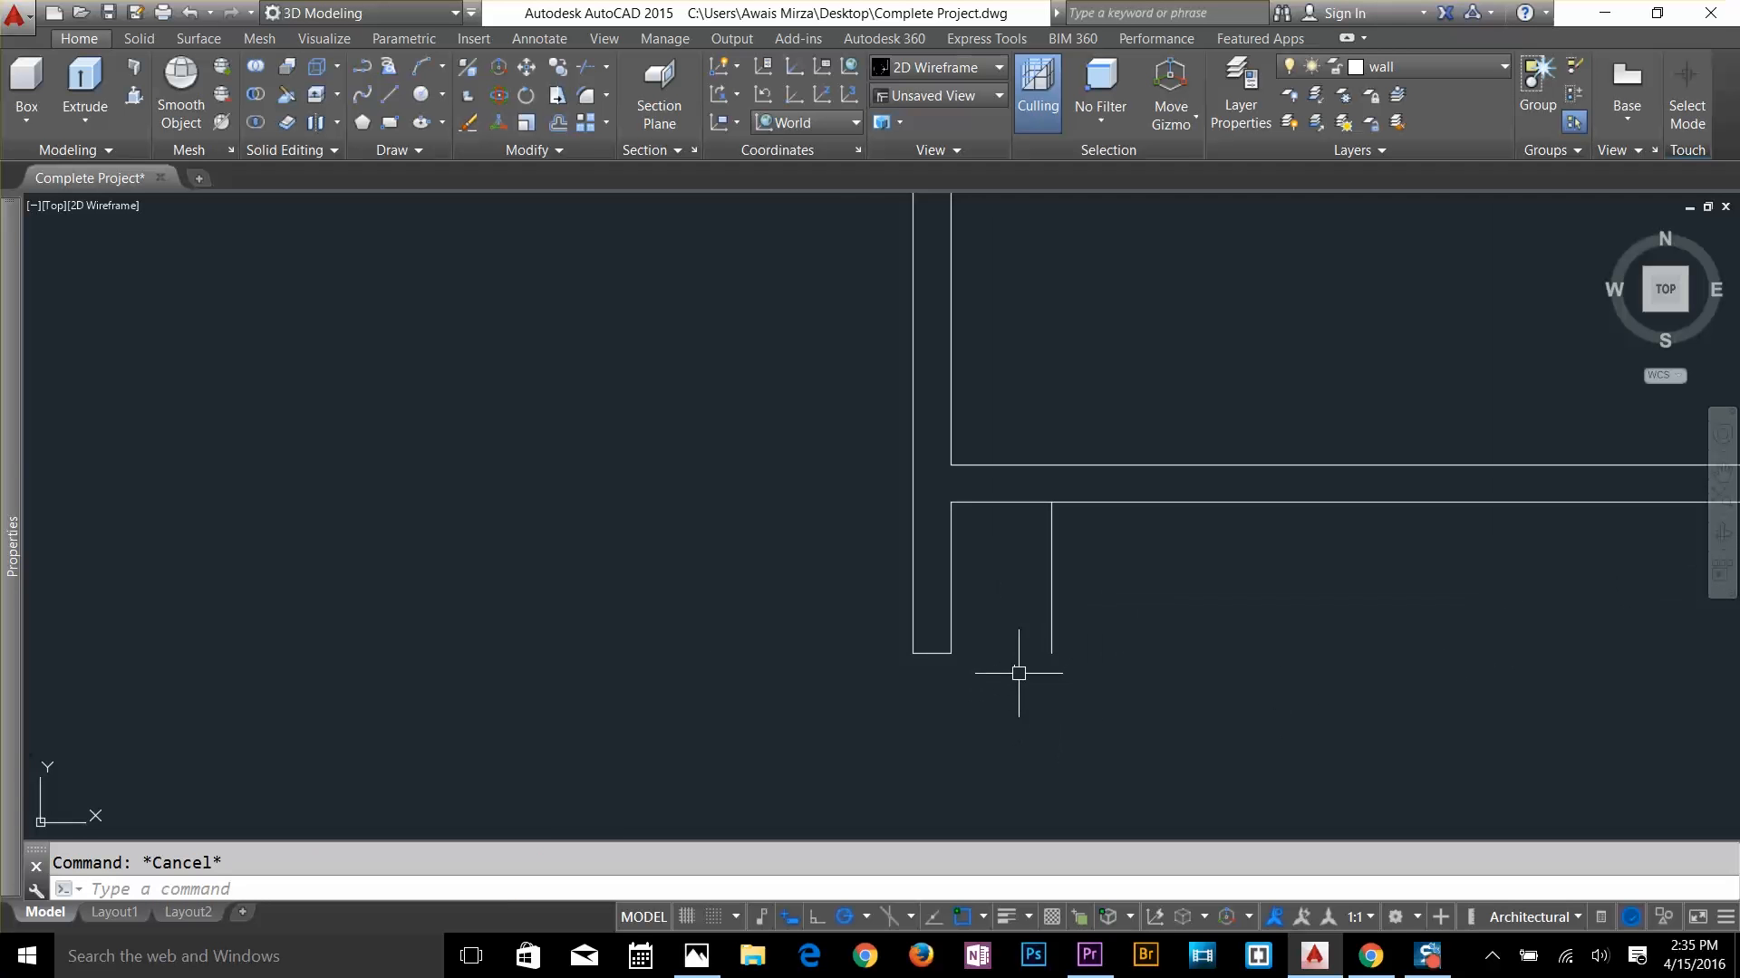
click(950, 653)
click(1050, 654)
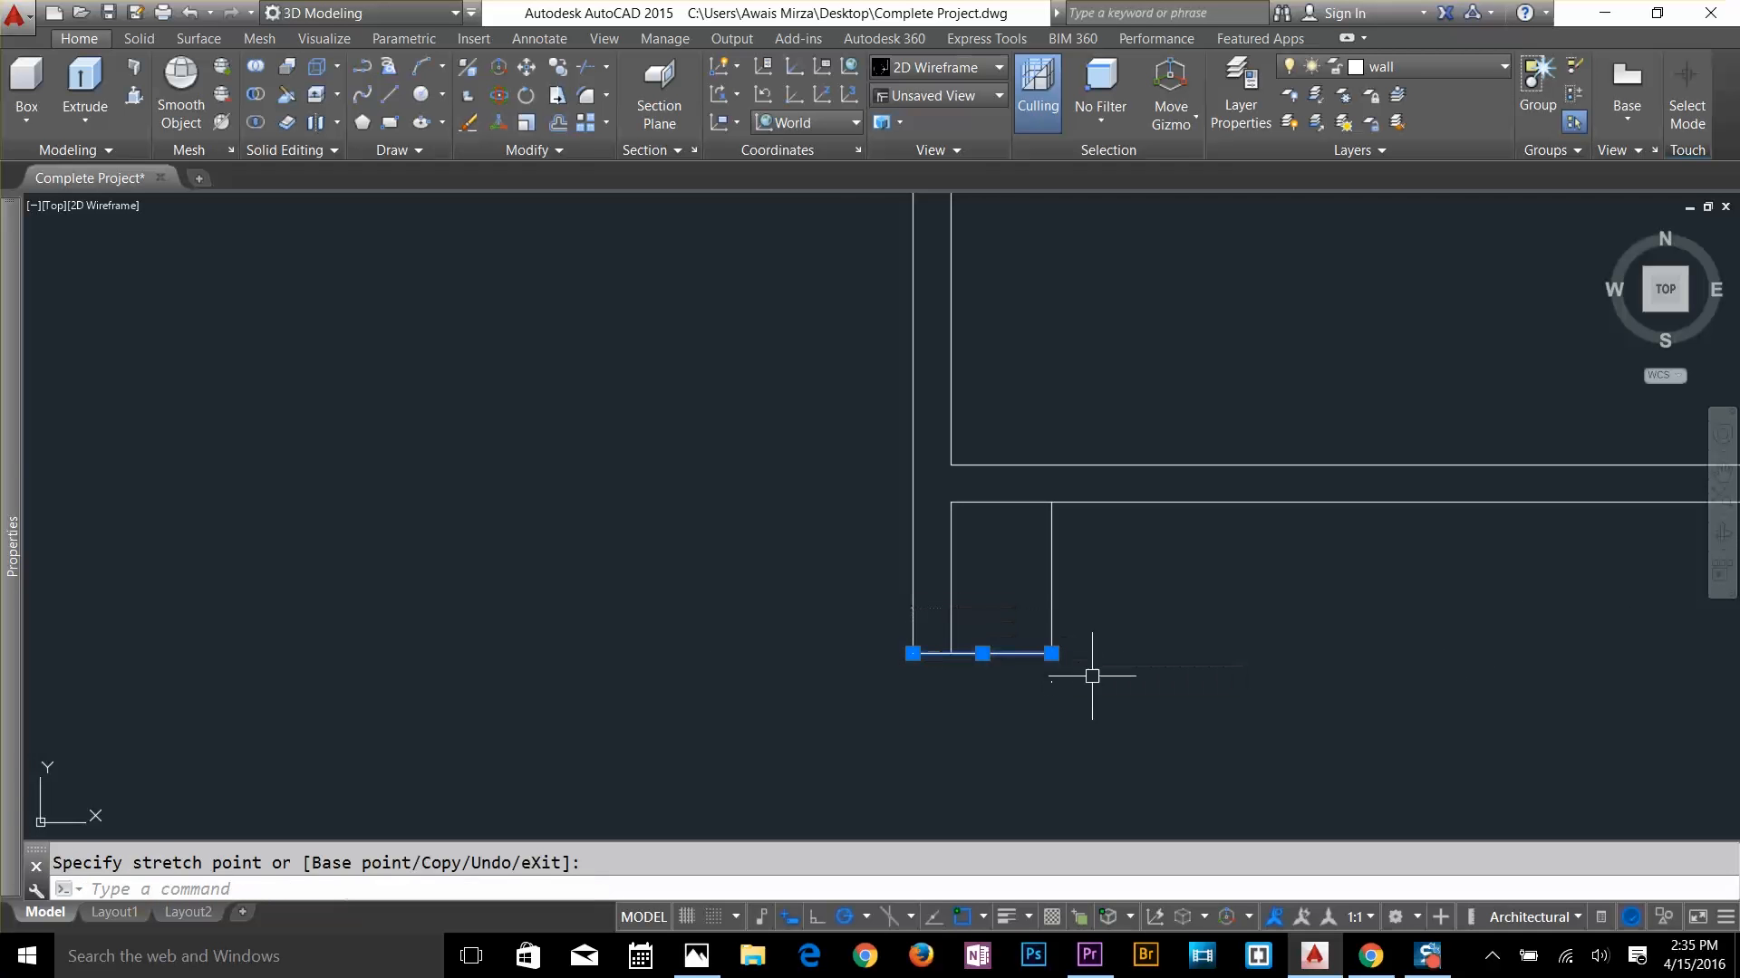
scroll(1157, 692, down, 1)
key(Escape)
Offset the bottom outer line of the lower-right room 1.5' outward, below the wall
scroll(1157, 692, down, 2)
middle_drag(1188, 660, 934, 640)
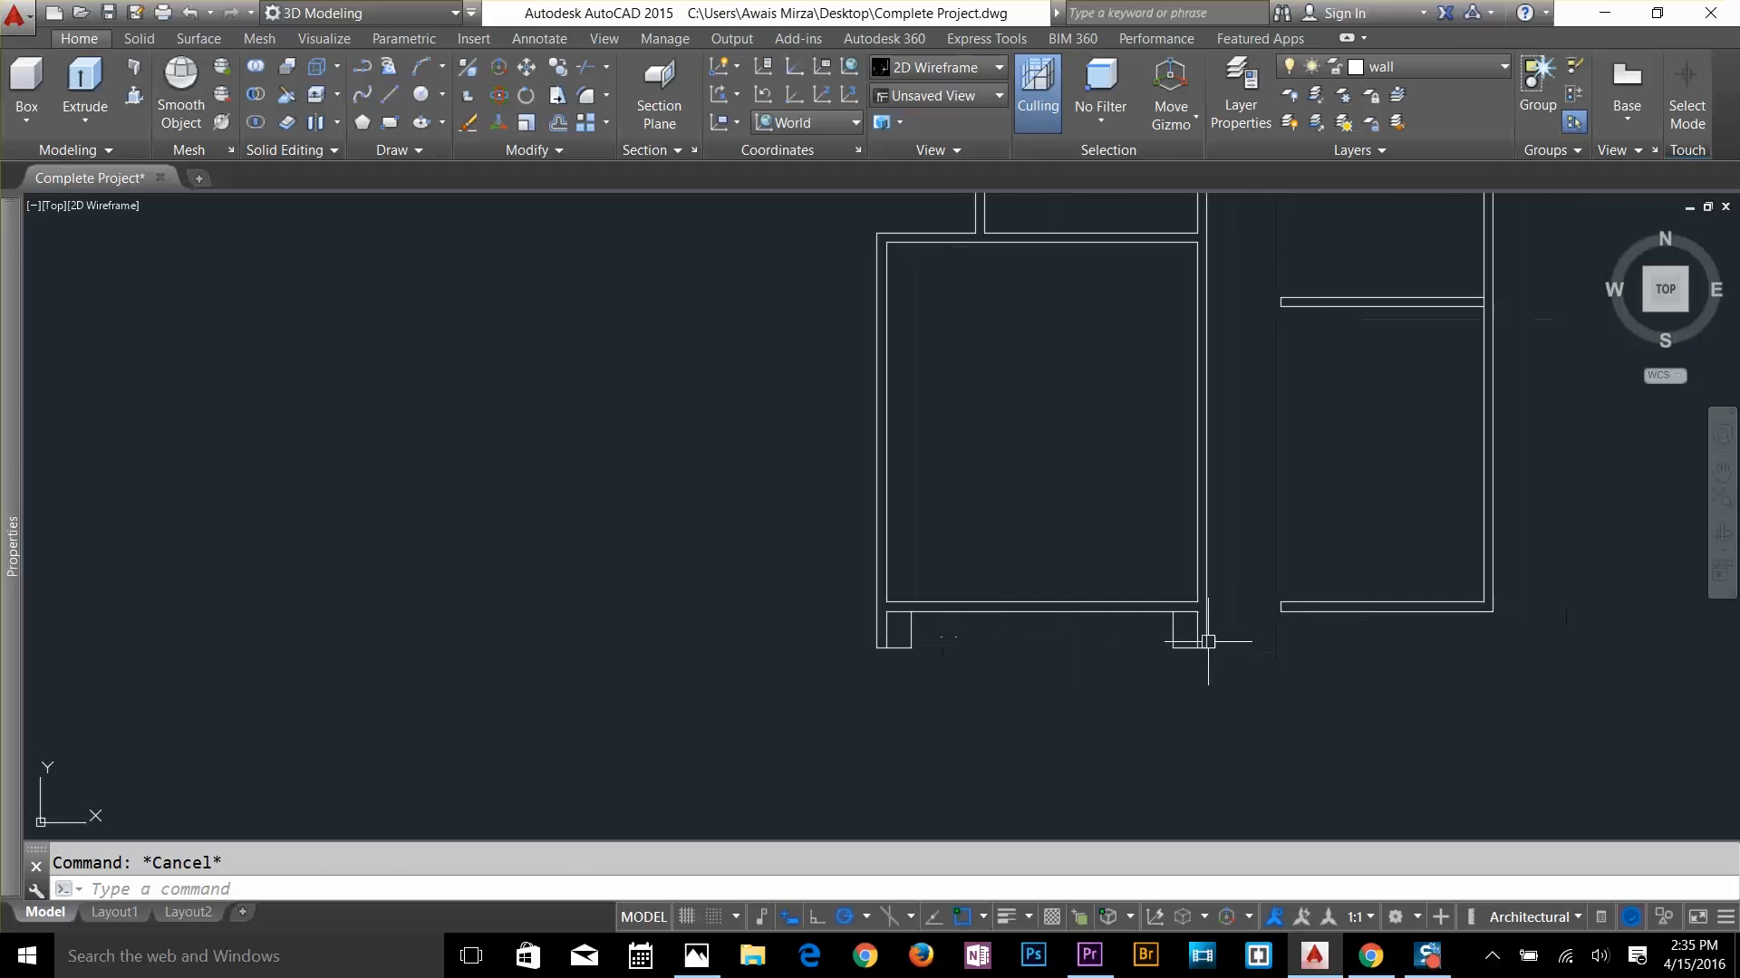
scroll(1431, 580, up, 2)
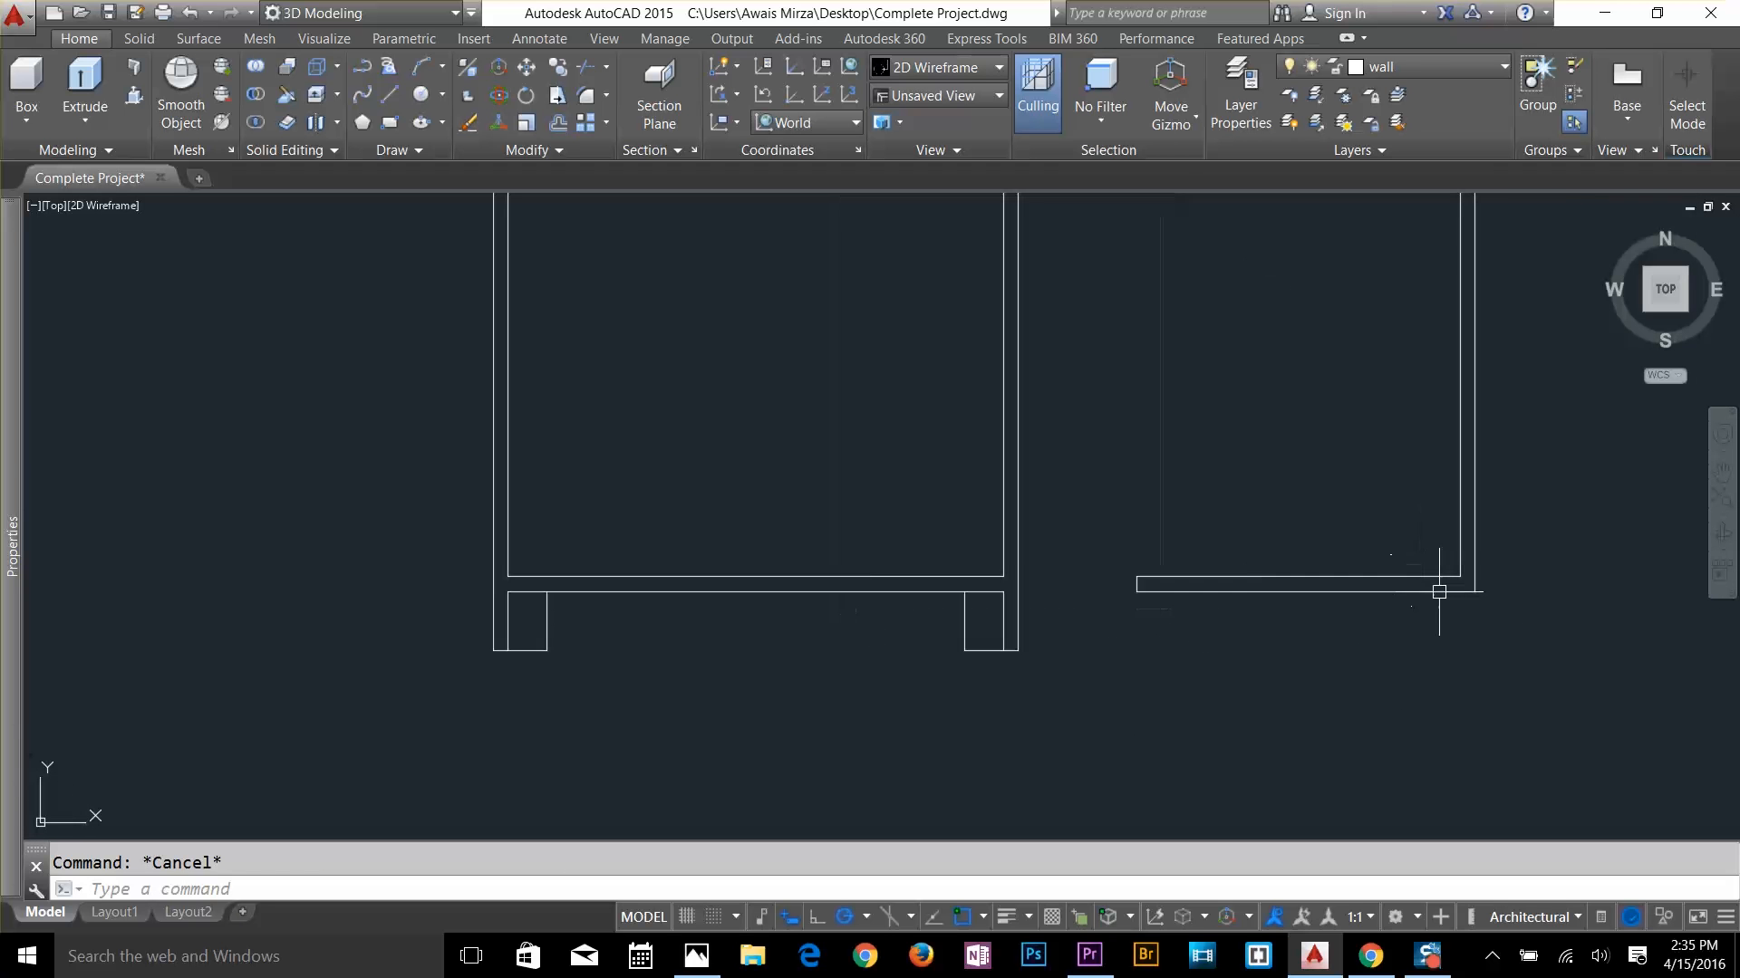
text(o)
key(Return)
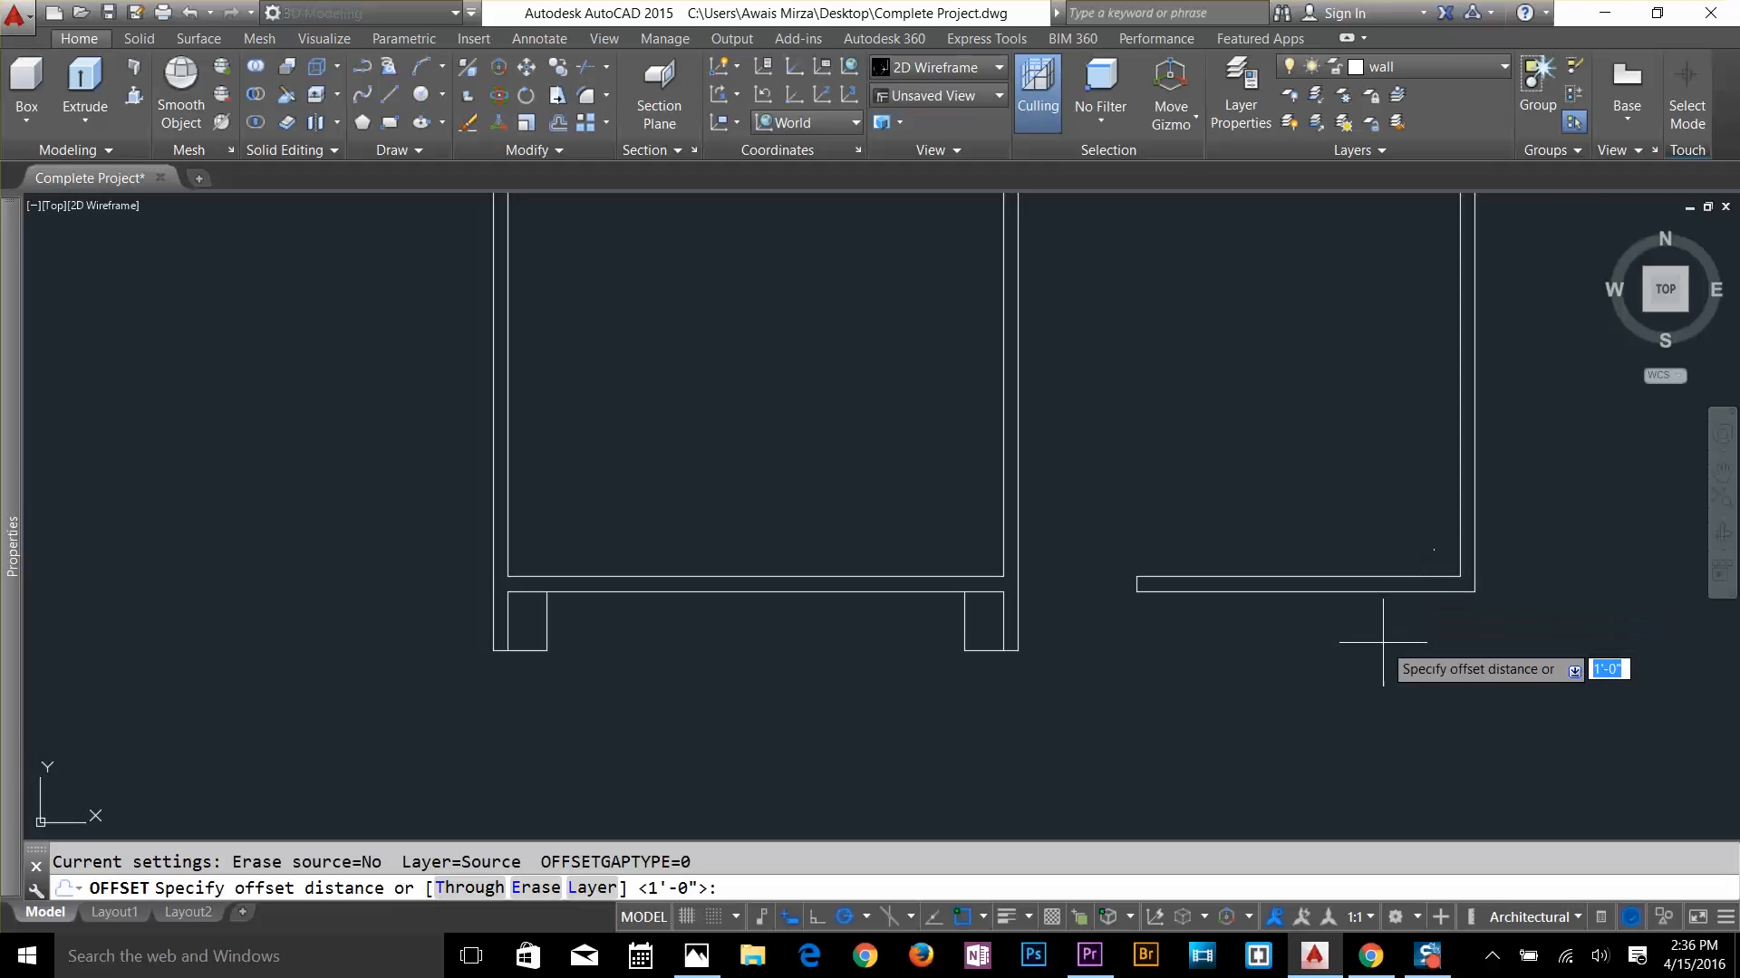
key(Return)
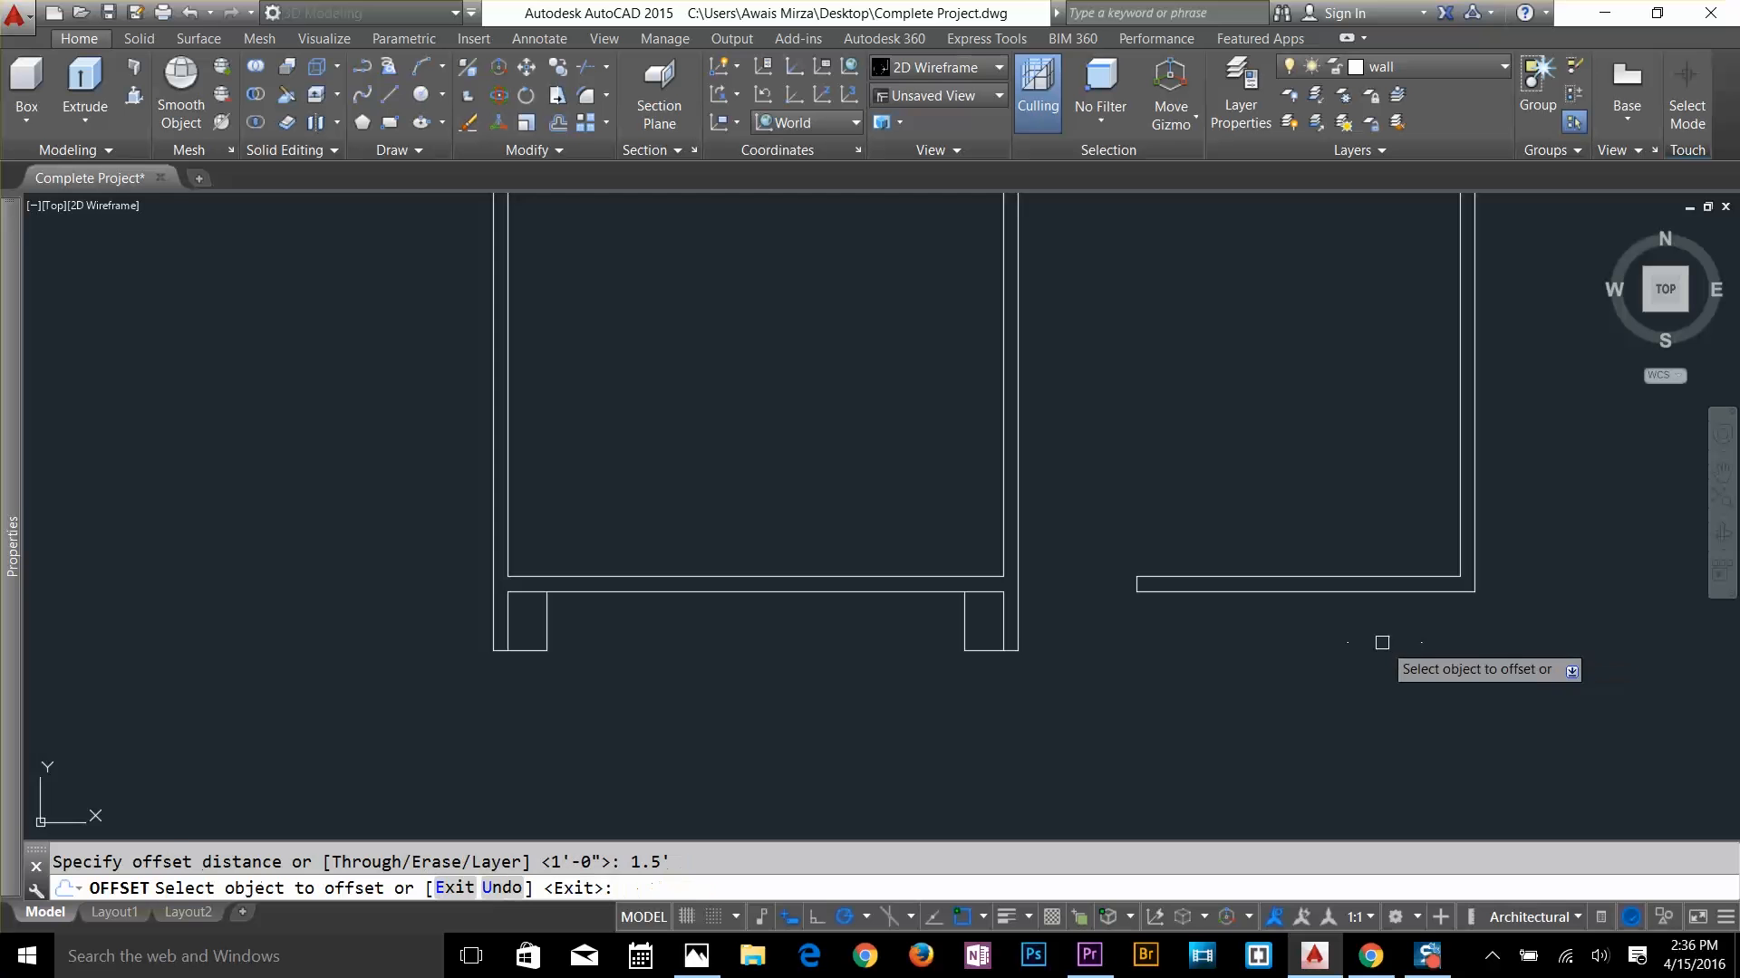
click(1428, 593)
click(1431, 612)
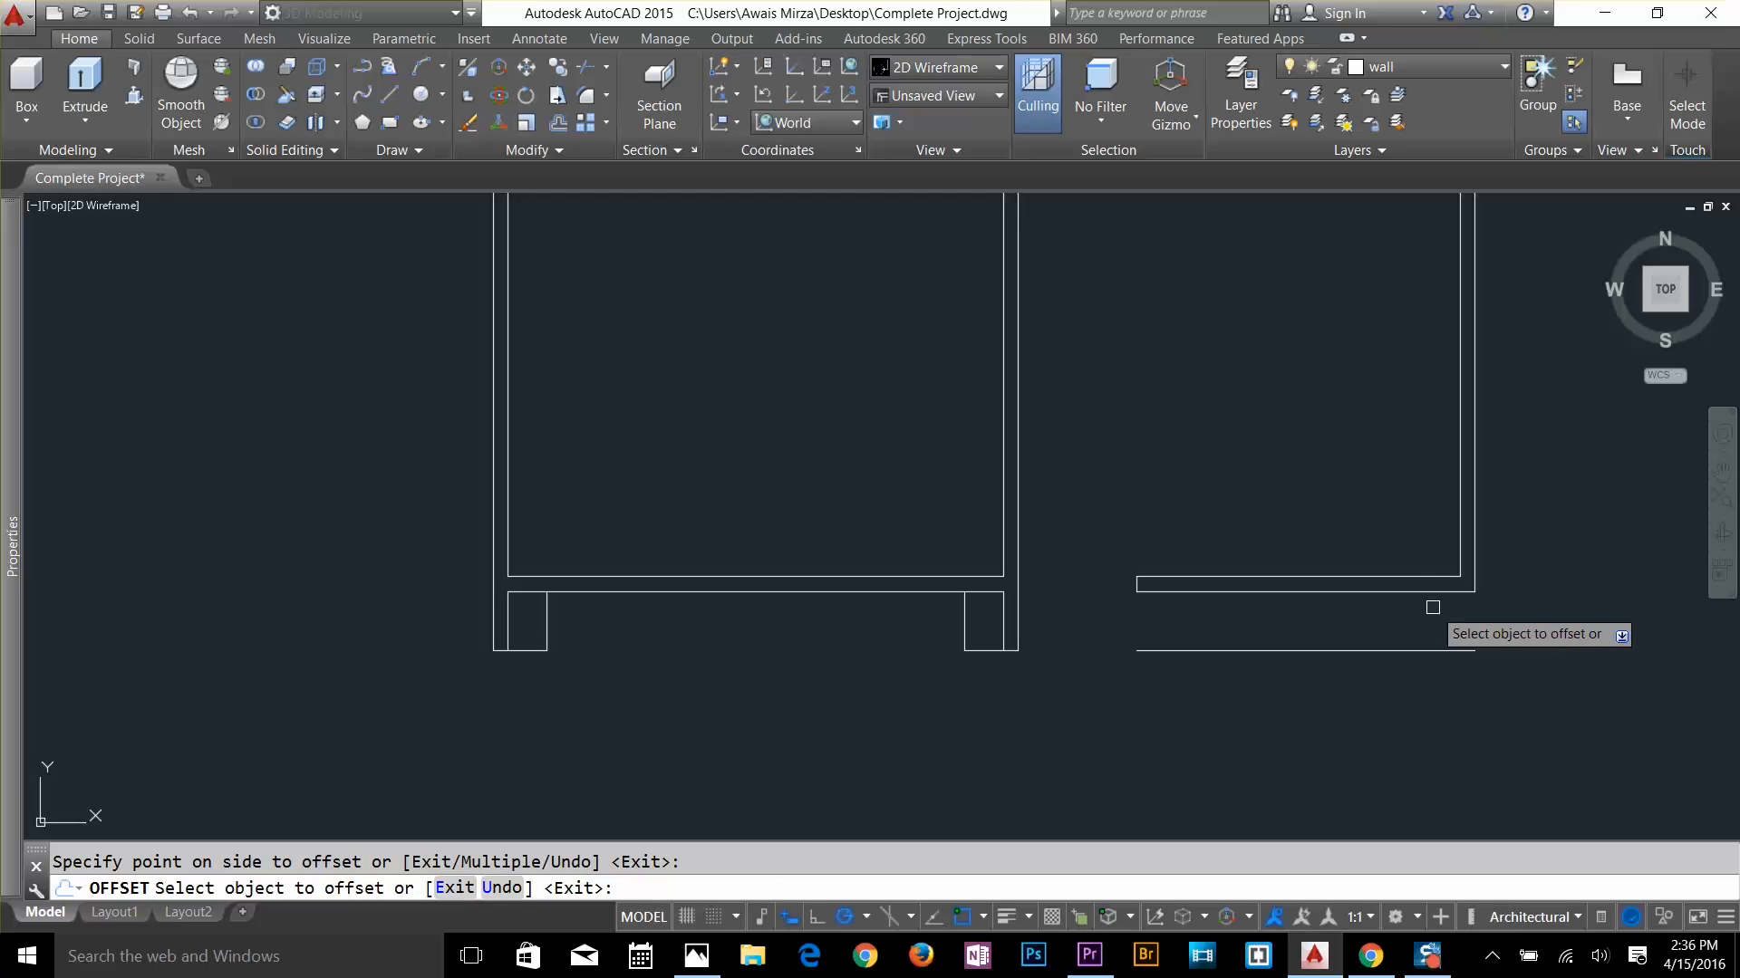
Offset the lower-right room's right outer wall line 1.5' inward
click(1471, 526)
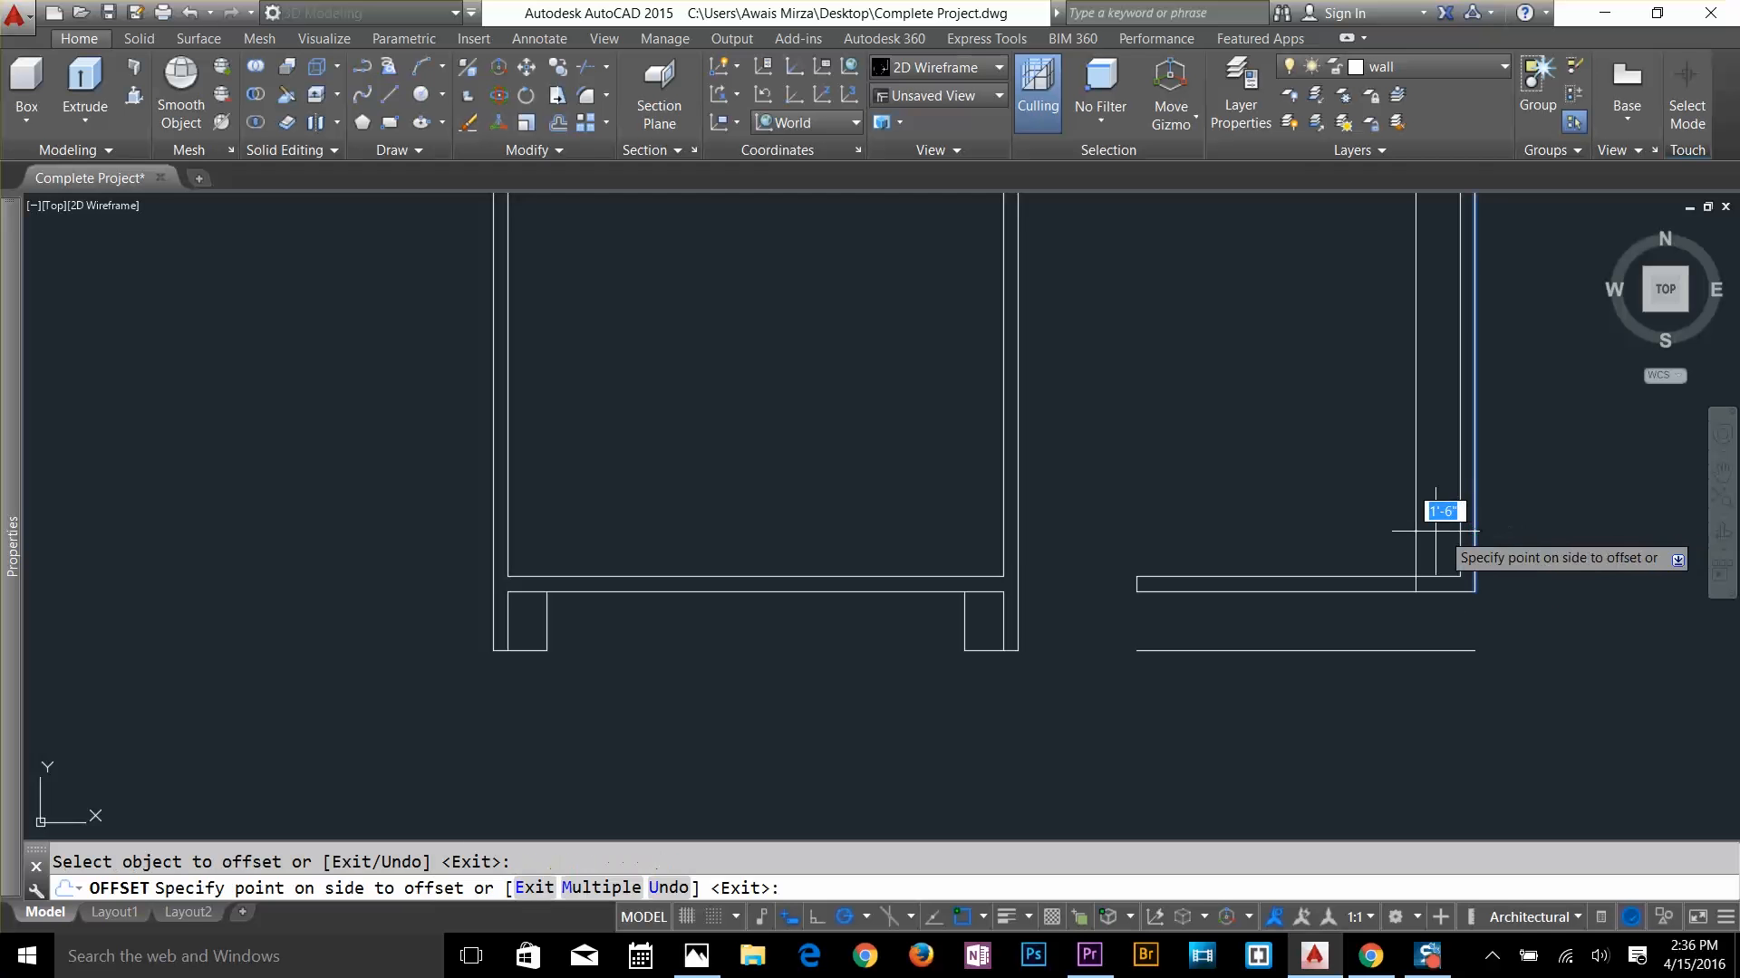
key(Escape)
key(Return)
key(Return)
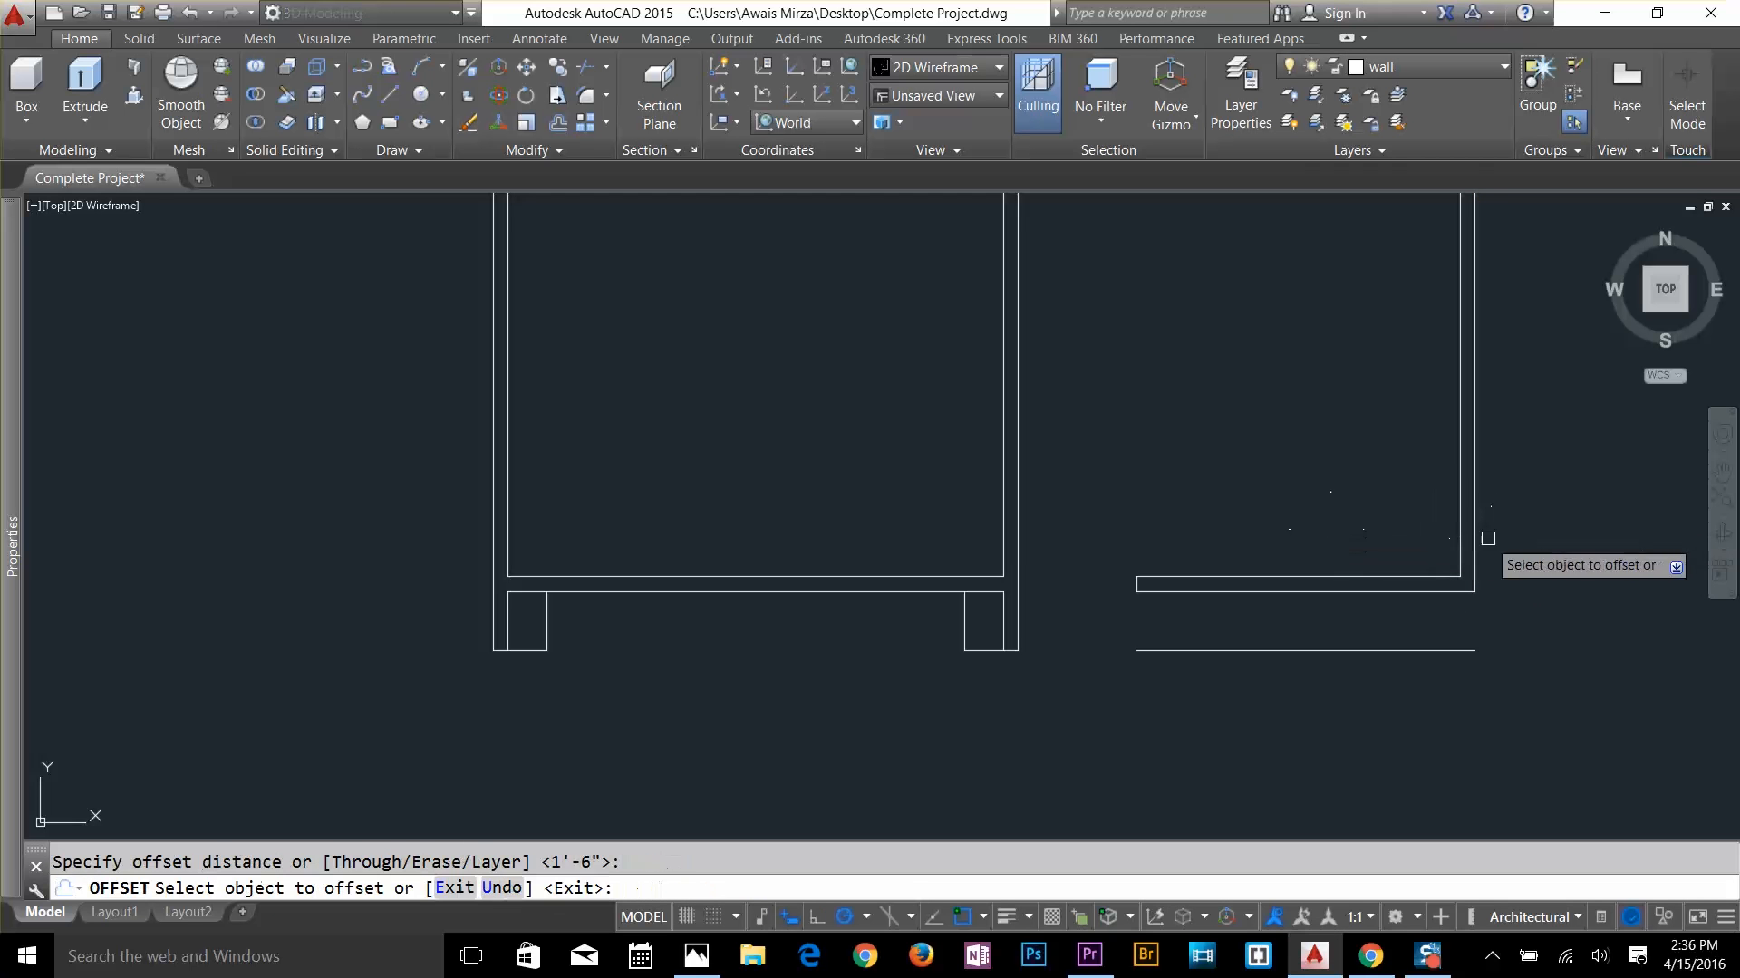
click(1472, 541)
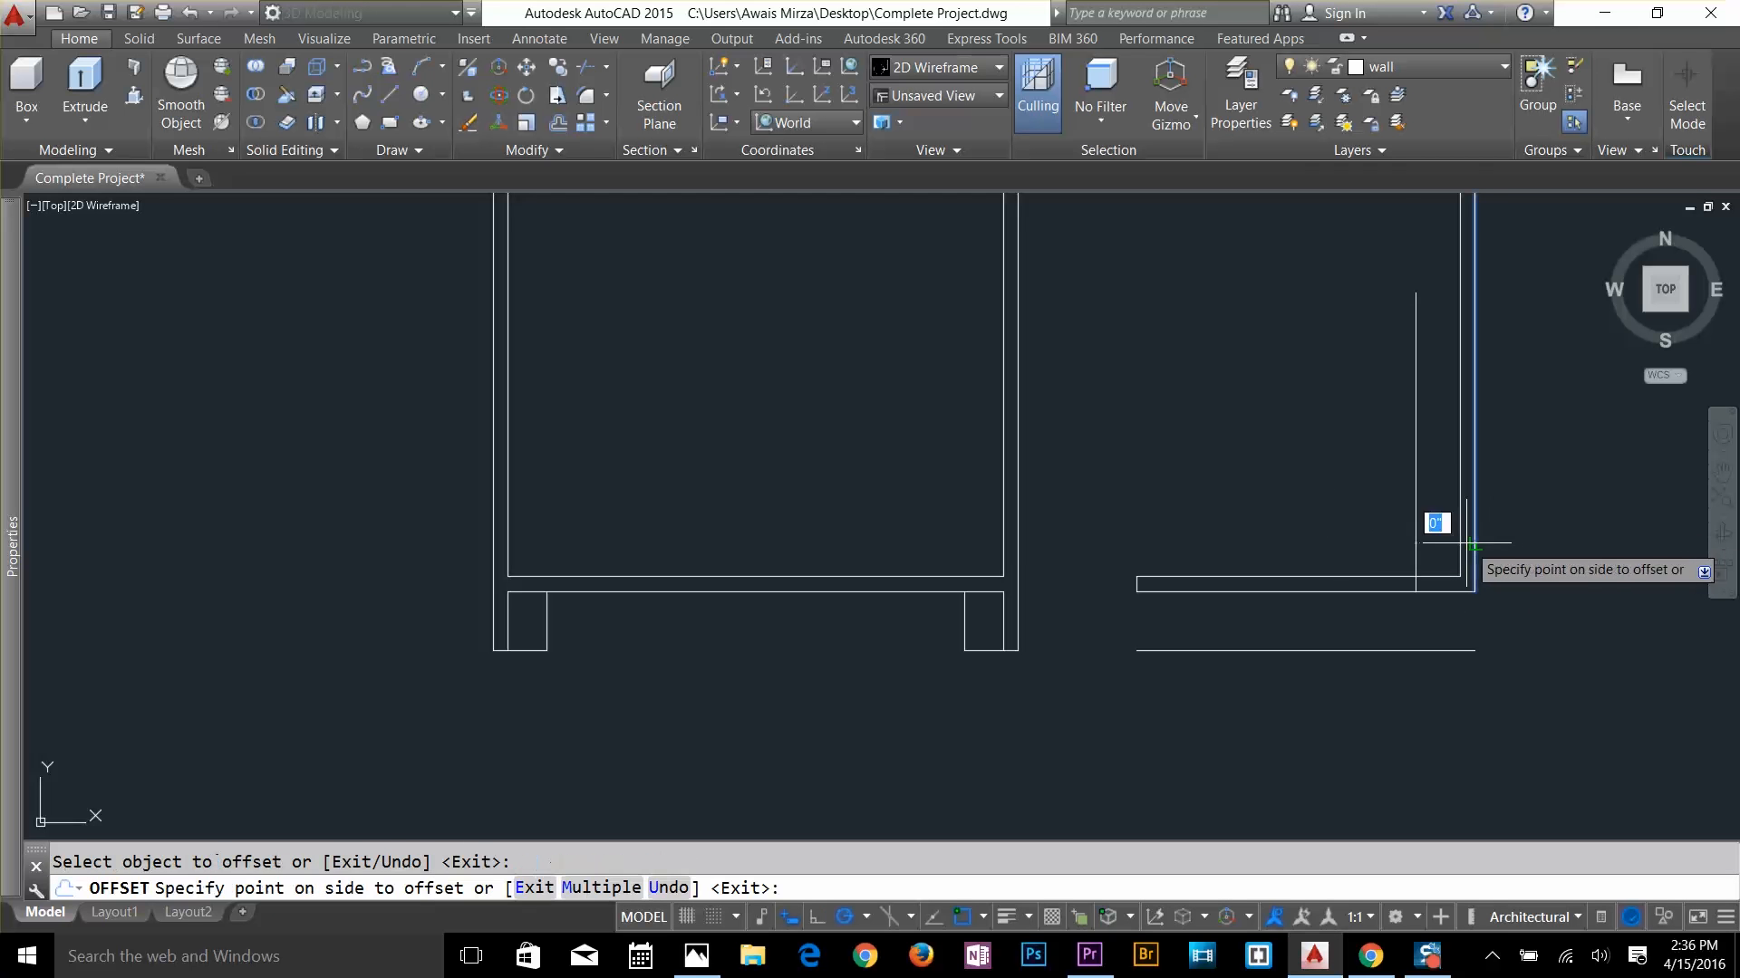
click(1365, 534)
key(Escape)
scroll(1504, 662, up, 2)
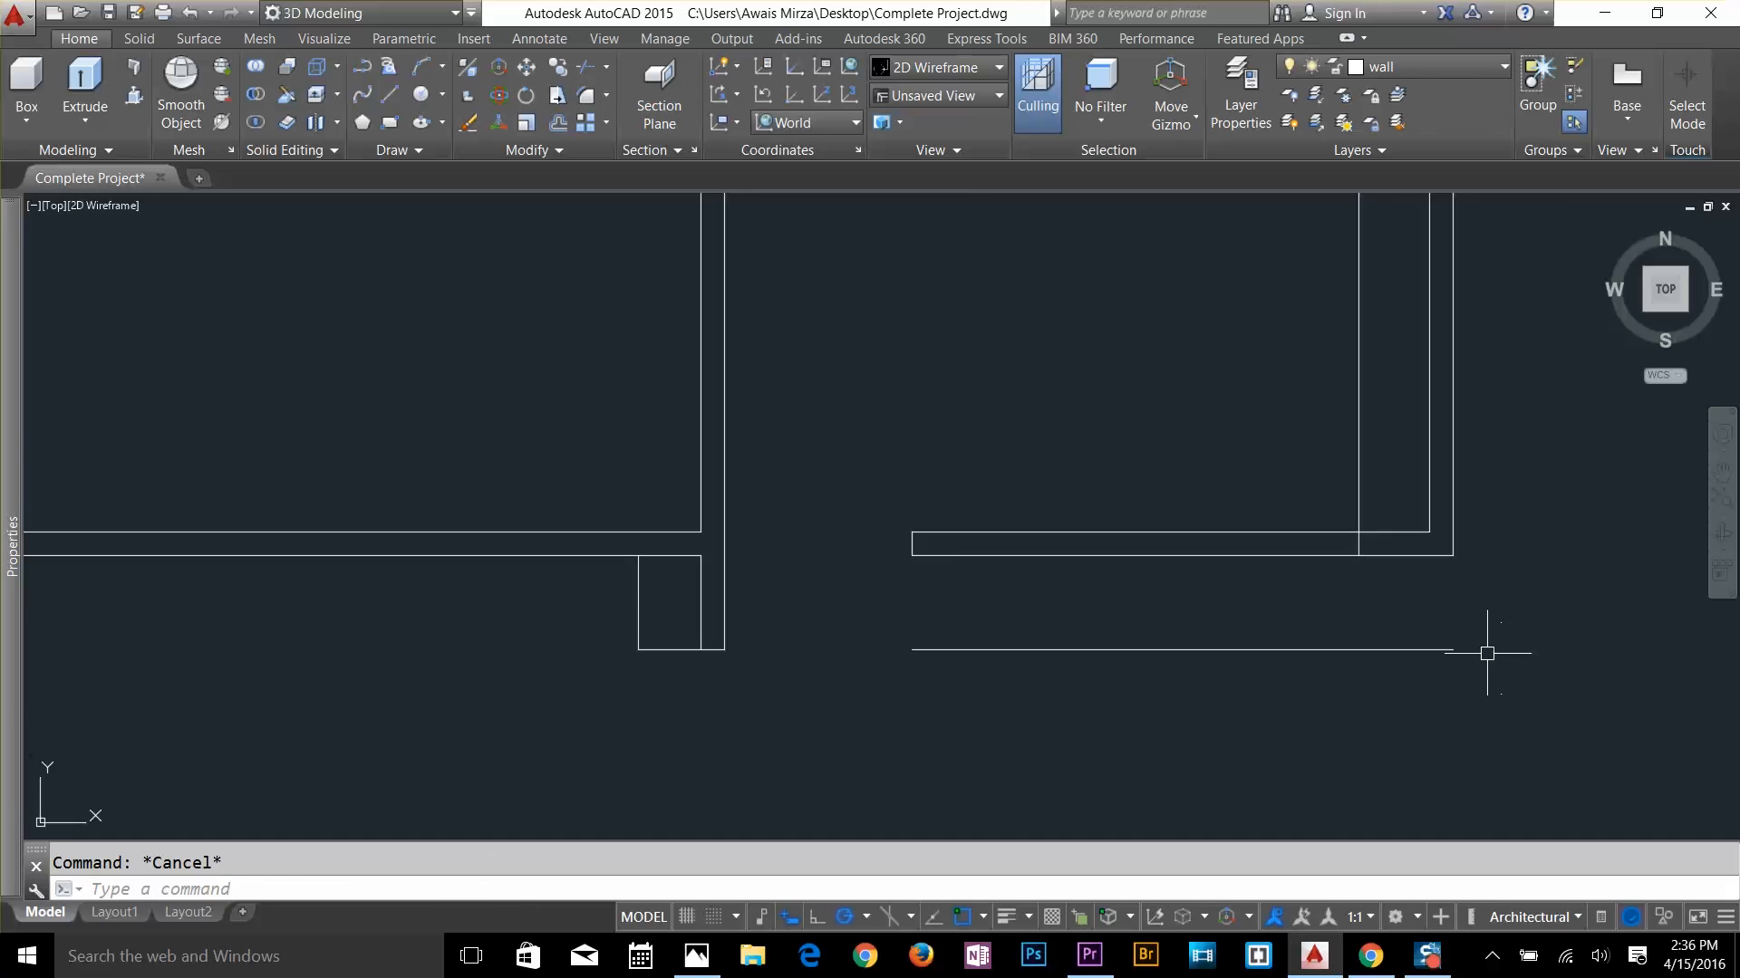
Extend the 1.5' inward offset line down to the horizontal line below the lower-right room
text(ex)
key(Return)
key(Return)
click(1359, 521)
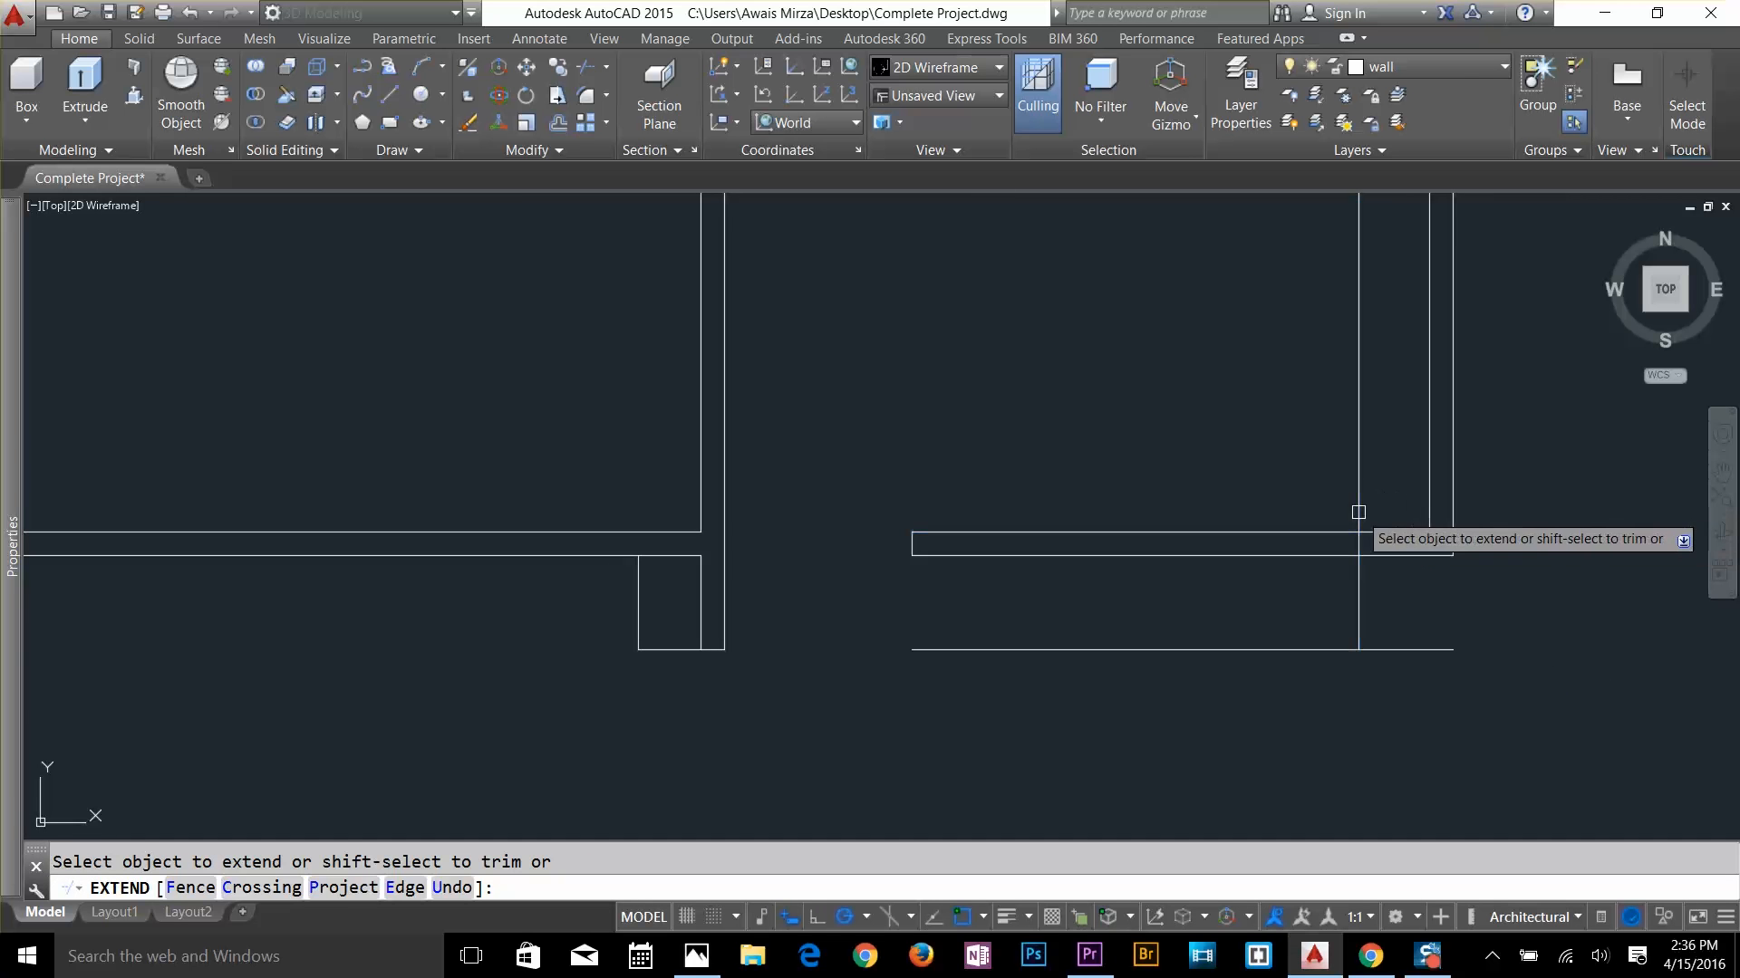
key(Escape)
key(Escape)
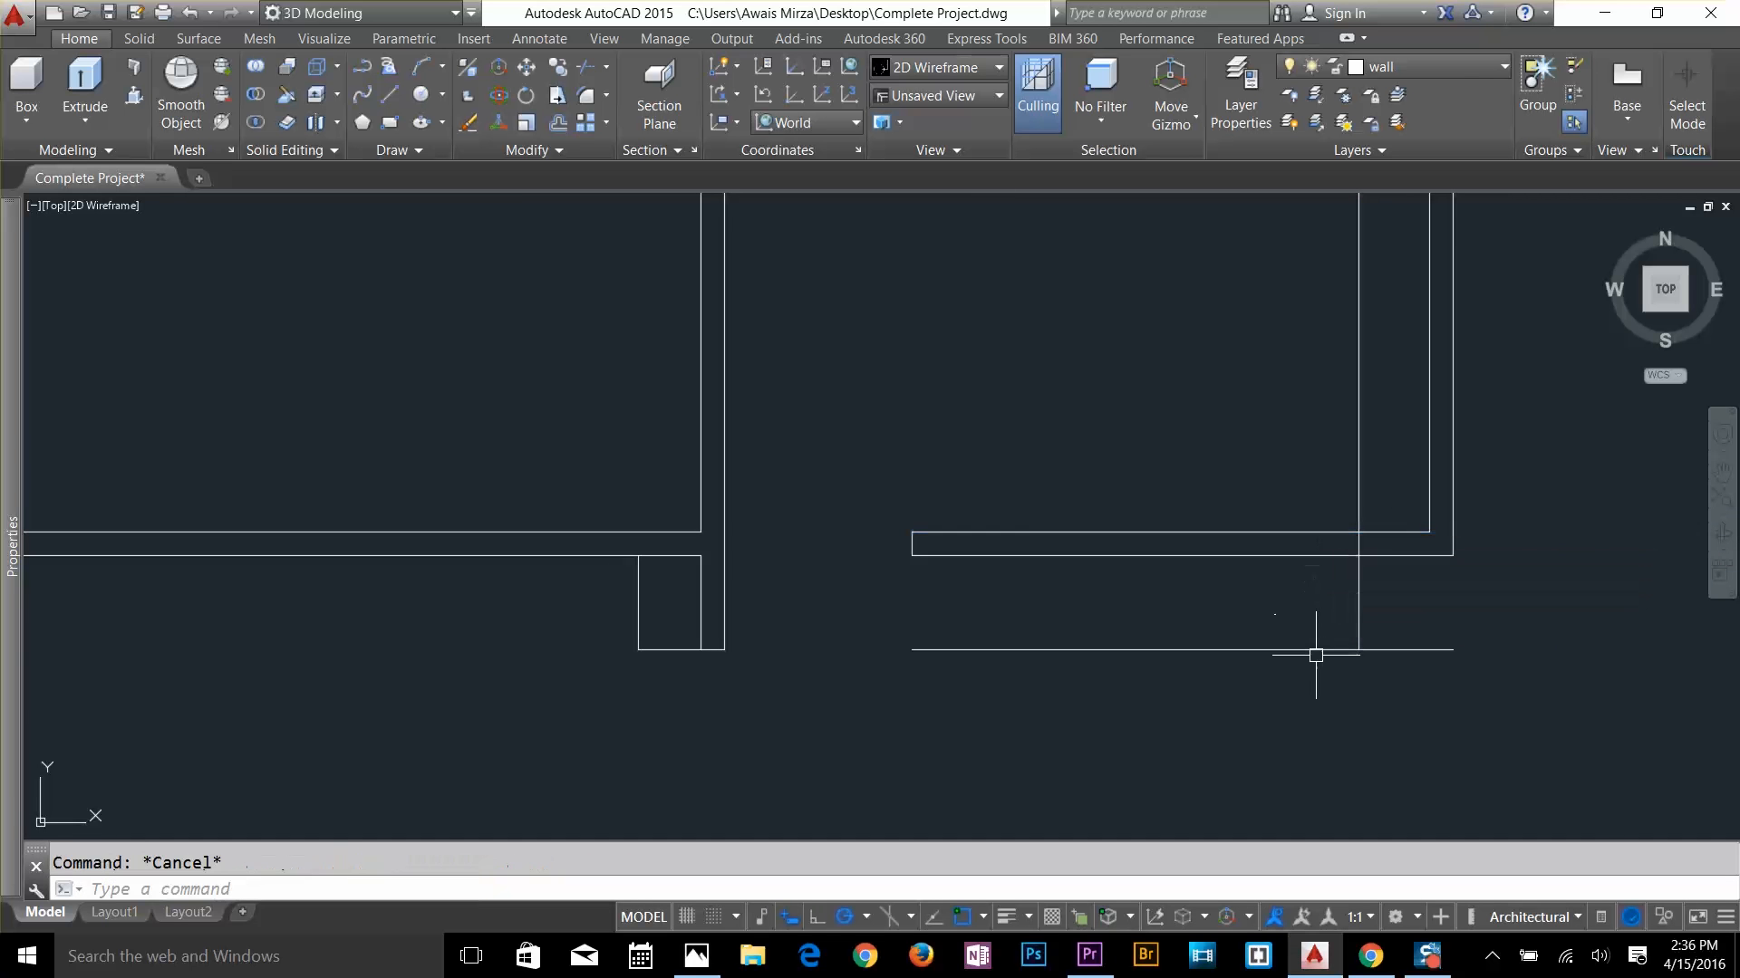
Offset the extended vertical line 4.5" to its left to give the projecting wall its thickness
text(i)
key(Escape)
text(o)
key(Return)
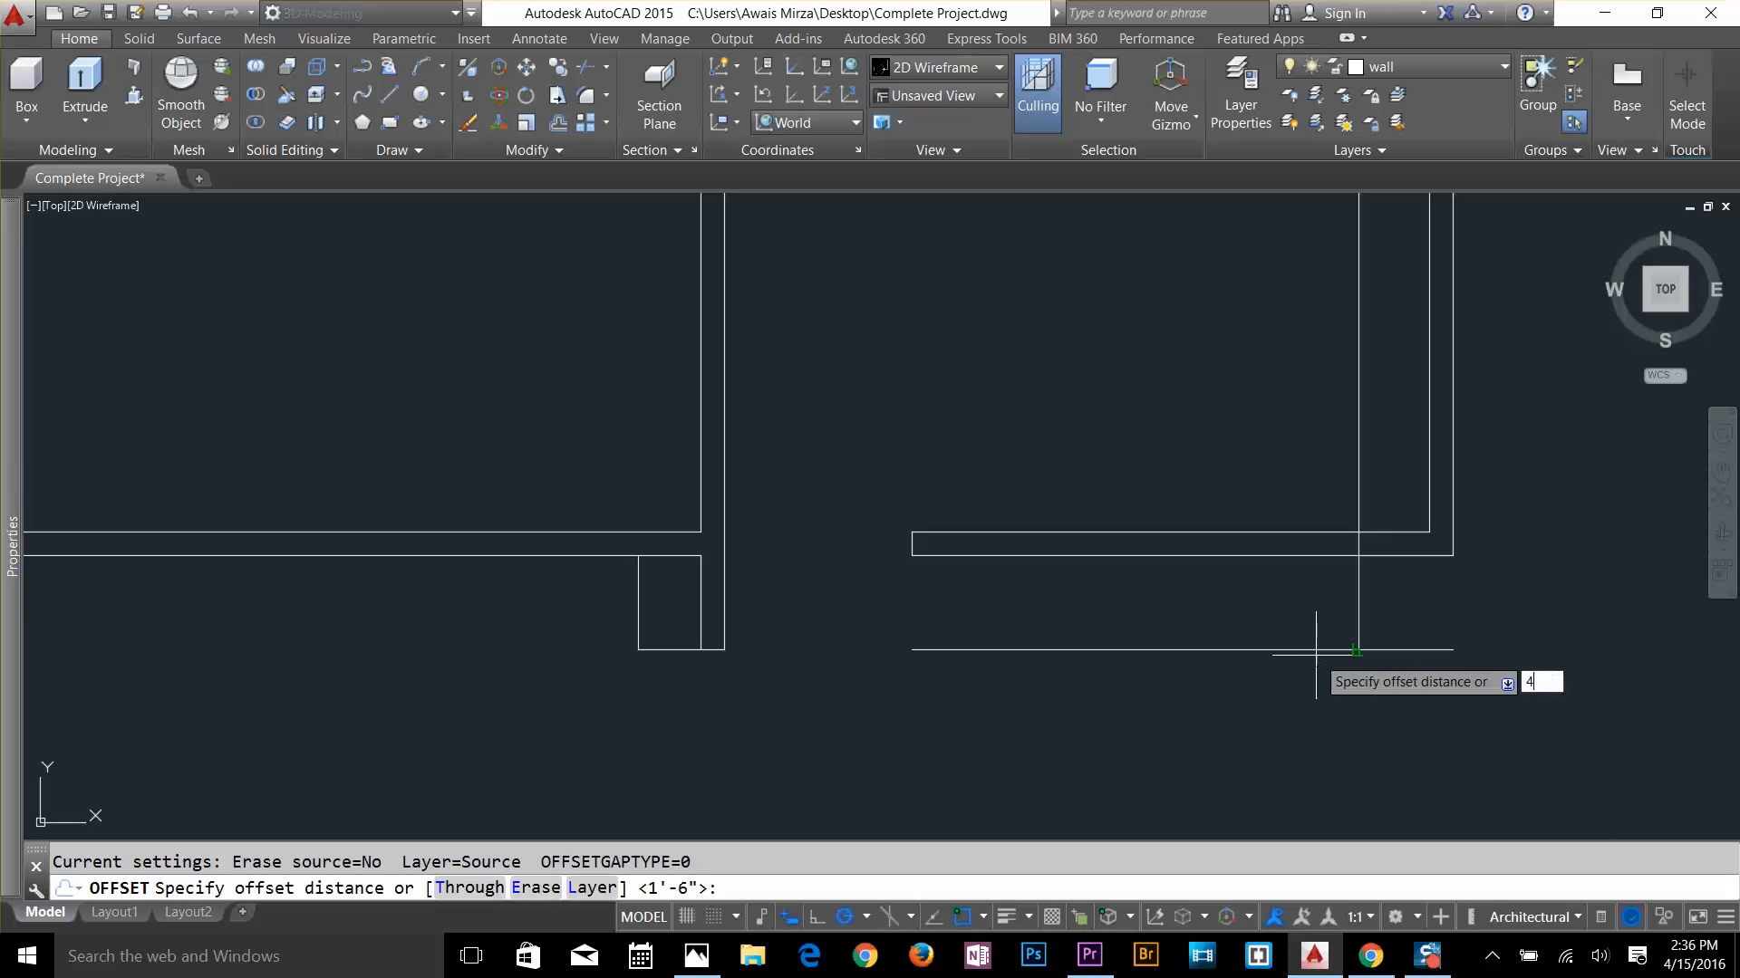
text(4.5)
key(Return)
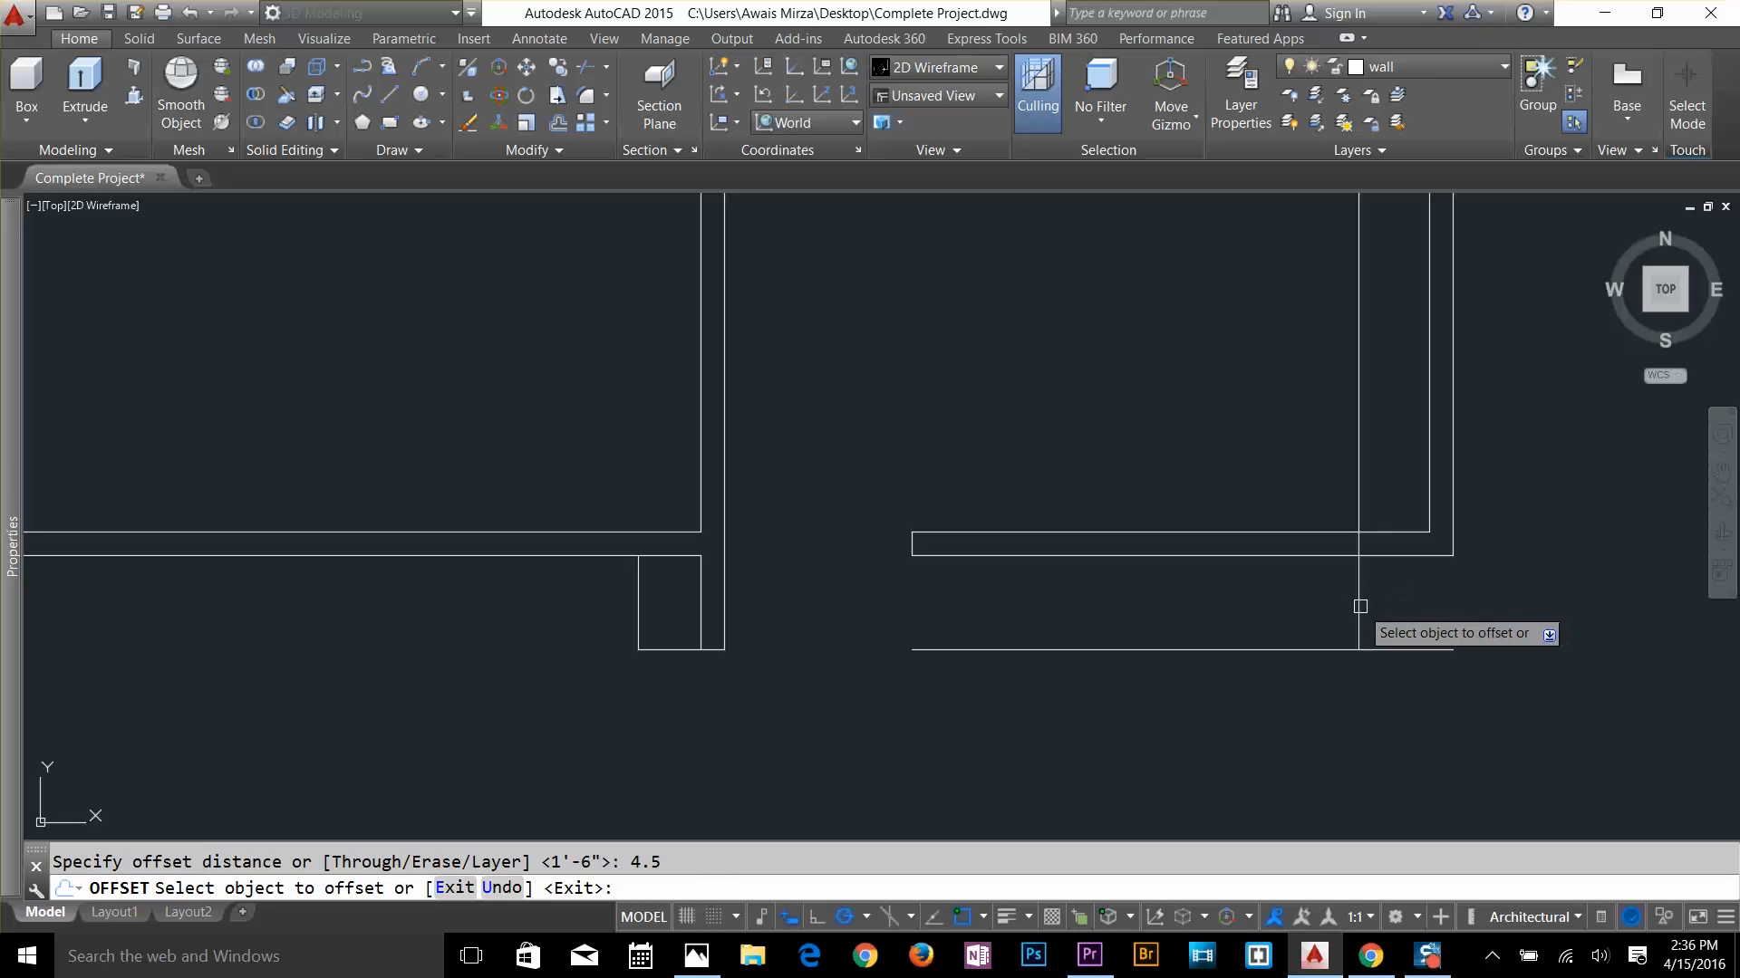
click(1358, 605)
click(1323, 605)
key(Escape)
Trim the lower-right room's bottom wall lines between the projection and the opening, plus the projection lines running past the corners
text(tr)
key(Return)
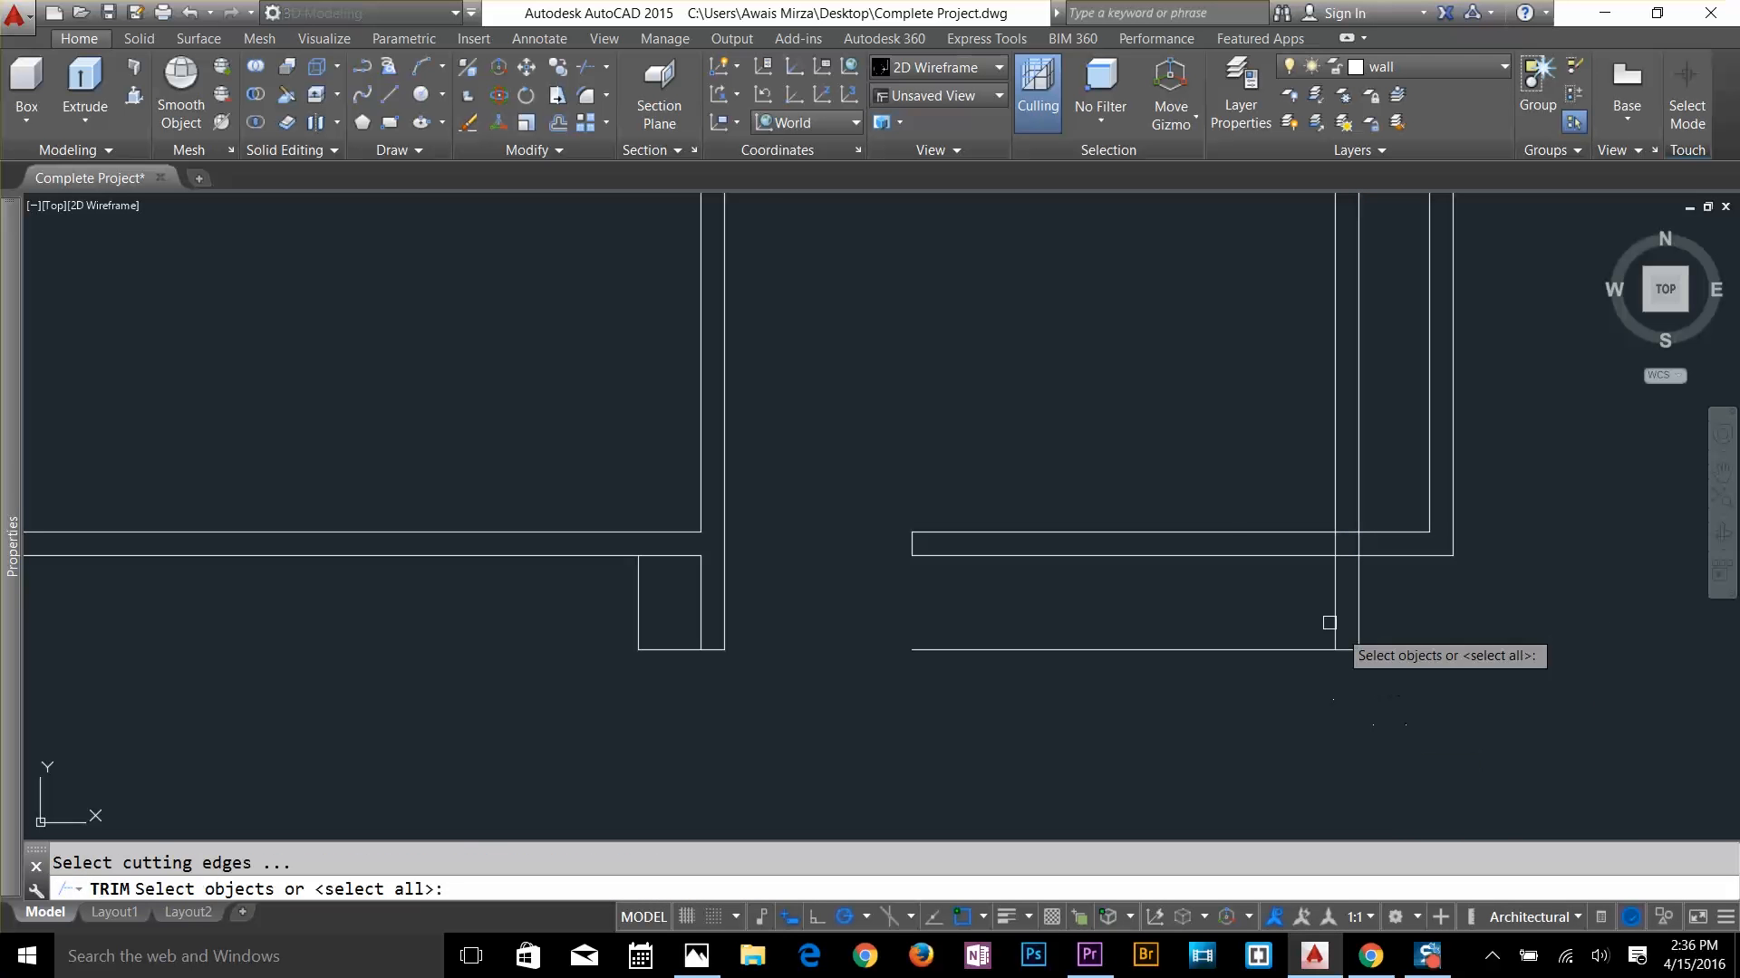
key(Return)
click(1232, 503)
click(1194, 623)
click(1448, 628)
click(1403, 667)
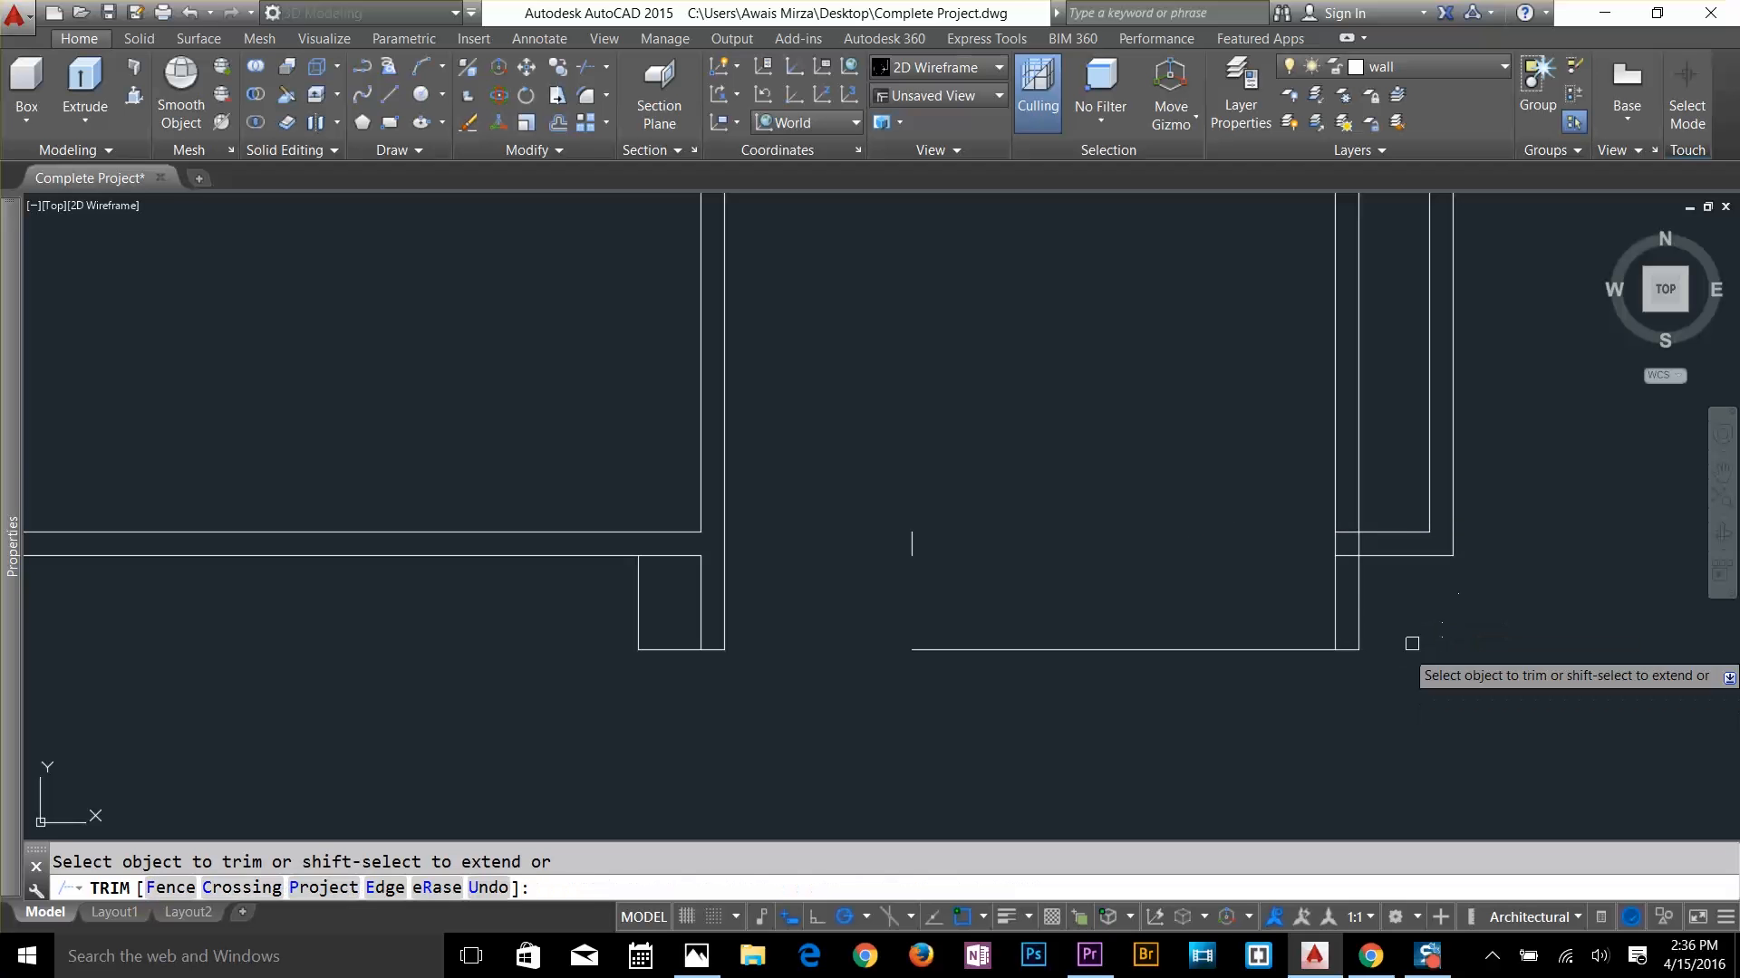
click(1377, 435)
click(1298, 482)
Trim the overlapping segments where the projection's right side meets the lower-right room's bottom wall, leaving an open wall junction
scroll(1334, 546, up, 2)
scroll(1332, 546, up, 2)
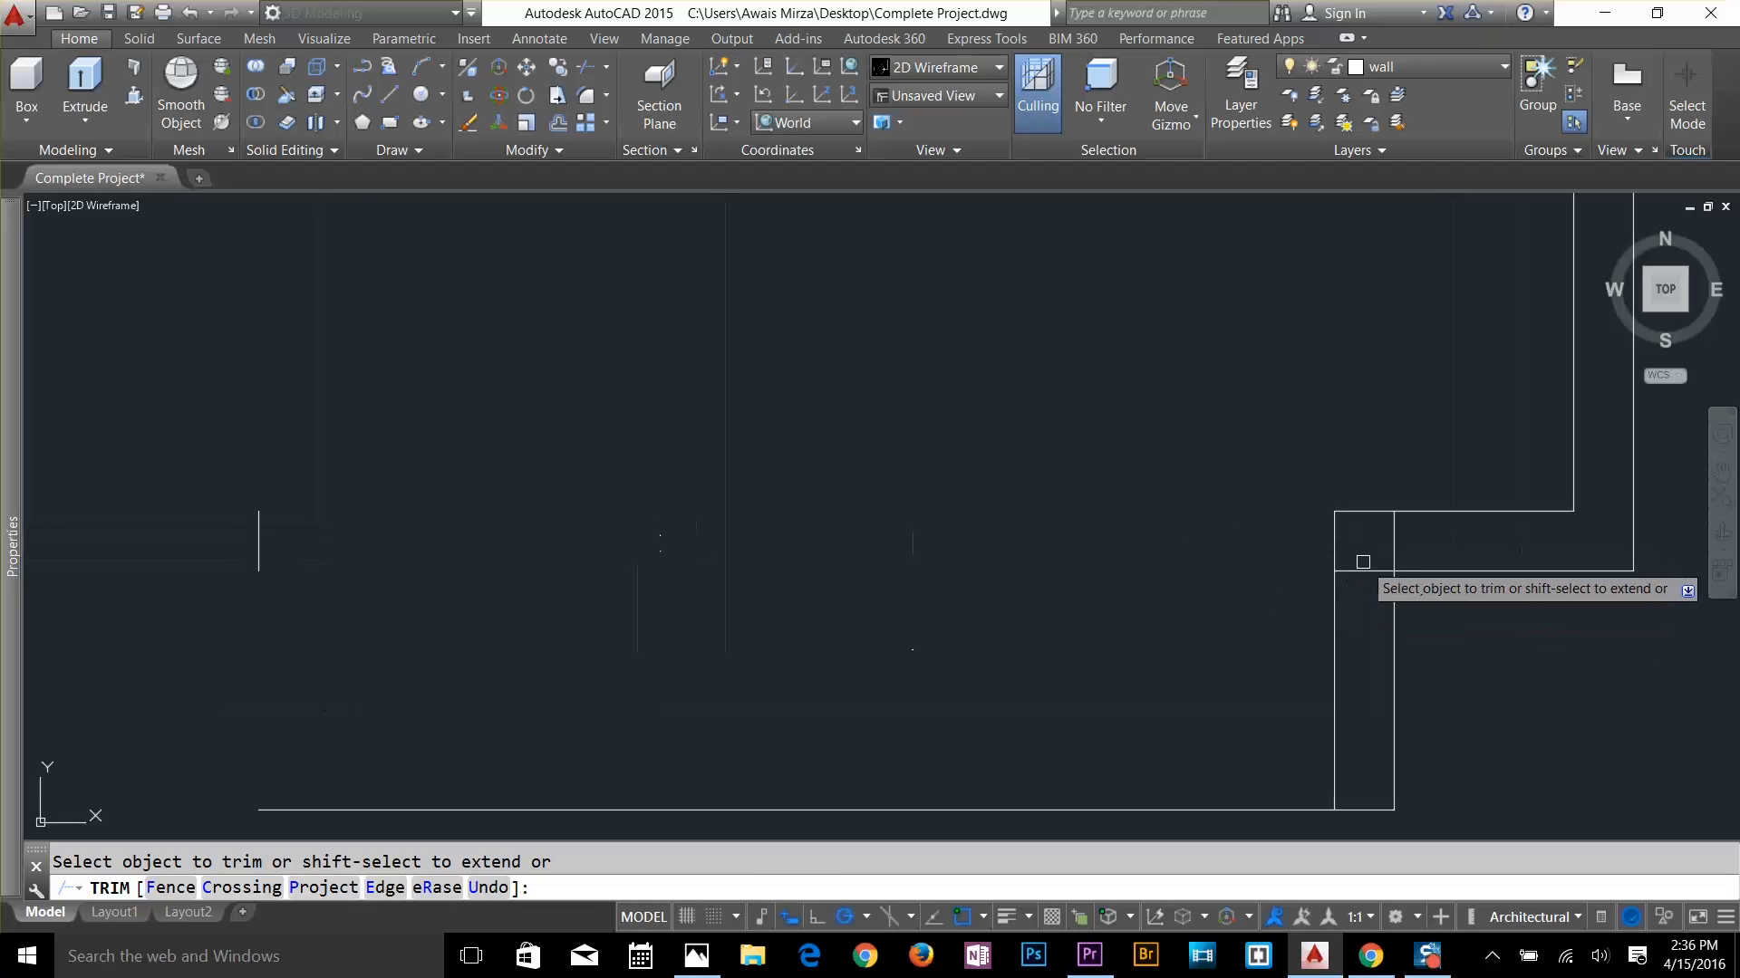
click(1363, 562)
click(1370, 570)
click(1396, 542)
click(1367, 571)
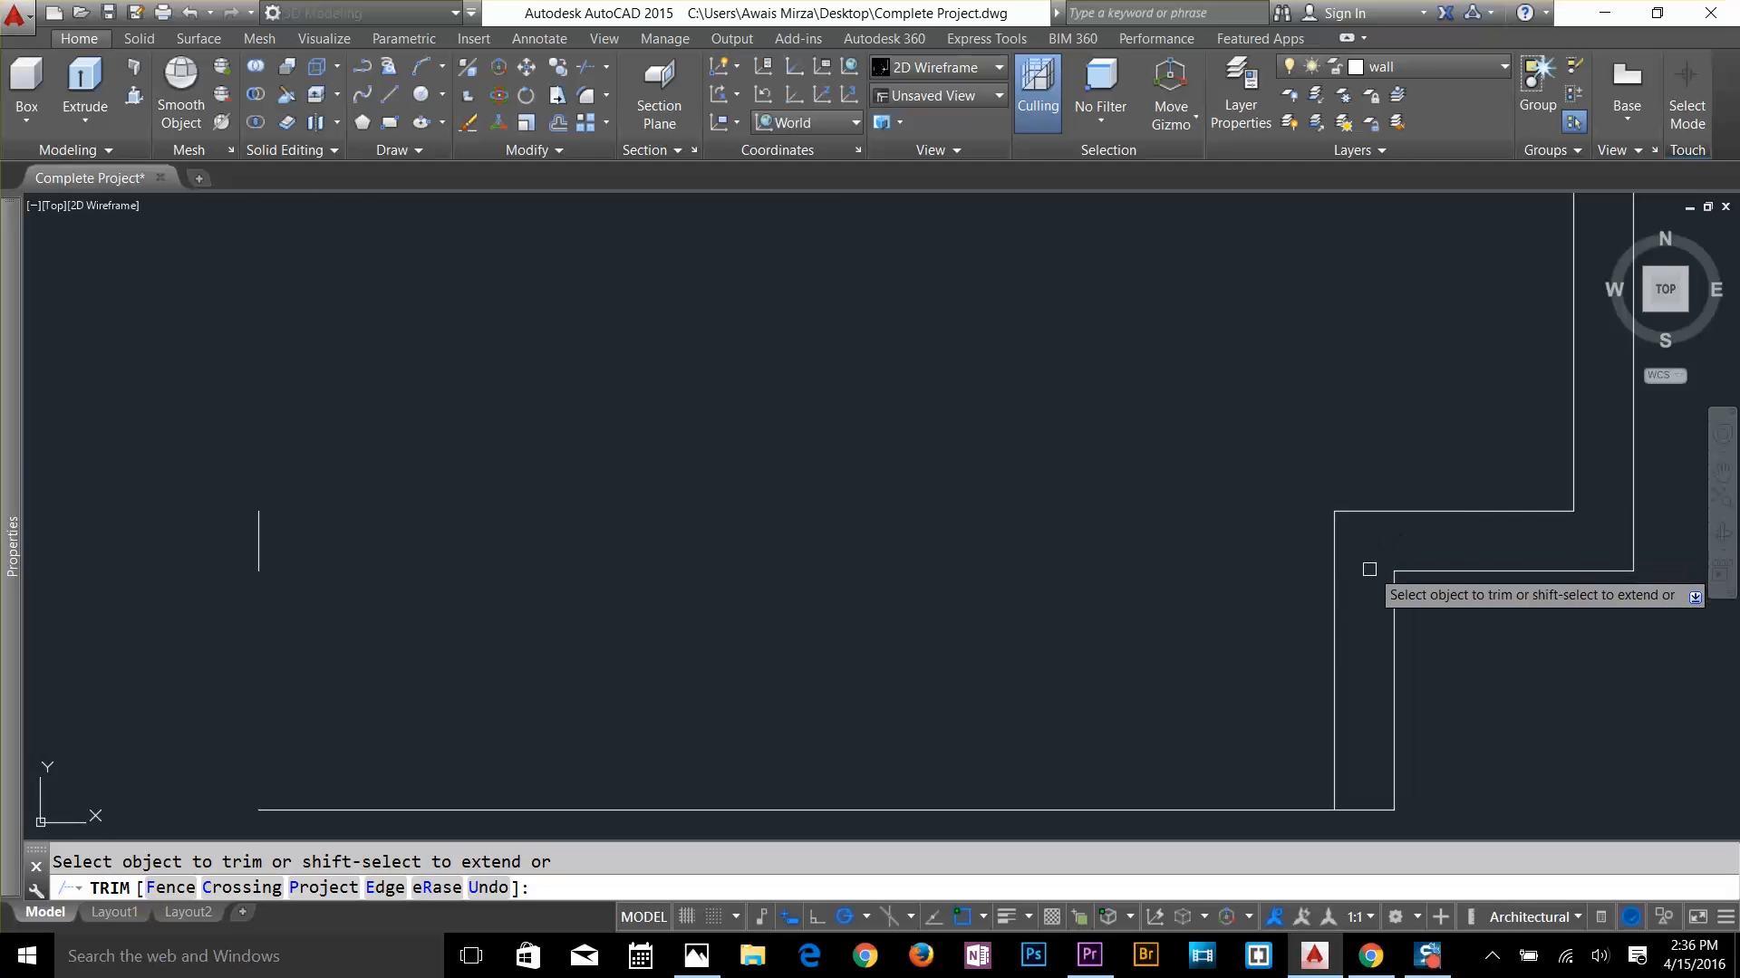
scroll(1025, 607, down, 3)
scroll(1033, 496, up, 2)
key(Escape)
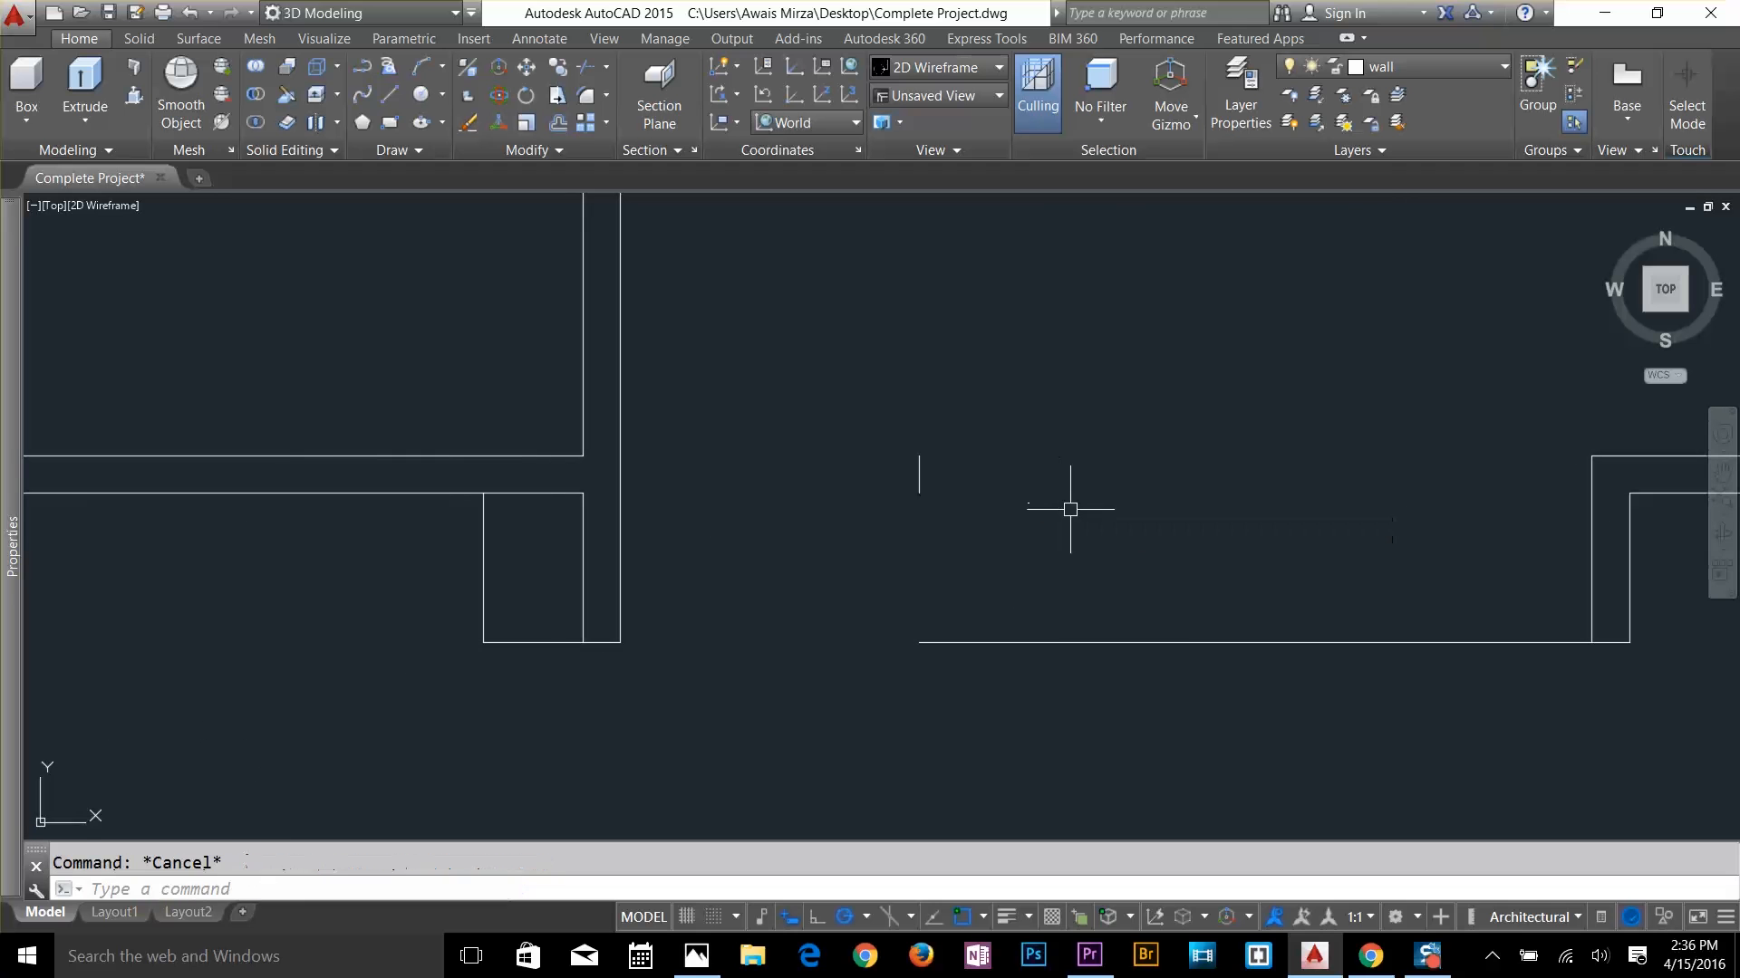
Offset the projection's bottom line 4.5" upward to give the wall its thickness
text(o)
key(Return)
text(4.5)
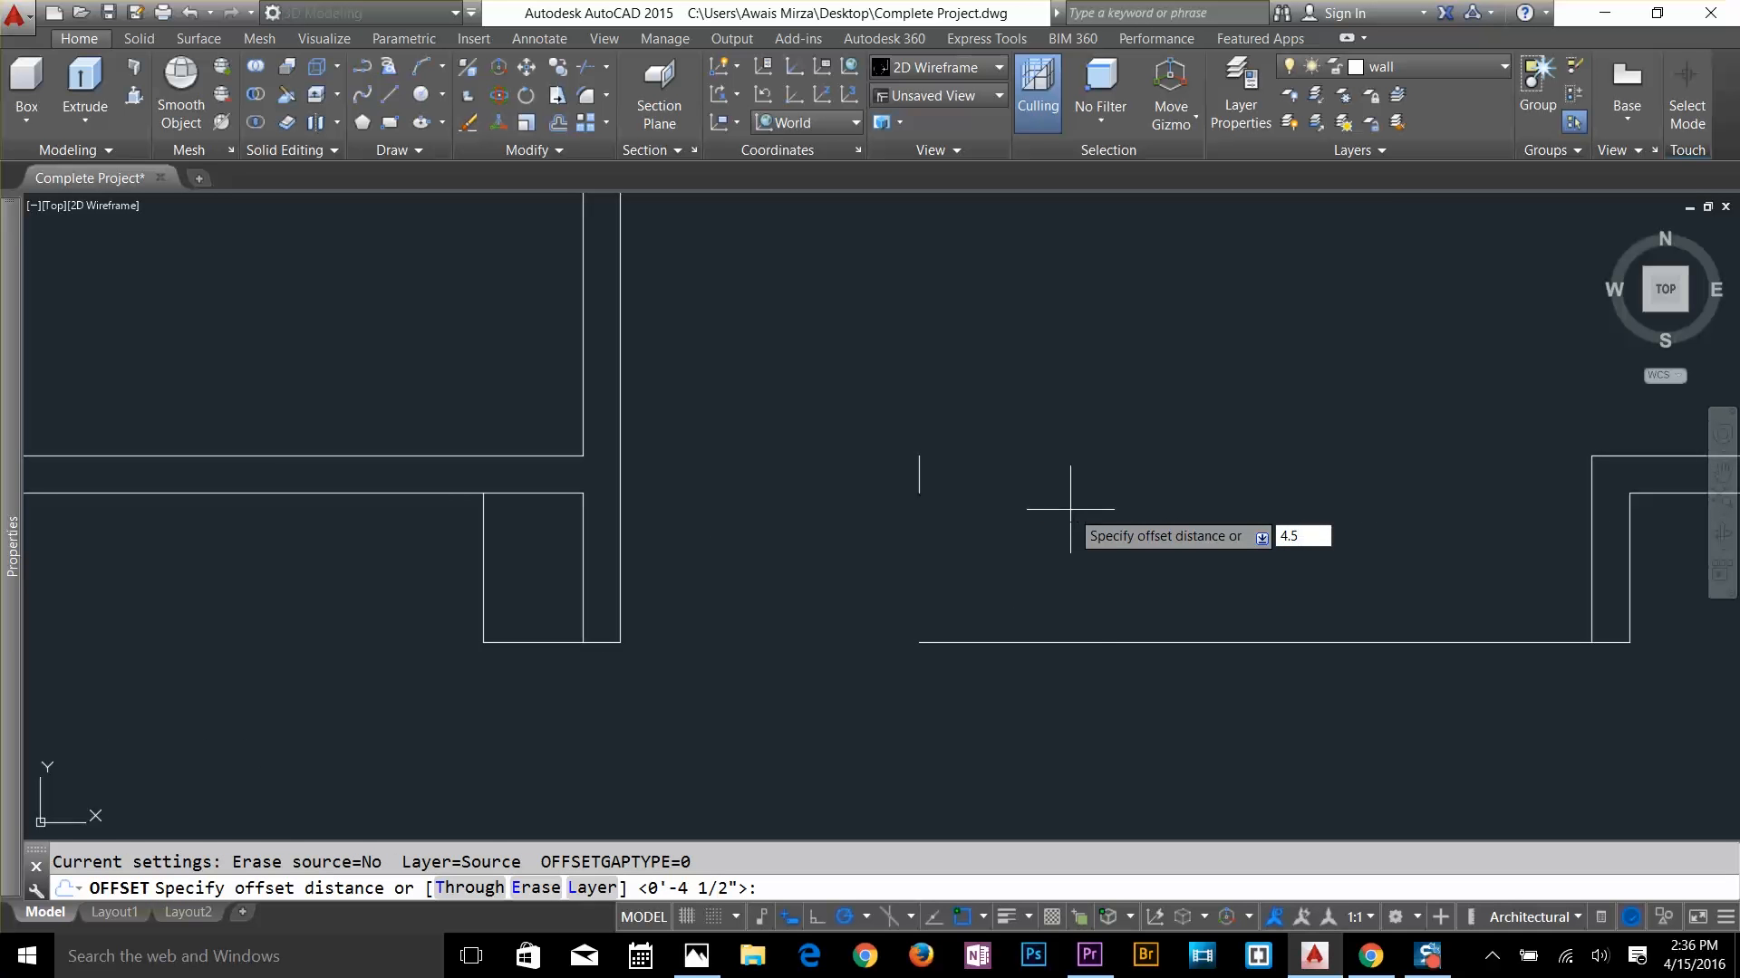
key(Return)
click(1100, 643)
click(1065, 562)
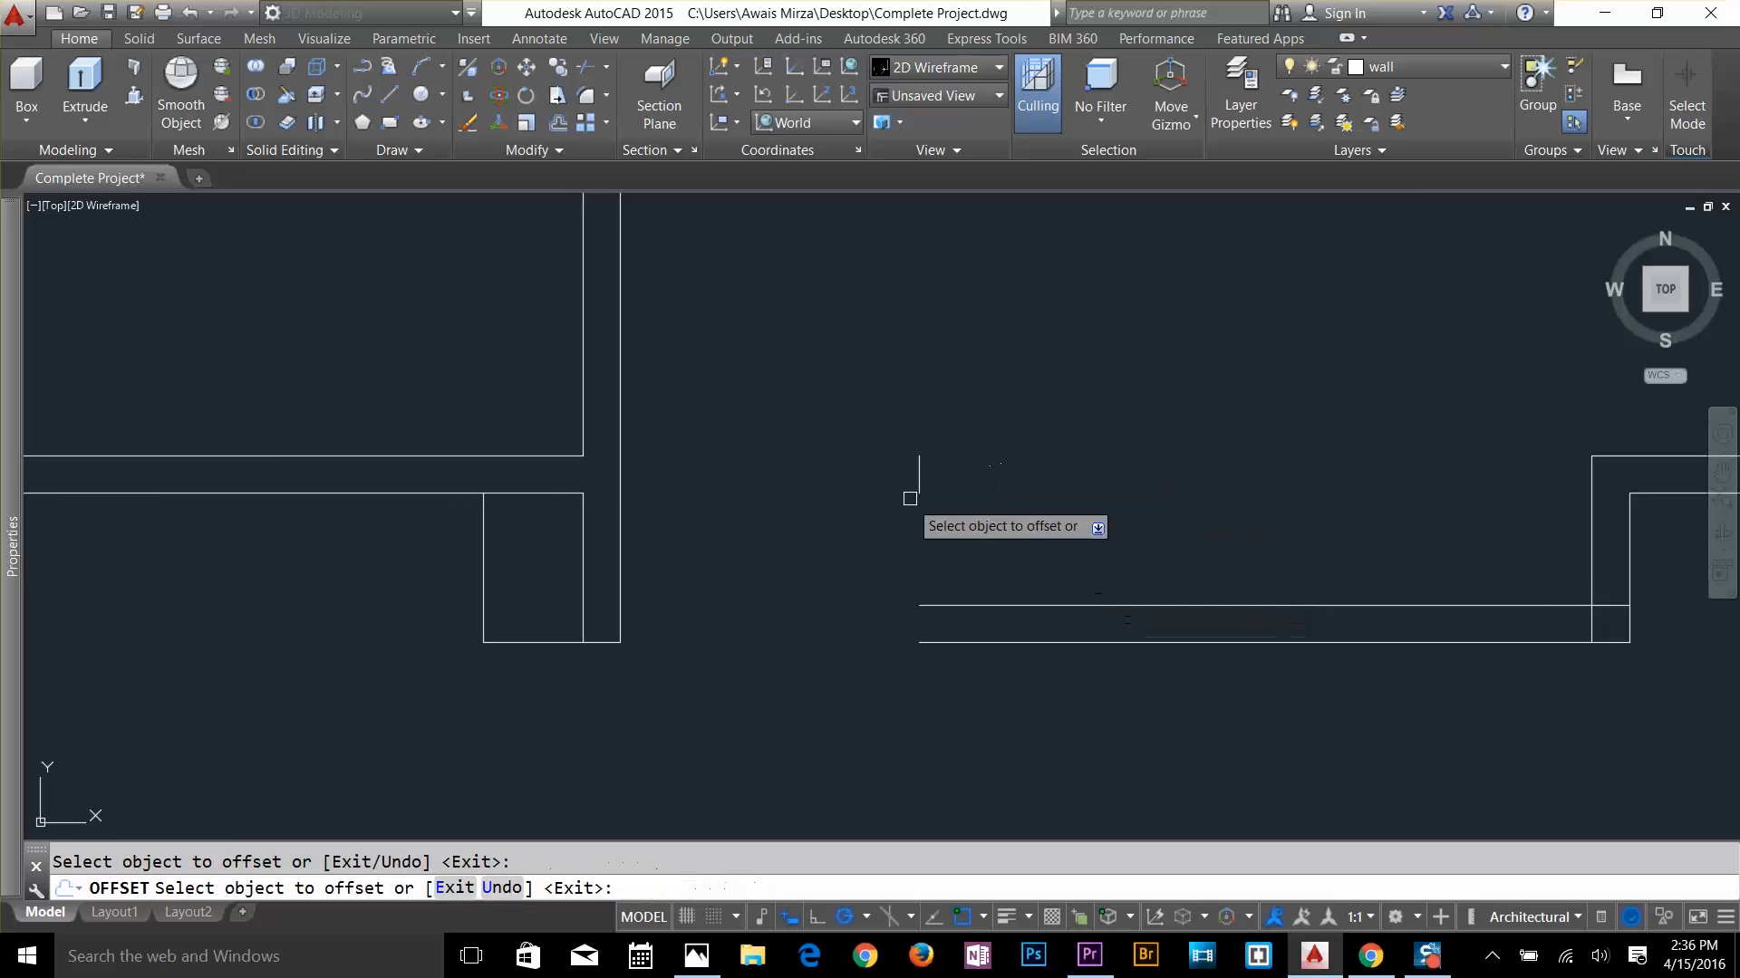
key(Escape)
Delete the leftover short vertical line above the left end of the projection's bottom wall
click(985, 436)
click(906, 502)
key(Delete)
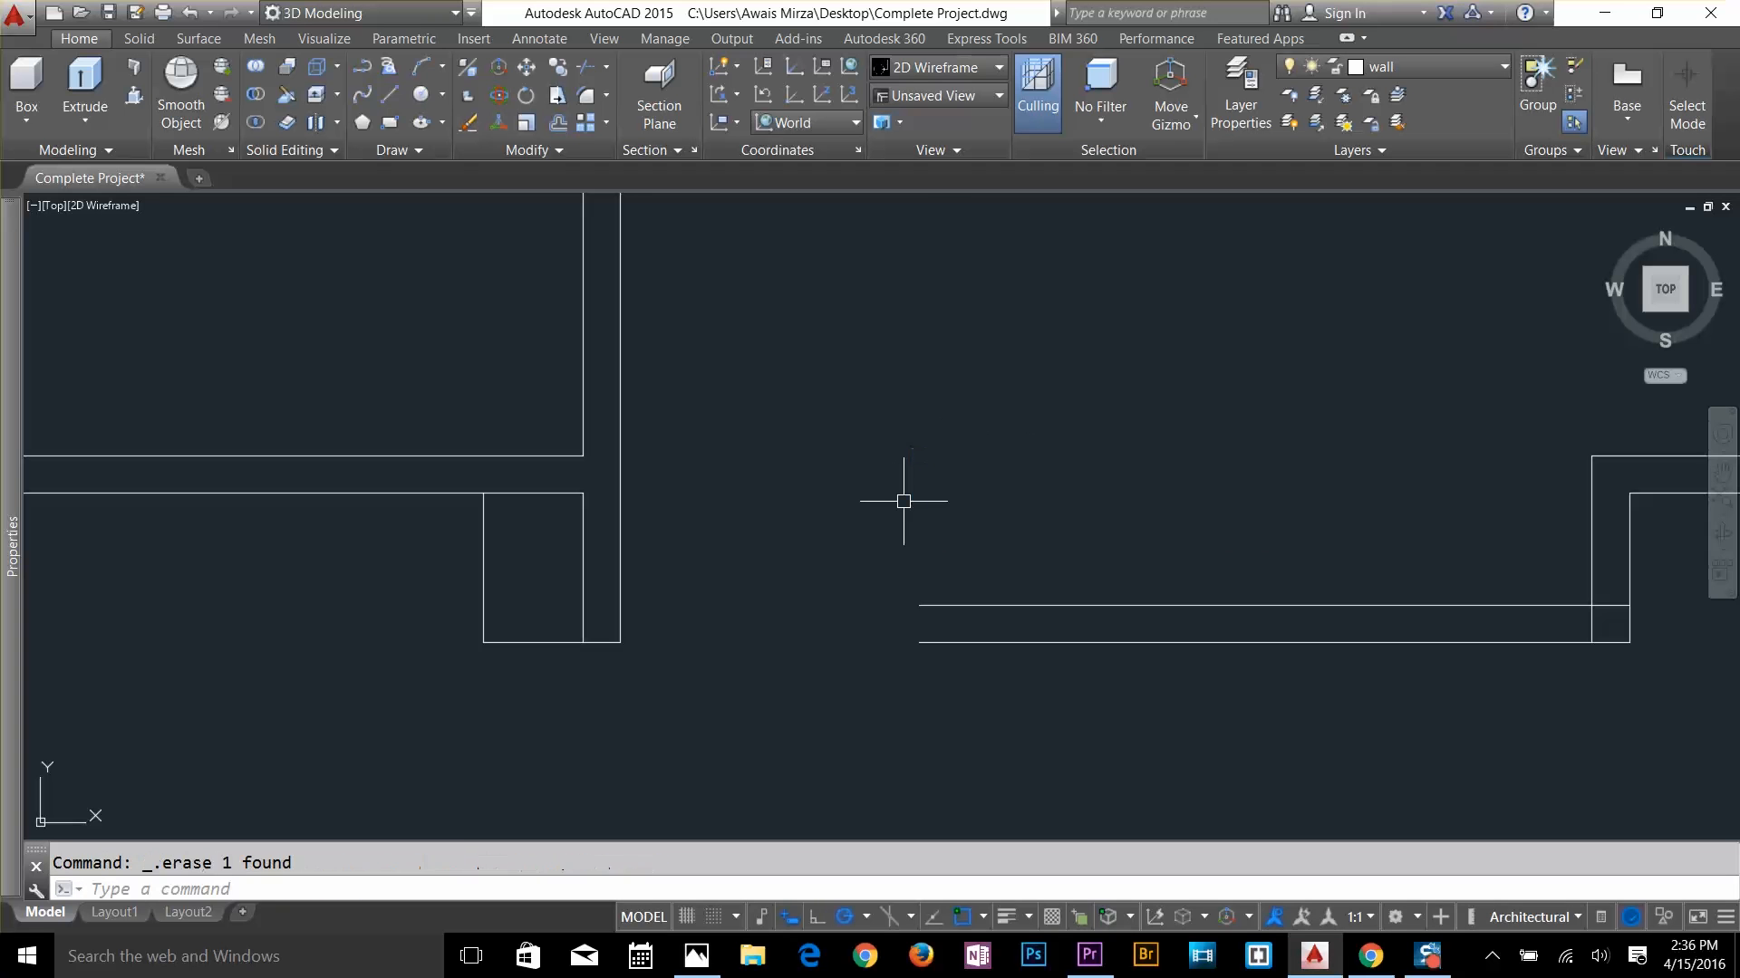
Mirror the projection's two right-hand vertical lines about a vertical axis through the middle of its bottom wall, keeping the originals
middle_drag(968, 547, 937, 436)
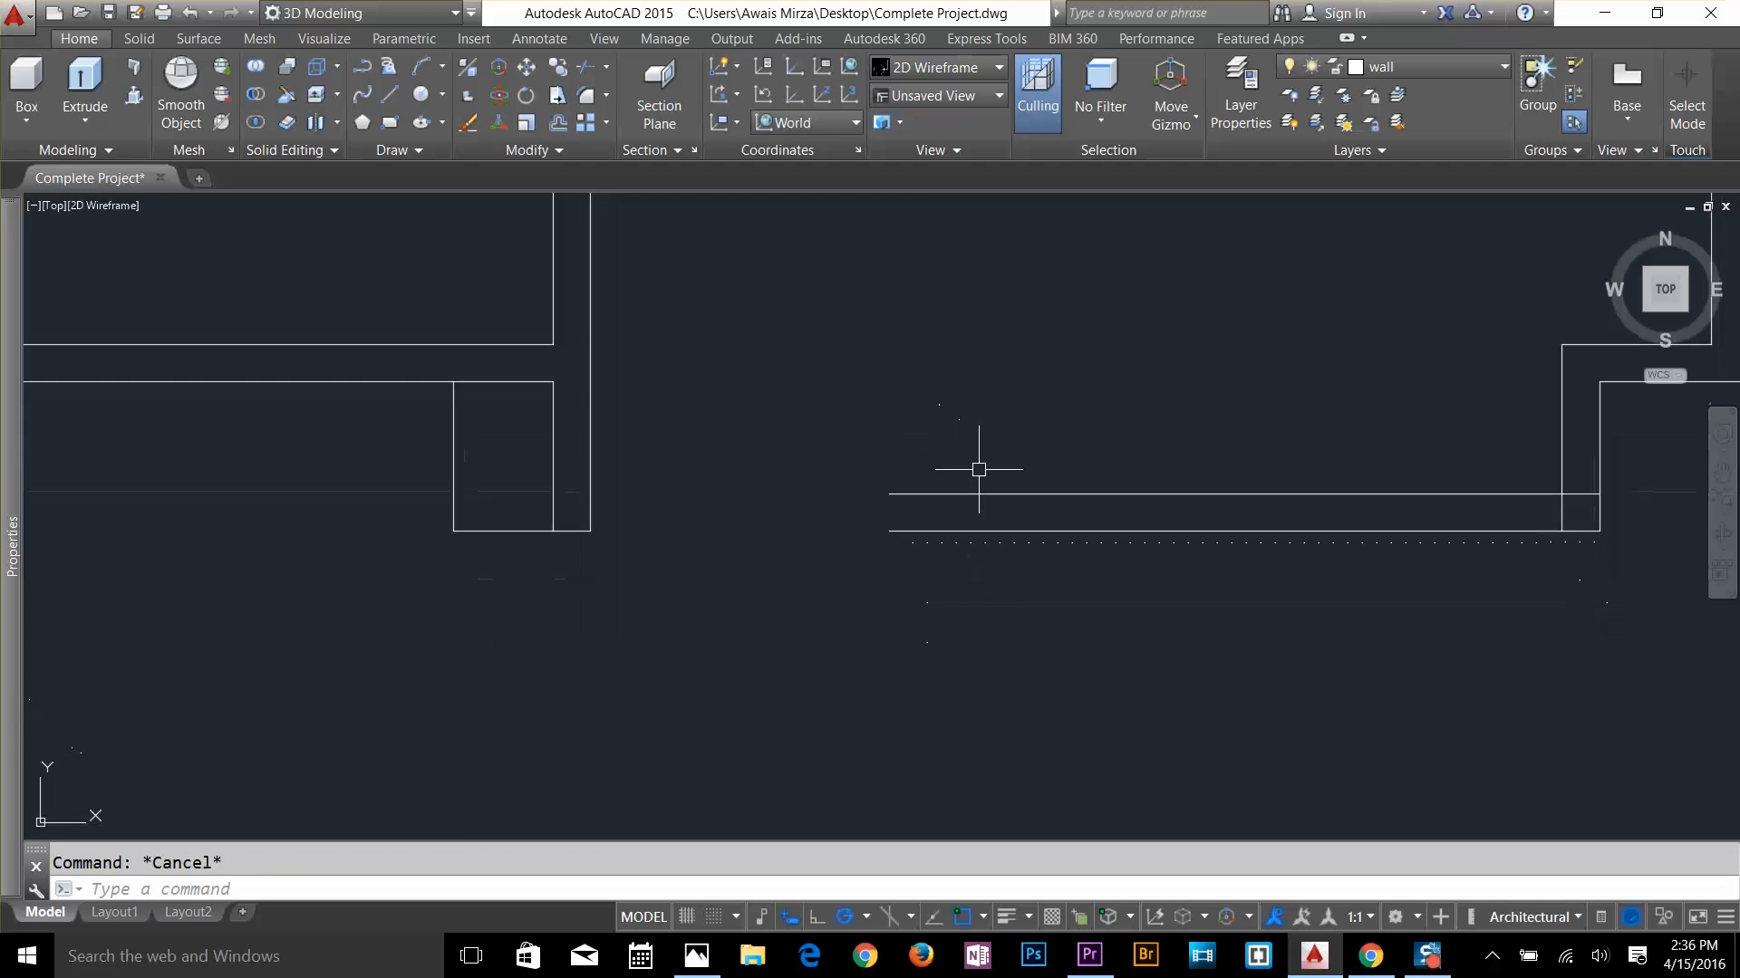
middle_drag(1049, 461, 832, 537)
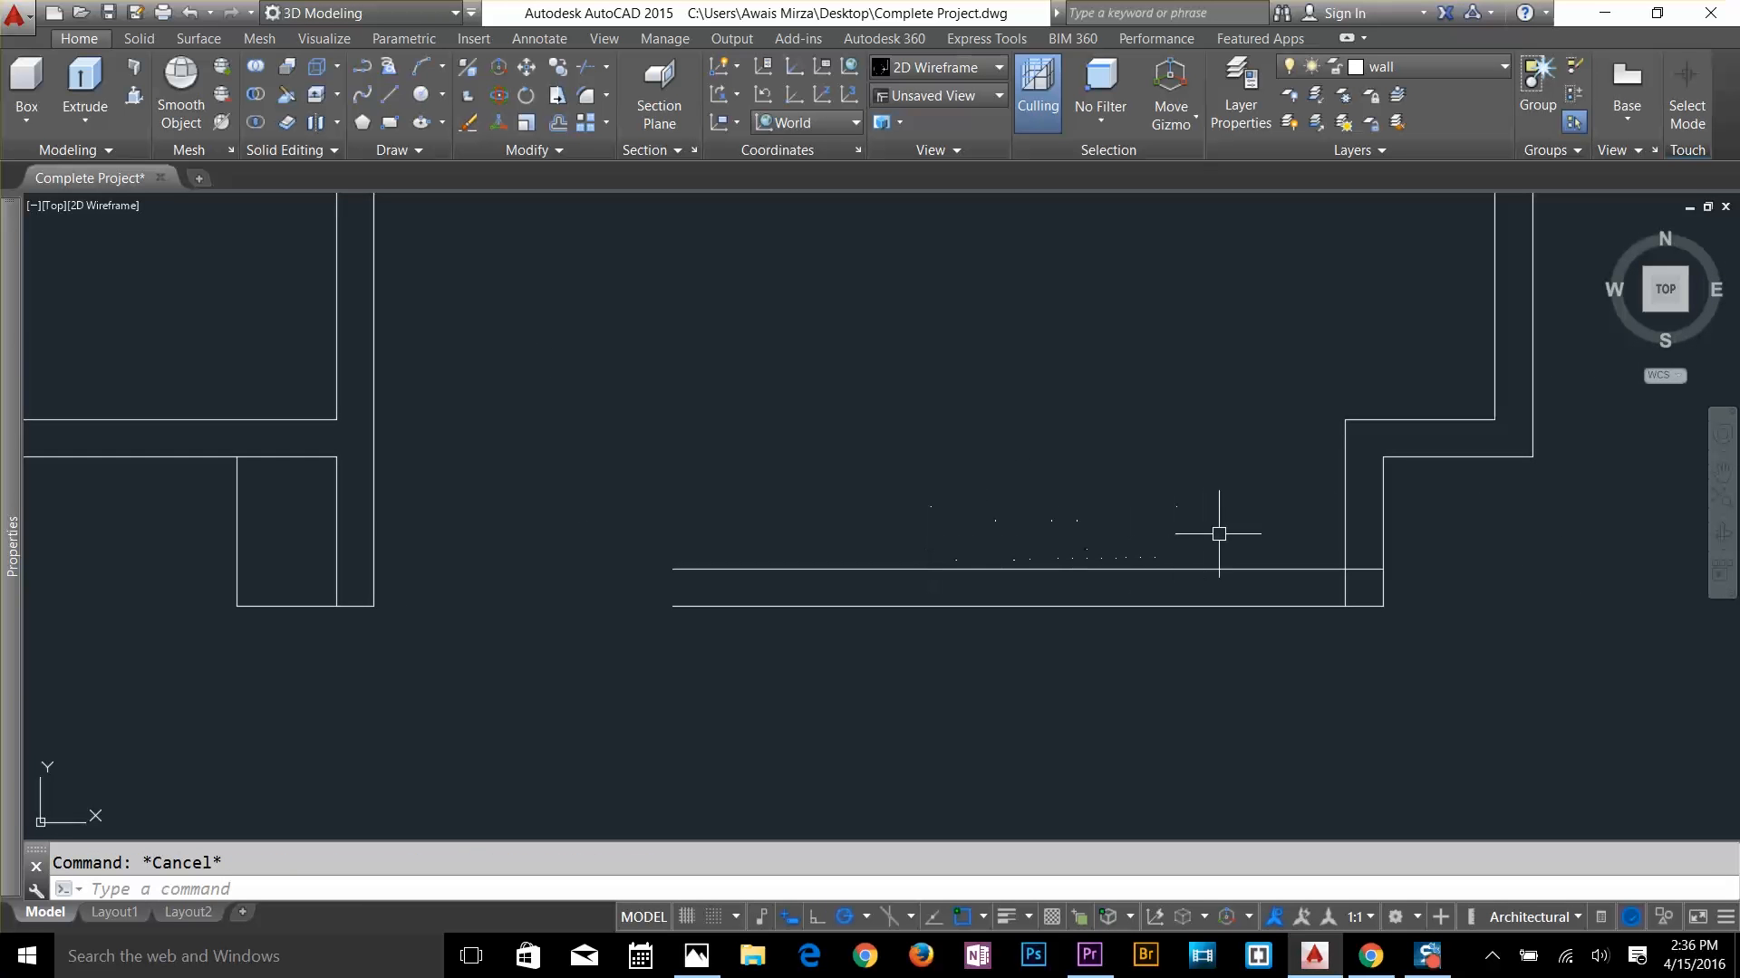
key(Return)
click(1237, 362)
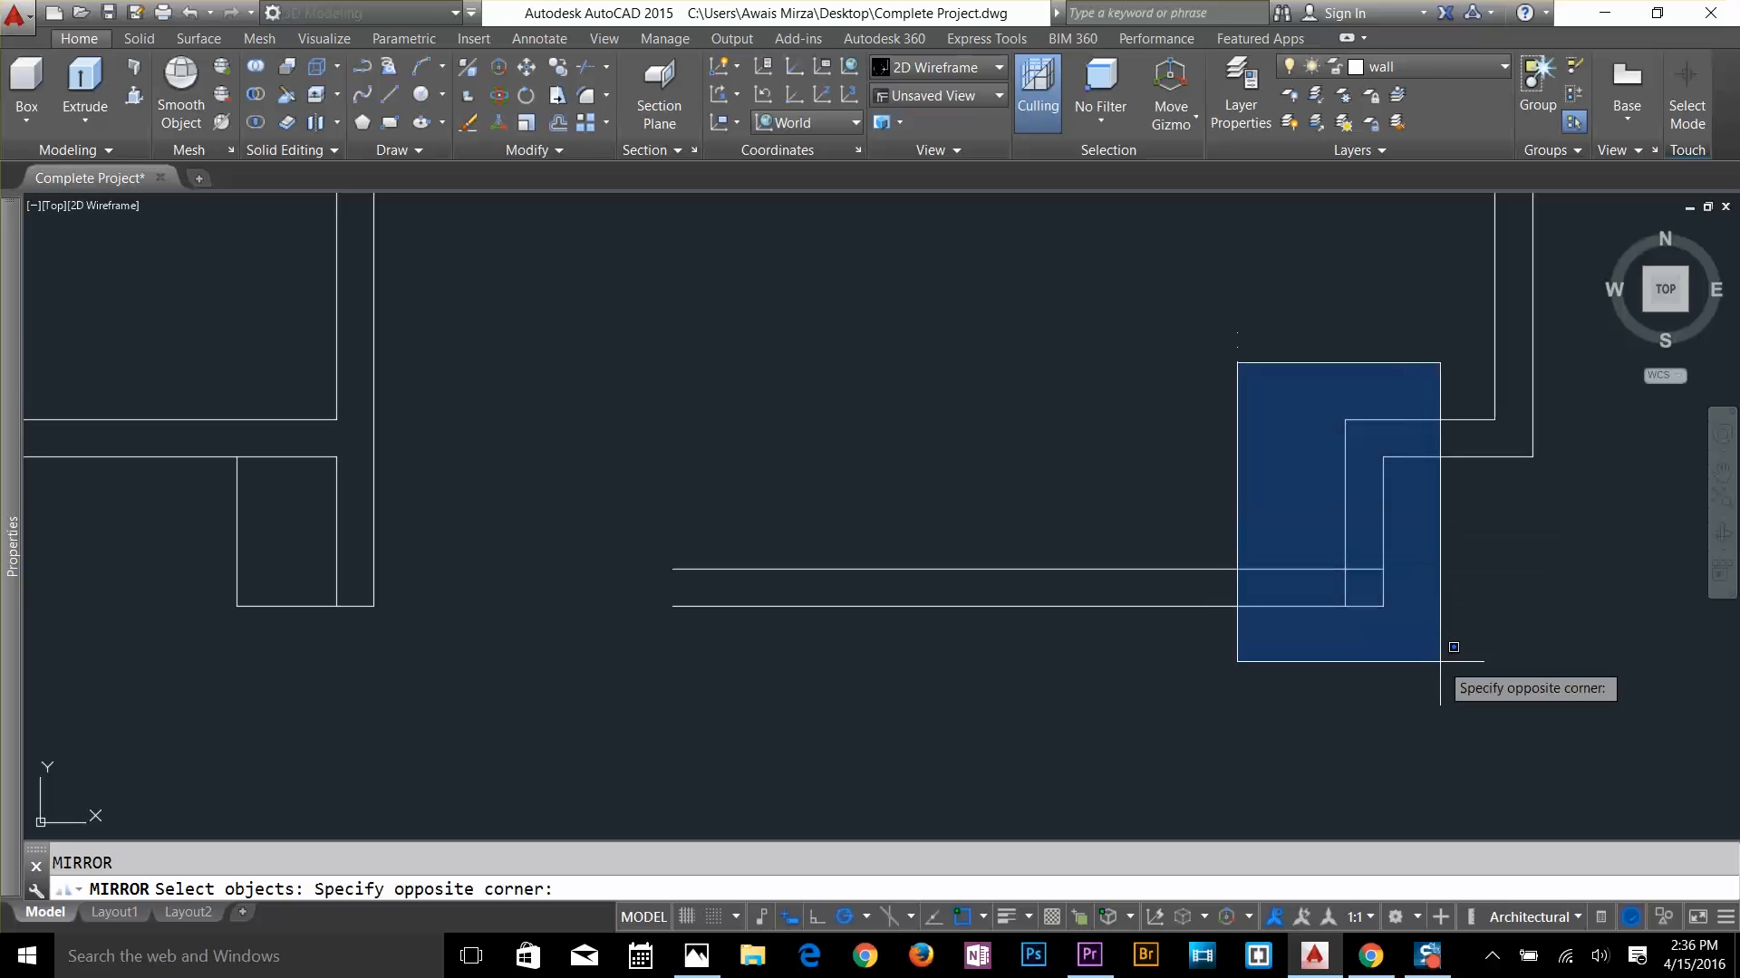
click(1450, 666)
key(Return)
click(1027, 570)
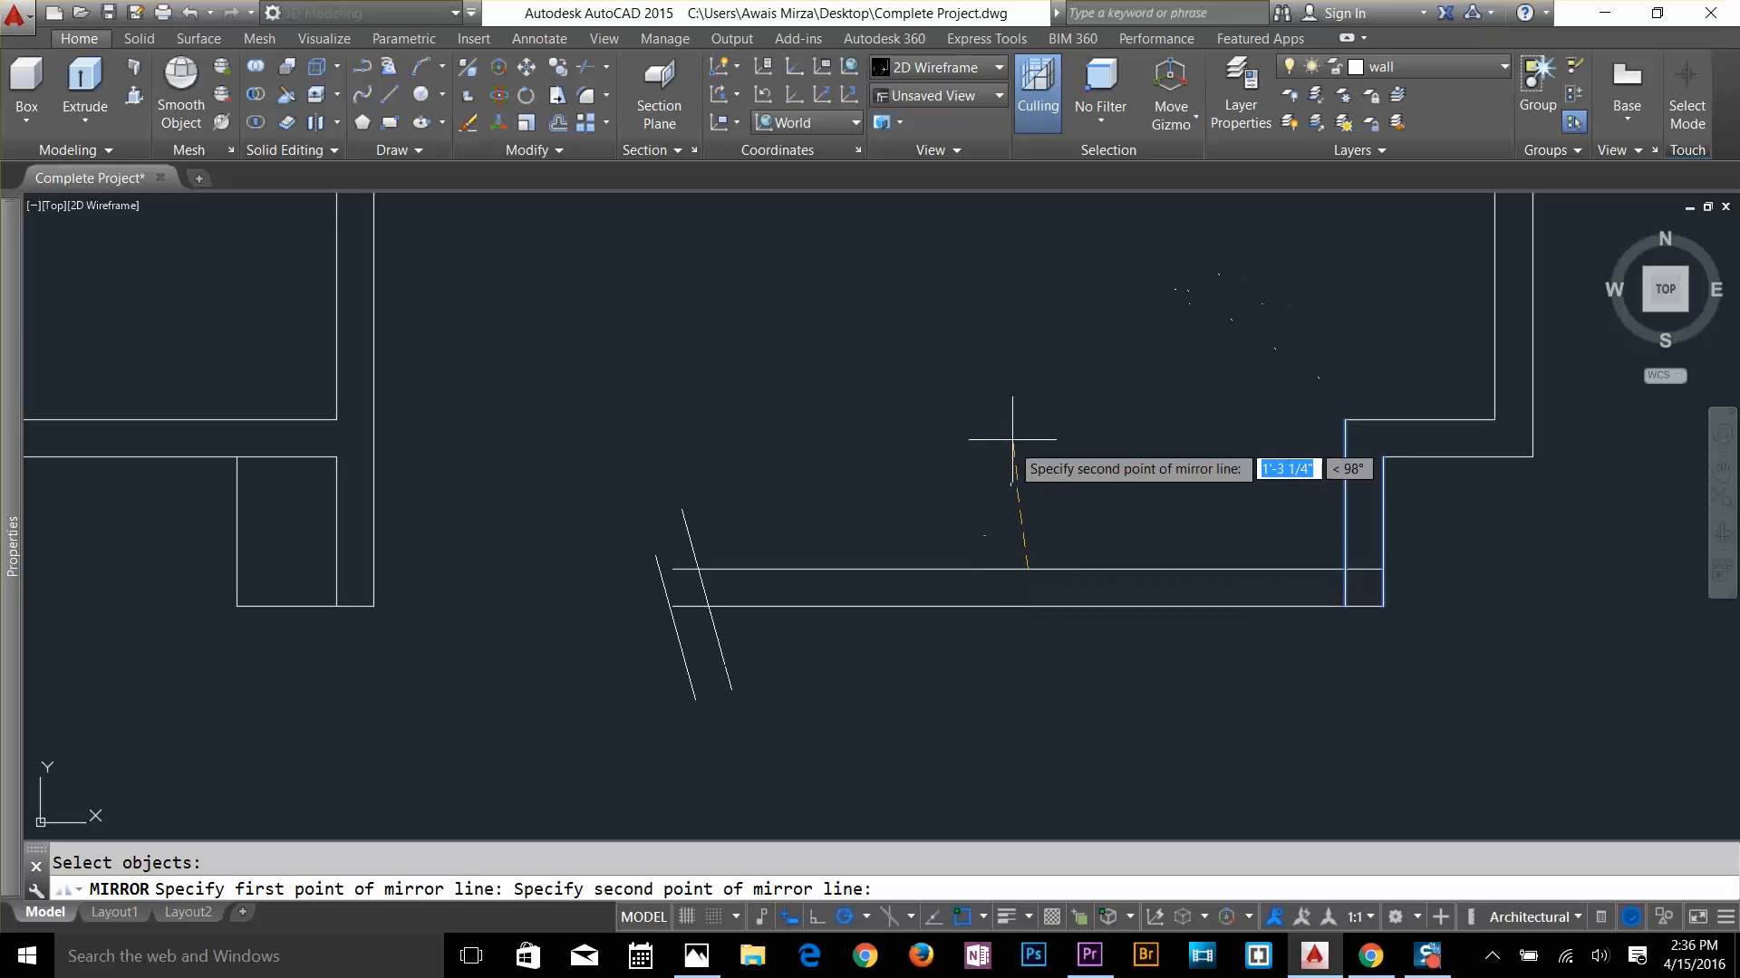
click(1027, 413)
key(Escape)
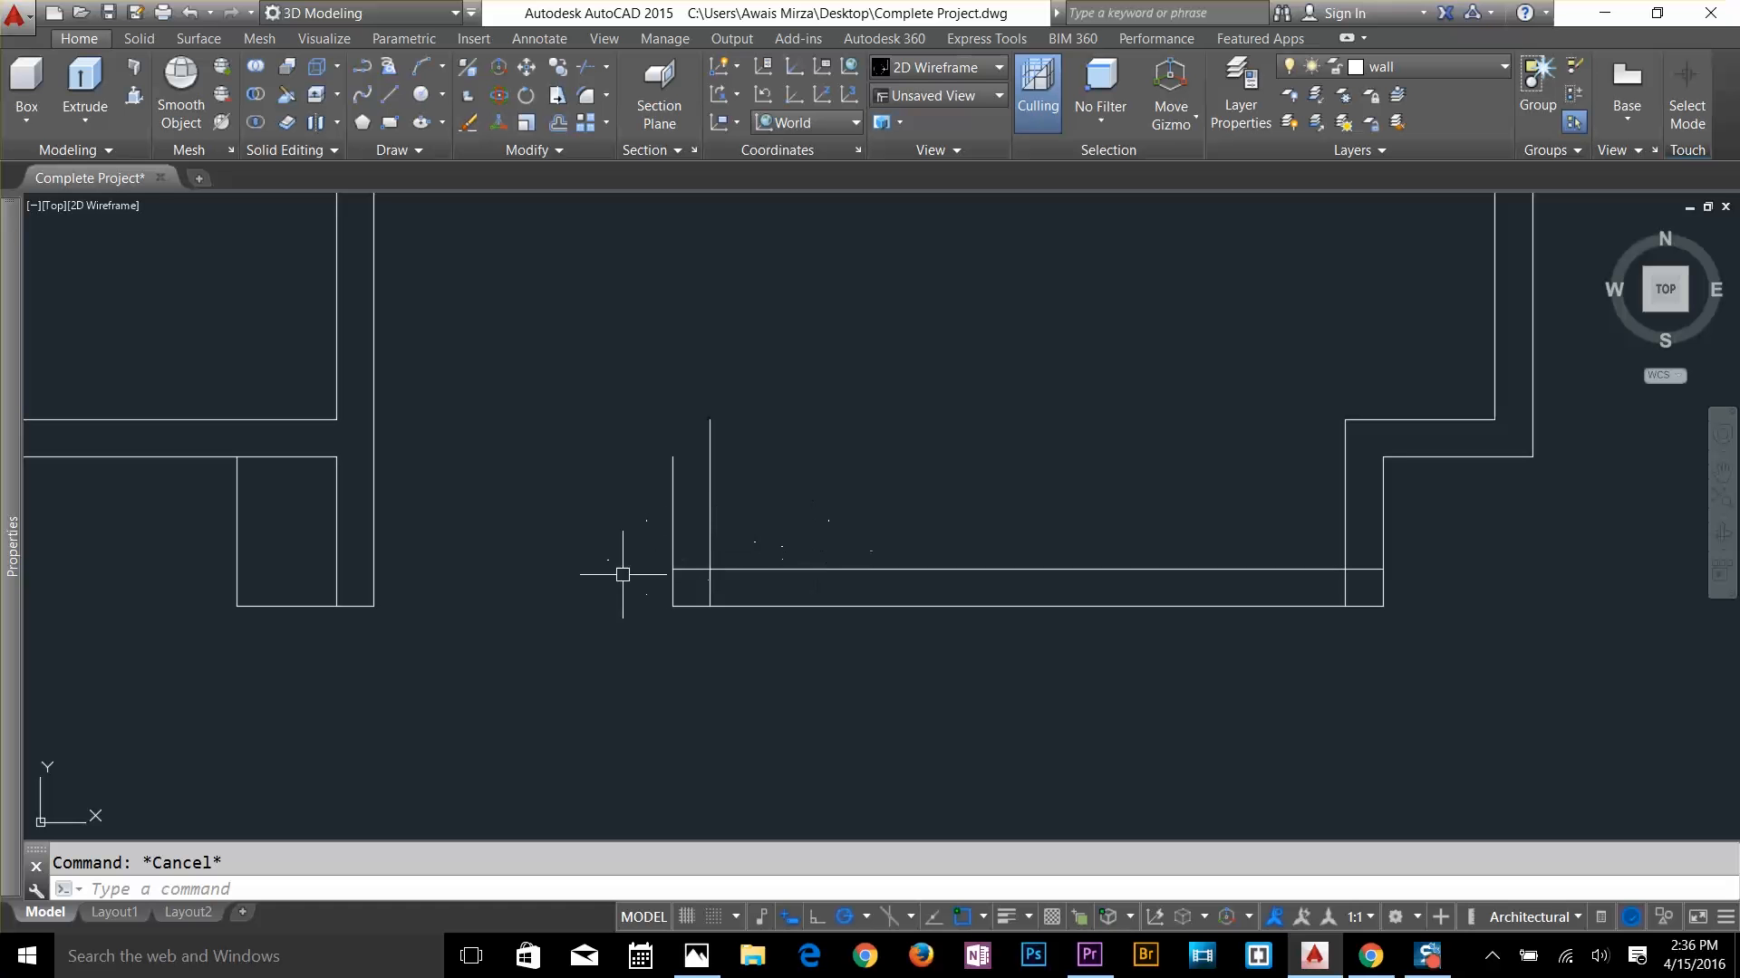
Extend both lines of the lower-left room's bottom wall rightward to meet the mirrored left side of the projection
text(ex)
key(Return)
key(Return)
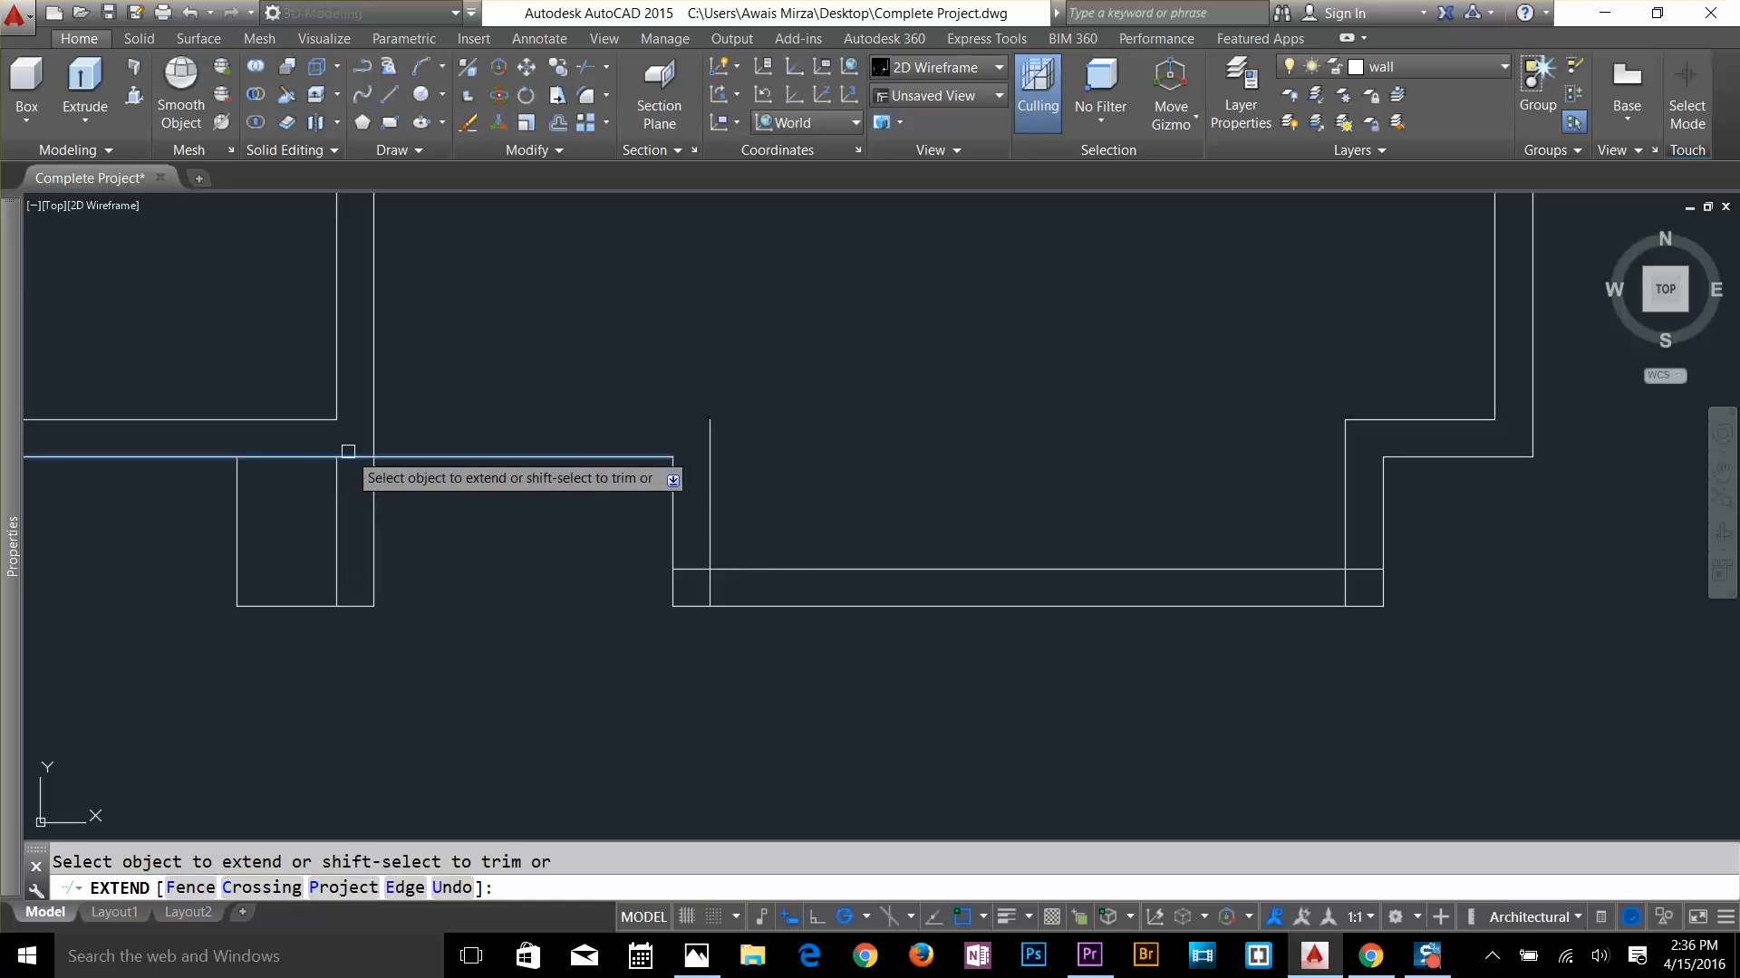
click(351, 458)
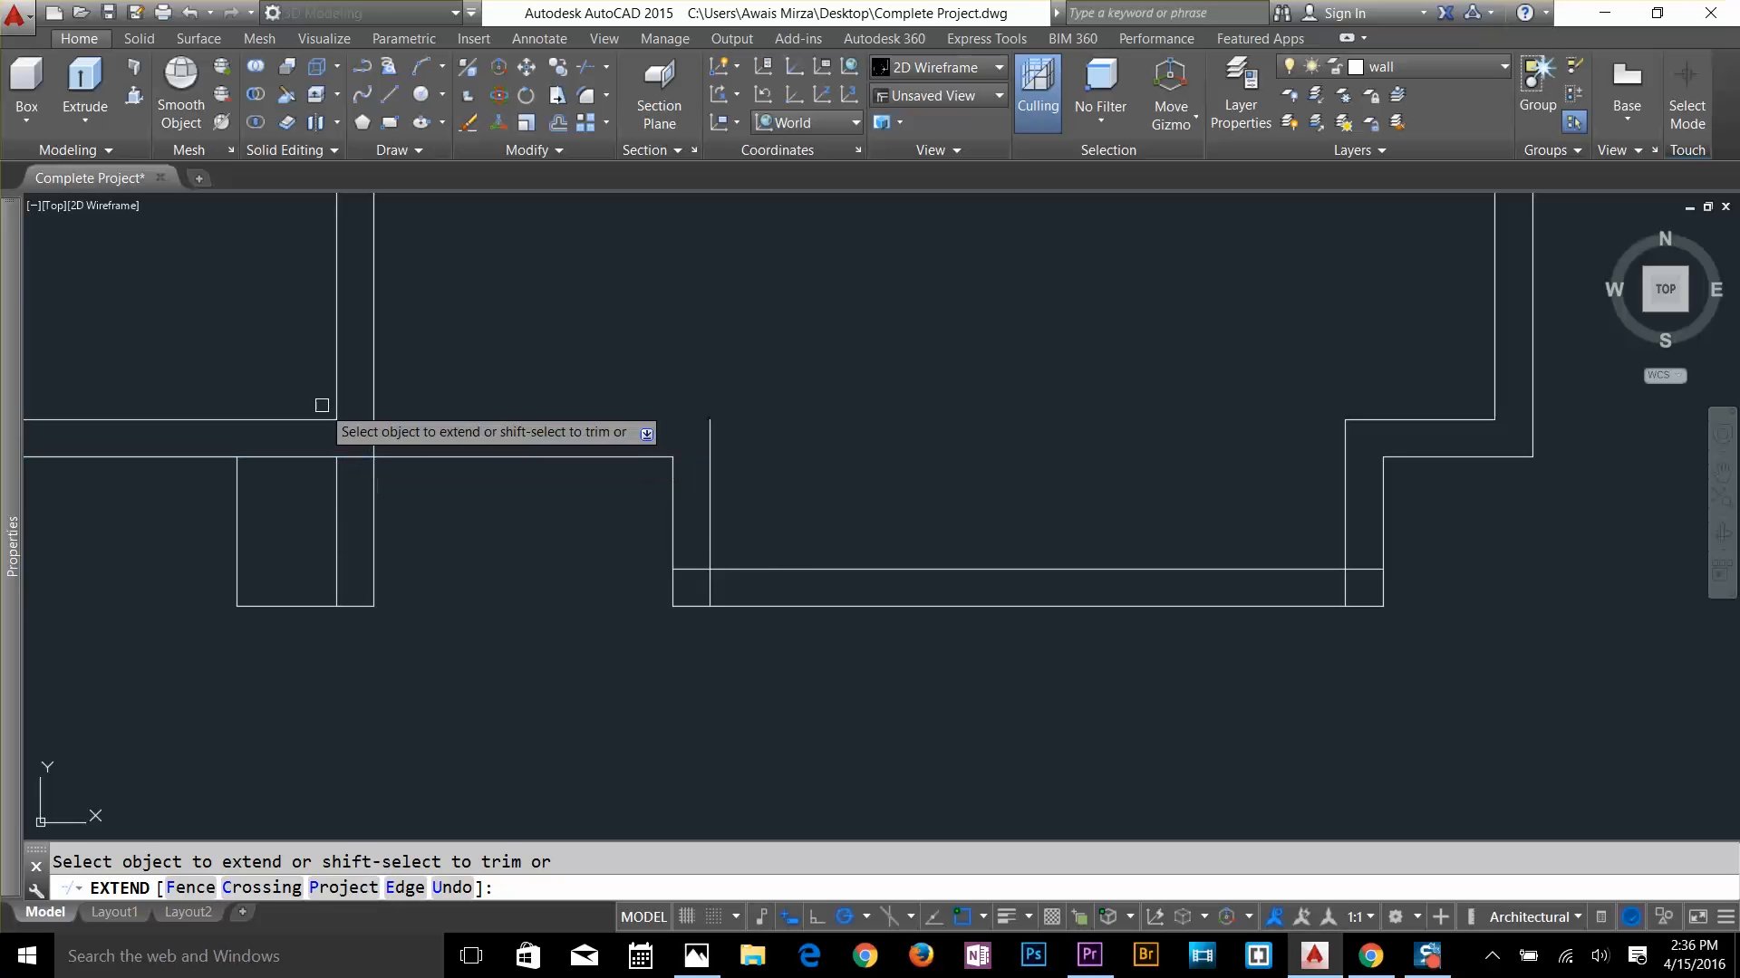
click(314, 419)
click(354, 416)
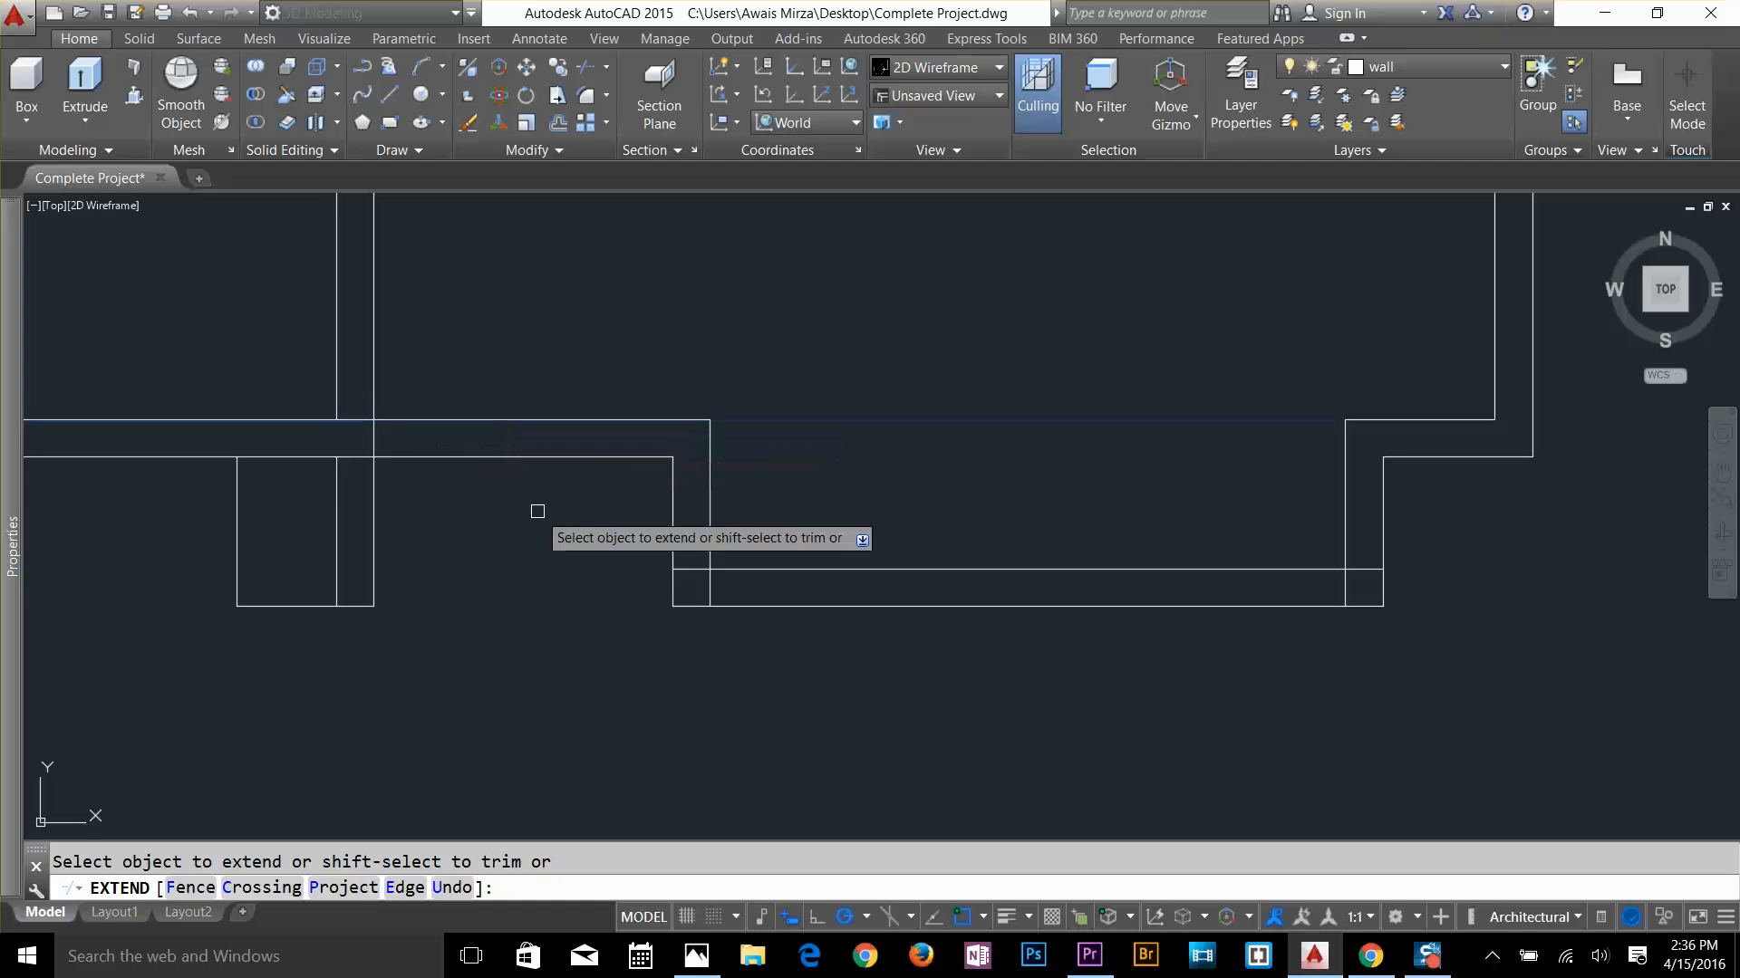
key(Escape)
Trim the overlapping lines at the partition junction and at both lower corners of the projection to clean up the wall outline
text(tr)
key(Return)
key(Return)
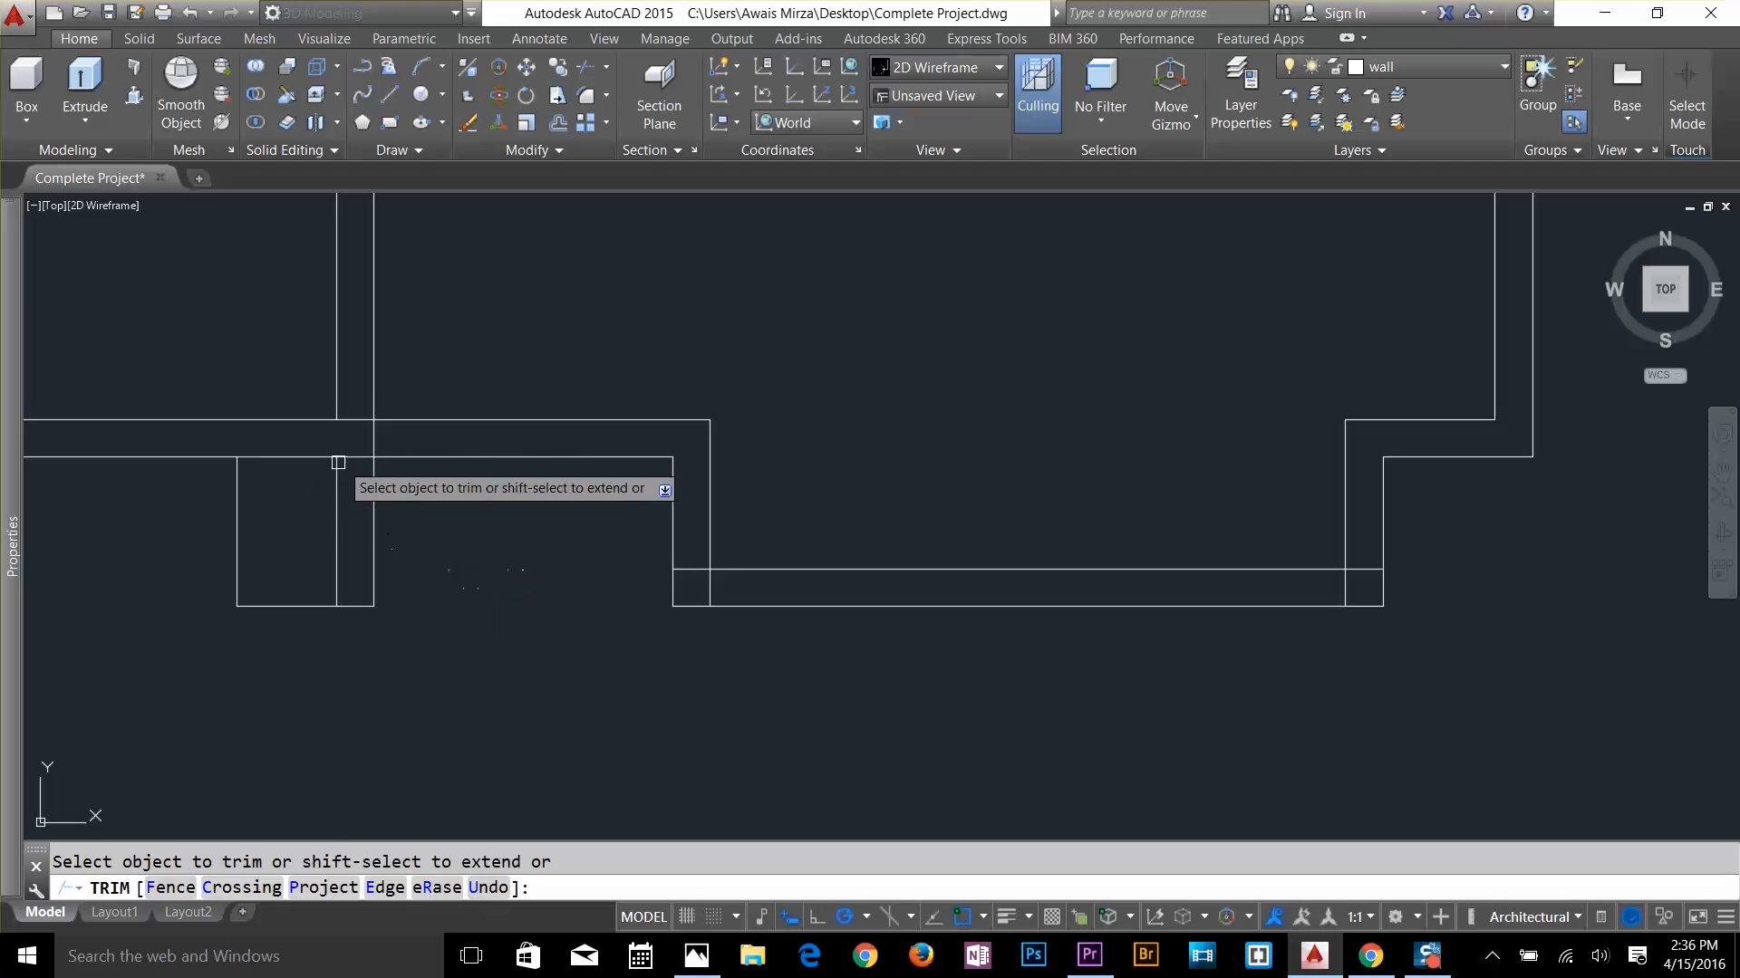
scroll(358, 458, up, 2)
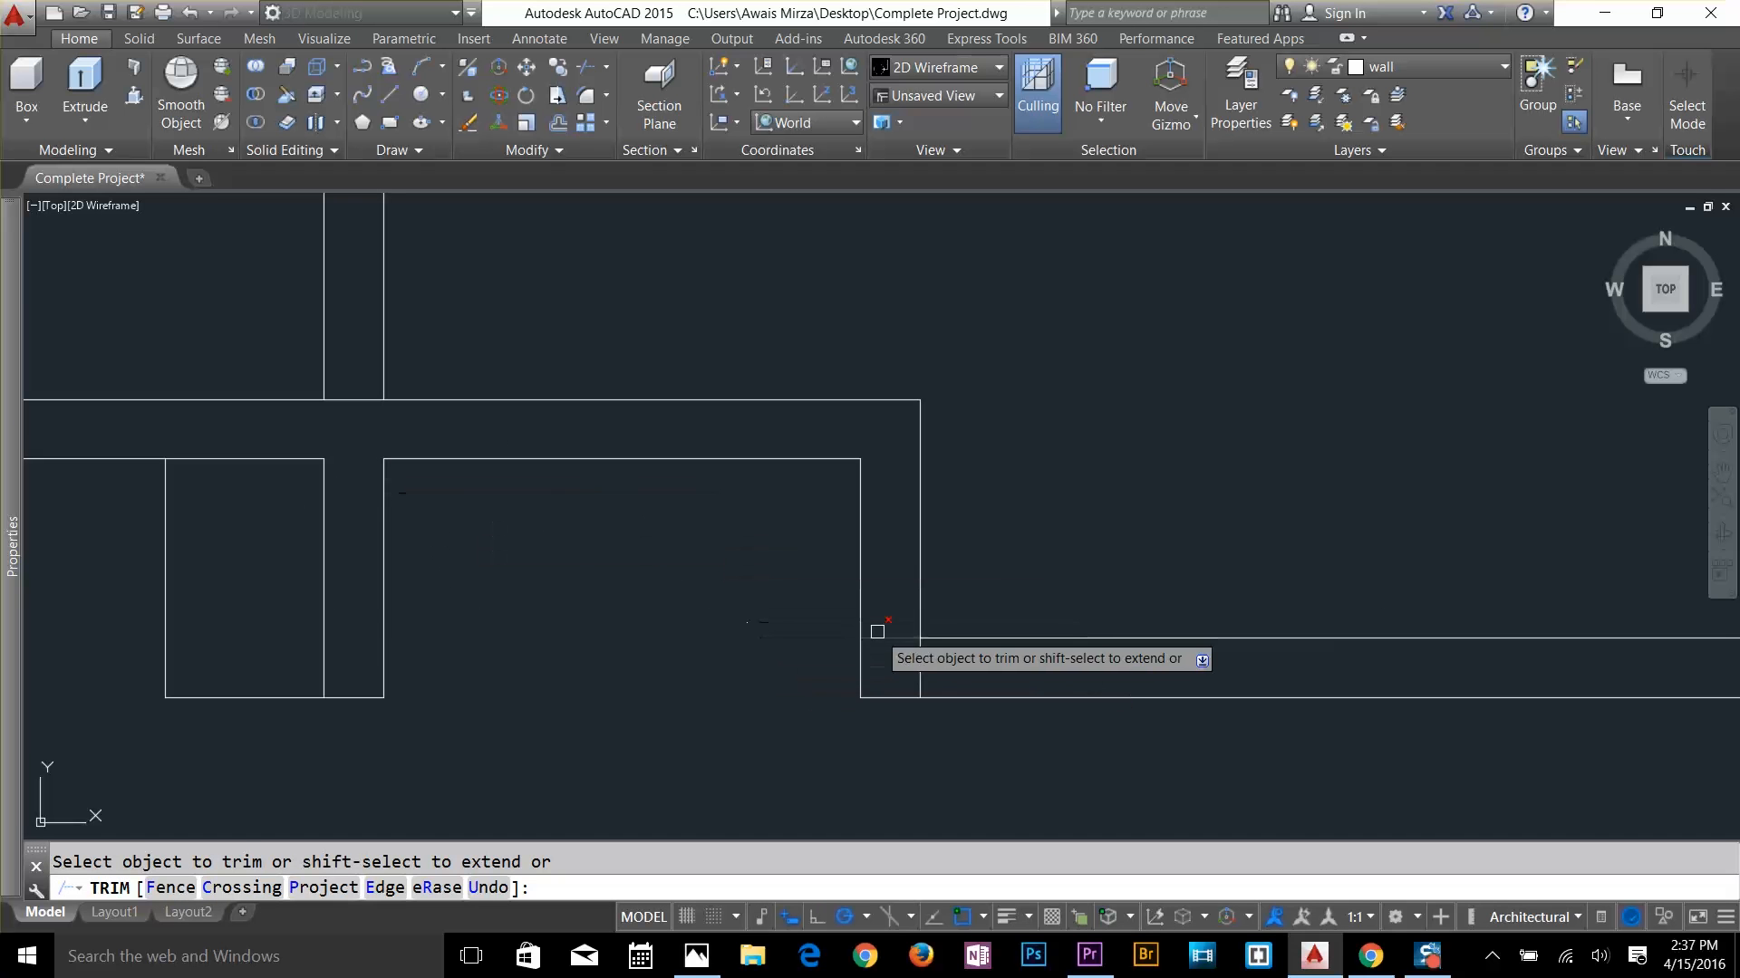
scroll(866, 658, down, 3)
scroll(820, 637, up, 4)
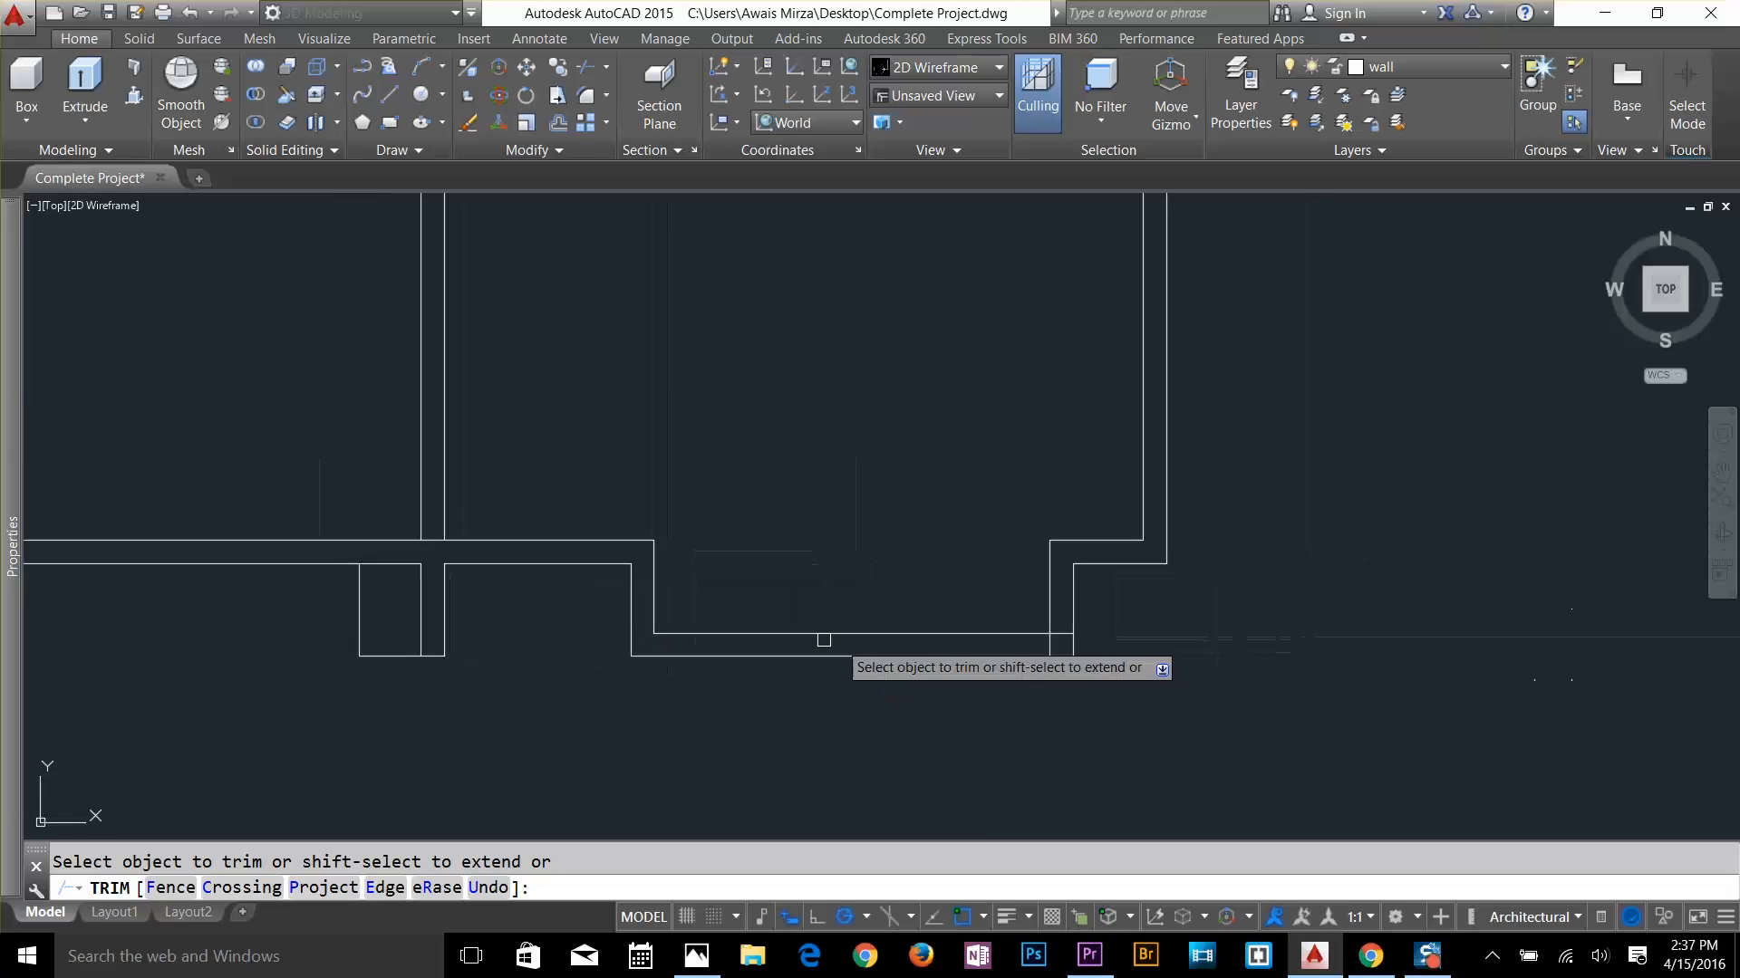
click(1005, 612)
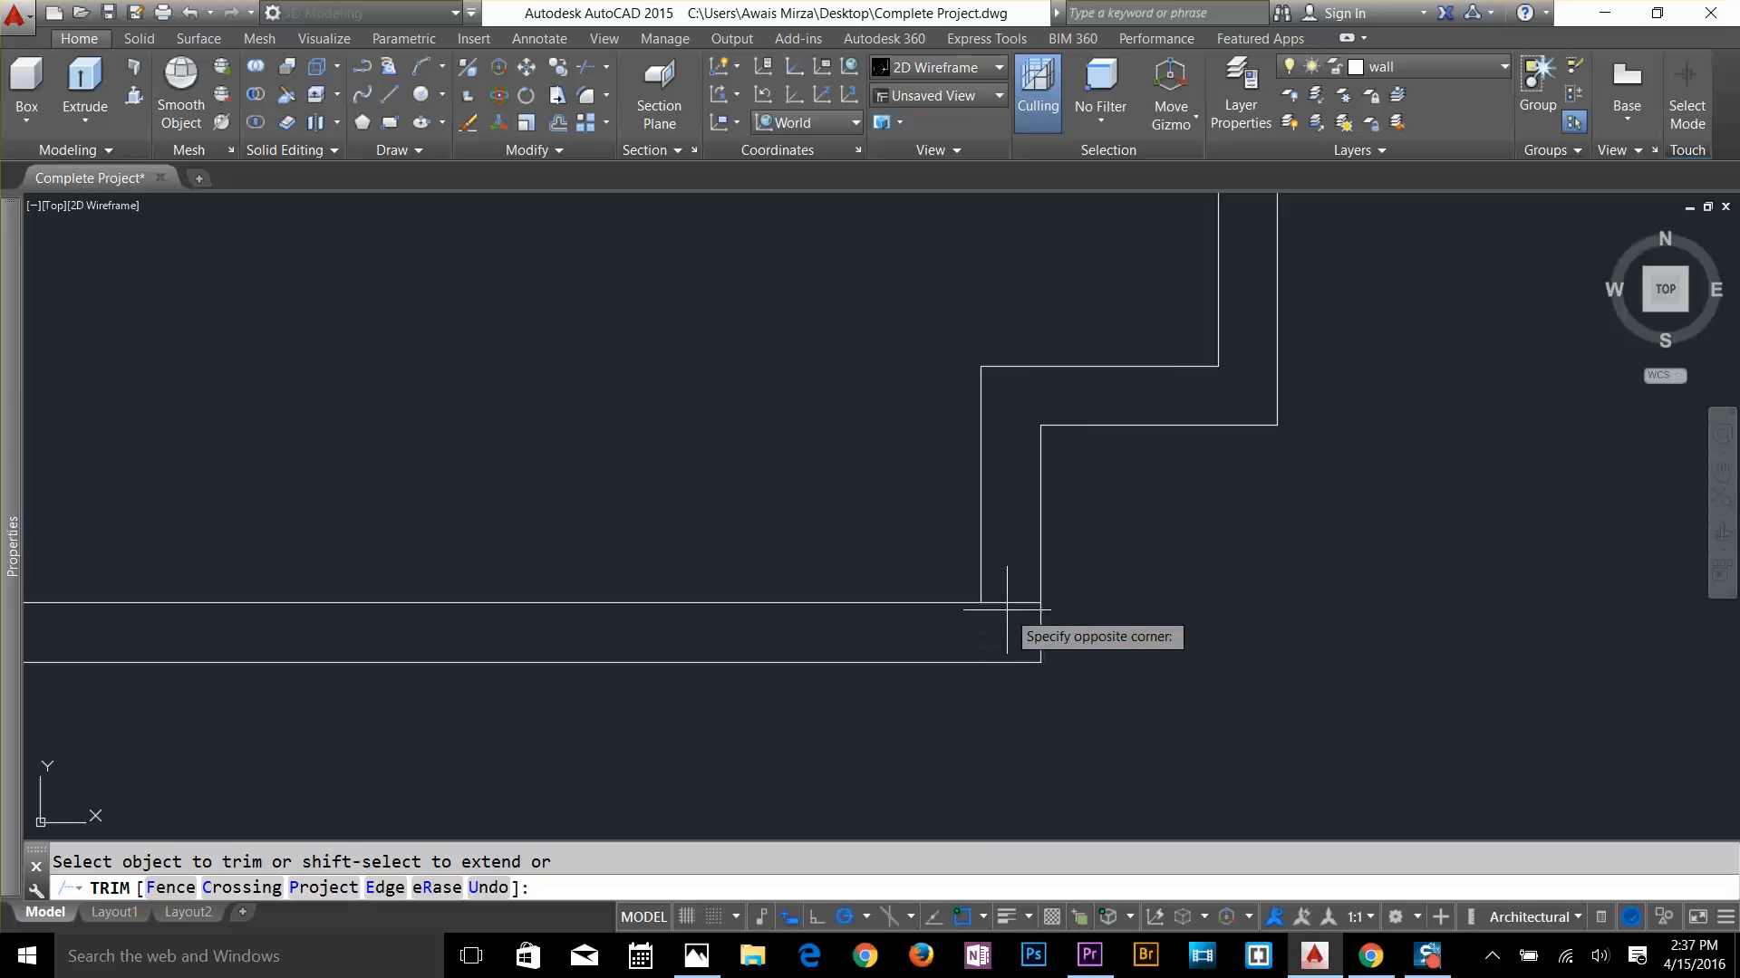
click(1003, 593)
scroll(1017, 621, down, 3)
scroll(794, 513, down, 5)
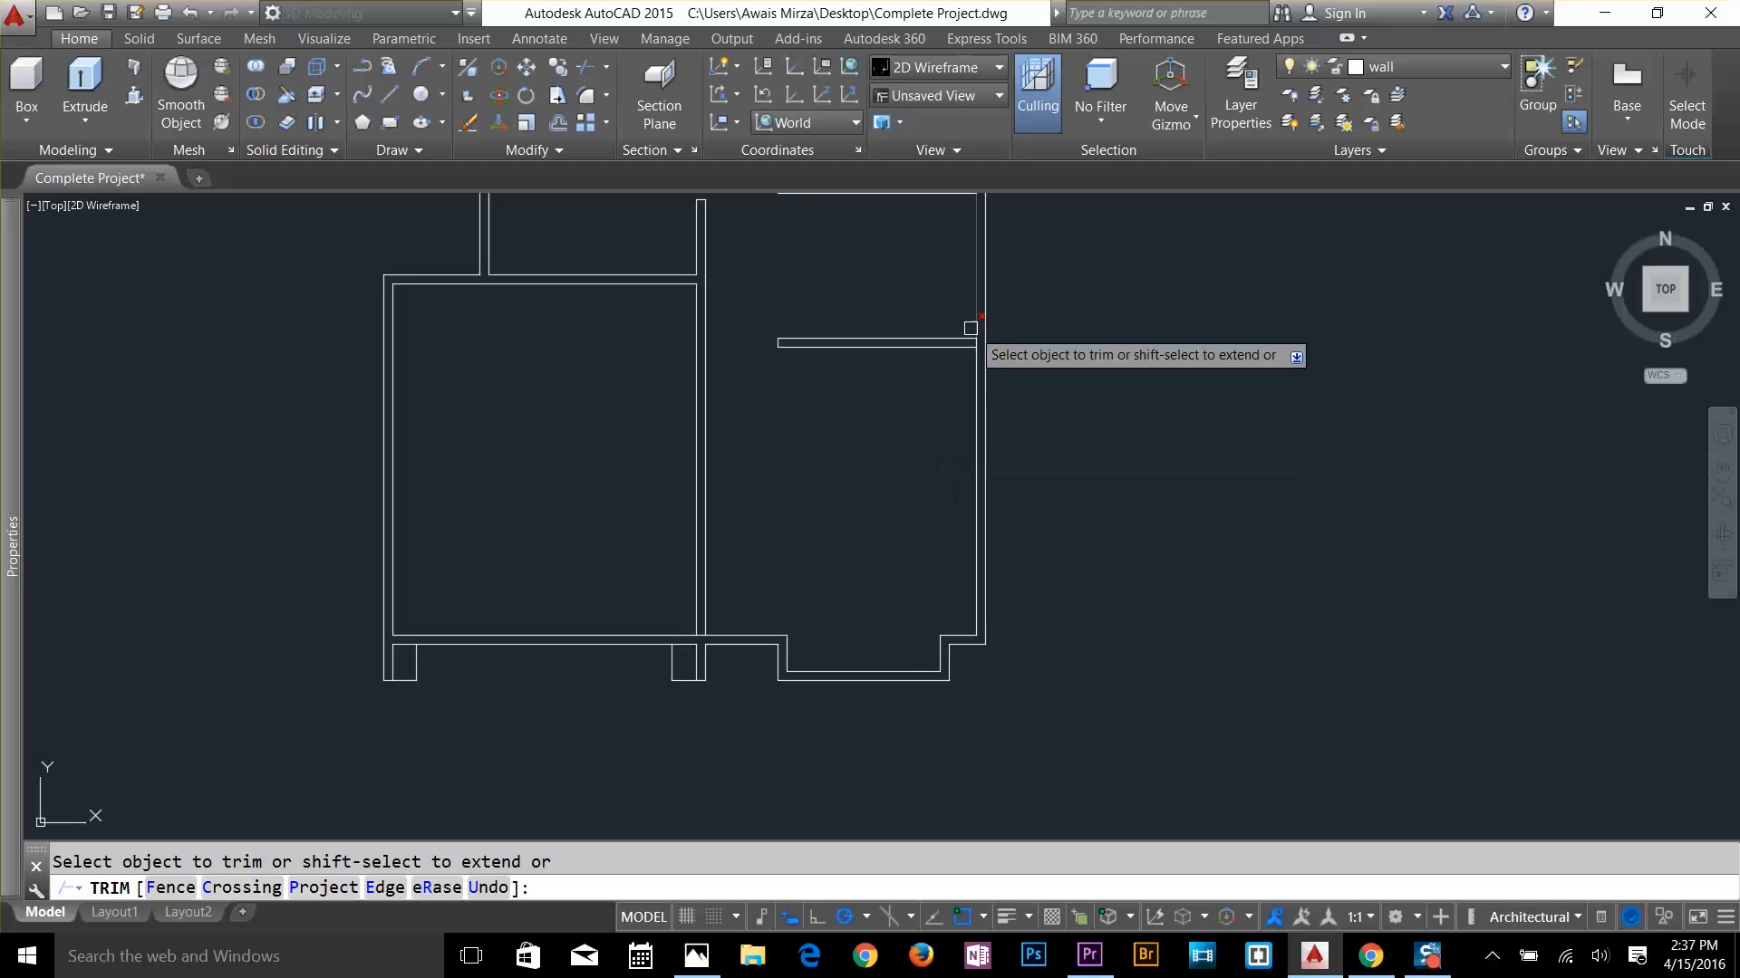
scroll(972, 337, up, 6)
scroll(974, 399, down, 6)
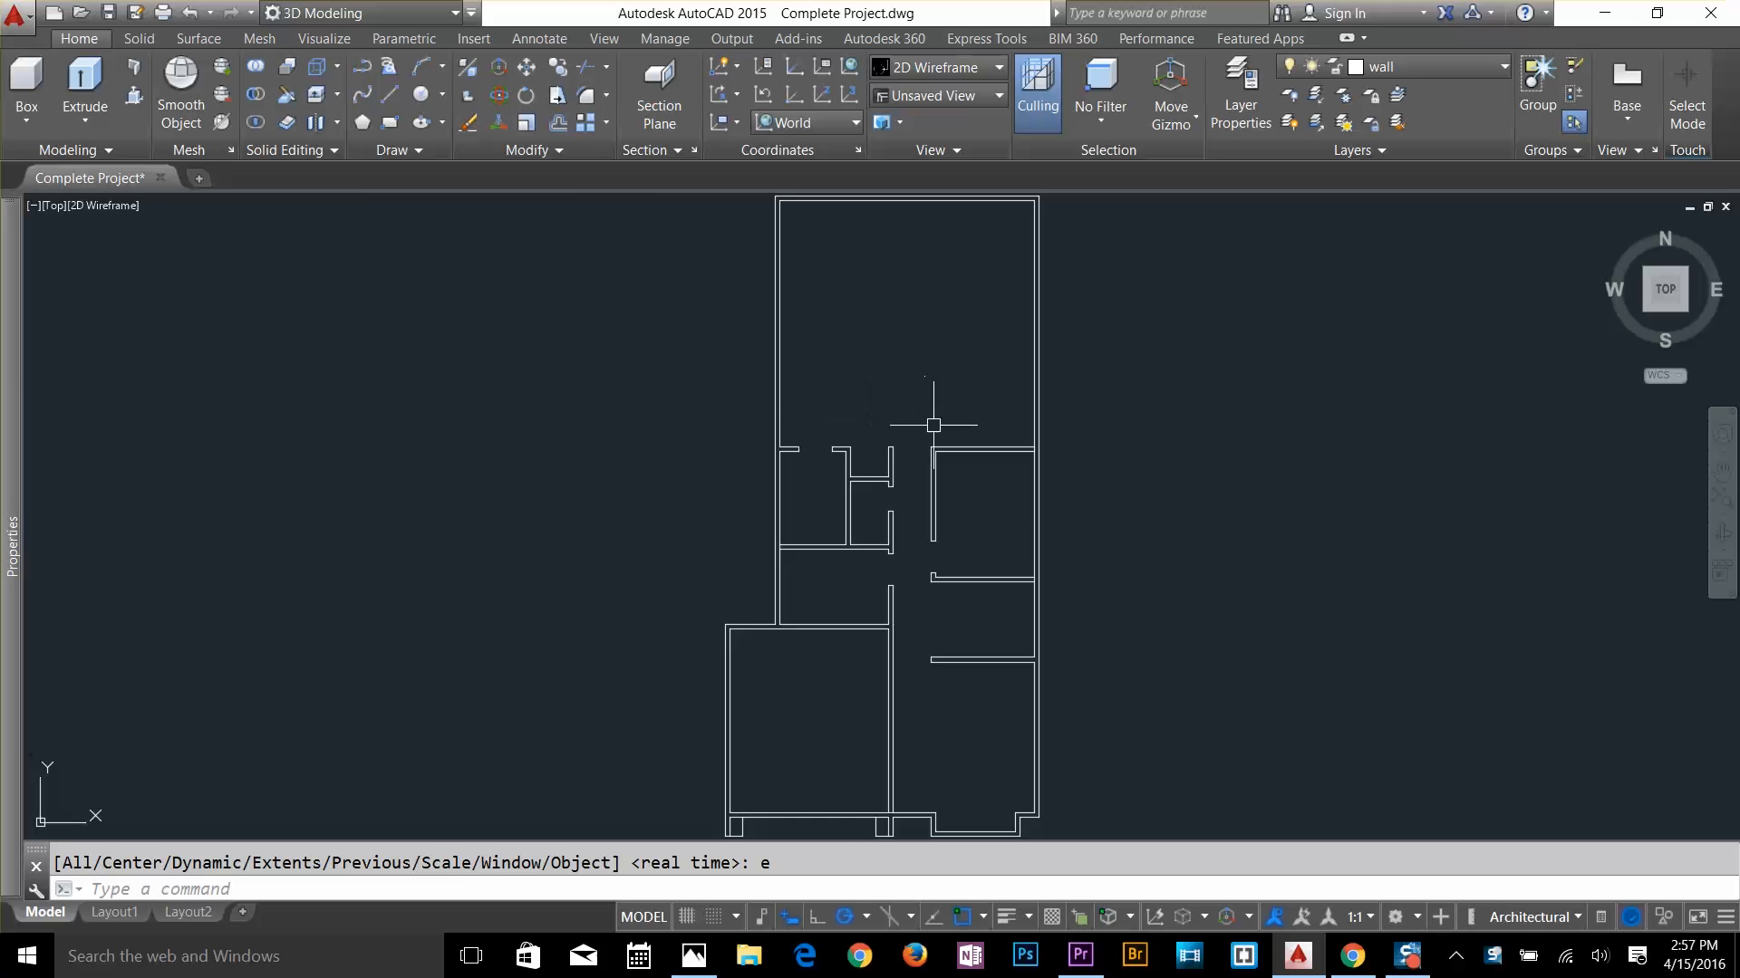
Measure the short wall stub between the upper room's left wall and the door opening
scroll(875, 398, up, 3)
scroll(669, 480, up, 5)
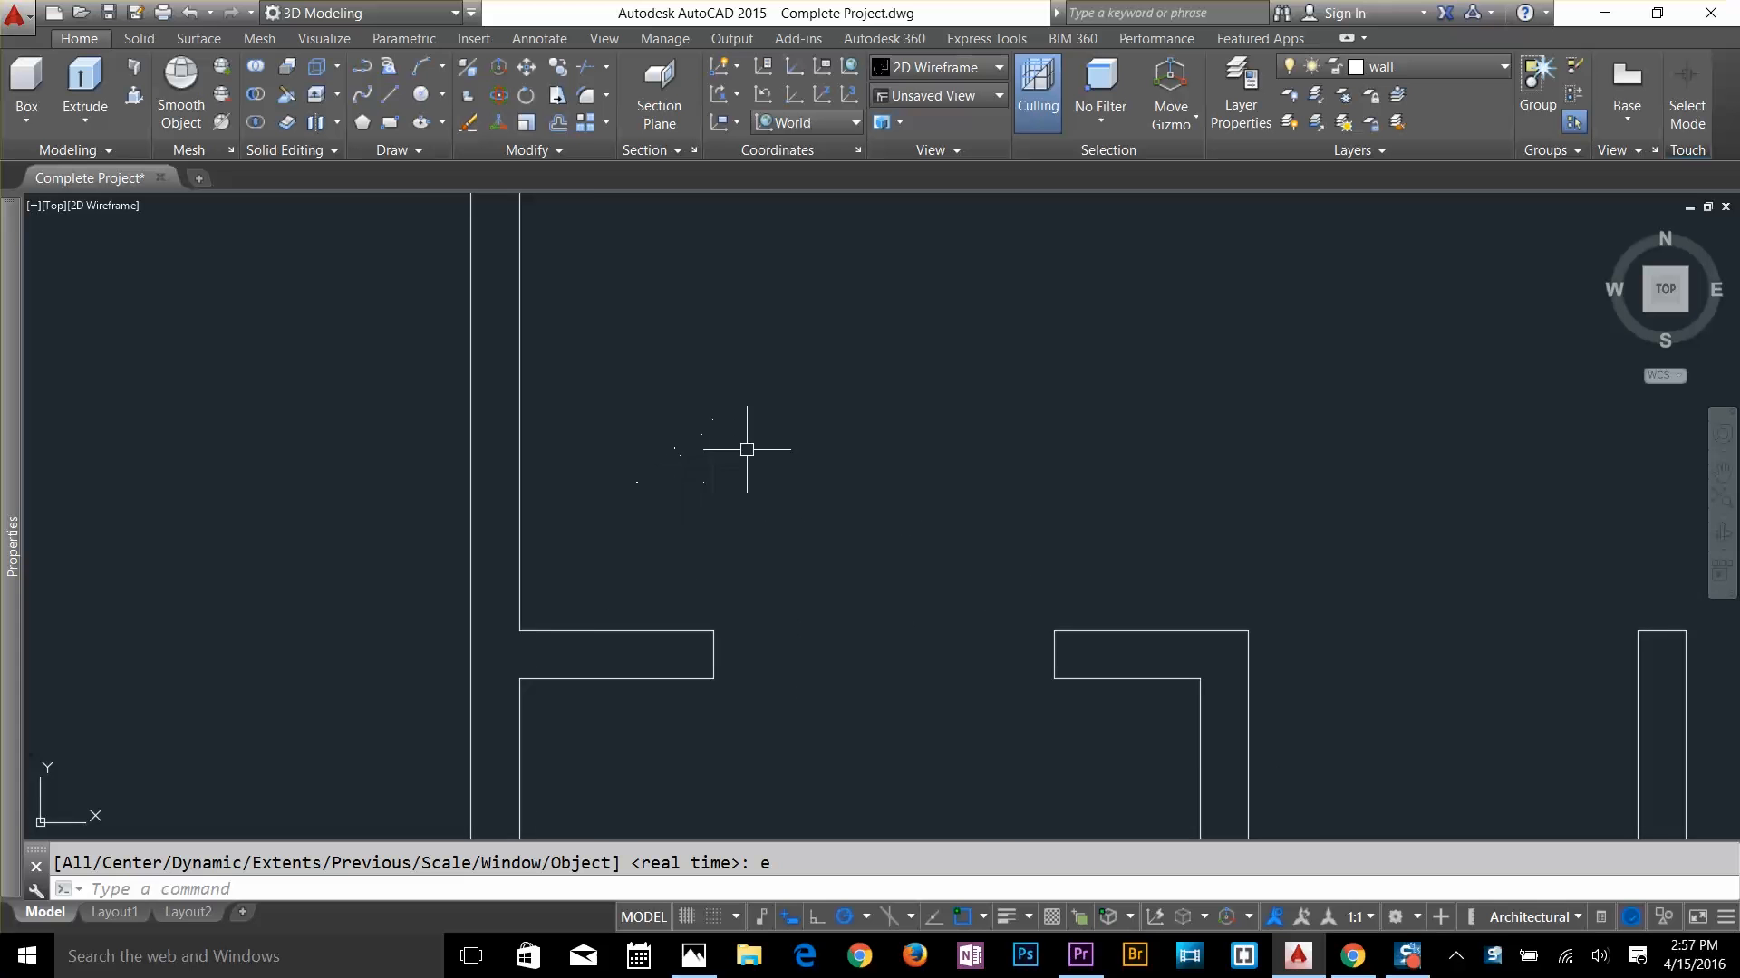
scroll(797, 429, down, 2)
middle_drag(796, 429, 787, 505)
scroll(742, 599, up, 2)
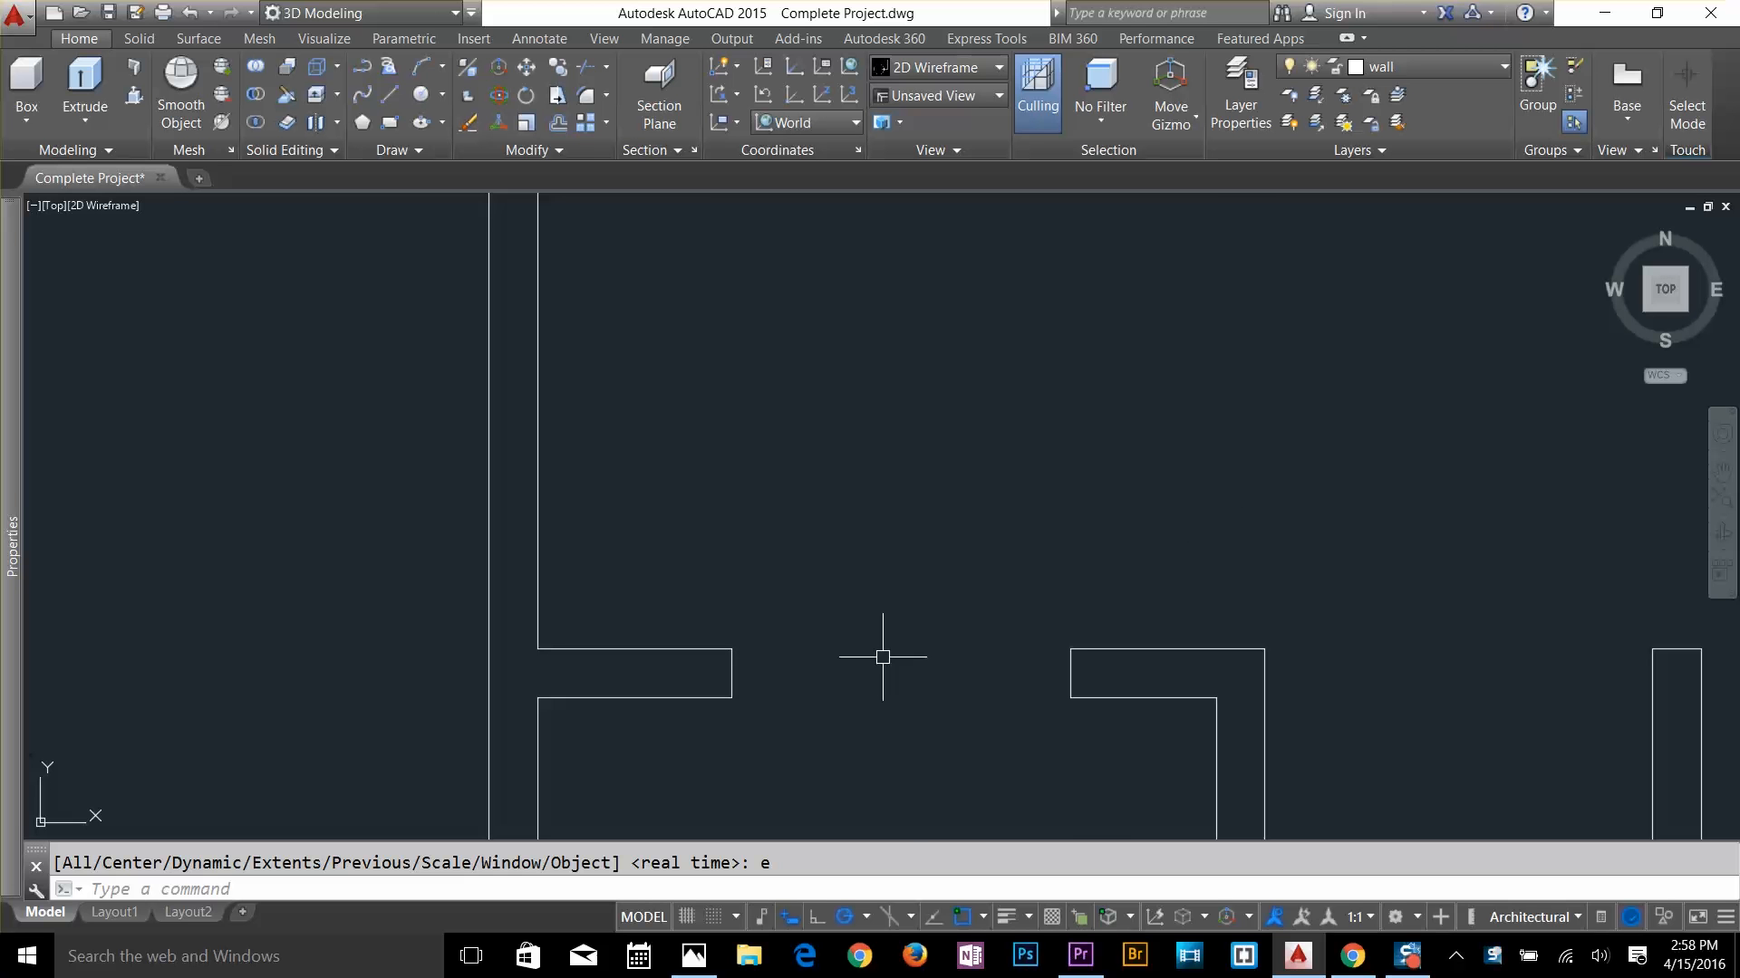
text(i)
key(Return)
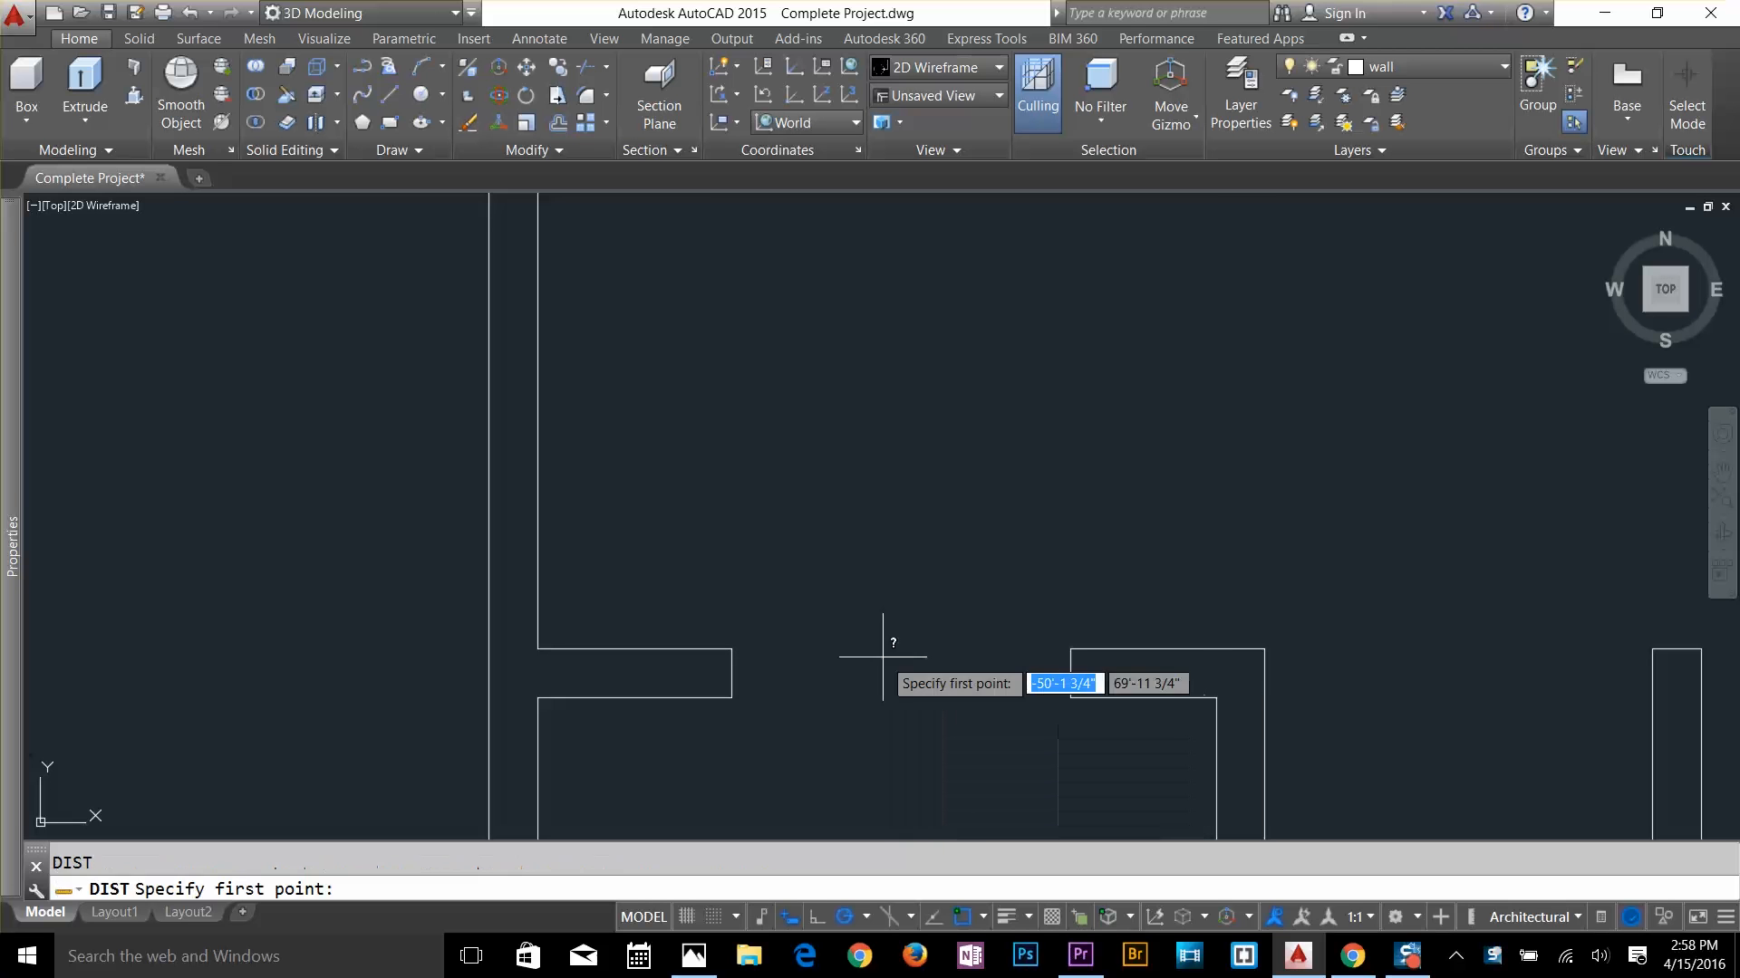
click(536, 649)
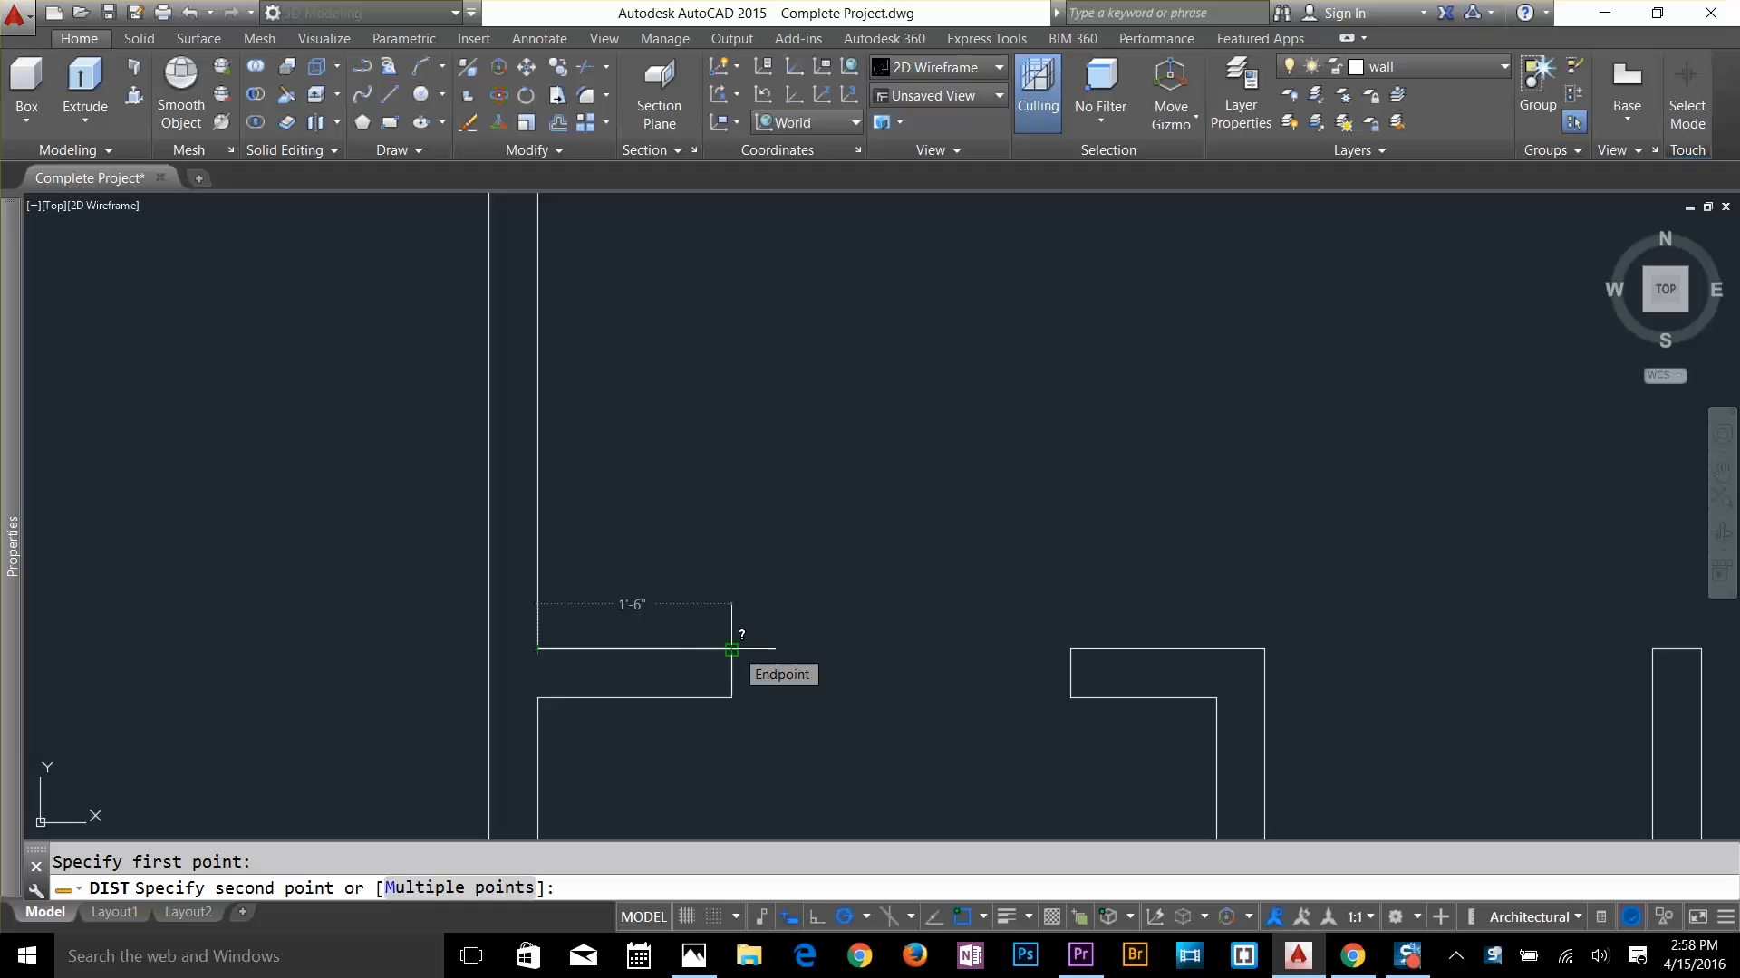
click(772, 601)
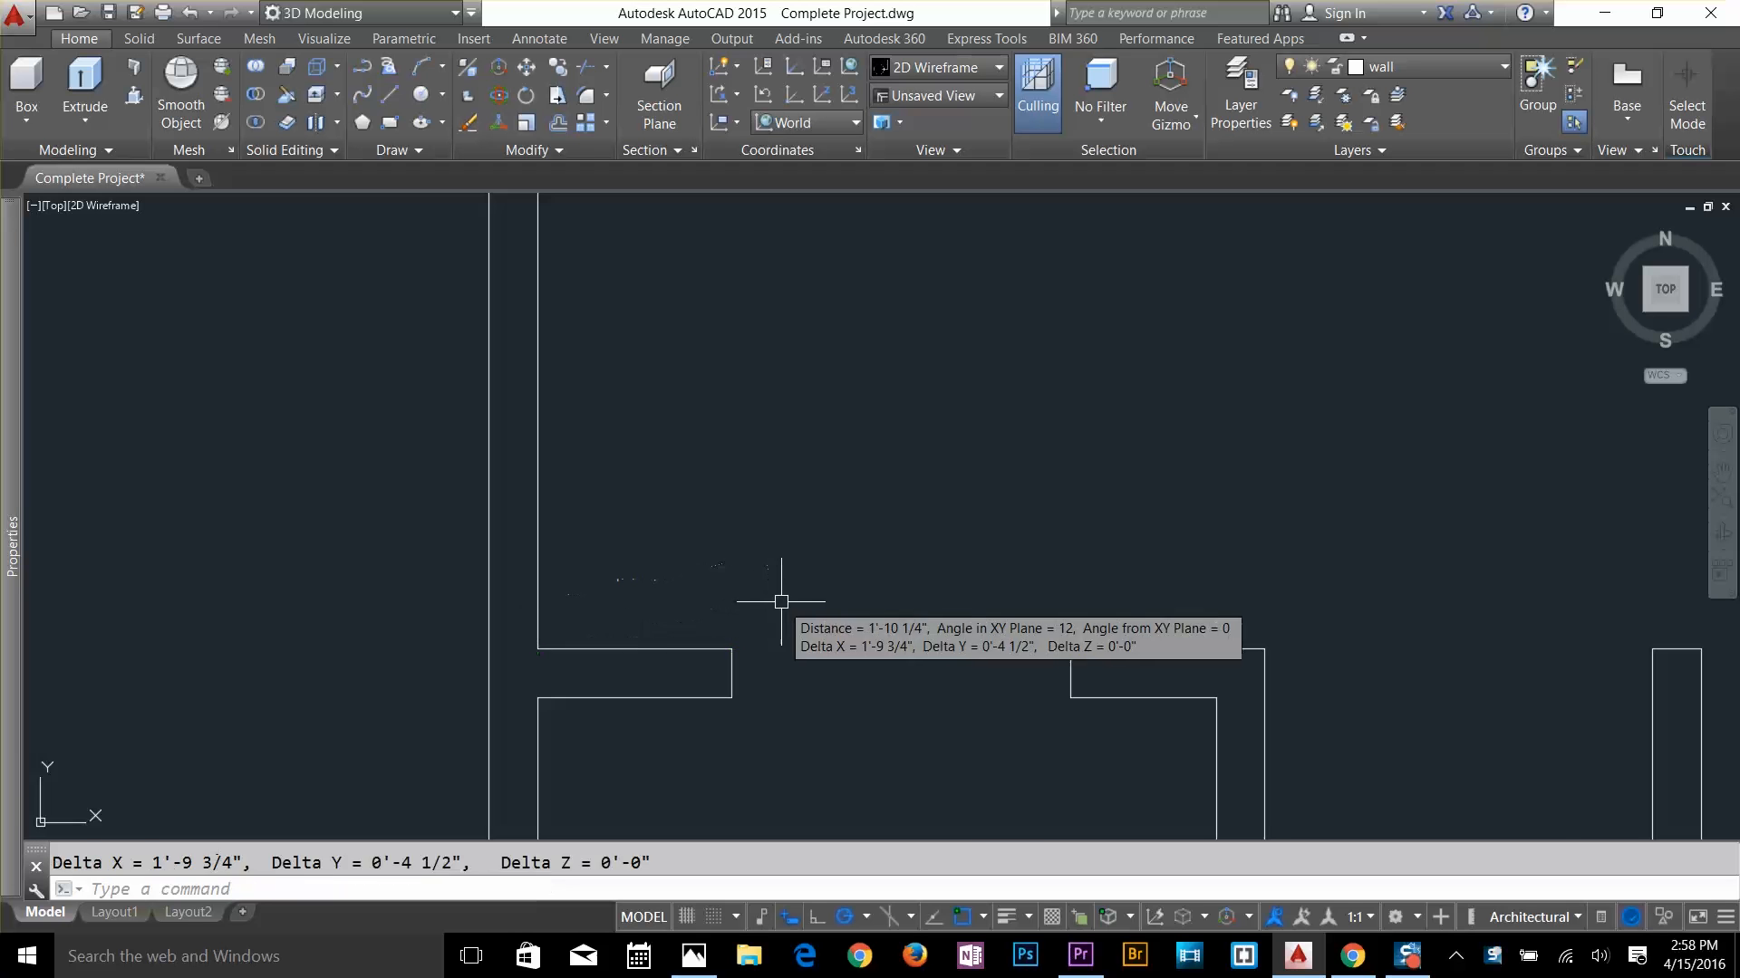
key(Escape)
Offset the inner line of the upper room's left wall 1.5' to the right, into the room
scroll(659, 552, down, 2)
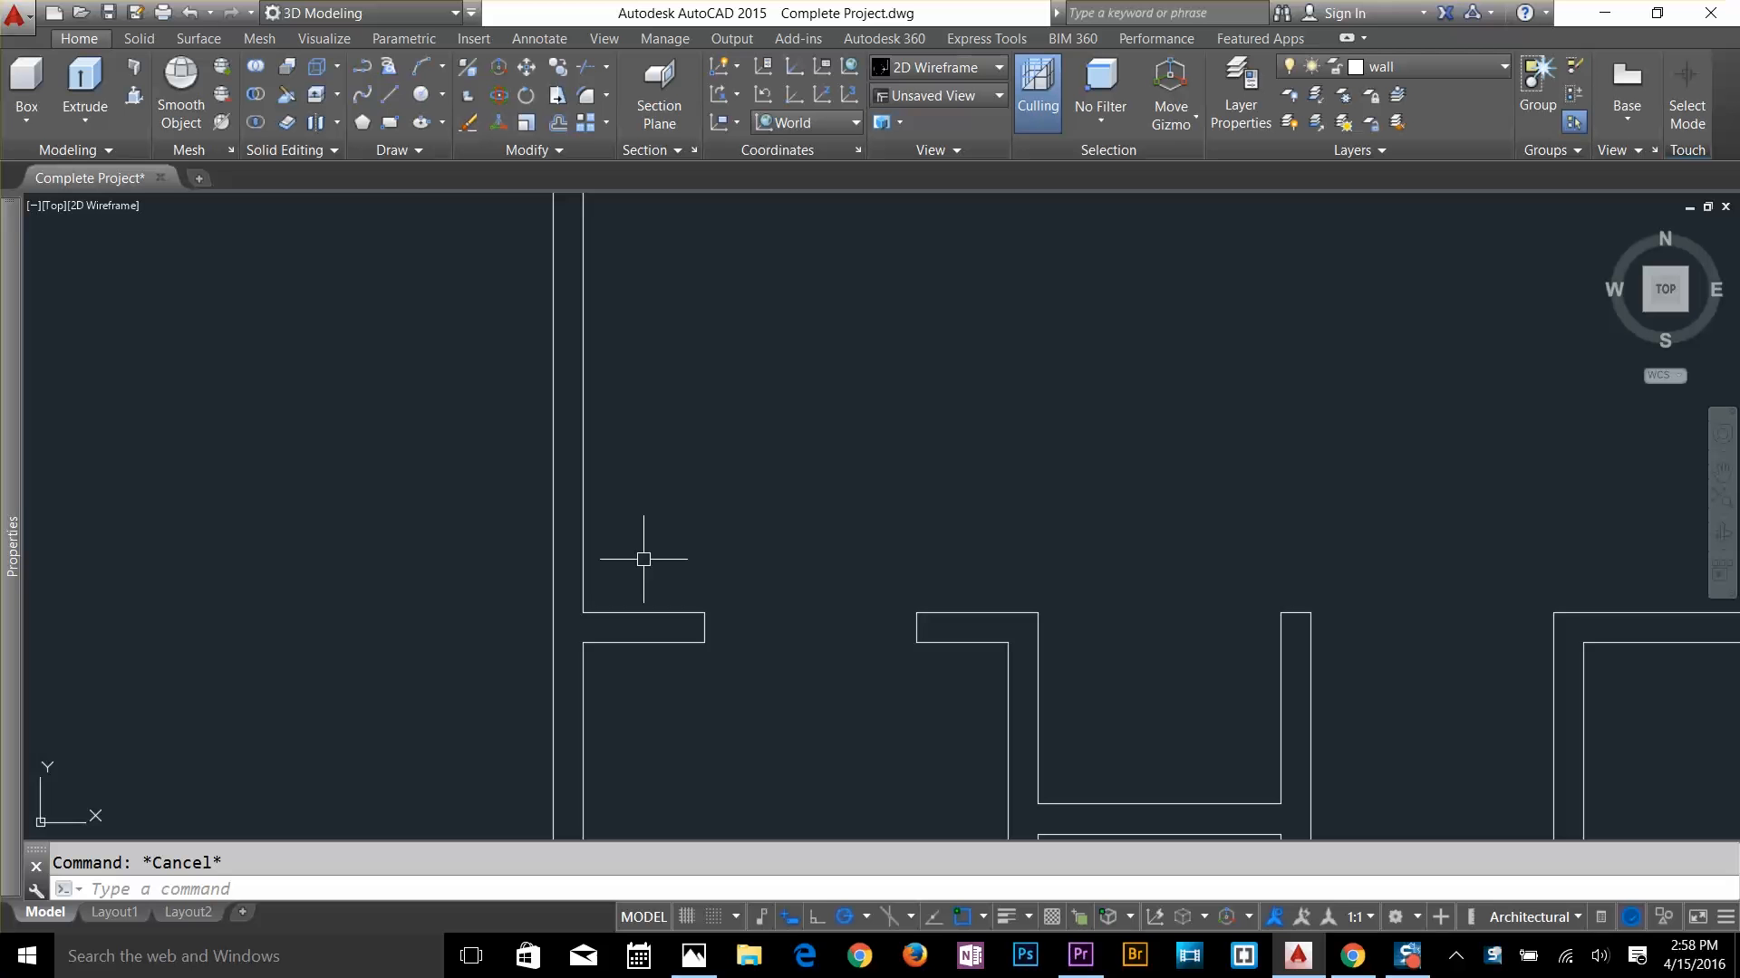
text(o)
key(Return)
text(1.5')
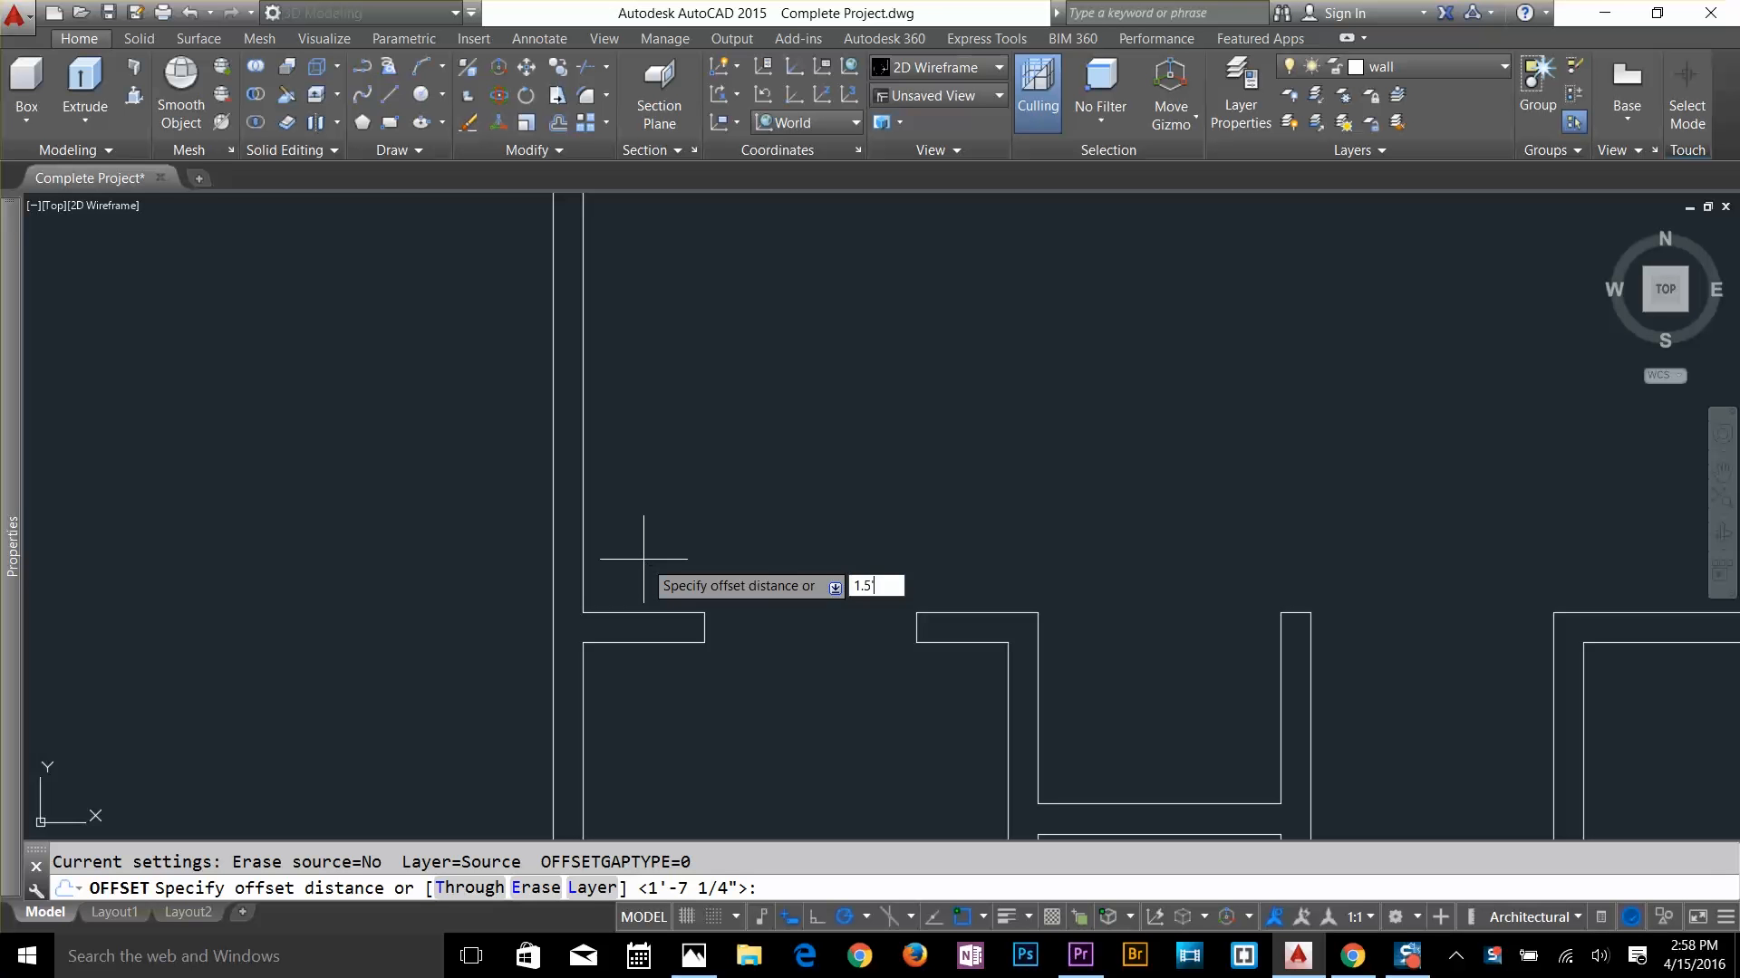
key(Return)
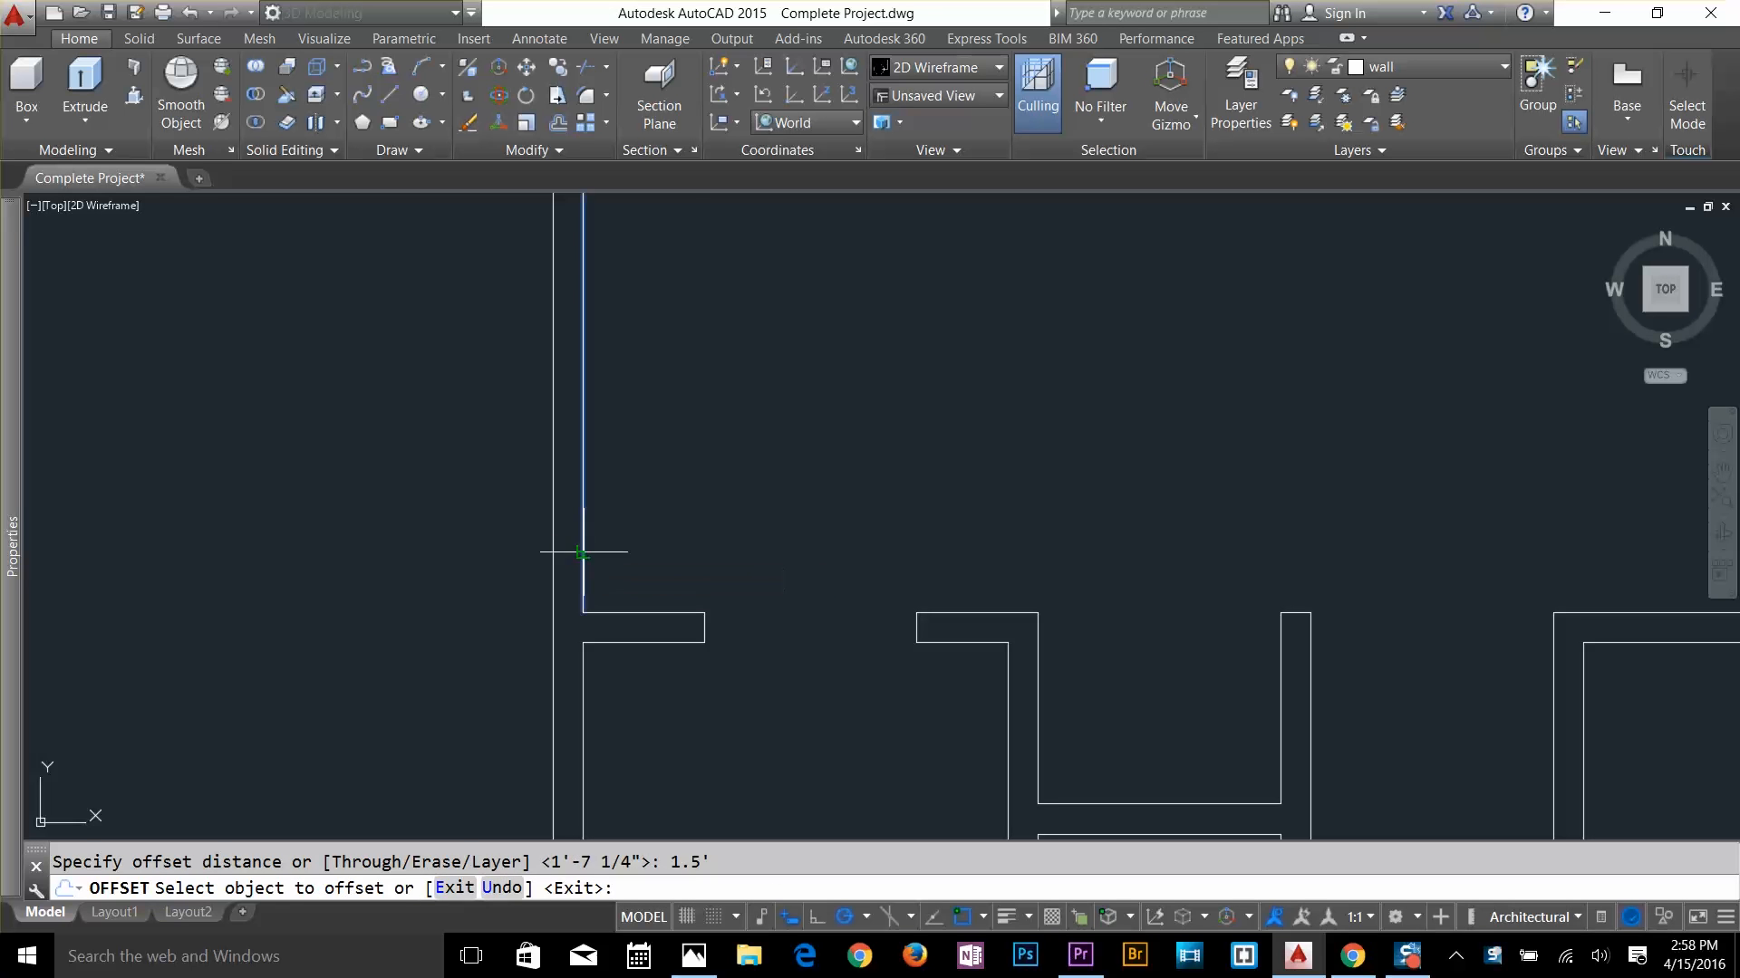
click(581, 555)
key(Escape)
Offset the top line of the short wall stub at the upper room's lower-left corner 8' upward
scroll(811, 516, down, 2)
middle_drag(811, 516, 812, 673)
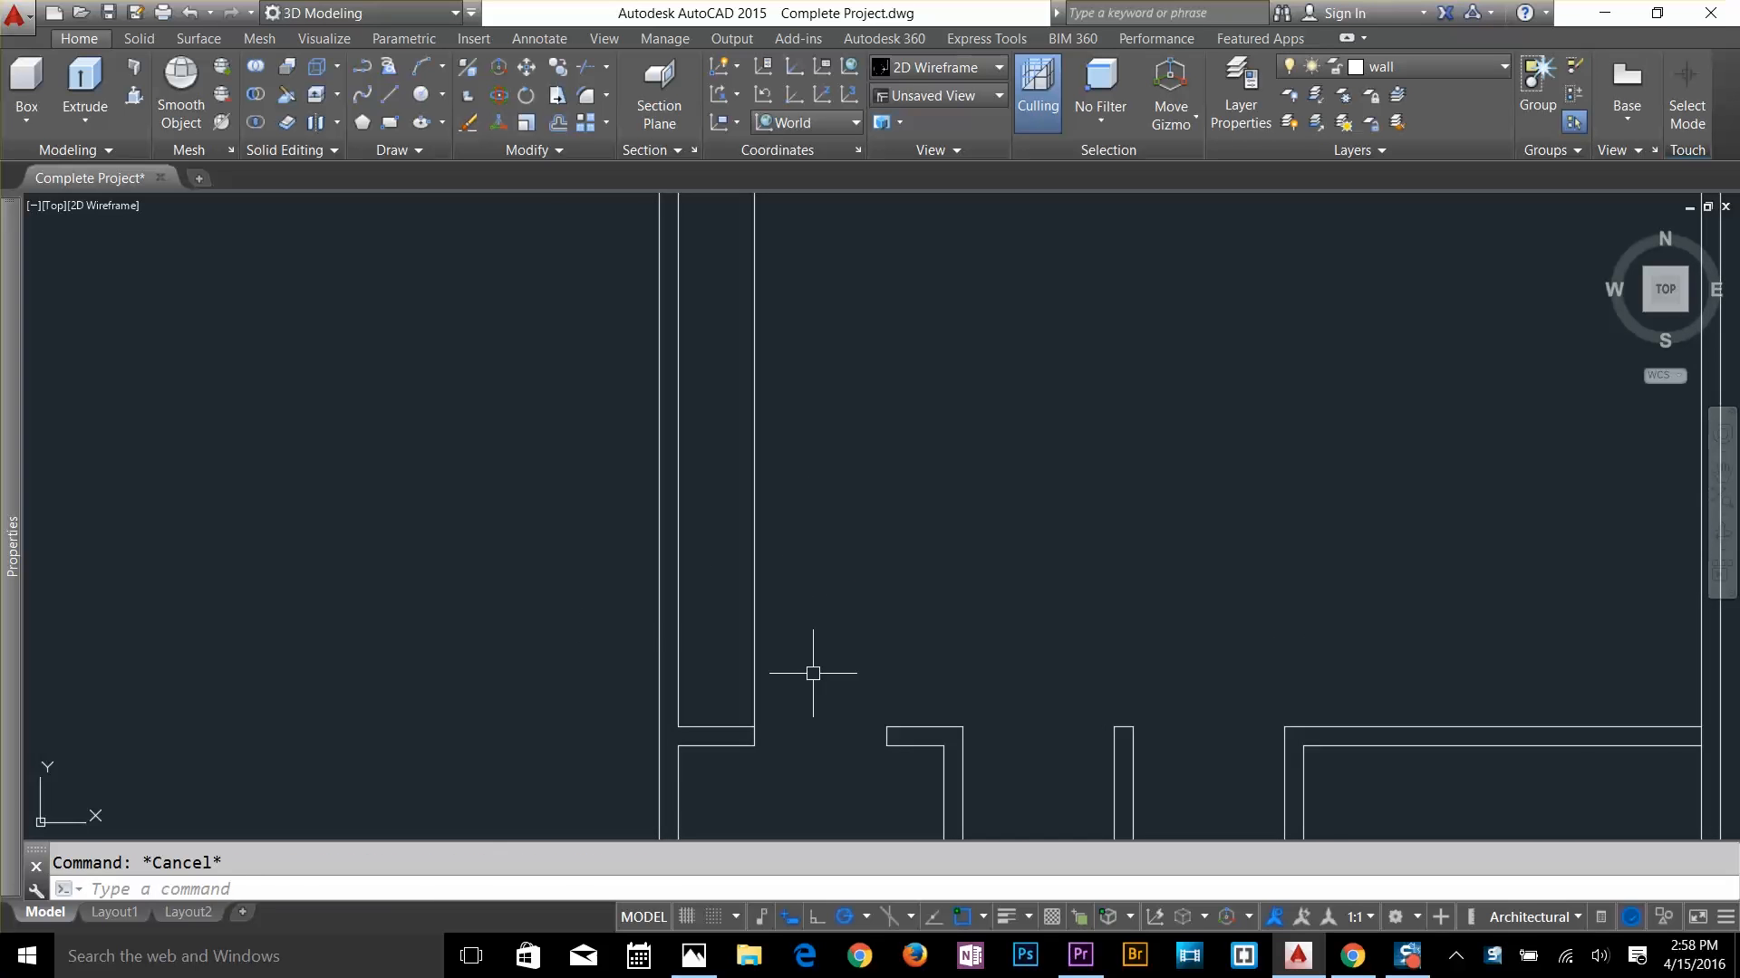
key(Return)
scroll(776, 516, up, 2)
text(8')
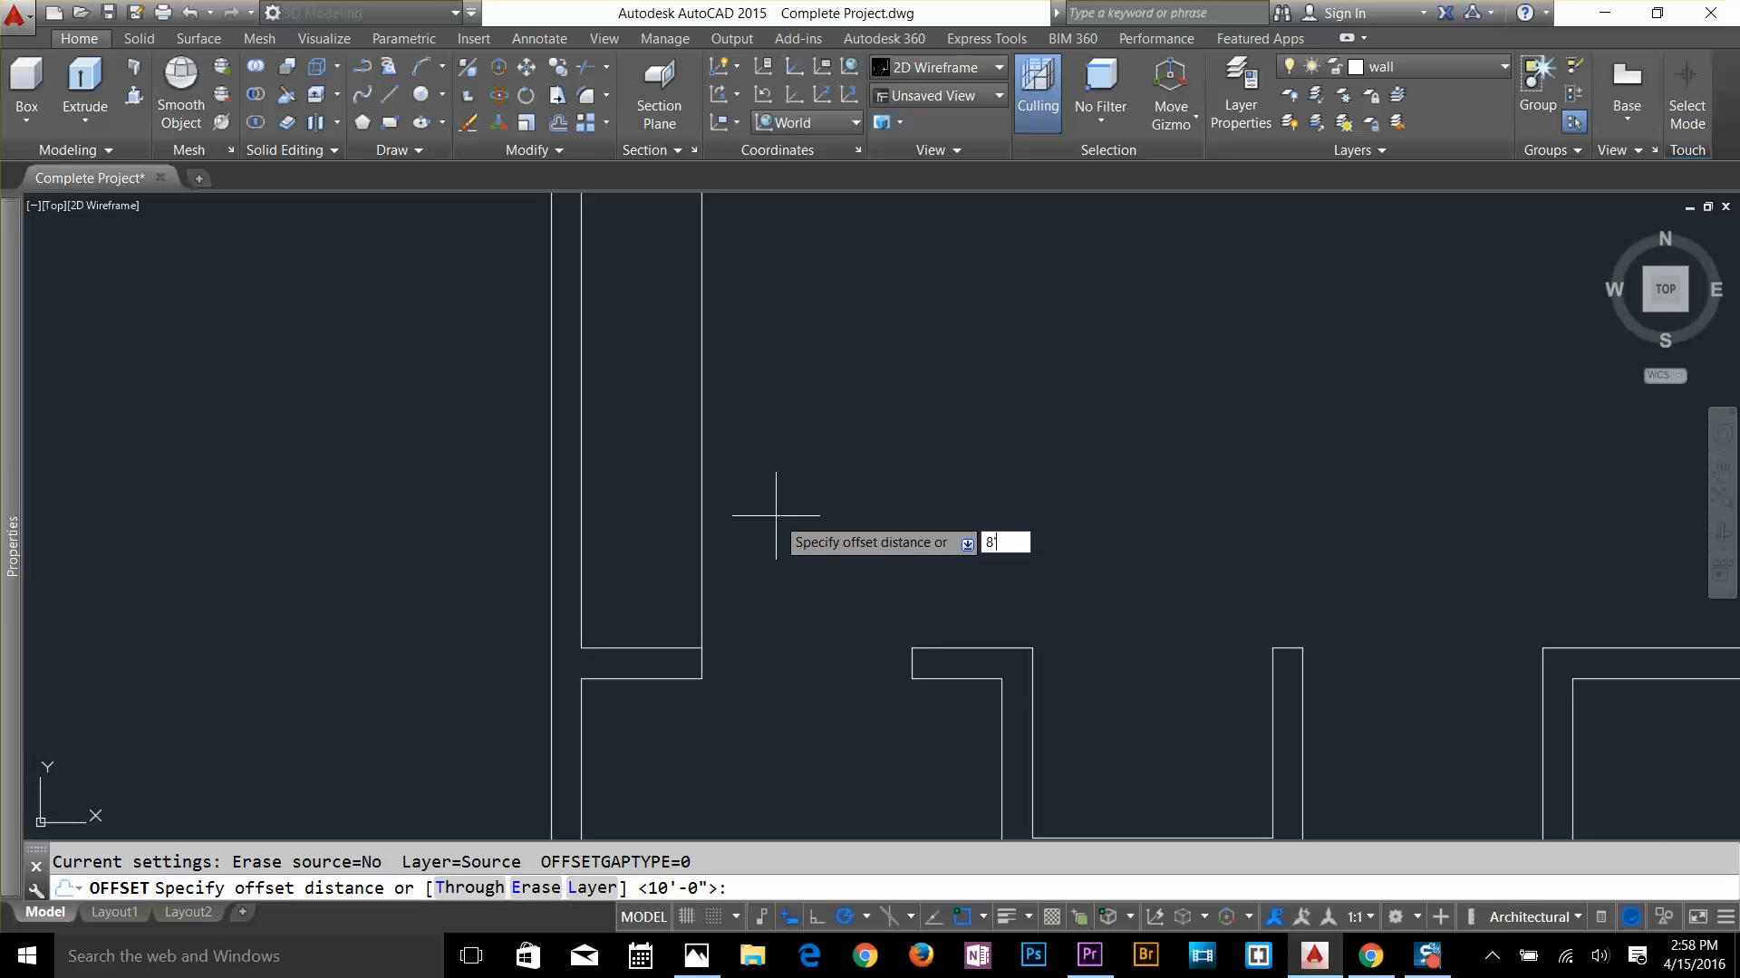
key(Return)
click(671, 646)
click(698, 573)
scroll(699, 555, down, 4)
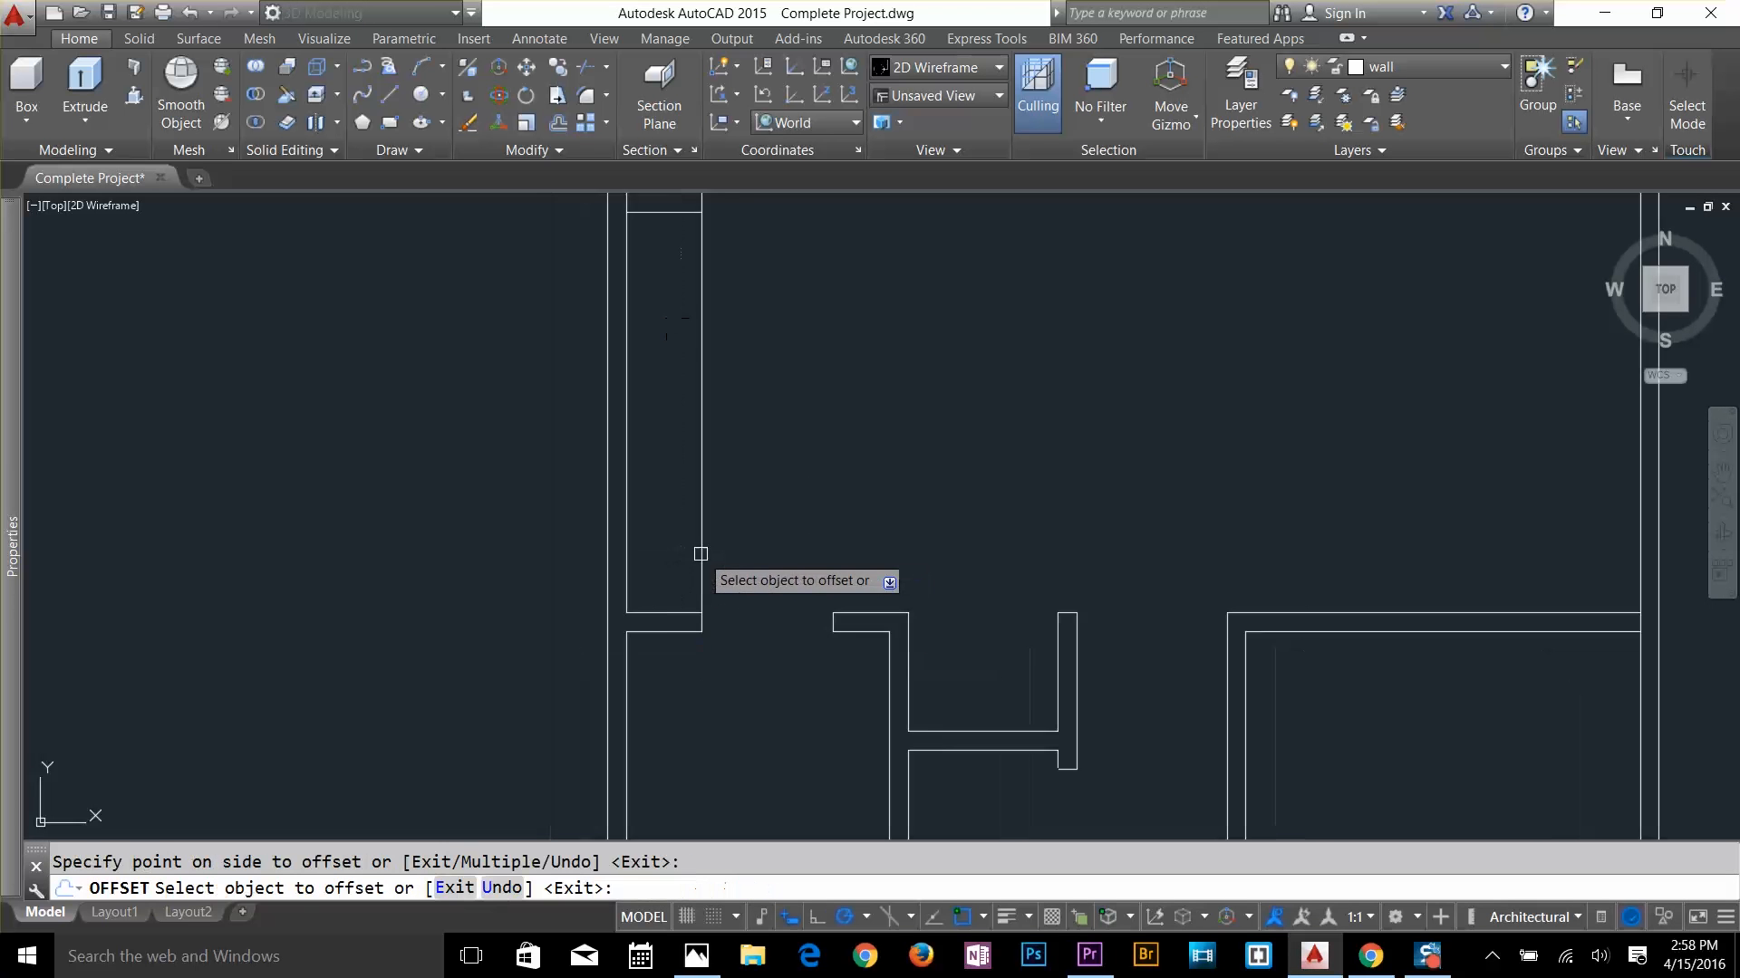
key(Escape)
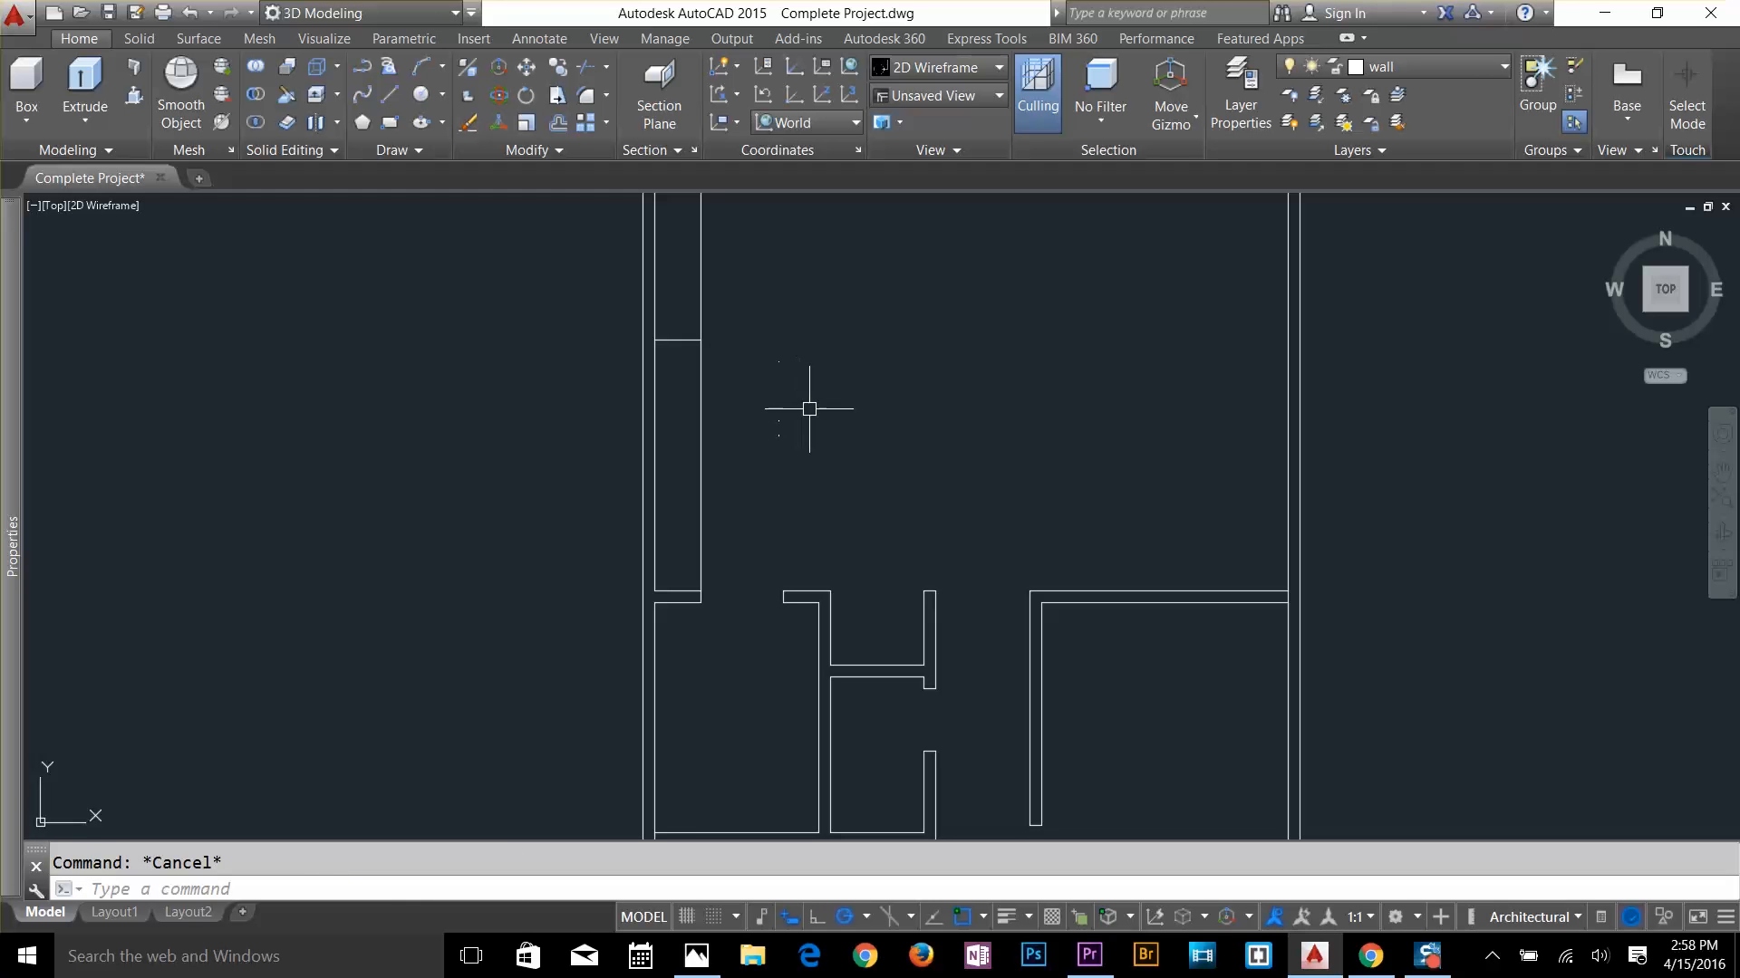
Draw a 4' horizontal line into the upper room from where the 8' and 1.5' offset lines meet
text(l)
key(Return)
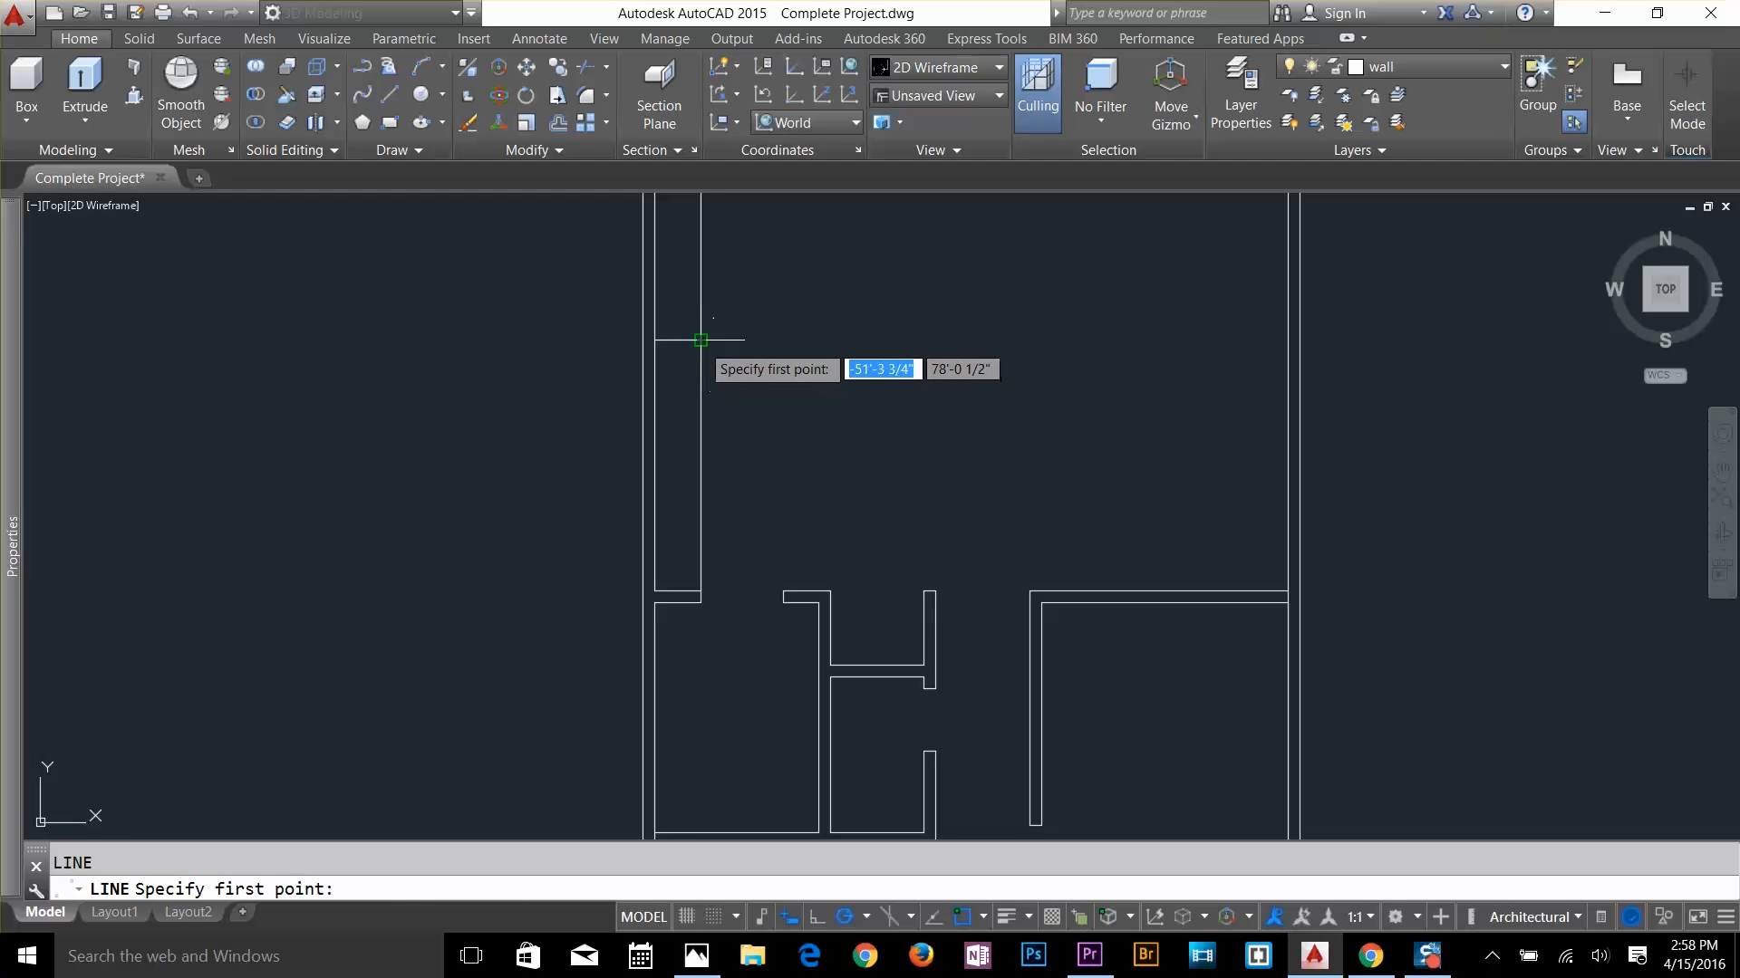
click(700, 341)
text(4')
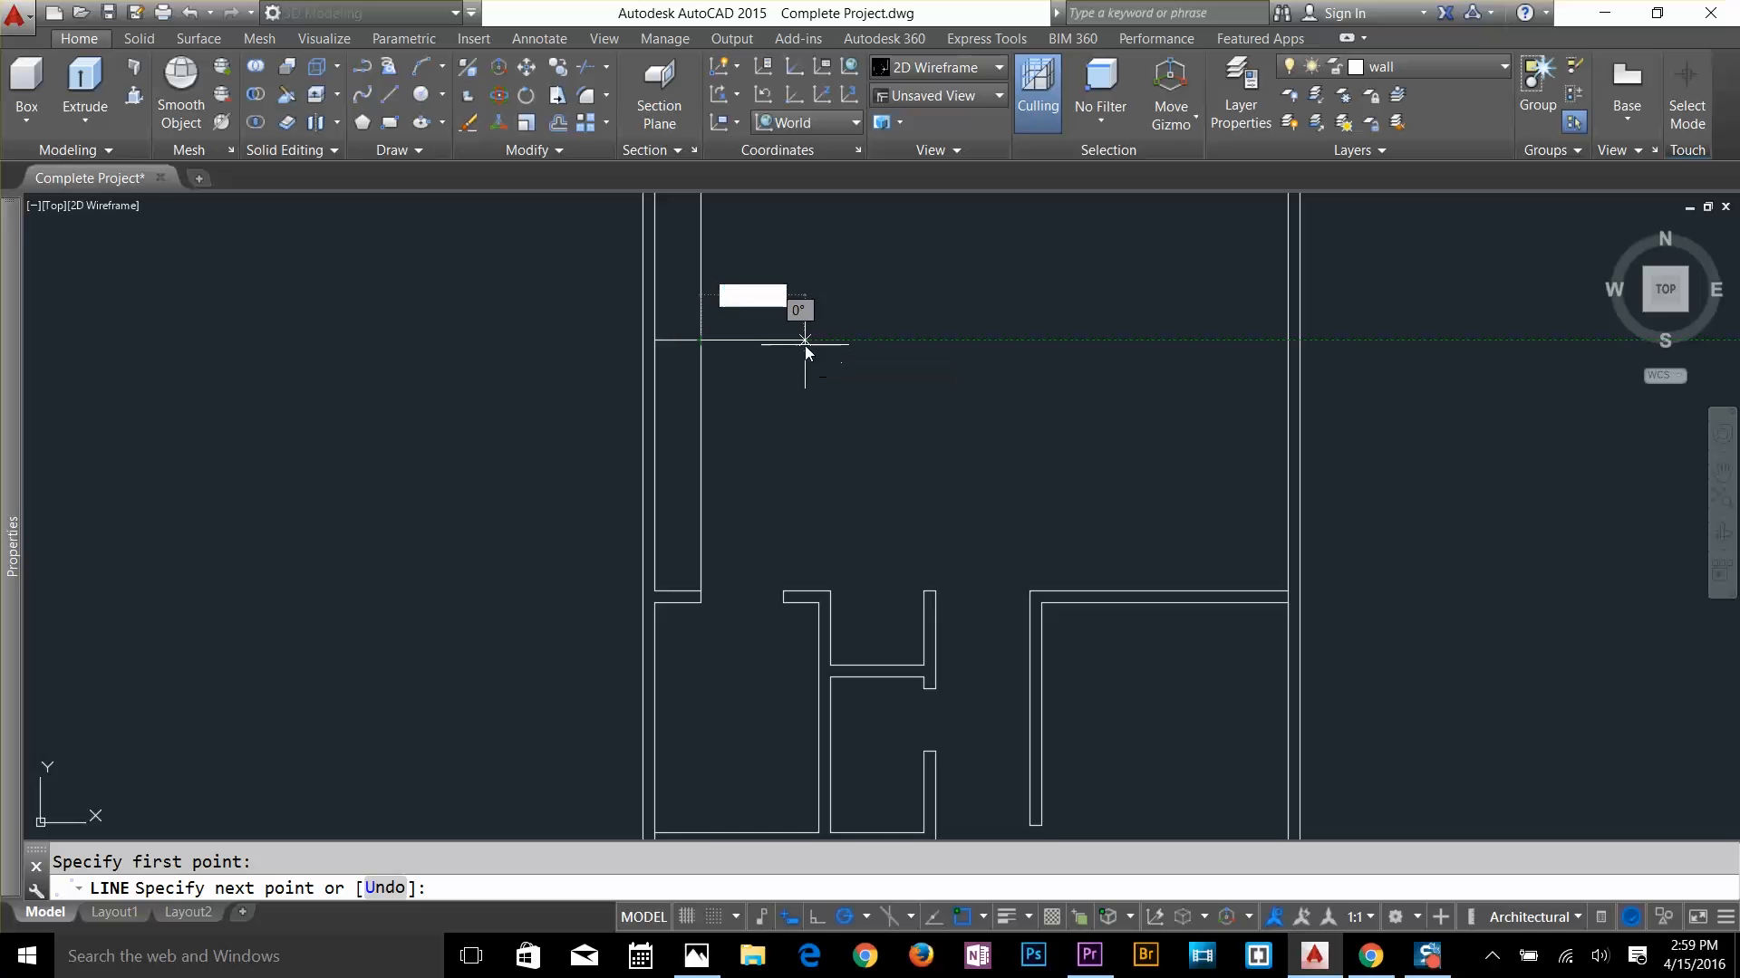
key(Return)
key(Escape)
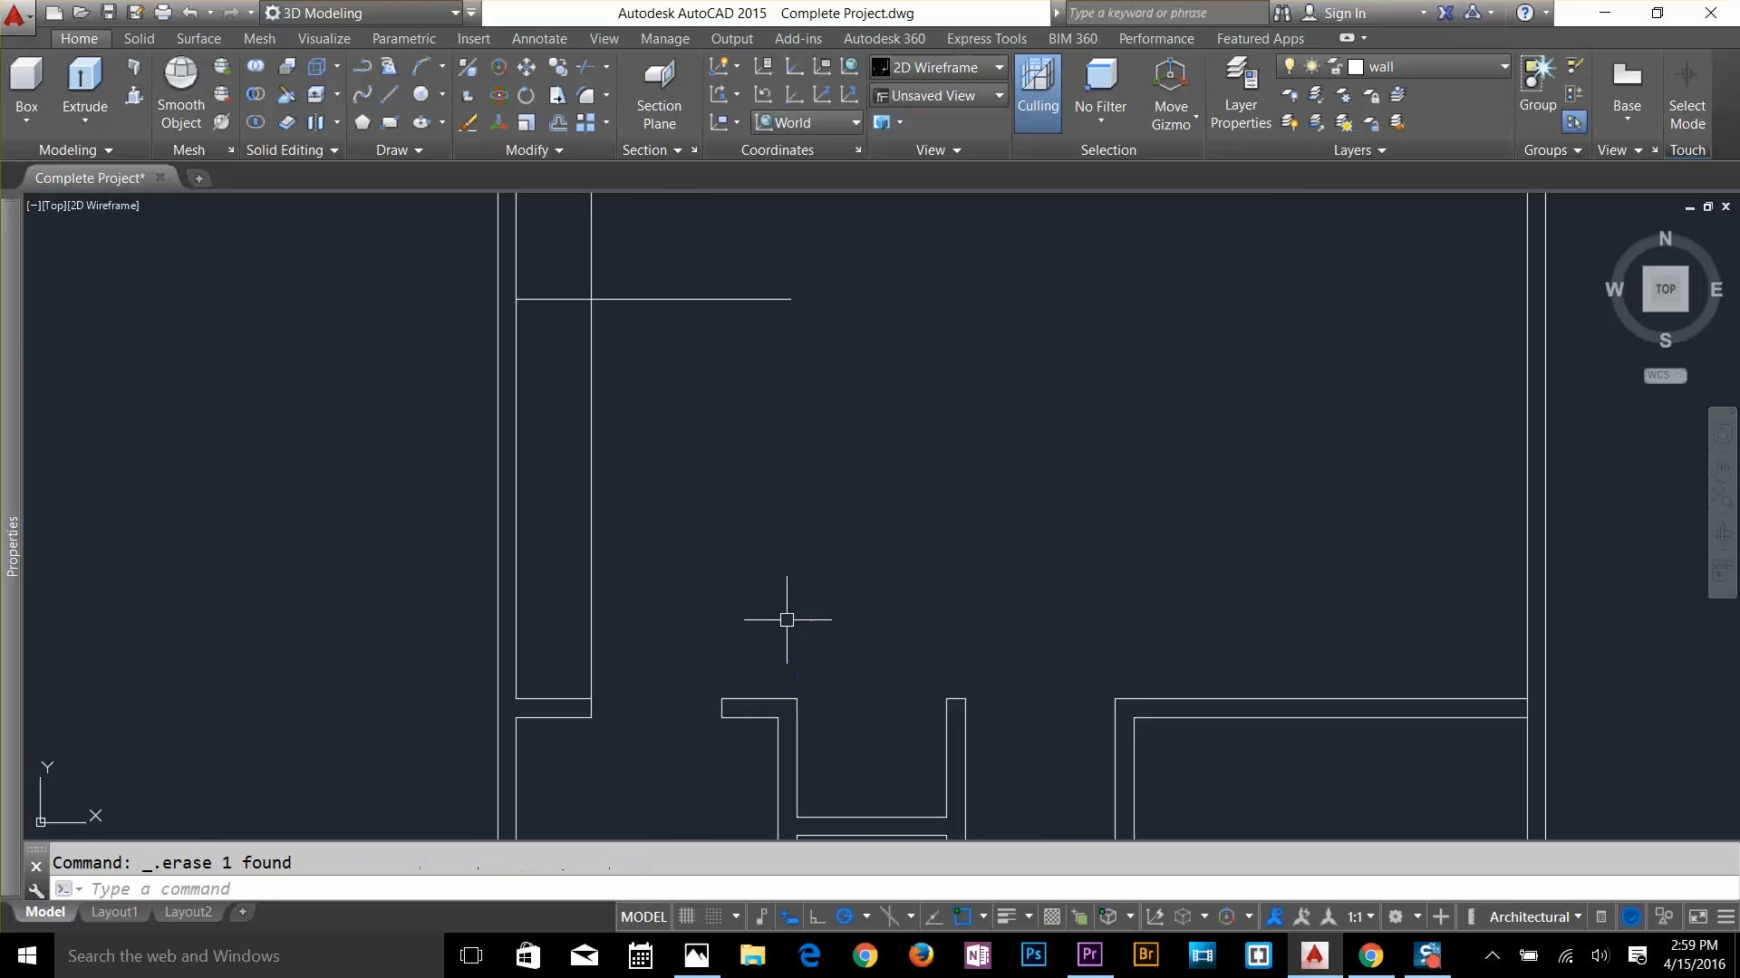
Draw a vertical line upward from the top corner of the short wall stub on the far side of the door opening
text(l)
key(Return)
click(798, 701)
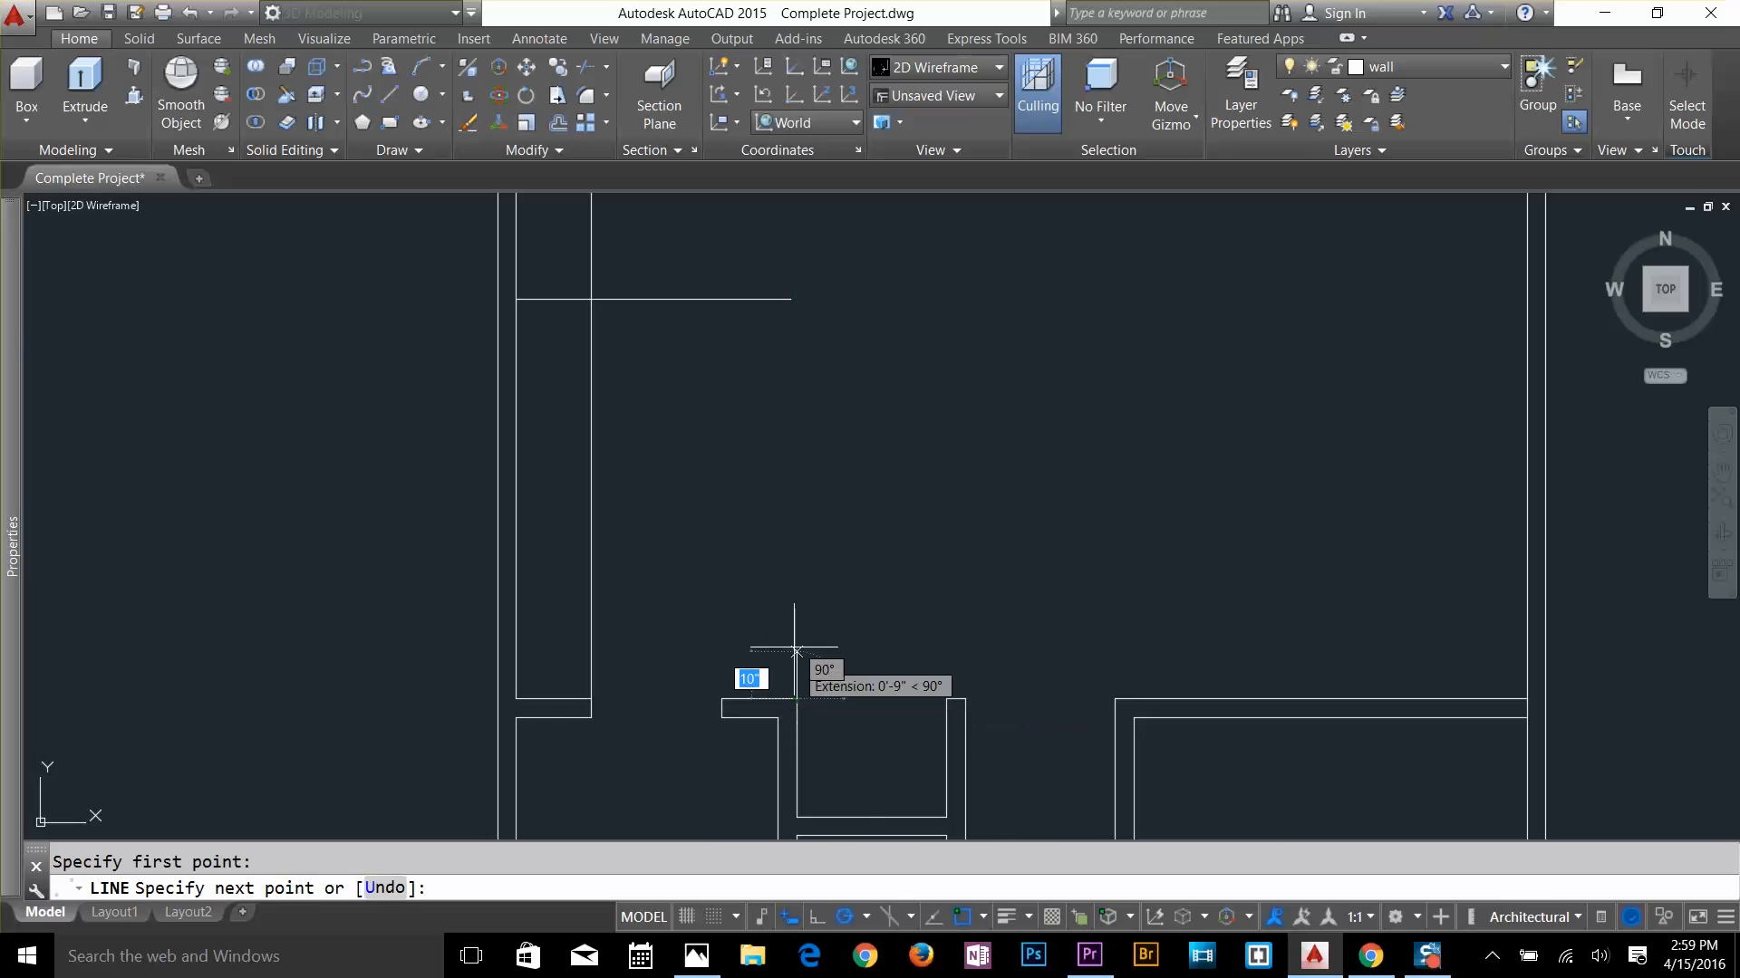
click(795, 570)
key(Escape)
Fillet the new vertical line and the 4' horizontal line with zero radius to form a square corner
text(f)
key(Return)
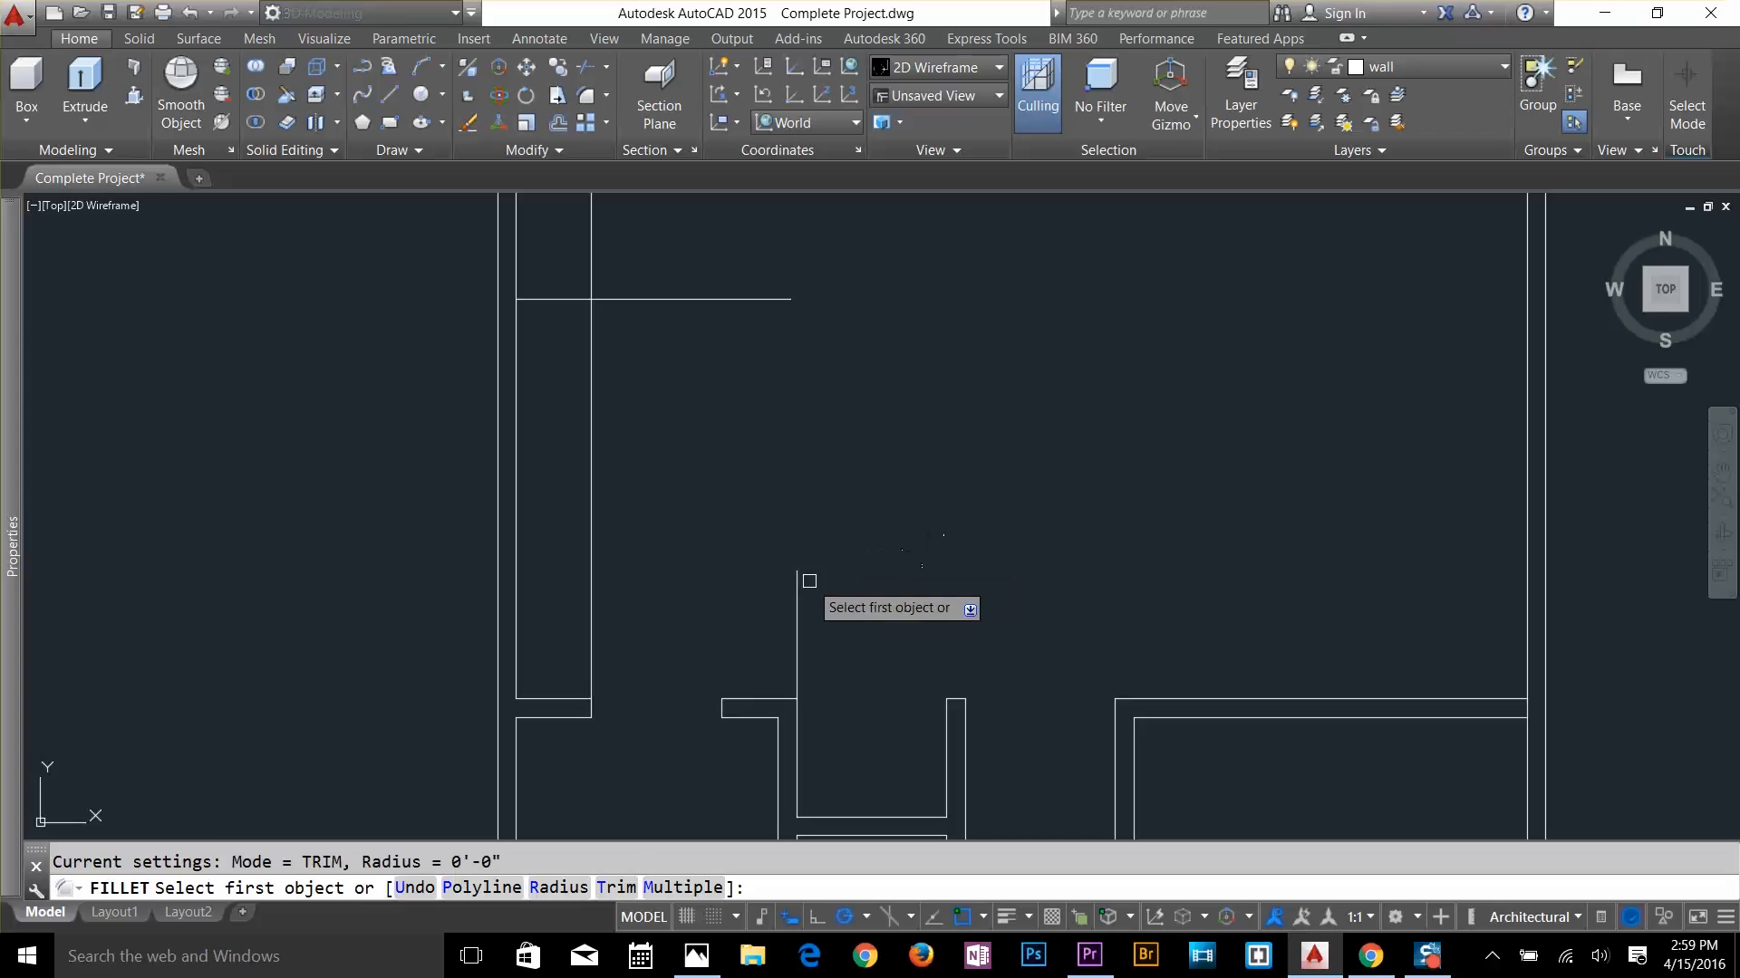
click(796, 584)
click(748, 300)
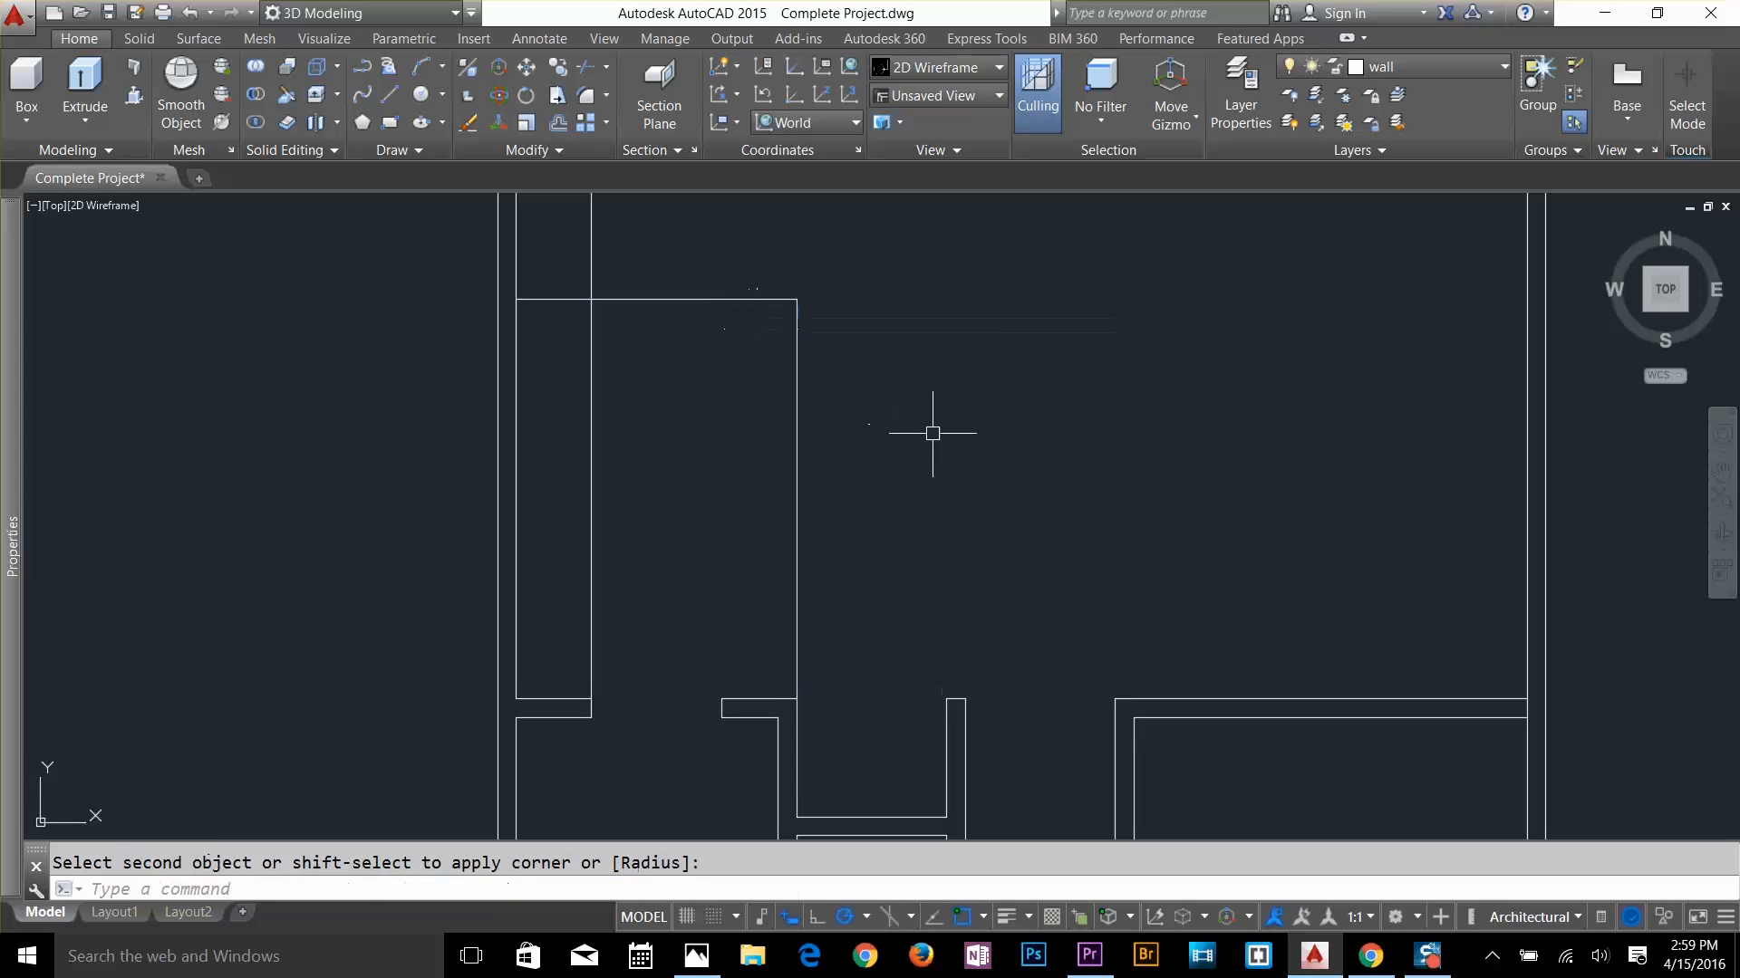
key(Escape)
Offset the 4' horizontal line 1.5' downward
text(o)
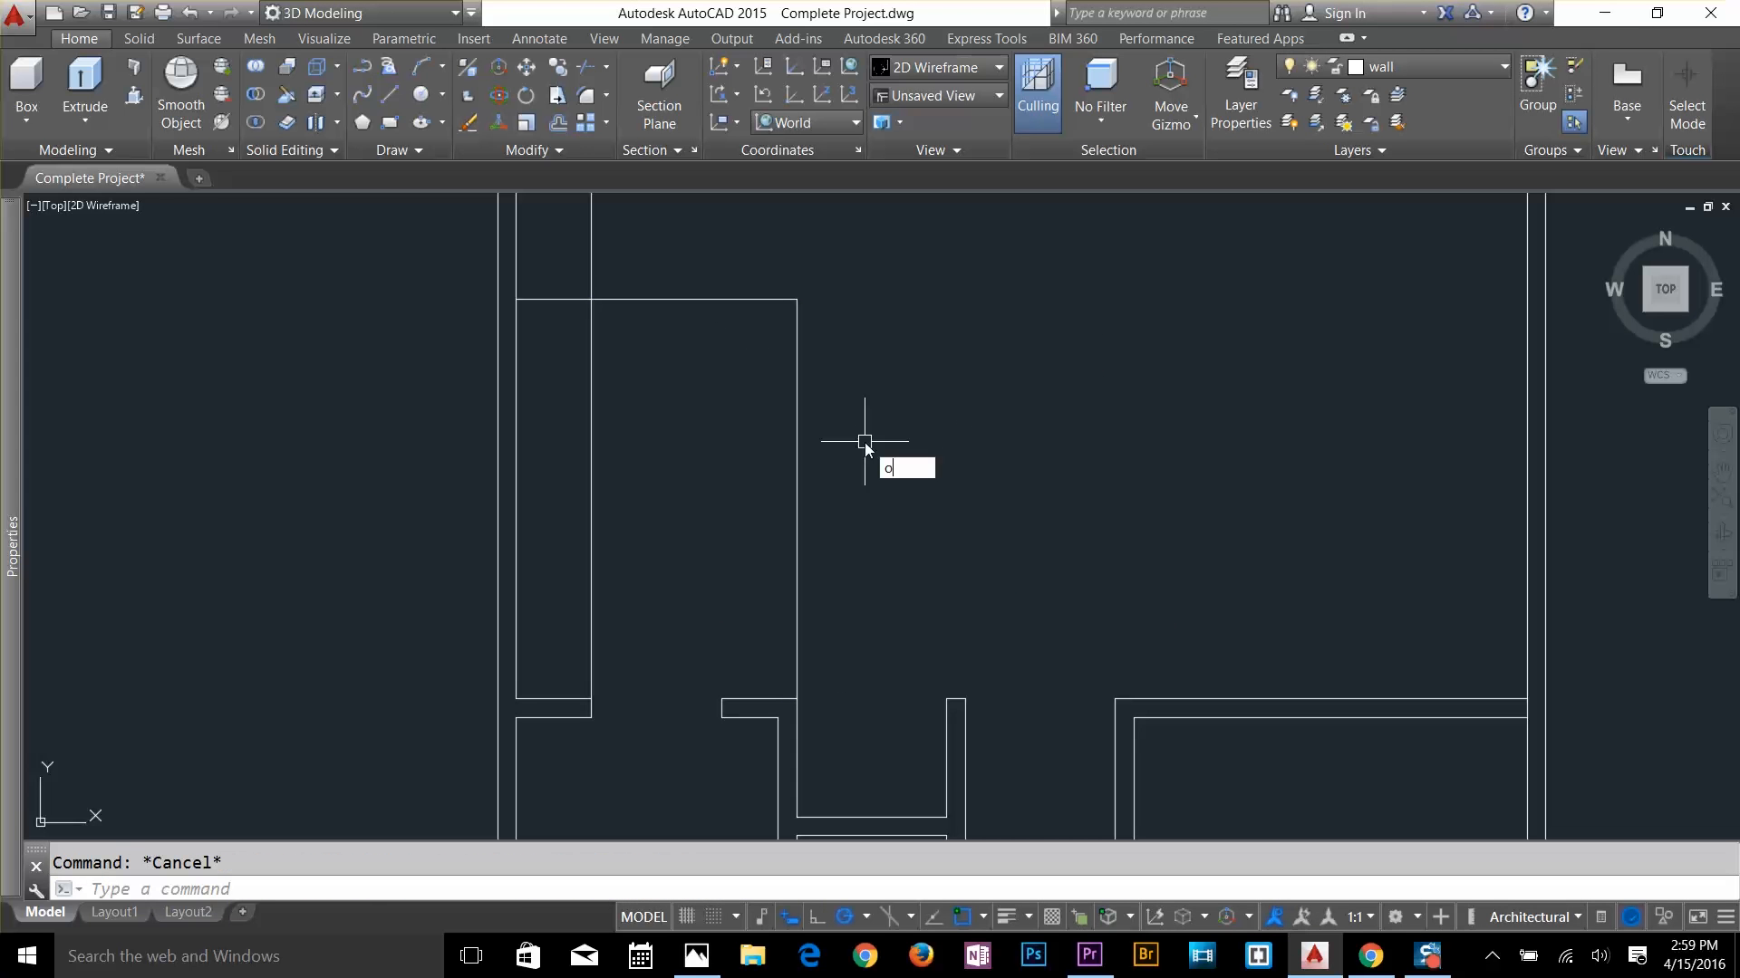
key(Return)
text(1)
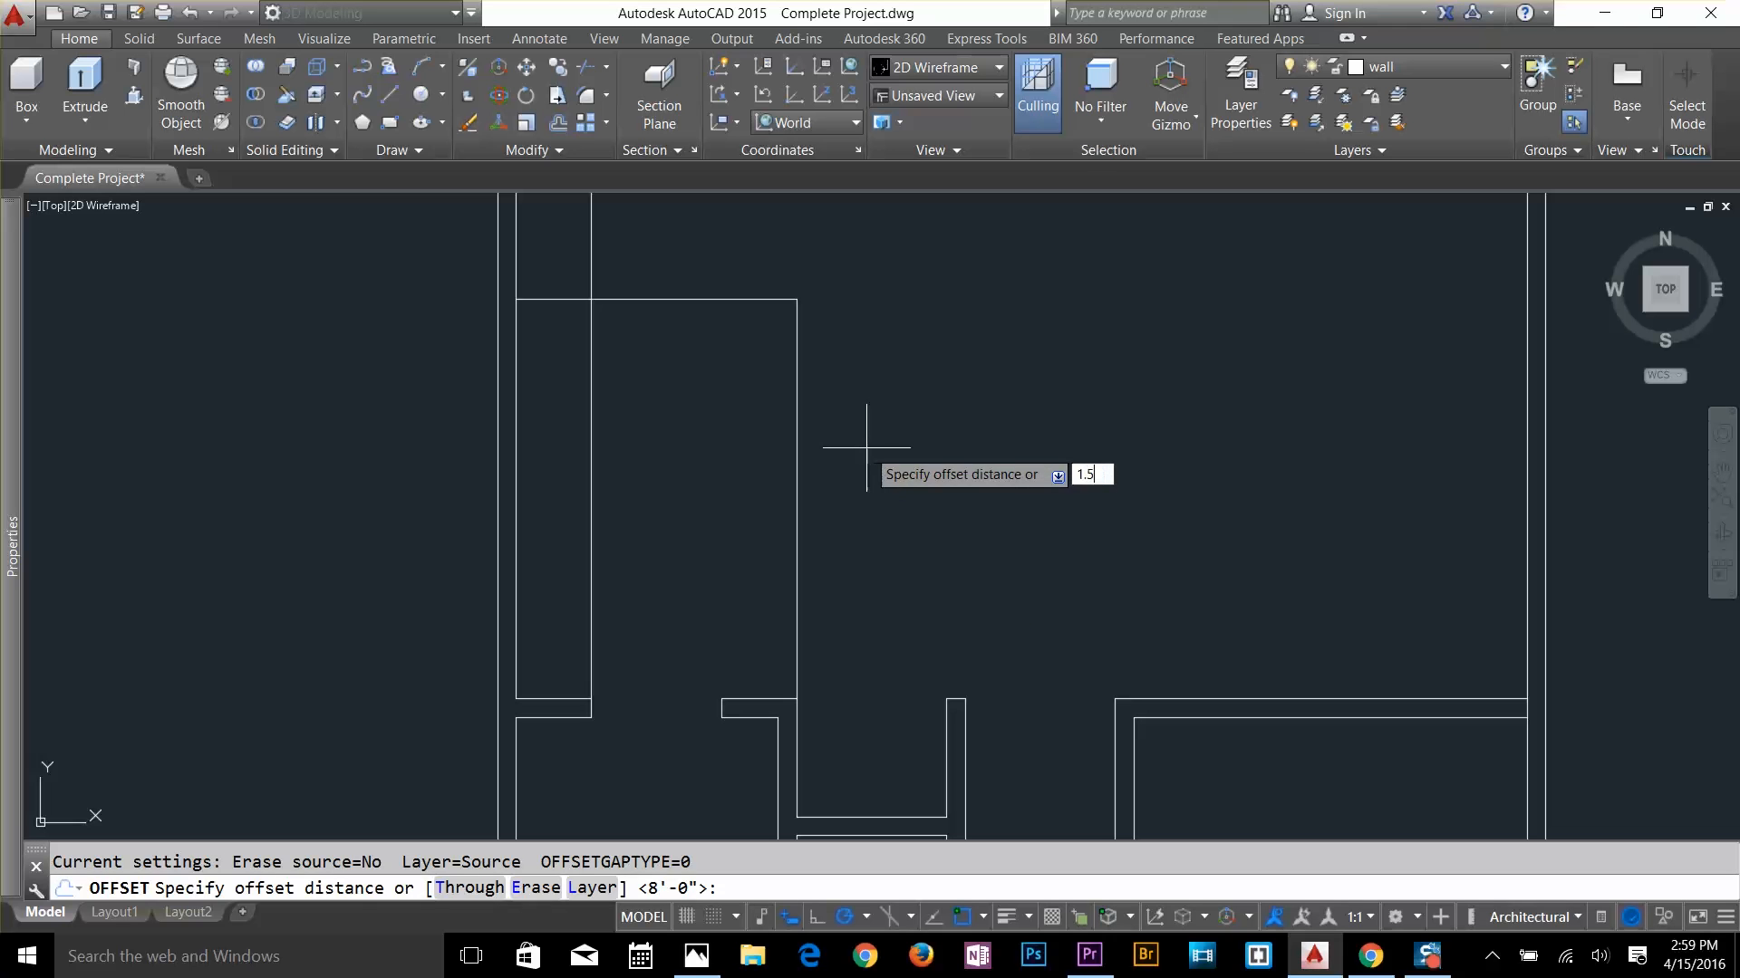
text(.5)
key(Return)
click(757, 300)
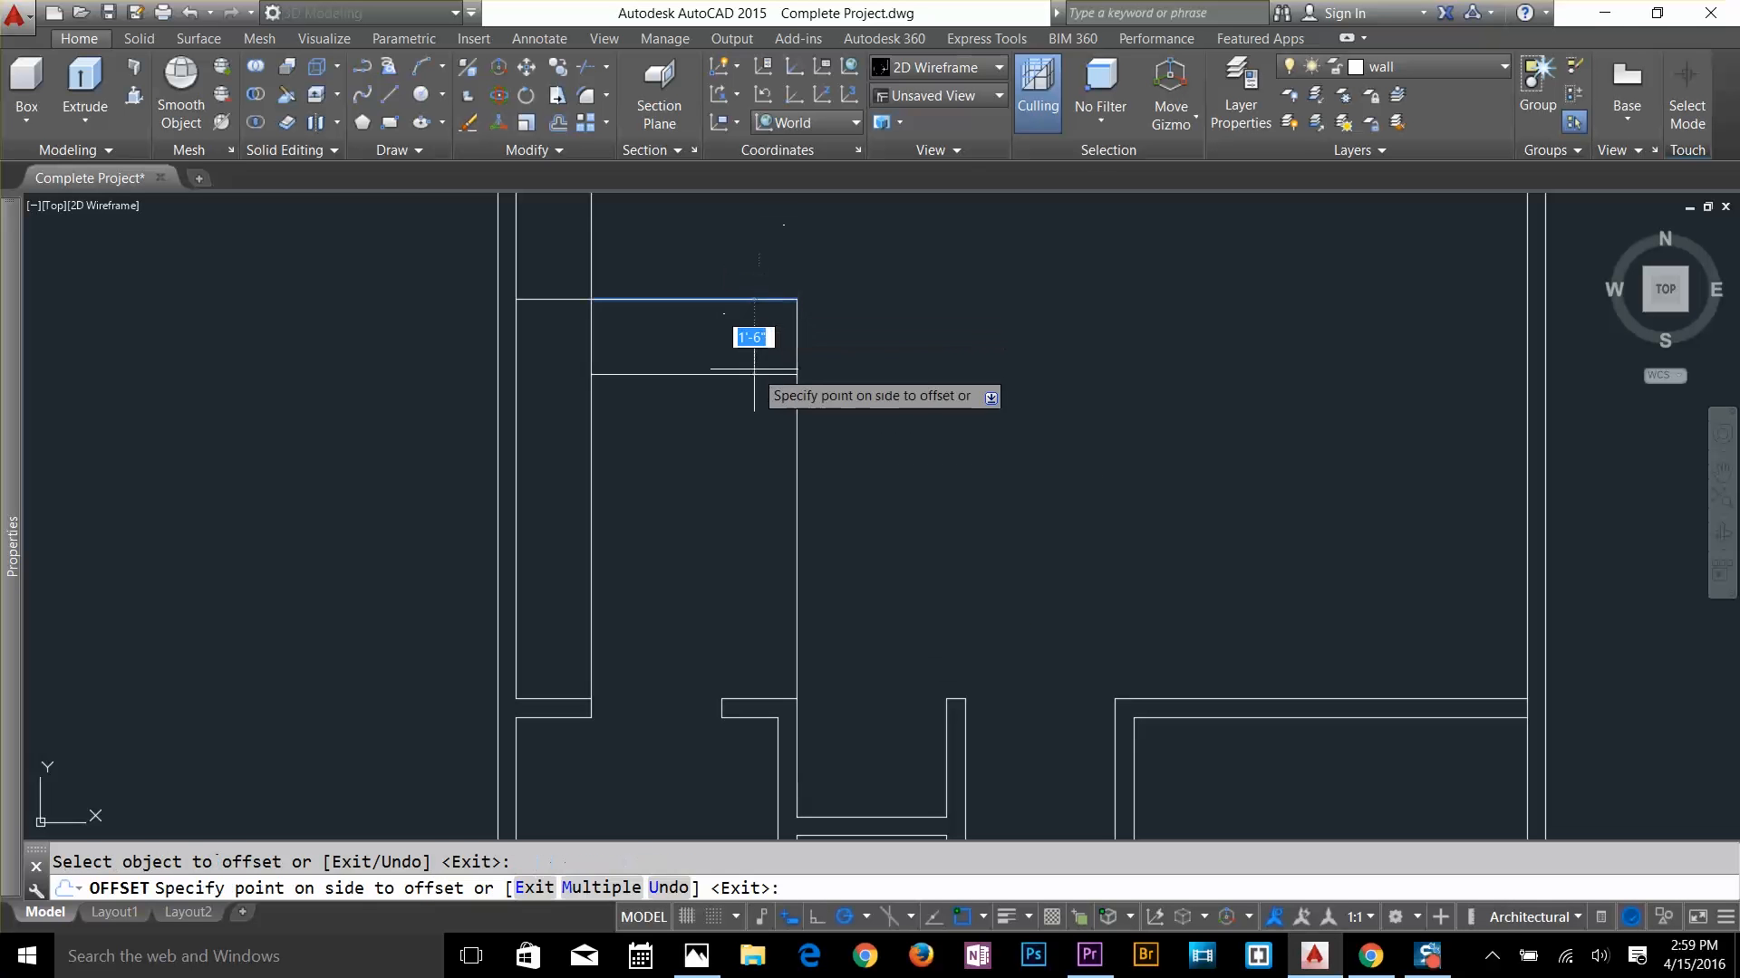
click(749, 344)
key(Escape)
Trim the vertical line below the 1.5' offset line, using all objects as cutting edges
text(tr)
key(Return)
key(Return)
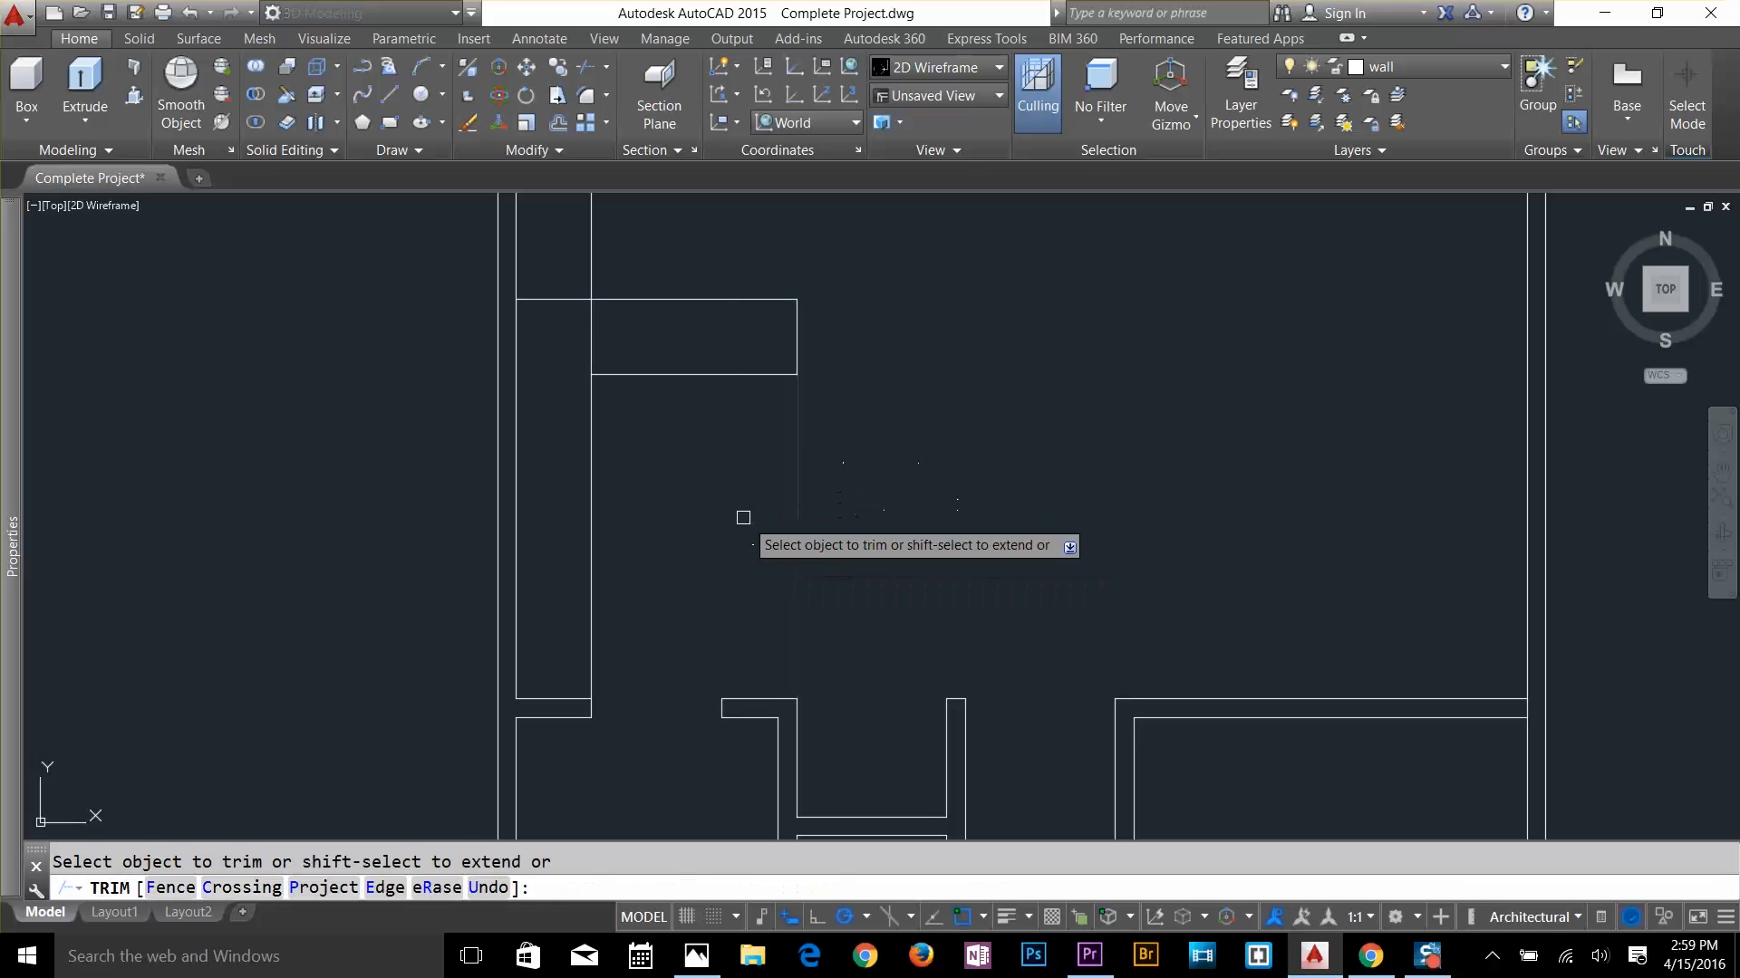
Trim the leftover line segments inside the corner of the L-shaped wall
click(599, 339)
click(557, 352)
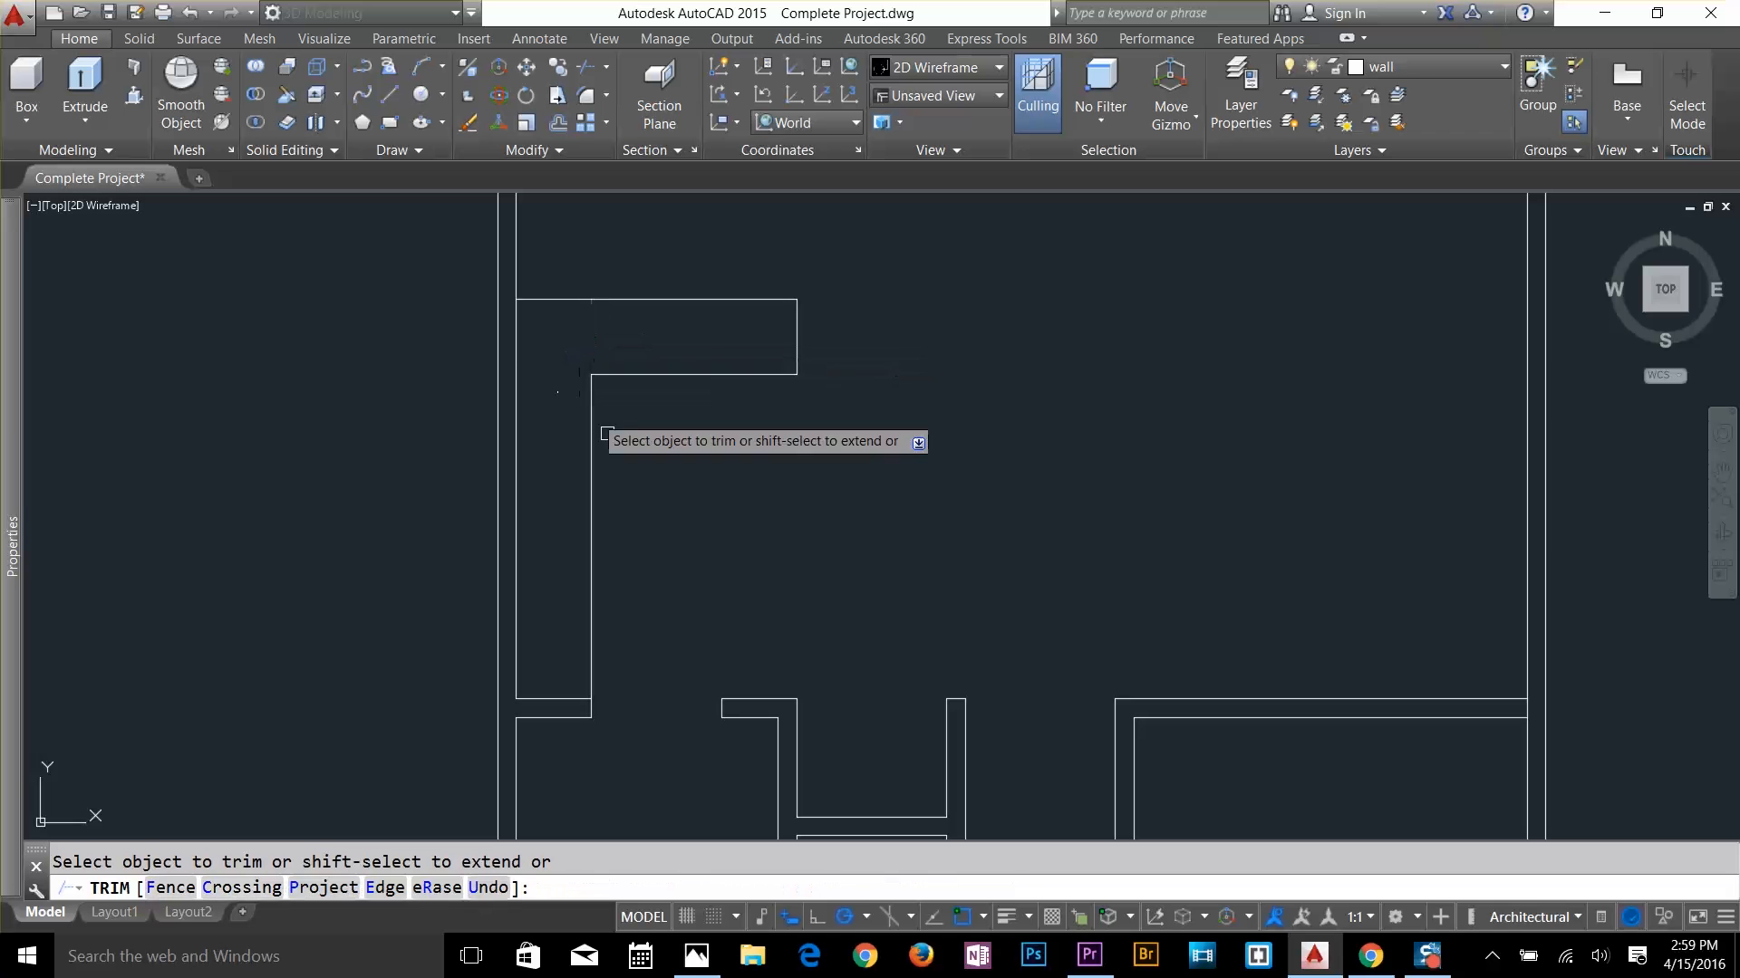
key(Escape)
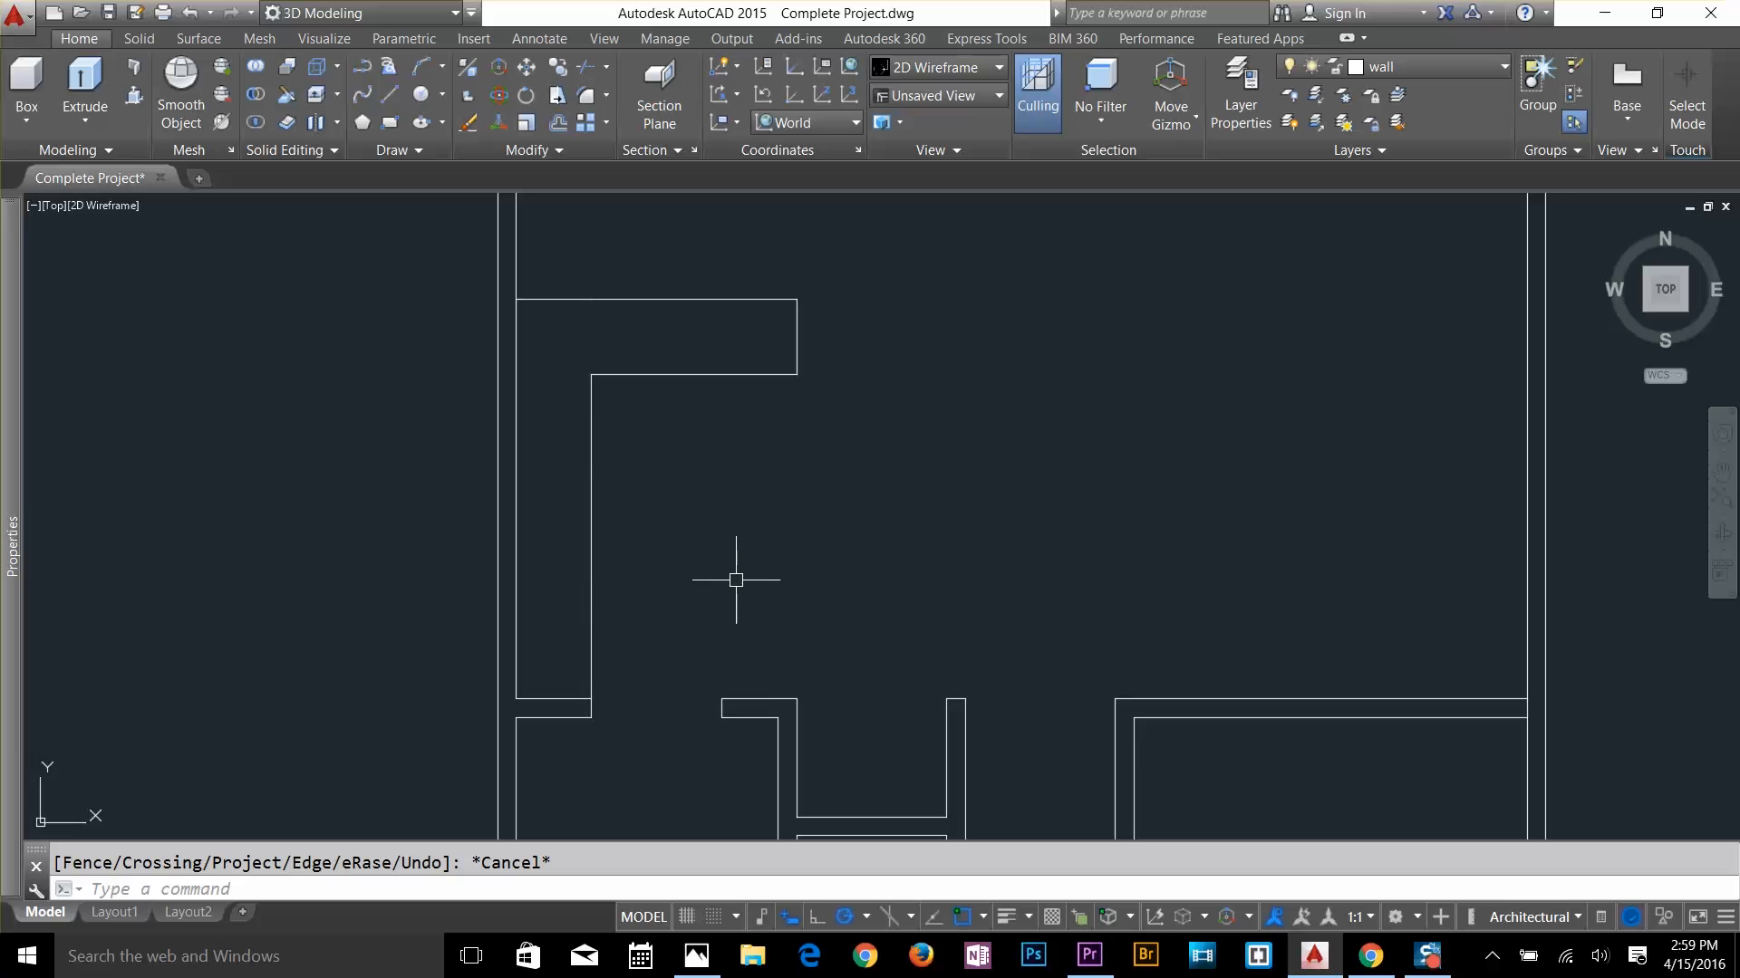
Measure the inside width of the projecting bay's front wall at the lower end of the plan
scroll(751, 572, down, 3)
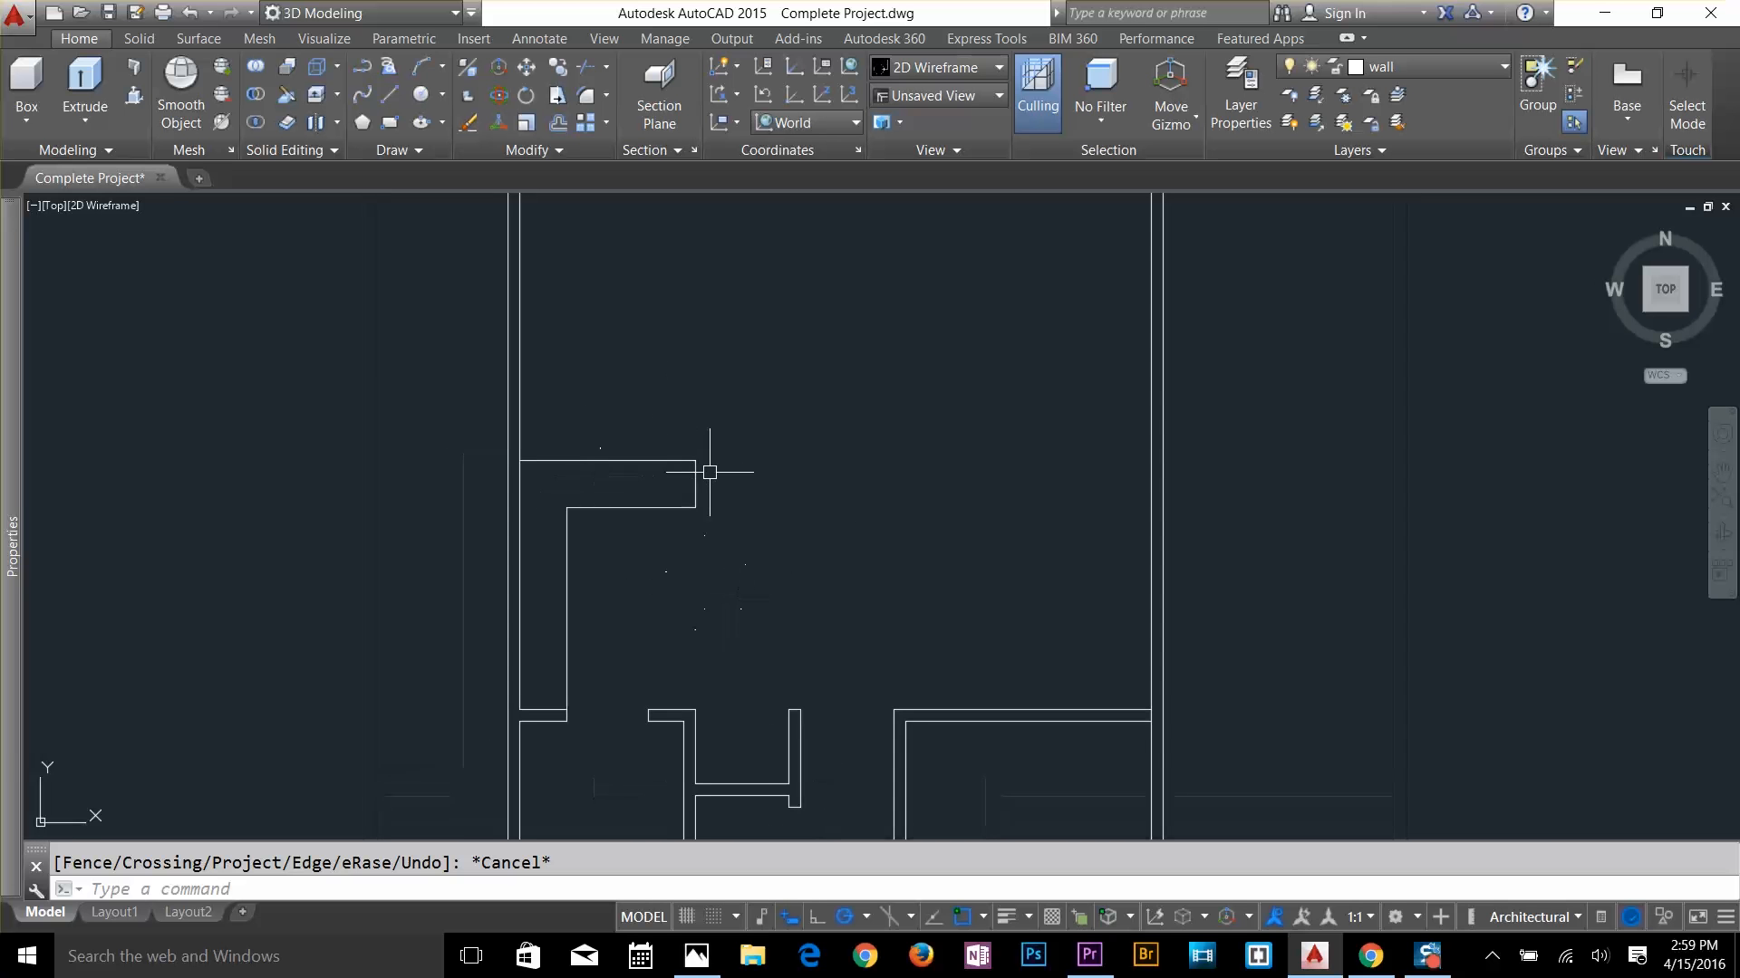
scroll(953, 560, down, 2)
middle_drag(944, 559, 955, 320)
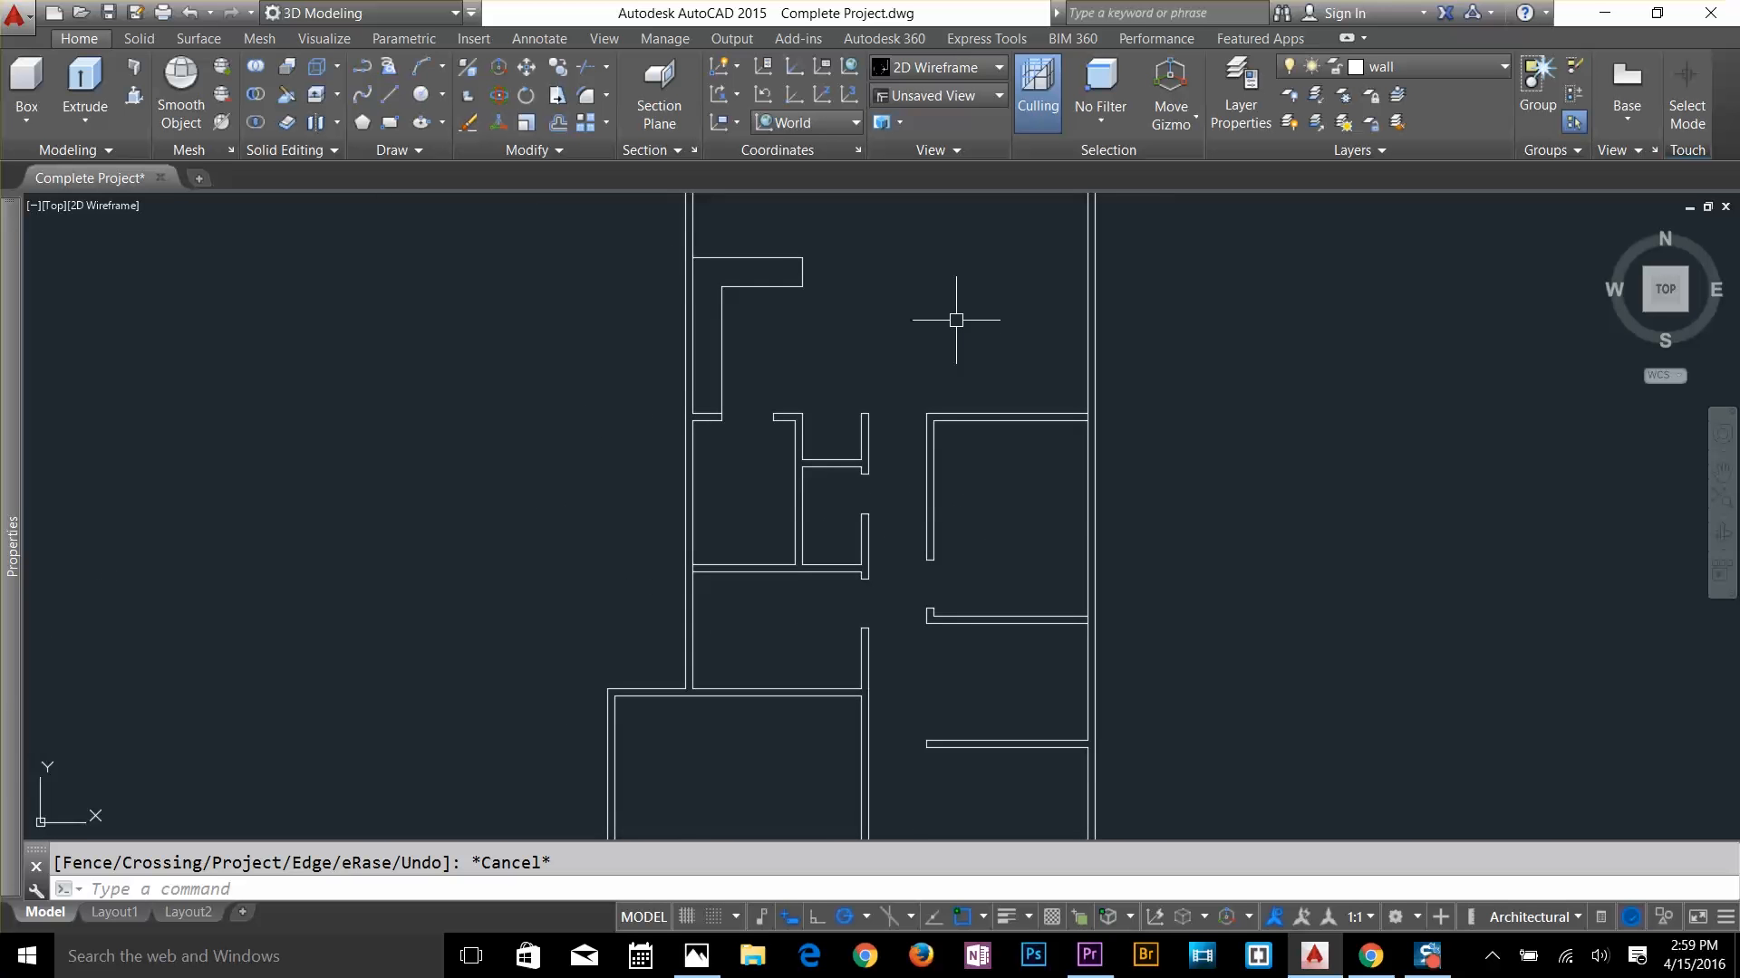
middle_drag(966, 618, 957, 344)
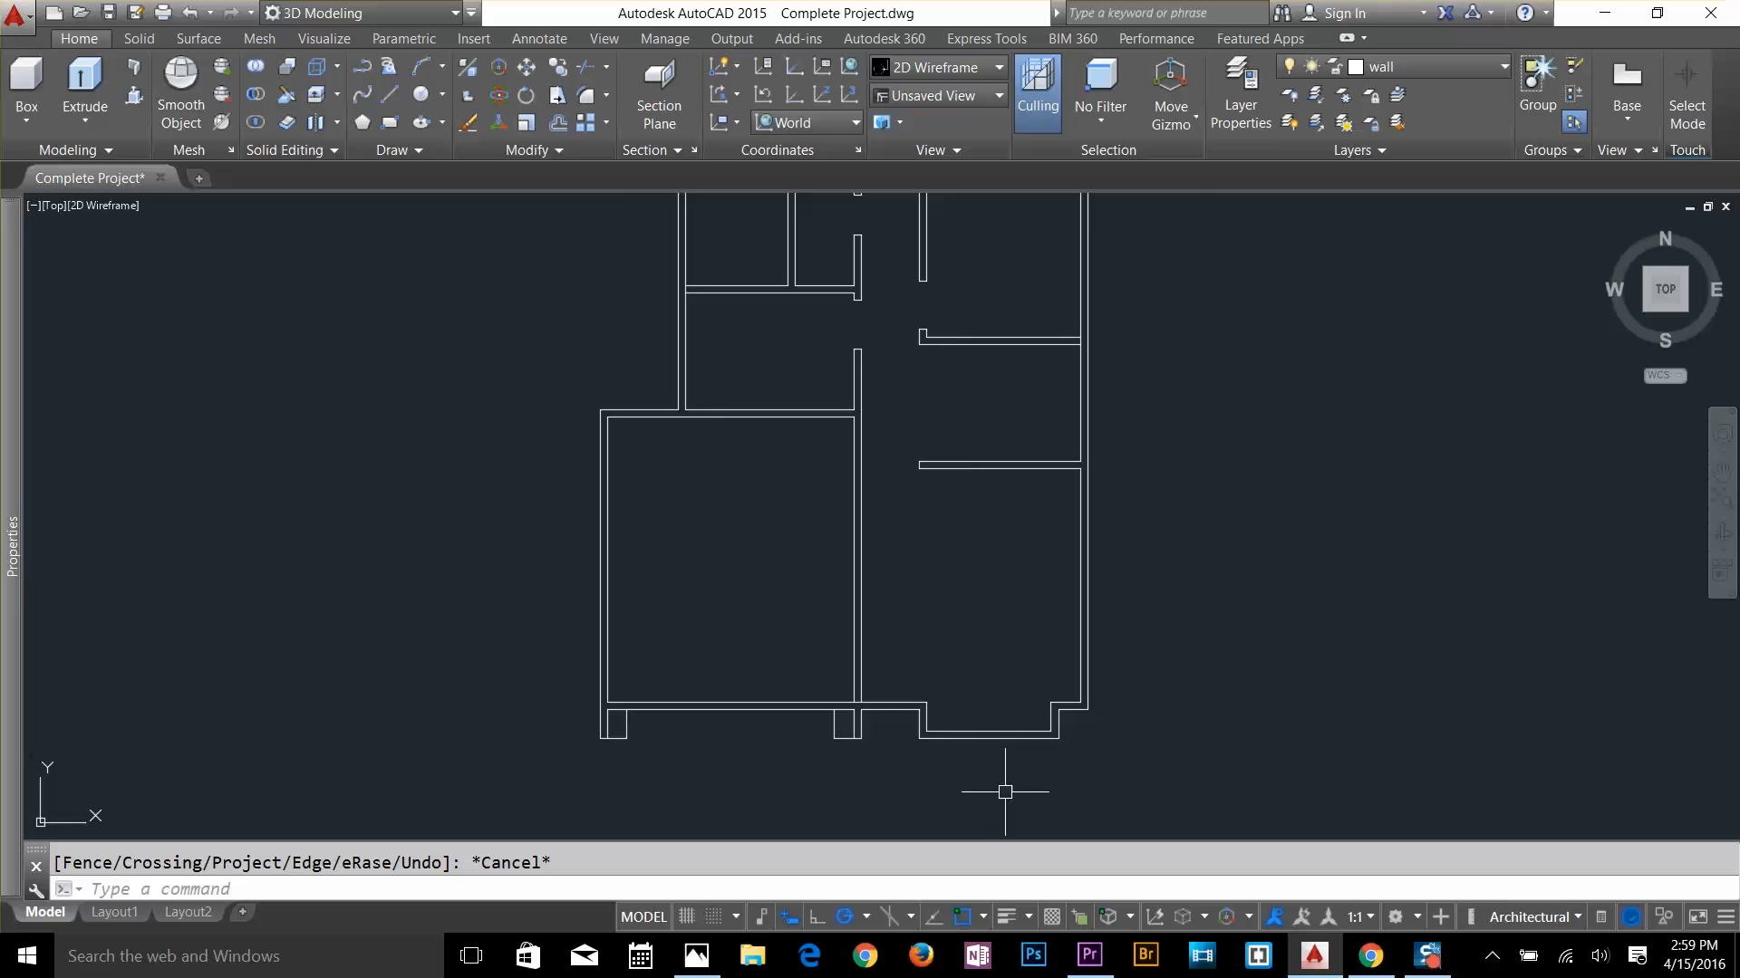
scroll(1005, 792, up, 4)
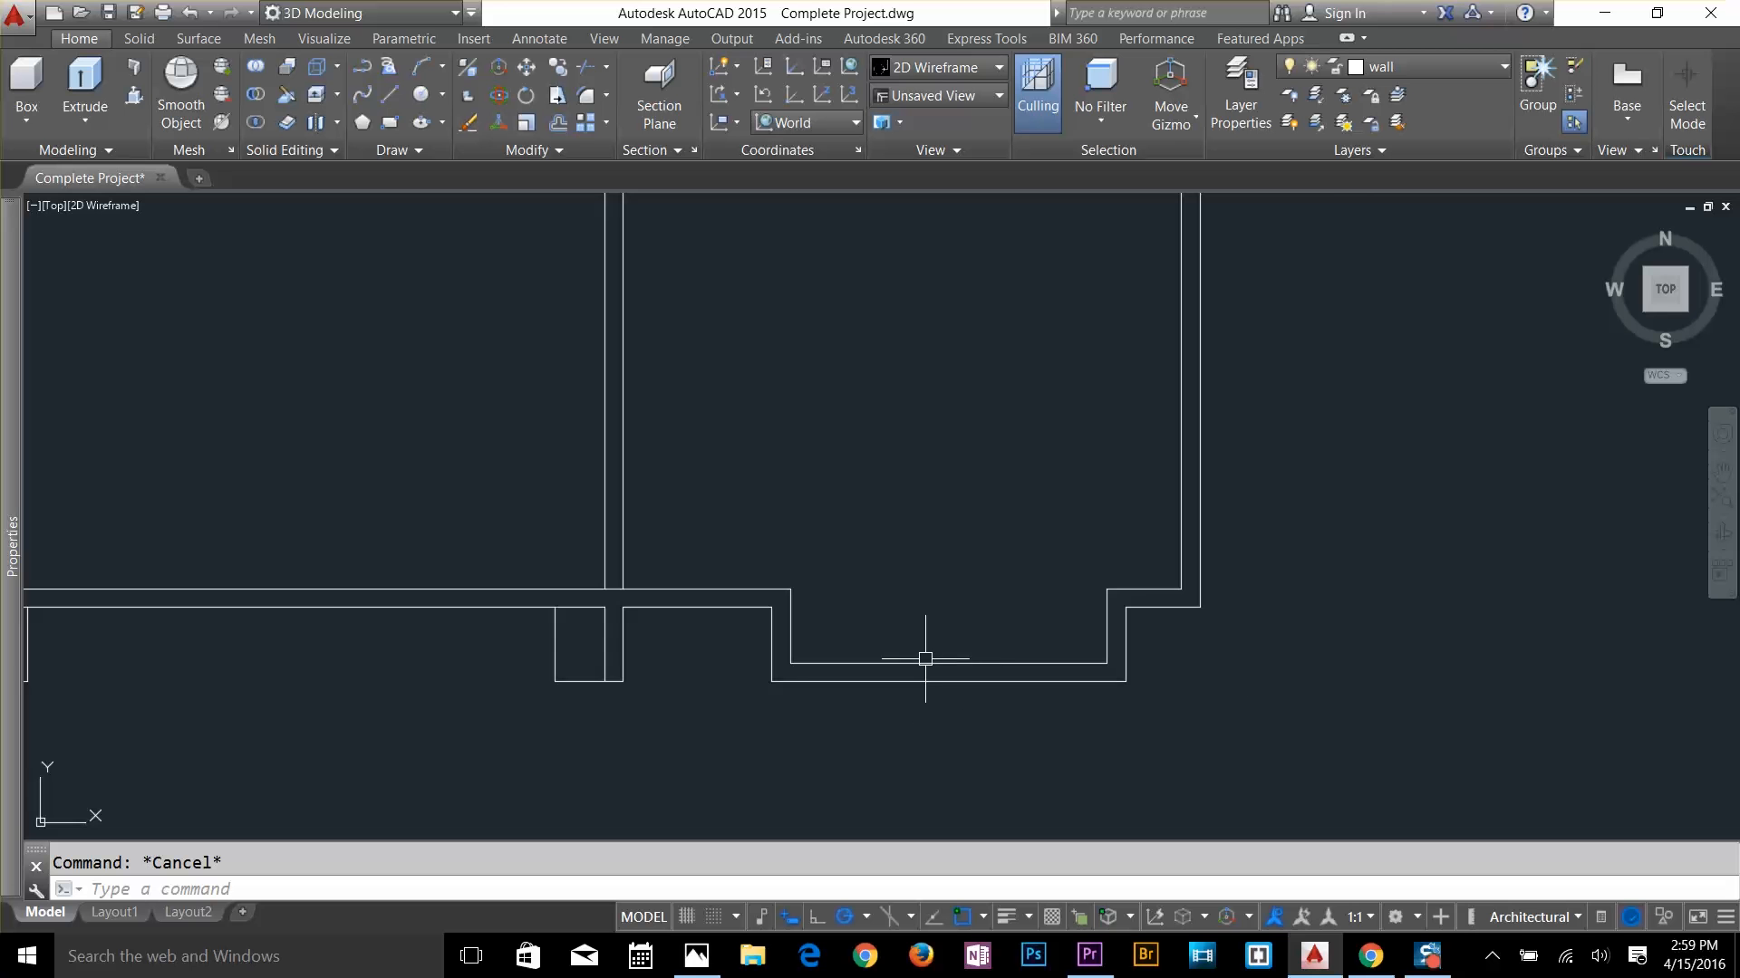
scroll(951, 670, up, 4)
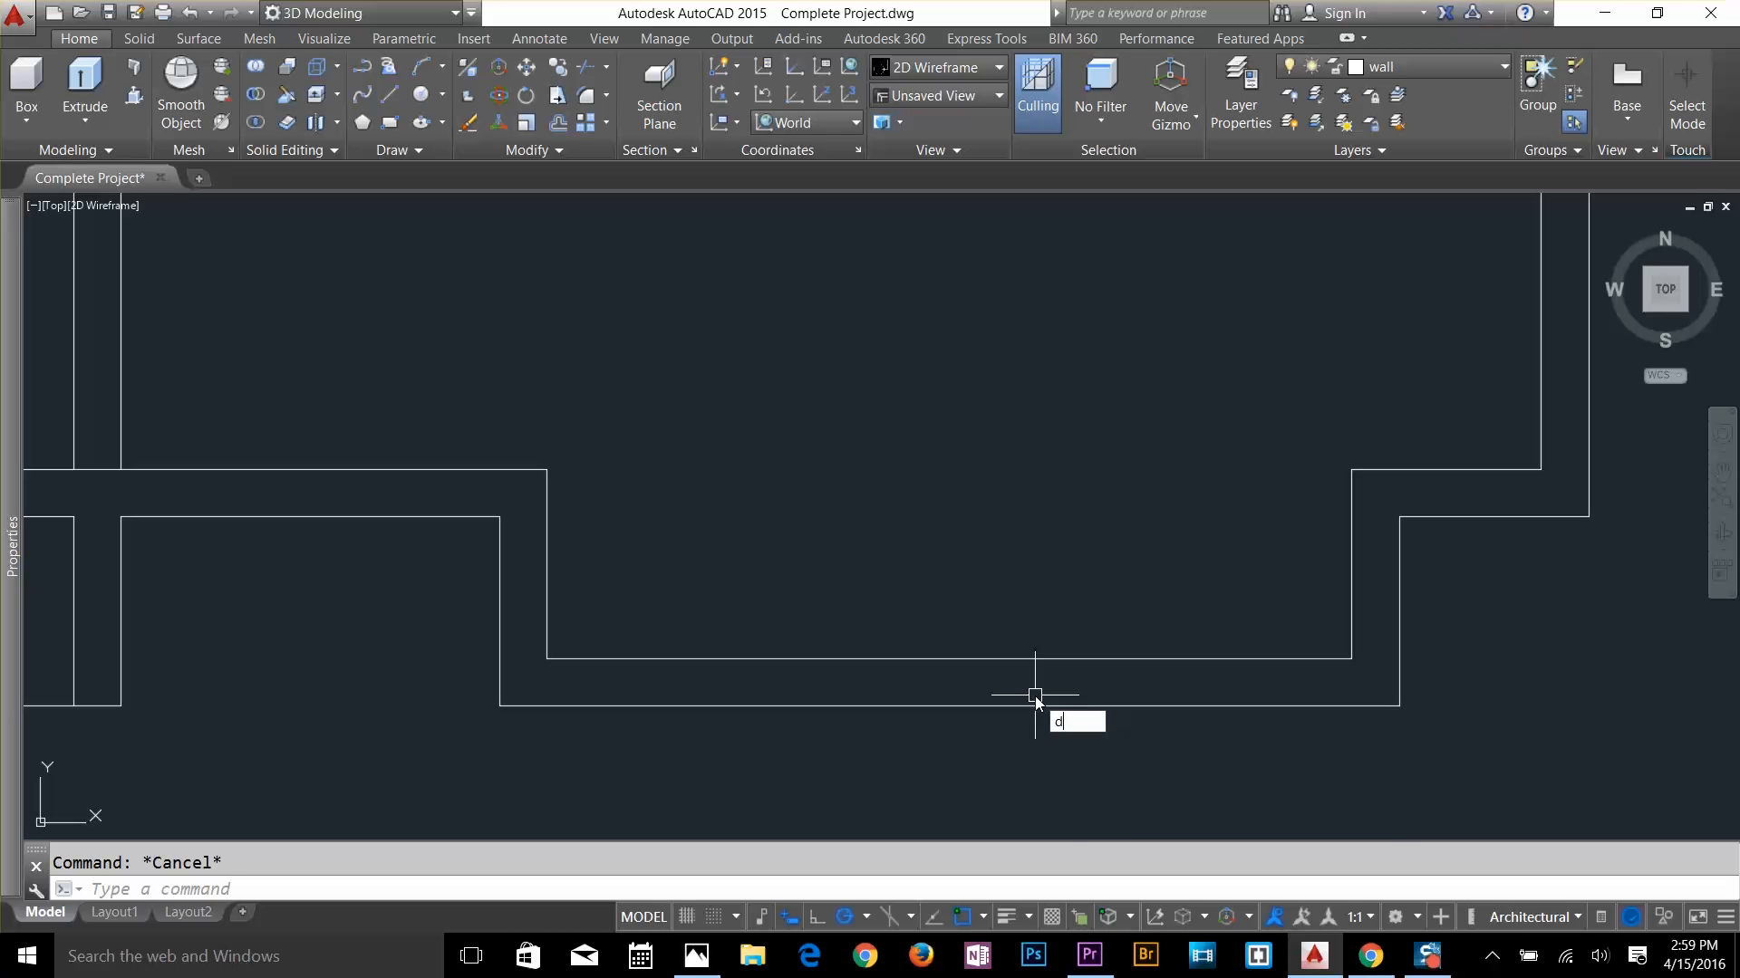
text(ist)
key(Return)
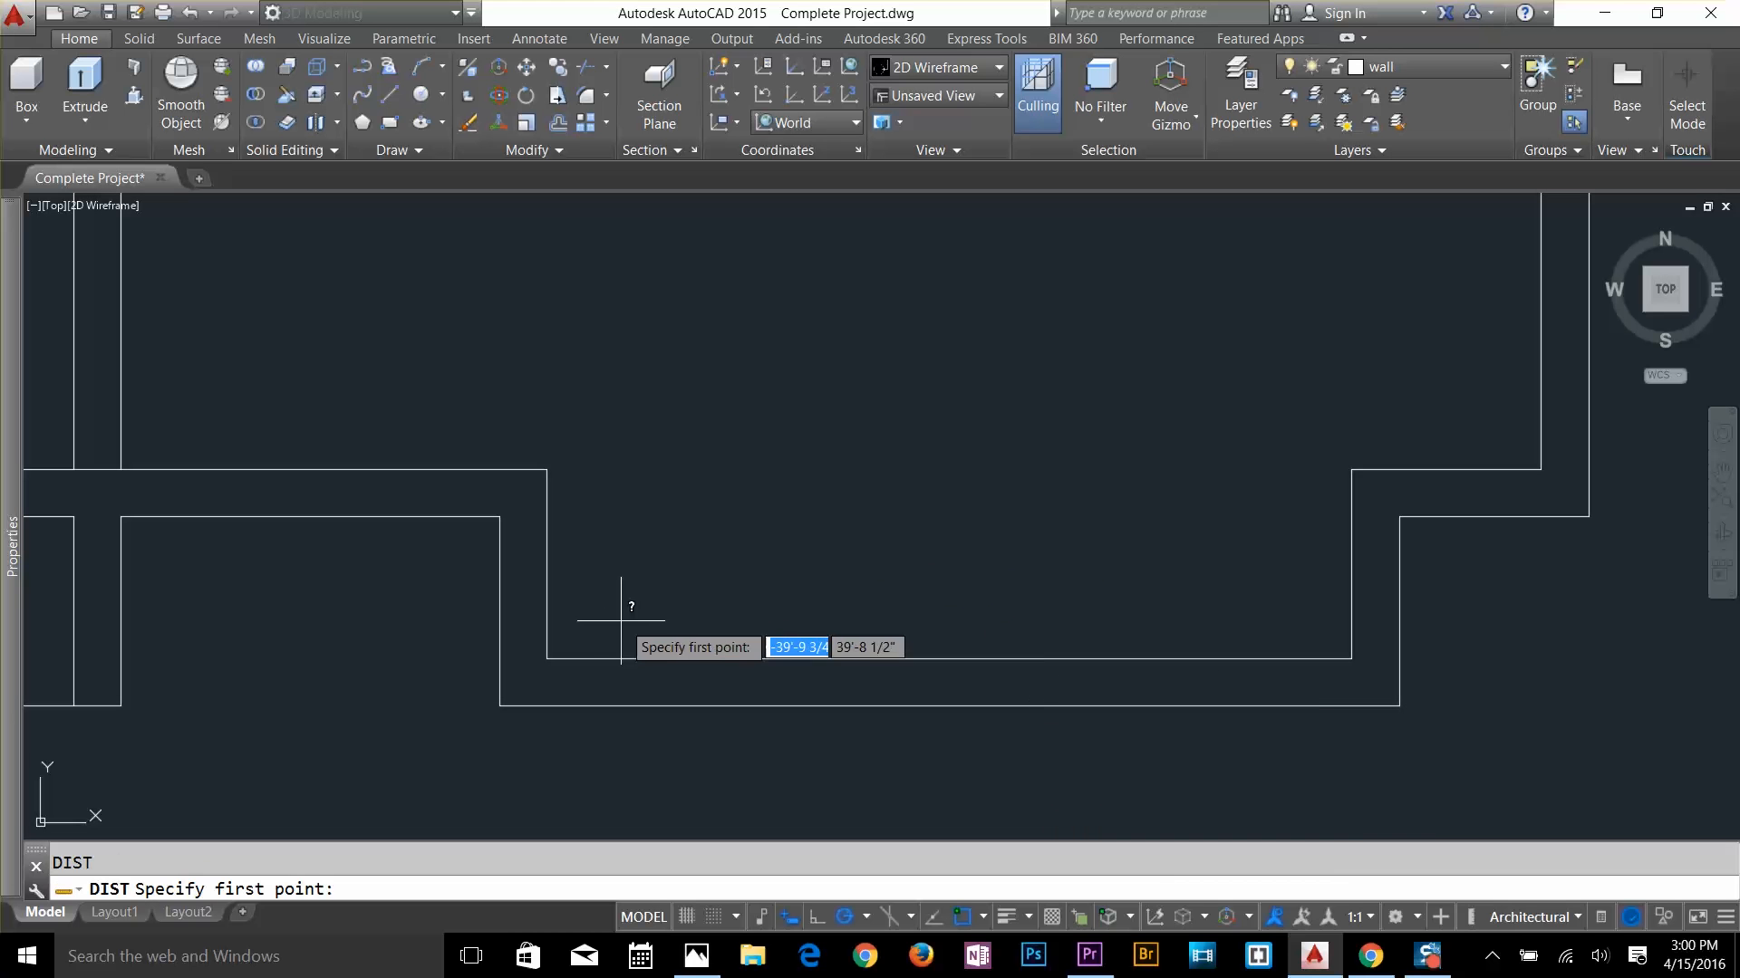
click(545, 657)
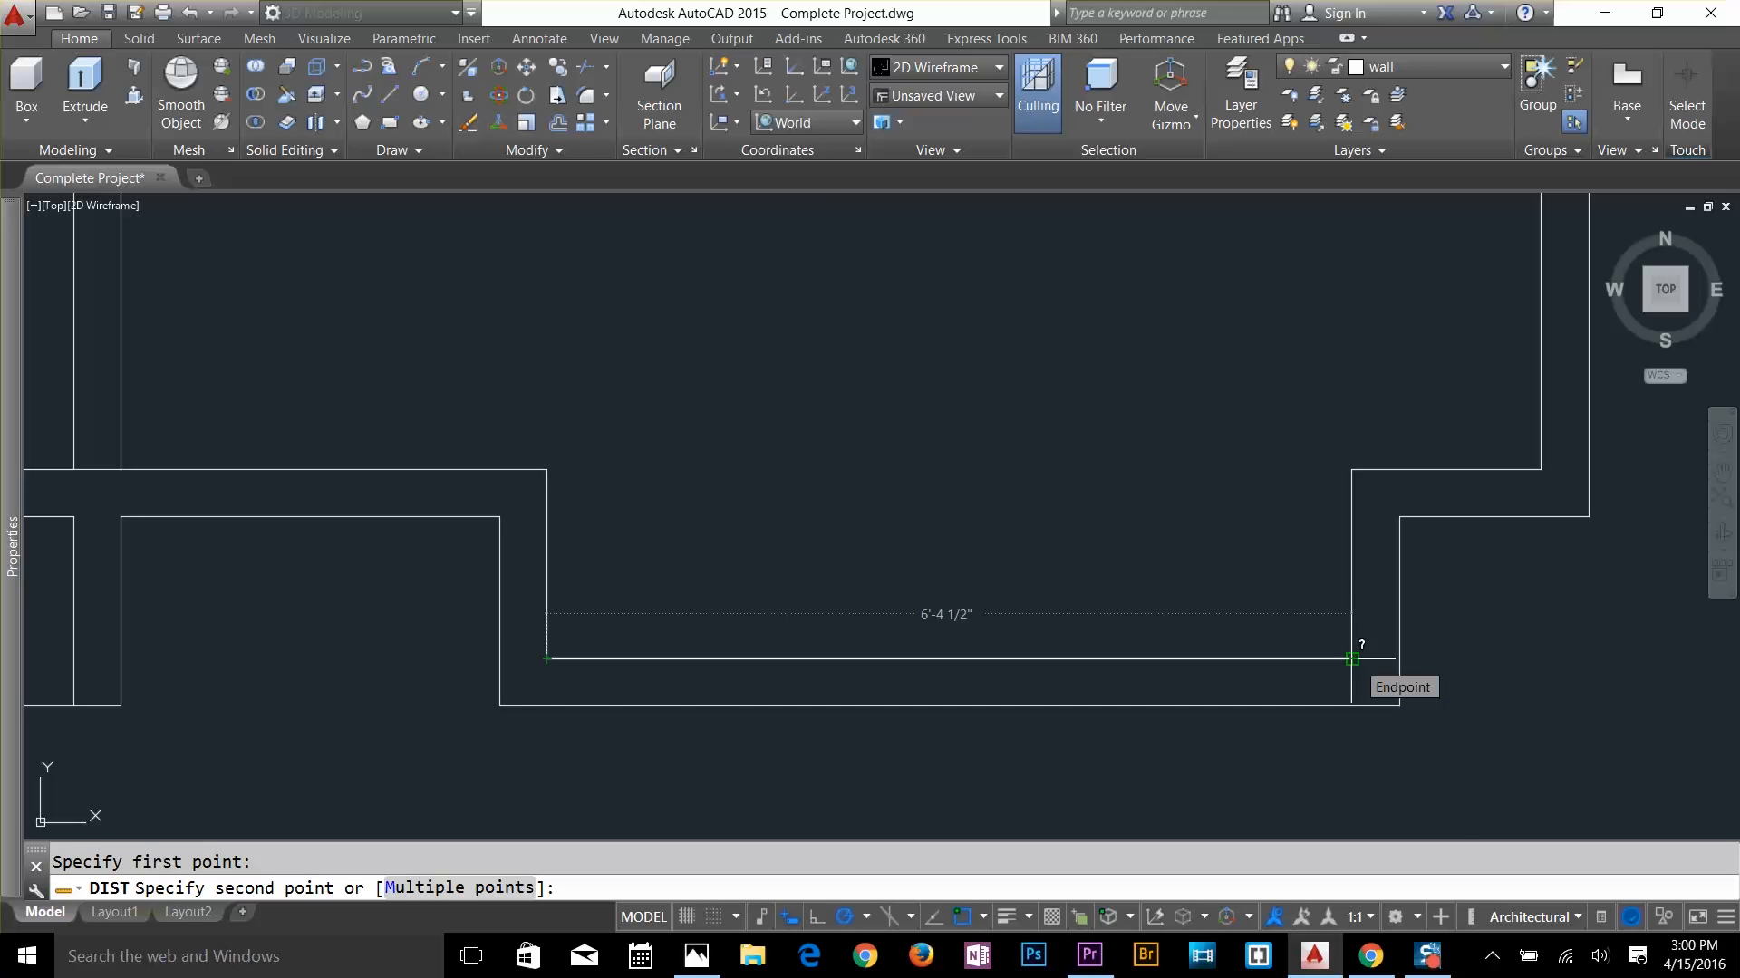
key(Escape)
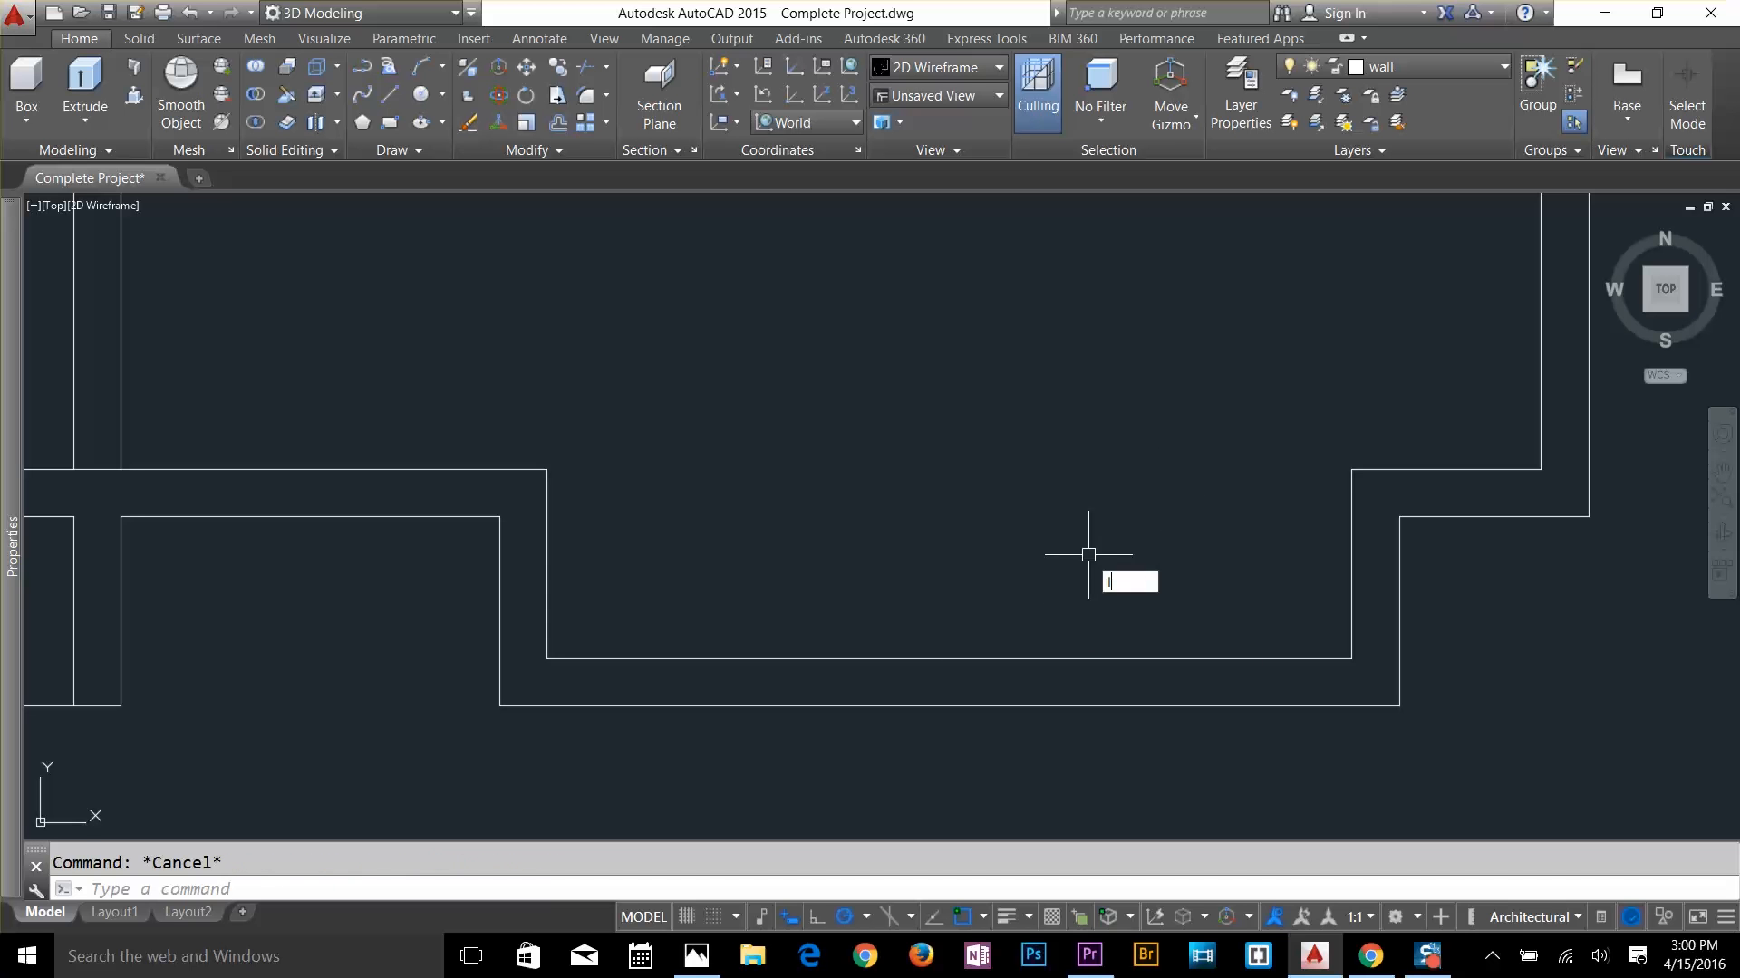
Draw a line across the bay's front wall thickness, from the midpoint of the inner face to the outer face
text(l)
key(Return)
click(949, 658)
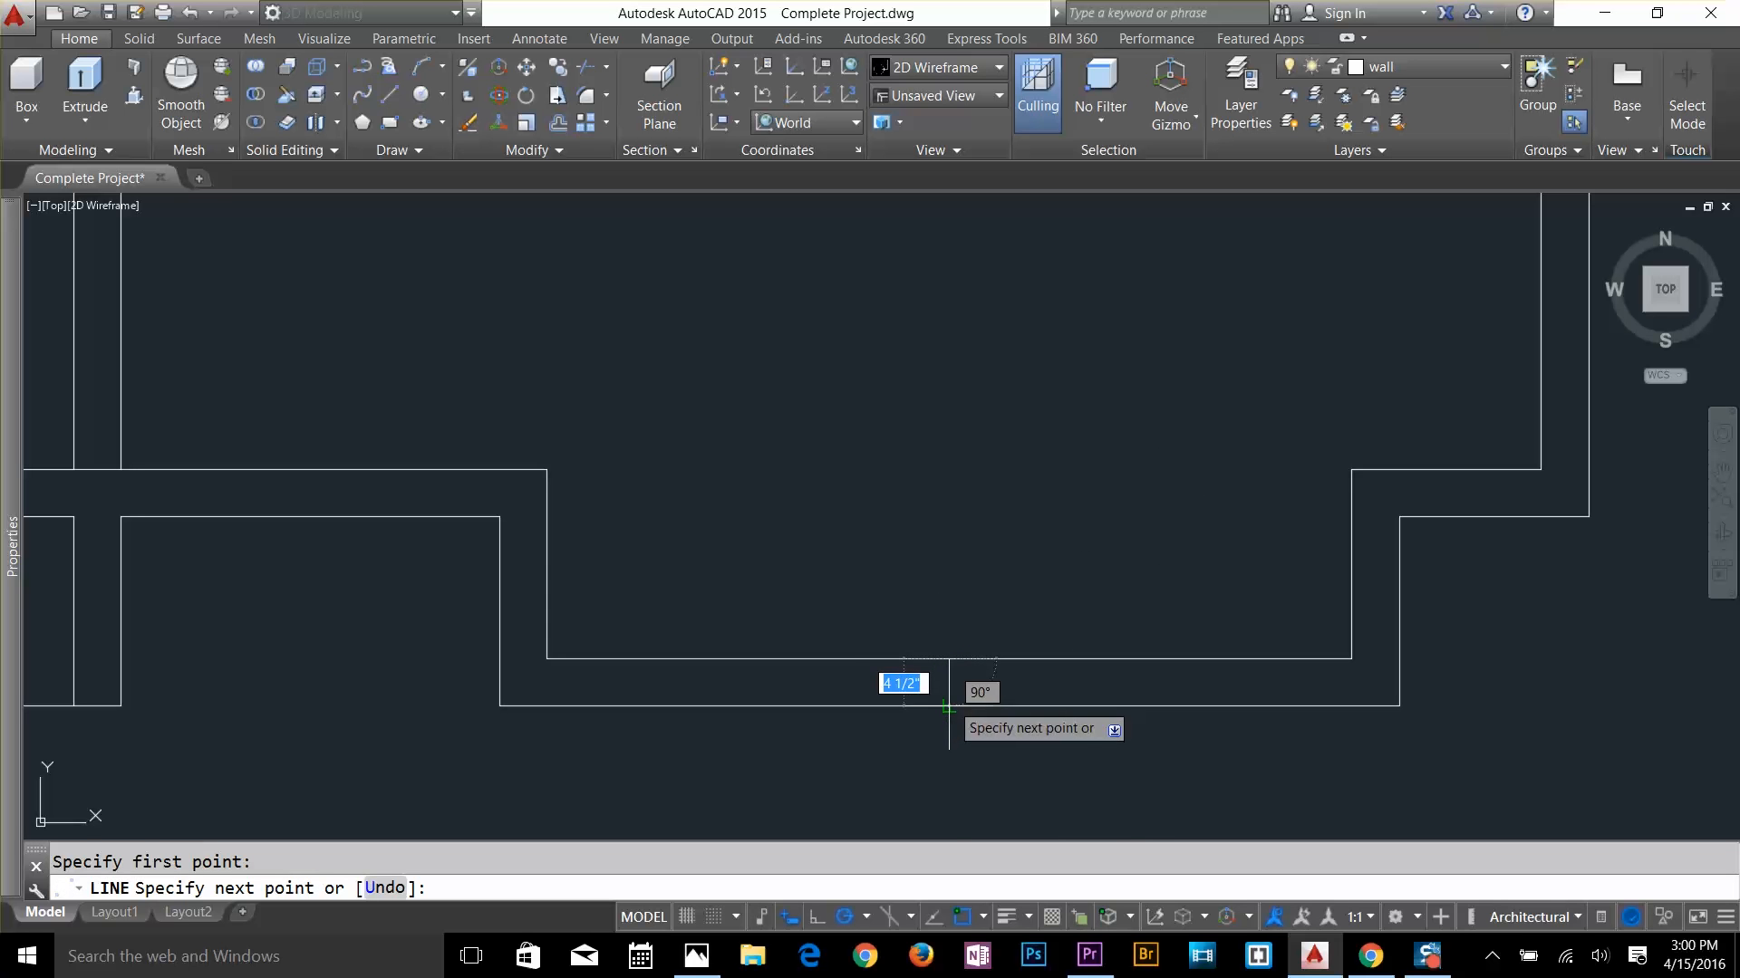
click(949, 706)
key(Return)
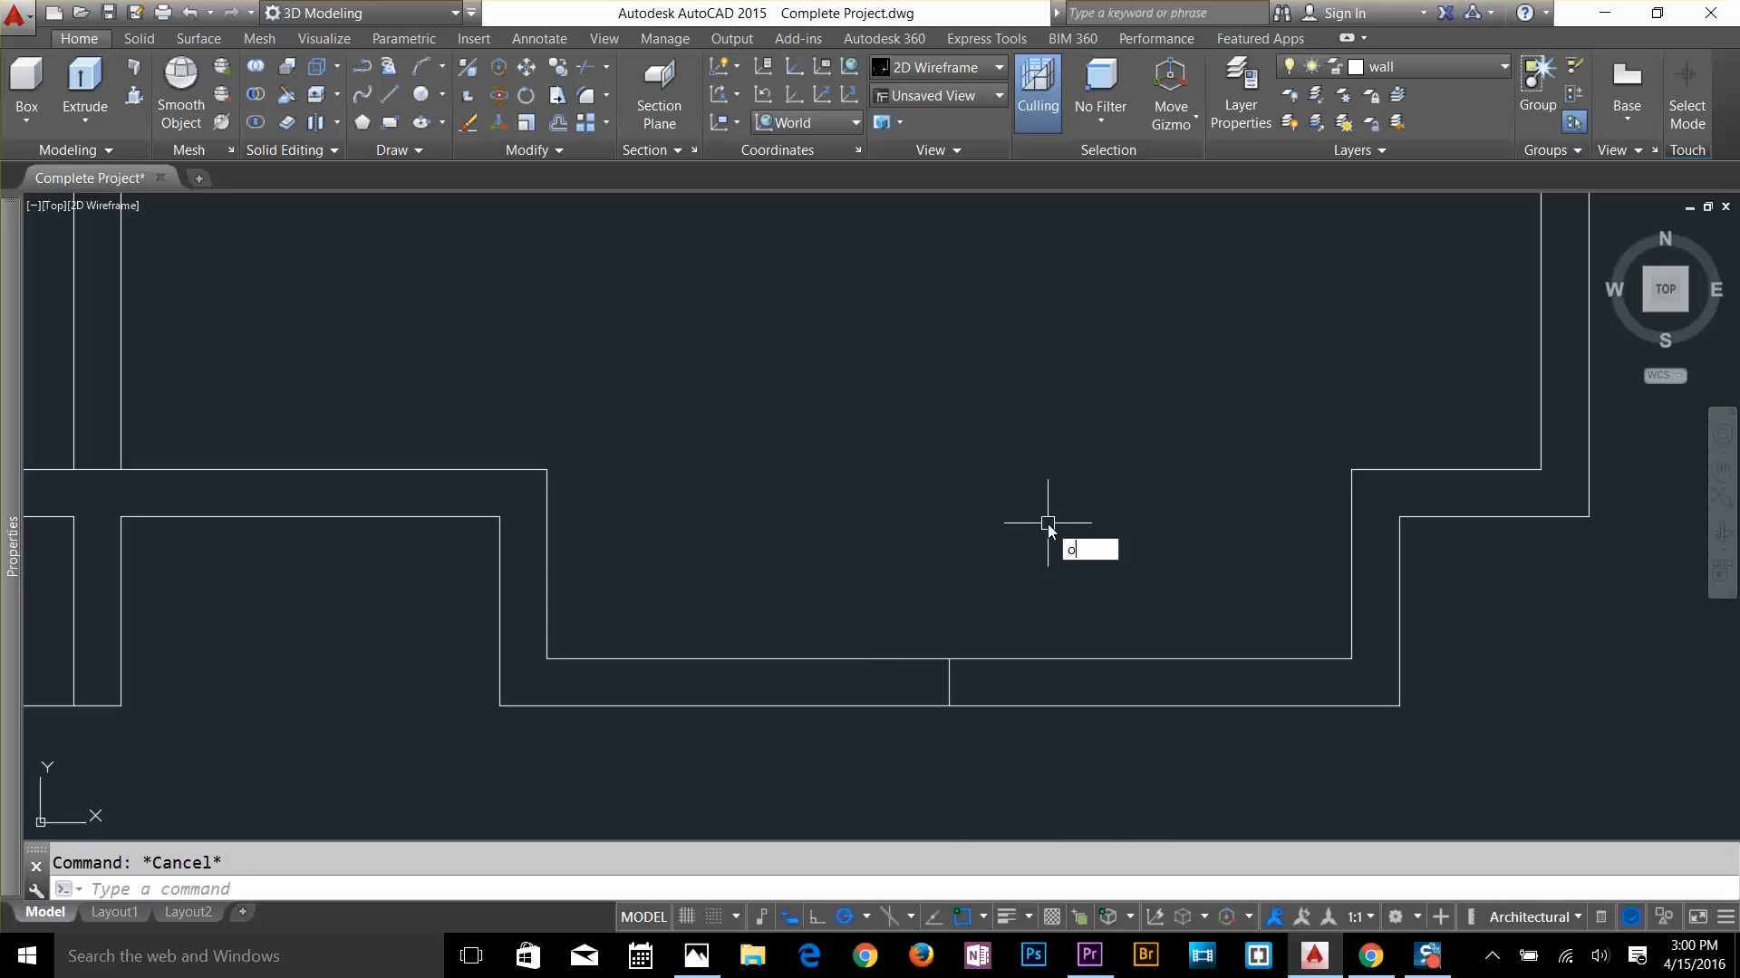
Offset the bay wall's center line 1.5' to each side to mark the window opening
text(o)
key(Return)
text(1.5)
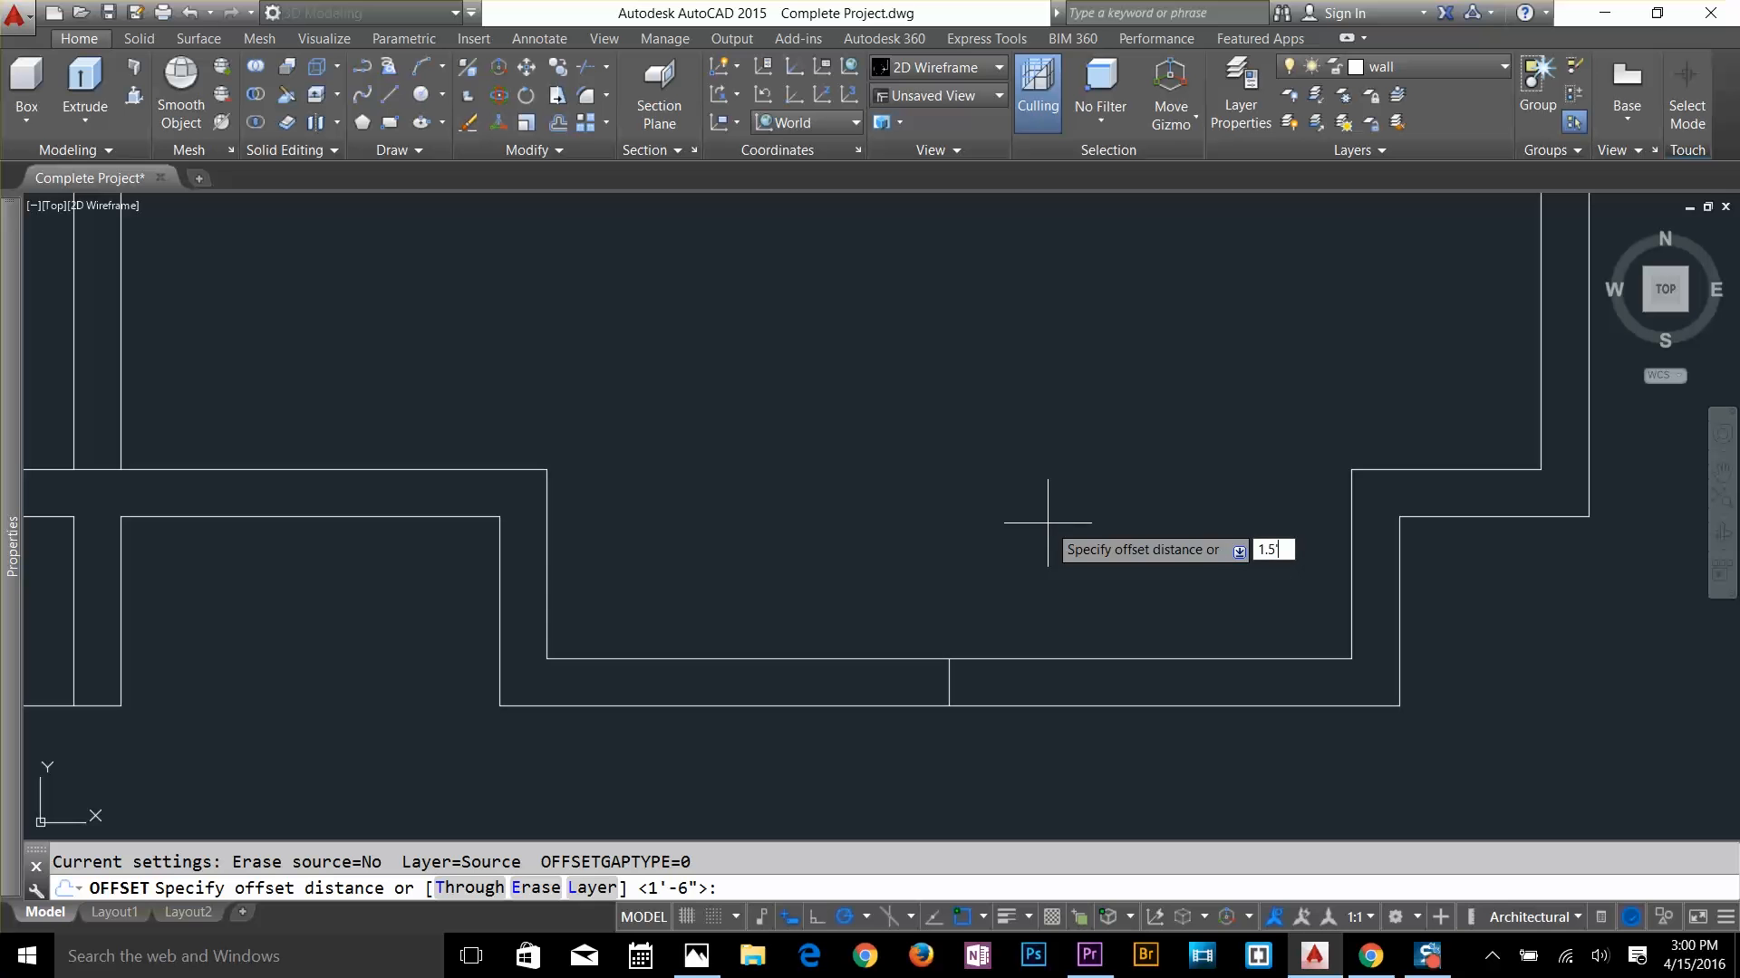
key(Return)
click(951, 680)
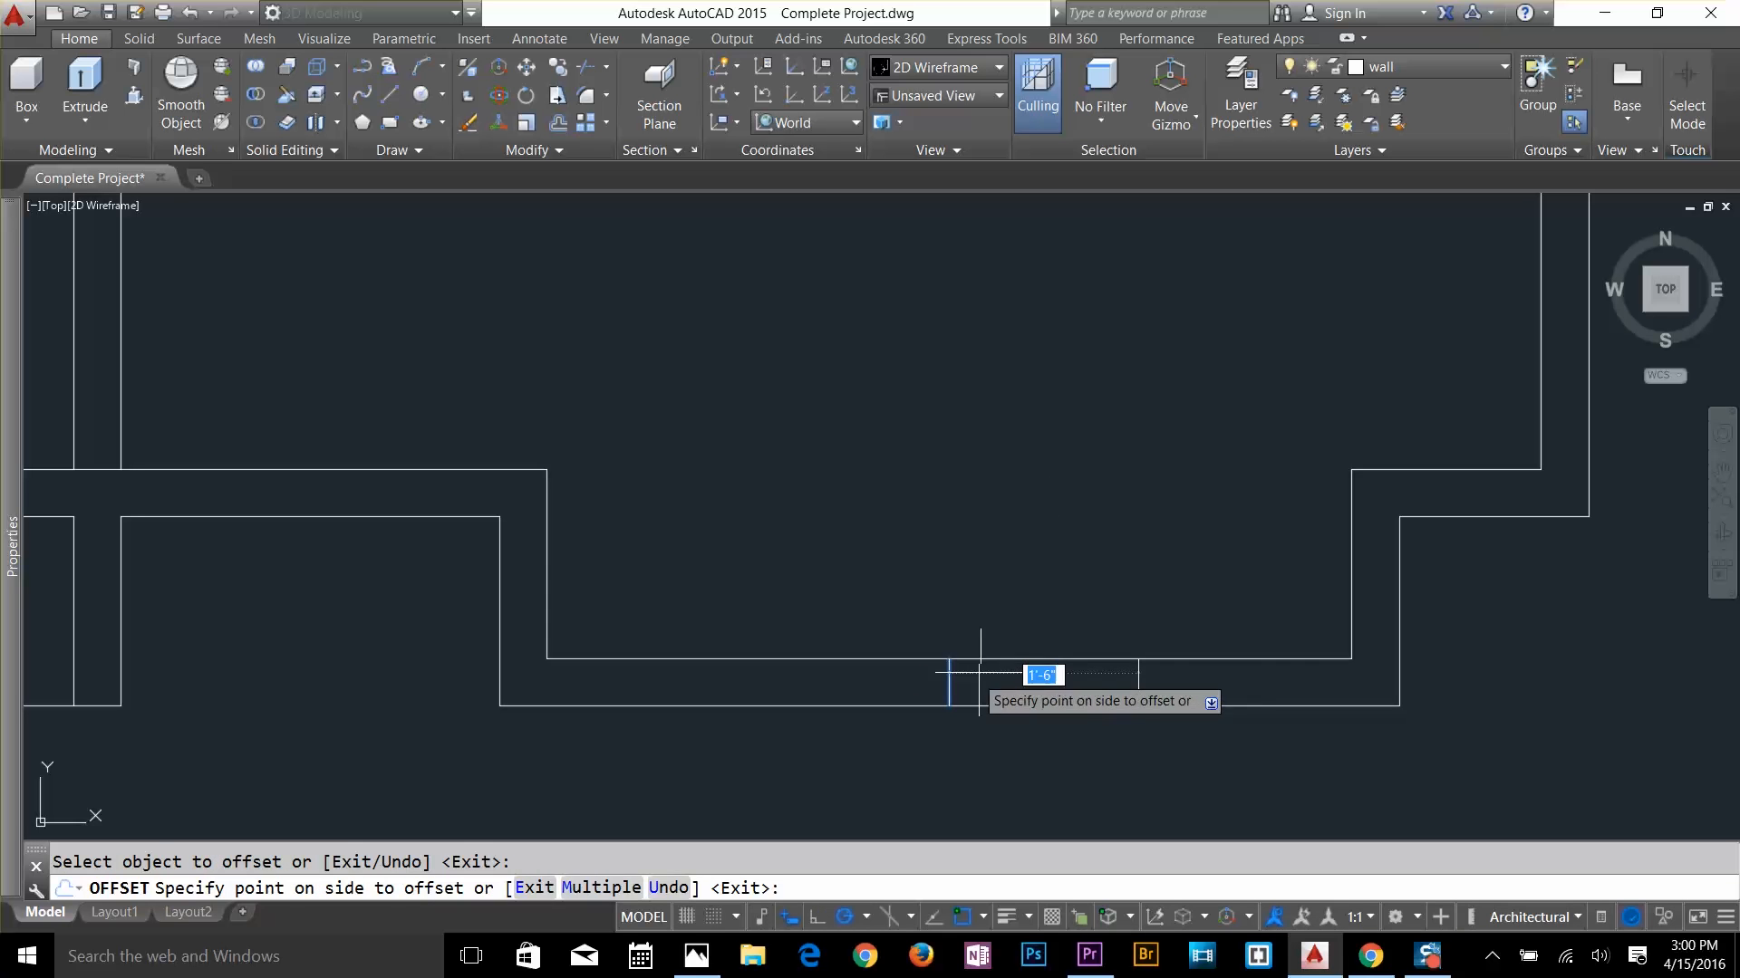
click(1022, 675)
click(961, 682)
click(856, 684)
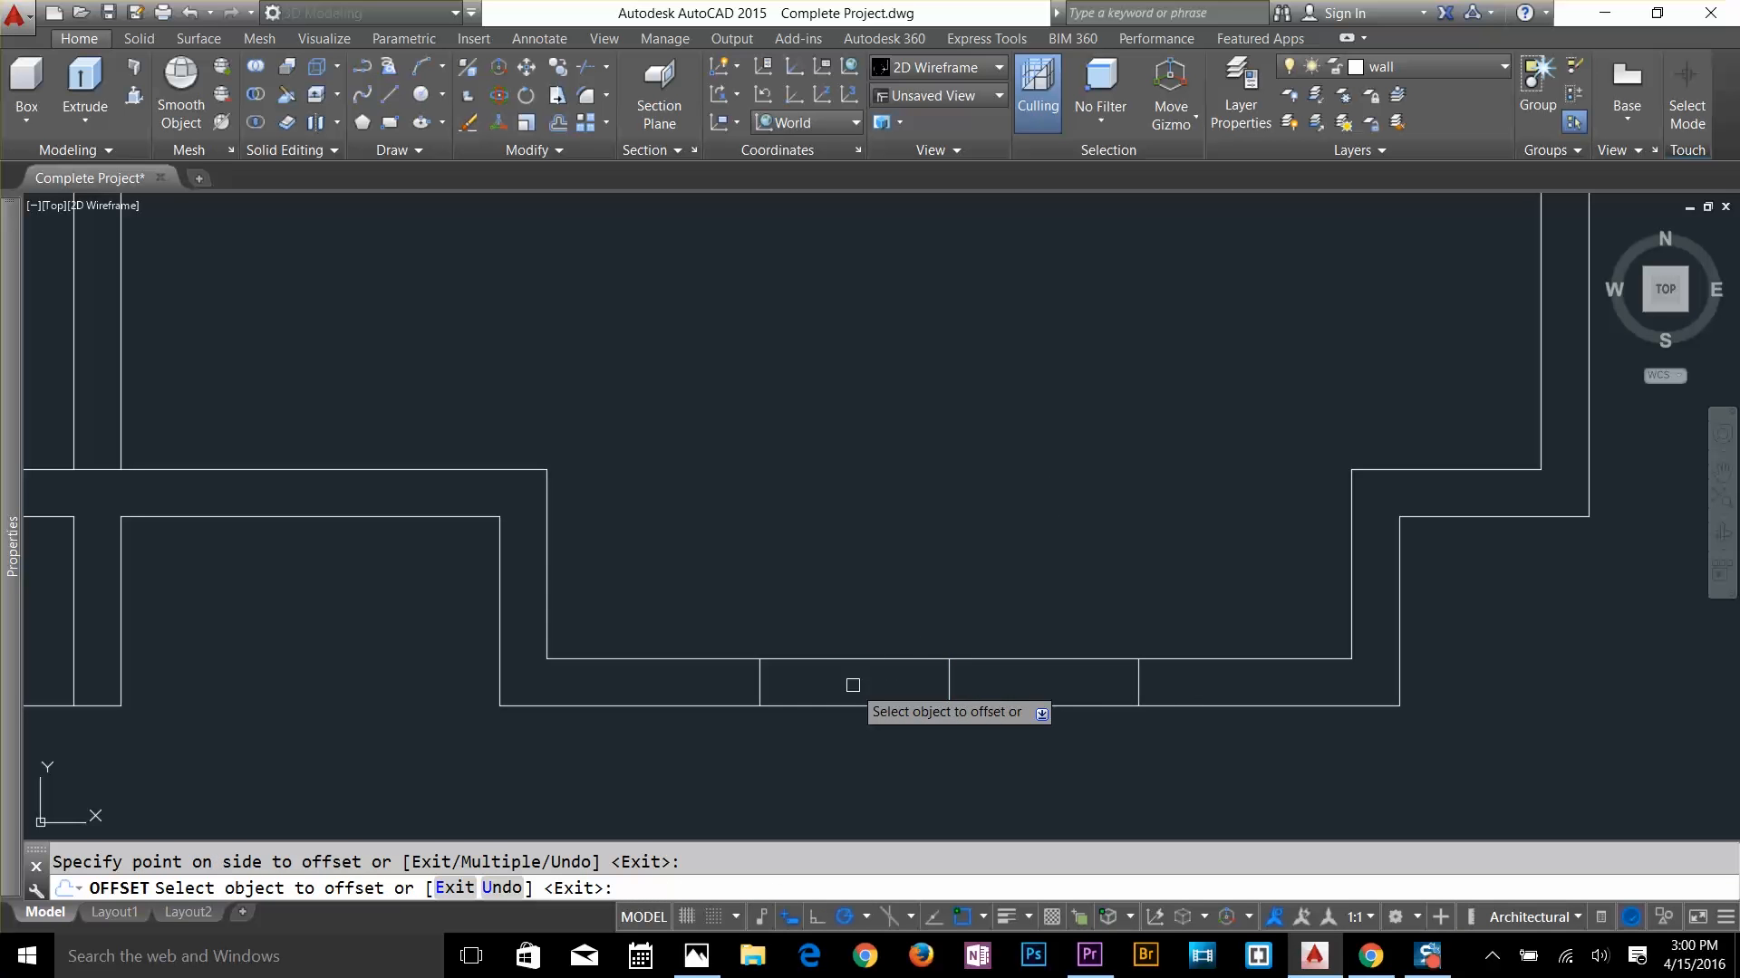
key(Escape)
Delete the center line and trim both wall faces between the two offset lines to cut the opening
click(893, 624)
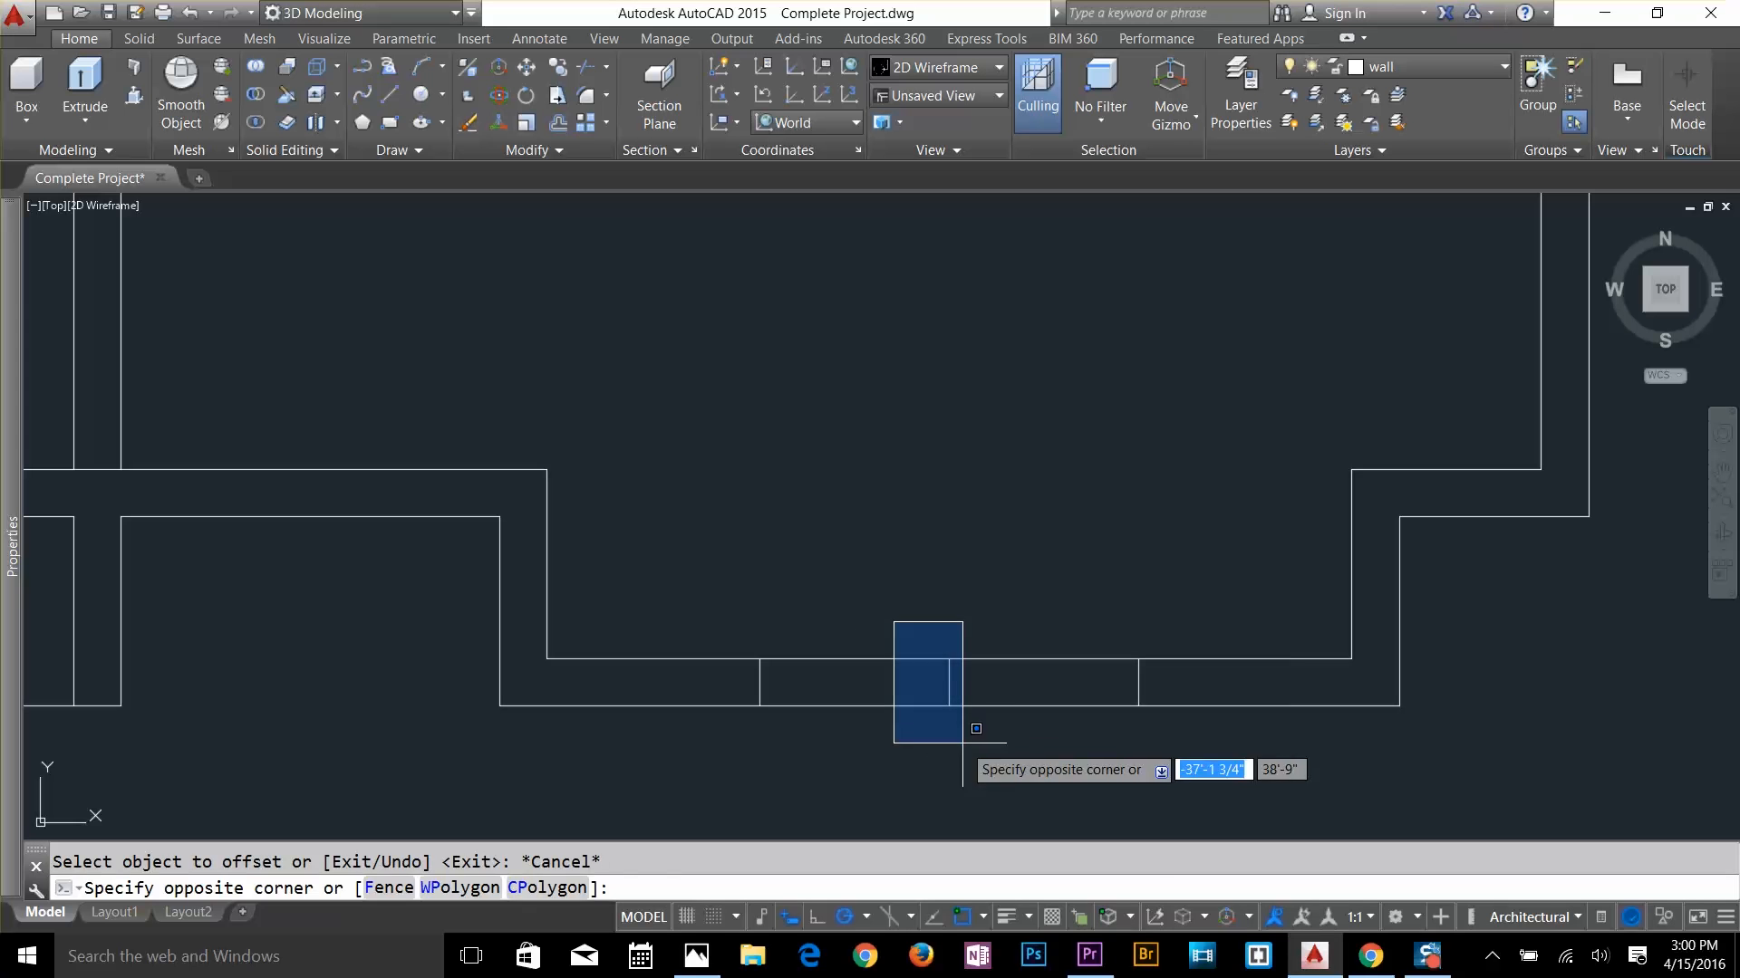
click(962, 743)
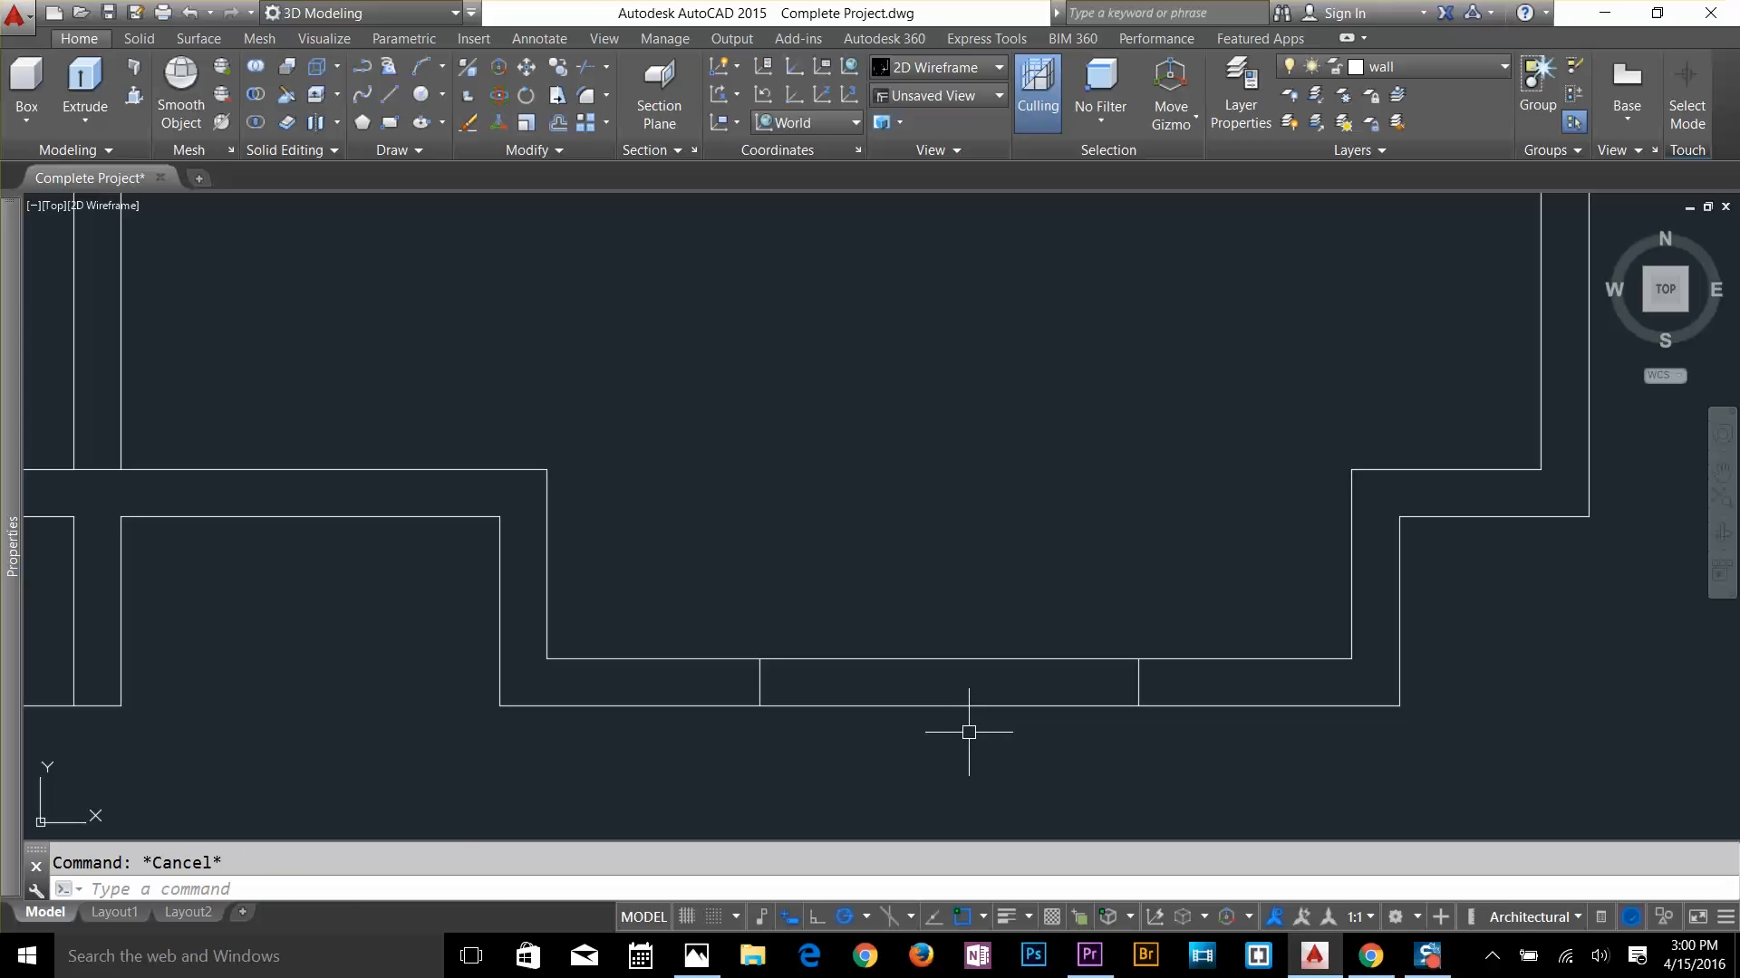
key(Return)
click(997, 622)
click(936, 725)
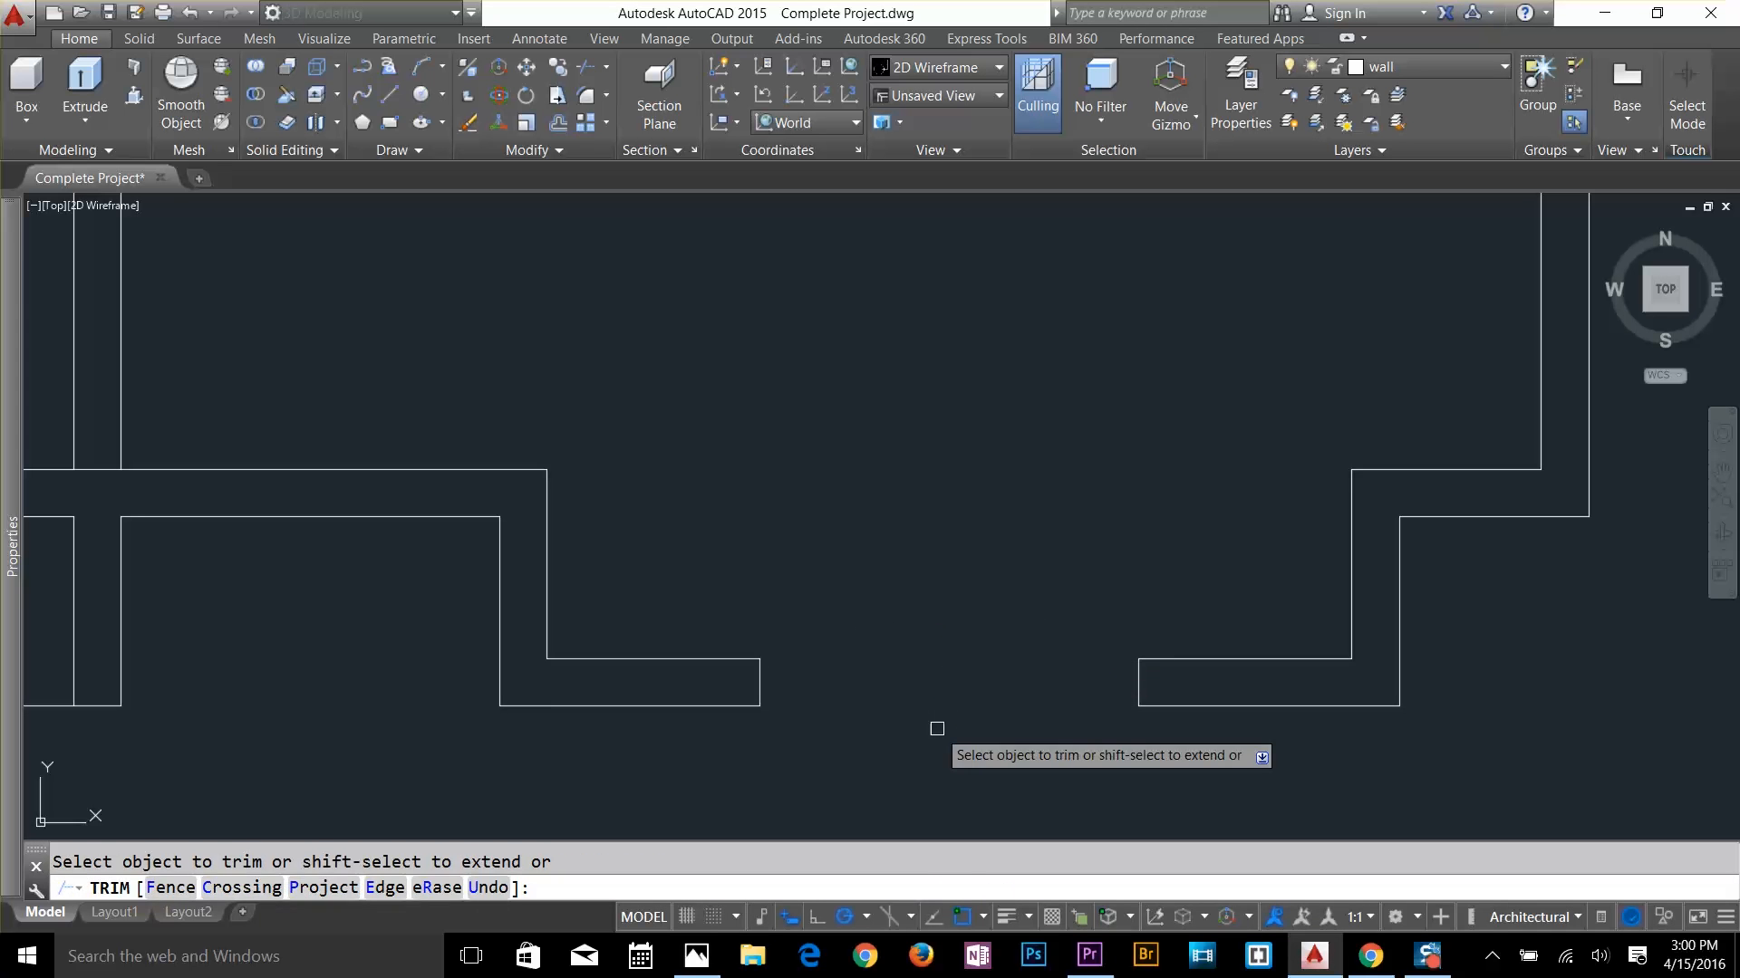
key(Escape)
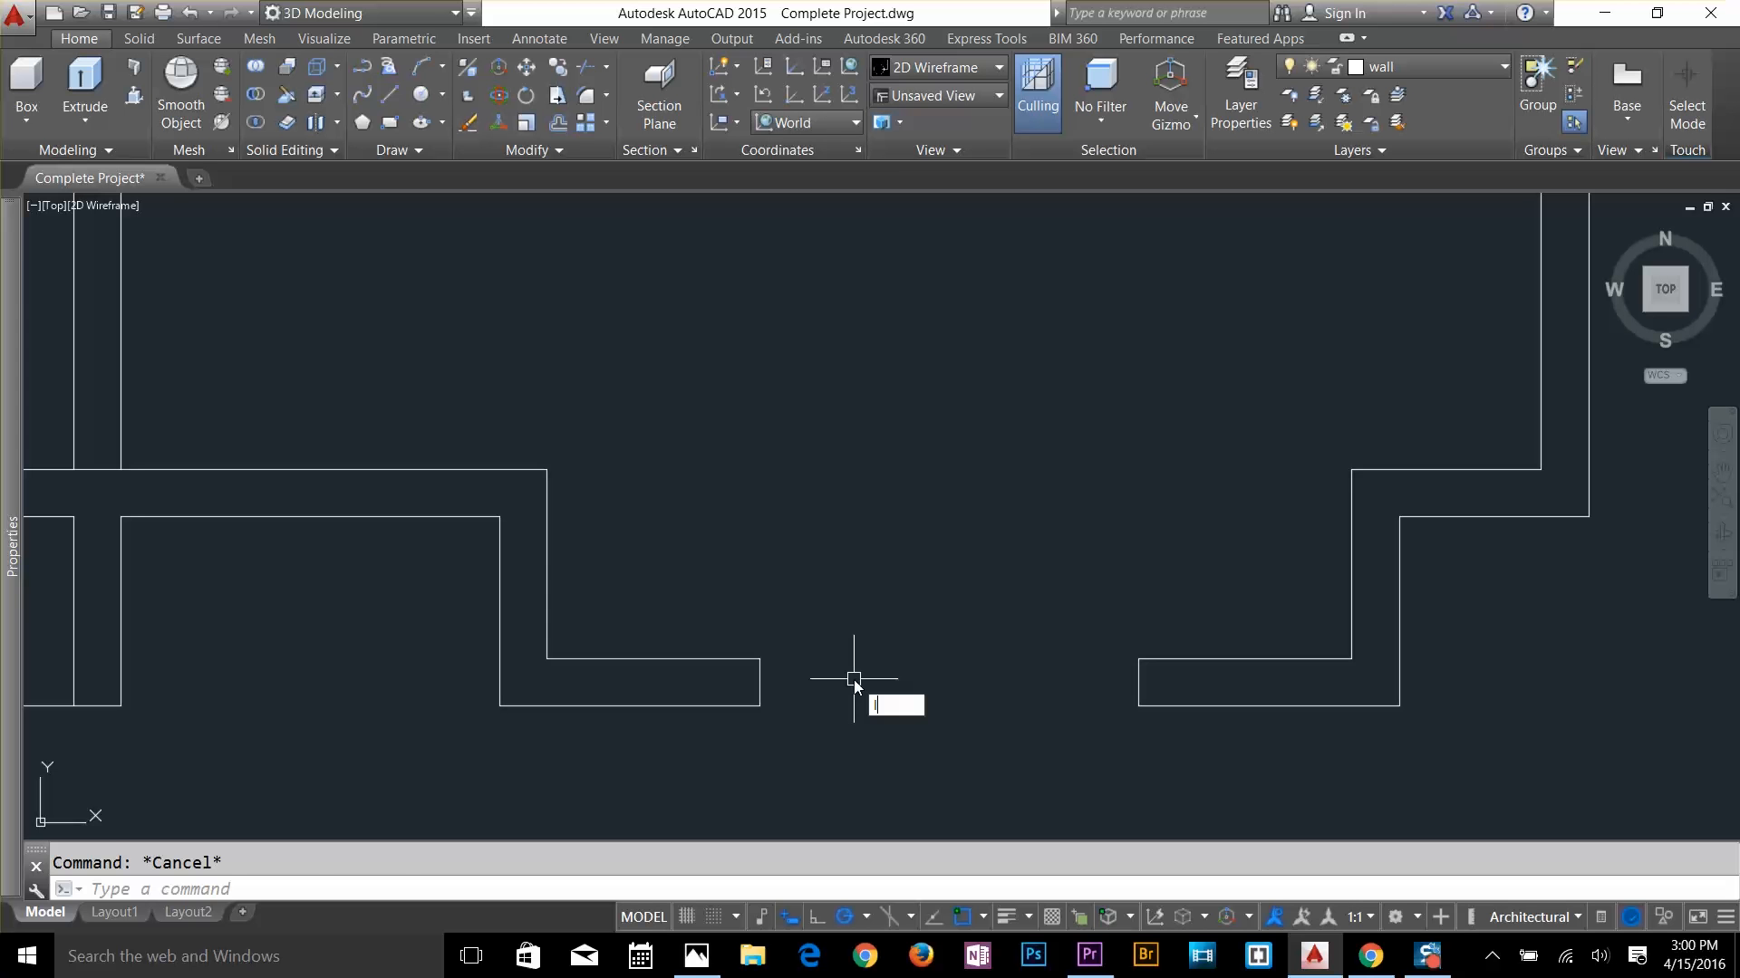
Draw two lines across the opening, joining the jamb ends along the inner and outer wall faces
text(l)
key(Return)
click(759, 659)
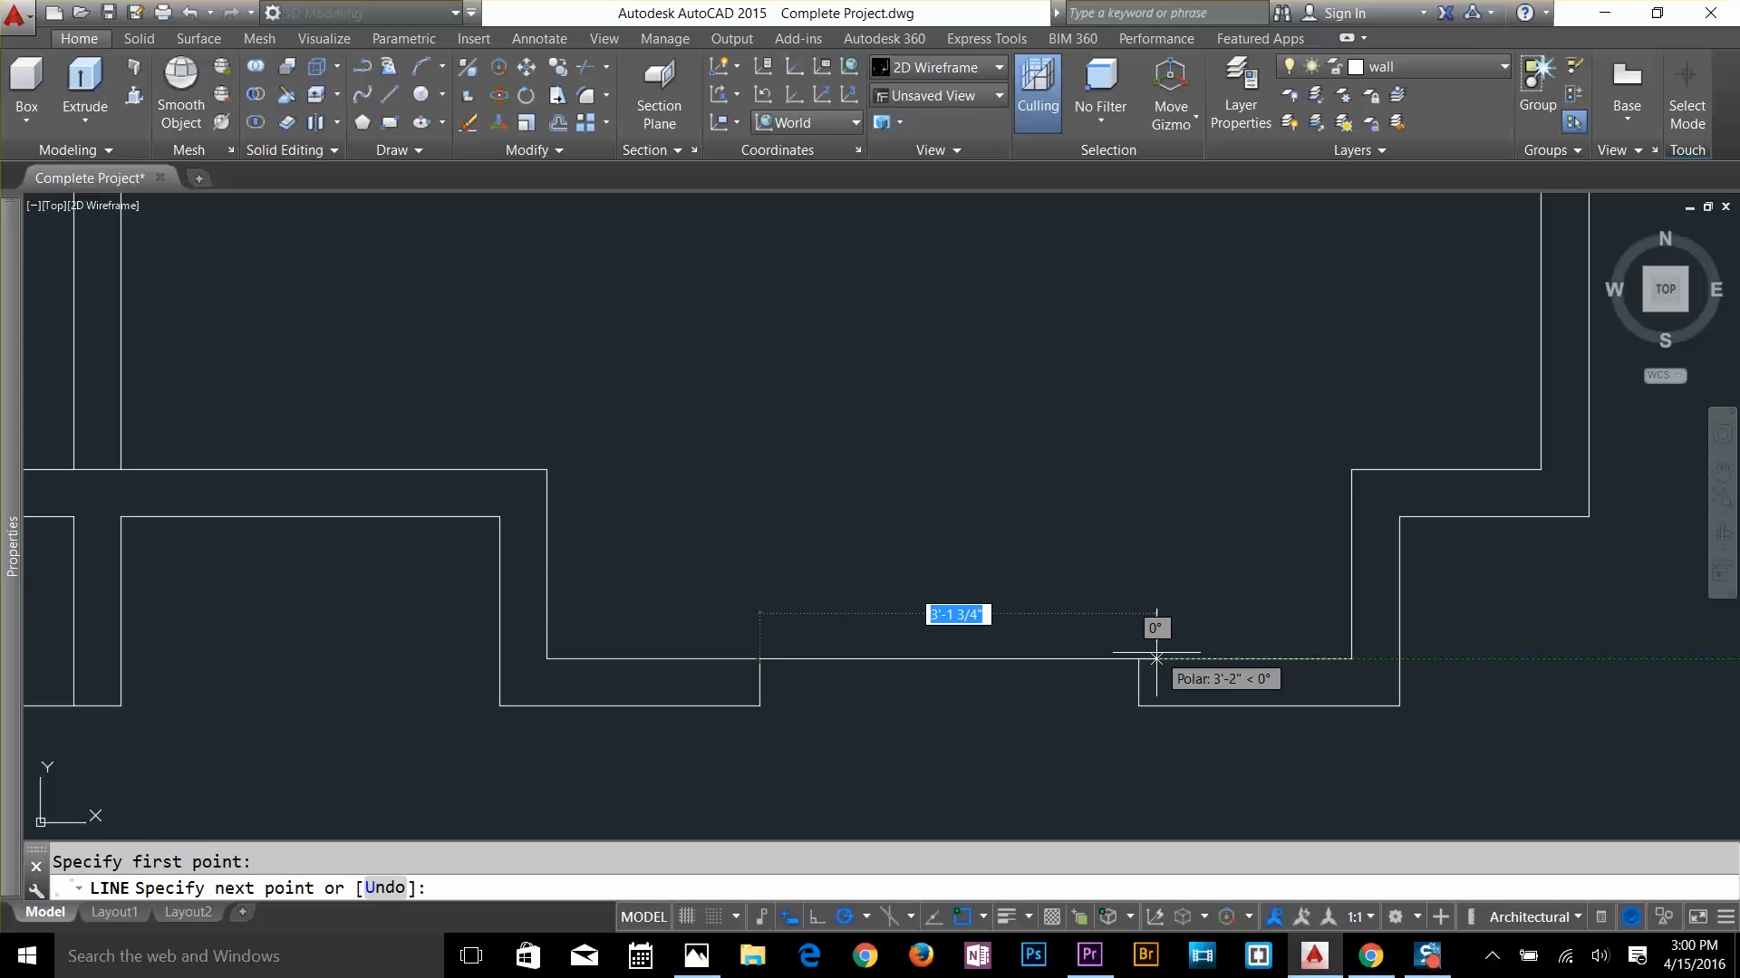
key(Return)
key(Return)
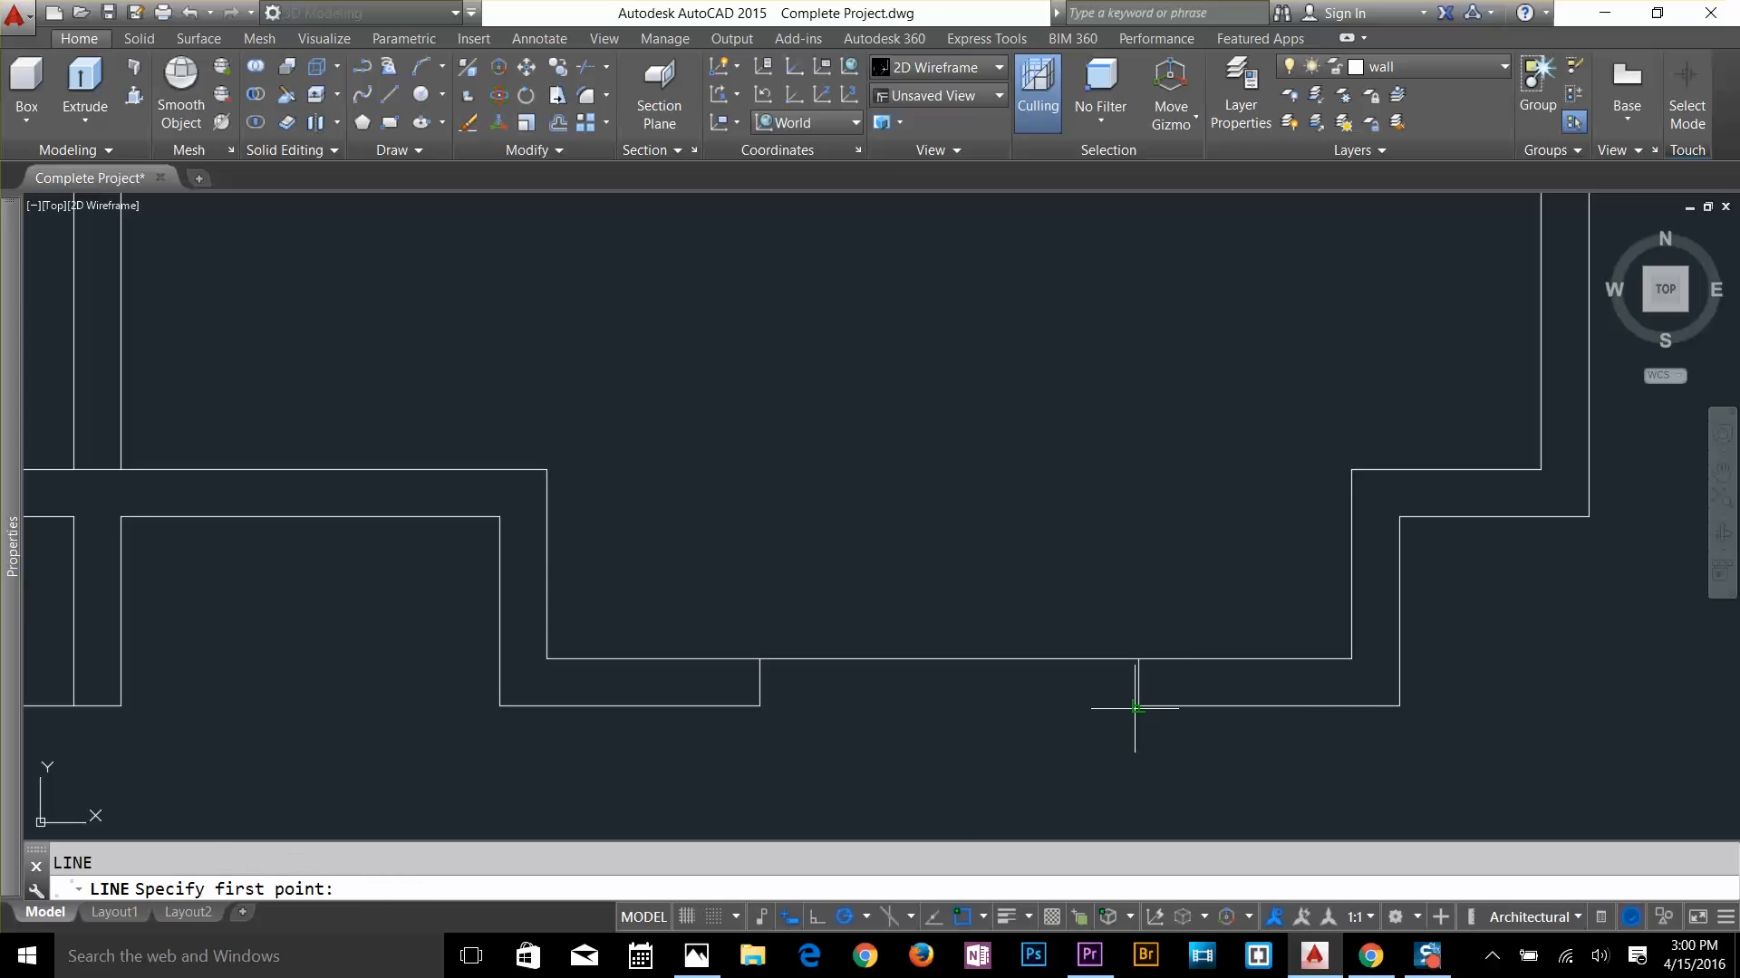
click(759, 706)
key(Return)
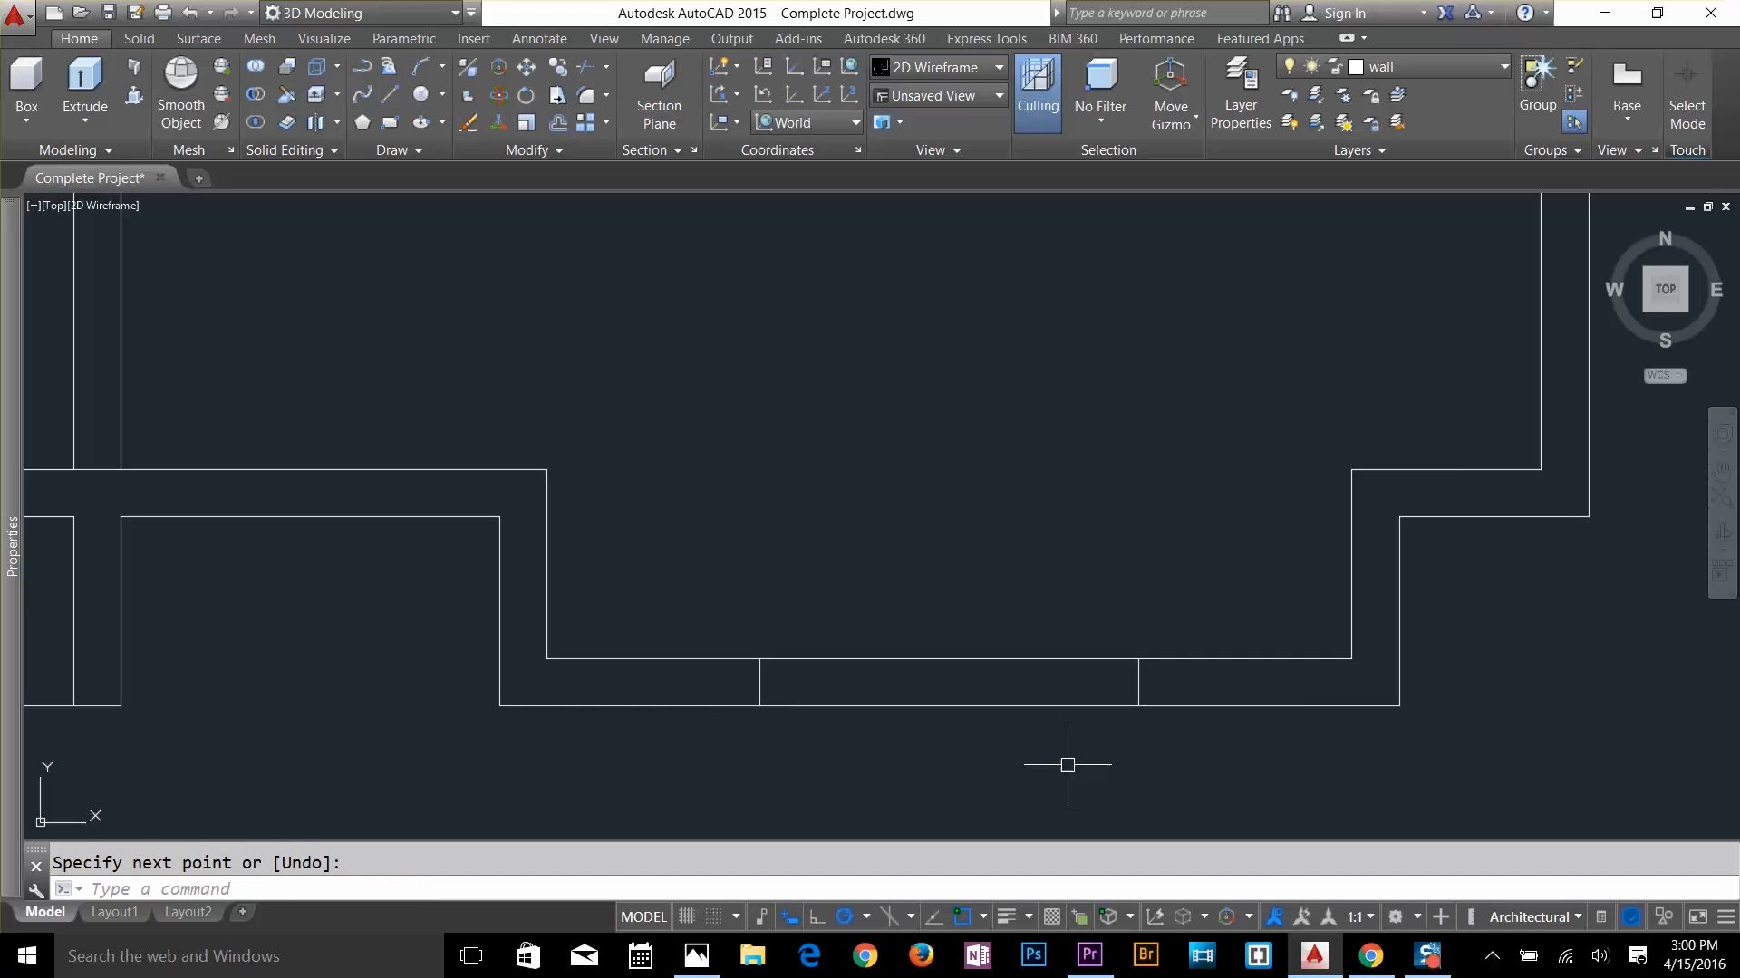
Offset the opening's inner and outer lines 2.5" into the wall thickness to form the window's glass lines
text(o)
key(Return)
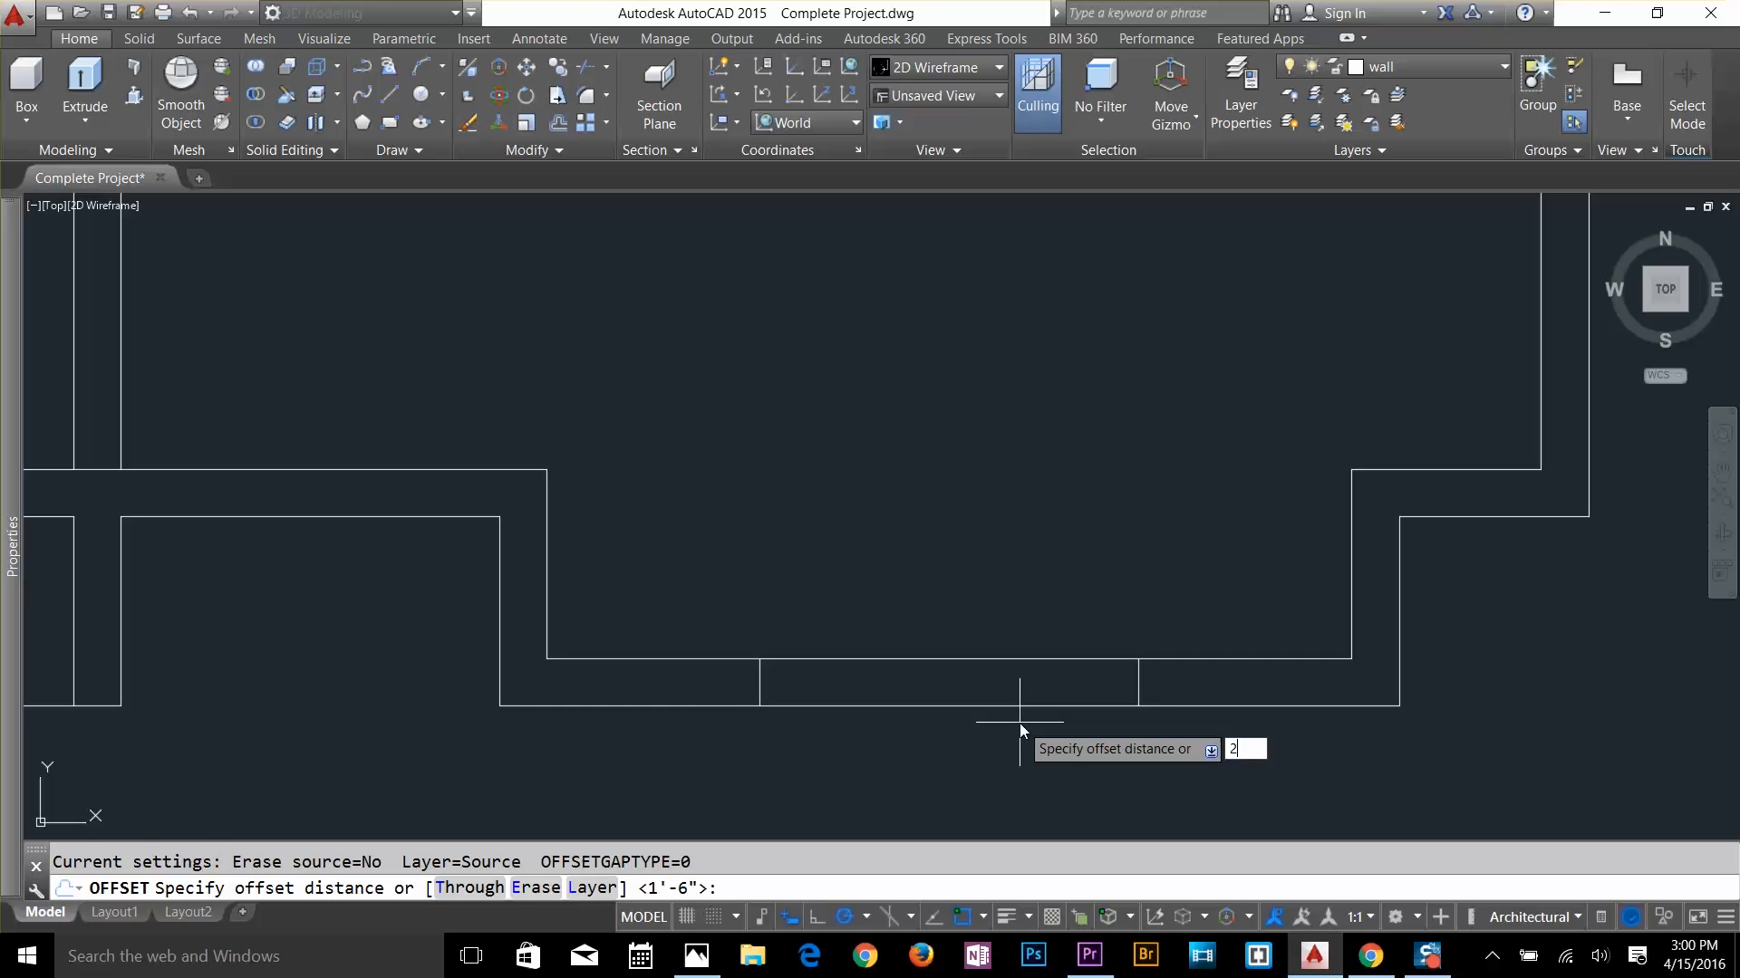
key(Return)
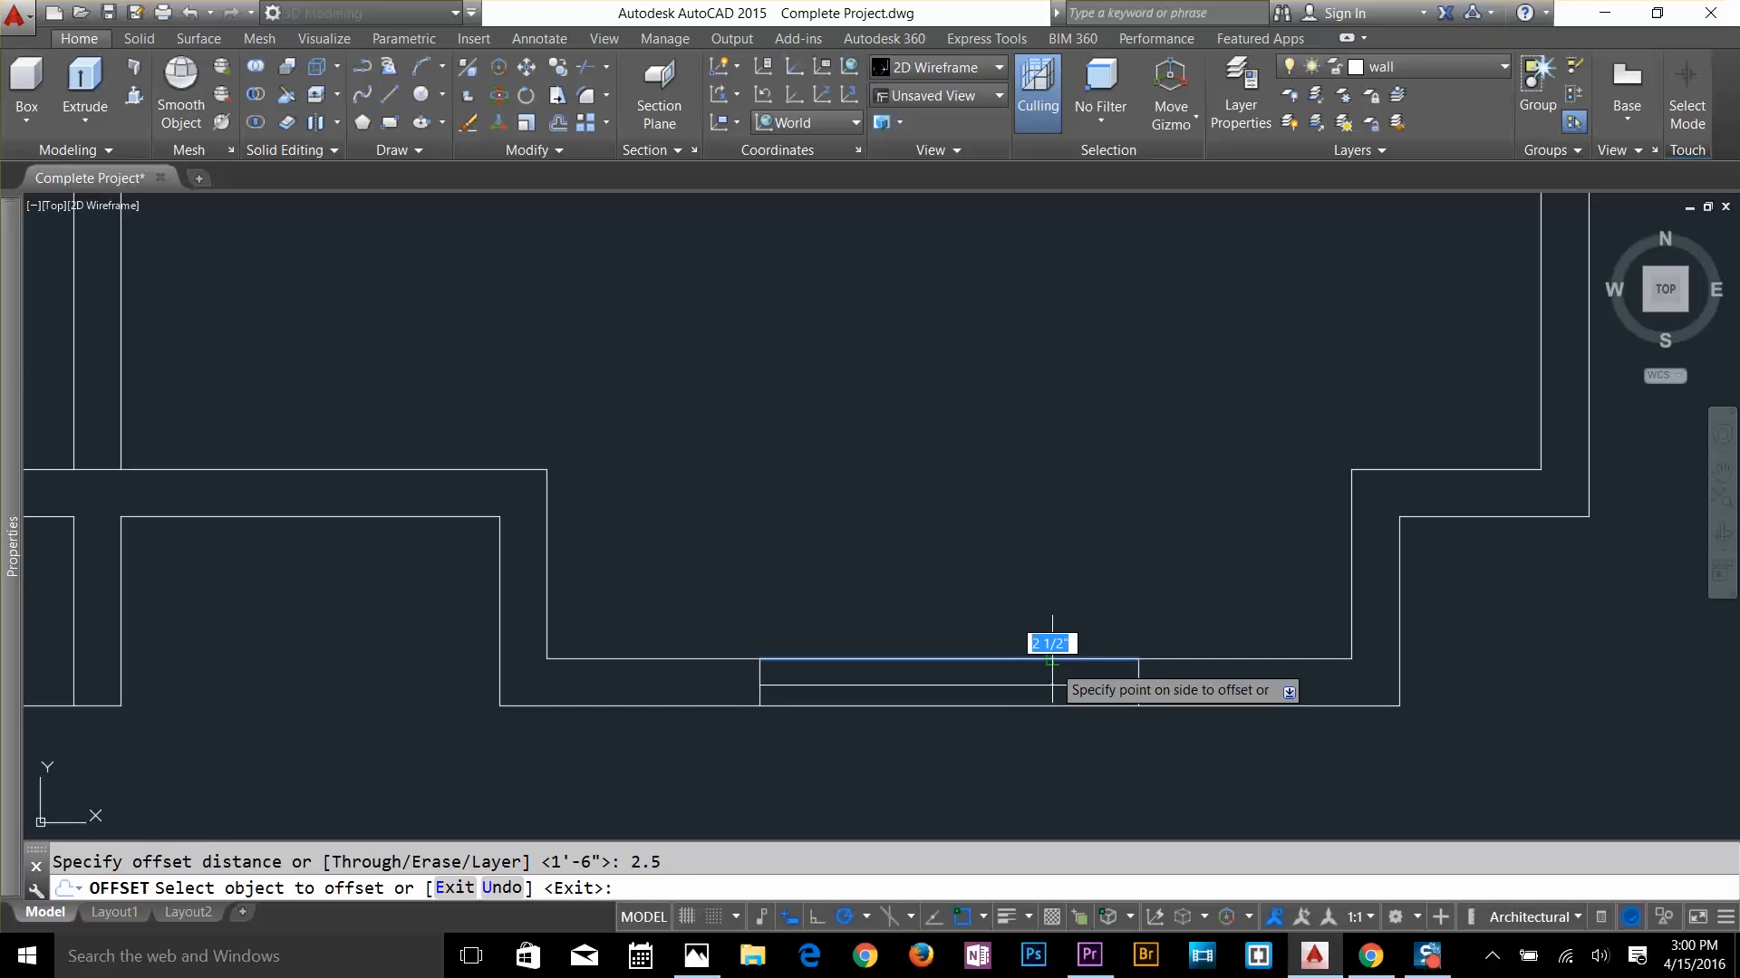
click(1056, 680)
scroll(1049, 742, up, 3)
key(Escape)
key(Return)
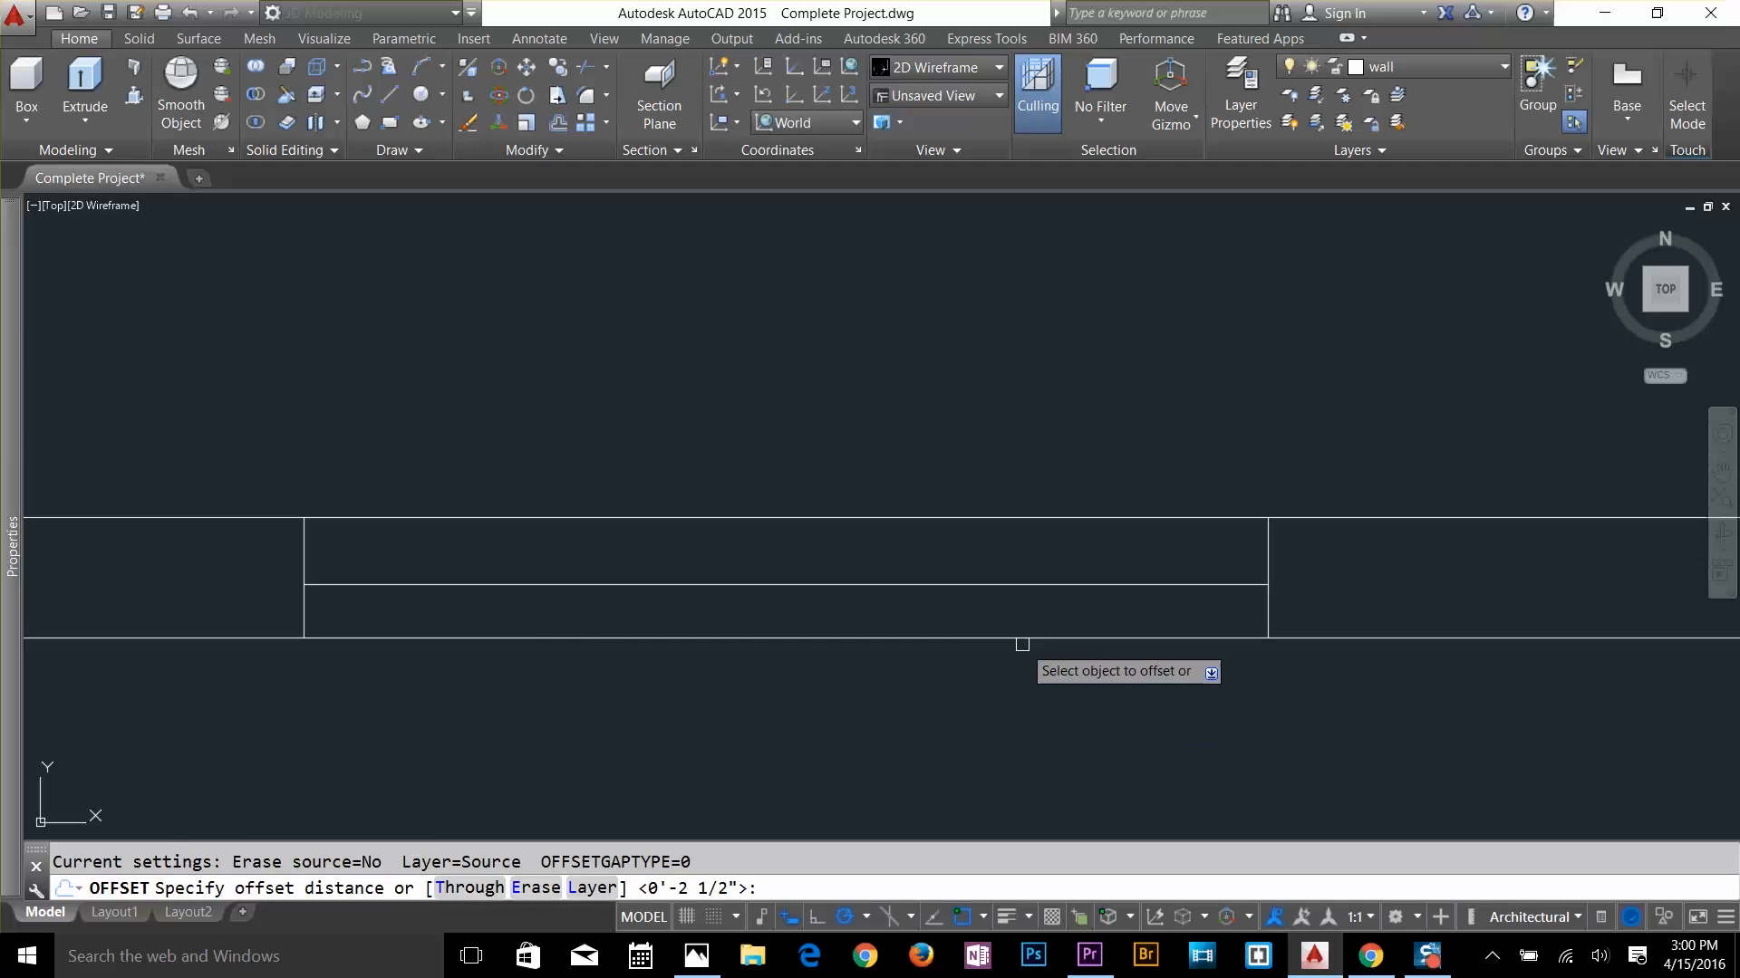
click(1022, 645)
click(1048, 399)
key(Escape)
scroll(1092, 665, down, 3)
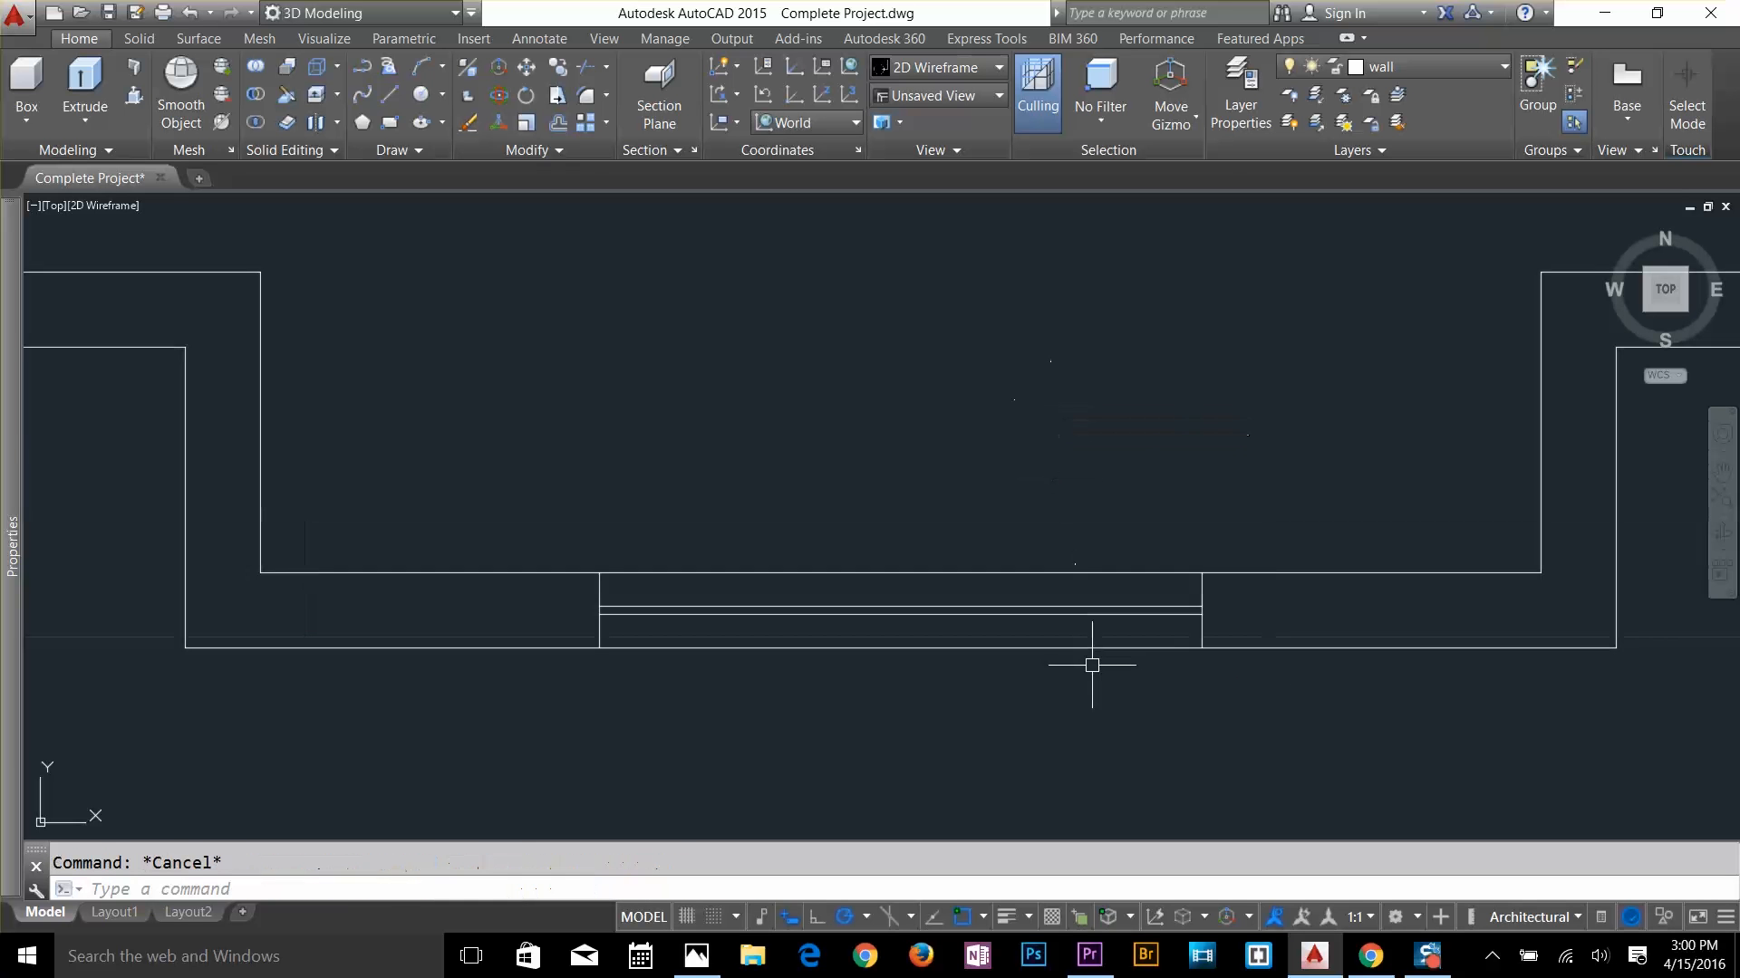
Move the four window lines in the opening to the window layer and make that layer current
click(979, 526)
click(877, 698)
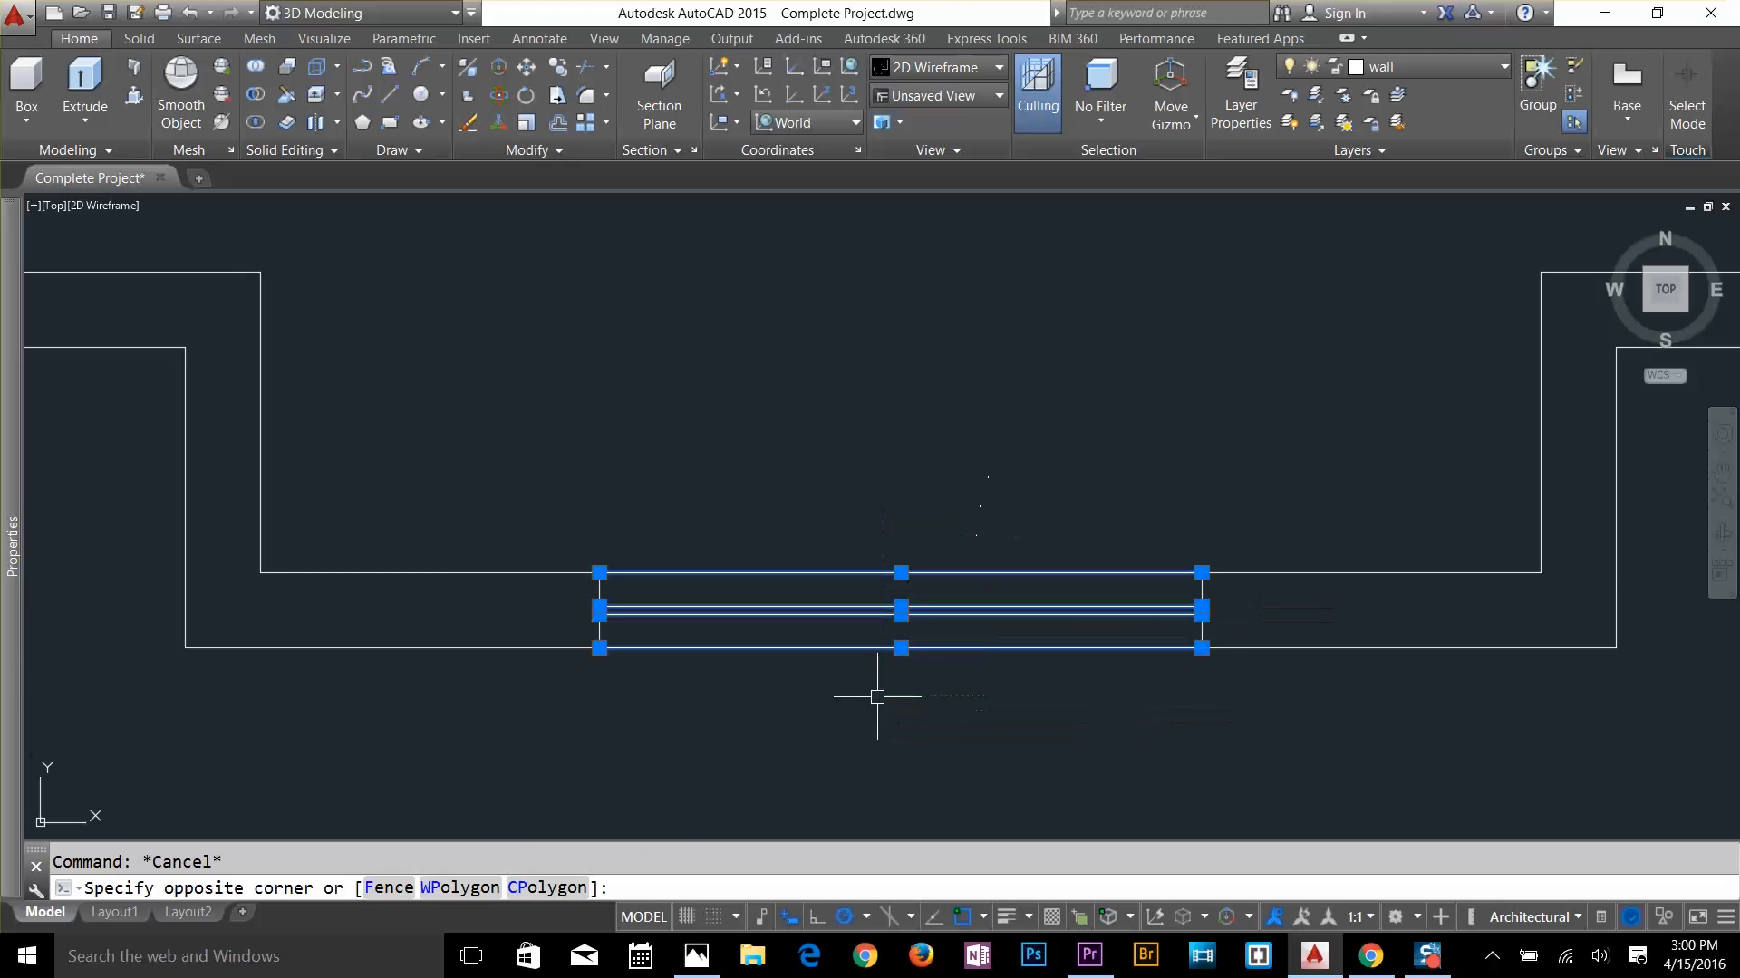
key(Escape)
click(1027, 433)
click(872, 697)
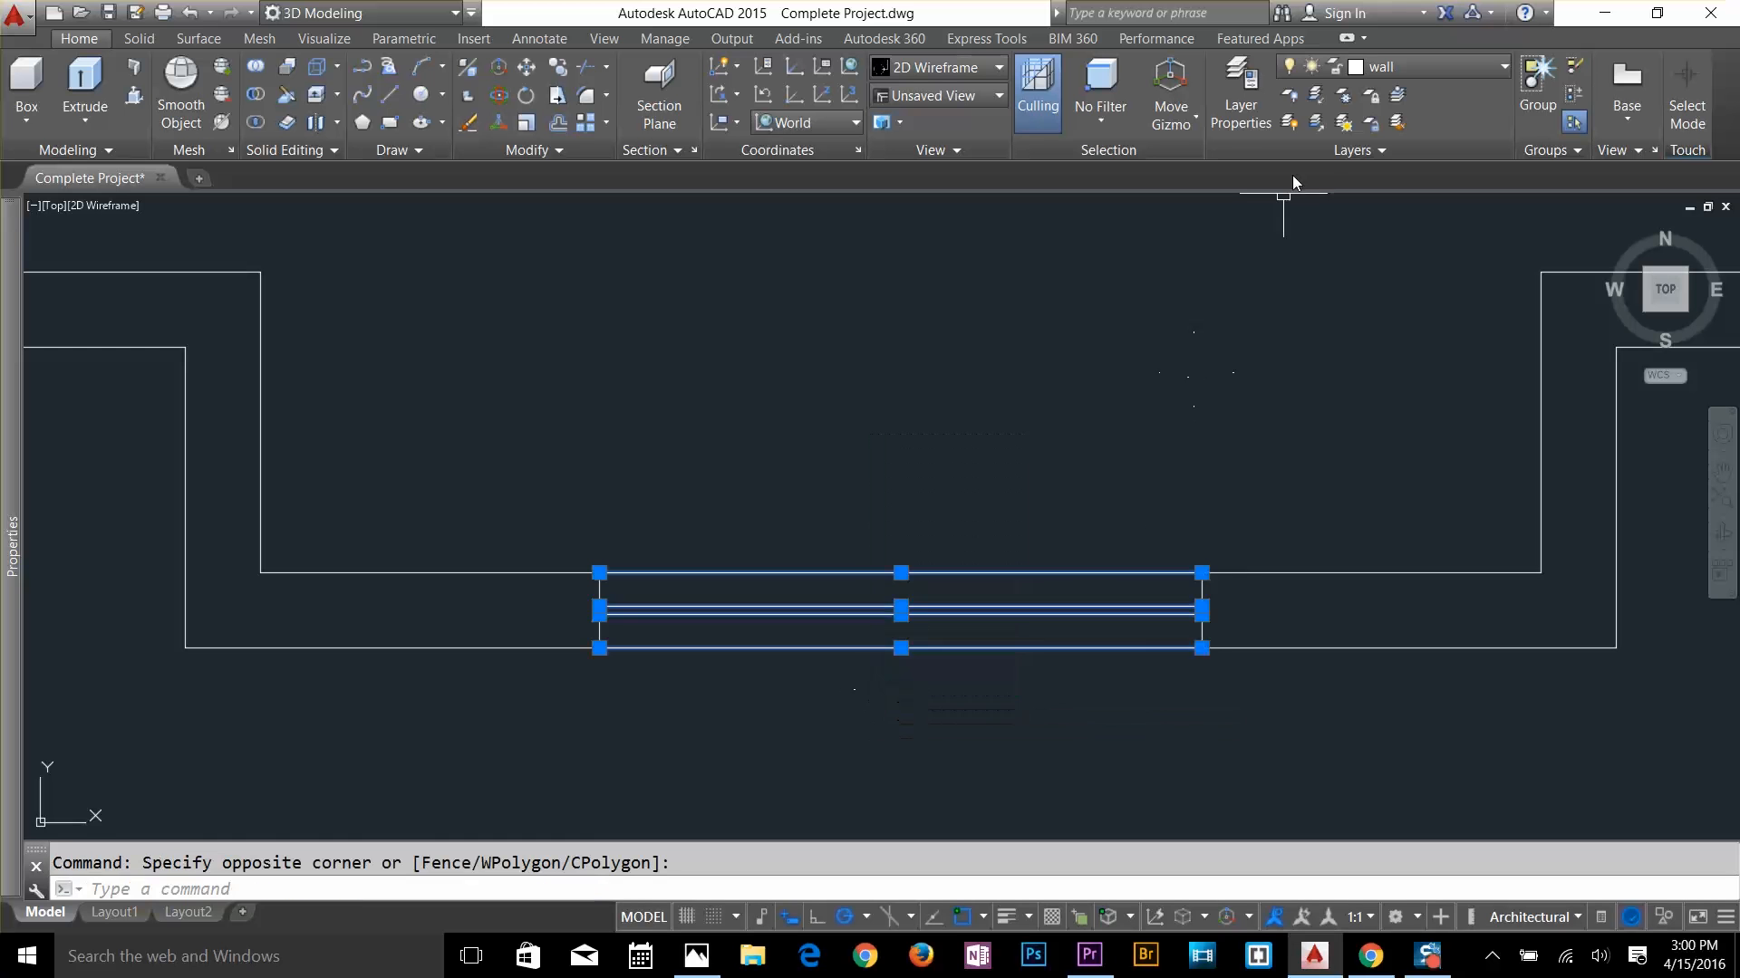
click(1395, 72)
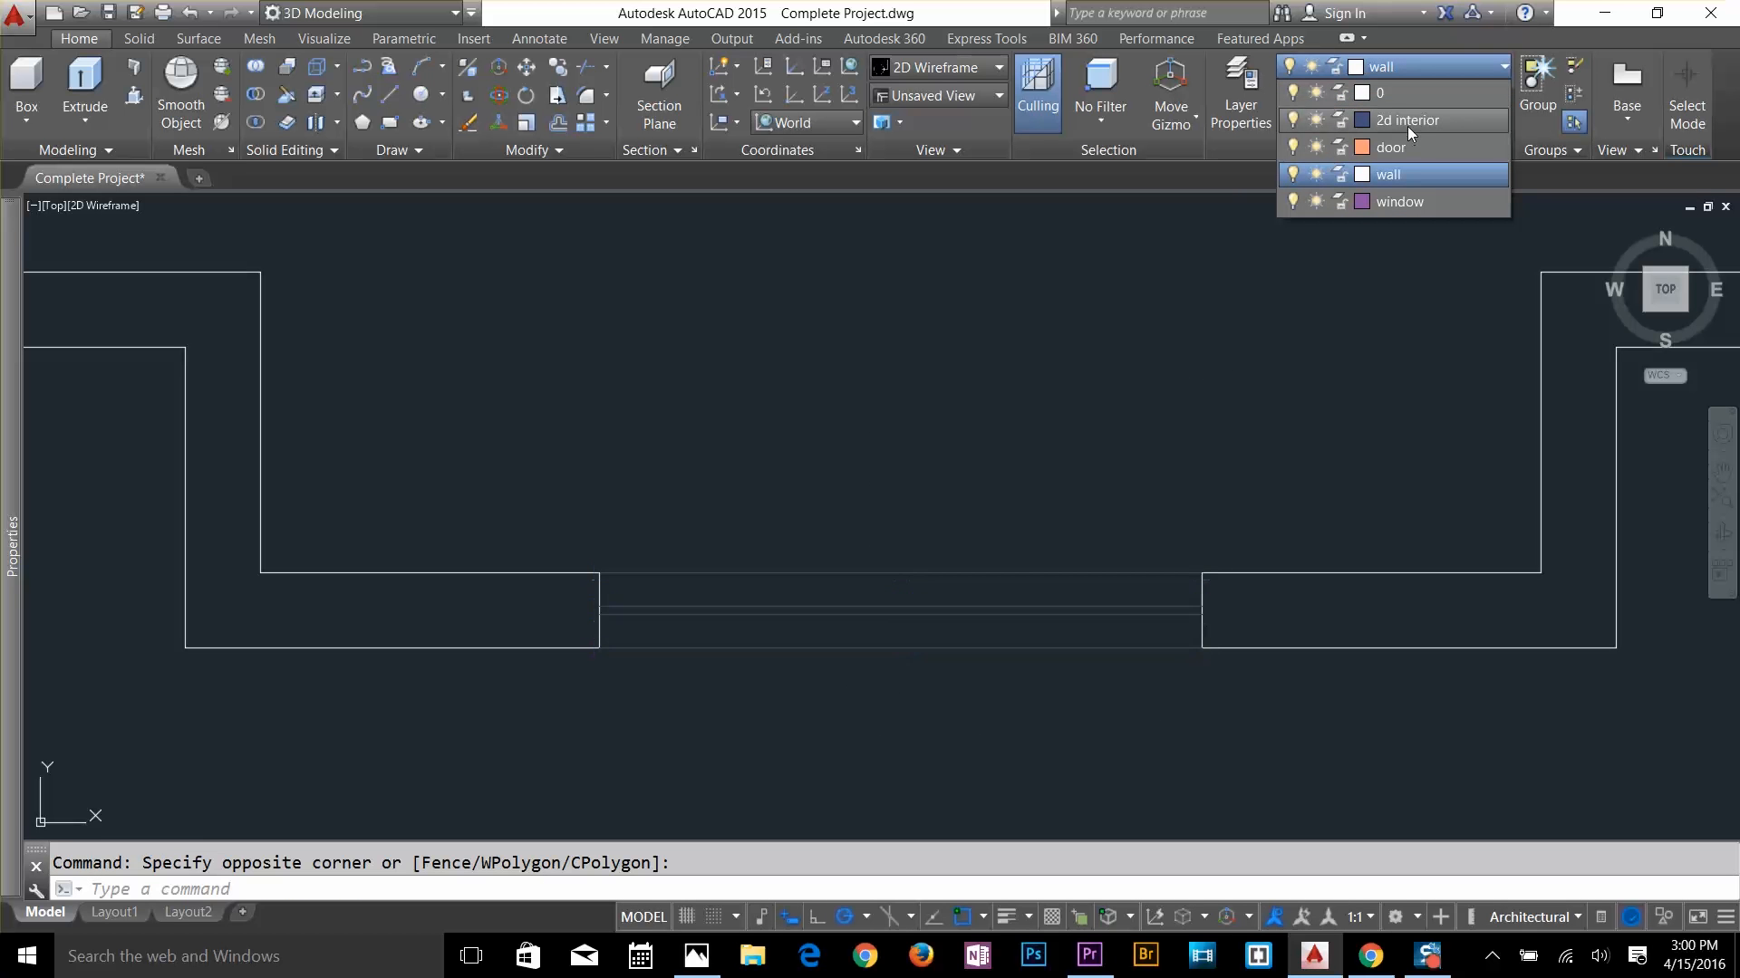
click(1399, 201)
key(Escape)
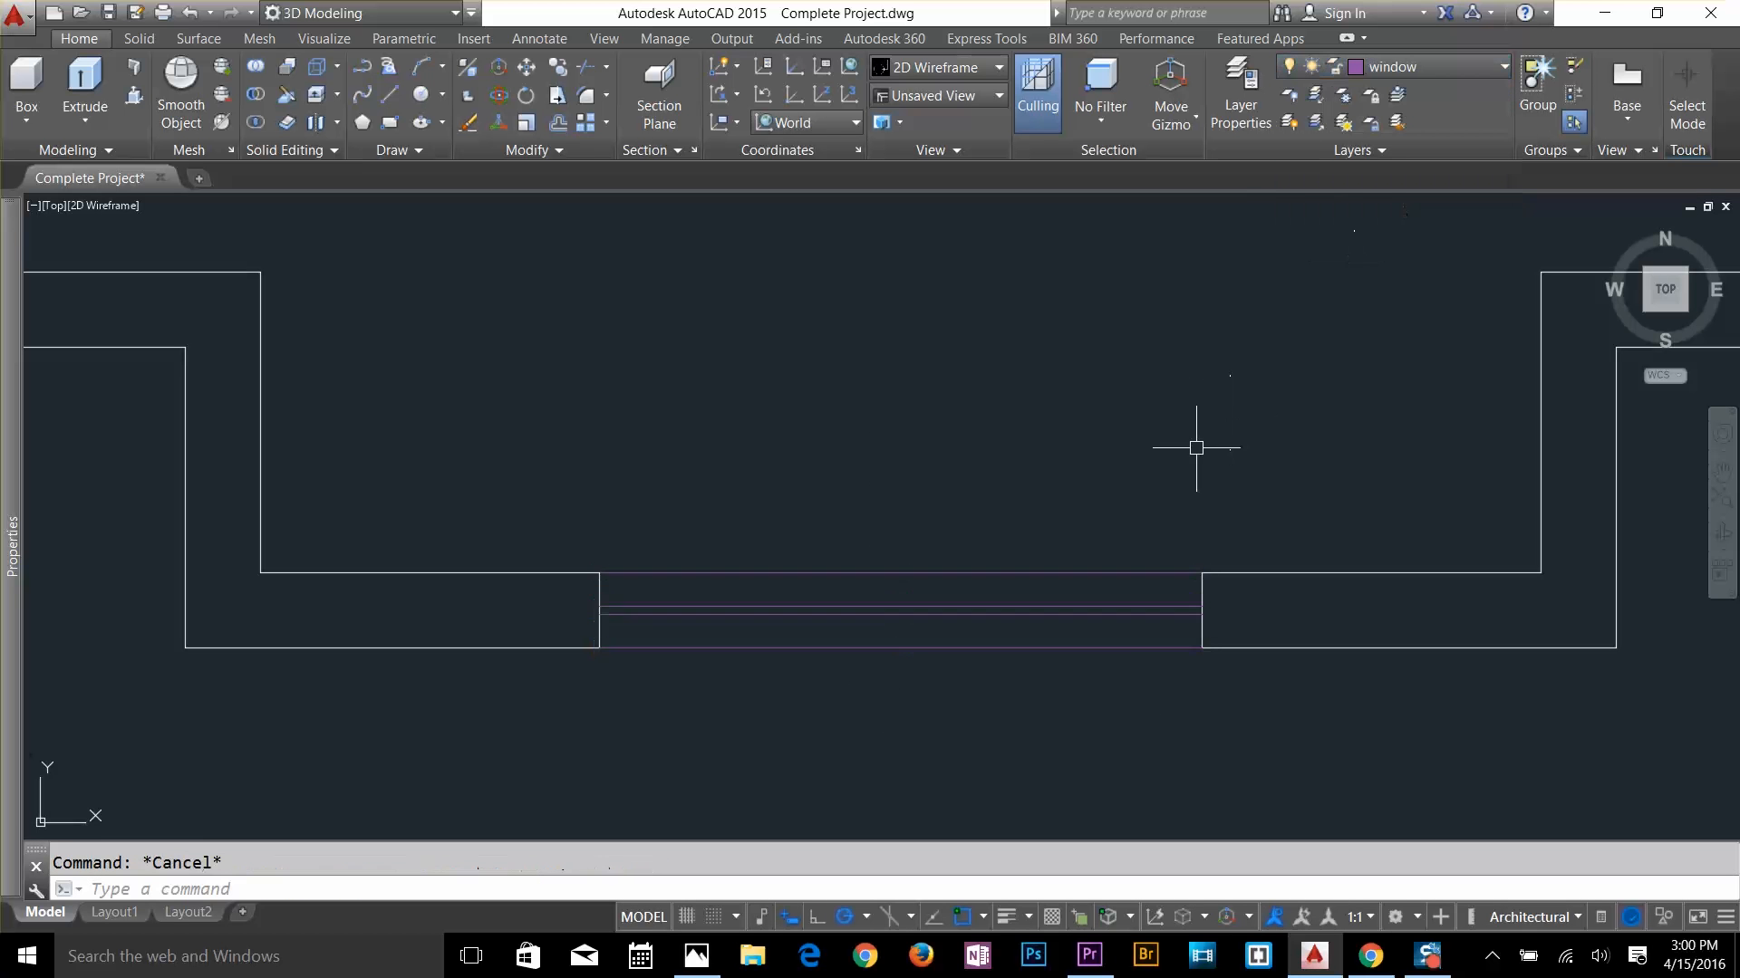
click(1415, 69)
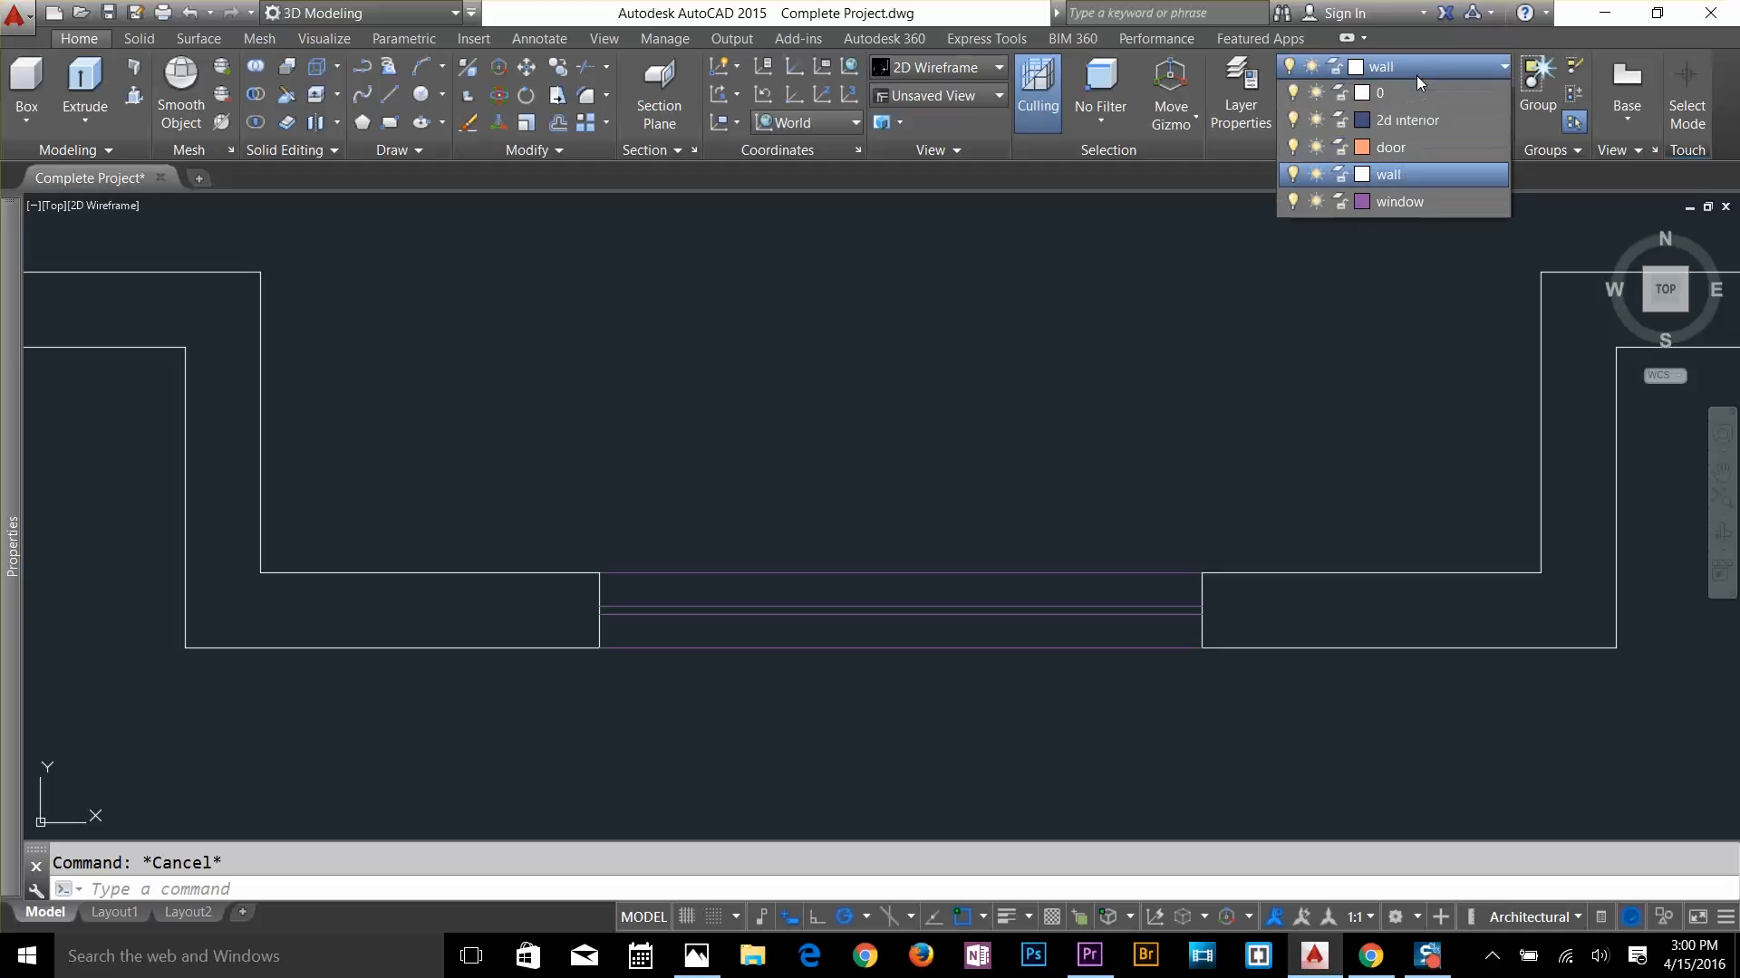
click(1393, 204)
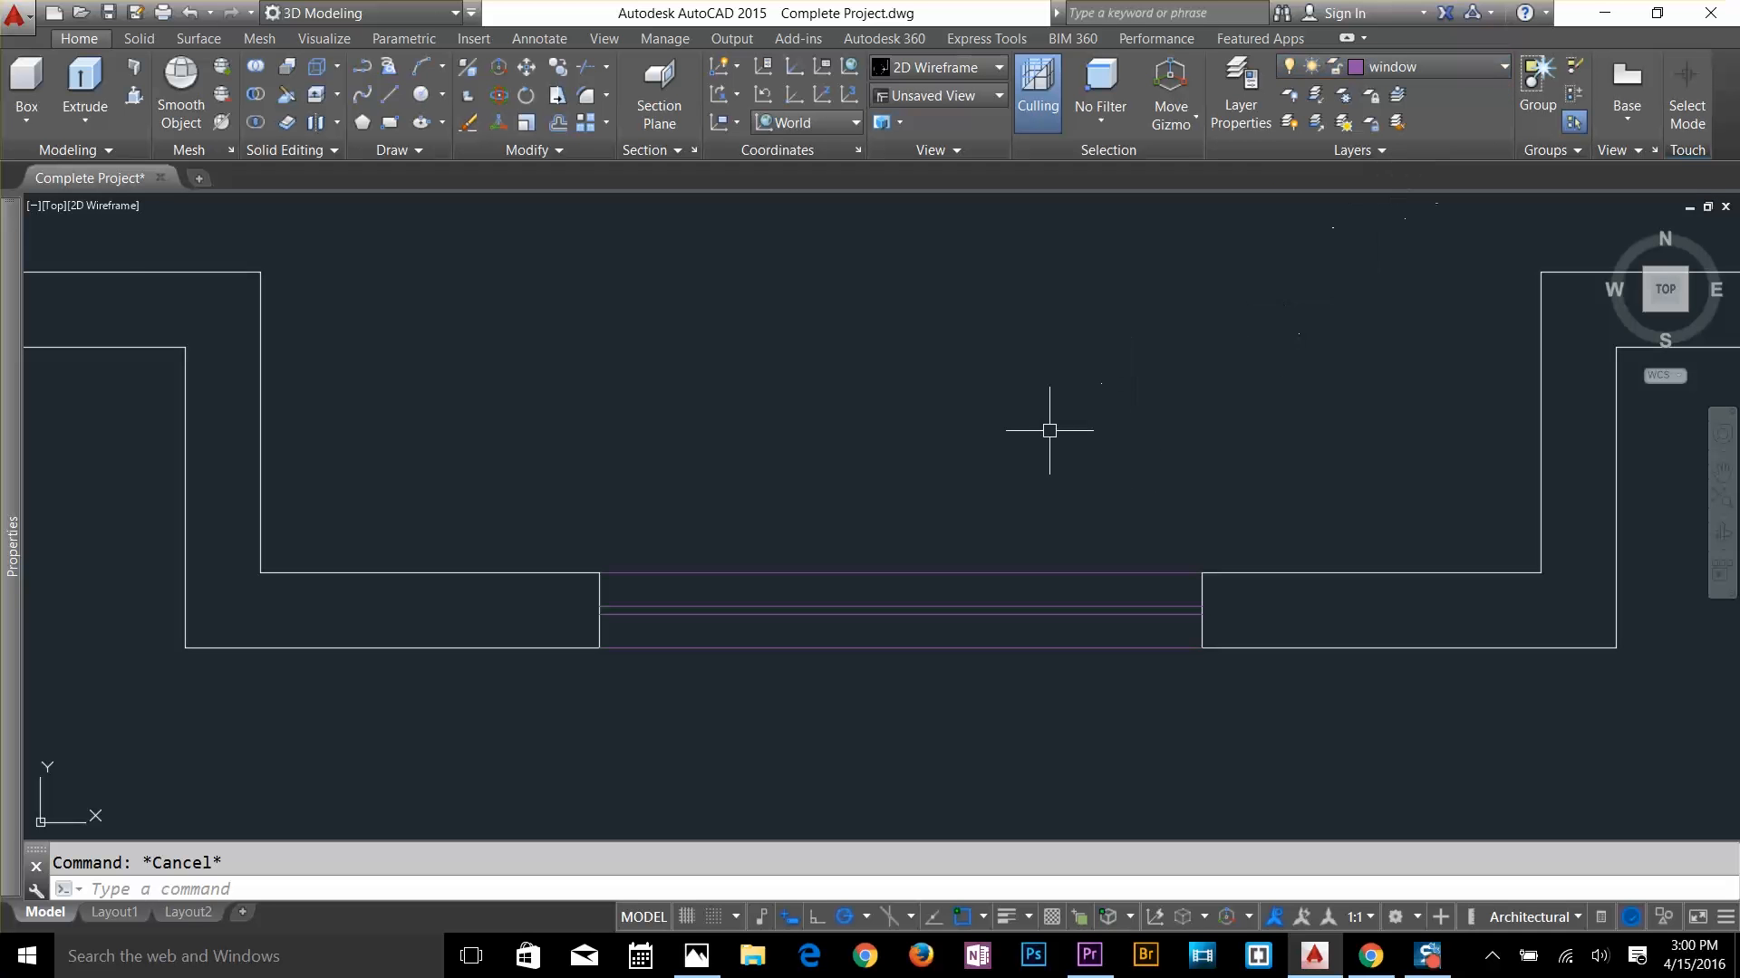
Extend the inner side lines of the two front pillars up through the front wall
scroll(1034, 433, down, 1)
scroll(803, 477, down, 2)
scroll(839, 389, down, 2)
scroll(1048, 628, down, 1)
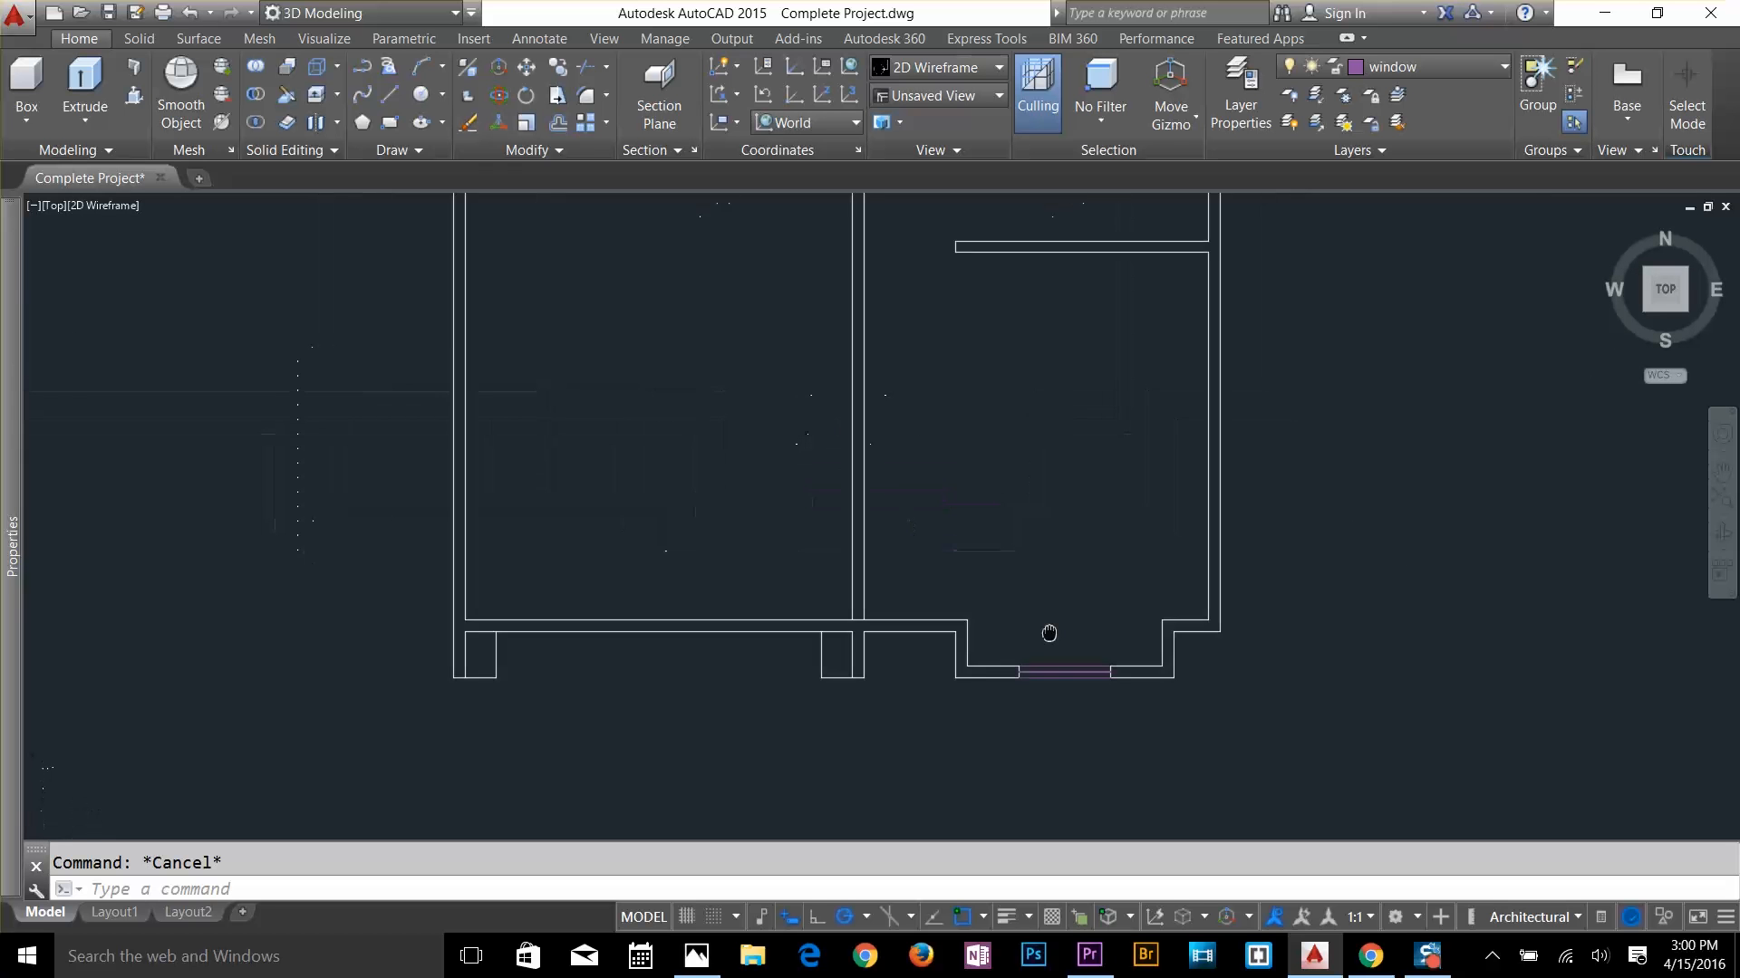
scroll(999, 514, up, 2)
scroll(923, 433, down, 2)
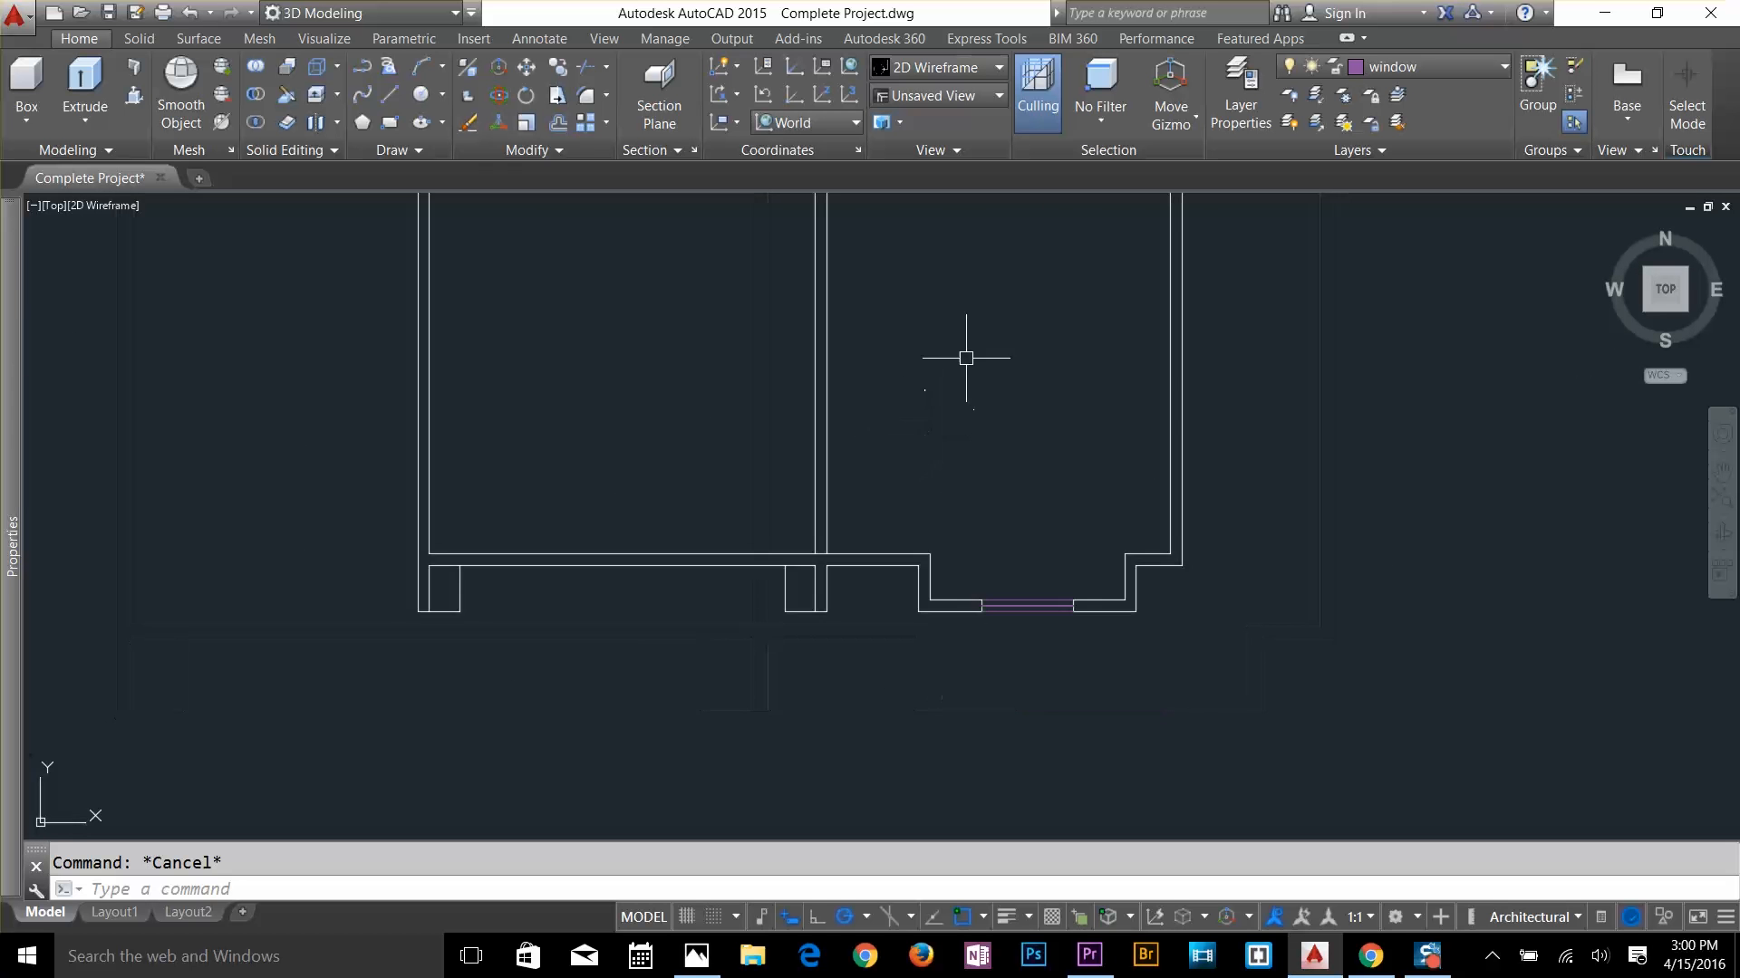
middle_drag(966, 358, 1044, 523)
scroll(1015, 449, down, 2)
scroll(727, 703, up, 4)
text(ex)
key(Return)
key(Return)
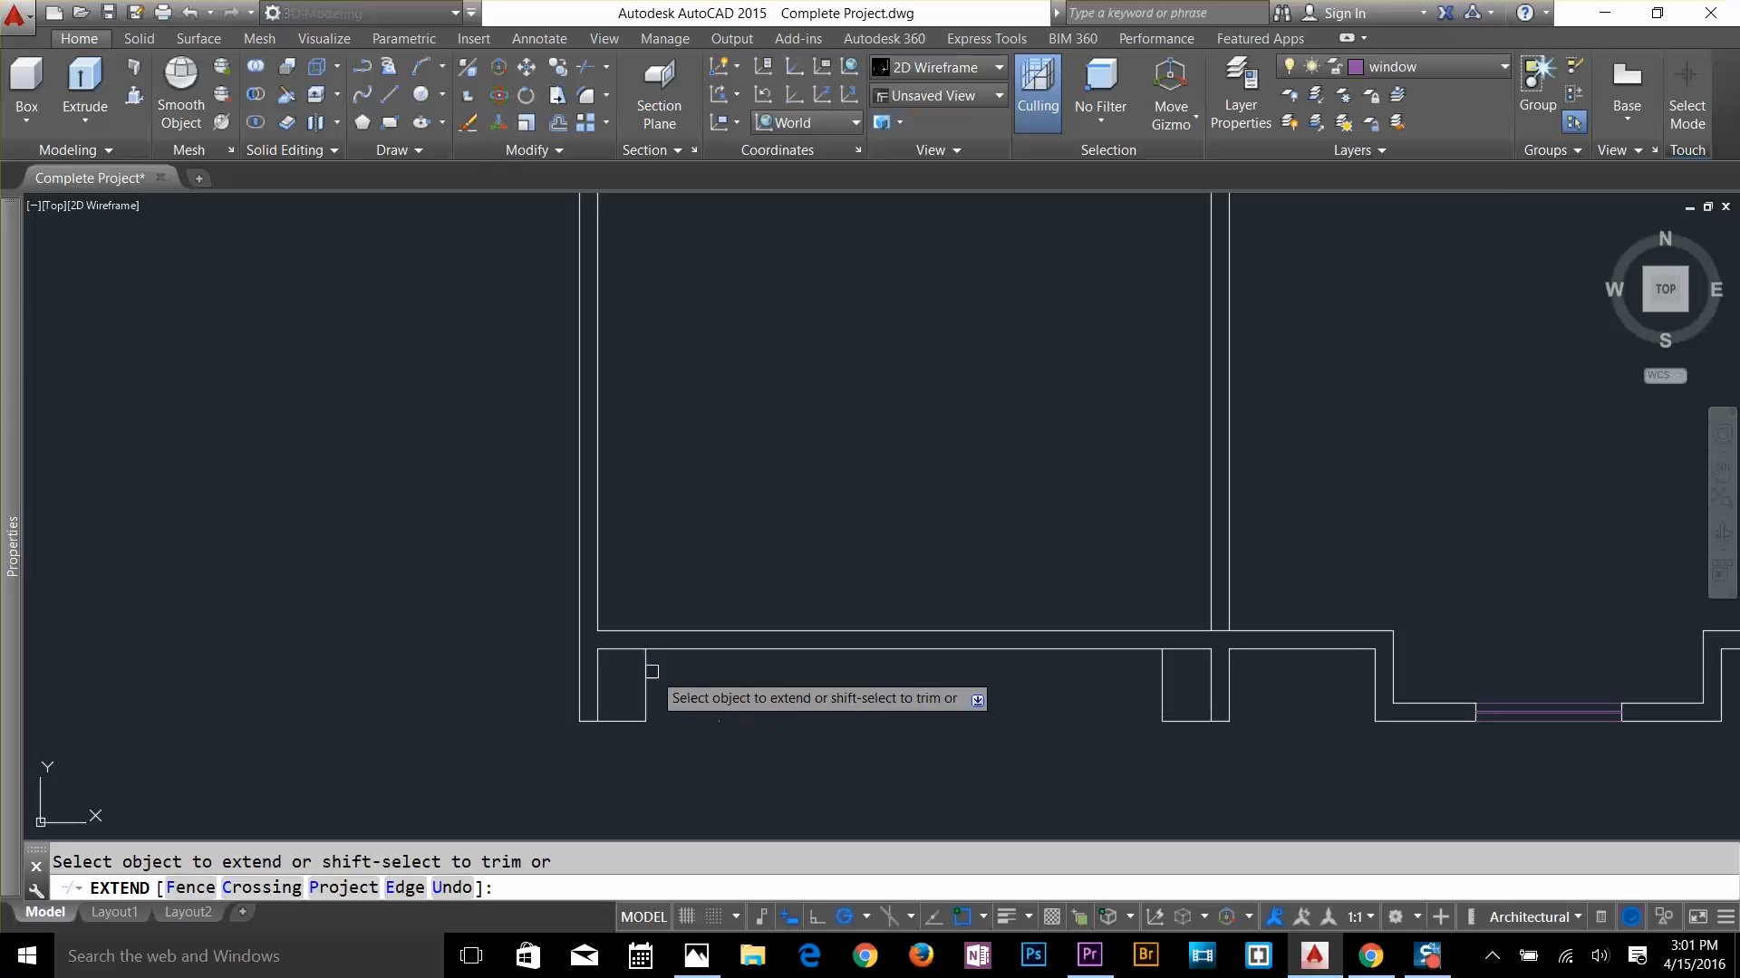
click(649, 672)
click(1160, 674)
key(Escape)
Offset the extended pillar lines 1' toward each other, cut the wide front opening between them, and trim the leftover pieces inside the wall
text(o)
key(Return)
text(tr)
key(Return)
key(Return)
click(1117, 691)
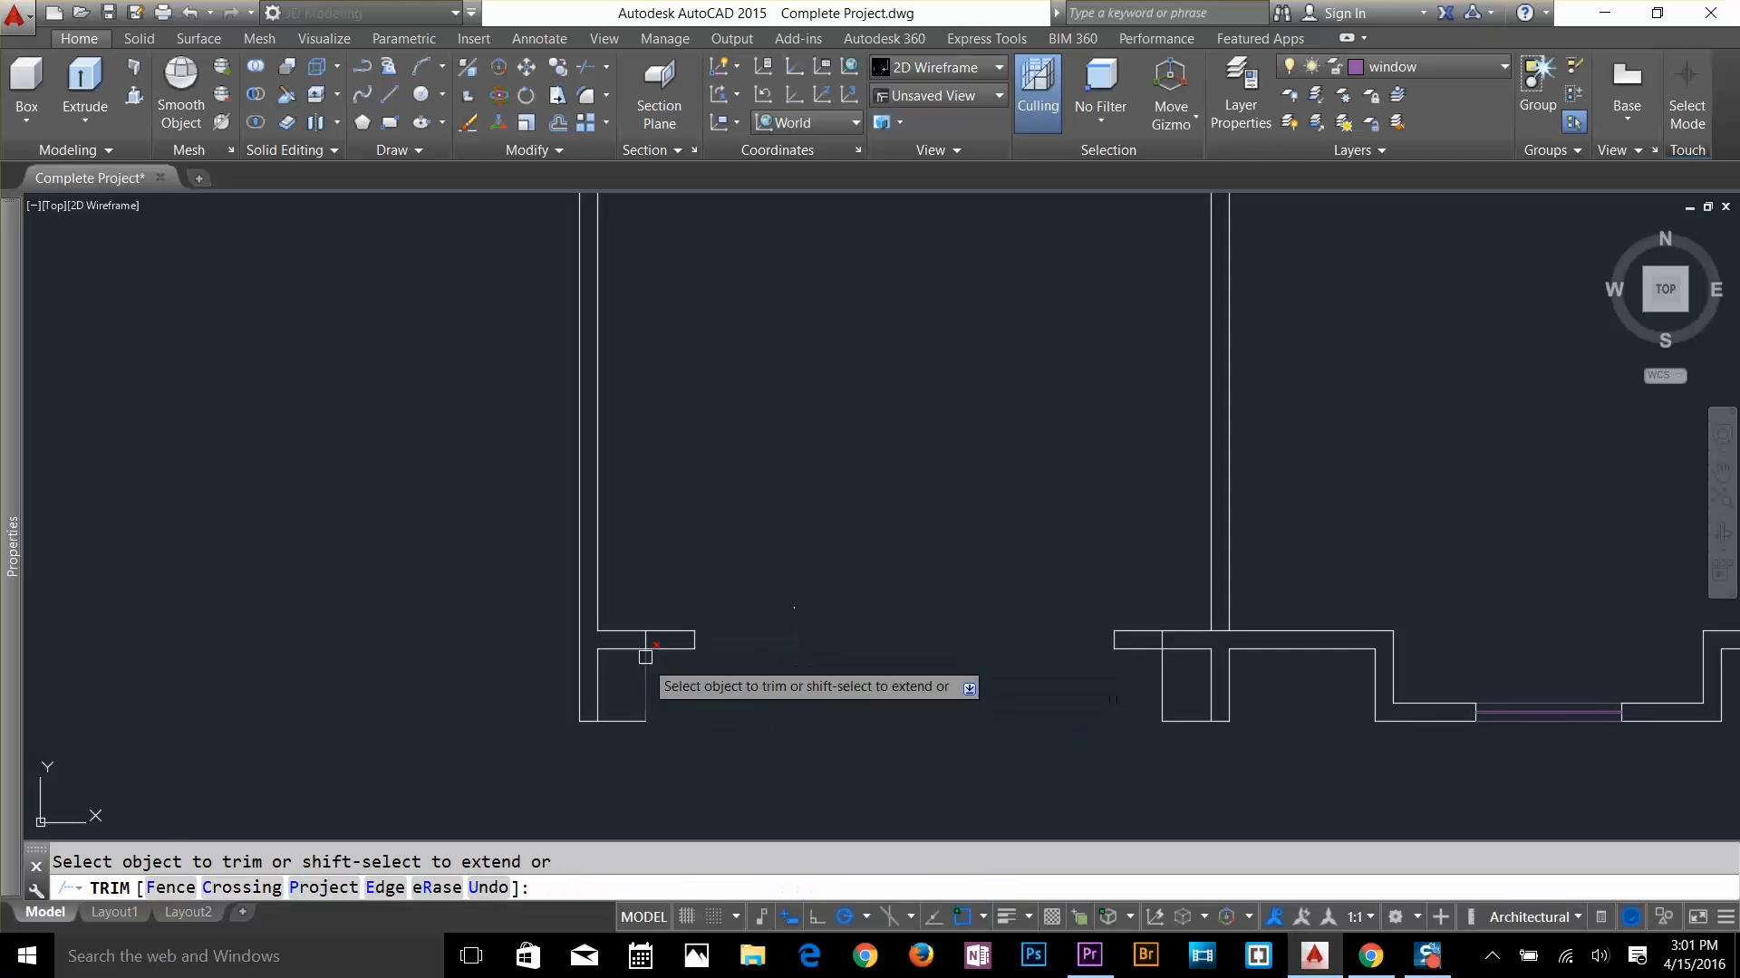
scroll(654, 650, up, 4)
click(634, 634)
click(1565, 653)
Draw a single line across the wide front opening between the midpoints of its two end lines
text(l)
click(824, 651)
click(1490, 652)
text(o1)
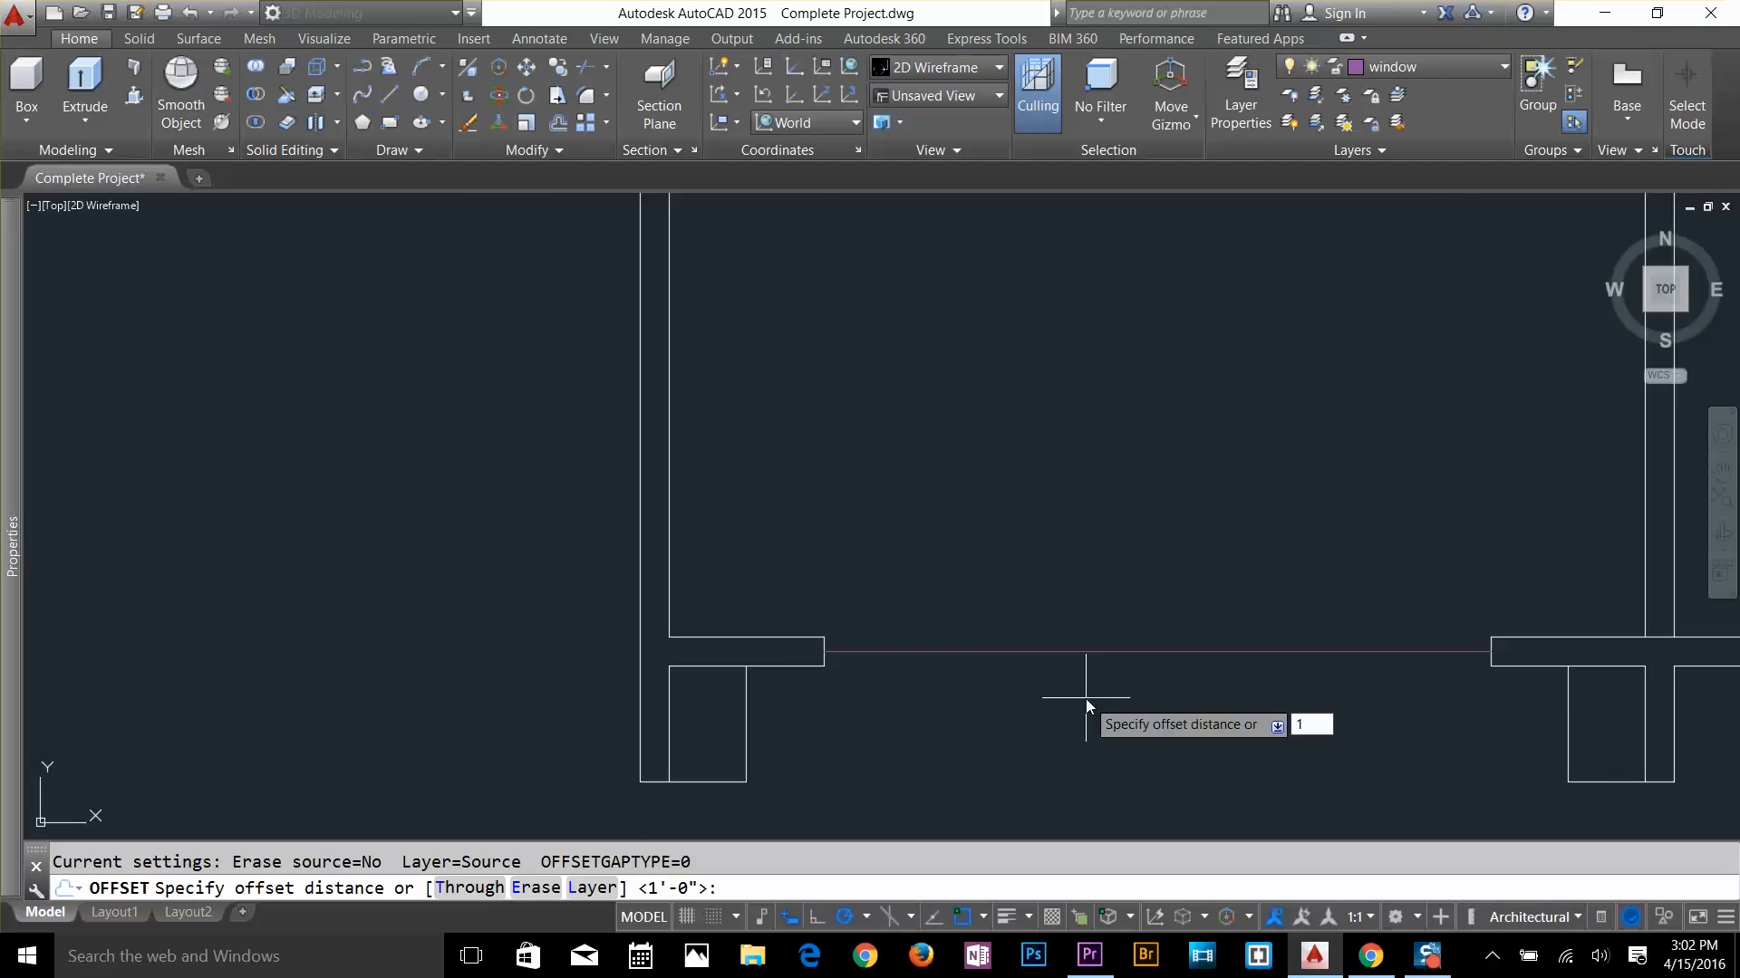
key(Escape)
Offset the inner face of the front wall stub 4.5" into the room near the left wall
scroll(1085, 698, down, 2)
scroll(994, 546, up, 2)
text(o)
key(Return)
text(4.5)
key(Return)
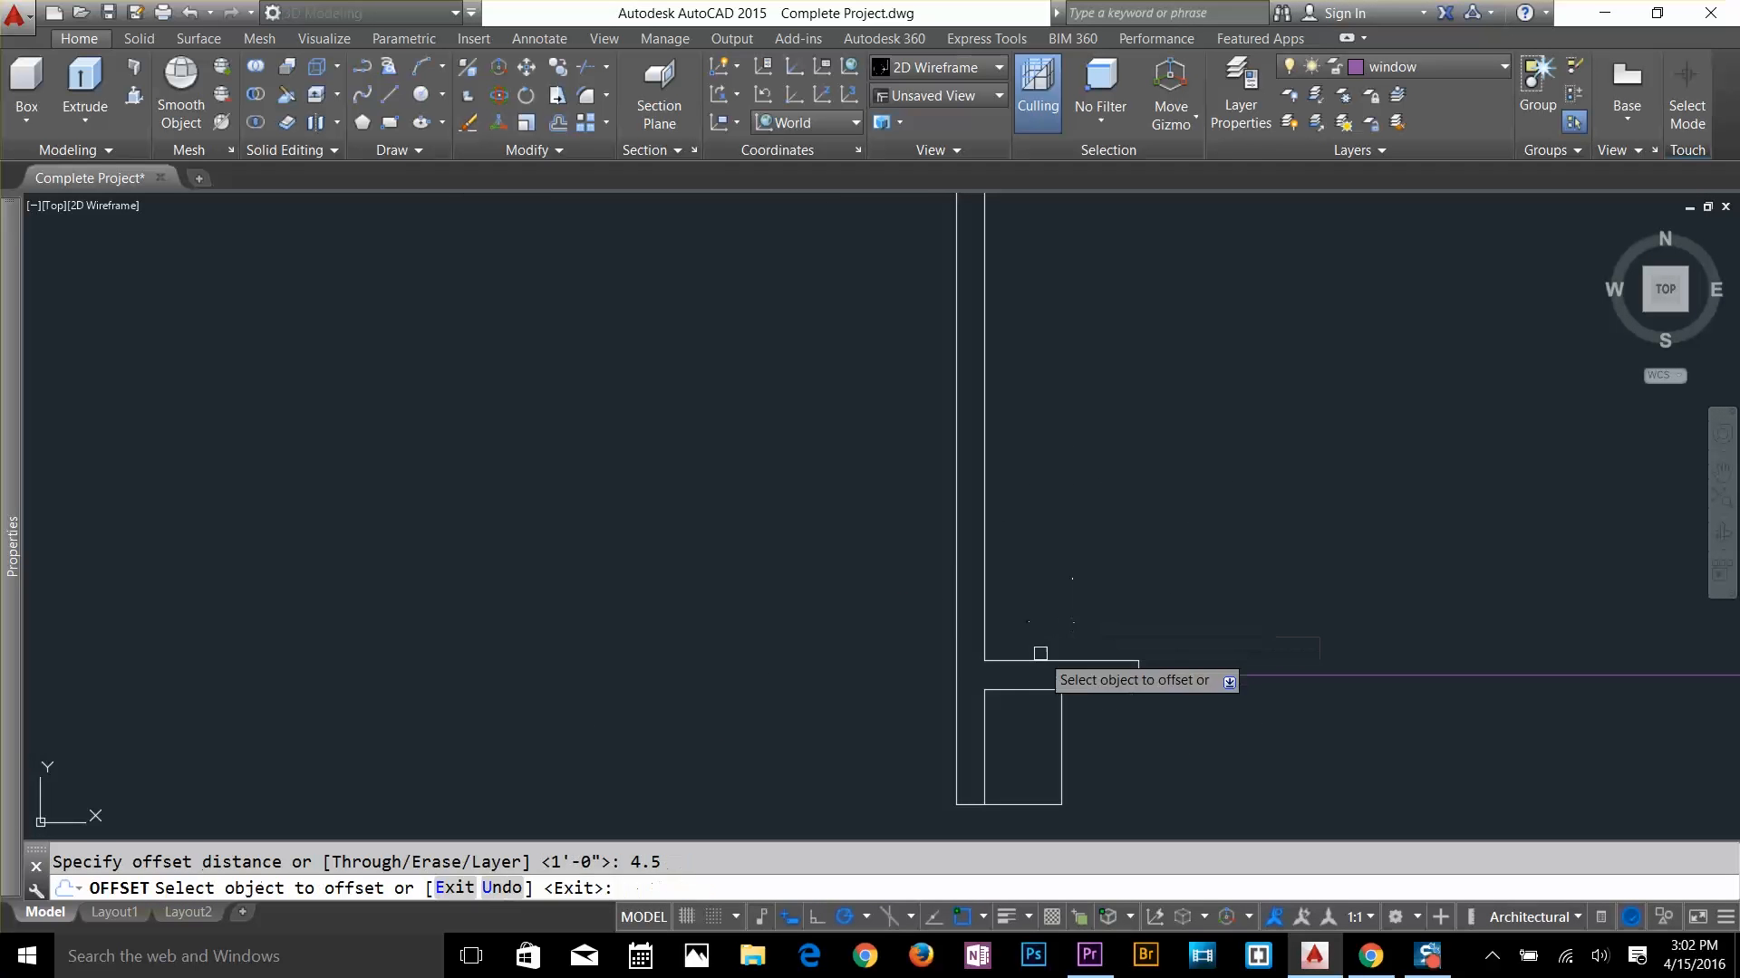
click(1040, 661)
click(1069, 616)
Offset the new line 3' farther and use both lines to cut a 3' opening in the left wall
text(o3')
click(1114, 631)
text(extr)
drag(1126, 609, 1095, 423)
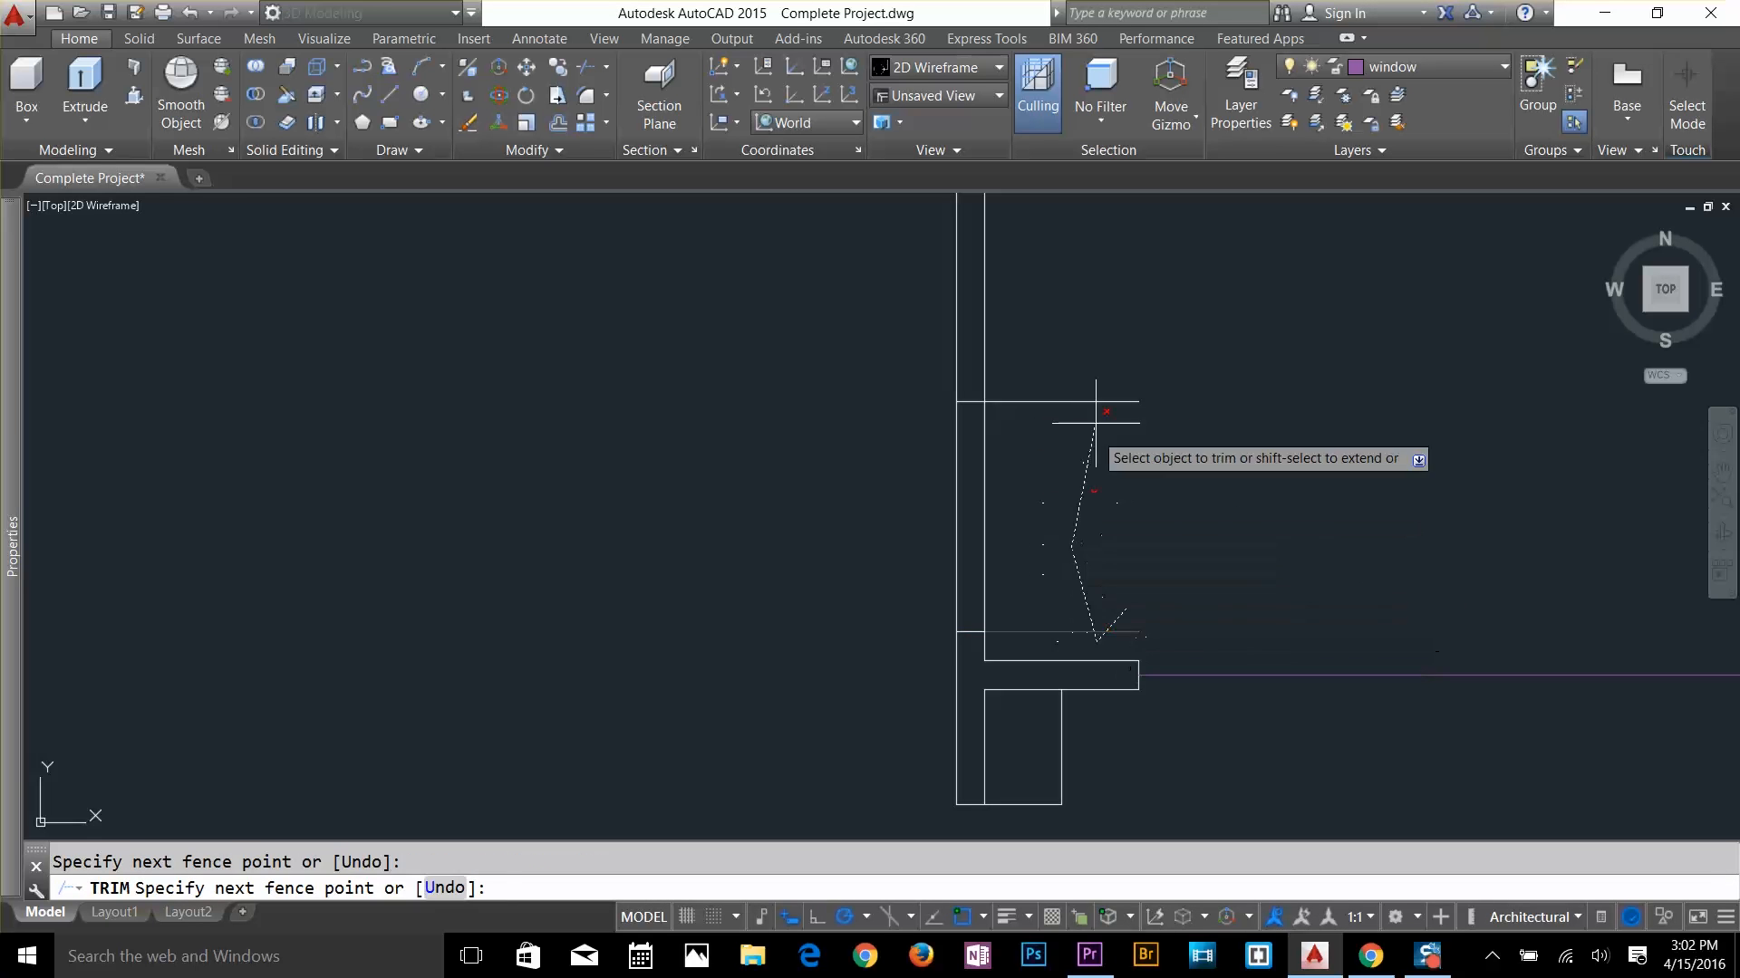
key(Escape)
Offset the inner face of the same room's left wall 4.5" into the room at its upper corner
scroll(903, 648, down, 5)
scroll(901, 382, up, 6)
text(o )
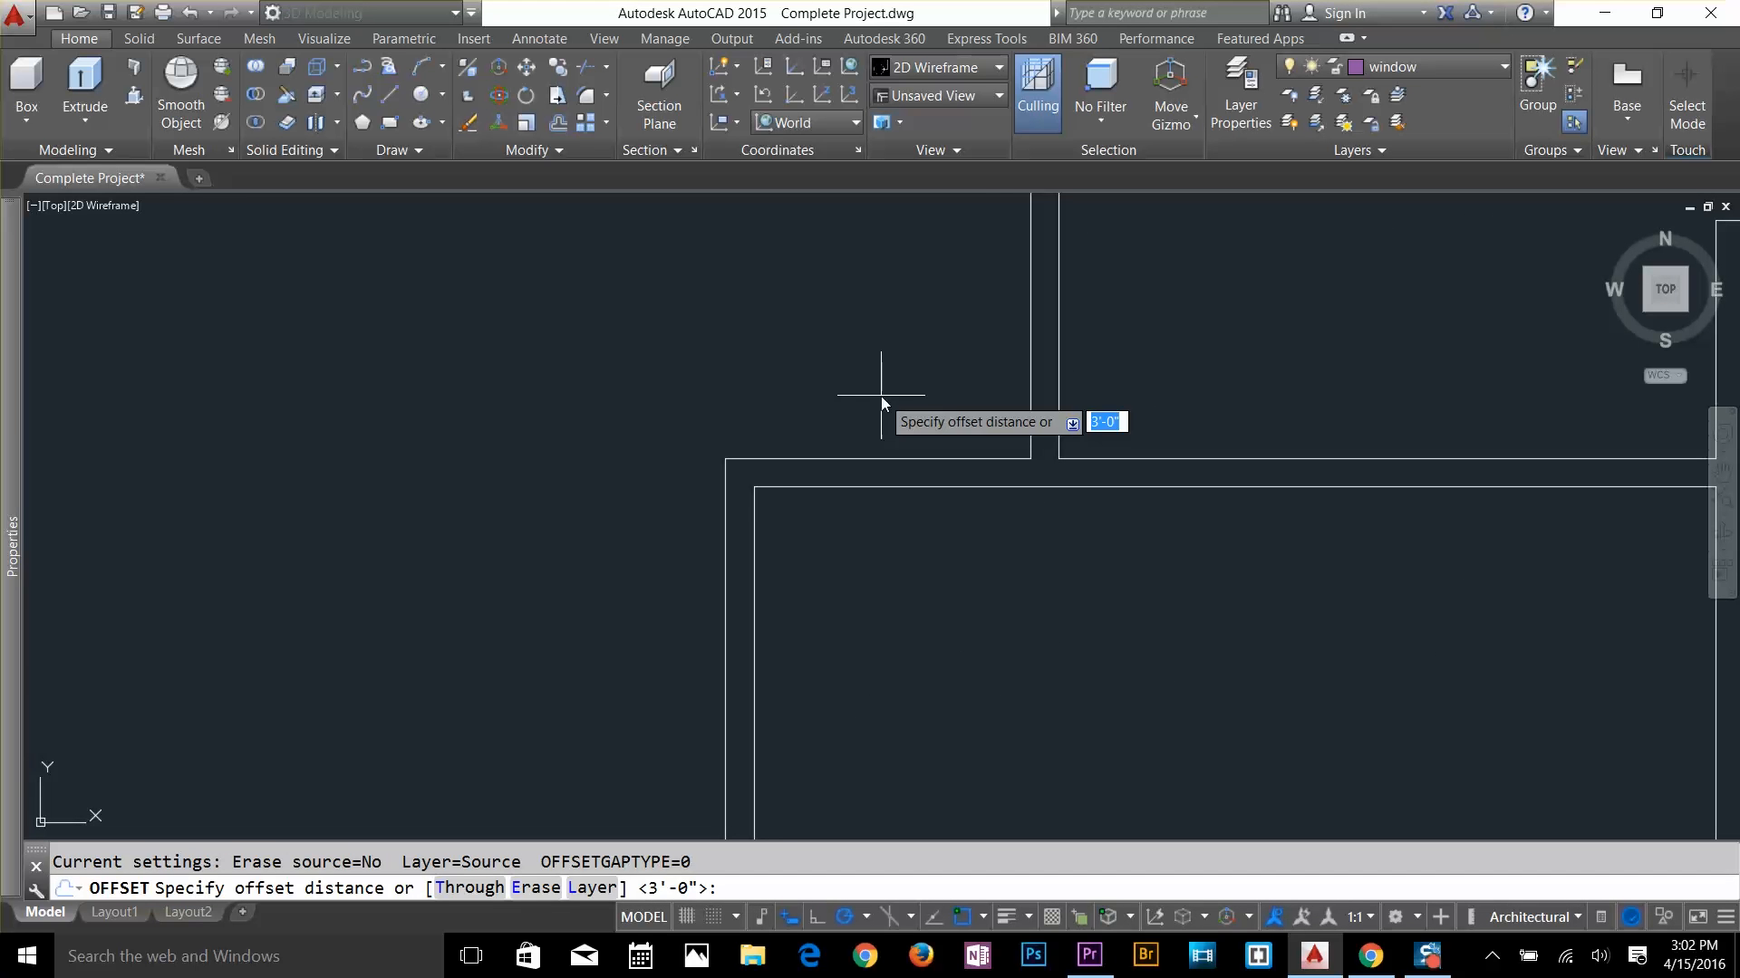
text(4.5)
key(Return)
click(753, 553)
click(906, 563)
Offset the new line 2.5' farther into the room to set the width of the upper wall's opening
key(Return)
key(Return)
text(2.5')
key(Return)
click(782, 574)
click(1057, 567)
Extend the two offset lines through the upper wall and trim to cut the 2.5' opening
key(Escape)
text(ex)
click(1002, 547)
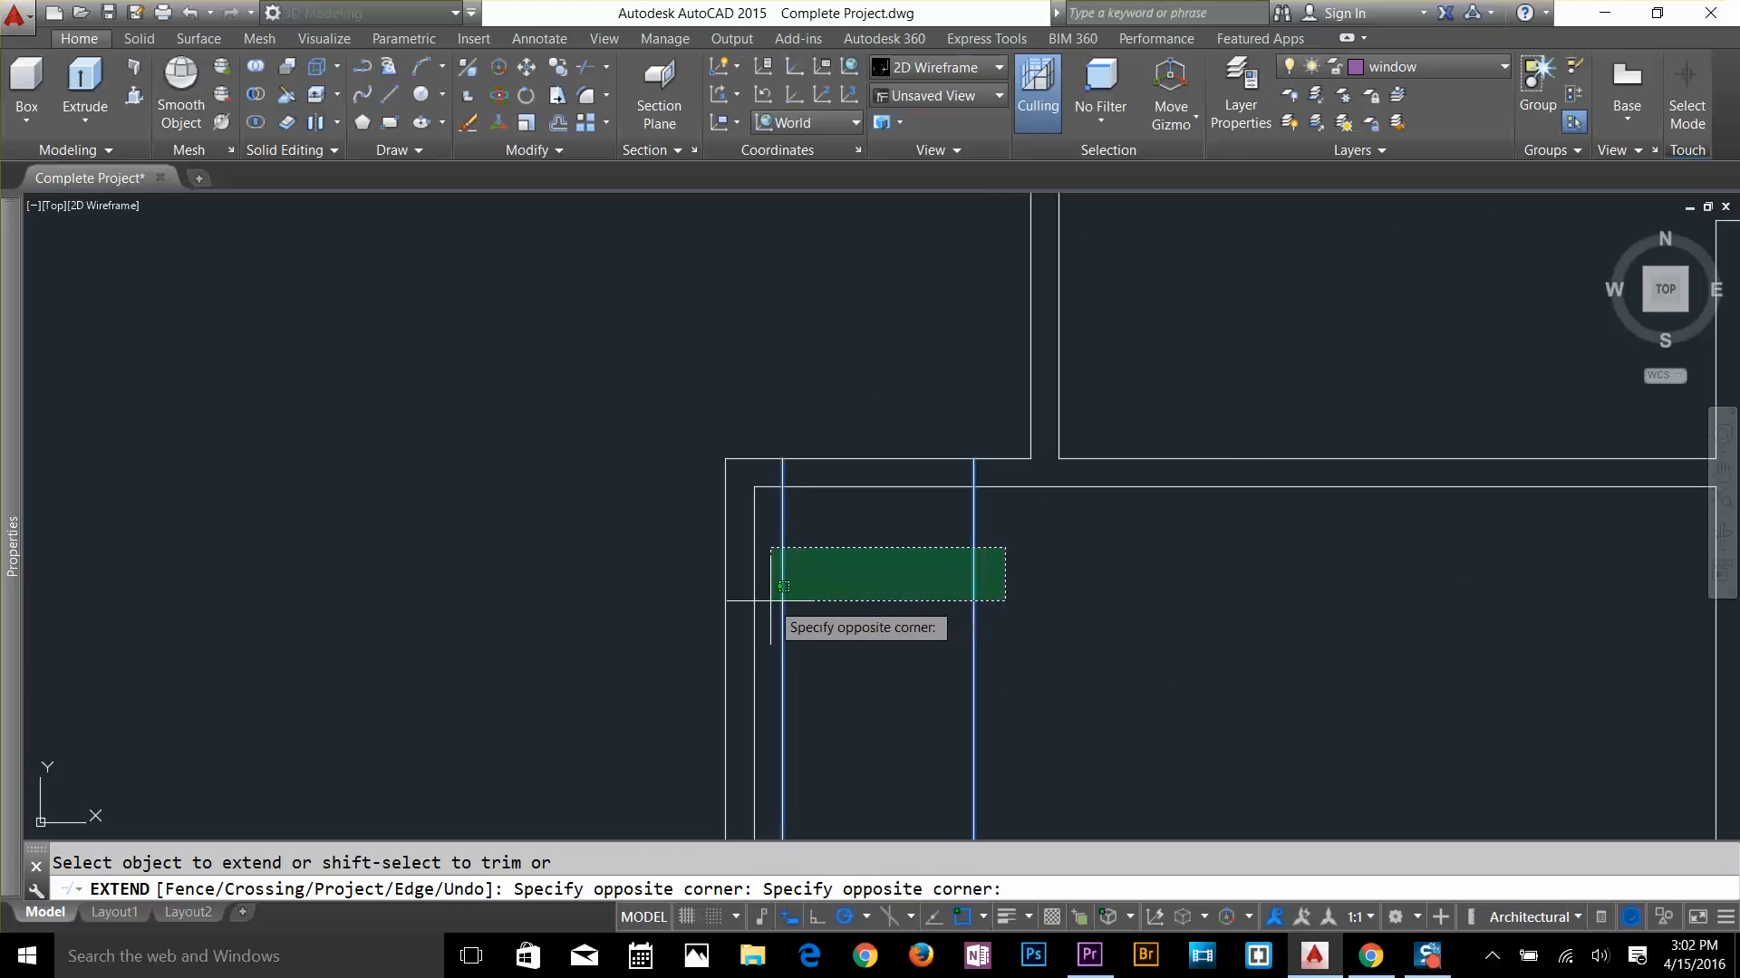
click(769, 602)
text(tr  )
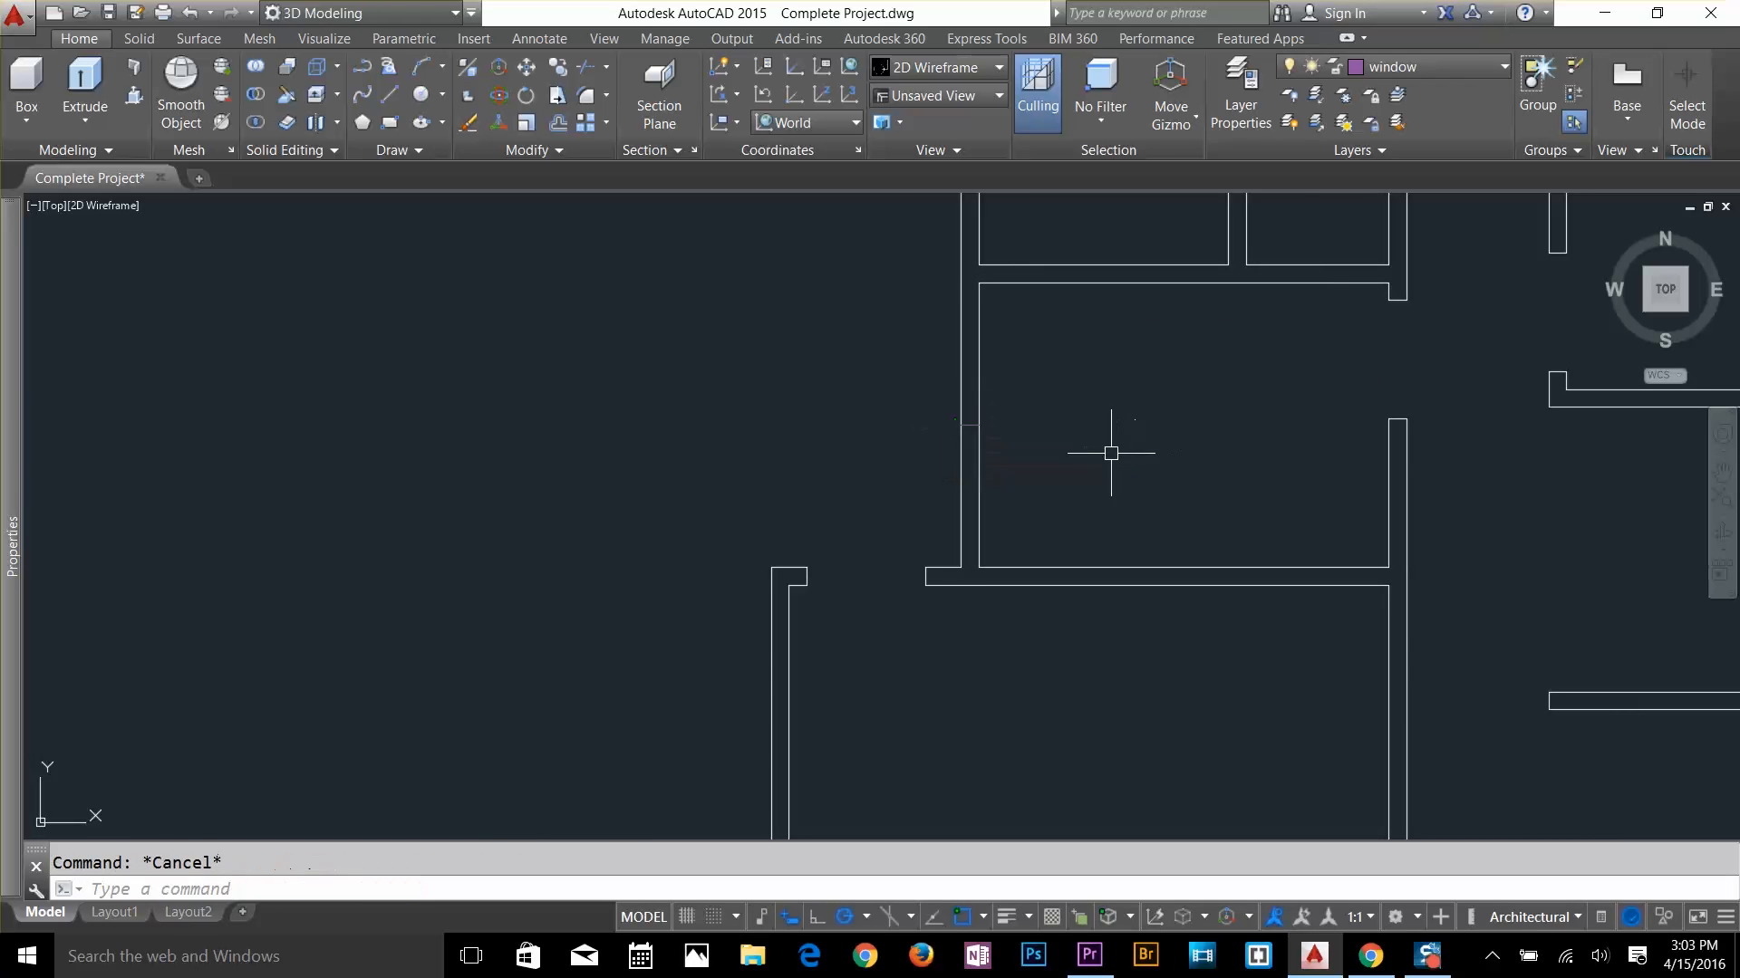
Offset the cross line in the small room's left wall 2' to both sides and delete the original line
text(o 2')
scroll(1111, 453, up, 2)
click(884, 409)
key(Escape)
click(839, 370)
click(956, 459)
key(Delete)
Trim both wall faces between the two cross lines and draw window lines across the opening along the inner and outer faces
text(tr)
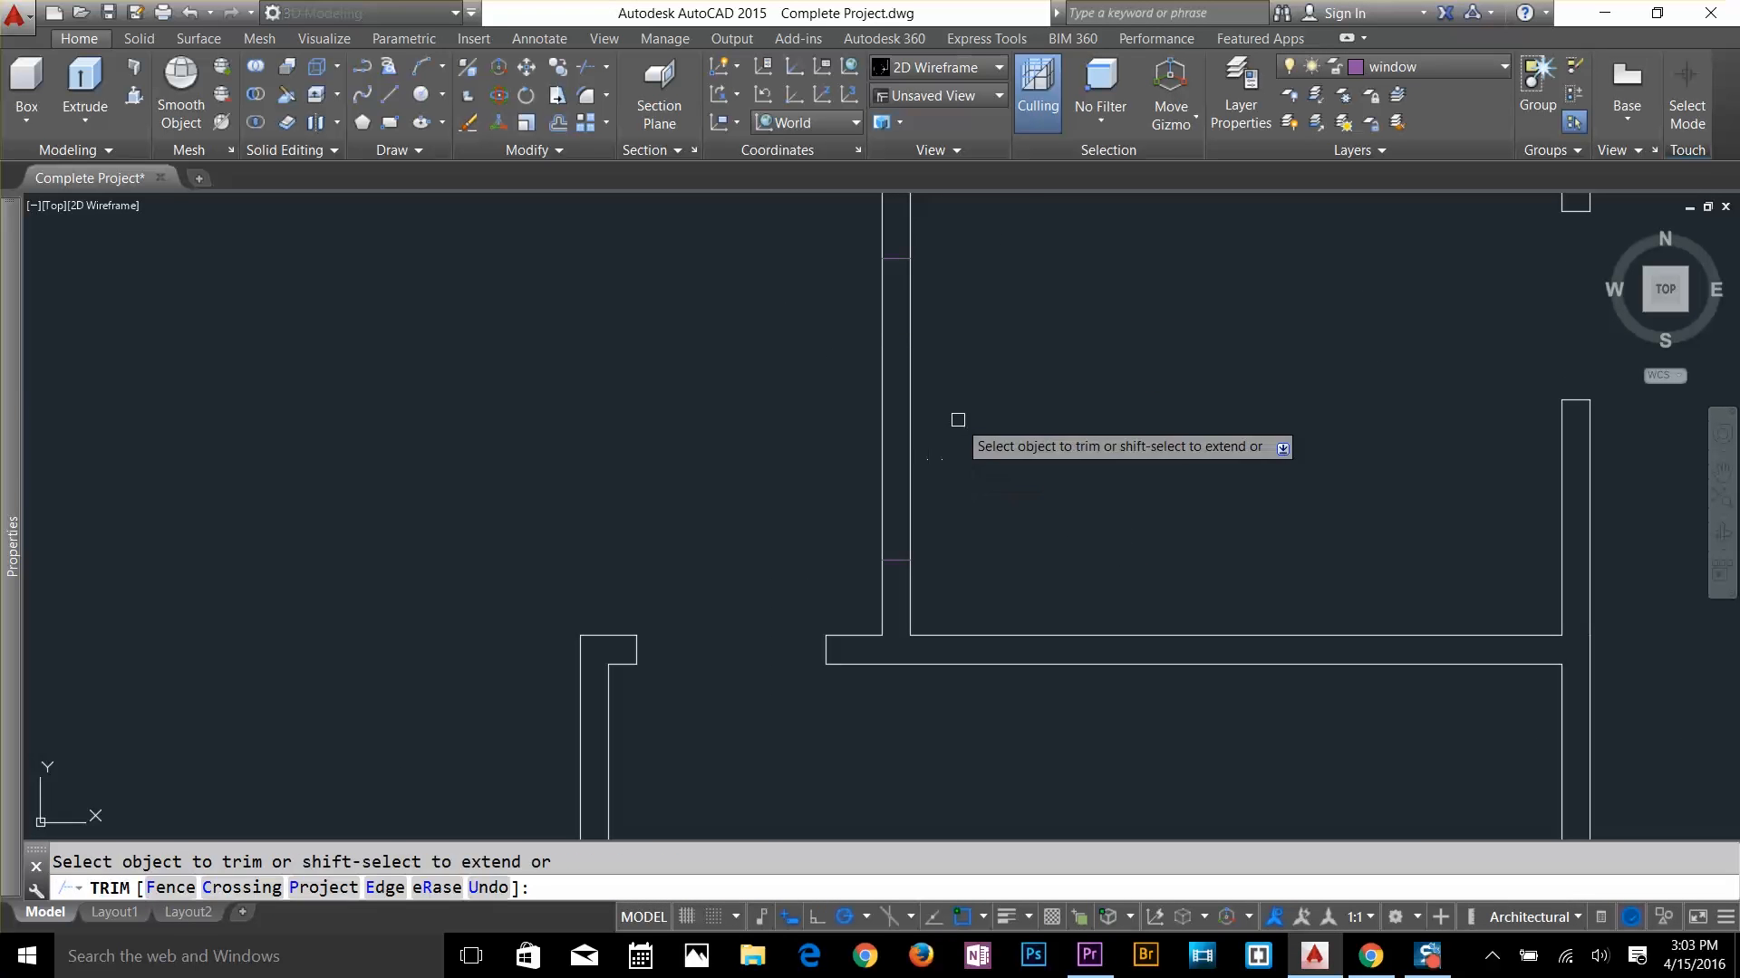
click(957, 419)
click(860, 463)
text(l)
click(910, 259)
click(910, 560)
click(883, 259)
click(883, 560)
Offset the opening's inner and outer window lines 2.5" into the wall thickness to form the glass lines
text(o 2.)
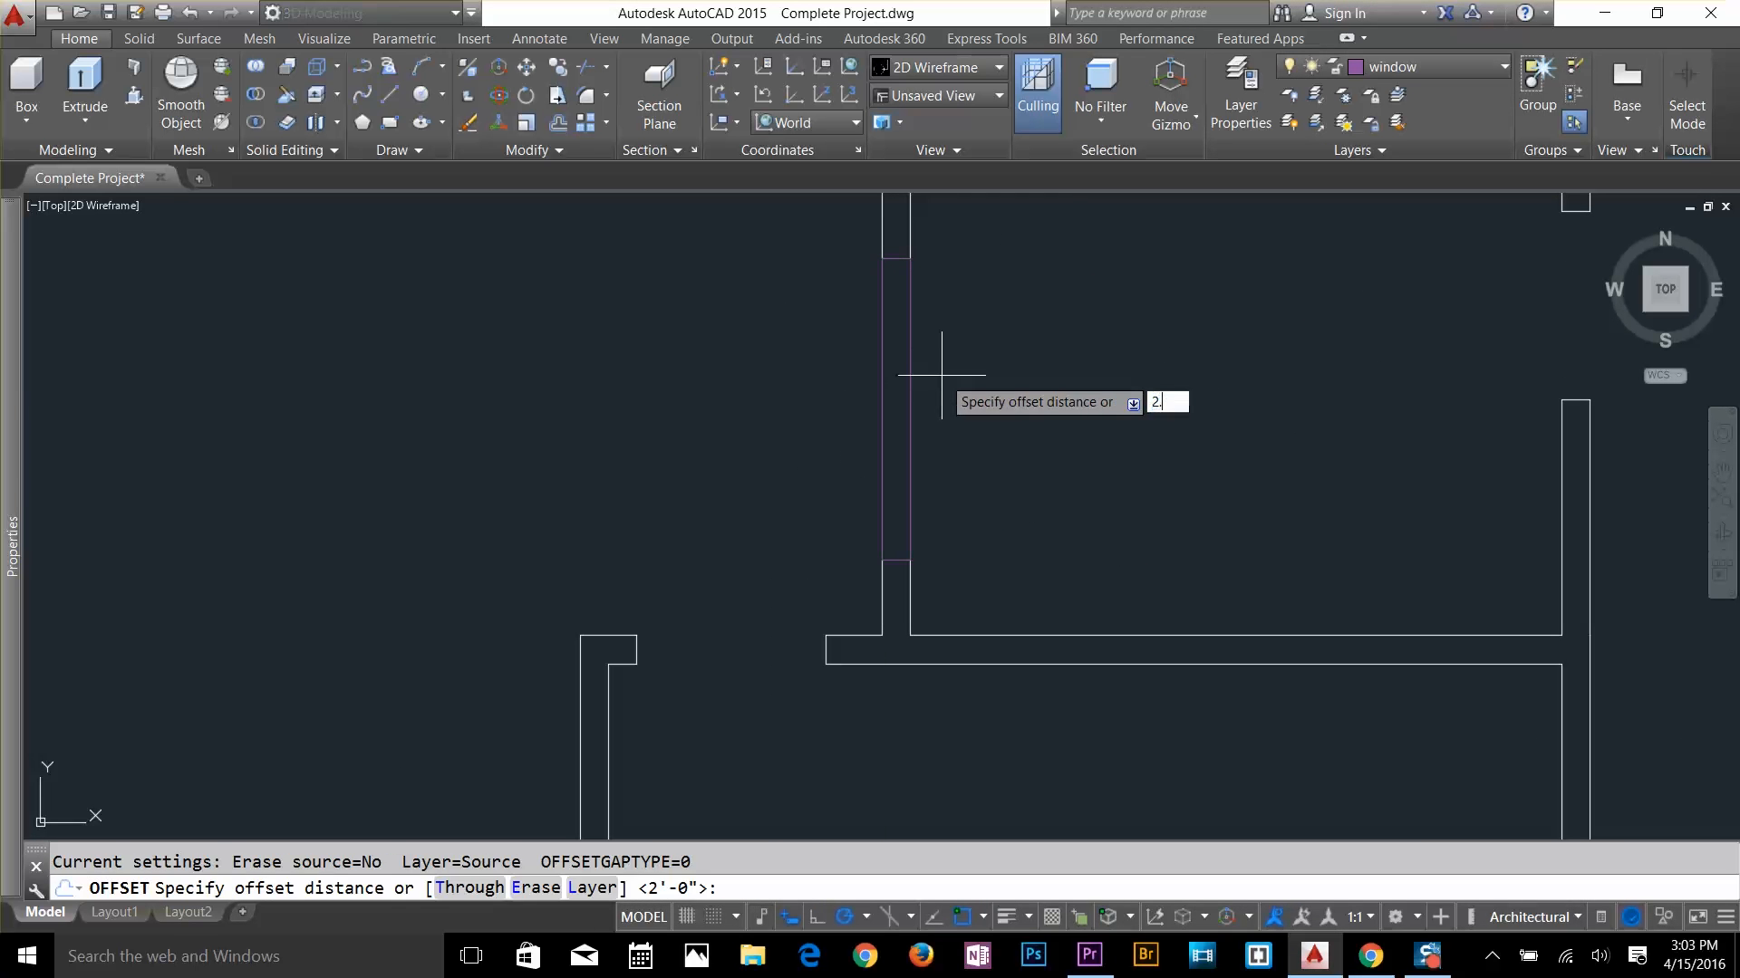
text(5)
click(883, 408)
click(892, 408)
key(Escape)
Copy the finished window from its midpoint to the left wall of the room above
scroll(997, 417, down, 2)
text(co)
click(989, 521)
click(956, 558)
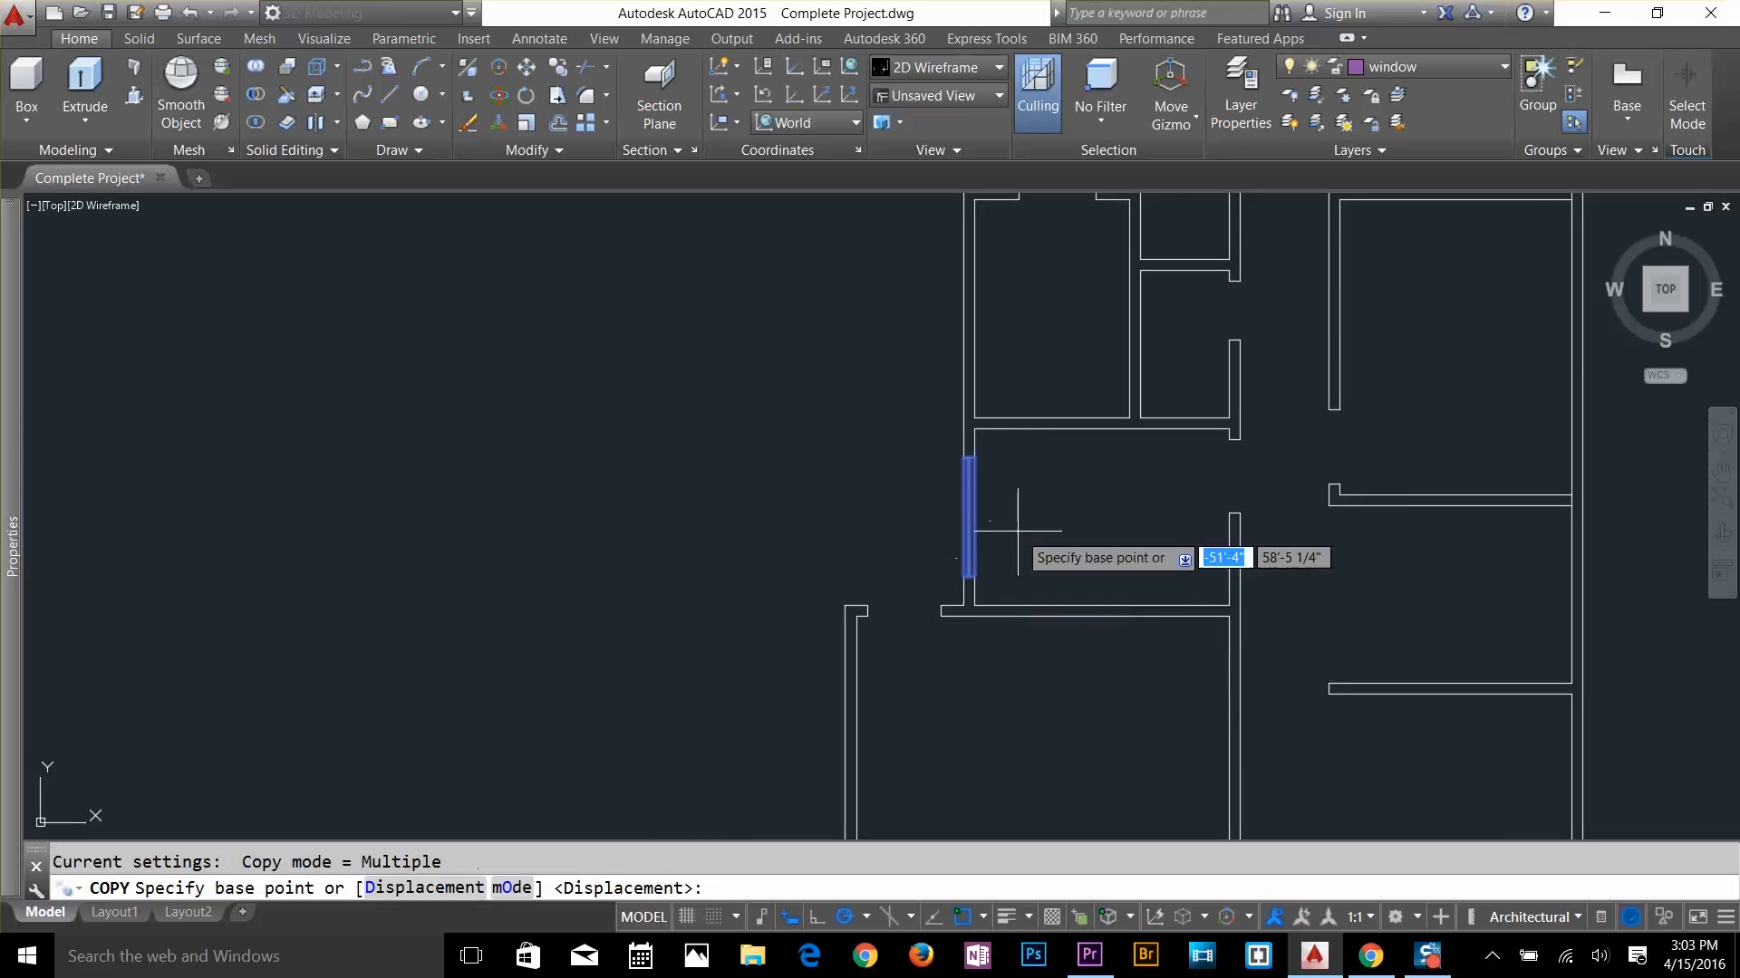
click(975, 517)
middle_drag(988, 408, 987, 528)
click(970, 432)
Trim the wall faces behind the copied window in the upper room's left wall
text(tr)
click(1034, 414)
click(906, 458)
key(Escape)
key(Escape)
scroll(1188, 228, up, 2)
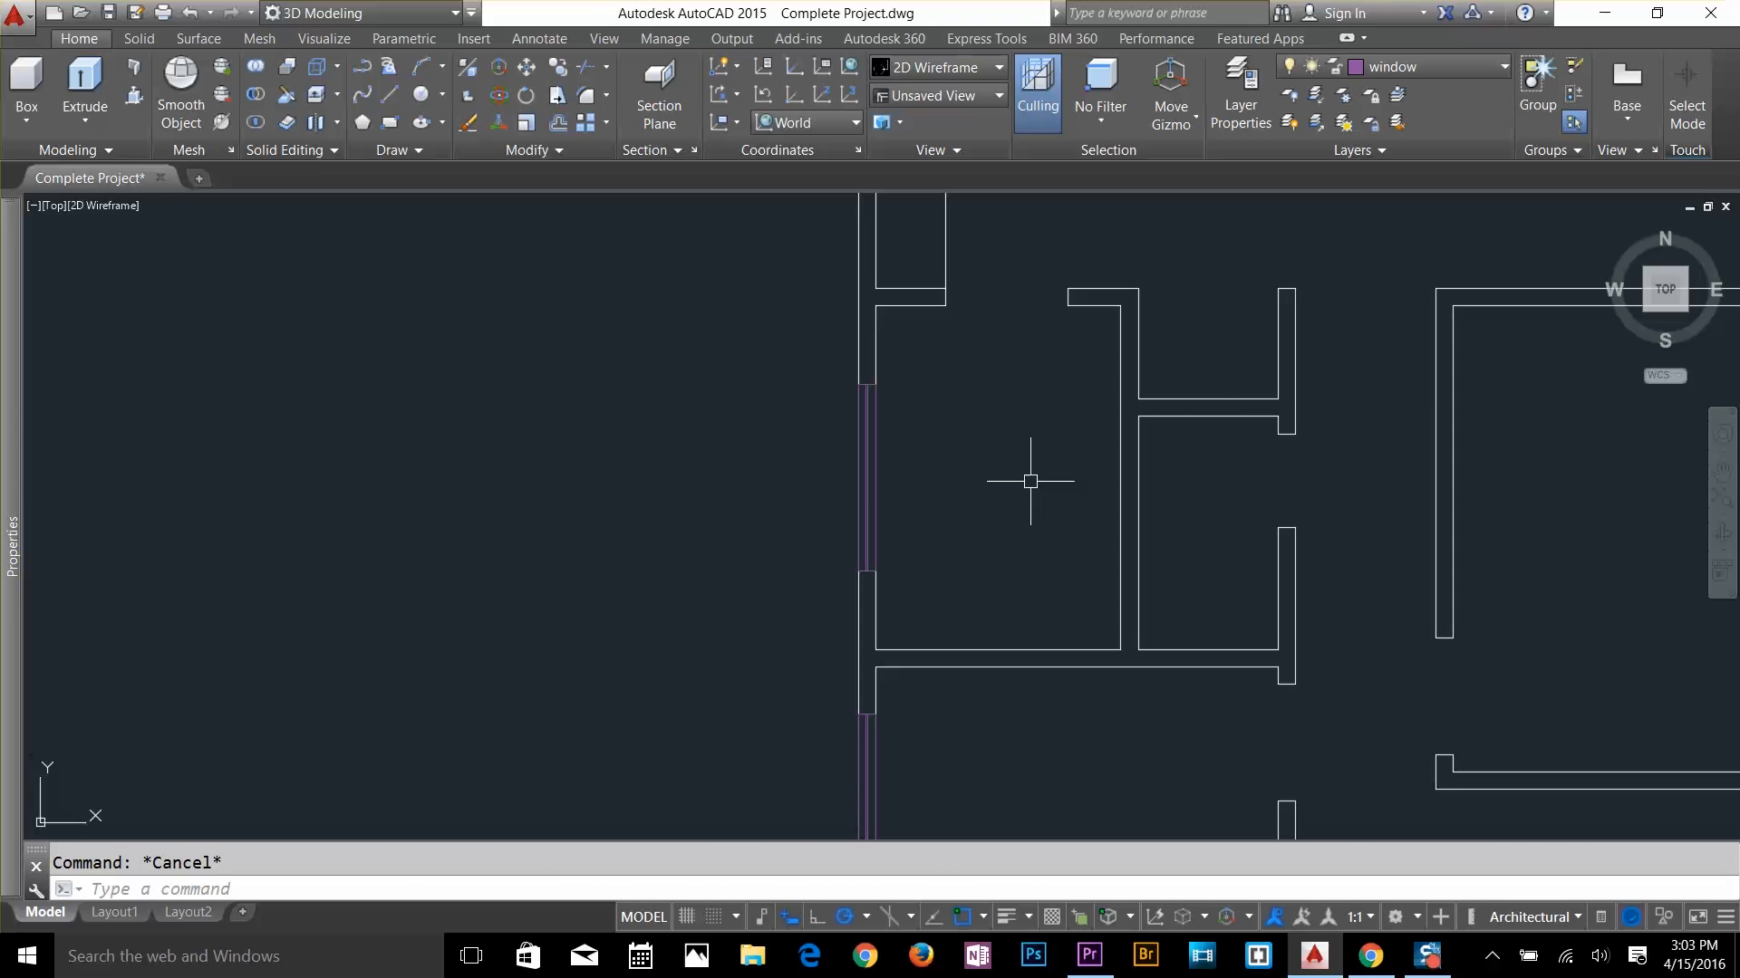
Draw a line across the thickness of the right wall at the middle of the front room
scroll(1215, 503, down, 4)
middle_drag(1215, 504, 1005, 221)
scroll(1268, 611, up, 2)
text(l)
click(1232, 525)
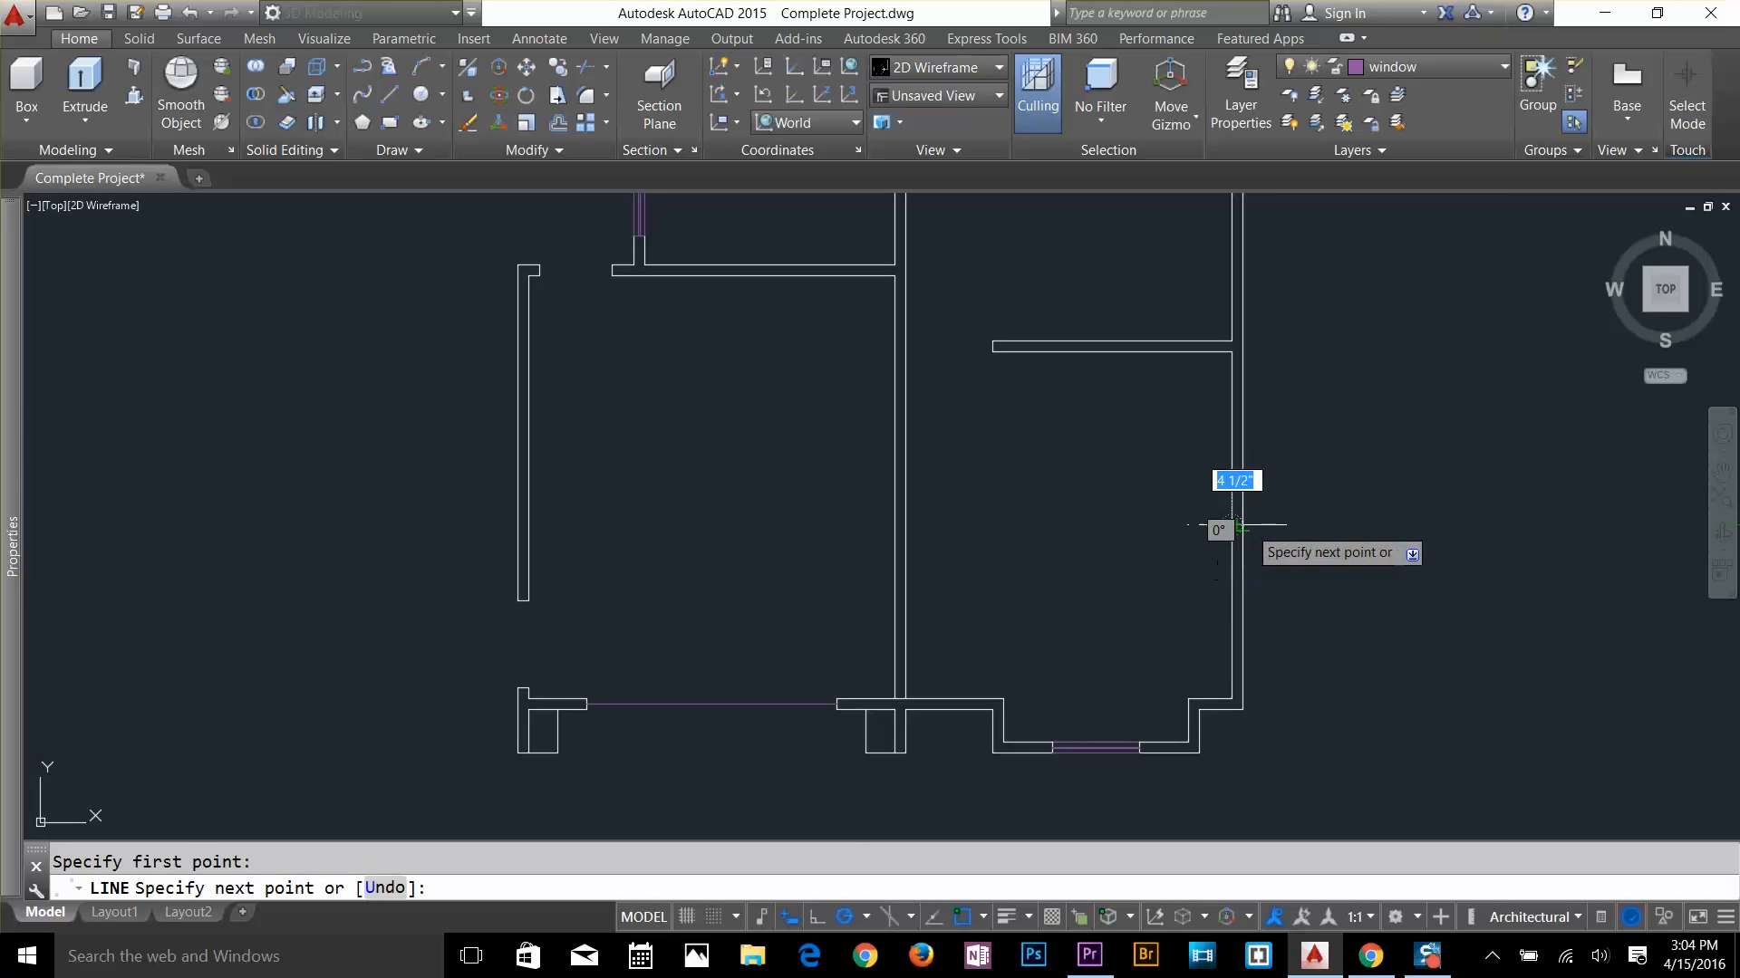
click(1242, 524)
Offset the cross line in the right wall 2' to both sides and delete the center line
text(o 2')
key(space)
scroll(1239, 524, up, 3)
click(1234, 526)
click(1233, 444)
click(1148, 688)
click(1314, 545)
key(Delete)
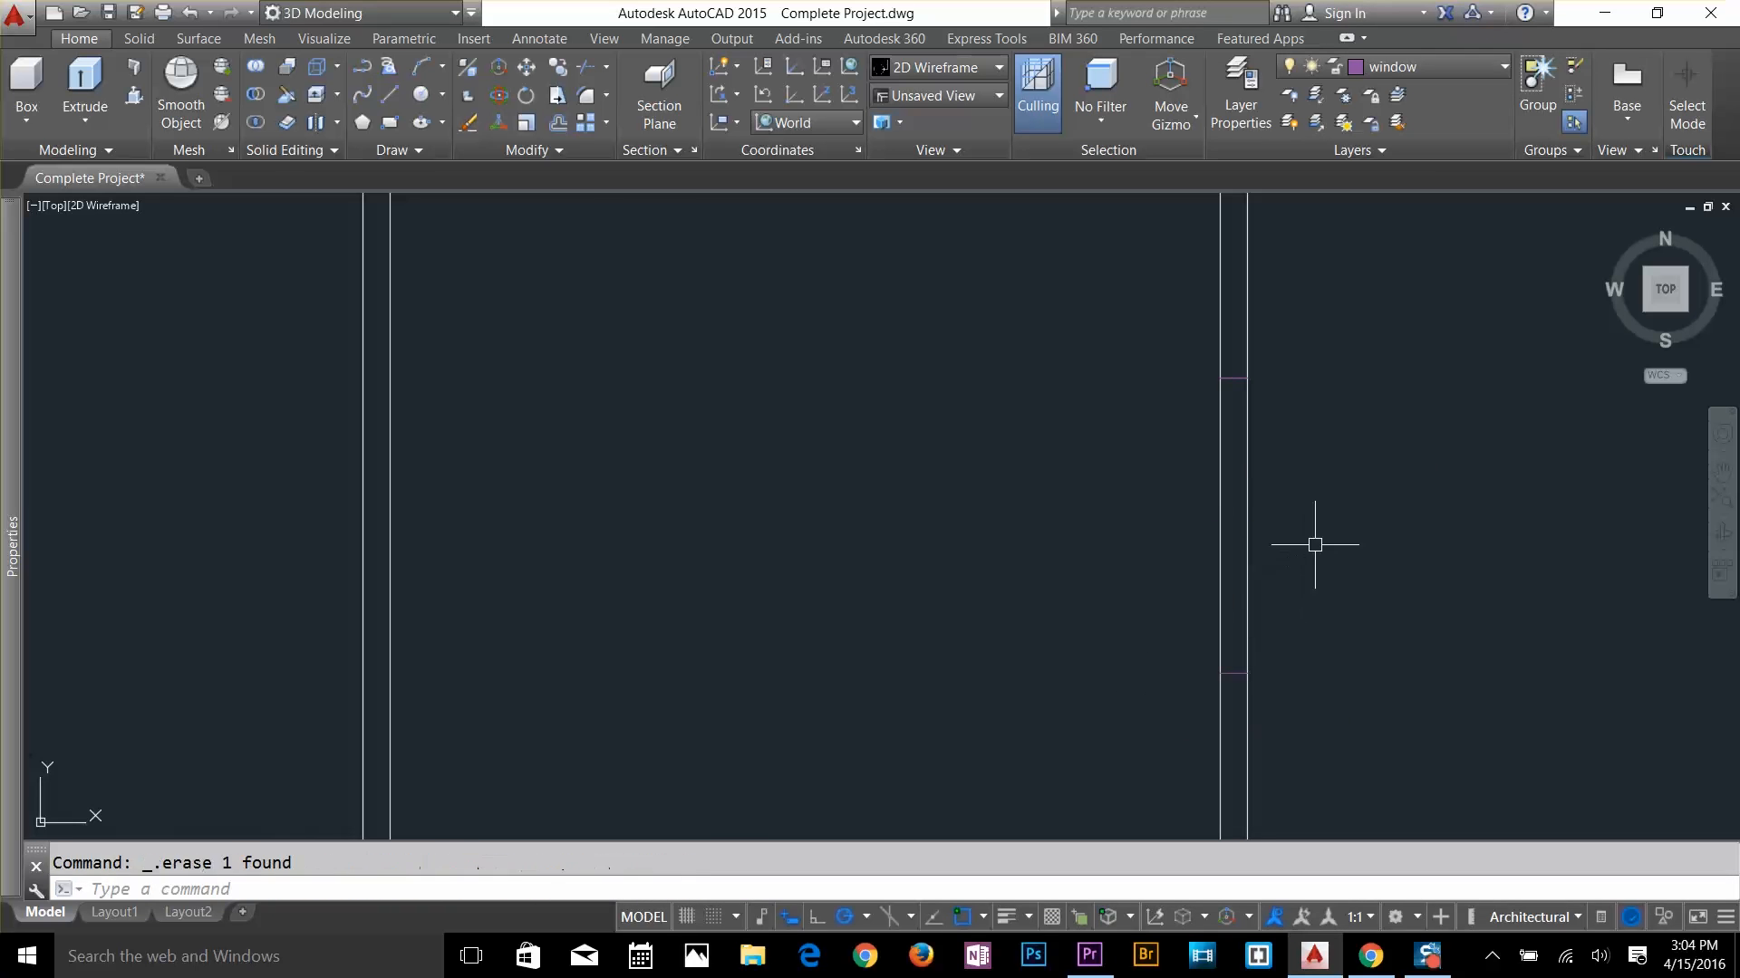
Trim the right wall's faces between the two cross lines and copy a window into the opening
text(tr)
scroll(1042, 544, down, 4)
text(co)
scroll(939, 371, up, 5)
click(958, 366)
key(Escape)
scroll(1300, 427, down, 4)
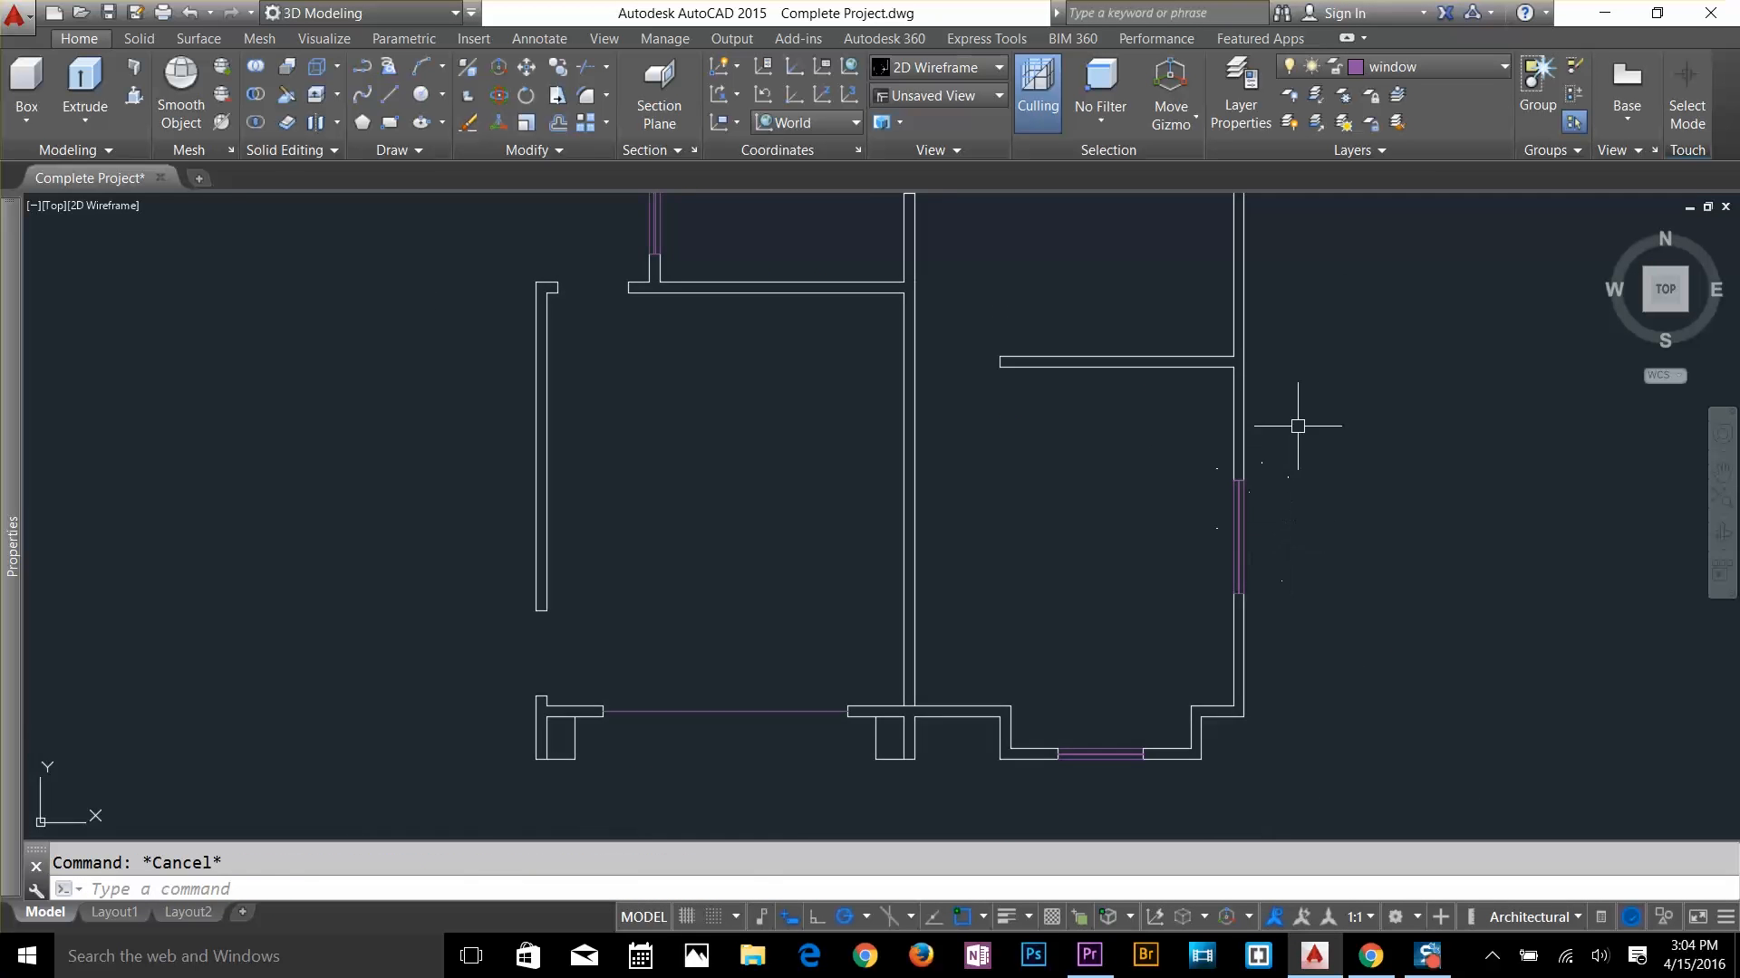
Offset the lower face of the front room's partition 4.5" downward, and offset the resulting line another 1.5'
scroll(1226, 564, up, 4)
text(o 4.5)
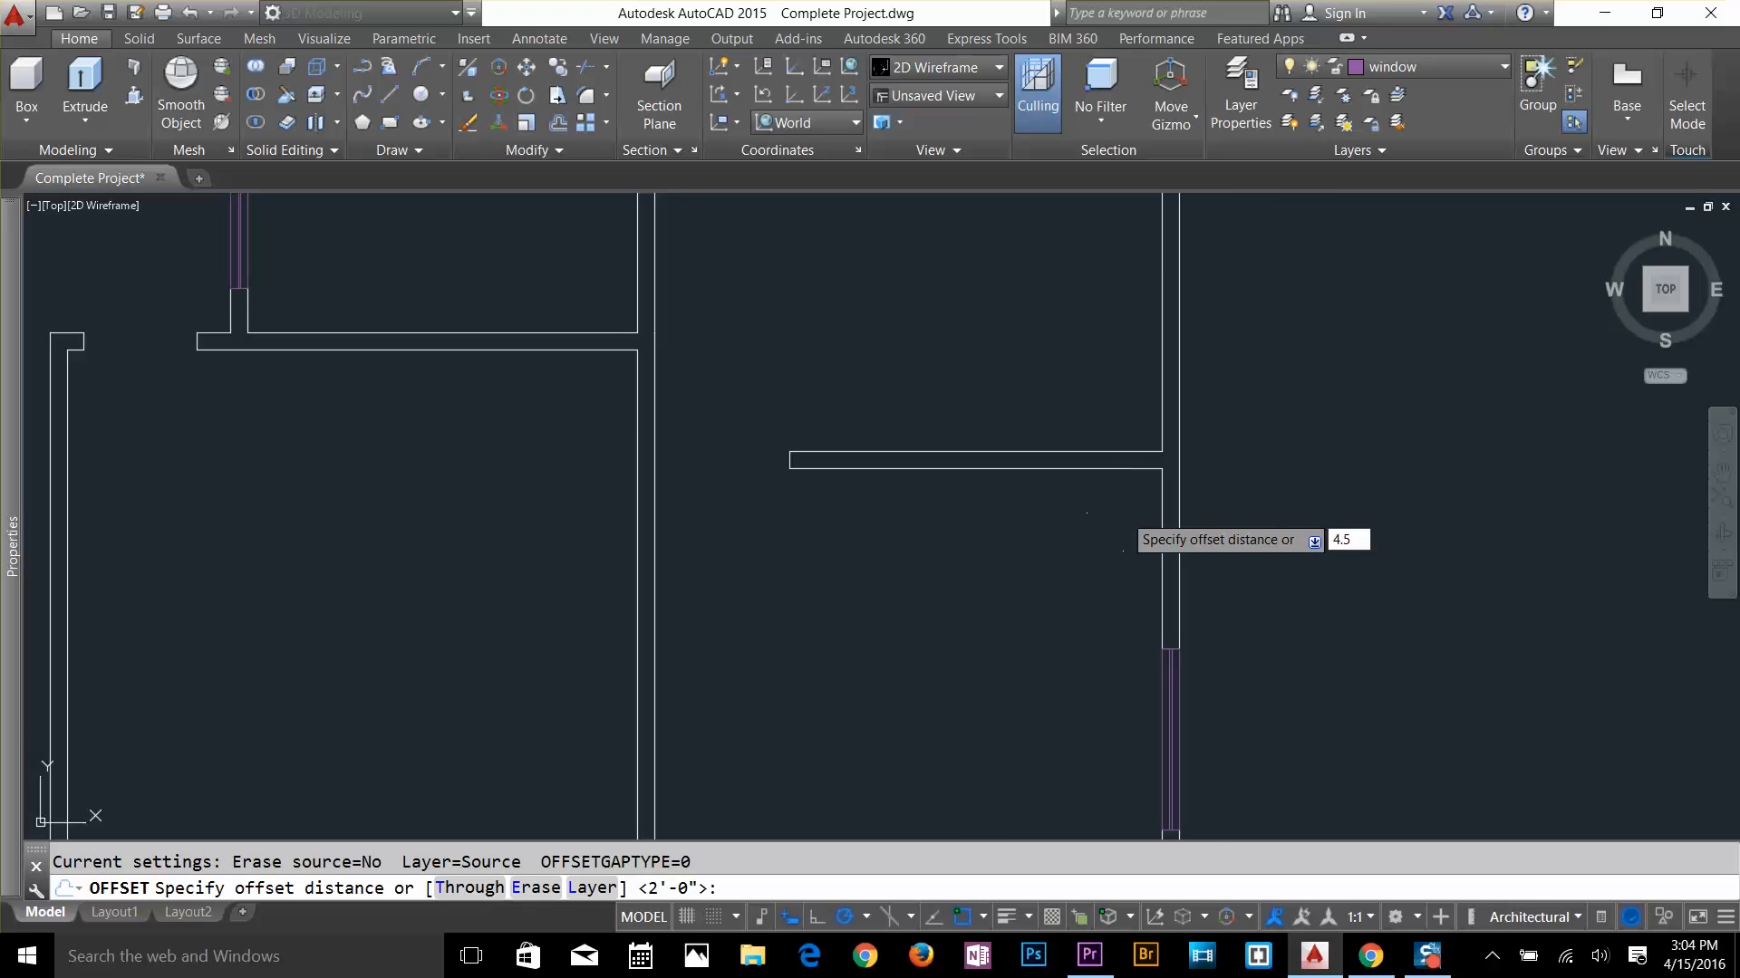
click(1126, 468)
click(1140, 540)
key(Escape)
text(o 1.5')
click(1130, 533)
key(Escape)
Extend the two offset lines through the right wall and trim to cut a 1.5' opening above the wide window
text(ex)
key(Escape)
text(tr)
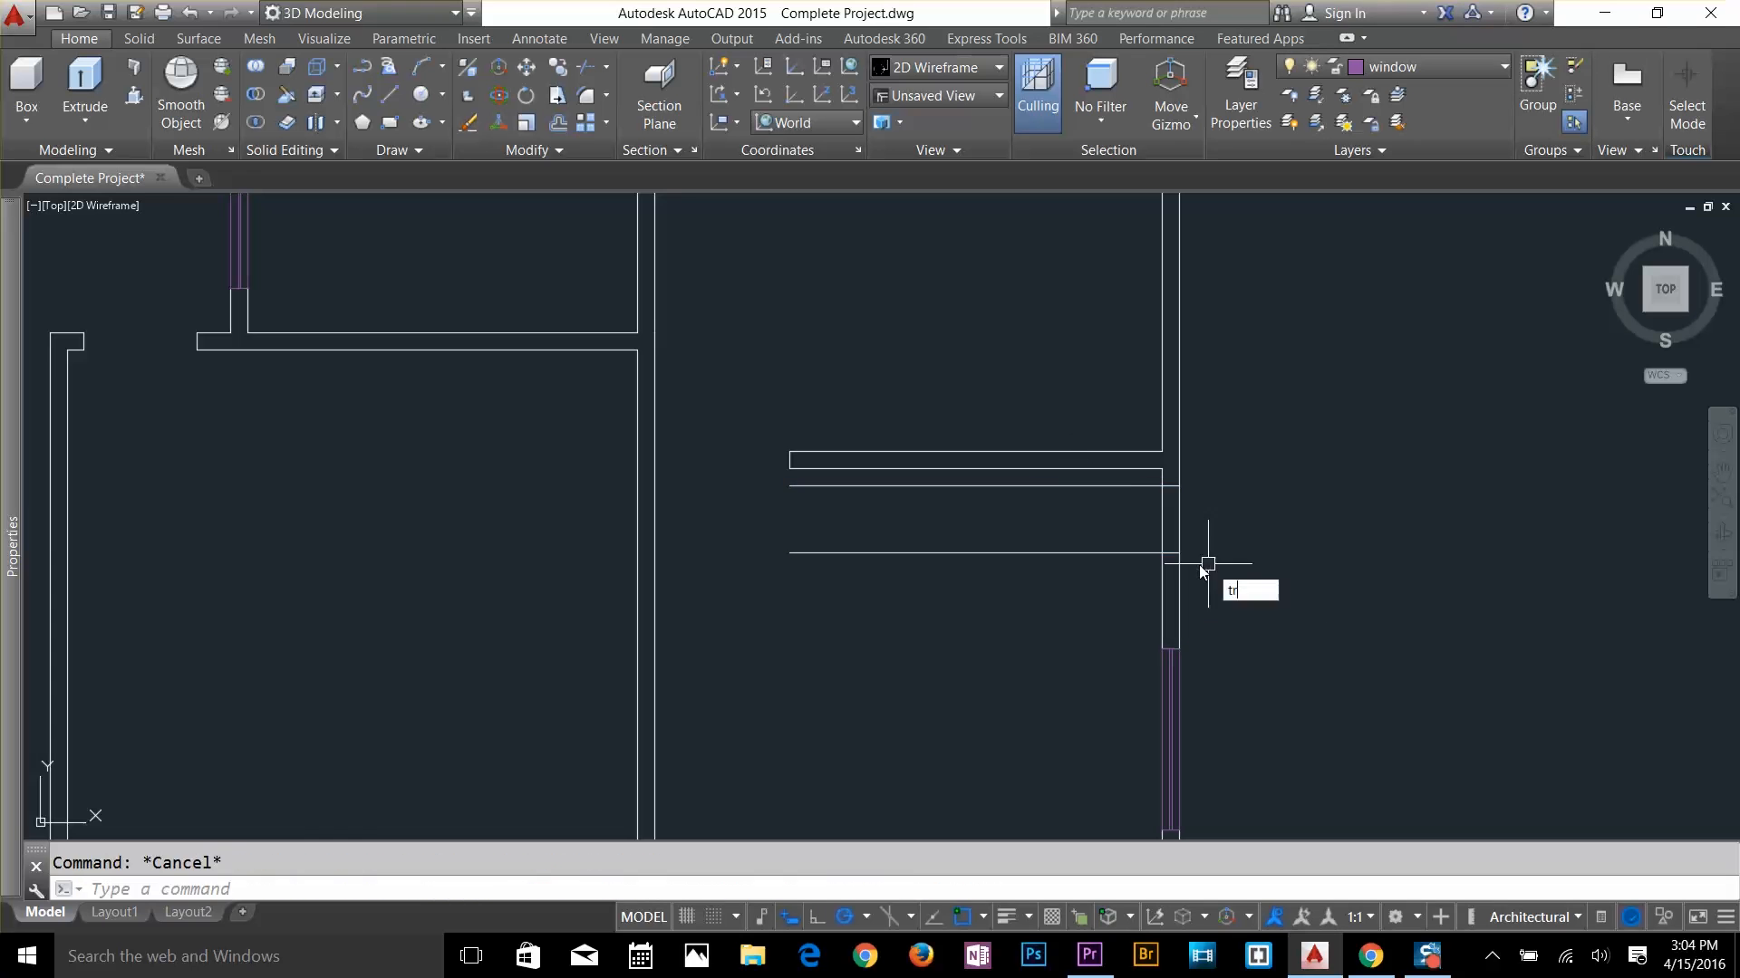
click(1178, 521)
key(Escape)
Mirror the narrow opening's end lines about the wide window's midpoint and trim the right wall between the mirrored lines
scroll(1214, 544, down, 4)
text(mi)
scroll(1133, 403, up, 3)
key(space)
click(1124, 595)
click(1142, 595)
scroll(1067, 675, down, 2)
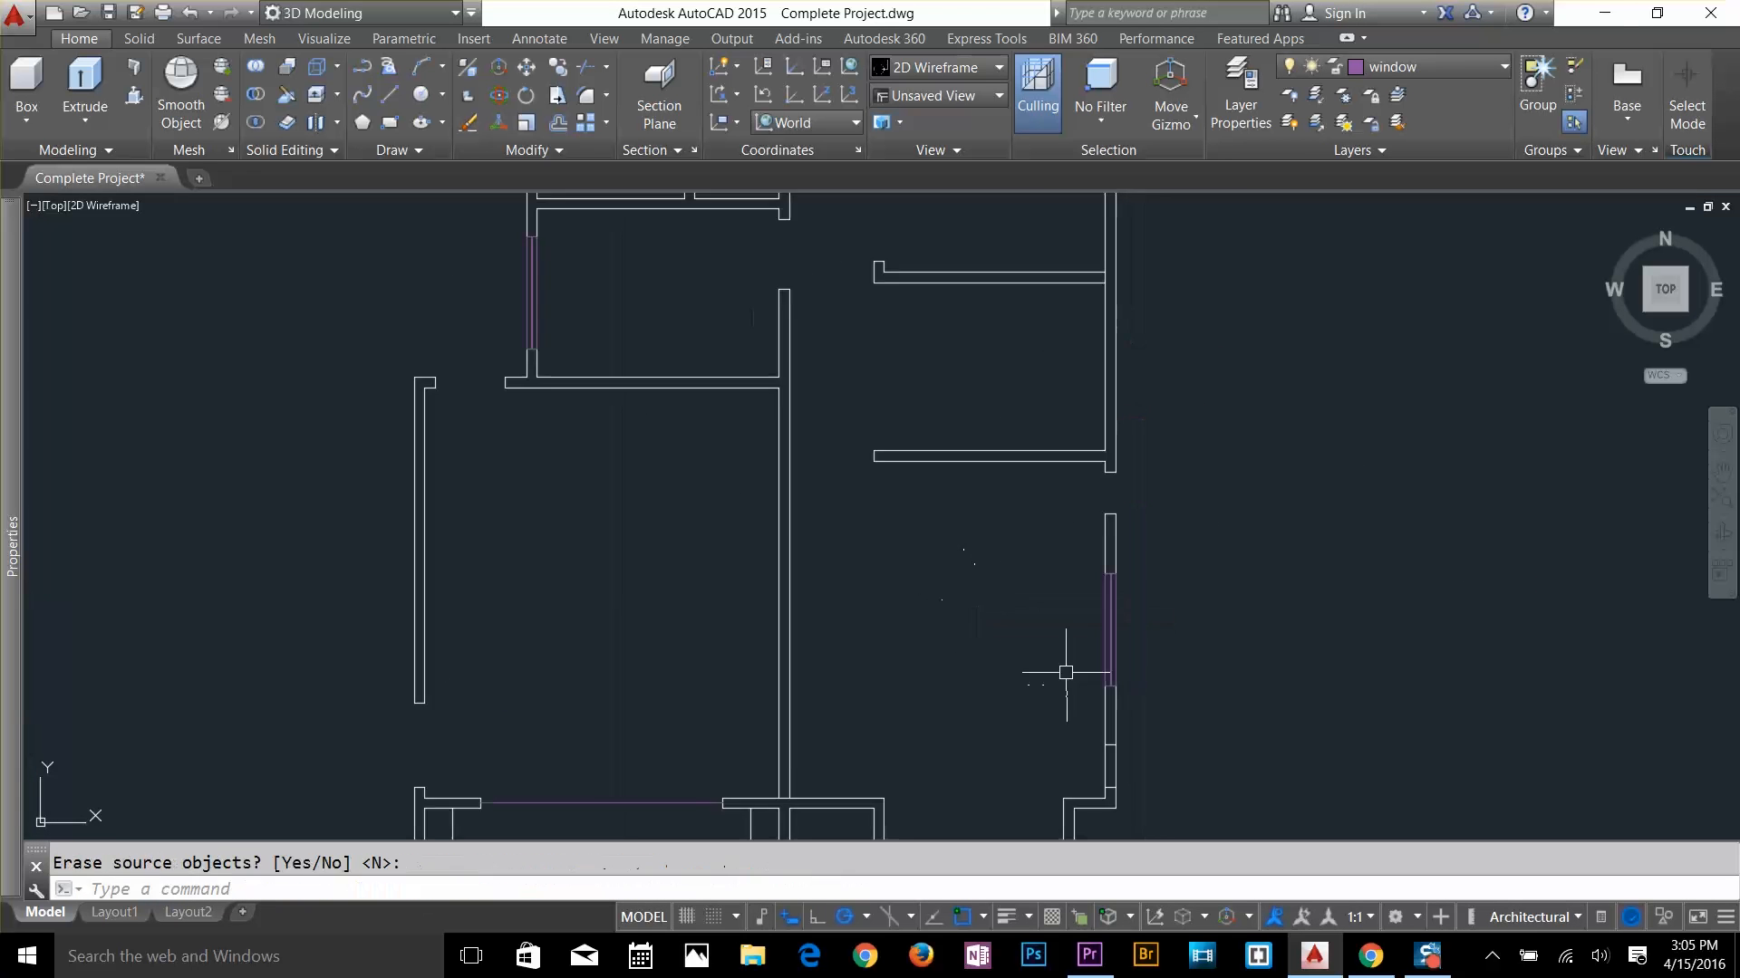
text(tr)
key(Escape)
Draw window lines along both faces of the lower narrow opening and offset them into the wall thickness as glass lines
scroll(1055, 630, up, 4)
text(l)
key(space)
click(928, 584)
click(928, 753)
key(Escape)
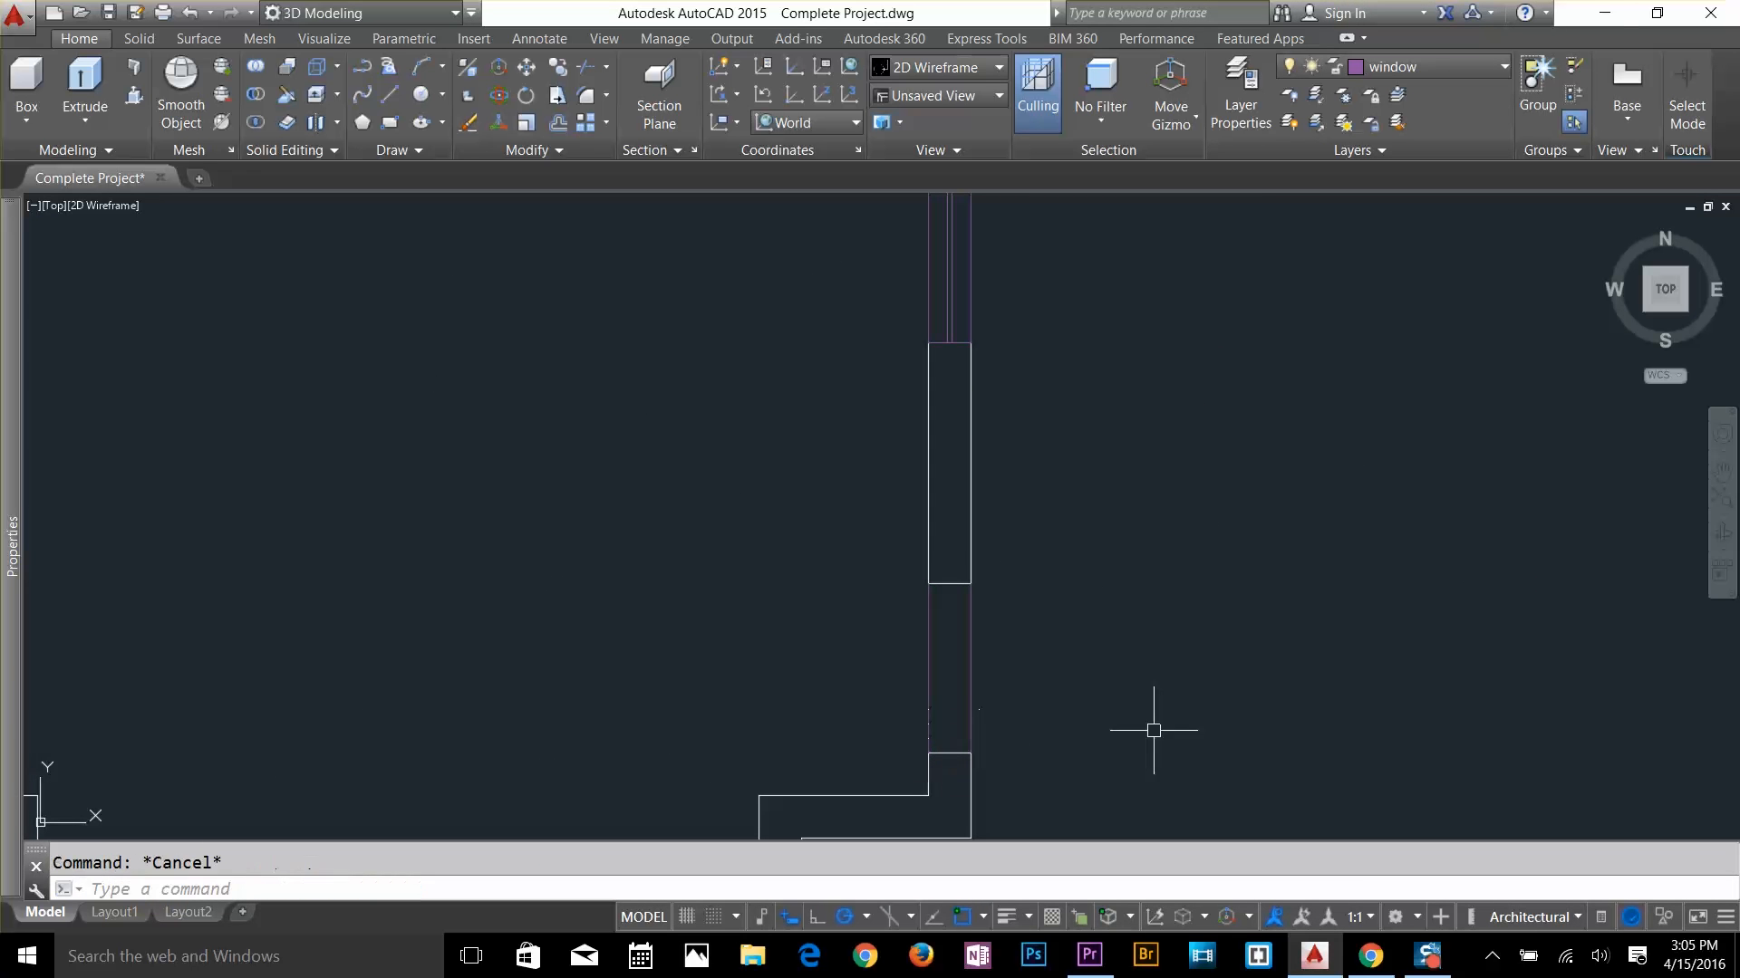
text(o 4)
click(971, 676)
click(942, 676)
Mirror the lower narrow window about the wide window's midpoint into the upper narrow opening
text(mi)
click(1010, 770)
key(space)
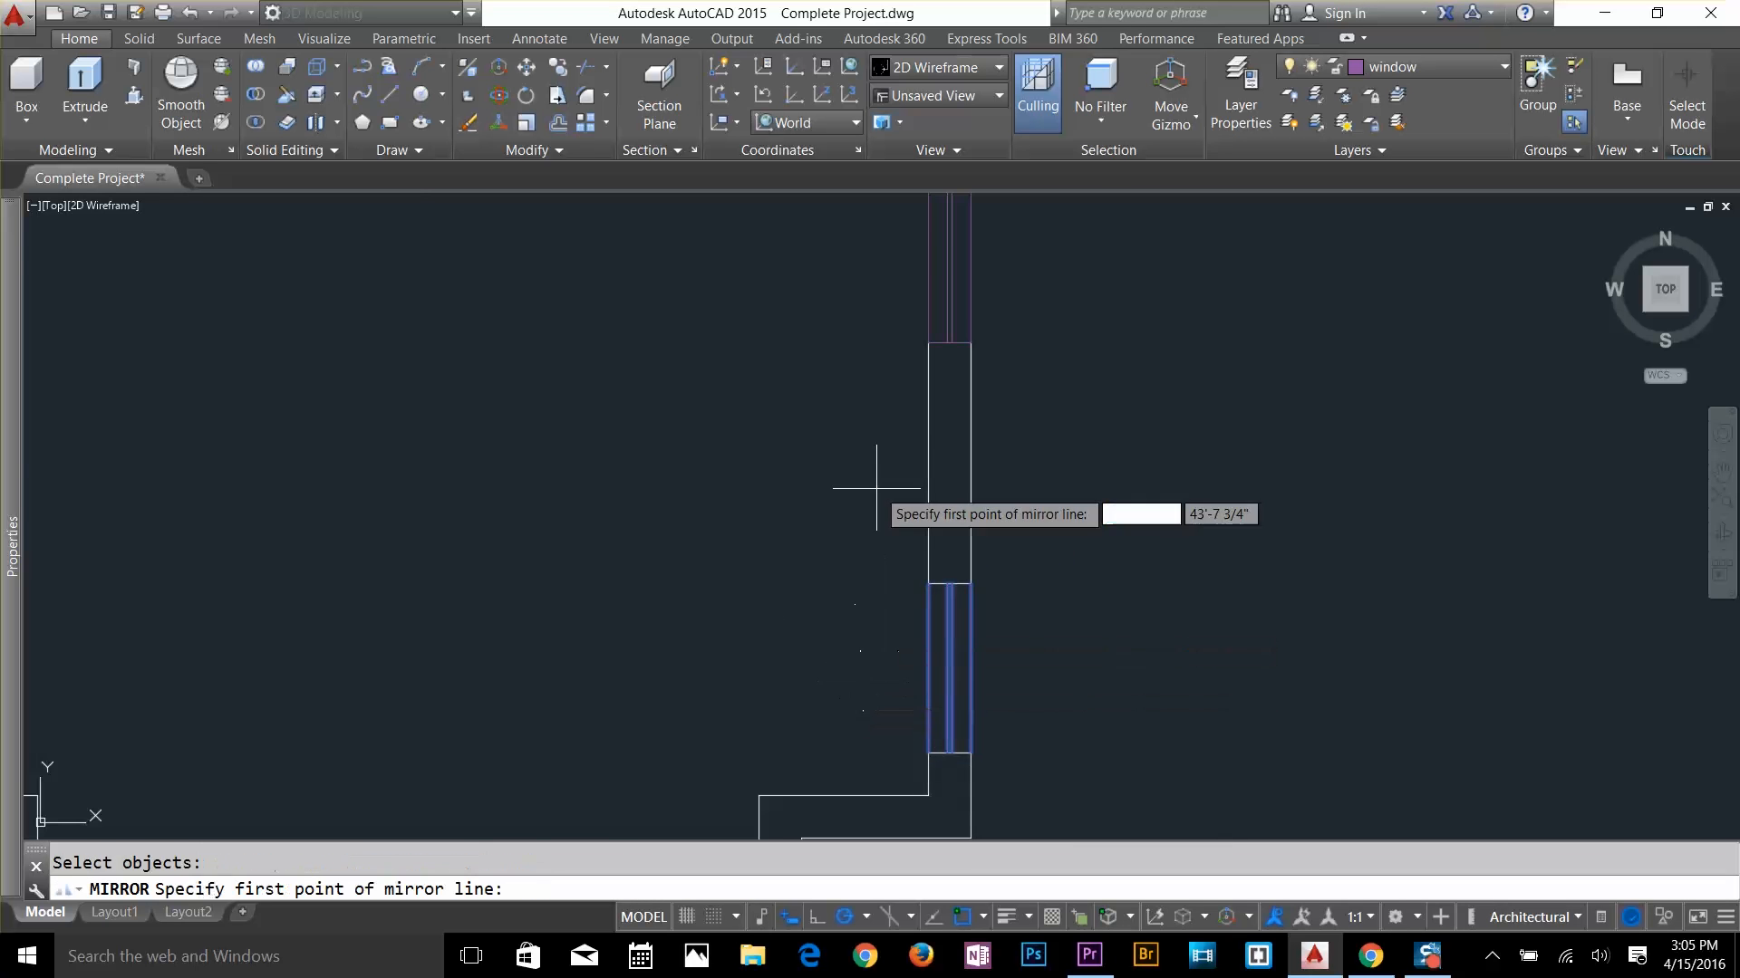
scroll(877, 485, down, 6)
click(895, 445)
key(space)
scroll(1150, 421, up, 4)
text(tr)
click(1080, 433)
key(Escape)
scroll(1079, 433, down, 6)
scroll(485, 399, up, 3)
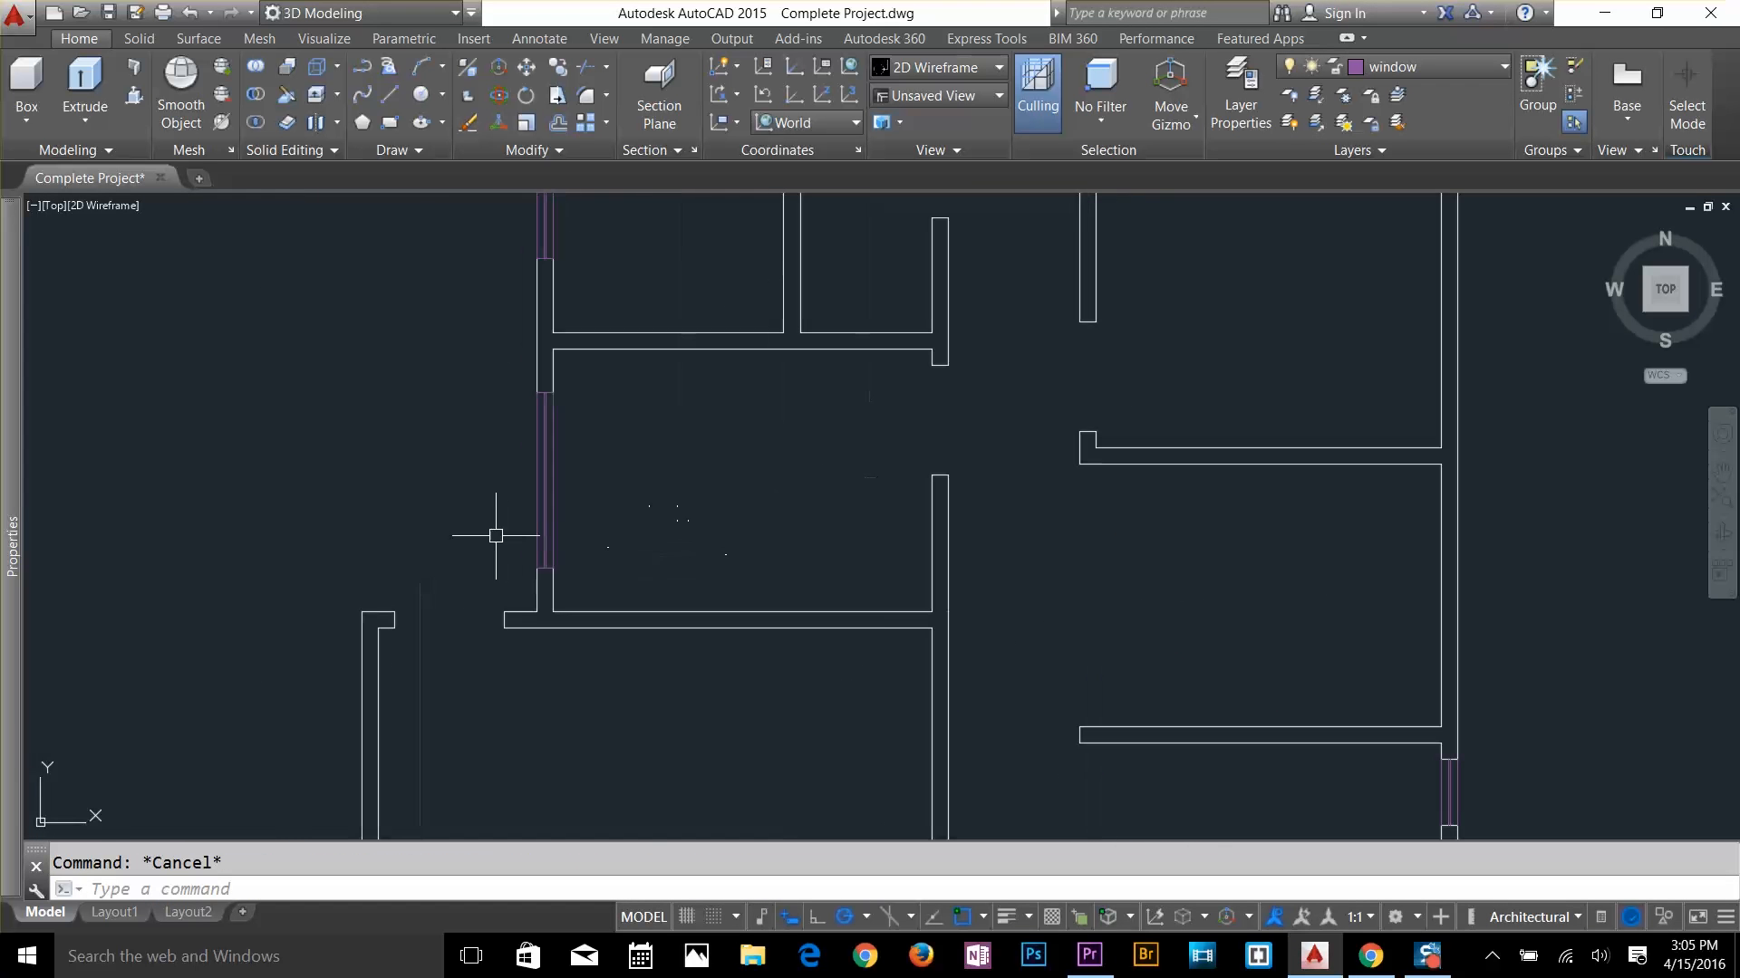
Copy the wide left-wall window by its midpoint onto the right wall of the lower right room
text(co)
click(500, 372)
click(600, 576)
key(space)
key(Escape)
key(space)
click(617, 456)
key(space)
click(538, 481)
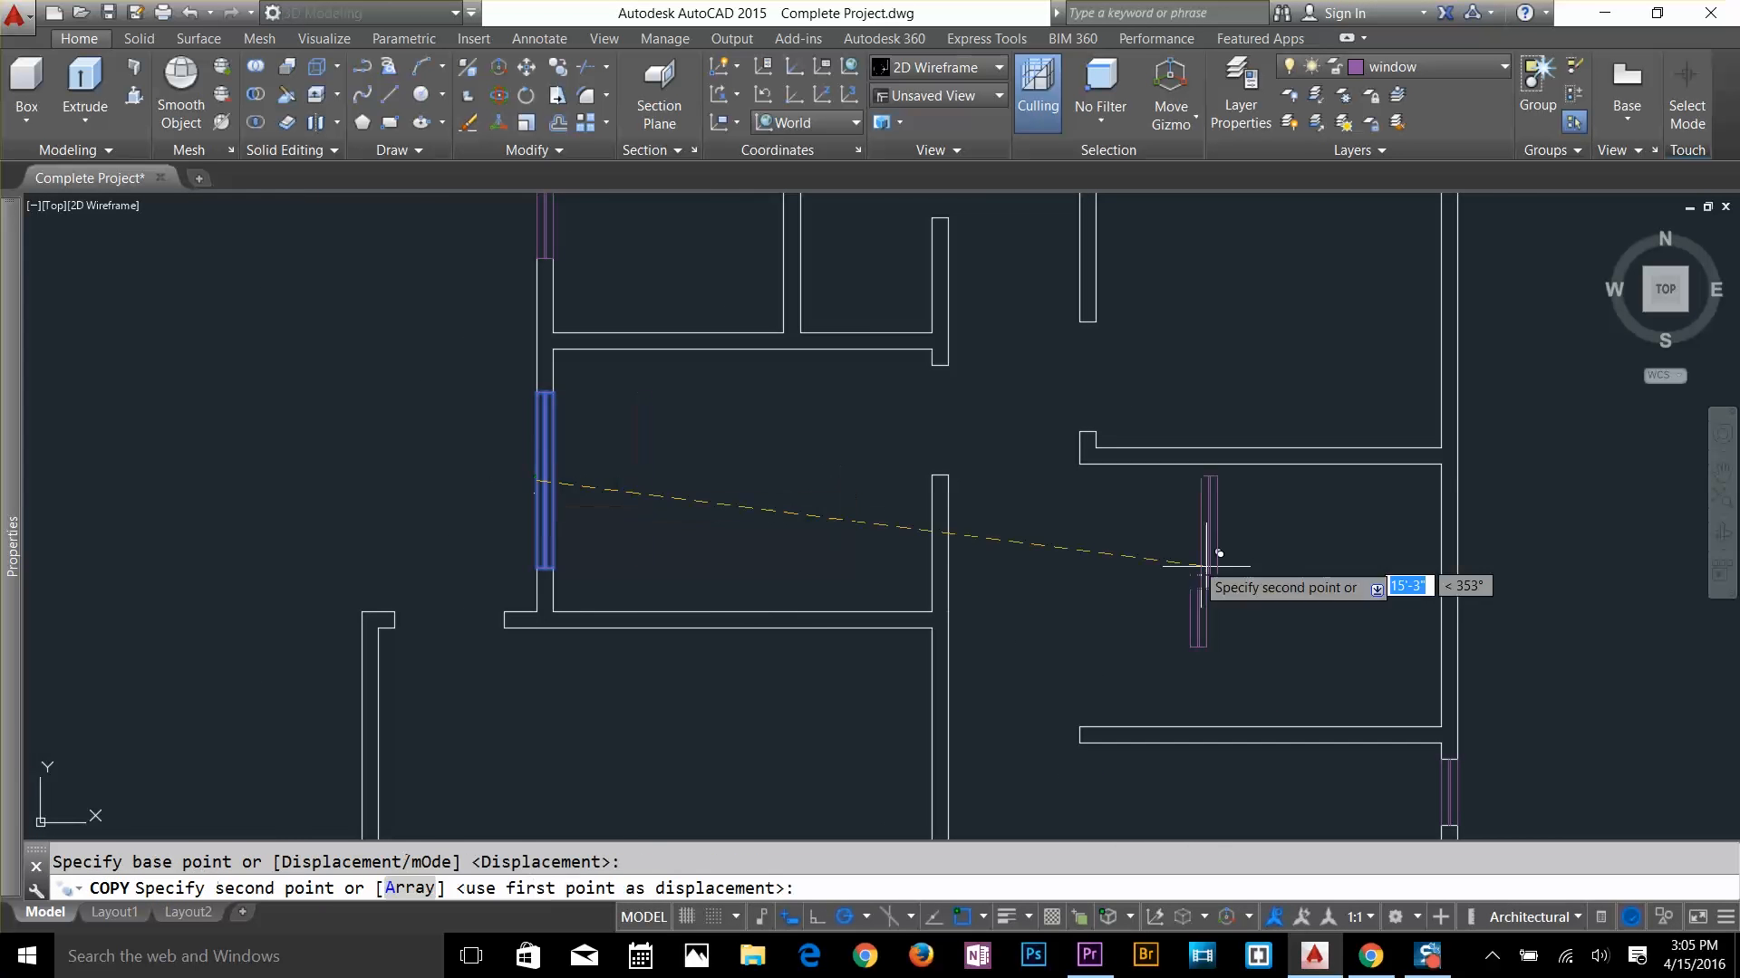
click(1443, 595)
key(Escape)
Trim the right wall's face lines between the end lines of the copied wide window
text(tr)
click(1389, 641)
click(1460, 686)
scroll(1452, 557, down, 5)
scroll(1274, 544, up, 6)
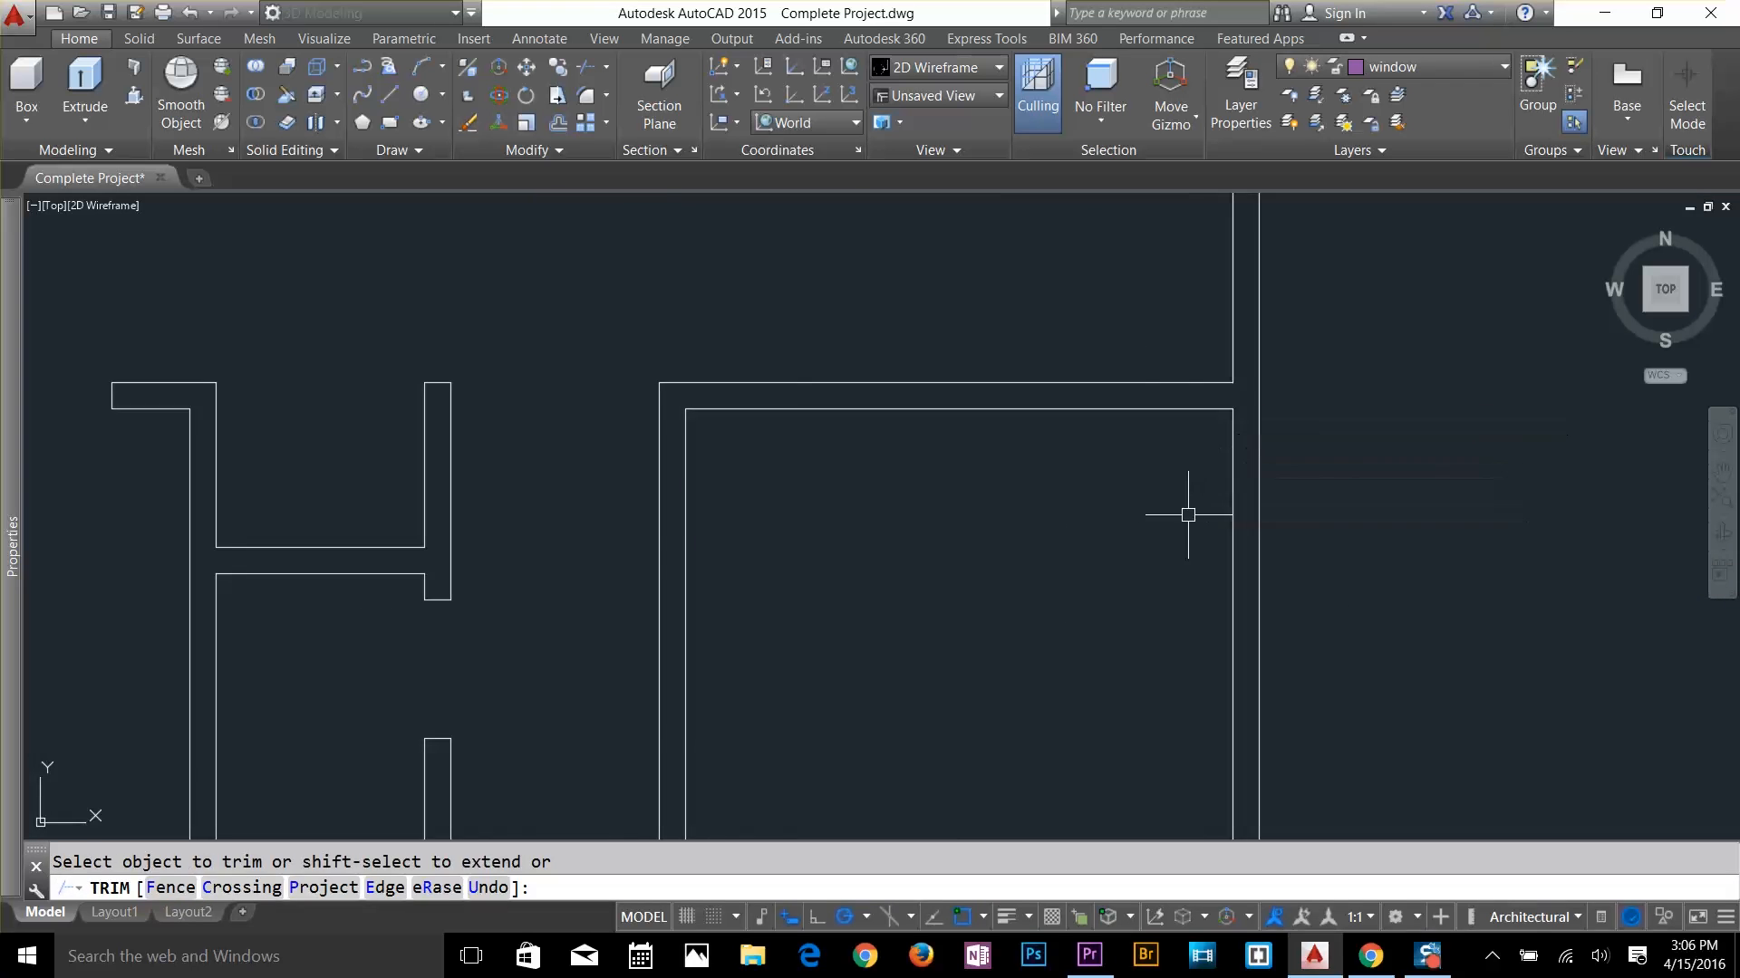
scroll(1188, 508, down, 4)
key(Escape)
Copy the wide right-wall window up into the next room and trim the wall lines inside it
click(1136, 627)
click(1243, 752)
key(space)
click(1196, 634)
click(1196, 406)
key(Escape)
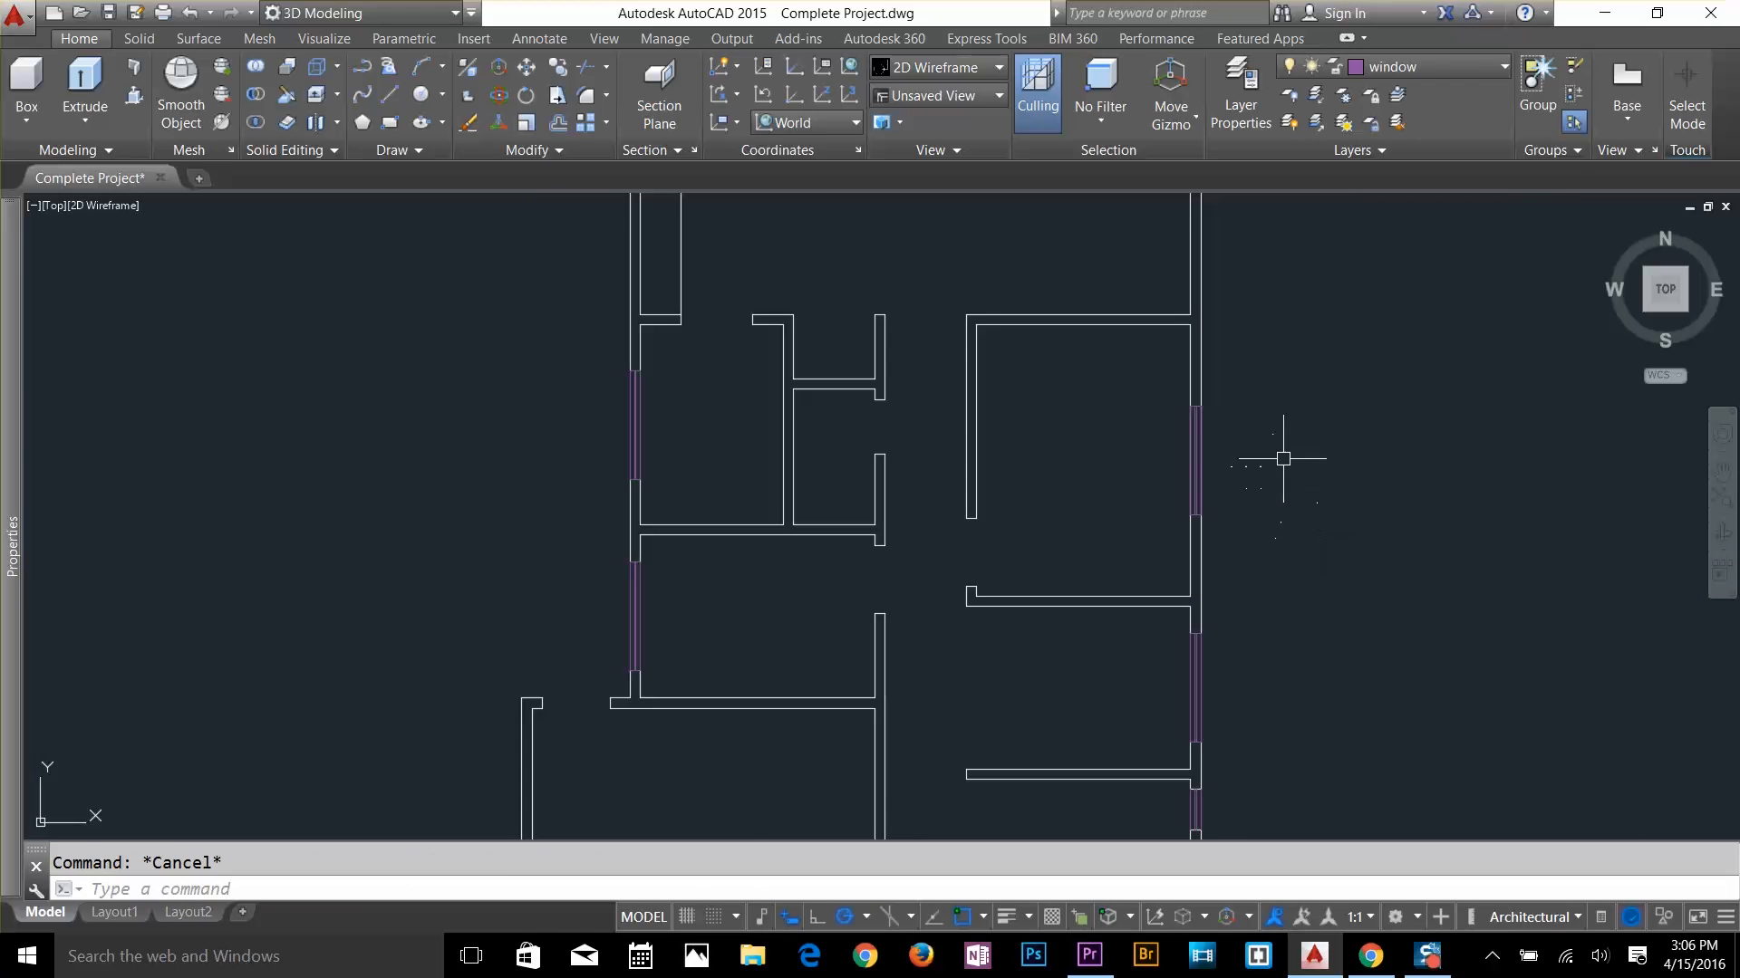
text(tr)
middle_drag(1146, 391, 1169, 707)
scroll(707, 543, down, 3)
scroll(771, 656, up, 3)
key(Escape)
Copy the wide left-wall window up to the wall beside the L-shaped counter and trim the wall inside it
text(c)
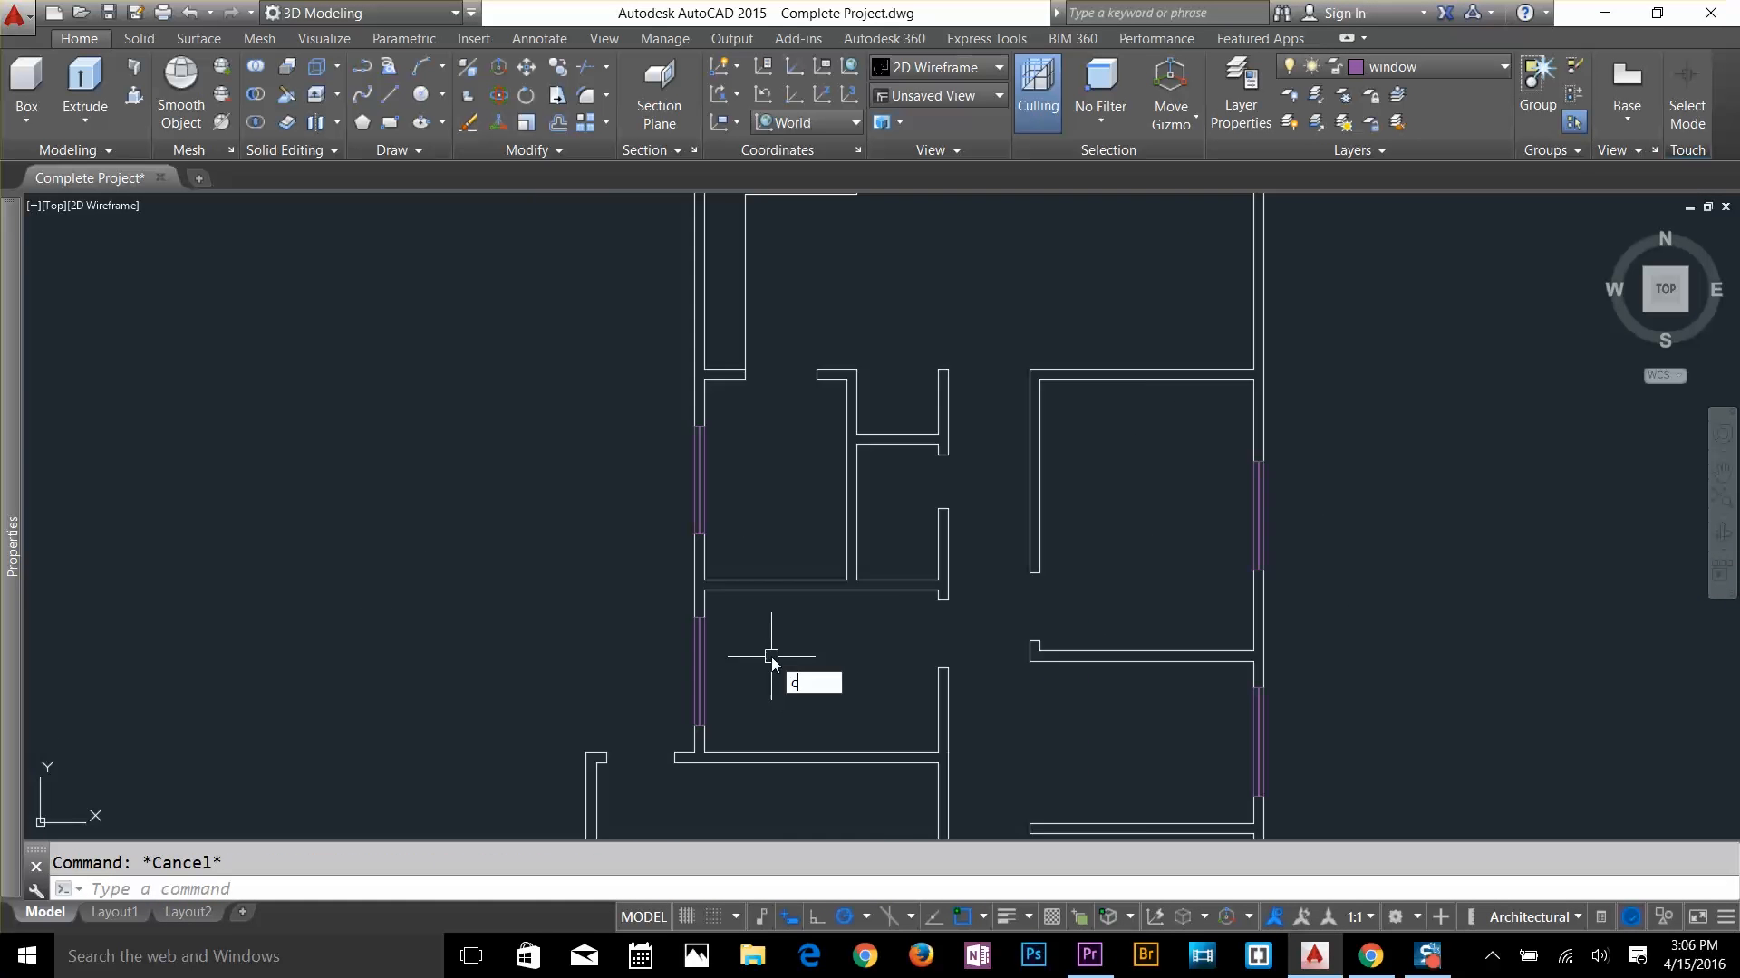
key(space)
click(706, 698)
click(706, 363)
key(space)
text(tr)
click(773, 472)
click(783, 471)
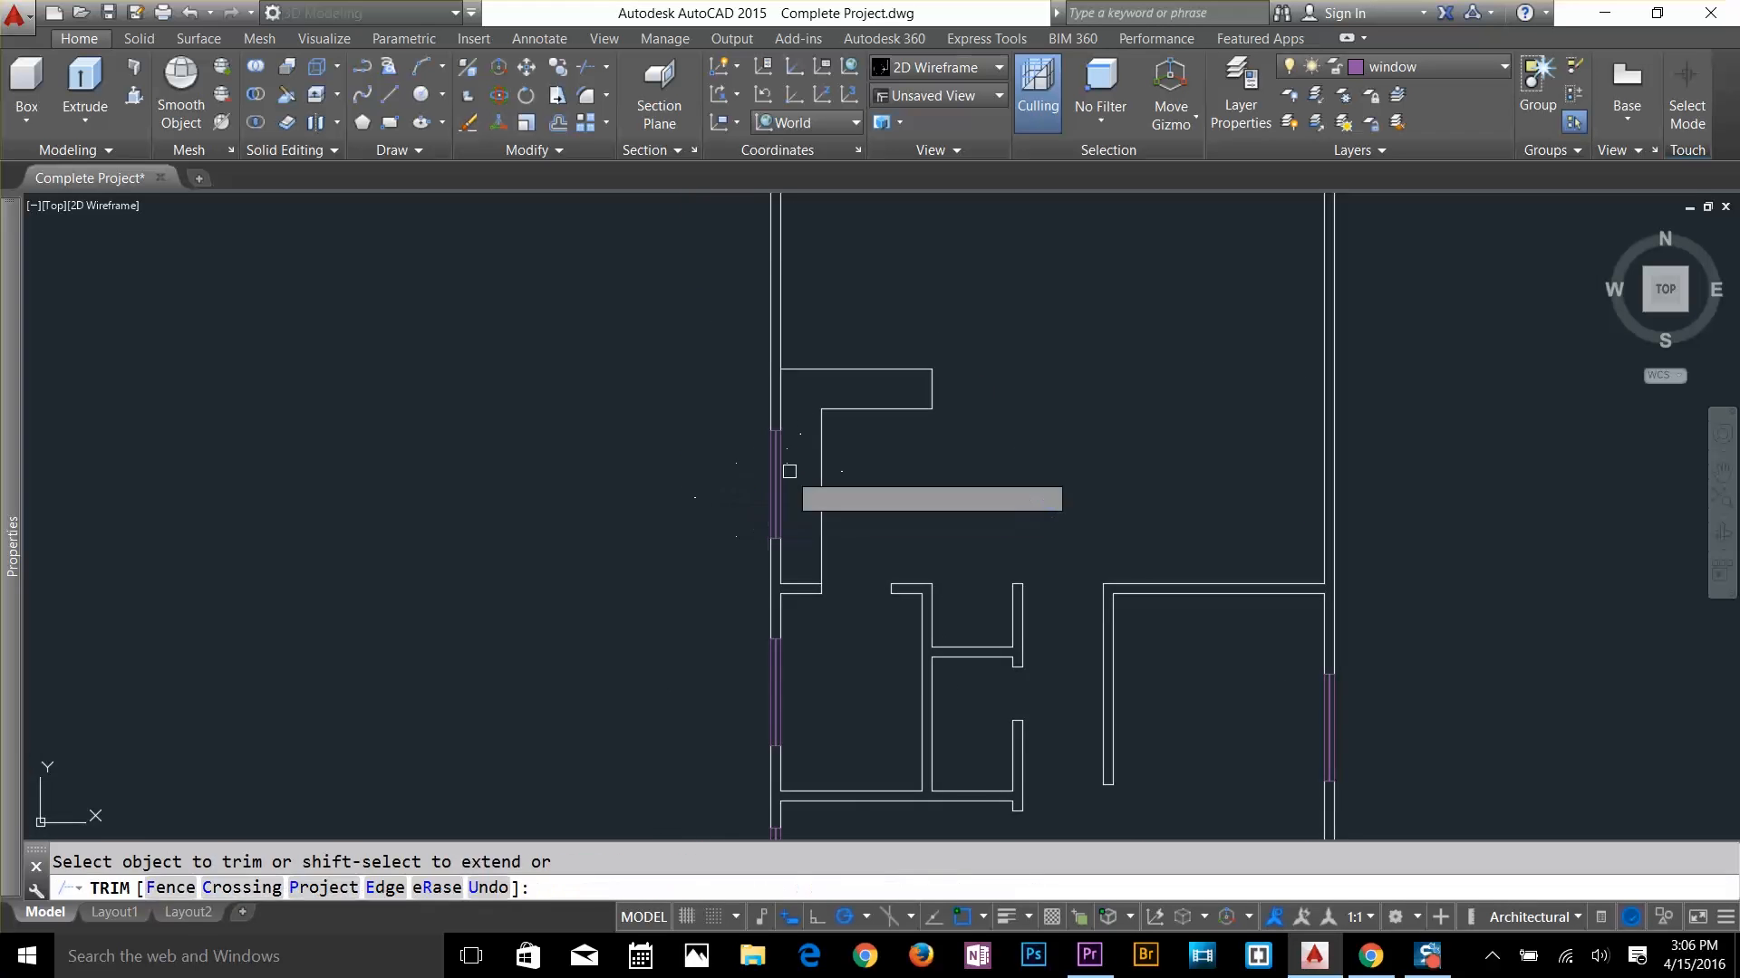
key(space)
scroll(937, 444, down, 4)
key(Escape)
Copy the narrow-wide-narrow window group from the lower right wall to the left wall of the top room
text(co)
scroll(939, 566, up, 4)
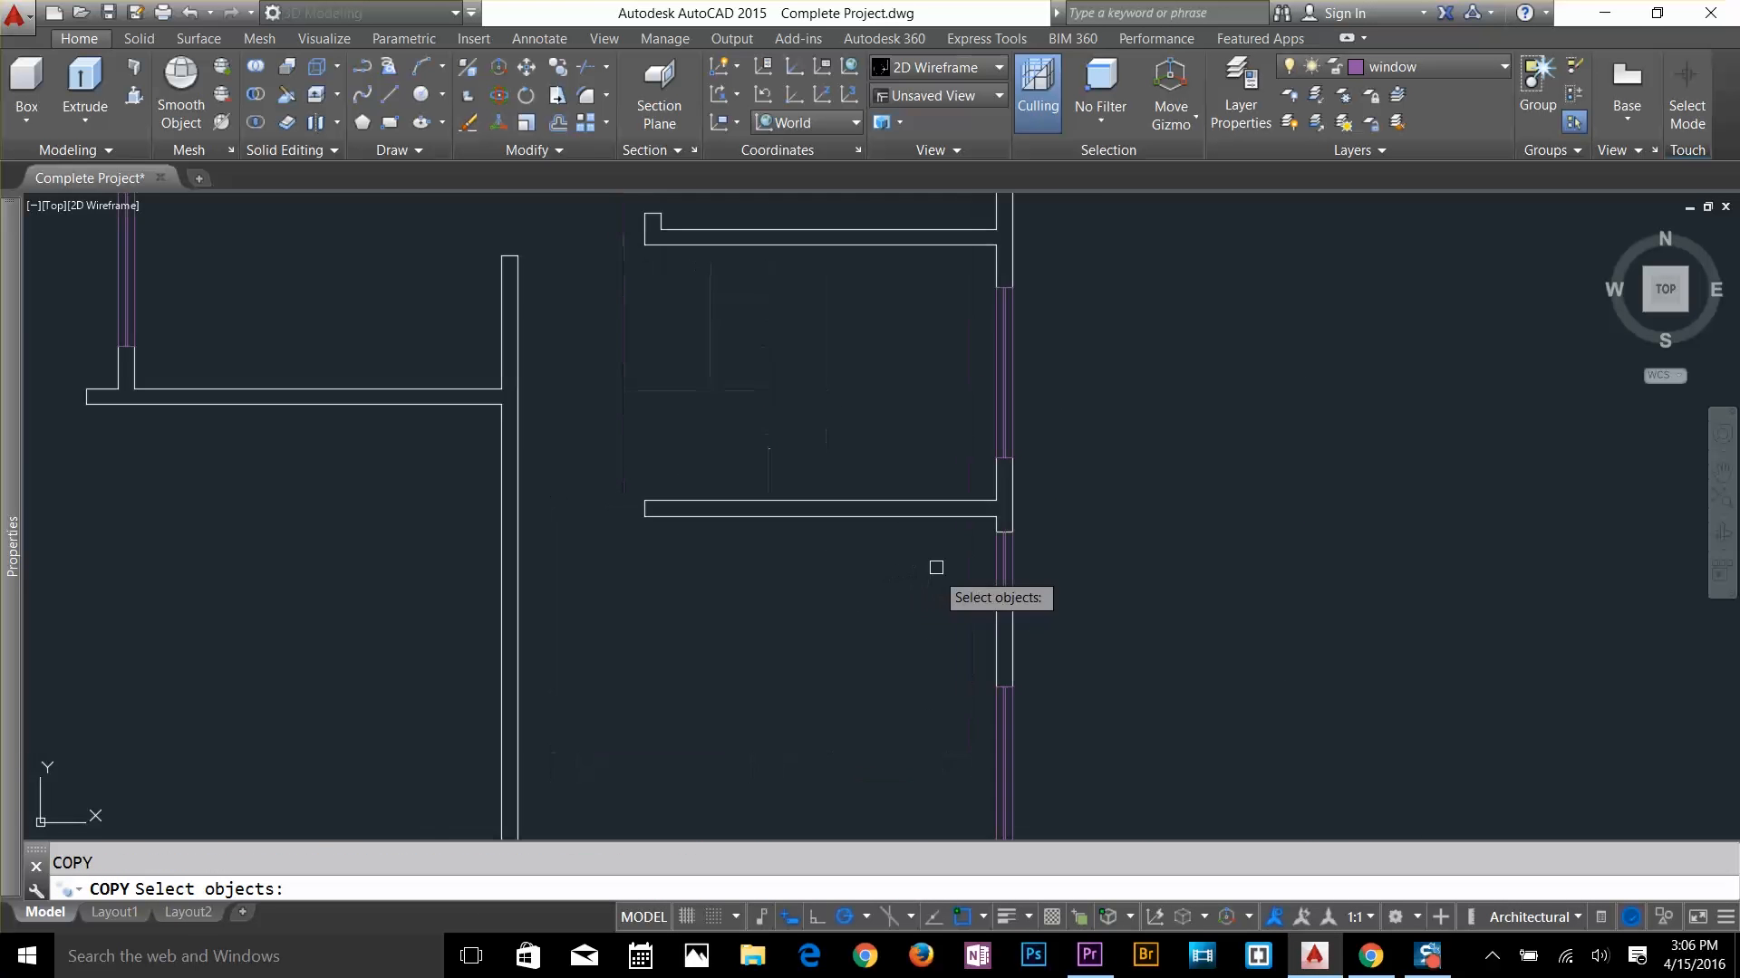
scroll(936, 569, down, 4)
click(1061, 351)
click(1164, 666)
key(space)
click(1094, 503)
scroll(906, 548, down, 4)
middle_drag(893, 553, 1069, 770)
scroll(909, 353, up, 4)
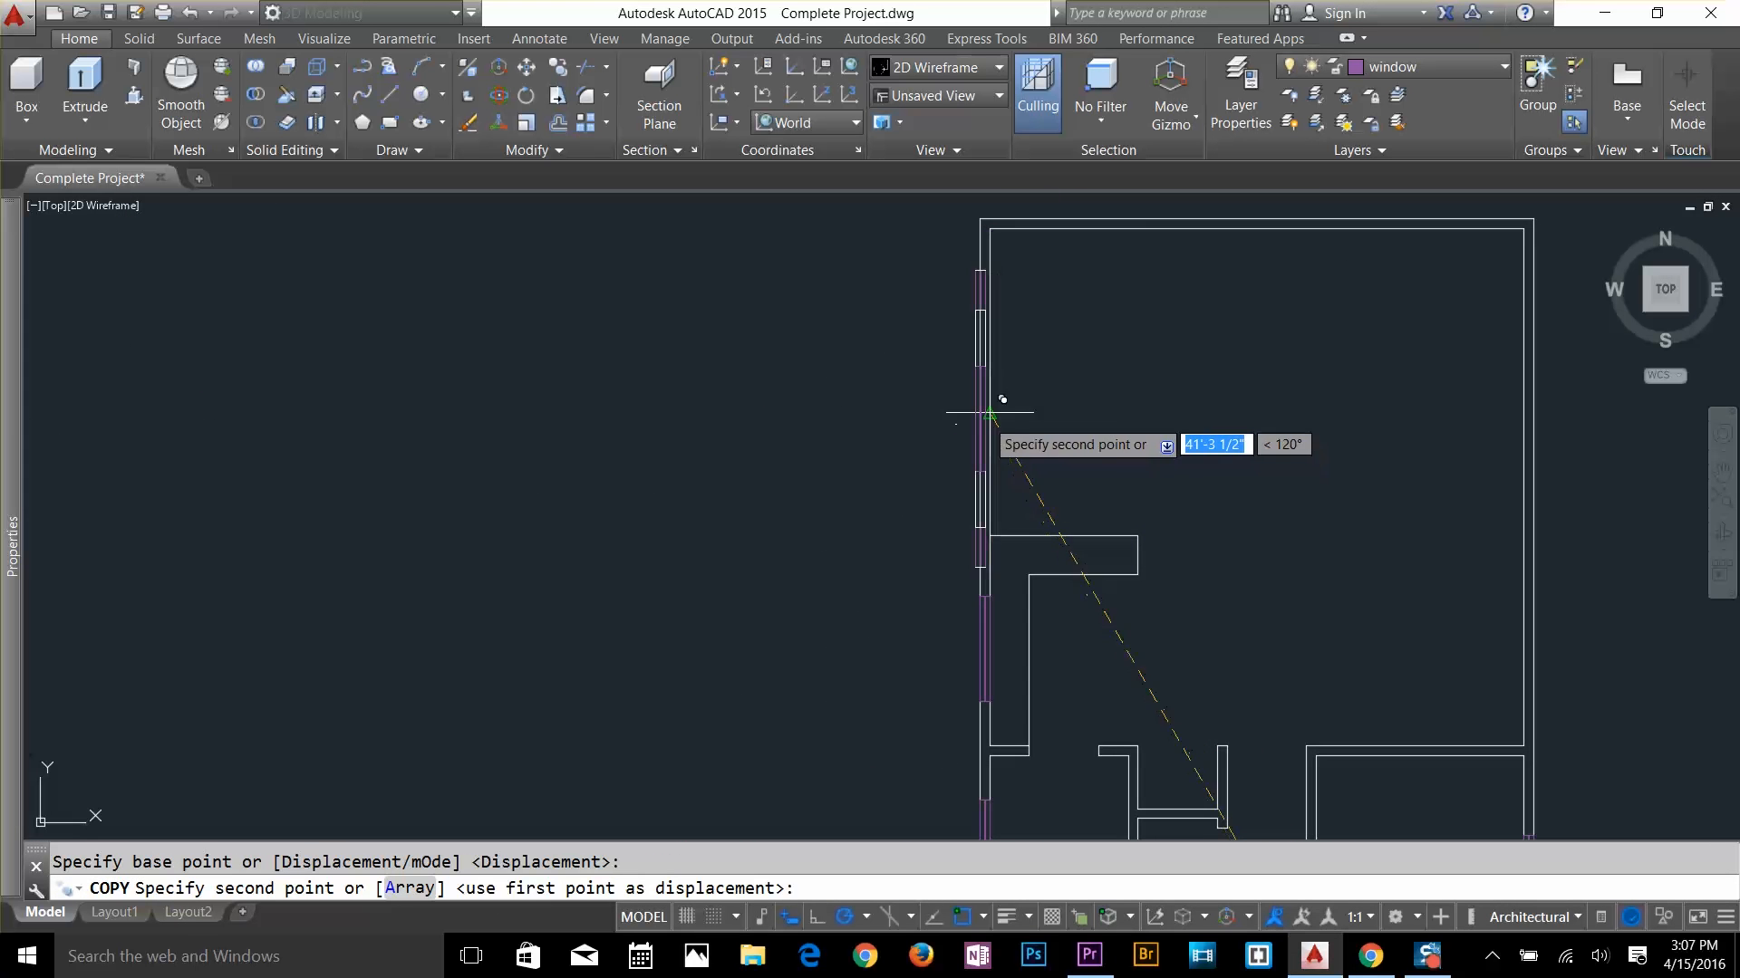
click(870, 422)
key(space)
Move the copied window group down the left wall until its lower end meets the counter's upper edge
text(m)
key(space)
click(944, 238)
click(836, 587)
key(space)
click(870, 571)
click(990, 535)
Trim the left wall's face lines inside the three windows of the moved group
scroll(1050, 372, up, 3)
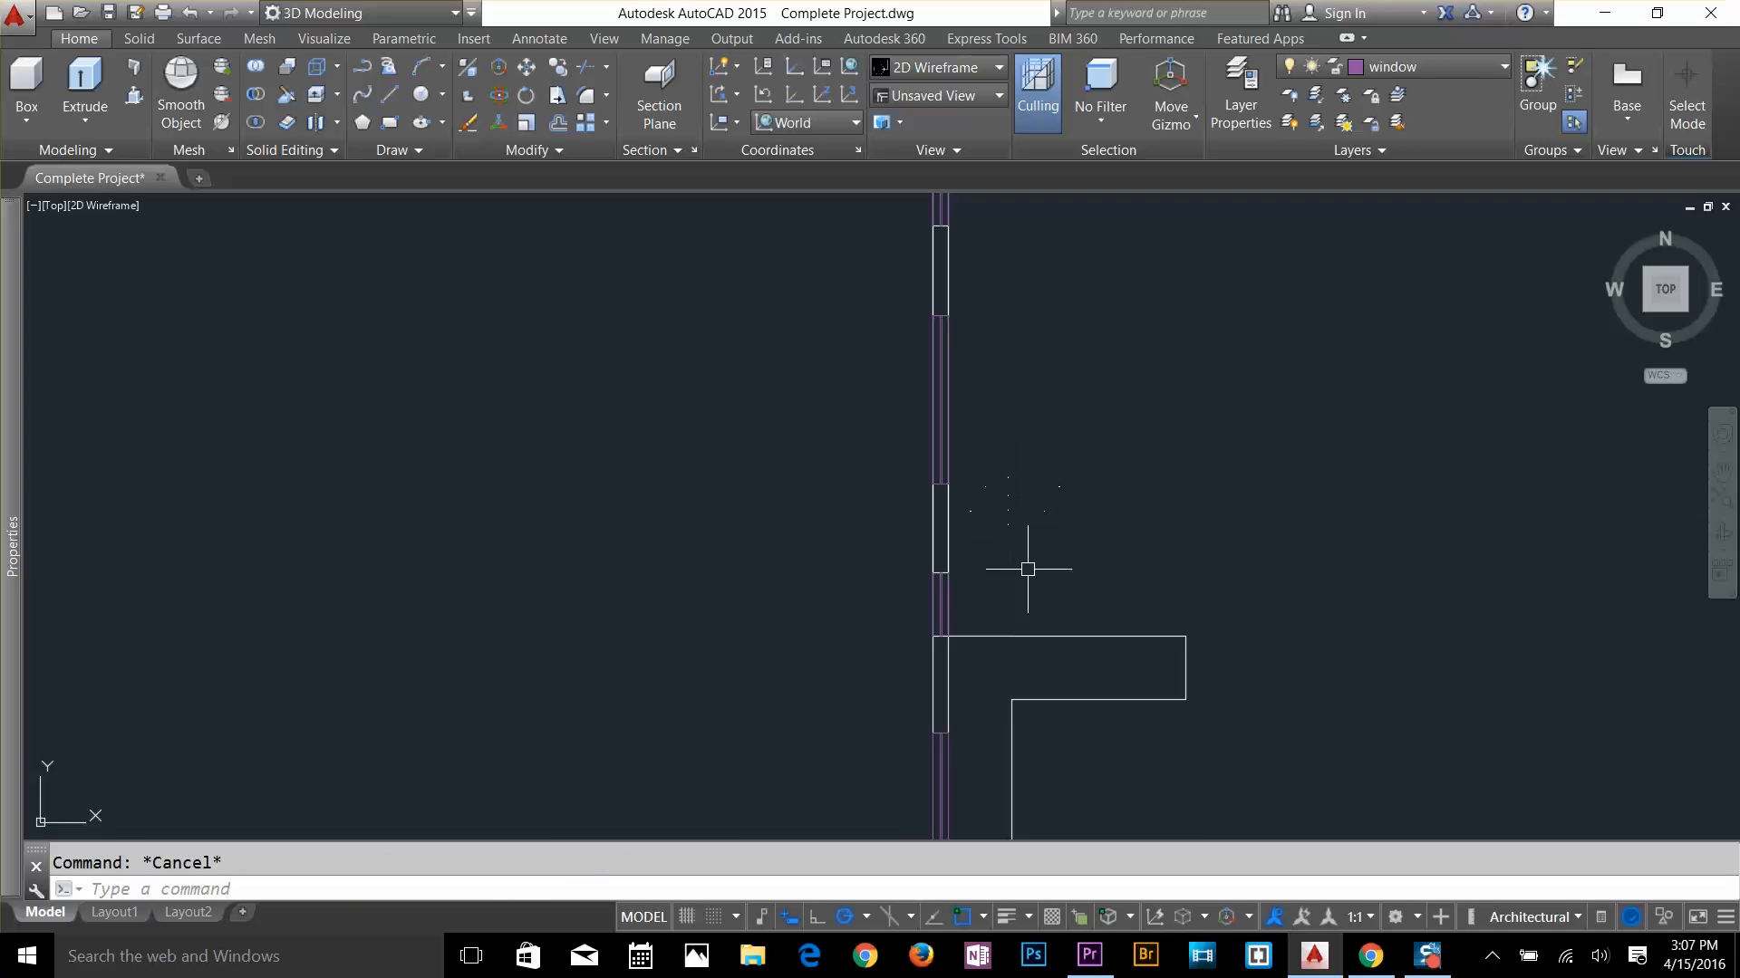
text(tr)
scroll(919, 386, down, 2)
middle_drag(1130, 282, 940, 408)
scroll(940, 408, up, 2)
key(space)
key(Escape)
scroll(957, 428, down, 2)
middle_drag(1066, 578, 1044, 466)
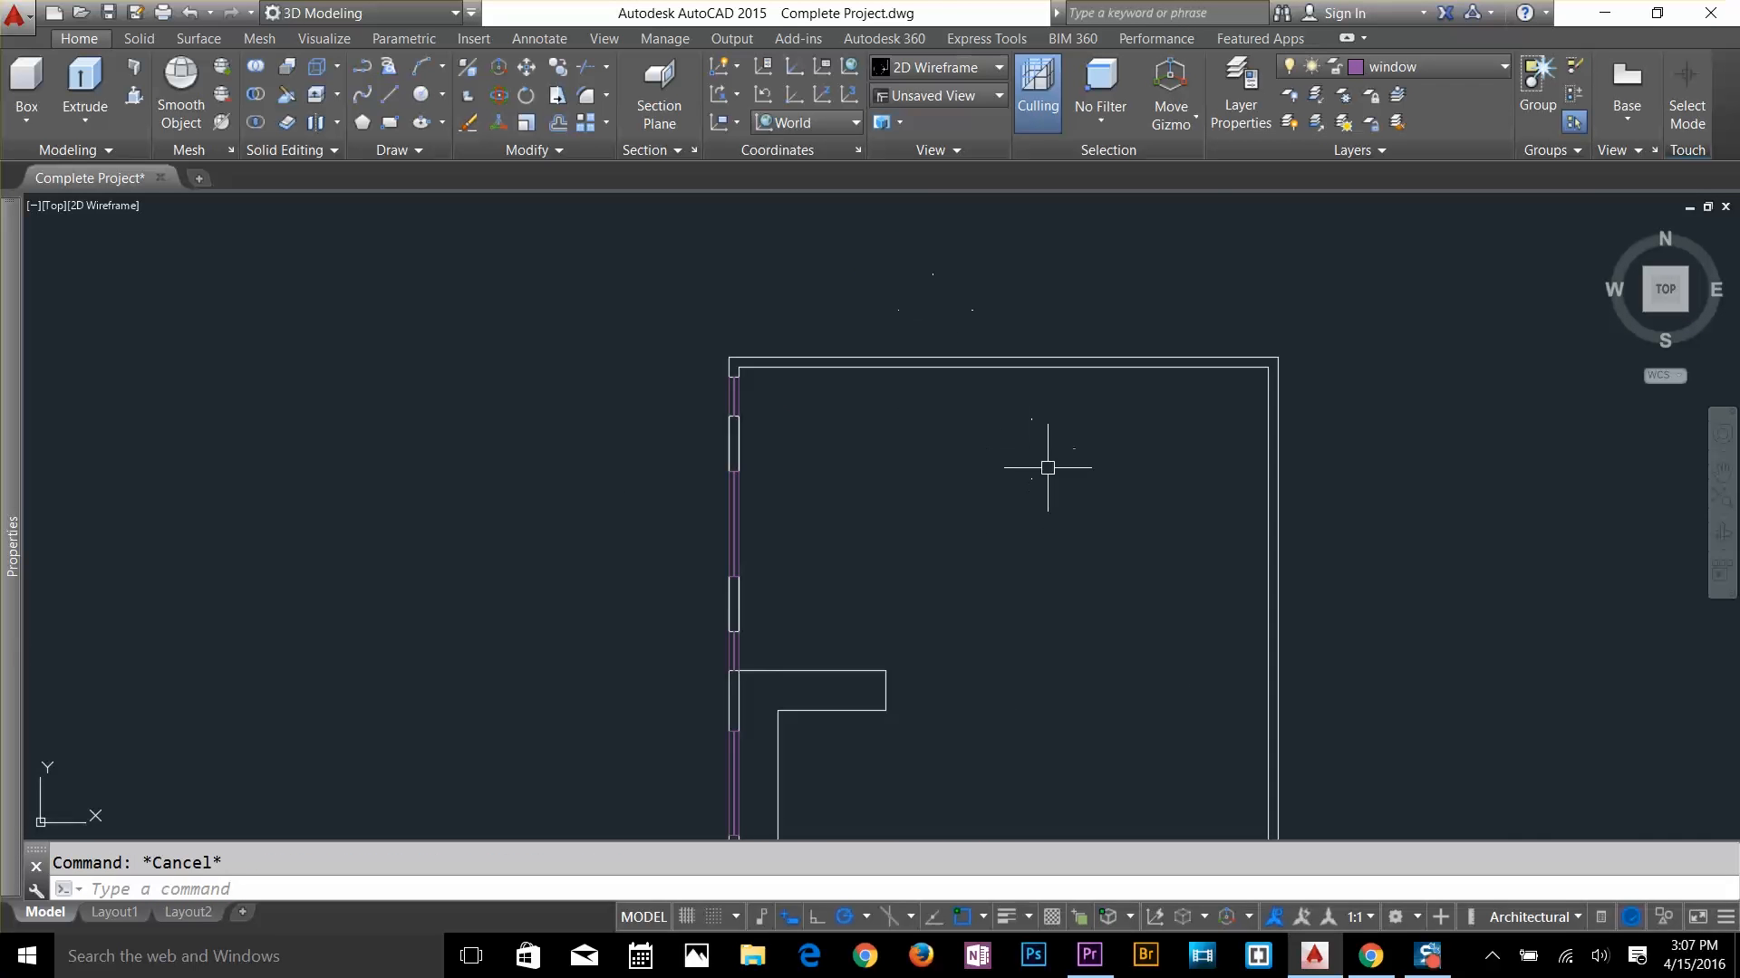
Copy the three-window group from the left wall to the right wall of the top room
middle_drag(1216, 727, 1171, 602)
click(610, 253)
click(765, 567)
key(space)
click(686, 402)
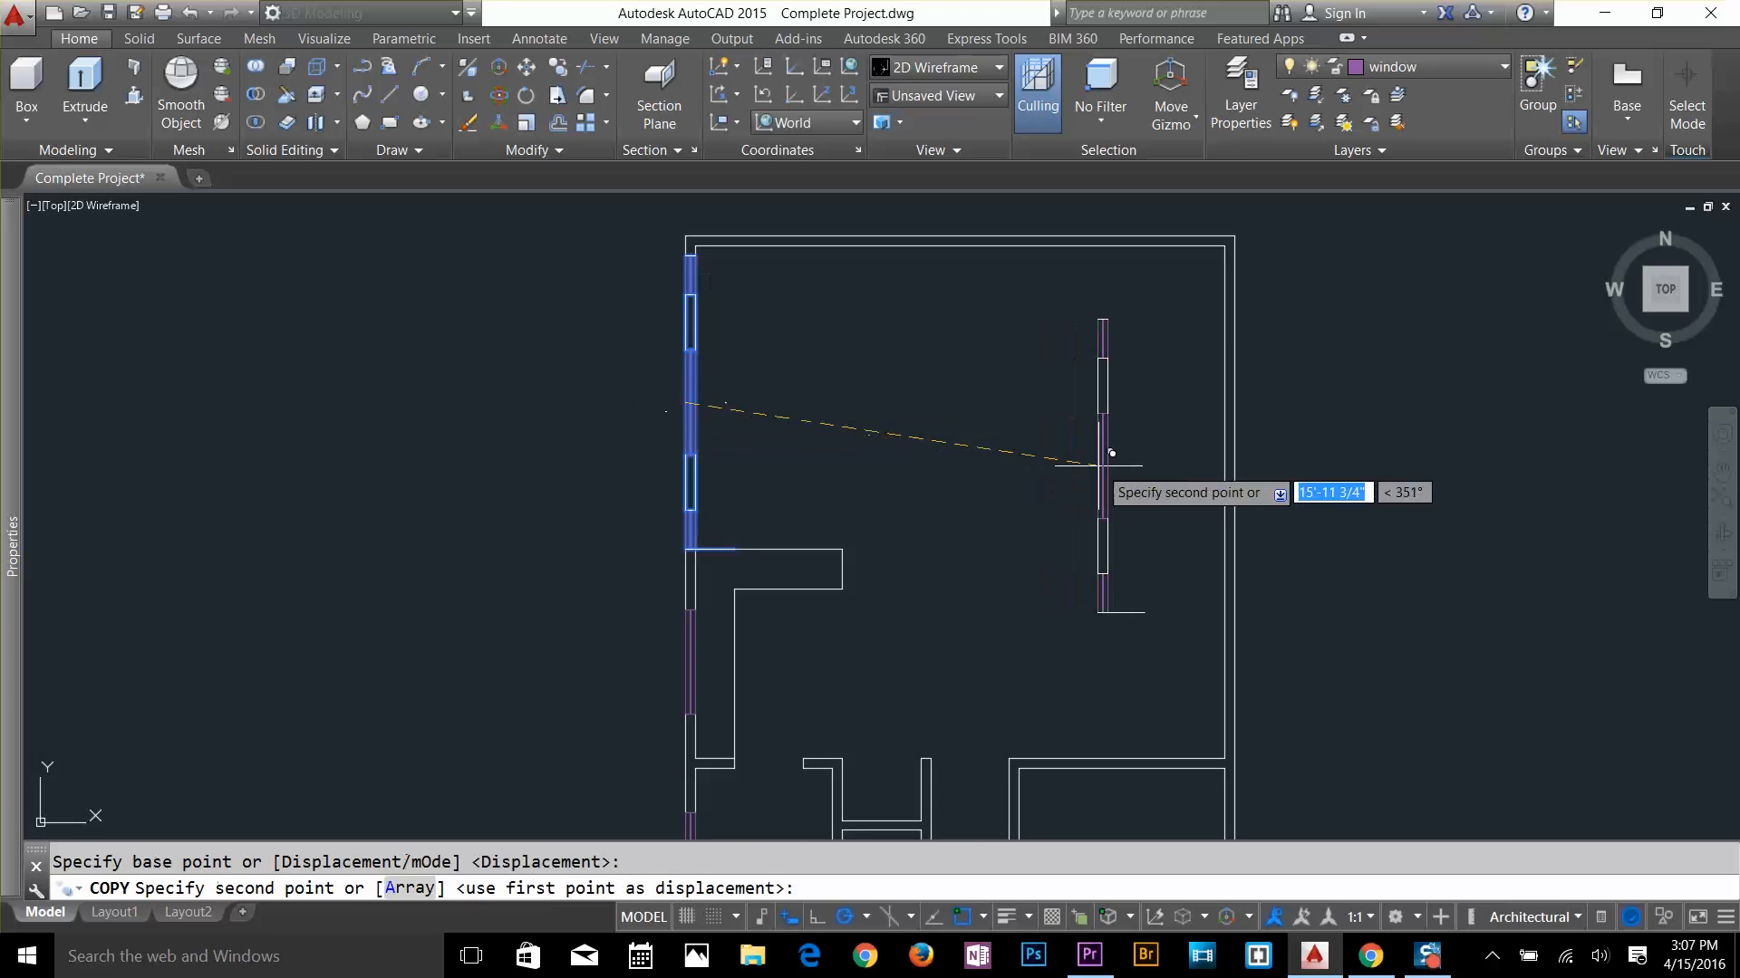
click(1224, 502)
key(space)
Delete the stray counter line copied with the group and trim the right wall inside the new windows
click(1265, 649)
key(Delete)
text(tr)
click(1212, 509)
key(Escape)
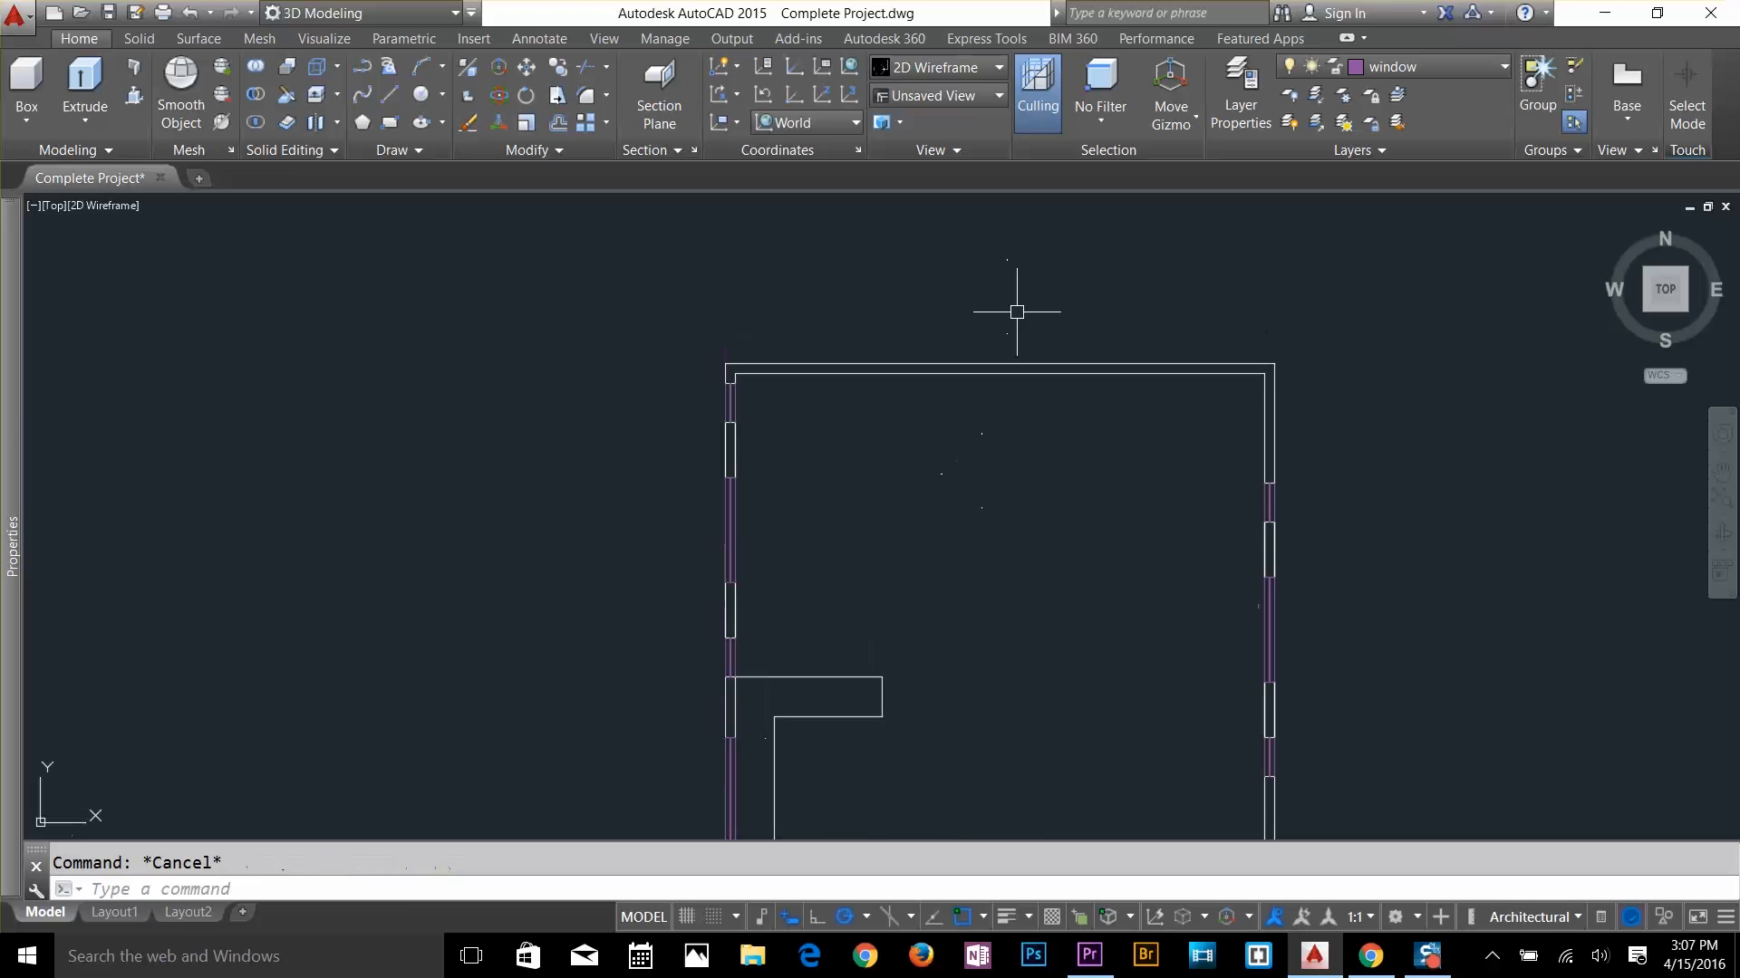
Draw a line across the top wall at its midpoint and offset it 1.5' to both sides
text(l)
click(999, 375)
click(998, 364)
scroll(1005, 322, up, 4)
text(o 1.5')
scroll(986, 466, up, 2)
click(995, 439)
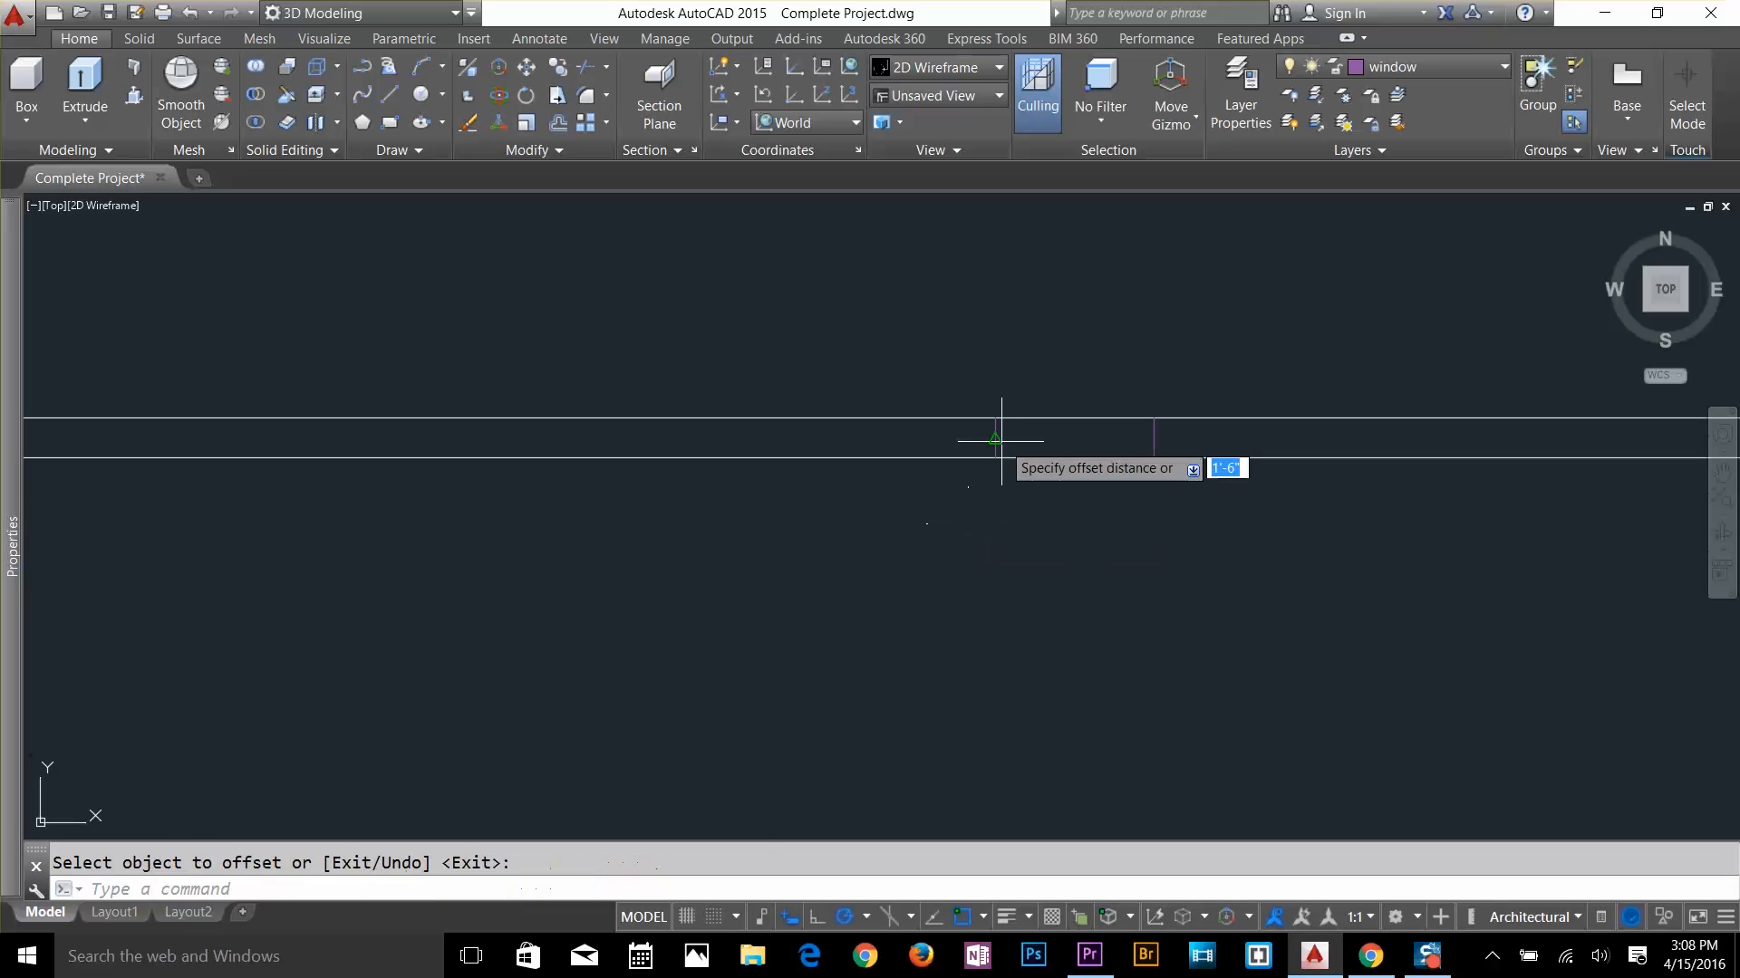
click(995, 438)
Offset the inner face line of the top wall 4.5" into the room
key(Escape)
text(o)
key(Escape)
text(o 4.5)
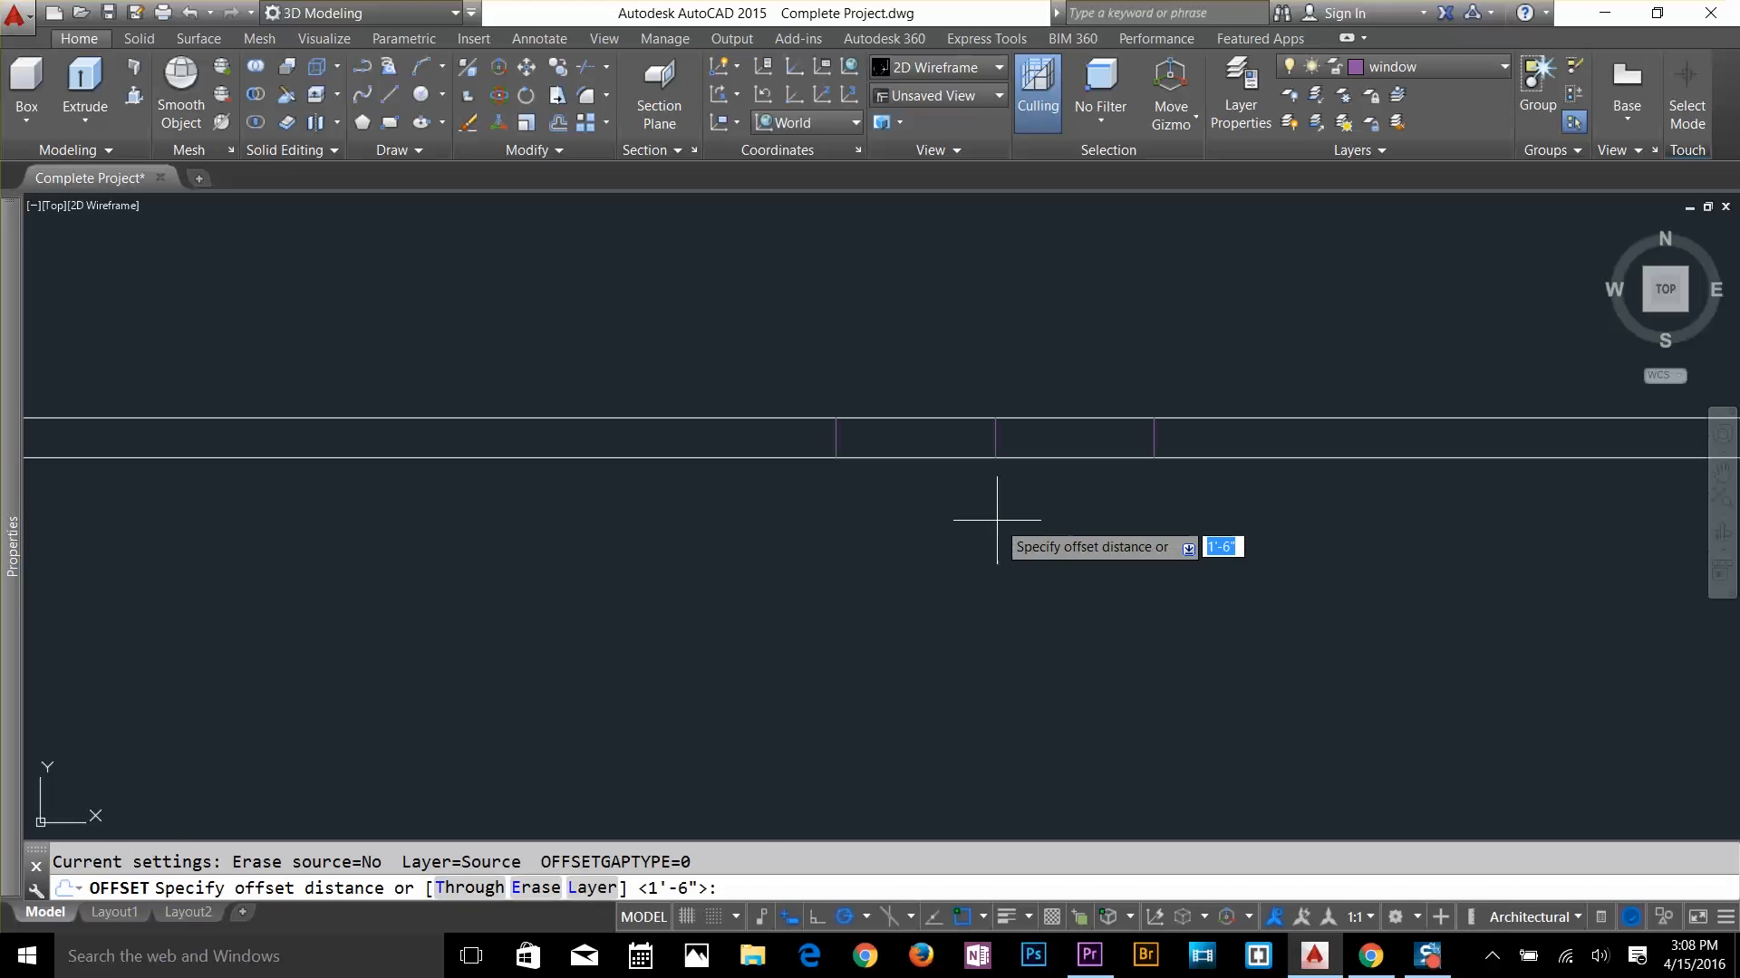
click(1013, 457)
click(1090, 582)
key(Escape)
Extend the two side lines to the offset line and trim the surplus to form a rectangular projection
text(ex)
click(836, 447)
click(1153, 450)
text(tr)
click(1025, 457)
key(Escape)
Delete the projection's centre line and put its outline on the same layer as the walls
drag(1024, 444, 969, 433)
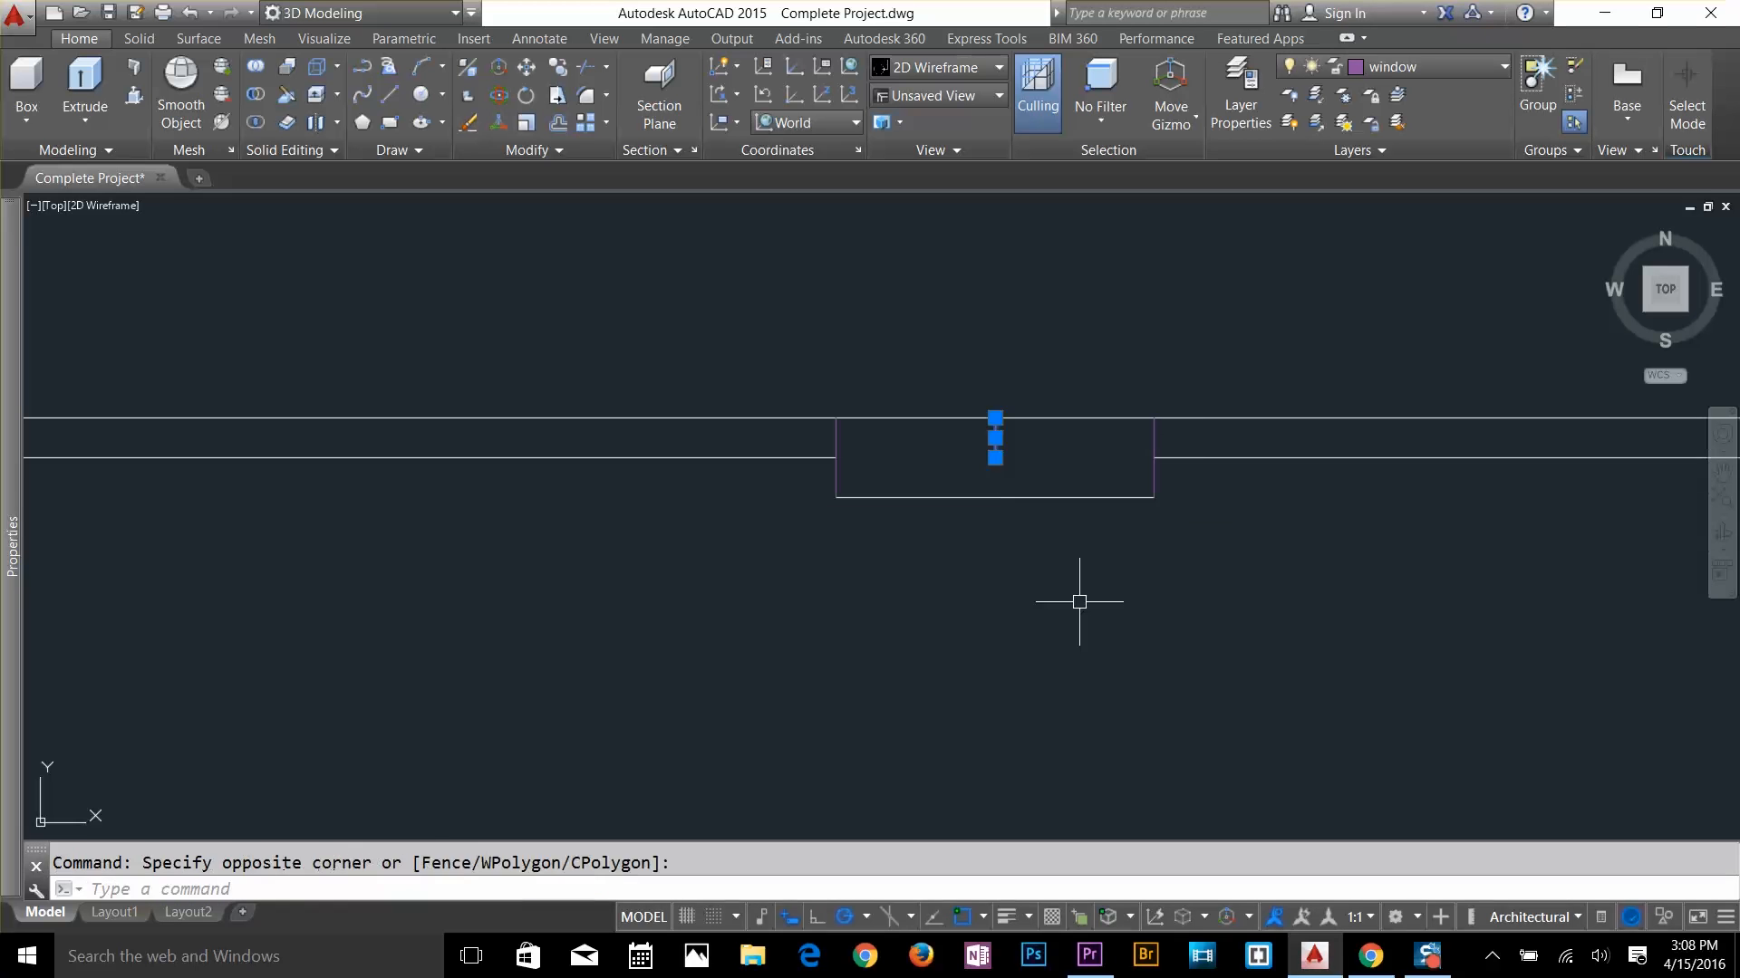
key(Delete)
drag(1210, 551, 788, 377)
click(1432, 67)
click(1390, 173)
Create end lines on the top wall's left half by offsetting the left inner face 4.5", extending it and mirroring it about the midpoint
scroll(1206, 428, down, 6)
scroll(732, 299, up, 6)
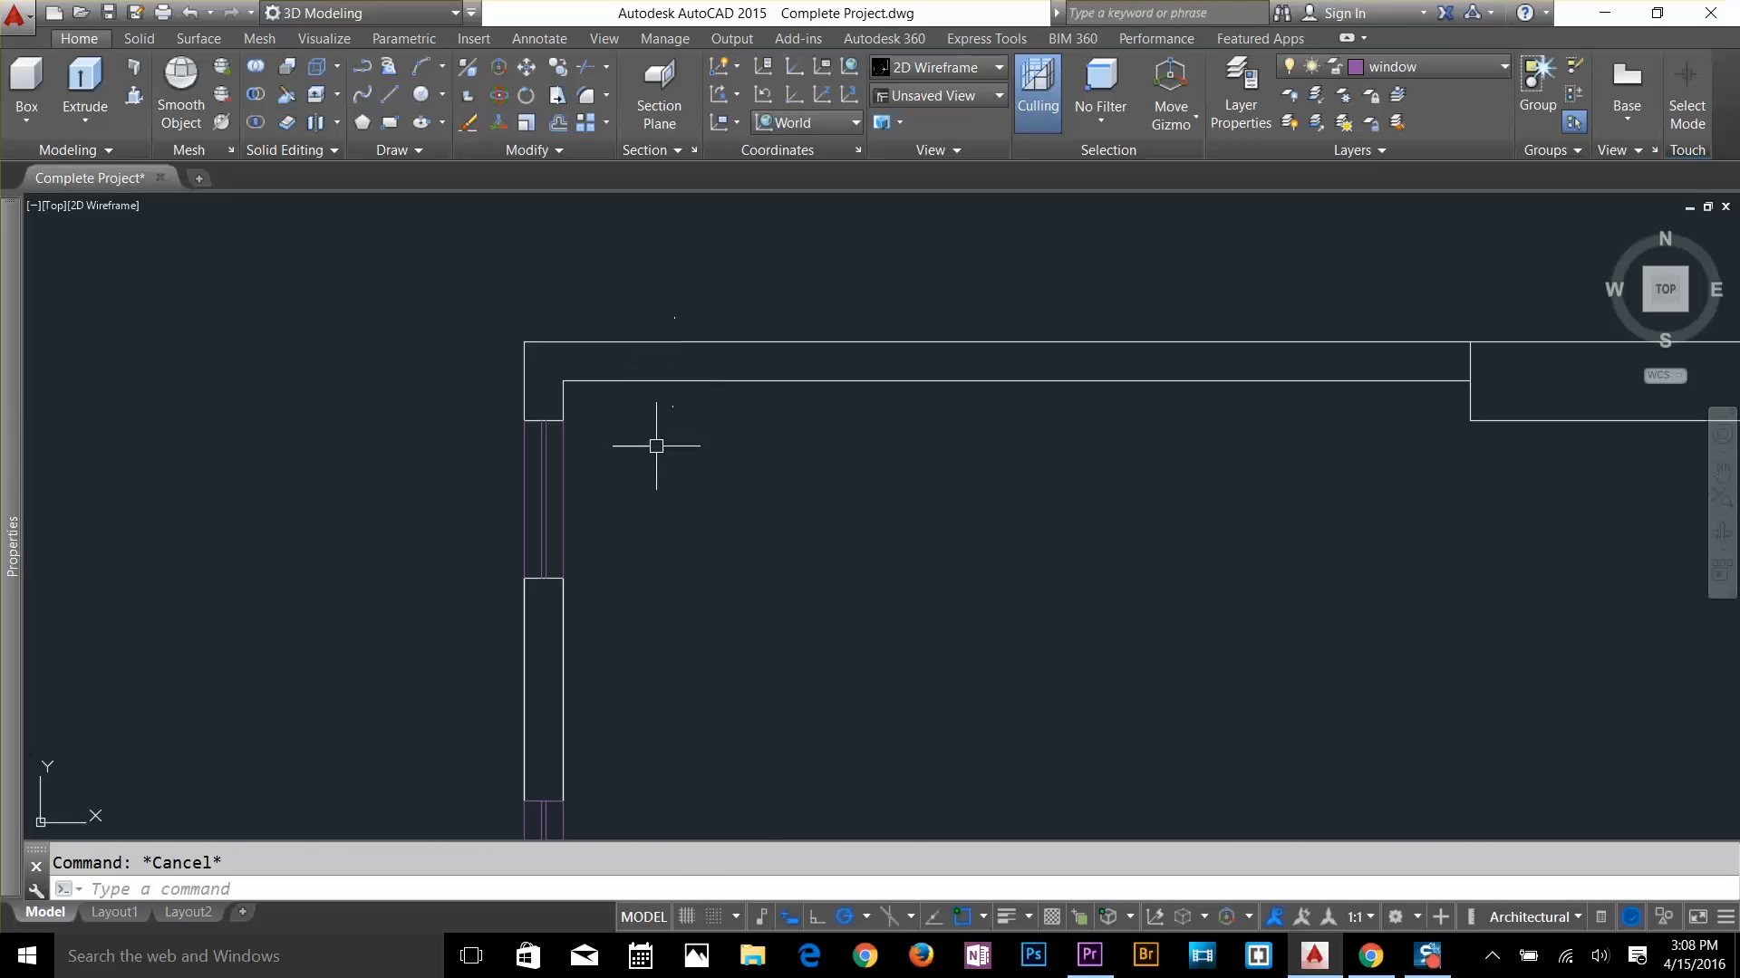
text(o 4.5)
click(562, 400)
click(625, 404)
key(Escape)
text(ex)
click(603, 394)
text(mi)
click(1017, 380)
Trim the top wall between the left pair of end lines and draw a window line between their midpoints
text(tr)
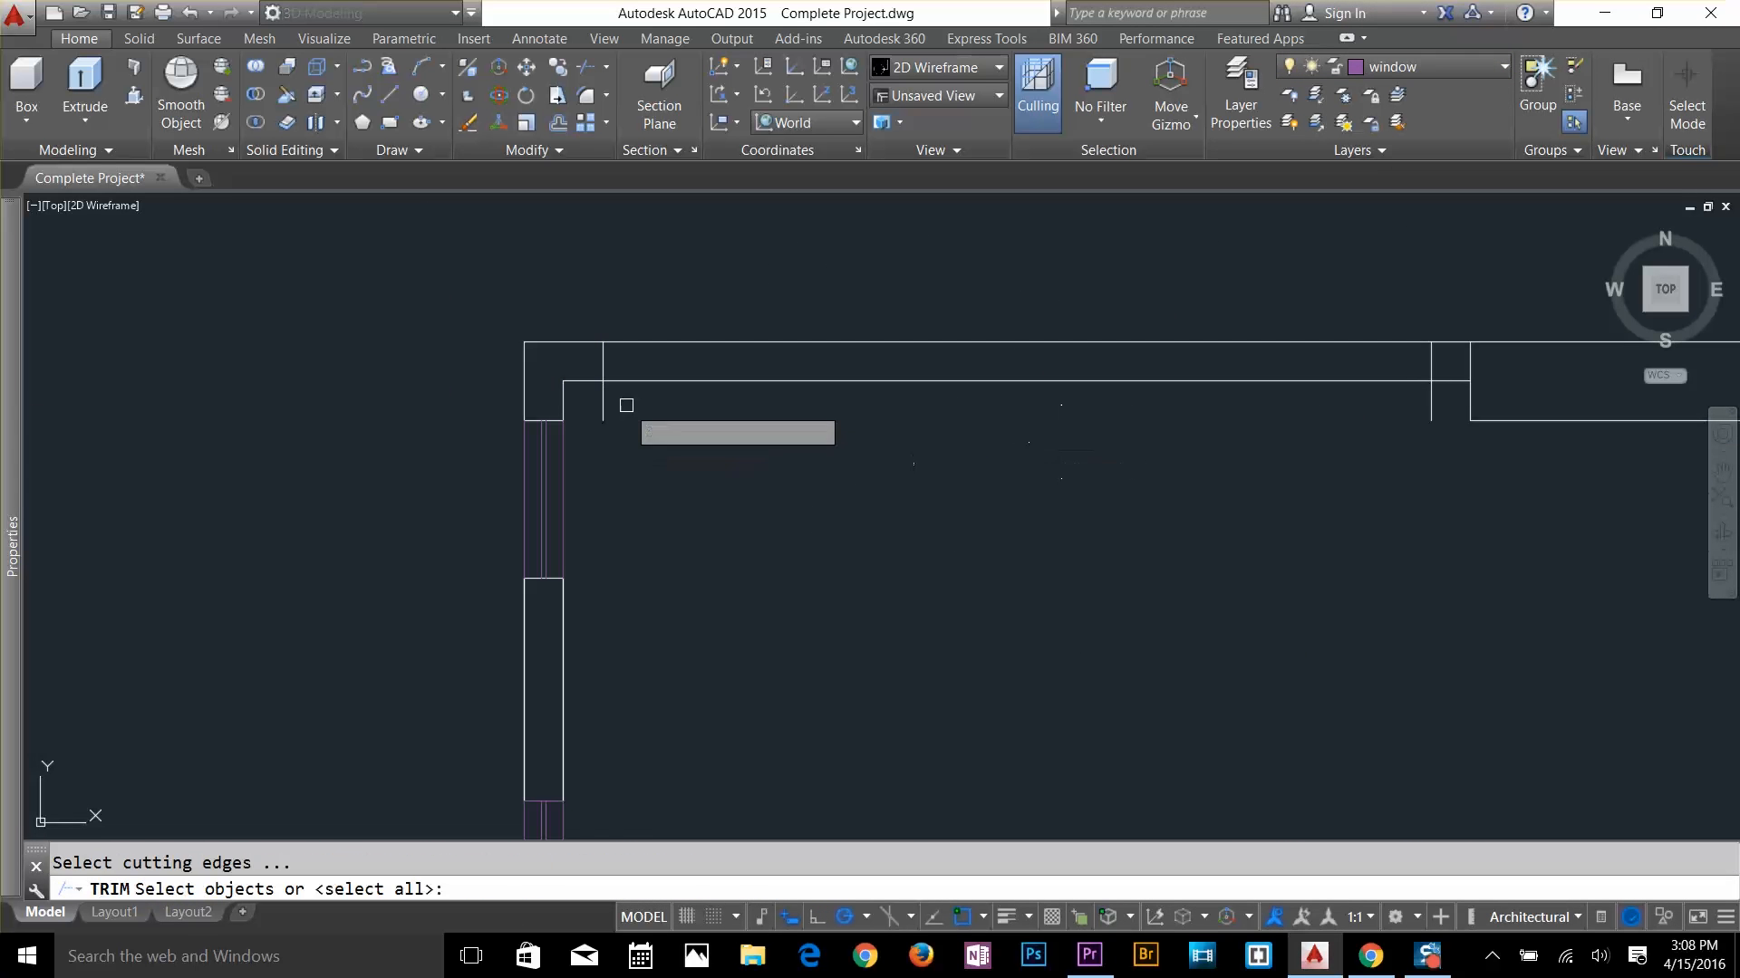
click(1133, 340)
click(1134, 380)
text(l)
click(603, 362)
click(1431, 361)
scroll(705, 443, down, 6)
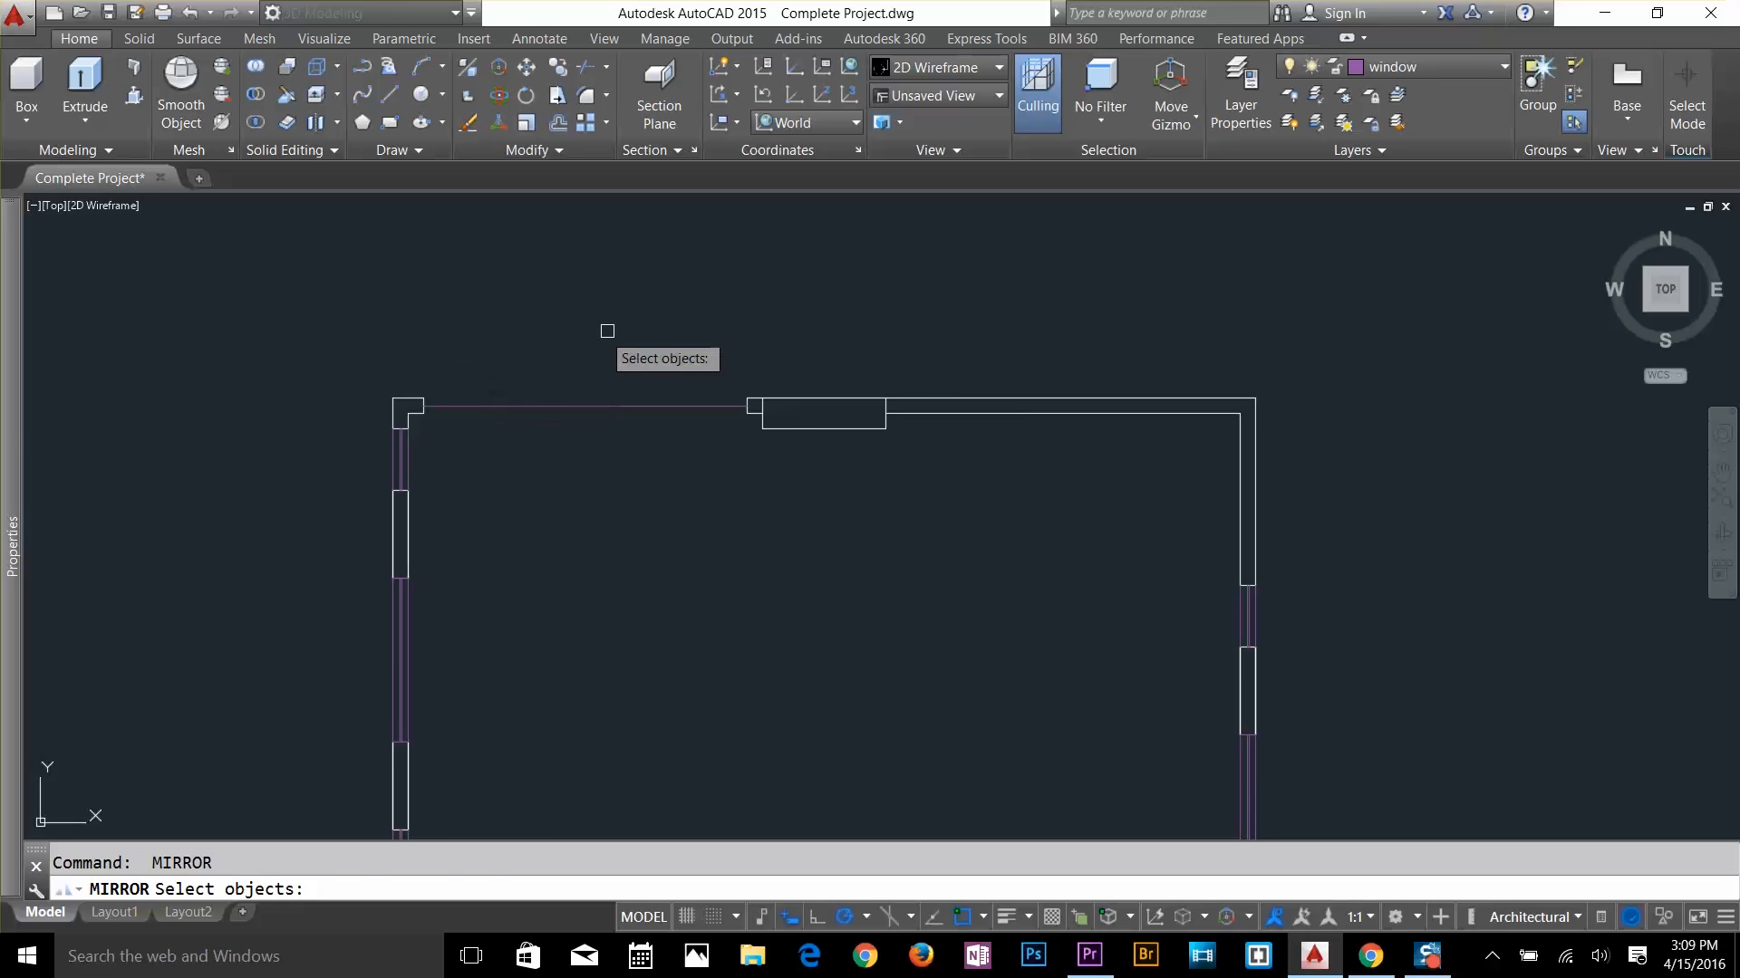
Mirror the left opening's end lines and window line to the top wall's right half and trim the wall there
key(Escape)
key(space)
click(413, 344)
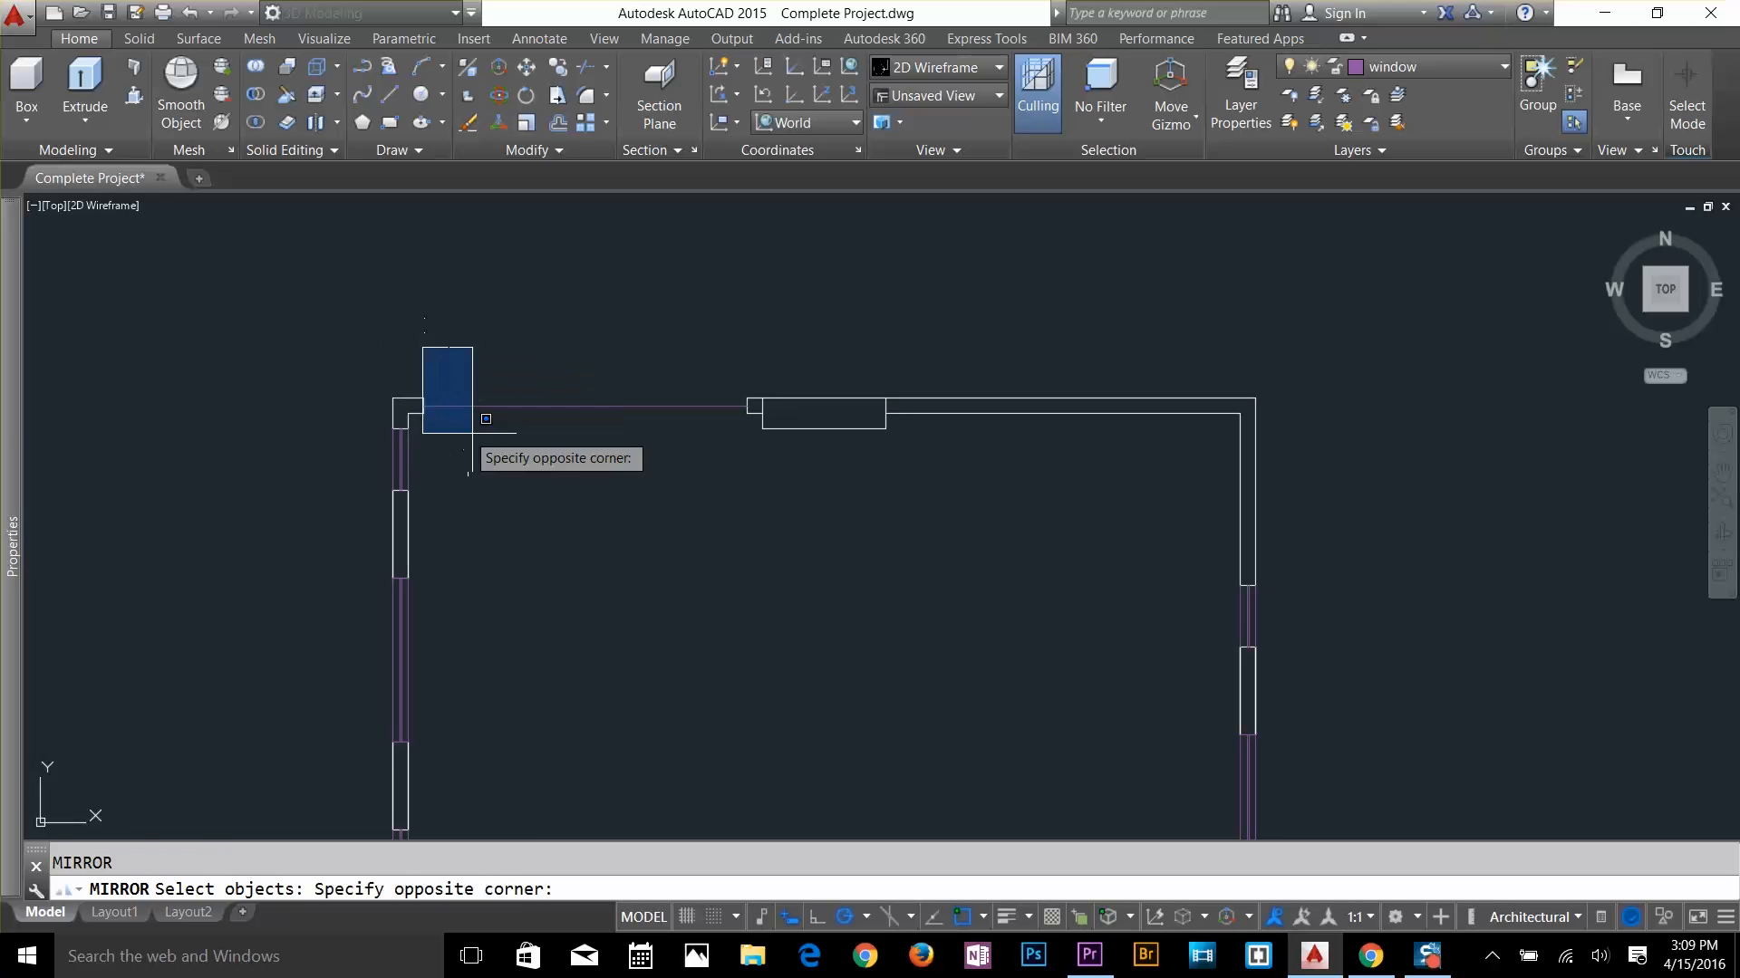
click(752, 457)
key(Return)
key(Escape)
text(tr)
key(Escape)
scroll(969, 437, down, 4)
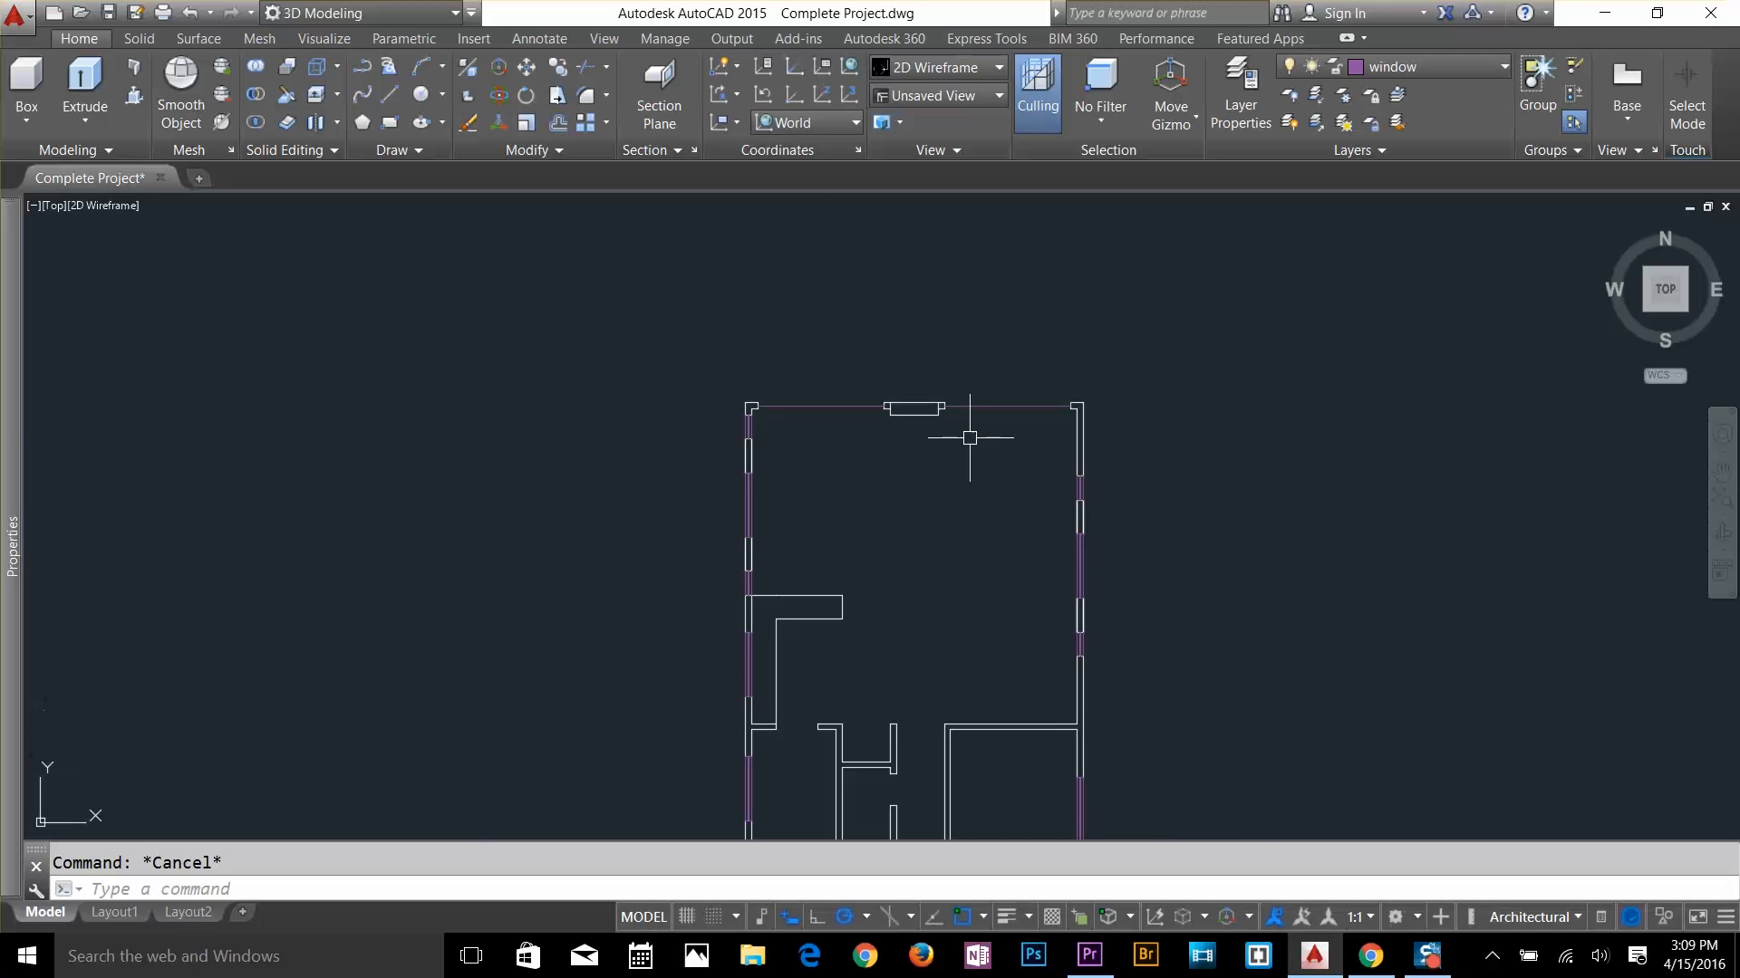
scroll(924, 381, up, 4)
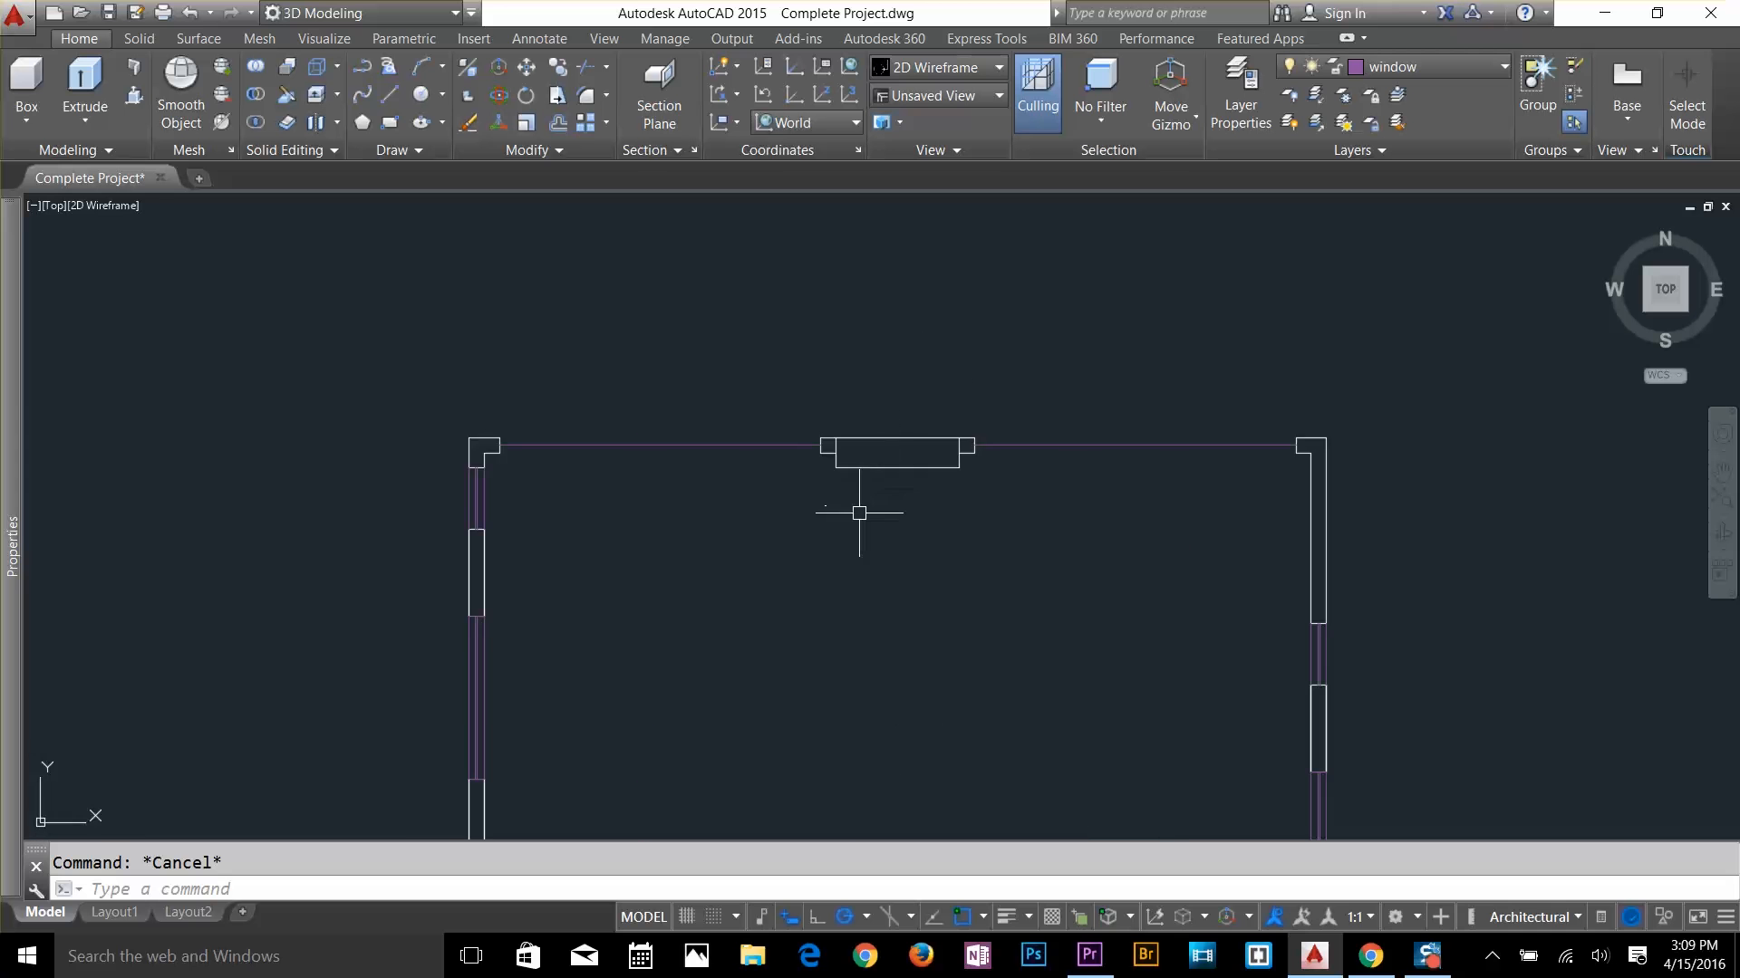
Undo the trimmed openings and window lines on the top wall, back to the untrimmed left end lines
text(tr)
scroll(995, 496, up, 4)
key(Escape)
scroll(1104, 496, down, 2)
Mirror the two left end lines about the projection's midpoint to the right half of the top wall
text(mi)
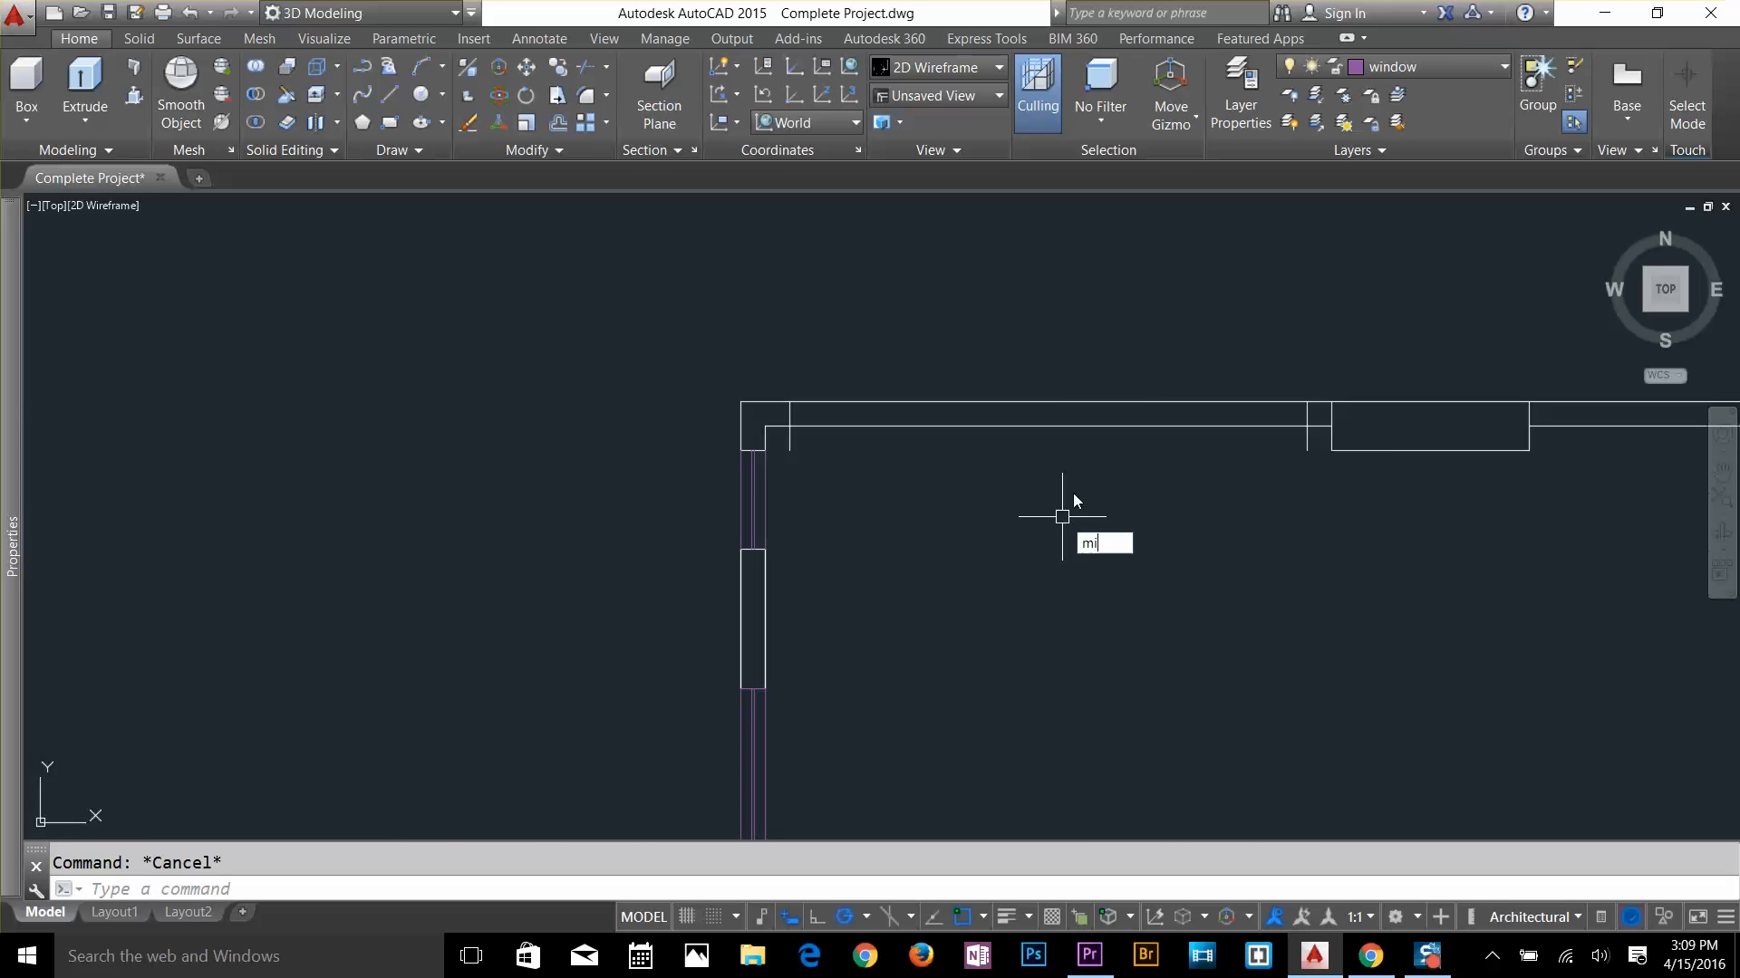
key(space)
click(1431, 452)
click(1429, 319)
key(space)
scroll(1284, 462, down, 4)
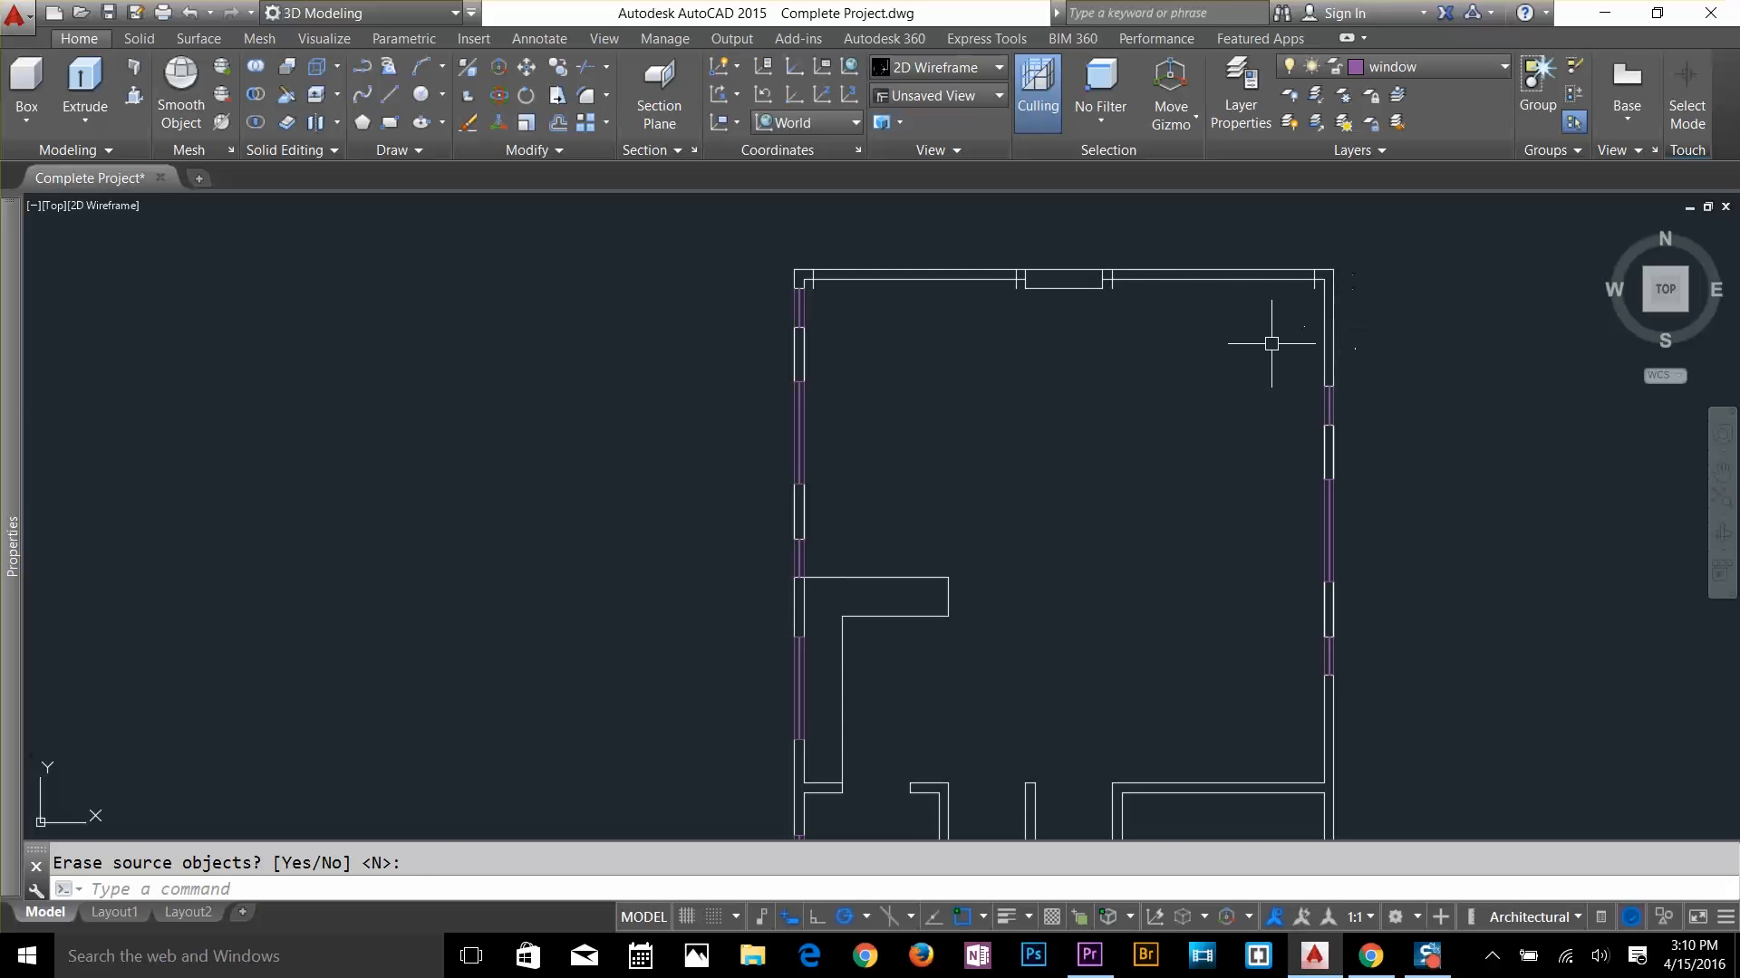
Trim the ends of the four opening lines that overhang the top wall's inner face
scroll(980, 261, up, 2)
text(tr)
key(space)
click(1188, 305)
click(1517, 300)
click(1033, 299)
click(712, 299)
key(Escape)
key(Escape)
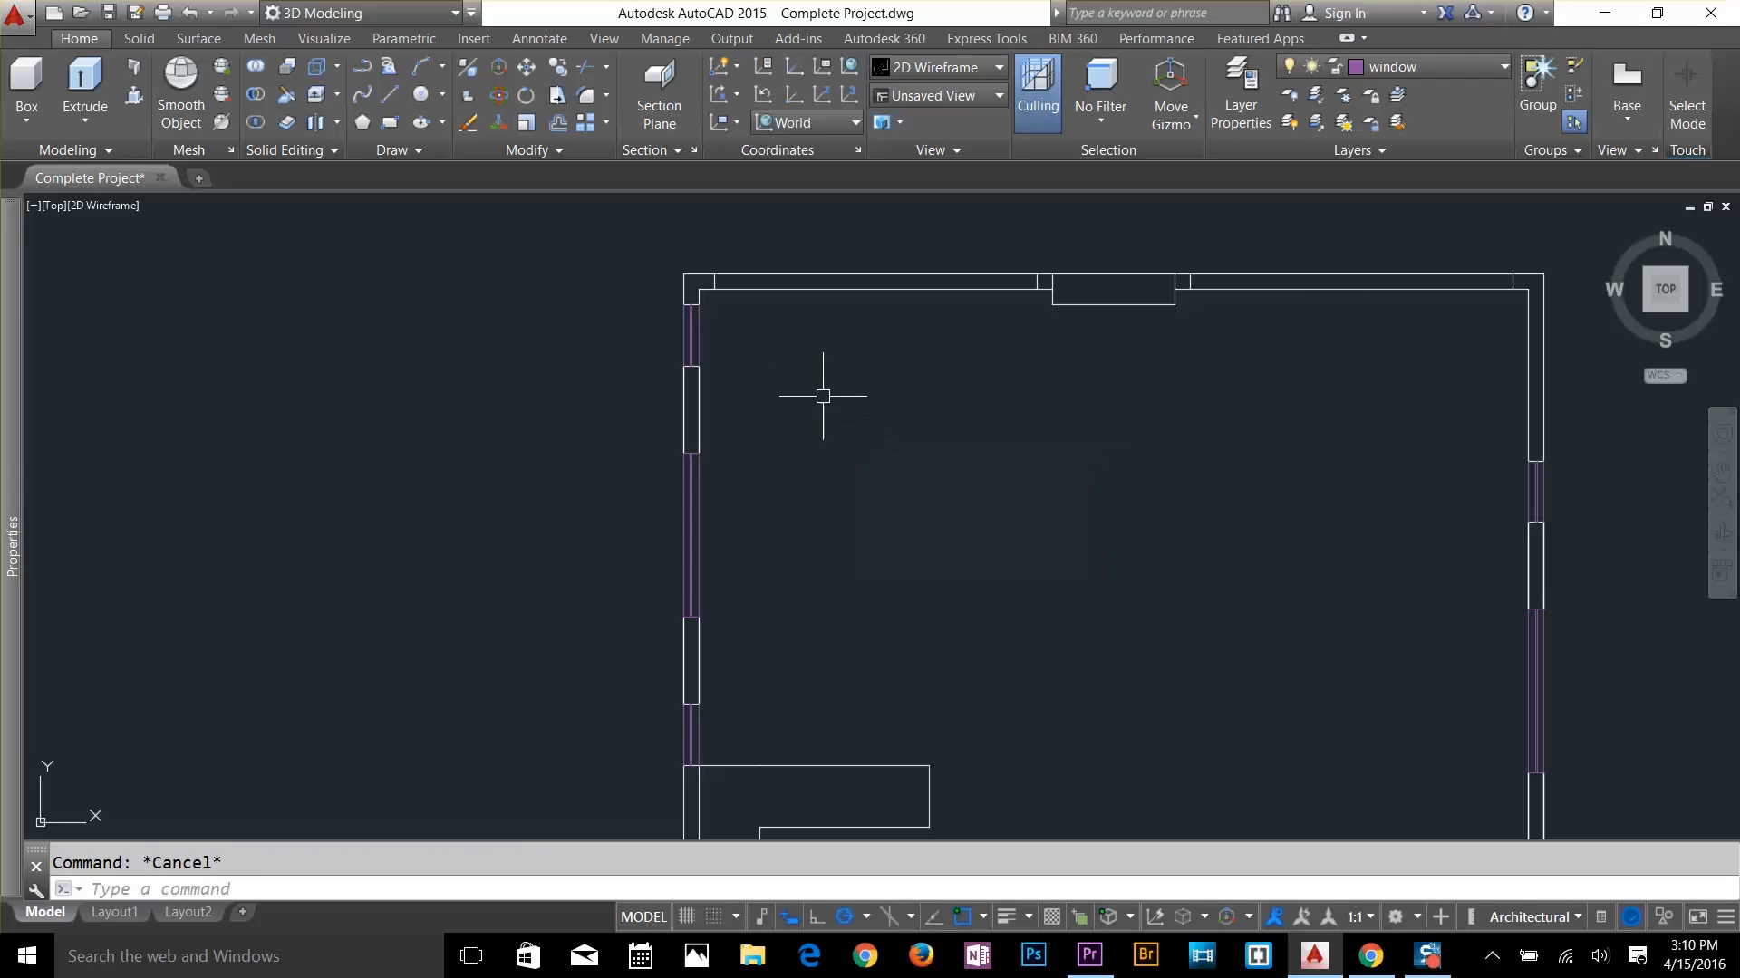
Offset the top wall's left inner face line 10' into the room
text(o 15')
key(Escape)
scroll(889, 263, down, 2)
text(o )
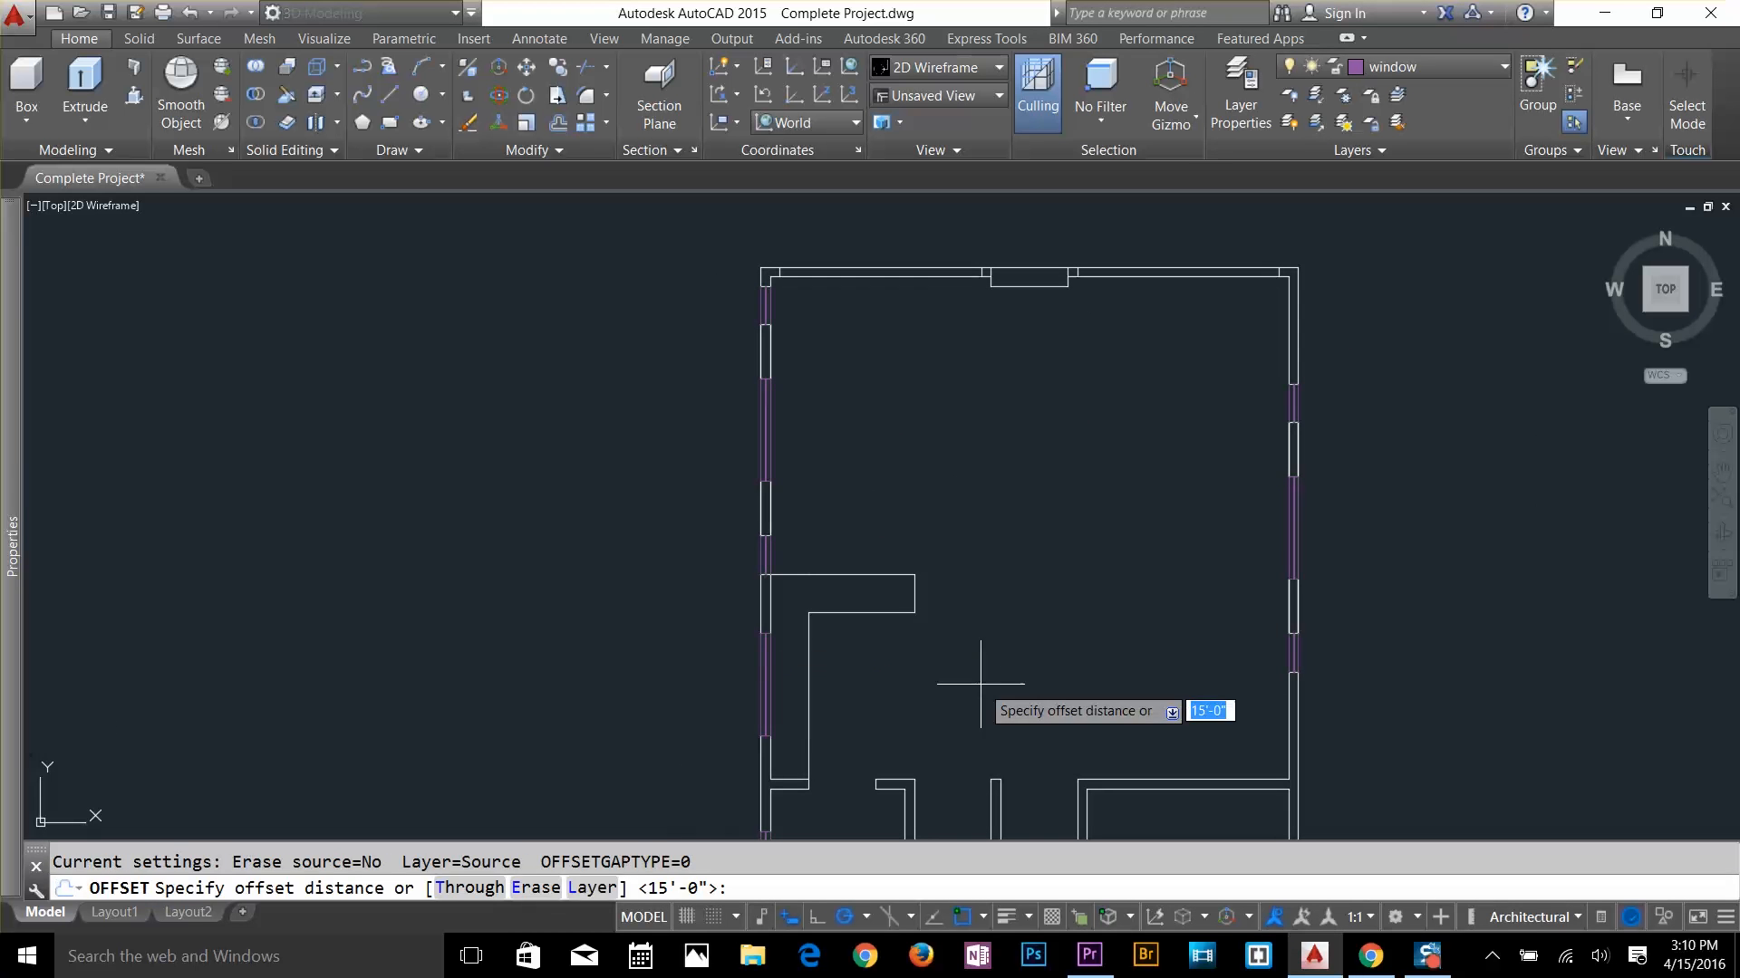
text(10')
key(space)
click(963, 278)
click(963, 375)
key(space)
key(Escape)
Copy the window beside the L-shaped counter from the left wall to the middle of the top wall's left half
middle_drag(1030, 605, 1030, 499)
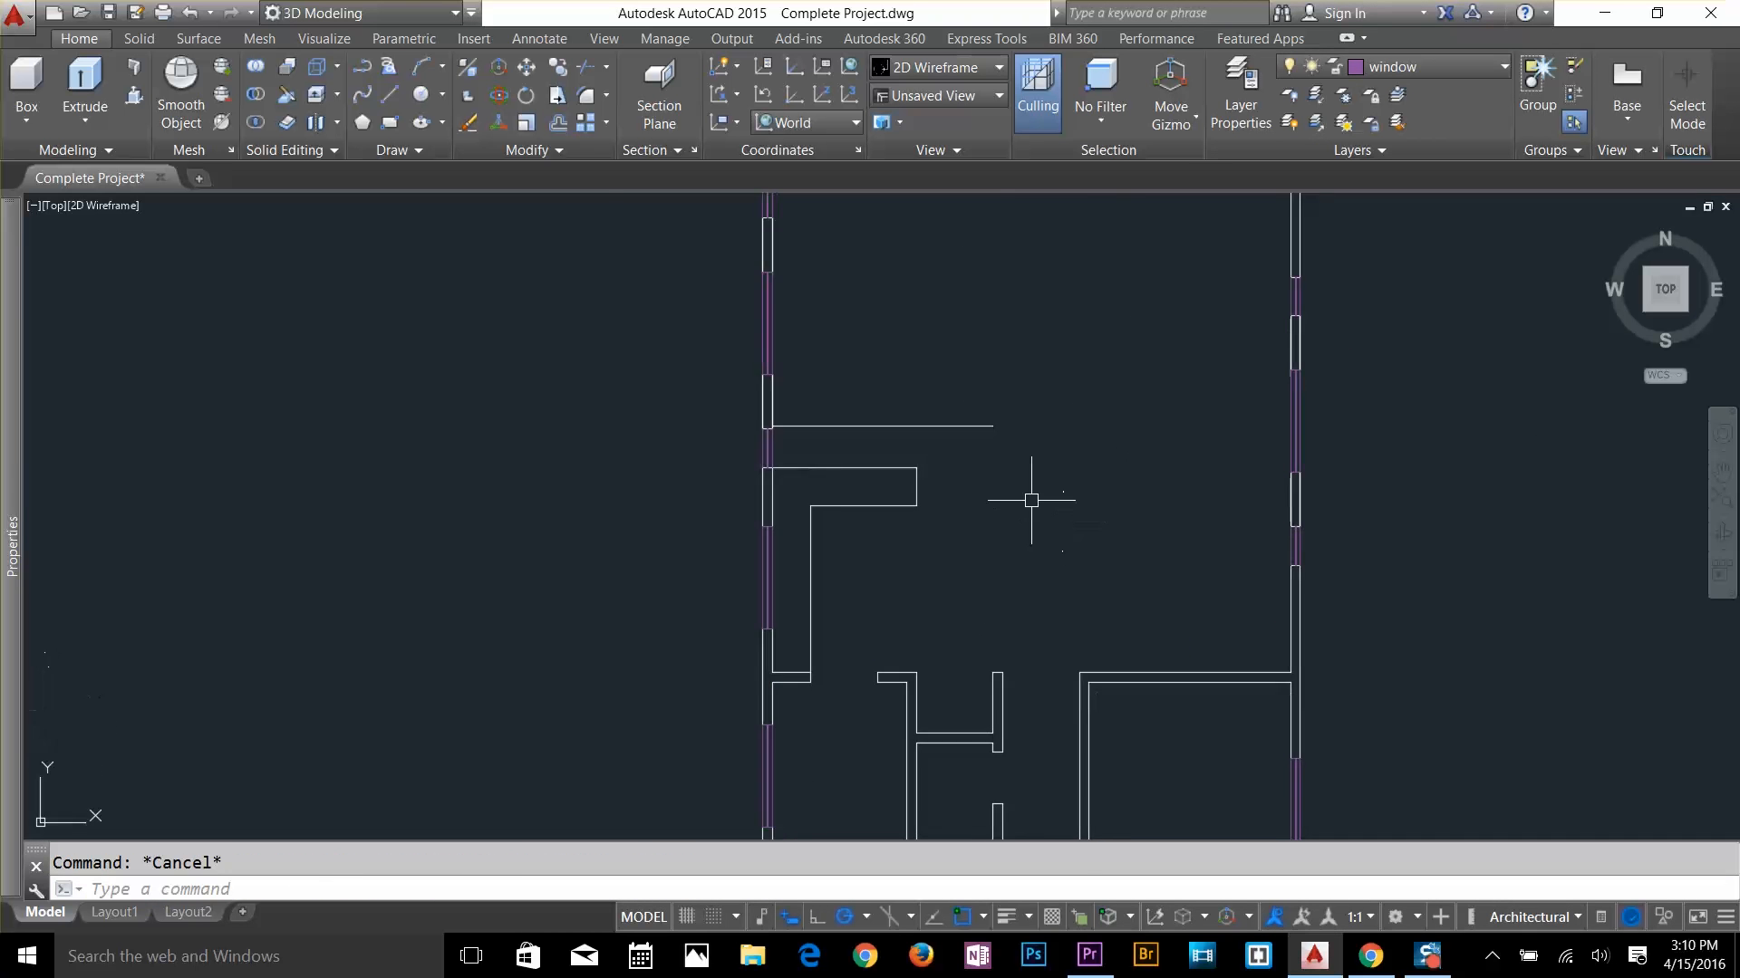
scroll(1030, 498, up, 2)
scroll(1025, 381, down, 2)
text(co)
click(819, 550)
click(851, 670)
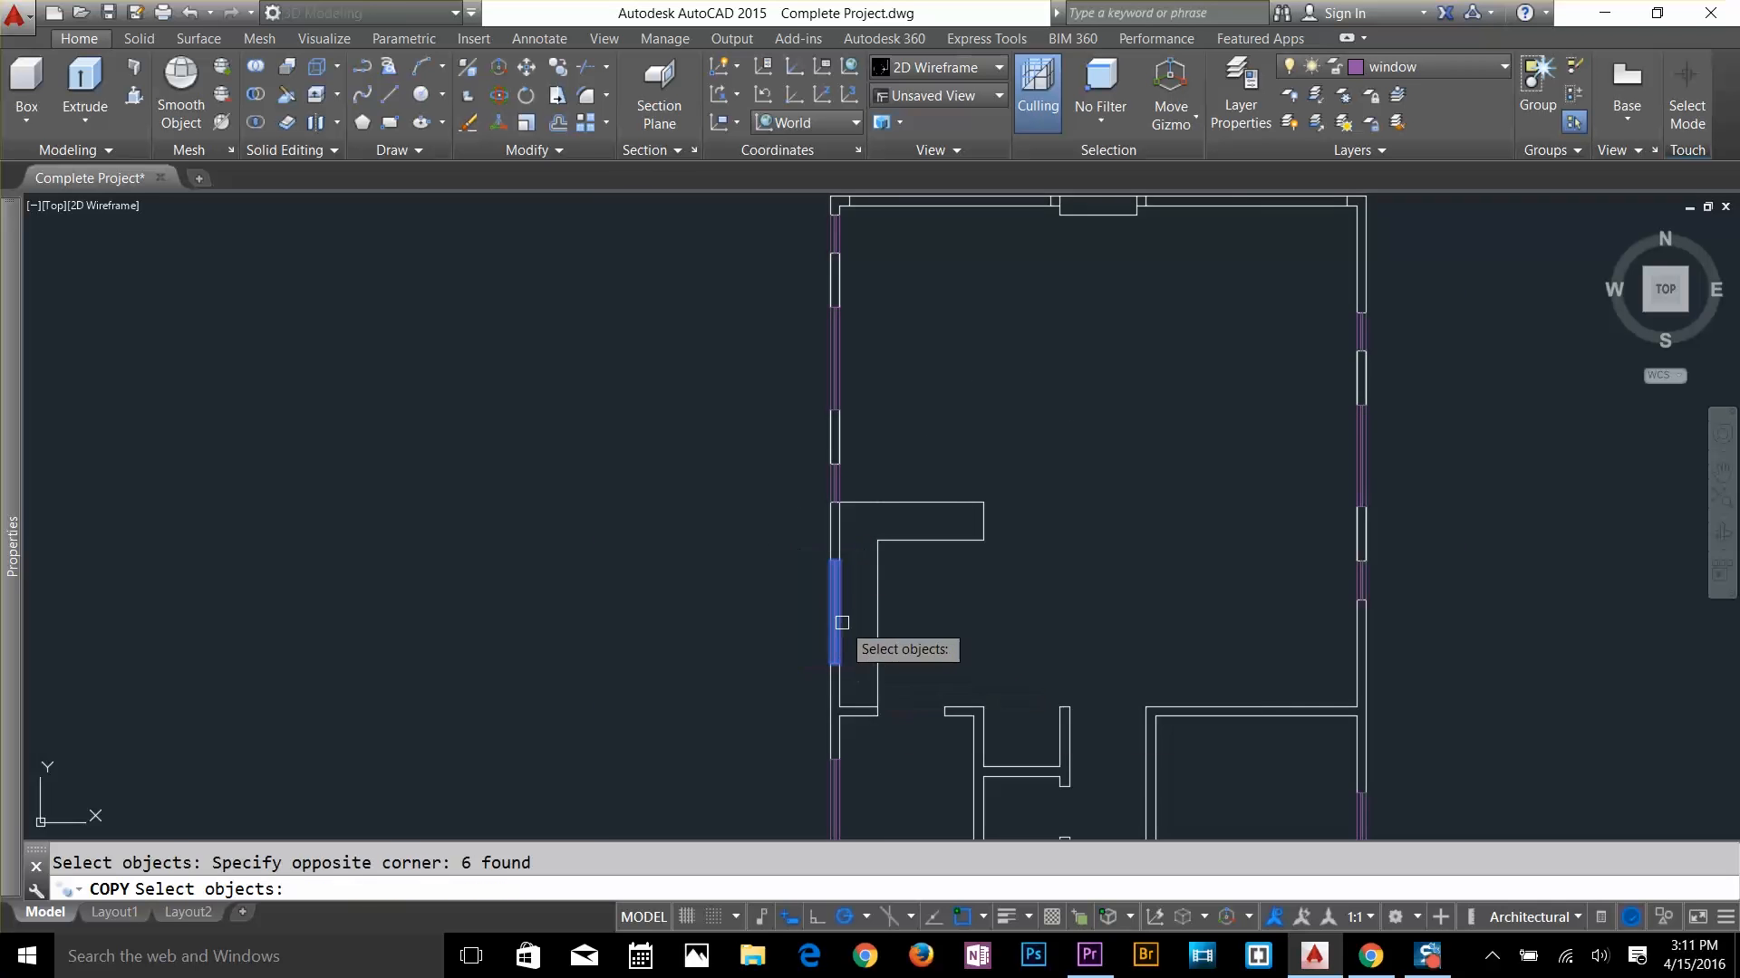
key(space)
click(839, 611)
click(909, 454)
Rotate the copied window by -90 degrees about its point on the top wall so it lies along the wall
text(ro)
click(879, 355)
click(927, 549)
key(space)
click(908, 454)
text(-90)
key(Escape)
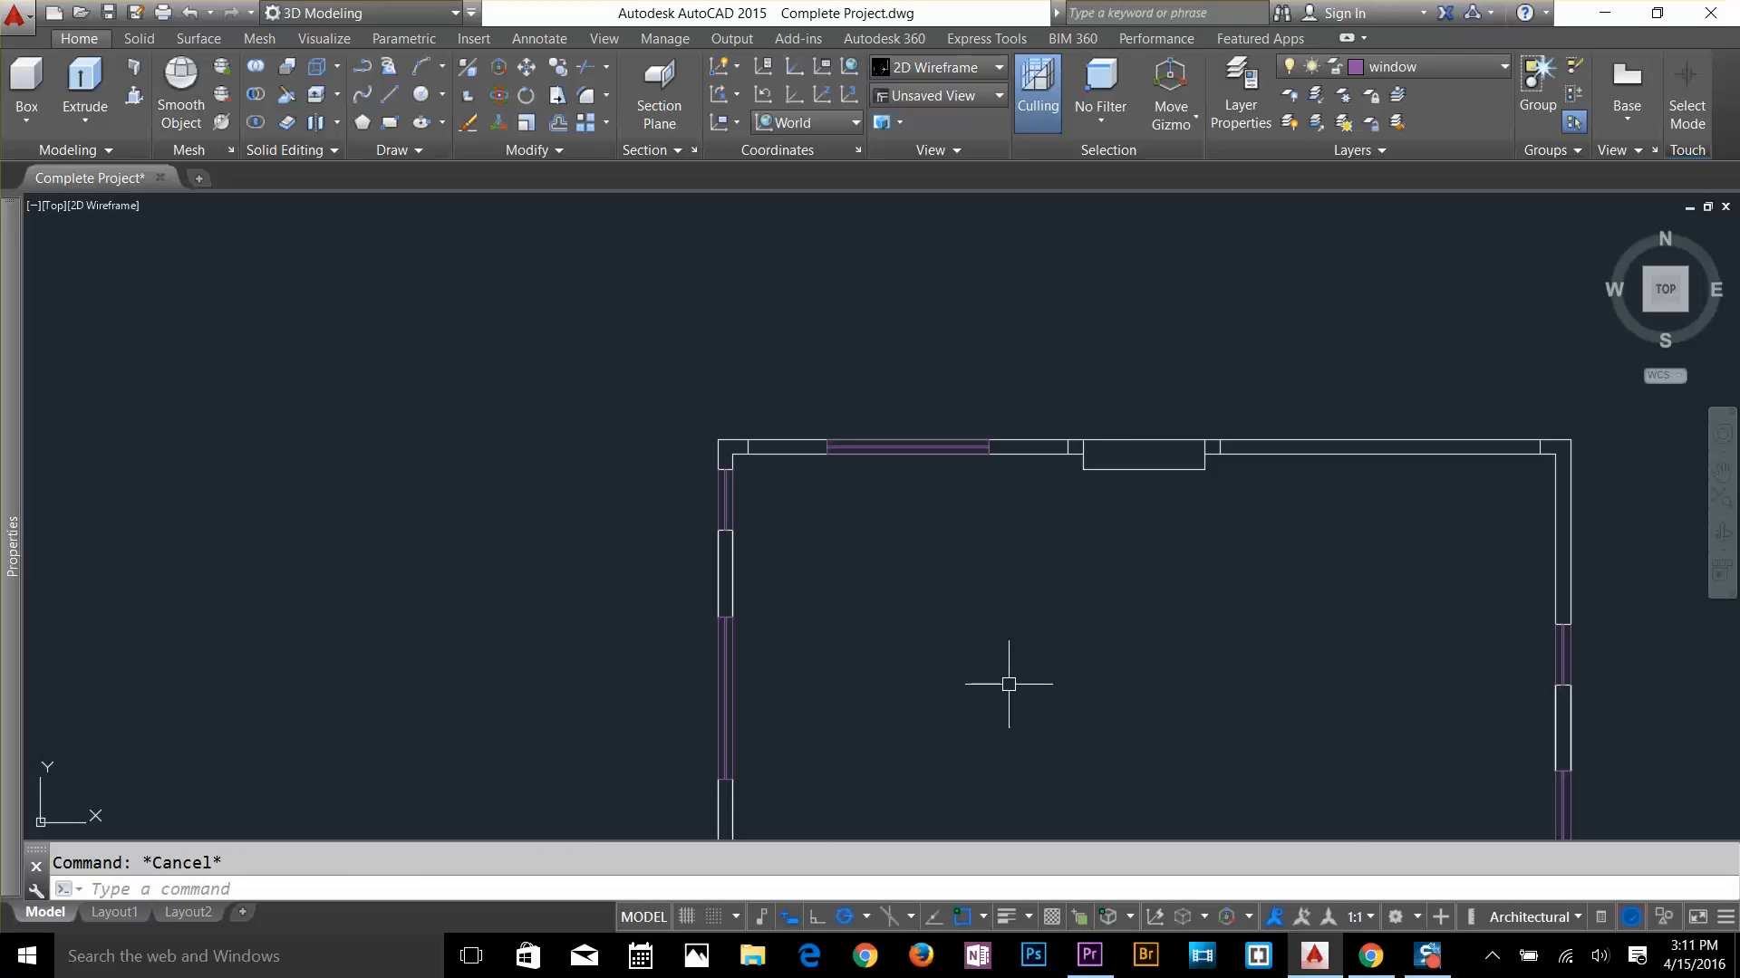
key(Escape)
Mirror the top wall's window about the projection's midpoint onto the wall's right half, keeping the original
text(mi)
click(808, 376)
click(1024, 508)
key(space)
click(1143, 469)
click(1145, 291)
key(space)
Erase the projection below the top wall and redraw the wall's inner face between the two windows
scroll(1133, 453, up, 3)
click(1125, 542)
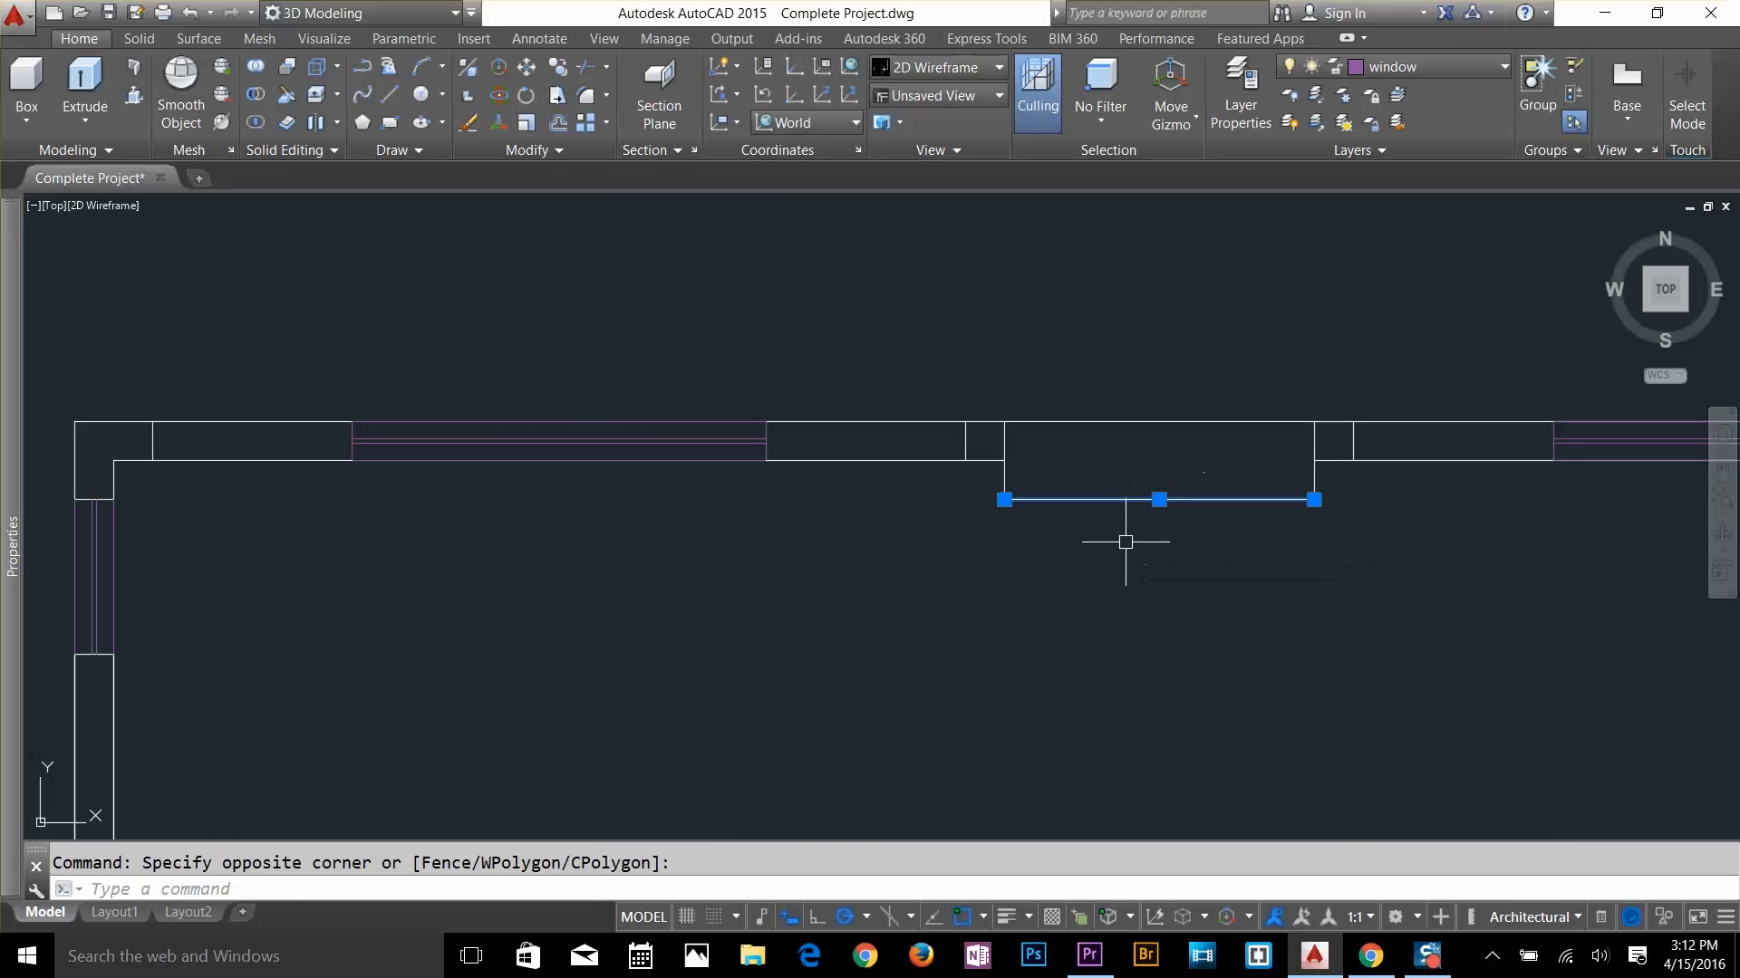
click(1330, 460)
click(1313, 460)
click(767, 460)
key(Escape)
scroll(1101, 603, down, 2)
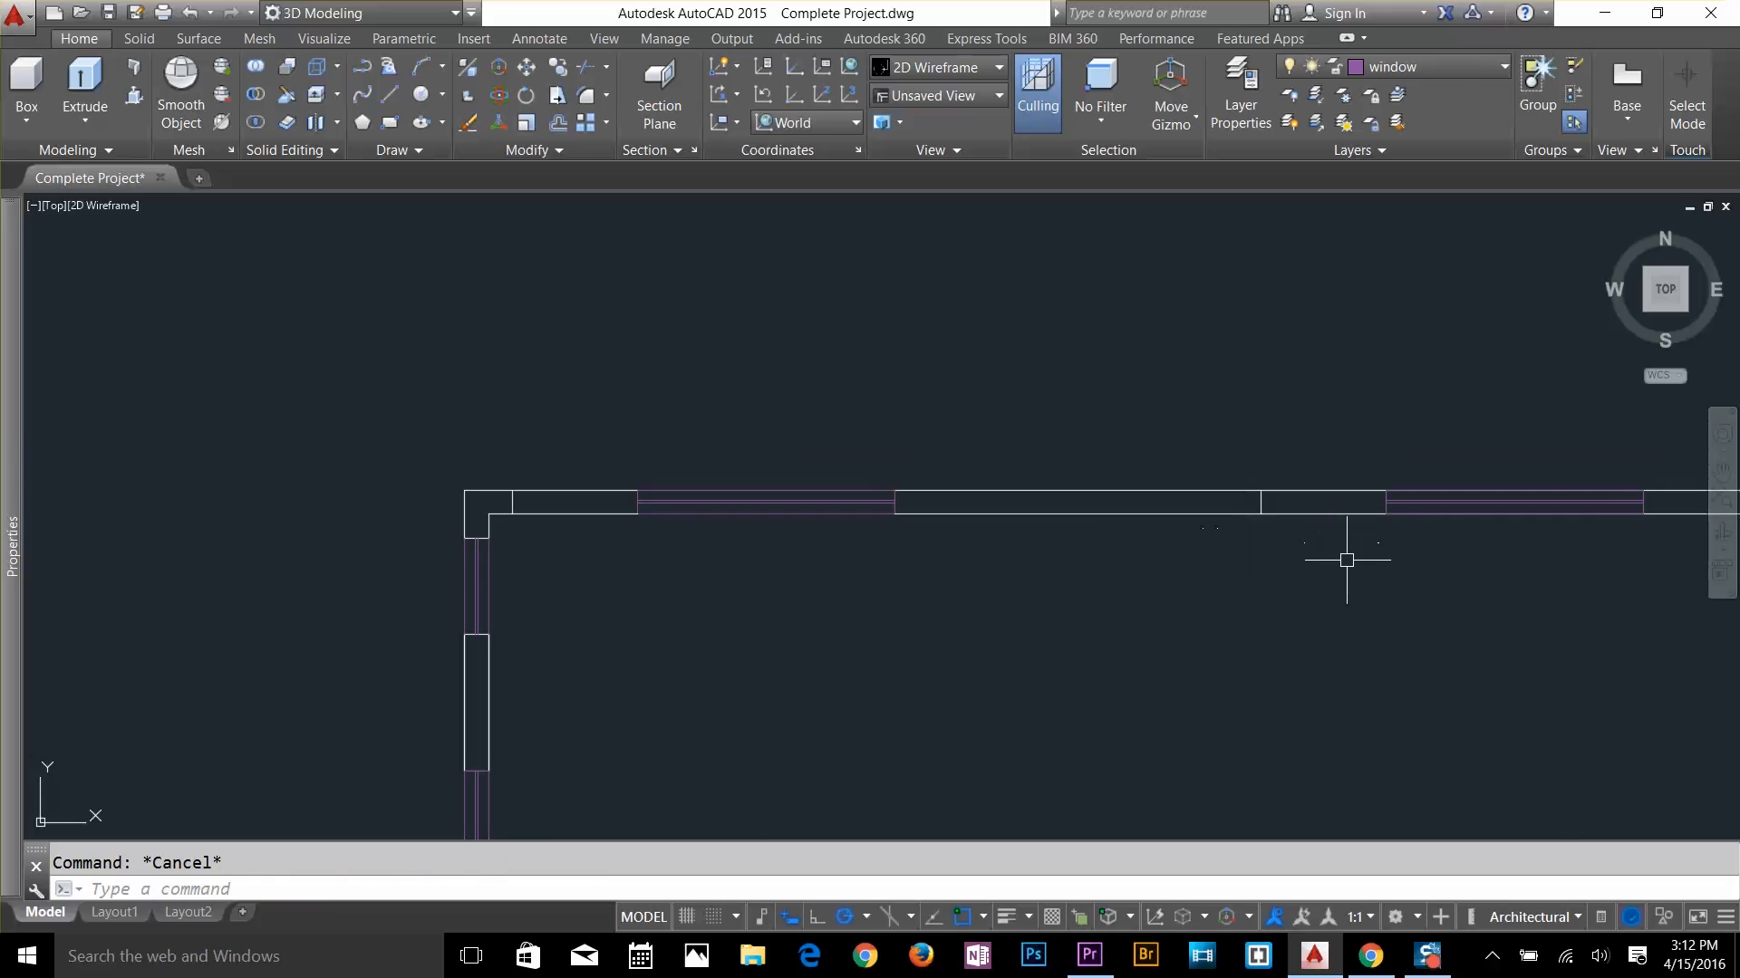
text(l)
click(1261, 514)
click(1386, 513)
Draw a line across the top wall's thickness at the midpoint between the two windows
text(l)
click(1078, 491)
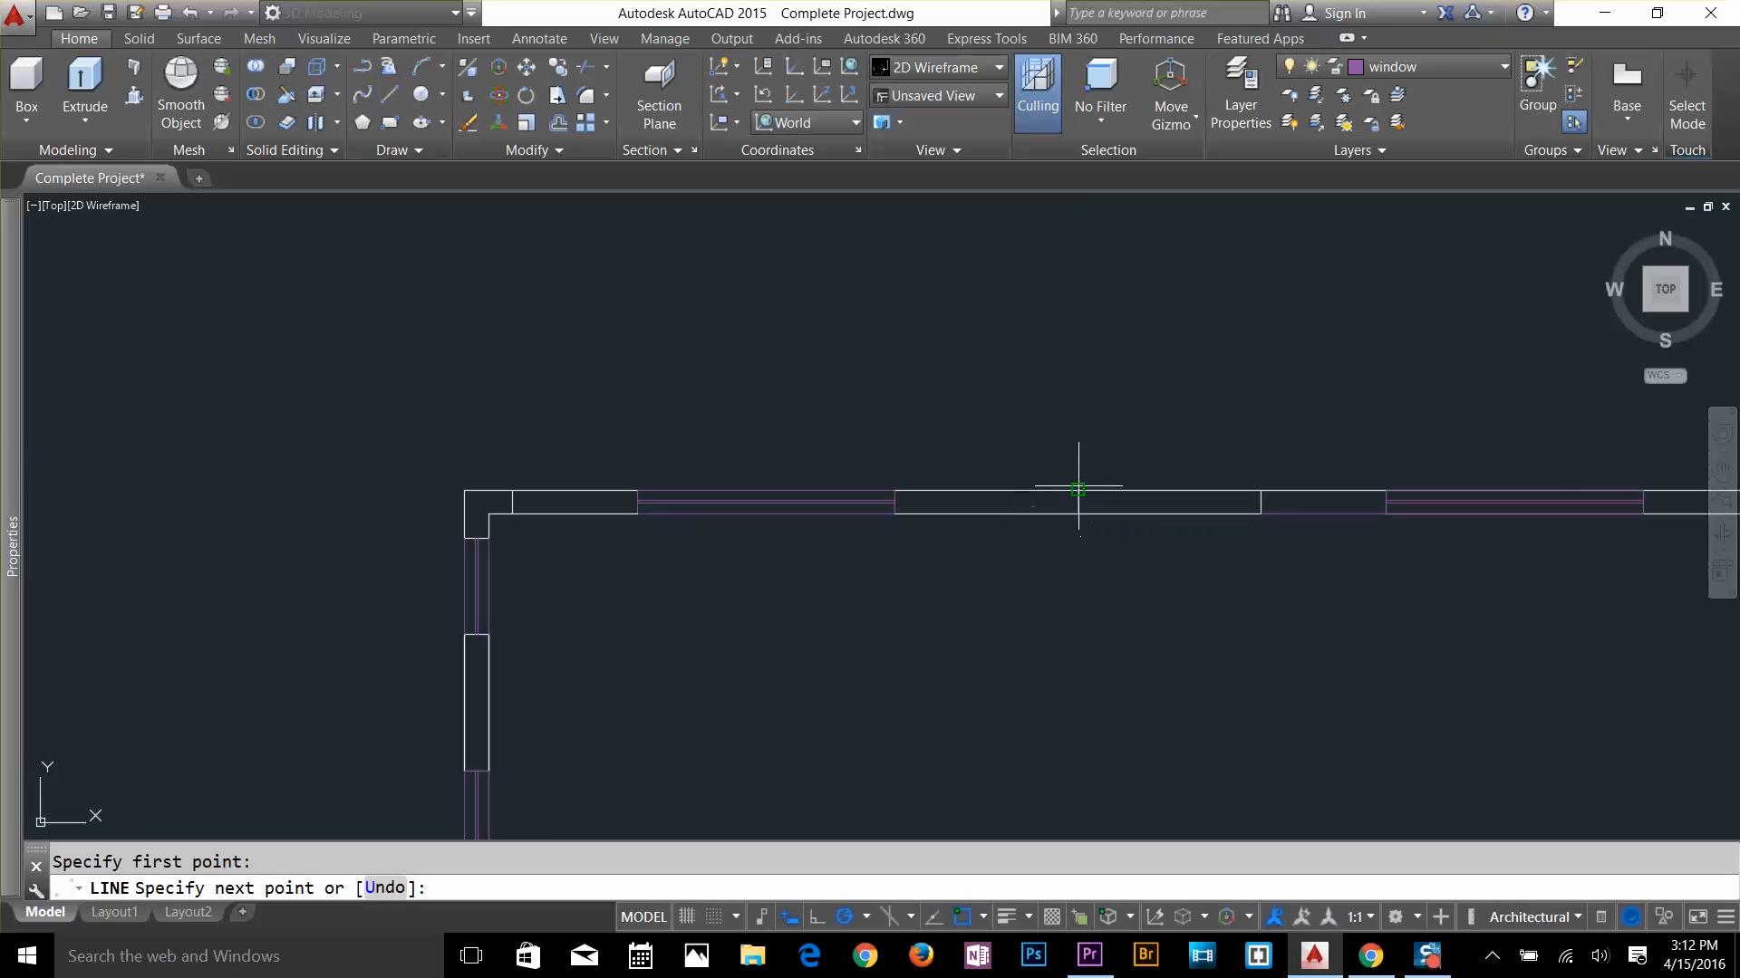
click(1077, 514)
key(Escape)
Offset the top wall's centre line 2.5' to the right and move both lines left by that spacing
text(o )
text(2.5')
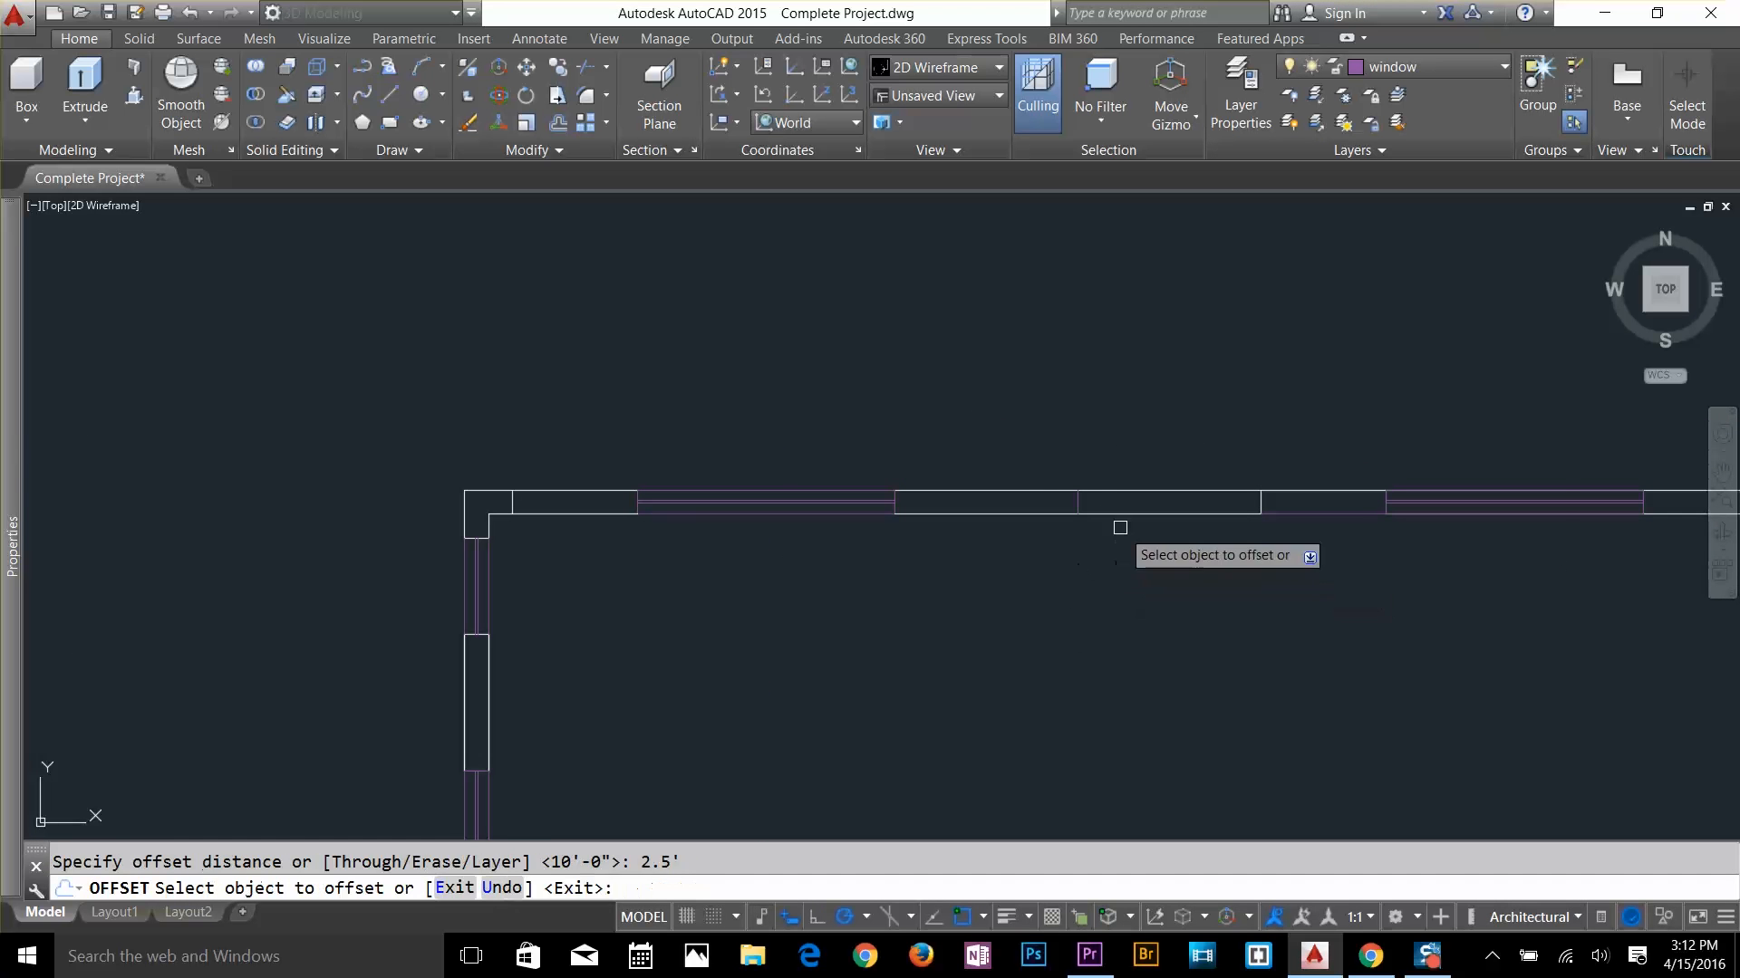
scroll(1086, 514, up, 2)
click(1073, 500)
click(1128, 493)
text(m)
click(1007, 417)
click(1345, 589)
click(1329, 514)
click(1072, 513)
key(Escape)
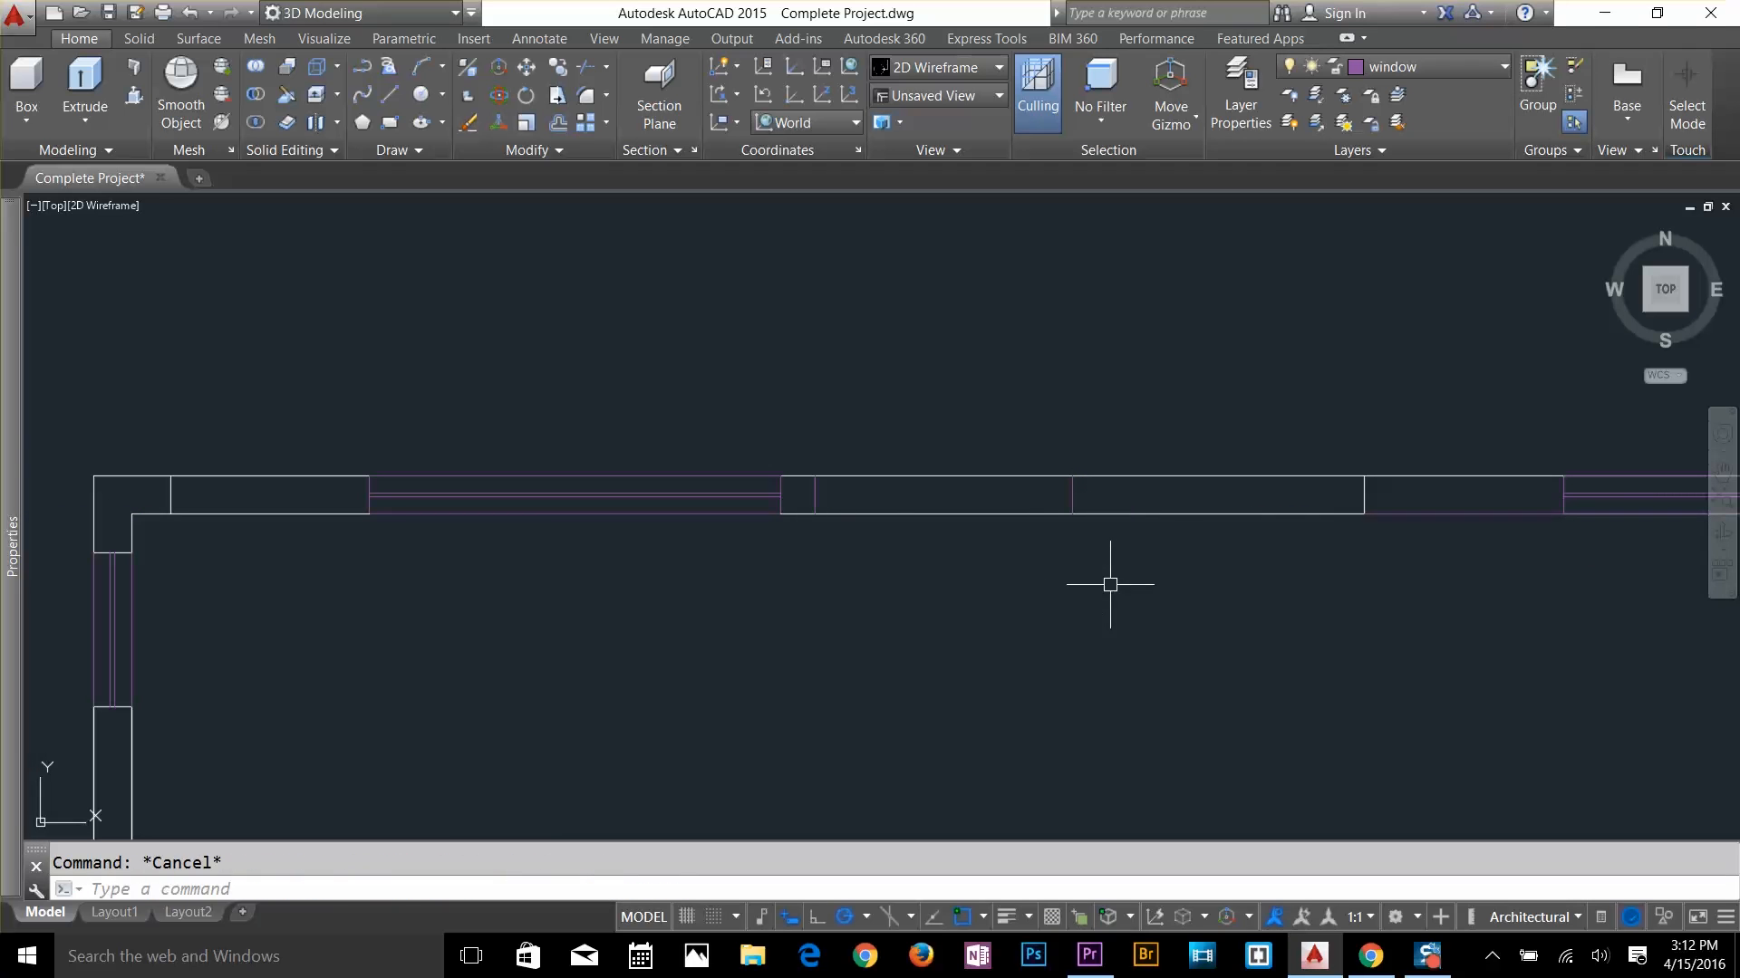
Try to trim the top wall between the two jamb lines, then undo back to the single centre line
text(tr)
click(944, 476)
click(944, 513)
key(Escape)
text(l)
key(Escape)
key(ctrl+z)
Offset the top wall's centre line 2.5' to the right and draw a reference line between the two jamb lines
click(1123, 514)
text(o )
text(2.5)
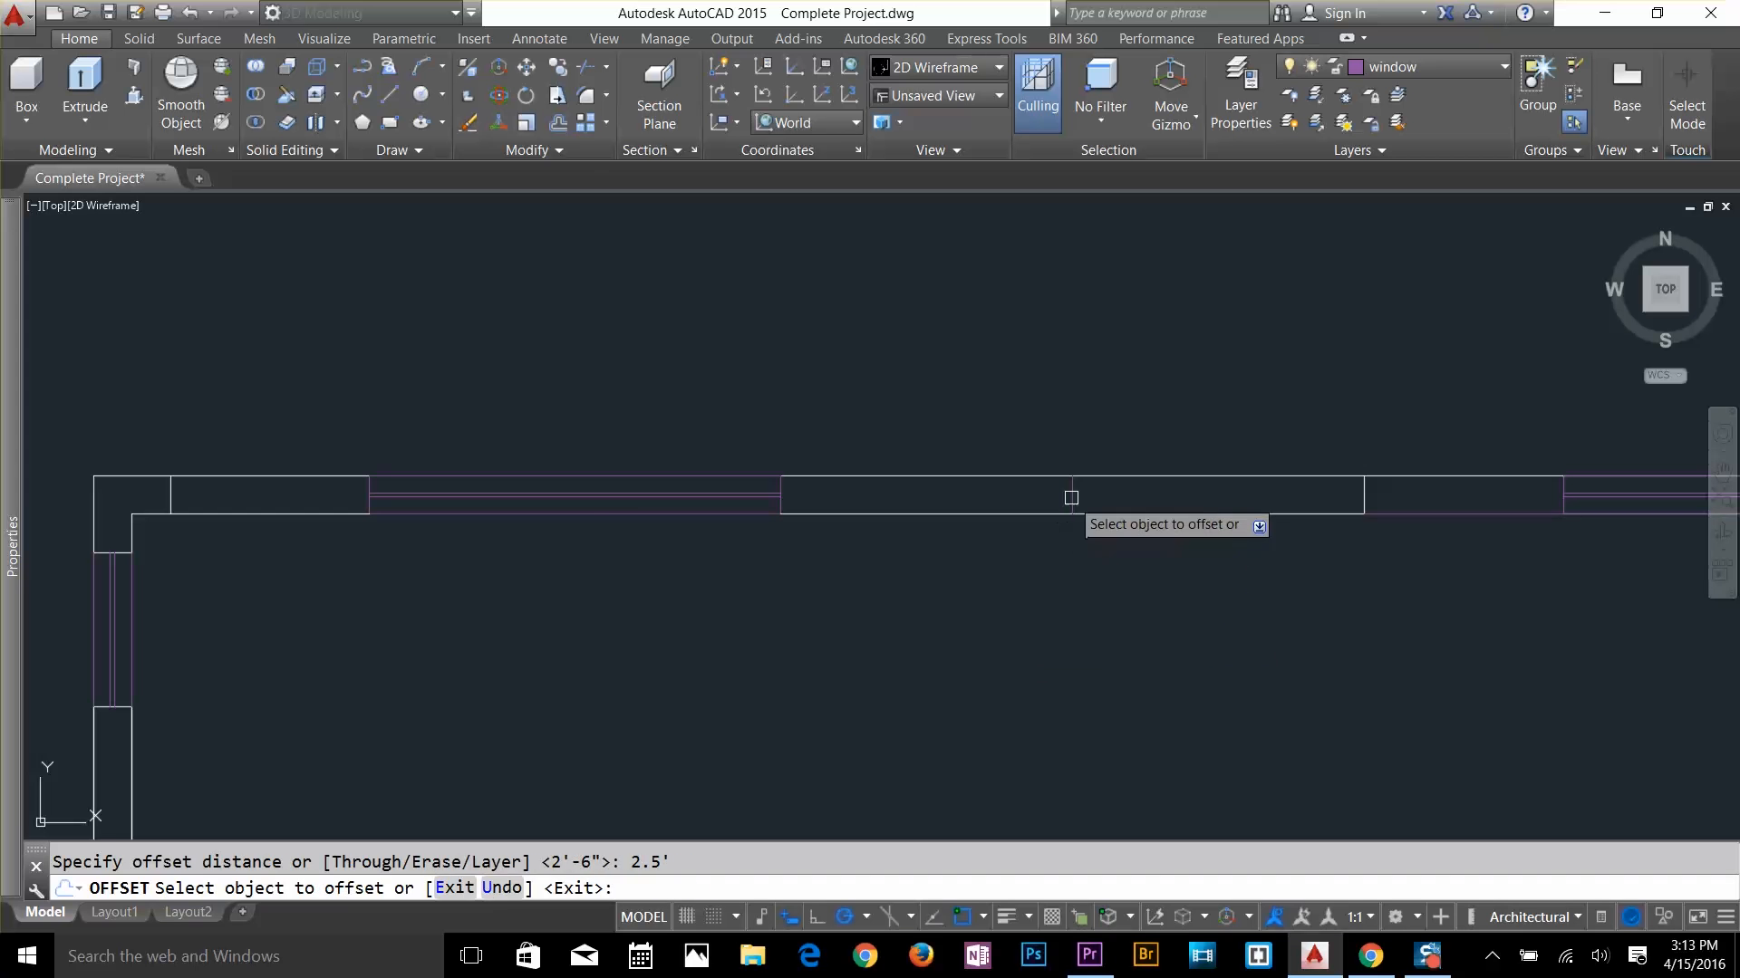
key(Escape)
text(l)
key(space)
click(1328, 477)
click(1328, 514)
Move the two jamb lines so their midpoint sits on the top wall's centre, and erase the reference line
text(m)
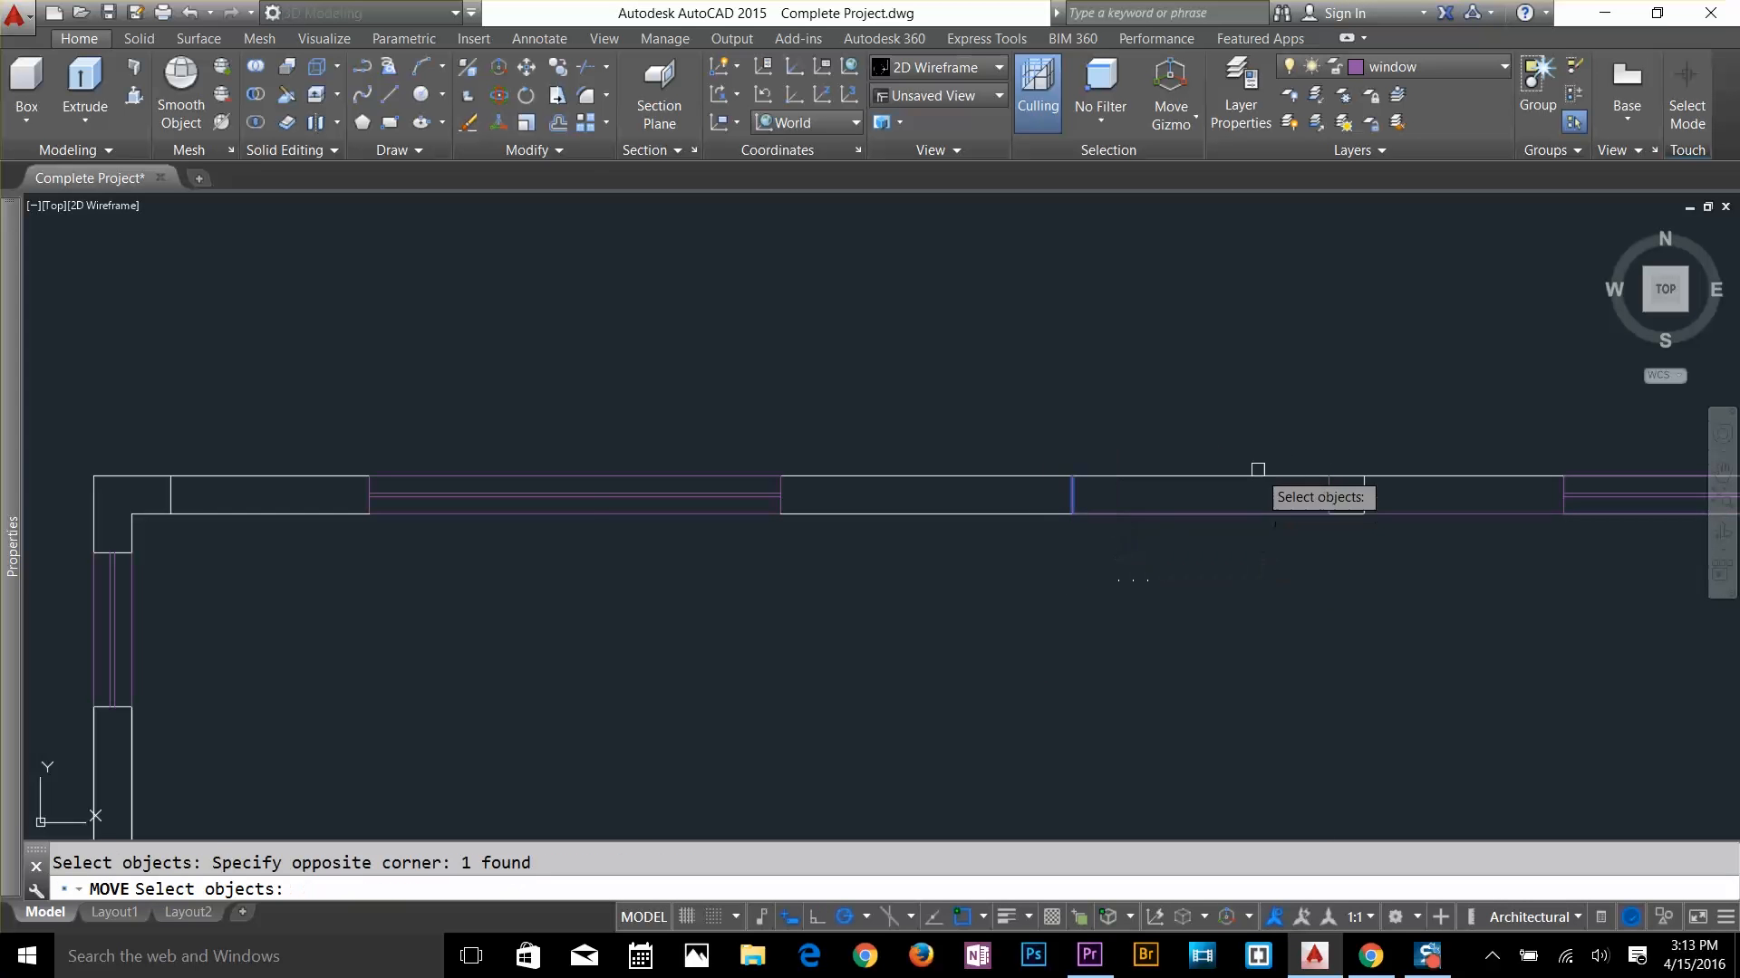
click(1200, 514)
click(1072, 514)
click(1266, 515)
key(Delete)
Trim both faces of the top wall between the jamb lines to open the doorway
text(tr)
click(1045, 561)
key(Escape)
Assign the doorway's jamb lines and the redrawn inner face segment beside the right window to the wall layer
click(1265, 362)
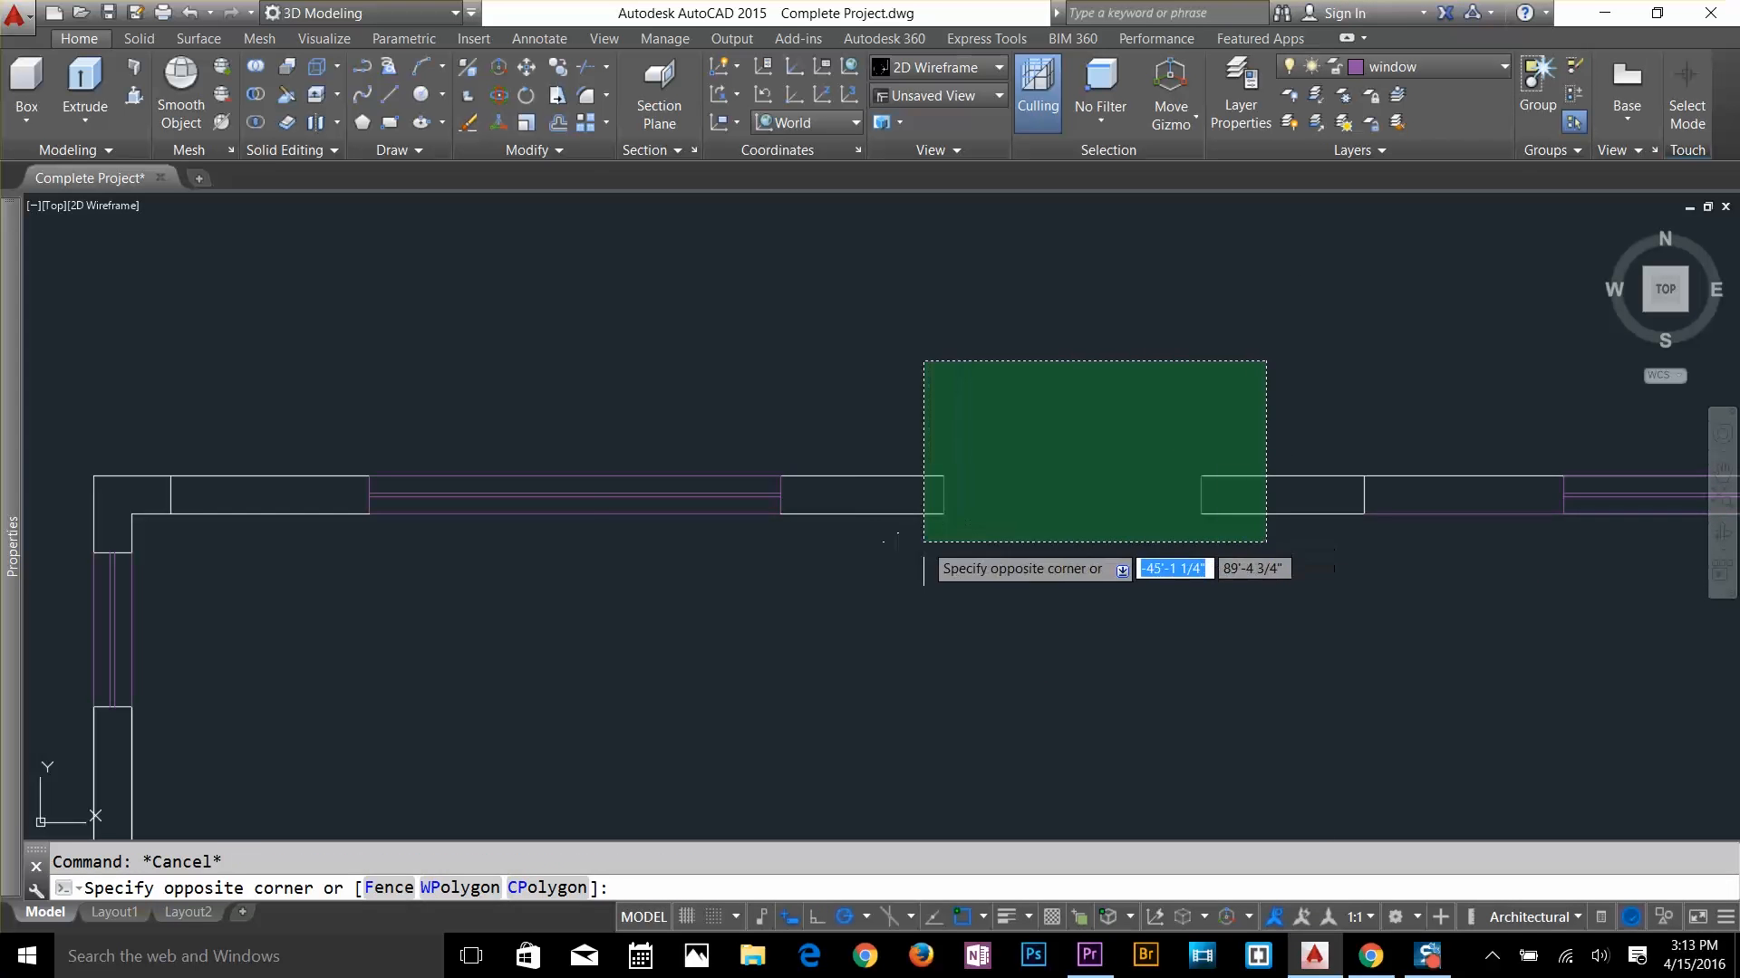
click(922, 540)
click(1400, 67)
click(1386, 175)
click(1441, 514)
click(1386, 67)
click(1386, 175)
Erase the leftover line across the top wall near its right corner
scroll(1401, 238, up, 6)
click(1417, 257)
click(1456, 365)
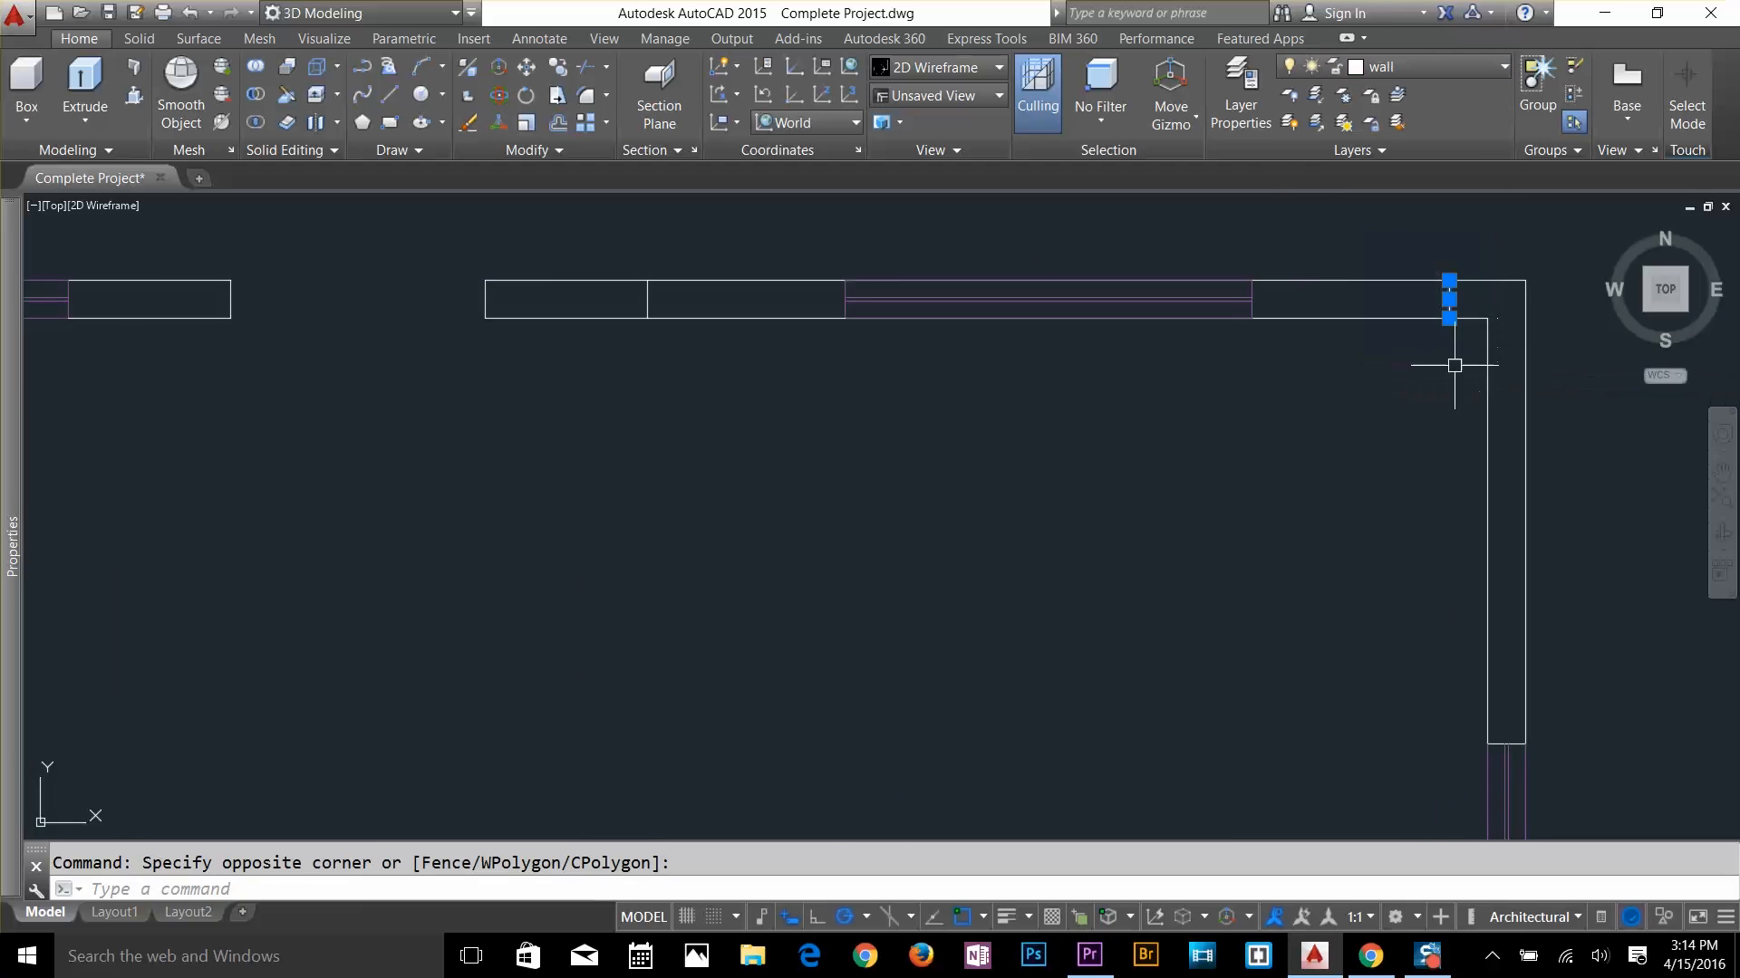
key(Delete)
Trim the front wall's inner face line where the long interior wall meets it between the garage and the front room
scroll(1178, 381, down, 7)
text(z e)
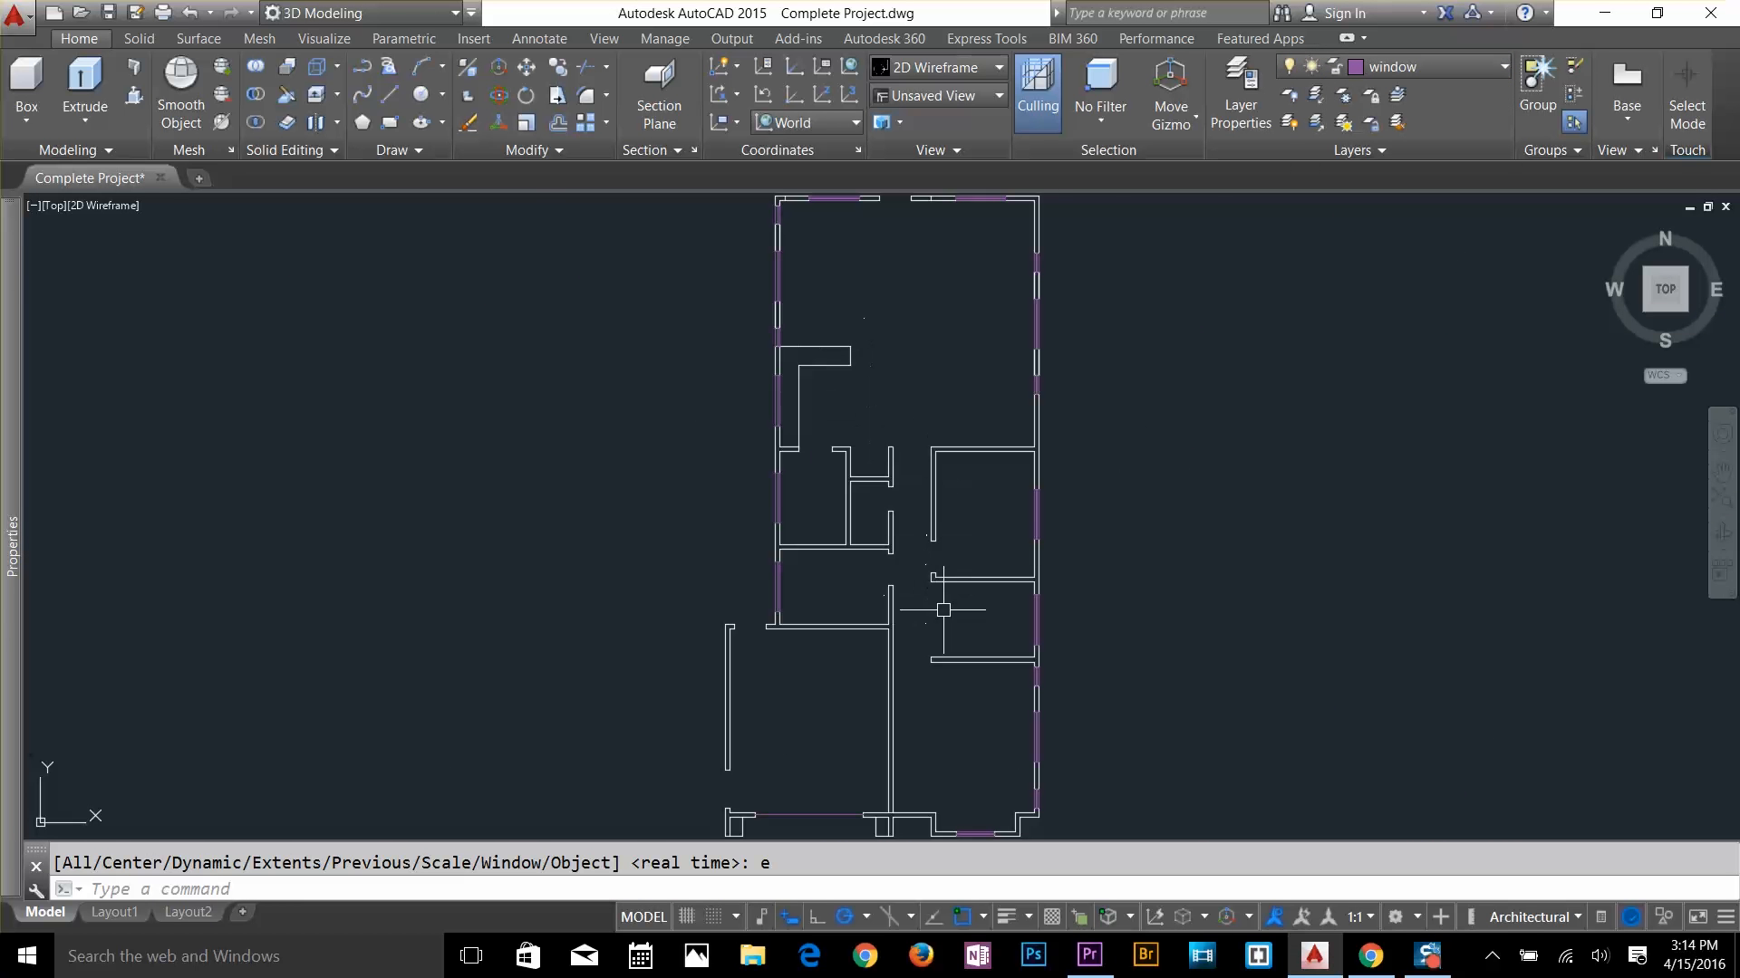
scroll(1052, 624, up, 6)
scroll(994, 602, down, 4)
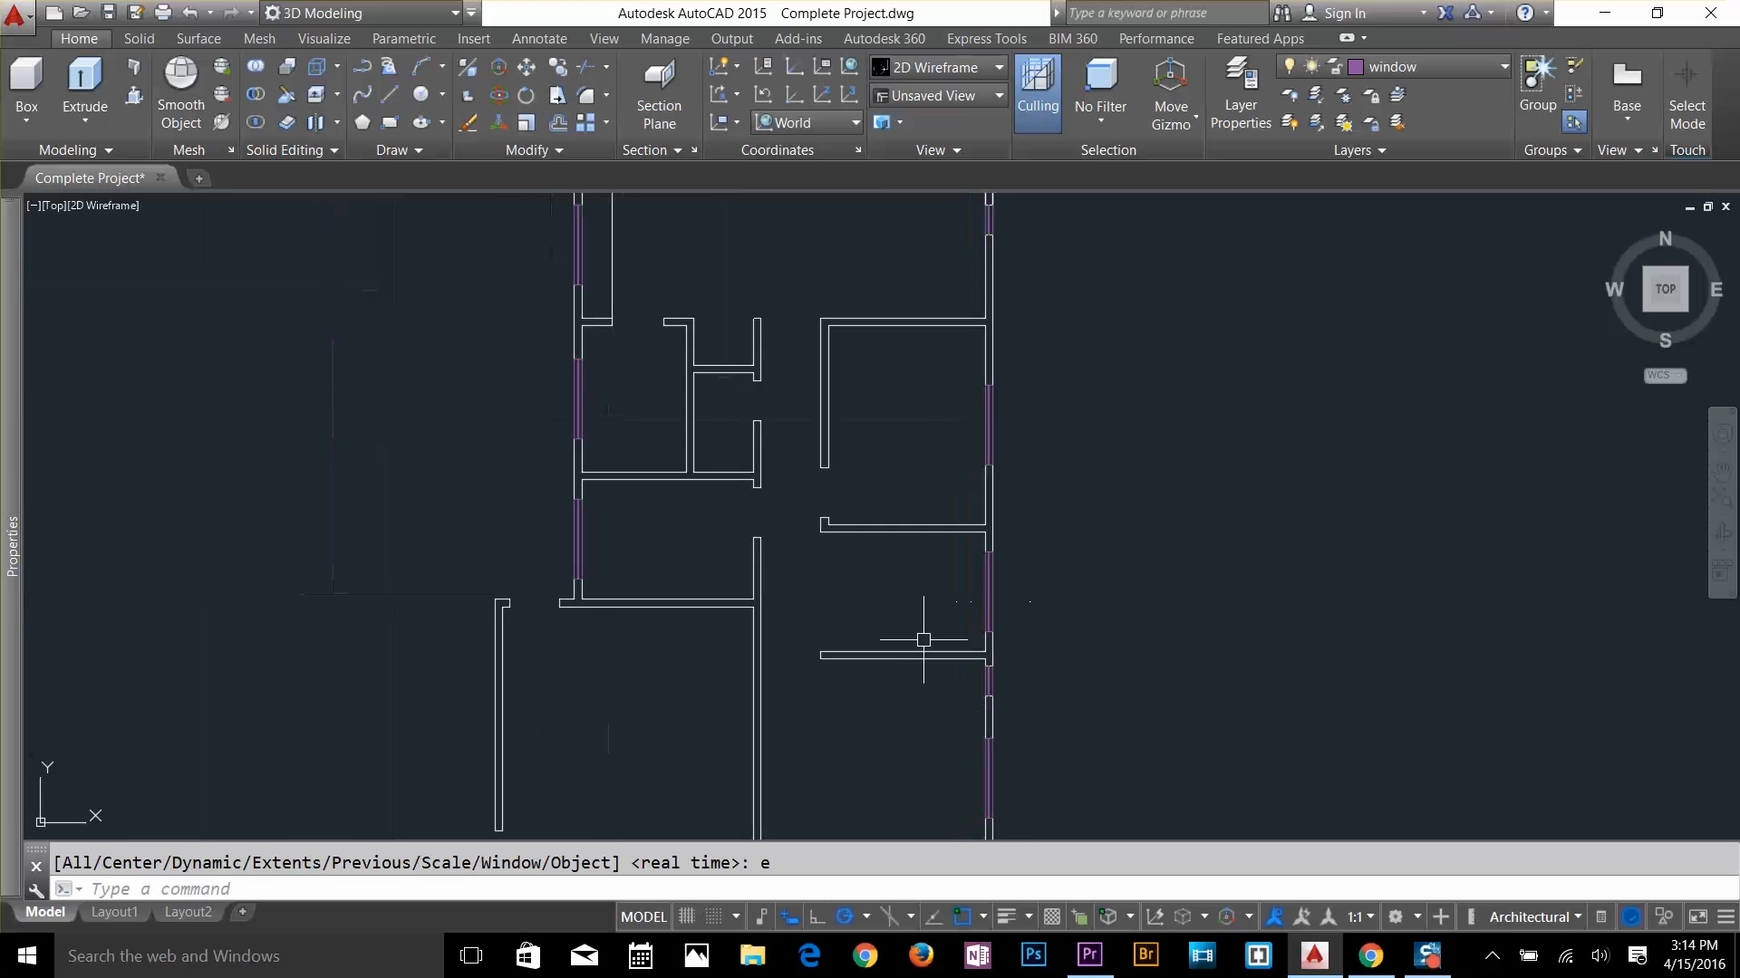
middle_drag(906, 666, 958, 355)
scroll(867, 606, up, 2)
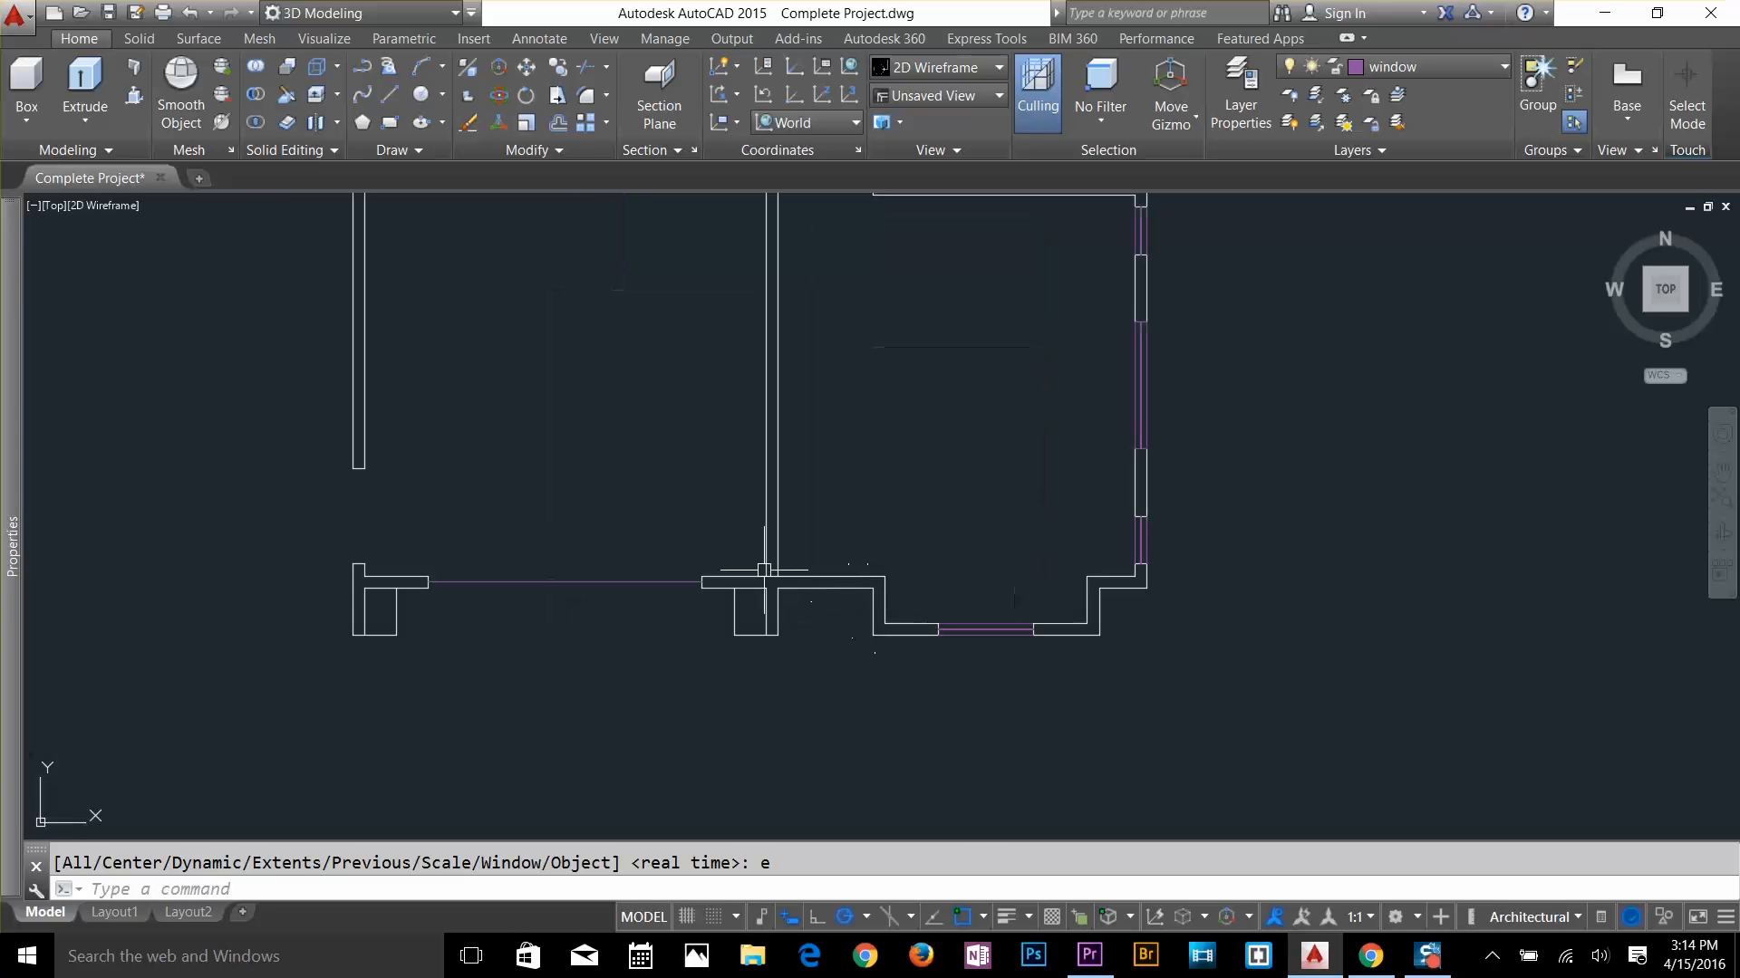
scroll(769, 588, up, 5)
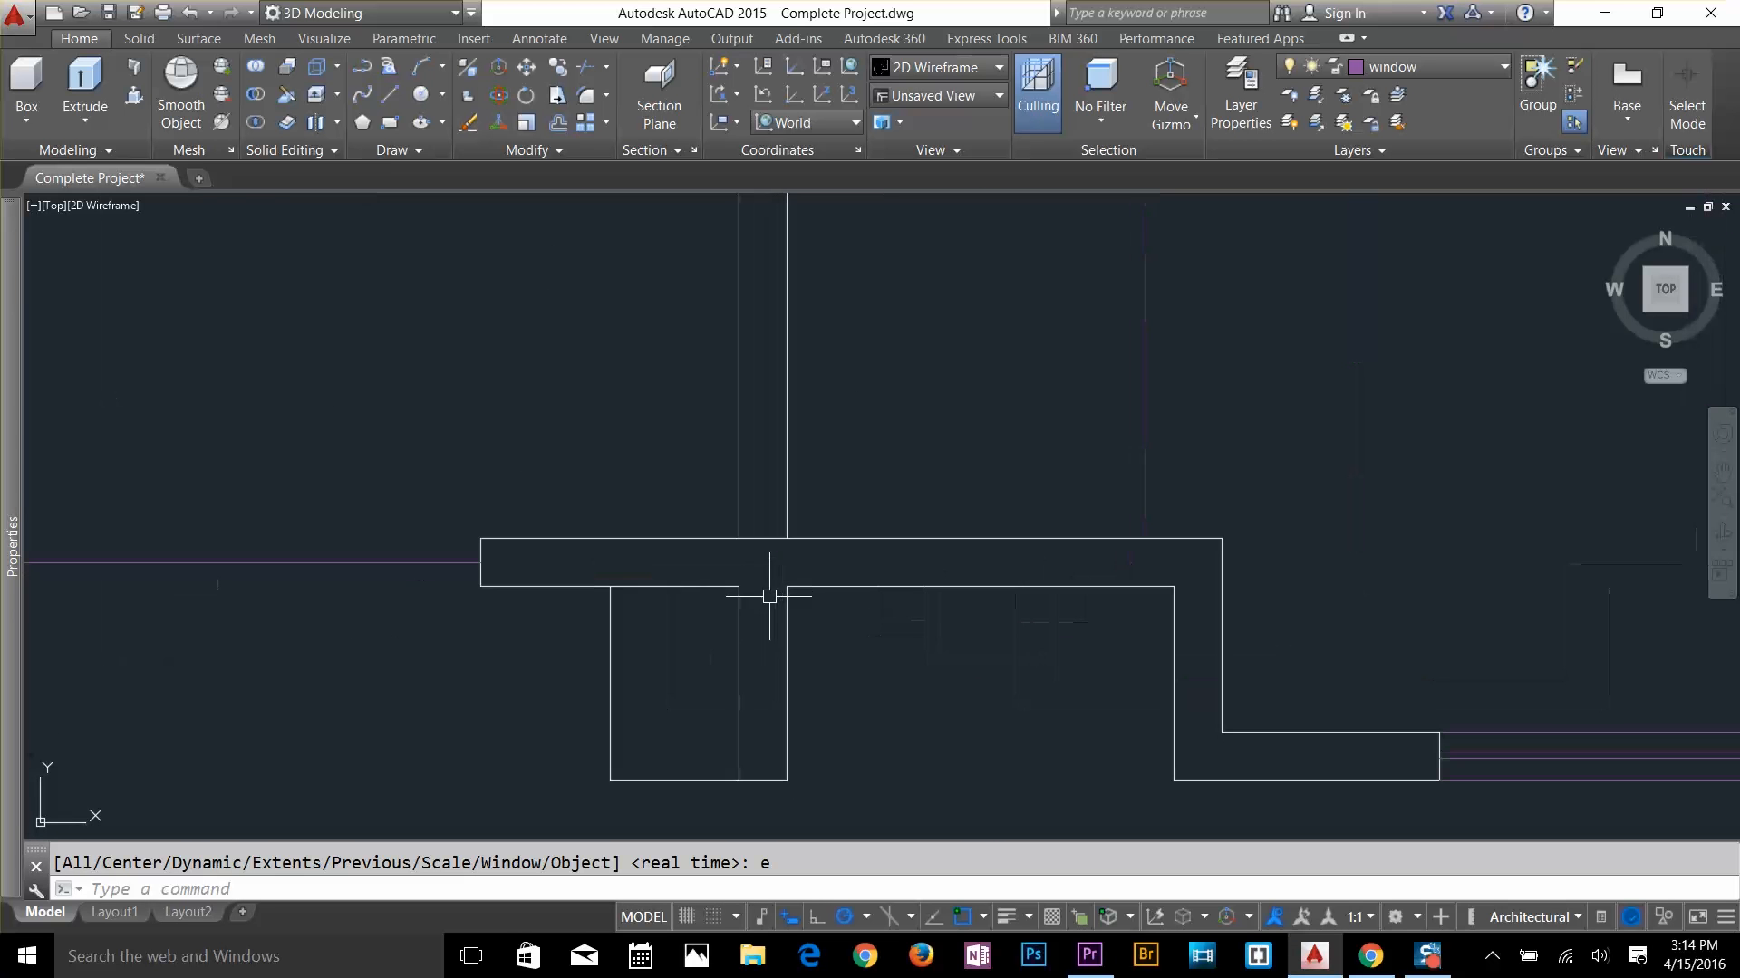
key(Return)
key(Return)
click(772, 549)
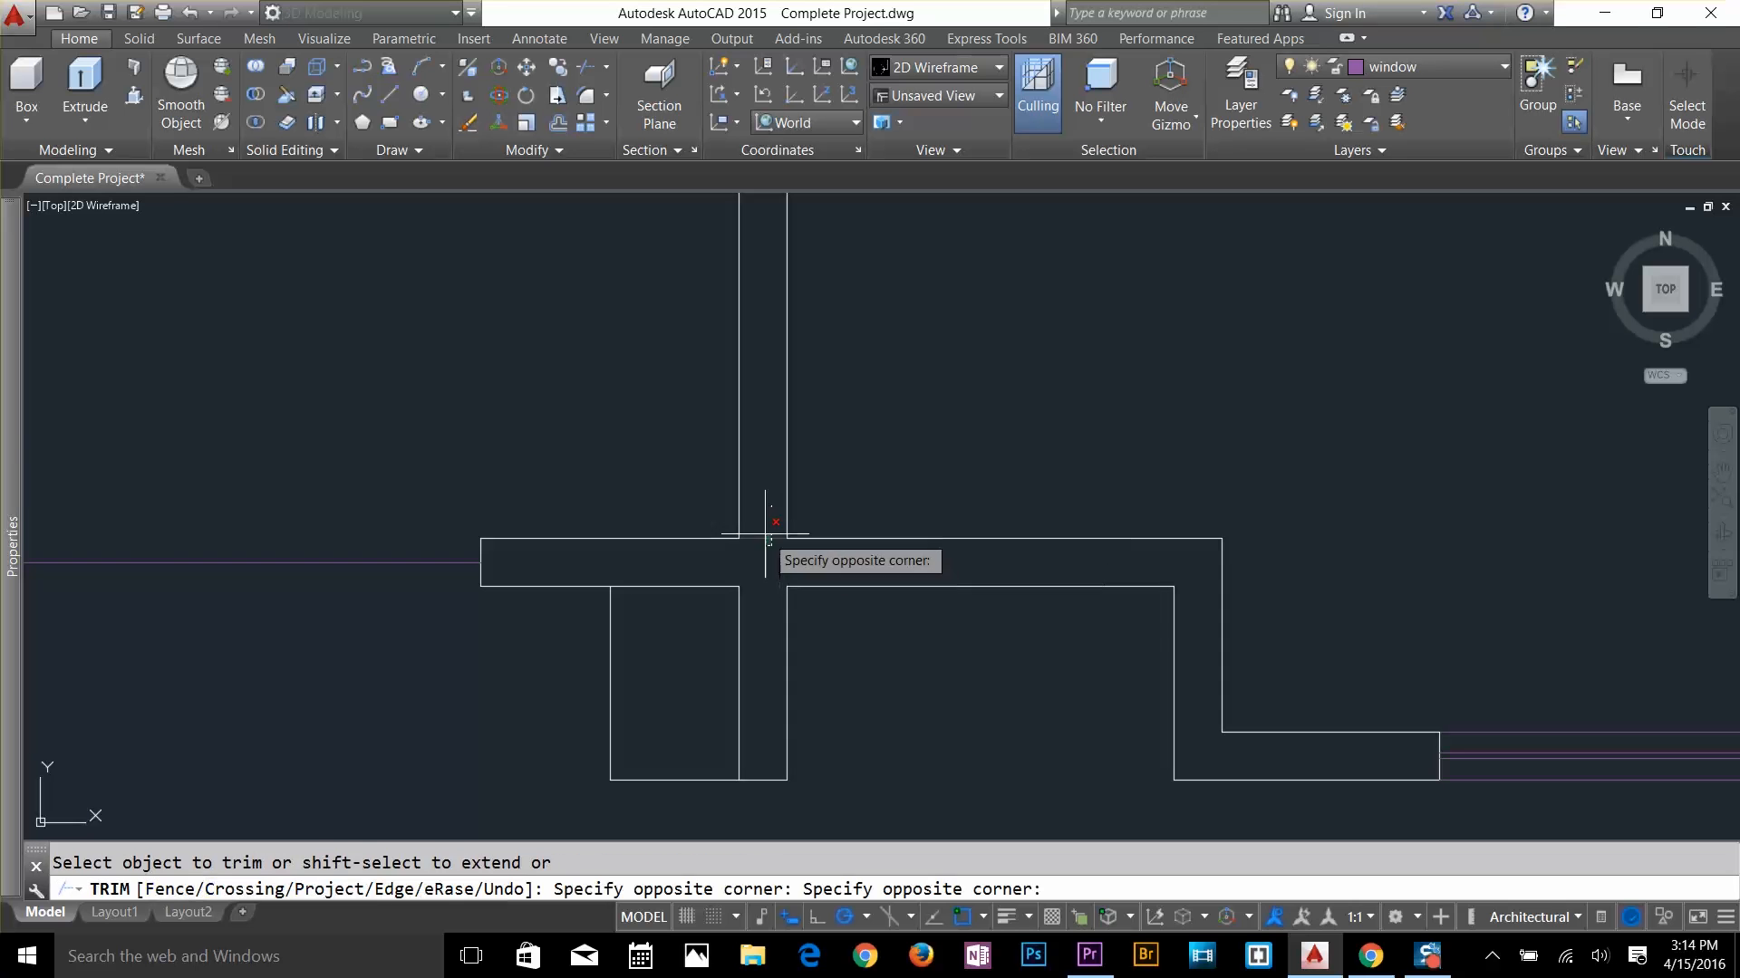
click(765, 534)
key(Return)
Measure the front wall's outer face from the long interior wall to the bay's side wall
scroll(771, 575, down, 4)
scroll(906, 537, down, 4)
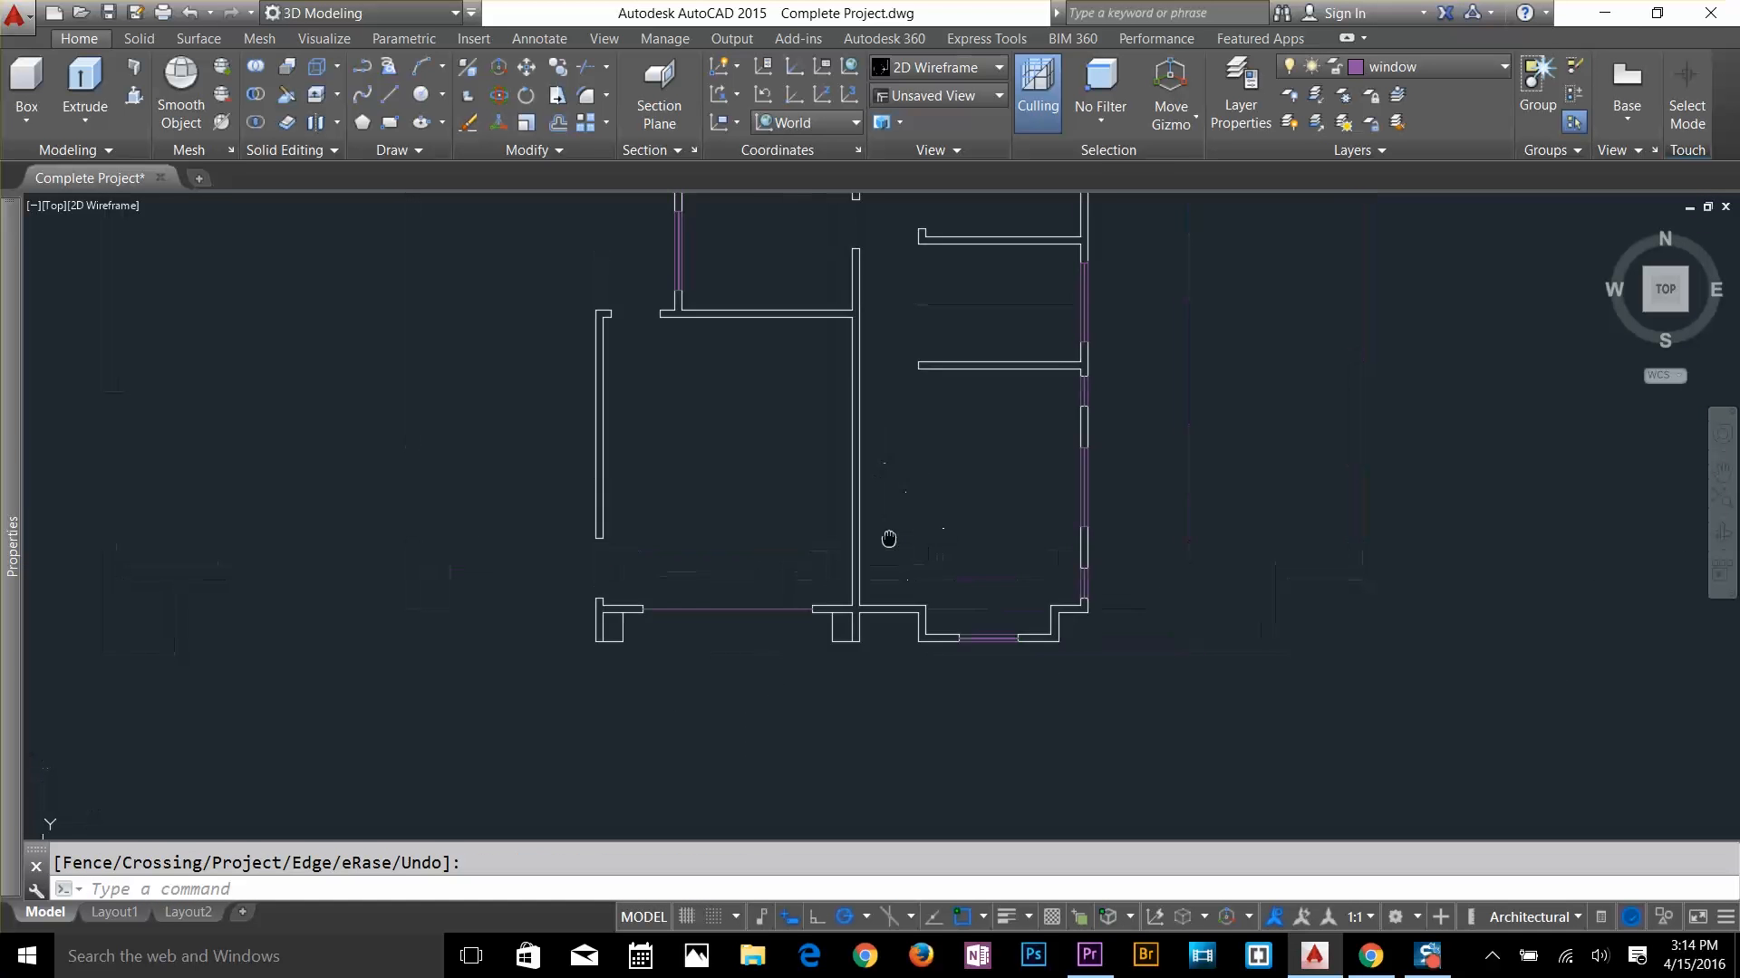
scroll(949, 458, down, 4)
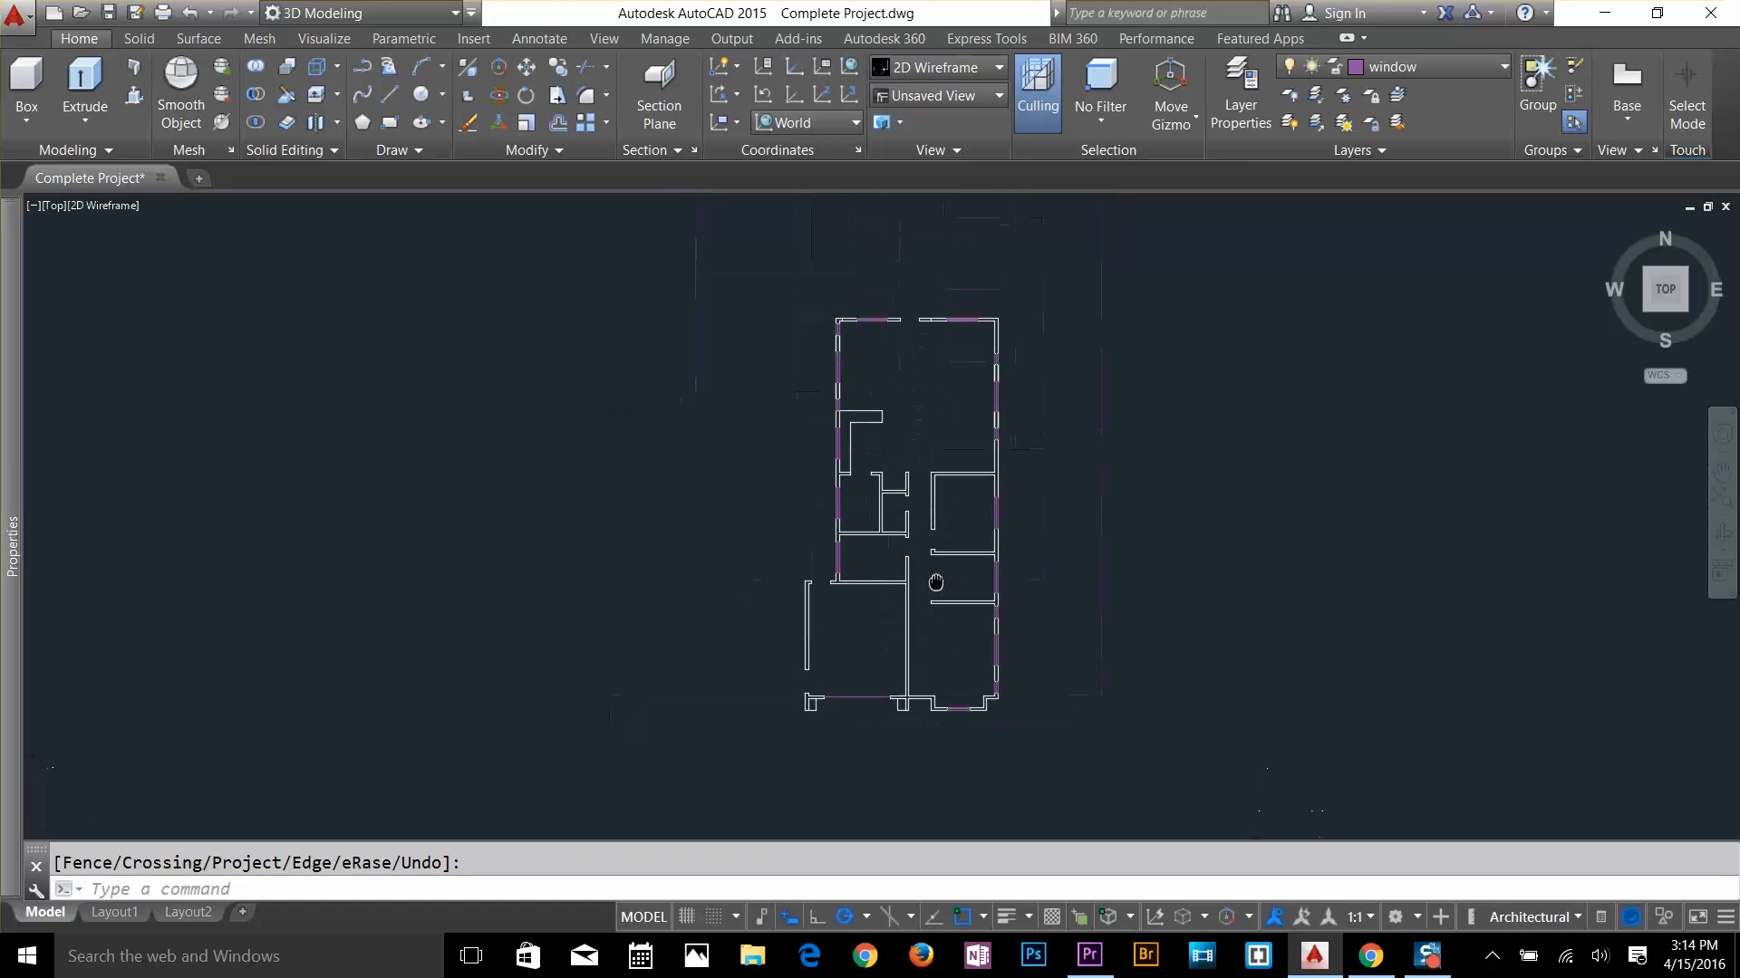
scroll(940, 587, up, 2)
click(935, 395)
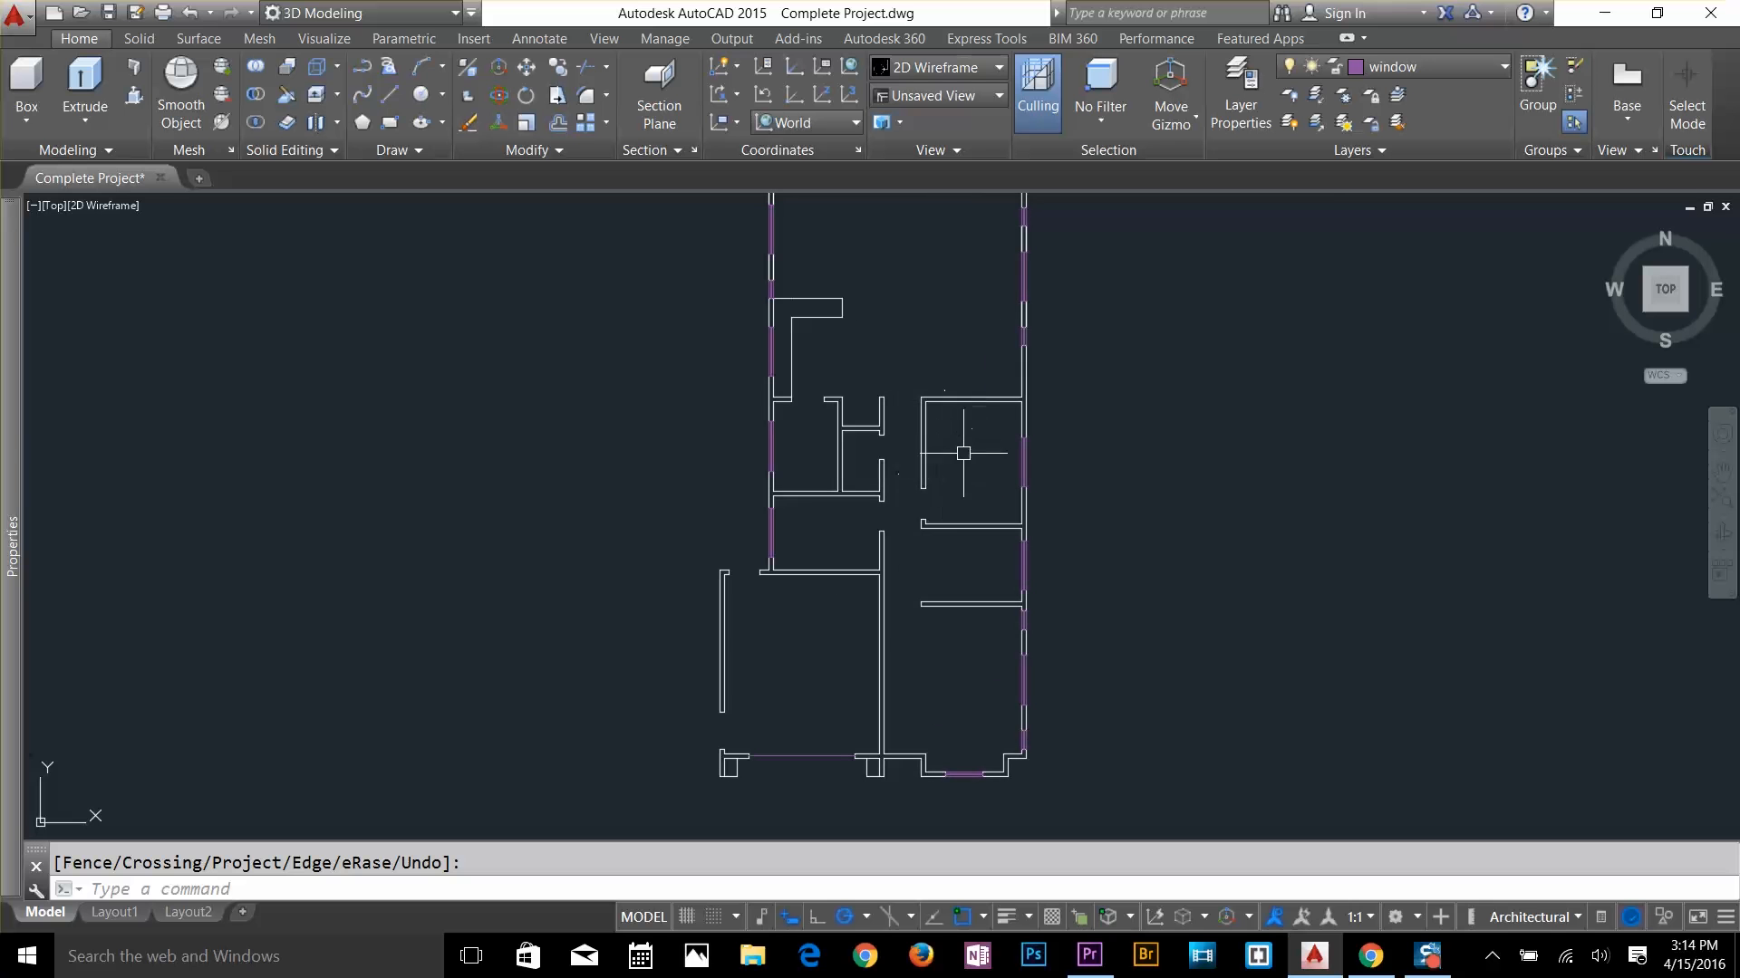
scroll(920, 771, up, 5)
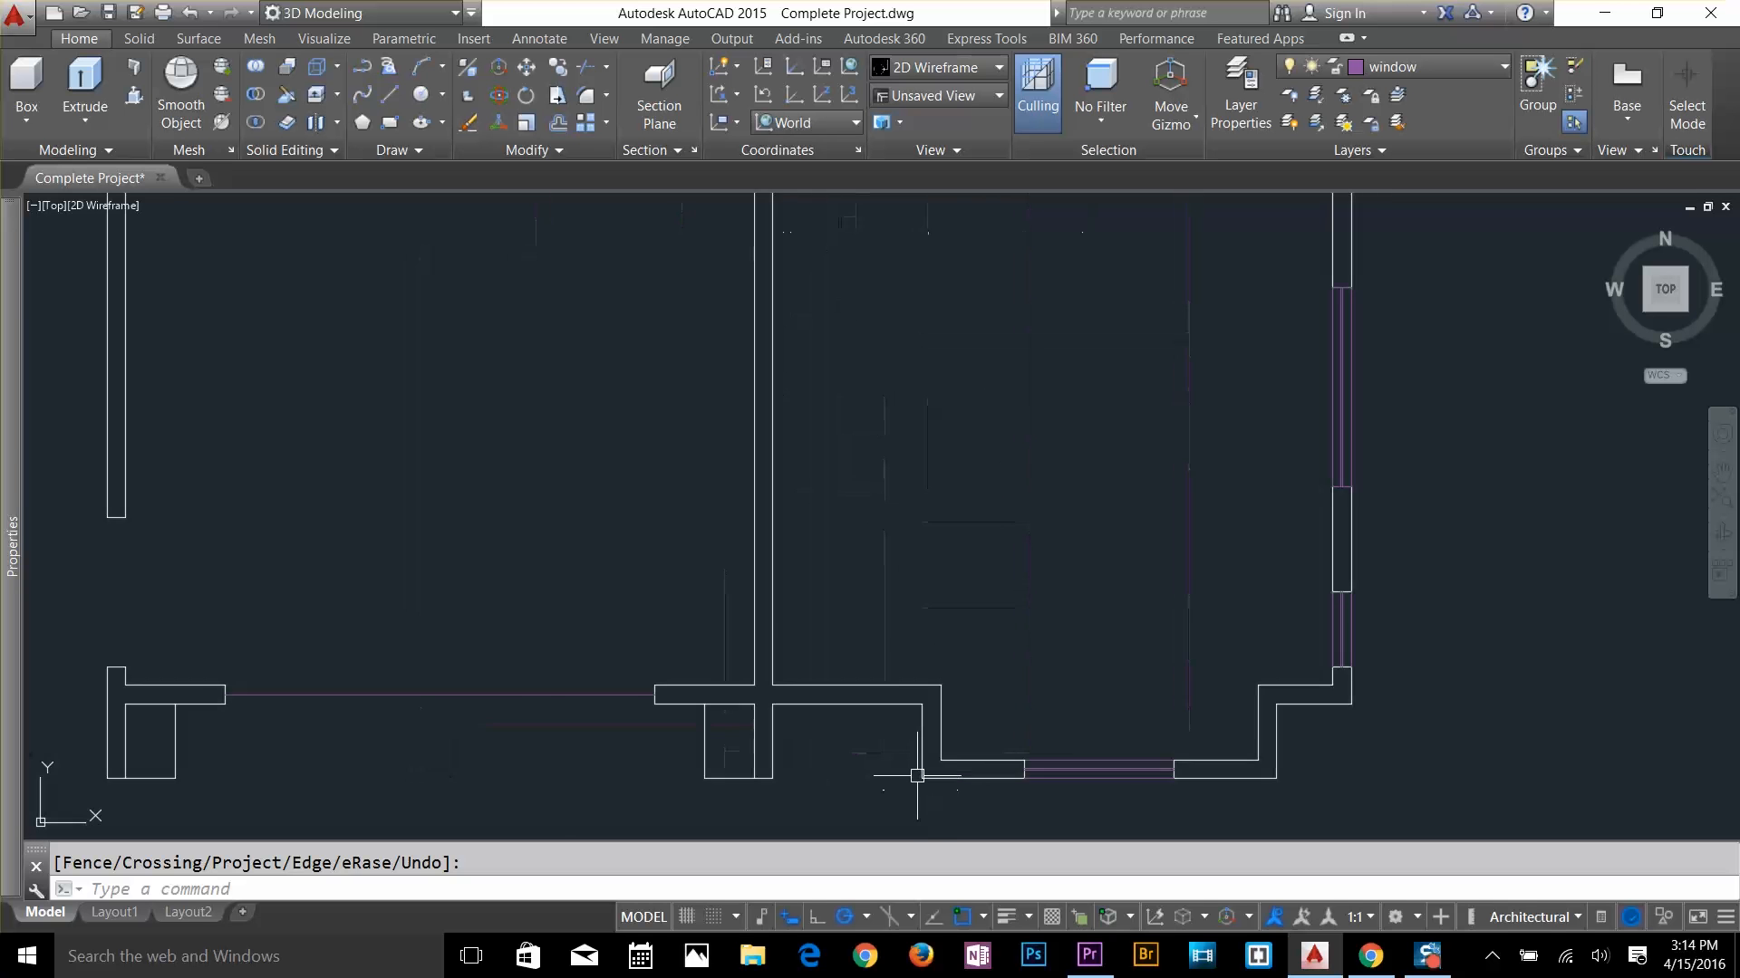
scroll(865, 729, up, 3)
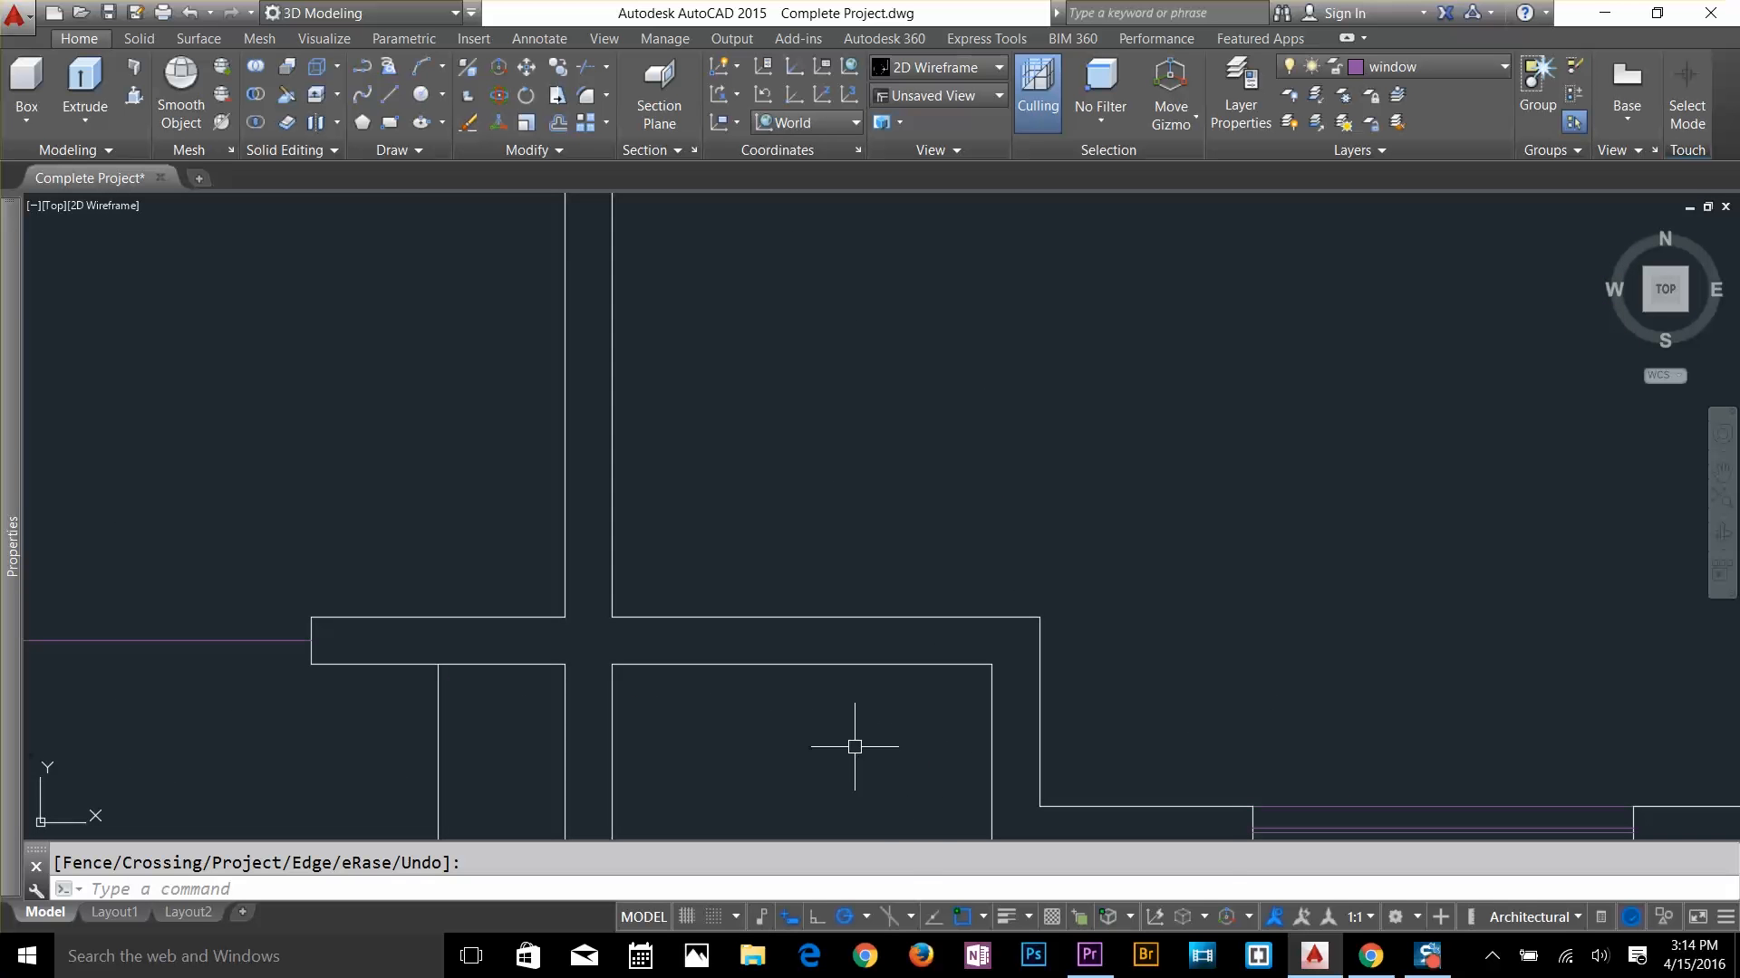
text(di)
key(Return)
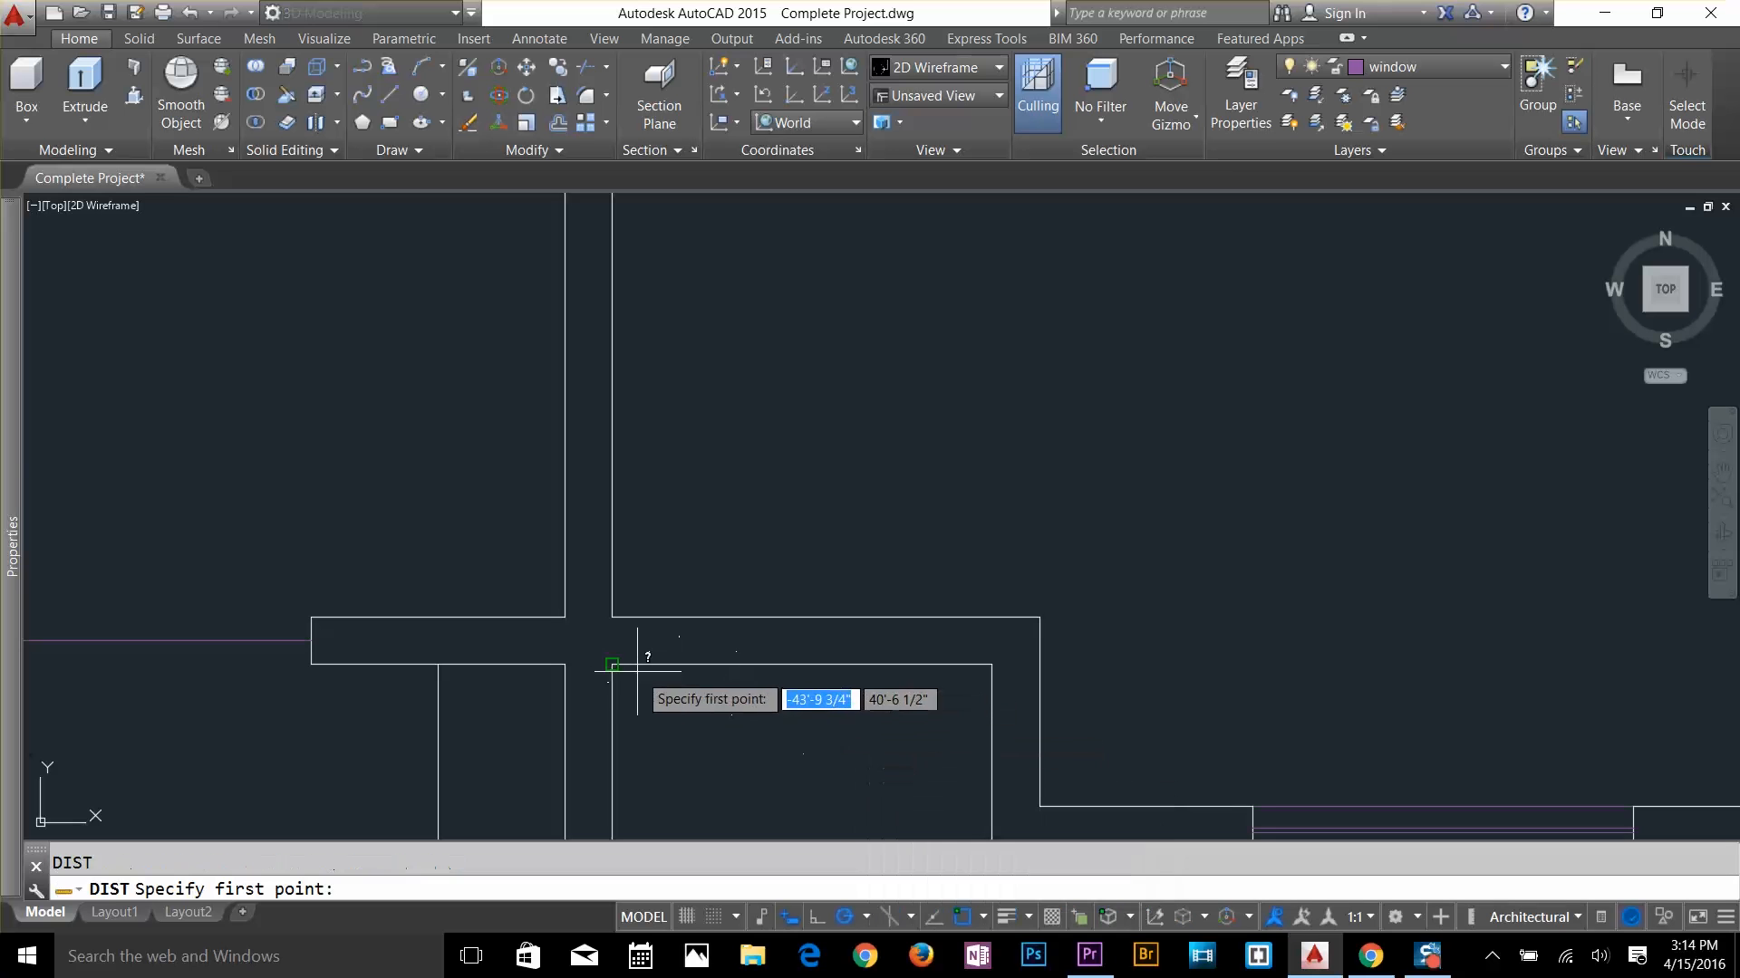
click(612, 665)
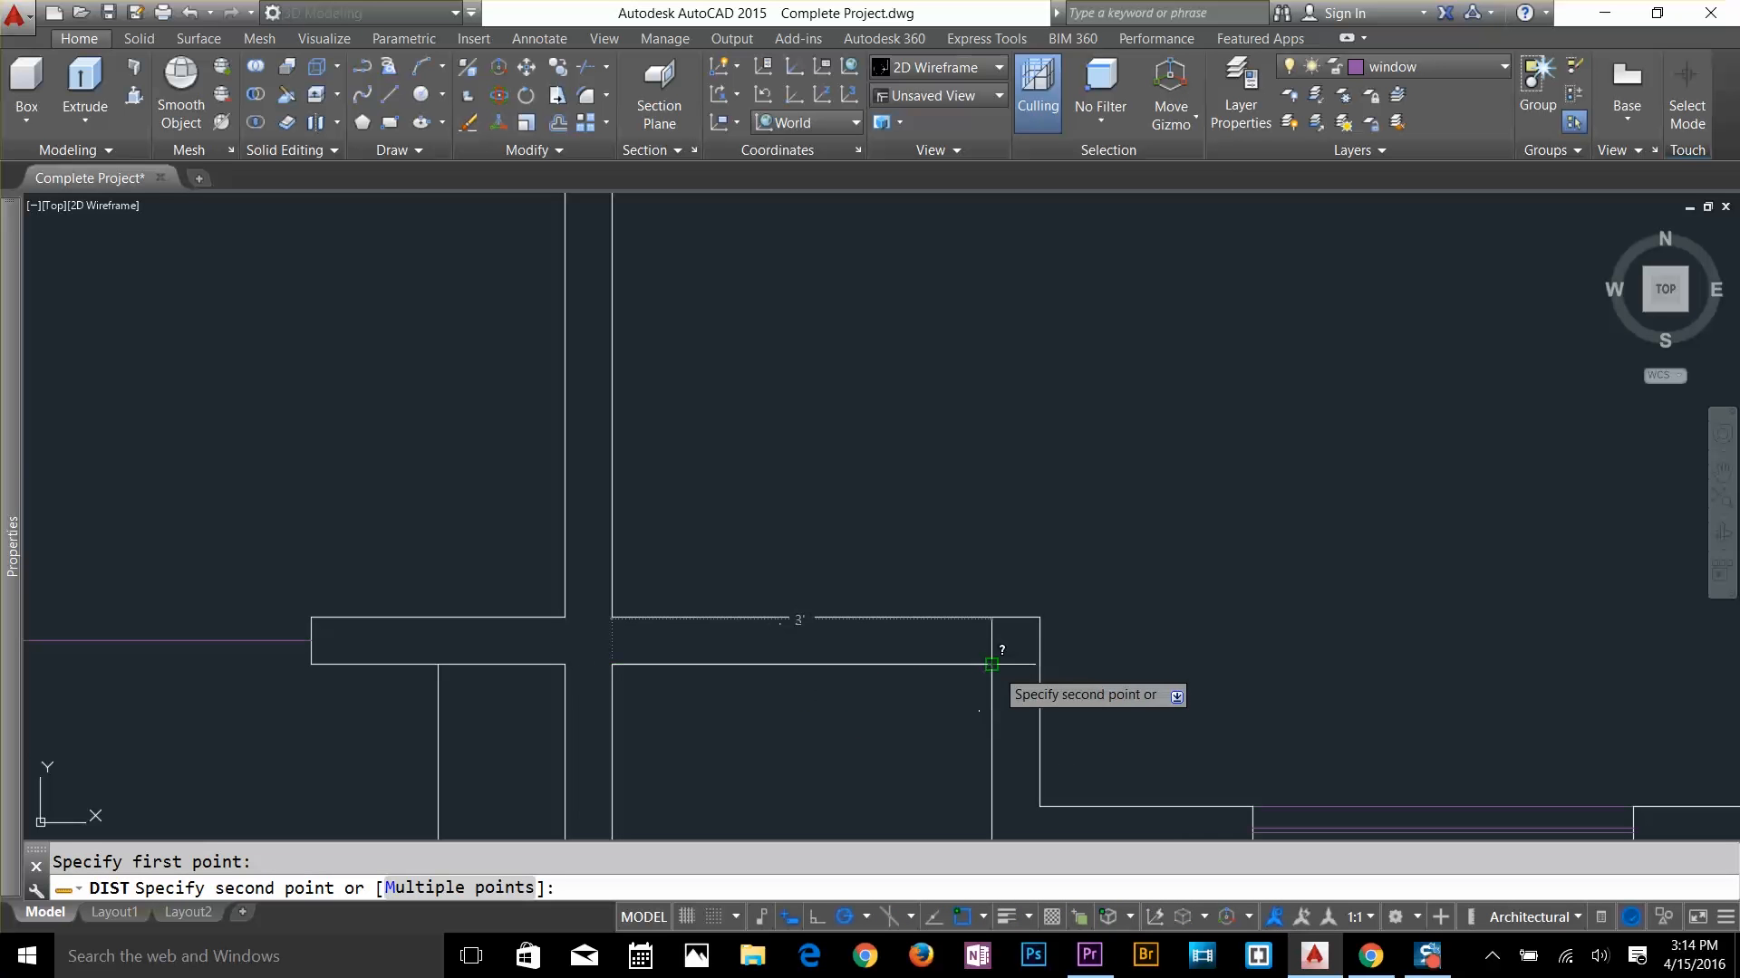
click(991, 664)
key(Escape)
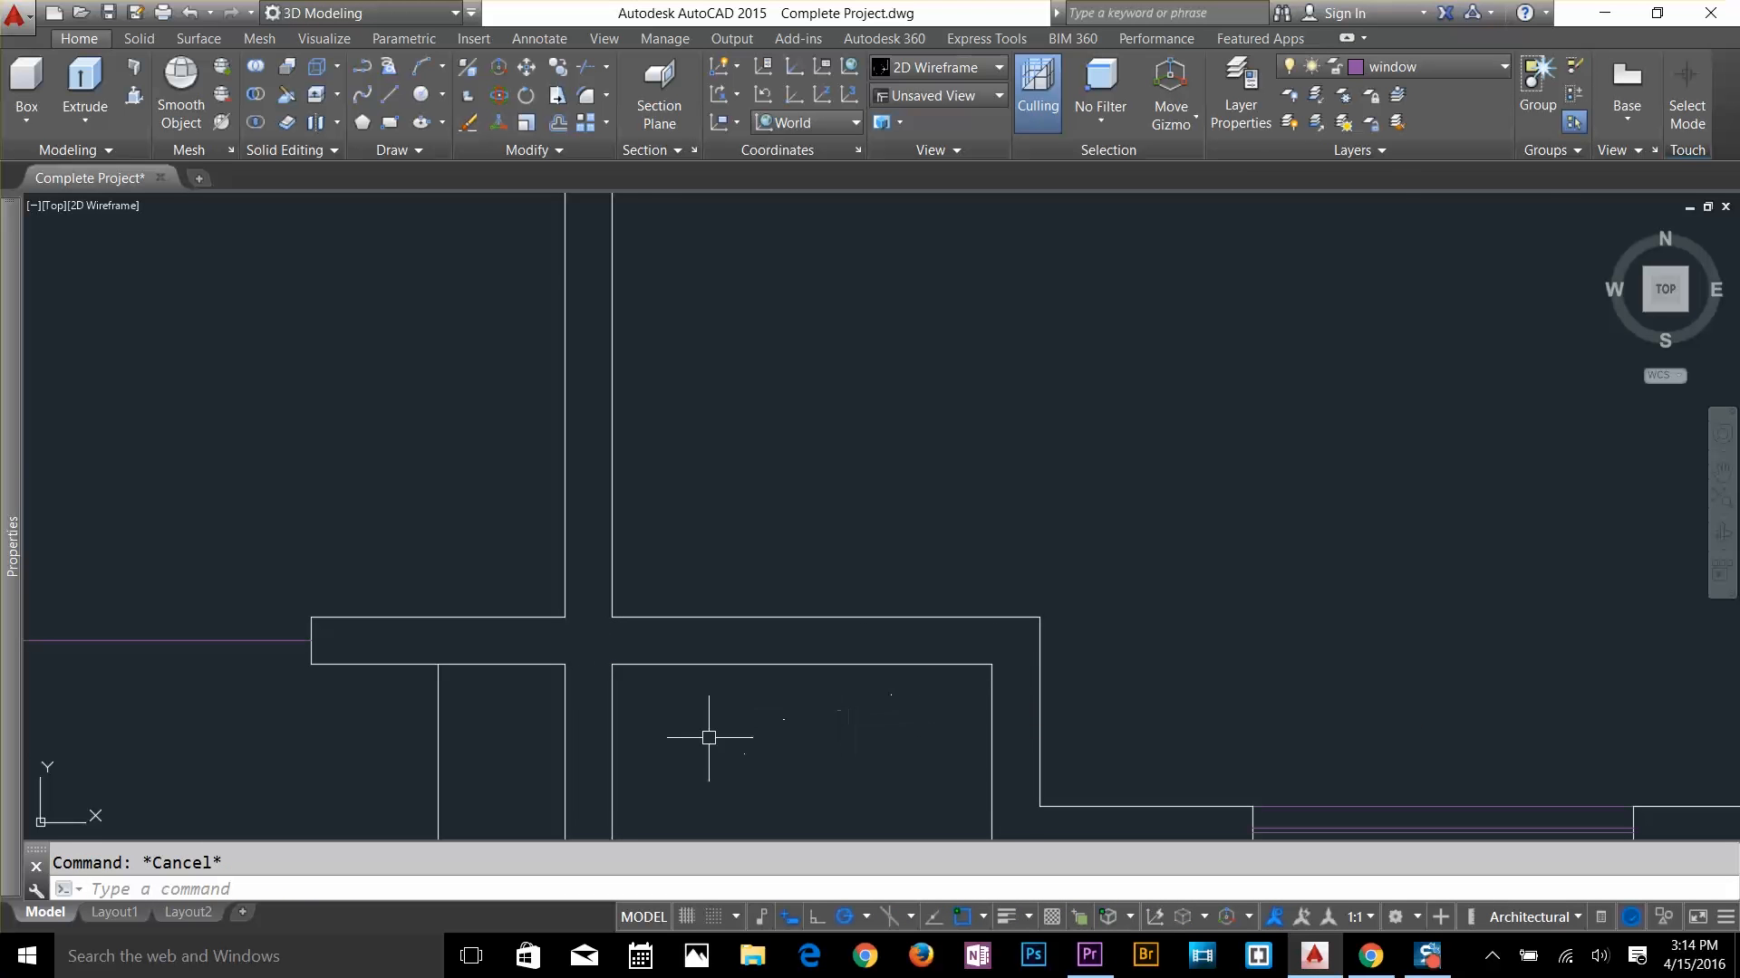
Offset the right face of the long interior wall 4.5" to the right
scroll(708, 737, down, 2)
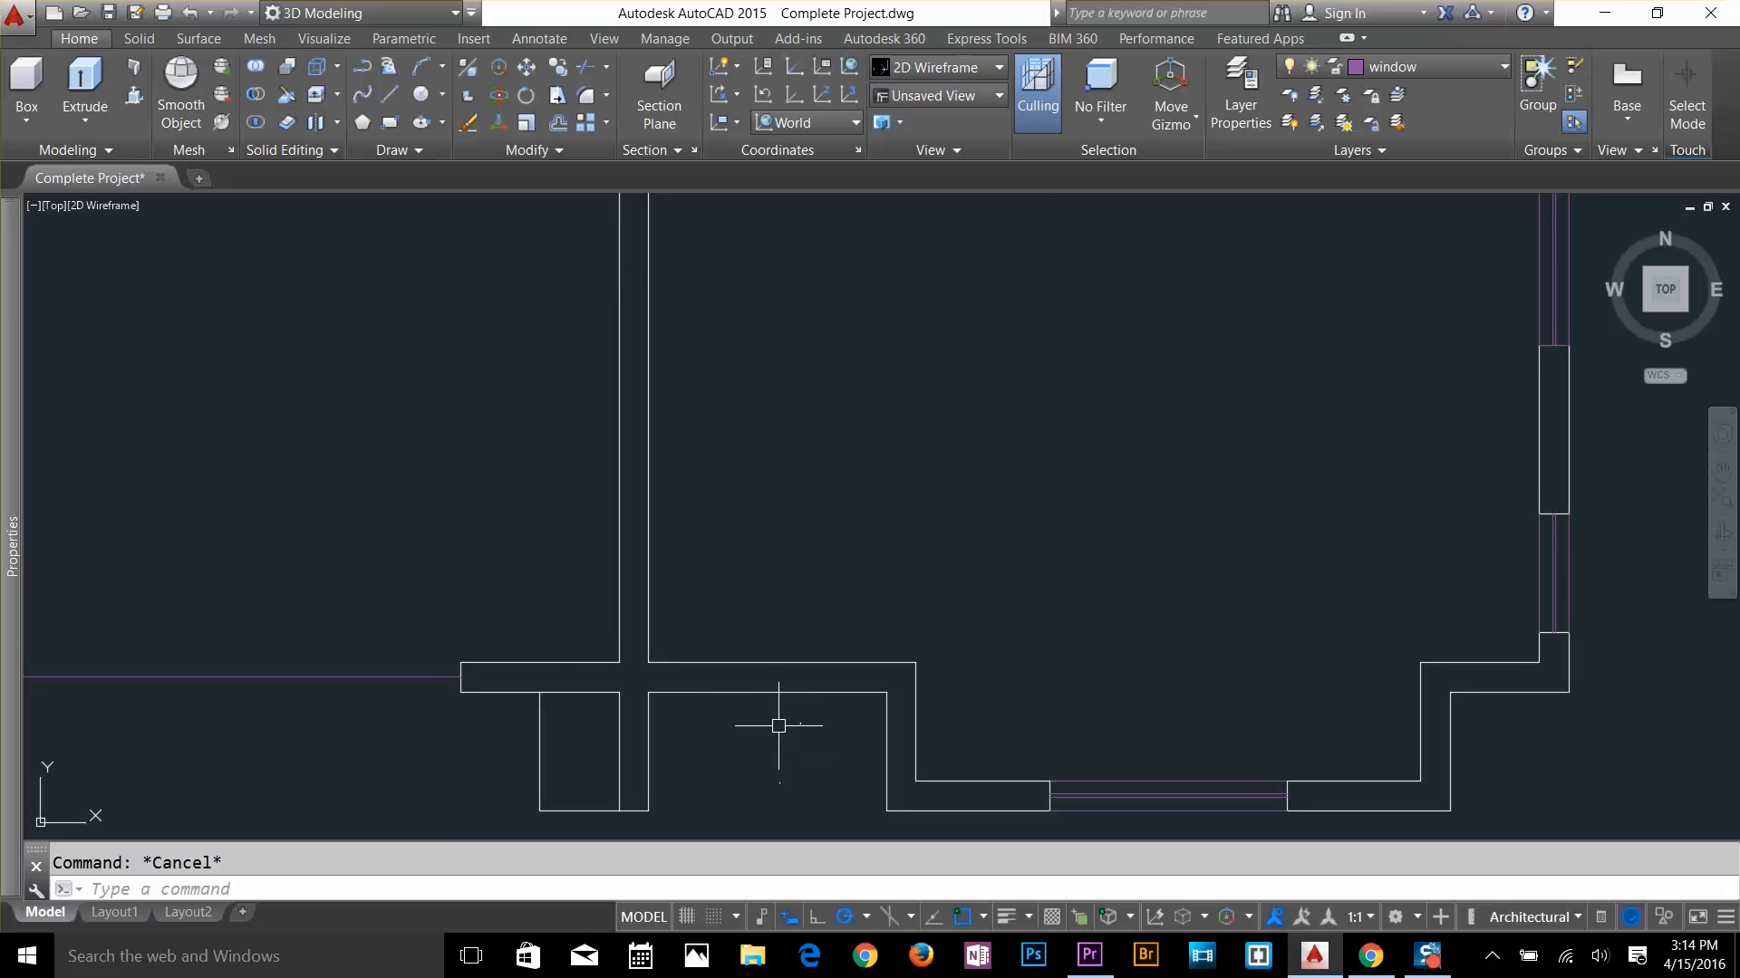
scroll(818, 583, up, 2)
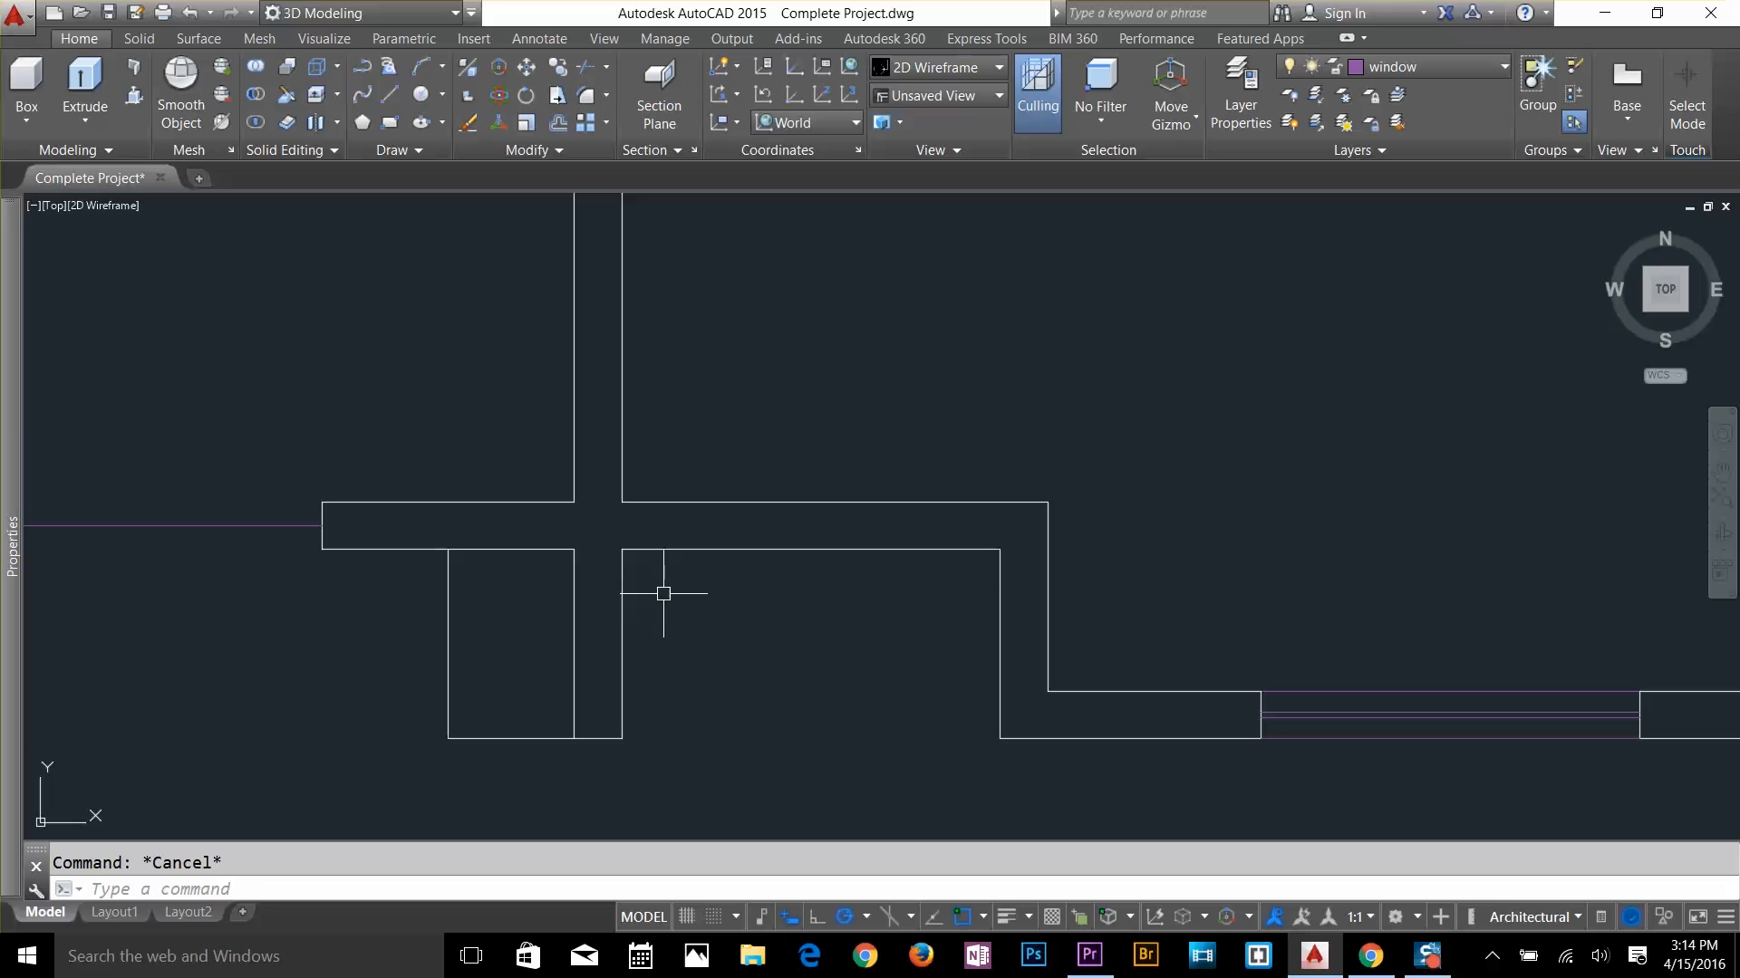
text(o)
key(Return)
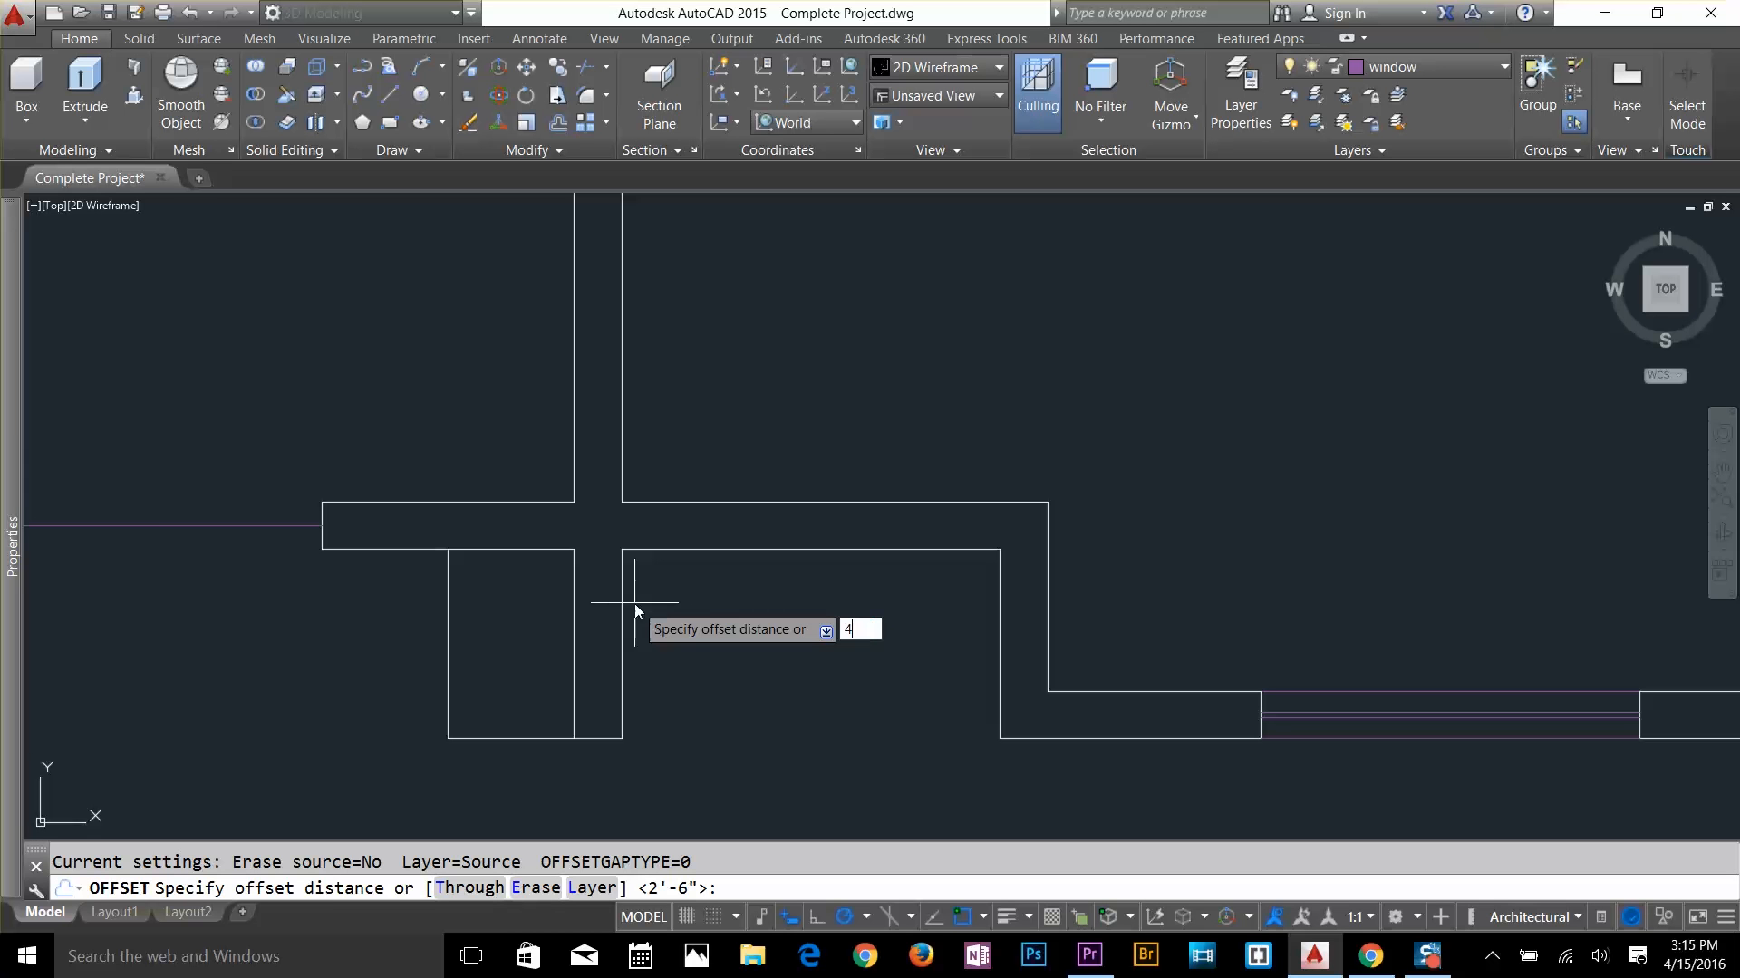
key(Return)
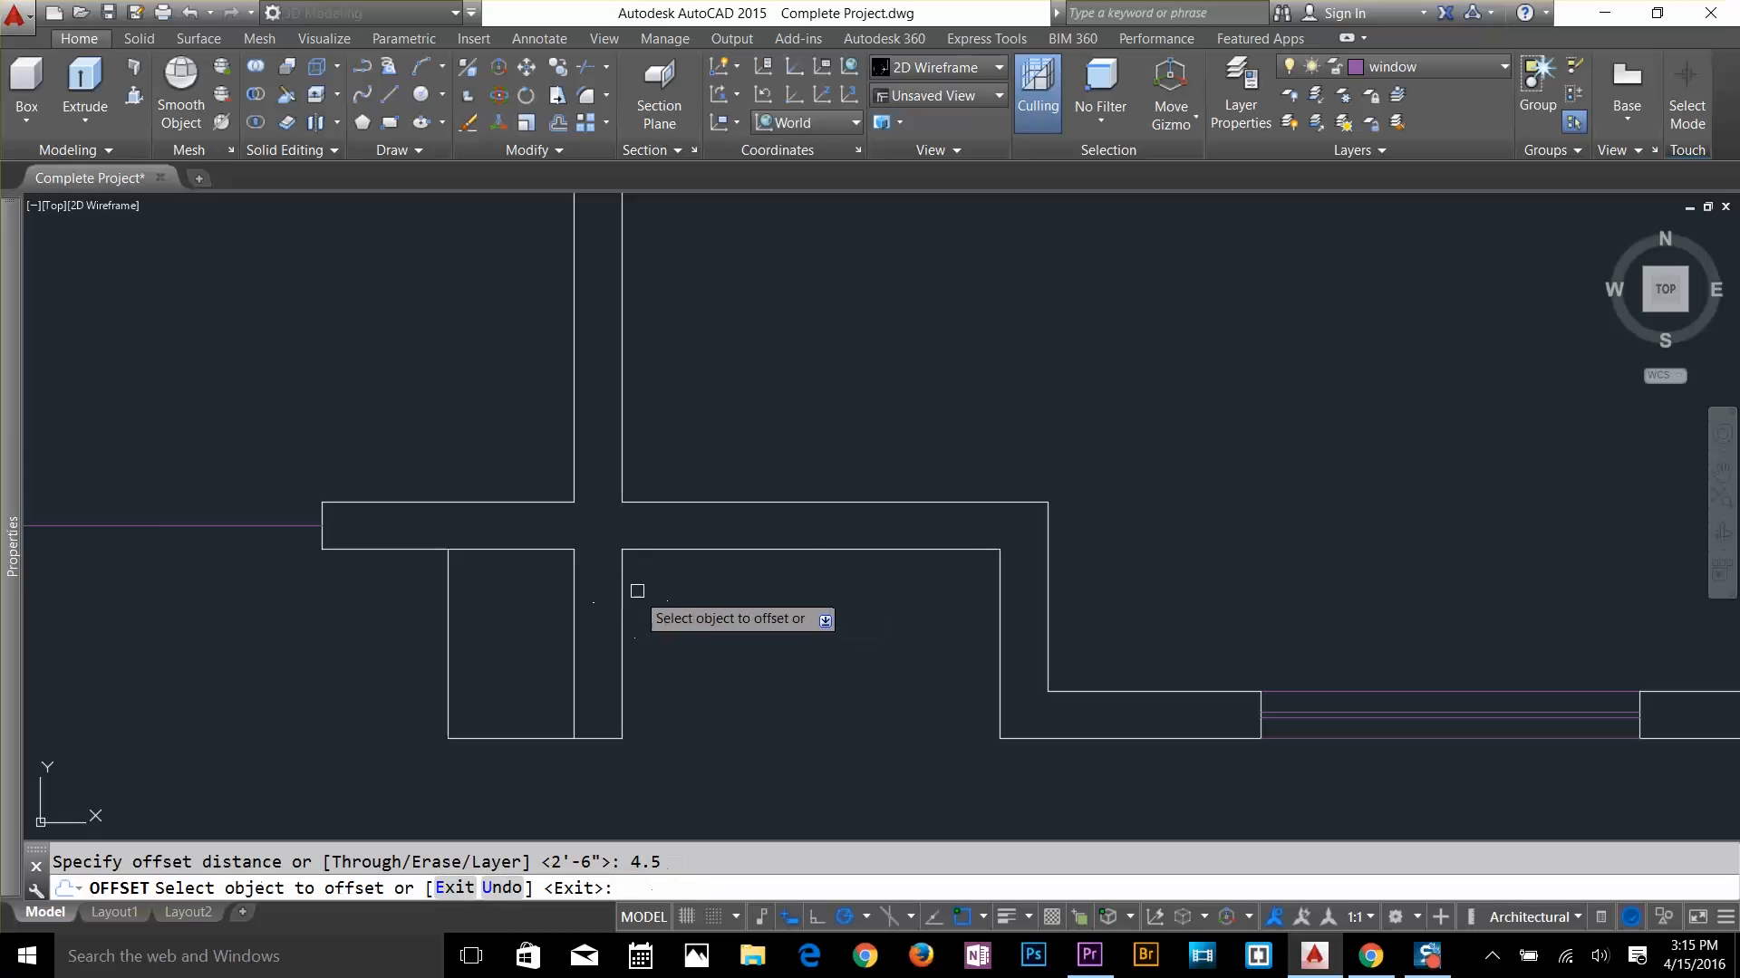
click(622, 481)
click(703, 481)
key(Escape)
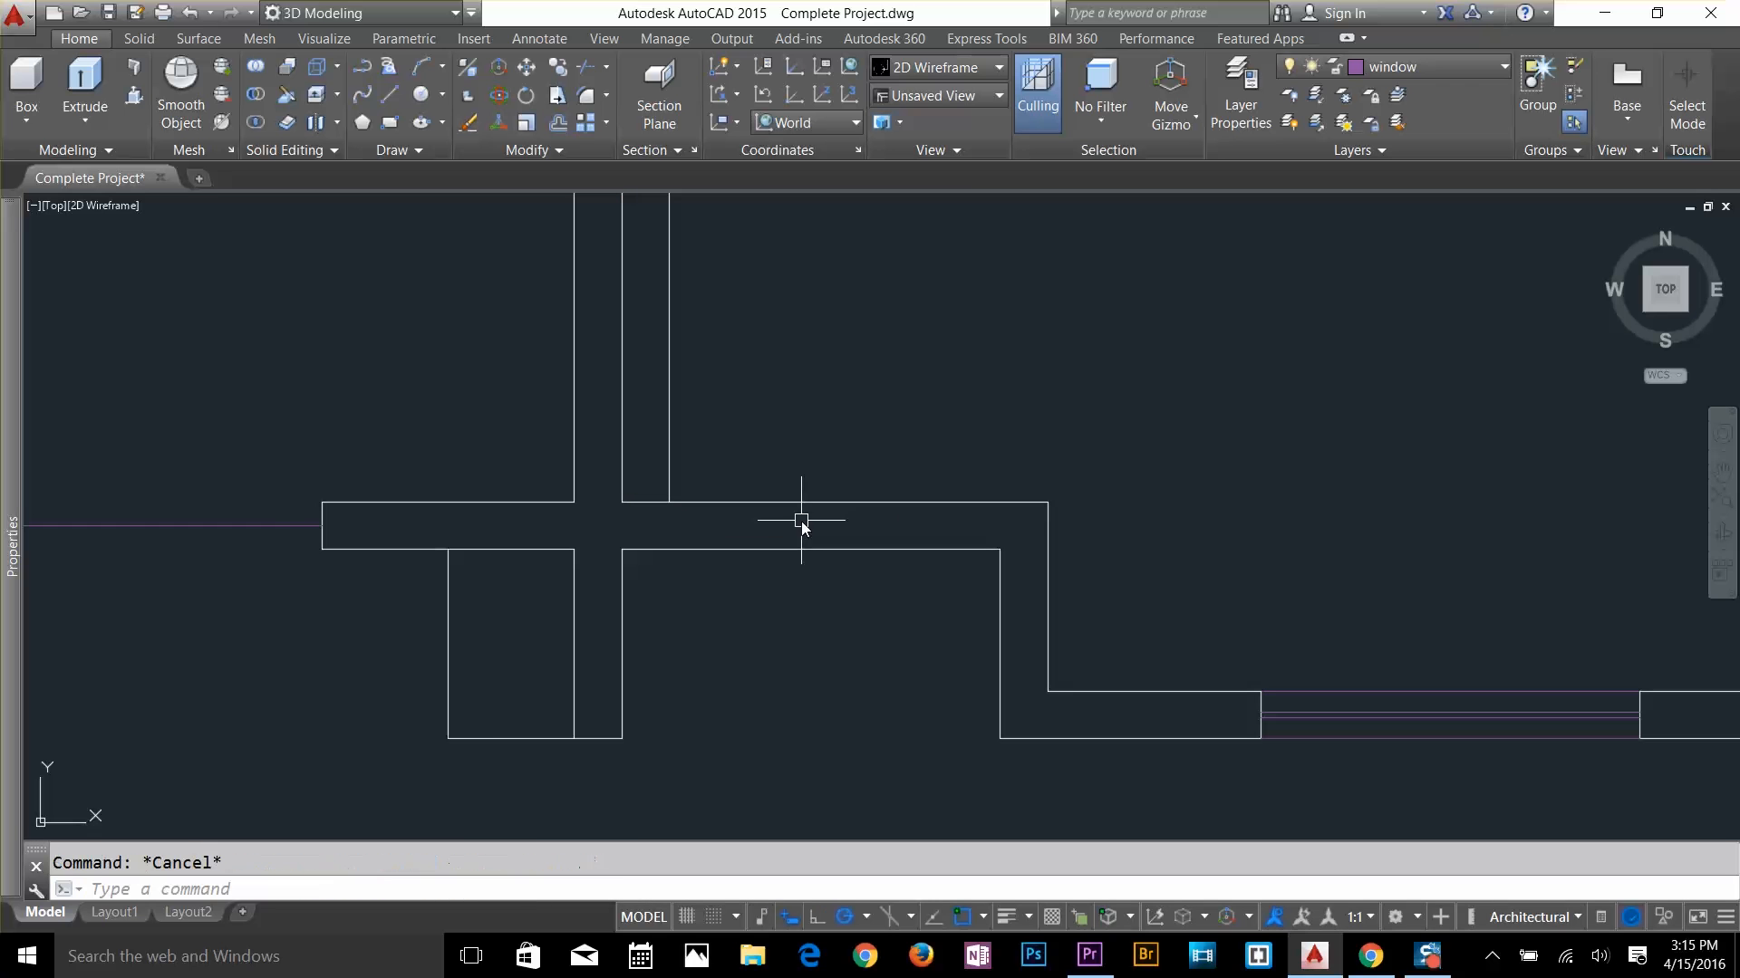
Offset the new line beside the long interior wall 2.5' to the right to mark the front door's width
key(Return)
text(2.5)
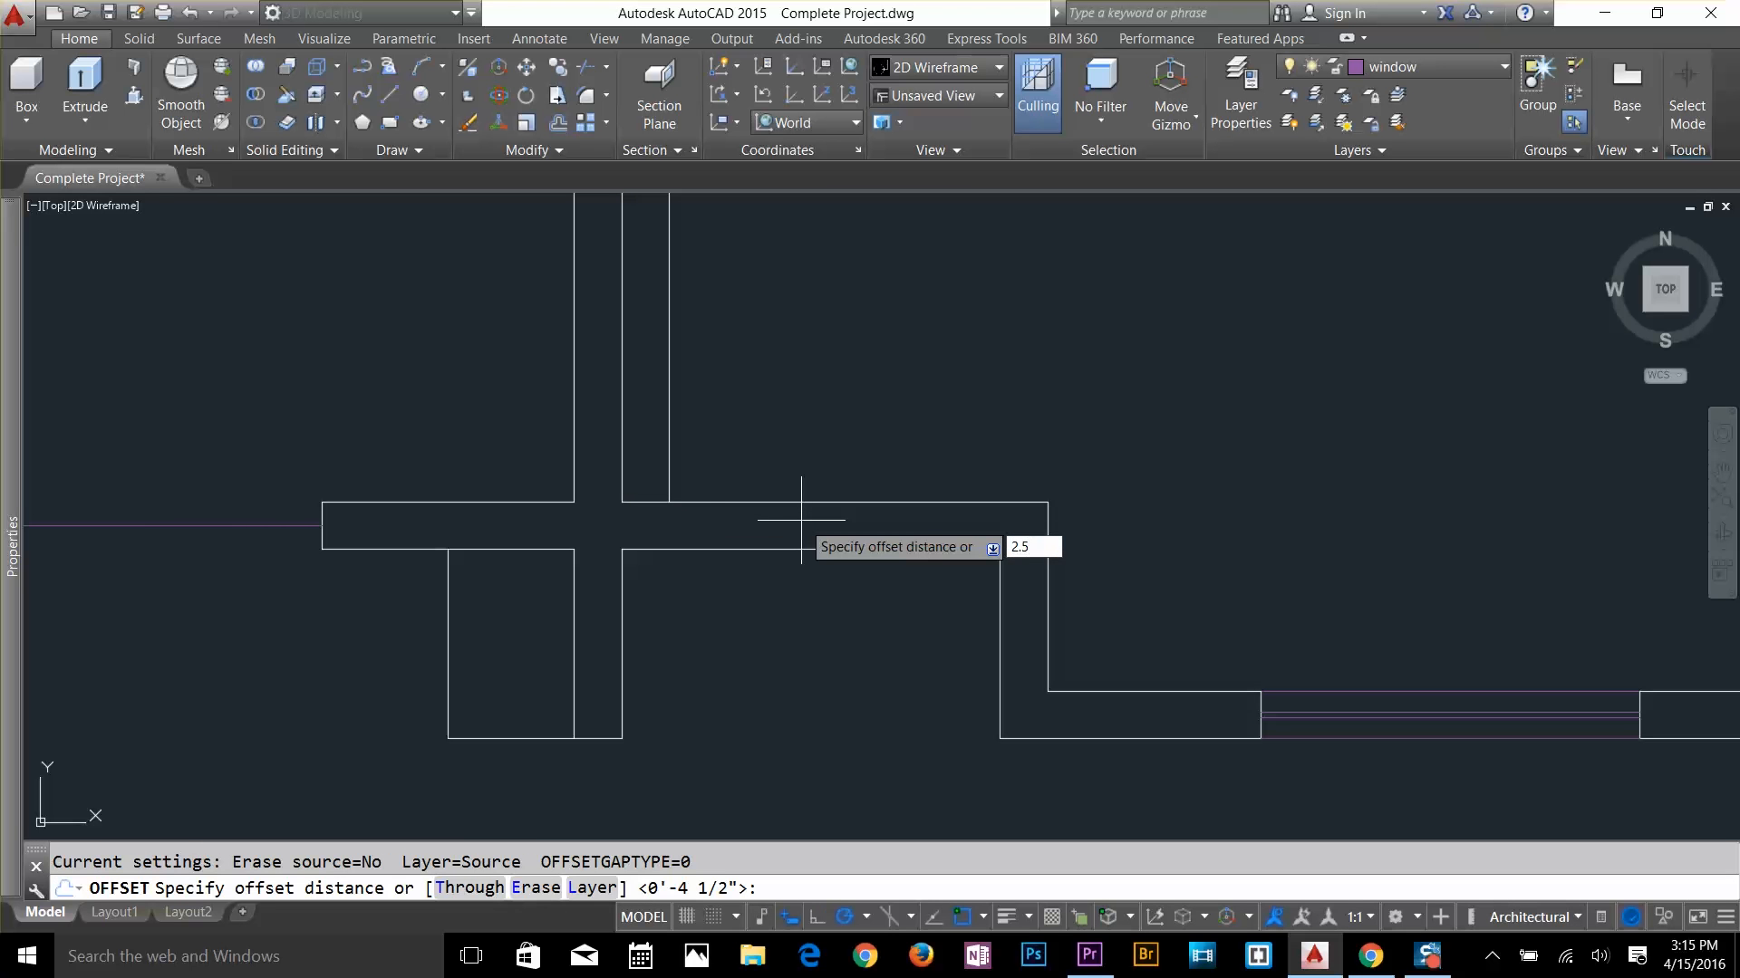
key(Return)
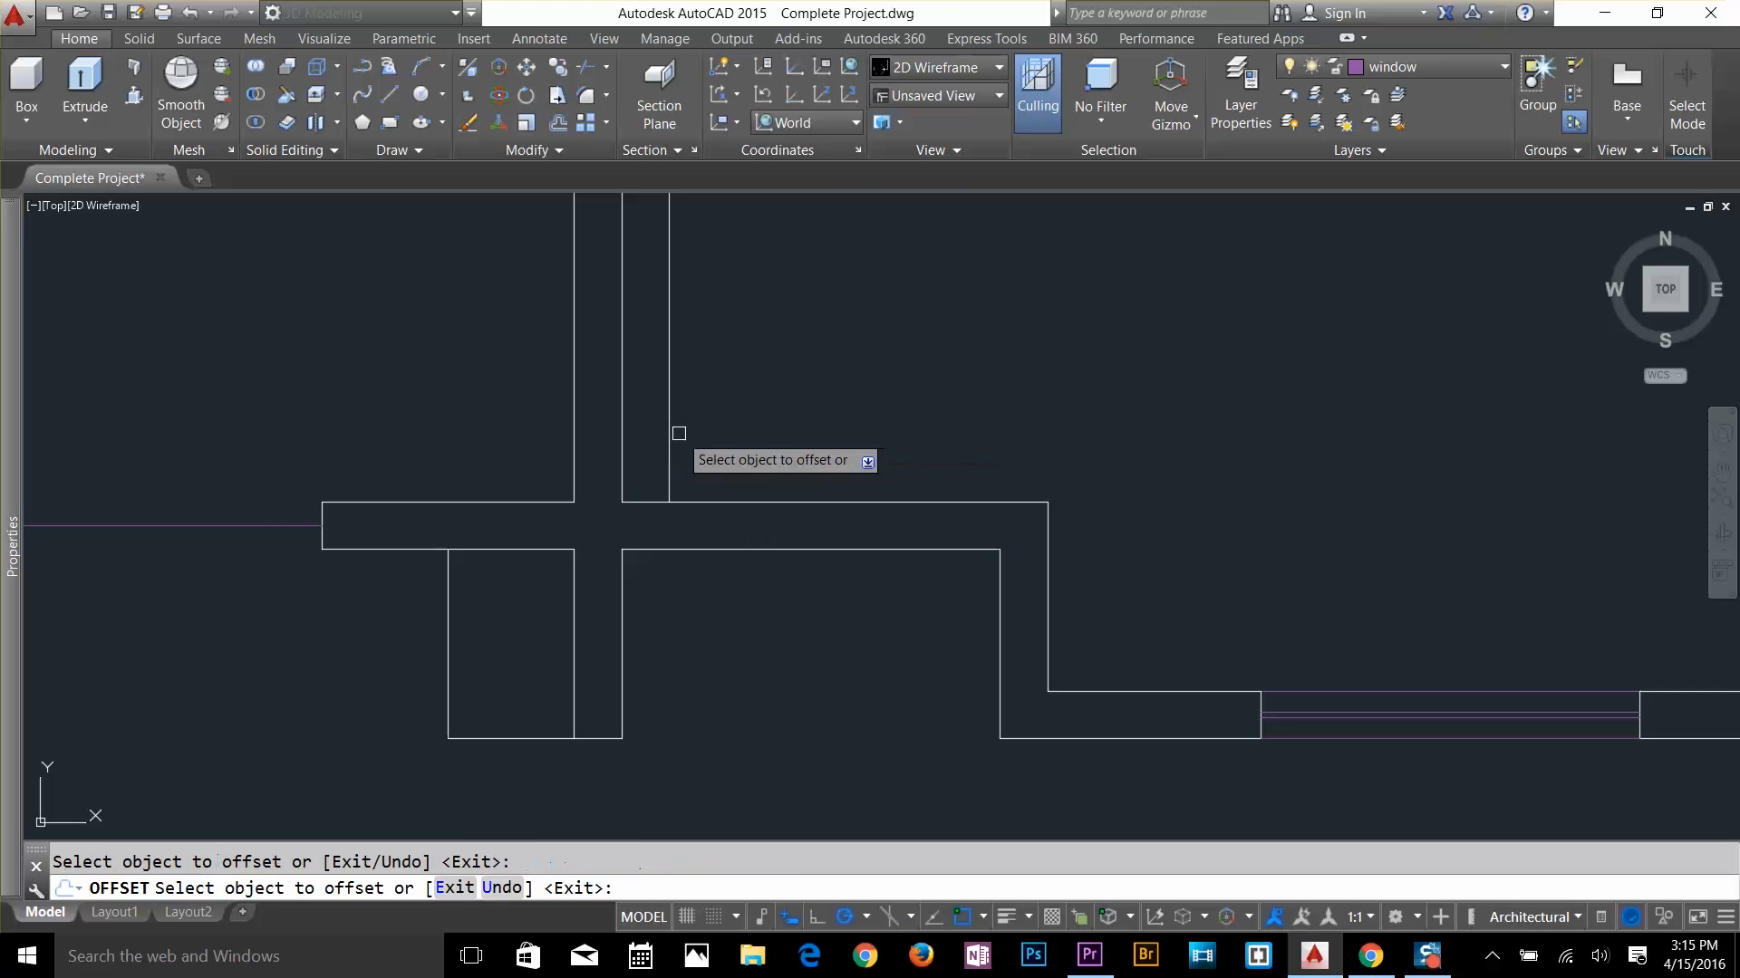
click(669, 438)
click(906, 686)
key(Escape)
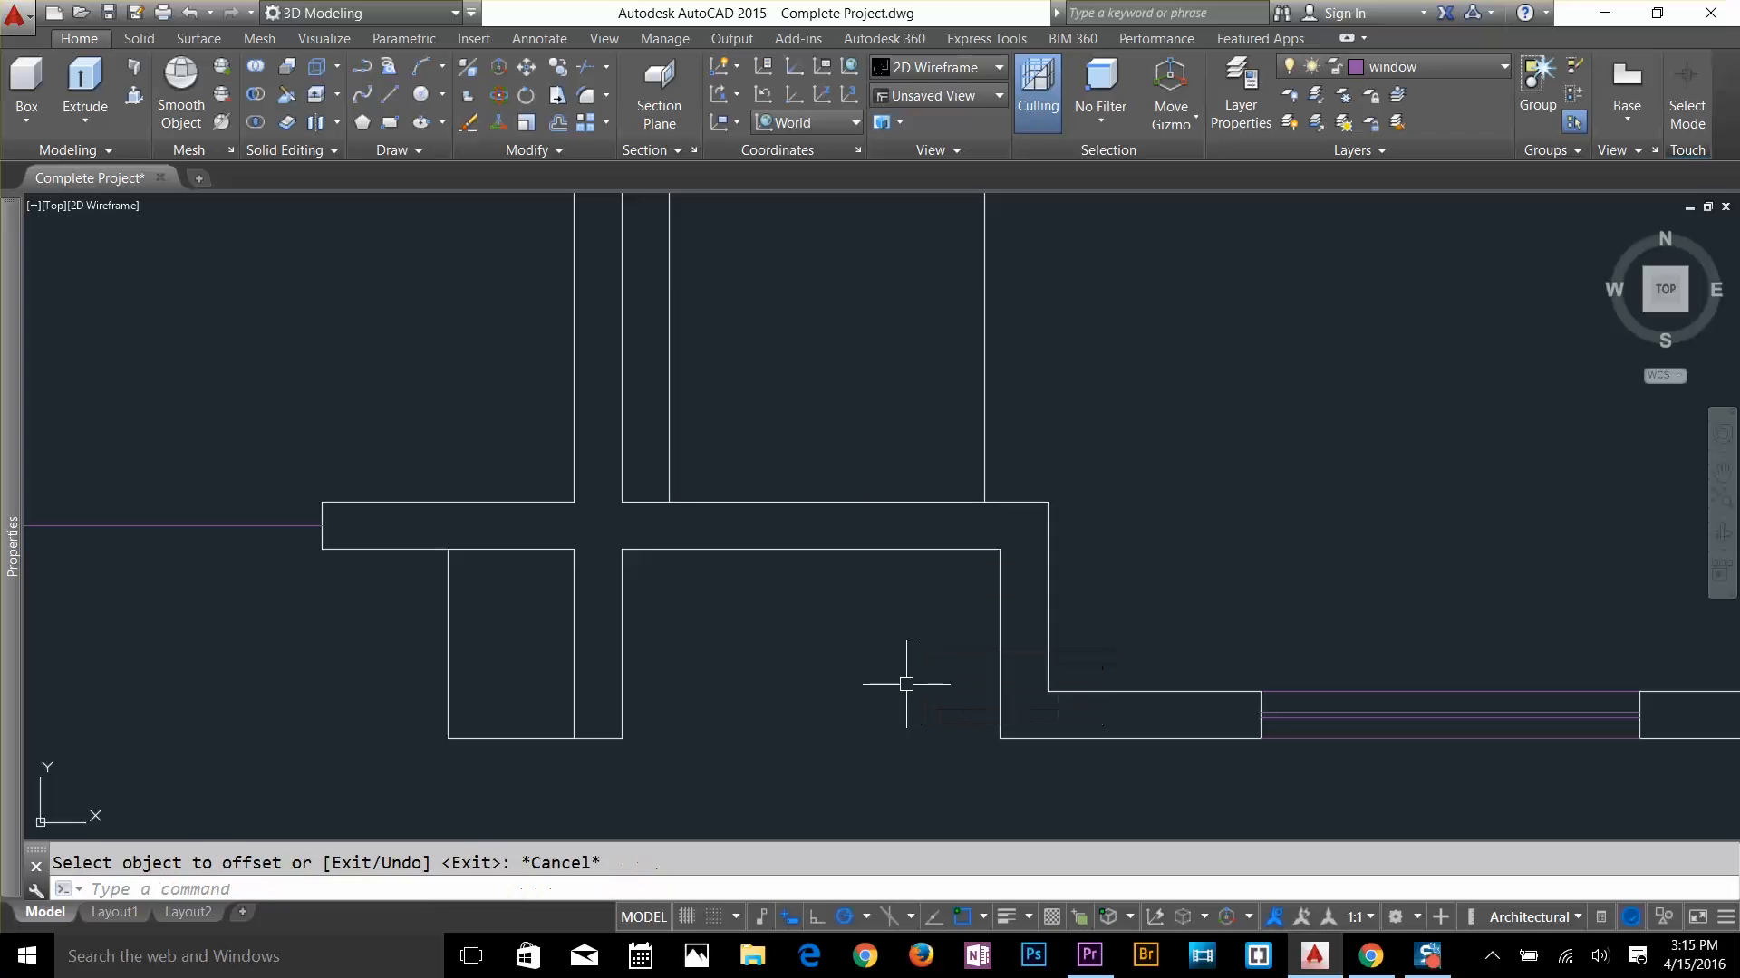
key(Escape)
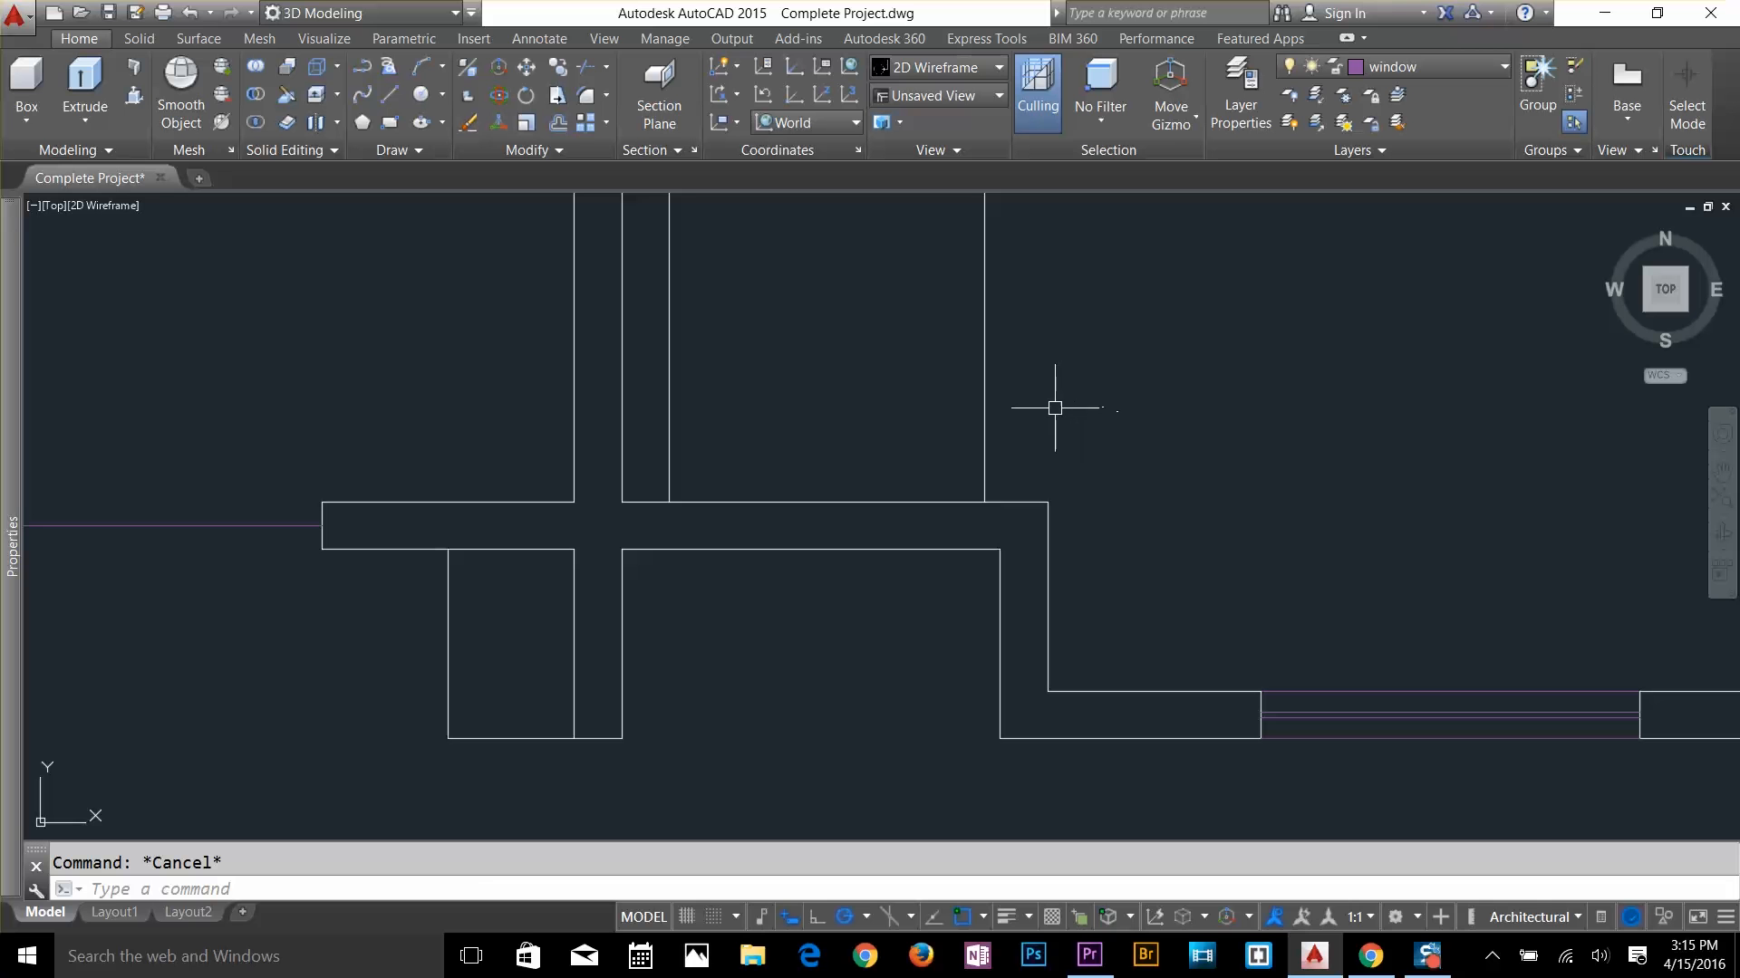
Extend the two front door jamb lines through to the outer face of the front wall
text(ex)
key(Return)
key(Return)
click(984, 431)
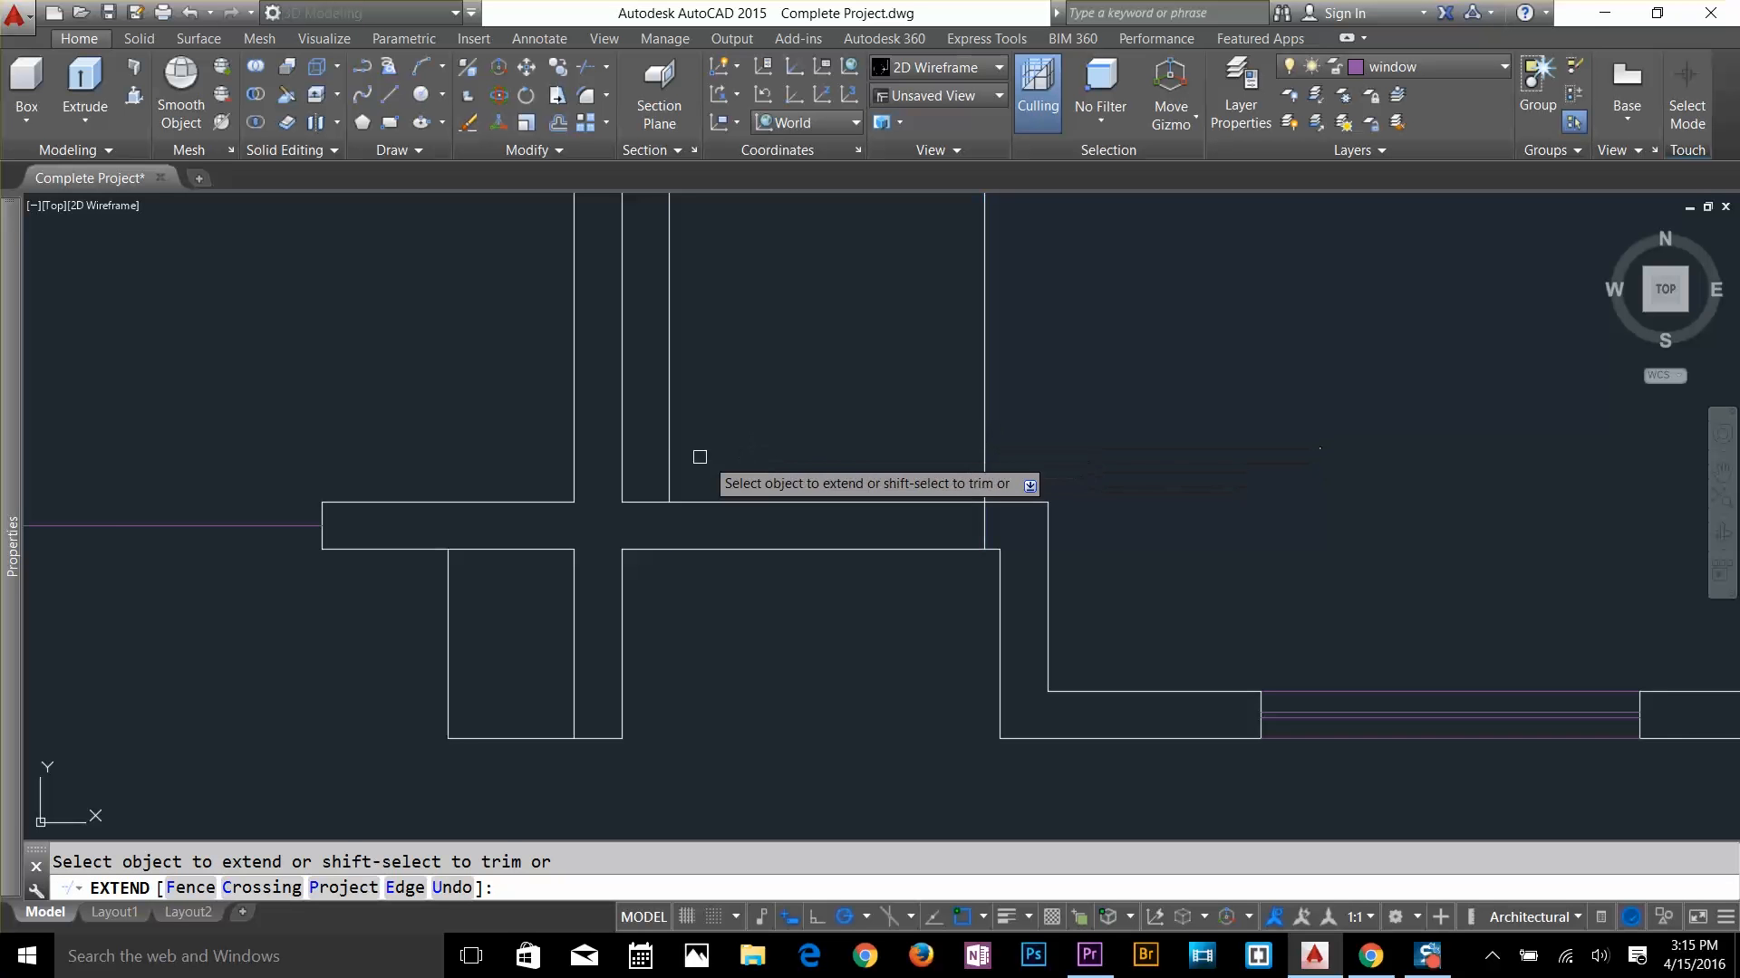
click(668, 458)
key(Escape)
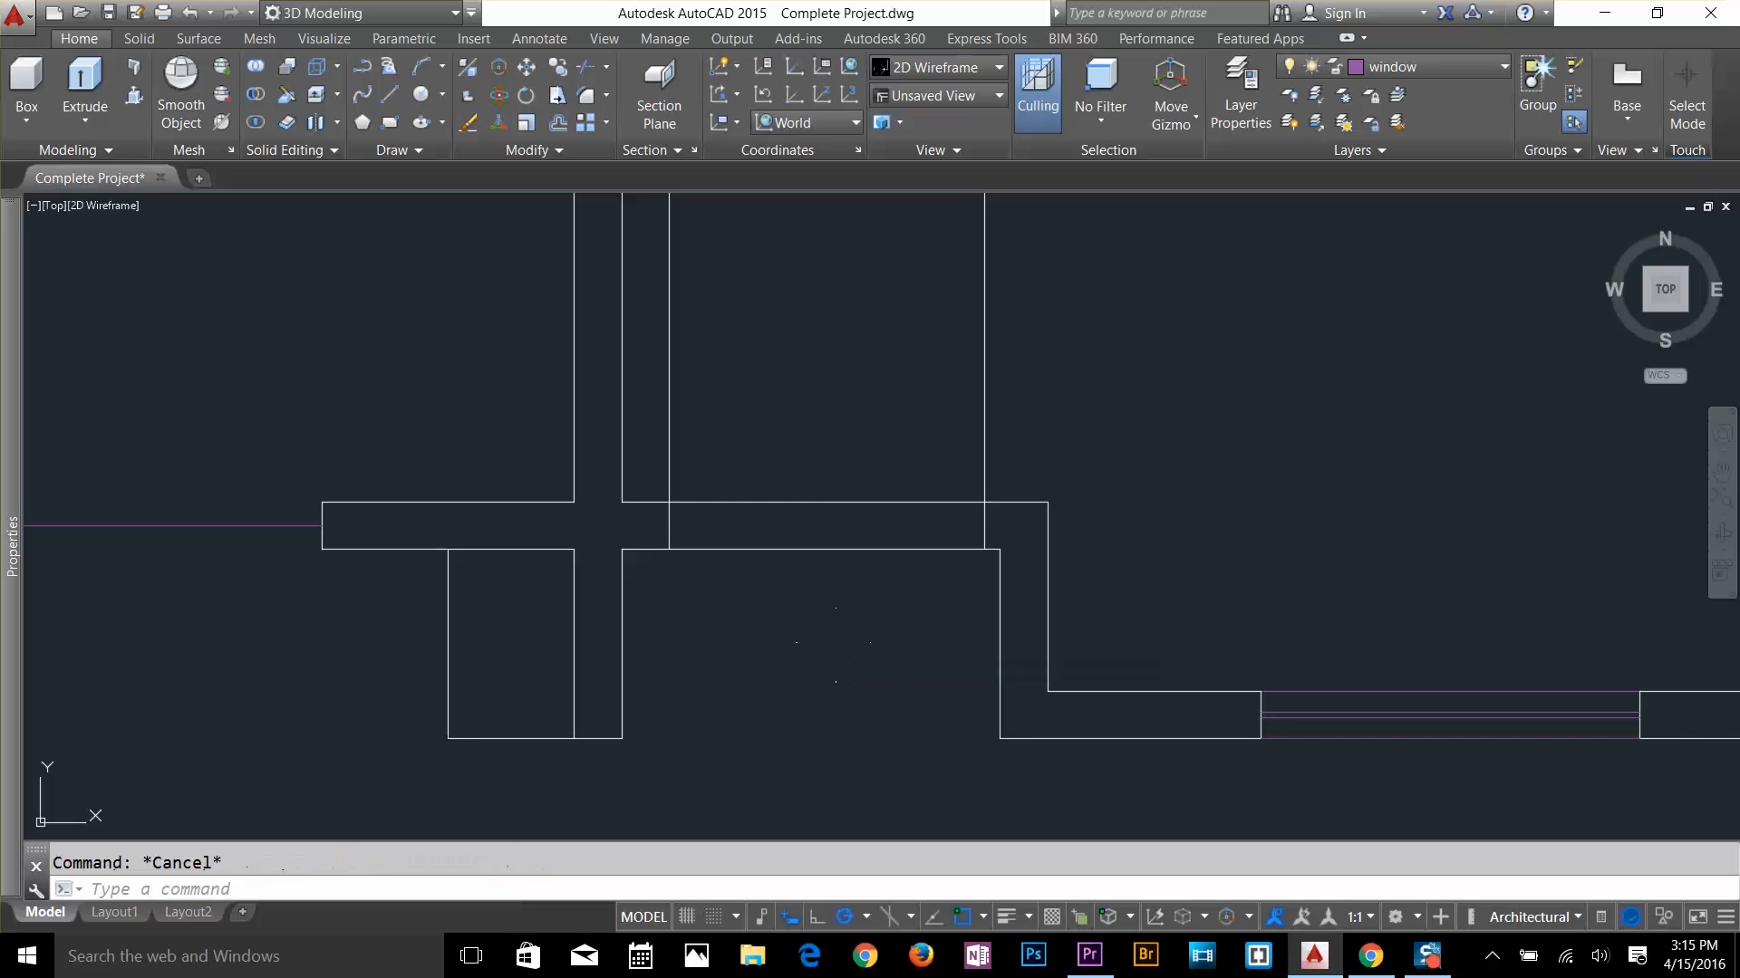
Trim the parts of both jamb lines that run into the room beyond the front wall's inner face
text(tr)
key(Return)
key(Return)
click(1000, 396)
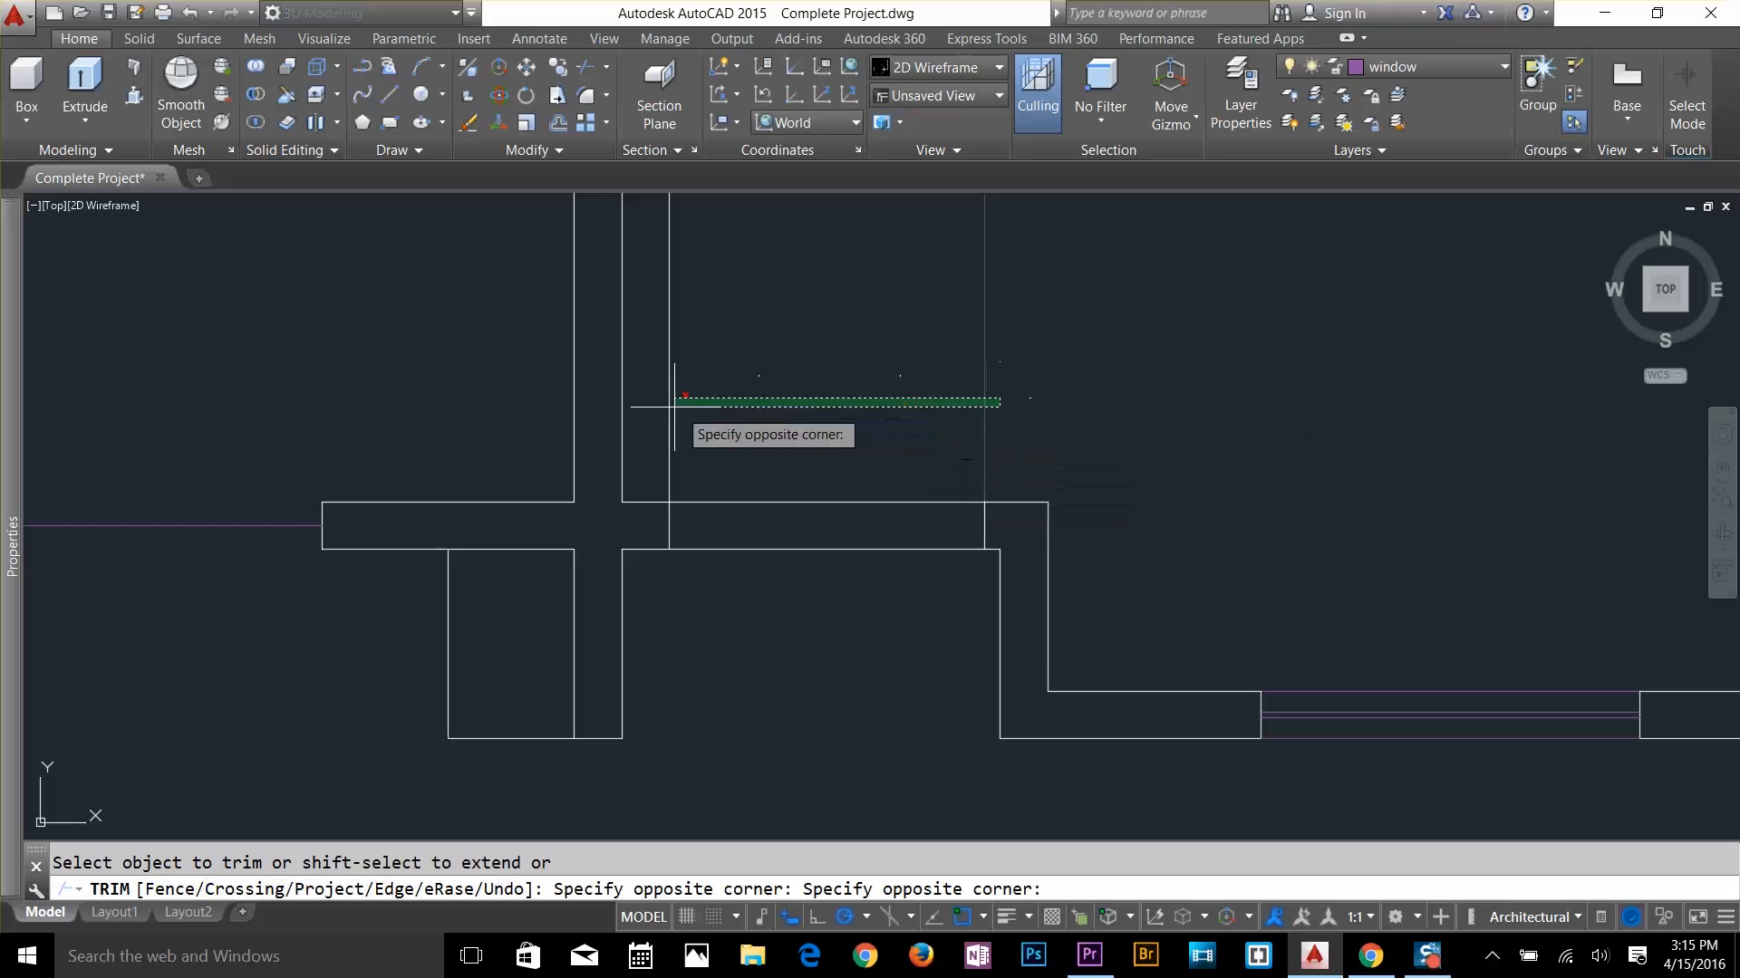
click(663, 413)
key(Escape)
text(tr)
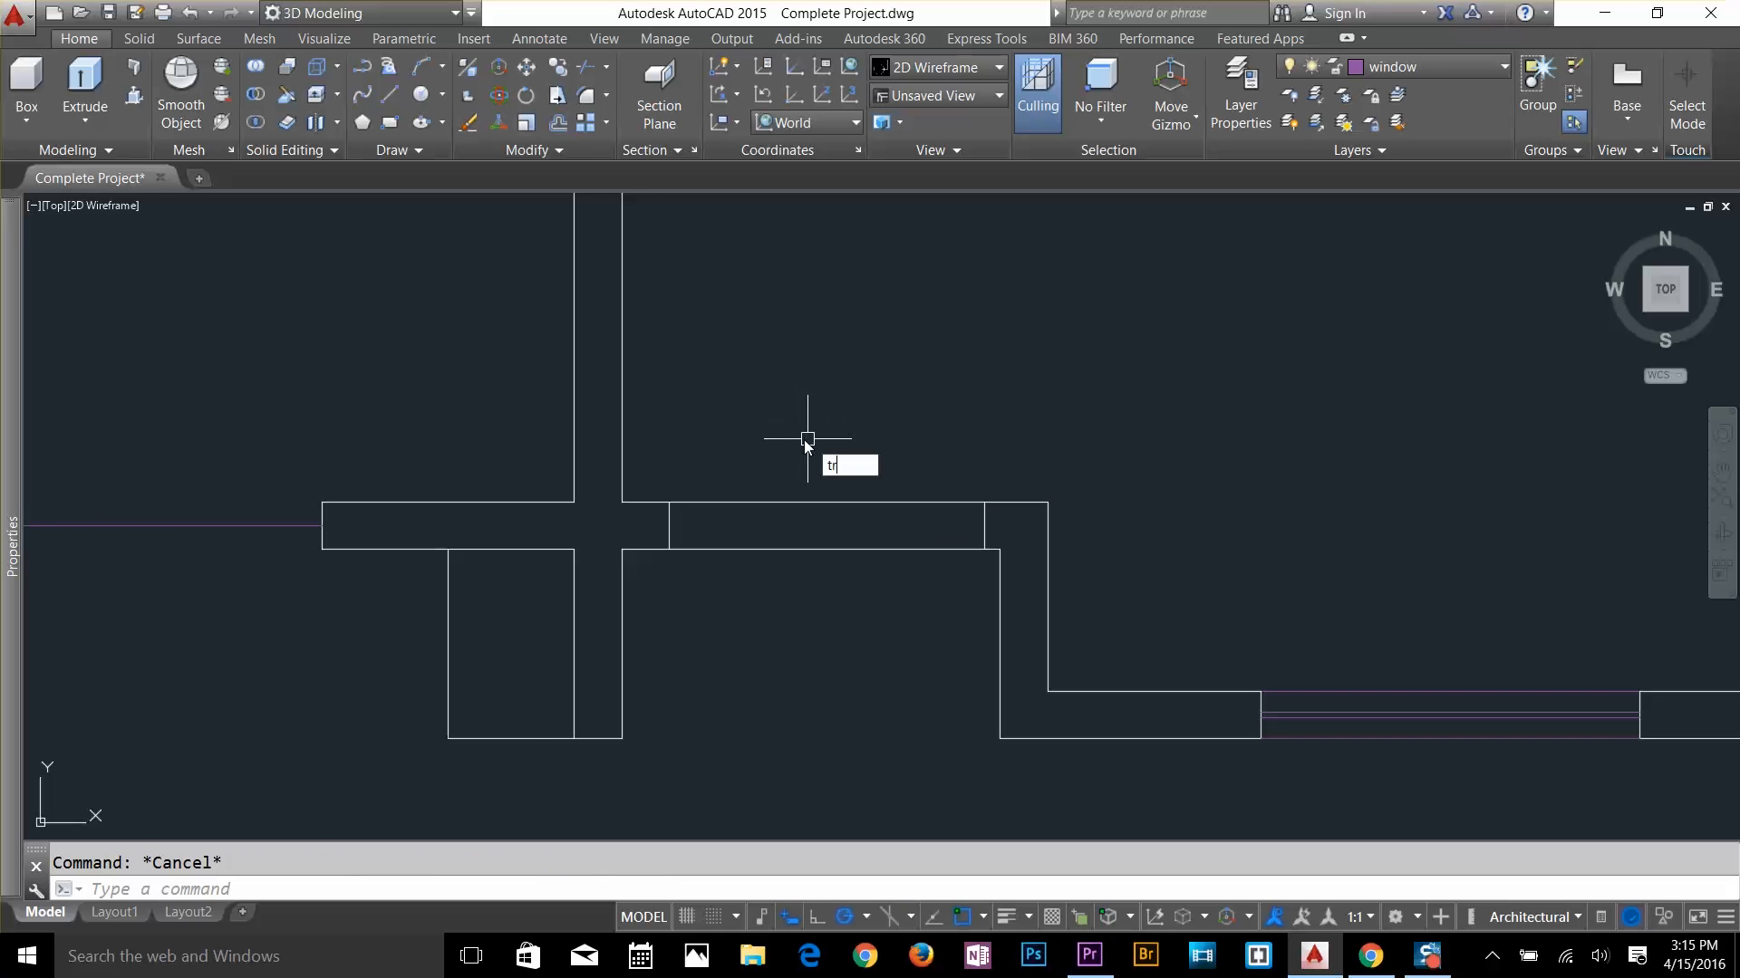
key(Return)
key(Return)
key(Escape)
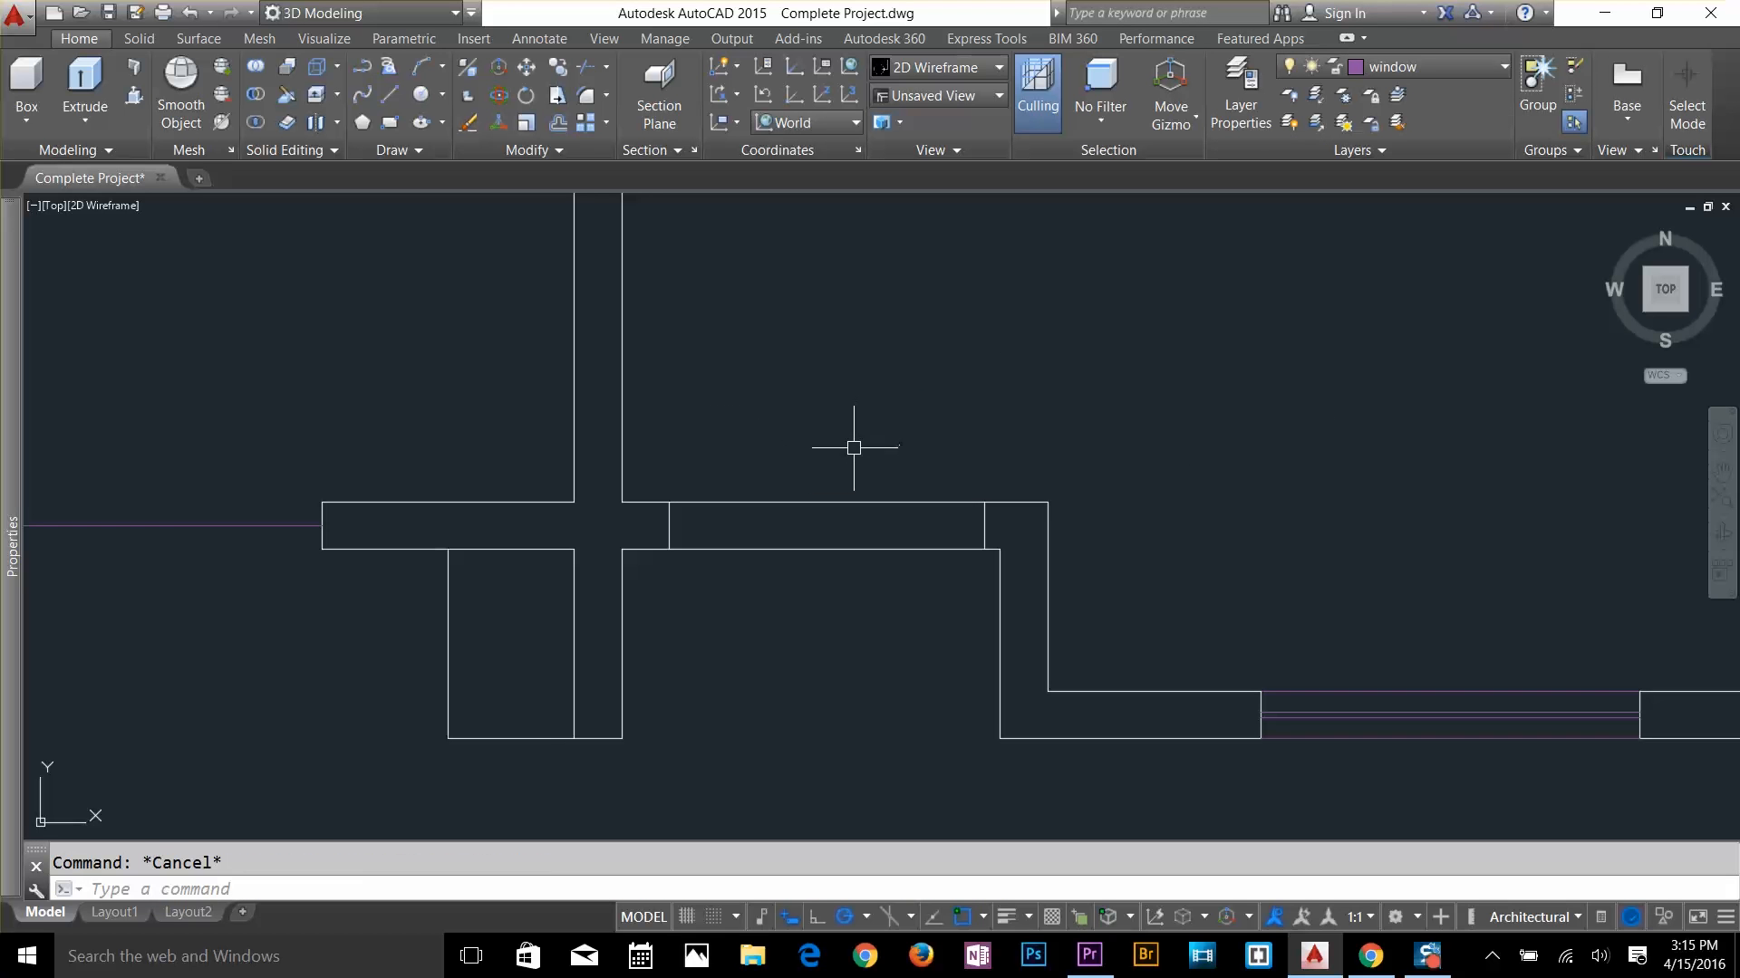
text(m)
key(Return)
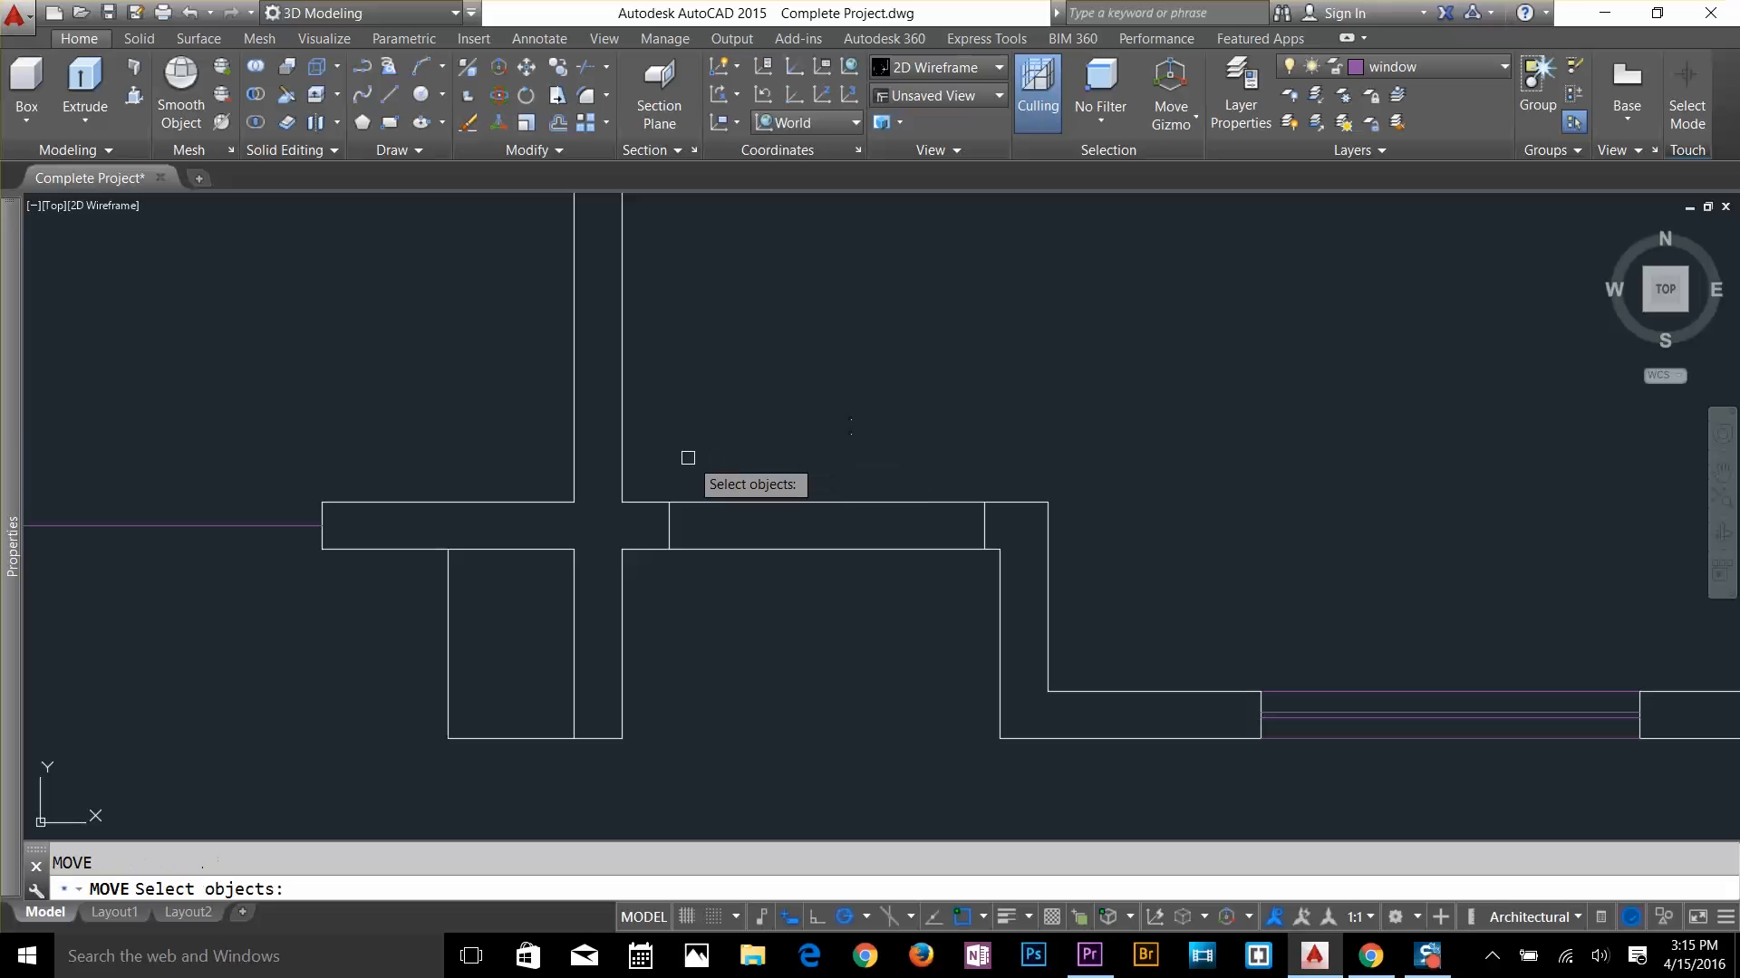
click(658, 473)
click(1008, 565)
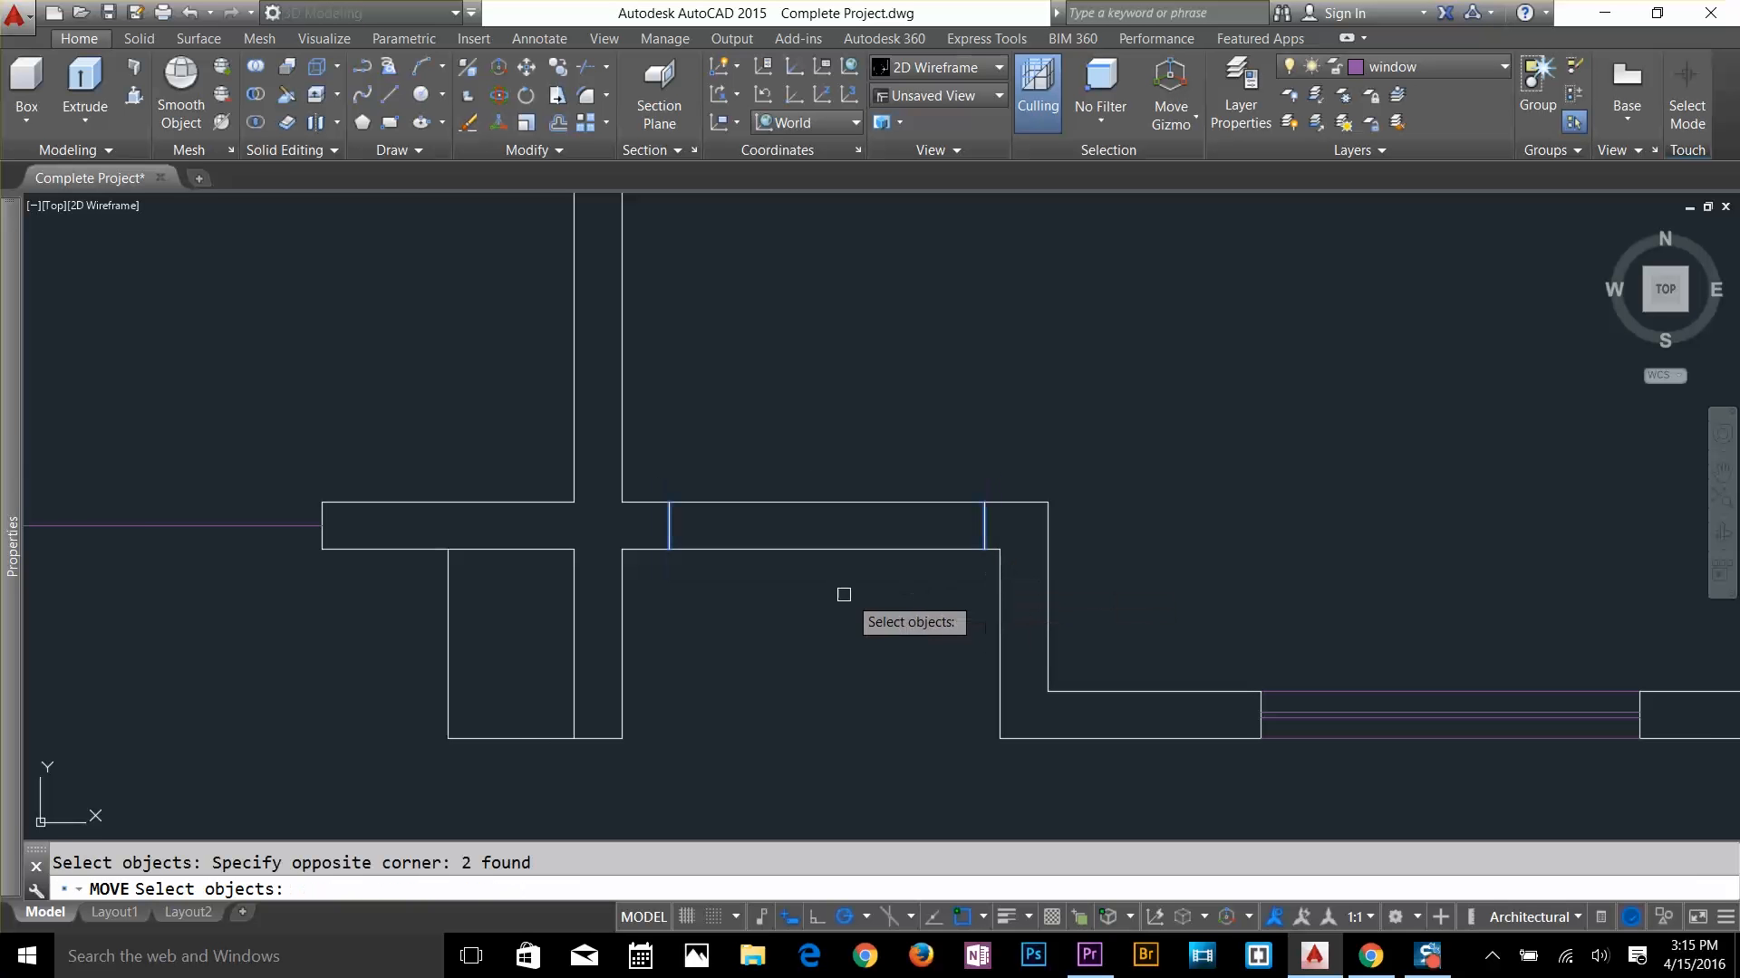
key(Return)
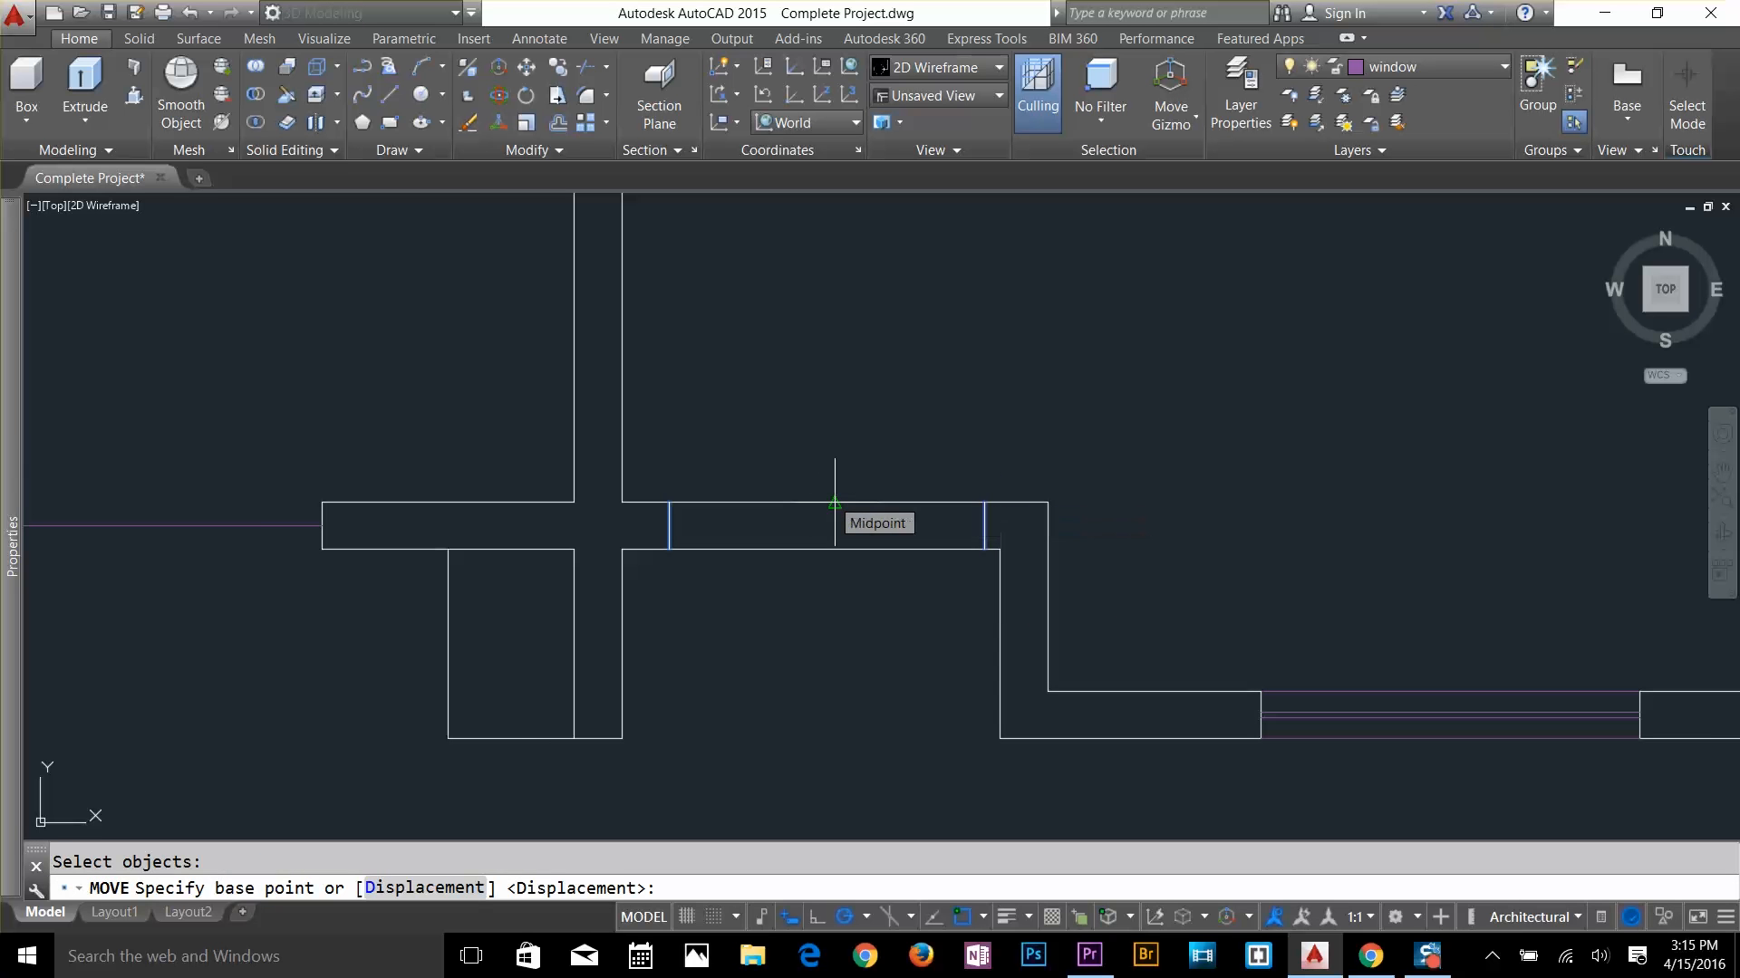
key(Escape)
Draw a helper line along the front wall's inner face between the two jamb lines
text(l)
key(Return)
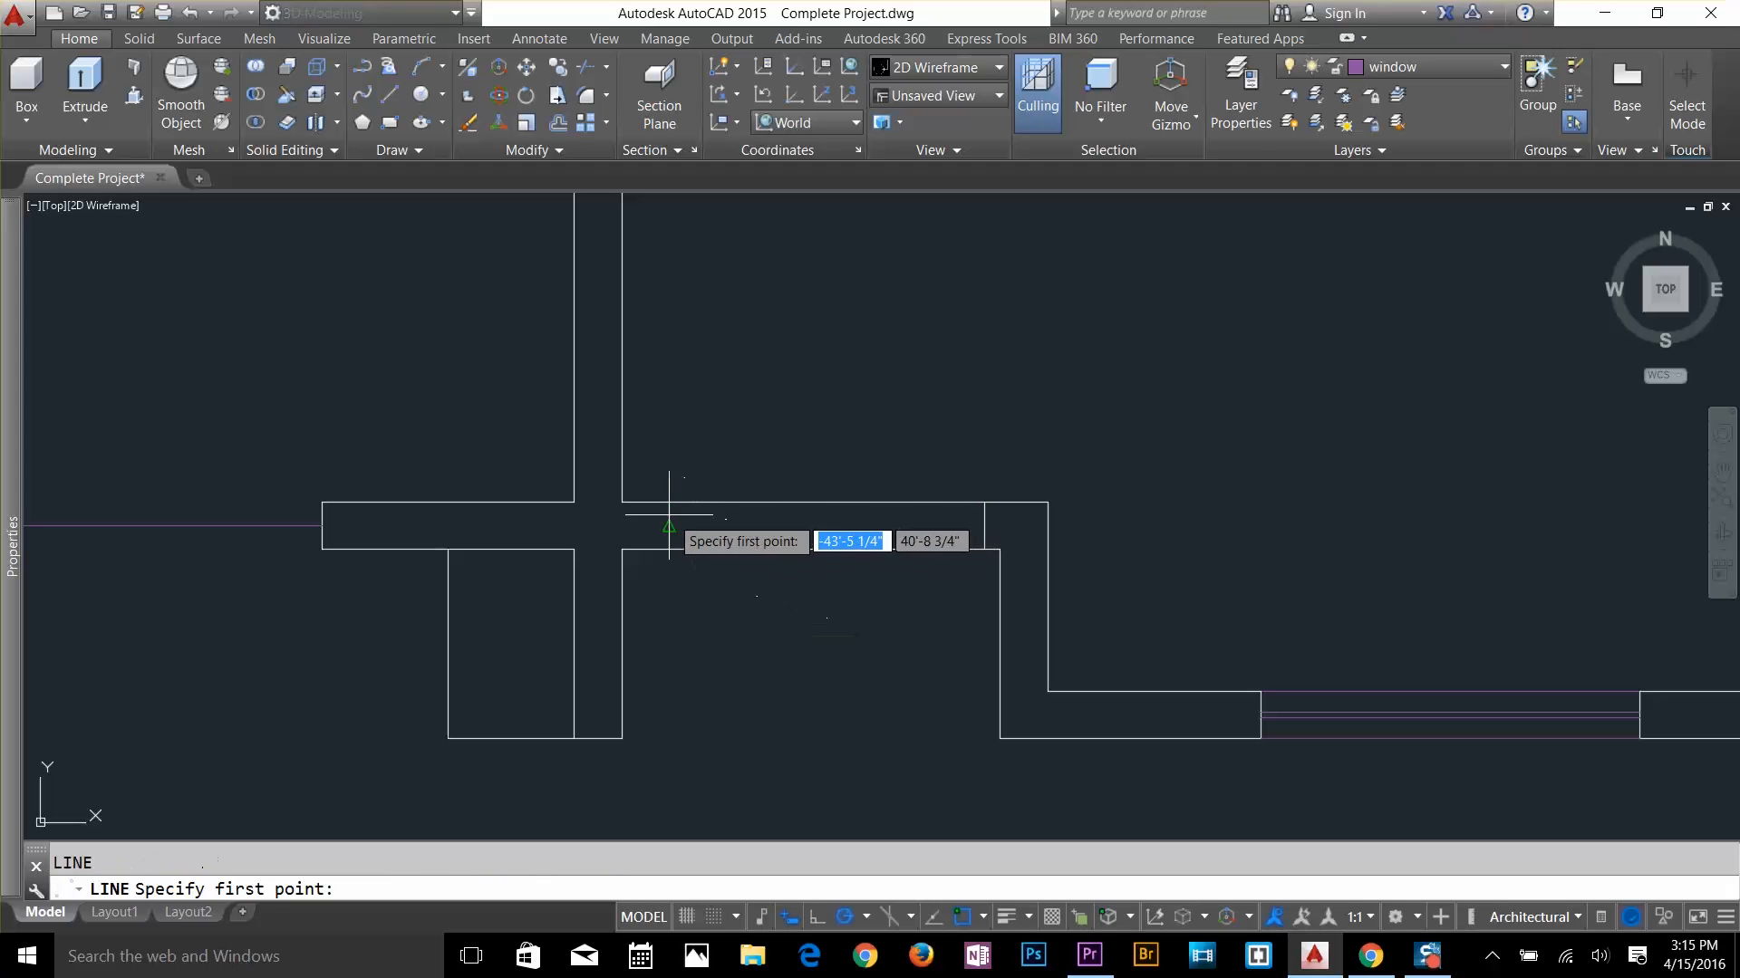
click(669, 502)
click(984, 502)
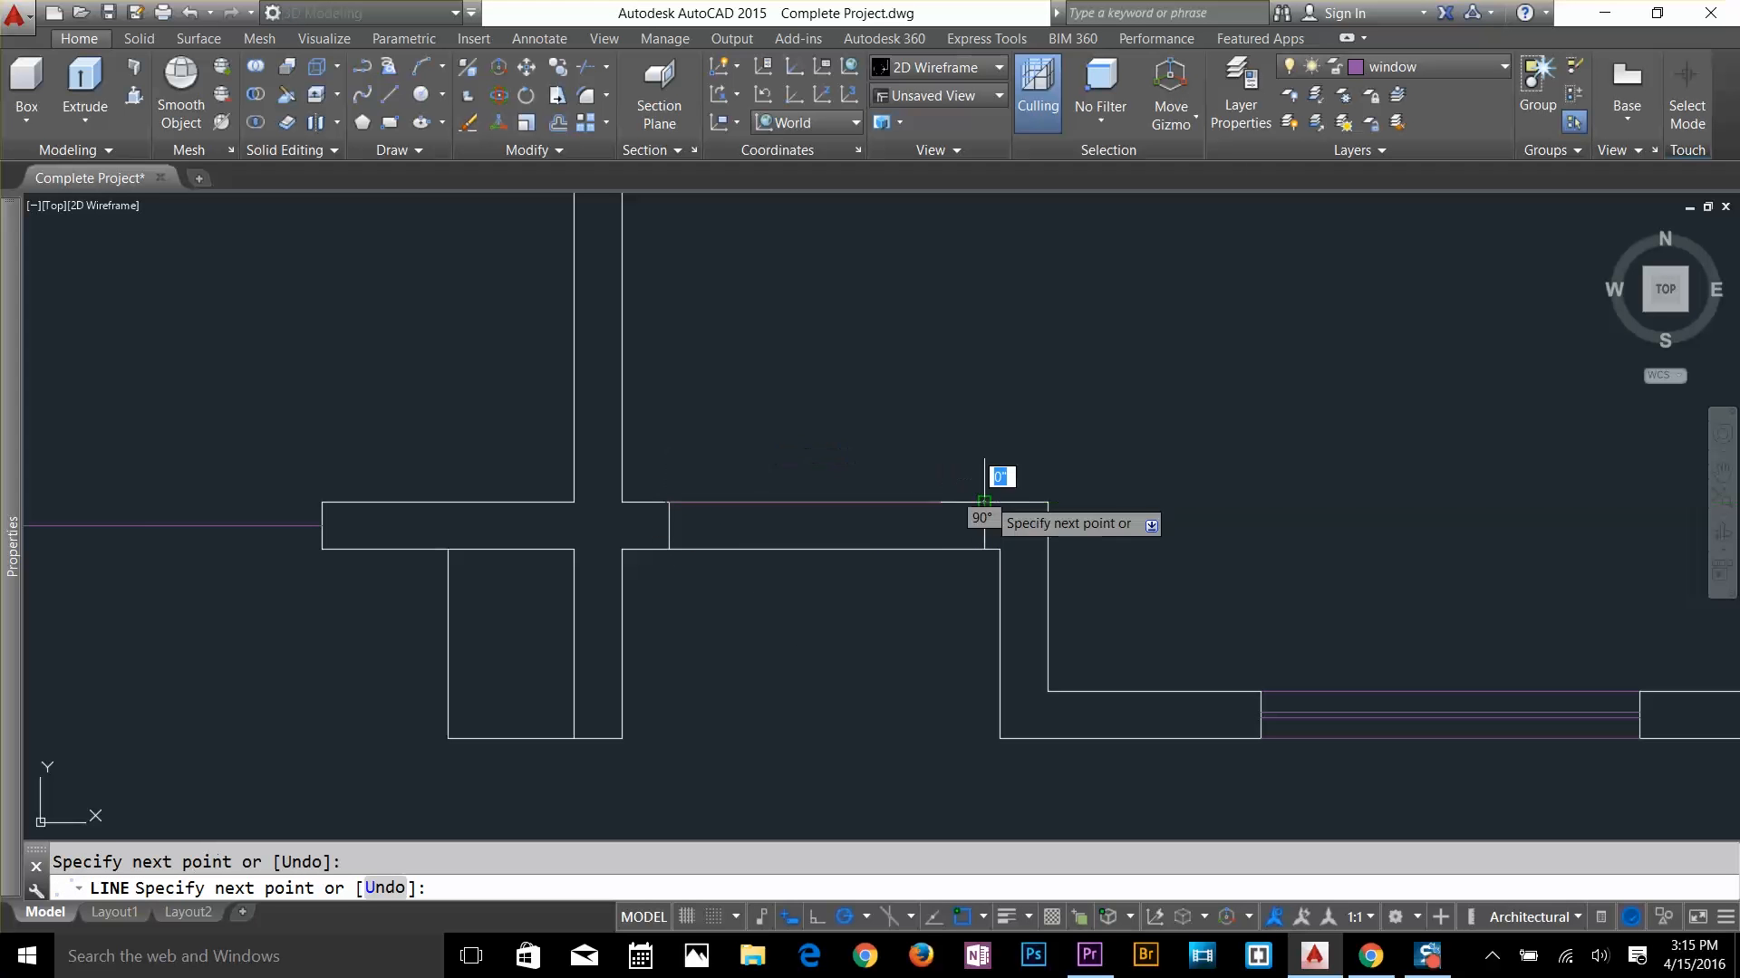
key(Escape)
Move both jamb lines from the inner wall face's midpoint to the helper line's midpoint, and erase the helper line
text(m)
key(Return)
click(637, 477)
click(699, 570)
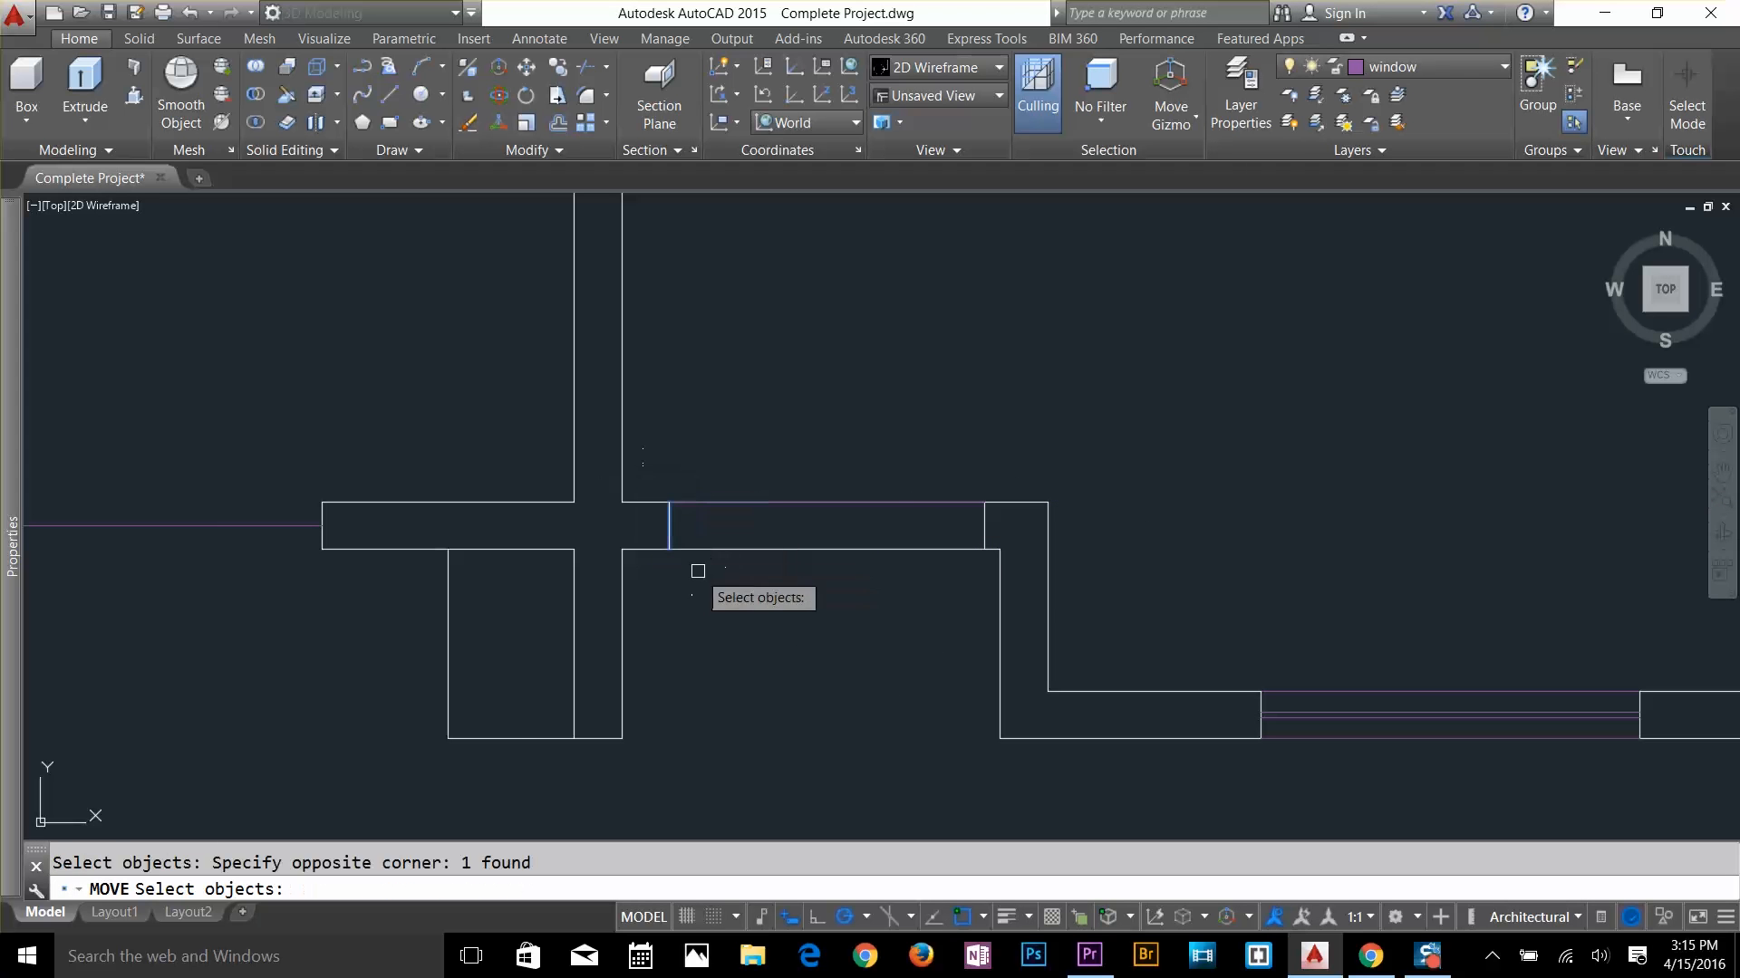
click(913, 464)
click(1003, 547)
key(Return)
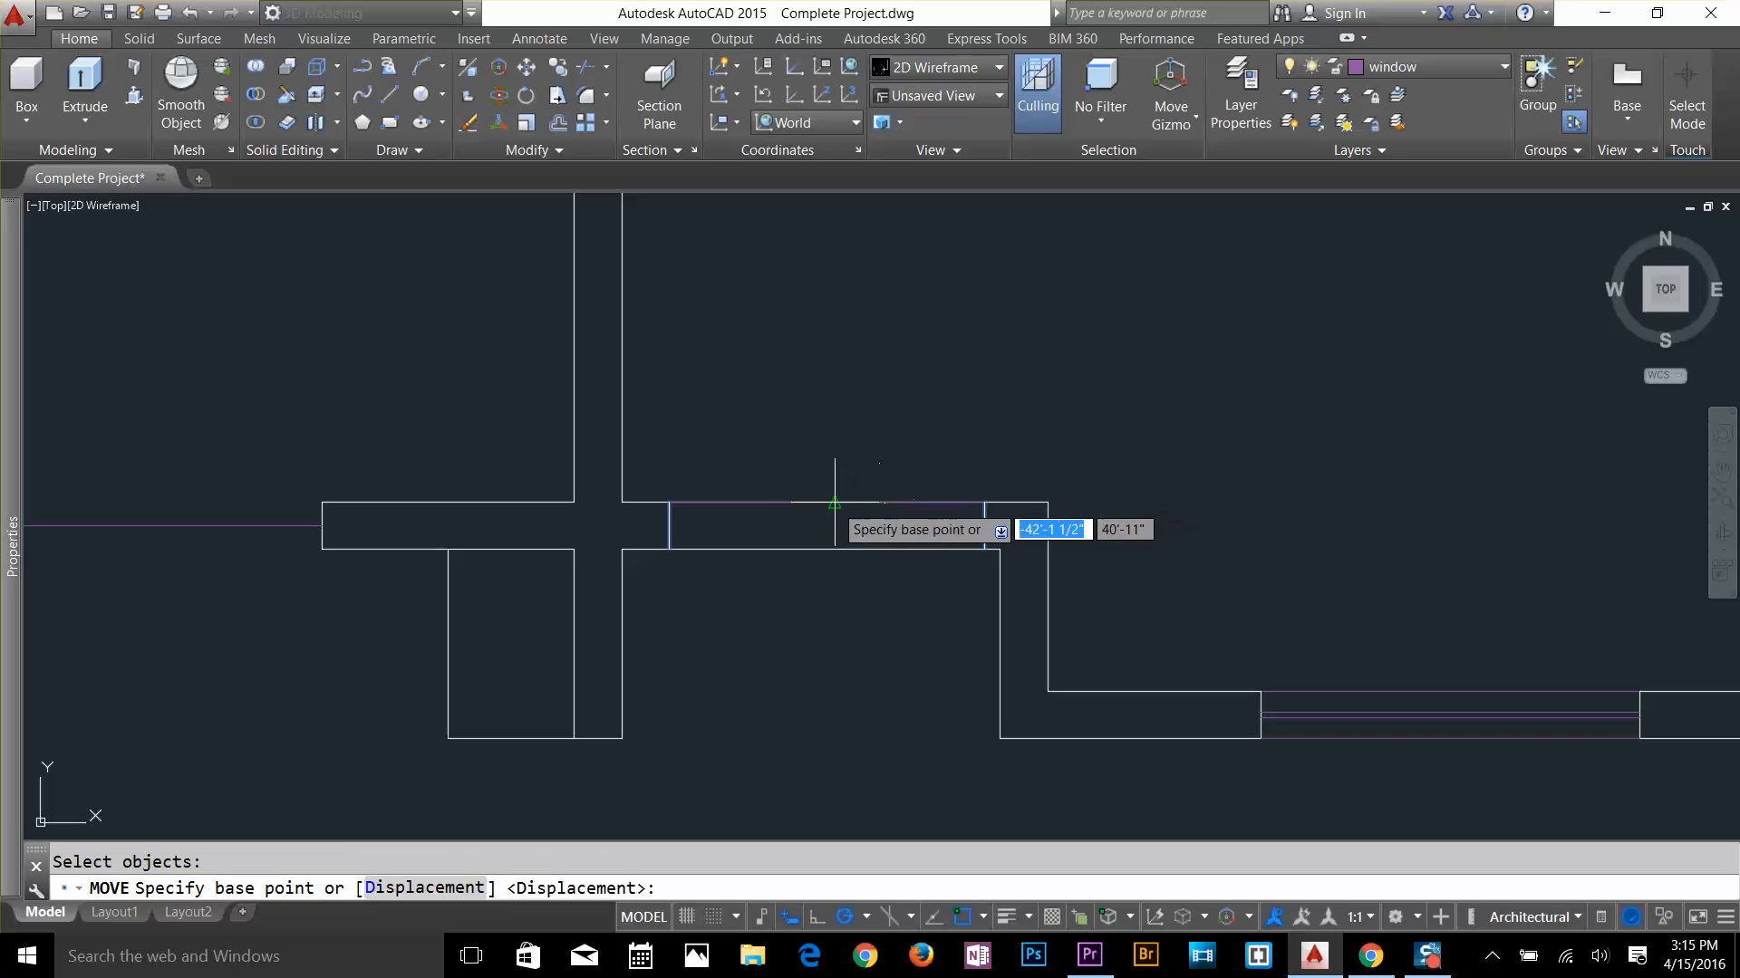
click(829, 502)
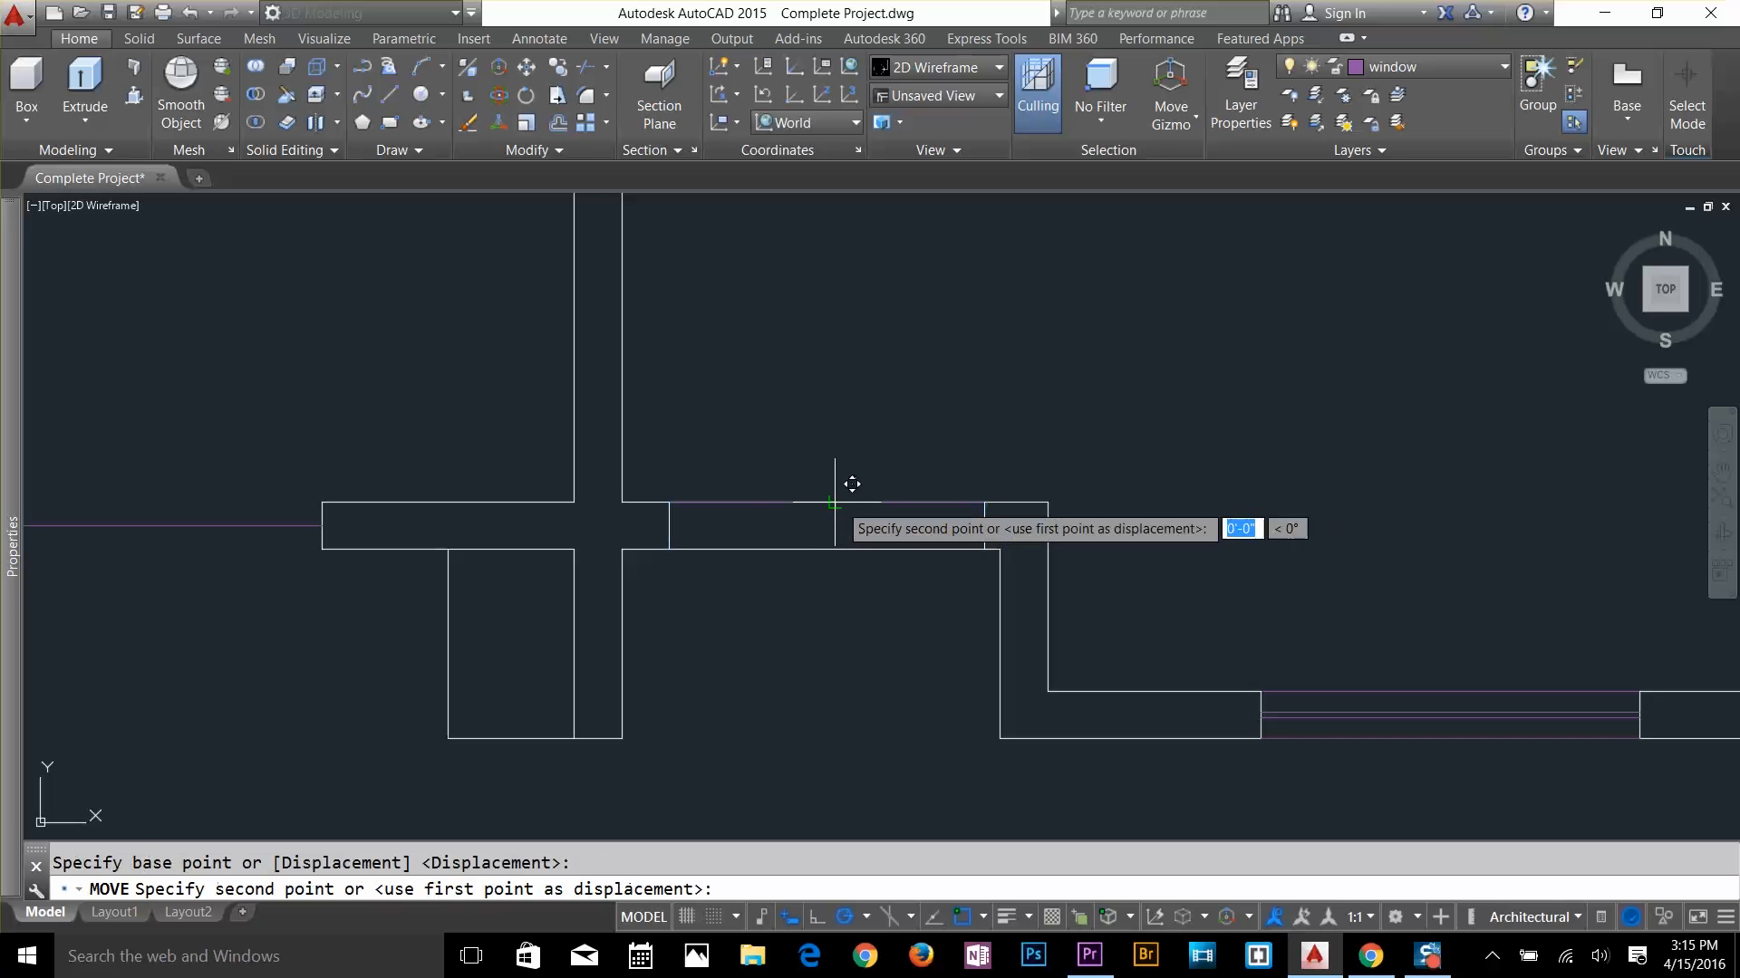
click(824, 502)
key(Escape)
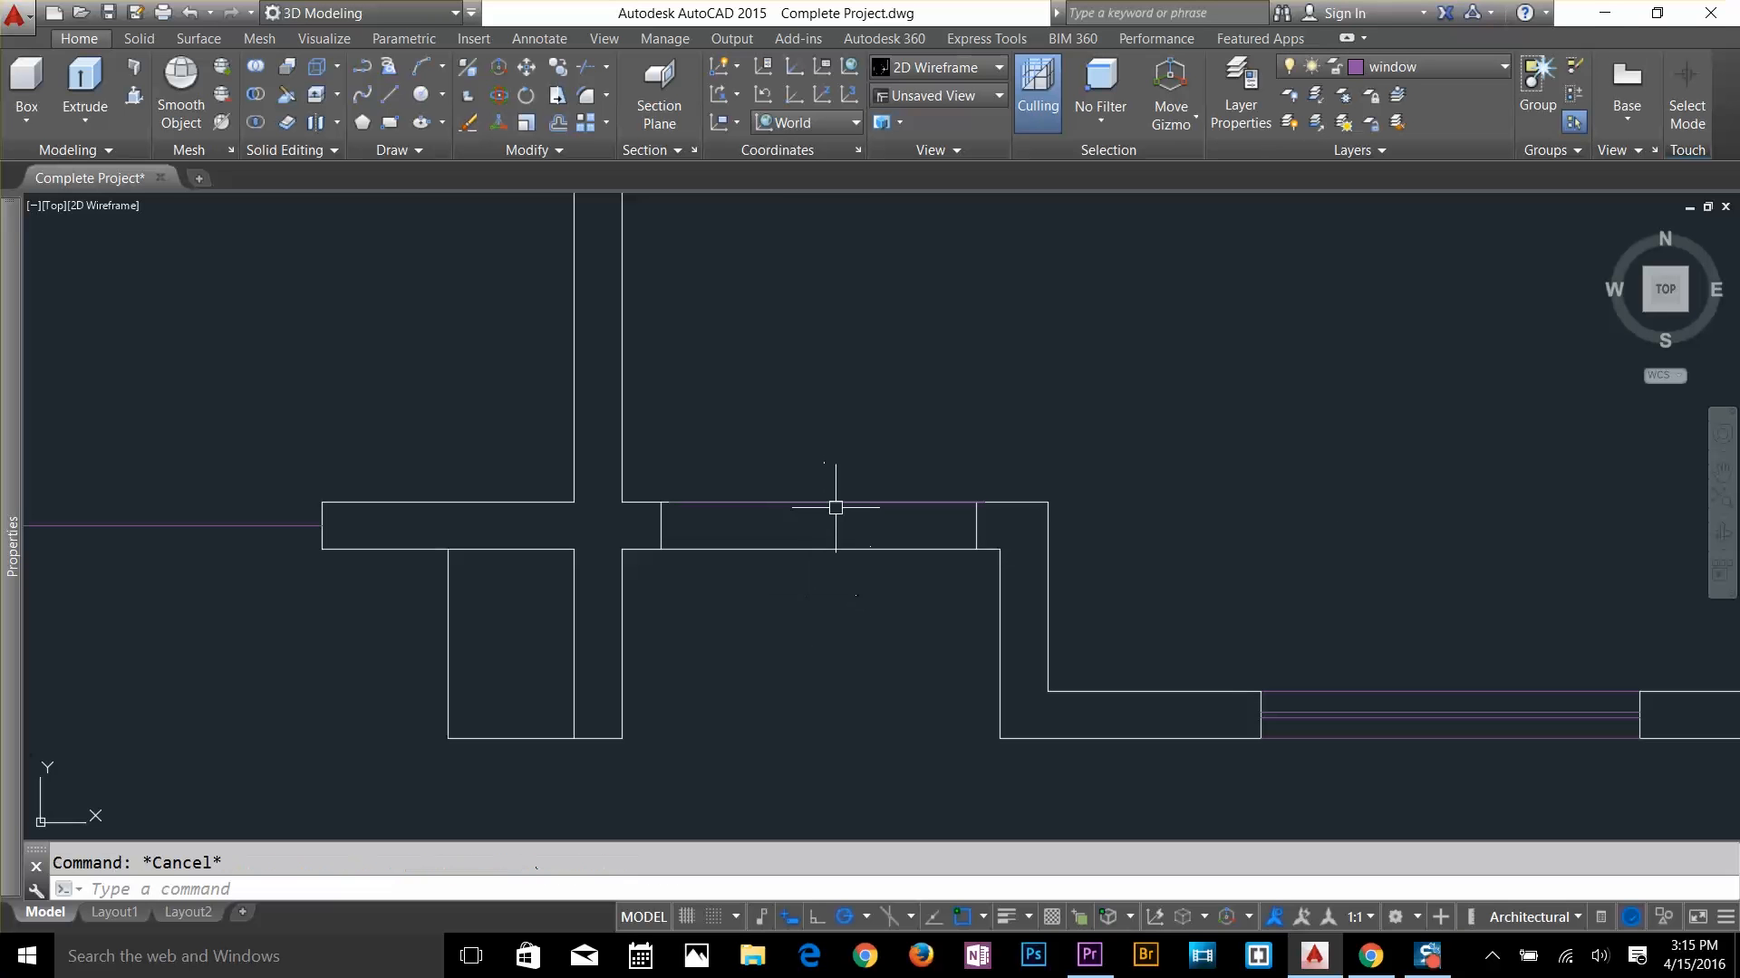
click(826, 502)
key(Delete)
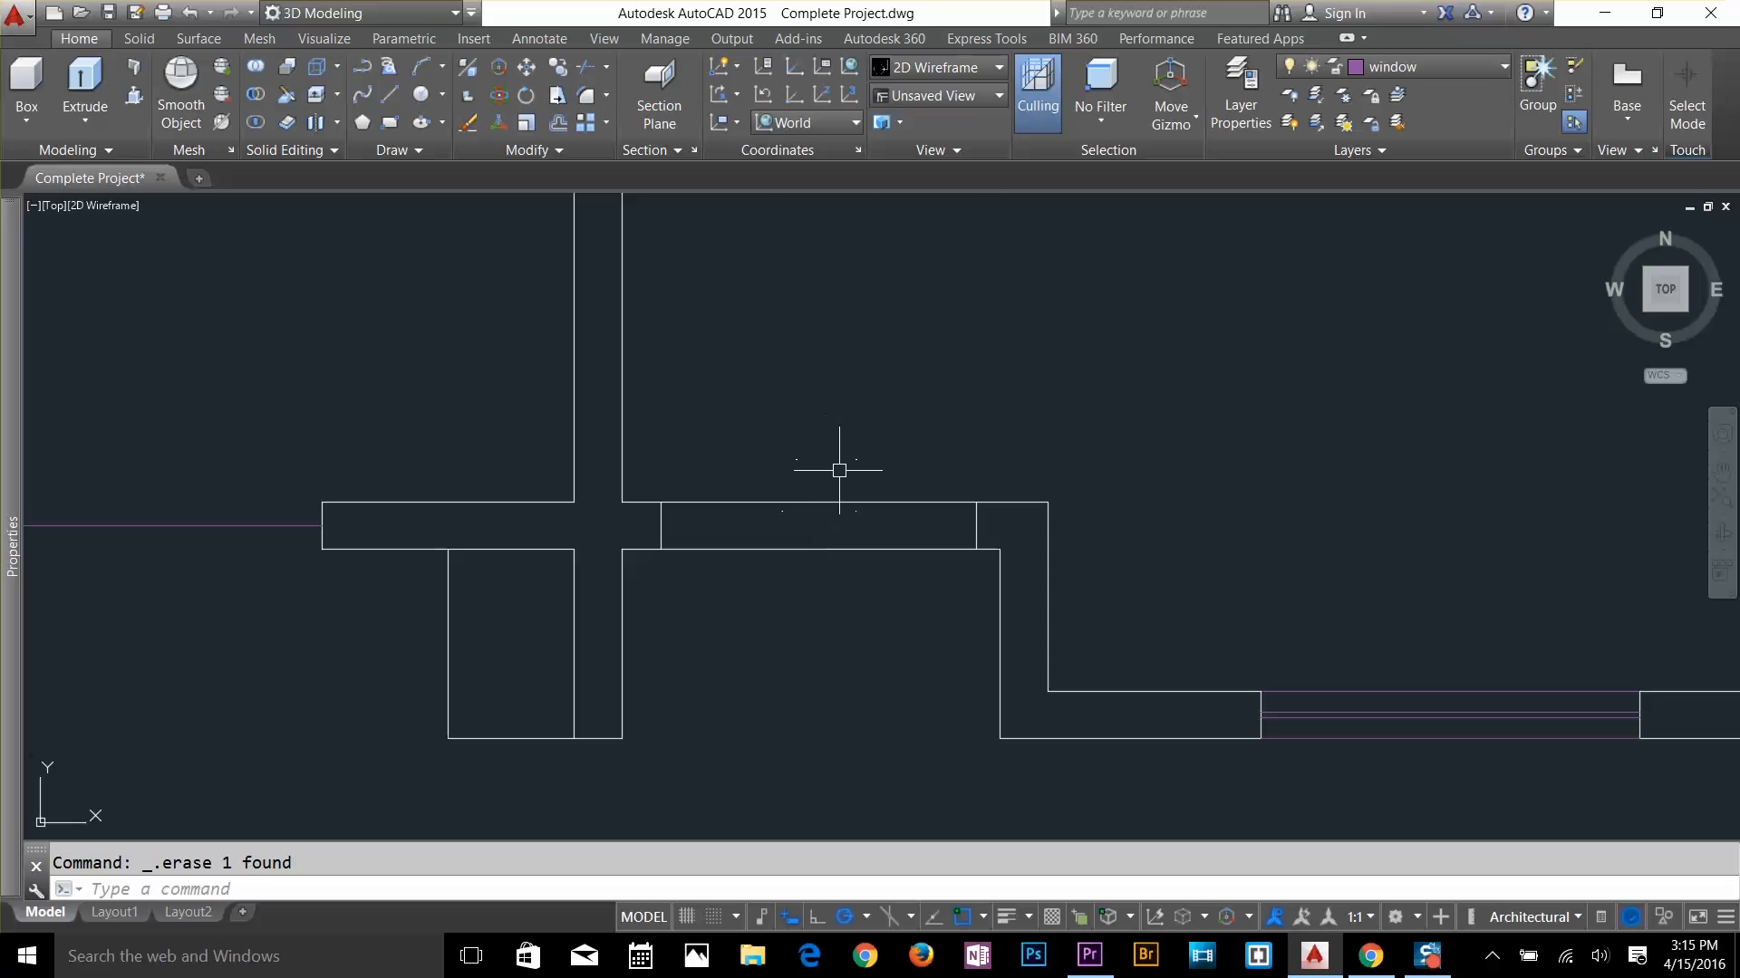
key(F1)
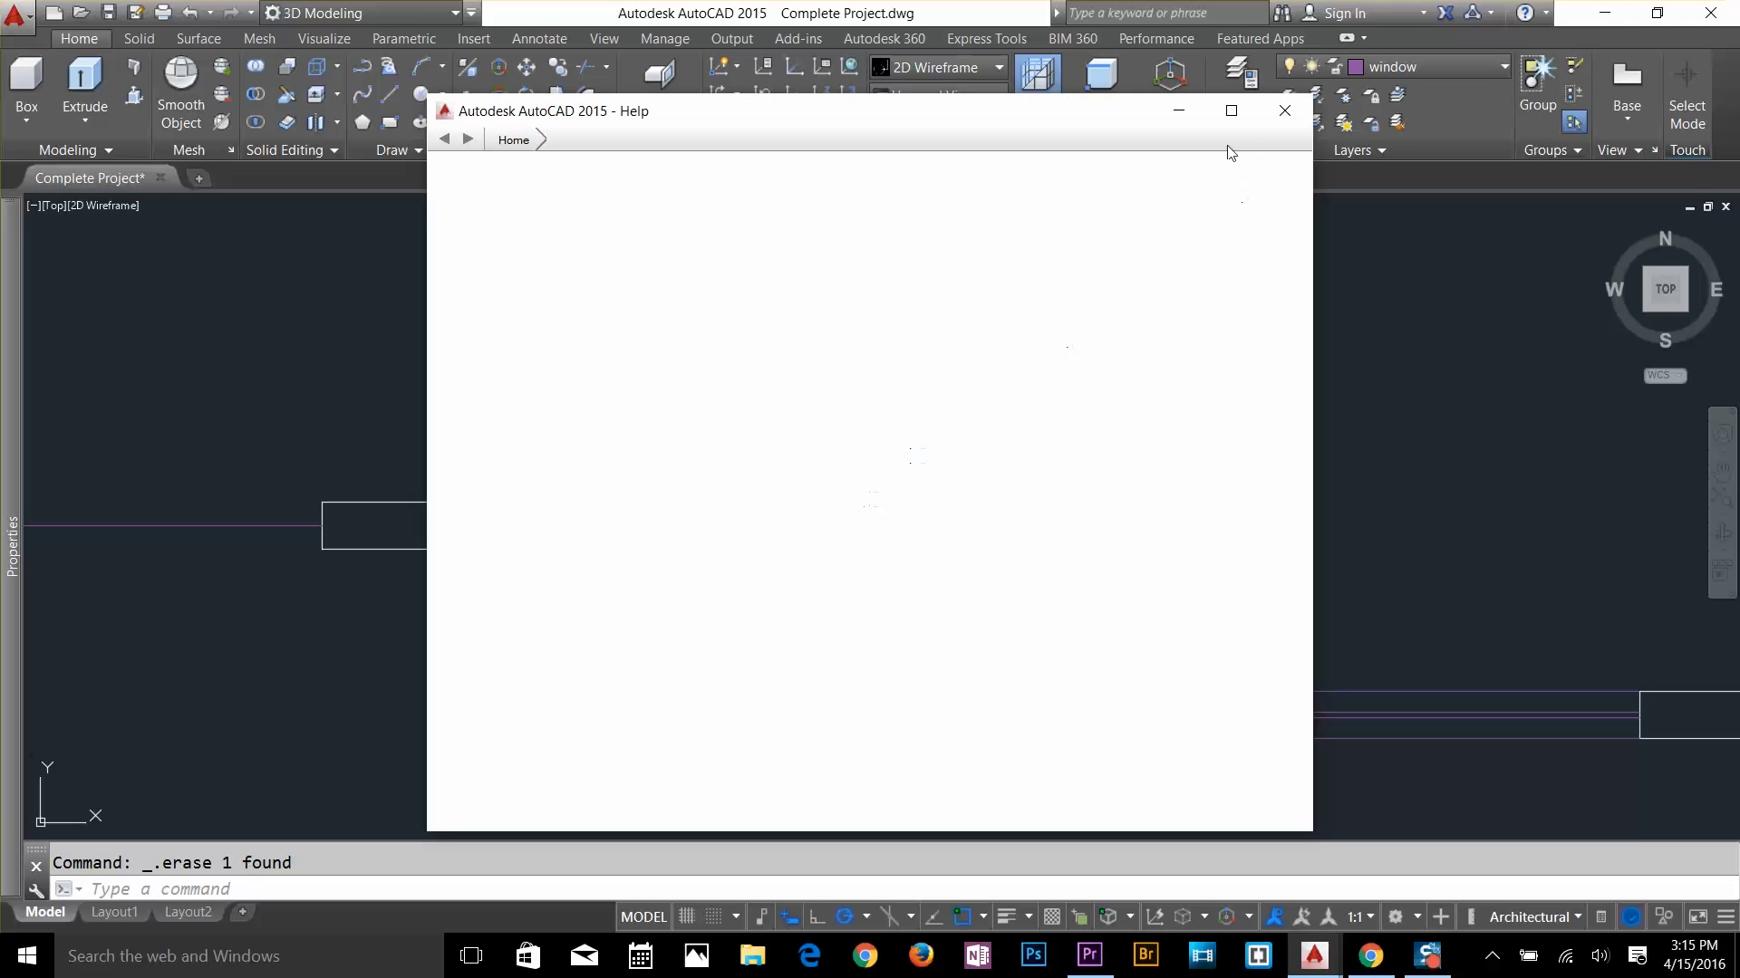
click(1284, 111)
key(Escape)
Trim both faces of the front wall between the jamb lines to open the front doorway
text(tr)
key(Return)
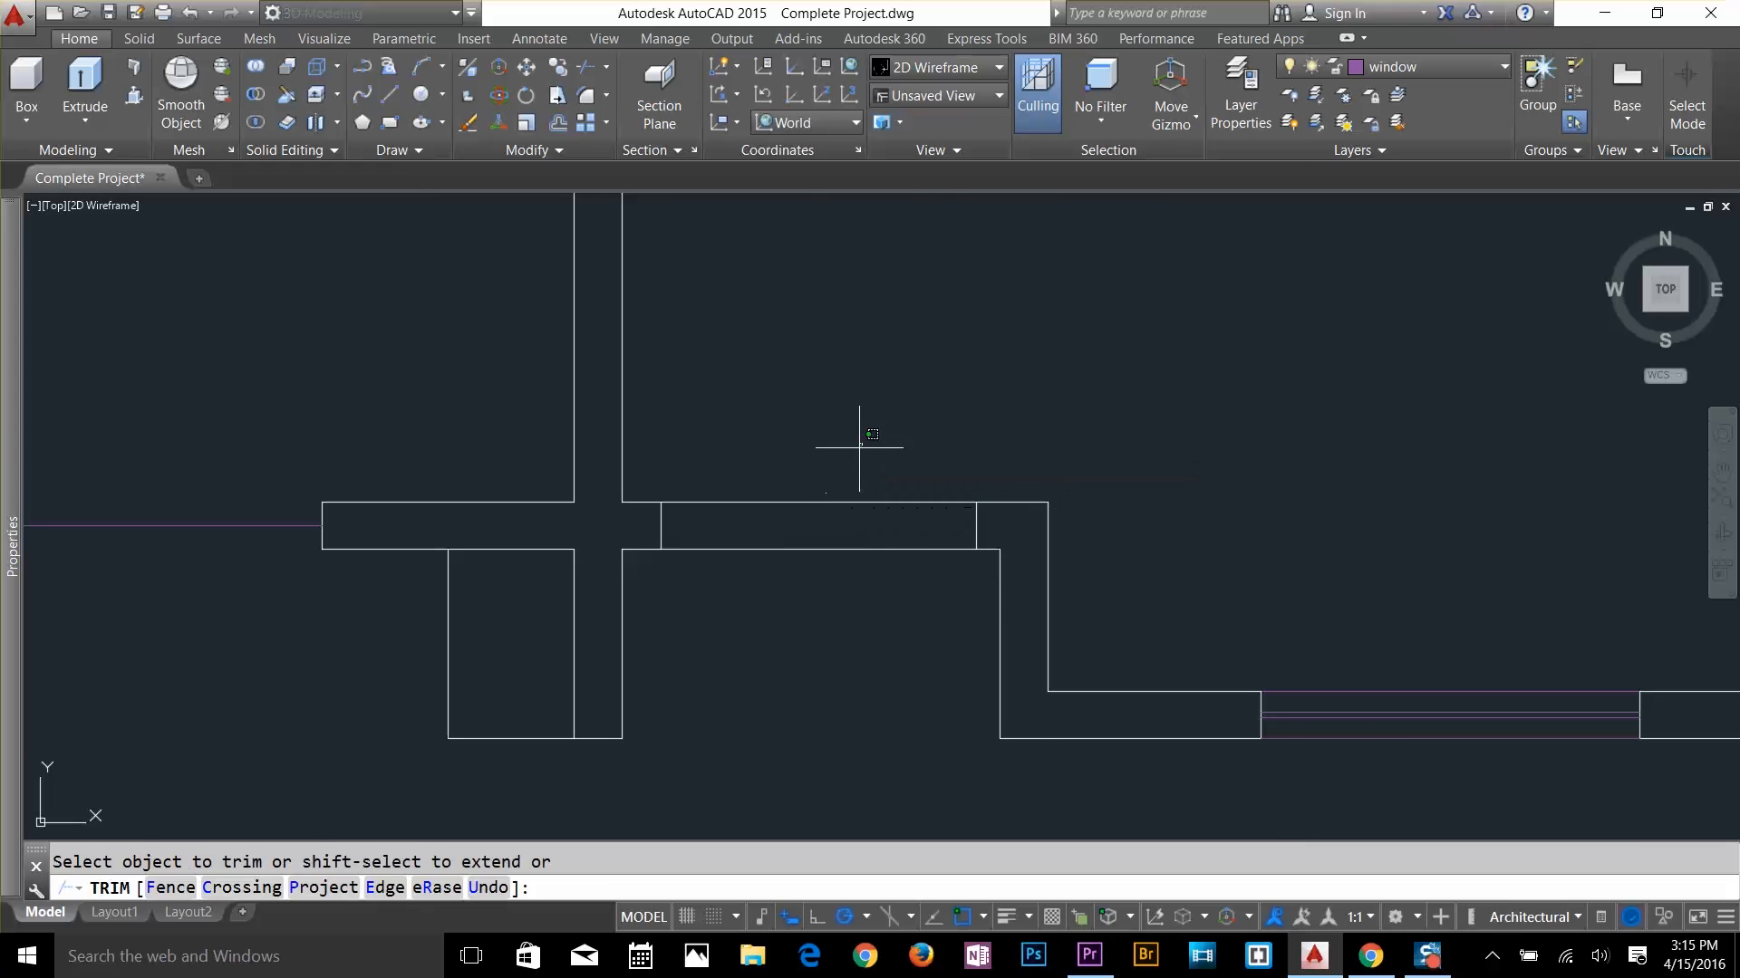
click(831, 563)
key(Return)
key(Escape)
Make the door layer current
scroll(828, 547, down, 3)
middle_drag(841, 516, 855, 572)
scroll(852, 584, up, 2)
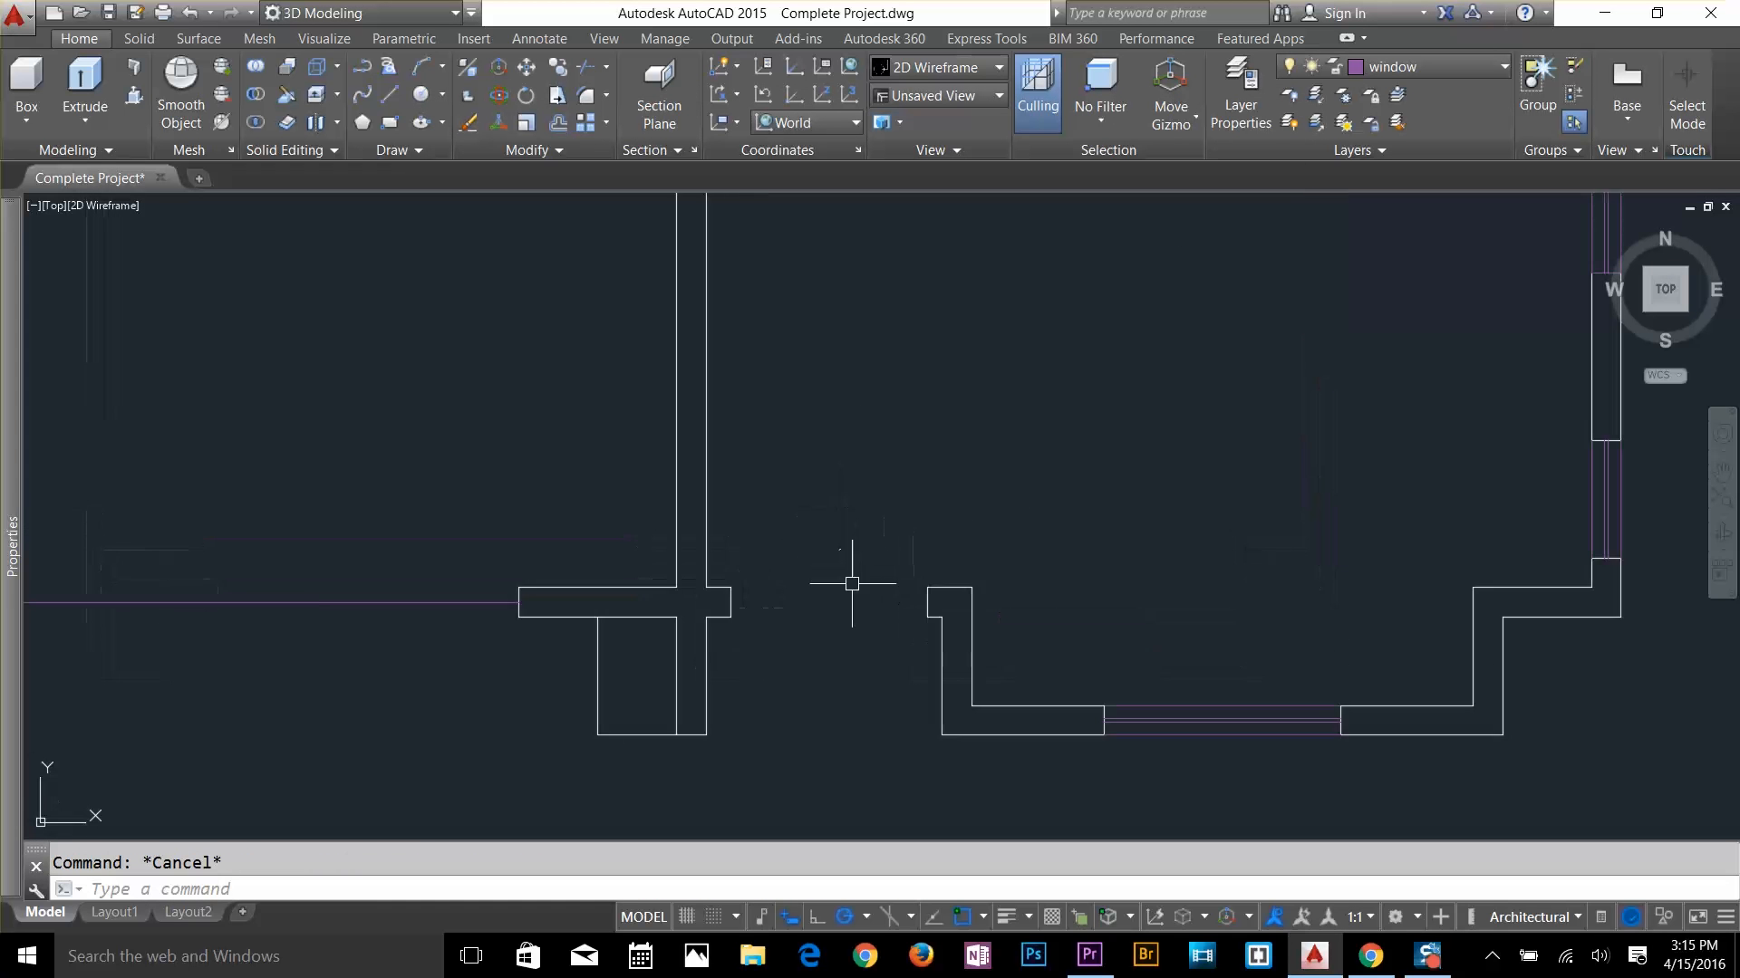
scroll(852, 583, up, 2)
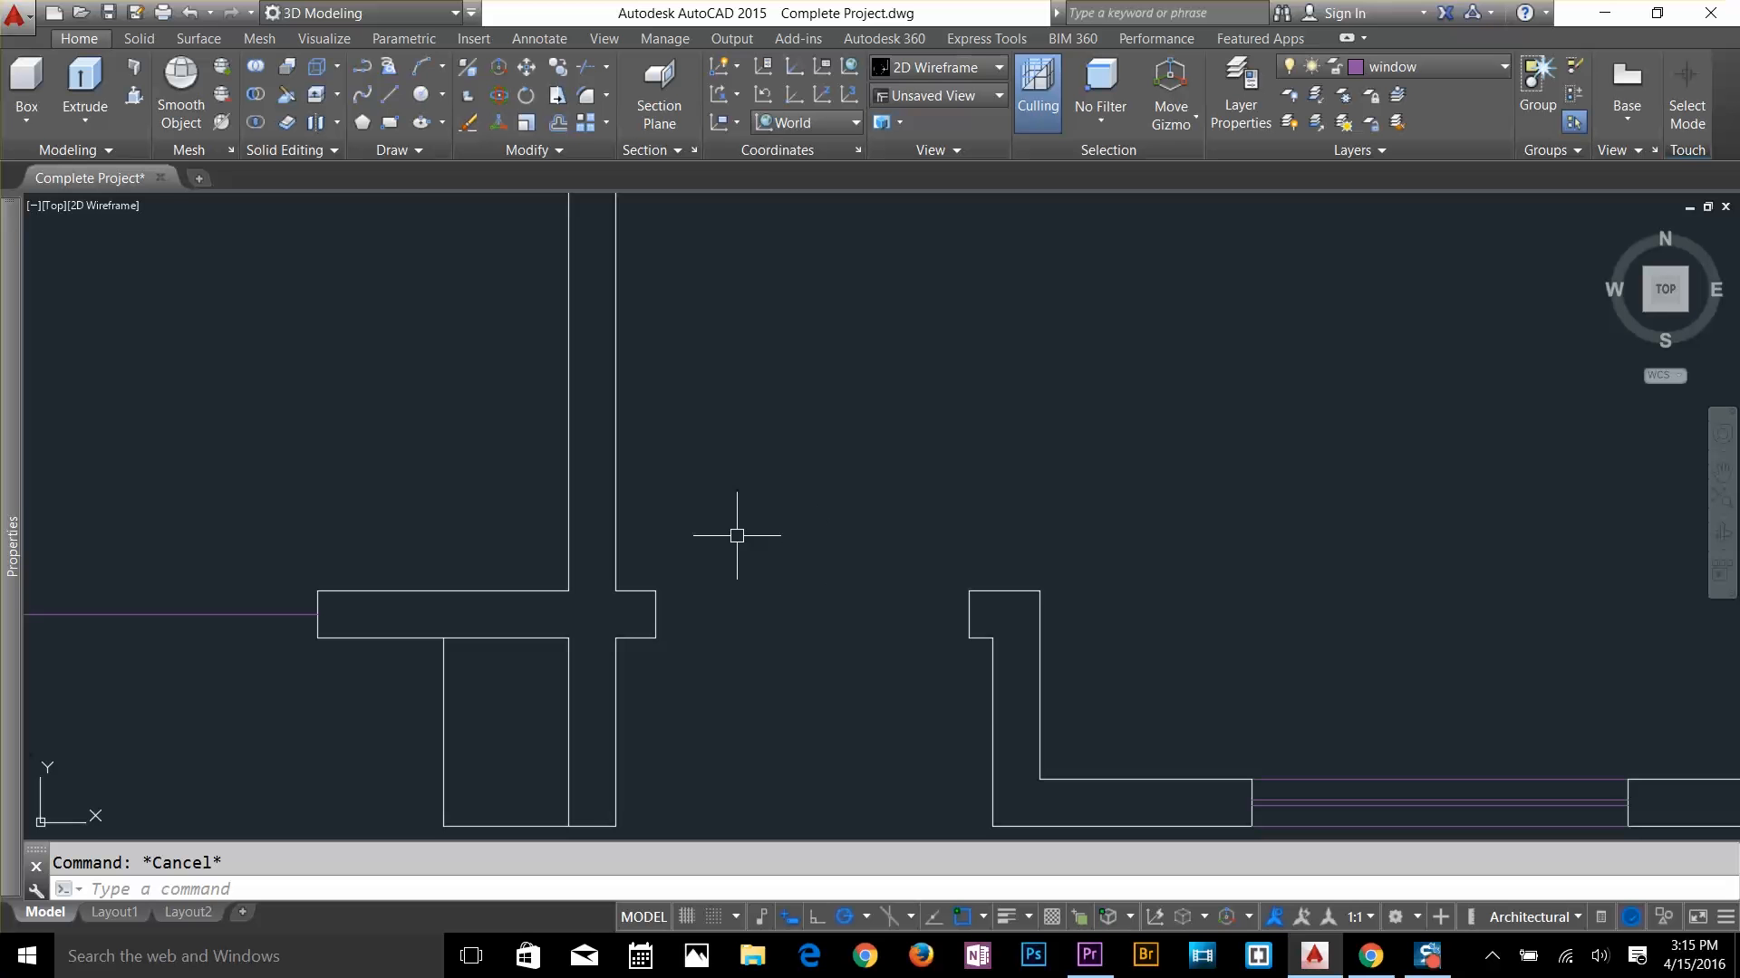
text(p)
key(Escape)
click(1379, 58)
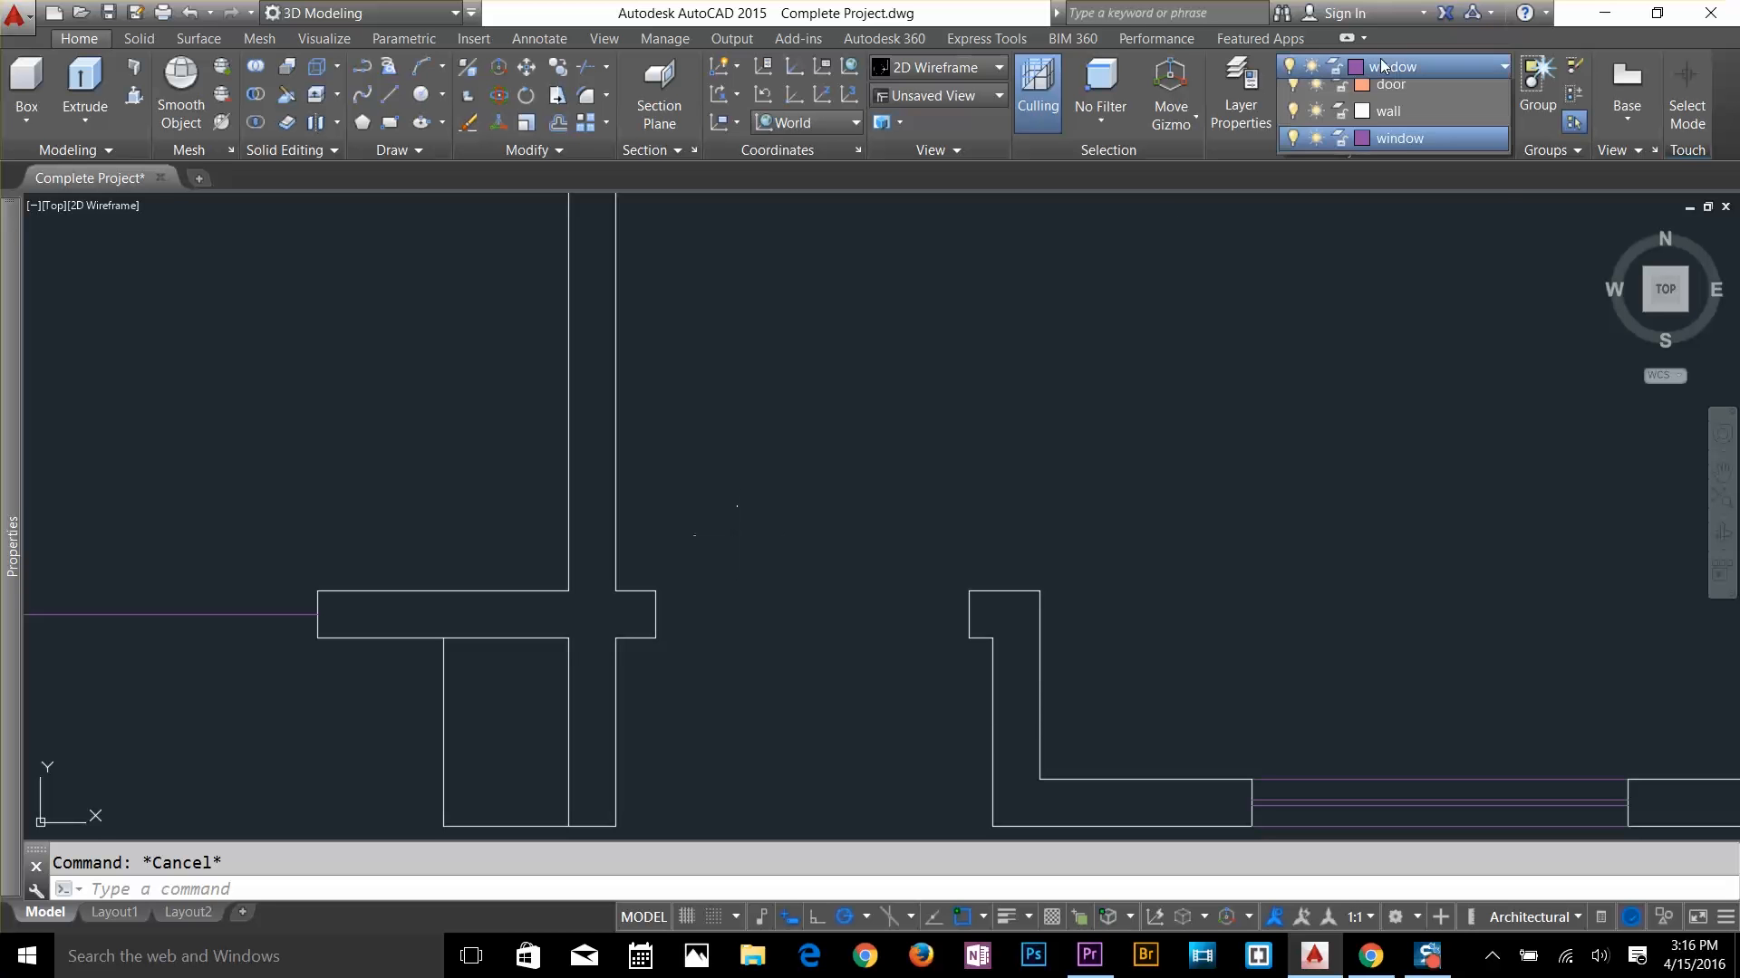
click(1406, 147)
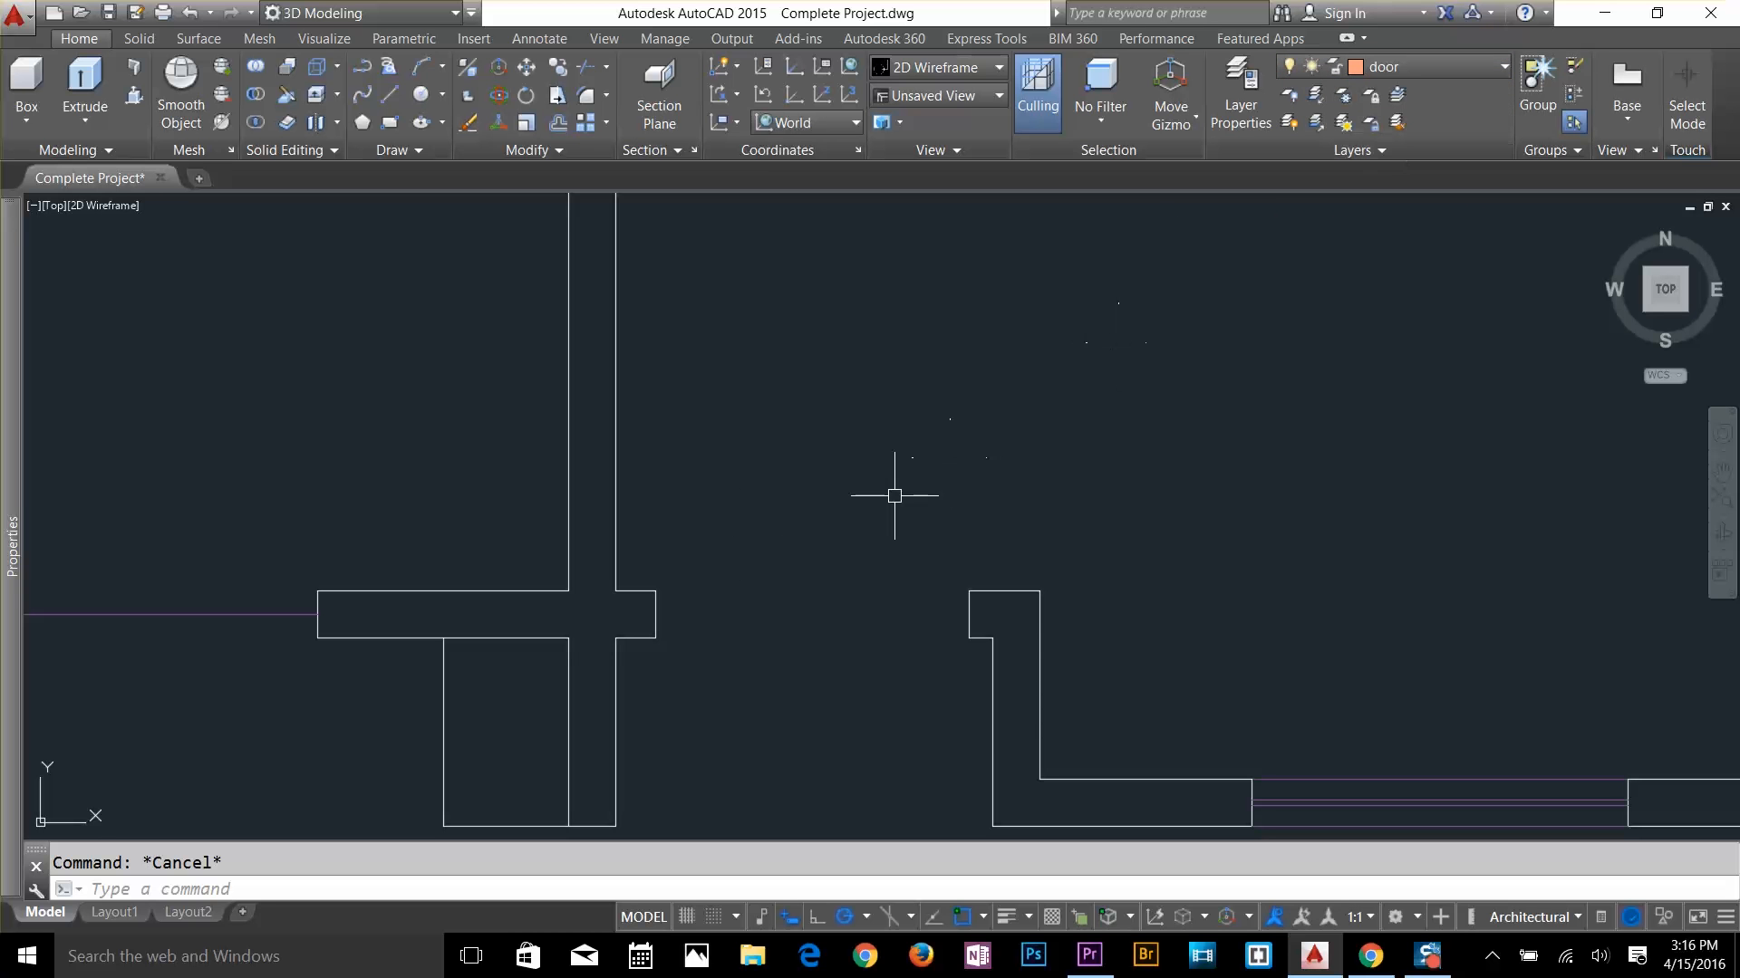
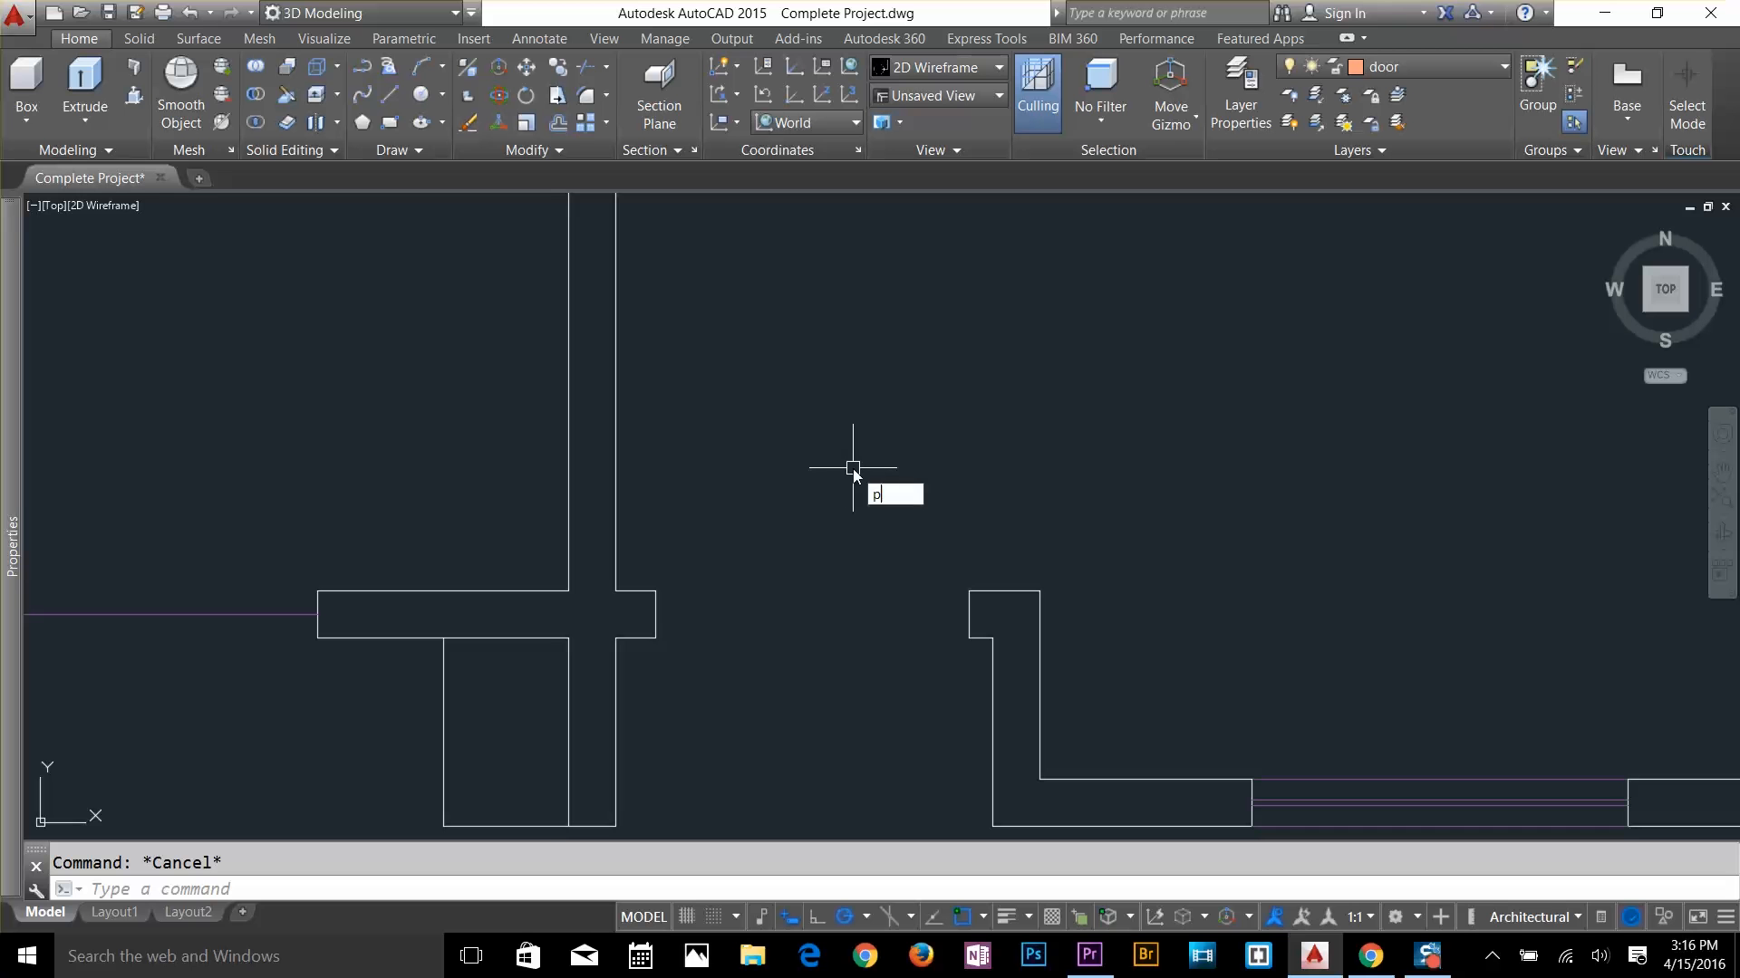
Draw the front door leaf as a polyline from the left jamb's midpoint, 2.5' up and 1" right, and switch to an arc segment for the swing
key(Return)
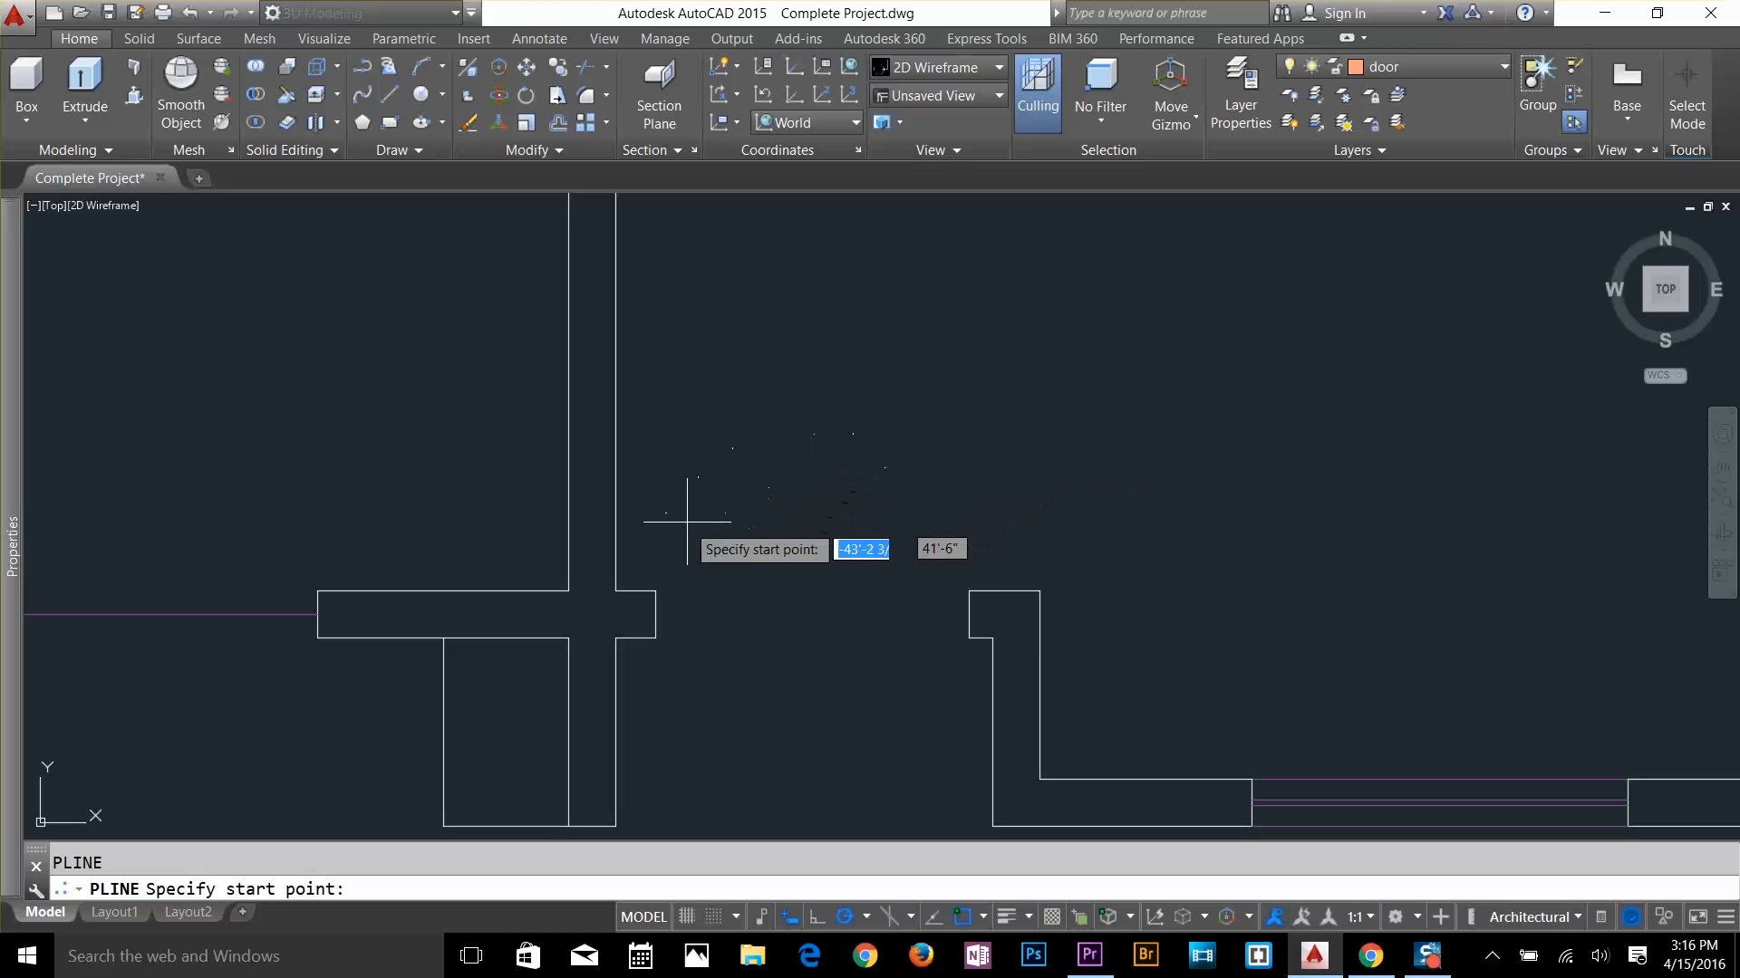
click(654, 613)
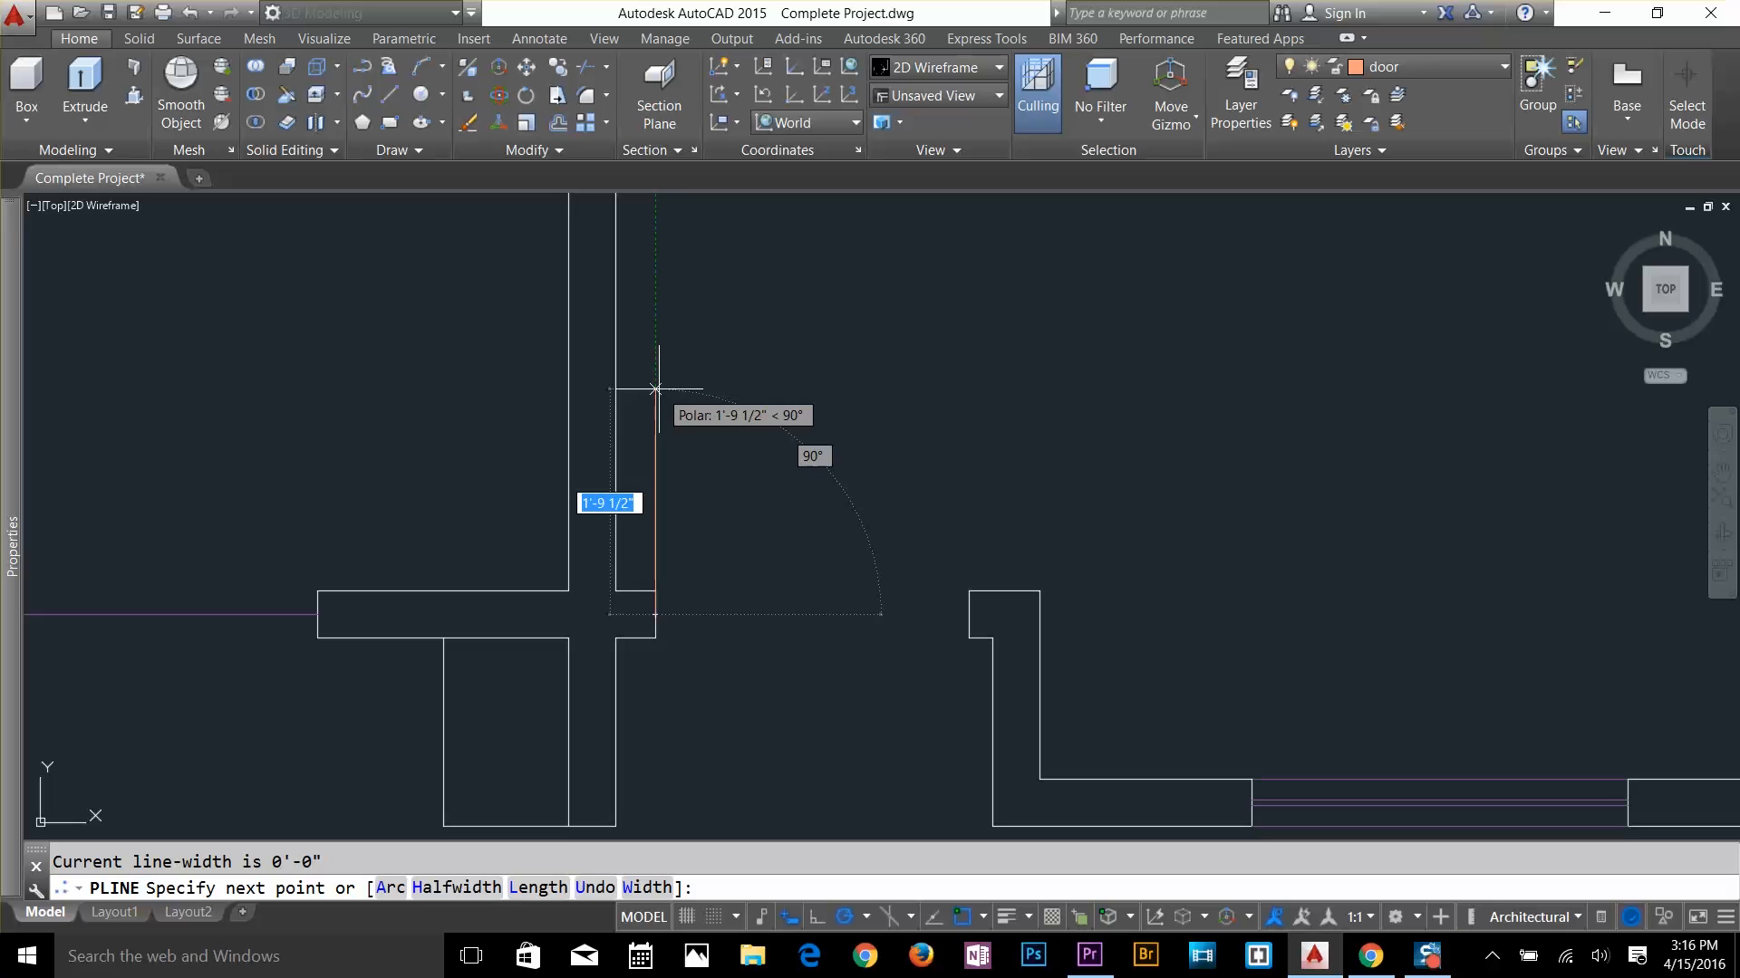
text(2.5)
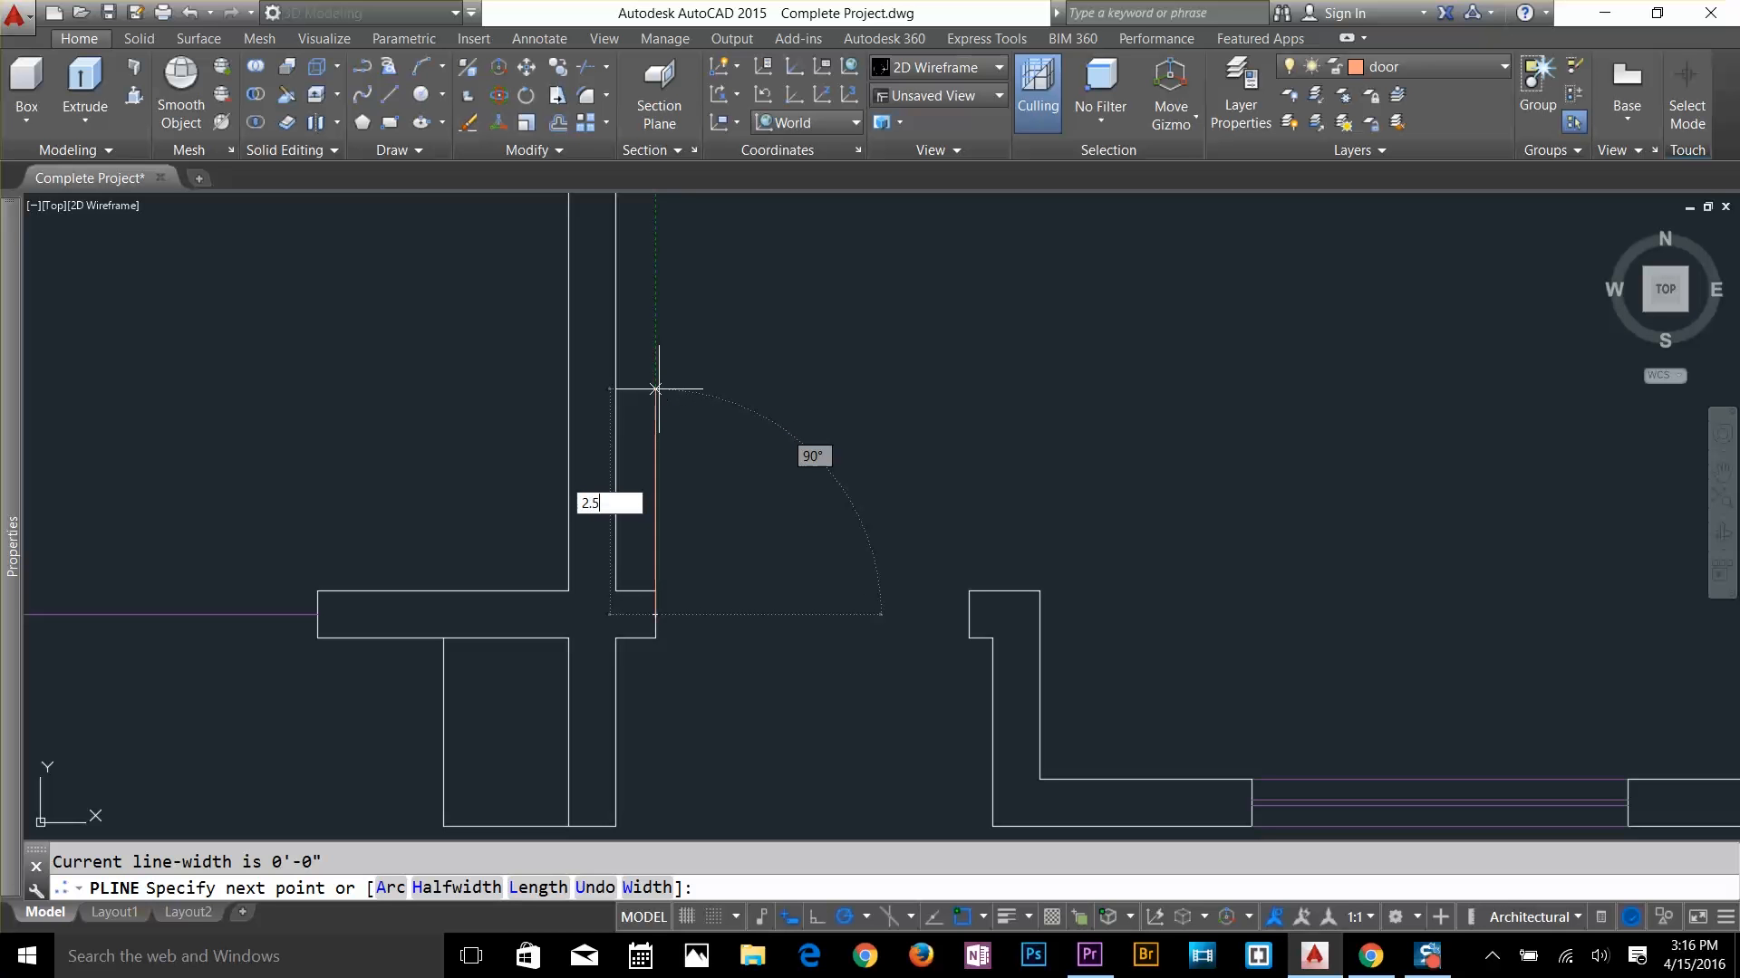
text(')
key(Return)
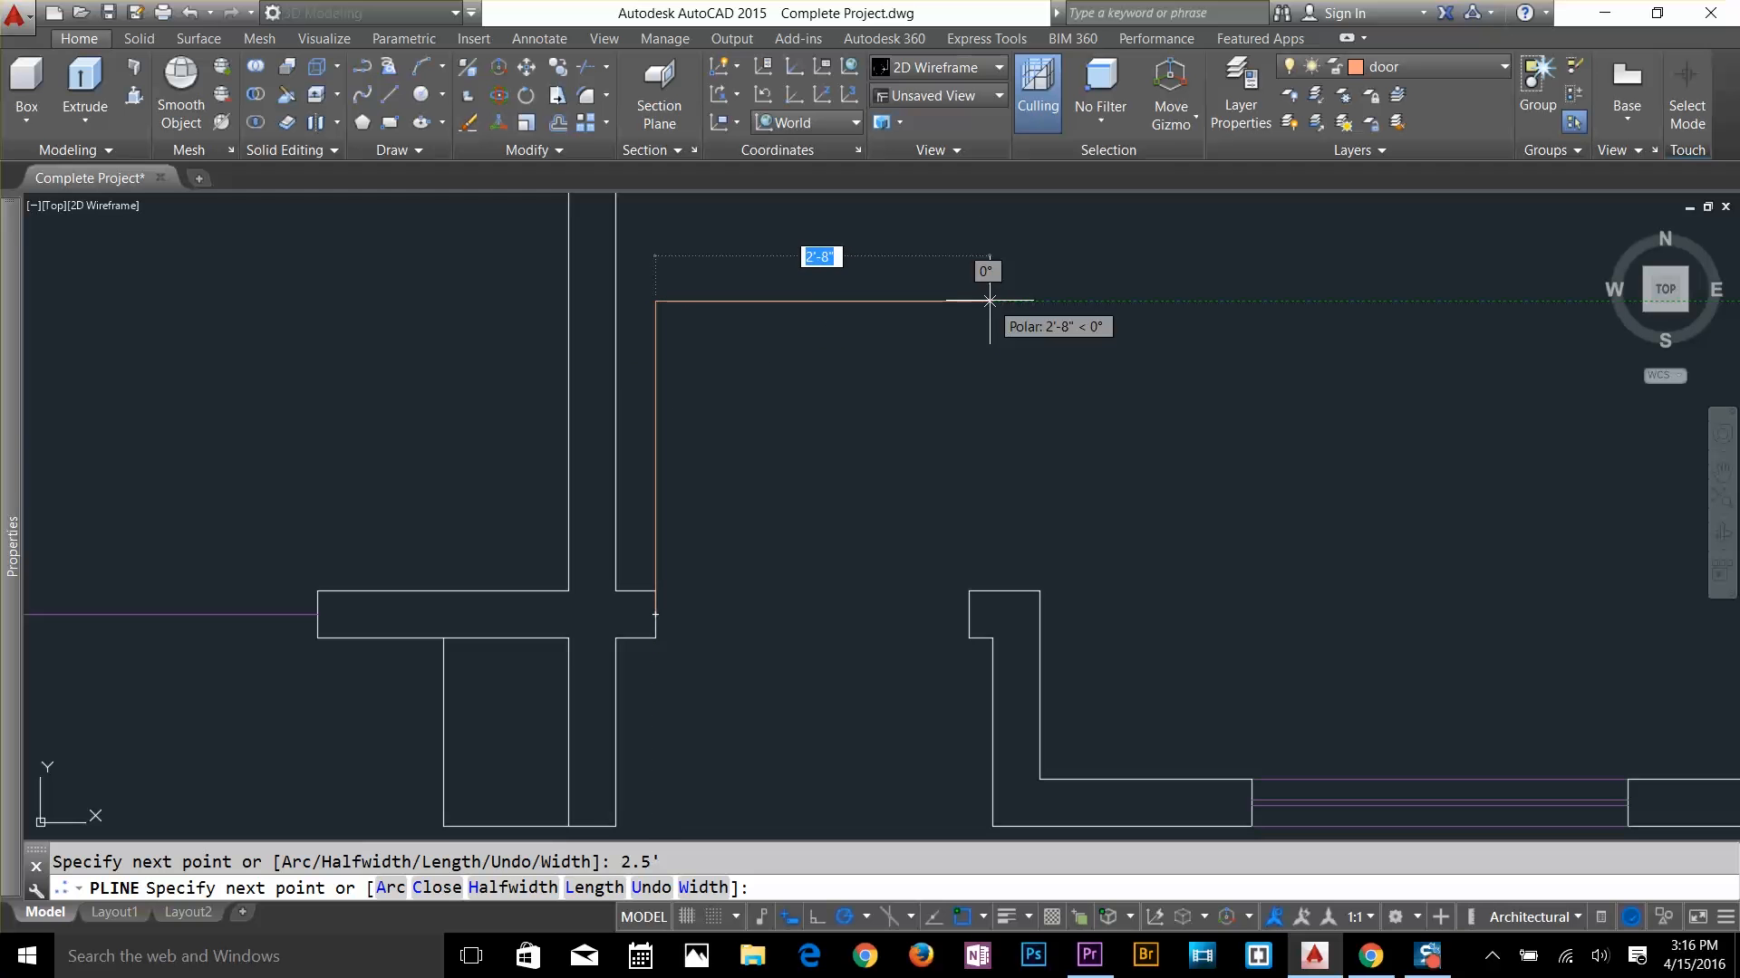
text(1)
key(Return)
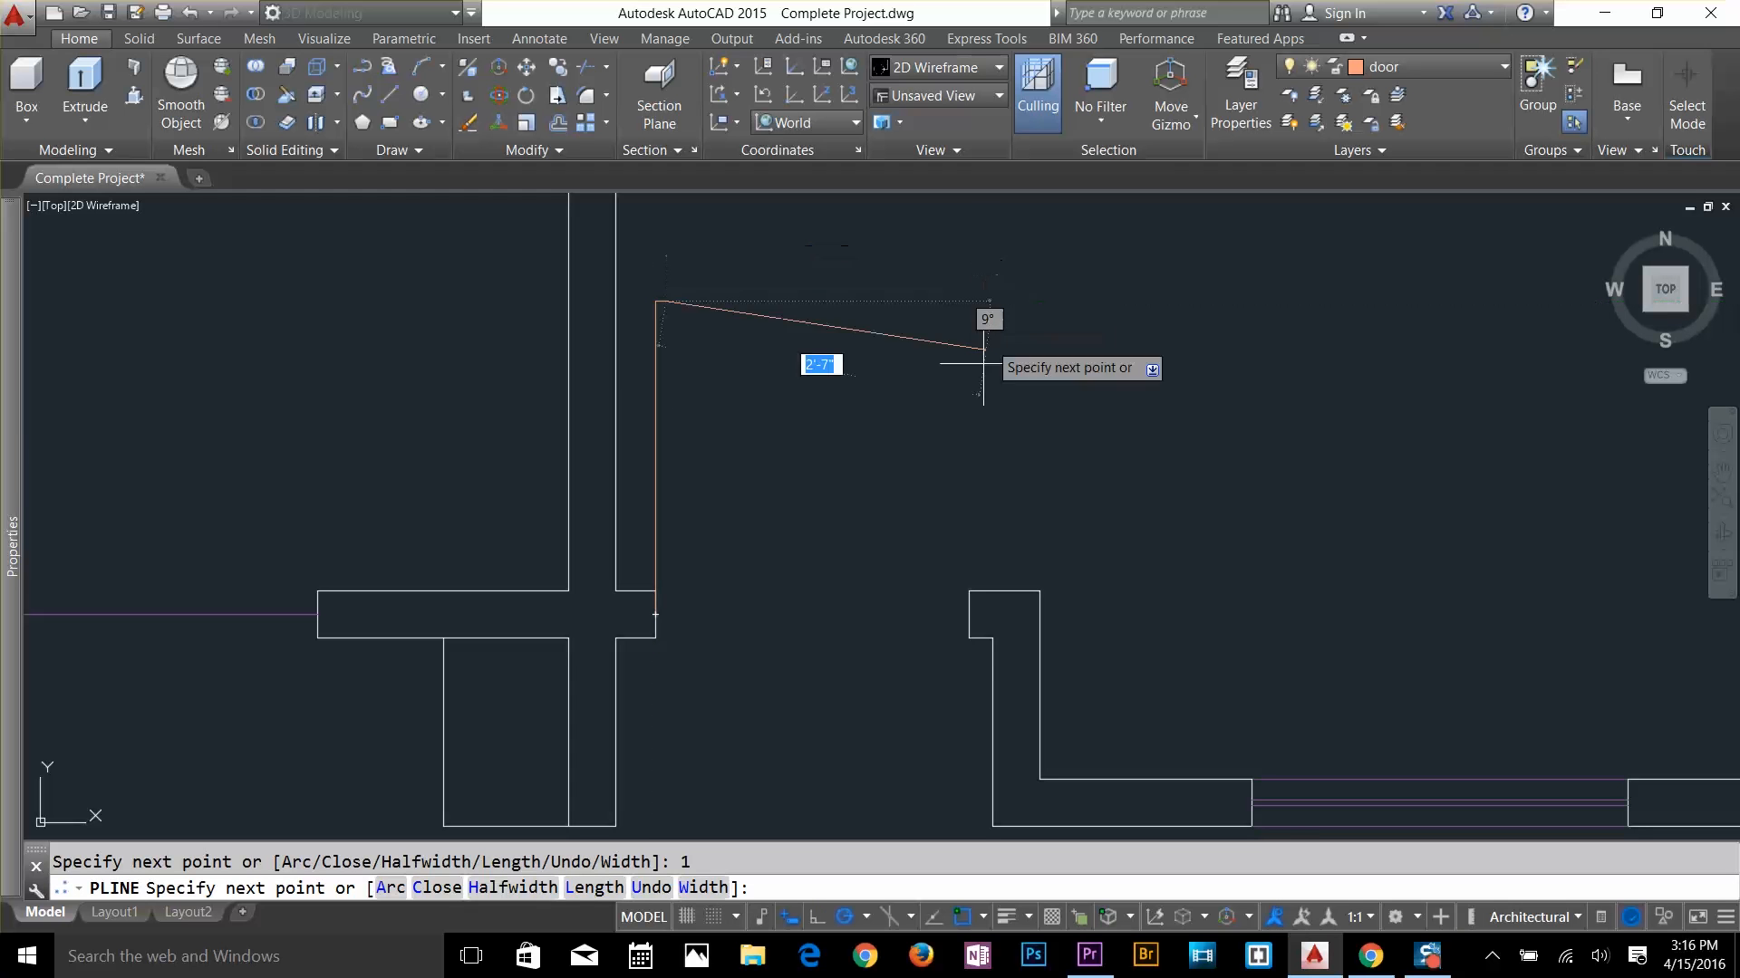
click(392, 888)
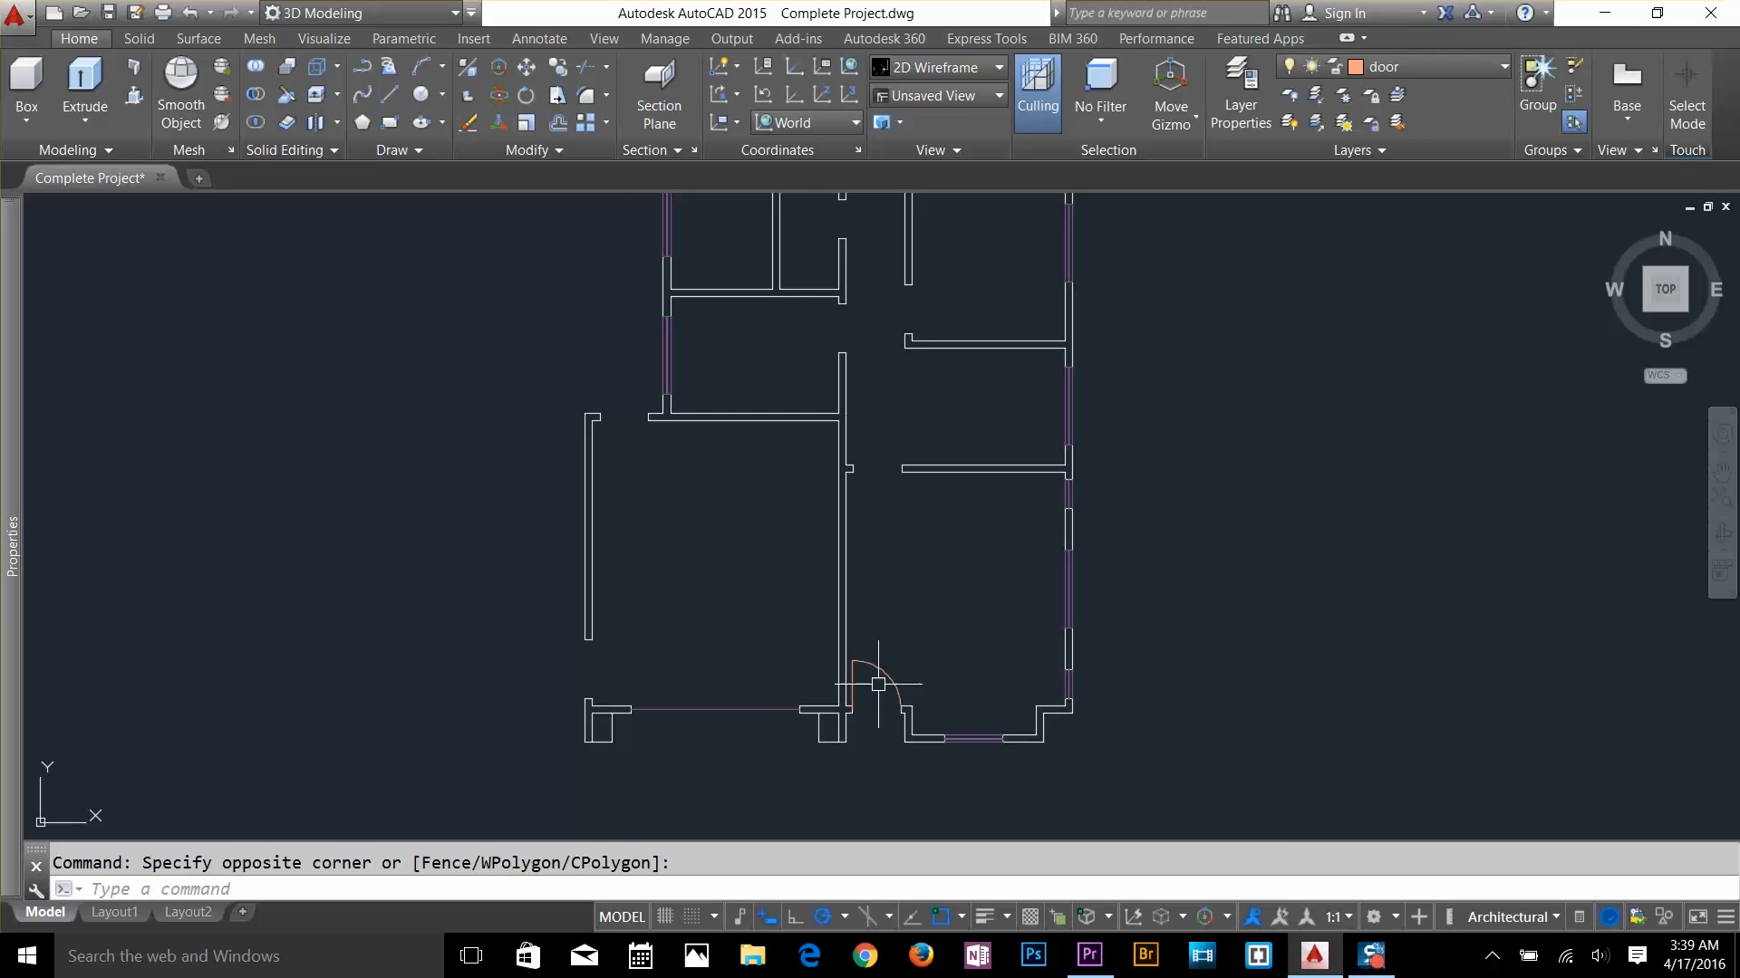
Examine the finished front door symbol by selecting its leaf and swing arc, and clear the selection
scroll(878, 684, up, 6)
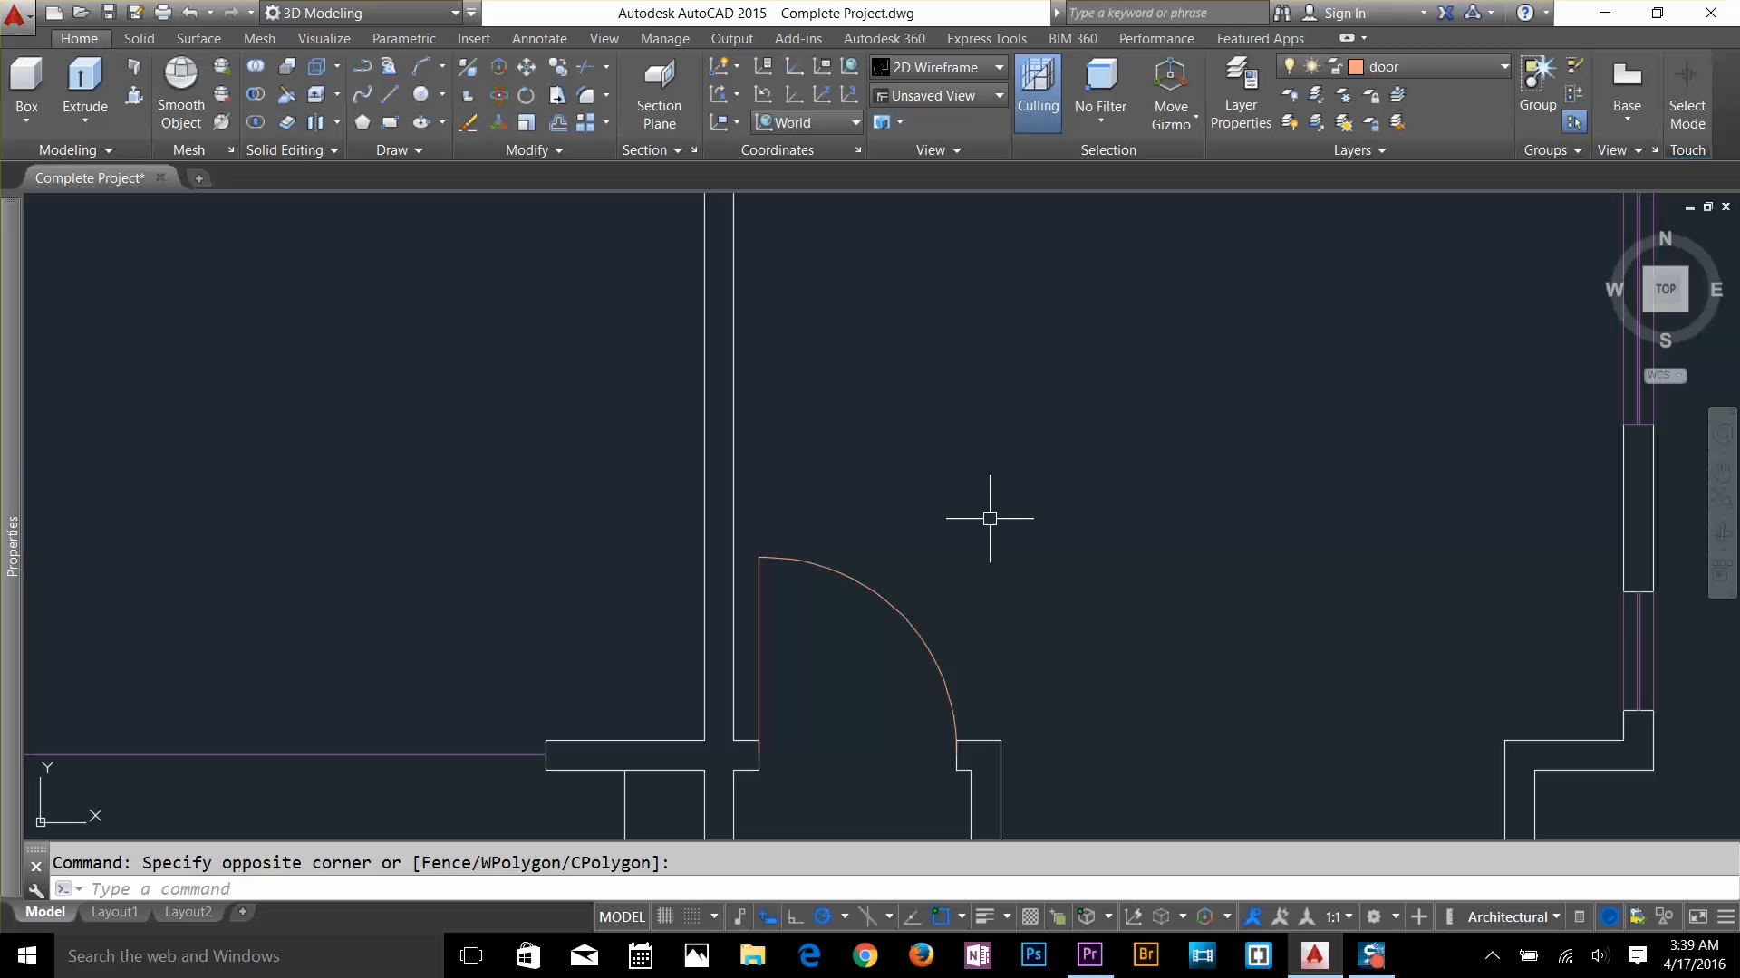
click(631, 468)
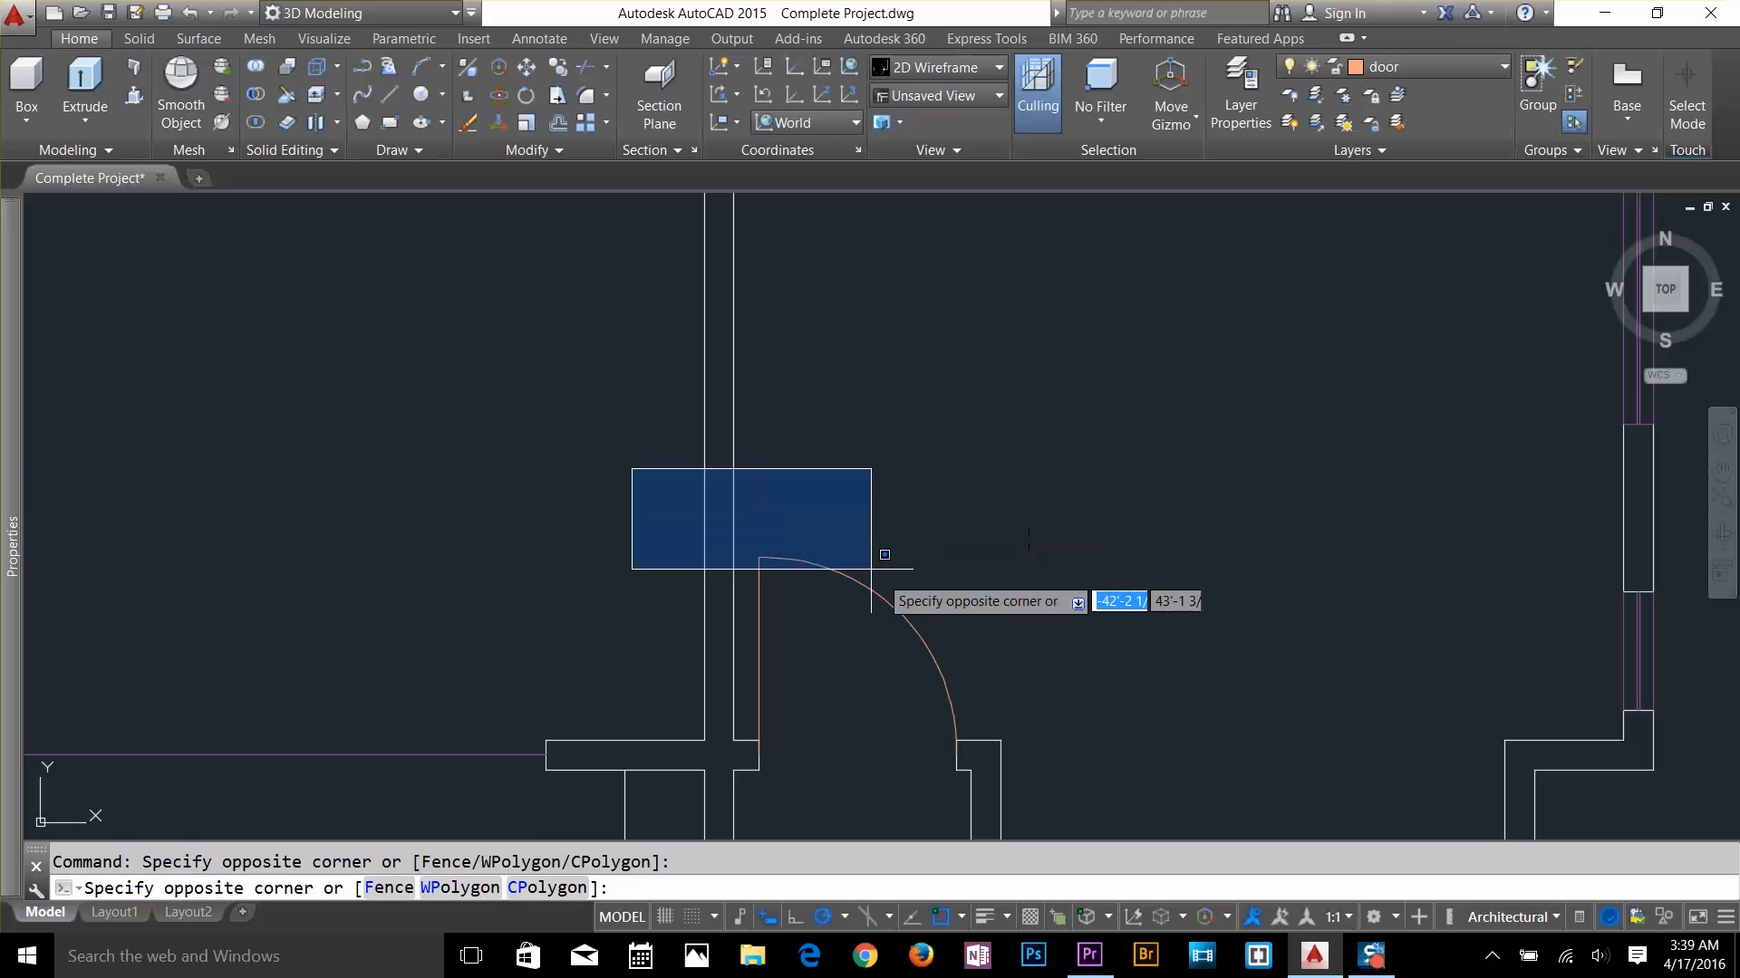
click(1133, 641)
click(980, 477)
click(867, 632)
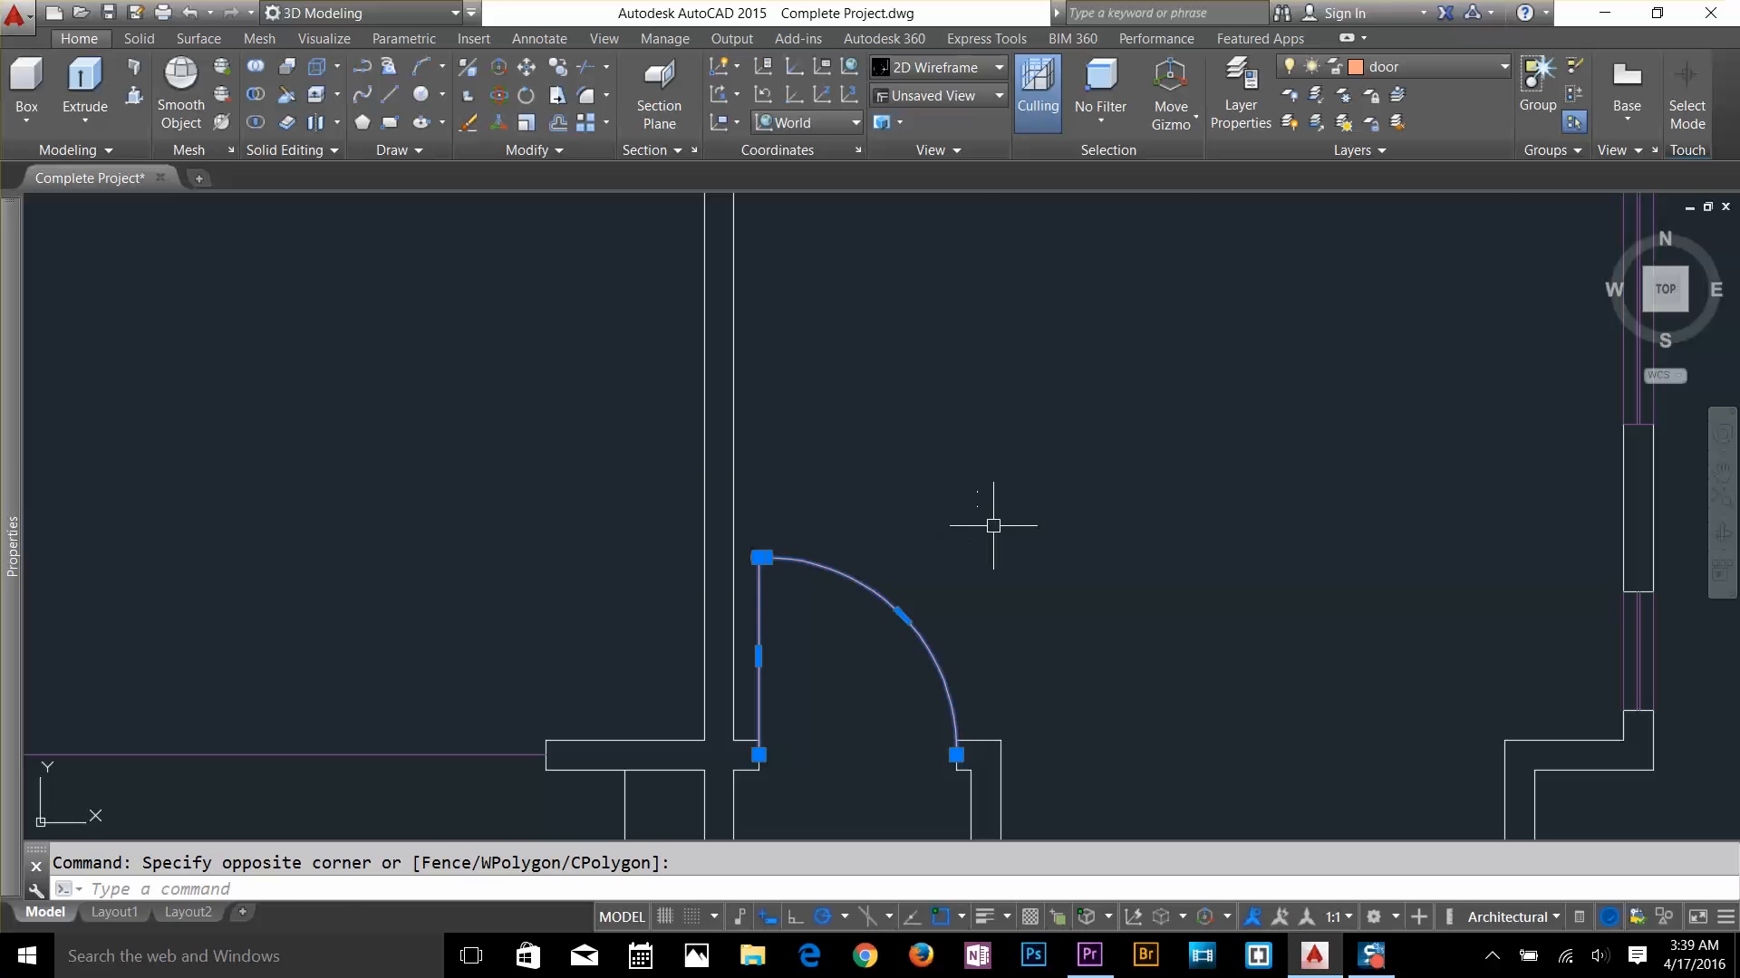
key(Escape)
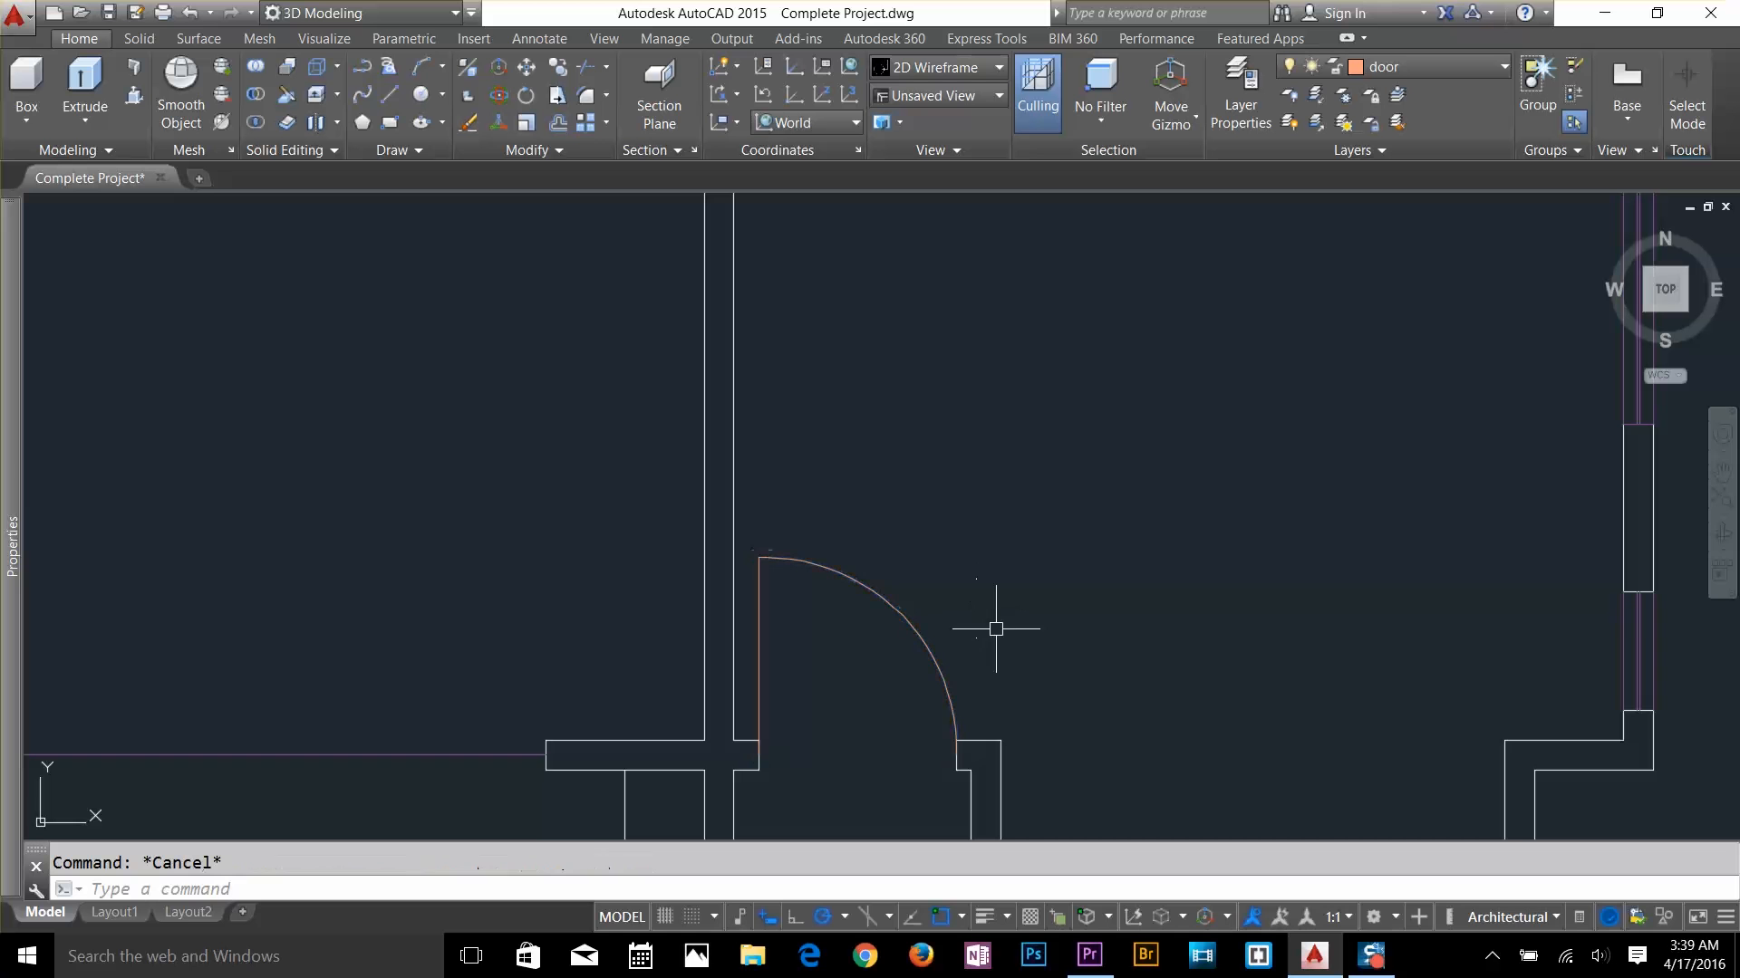
click(957, 534)
click(830, 693)
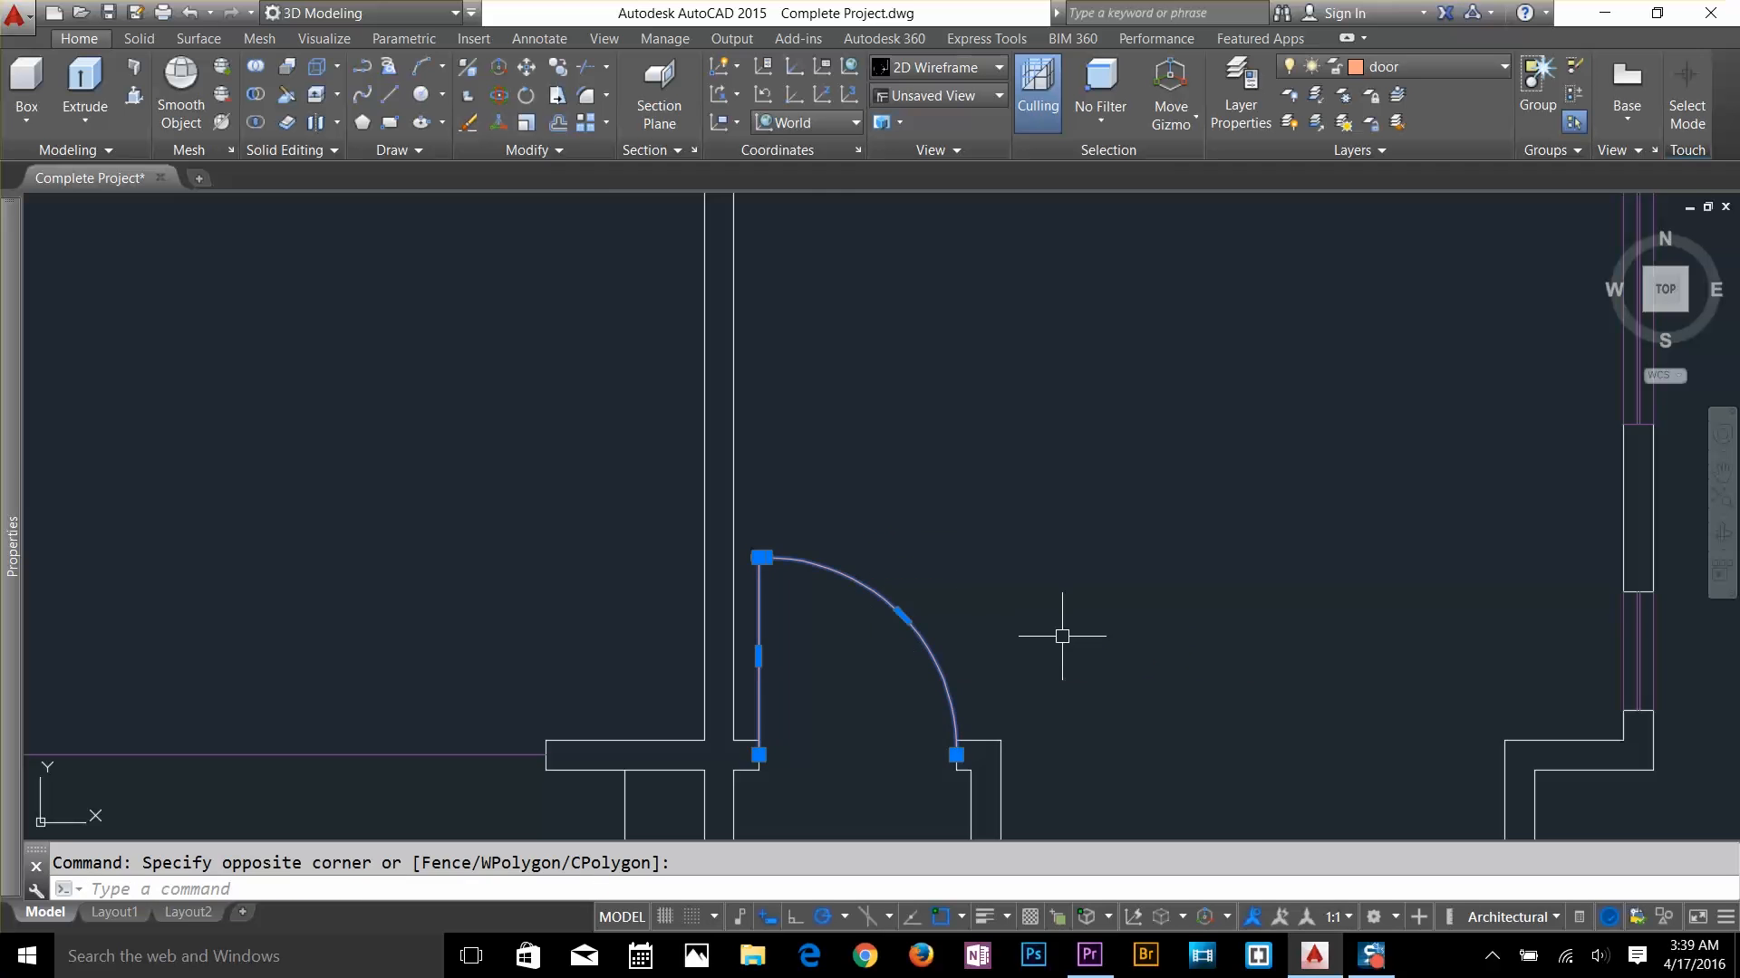
key(Escape)
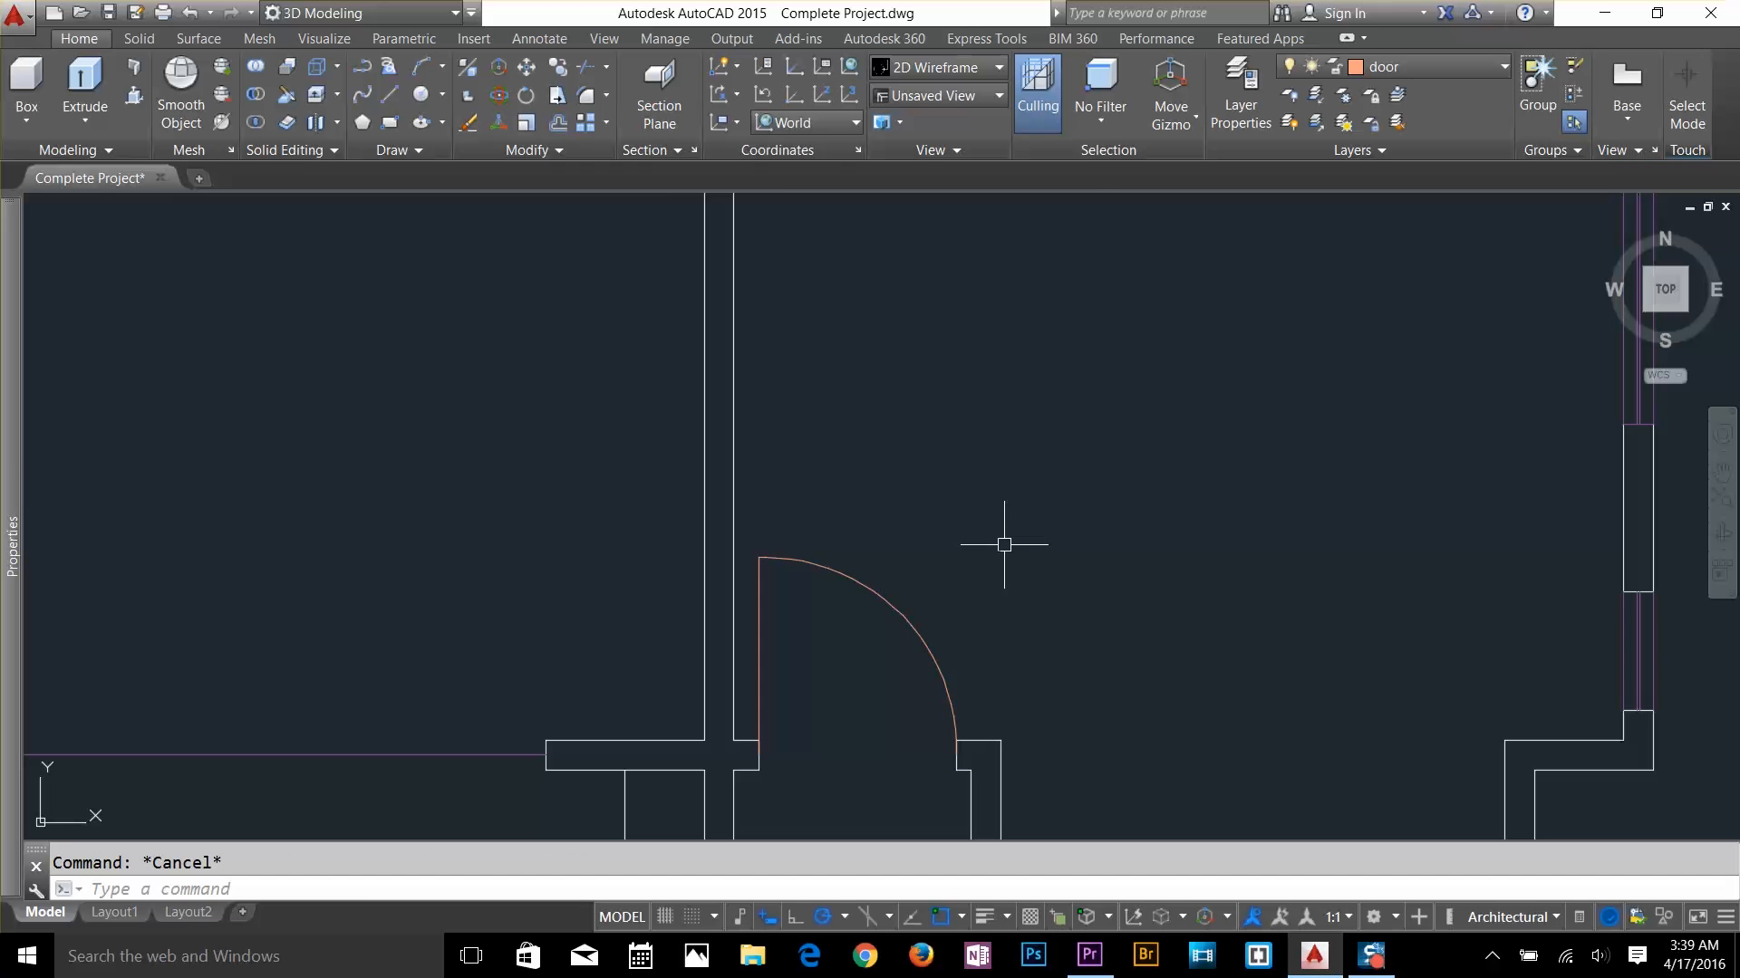
Define the door symbol as block "d door" with its base point at the left jamb's midpoint, and open it for block editing
text(b)
key(Return)
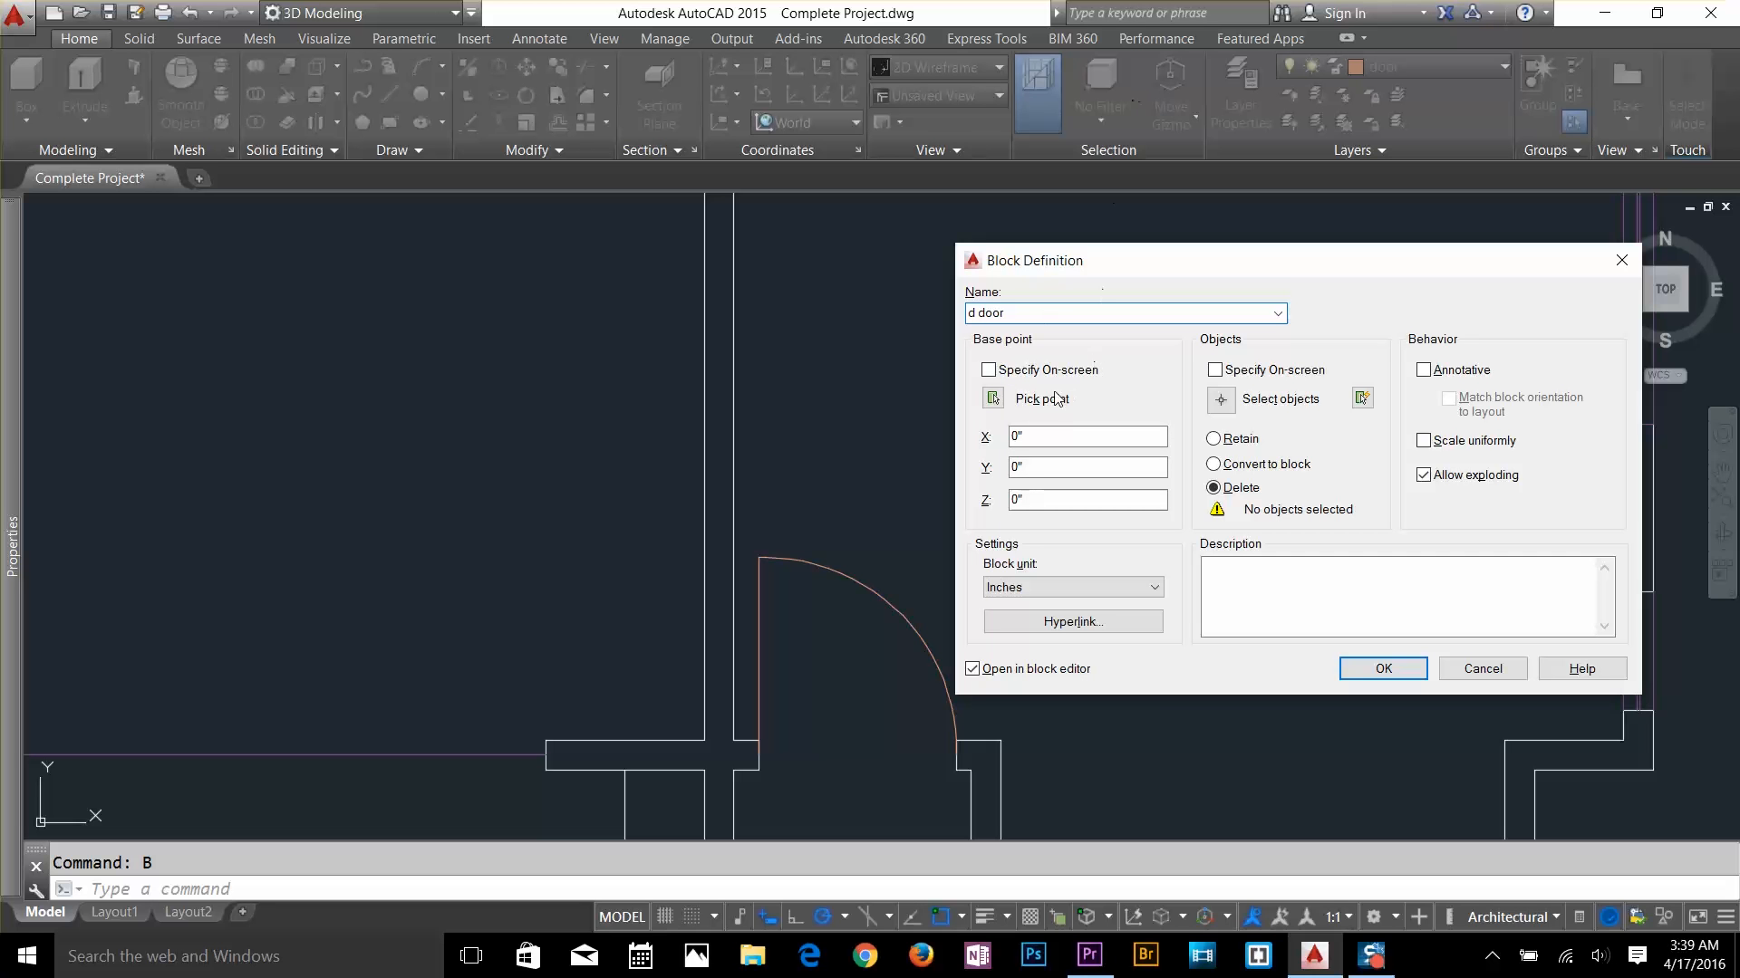
click(994, 399)
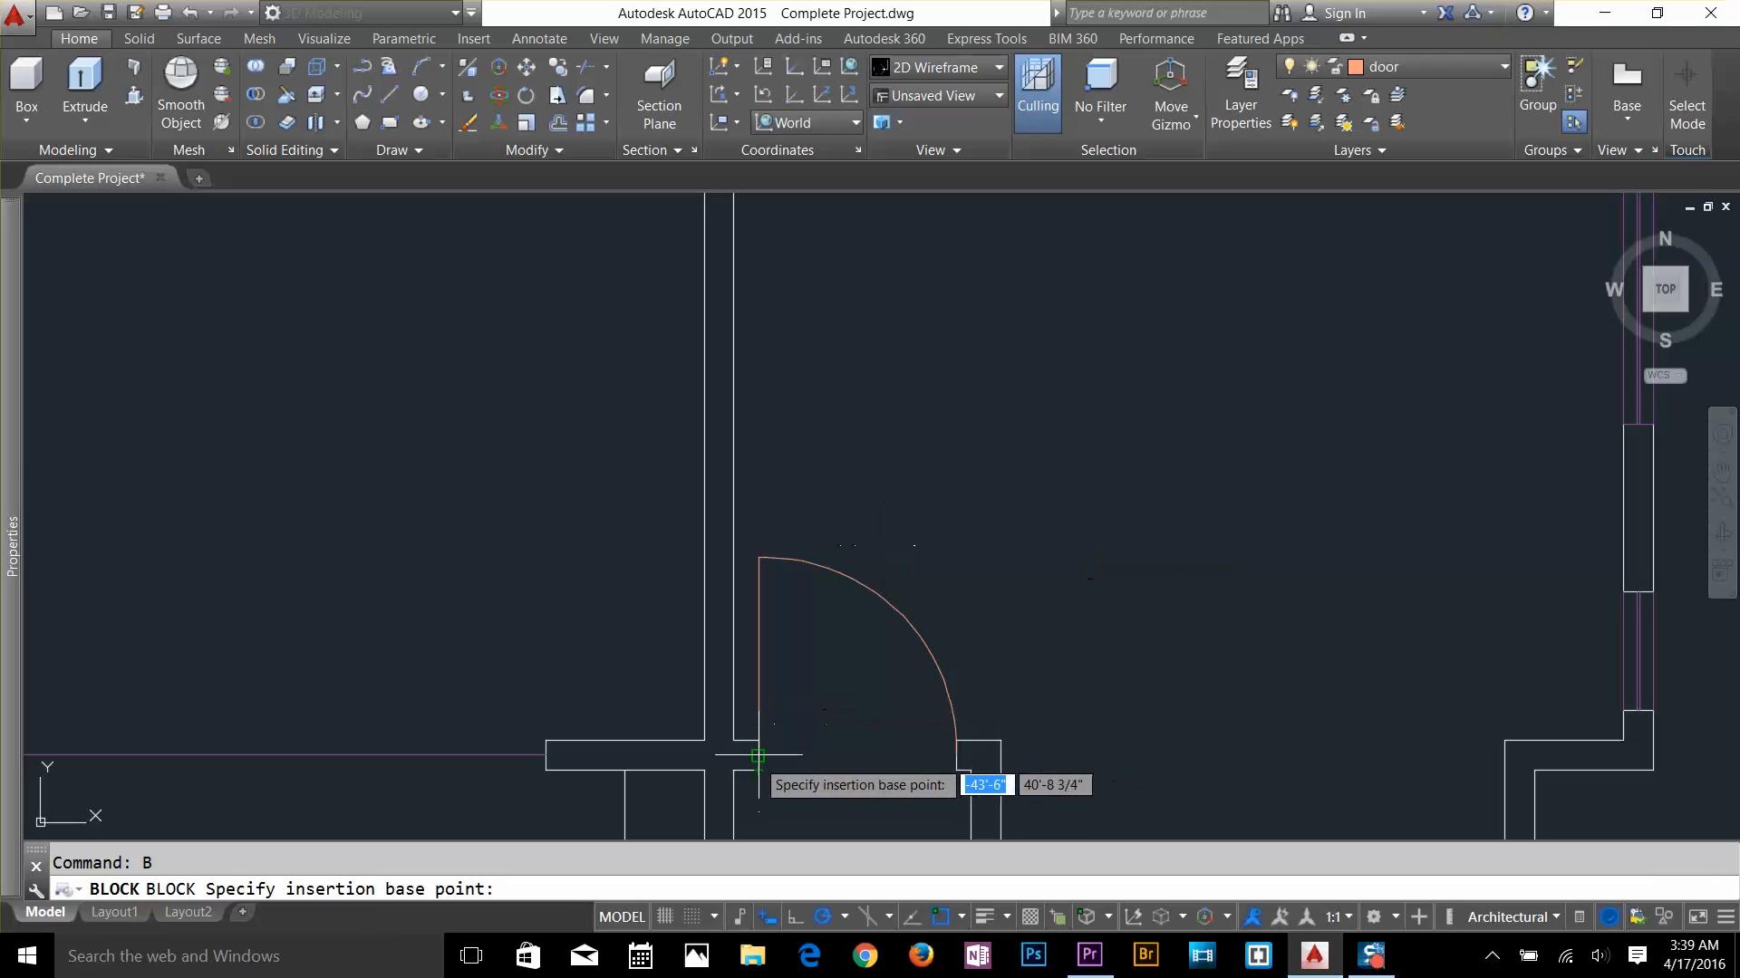
click(757, 755)
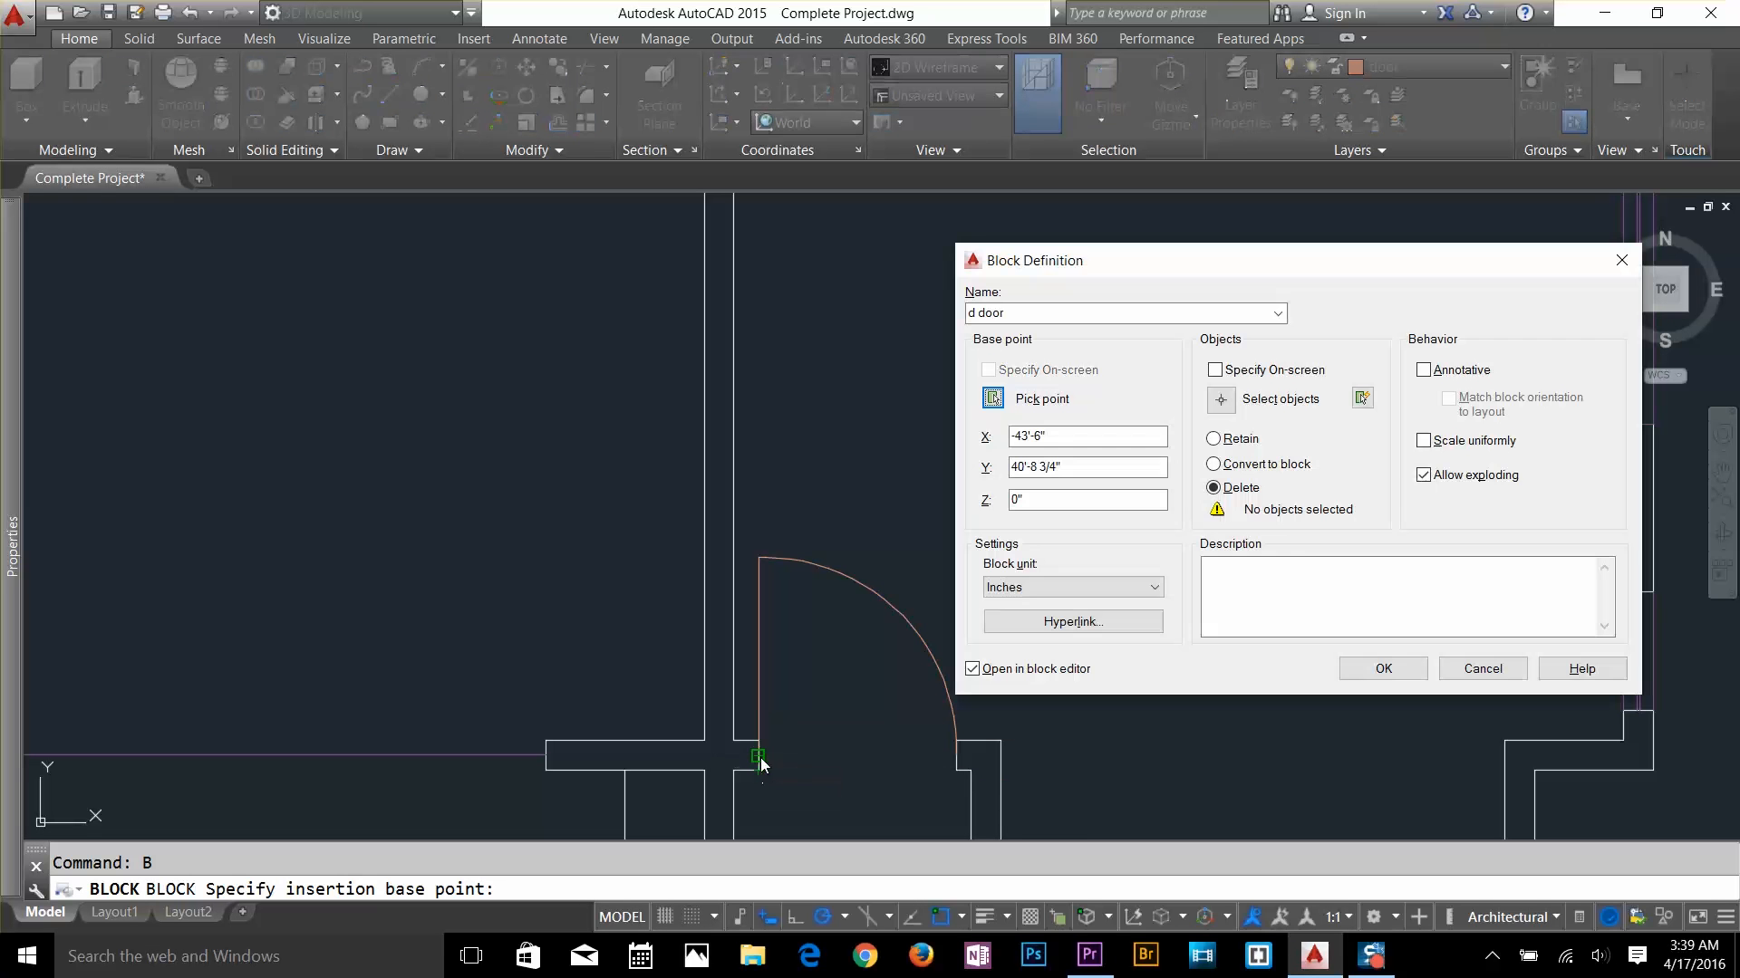
click(1220, 401)
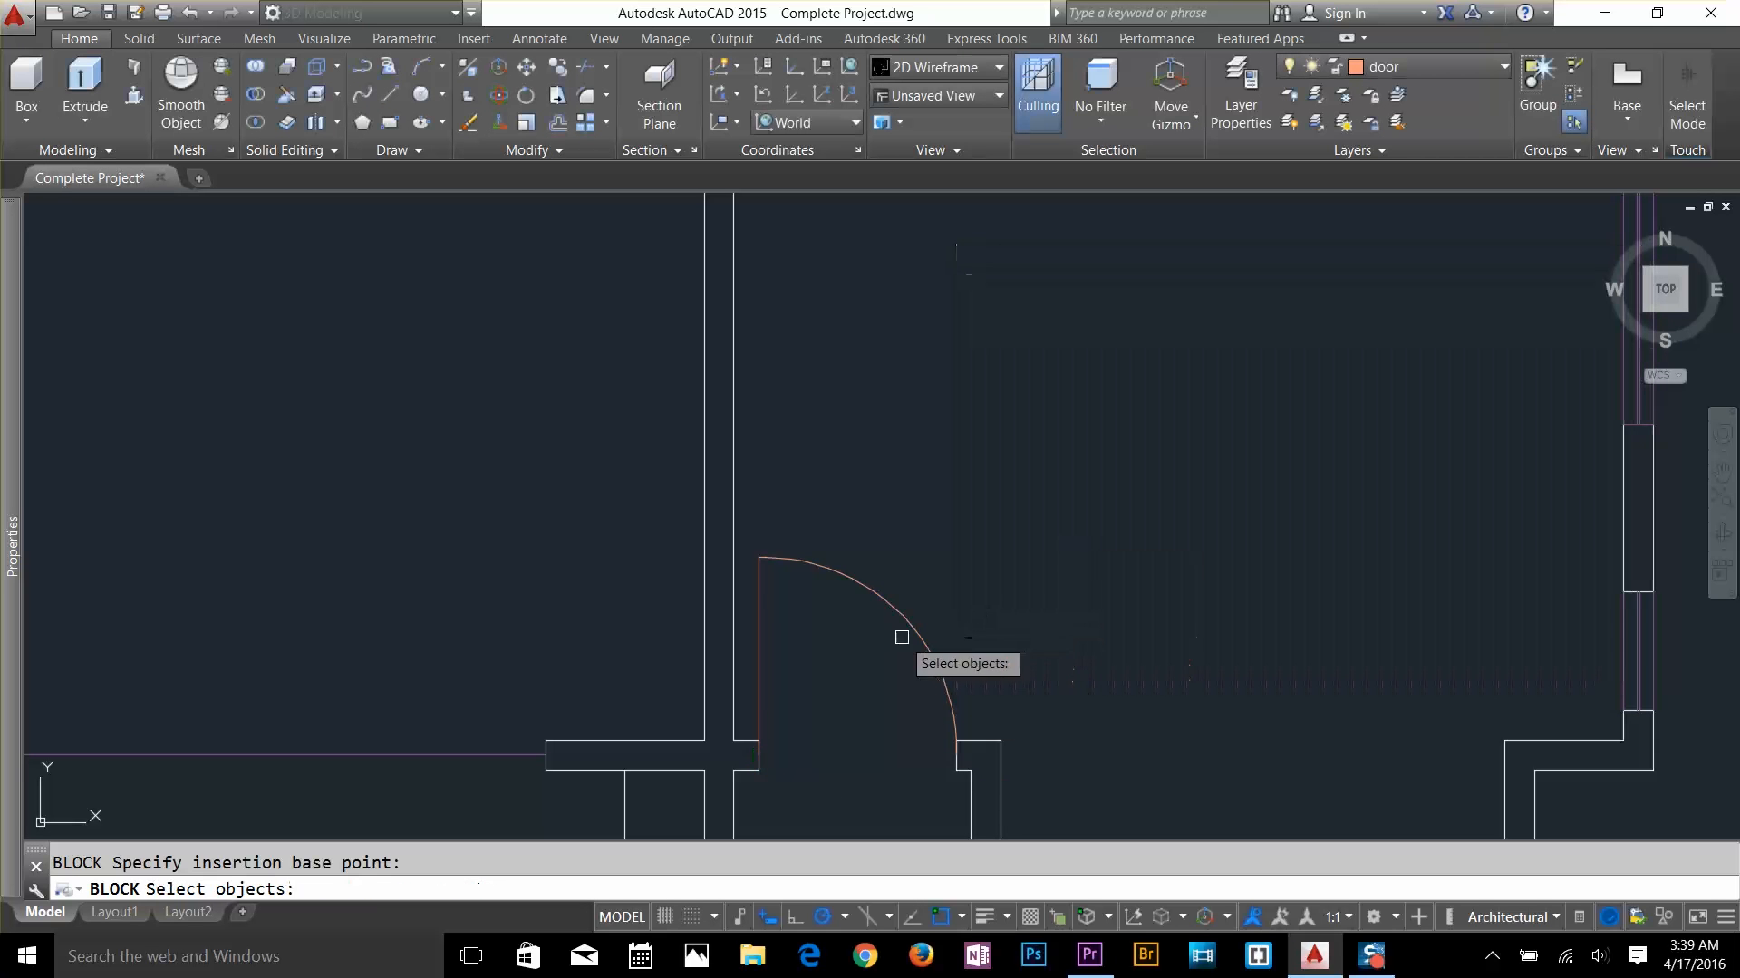
click(910, 629)
key(Return)
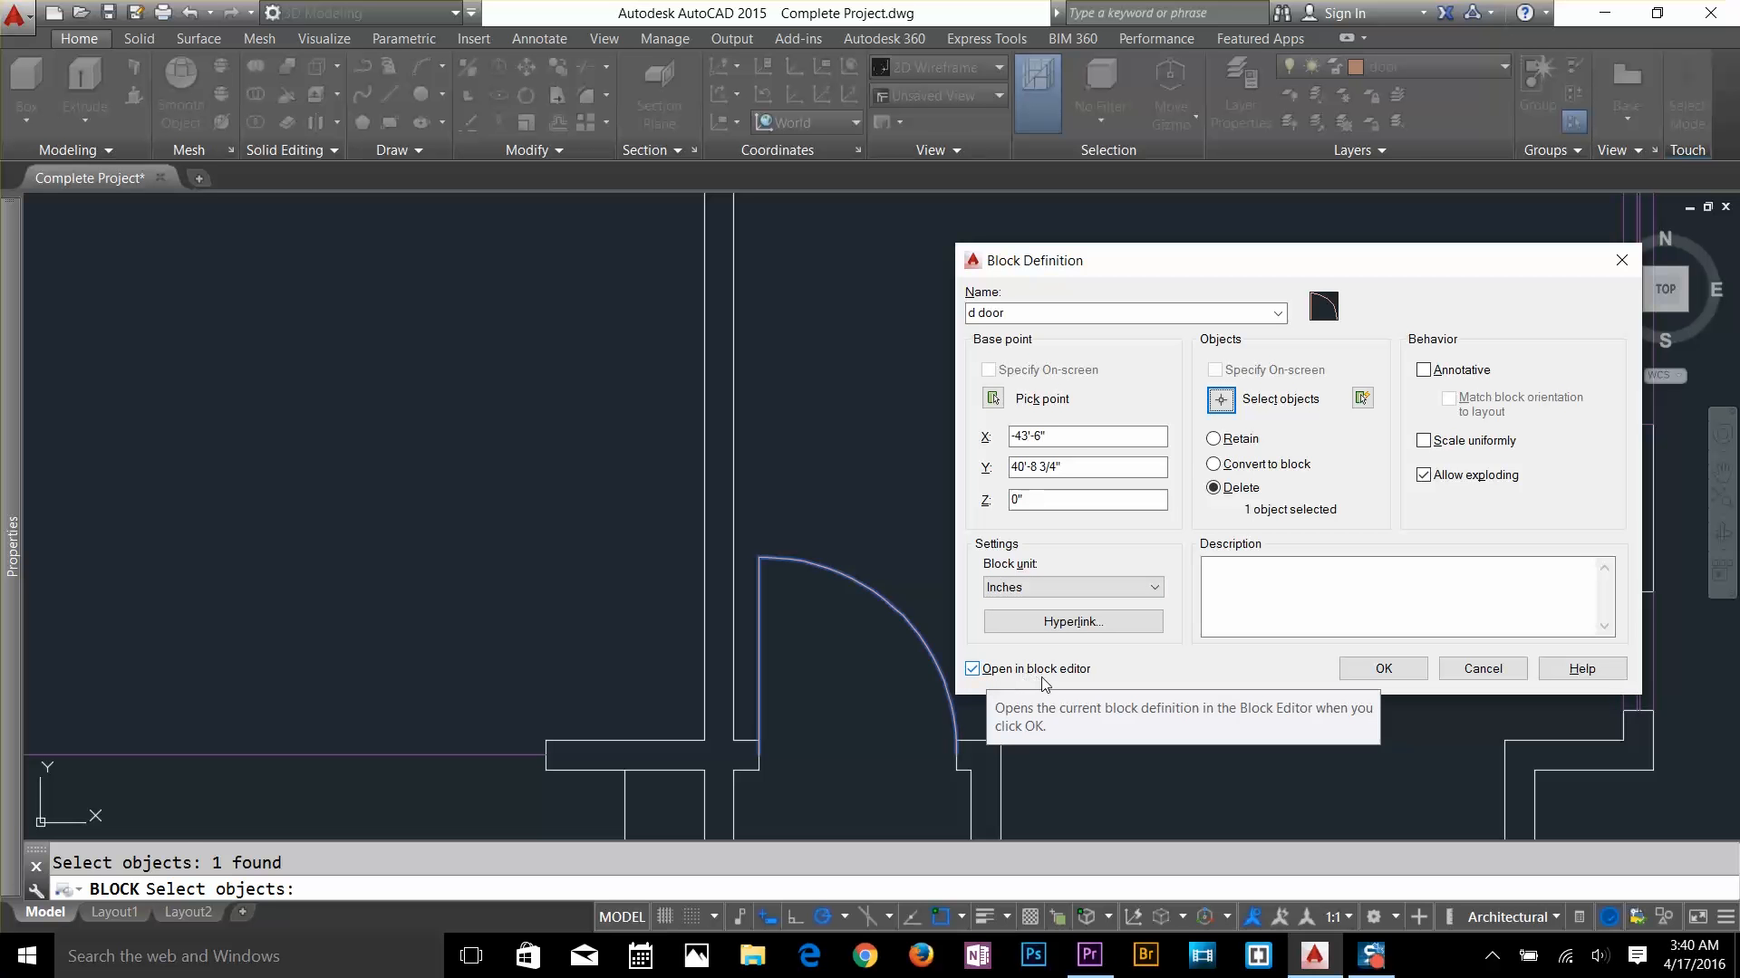
click(1395, 673)
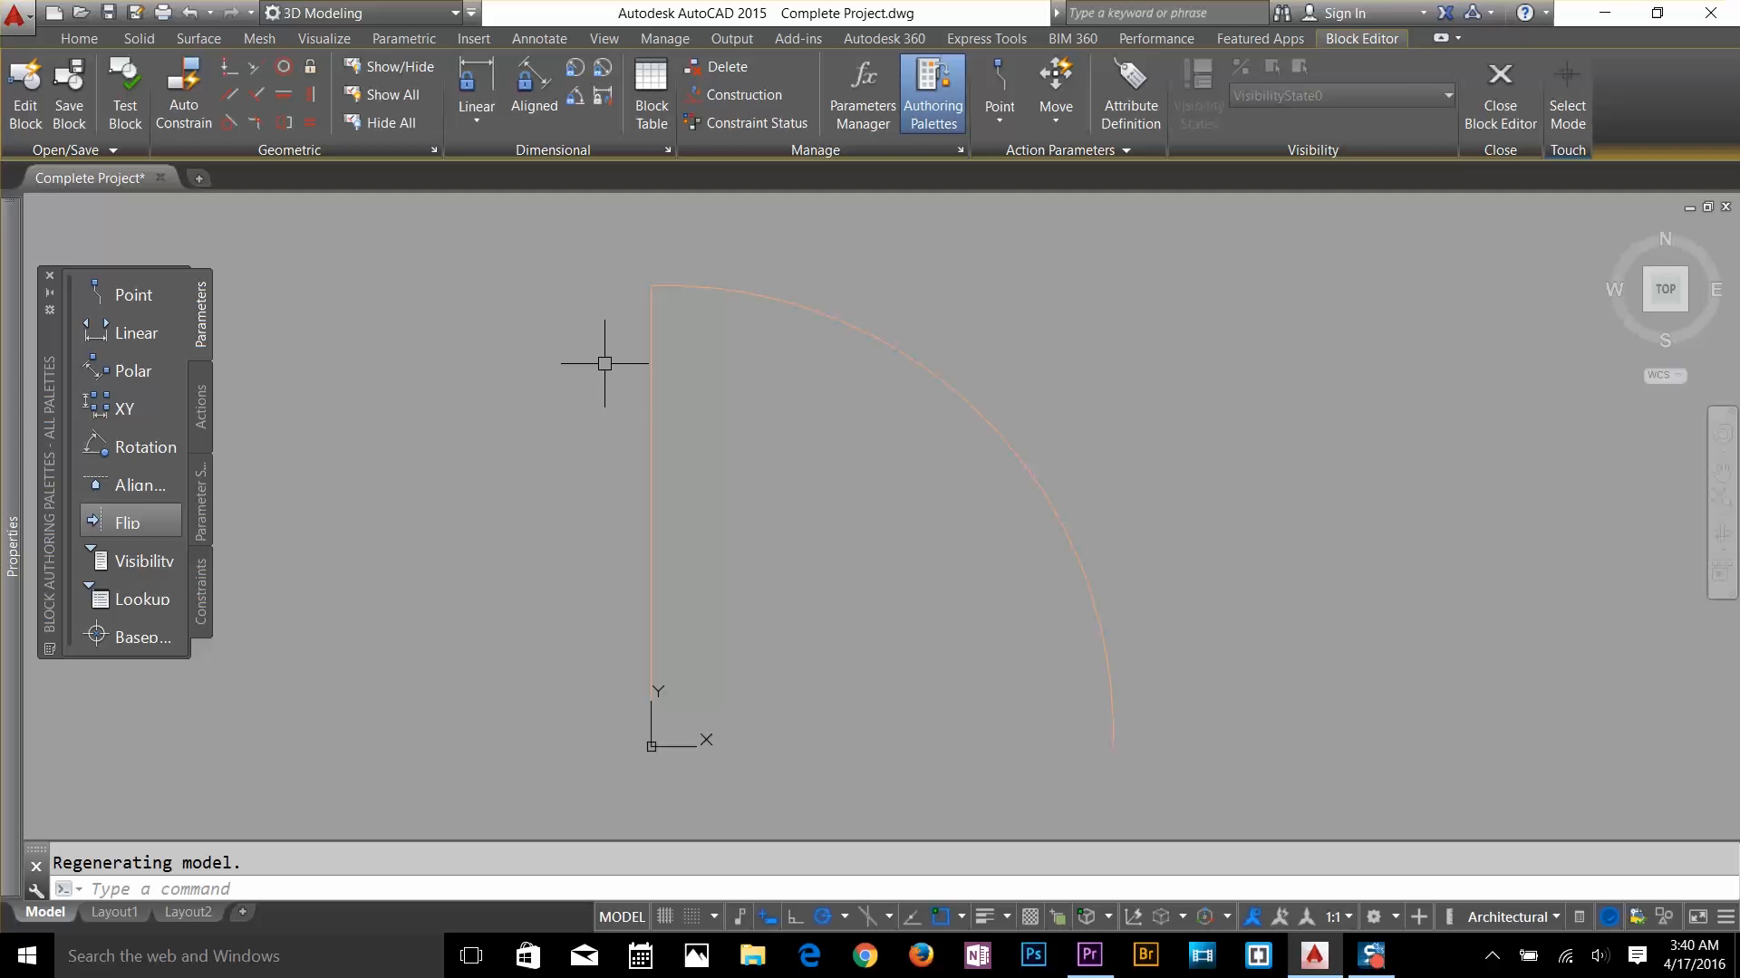
Add a flip parameter with a horizontal reflection line from the door's base point to the swing arc's end, labelled inside the swing
click(124, 530)
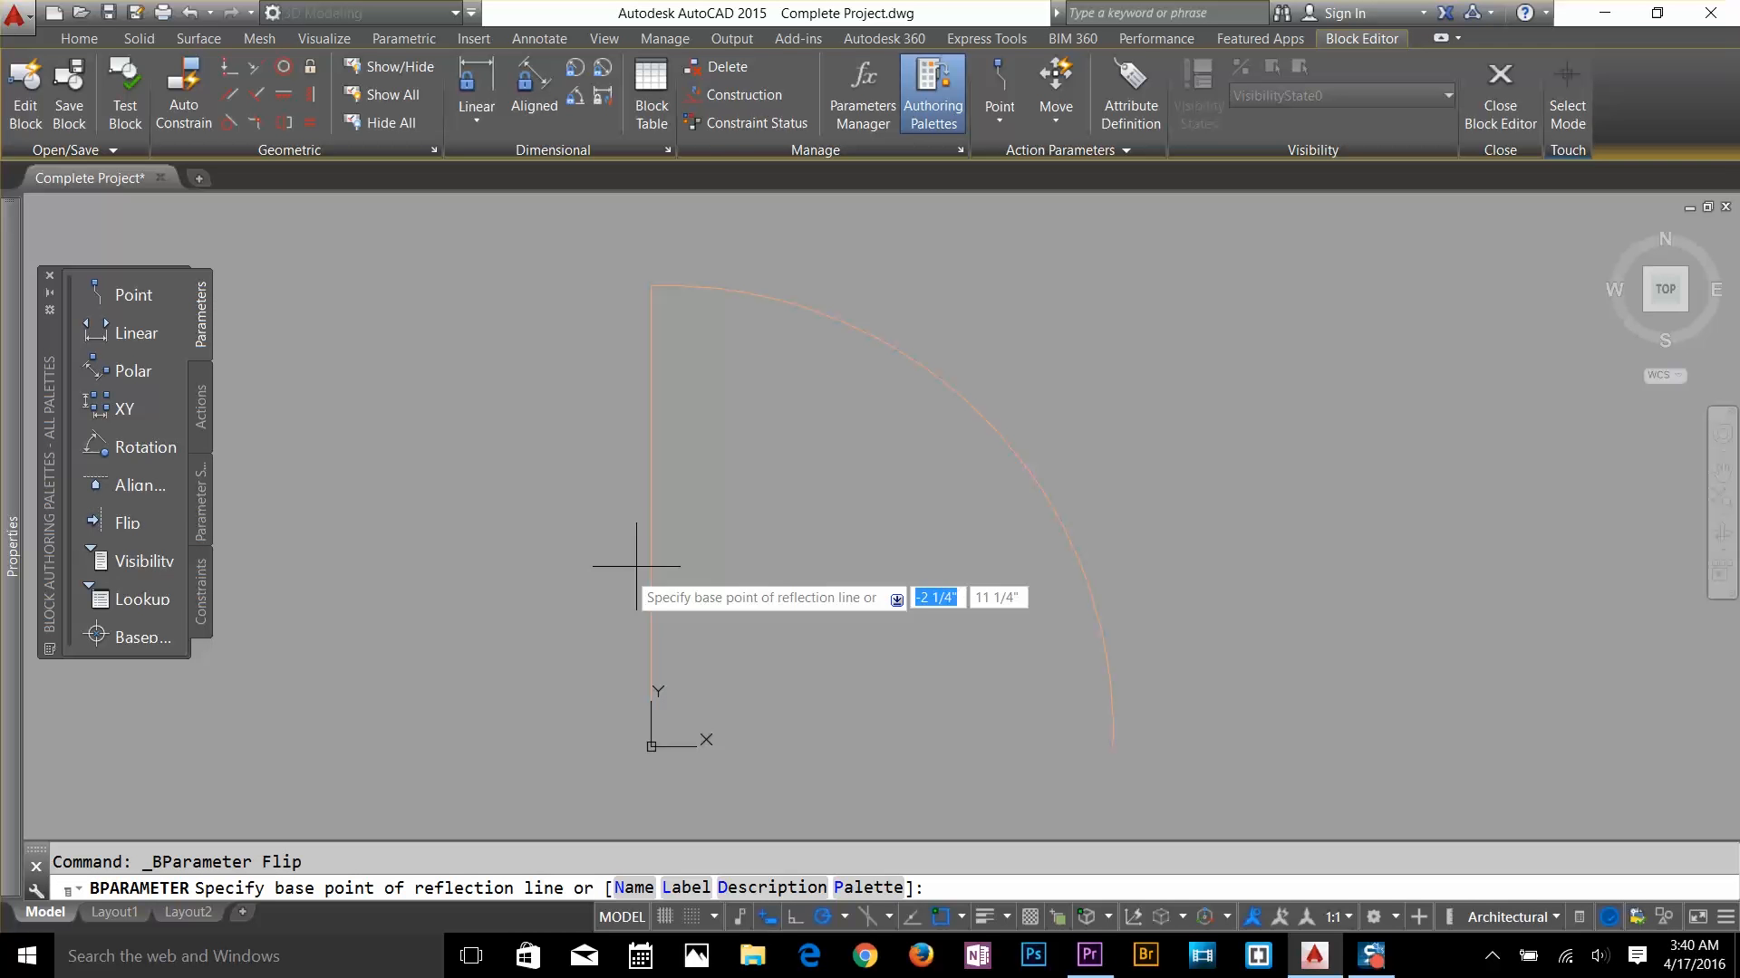
click(650, 747)
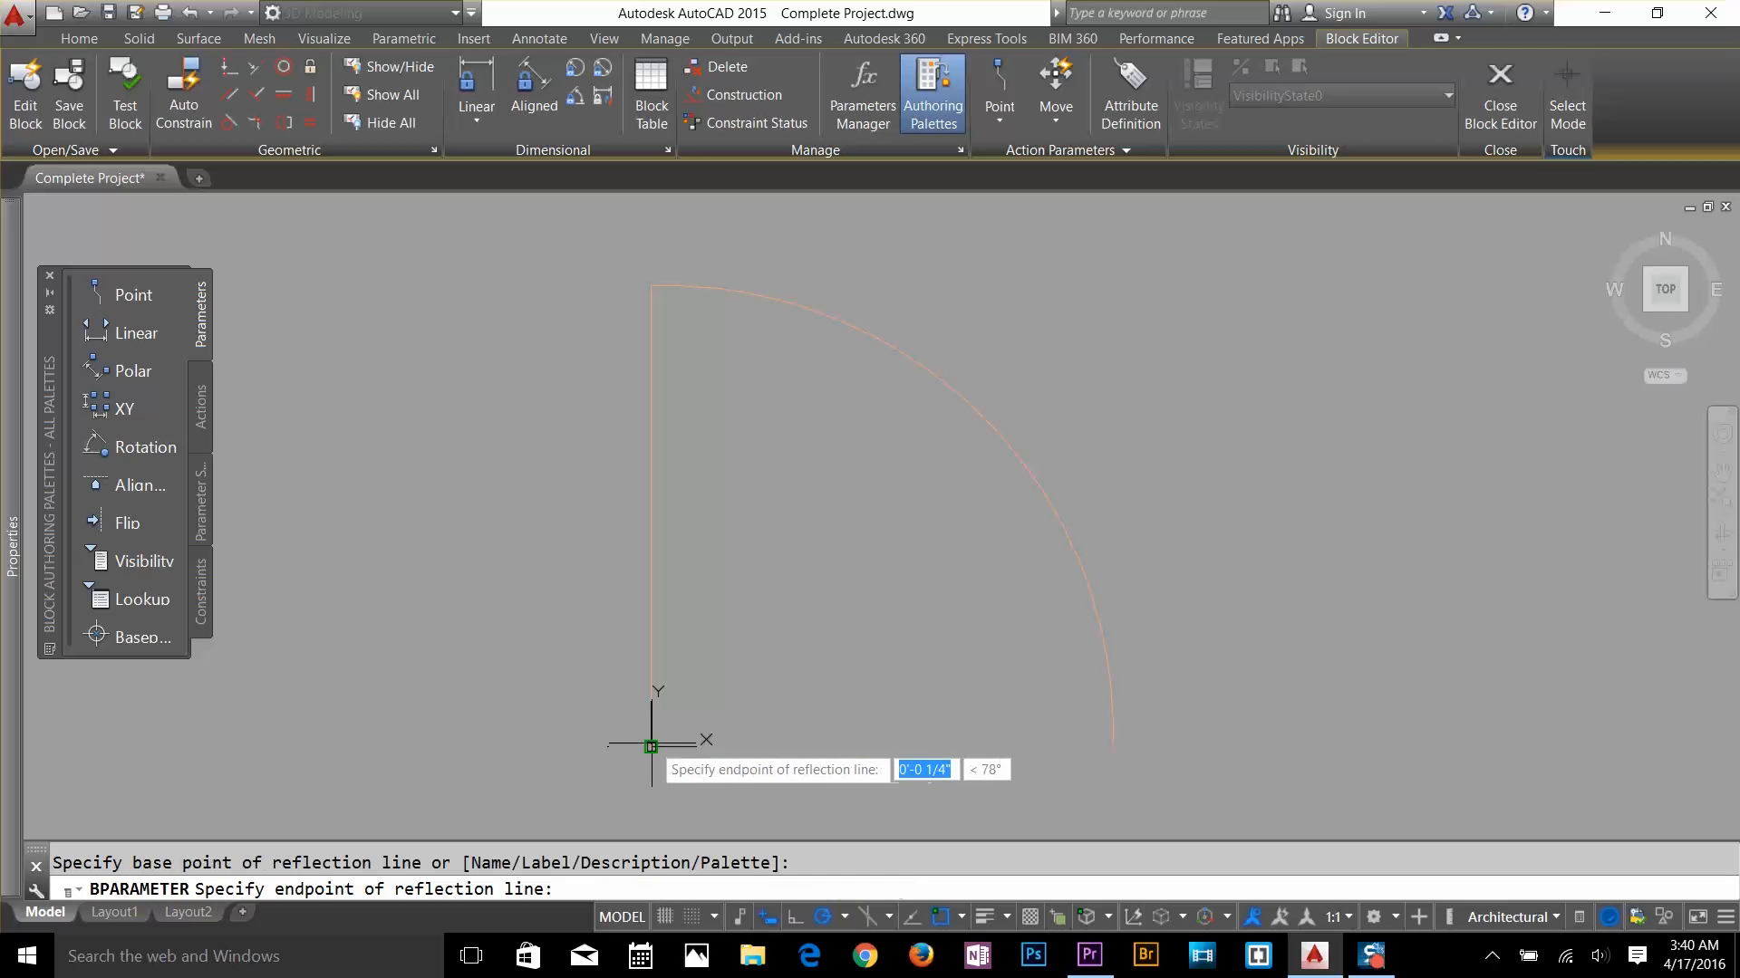
click(1112, 747)
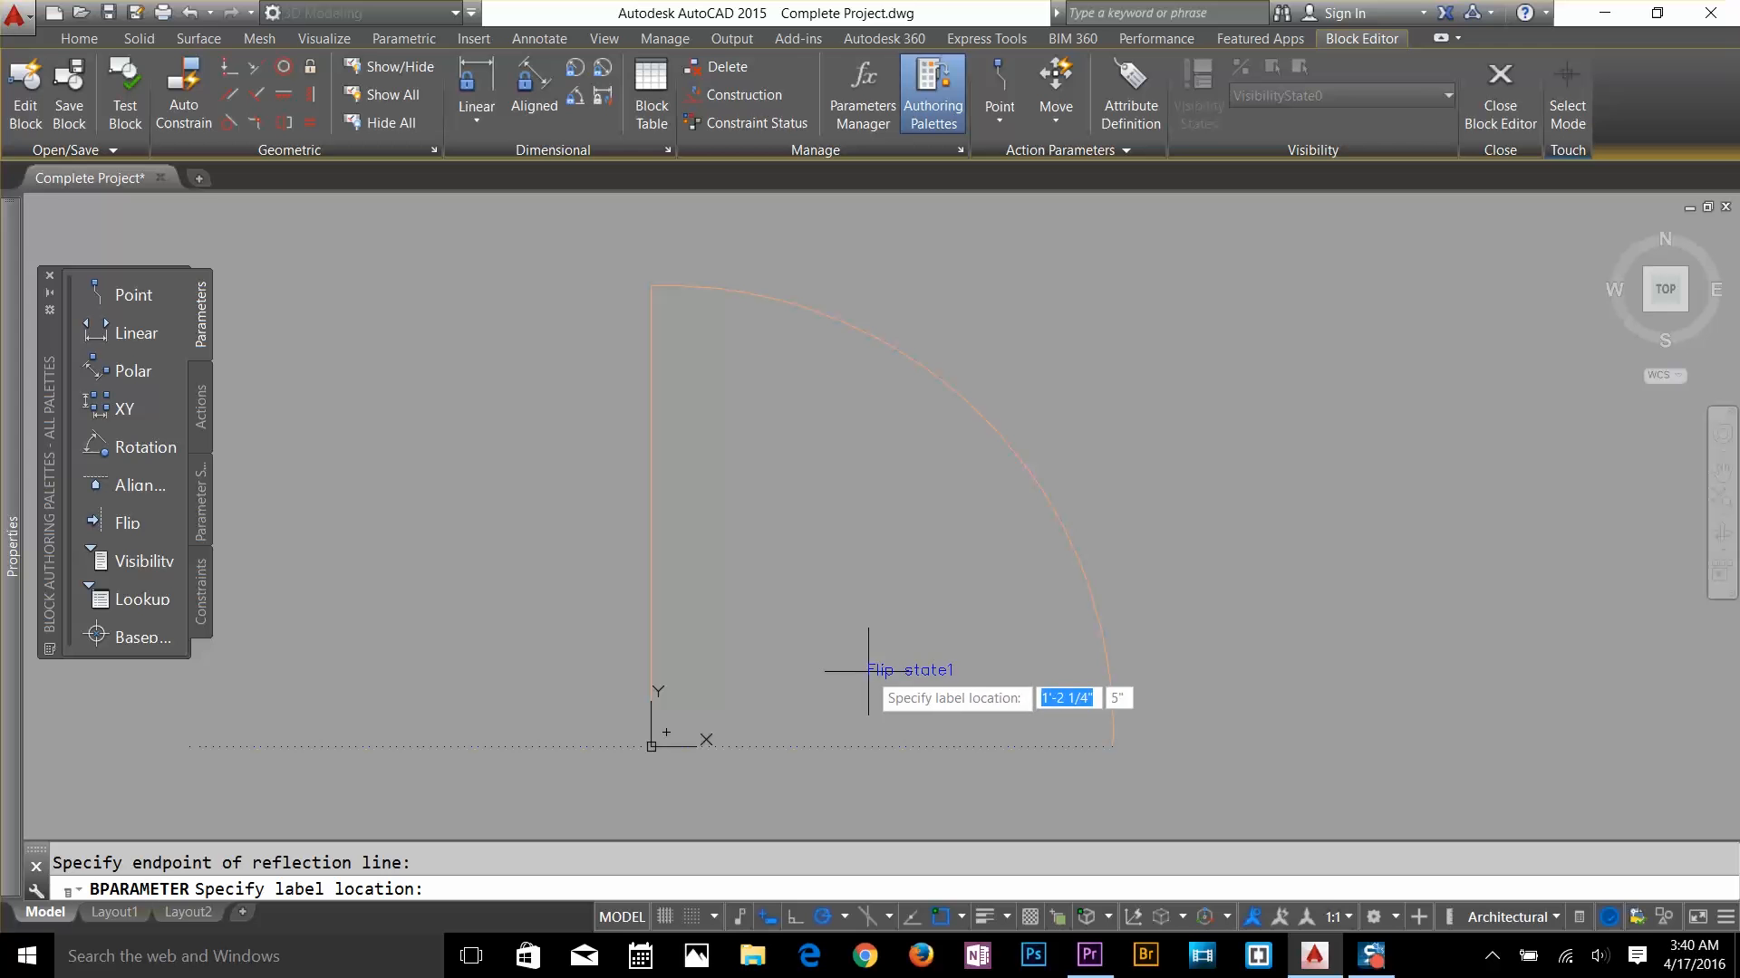
click(849, 673)
click(893, 678)
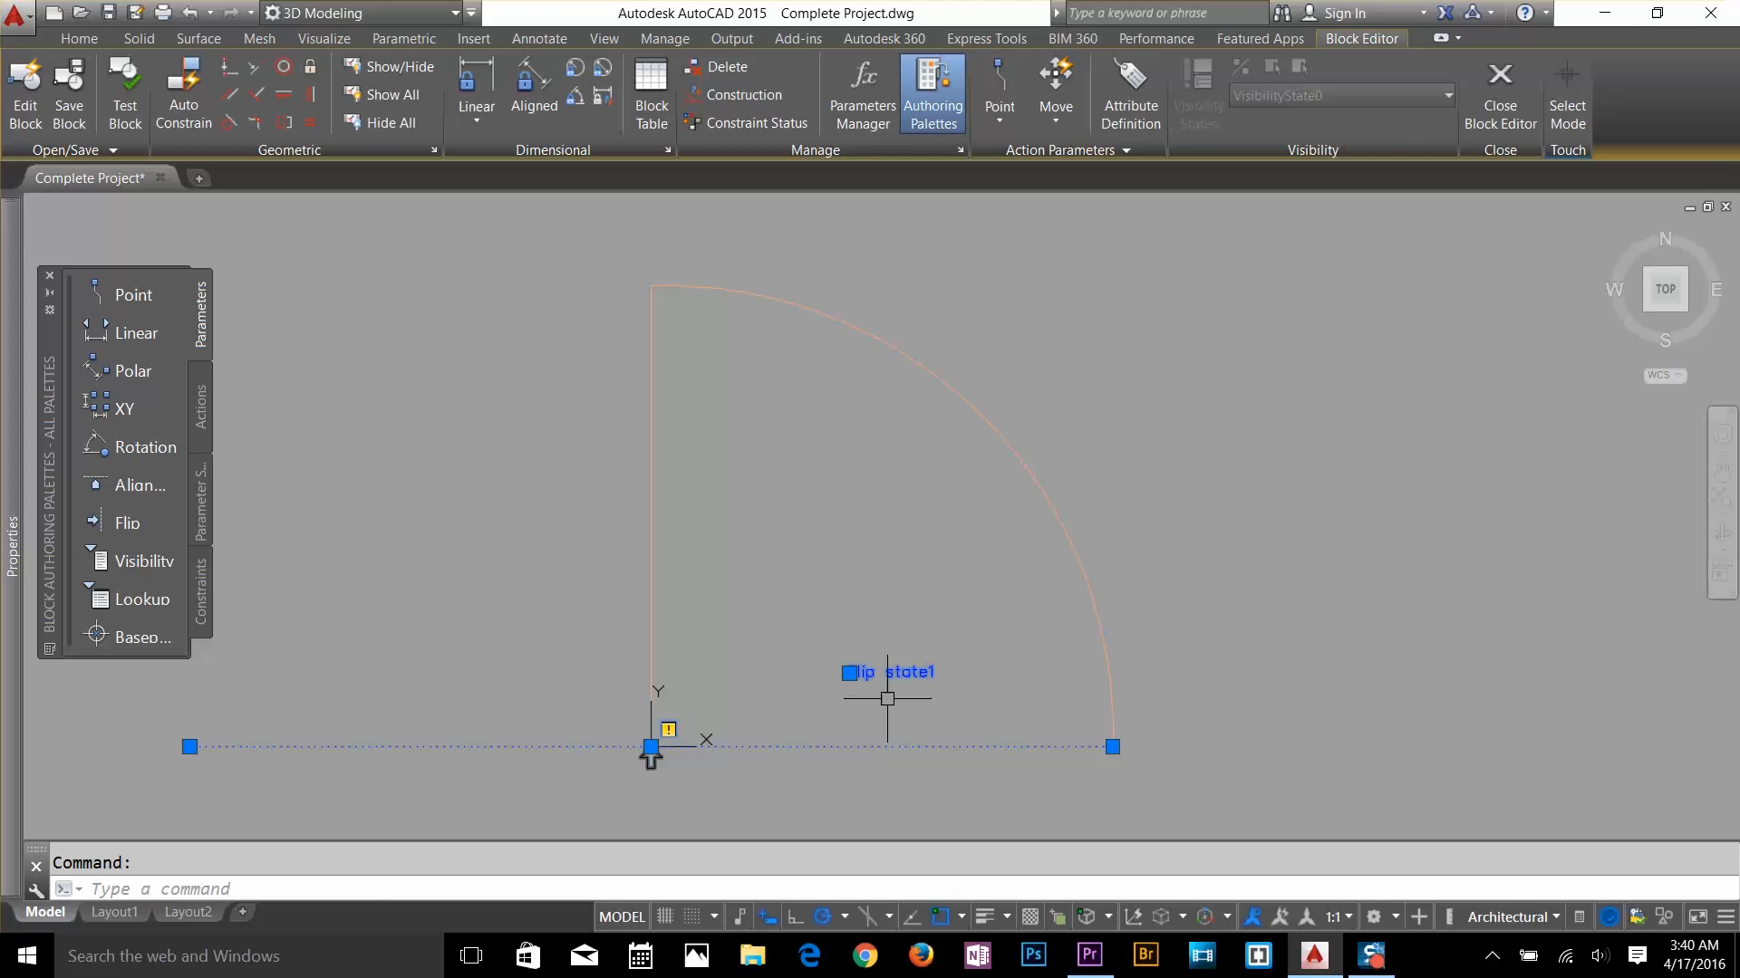
key(Escape)
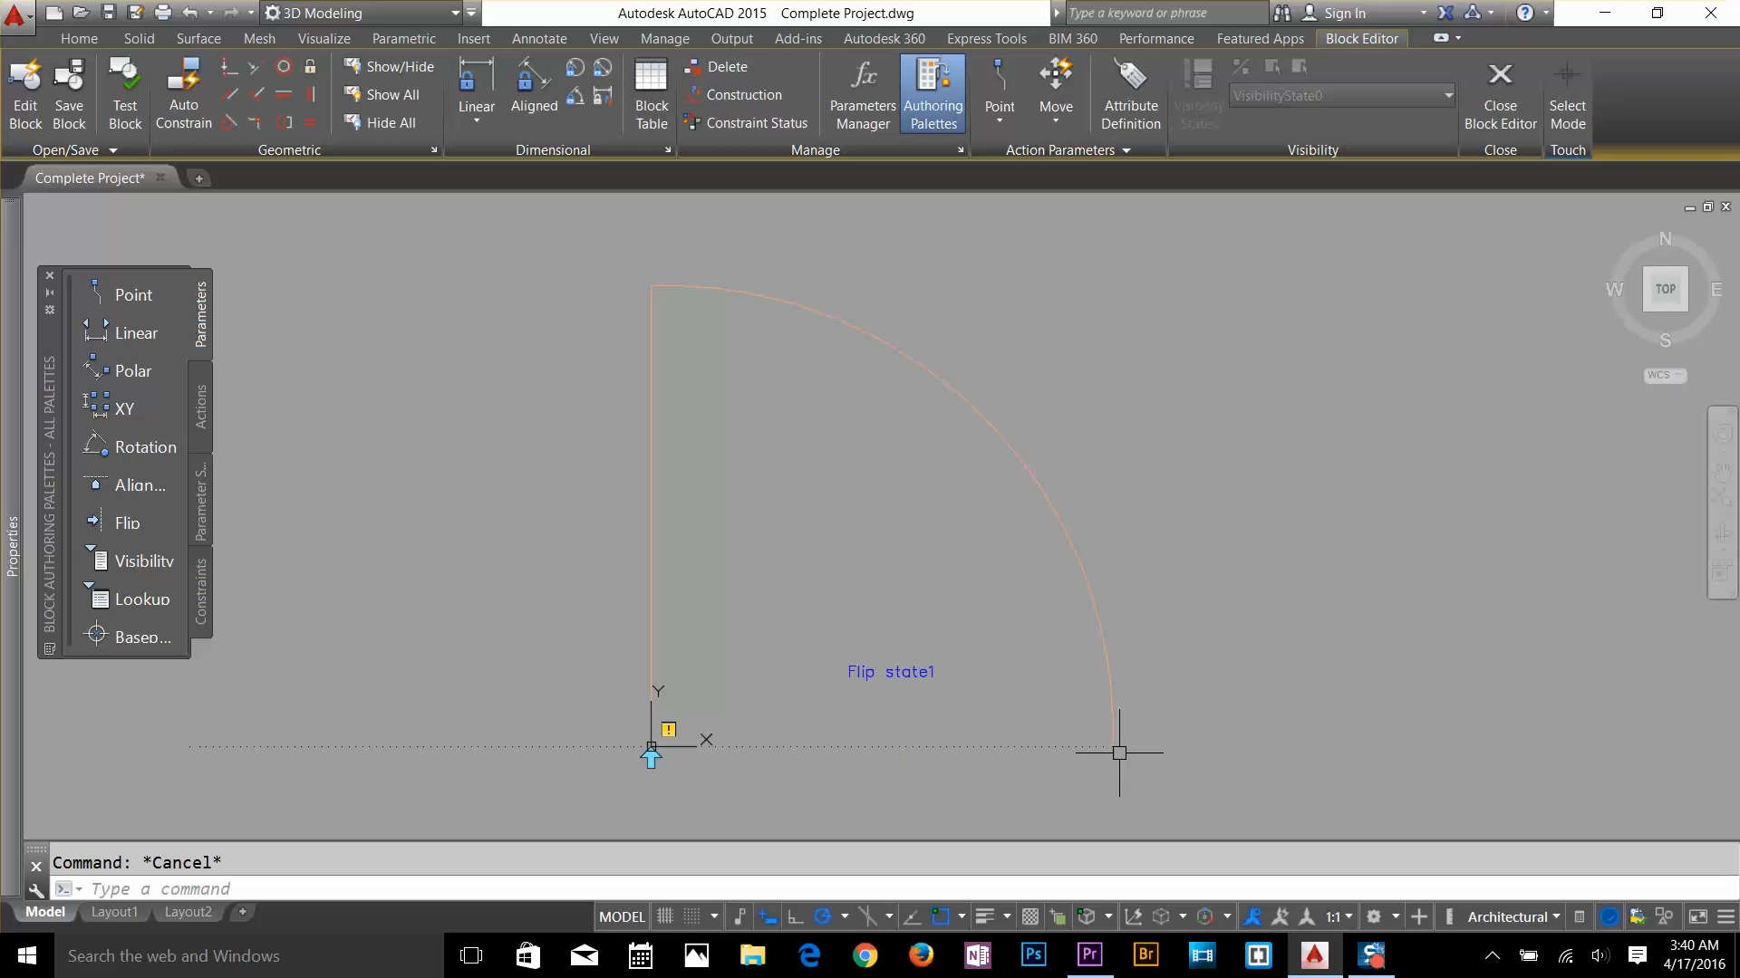
Add a second flip parameter with a vertical reflection line from the base point up along the door leaf, labelled beside the leaf
click(126, 523)
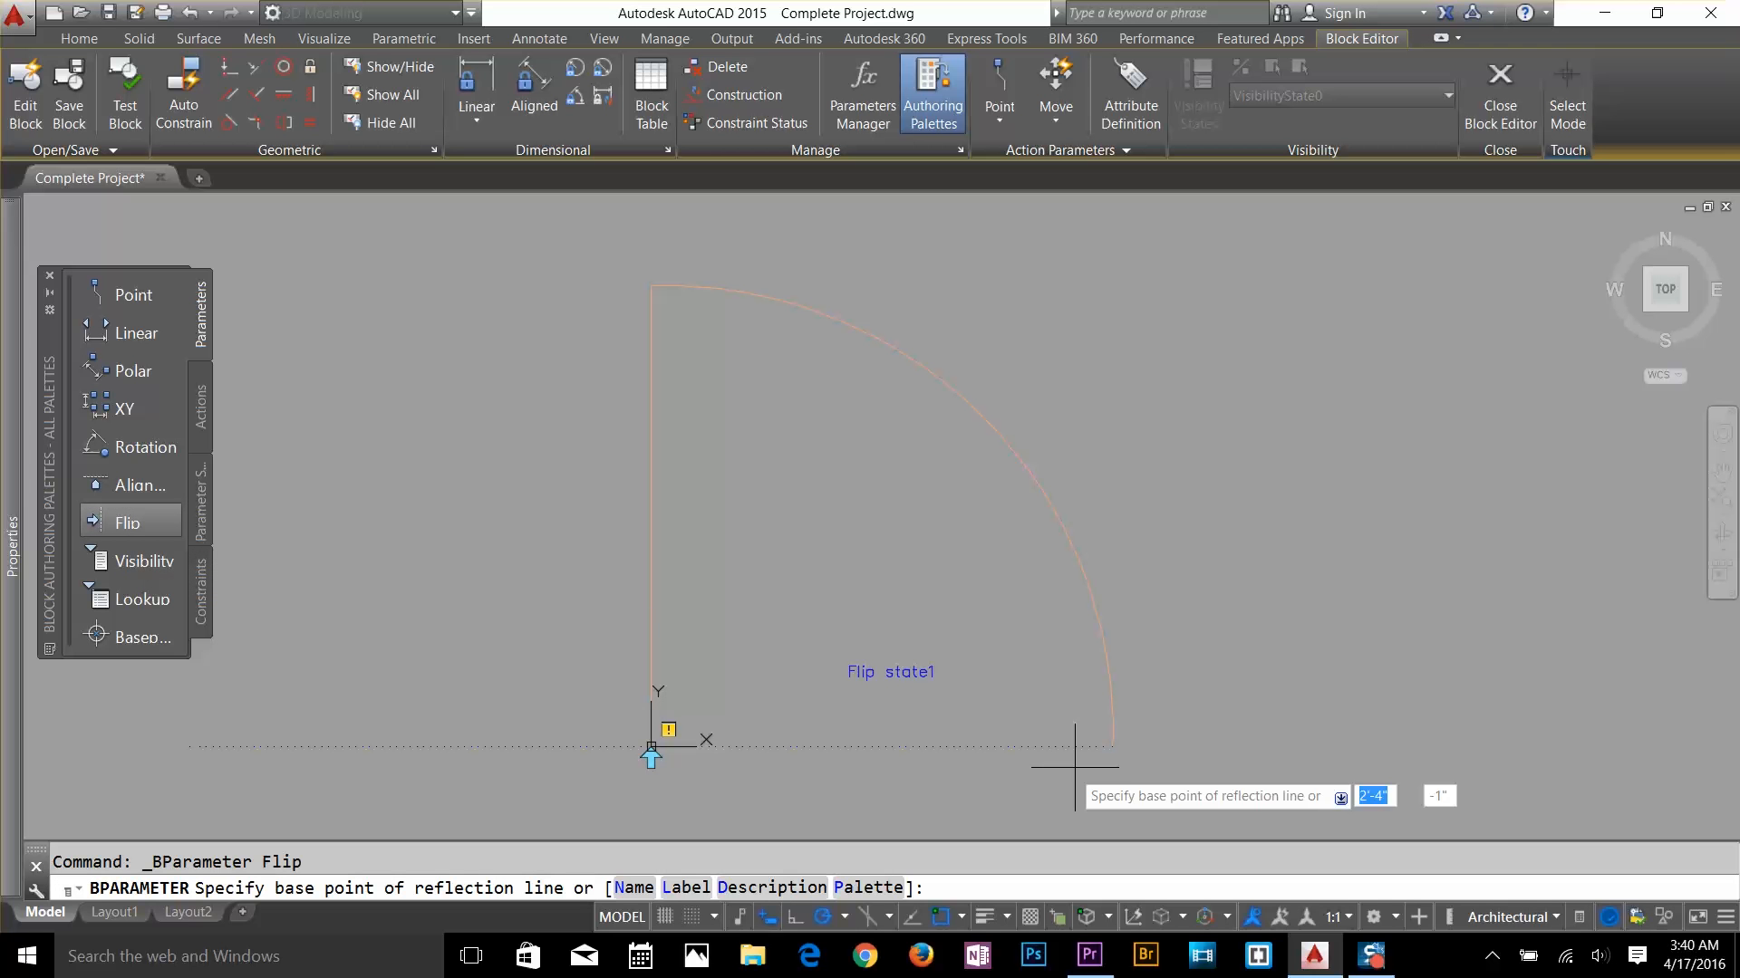
click(651, 746)
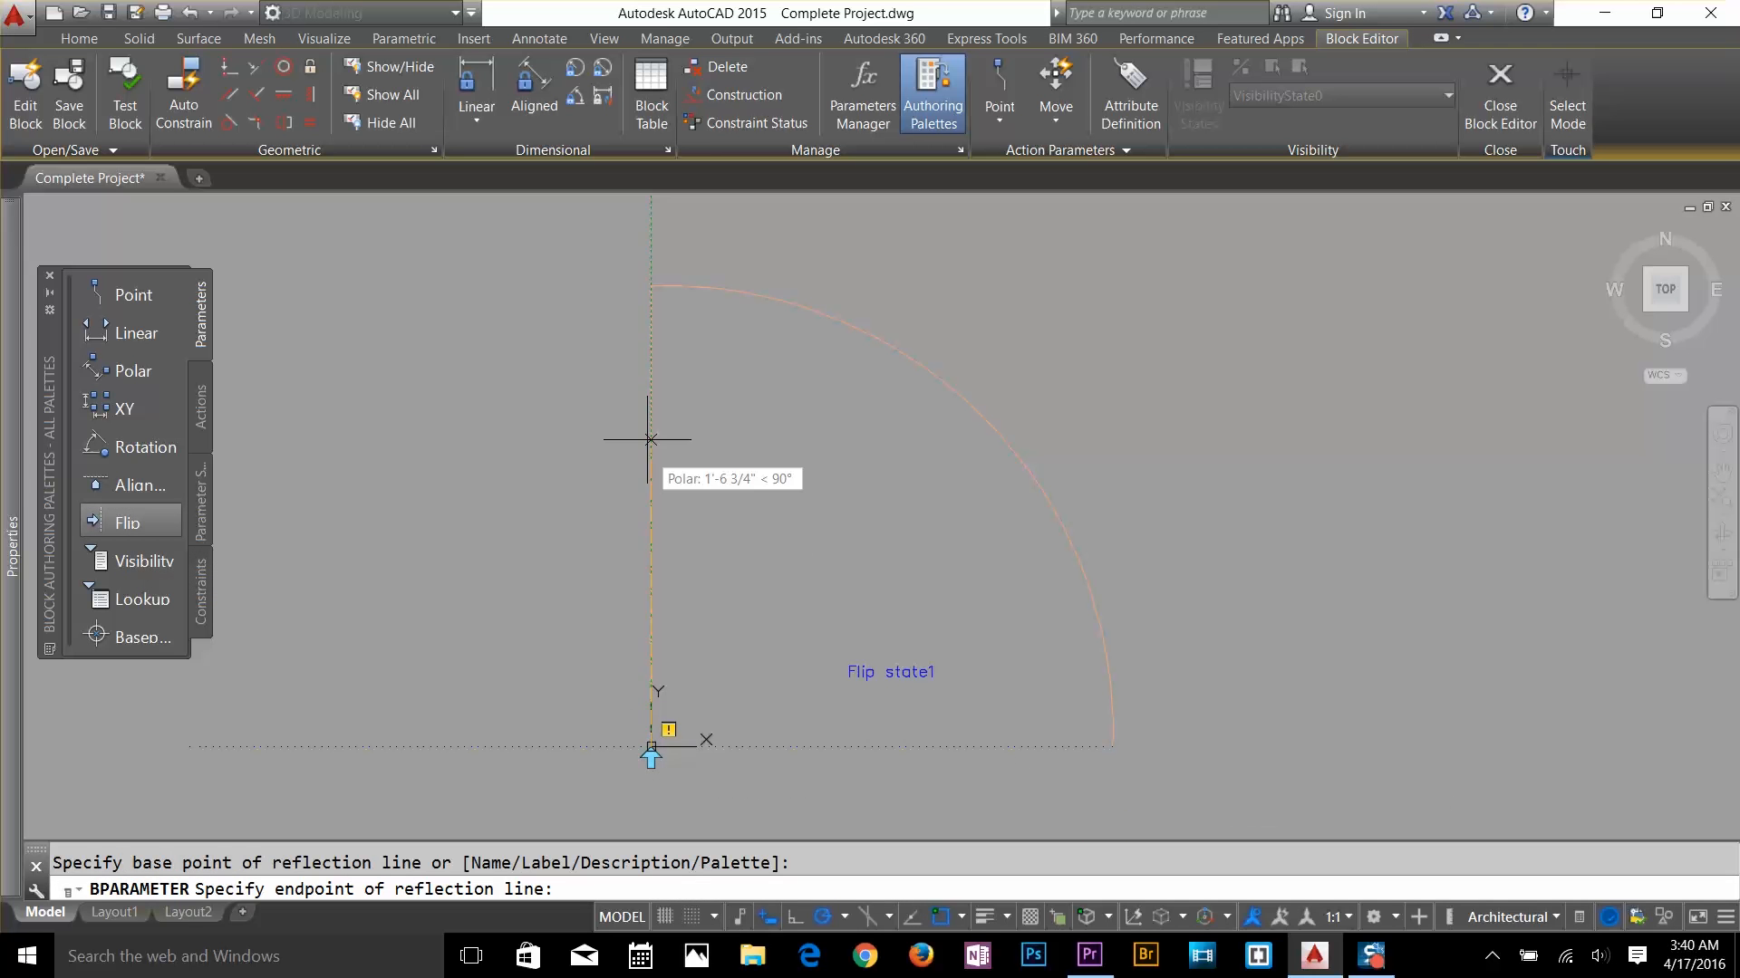
click(641, 284)
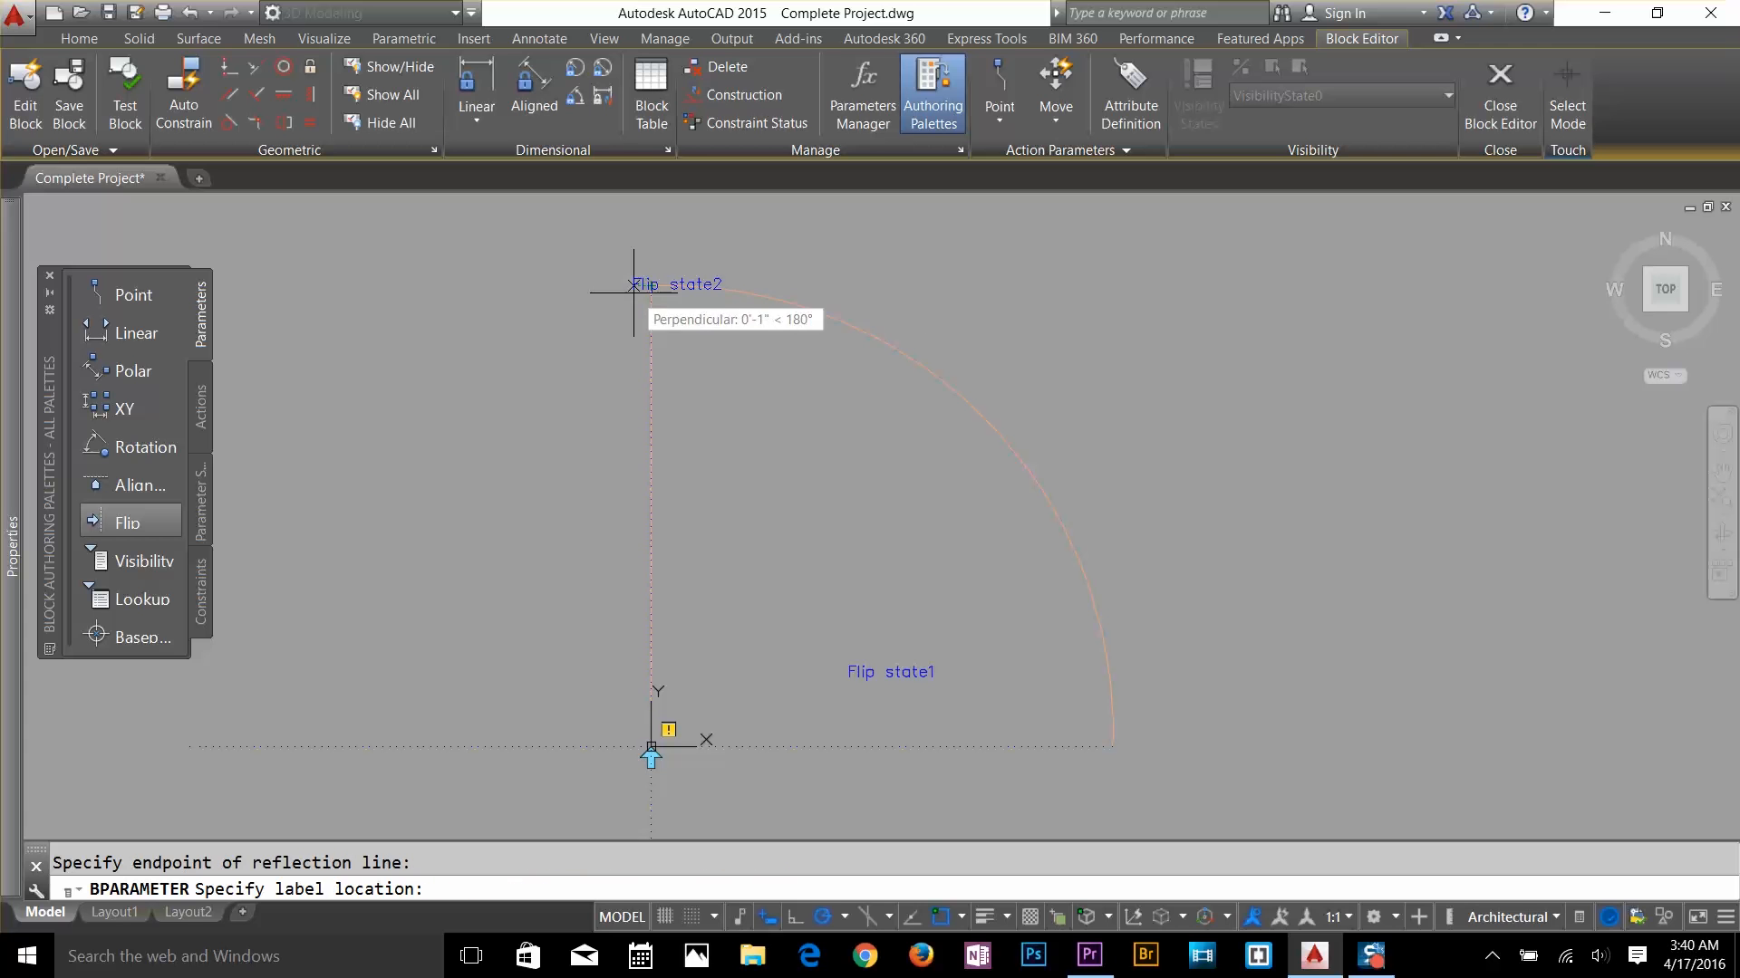
click(706, 519)
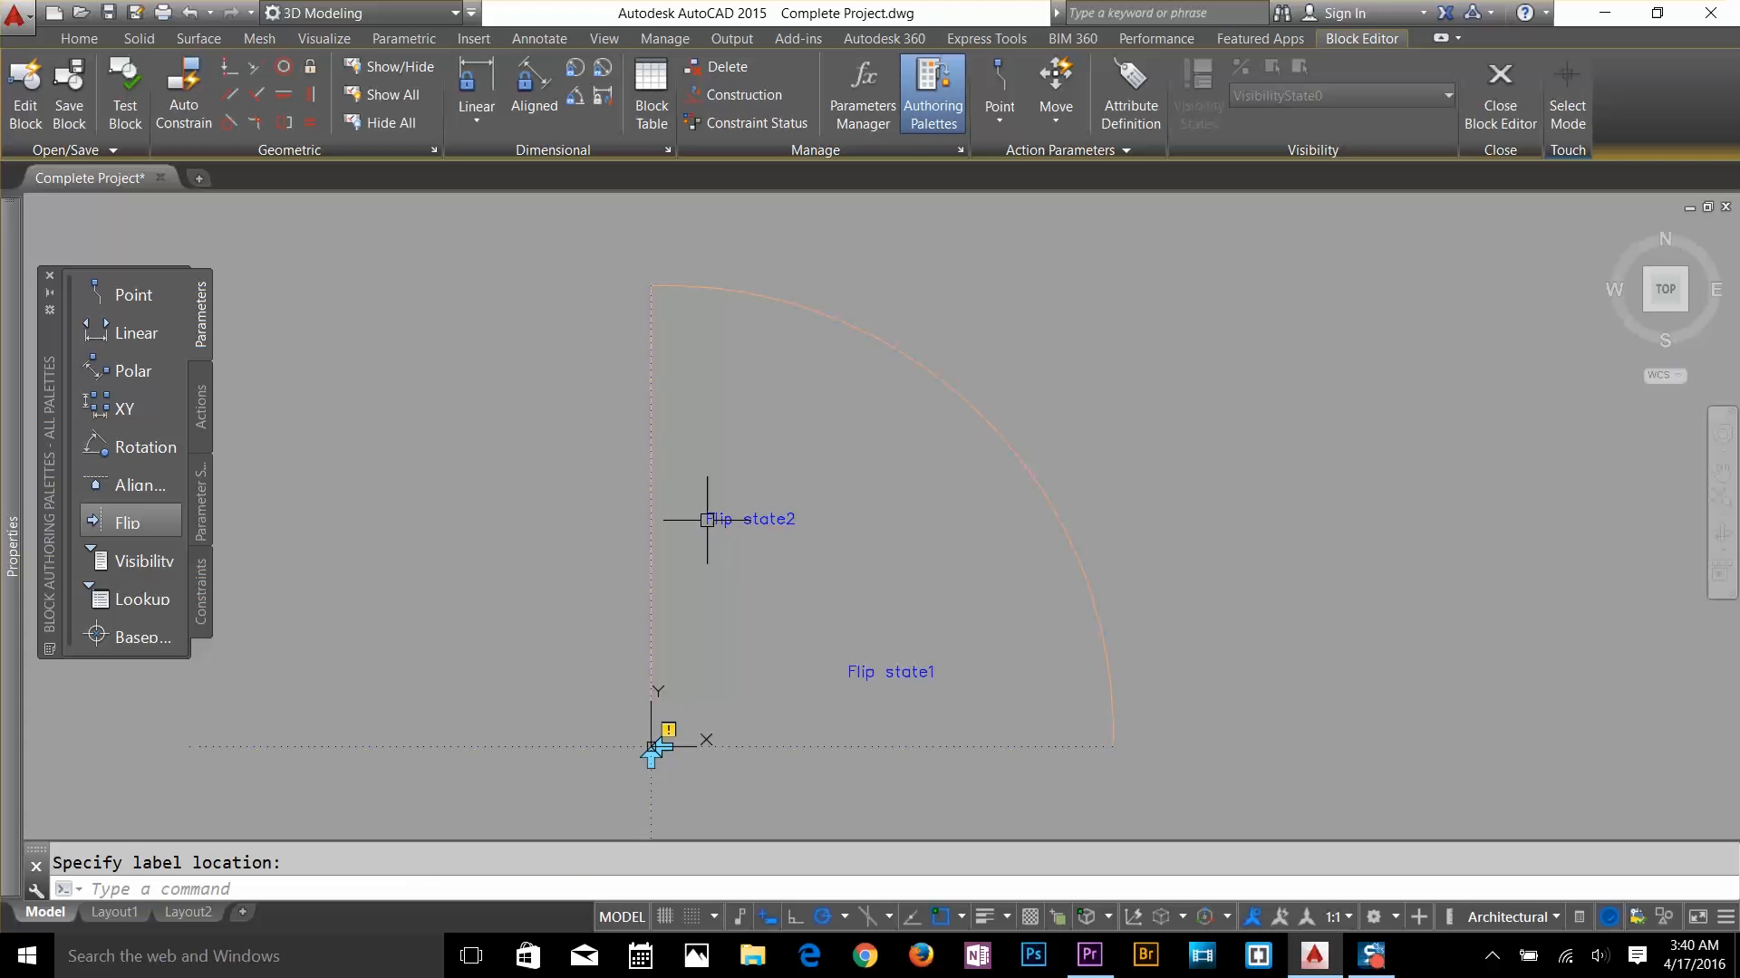
click(650, 751)
click(650, 747)
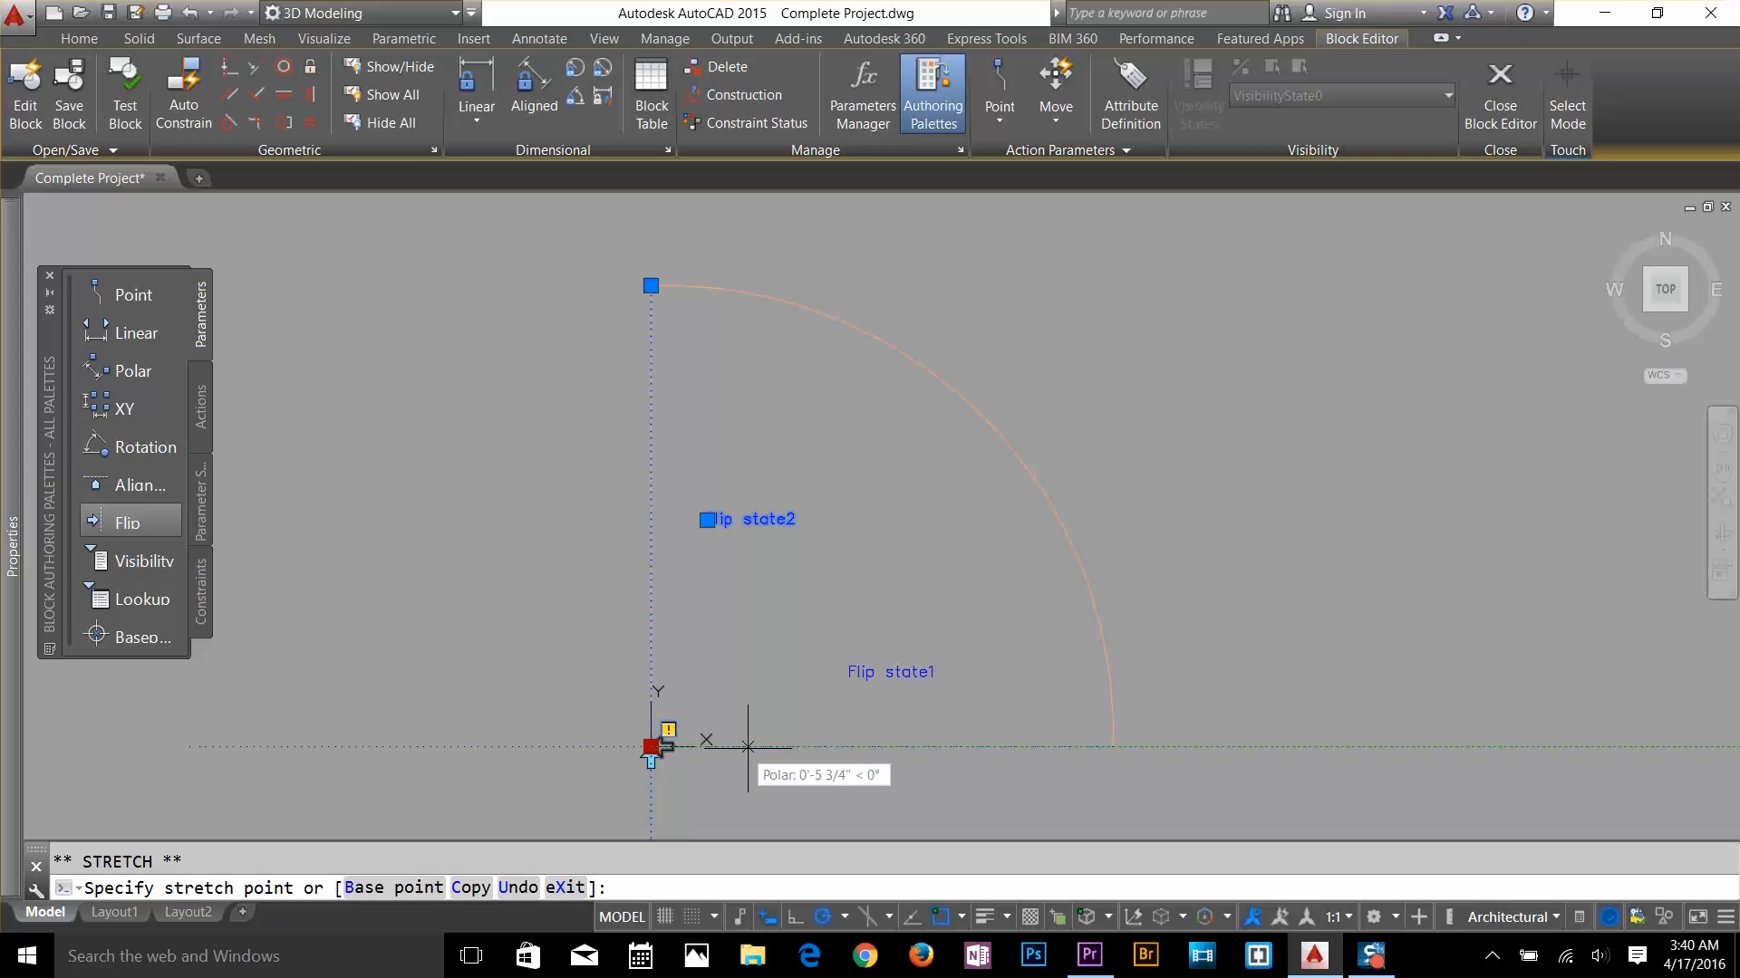
key(Escape)
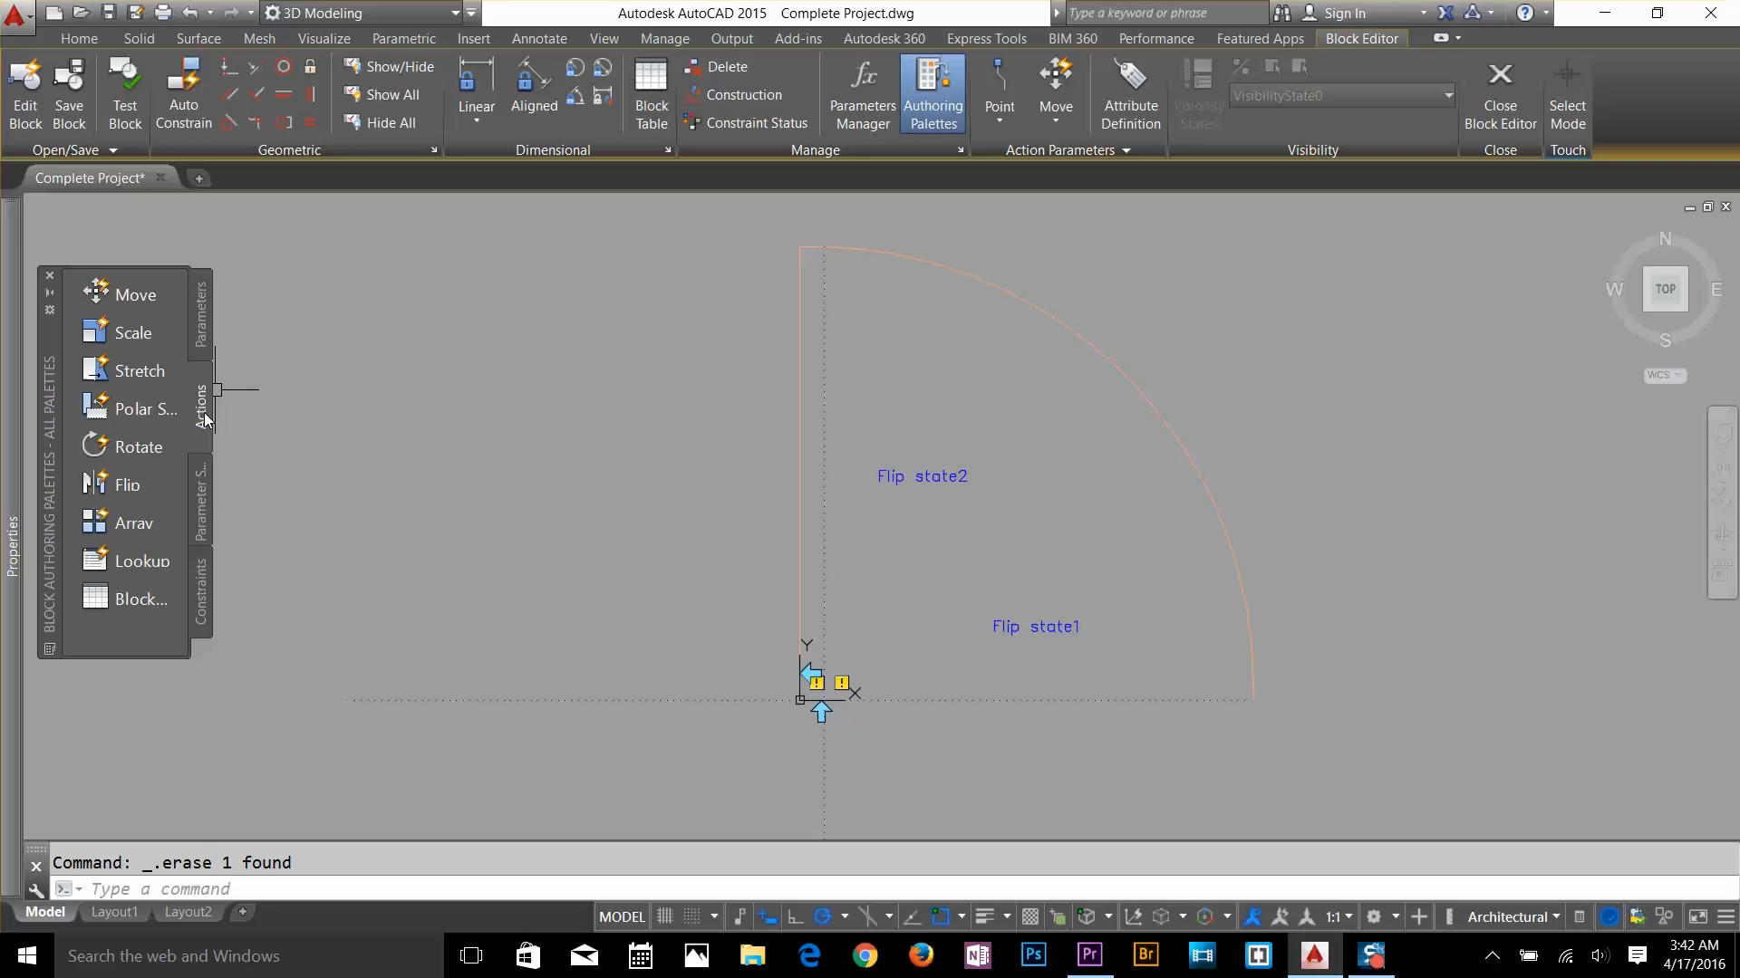
Assign a flip action to the horizontal flip parameter, using the door polyline as its selection set
click(127, 486)
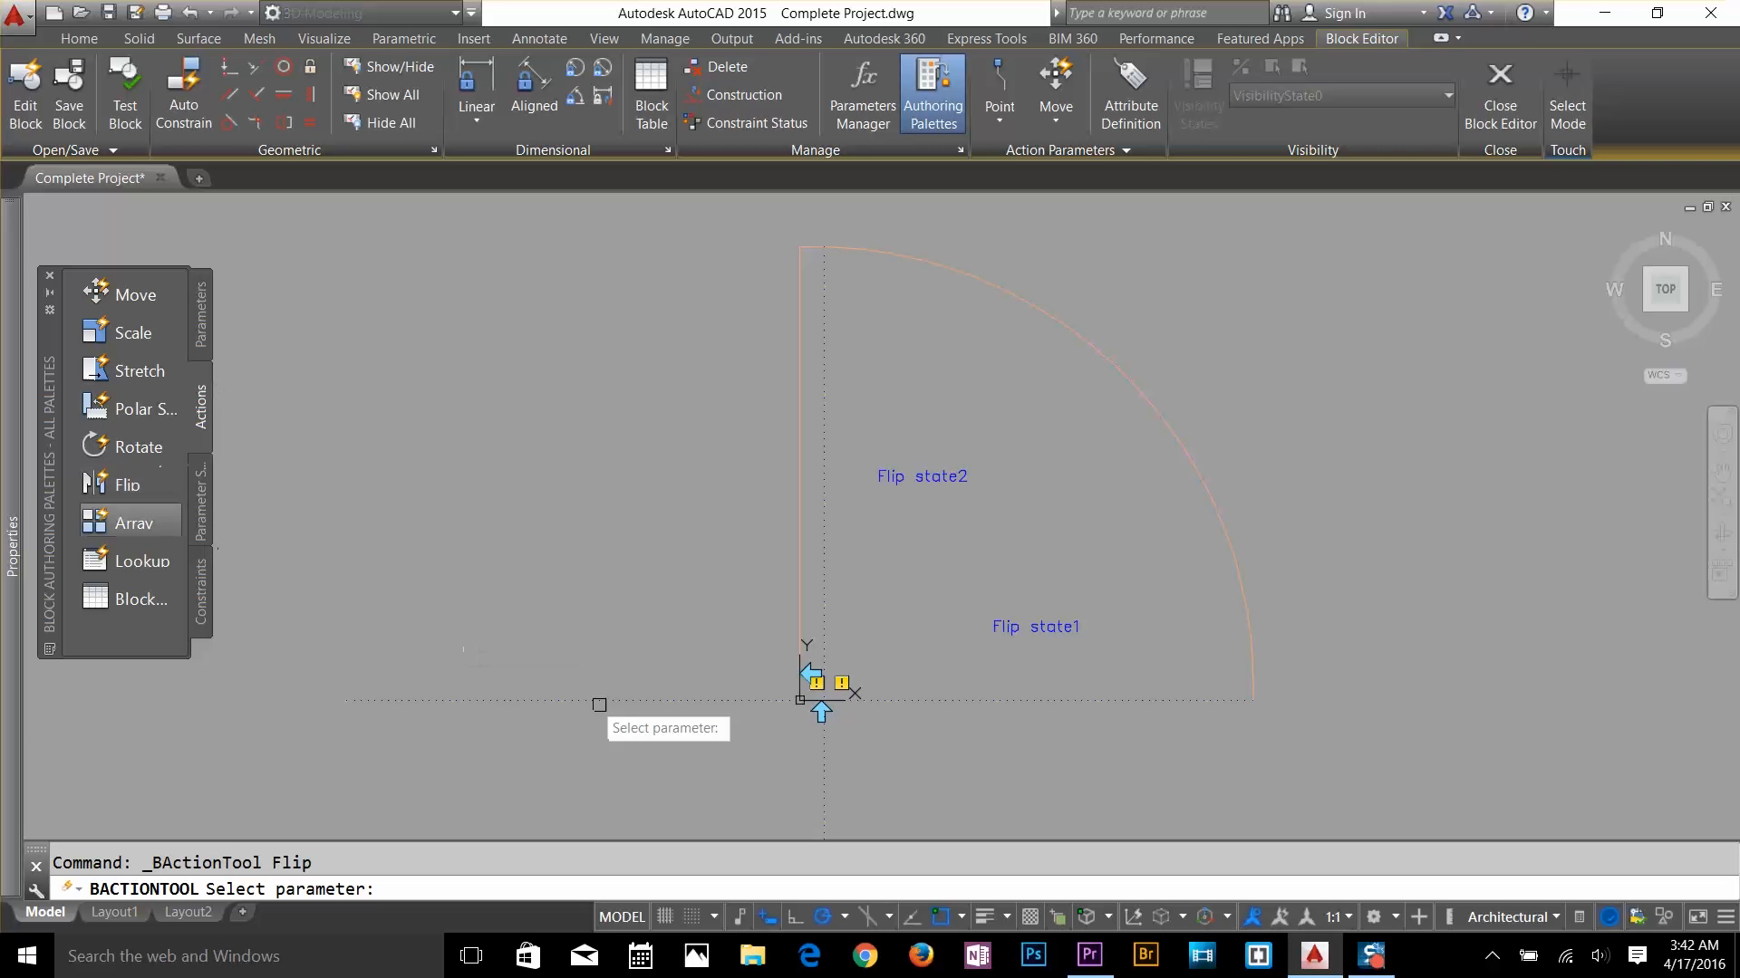
click(896, 703)
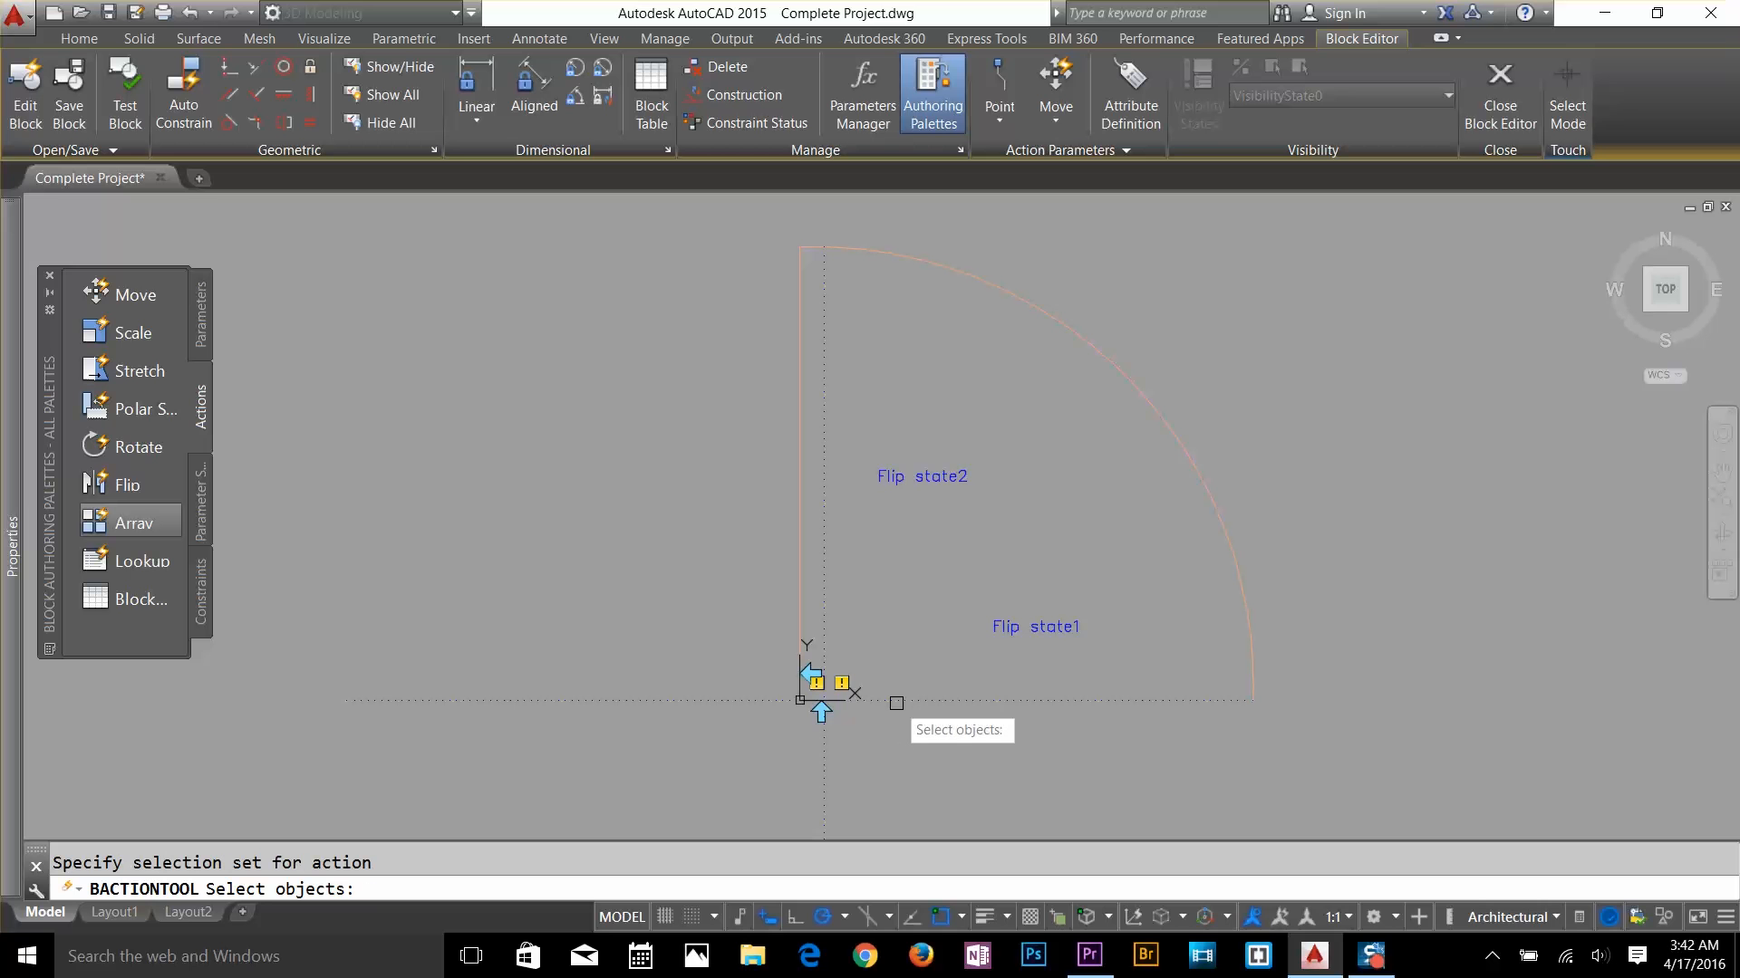
click(1180, 445)
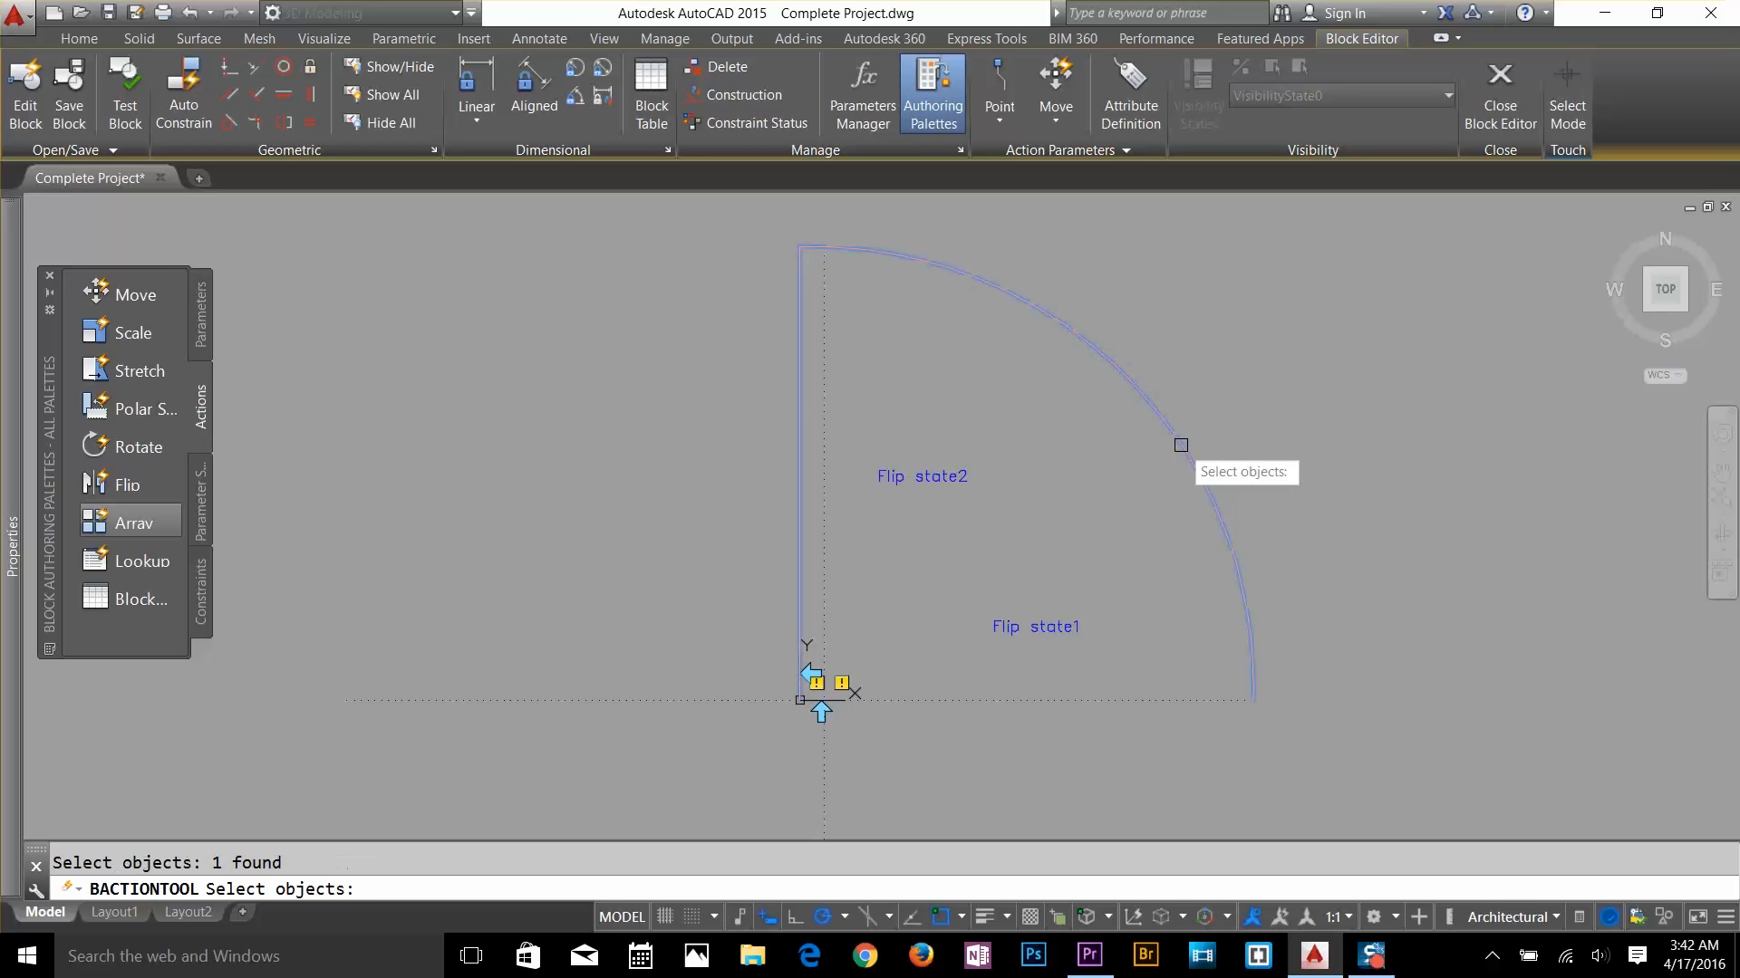
key(Return)
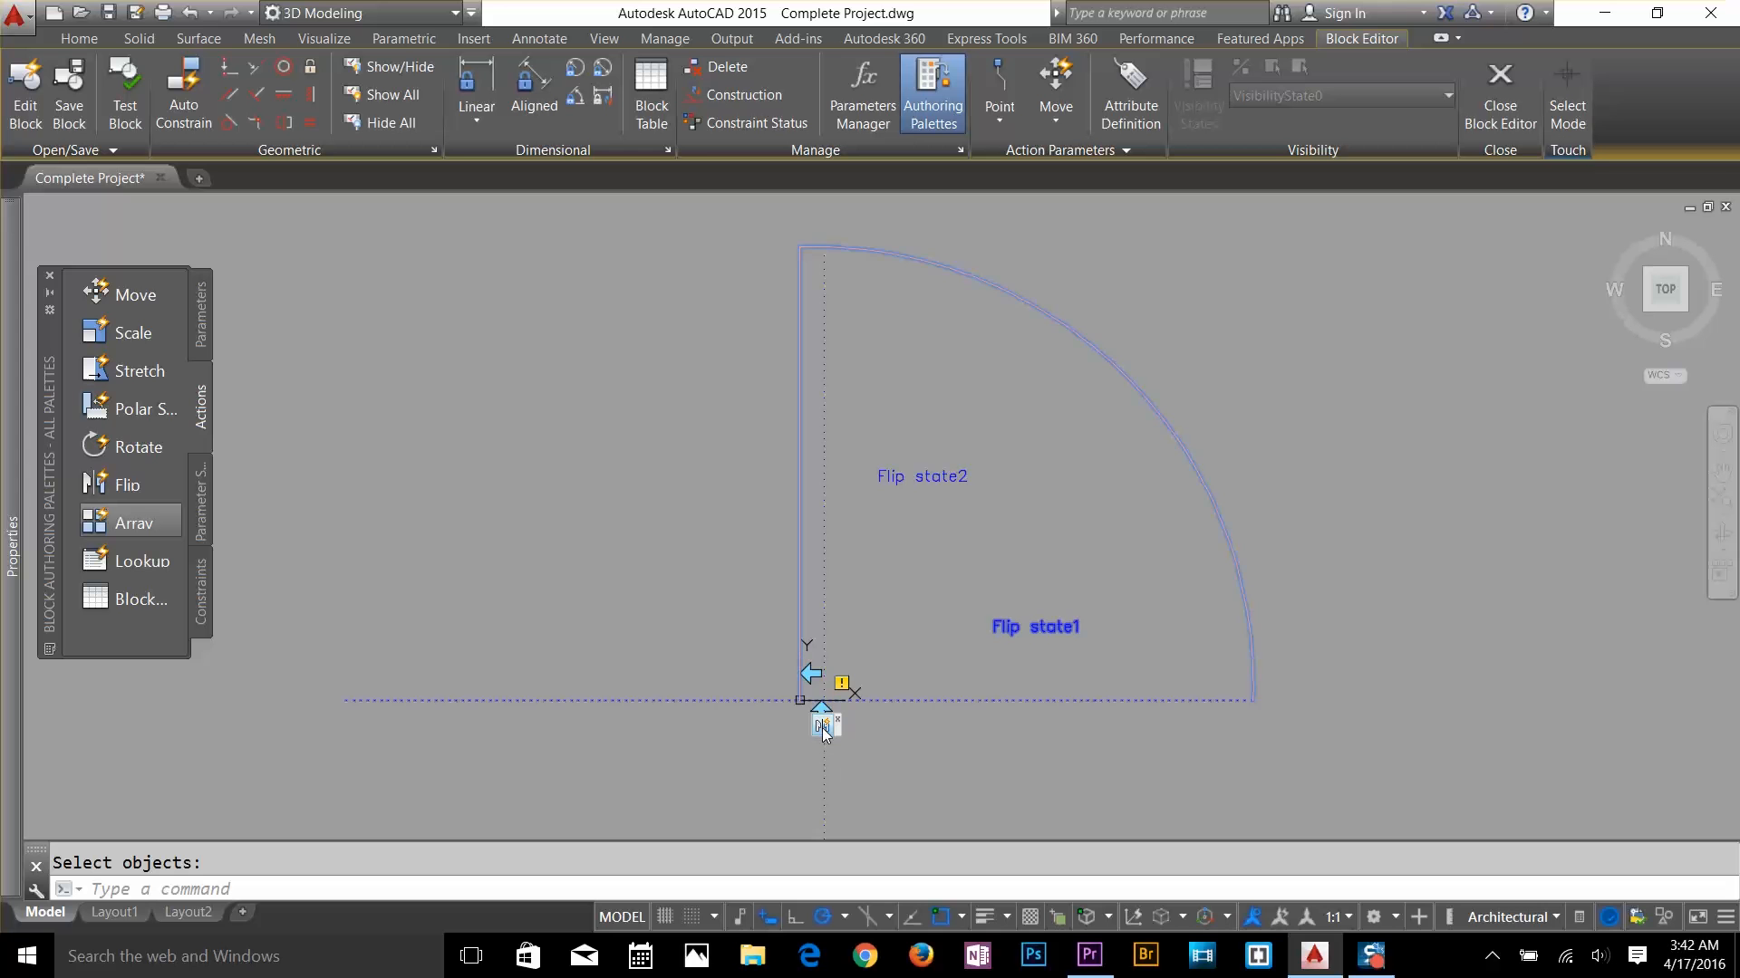
Move the vertical flip parameter's arrow up to about the middle of the door leaf
click(800, 673)
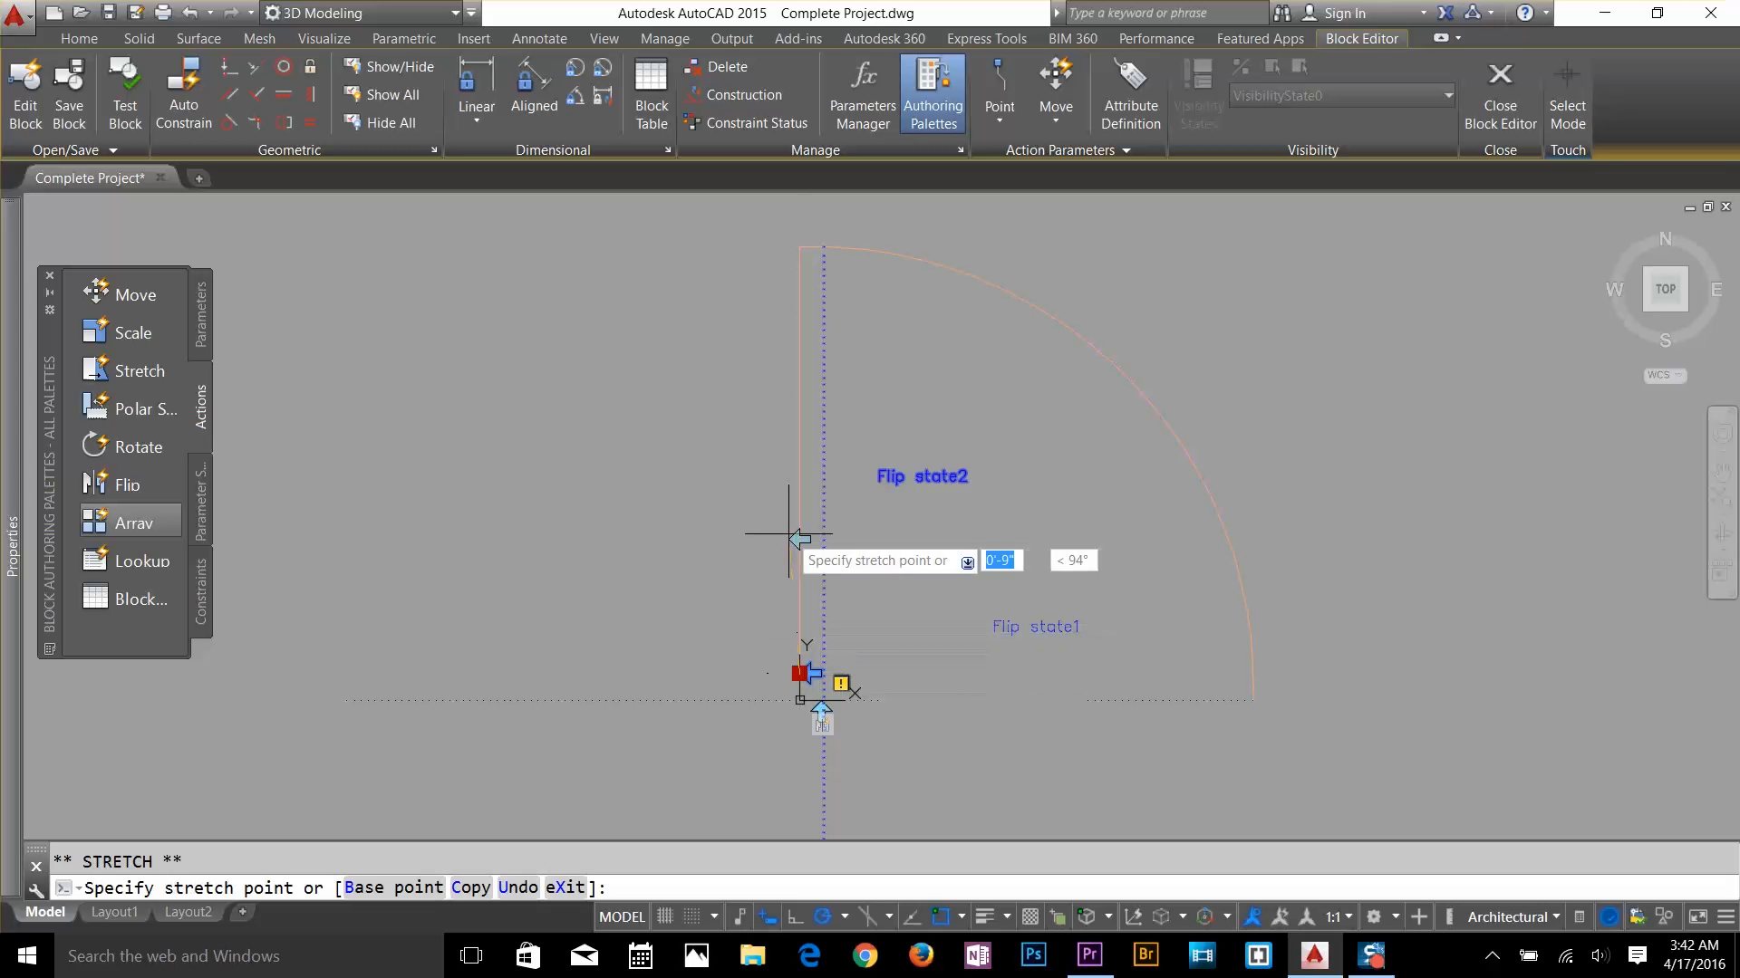
click(800, 444)
key(Escape)
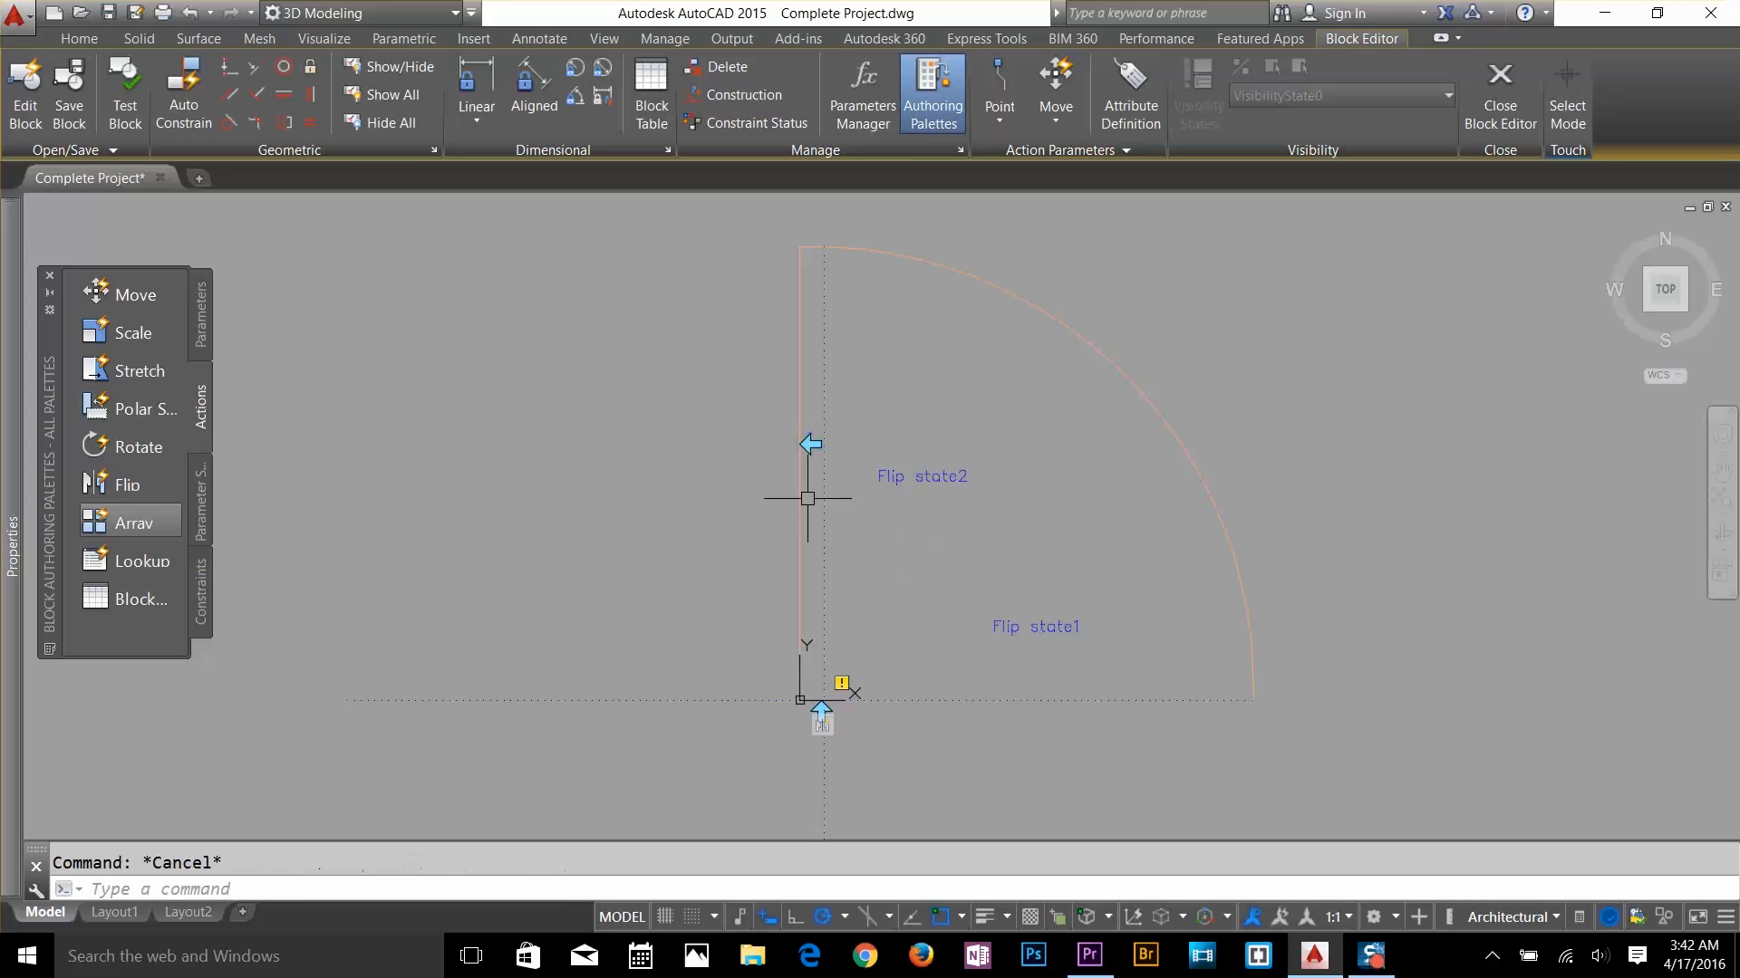
Assign a flip action to the vertical flip parameter, using the door polyline as its selection set
click(120, 485)
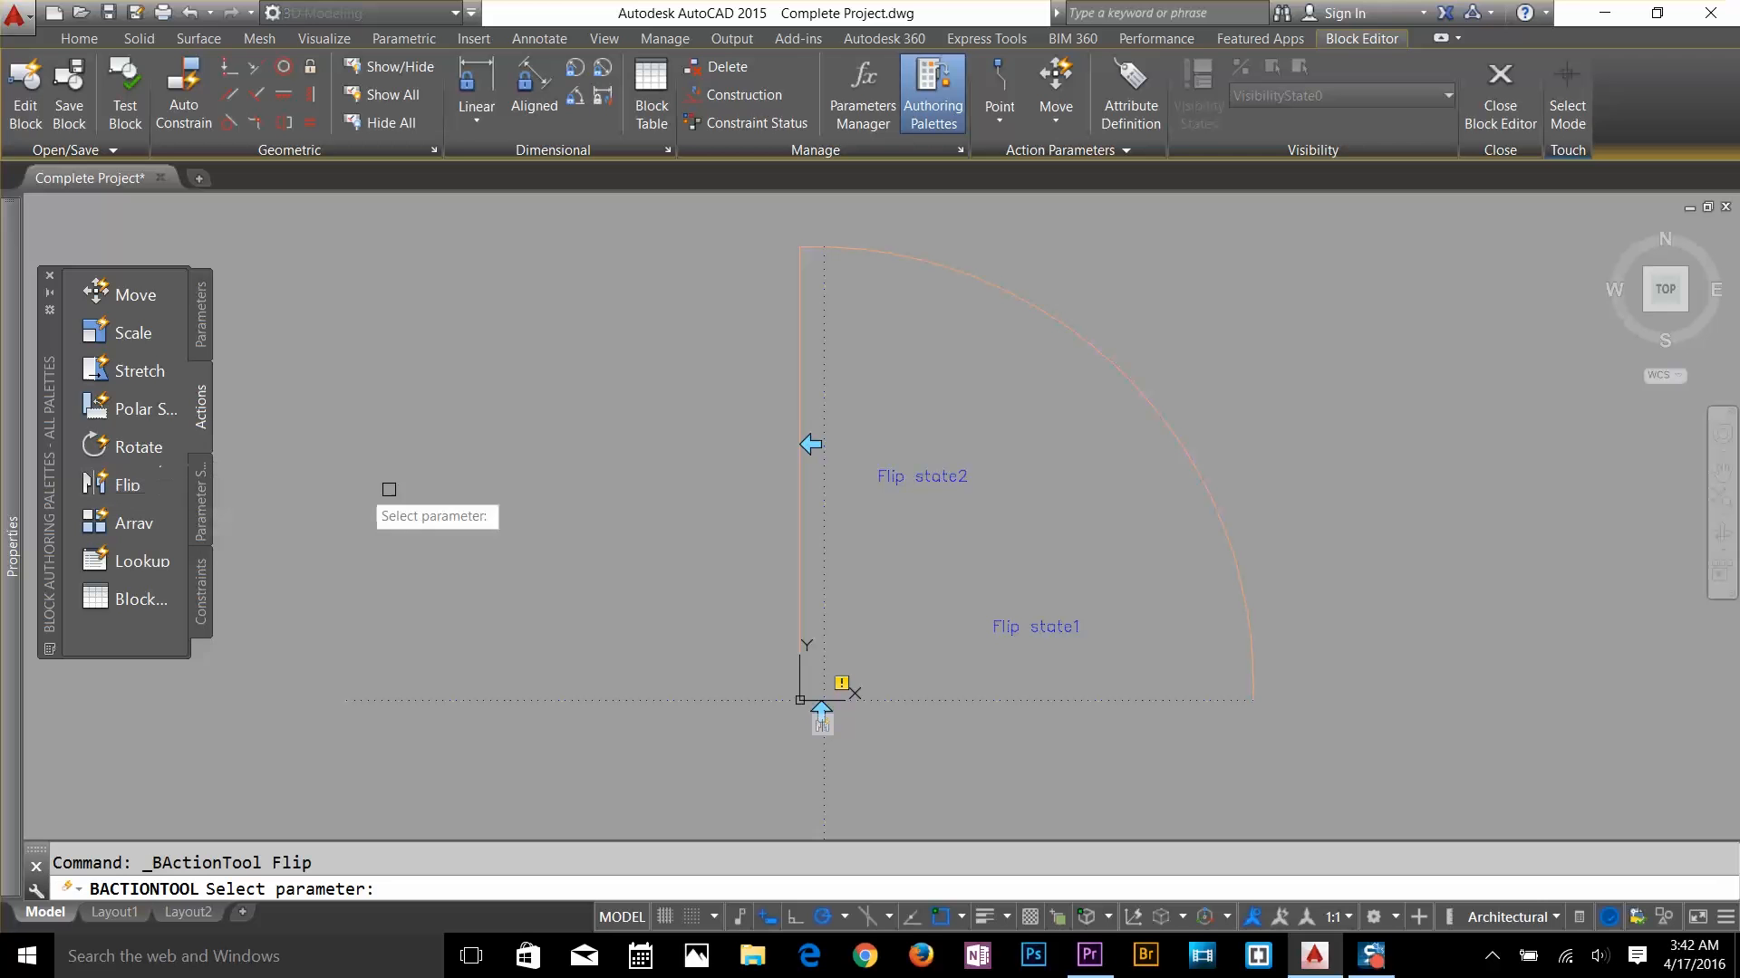
click(811, 445)
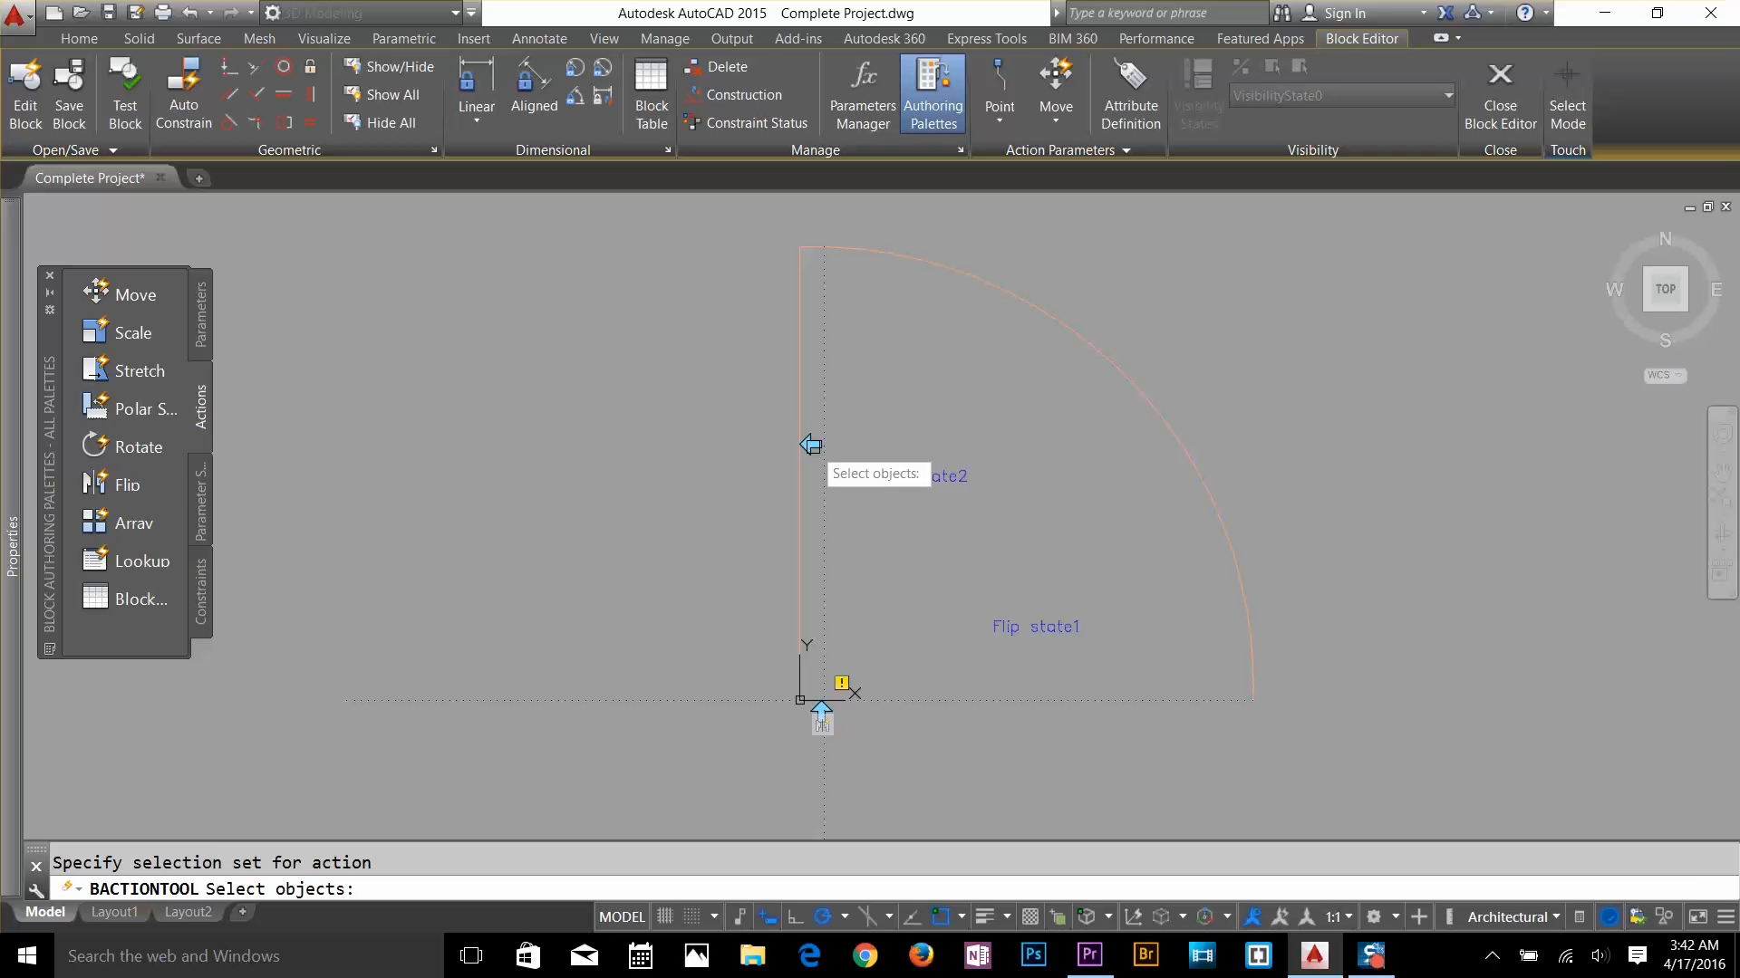
click(962, 277)
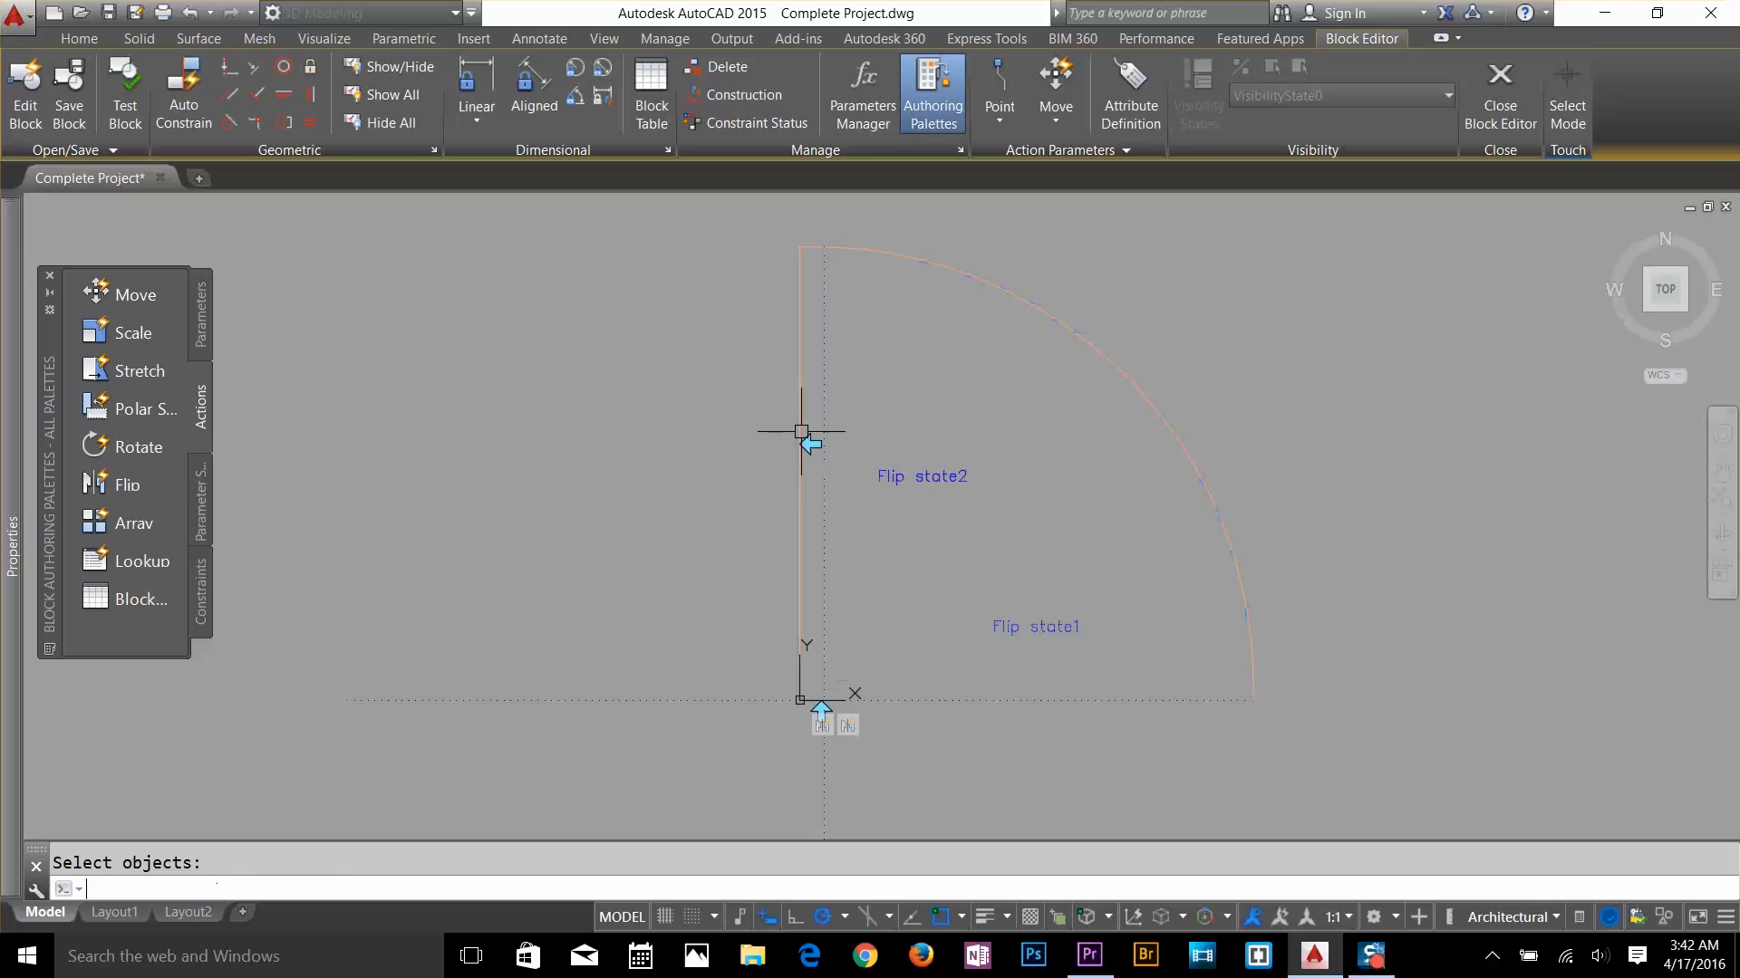
key(Return)
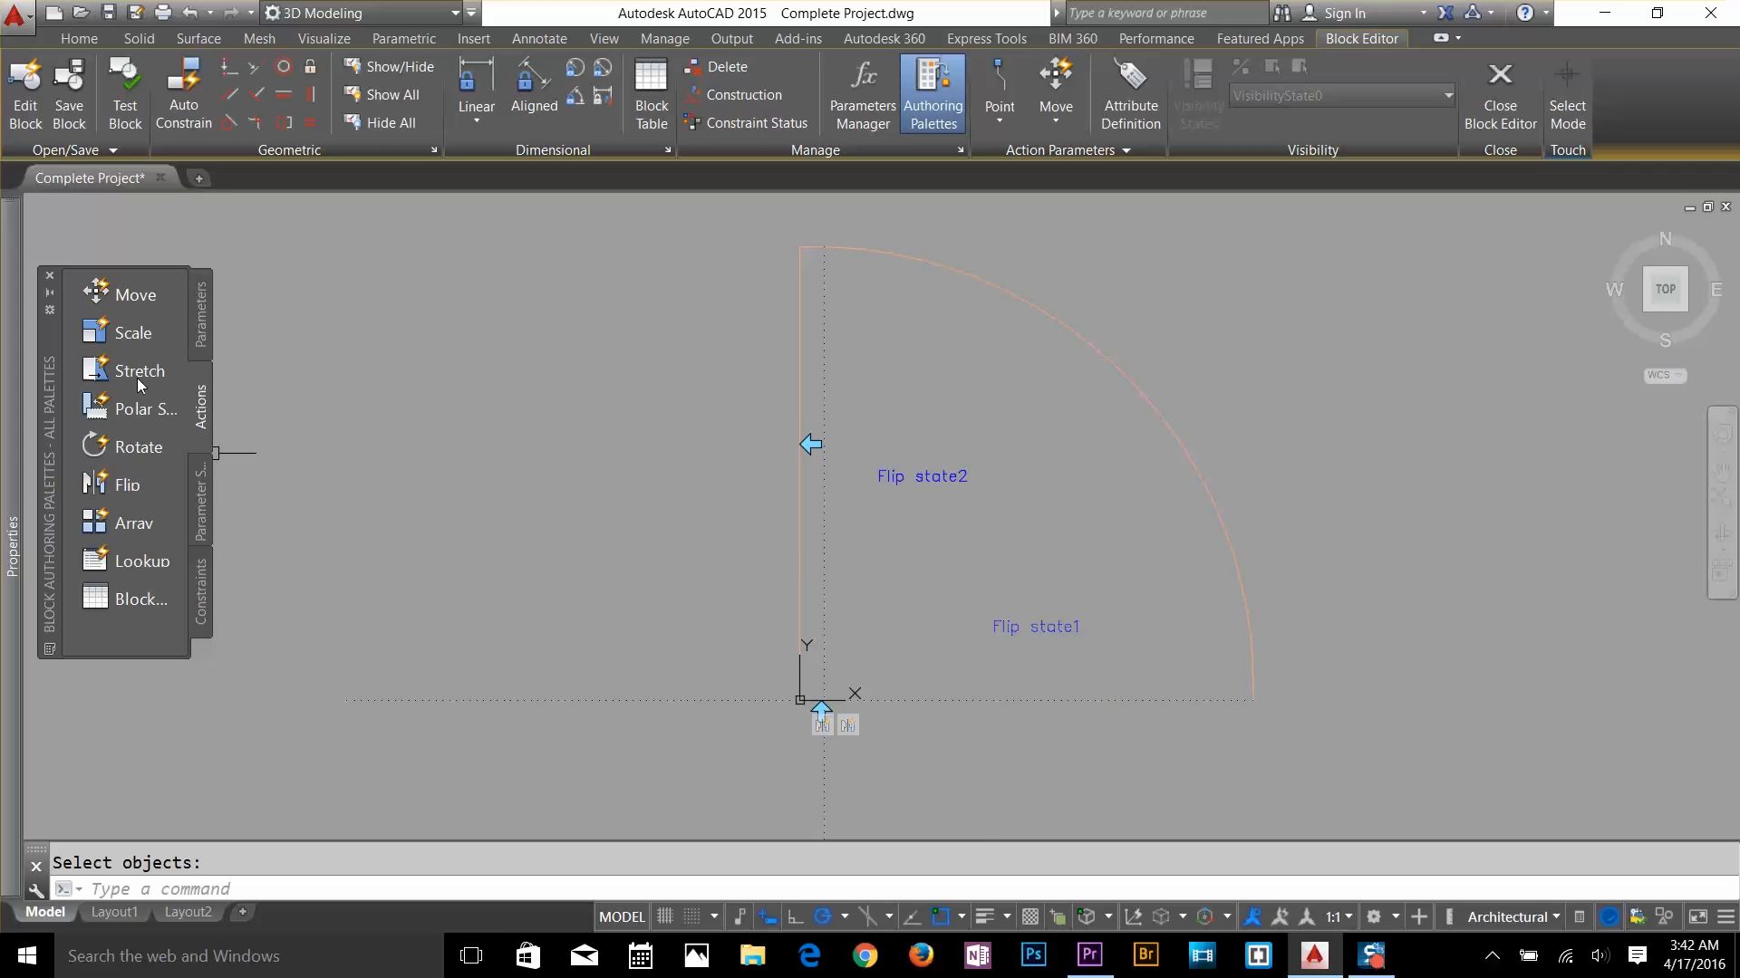
Add a linear parameter from the door's base point to the swing arc's end, with its label just above the horizontal reflection line
click(104, 336)
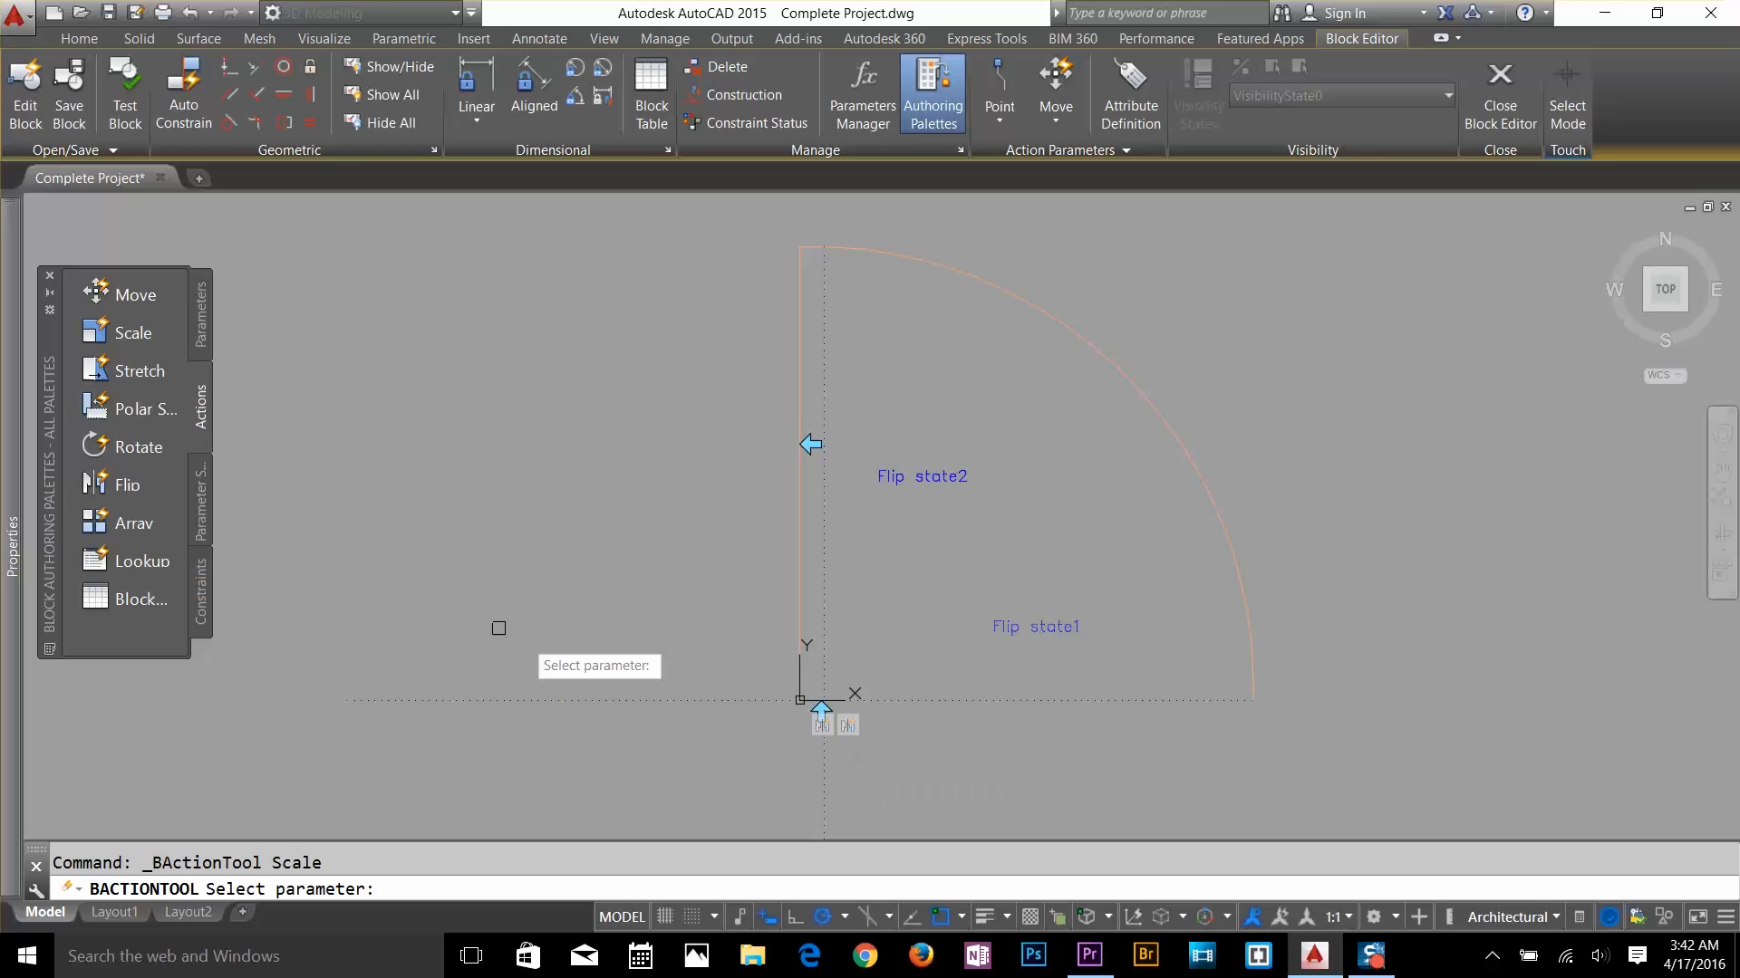
key(Escape)
click(201, 317)
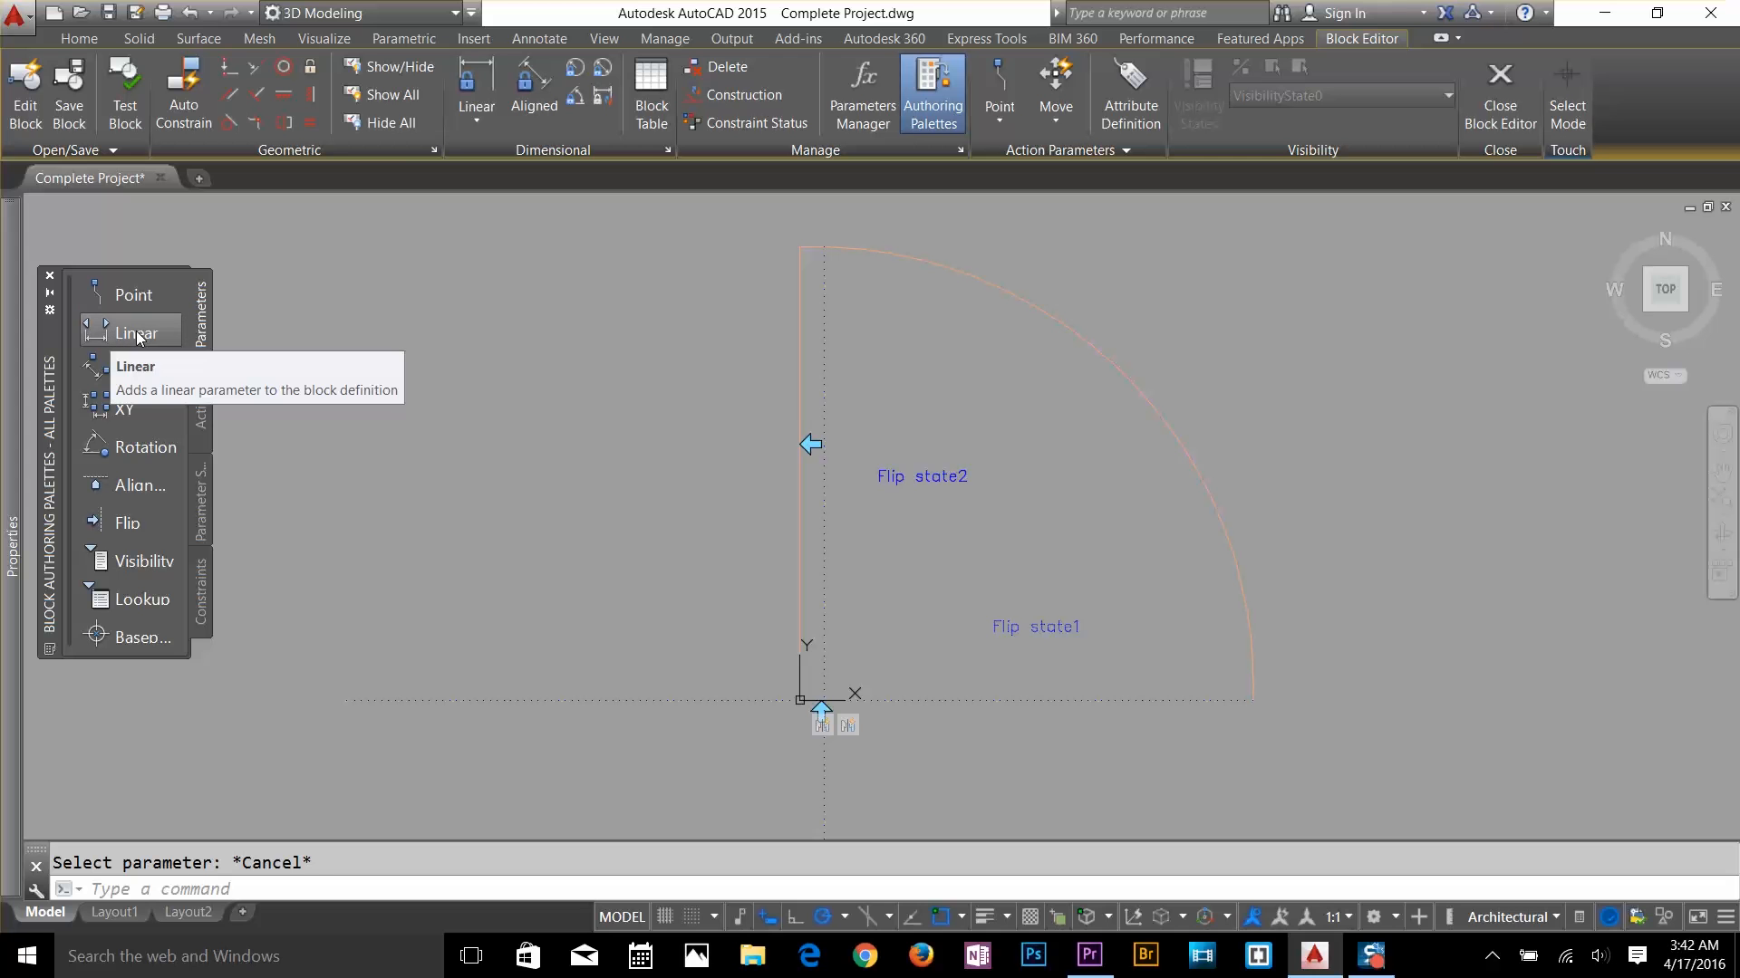
click(130, 340)
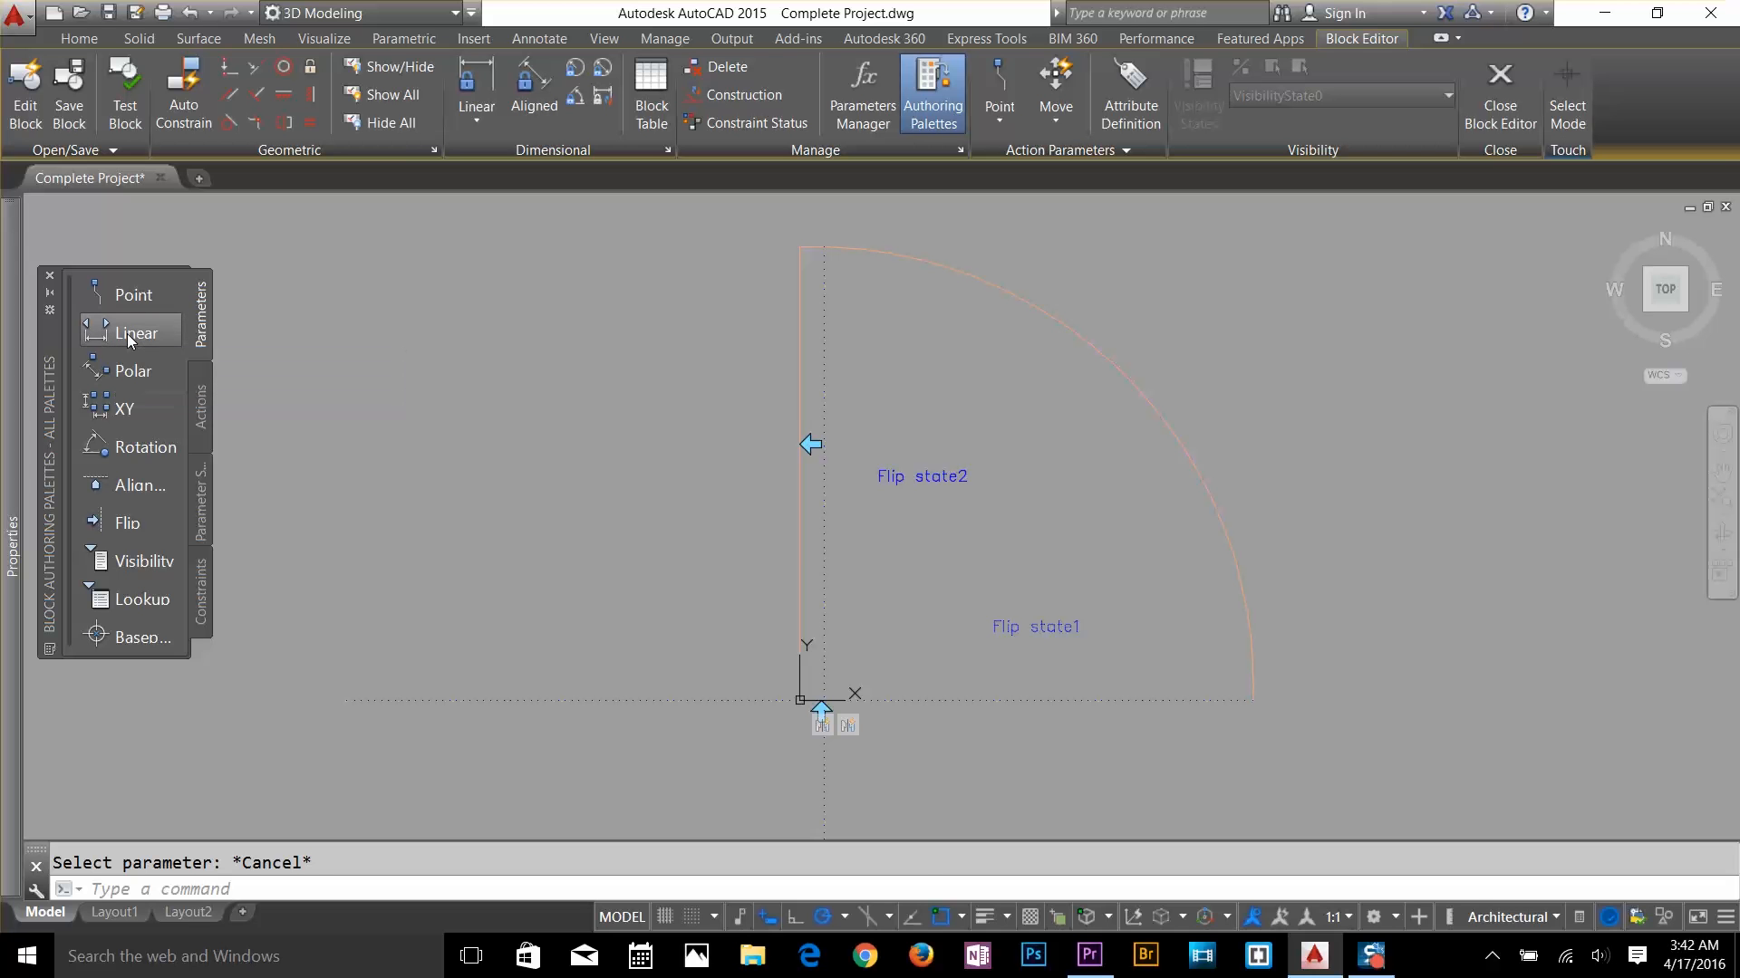
click(801, 699)
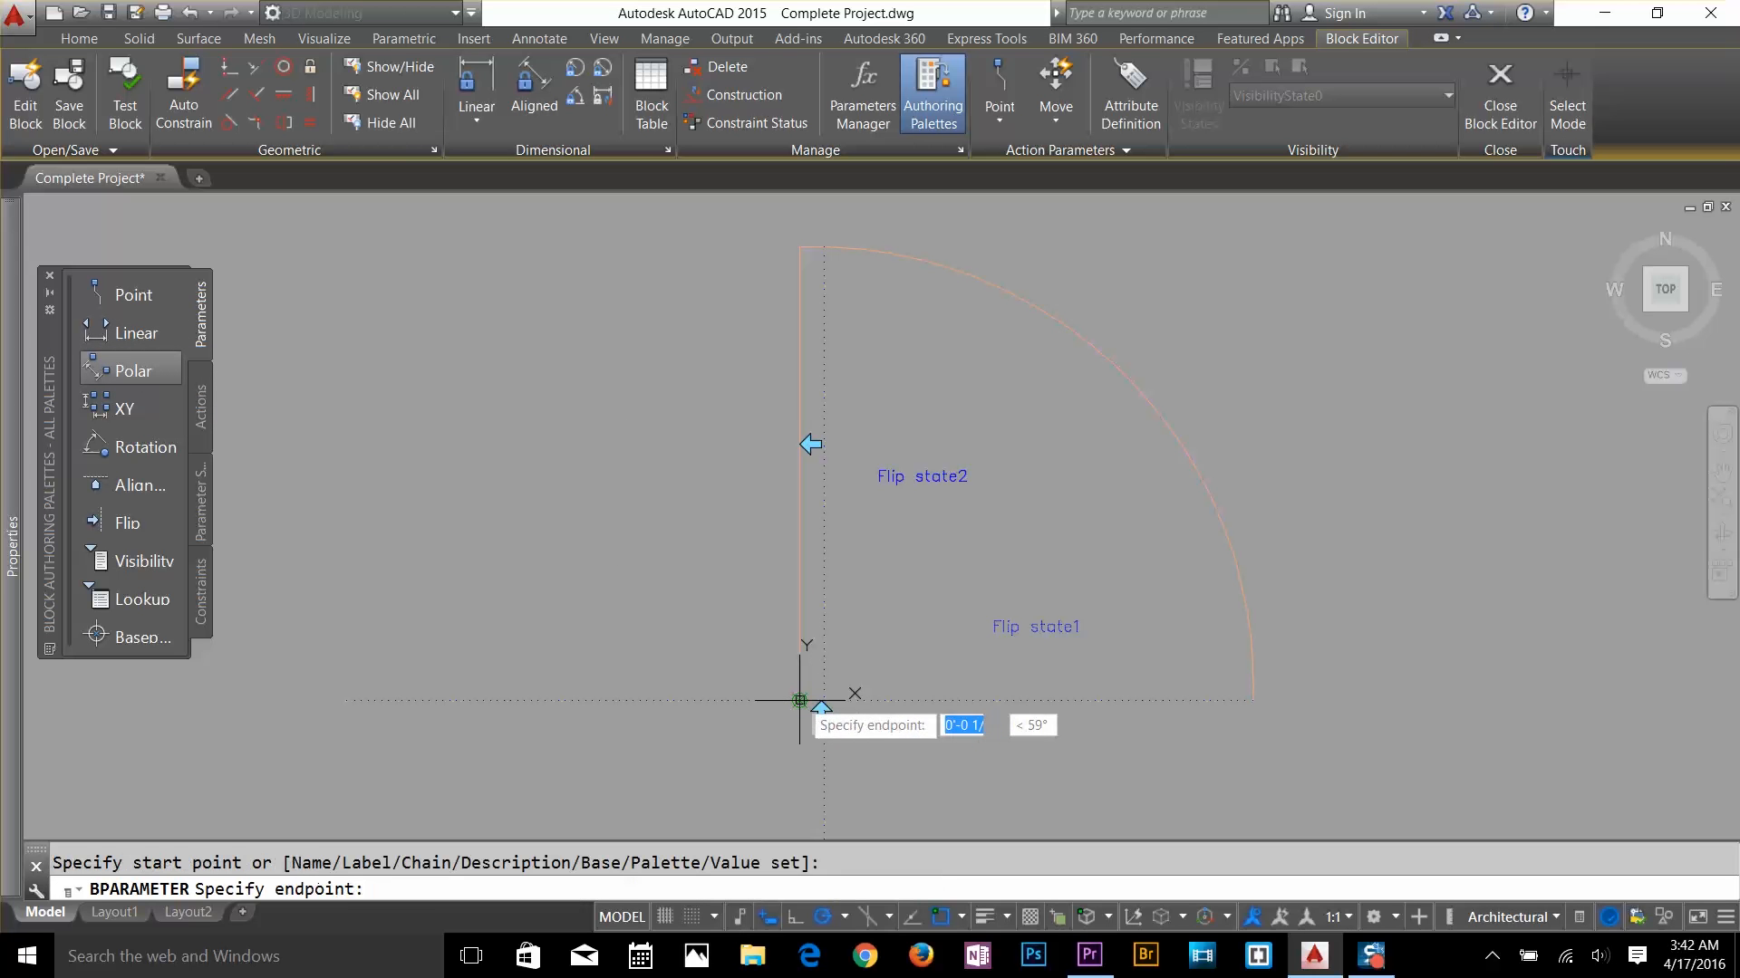
click(1253, 700)
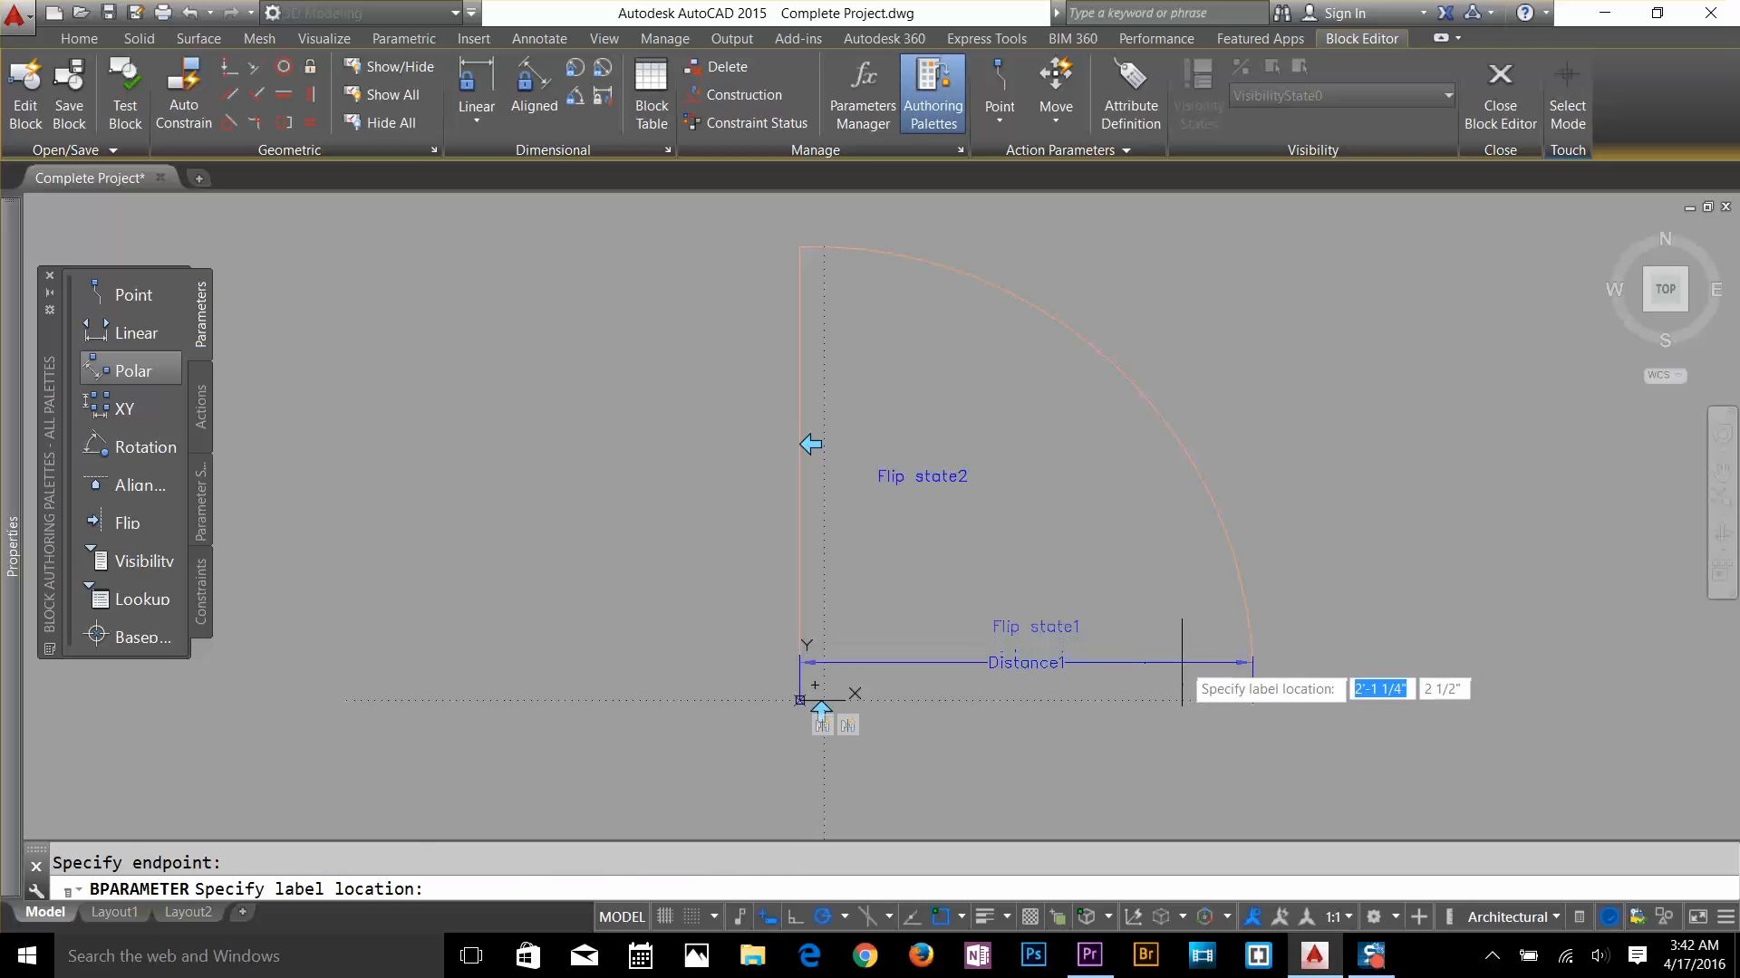
click(1182, 662)
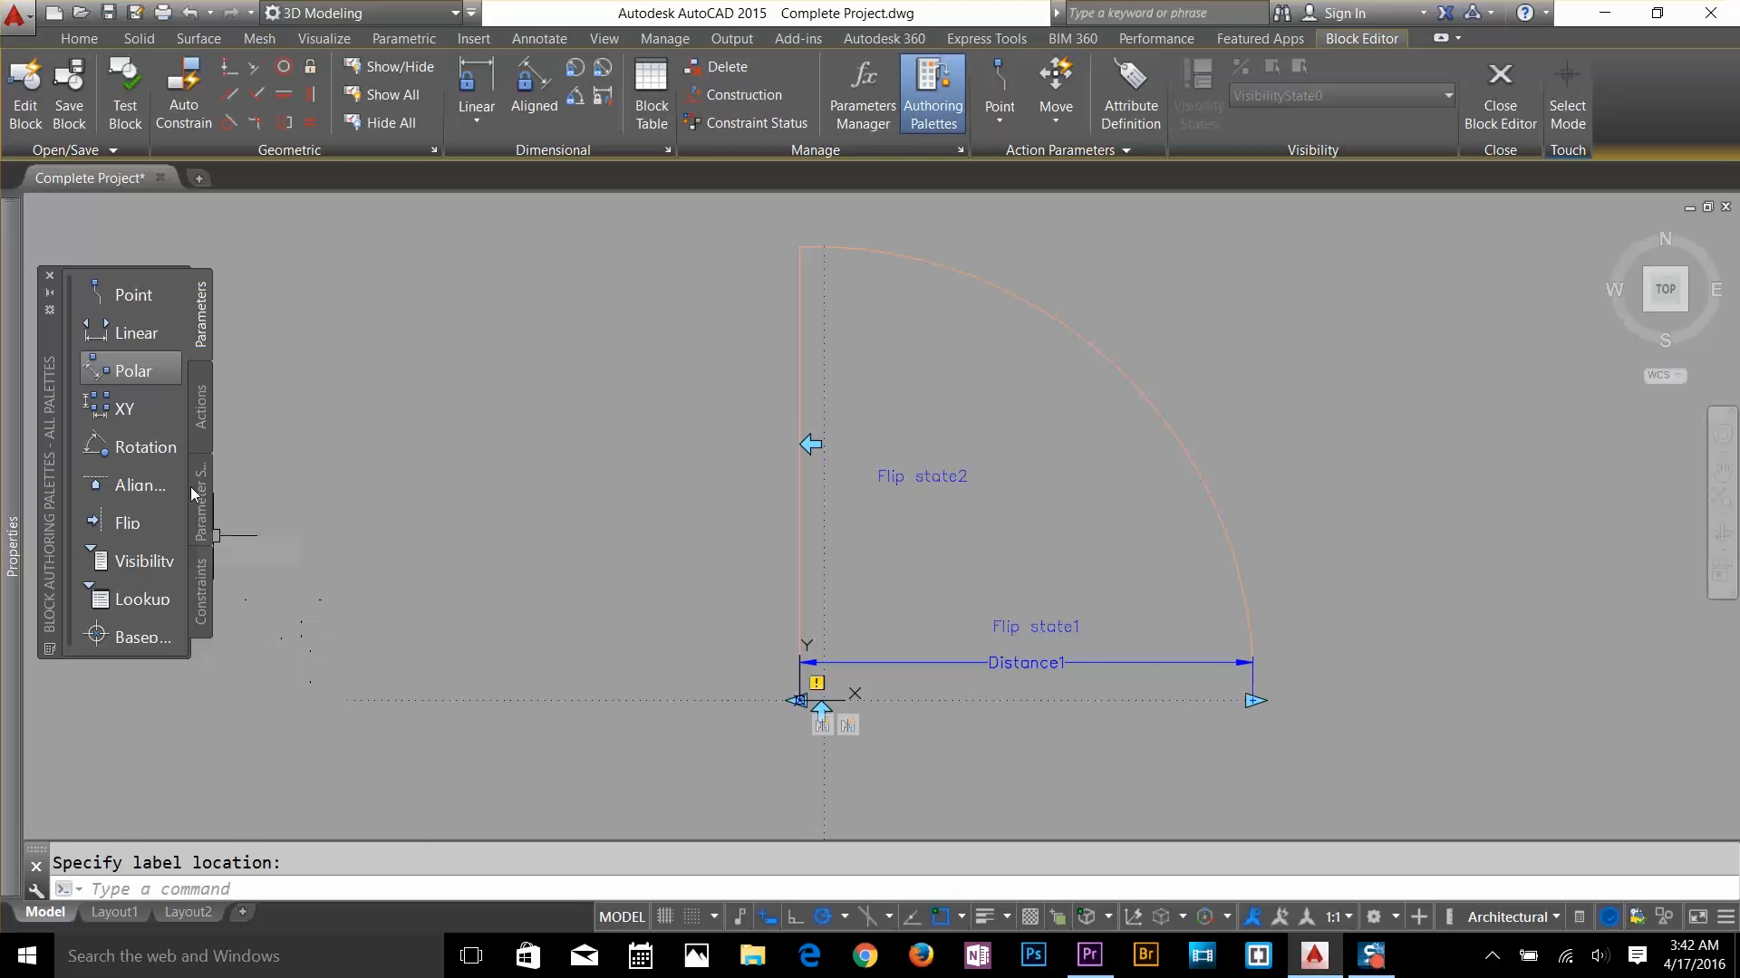
key(Escape)
Assign a scale action to the linear parameter, using the door polyline as its selection set
click(200, 408)
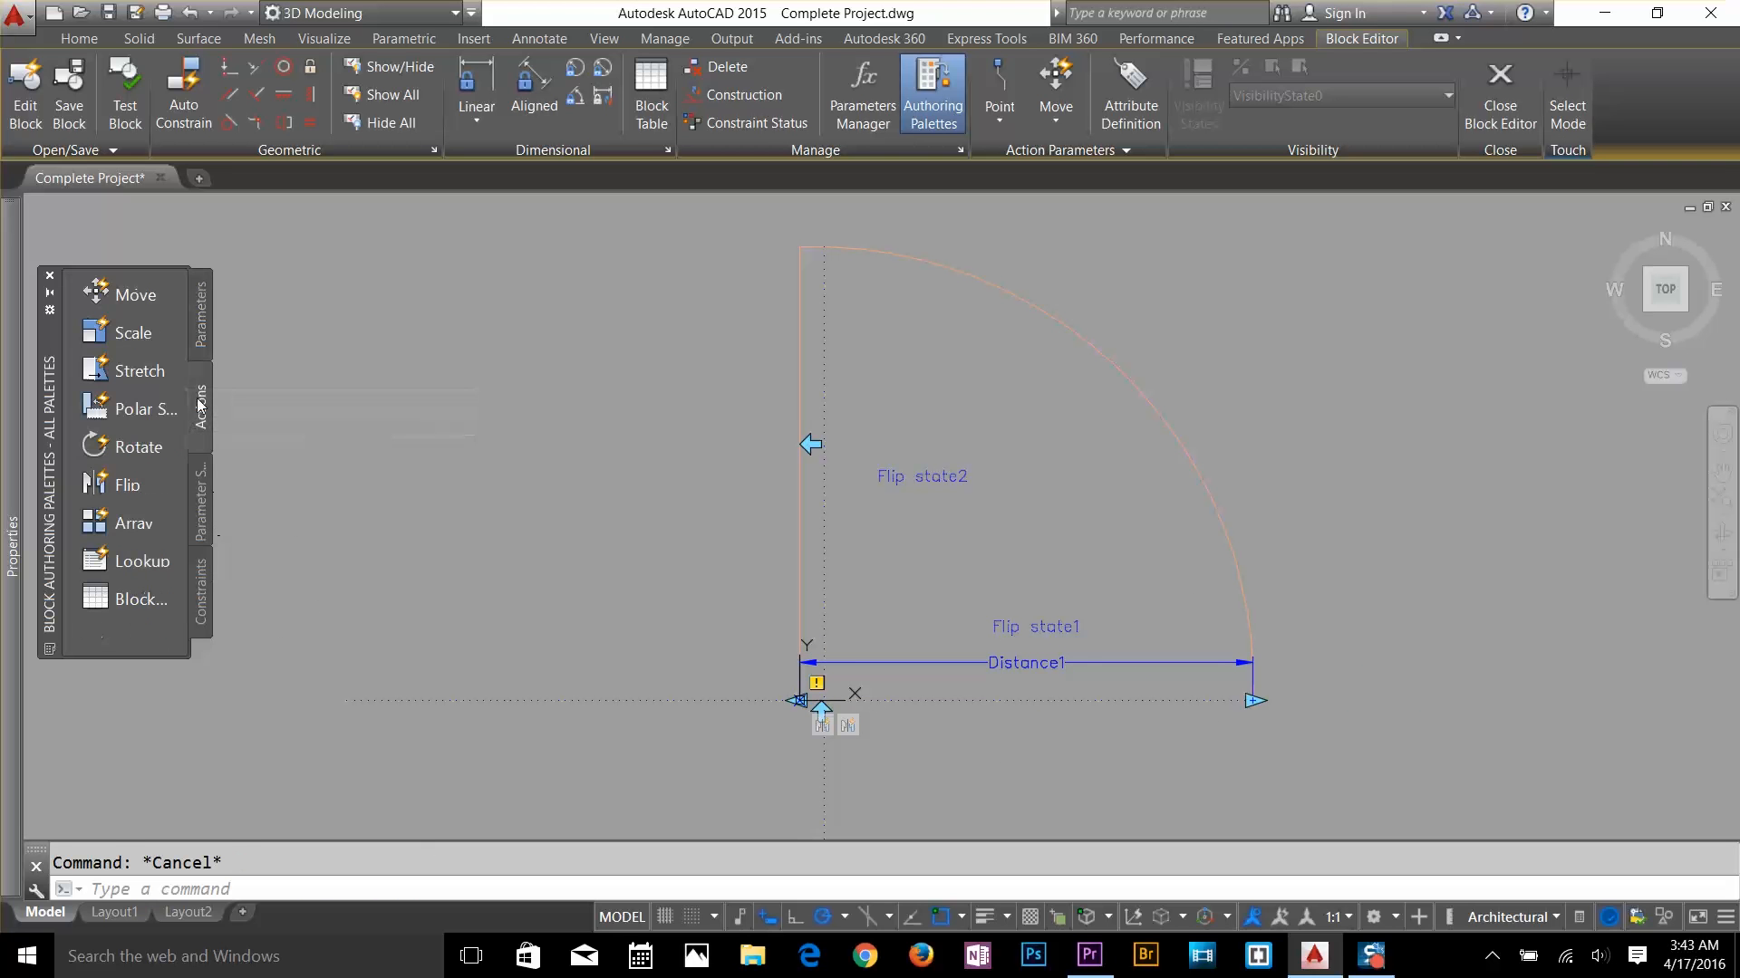
click(136, 334)
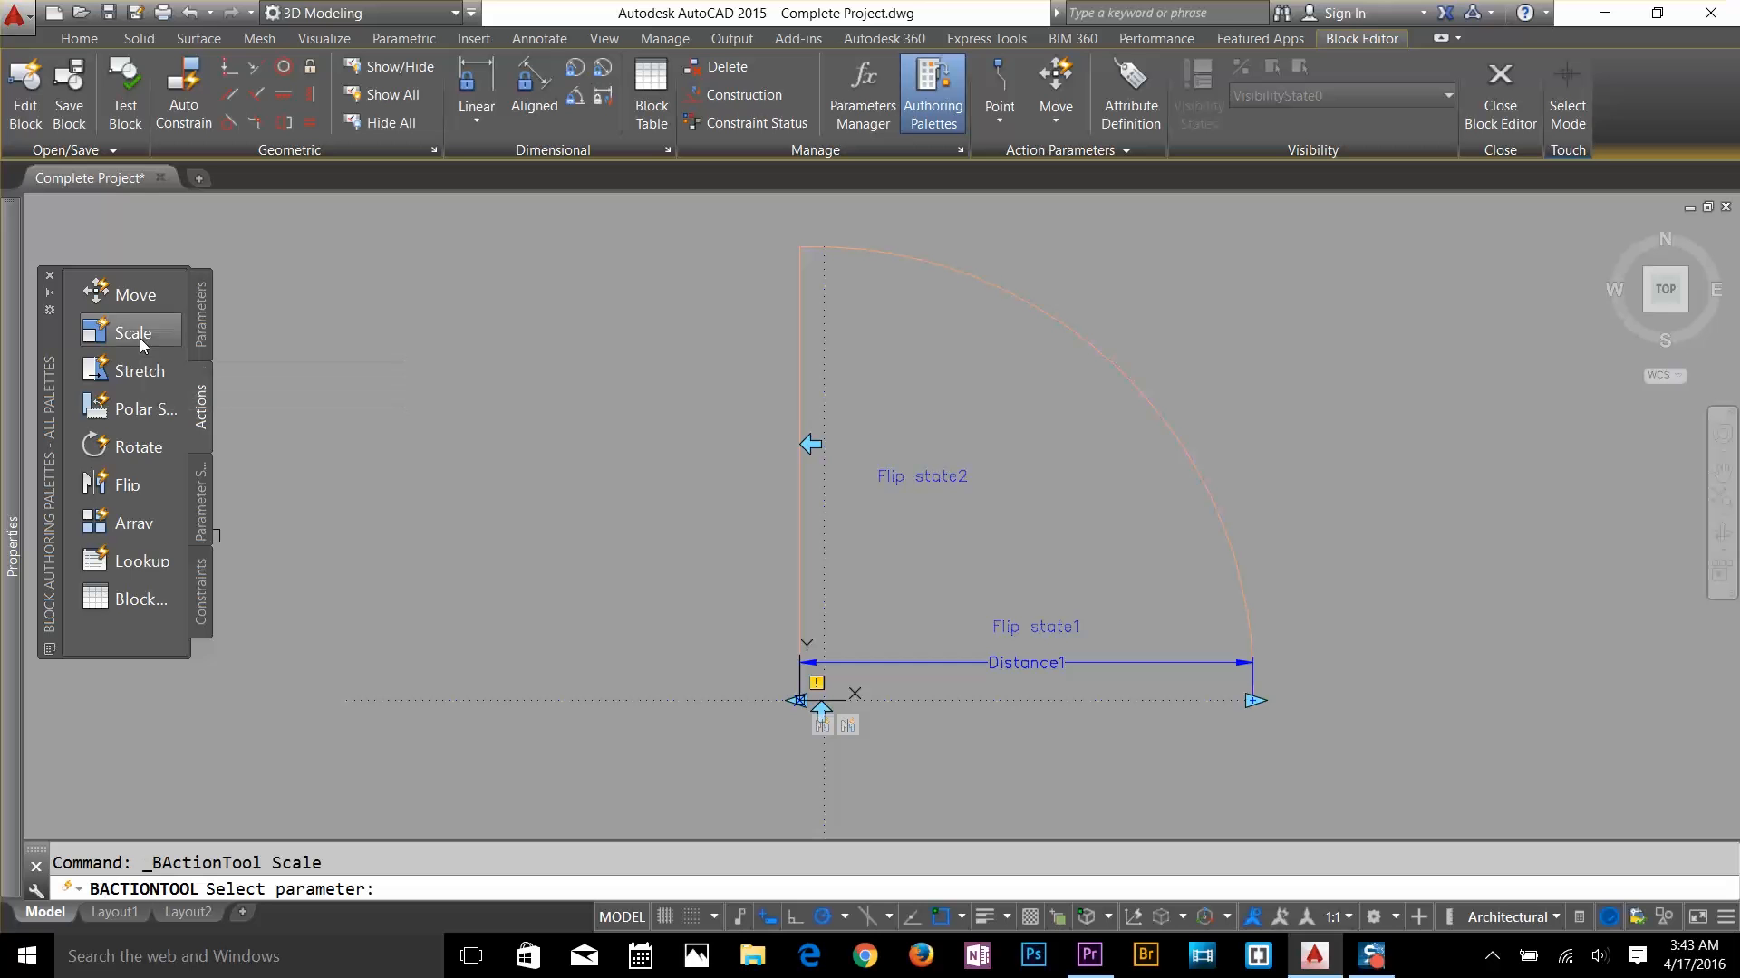
click(869, 660)
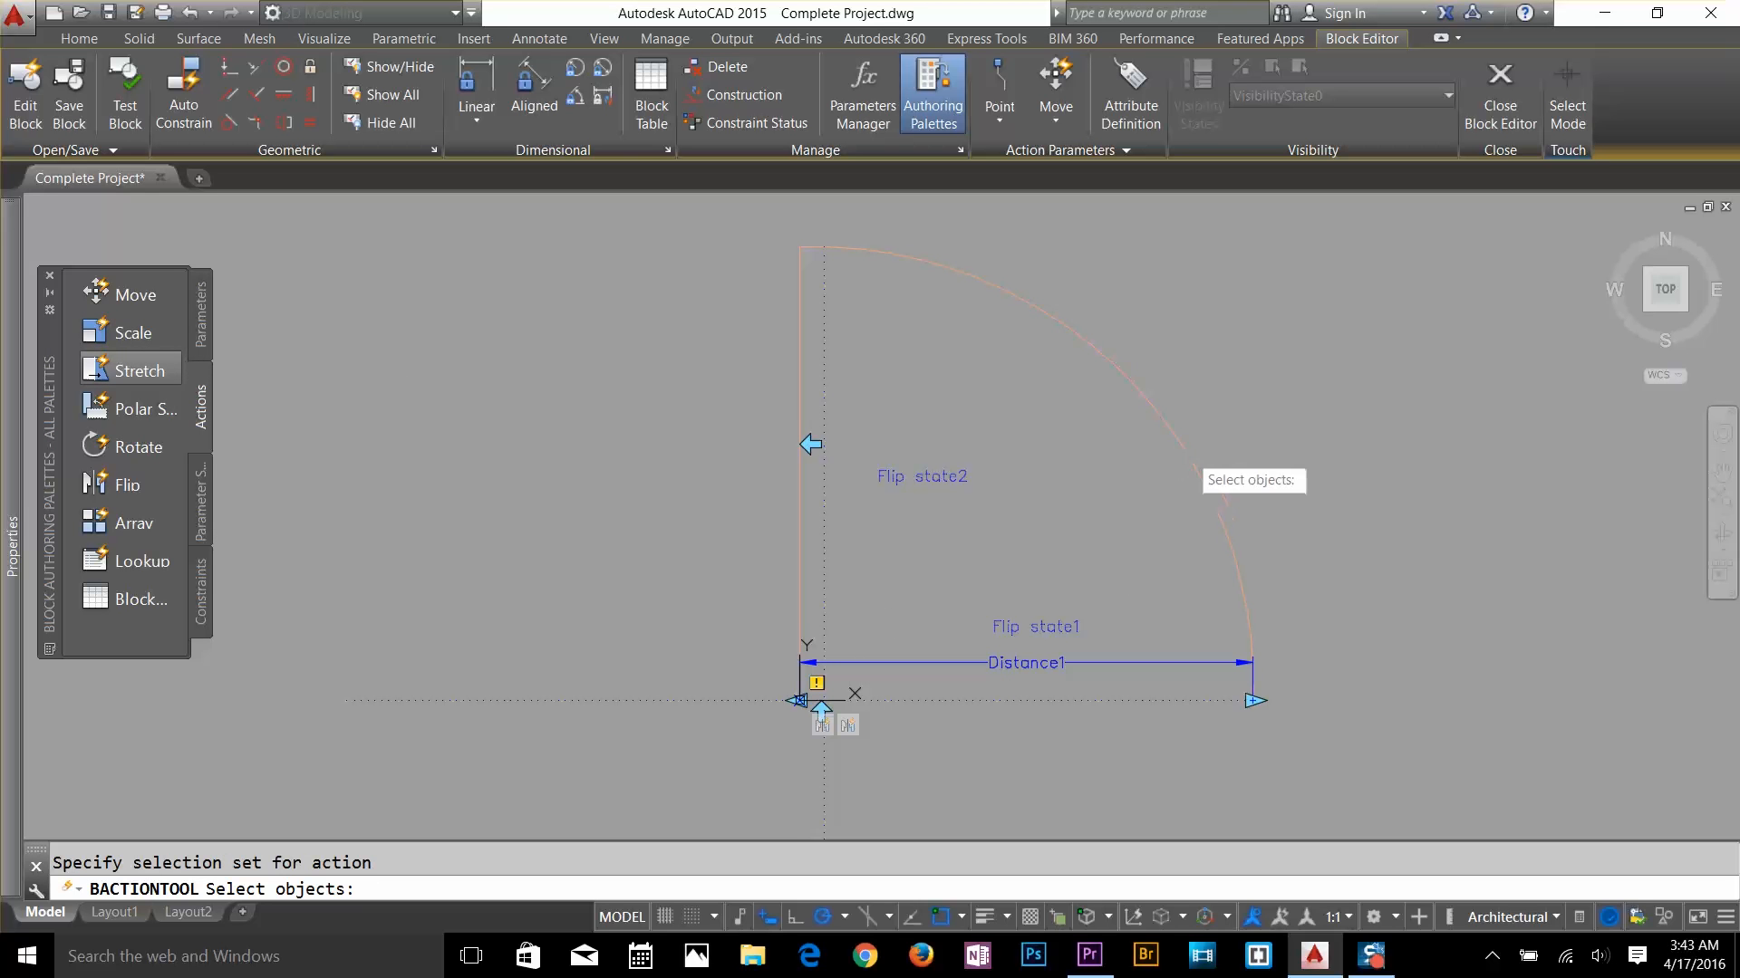
click(1184, 455)
key(Return)
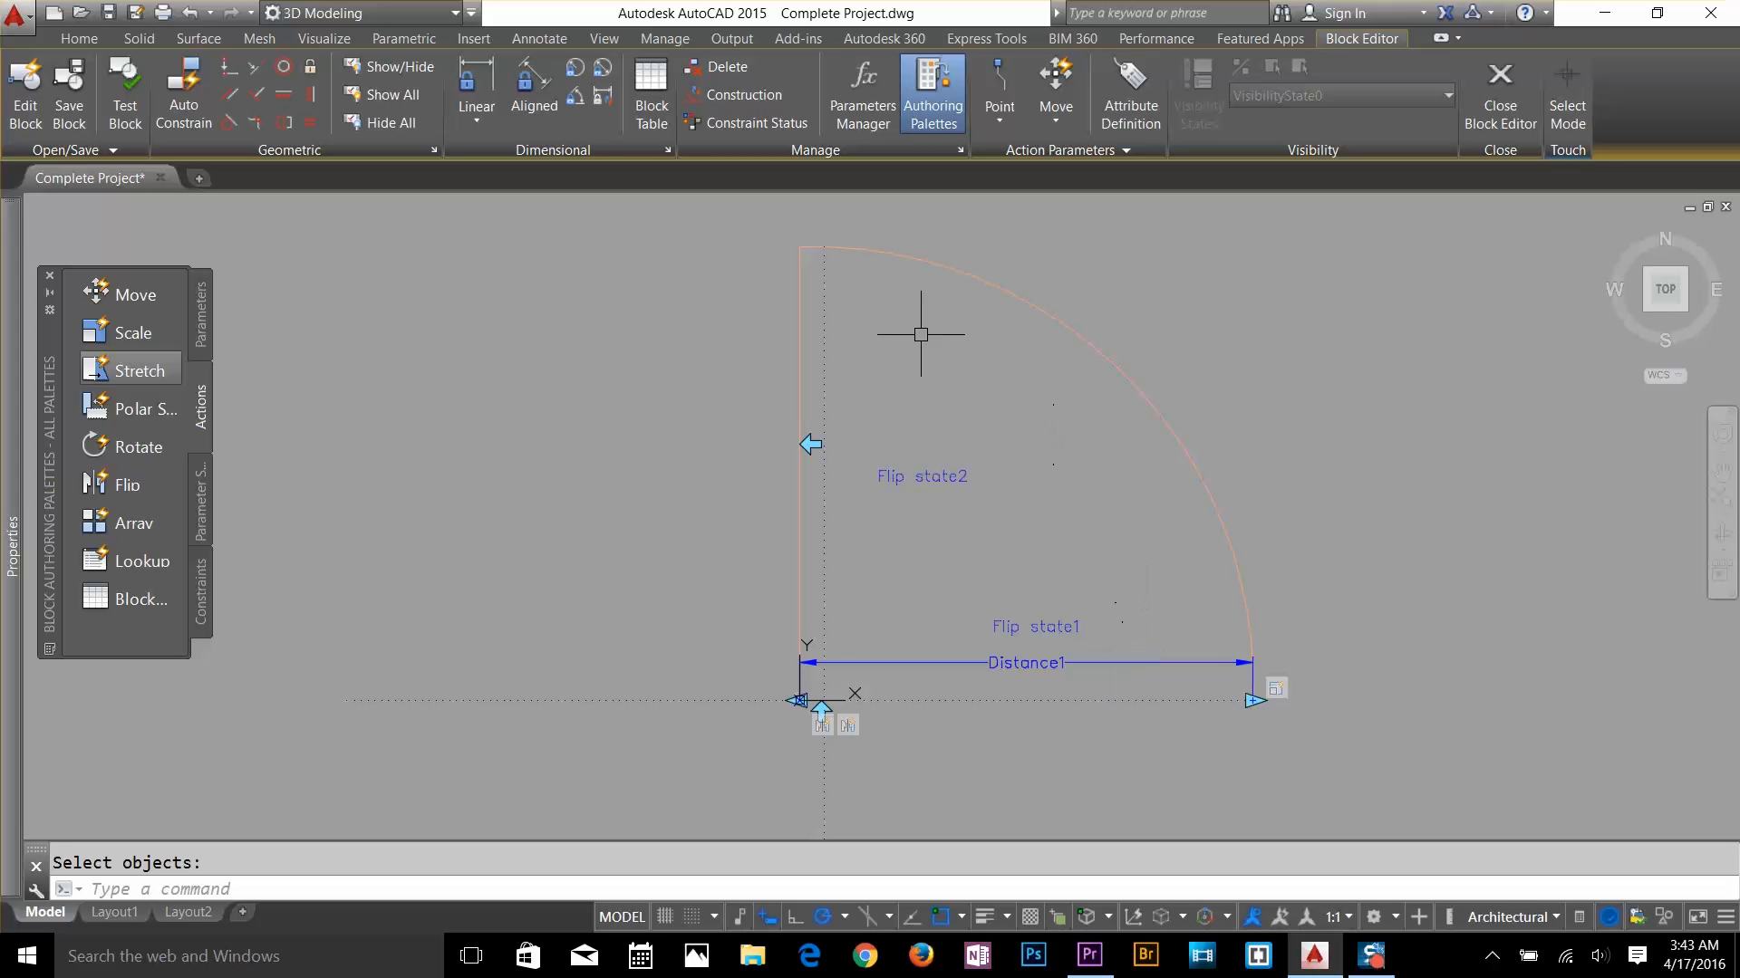
Add a rotation parameter at the door's base point, with its radius to the swing arc's end, a 90° default angle and its label inside the arc
click(200, 315)
click(145, 446)
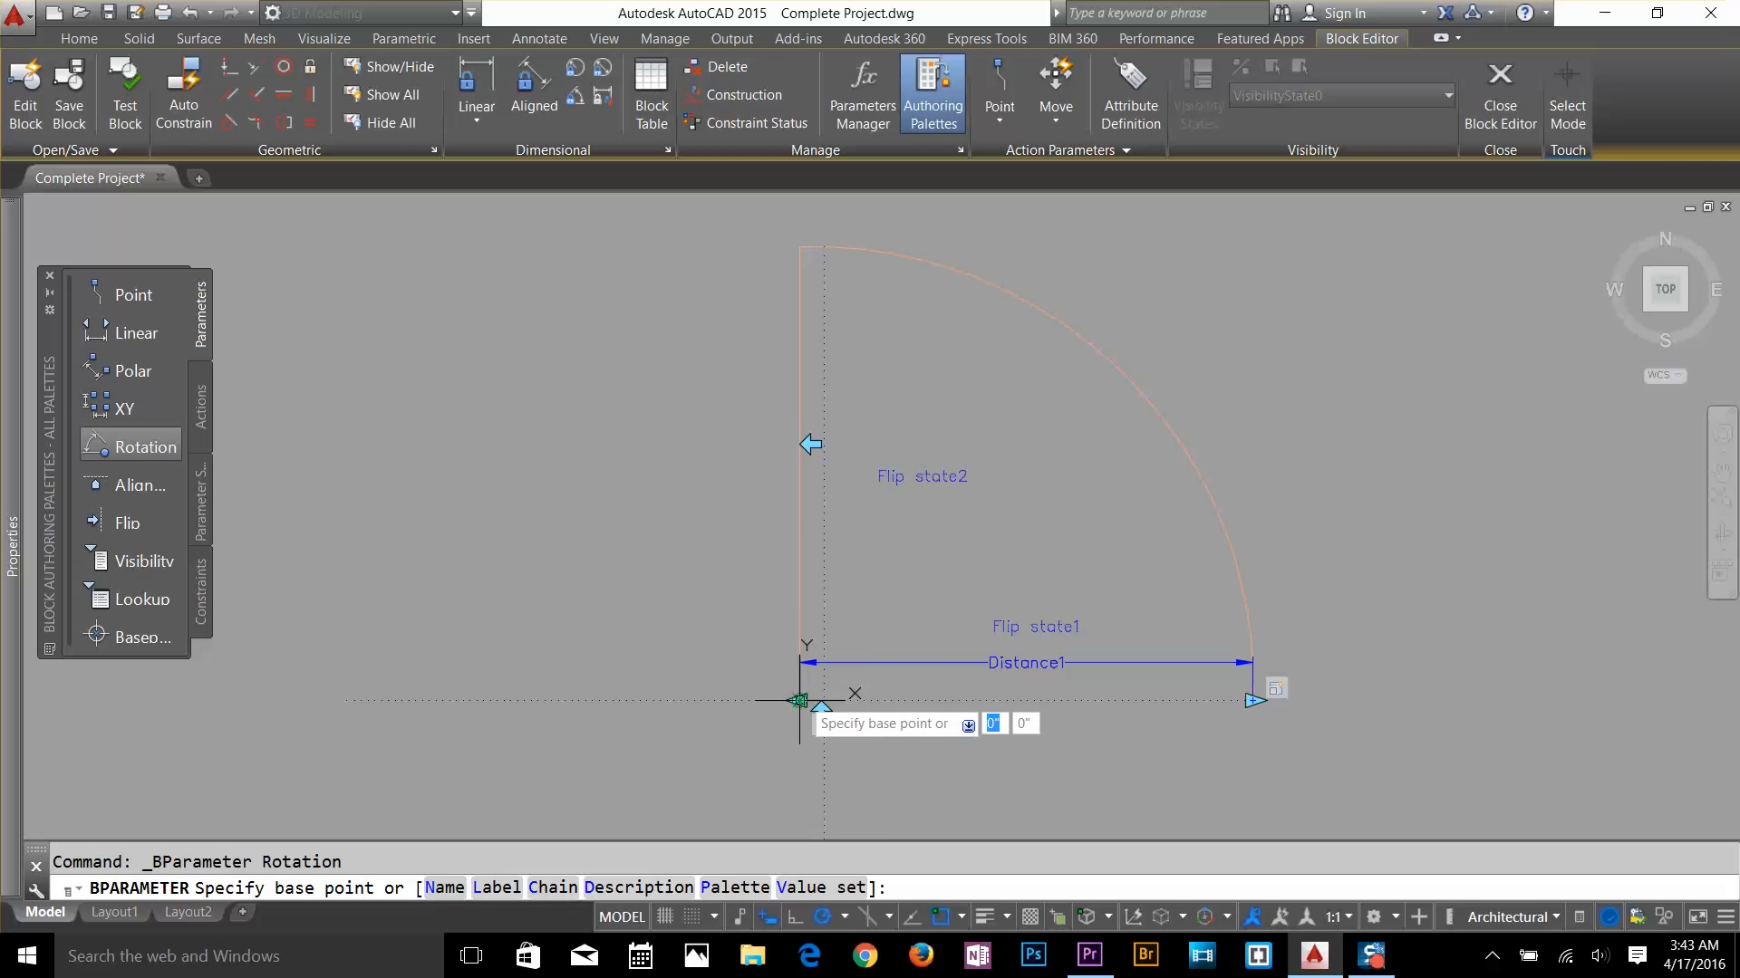
click(799, 701)
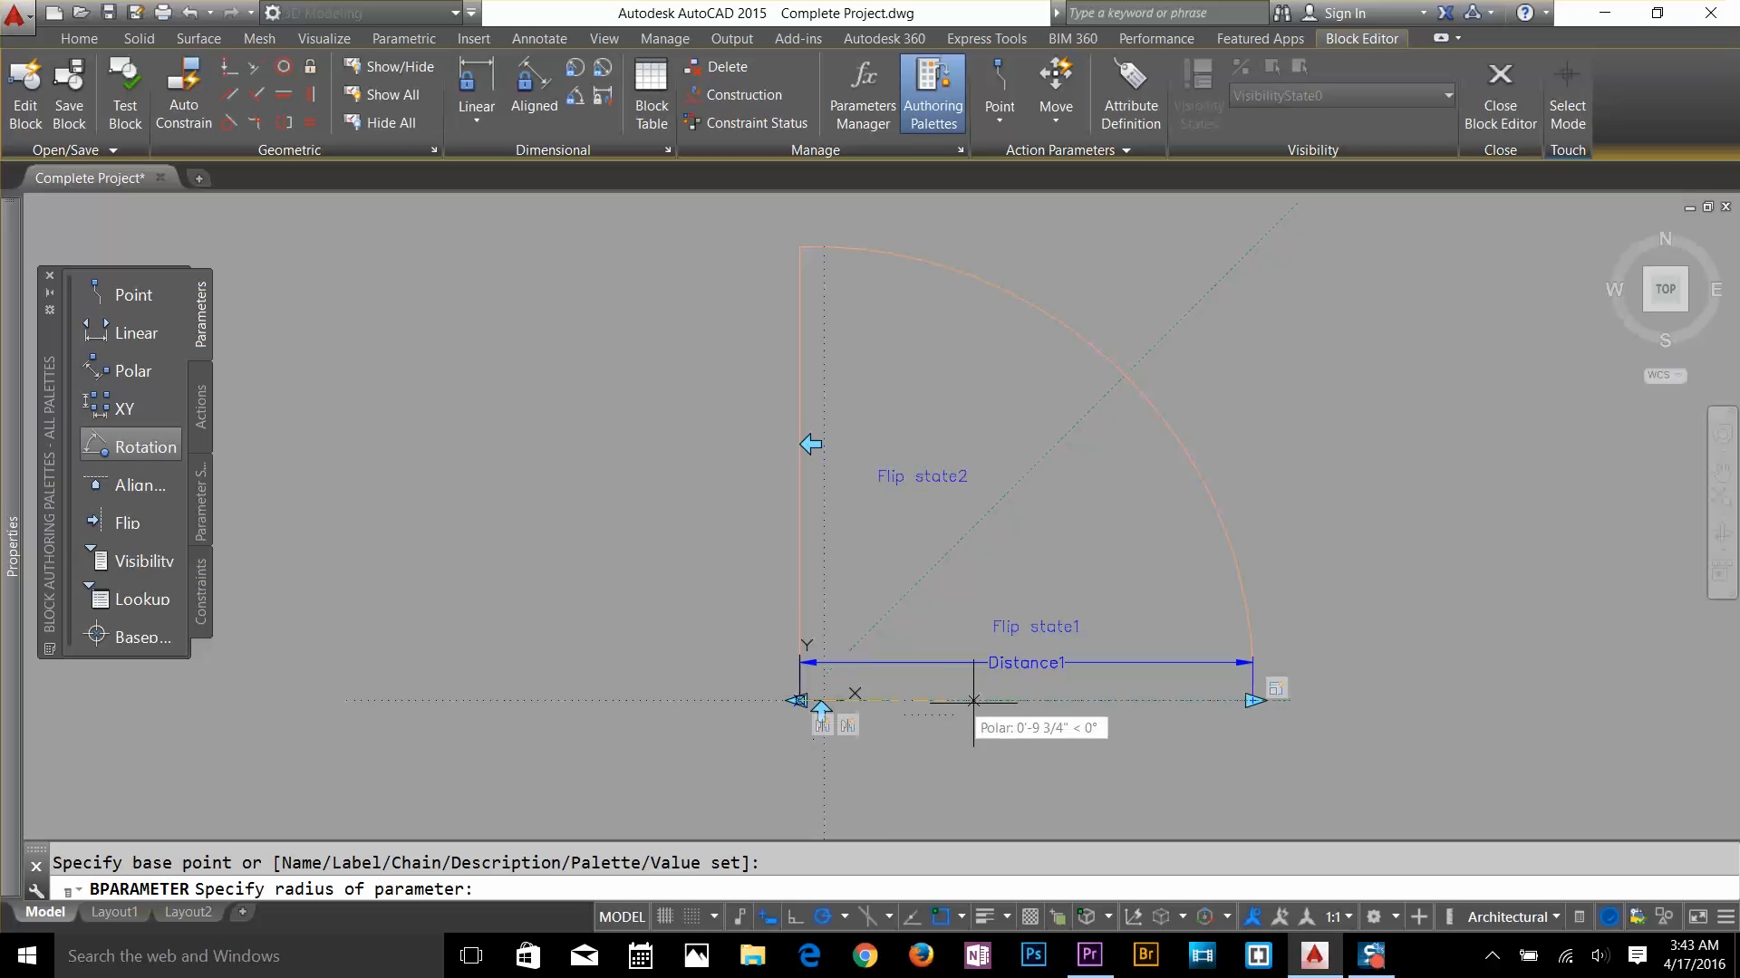
click(1252, 701)
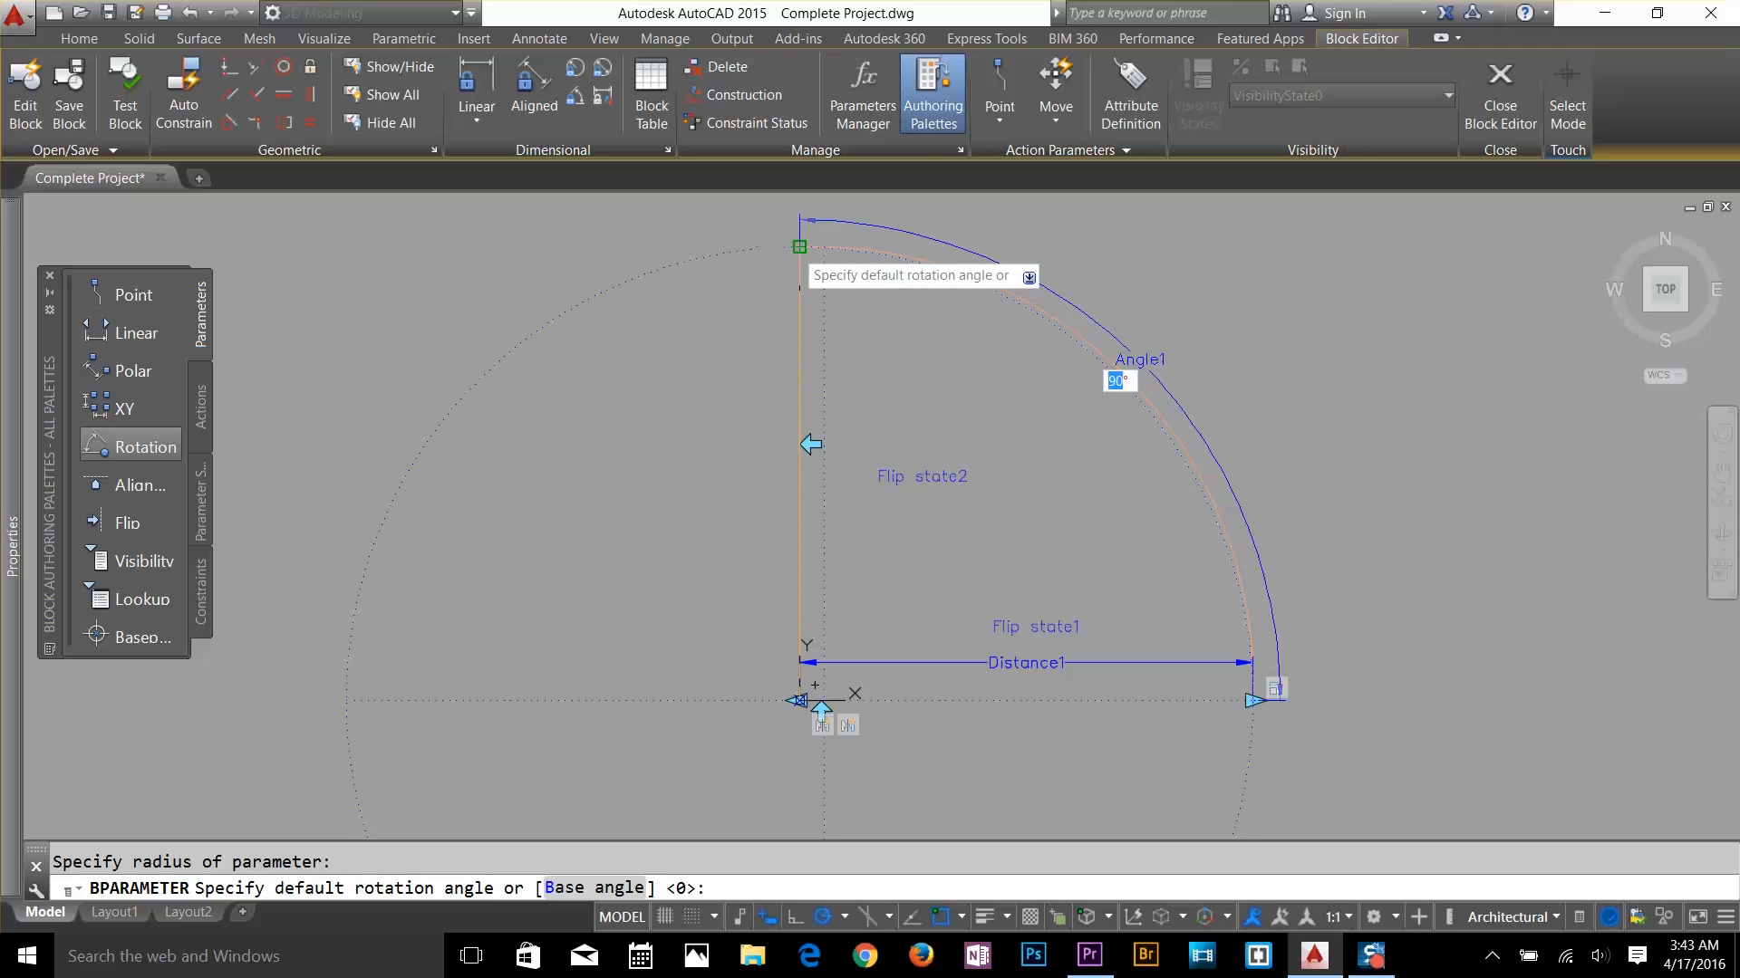
click(821, 250)
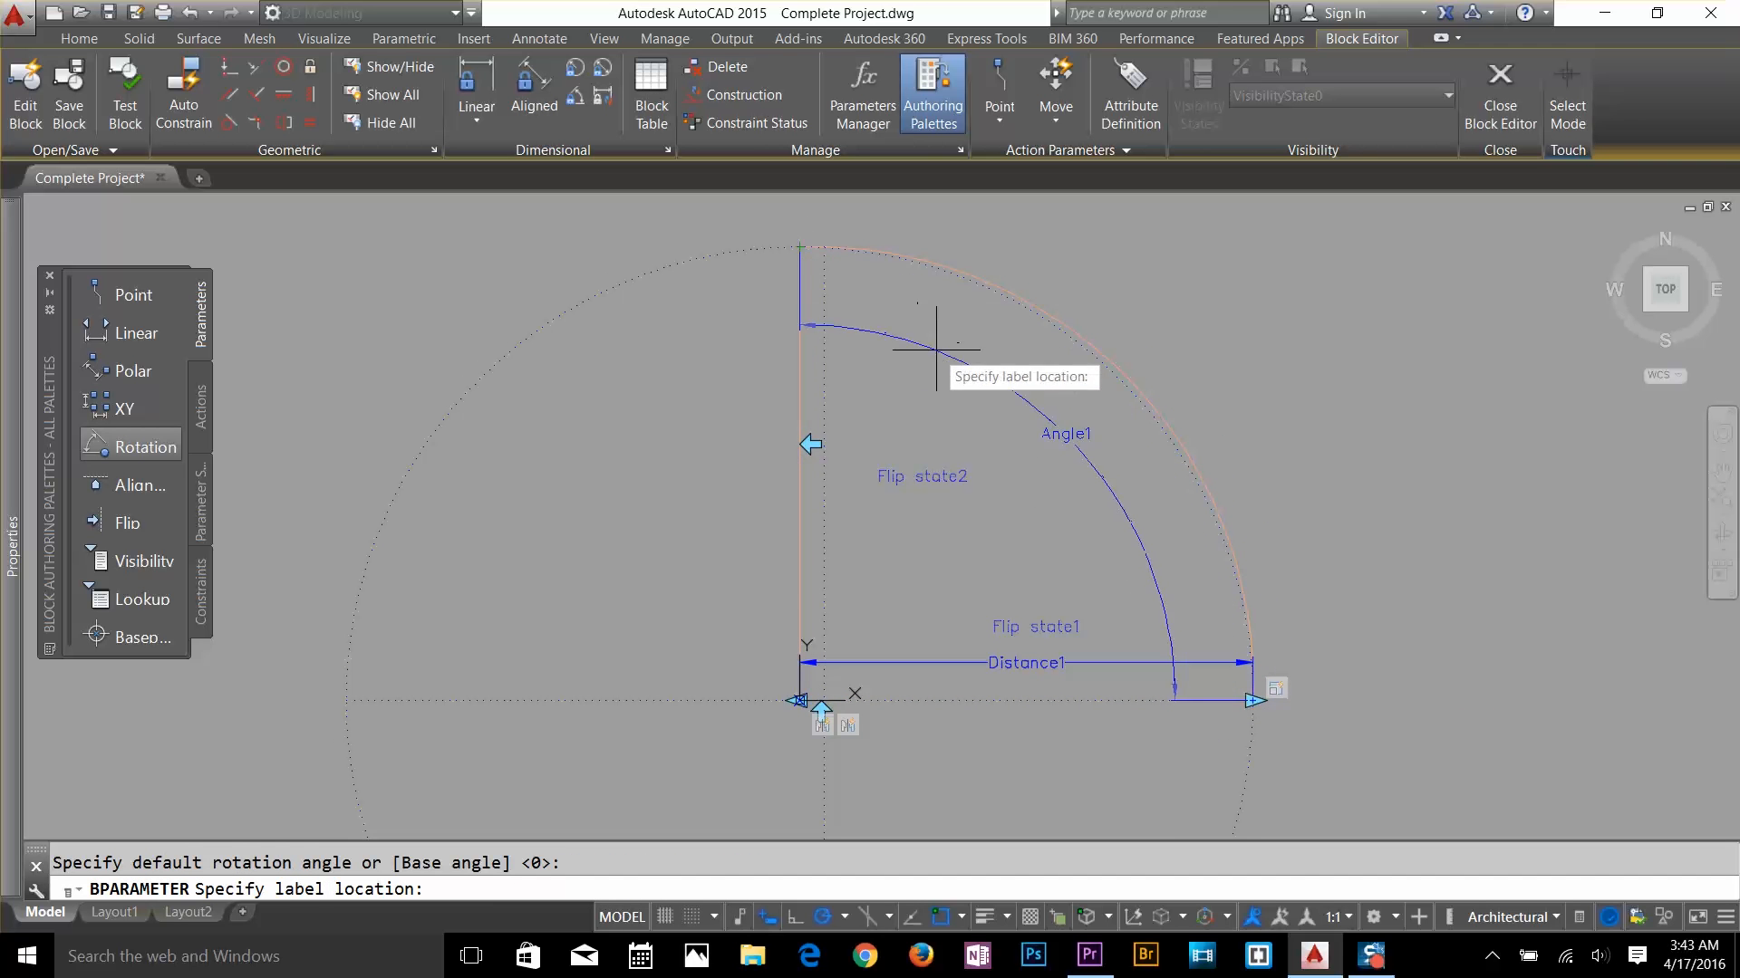
click(1006, 398)
click(1053, 440)
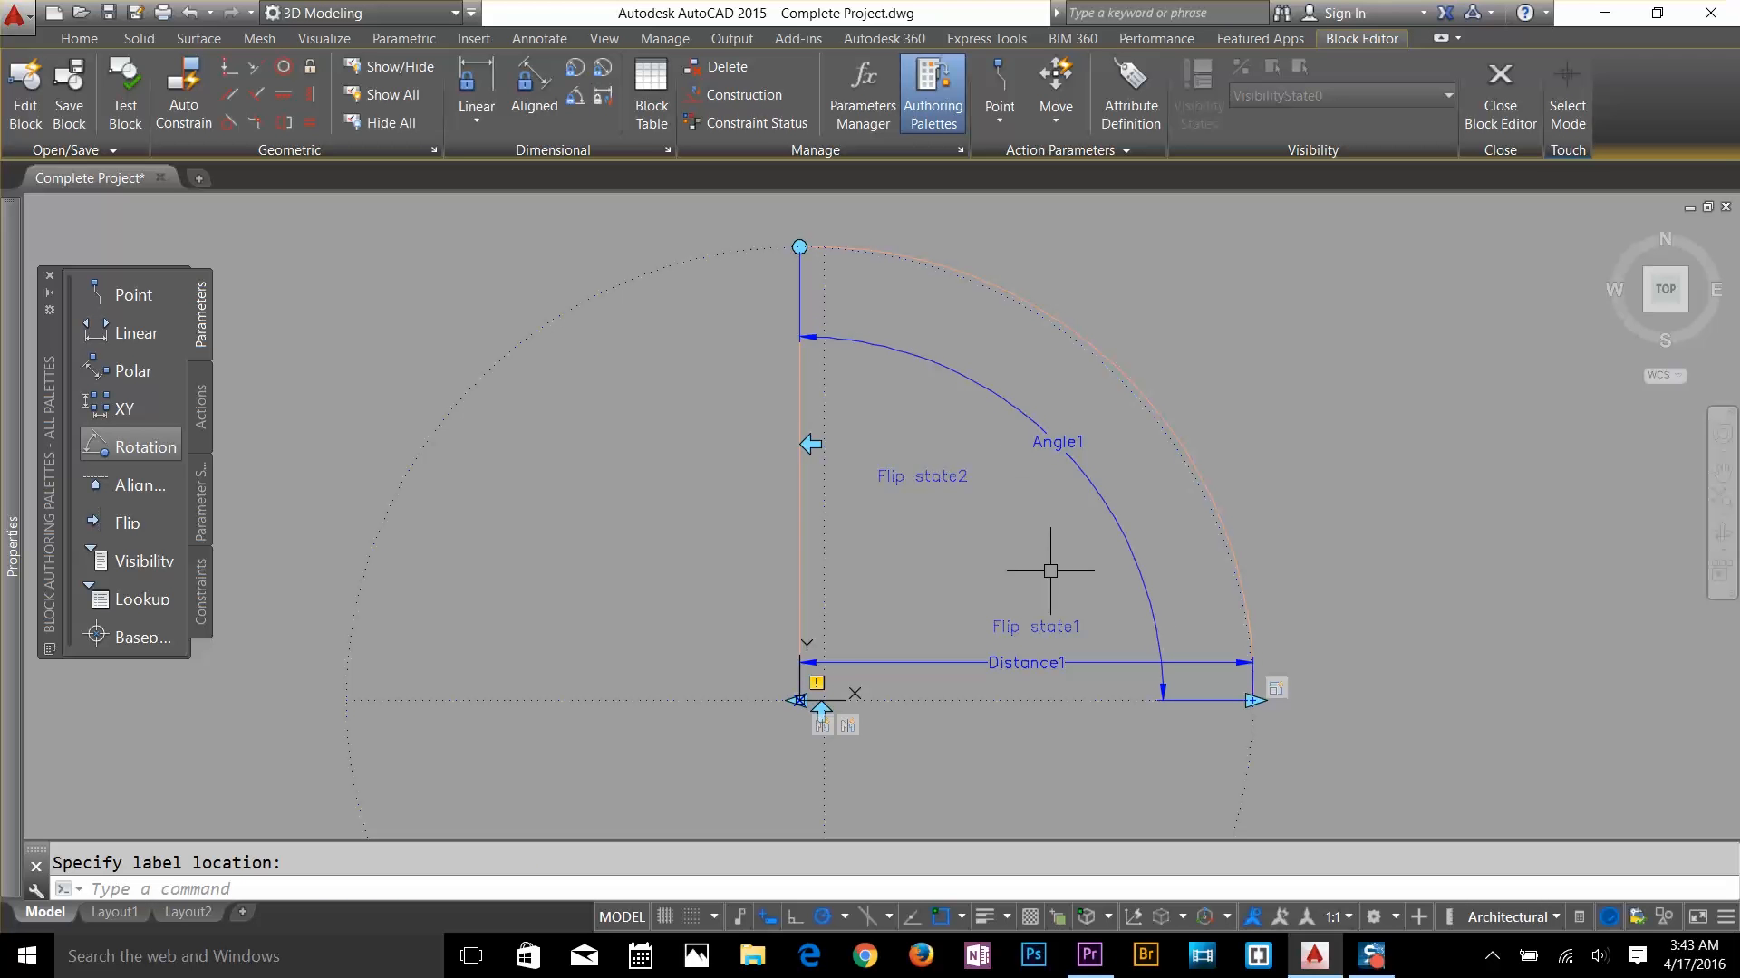
Assign a rotate action to the rotation parameter, using the door polyline, and close the block editor with the changes saved to d door
click(203, 424)
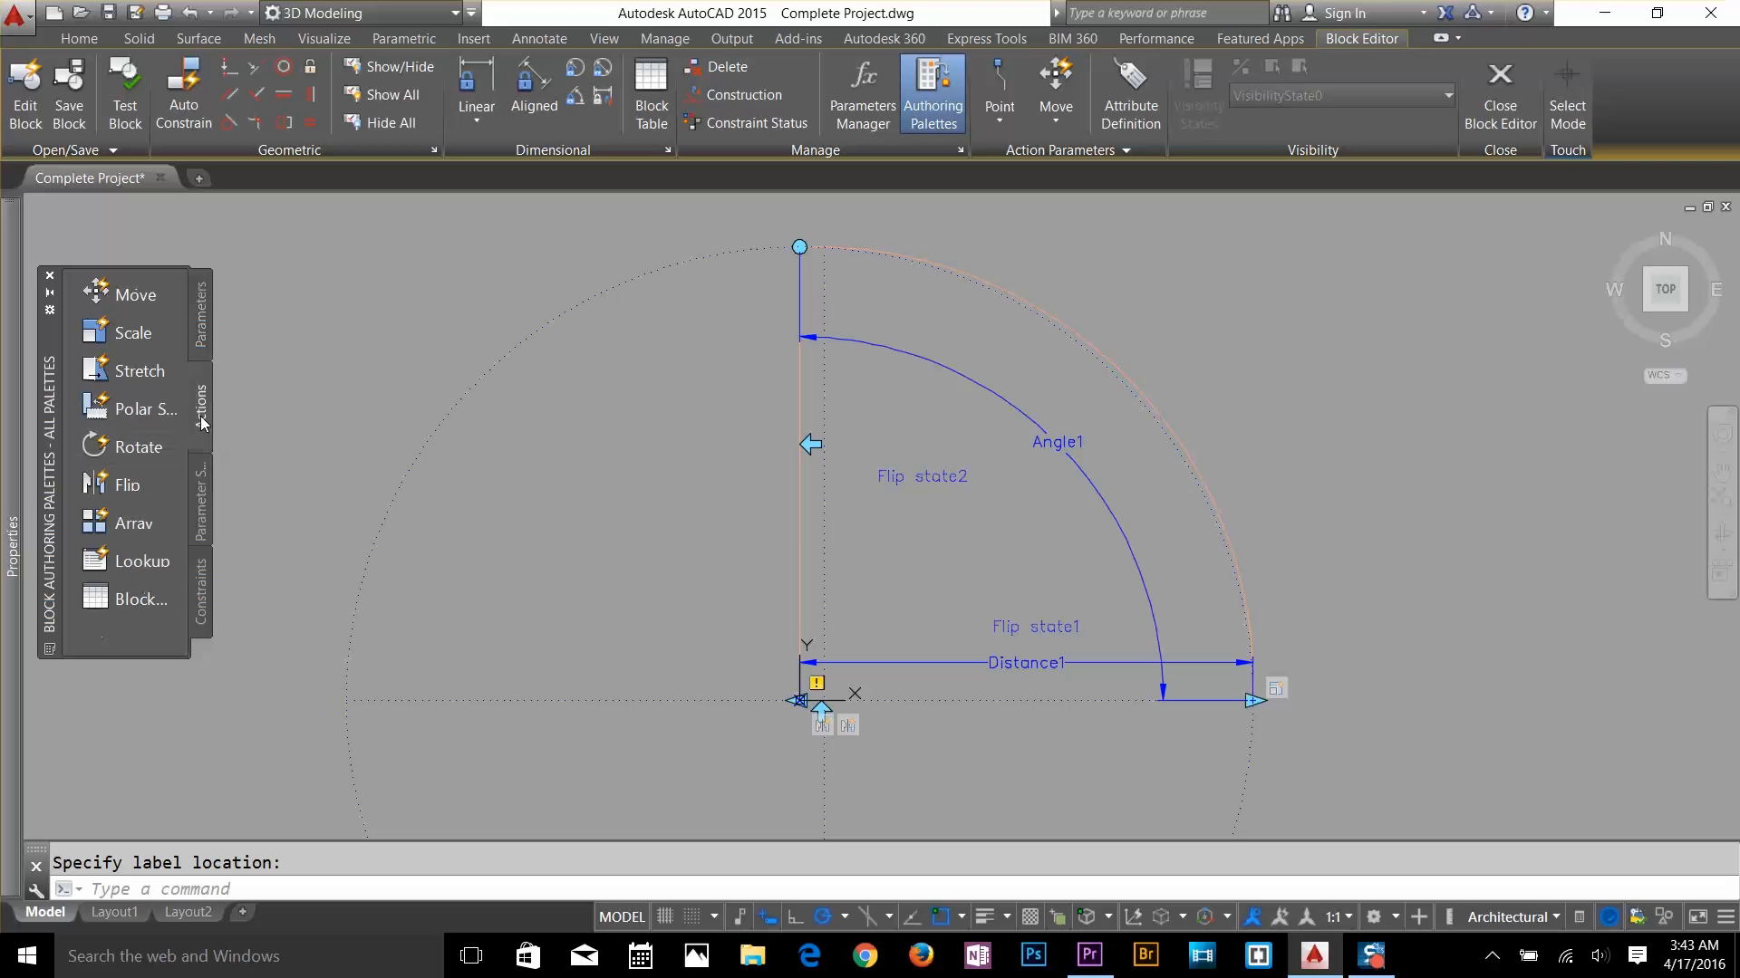
click(143, 445)
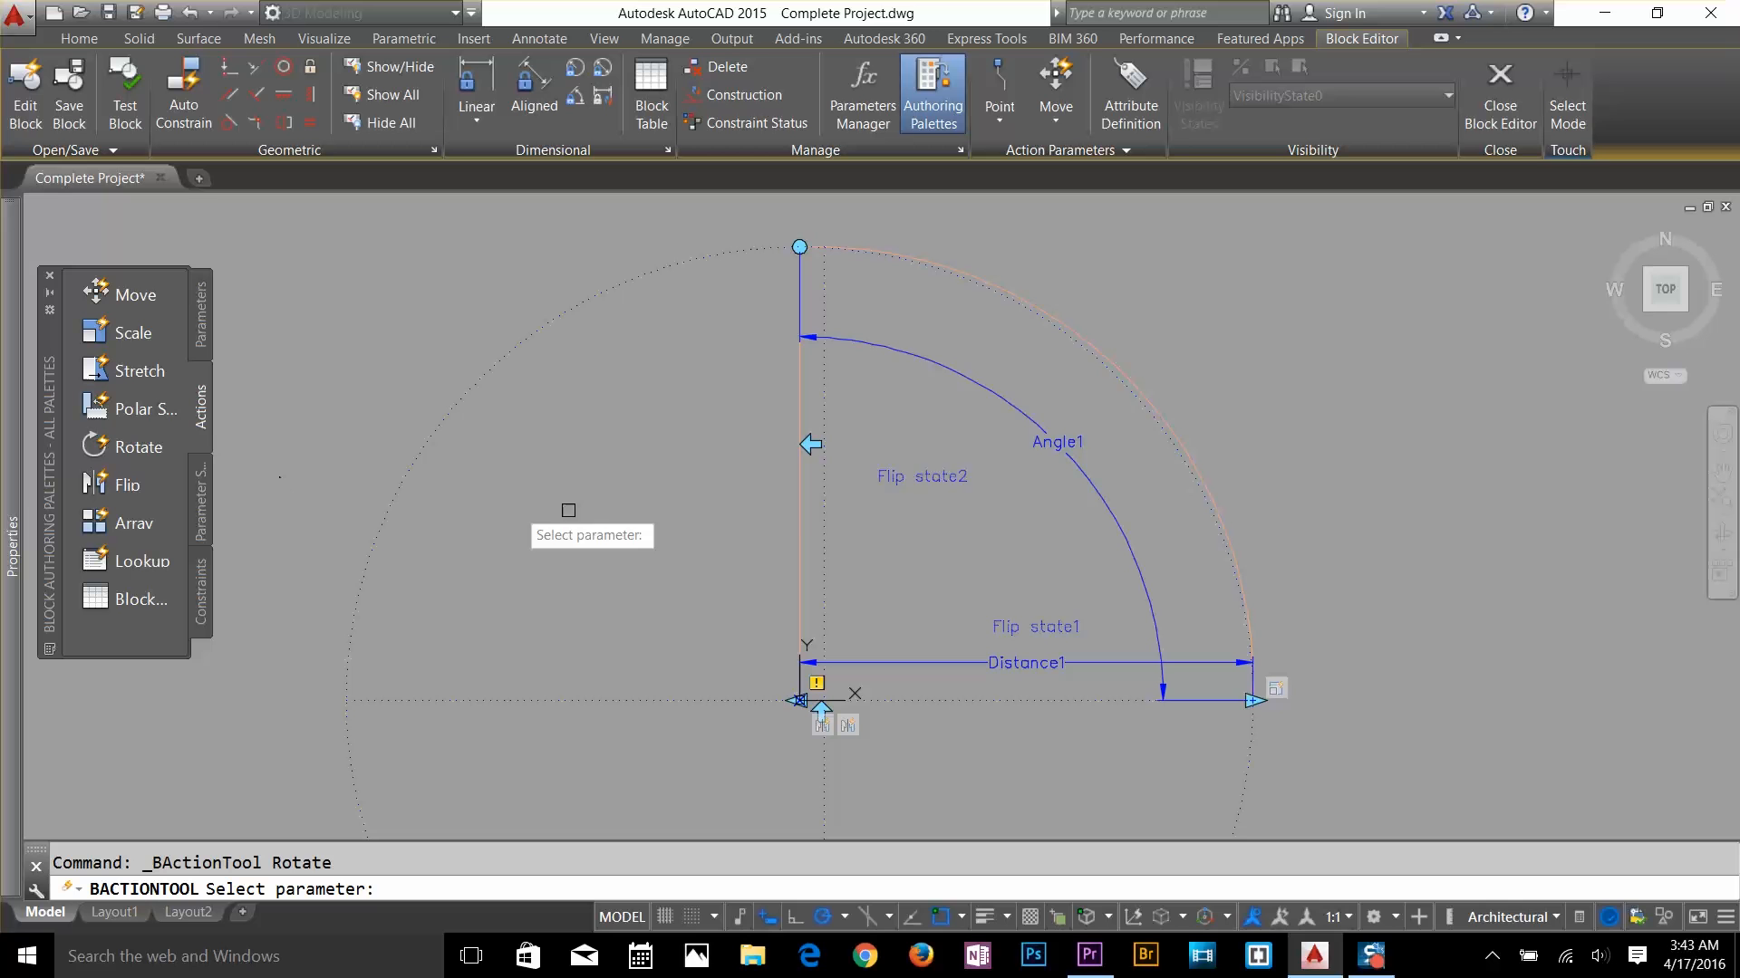
click(962, 385)
click(1067, 327)
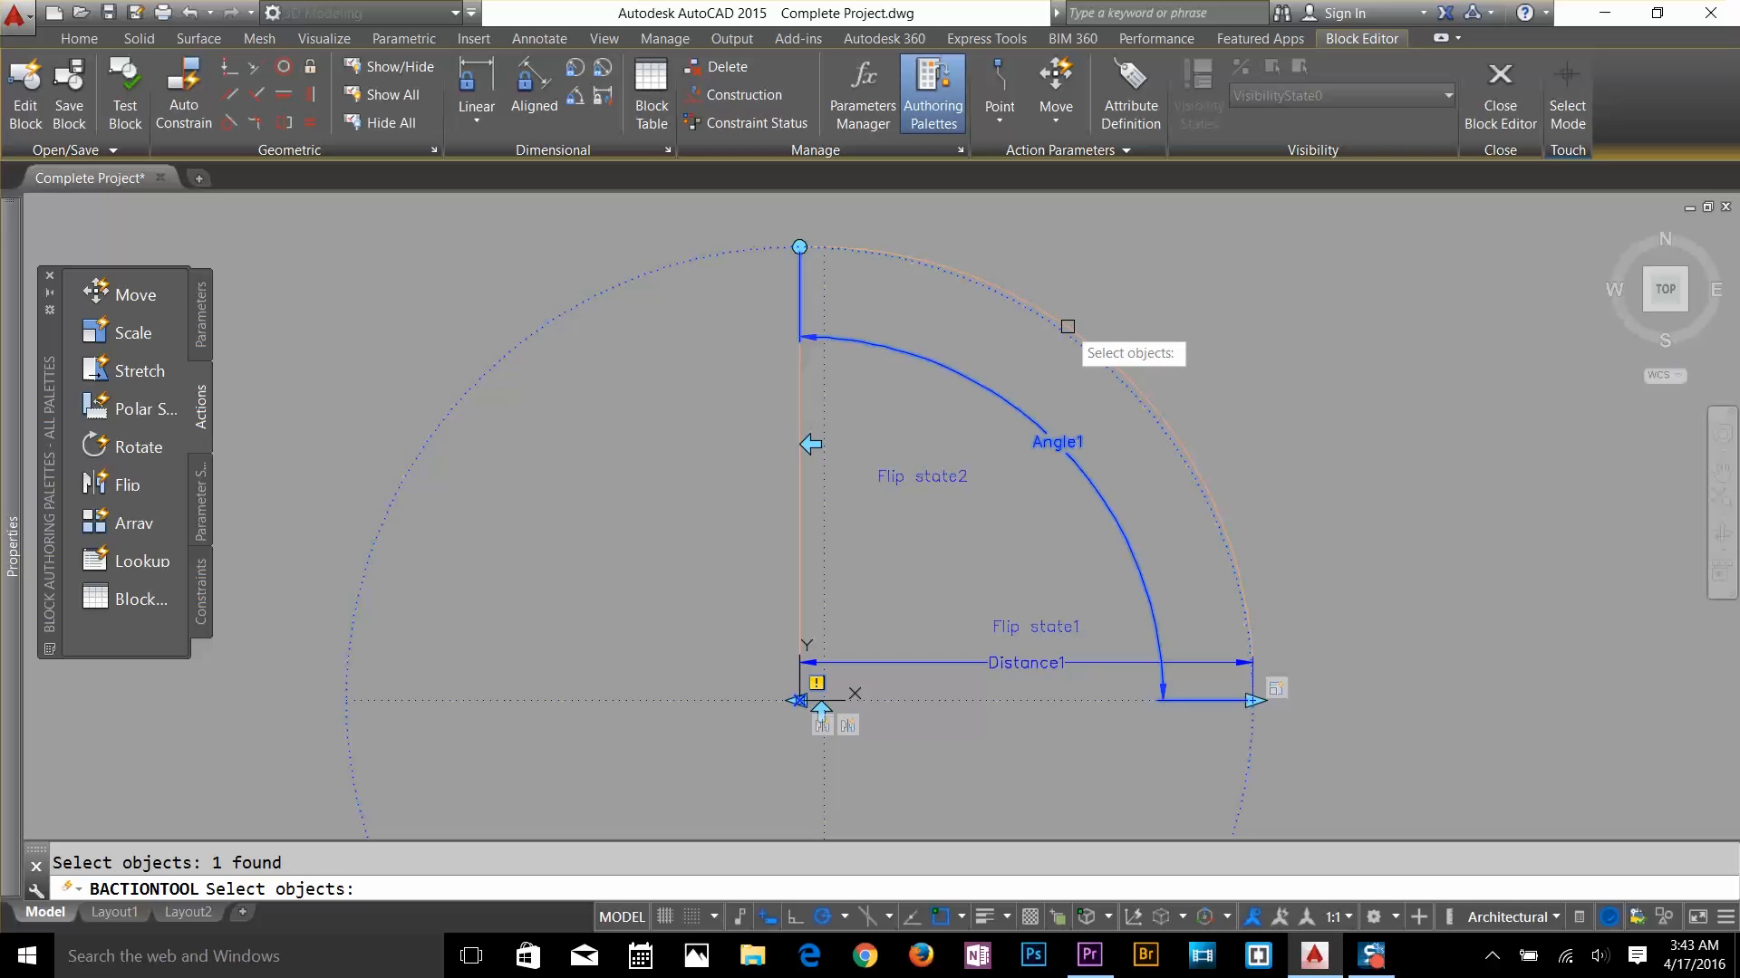
key(Return)
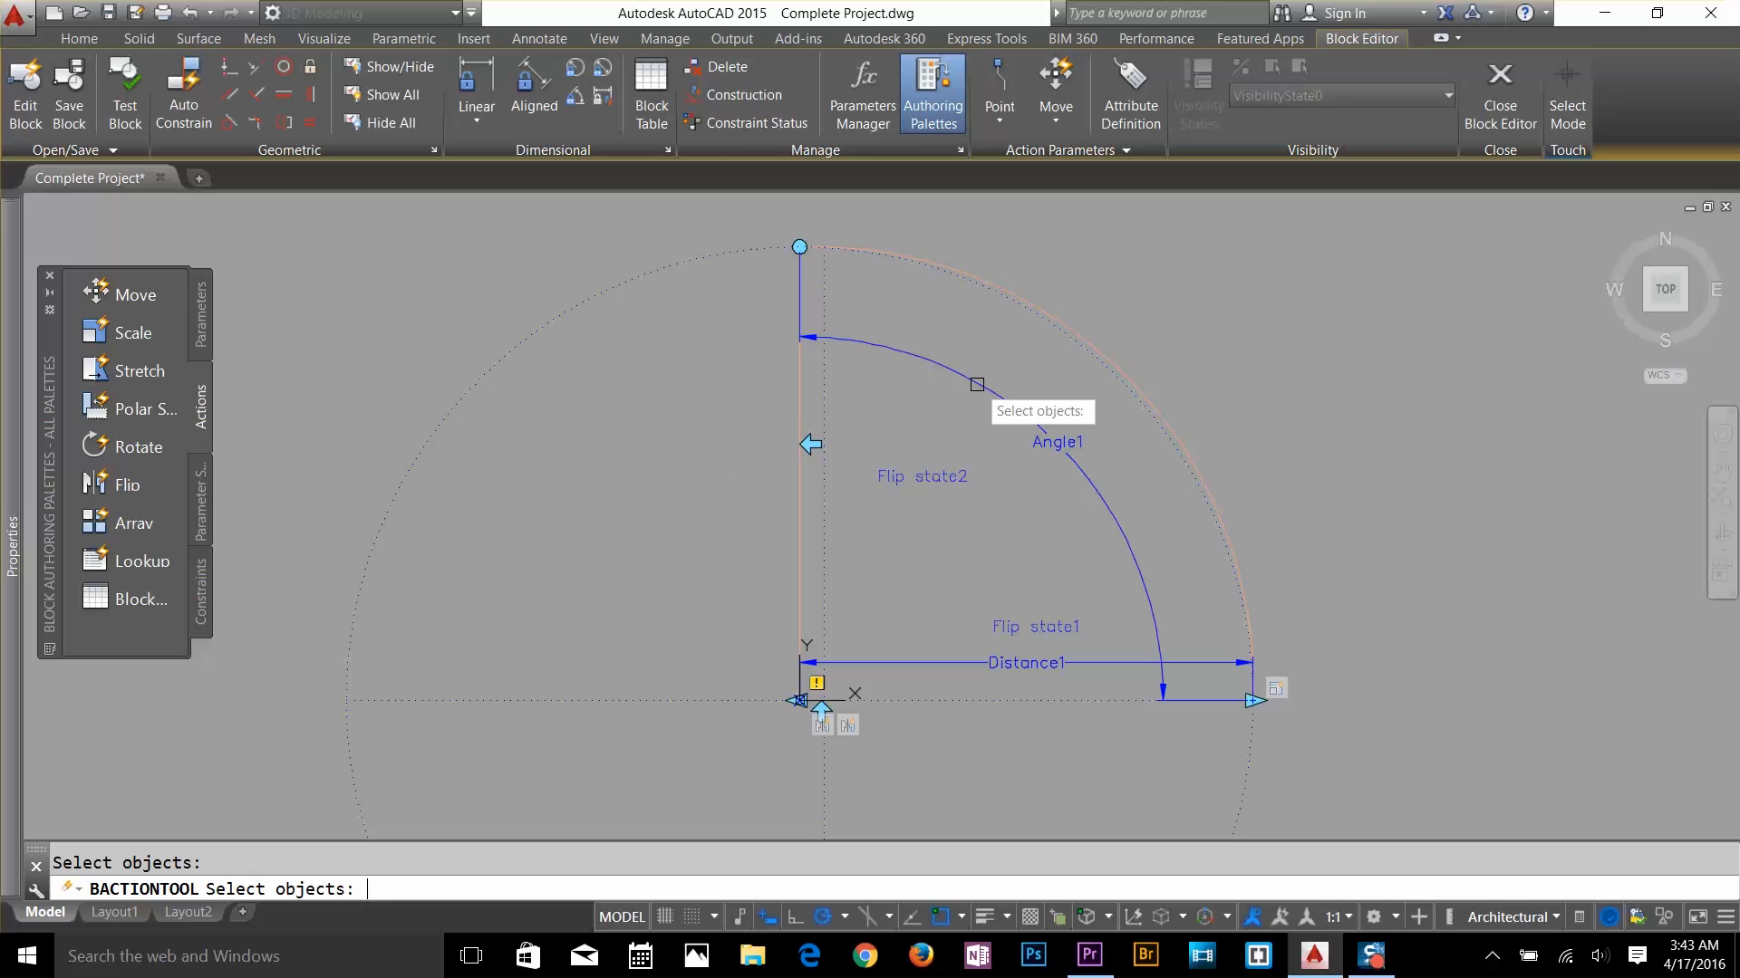
click(1074, 328)
key(Return)
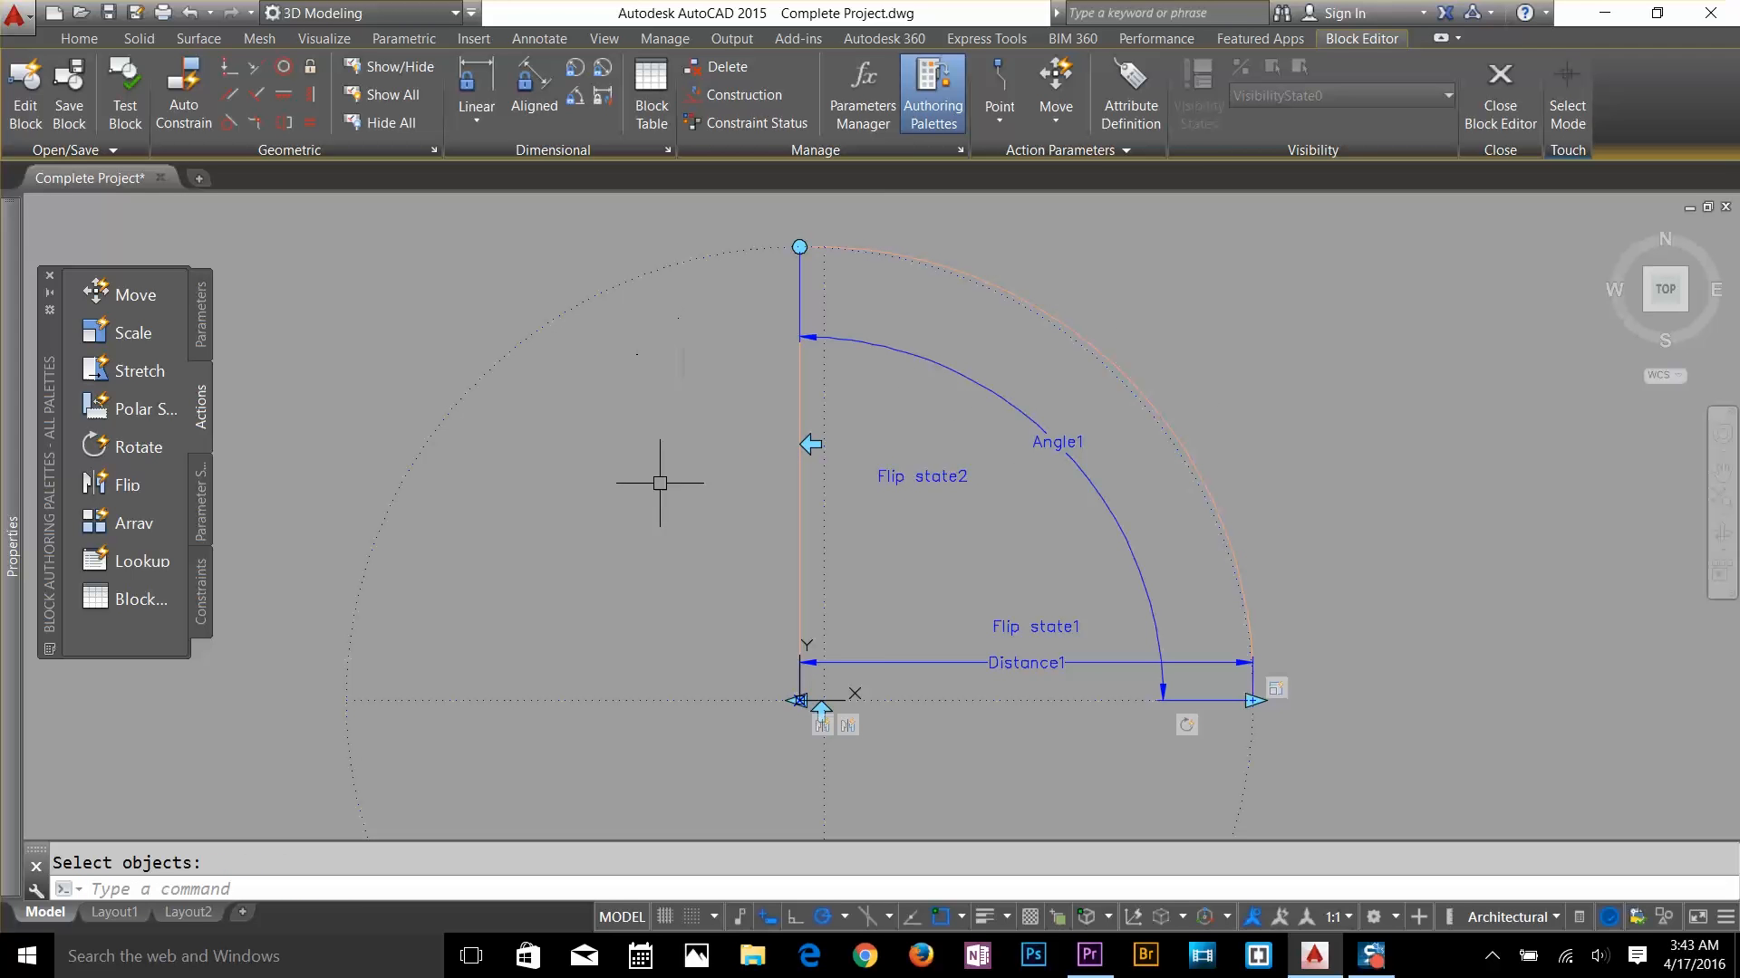
click(1506, 112)
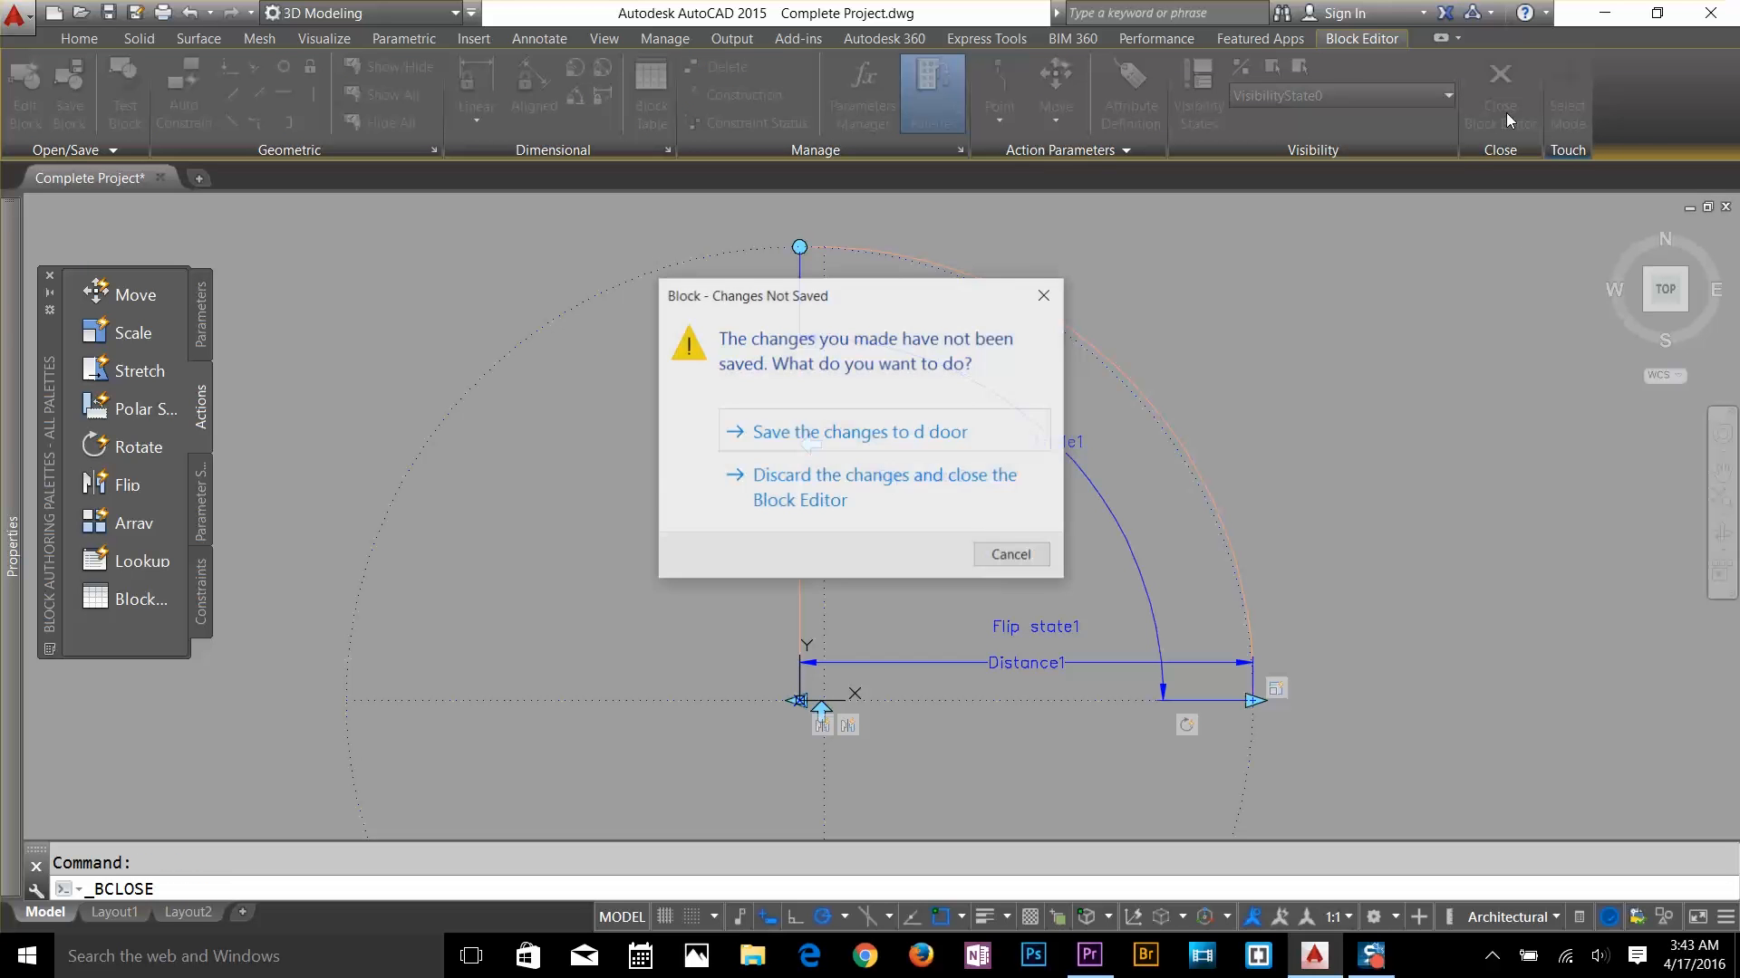
click(847, 435)
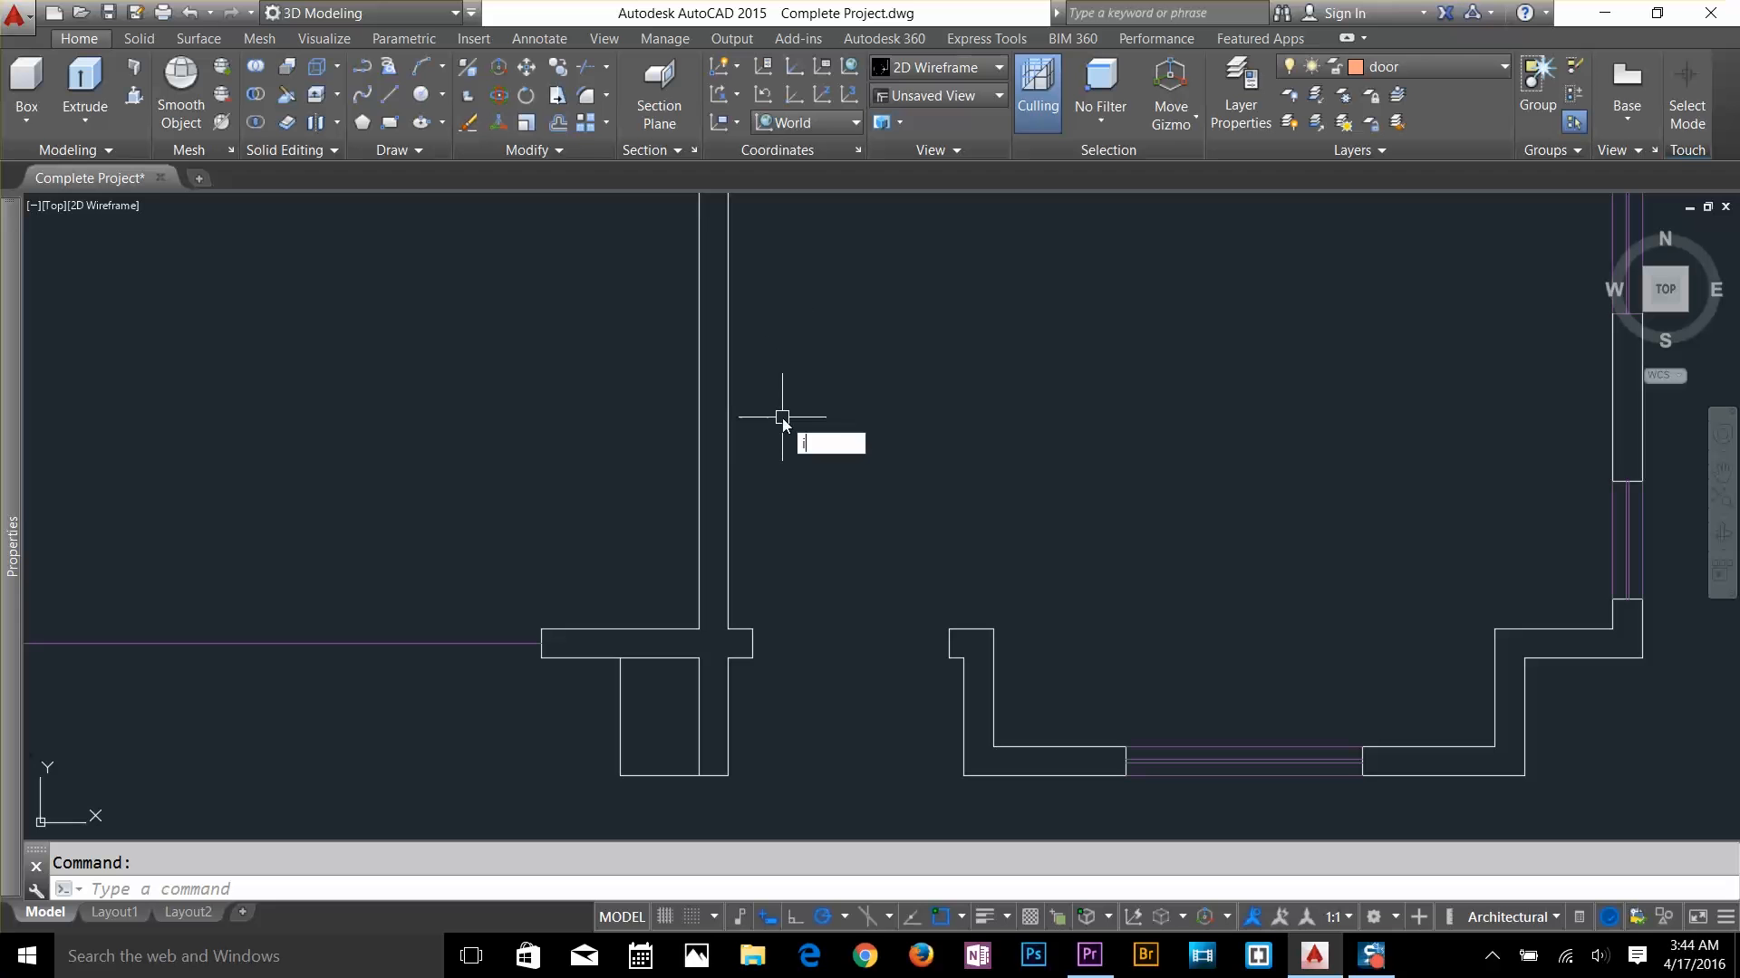
Insert the d door block at the midpoint of the front door opening's left jamb, at 0° rotation
text(I)
key(Return)
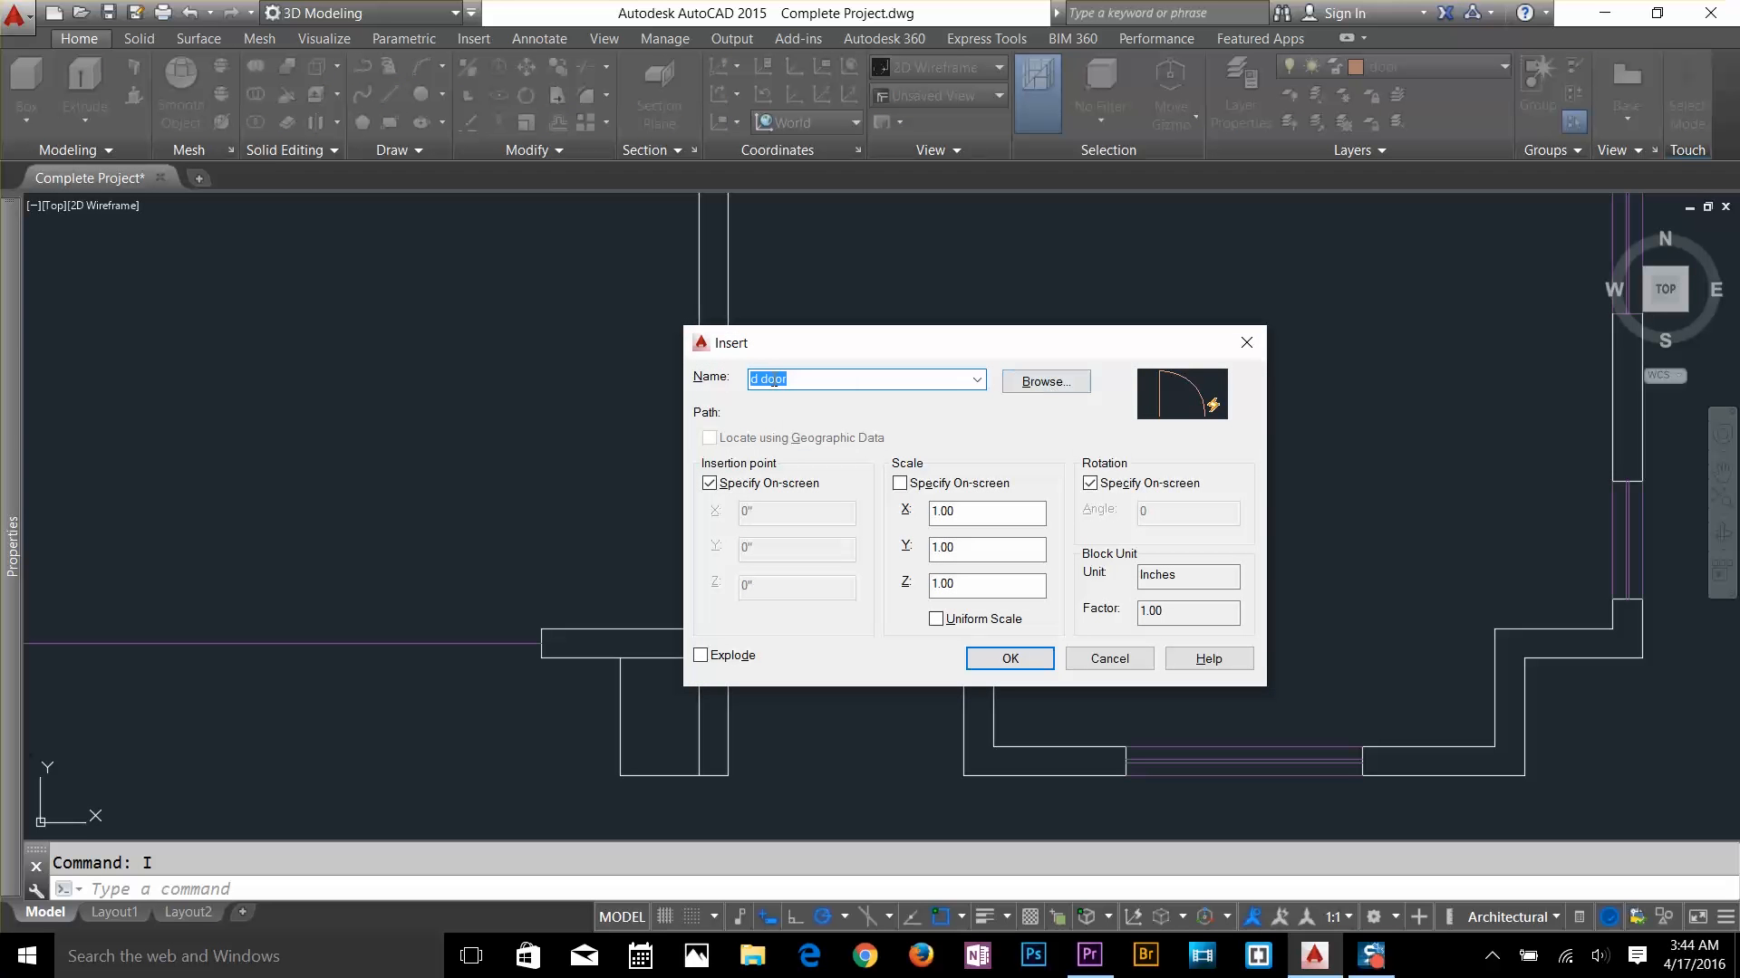
click(977, 381)
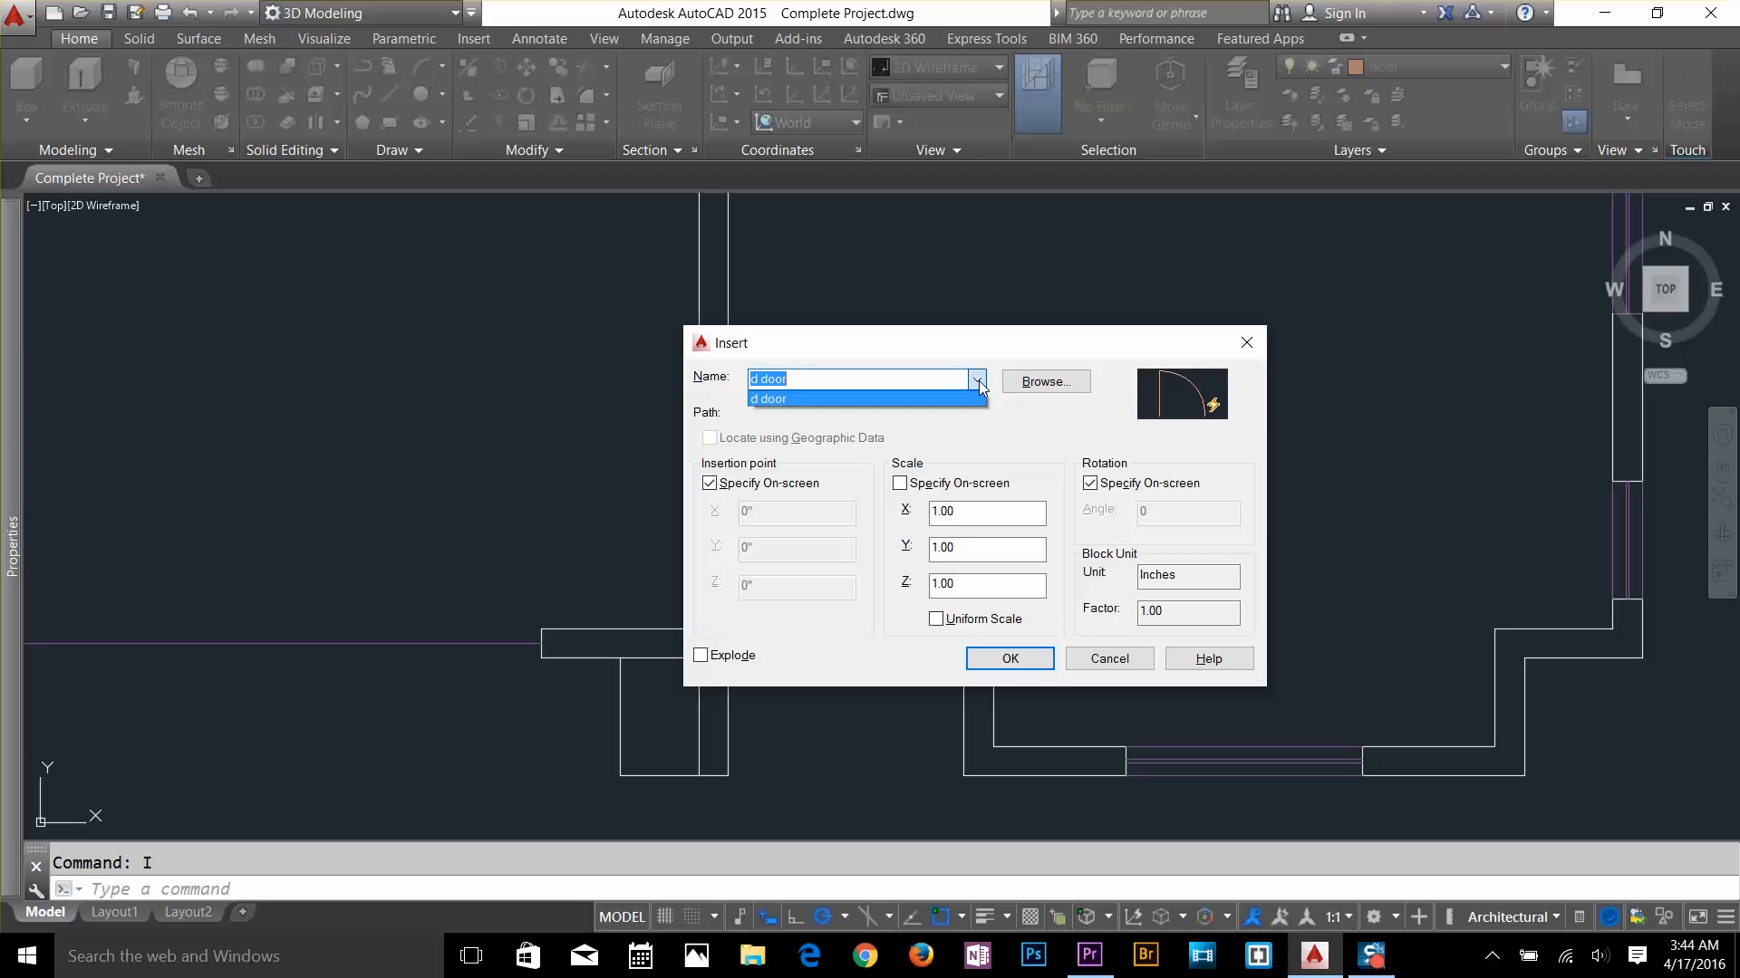
click(958, 401)
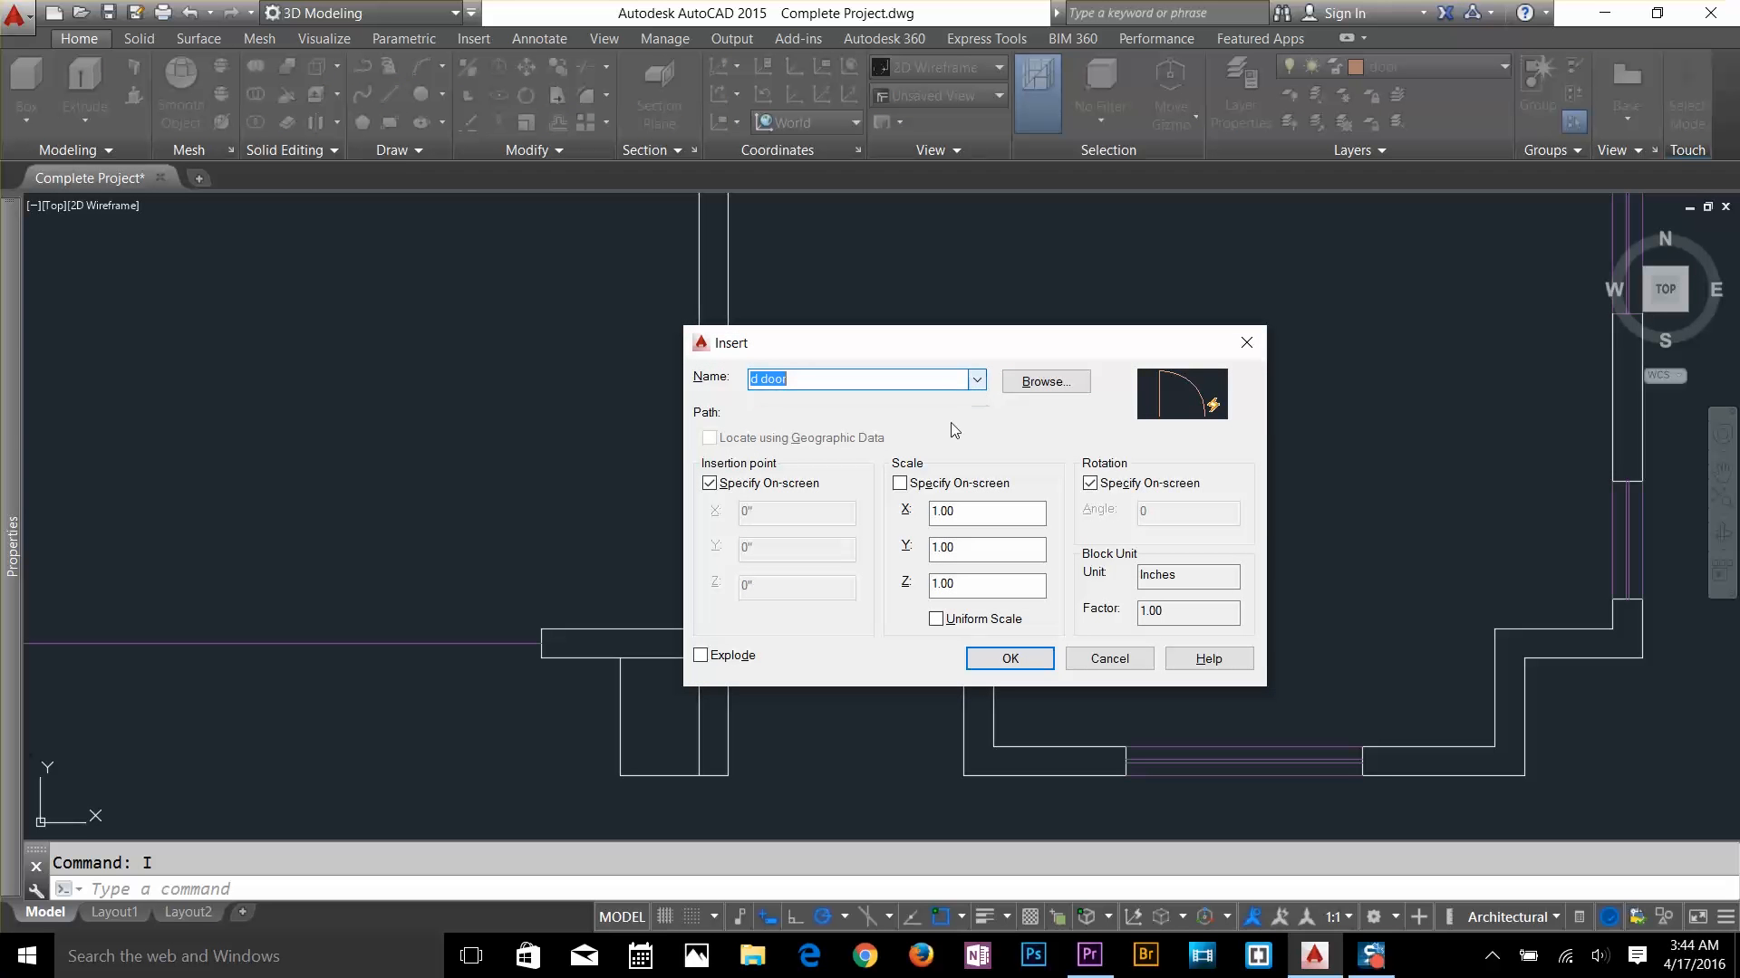
click(1037, 663)
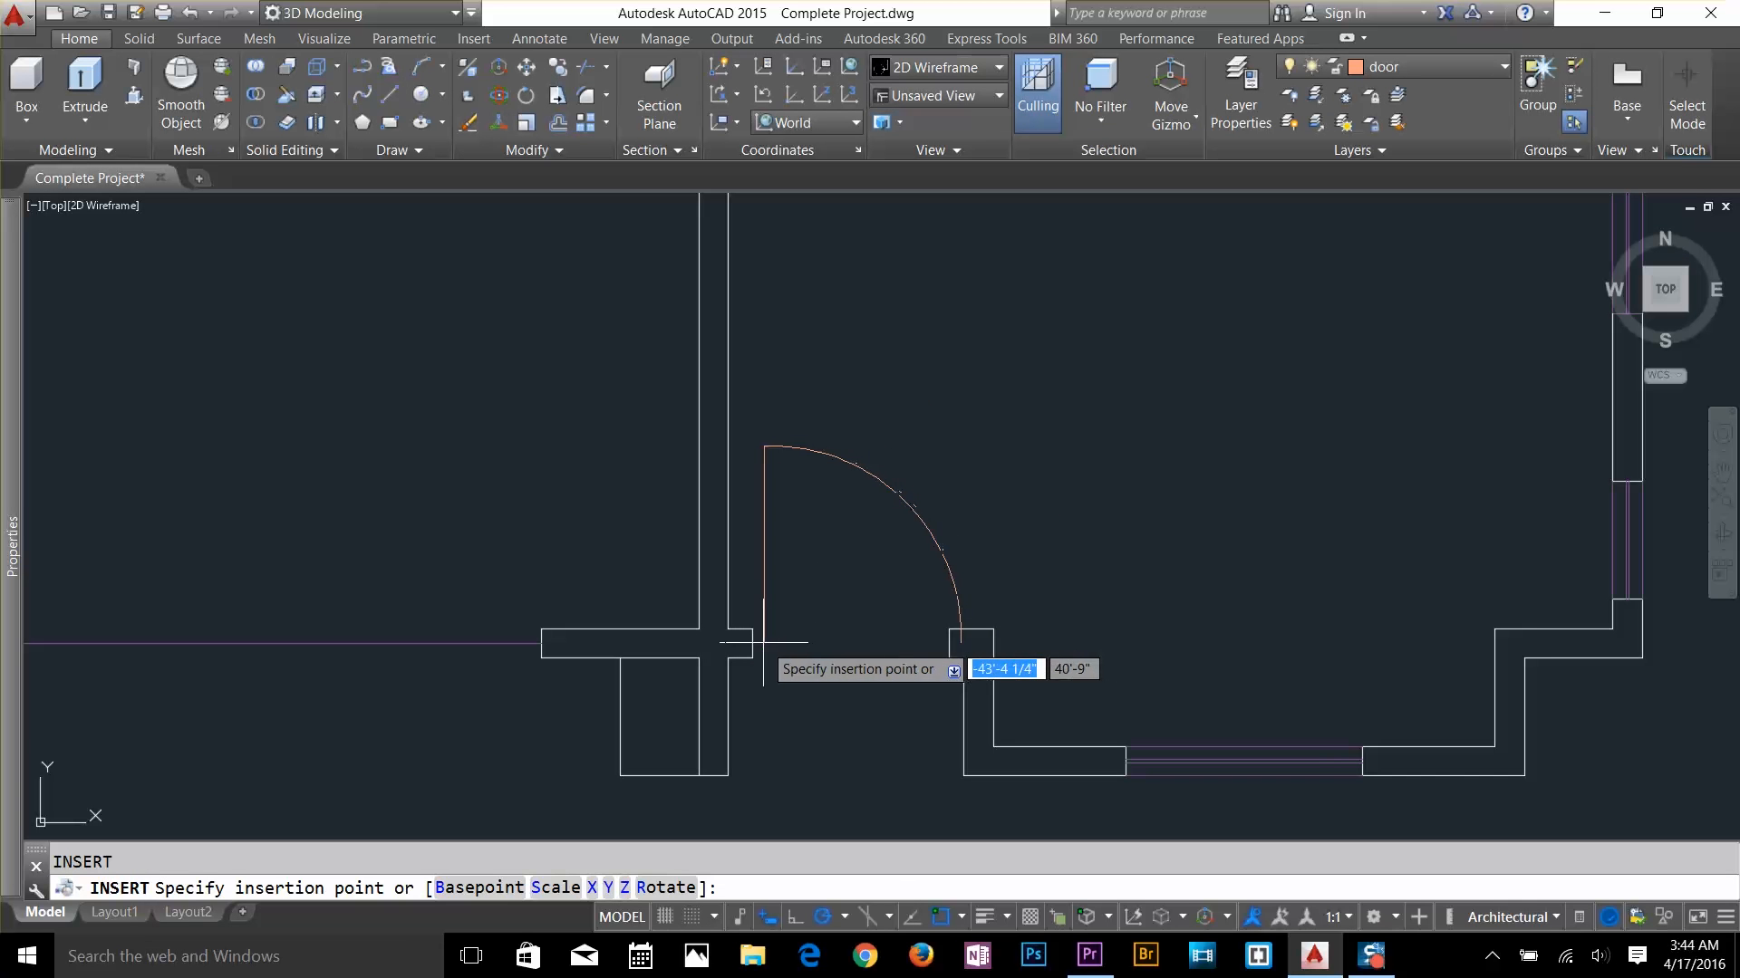
click(752, 644)
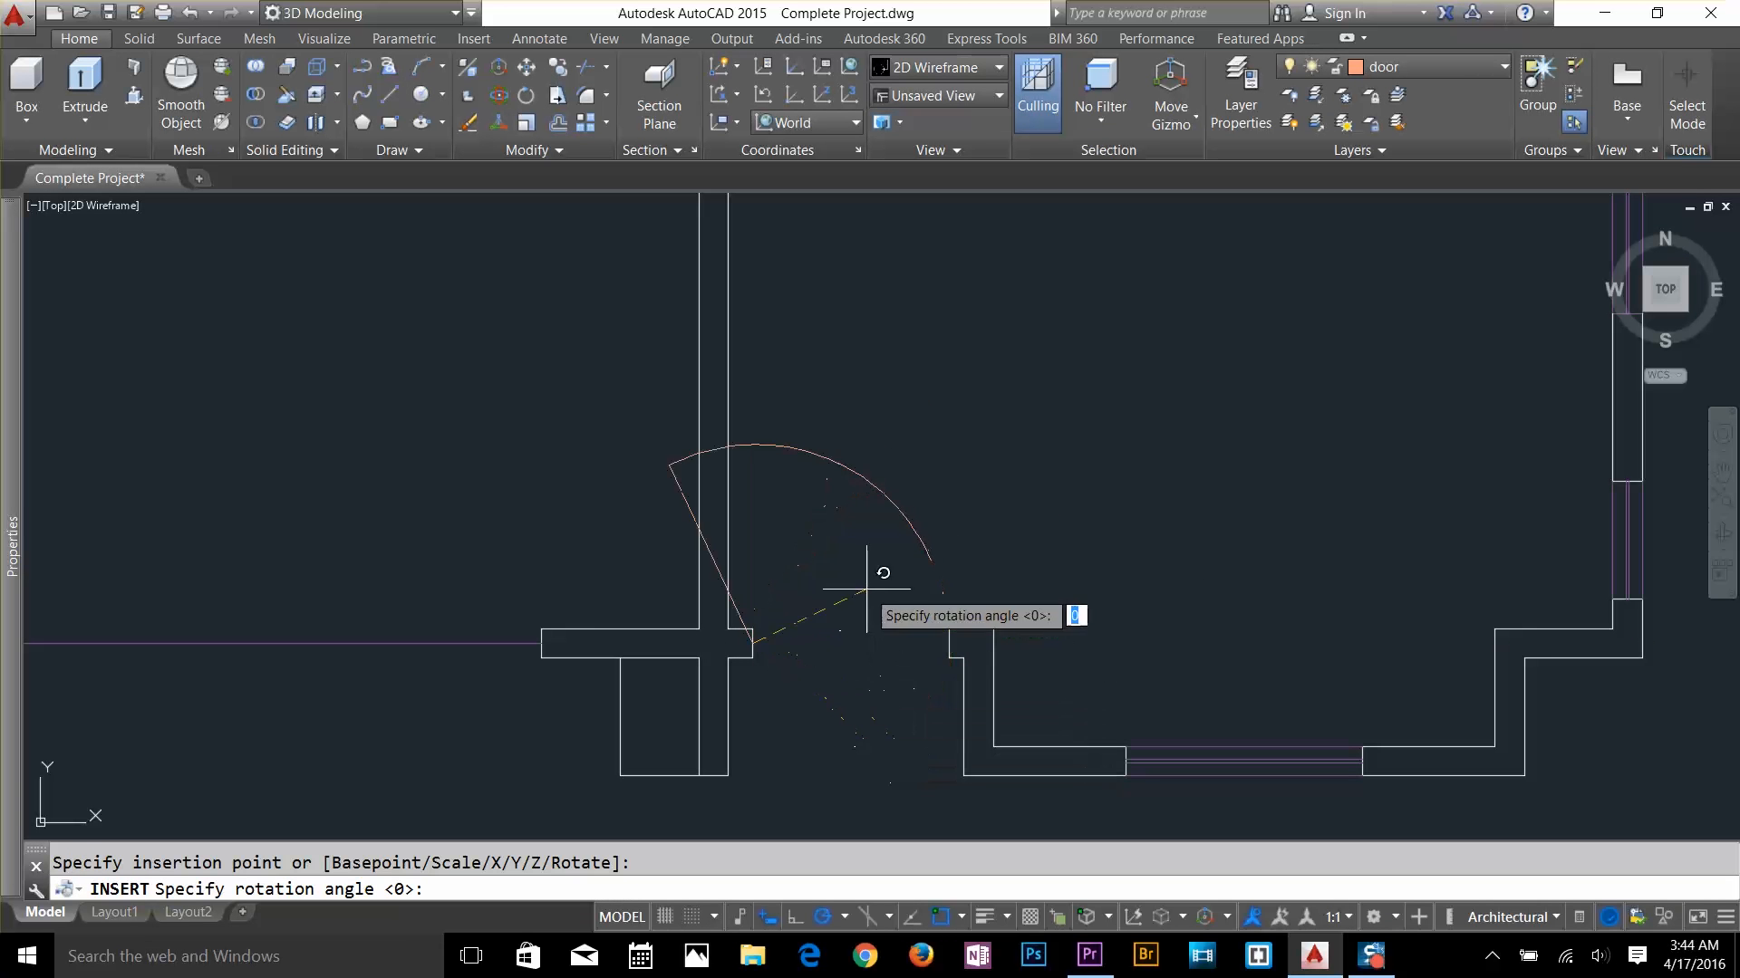
click(990, 652)
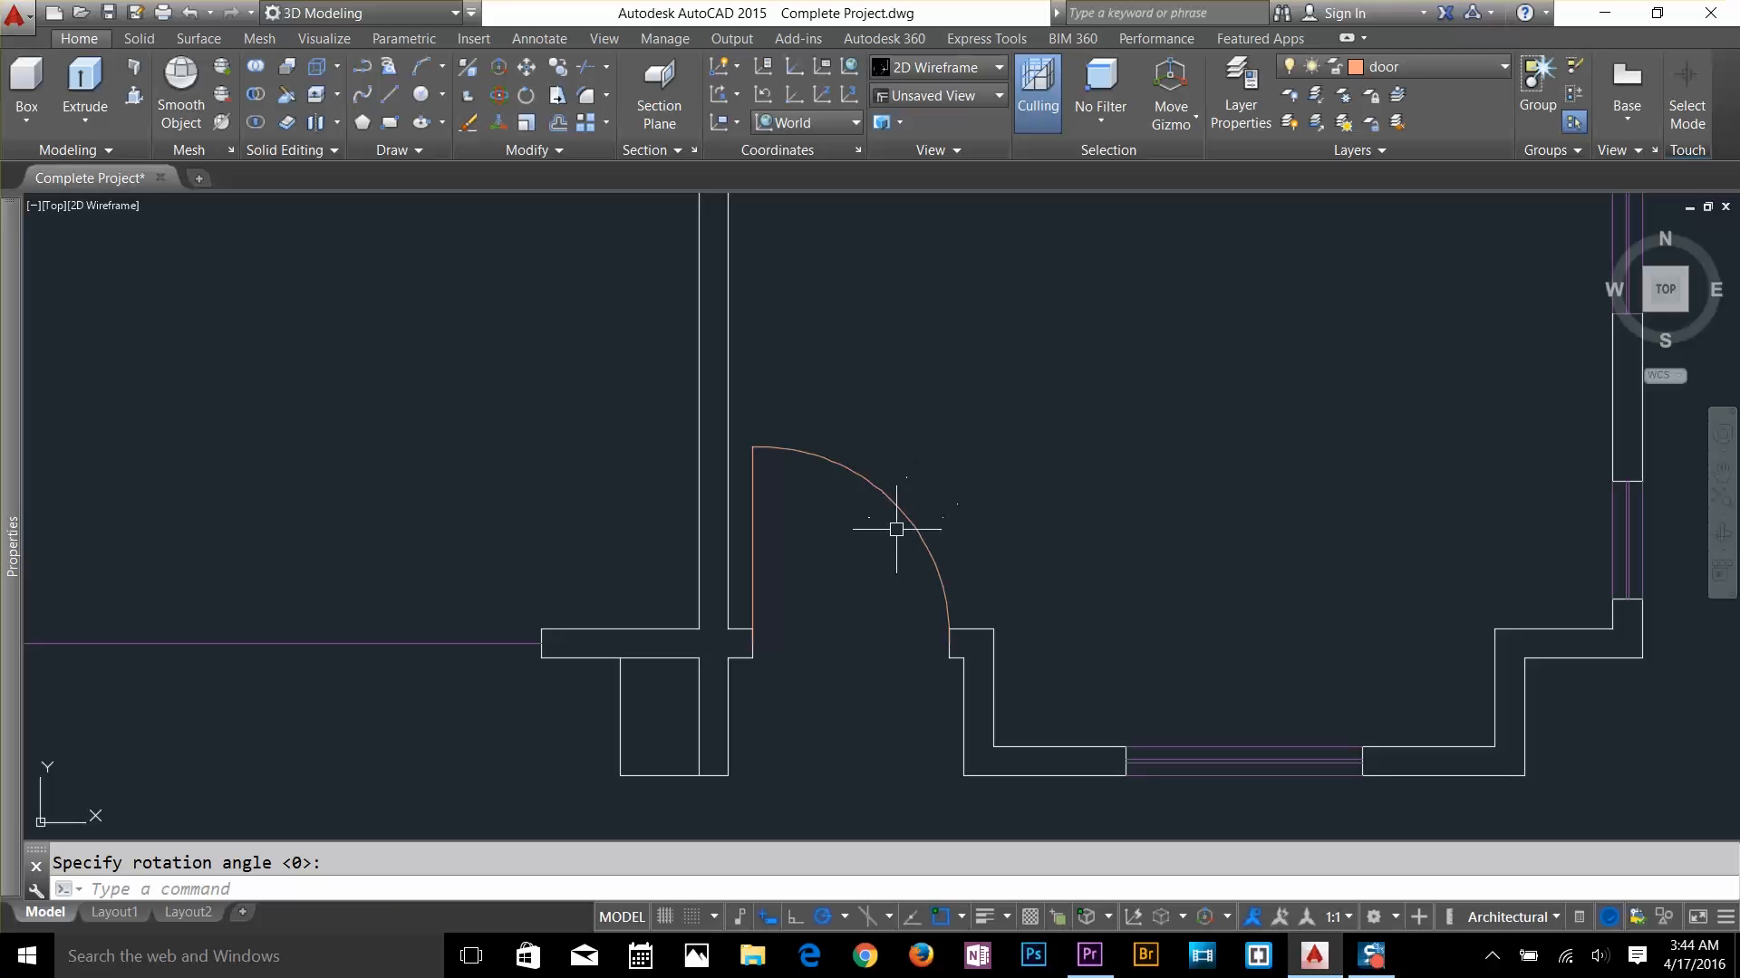
Insert another d door block at the left jamb's midpoint of the opening in the horizontal wall north of the front door, at 0° rotation
mouse_move(894, 496)
middle_down()
mouse_move(761, 544)
mouse_move(739, 489)
mouse_move(878, 652)
mouse_move(875, 542)
mouse_move(812, 702)
middle_up()
text(i)
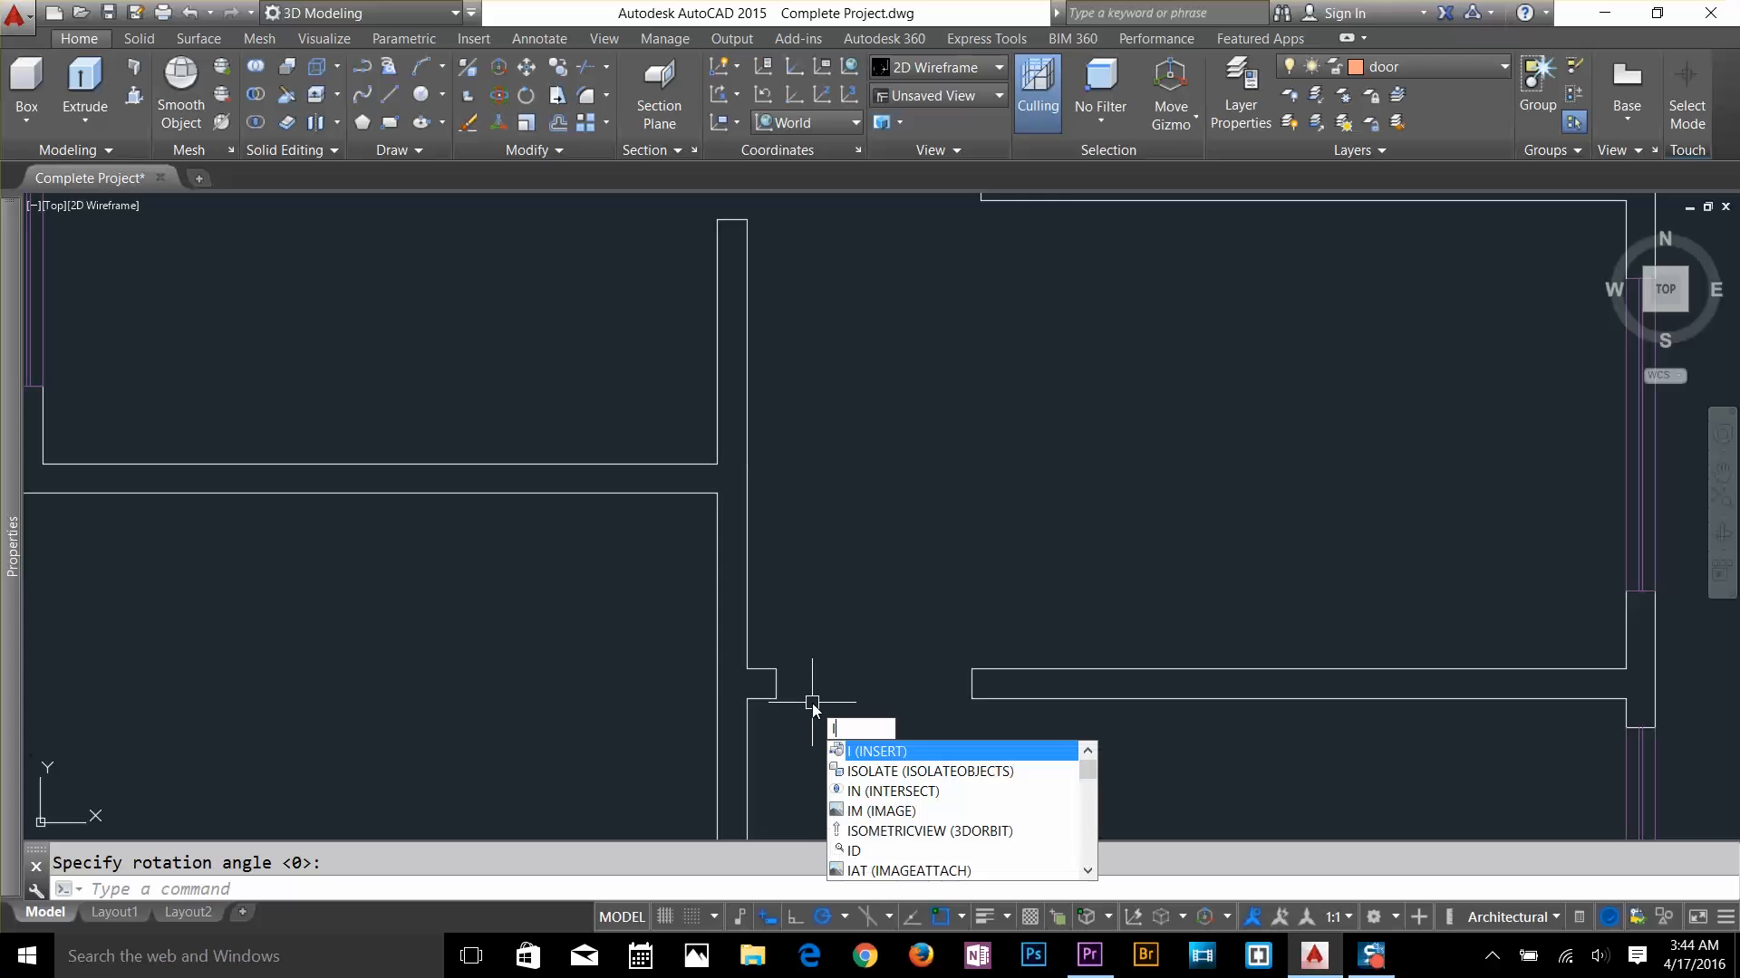
key(Return)
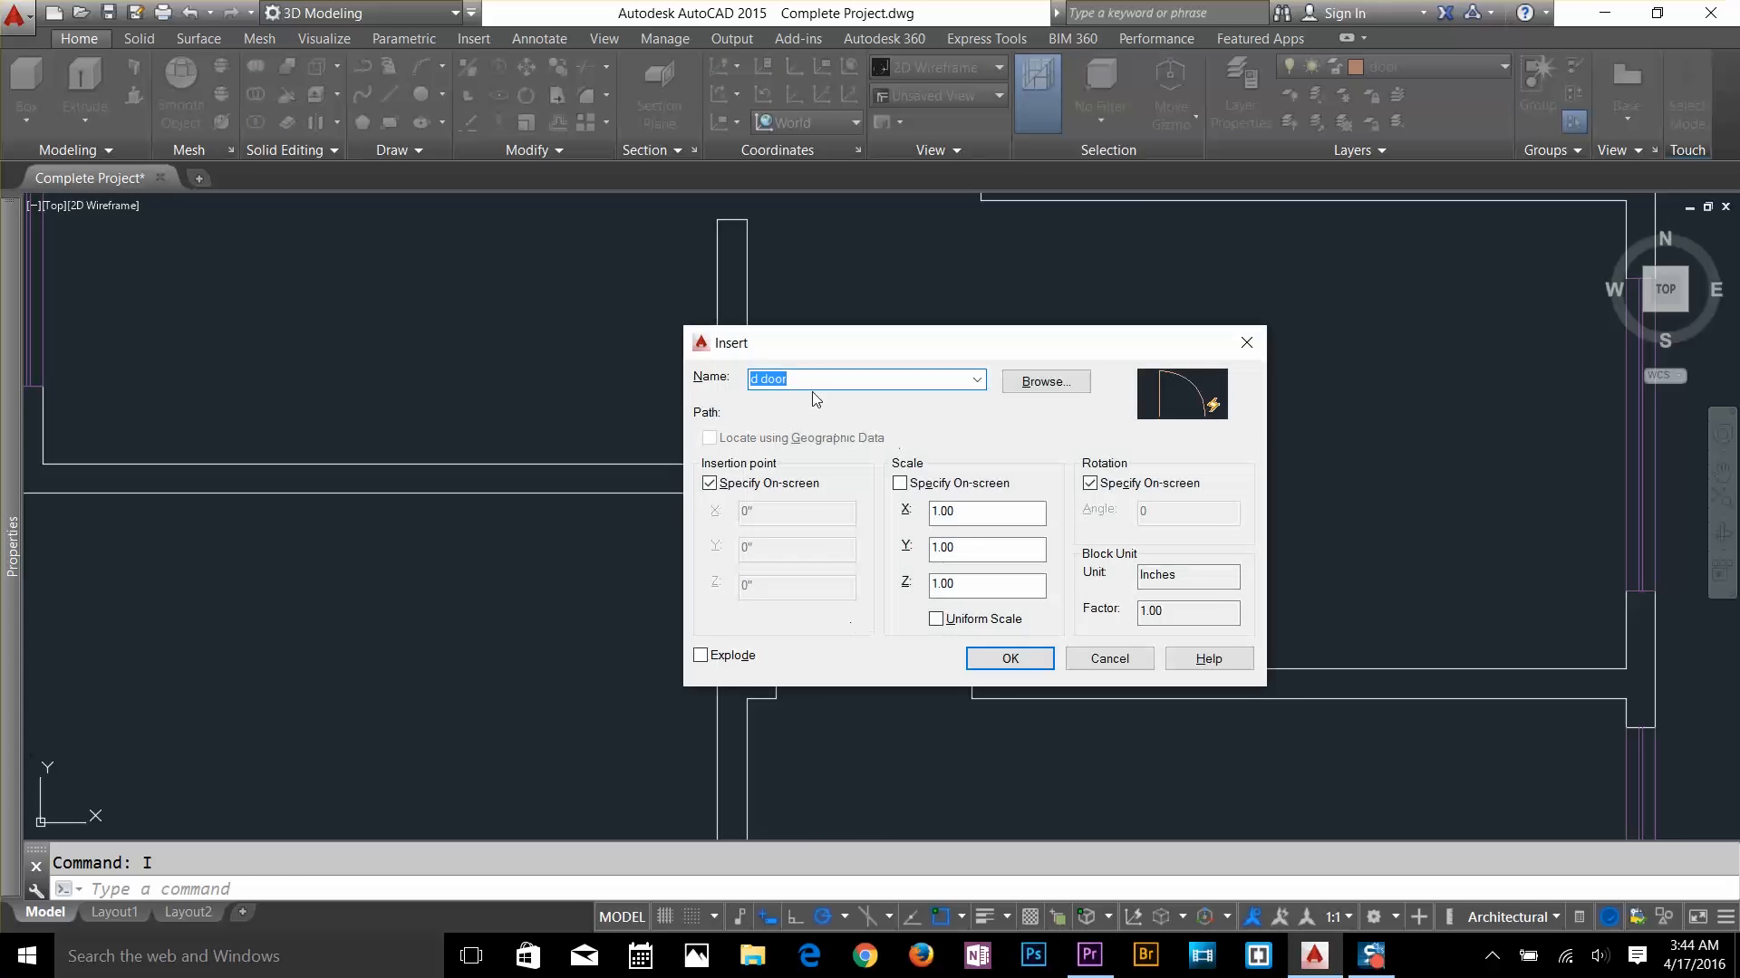
click(1009, 659)
click(775, 684)
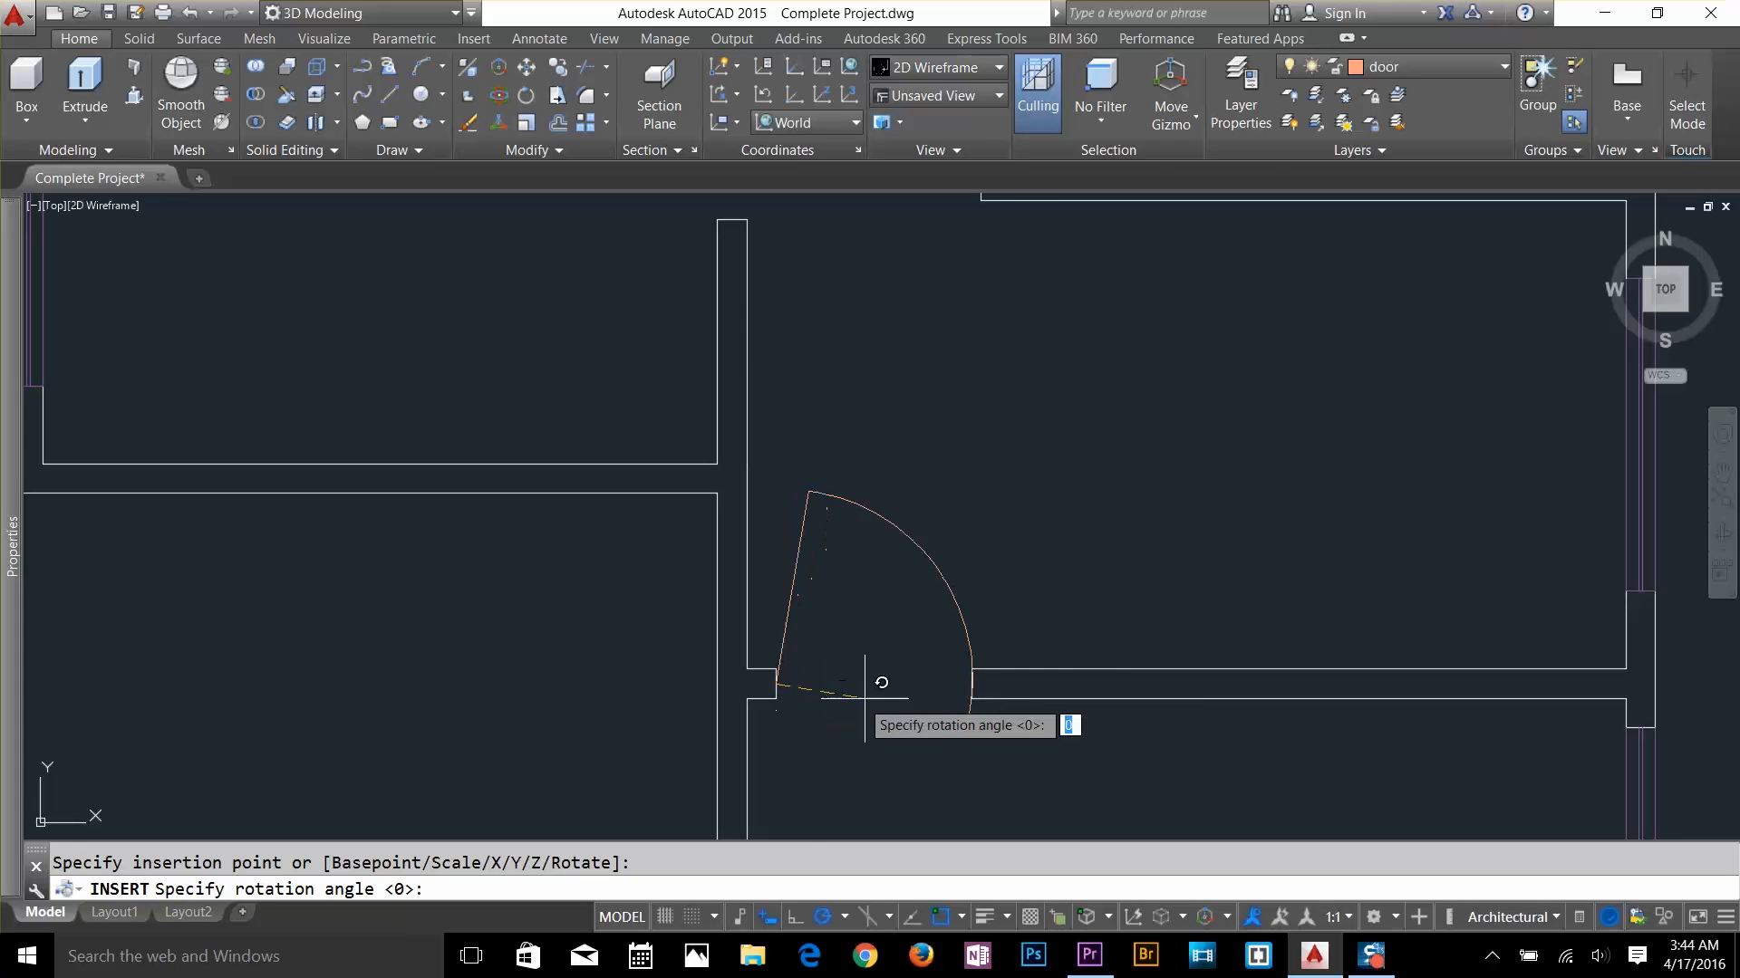
click(965, 698)
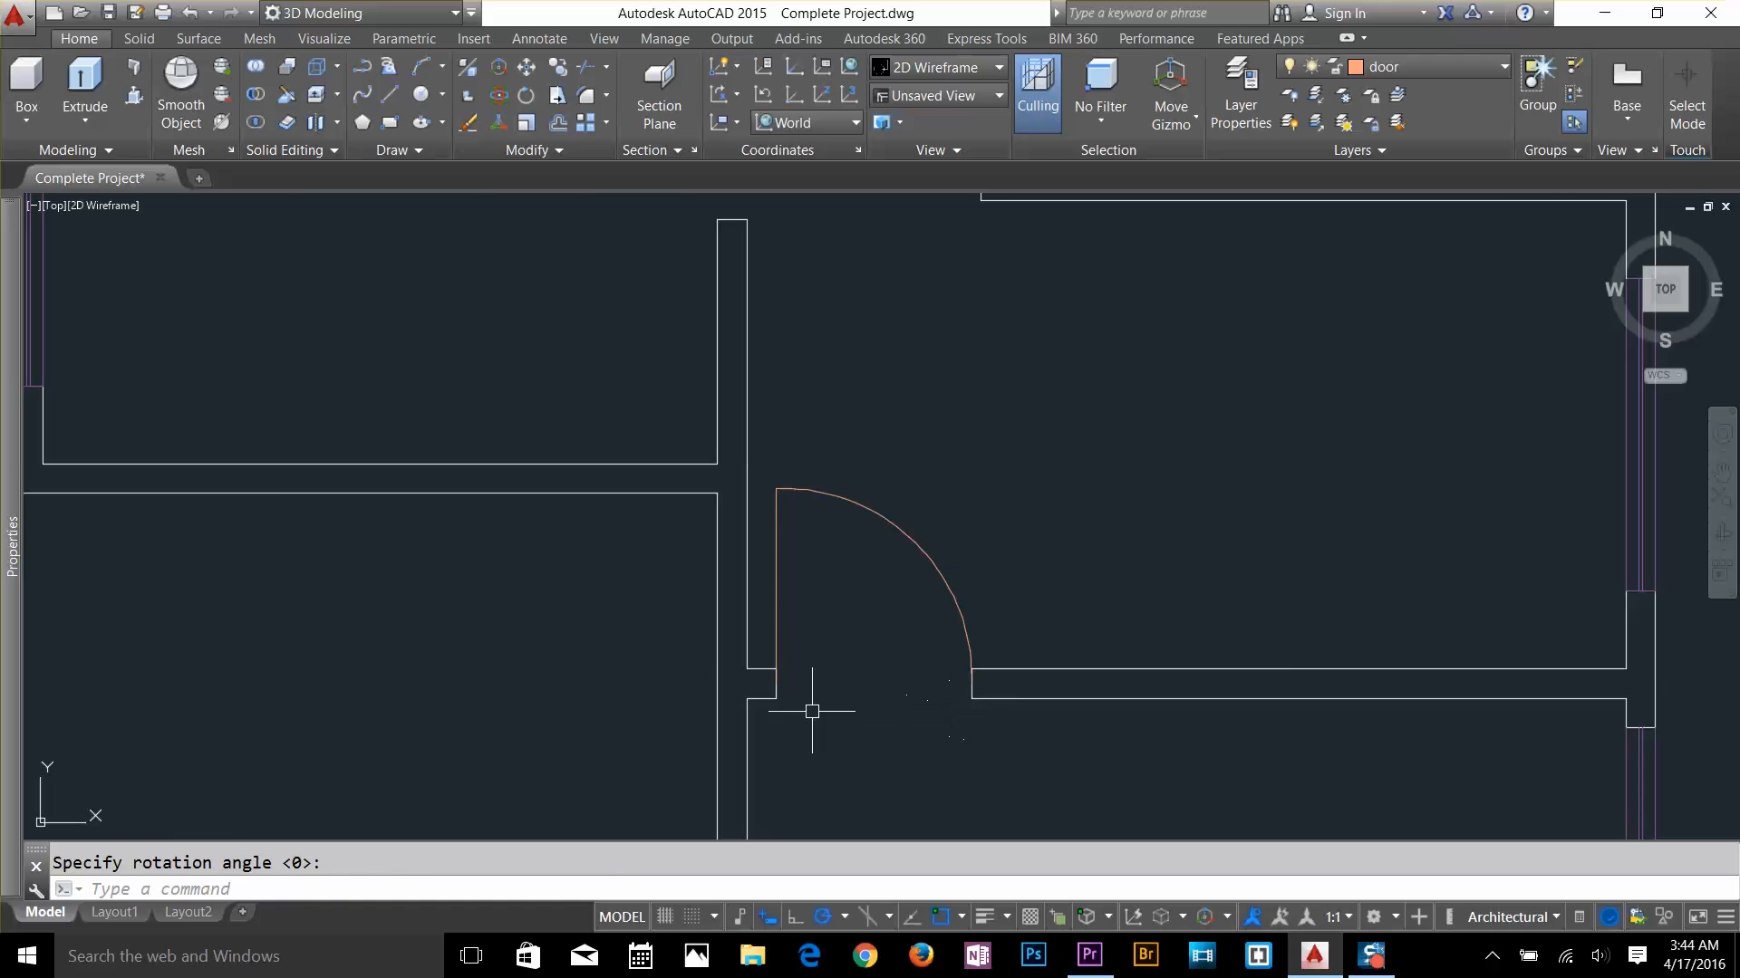
Insert a d door block at the upper jamb's midpoint of the vertical interior wall opening, rotated toward the lower jamb
scroll(740, 664, down, 2)
middle_drag(741, 664, 936, 721)
scroll(826, 548, down, 5)
middle_drag(830, 540, 863, 233)
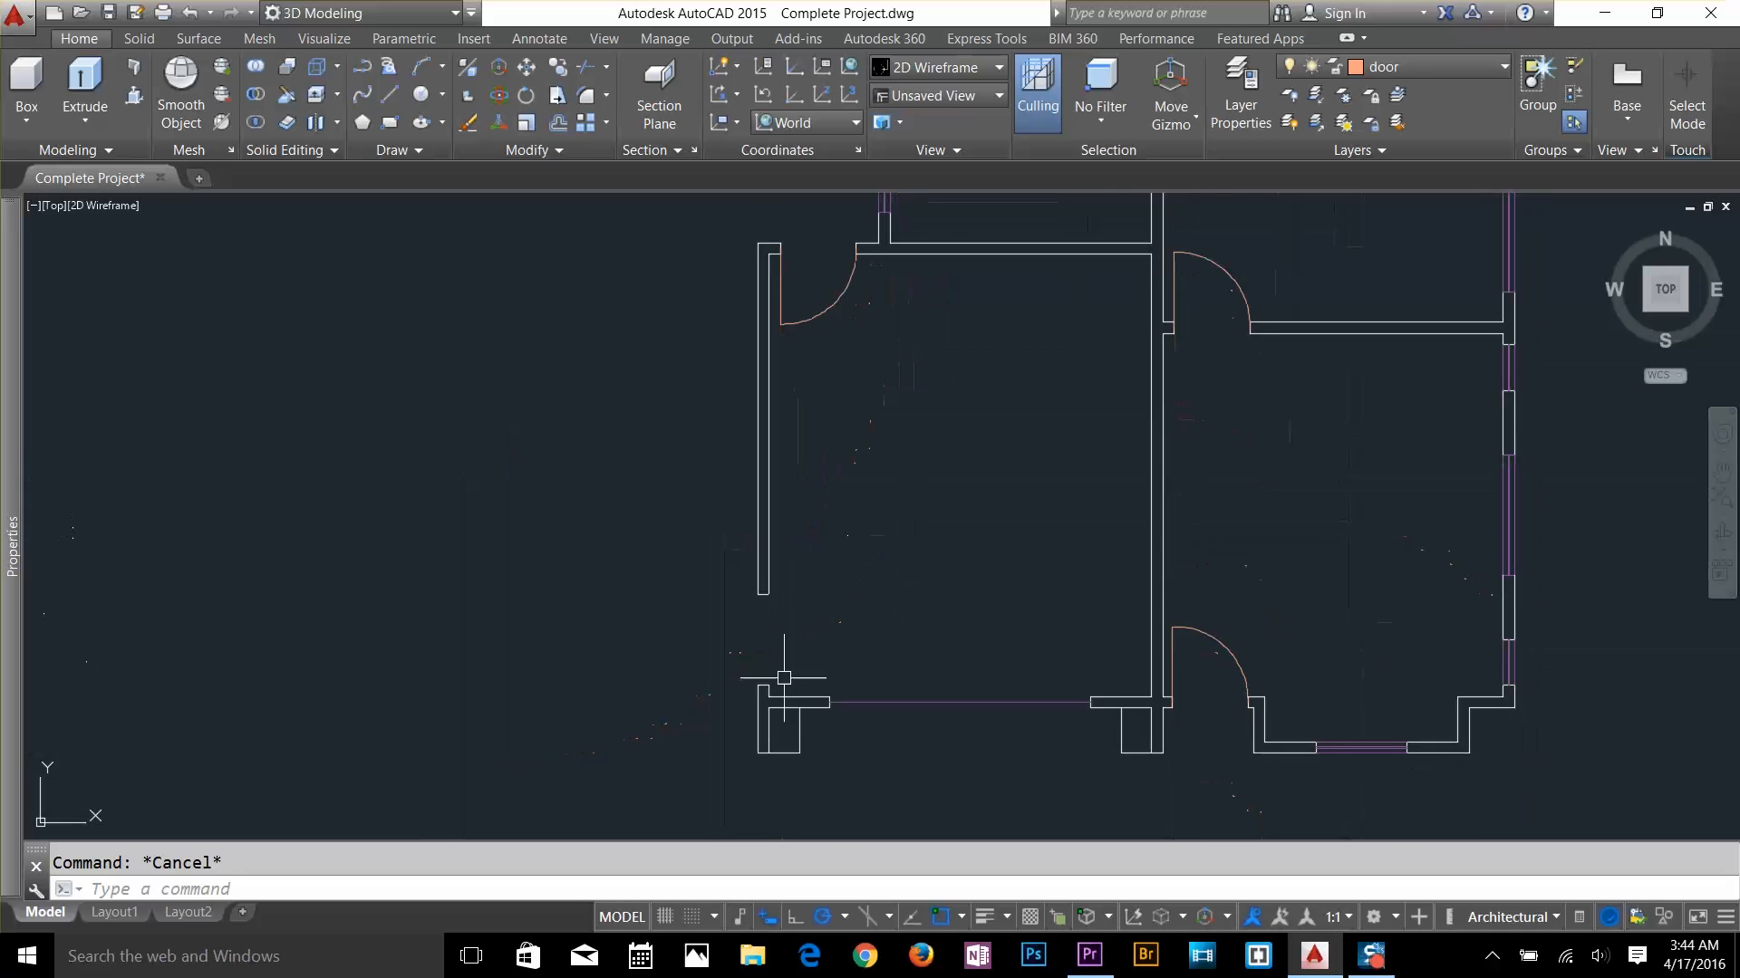
scroll(782, 686, up, 2)
middle_drag(800, 691, 797, 643)
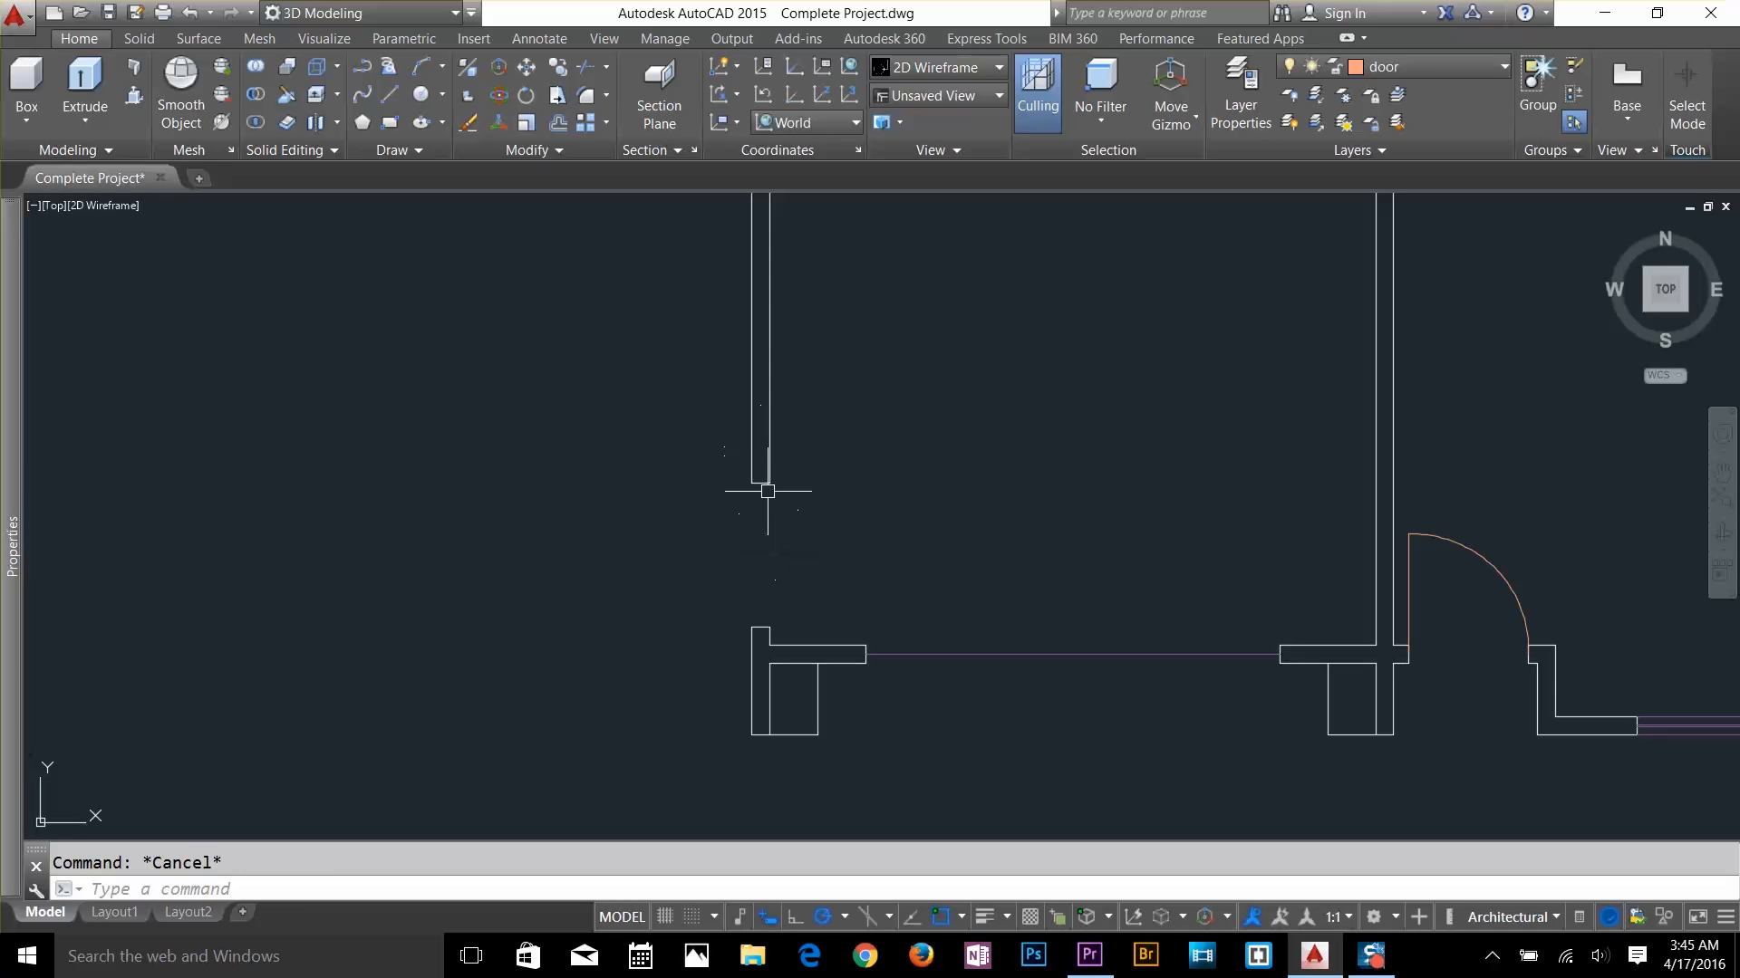
scroll(957, 564, down, 4)
middle_drag(959, 567, 683, 737)
scroll(703, 714, down, 2)
scroll(796, 462, up, 8)
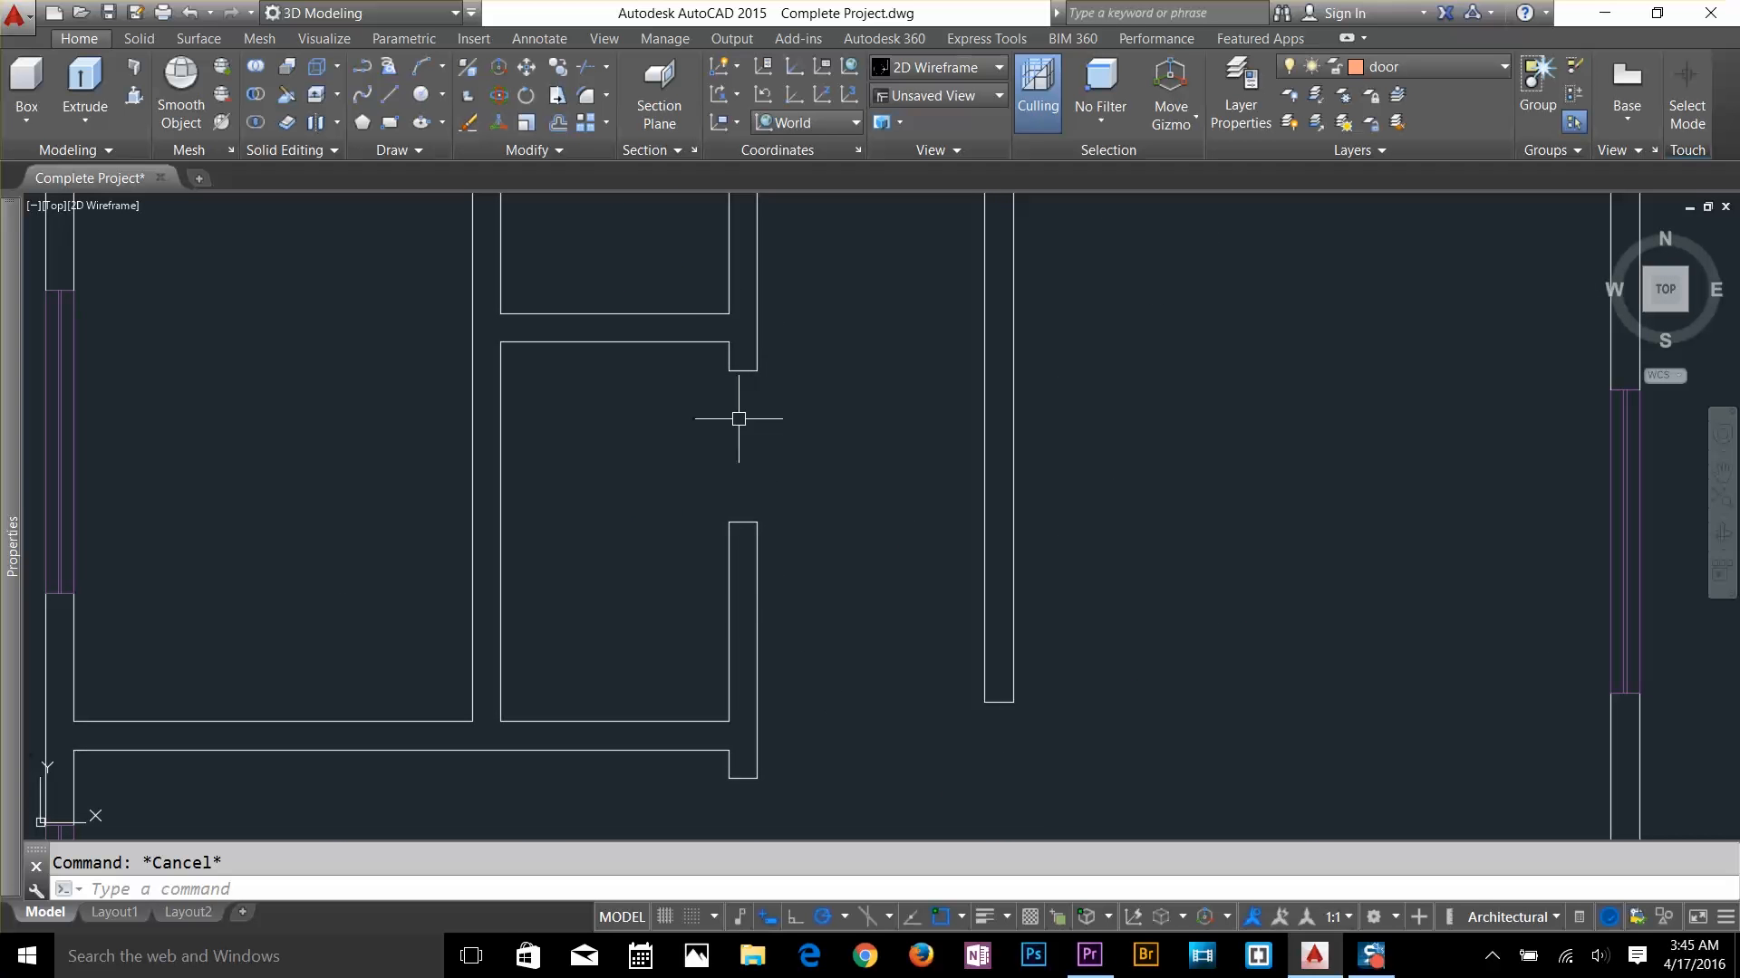
key(Return)
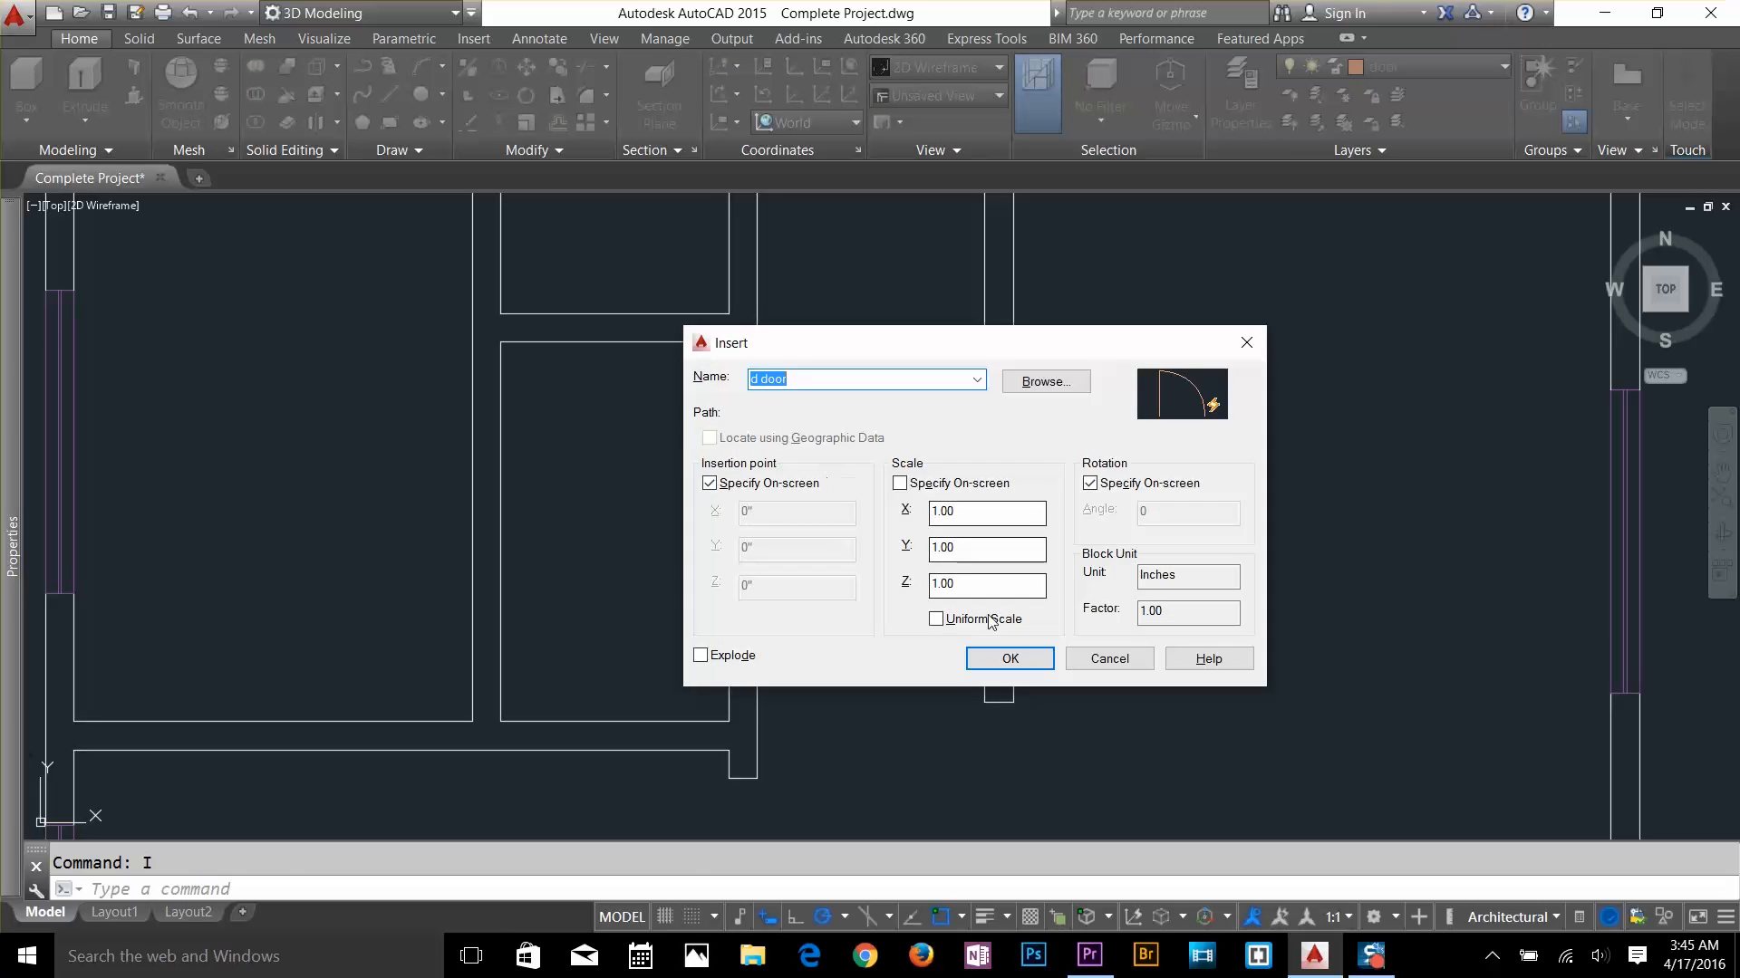
click(1006, 658)
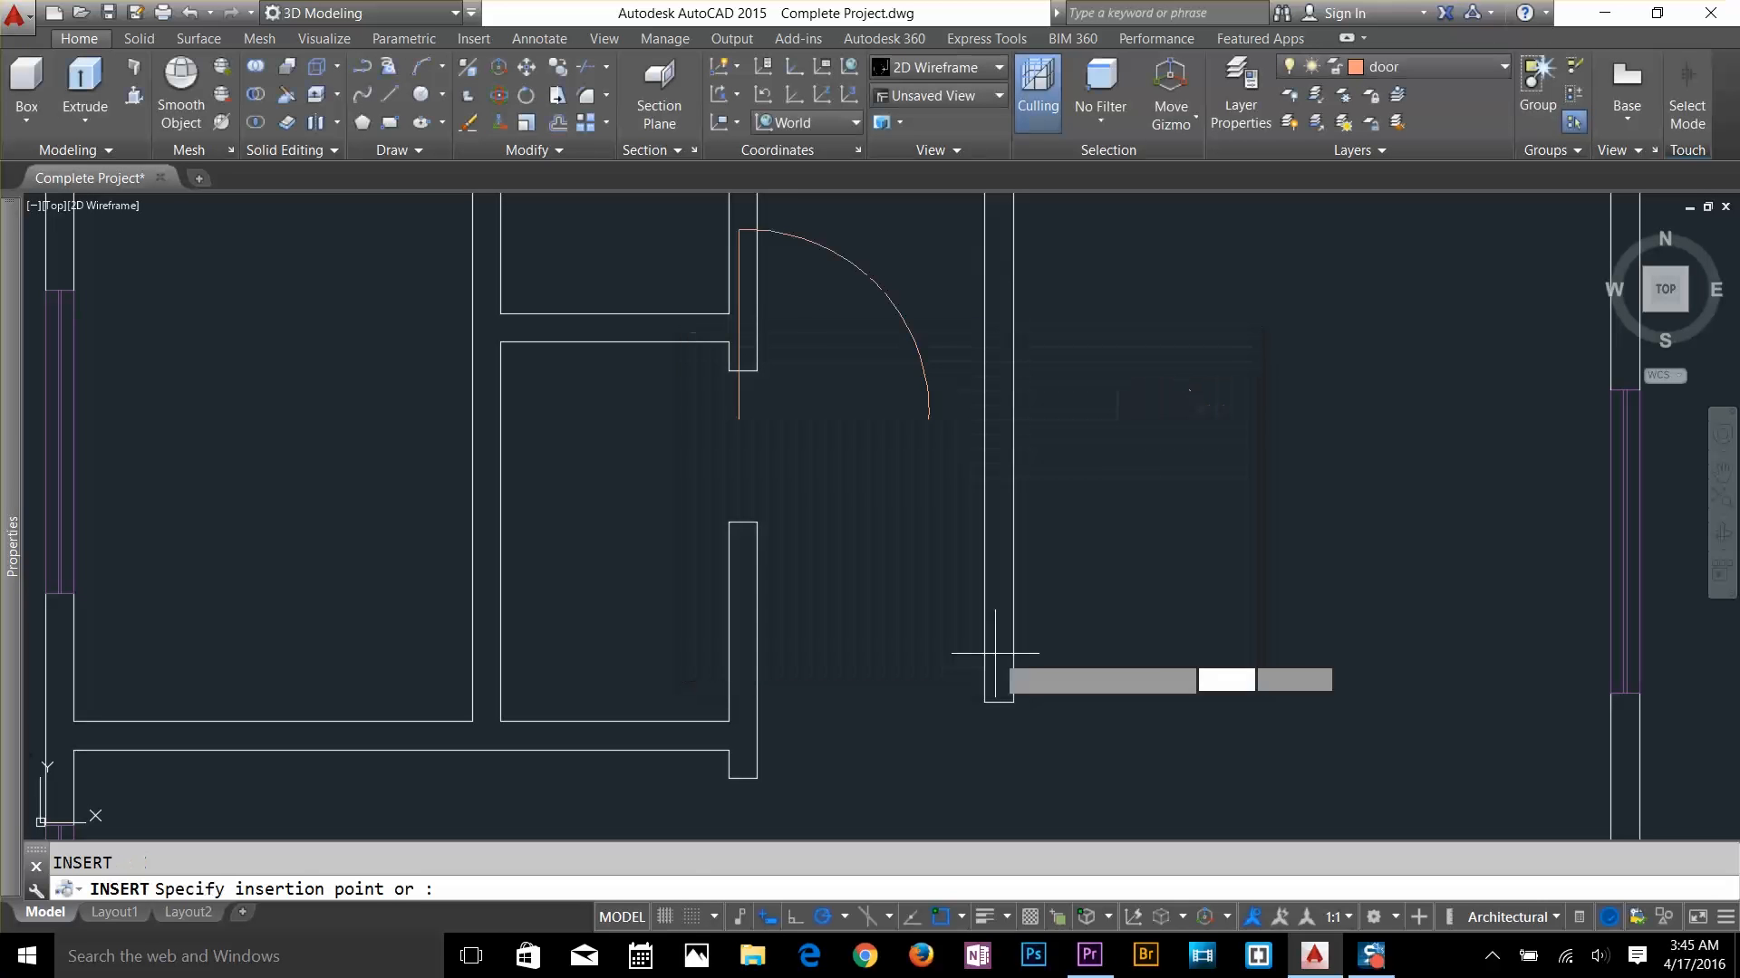
click(742, 373)
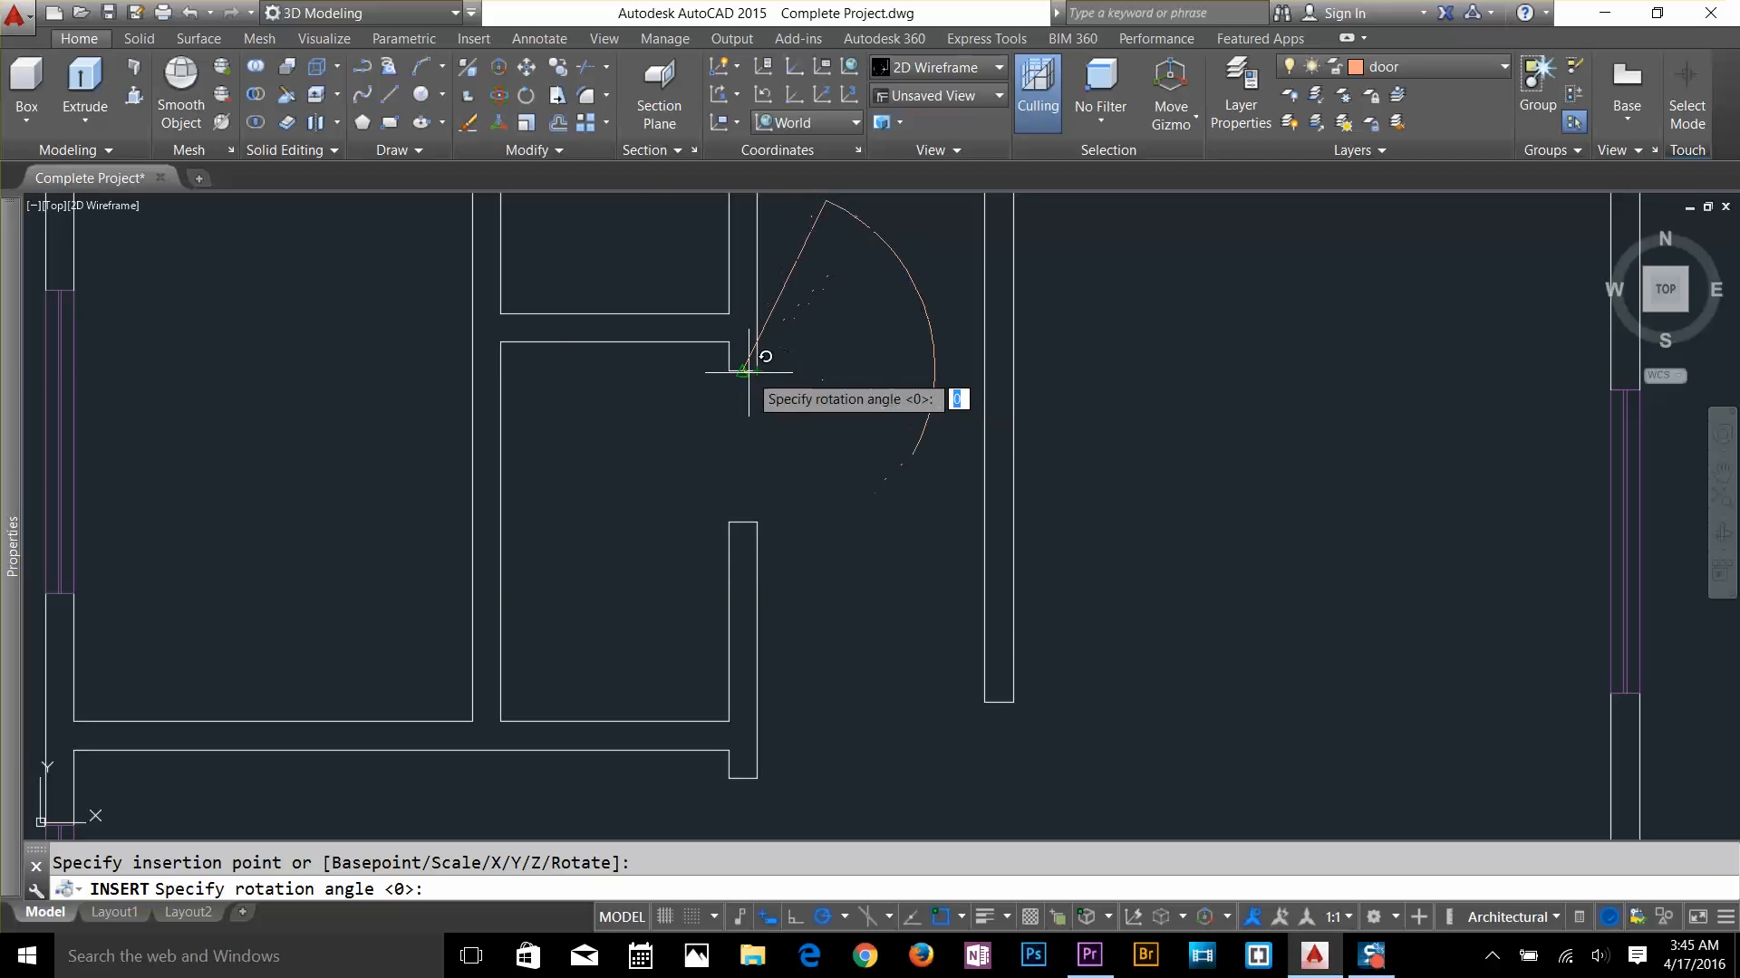
click(740, 524)
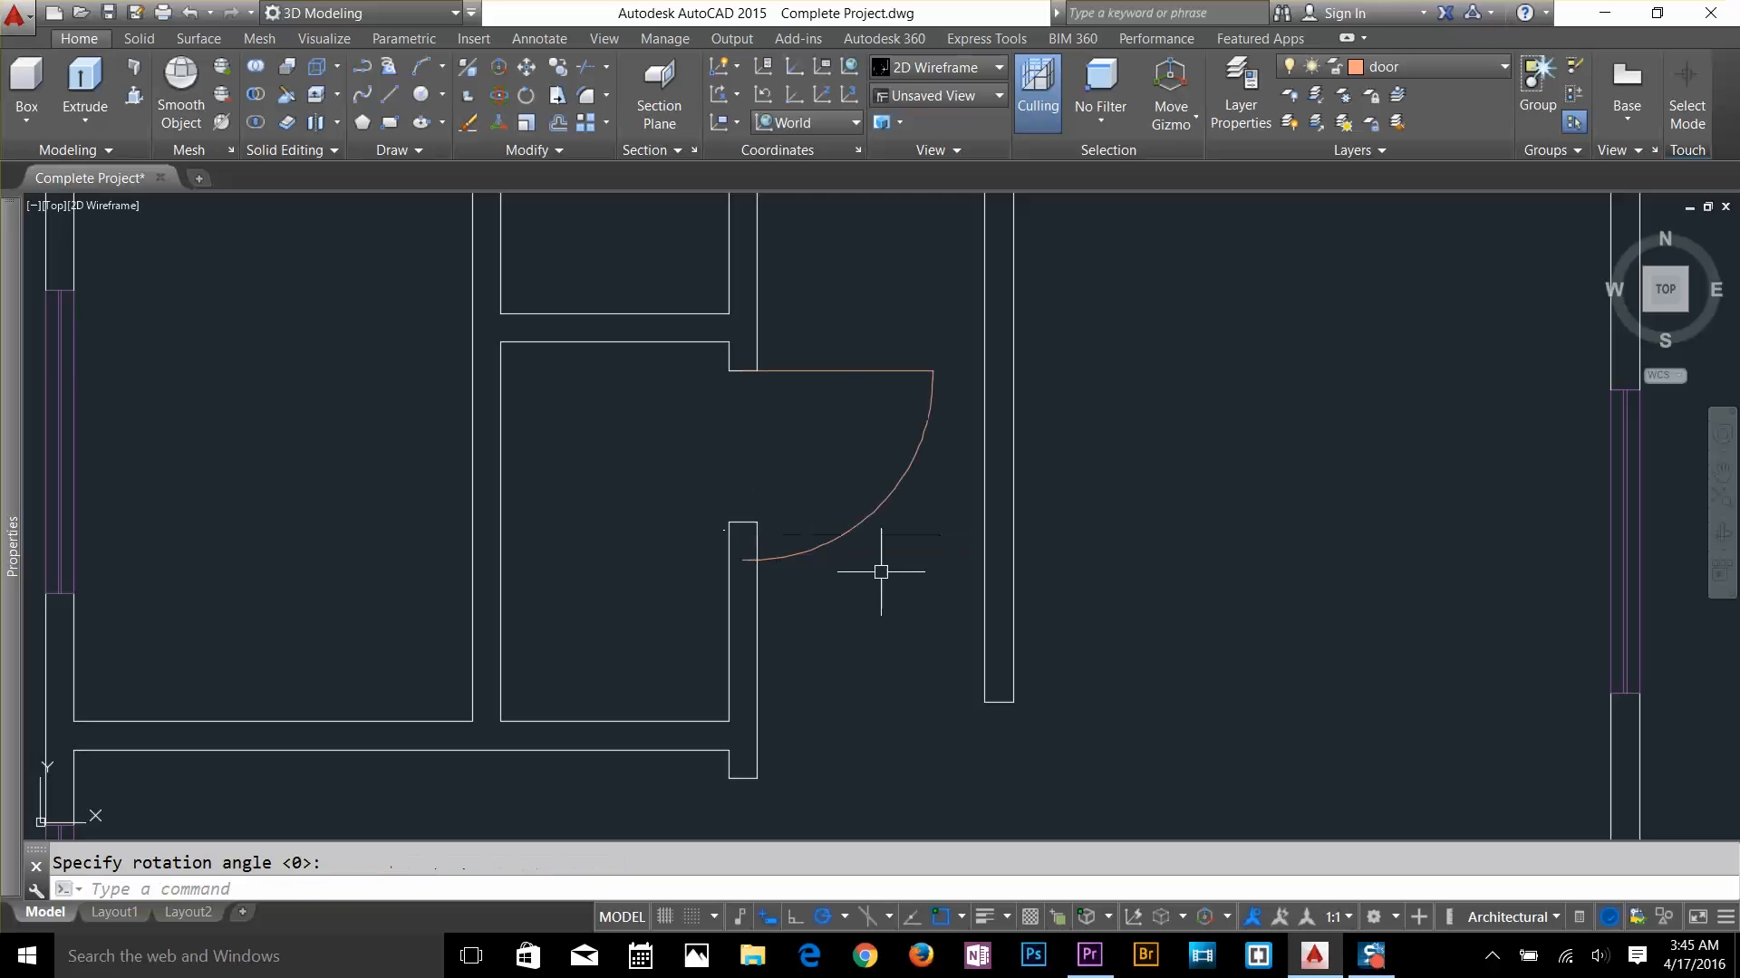
Flip the door in the vertical interior wall opening so that it swings west into the small room
click(892, 498)
click(892, 497)
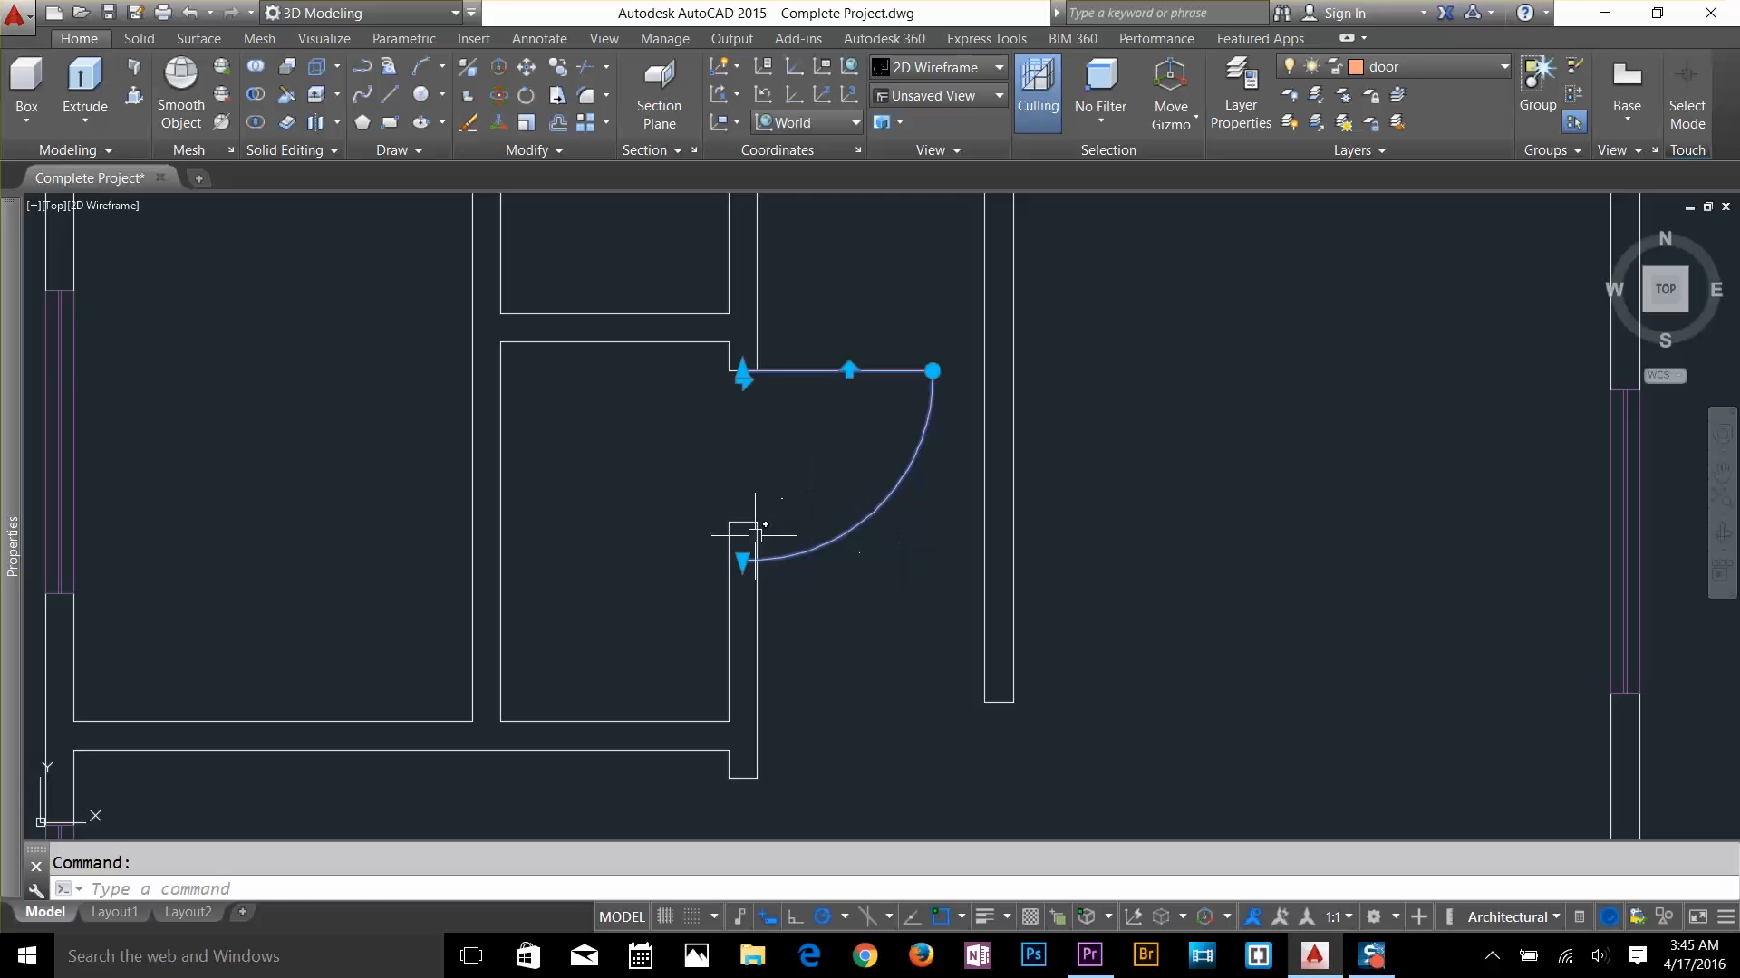
click(749, 389)
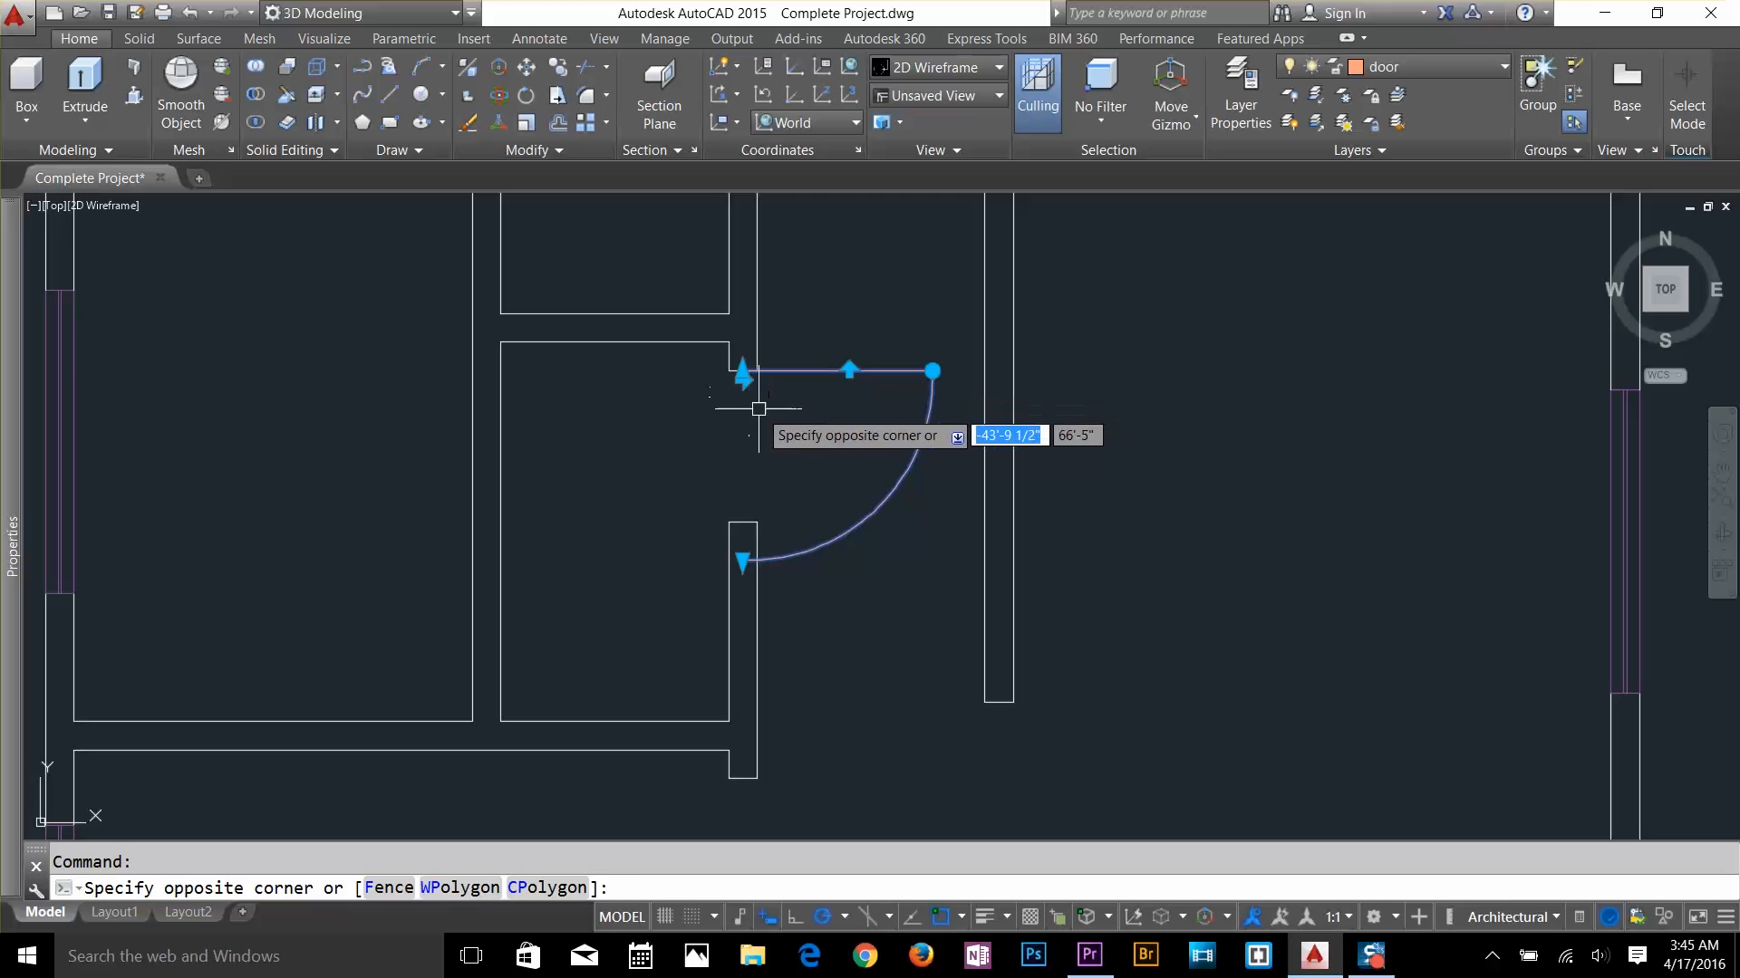
click(758, 410)
click(743, 390)
click(743, 373)
scroll(740, 373, up, 5)
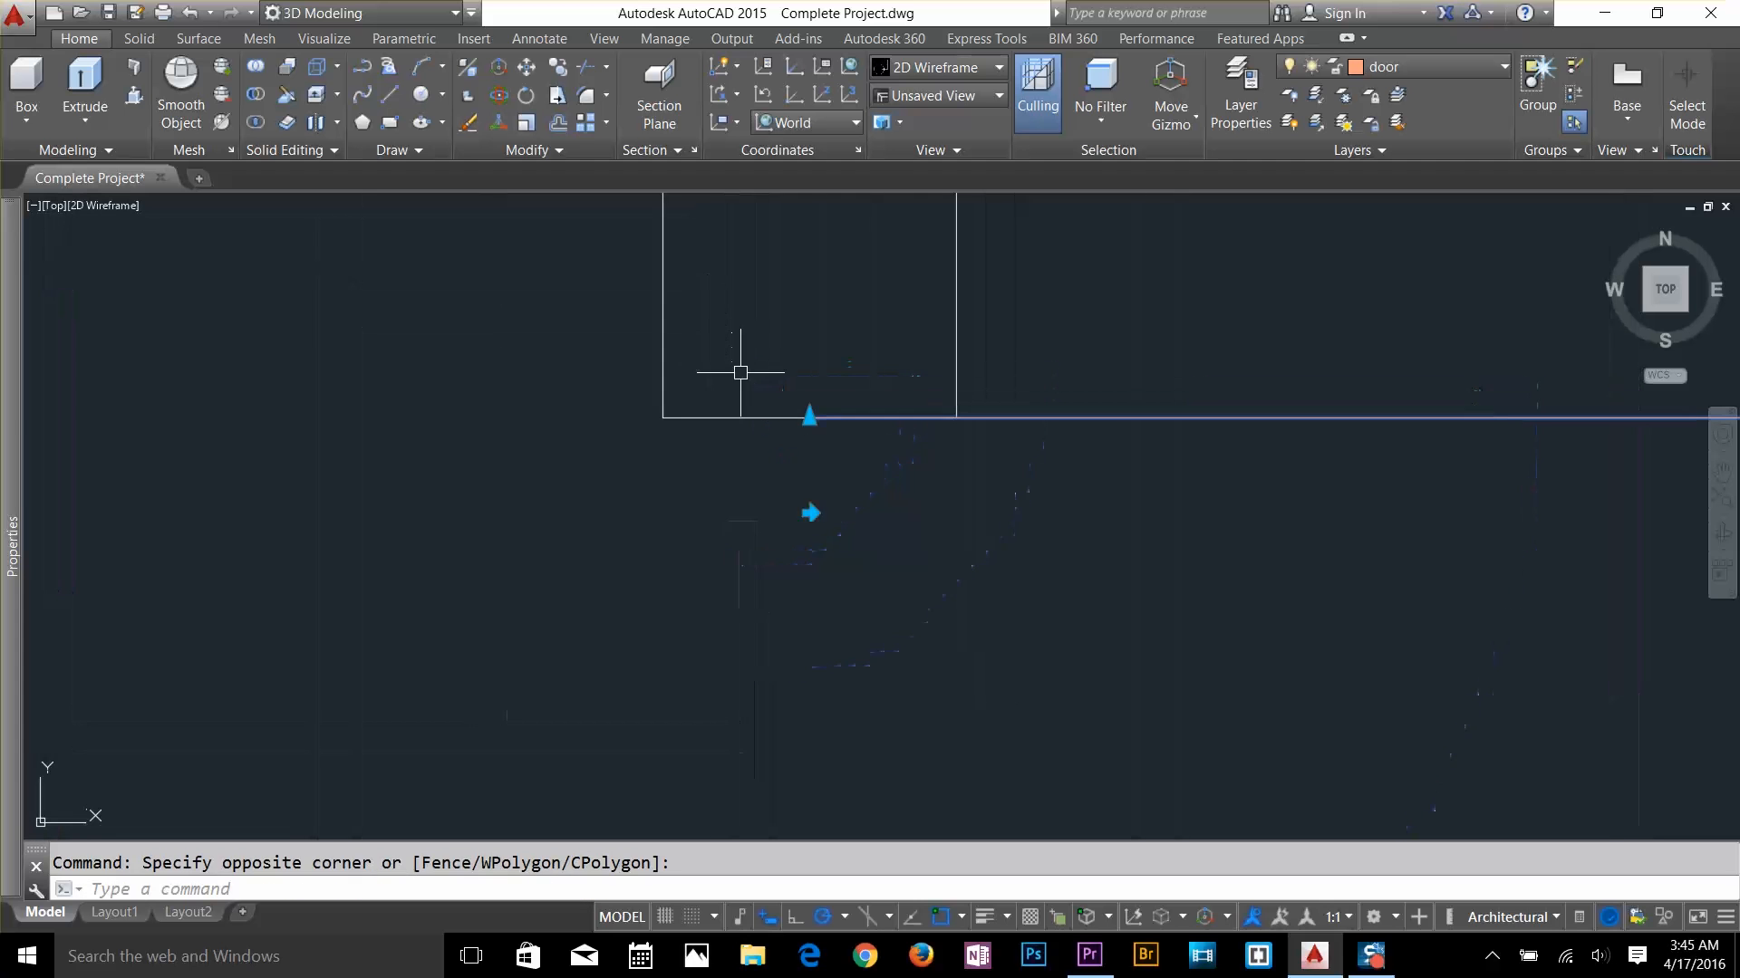
click(809, 507)
scroll(814, 529, down, 4)
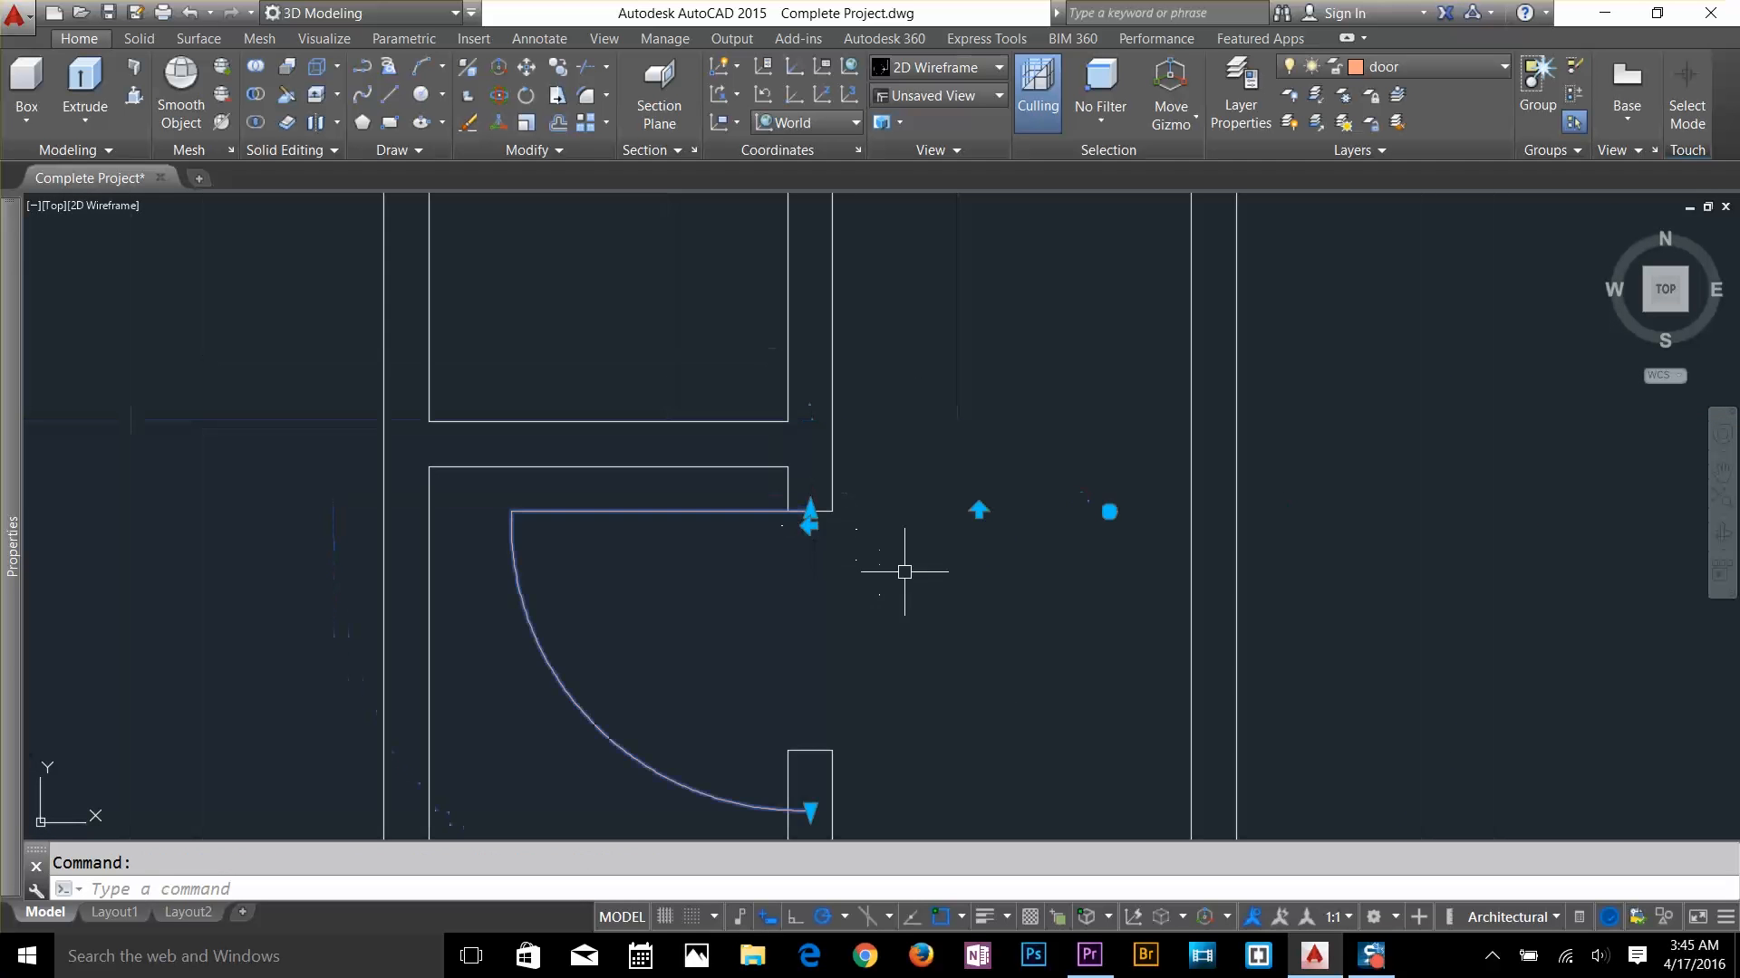
key(Escape)
scroll(921, 562, up, 1)
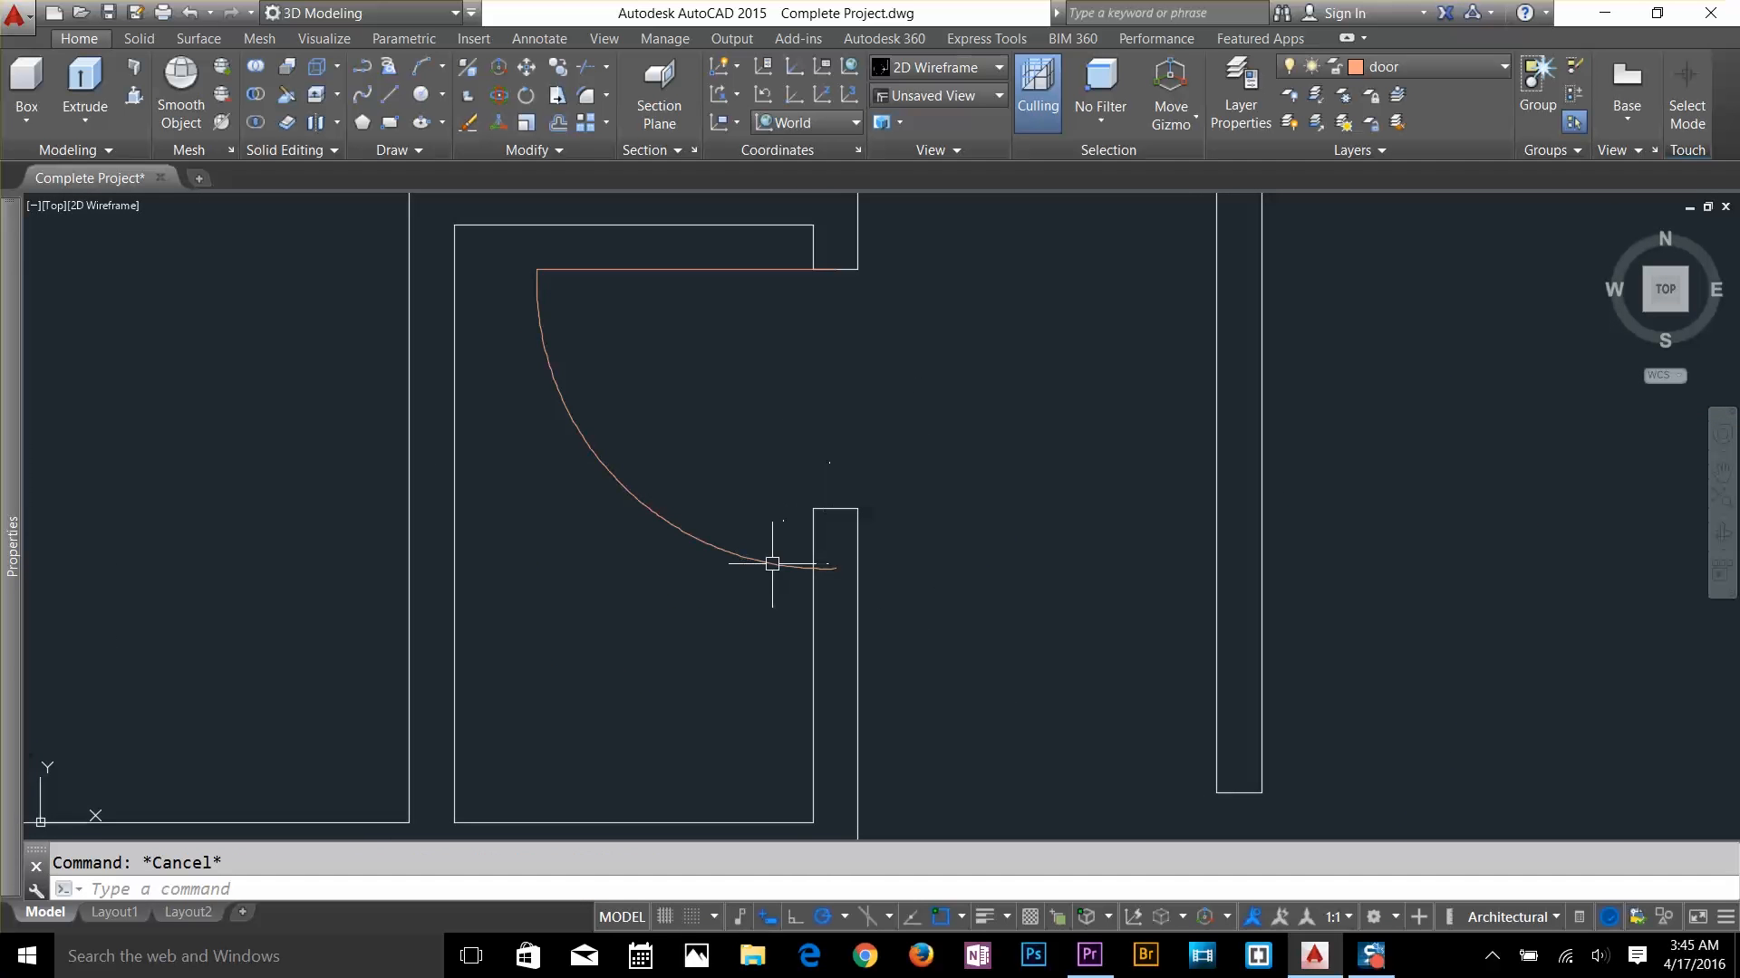
Scale the flipped door down so its arc ends at the midpoint of the opening's lower jamb
click(772, 564)
click(835, 568)
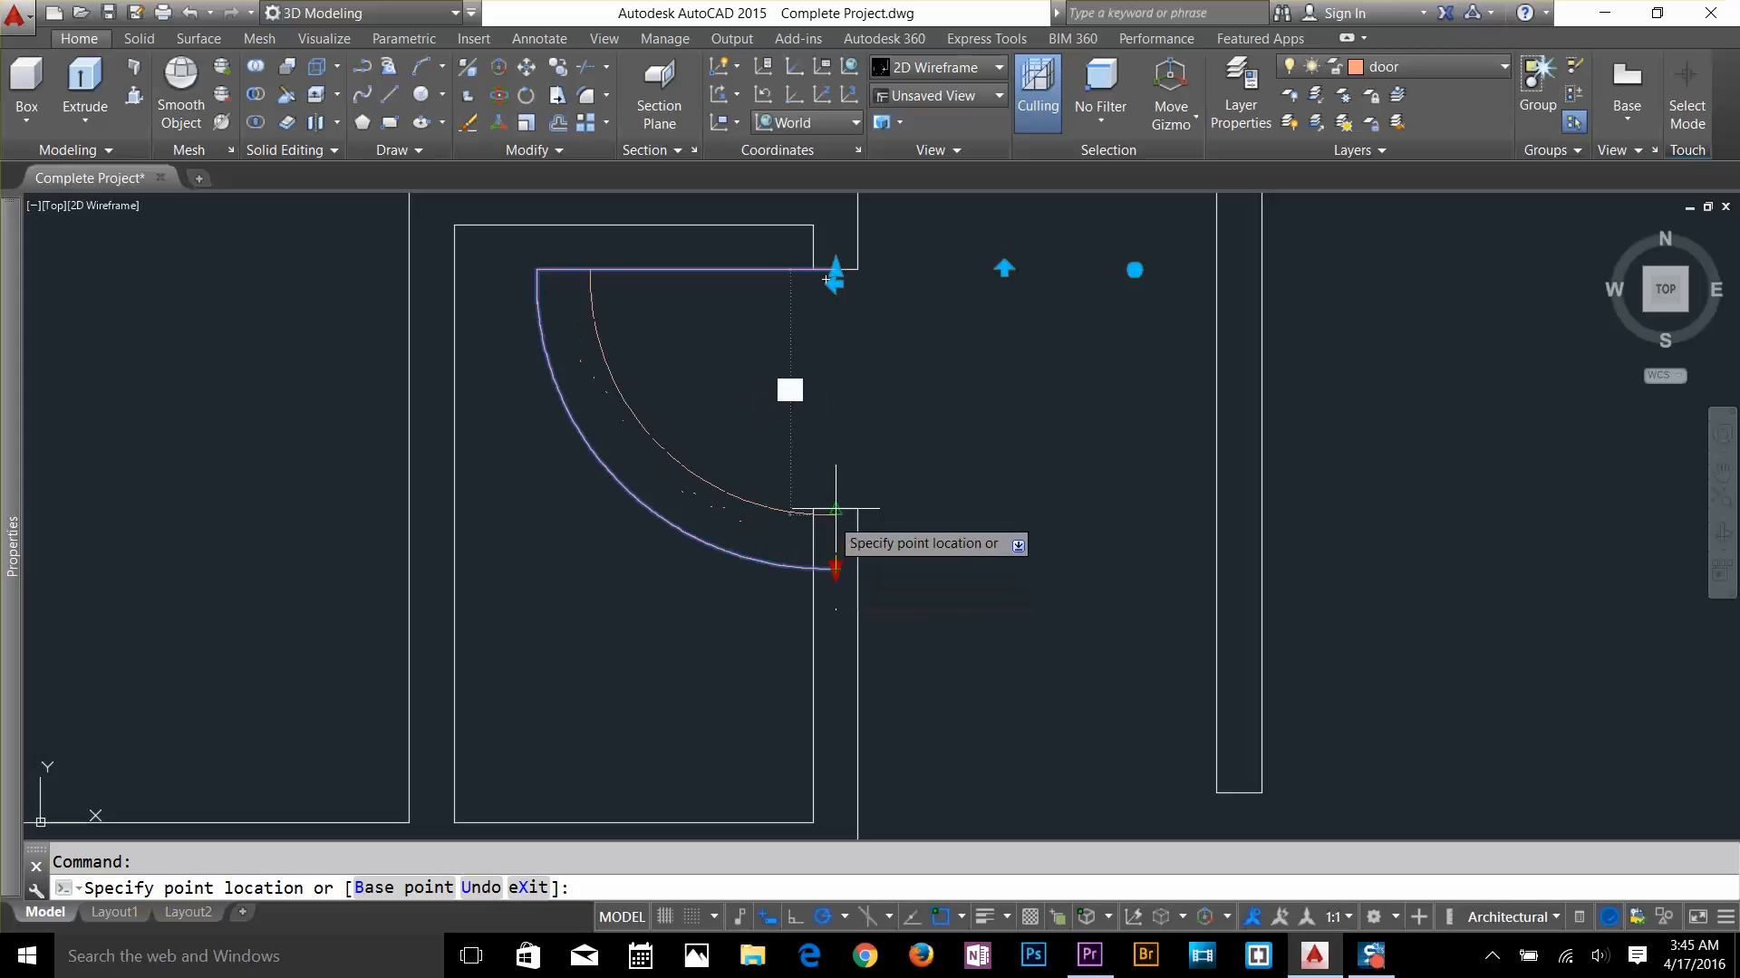
key(Escape)
key(Escape)
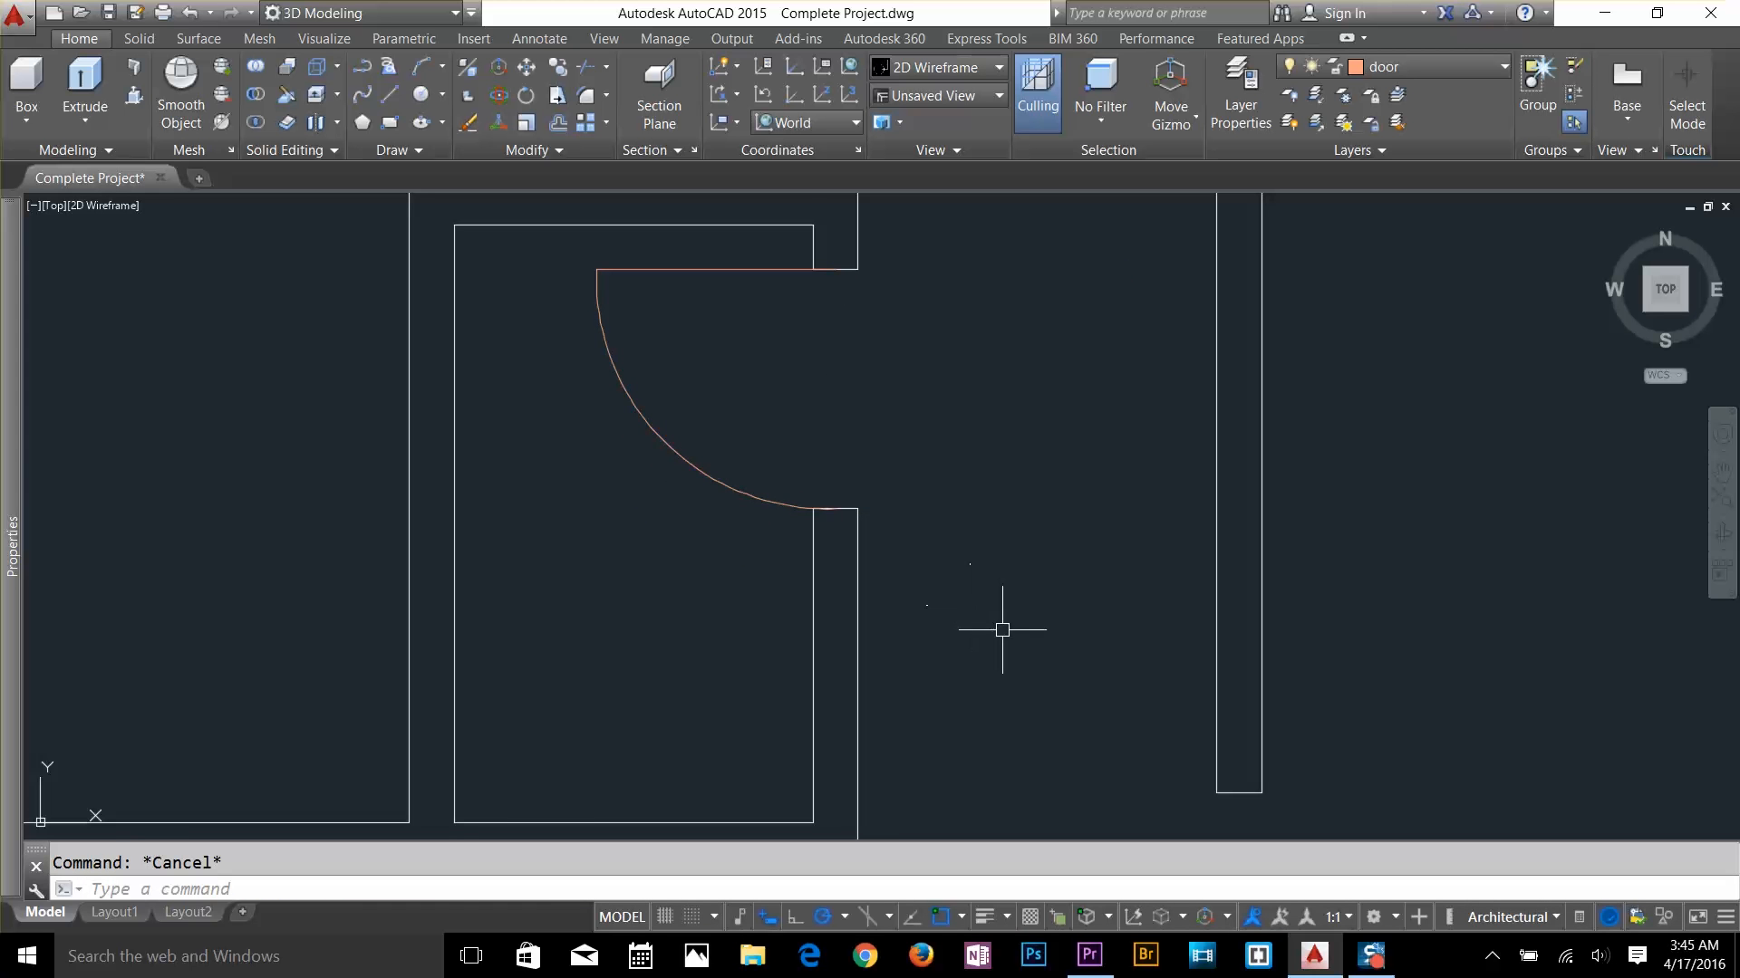
Insert a d door block in the next opening south in the same wall, hinged at the upper jamb's midpoint
scroll(548, 439, down, 5)
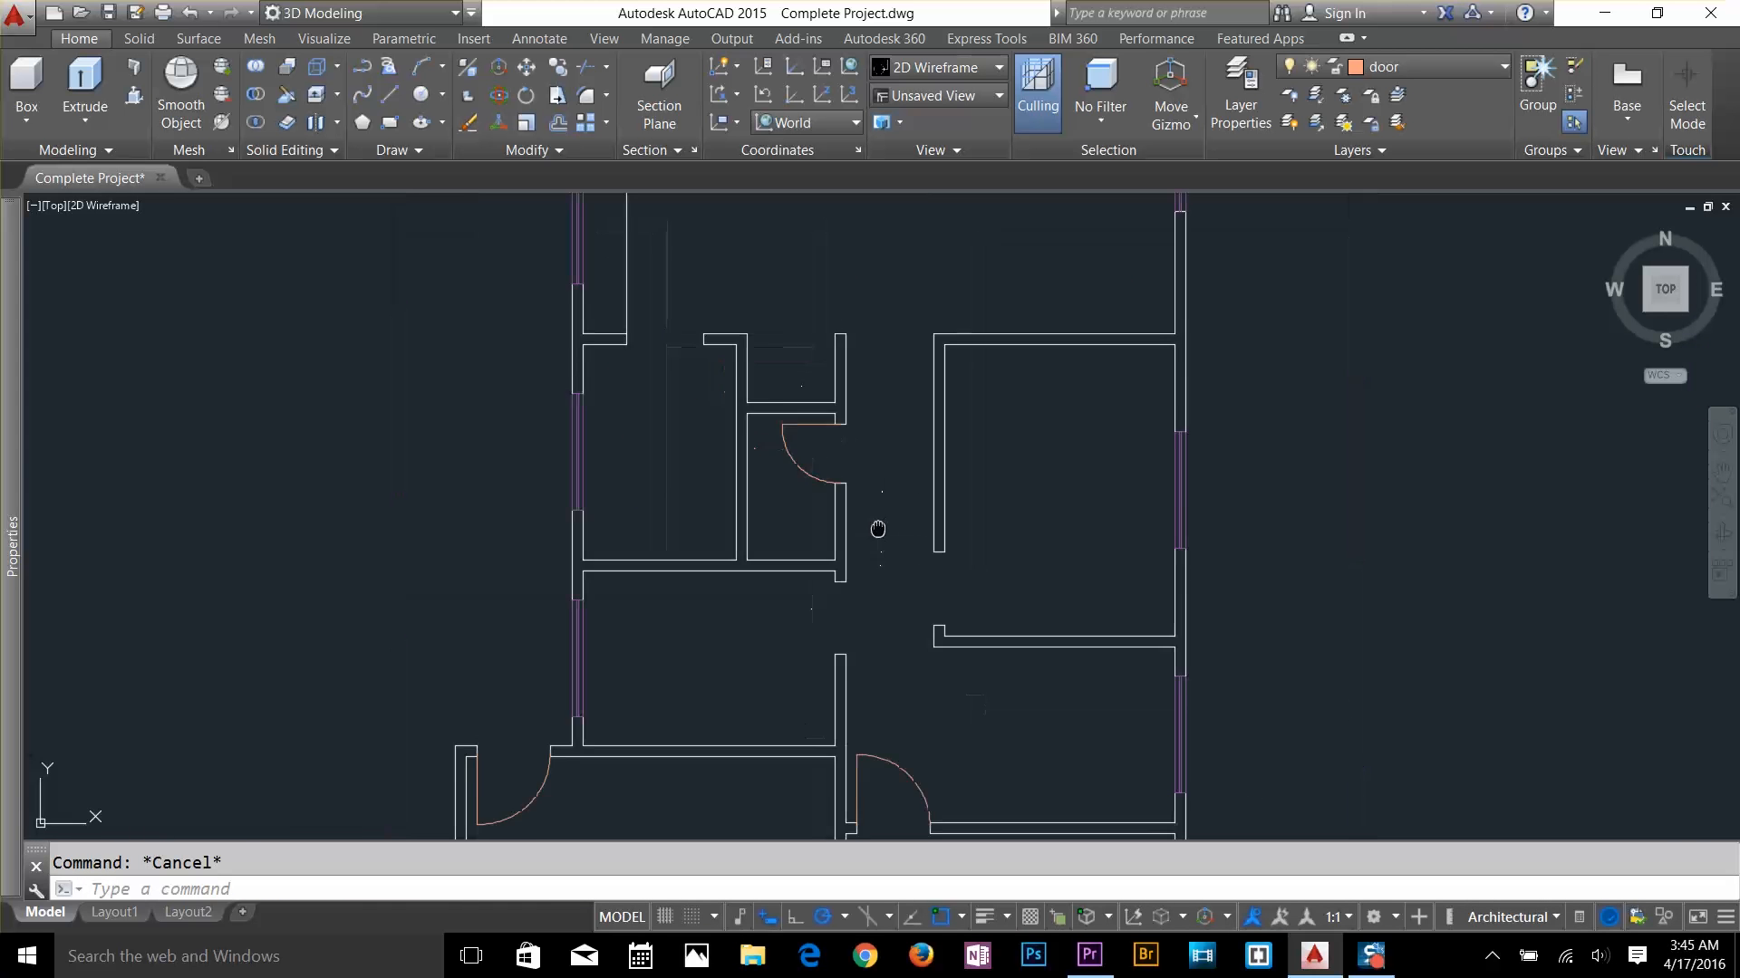
scroll(692, 510, up, 2)
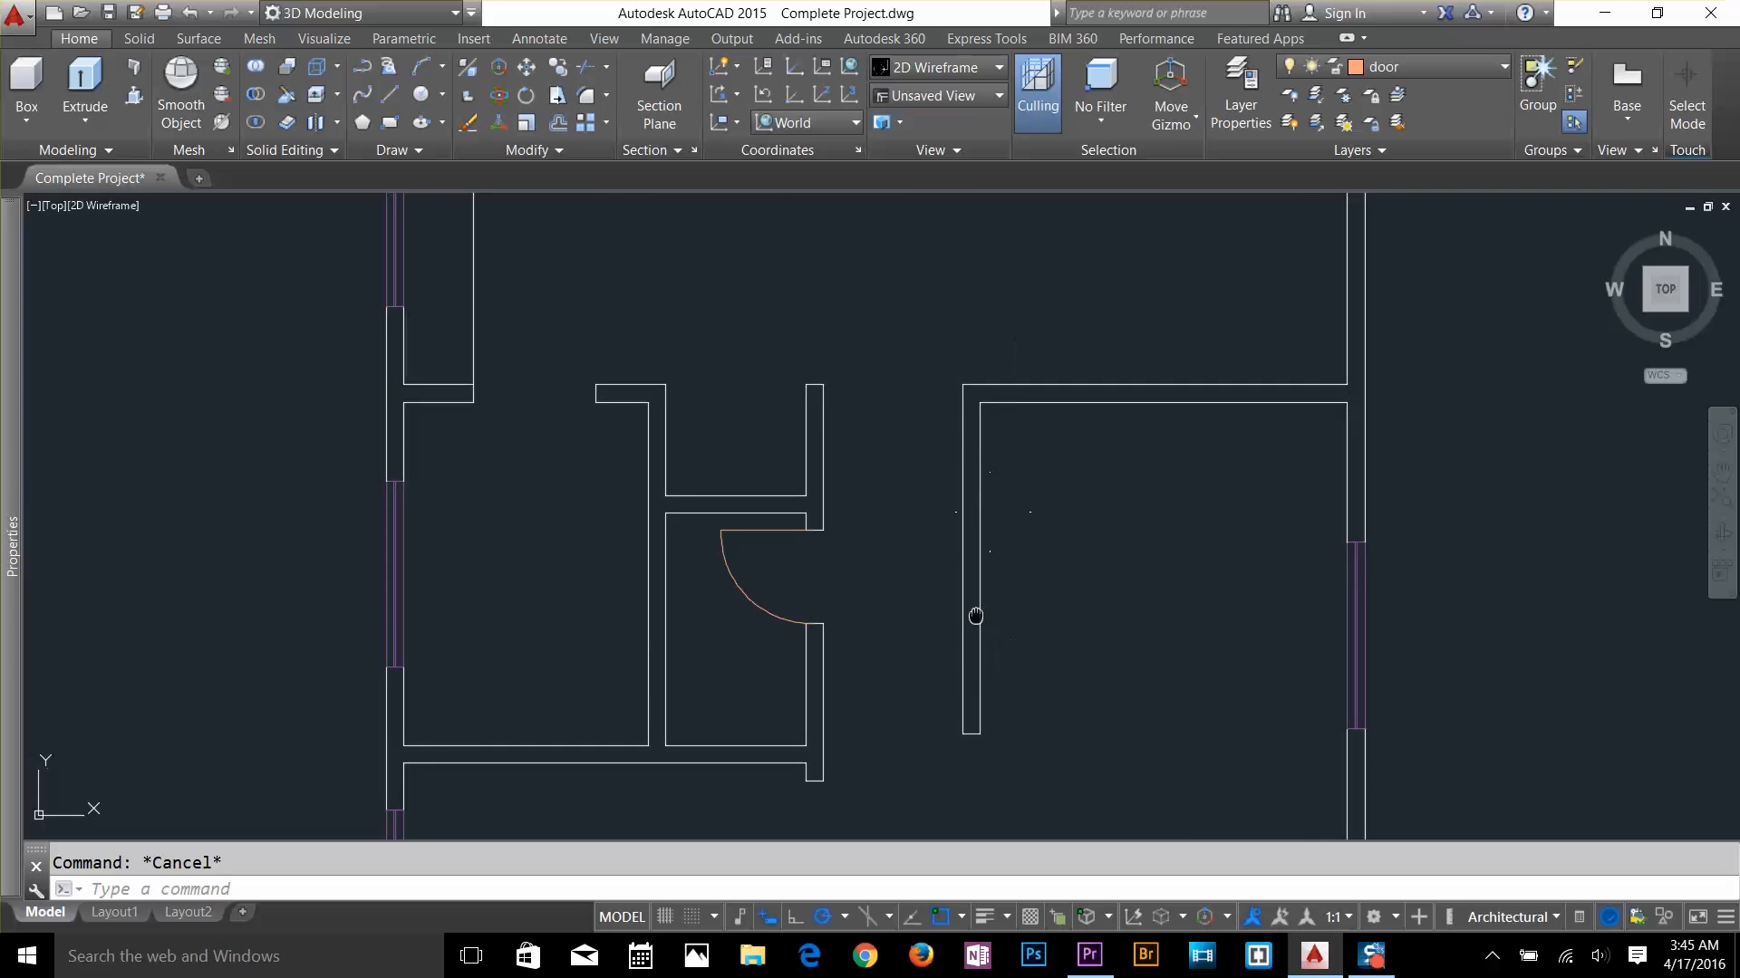
middle_drag(974, 625, 944, 351)
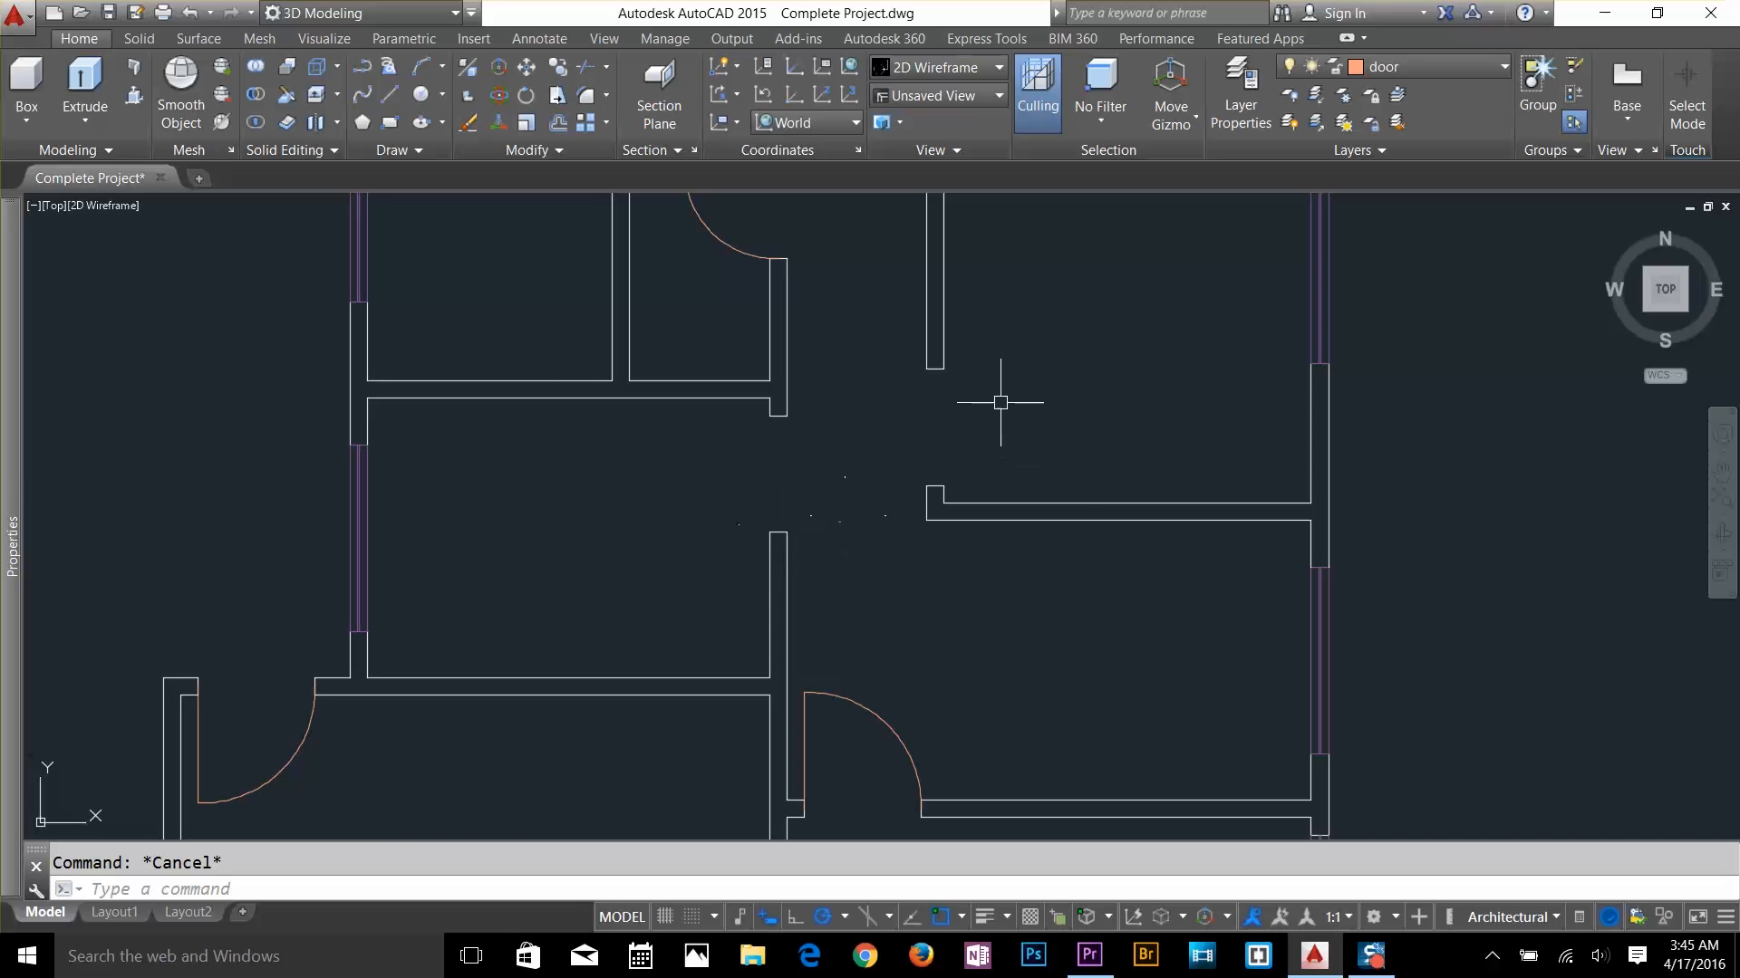
middle_drag(748, 375, 722, 499)
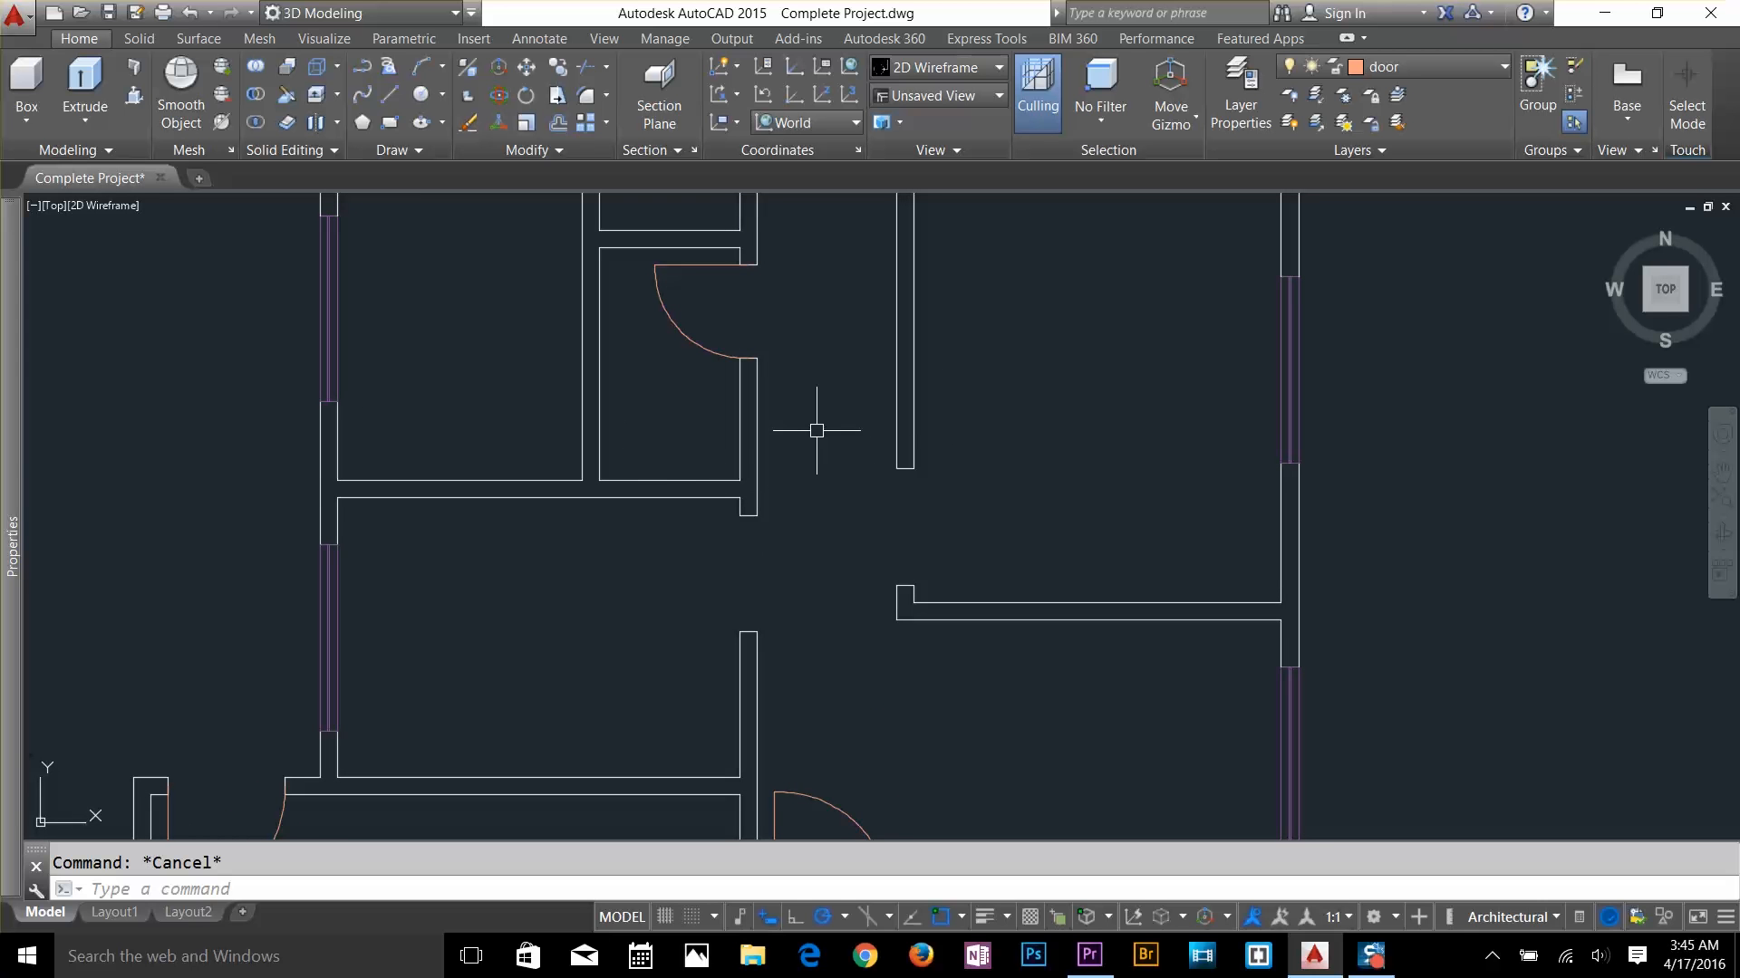
text(i)
key(Return)
key(Return)
click(747, 632)
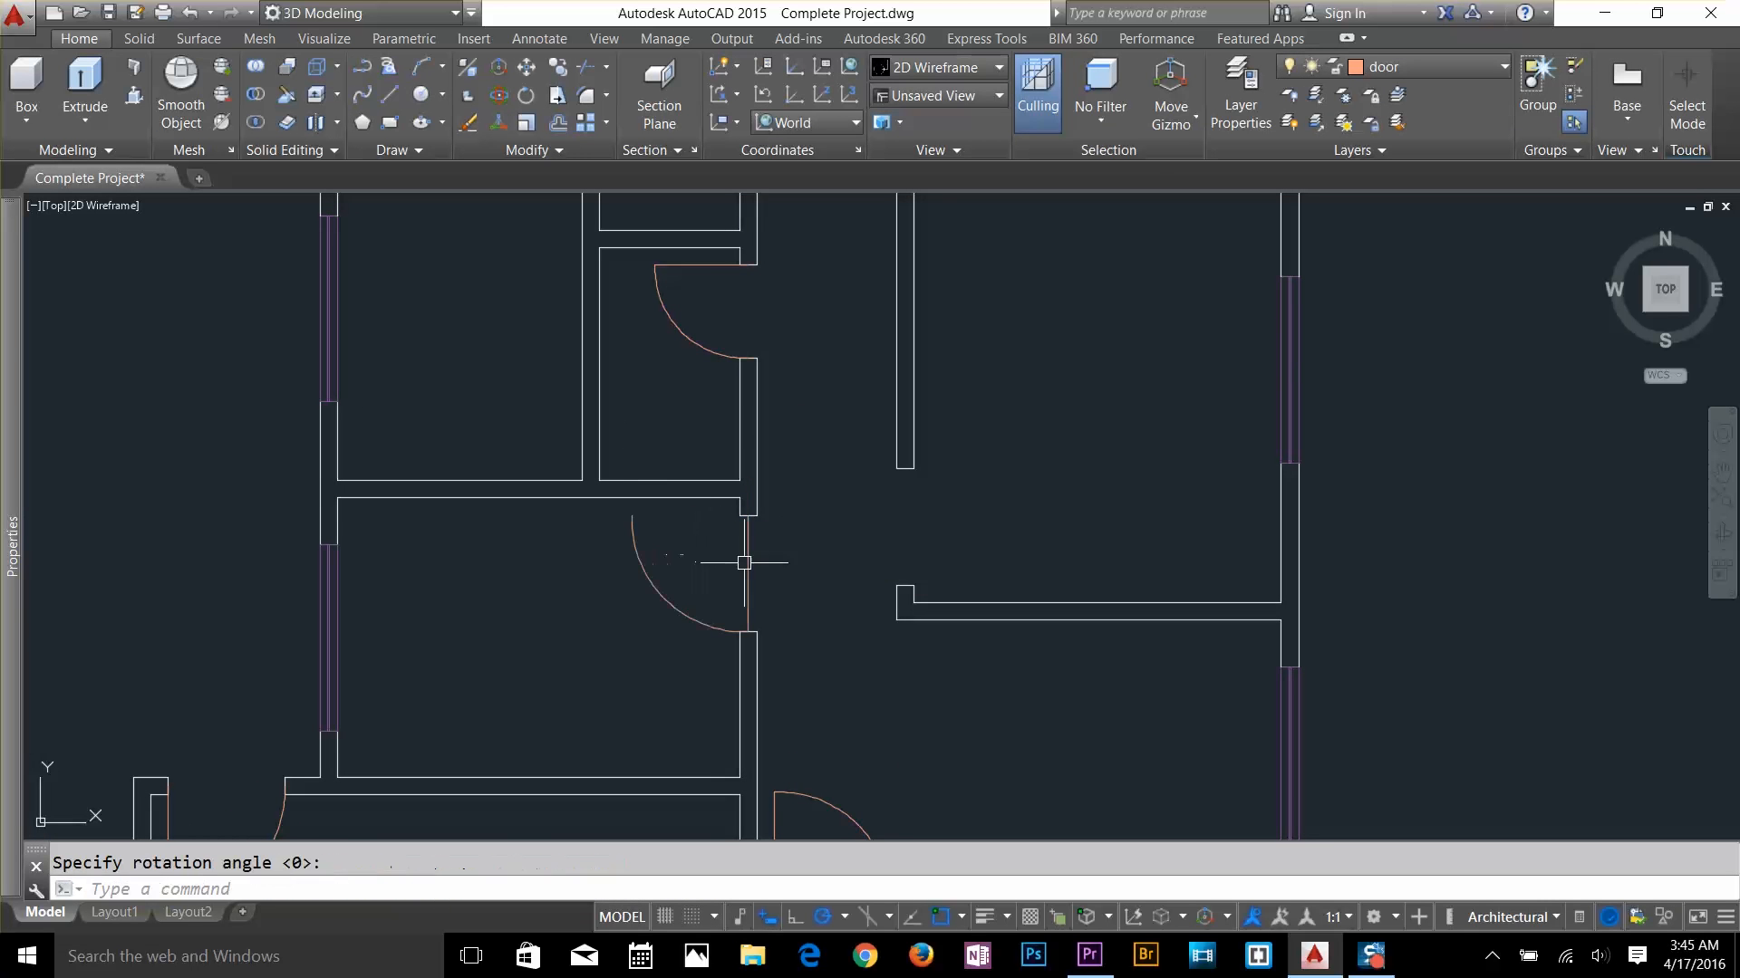
Try to orient the new door with its flip controls, and erase the block
click(739, 547)
click(747, 632)
click(732, 618)
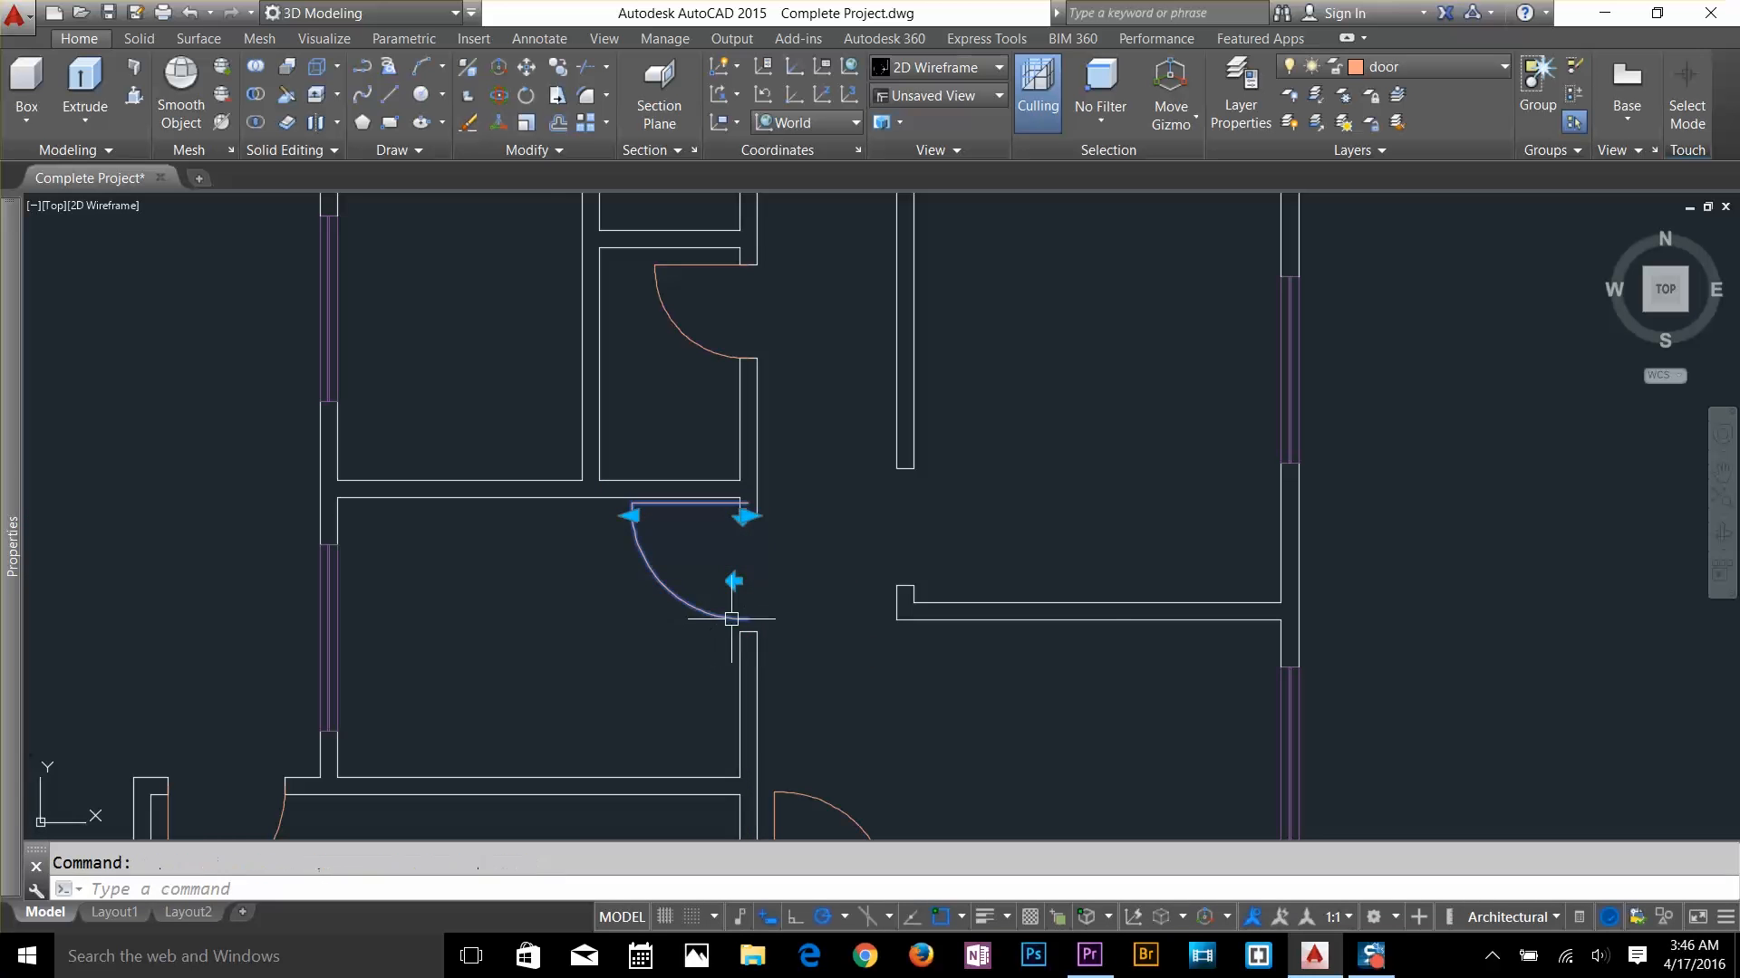
key(Escape)
key(Escape)
click(703, 603)
click(735, 581)
click(751, 517)
key(Escape)
scroll(754, 516, up, 5)
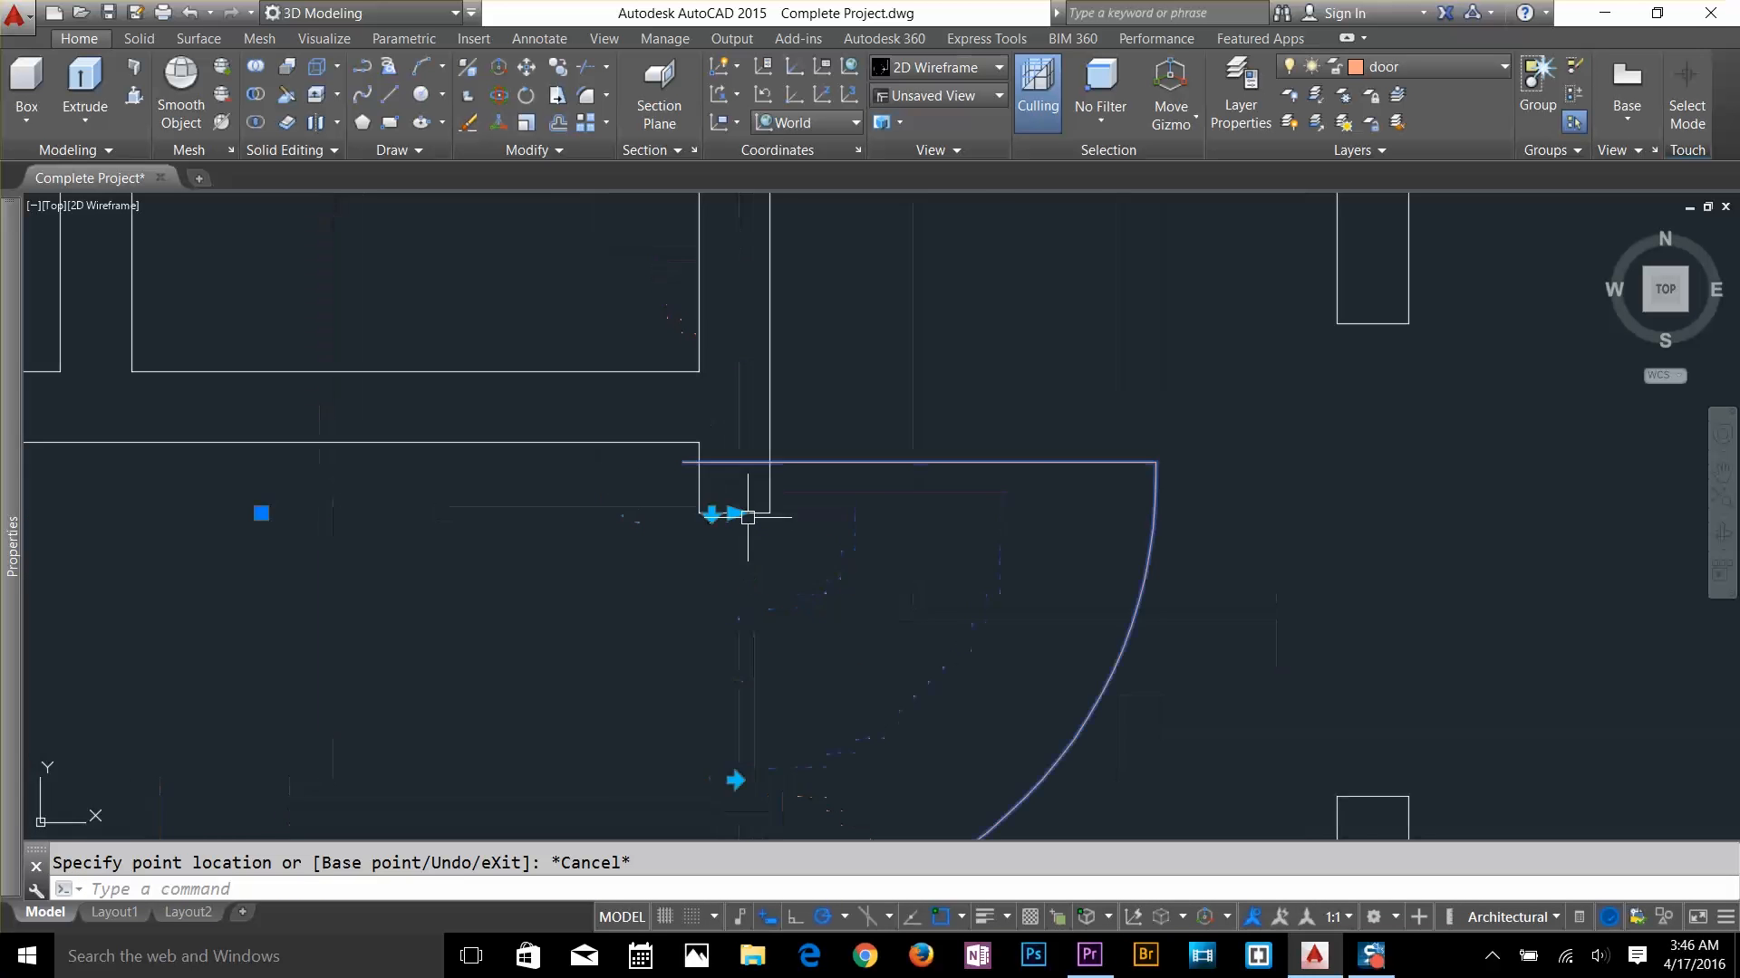
click(711, 515)
key(Escape)
click(1155, 568)
key(Delete)
Insert the d door block at the upper jamb's midpoint at 0° rotation, try flipping it, and erase it
text(i)
key(Return)
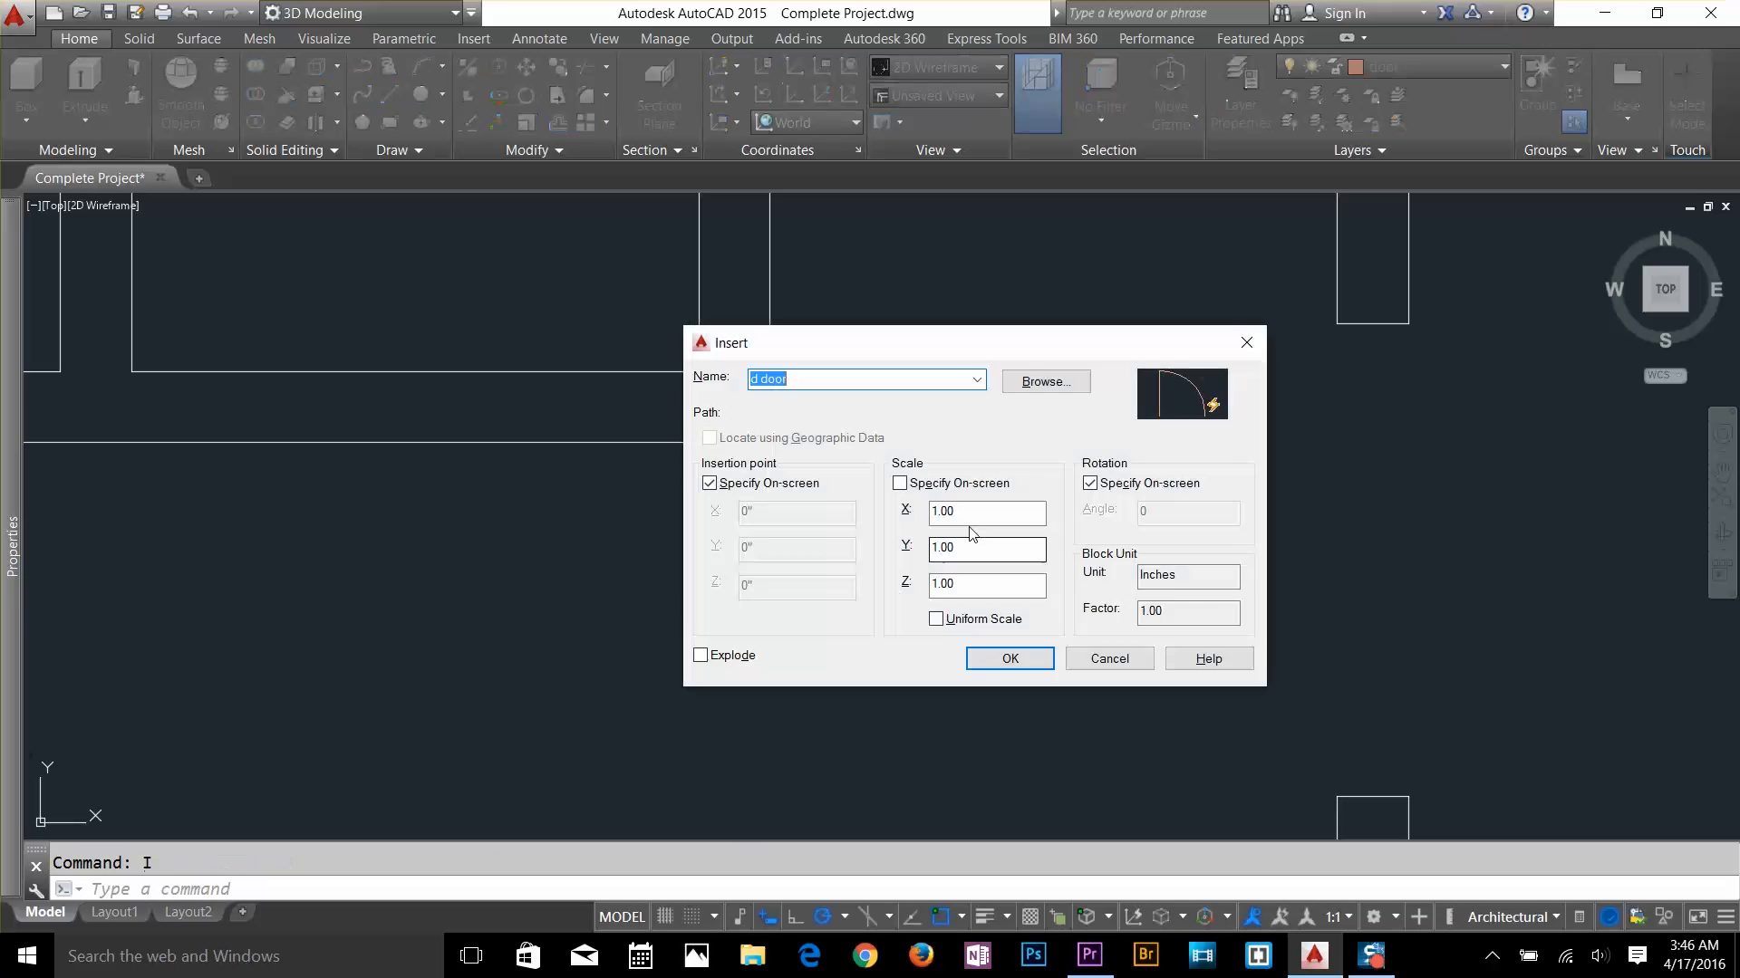
key(Return)
click(734, 514)
key(Return)
click(1205, 478)
scroll(1176, 541, down, 2)
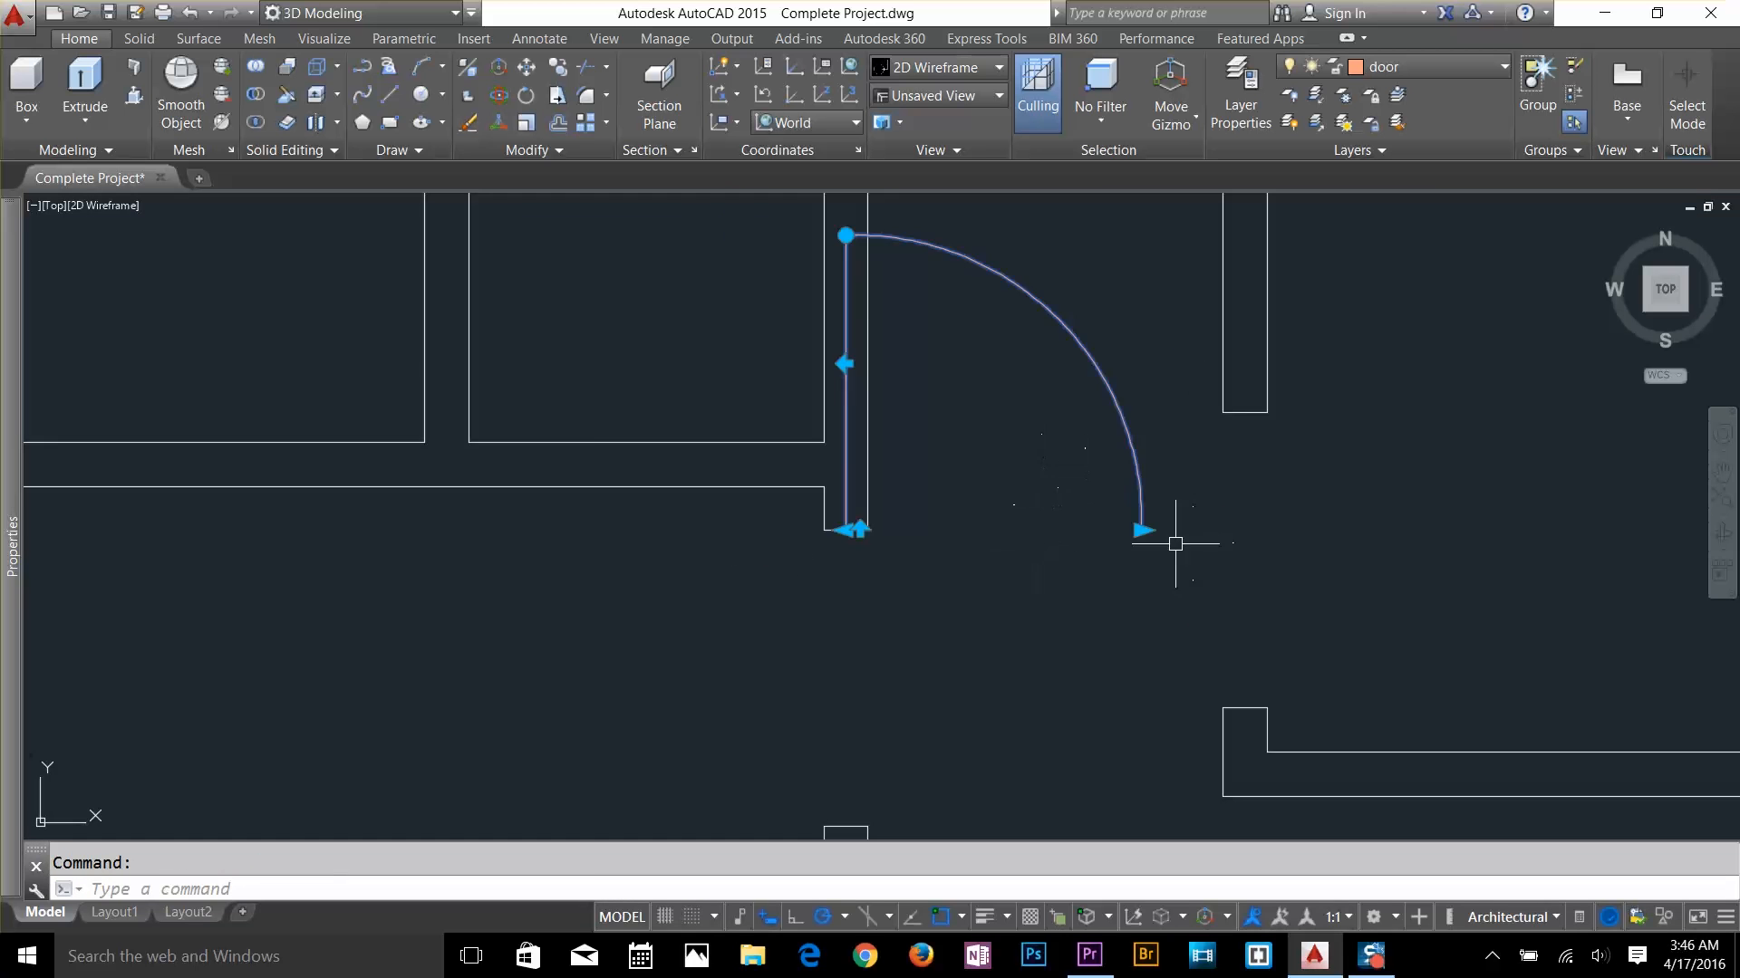
click(850, 355)
click(850, 355)
key(Escape)
key(Escape)
click(880, 490)
key(Delete)
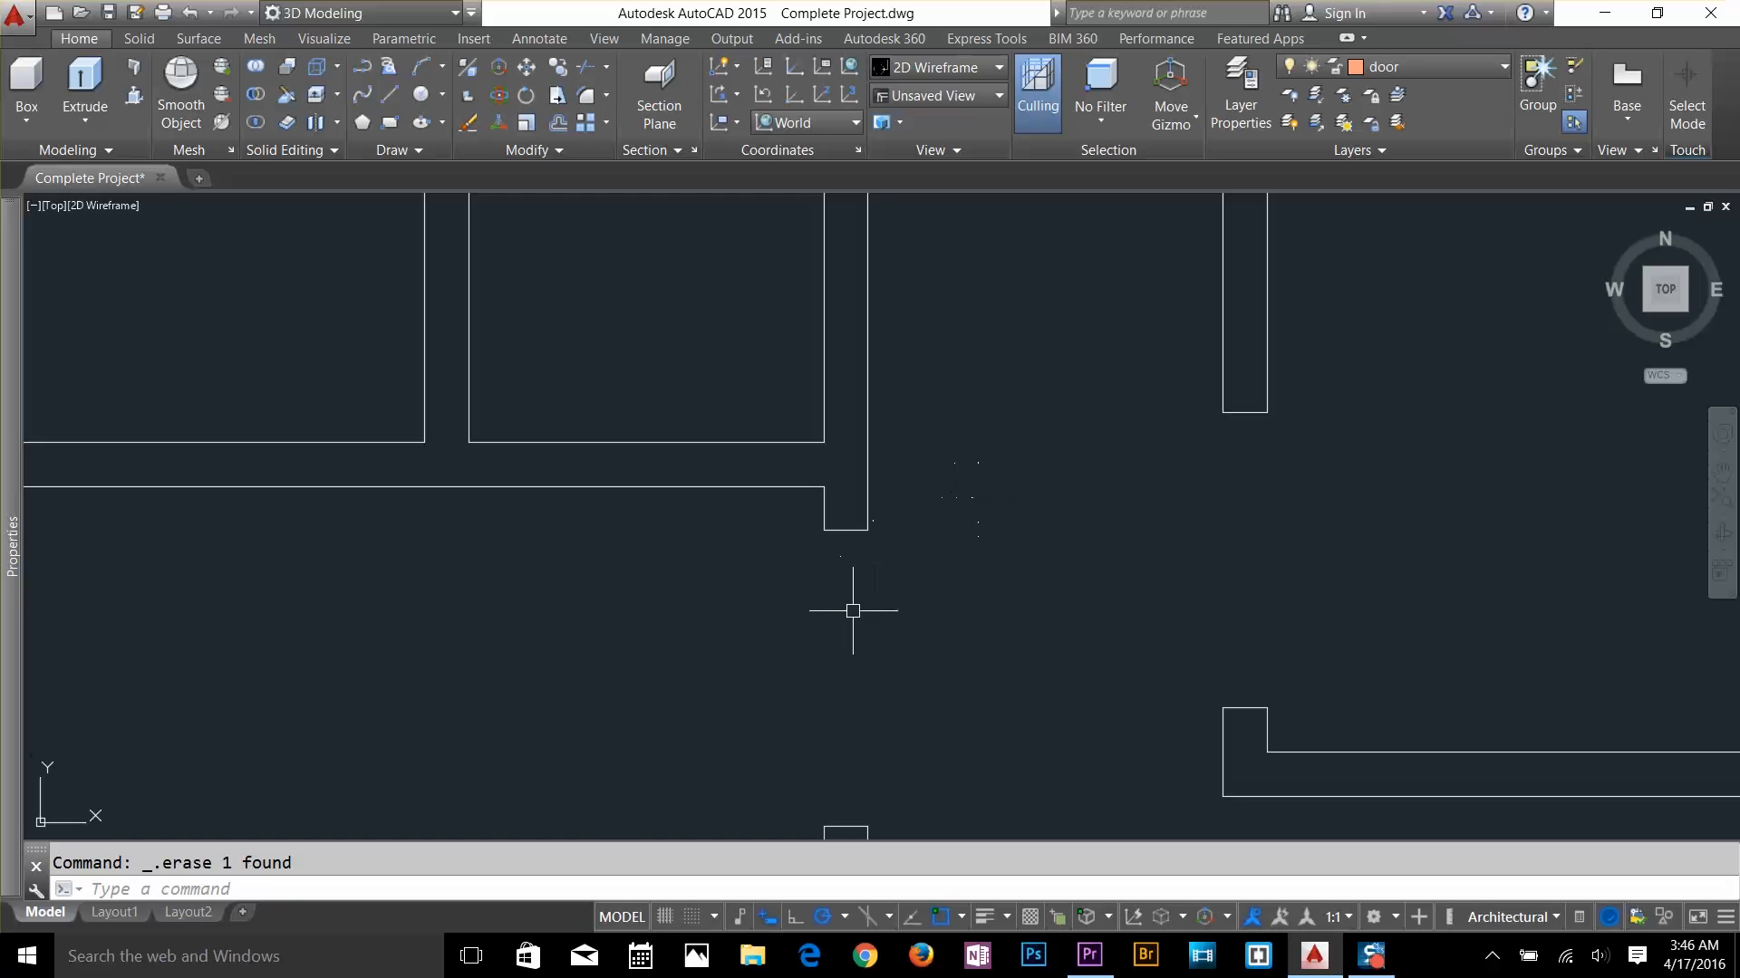
Insert a d door block at the upper jamb of the emptied opening, closing on the lower jamb and swinging into the west room
text(i)
key(Return)
key(Return)
click(867, 530)
click(1084, 716)
click(844, 678)
key(Escape)
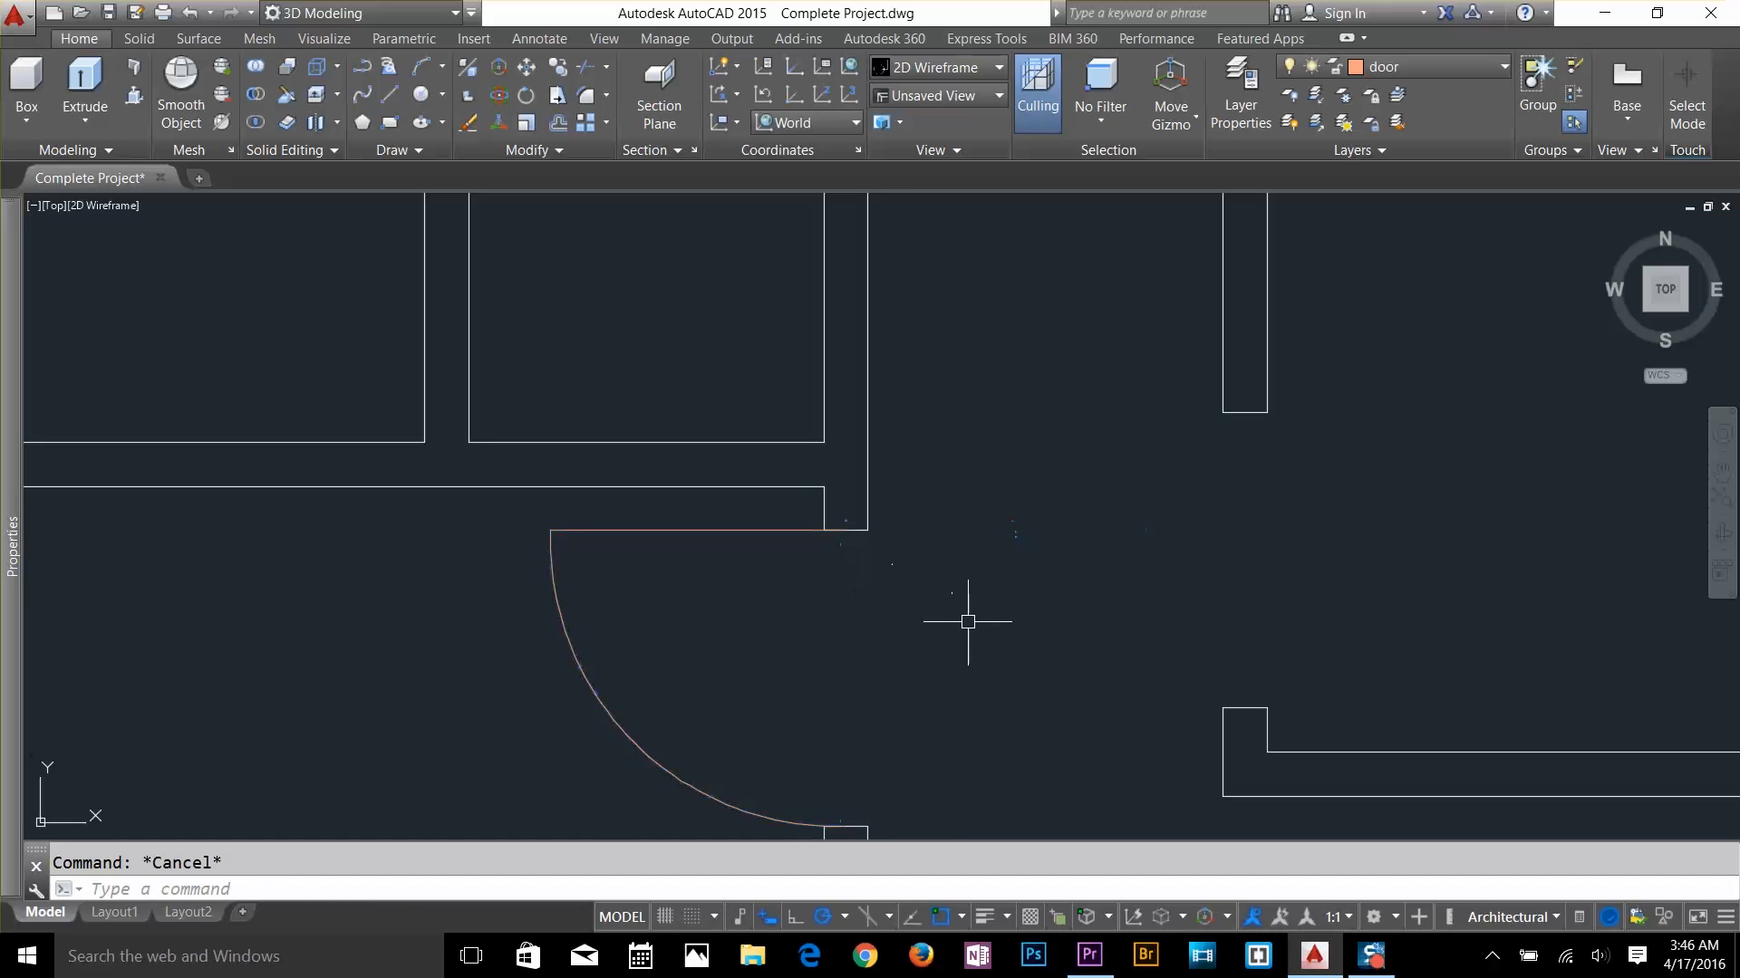
Insert a d door block at the lower jamb's midpoint of the opening across the hallway, and flip it into the east room
middle_drag(1371, 537, 1100, 582)
text(i)
key(Return)
key(Return)
click(969, 752)
click(963, 653)
click(883, 758)
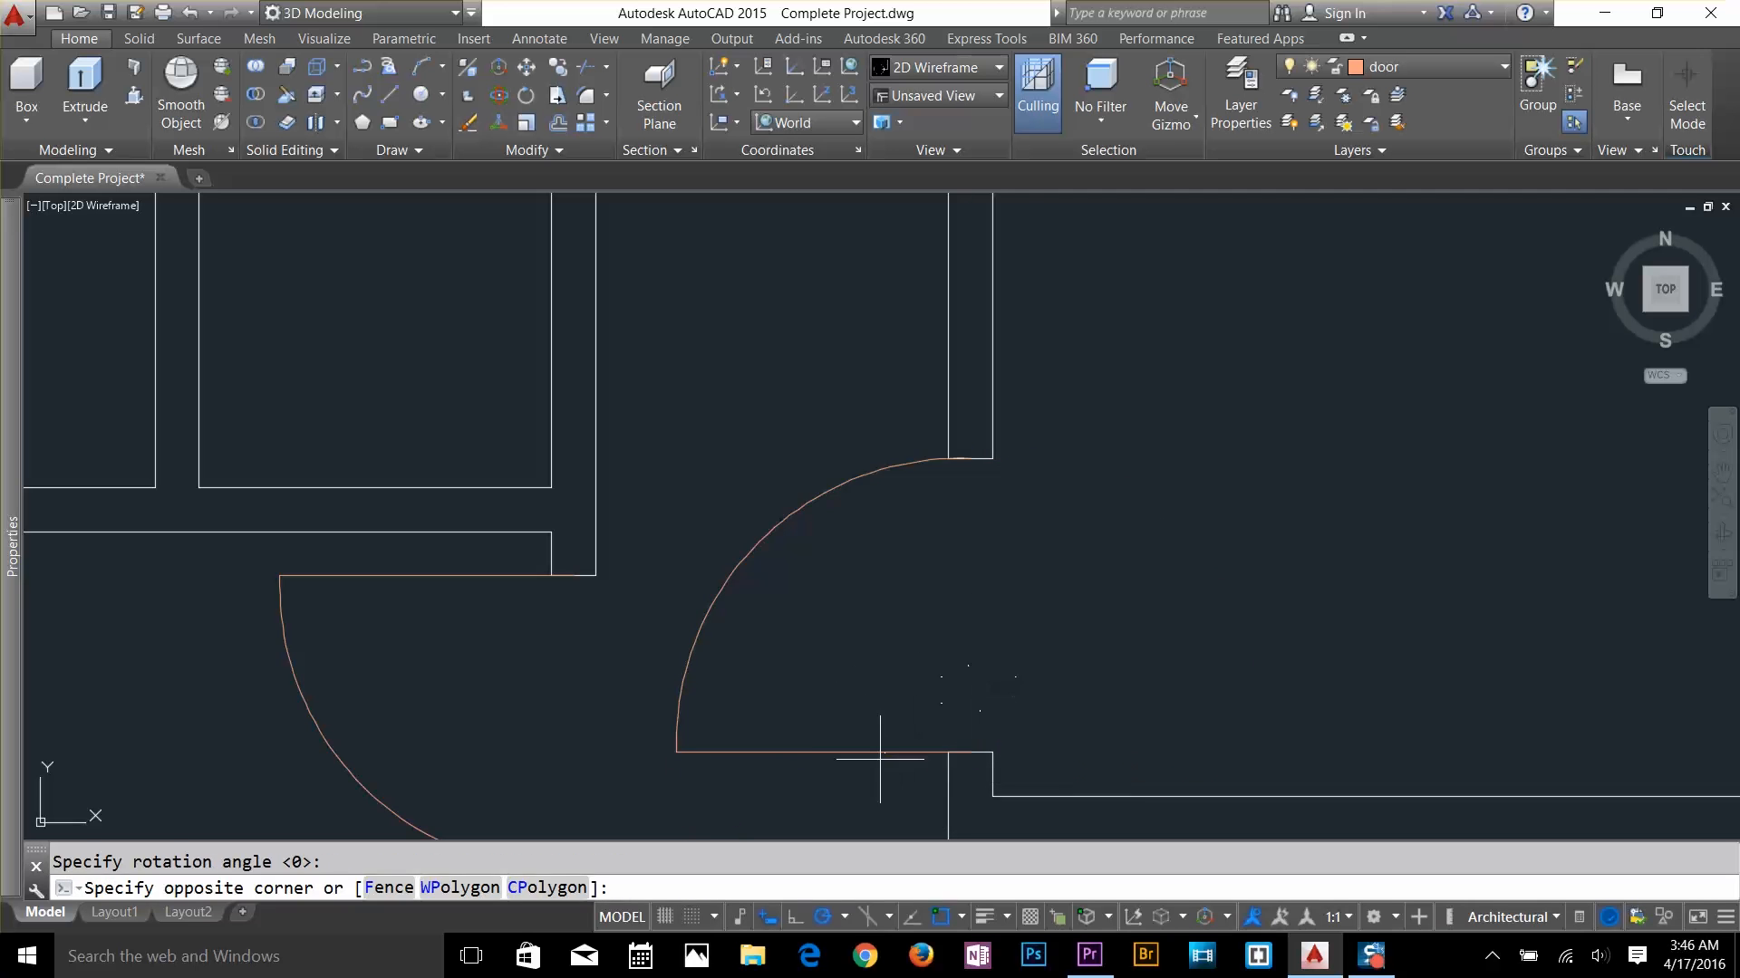
click(868, 754)
click(968, 738)
Try to trim the sliver of the door arc that overlaps the upper jamb's edge
scroll(1086, 698, down, 2)
scroll(1021, 550, up, 12)
key(Escape)
text(tr)
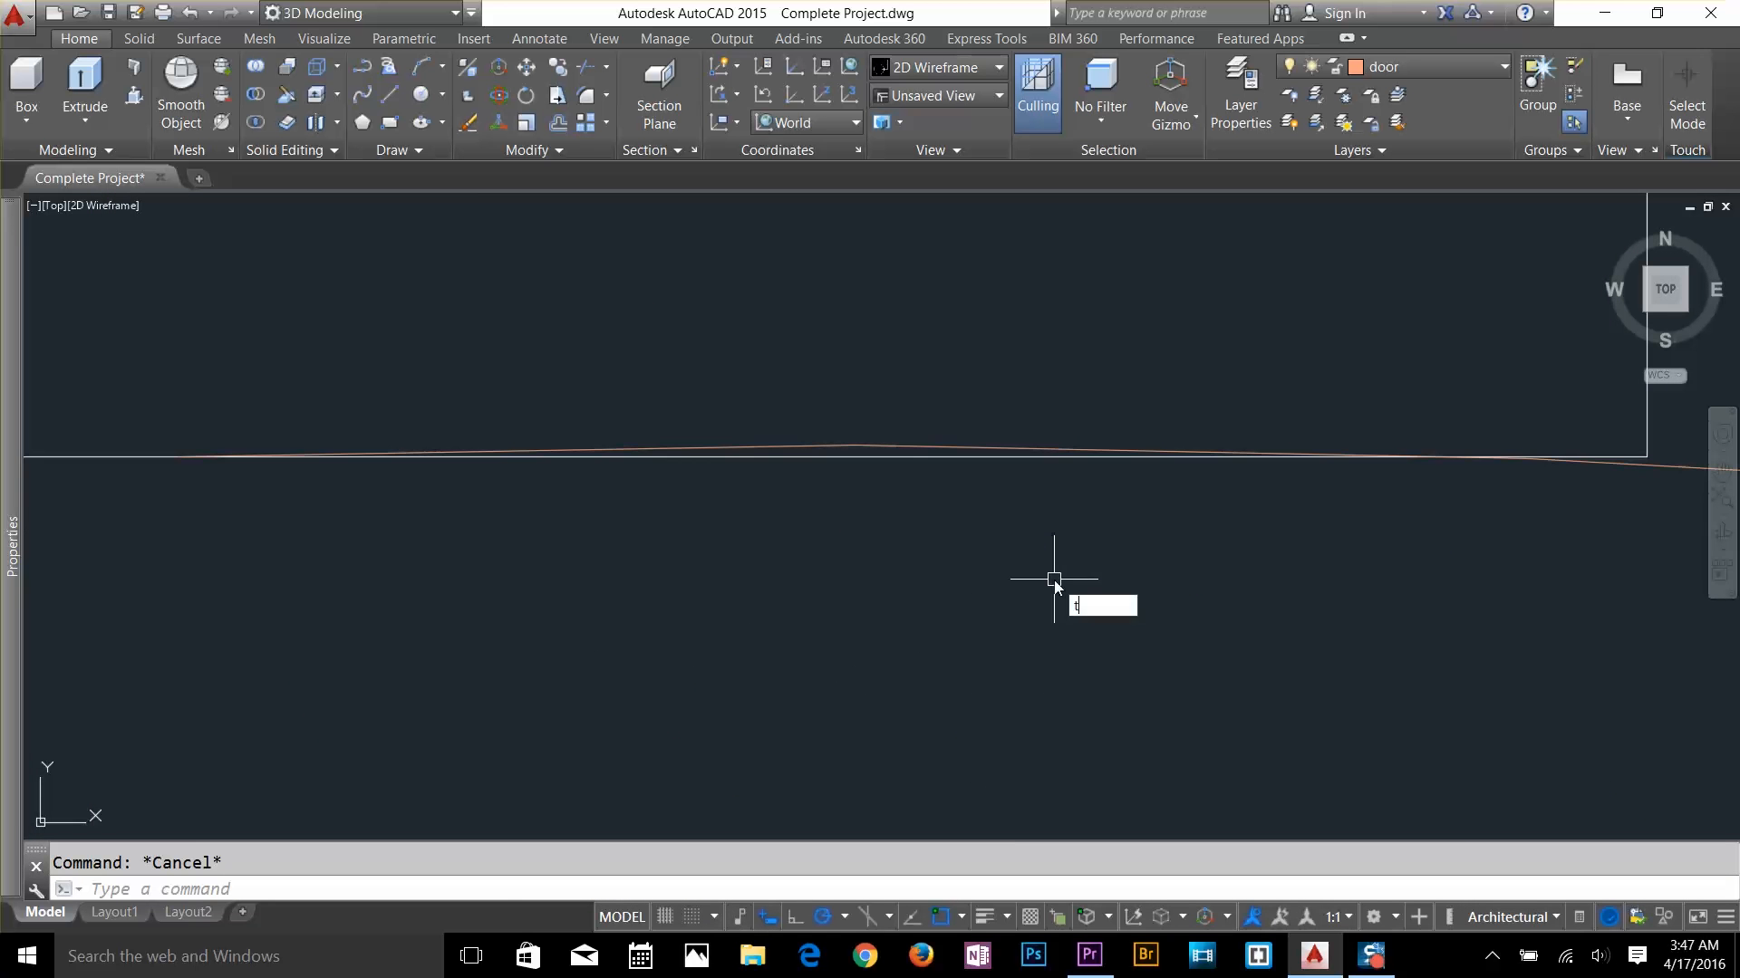
key(Return)
key(Return)
click(945, 447)
key(Escape)
Insert a d door block at the left jamb's midpoint of the north exterior wall opening, rotated toward the right jamb
scroll(1000, 595, down, 14)
scroll(994, 305, up, 3)
scroll(994, 305, up, 3)
text(i)
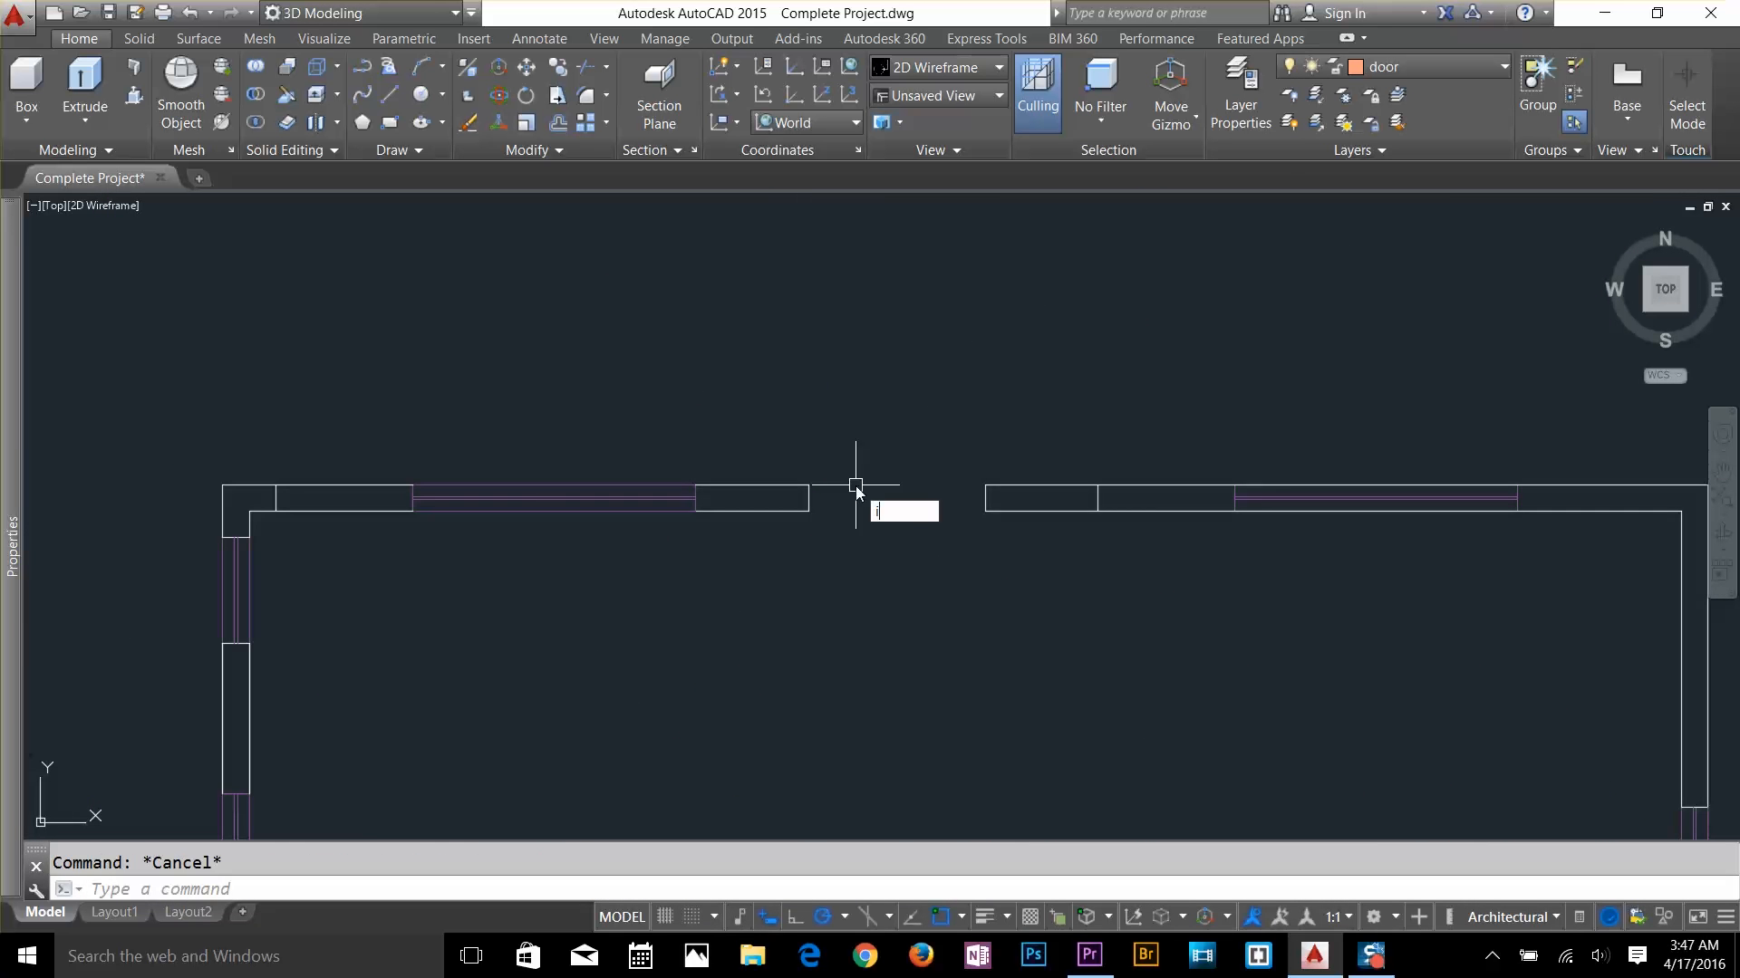
key(Return)
click(1014, 659)
click(808, 497)
click(994, 497)
key(Return)
click(1010, 659)
scroll(990, 544, down, 5)
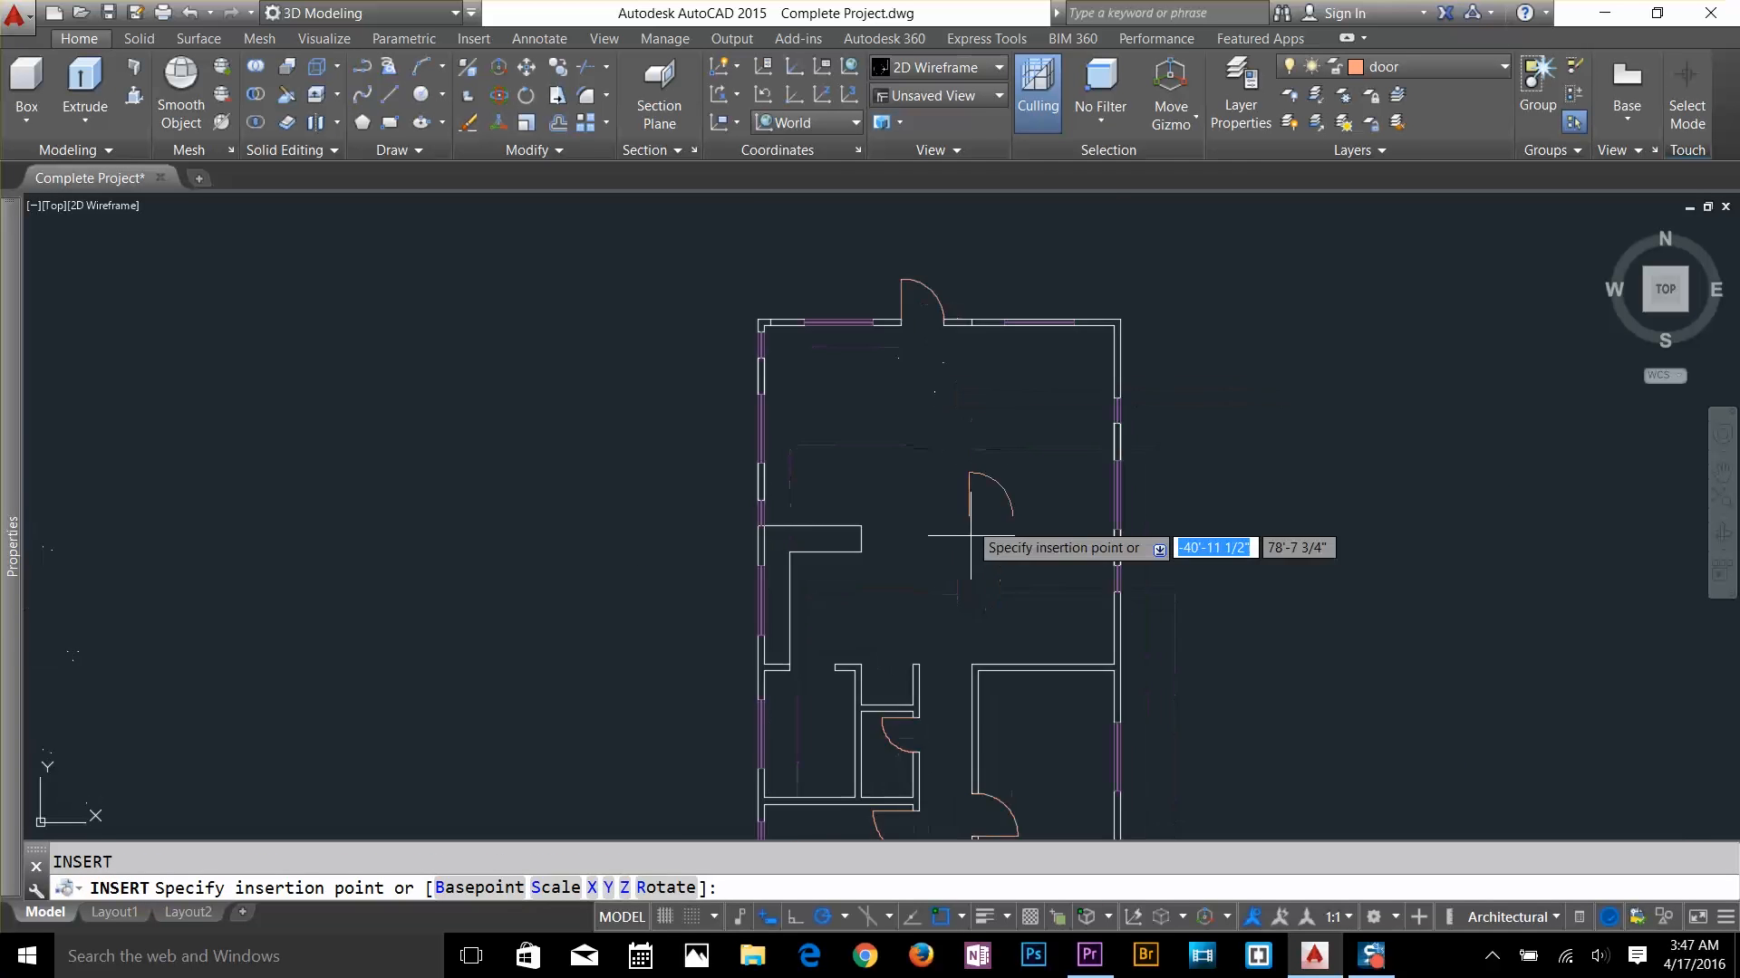
scroll(1021, 516, up, 2)
scroll(780, 497, up, 5)
key(Escape)
Draw a line across the opening in the southwest room's west wall, between the midpoints of its jambs
text(l)
key(Return)
click(693, 347)
click(693, 558)
key(Return)
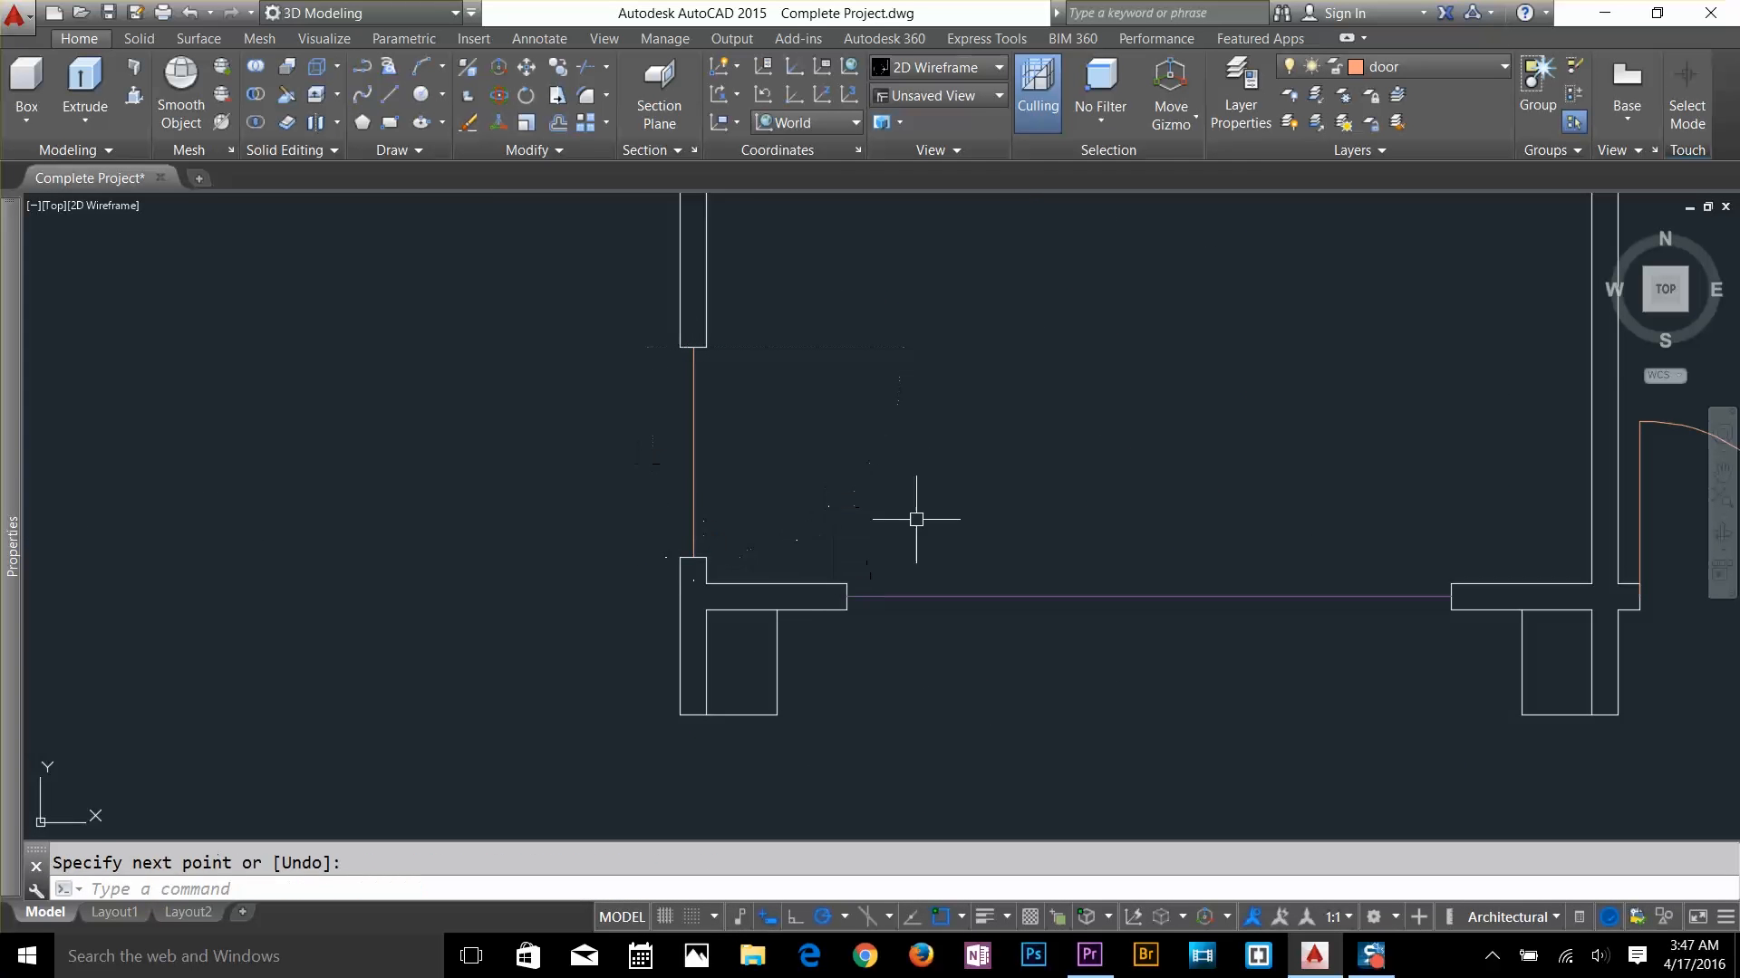
Offset the line across the west wall opening outward twice to form two parallel lines outside the wall
text(o)
key(Return)
text(4.)
click(693, 460)
click(633, 461)
click(640, 461)
click(590, 462)
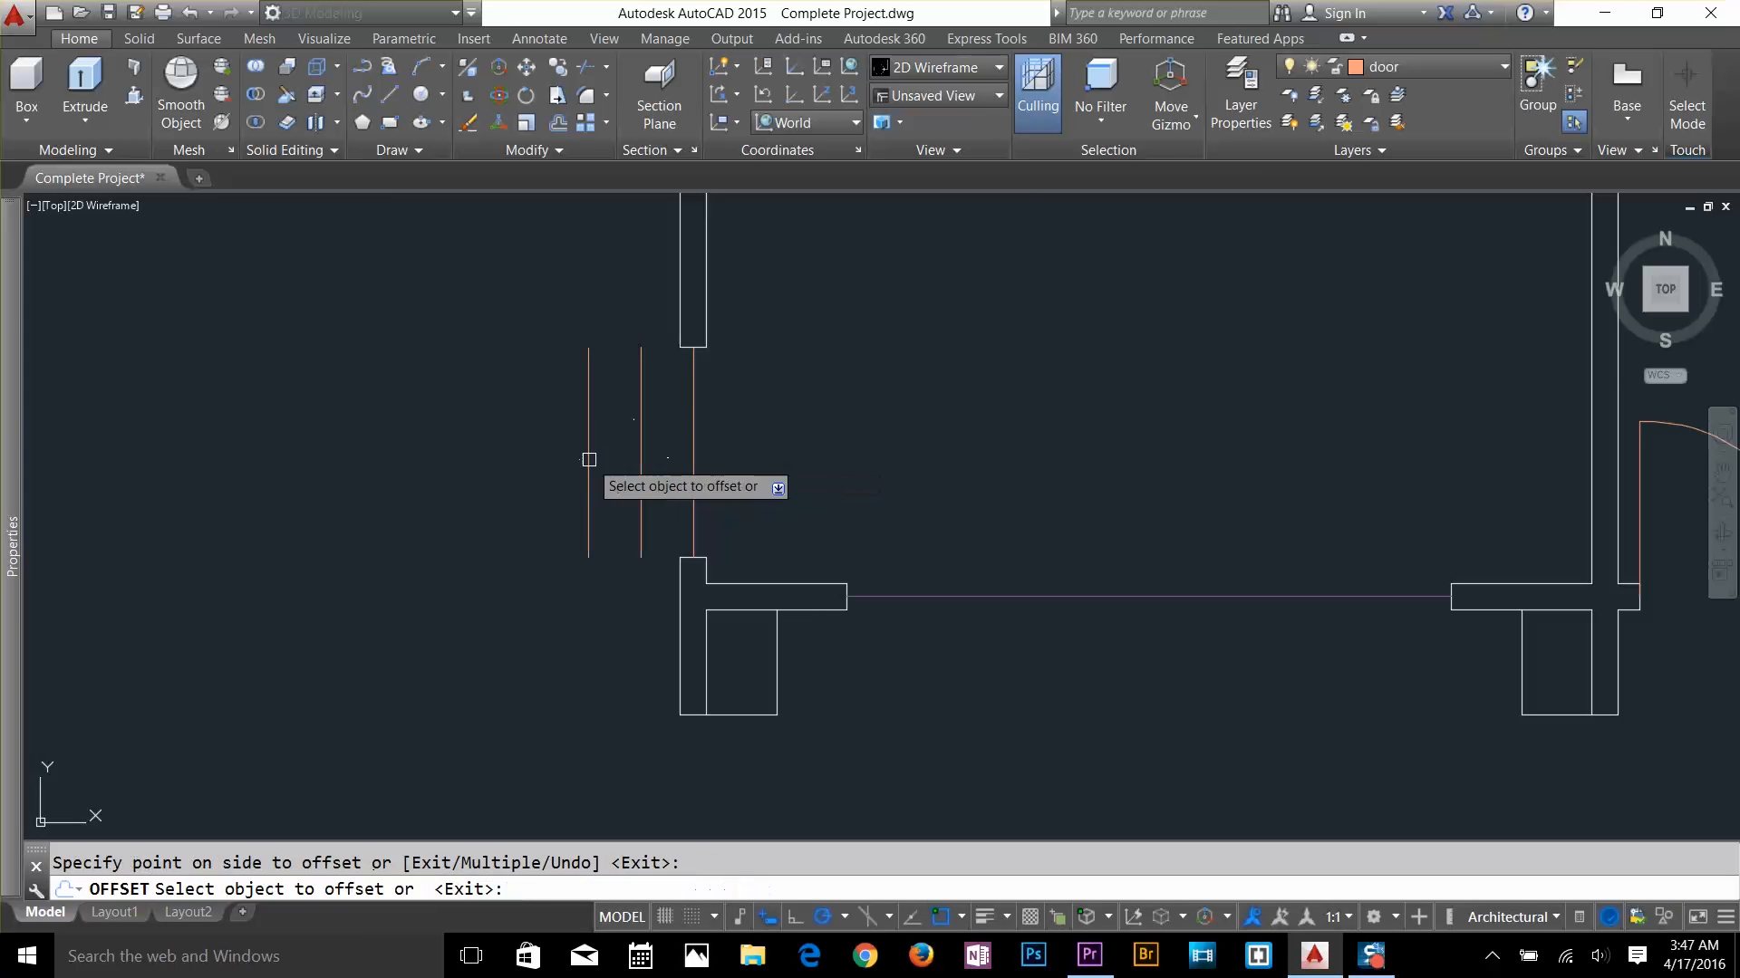
key(Escape)
Draw a horizontal line from the outermost offset line's north end to the wall corner
key(l)
key(Return)
click(588, 348)
click(680, 348)
key(Return)
key(Return)
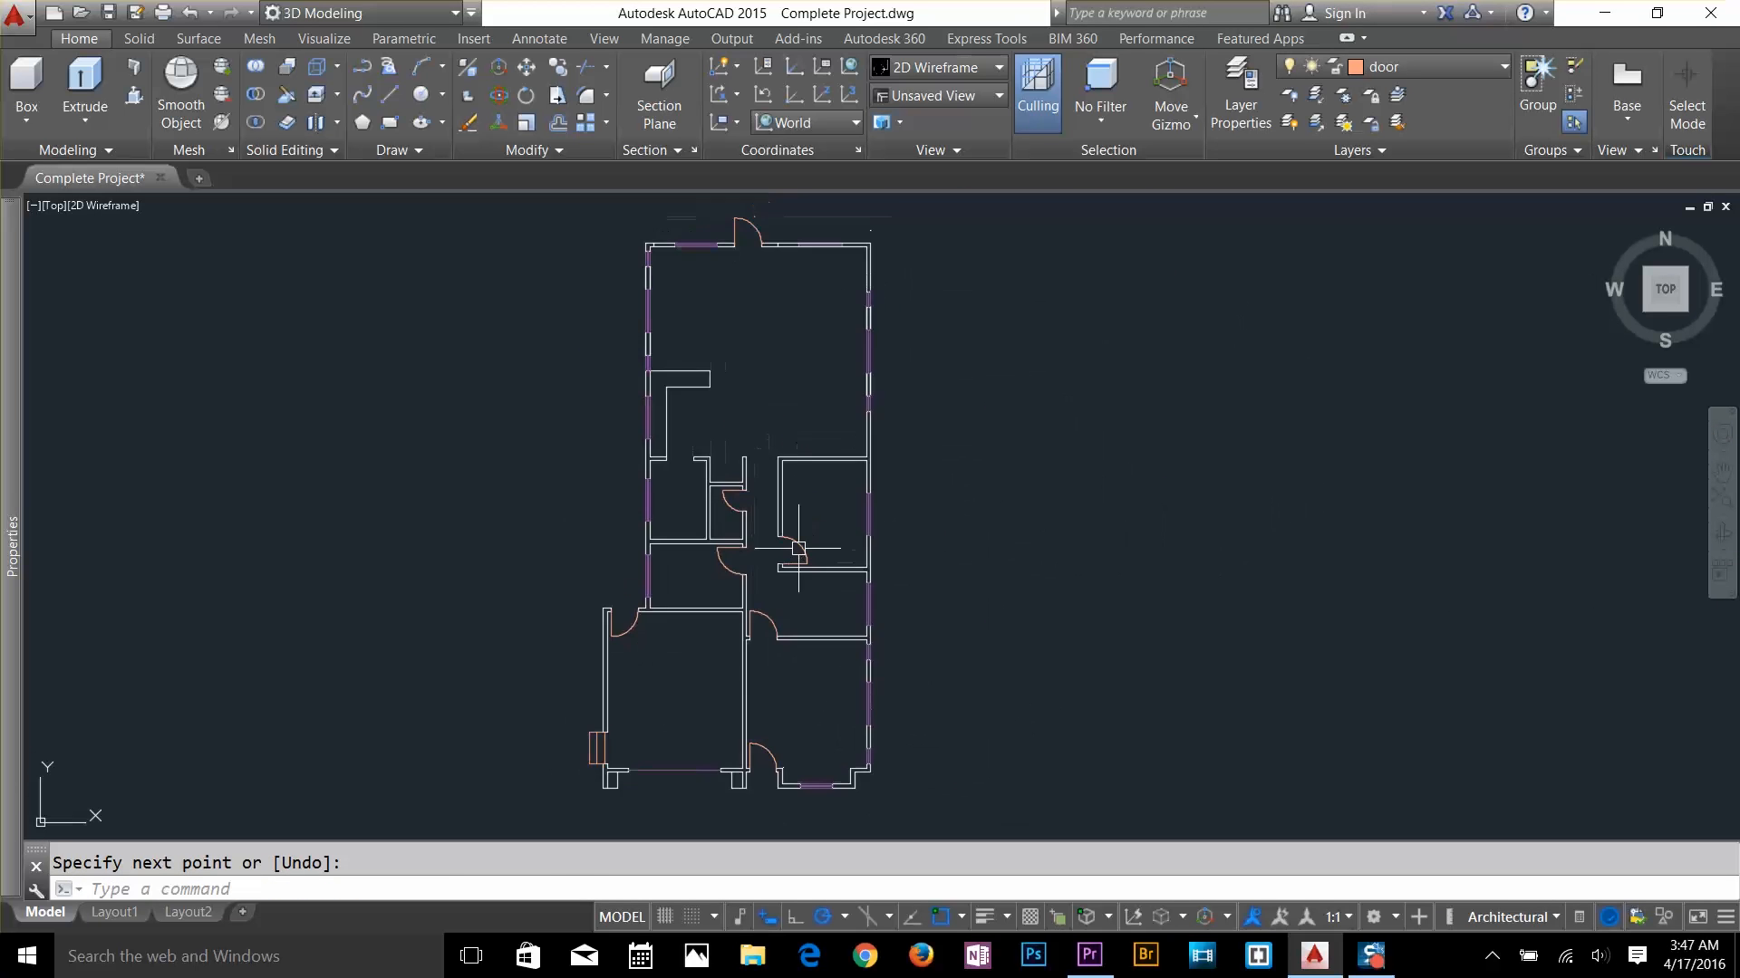
Draw a horizontal line west from the midpoint of the east window south of the hallway door, ending below the upper wall's end
text(z)
key(Return)
text(e)
key(Return)
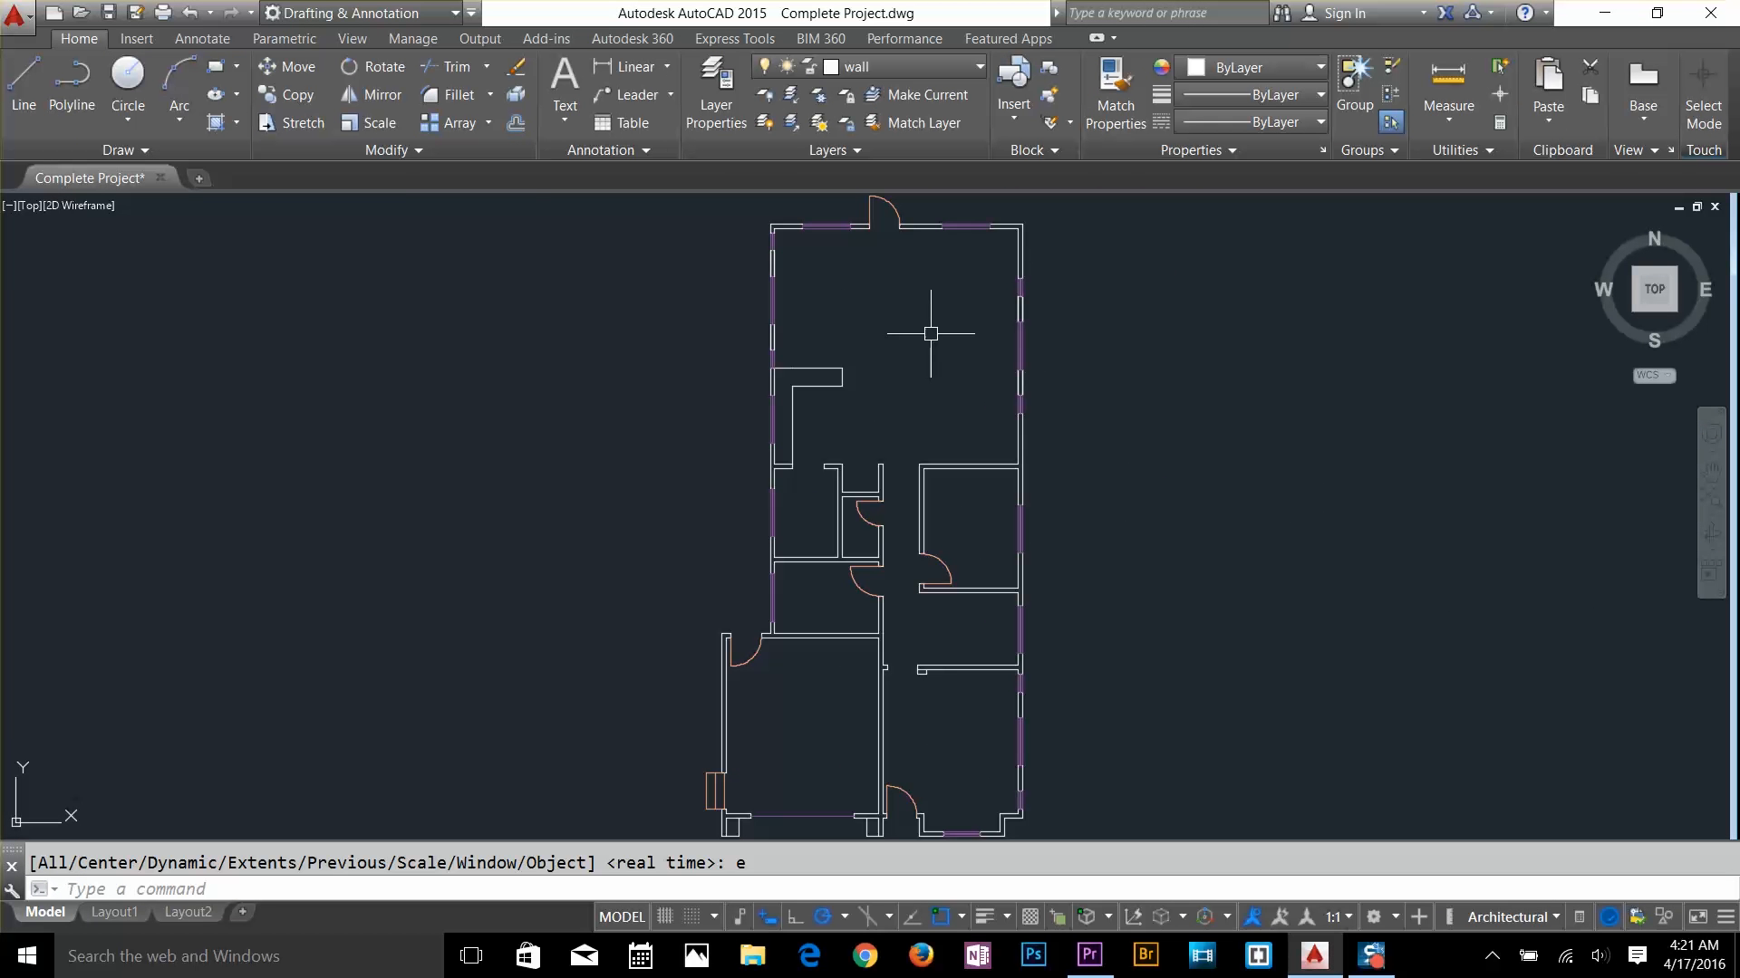
scroll(988, 637, up, 3)
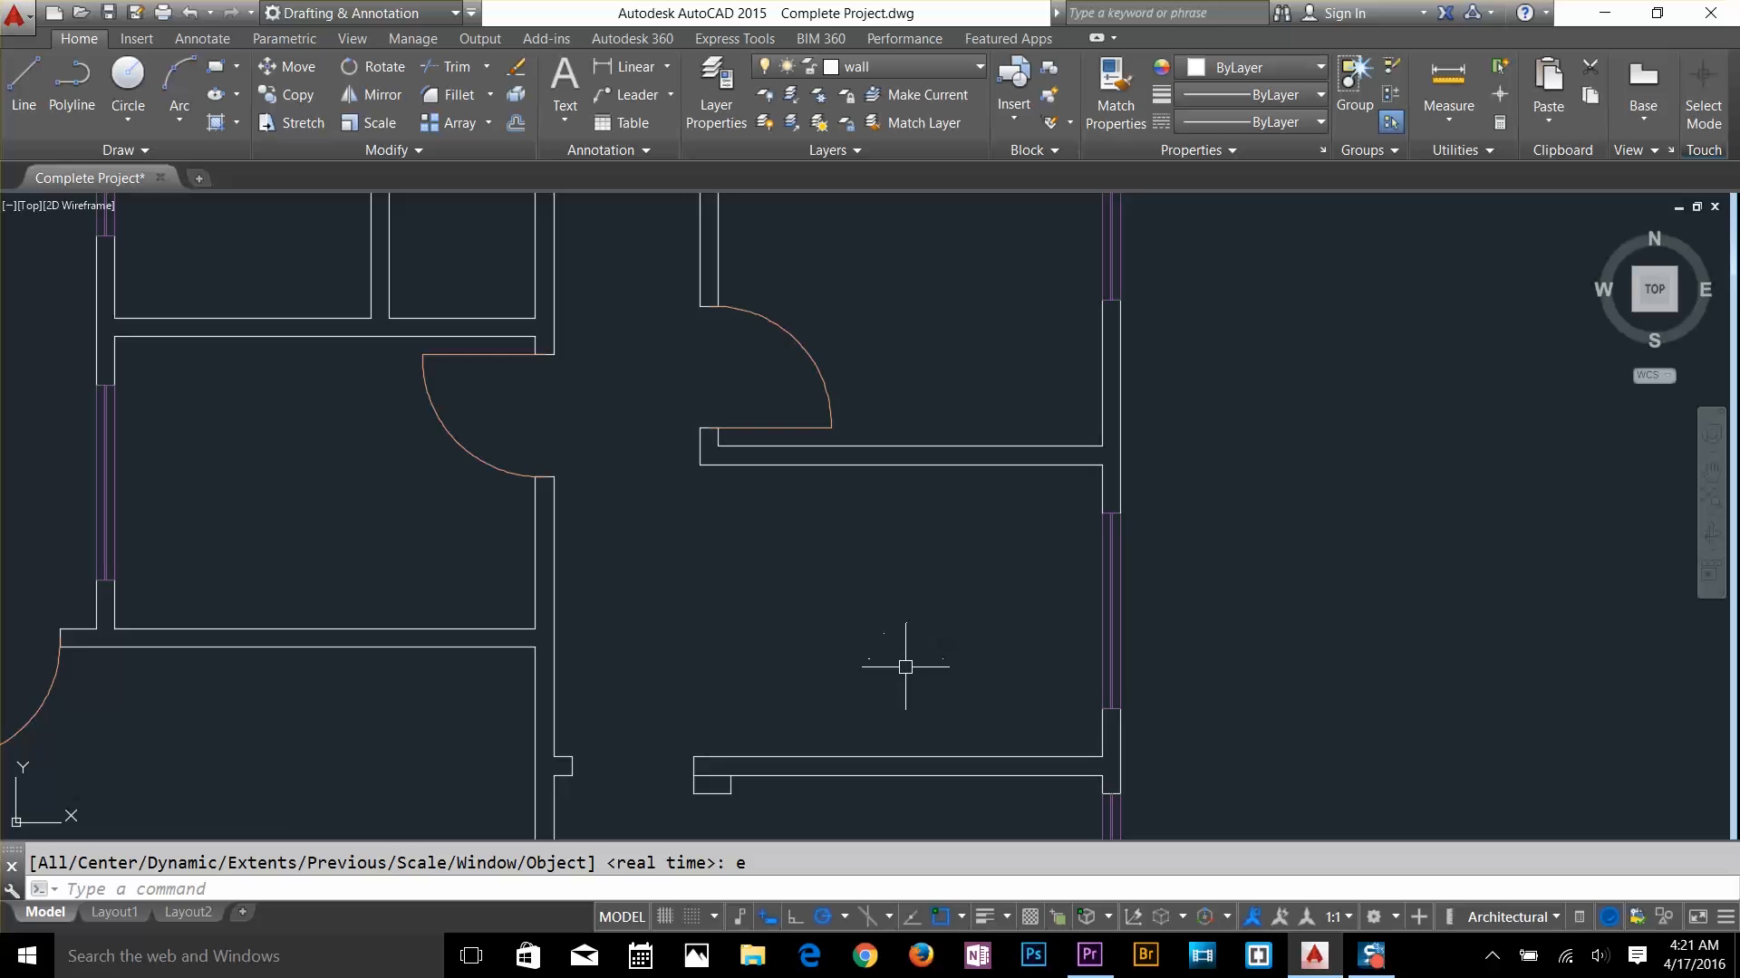
scroll(957, 641, up, 2)
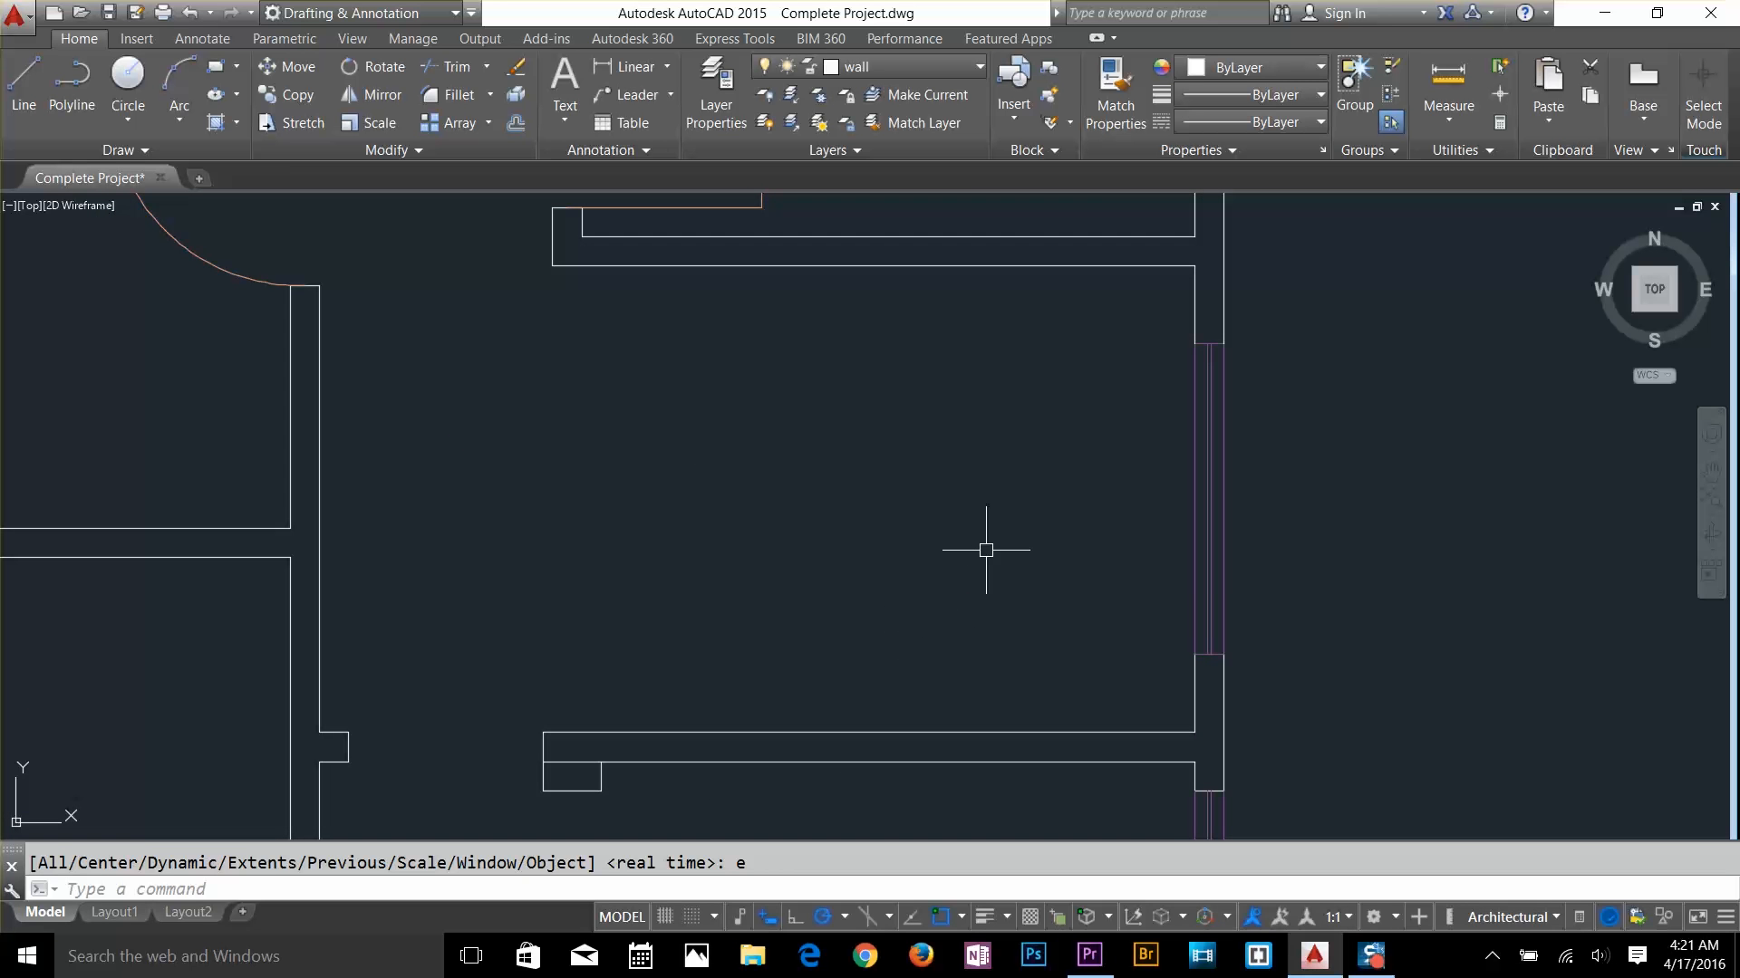
text(l)
key(Return)
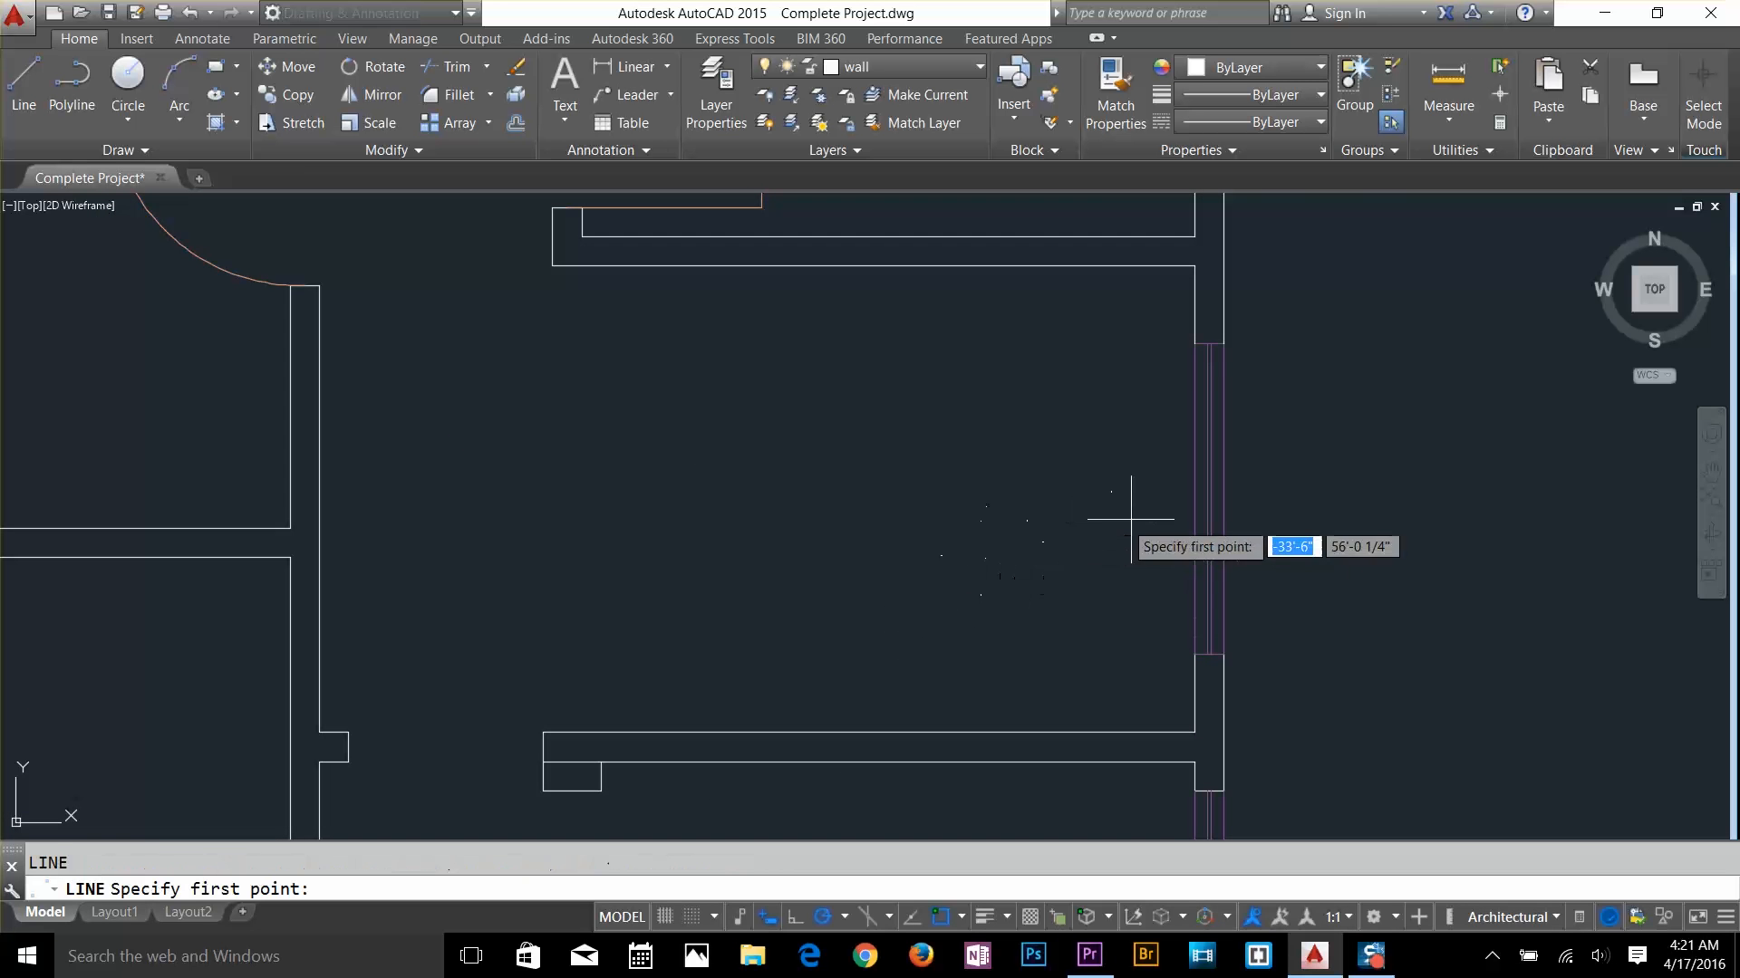
click(1194, 499)
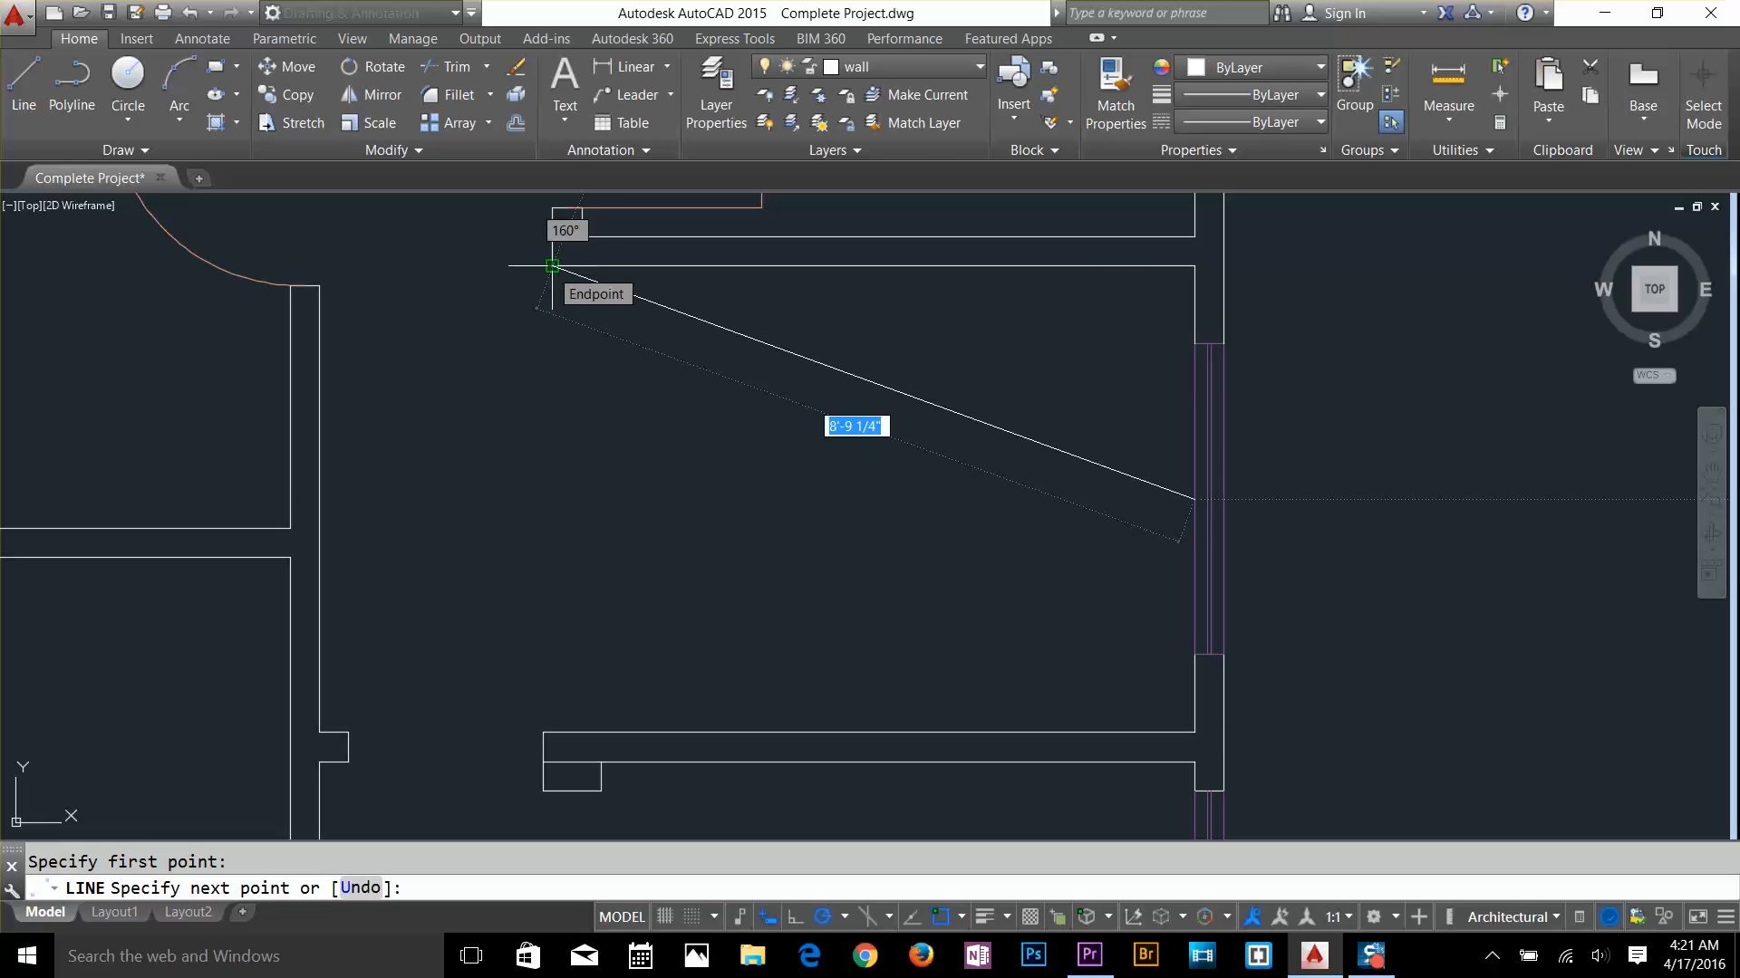
click(552, 499)
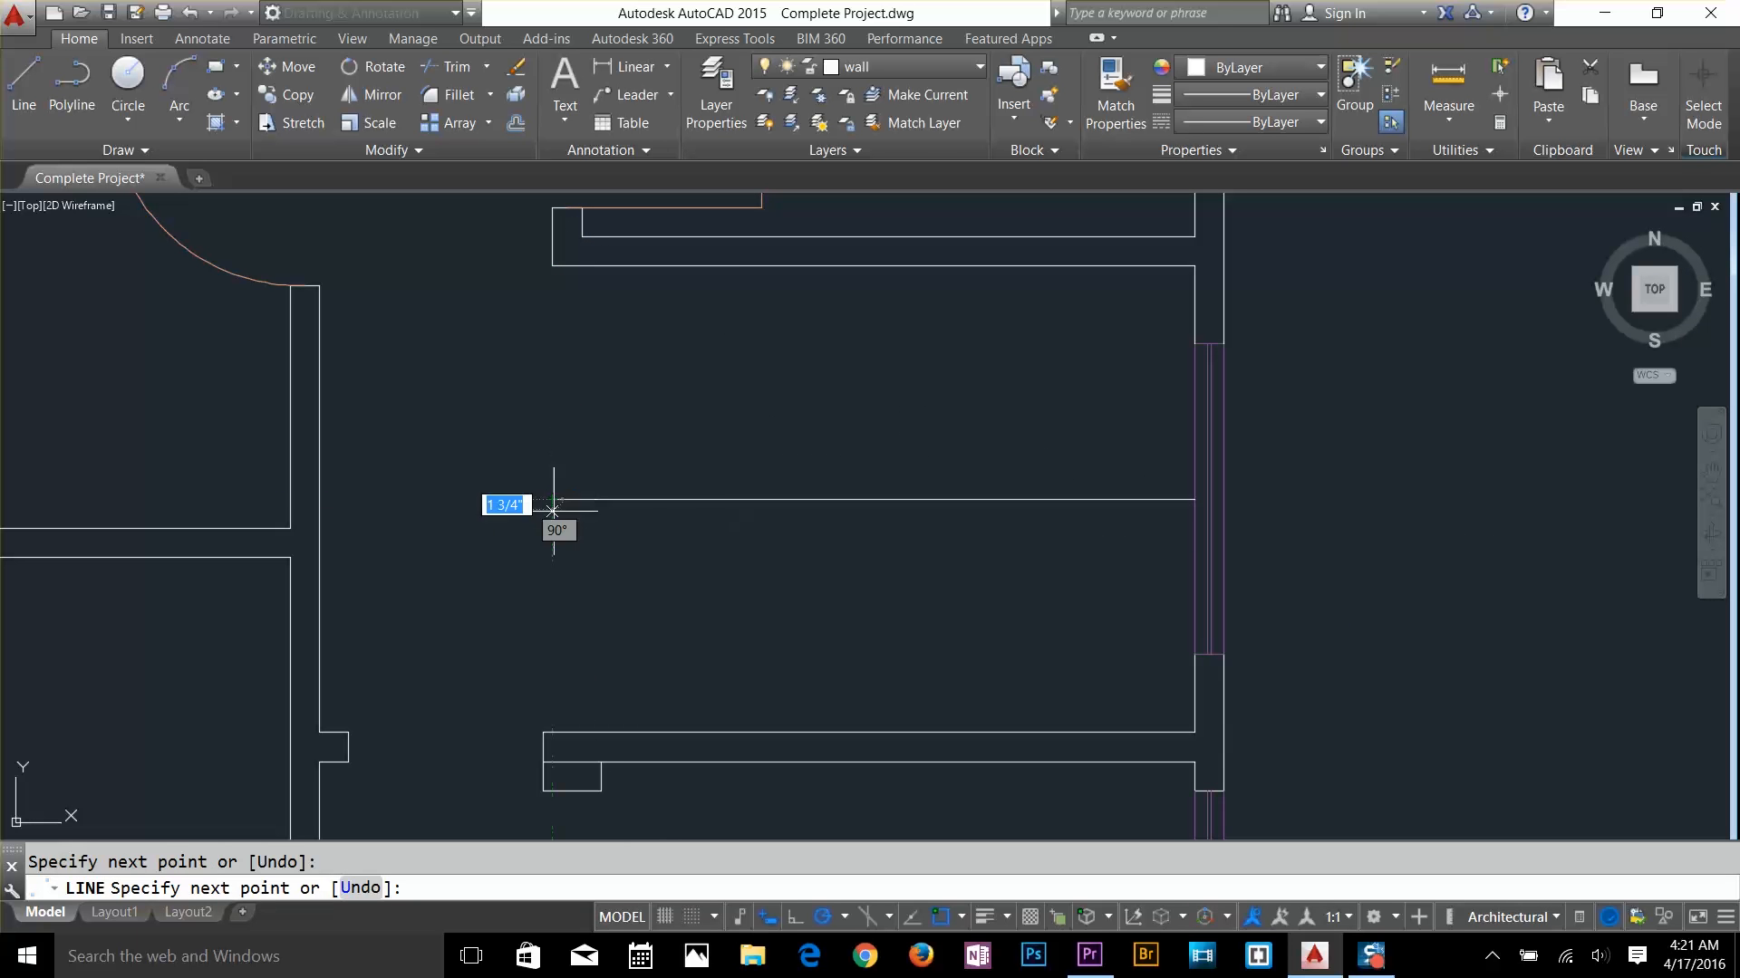
key(Return)
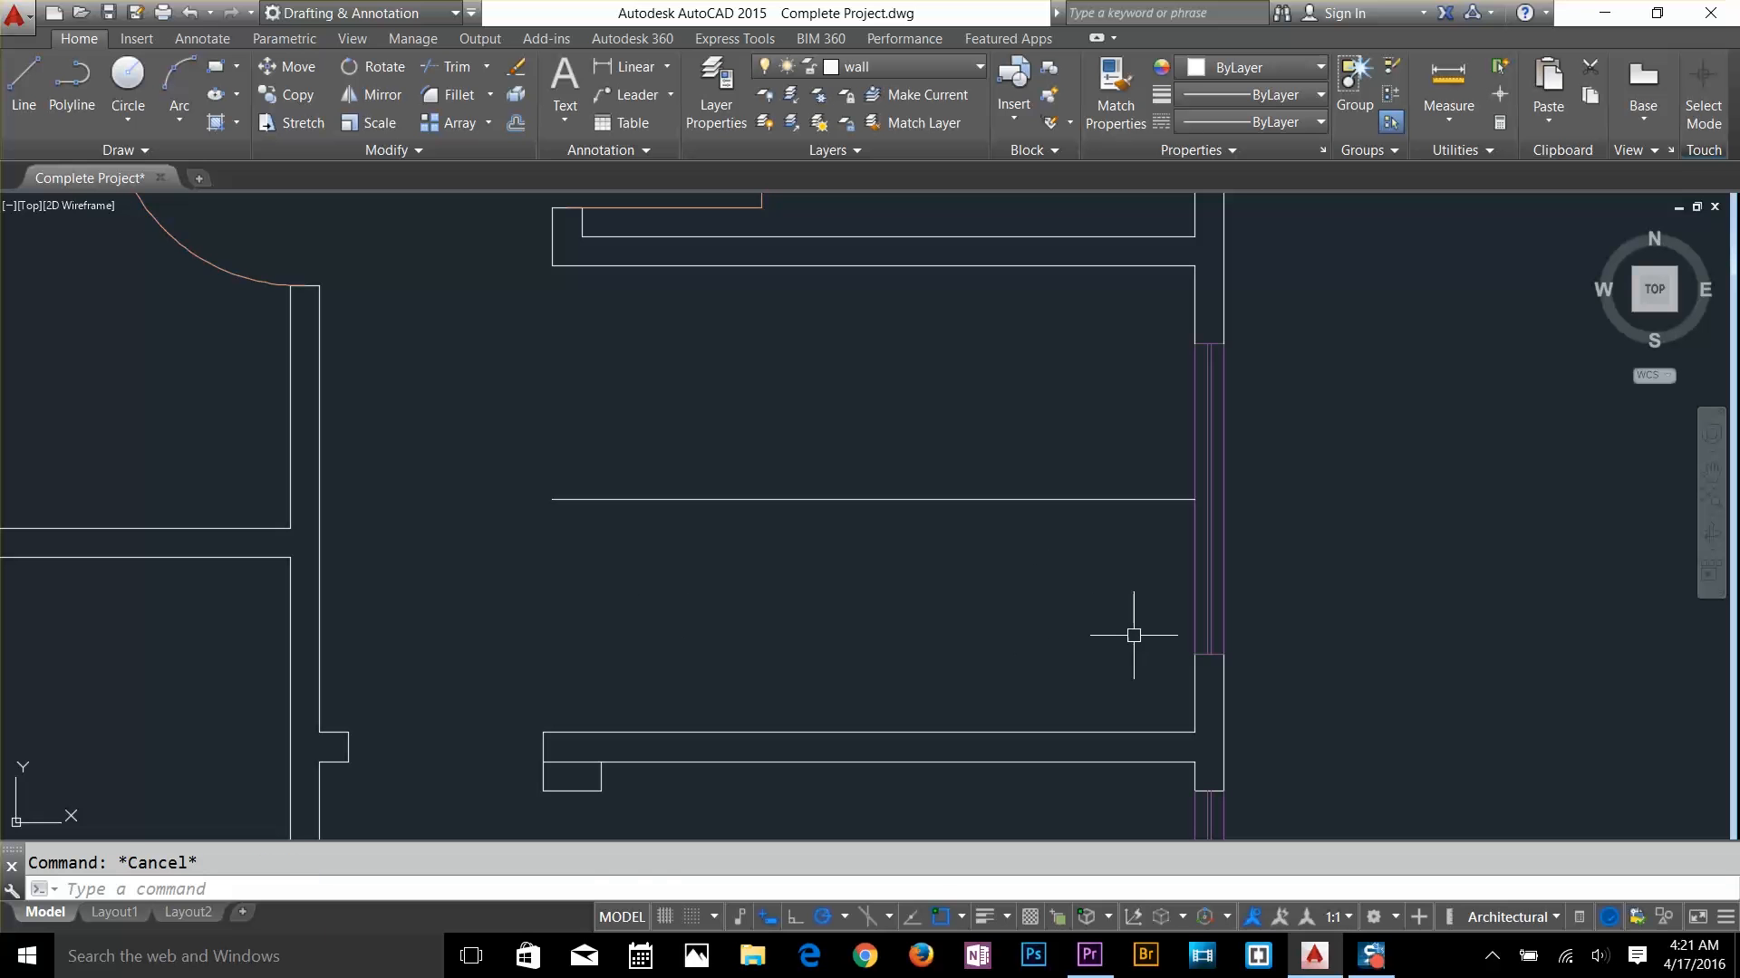
Offset the horizontal line from the window 1.5 inches to the south
text(o)
key(Return)
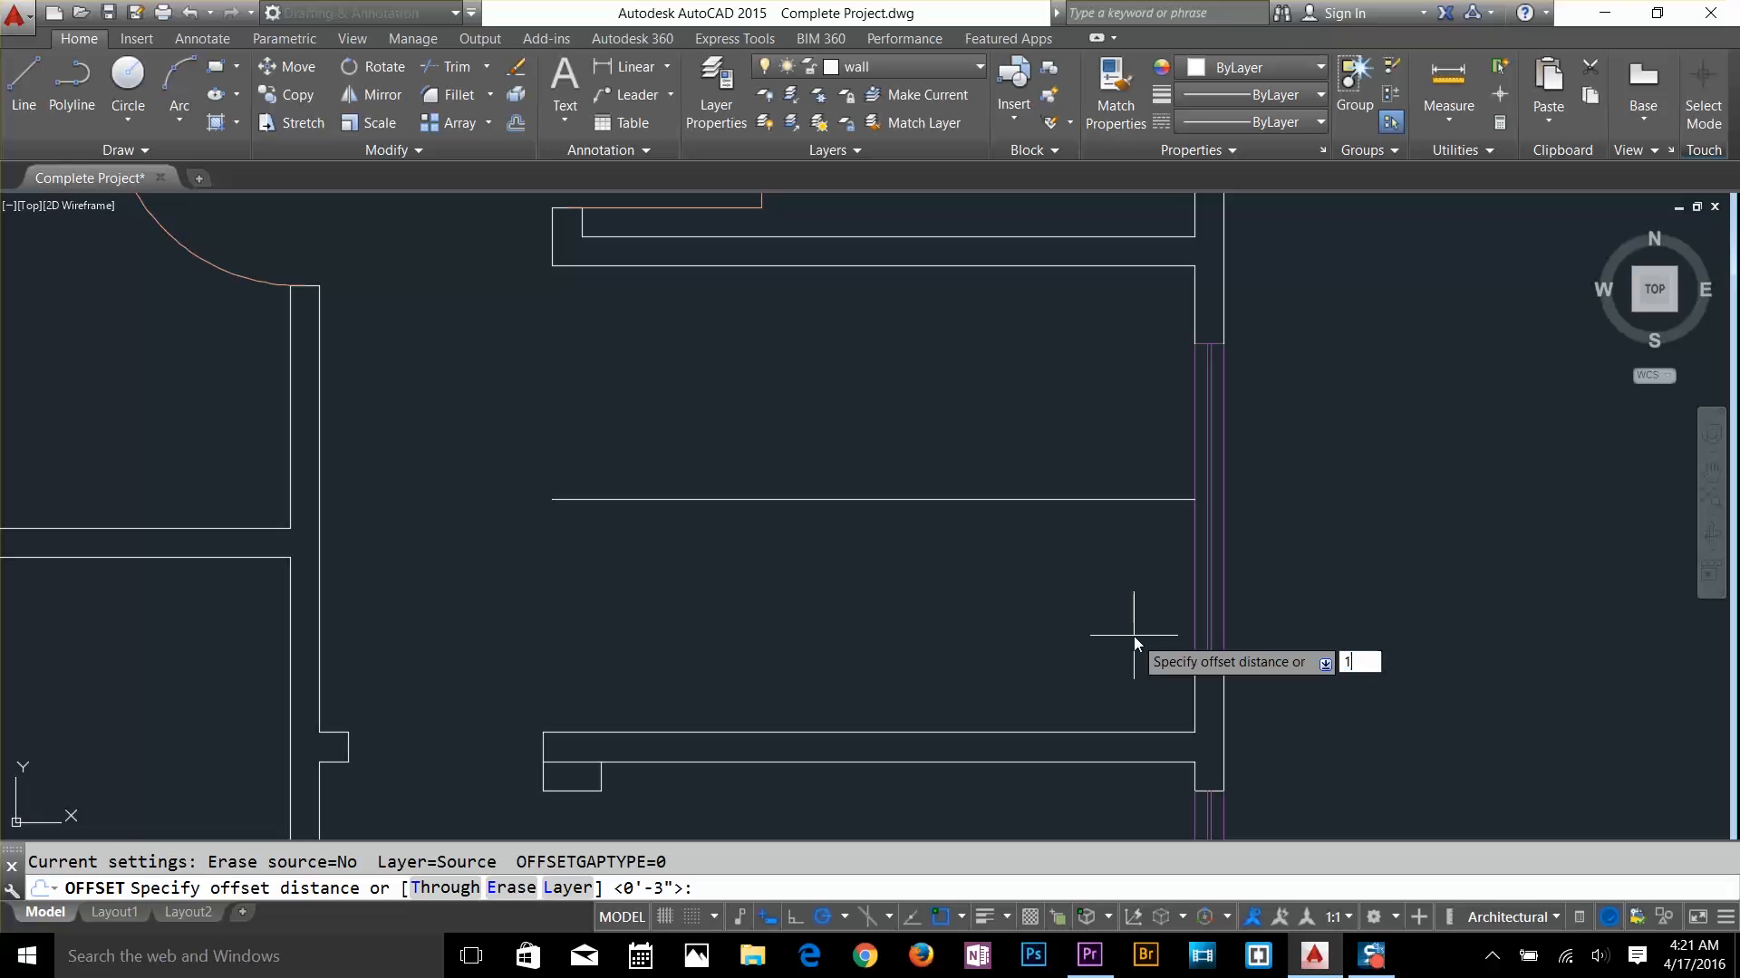
text(1.5)
key(Return)
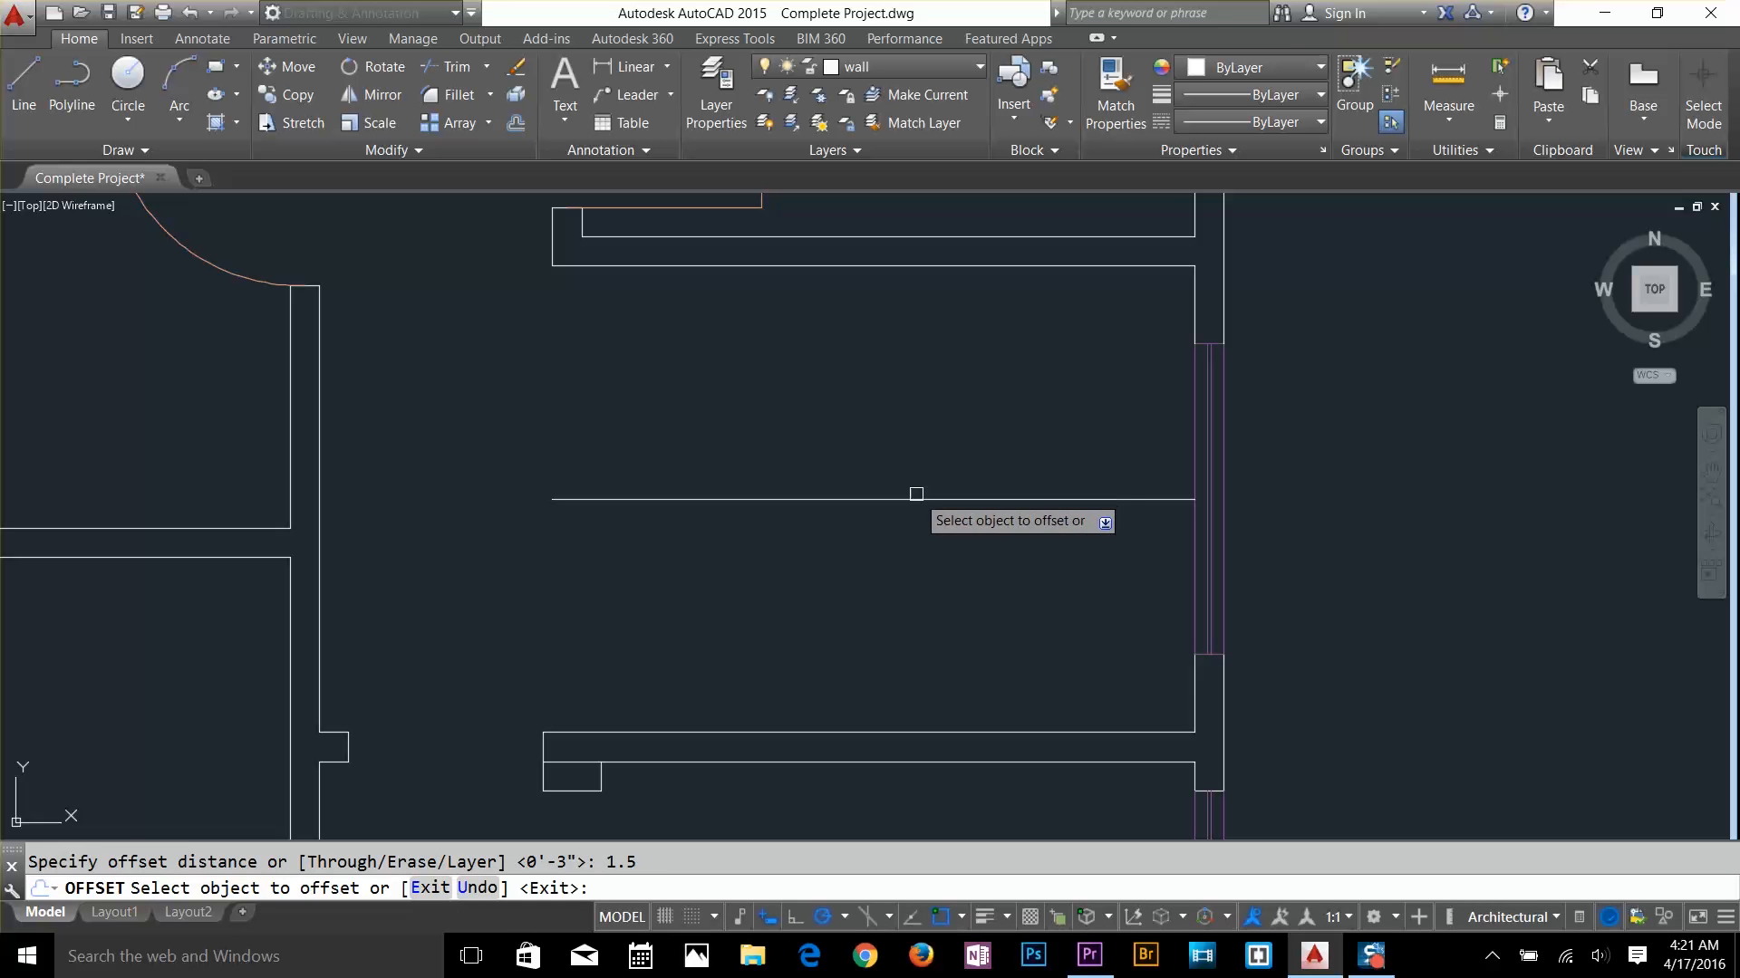
click(912, 498)
click(904, 567)
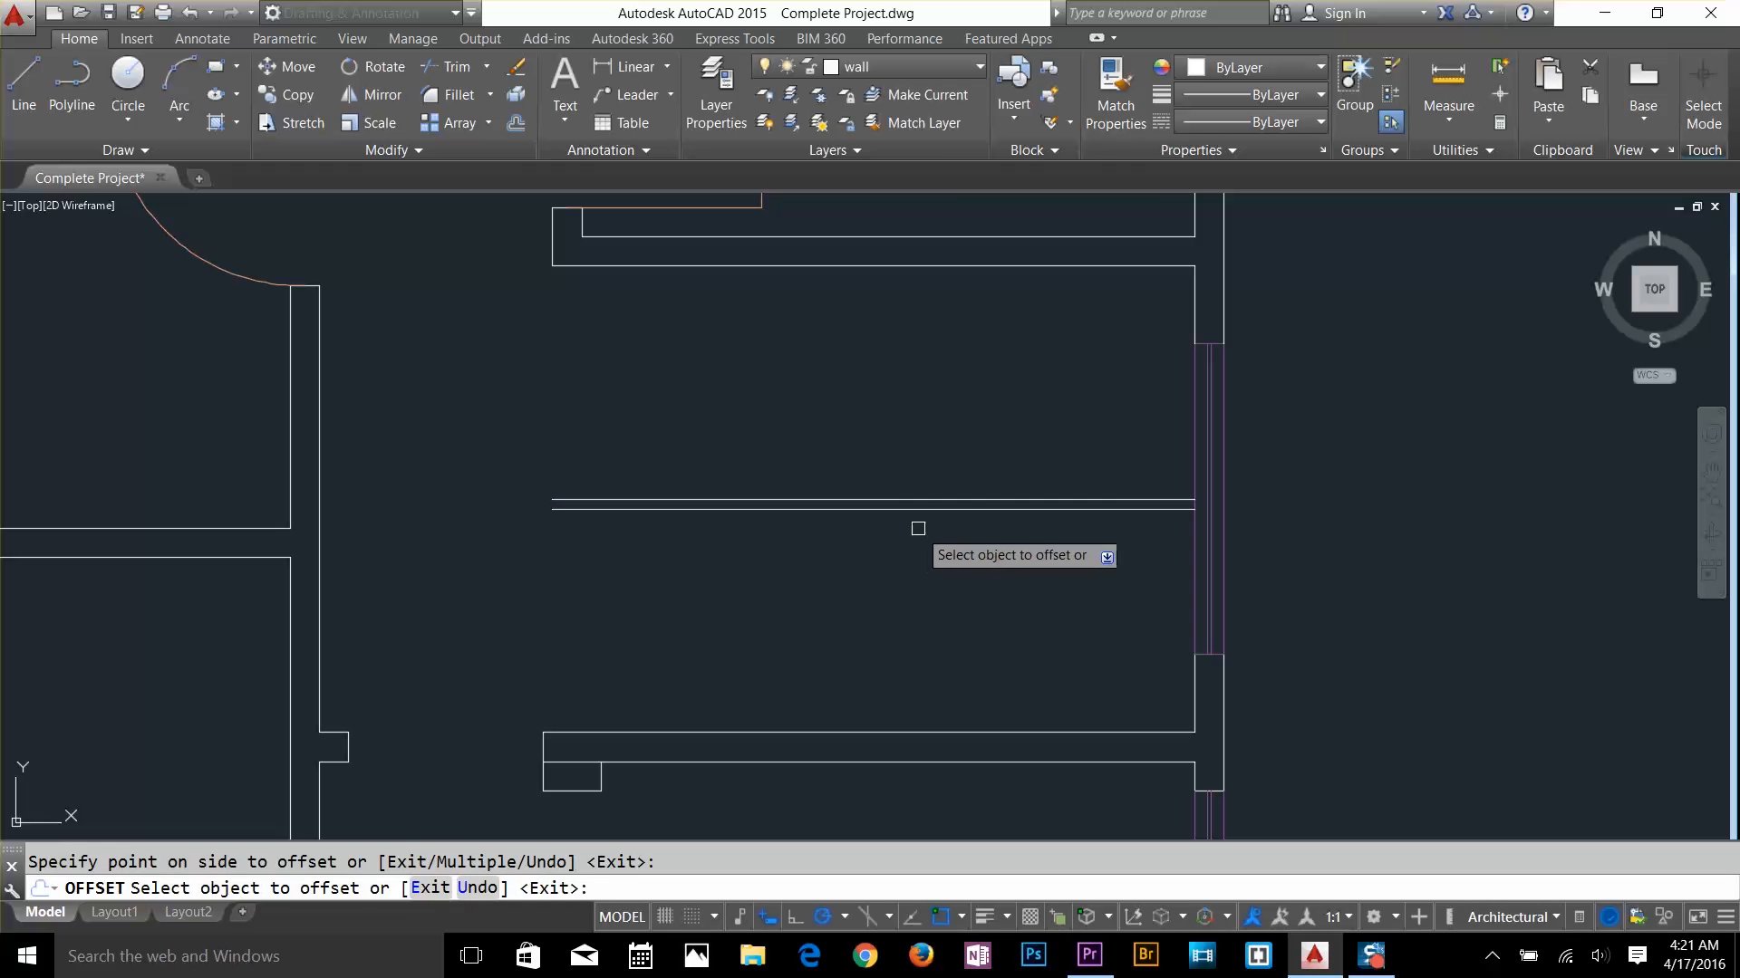
Offset the original horizontal line from the east window 1.5 inches to the north
key(Return)
key(Return)
key(Return)
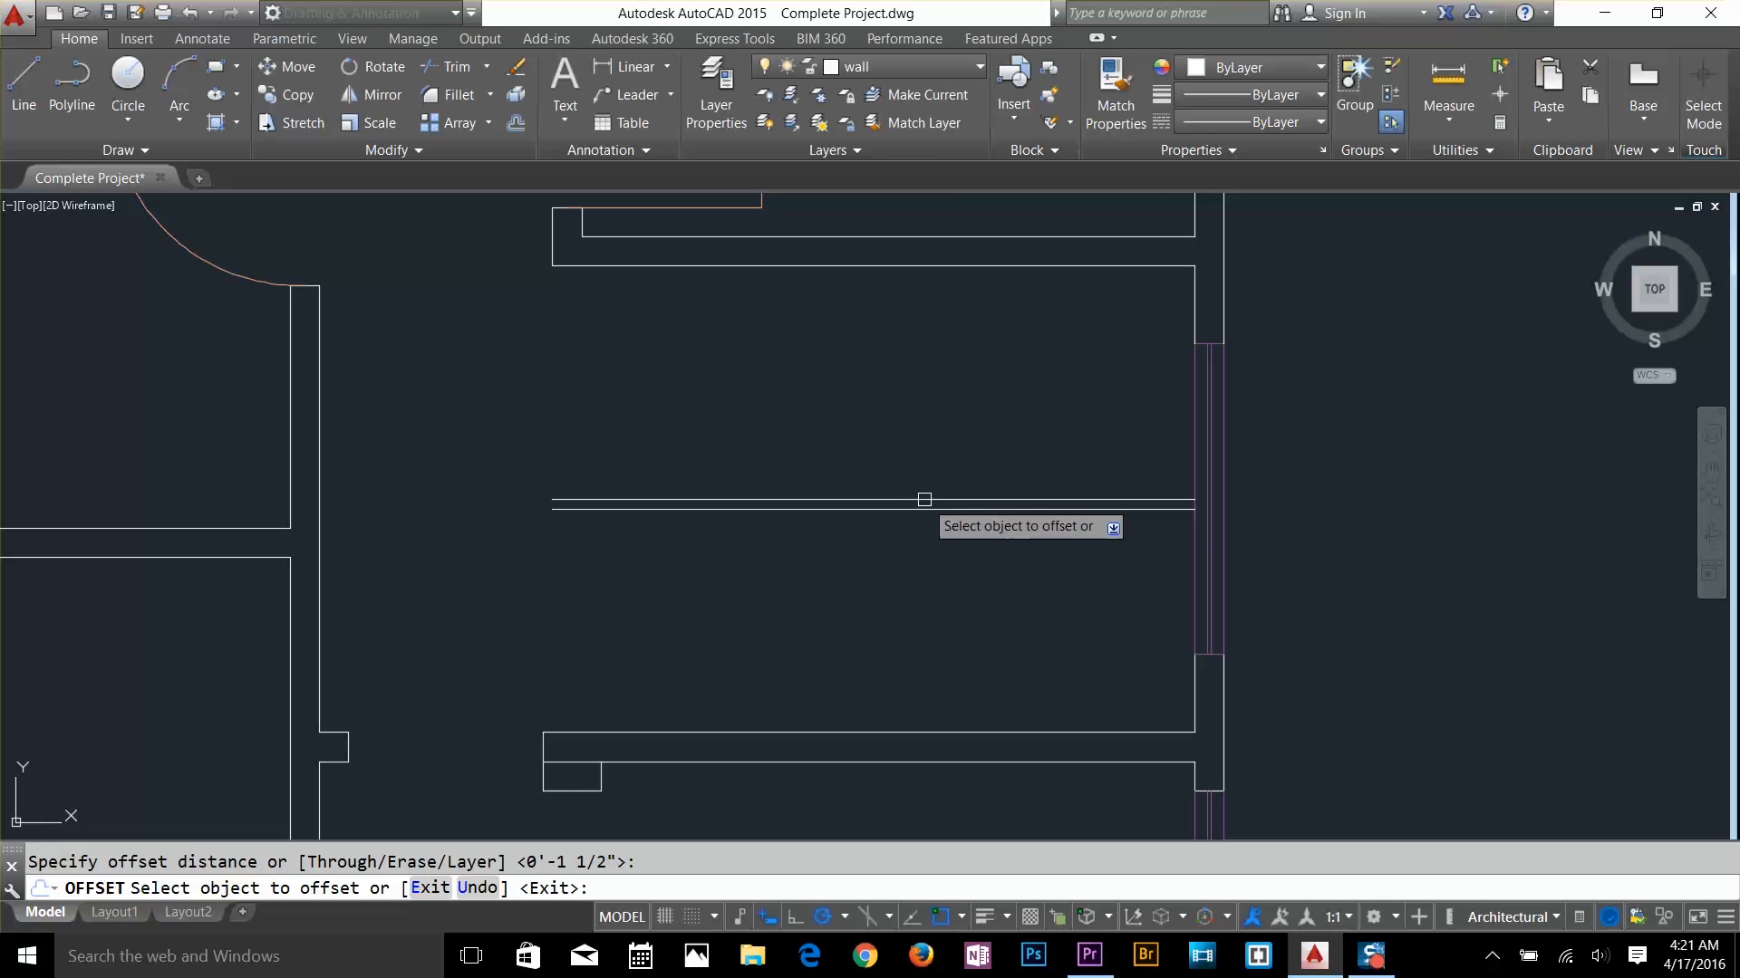
click(922, 499)
click(920, 443)
key(Escape)
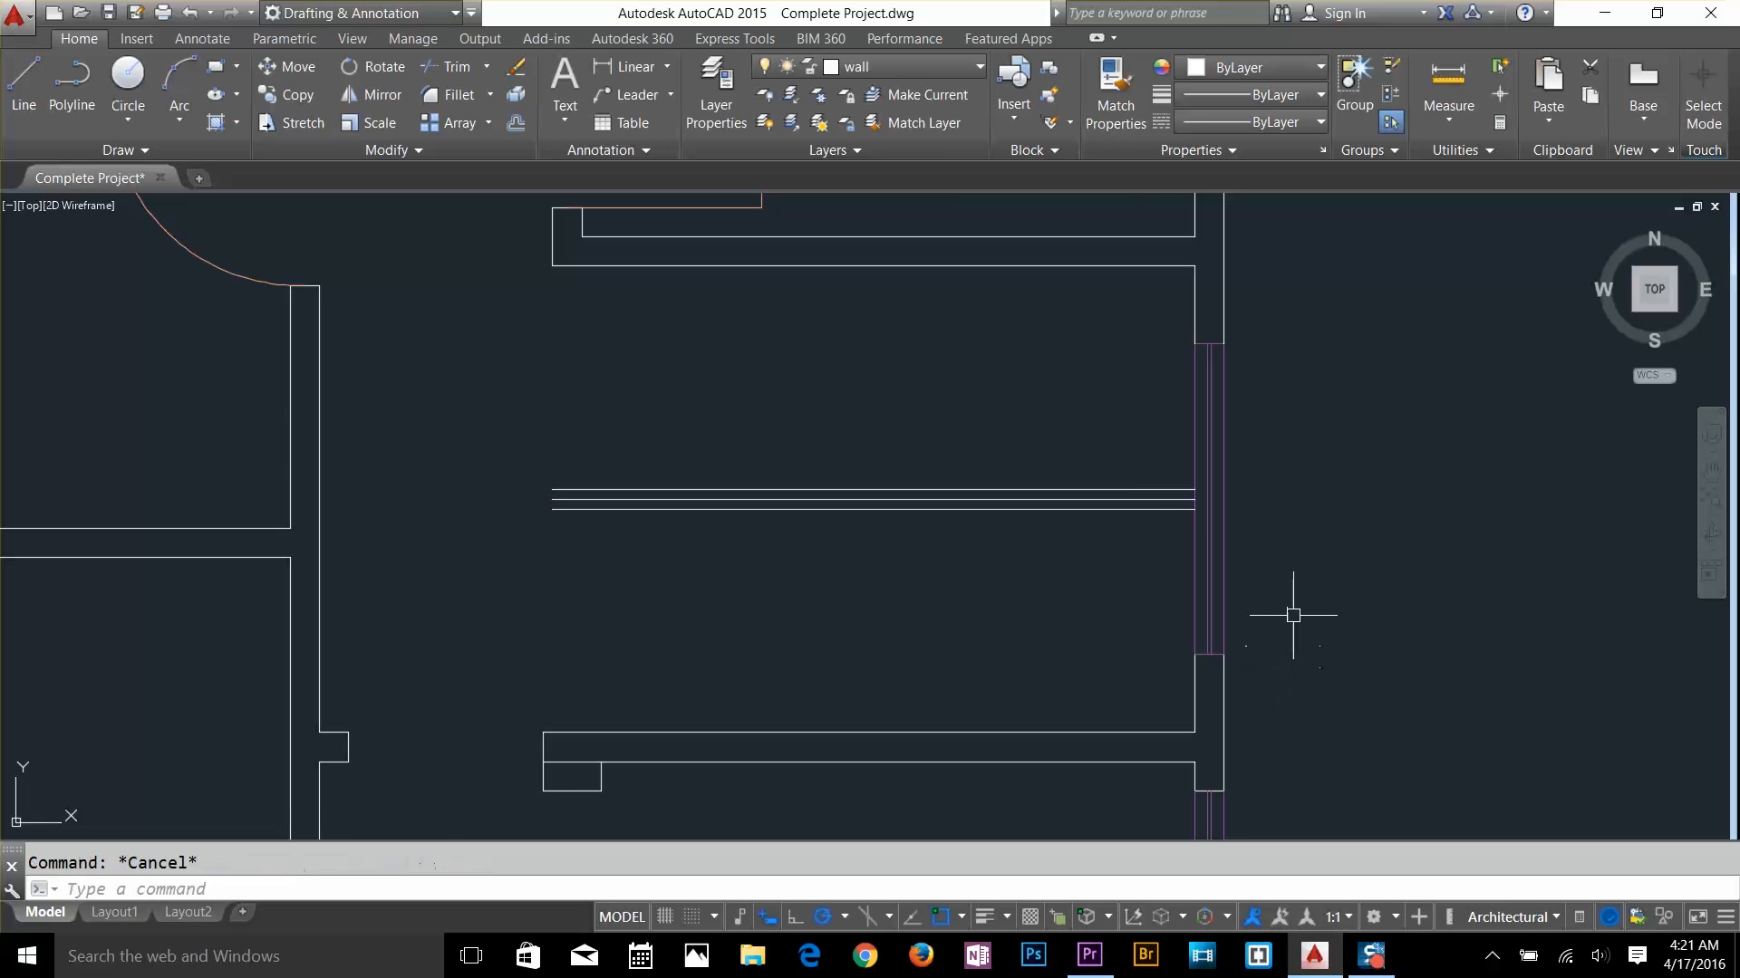
scroll(1294, 607, up, 2)
text(l)
key(Return)
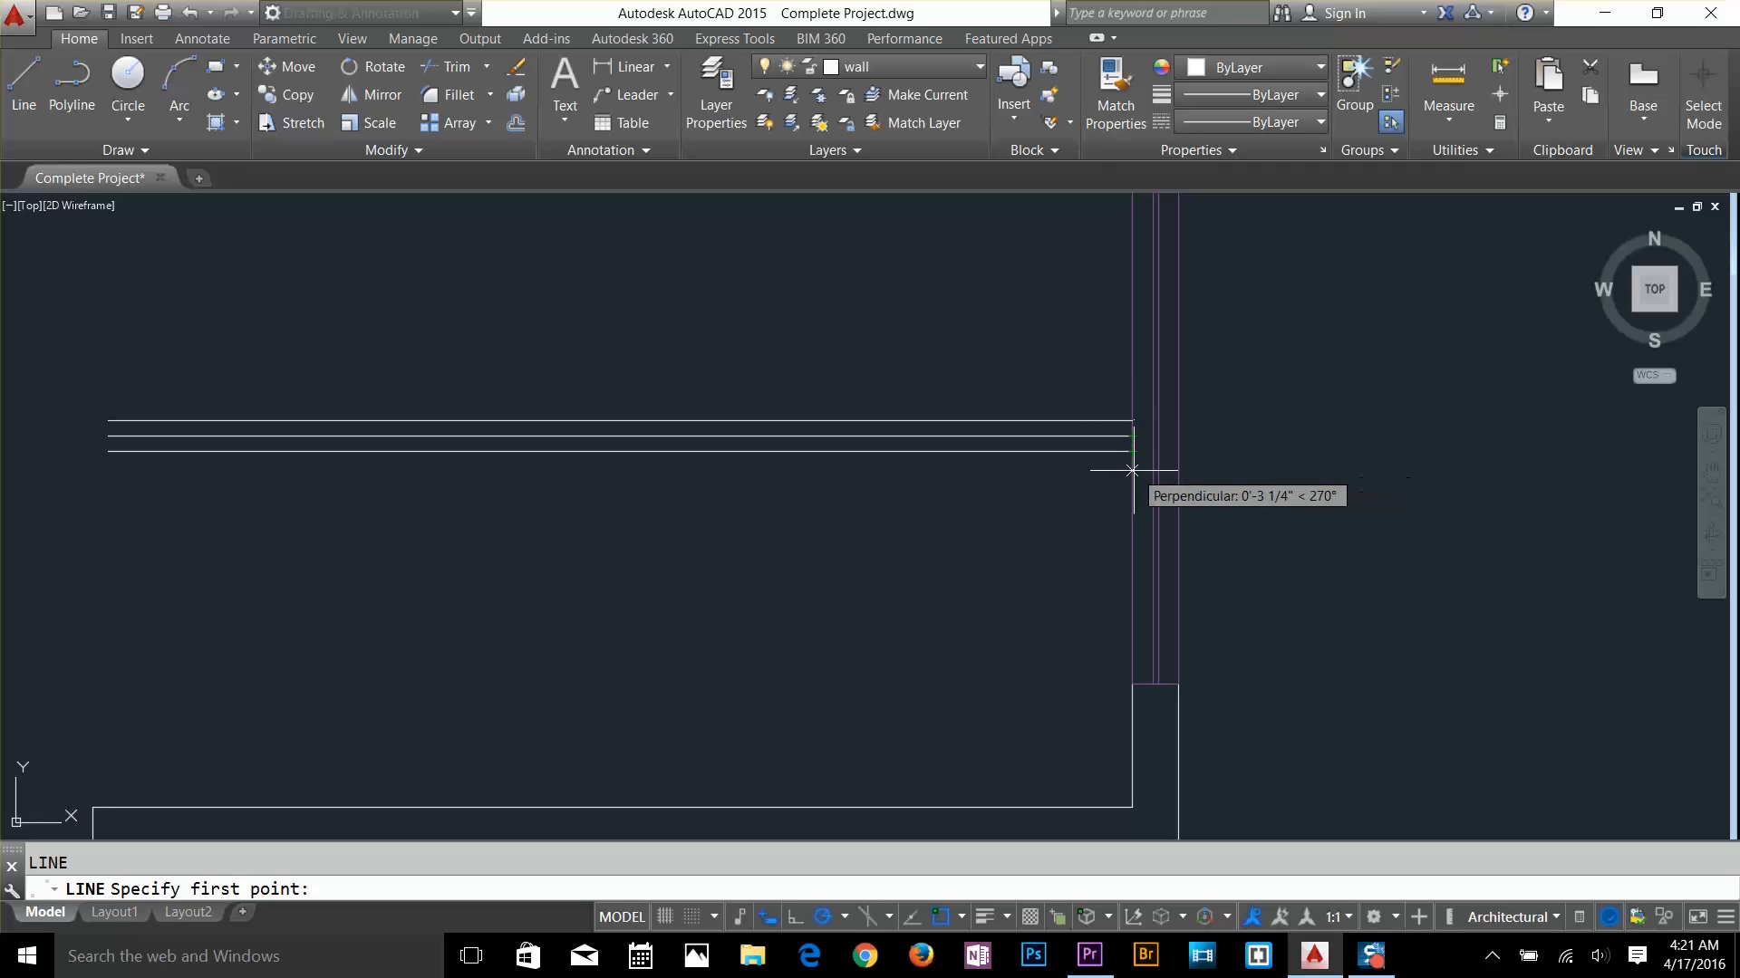
key(Escape)
key(Escape)
scroll(1042, 534, down, 3)
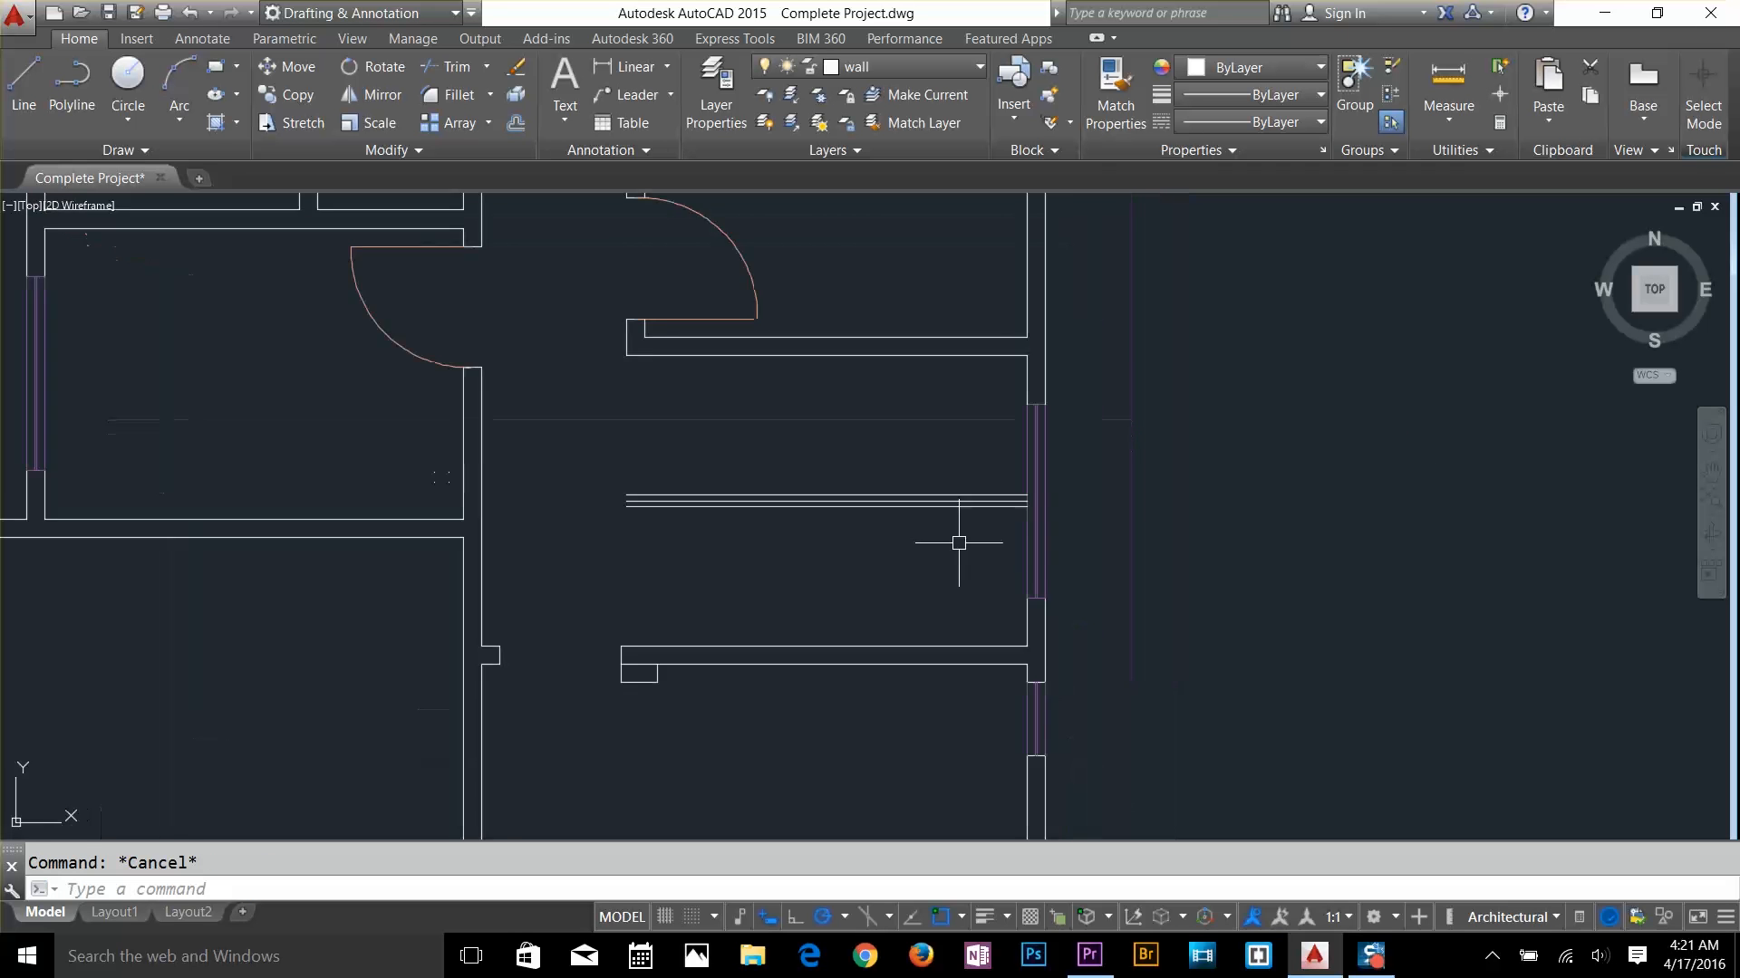
Delete the middle of the three parallel horizontal lines running to the east window
scroll(1128, 517, up, 2)
click(1128, 483)
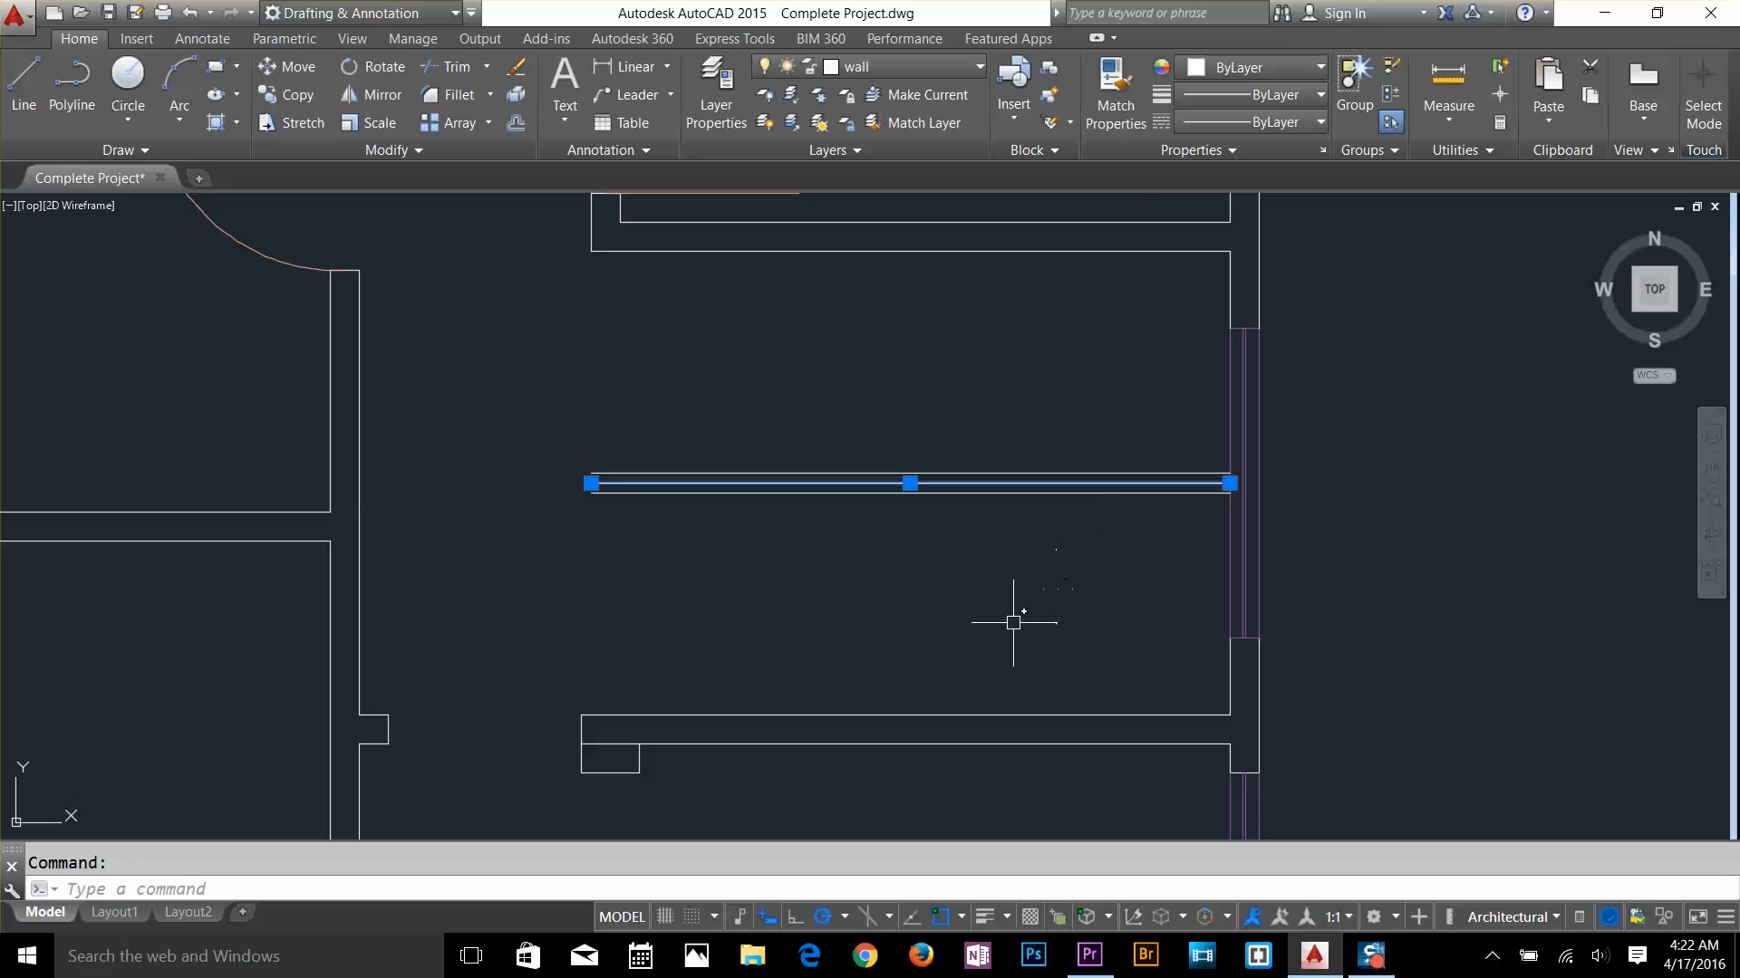
key(Delete)
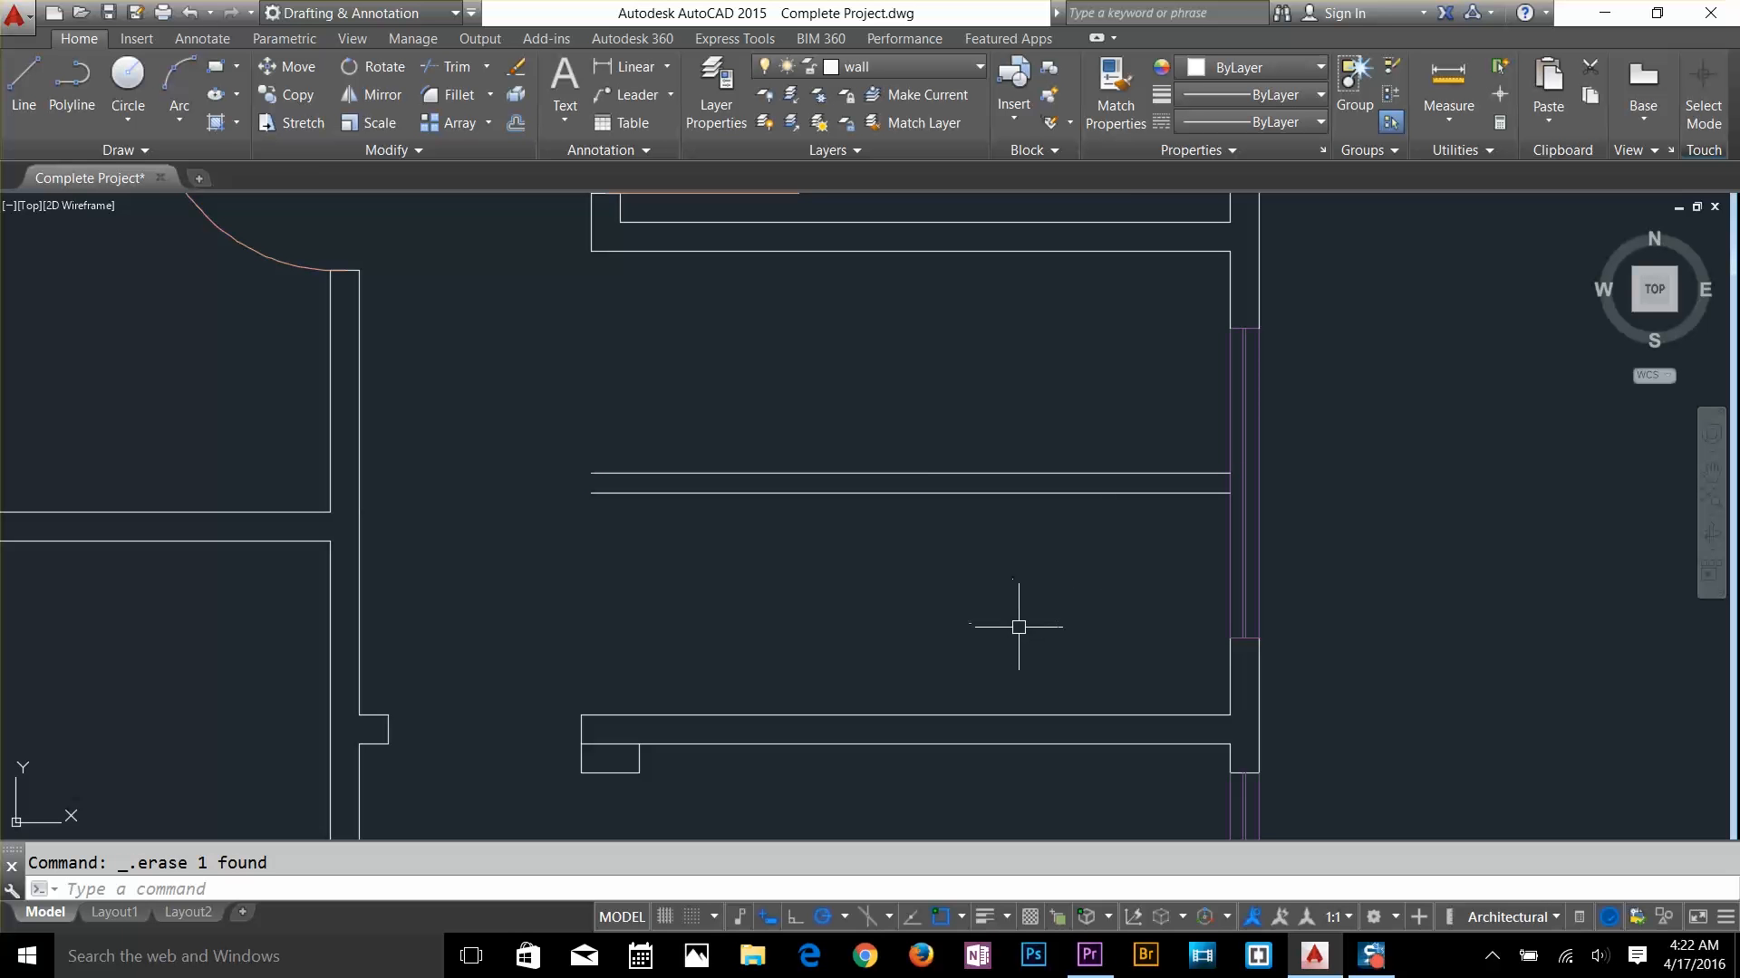
Offset the inner face of the east wall just south of the window 2 feet to the west
key(Return)
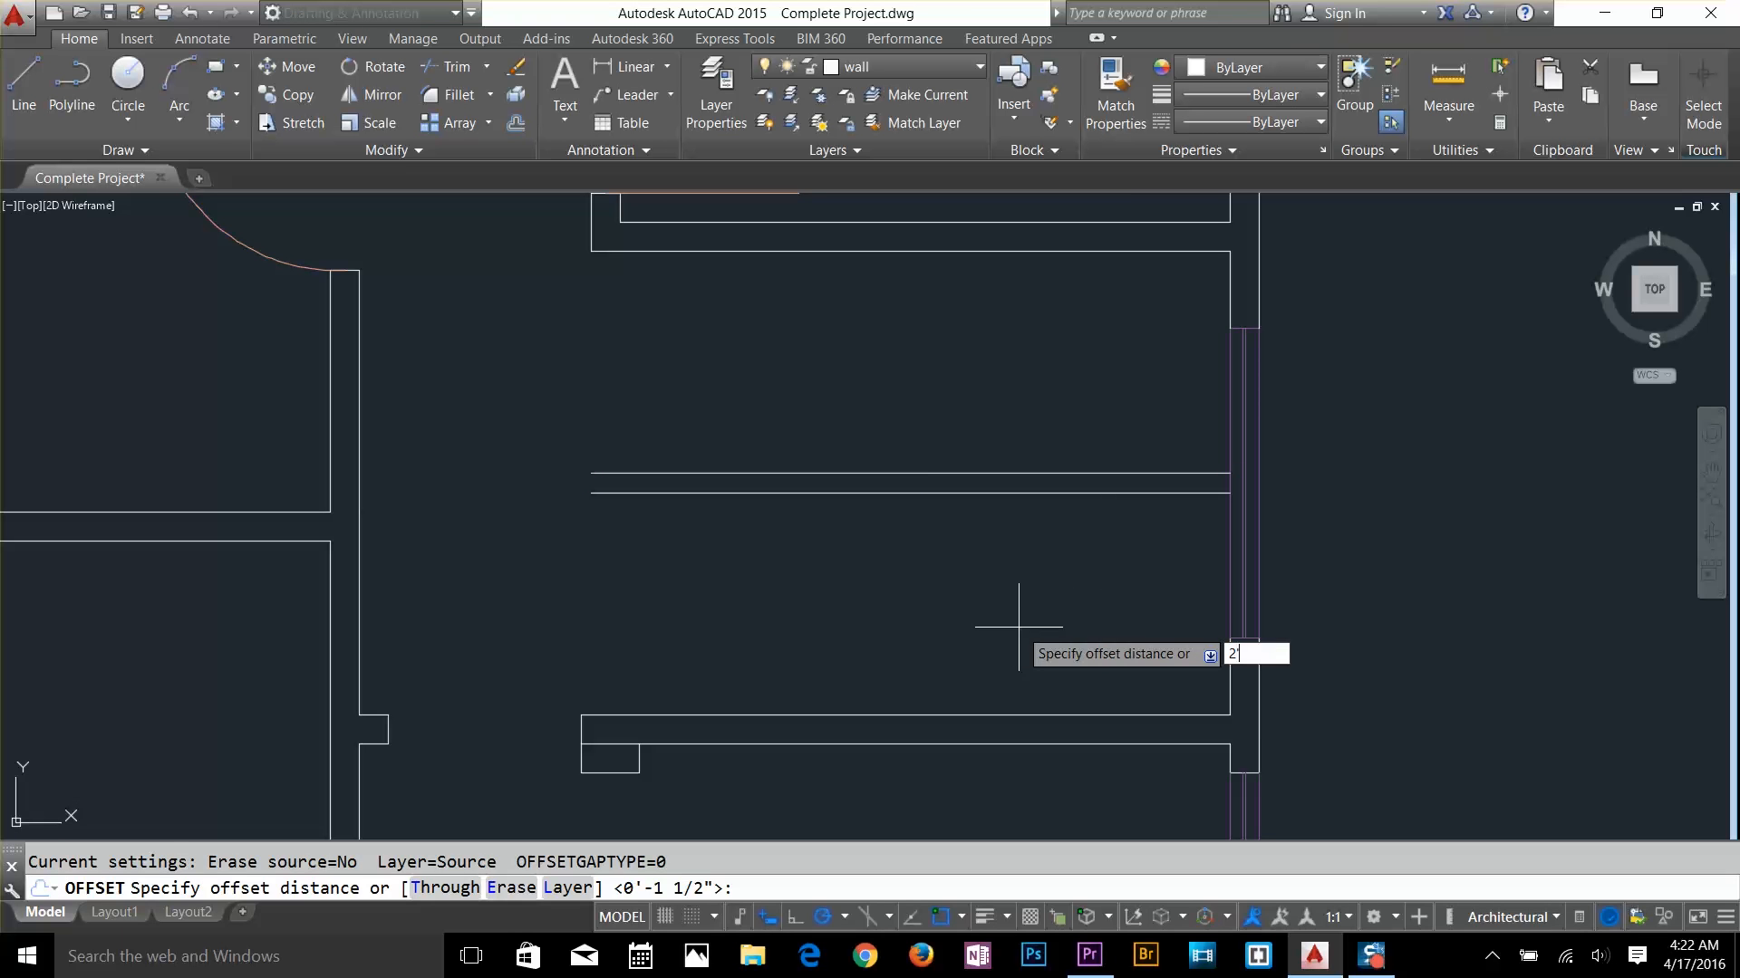
key(Return)
click(1230, 668)
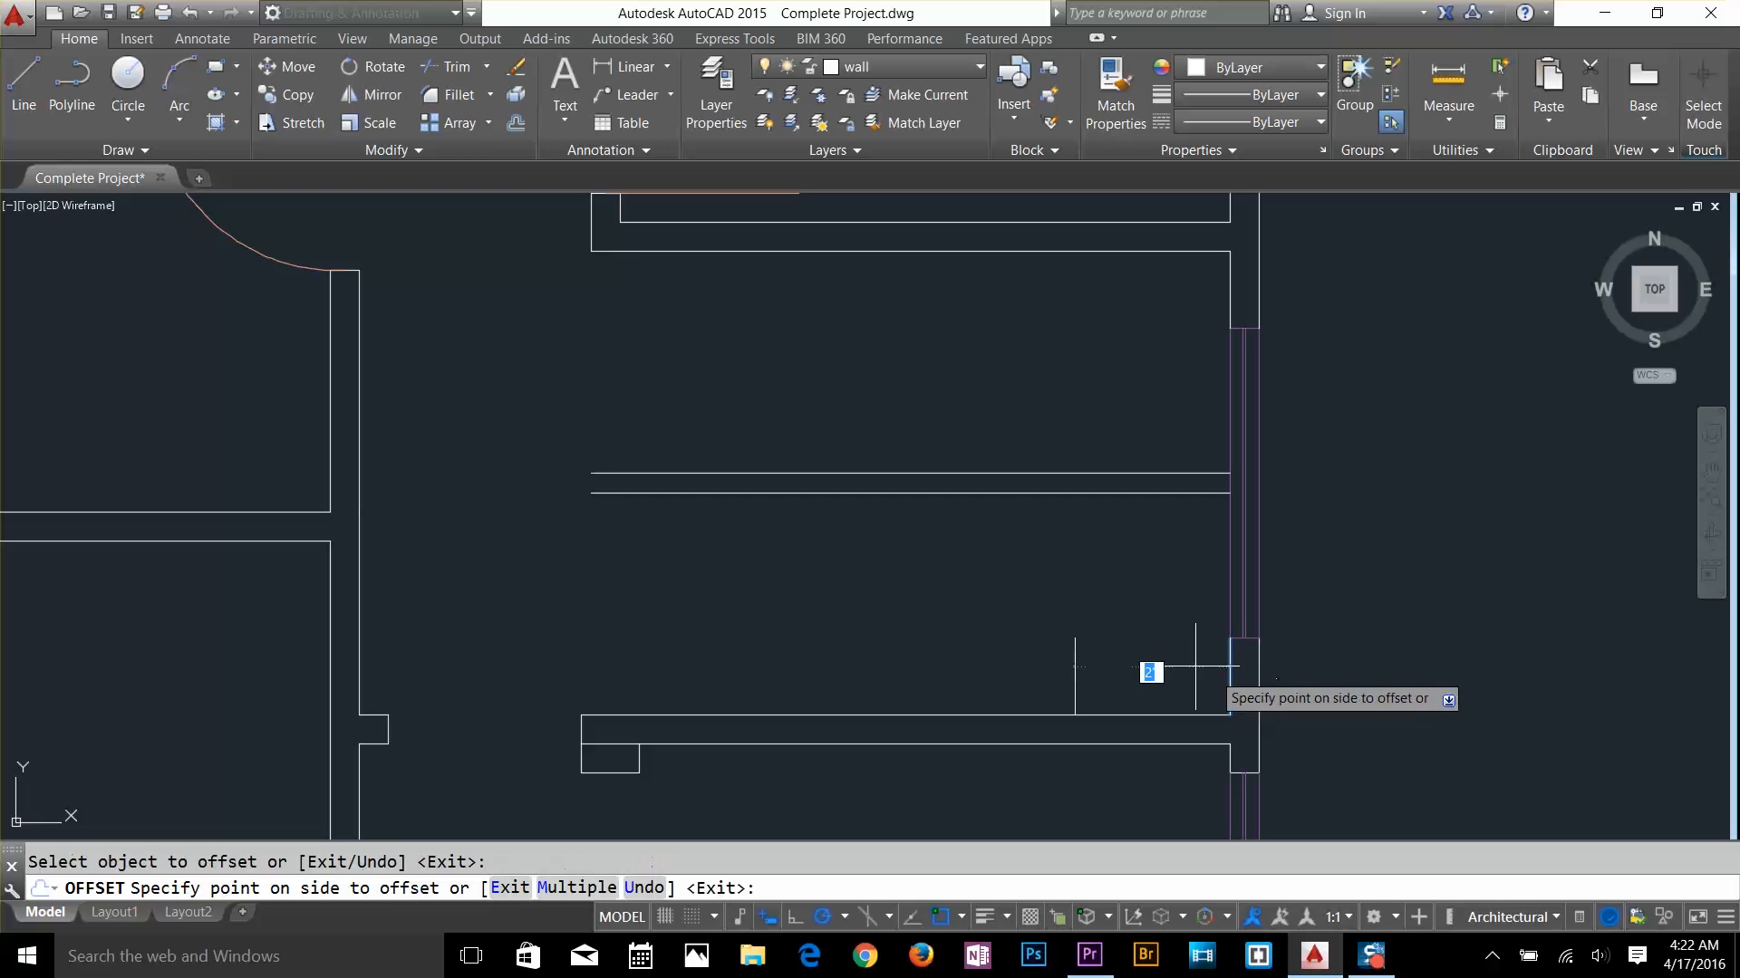
key(Escape)
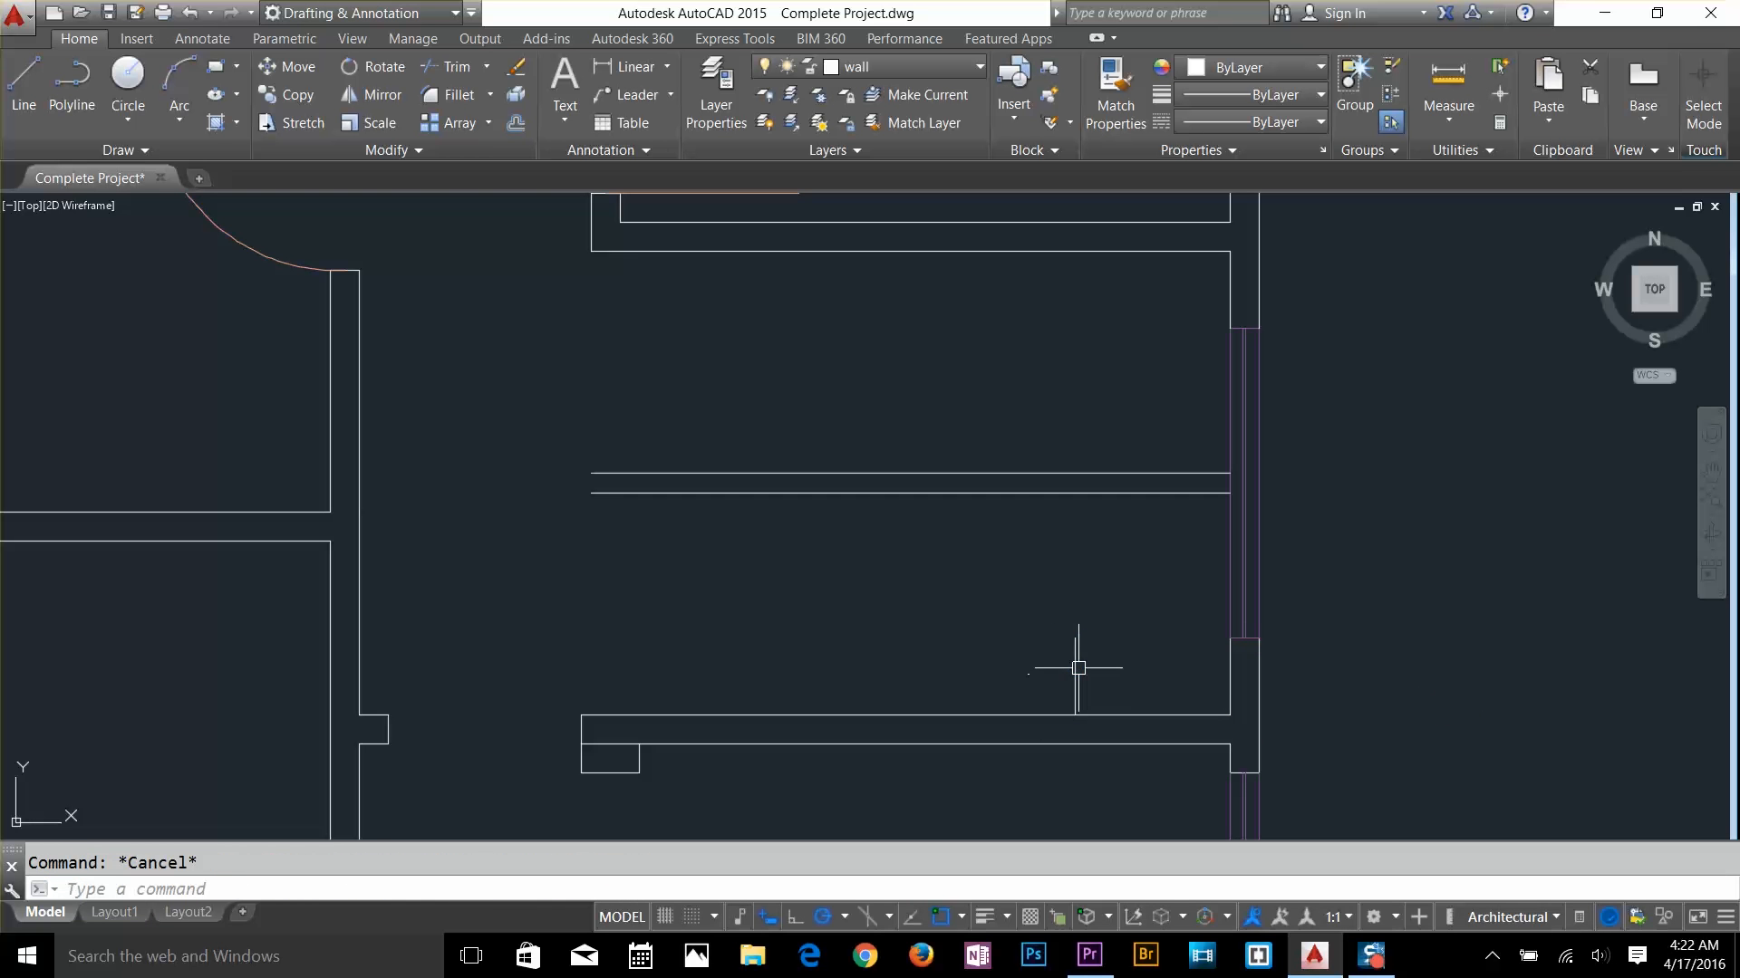
Stretch the offset vertical line's north end to the lower horizontal line and extend it to the upper one
click(1074, 637)
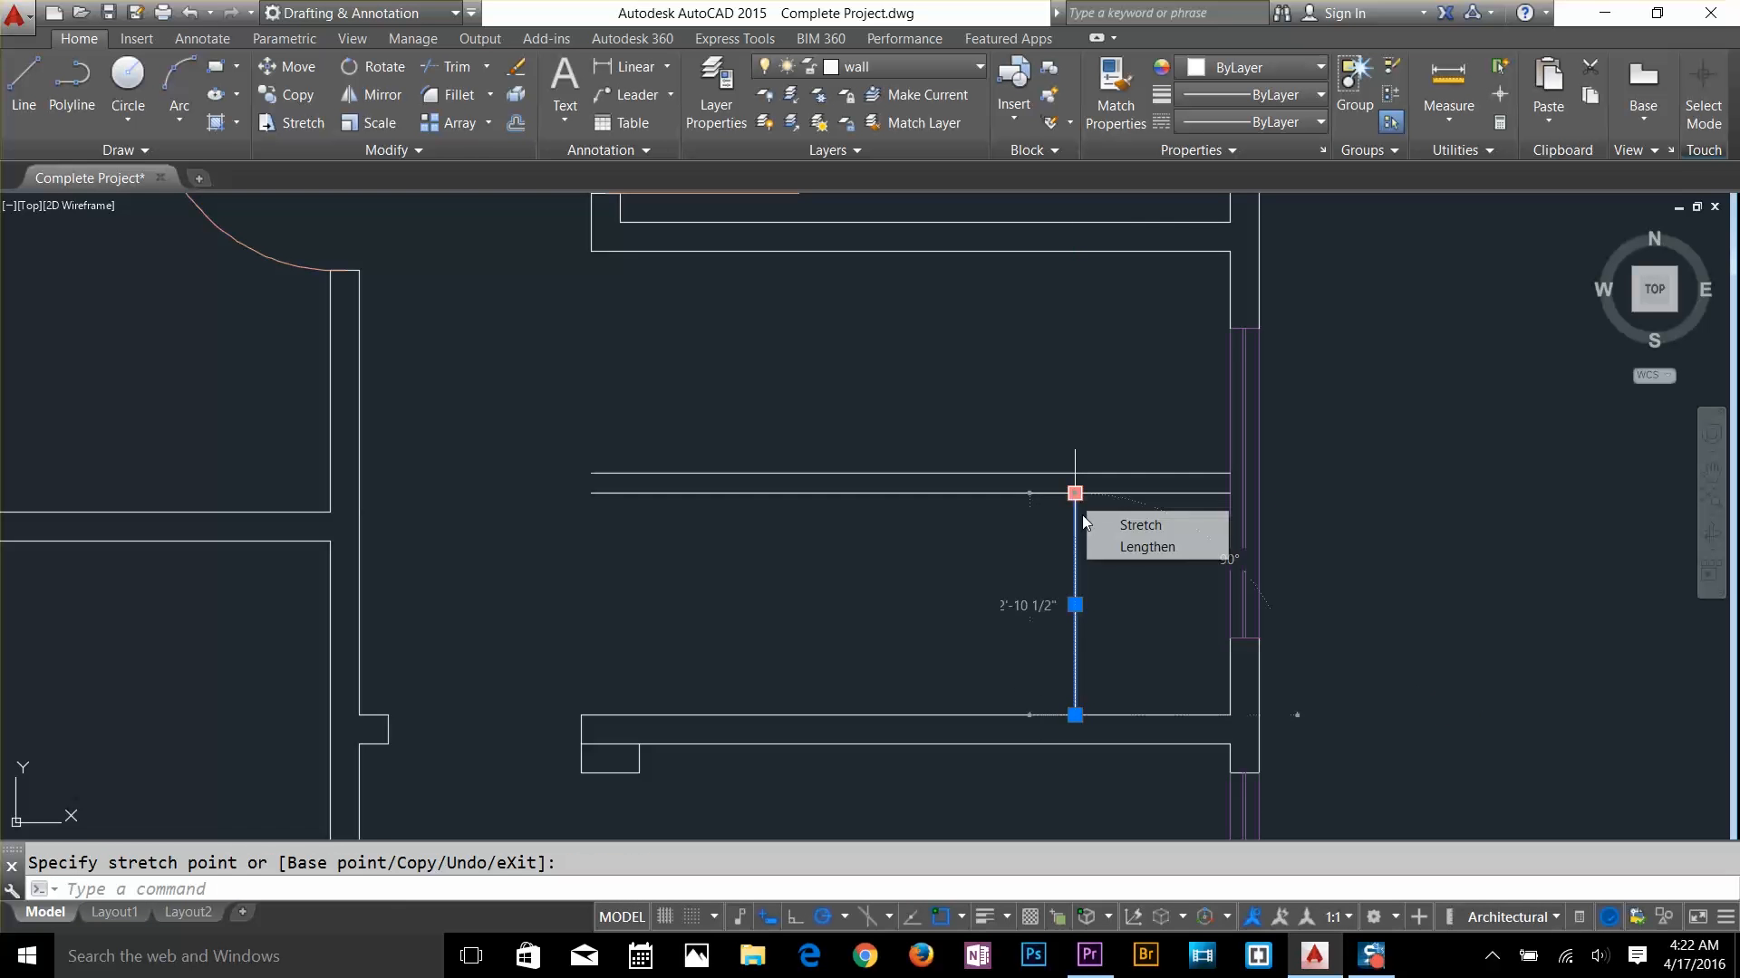
click(1074, 494)
key(Escape)
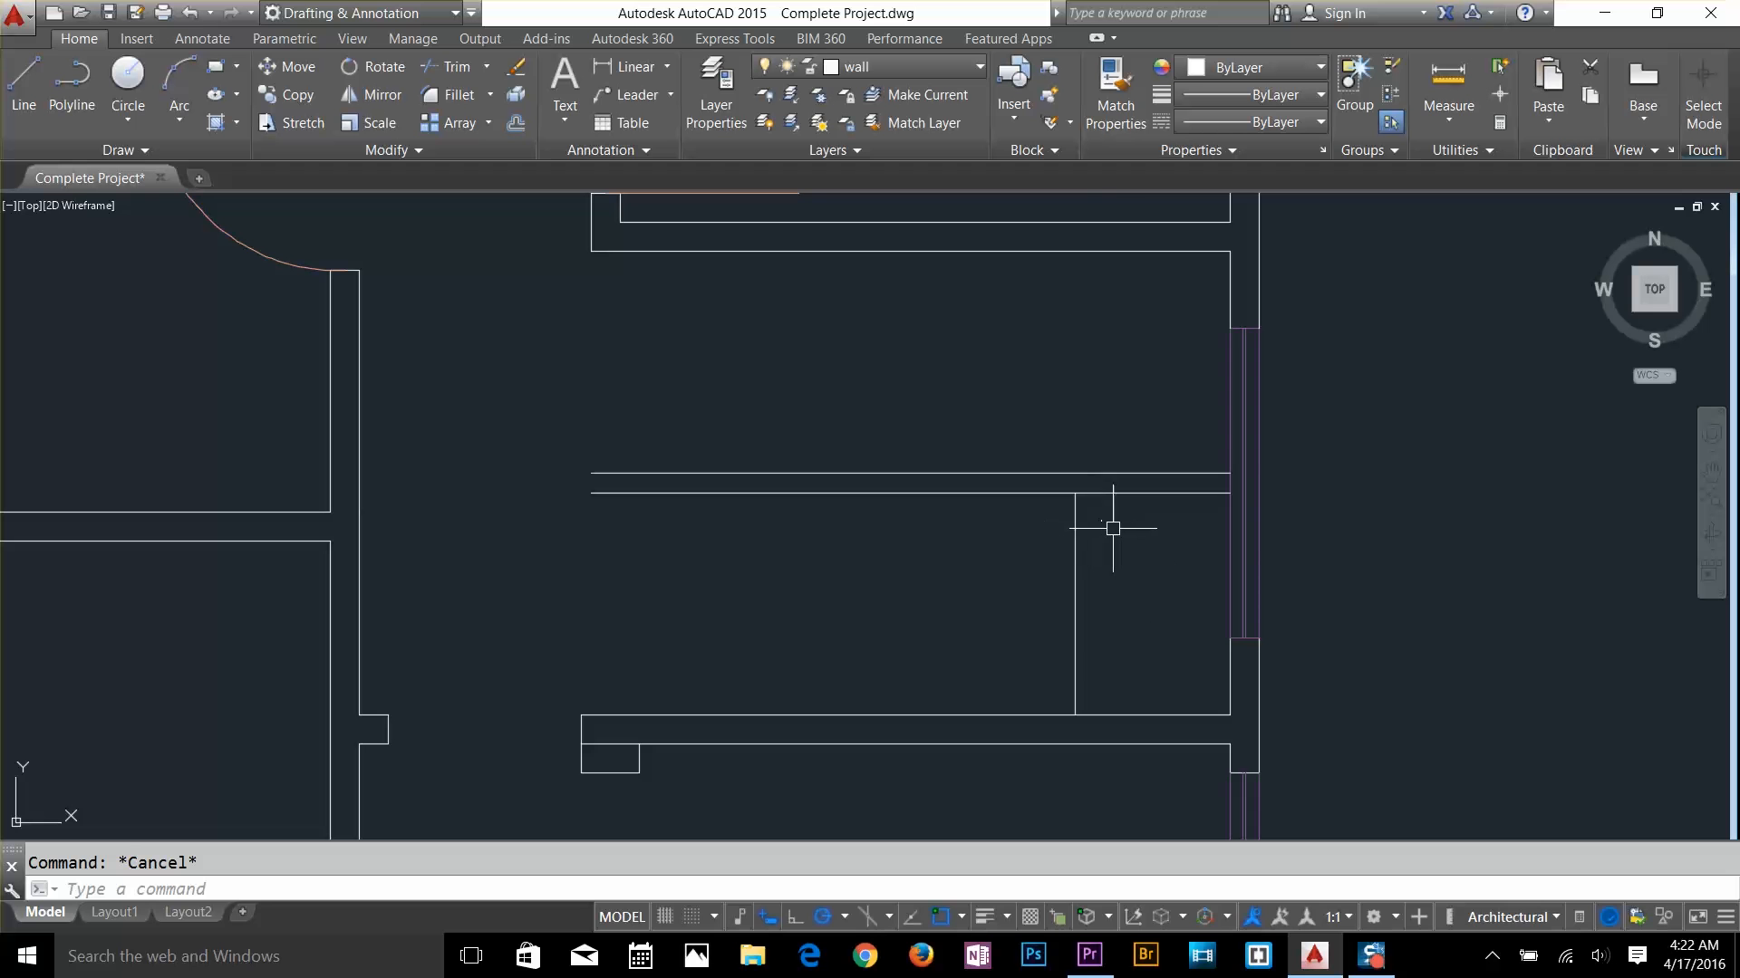
text(ex)
key(Return)
key(Return)
click(1076, 508)
key(Escape)
Trim both horizontal lines between the vertical line and the east window
text(tr)
key(Return)
key(Return)
click(1139, 546)
click(1102, 459)
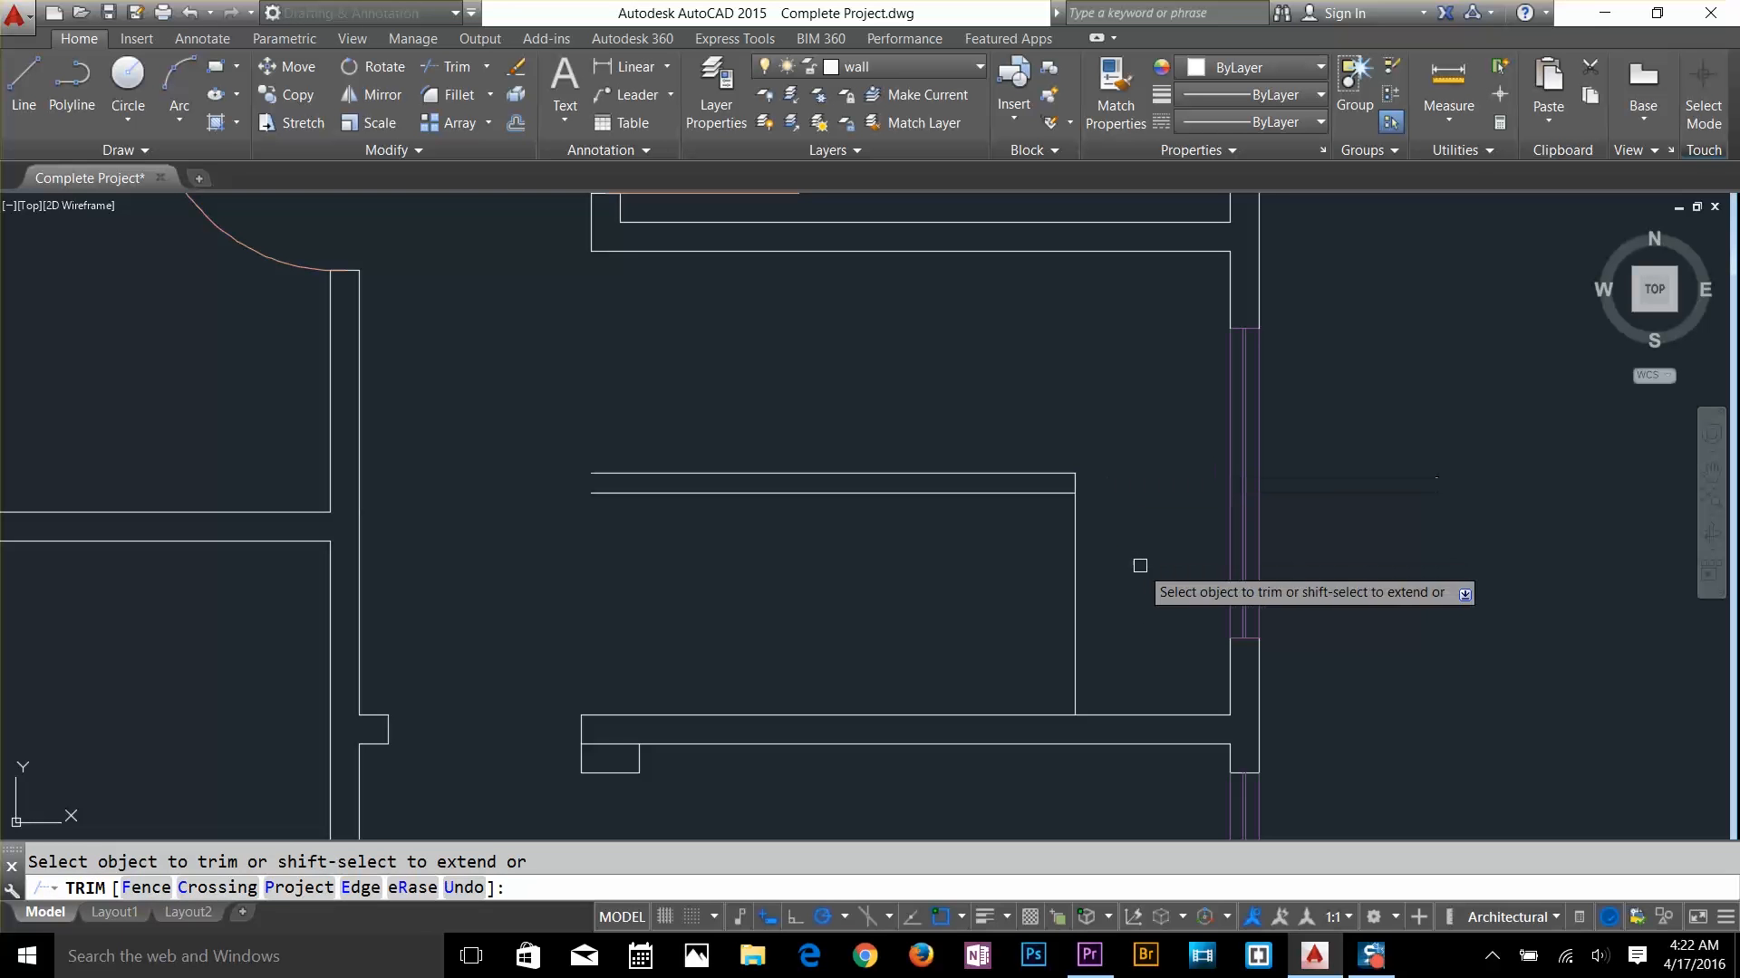
key(Escape)
Shorten the vertical line so its north end meets the lower horizontal line's east end
click(1083, 582)
click(1071, 594)
scroll(1071, 454, up, 3)
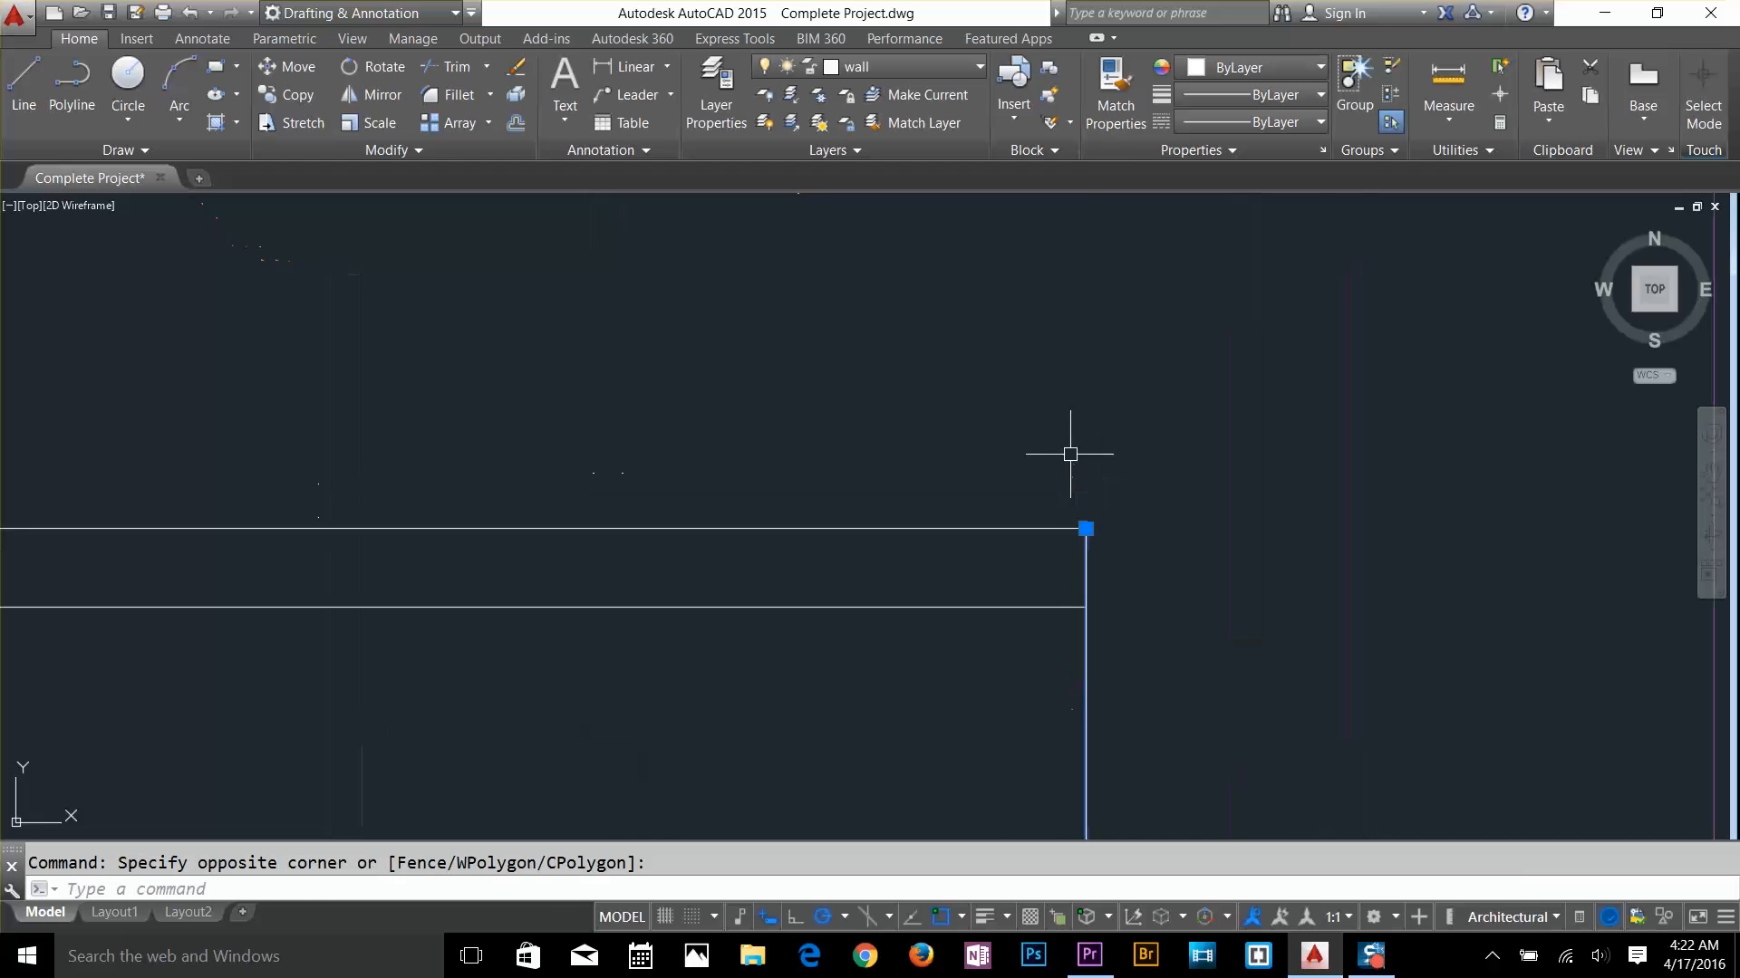
key(Escape)
scroll(1139, 576, up, 2)
click(1015, 561)
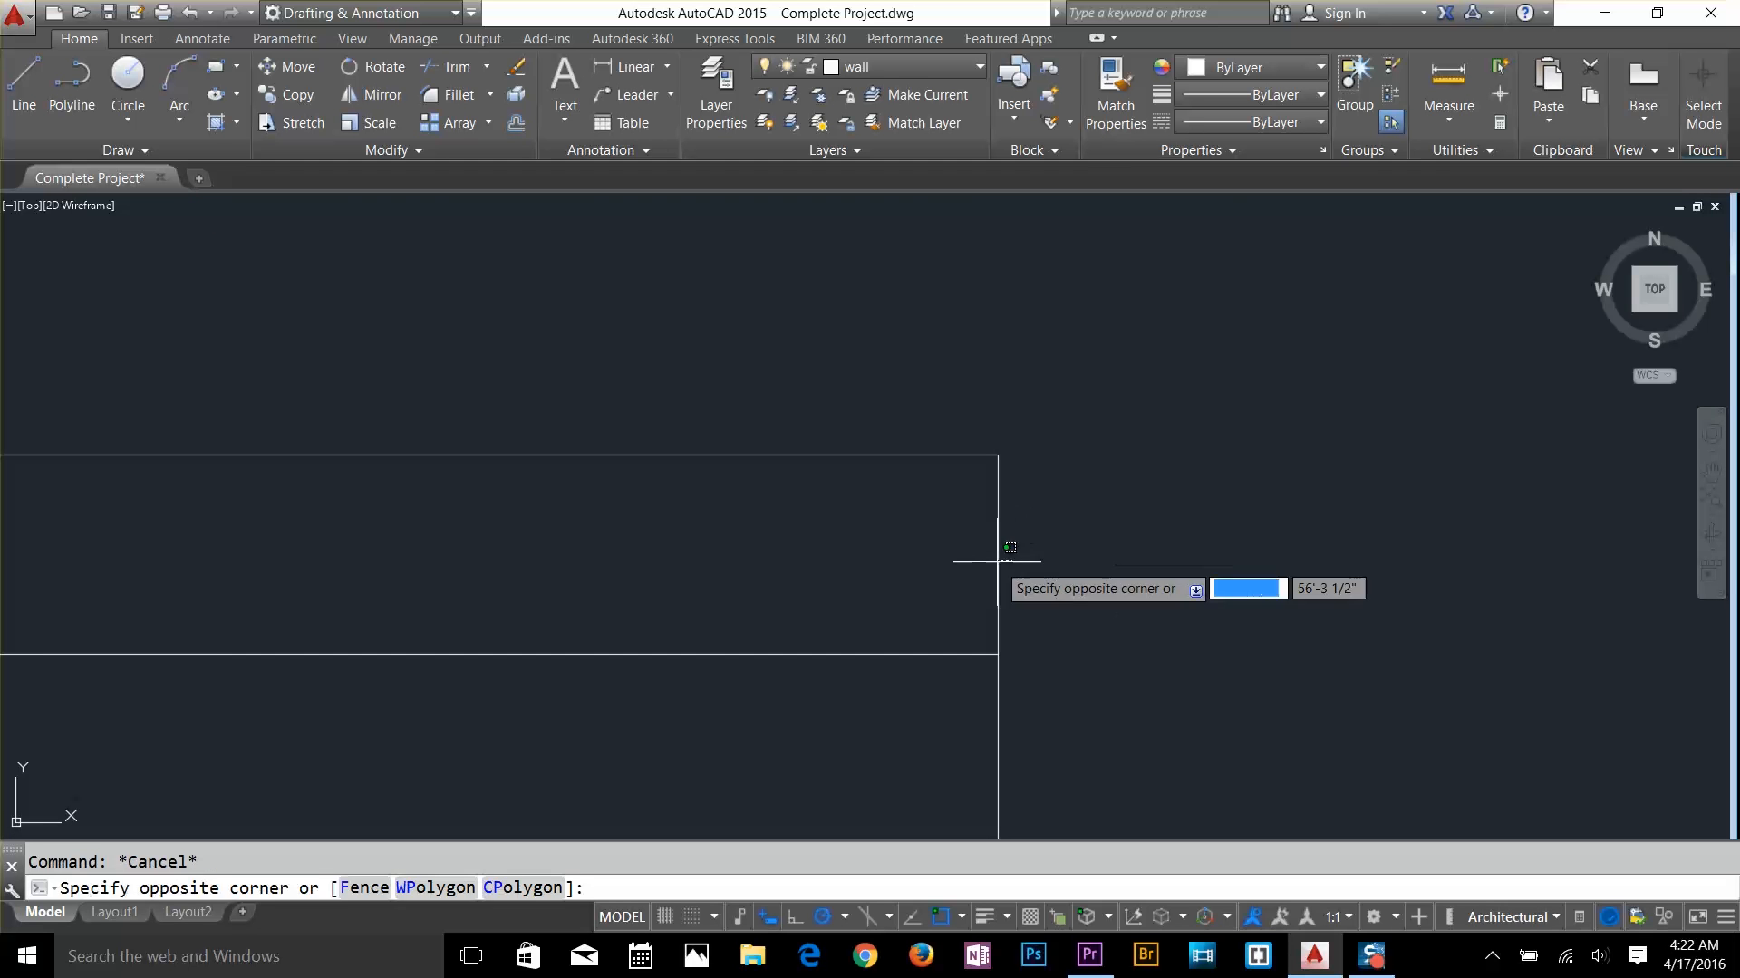
click(998, 455)
click(998, 455)
click(998, 654)
key(Escape)
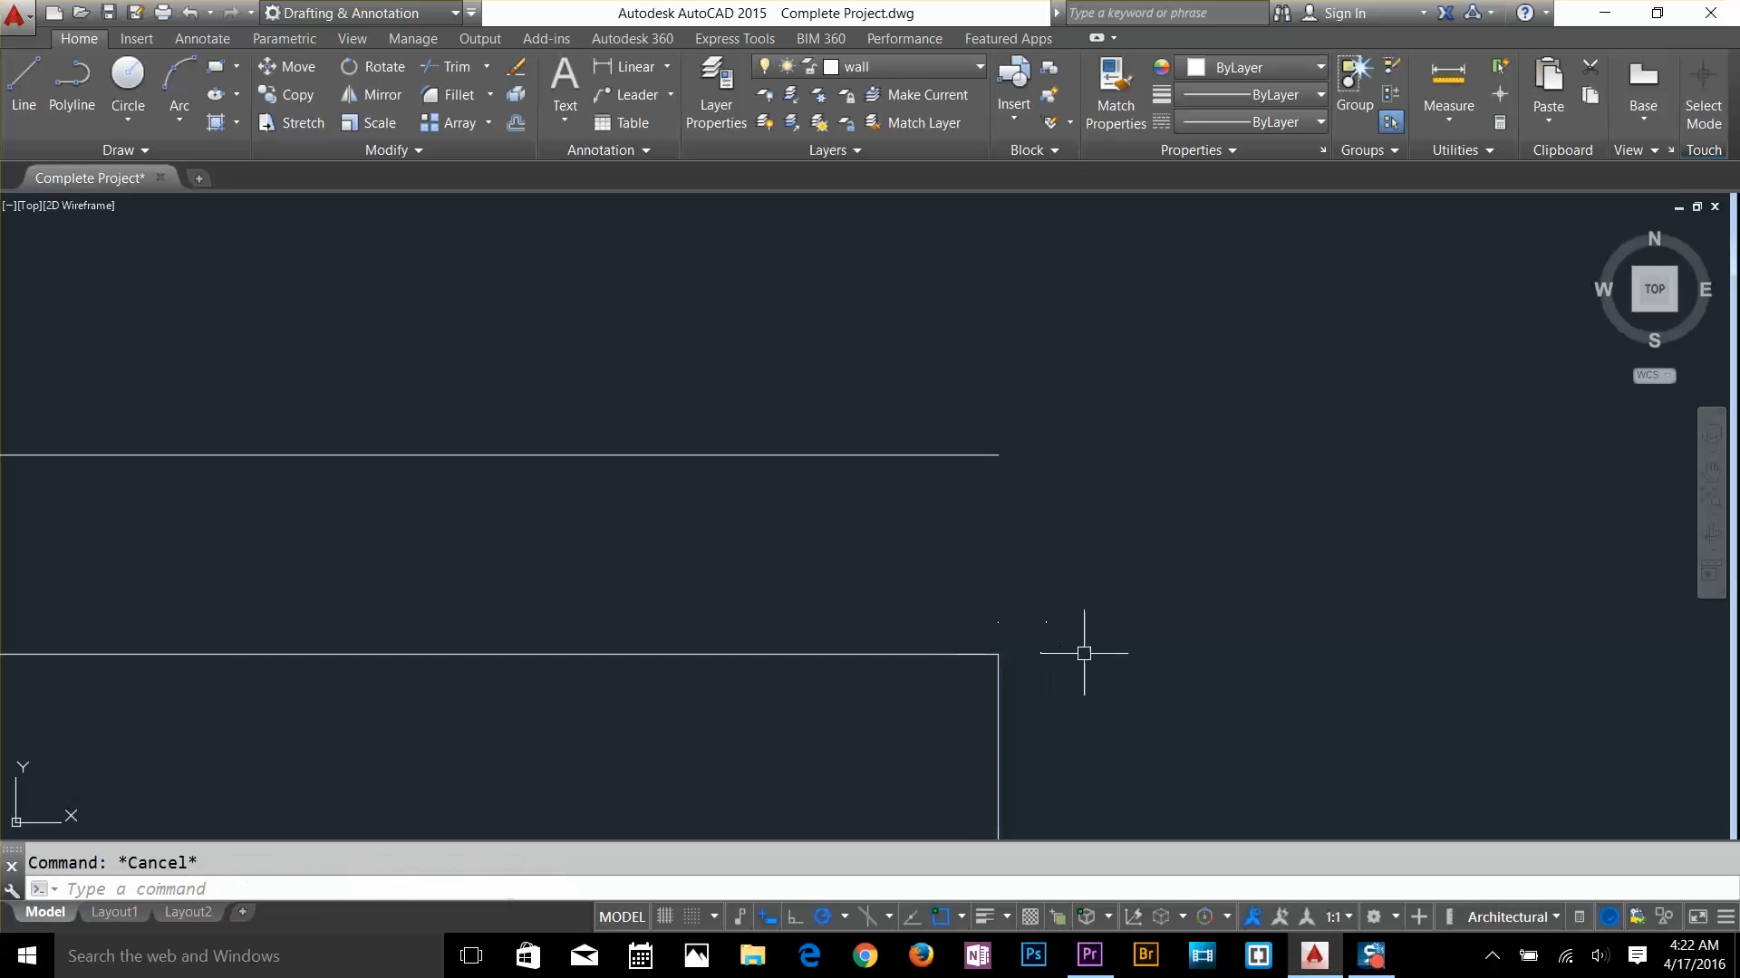
Draw a short vertical line closing the east ends of the two horizontal lines
text(l)
key(Return)
click(998, 654)
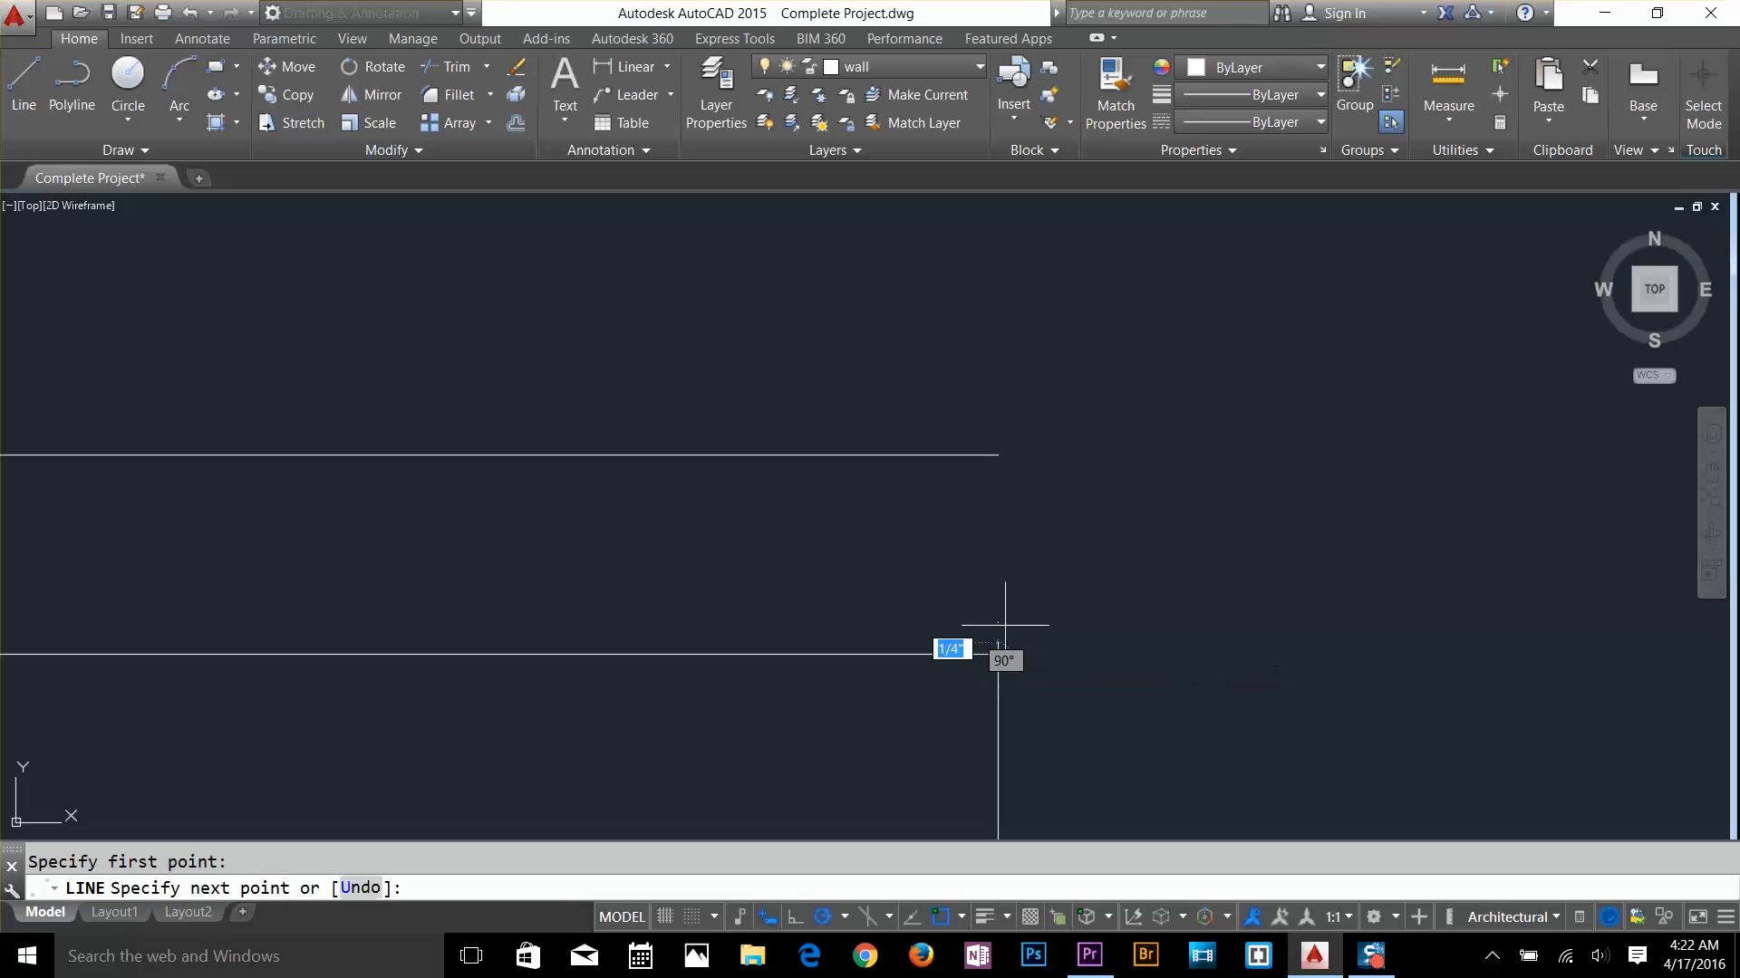
click(997, 455)
key(Escape)
scroll(1048, 602, down, 5)
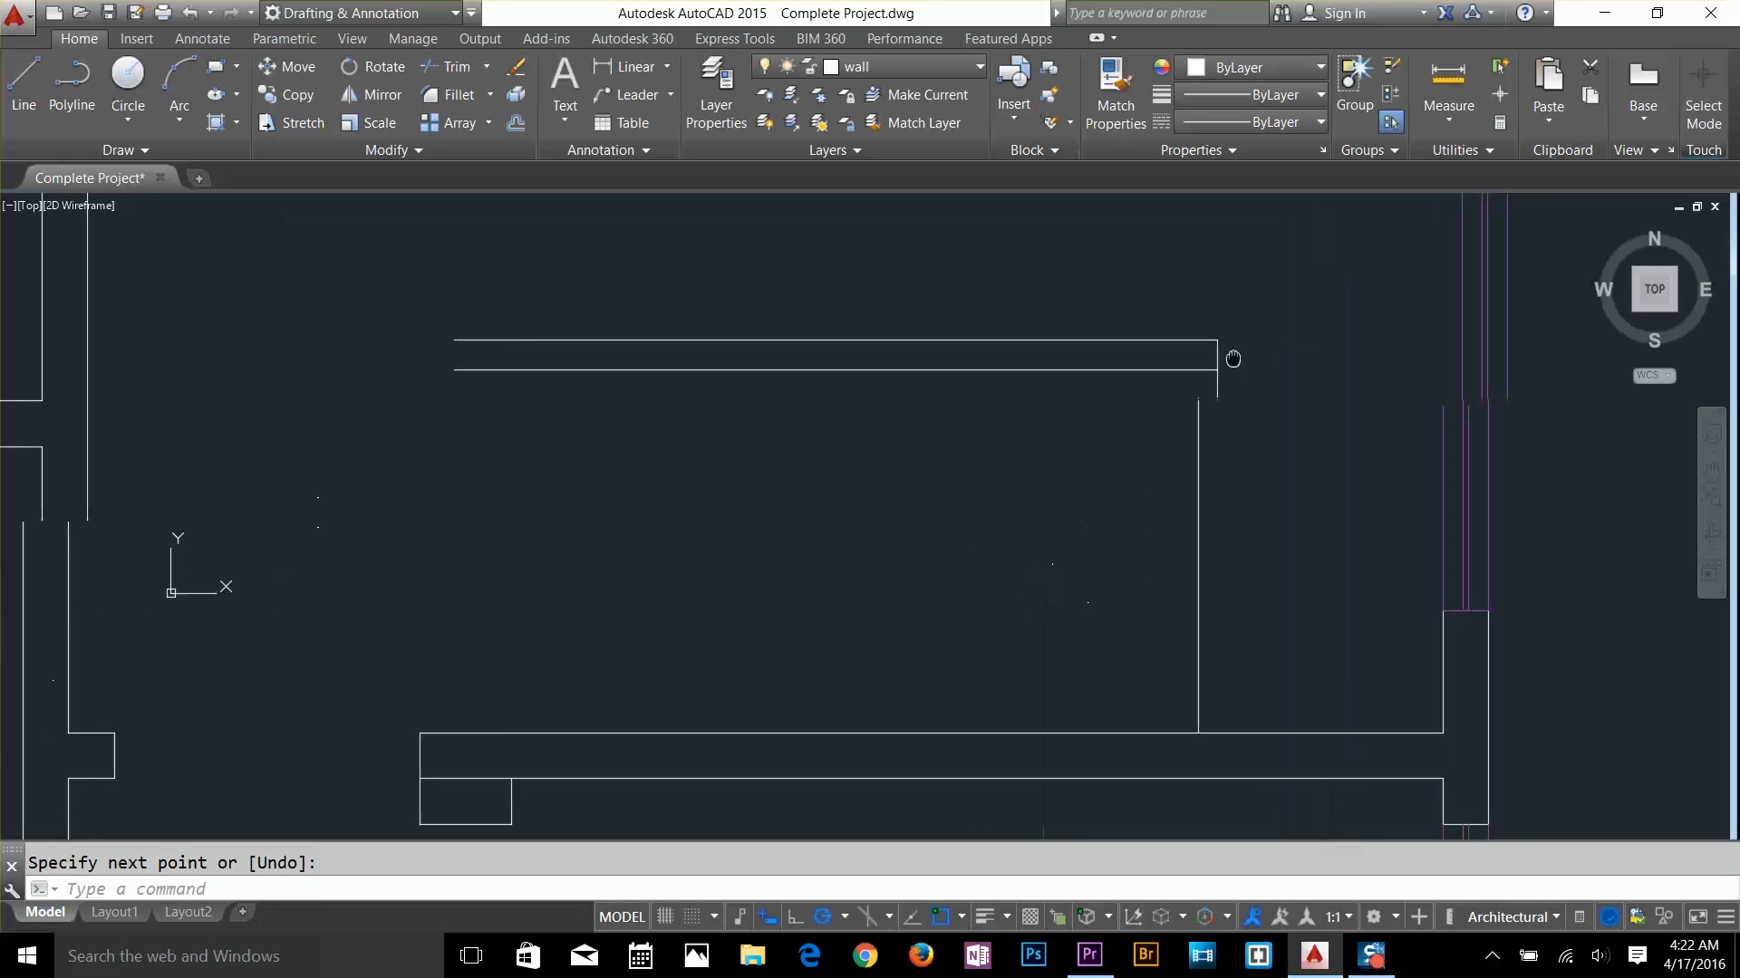
Create a path array of the long vertical line along the lower horizontal line with 9" between items
text(a)
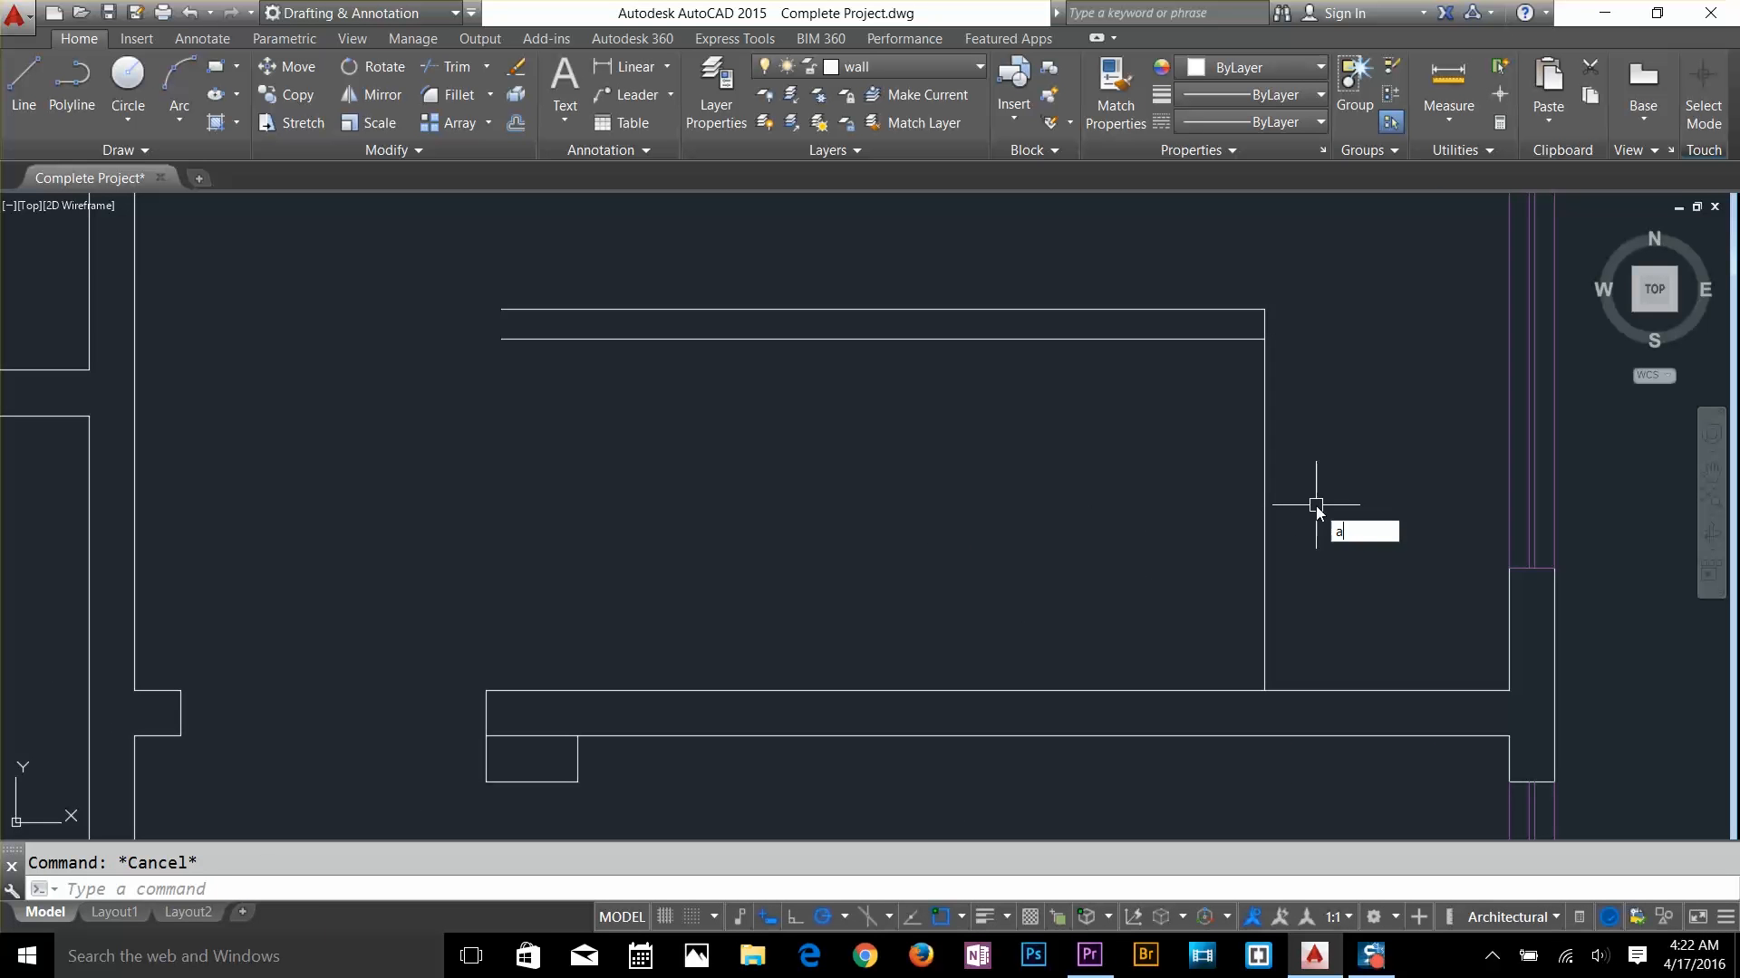
text(r)
key(Return)
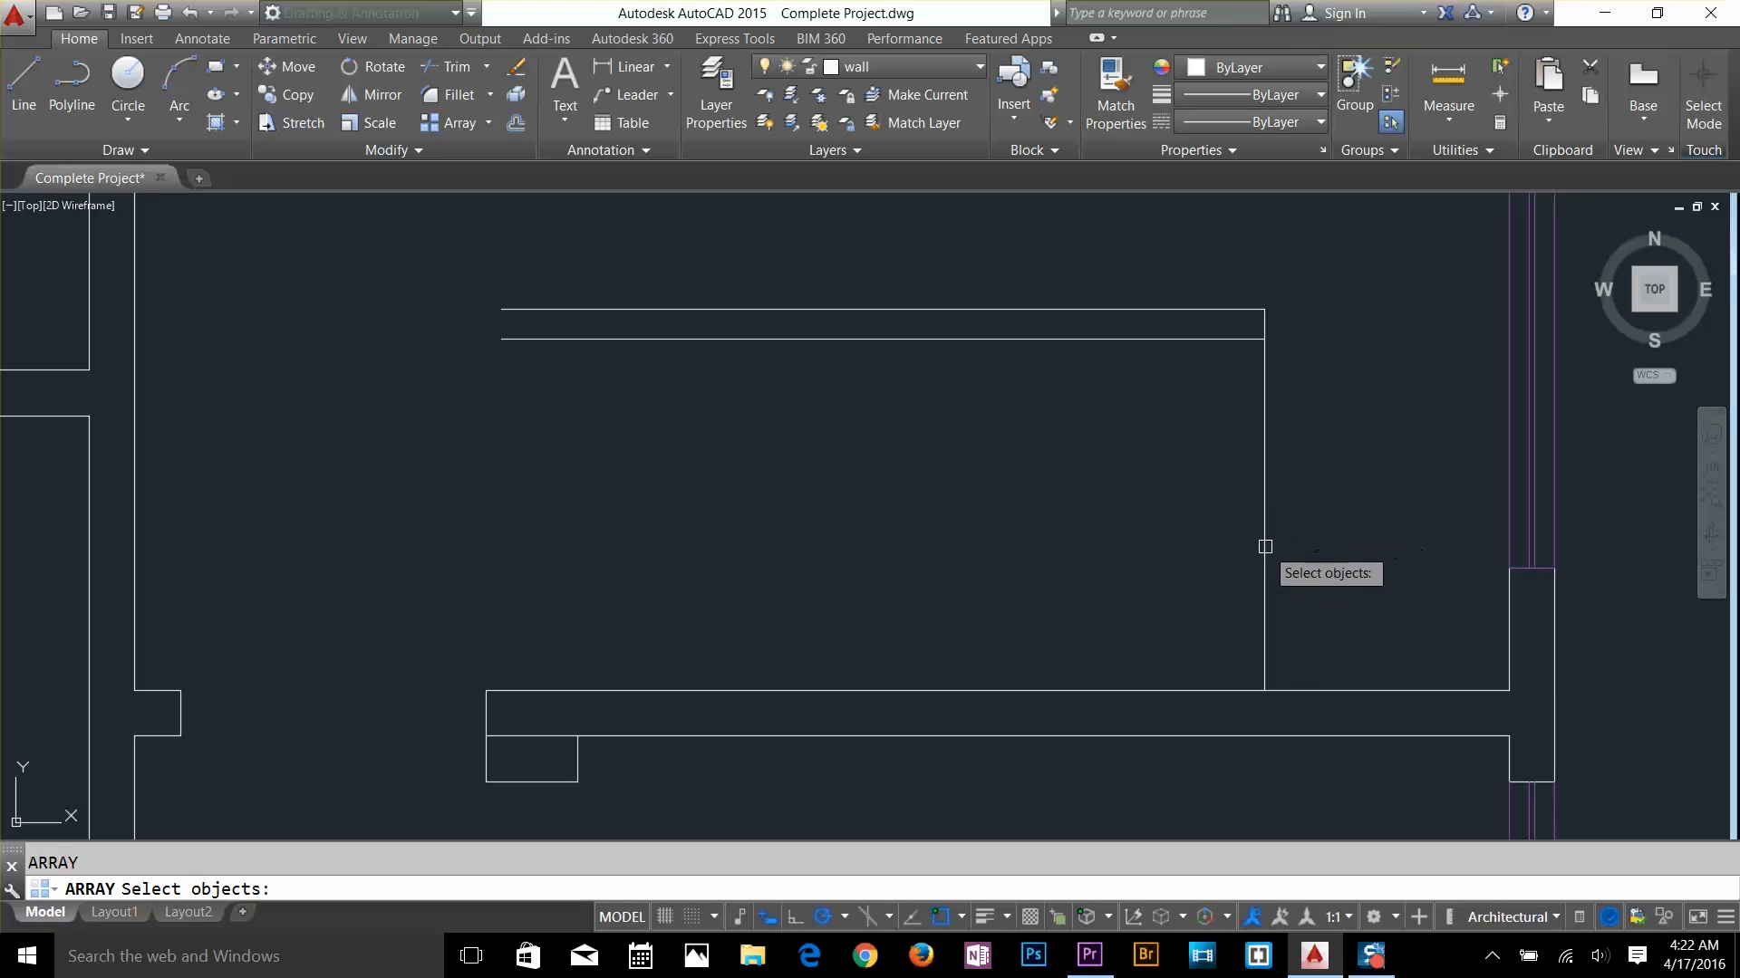
click(1264, 547)
key(Return)
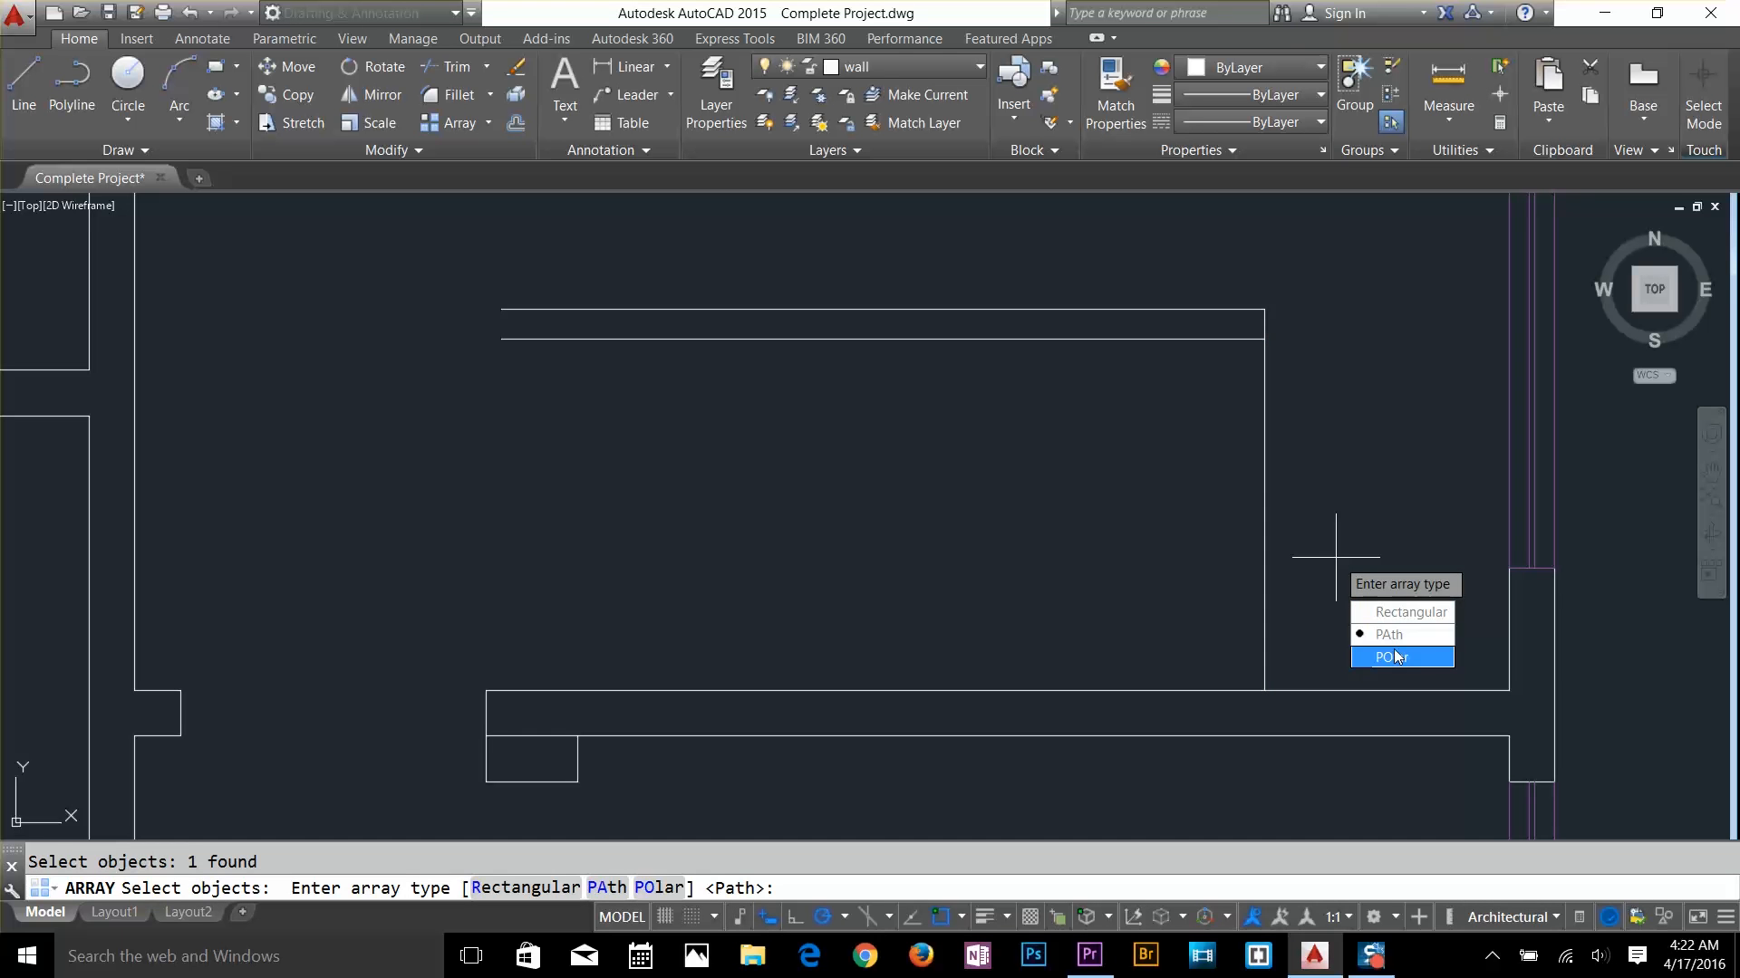
key(Return)
click(963, 340)
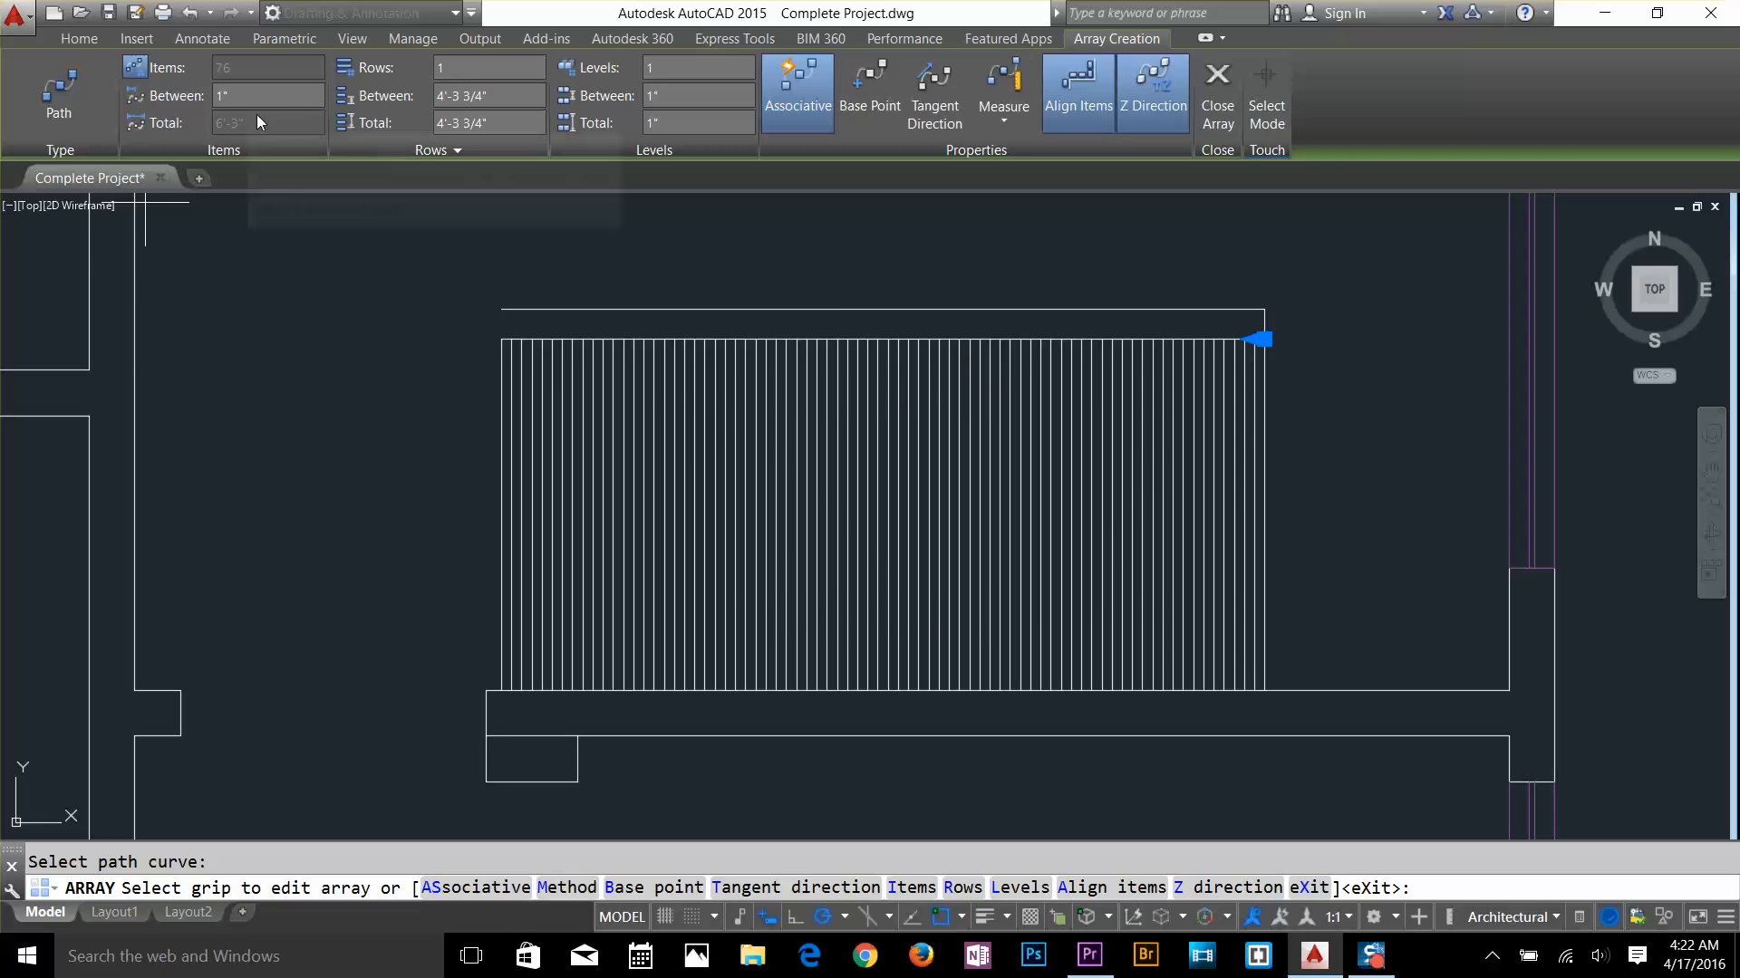
click(181, 94)
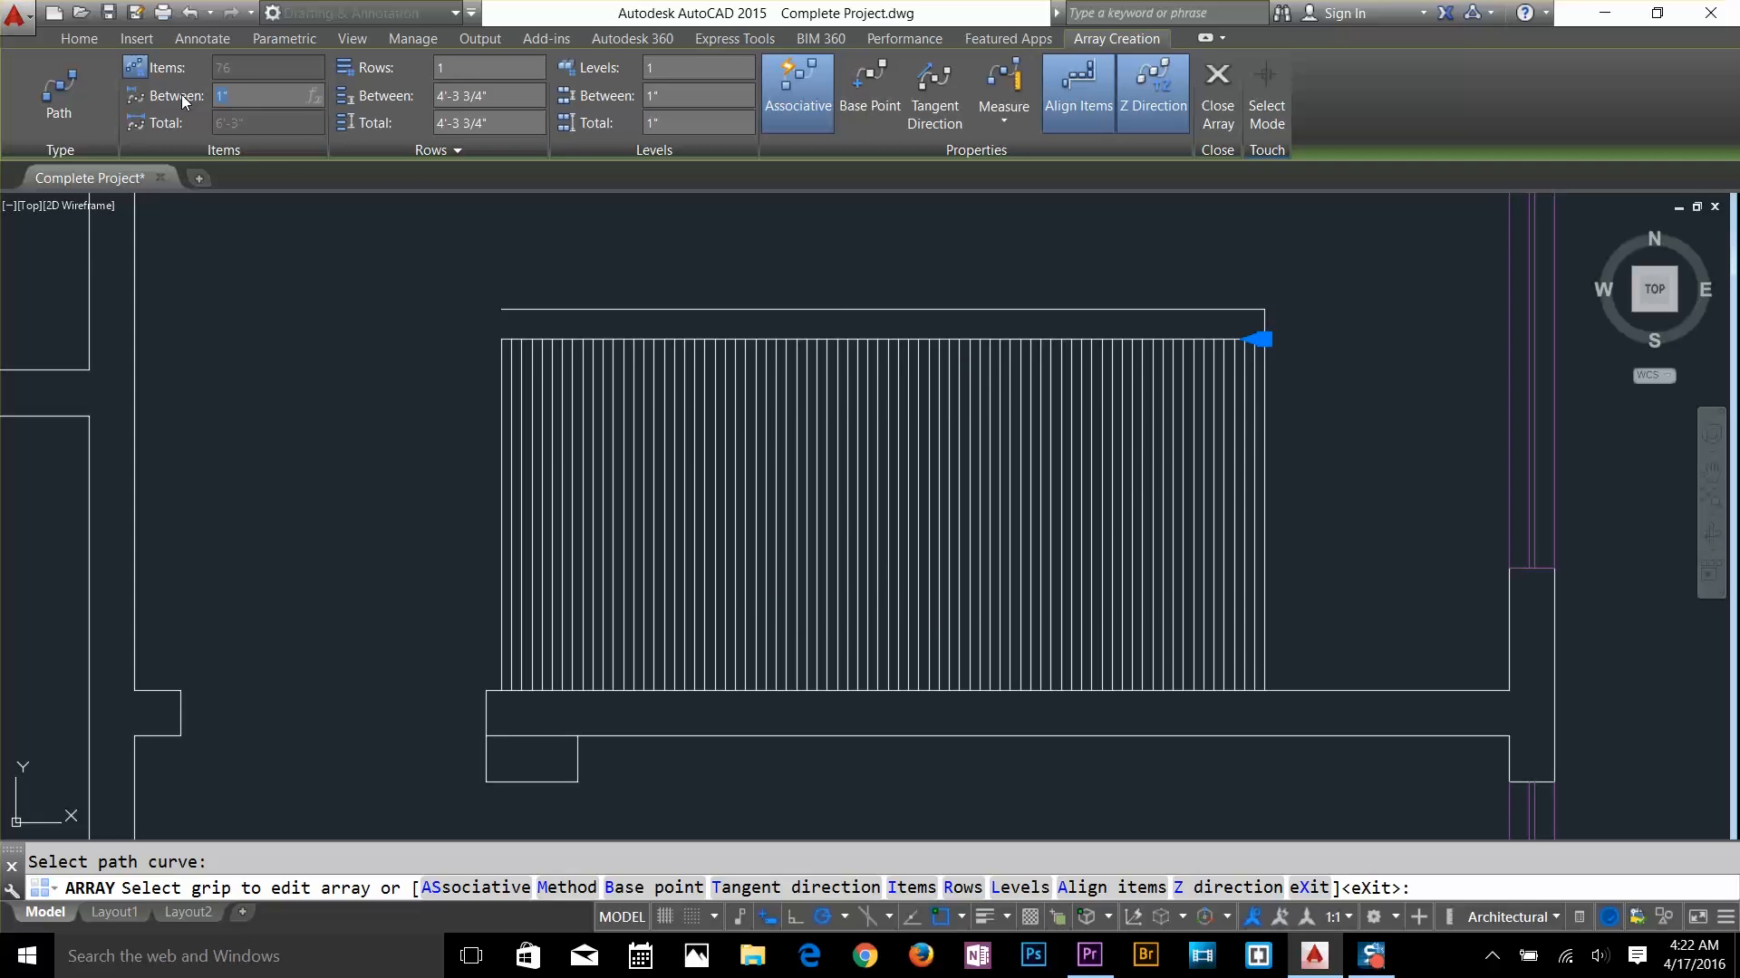
text(9)
key(Return)
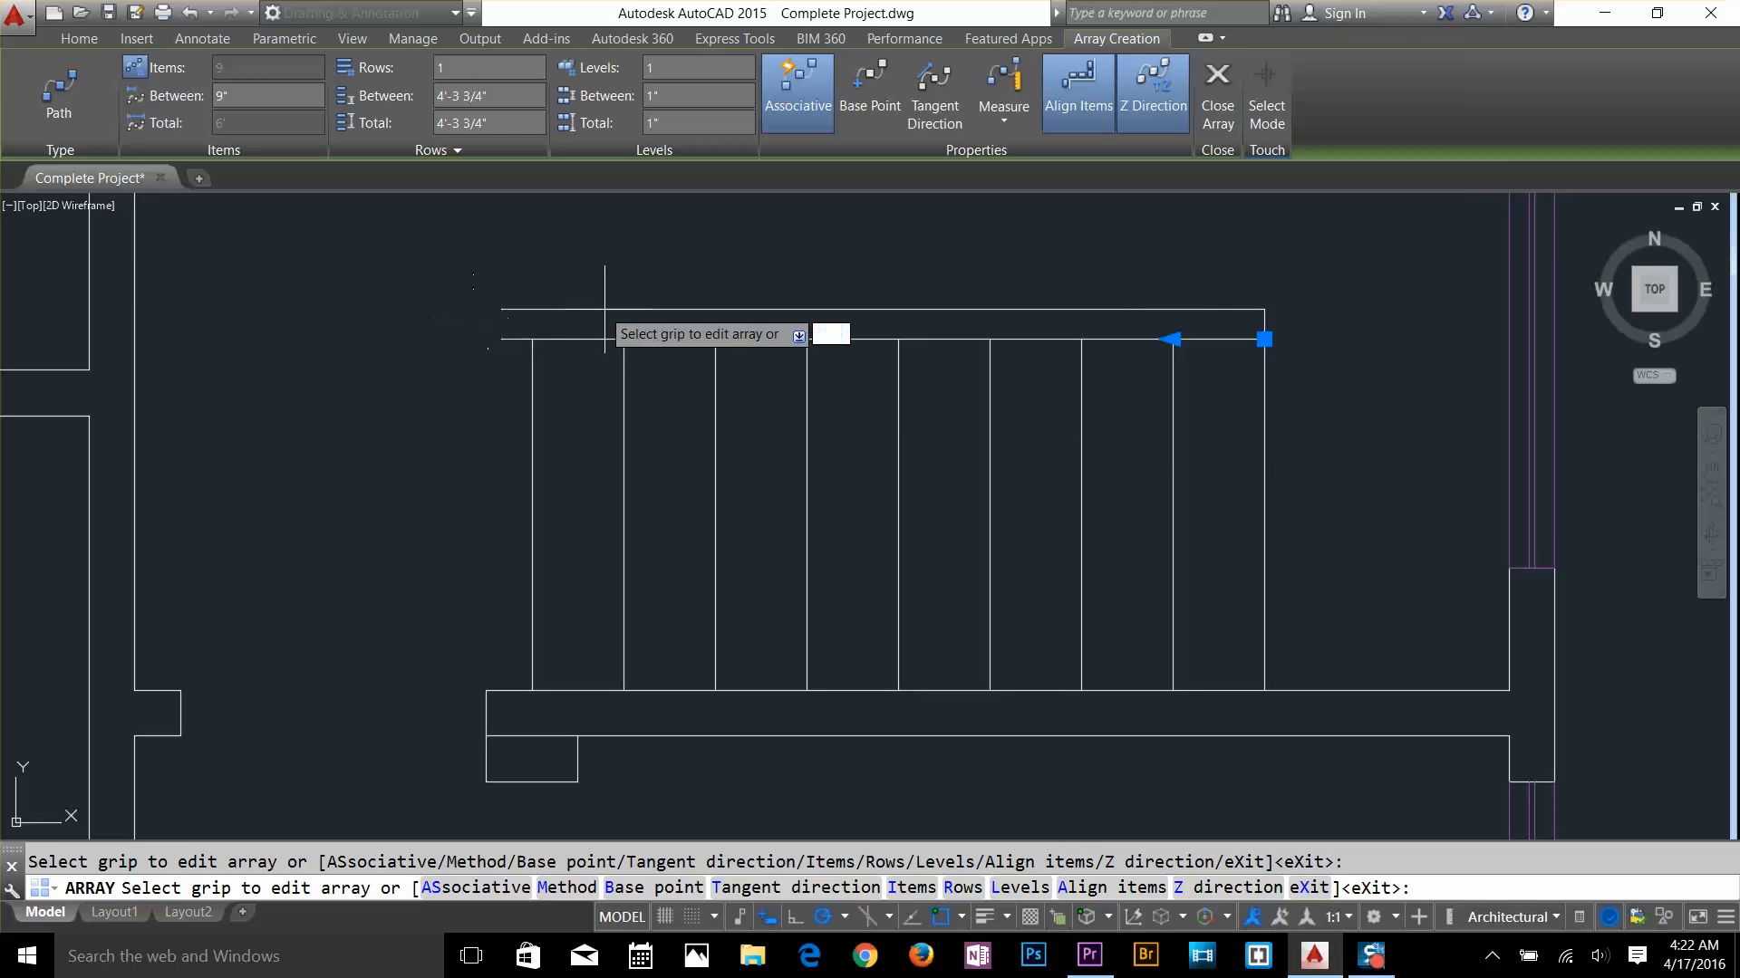
key(Return)
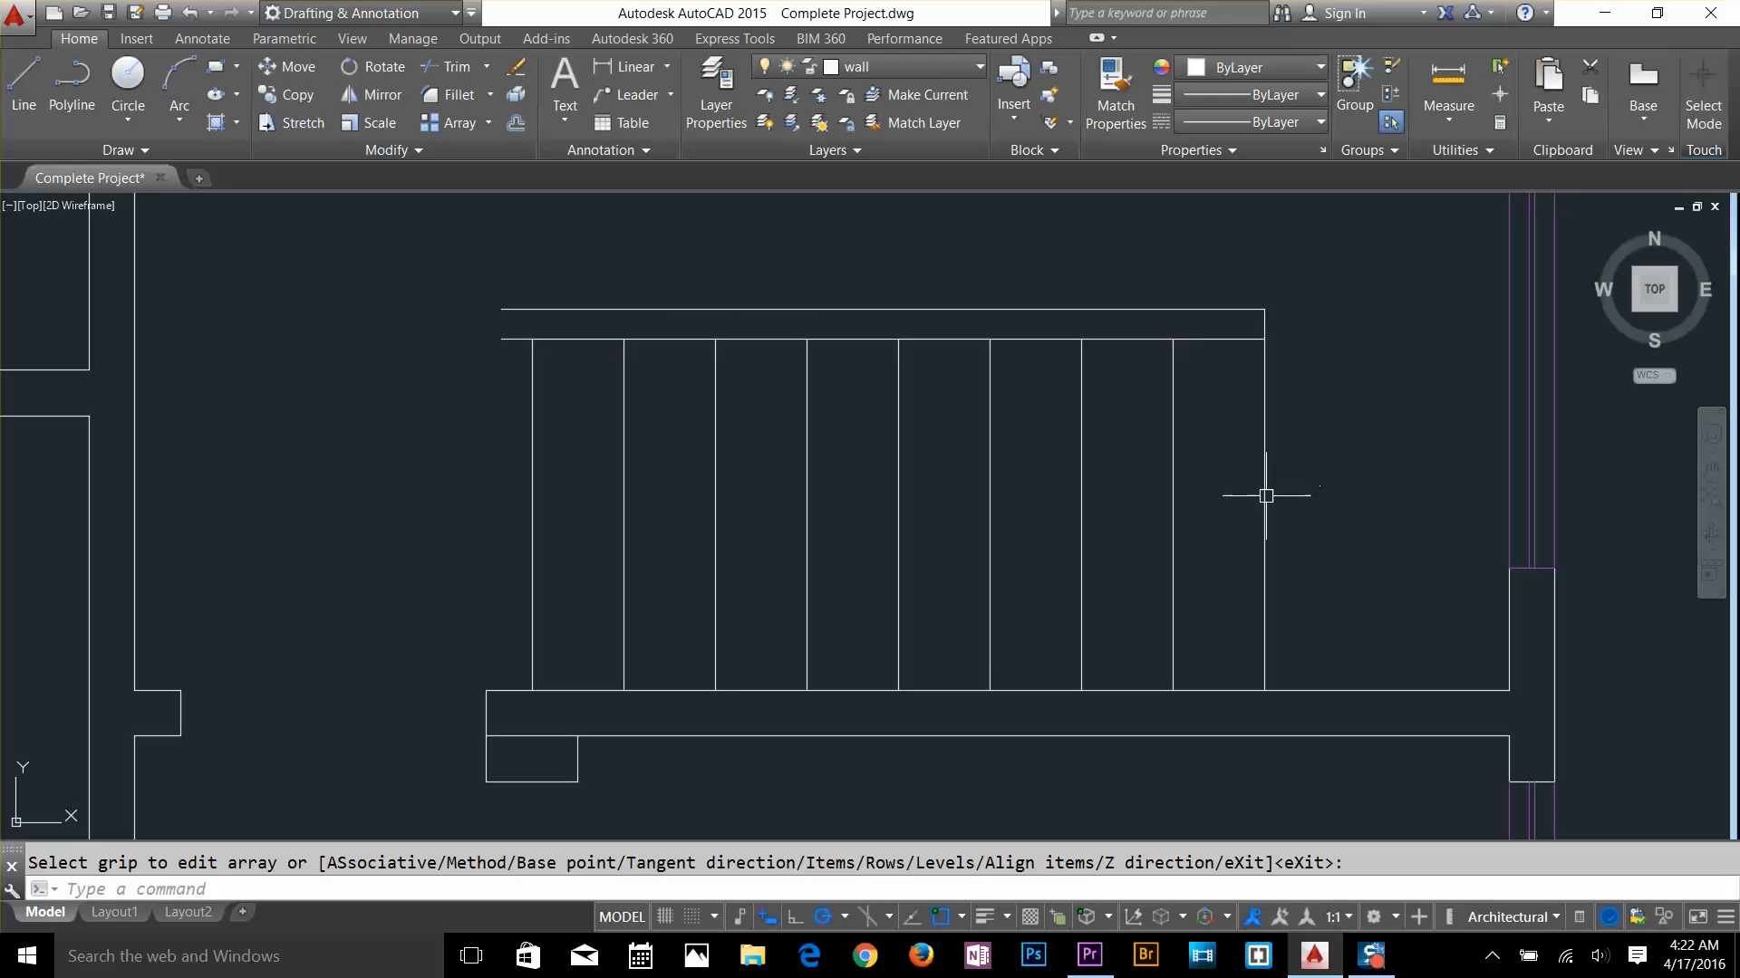
Copy the arrayed stair treads north from their southeast endpoint to the upper horizontal line's east end
click(1265, 495)
key(Escape)
text(c)
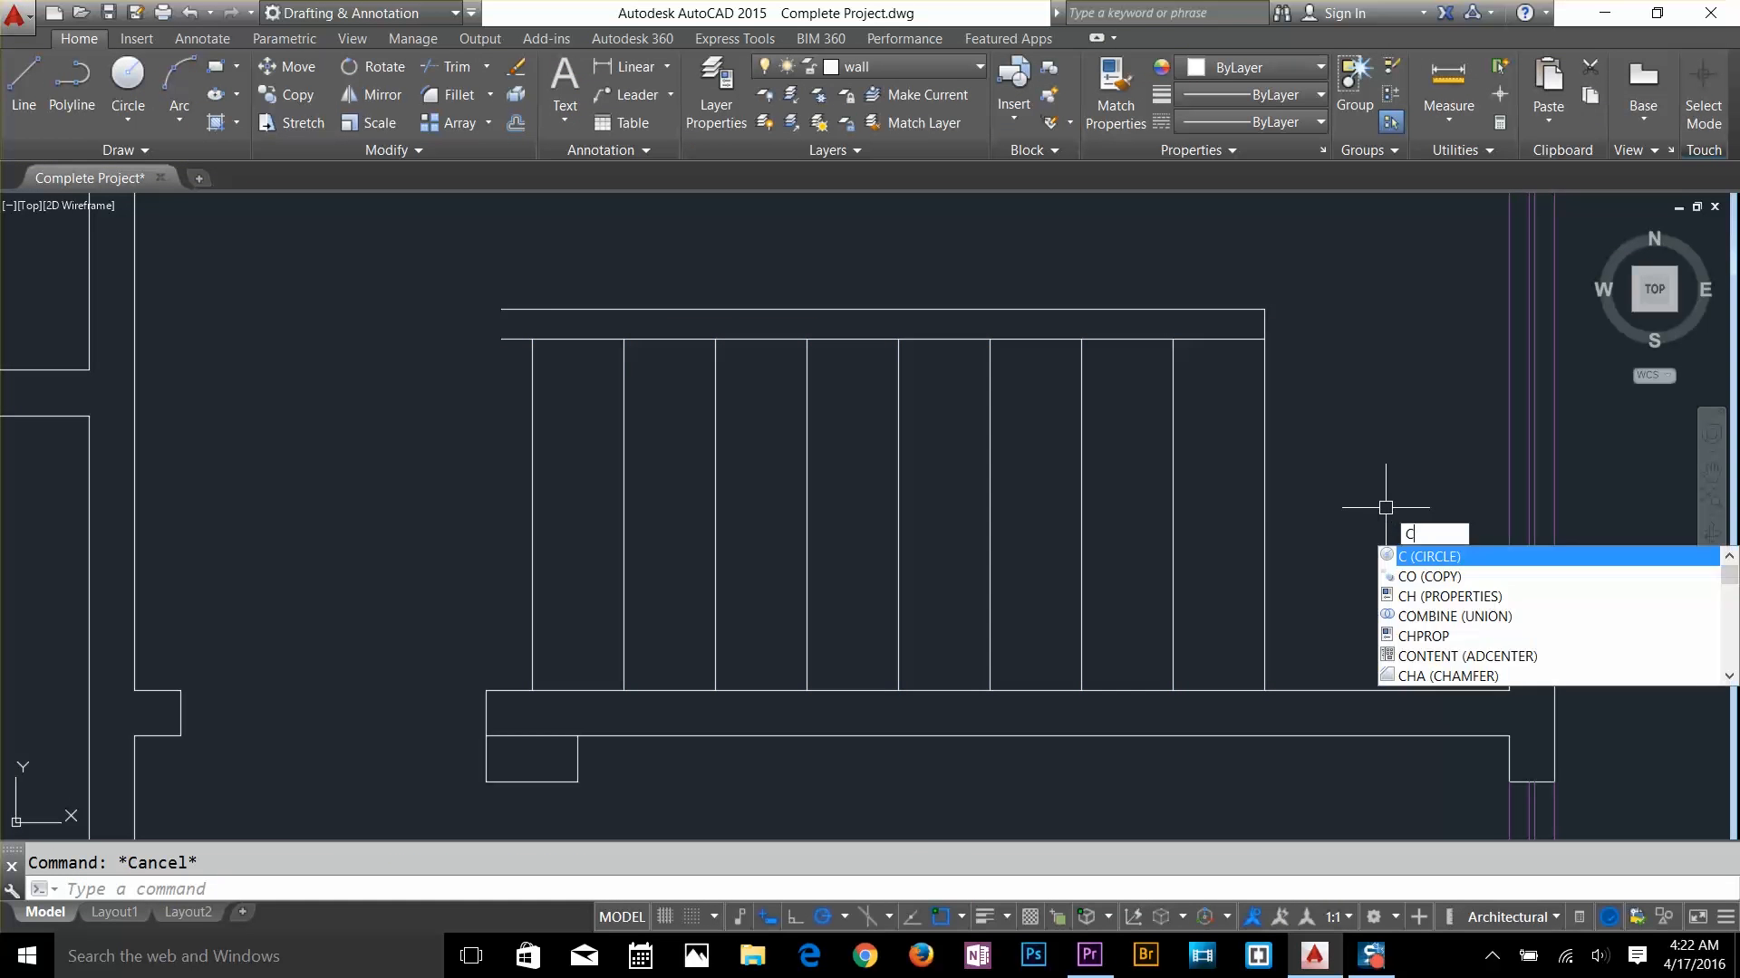
text(o)
key(Return)
click(1266, 544)
key(Return)
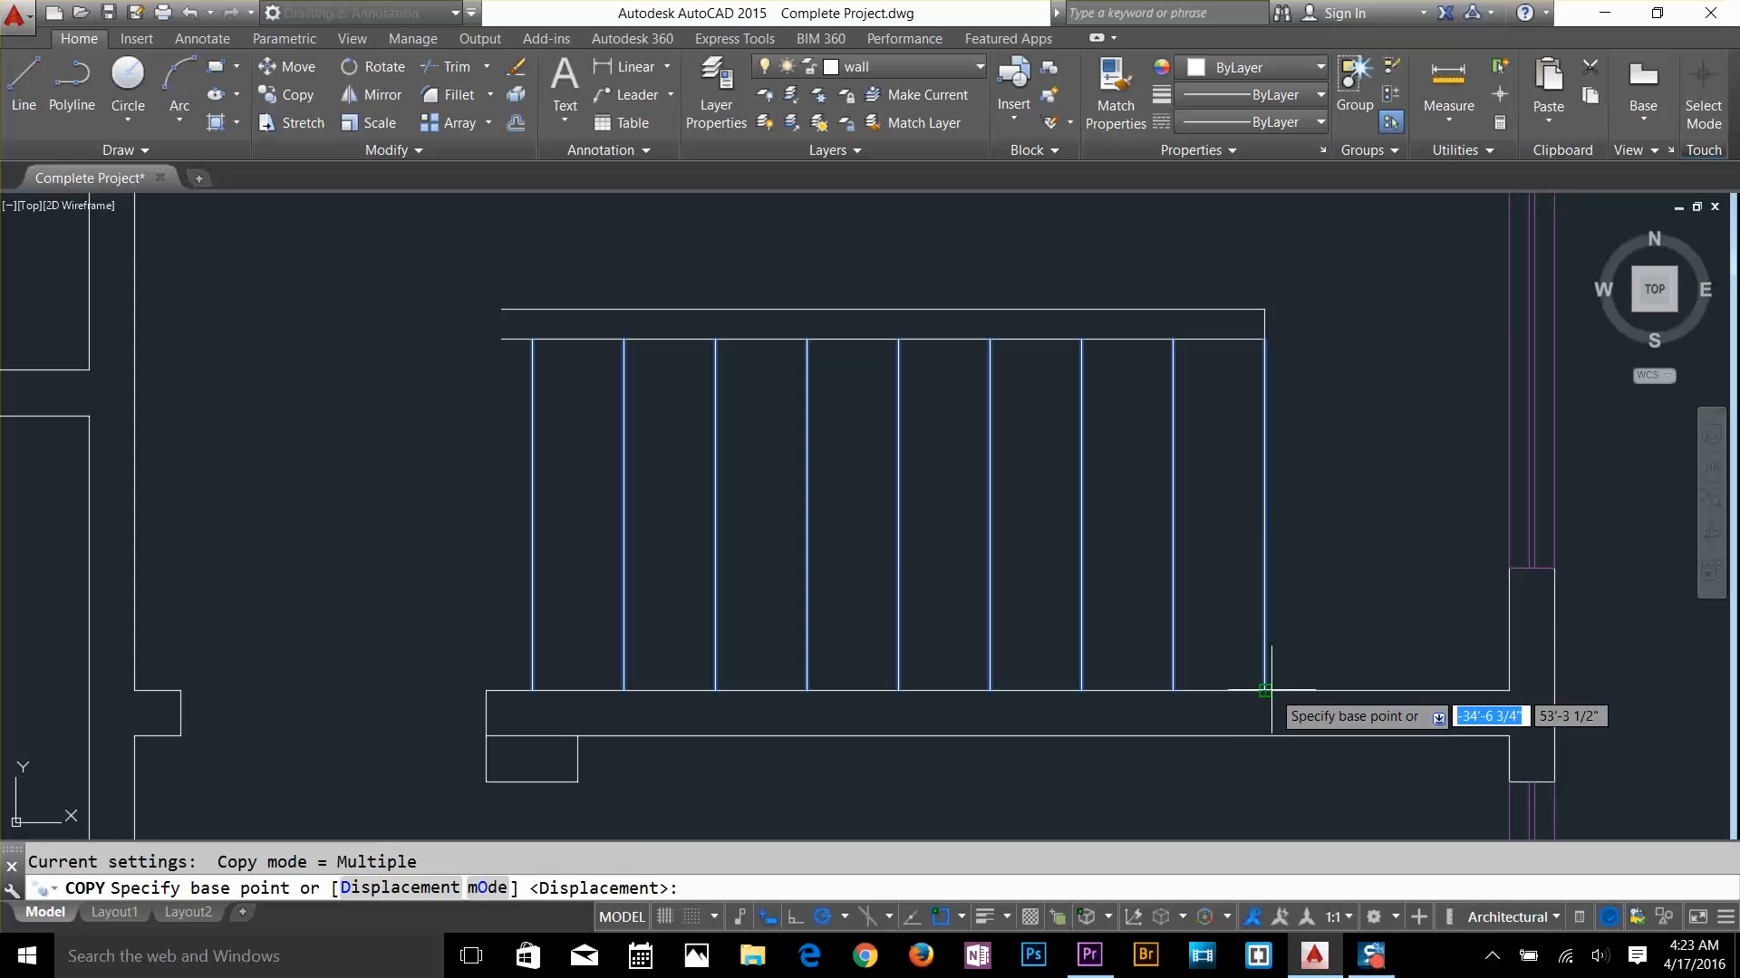
click(1266, 690)
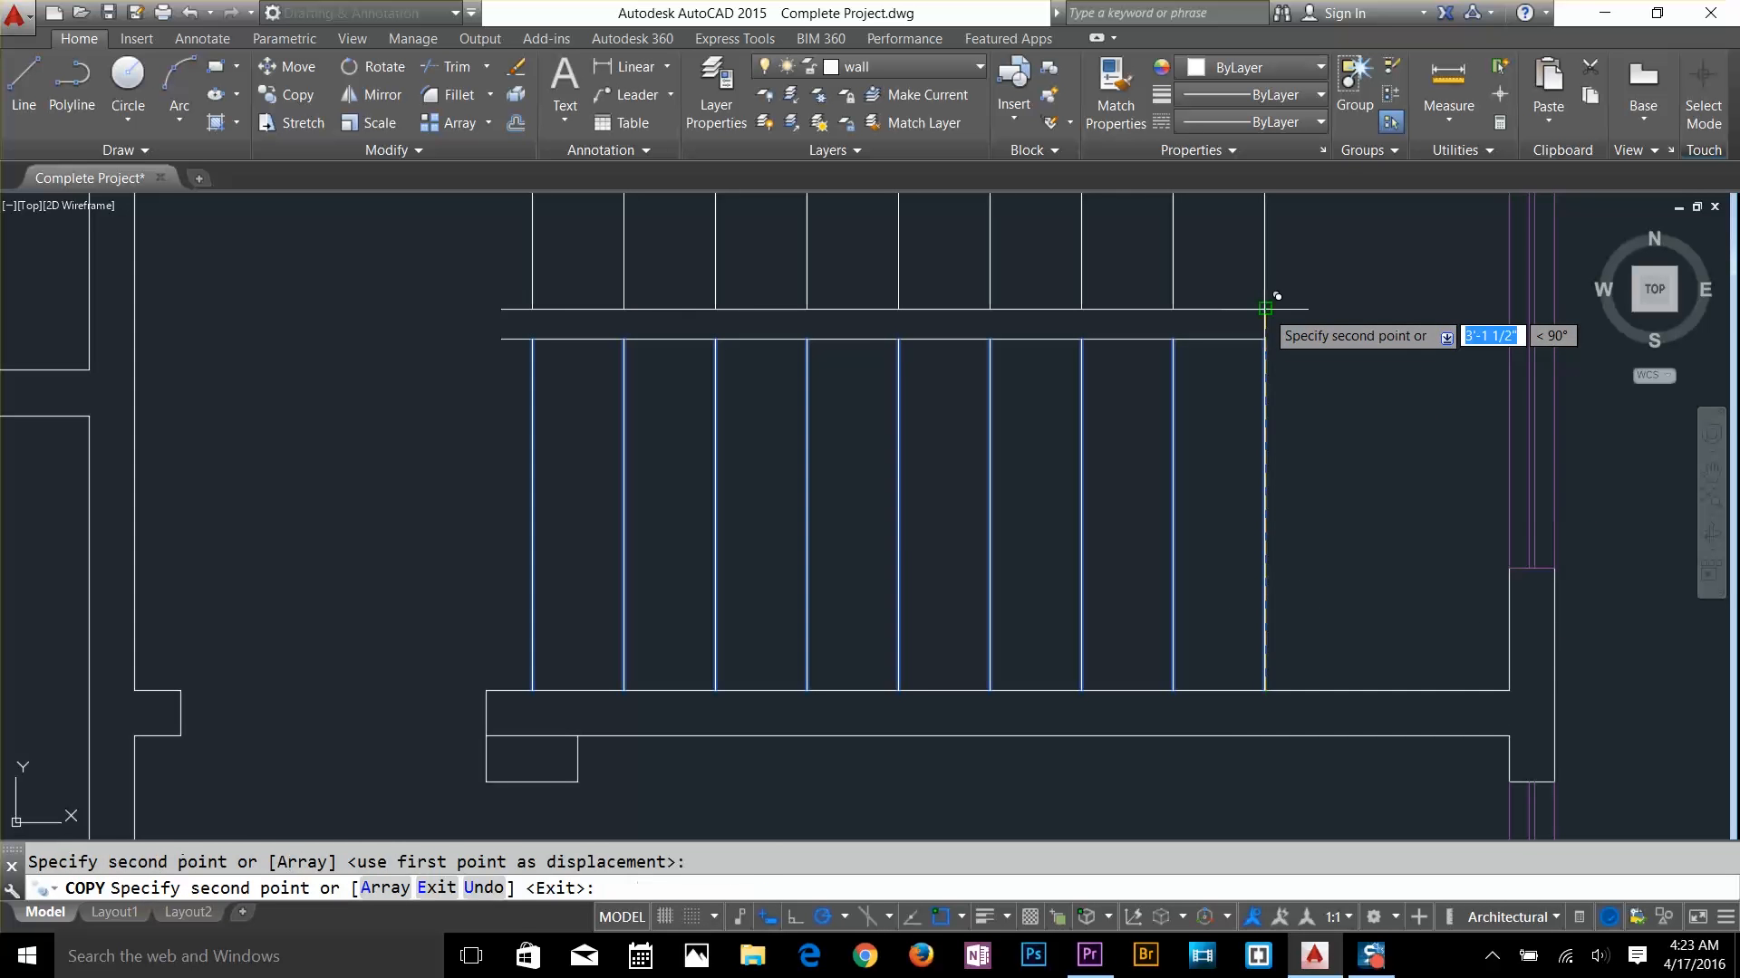
key(Return)
Explode the copied tread array north of the two horizontal lines into separate lines
scroll(1273, 528, down, 2)
middle_drag(1273, 533, 1251, 688)
scroll(1266, 582, up, 1)
key(Escape)
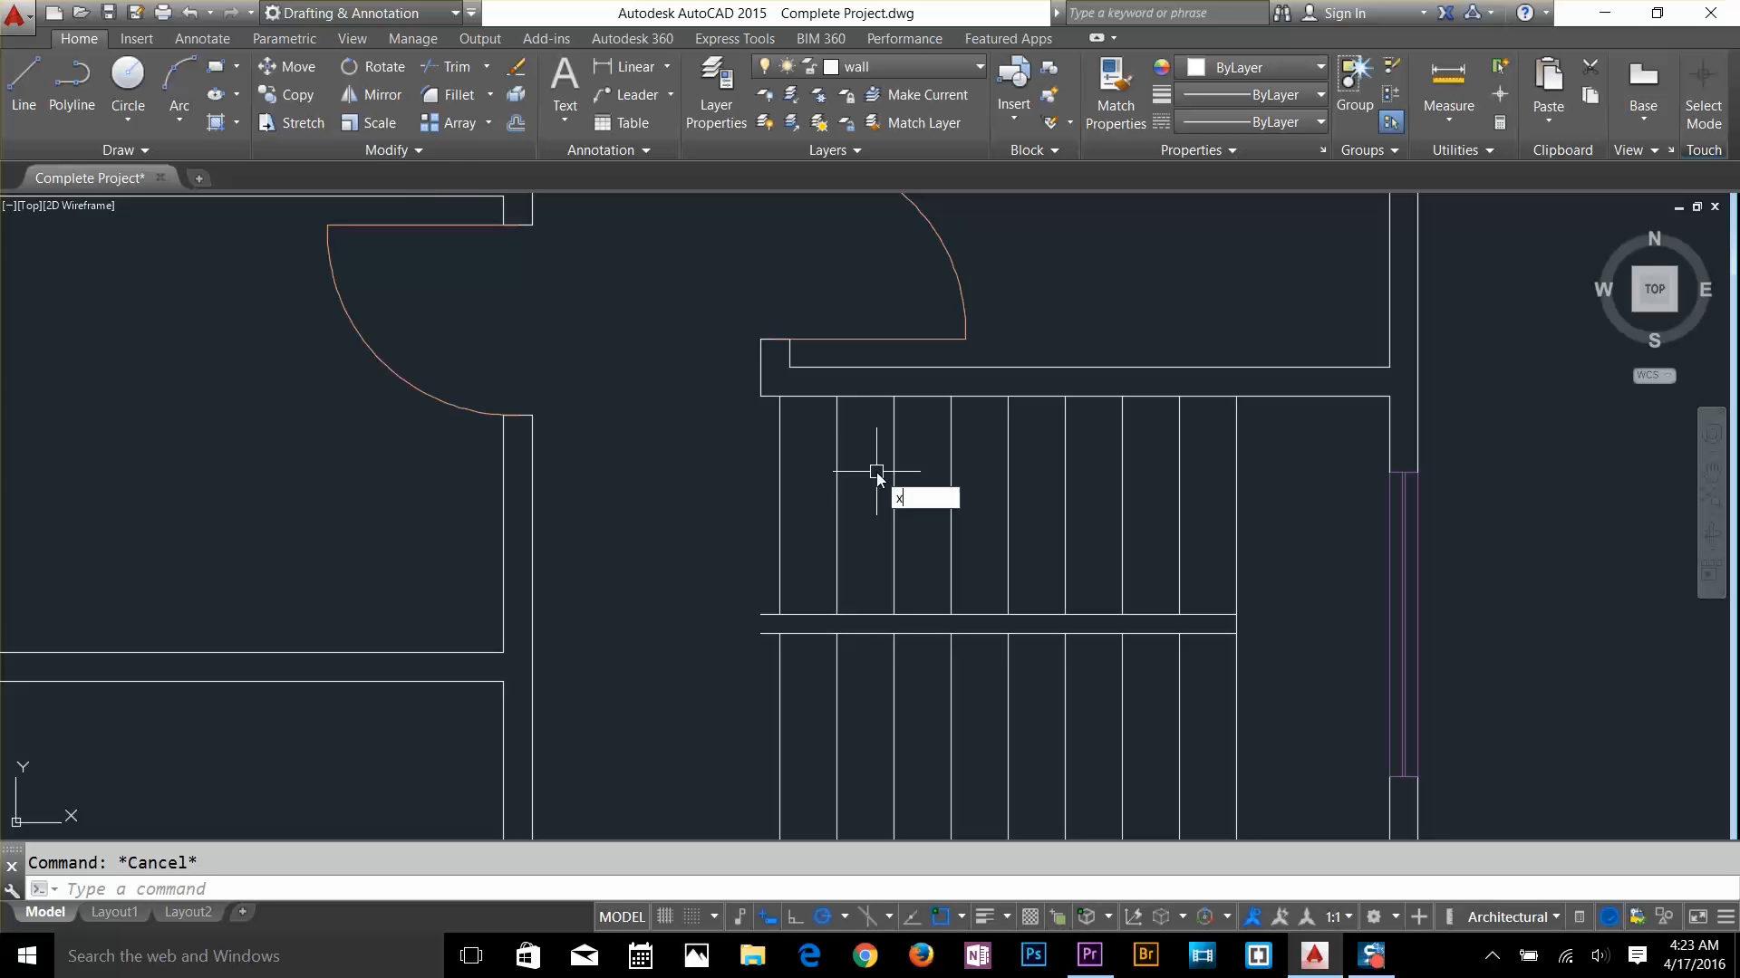
key(Return)
click(836, 541)
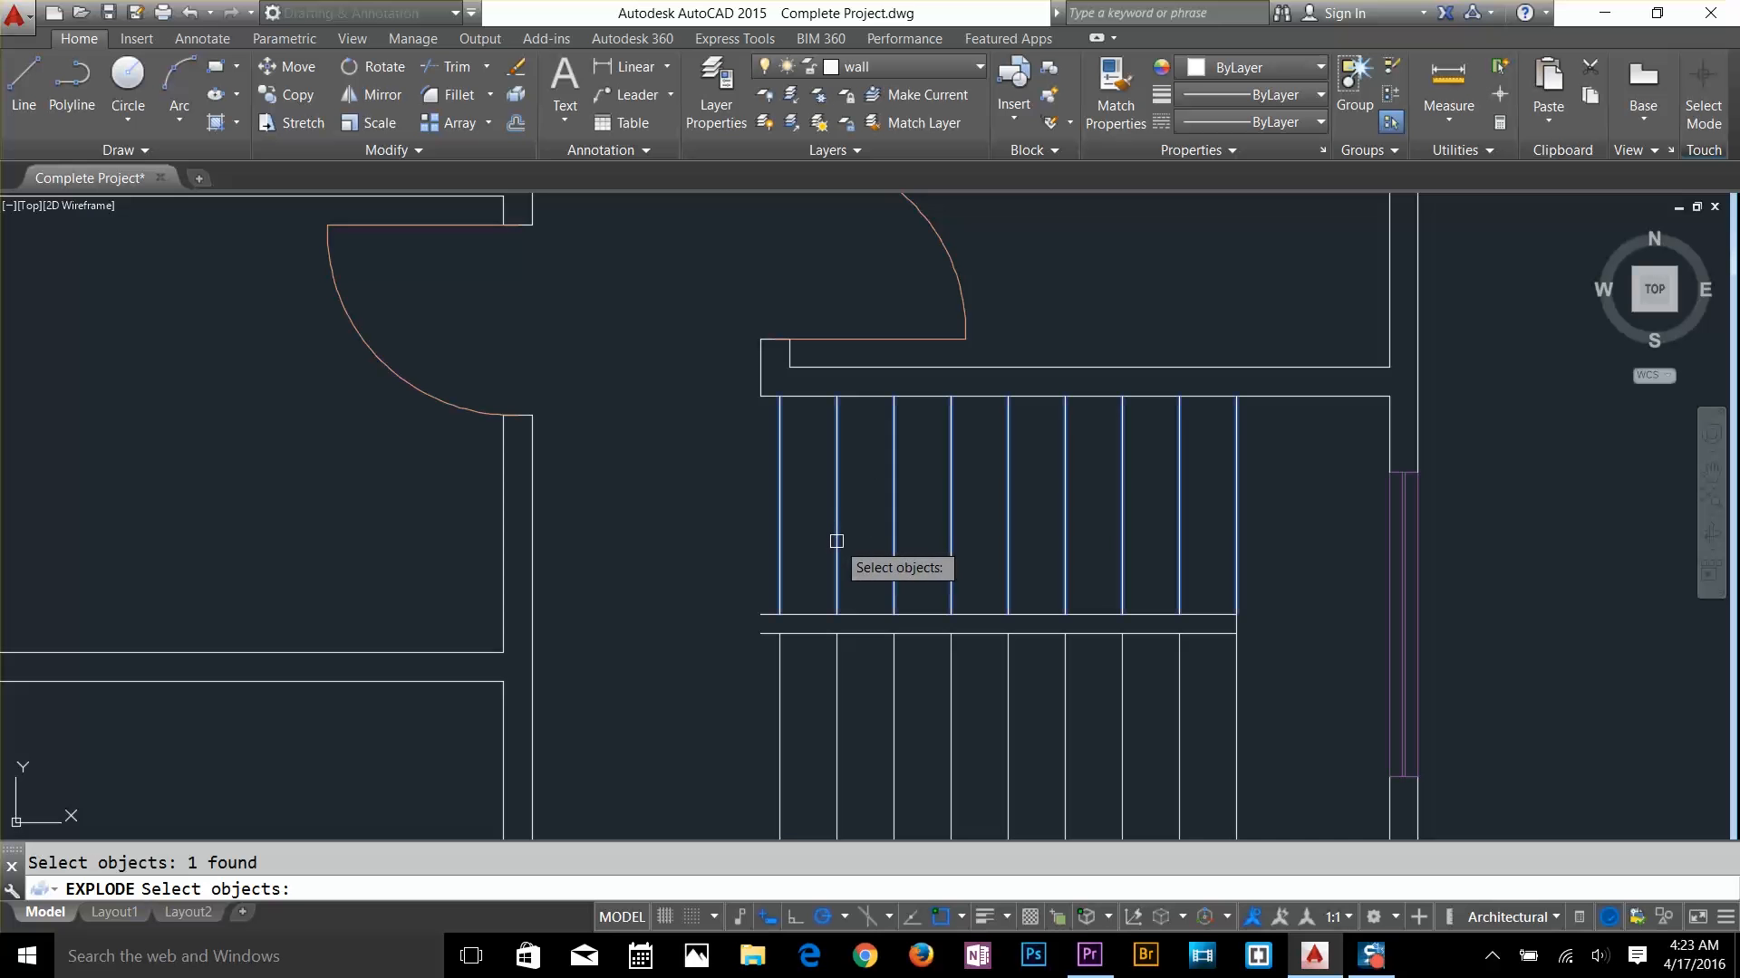
key(Return)
Delete the four westernmost tread lines of the north stair flight
click(835, 550)
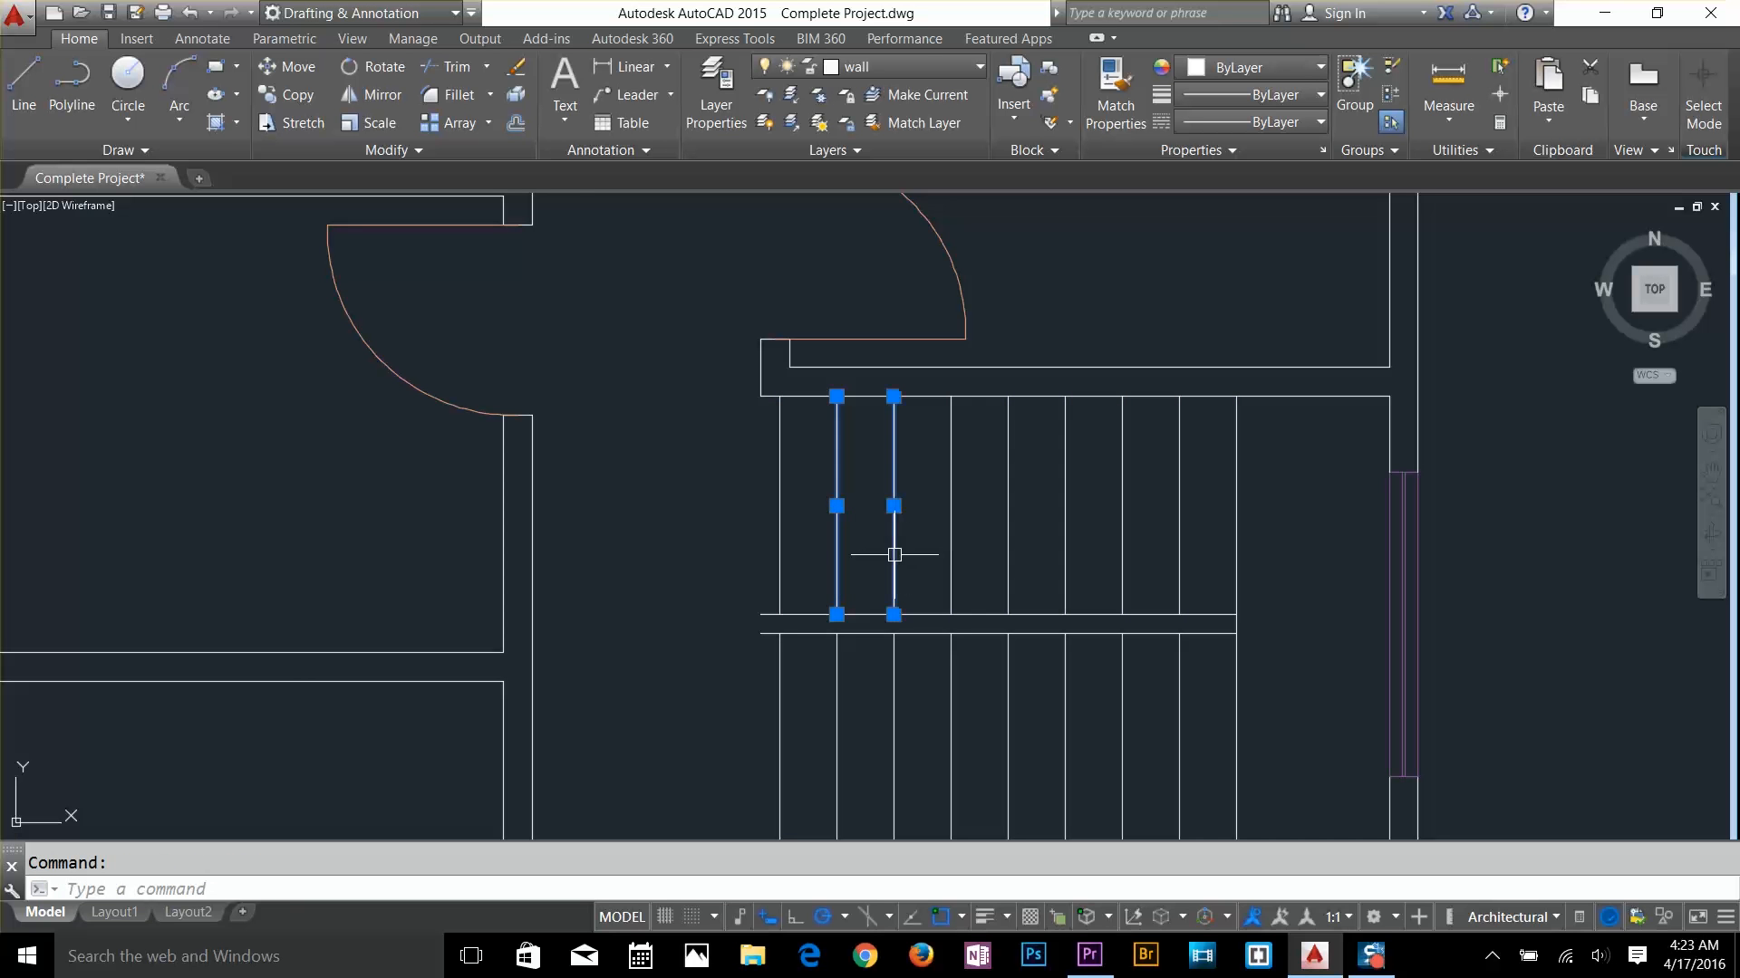
key(Escape)
click(984, 590)
click(738, 555)
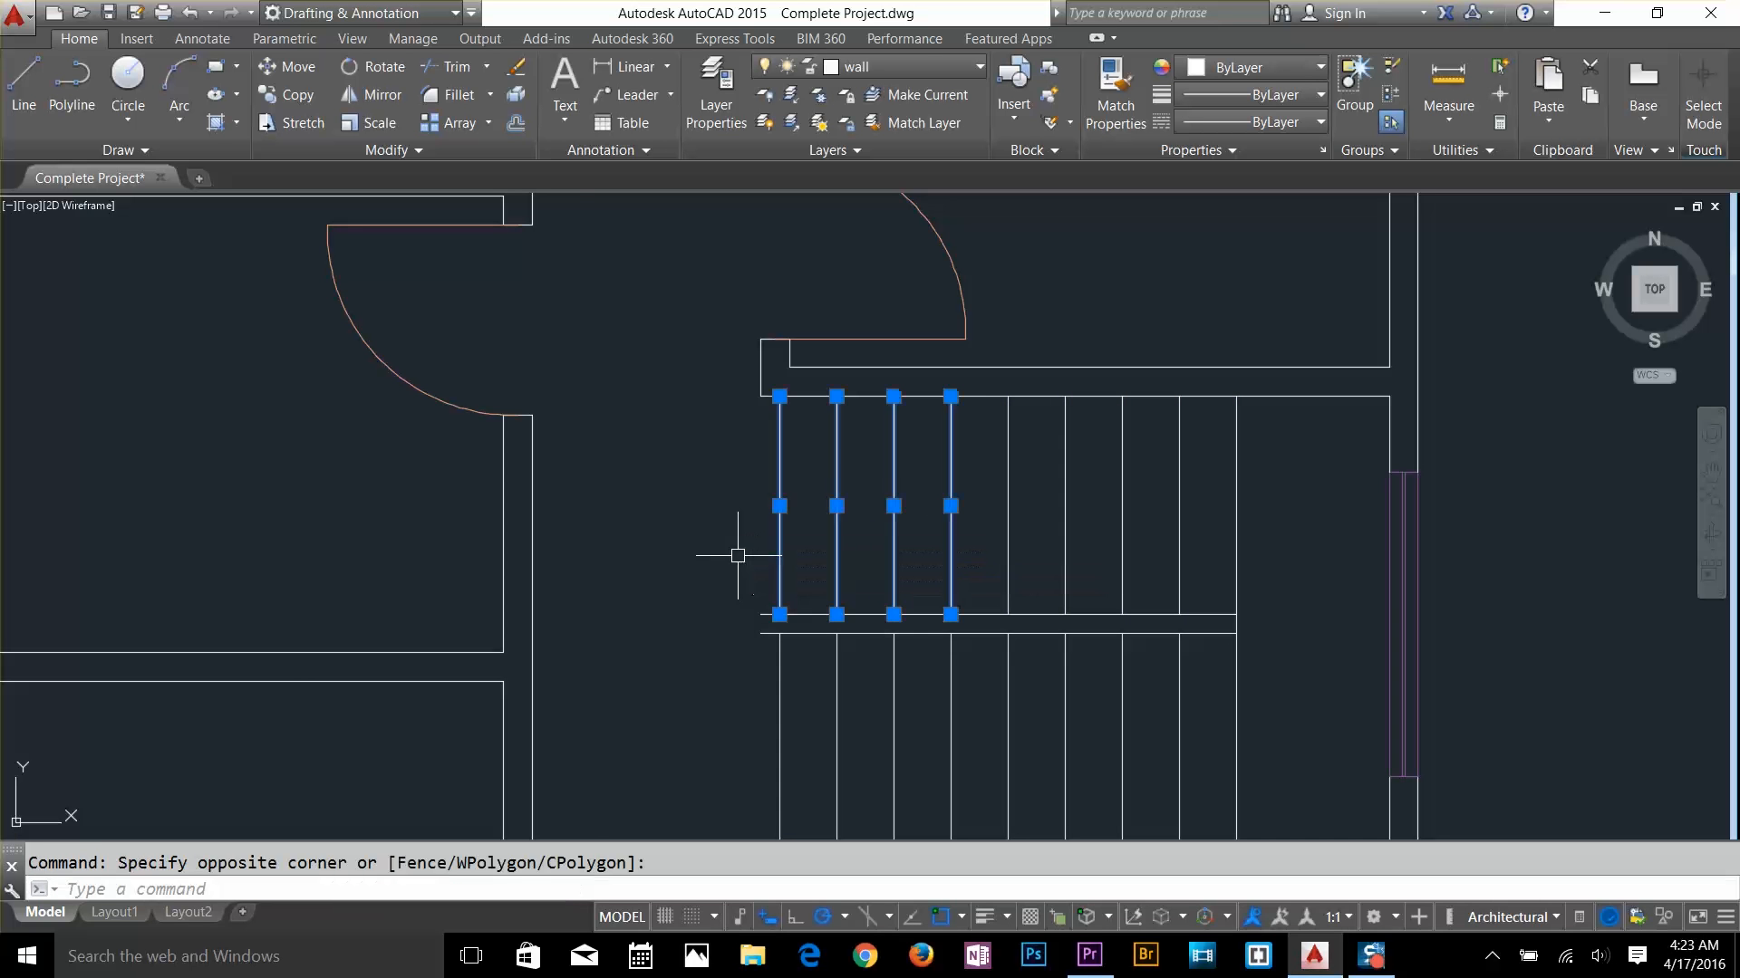
key(Delete)
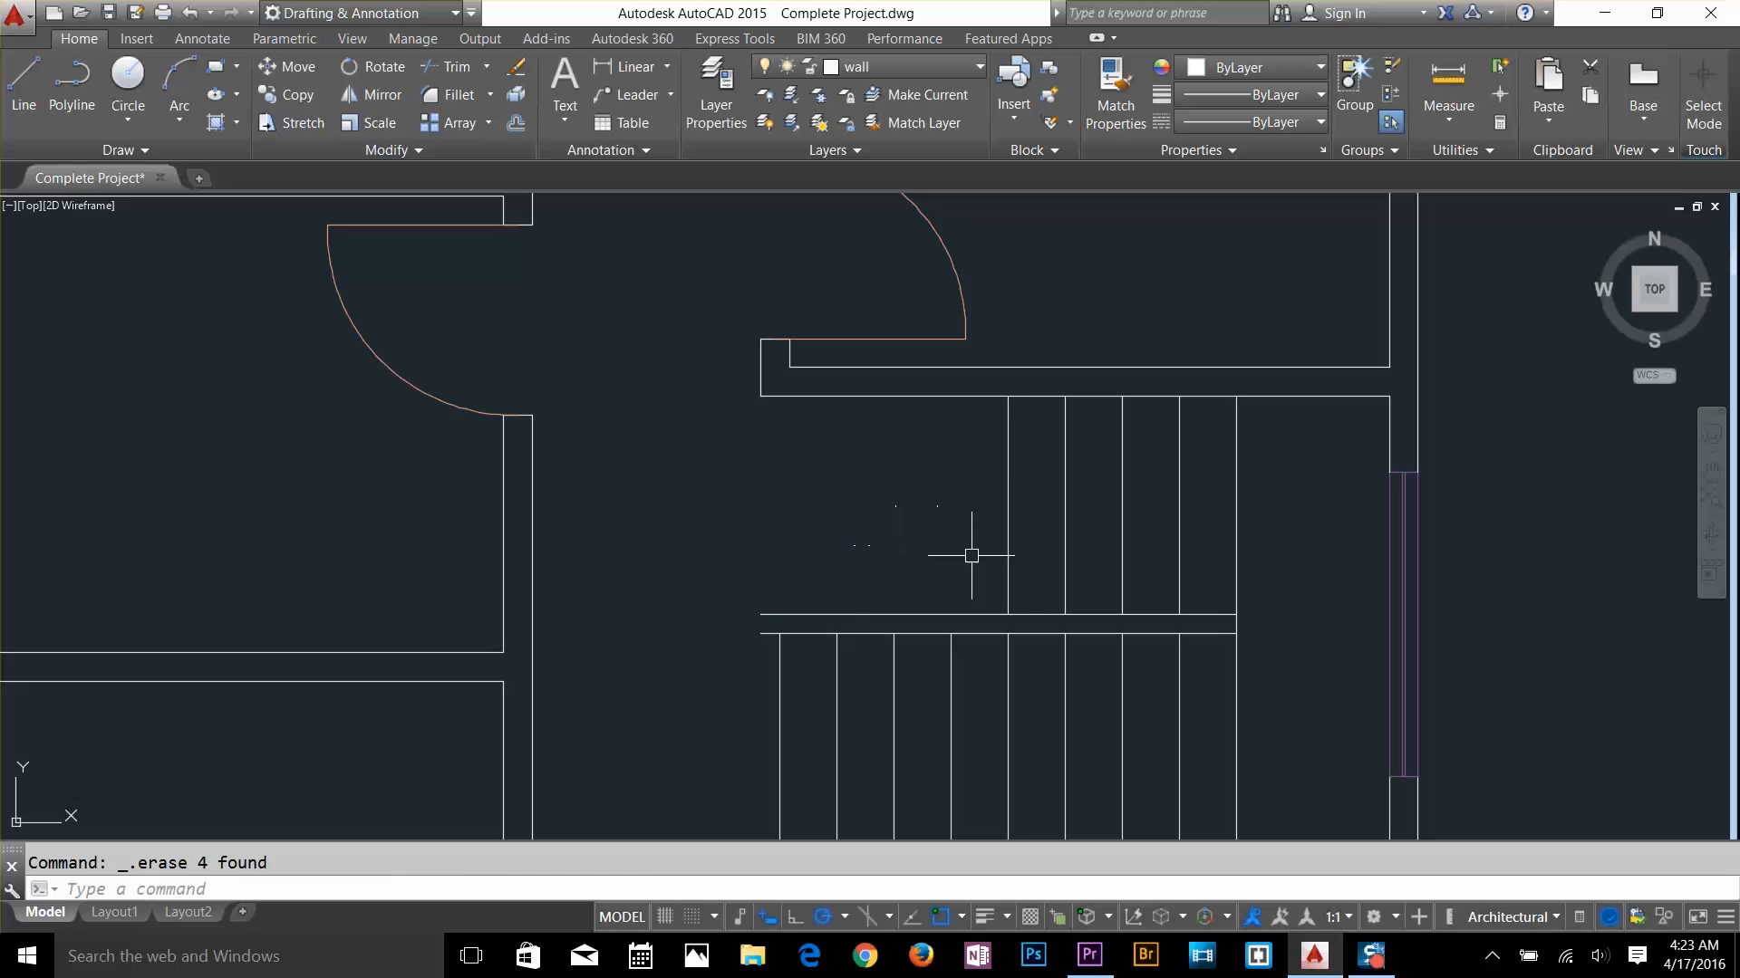
Draw a diagonal line from the westernmost remaining tread's north end to the next tread's south end
text(l)
key(Return)
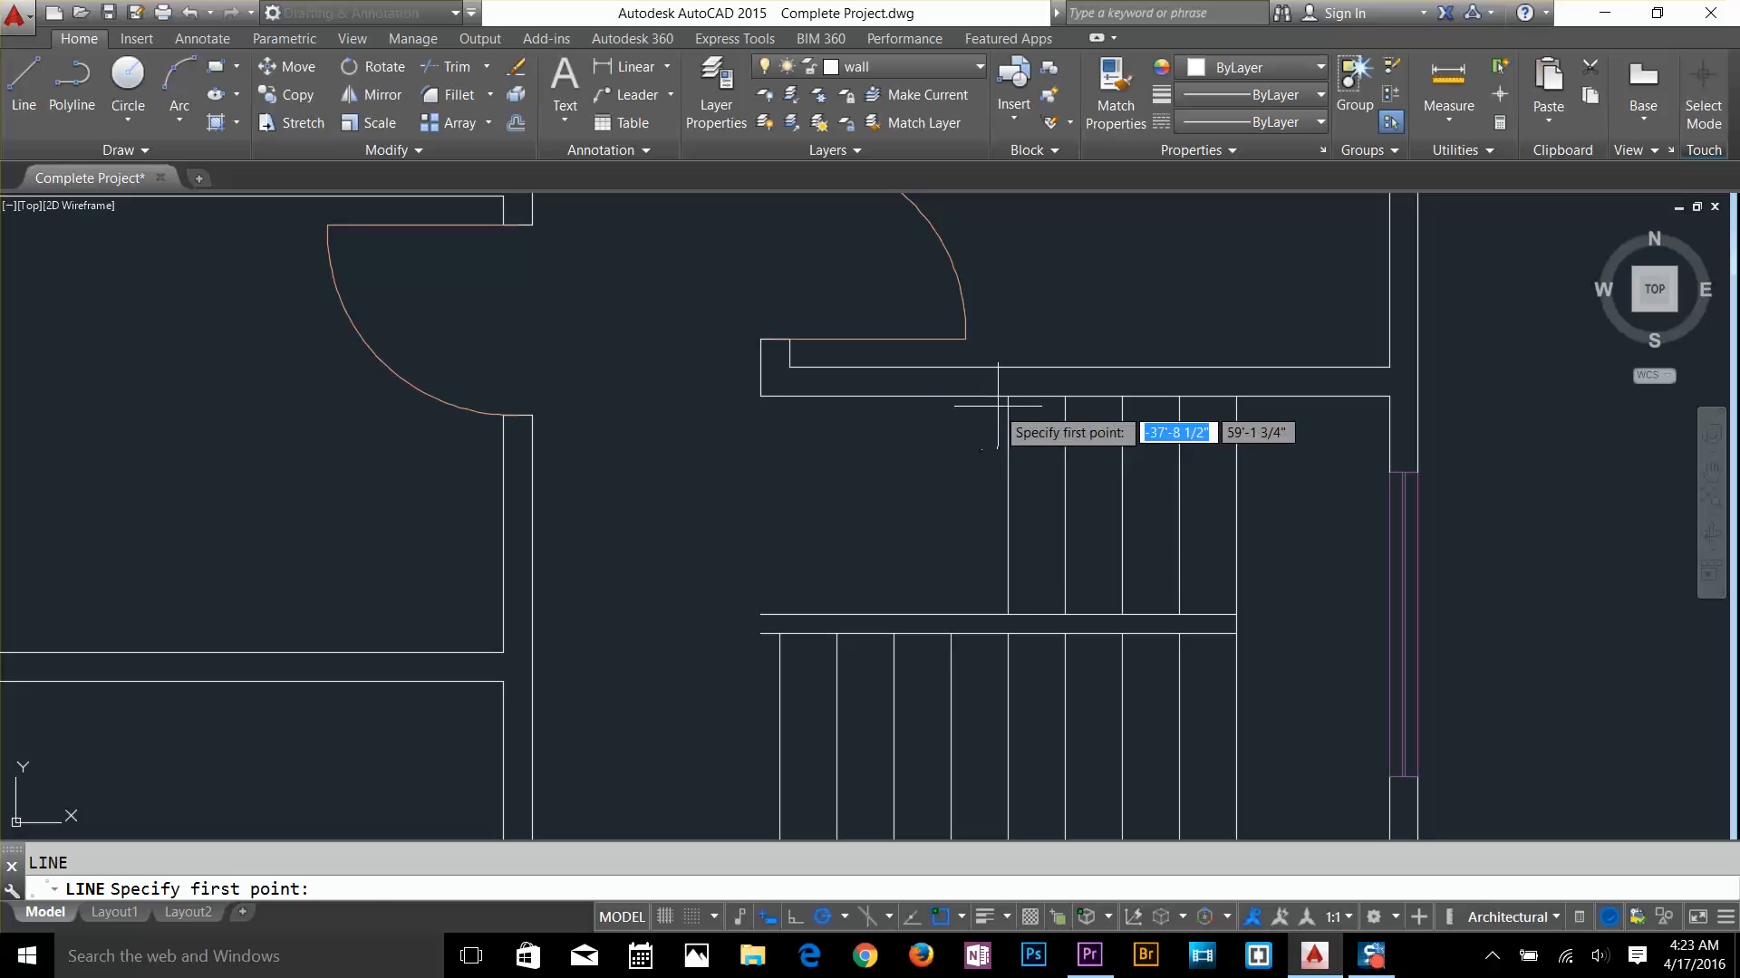
click(1008, 396)
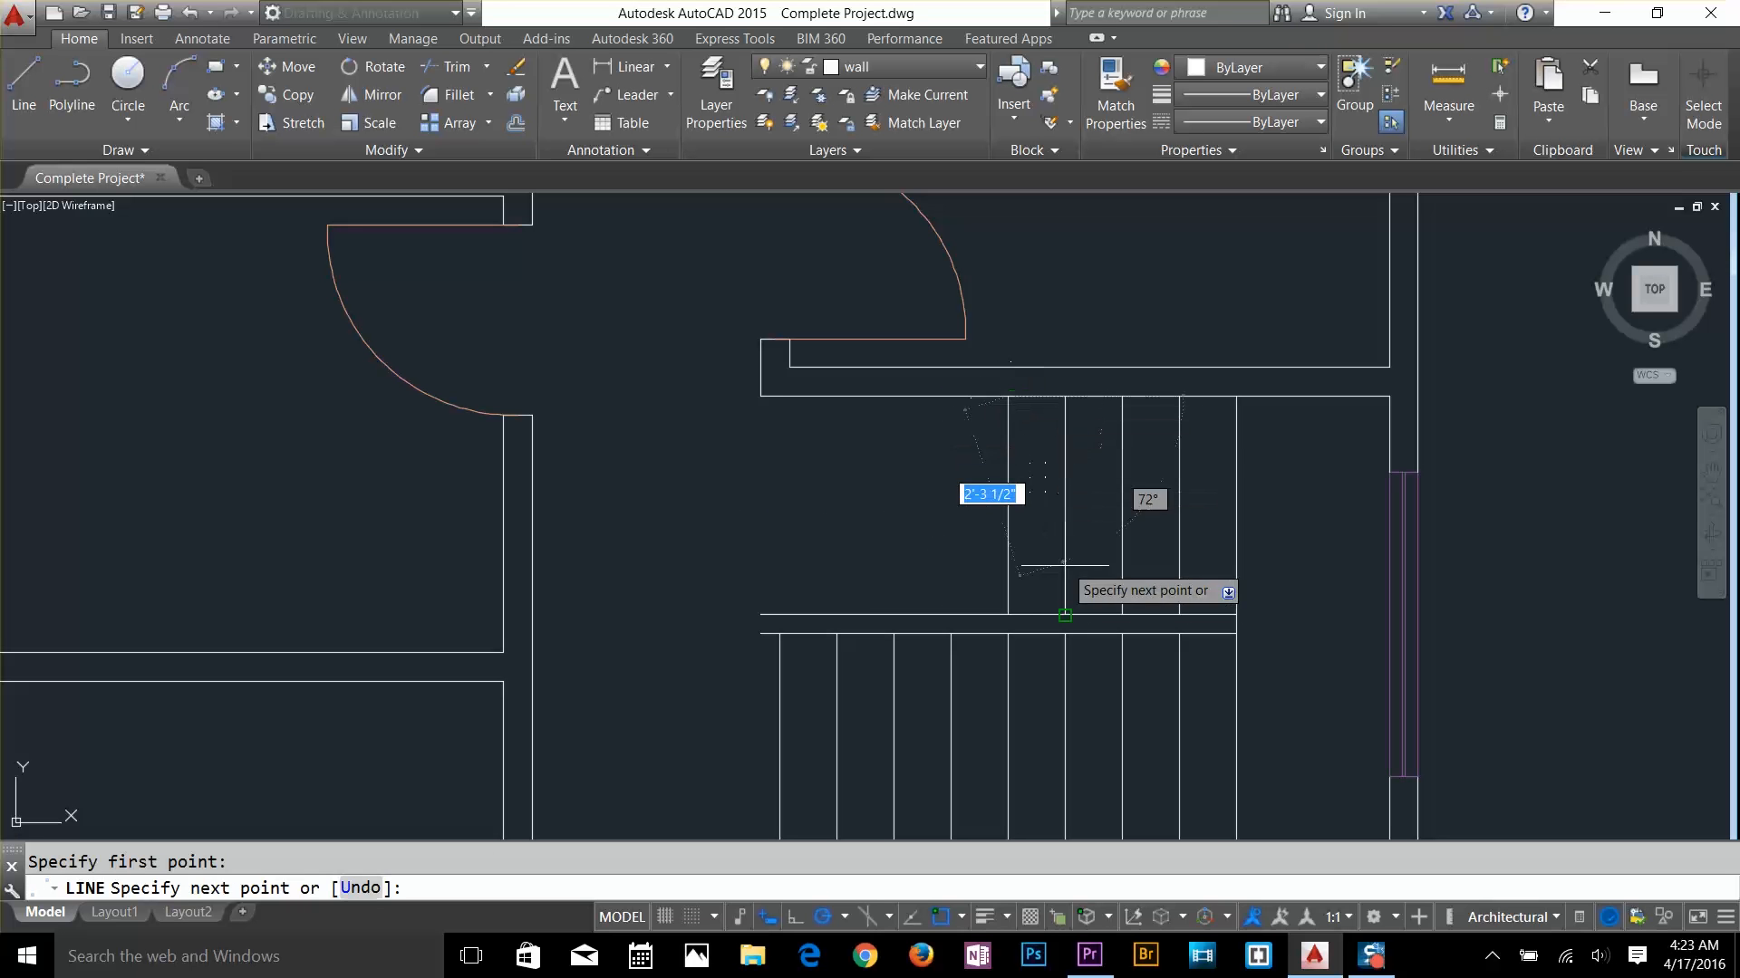
click(1065, 614)
key(Escape)
Delete the westernmost tread line of the north stair flight, beside the new diagonal line
click(1018, 574)
click(963, 582)
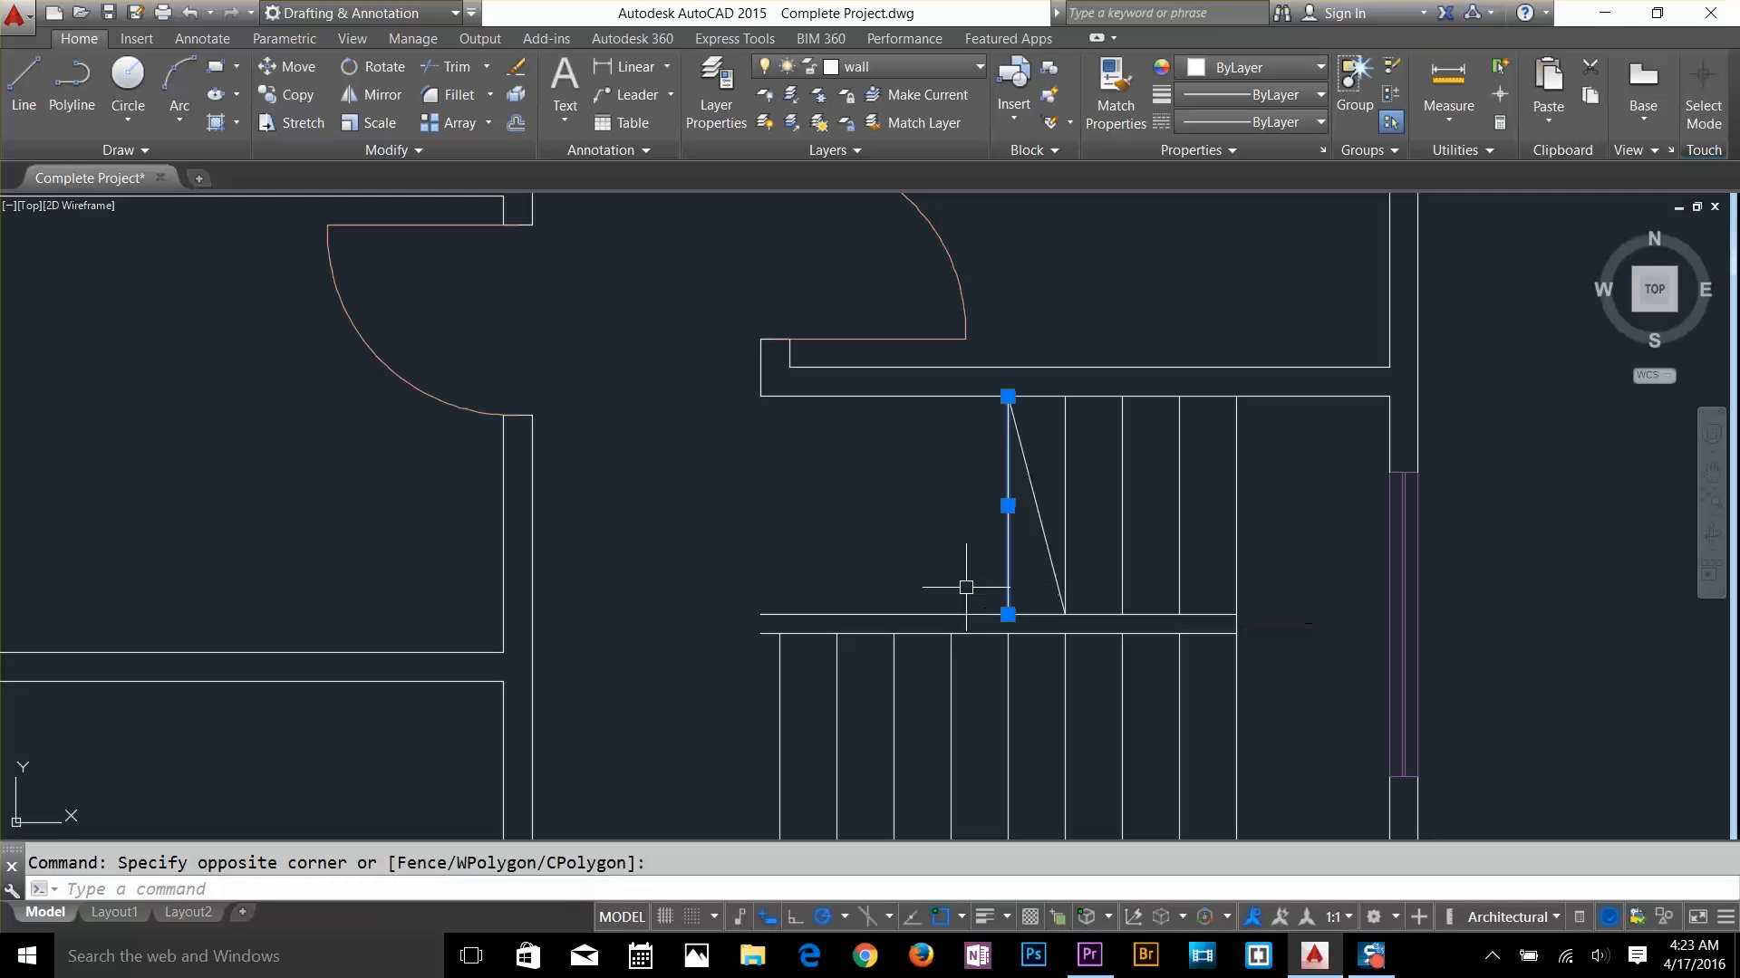
key(Delete)
Draw a small three-segment zigzag across the middle of the stair's diagonal line, starting and ending on it with Nearest snaps
scroll(1020, 572, up, 4)
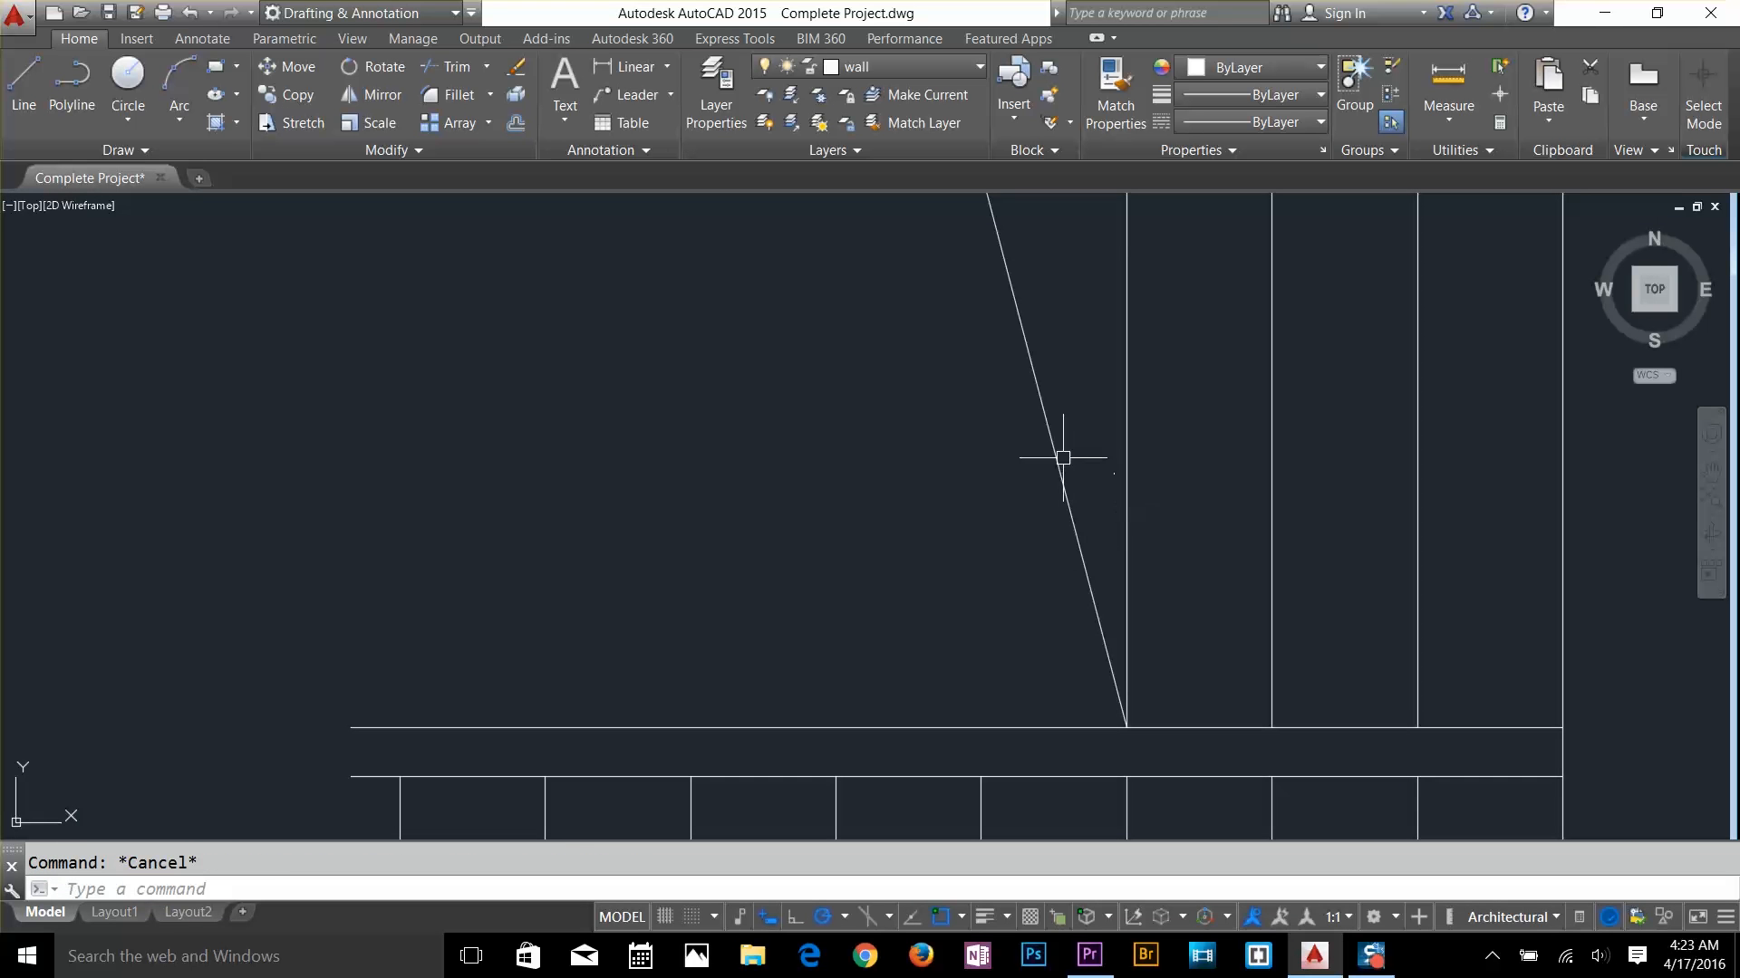
text(l)
key(Return)
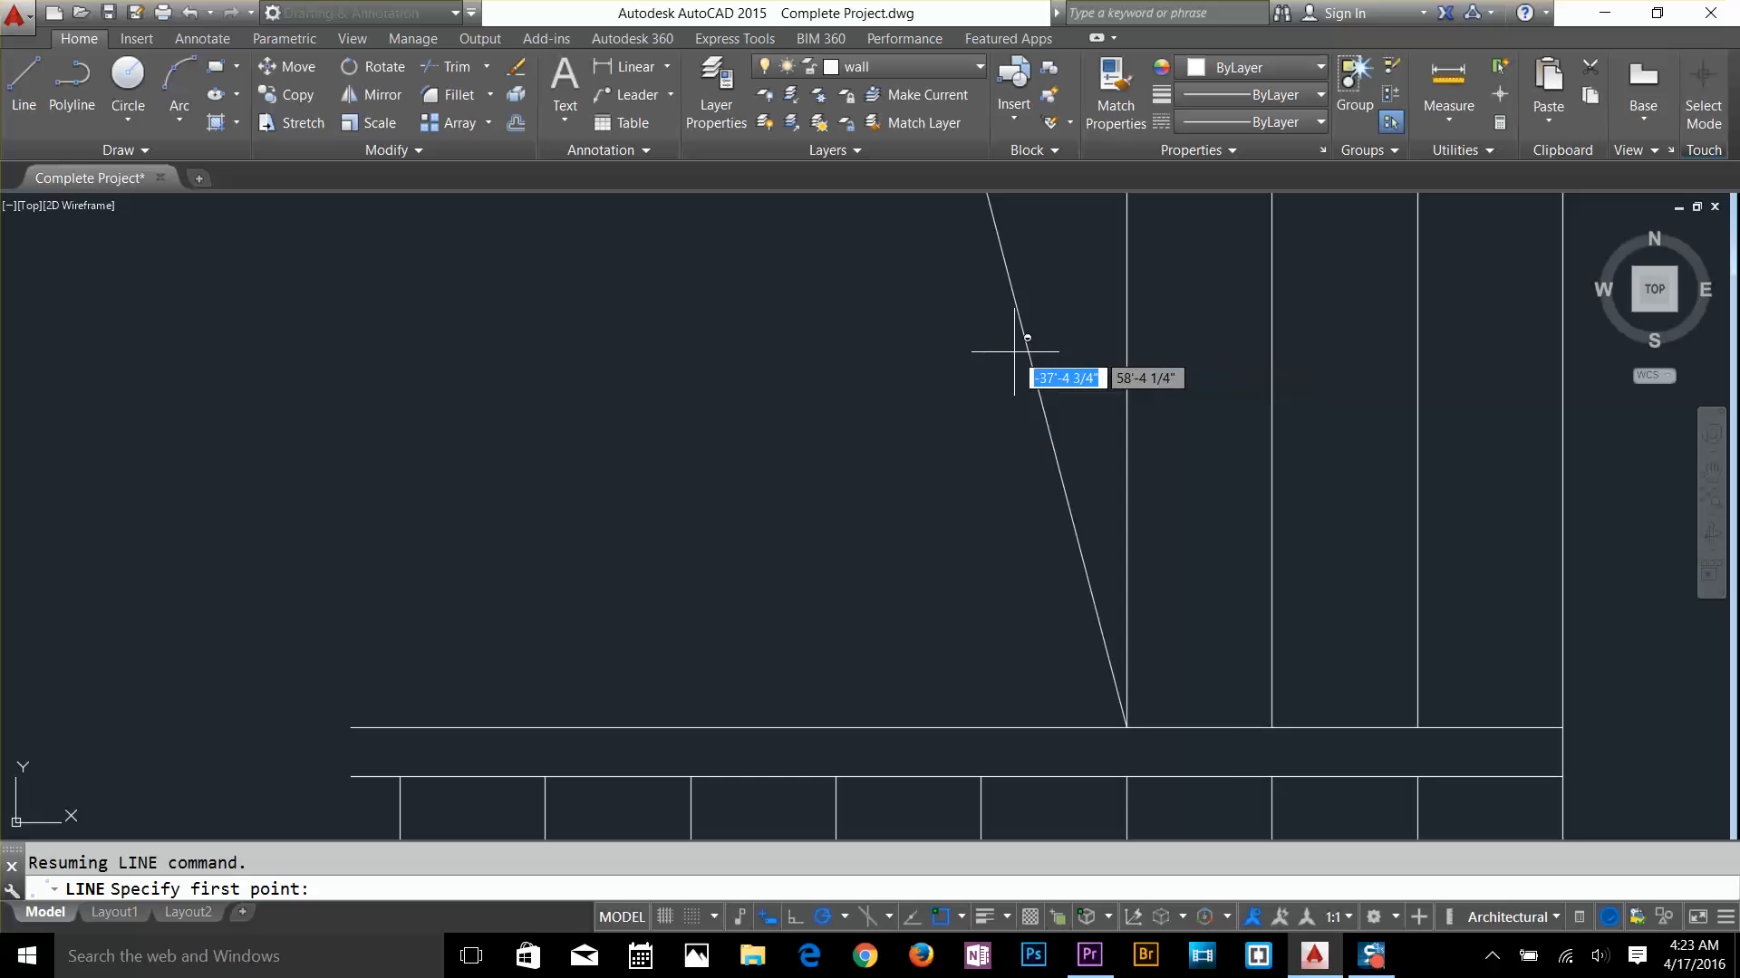
shift+right_click(1015, 351)
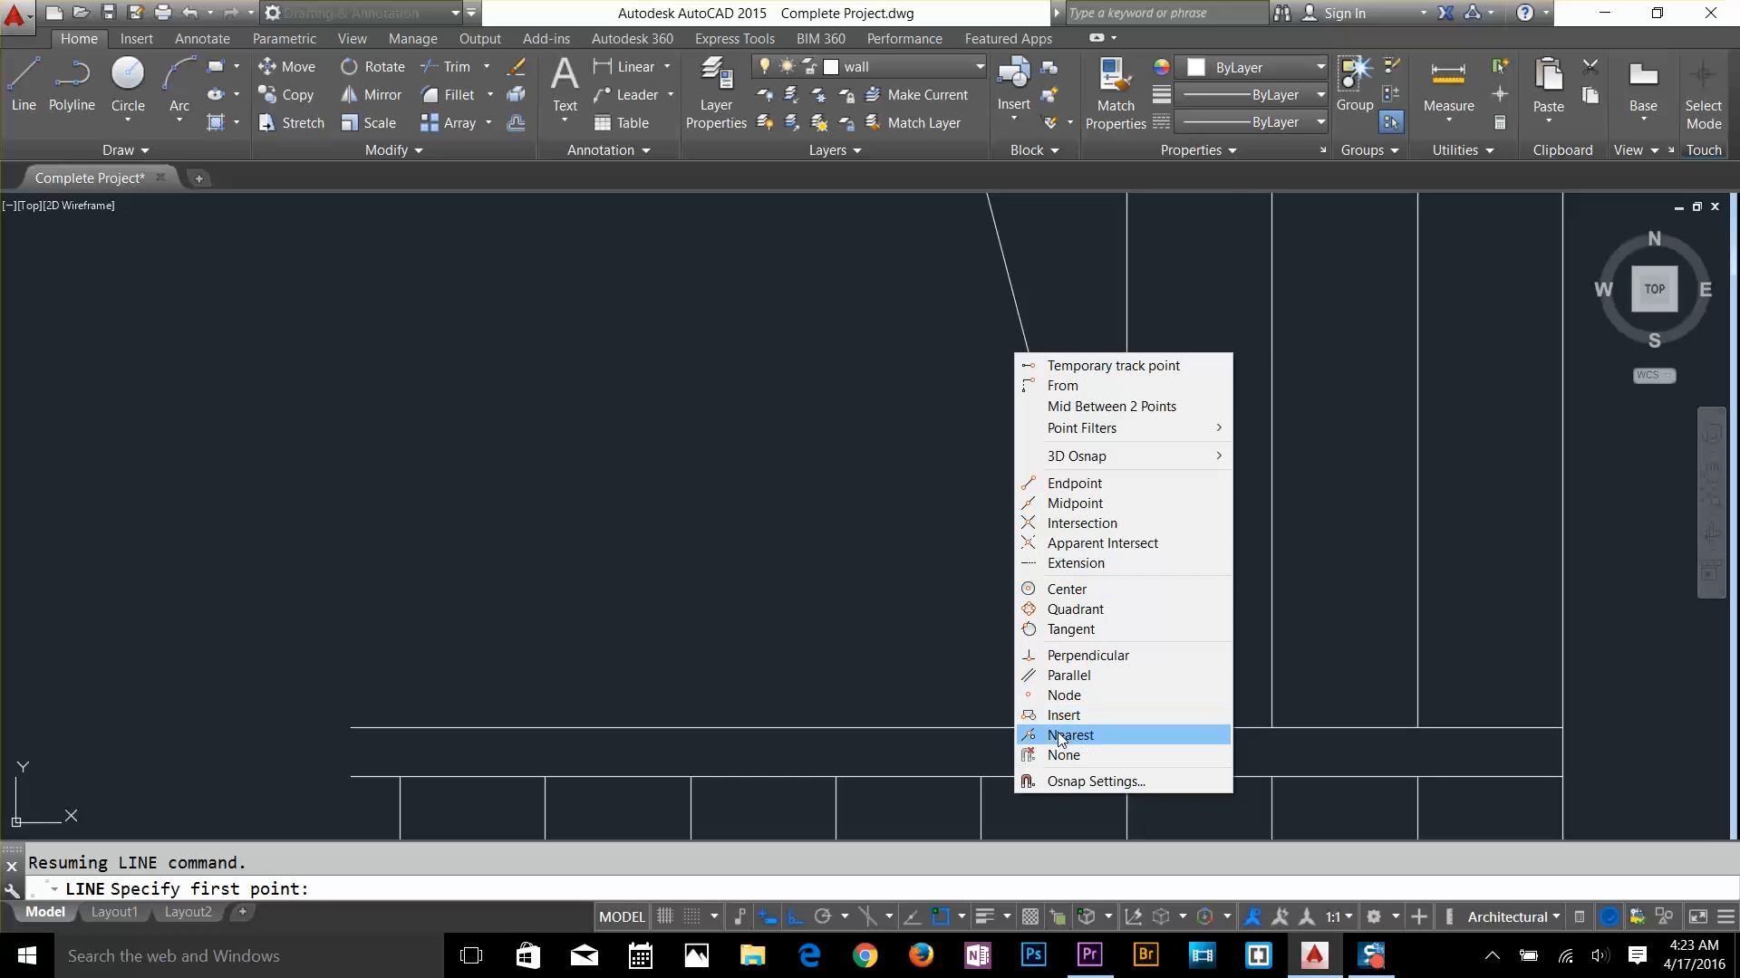
click(1070, 734)
click(1019, 321)
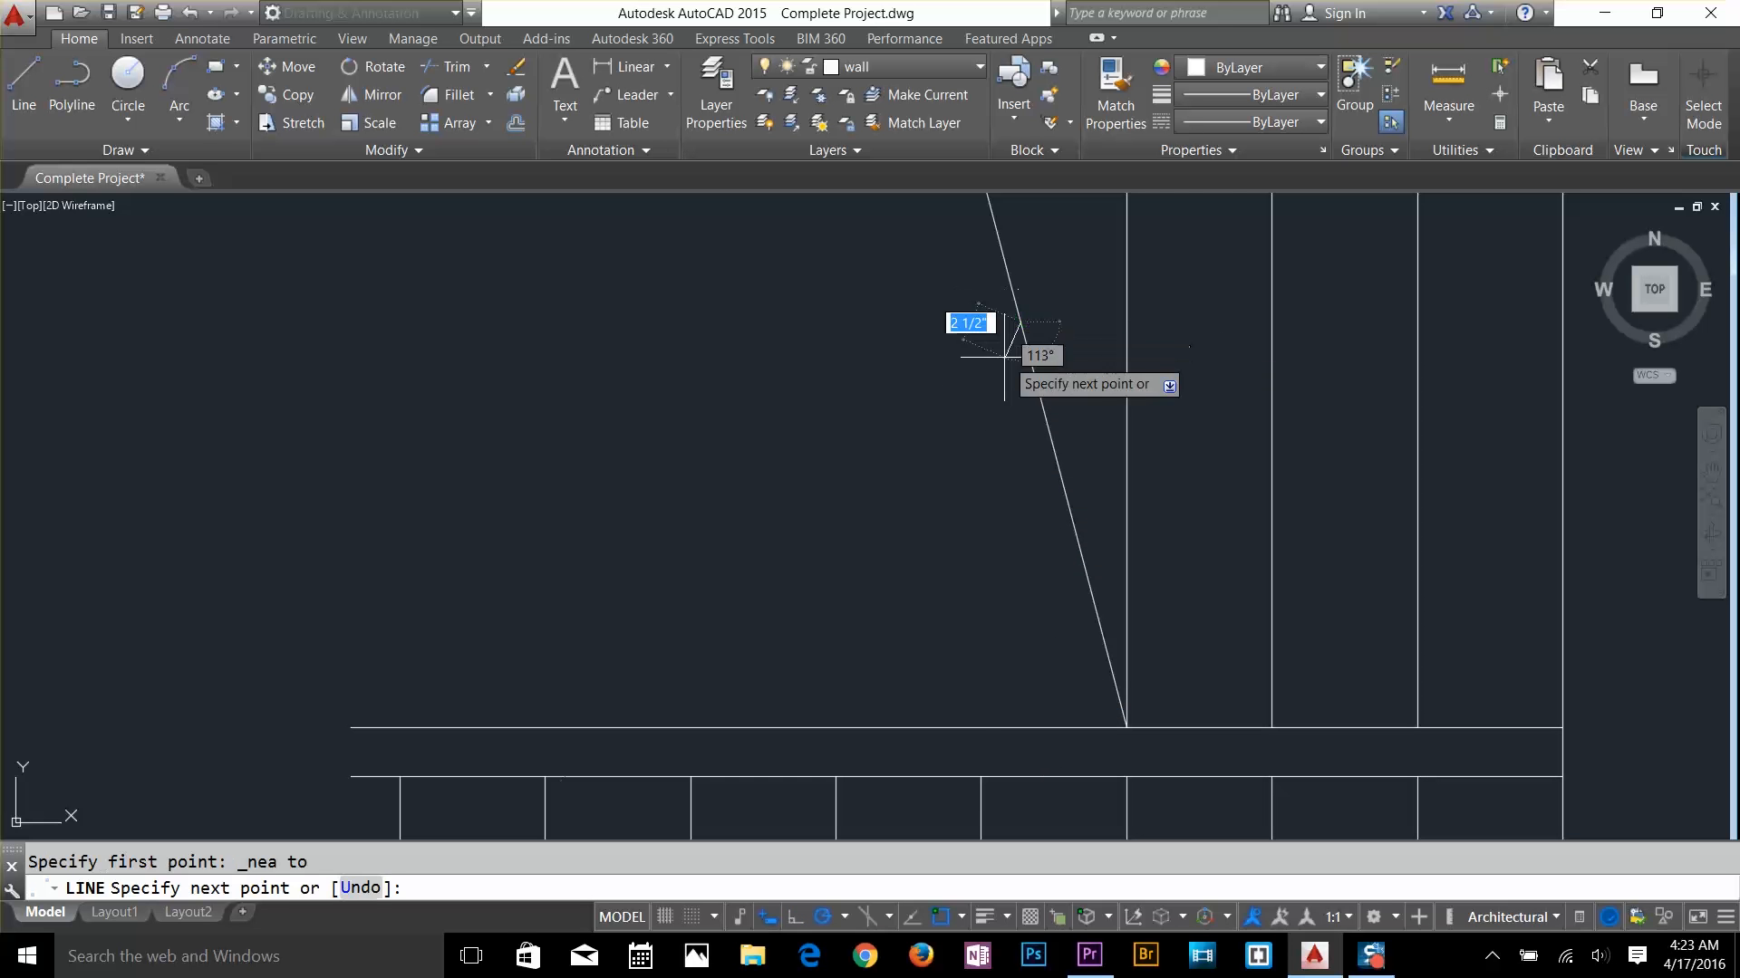
click(1017, 368)
click(1058, 388)
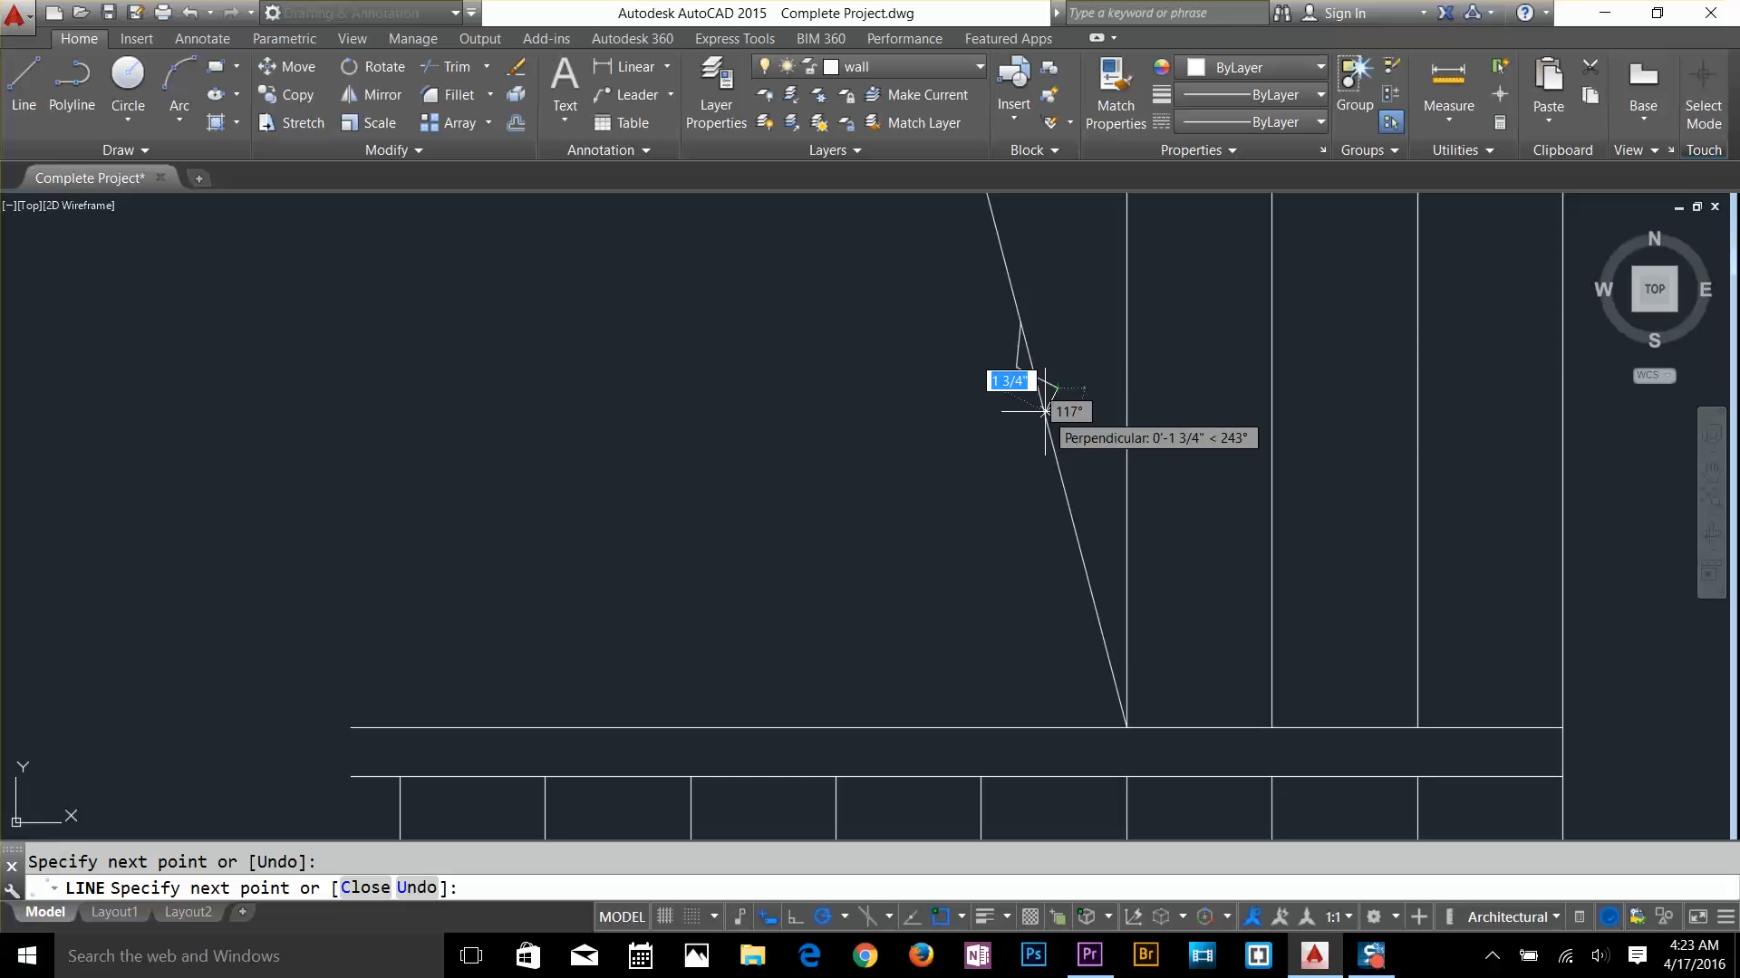
shift+right_click(1045, 410)
click(1078, 773)
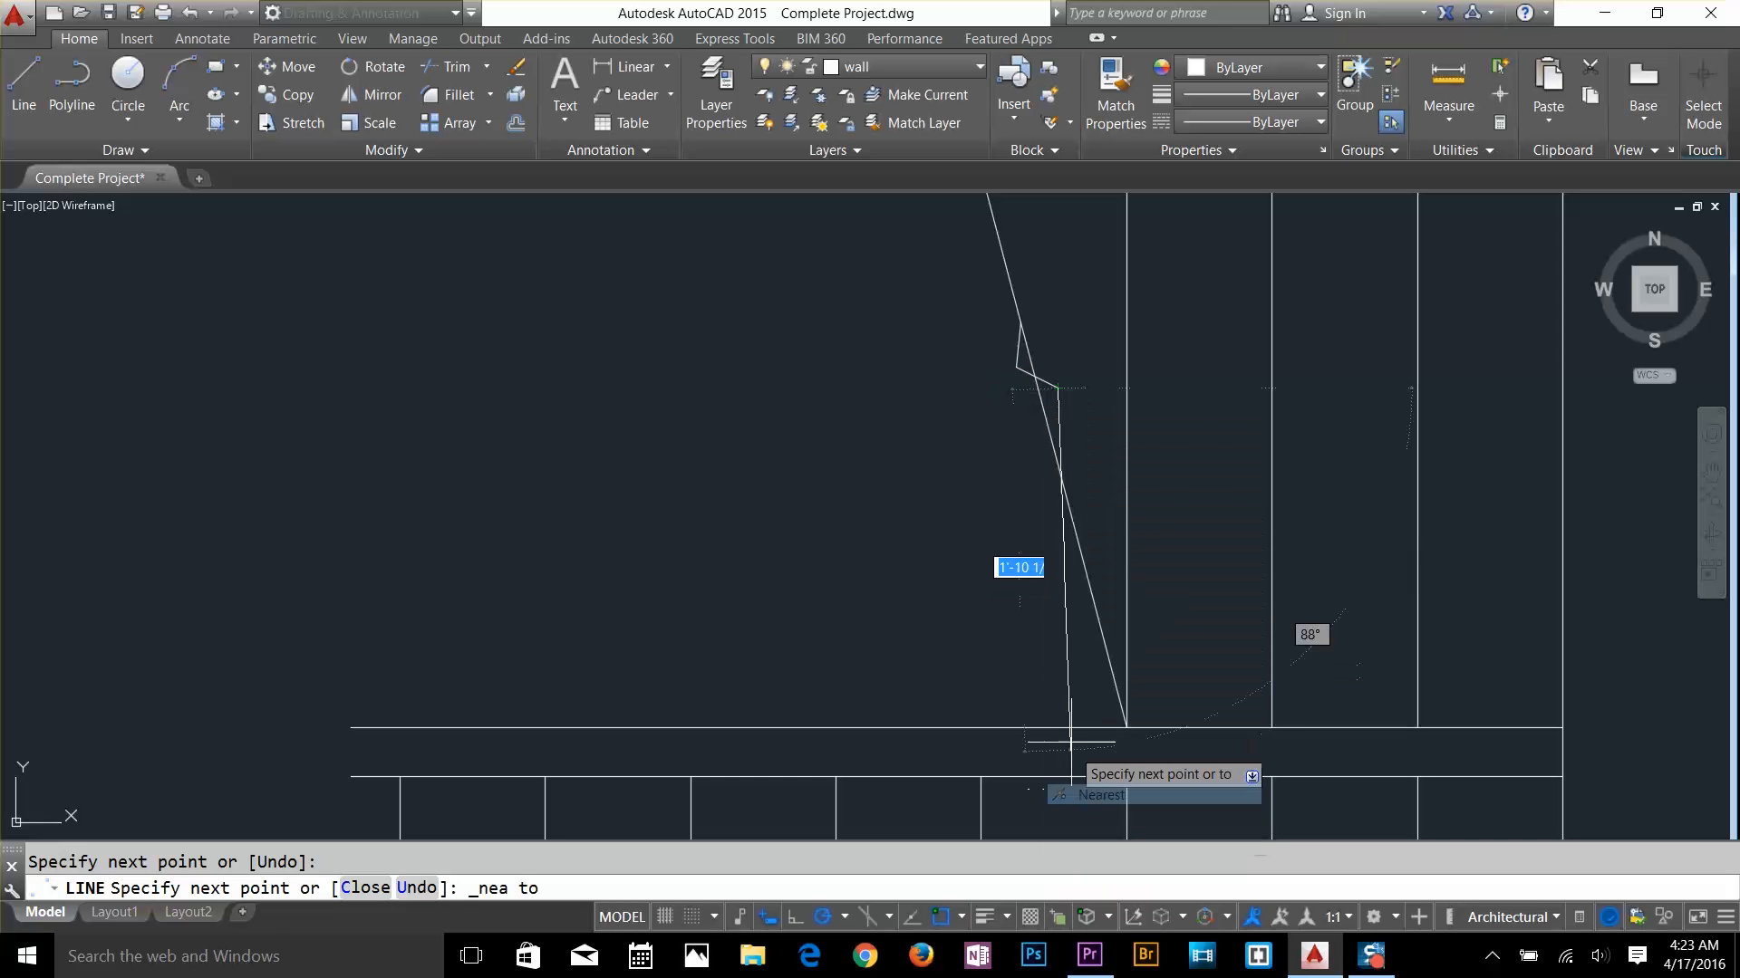
click(1048, 426)
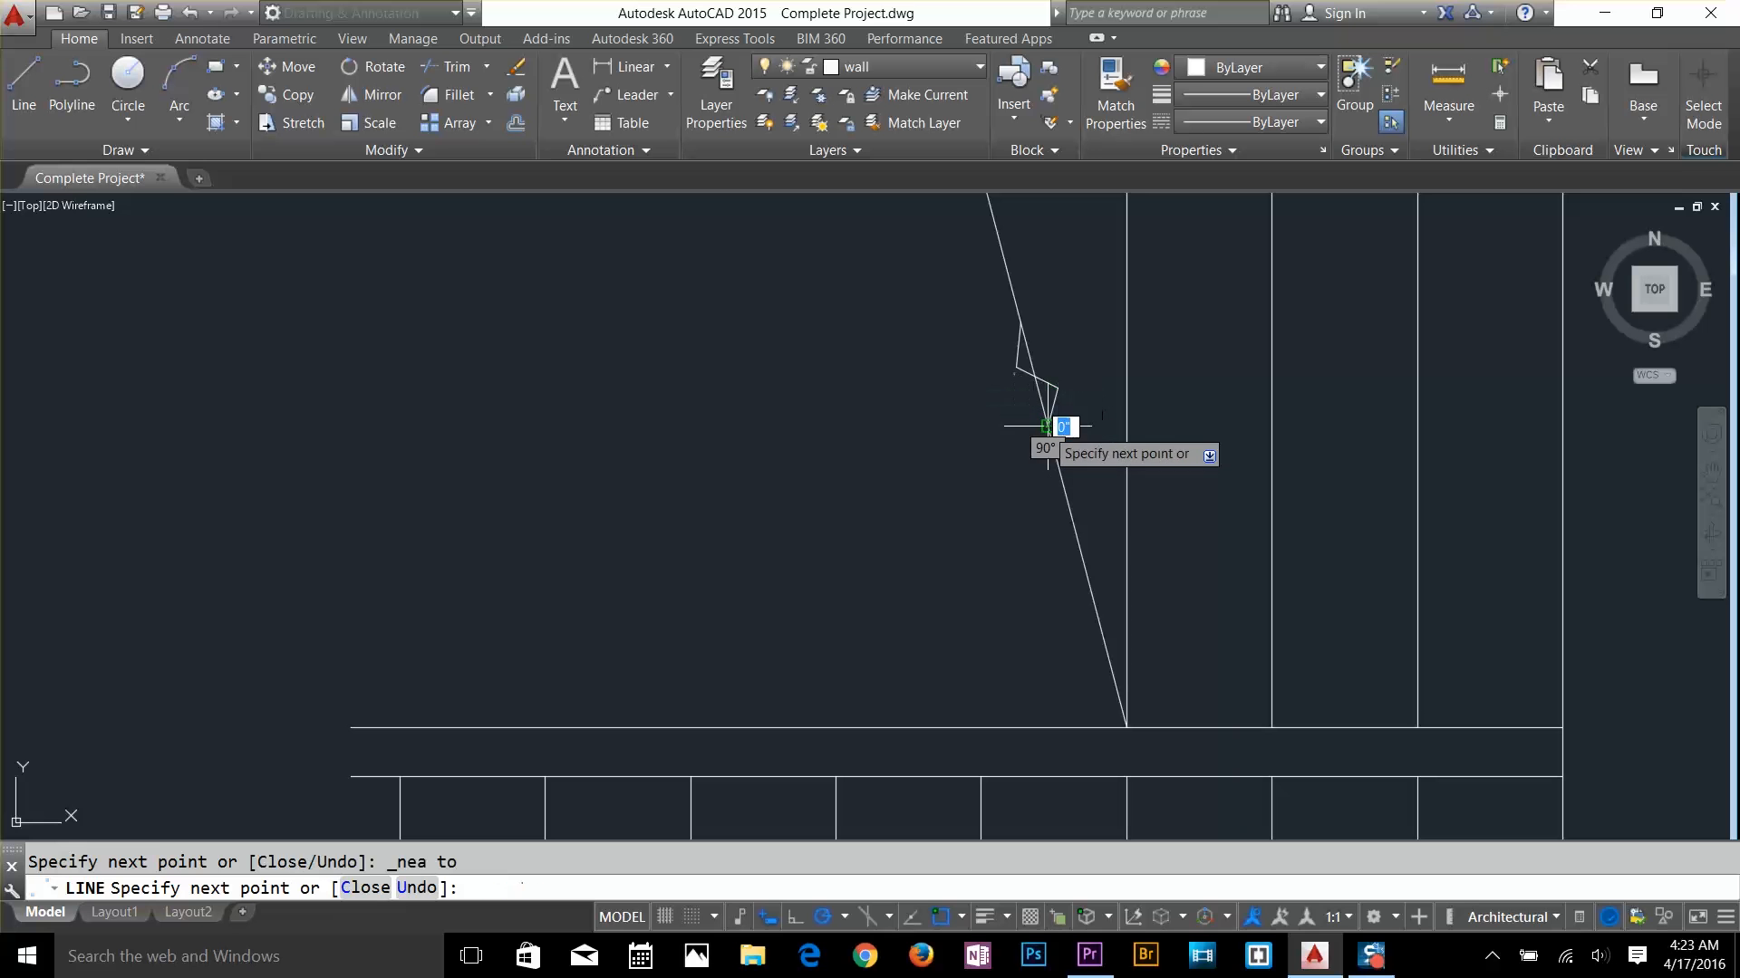
key(Escape)
Trim away the part of the diagonal line between the zigzag's two ends to form the stair break line
text(tr)
key(Return)
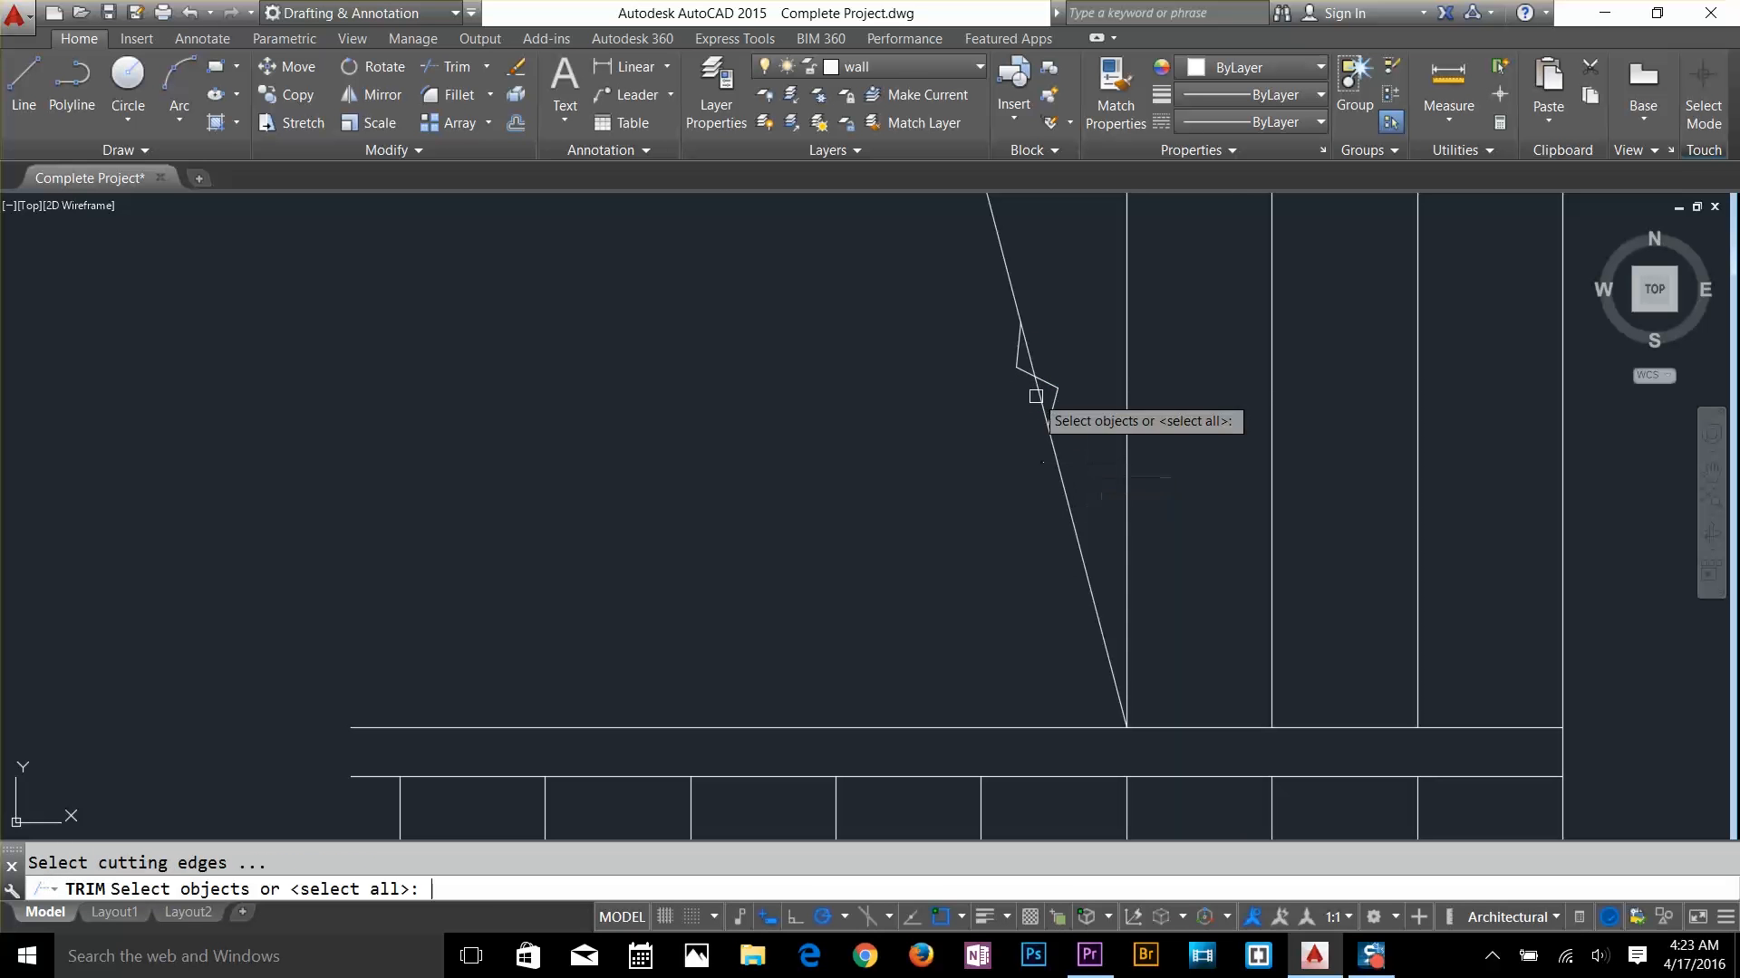
key(Return)
click(1036, 405)
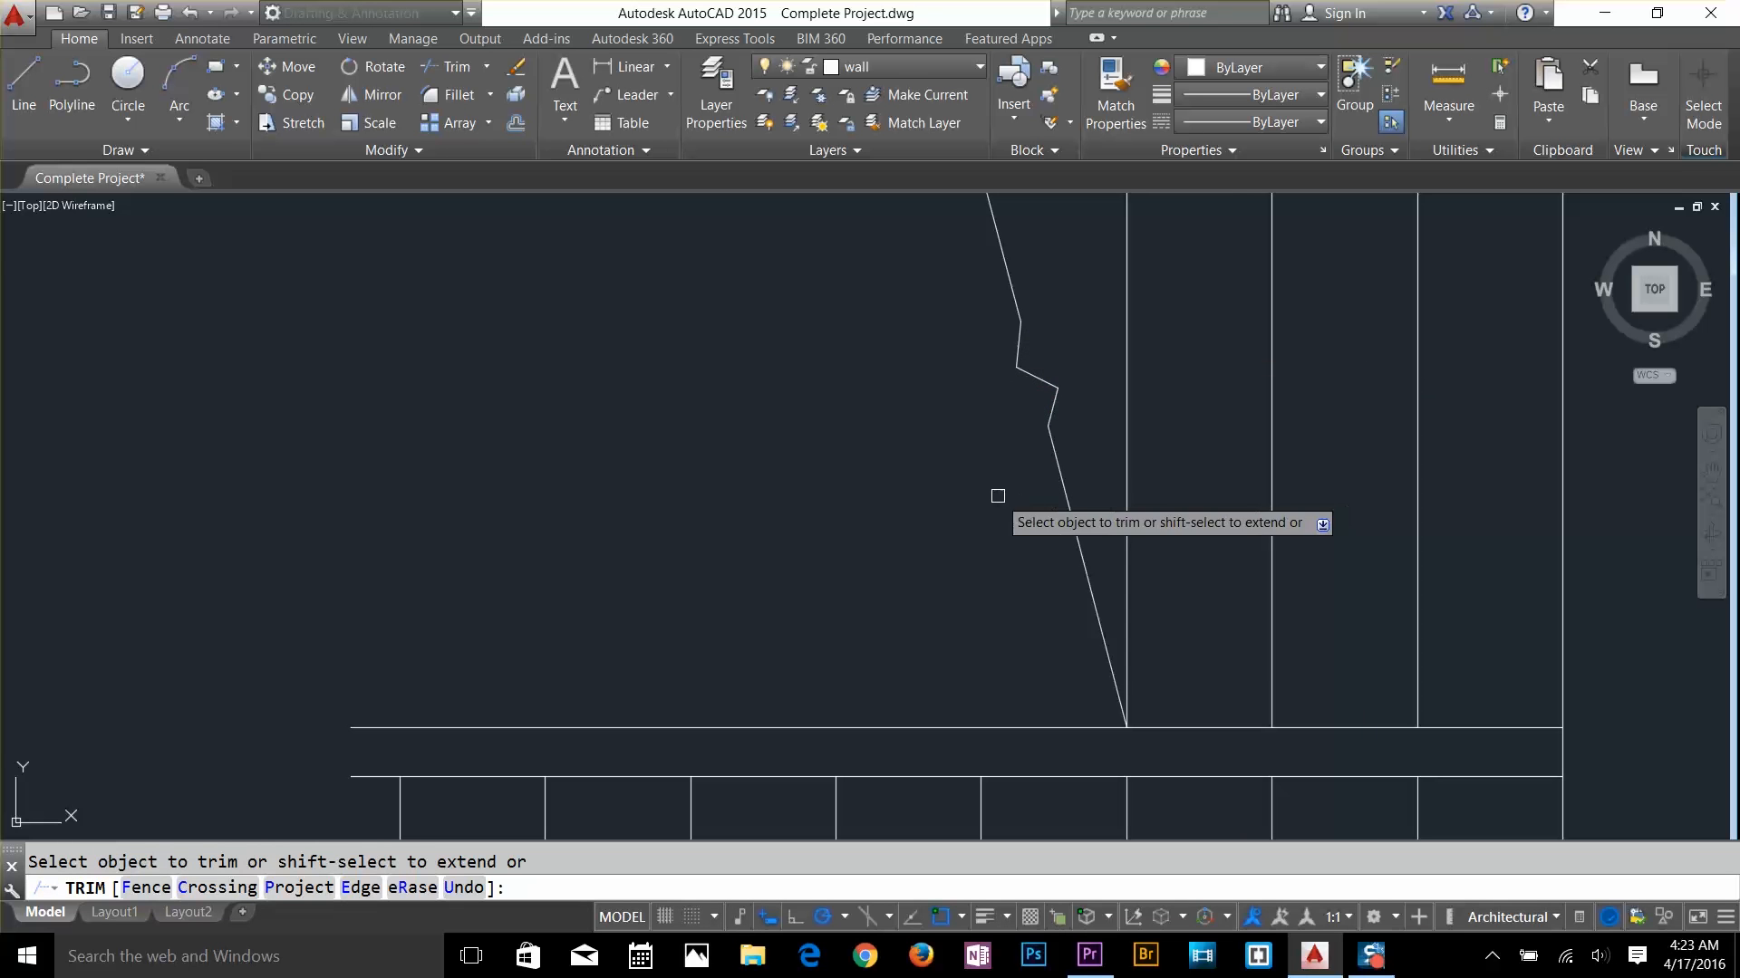
key(Return)
Close the west end of the stair divider with a short line joining its two horizontal lines
scroll(1001, 507, down, 2)
middle_drag(1078, 641, 1139, 427)
key(Escape)
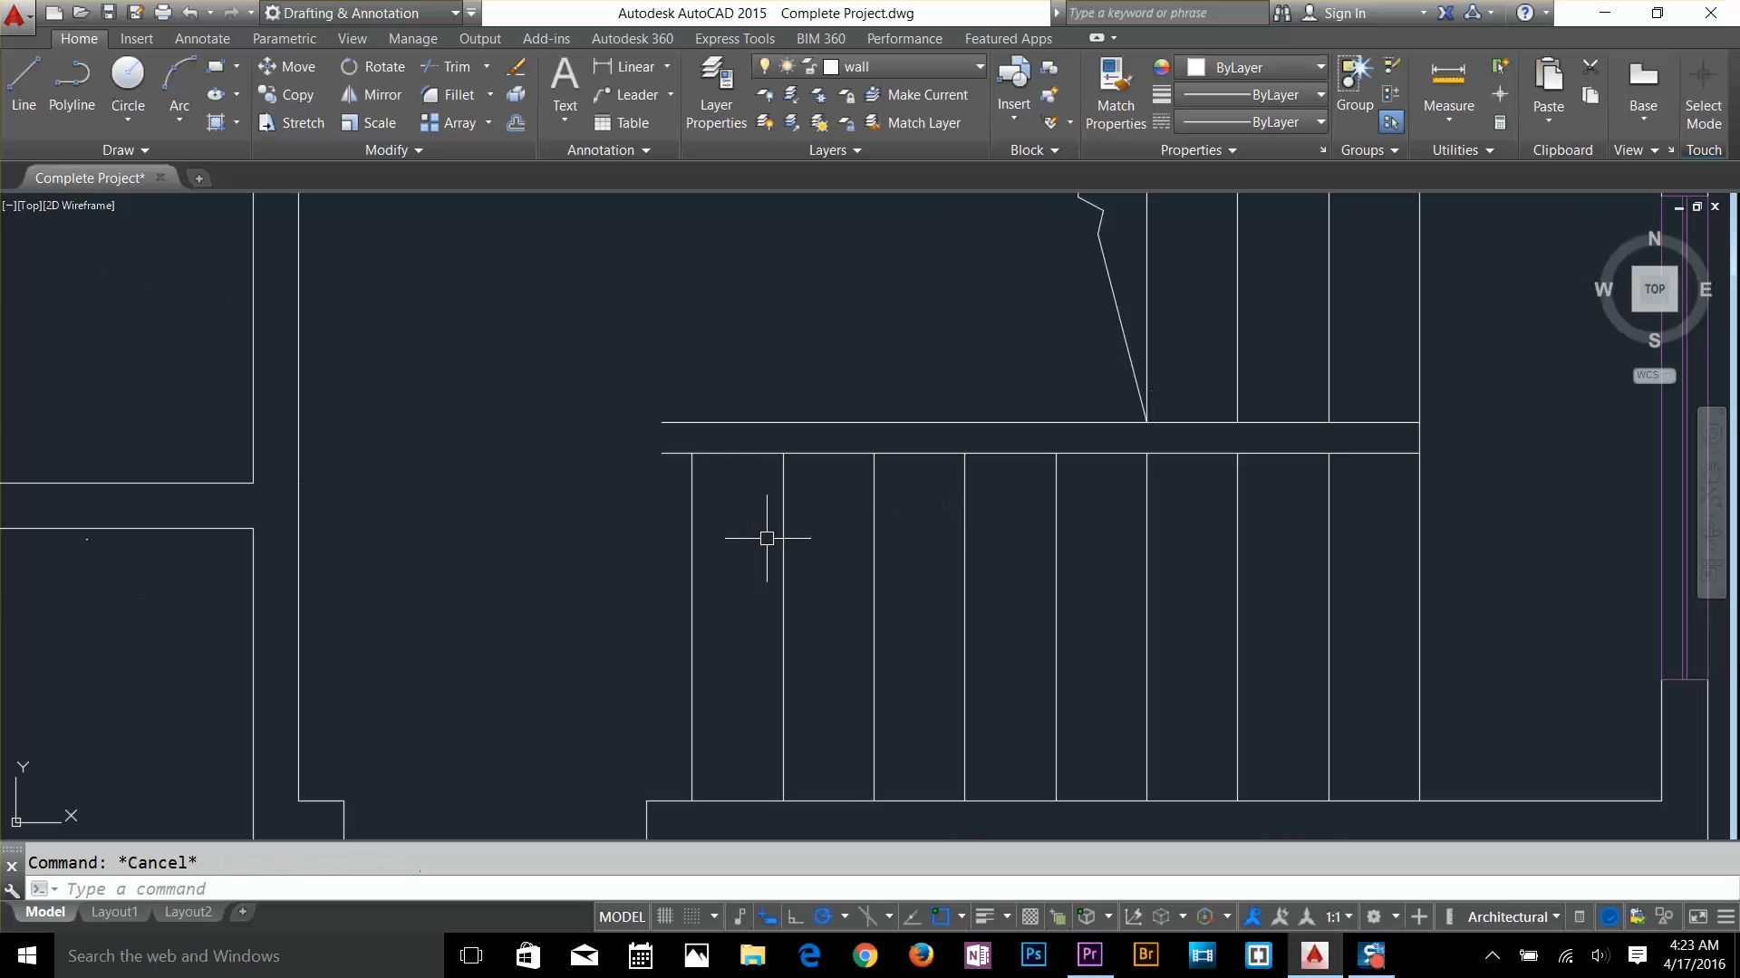
text(l)
key(Return)
click(661, 422)
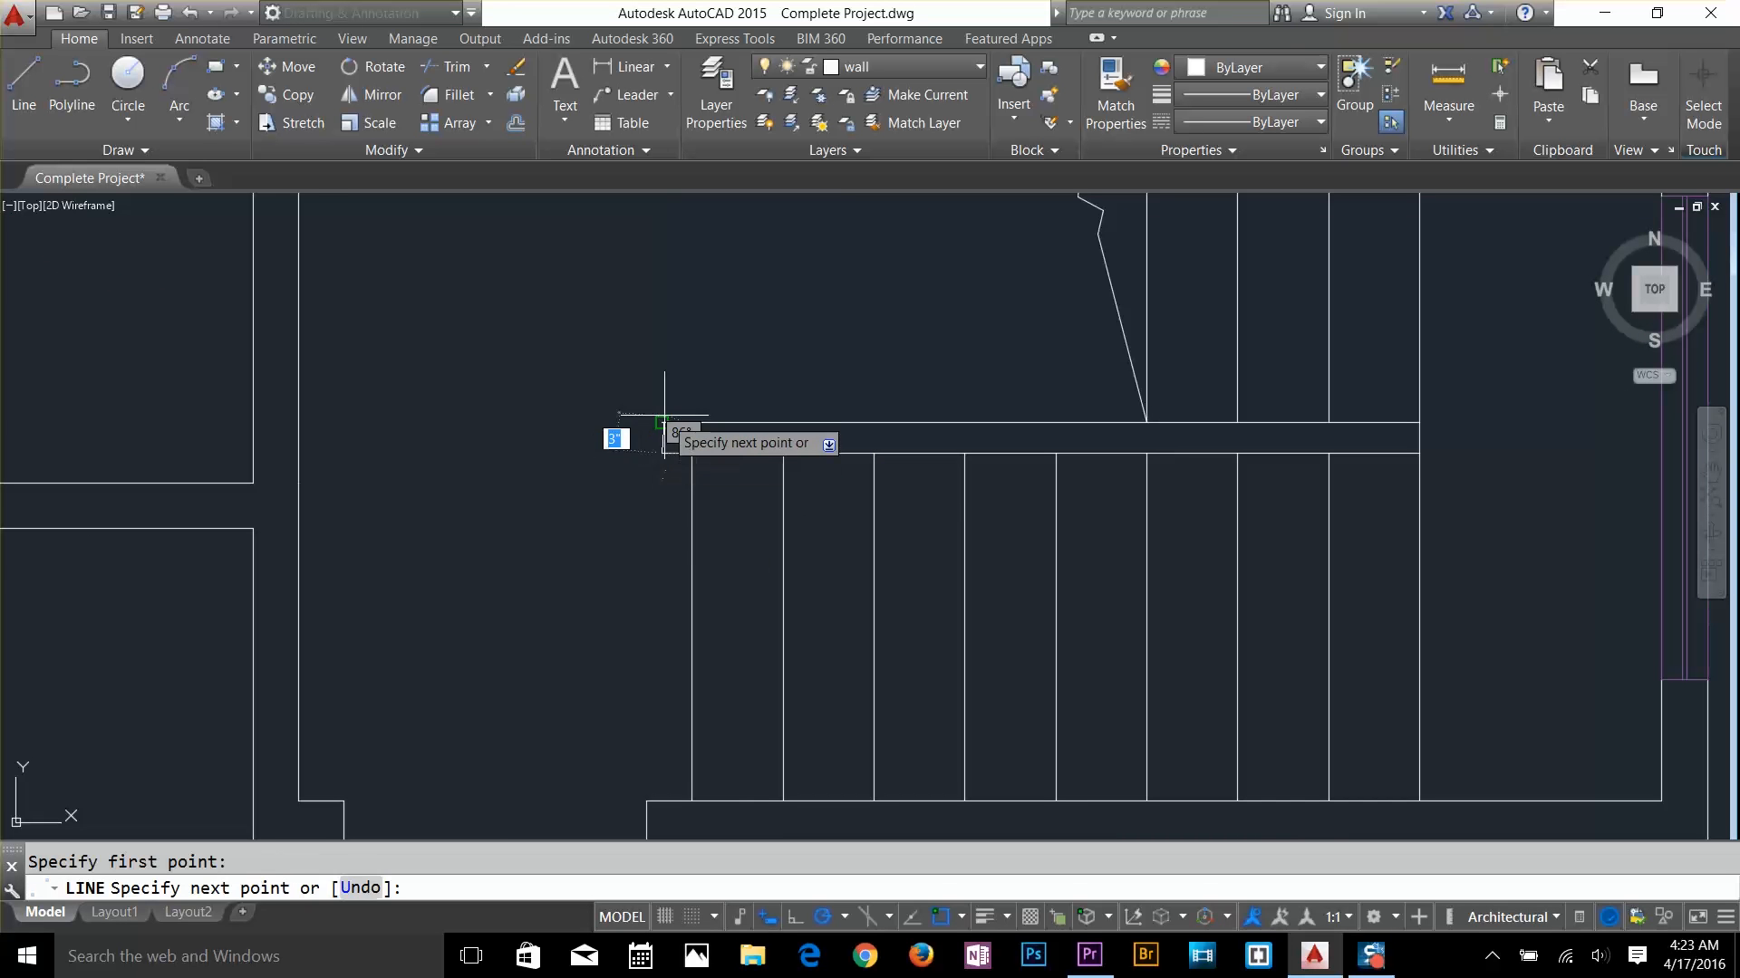
key(Escape)
scroll(885, 625, down, 2)
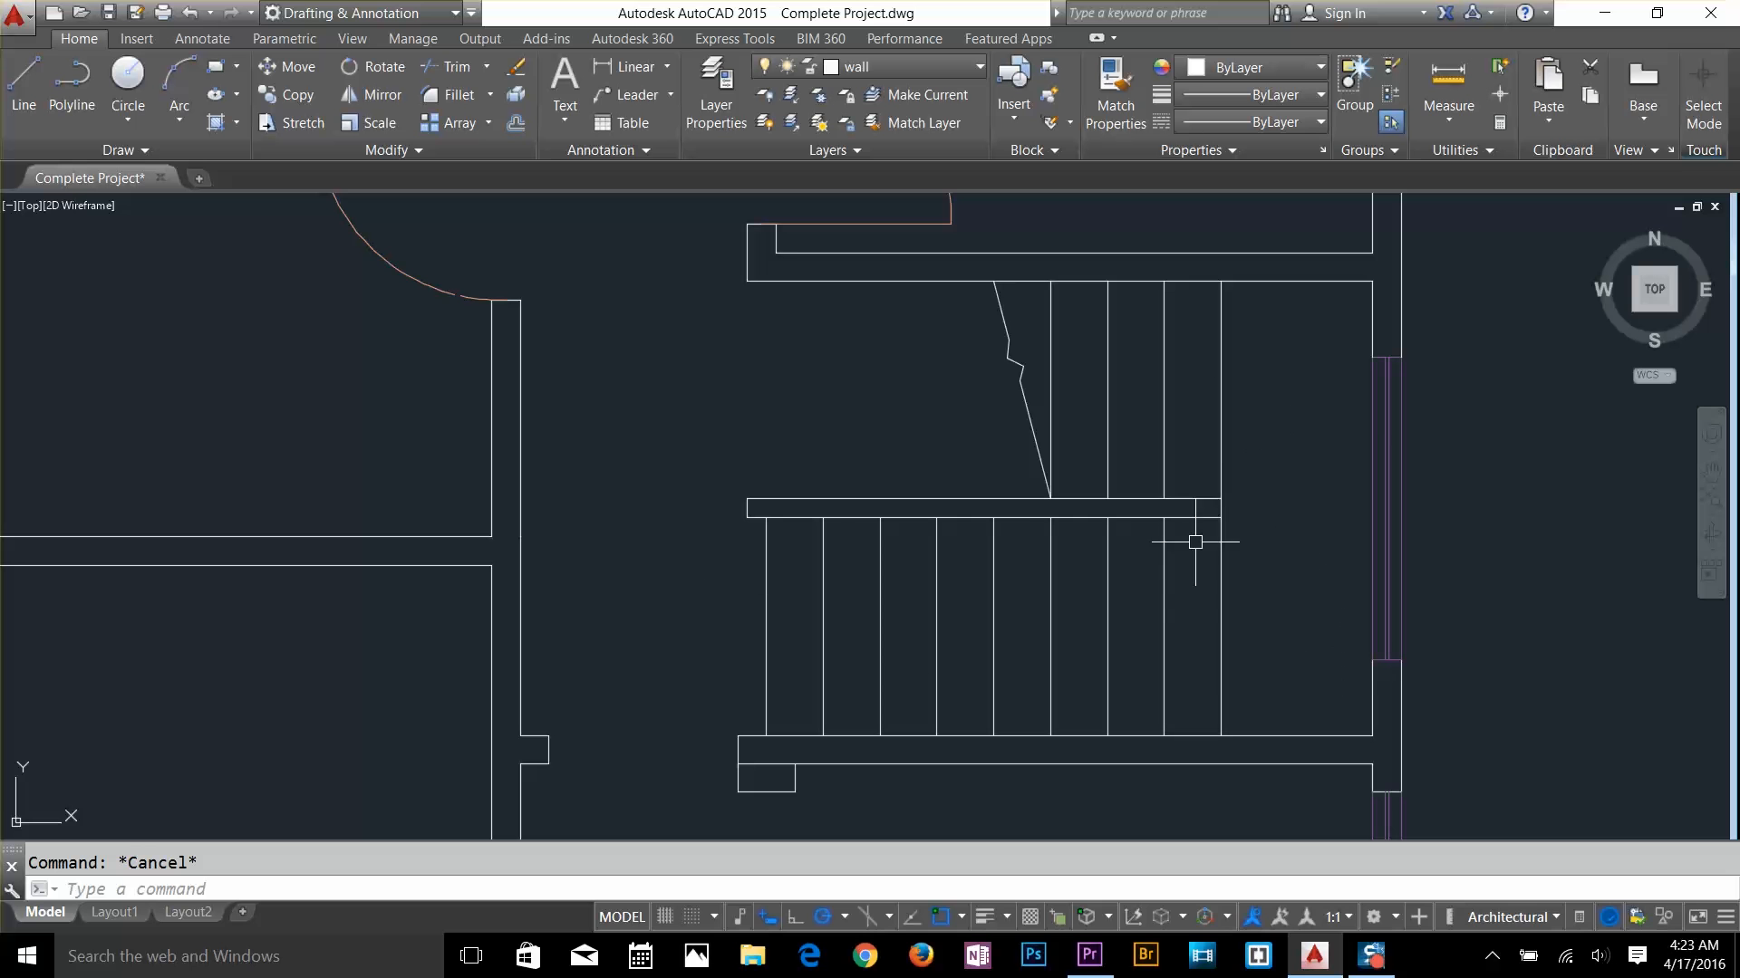
click(1249, 359)
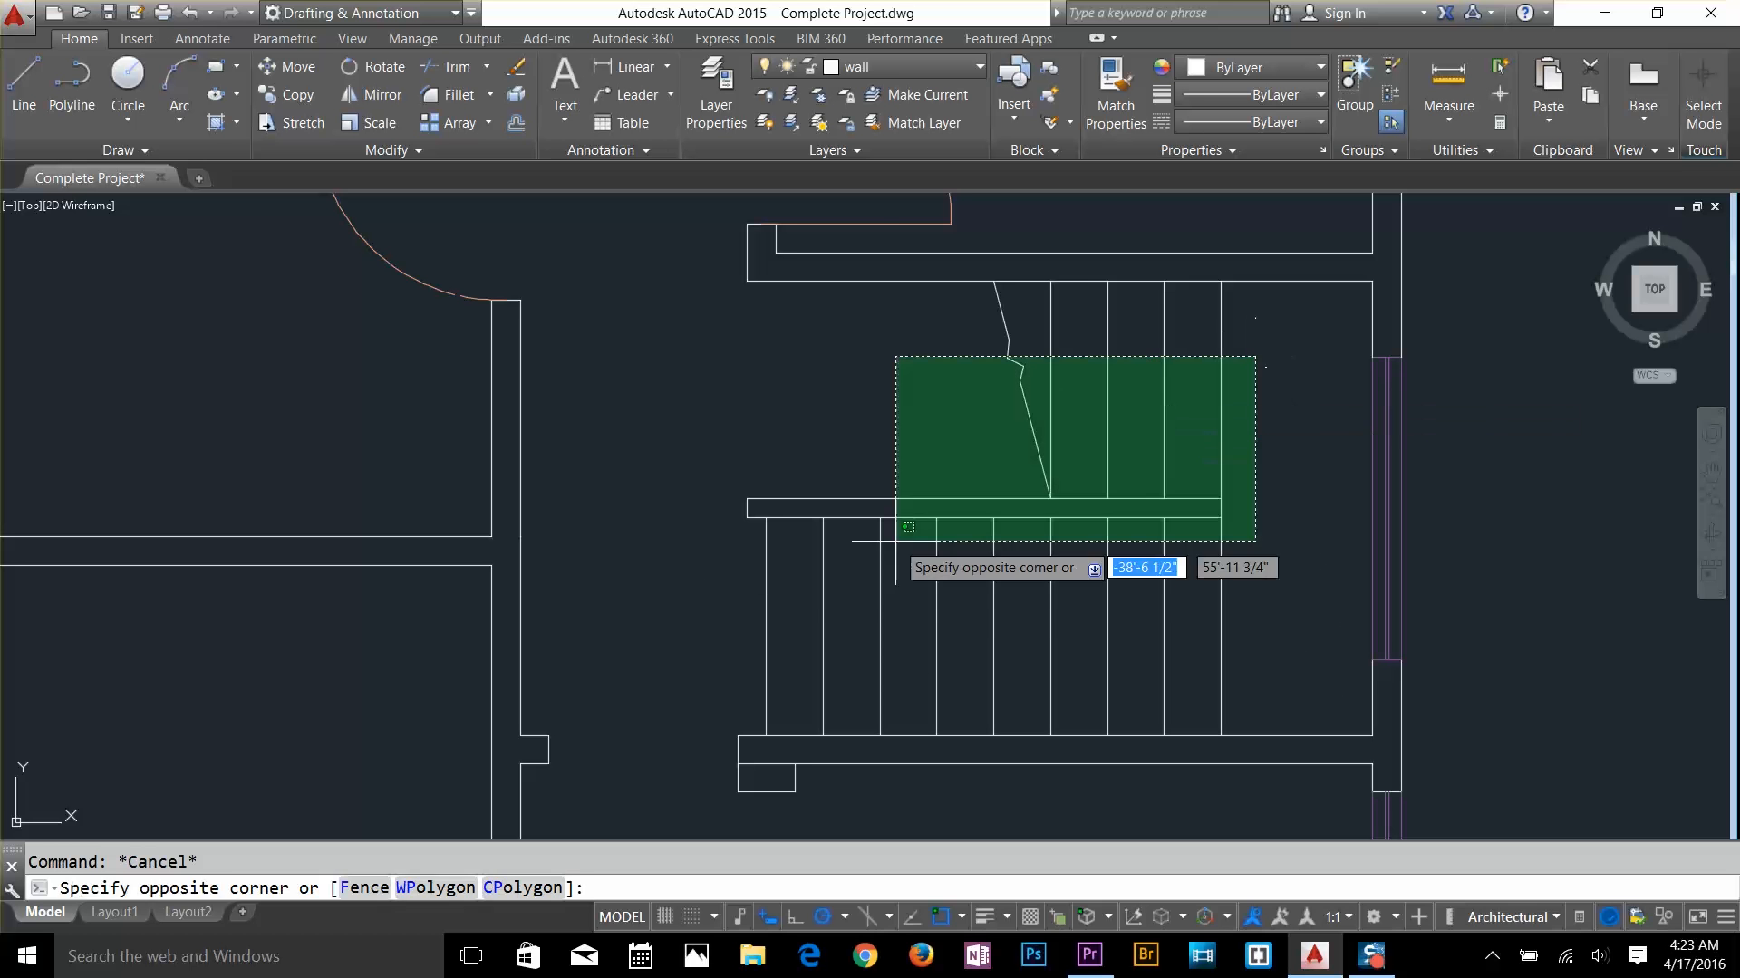
click(723, 622)
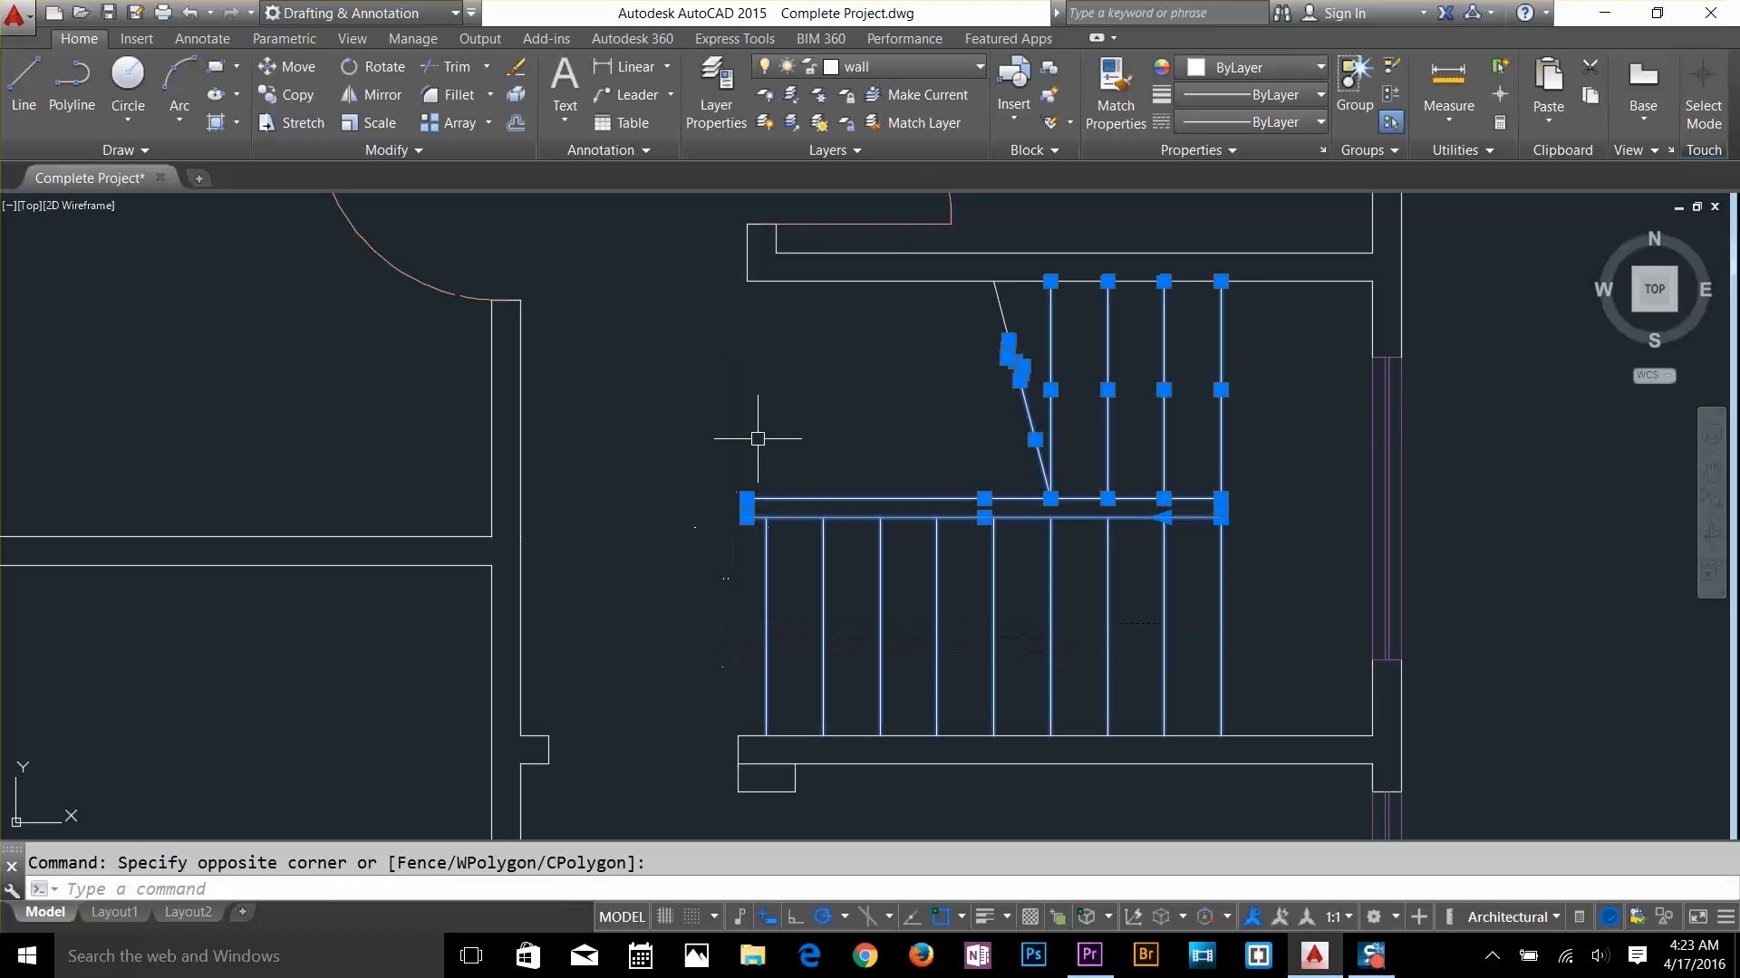
click(900, 58)
click(906, 123)
key(Escape)
Create a layer named "2d stairs" with colour 95
click(711, 116)
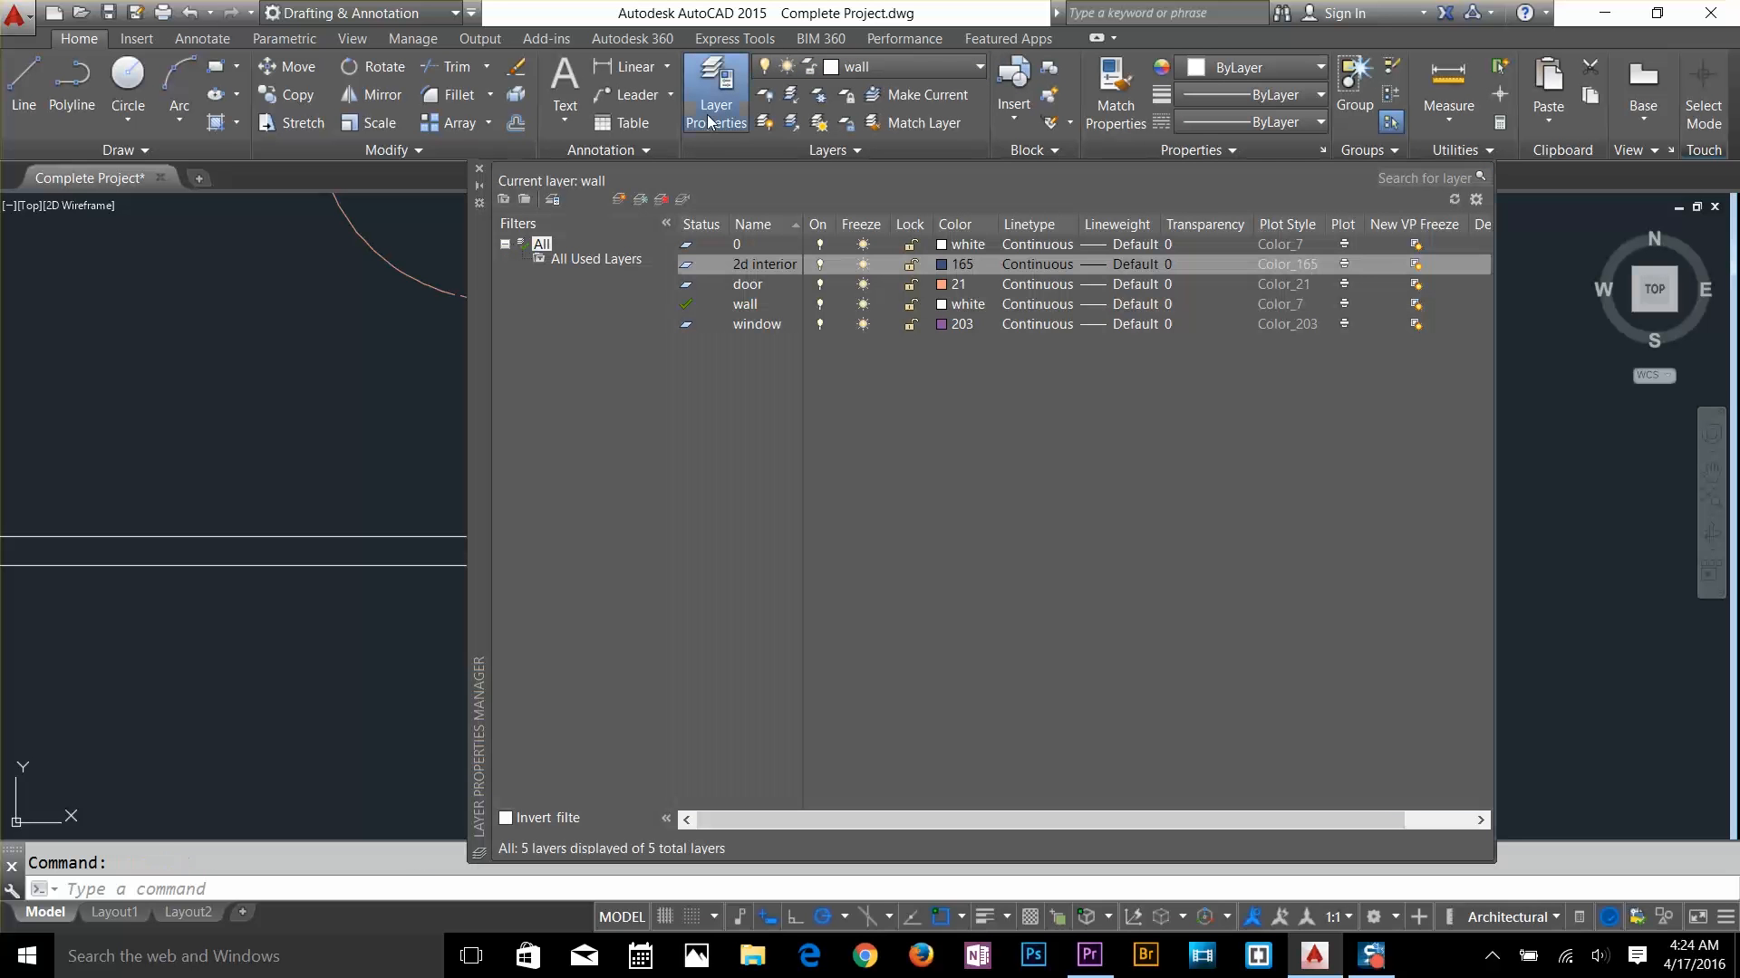
click(617, 200)
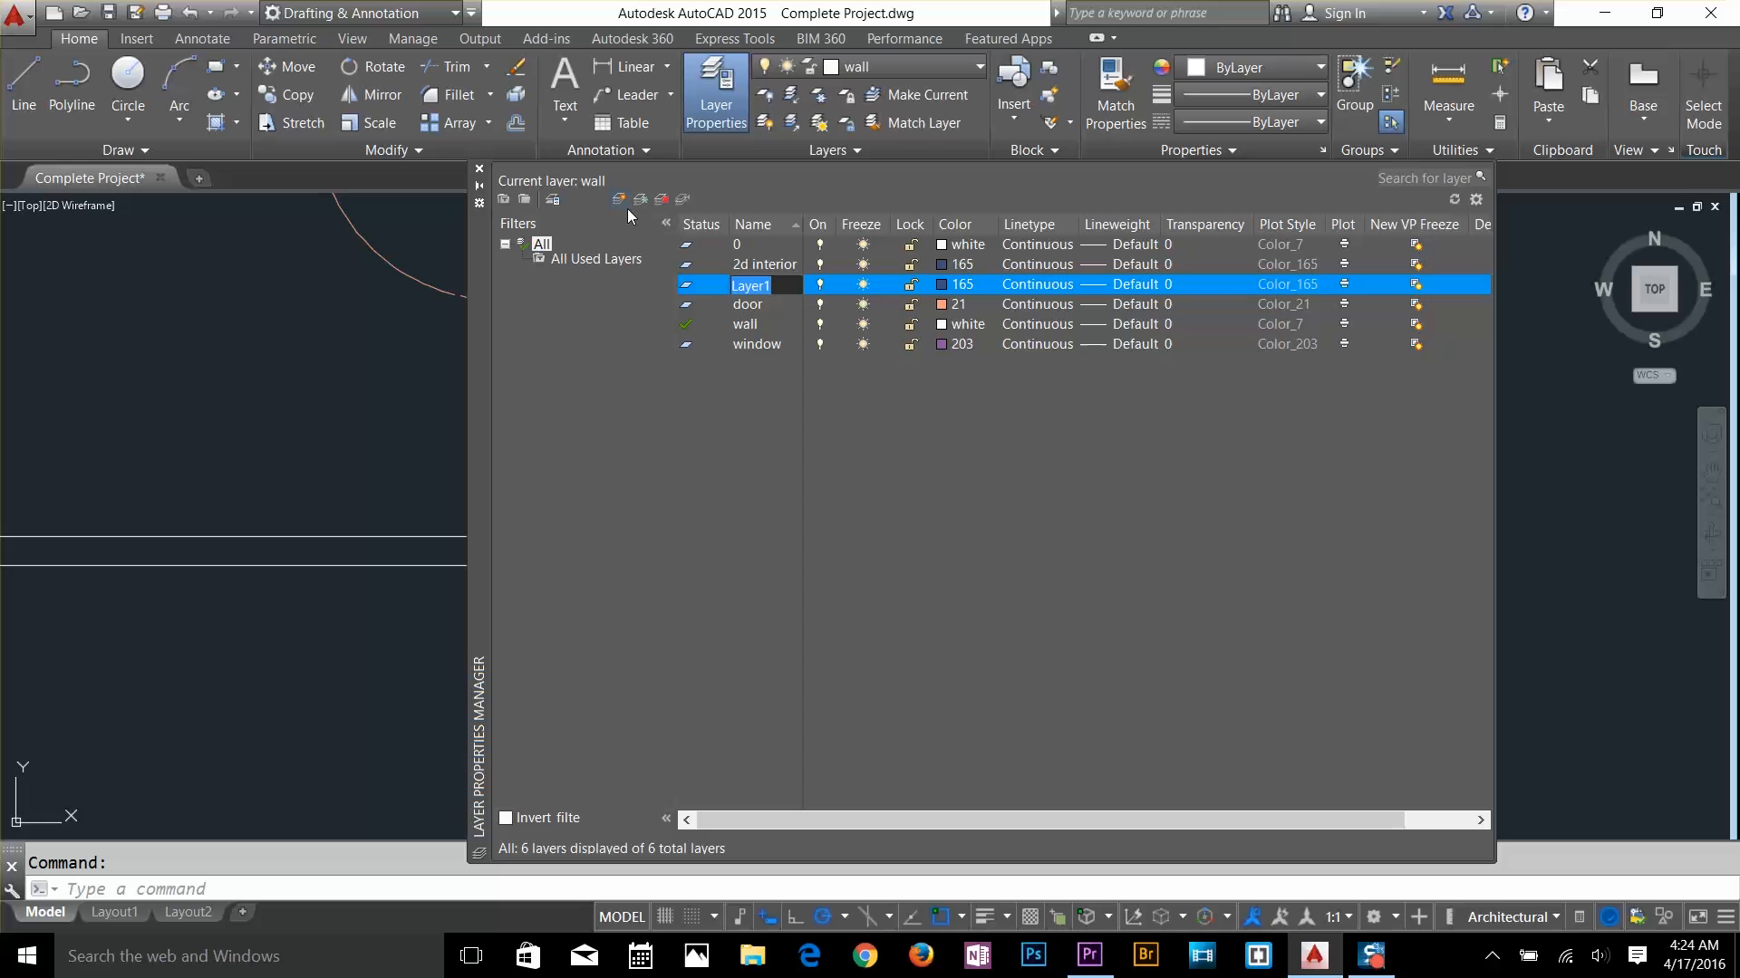
text(2d stairs)
click(942, 286)
click(809, 447)
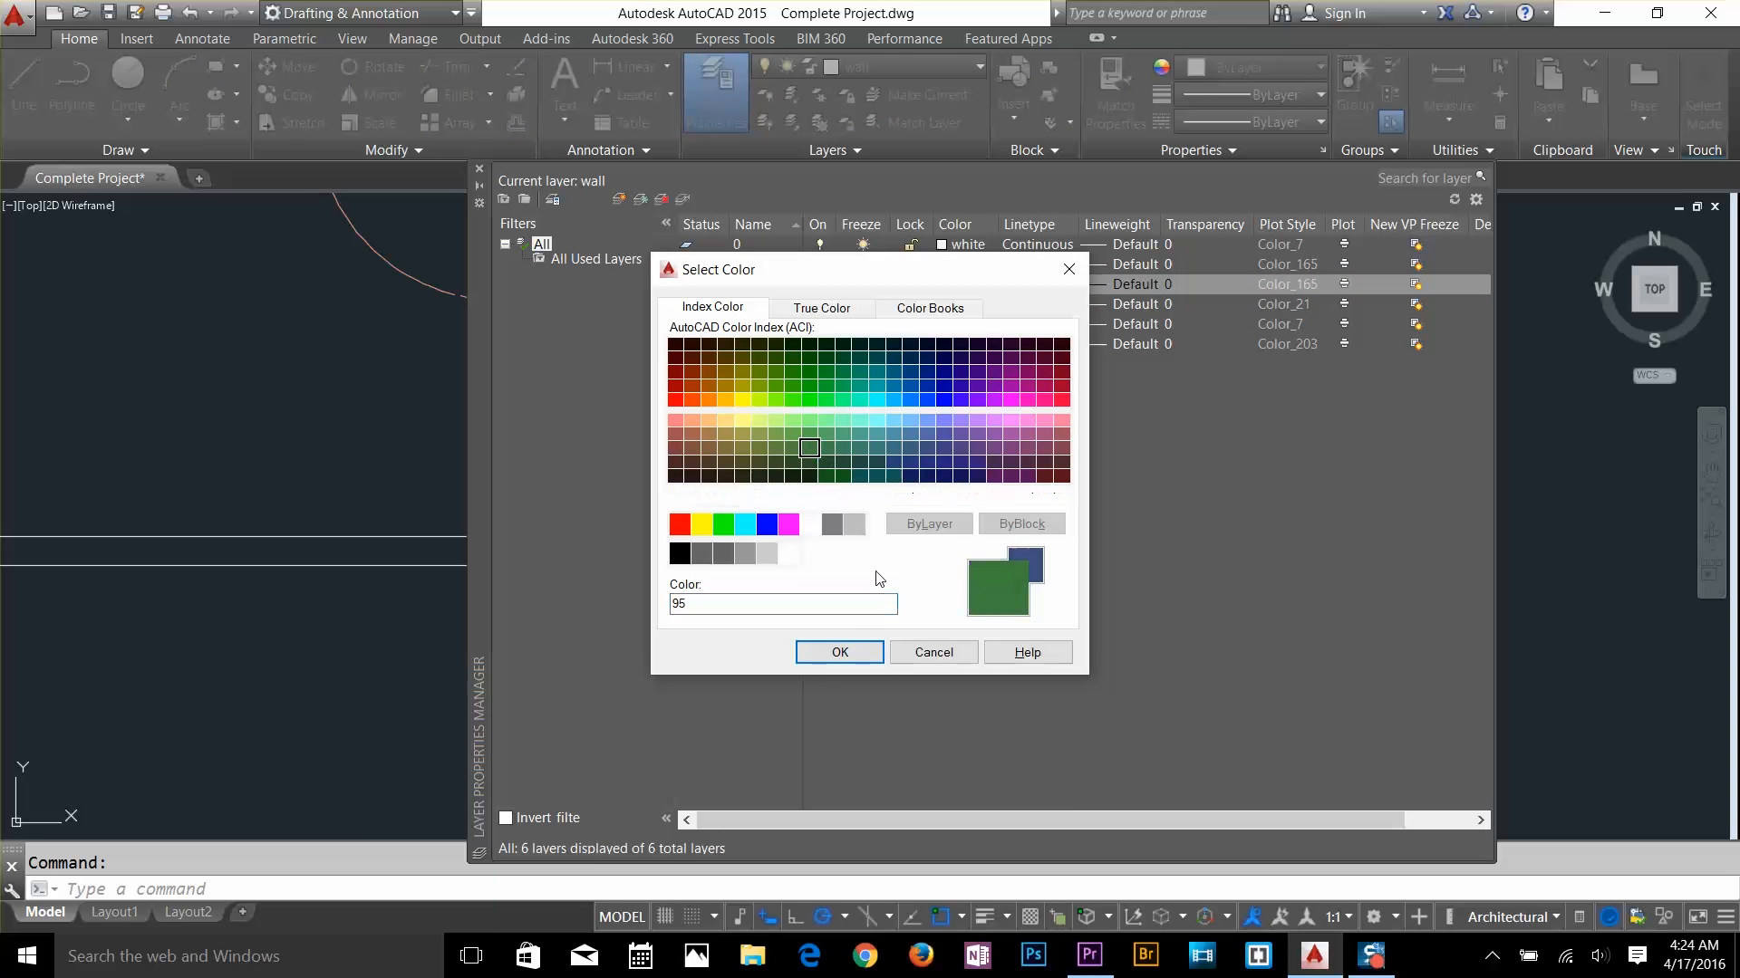
click(837, 652)
click(480, 170)
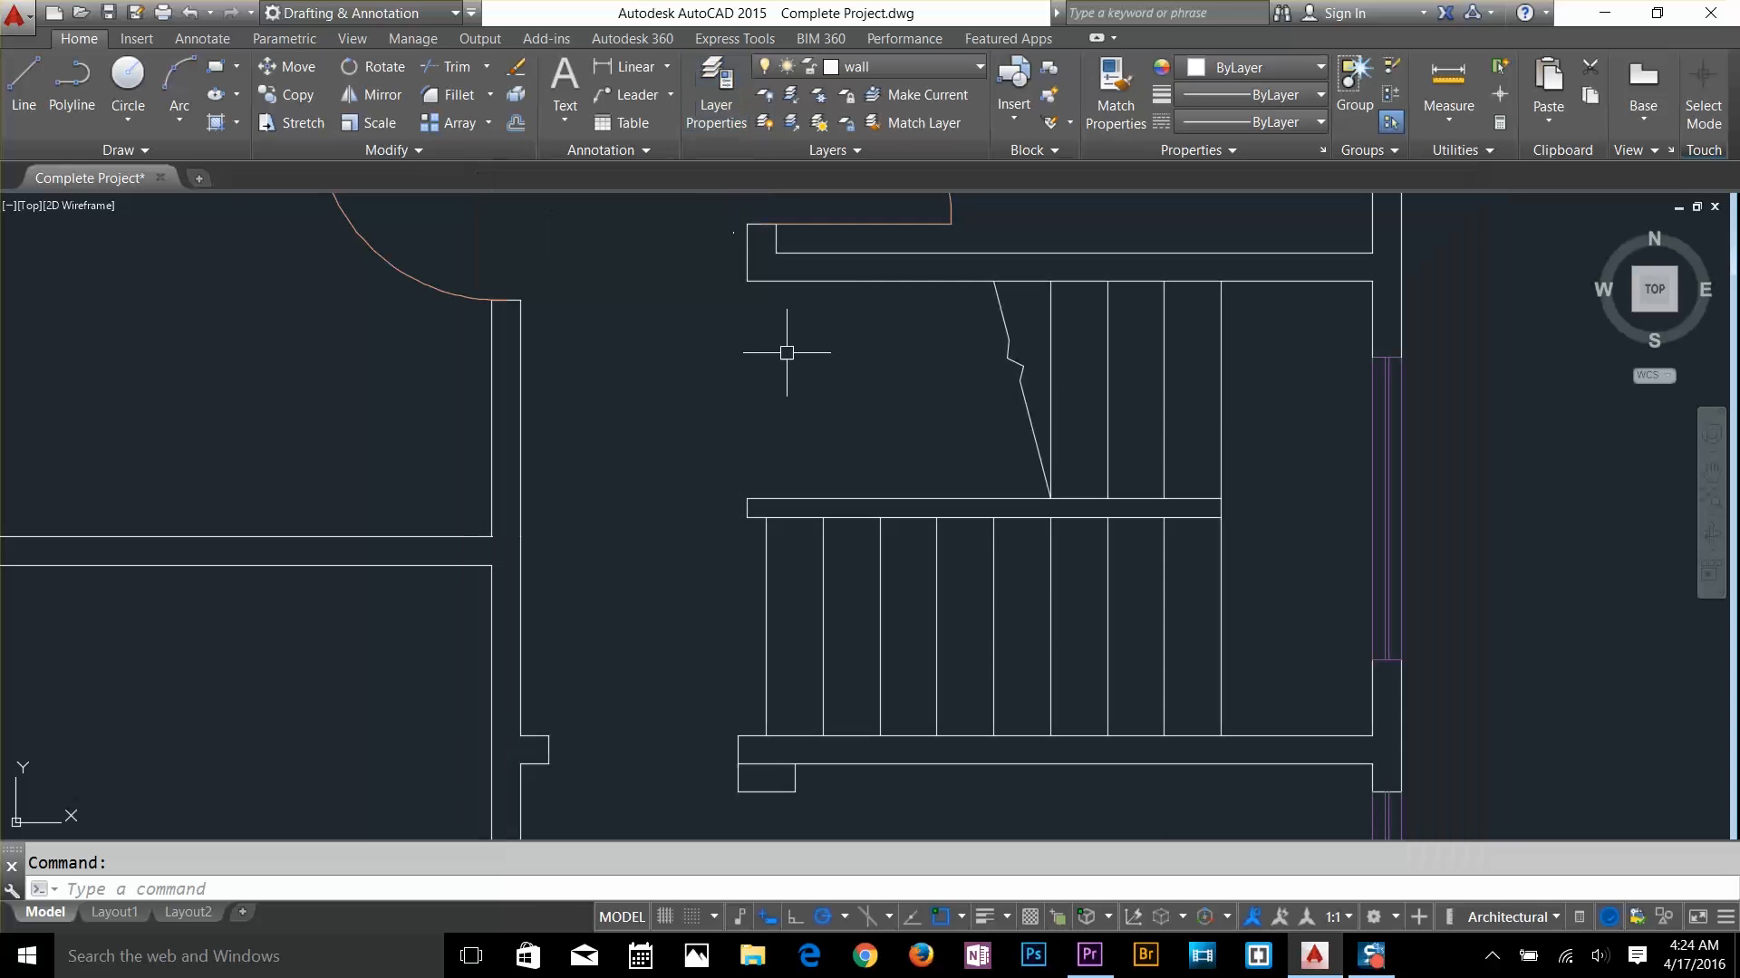
Assign the north treads, the divider, the tread array and the break line's lower segment to the 2d stairs layer
click(1312, 393)
click(725, 613)
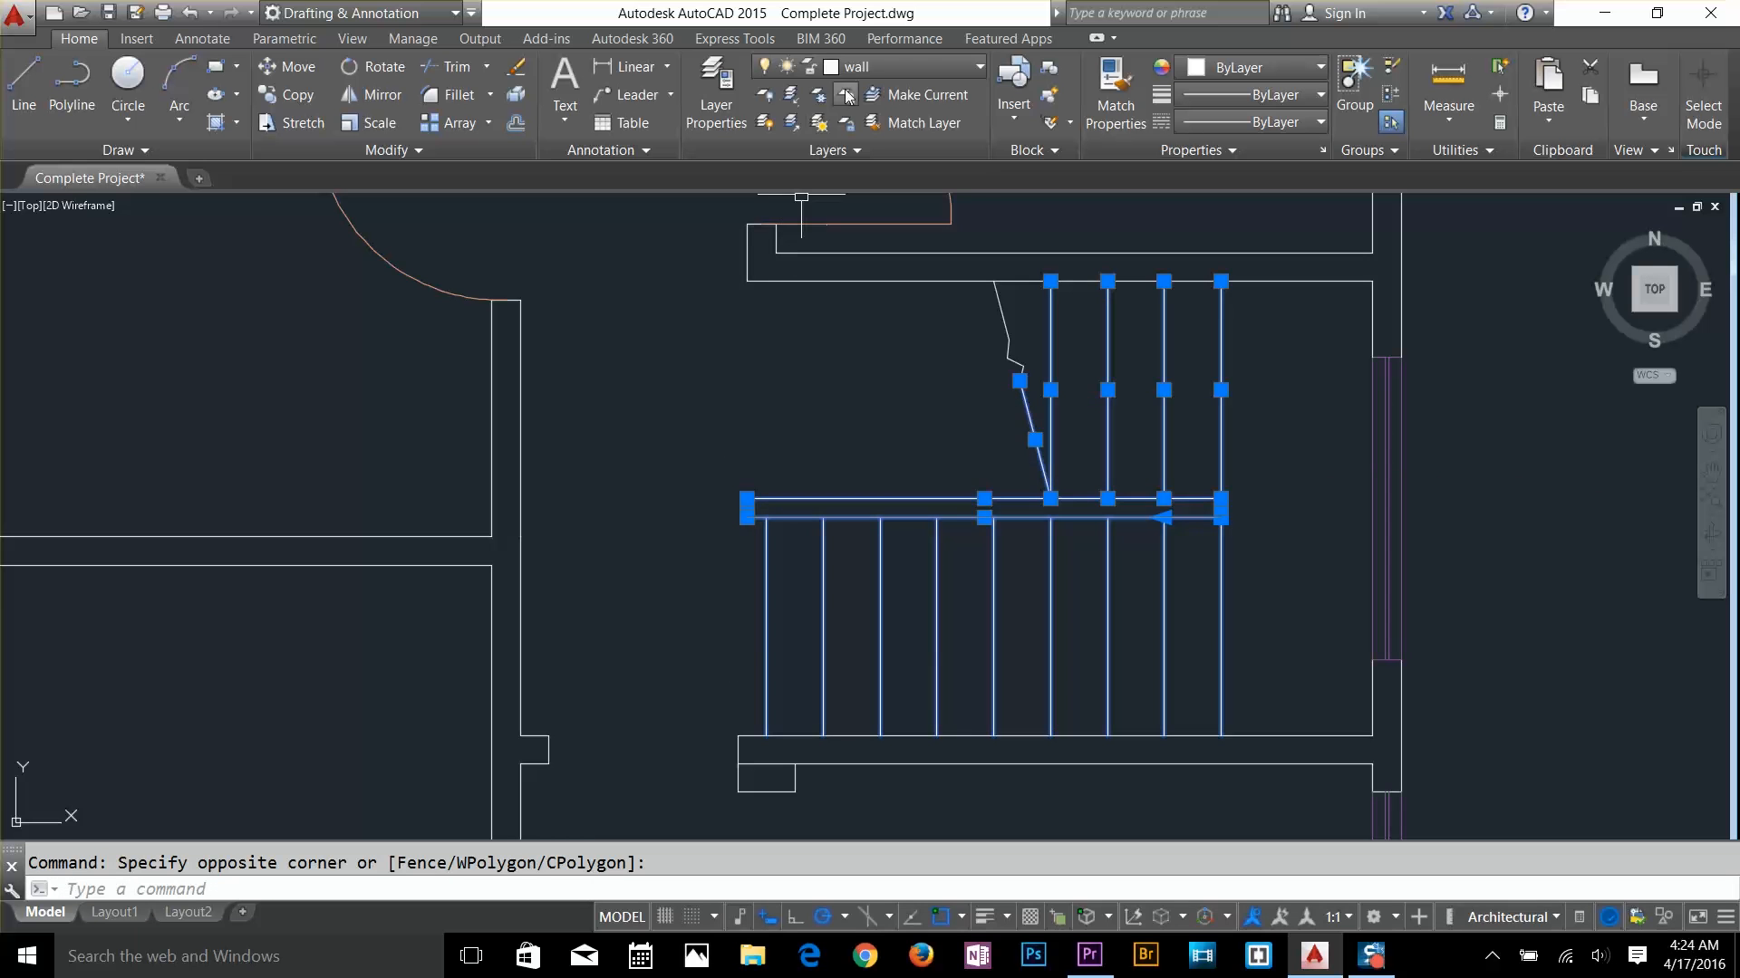
click(870, 66)
click(868, 152)
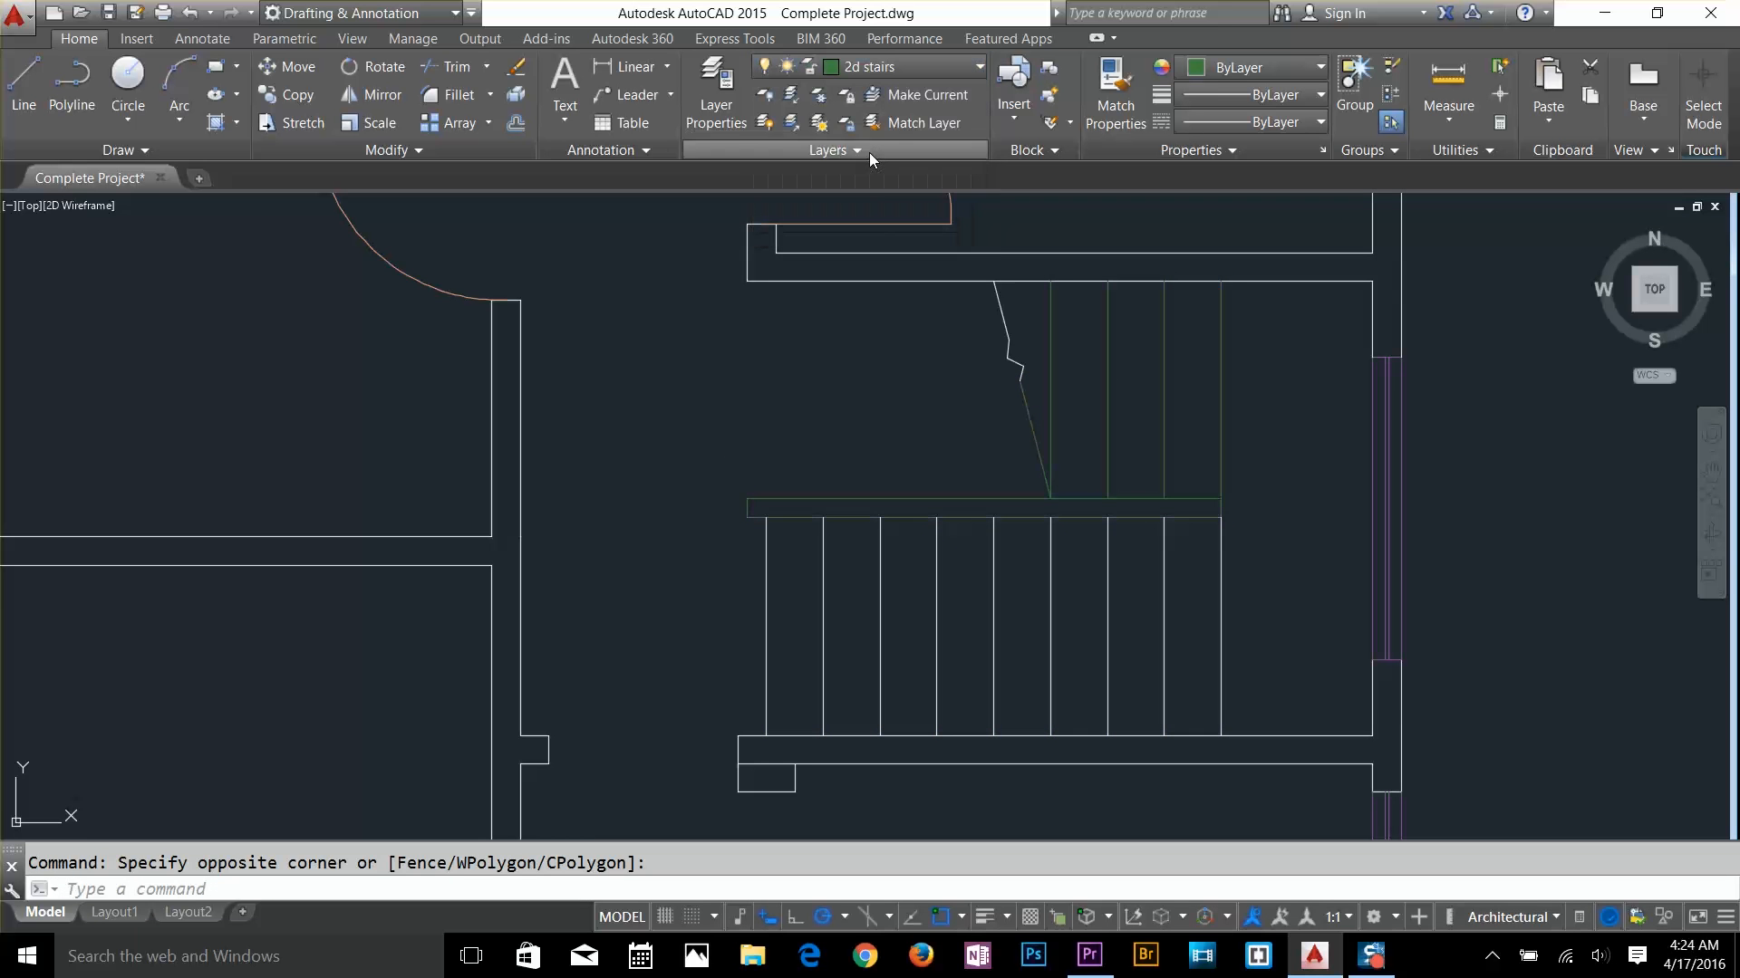
Explode the south flight's tread array into separate lines
key(Escape)
text(x)
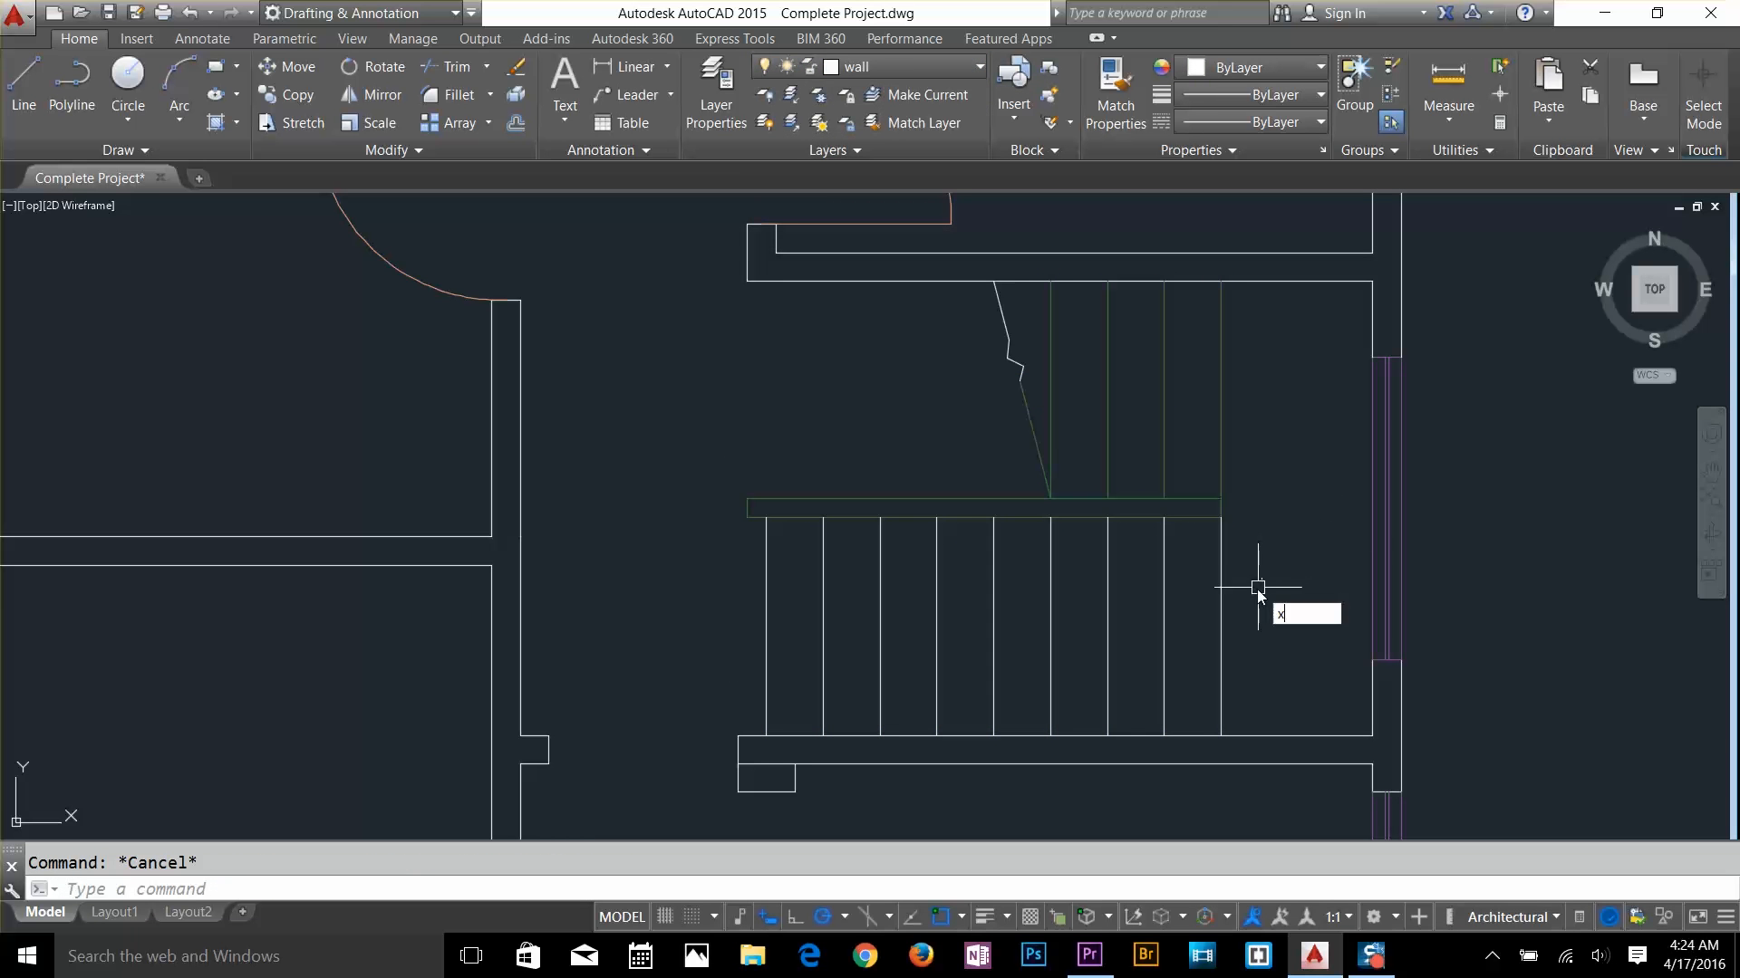
key(Return)
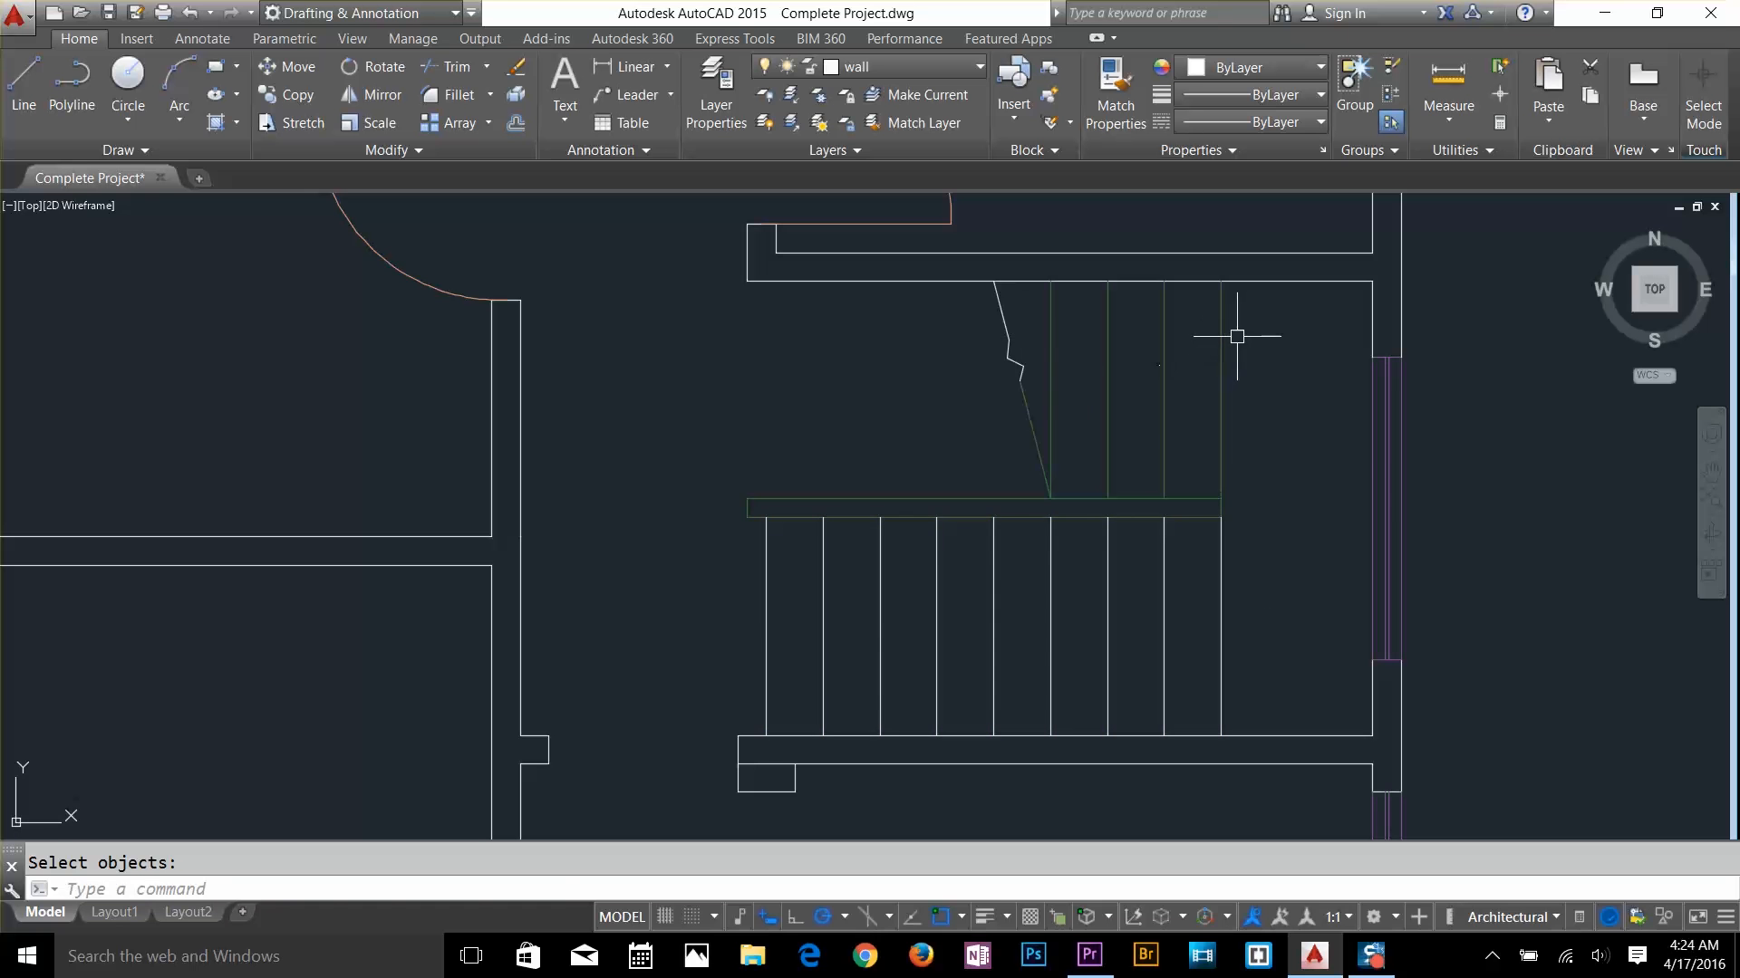
Assign all stair lines, including the exploded south treads and the whole break line, to the 2d stairs layer
click(1237, 336)
click(750, 531)
click(826, 73)
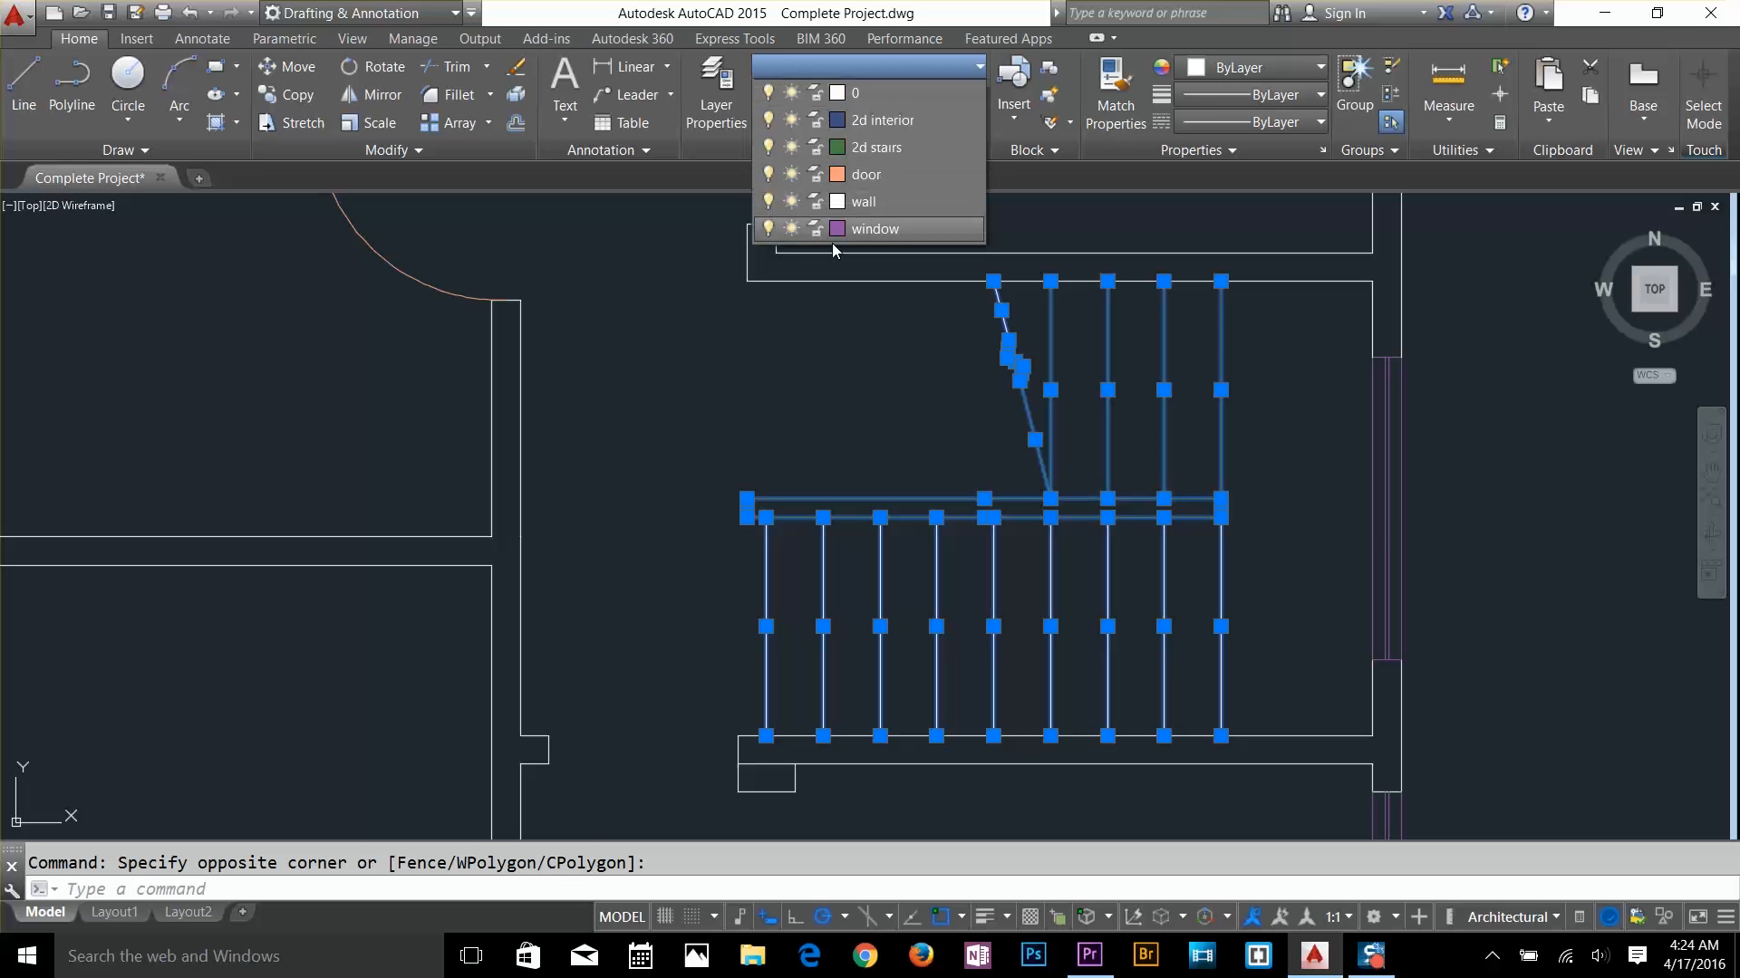
click(888, 148)
key(Escape)
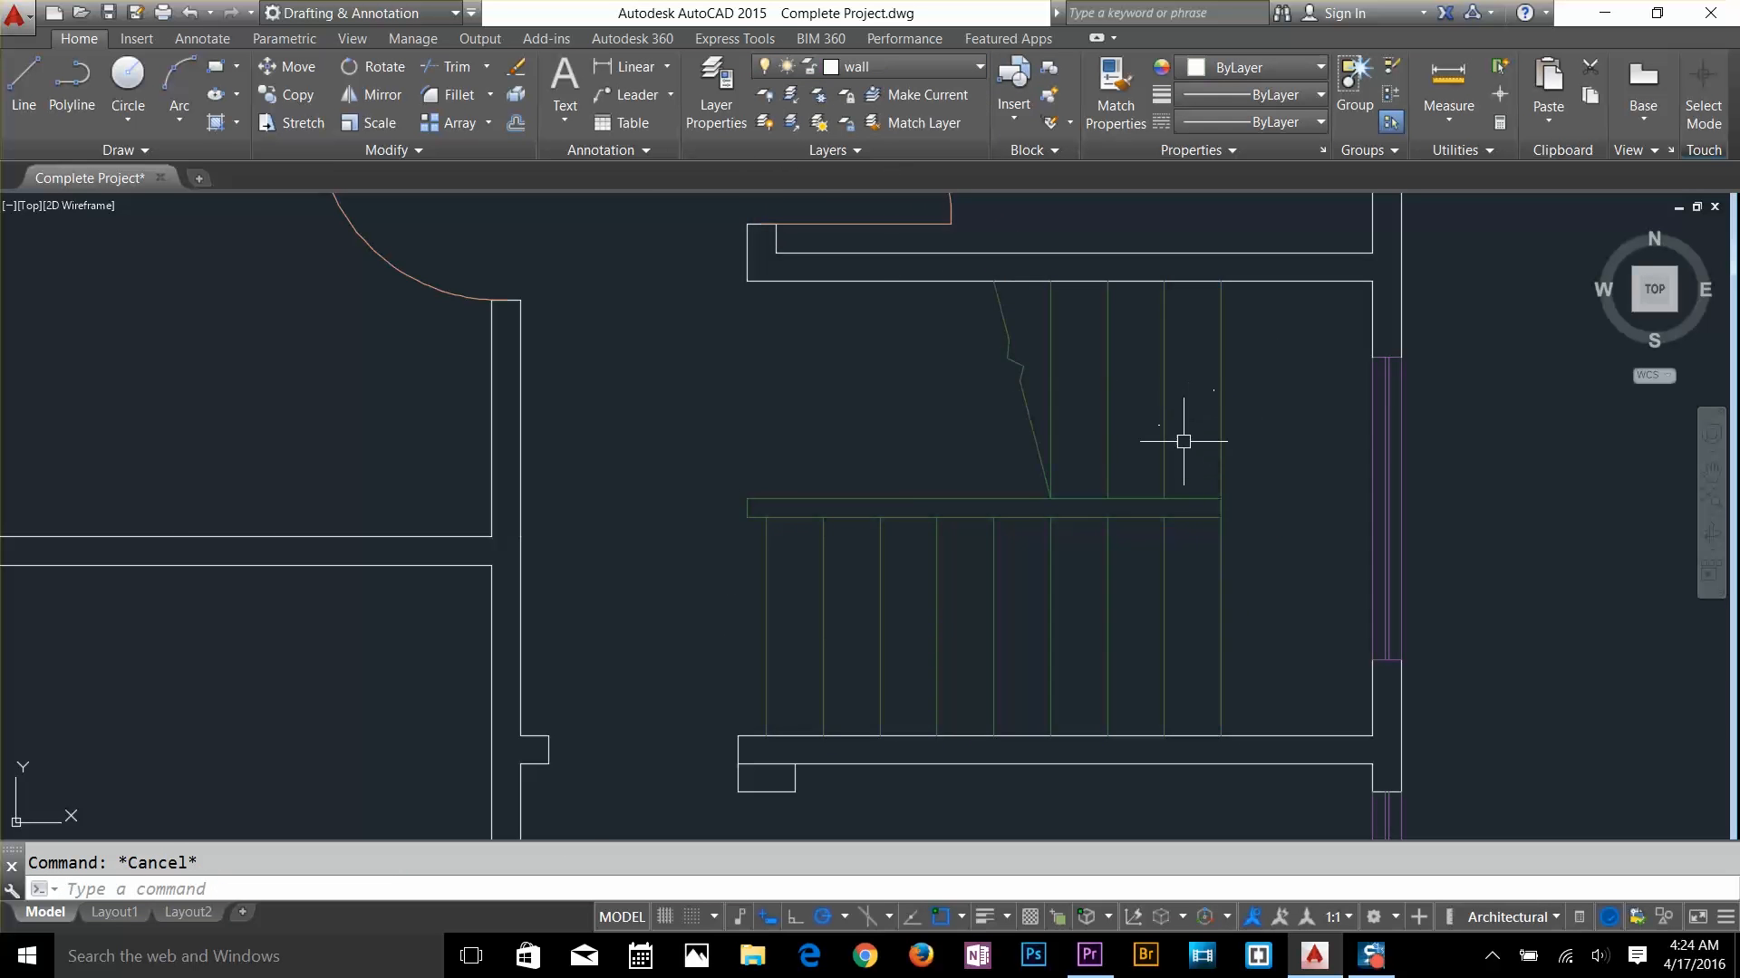
Offset the back wall line of the open closet niche above the small room's door 1.5' to the north
scroll(1183, 441, down, 5)
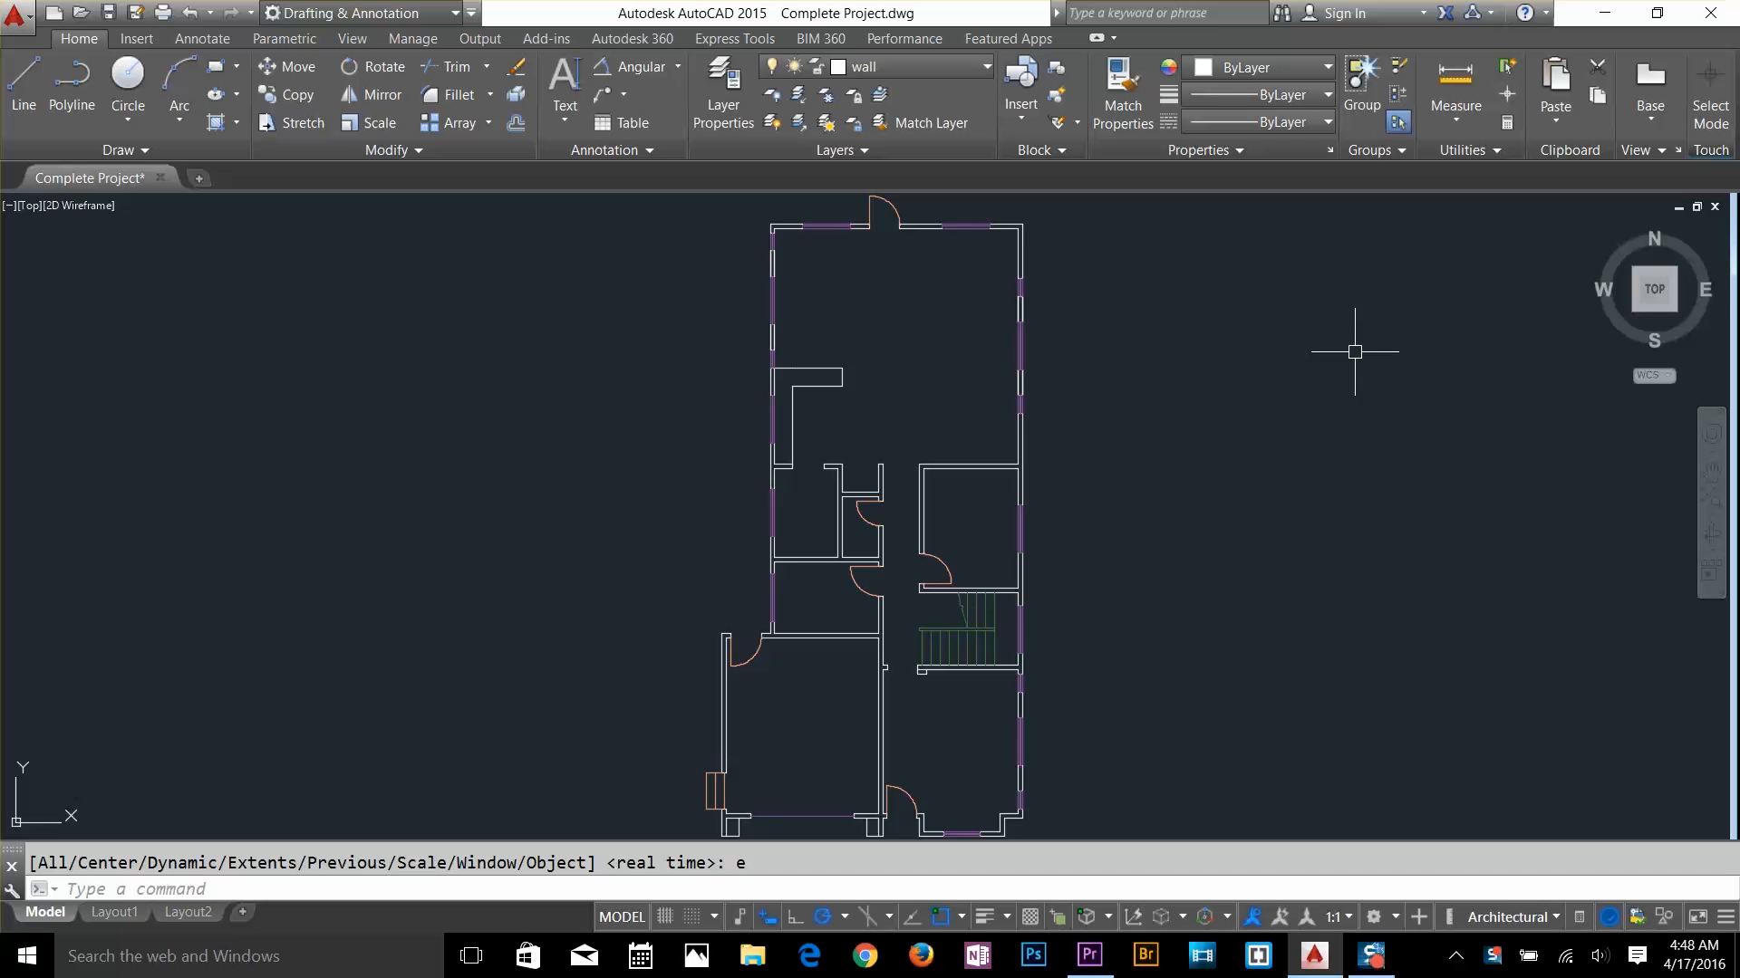
scroll(852, 466, up, 8)
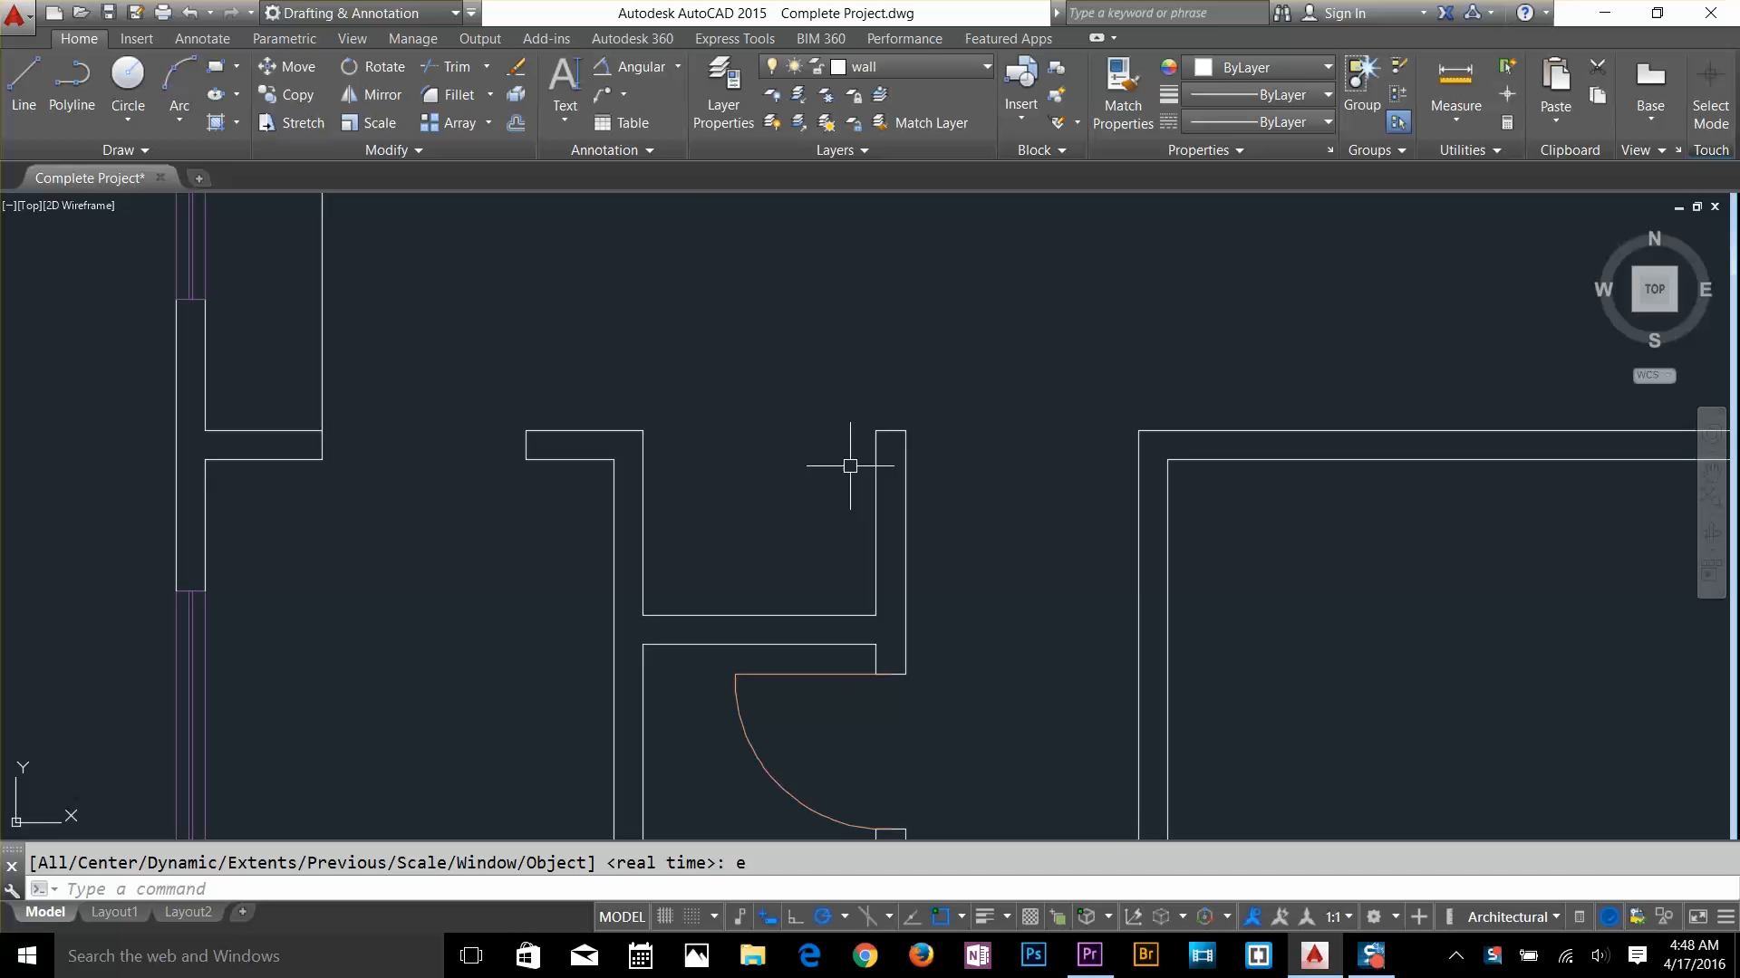
text(o)
key(Return)
text(1)
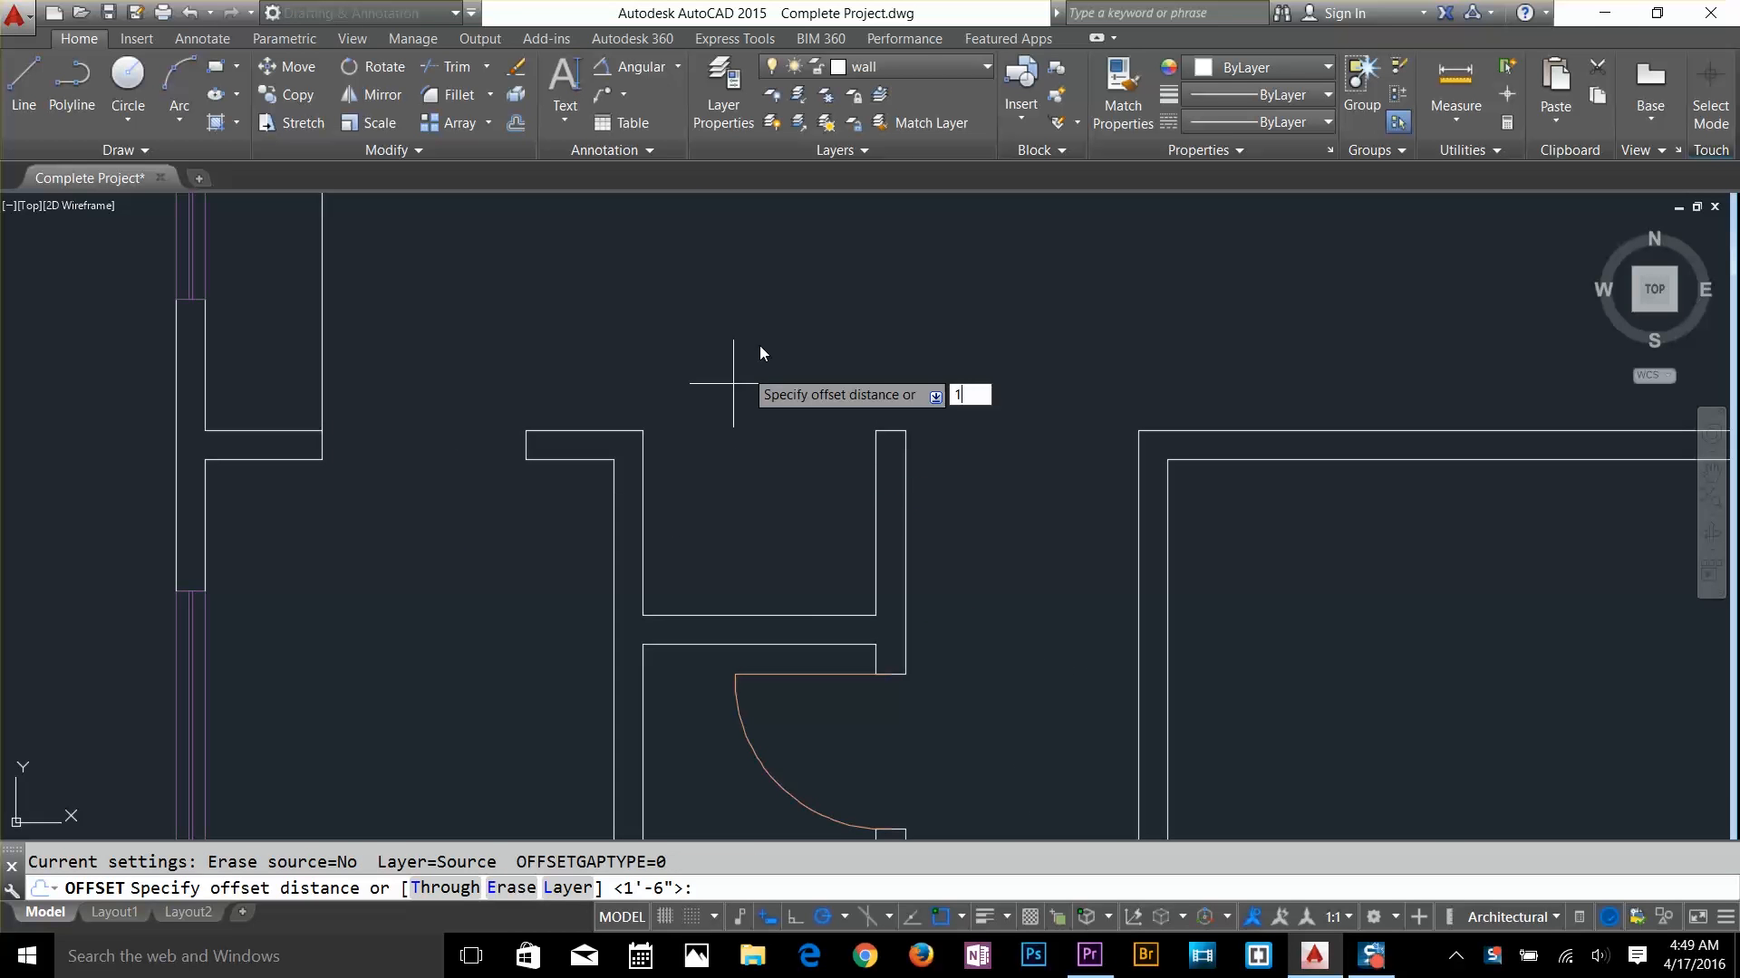
text(.5)
key(Return)
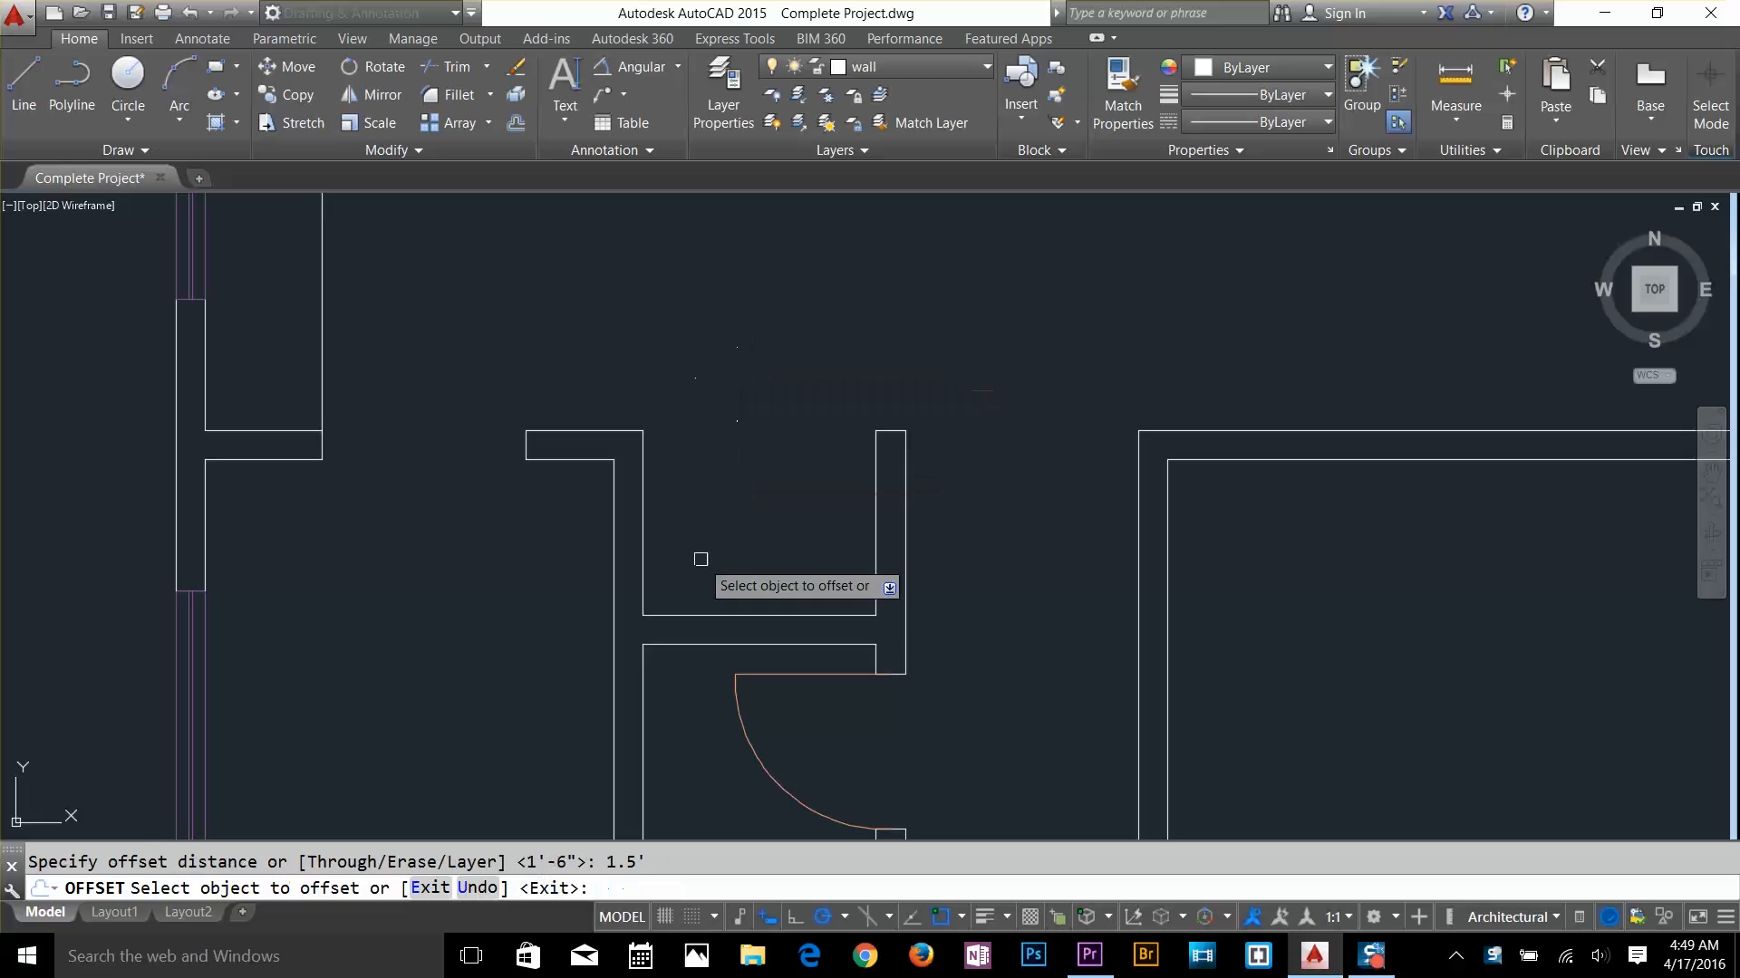
click(721, 615)
click(729, 569)
key(Escape)
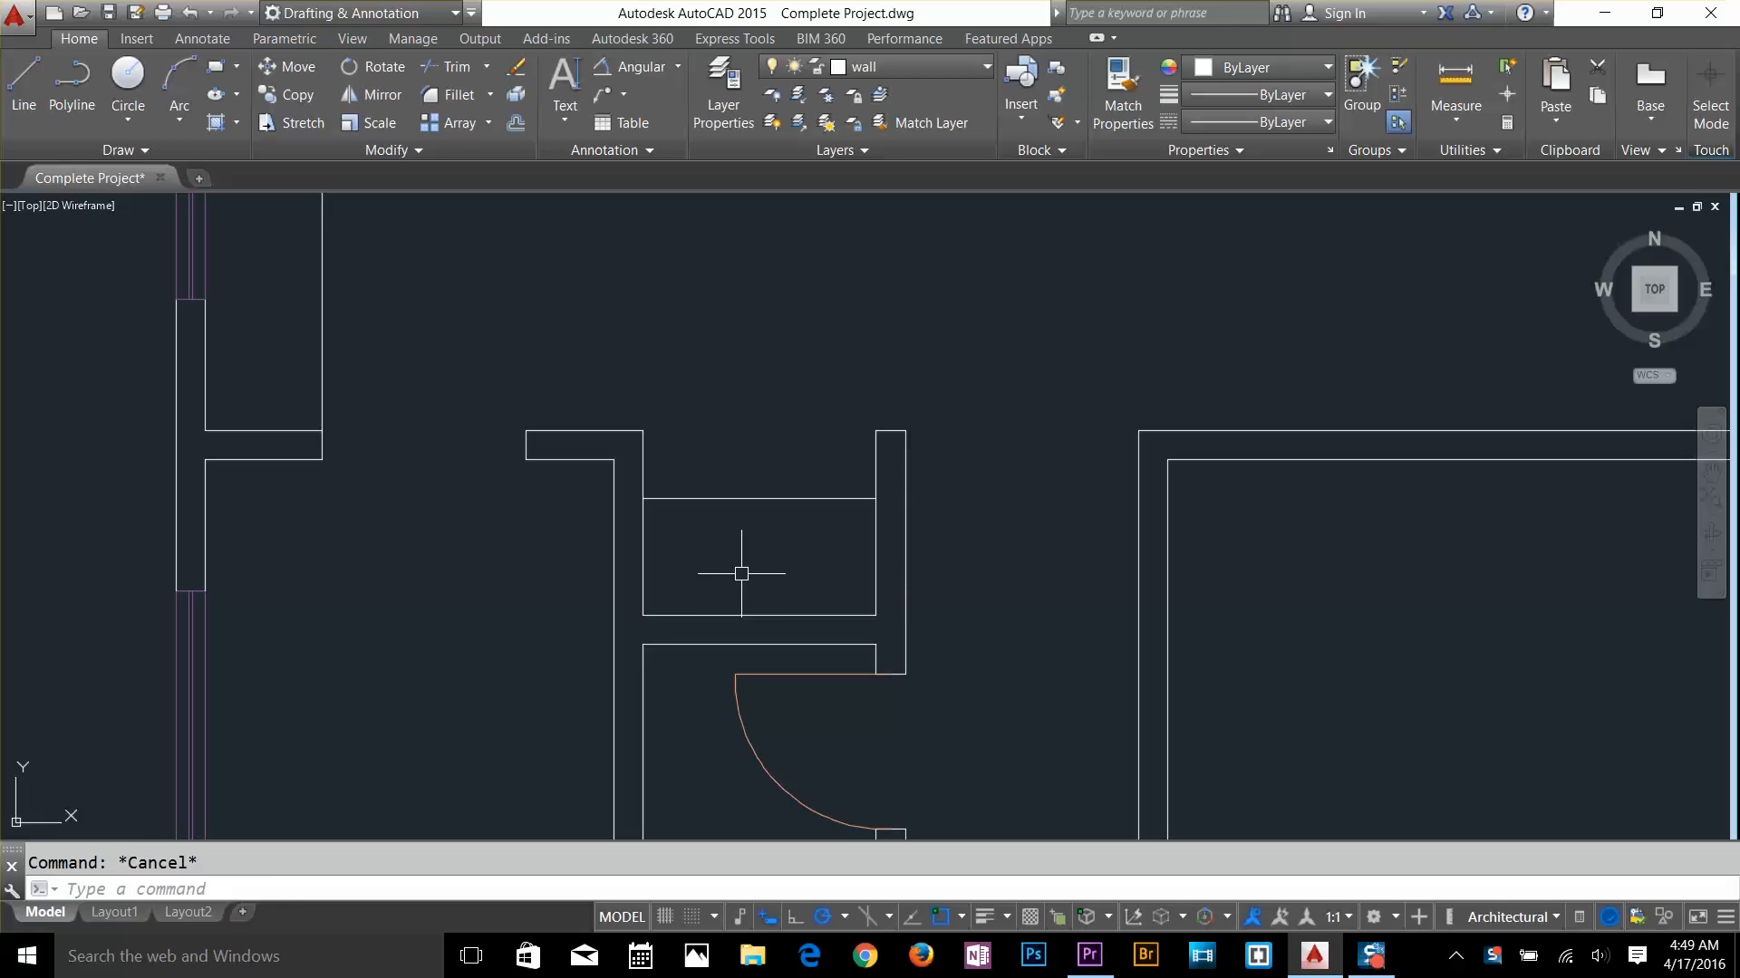
Draw two crossing diagonals between opposite corners of the rectangle formed by the niche's back wall and the offset line
text(l)
key(Return)
click(644, 615)
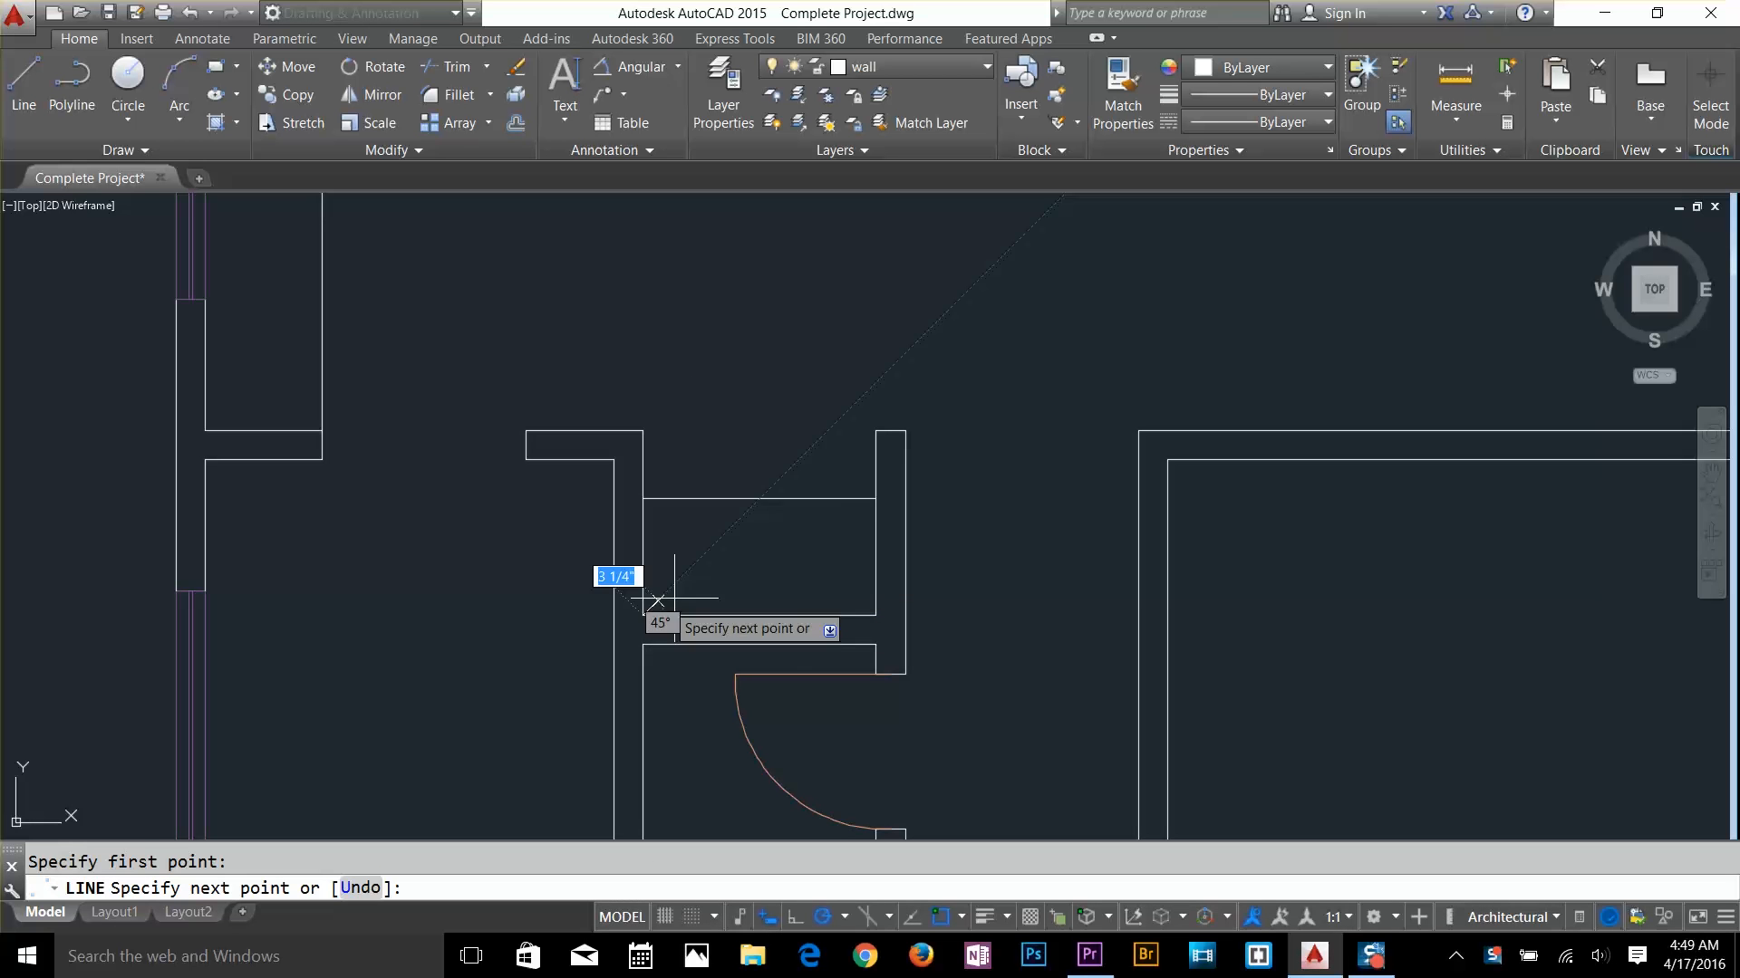
click(875, 498)
key(Return)
key(Return)
click(643, 498)
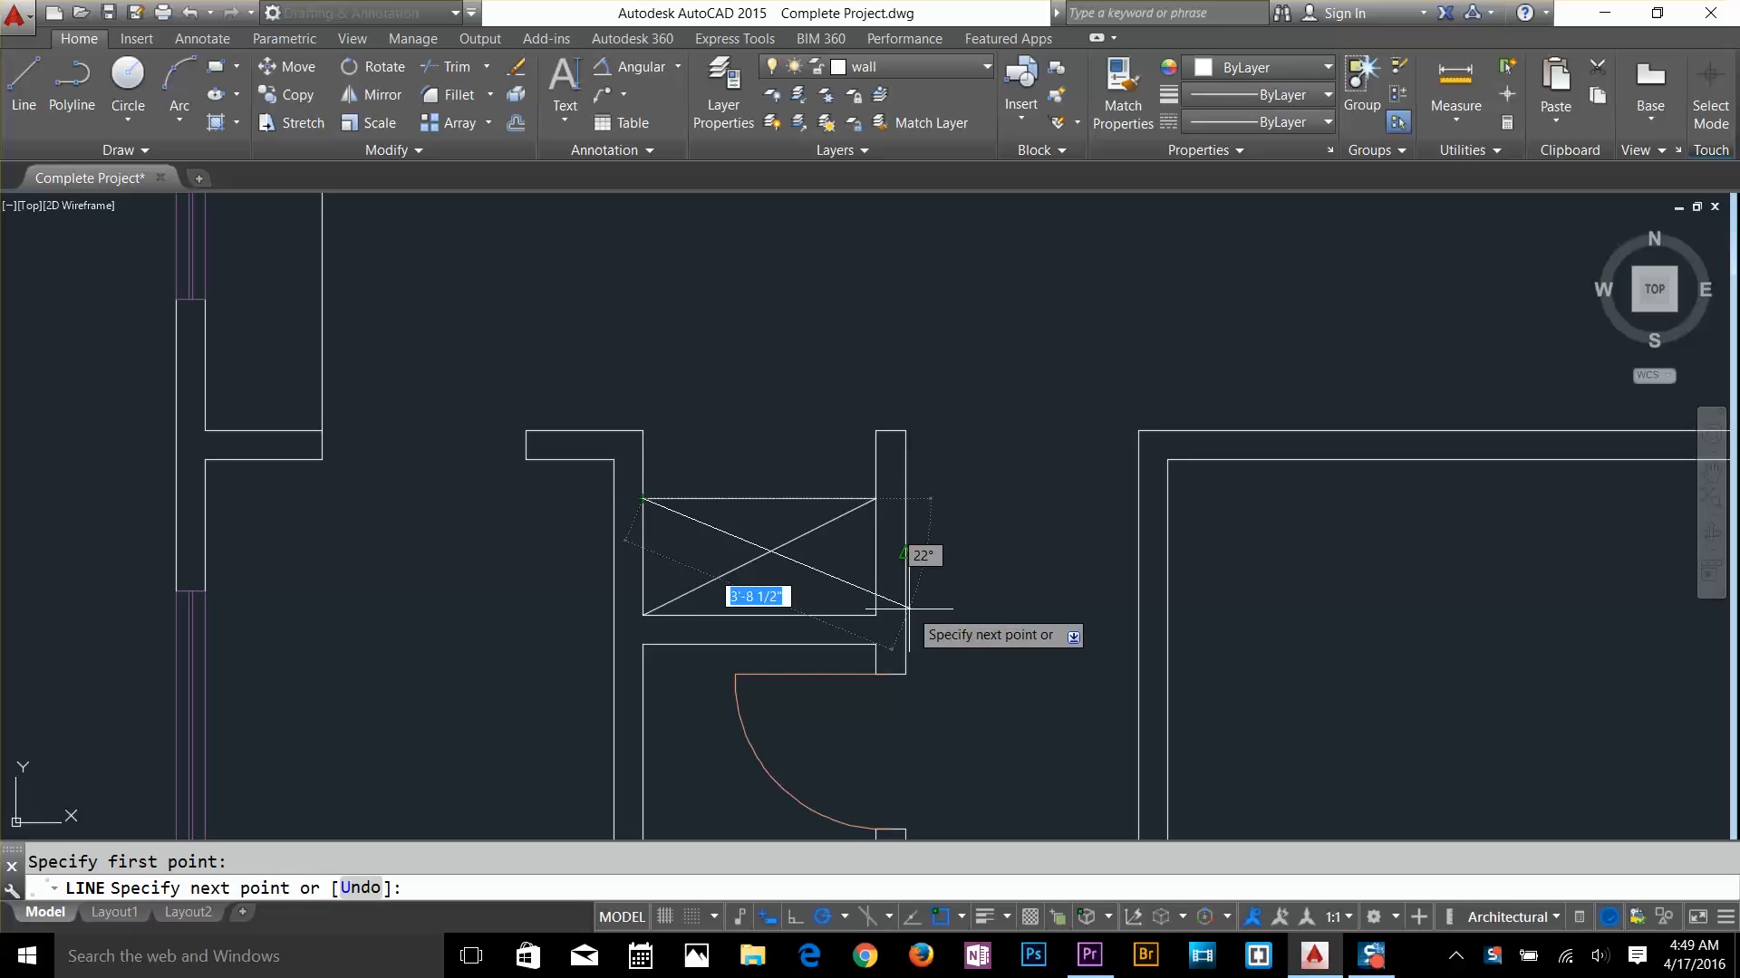
click(875, 616)
key(Return)
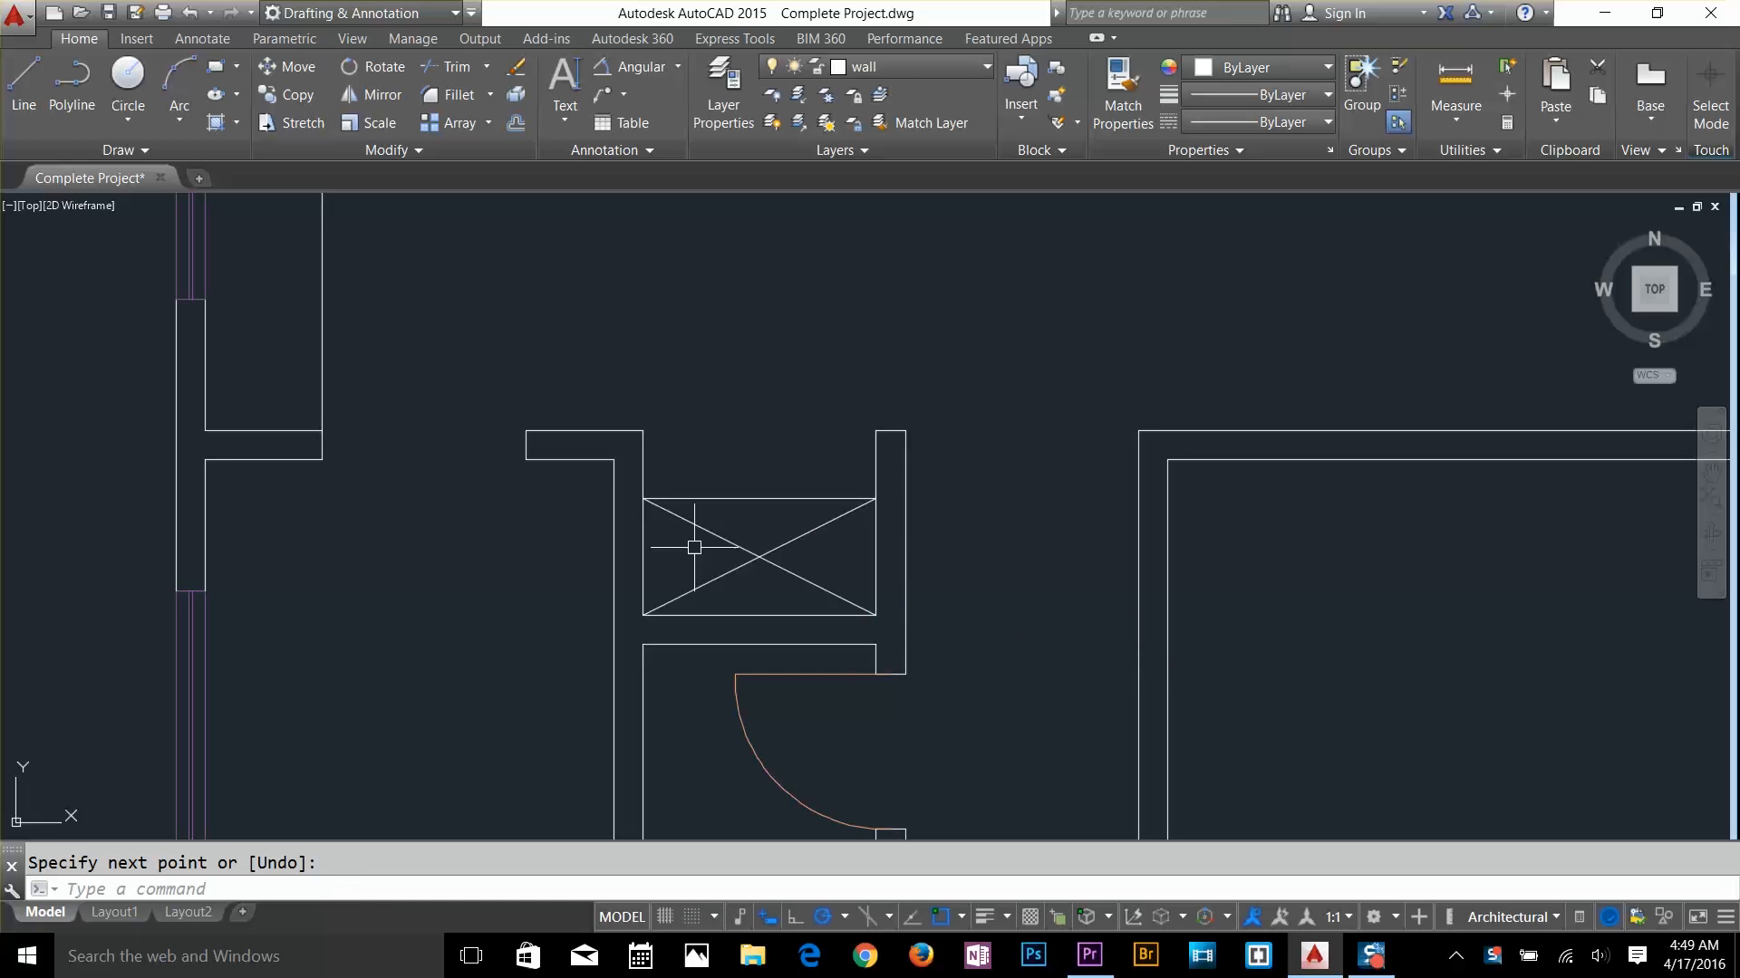
Assign the ACAD_ISO02W100 dashed linetype to the closet niche's front line and its two crossing diagonals
click(807, 469)
click(749, 625)
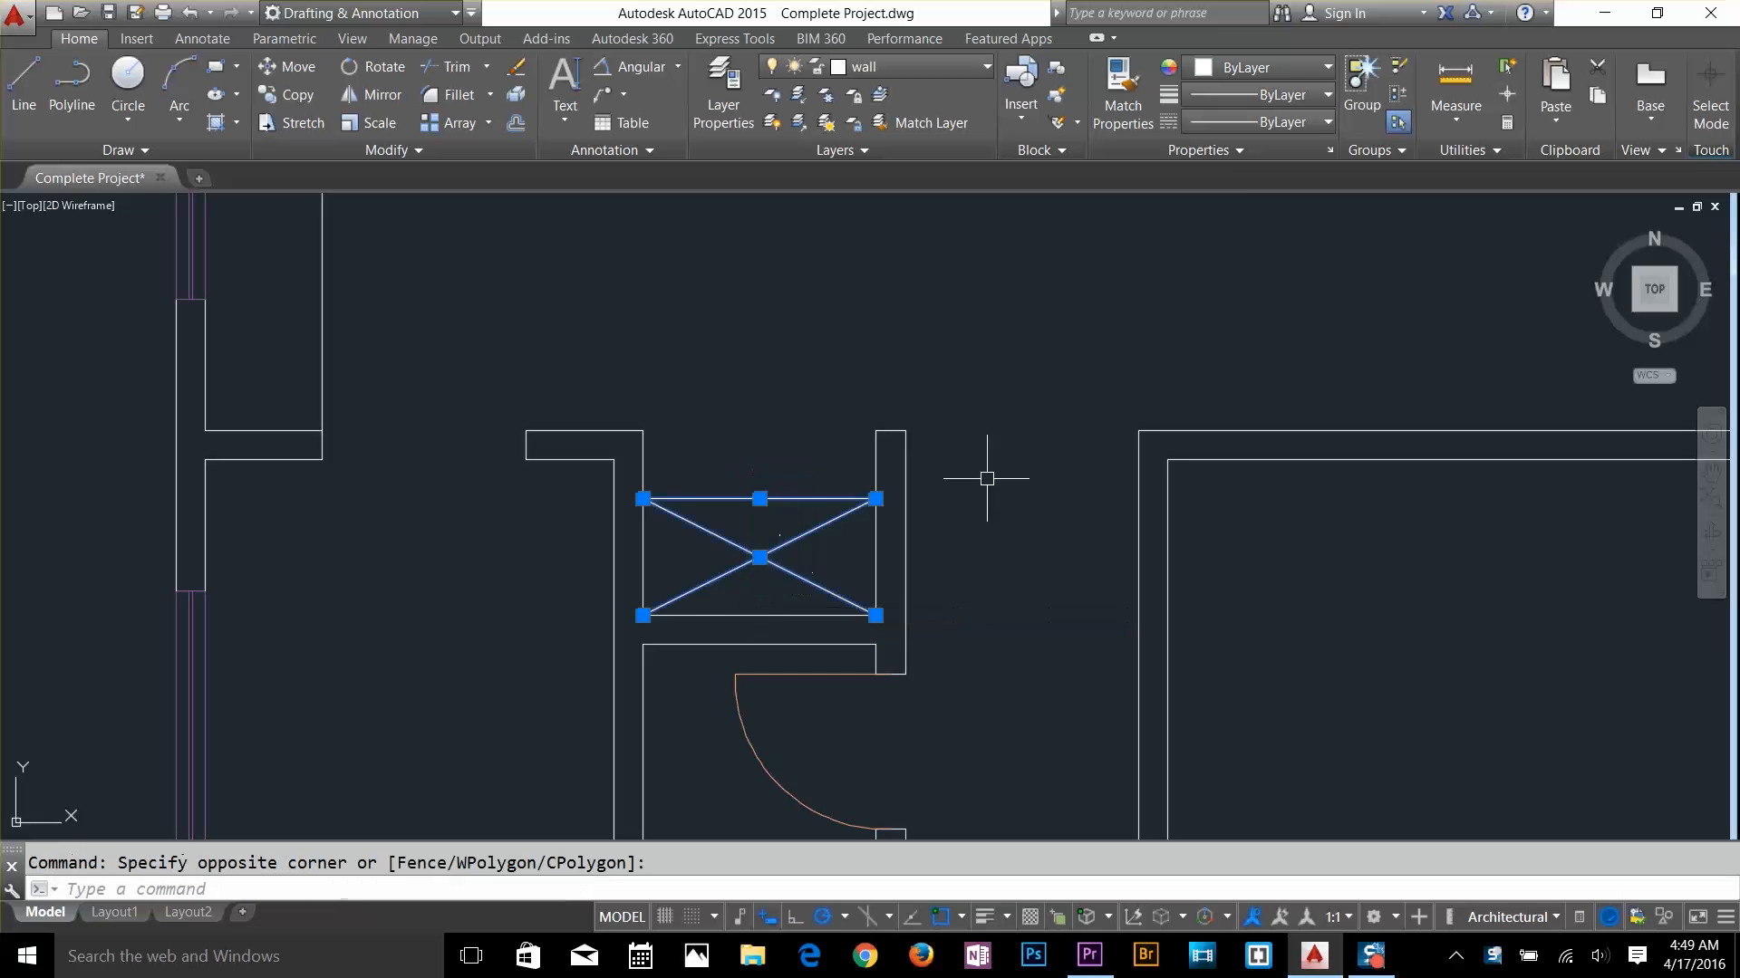
click(1263, 123)
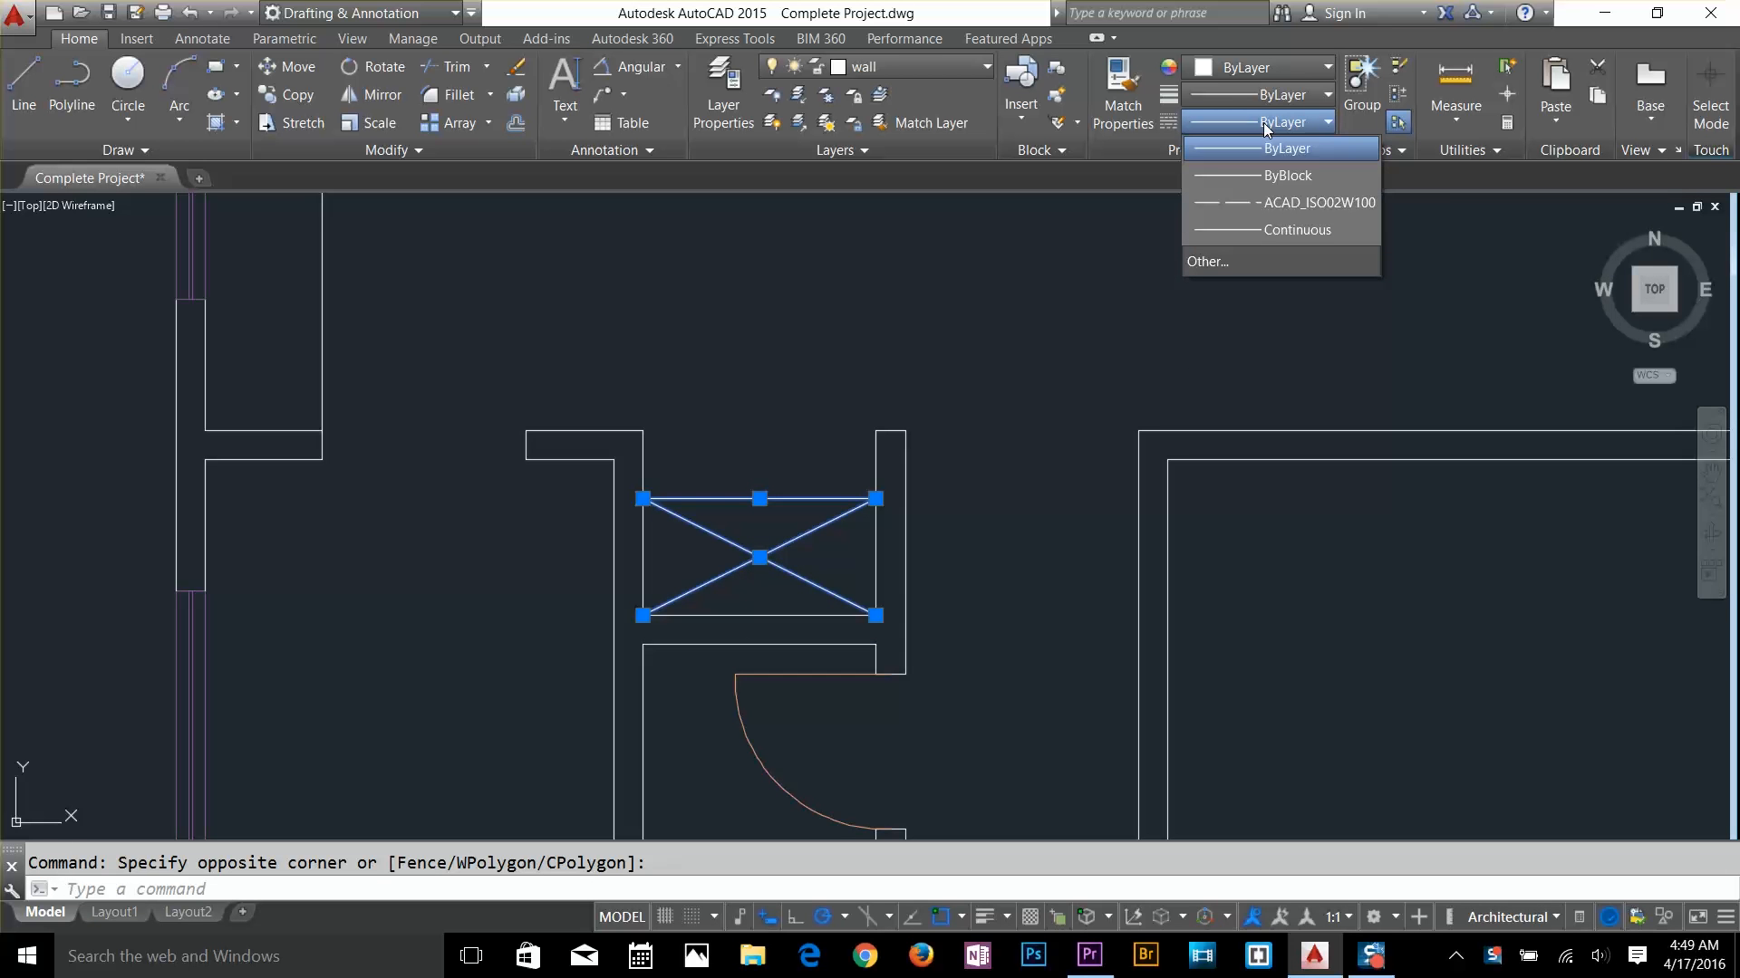
click(1278, 203)
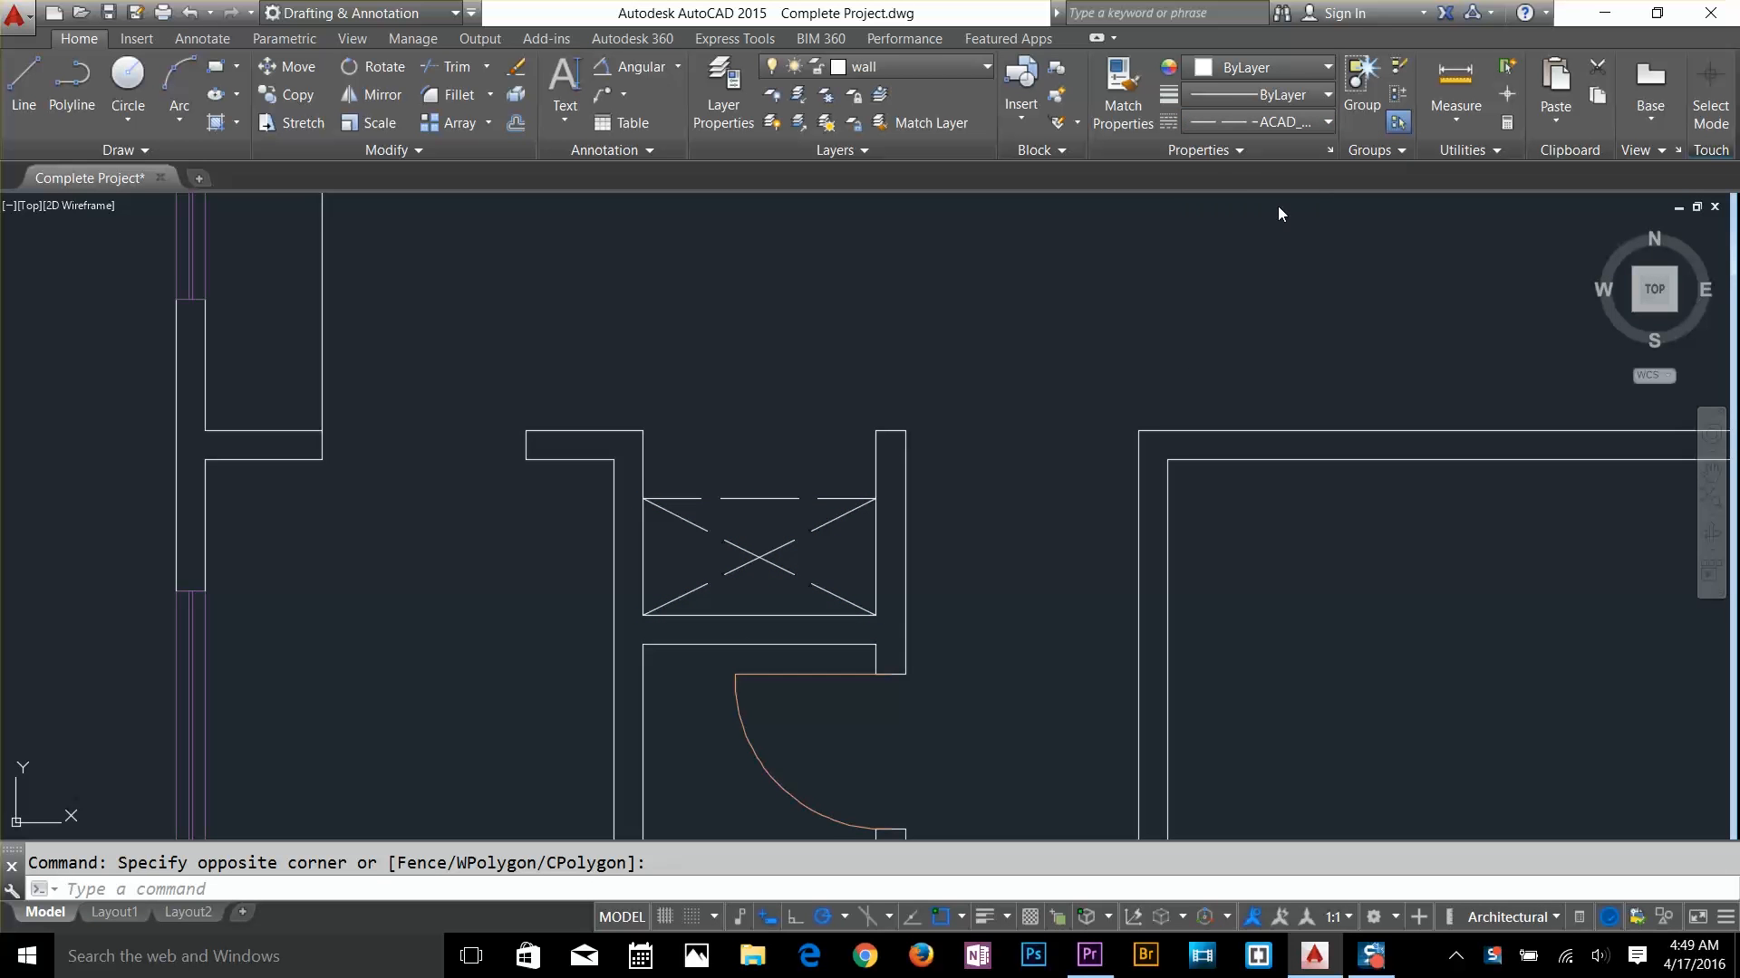
Examine the linetypes available to load in the Linetype Manager and close it without loading any
click(1280, 118)
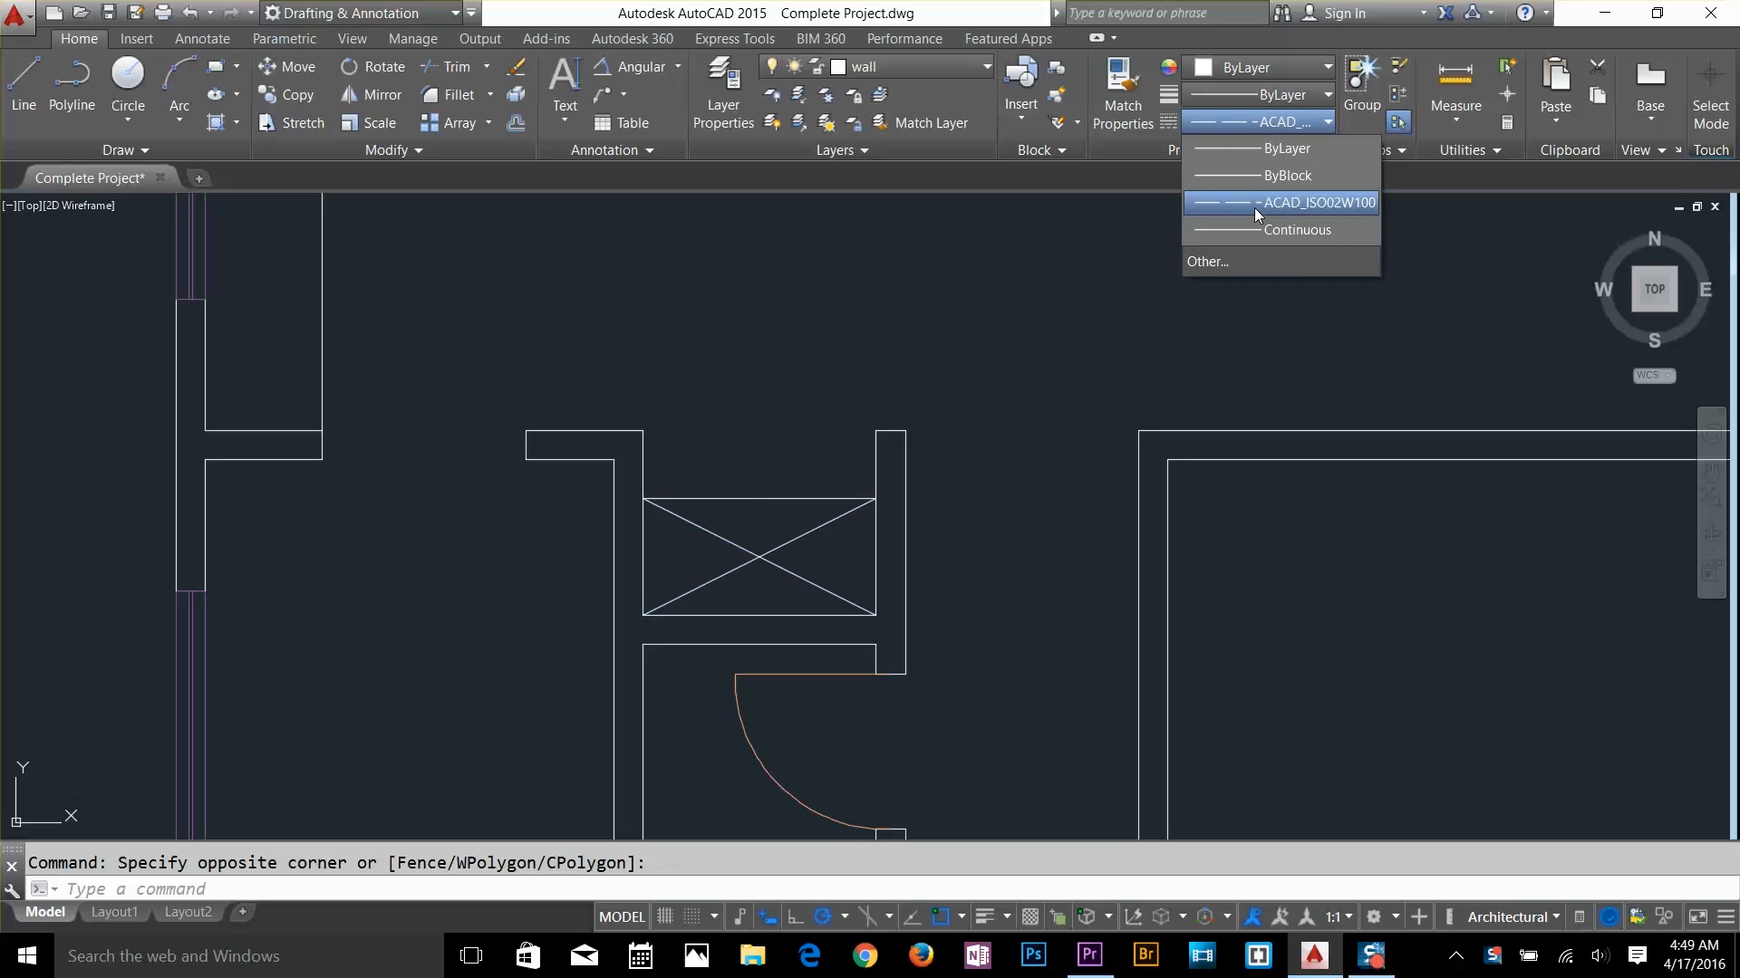
click(1194, 263)
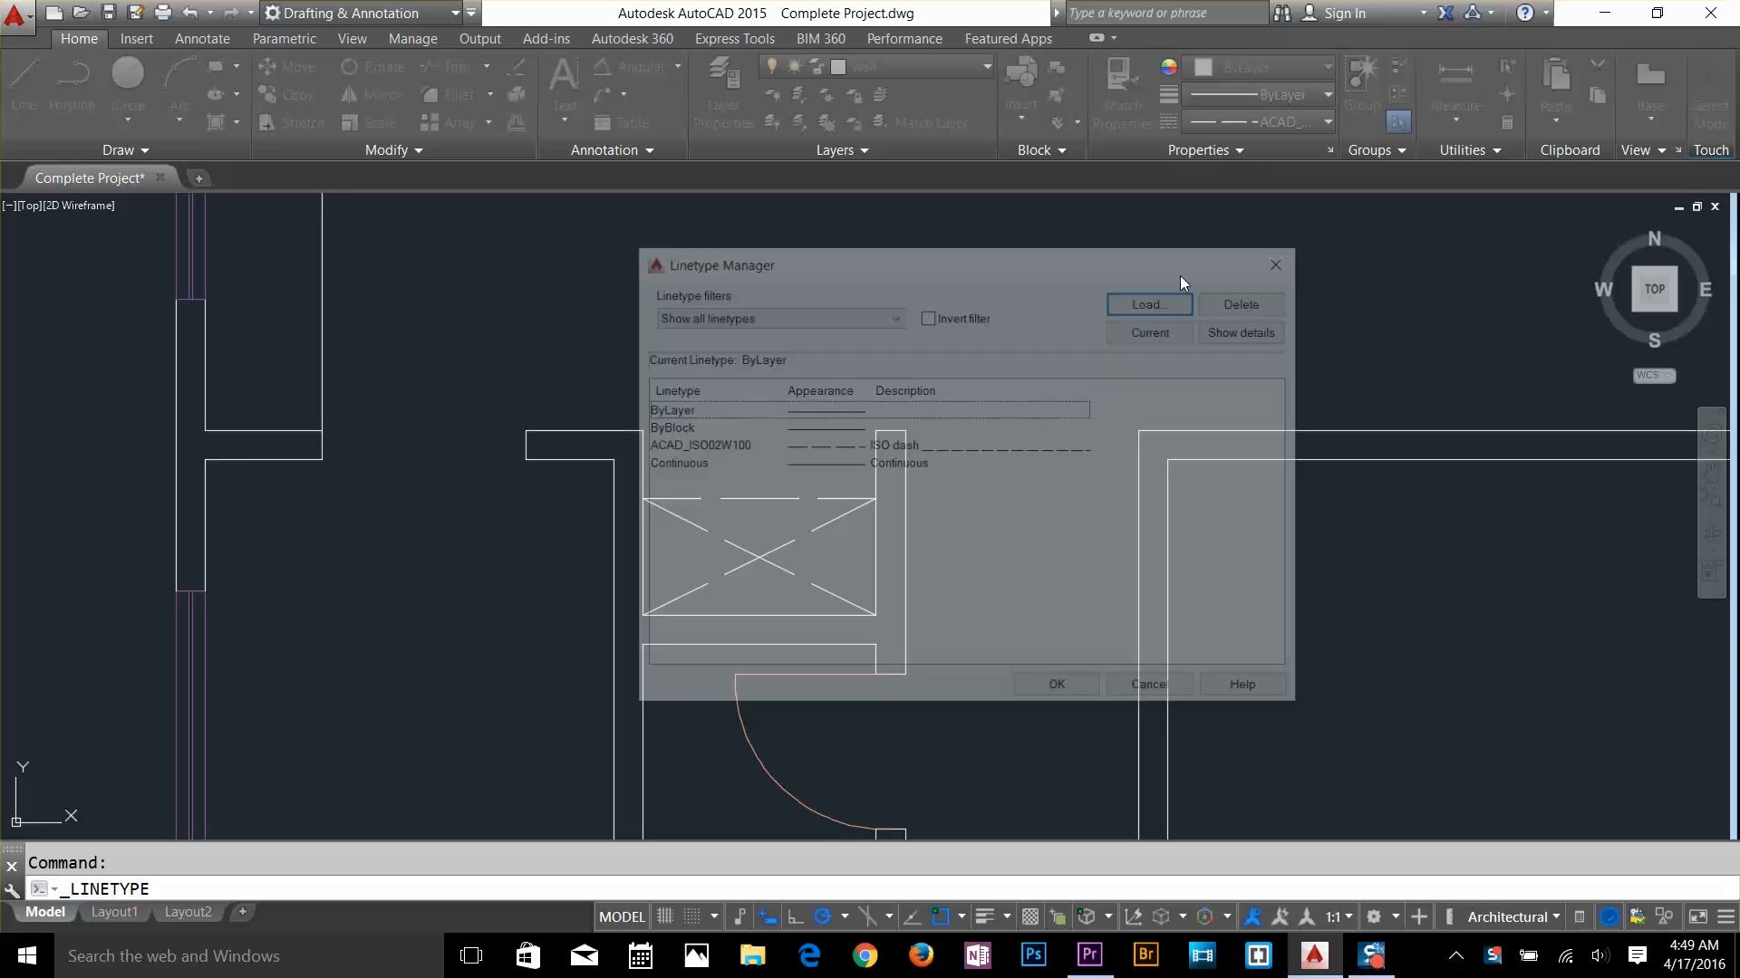
click(1154, 302)
scroll(860, 489, down, 12)
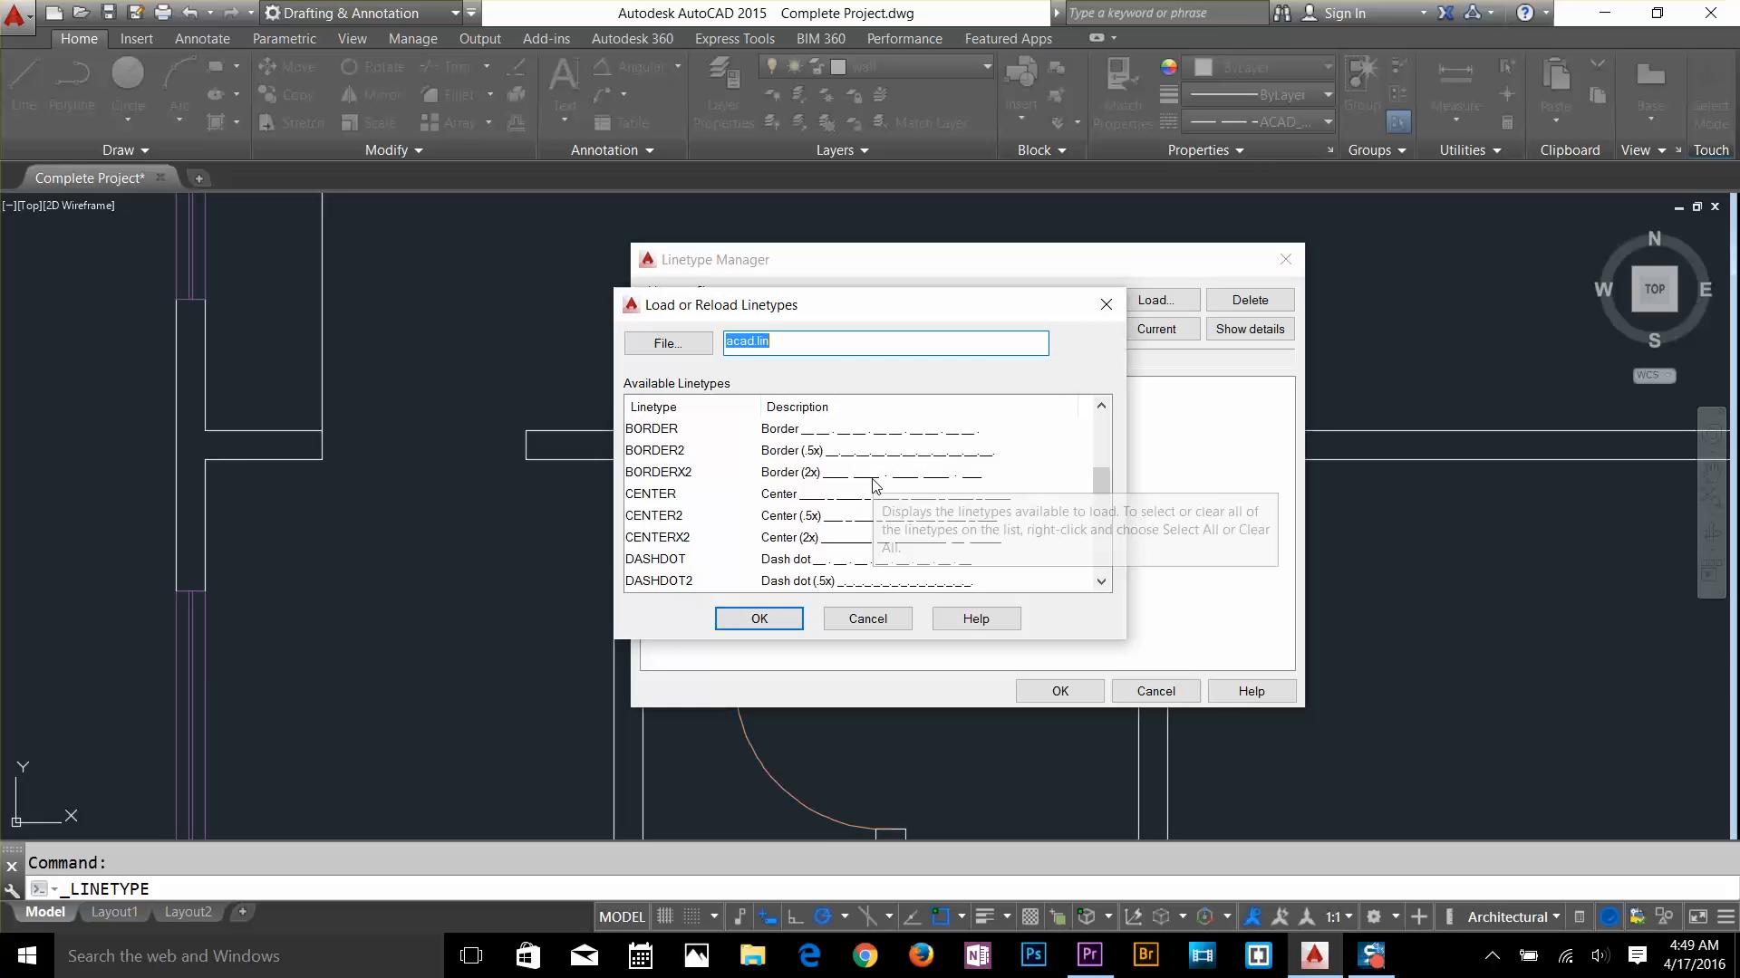
scroll(860, 490, up, 6)
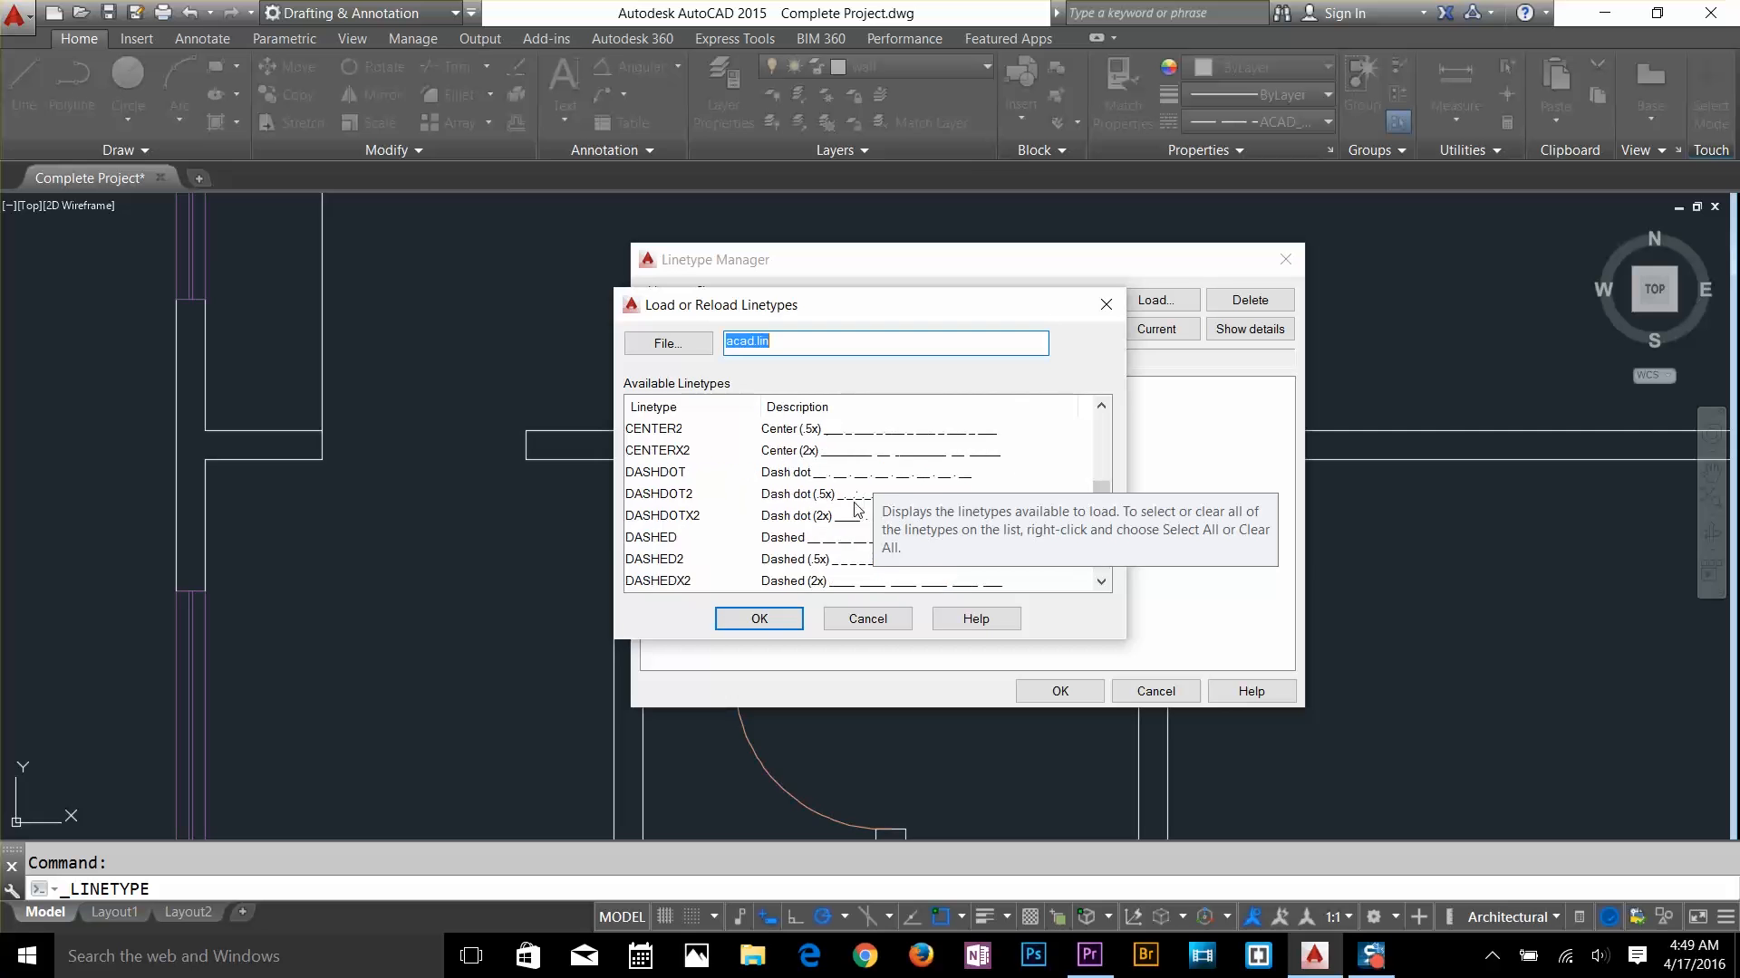
click(874, 620)
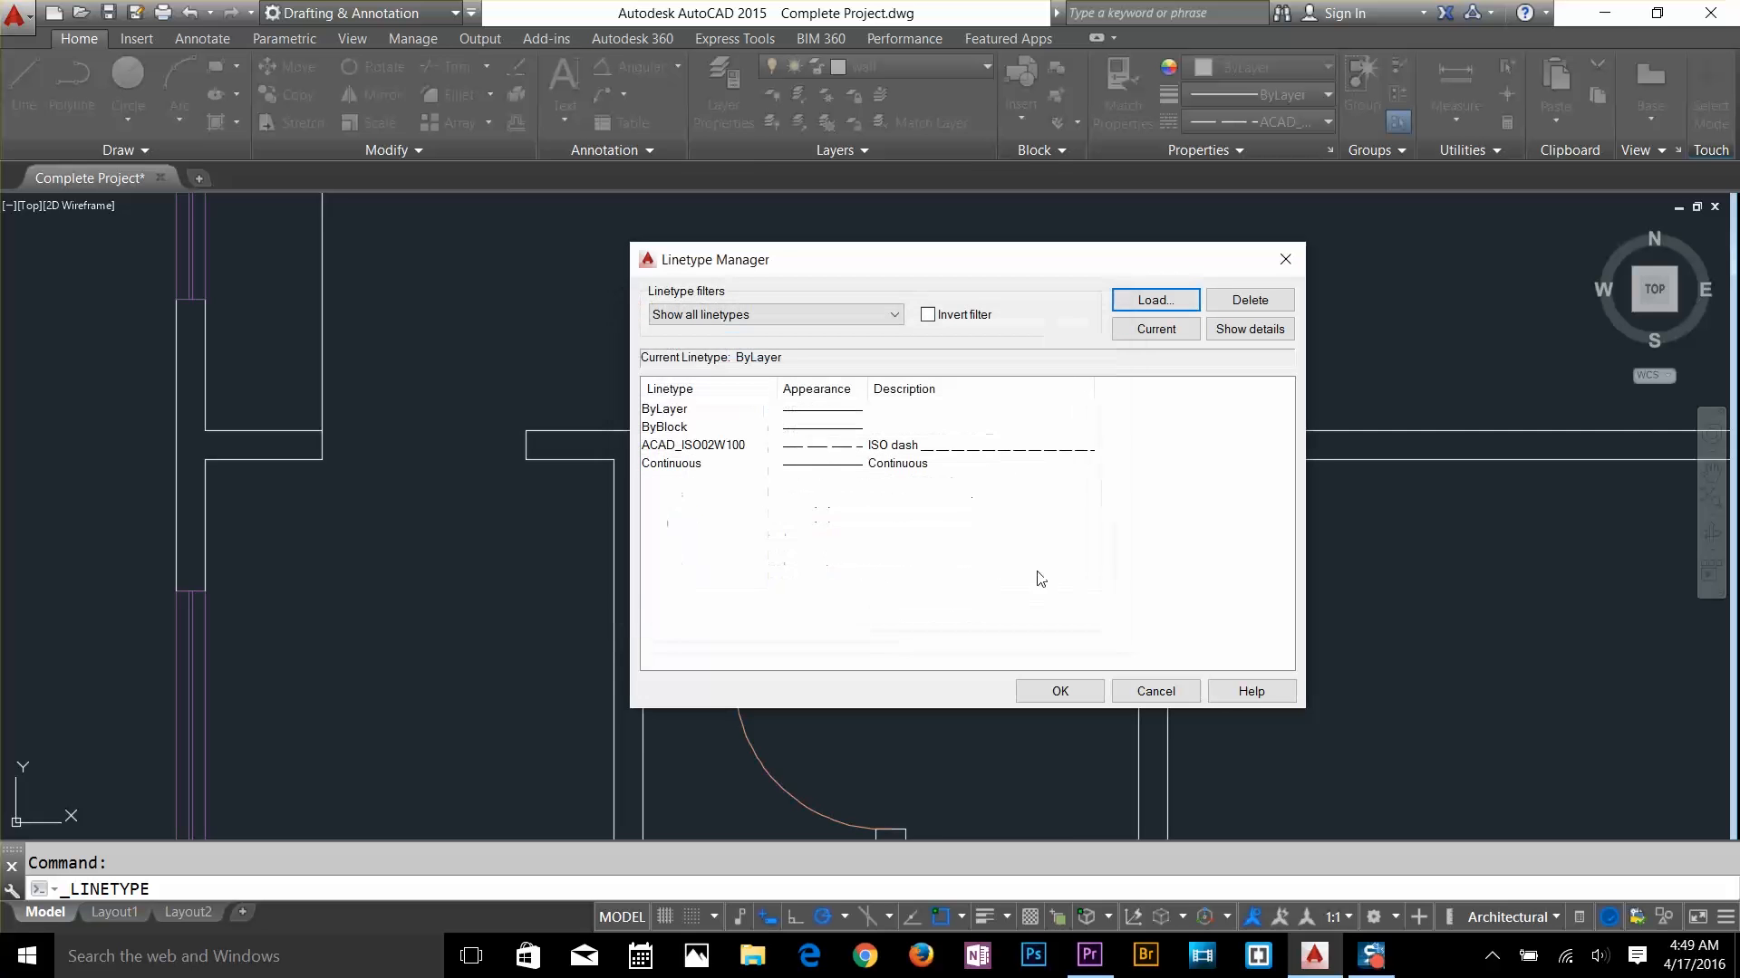
click(1058, 691)
Open DesignCenter with the DC command while the whole floor plan is in view
scroll(799, 487, down, 3)
scroll(798, 487, down, 4)
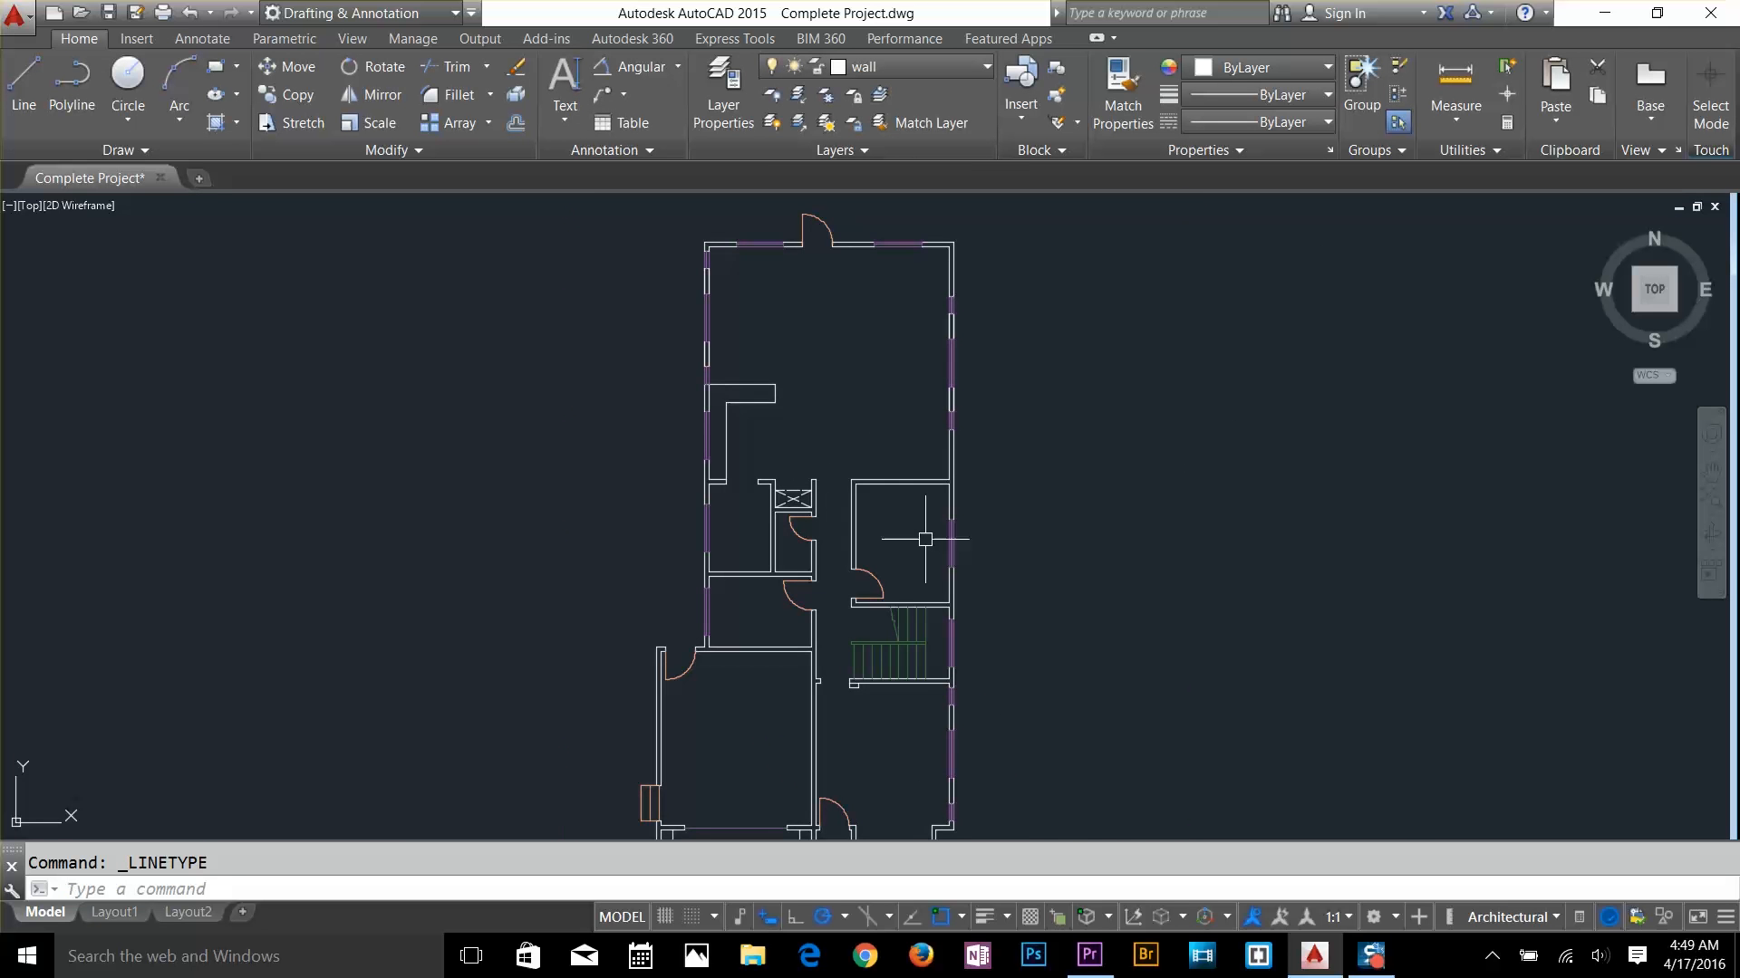
middle_drag(925, 539, 939, 515)
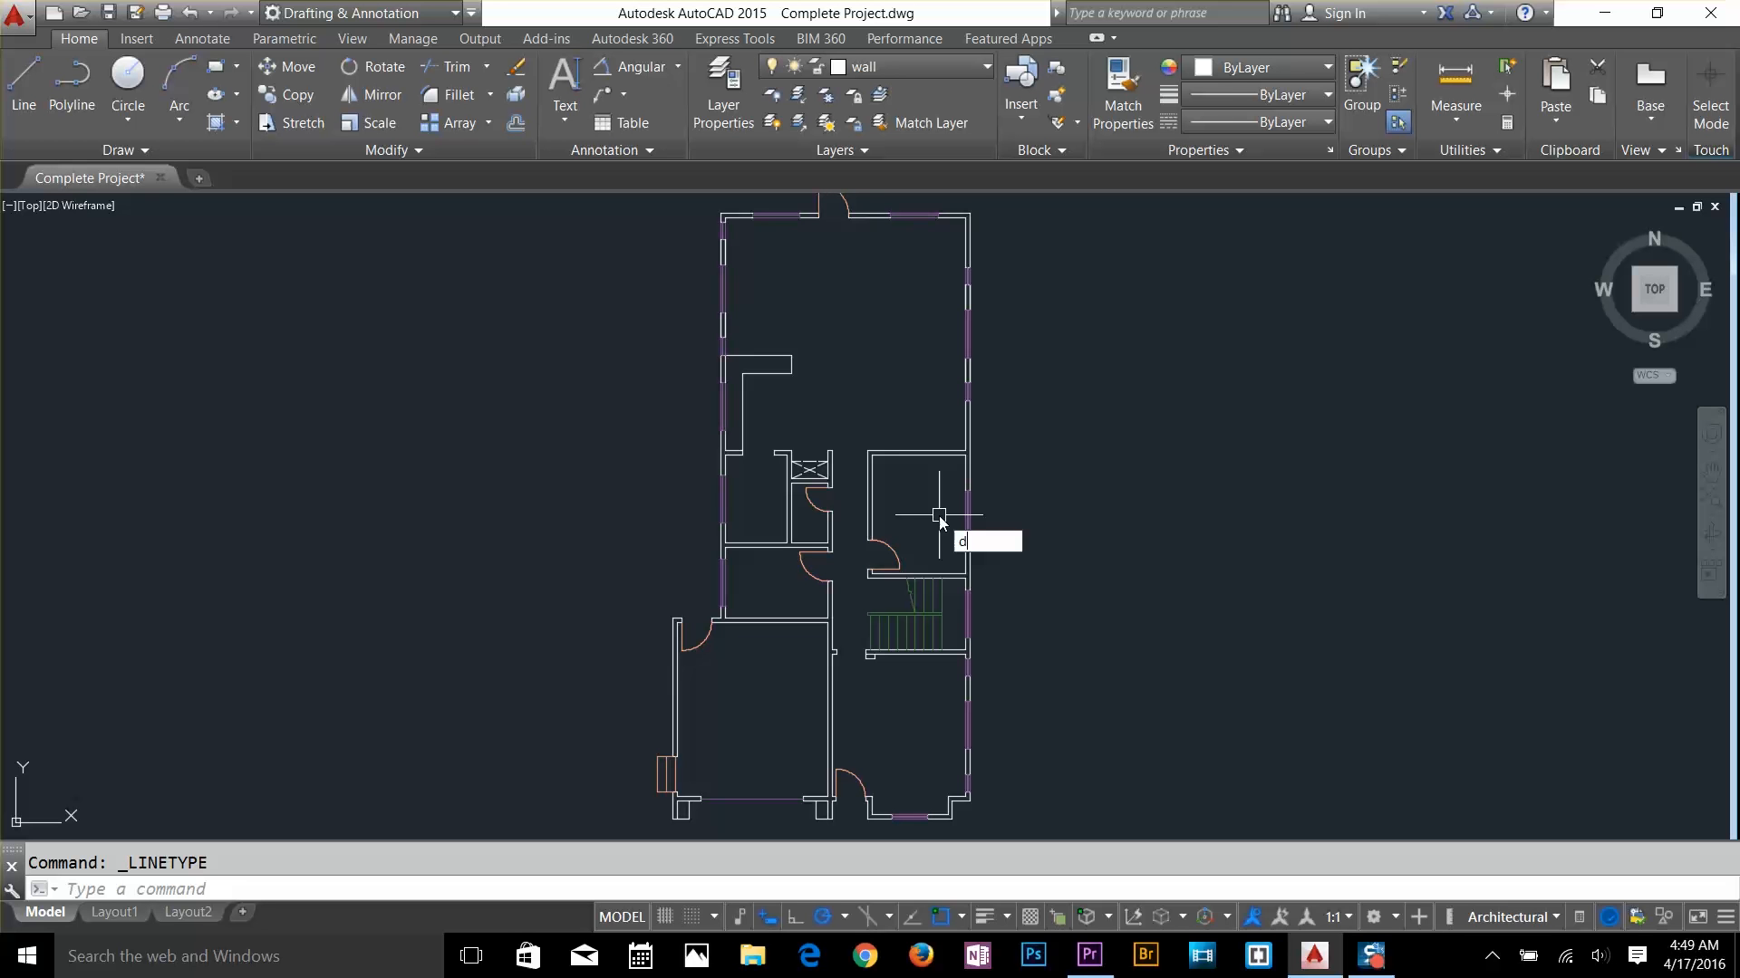
text(c)
key(Return)
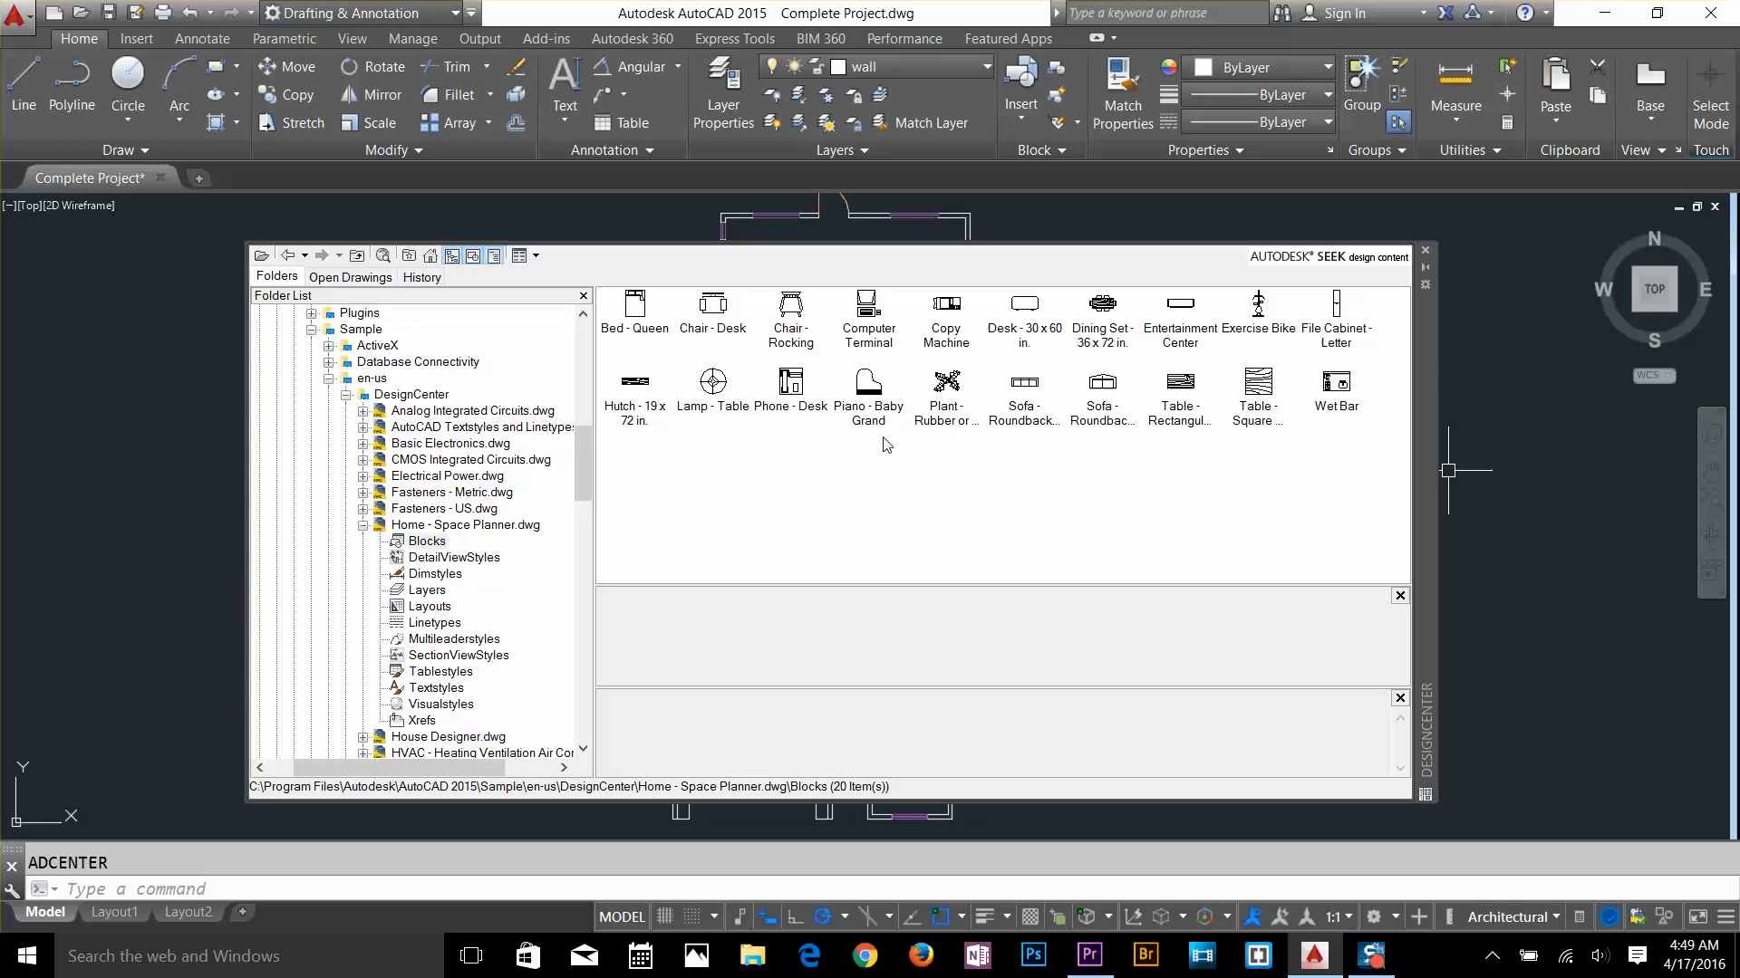
Expand the AutoCAD 2015 Sample folder down to en-us and DesignCenter to list its sample drawings
scroll(360, 386, up, 1)
click(311, 378)
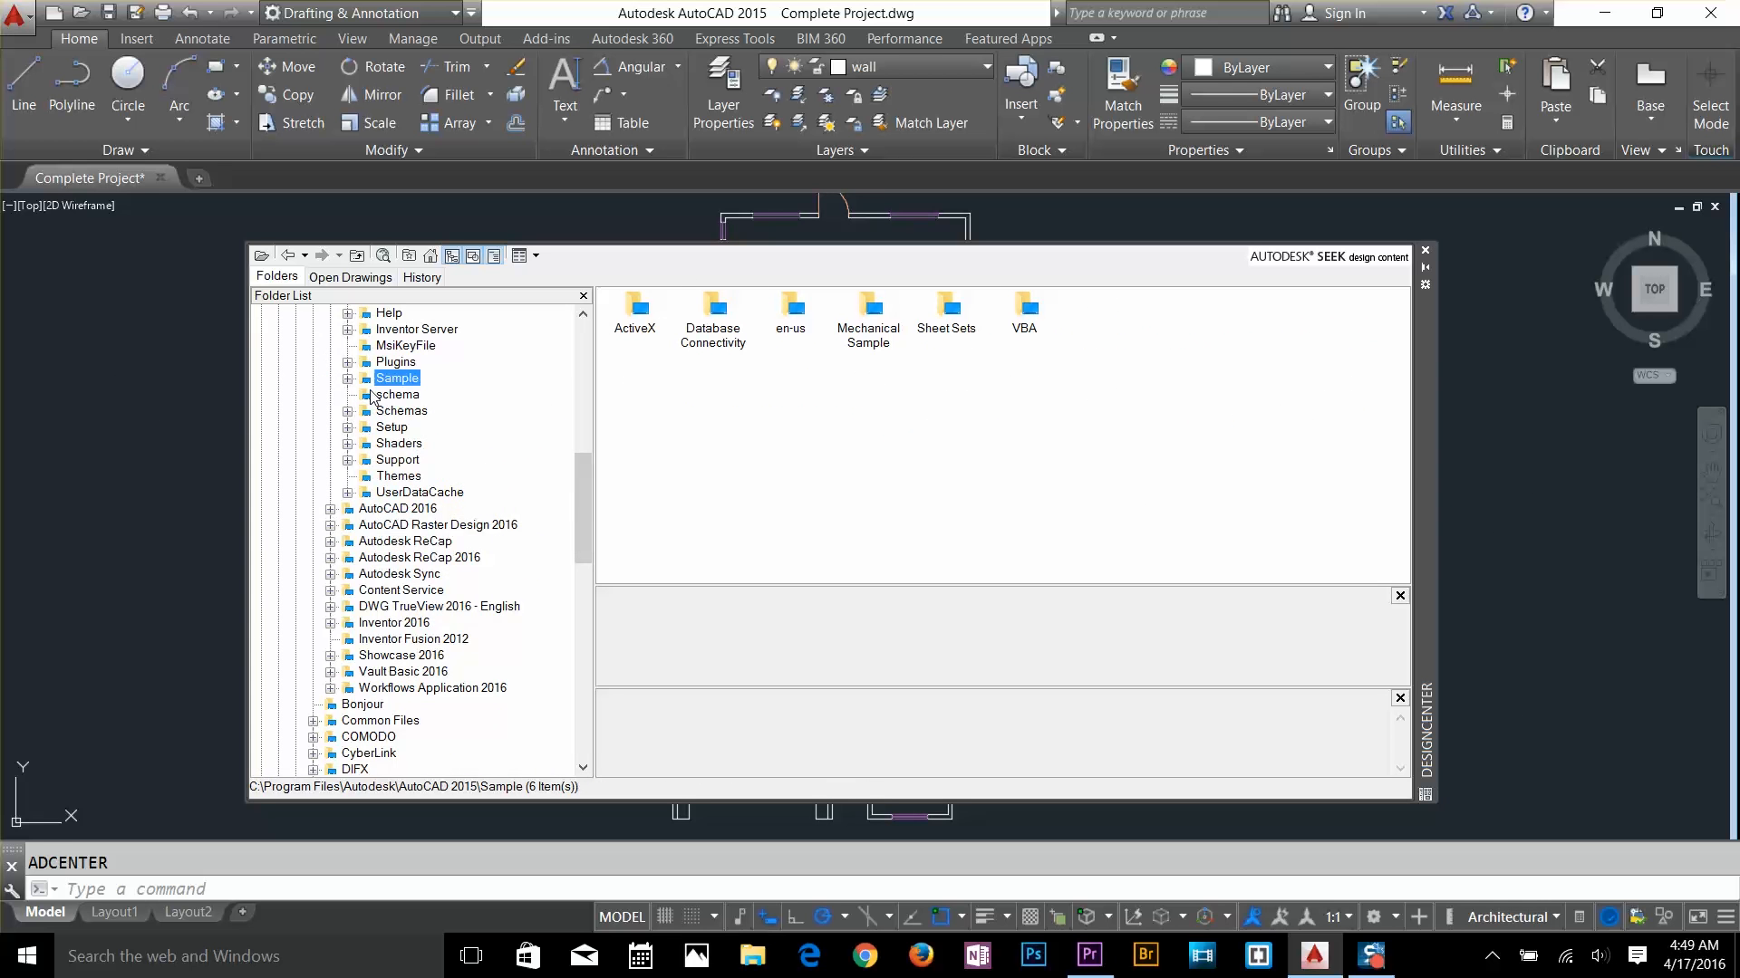
scroll(382, 396, up, 3)
scroll(388, 460, up, 2)
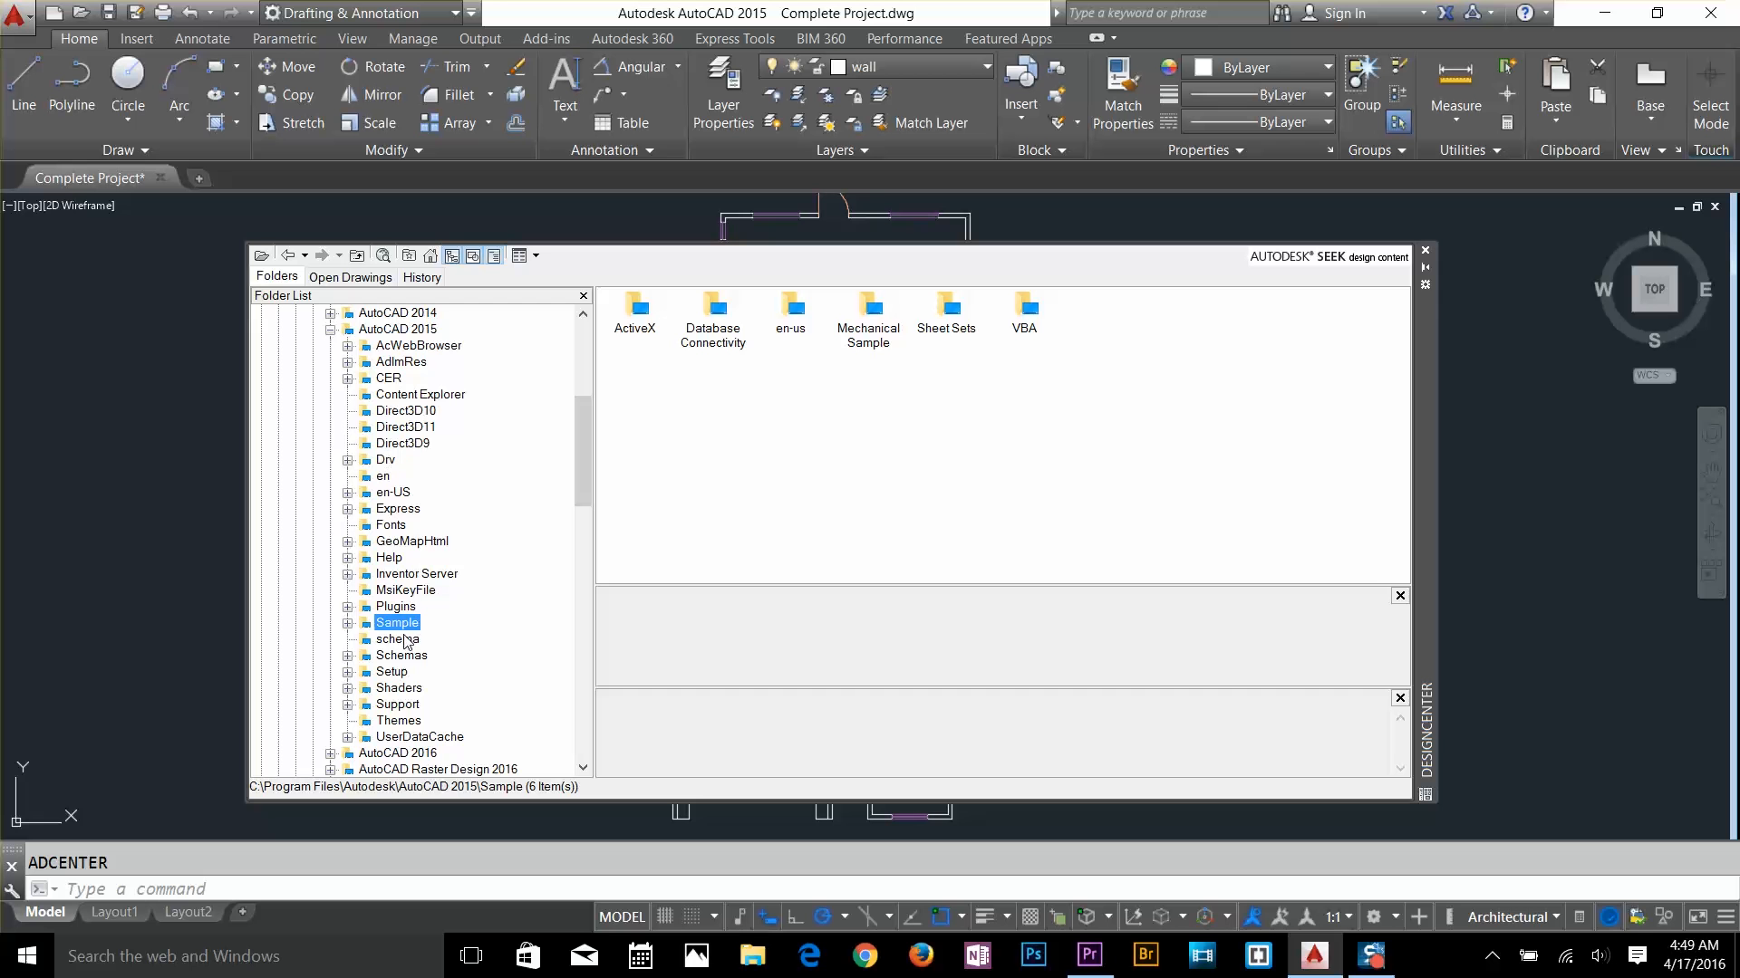
click(348, 625)
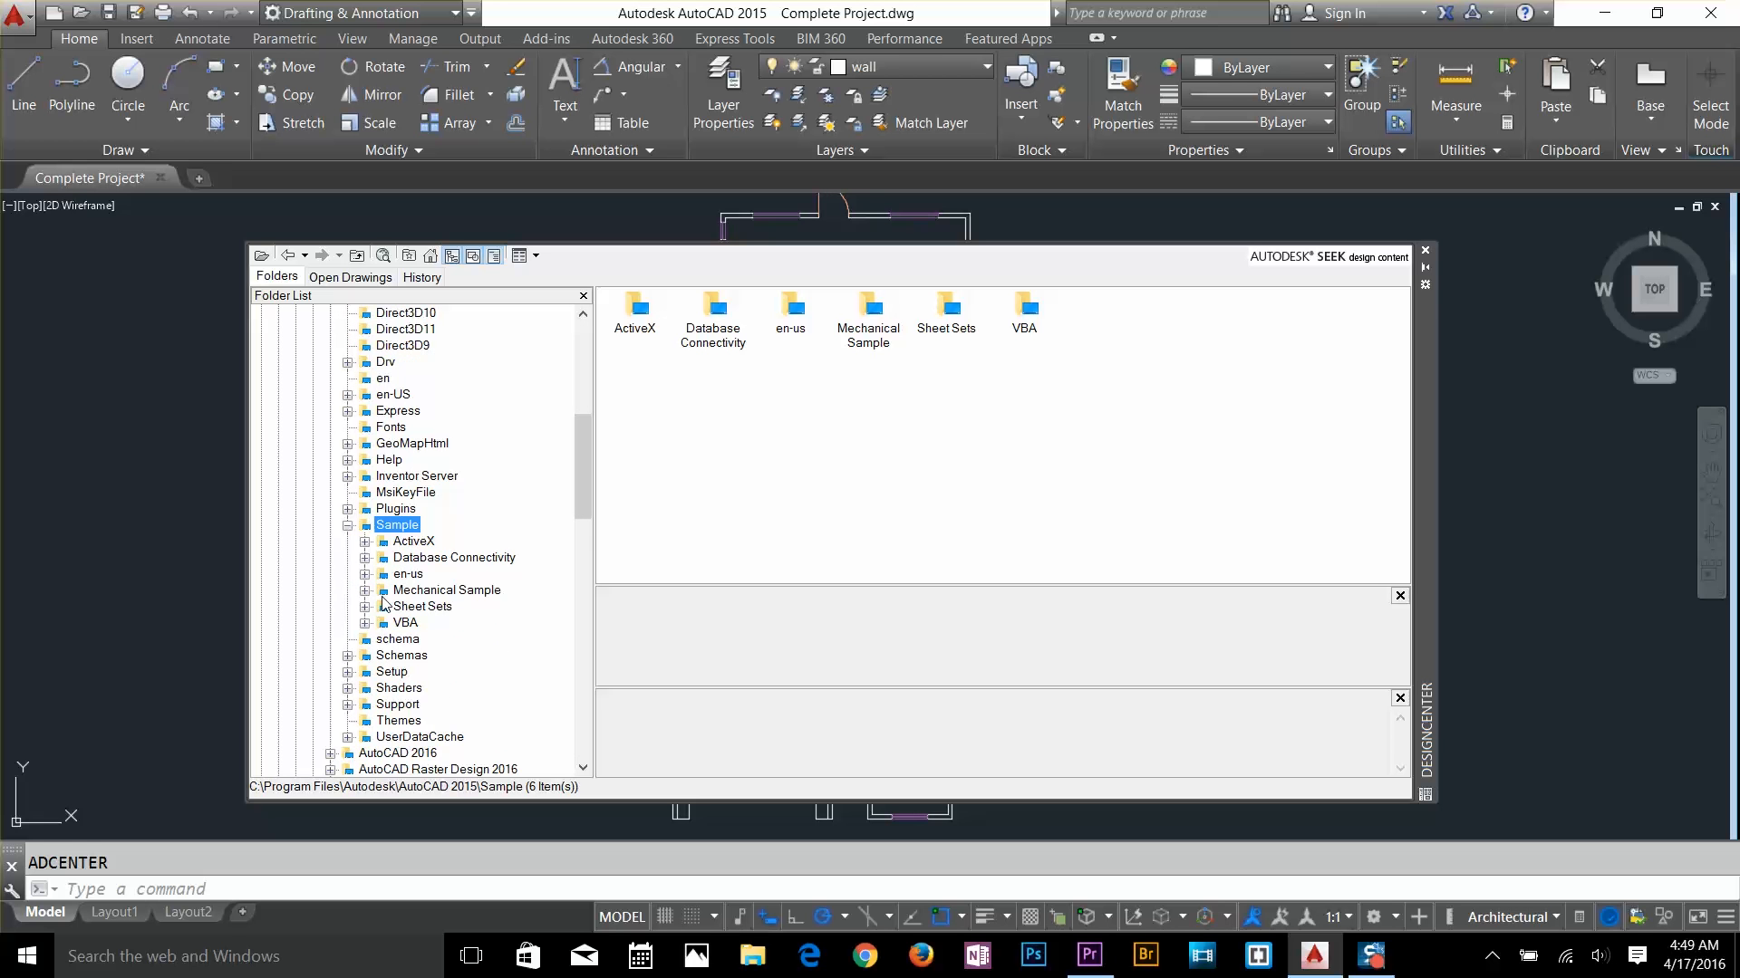
click(364, 575)
scroll(385, 589, down, 2)
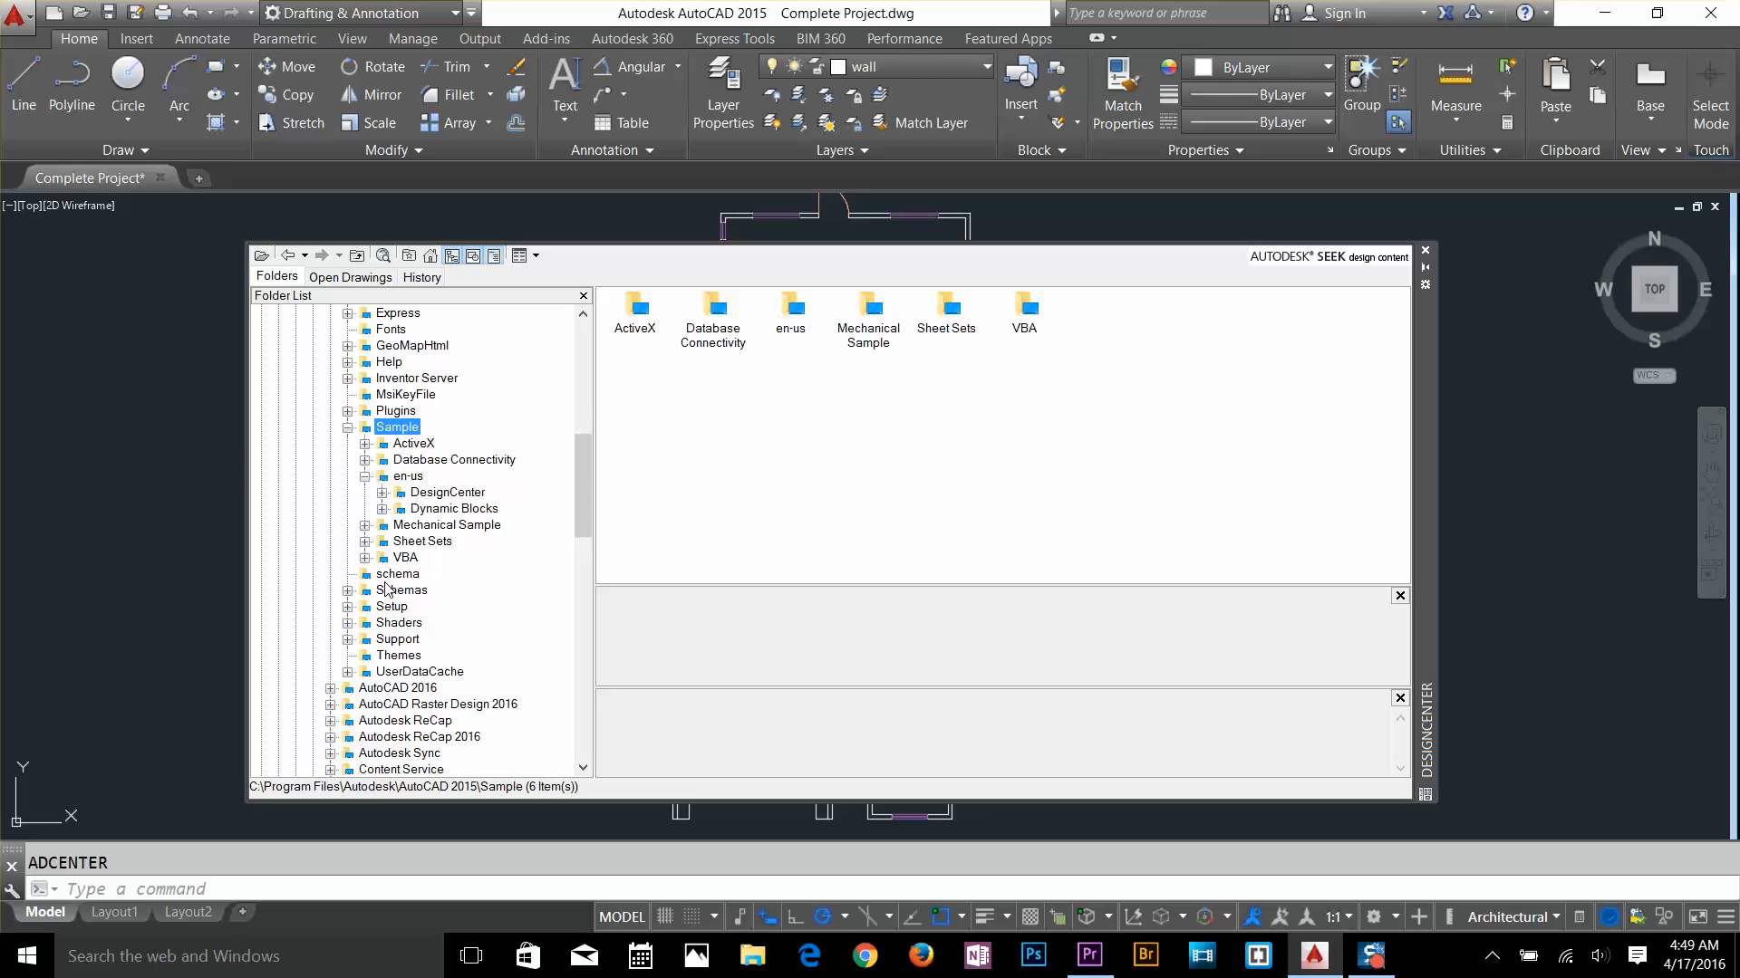
click(381, 493)
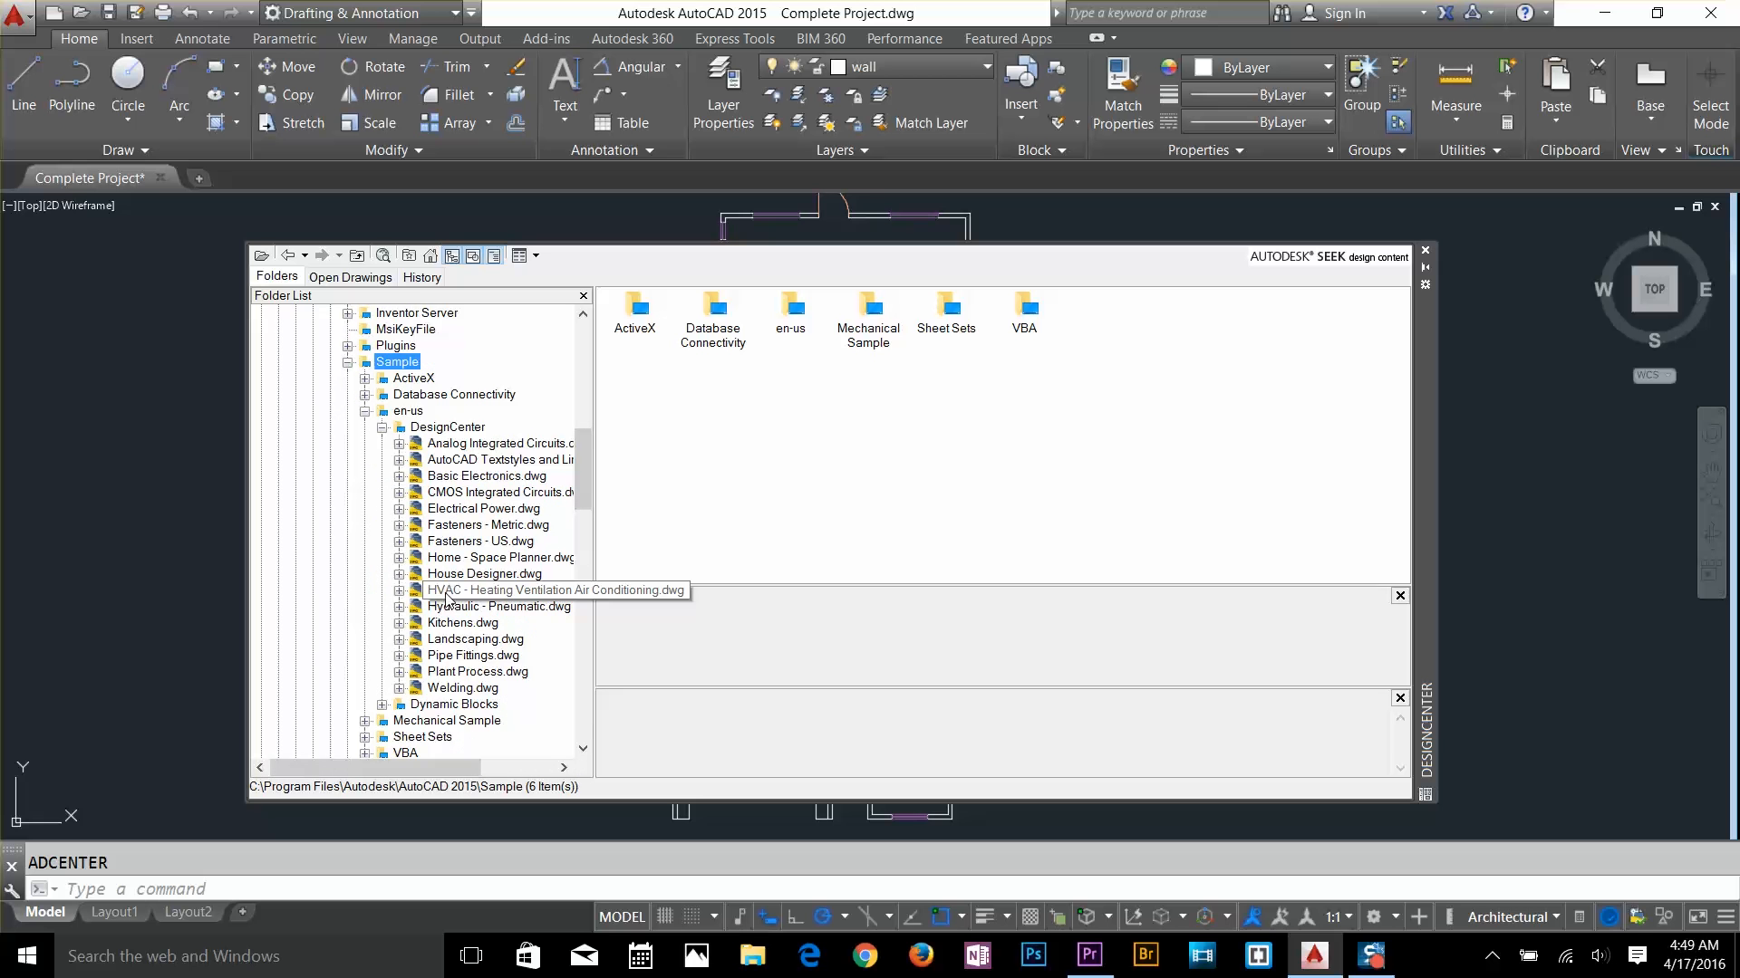
scroll(489, 480, down, 1)
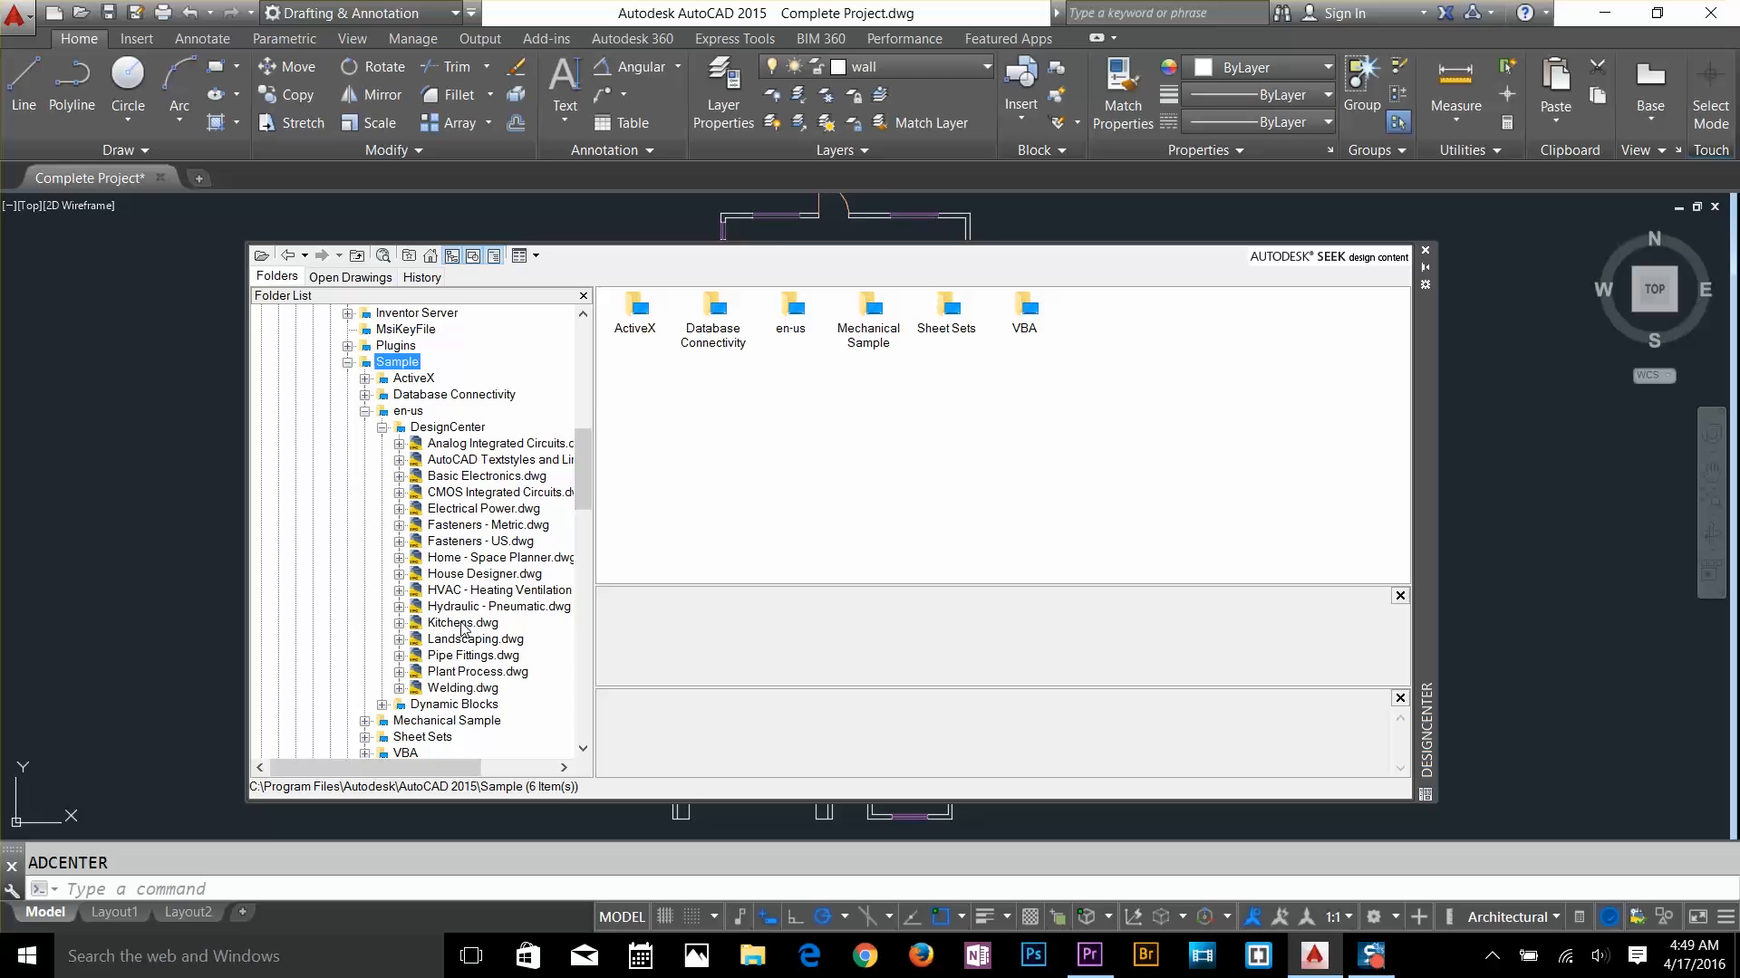
Look through the blocks in Kitchens.dwg, then open the blocks of Home - Space Planner.dwg
click(462, 624)
double_click(635, 312)
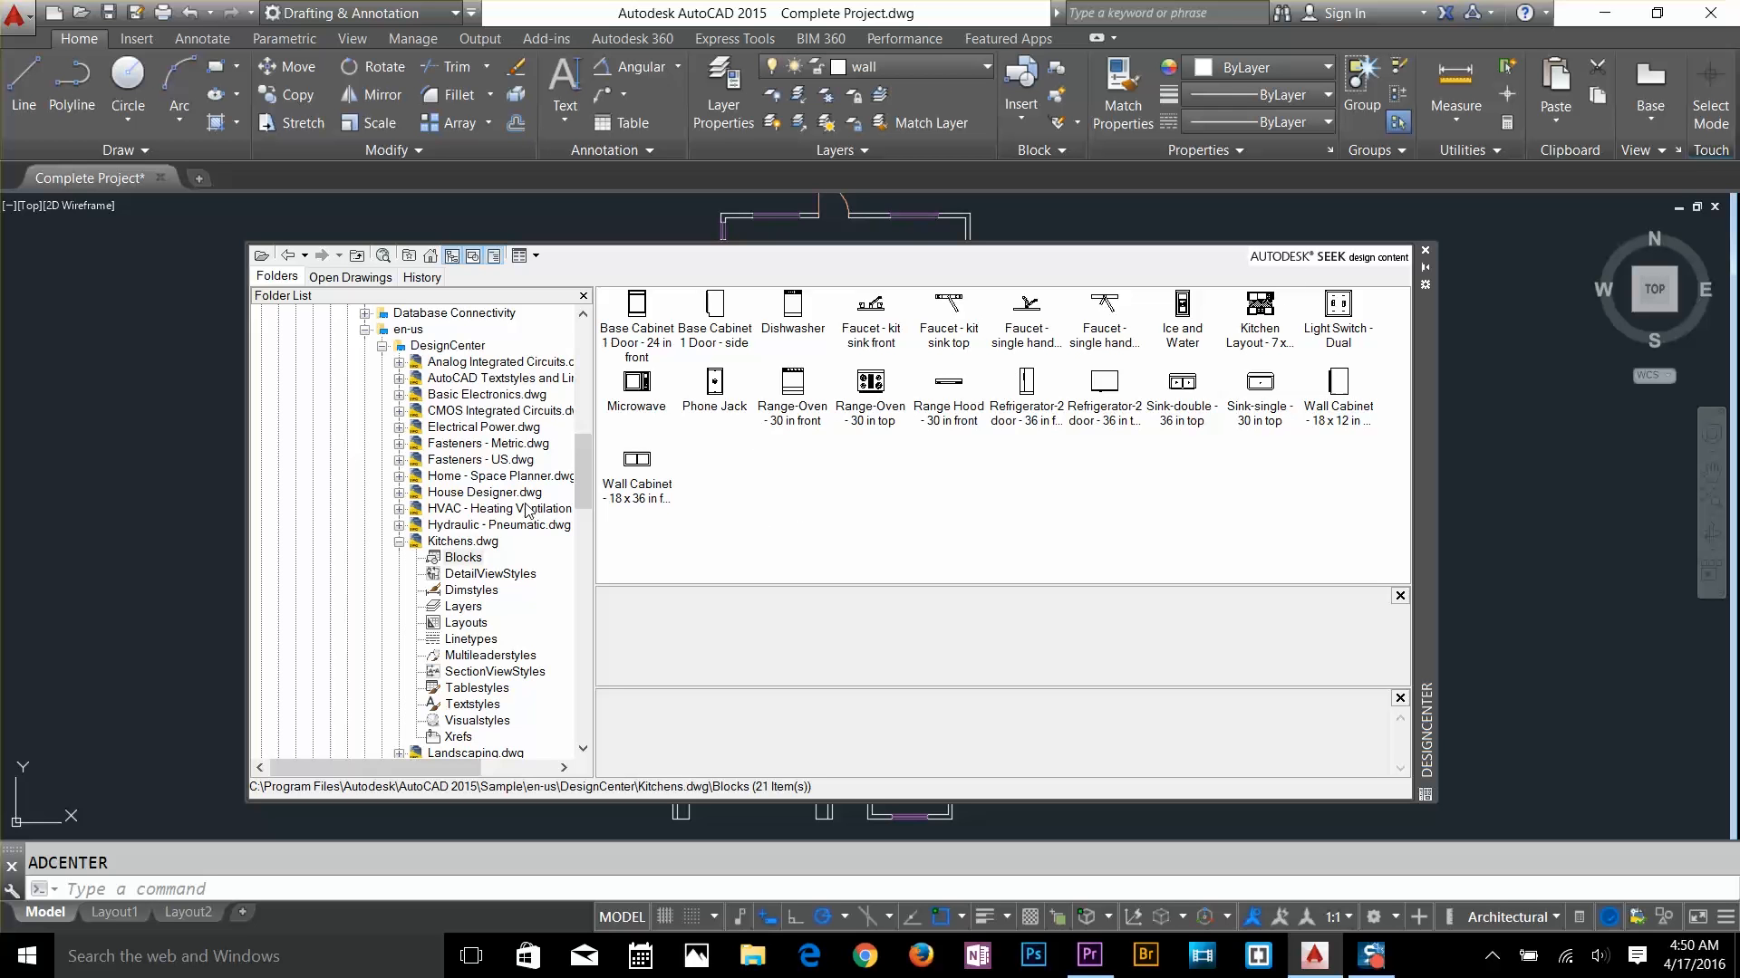
click(399, 541)
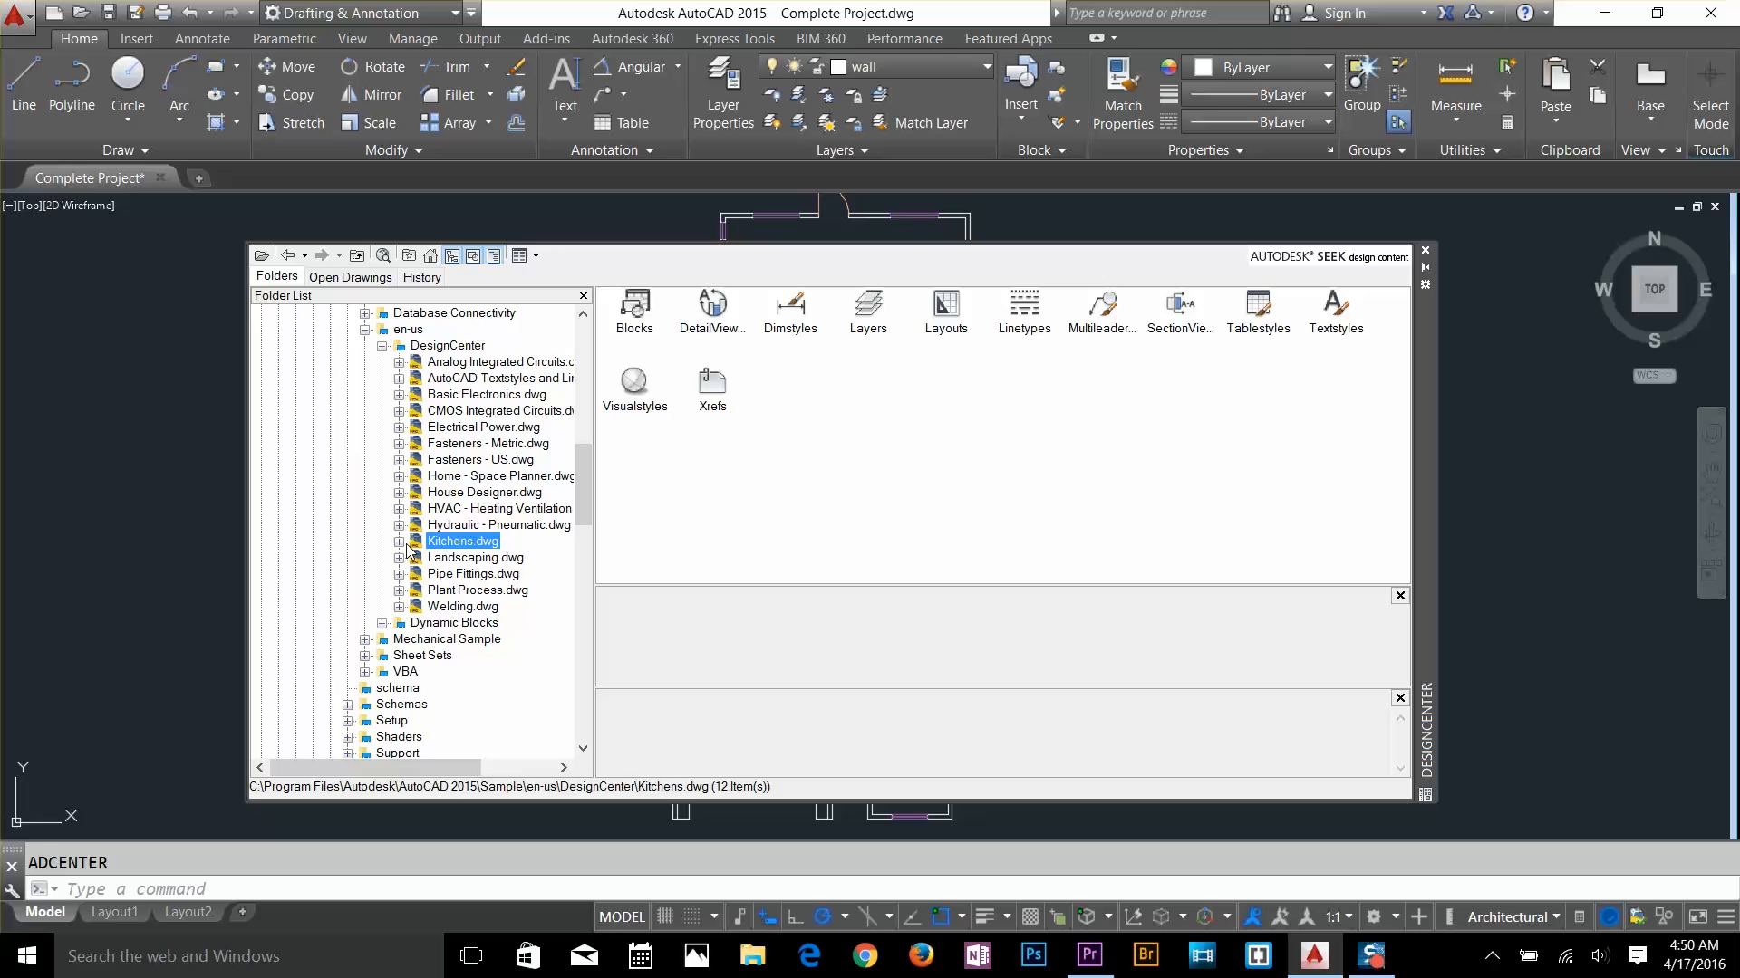
double_click(490, 478)
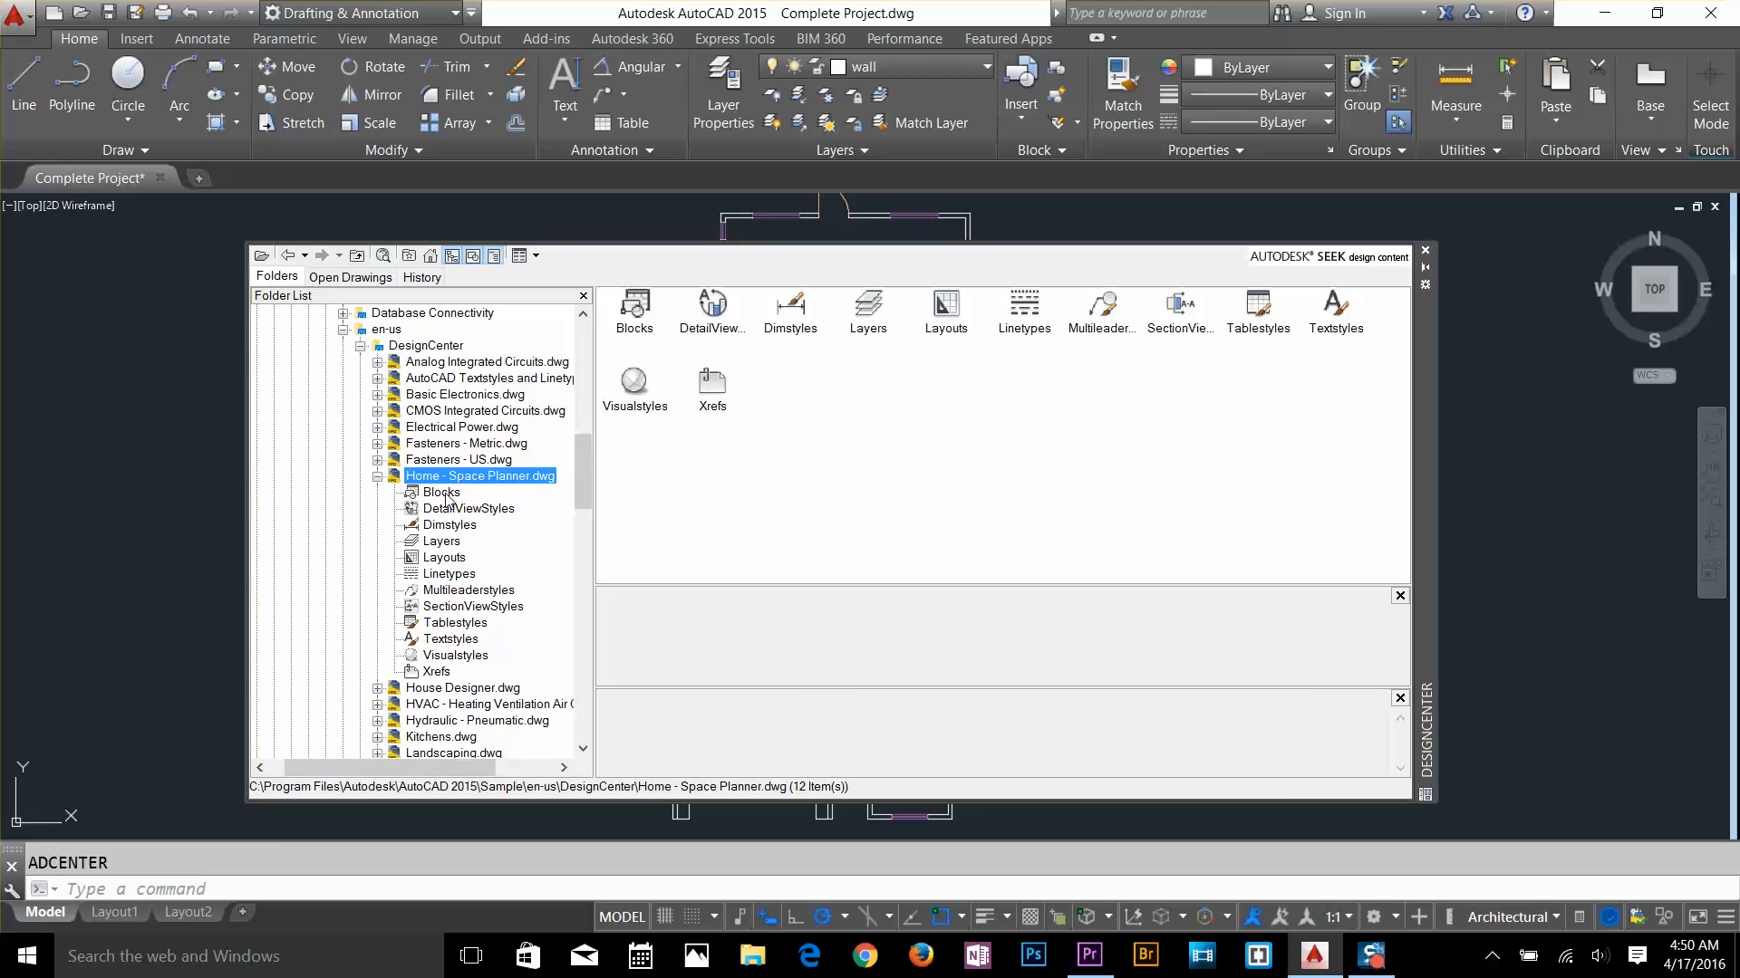
click(441, 492)
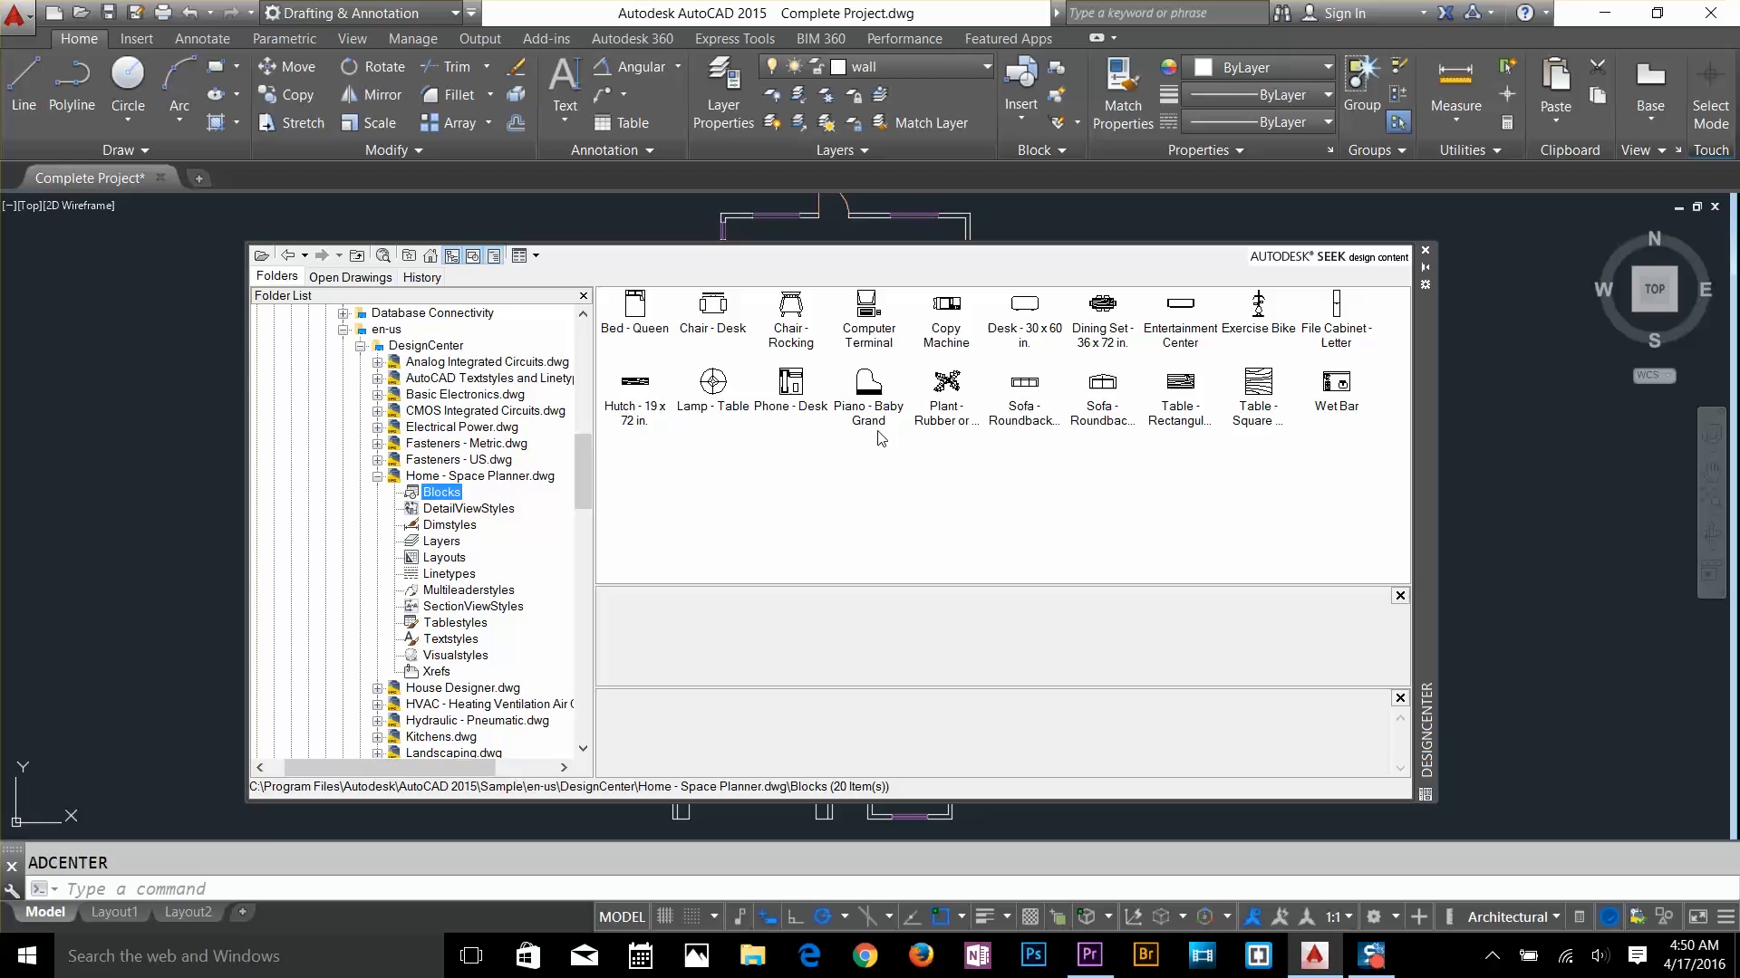
Insert the Bed - Queen block at scale 1.00, unrotated, in the empty space east of the plan
click(639, 328)
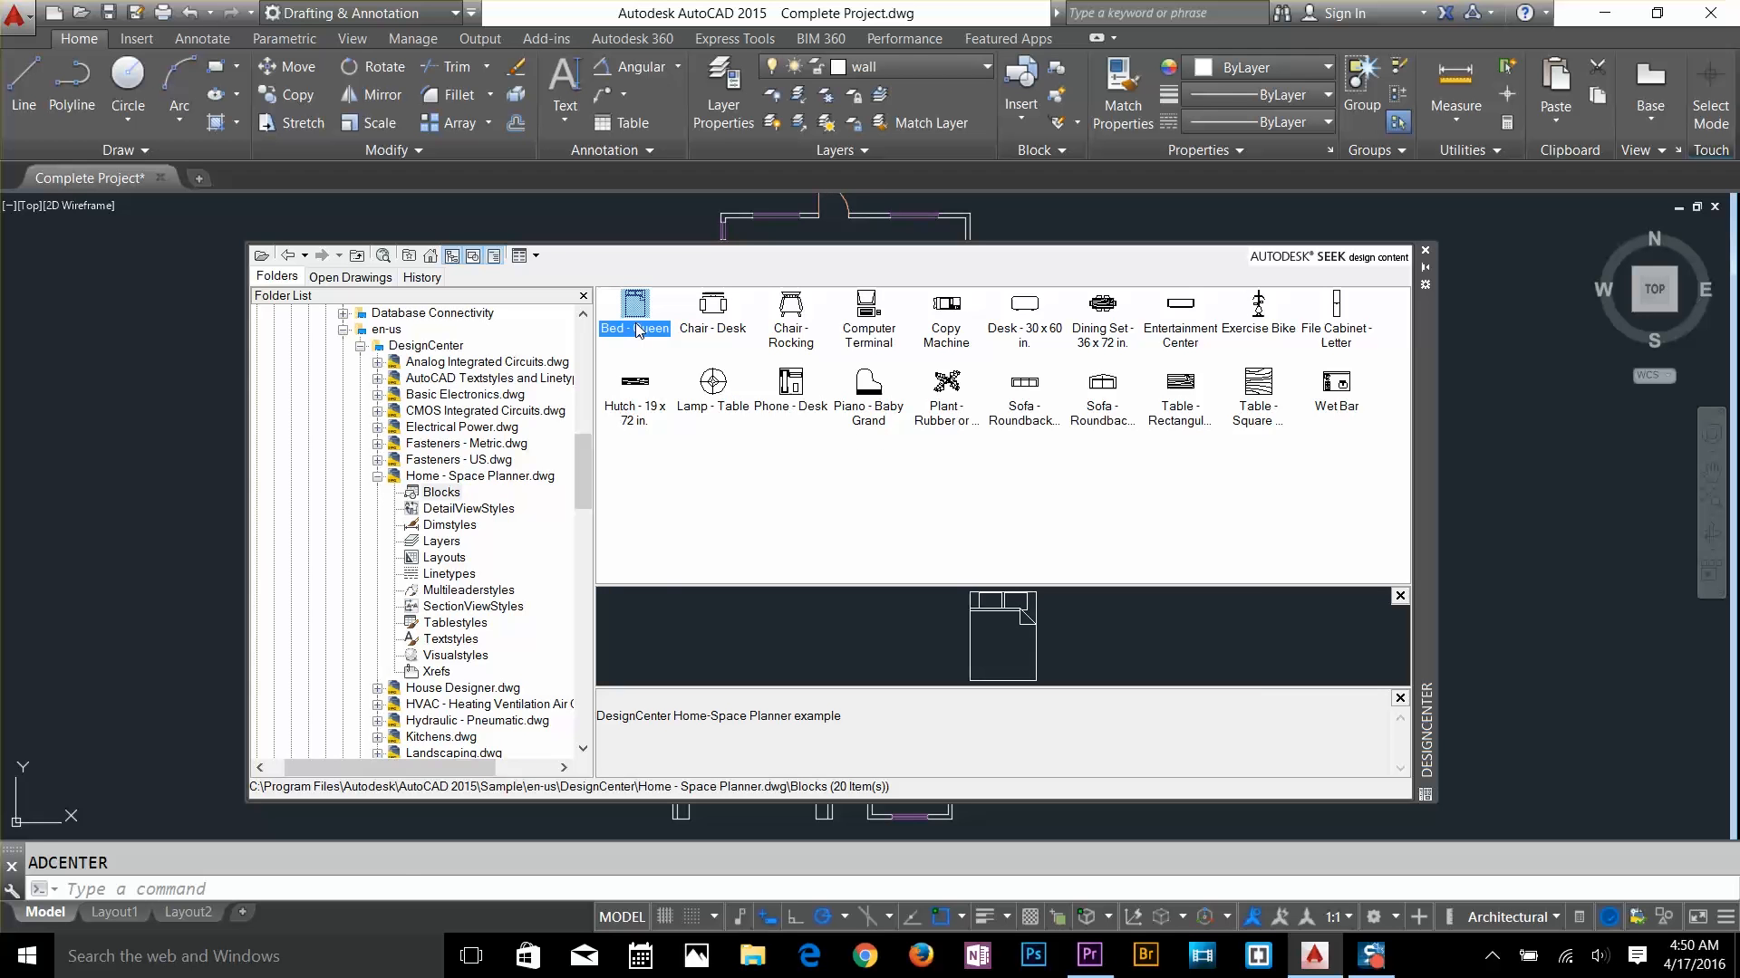
double_click(638, 330)
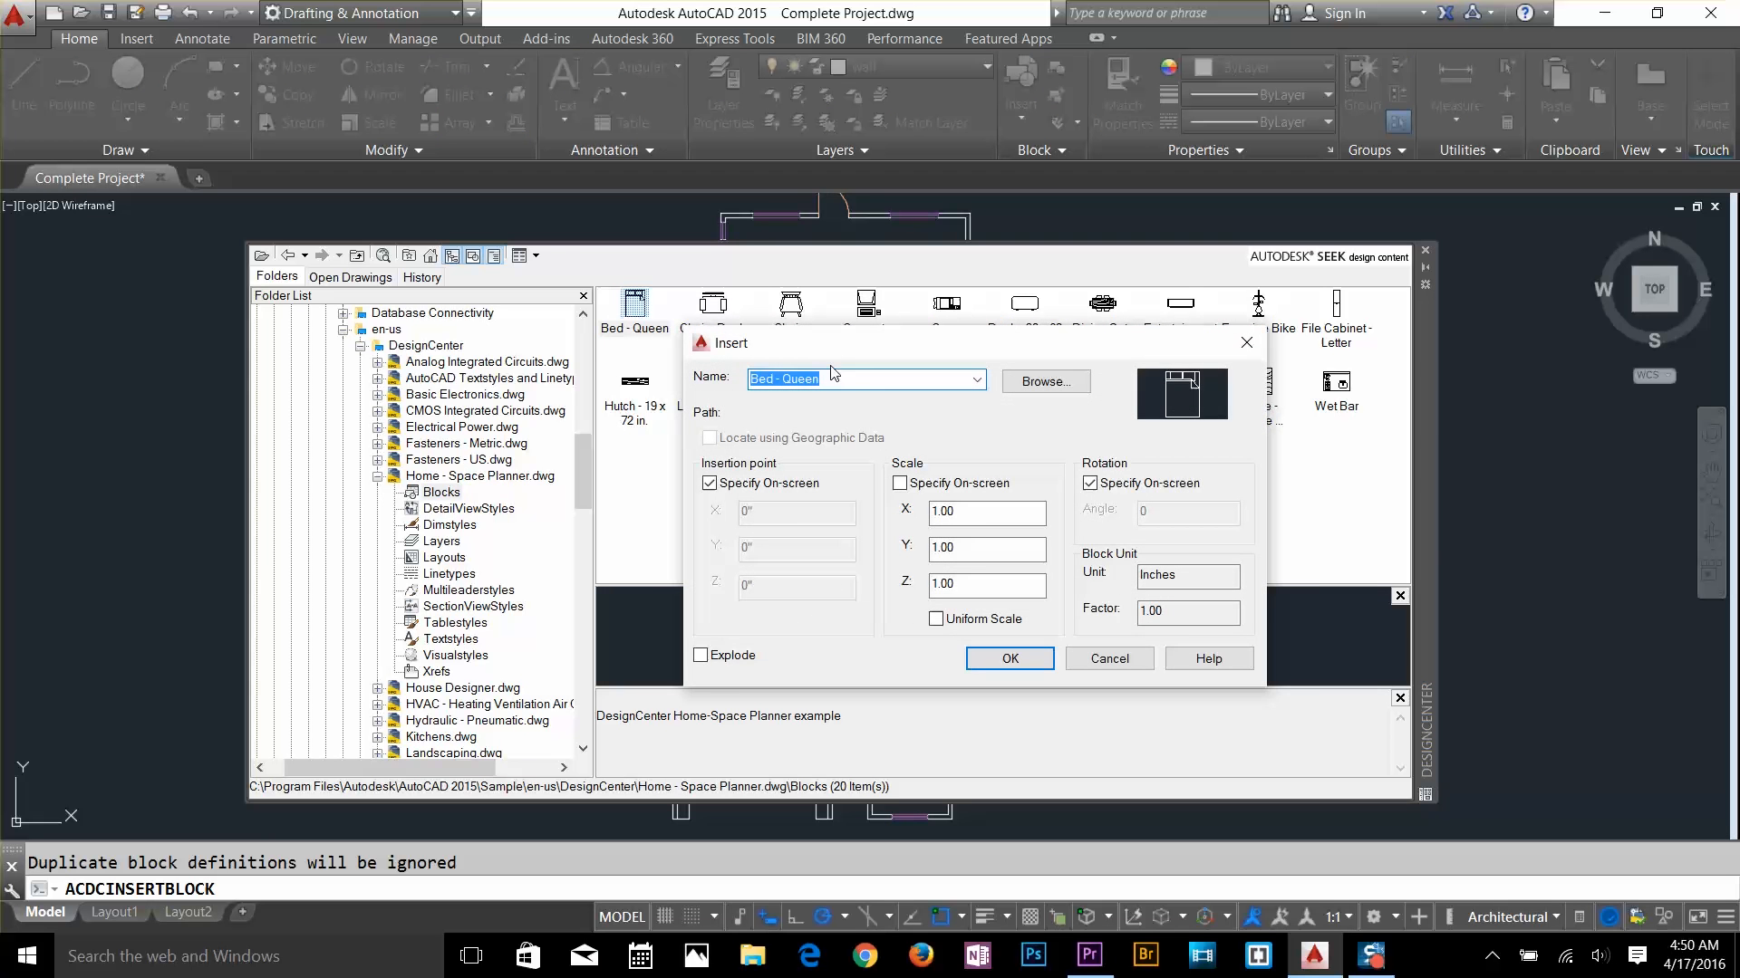
drag(828, 350, 888, 351)
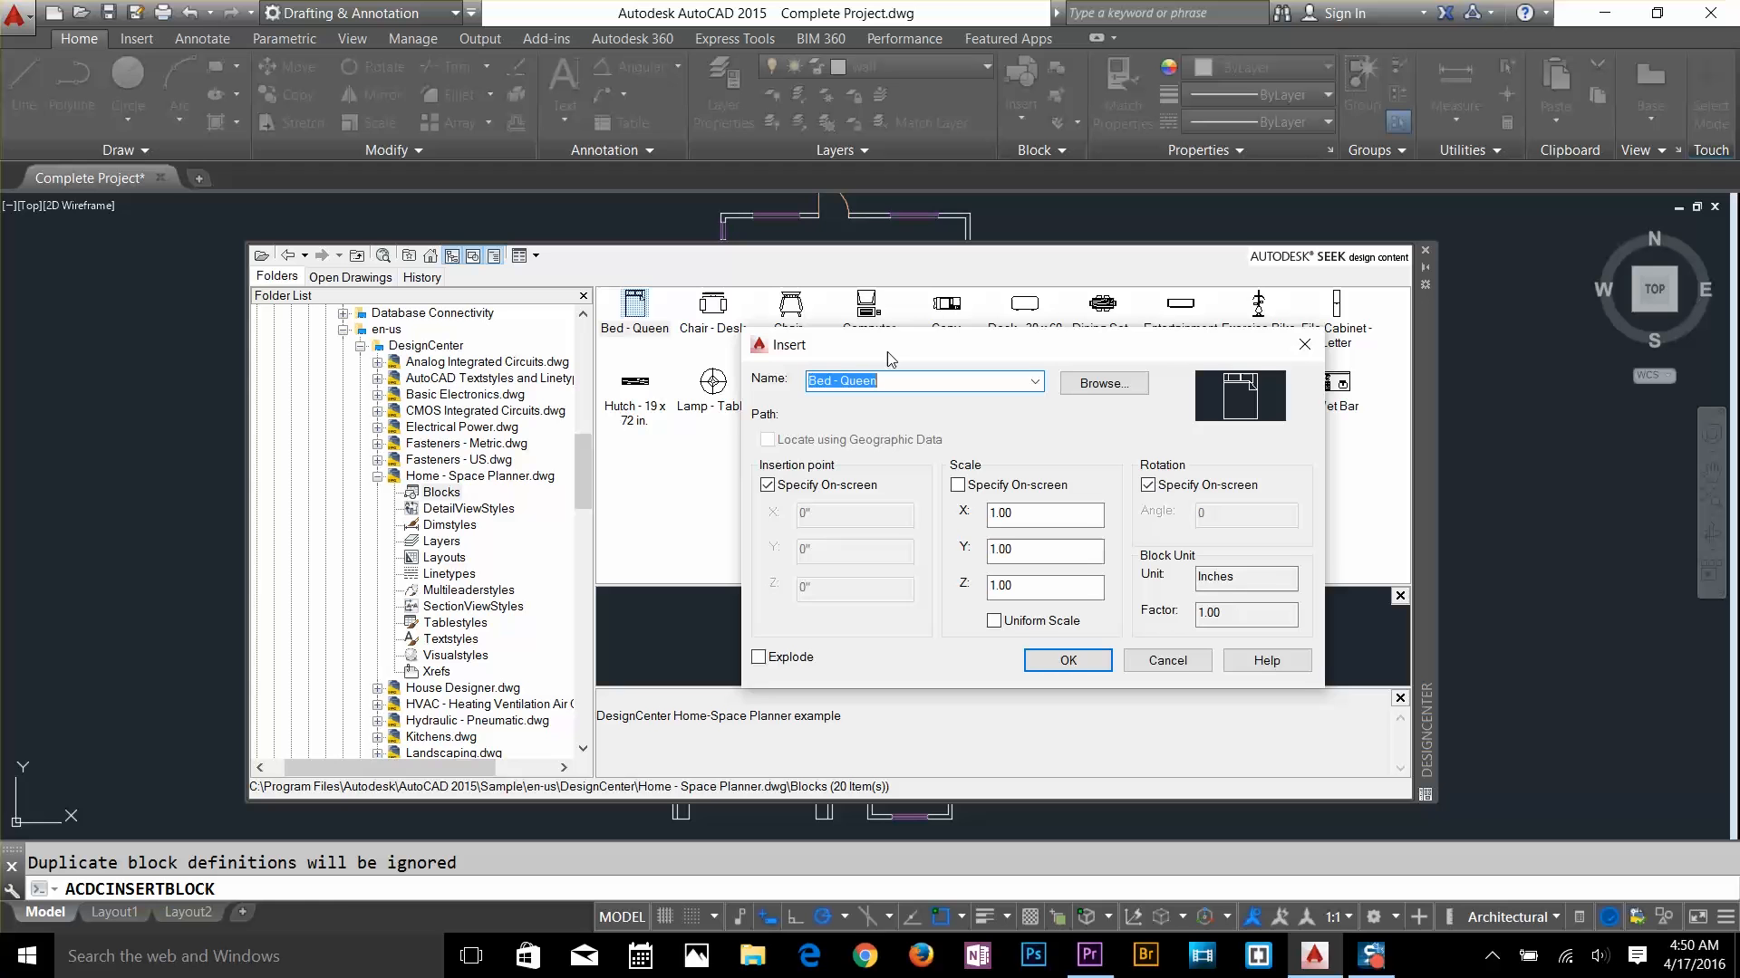
click(1065, 662)
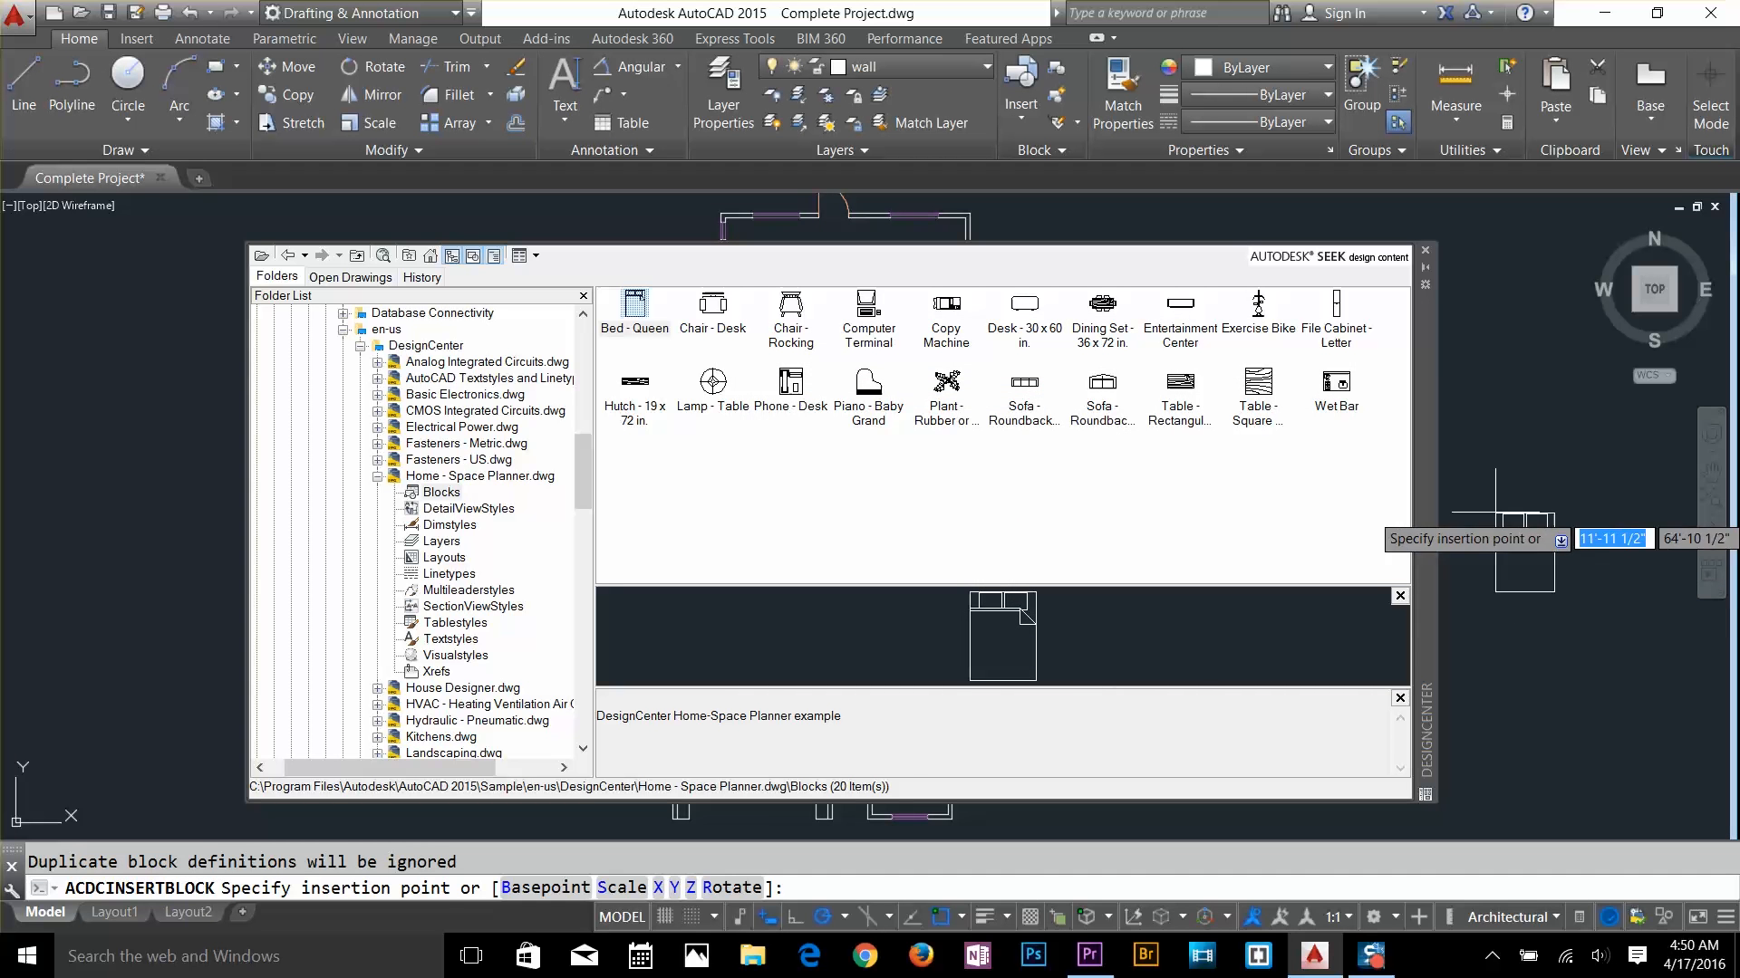
click(1496, 526)
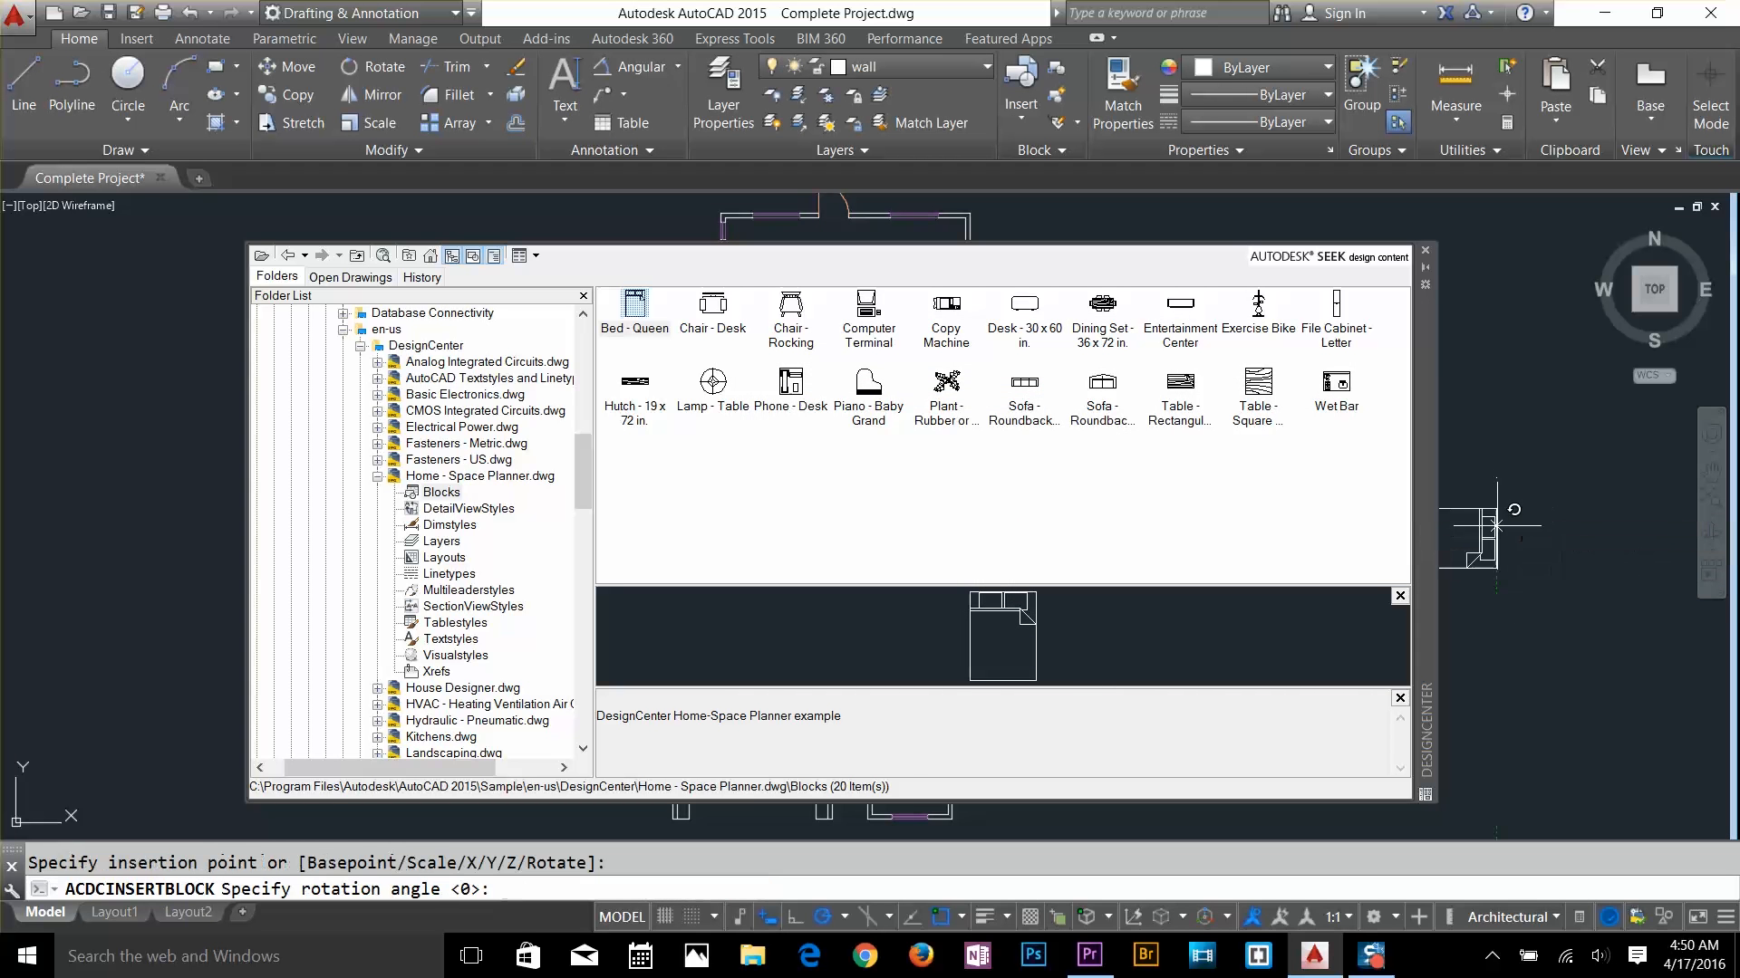
click(1585, 509)
Insert the Table - Square Woodgrain 42 x 42 in. and Chair - Rocking blocks, unrotated, north of the inserted bed
double_click(1257, 385)
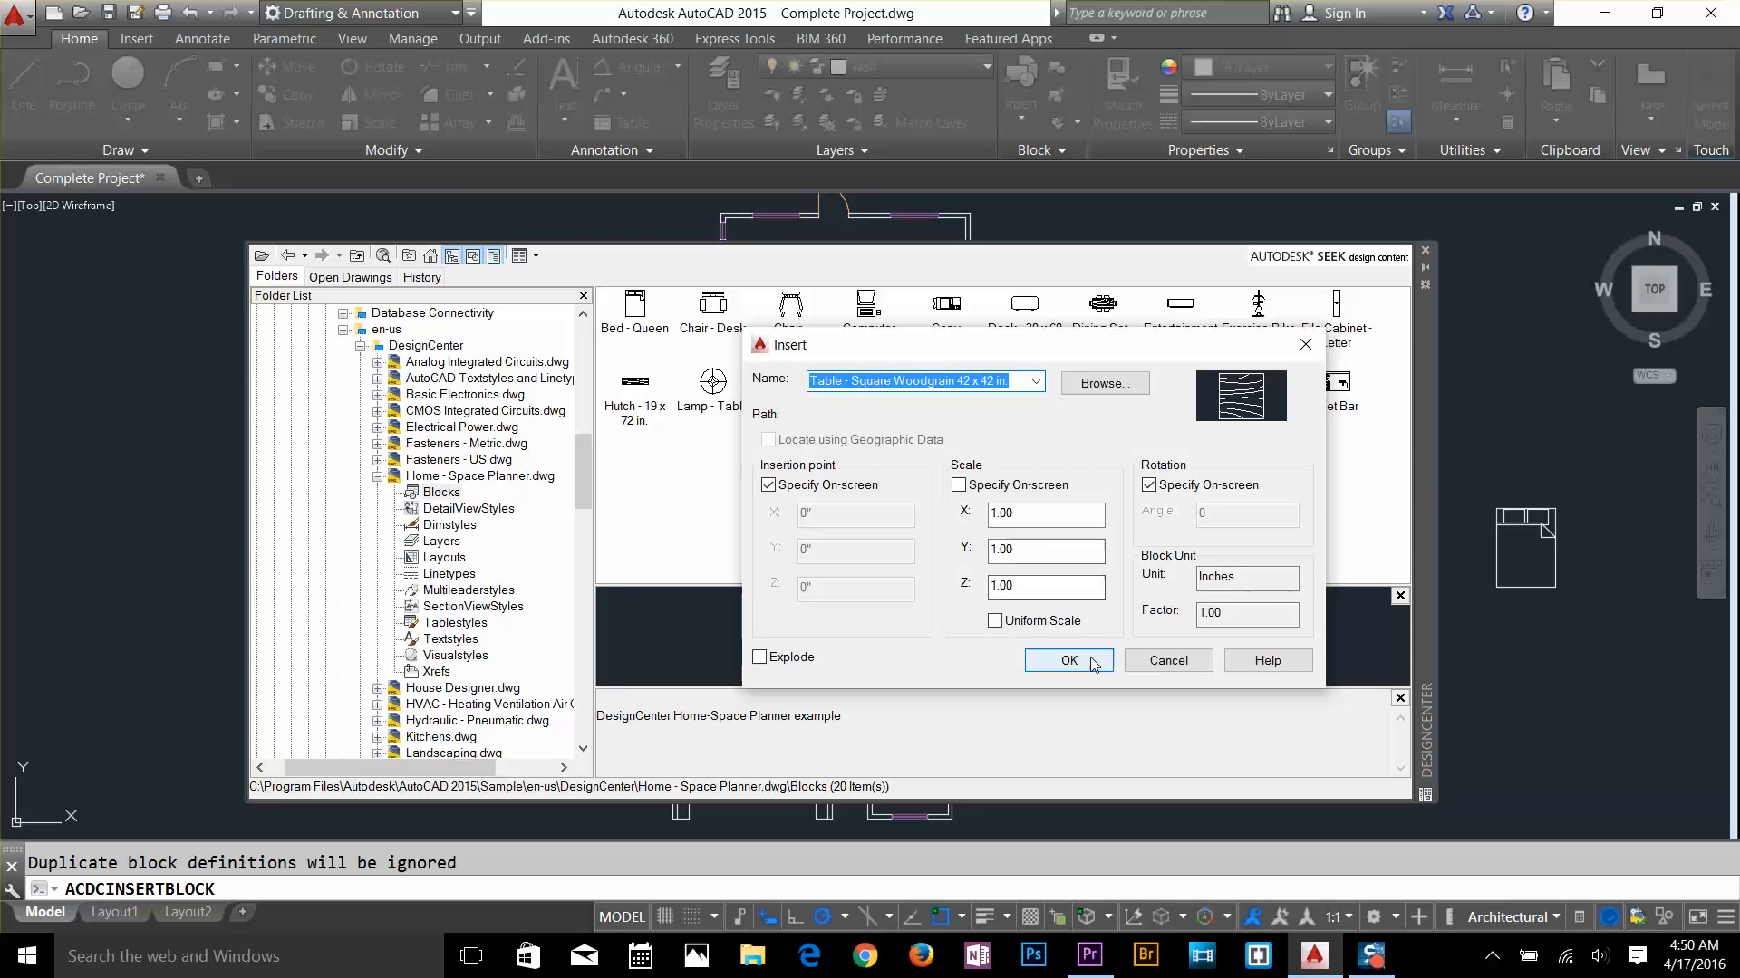
key(Return)
double_click(790, 306)
click(1073, 660)
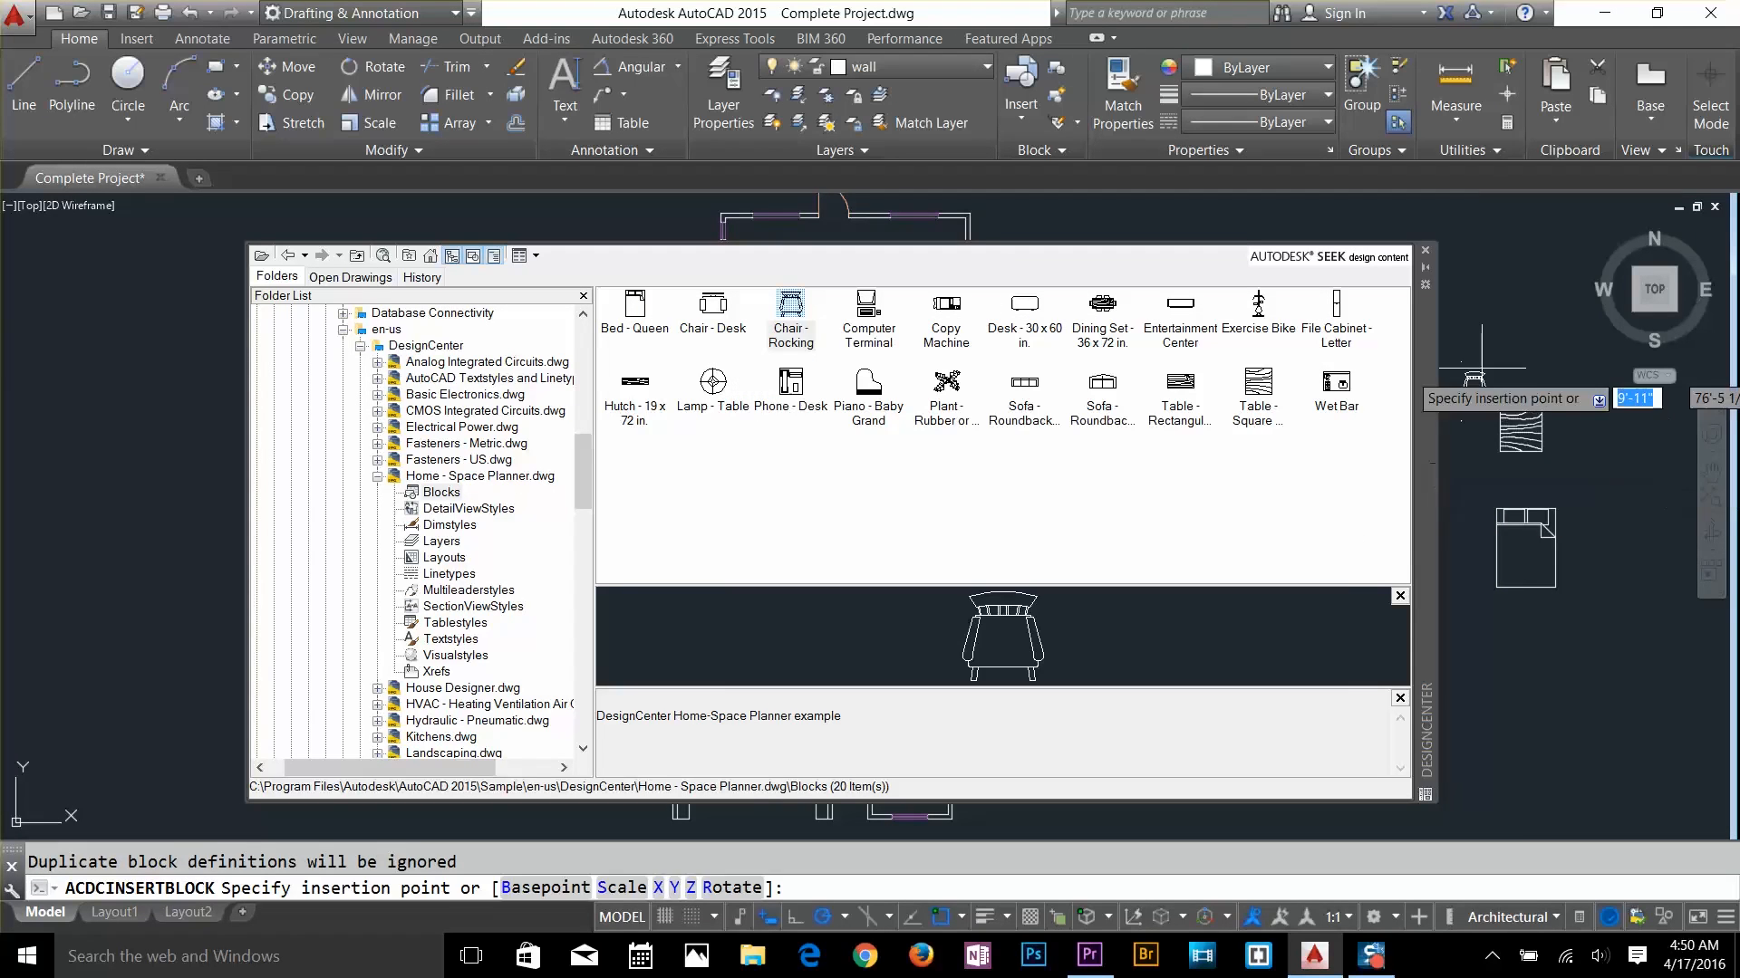
click(1522, 327)
click(1540, 327)
Insert the two-seat Sofa - Roundback and Entertainment Center blocks, unrotated, south of the inserted bed
double_click(1101, 383)
click(1089, 661)
click(1560, 639)
click(1604, 639)
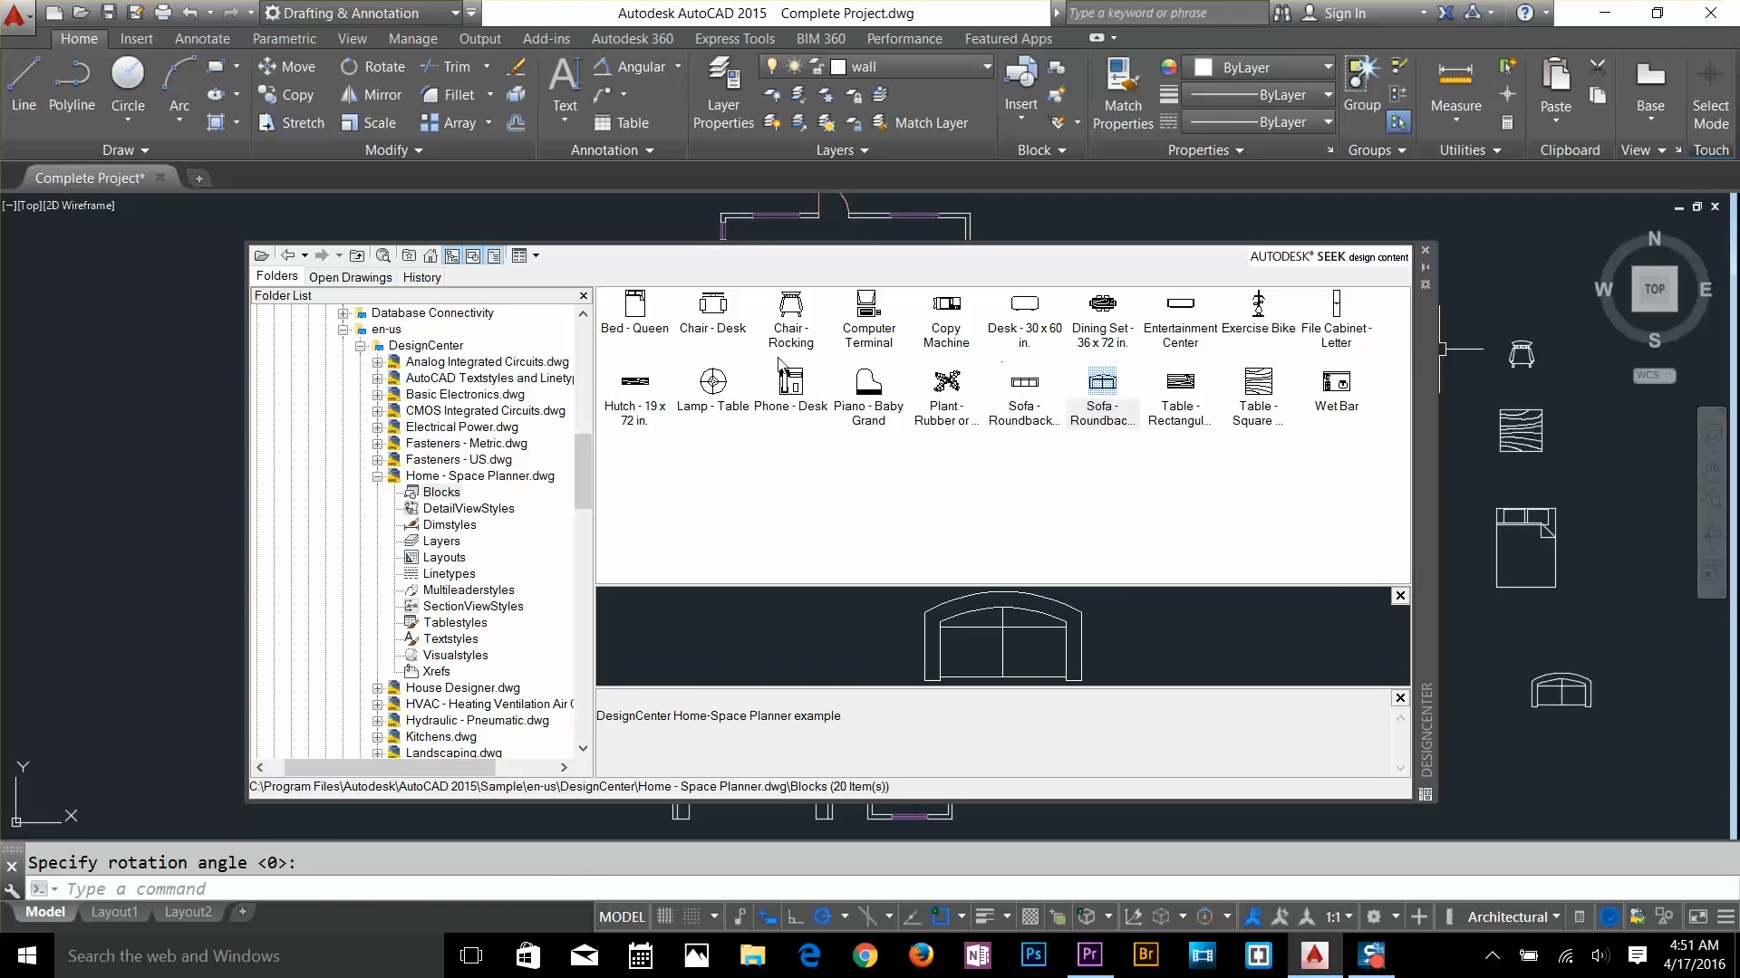
double_click(1180, 309)
click(1087, 660)
click(1556, 637)
click(1568, 638)
Open the Kitchens.dwg blocks and insert Range-Oven - 30 in top, unrotated, south of the inserted sofa
click(442, 736)
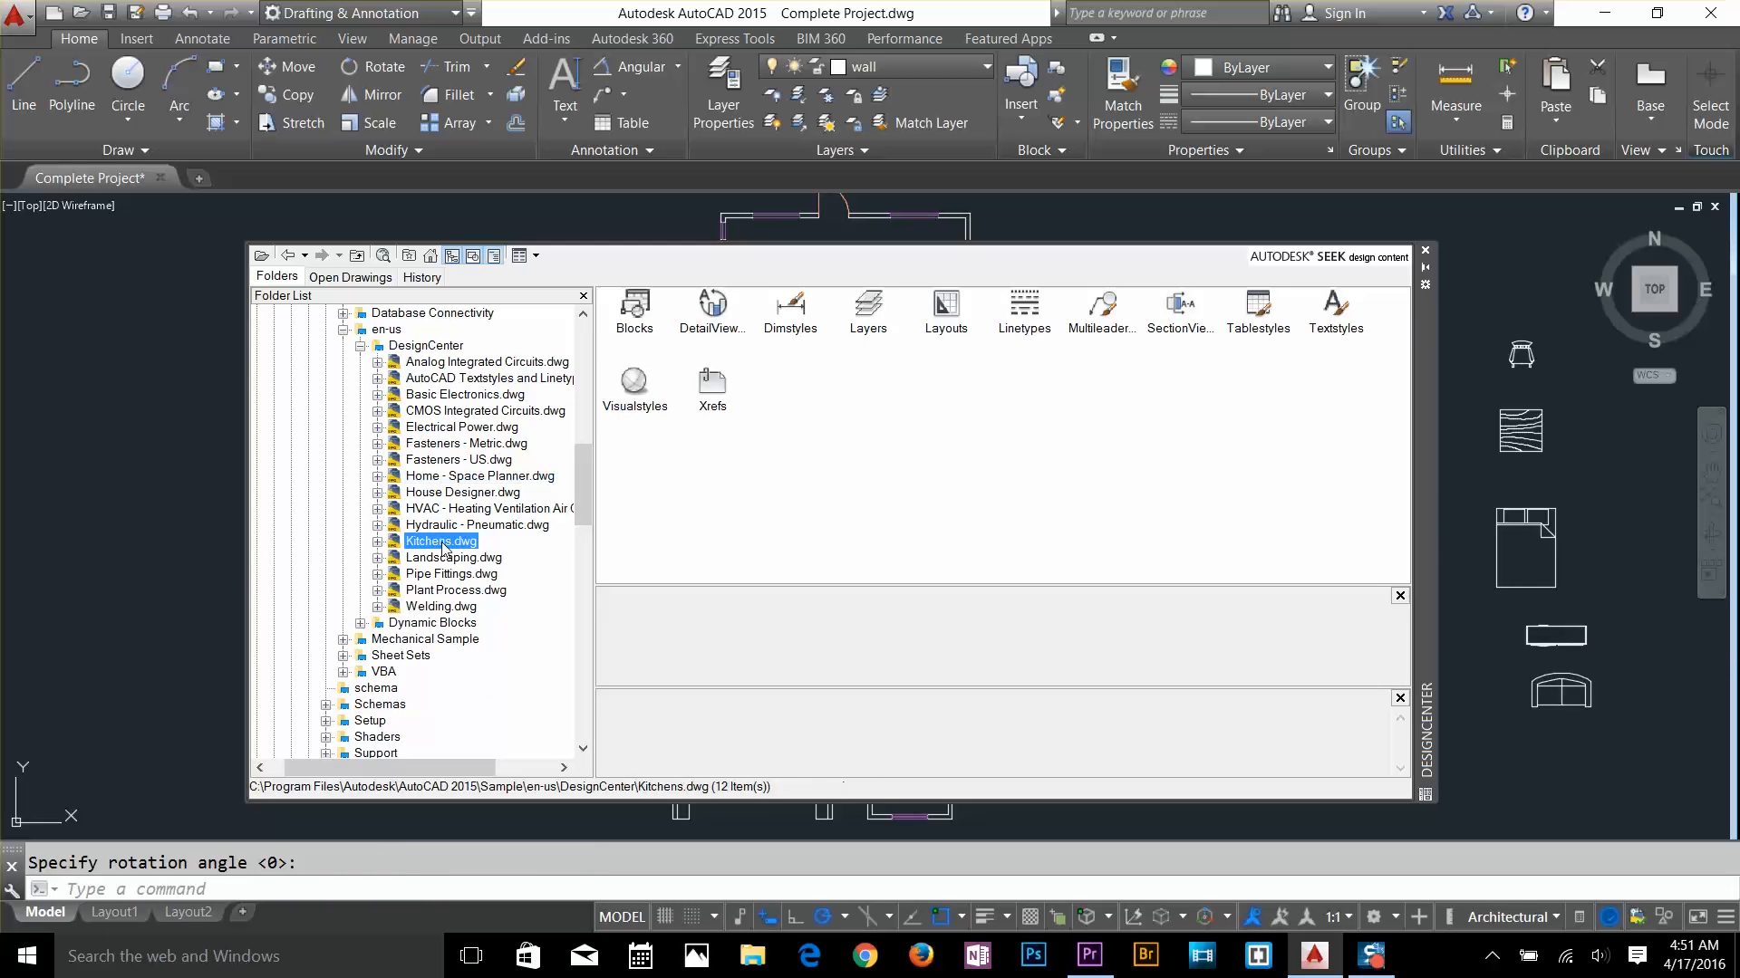
double_click(635, 308)
click(872, 421)
double_click(873, 423)
click(1088, 660)
click(1553, 787)
key(Return)
Insert the Sink-double - 36 in top block beside the range and the Wall Cabinet - 18 x 12 block beside the bed, both unrotated
double_click(1194, 421)
click(1088, 660)
click(1600, 752)
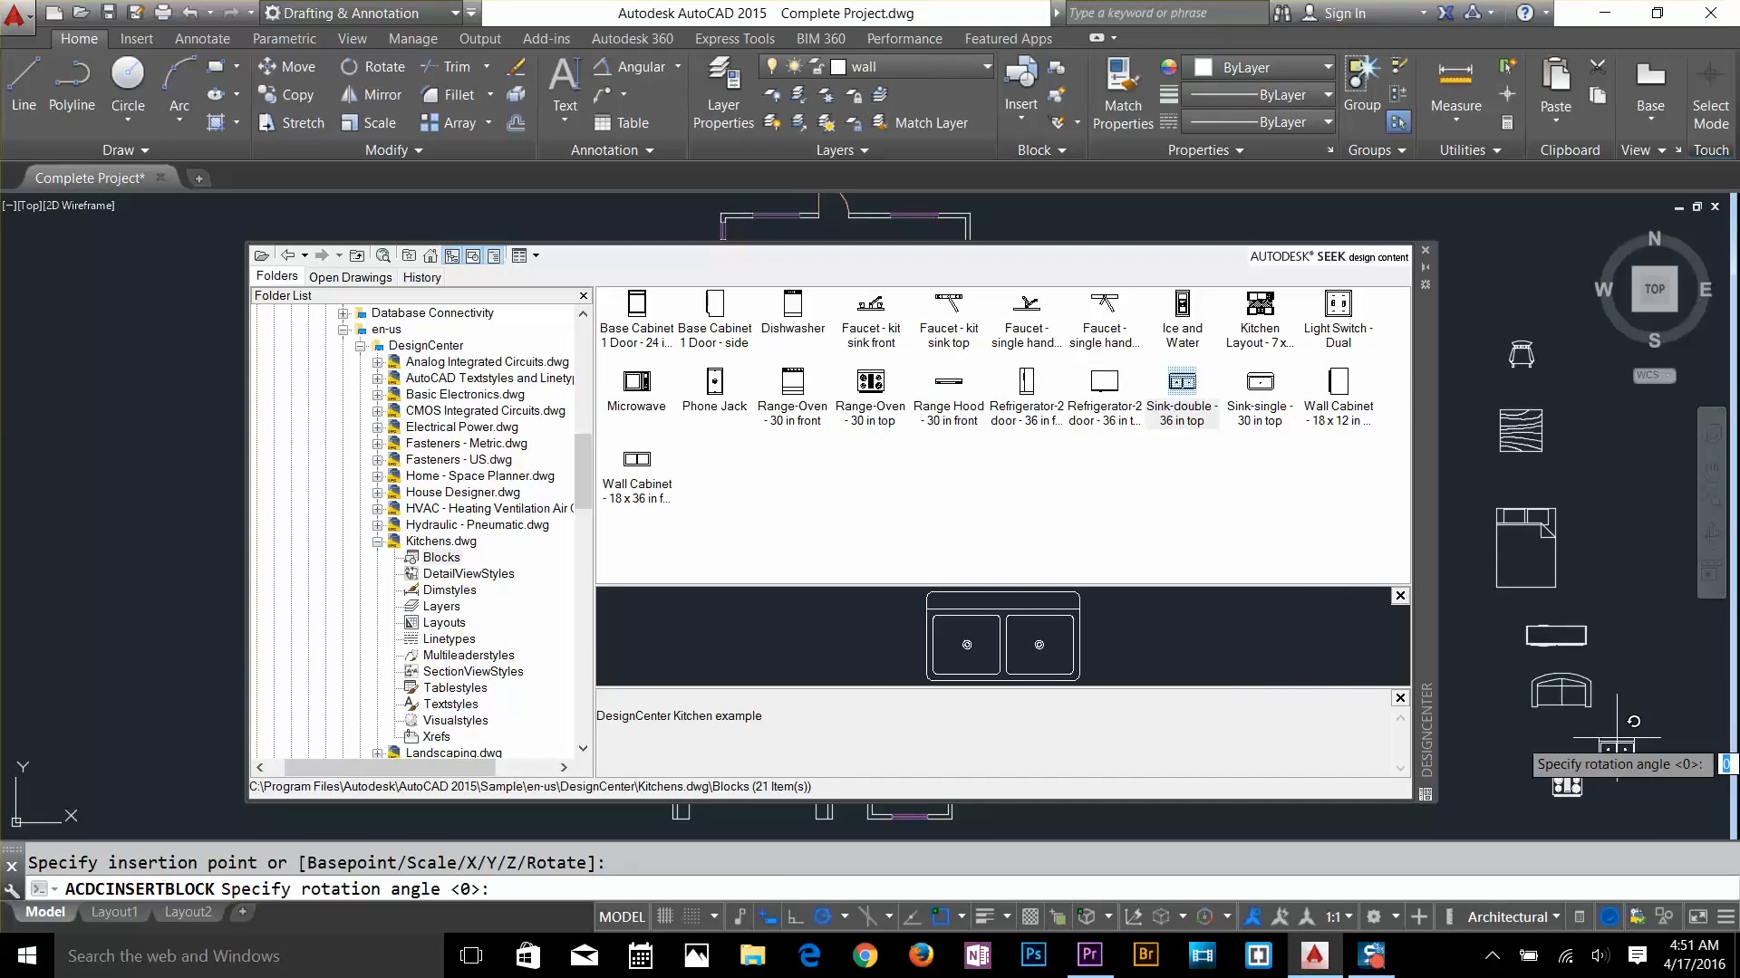
key(Return)
double_click(1345, 416)
click(1087, 661)
click(1622, 573)
click(1649, 571)
Insert the top-view single-handle faucet block north of the rocking chair, unrotated, and close DesignCenter
double_click(1121, 339)
click(1087, 660)
click(1526, 275)
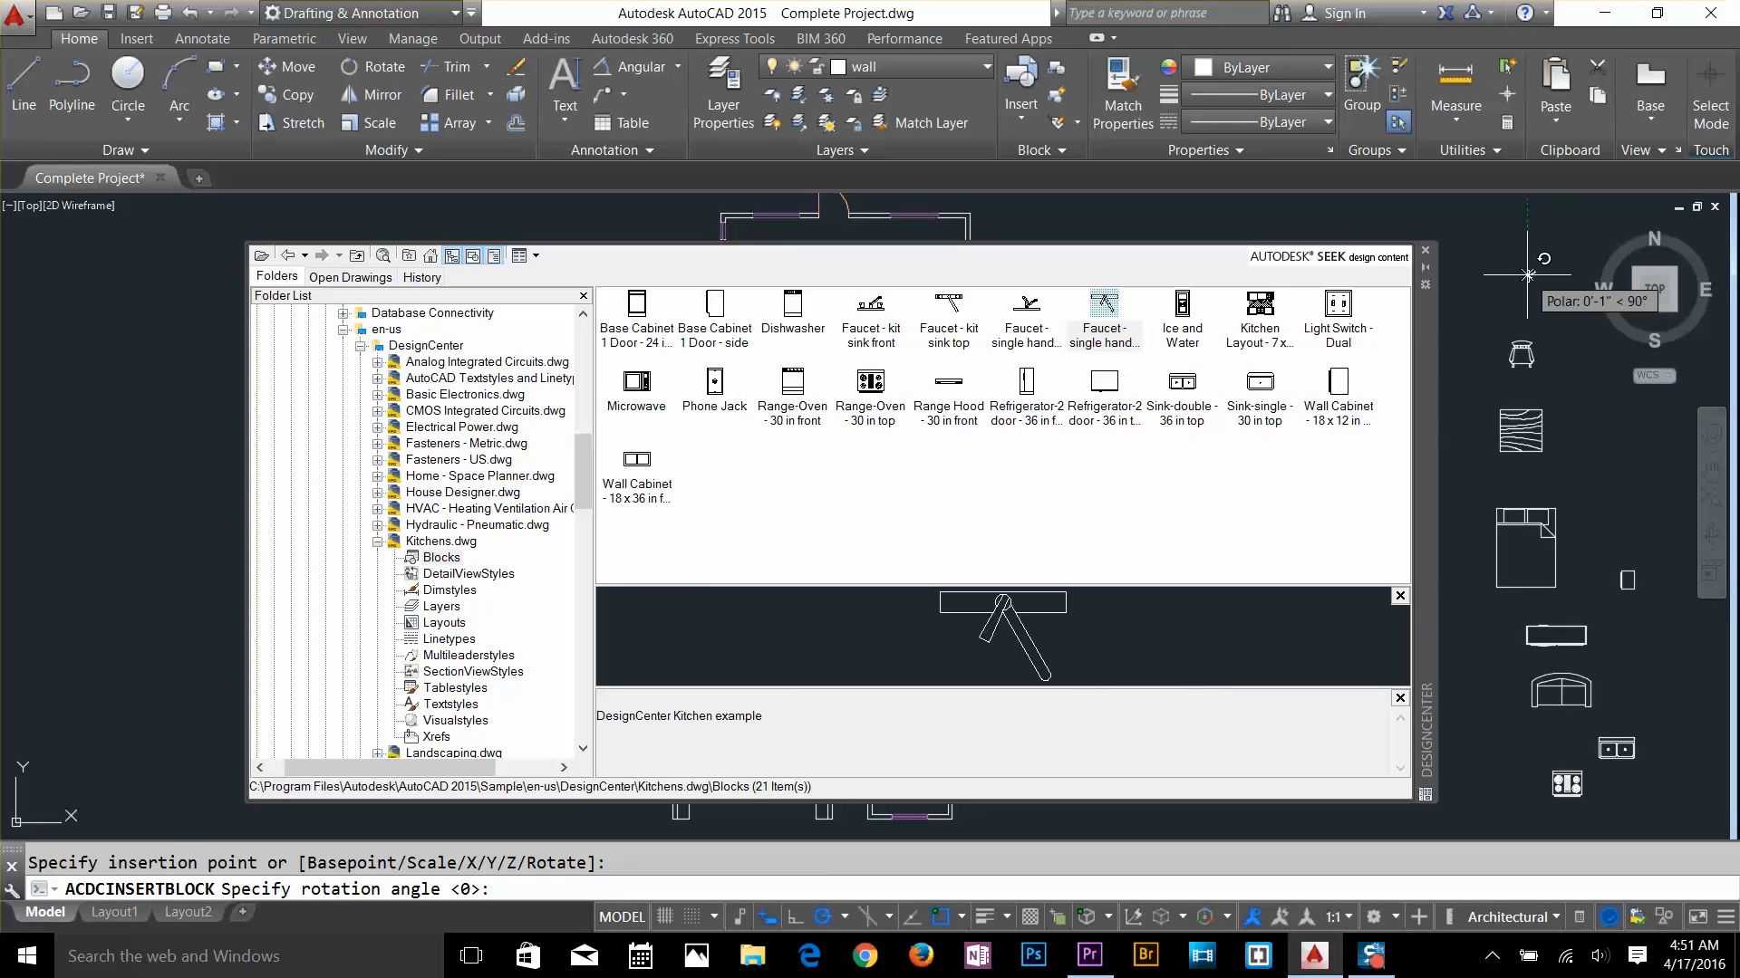
click(1555, 274)
click(1425, 250)
Move the square woodgrain table into the large north room, east of its centre
text(m)
key(Return)
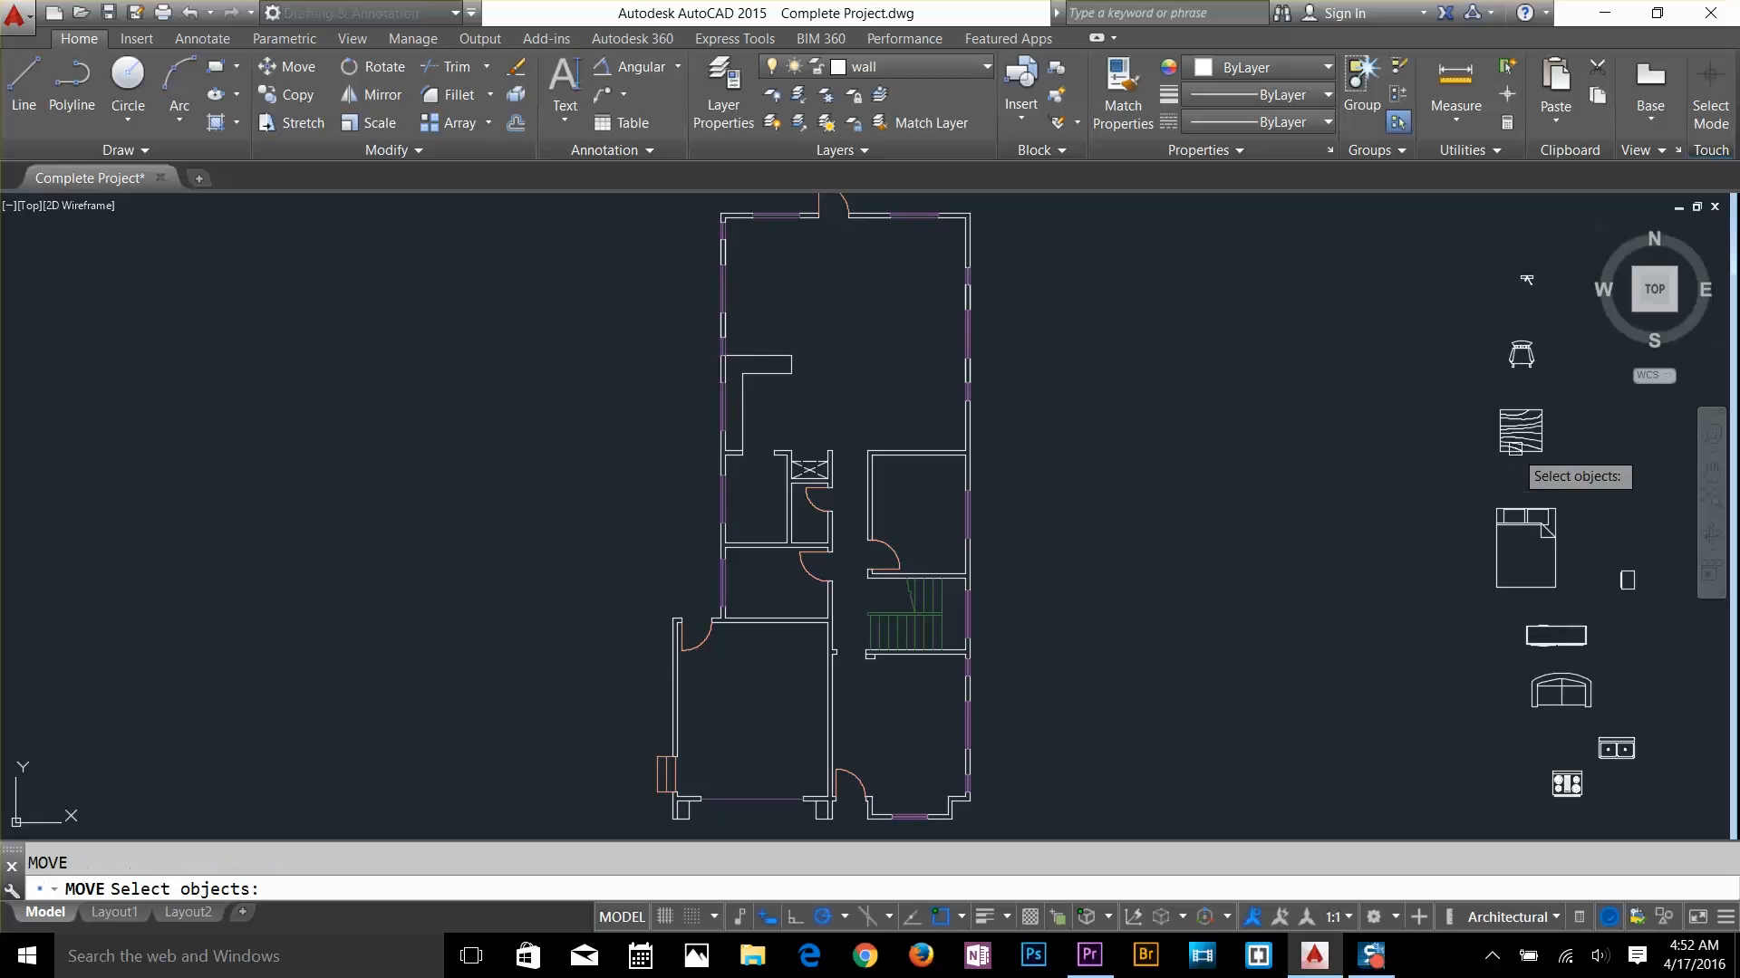
click(1514, 449)
key(Return)
click(1517, 446)
click(912, 317)
key(Escape)
text(m)
click(901, 336)
Copy the two-seat roundback sofa into the north room twice, once north and once west of the table
text(co)
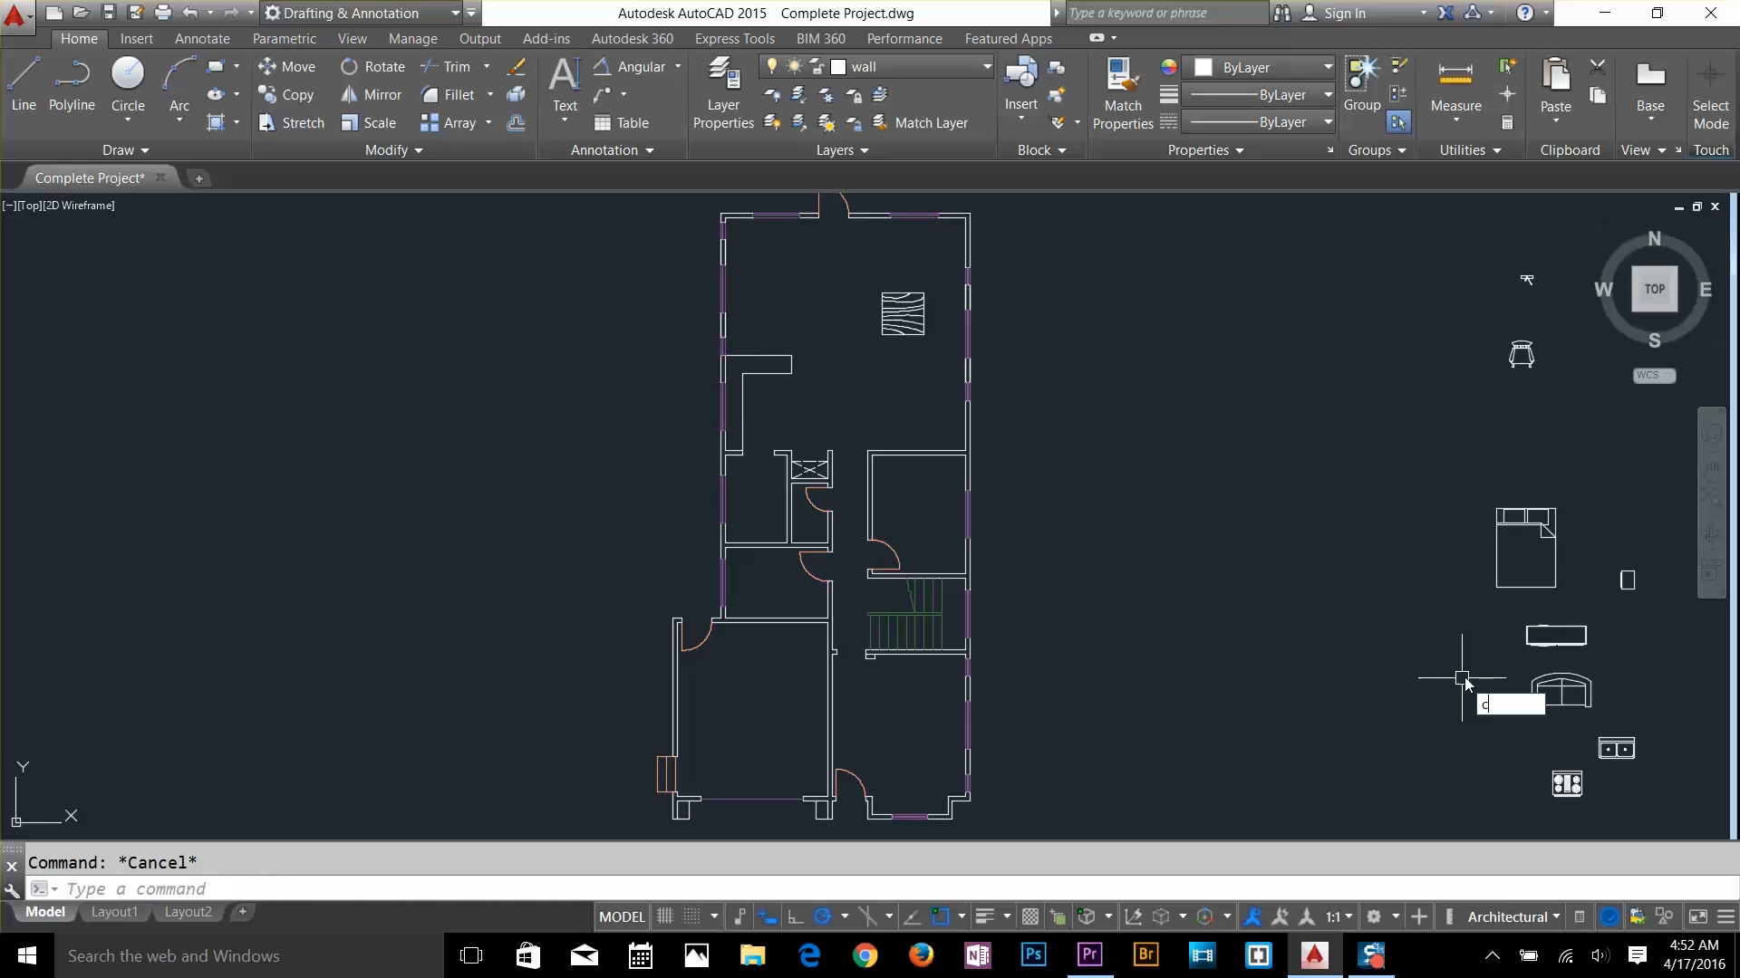
key(Return)
click(1561, 692)
click(1578, 689)
click(916, 264)
click(858, 315)
Rotate the western sofa copy a quarter turn to face the woodgrain table and move it beside the table's west edge
scroll(868, 294, up, 5)
text(ro)
click(861, 544)
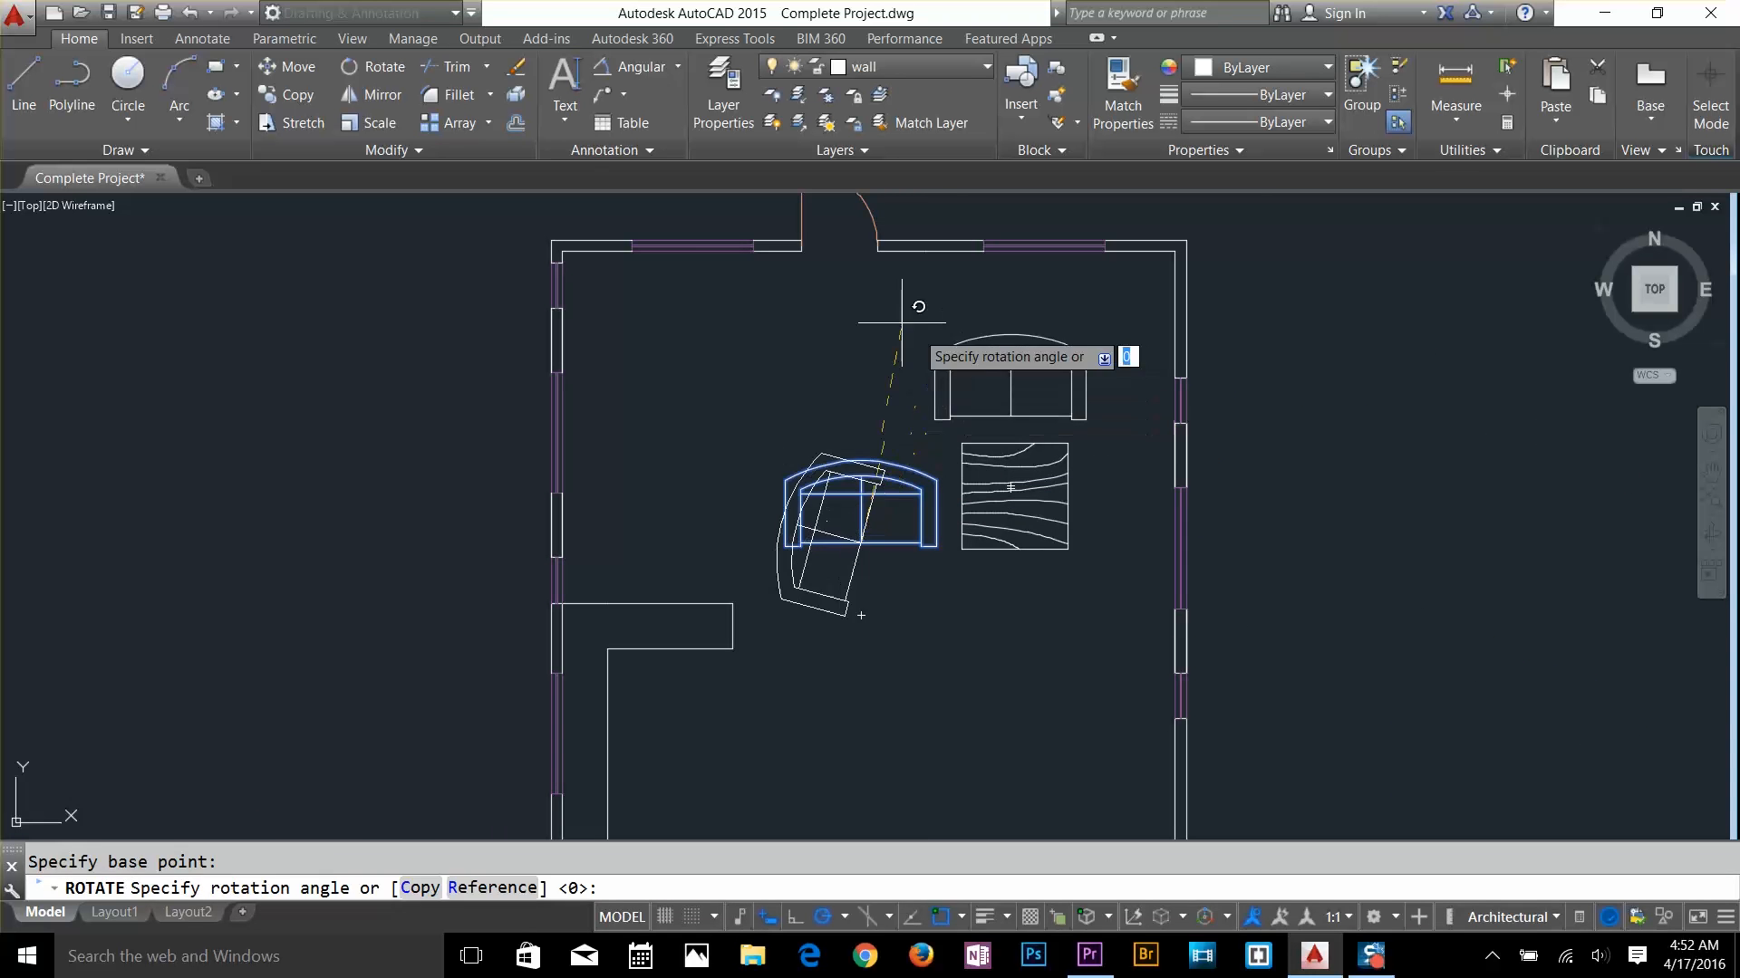
click(864, 317)
text(m)
click(857, 538)
click(909, 496)
click(1024, 532)
scroll(1167, 577, down, 2)
Move the entertainment center block into the north room, rotate it a quarter turn and place it along the east wall facing the table
text(m)
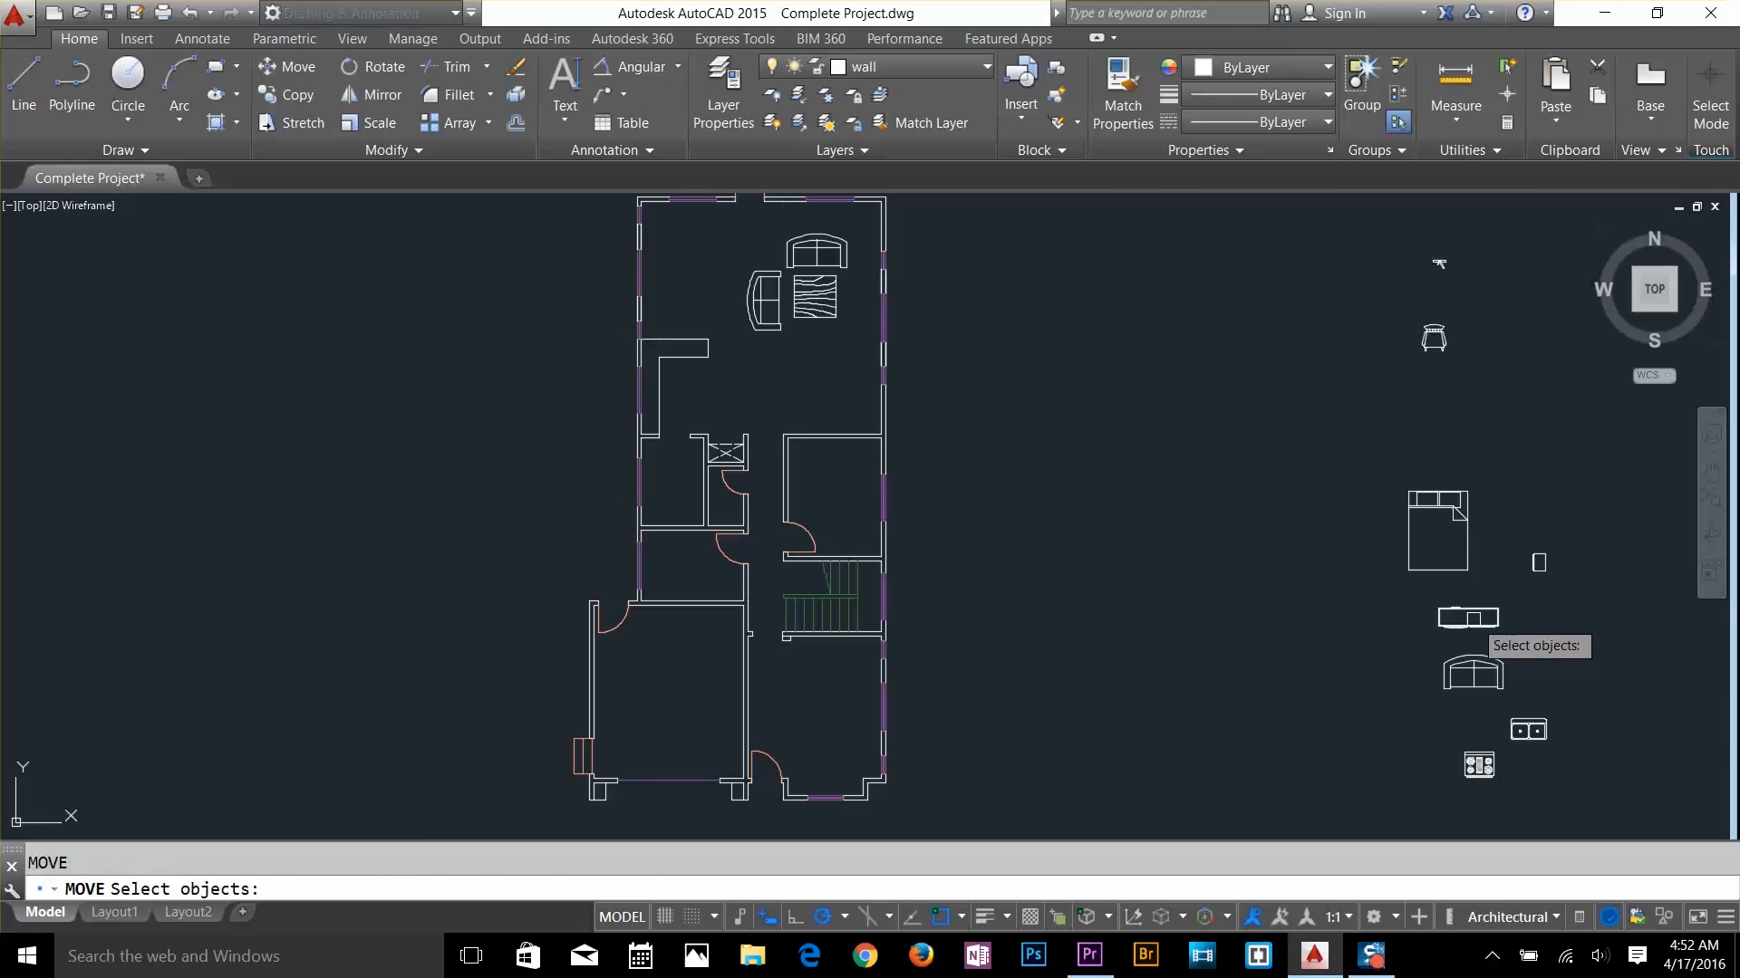
click(1477, 618)
click(839, 375)
scroll(835, 379, up, 6)
text(ro)
click(960, 385)
click(958, 540)
text(m)
scroll(957, 453, down, 5)
click(945, 476)
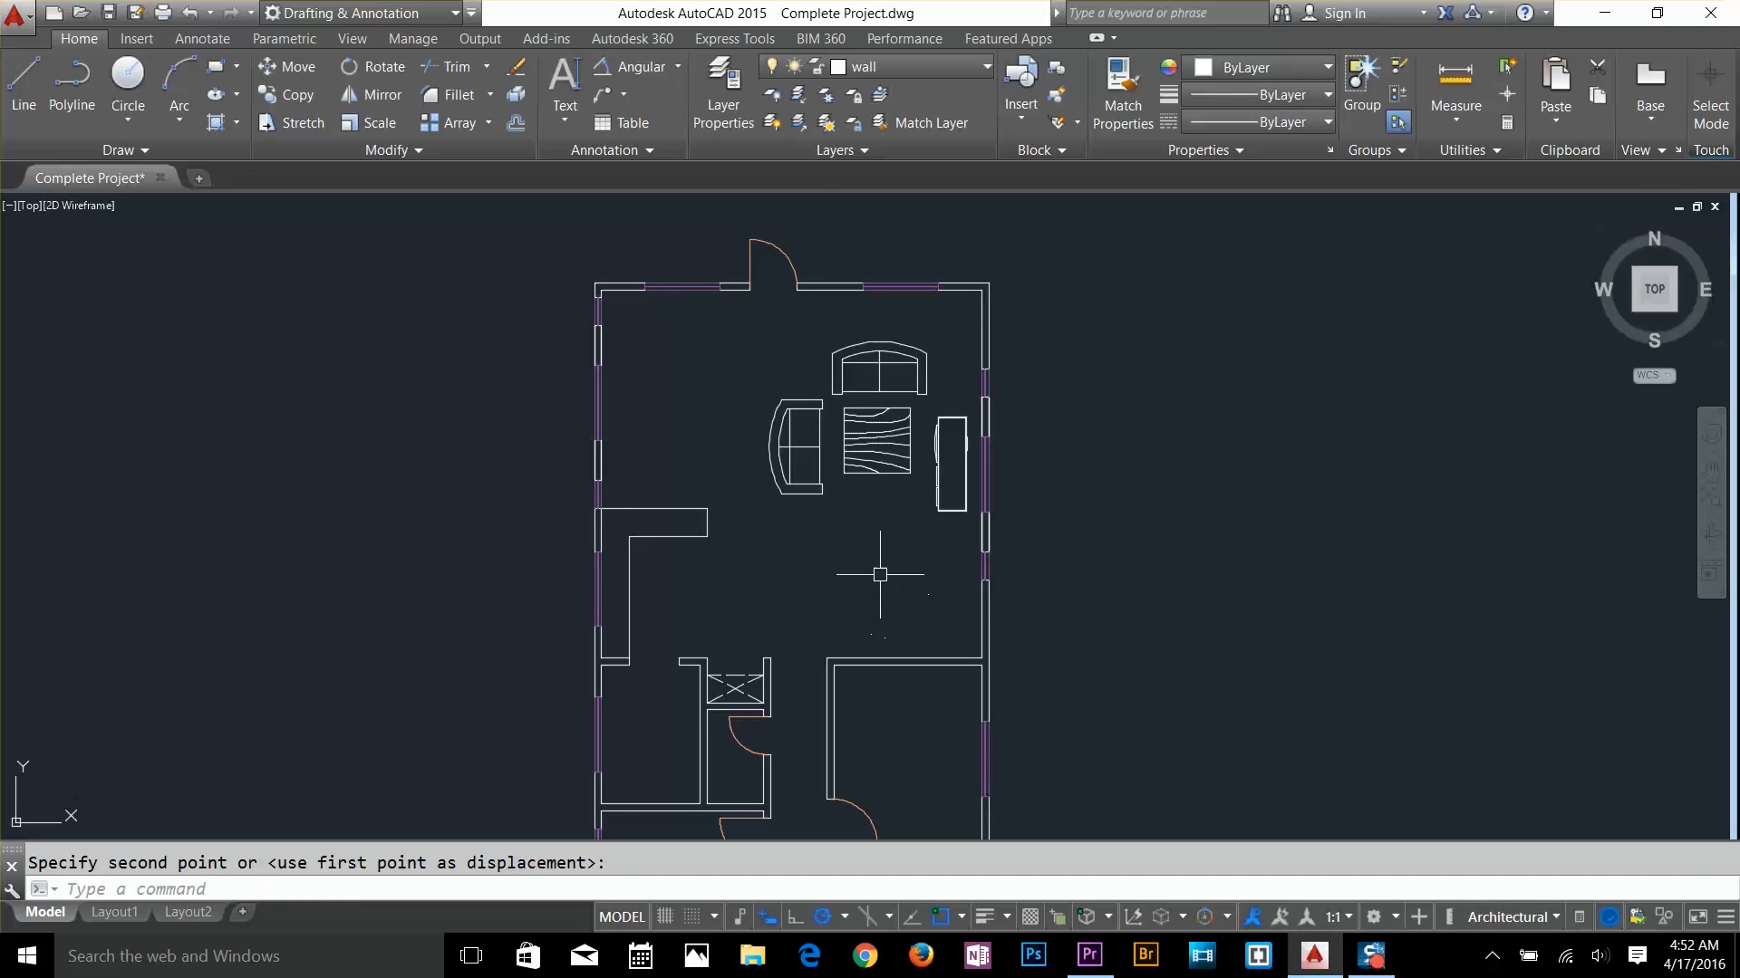
Move the two sofas and the woodgrain table together slightly south so they line up with the entertainment center
text(m)
click(861, 545)
click(843, 559)
key(Escape)
Move the queen bed block into the bedroom north of the stairs, with its head toward the north wall
scroll(906, 553, down, 5)
scroll(1078, 580, up, 5)
click(1401, 507)
text(m)
click(1448, 407)
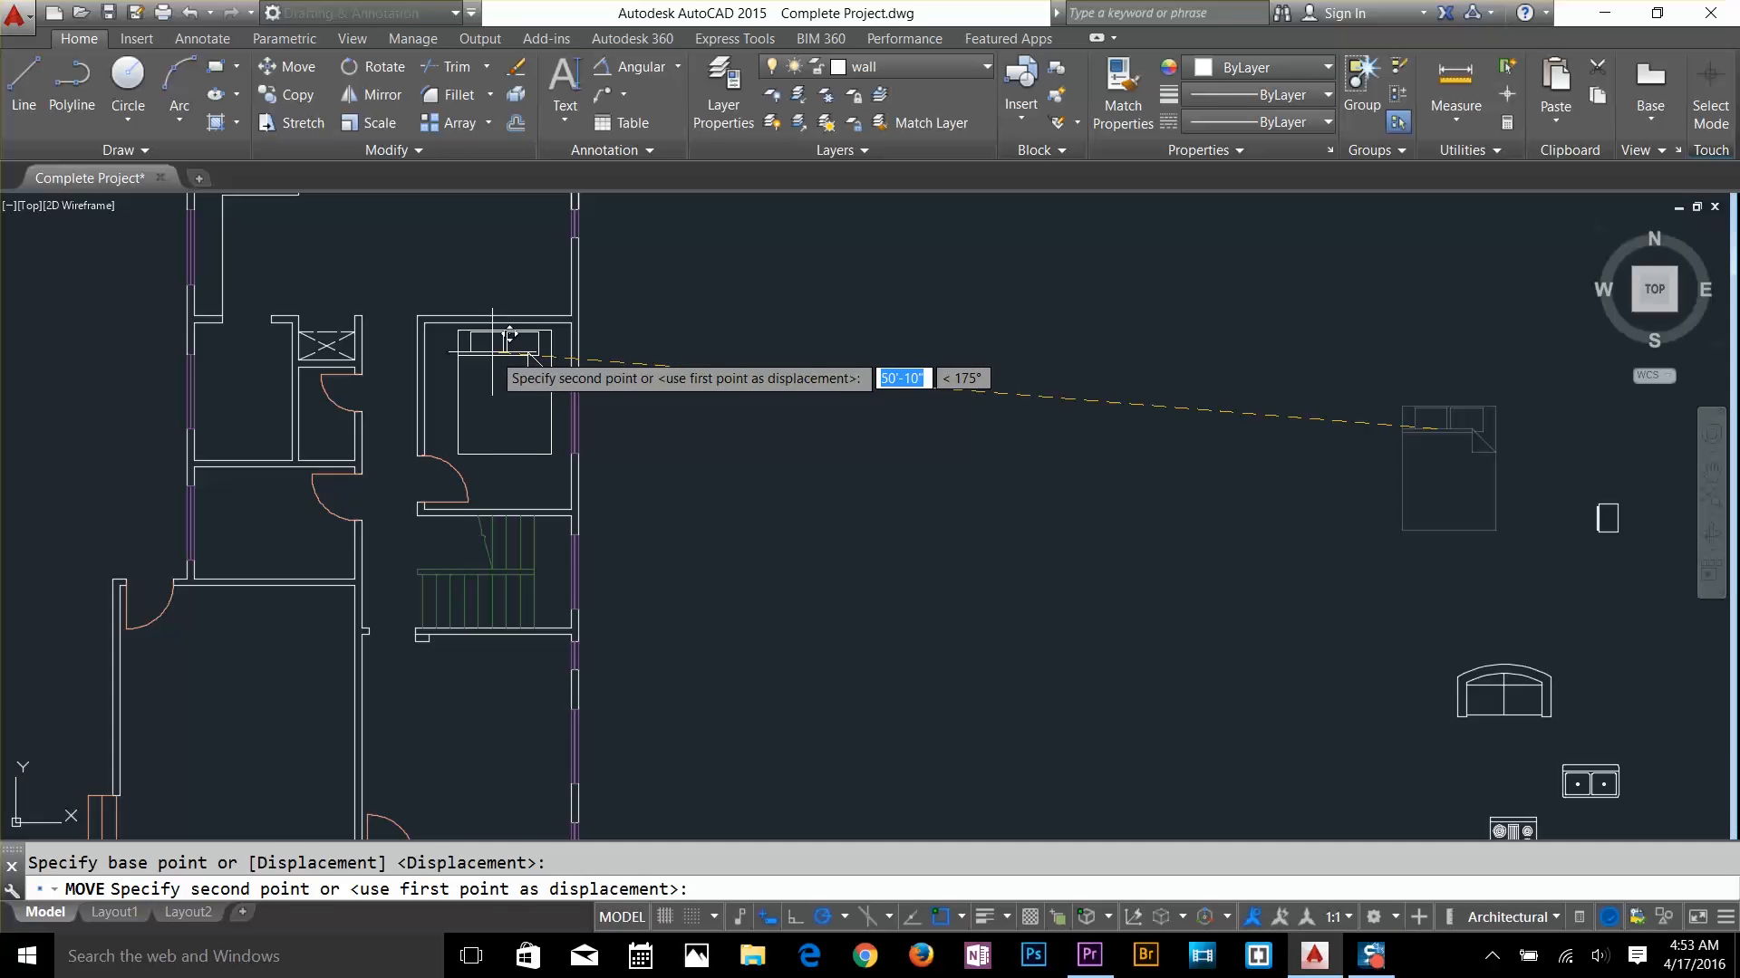
click(505, 331)
middle_drag(509, 339, 1088, 682)
scroll(1091, 392, down, 5)
key(Escape)
Copy the two-seat roundback sofa into the front room, against the wall south of the stairs
scroll(1336, 623, up, 5)
click(1244, 600)
text(co)
click(1205, 575)
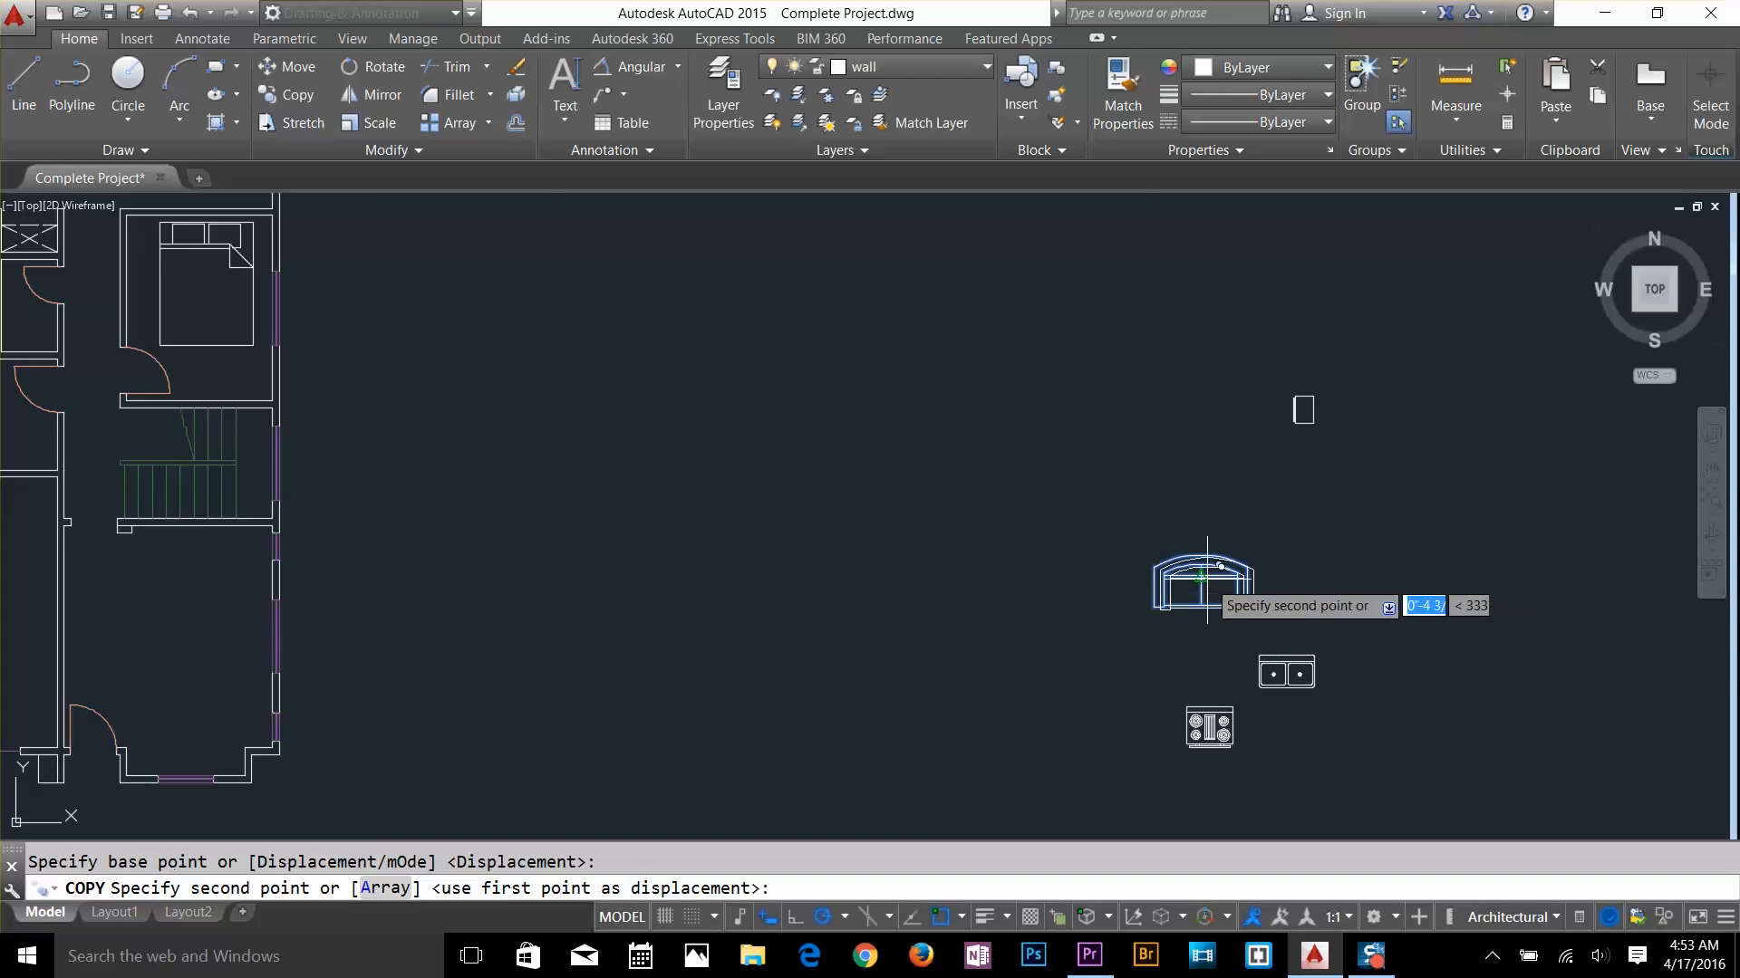
scroll(751, 612, up, 6)
click(1029, 476)
scroll(1092, 563, down, 4)
middle_drag(1138, 590, 991, 713)
Insert the rectangular woodgrain table block from Home - Space Planner.dwg south of the rocking chair, unrotated, and close DesignCenter
text(dc)
key(Return)
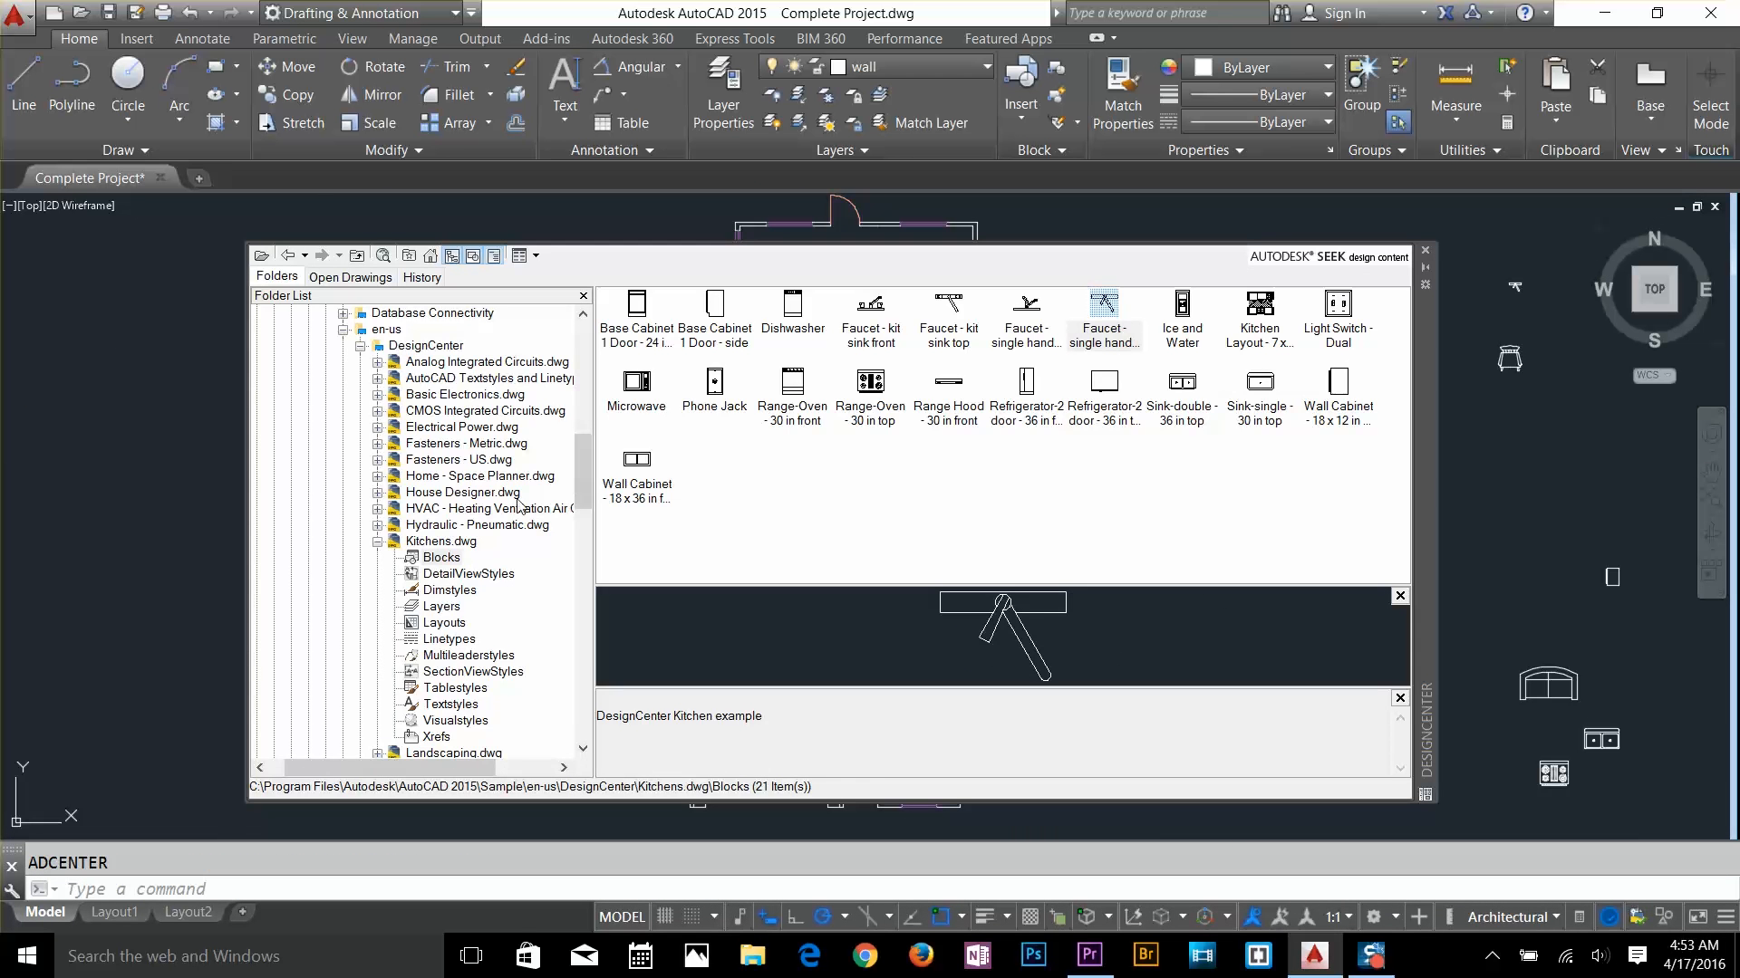
click(378, 476)
click(438, 492)
double_click(1181, 384)
click(1069, 660)
click(1580, 487)
key(Return)
key(Return)
click(1168, 660)
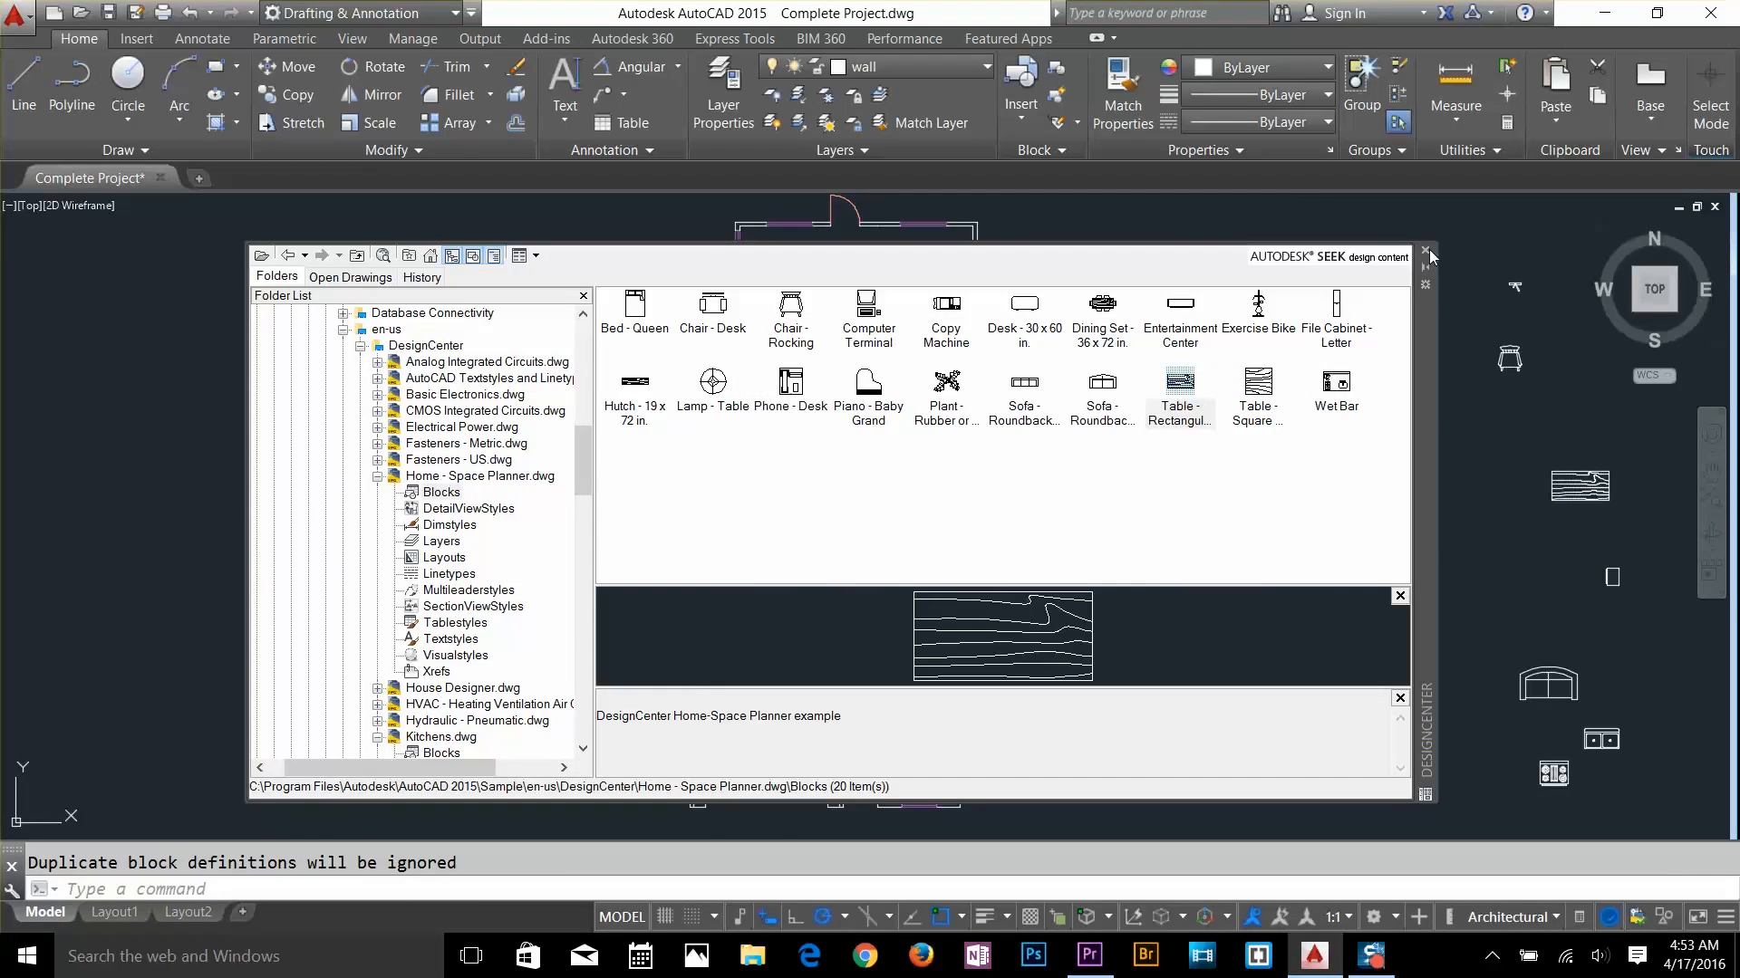
click(1426, 251)
Move the rectangular woodgrain table into the front room, directly south of the sofa
click(1580, 486)
text(m)
click(1588, 478)
scroll(936, 752, up, 5)
click(932, 655)
Move the double sink beside the kitchen counter and rotate it a quarter turn so its back faces the west wall
middle_drag(1289, 787, 842, 749)
text(m)
click(1360, 729)
scroll(547, 399, up, 6)
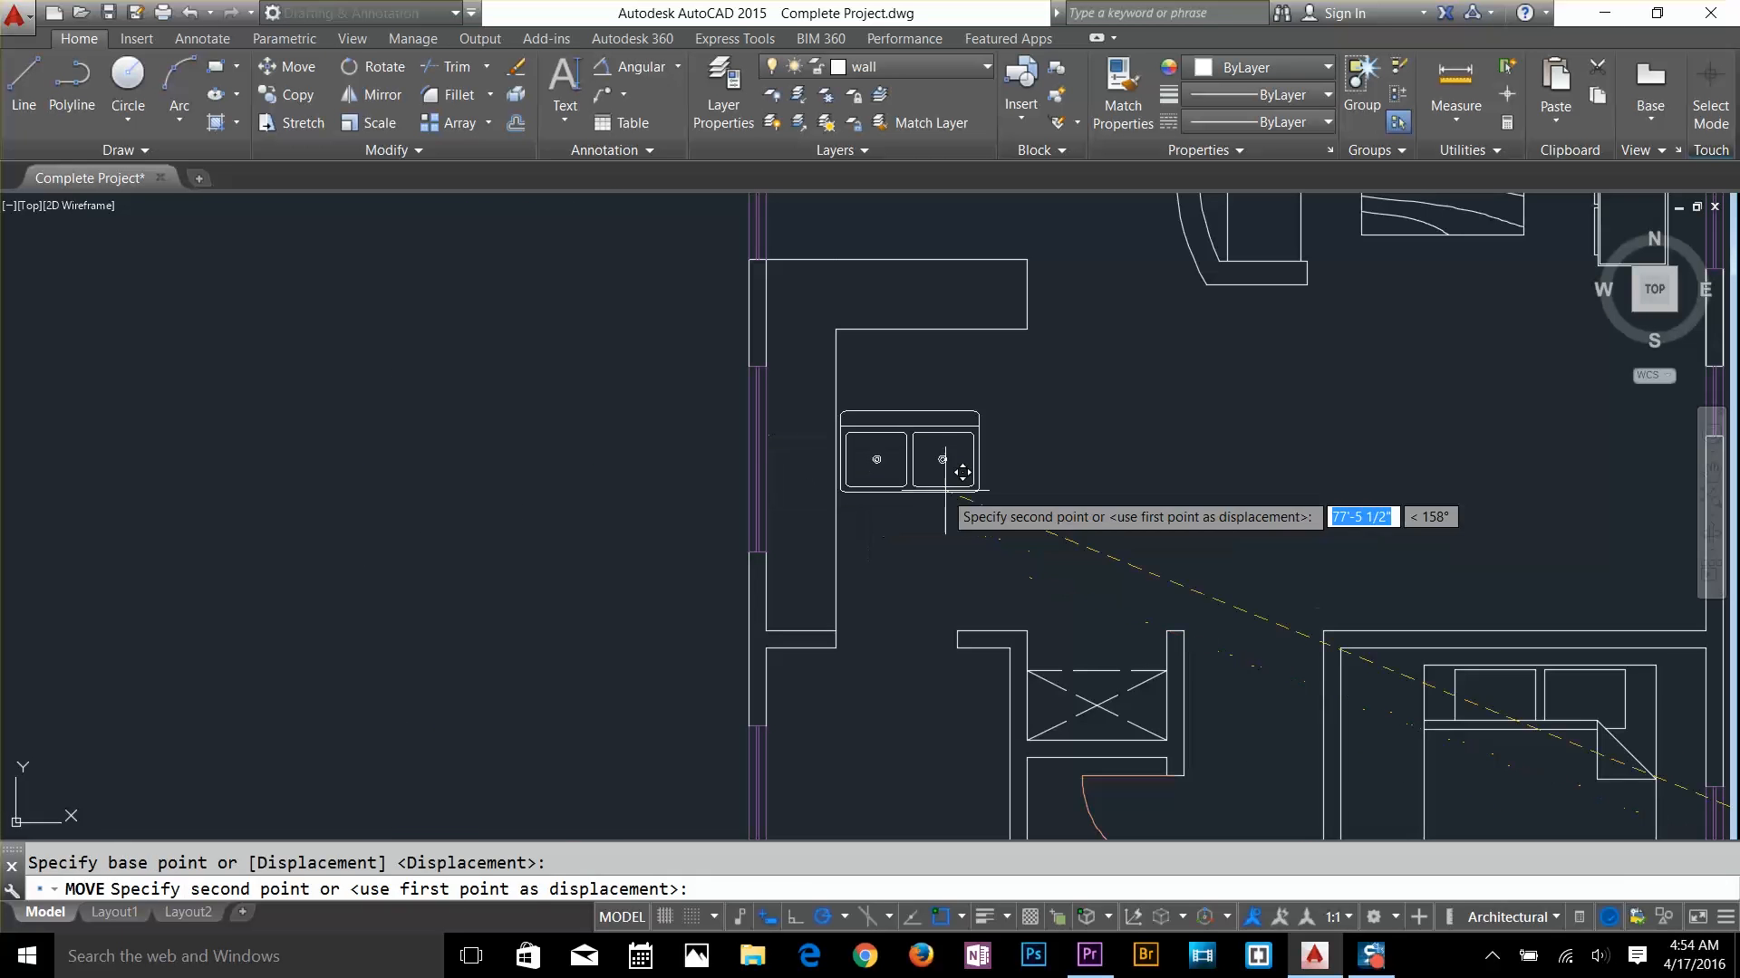
click(979, 486)
text(ro)
click(991, 486)
Move the rotated sink onto the west counter in front of the window and offset it slightly from the wall
text(m)
click(836, 485)
text(m)
click(778, 504)
scroll(781, 504, up, 6)
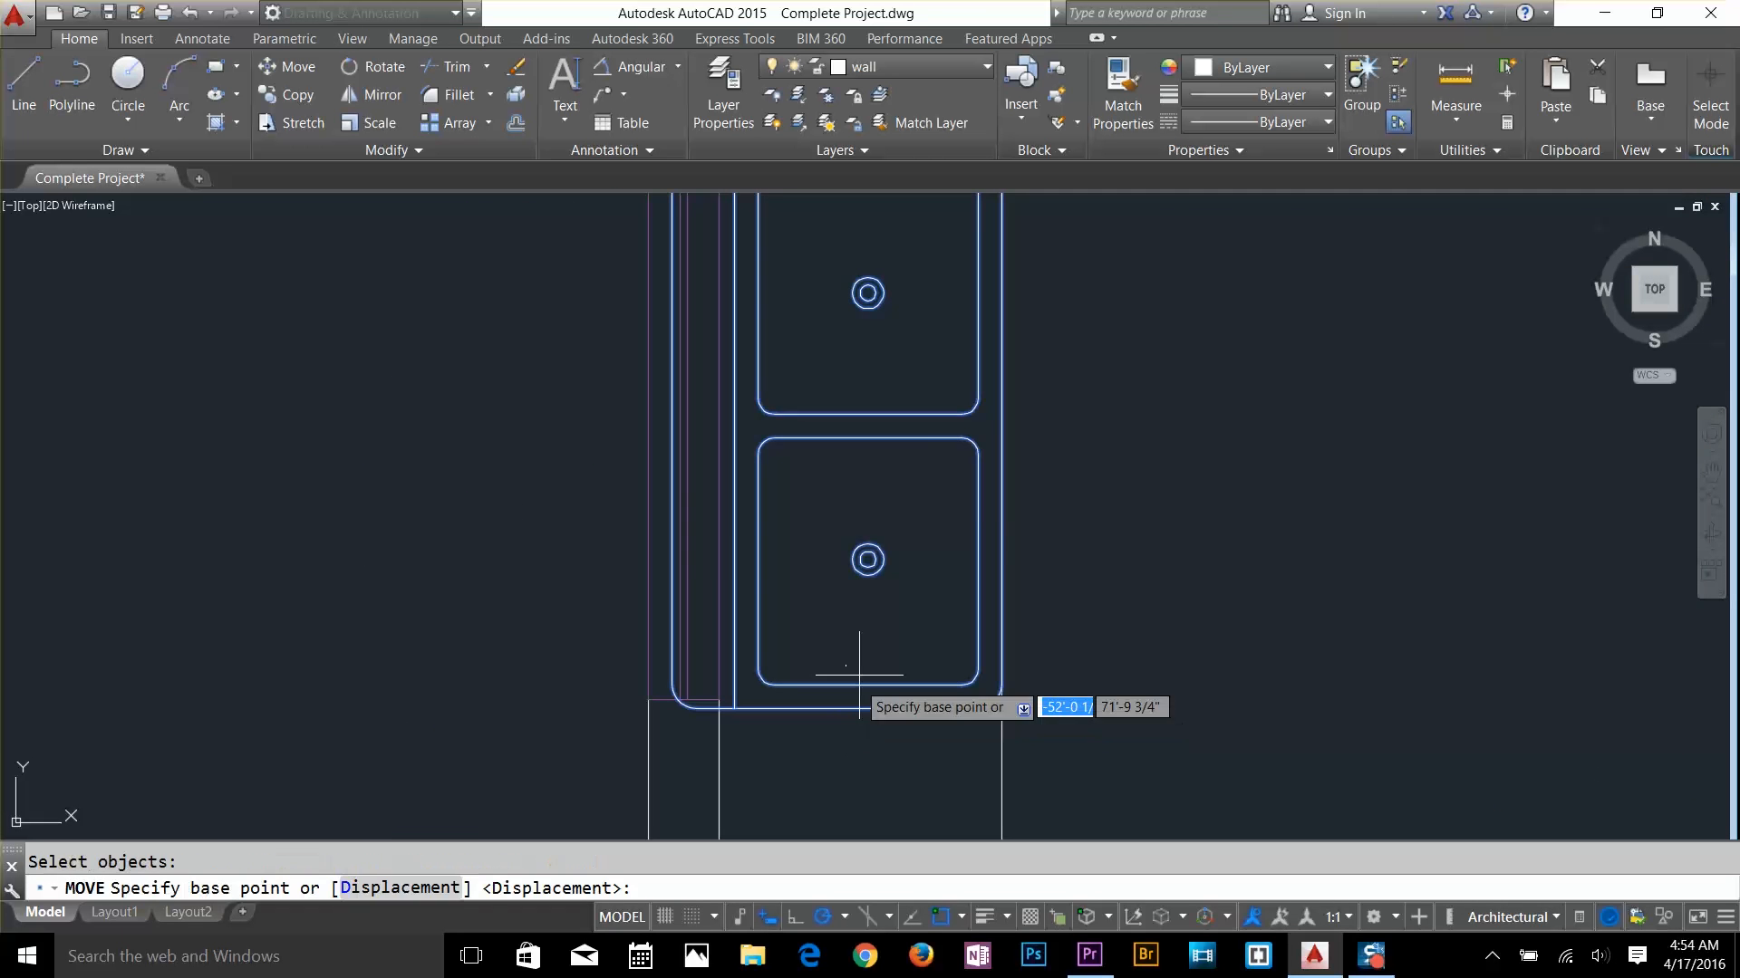
click(1177, 579)
click(1232, 579)
Trim the west counter's edge line at the sink and redraw its segment from the inner corner down to the sink
text(tr)
click(1006, 692)
scroll(985, 249, down, 3)
scroll(1084, 435, down, 3)
text(l)
click(1111, 353)
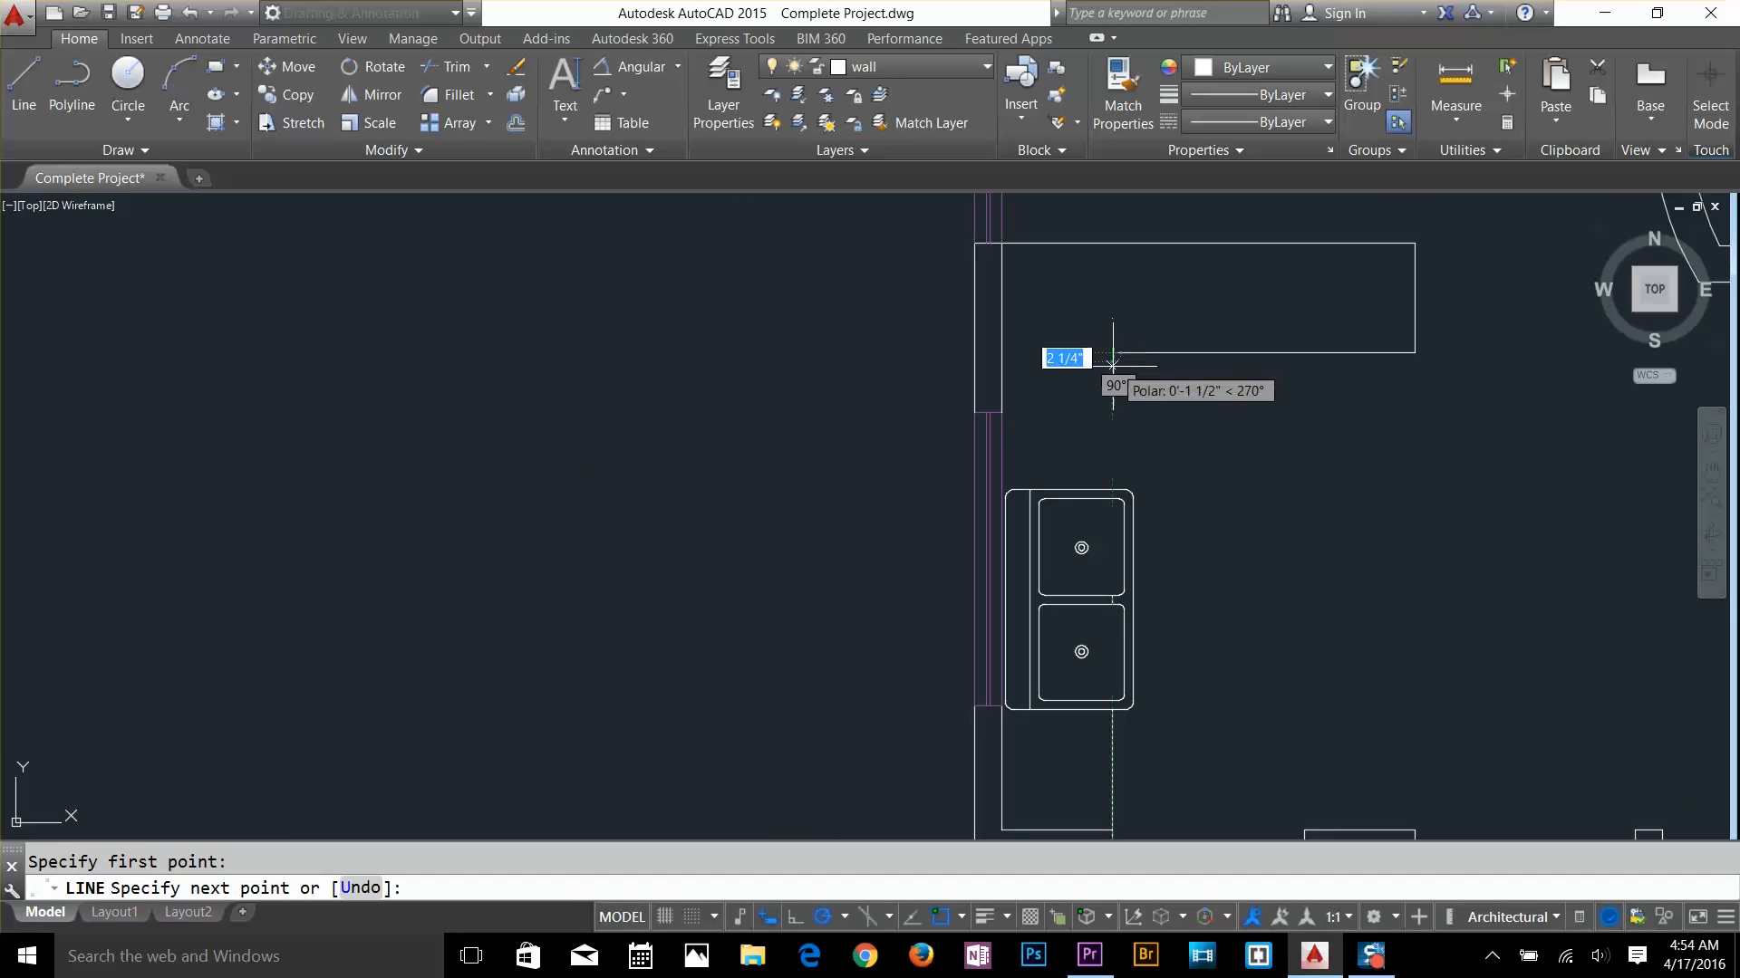
click(1111, 389)
text(ex)
Move the range block from the loose blocks into the kitchen, near the counter's inner corner
scroll(1132, 442, down, 4)
middle_drag(1267, 776, 1330, 415)
text(m)
click(1132, 612)
key(Return)
click(1130, 612)
scroll(1132, 580, up, 5)
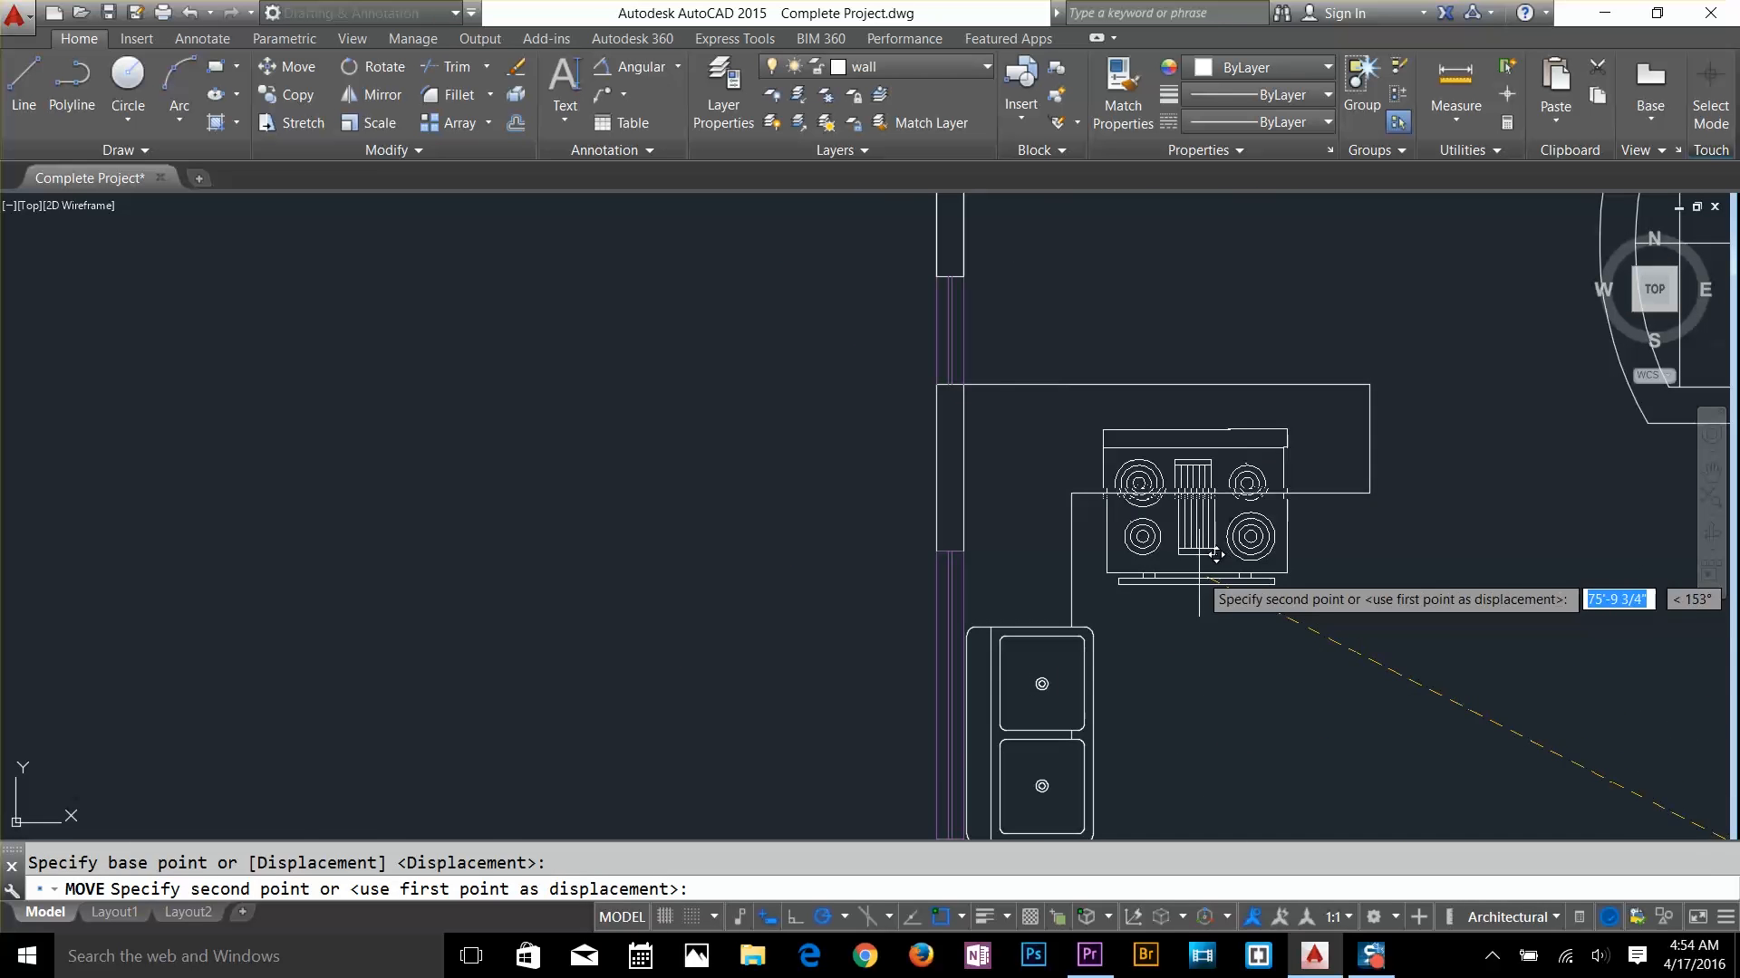
click(1081, 553)
Rotate the range to a 45-degree diagonal and move it onto the corner of the L-shaped counter
text(ro)
click(1129, 552)
click(1171, 551)
click(886, 838)
key(Escape)
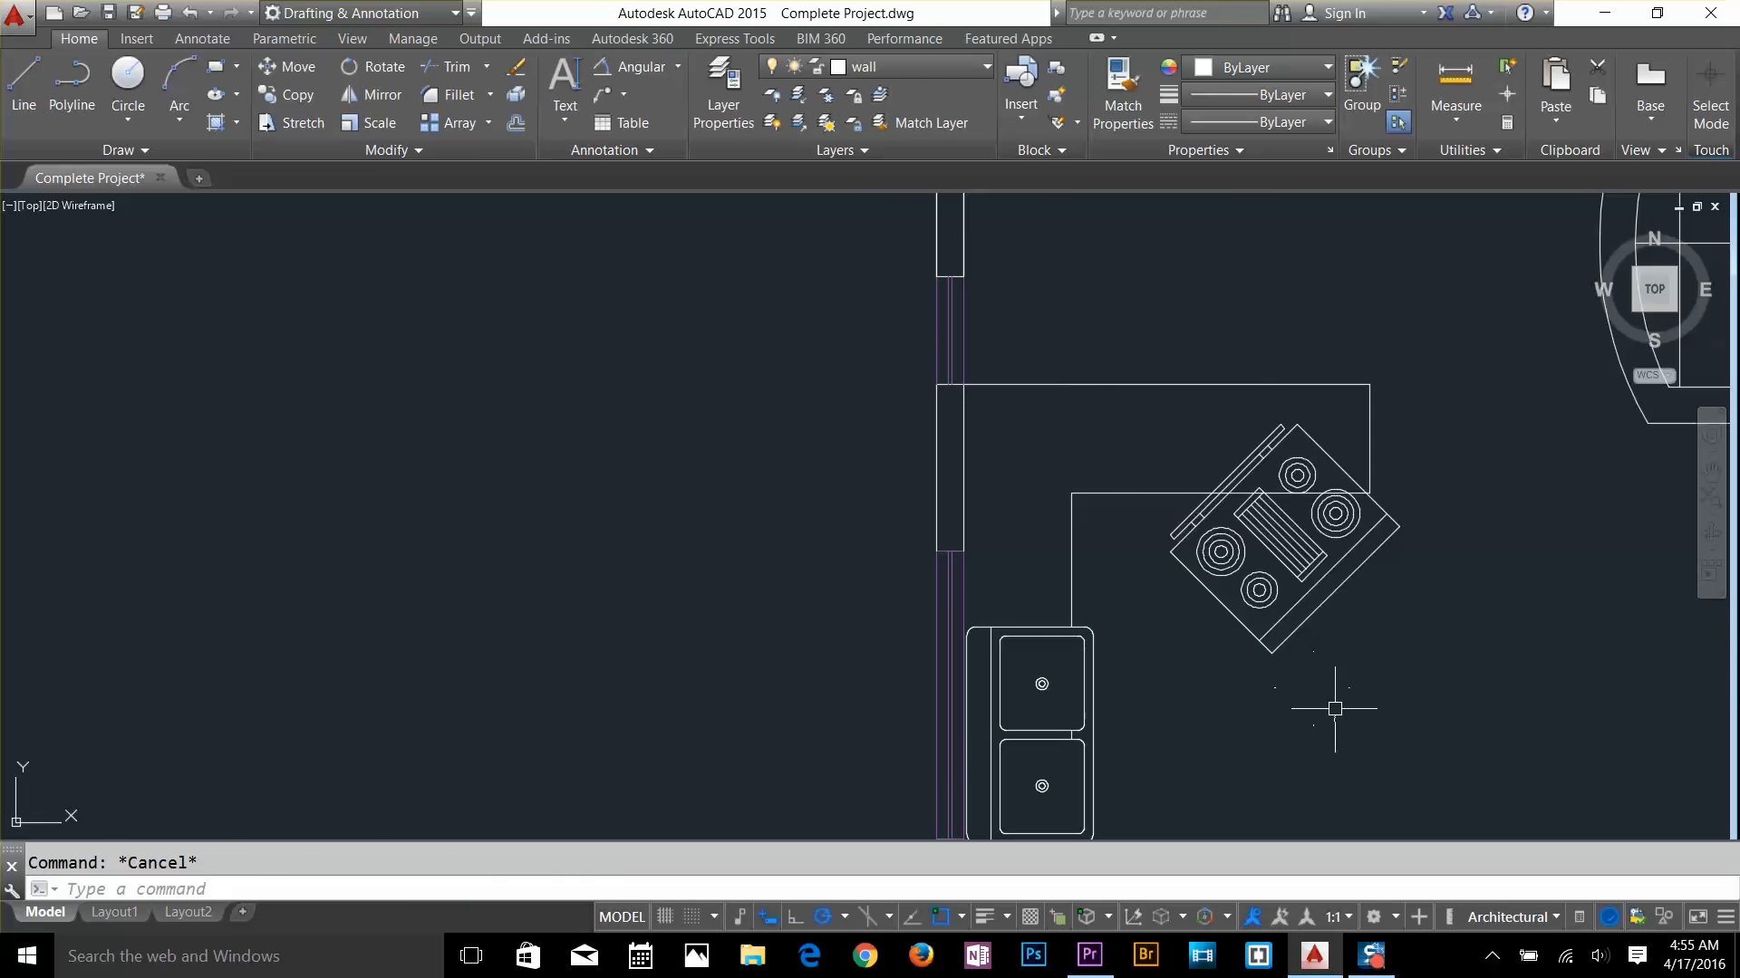
text(m)
click(1277, 601)
click(1092, 572)
Shorten the counter's vertical and horizontal inner edge lines so they end at the range instead of crossing it
click(1071, 494)
scroll(1079, 591, up, 7)
click(1030, 715)
key(Escape)
scroll(1089, 684, down, 4)
click(1486, 390)
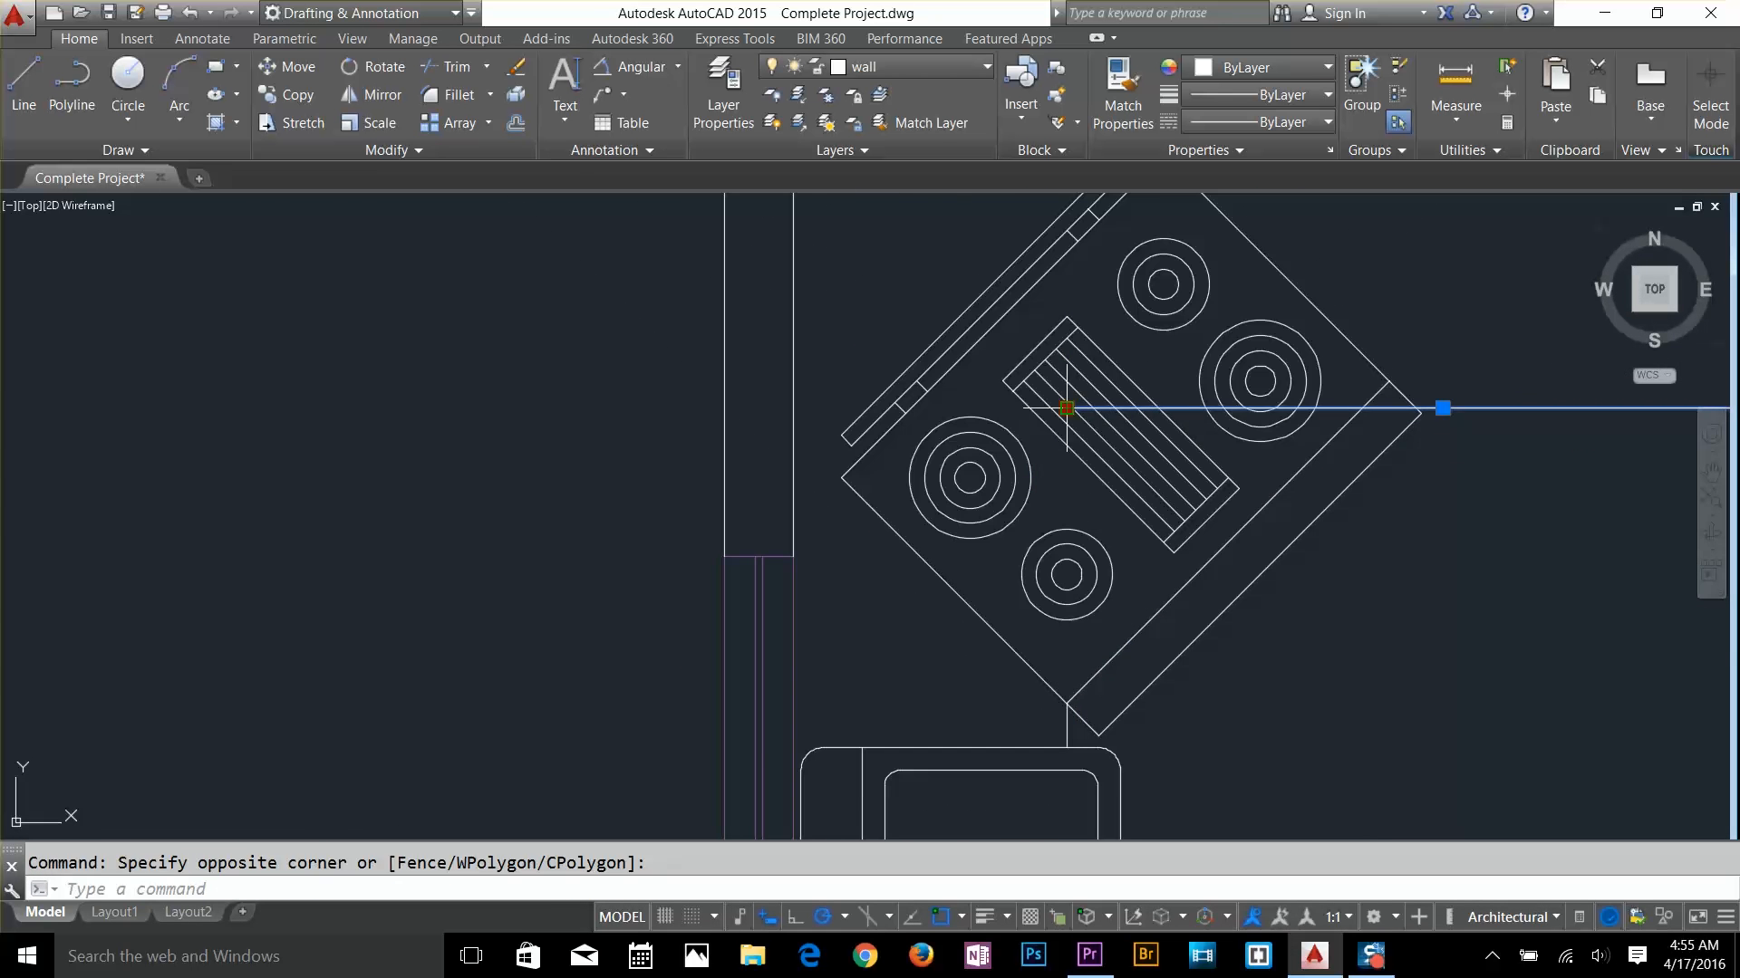
click(1067, 404)
scroll(1436, 404, up, 14)
click(1118, 408)
key(Escape)
Insert the File Cabinet - Letter block from DesignCenter in the open space east of the house, unrotated
scroll(1193, 400, down, 15)
scroll(998, 485, down, 12)
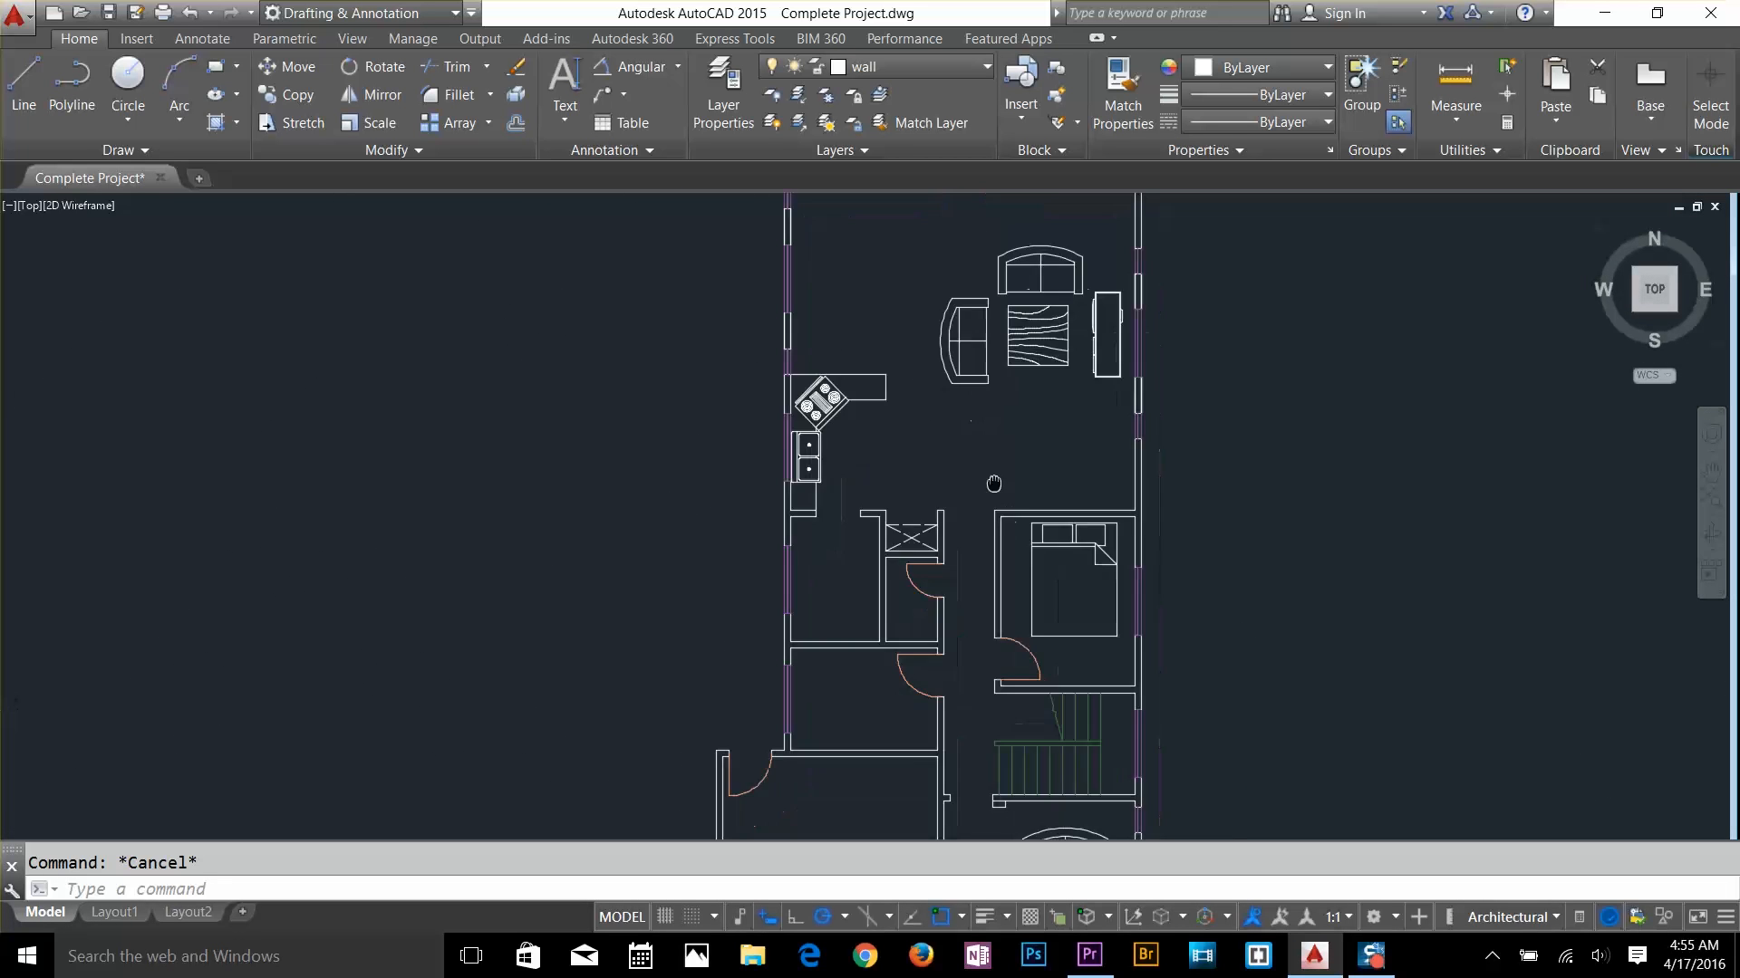
scroll(1030, 416, up, 6)
scroll(1009, 540, down, 5)
middle_drag(1315, 417, 1690, 496)
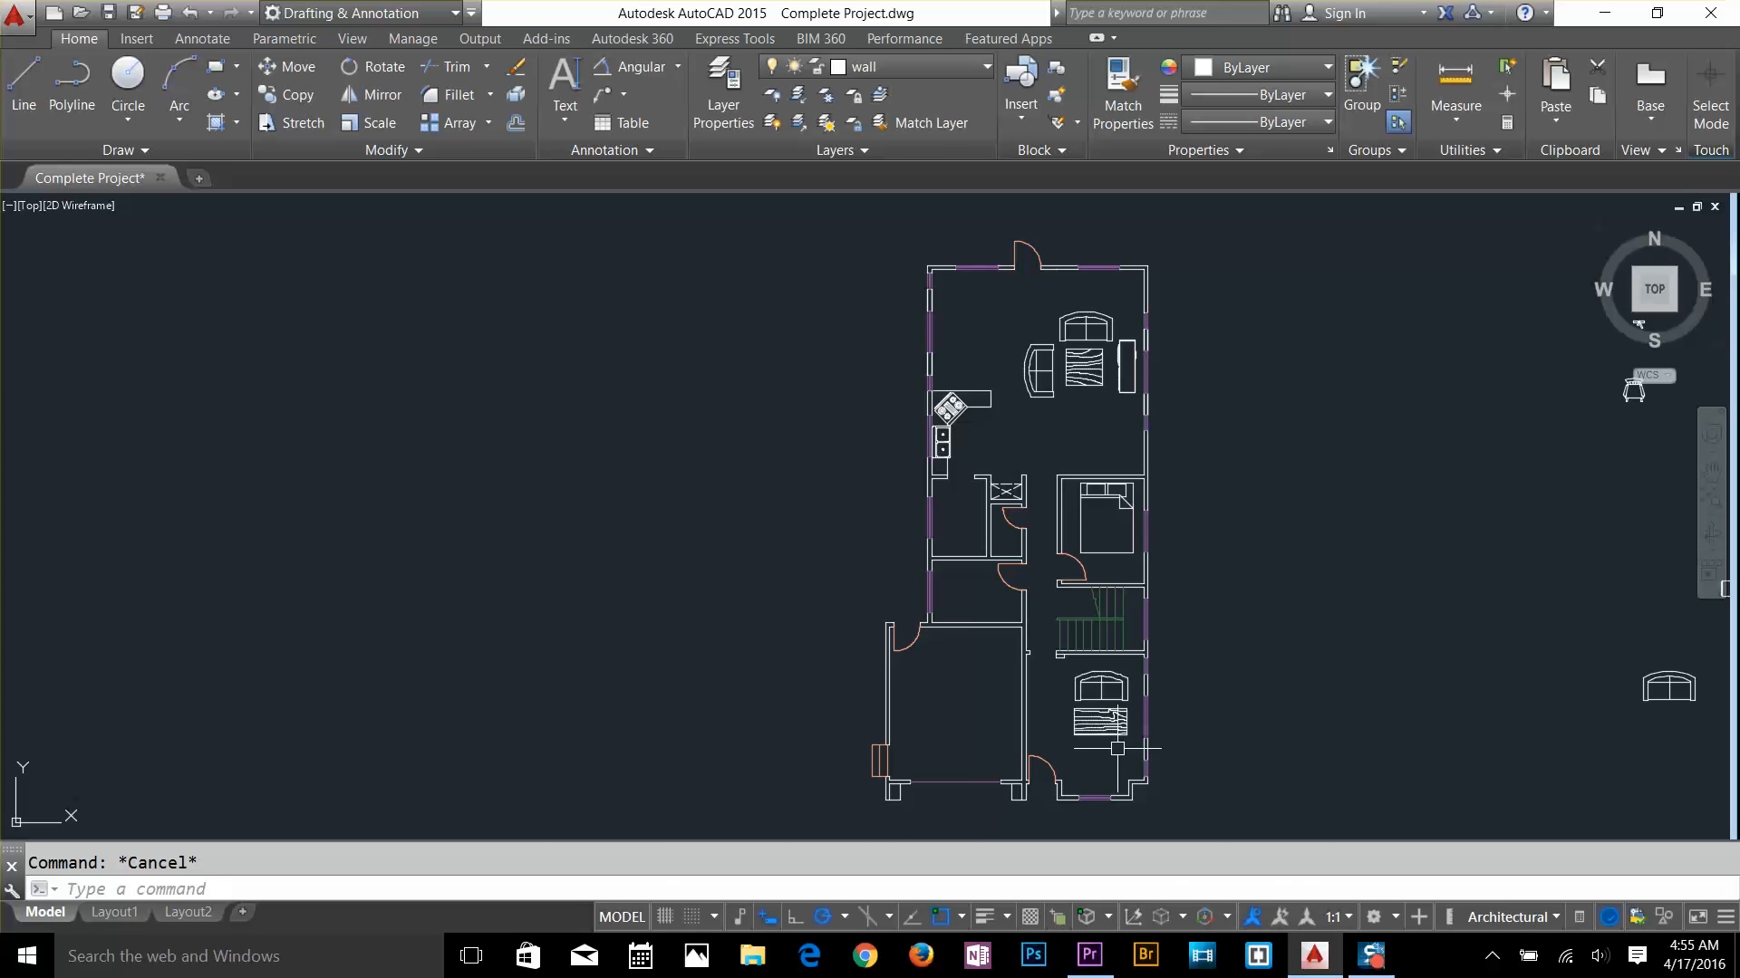
text(dc)
key(Return)
double_click(1336, 313)
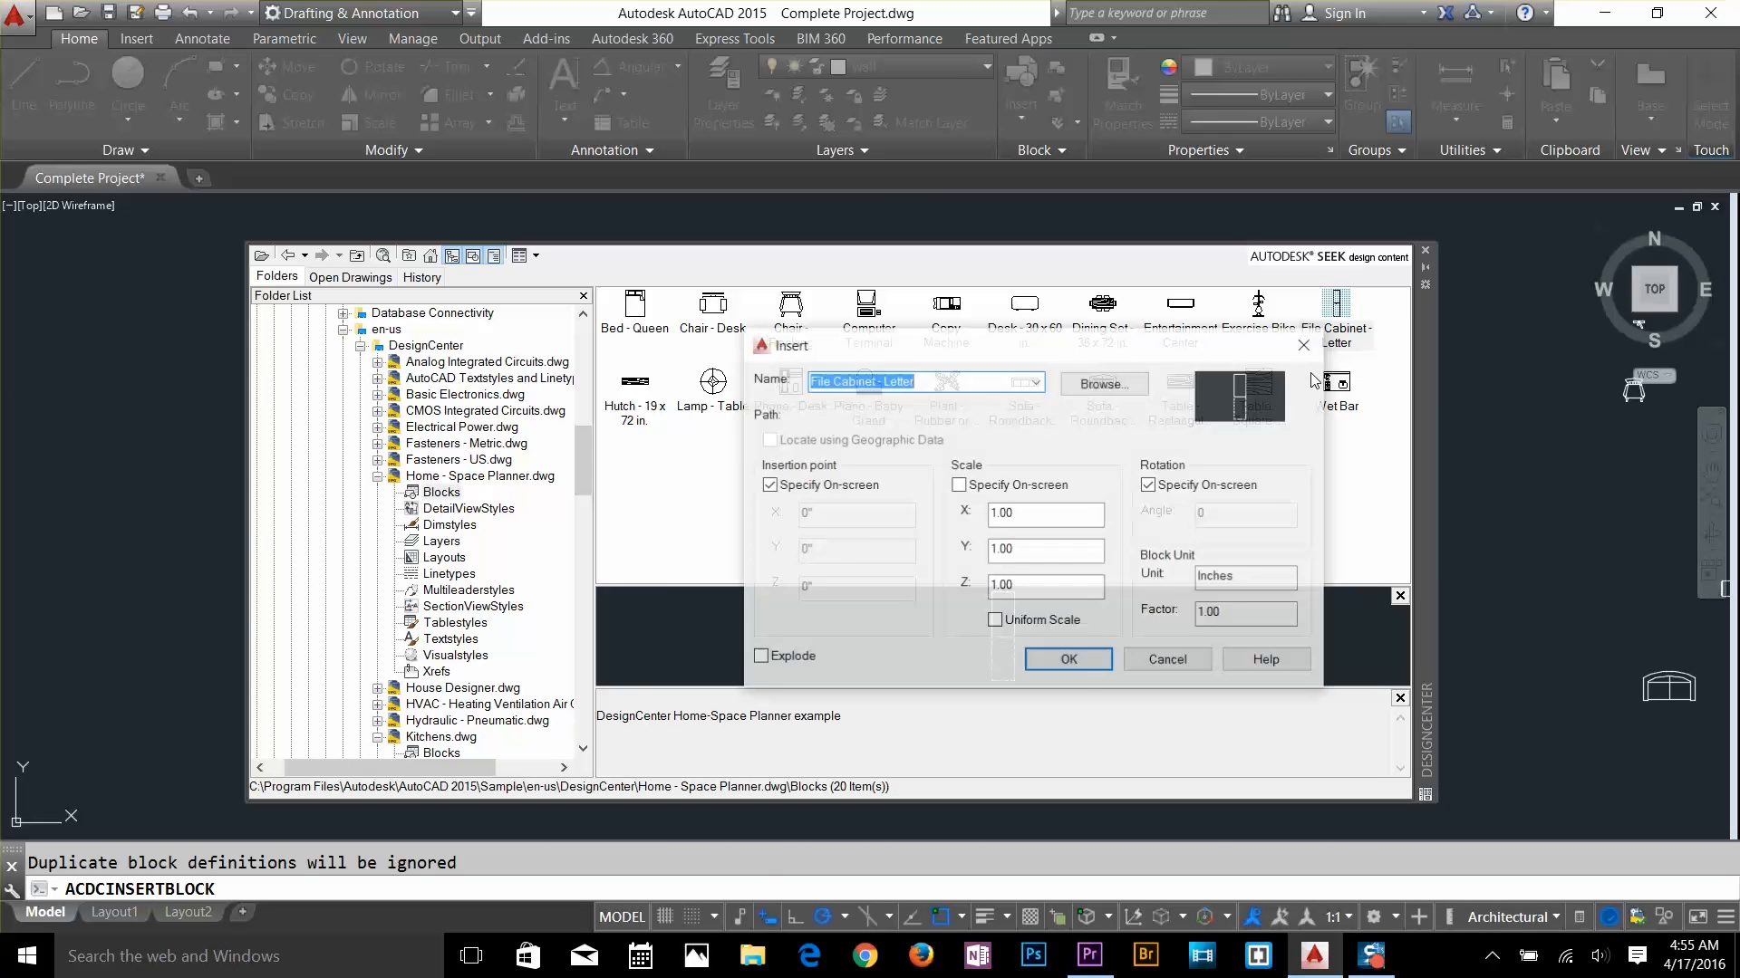
click(1068, 661)
click(1509, 531)
key(Return)
Insert the top-view two-door 36 in refrigerator block from Kitchens.dwg north of the file cabinet, door side facing west, and close DesignCenter
click(377, 476)
click(443, 557)
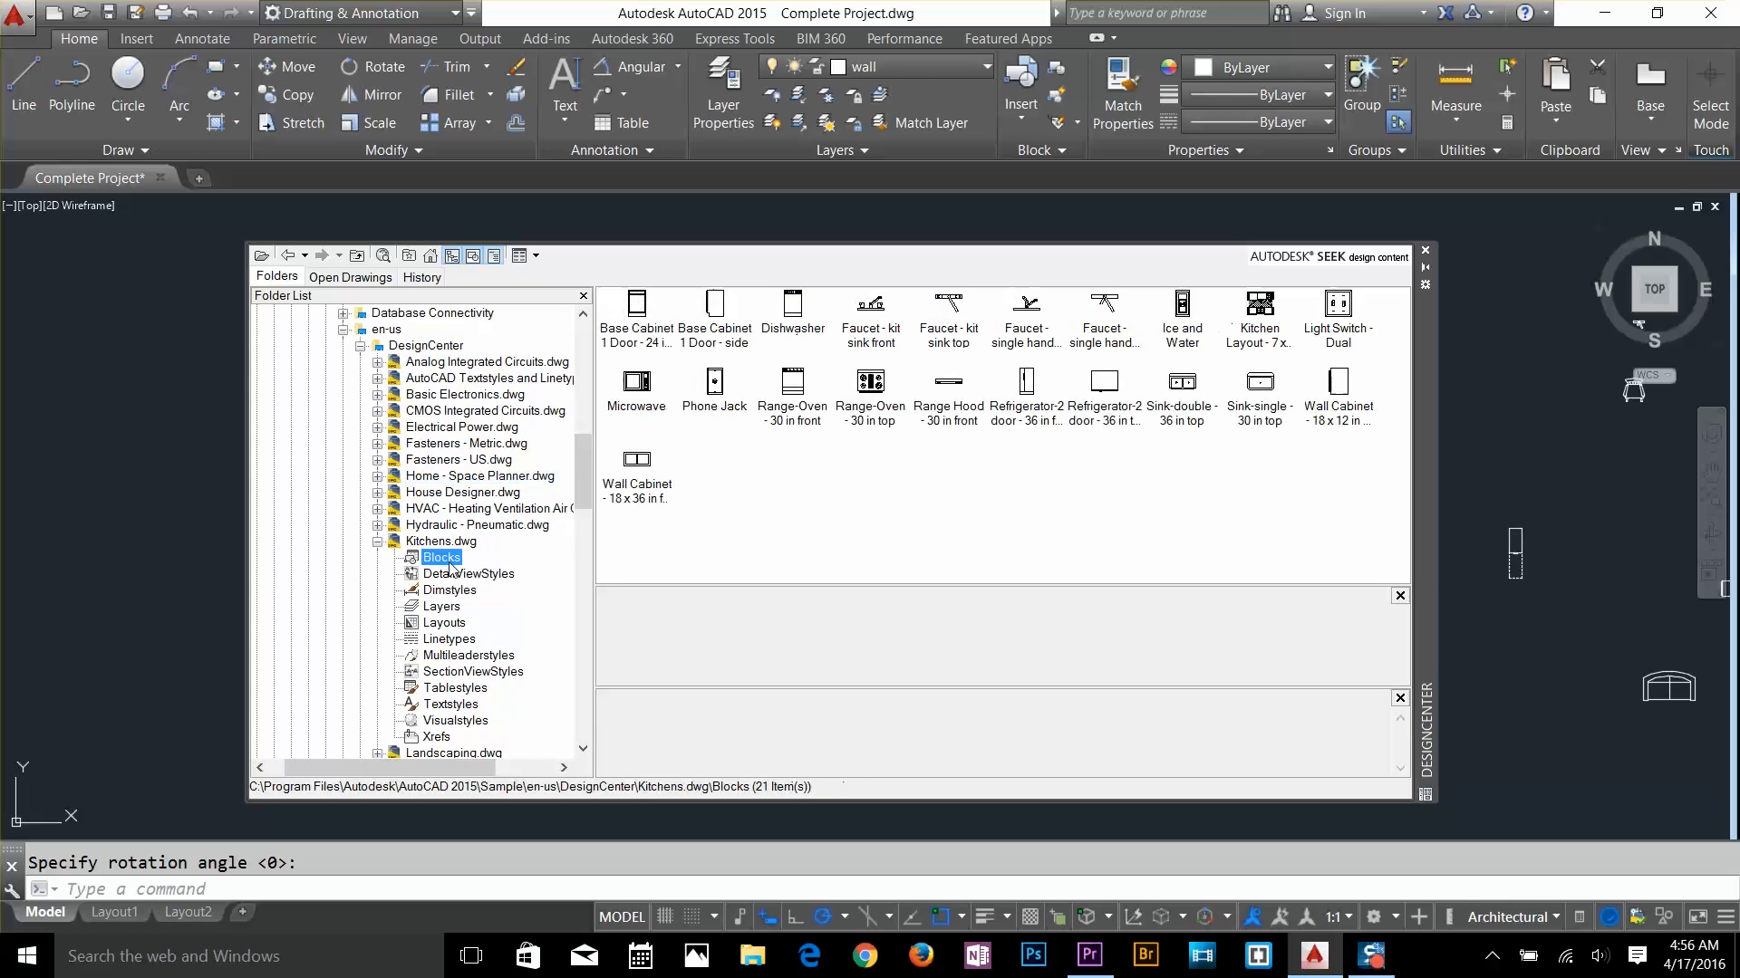
double_click(1102, 389)
click(1068, 660)
click(1540, 466)
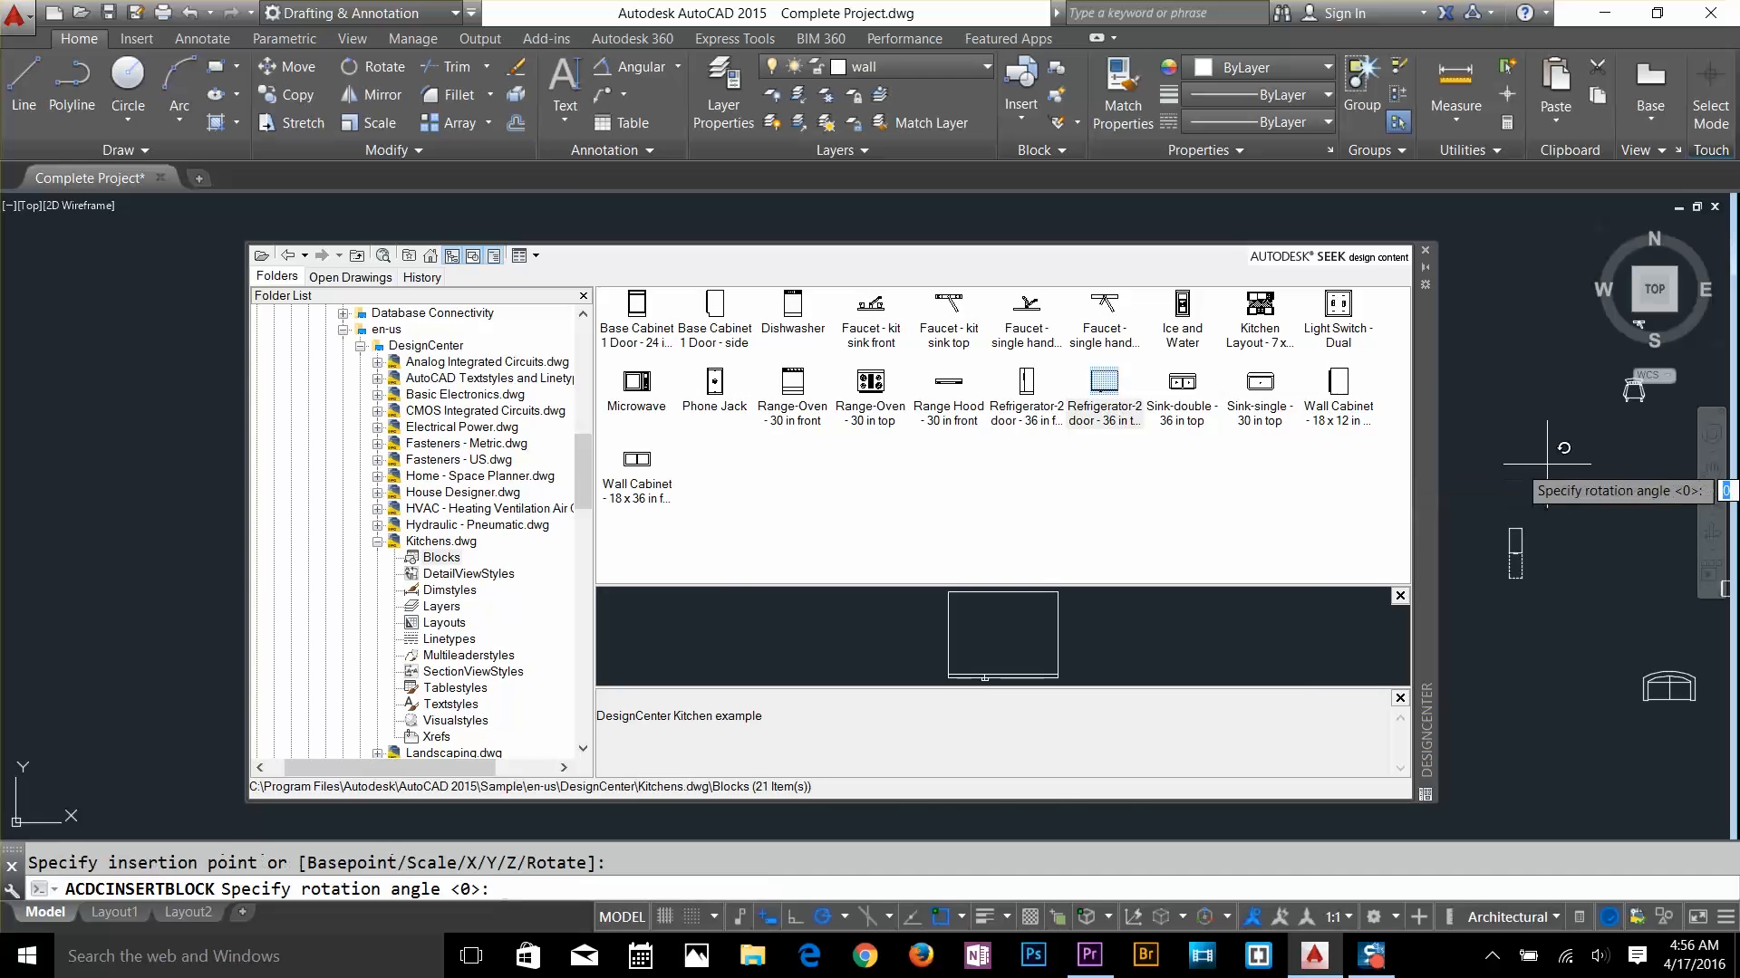
key(Return)
click(1425, 251)
Move the file cabinet block close to the house, just outside the east wall near the stairs
scroll(1141, 508, up, 2)
middle_drag(1142, 508, 1073, 538)
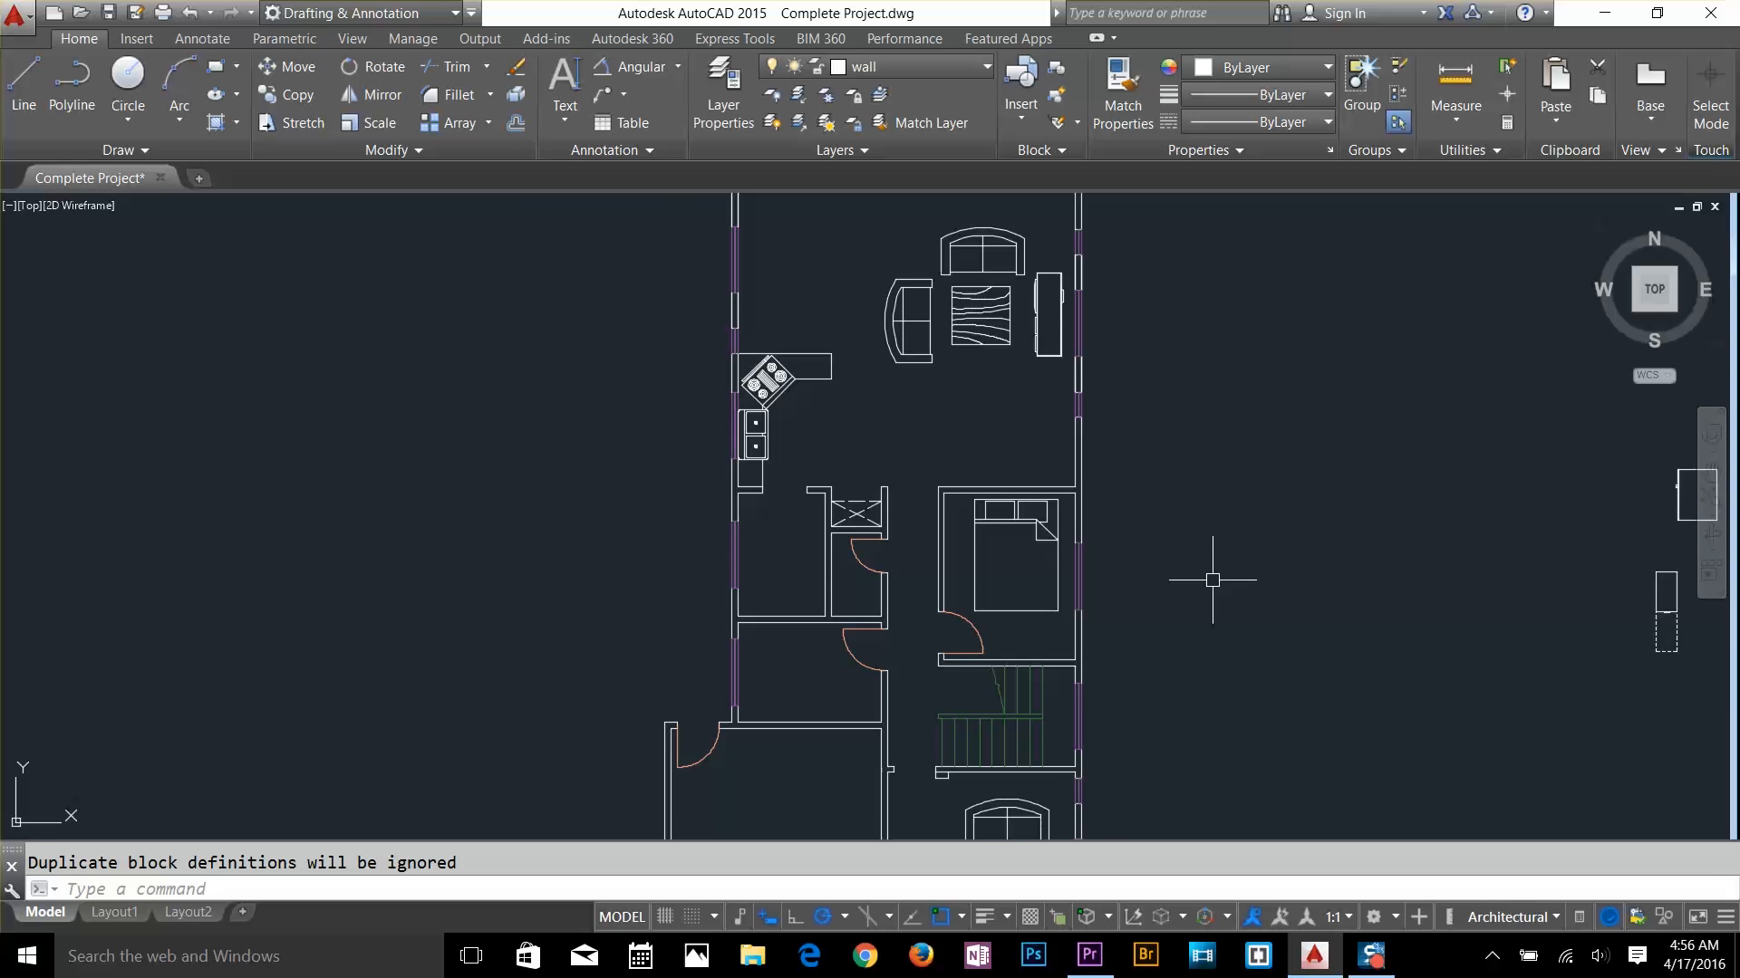
scroll(1215, 583, down, 2)
scroll(1506, 593, up, 2)
key(Escape)
click(1434, 580)
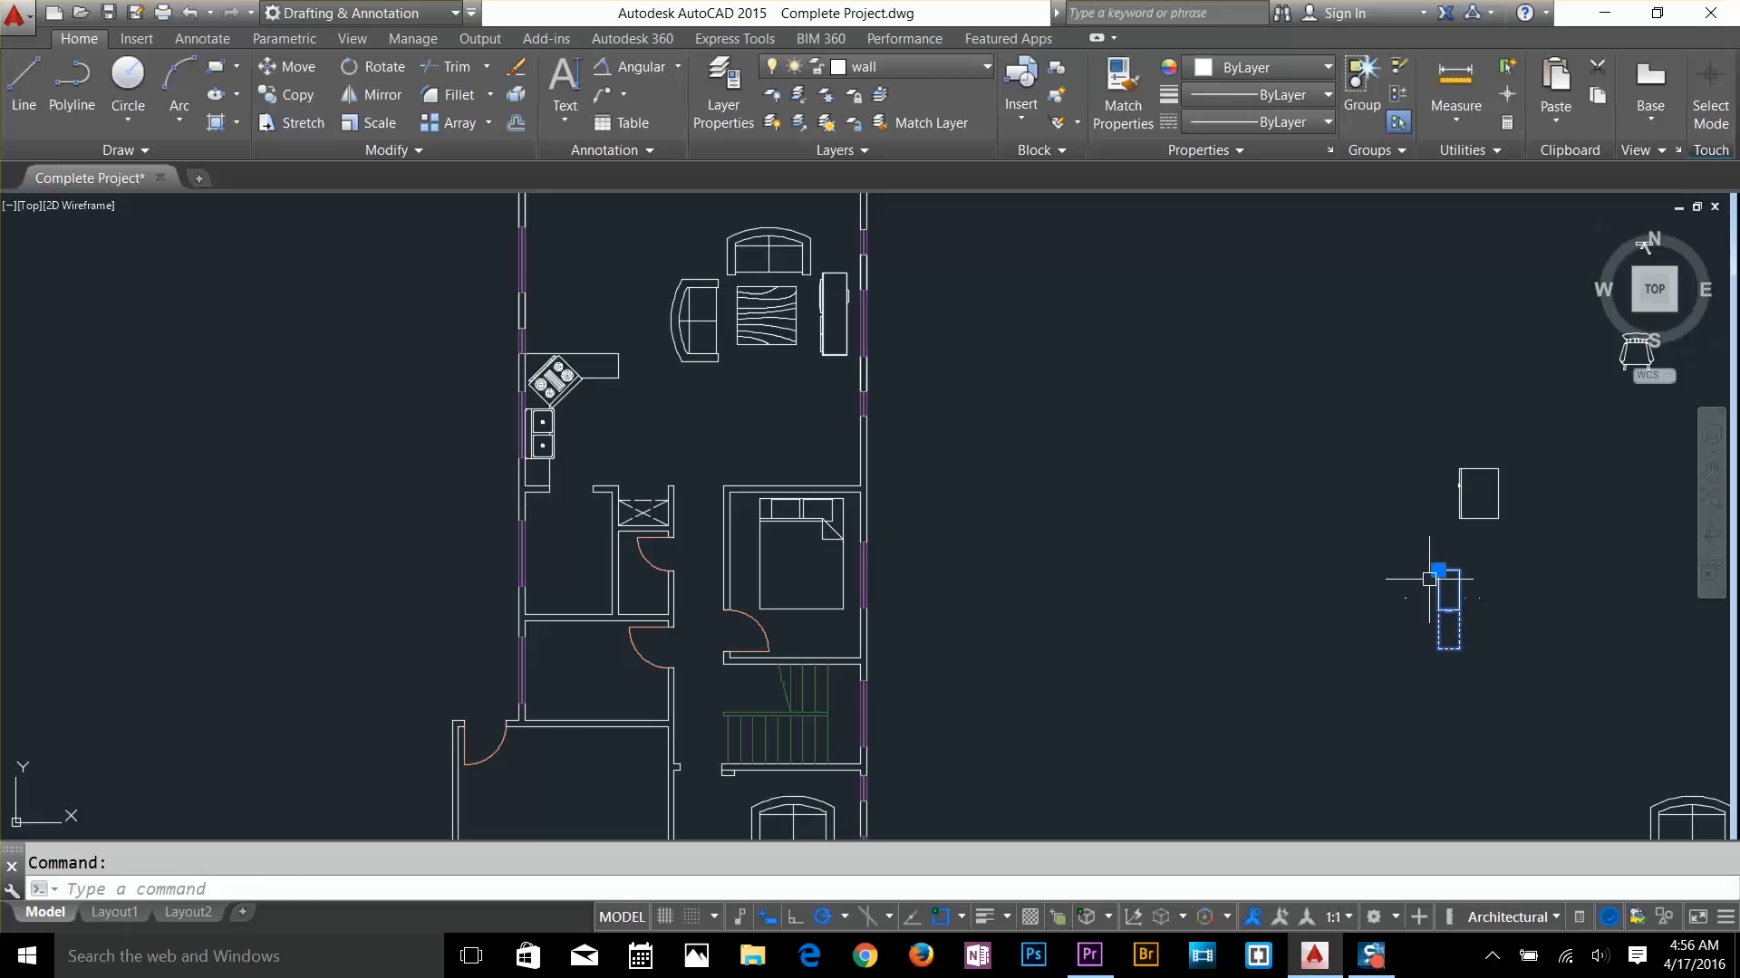
text(m)
click(1460, 649)
click(989, 692)
Rotate the file cabinet a quarter turn to lie horizontally and move it into the bedroom's southeast corner
click(990, 675)
text(ro)
click(990, 691)
click(989, 748)
click(1058, 691)
text(m)
click(1069, 692)
scroll(846, 637, up, 8)
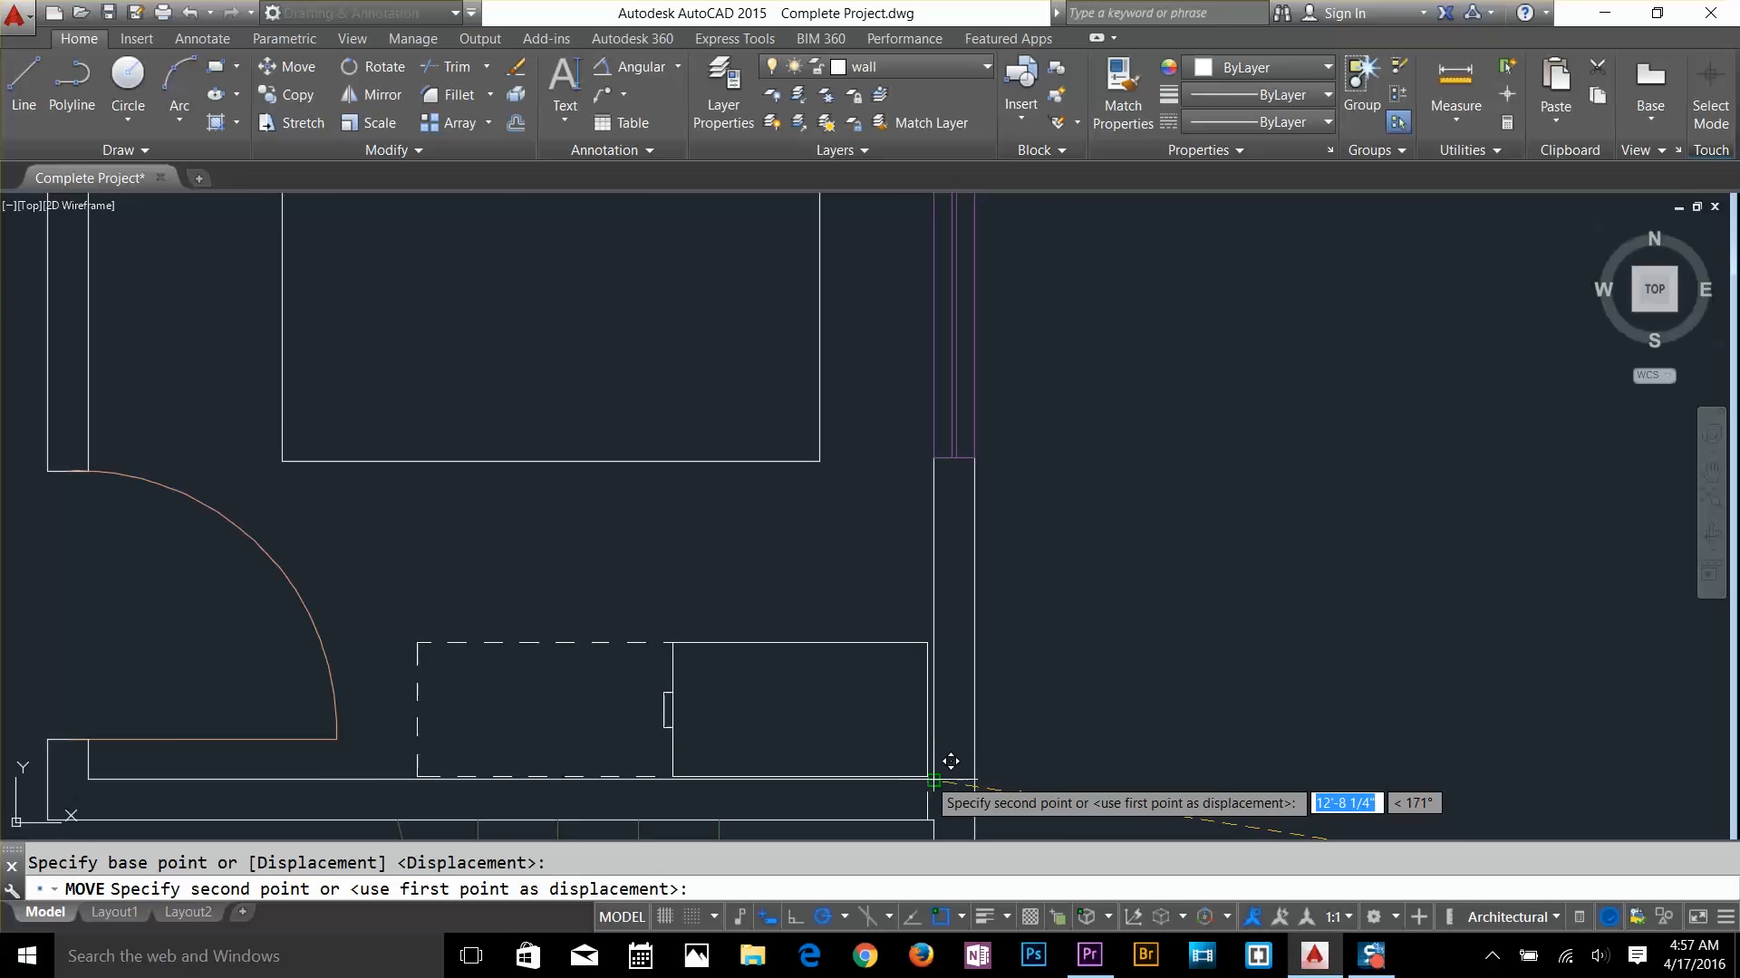
click(932, 776)
scroll(1264, 693, down, 6)
key(Escape)
scroll(913, 533, down, 5)
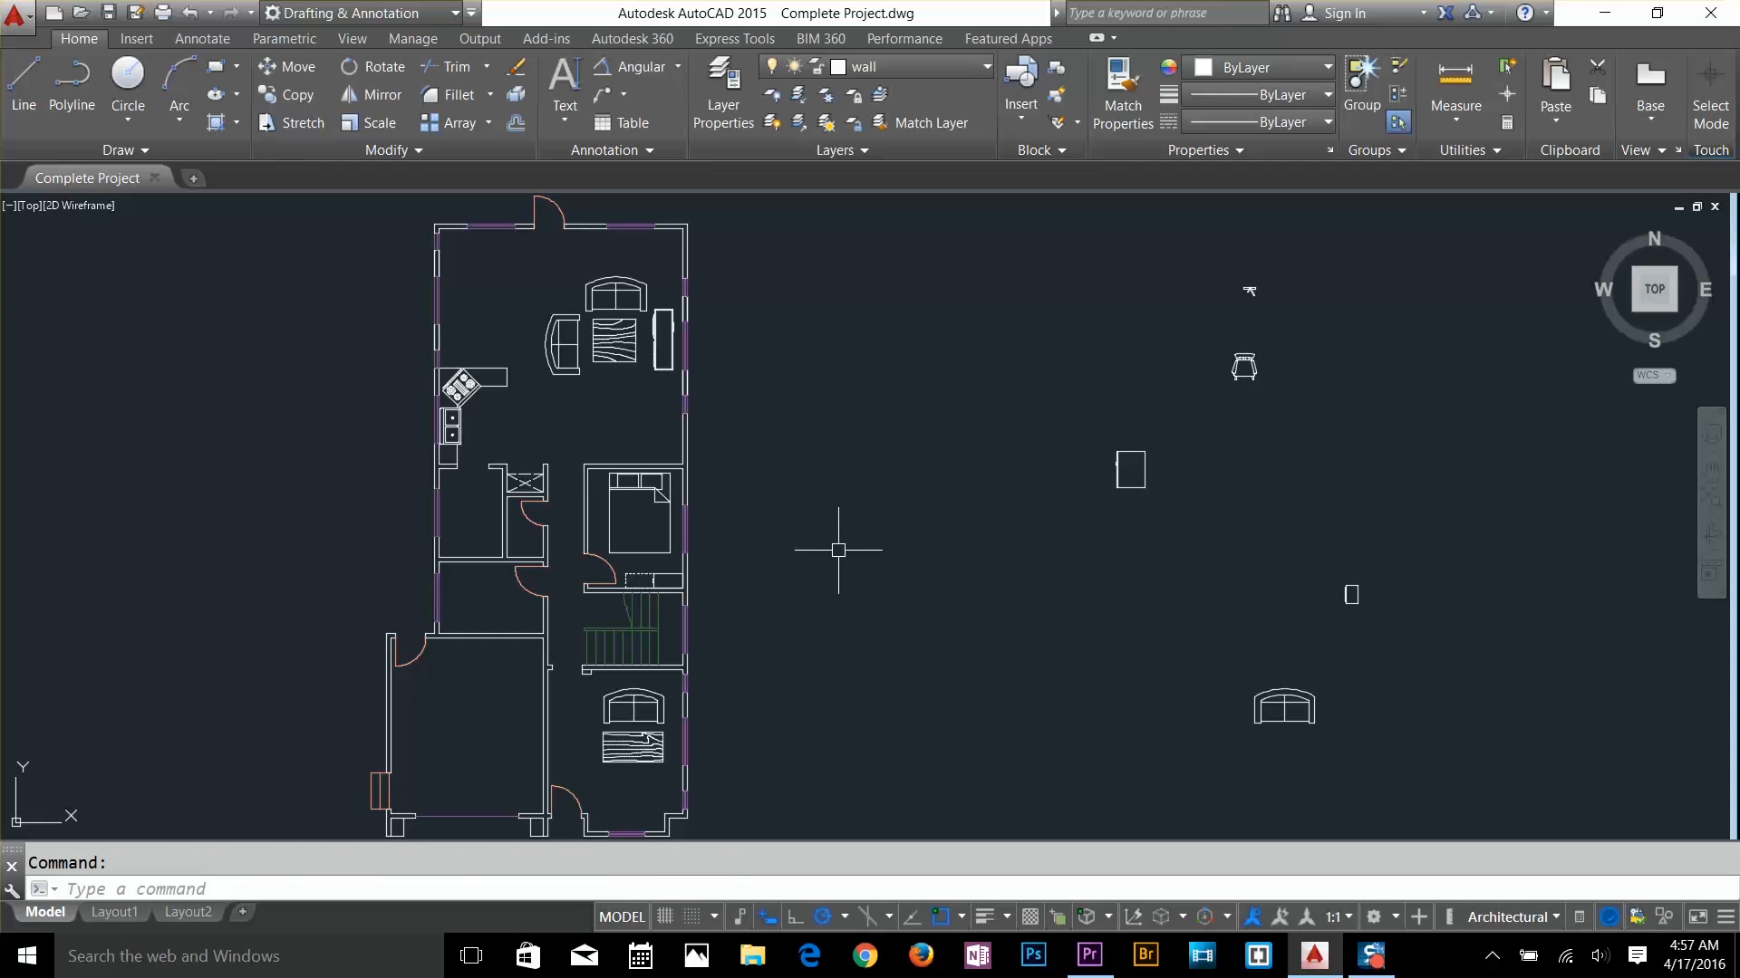
Reopen DesignCenter and display the blocks in House Designer.dwg
key(ctrl+2)
double_click(440, 542)
double_click(444, 525)
click(441, 542)
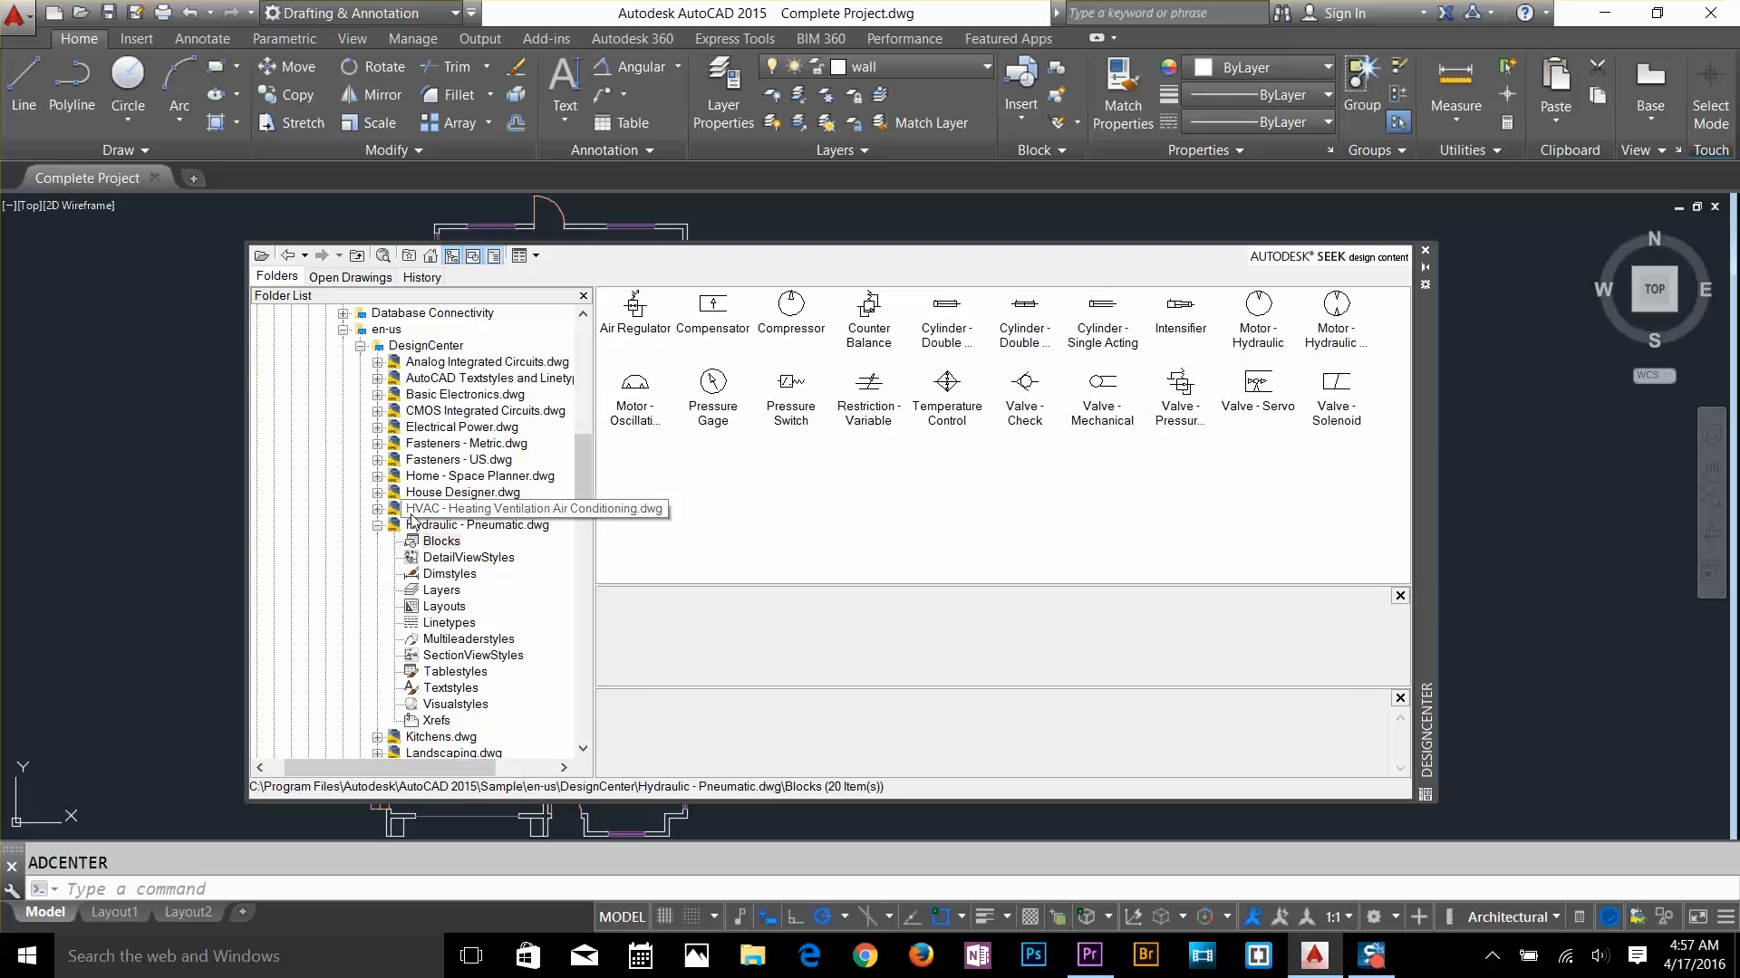
double_click(435, 526)
double_click(444, 493)
click(441, 509)
Insert the Toilet - top block east of the house with its bowl facing north, and the Sink - Oval top block north of it
double_click(1094, 388)
click(1069, 663)
click(1520, 532)
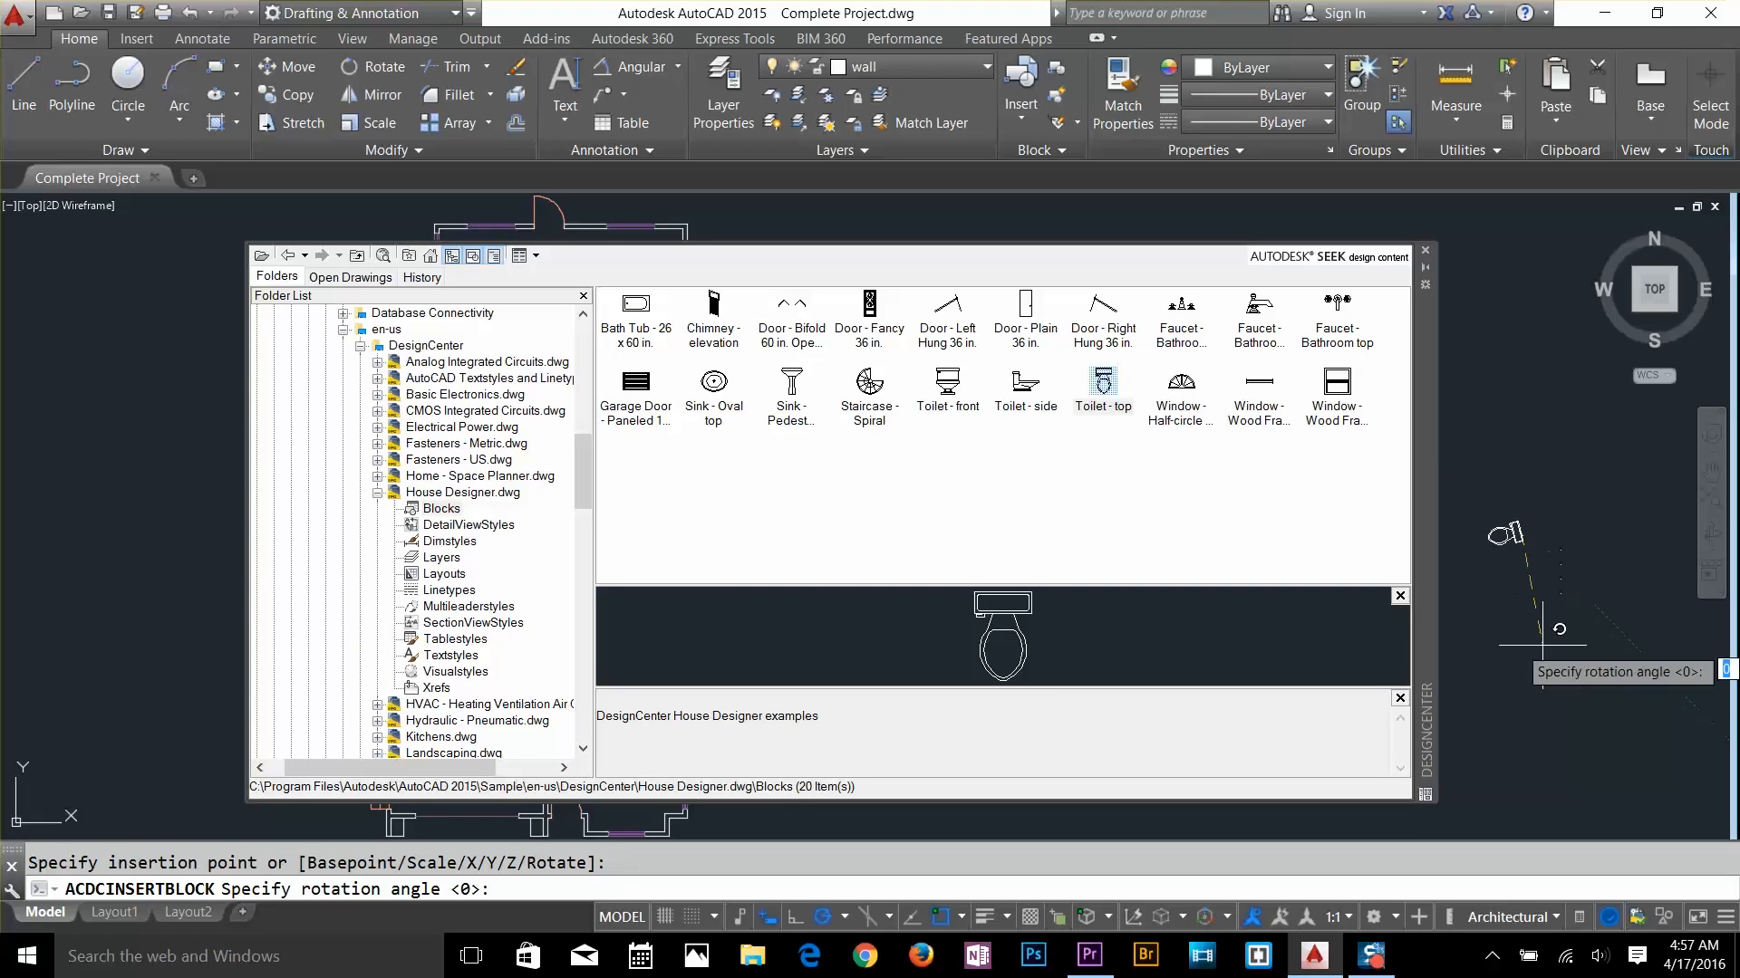
click(1453, 535)
double_click(714, 387)
click(1070, 661)
click(1486, 442)
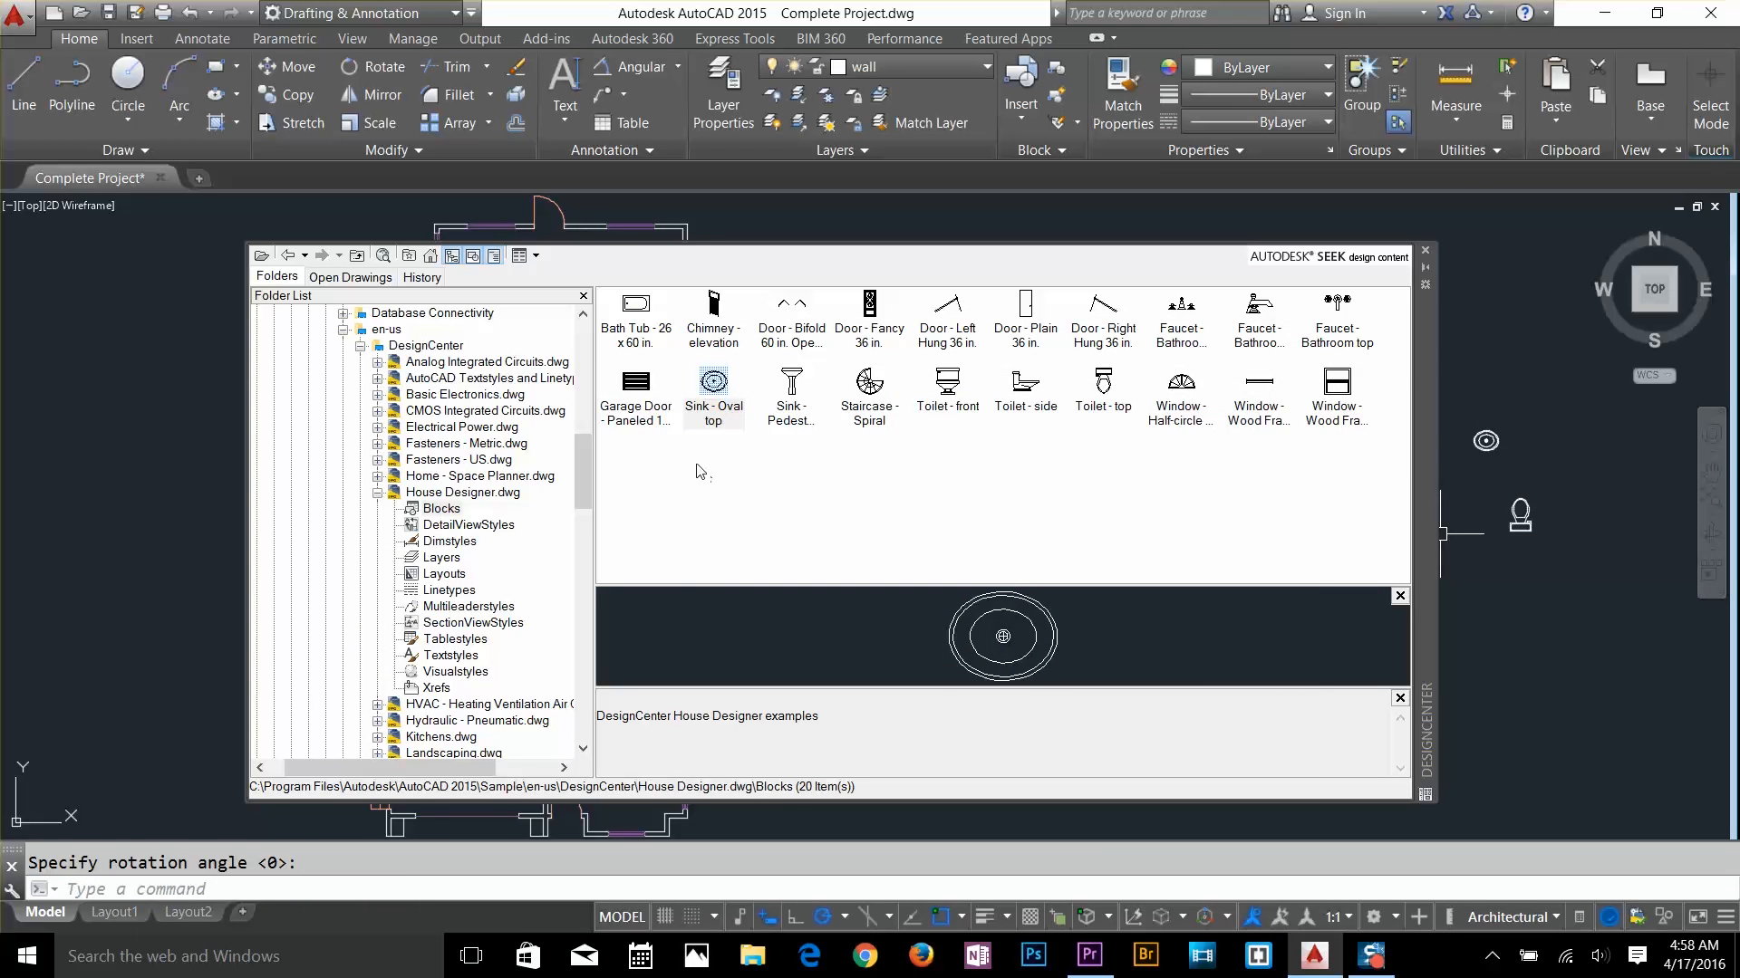
Insert the Bath Tub - 26 x 60 in. block vertically, south of the toilet, and close DesignCenter
double_click(640, 339)
click(1069, 660)
click(1507, 615)
click(1500, 450)
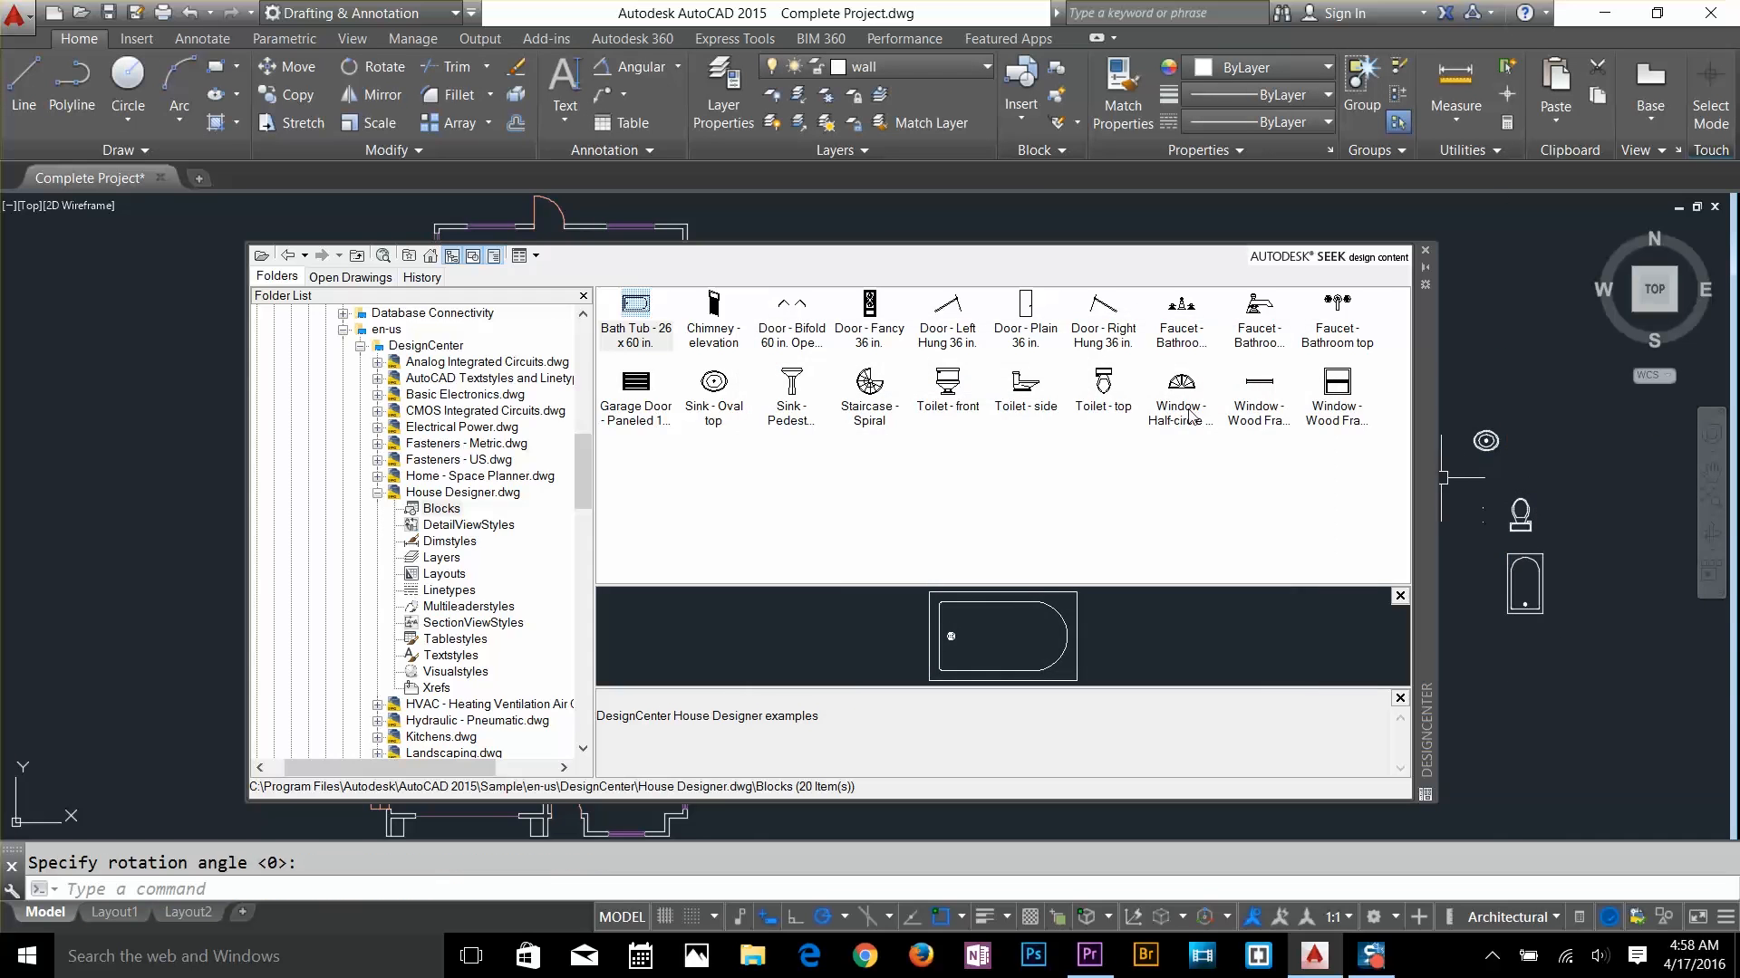
click(1425, 251)
Move the toilet block into the small bathroom, placing its tank near the south wall
text(m)
key(Return)
scroll(1526, 528, up, 5)
click(1523, 528)
key(Return)
click(1510, 515)
scroll(1510, 514, down, 6)
scroll(736, 525, up, 11)
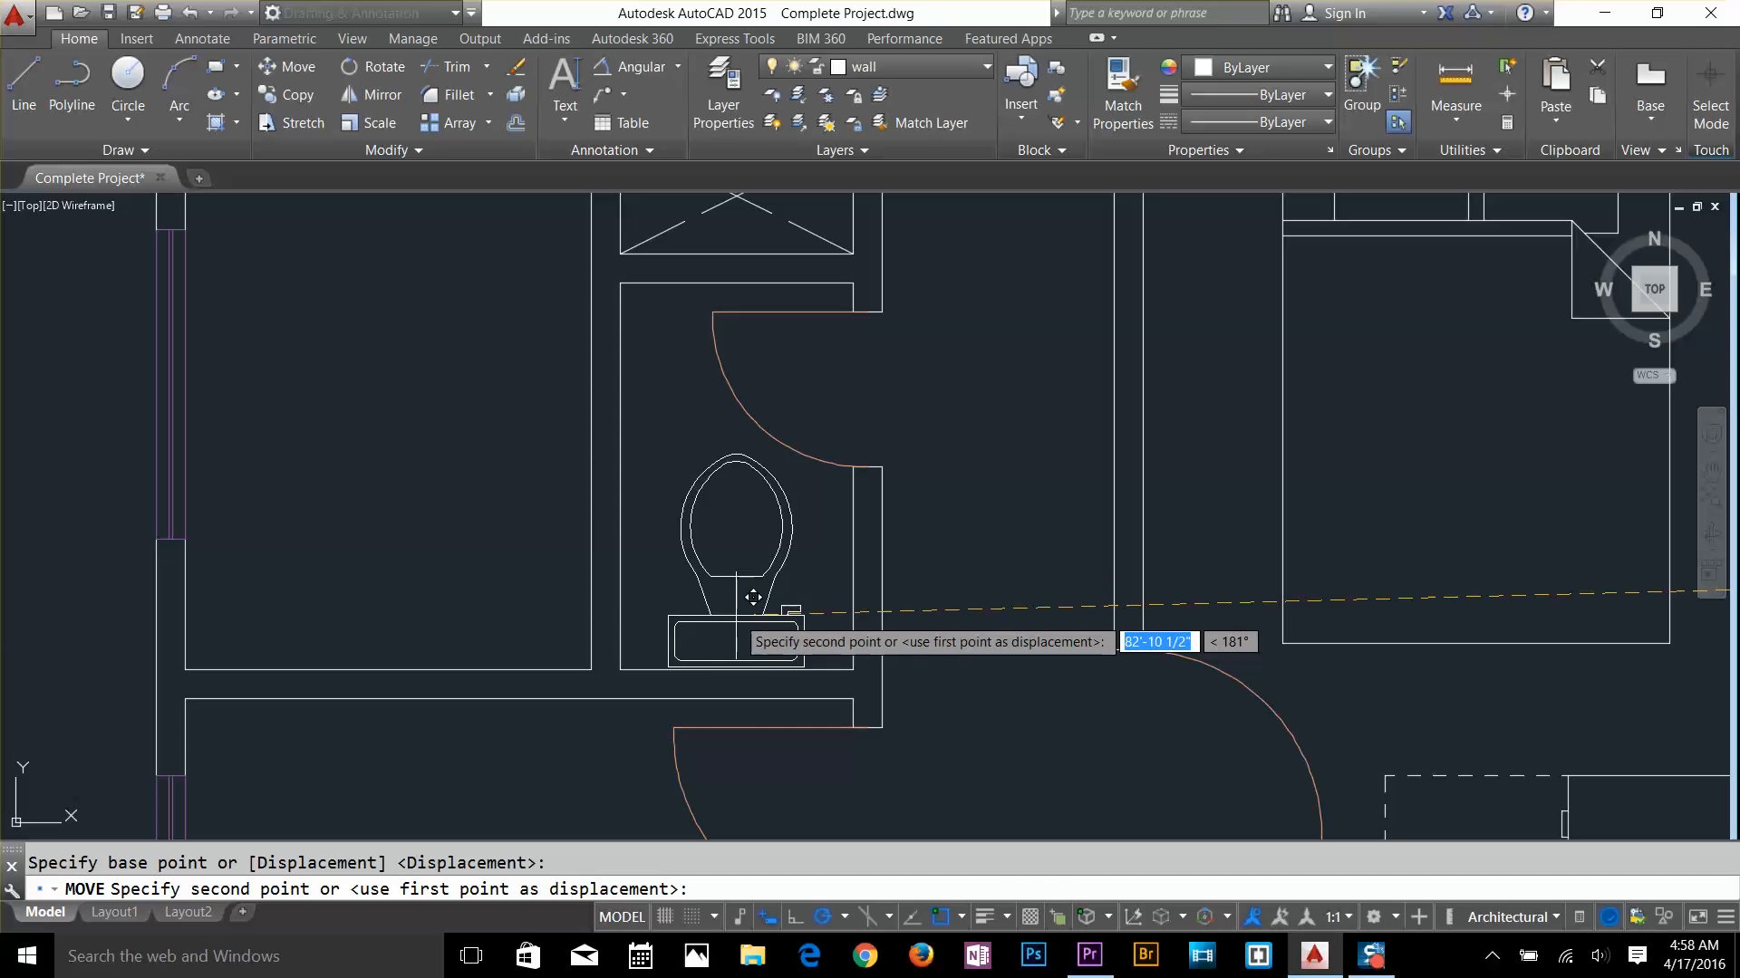
click(743, 610)
Rotate the toilet a quarter turn so its bowl faces west, and move it into the small bathroom's southeast corner
text(ro)
key(Return)
click(763, 611)
key(Return)
click(763, 609)
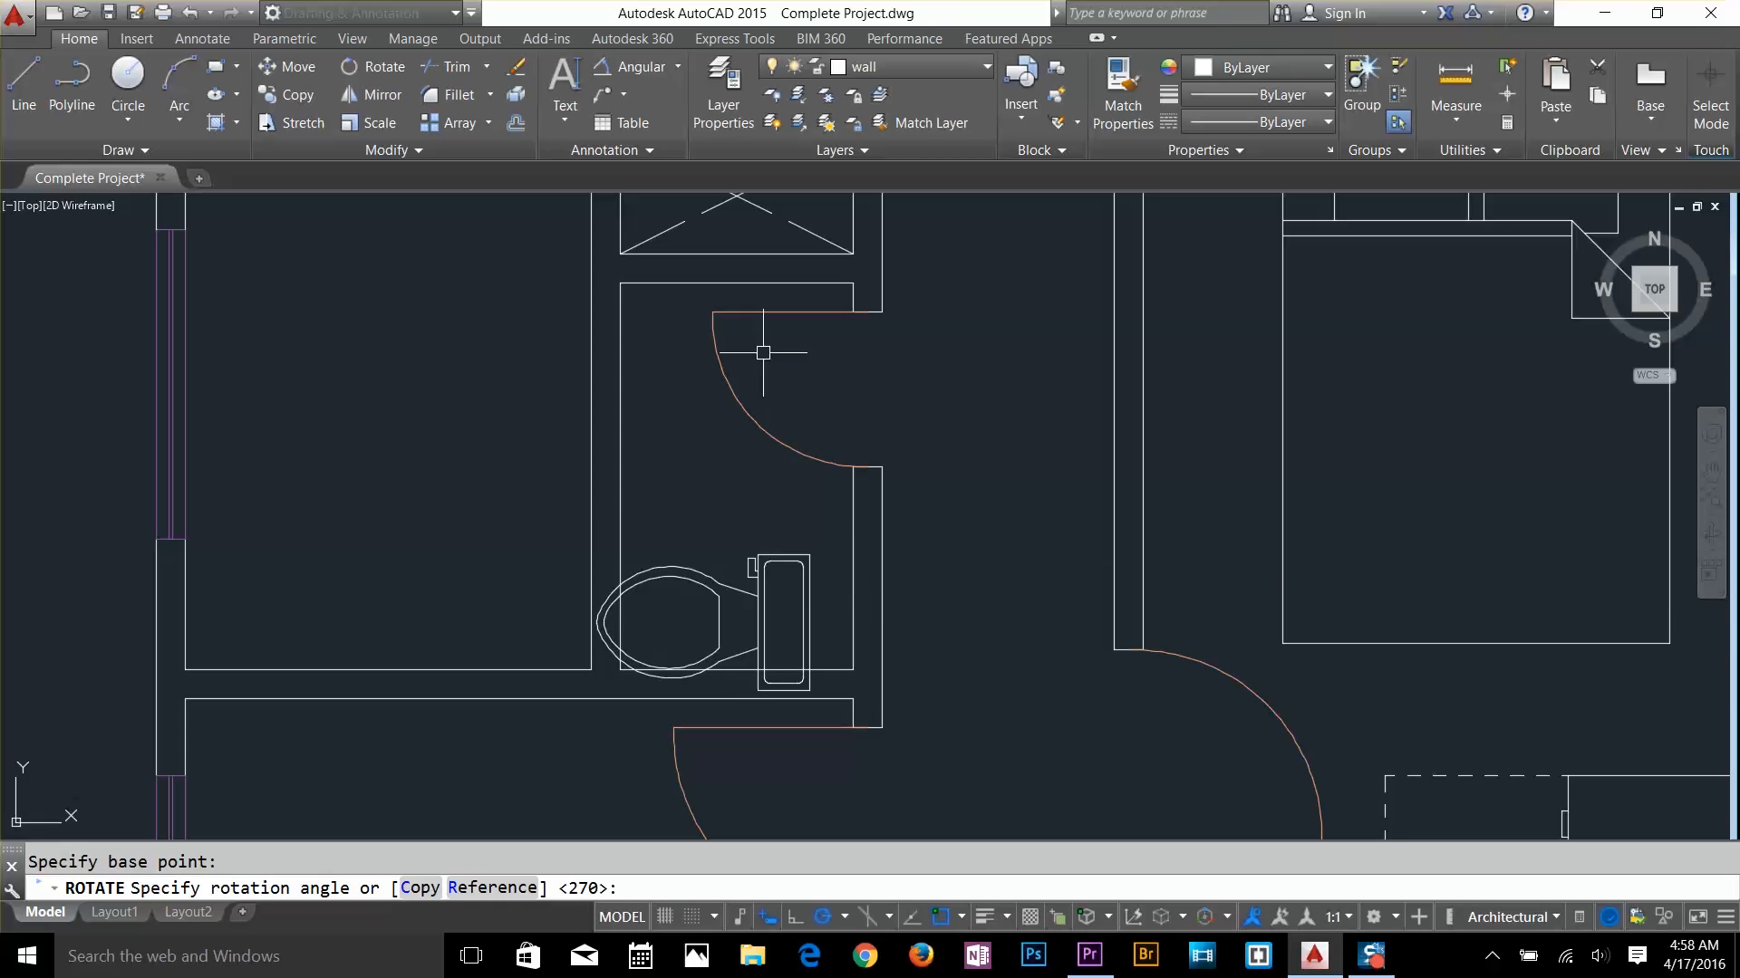
click(765, 357)
text(m)
click(837, 533)
Move the oval sink block into the small bathroom, directly north of the toilet
scroll(913, 634, down, 10)
text(m)
click(1488, 574)
scroll(906, 621, up, 12)
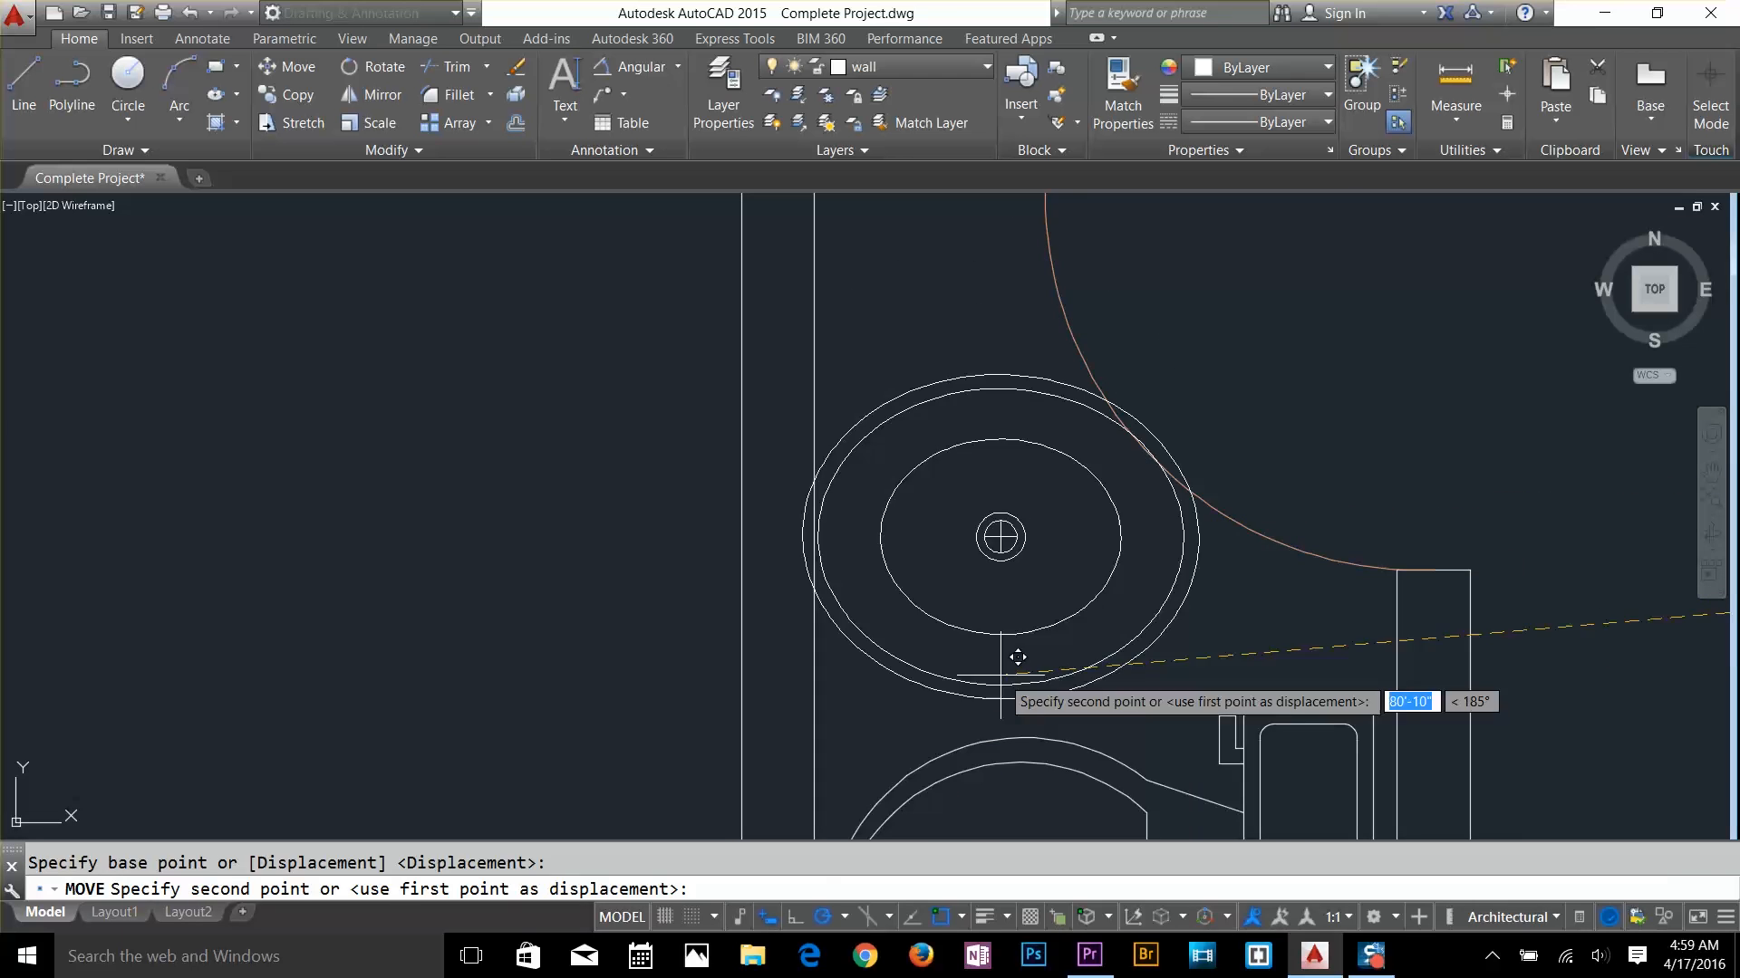
click(997, 671)
Scale the oval sink in the small bathroom down, using a factor of .9
text(sc)
click(1056, 679)
scroll(1055, 679, down, 5)
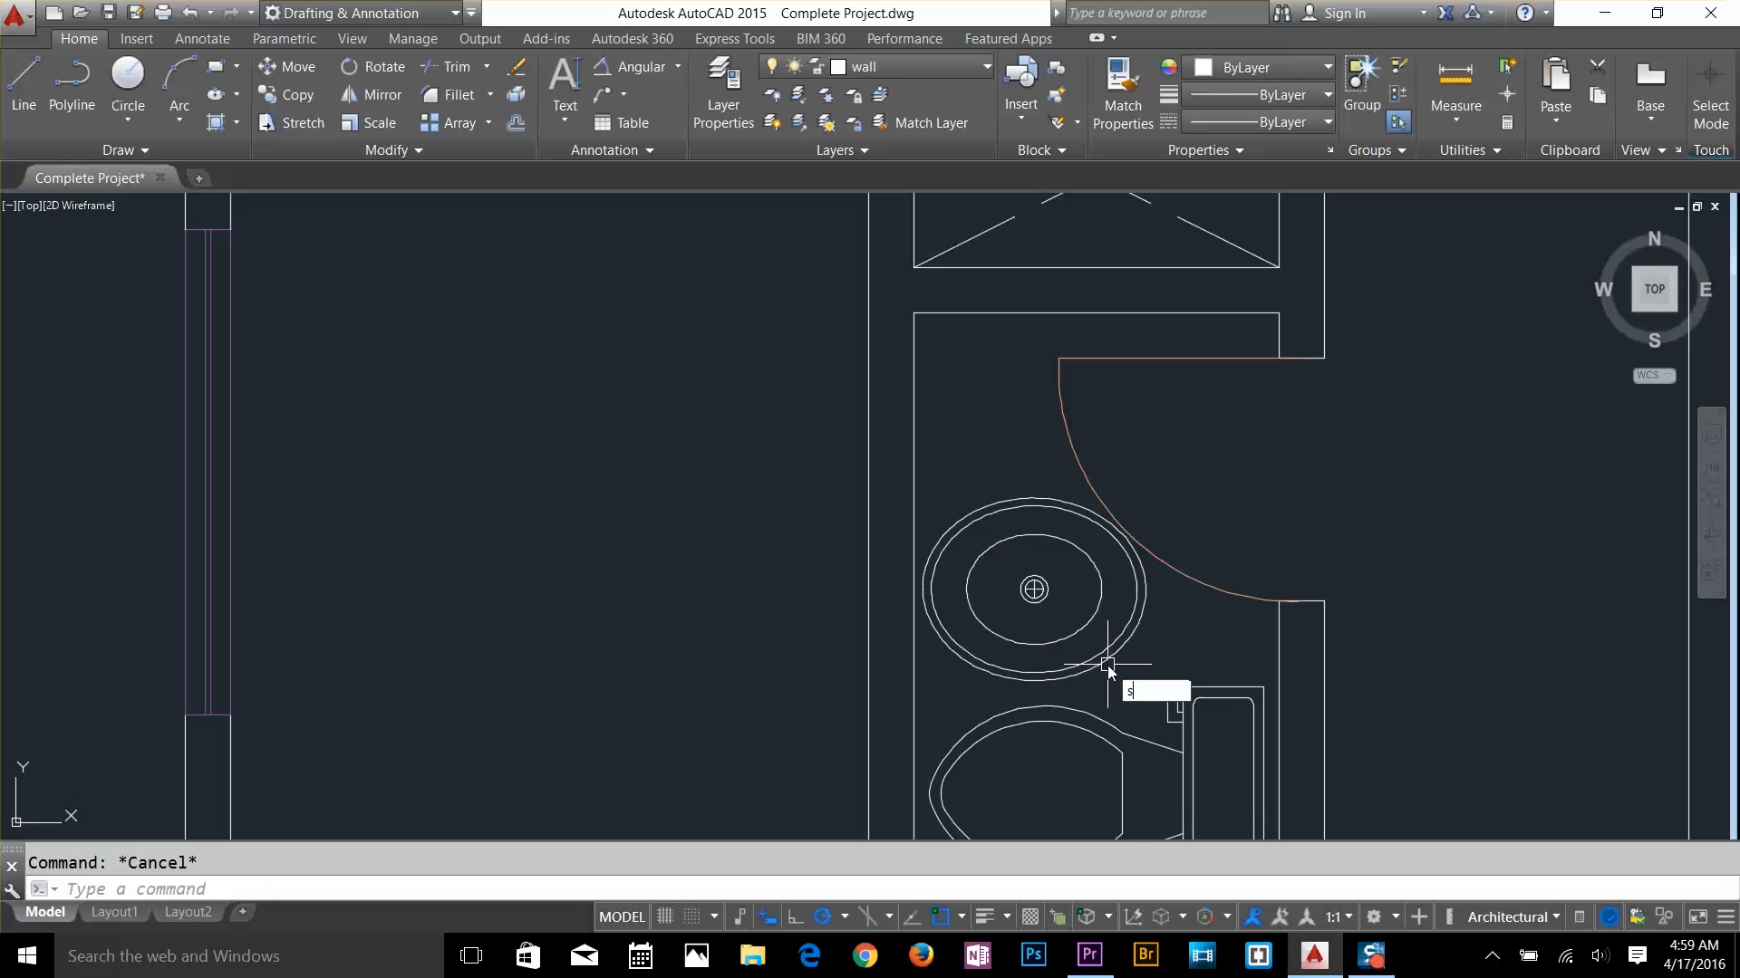
key(Return)
click(1087, 664)
key(Return)
text(.7)
key(Return)
text(.9)
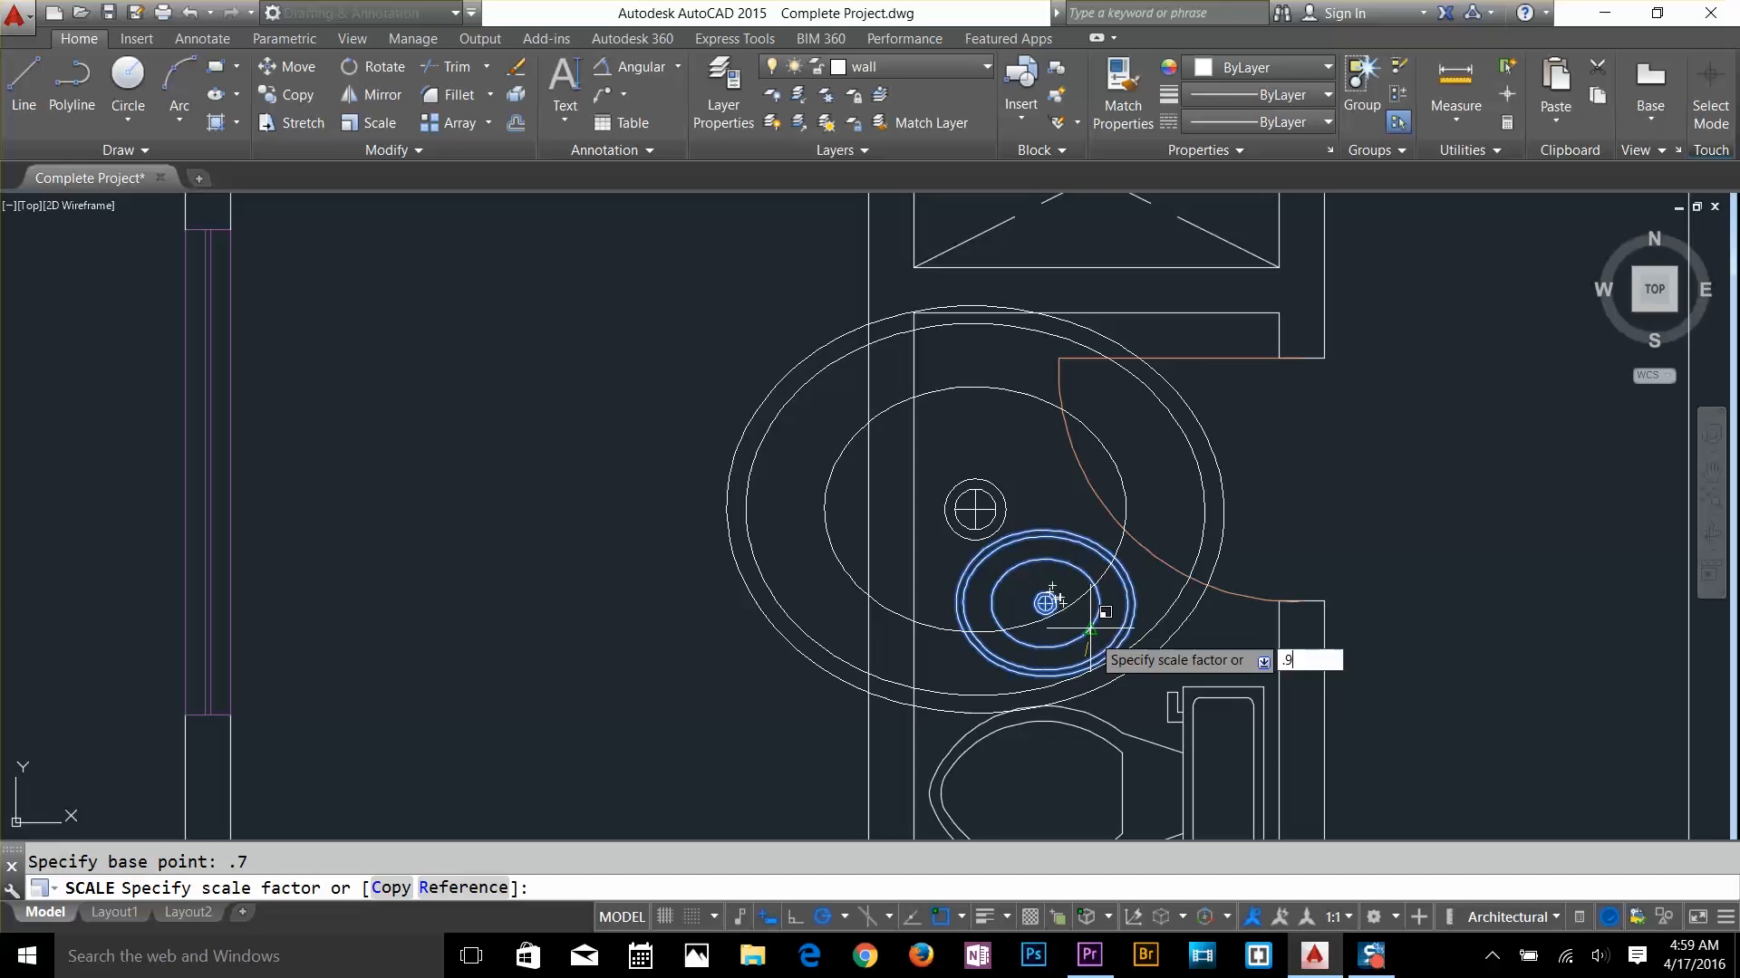
key(Return)
key(Escape)
Rotate the oval sink a quarter turn and move it against the small bathroom's west wall, clear of the door swing
text(Ro)
key(Return)
click(1110, 648)
click(1051, 616)
text(m)
click(1045, 622)
click(987, 581)
scroll(763, 594, down, 10)
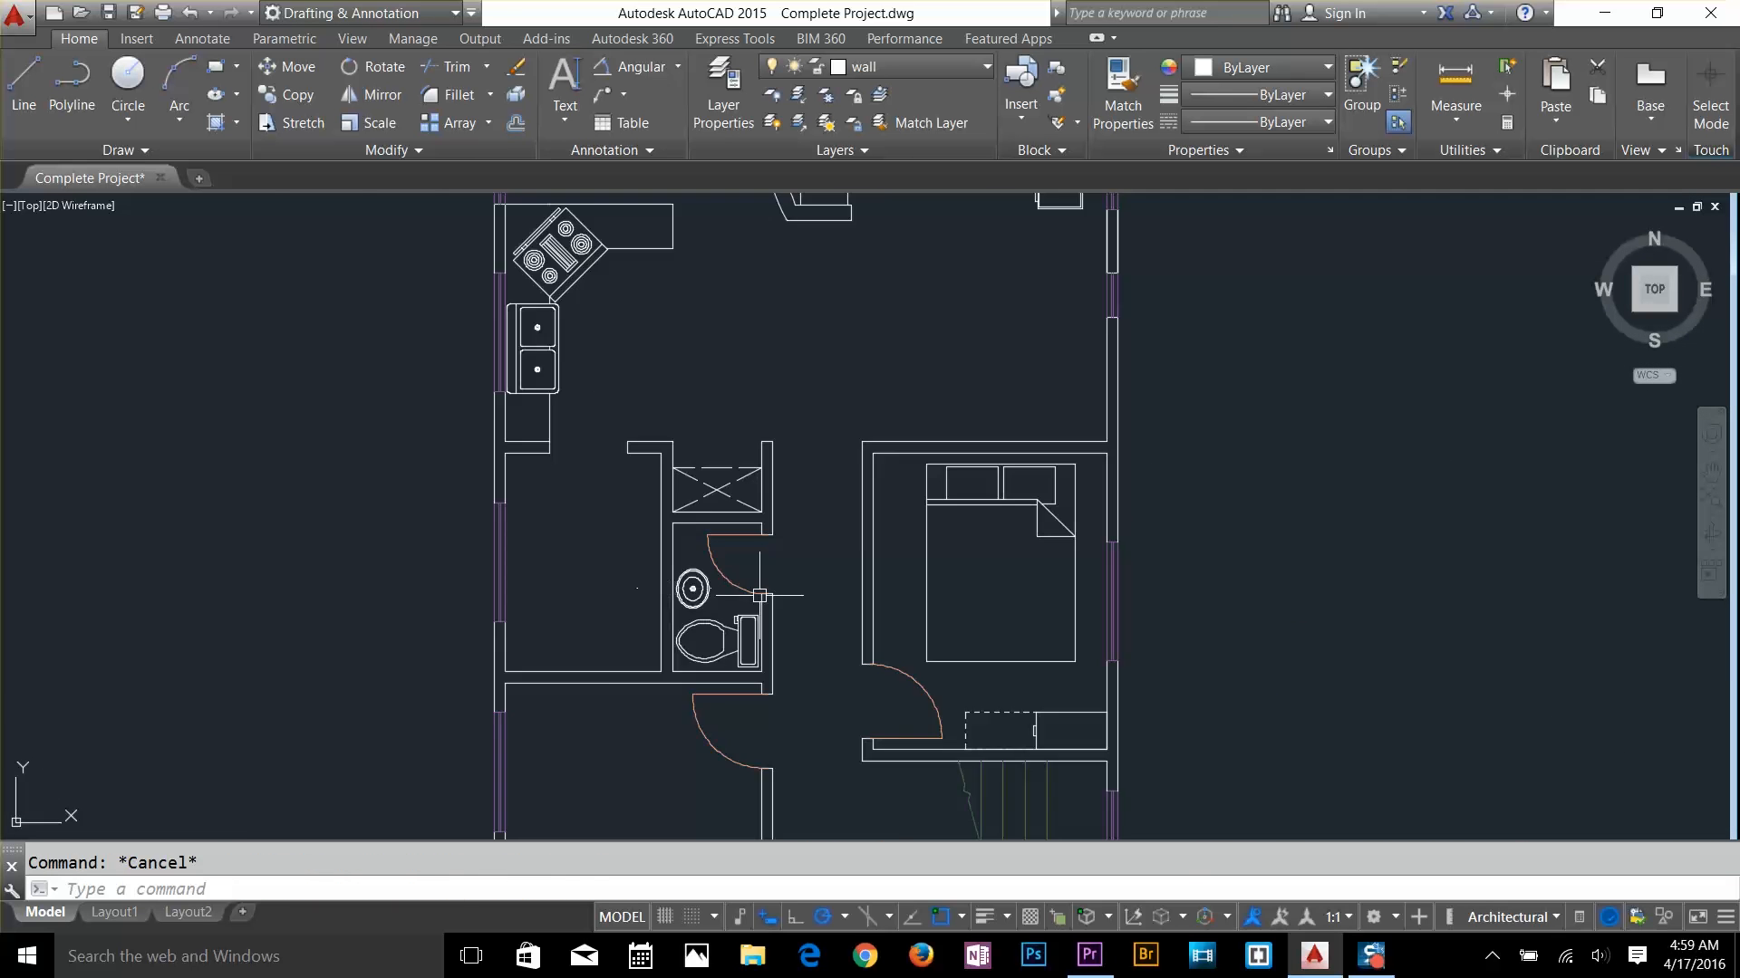
Move the bathtub block from east of the house toward the bathrooms
middle_drag(1087, 616, 704, 517)
text(m)
key(Return)
click(1342, 578)
key(Return)
click(1334, 580)
scroll(405, 473, up, 5)
middle_drag(406, 473, 1262, 556)
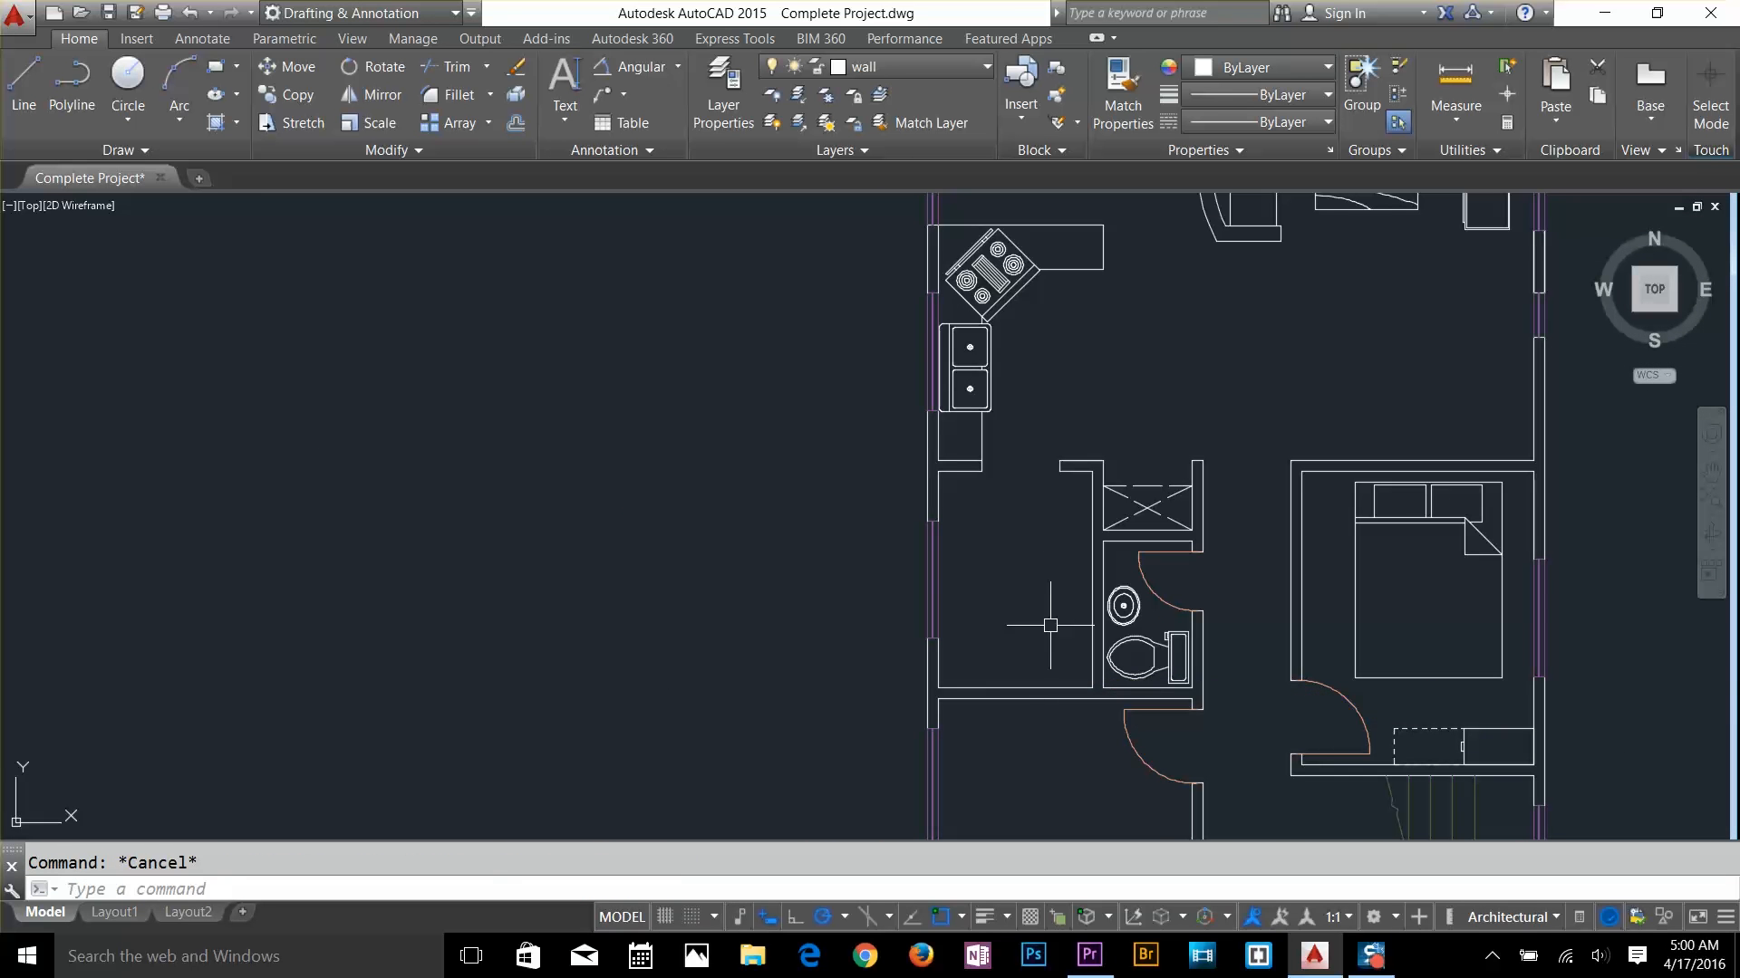
Zoom to the drawing's extents and review the furnished floor plan
scroll(1060, 516, down, 3)
text(z)
key(Return)
text(e)
key(Return)
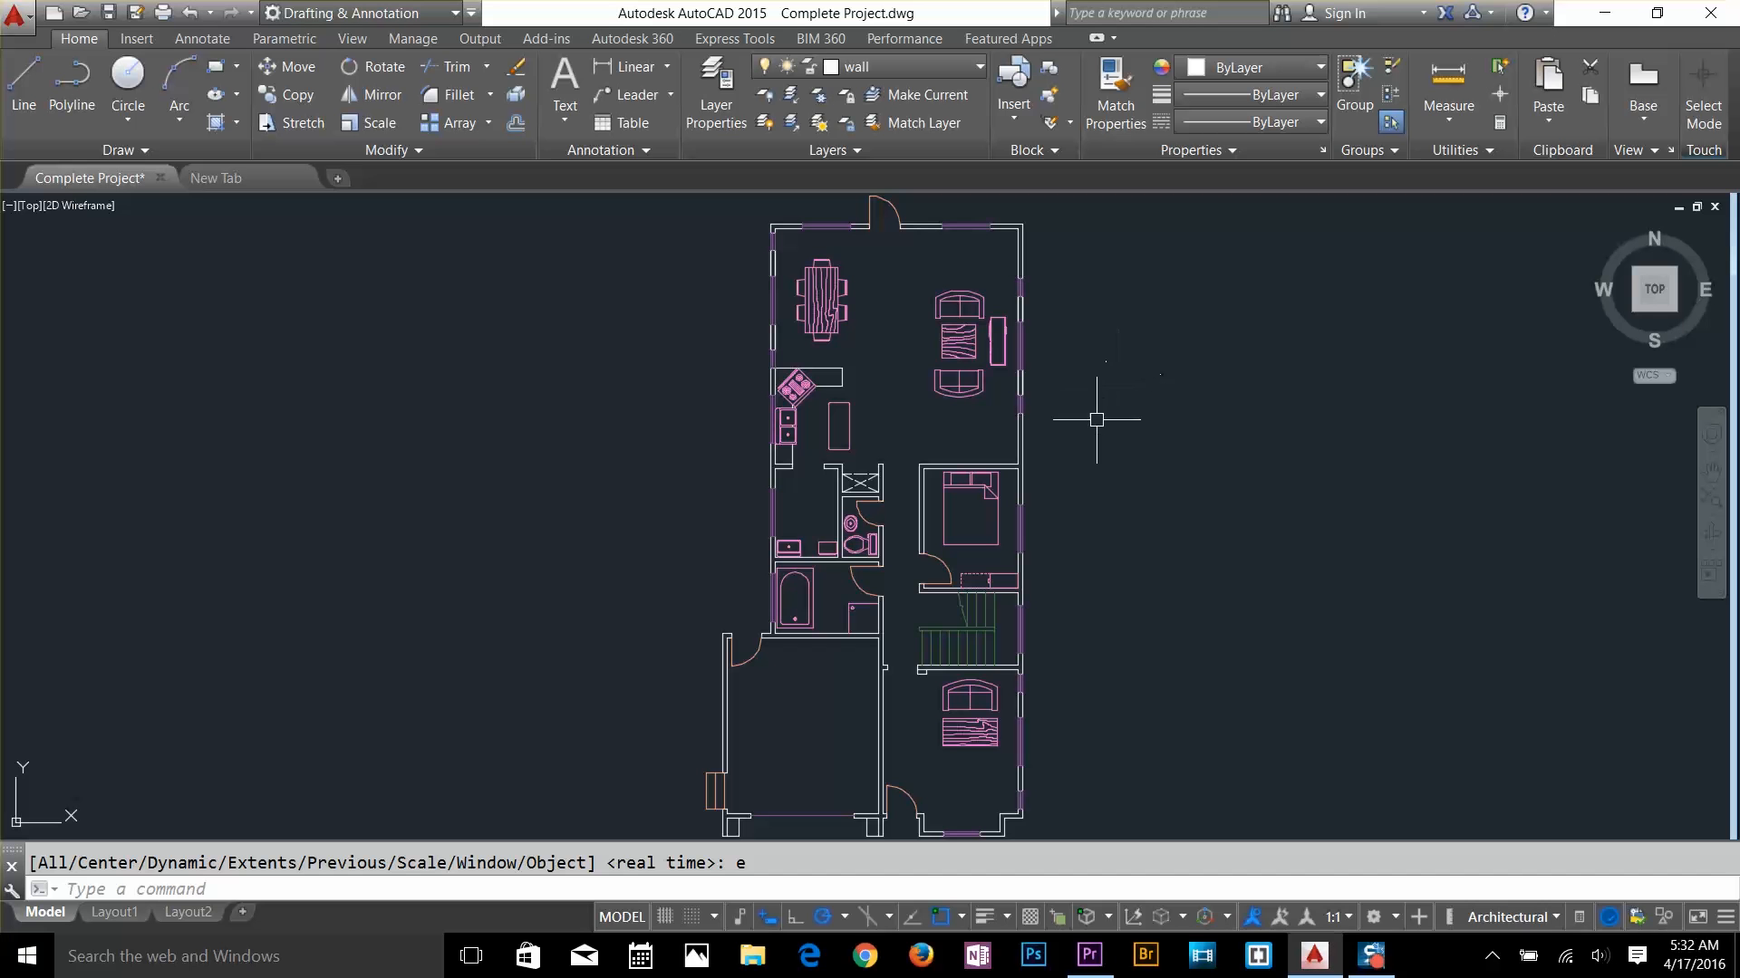
scroll(1094, 418, down, 2)
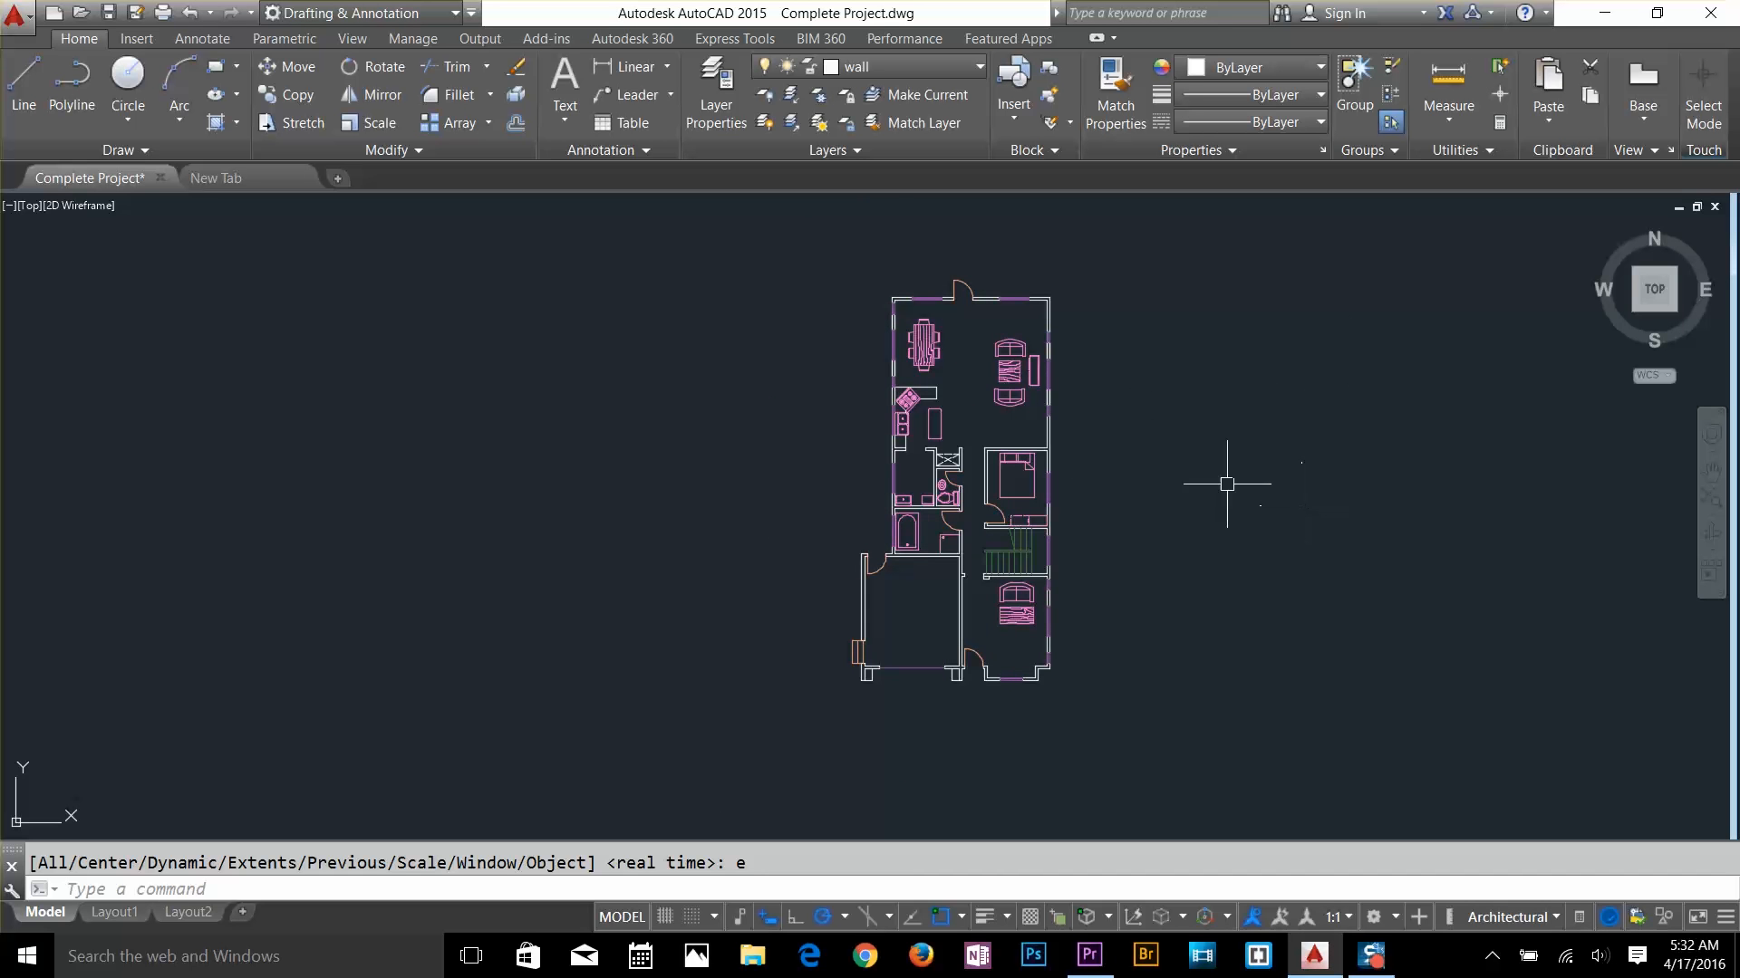
scroll(1076, 434, up, 2)
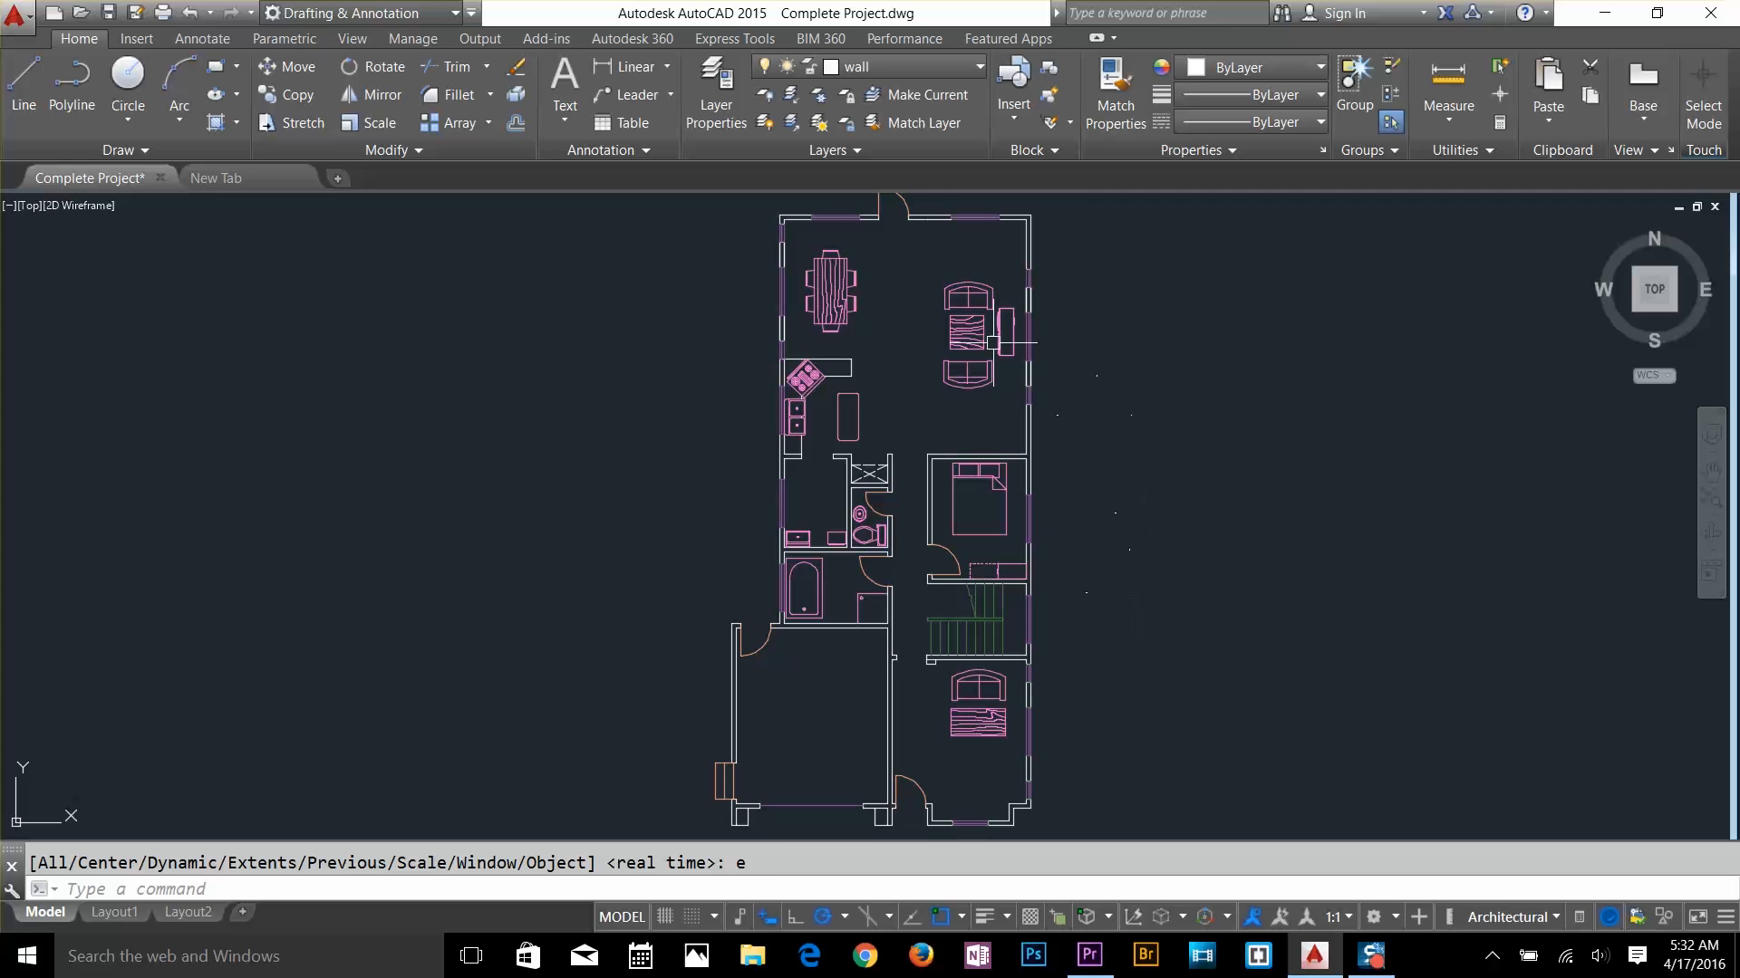
Copy the entire furnished floor plan horizontally, placing the copy to the left of the original
click(791, 96)
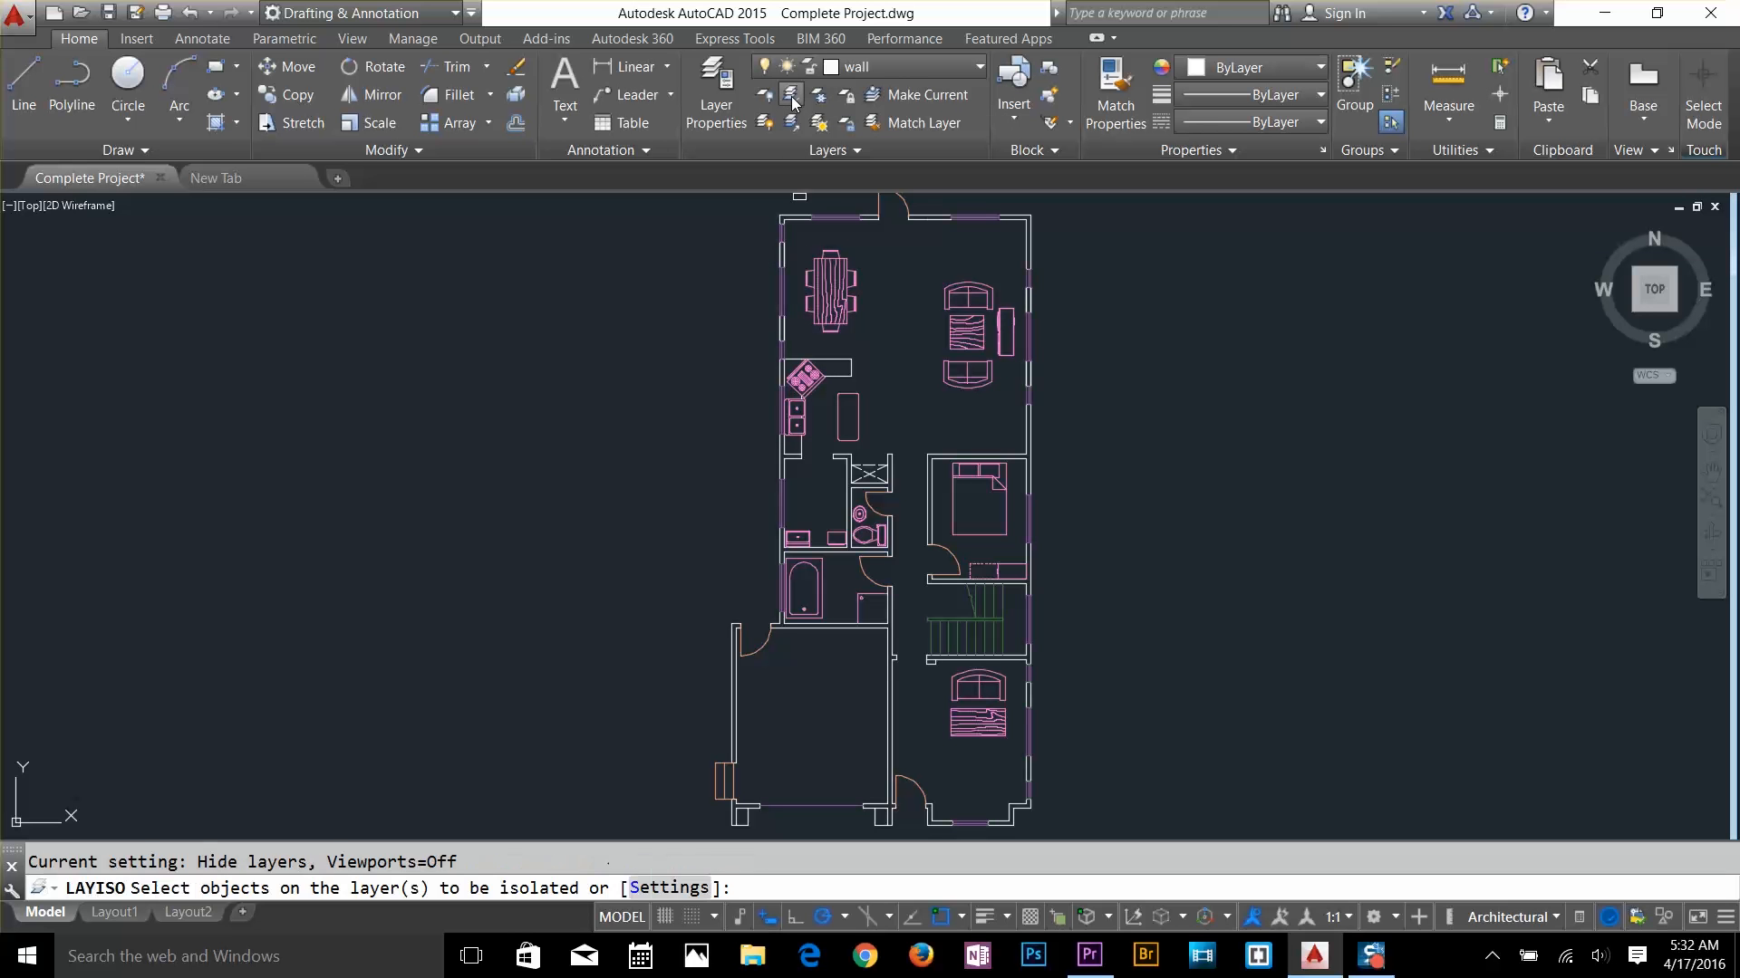
key(Escape)
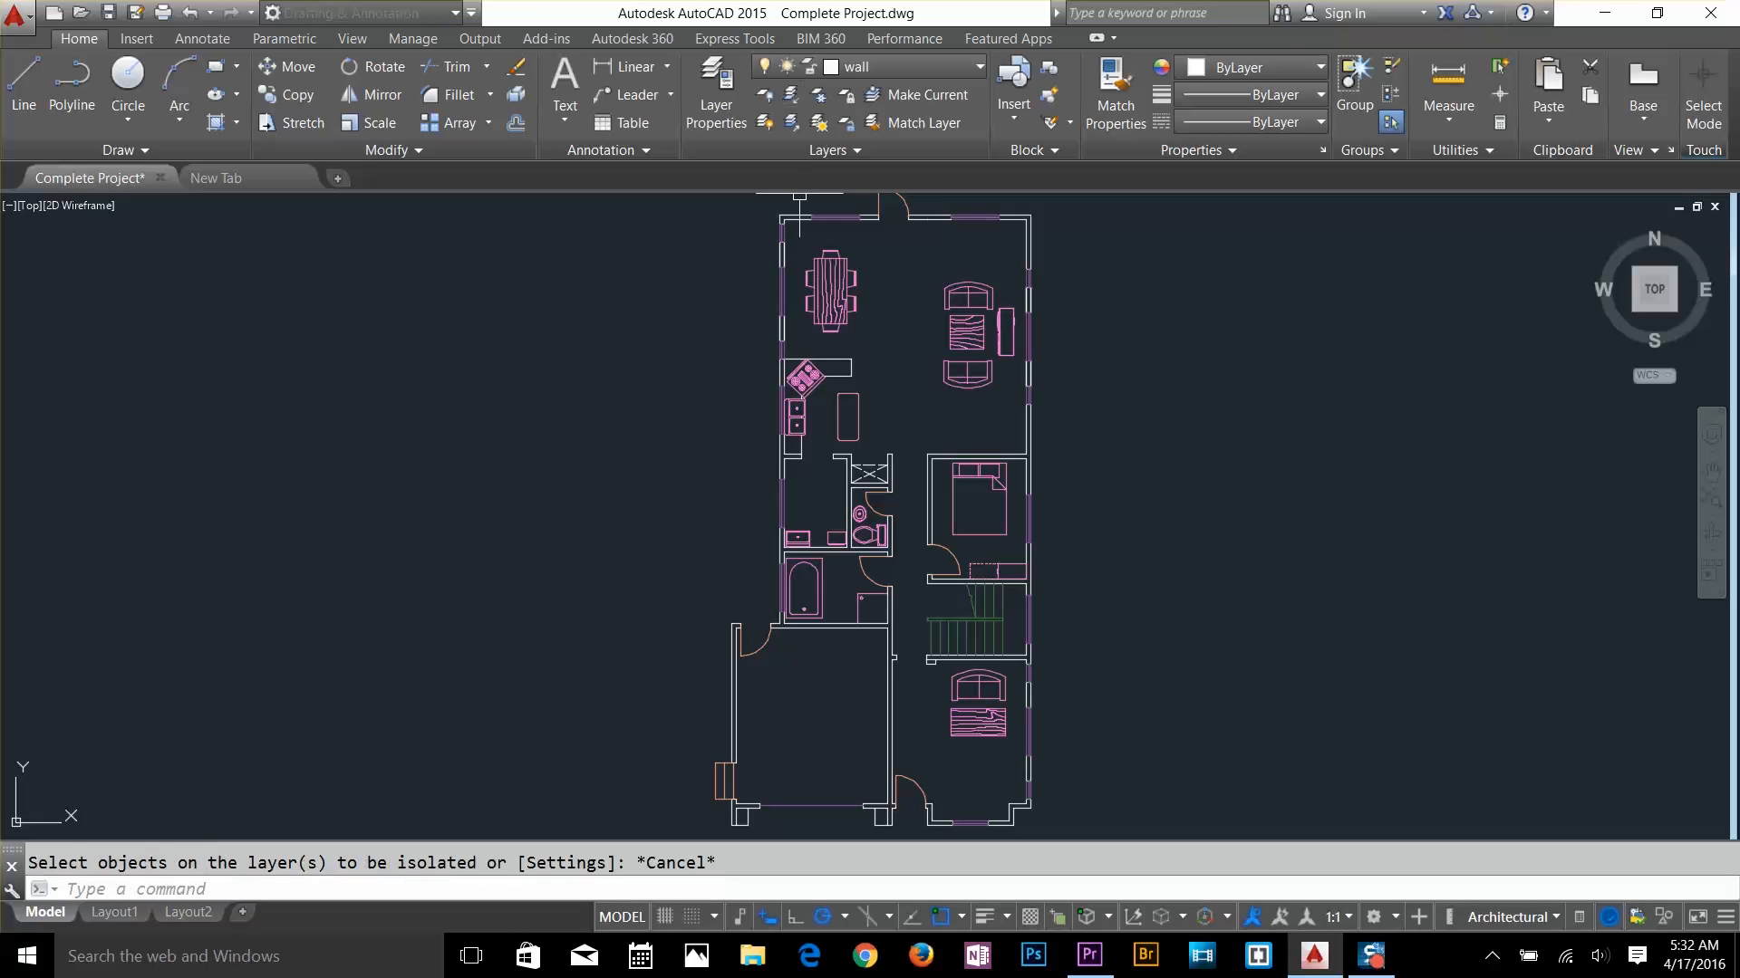
scroll(893, 412, down, 4)
text(co)
key(Return)
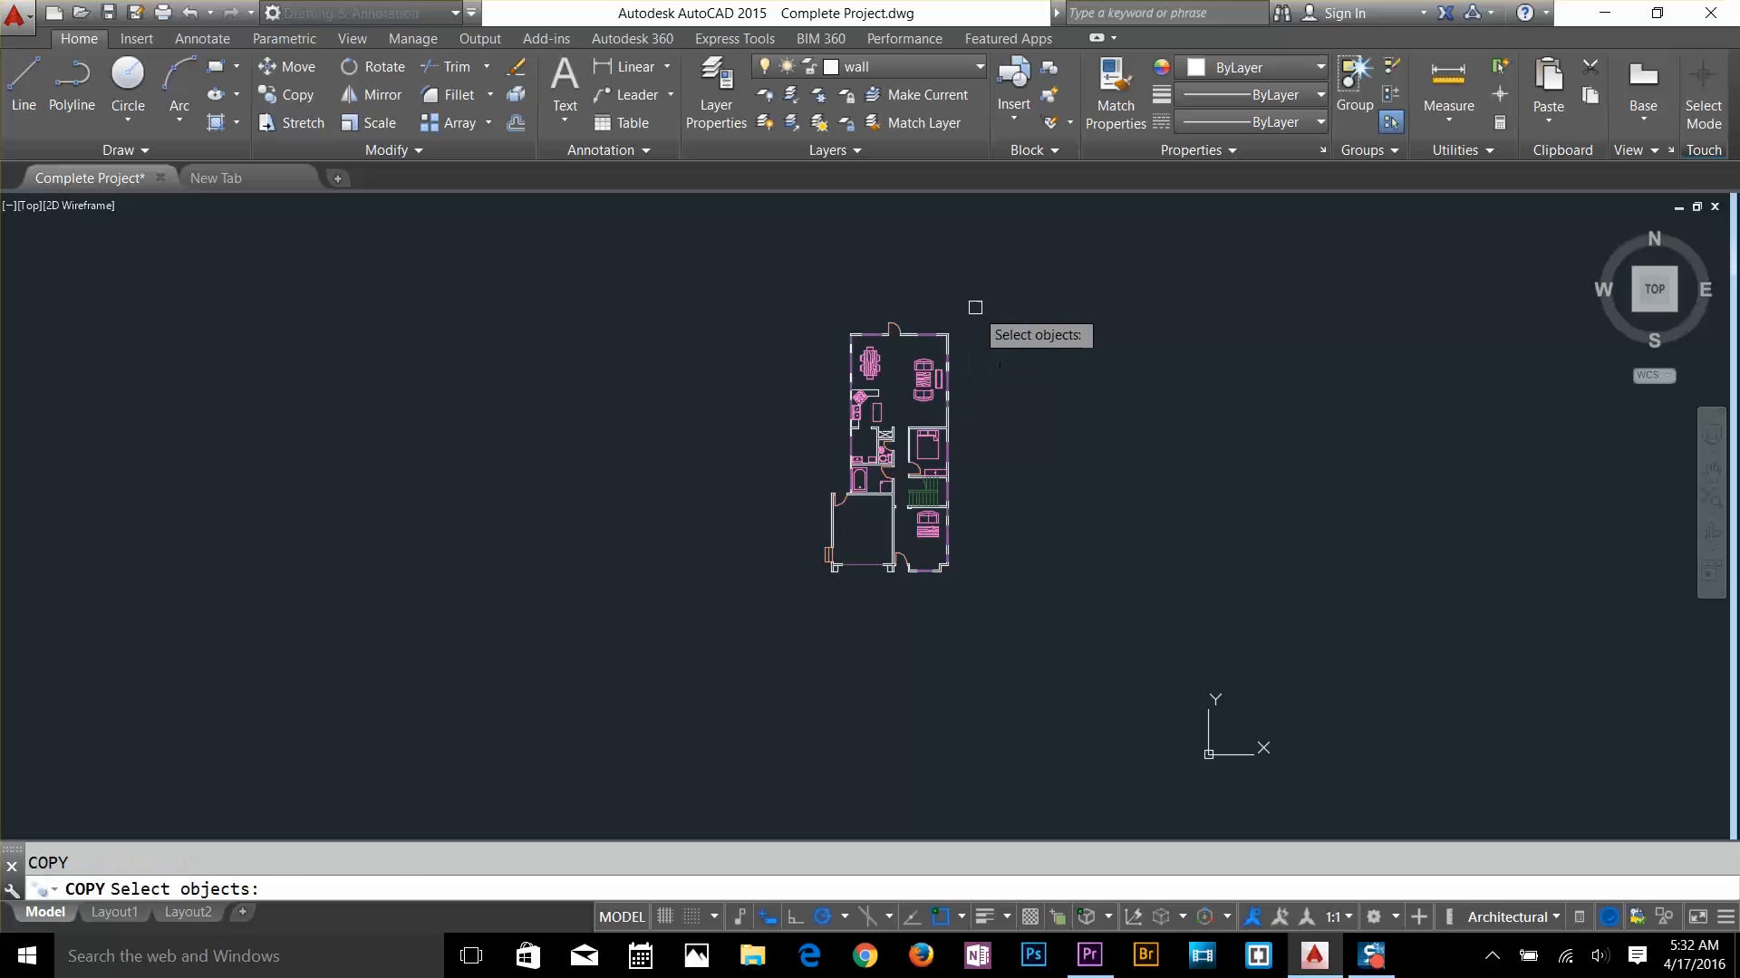
click(970, 303)
click(801, 612)
key(Return)
click(793, 622)
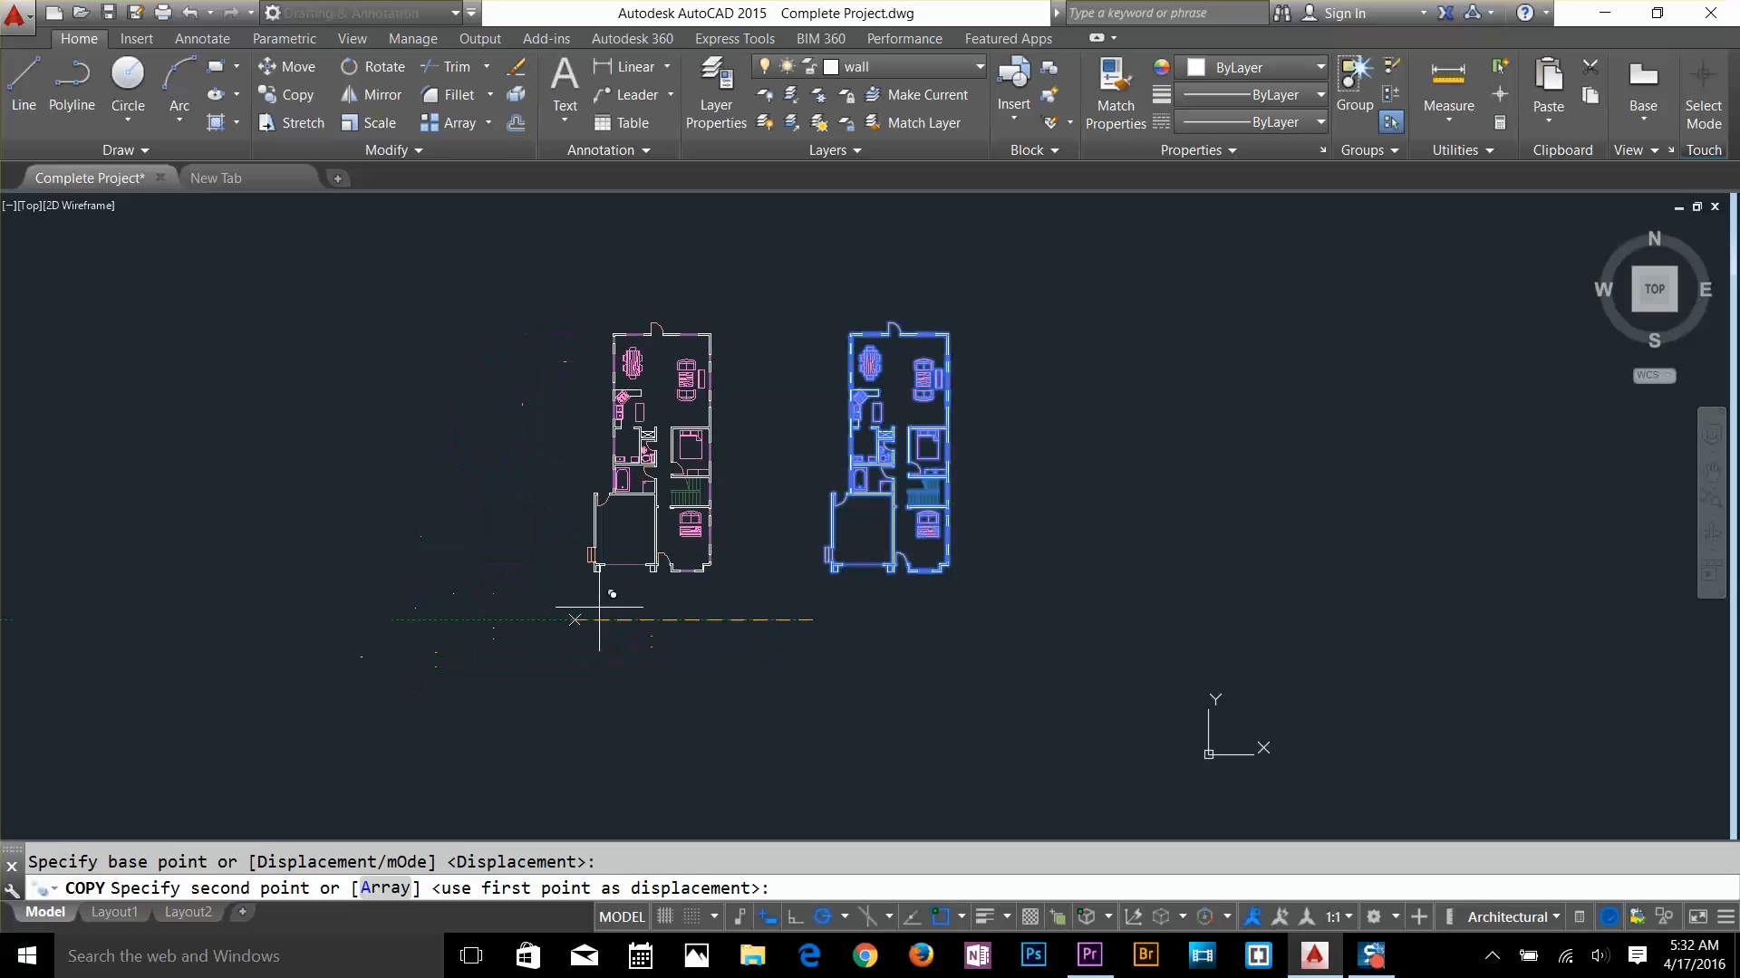
click(581, 618)
key(Return)
Isolate the Interior layer using the dining table in the left floor plan as the reference object
scroll(634, 442, up, 4)
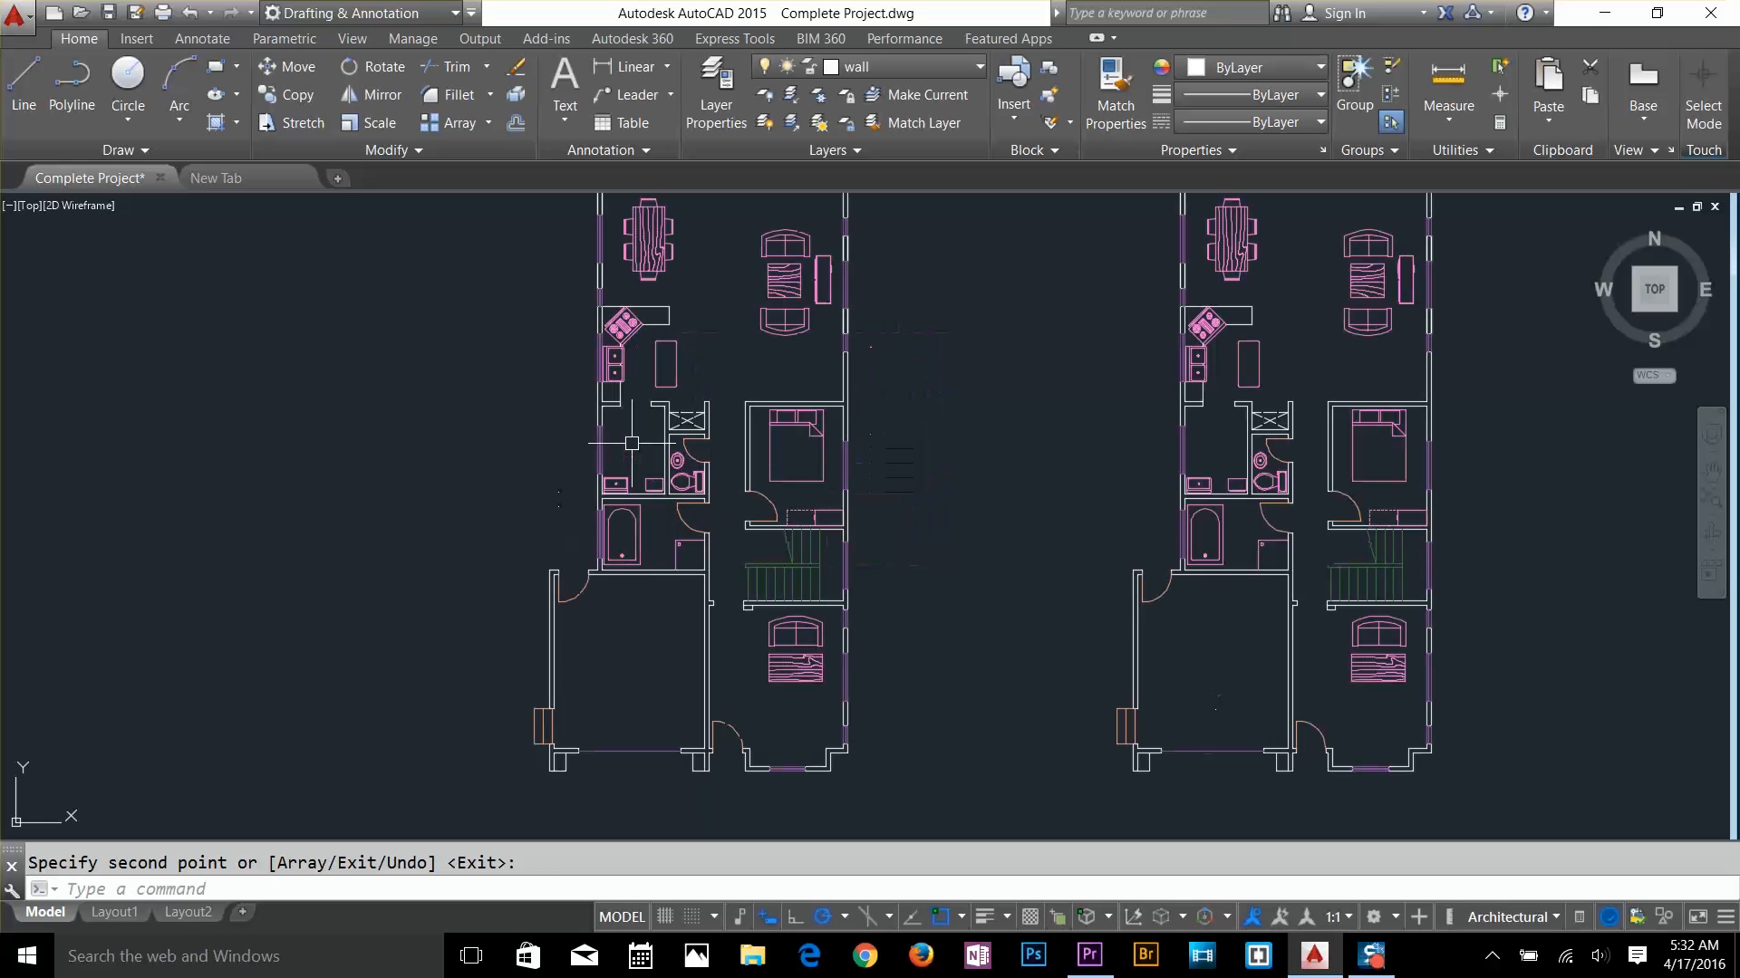
scroll(669, 440, down, 2)
middle_drag(670, 442, 697, 485)
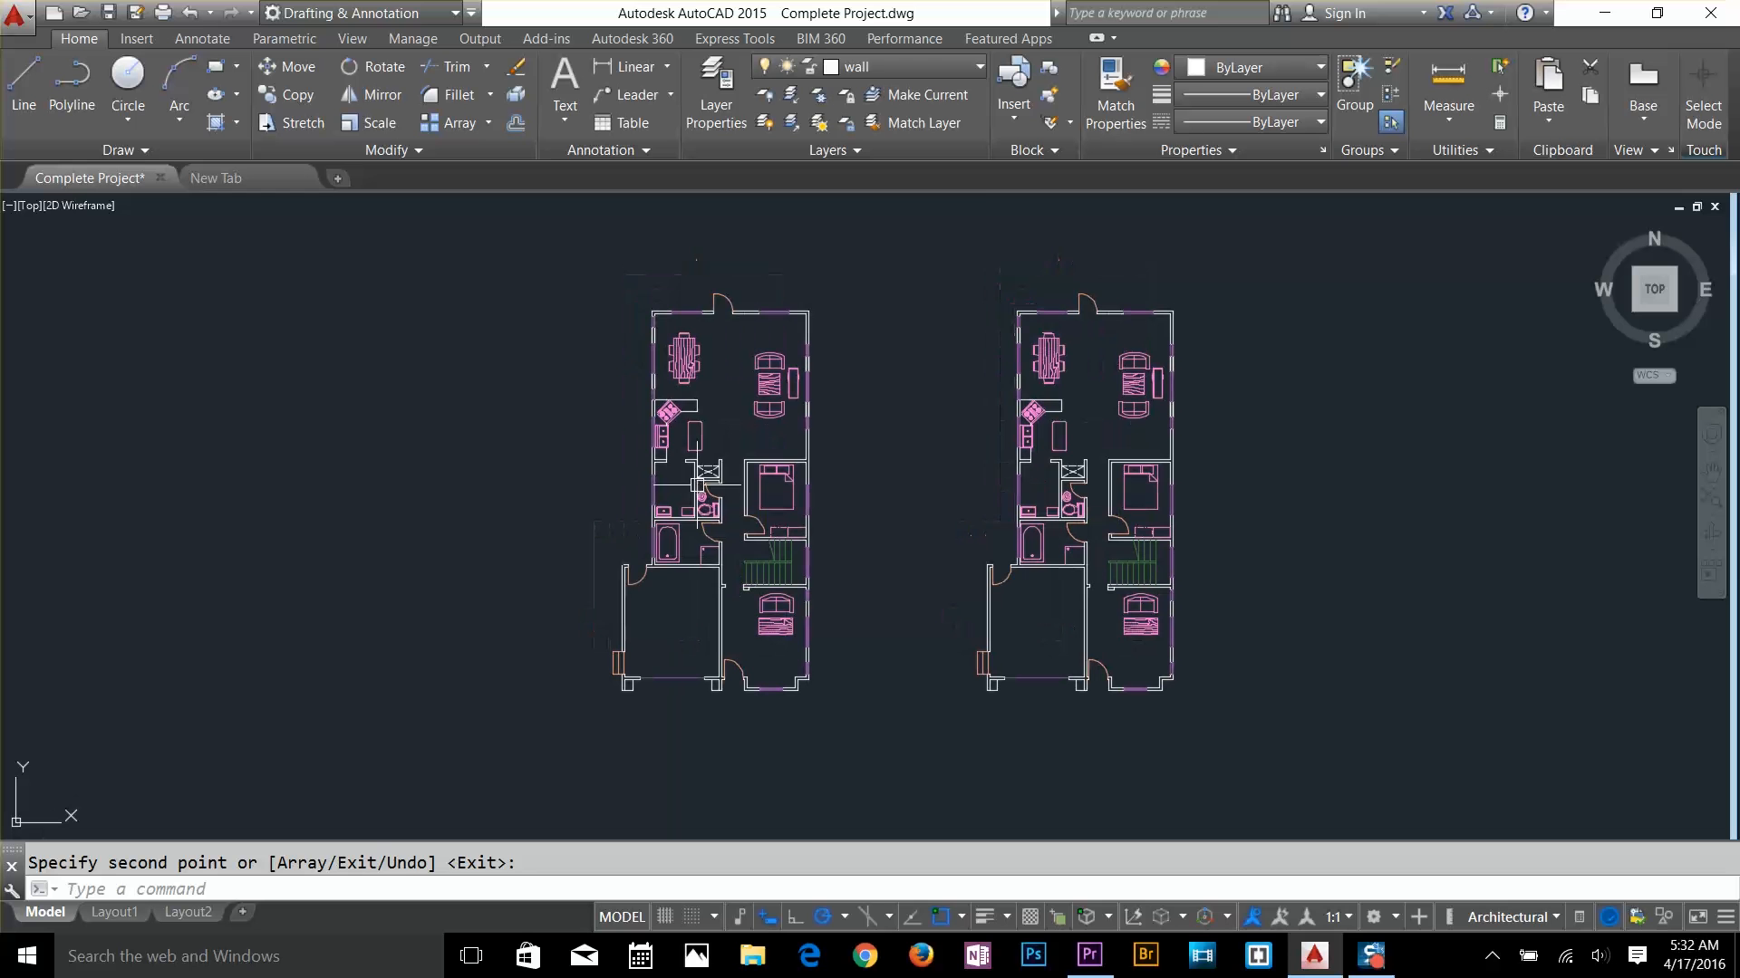
click(790, 94)
click(686, 350)
key(Return)
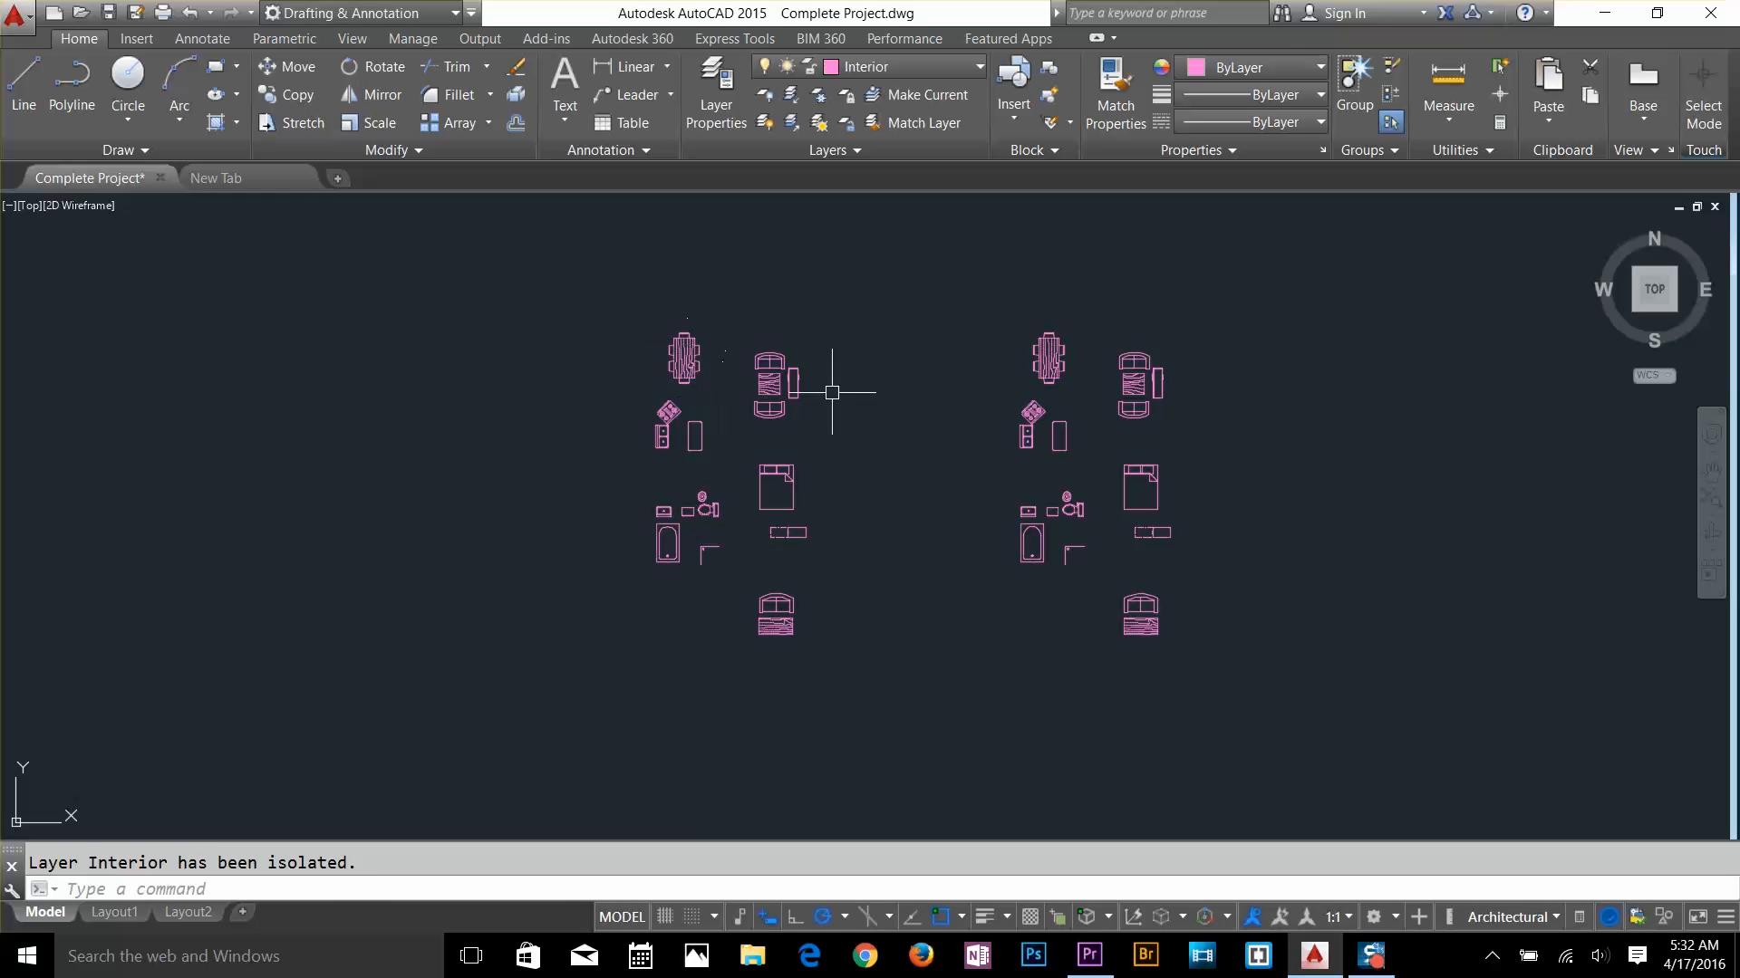
Erase all interior furniture belonging to the left floor plan and restore the isolated layers
click(856, 300)
click(575, 653)
key(Delete)
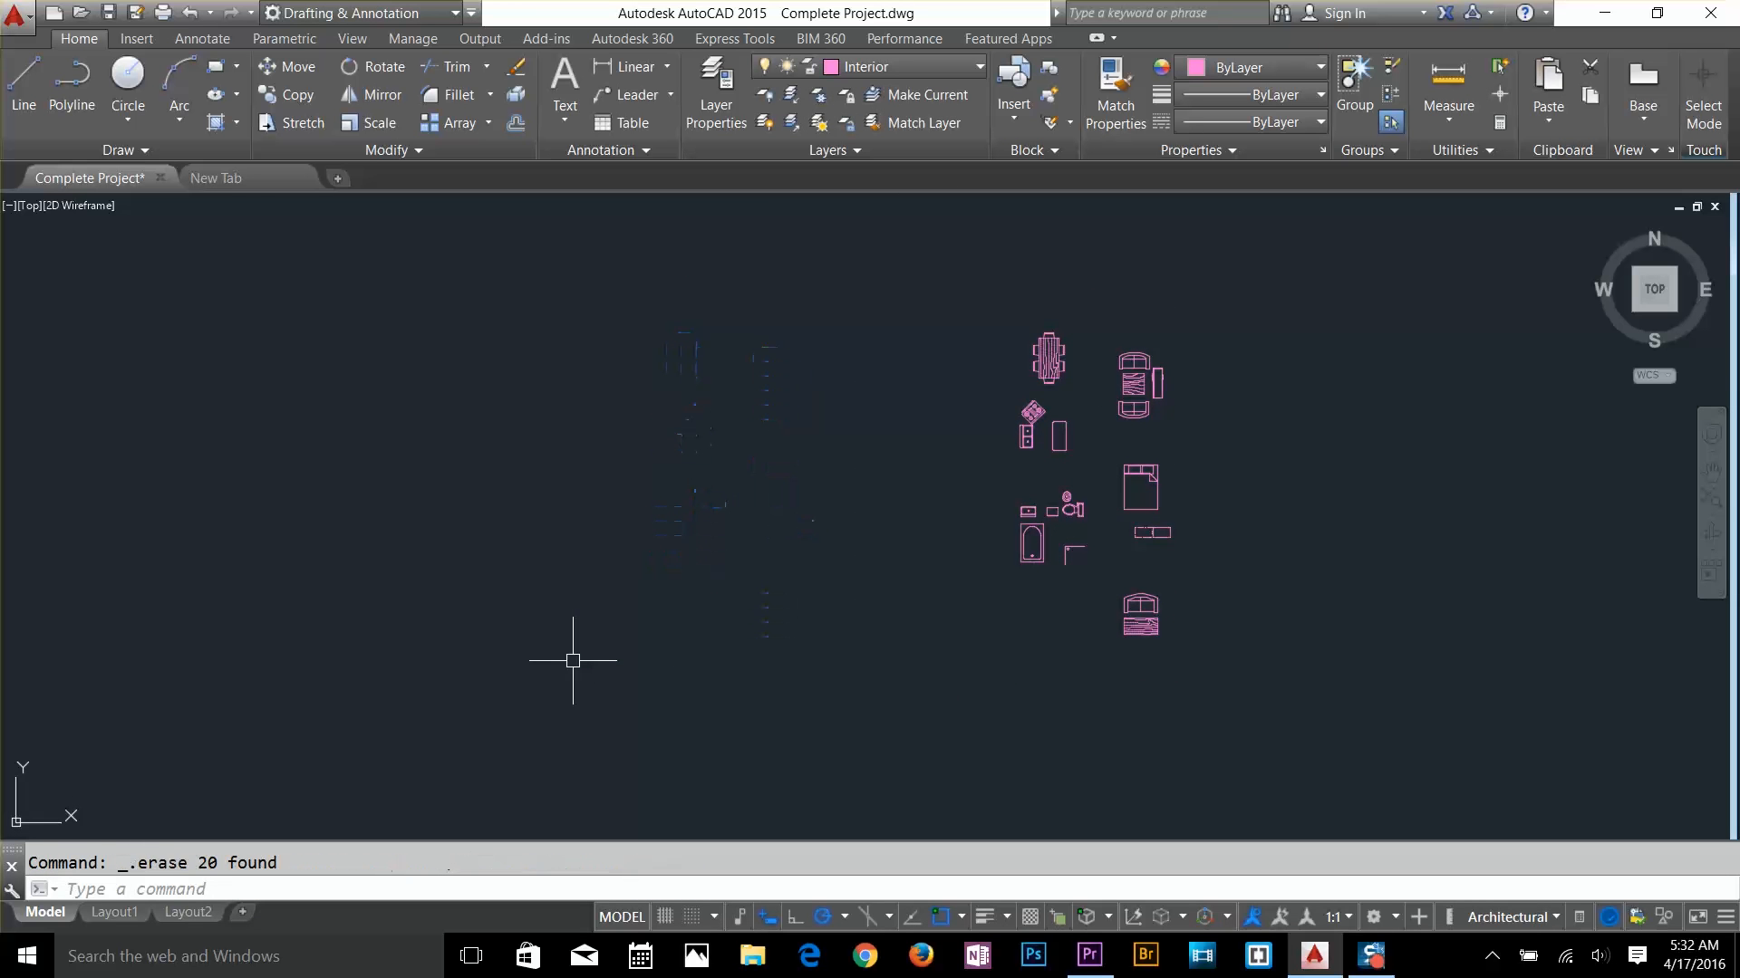
click(791, 122)
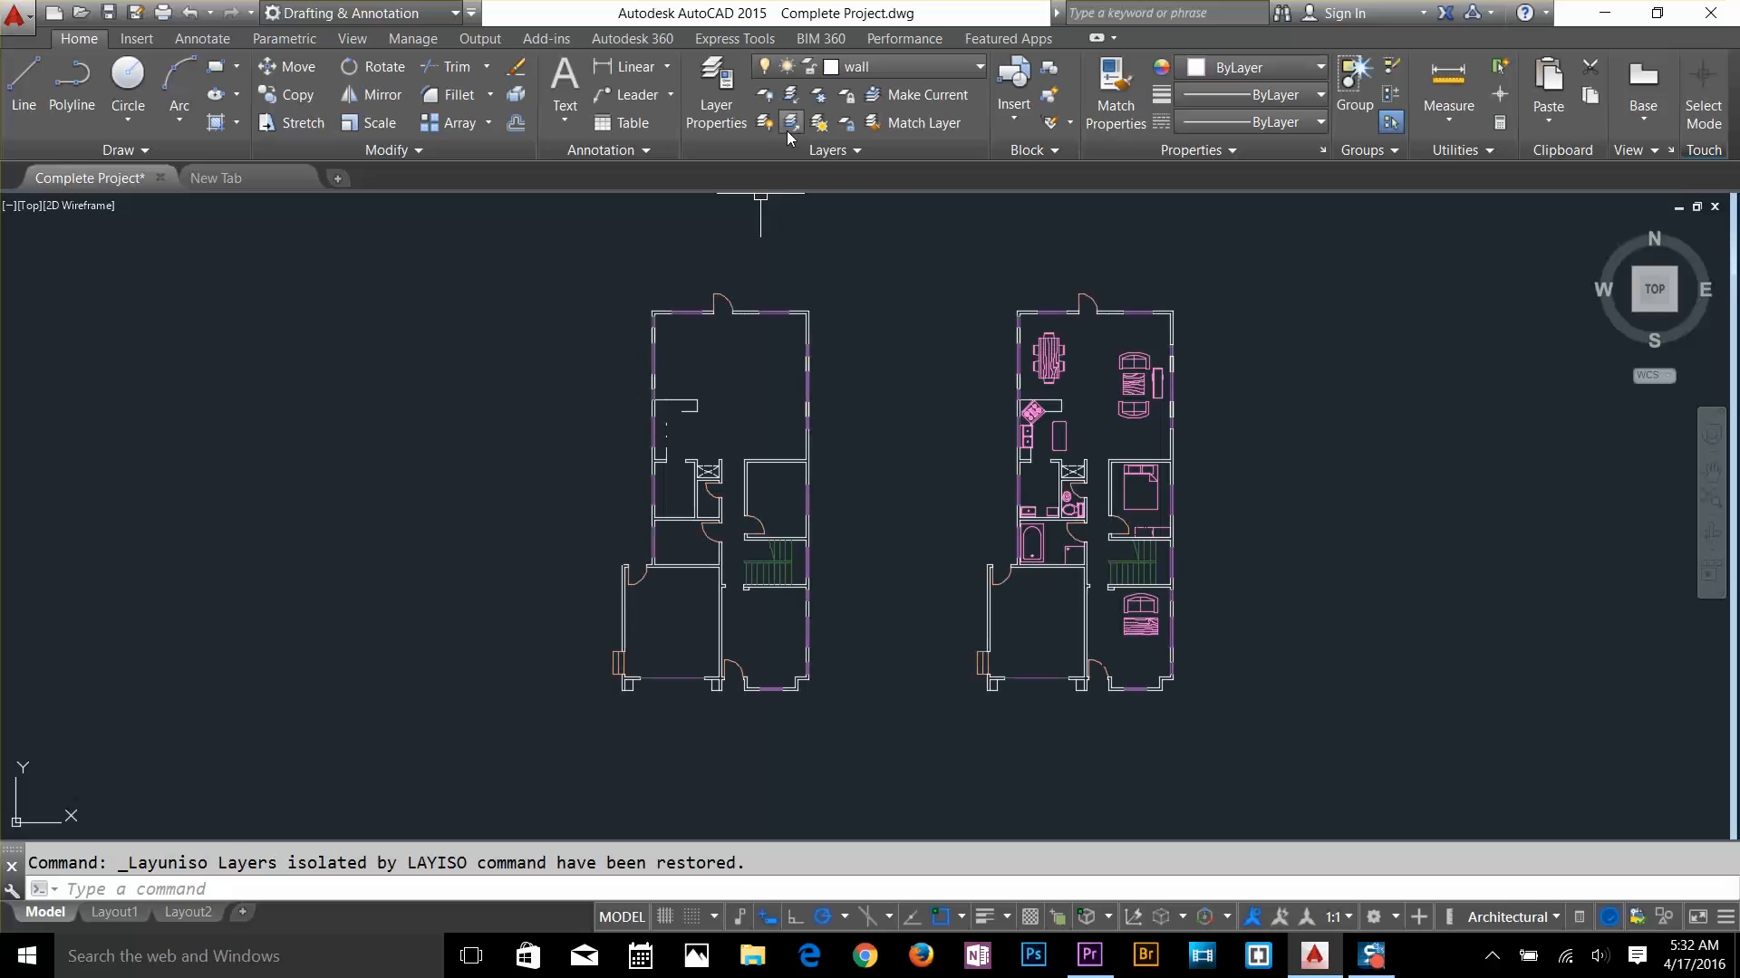
Add single-line text "Living Room" with height 9 and rotation 0 between the dining table and sofas of the furnished plan
scroll(710, 444, up, 3)
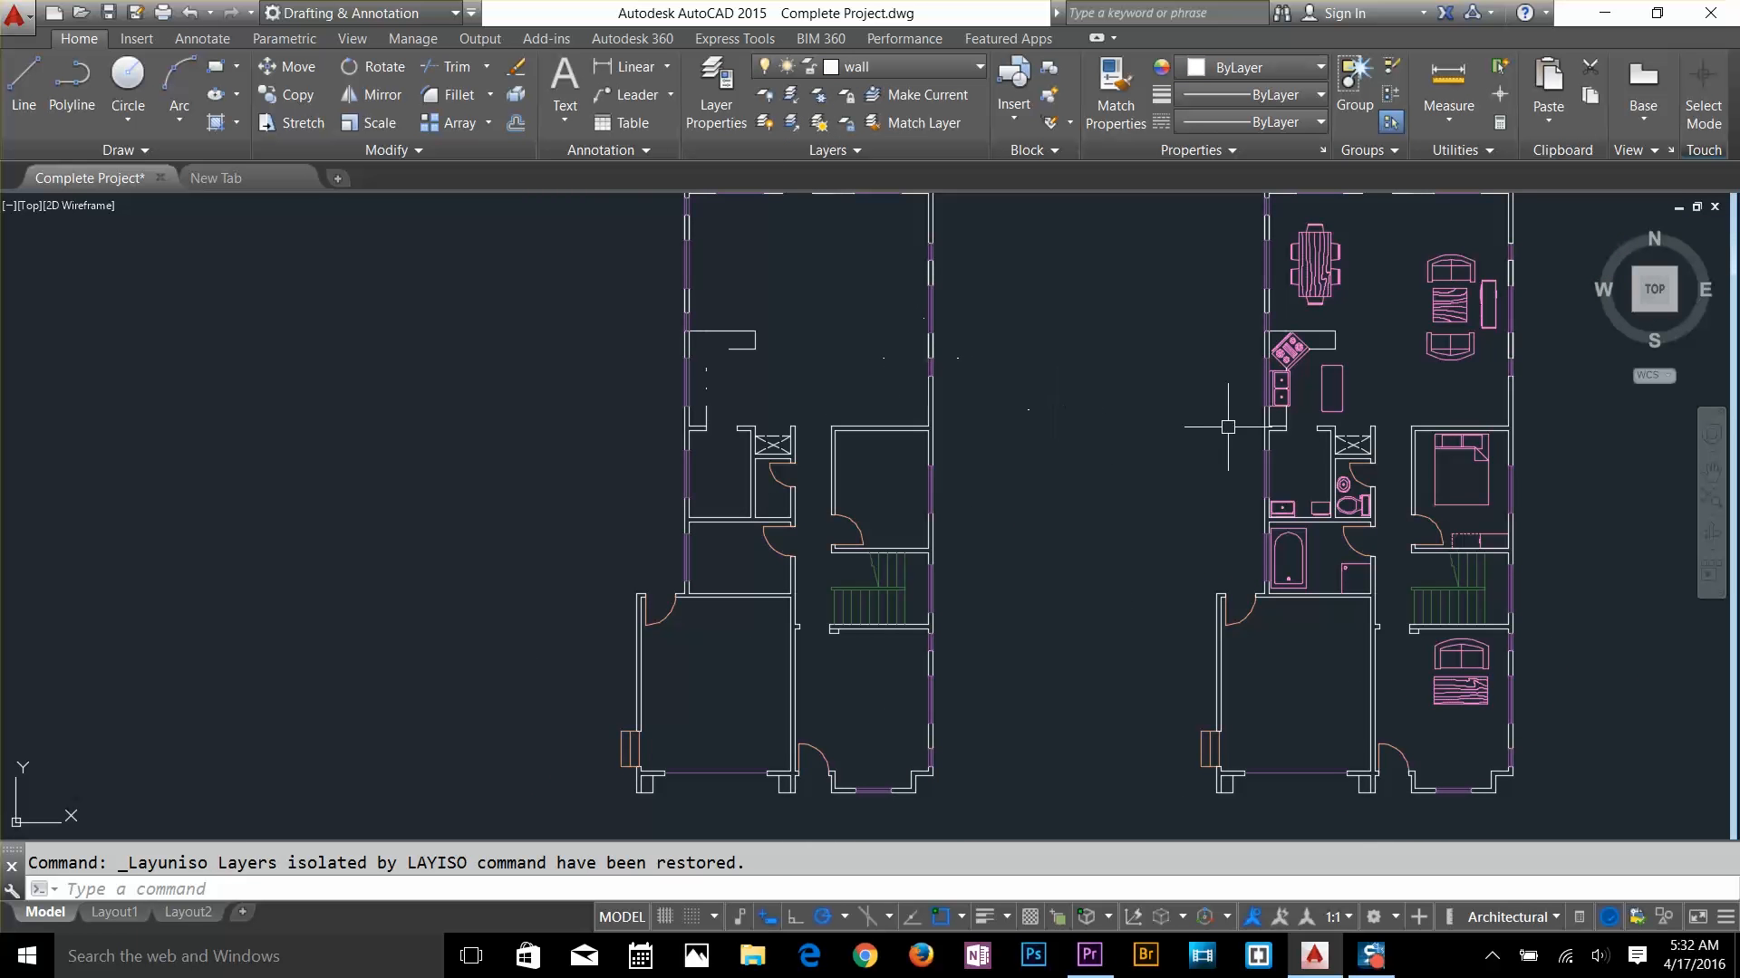
middle_drag(1243, 426, 927, 489)
scroll(1205, 374, up, 2)
mouse_move(1134, 339)
middle_down()
mouse_move(1102, 469)
mouse_move(1071, 482)
middle_up()
scroll(1021, 408, up, 2)
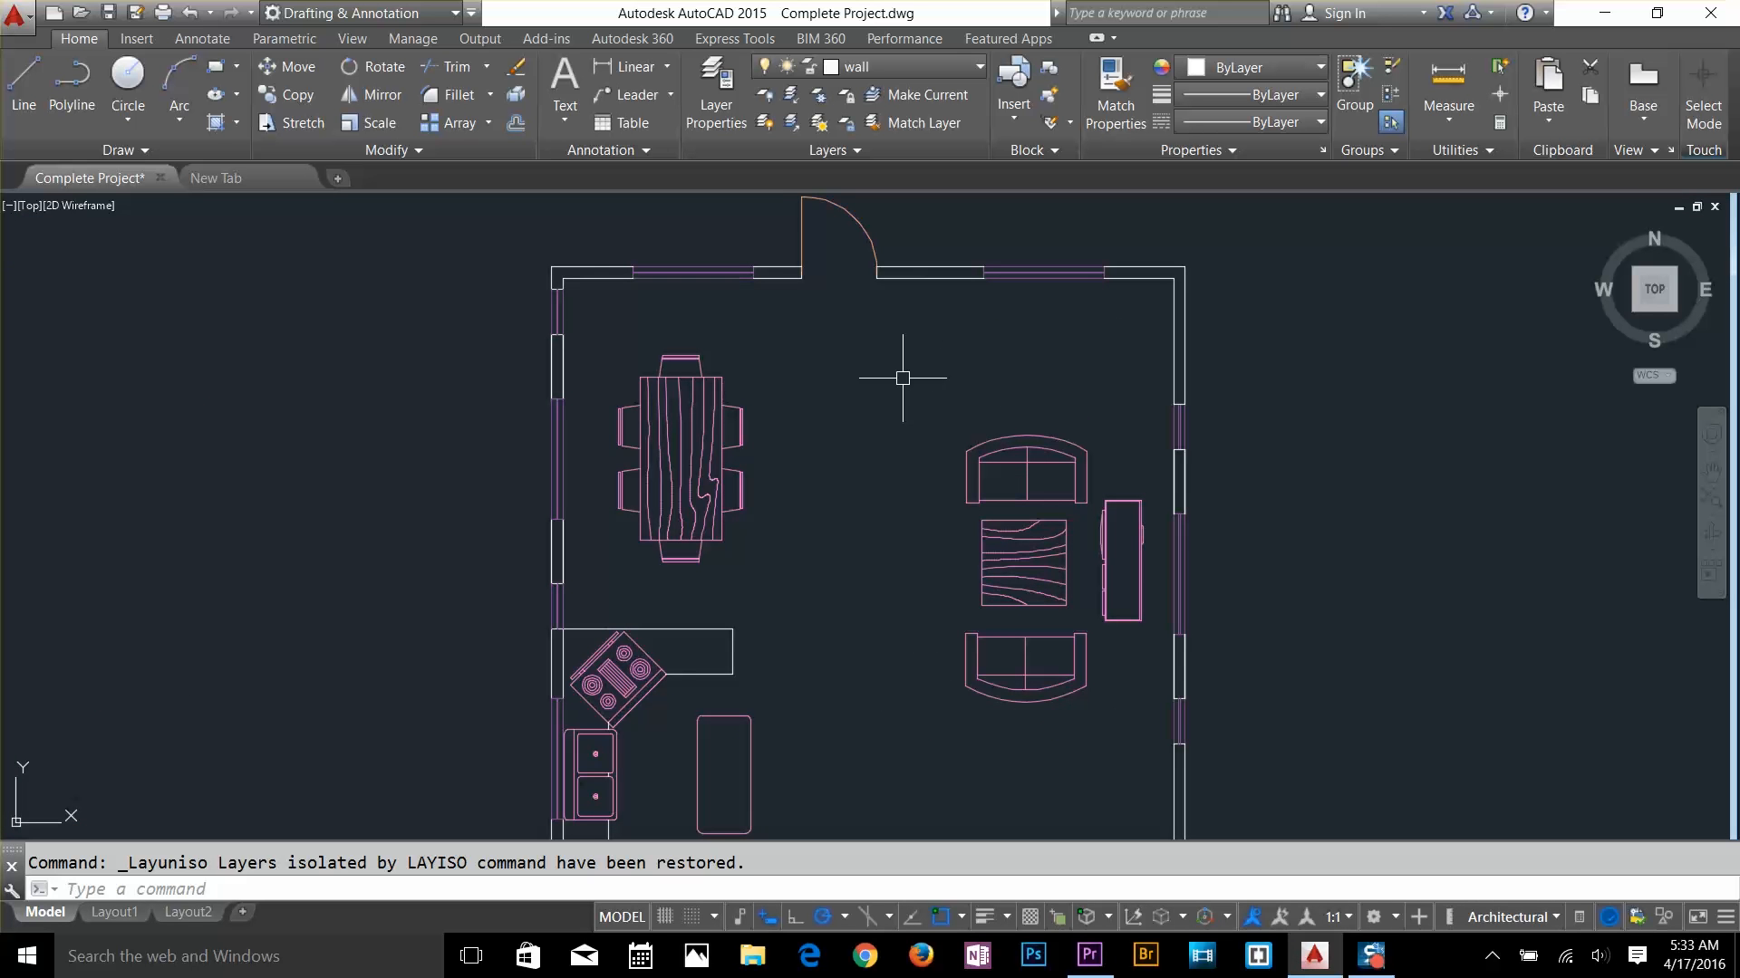
click(565, 121)
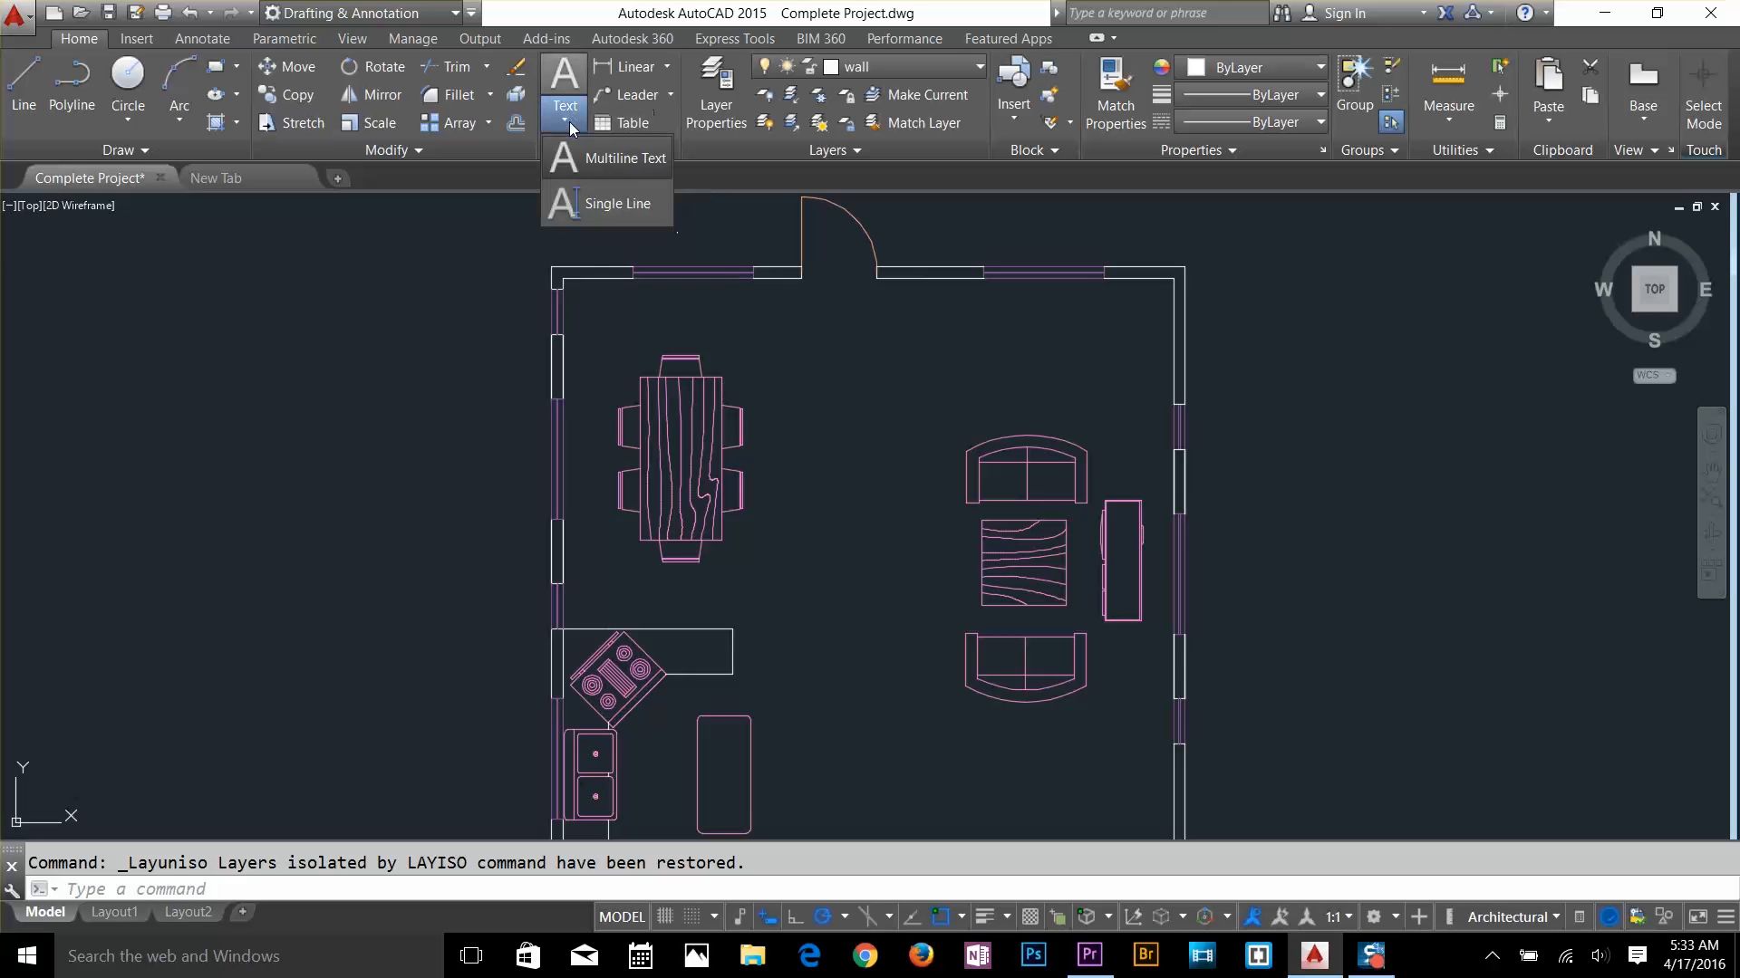
click(605, 195)
click(787, 390)
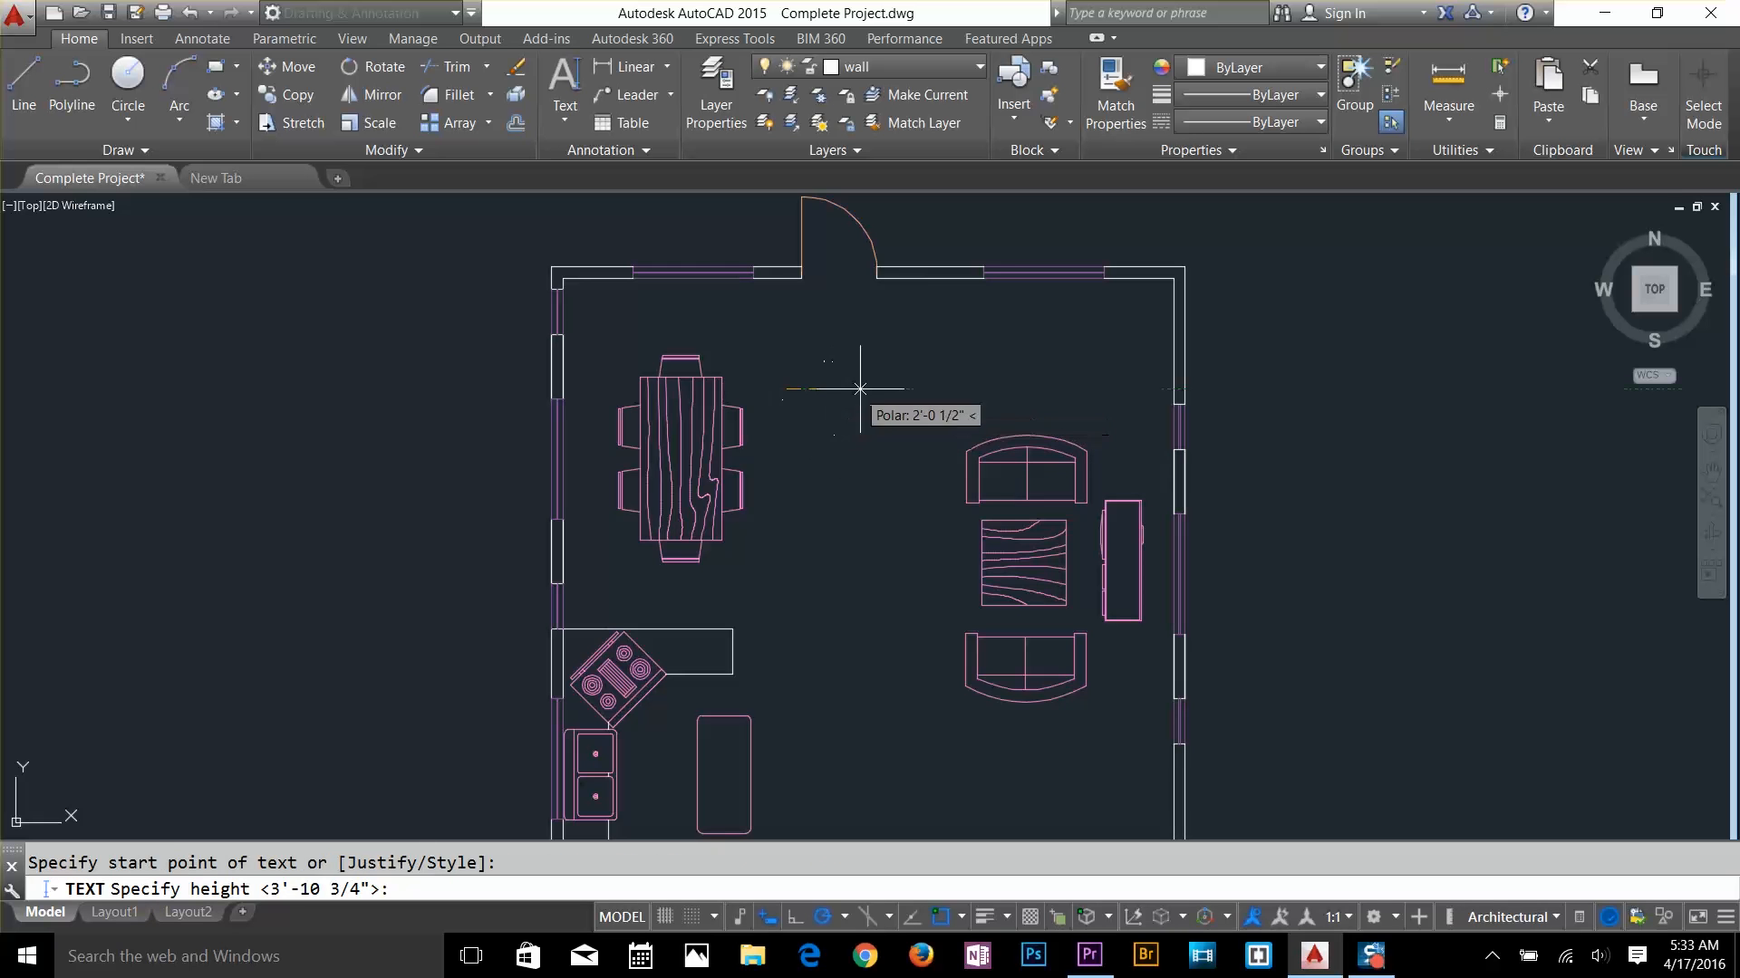
text(9)
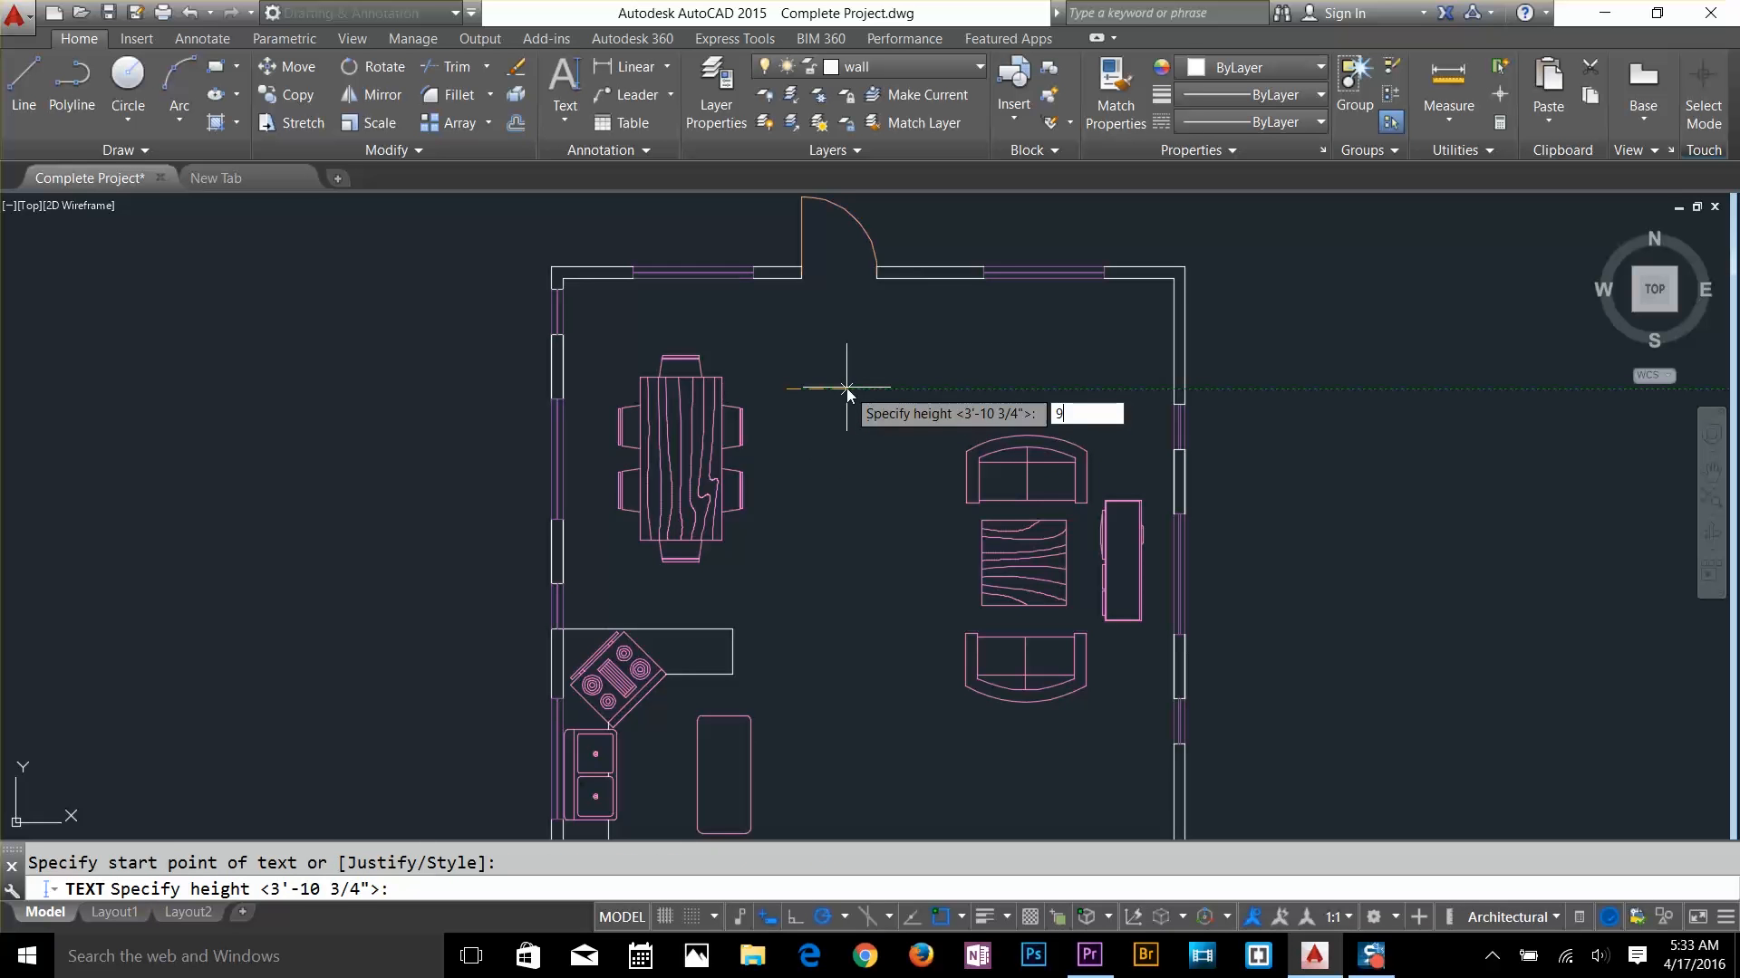
key(Return)
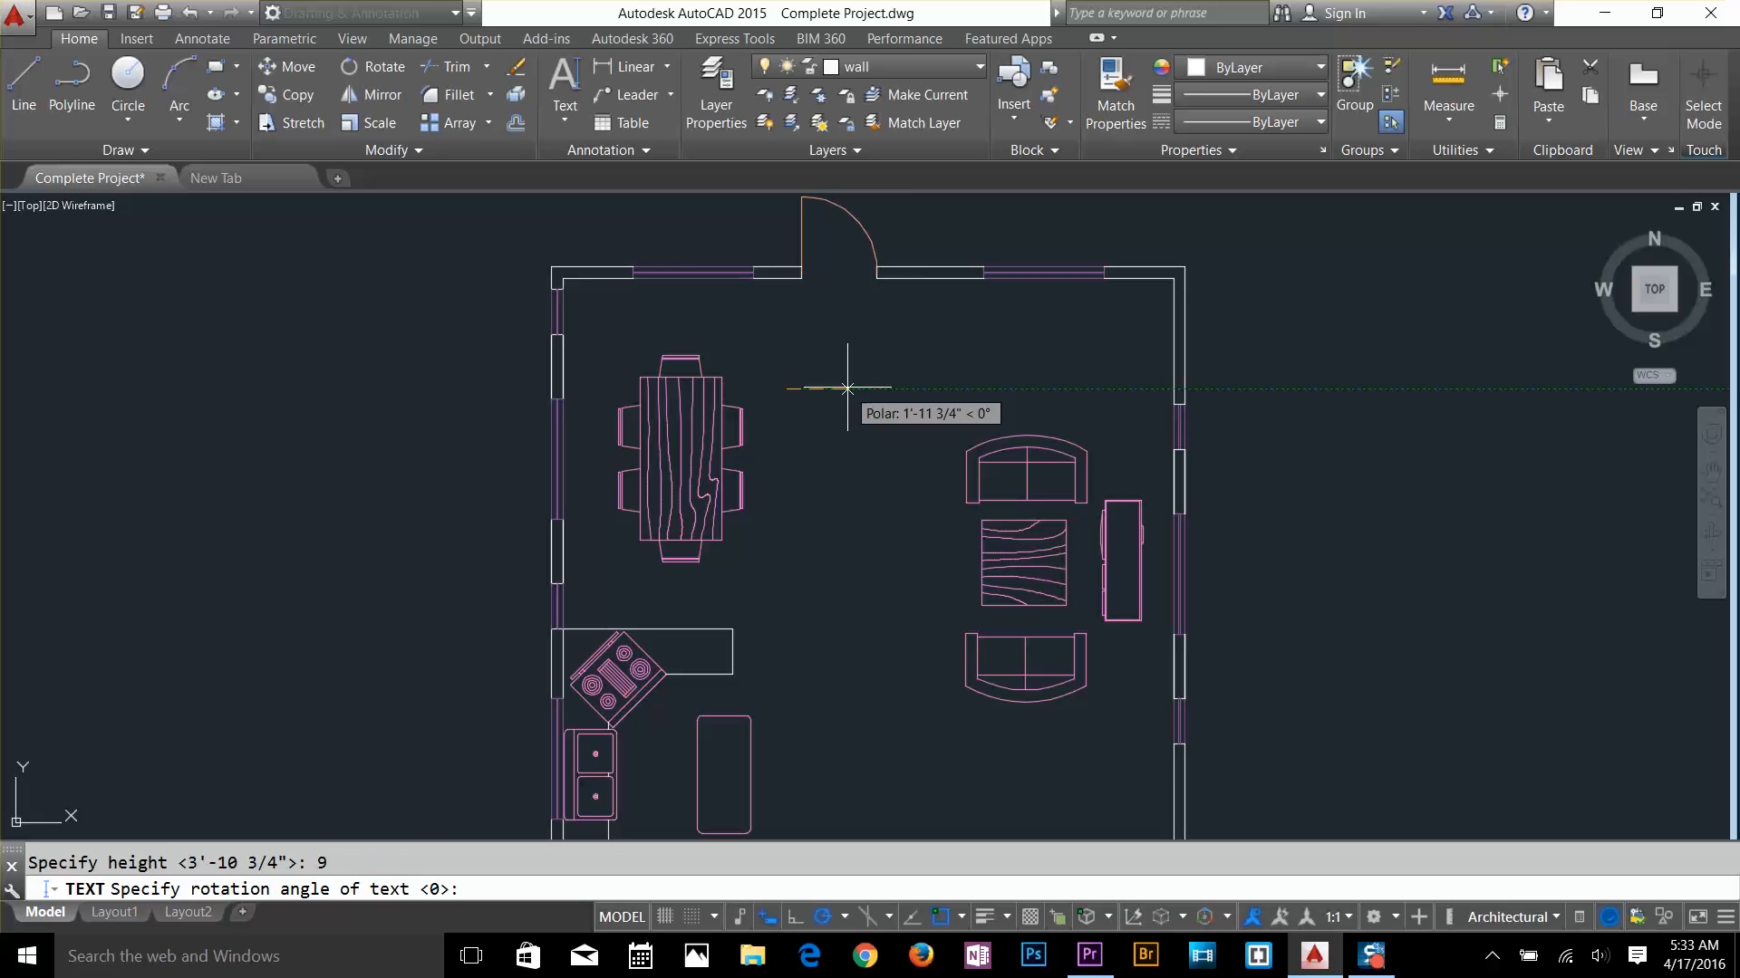
key(Return)
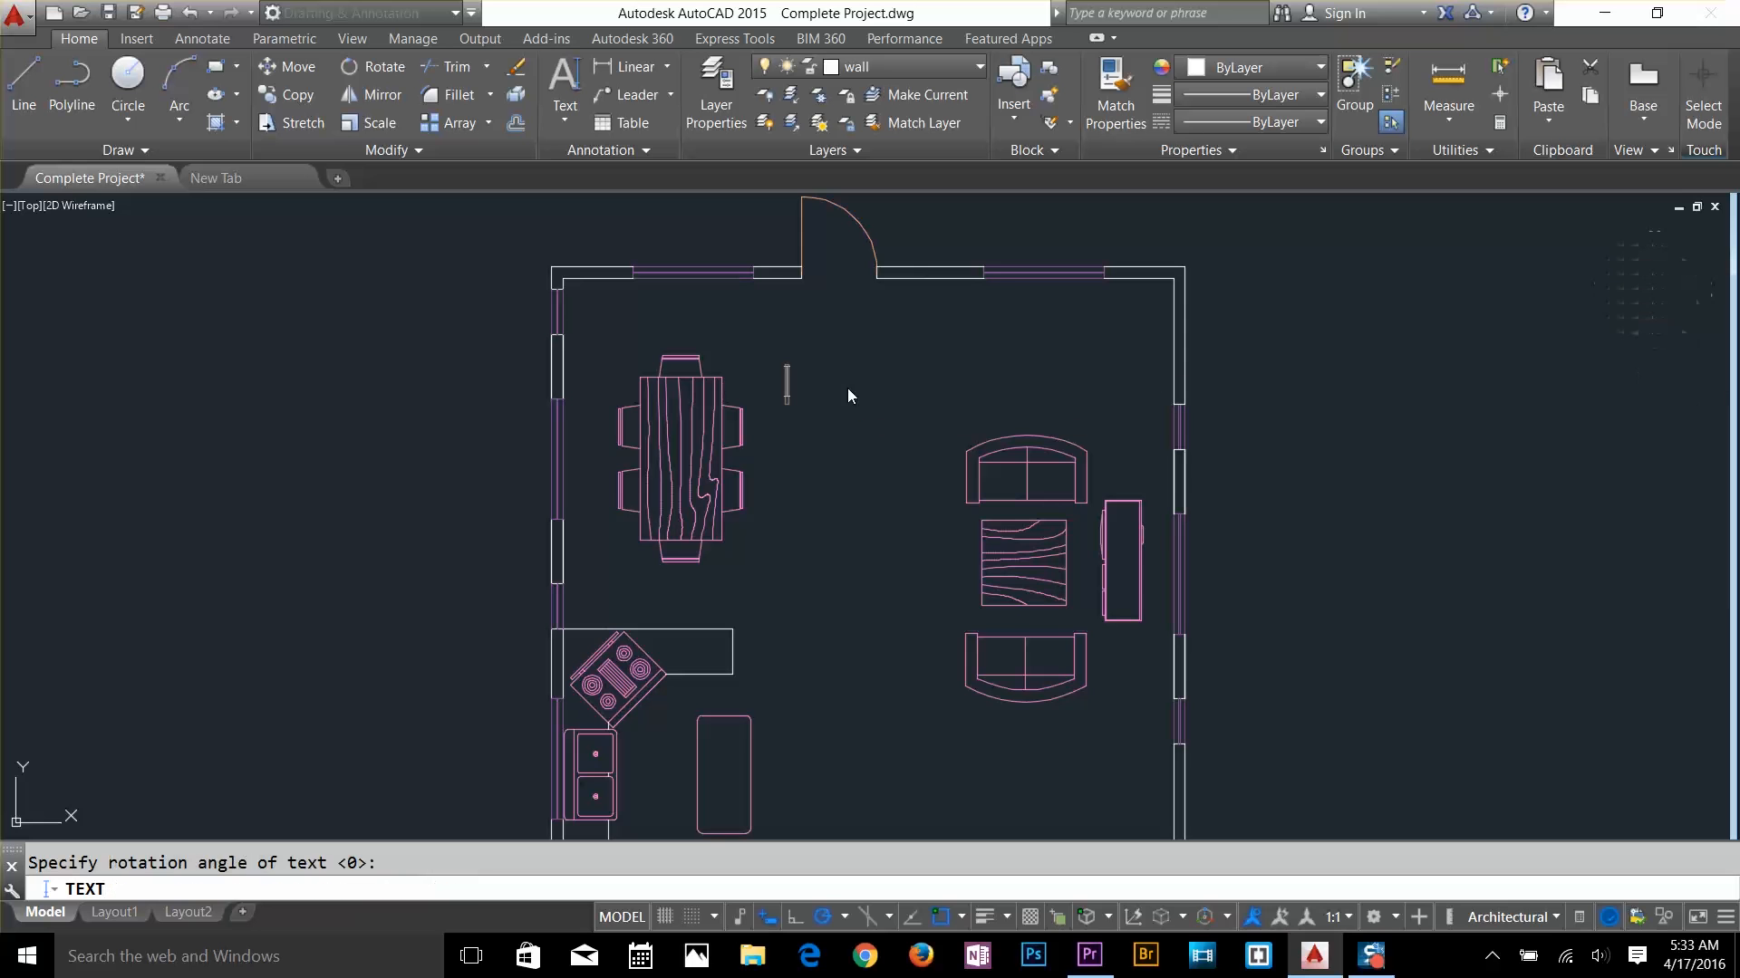
text(Liv)
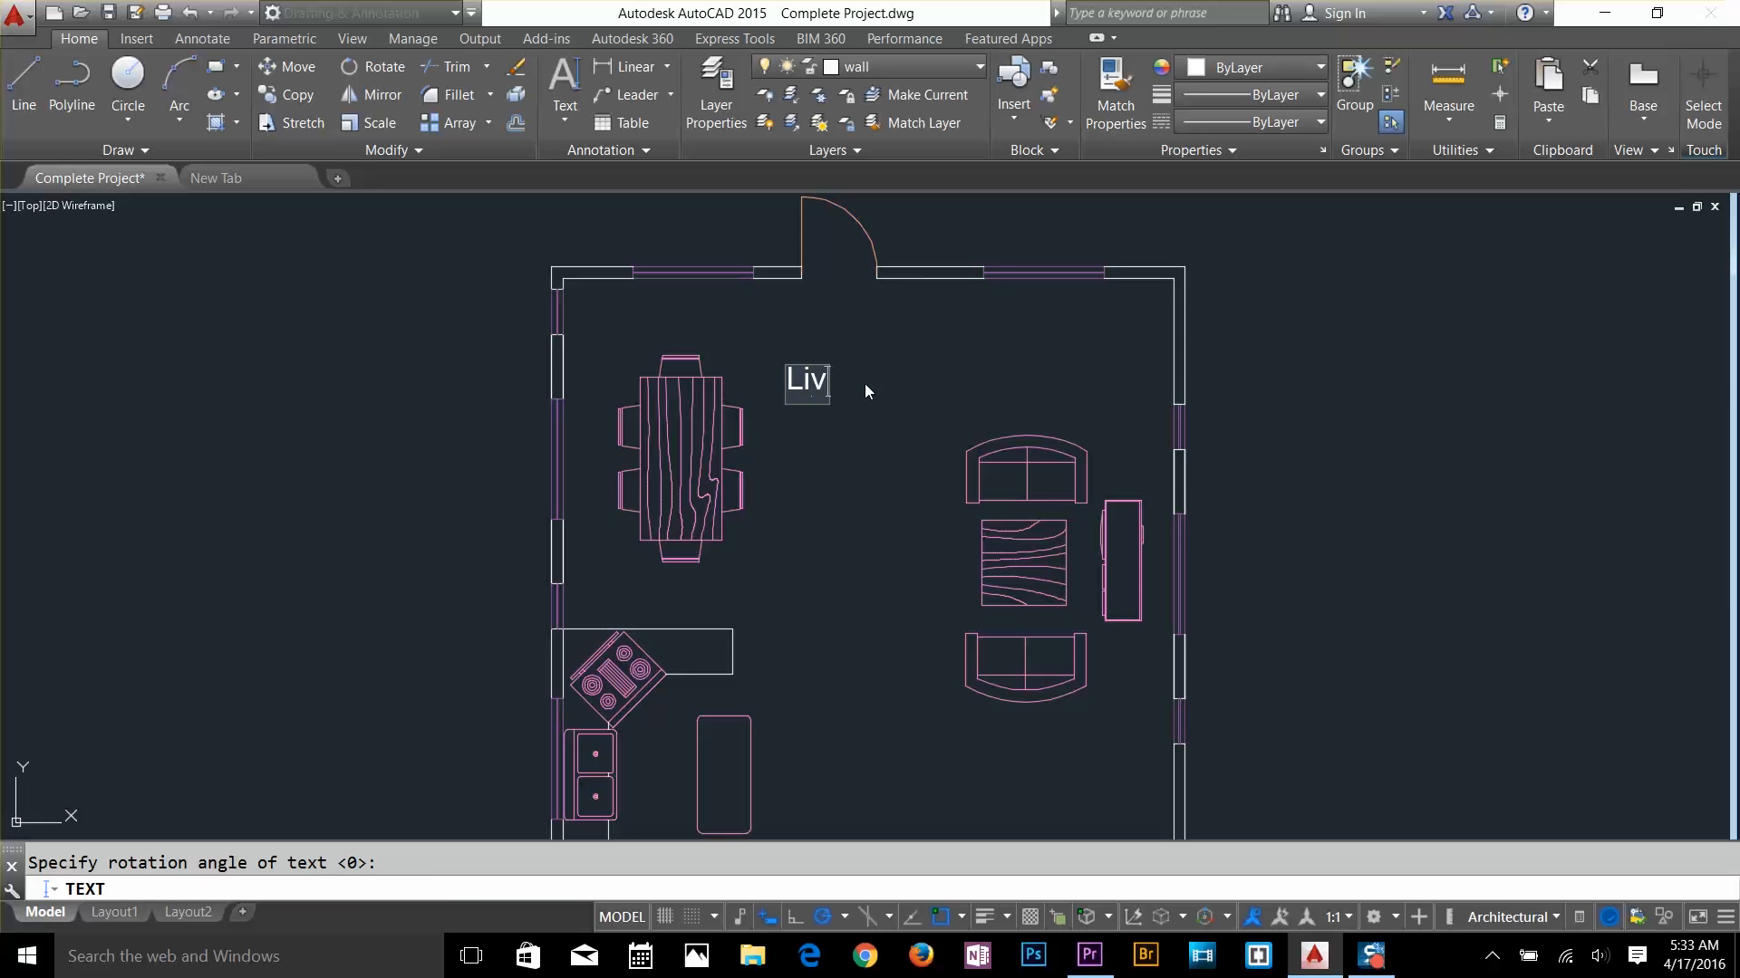
text(ing Roo)
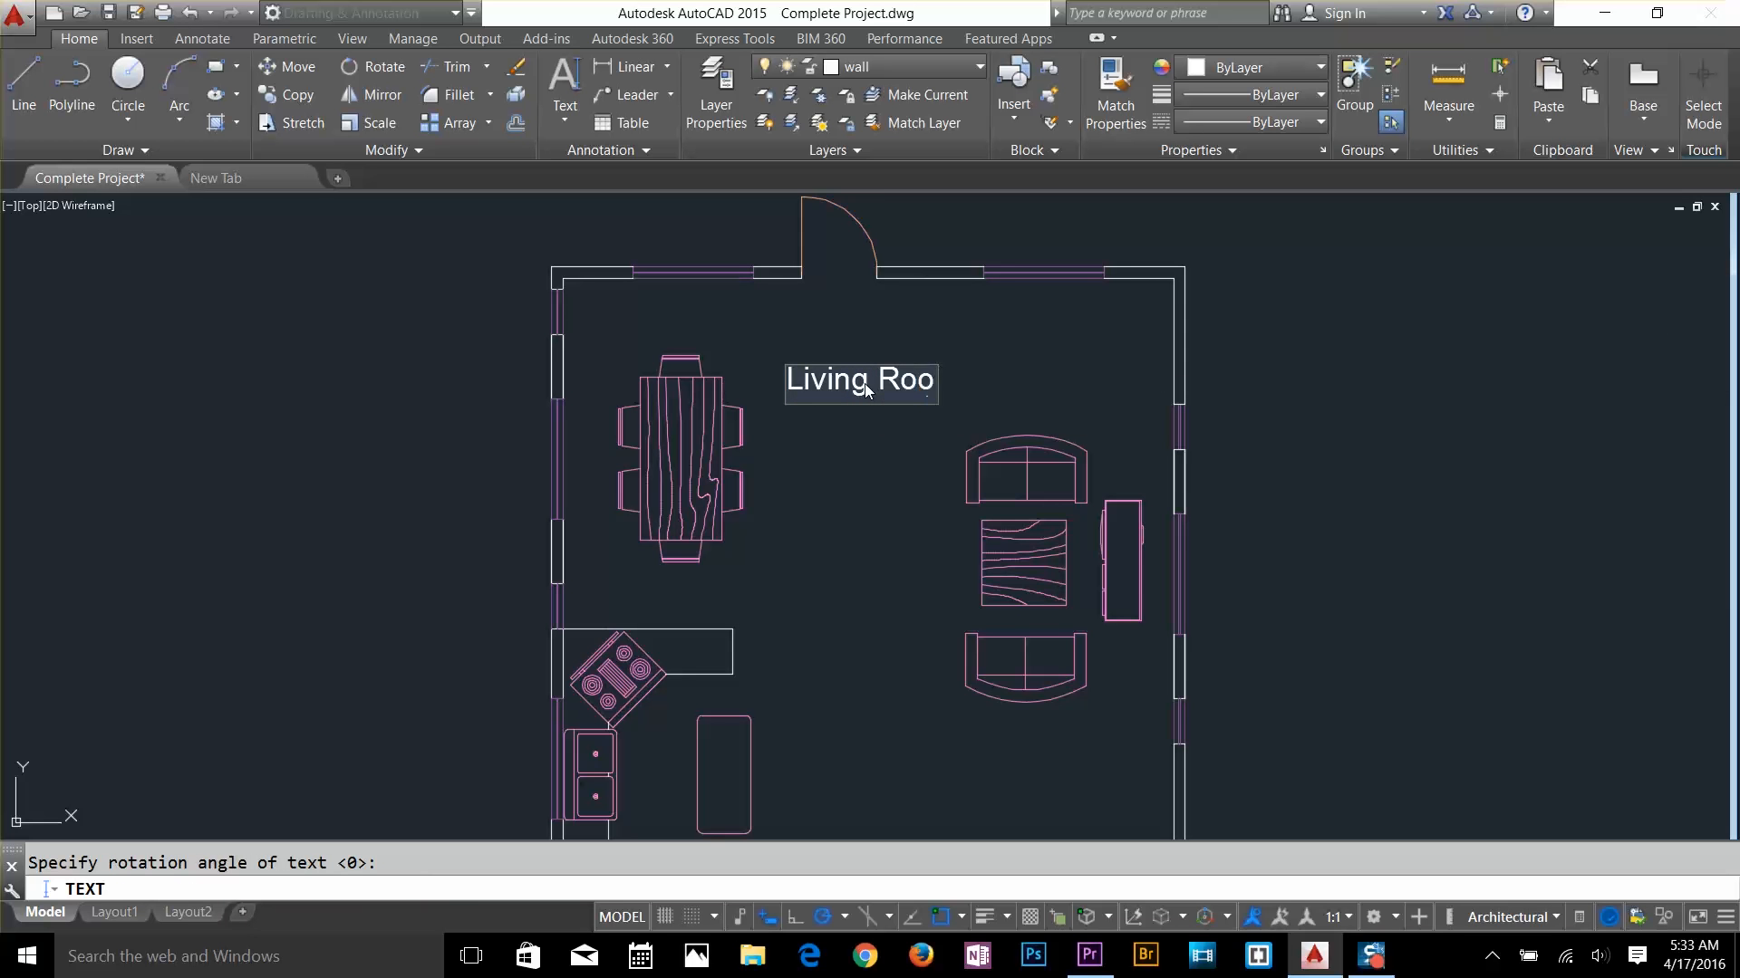
text(m)
key(Return)
key(Return)
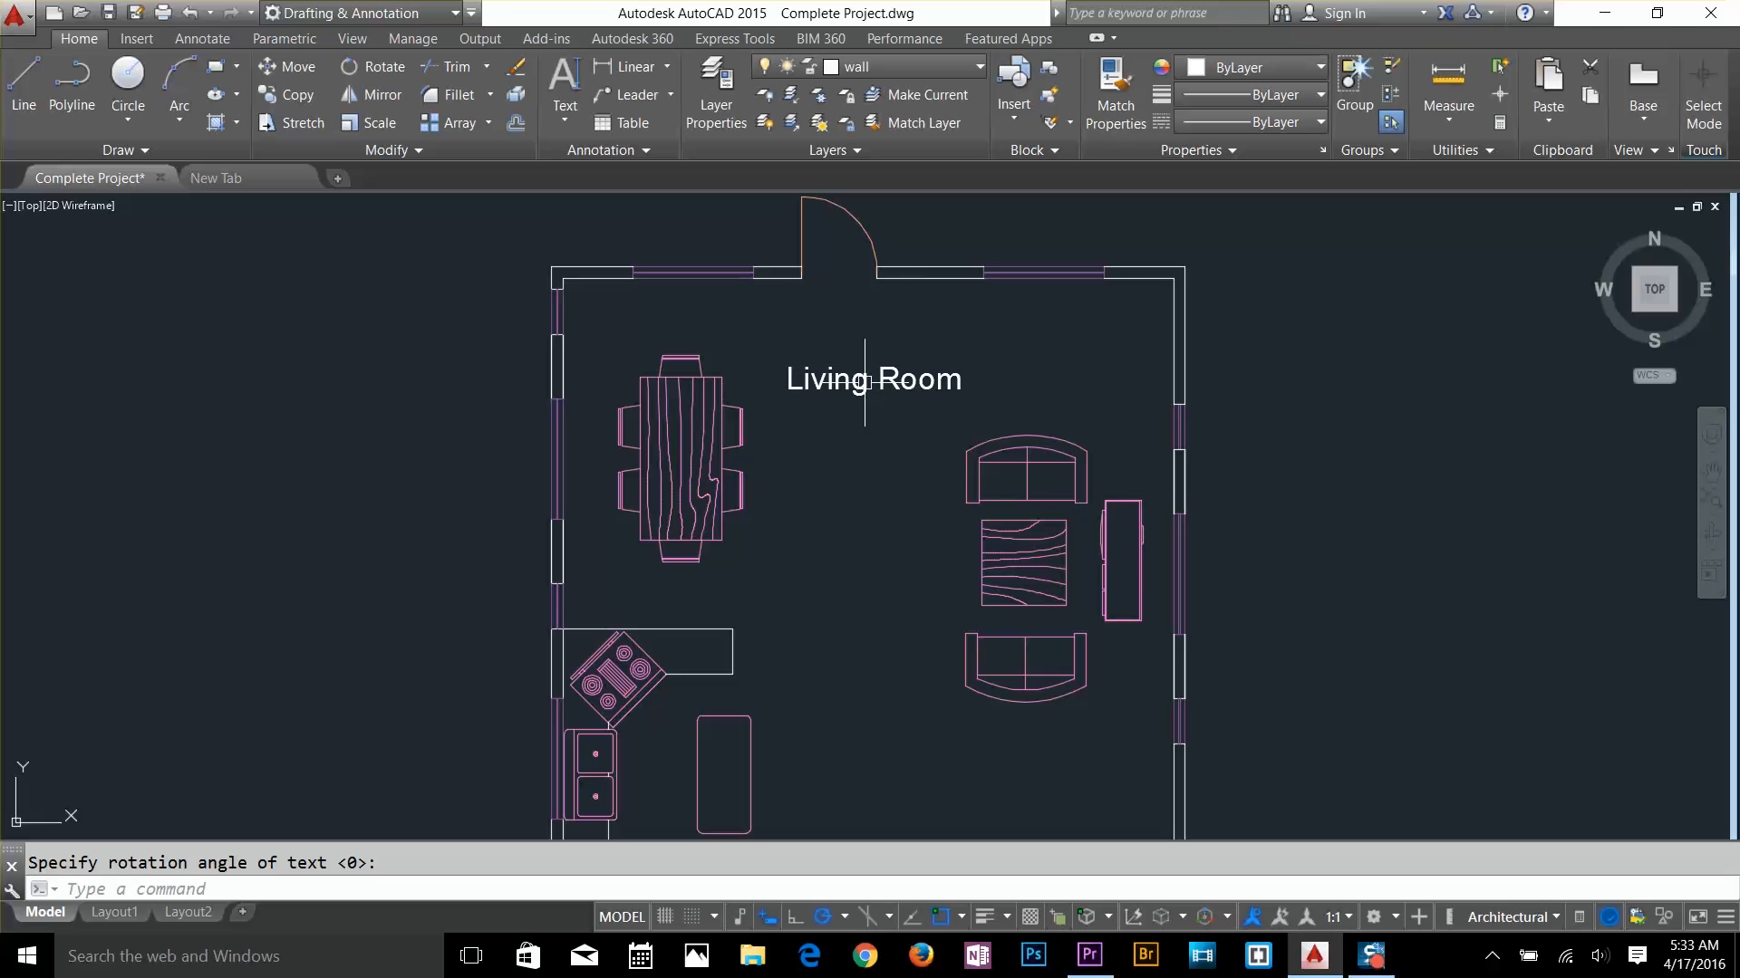
Scale the "Living Room" label down slightly, using a base point near the end of the text
scroll(964, 375, up, 2)
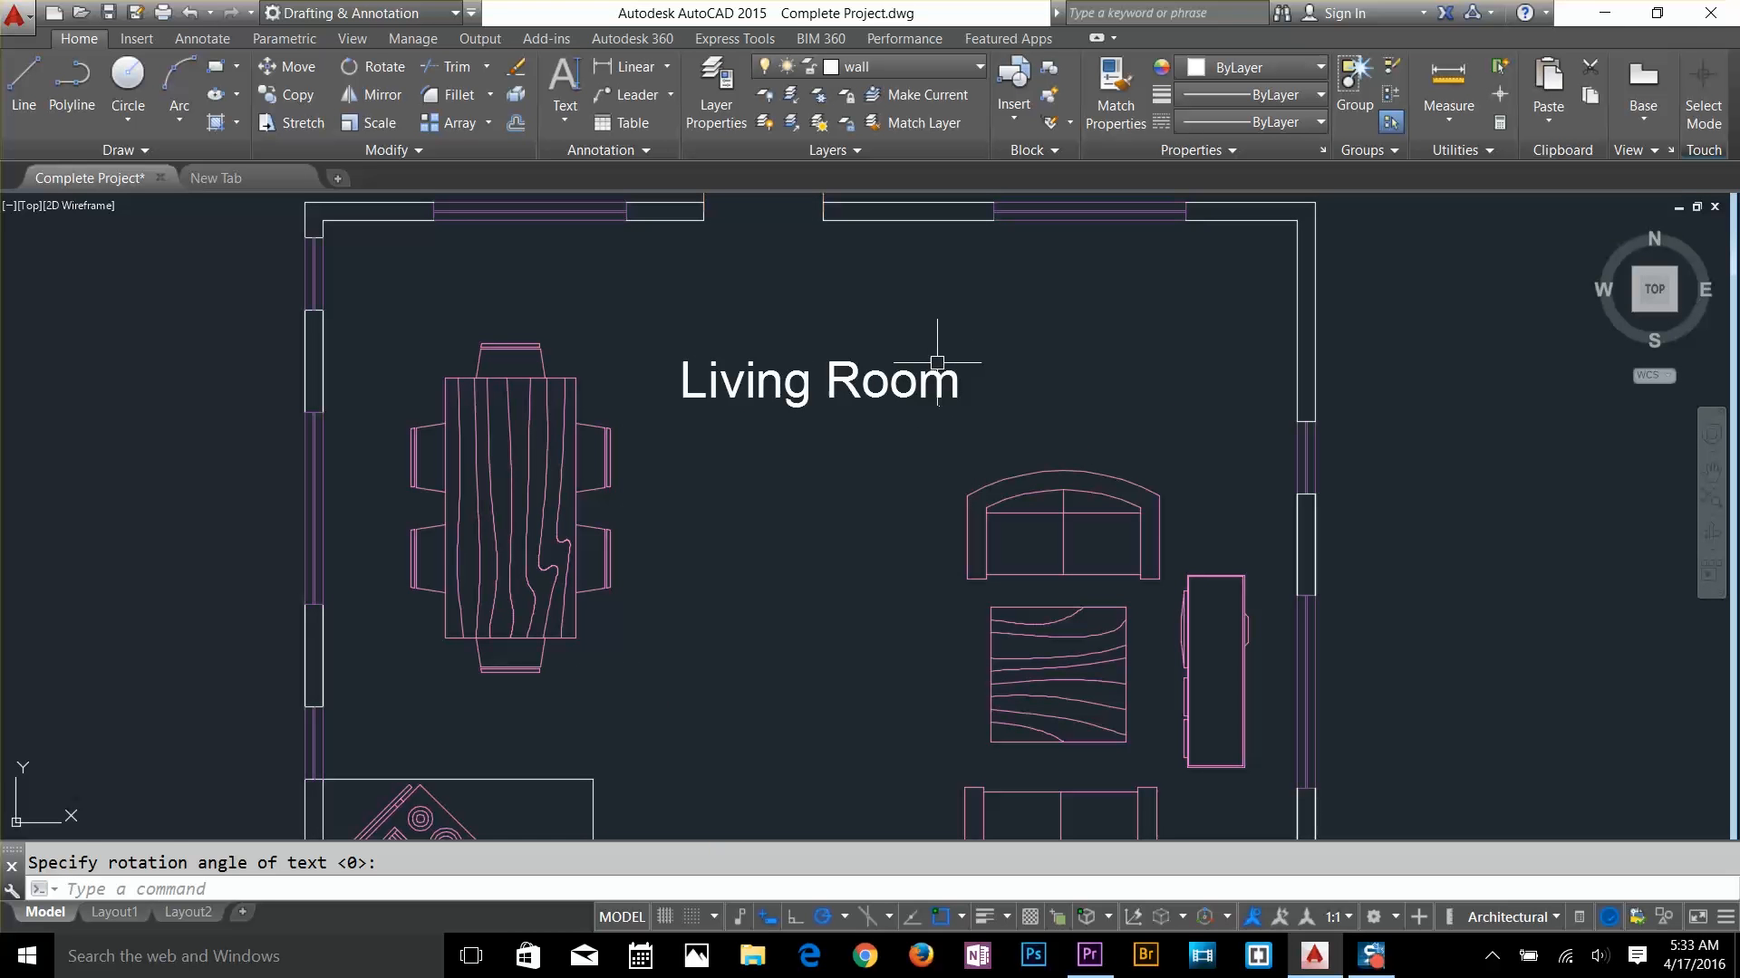
key(Escape)
text(sc)
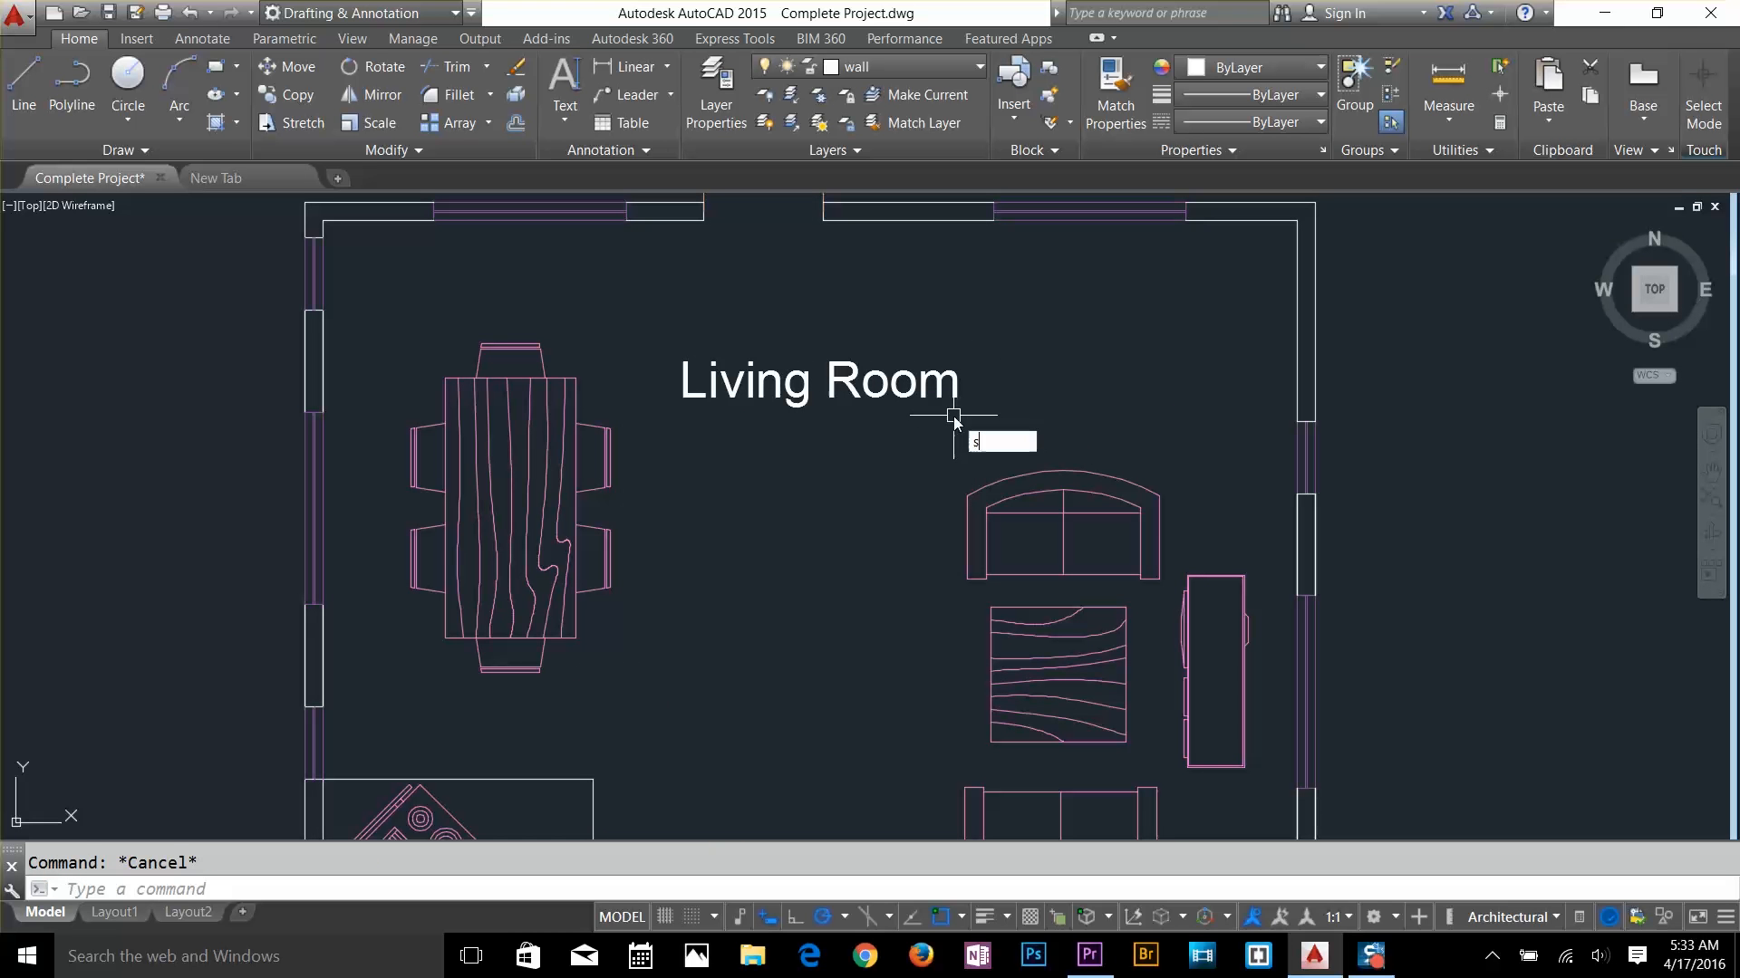
key(Return)
click(933, 384)
key(Return)
click(933, 384)
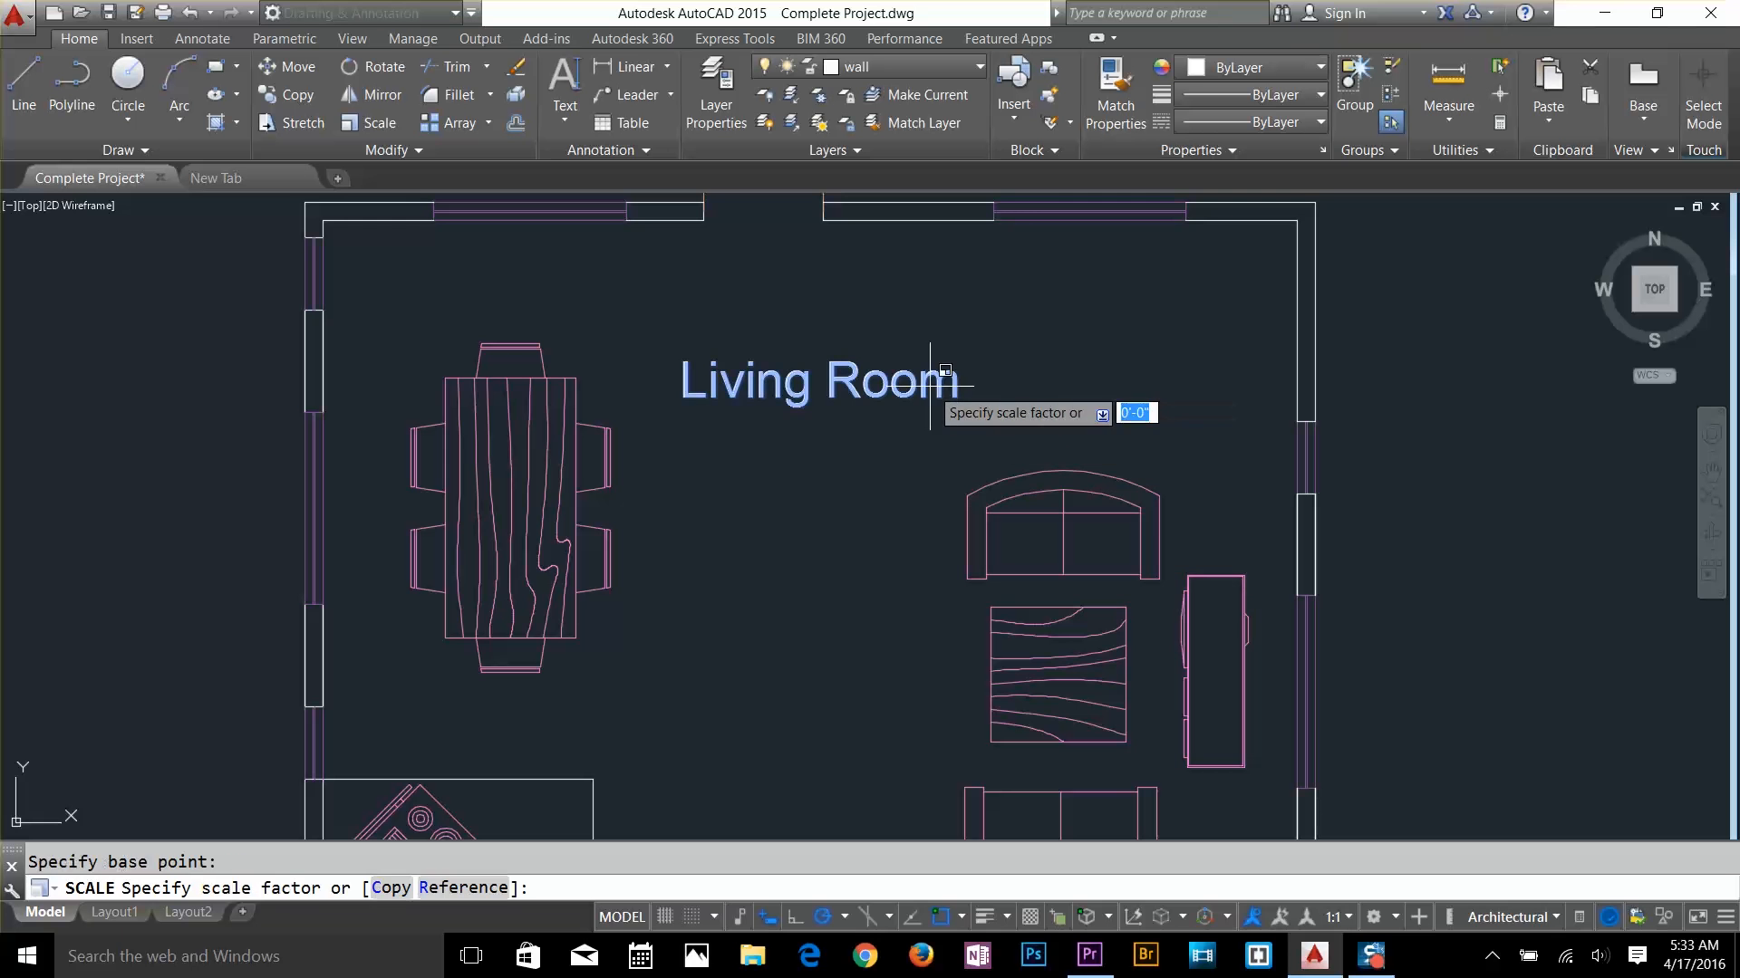
key(Escape)
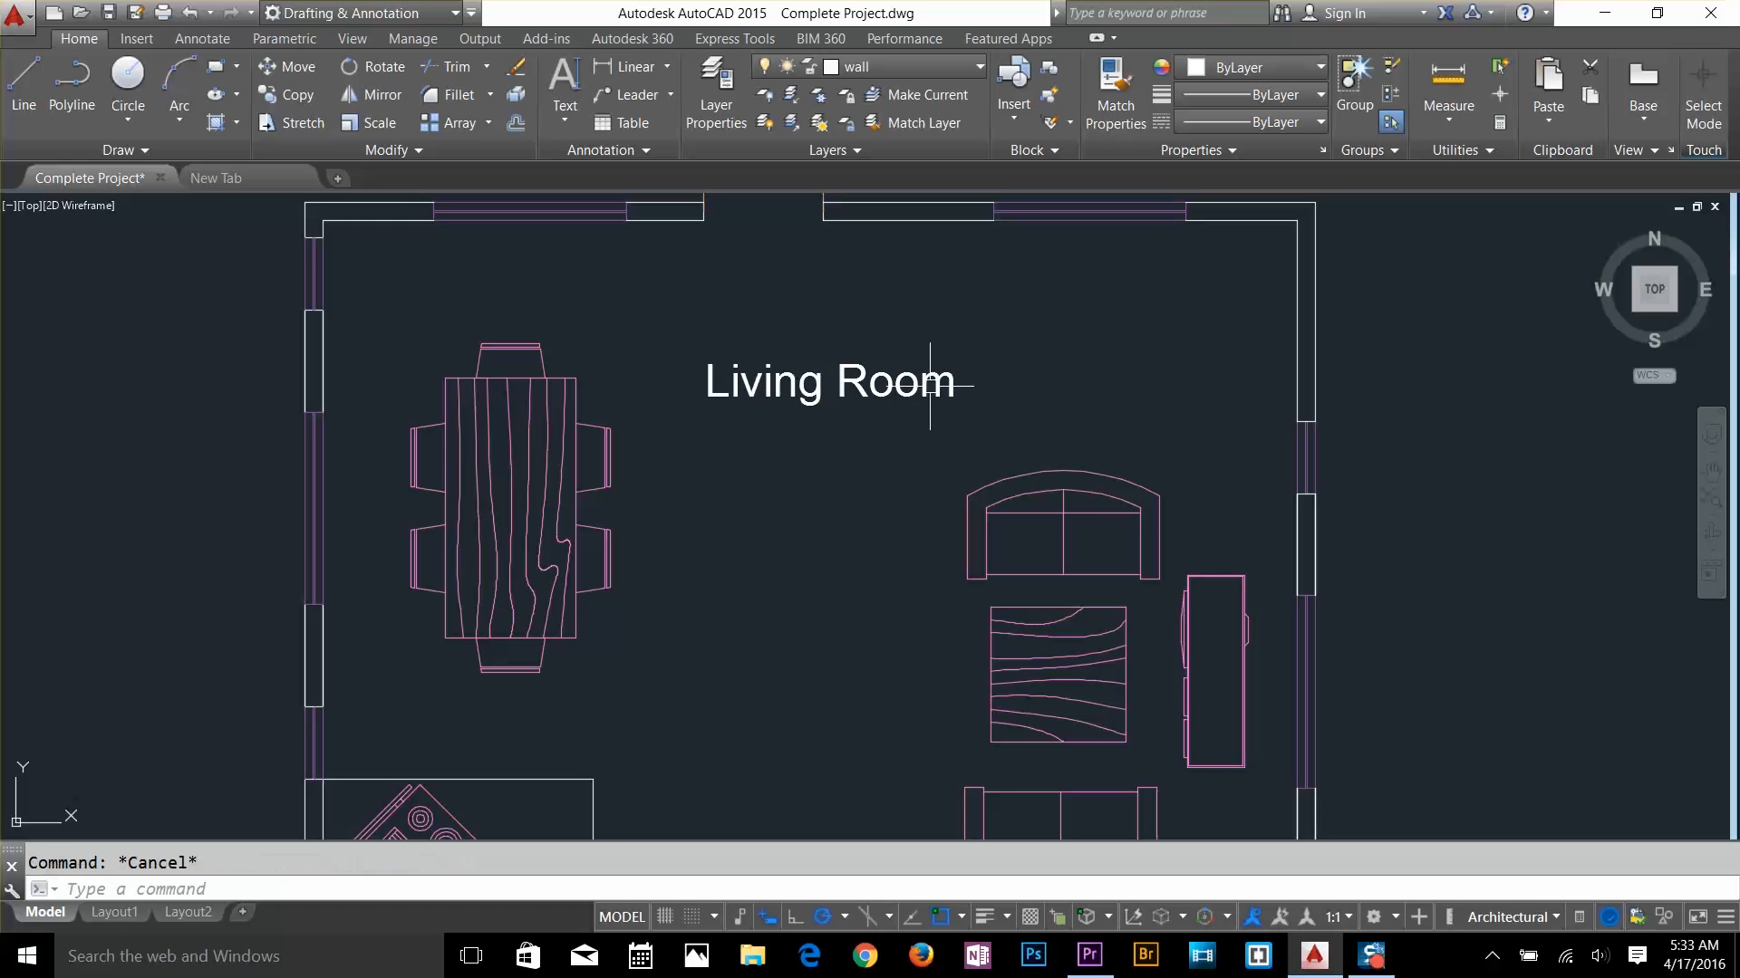
Copy the "Living Room" label into the garage and below the wooden table in the front room of the furnished plan
scroll(935, 380, down, 4)
scroll(1002, 575, down, 2)
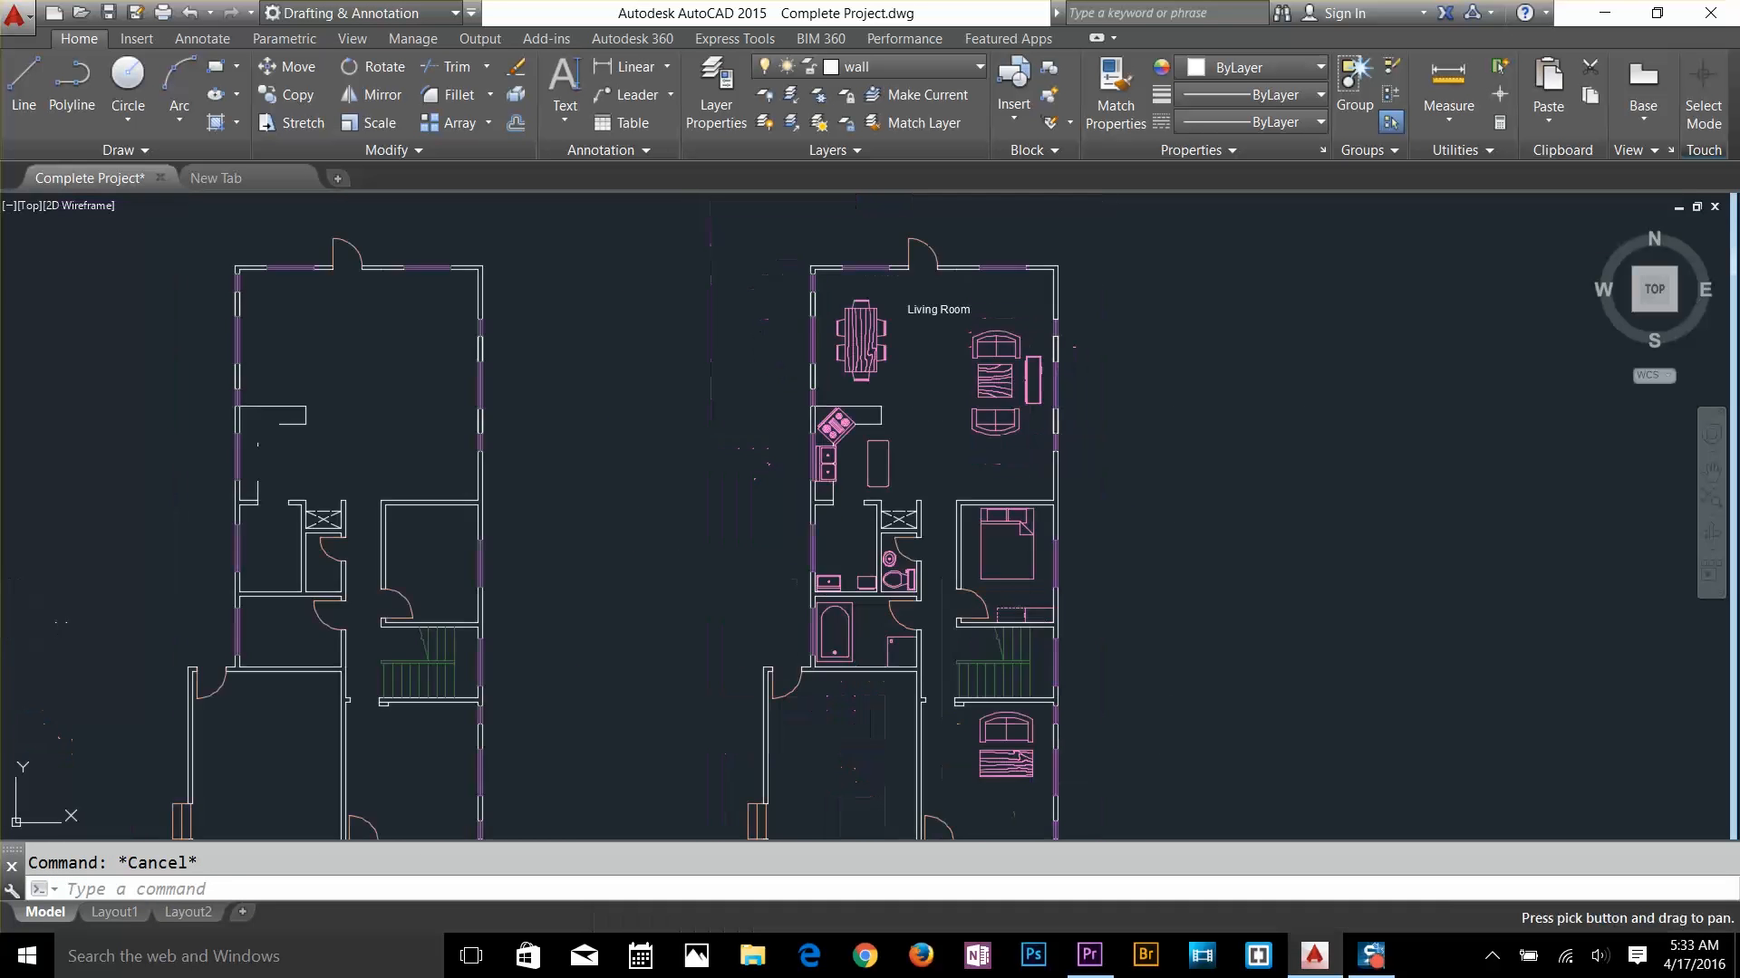
scroll(1028, 429, up, 2)
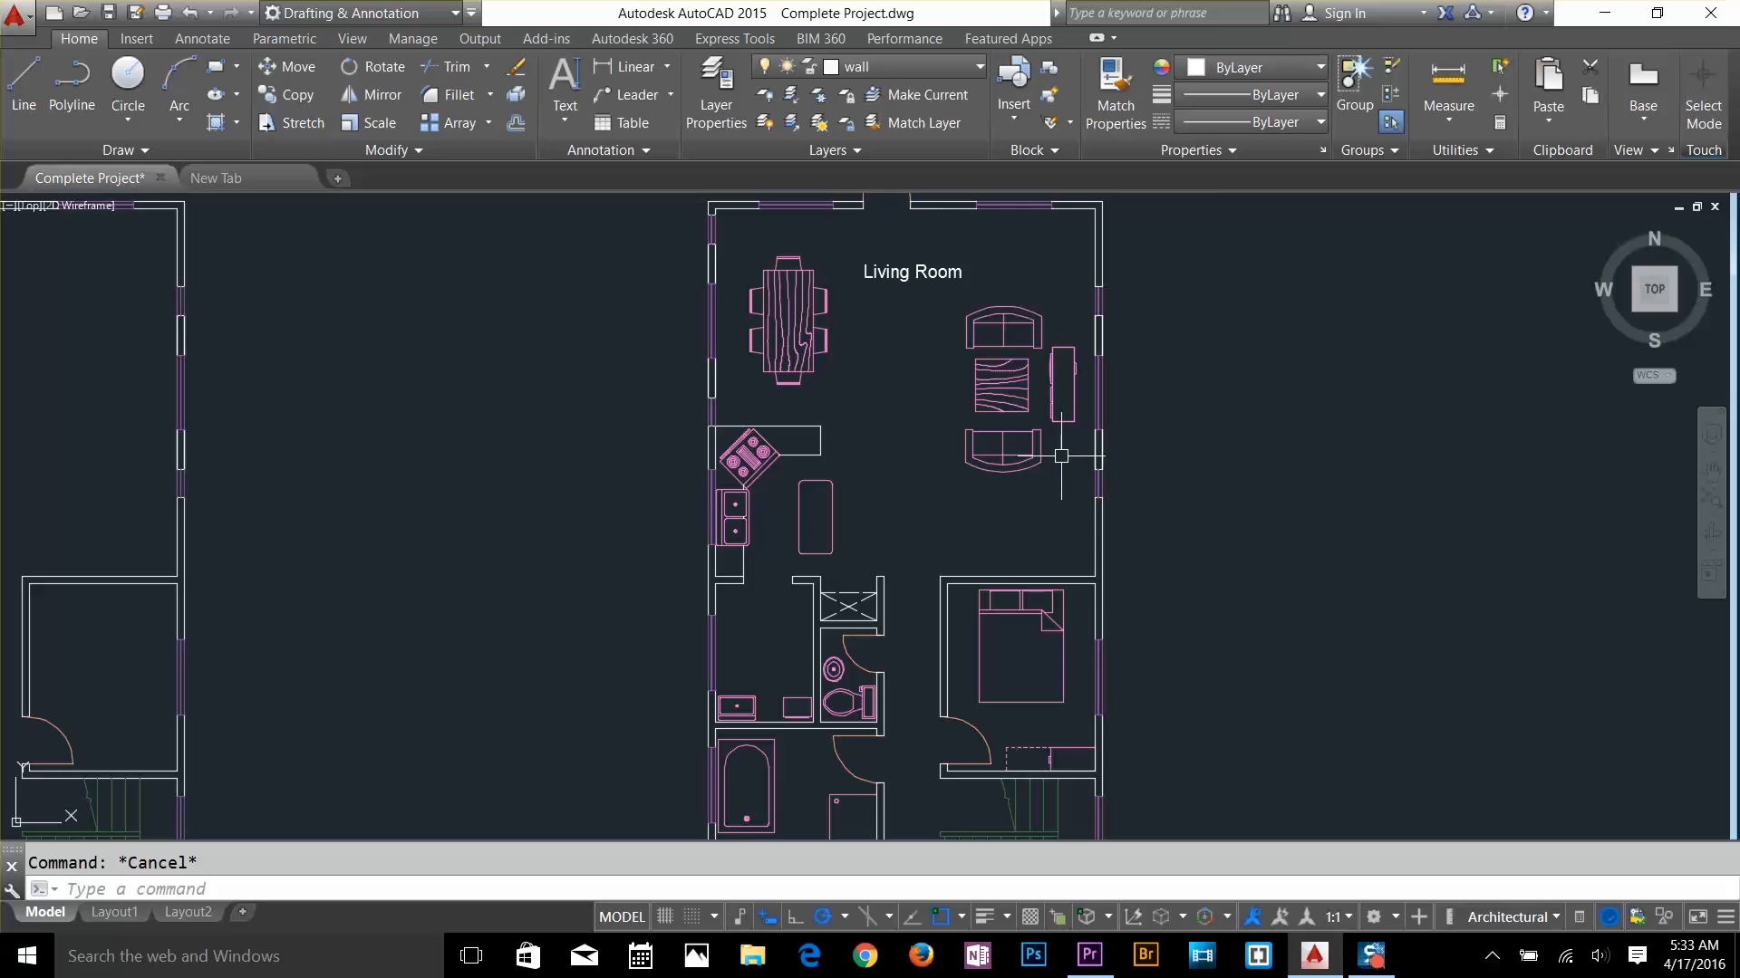
middle_drag(1073, 537, 1061, 567)
text(c)
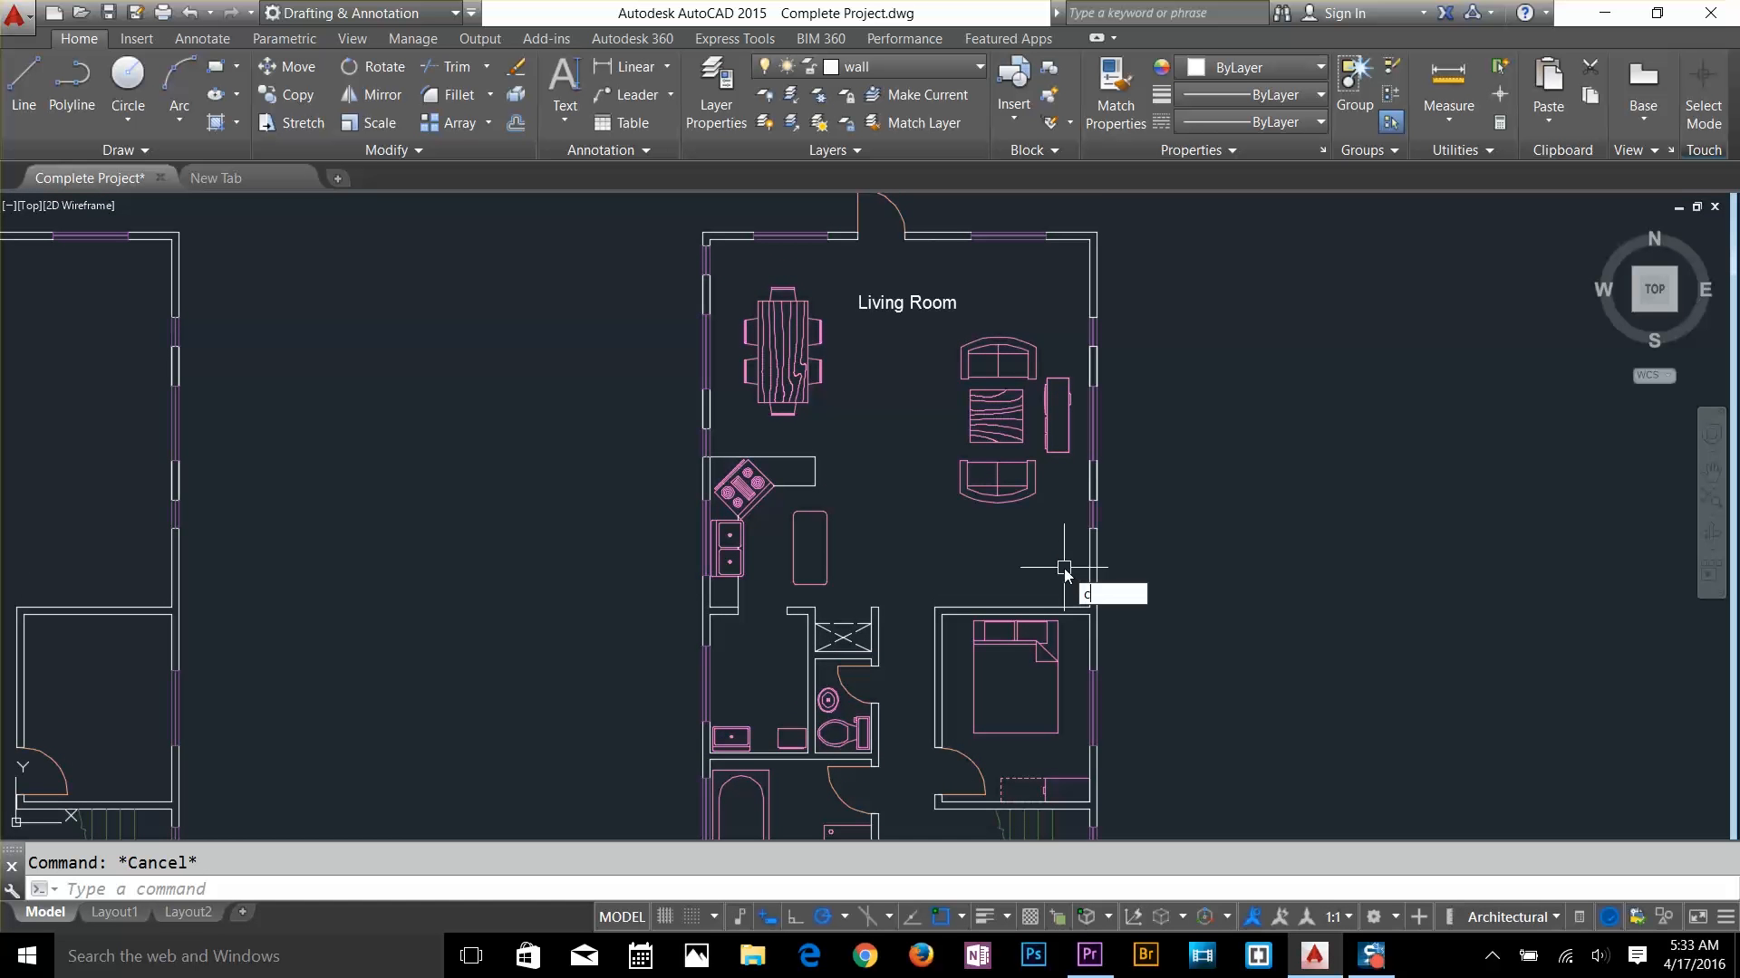
text(o)
key(Return)
click(897, 310)
key(Return)
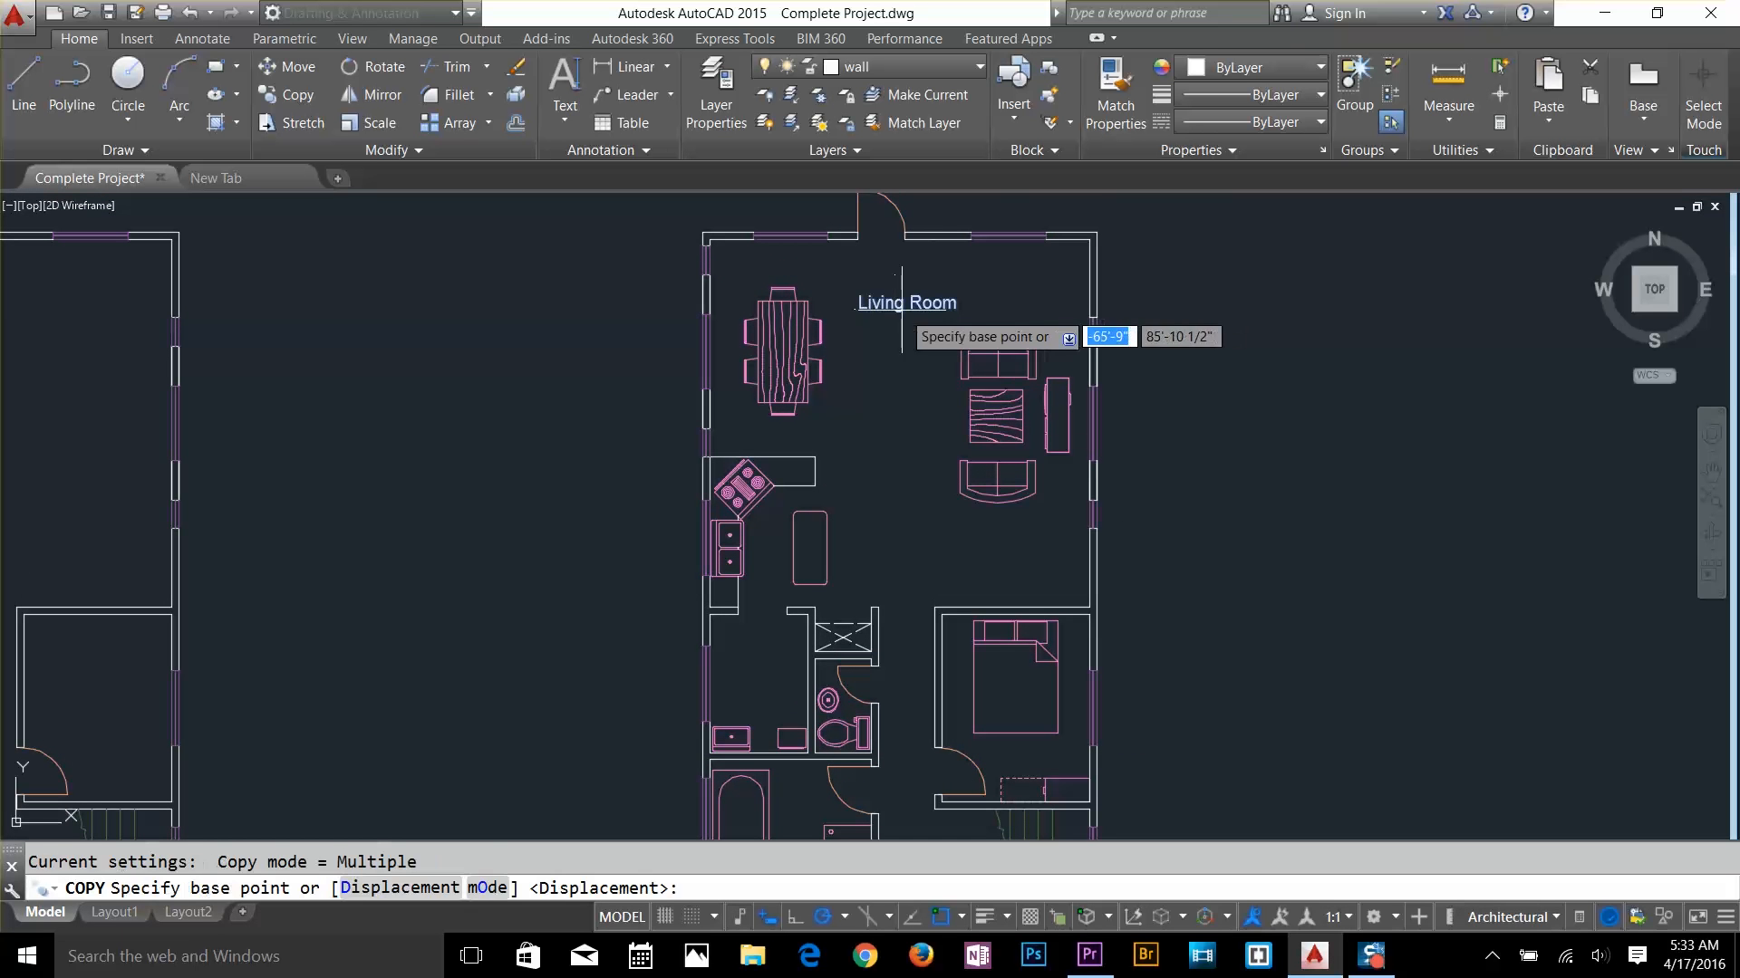
click(899, 317)
scroll(908, 408, down, 2)
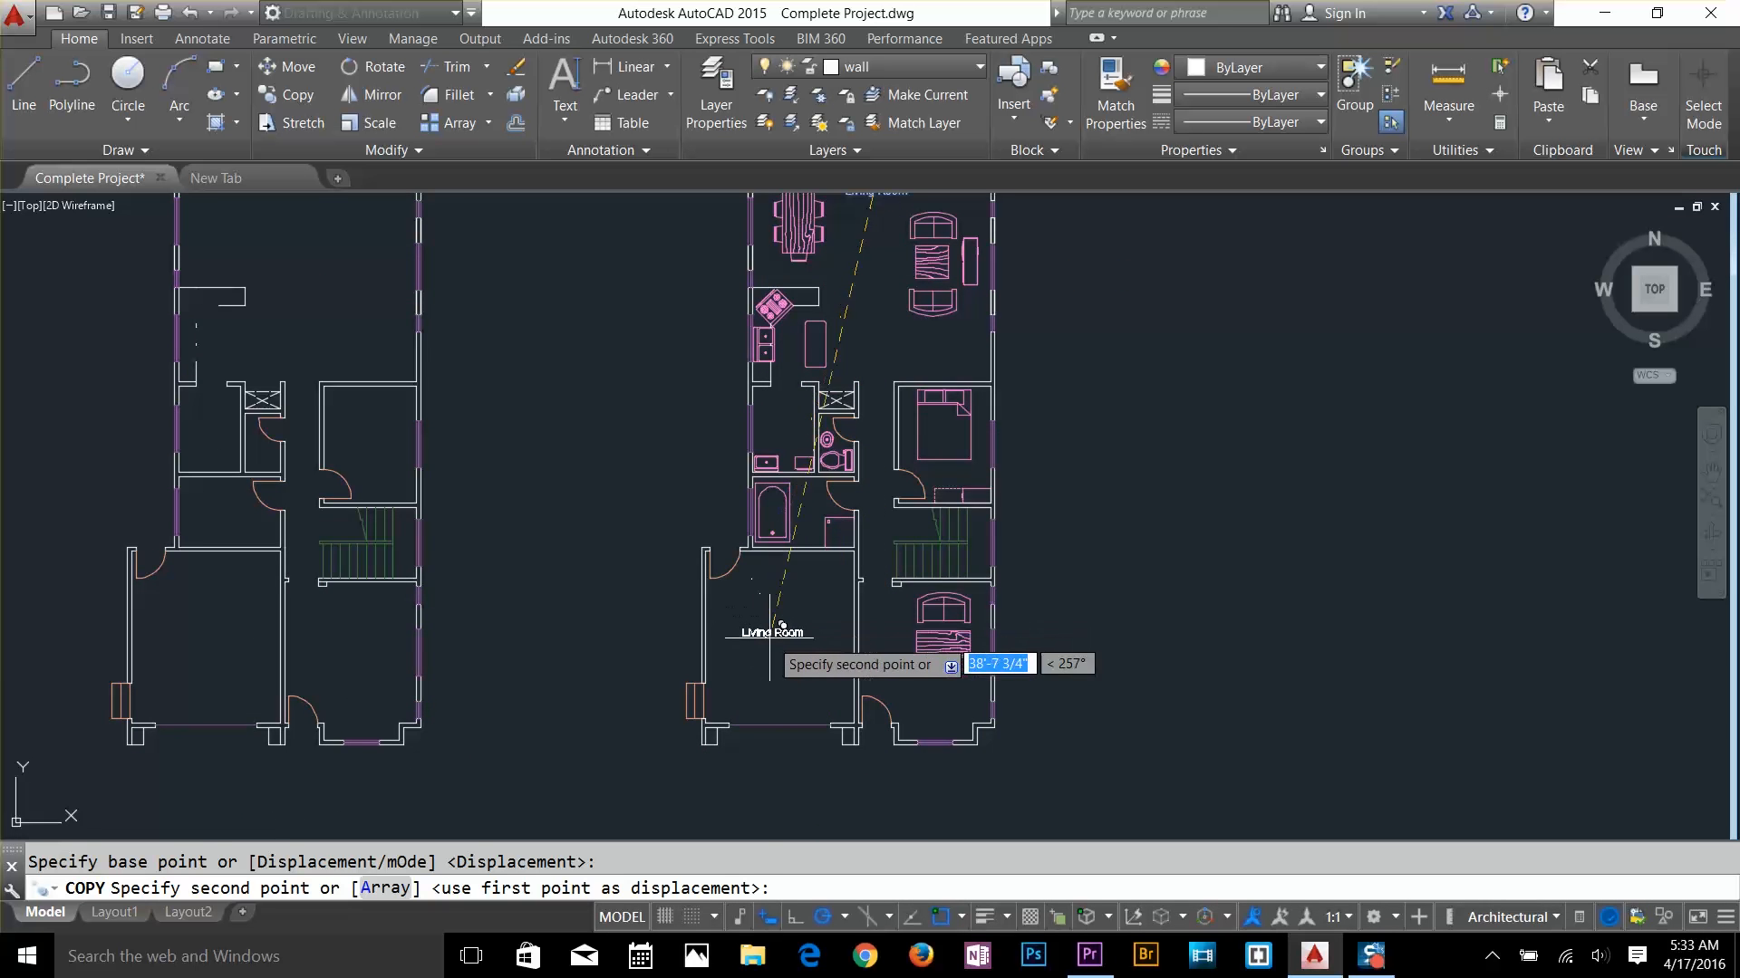
scroll(942, 716, up, 4)
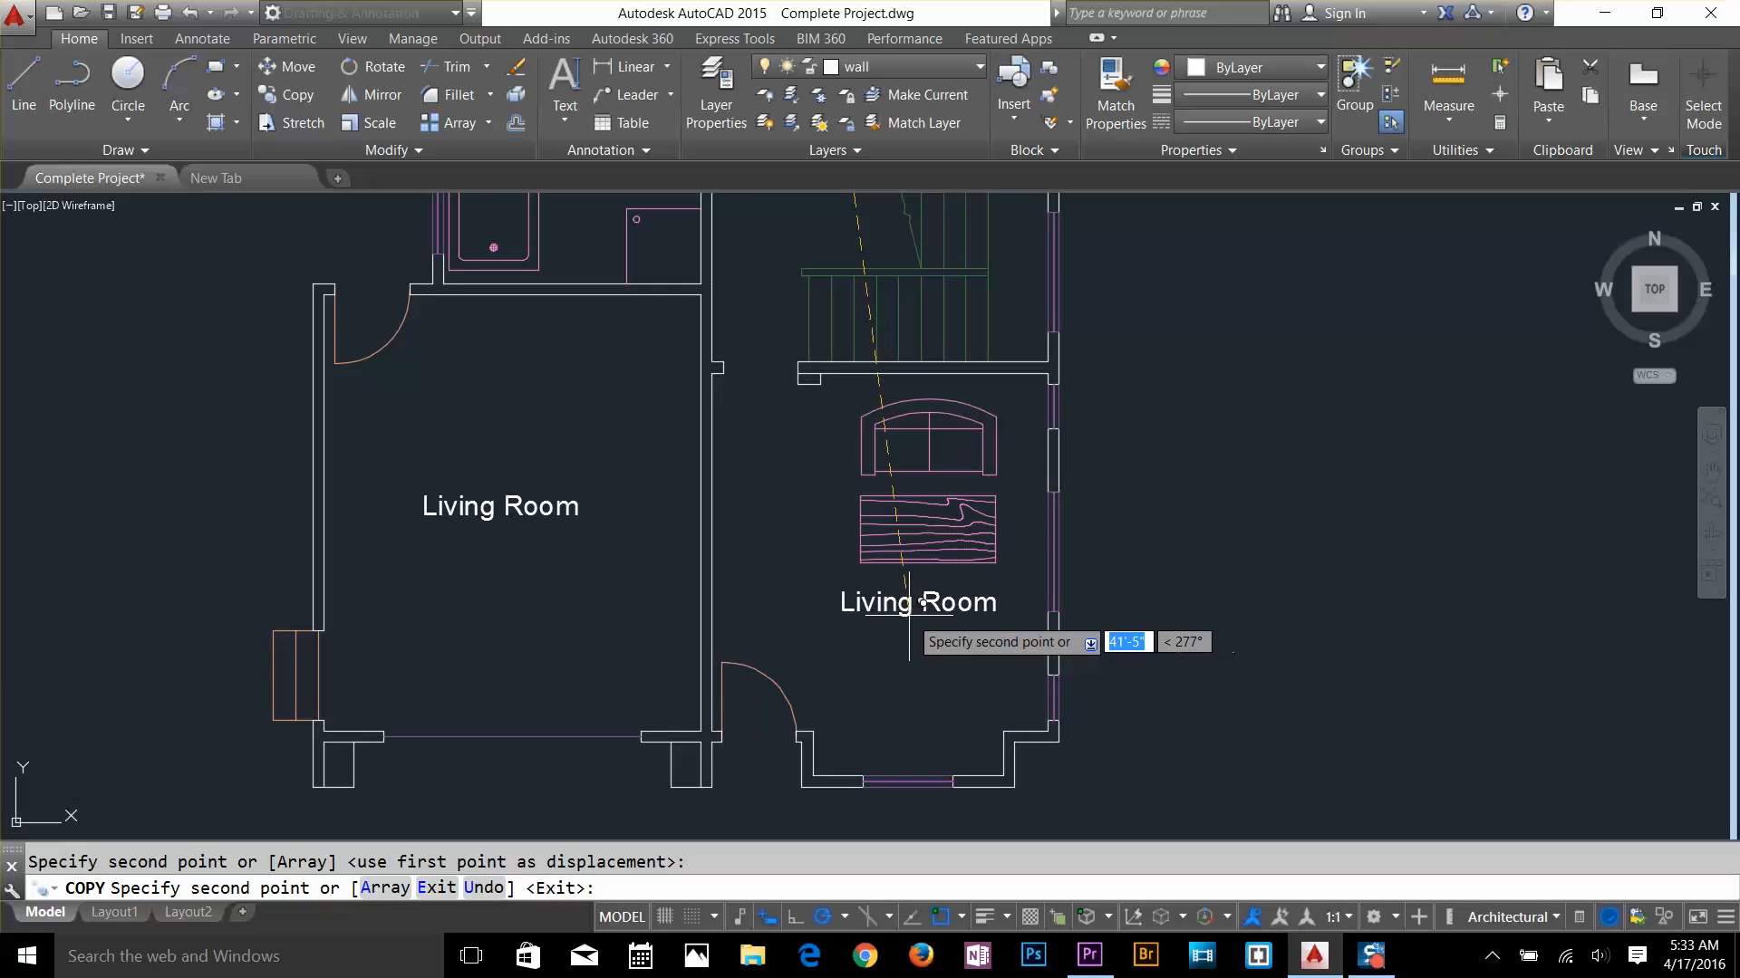
click(911, 610)
Place further copies of the label over the bed, in the small room below the kitchen, and beside the kitchen island
middle_drag(859, 469, 926, 772)
middle_drag(963, 365, 977, 564)
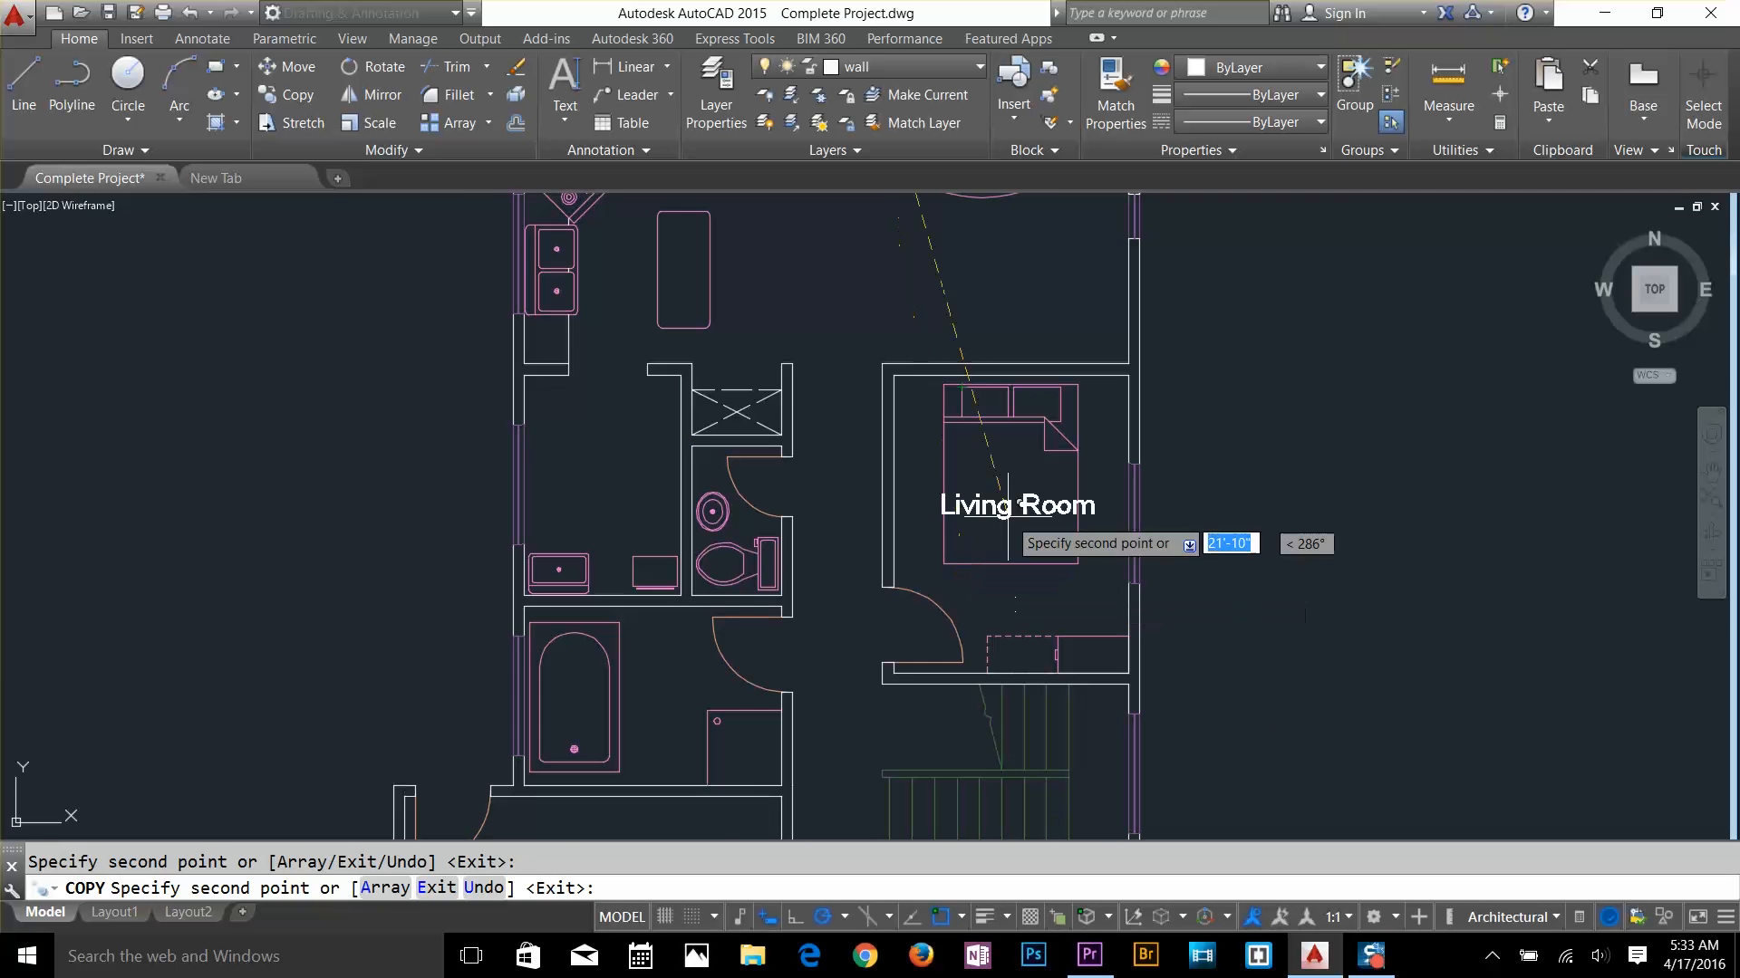
click(994, 511)
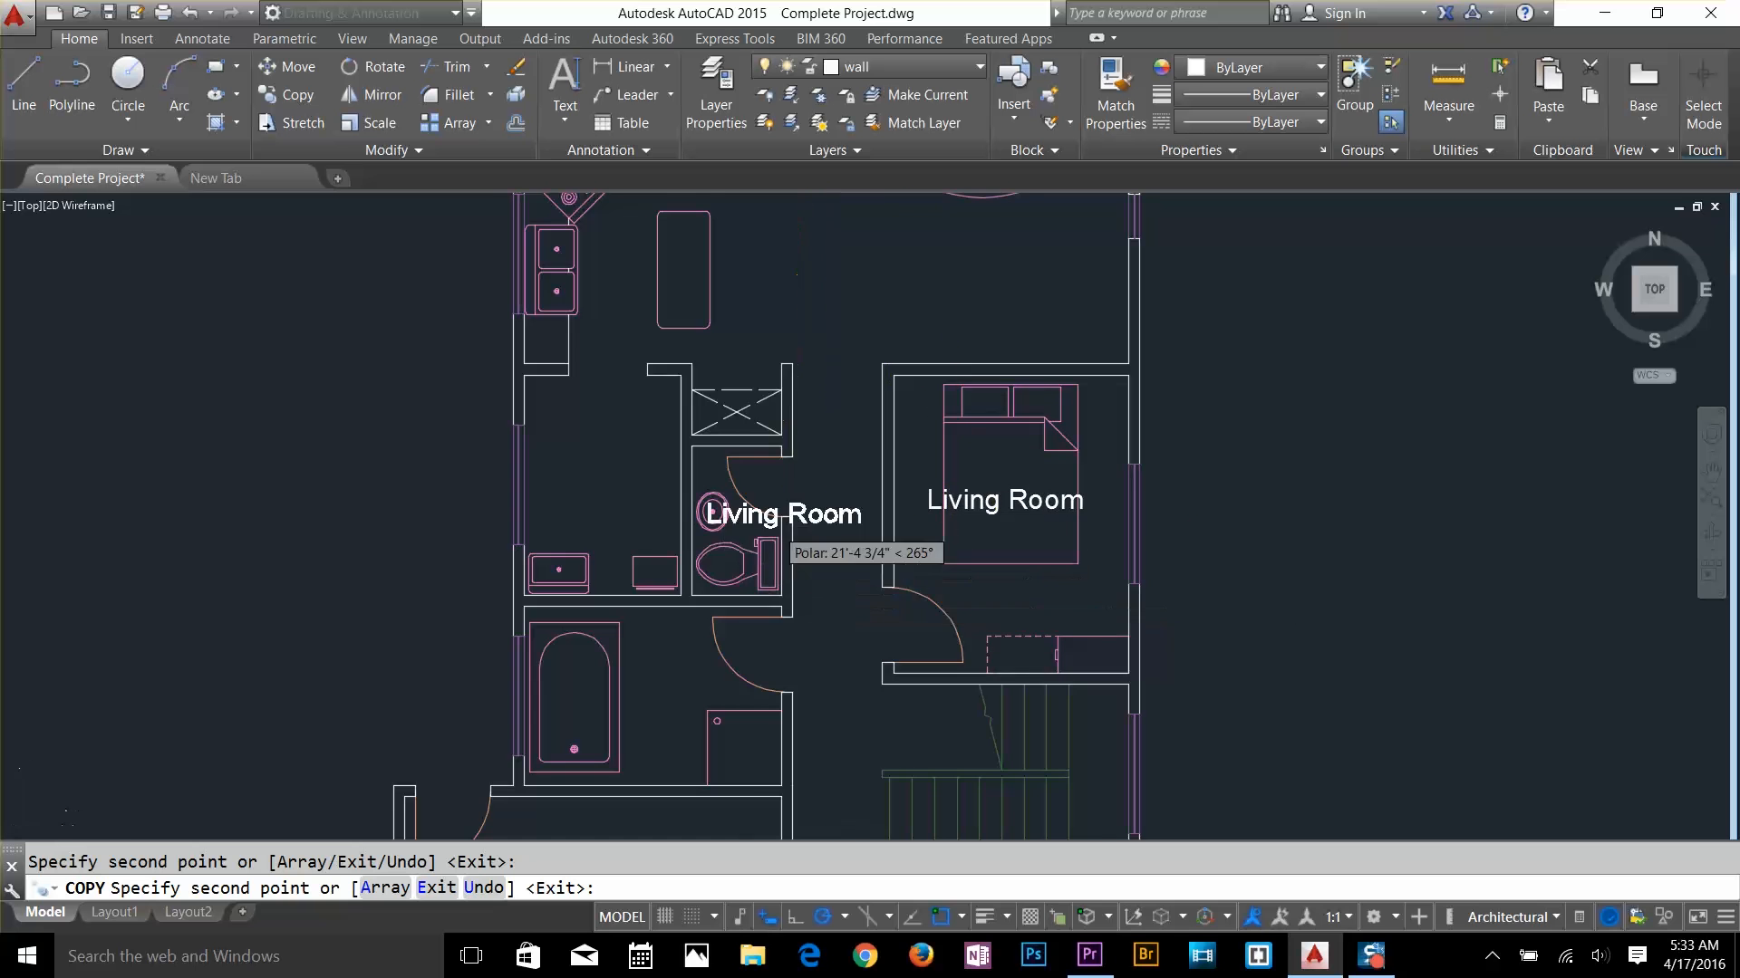
scroll(775, 526, down, 2)
middle_drag(774, 525, 954, 602)
click(842, 576)
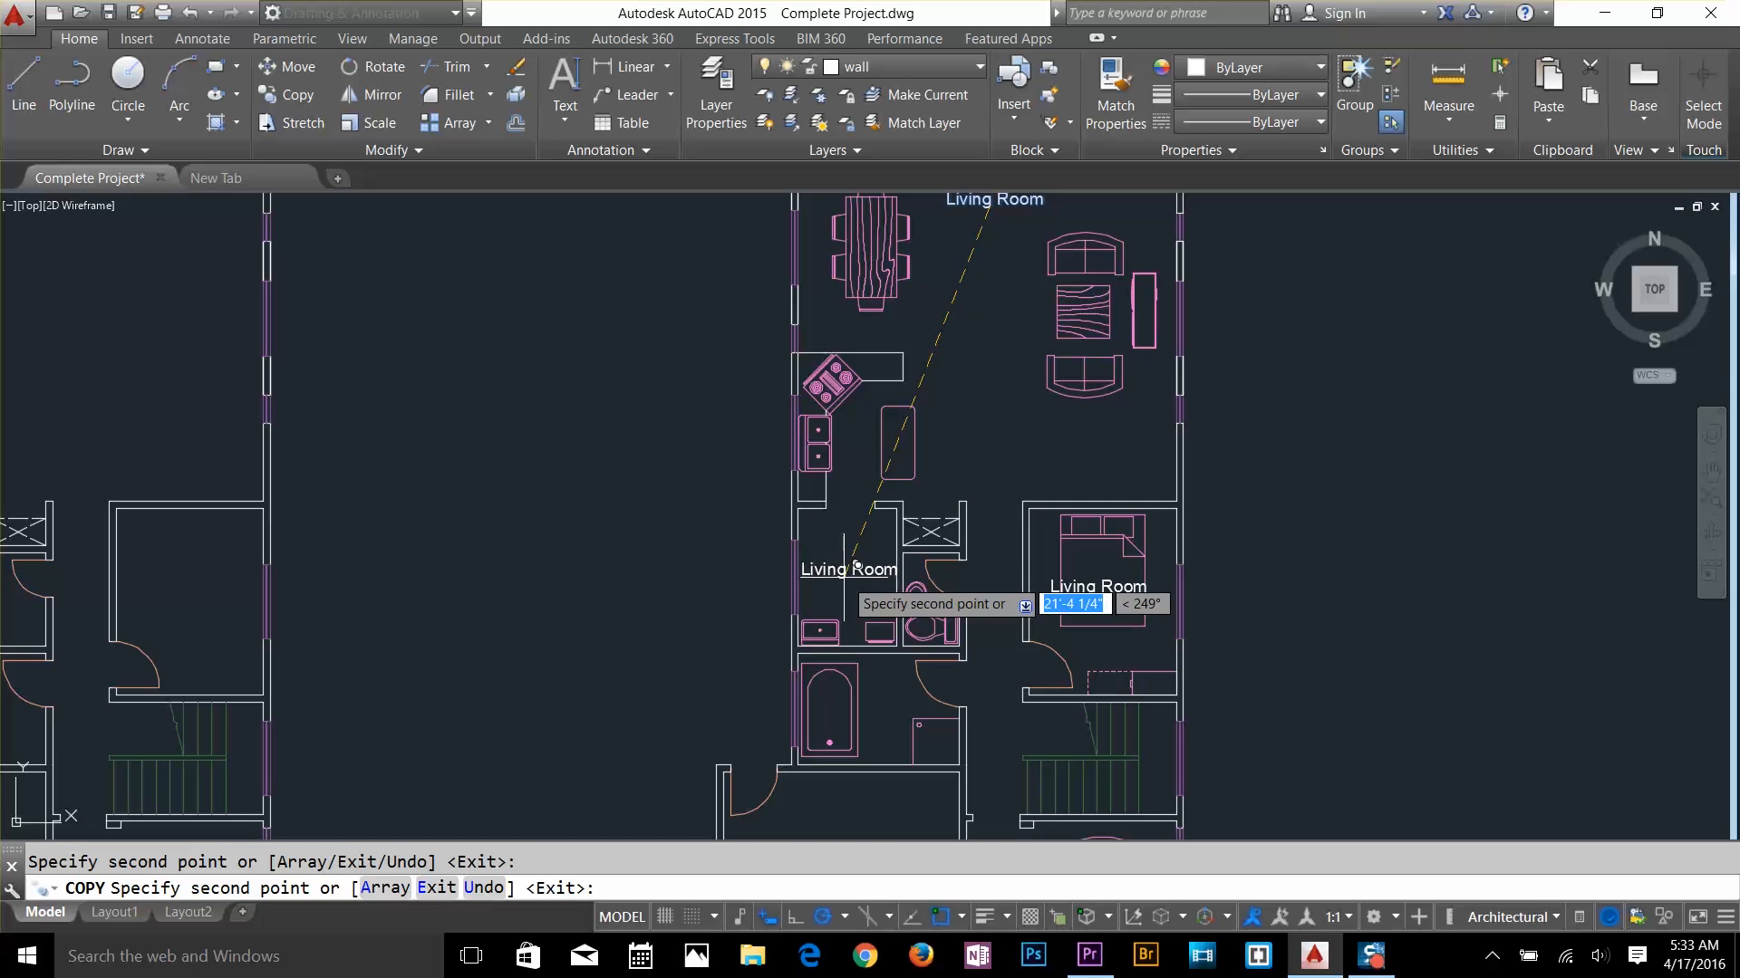
click(975, 450)
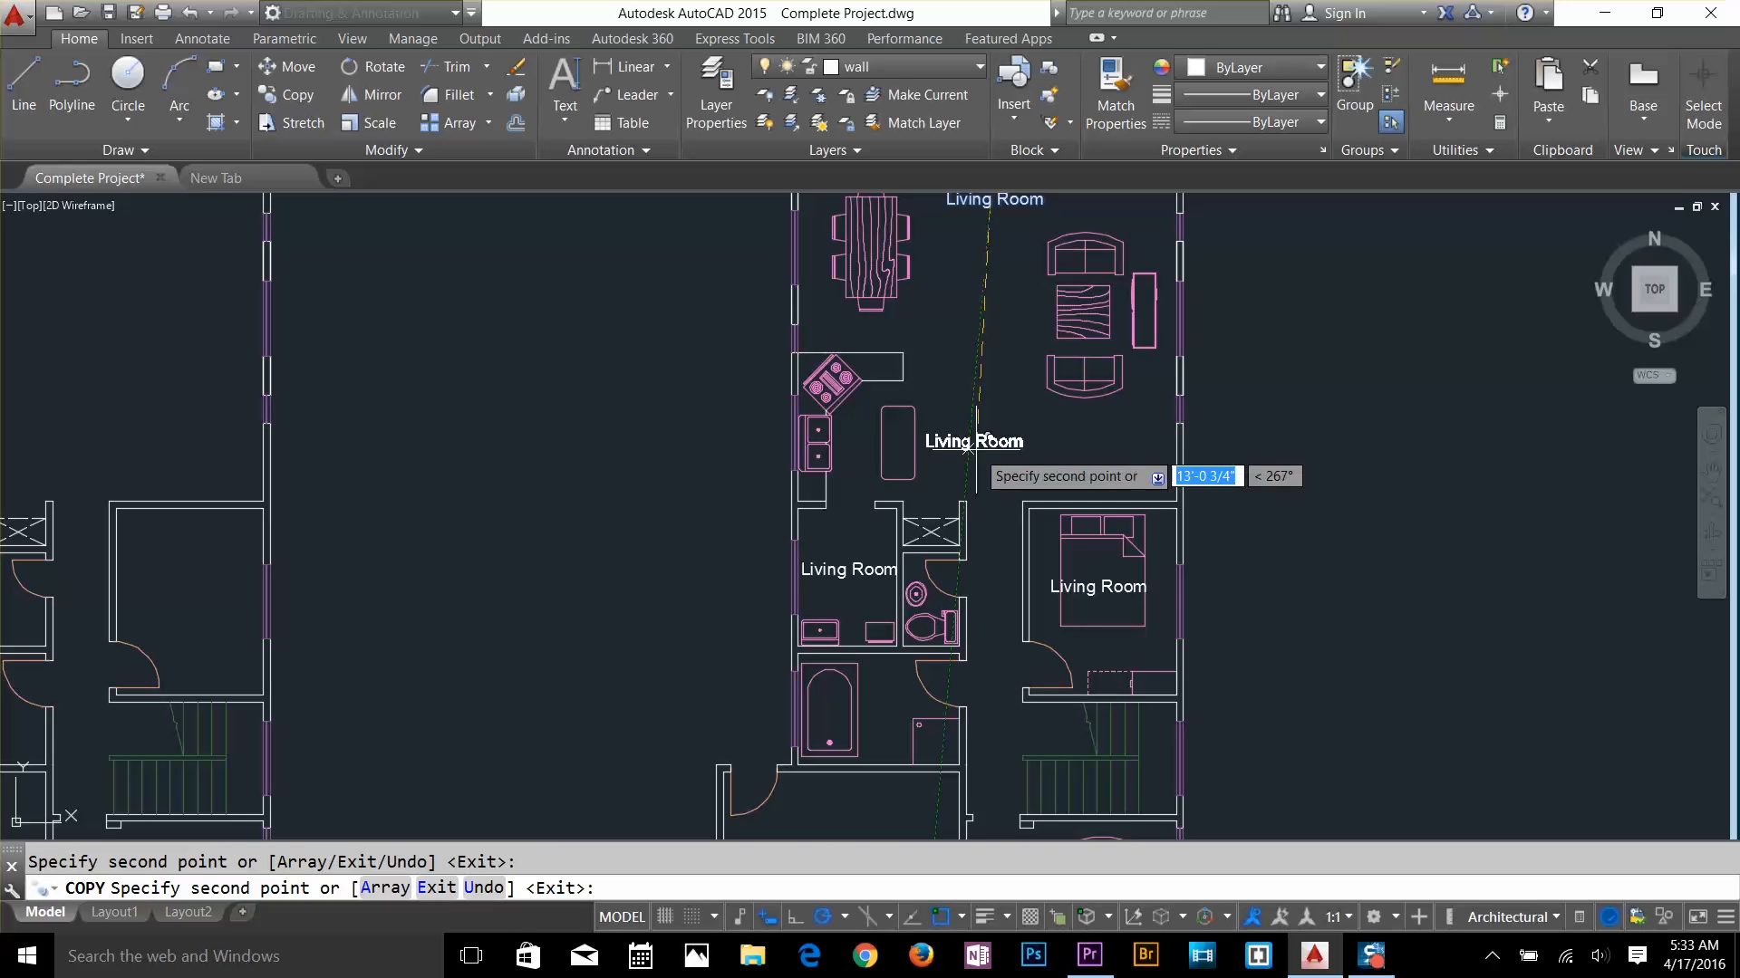
Place one more copy of the "Living Room" label in the bathroom of the furnished plan and finish copying
scroll(1248, 475, down, 2)
scroll(1209, 412, up, 2)
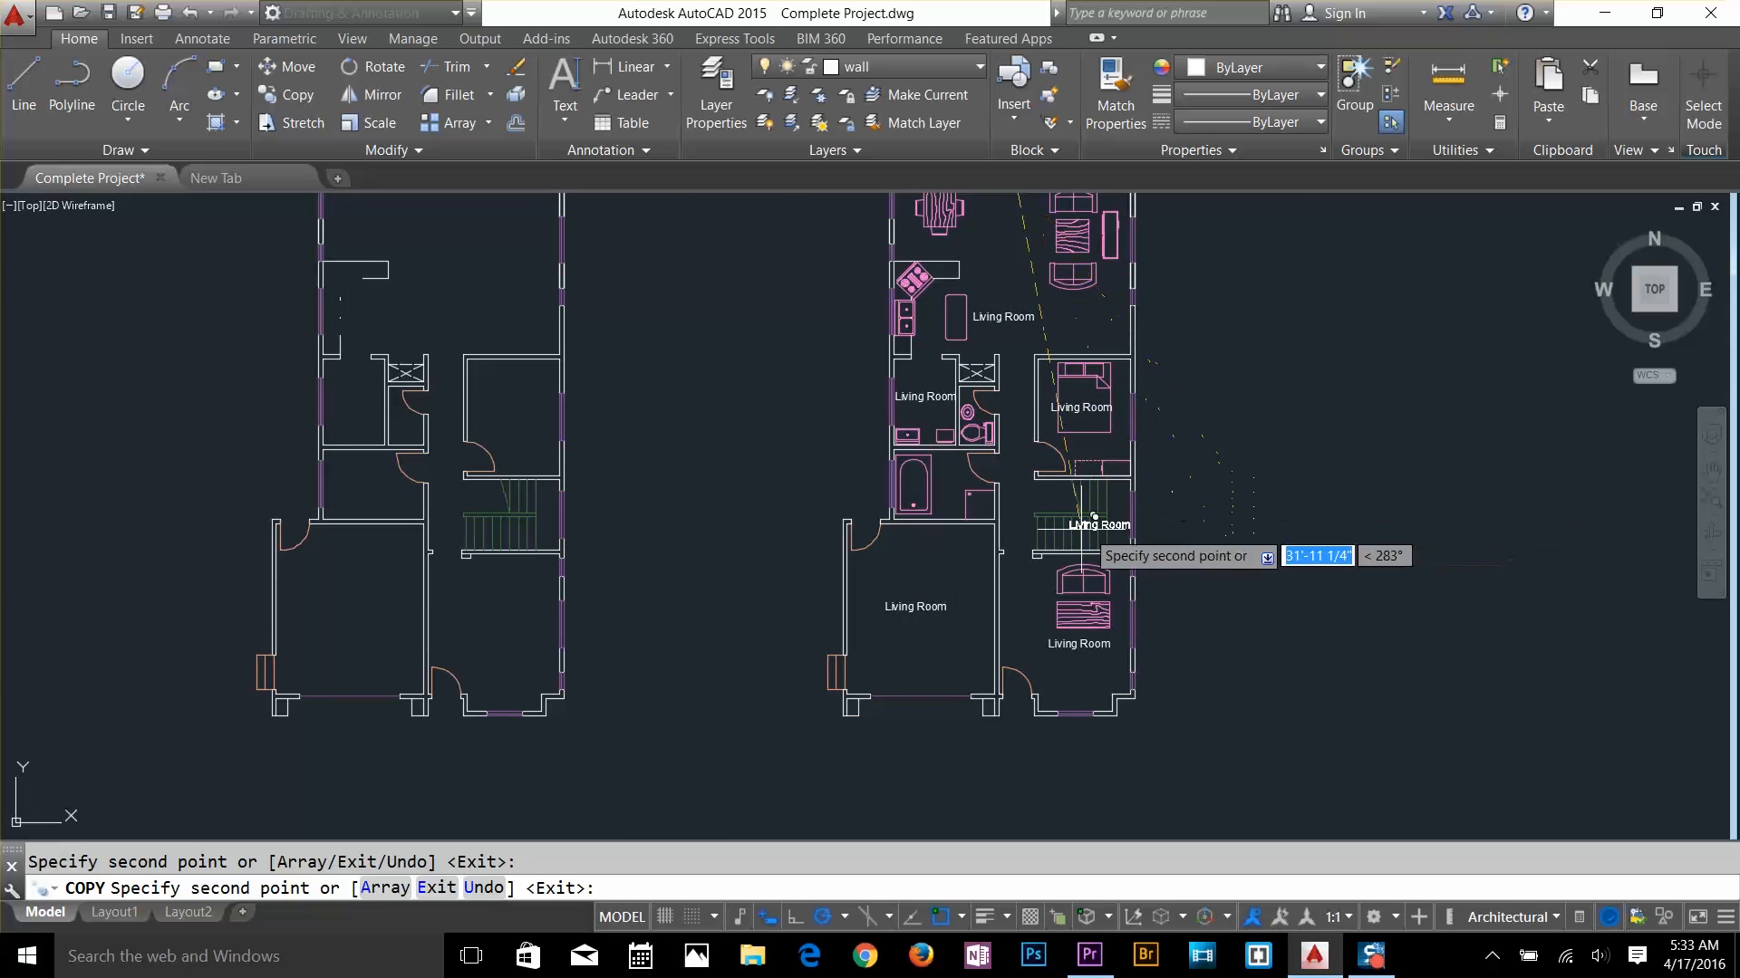
scroll(966, 489, up, 4)
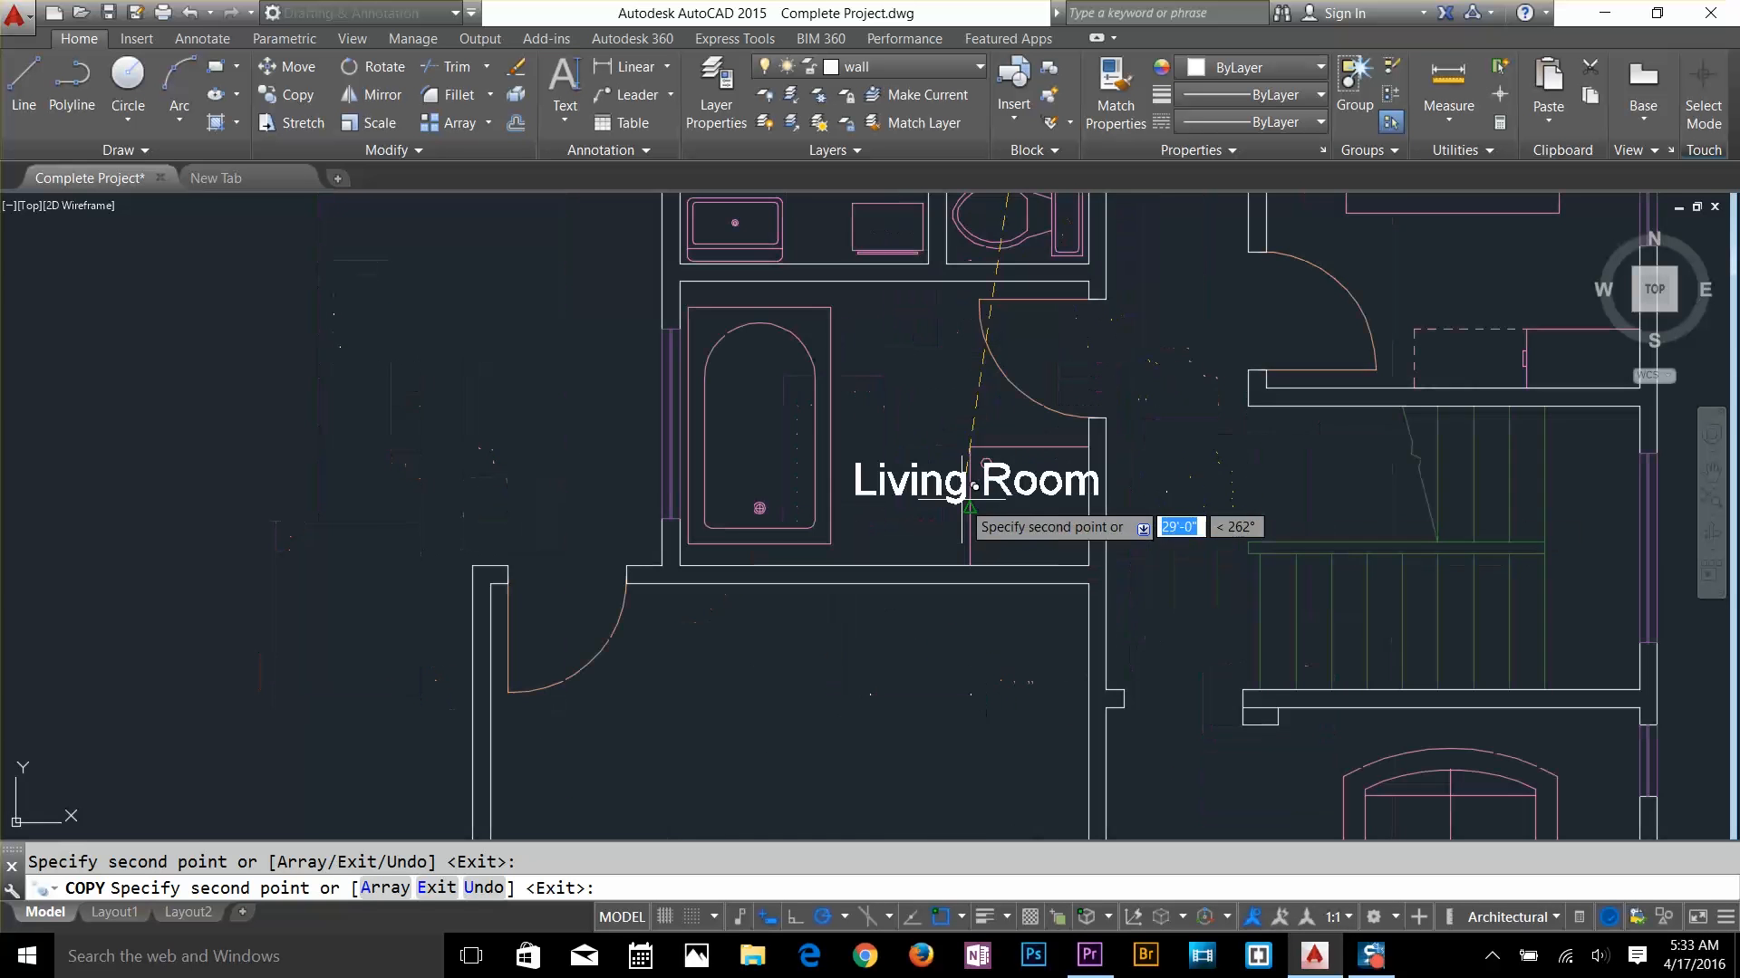
click(869, 450)
key(Return)
scroll(1089, 573, down, 4)
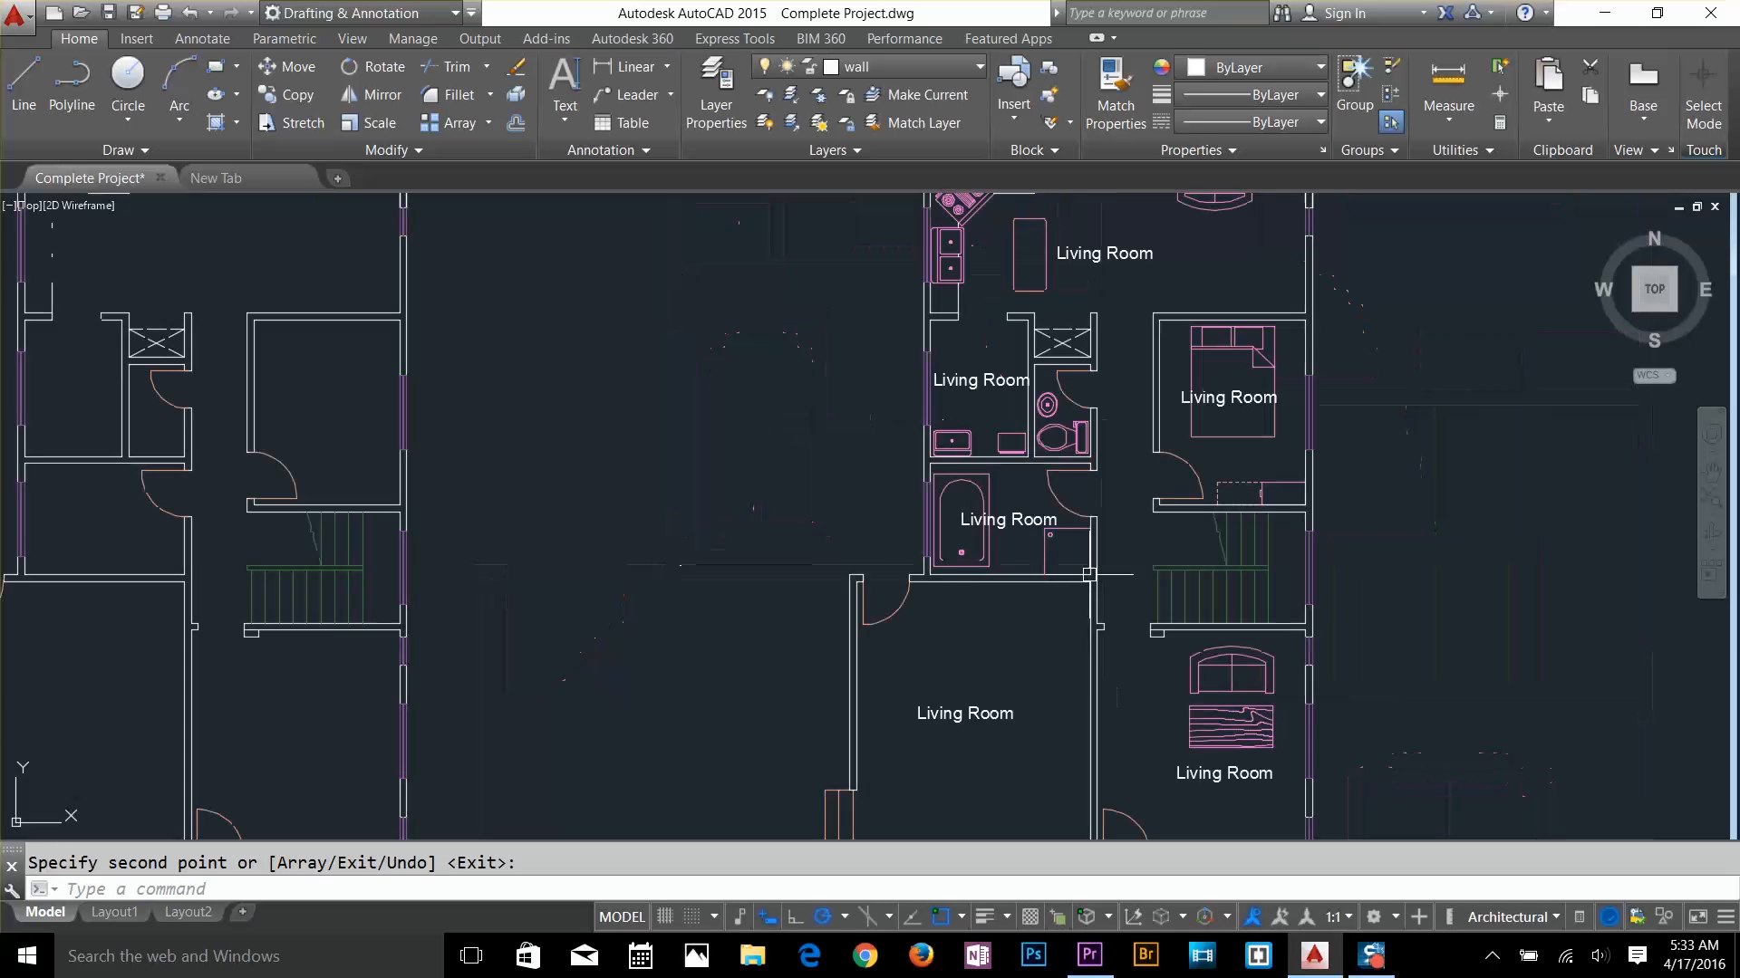
Change the label below the wooden table in the furnished plan's front room to "Study Room"
middle_drag(1345, 378, 1247, 606)
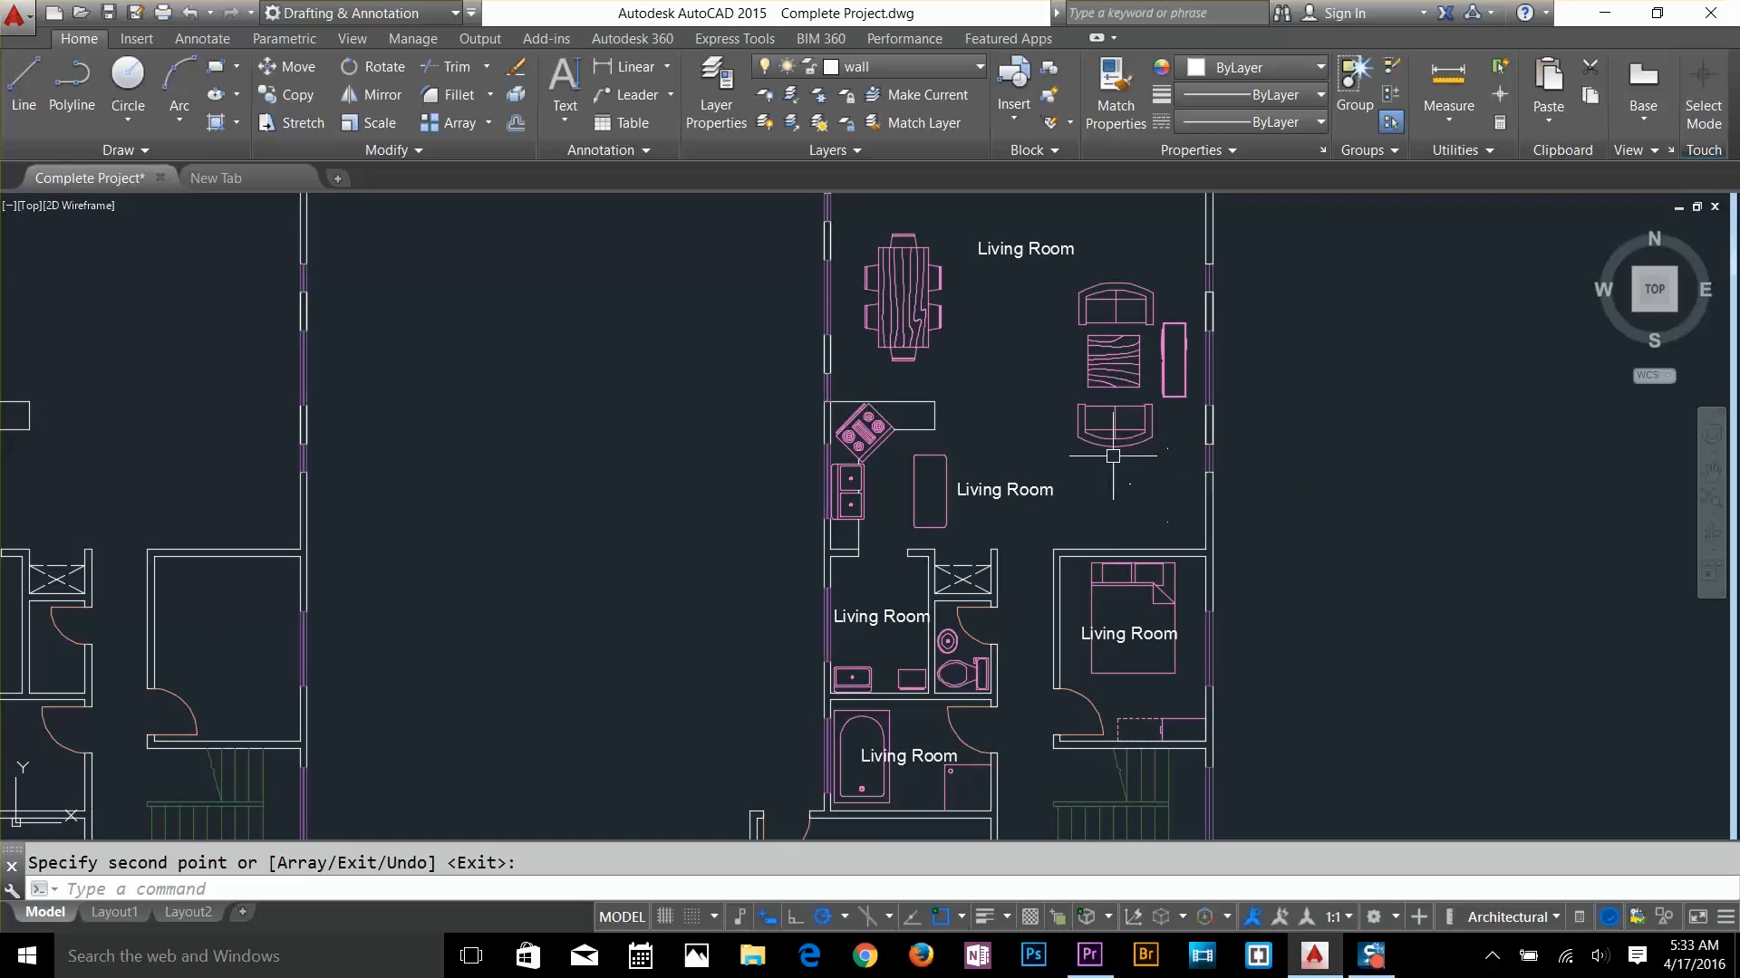
middle_drag(1101, 389, 1114, 471)
middle_drag(1123, 667, 1033, 308)
middle_drag(1070, 745, 1088, 543)
scroll(1160, 519, up, 2)
key(Escape)
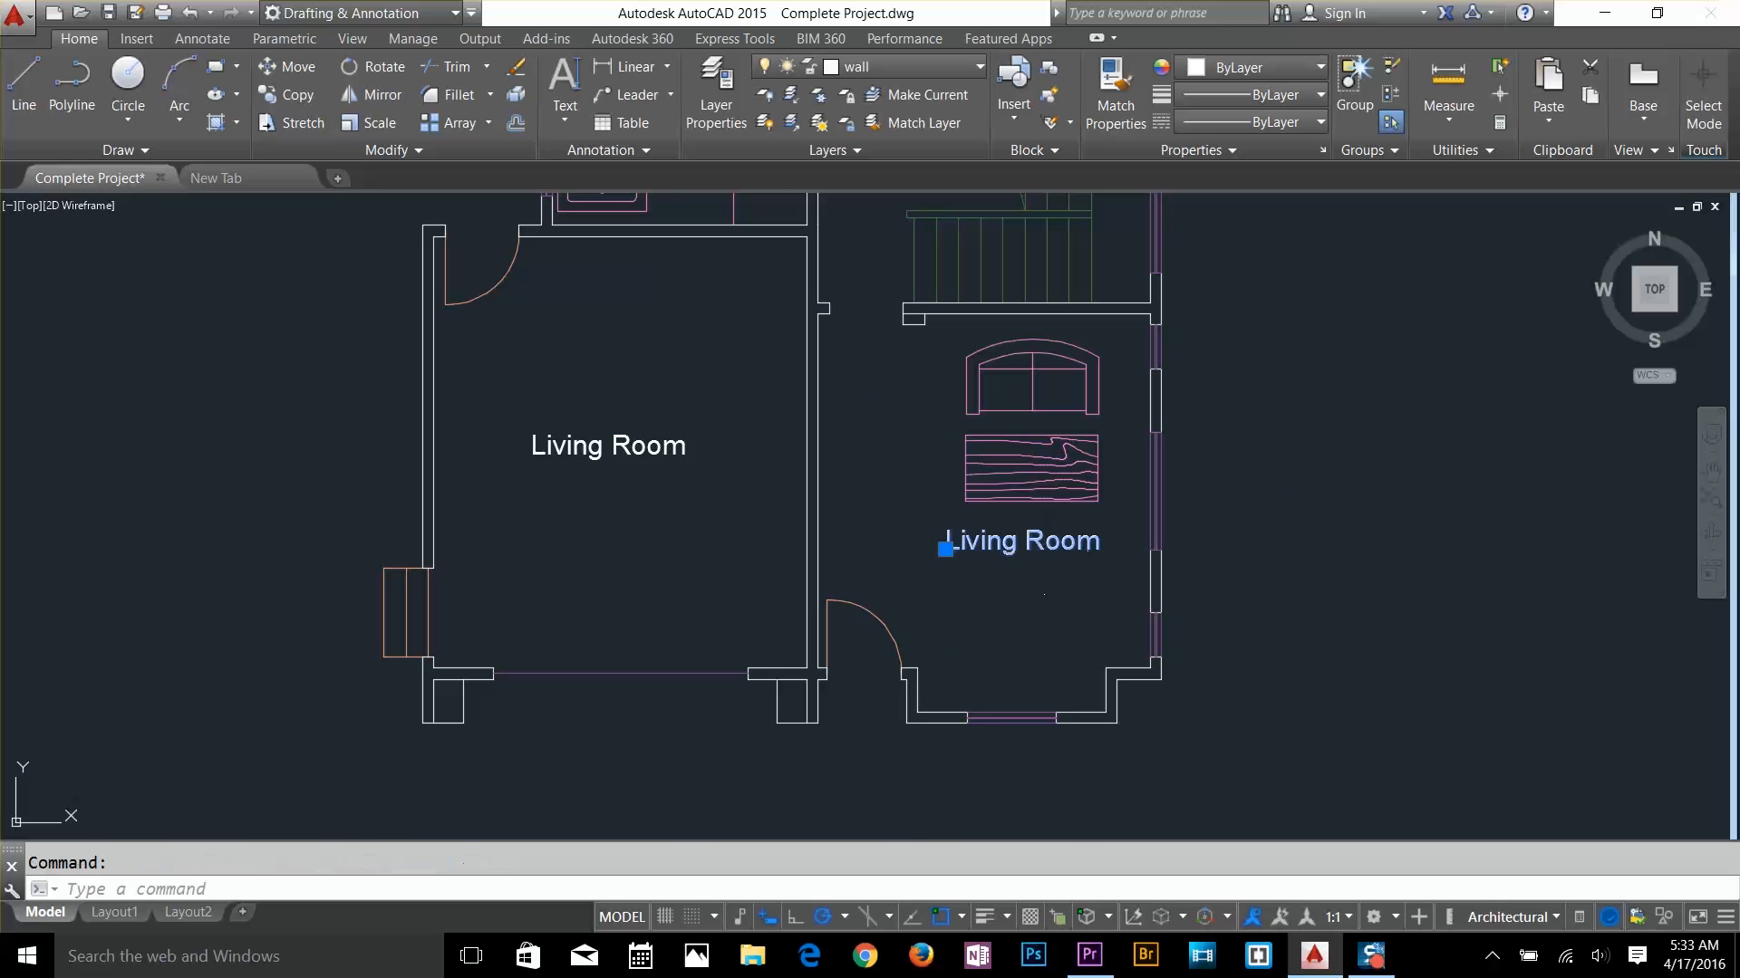
double_click(1044, 552)
click(1103, 542)
drag(1102, 542, 952, 541)
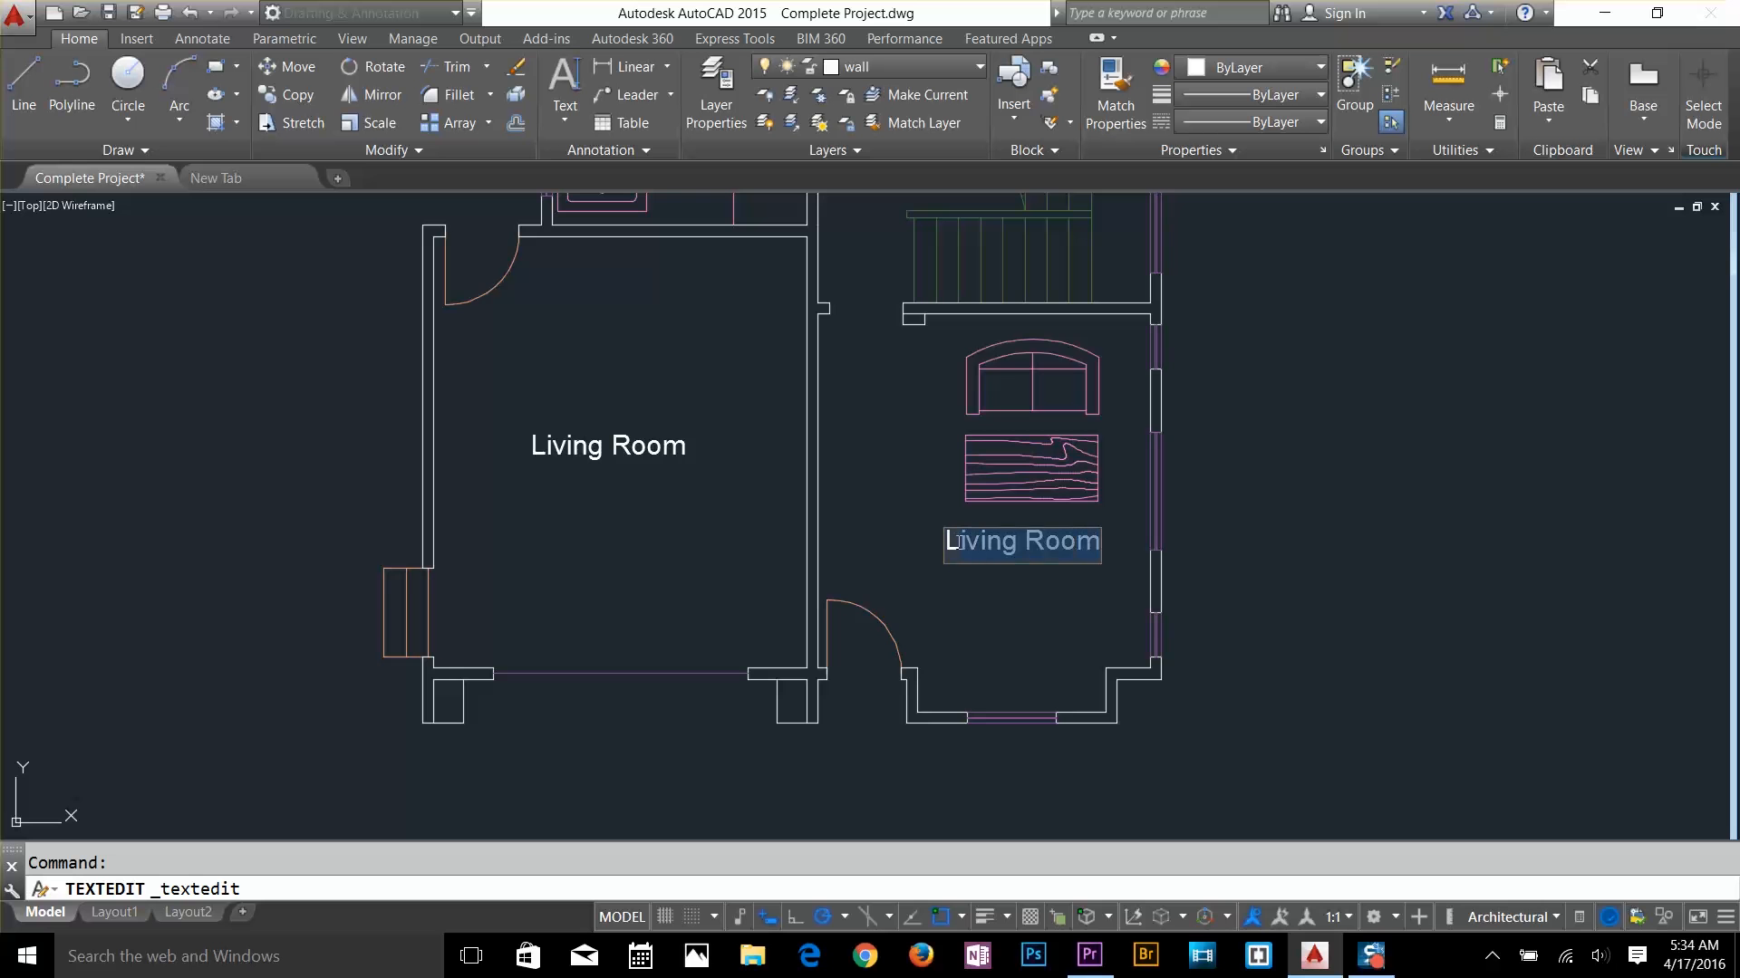
text(Study)
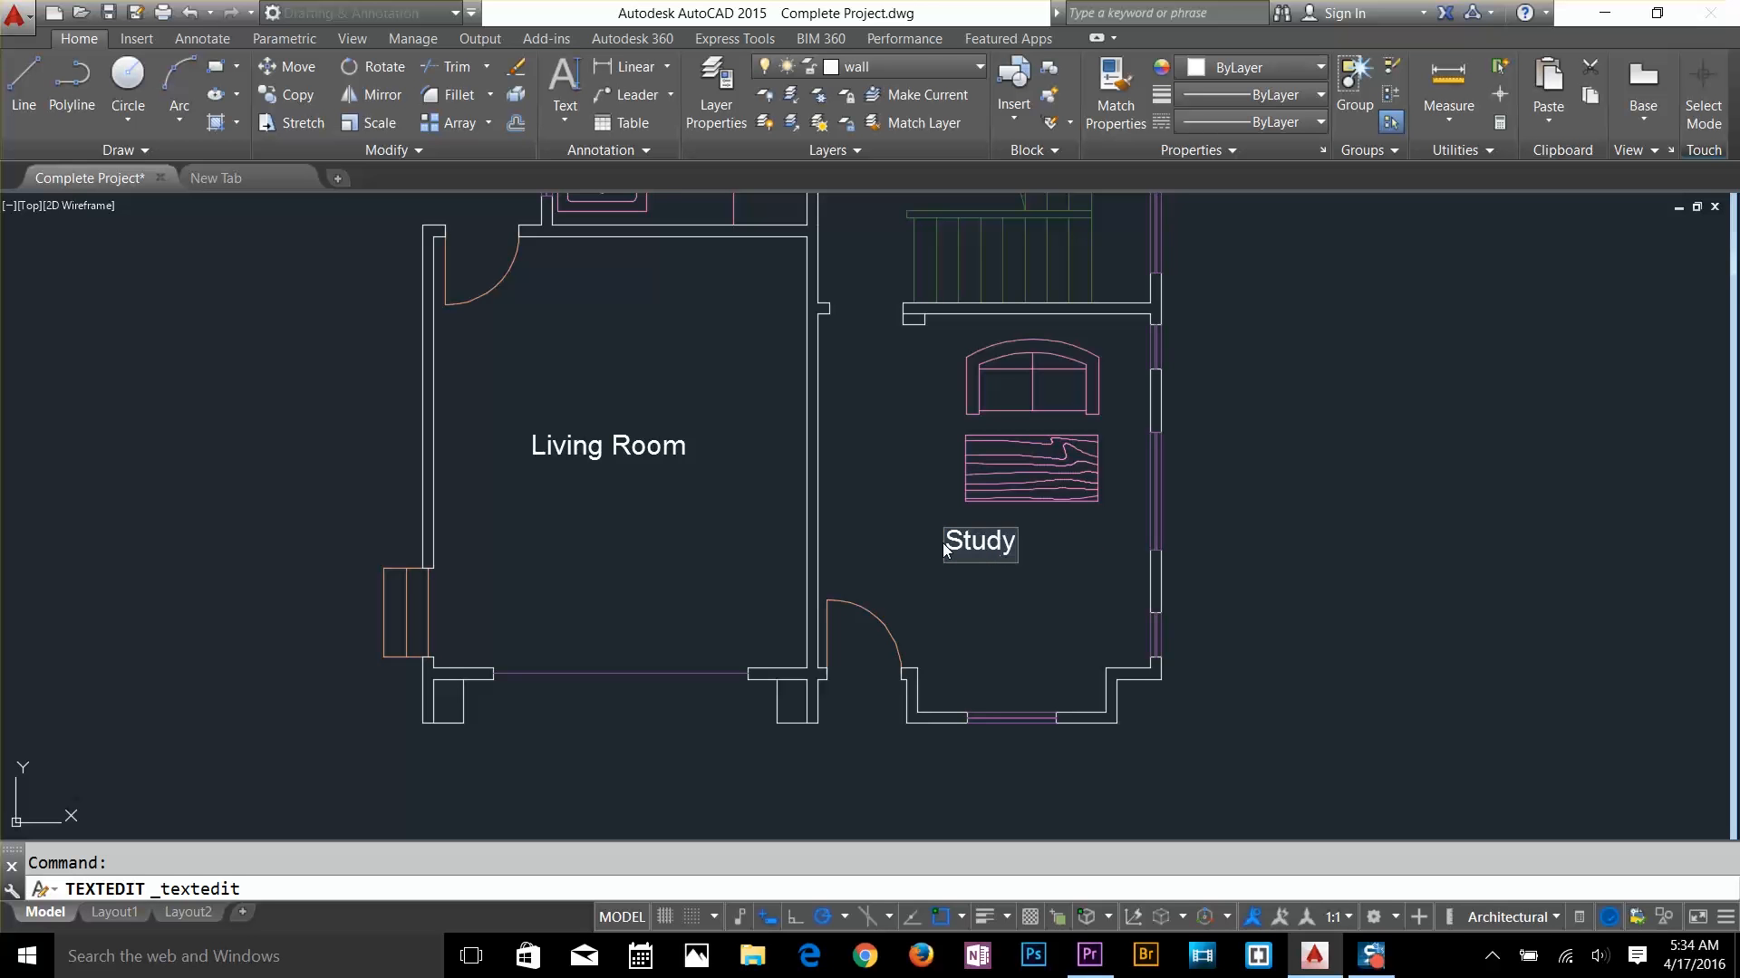
text( Room)
key(Return)
key(Return)
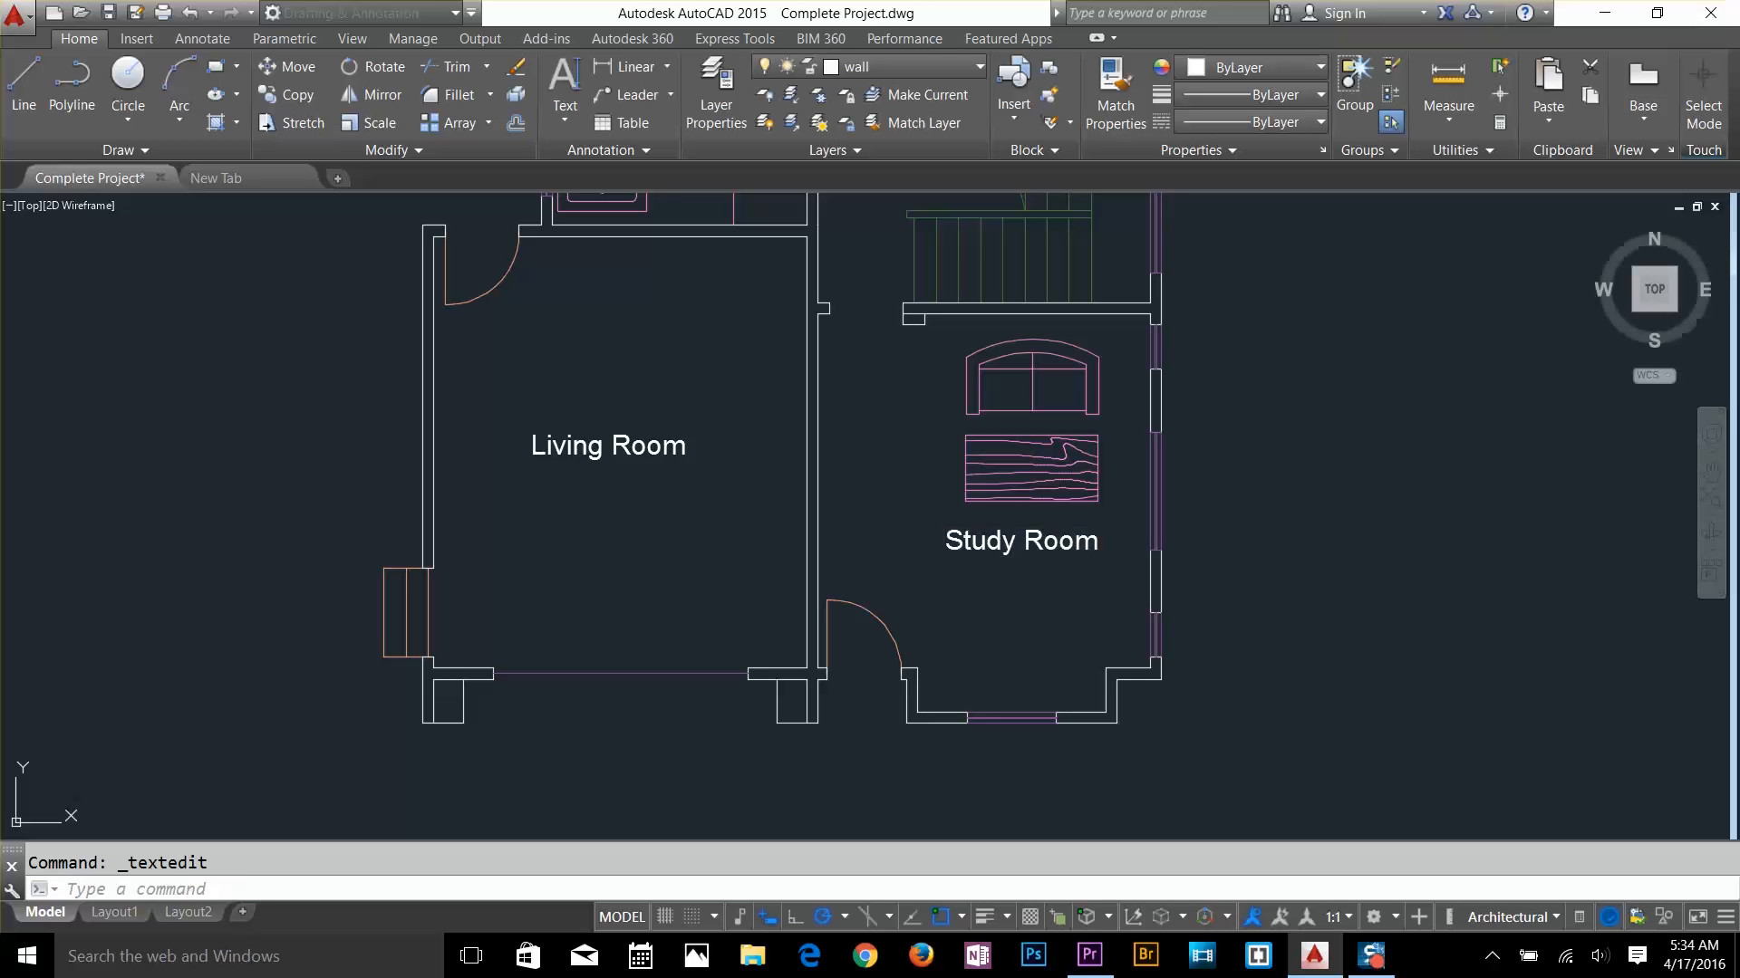
Replace the garage's "Living Room" label with "Gerage"
double_click(681, 448)
text(Gerage)
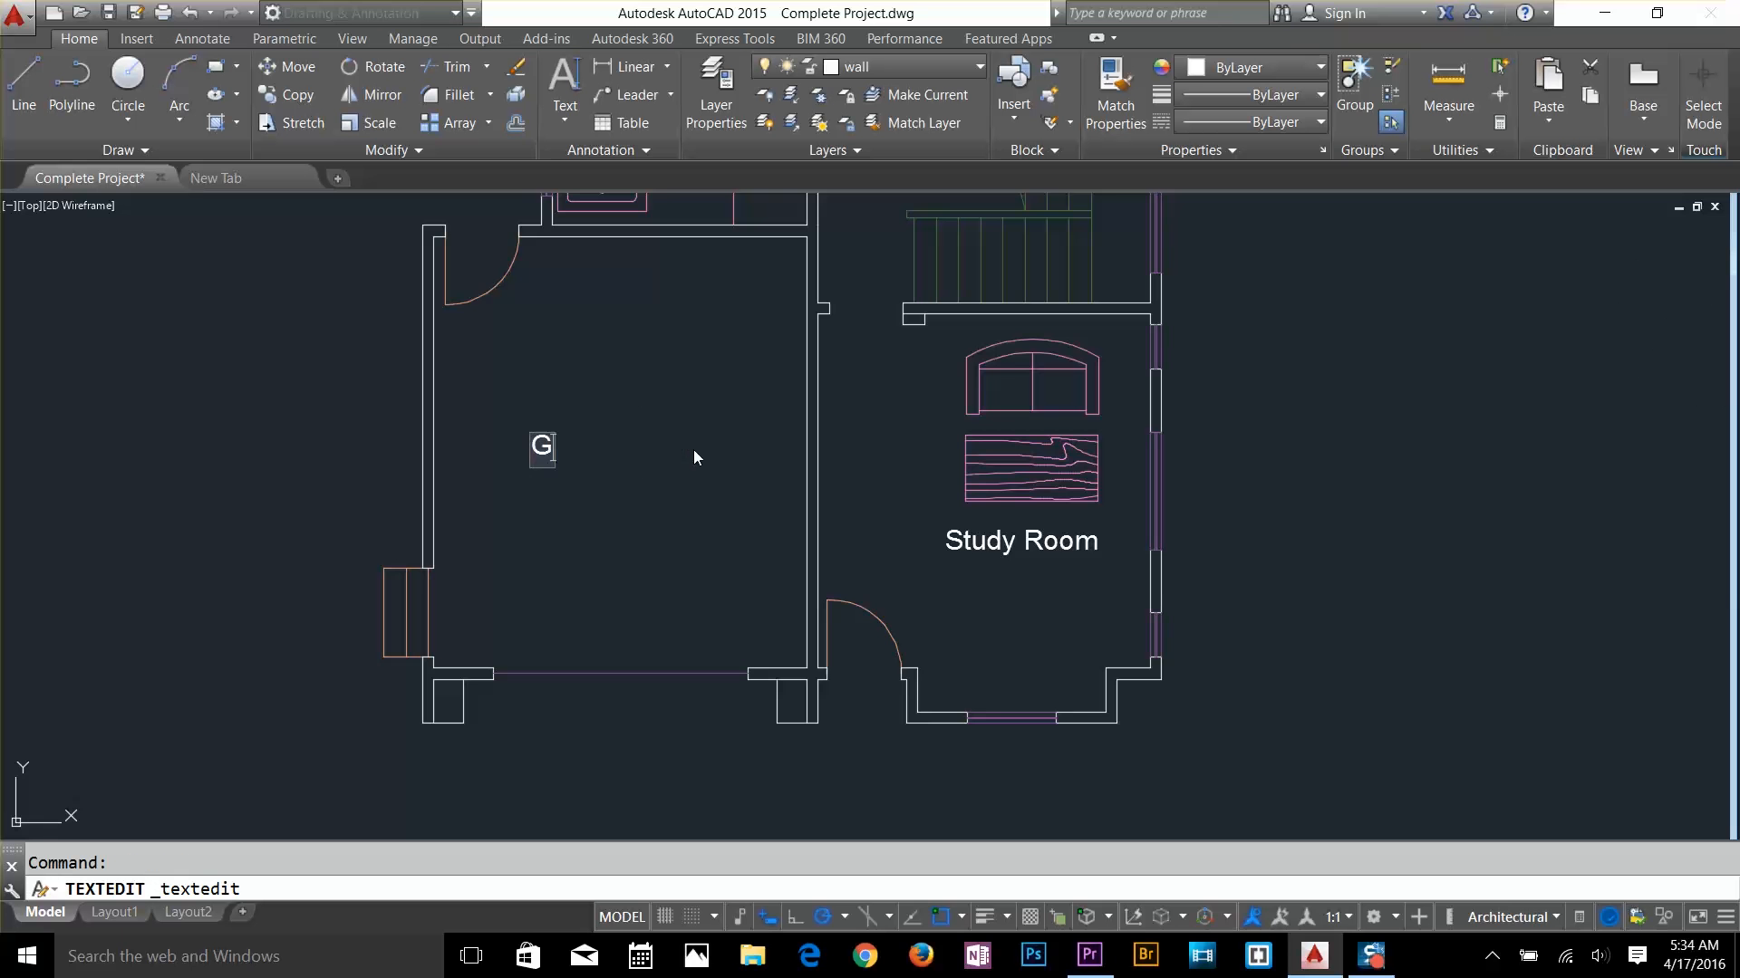
key(Return)
Change the label in the room with the bathtub to "Bath"
middle_drag(728, 433, 761, 789)
scroll(700, 483, up, 4)
double_click(747, 535)
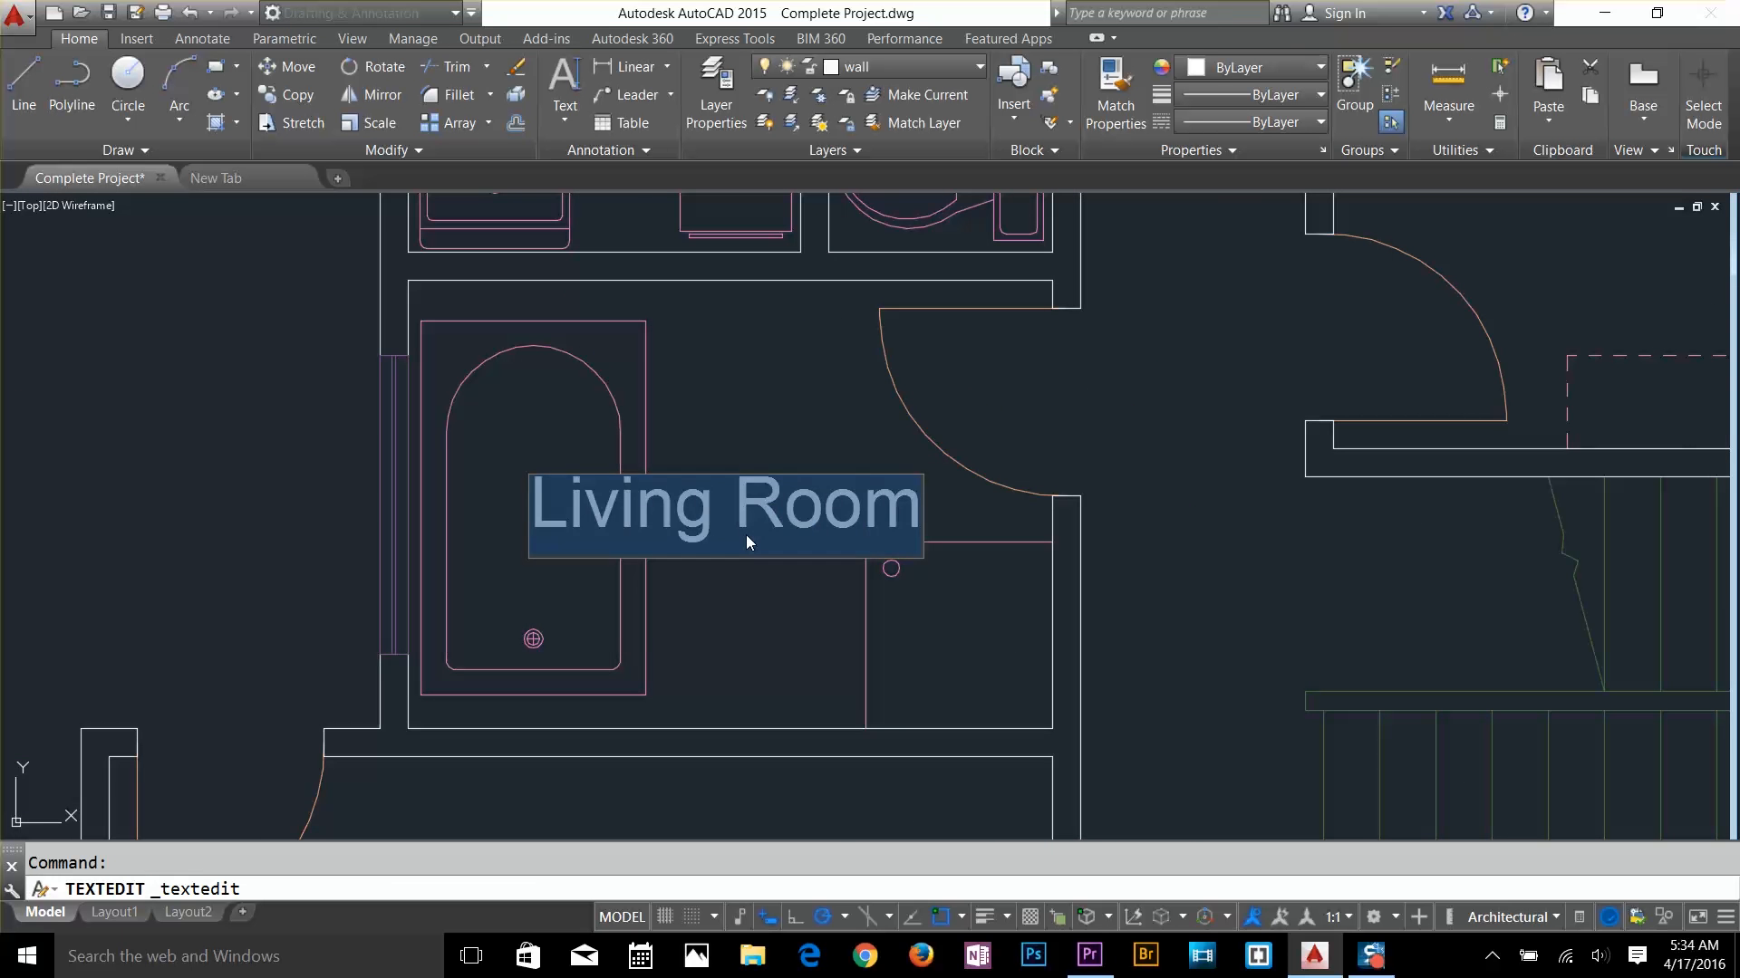
text(Bath)
key(Return)
Change the label in the small room below the kitchen to "Laundry"
scroll(505, 497, down, 4)
scroll(712, 539, up, 2)
double_click(736, 549)
text(Laundry)
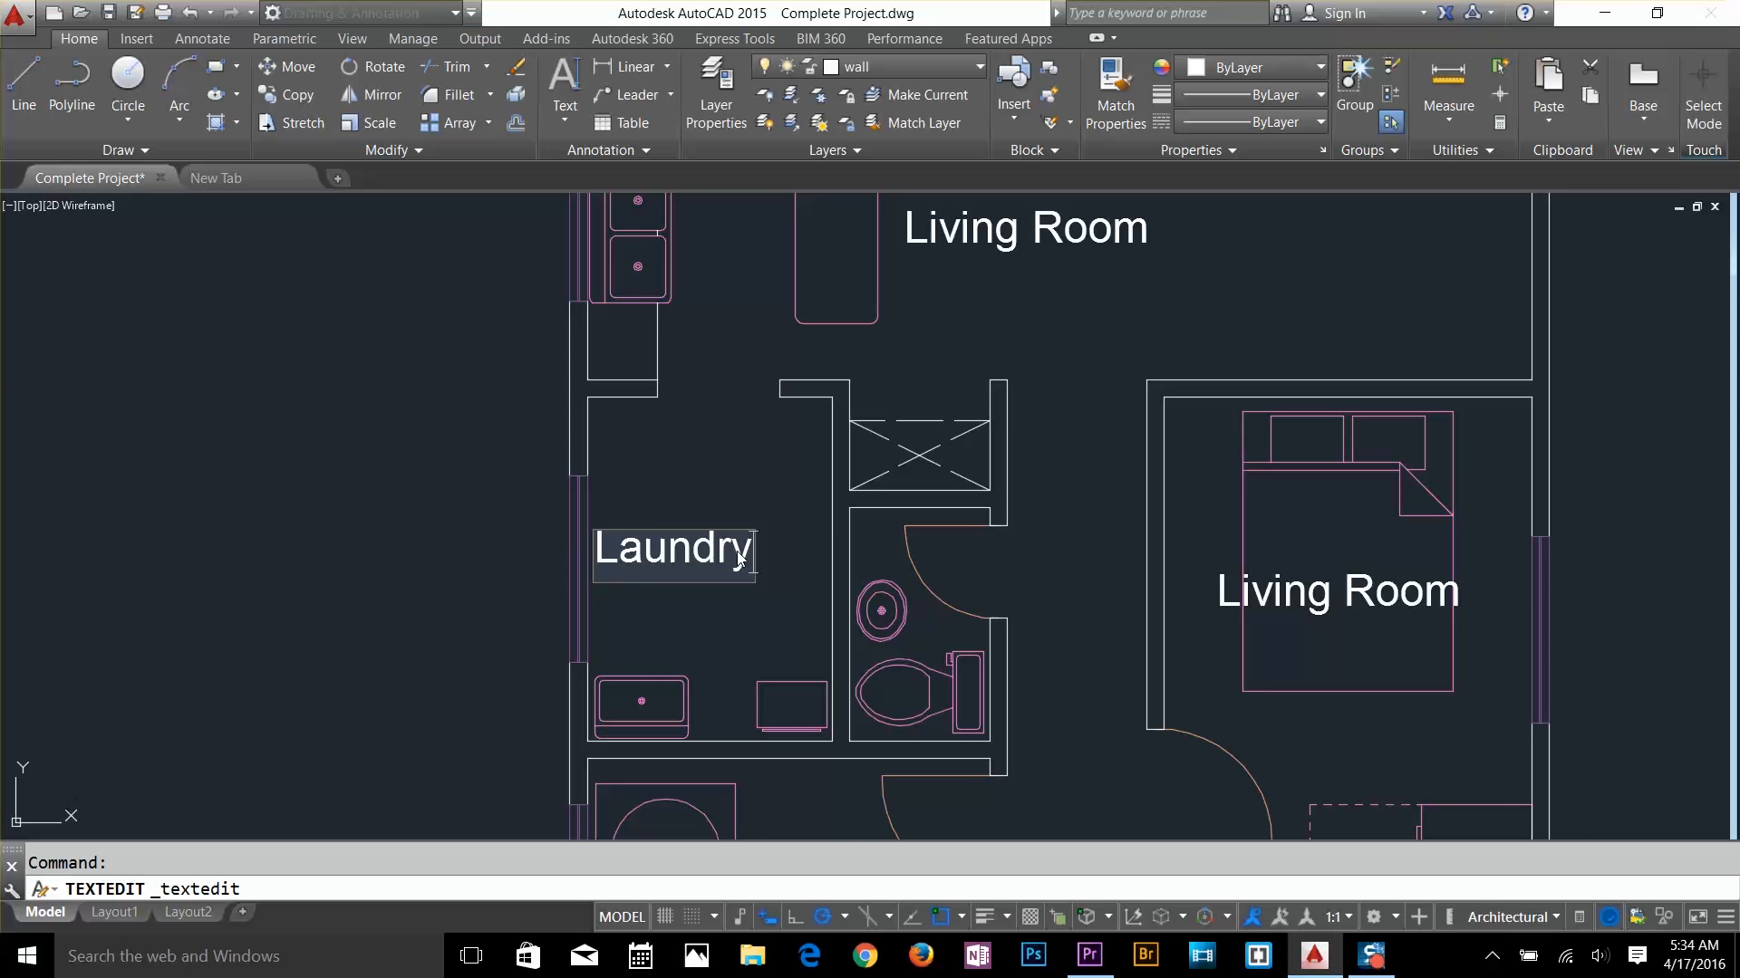
key(Return)
key(Escape)
Add a multileader with the text "Toilet" from inside the toilet room to its doorway
click(637, 94)
click(940, 640)
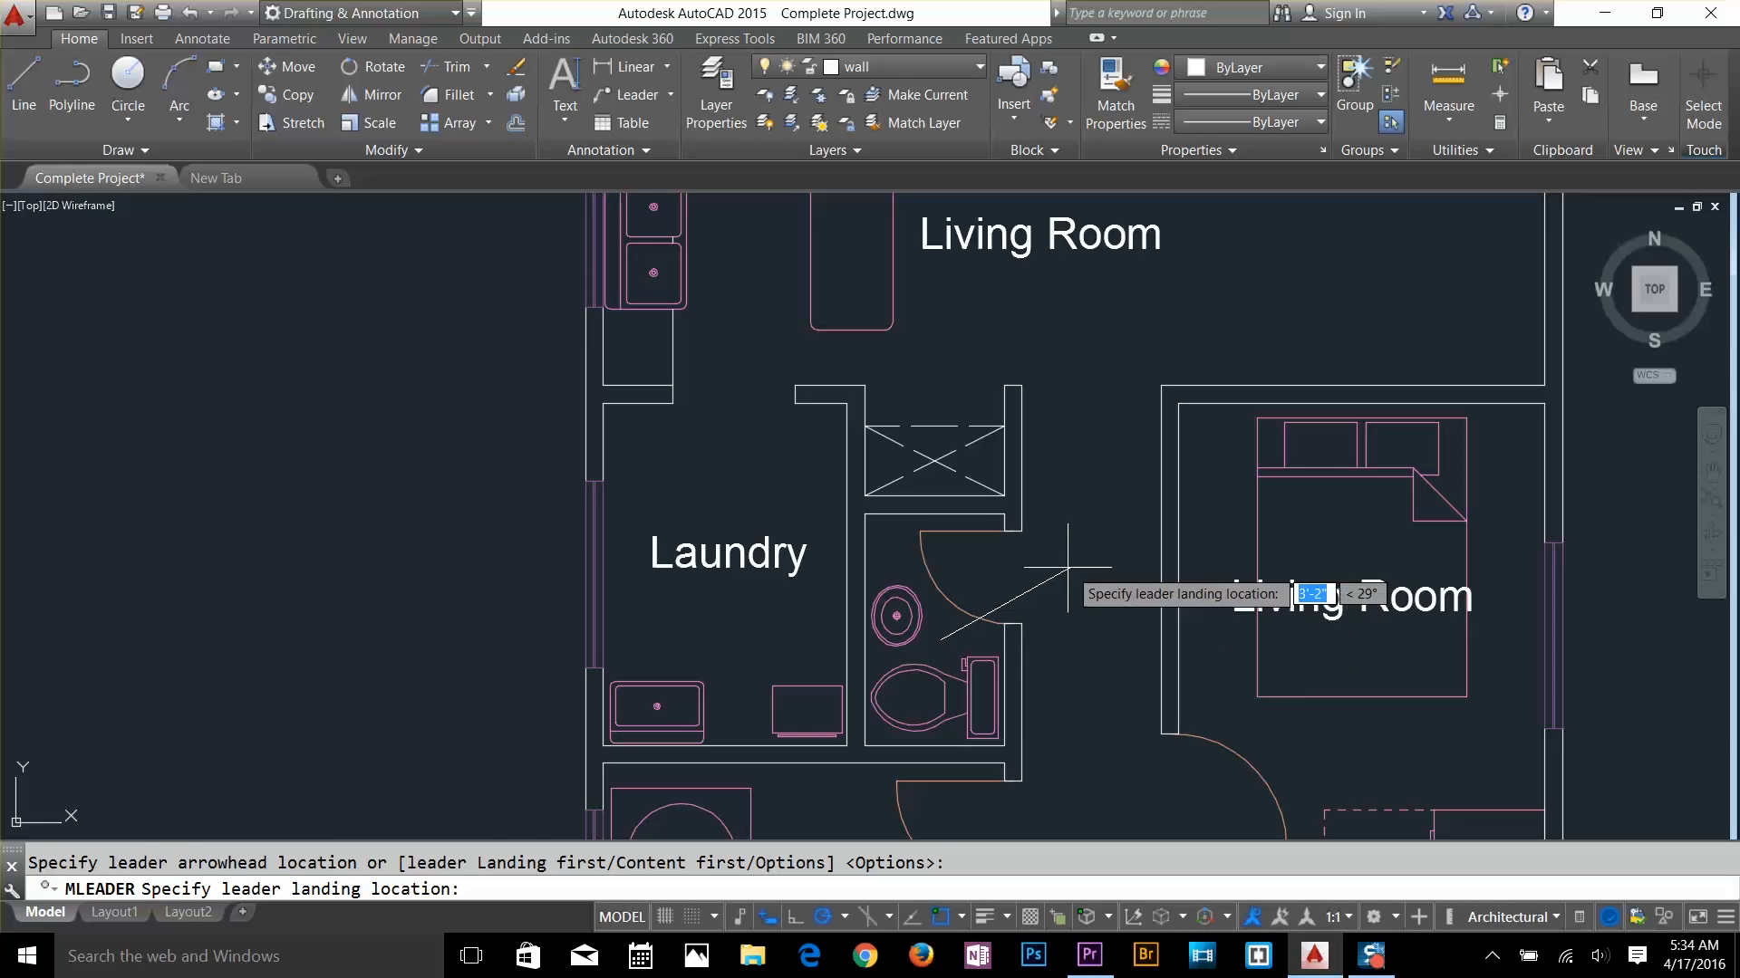
click(1010, 590)
click(1062, 607)
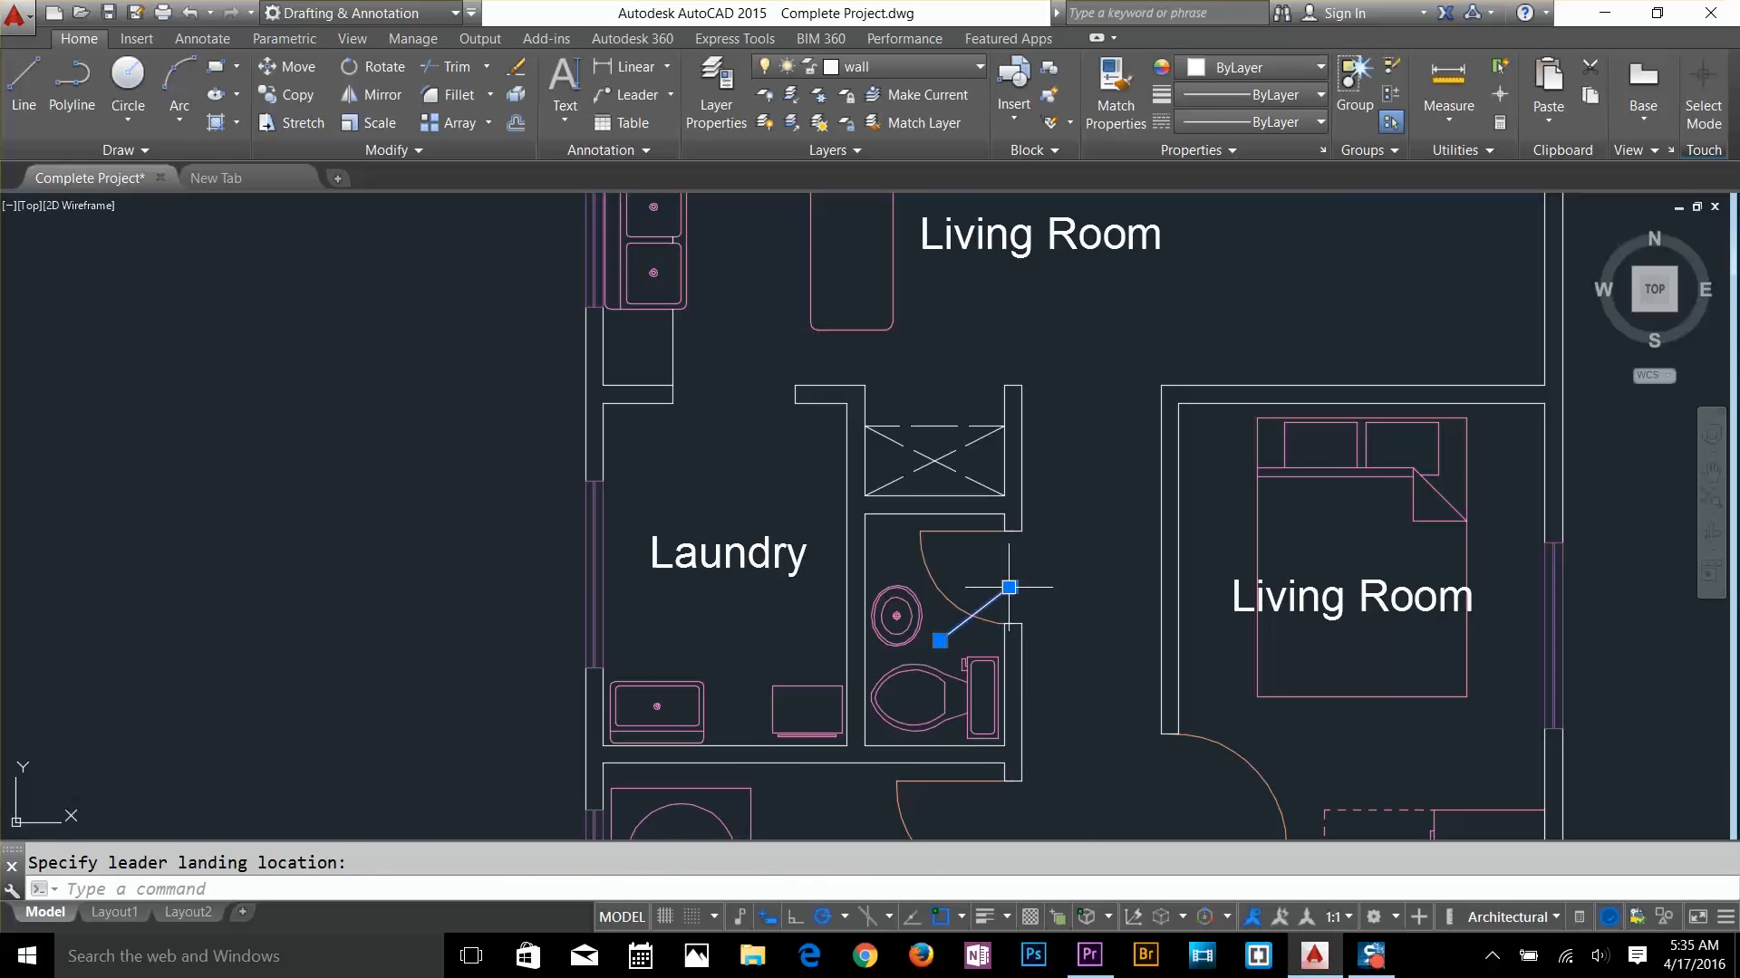
Set the text height of the "Toilet" leader label to 9"
scroll(1059, 584, up, 4)
double_click(829, 634)
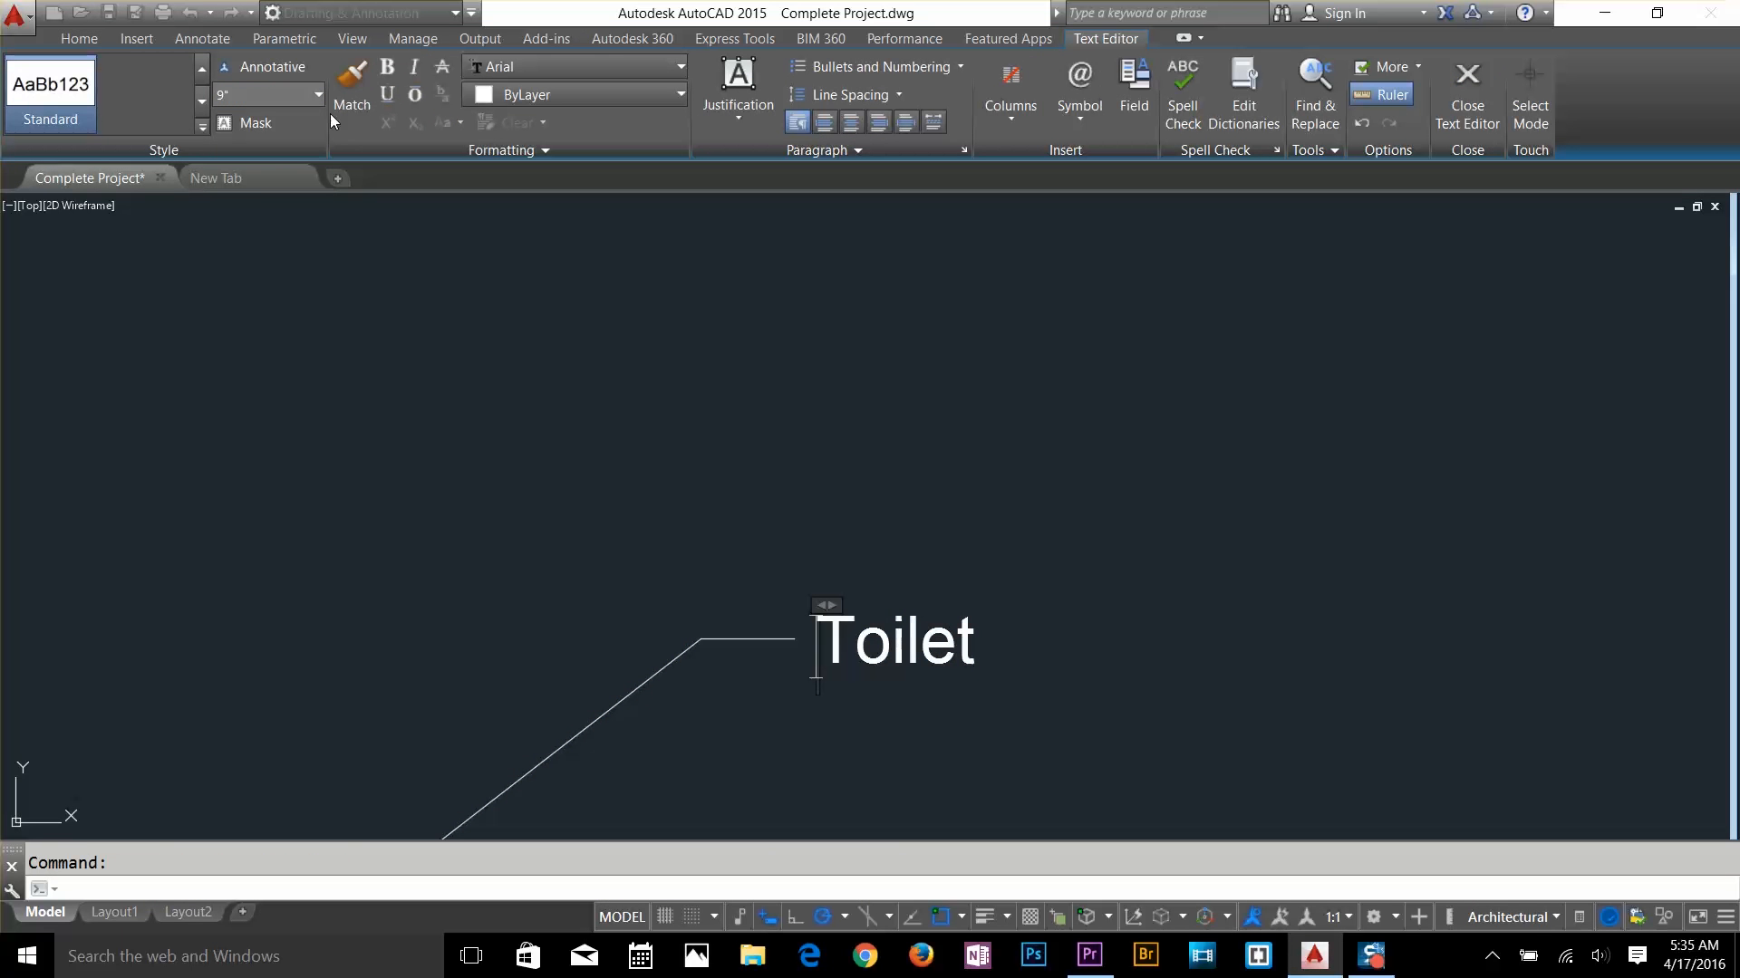
double_click(893, 645)
click(318, 95)
click(262, 131)
click(649, 490)
scroll(649, 491, down, 10)
Select the "Toilet" leader and inspect its multileader properties
key(Escape)
click(803, 526)
scroll(654, 498, up, 8)
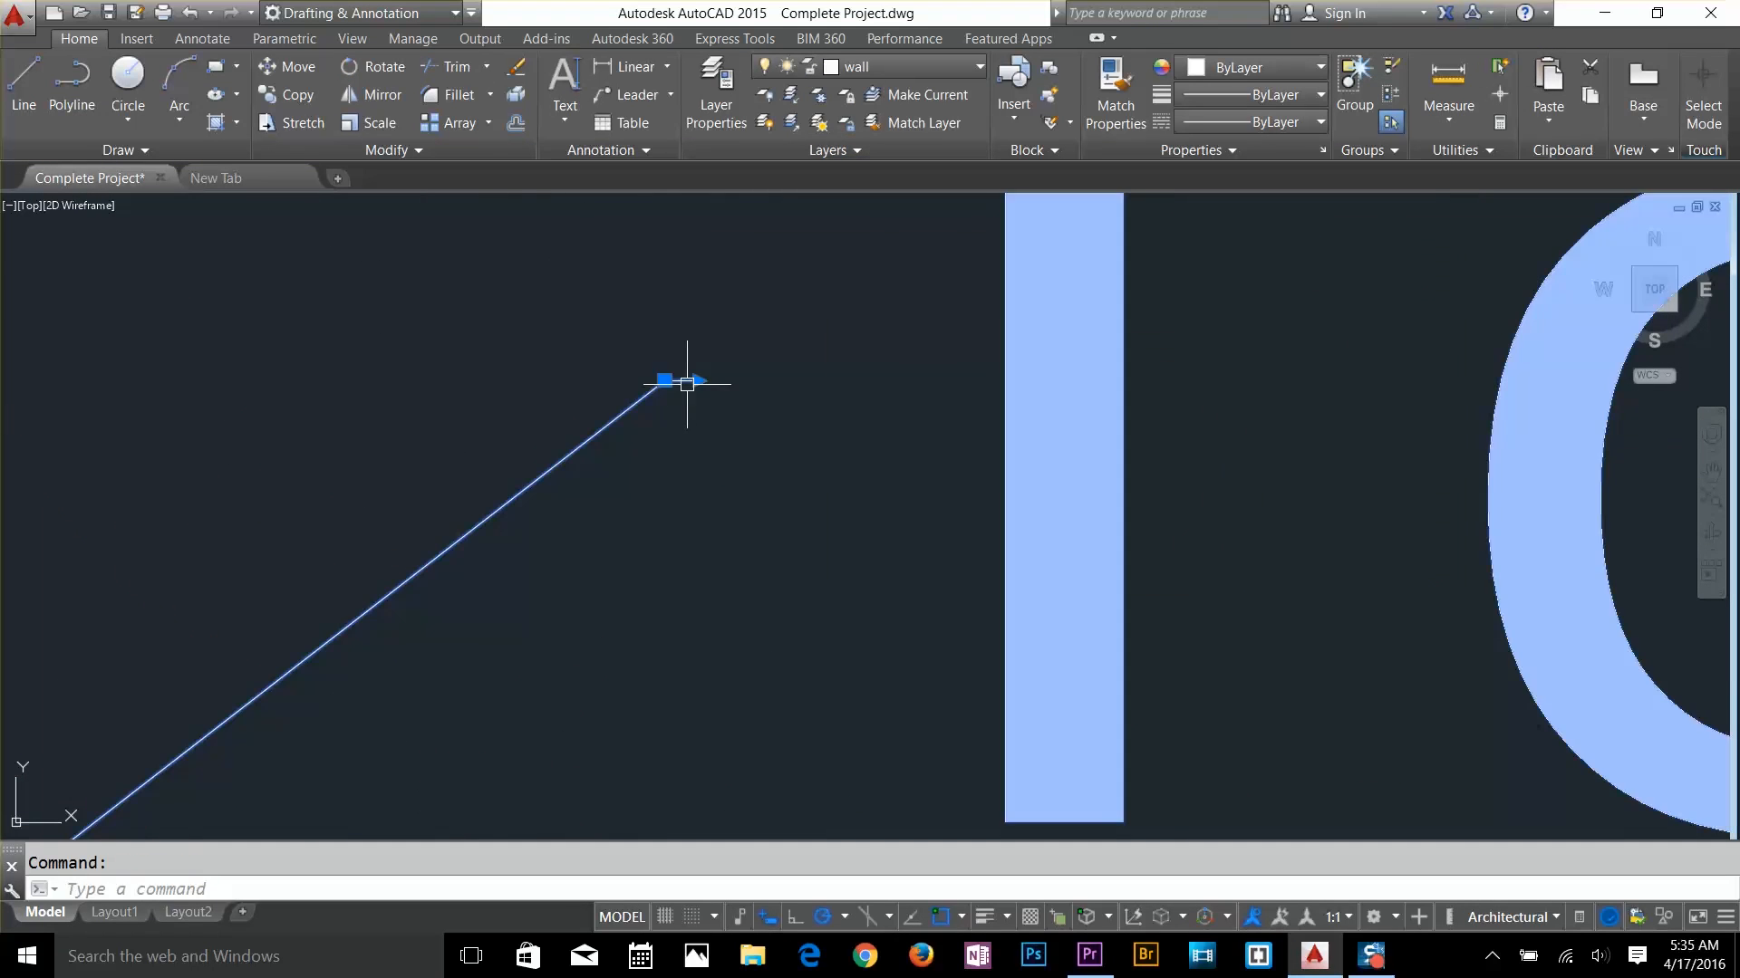
double_click(668, 384)
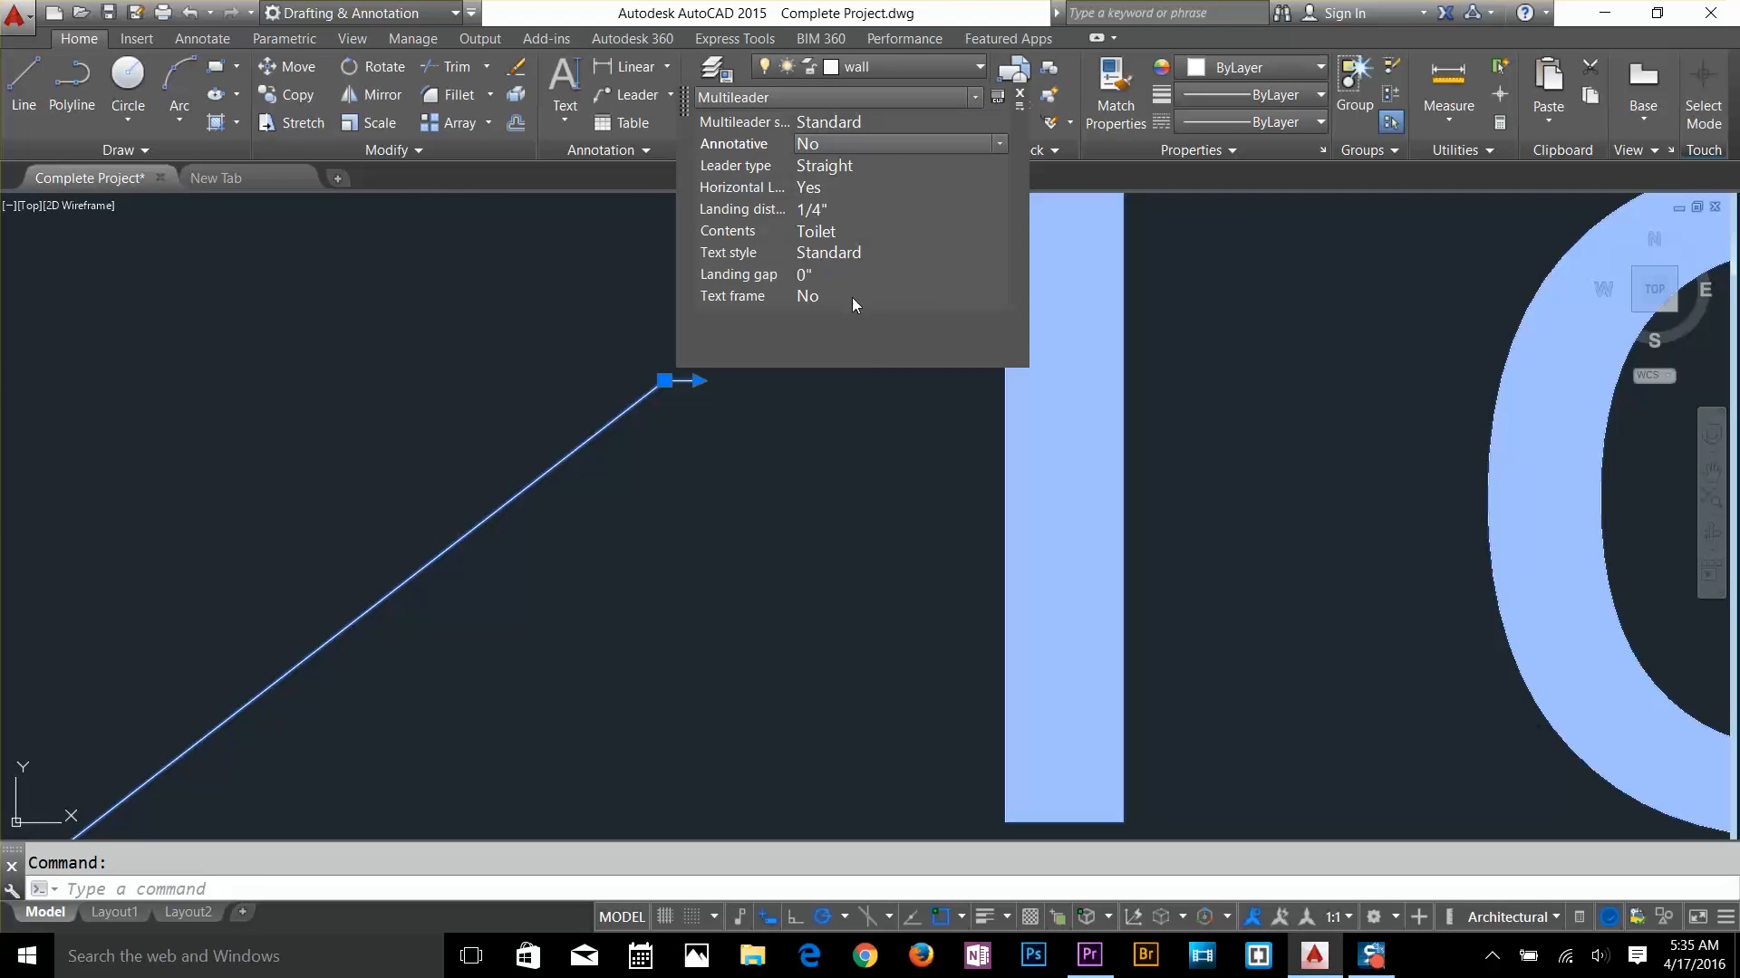
key(Escape)
Change the label beside the kitchen island to "Kitchen"
scroll(830, 419, down, 15)
scroll(1083, 537, up, 6)
double_click(861, 520)
text(Kitchen)
key(Return)
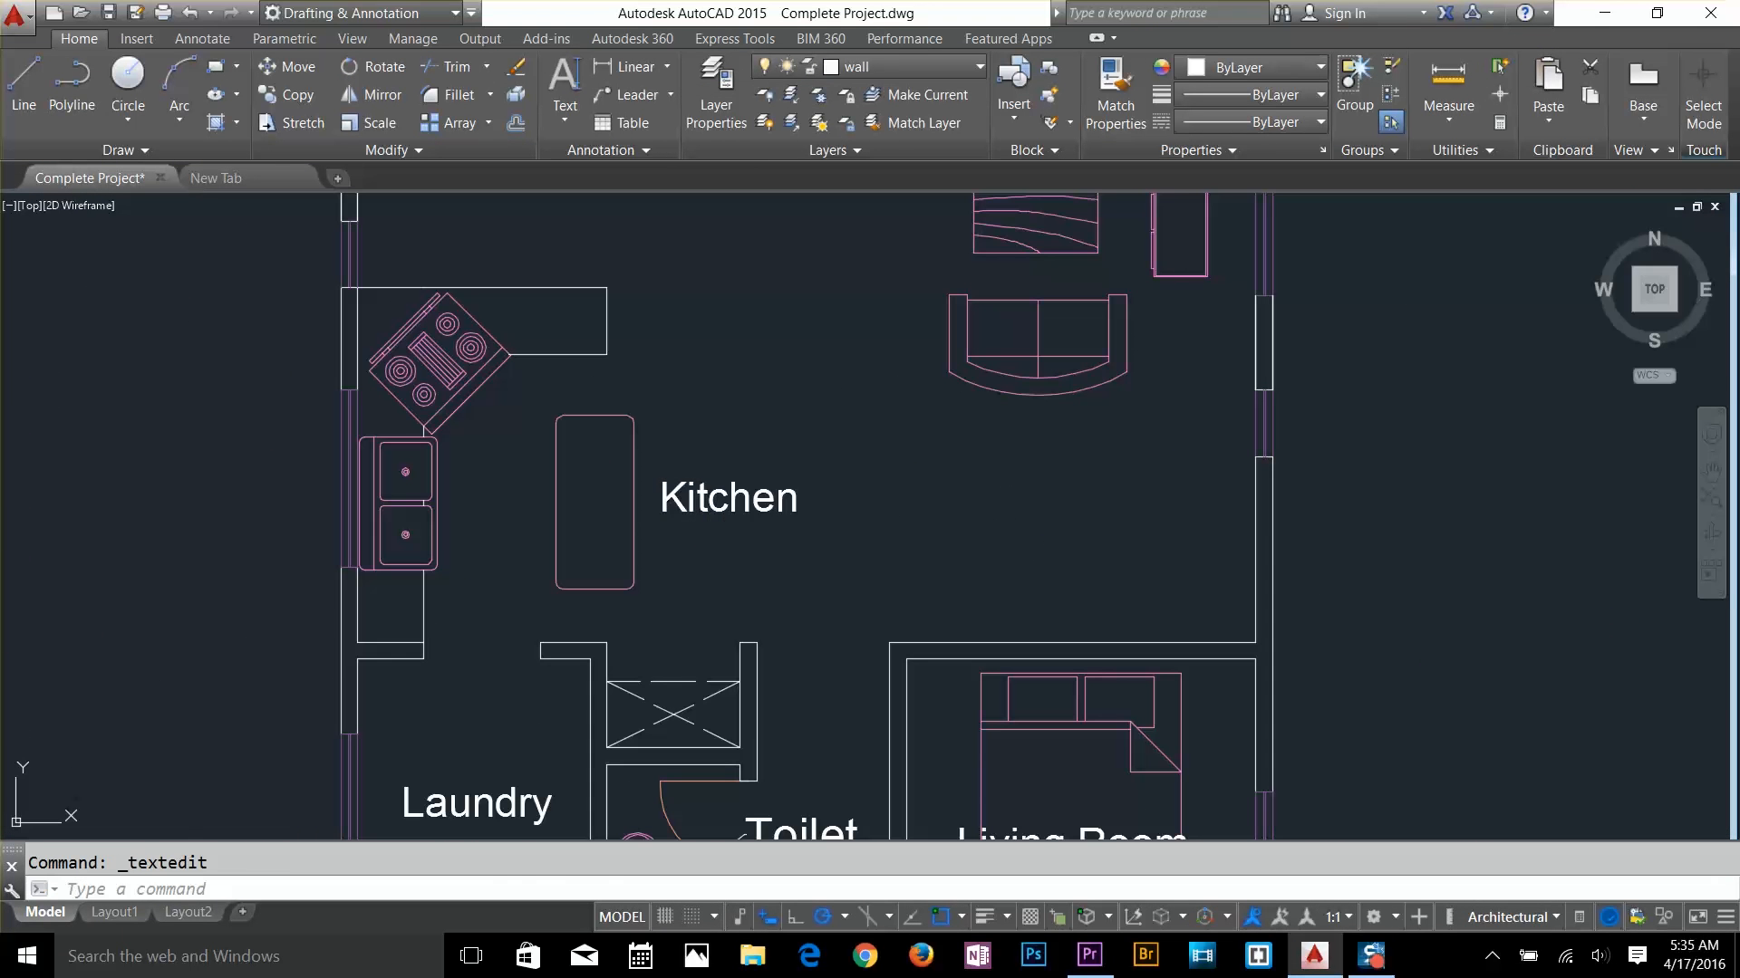
Move the "Kitchen" label to the space between the sink and the island
text(m)
click(766, 505)
click(767, 506)
click(550, 505)
Bring both floor plans into view and save the drawing
scroll(804, 551, down, 6)
middle_drag(982, 650, 1001, 504)
scroll(1001, 504, down, 3)
key(ctrl+s)
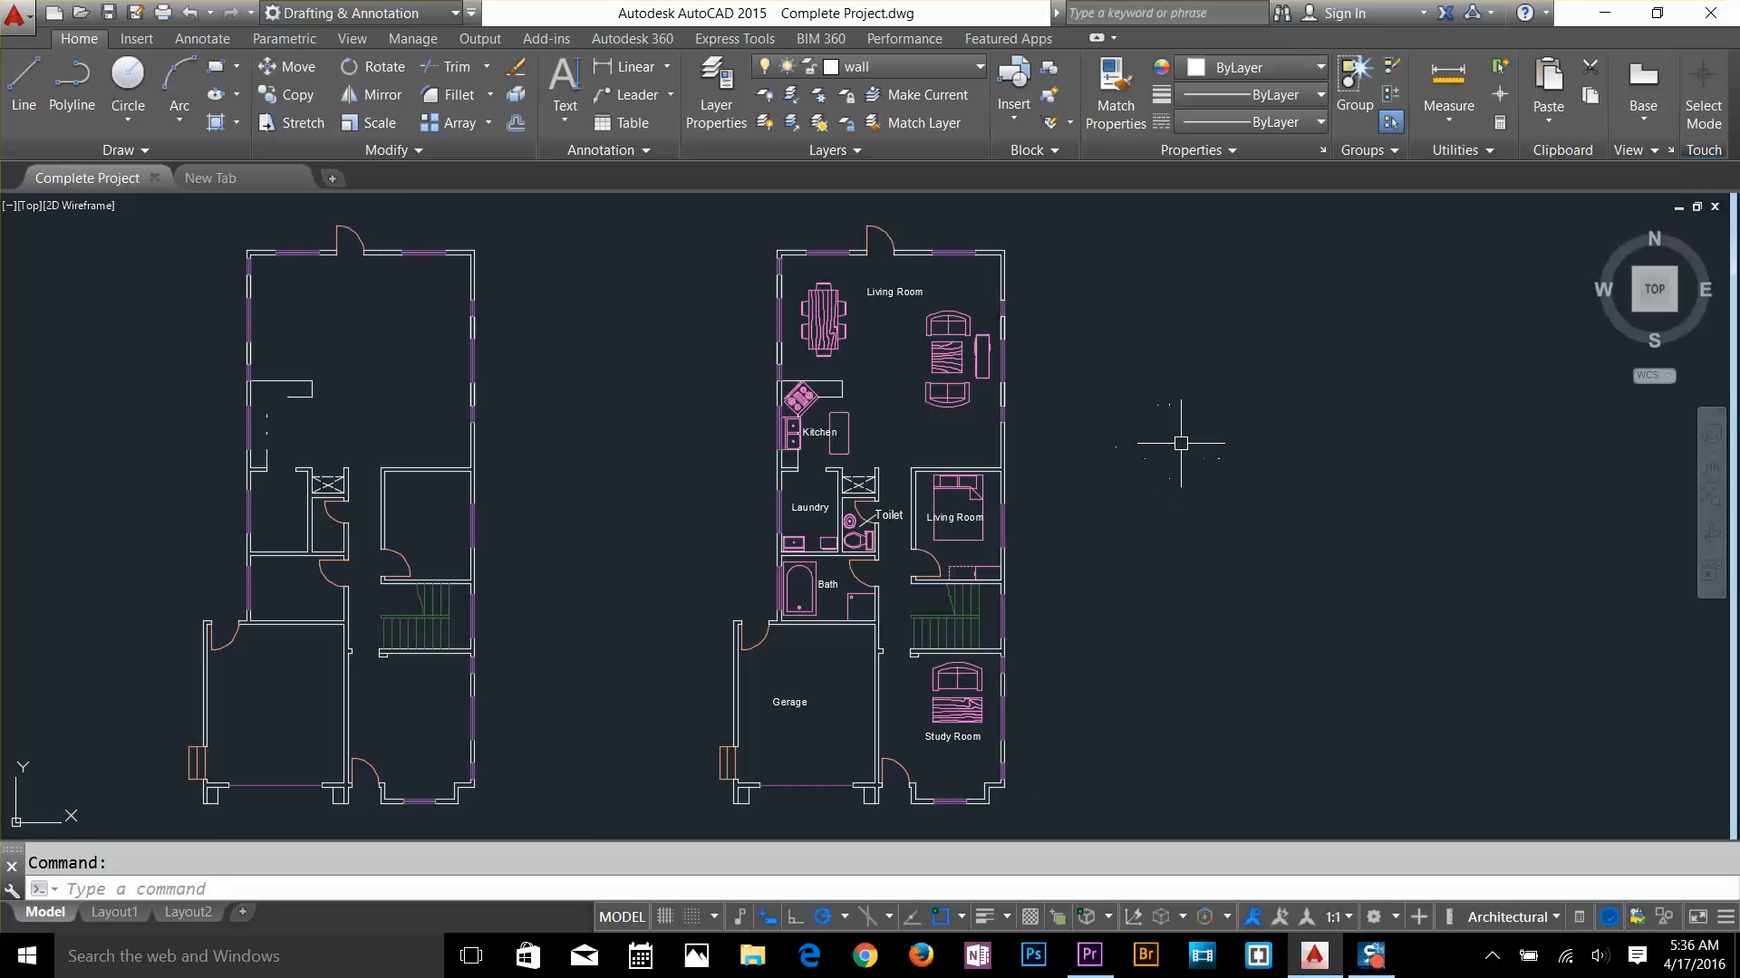
scroll(806, 604, up, 2)
scroll(873, 521, down, 4)
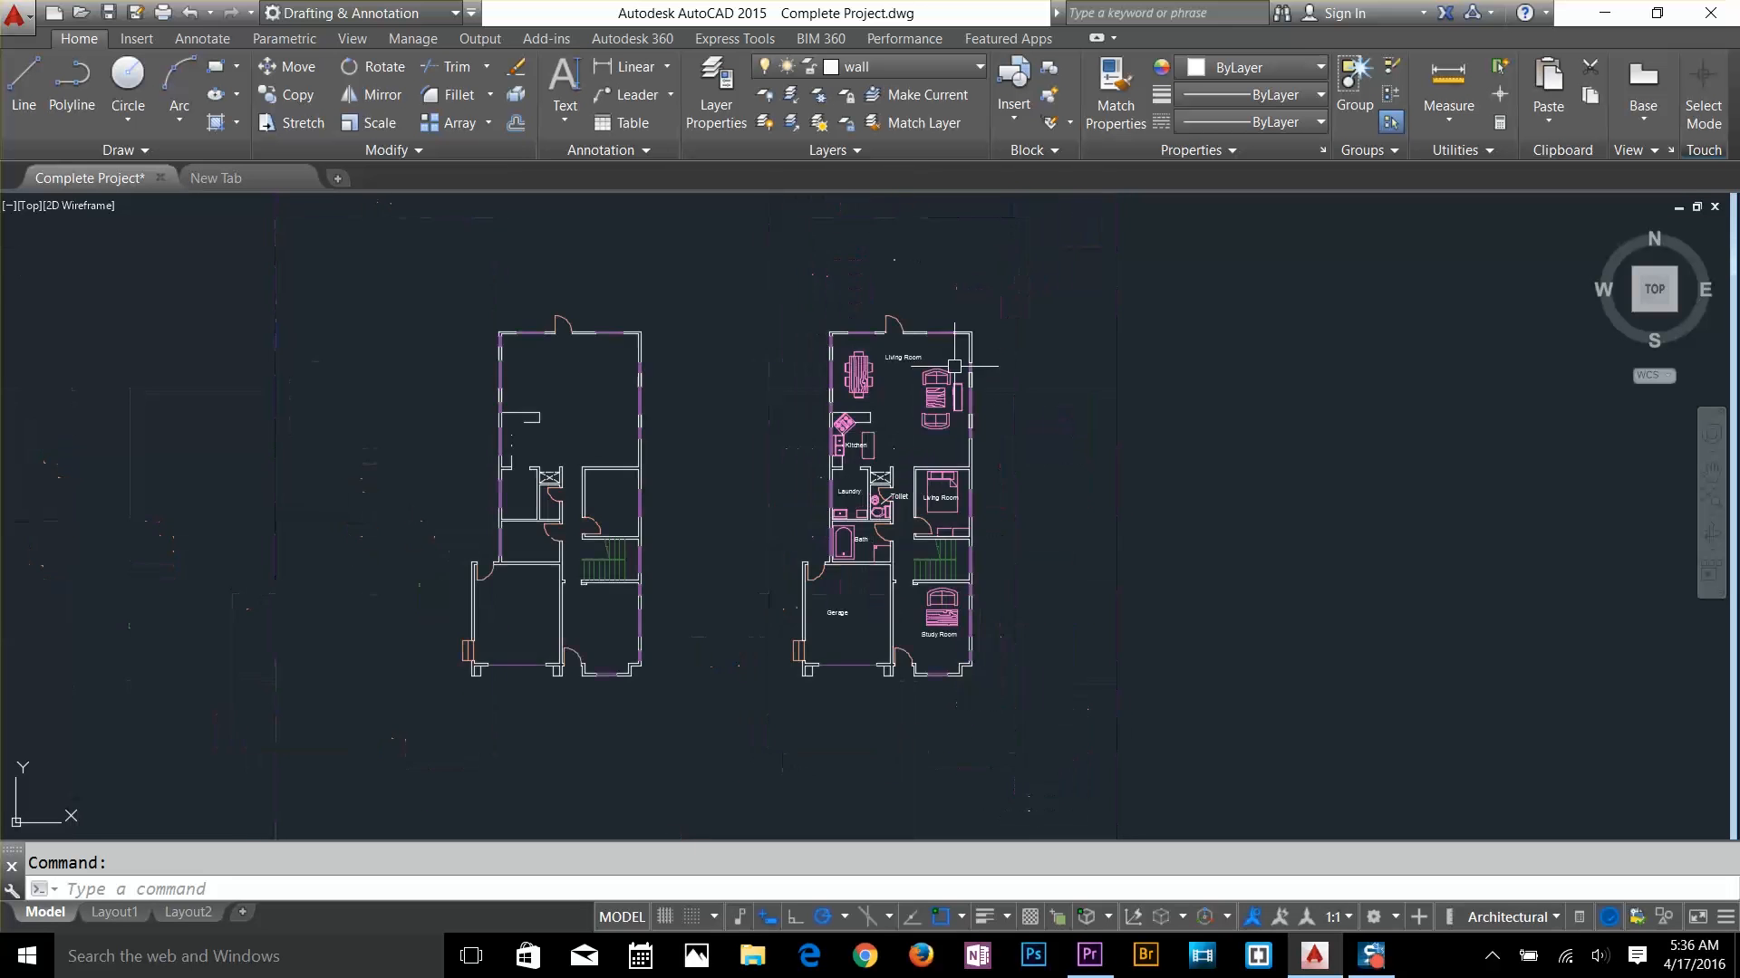
scroll(941, 290, up, 2)
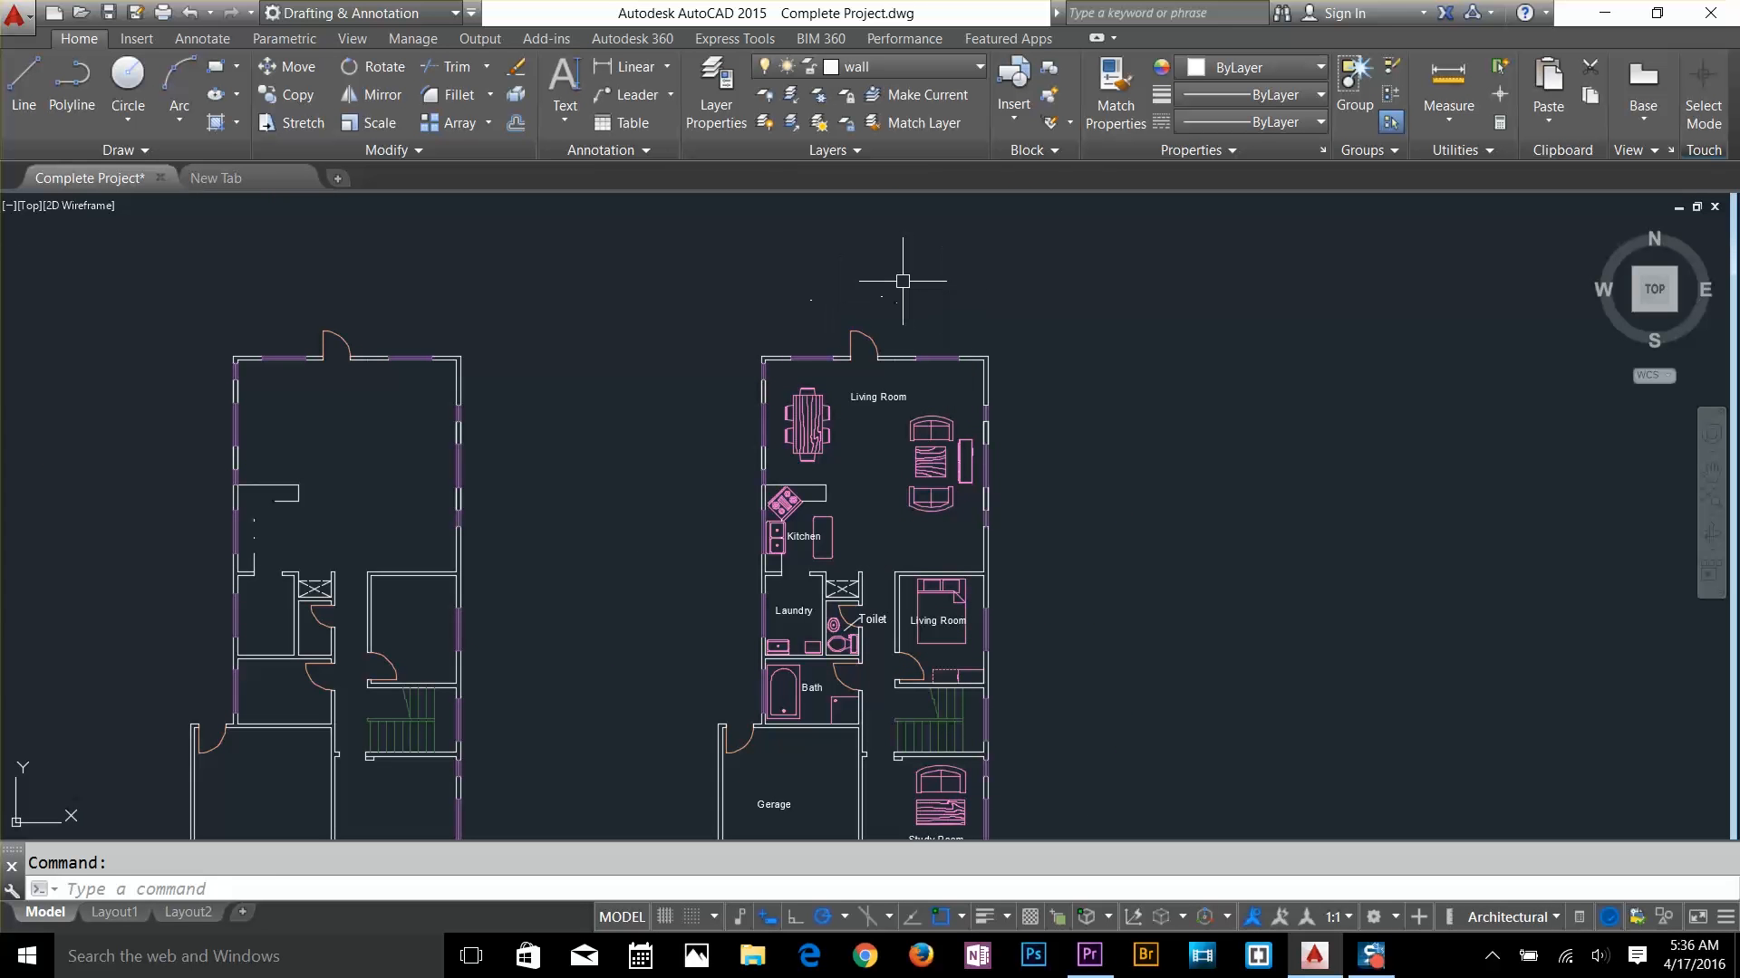
text(l)
key(Return)
key(Escape)
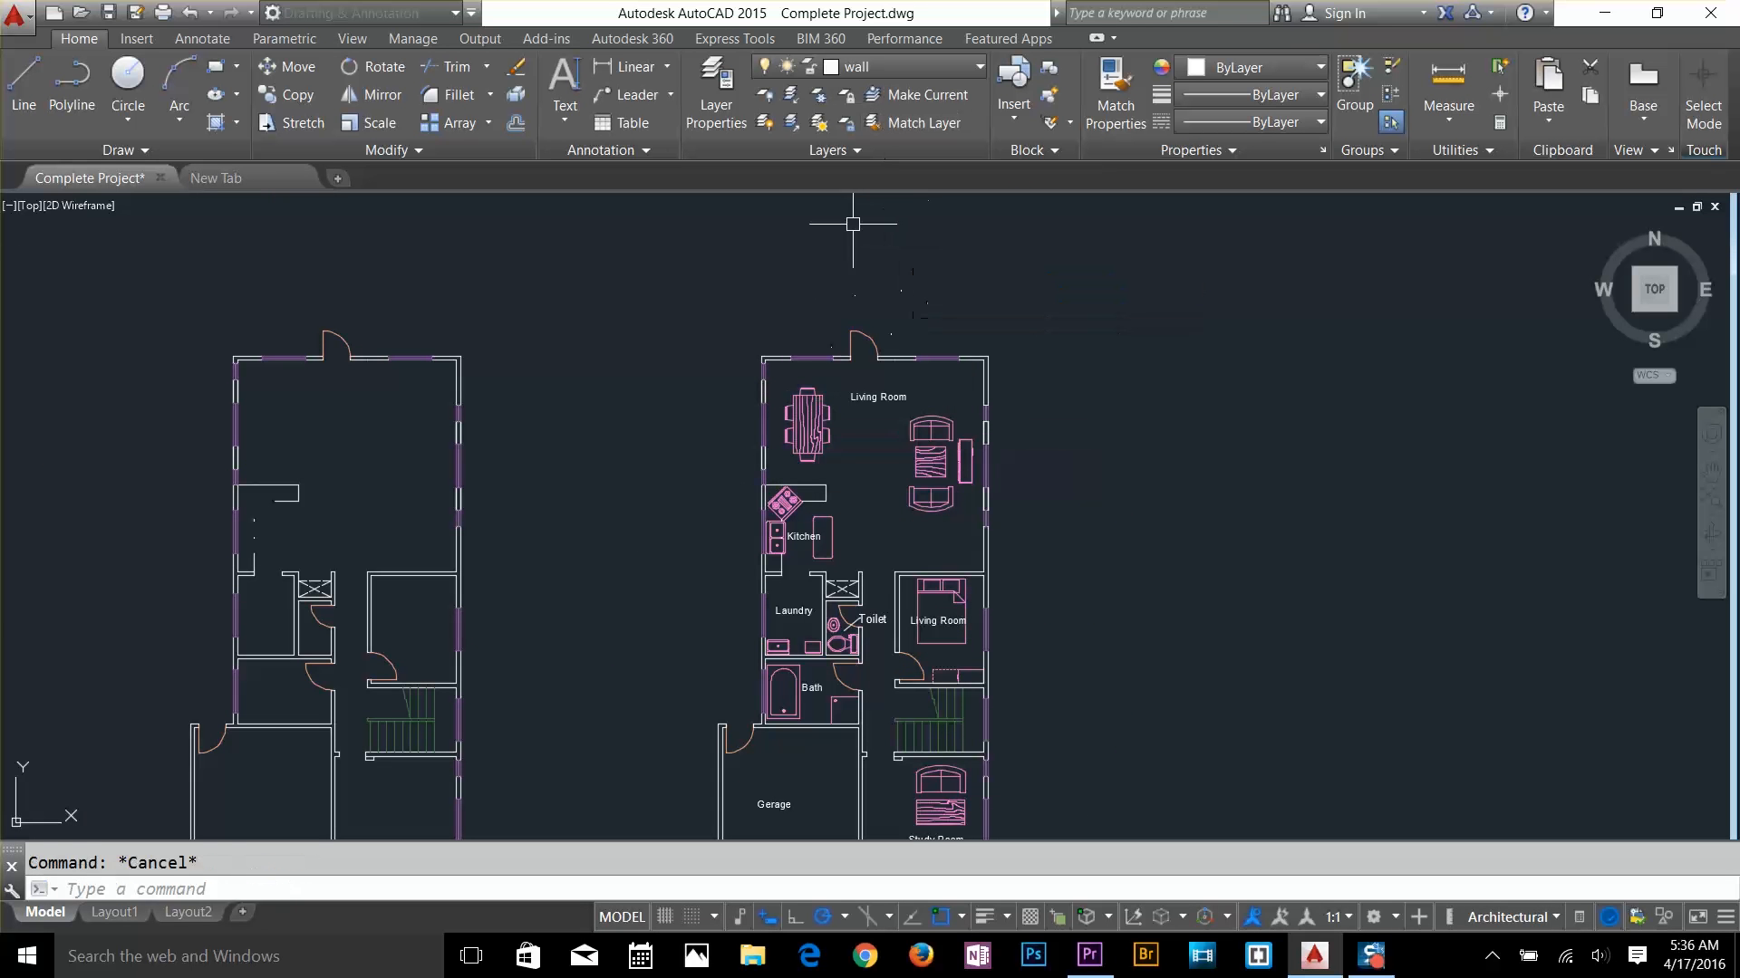
Draw a vertical line from the garage's upper-left outer corner to above the top of the furnished plan
text(l)
key(Return)
click(718, 729)
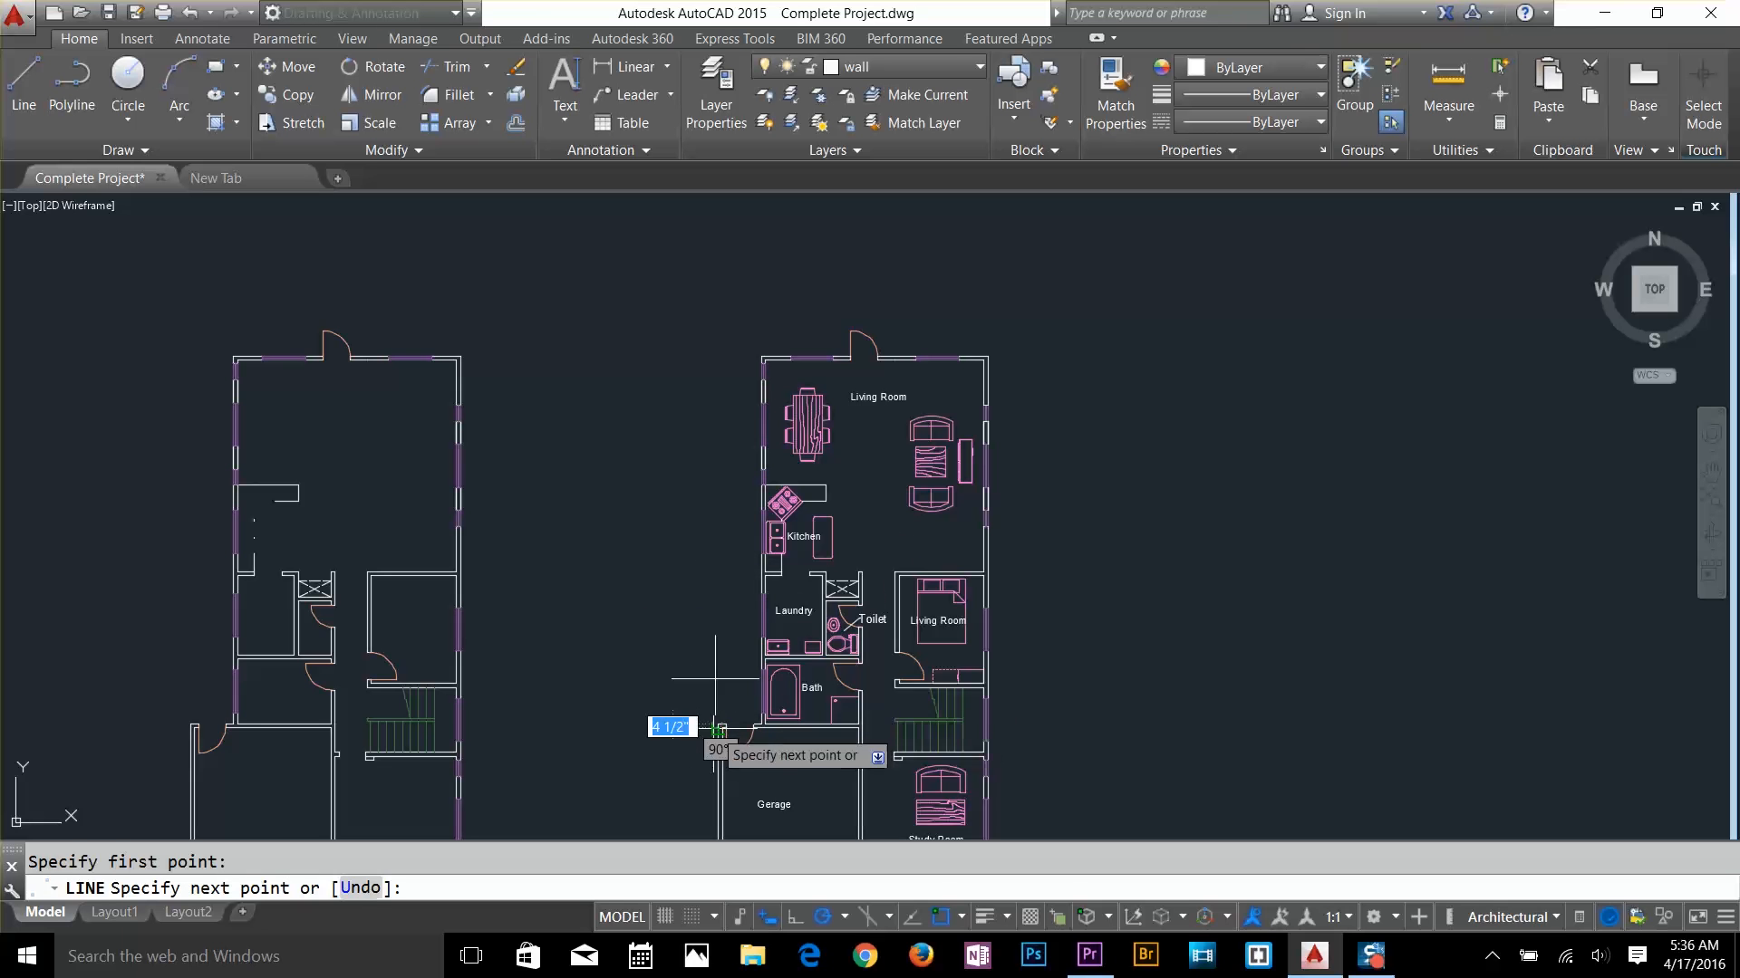
click(718, 273)
key(Escape)
Offset the outer line of the rear wall beside the living room door upward by 8'
text(o)
key(Return)
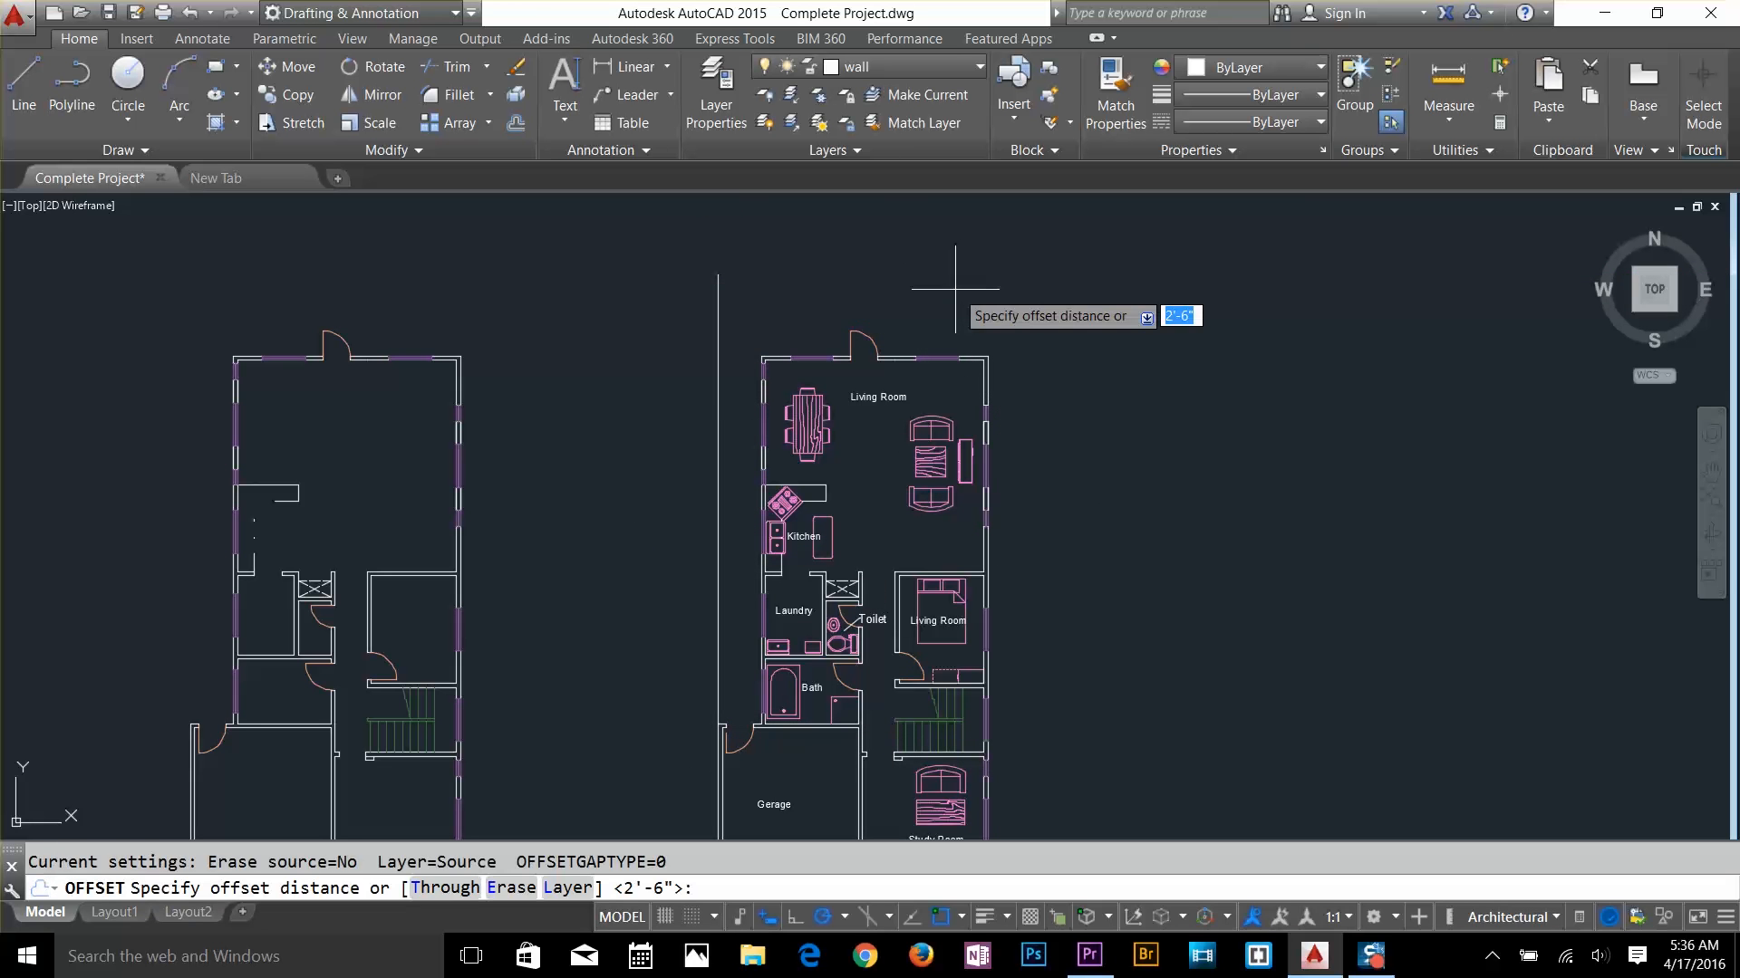
text(8')
key(Return)
scroll(854, 334, up, 2)
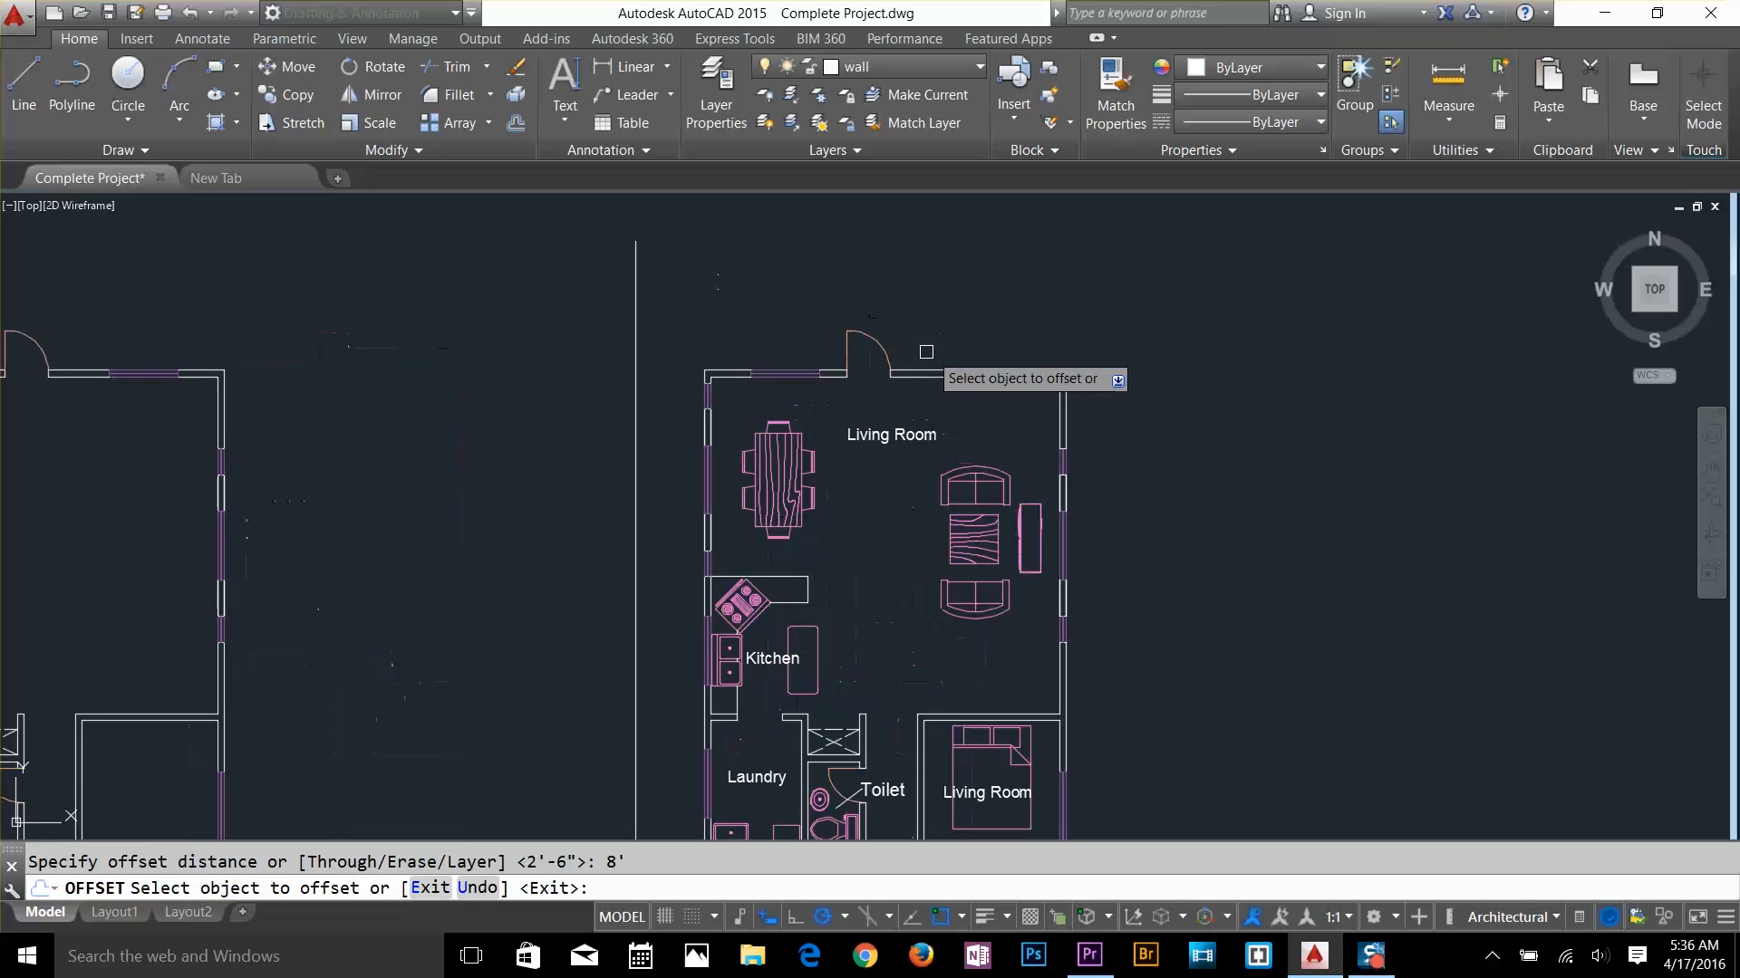
click(917, 367)
click(916, 306)
key(Escape)
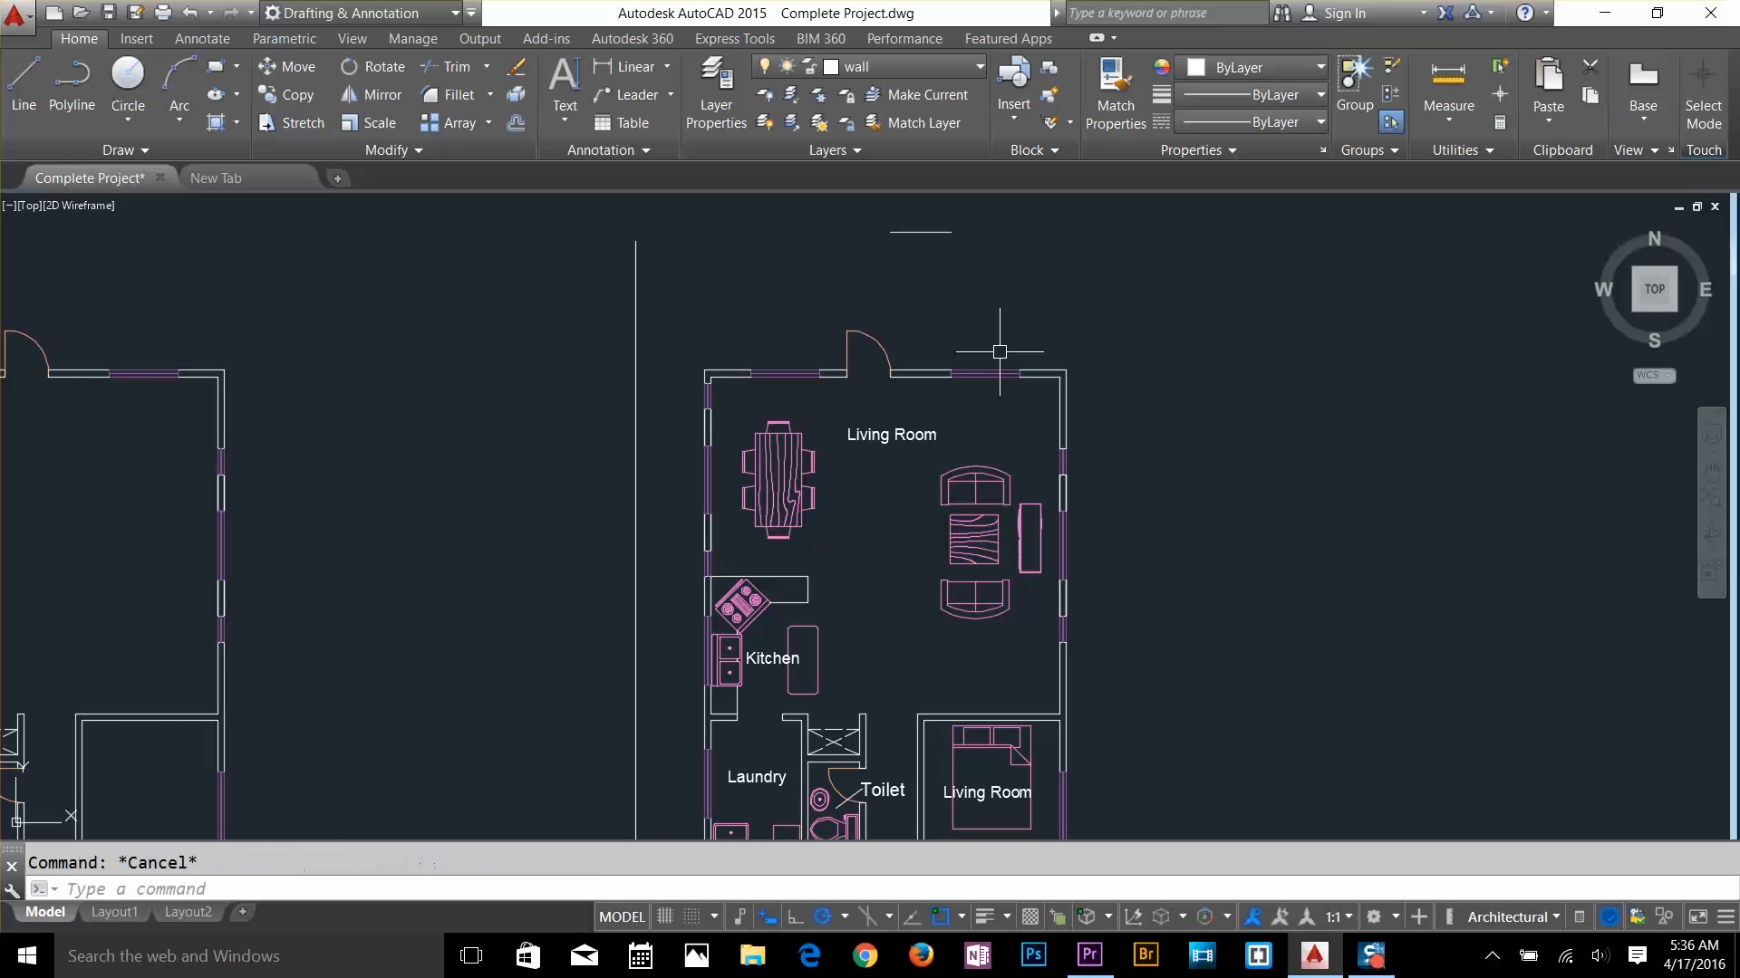
Fillet the vertical line and the offset line with radius 0 to join them in a sharp corner
text(f)
key(Return)
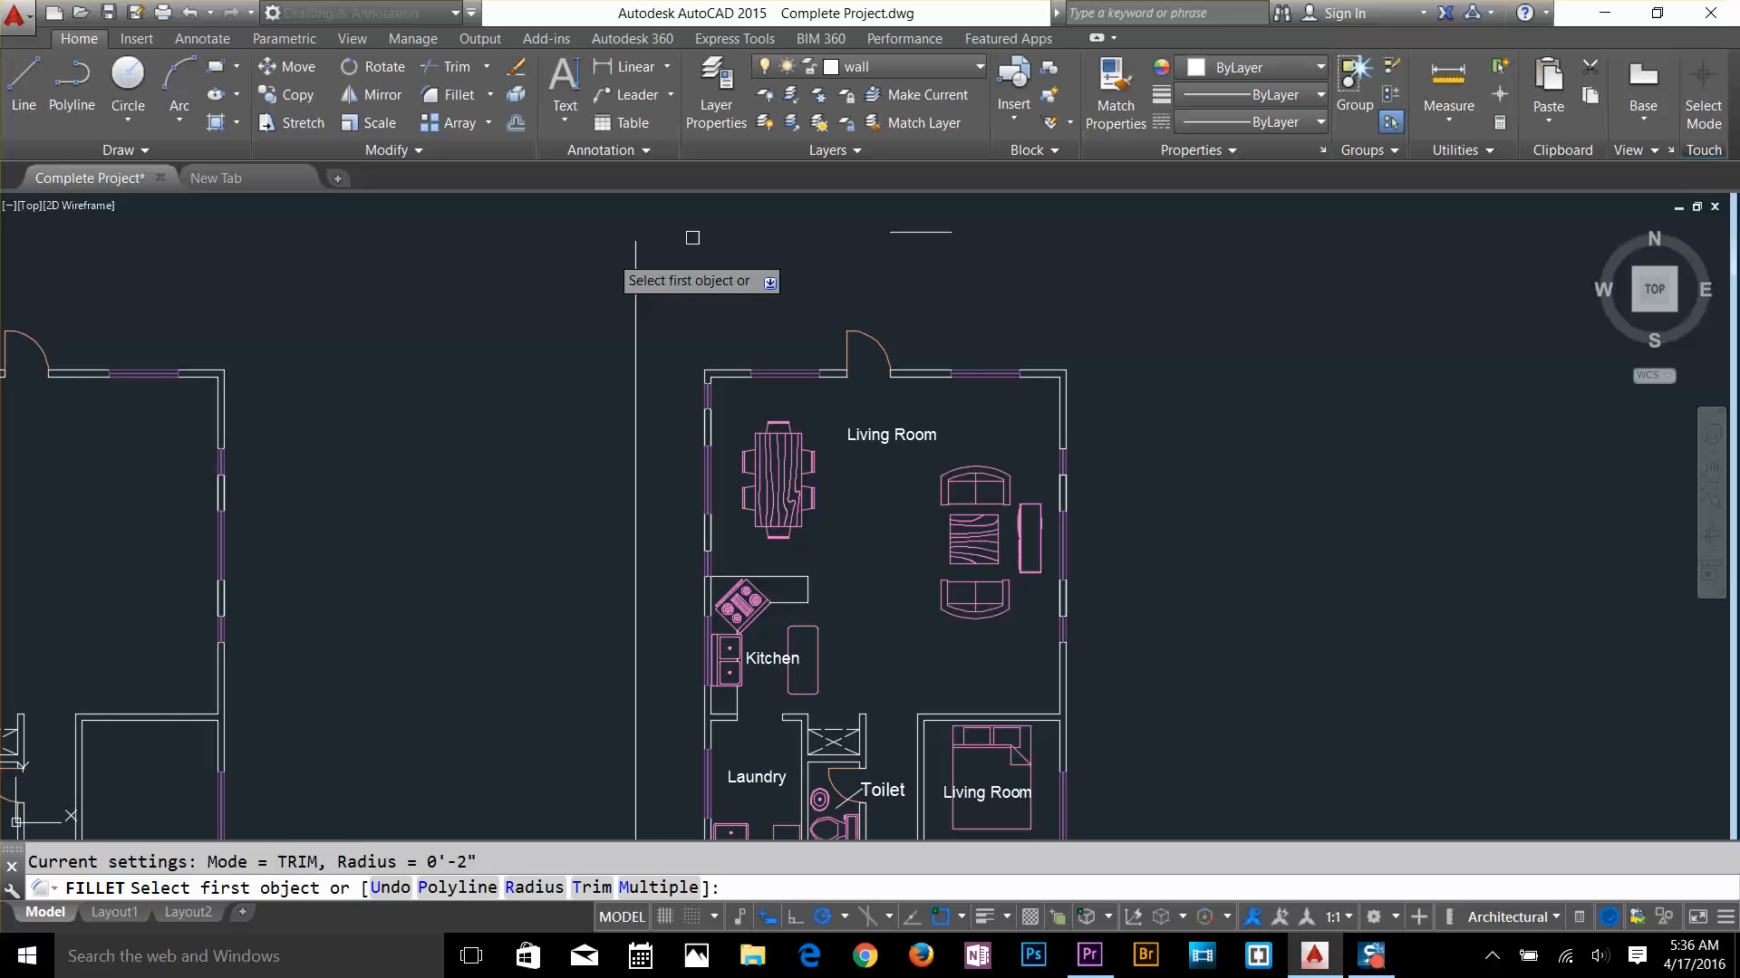
click(532, 888)
text(0)
key(Return)
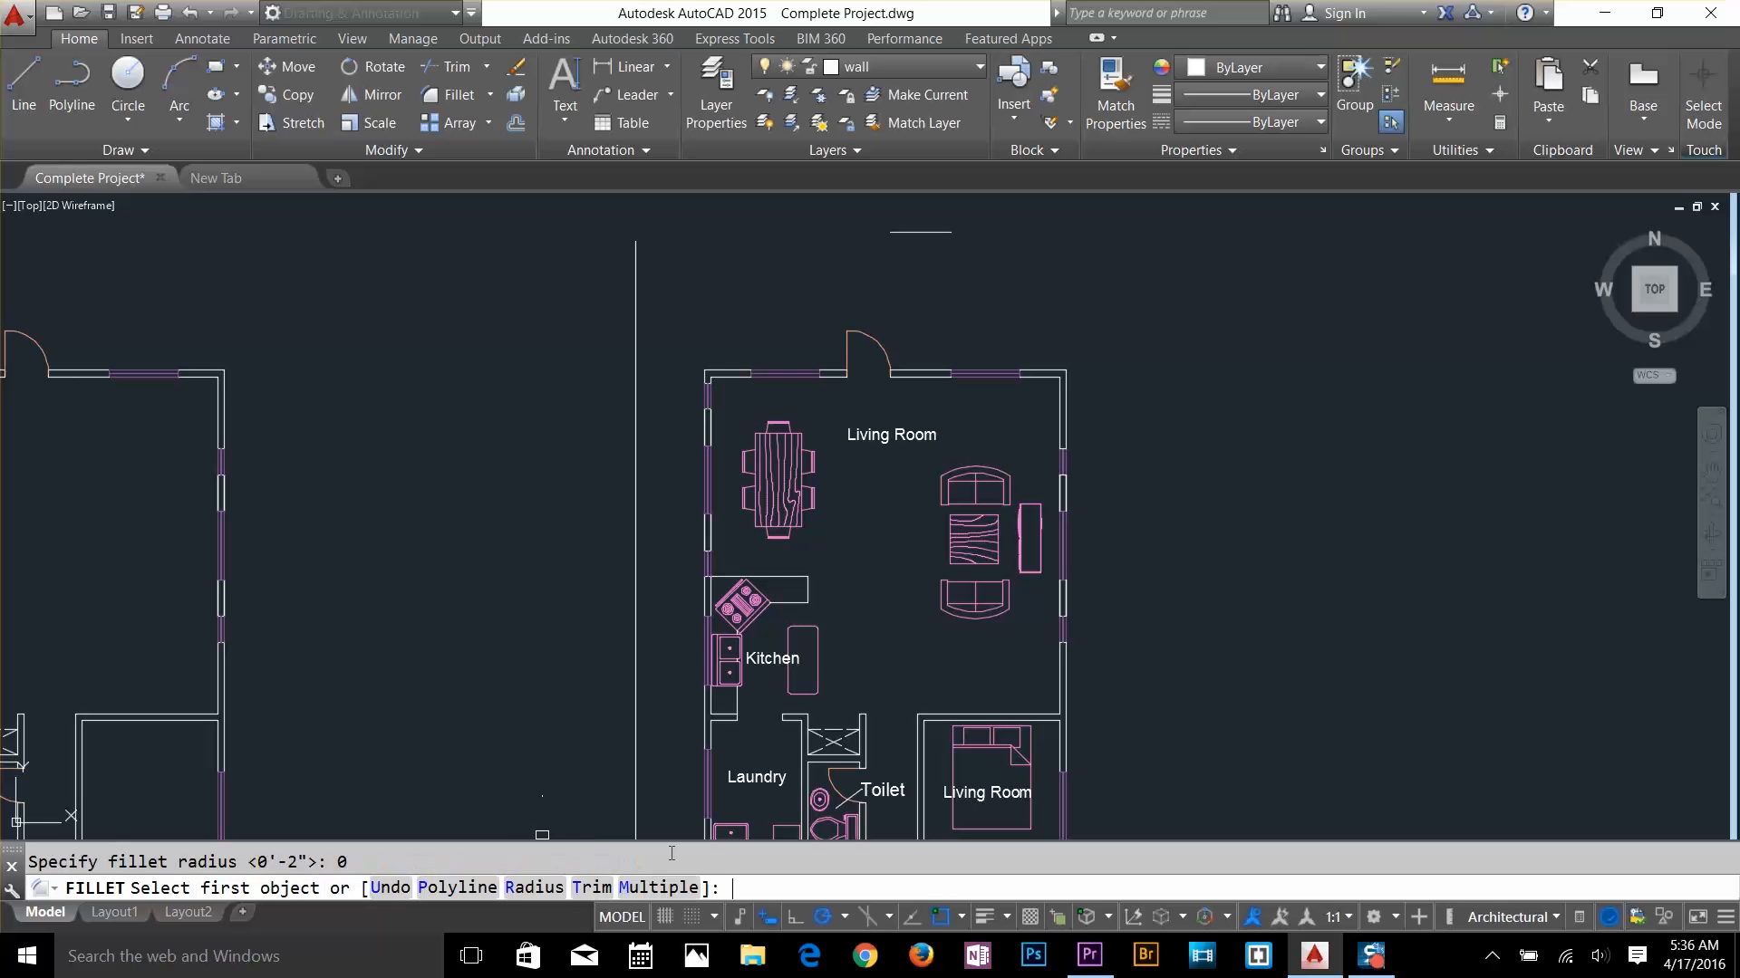
click(635, 277)
click(933, 232)
Fillet the offset line with the outer line of the living room's right wall to close the other corner
key(Return)
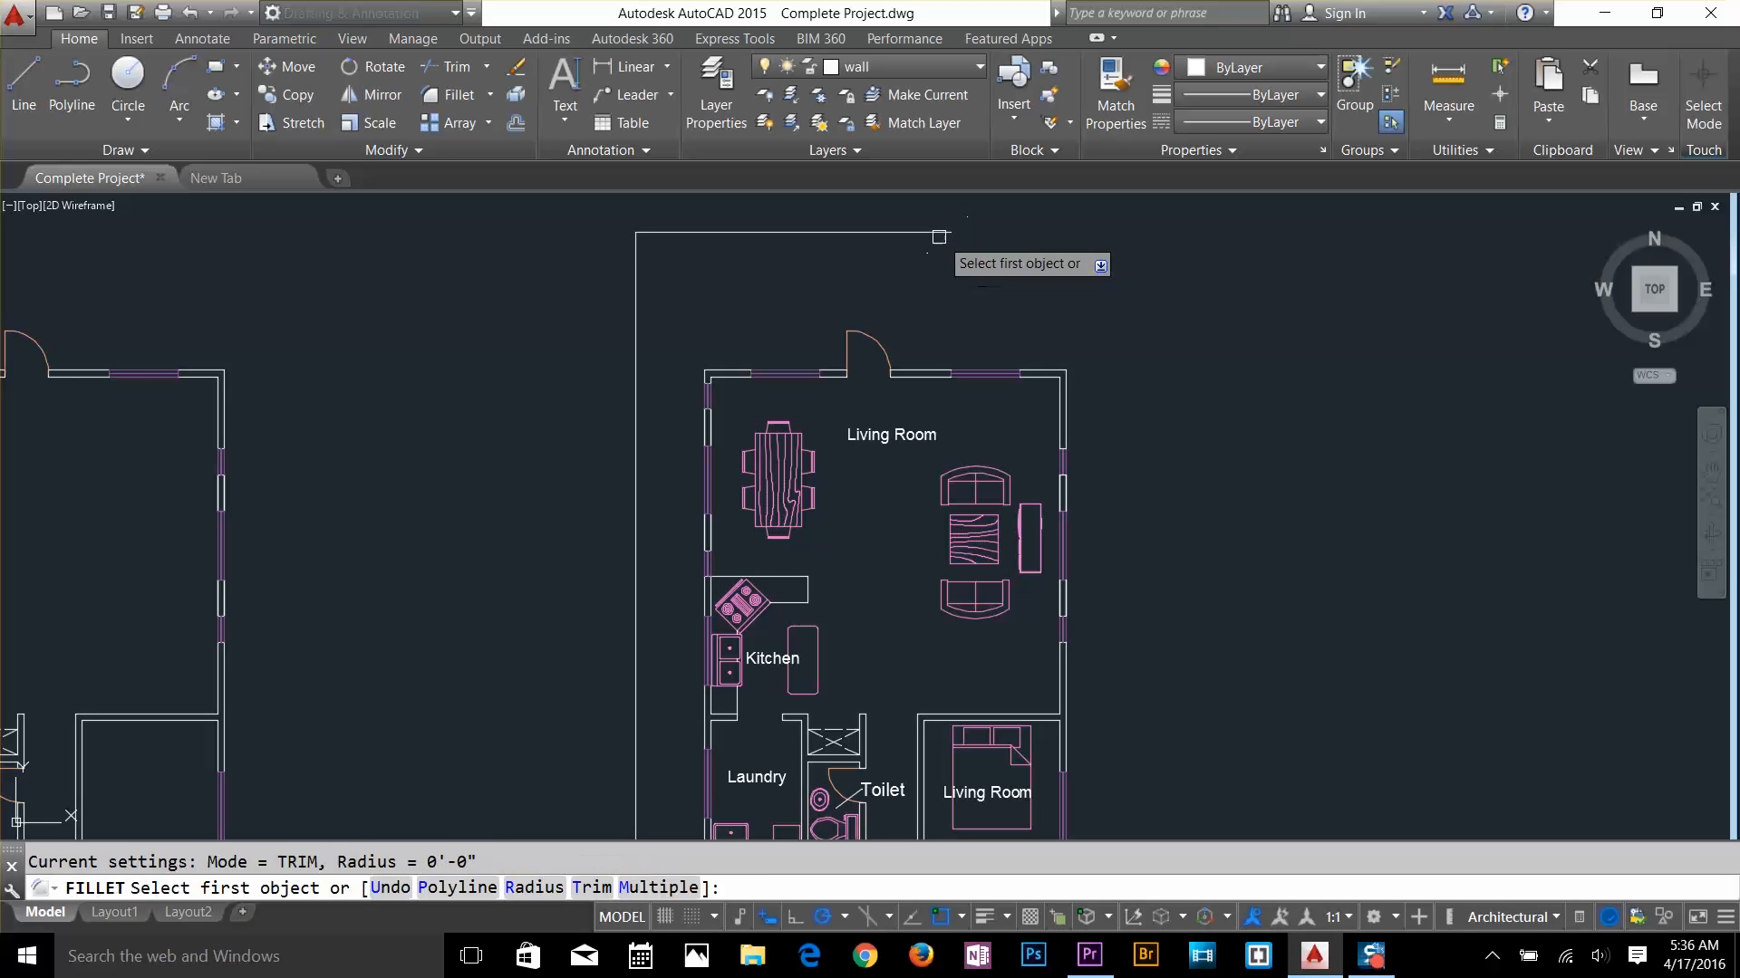
click(931, 233)
click(1065, 398)
key(Escape)
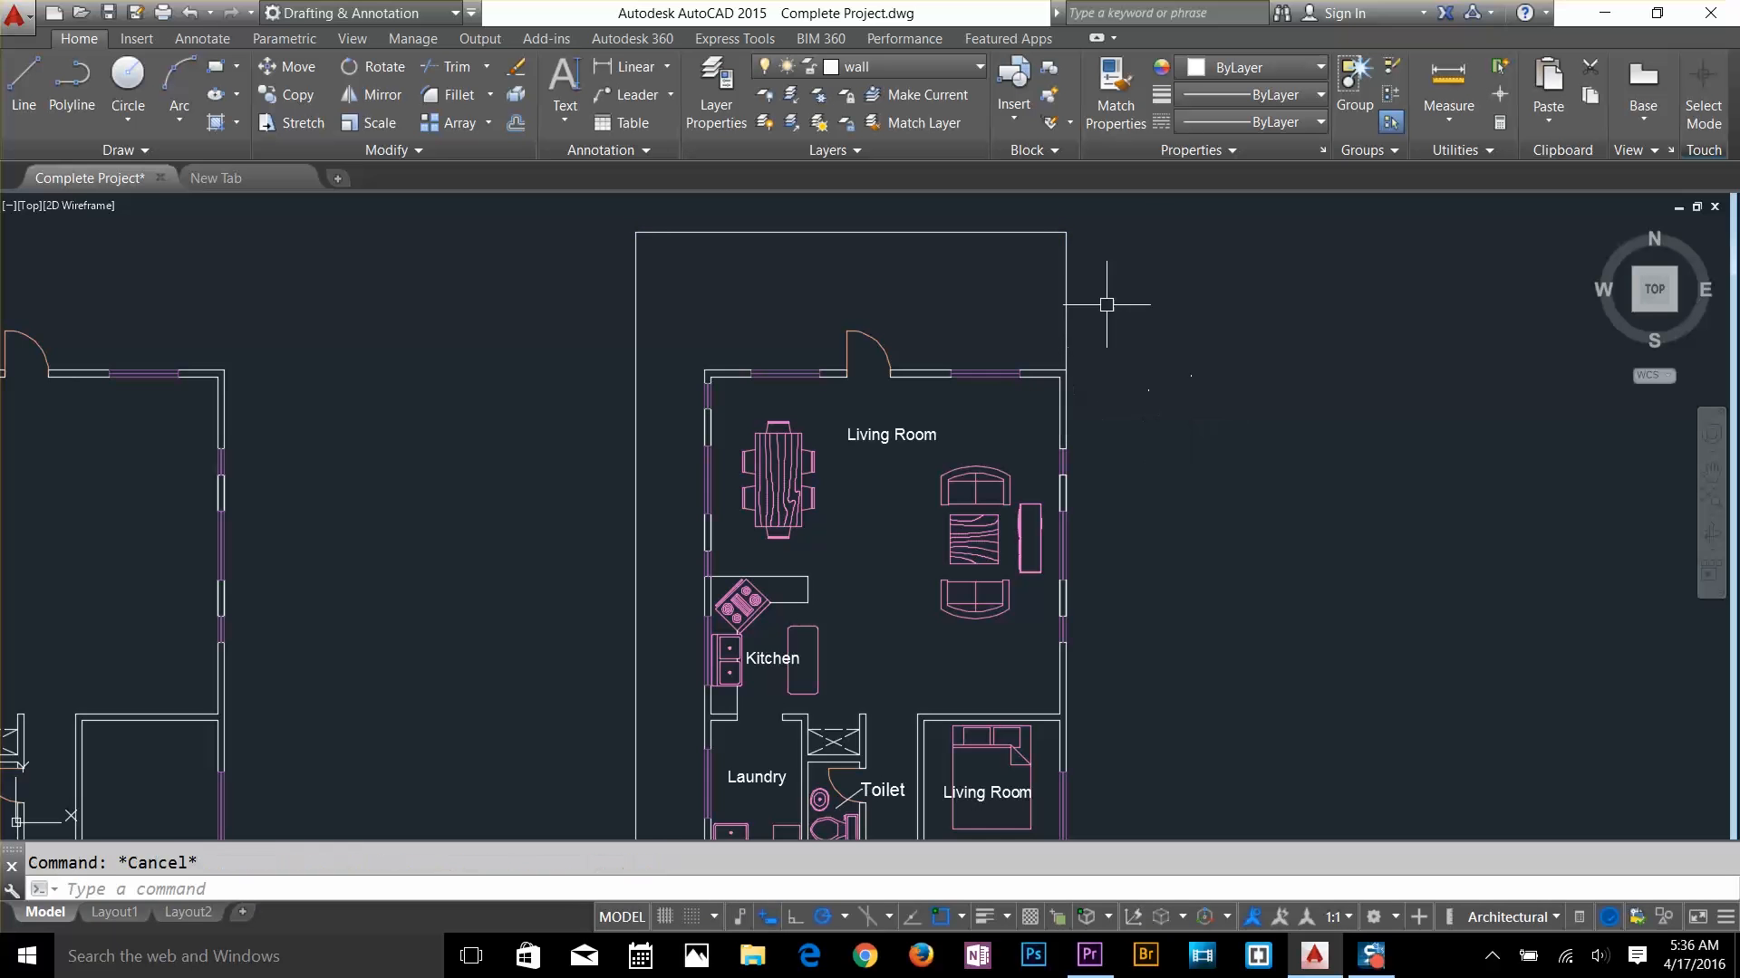
Set the linetype of the three boundary lines around the rear of the furnished plan to ACAD_ISO02W100
click(1139, 234)
click(1022, 285)
click(673, 323)
click(602, 376)
scroll(580, 521, down, 2)
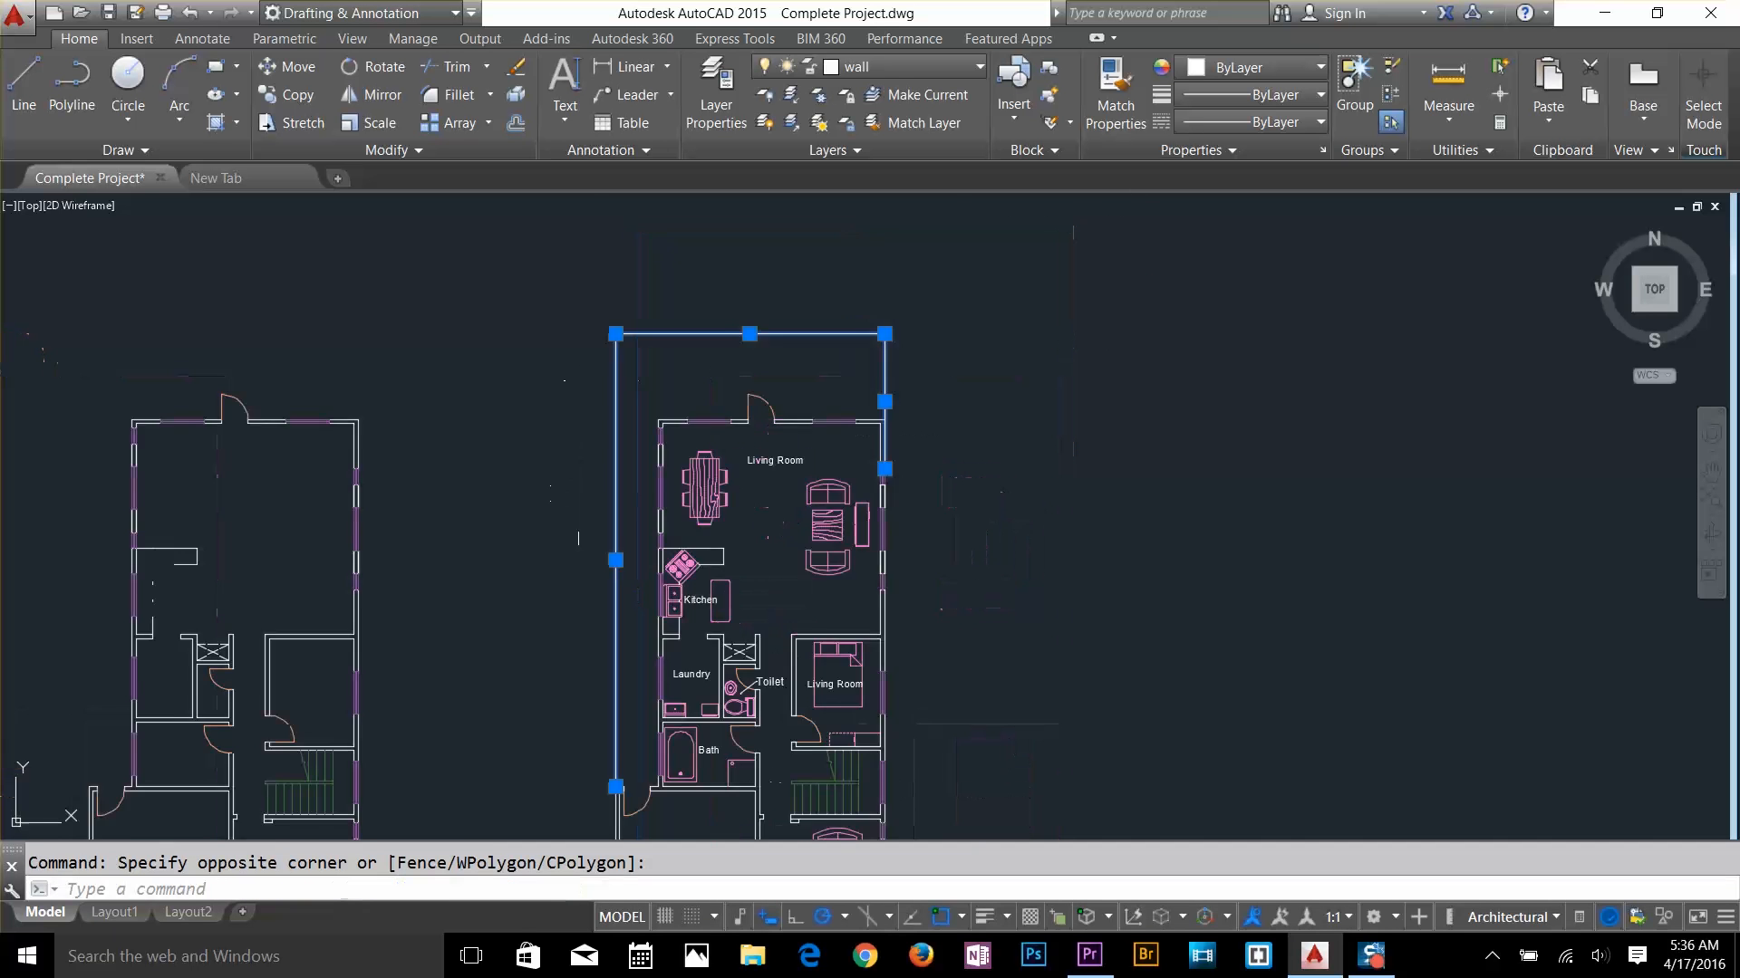
middle_drag(580, 538, 651, 335)
click(1262, 123)
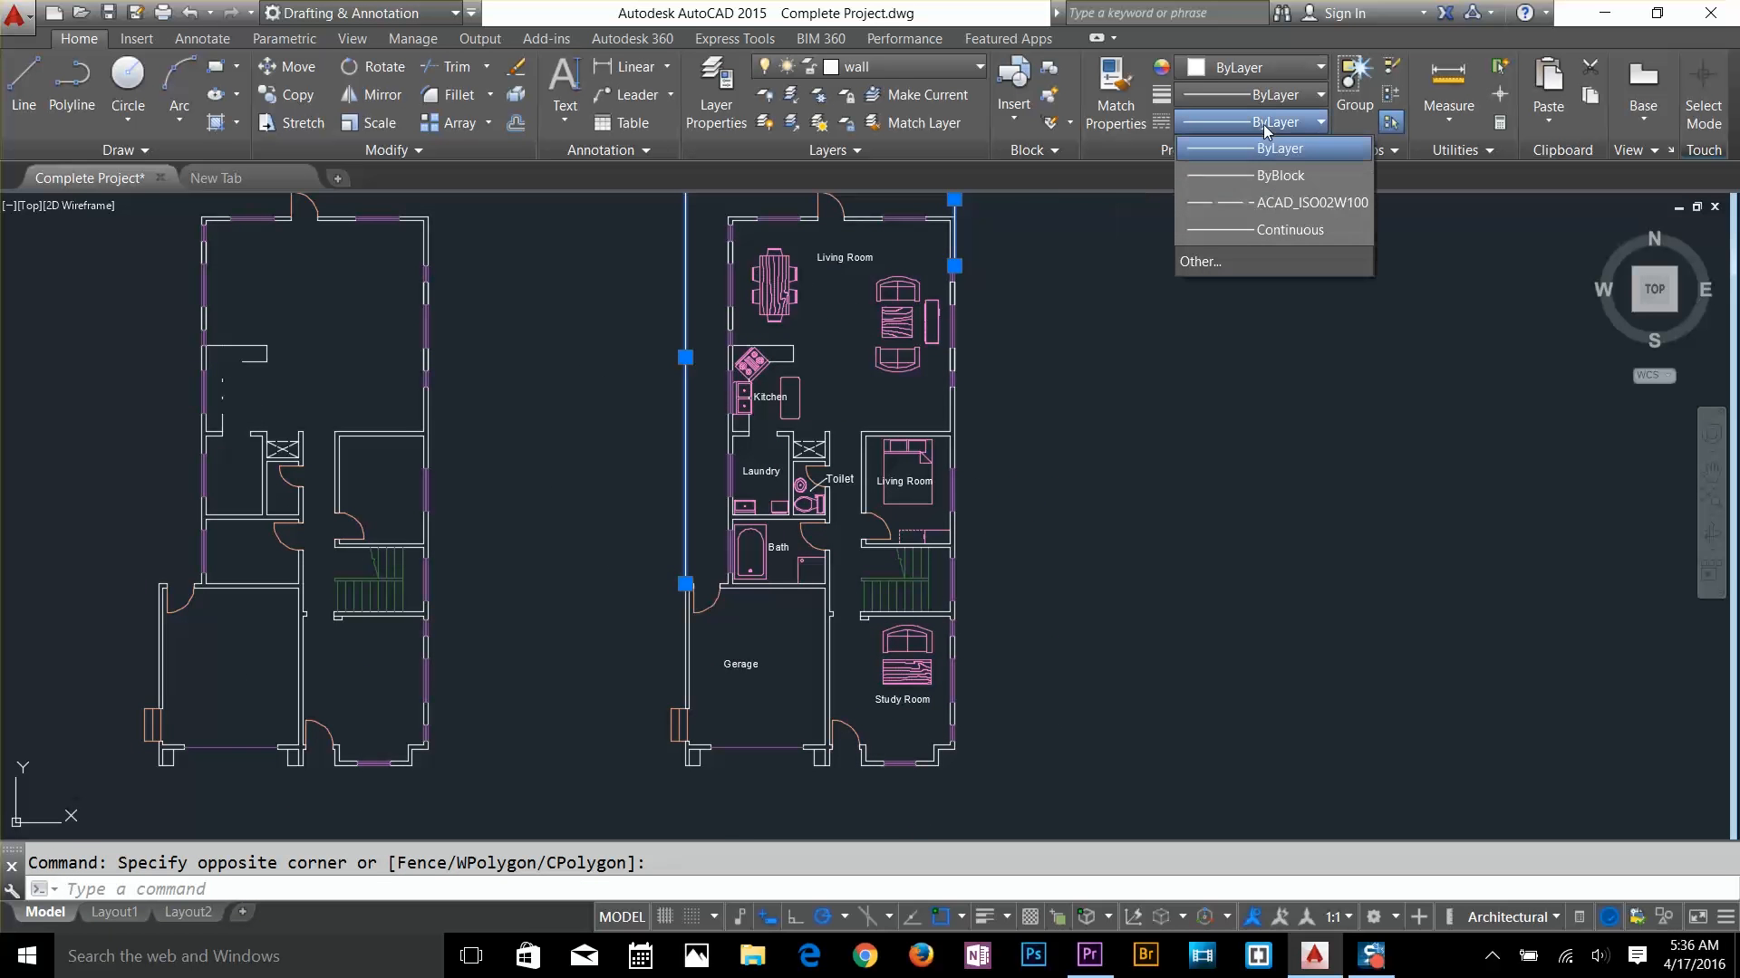
click(1263, 203)
key(Escape)
middle_drag(1005, 381, 1132, 553)
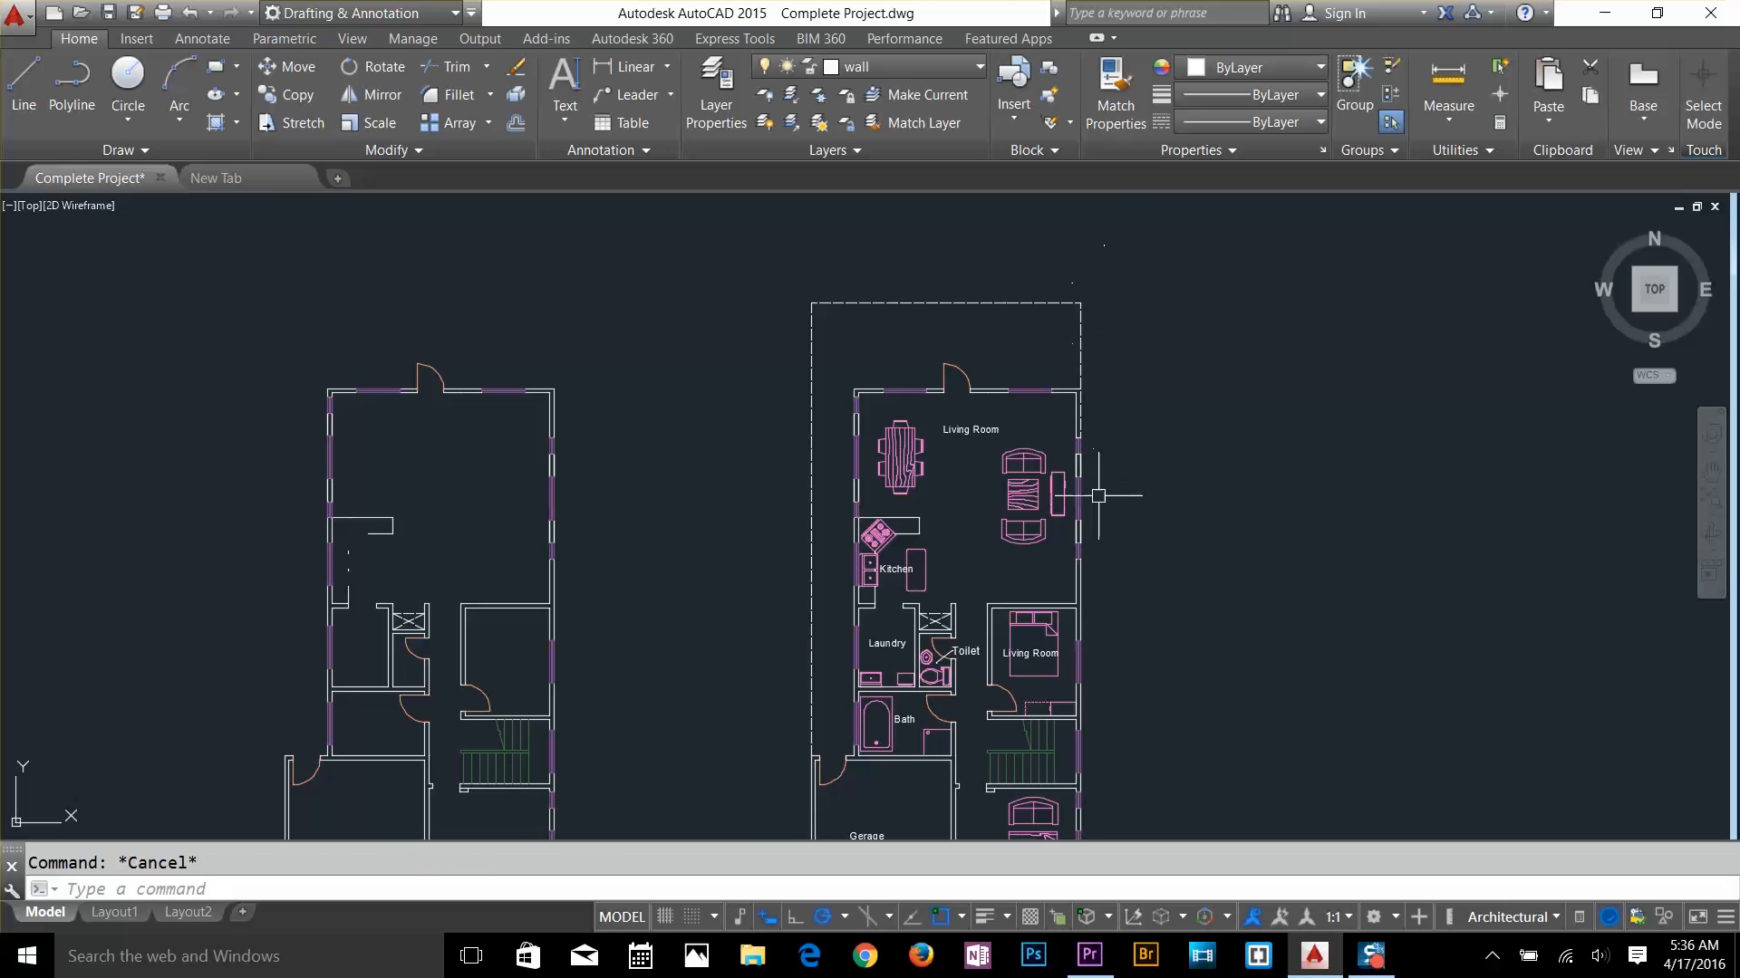
scroll(1098, 495, down, 2)
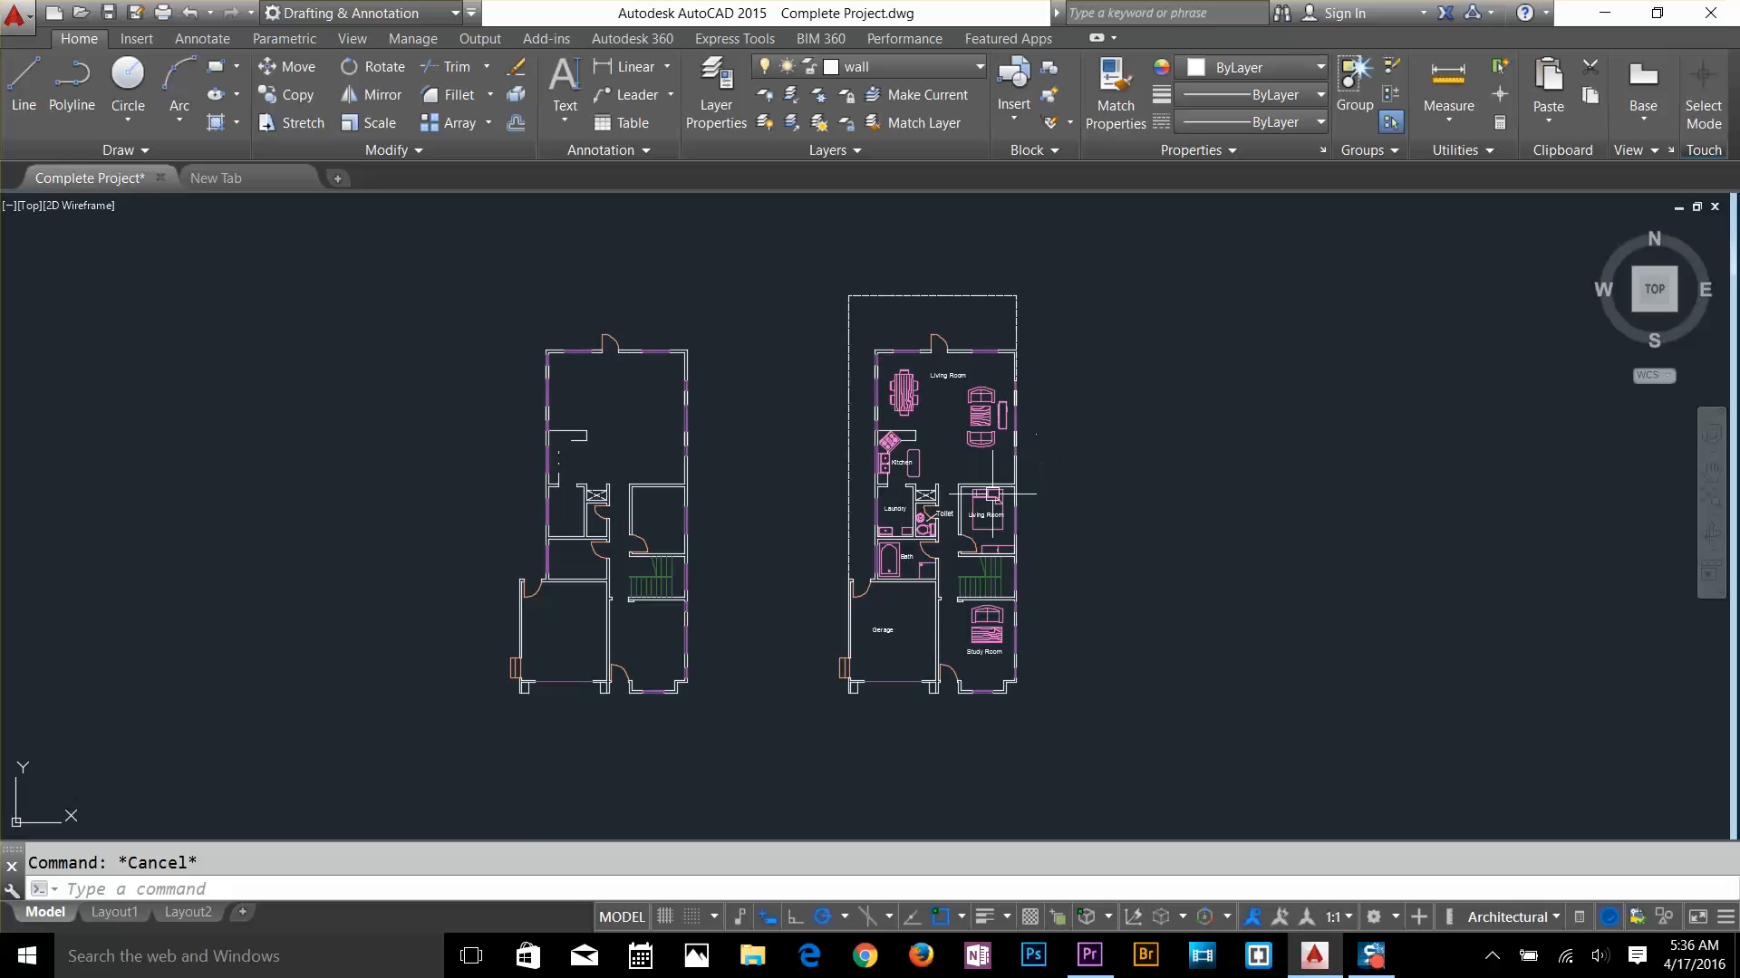
text(z)
key(Return)
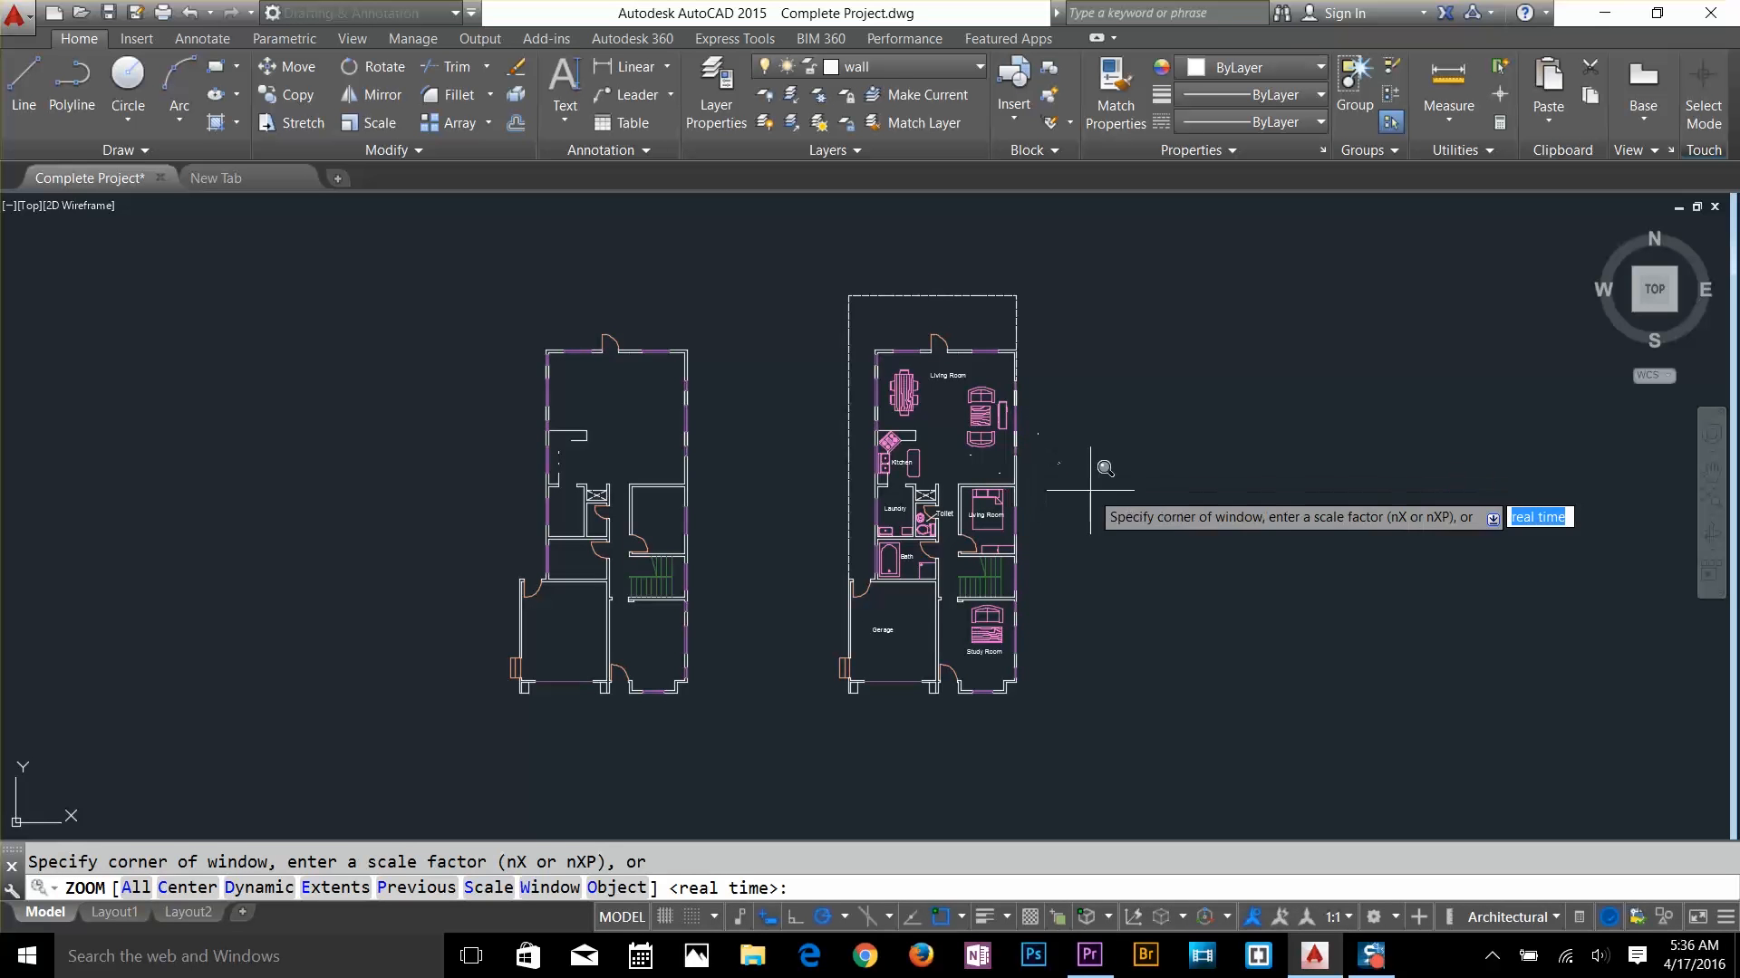
key(Return)
key(Escape)
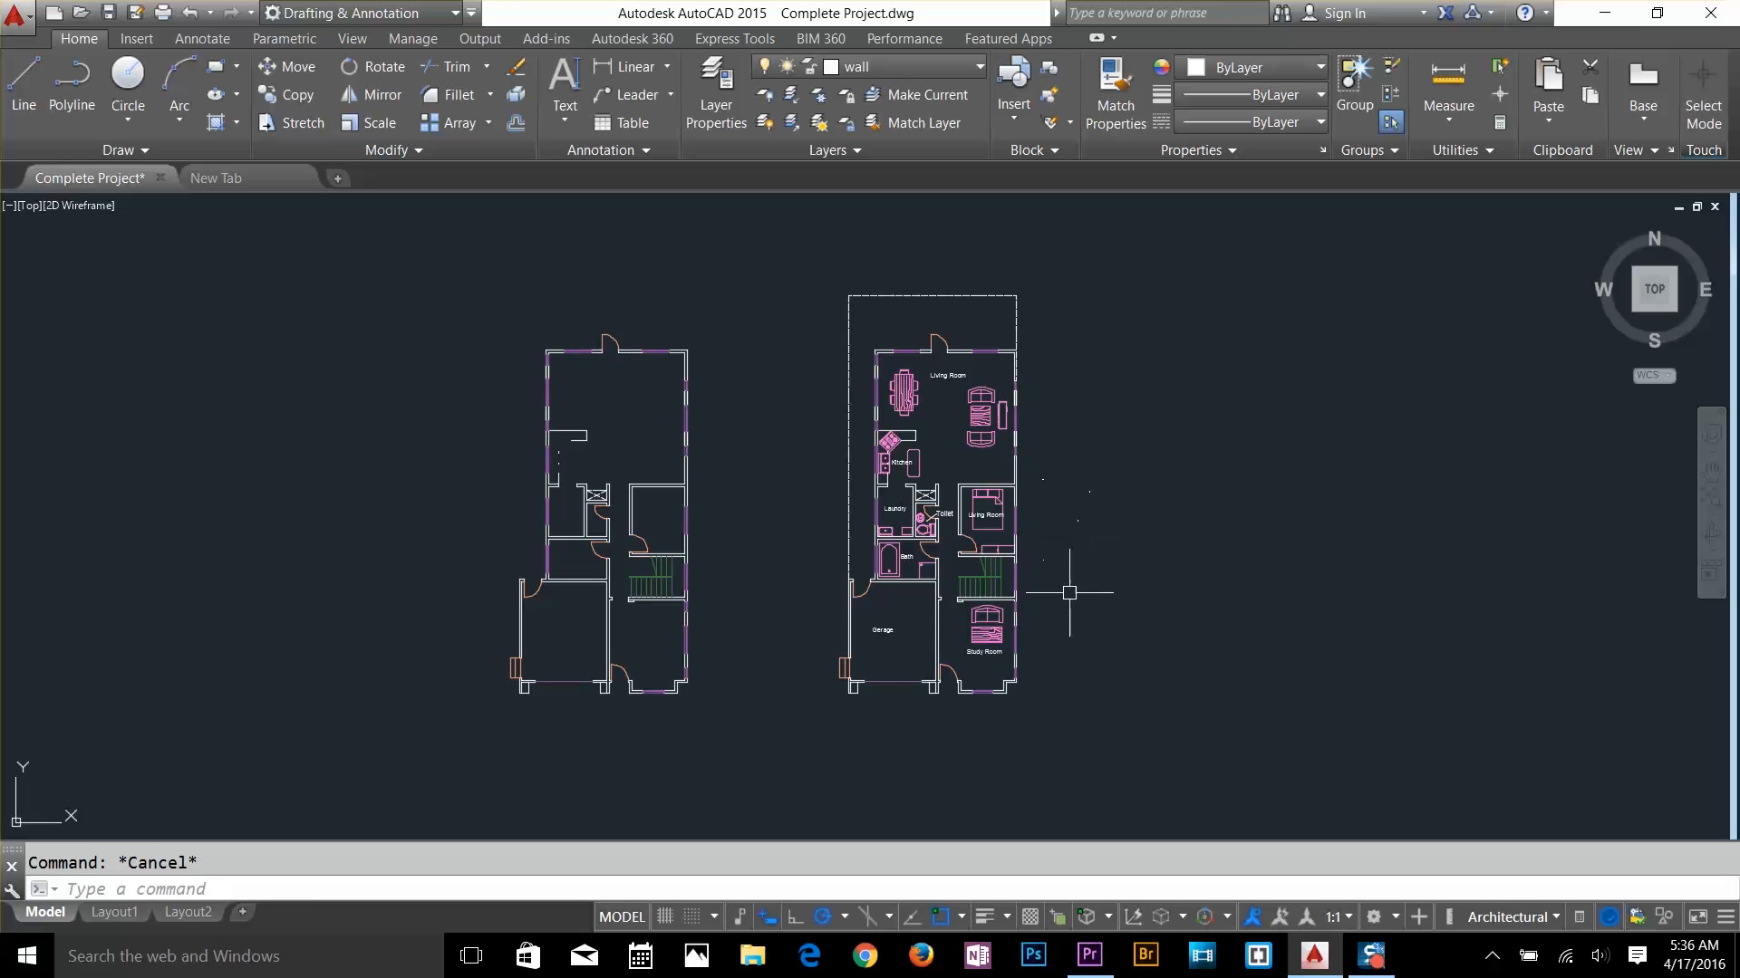
Copy the whole unfurnished floor plan horizontally to the empty area right of the furnished plan
text(z)
key(Return)
text(e)
key(Return)
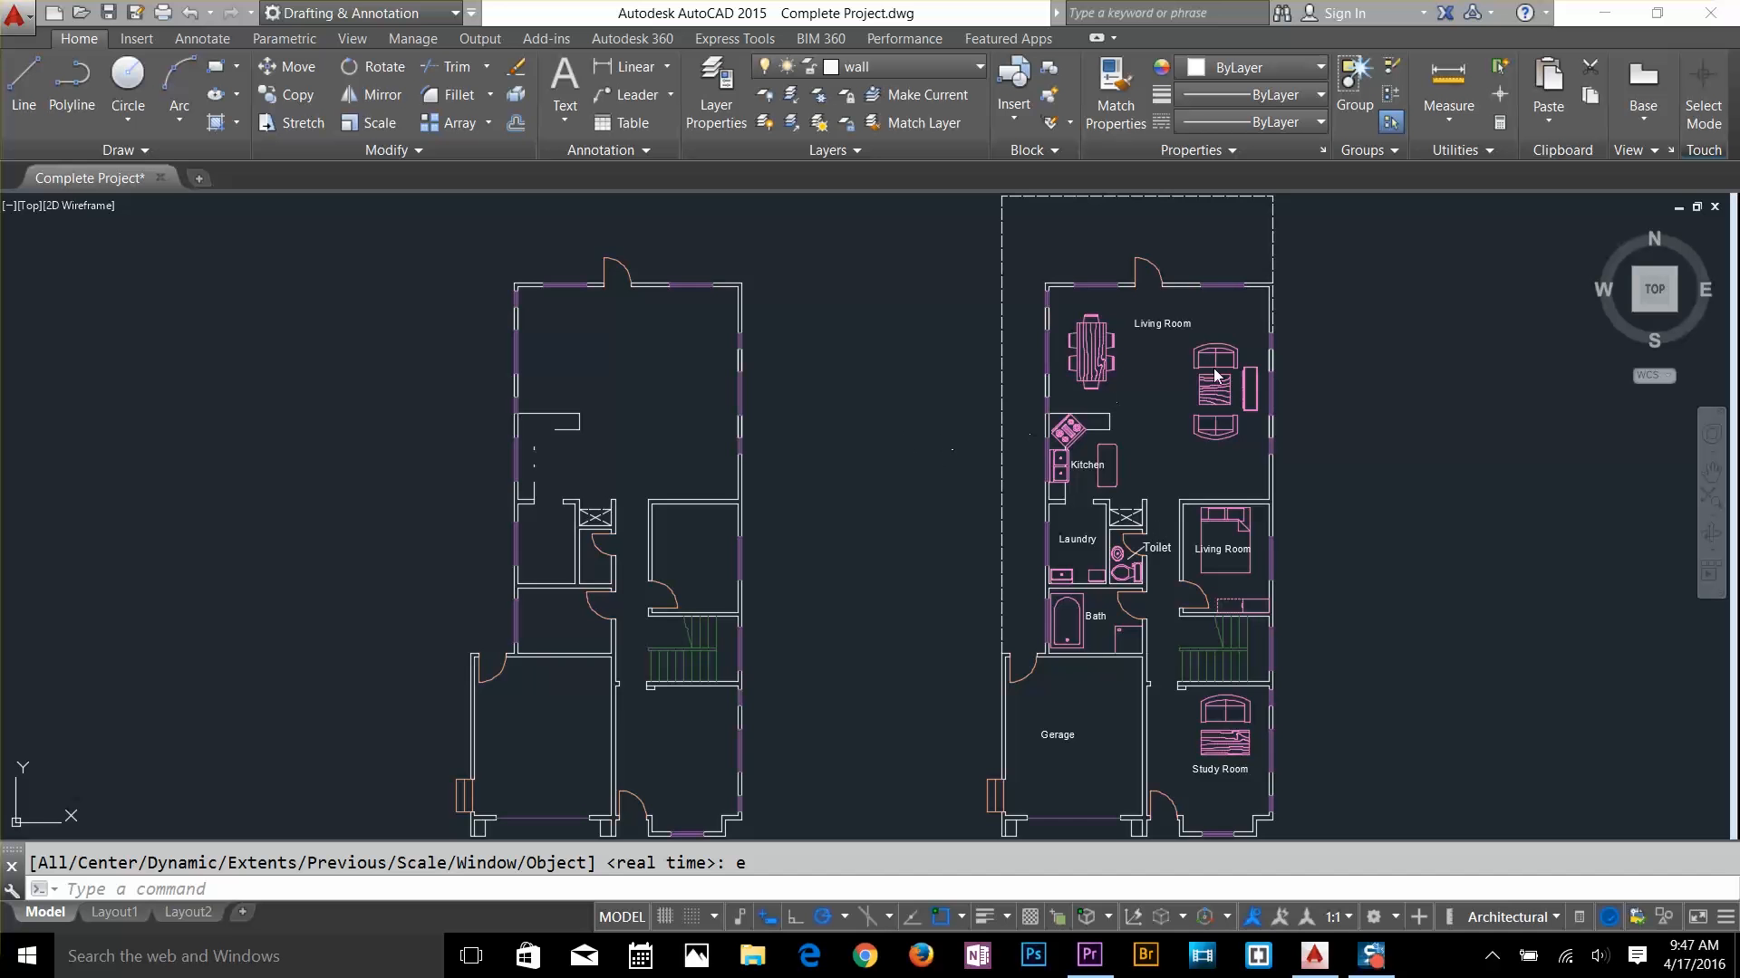
scroll(886, 471, down, 2)
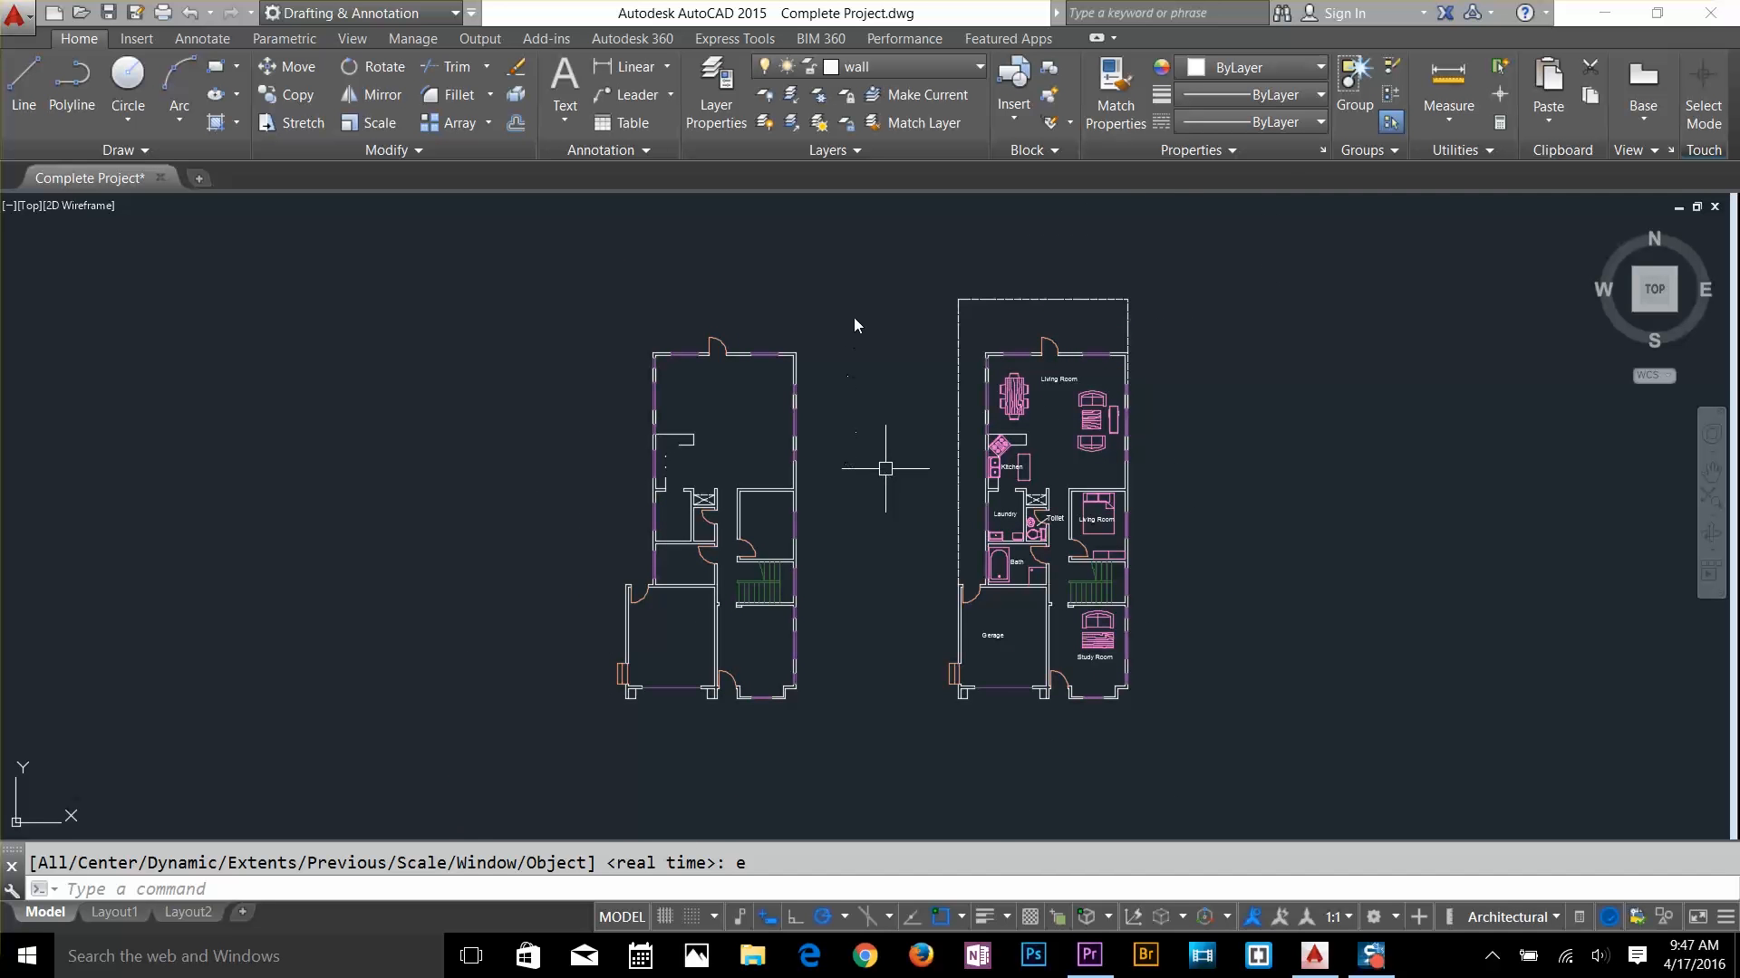
click(888, 557)
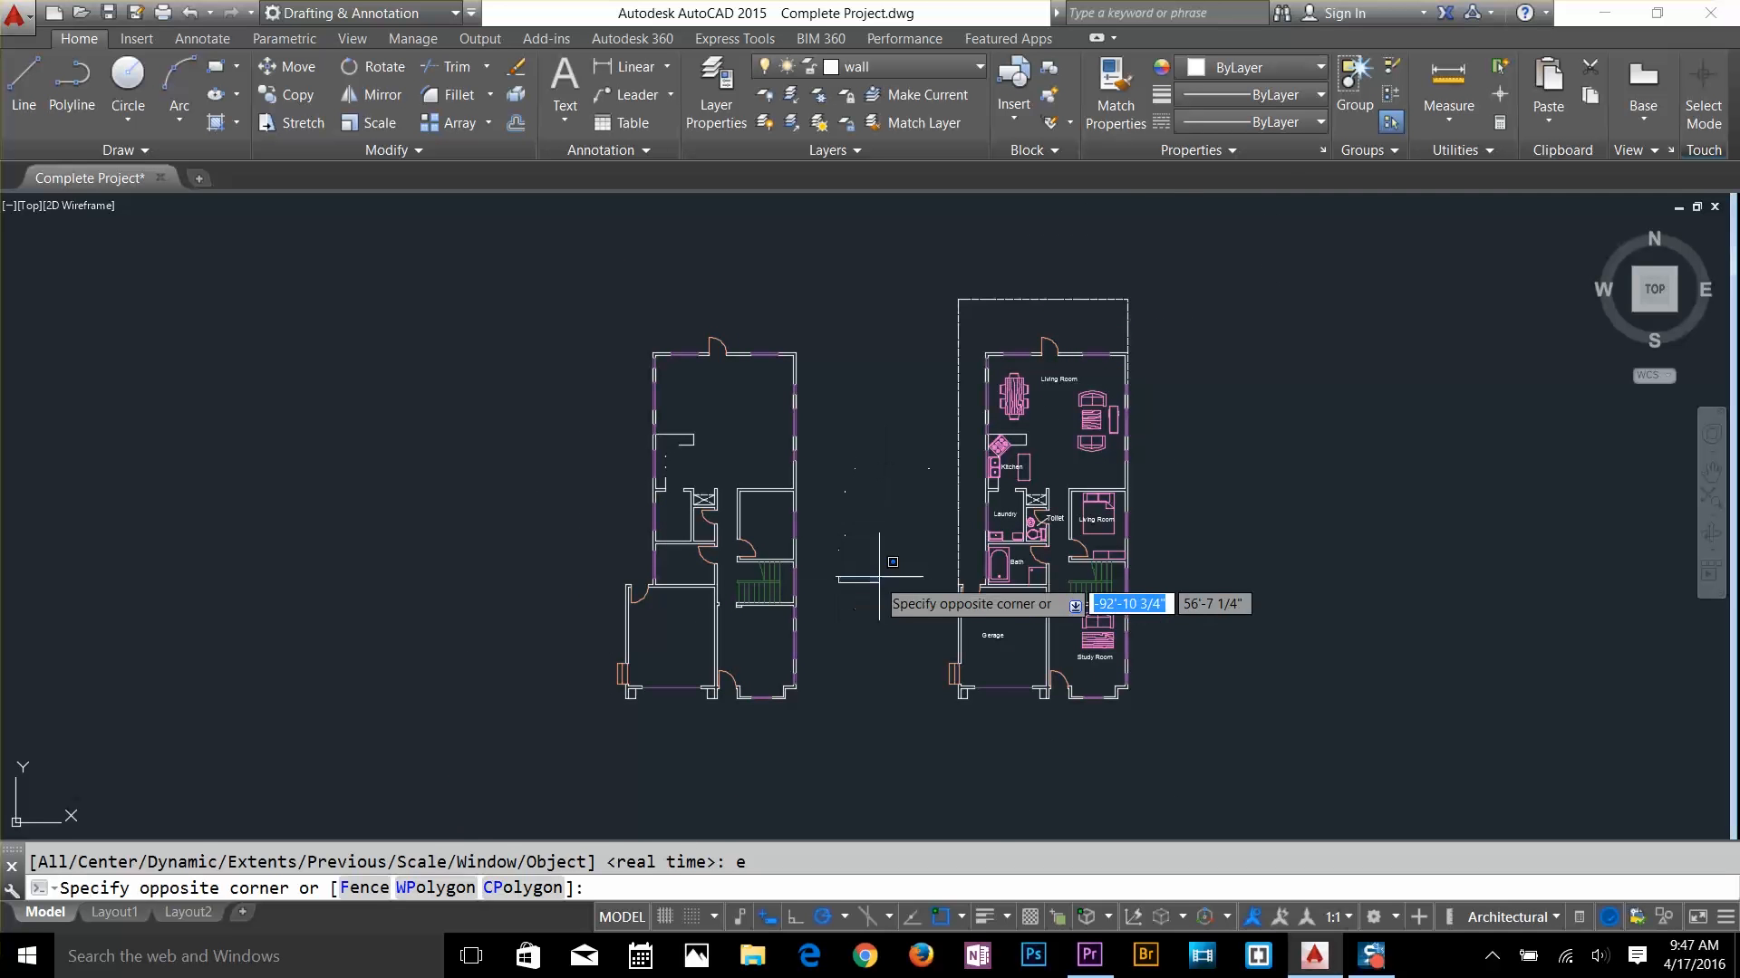
text(ct o)
key(Return)
click(859, 320)
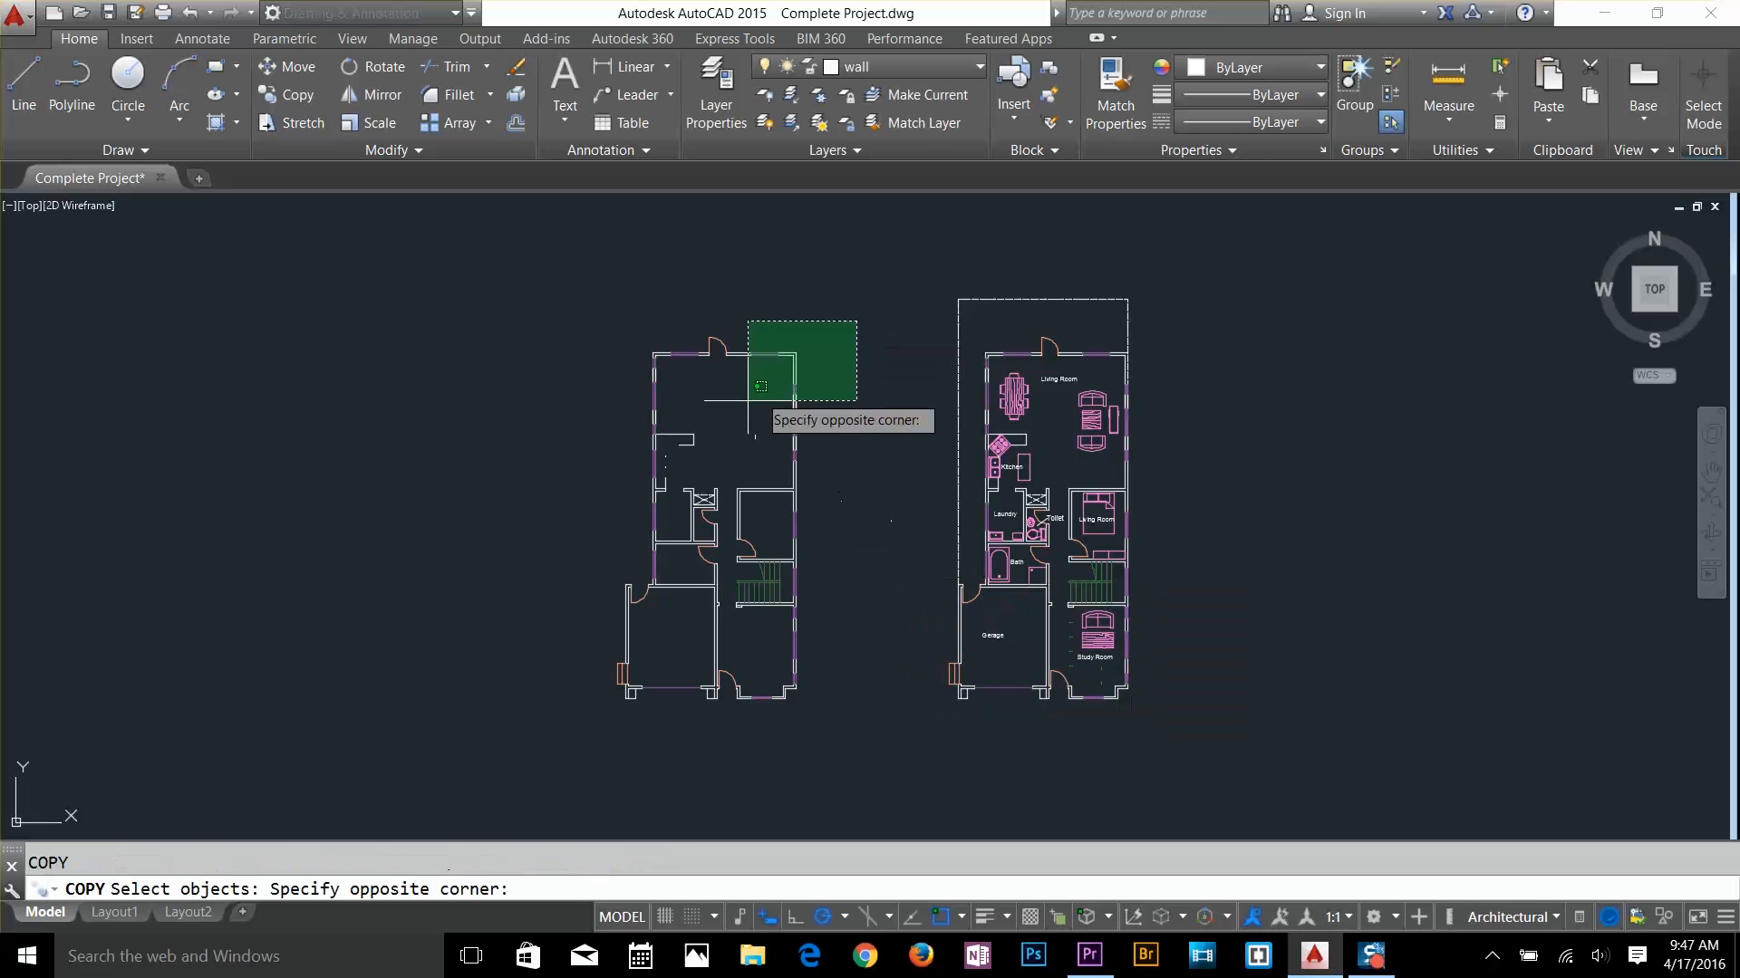
click(602, 741)
key(Return)
click(602, 741)
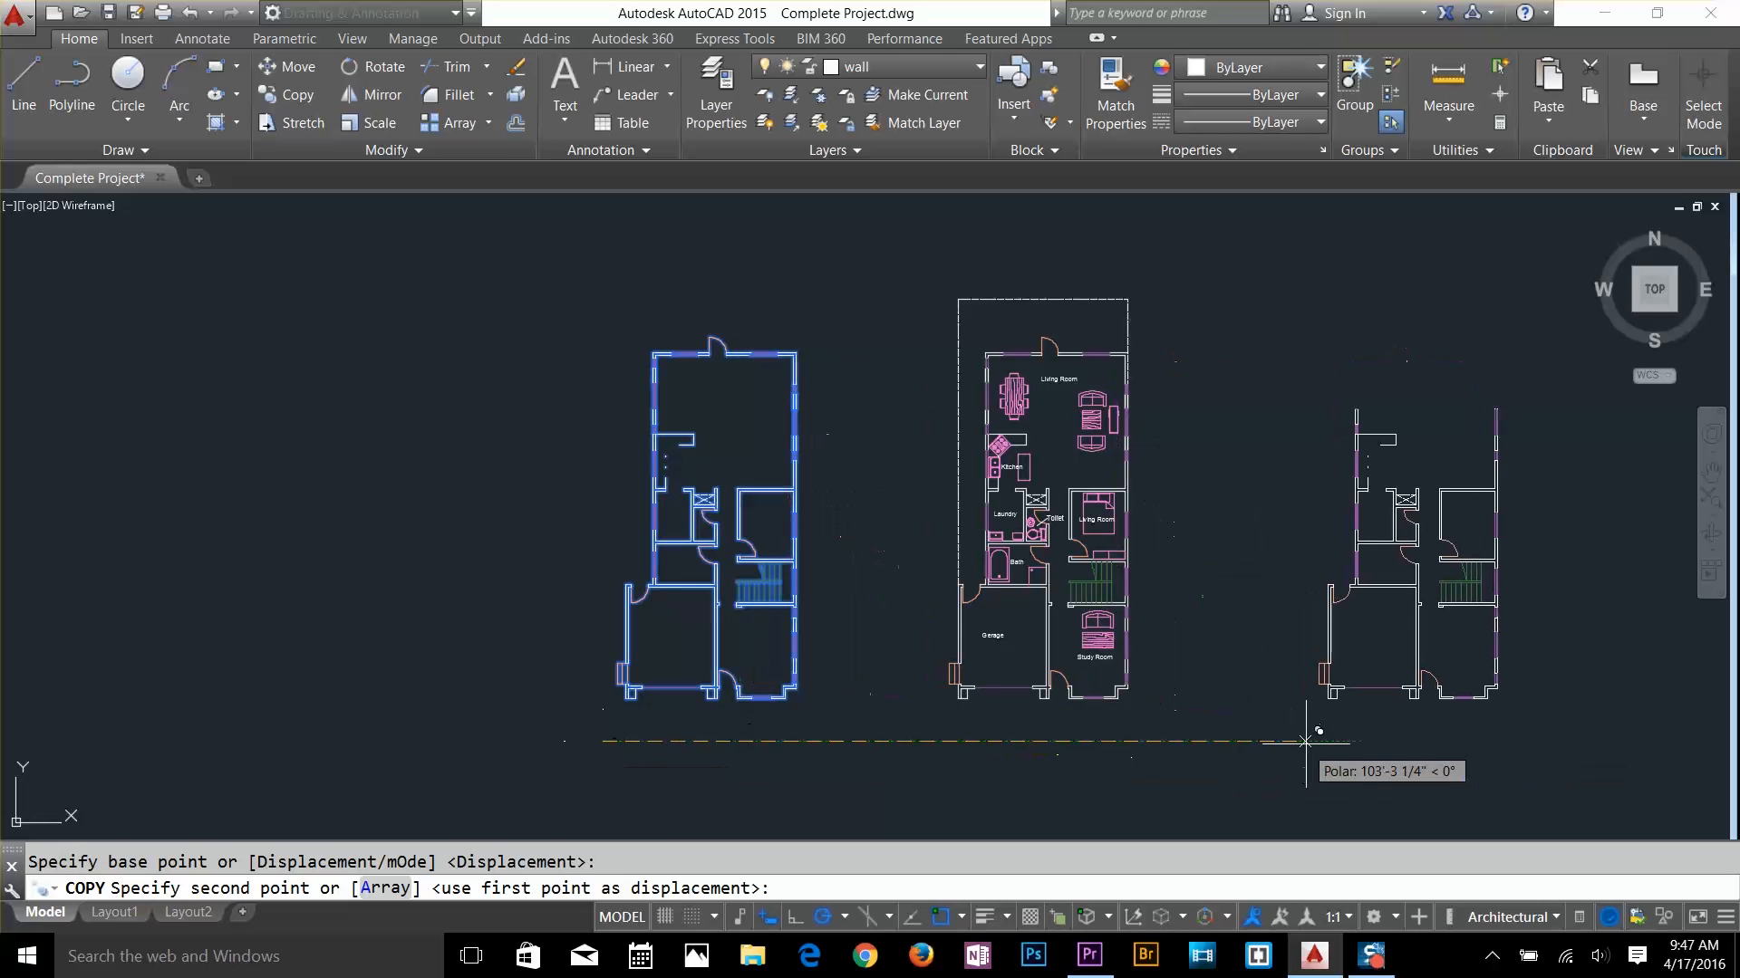
key(Return)
scroll(1560, 693, up, 2)
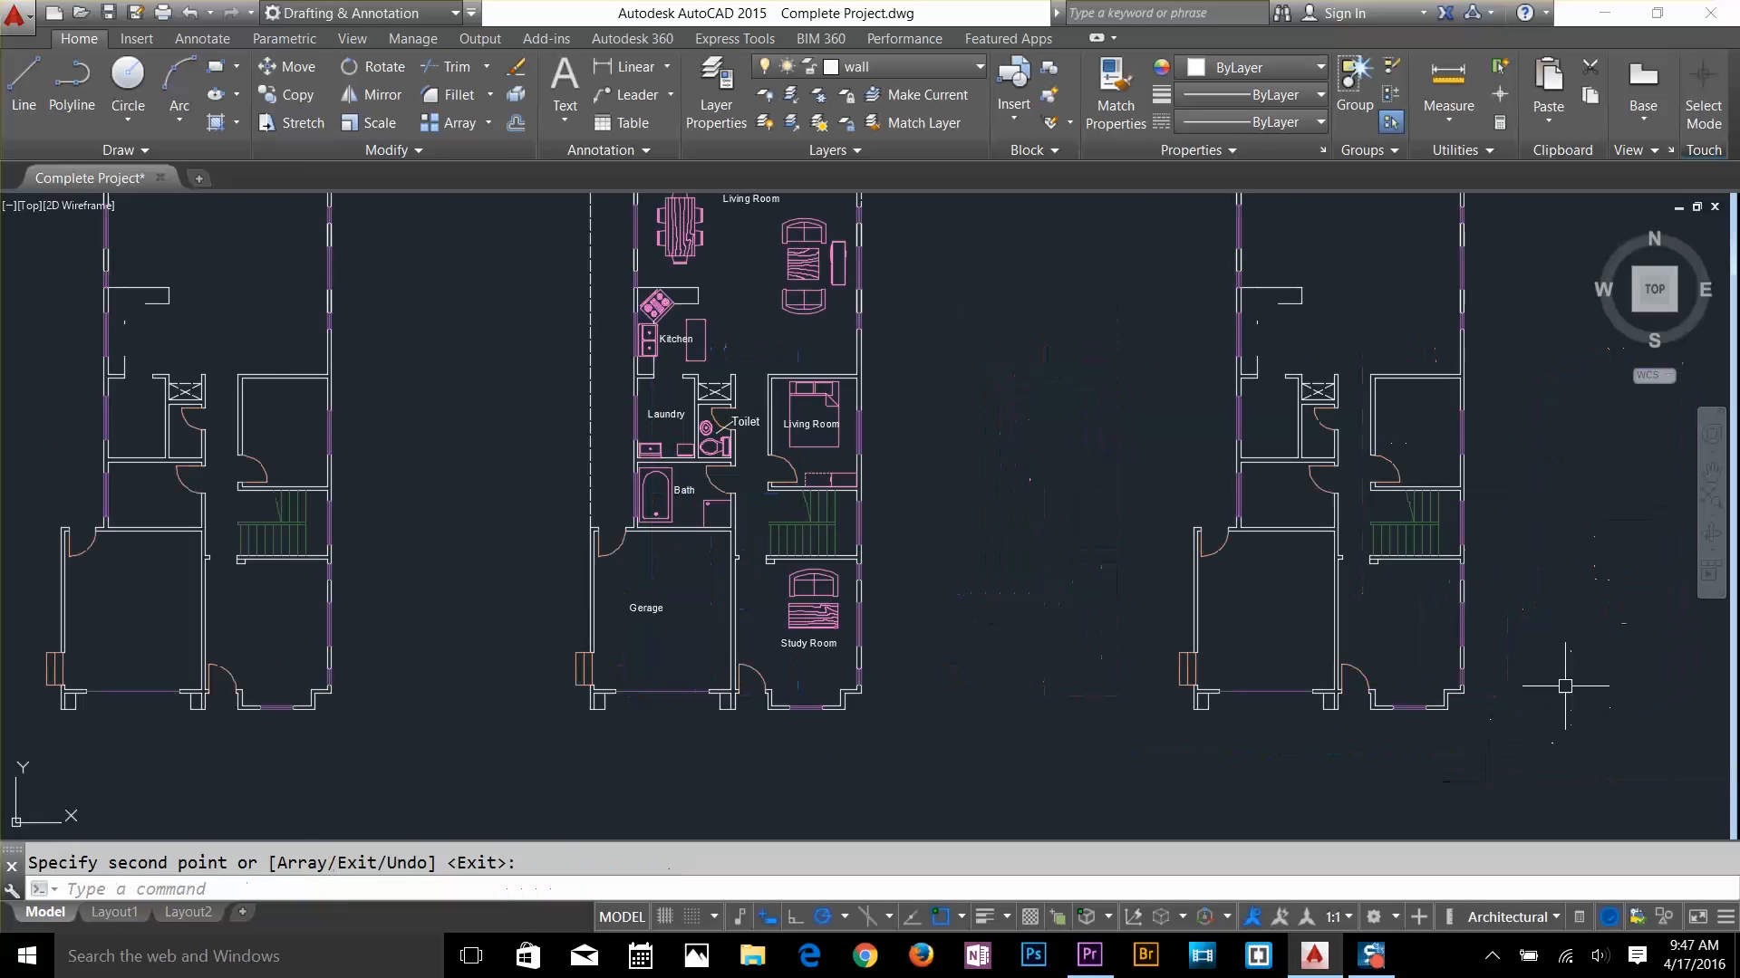
scroll(1514, 625, down, 1)
middle_drag(1507, 545, 1398, 583)
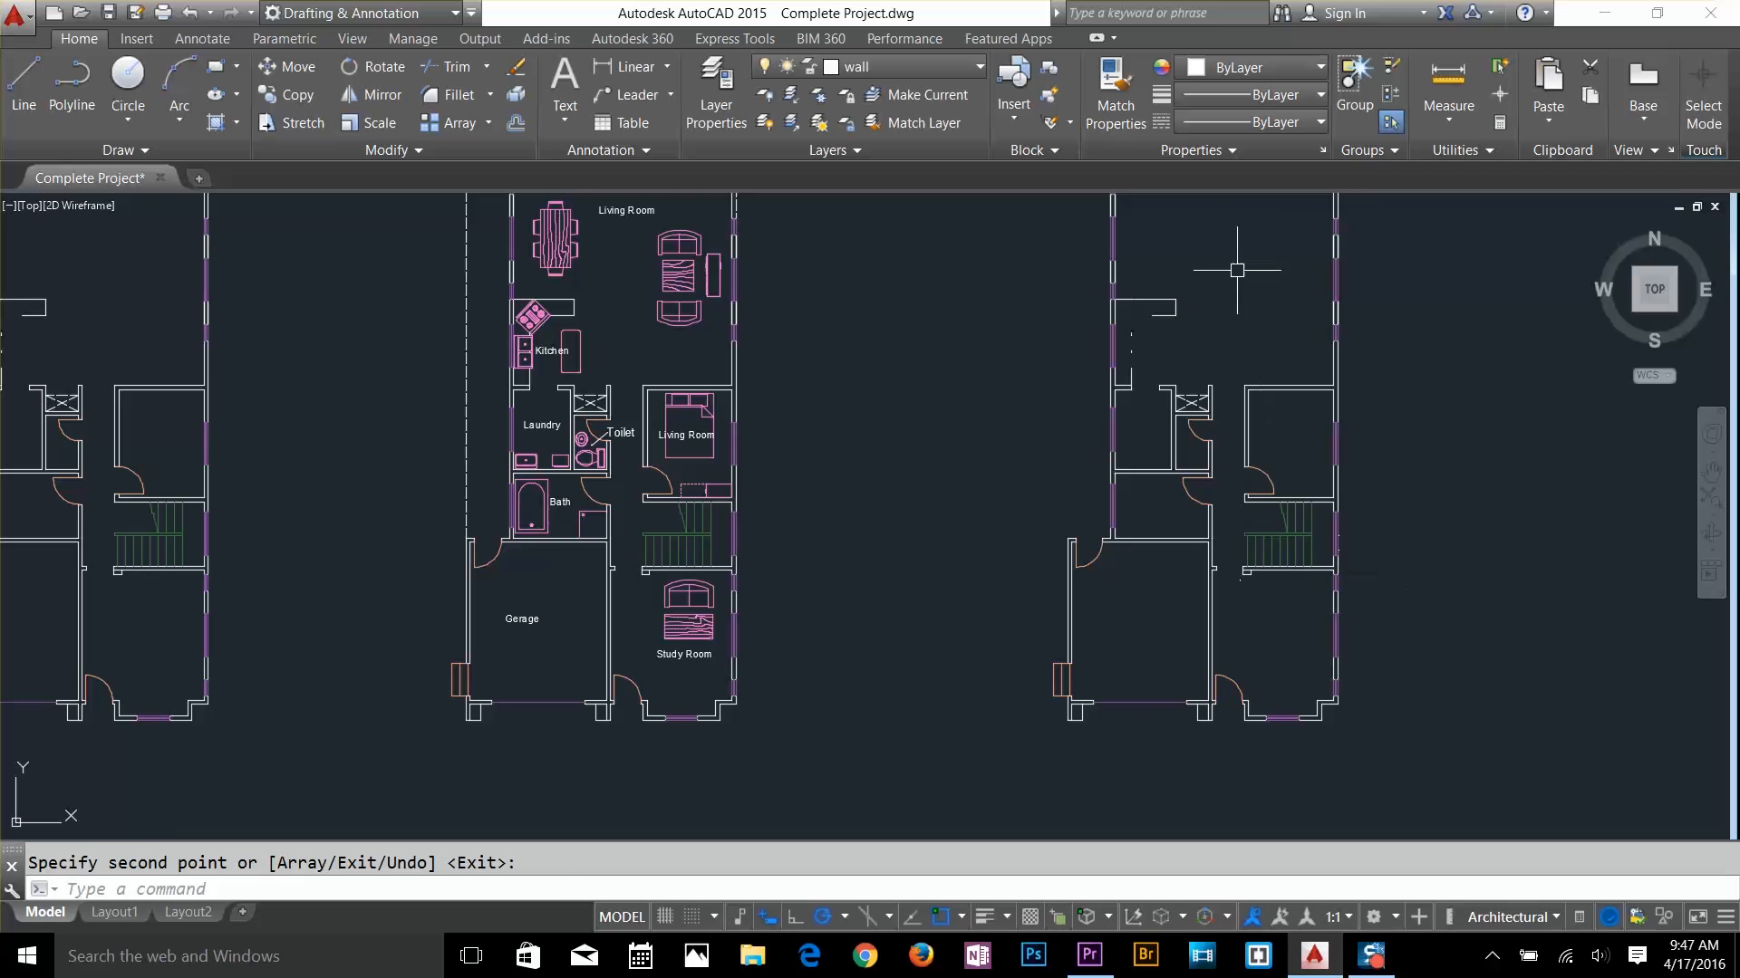
Erase the kitchen, laundry, toilet and bath interior walls and doors from the new copy
click(1232, 241)
click(1143, 539)
key(Delete)
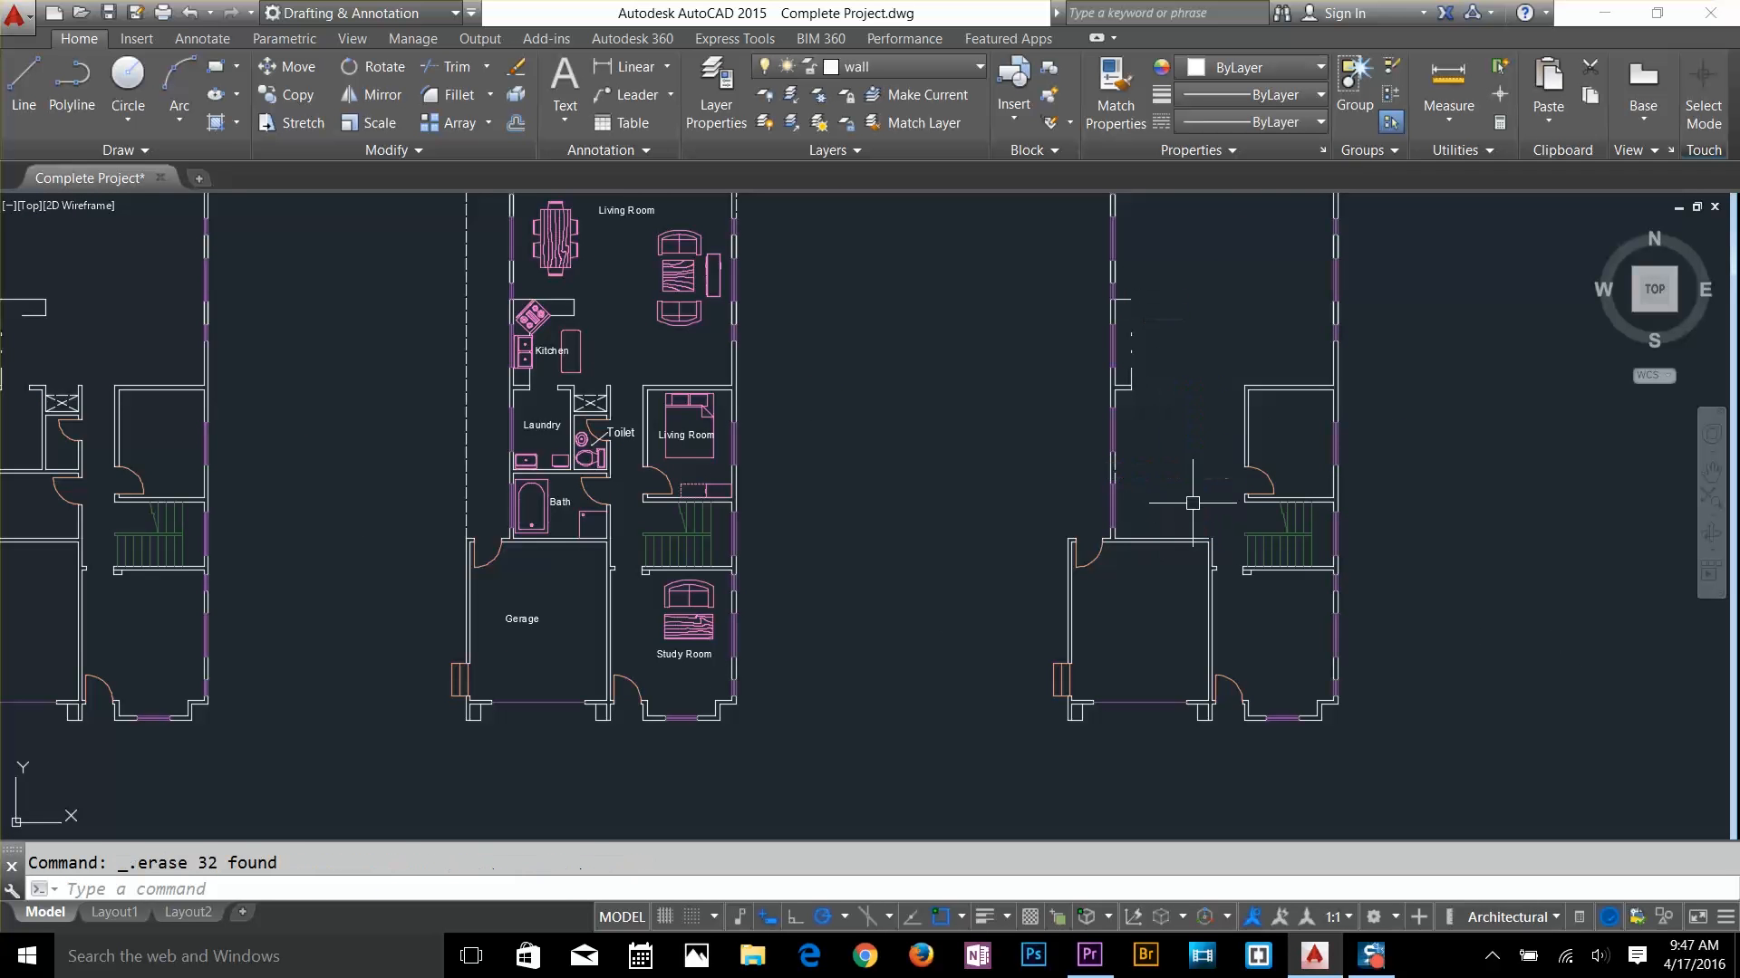
click(1204, 286)
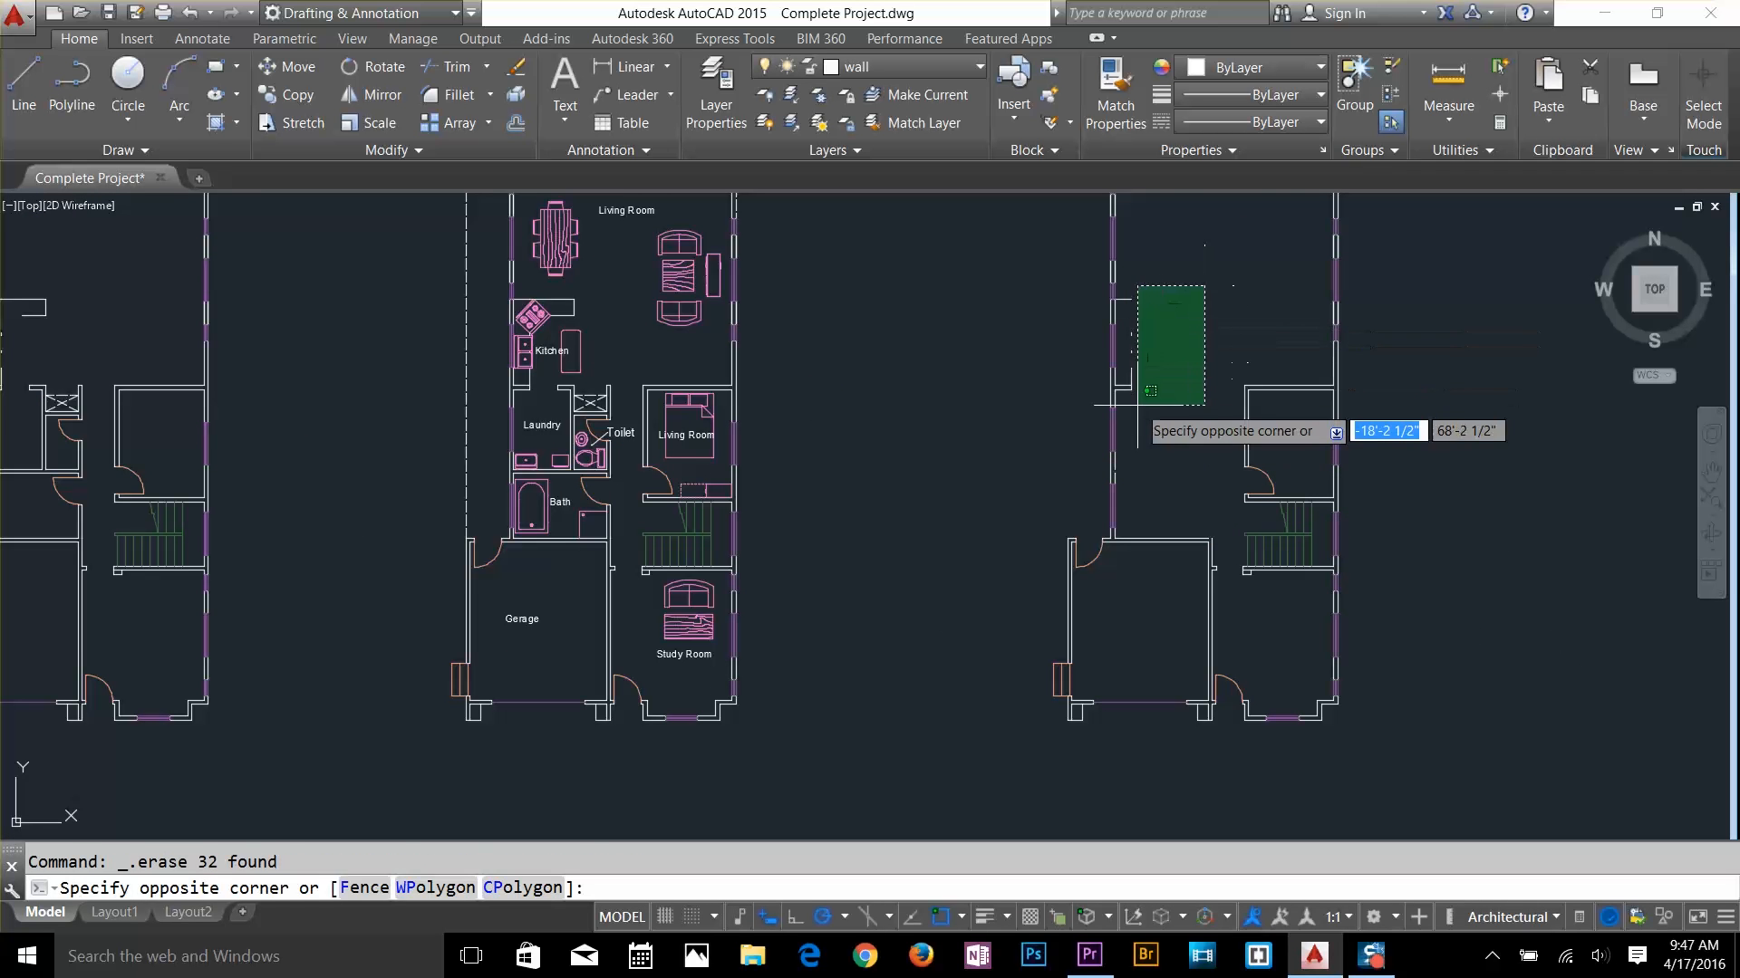
Erase the walls and door of the room above the staircase, including the leftover short wall pieces
click(1305, 353)
click(1245, 467)
click(1287, 445)
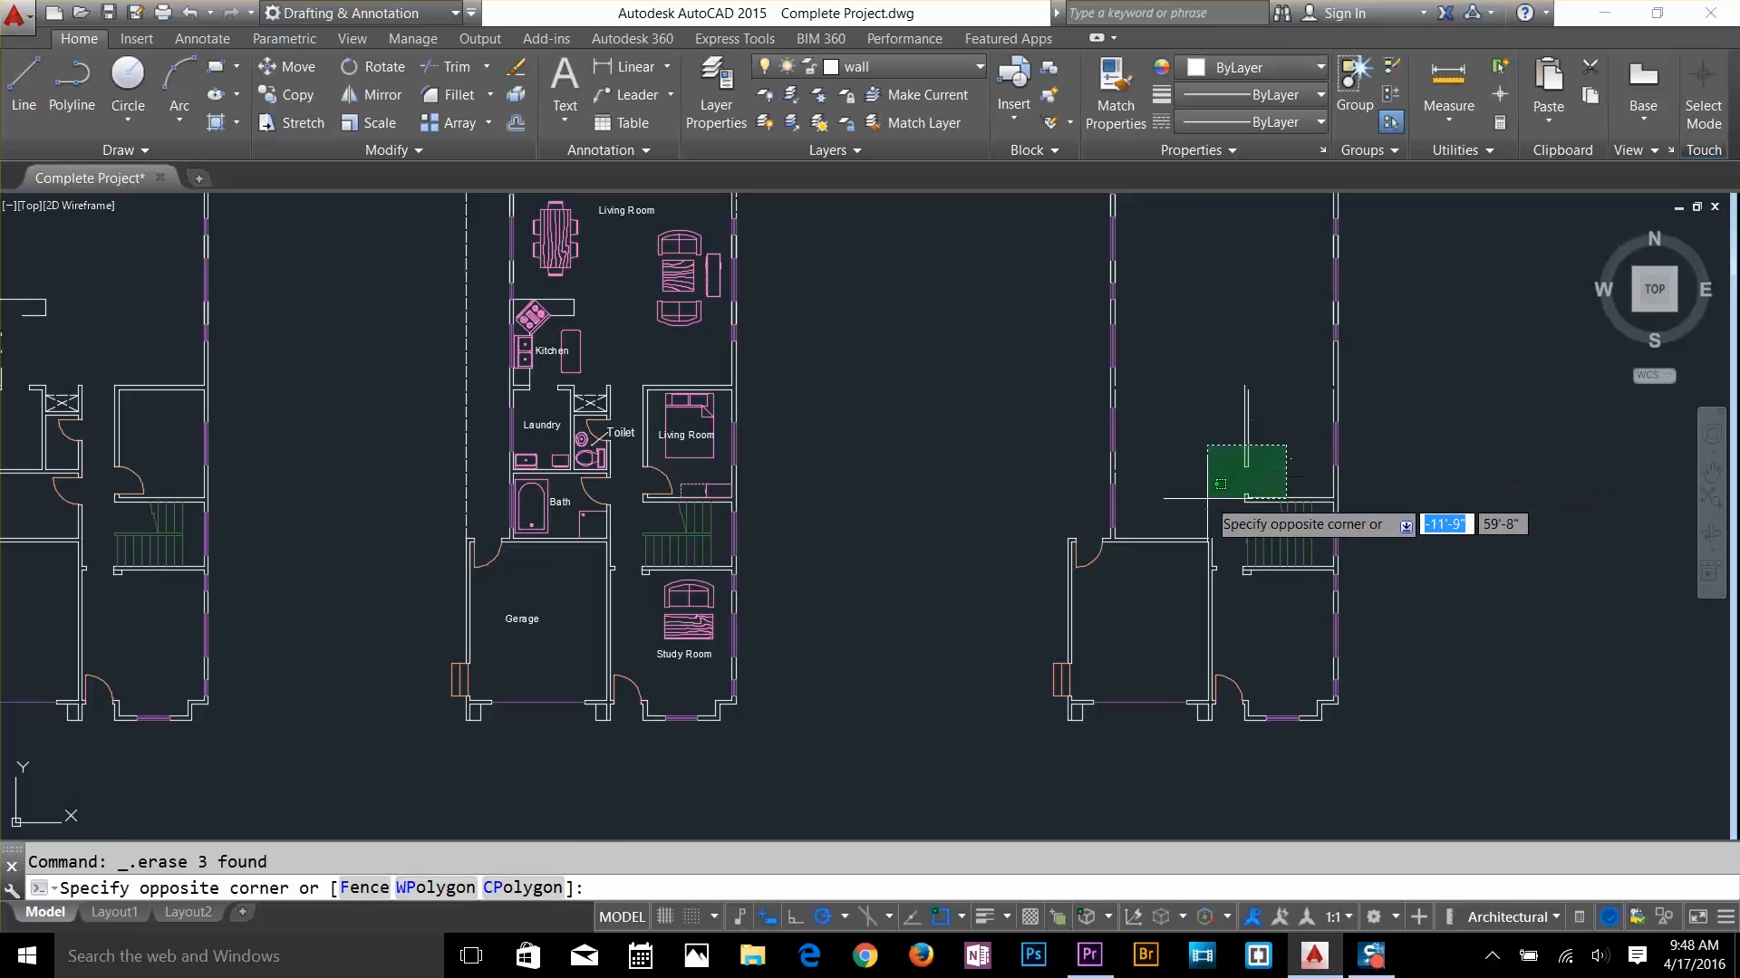
click(1218, 485)
key(Delete)
scroll(1275, 502, up, 6)
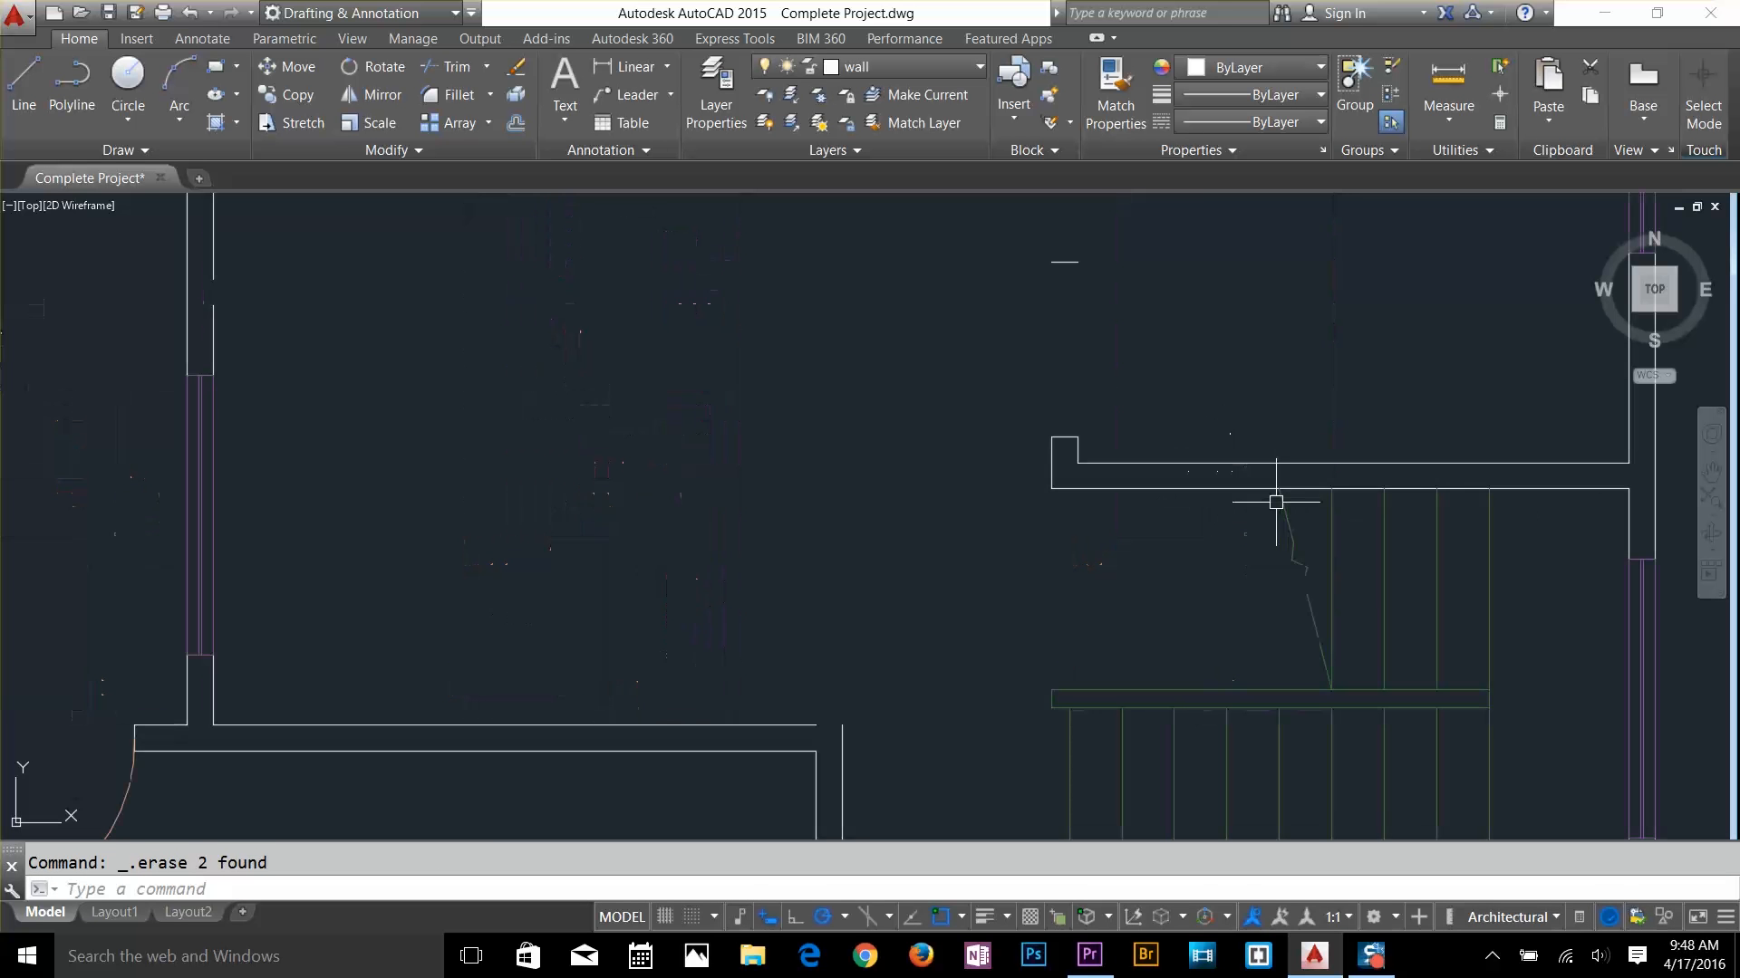
click(1132, 235)
click(969, 299)
key(Delete)
Remove the stub from the wall above the staircase and close the wall's open end with a filleted corner
click(1116, 432)
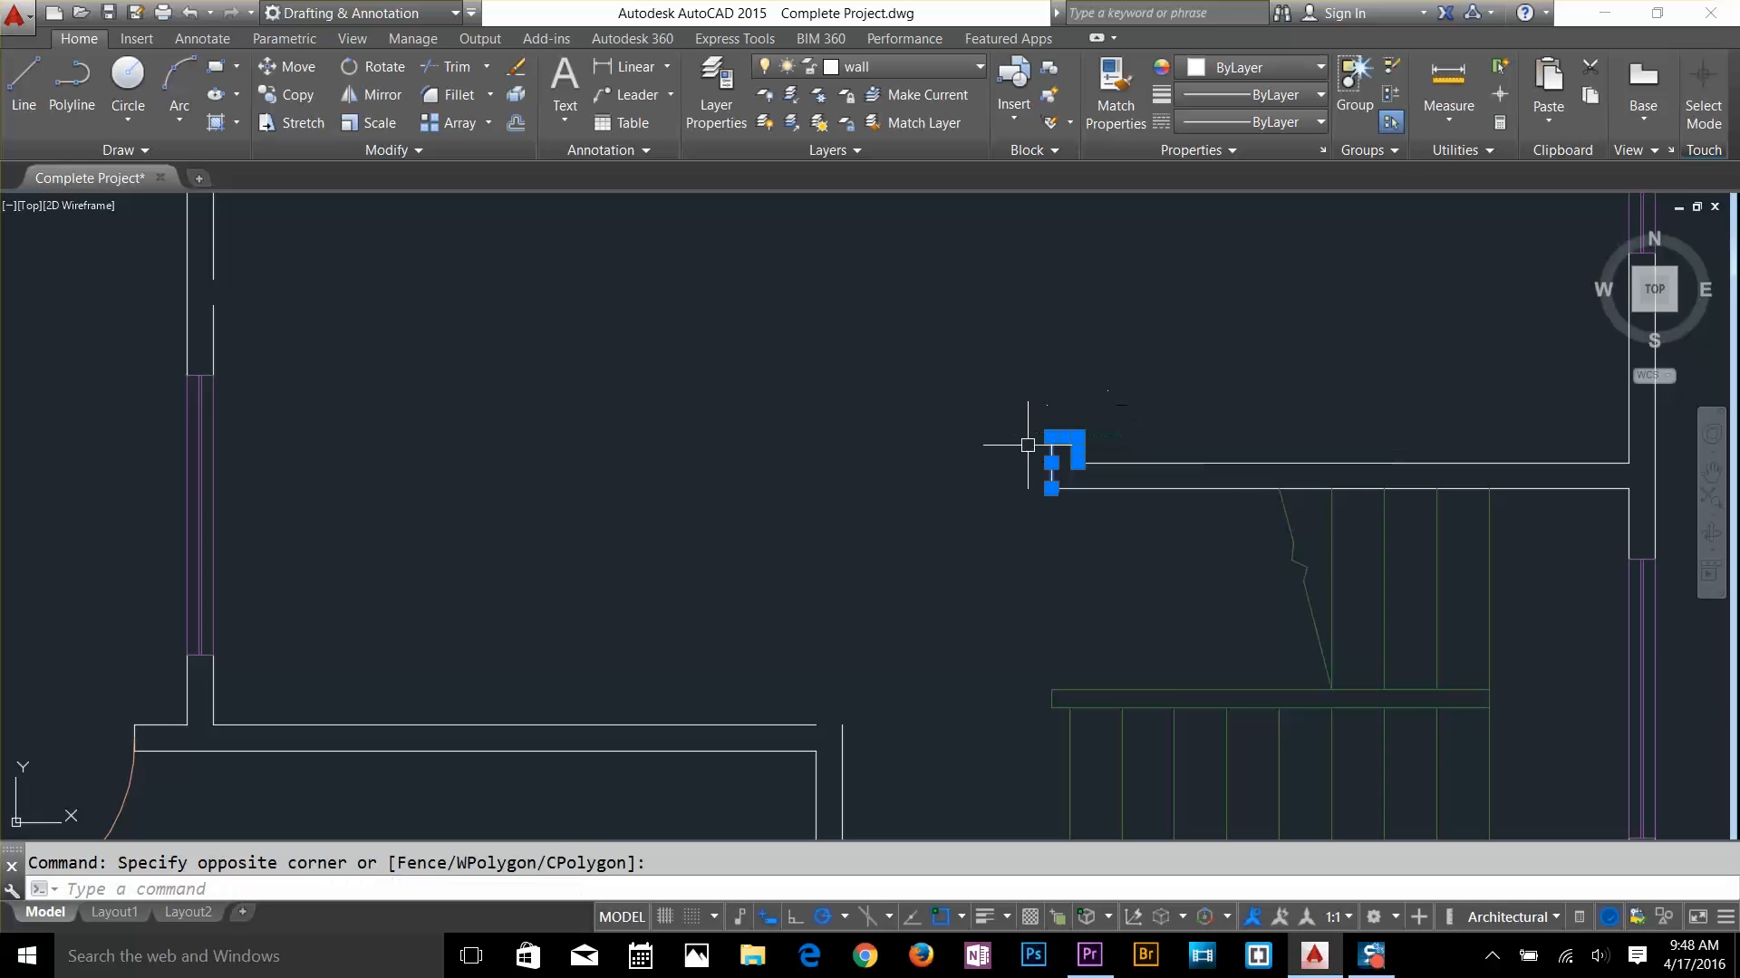
click(1051, 486)
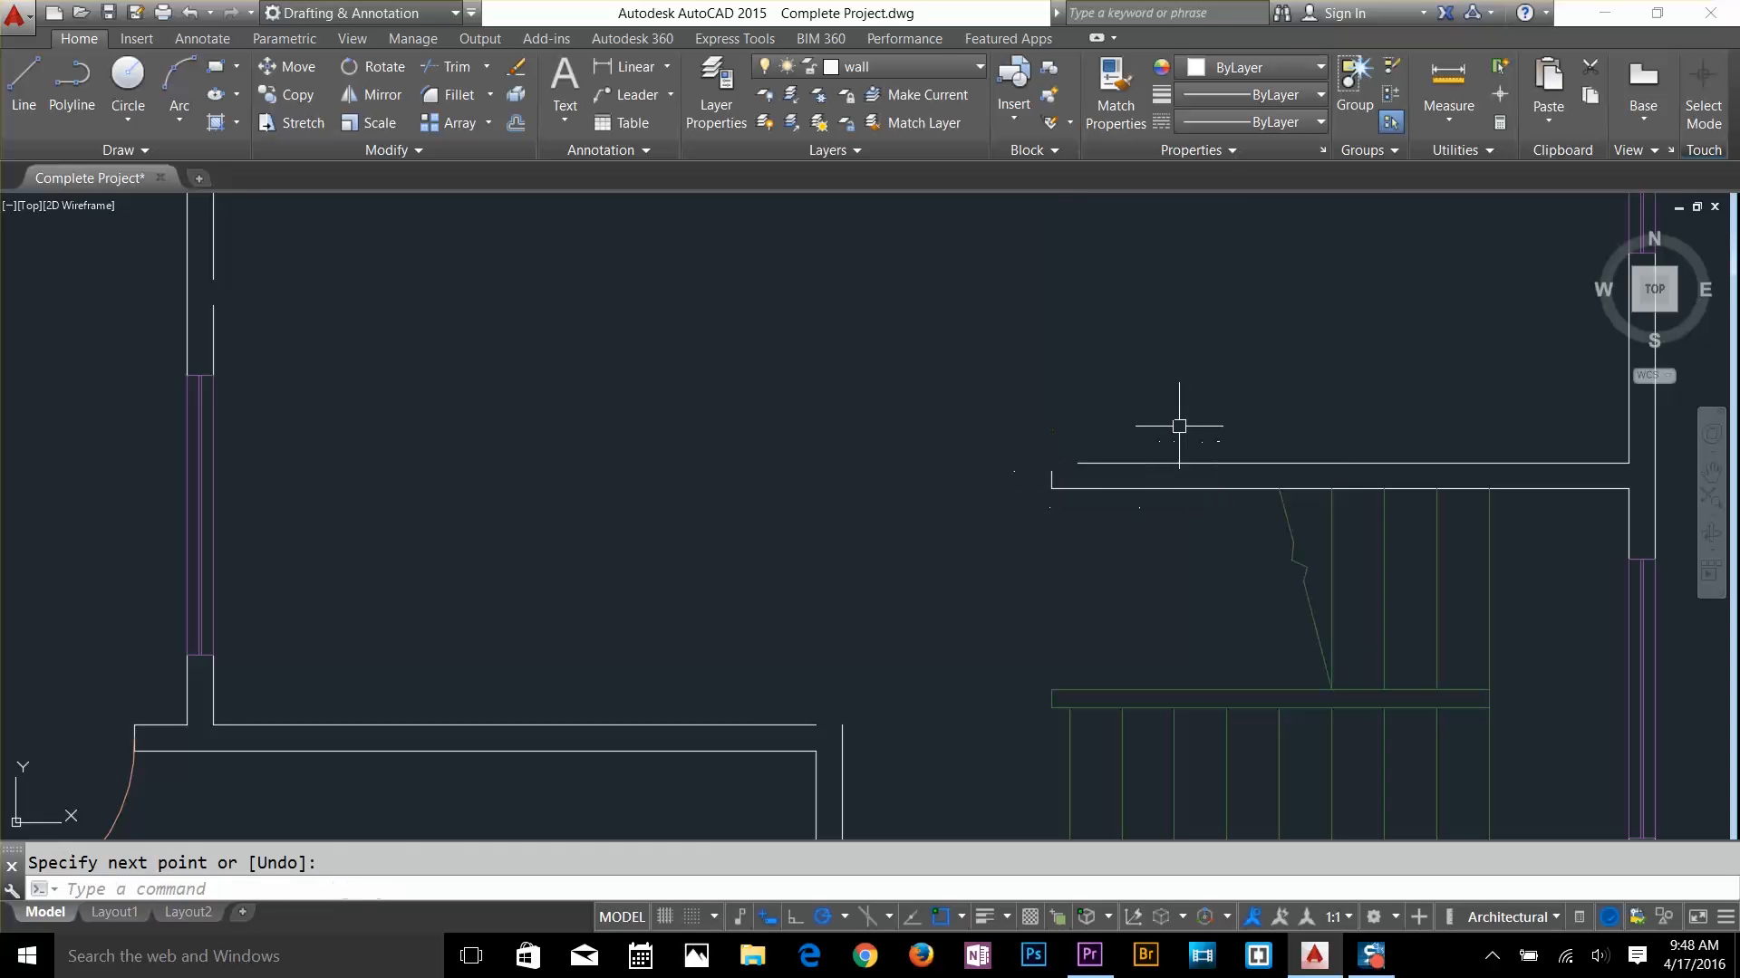
key(Escape)
text(f)
key(Return)
click(1118, 464)
click(1051, 472)
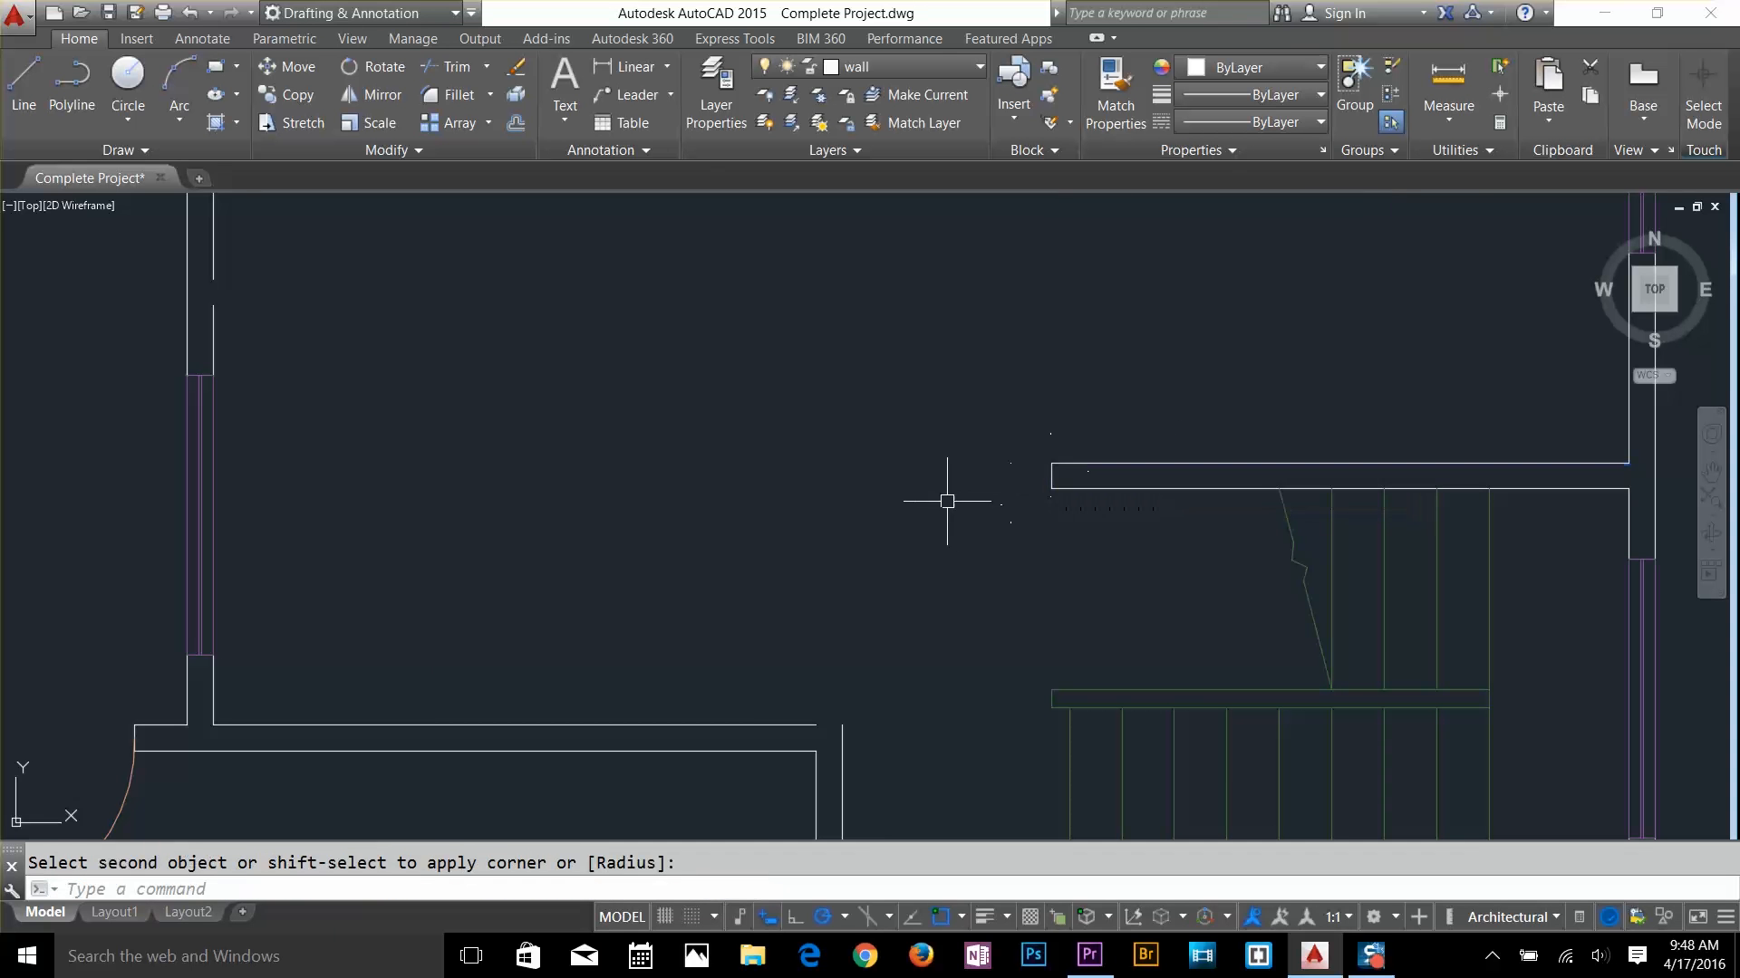
Erase the garage's rear wall lines and the door beside them
scroll(947, 497, down, 4)
mouse_move(1053, 414)
middle_down()
mouse_move(1116, 334)
mouse_move(1130, 253)
middle_up()
middle_drag(1012, 517, 1058, 395)
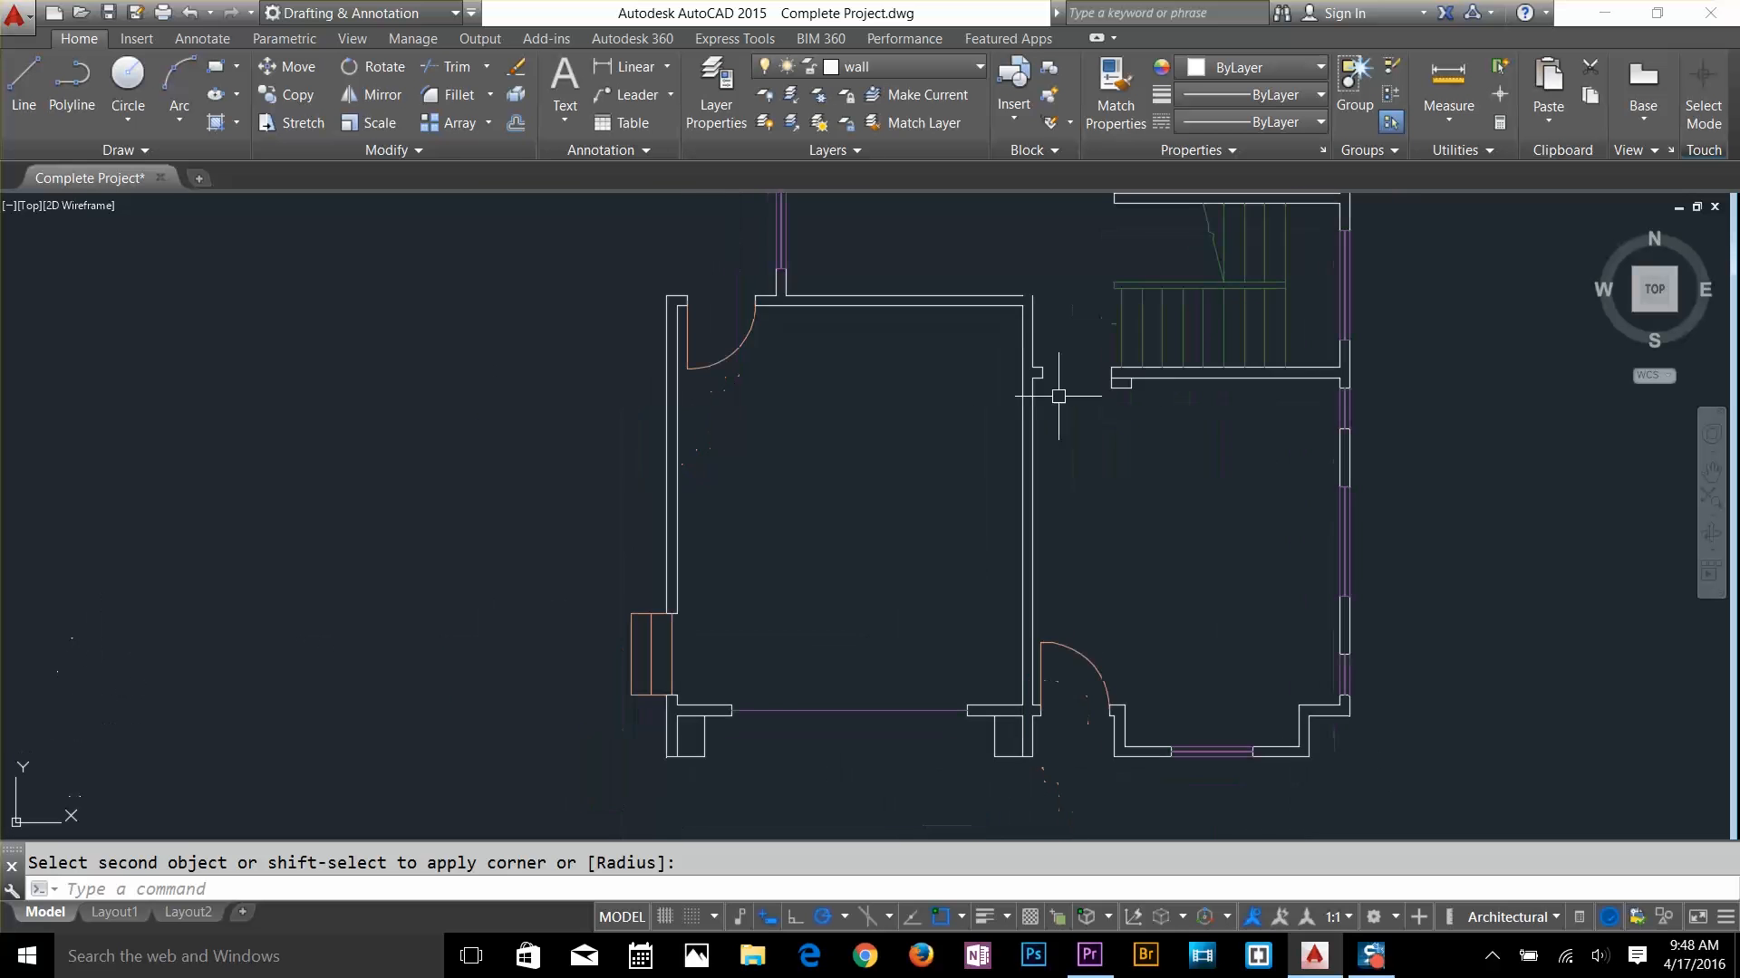
click(988, 361)
key(Escape)
click(986, 300)
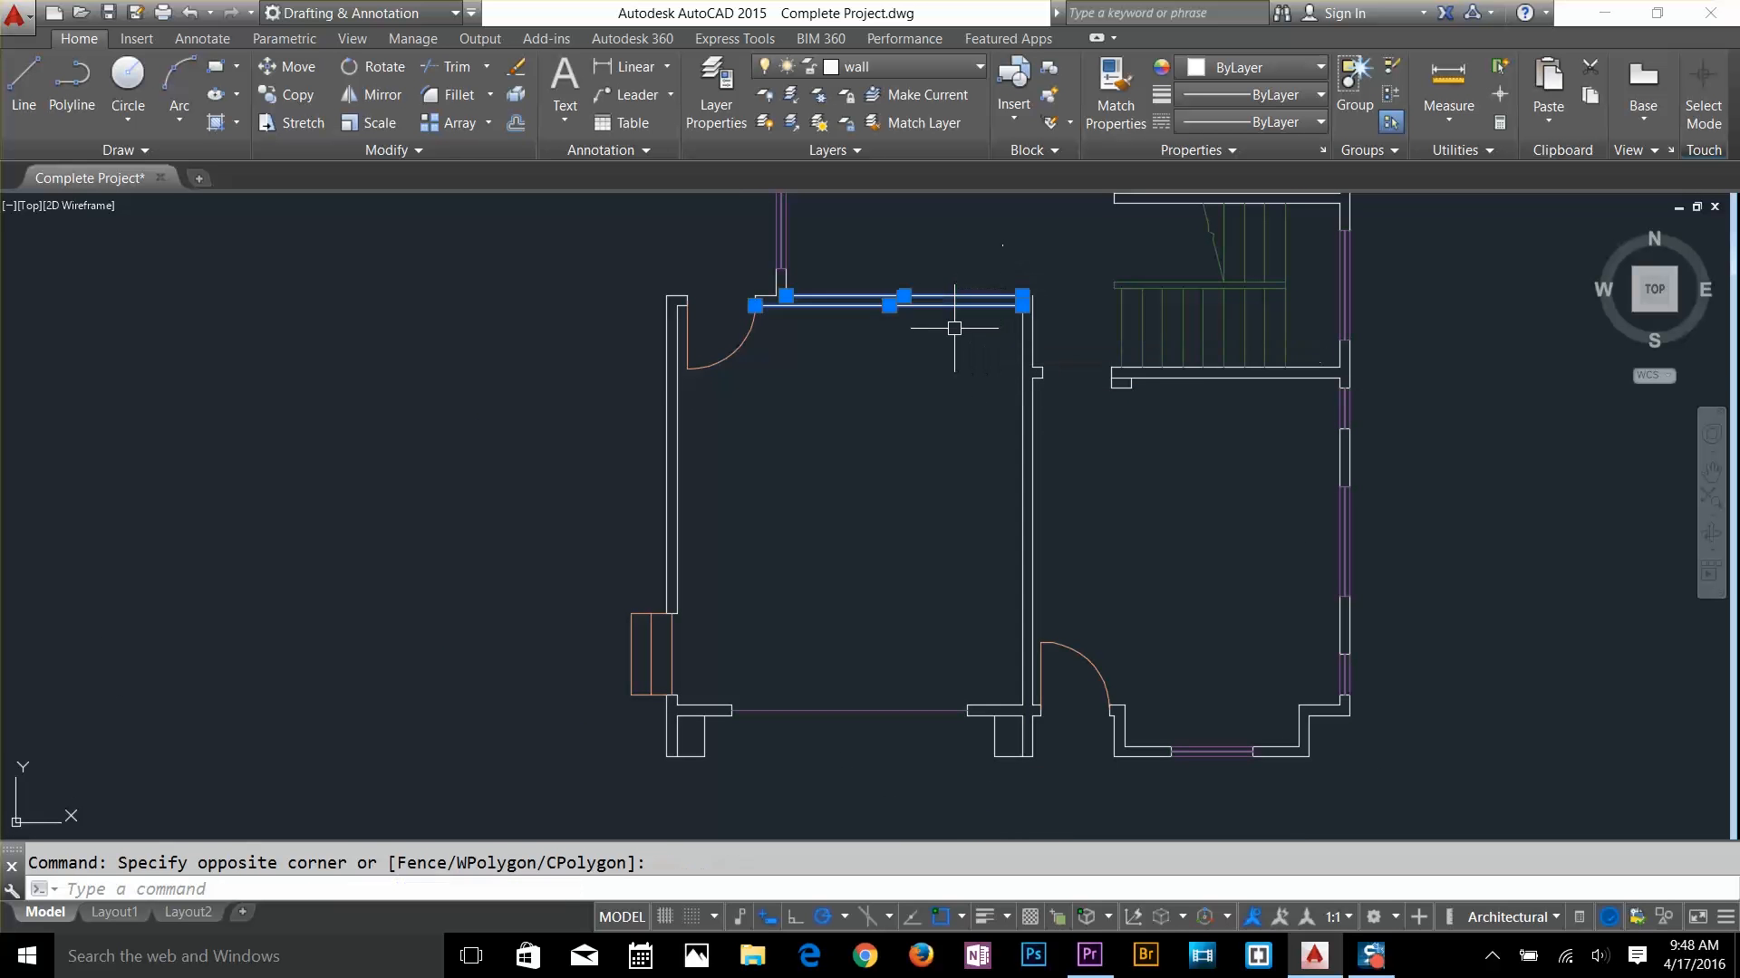
click(793, 367)
click(745, 328)
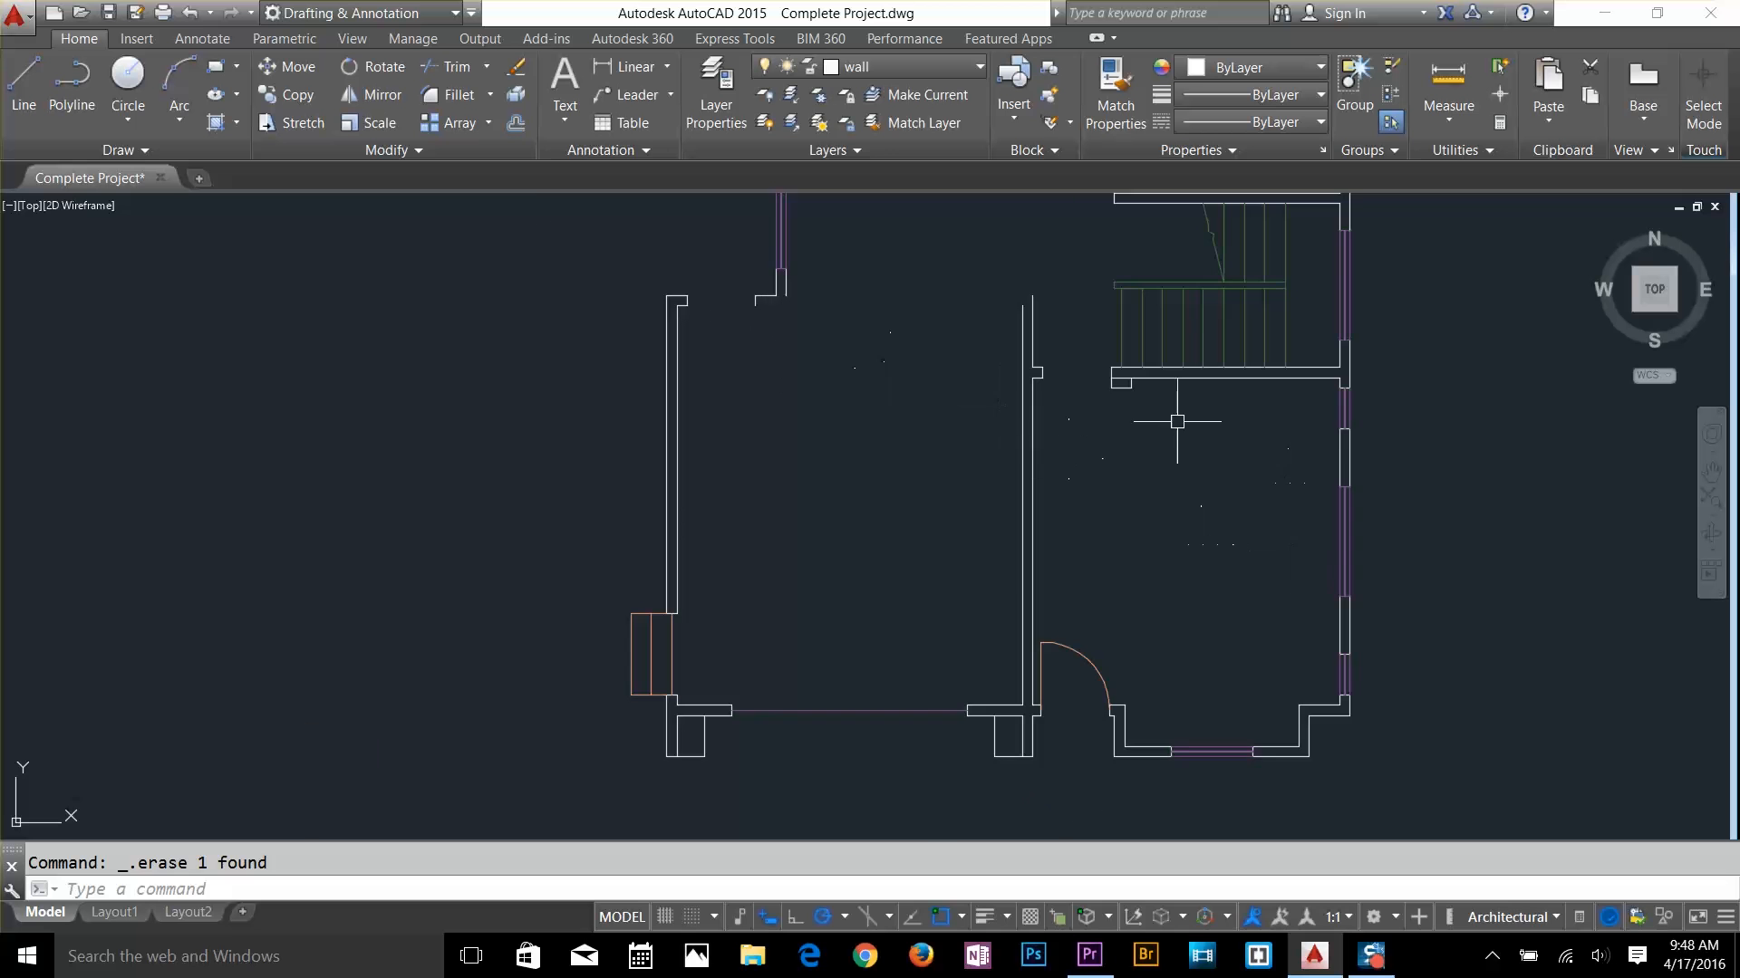
Extend the wall below the staircase across the garage to its left wall and erase the leftover vertical line above it
scroll(1177, 421, up, 2)
text(x)
key(Return)
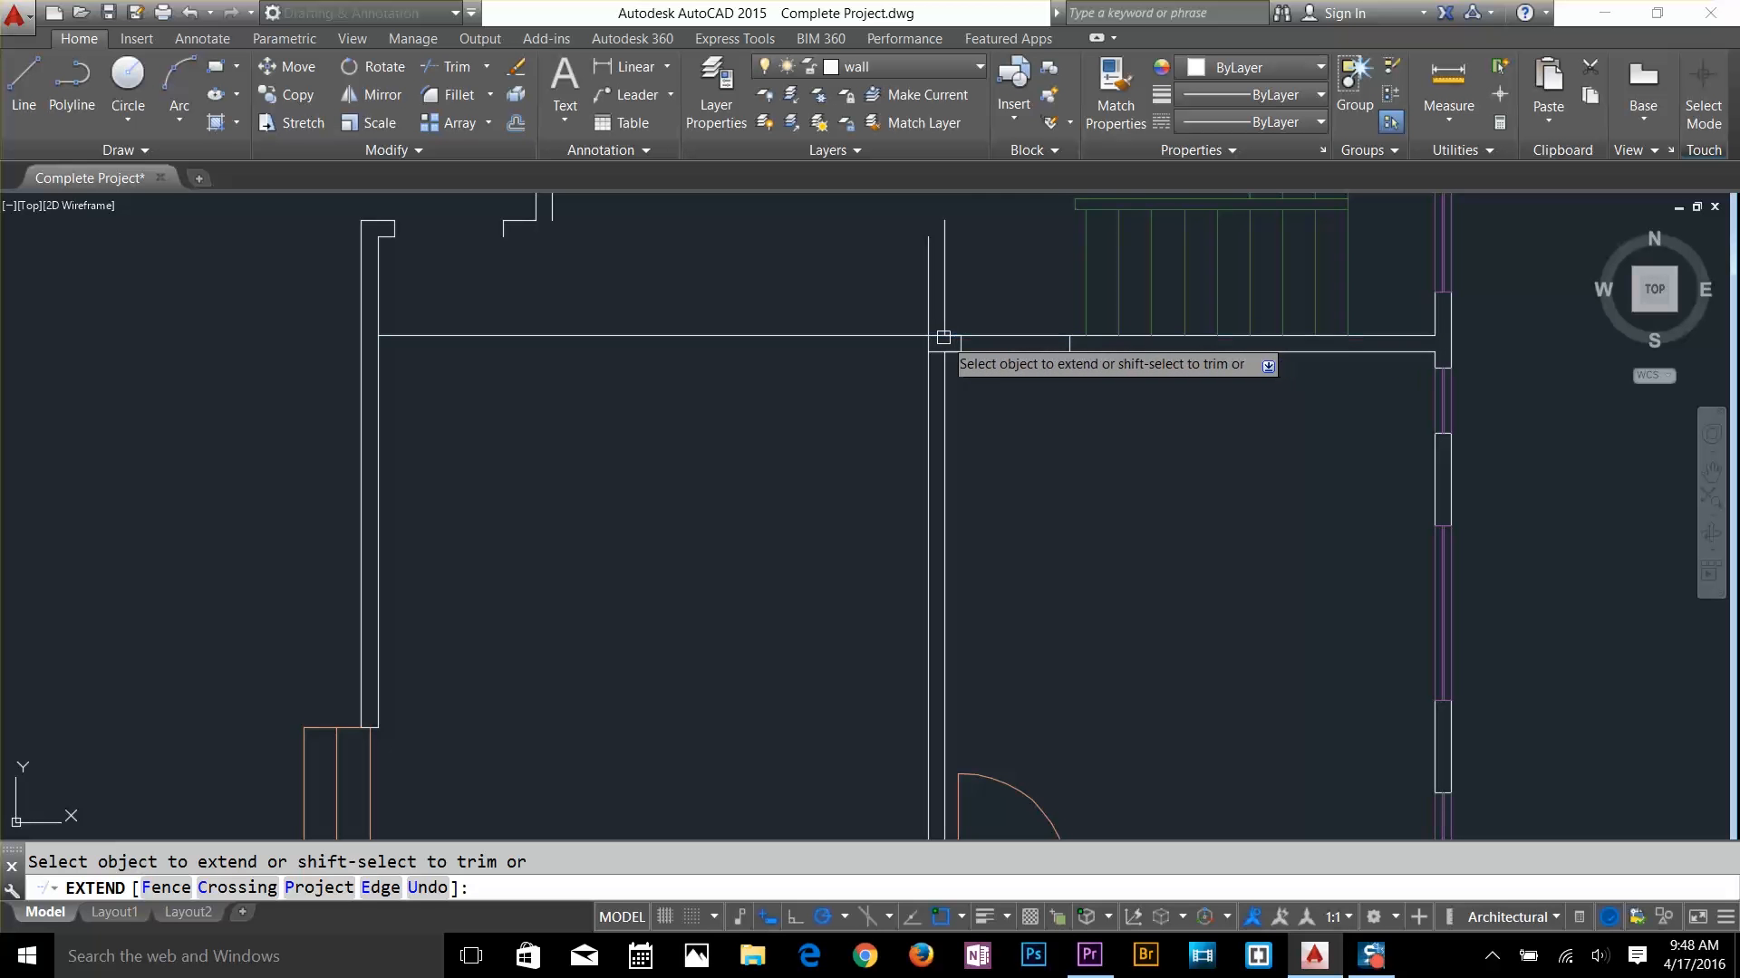
key(Escape)
click(971, 262)
click(892, 299)
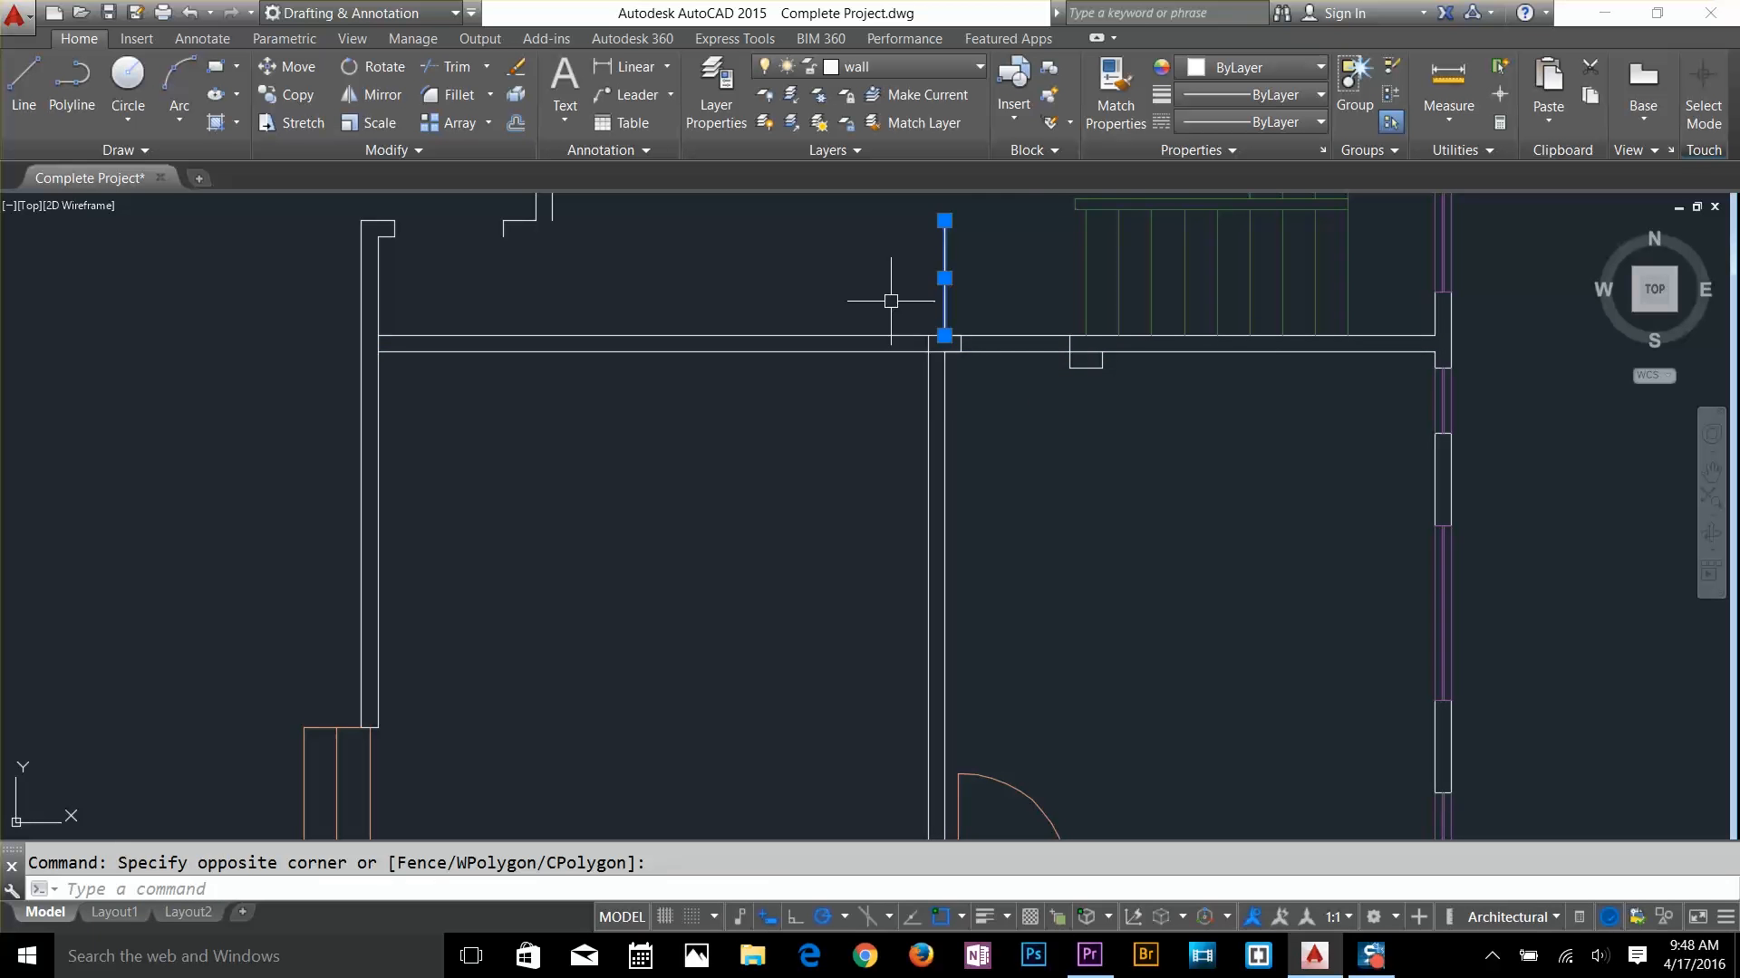
key(Delete)
Erase the front entrance door and extend the study room's left wall lines up to the staircase wall
scroll(1095, 405, down, 3)
middle_drag(1129, 449, 1076, 343)
scroll(1042, 616, up, 2)
text(ex)
key(Return)
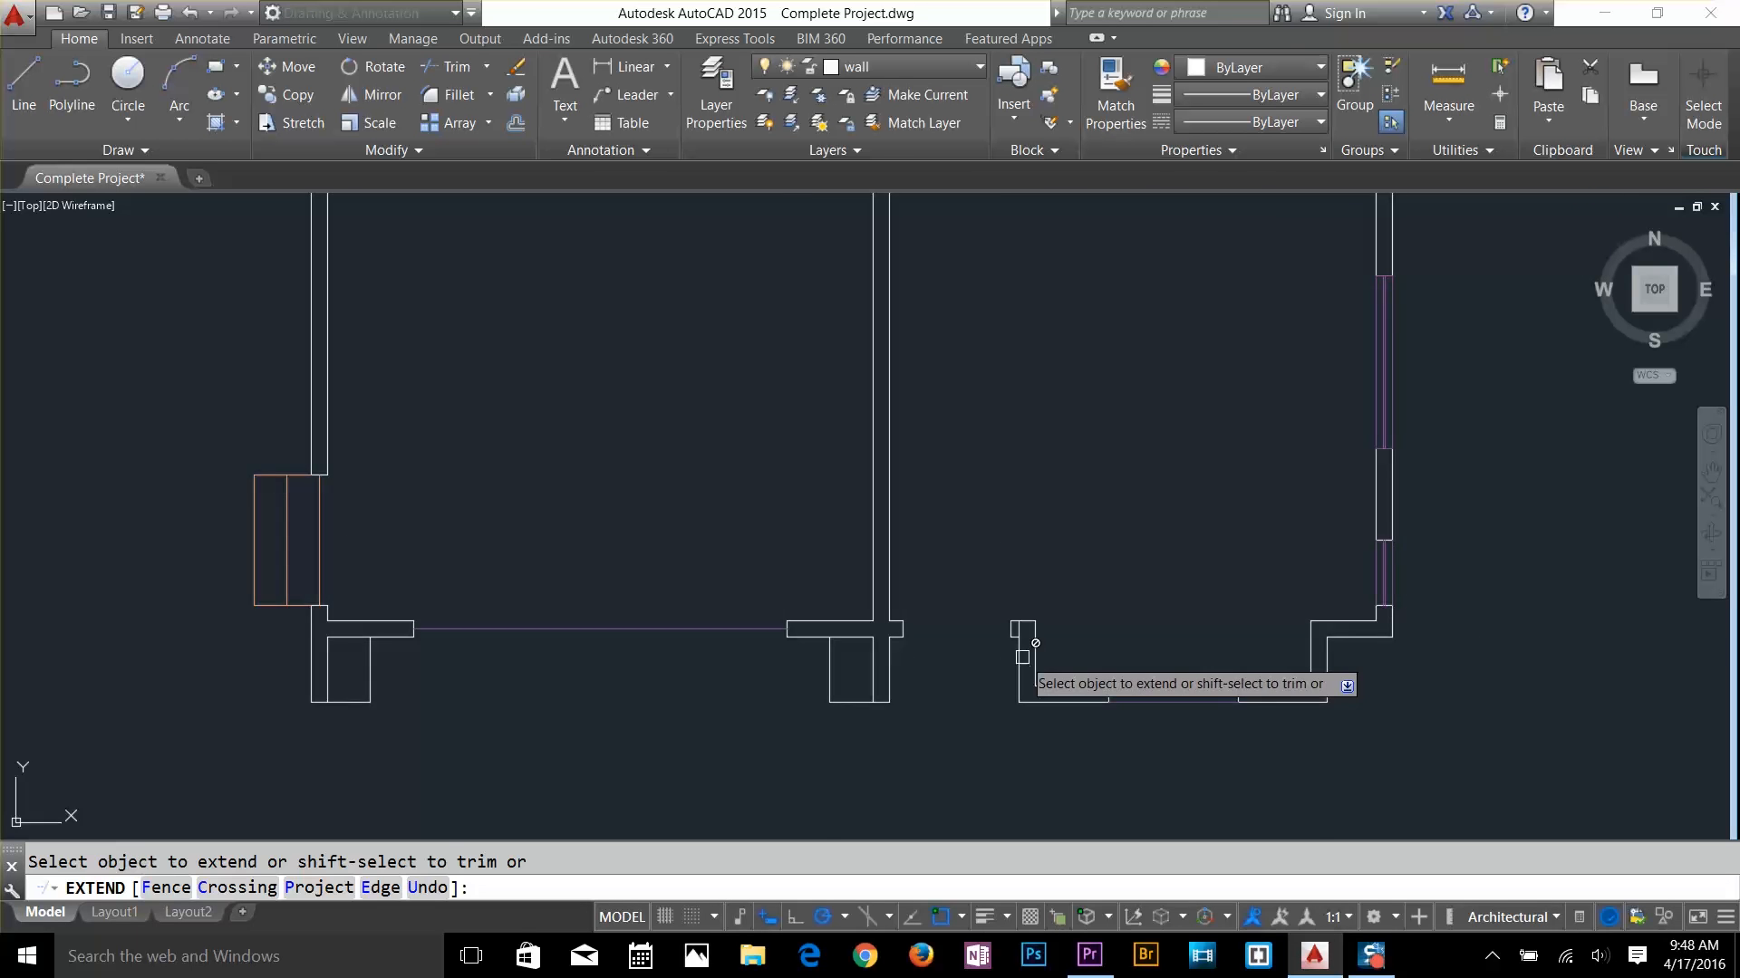
key(Escape)
Trim the overlaps where the study room's left wall meets the staircase wall and erase the leftover short pieces
scroll(992, 725, up, 5)
text(tr)
key(Return)
key(Return)
scroll(988, 748, down, 6)
scroll(950, 362, up, 4)
key(Delete)
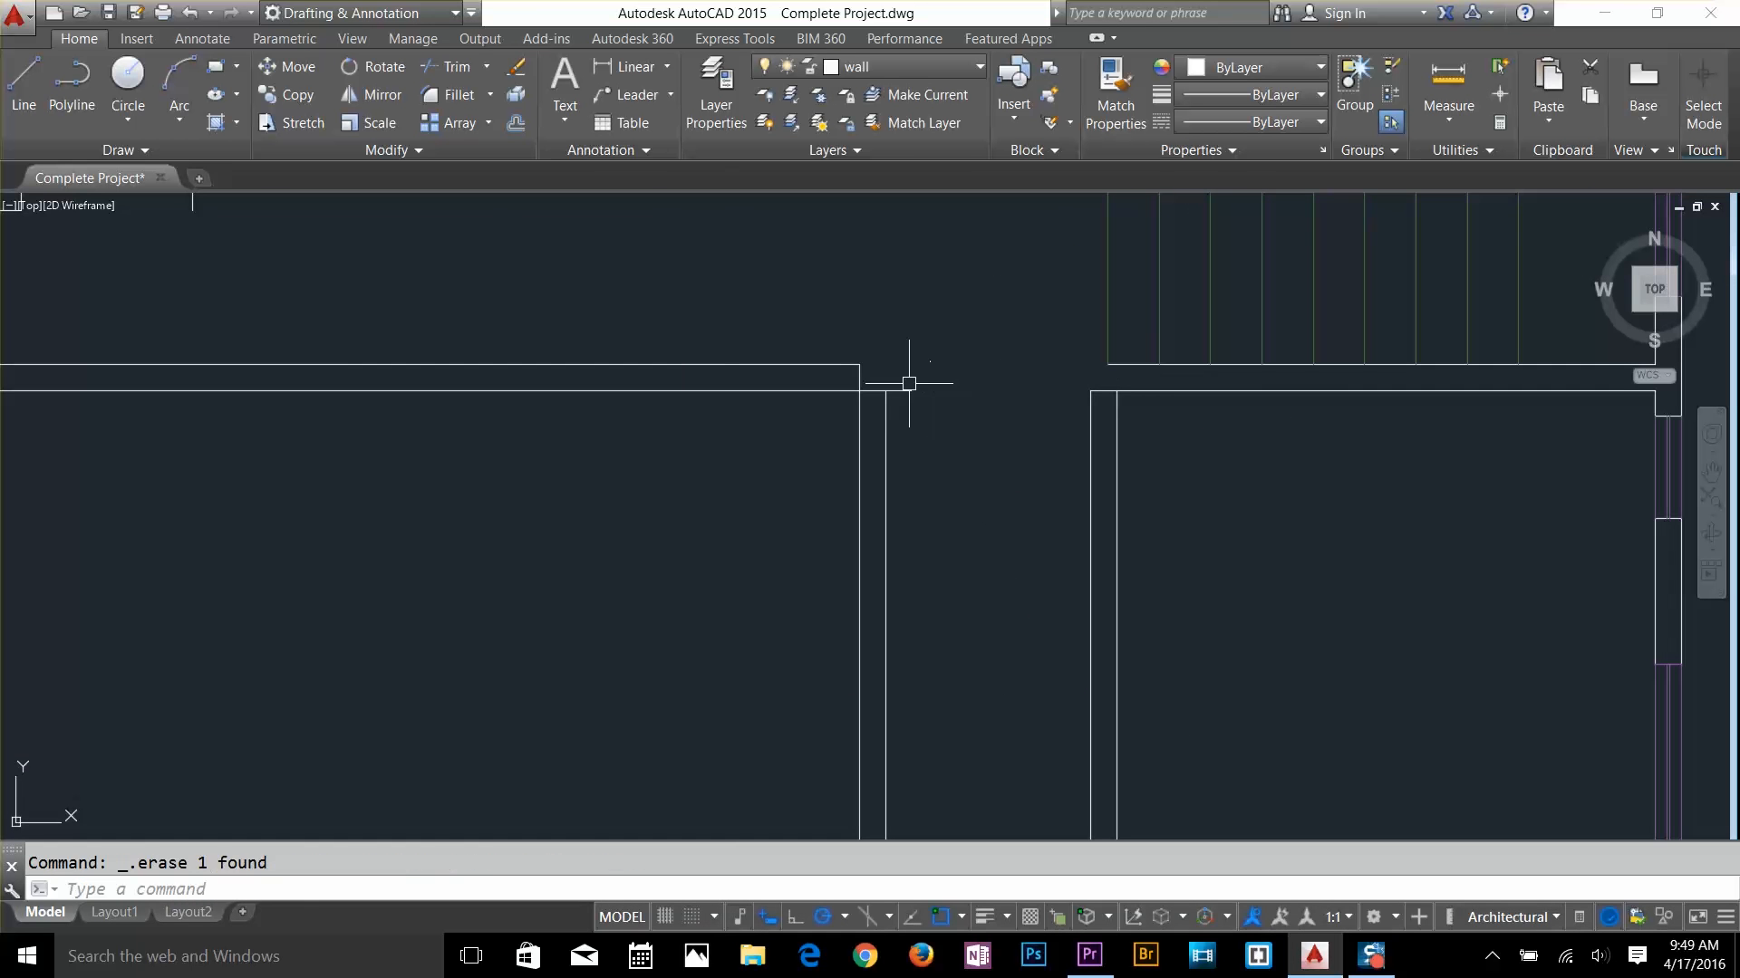
Fillet the garage's new rear wall with its right wall and trim the overlap into a clean corner
text(f)
key(Return)
click(854, 367)
text(tr)
key(Return)
key(Return)
scroll(869, 493, down, 4)
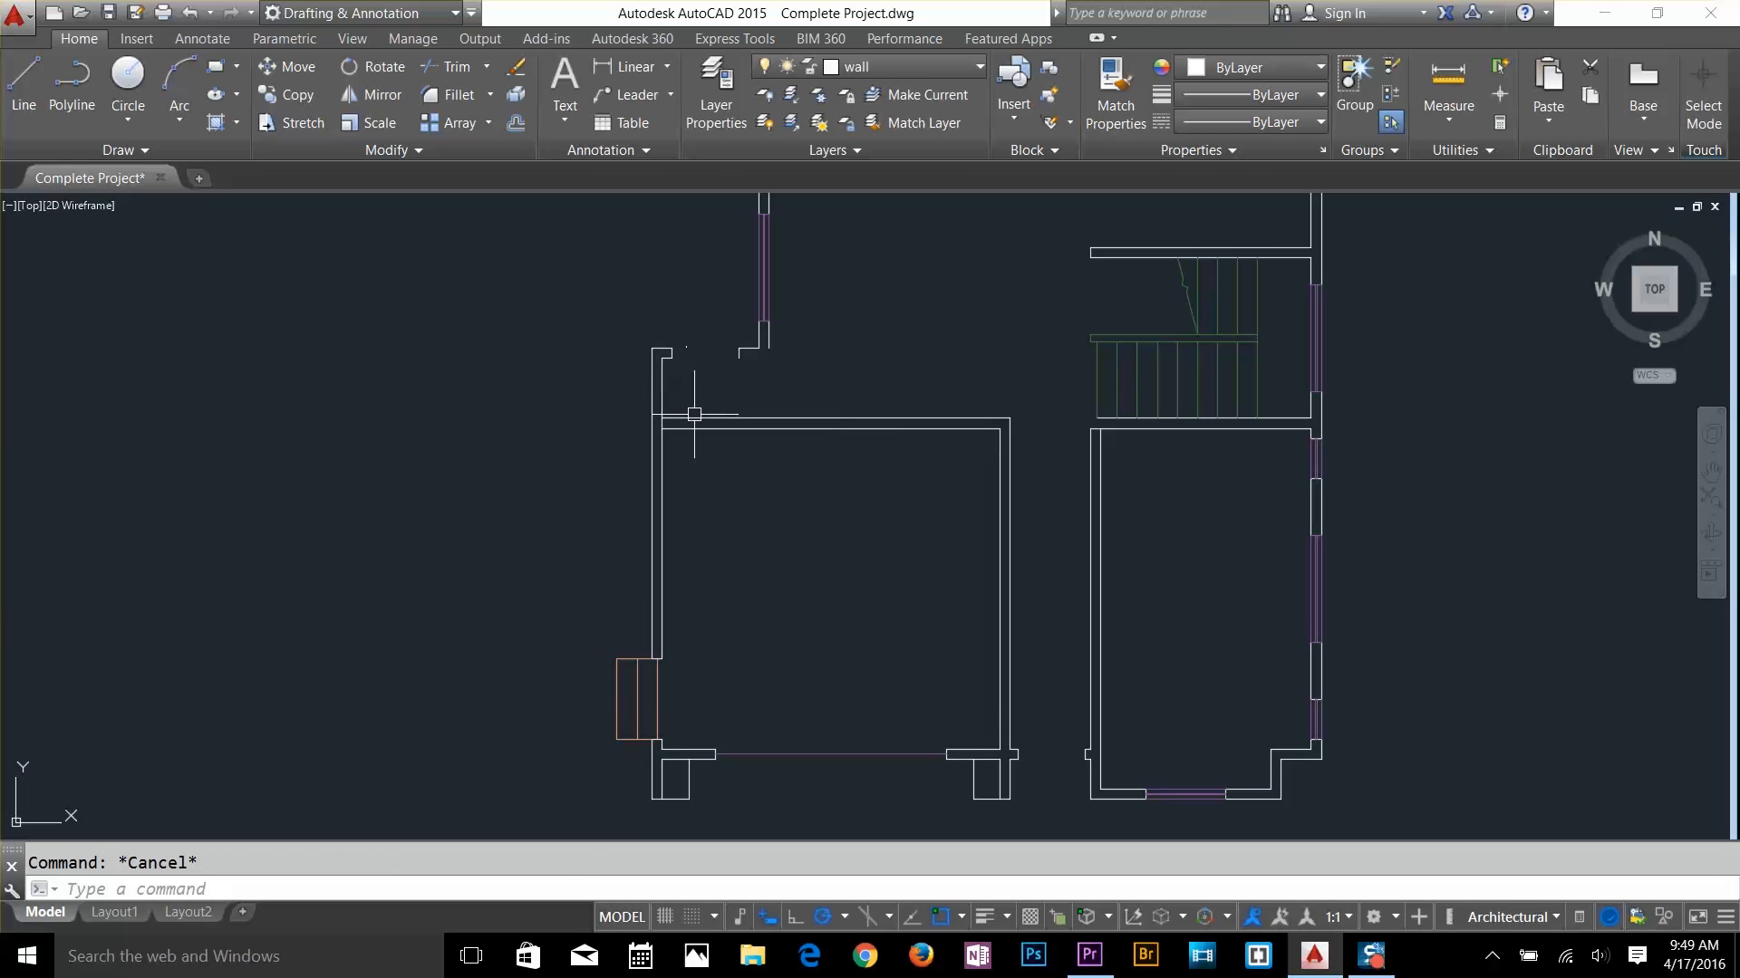
Erase the garage's left wall with its side steps and extend the upper left exterior wall down to the front wall
click(722, 639)
click(551, 727)
key(Delete)
text(ex)
key(Return)
key(Return)
click(769, 403)
key(Escape)
middle_drag(788, 580, 824, 385)
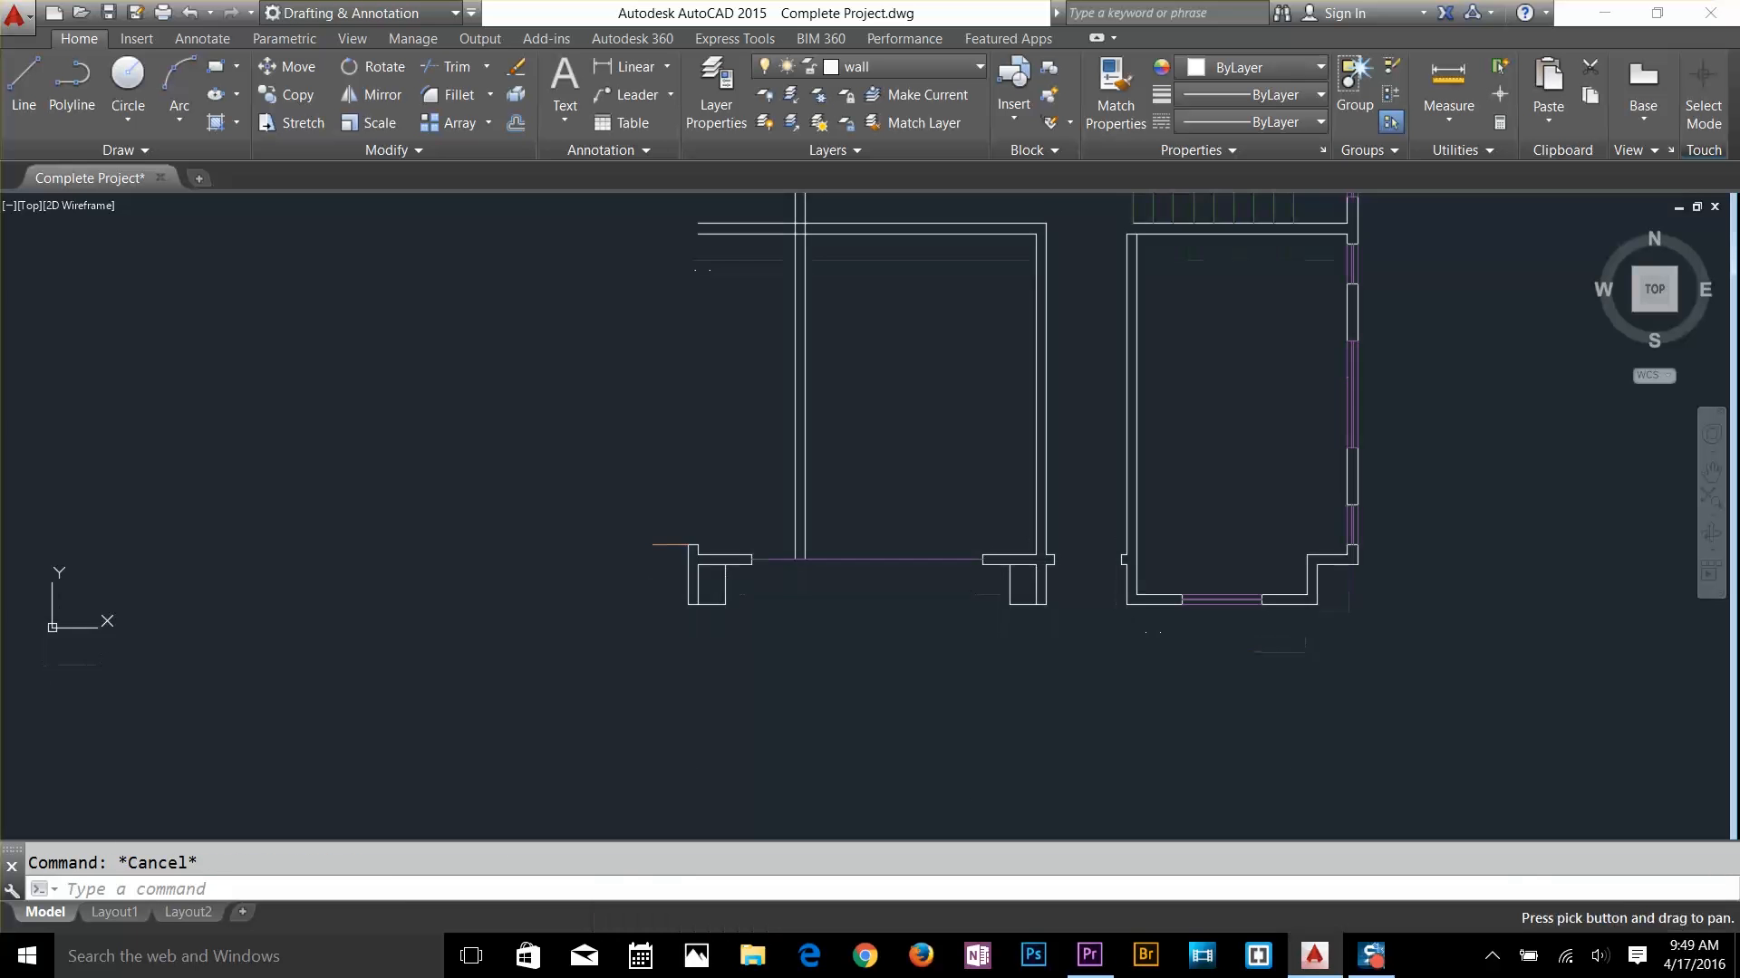
Trim the garage's rear wall lines where they cross the extended left exterior wall
key(Delete)
text(f)
click(806, 532)
click(796, 533)
text(tr)
key(Return)
key(Return)
scroll(827, 377, up, 8)
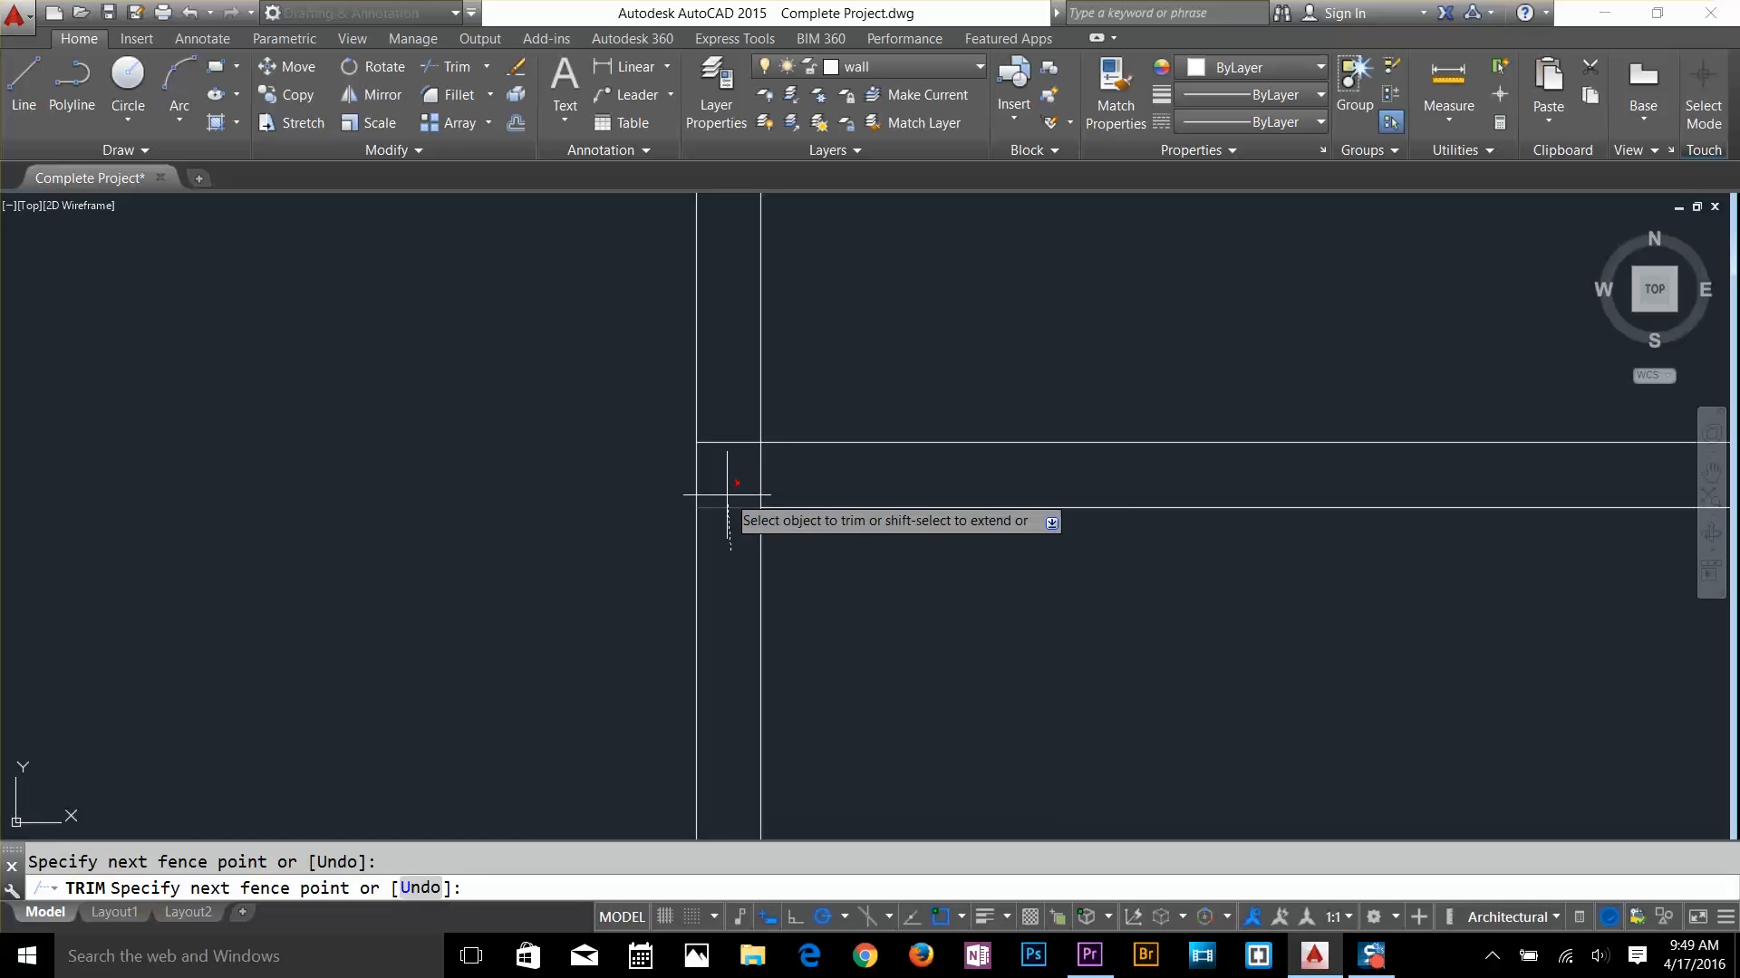
Erase the garage door line and front pillar remains, leaving a continuous front wall joined to the left exterior wall
scroll(730, 493, down, 8)
key(Escape)
scroll(888, 707, up, 4)
key(Delete)
key(Escape)
middle_drag(1219, 714, 1193, 573)
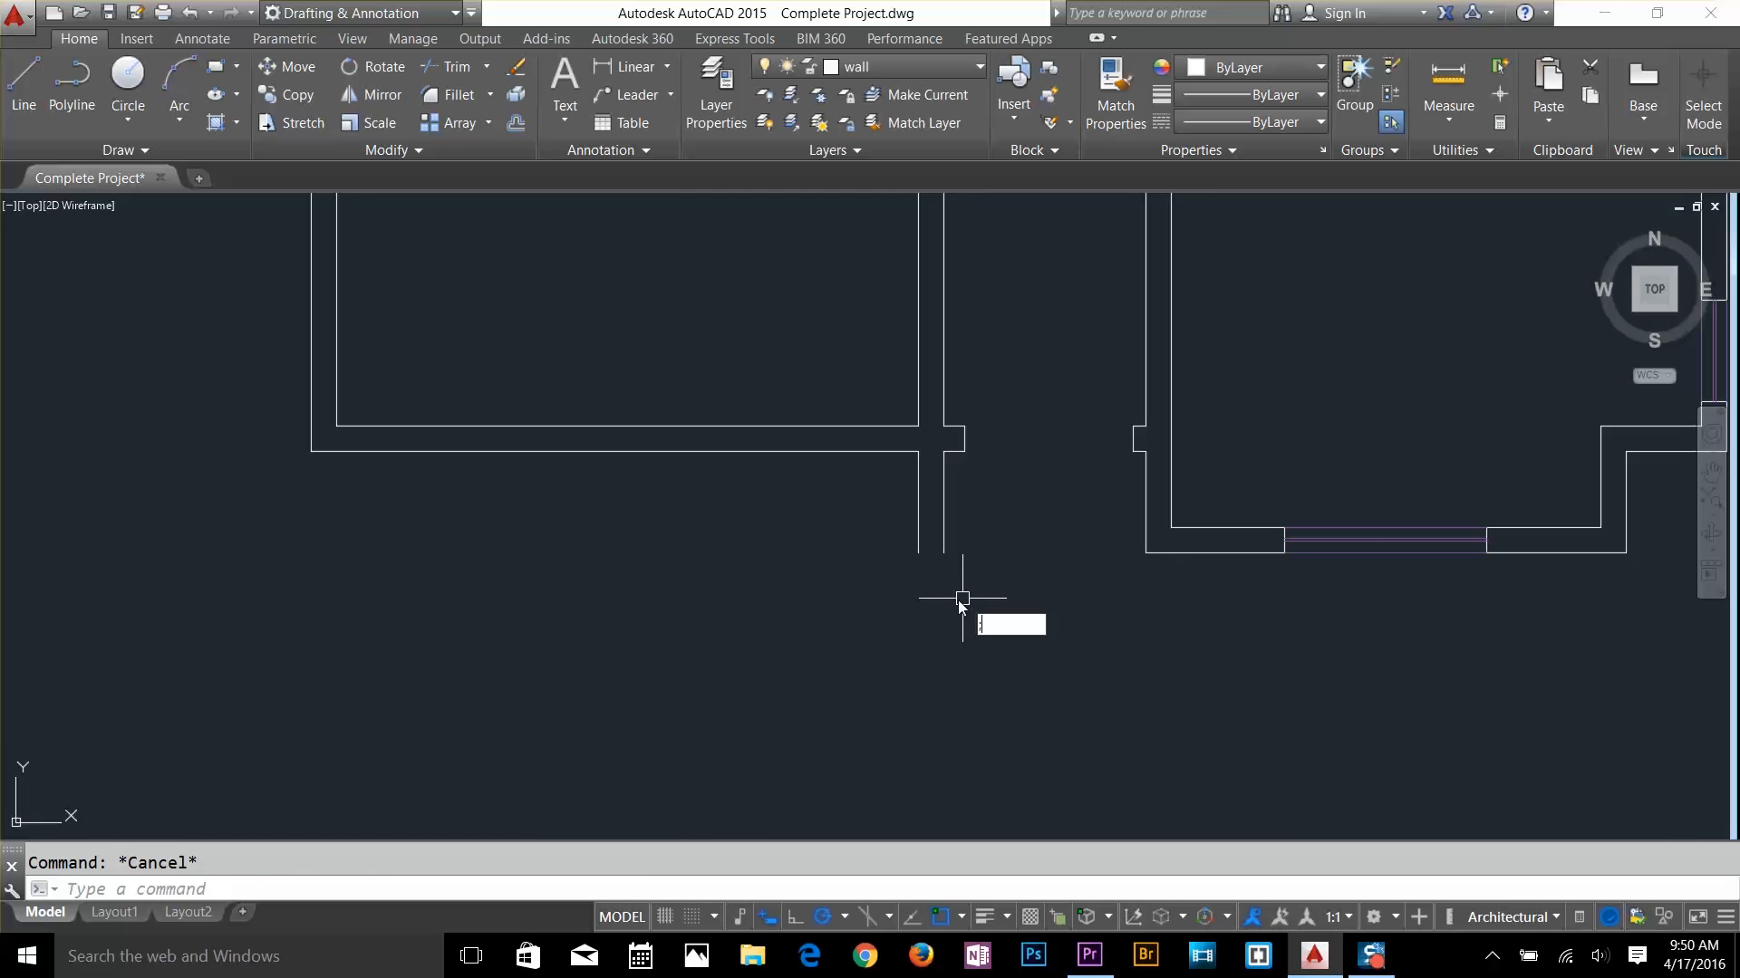
Draw a line across the front of the entrance to the study room's wall and erase the pillar's inner vertical line
key(BackSpace)
text(l)
key(Return)
click(919, 553)
click(1147, 553)
key(Escape)
click(943, 520)
key(Delete)
Draw a horizontal line across the former front door opening between the midpoints of its two wall ends
key(Return)
click(864, 451)
key(Escape)
key(l)
key(Return)
click(969, 464)
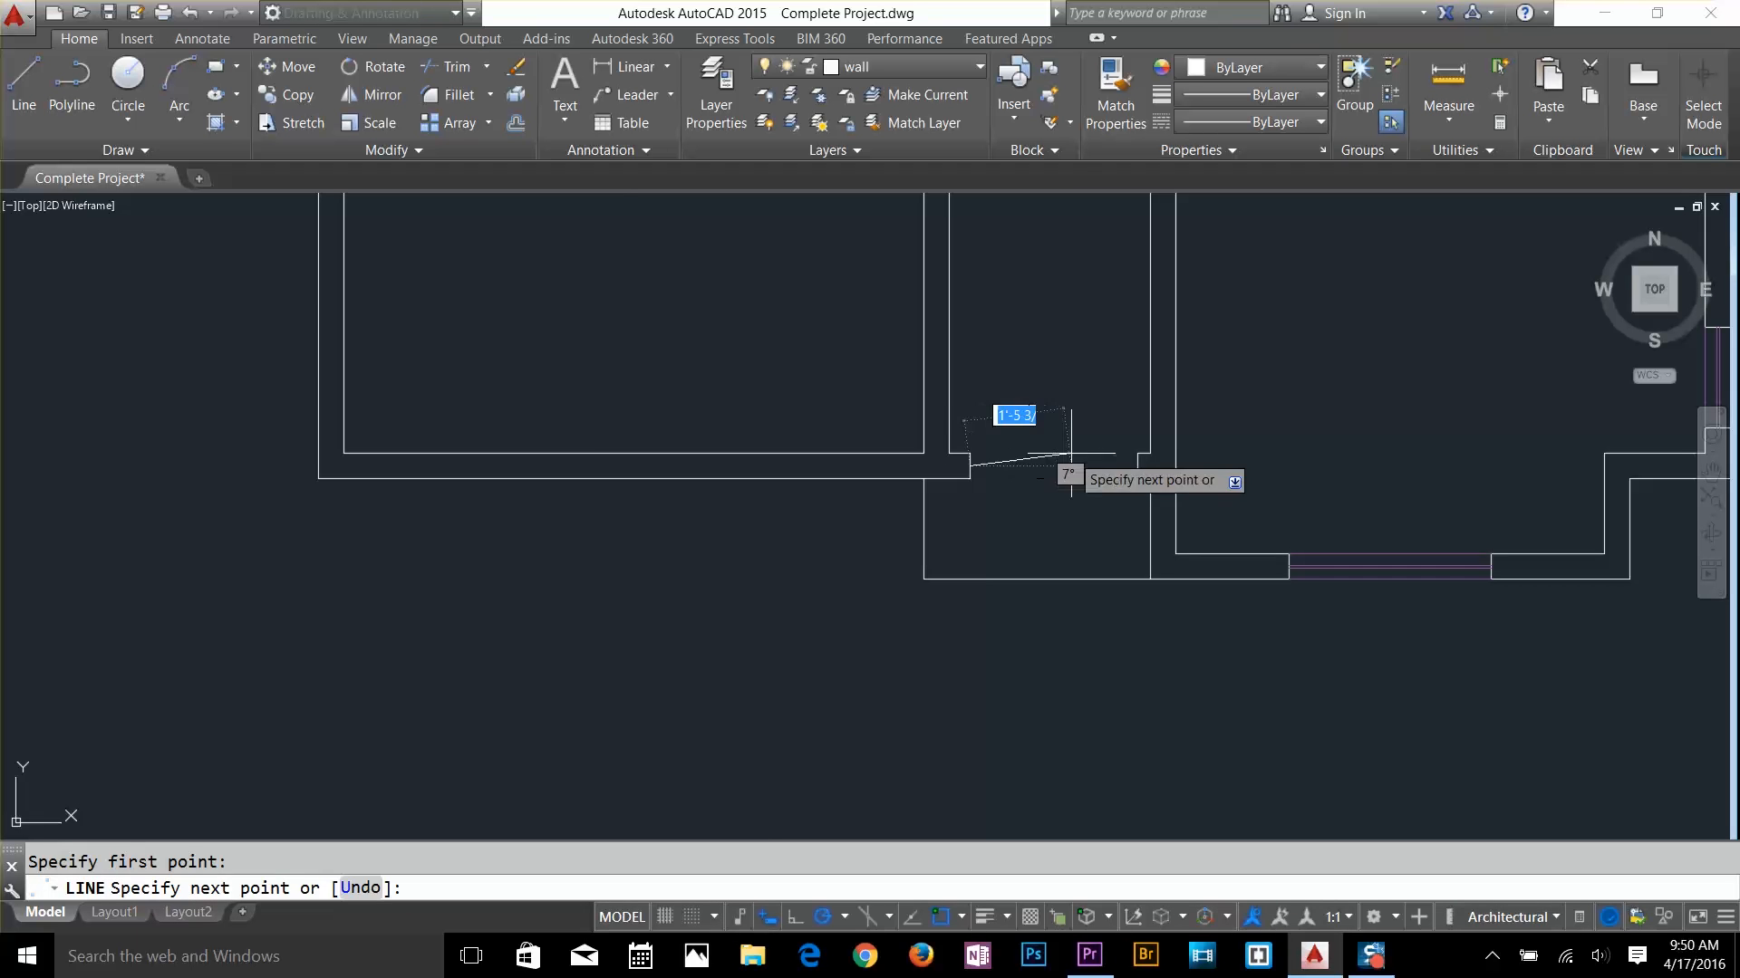
click(1138, 464)
key(Return)
Fillet the upper line of the wall below the staircase with the study room's outer left wall line and trim the overlap
scroll(942, 680, down, 4)
middle_drag(994, 629, 1165, 733)
scroll(1249, 362, up, 5)
key(f)
key(Return)
click(1132, 393)
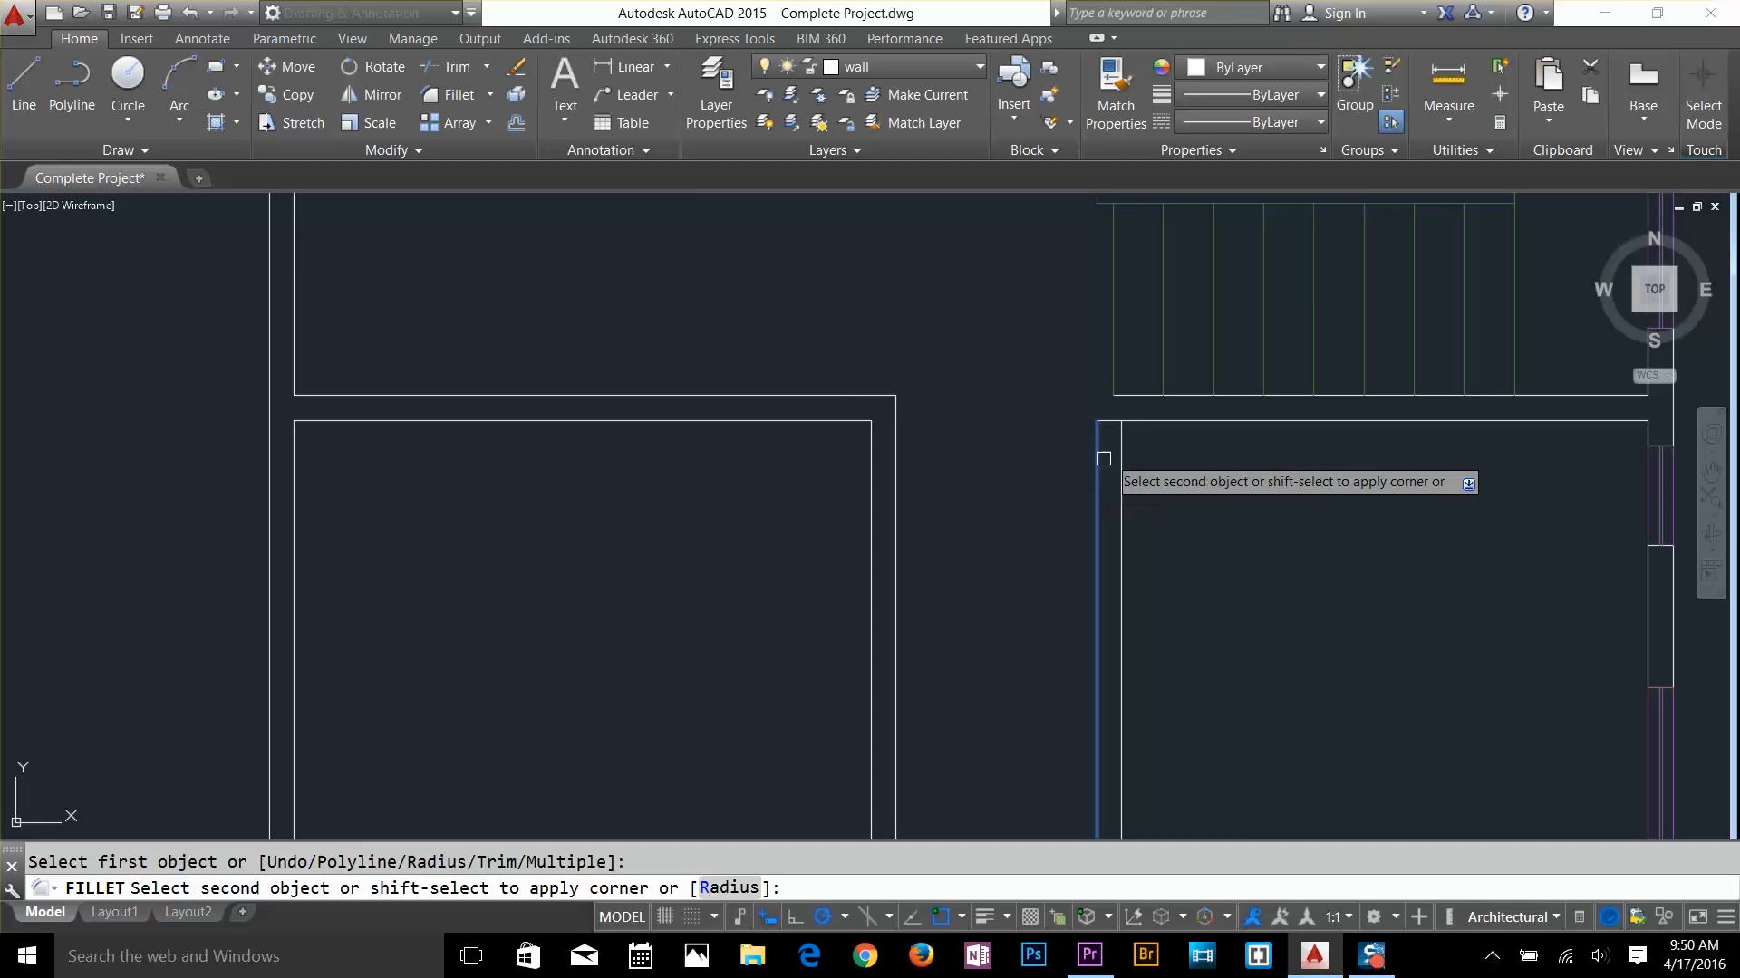
click(1102, 458)
key(Escape)
key(t)
key(r)
key(Return)
key(Return)
click(1107, 420)
Stretch the inner line of the left exterior wall between its windows to close the gap
scroll(1096, 458, down, 5)
middle_drag(948, 454, 939, 656)
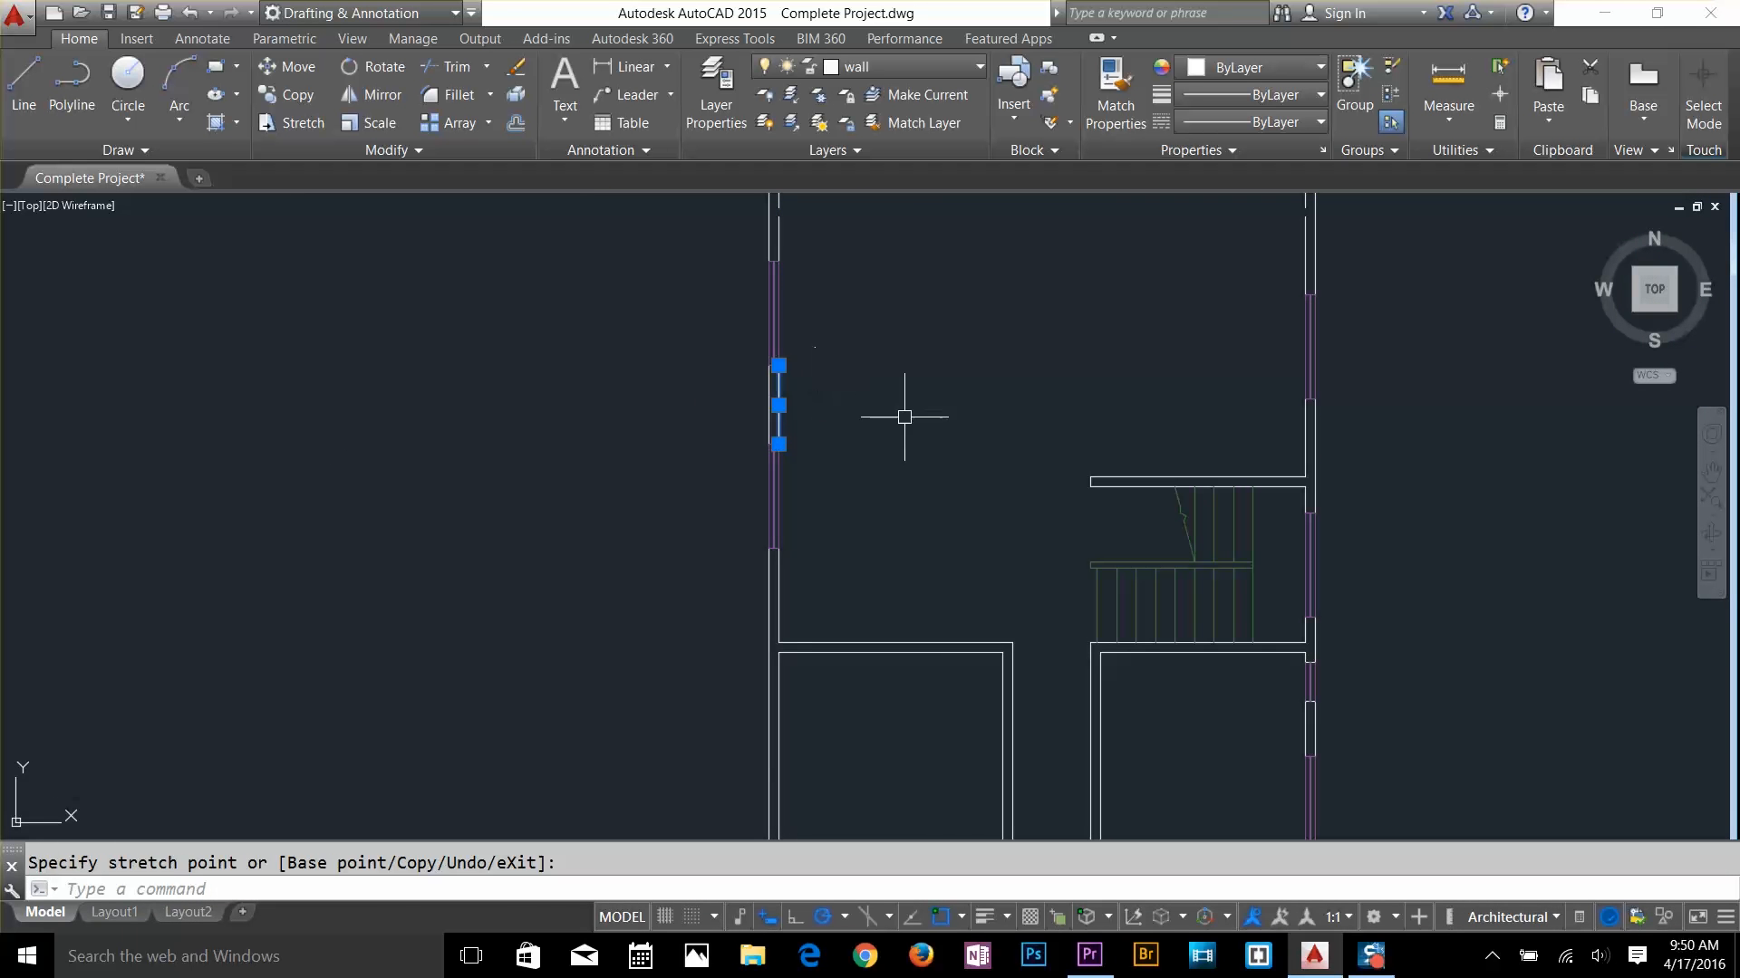
scroll(915, 562, down, 2)
middle_drag(968, 457, 1017, 695)
Try erasing the door in the rear wall, and undo the erasure
click(1032, 355)
key(Delete)
scroll(1024, 387, up, 4)
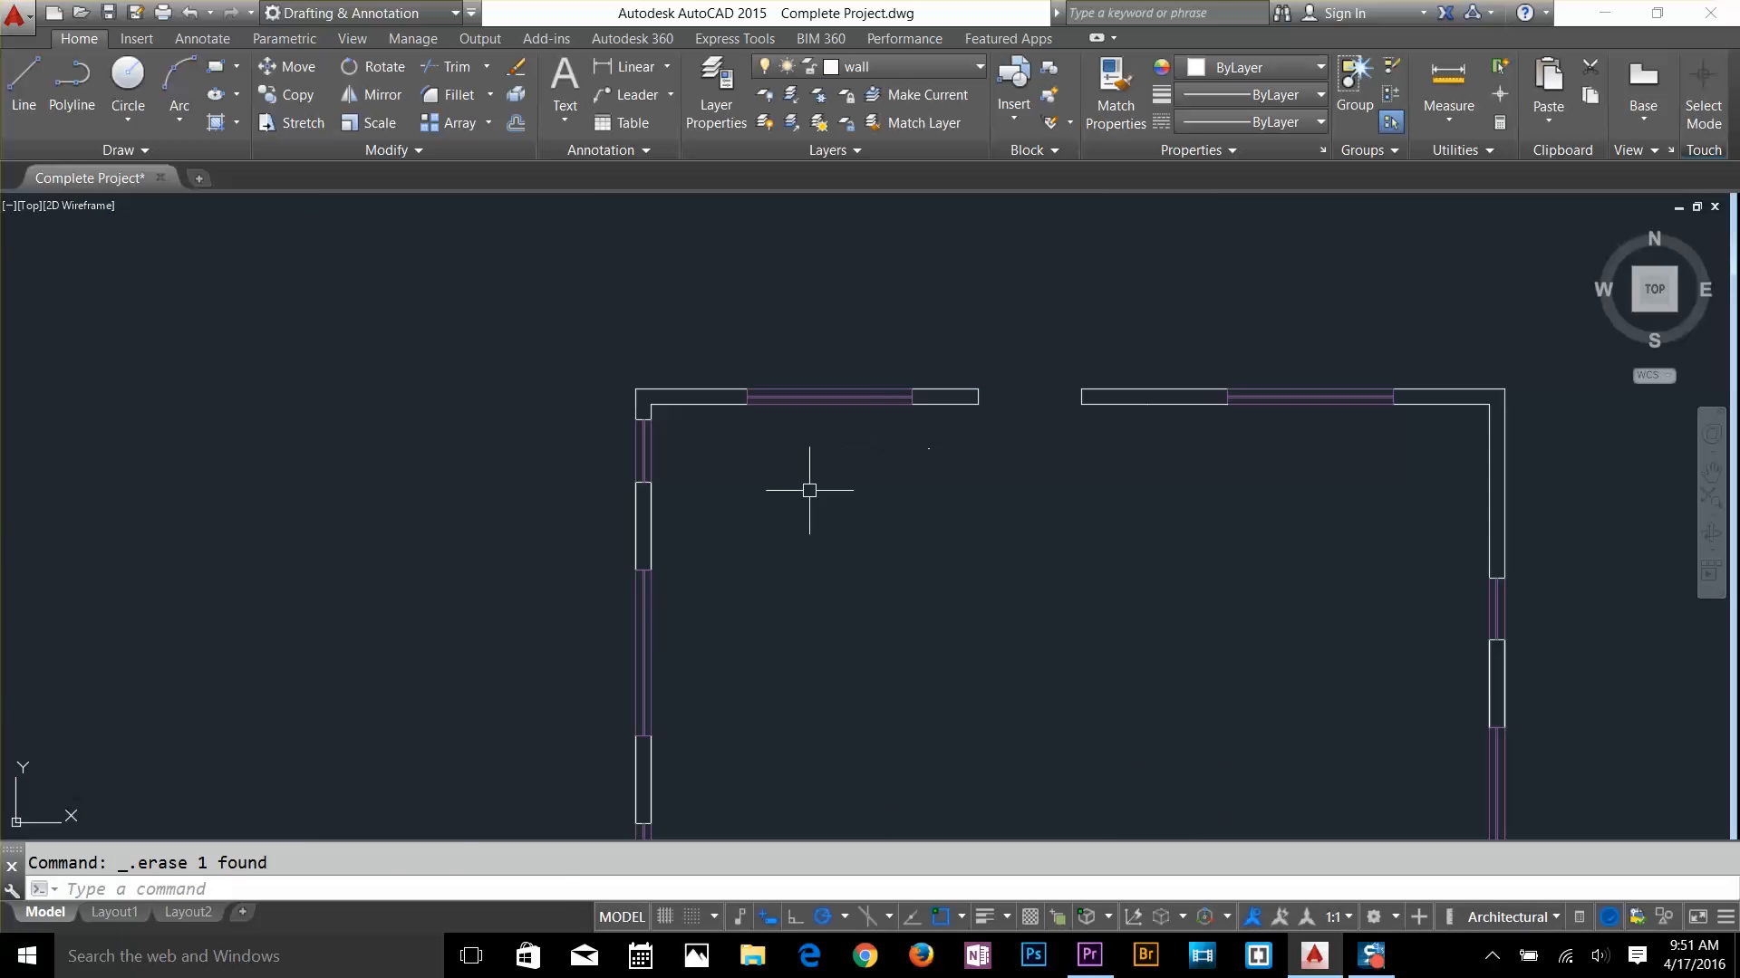
click(1027, 345)
key(Escape)
key(ctrl+z)
key(ctrl+z)
scroll(1105, 420, up, 2)
text(o)
key(Return)
text(15')
key(Return)
click(1076, 369)
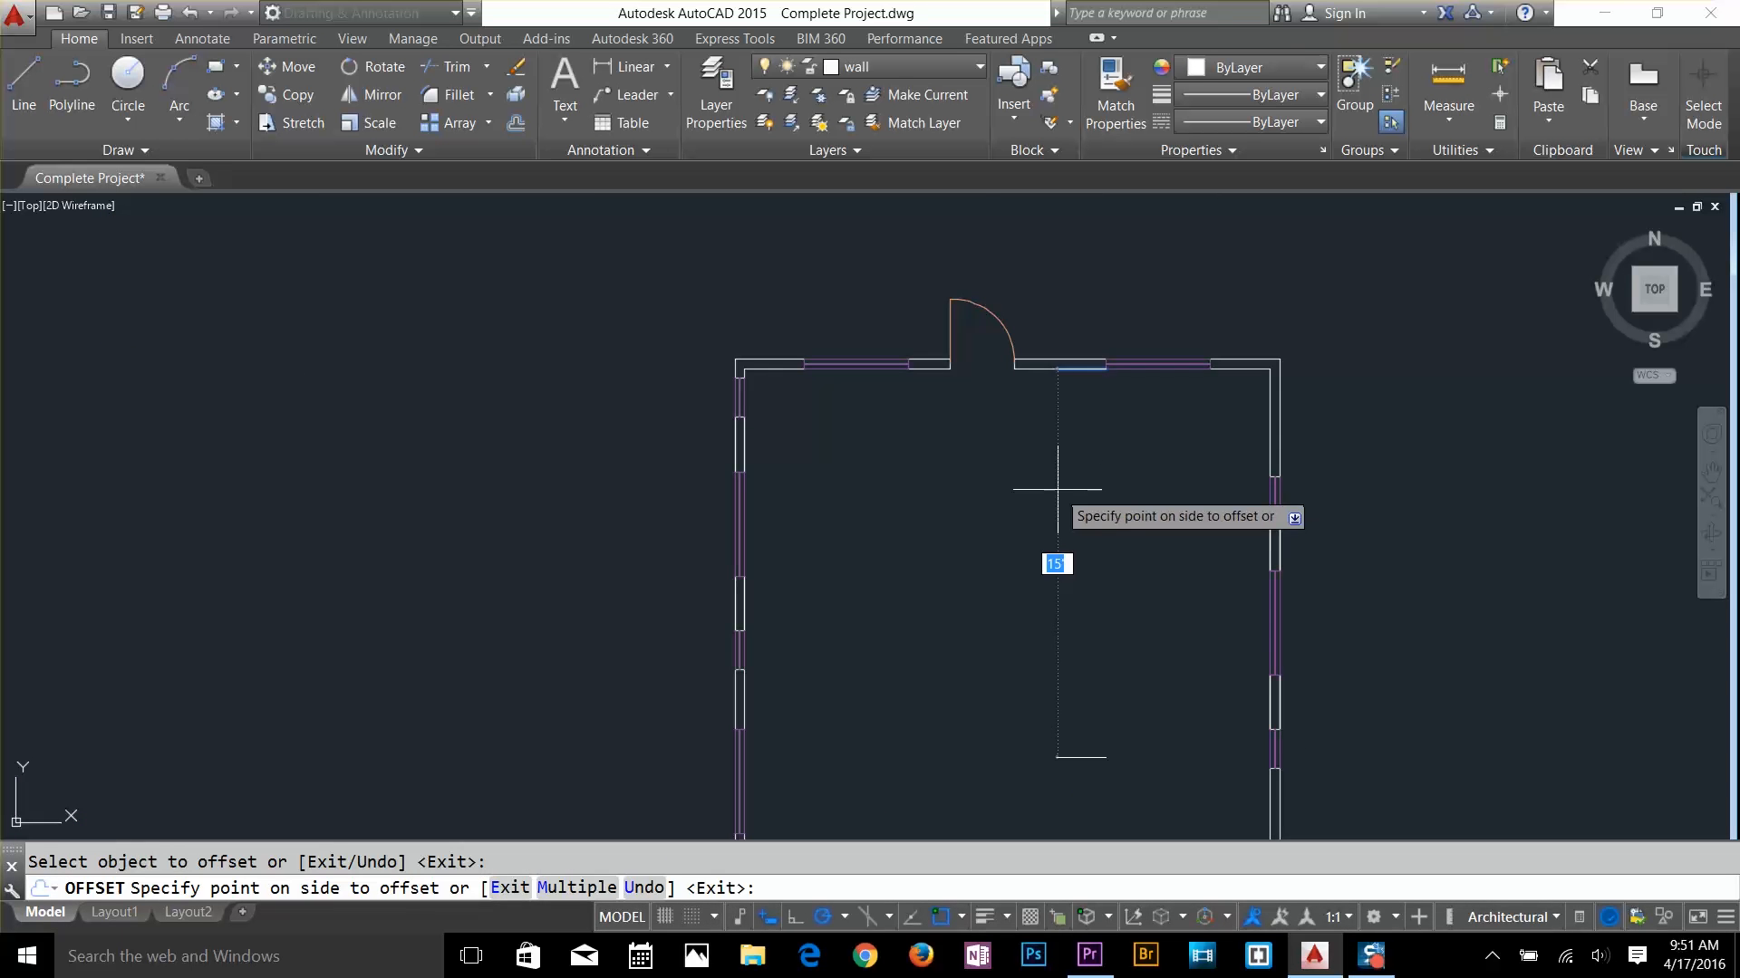
key(Escape)
Draw a cross line about 20'-3" long between the midpoints of facing wall segments on the two side walls
middle_drag(1225, 737, 1239, 586)
key(l)
key(Return)
click(1282, 550)
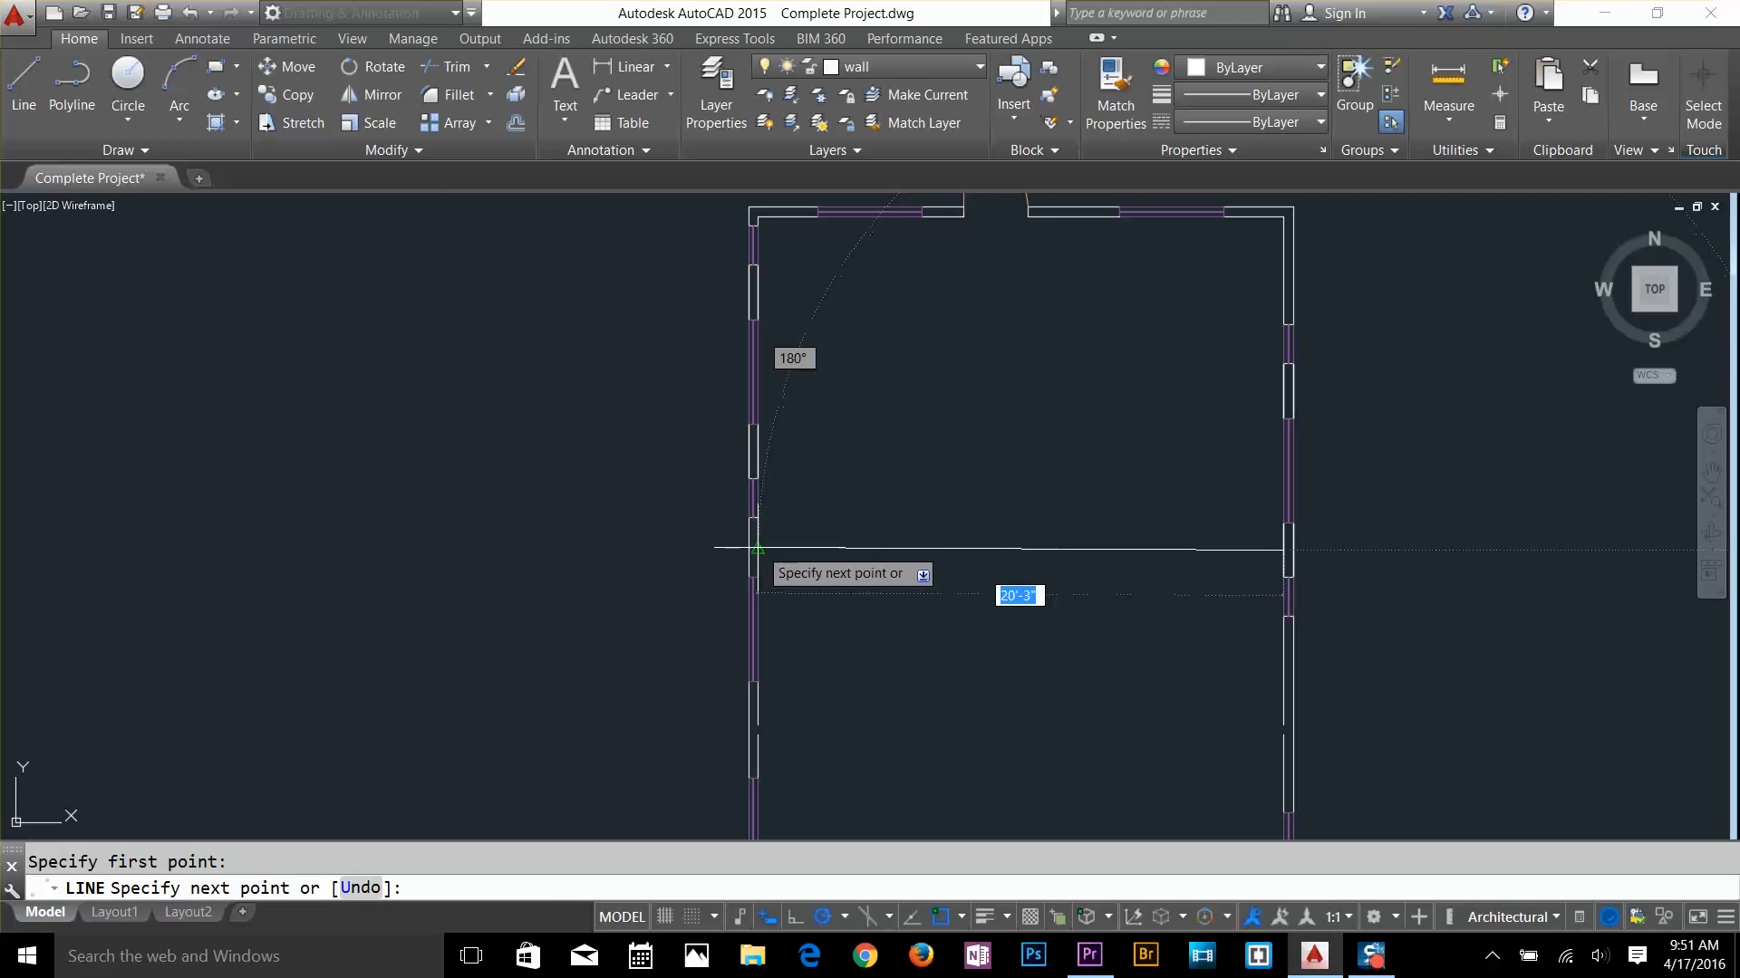
click(757, 547)
scroll(1025, 584, down, 4)
scroll(1064, 556, up, 4)
key(Escape)
Offset the cross line downward by 6 to form a double-line partition wall
key(o)
key(Return)
key(Escape)
key(o)
key(Return)
key(6)
key(Return)
click(1082, 617)
click(1102, 685)
key(Escape)
middle_drag(1102, 685, 1187, 563)
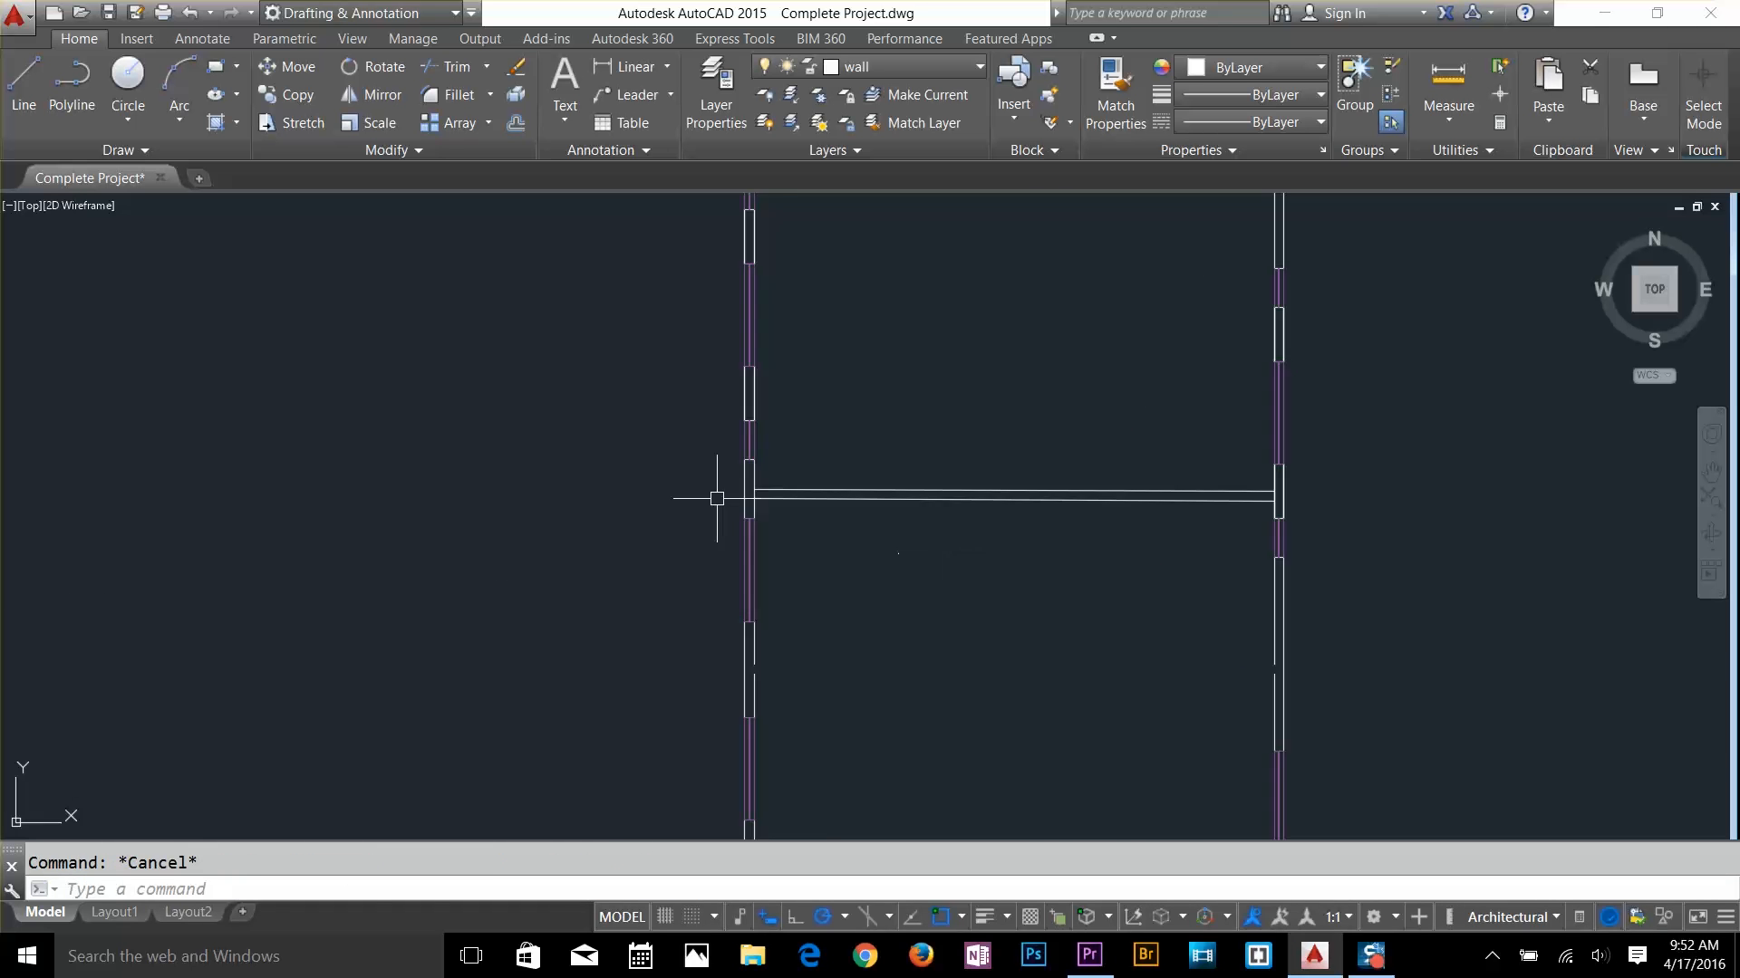
Trim the wall lines at the new partition's junction and draw a short vertical line along the right exterior wall's inner face
scroll(718, 497, up, 4)
key(t)
key(r)
key(Return)
key(Return)
key(Escape)
key(l)
key(Return)
click(1320, 431)
click(1320, 501)
middle_drag(1043, 747, 1060, 479)
Offset the horizontal wall line beside the stairs upward by 10' and fillet it to the vertical hallway wall line
text(o)
key(Return)
text(7')
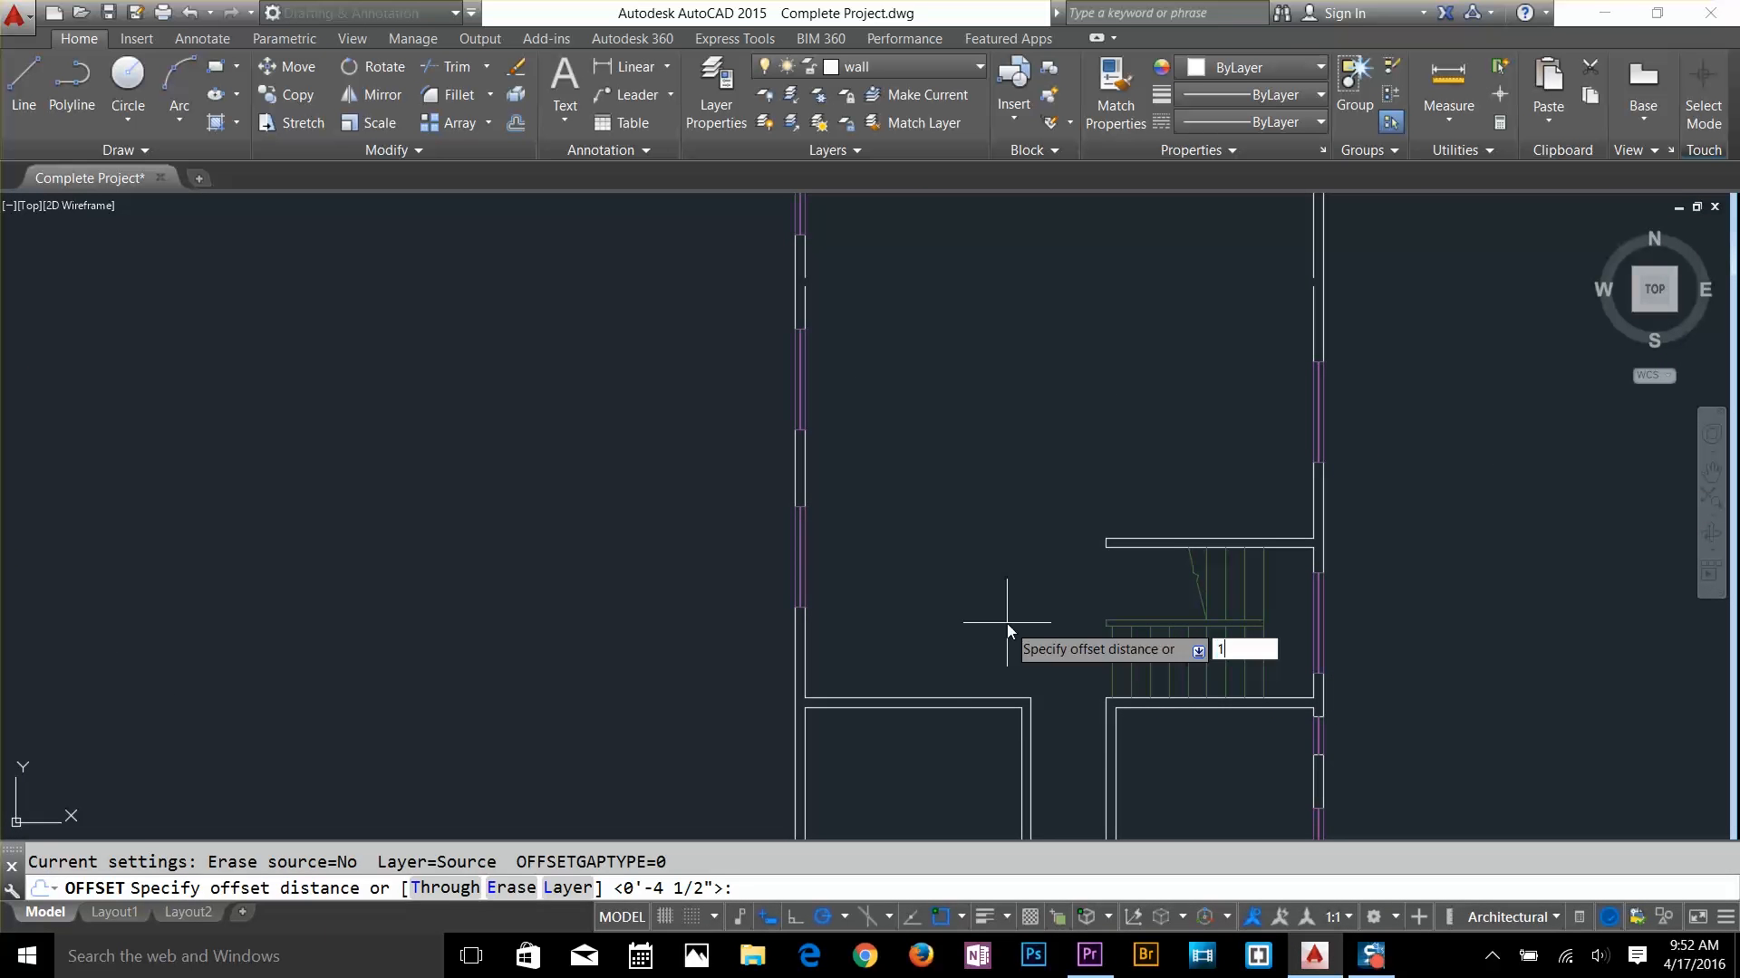
key(Return)
click(954, 698)
click(916, 526)
key(Delete)
key(Return)
click(983, 467)
click(1030, 752)
key(Escape)
Offset the new room's top line outward by the 4 1/2" wall thickness and join its corner with the hallway wall
key(o)
key(Return)
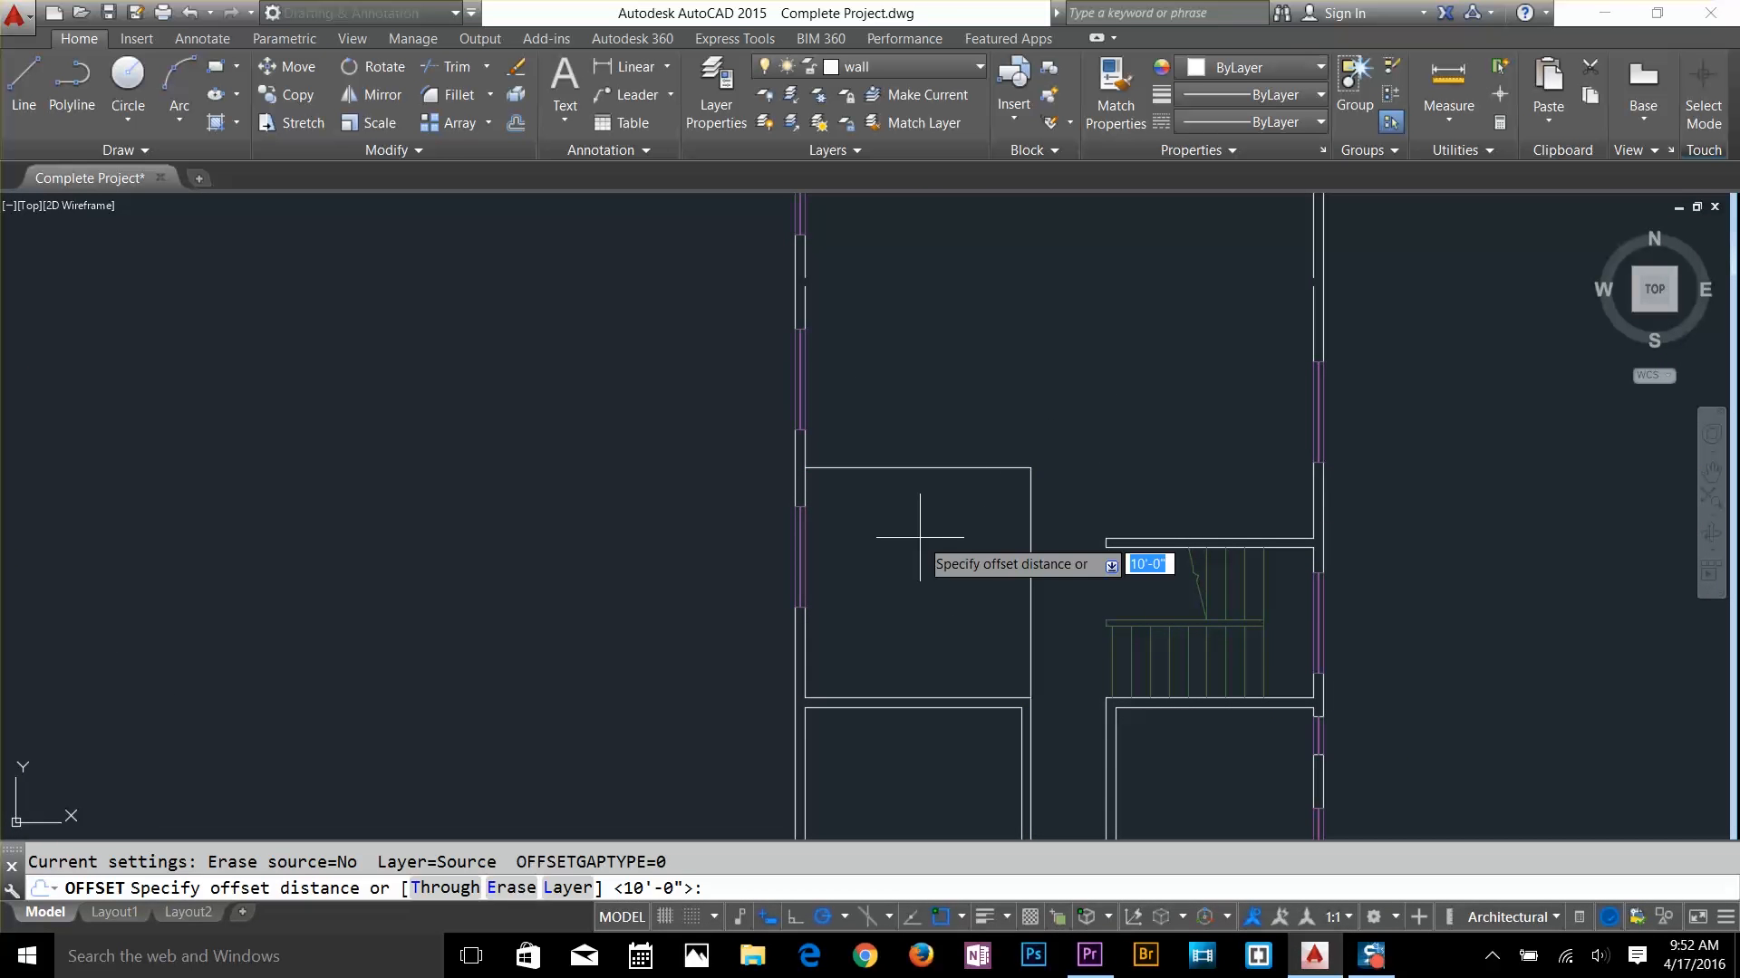
key(6)
key(Return)
click(952, 468)
click(974, 407)
middle_drag(1011, 489, 1009, 482)
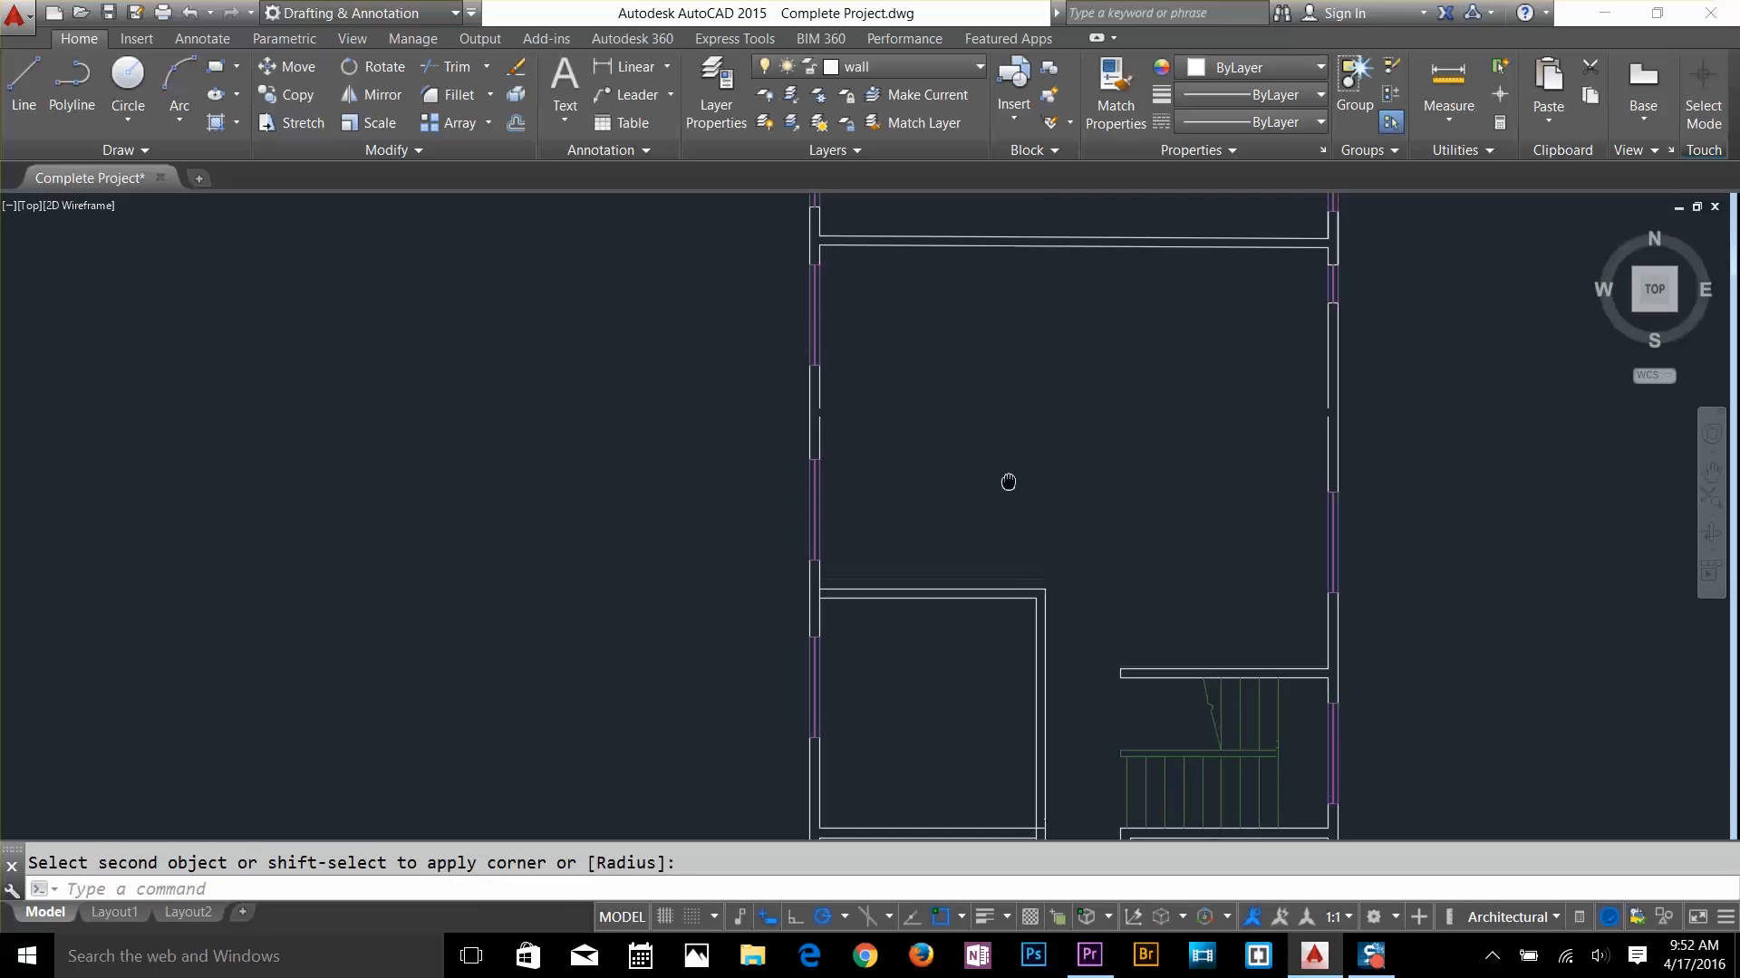
Stretch the left exterior wall's inner line to close its gap, and trim the overlapping lines at the room's lower wall junction
click(819, 442)
click(819, 418)
click(819, 366)
key(Escape)
text(tr)
key(Return)
key(Return)
click(937, 638)
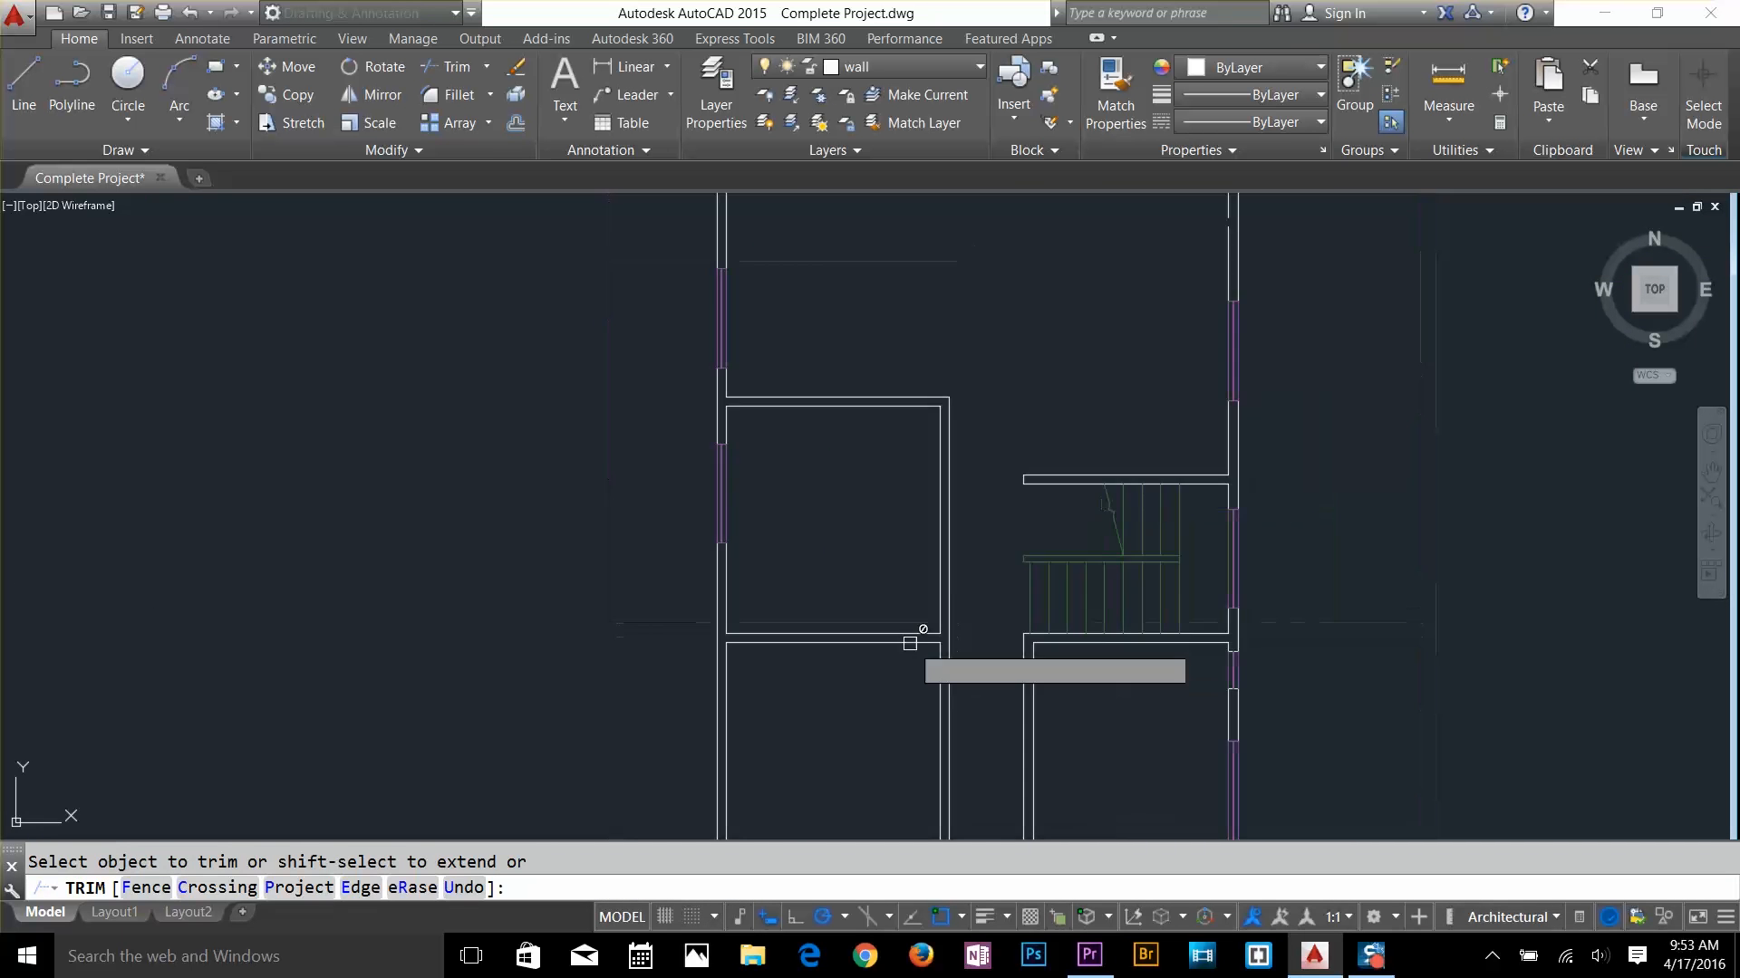
key(Return)
key(Escape)
Offset the room's top wall line upward to bound a second room, and fillet it to the inner hallway wall line
middle_drag(1165, 440, 1165, 595)
key(o)
key(Return)
text(5')
key(Return)
click(871, 728)
click(867, 616)
key(Escape)
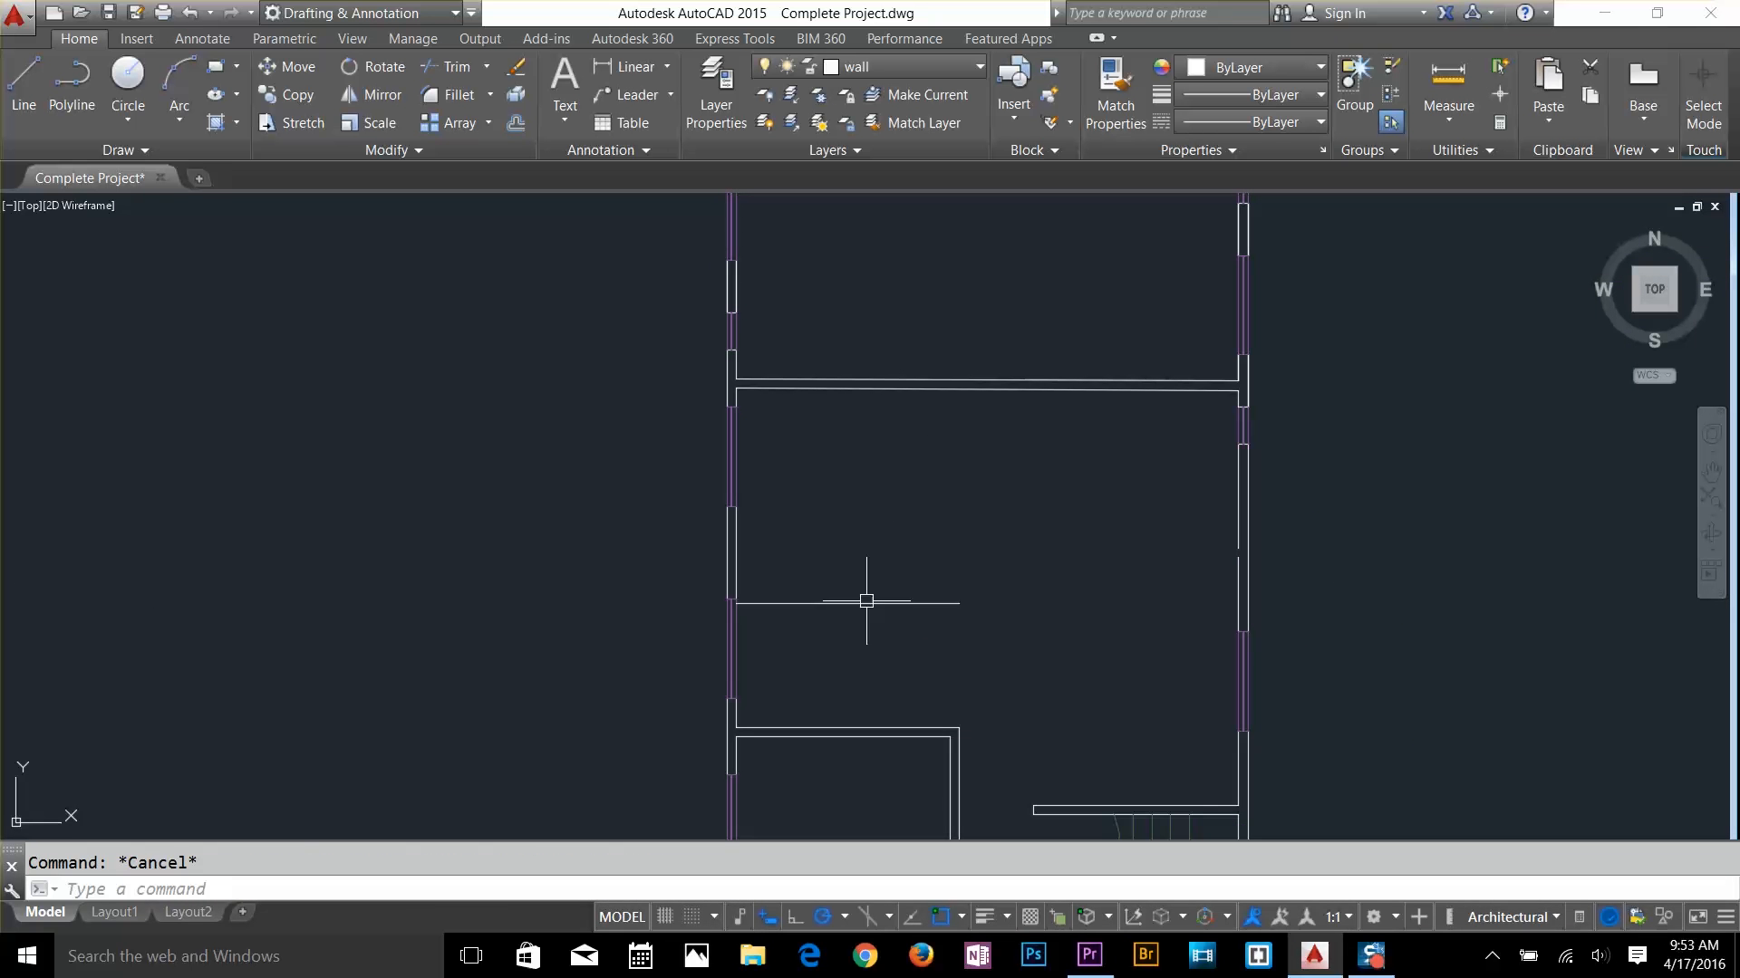
key(f)
key(Return)
click(950, 773)
click(914, 552)
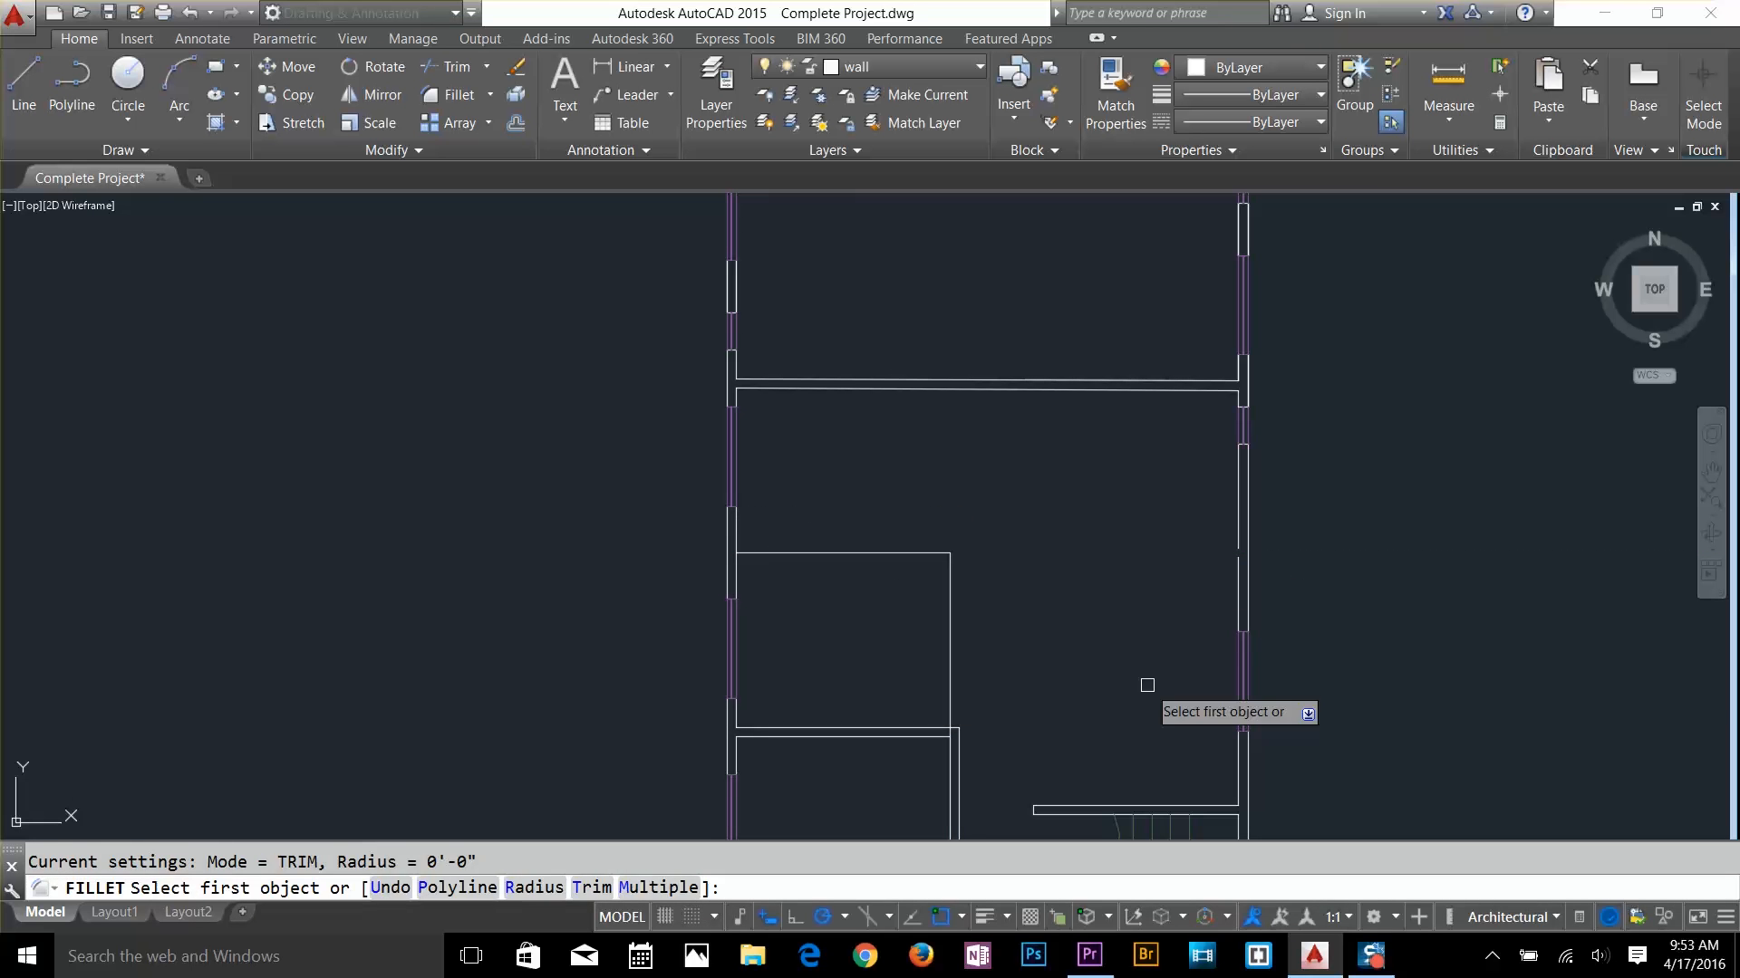
Offset the second room's hallway-side line outward by the 4 1/2" wall thickness
key(Escape)
key(o)
key(Return)
key(5)
key(Return)
click(949, 672)
click(1008, 666)
Trim and extend the wall lines where the two stacked rooms meet the hallway wall to clean up the junctions
scroll(925, 745, up, 6)
key(t)
key(r)
key(Return)
key(Return)
middle_drag(926, 499, 958, 647)
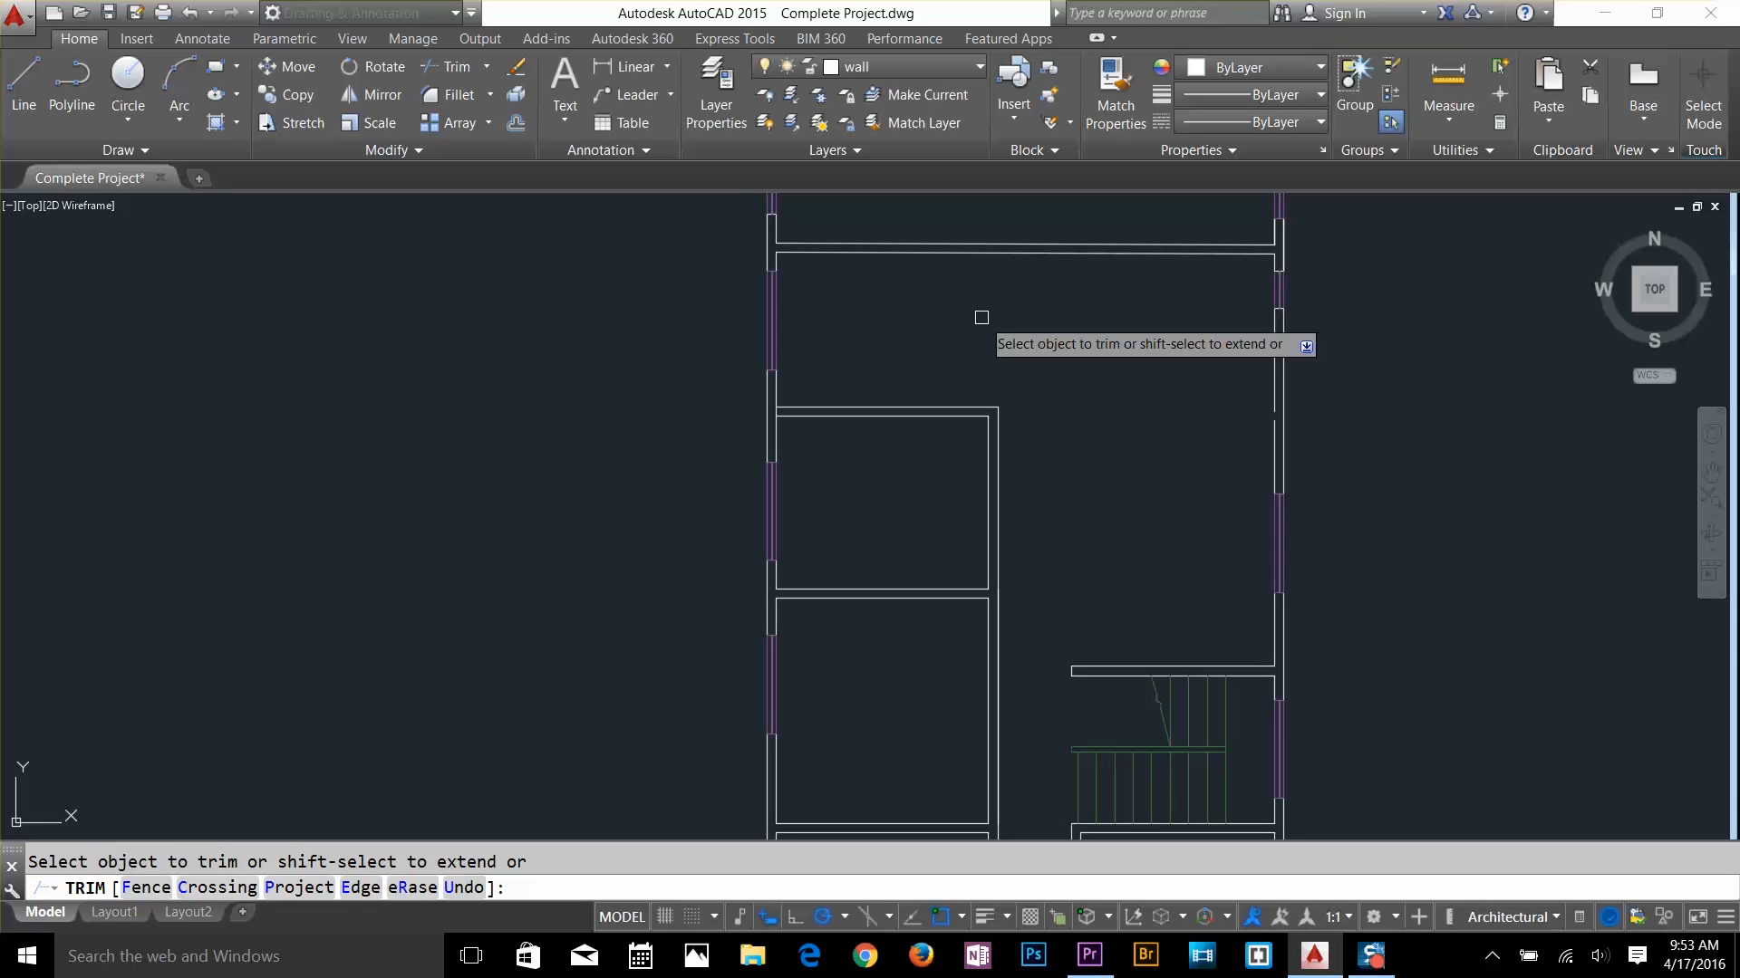
middle_drag(980, 315, 957, 476)
shift+click(976, 591)
shift+click(967, 593)
scroll(956, 417, up, 3)
click(945, 489)
middle_drag(956, 416, 975, 486)
key(Return)
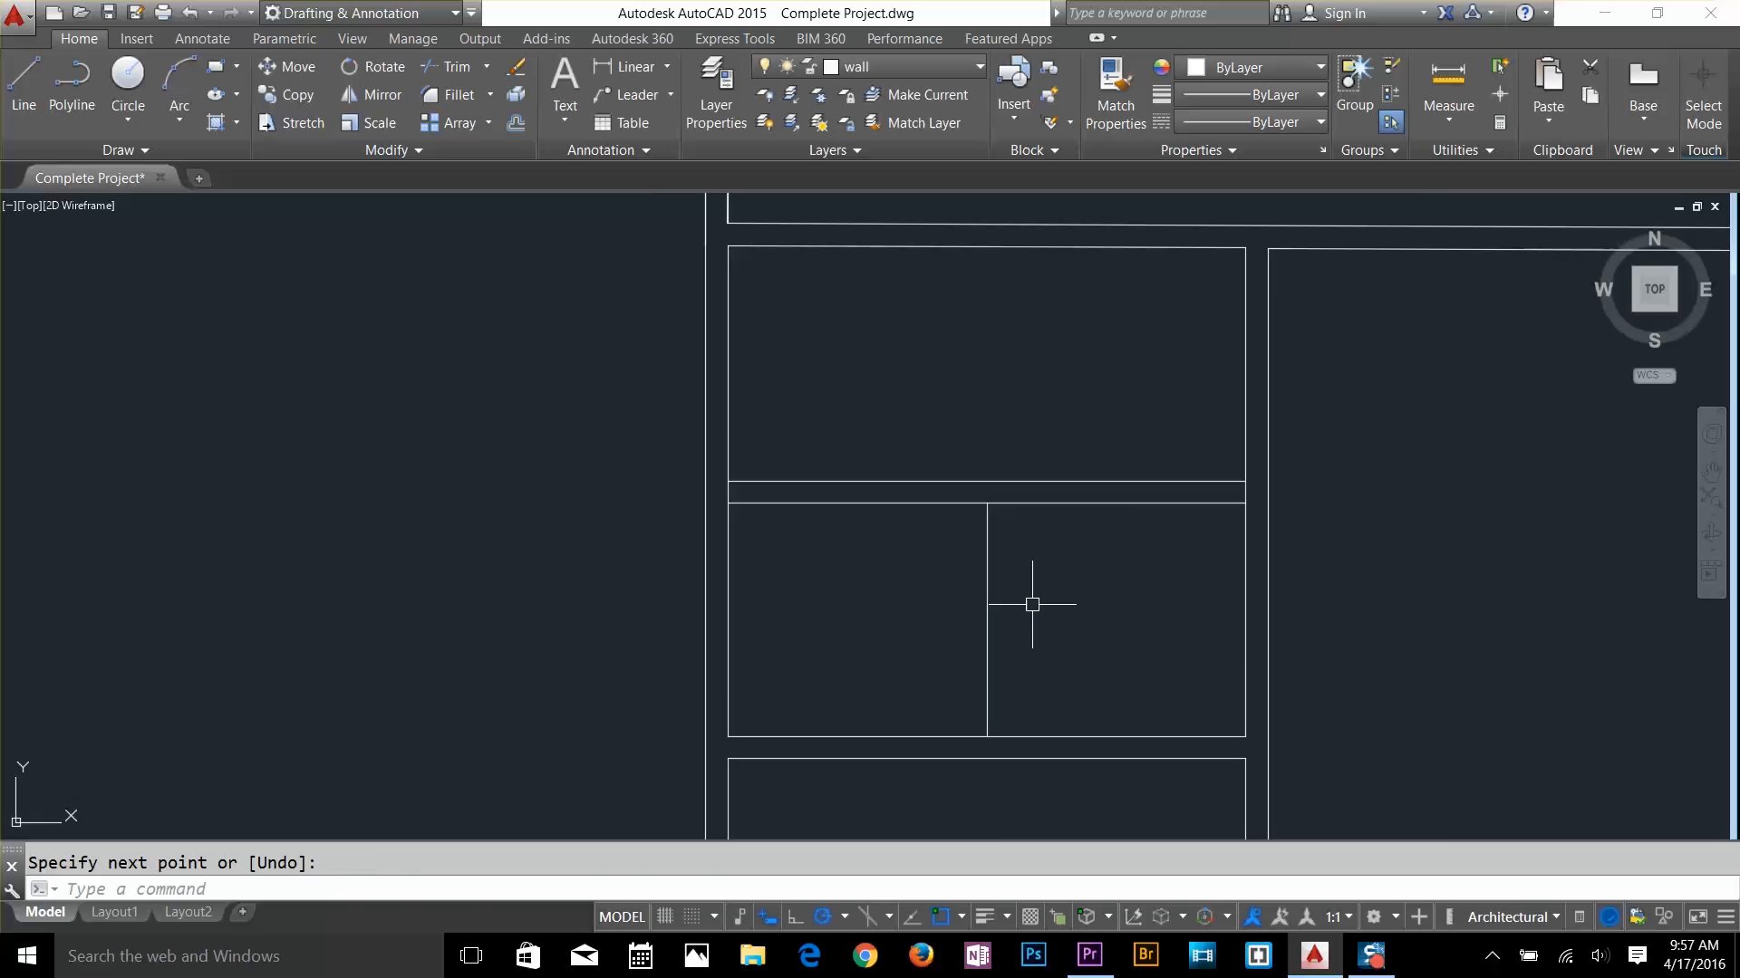
Offset the small room's vertical middle line 2 1/4" to both sides and delete the original centre line
key(o)
key(Return)
key(5)
key(Return)
click(986, 606)
click(951, 606)
click(1014, 606)
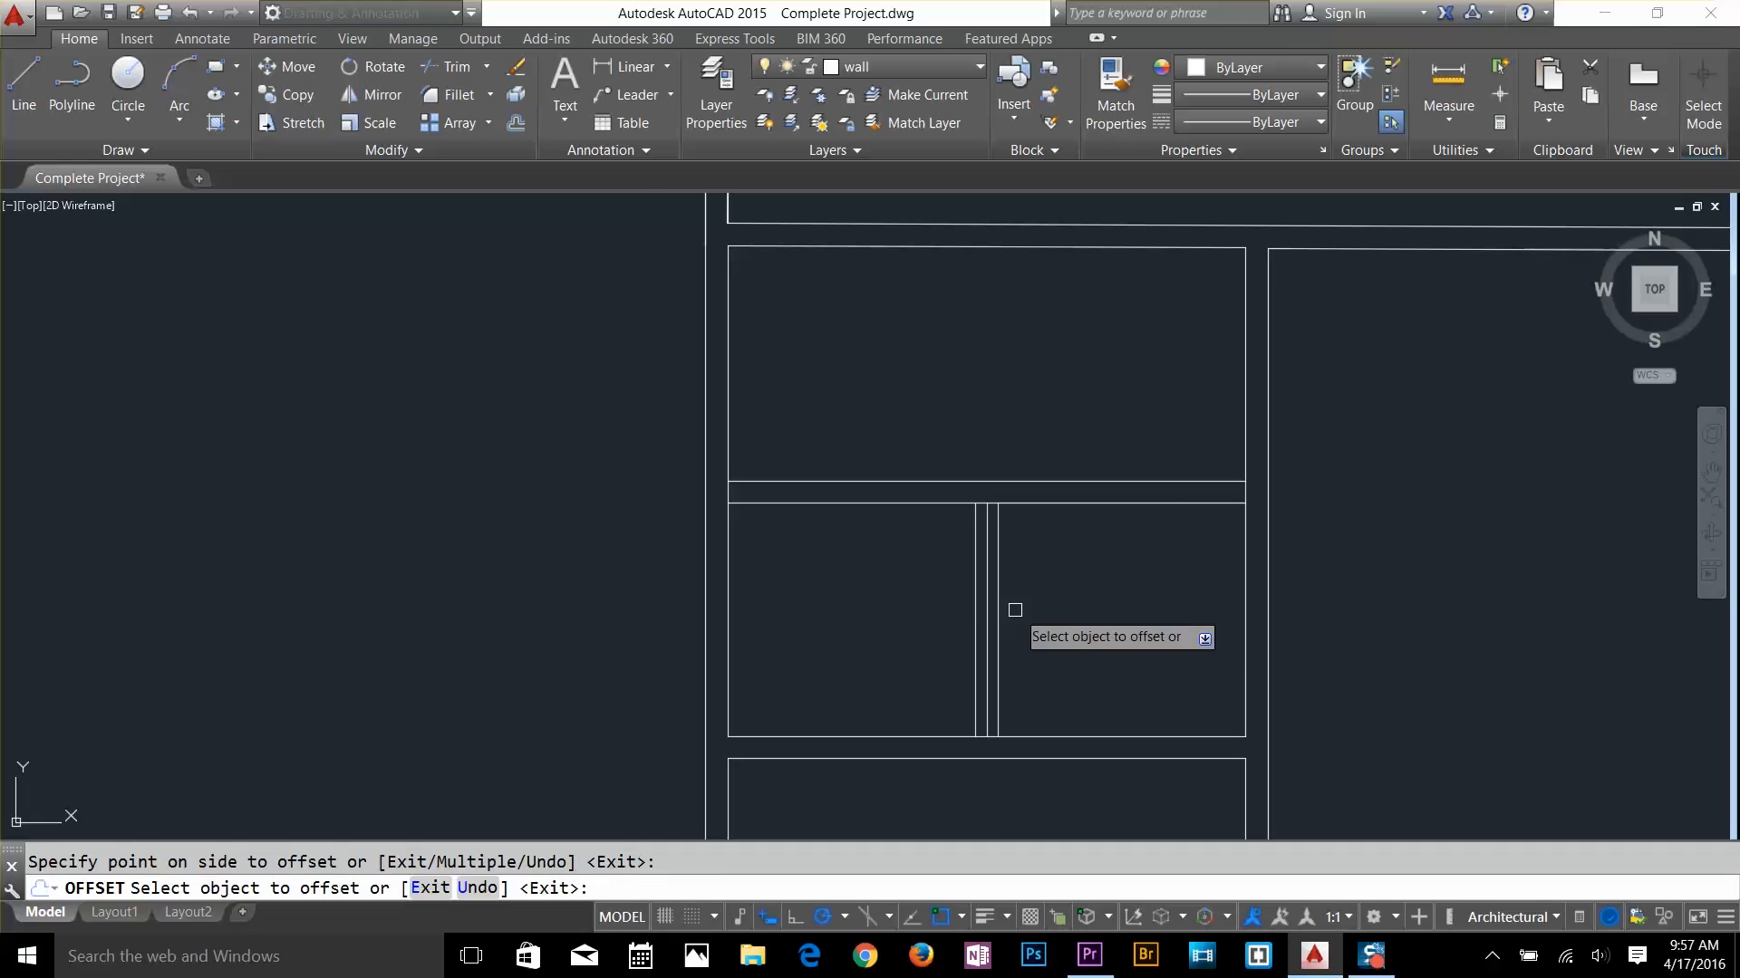
click(987, 625)
key(Delete)
Trim the horizontal wall line between the two new vertical partition lines
key(t)
key(r)
key(Return)
key(Return)
click(987, 503)
key(Escape)
key(Escape)
Draw a horizontal line from the middle of the vertical partition to the left exterior wall's inner line
key(l)
key(Return)
click(975, 620)
click(728, 620)
key(Escape)
Offset the new horizontal line 2 1/4" upward and downward to form a double-line wall
key(o)
key(Return)
key(Return)
click(936, 620)
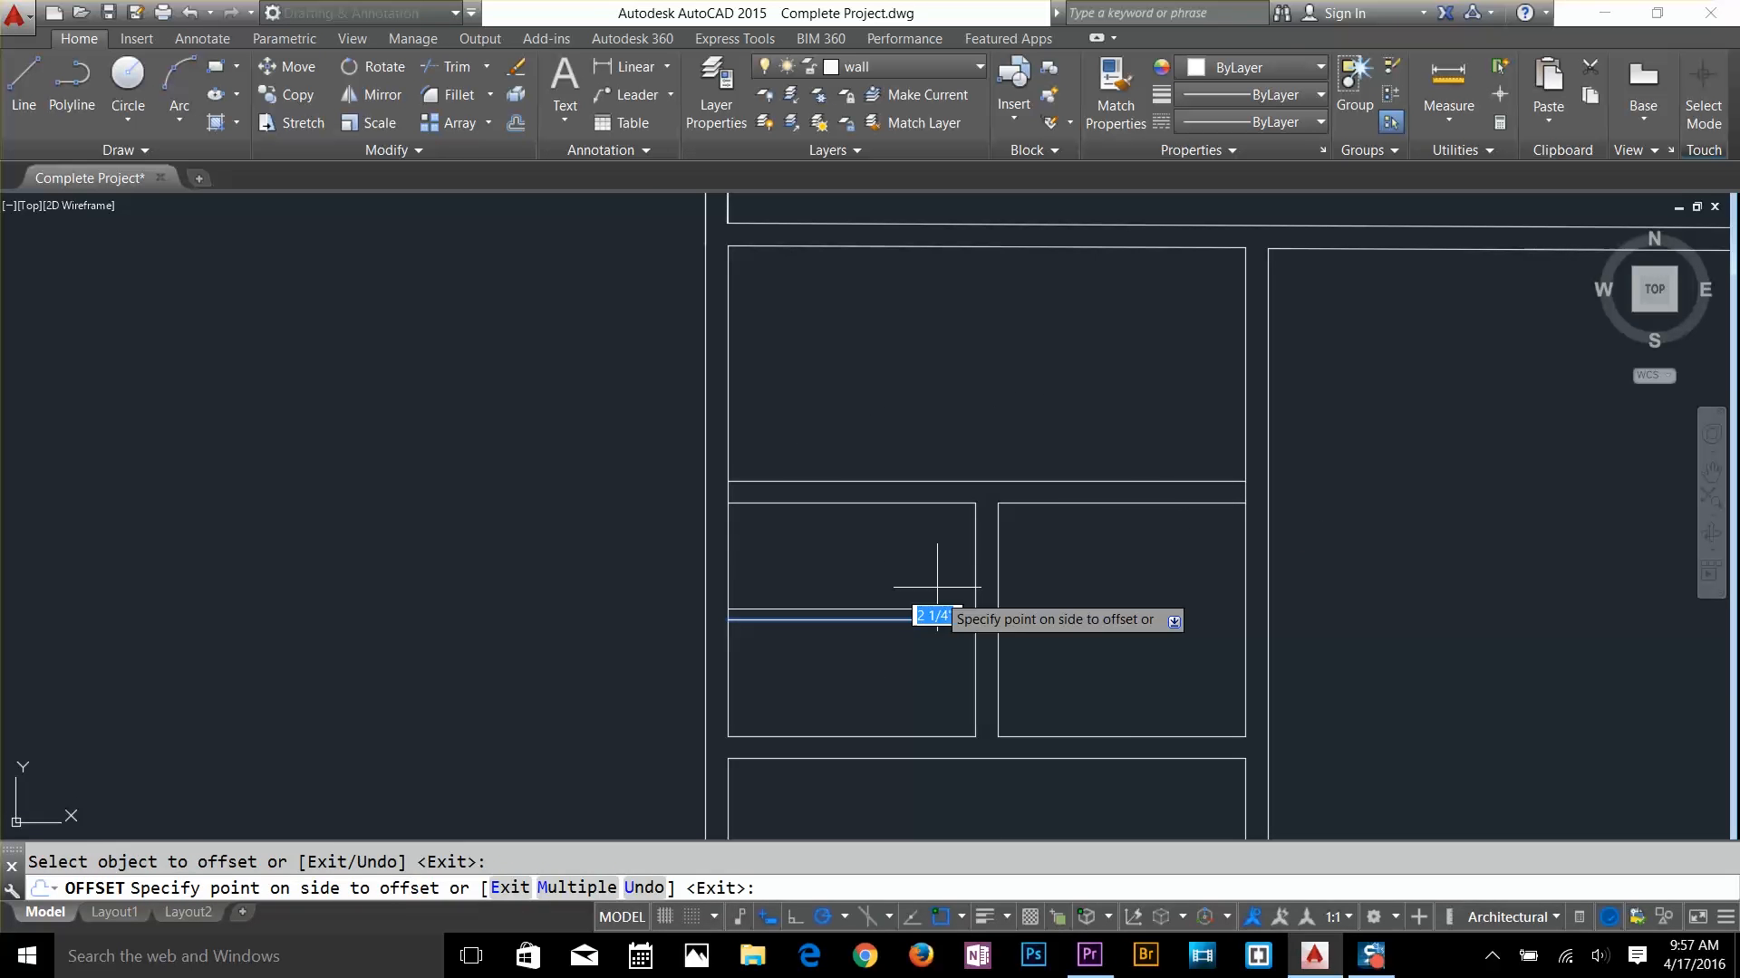
click(936, 590)
click(926, 620)
click(923, 654)
Extend the left vertical partition line up to the wall above and the lower horizontal line across to the right partition line
key(e)
key(x)
key(Return)
key(Return)
click(975, 542)
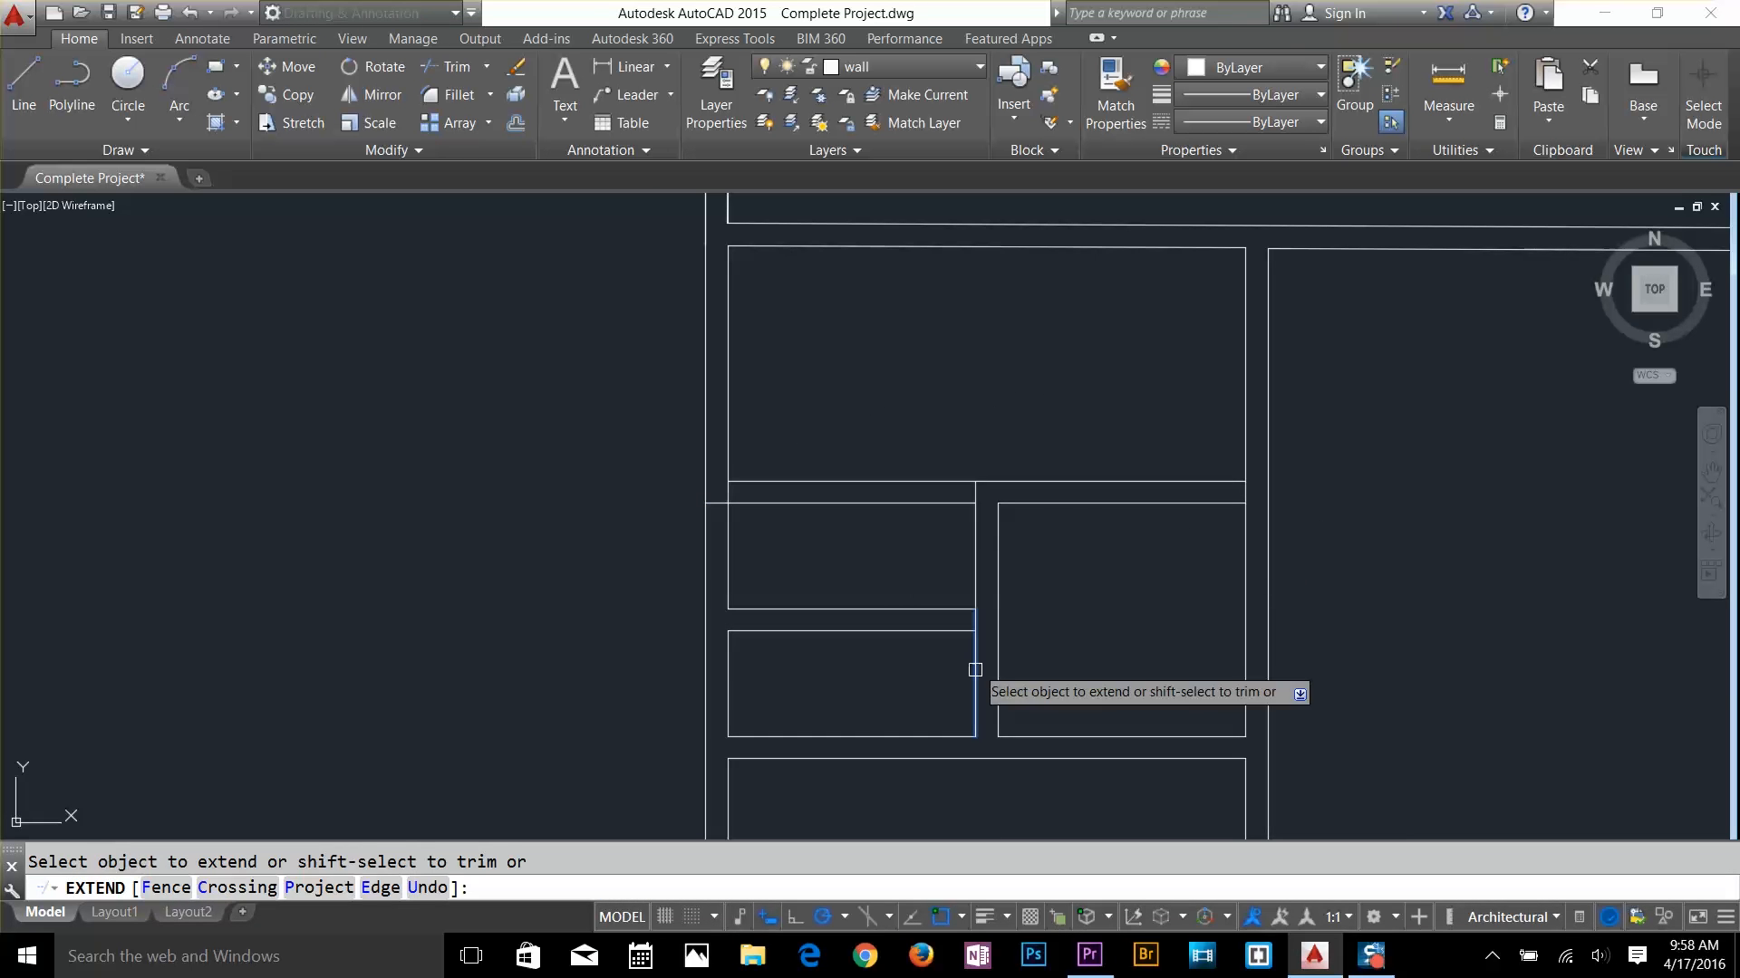
click(931, 630)
key(Escape)
Trim and erase the surplus partition lines to leave one continuous stepped wall between the two small rooms
key(t)
key(r)
key(Return)
key(Return)
click(889, 481)
click(877, 503)
click(997, 696)
key(Delete)
key(e)
key(x)
key(Return)
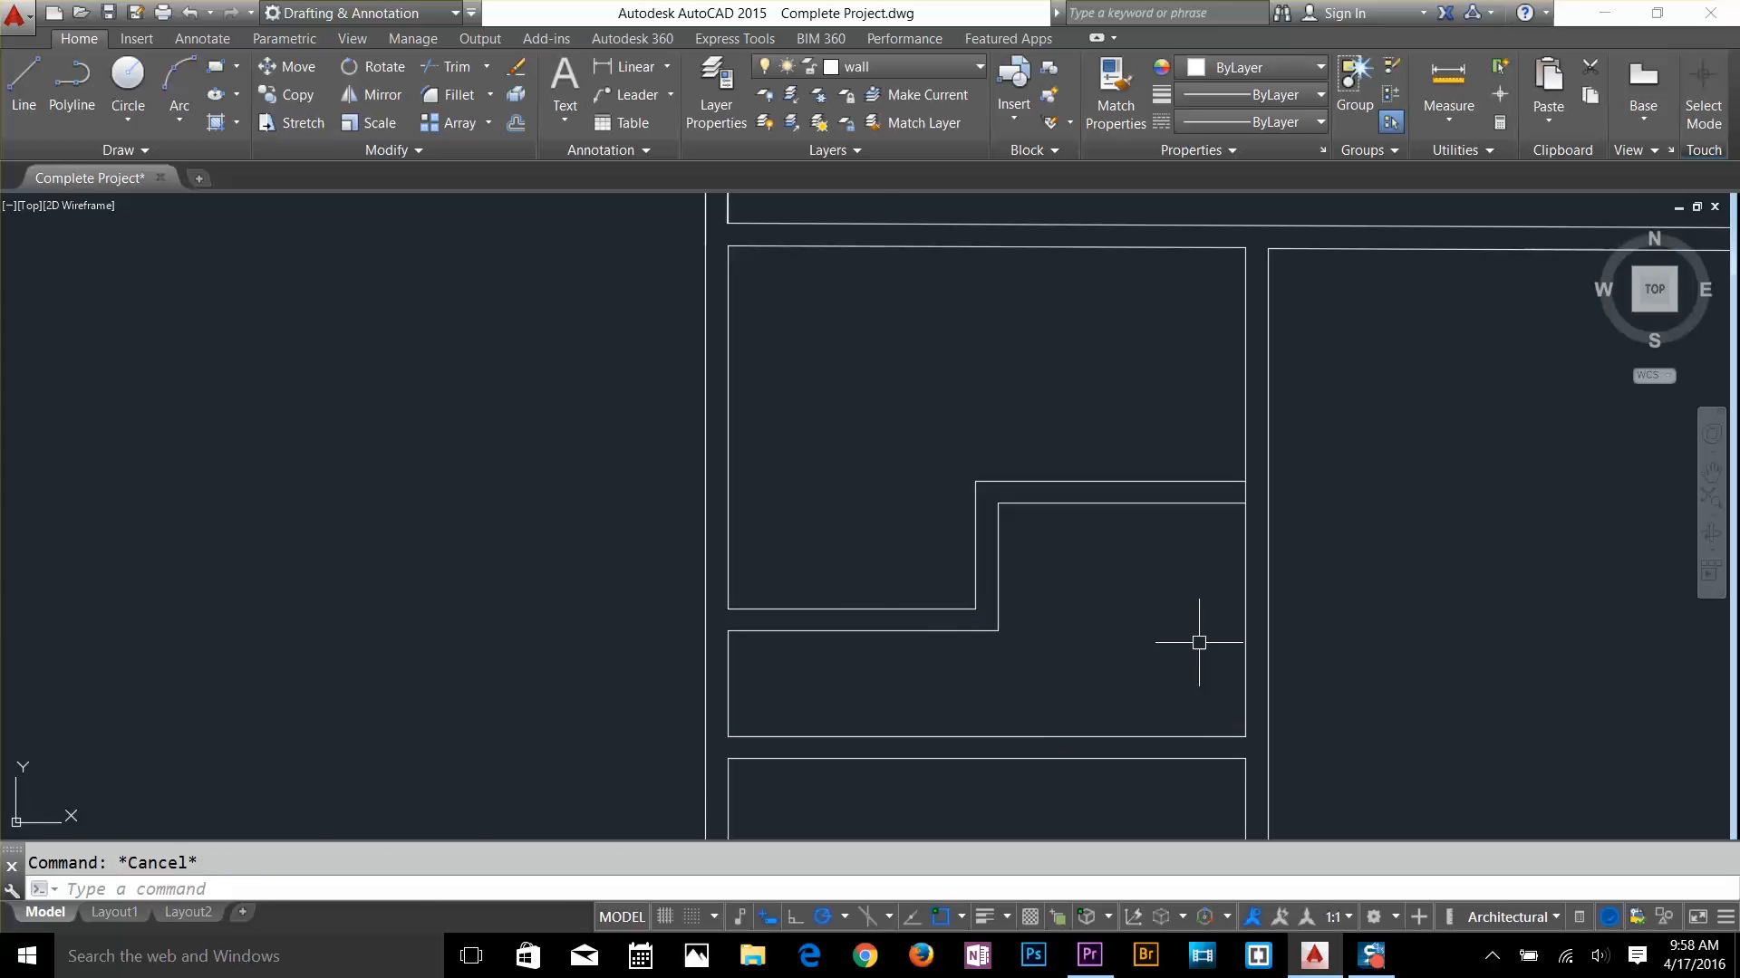
Erase the stray line fragment on the right exterior wall and stretch the inner wall line up to the window edge
scroll(1199, 642, down, 3)
scroll(1307, 607, down, 3)
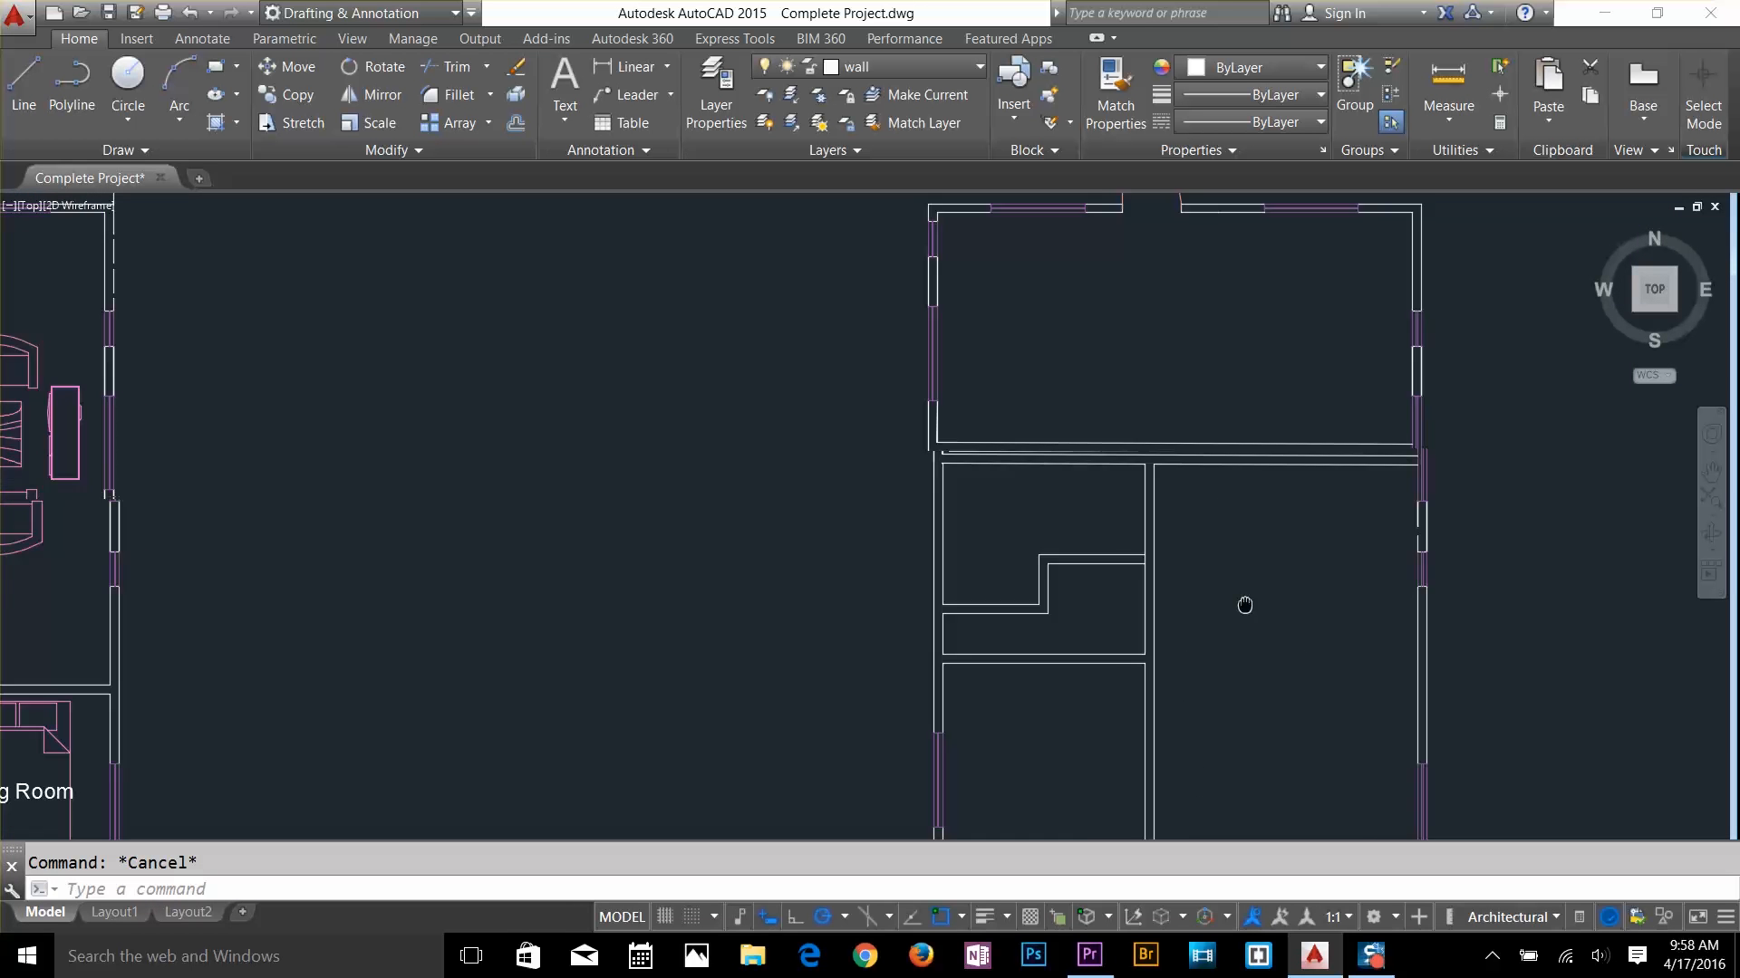
scroll(1285, 670, up, 8)
click(1283, 275)
key(Delete)
click(1297, 284)
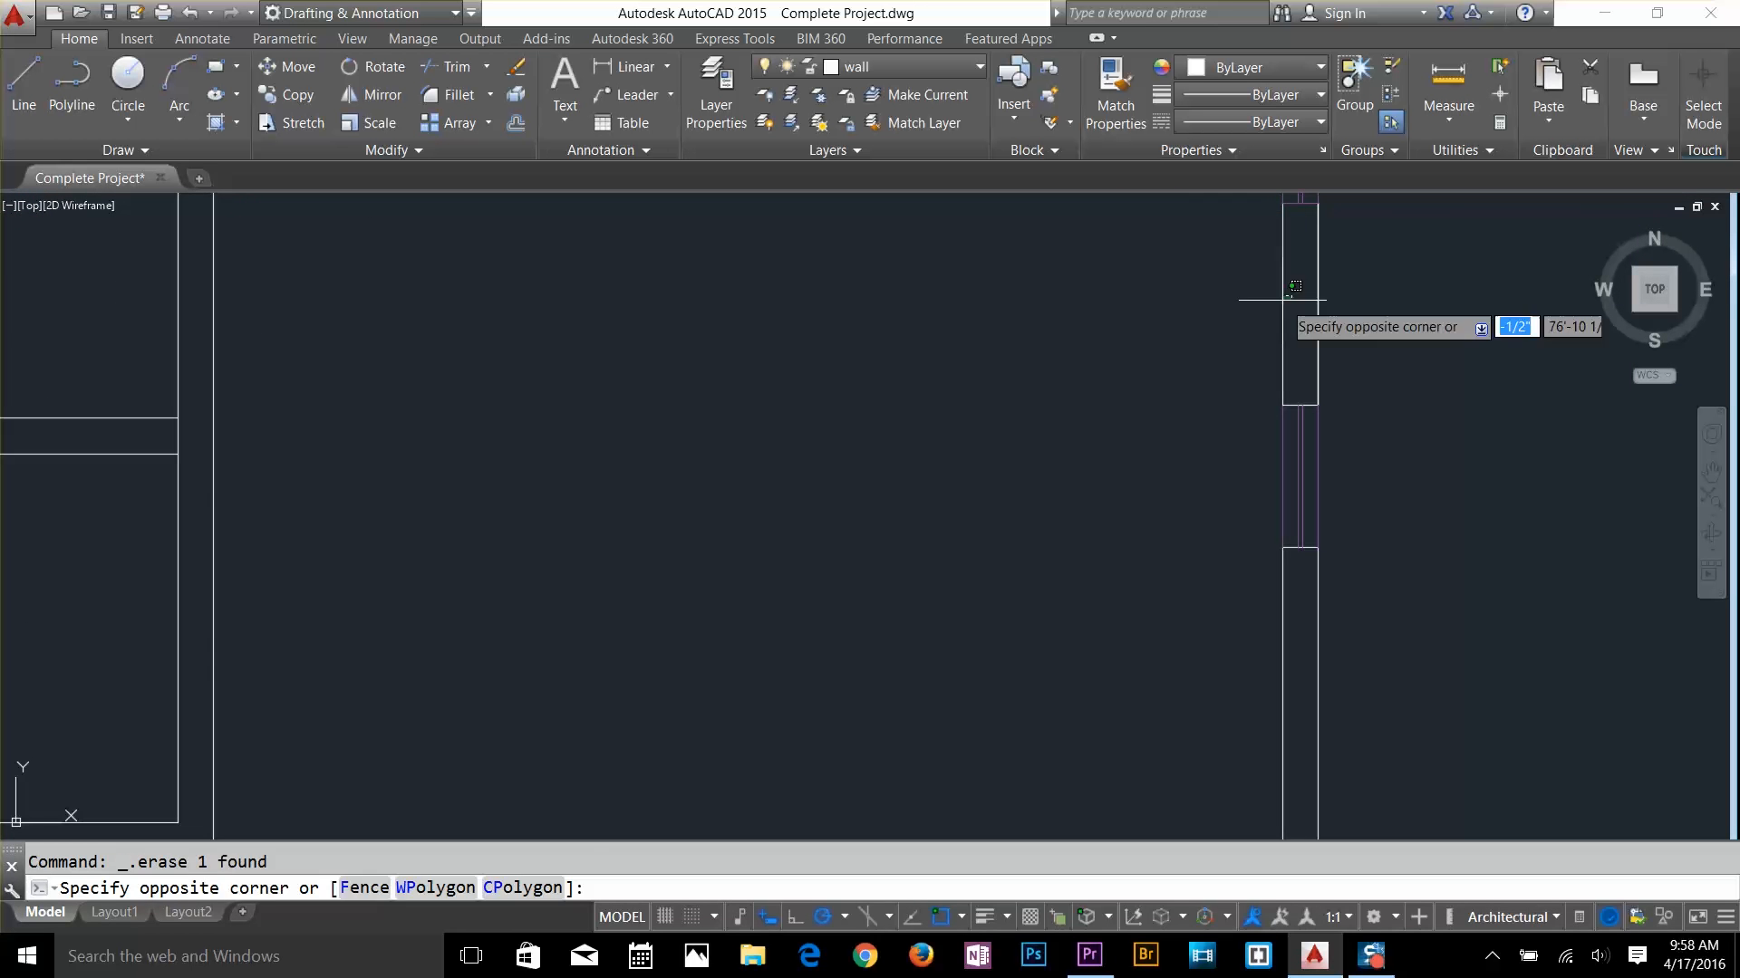
click(1278, 366)
click(1284, 339)
click(1283, 202)
key(Escape)
Erase the window and adjoining wall pieces of the right exterior wall where the cross partition meets it
scroll(1336, 348, down, 2)
click(1323, 271)
click(1255, 231)
middle_drag(1111, 354, 1114, 563)
key(Delete)
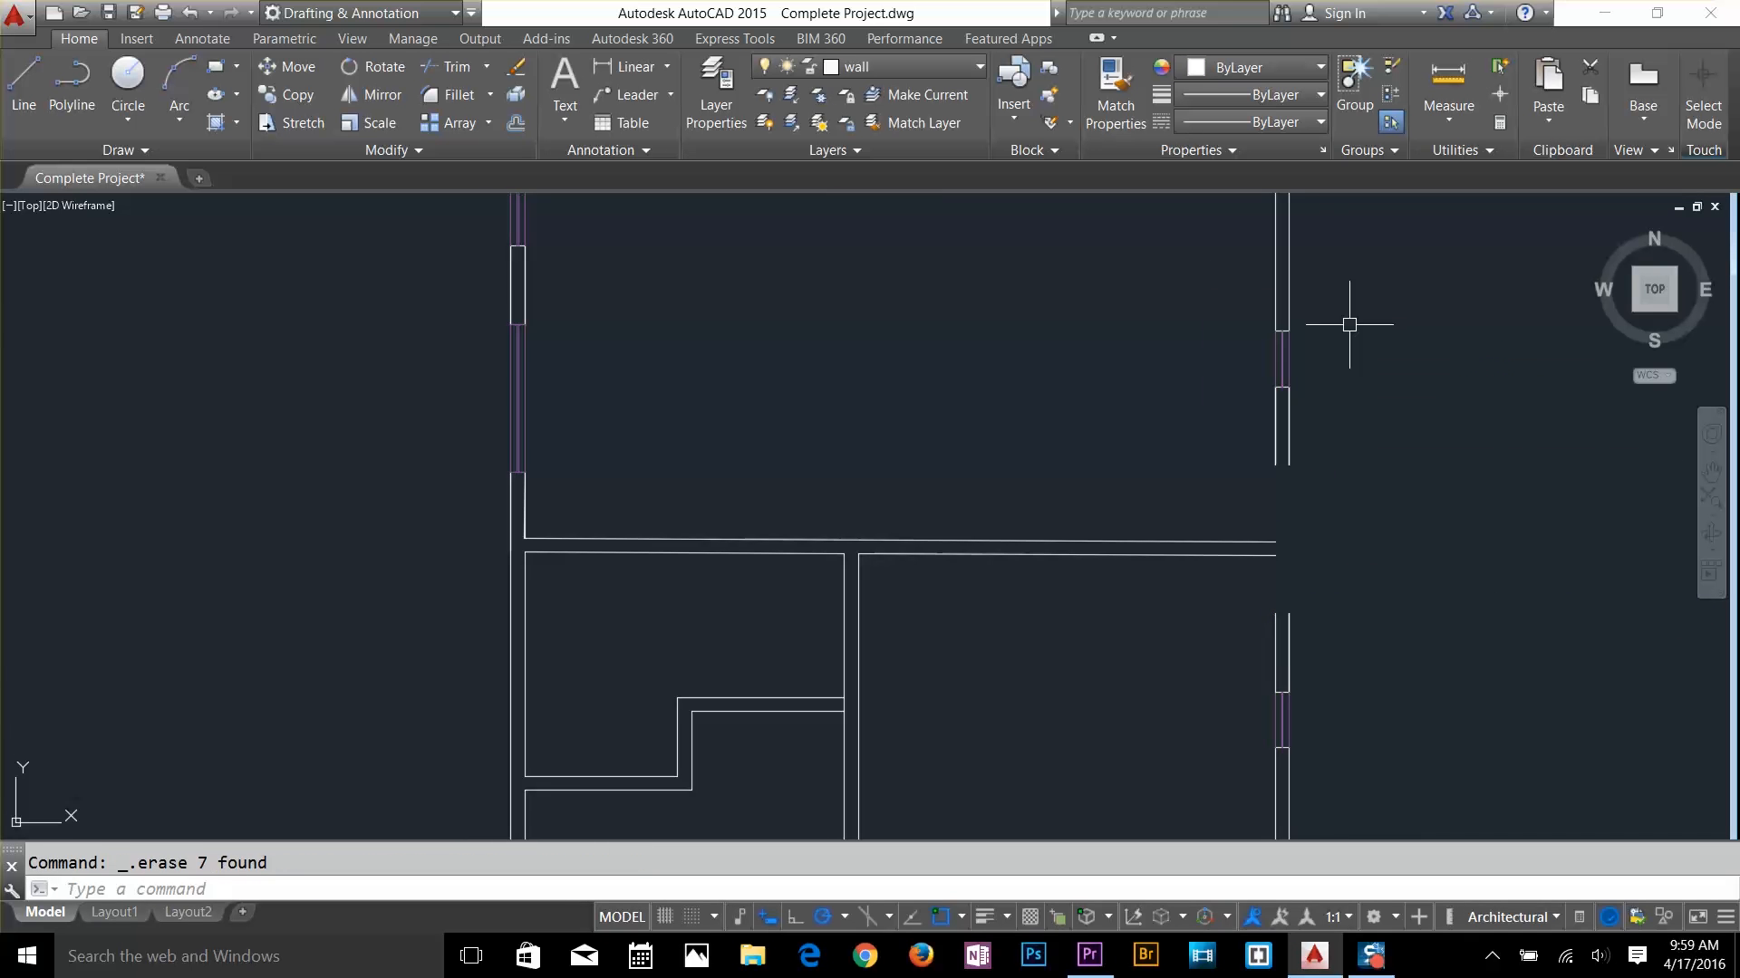
Erase the small window above the gap in the right exterior wall and fillet the cross partition lines to the wall lines
key(Delete)
text(f)
click(1250, 542)
Remove the leftover pieces near the front room's upper-left corner so the left exterior wall lines run continuously
middle_drag(707, 381, 1089, 525)
click(876, 315)
click(950, 411)
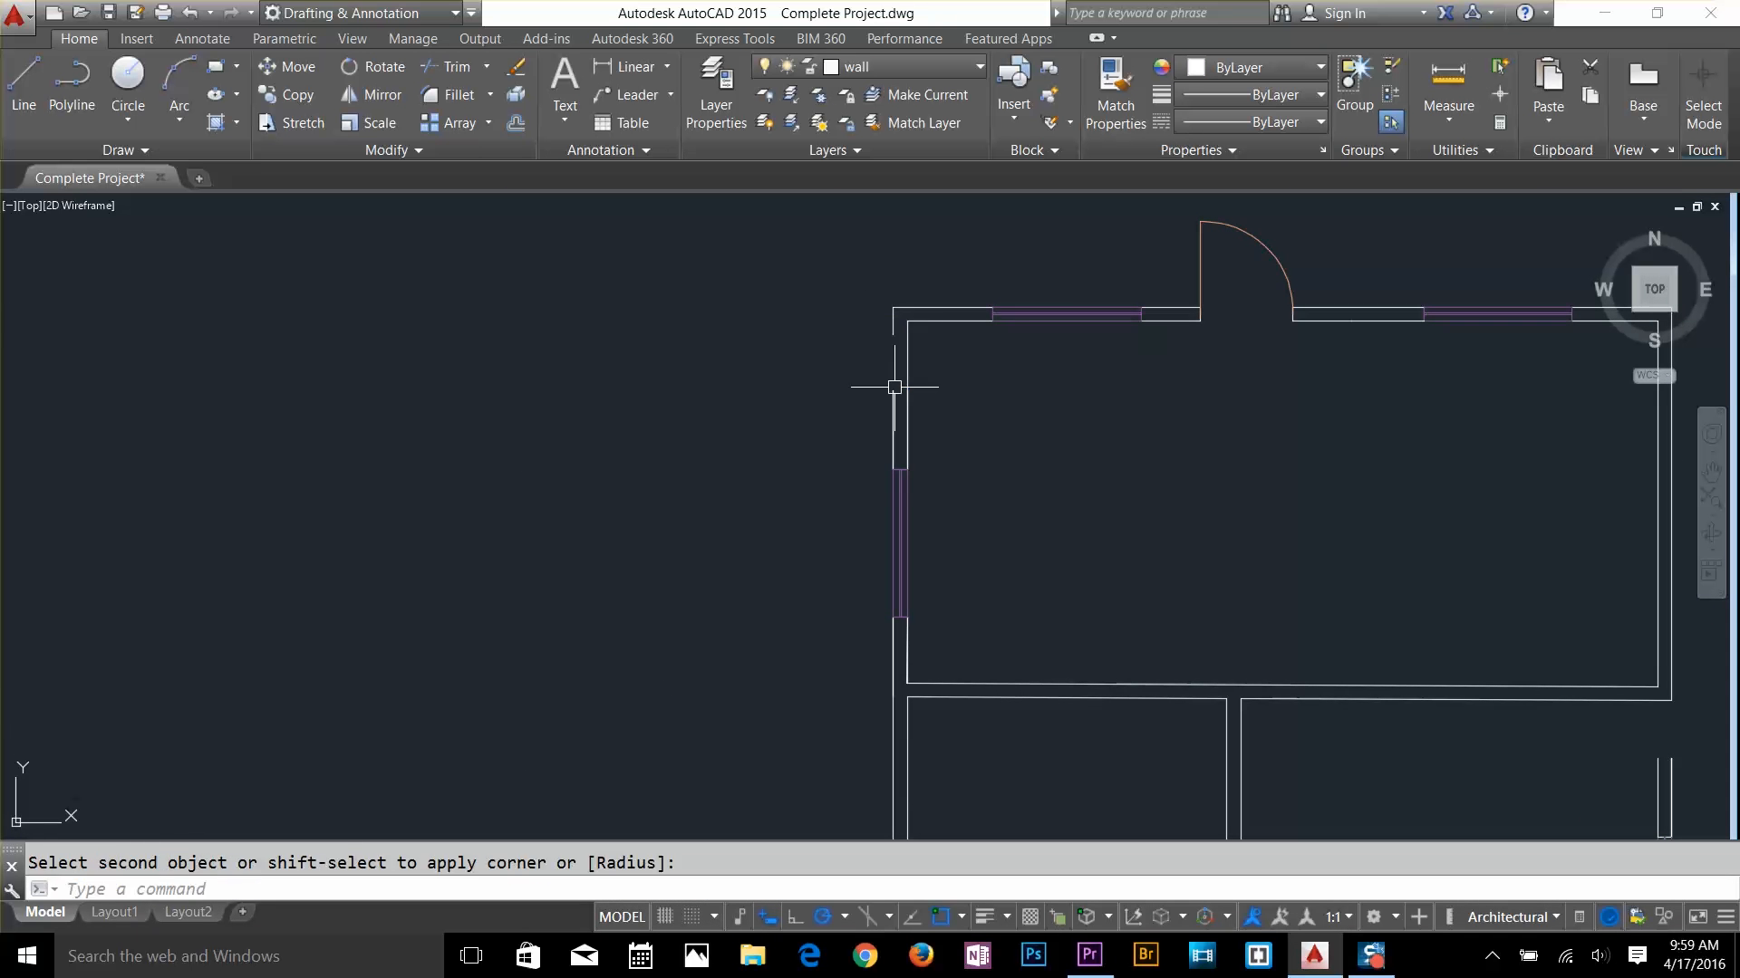
key(Delete)
Copy the window from the left exterior wall to the middle of the front room's right exterior wall
text(co)
click(854, 446)
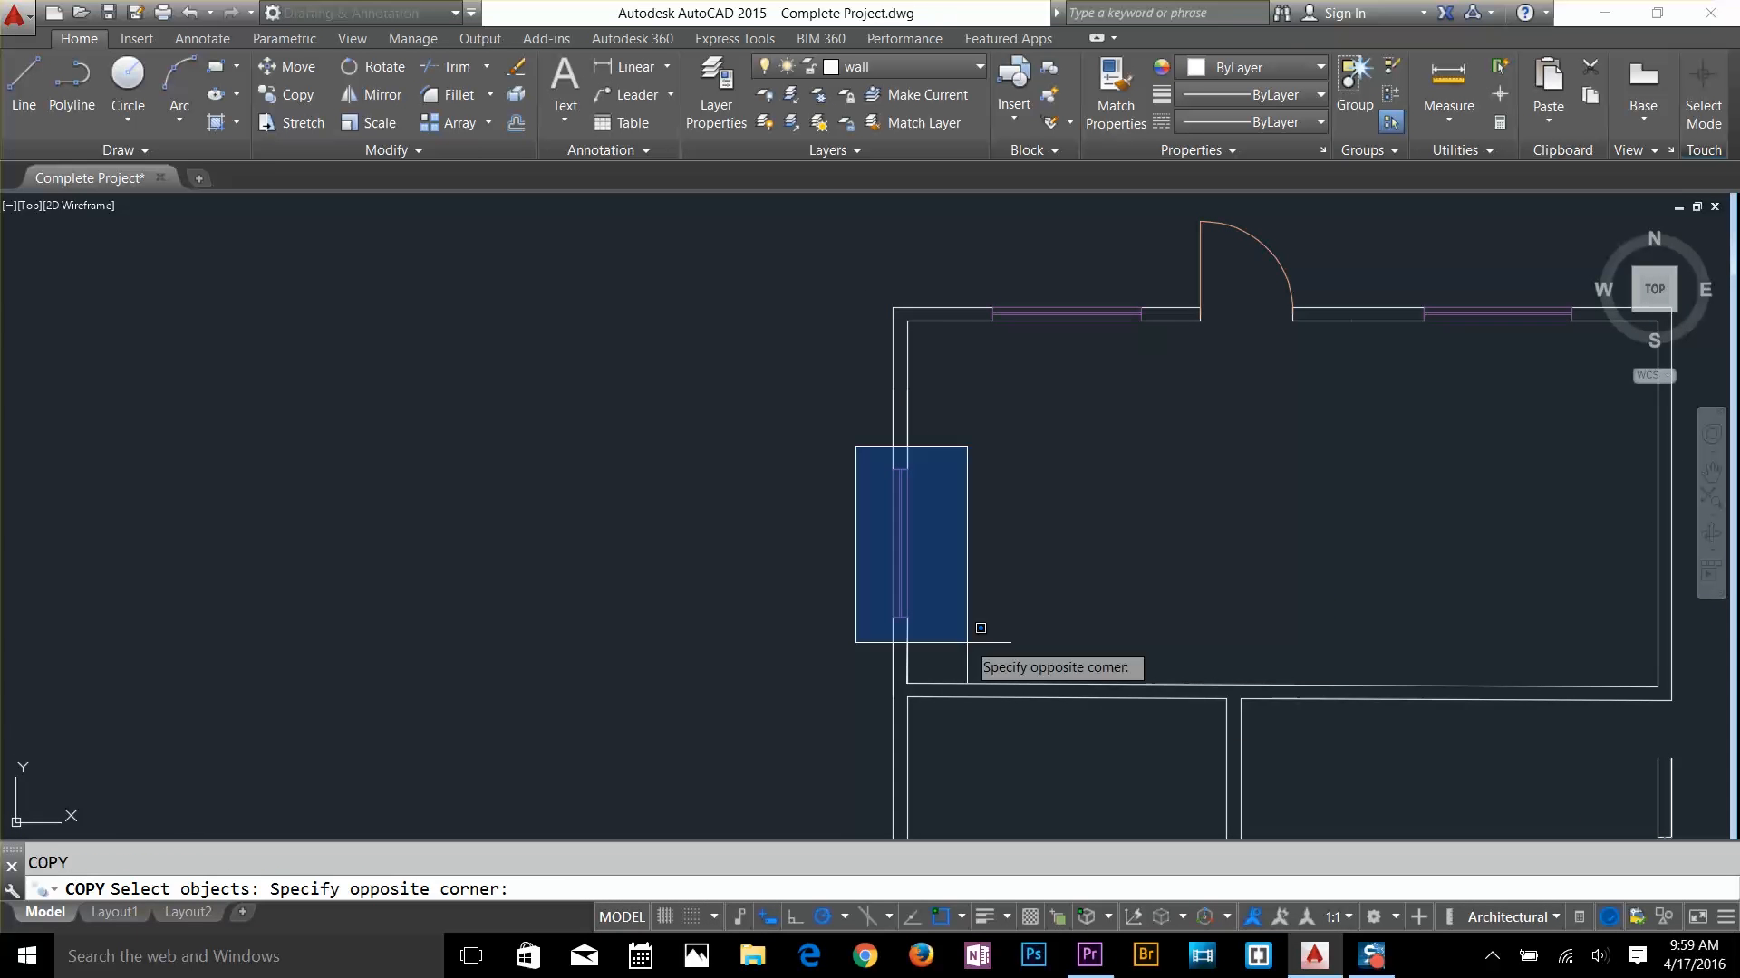
click(967, 642)
key(space)
click(907, 544)
scroll(960, 537, down, 2)
click(1396, 518)
Extend the left exterior wall's line across the old window opening
text(tr)
shift+click(927, 595)
key(Escape)
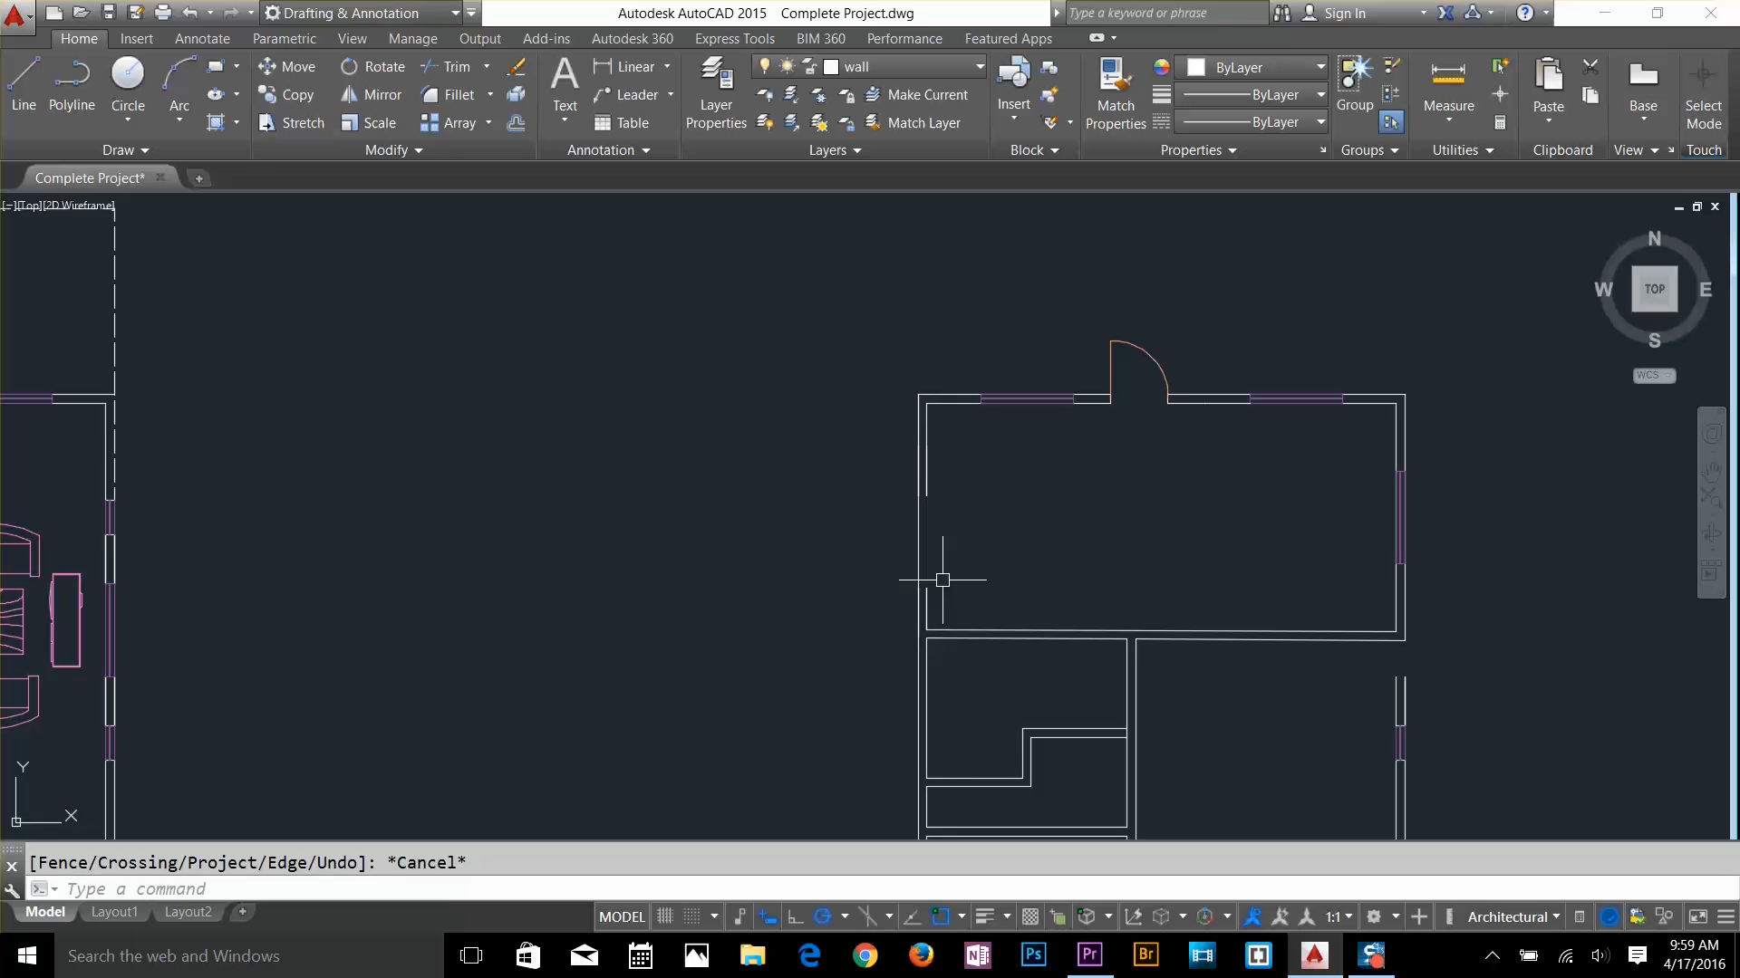
Copy the right wall's window to the opposite position in the left exterior wall and trim the wall lines around it
text(co)
click(1366, 458)
click(1434, 578)
text(tr)
scroll(926, 496, up, 6)
scroll(825, 491, down, 4)
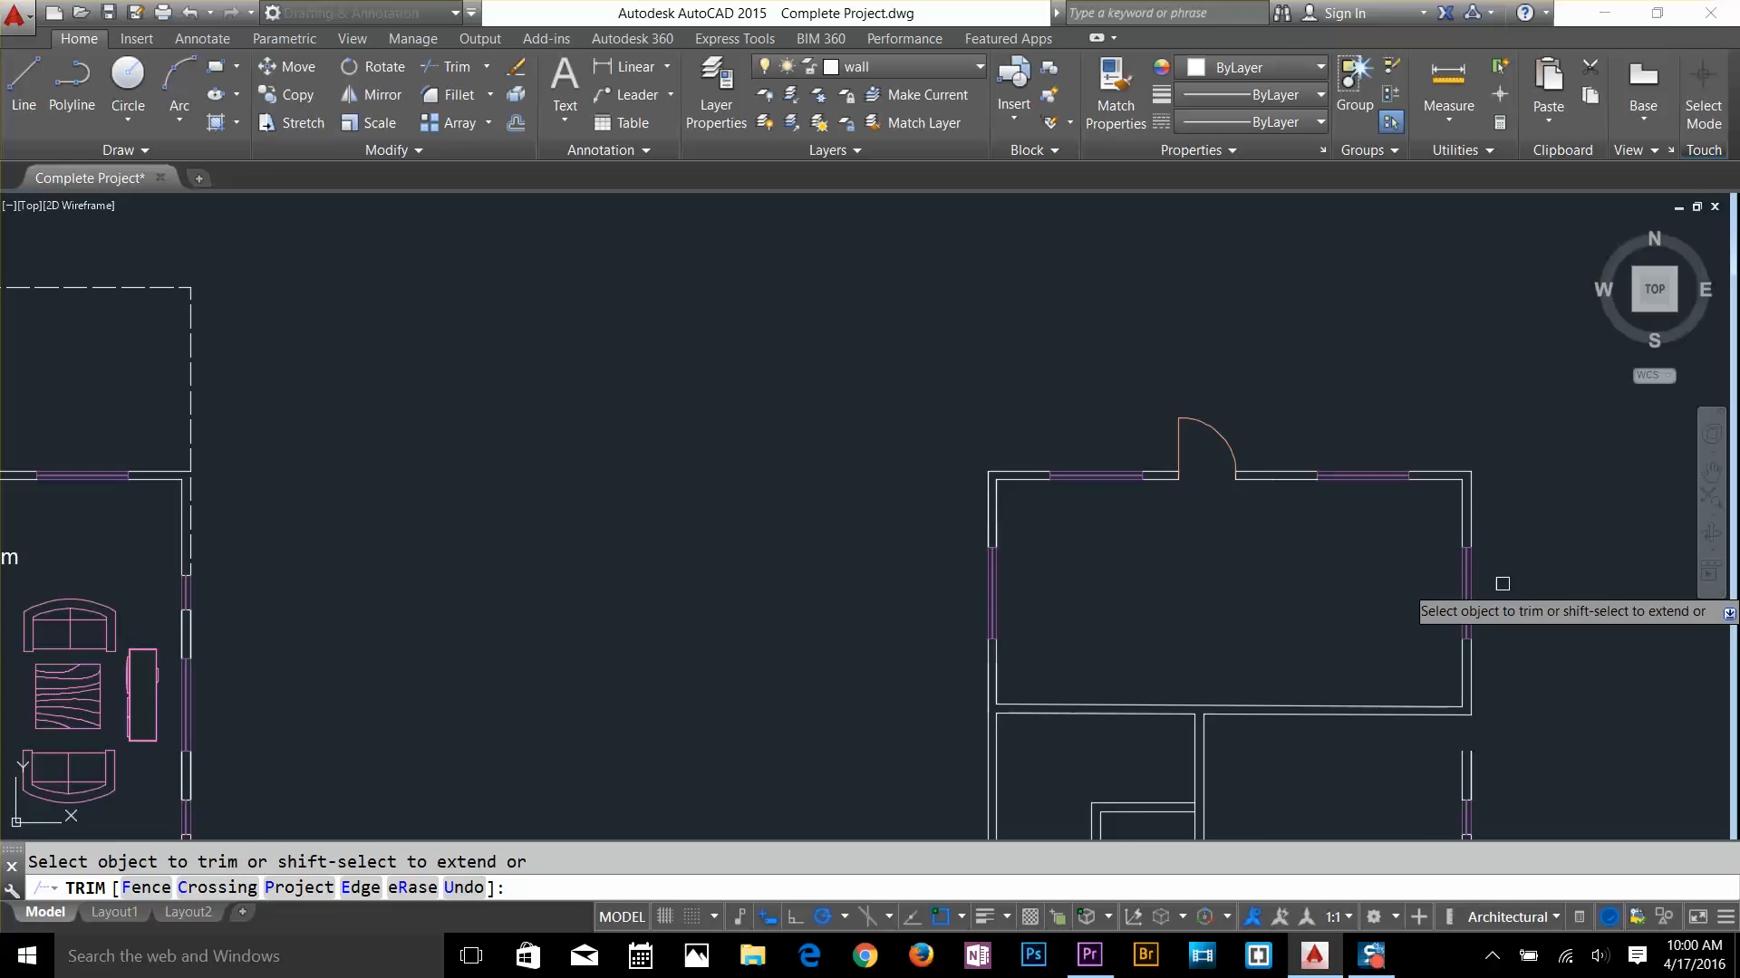
Delete the leftover outer wall segment running down from the front room's lower-right corner
key(Escape)
scroll(1427, 498, up, 3)
text(tr)
scroll(1348, 462, up, 6)
click(1279, 454)
key(Escape)
click(1289, 513)
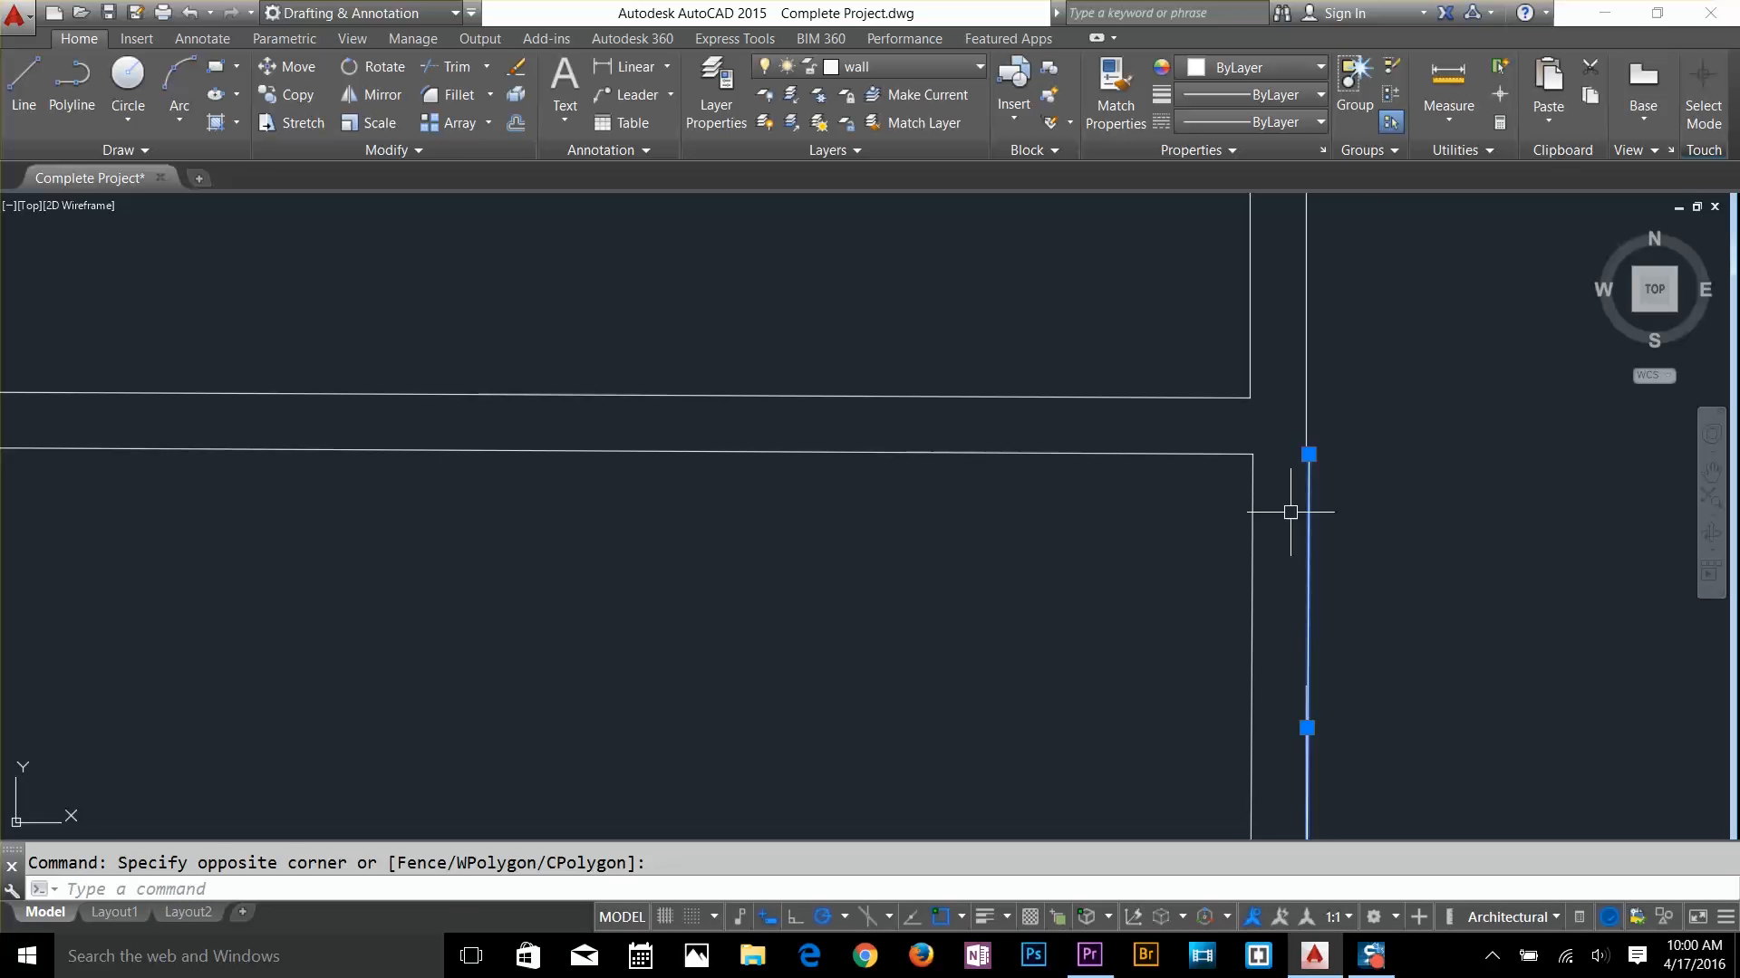
key(Delete)
scroll(1318, 551, down, 4)
text(tr)
scroll(1242, 486, down, 5)
Offset the wall line above the stairs upward to enclose a small room, giving its upper wall a thickness of 4.5 inches
scroll(1115, 544, up, 4)
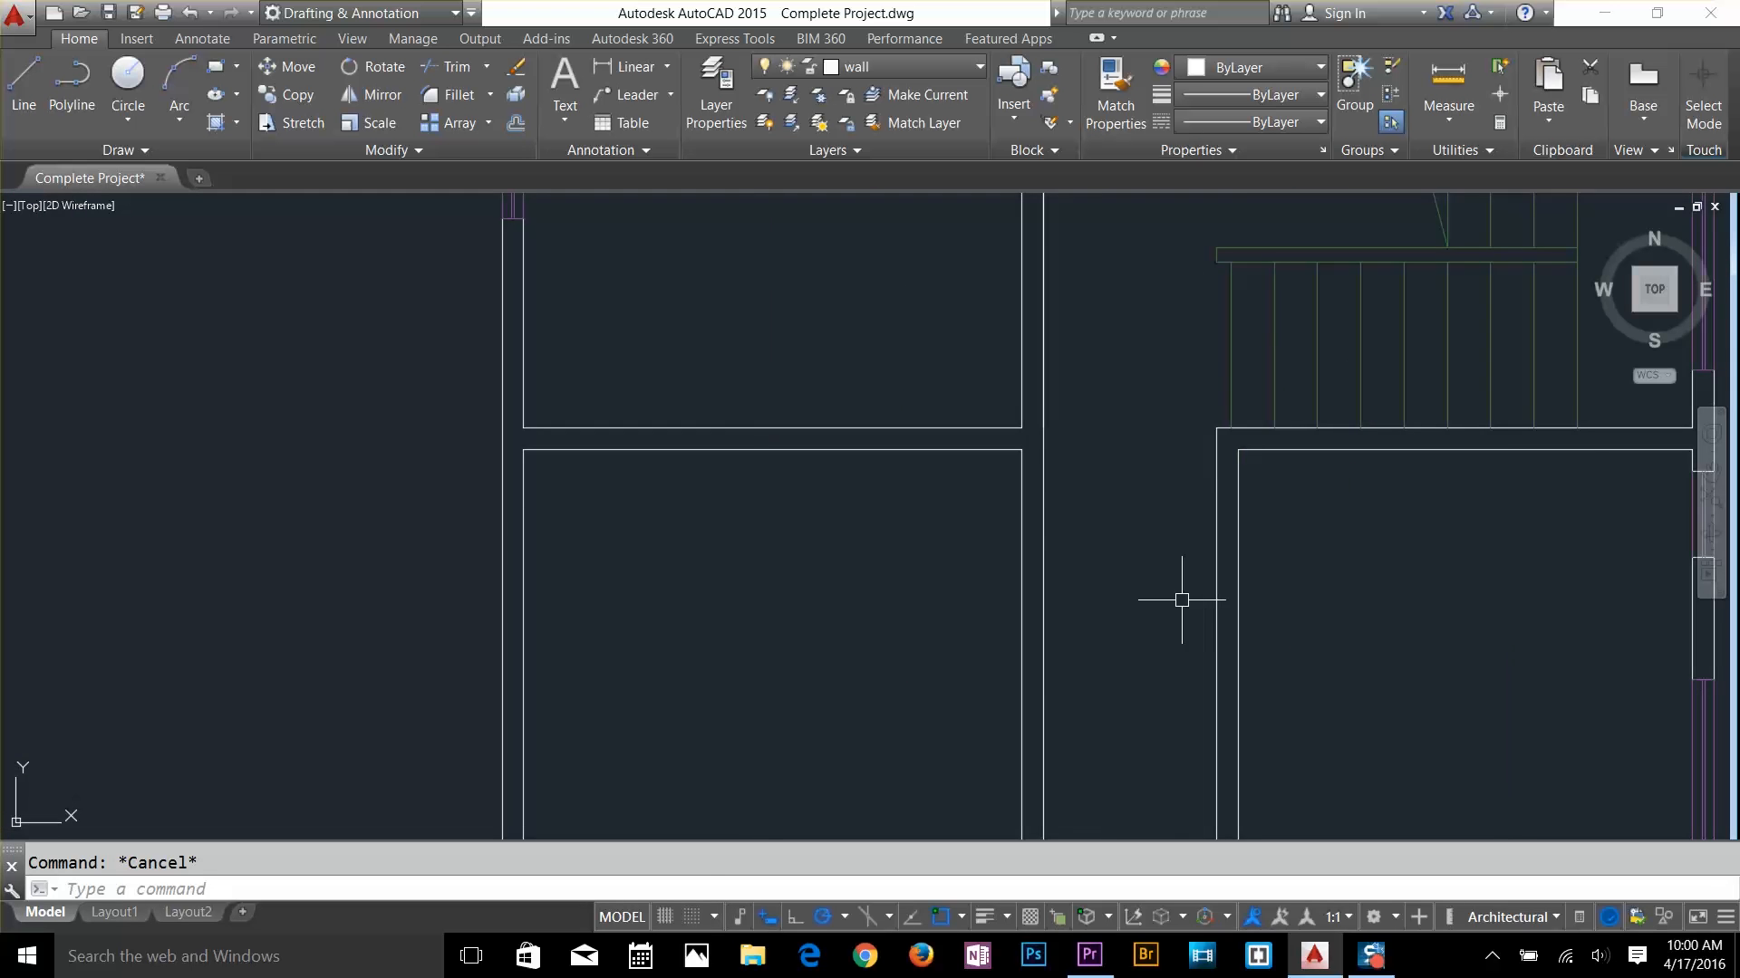
scroll(1254, 559, down, 4)
middle_drag(1254, 559, 1140, 501)
text(o)
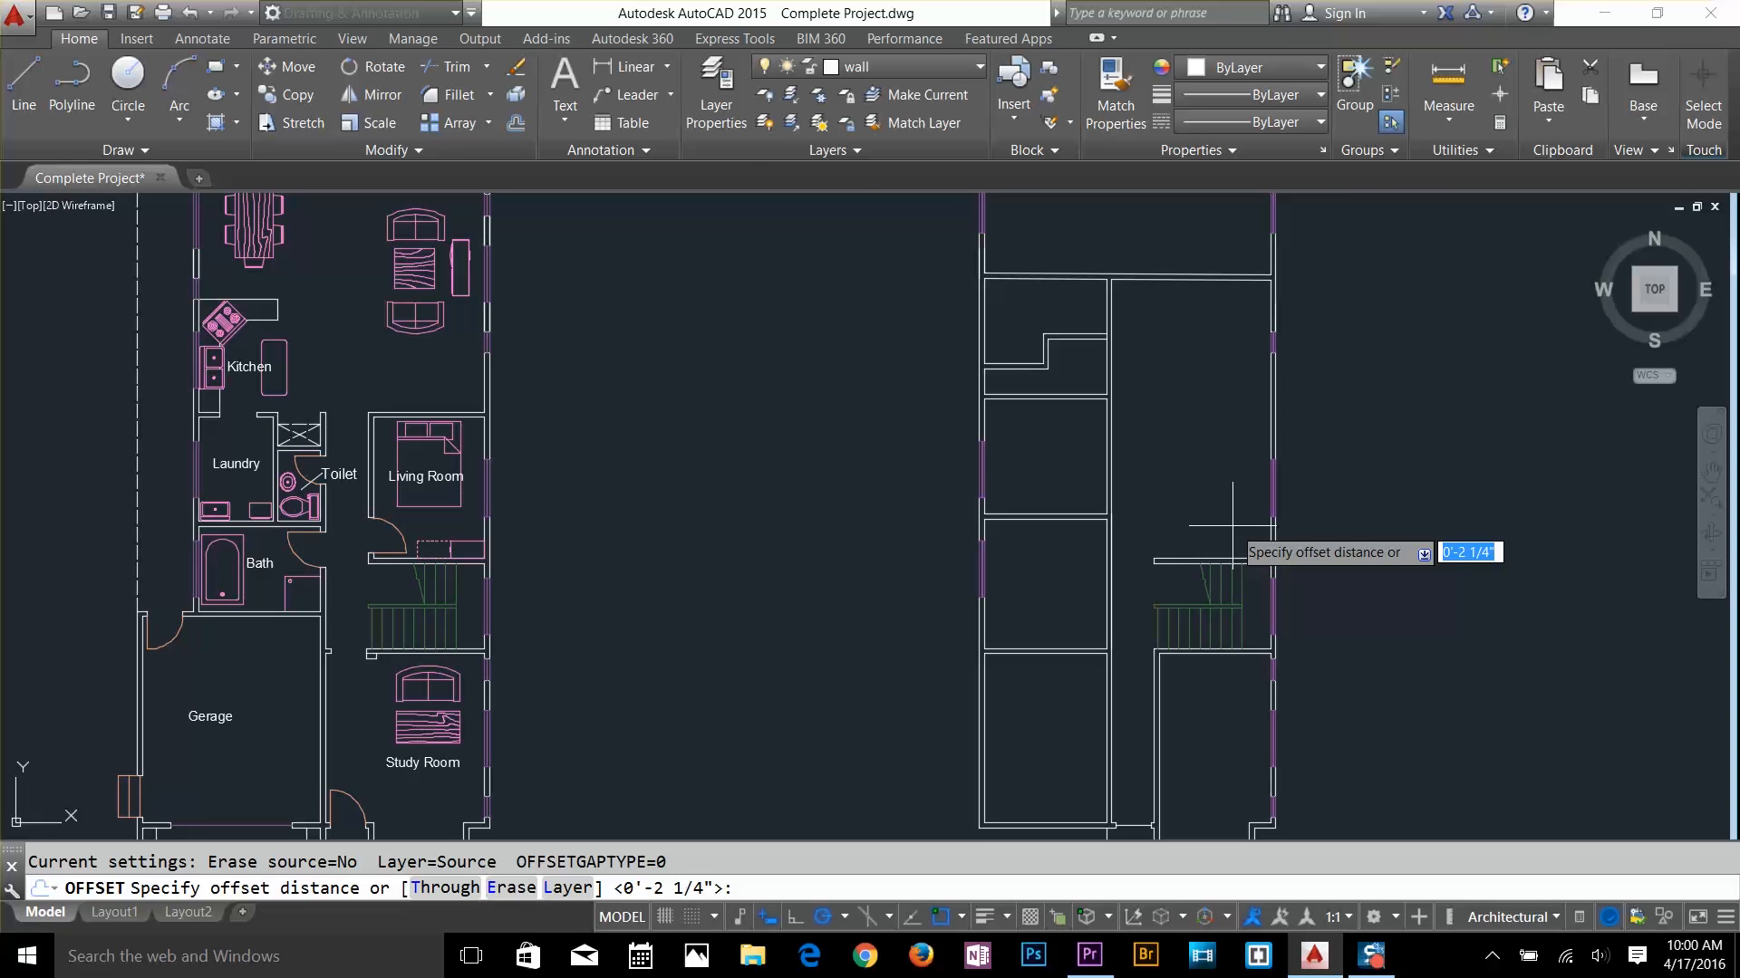
click(1229, 558)
click(1245, 519)
key(space)
key(space)
text(4.5)
click(1239, 474)
click(1237, 463)
key(Escape)
scroll(1237, 463, up, 6)
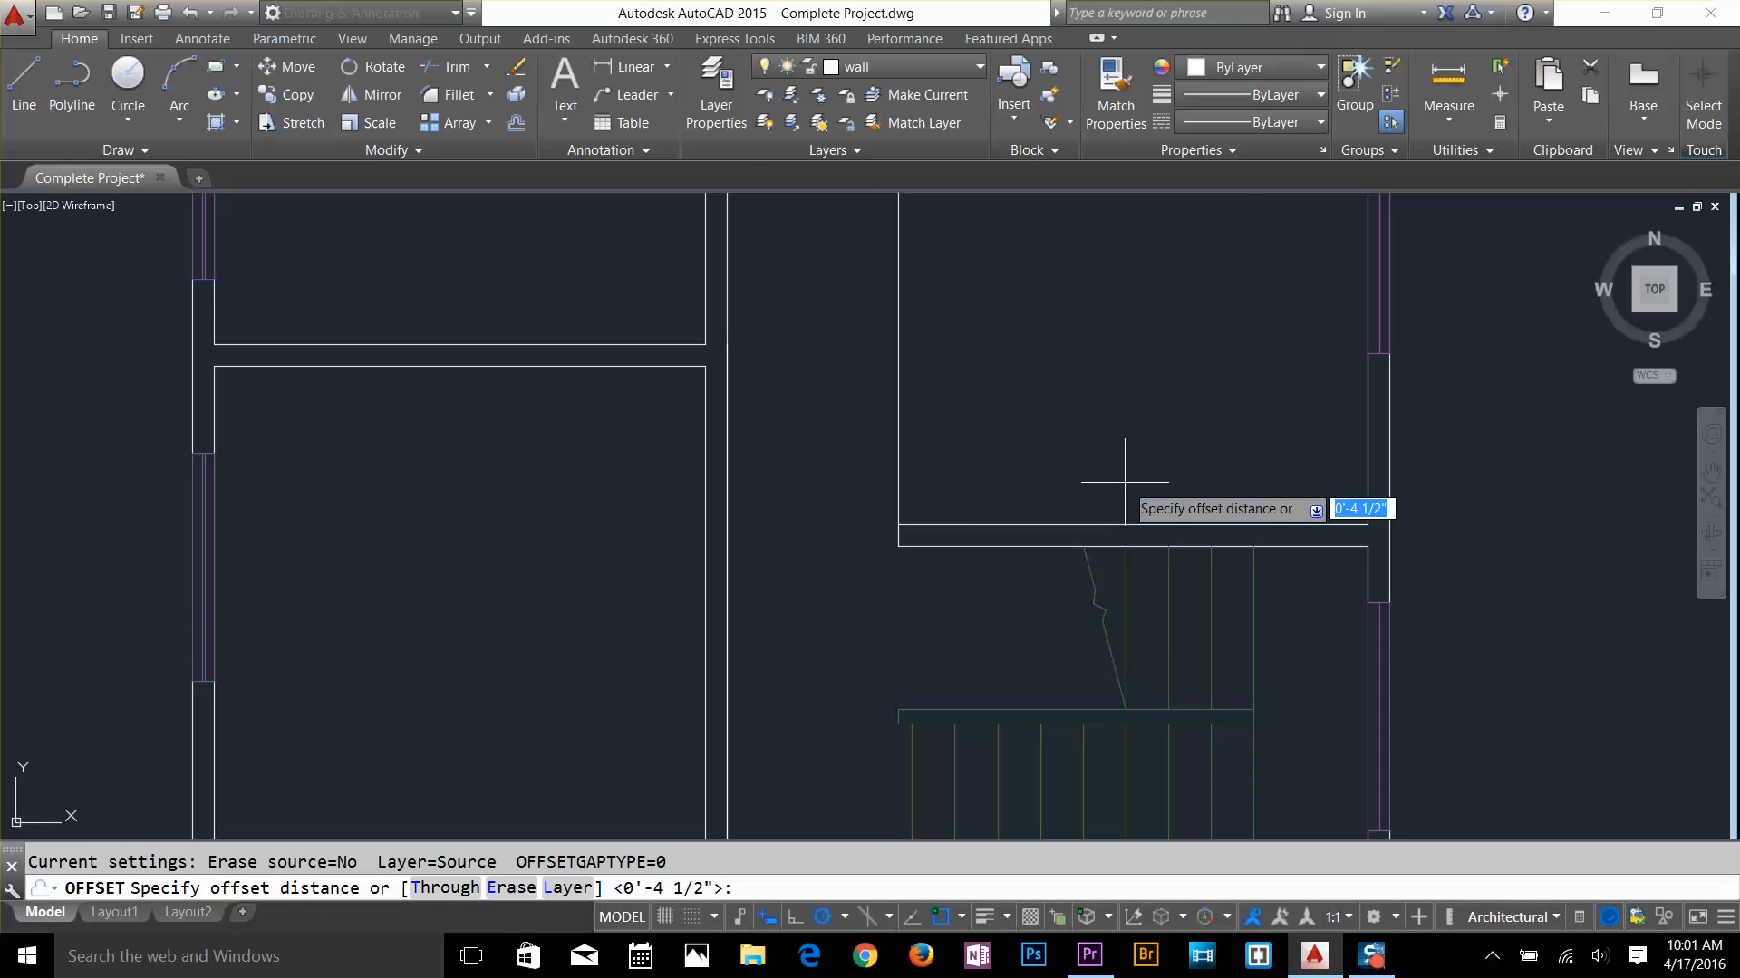
Trim the wall lines at the corners of the small room above the stairs
key(Escape)
text(tr)
scroll(1051, 478, up, 3)
key(Escape)
scroll(1340, 457, down, 3)
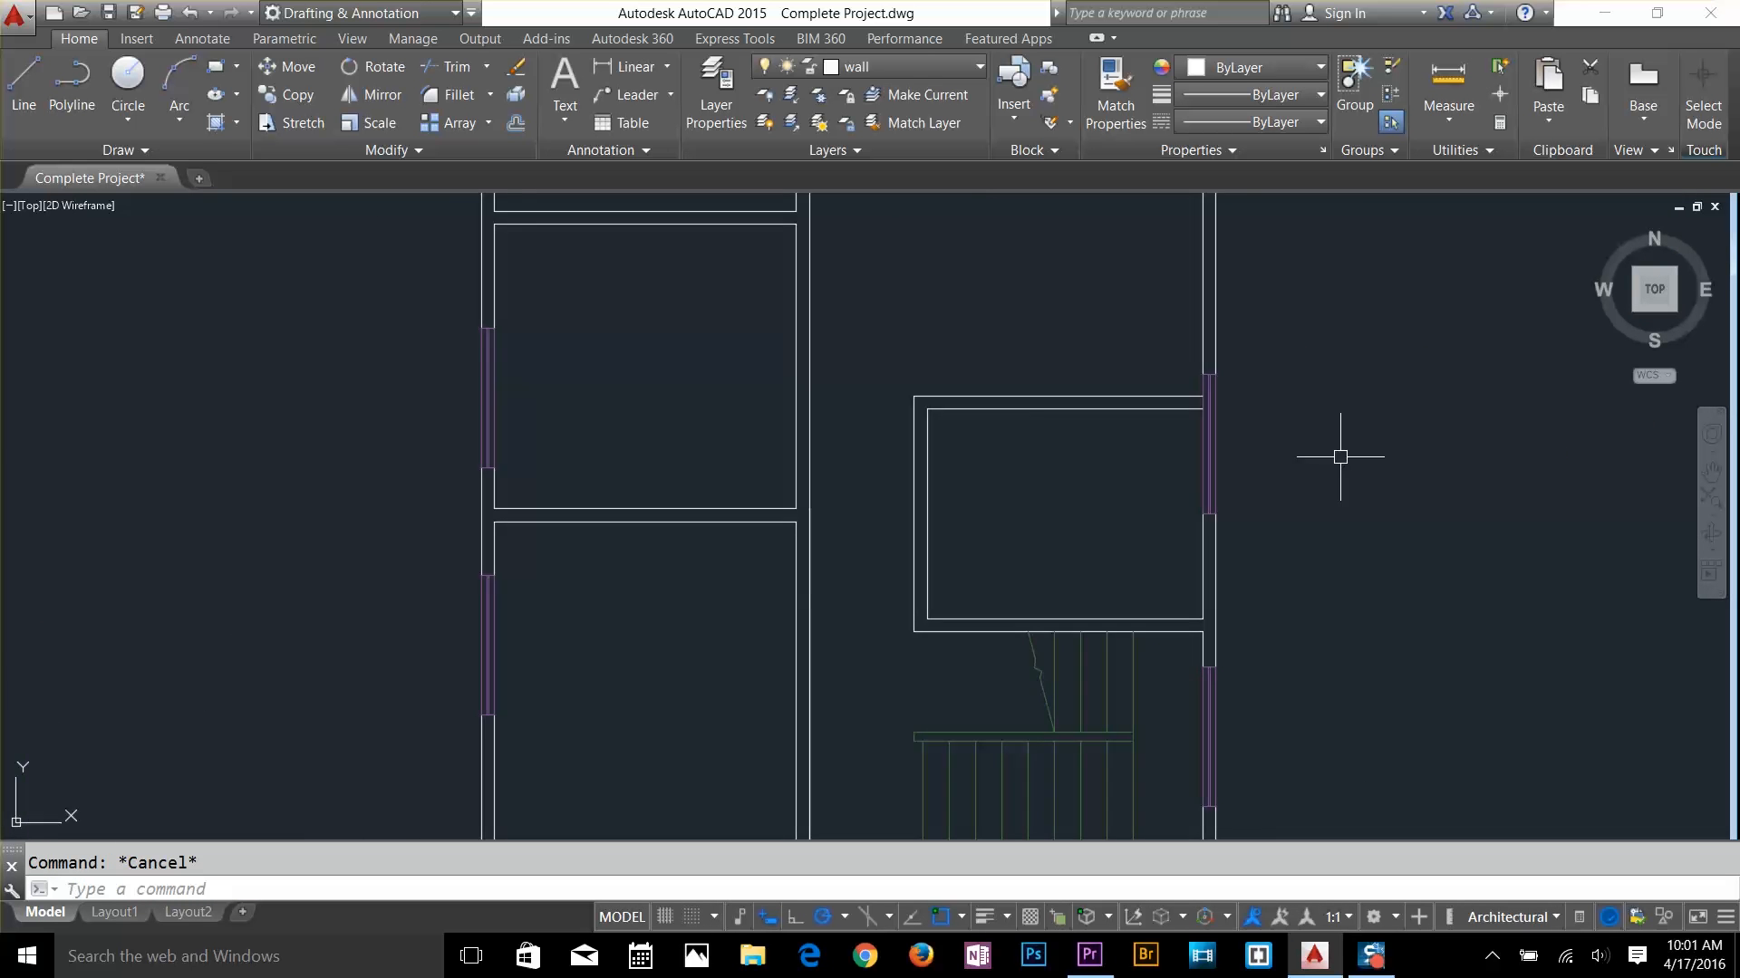
Stretch the right exterior wall's window down to the middle of the room above the stairs and extend the wall lines to it
middle_drag(1340, 456, 1289, 414)
click(1148, 471)
text(s)
click(1093, 306)
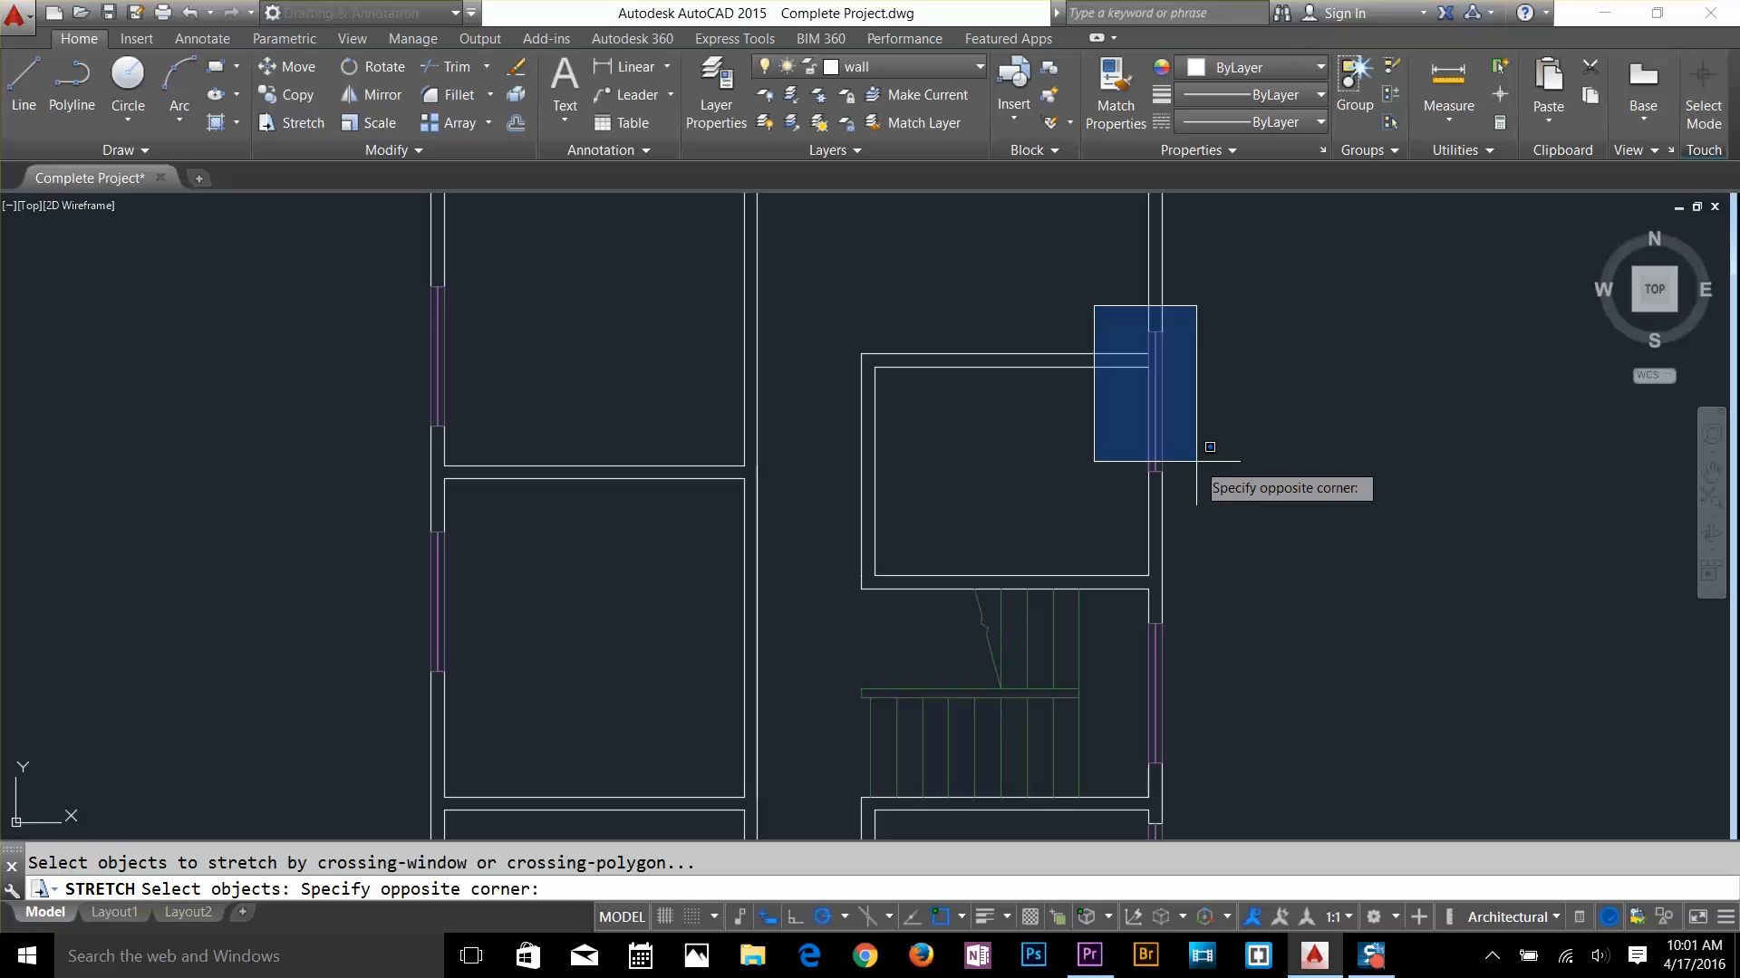
click(1198, 461)
key(space)
click(1148, 401)
click(1148, 470)
key(Escape)
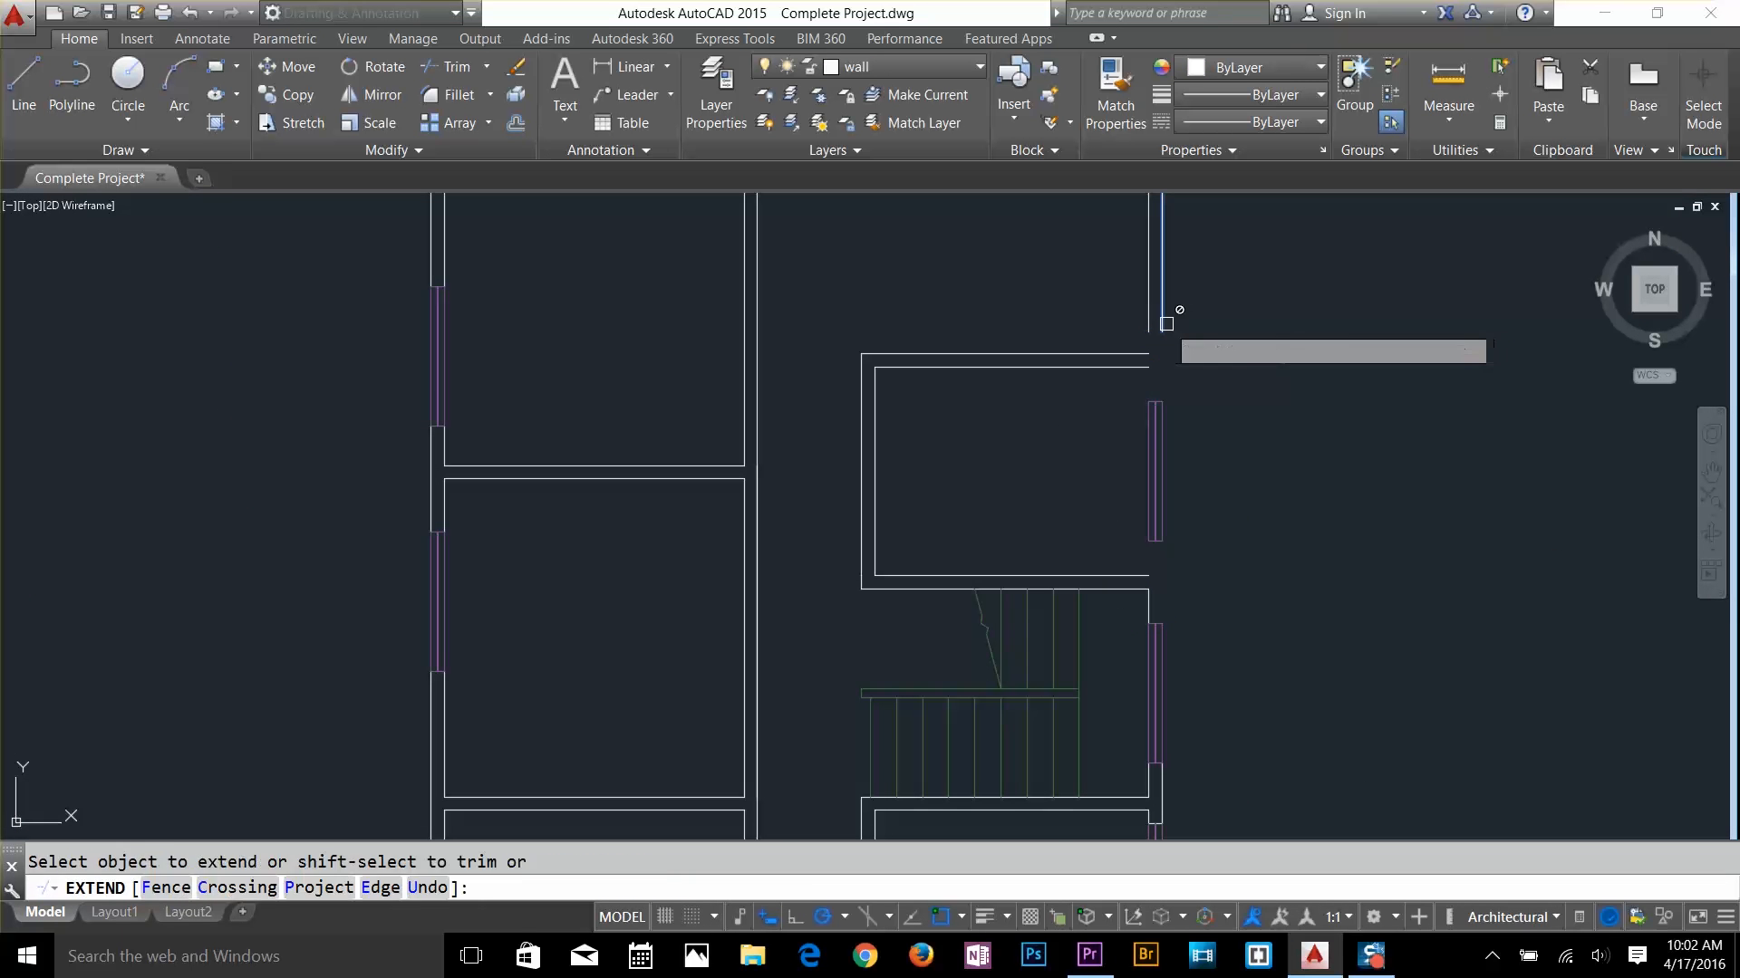
click(1148, 354)
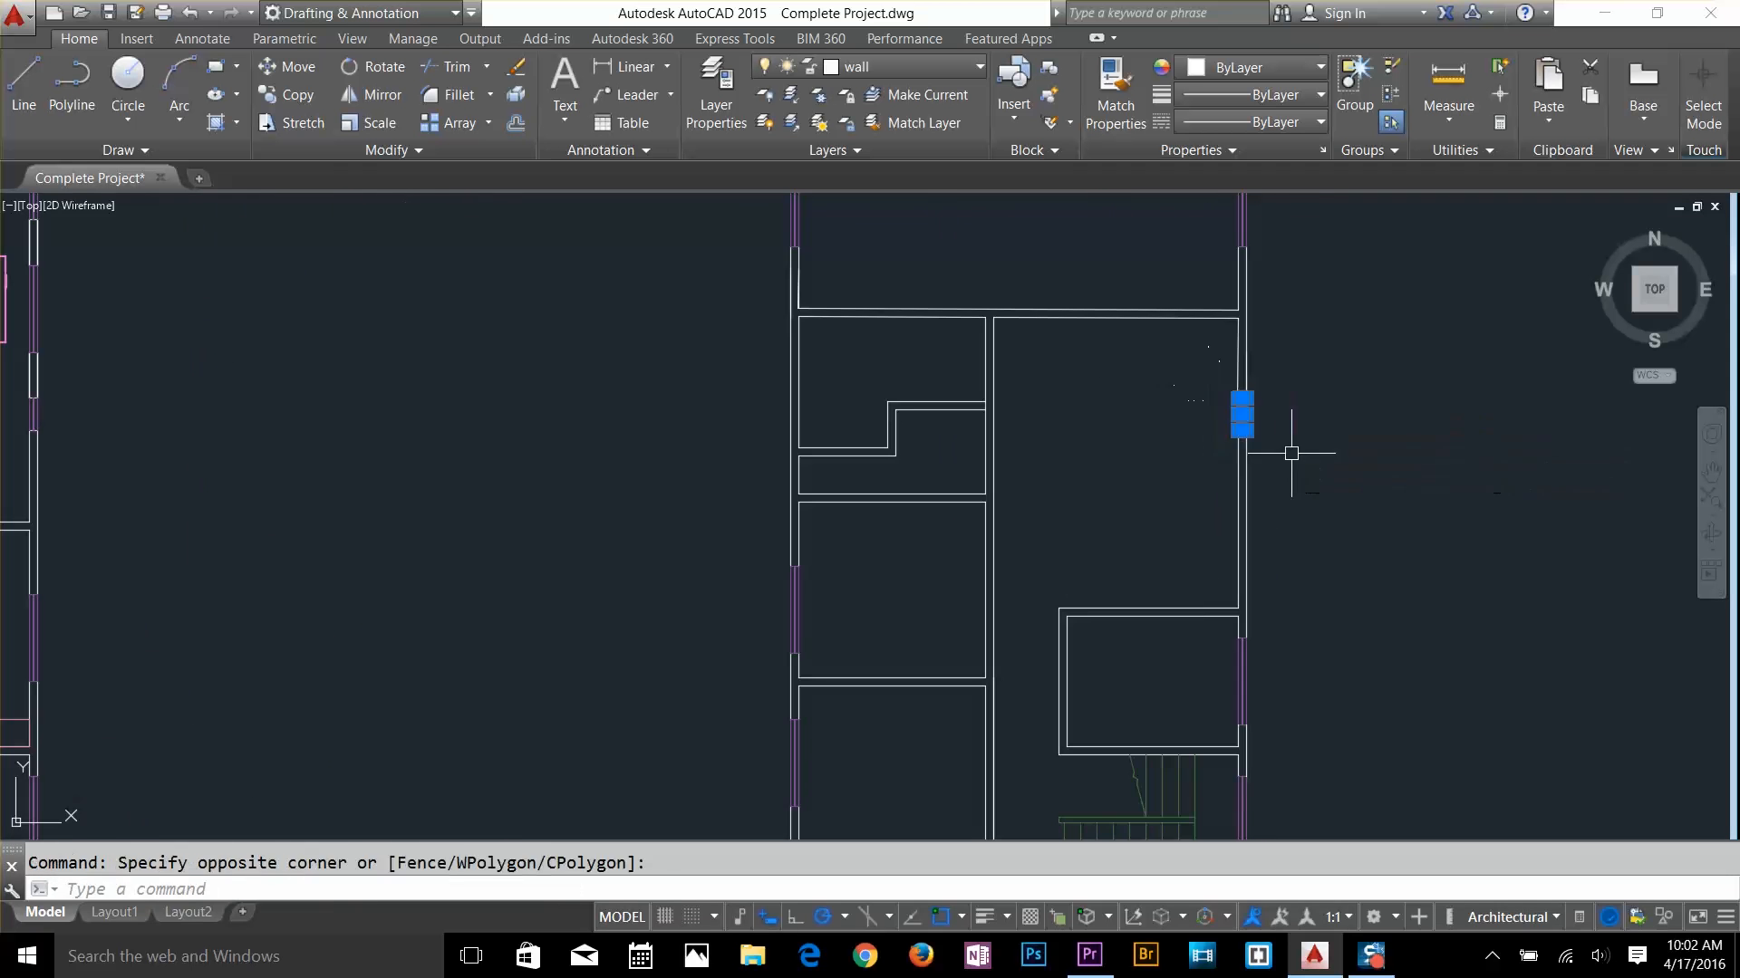
key(Escape)
Mirror the door jamb lines across the partition between the two lower-left rooms and trim both openings in the corridor wall
scroll(1269, 398, down, 2)
mouse_move(1219, 653)
middle_down()
mouse_move(1196, 634)
mouse_move(1190, 432)
middle_up()
scroll(1012, 580, up, 2)
middle_drag(1012, 580, 939, 493)
middle_drag(887, 376, 1152, 566)
scroll(1057, 449, up, 2)
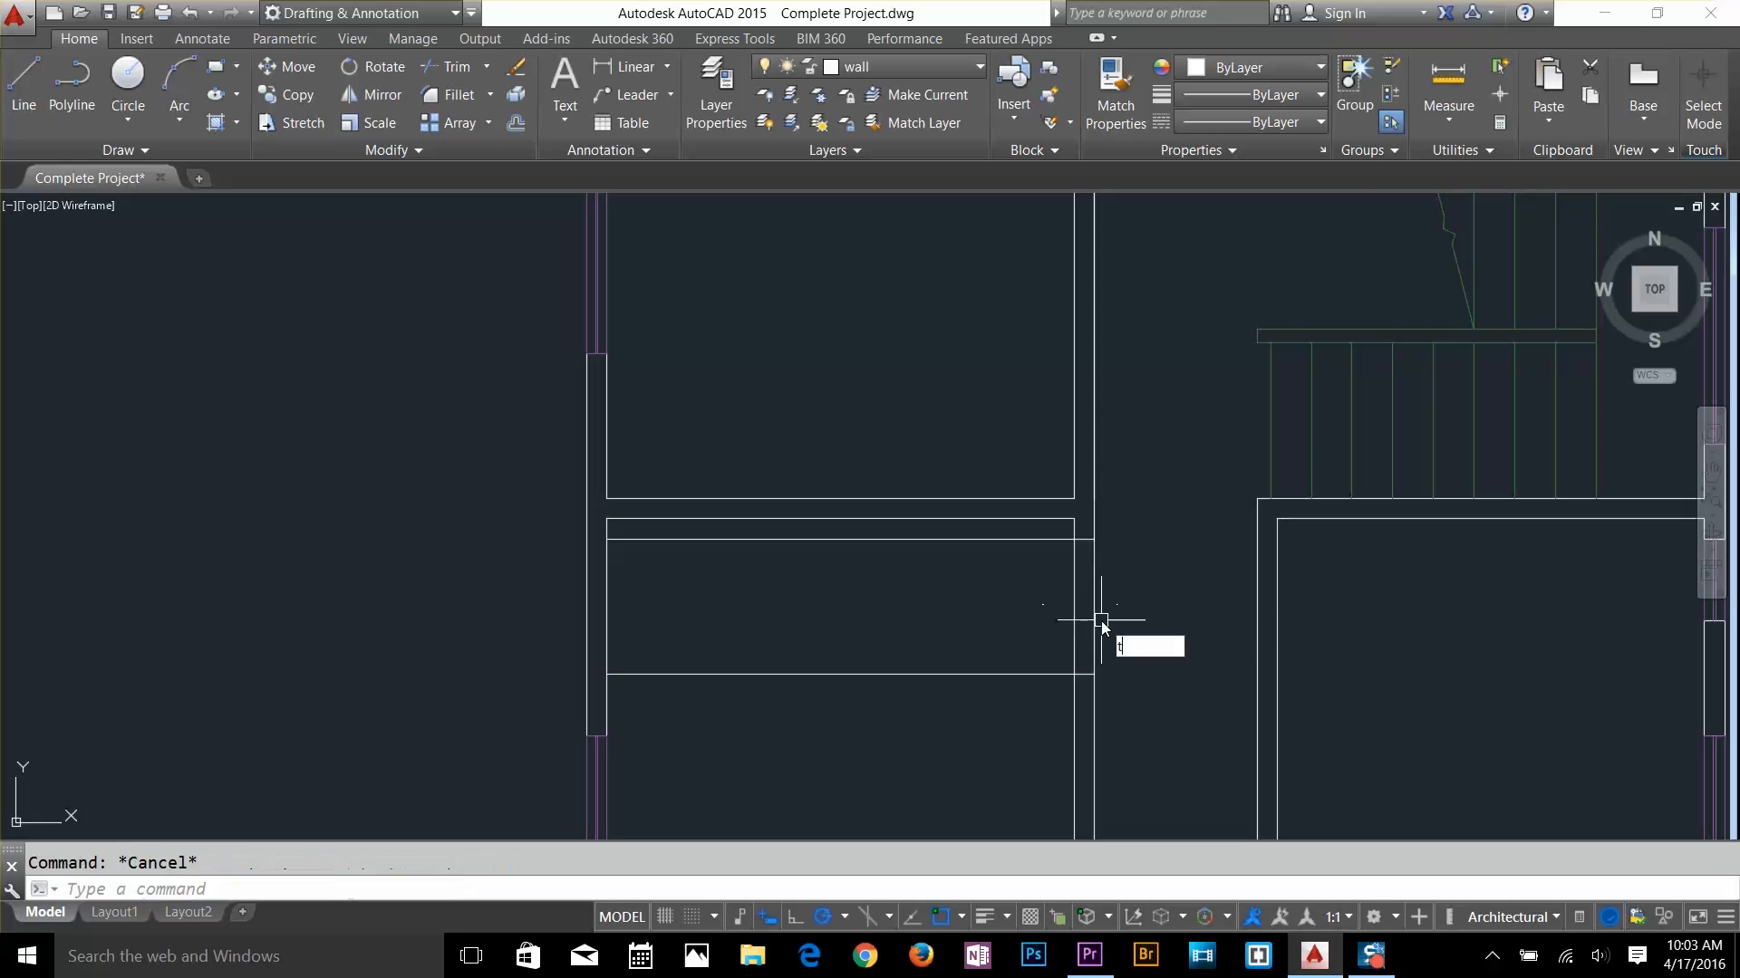
text(MI)
key(Return)
click(1042, 552)
click(1081, 543)
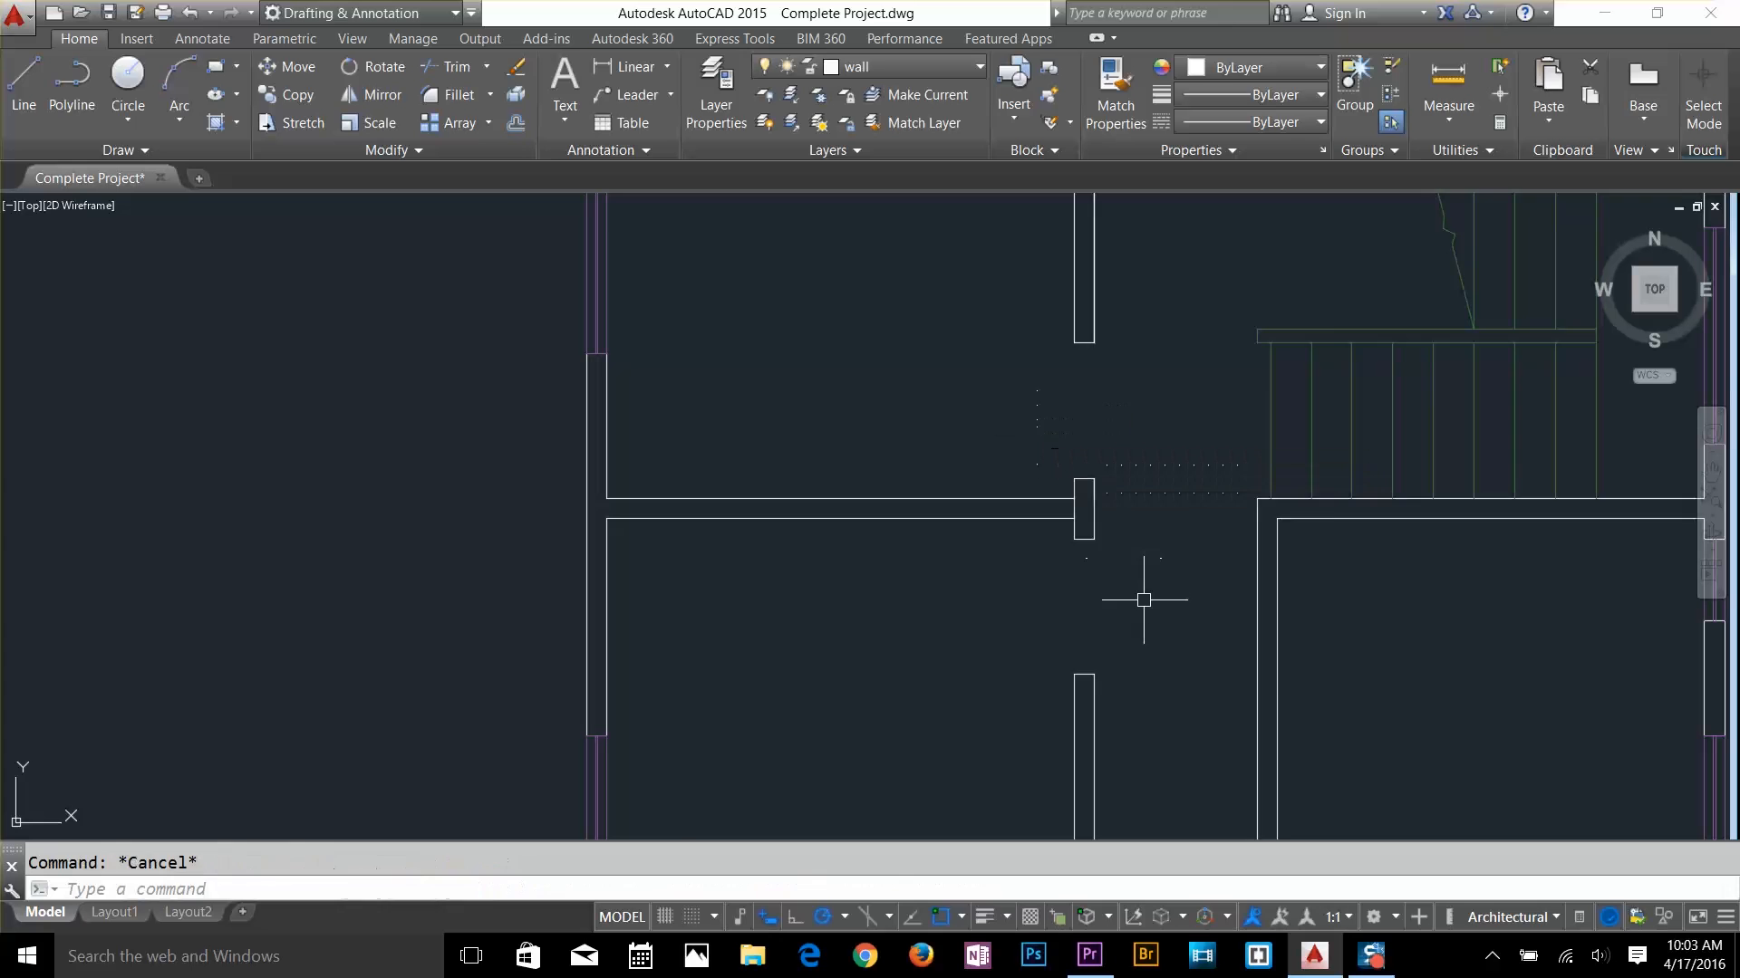
Insert the door block at the upper jamb of the lowest left room's opening
text(I)
key(Return)
click(1037, 380)
click(897, 444)
click(1069, 661)
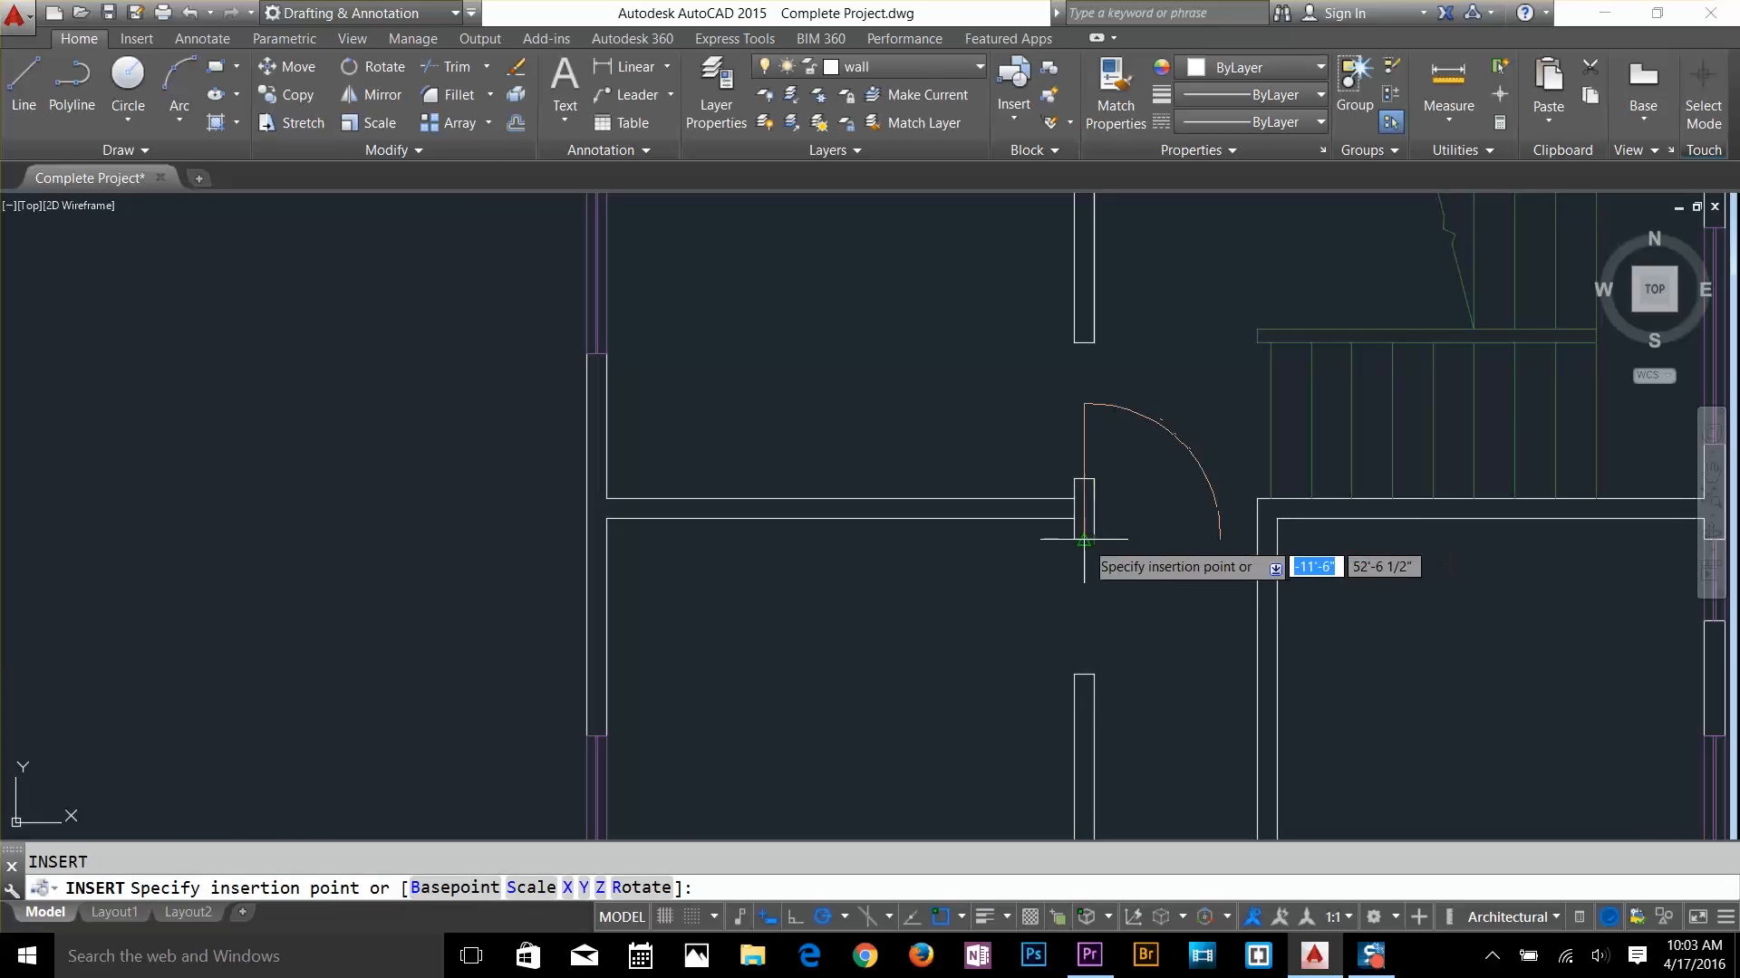
click(1083, 539)
key(Return)
click(1099, 462)
Flip and turn the door so it swings into the lowest left room, hinged at the opening's upper jamb
scroll(1118, 530, up, 4)
click(1047, 552)
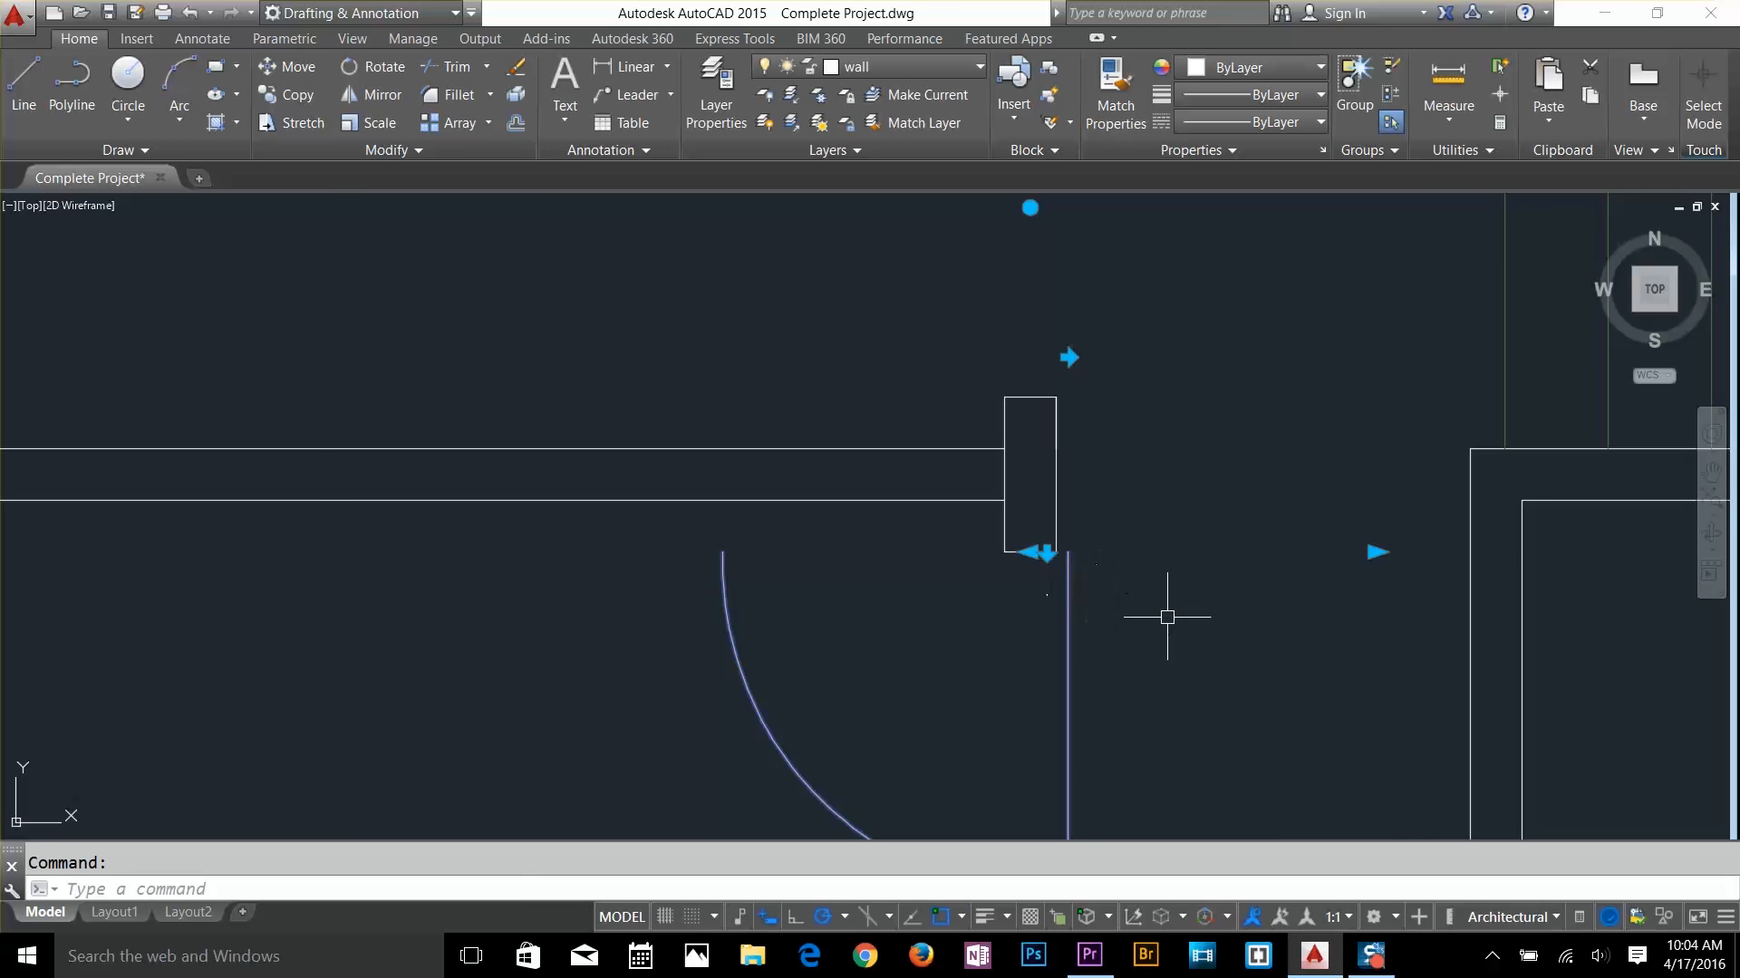
scroll(1228, 561, down, 2)
click(1106, 340)
click(1359, 556)
click(1116, 556)
Mirror the door about the partition's centre line into the opening of the room above
key(Escape)
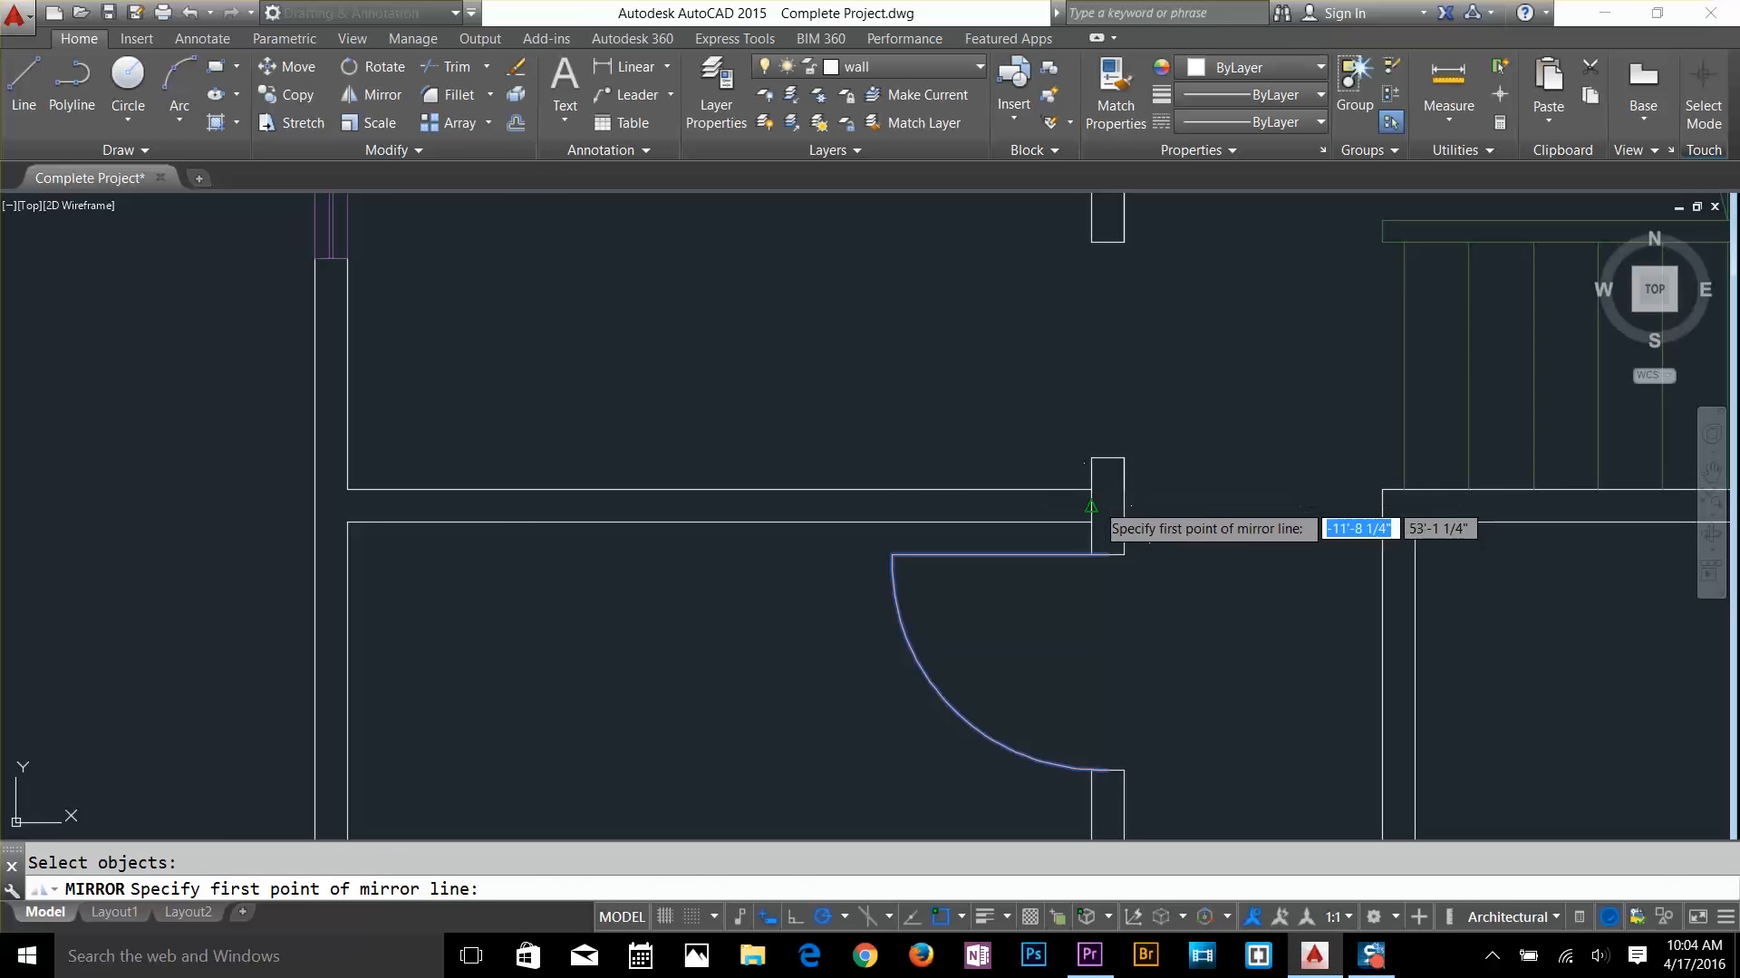
click(1093, 508)
click(1293, 555)
key(Return)
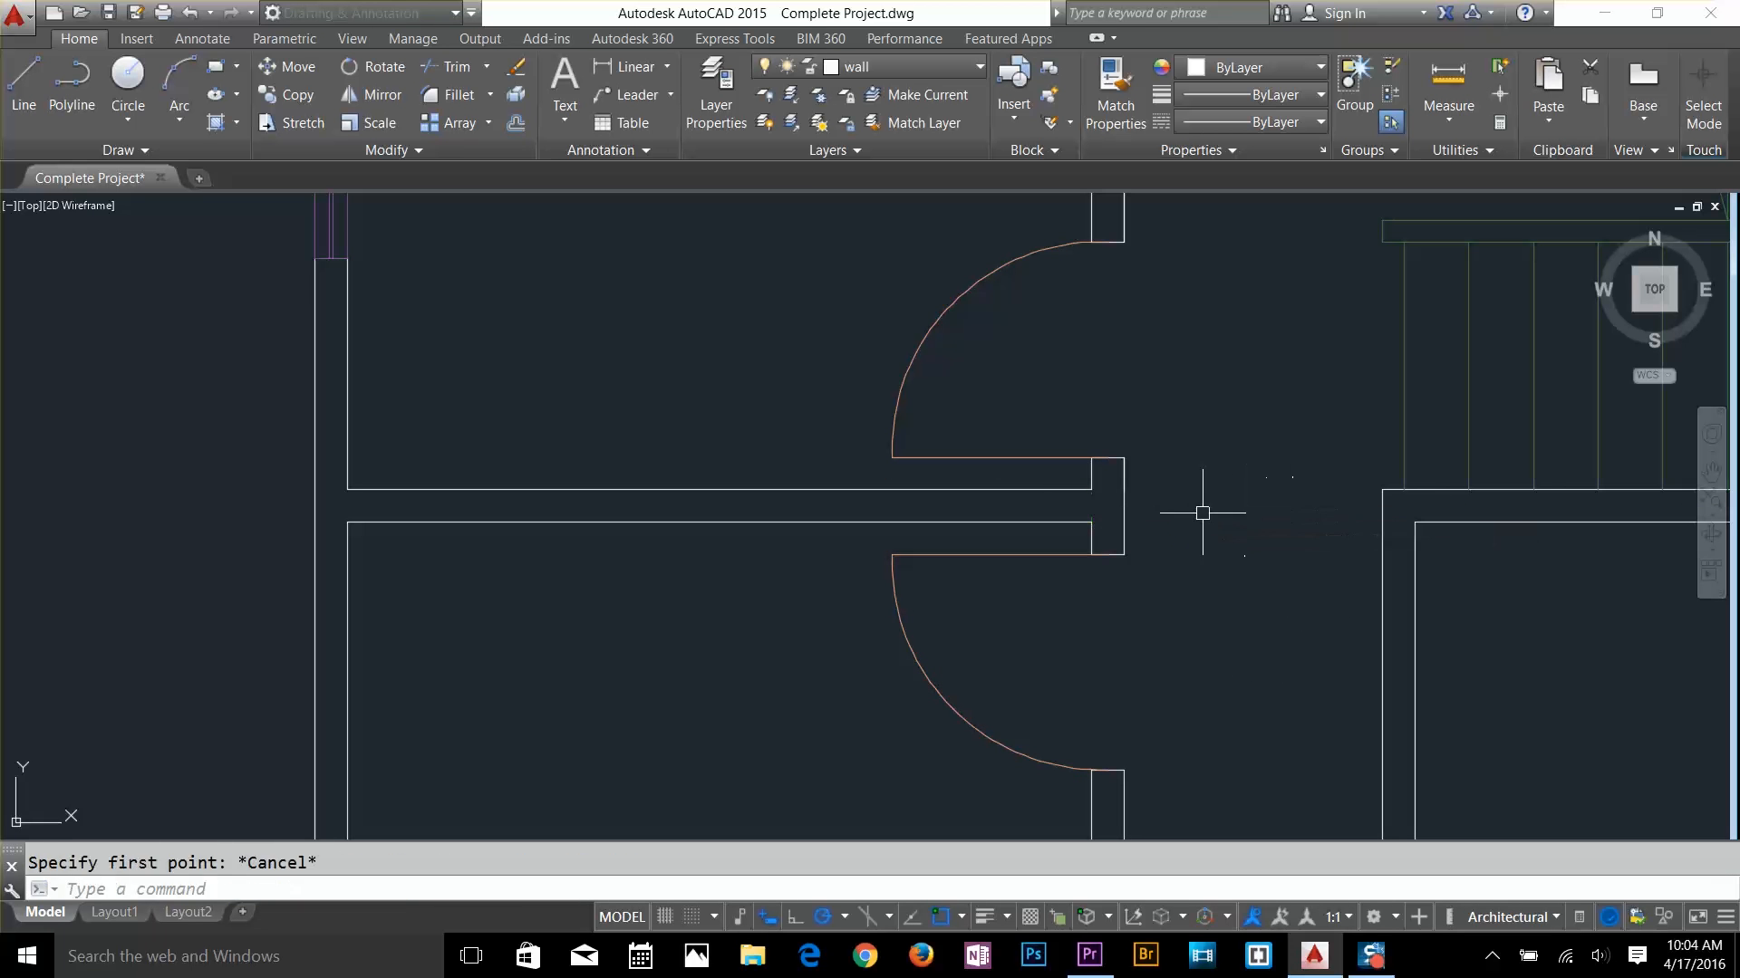
Mirror the lower door and its jamb lines about the corridor's midpoint to the opposite wall and trim the new opening
key(Escape)
key(Return)
click(1044, 555)
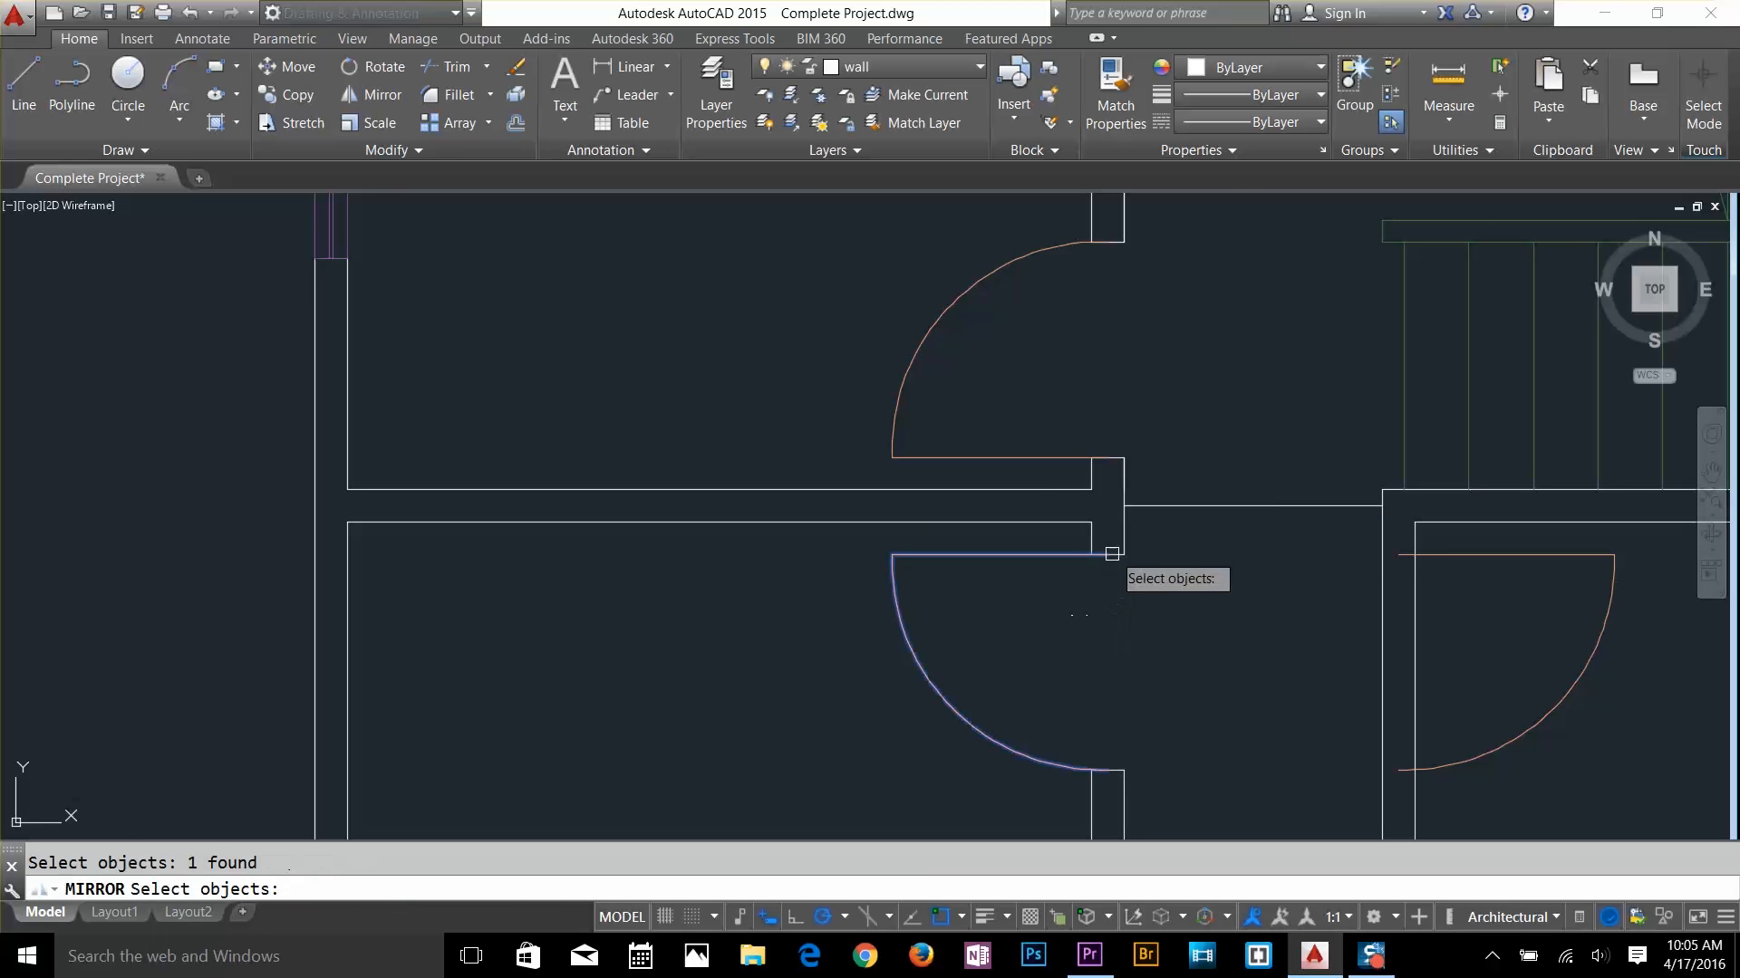
click(1030, 703)
key(Escape)
key(Return)
click(1253, 505)
click(1253, 366)
key(Return)
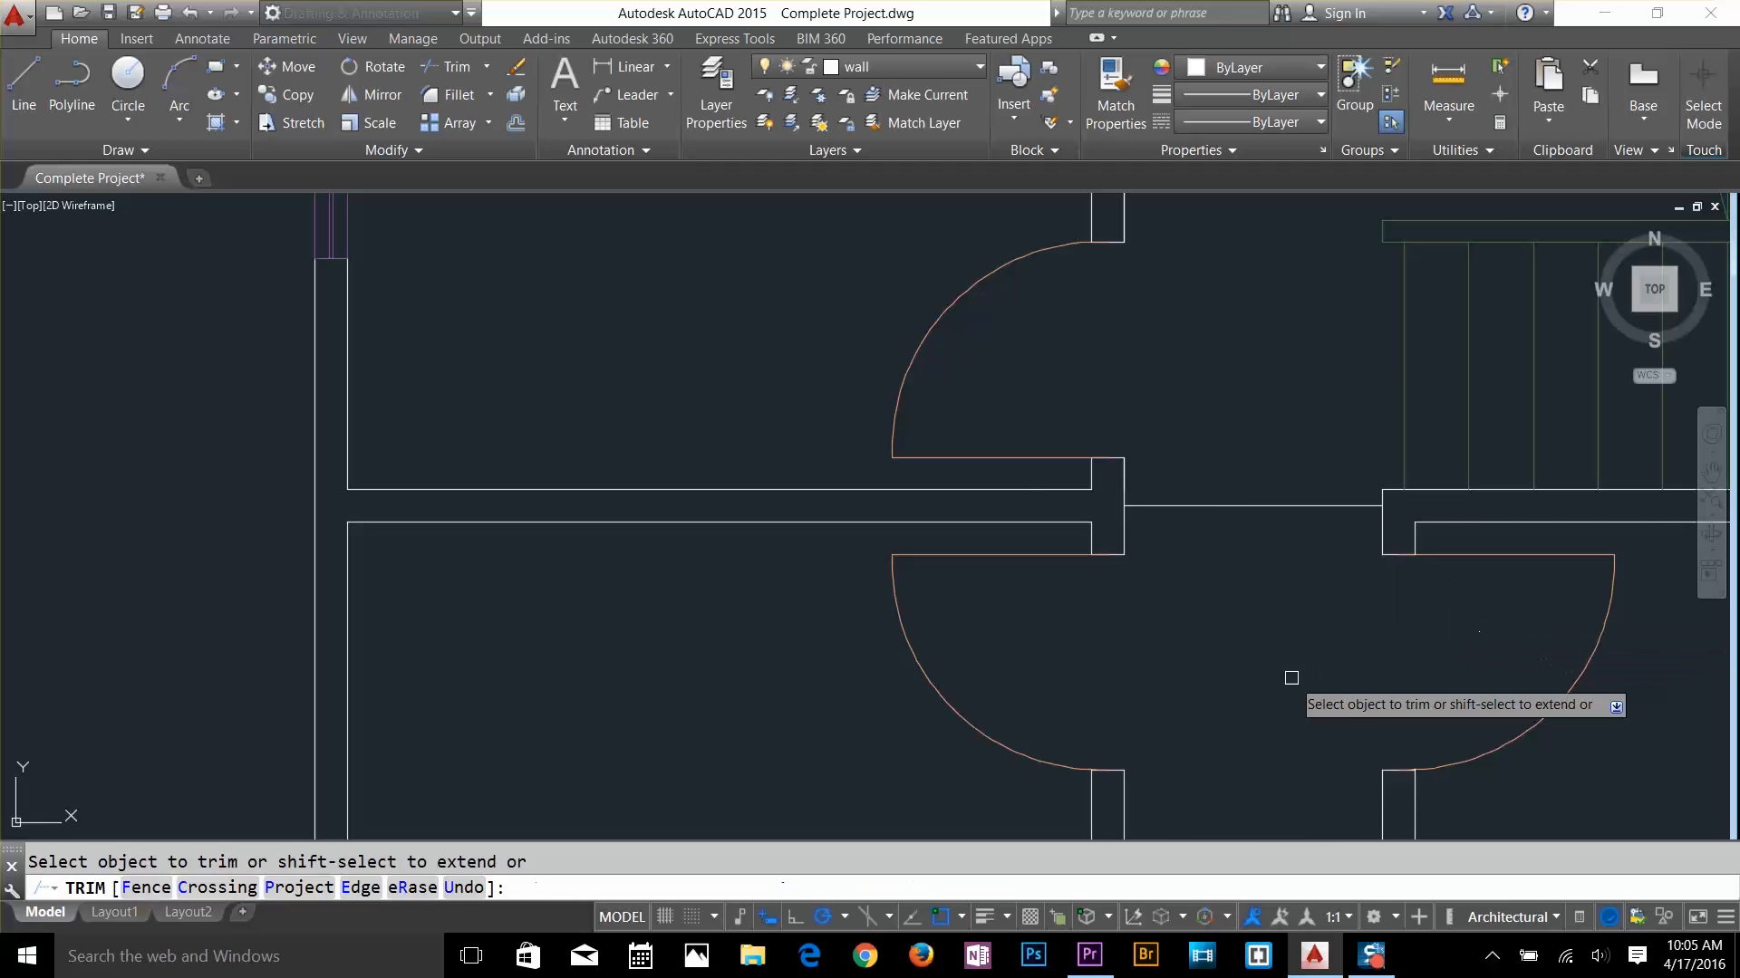
key(Escape)
Copy the door jamb lines to the corridor-side wall of the room above the stairs and trim the opening between them
scroll(1166, 686, down, 6)
scroll(1233, 730, up, 4)
middle_drag(1102, 510, 1126, 708)
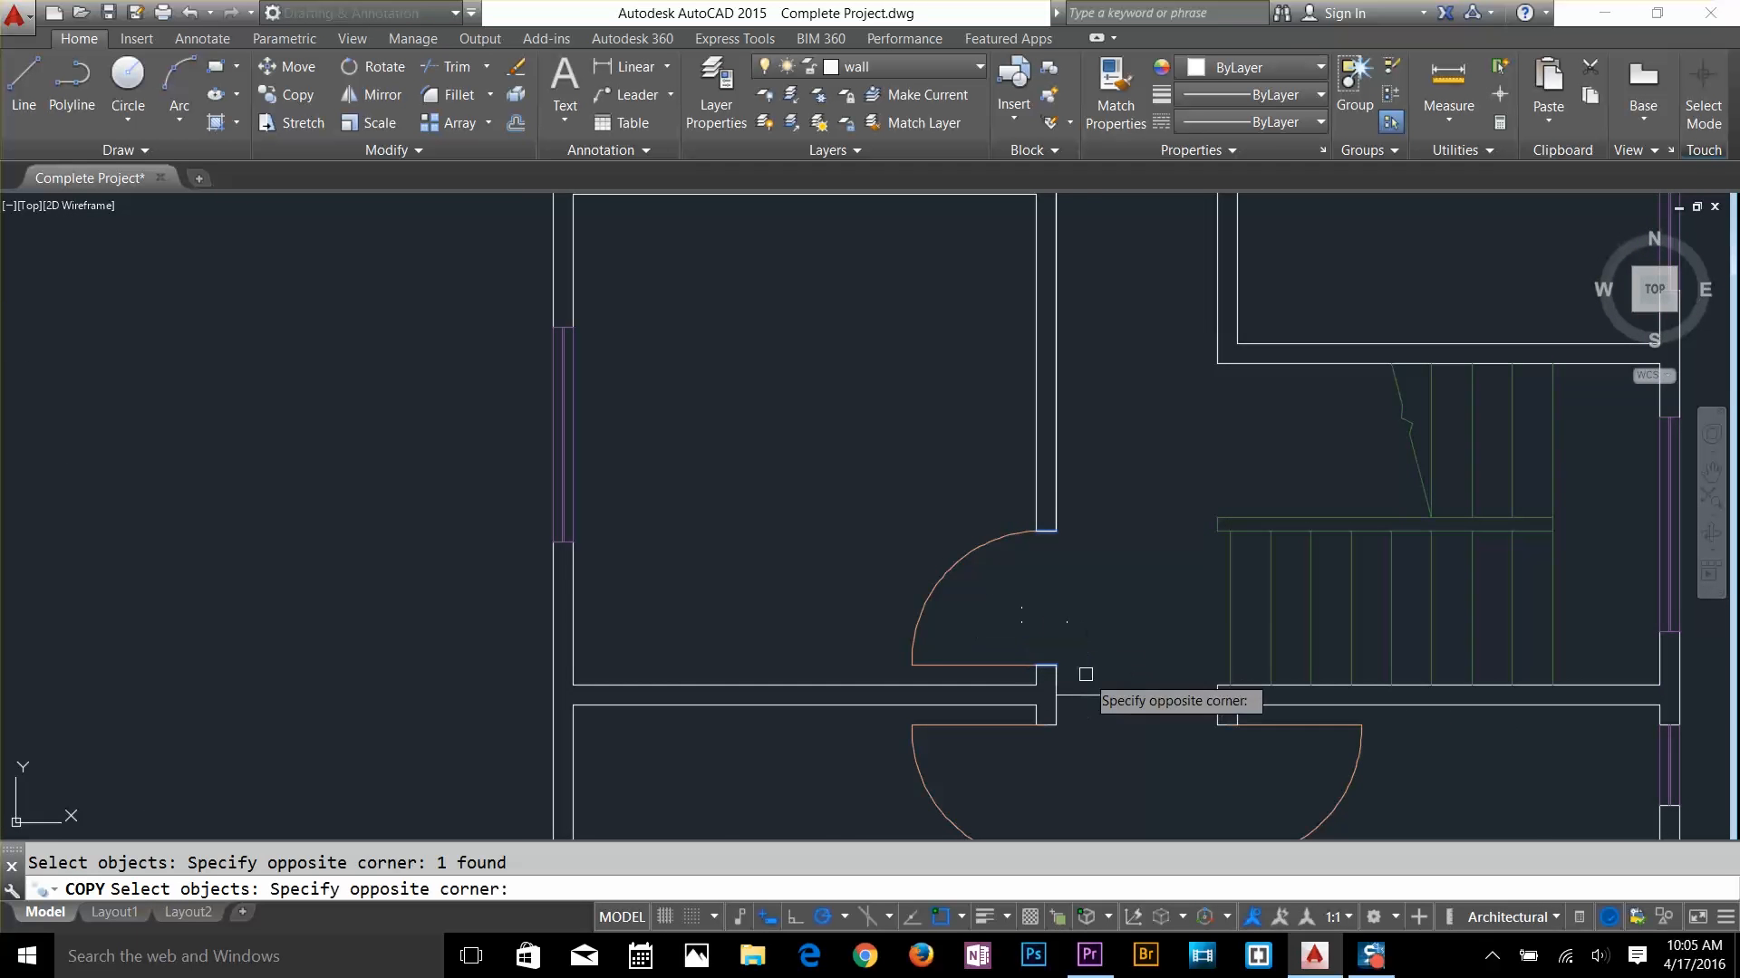
click(1085, 674)
key(Return)
scroll(1039, 699, up, 4)
click(1033, 660)
click(1177, 415)
key(Escape)
key(Escape)
scroll(1114, 366, down, 8)
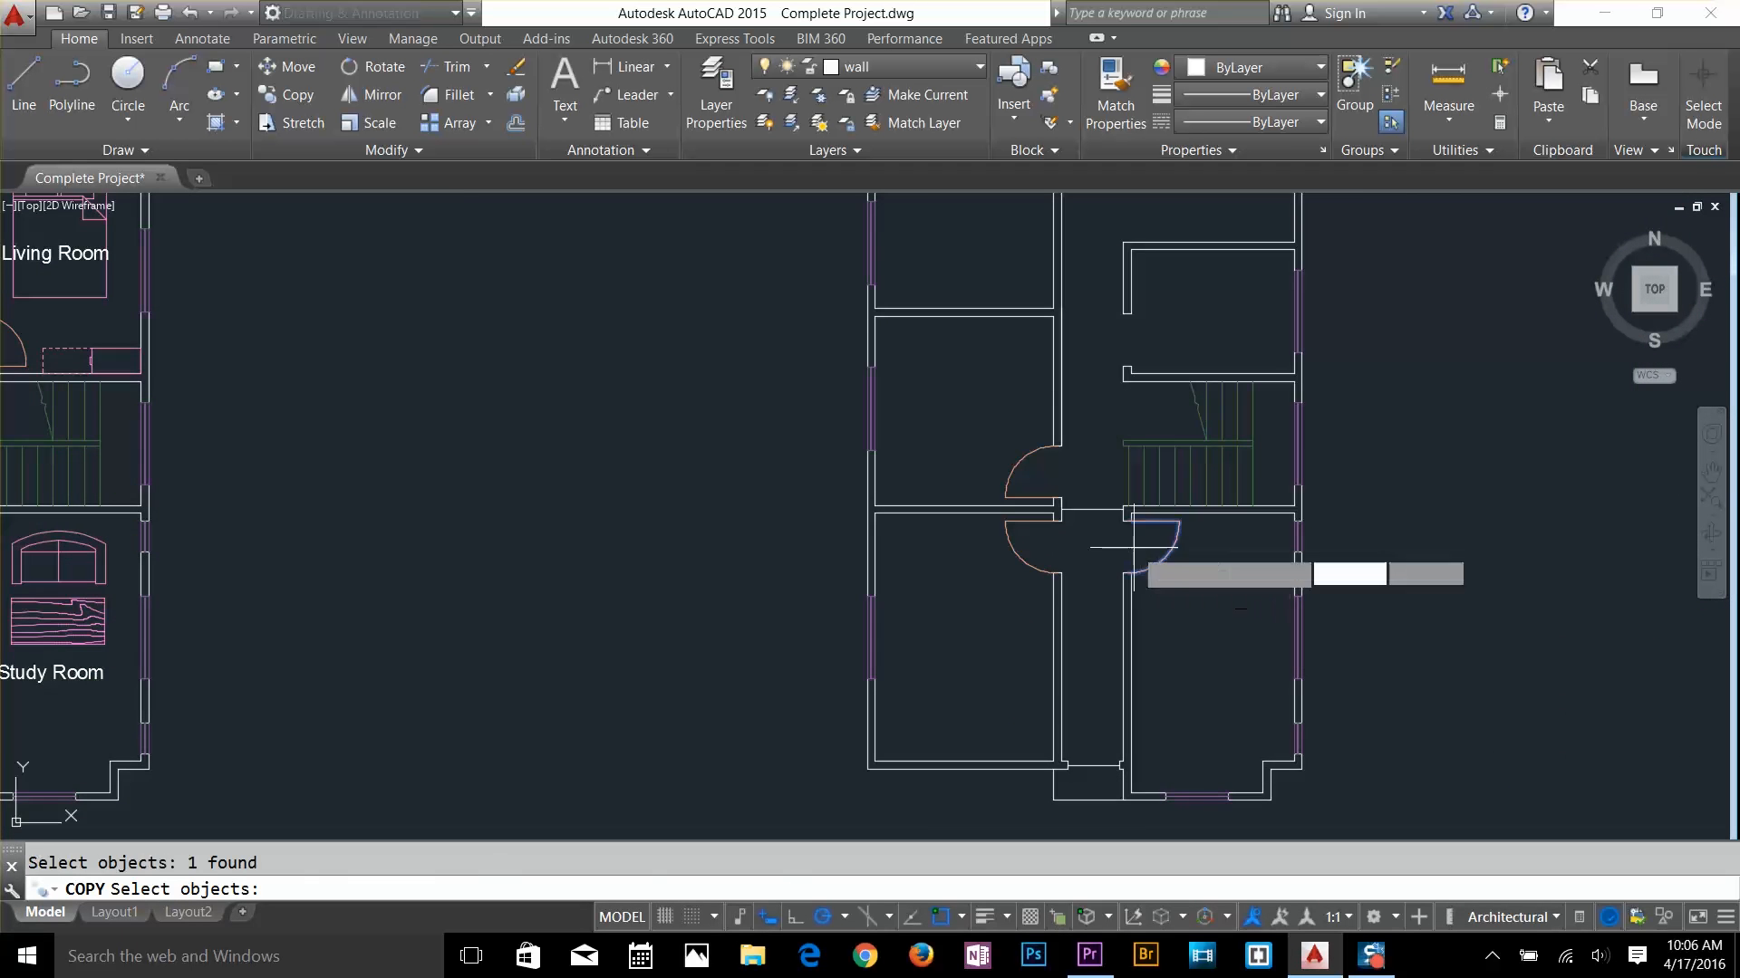
Copy the lower-right room's door into the room above the stairs and orient it to swing inward from the lower jamb
key(Return)
click(1124, 522)
key(Escape)
scroll(1143, 326, up, 6)
click(1187, 517)
text(m)
click(1095, 595)
Copy the left-side door to the lower-right corner of the next room up and trim the corridor wall for it
mouse_move(825, 237)
middle_down()
mouse_move(1210, 611)
mouse_move(1174, 570)
middle_up()
key(Return)
click(1157, 599)
click(1112, 382)
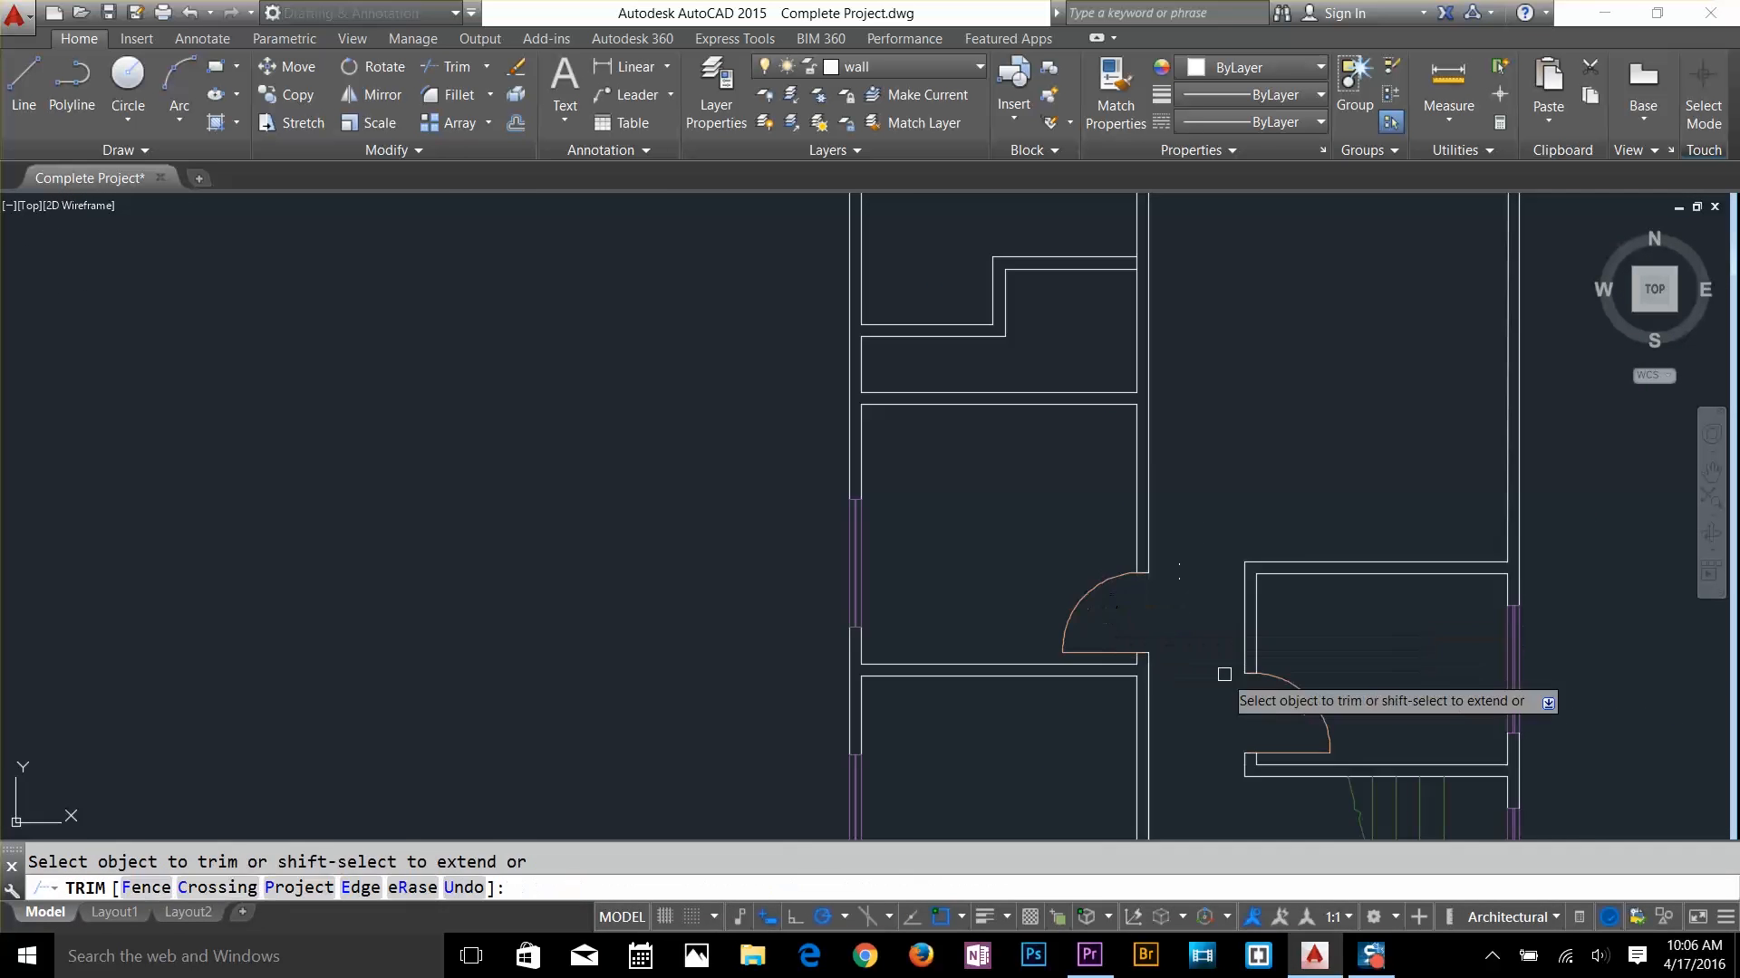
key(Escape)
Offset the corridor wall's inner line 4.5 inches into the small L-shaped room, and offset that line another 2.5 feet
scroll(1178, 570, up, 5)
text(o)
key(Return)
text(4.5)
key(Return)
click(1231, 513)
text(o2.5')
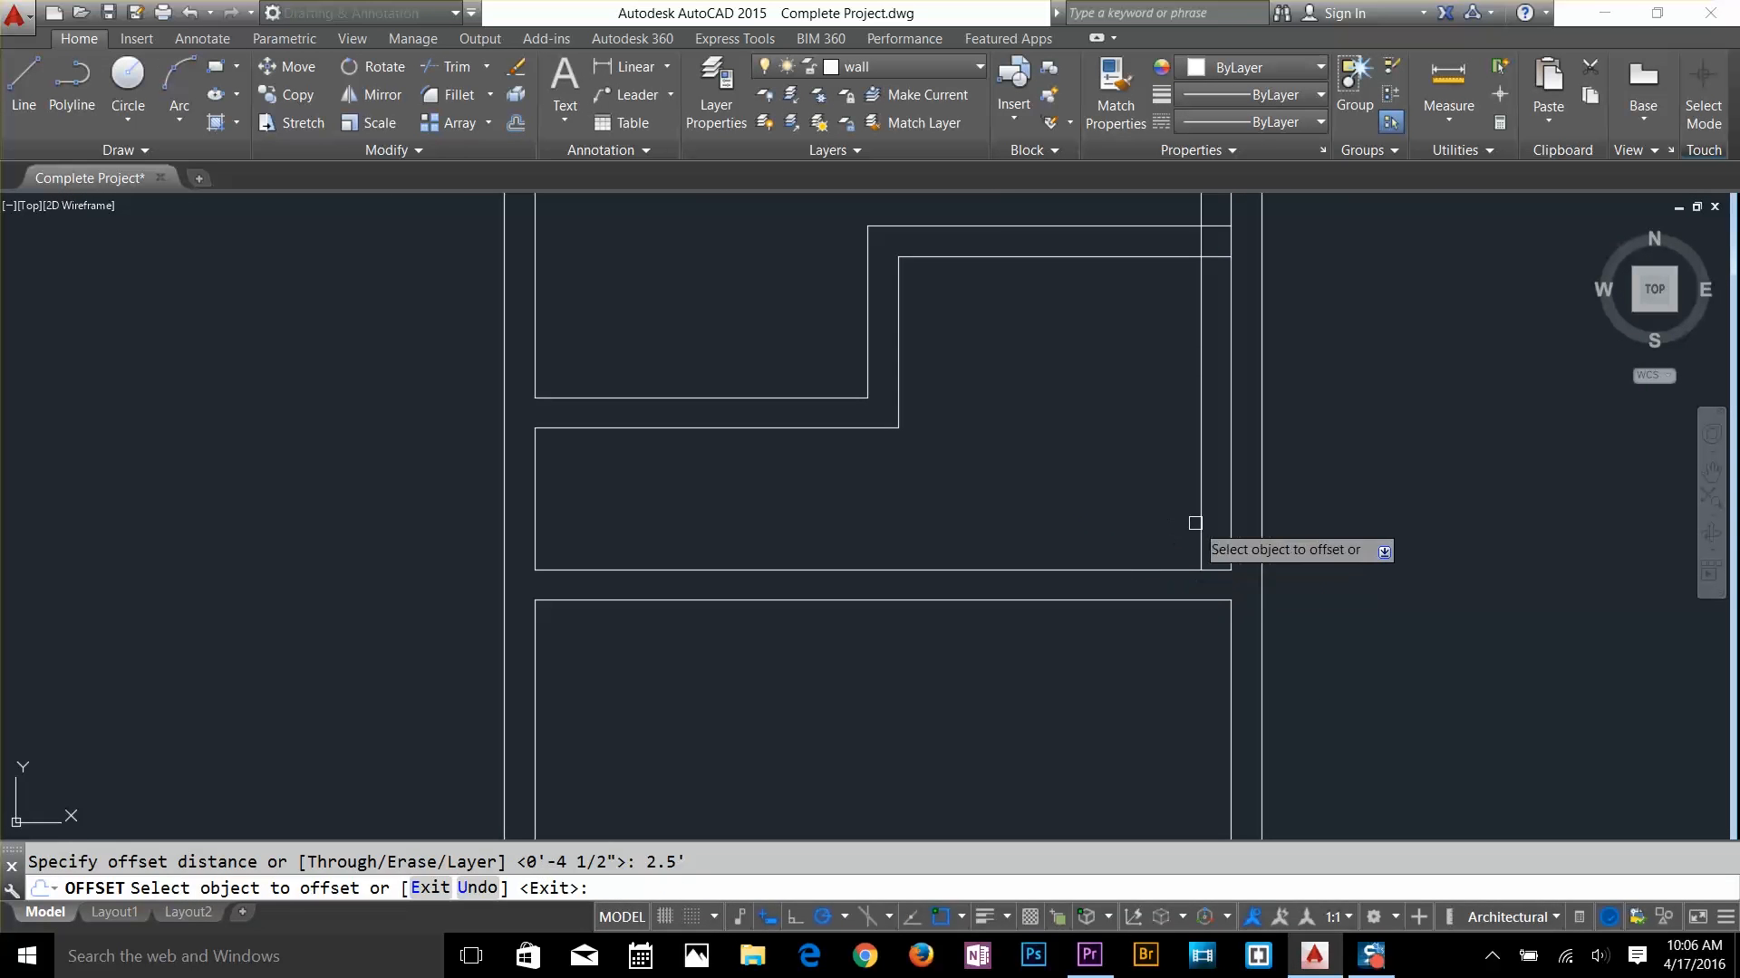
click(1199, 524)
Trim the offset lines and the partition below the L-shaped room to form a door opening
middle_drag(1184, 501, 1221, 692)
scroll(1222, 692, down, 3)
text(tr)
key(Return)
key(Return)
click(1232, 634)
click(1106, 634)
key(Escape)
Insert the door block at the right jamb of the L-shaped room's opening
text(i)
key(Return)
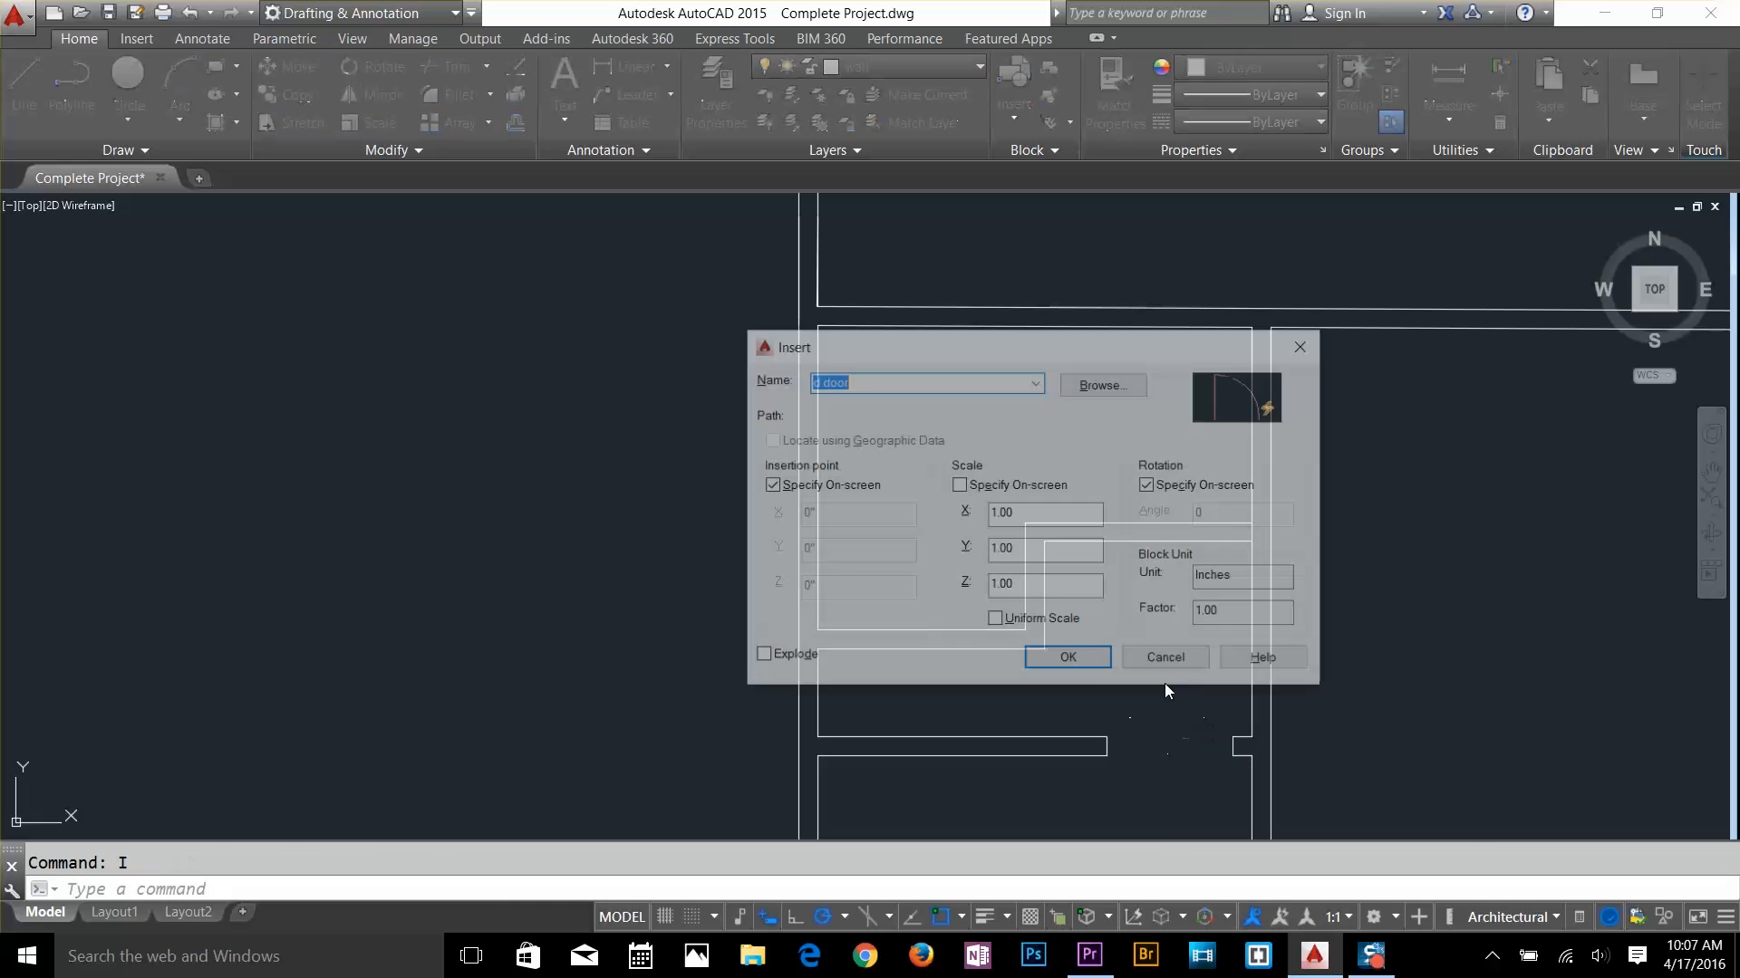
click(1068, 657)
click(1232, 747)
click(1232, 675)
Move the inserted door so its leaf lines up with the edge of the right jamb
text(m)
key(Return)
scroll(1244, 771, up, 6)
click(1250, 664)
scroll(1202, 663, up, 4)
click(1189, 660)
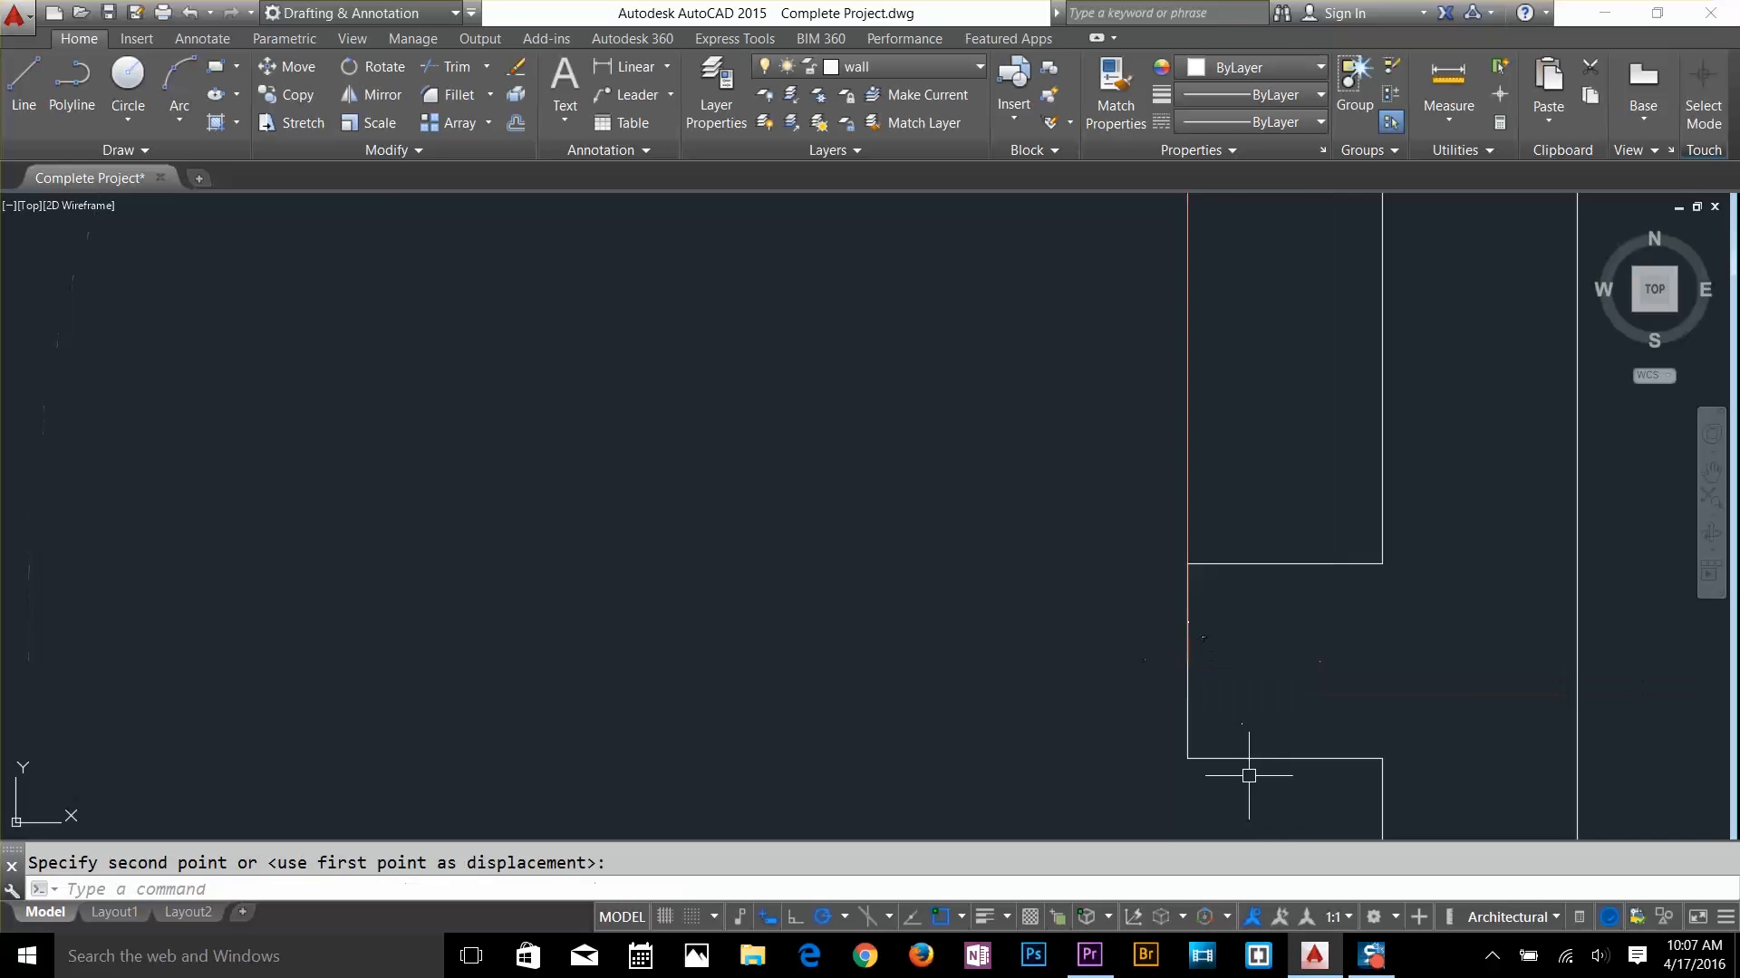
scroll(1251, 776, down, 10)
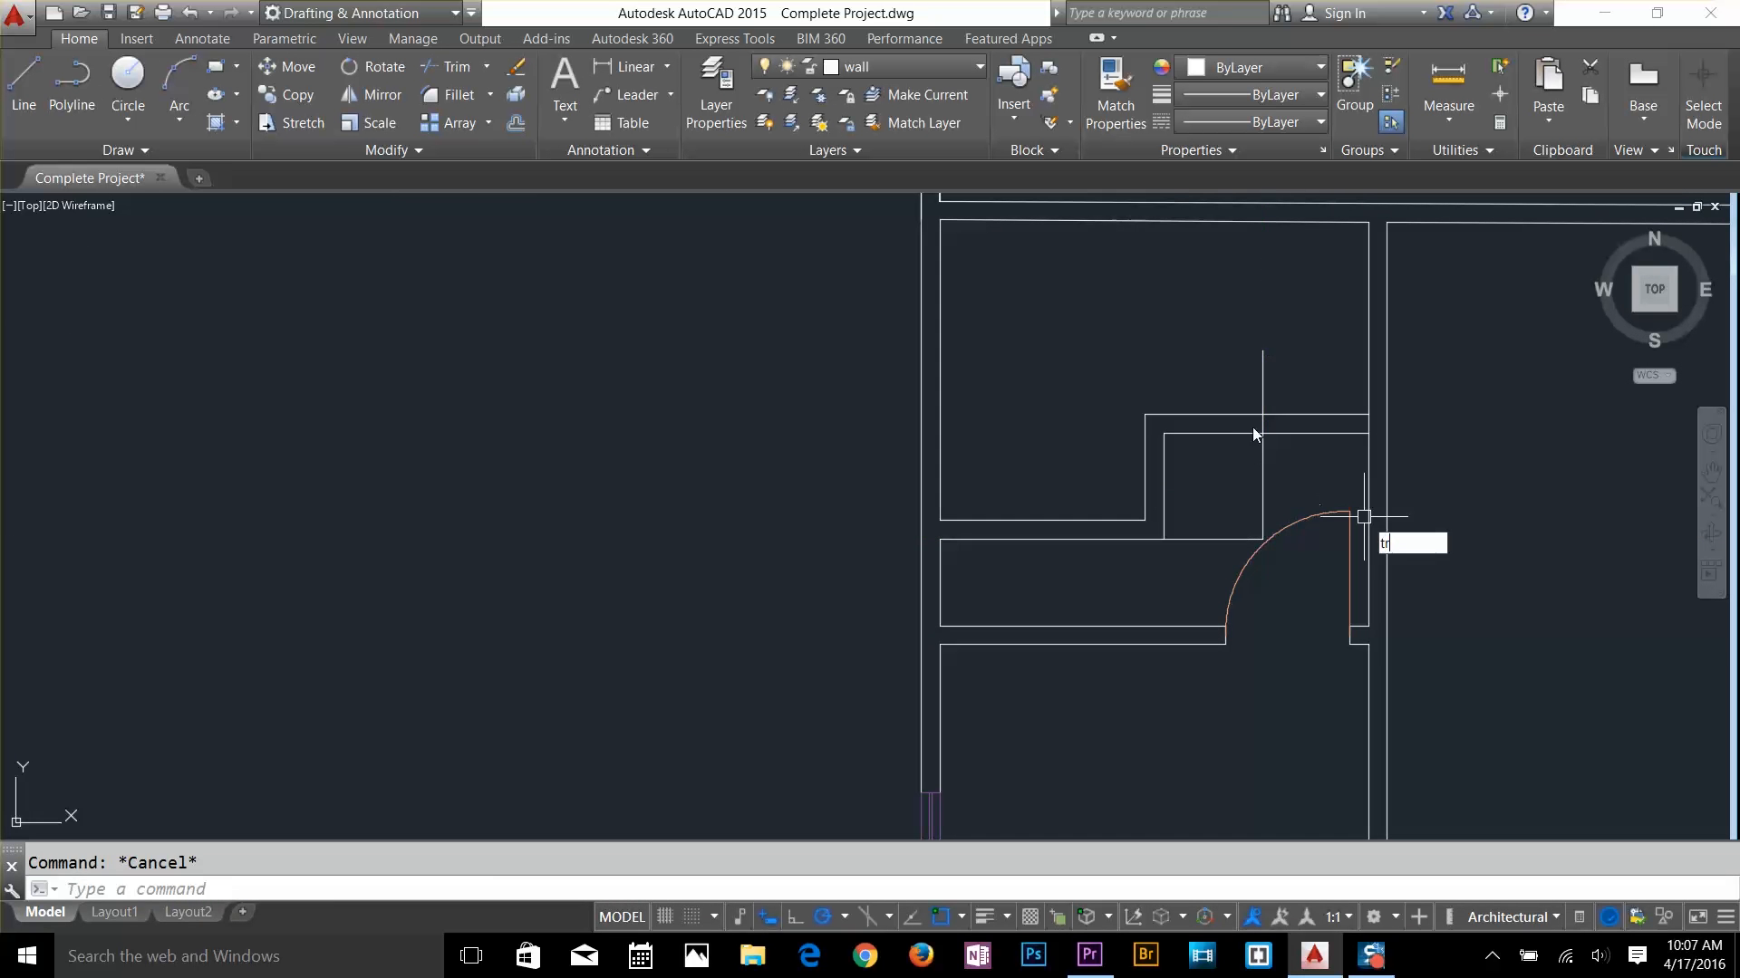
Trim the shower's side line at the partition and draw a small drain circle in the shower's lower-right corner
key(Return)
key(Return)
click(1262, 424)
scroll(1233, 545, up, 5)
text(c)
click(1277, 494)
scroll(1361, 693, down, 5)
Copy the toilet fixture from the furnished plan into the L-shaped room and scale it by 0.9
scroll(1064, 687, down, 3)
text(co)
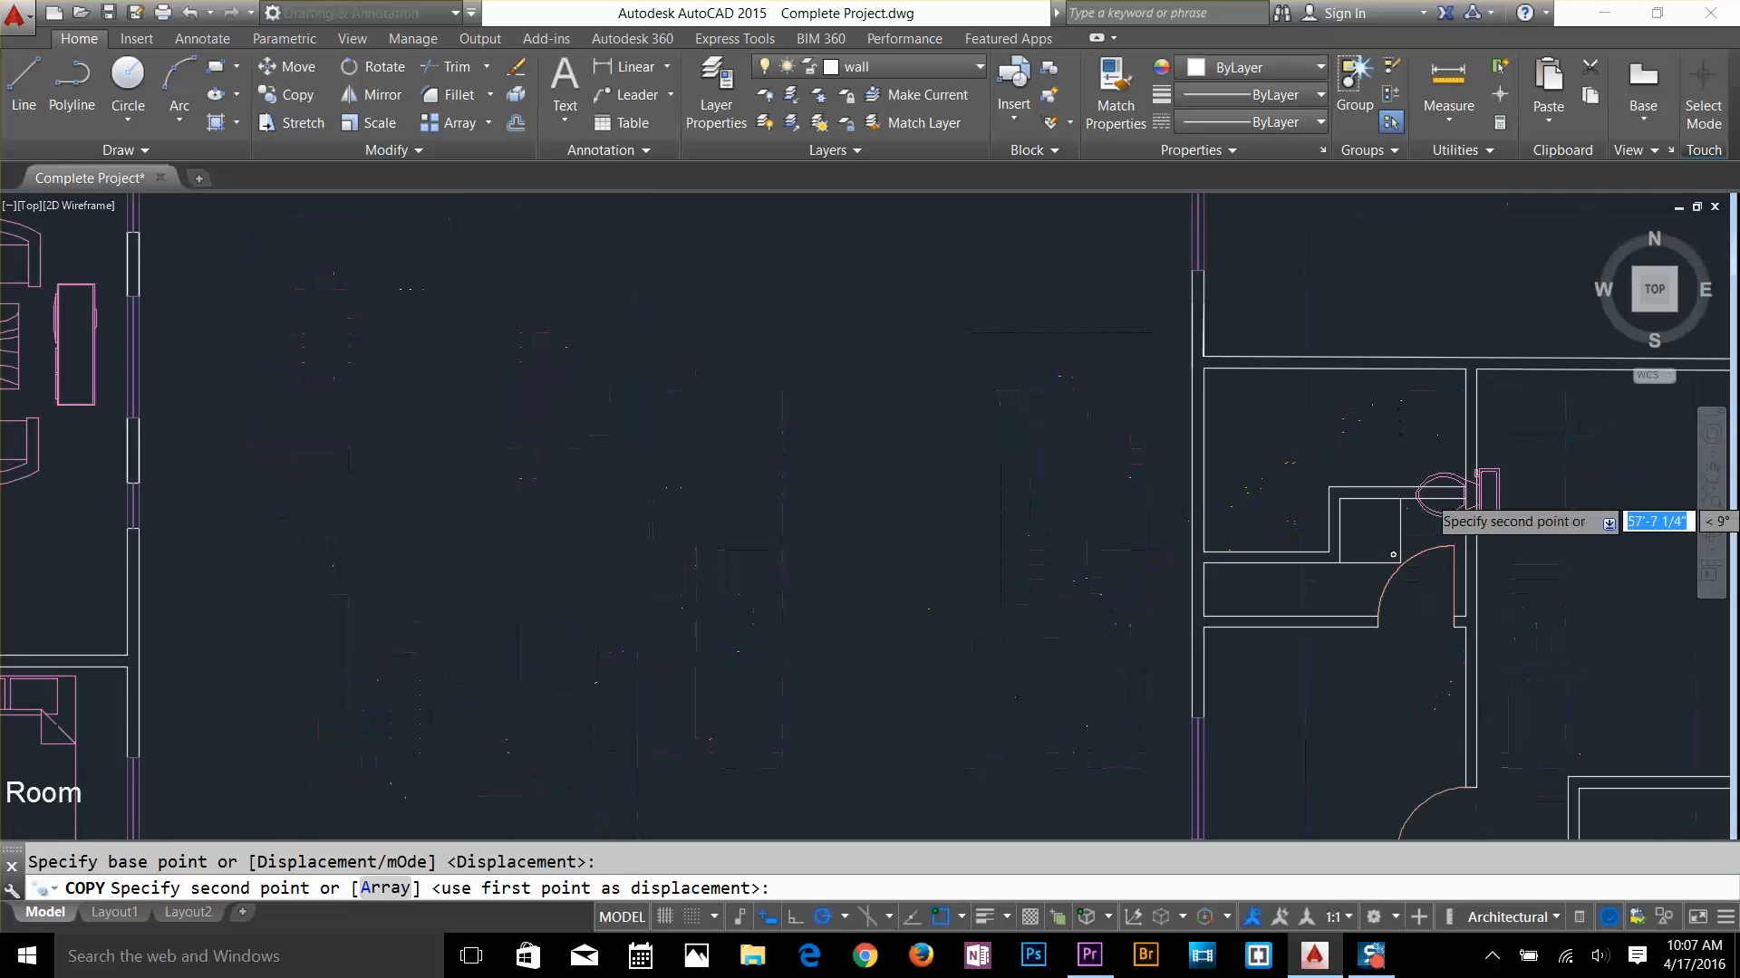
scroll(1320, 616, up, 6)
click(1115, 505)
text(sc)
click(1201, 560)
text(.9)
key(Escape)
Rotate the toilet fixture 180° and move it against the L-shaped room's left wall
text(ro)
click(1190, 514)
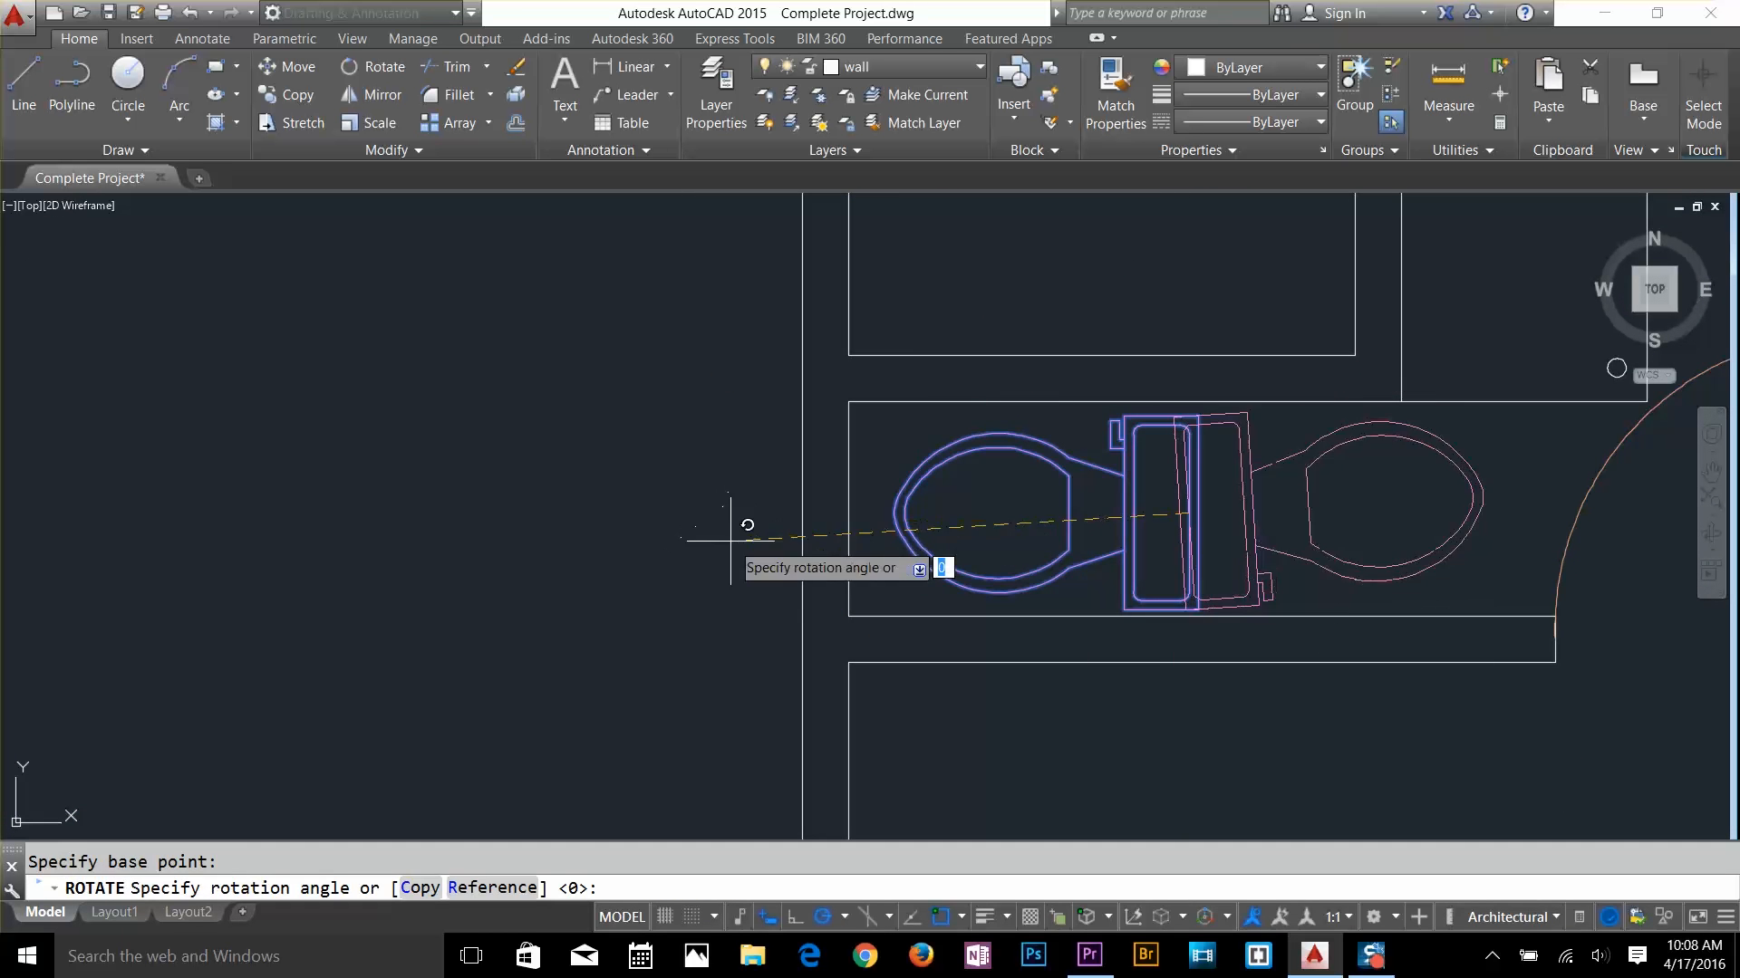
click(688, 514)
text(m)
click(1181, 534)
click(1182, 514)
click(869, 513)
key(Escape)
scroll(1115, 596, down, 5)
middle_drag(1114, 597, 997, 639)
middle_drag(1170, 359, 1198, 444)
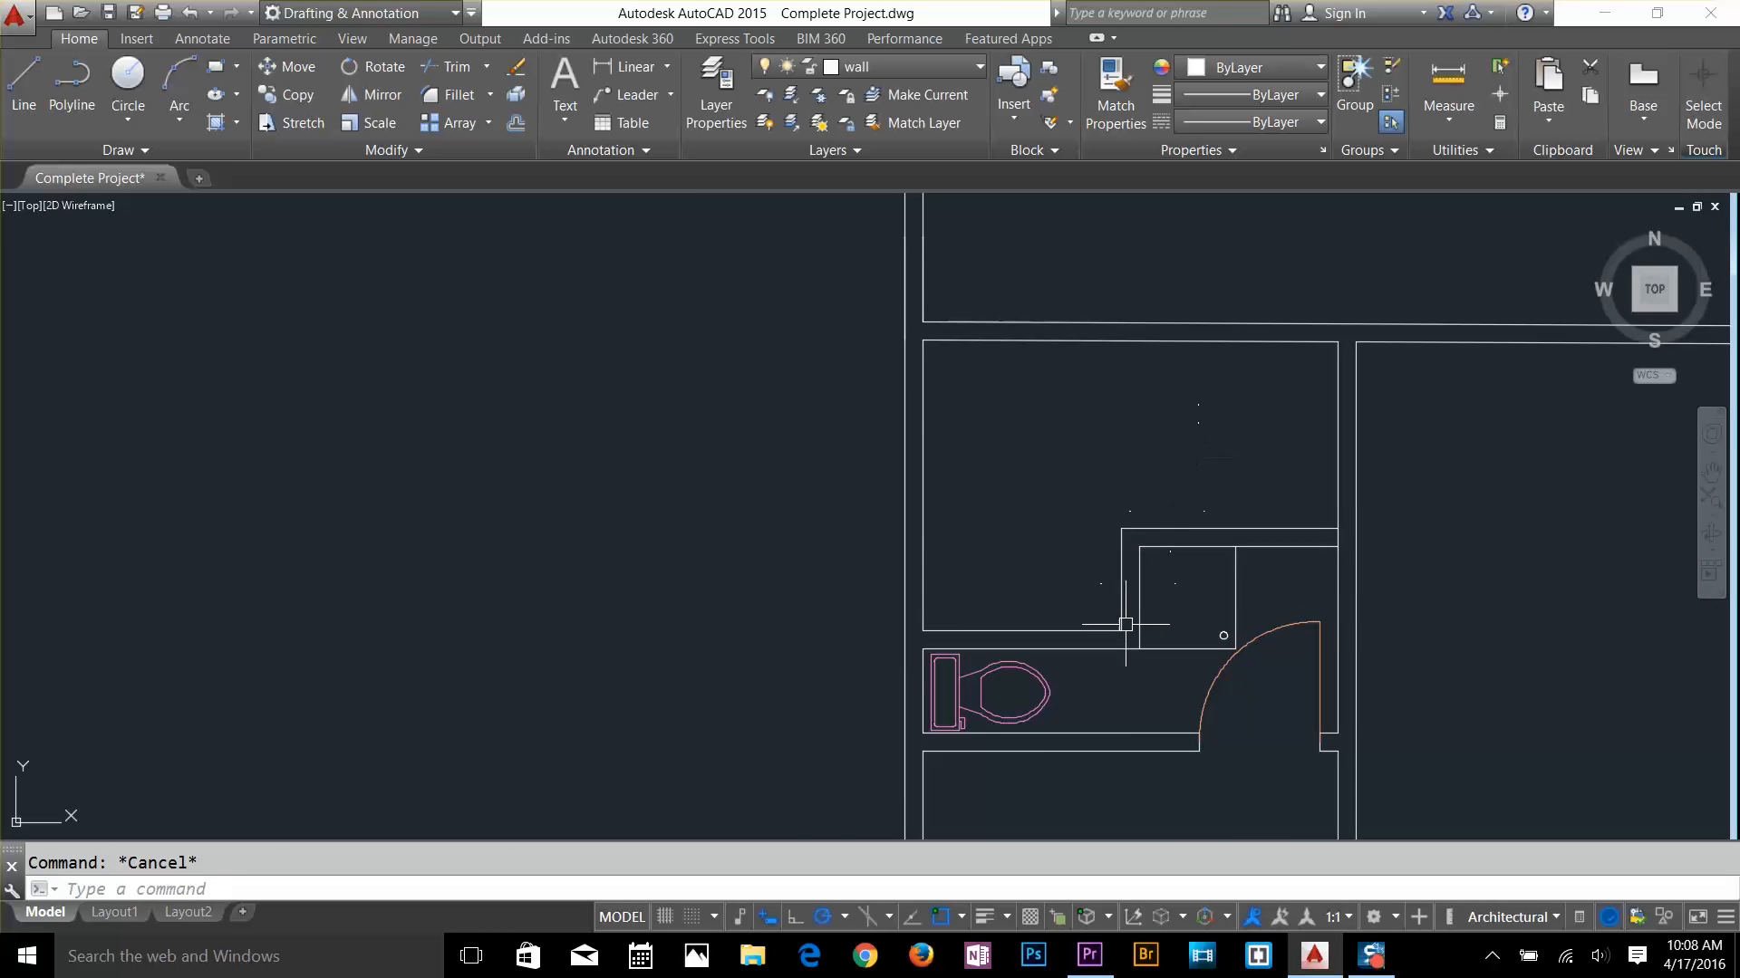
Copy the toilet from the L-shaped bathroom straight up into the bathroom above, against the left wall
text(co)
click(1044, 702)
key(space)
click(1044, 701)
click(1045, 595)
key(Escape)
middle_drag(1074, 440, 1057, 522)
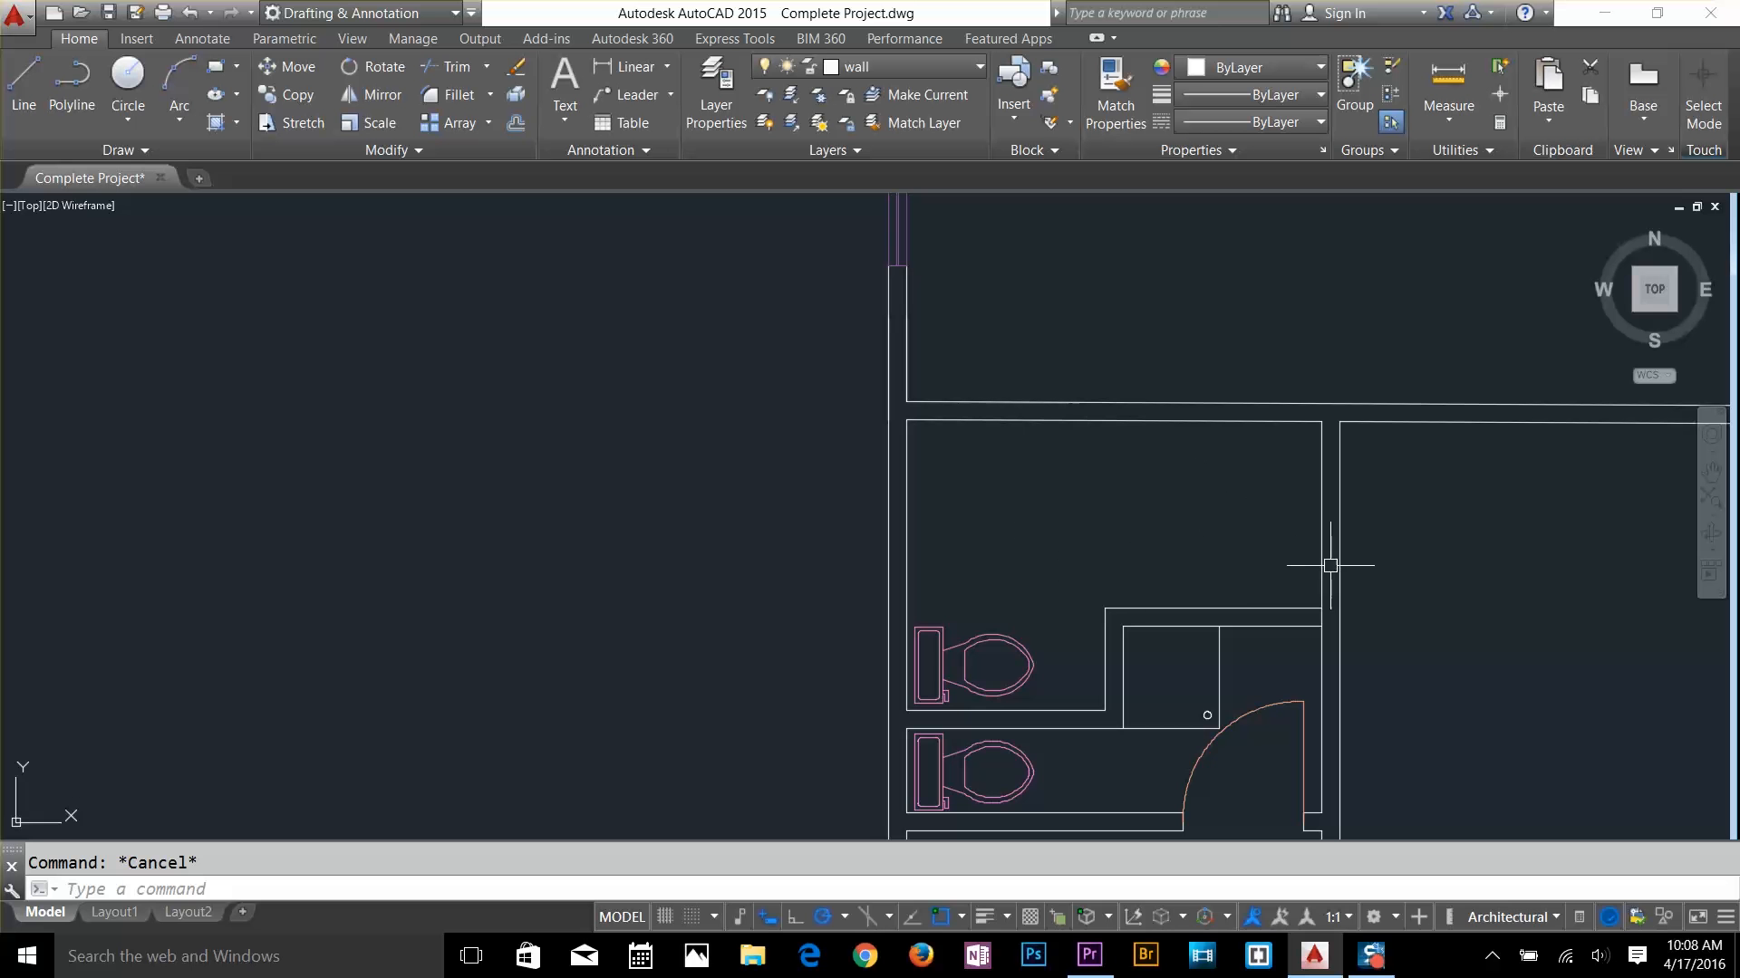
Trim the right wall's inner line between the two faces of the bathroom partition
text(tr)
click(1321, 618)
key(Escape)
middle_drag(1317, 540, 1235, 556)
text(l)
key(Escape)
Outline a 2.5' square shower in the upper bathroom's upper-right corner by offsetting and trimming wall lines, and draw a small drain circle in it
text(o 2.5')
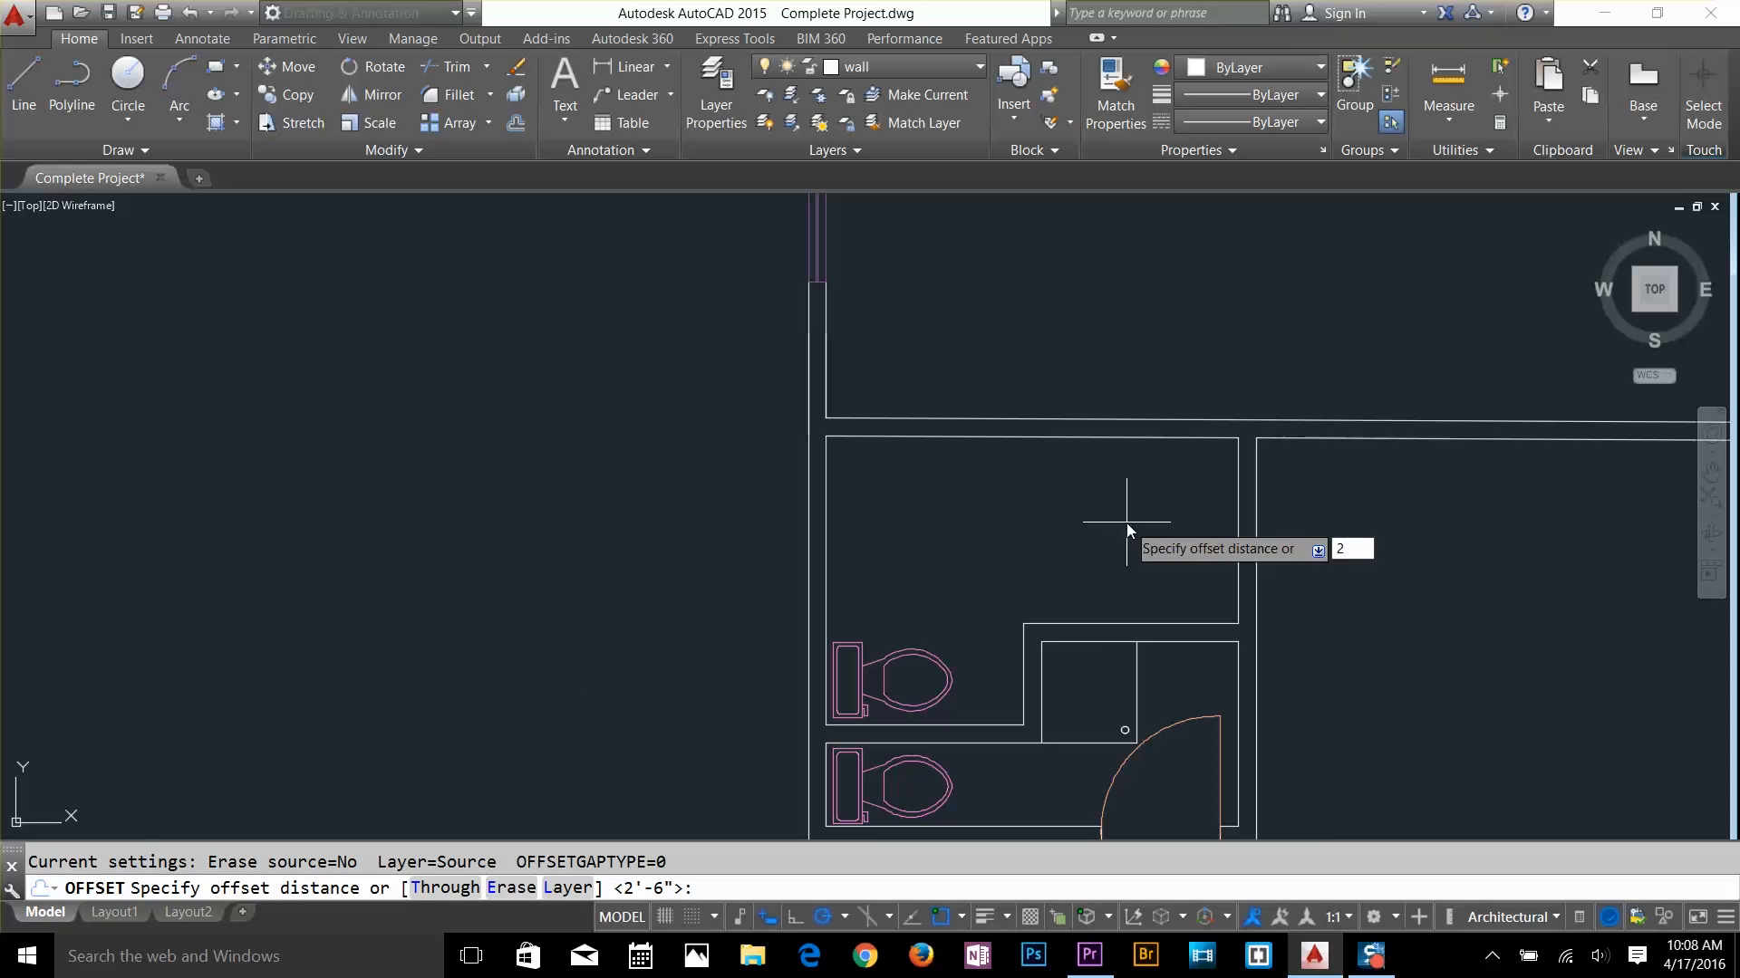
key(space)
click(1237, 508)
click(1168, 507)
click(1176, 439)
click(1176, 508)
key(Escape)
text(tr)
click(1121, 587)
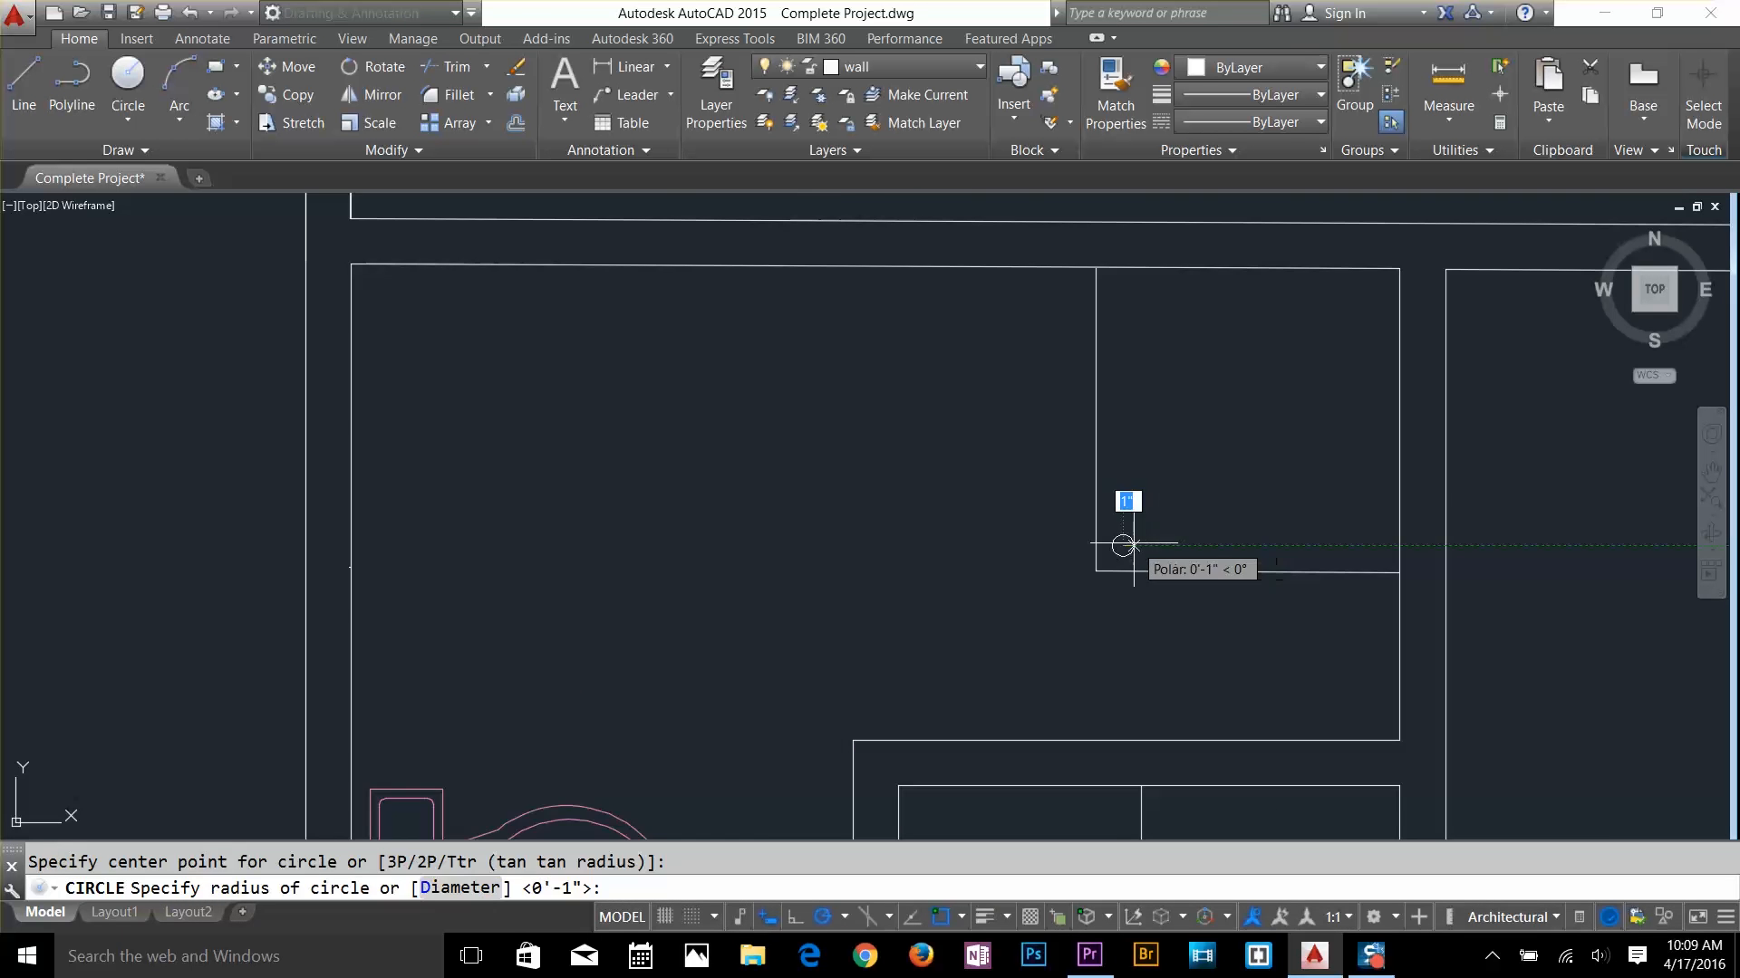
Offset the upper bathroom's left inner wall line 4.5" into the room to mark the first door jamb
scroll(1067, 348, up, 6)
text(o 4.5)
click(984, 430)
click(1033, 430)
key(Escape)
scroll(1056, 444, down, 2)
middle_drag(1064, 458, 1060, 372)
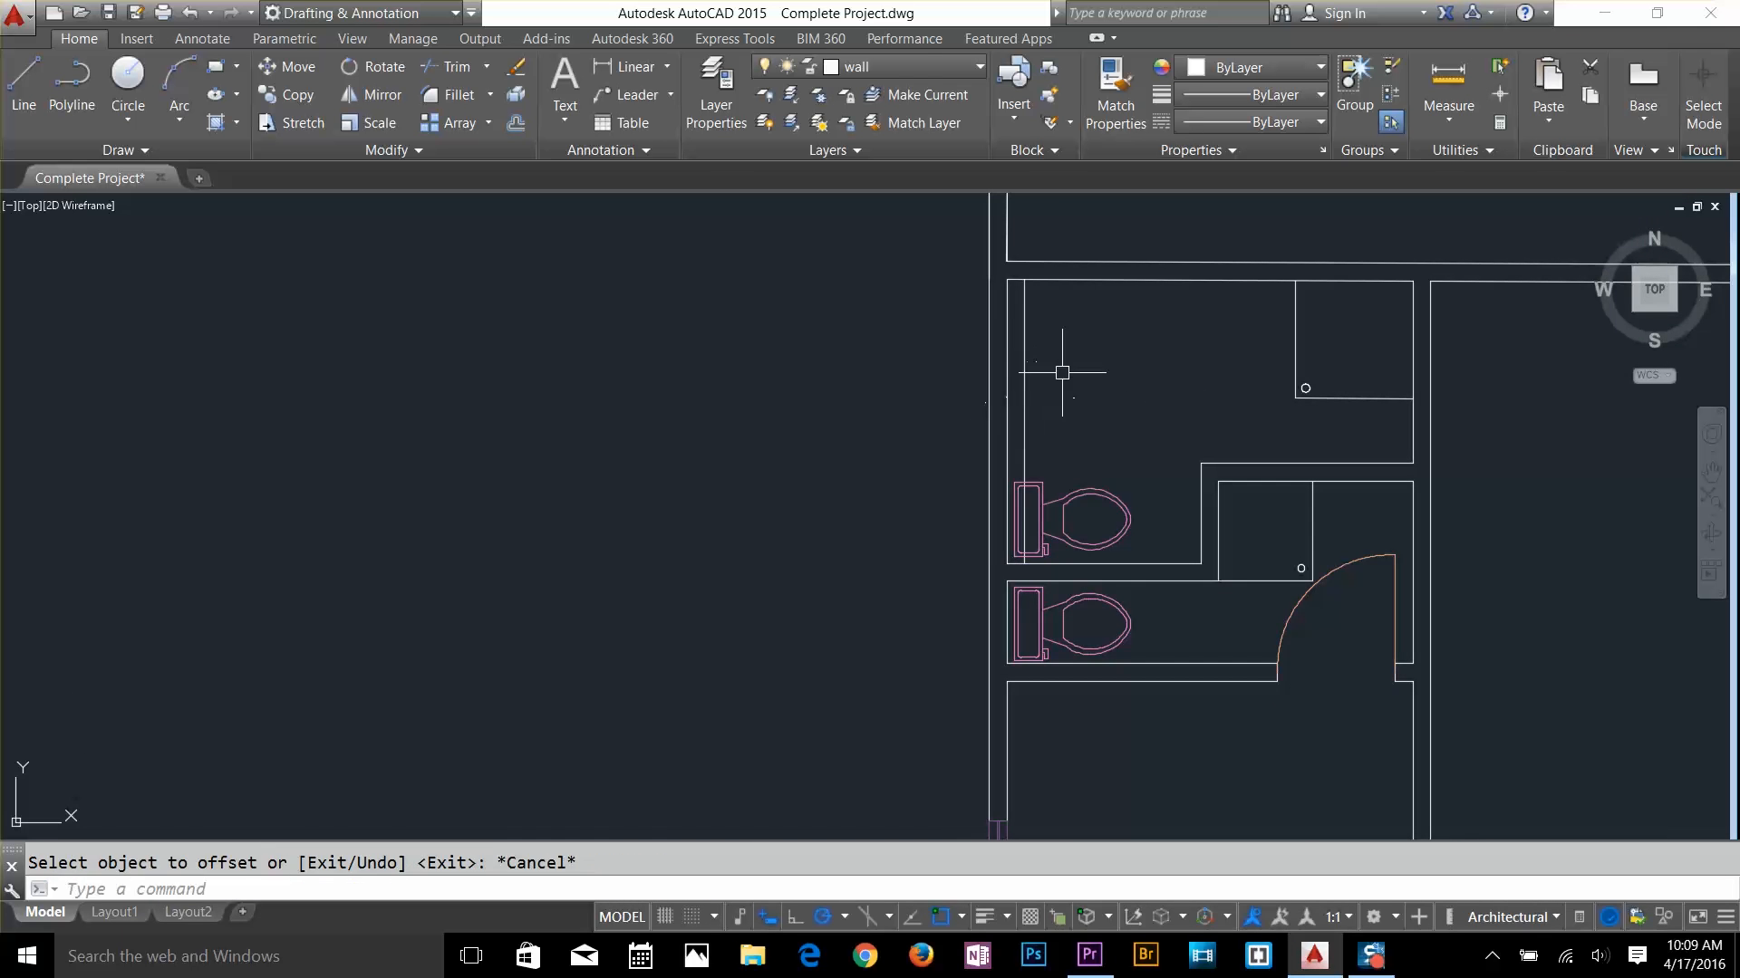
Offset the jamb line 2.5' to the right and trim both lines to the thickness of the upper bathroom's top wall to form the doorway
click(1024, 335)
scroll(1044, 254, up, 6)
text(o 2.5')
click(958, 320)
text(tr)
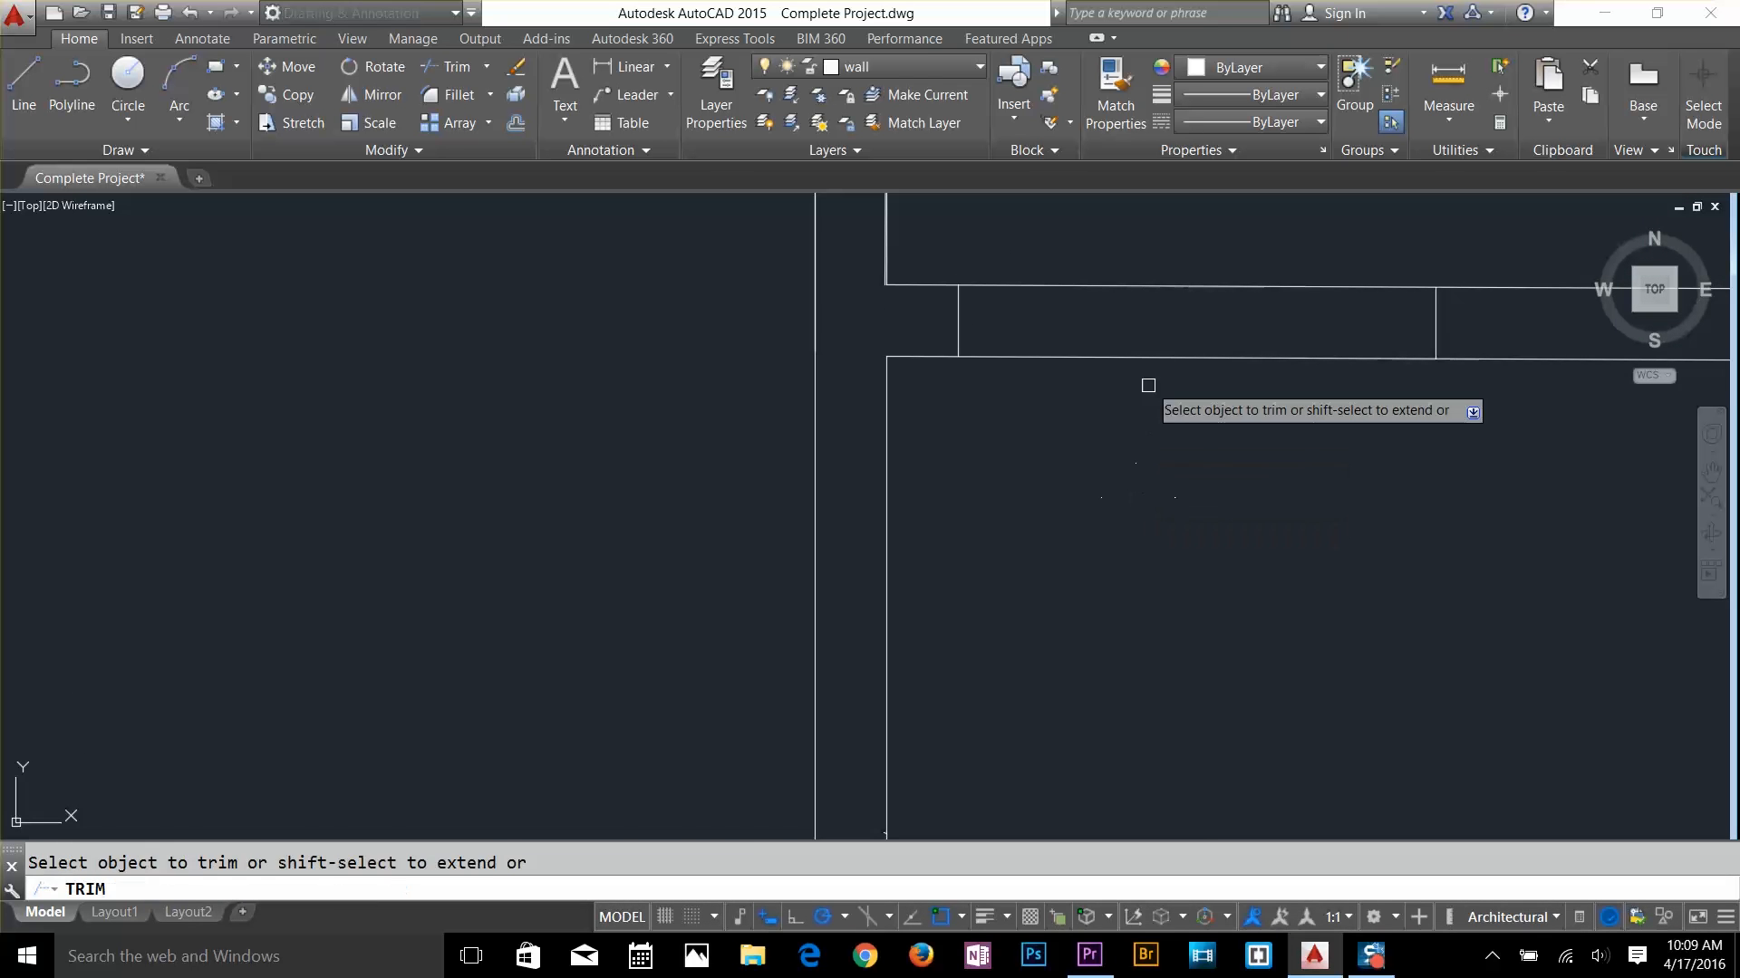
click(1150, 359)
Insert a door in the new opening in the upper bathroom's top wall
text(i)
click(1045, 427)
scroll(1063, 337, up, 6)
key(Escape)
scroll(1184, 610, down, 5)
scroll(1274, 446, up, 4)
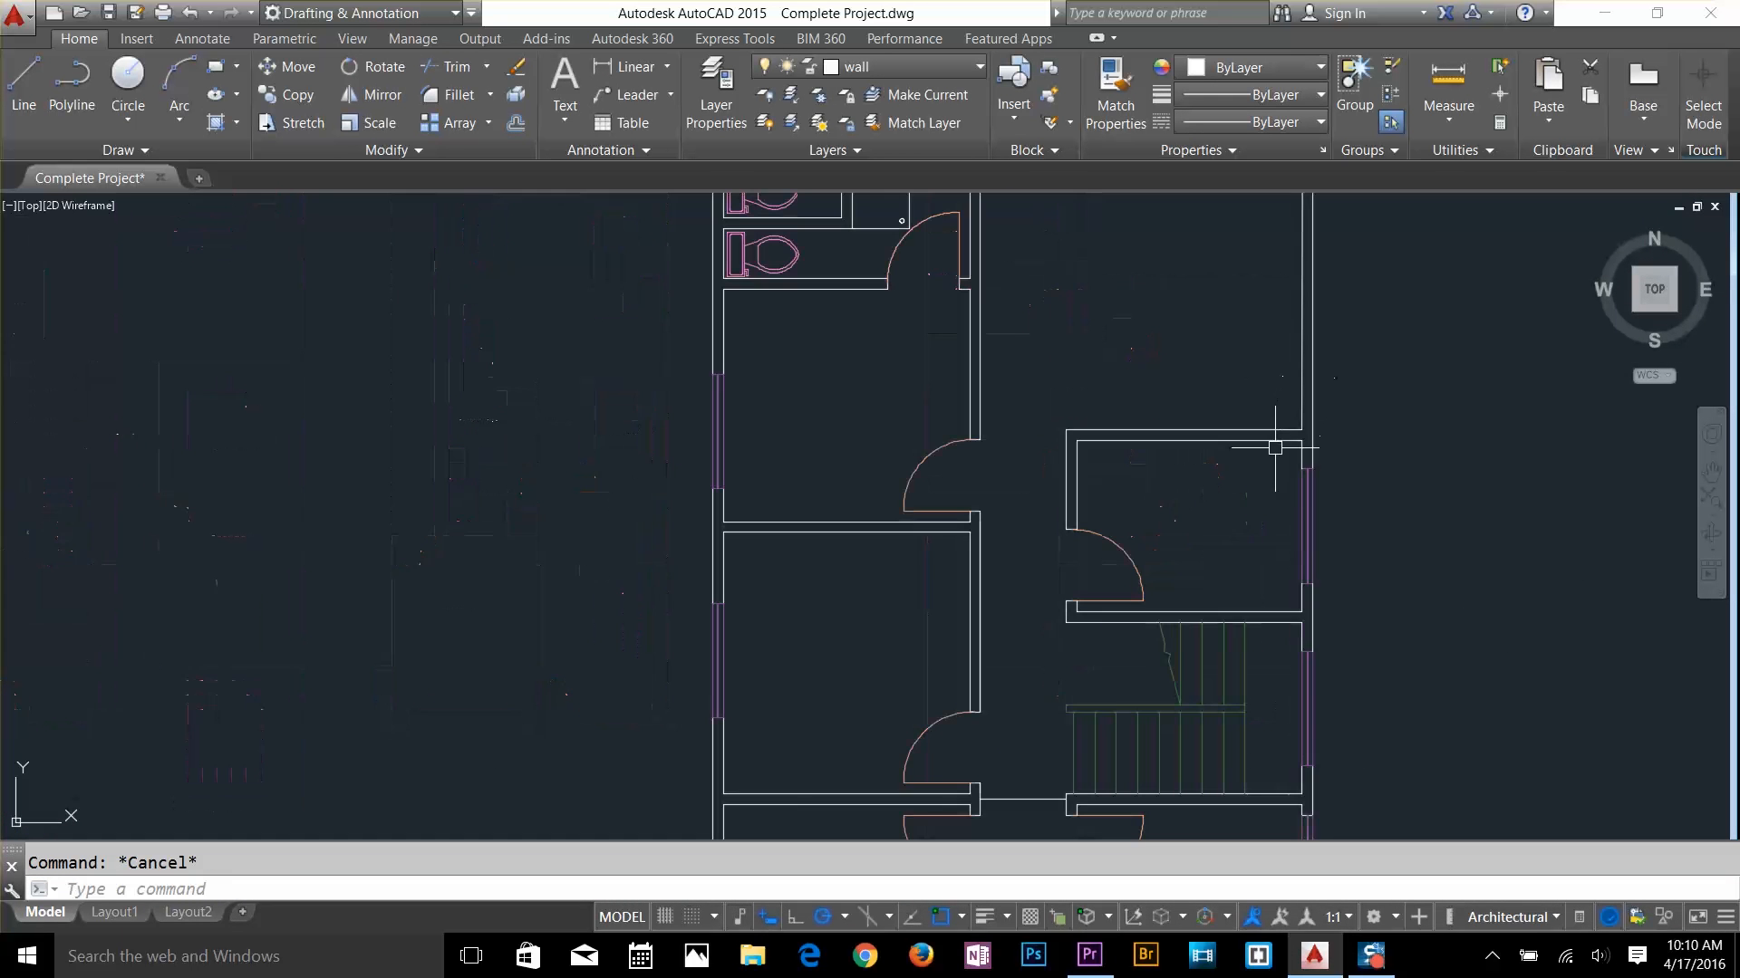
Outline a 2.5' square shower in the upper-left corner of the room above the stairs, trim it, and add a small drain circle
text(o 2.5')
click(1077, 486)
click(1130, 486)
scroll(1178, 526, up, 2)
text(tr)
click(1218, 541)
text(c)
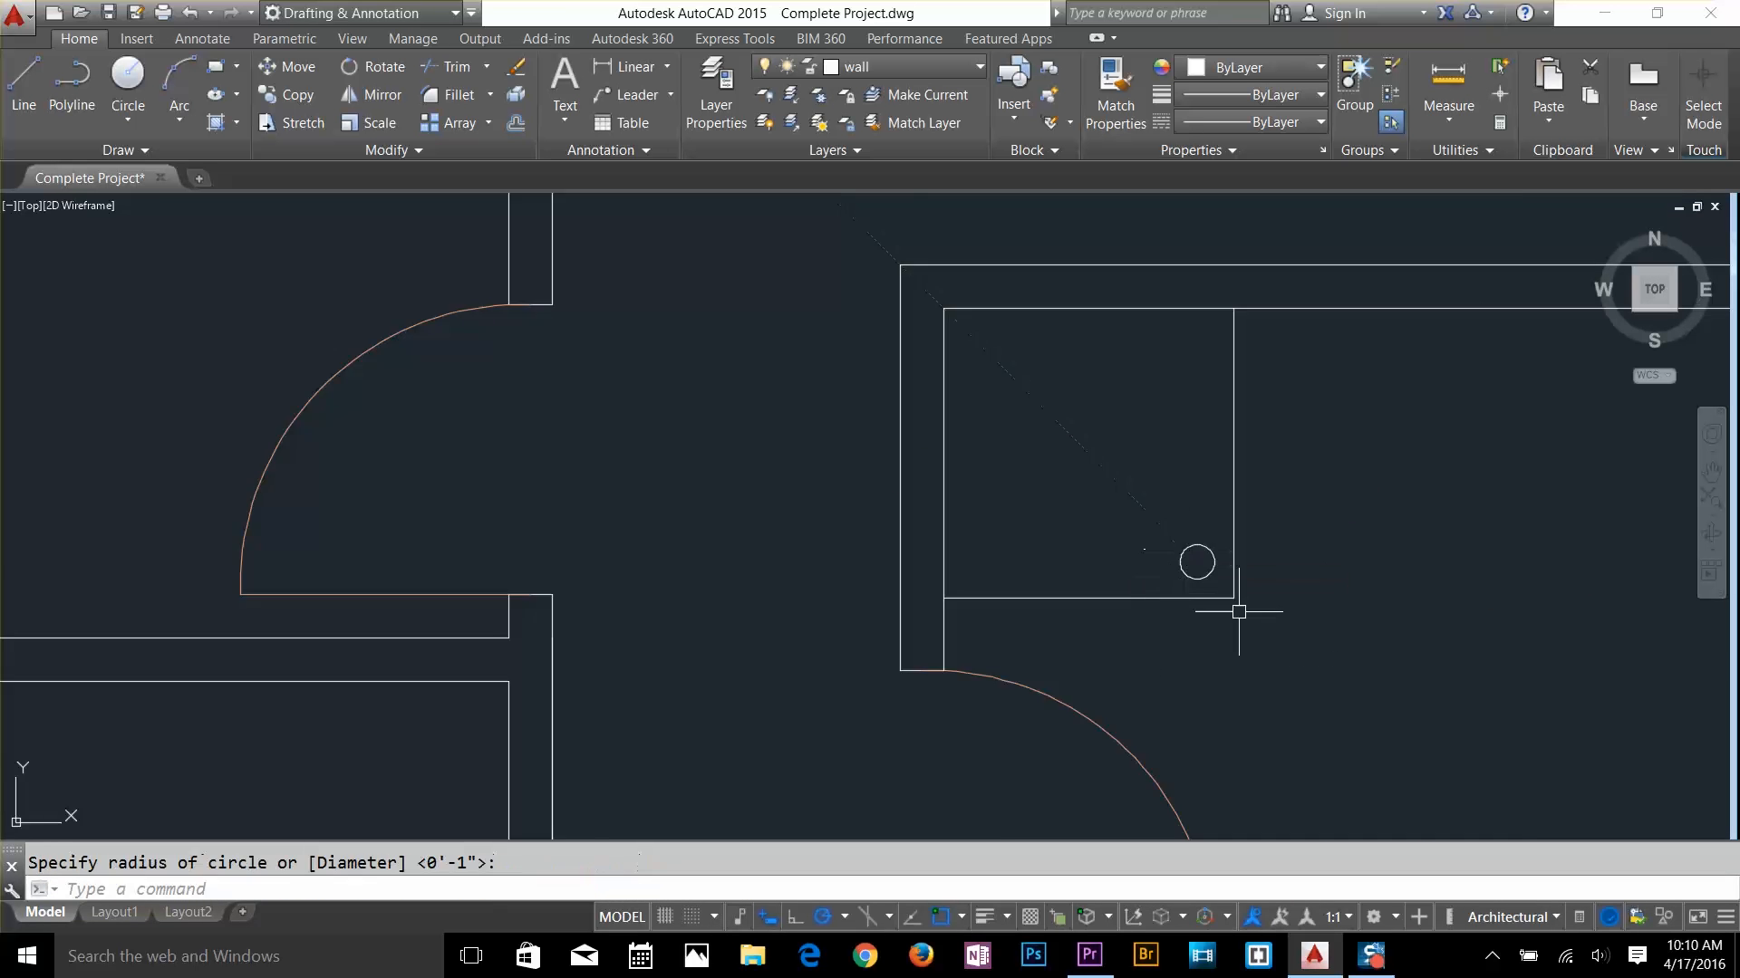
Copy a toilet from the left bathrooms into the room above the stairs
scroll(1239, 610, down, 5)
click(1067, 417)
scroll(1123, 426, down, 4)
scroll(1300, 569, up, 8)
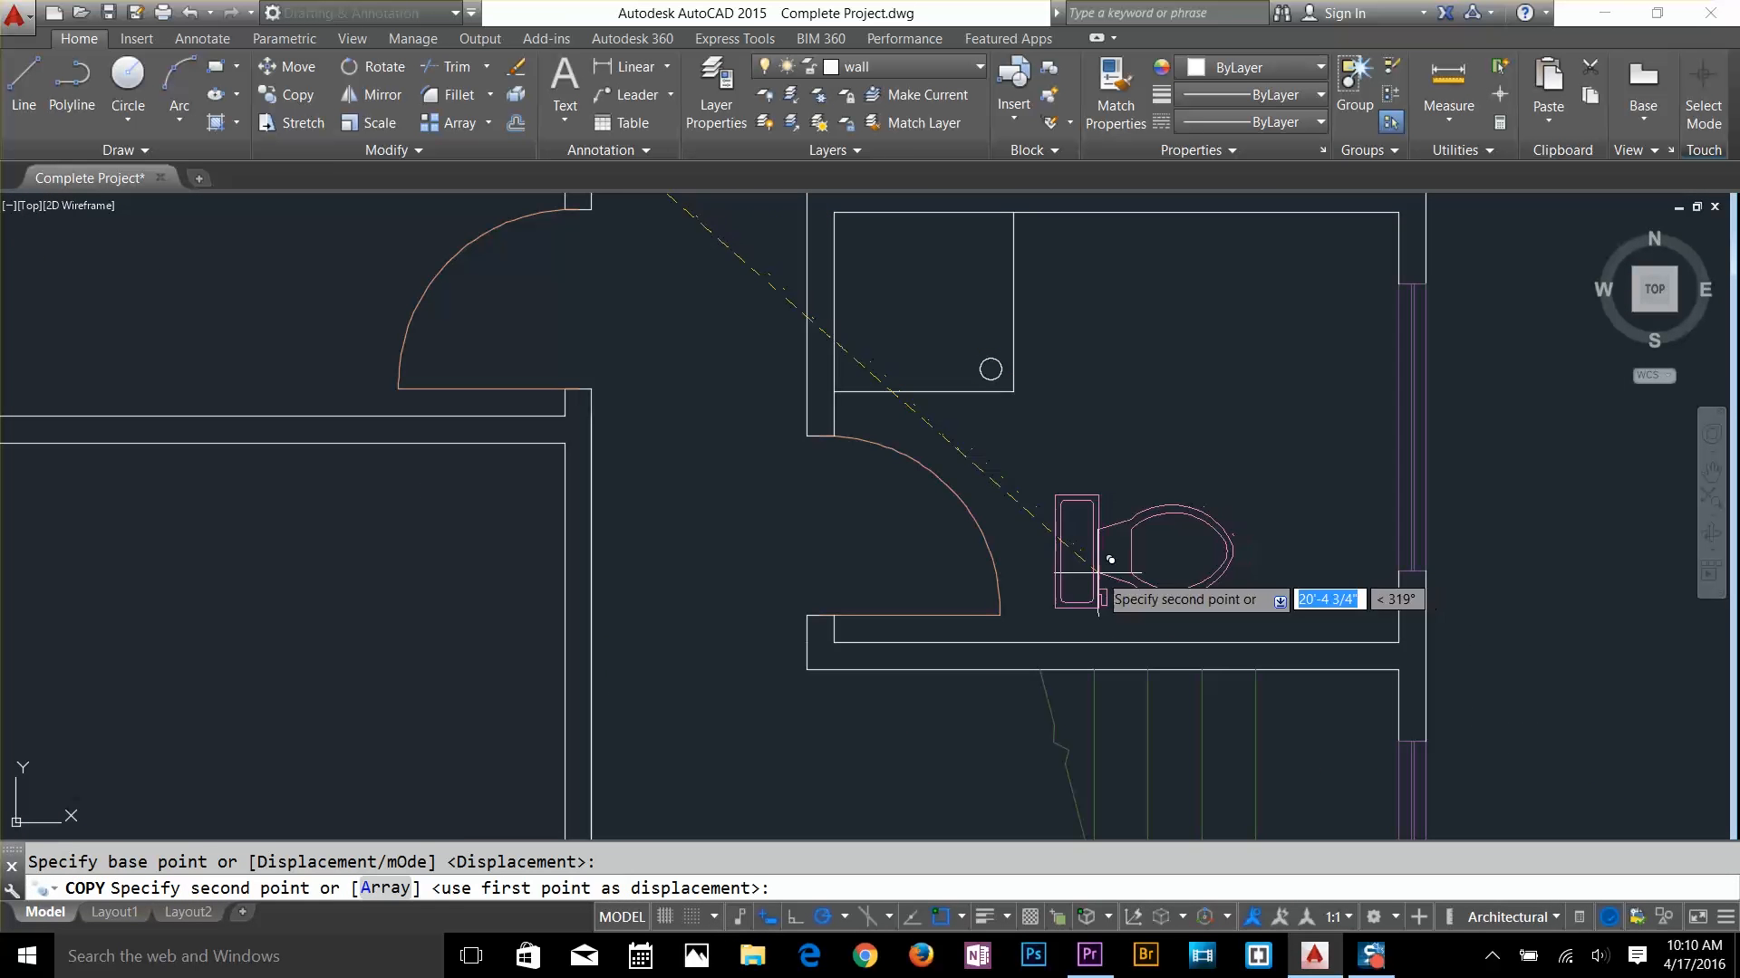
click(1099, 571)
Rotate the copied toilet so its bowl points up and move it against the bathroom's bottom wall
text(ro)
click(1095, 548)
click(1101, 404)
text(m)
click(1095, 591)
click(1109, 642)
key(Escape)
scroll(1078, 412, down, 8)
Open DesignCenter and display the blocks of House Designer.dwg
text(dc)
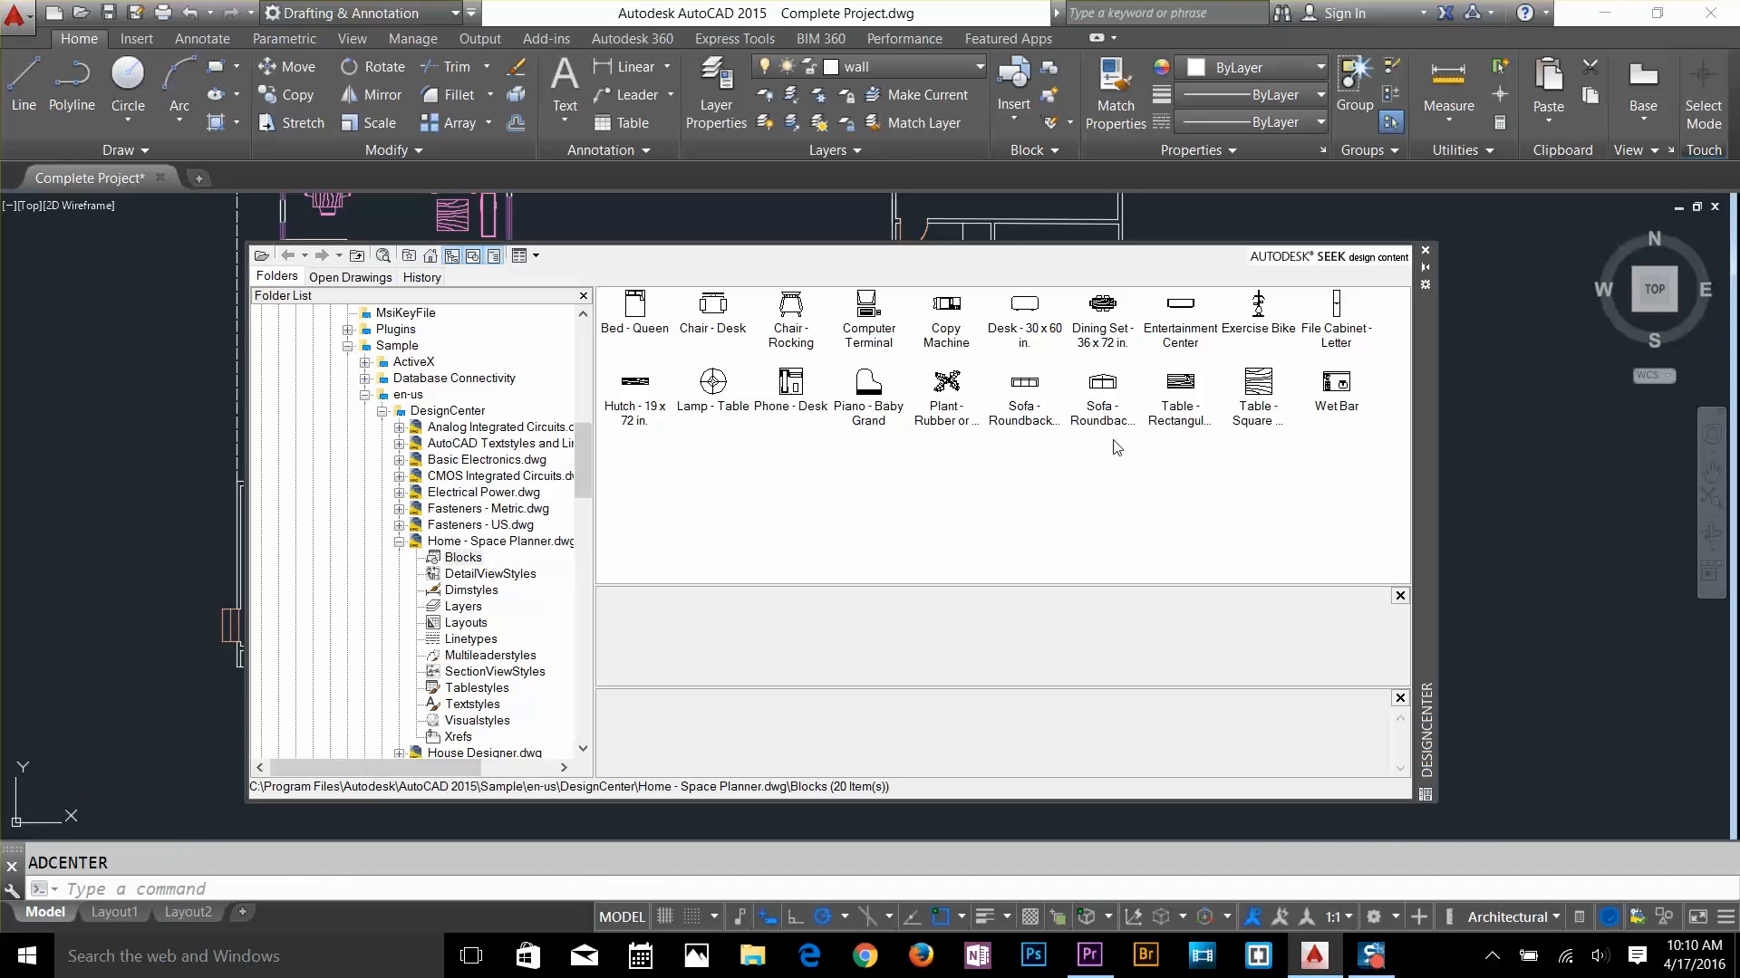
click(399, 541)
double_click(475, 542)
click(444, 558)
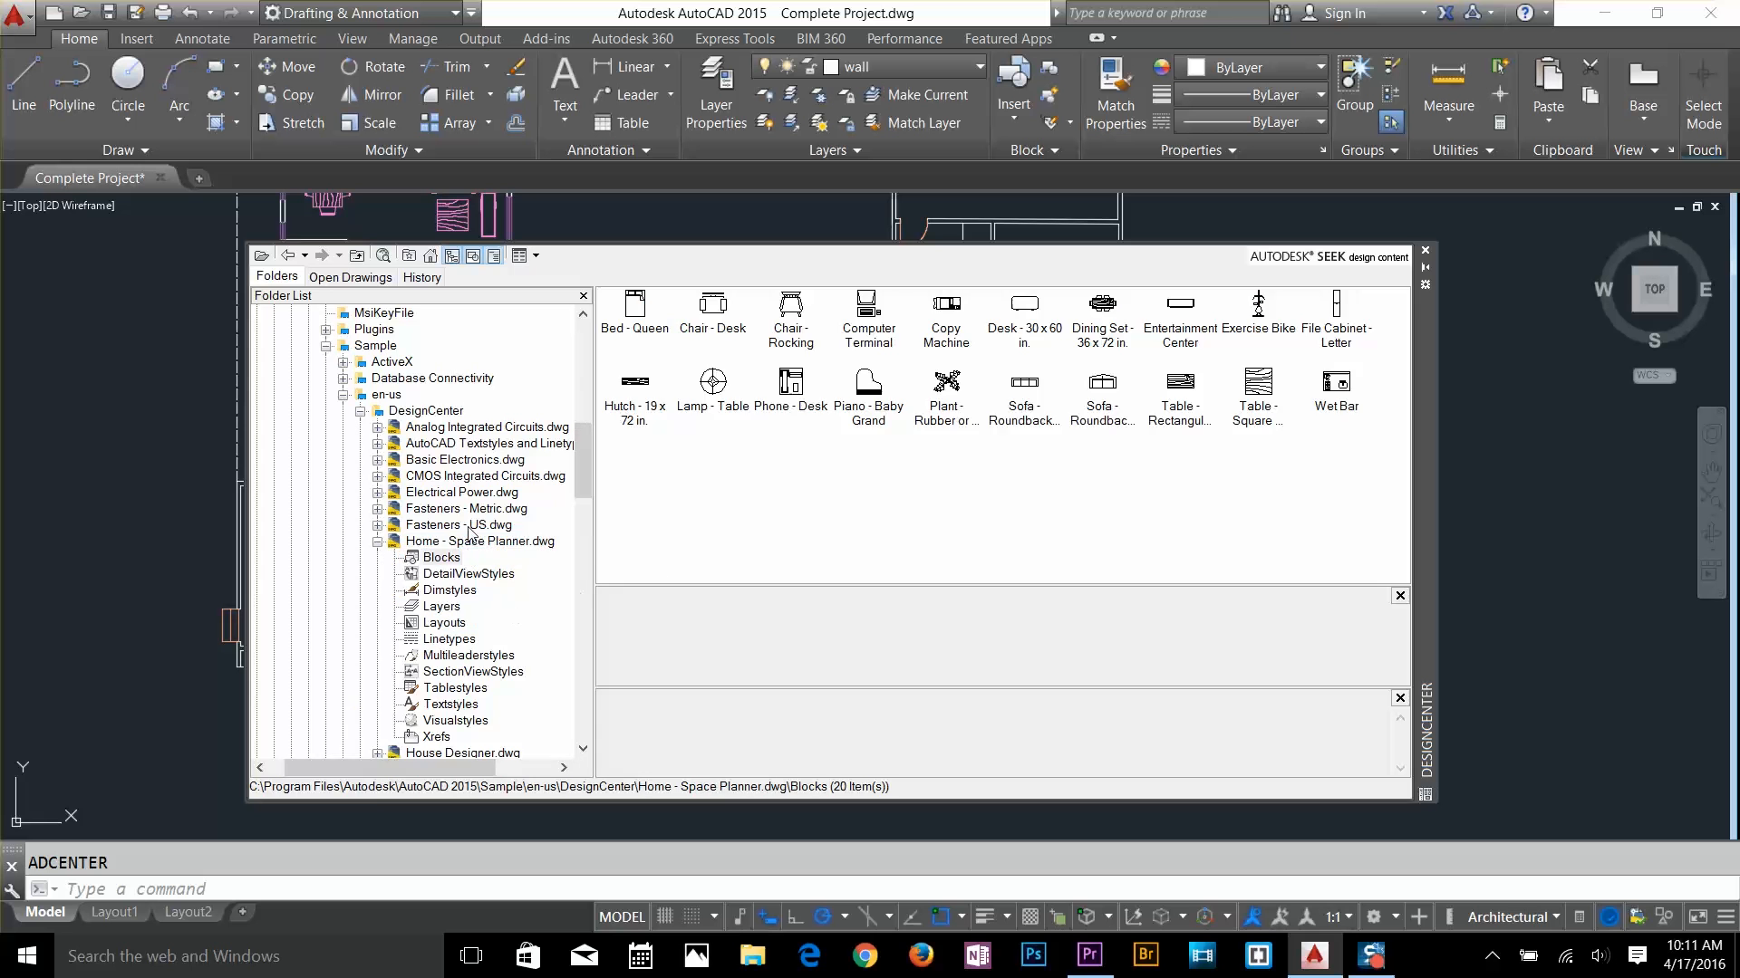
double_click(471, 542)
double_click(460, 558)
click(443, 559)
Insert the Bath Tub - 26 x 60 in. block upright in the empty space right of the new plan
double_click(636, 308)
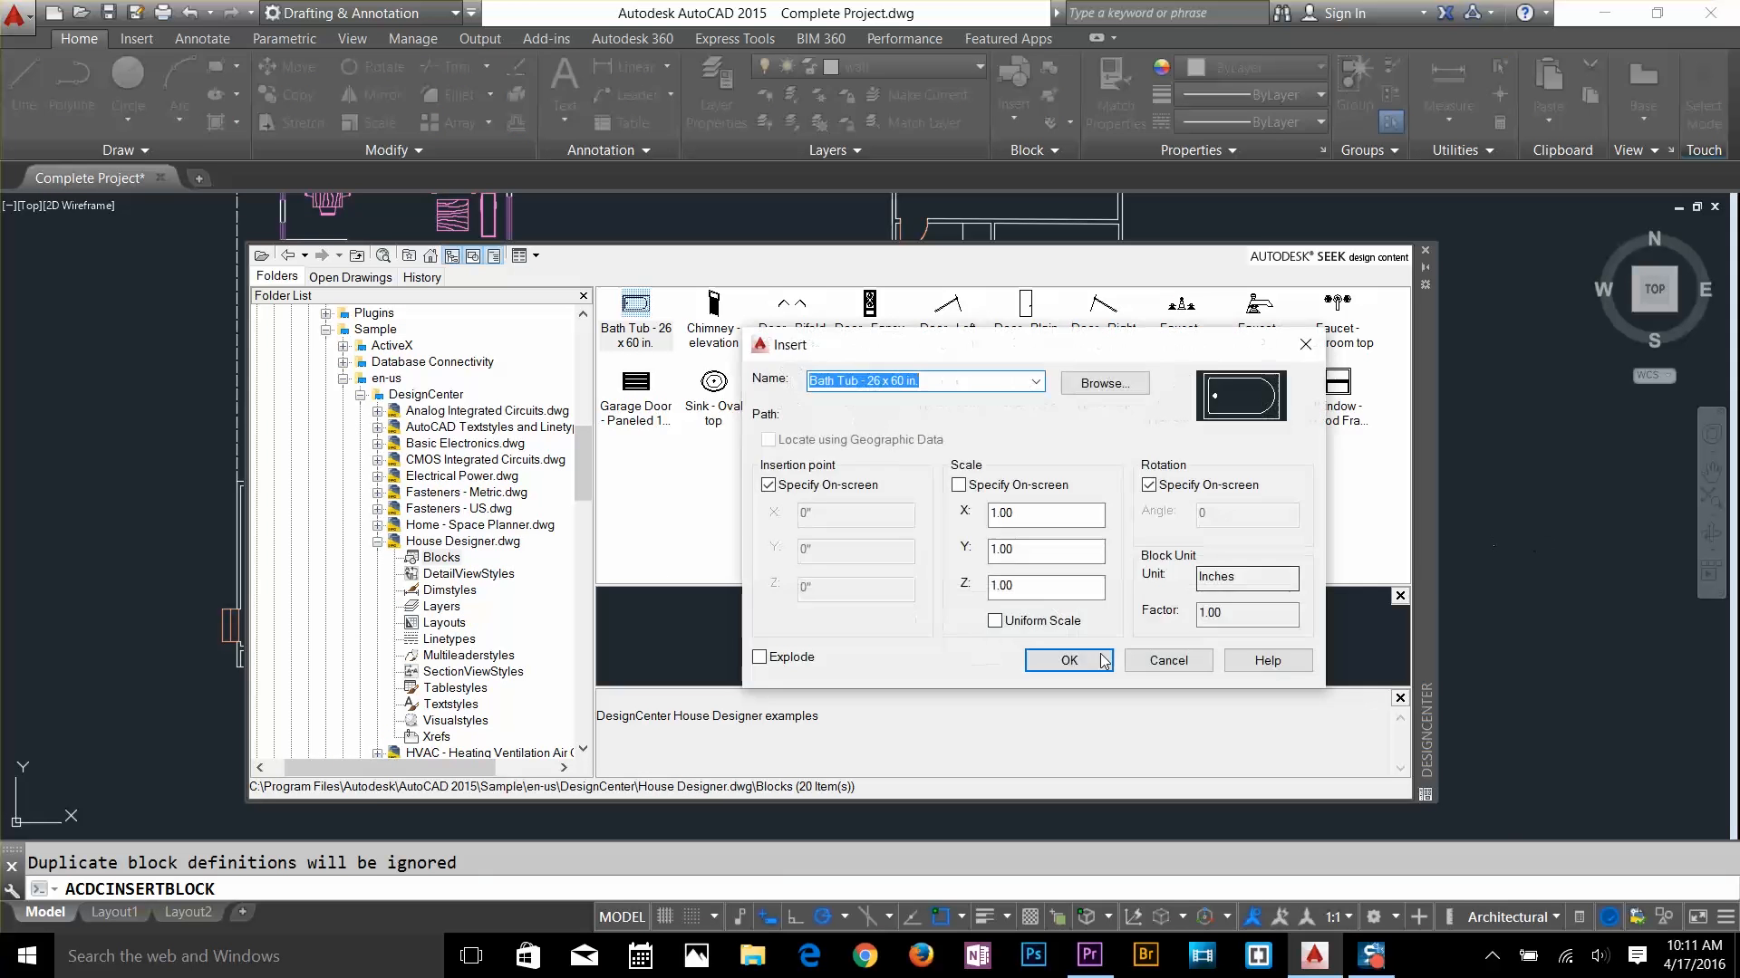
click(1071, 660)
click(1498, 524)
click(1533, 679)
Insert the Sink - Oval top block above the bathtub and close DesignCenter
double_click(719, 382)
click(1070, 661)
click(1546, 450)
click(1519, 483)
click(1425, 250)
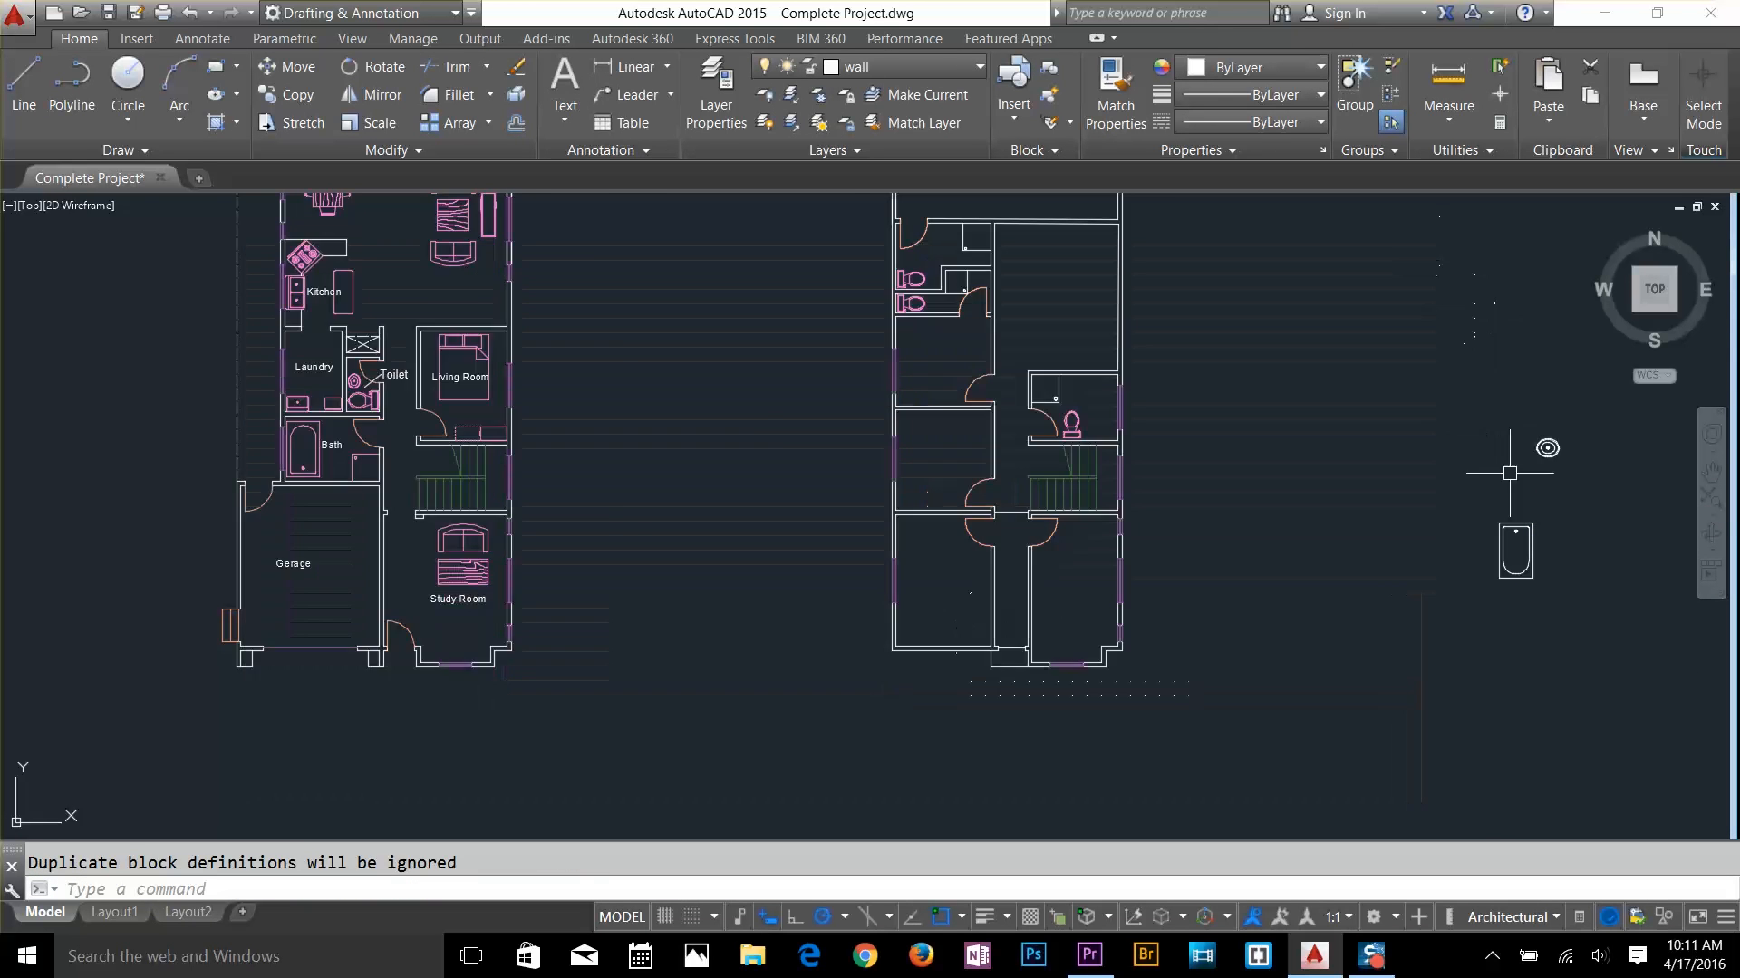
Move the bathtub into the upper-right corner of the bathroom above the stairs
text(m)
click(1510, 578)
click(968, 339)
click(968, 363)
key(Return)
click(967, 339)
click(988, 326)
scroll(1283, 447, down, 8)
middle_drag(1285, 446, 1036, 472)
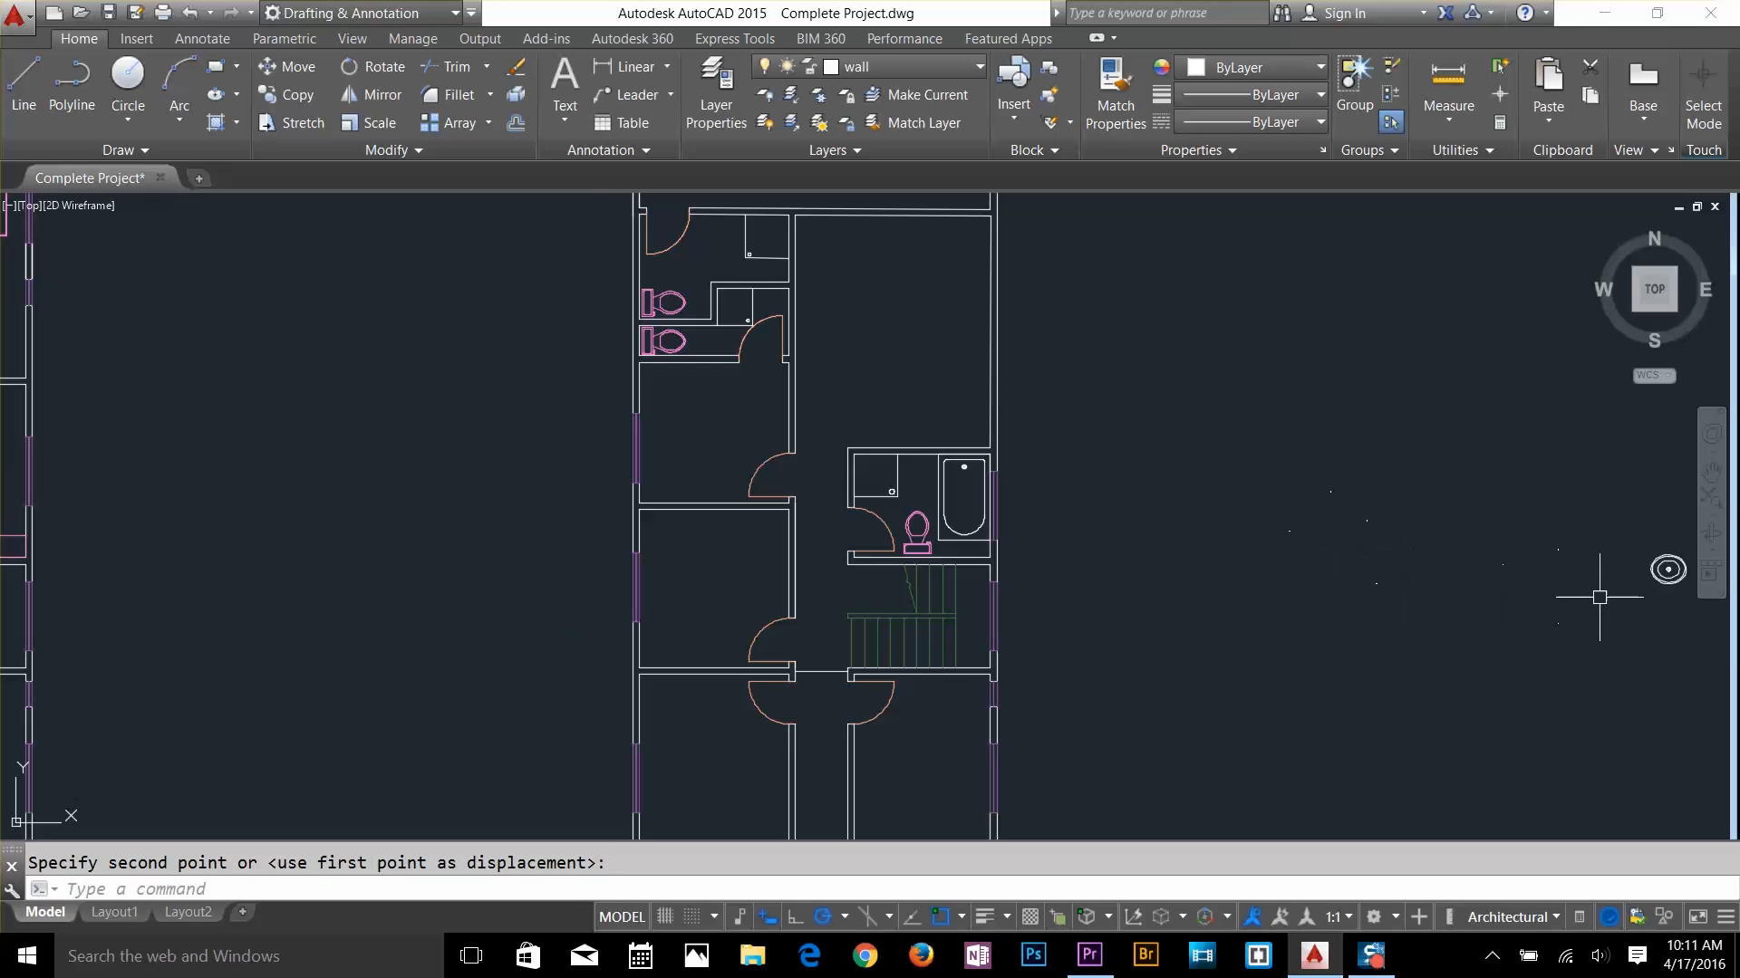
Move the oval sink against the bathroom's top wall, between the shower and the bathtub
click(1651, 575)
key(Return)
click(1668, 569)
scroll(920, 483, up, 8)
click(904, 407)
scroll(915, 435, down, 2)
middle_drag(932, 562, 1137, 478)
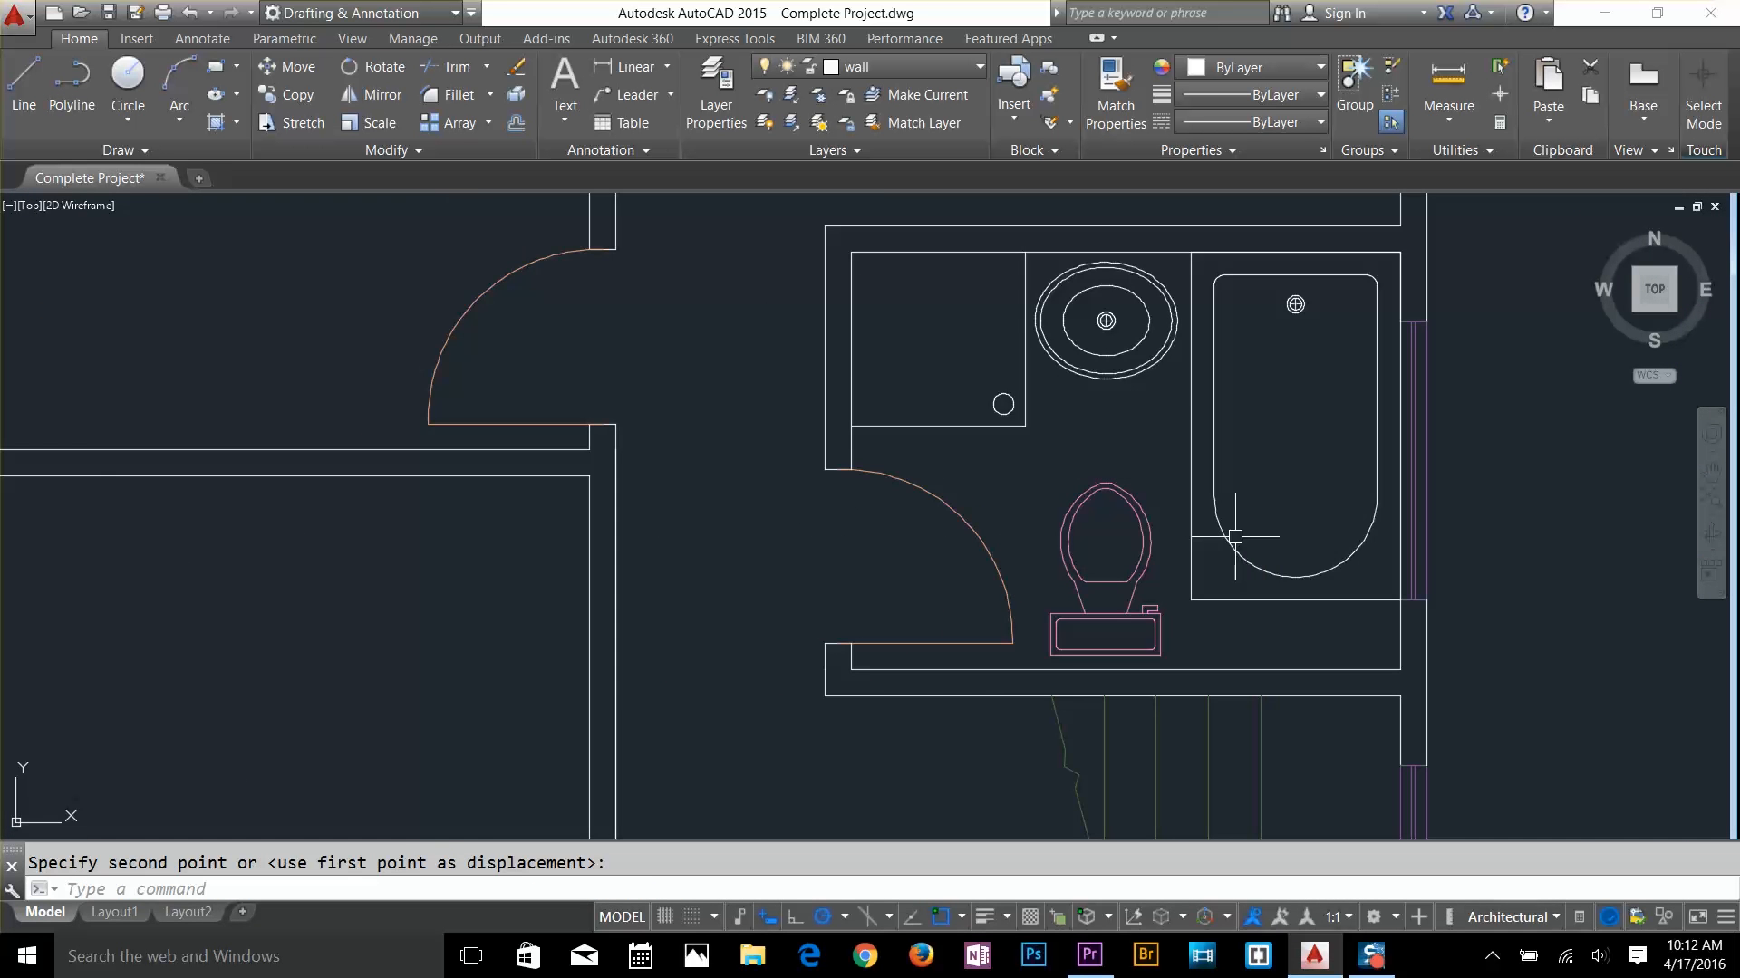
Copy the Living Room label from the furnished plan into the large room above the new plan's bathroom
scroll(1269, 561, down, 7)
text(co)
click(915, 386)
scroll(915, 385, down, 4)
scroll(1255, 508, up, 6)
click(1387, 330)
key(Return)
scroll(1080, 580, down, 2)
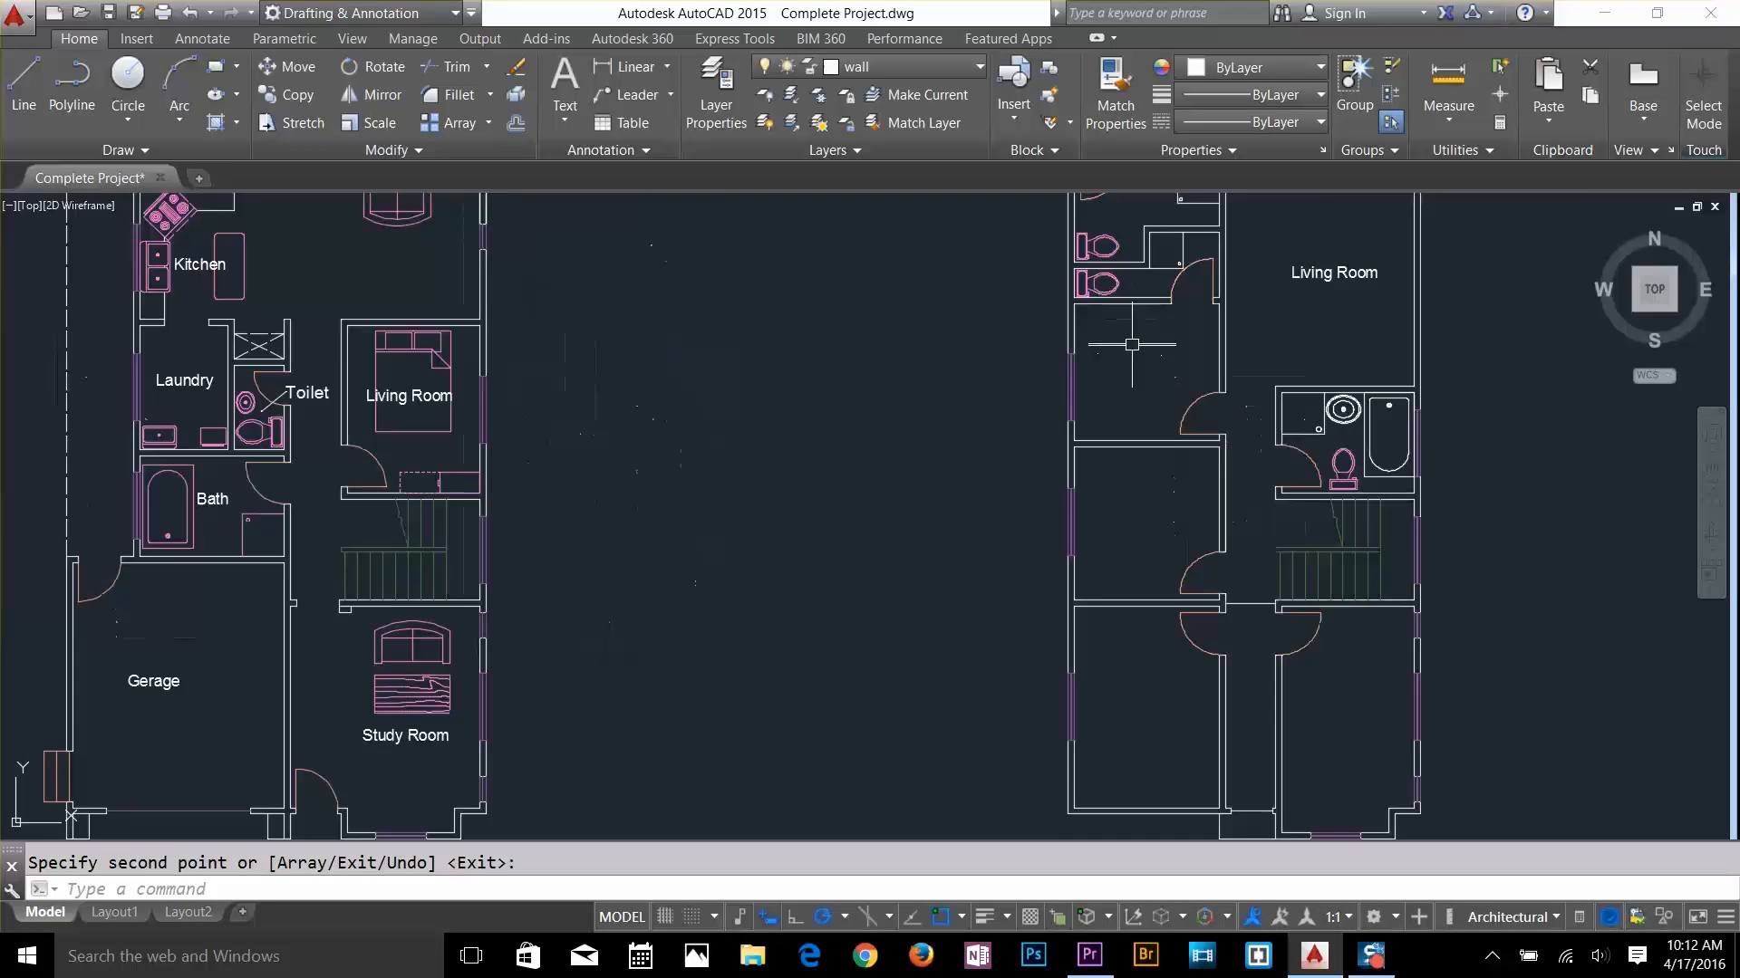
Mirror the lower-left room's side window about a 45° line onto its bottom wall and trim the wall lines there
scroll(1132, 344, up, 2)
key(Return)
text(s)
key(Return)
middle_drag(1371, 688, 1361, 210)
text(mi)
key(Return)
click(1020, 458)
key(Return)
click(1025, 596)
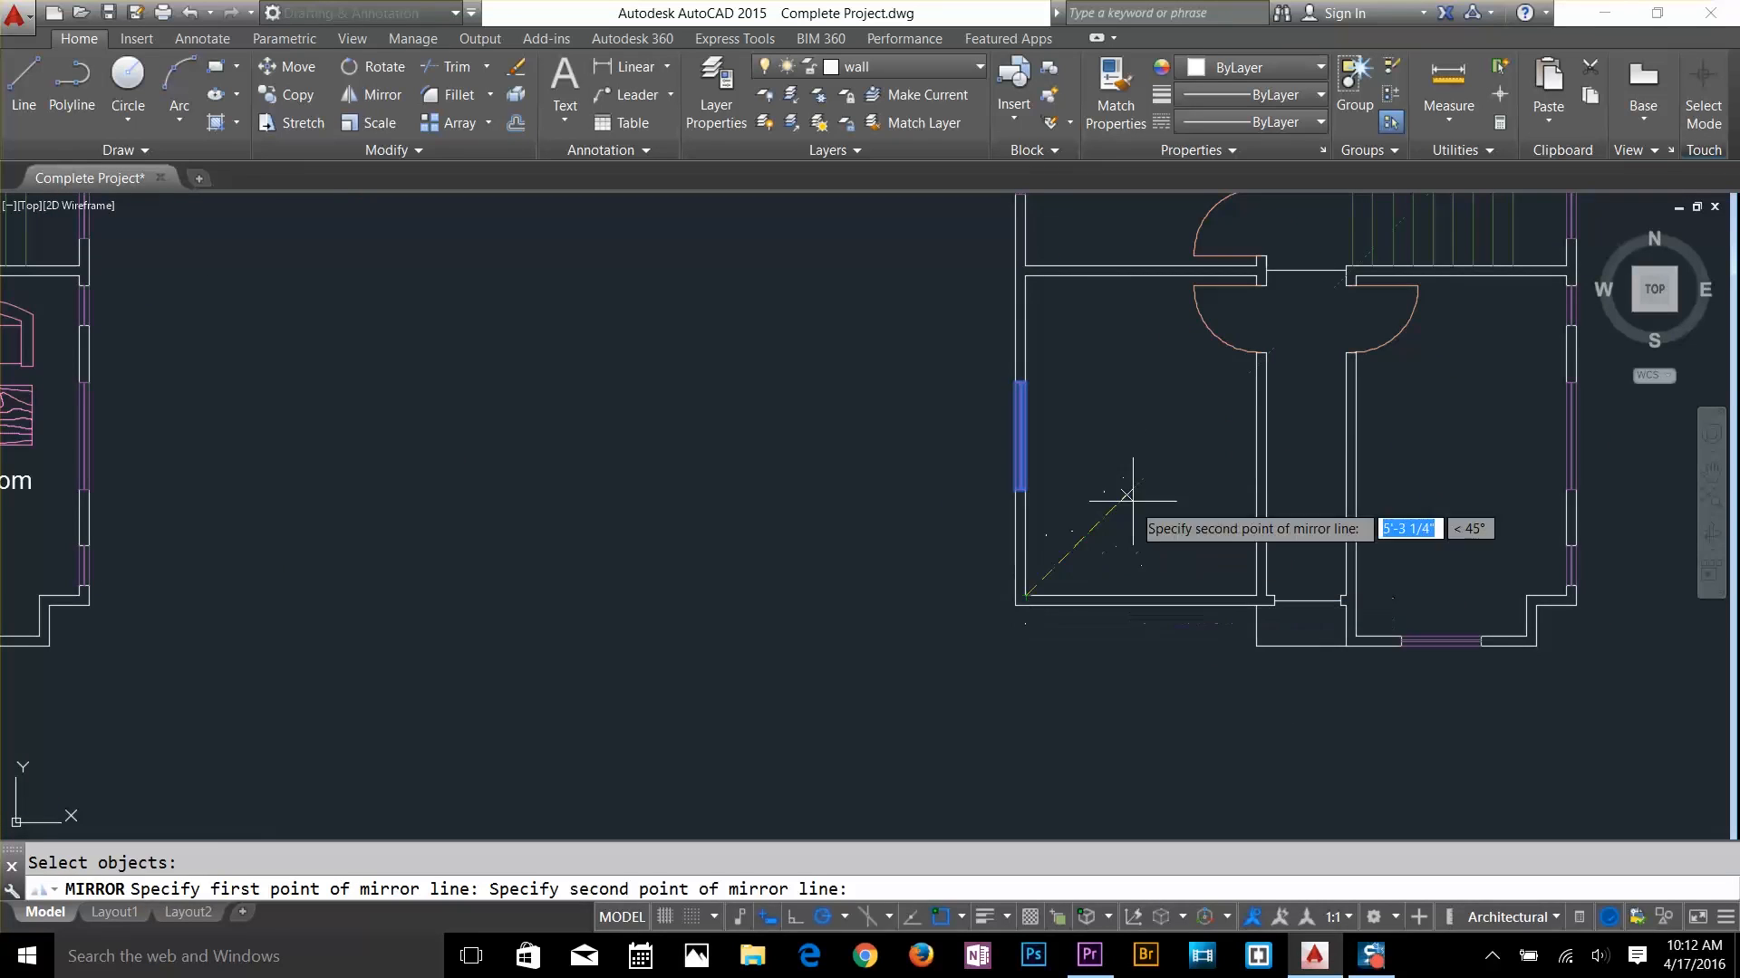
scroll(1179, 663, down, 6)
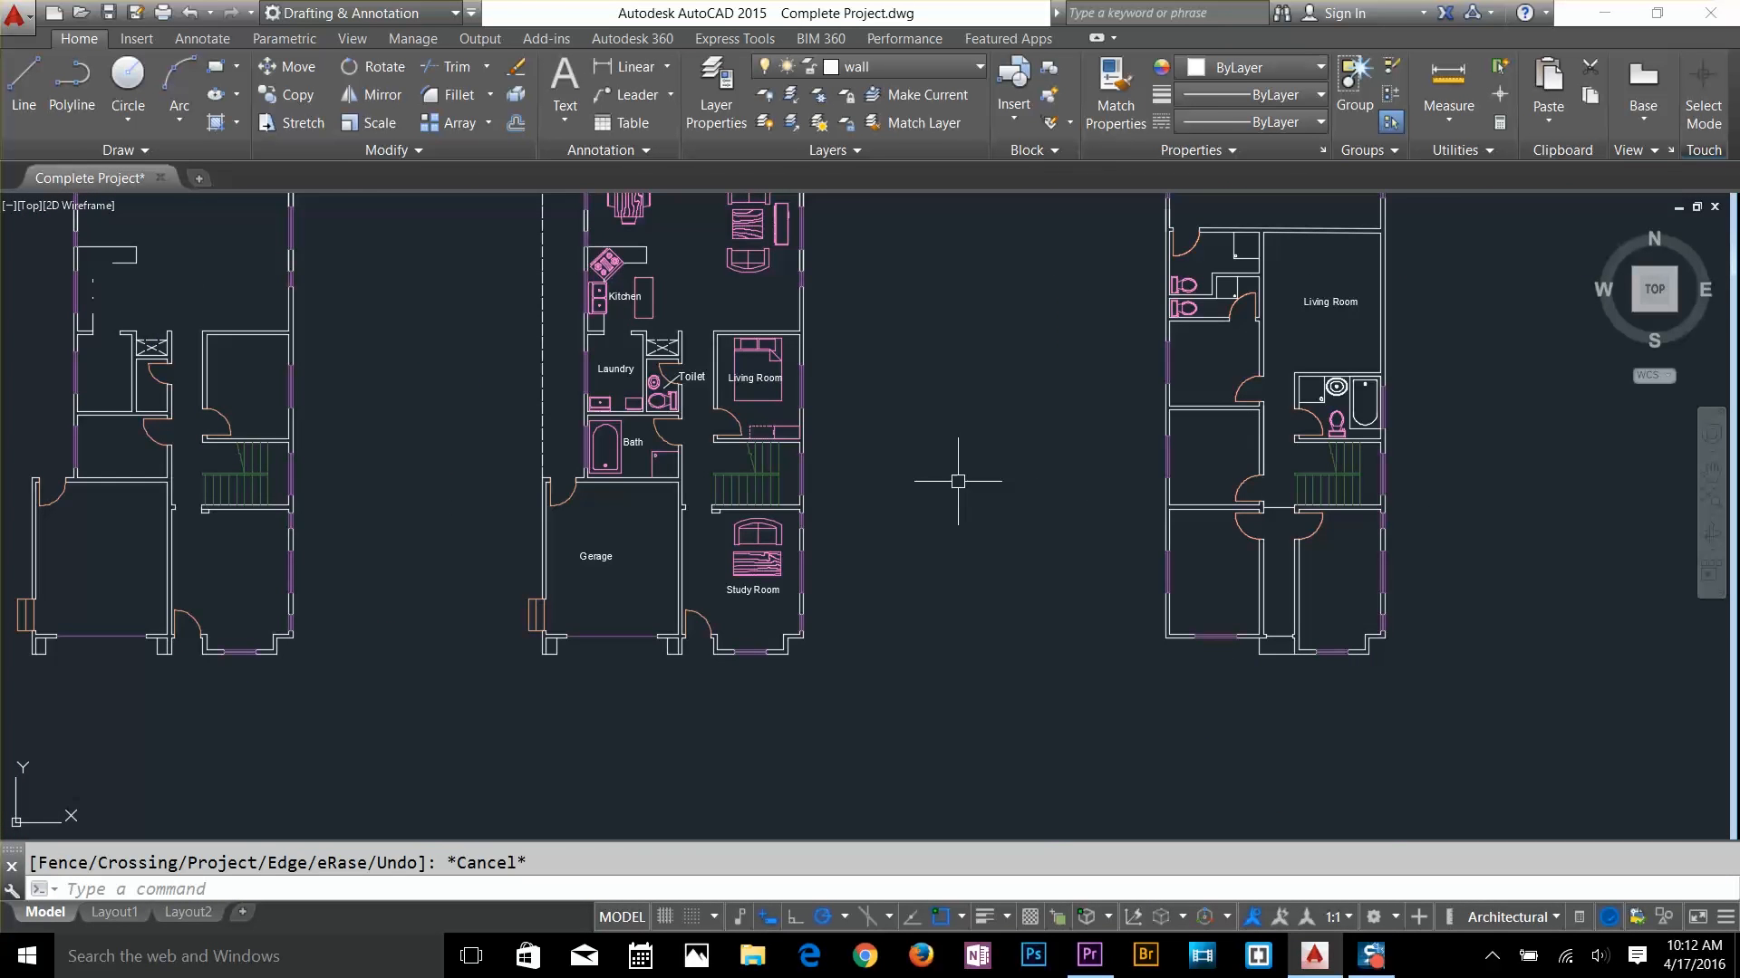
key(Escape)
Copy the dashed boundary lines from the furnished plan to the new plan, aligned with its lower-right outer wall corner
middle_drag(861, 589, 1165, 625)
text(co)
key(Return)
scroll(839, 581, up, 4)
click(852, 579)
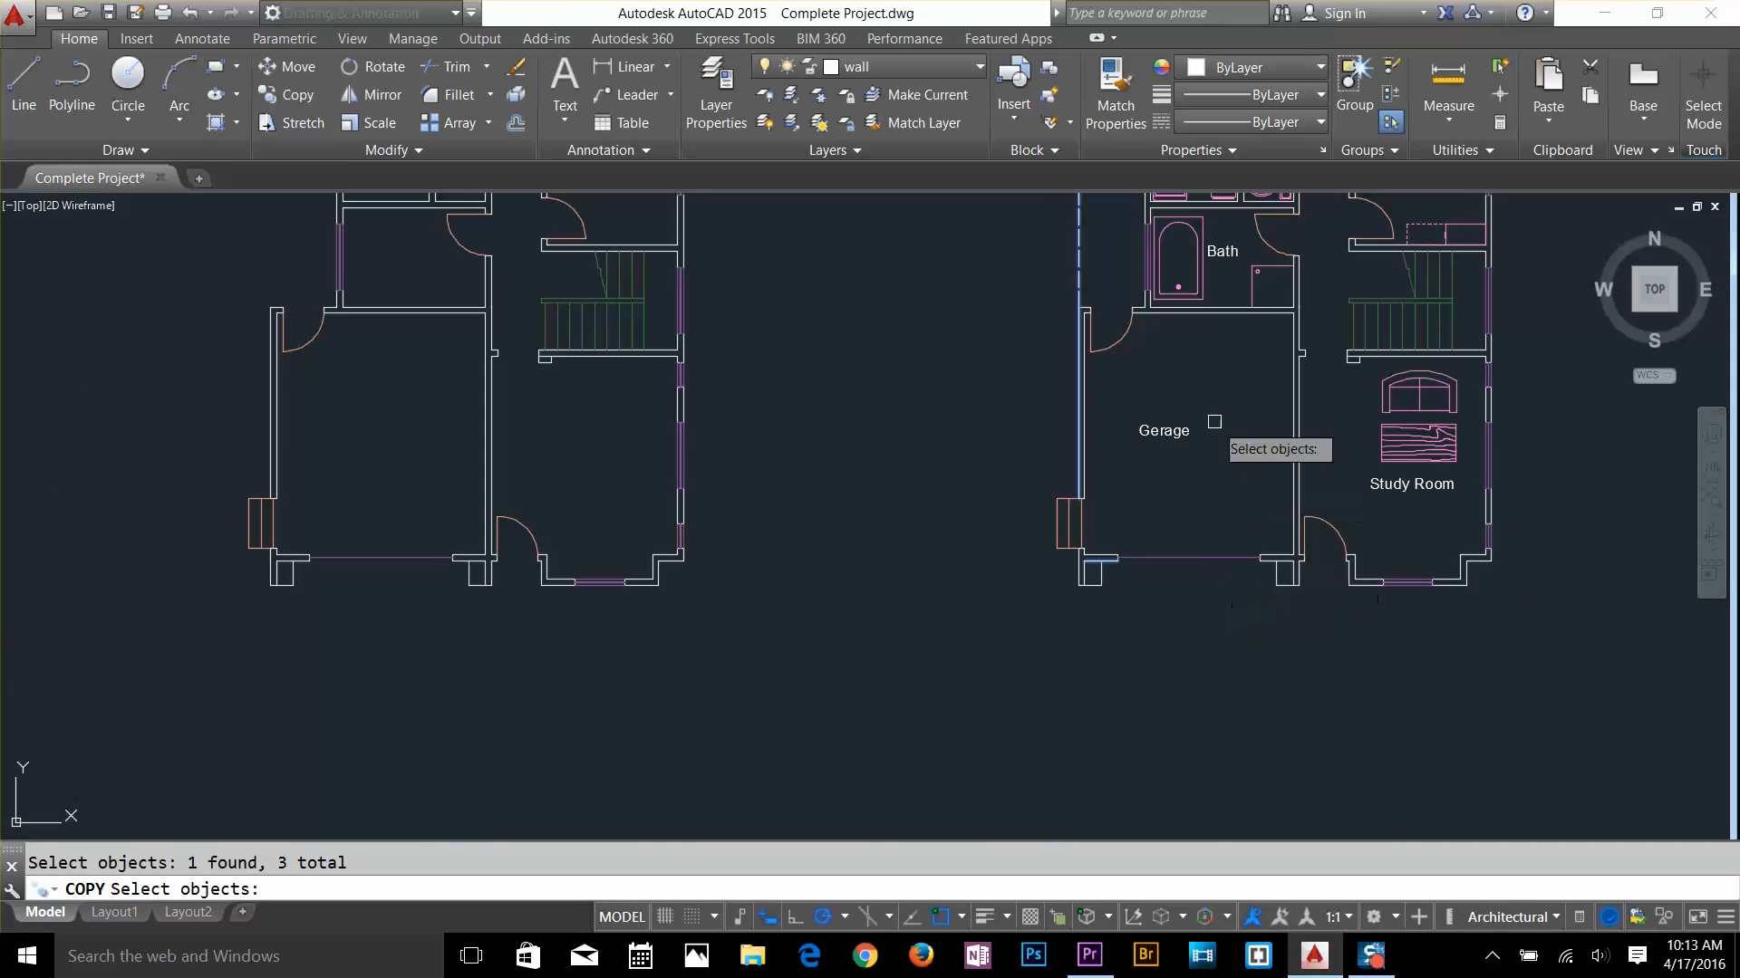
click(1114, 337)
click(1379, 408)
key(Return)
scroll(1608, 683, down, 2)
middle_drag(1608, 683, 803, 683)
click(856, 619)
scroll(1091, 553, up, 4)
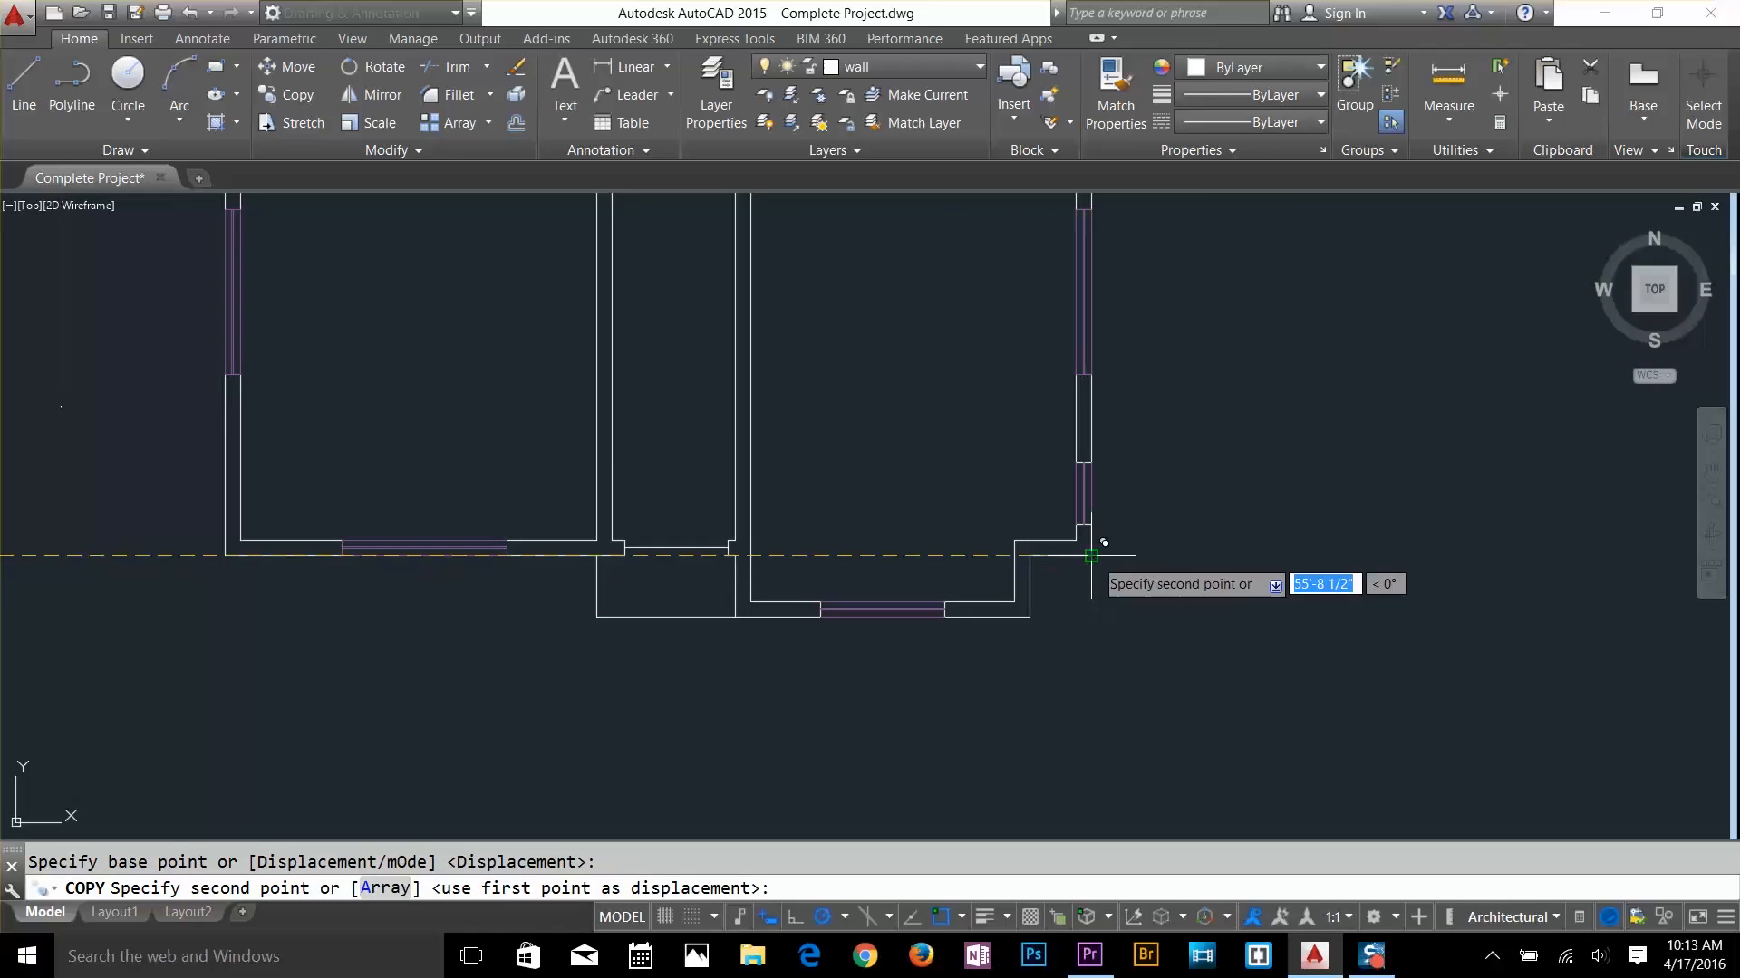
click(1092, 552)
scroll(1097, 727, down, 4)
key(Escape)
key(Escape)
Fillet the copied boundary's lower corner and choose the dashed ACAD linetype for its solid segment
scroll(1313, 664, up, 4)
text(f)
key(Return)
click(1152, 644)
click(1112, 485)
scroll(1100, 544, down, 6)
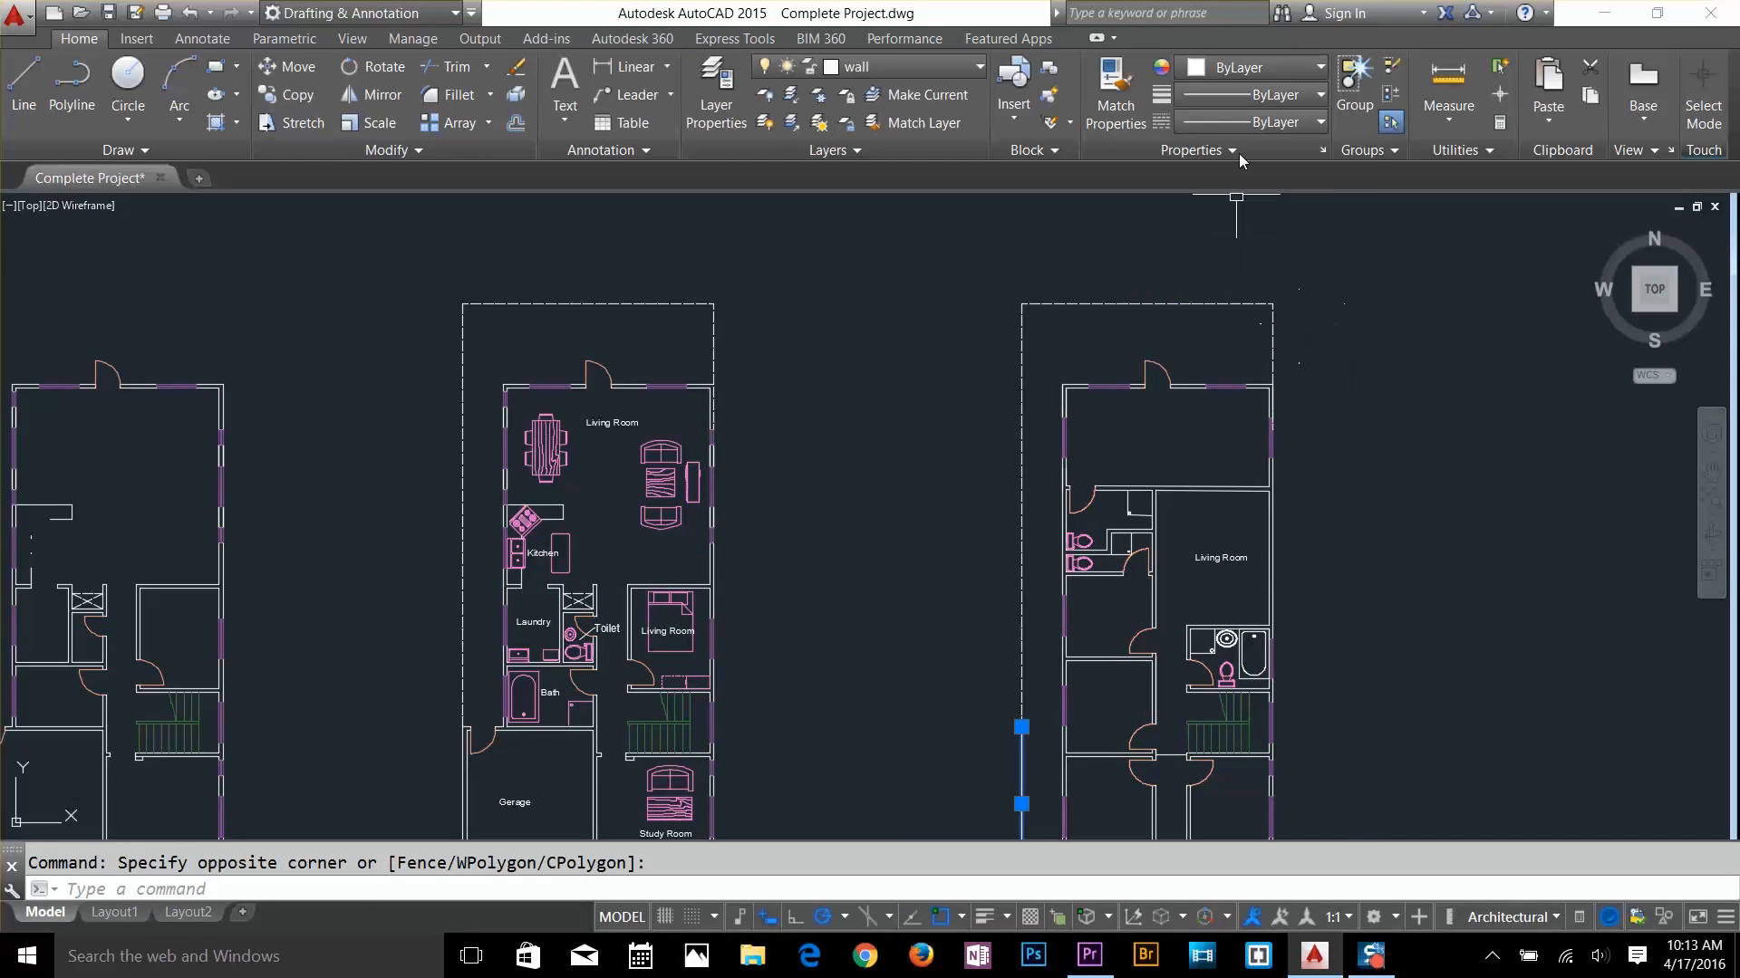
click(1312, 122)
Draw a dashed vertical line from the boundary to the new plan's upper-left wall corner and two crossing diagonals over the area above the house
scroll(1225, 319, up, 4)
click(803, 274)
key(Return)
key(Return)
click(802, 480)
click(1338, 277)
key(Return)
key(Return)
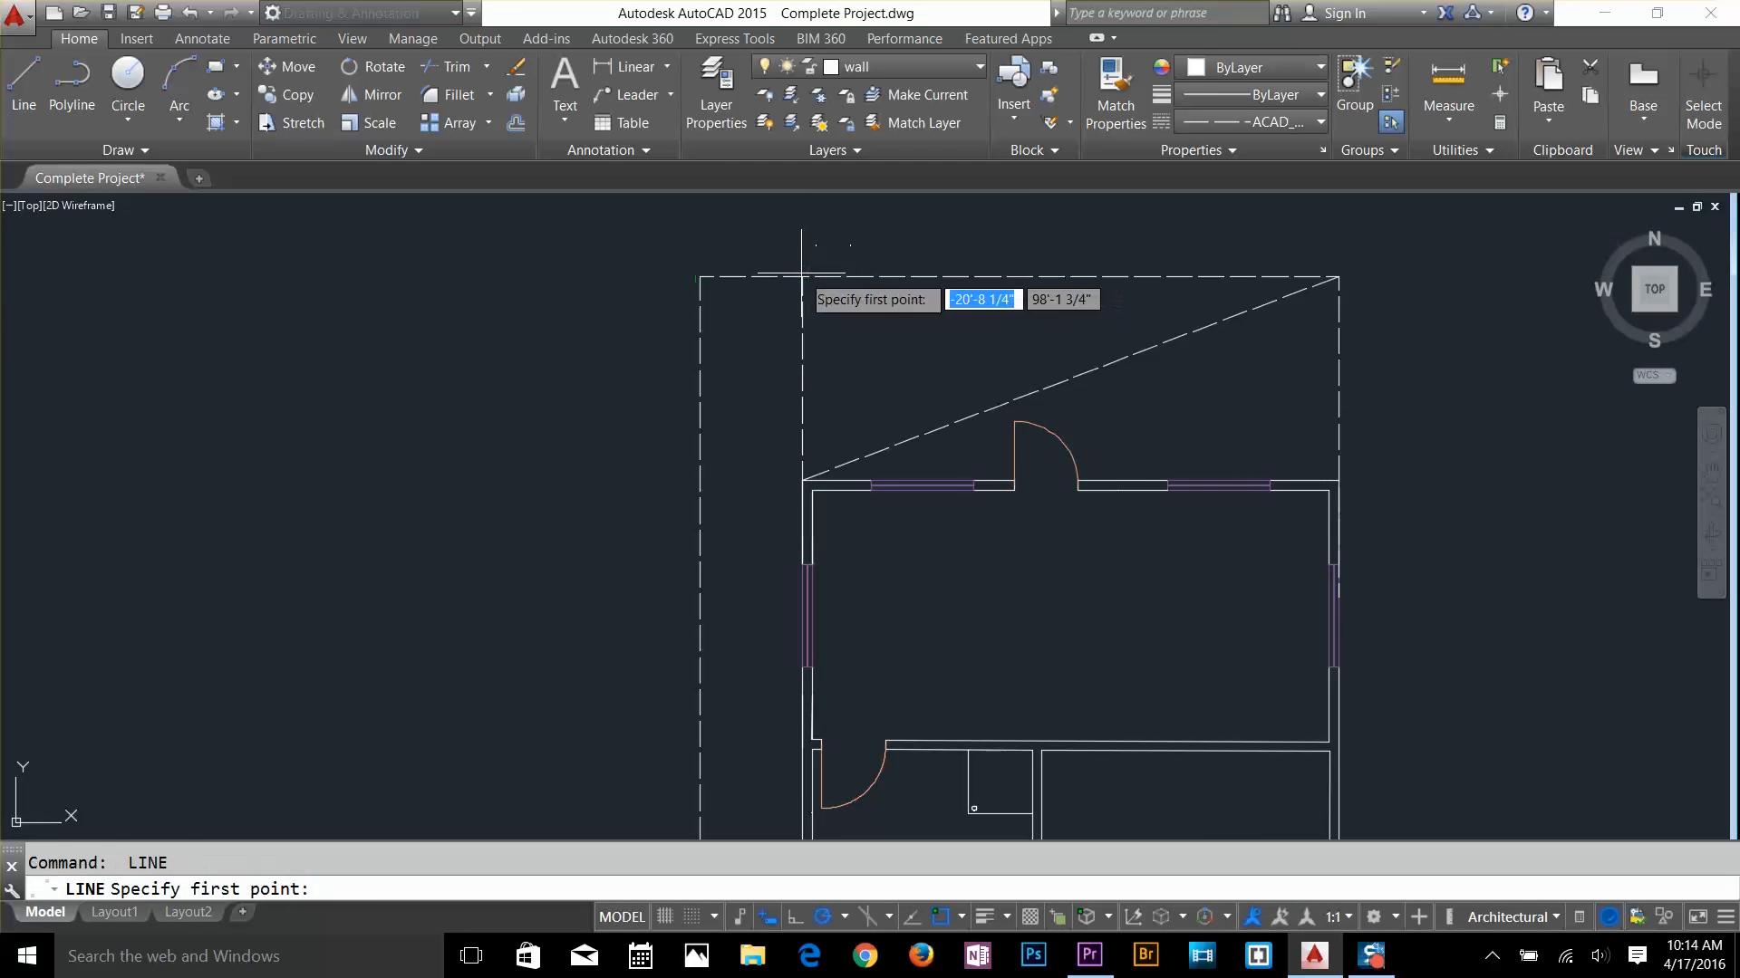
click(803, 277)
click(1338, 480)
key(Return)
key(Return)
Draw a square porch column on the furnished plan's upper-left house corner and copy it to the porch's upper-left and the house's upper-right corners
click(585, 574)
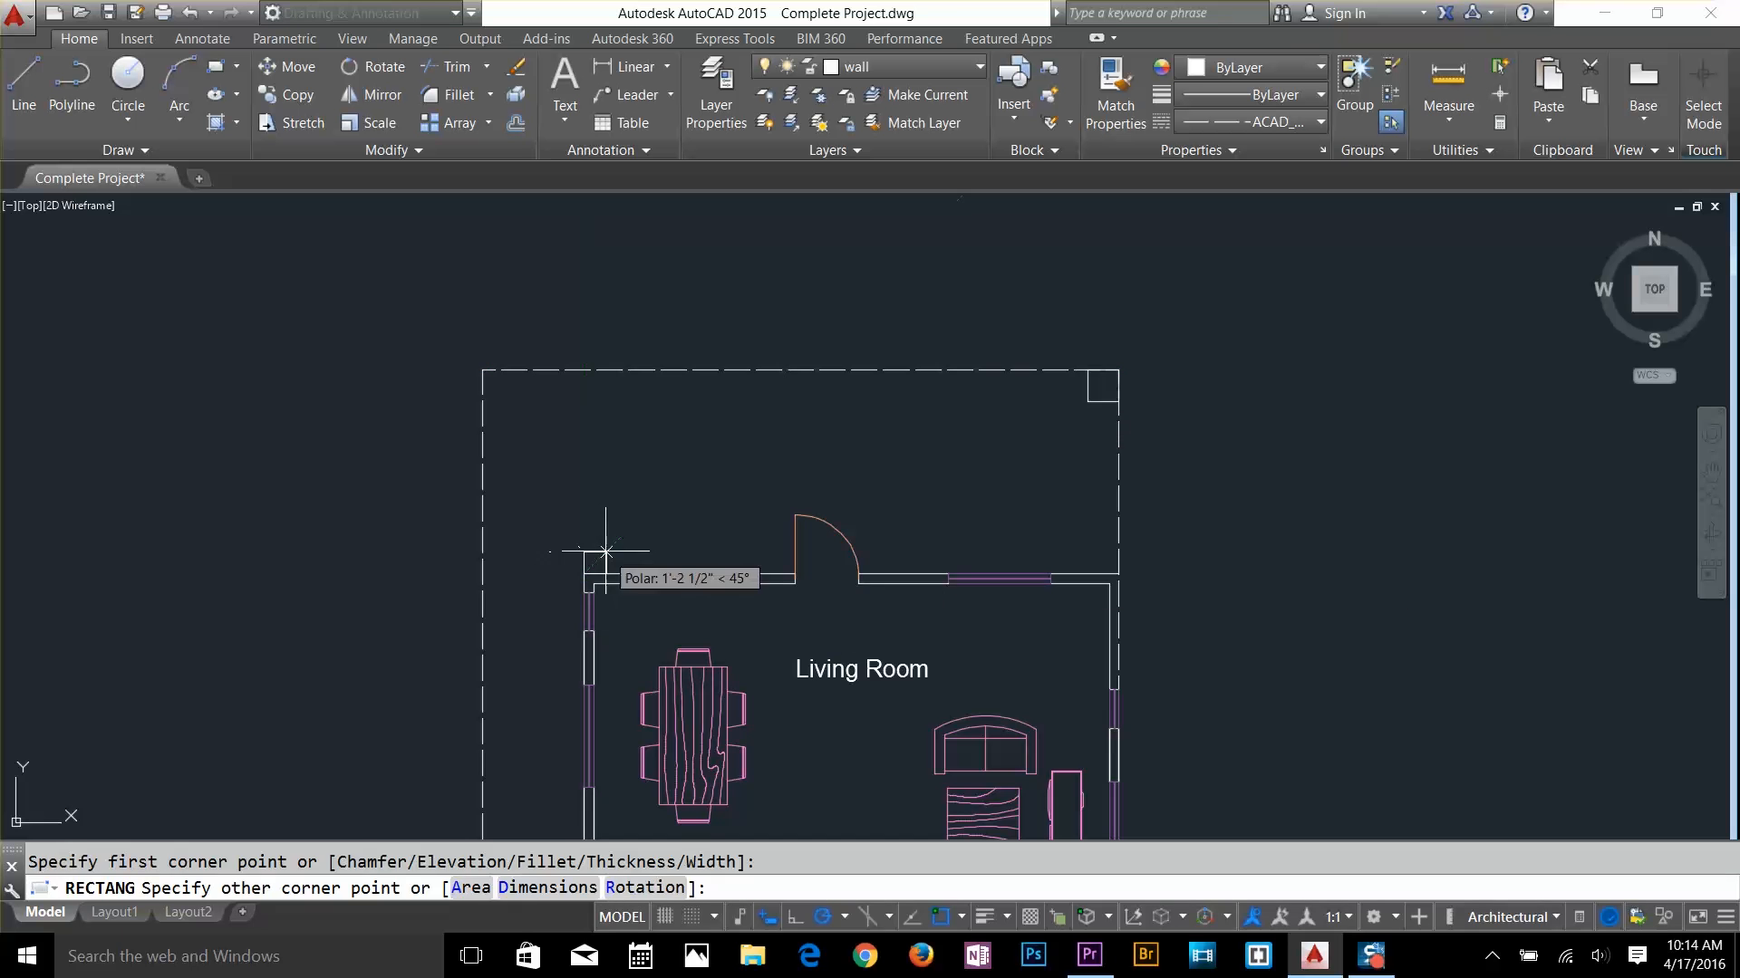
key(Escape)
text(co)
click(1102, 401)
click(1087, 401)
click(585, 575)
click(571, 554)
key(Return)
click(616, 575)
click(616, 402)
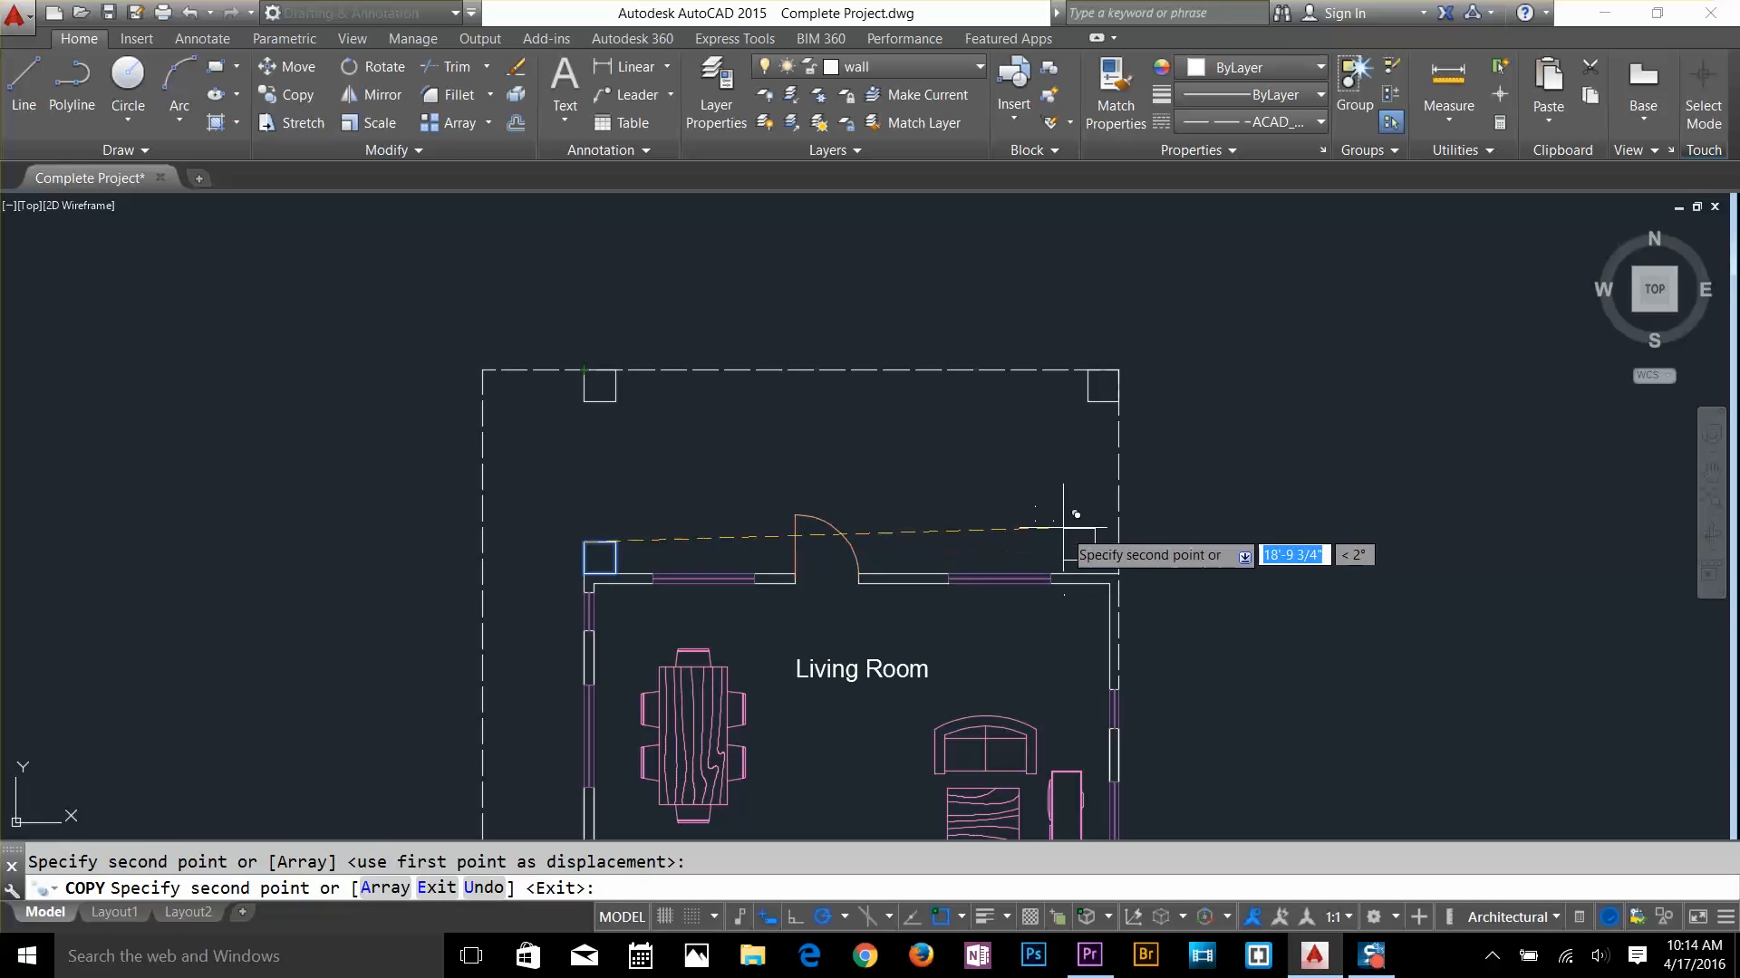
click(1119, 574)
key(Return)
Copy the bed from the furnished plan into the new plan's top room and the two lower-left rooms
scroll(1119, 571, down, 4)
middle_drag(1119, 570, 839, 312)
click(818, 567)
key(Return)
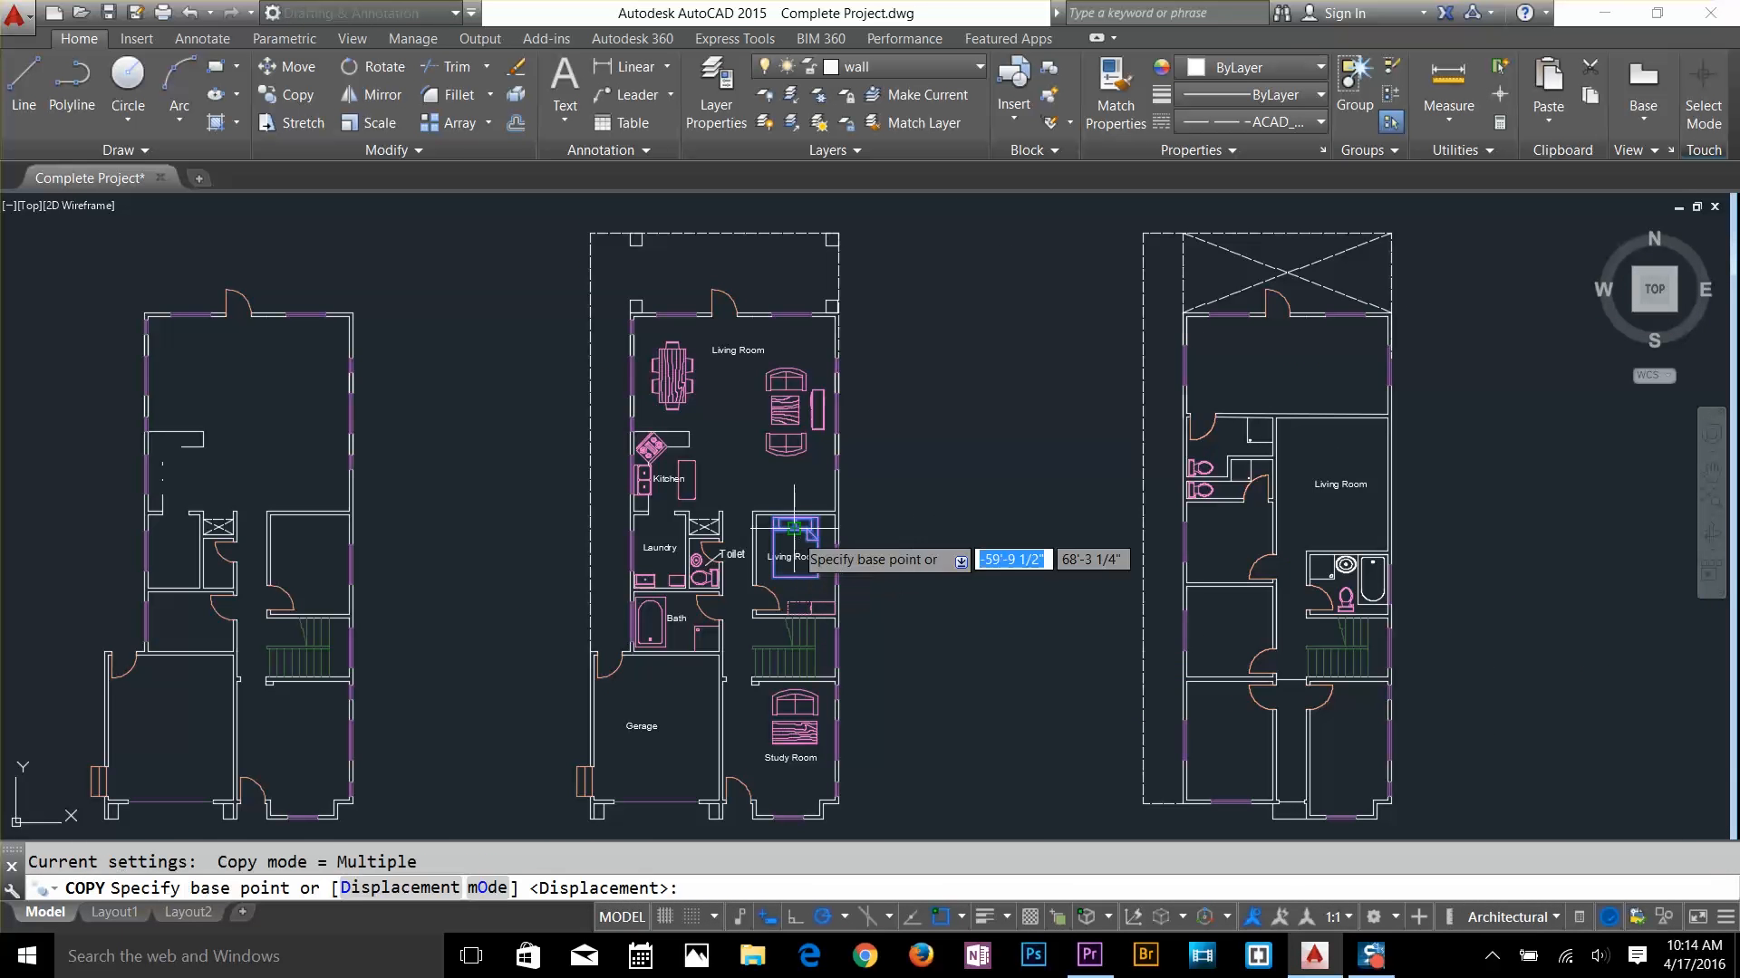
click(820, 535)
click(1372, 352)
click(1250, 741)
key(Return)
Rotate the bed in the new plan's top room so its pillows face the right wall
scroll(1437, 305, up, 3)
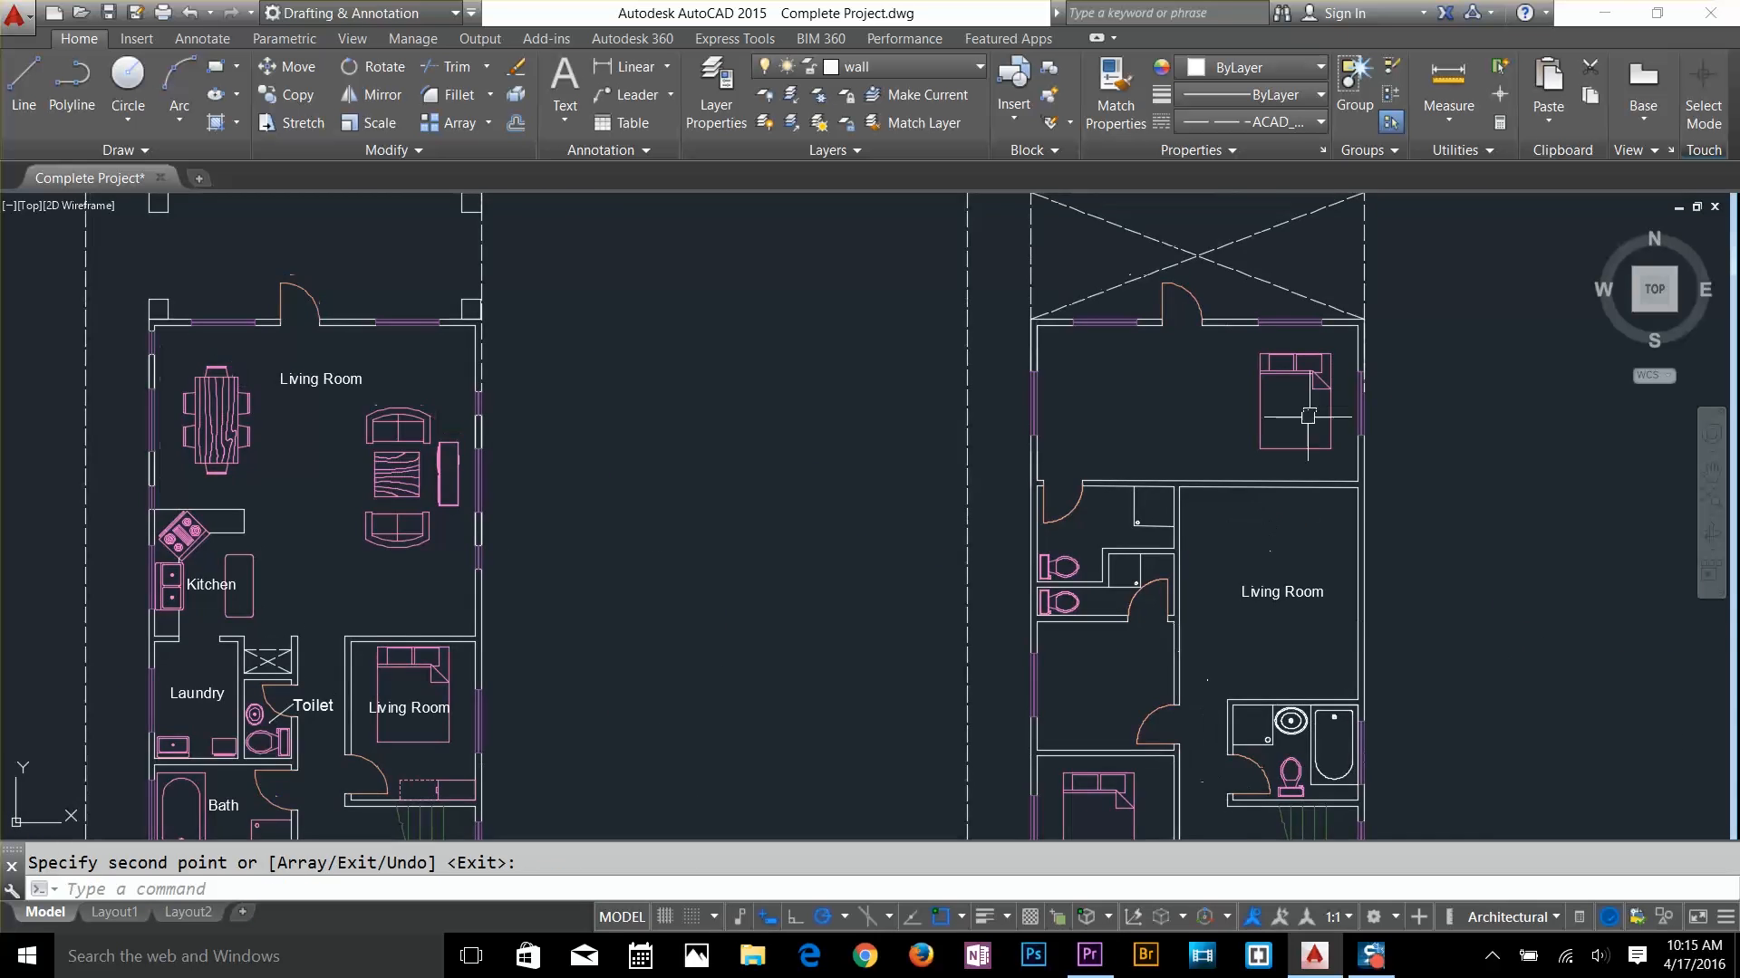
click(1287, 445)
text(ro)
click(1295, 404)
click(1304, 555)
Copy the wardrobe from the furnished plan's bedroom over to the new plan
scroll(1178, 539, down, 3)
middle_drag(1178, 539, 1155, 347)
scroll(643, 532, up, 3)
text(co)
click(714, 483)
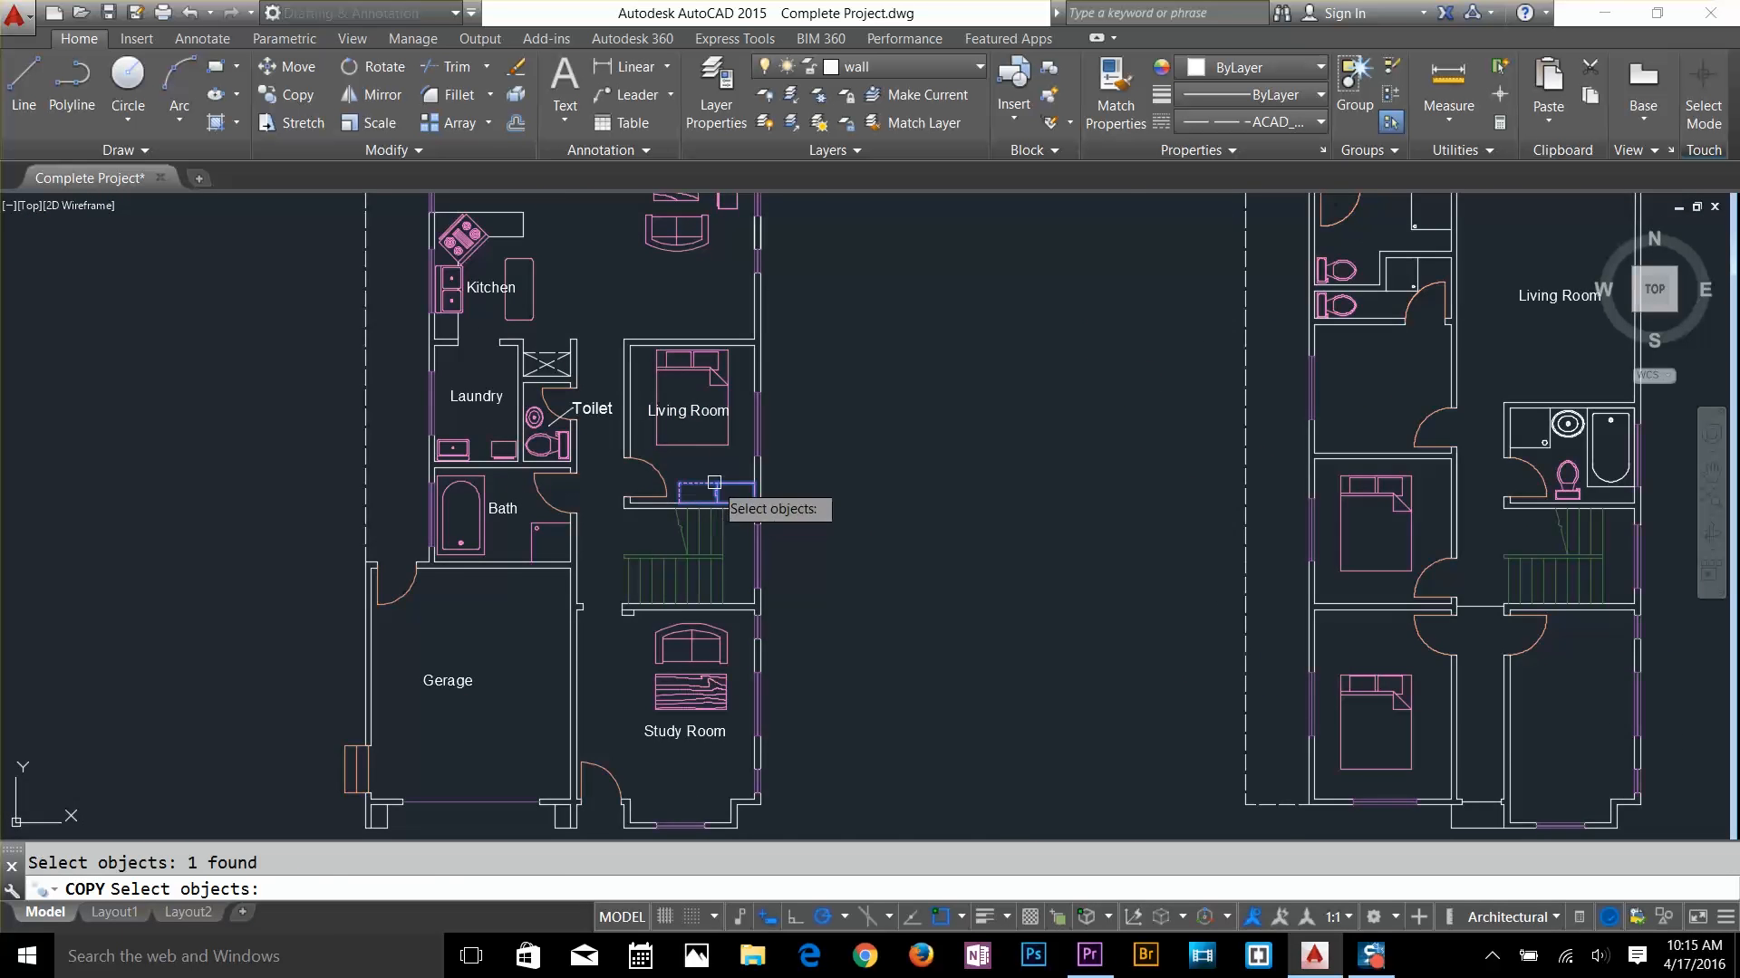
key(Return)
click(716, 481)
scroll(1106, 317, up, 3)
click(930, 448)
key(Return)
key(Escape)
Rotate the bed in the new plan's middle-left room so its pillows face the left wall and move it into place
scroll(1077, 556, down, 3)
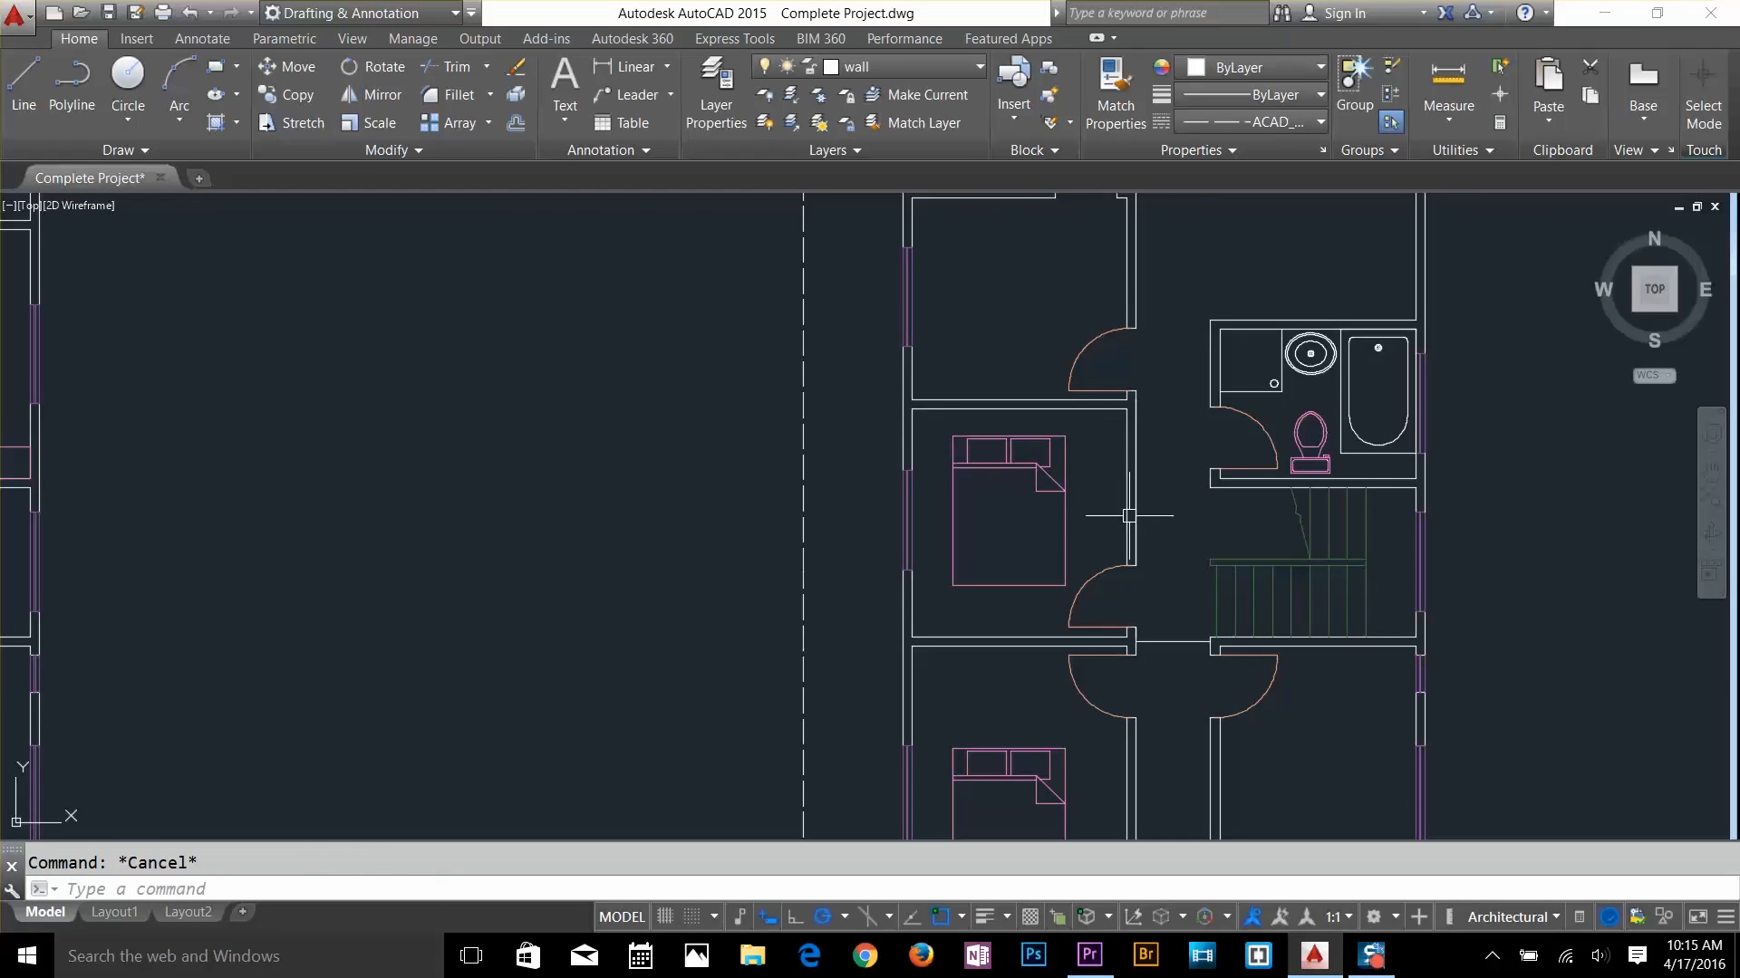
click(1065, 521)
text(ro)
click(1013, 540)
click(1014, 265)
text(m)
click(1013, 510)
click(1178, 543)
Rotate the bed in the new plan's lower-left room so its pillows face the left wall and position it
text(ro)
click(1204, 544)
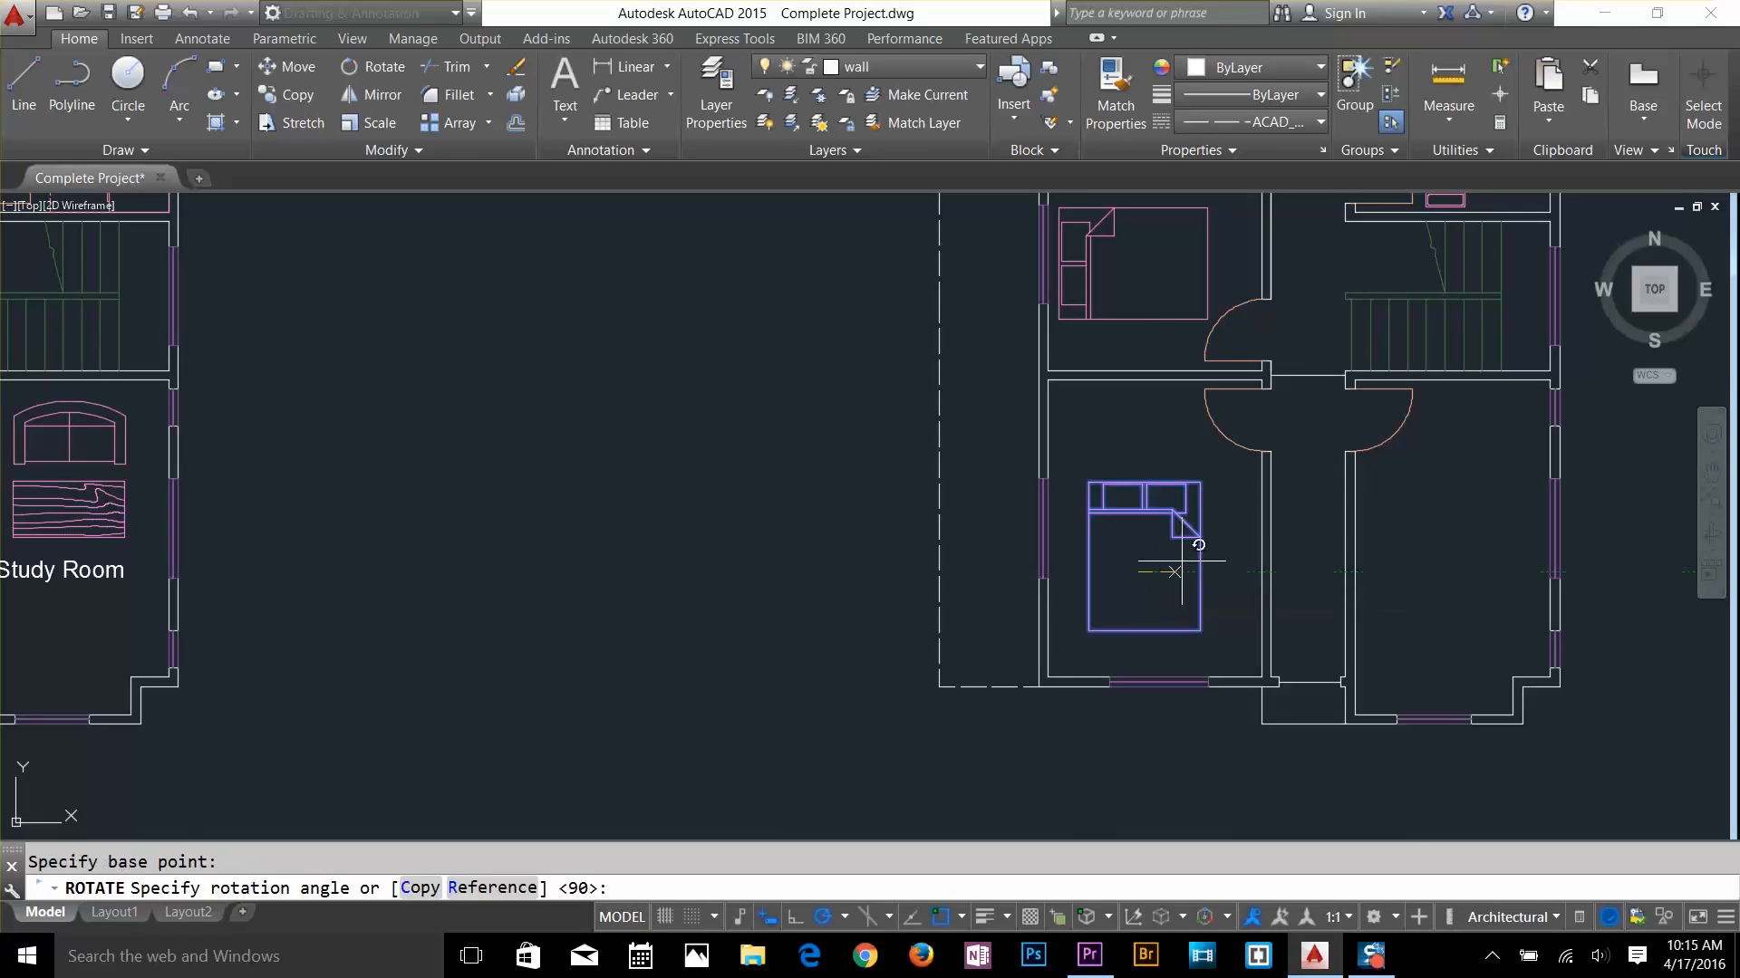
click(1204, 507)
text(m)
click(1165, 542)
click(1169, 543)
Fill the top wall segments of the ground floor's living room with a SOLID hatch
text(z)
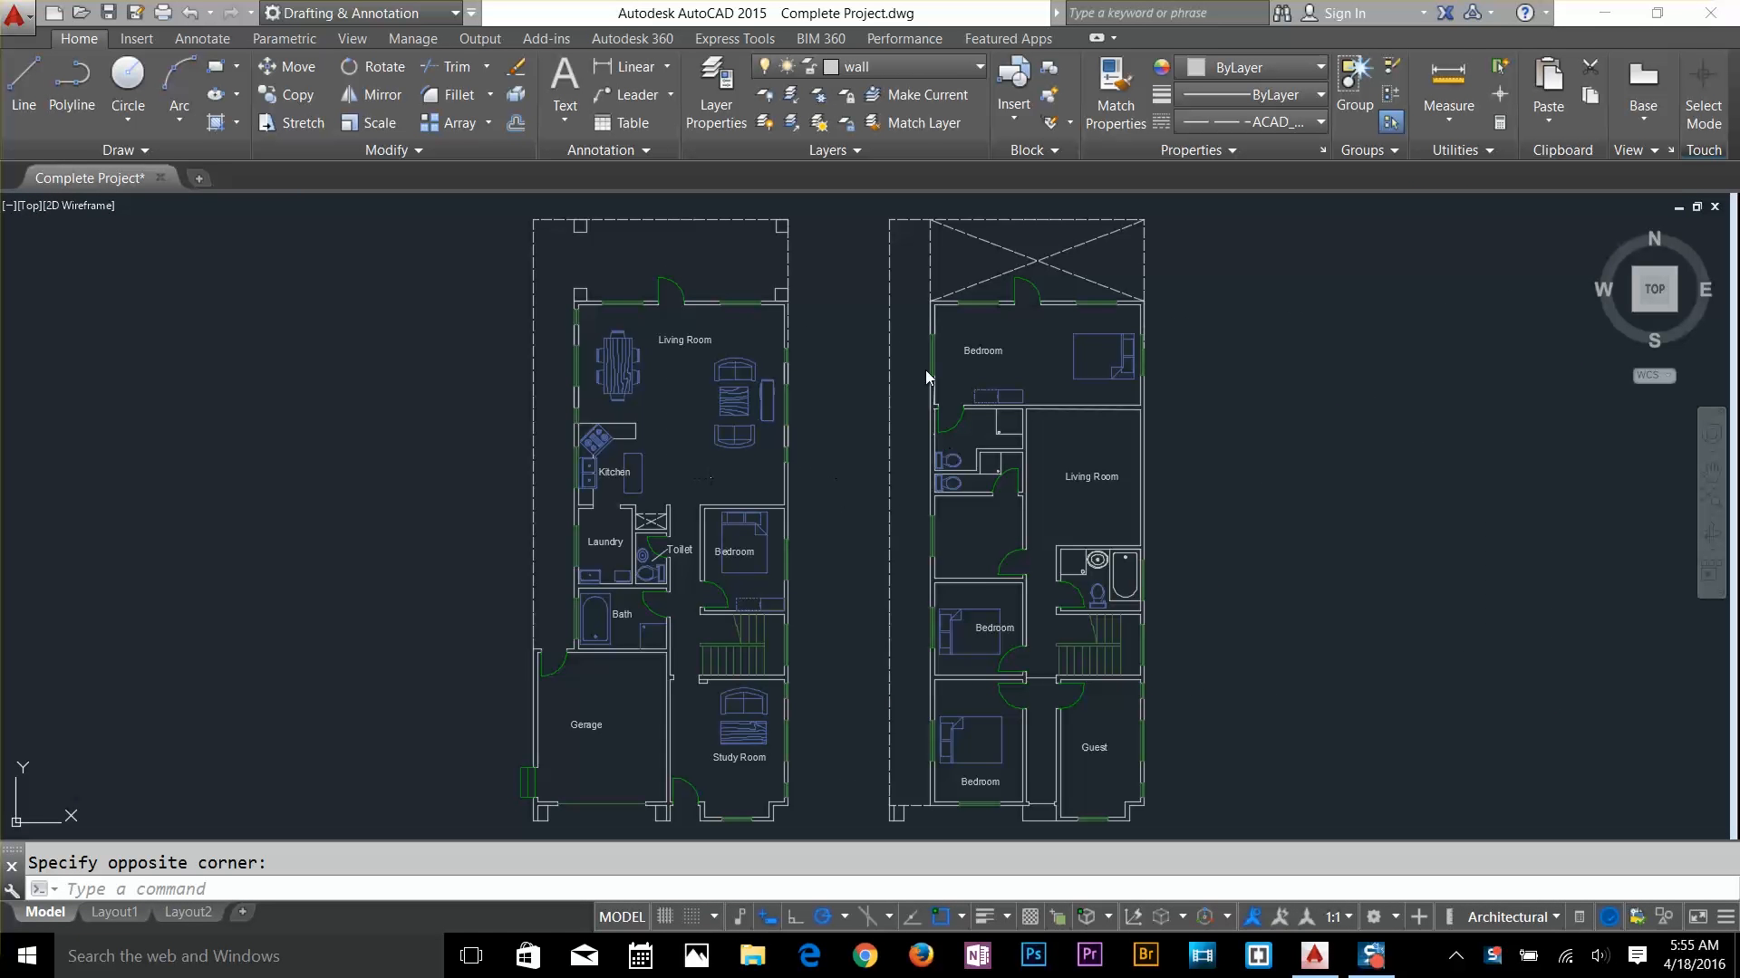
mouse_move(834, 485)
middle_down()
mouse_move(829, 431)
mouse_move(811, 472)
middle_up()
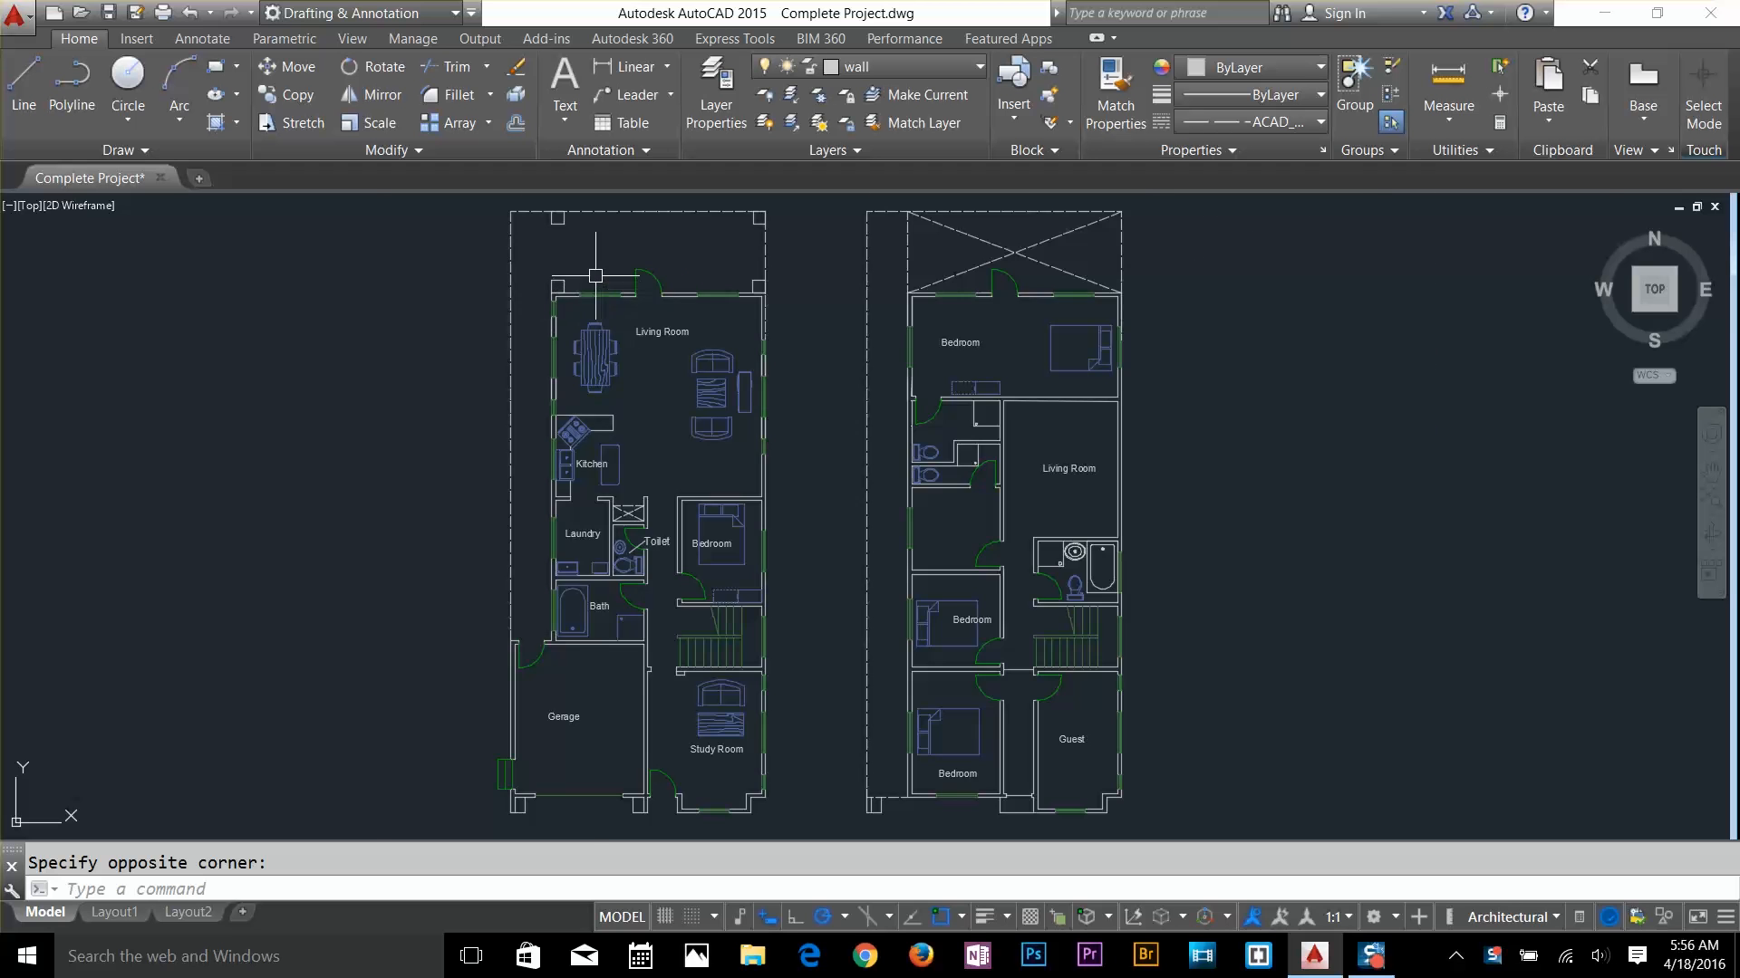
scroll(595, 276, up, 4)
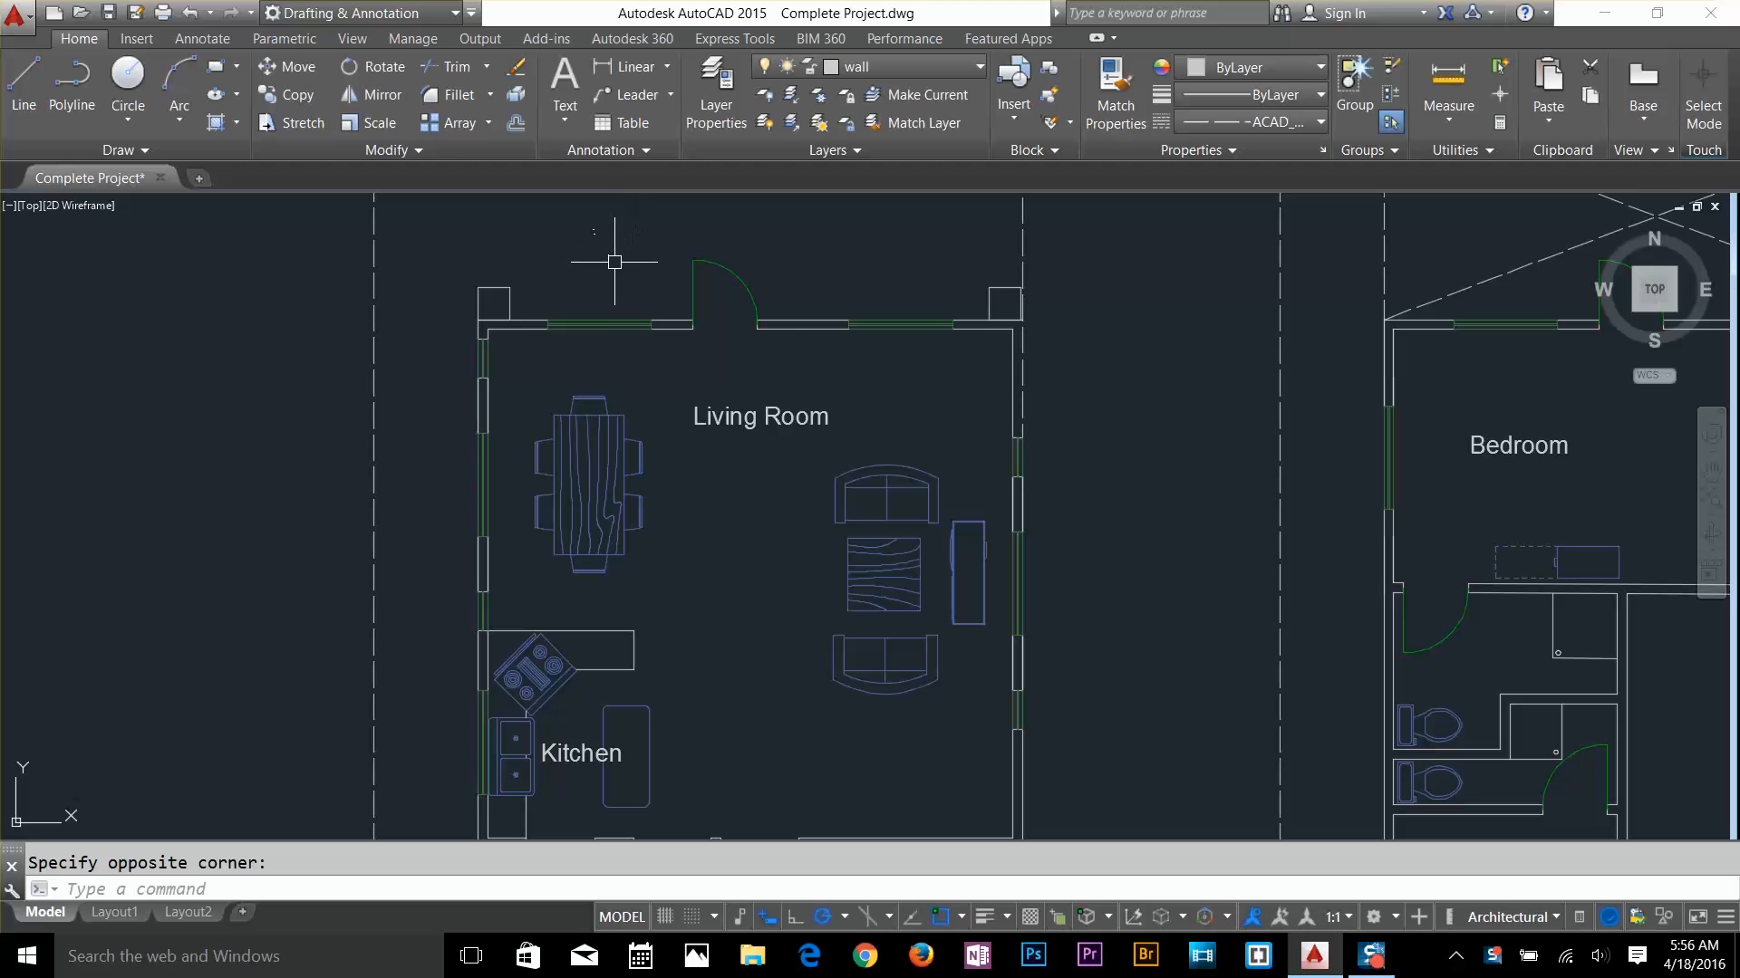
click(214, 124)
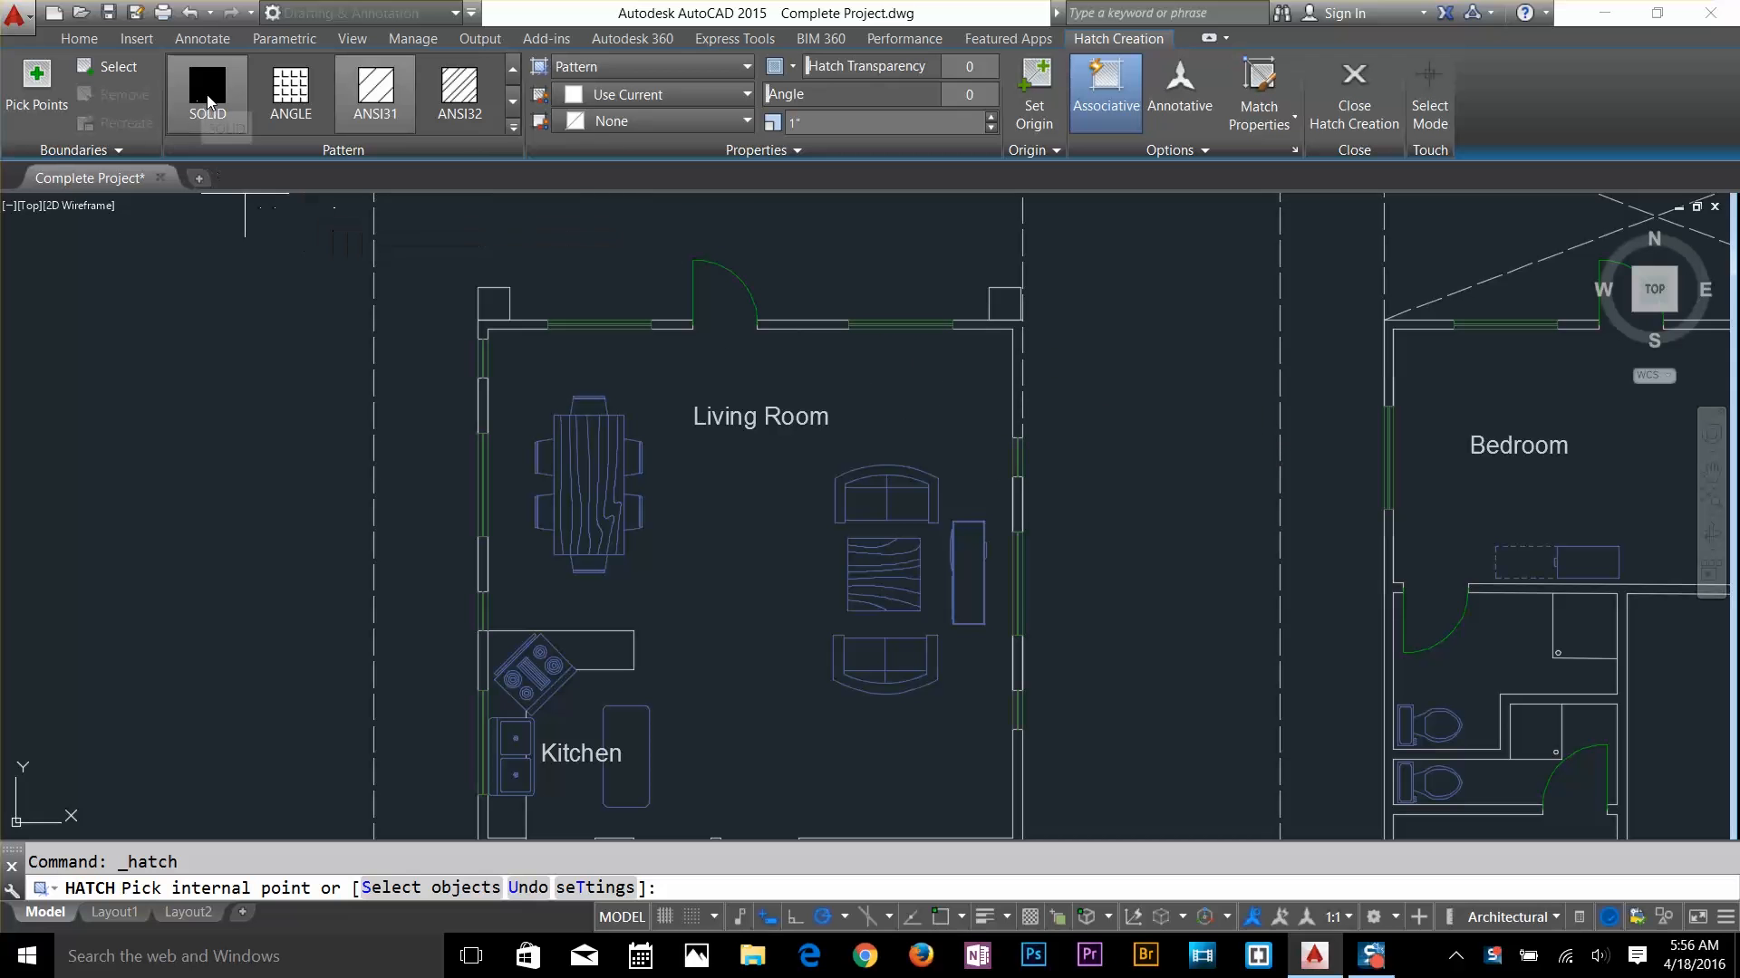
click(207, 97)
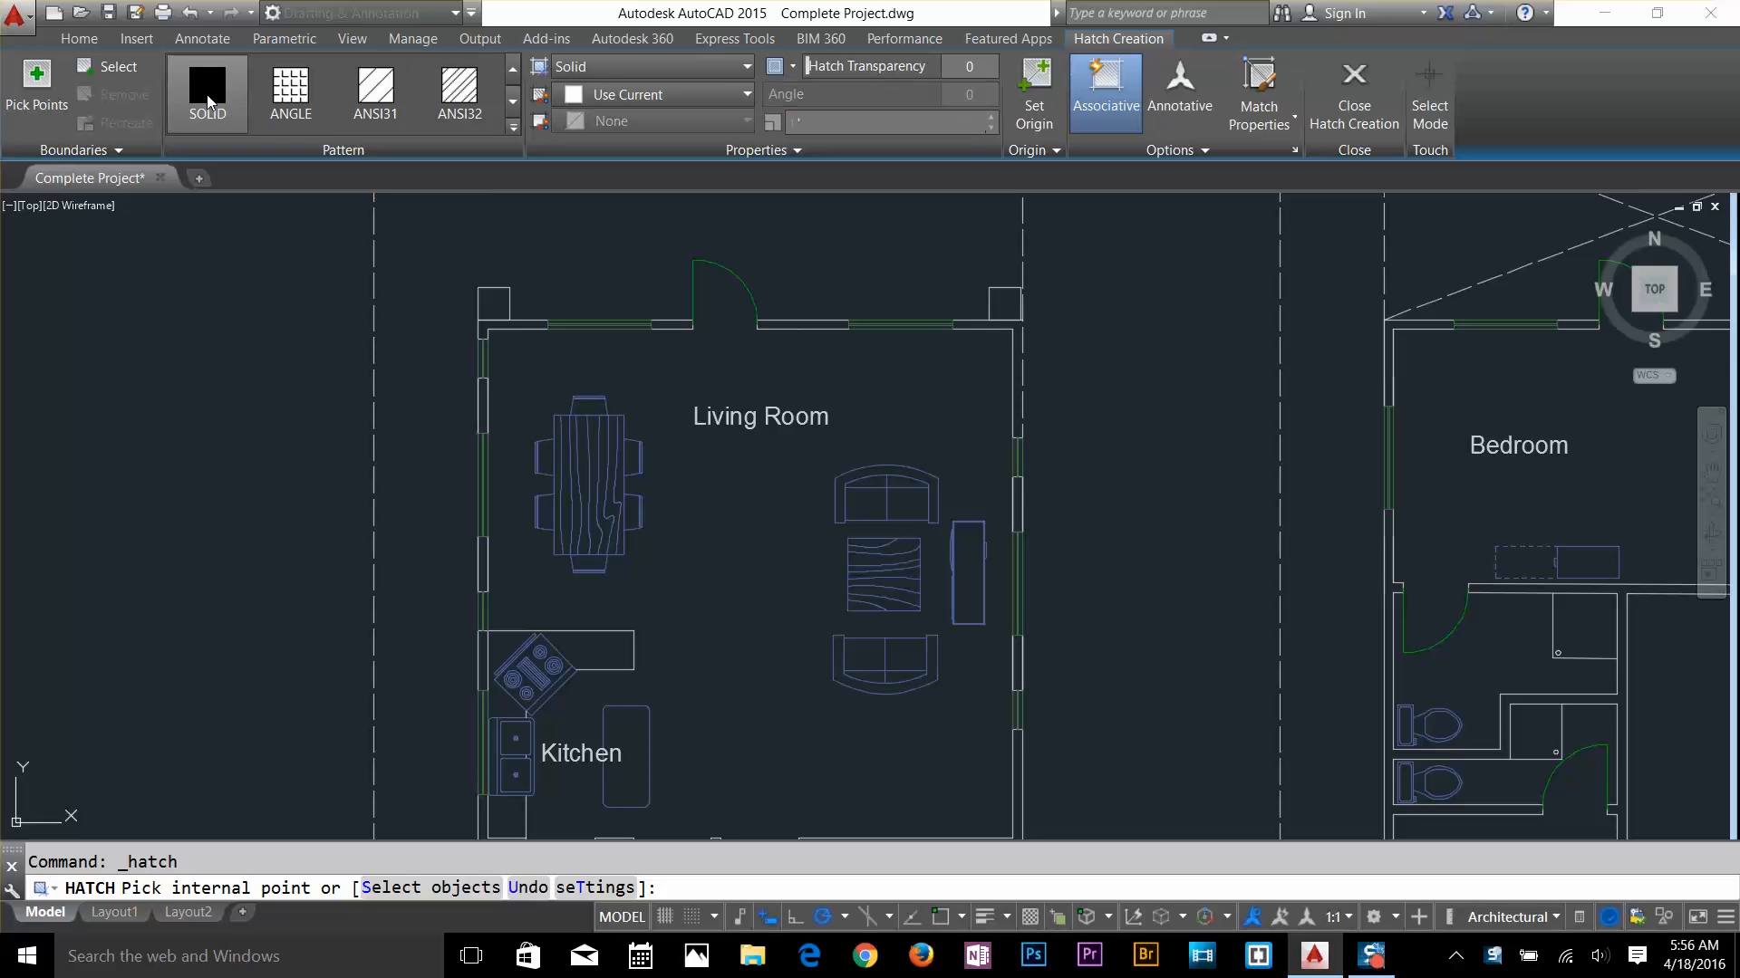
click(507, 326)
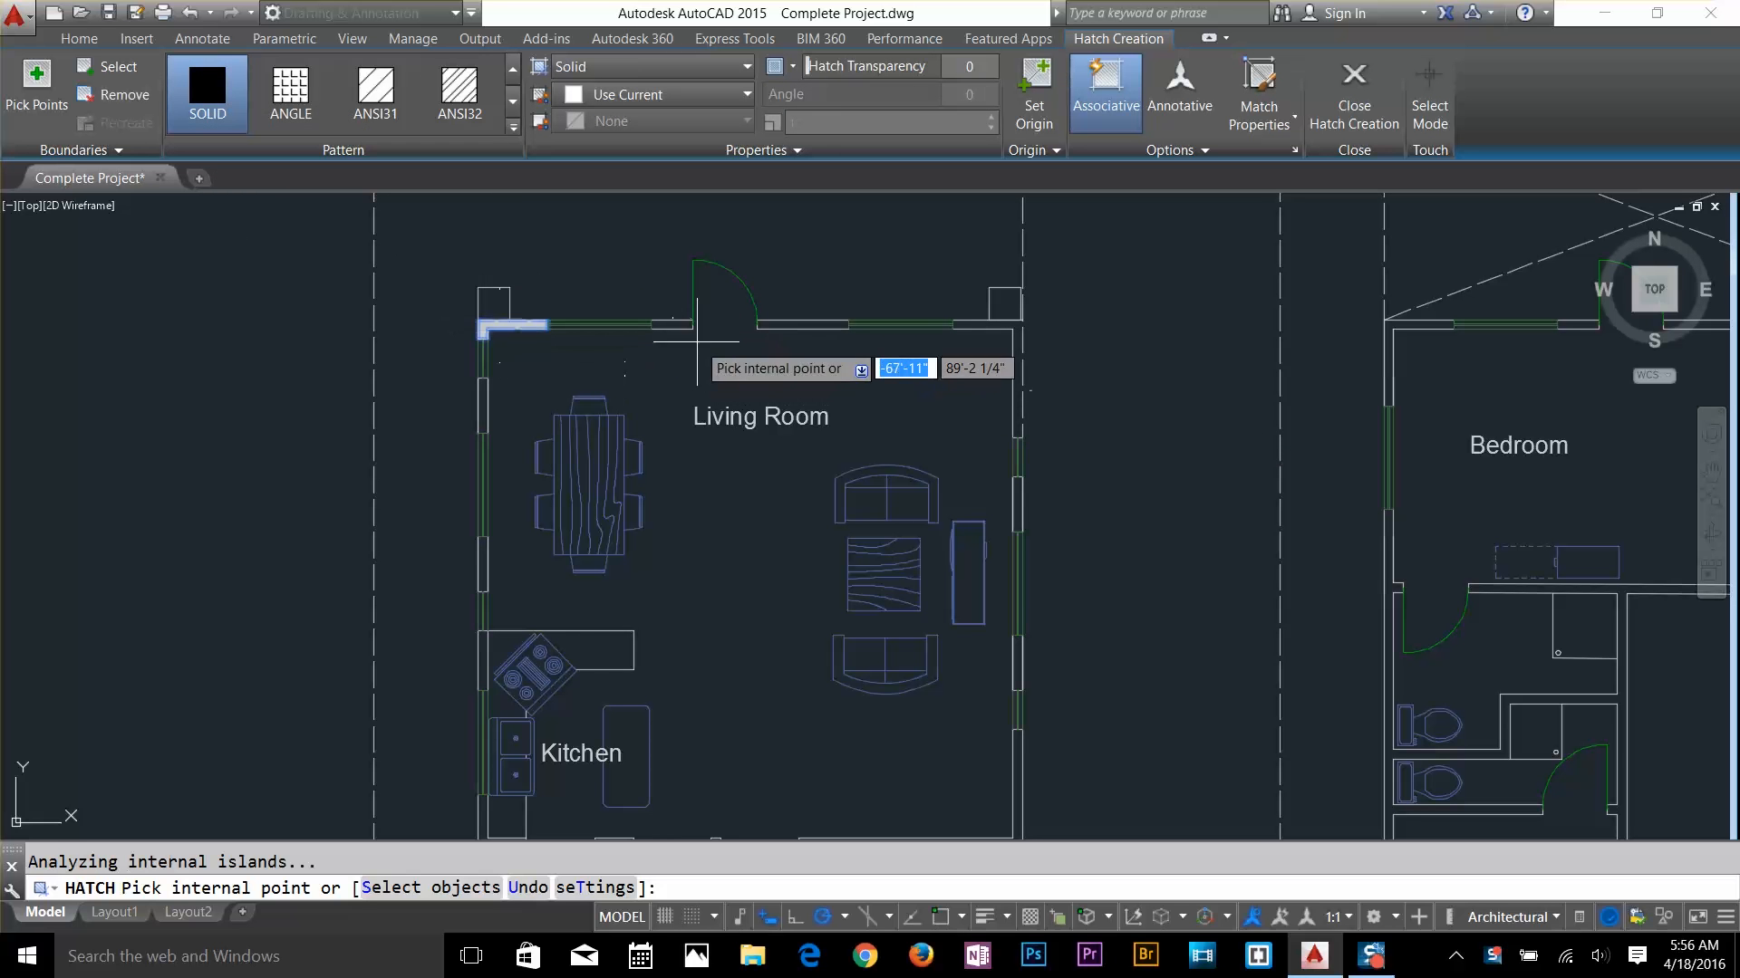
click(684, 326)
click(786, 324)
click(994, 323)
Continue the solid hatch down the ground floor's right outer wall and around the bedroom walls
scroll(1008, 399, down, 2)
middle_drag(1007, 399, 951, 244)
click(959, 309)
click(957, 413)
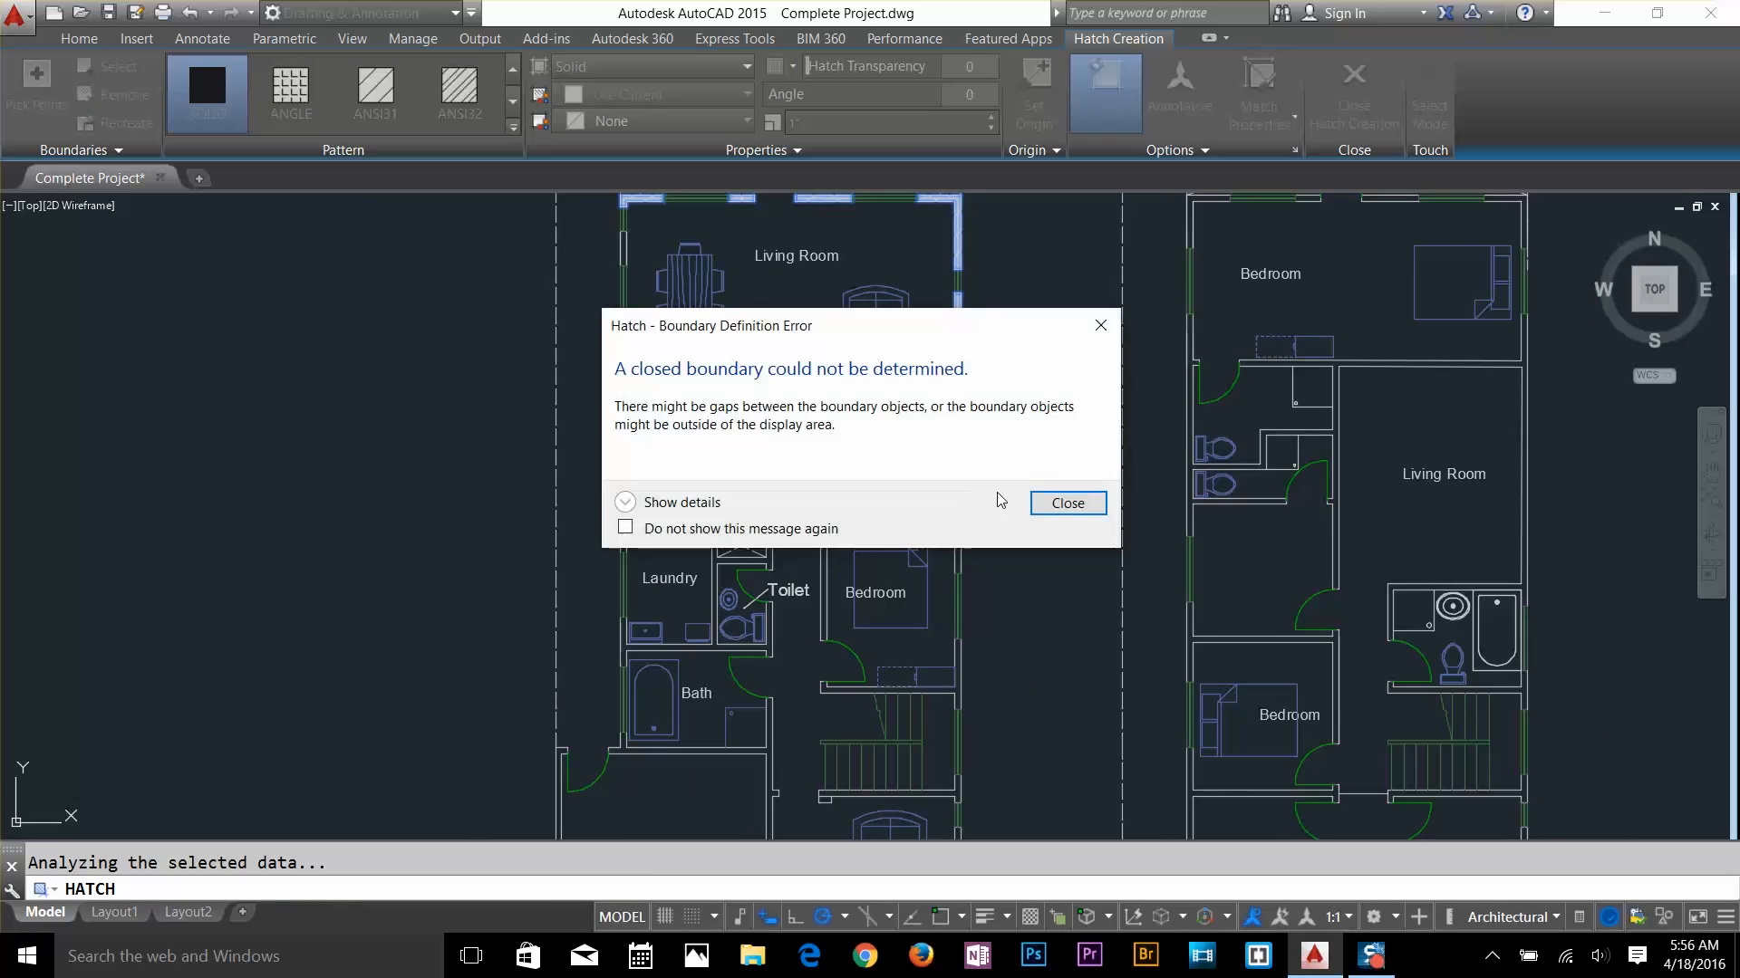
click(1051, 503)
click(906, 523)
click(959, 547)
click(960, 683)
Add the ground floor's stair, study room and garage walls to the solid hatch
middle_drag(962, 685, 1017, 546)
click(1014, 591)
click(1076, 538)
click(1013, 589)
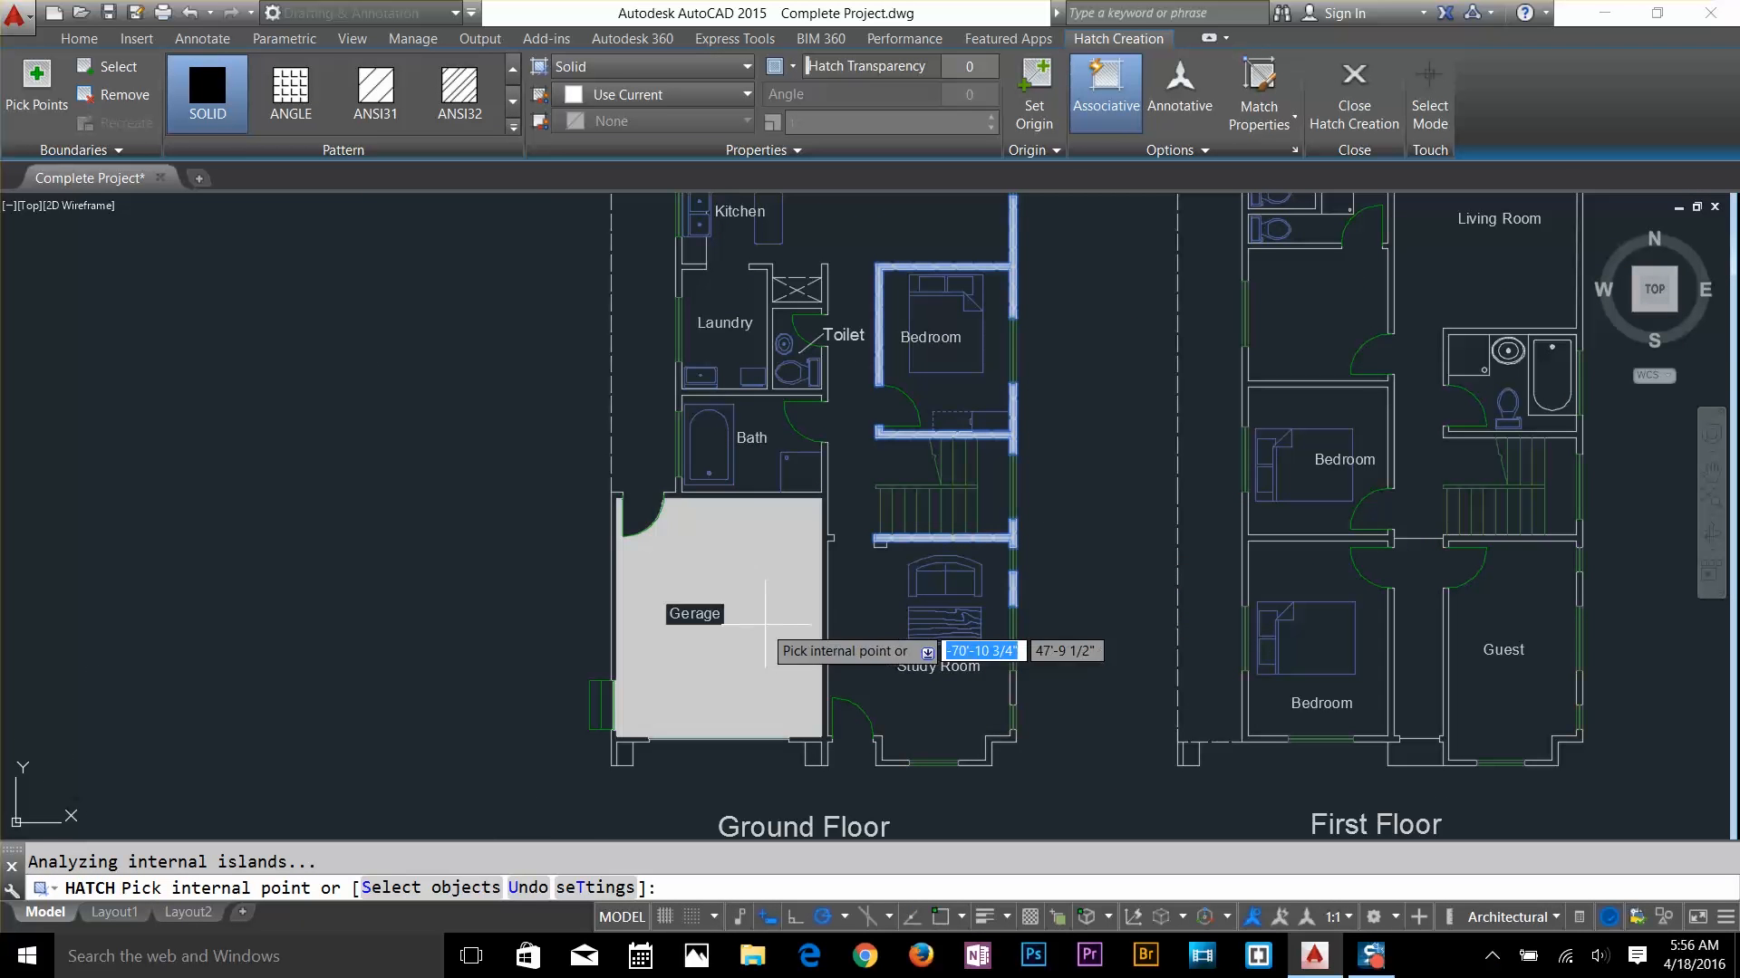
click(824, 607)
click(991, 740)
click(1013, 688)
click(889, 763)
click(624, 741)
click(614, 626)
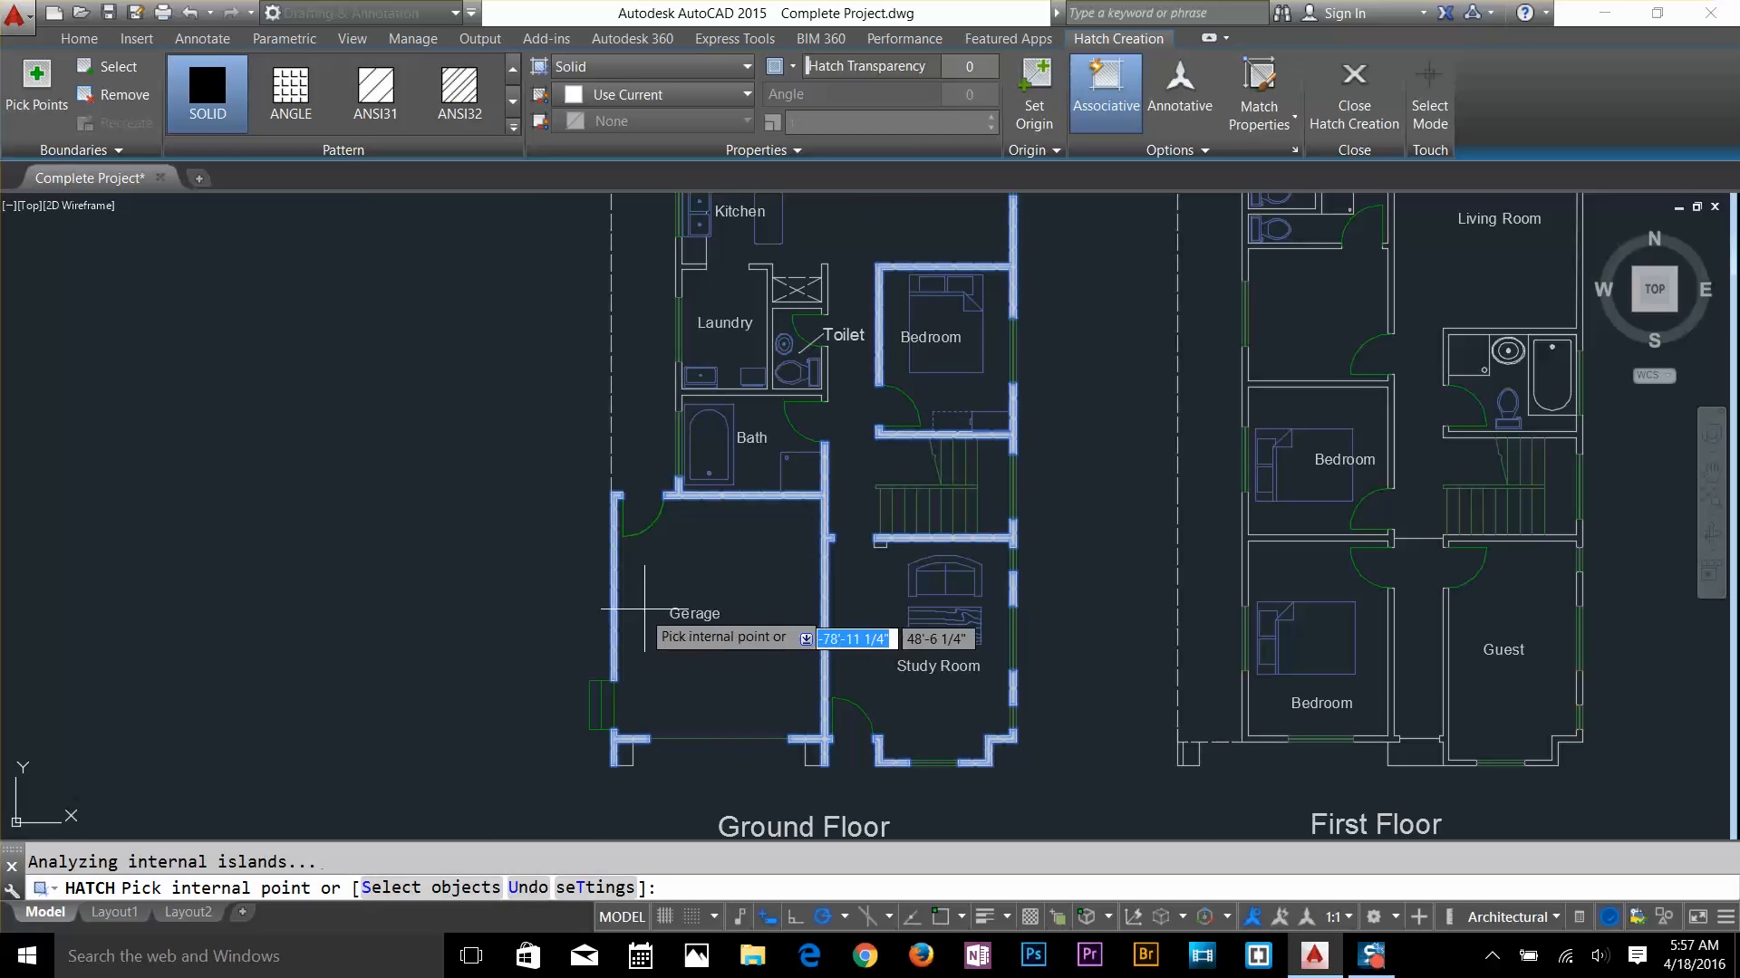
Add the ground floor's bath, laundry, kitchen and left outer walls to the solid hatch and finish it
middle_drag(681, 387, 703, 583)
click(702, 583)
click(700, 473)
click(701, 291)
middle_drag(705, 210, 740, 416)
click(738, 392)
middle_drag(1100, 538, 853, 448)
key(Return)
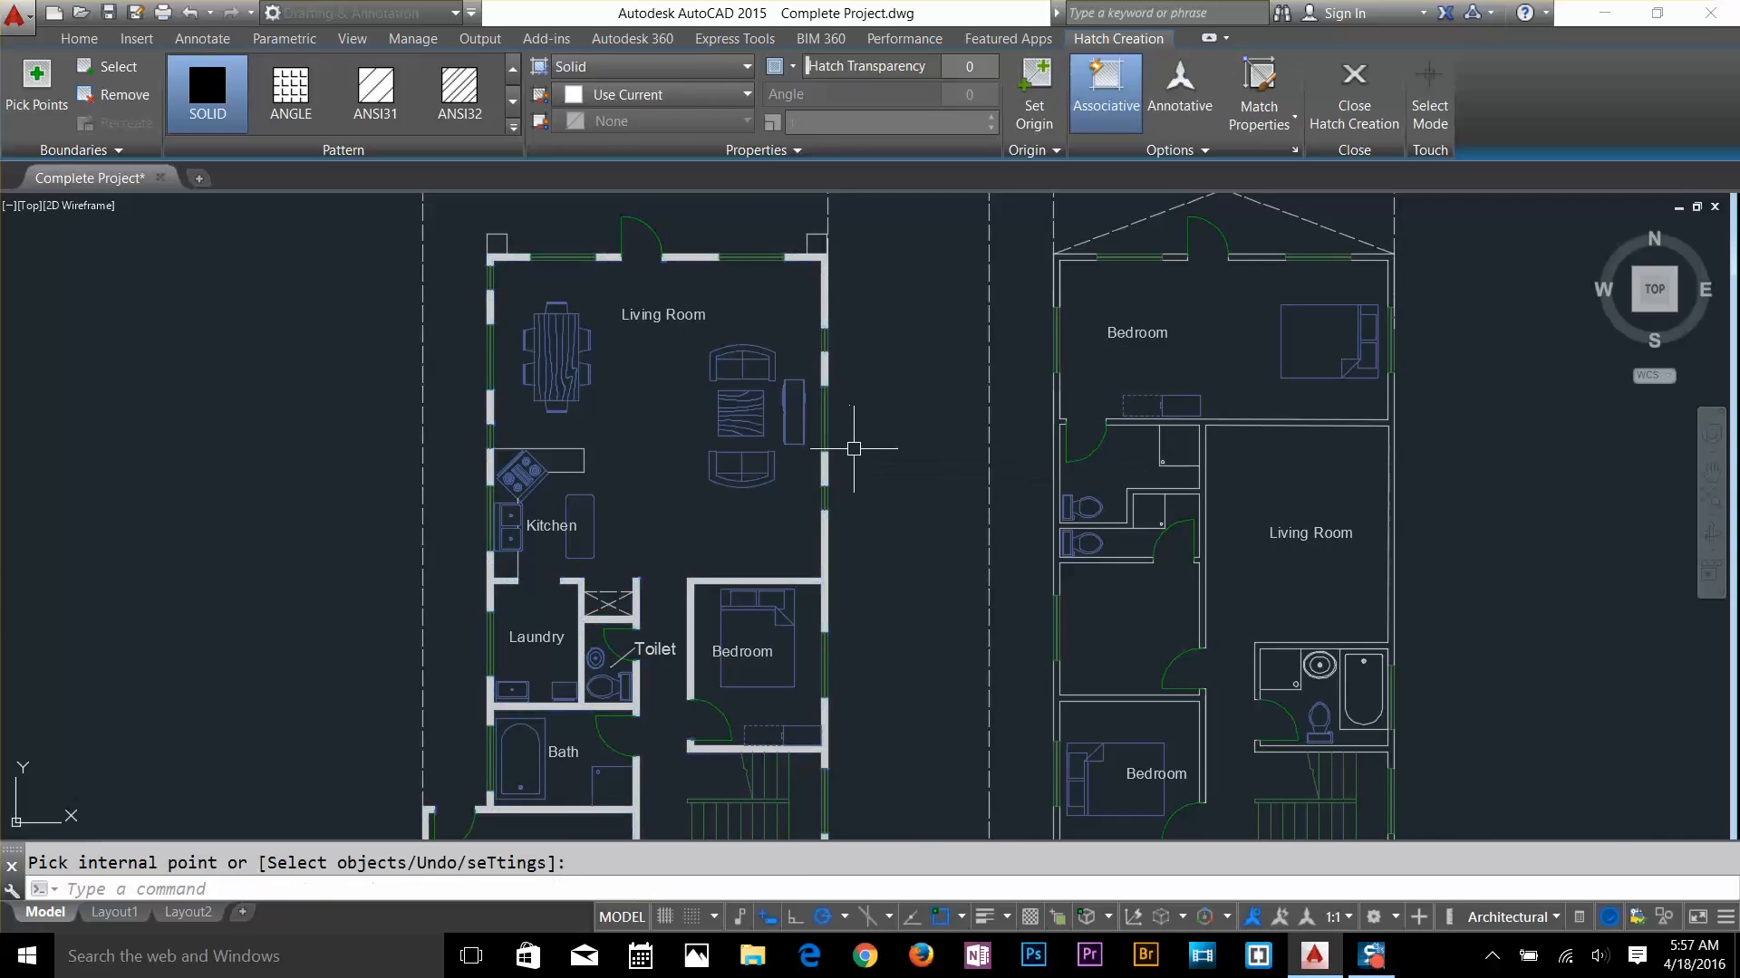
Copy the unhatched first-floor plan to the empty area left of the ground-floor plan
scroll(854, 449, down, 4)
text(co)
click(1122, 313)
click(897, 742)
Fill the walls around the first floor's top bedroom with a SOLID hatch
scroll(1110, 553, up, 4)
click(214, 126)
click(700, 280)
click(804, 281)
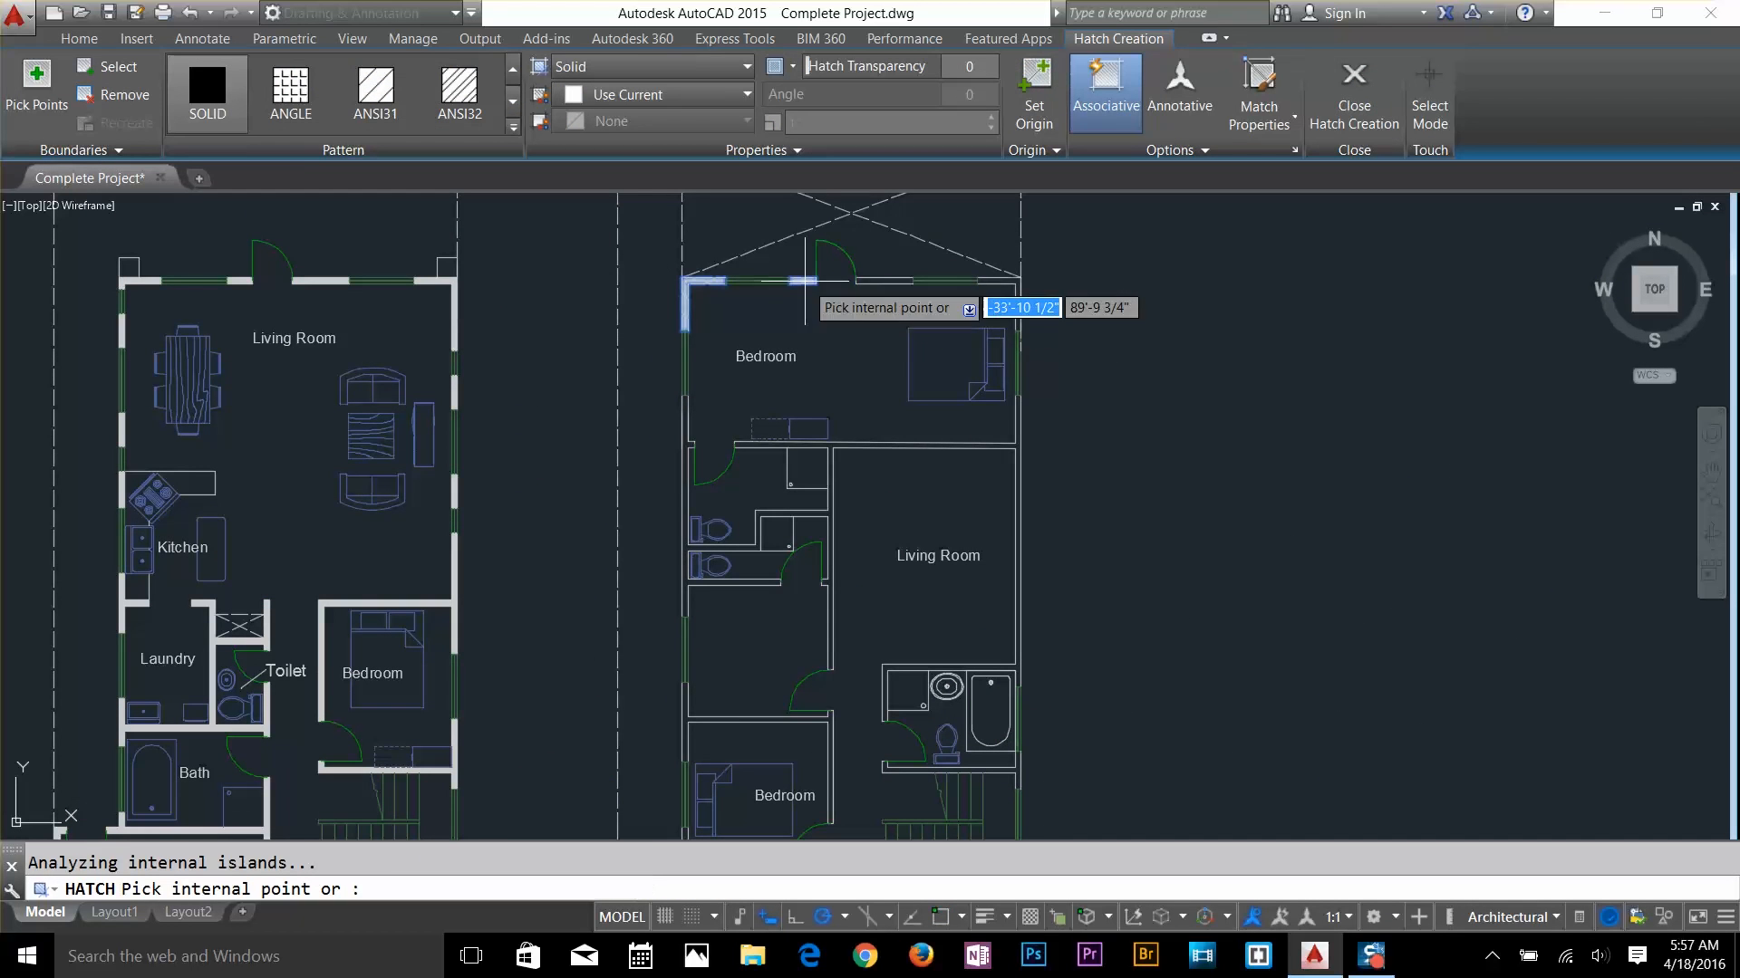
click(883, 281)
click(995, 281)
click(1015, 446)
Extend the solid hatch to the first floor's middle partitions, bathroom and stair walls
click(825, 720)
middle_drag(825, 725, 805, 476)
click(998, 616)
click(732, 626)
middle_drag(732, 647, 781, 440)
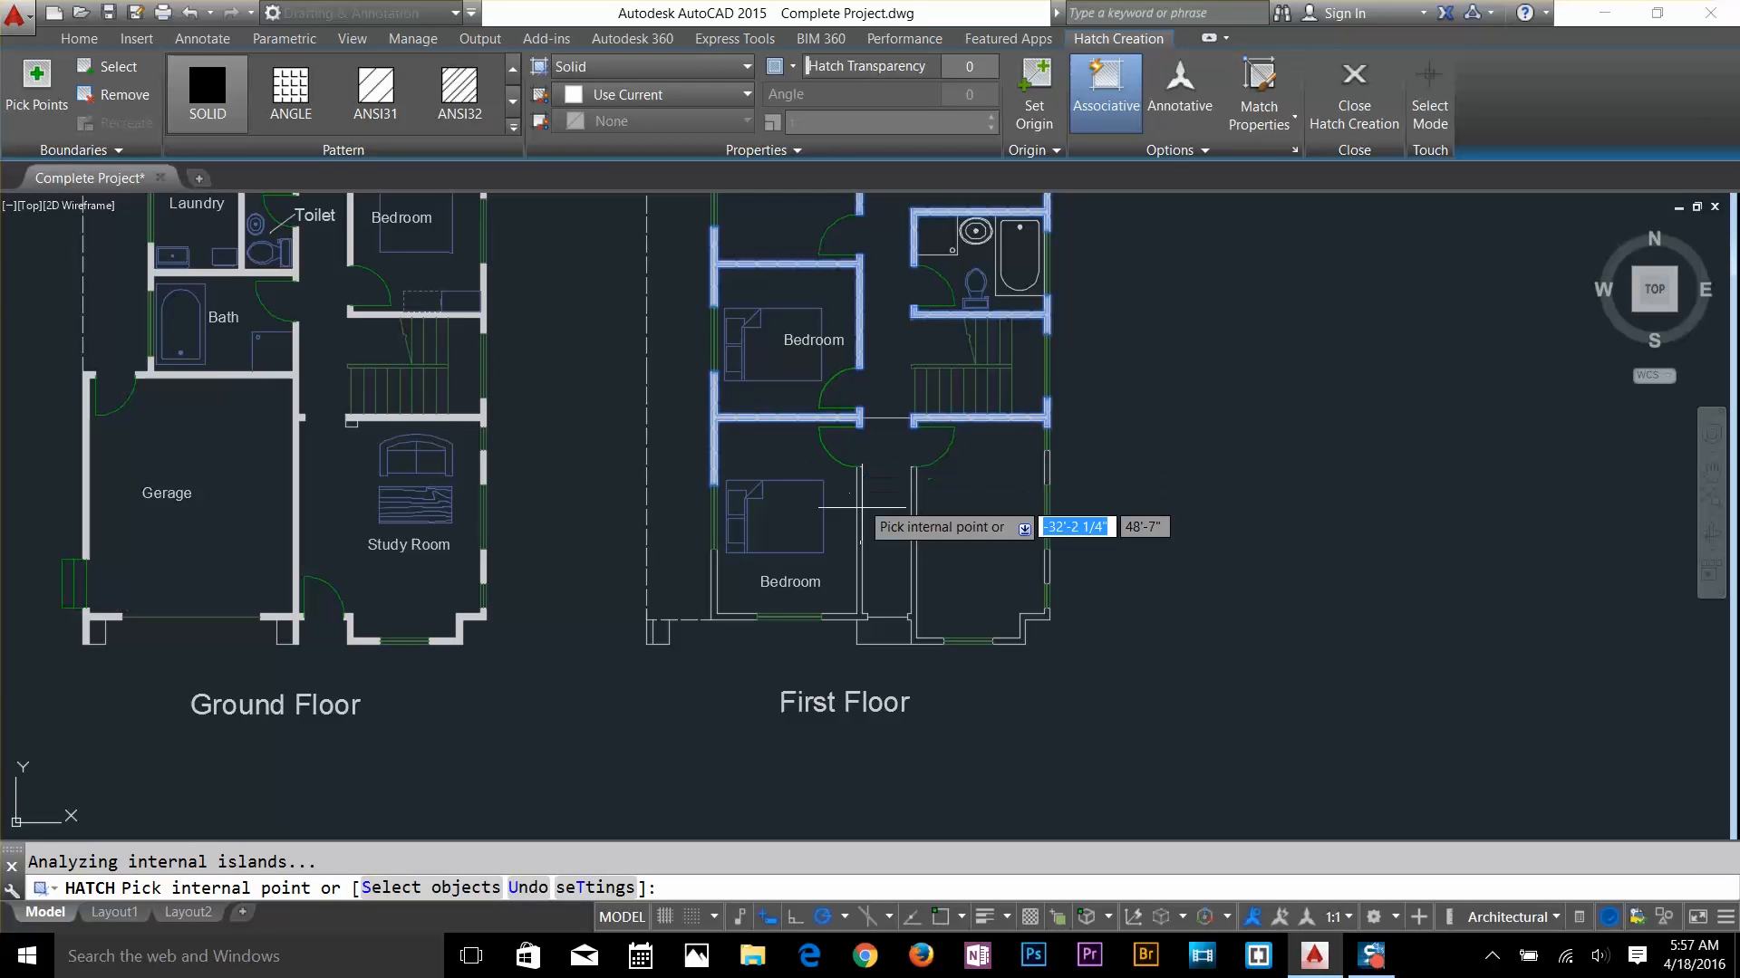
Add the first floor's lower bedroom and guest room walls to the solid hatch and finish it
click(860, 508)
click(718, 618)
click(914, 642)
click(1023, 643)
click(1046, 570)
click(1048, 483)
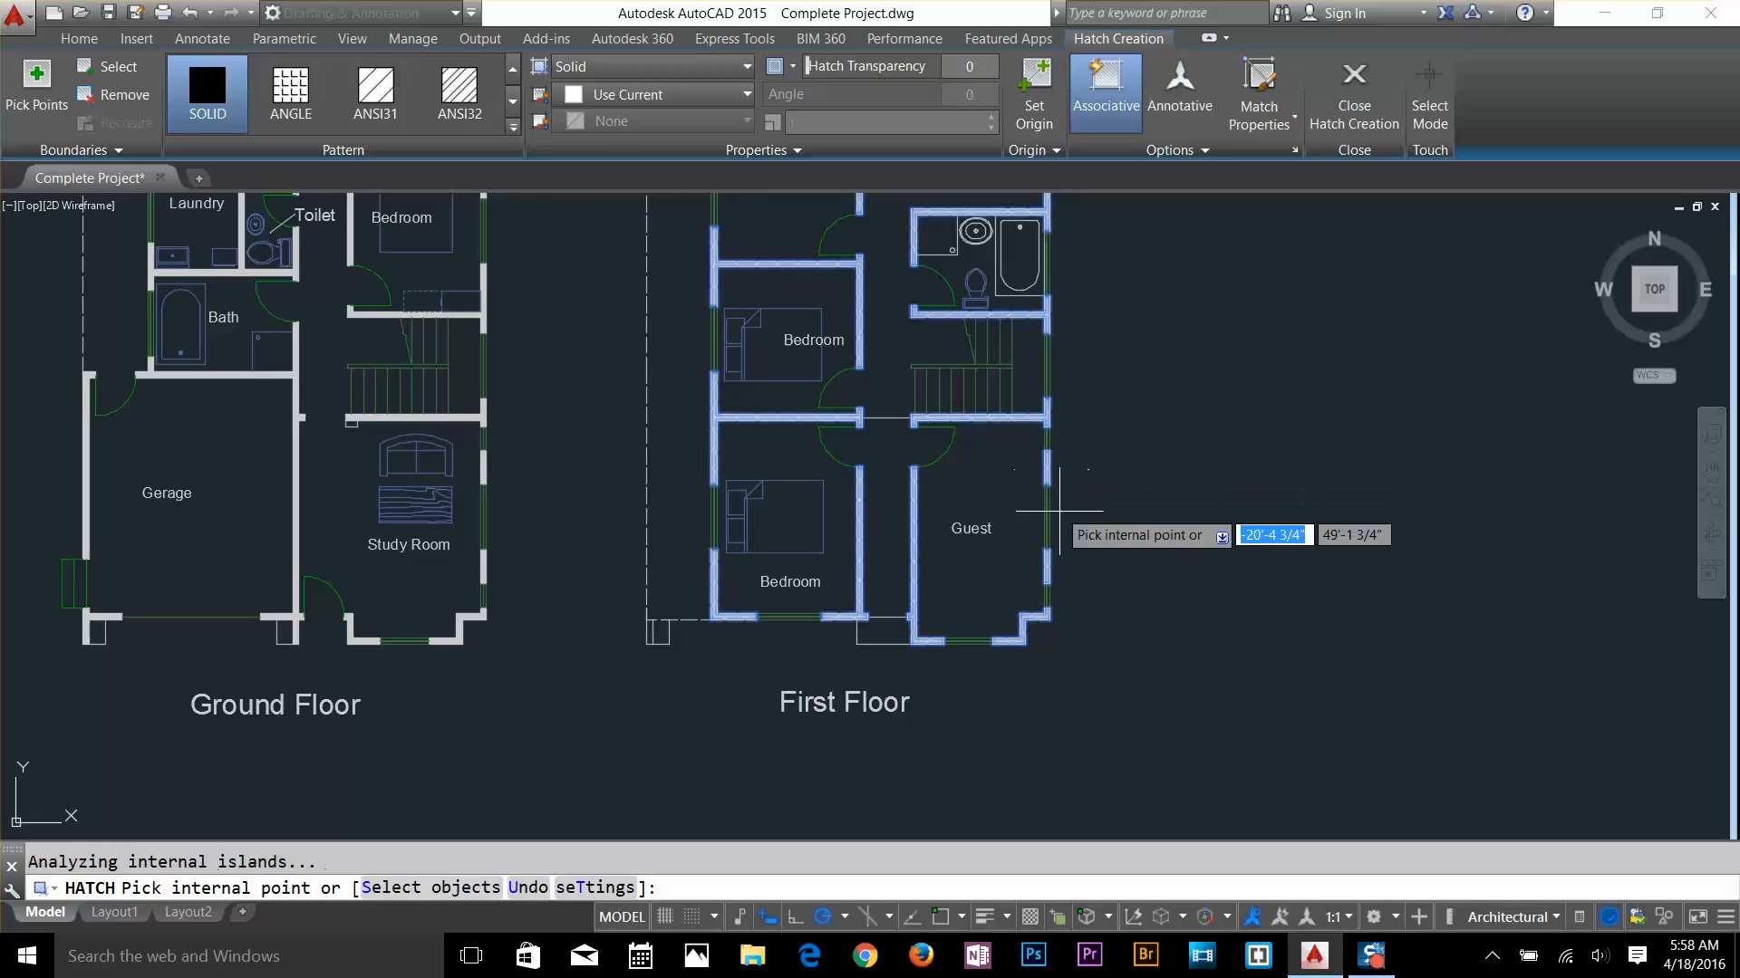
scroll(1059, 511, down, 3)
key(Return)
Draw a driveway rectangle extending down from the front of the ground-floor garage, across its full width
scroll(526, 738, up, 3)
double_click(593, 645)
text(r)
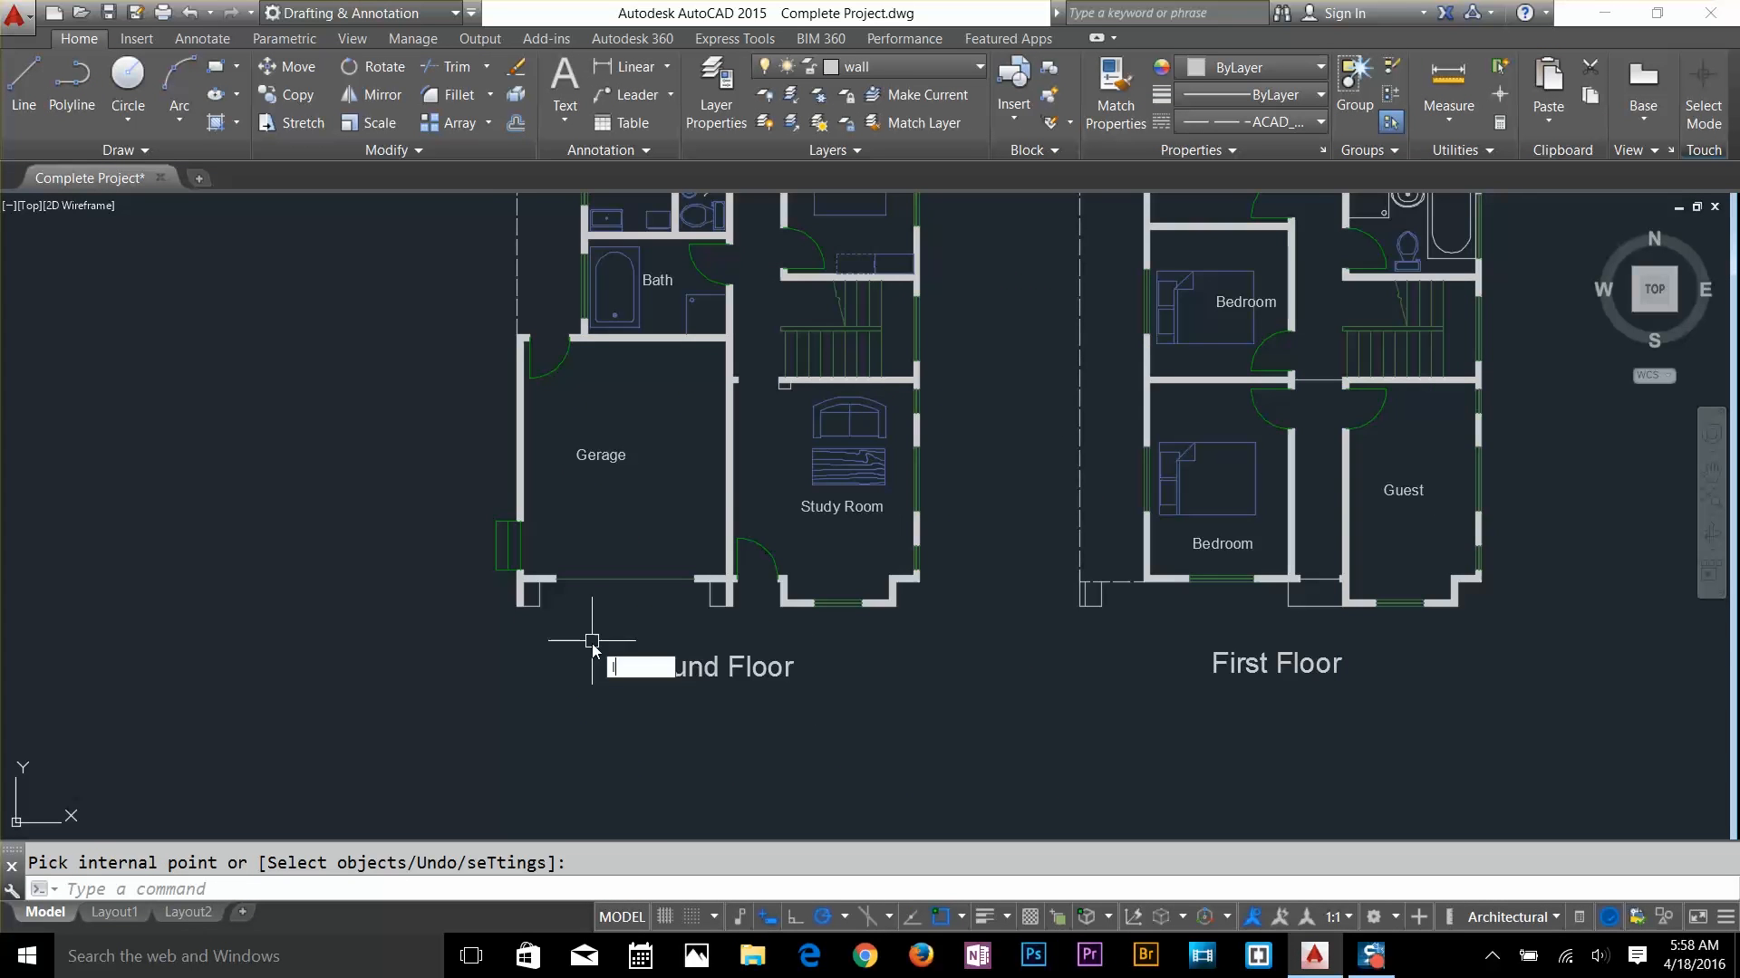
text(ec)
key(Return)
scroll(525, 591, up, 6)
click(519, 562)
scroll(1262, 453, down, 6)
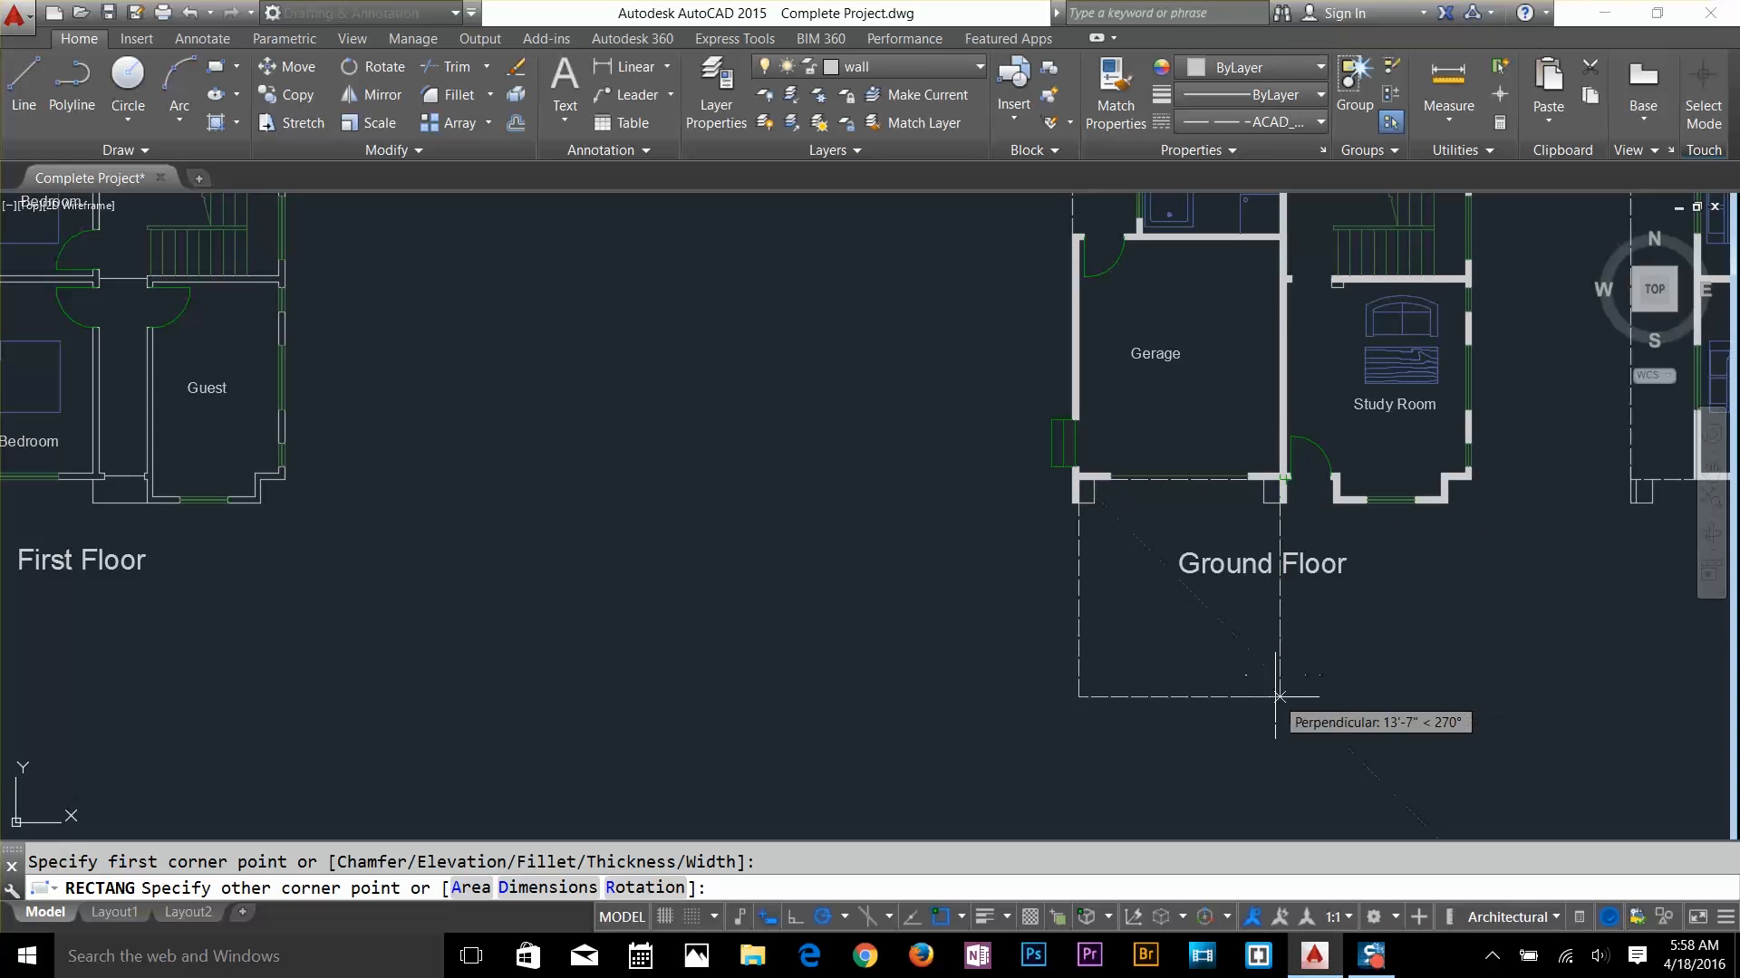
click(1279, 728)
Move the Ground Floor title to the right, clear of the driveway rectangle
key(Escape)
text(m)
key(Return)
click(1262, 565)
click(1247, 609)
click(1498, 669)
Hatch the driveway rectangle with the AR-B816 brick pattern
click(216, 122)
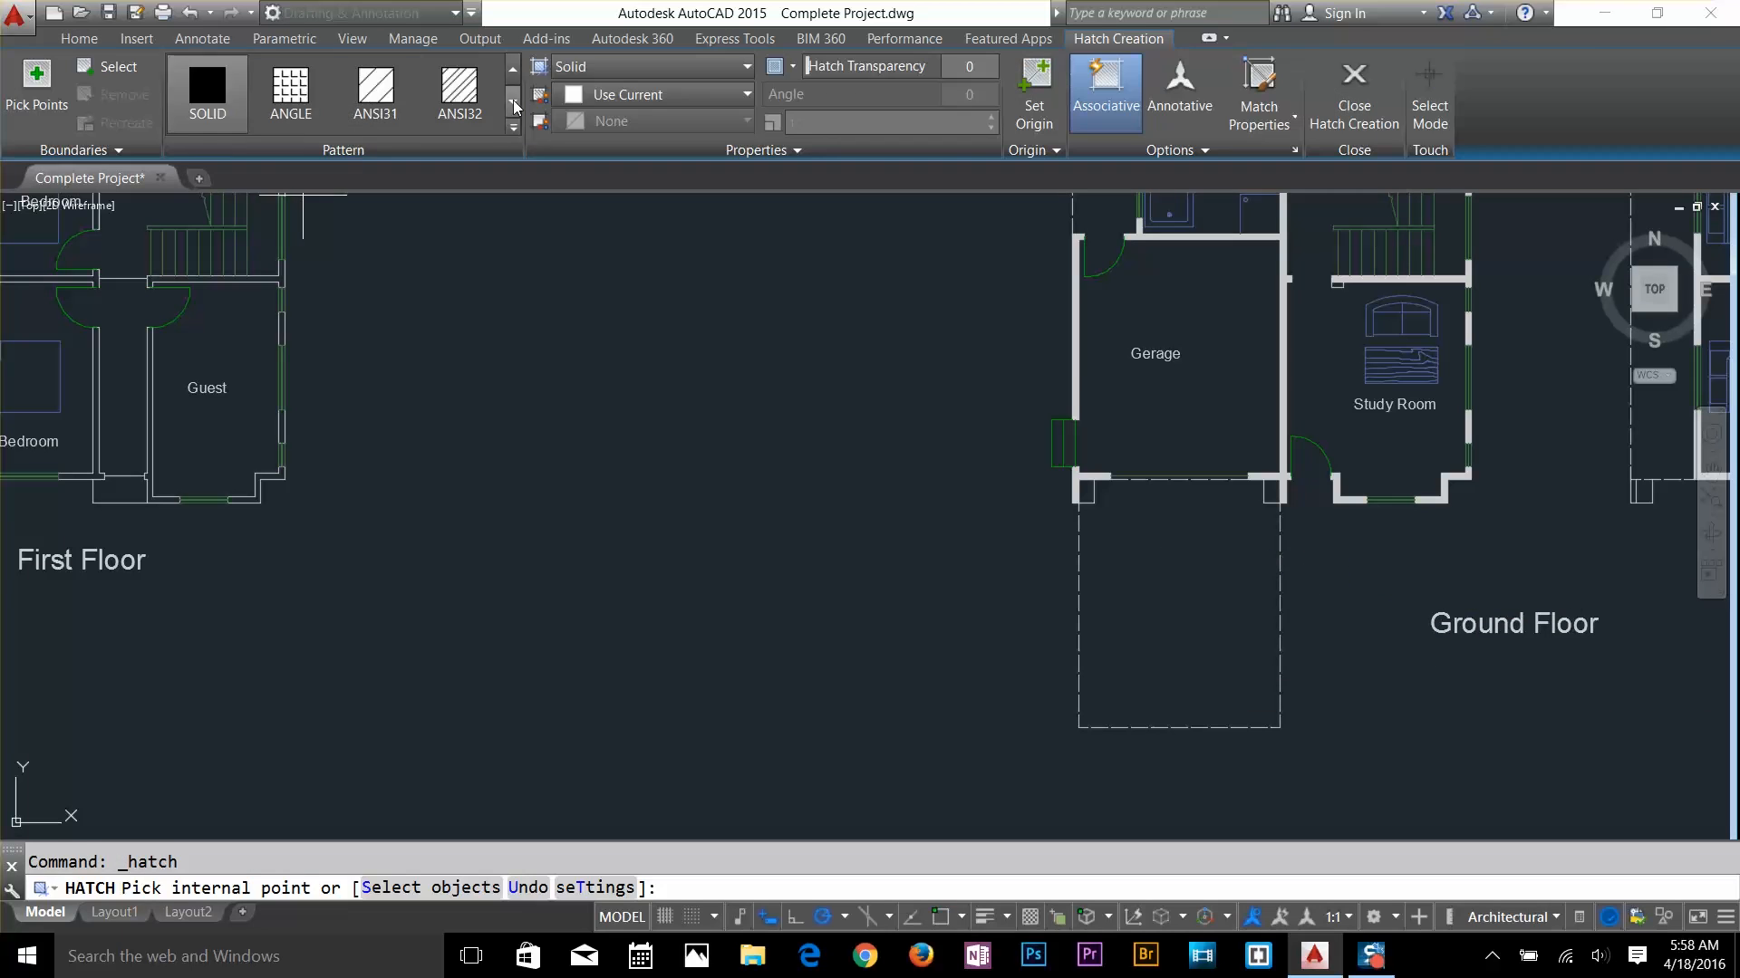
click(514, 106)
click(375, 90)
click(1177, 617)
key(Escape)
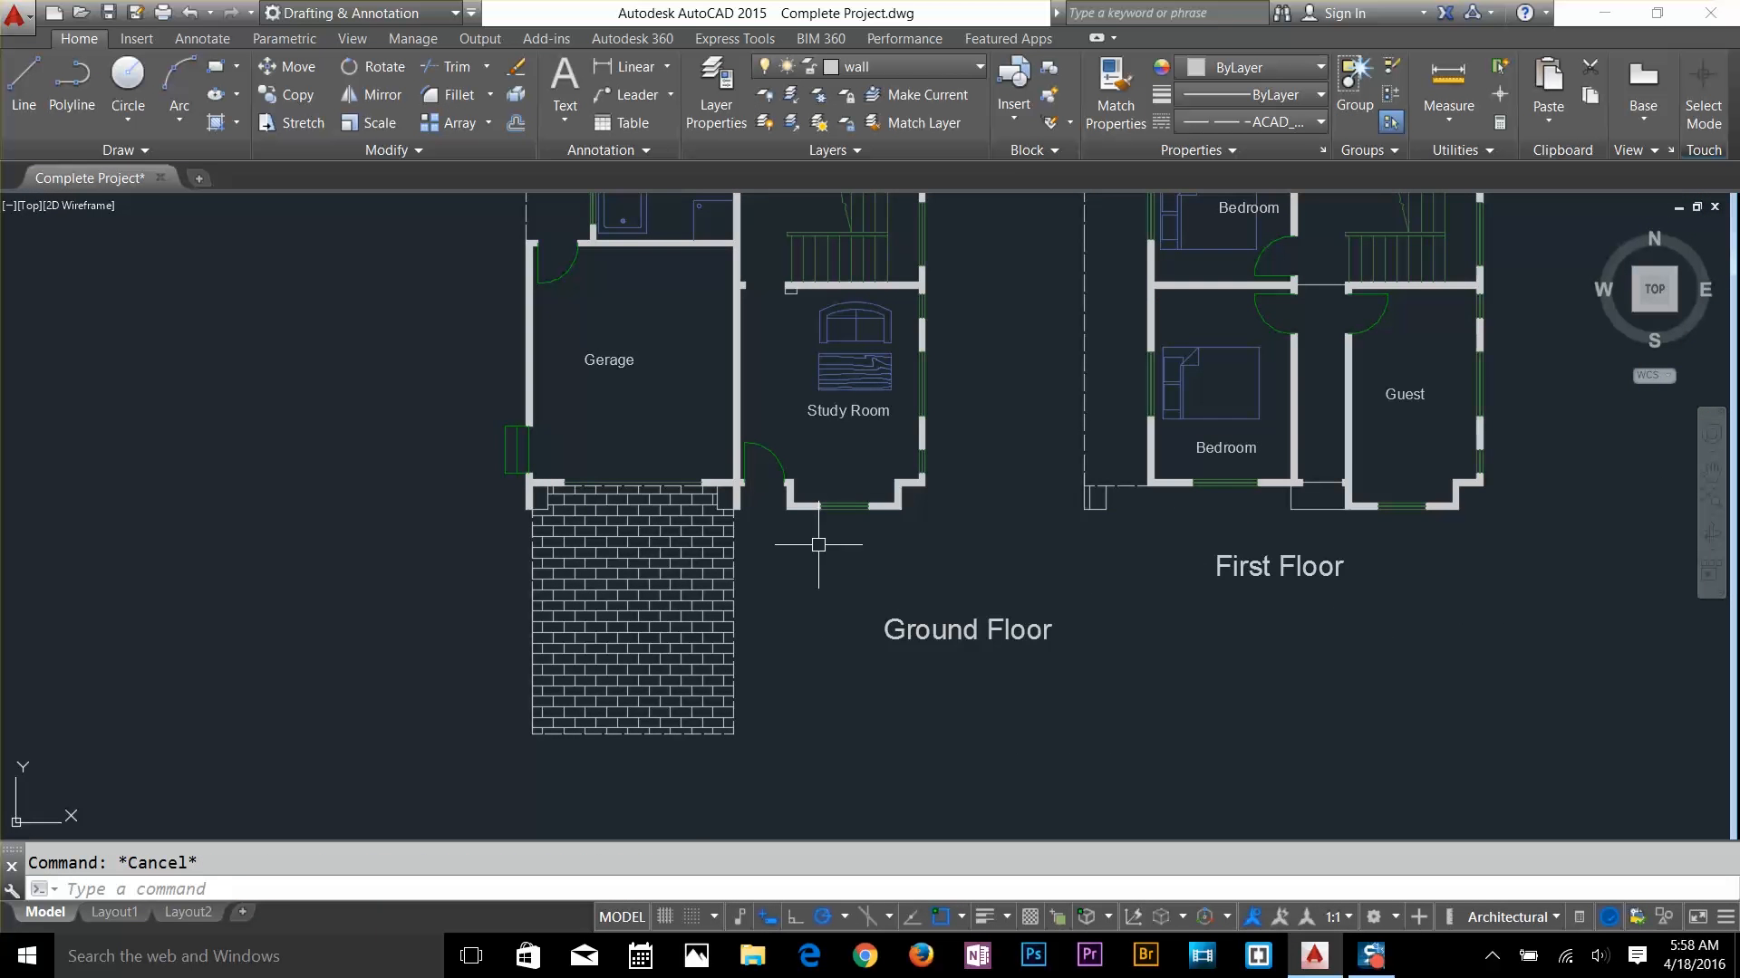
Draw a narrow walkway rectangle from the front entrance down to the driveway's lower edge
text(rec)
key(Return)
scroll(743, 498, up, 6)
click(742, 450)
scroll(916, 666, down, 4)
middle_drag(916, 666, 928, 289)
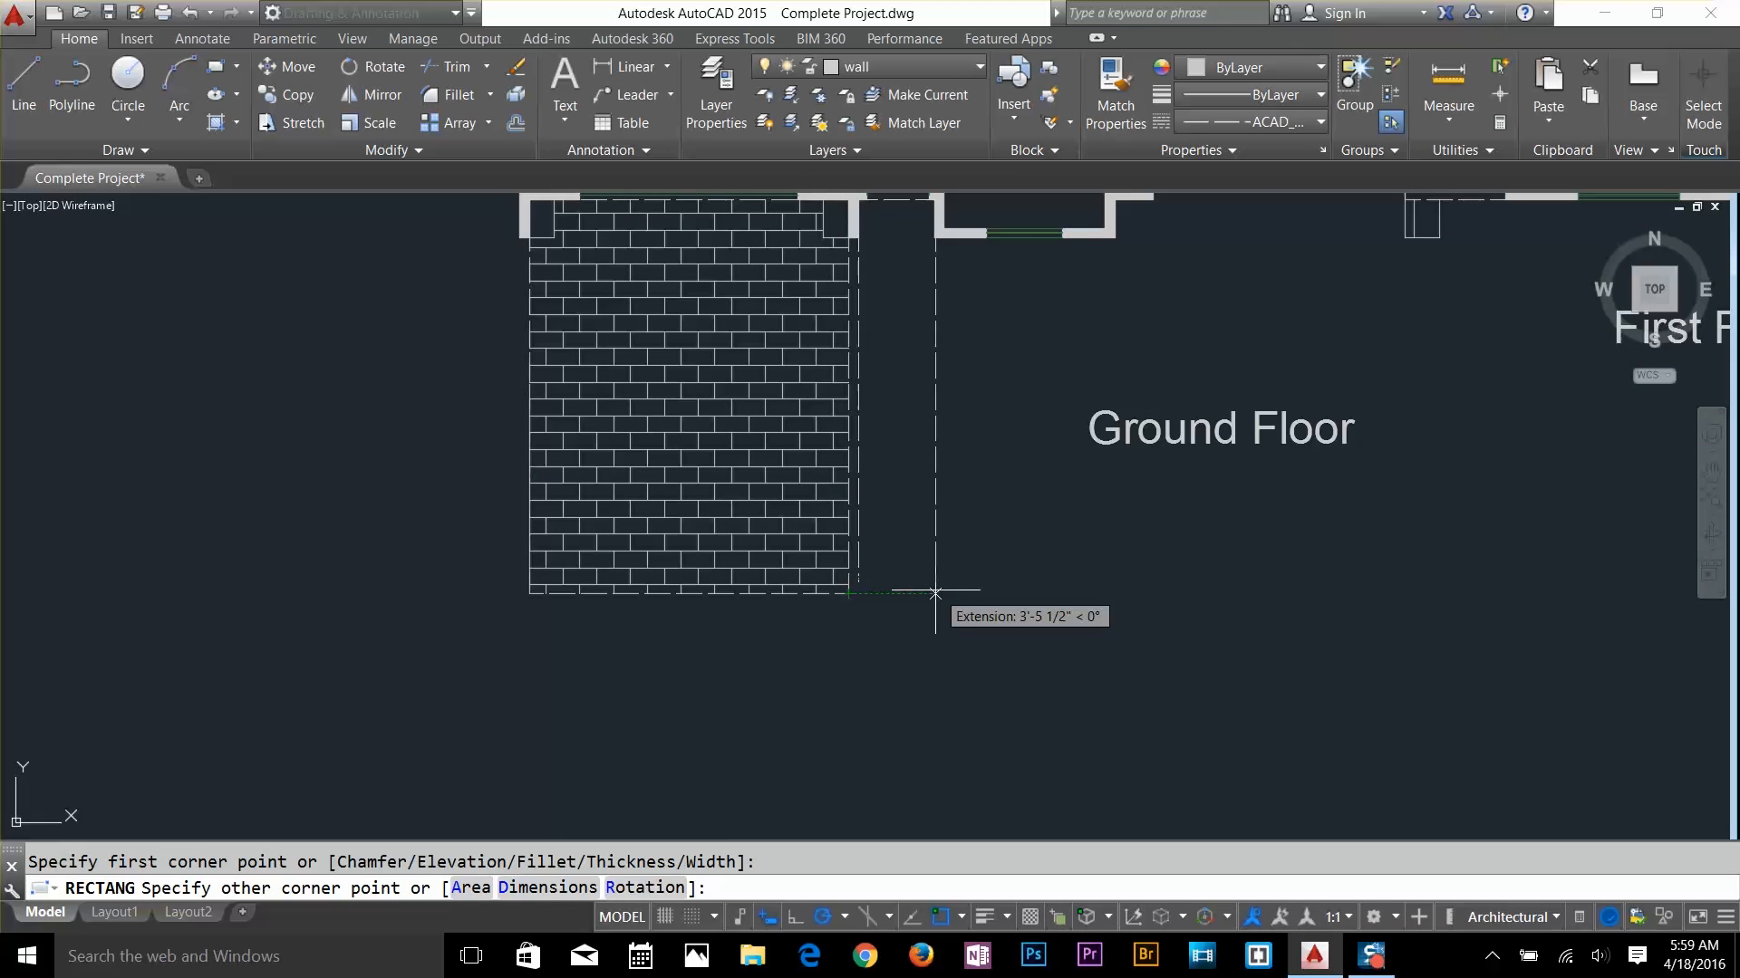
click(935, 591)
Hatch the entrance walkway rectangle with the AR-B816 brick pattern
click(216, 122)
click(897, 419)
key(Escape)
Set the driveway hatch's pattern scale to 2
click(695, 402)
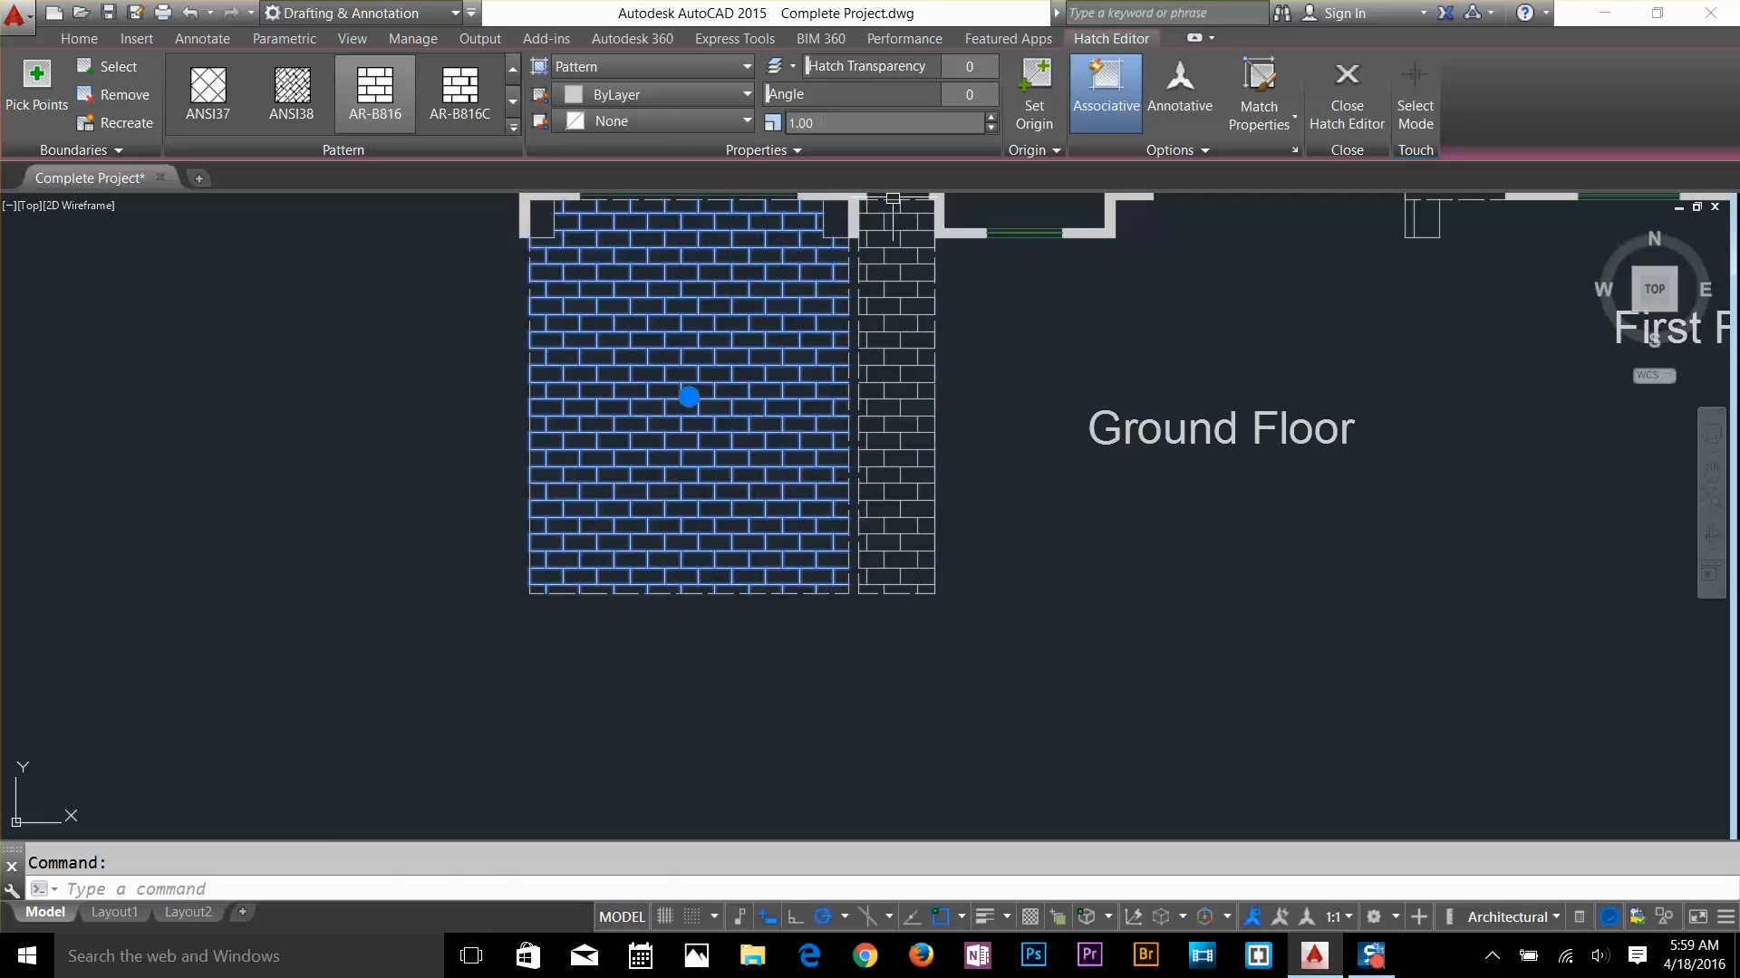
click(879, 123)
text(2)
key(Return)
key(Escape)
Draw a rectangle about 9' by 14' in front of the study room, beside the entrance walkway
scroll(1044, 286, up, 2)
text(rec)
key(Return)
click(513, 402)
scroll(686, 386, down, 4)
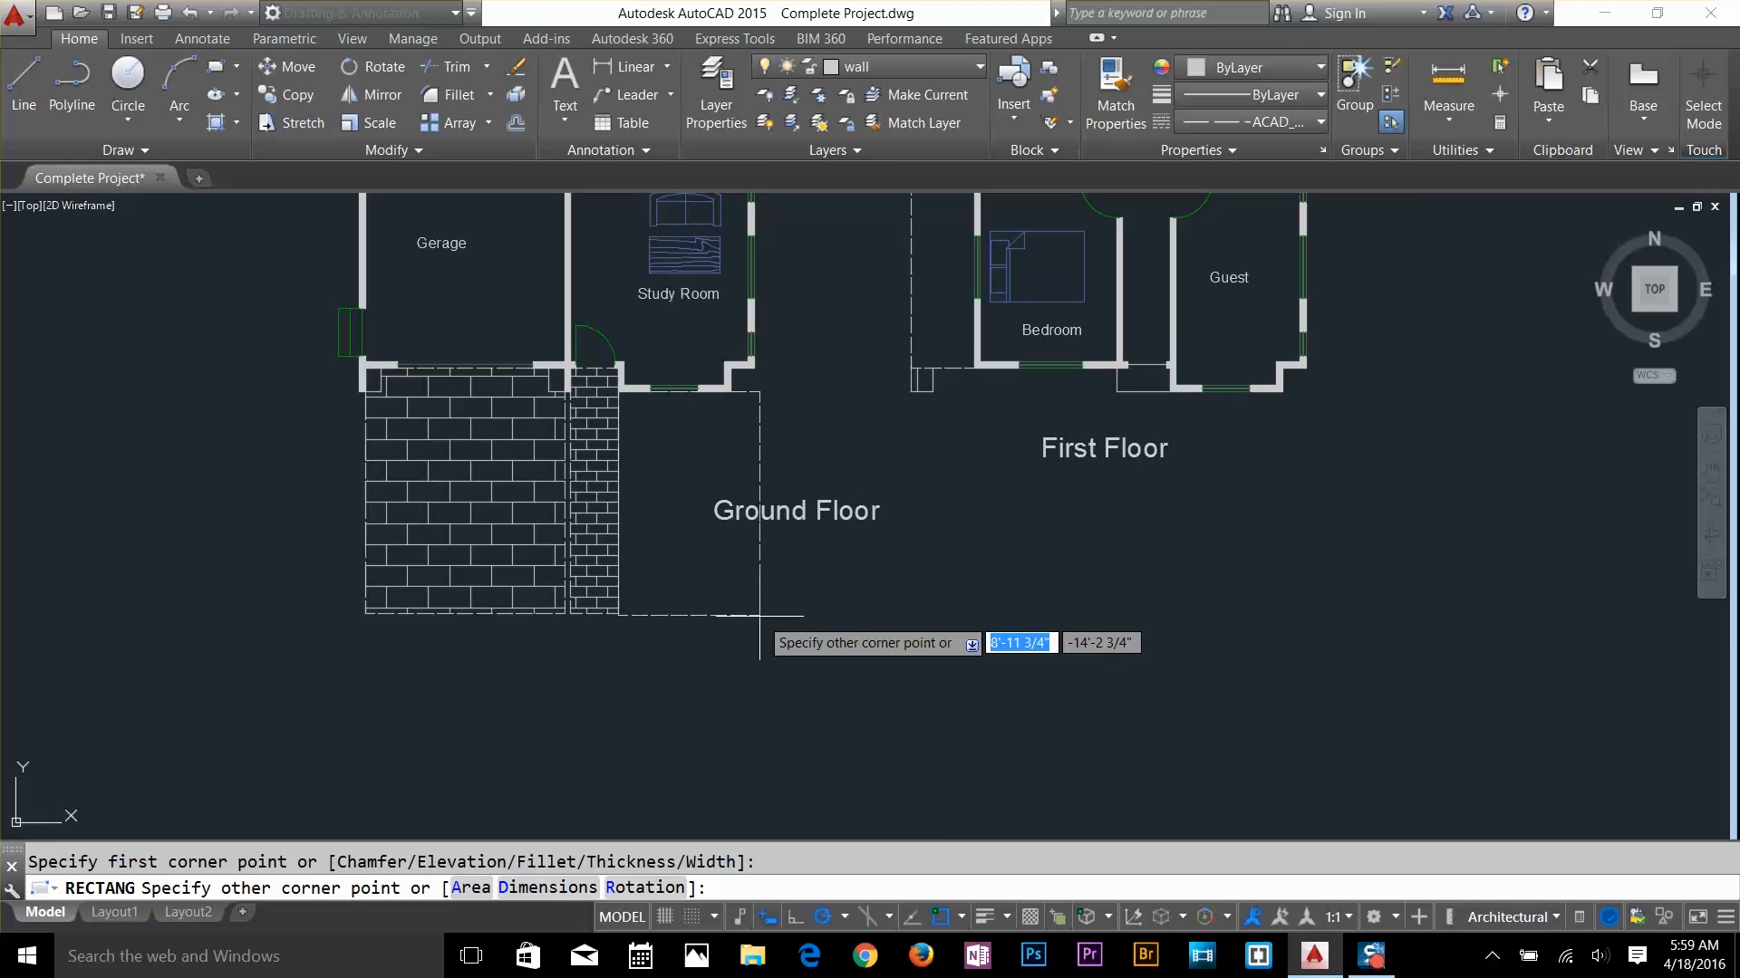
key(Escape)
Draw a short line extending the front yard's outer edge up to the study room's wall corner, and trim the yard's excess top edge
scroll(772, 390, up, 6)
text(l)
key(Return)
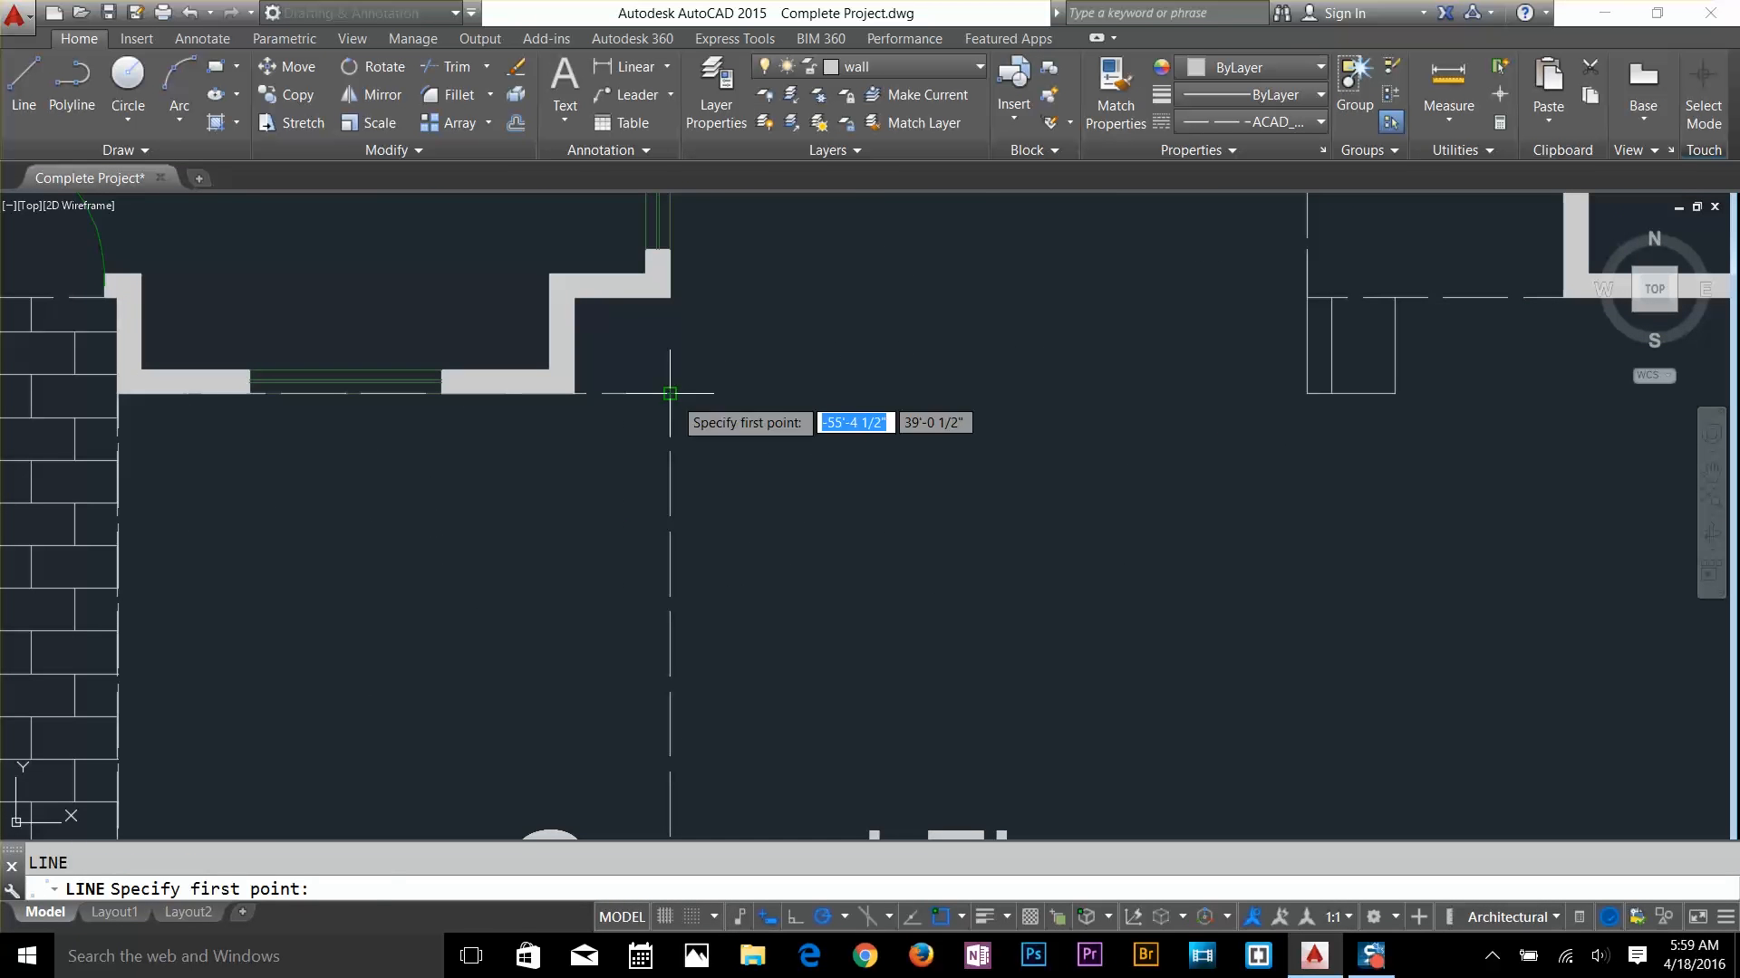
click(669, 393)
click(669, 297)
key(Escape)
text(tr)
key(Return)
key(Return)
Move the Ground Floor title below the driveway and walkway
scroll(634, 394, down, 2)
scroll(992, 465, down, 4)
click(777, 674)
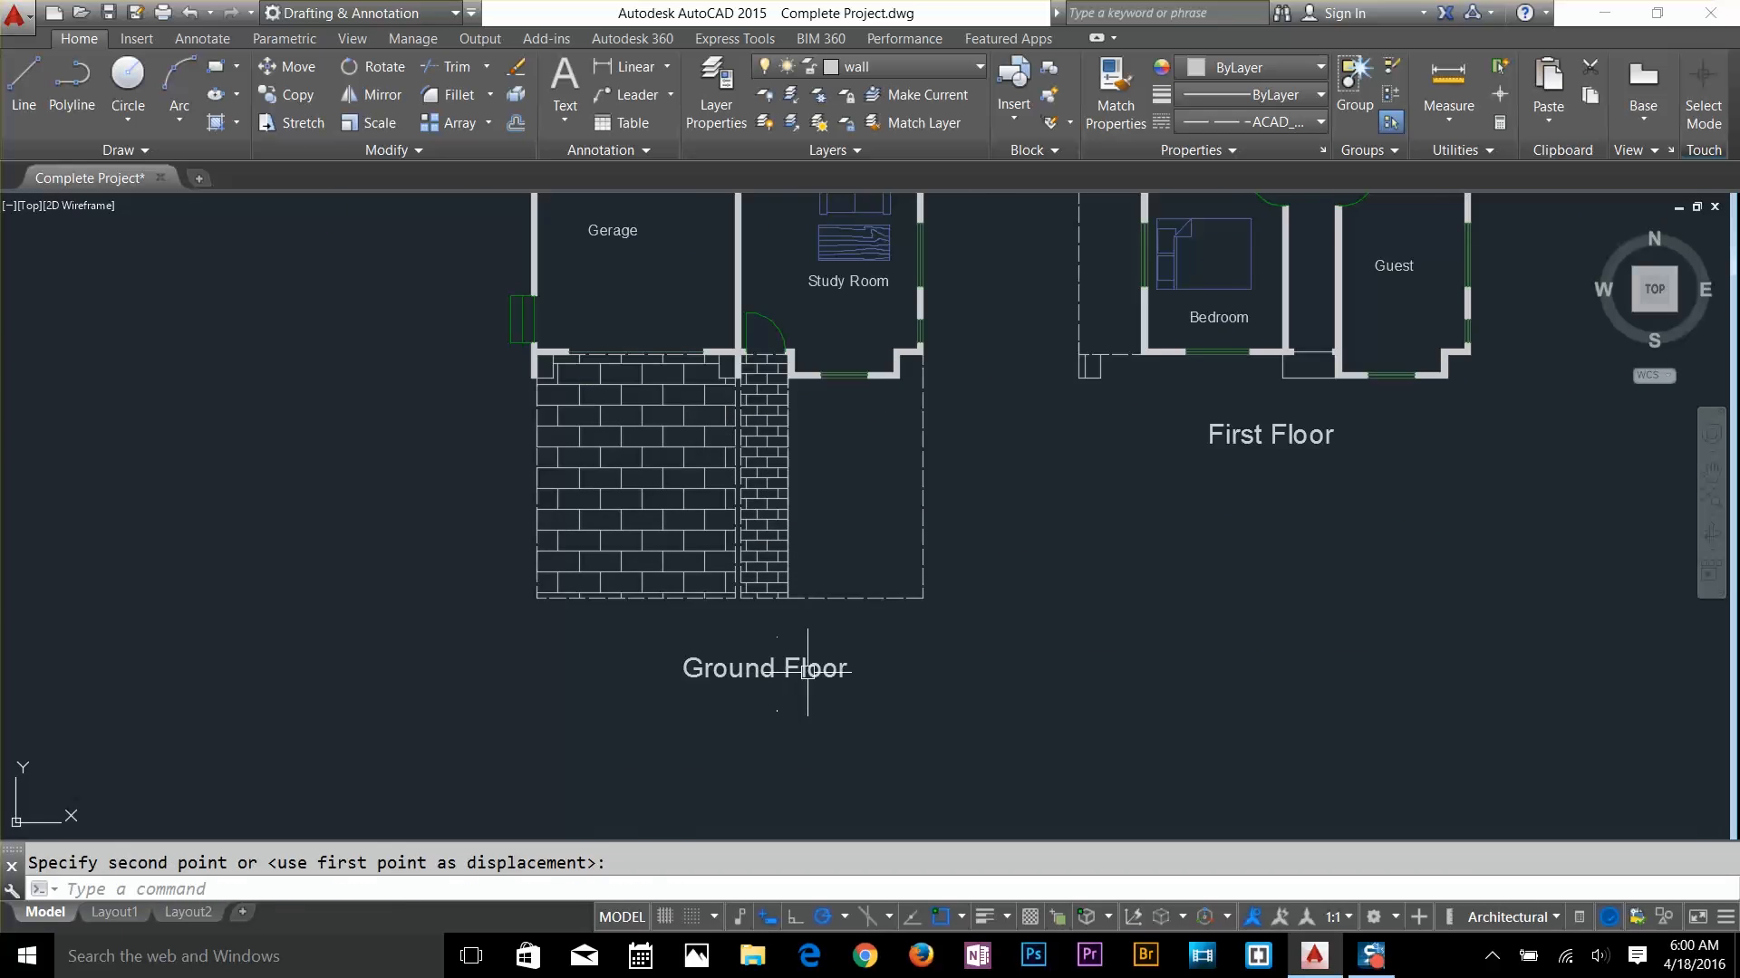
key(Escape)
Hatch the front yard area before the study room with the AR-SAND pattern
scroll(813, 524, up, 2)
click(225, 127)
click(515, 128)
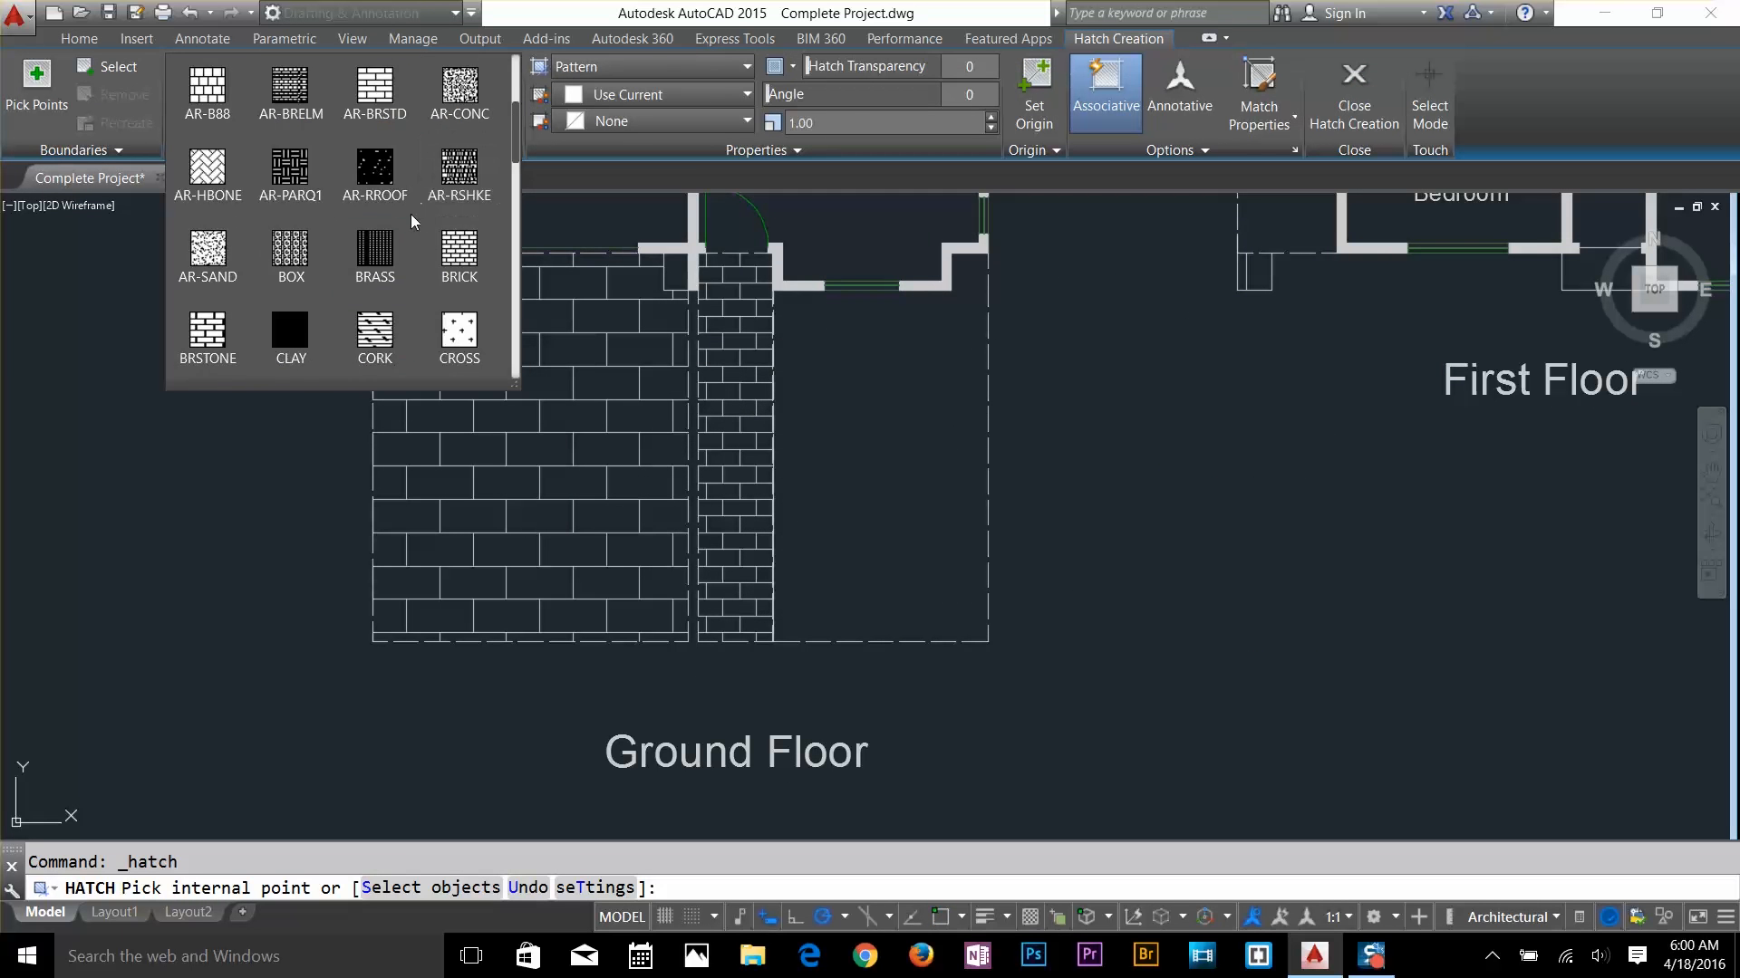
click(210, 250)
click(899, 517)
key(Return)
click(899, 517)
key(Escape)
scroll(893, 473, down, 5)
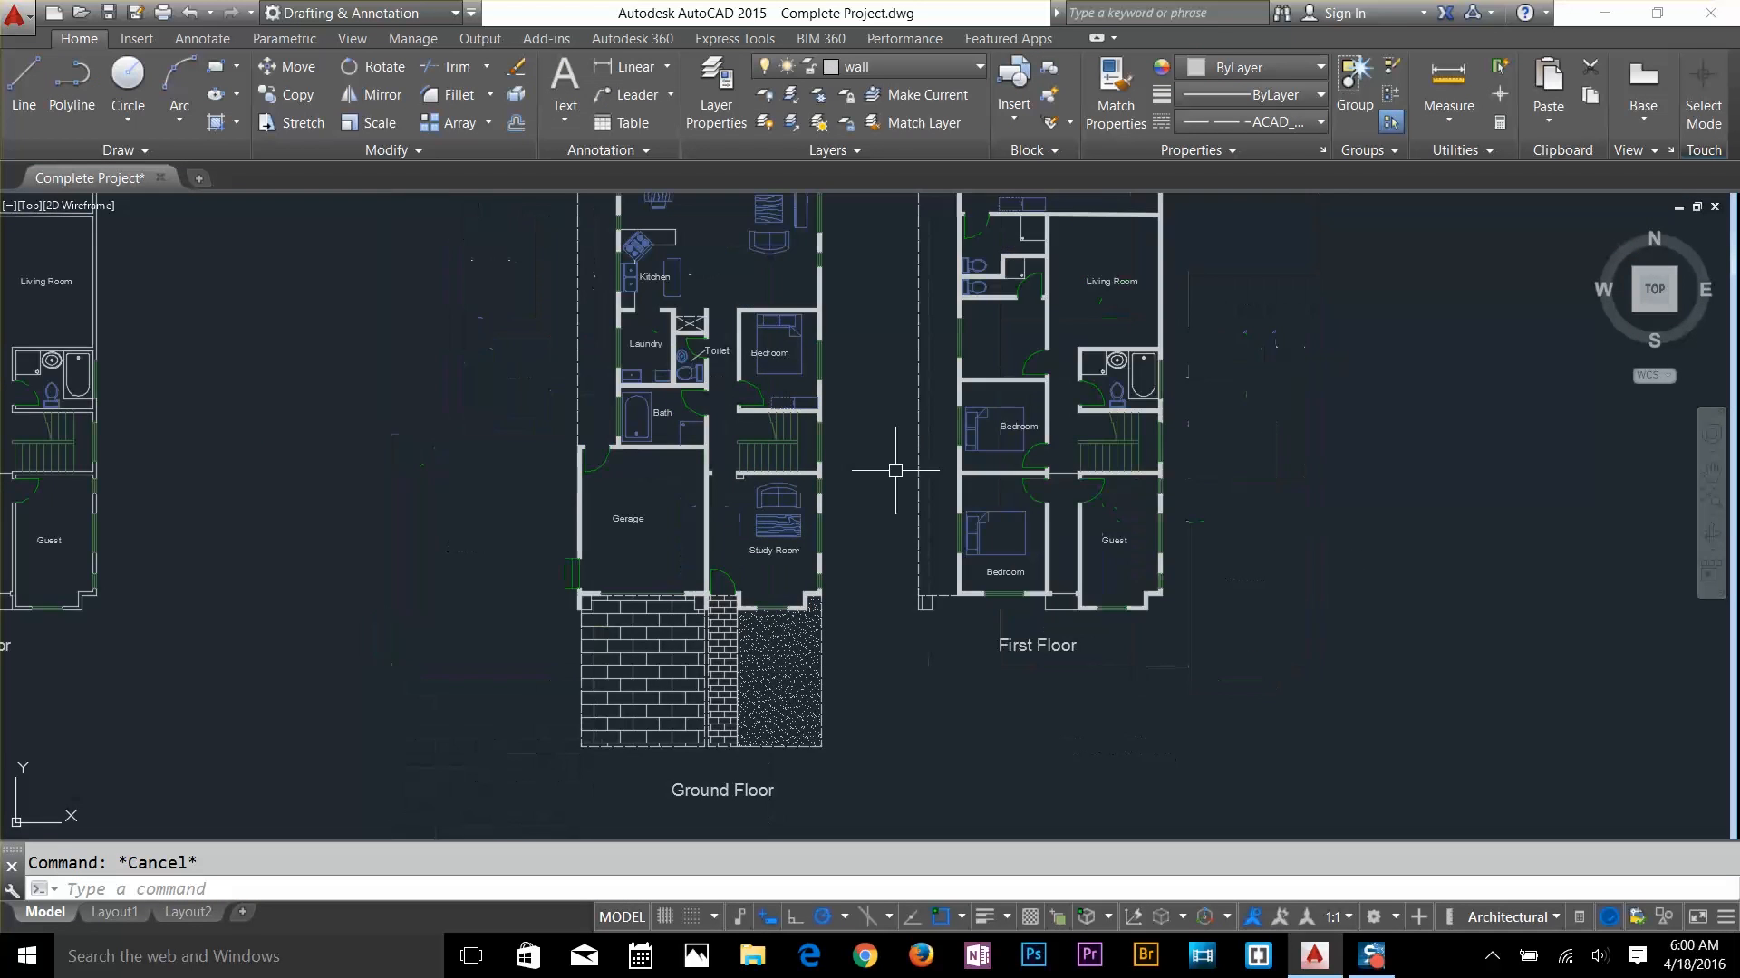
Hatch the first-floor balcony outside the rear bedroom and the small recess at the front with a brick pattern
scroll(943, 286, up, 4)
scroll(942, 286, up, 2)
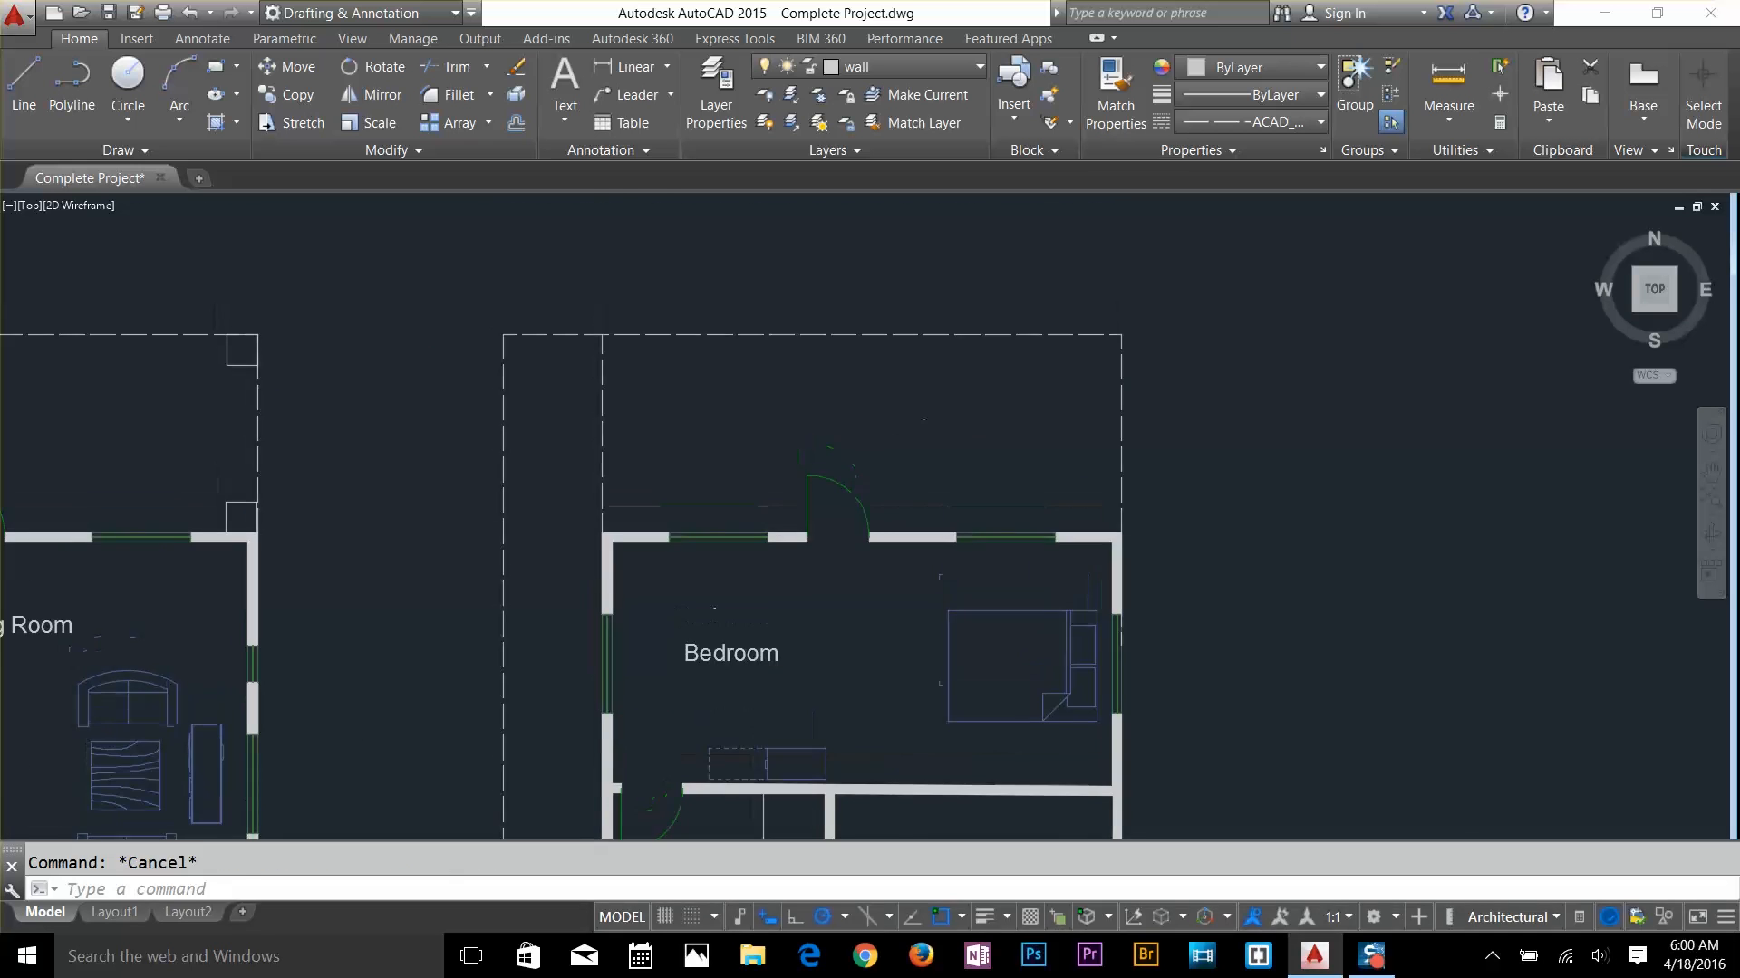
click(216, 122)
click(375, 92)
click(841, 400)
key(Escape)
Delete the thin line crossing the first-floor hallway opening beside the stairs
scroll(970, 574, up, 8)
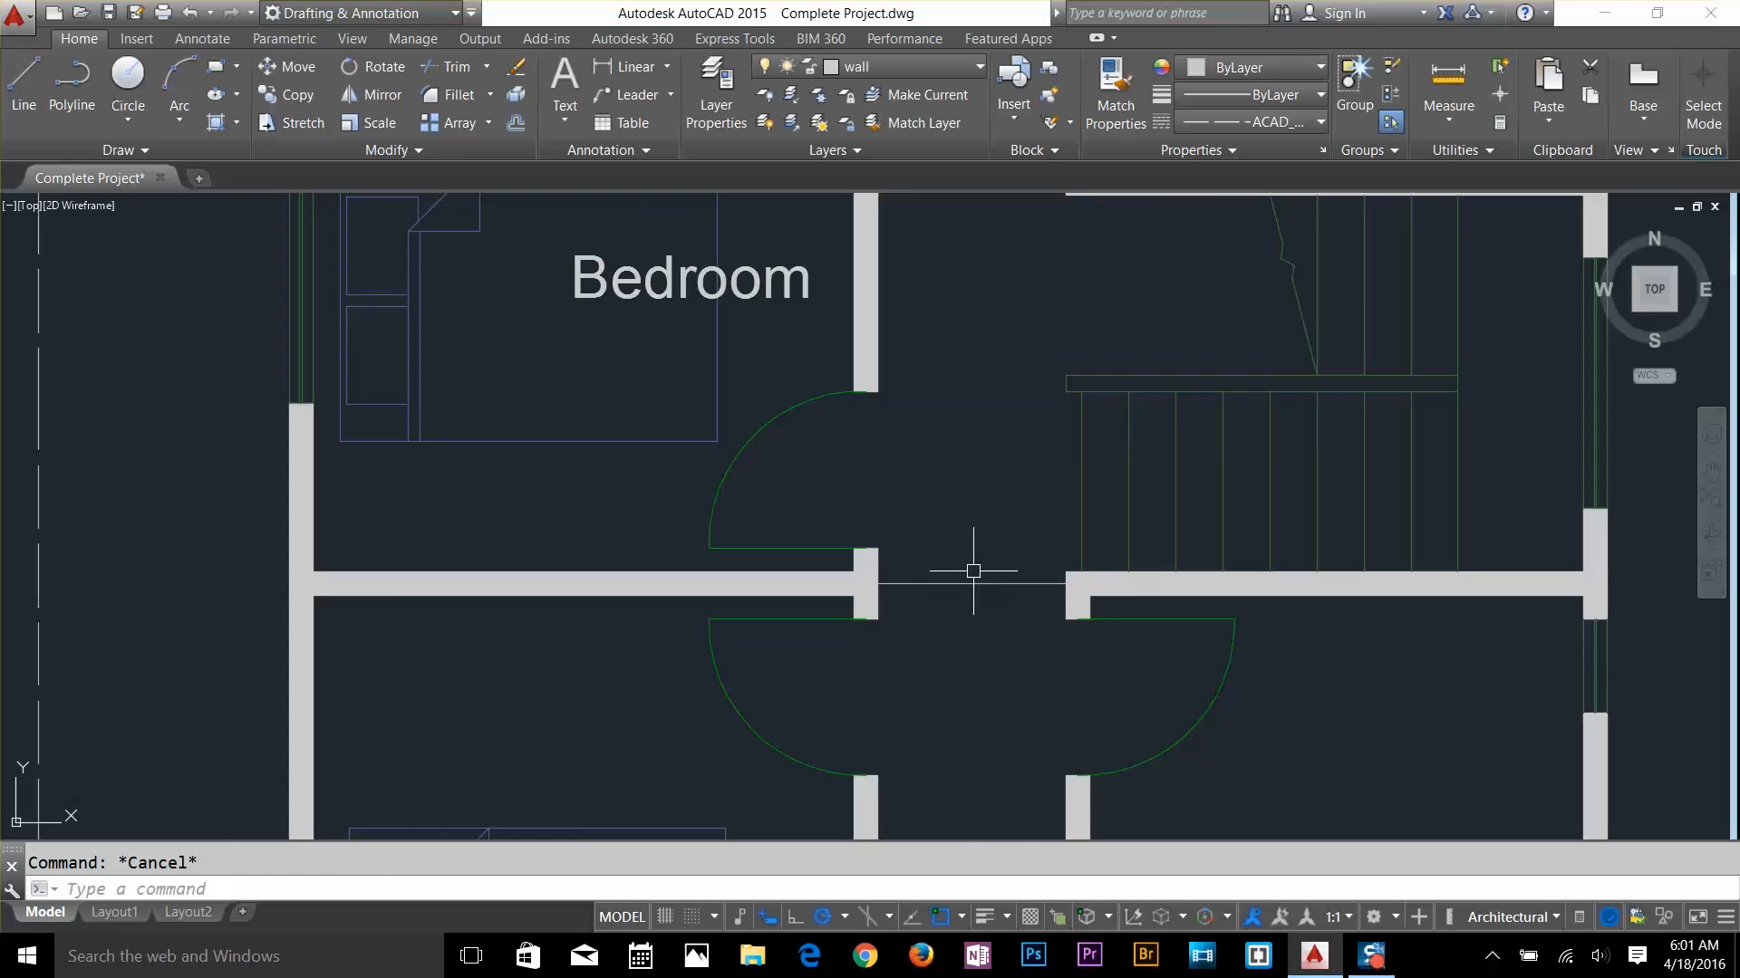
click(970, 582)
key(Delete)
scroll(942, 338, down, 6)
scroll(955, 570, up, 6)
key(Escape)
scroll(995, 660, down, 6)
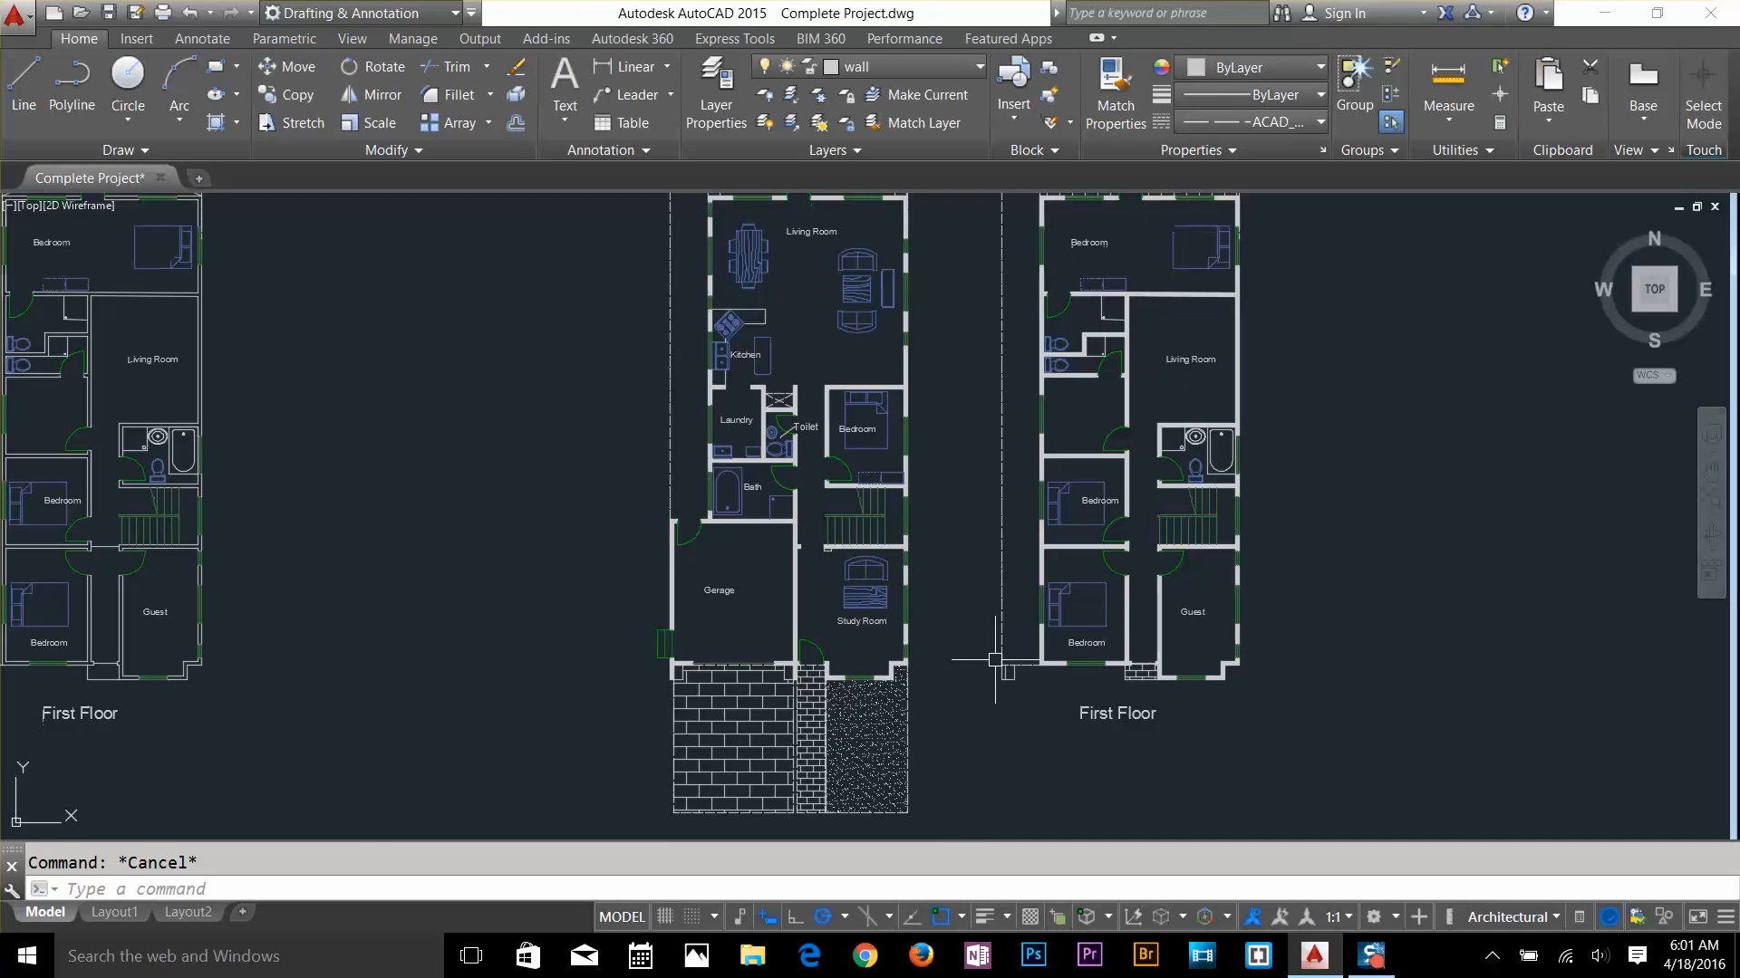
Zoom to the drawing extents and inspect the completed ground- and first-floor plans, including the ground floor's rear porch
middle_drag(1186, 547, 1143, 588)
text(z)
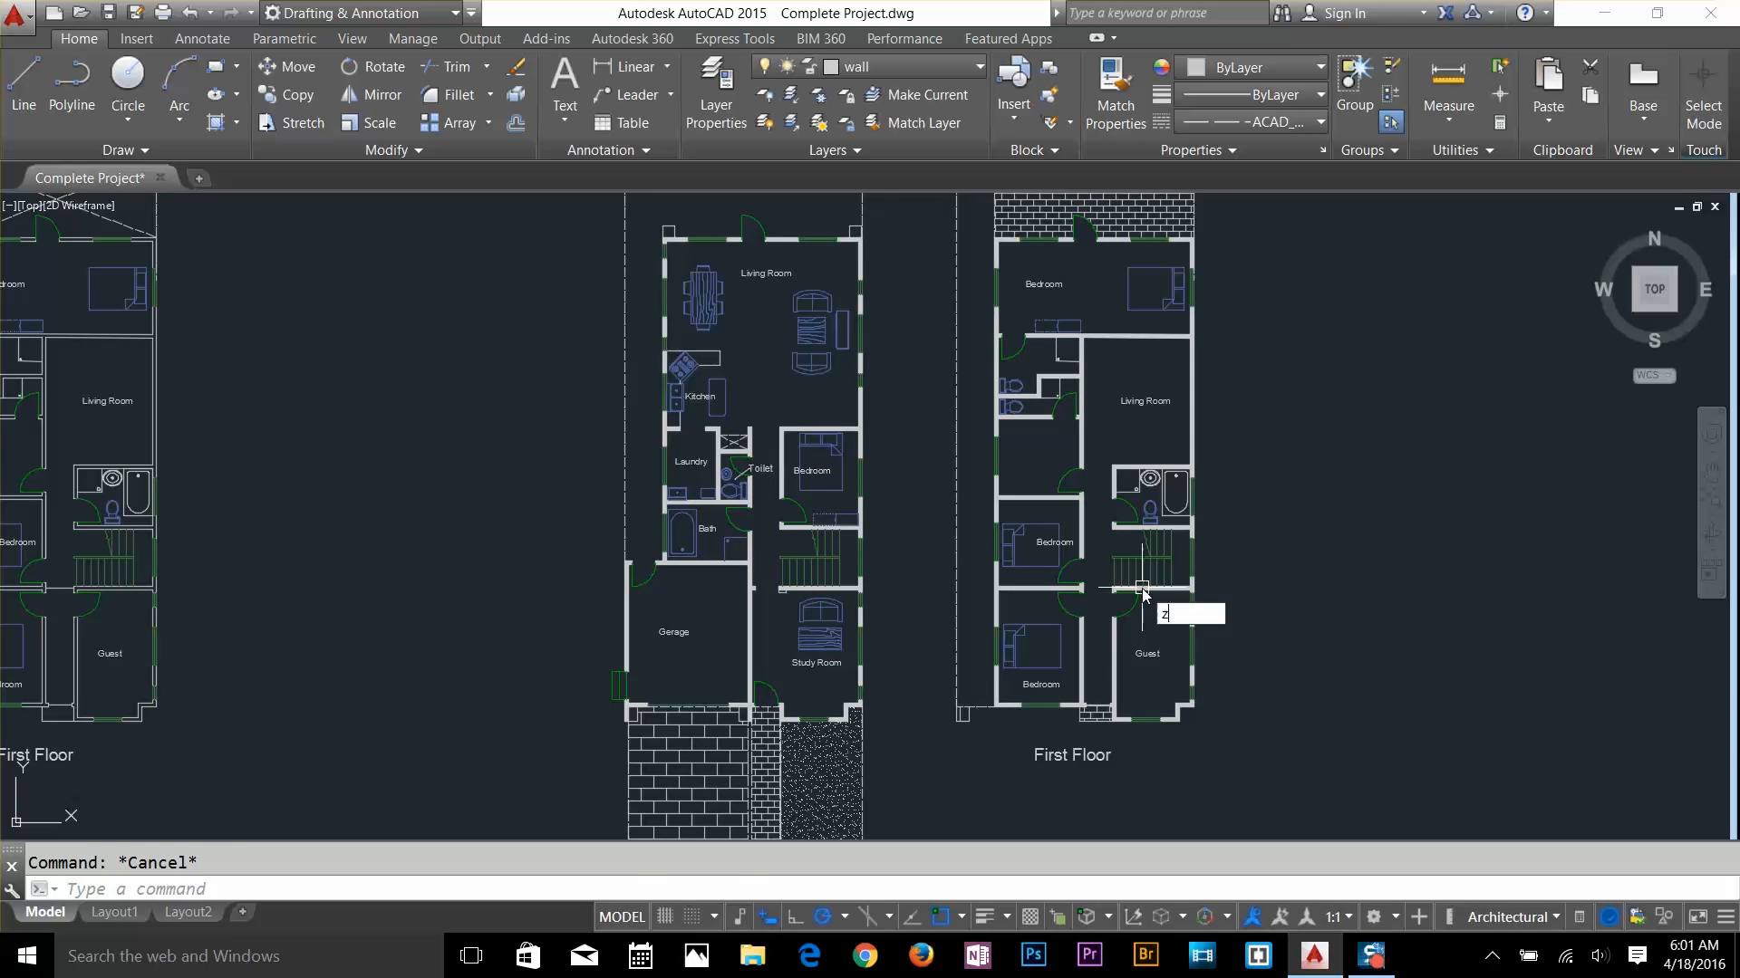
key(Return)
text(e)
key(Return)
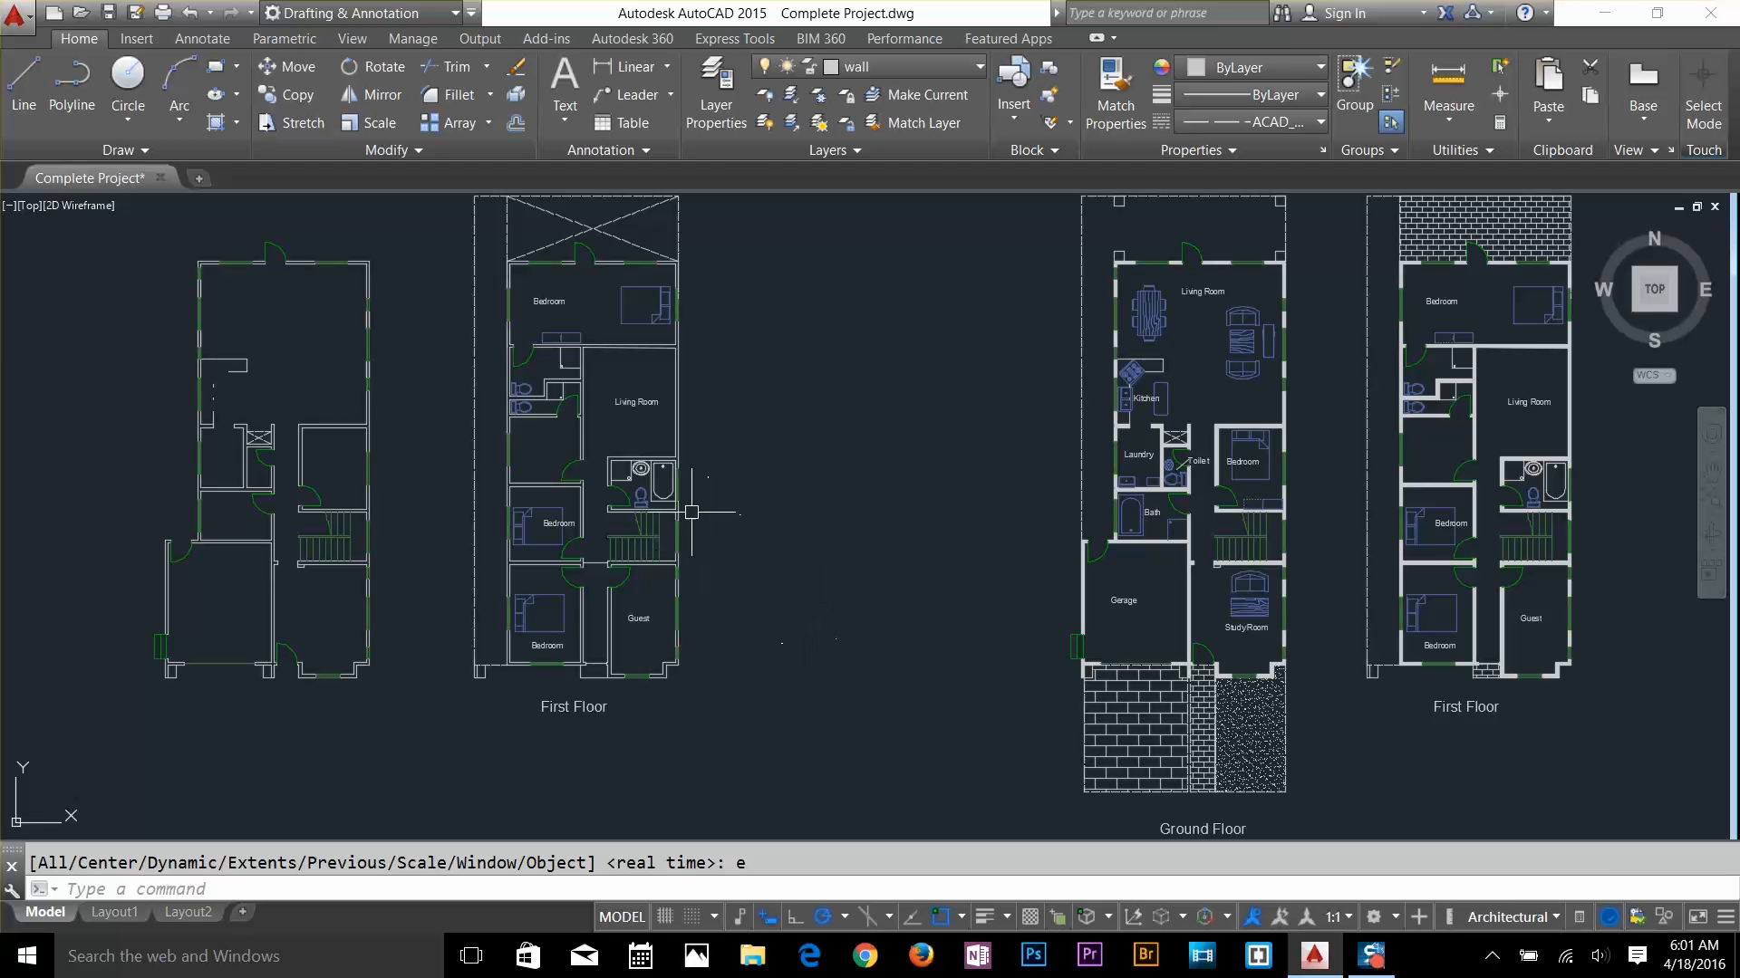
middle_drag(1066, 508, 646, 615)
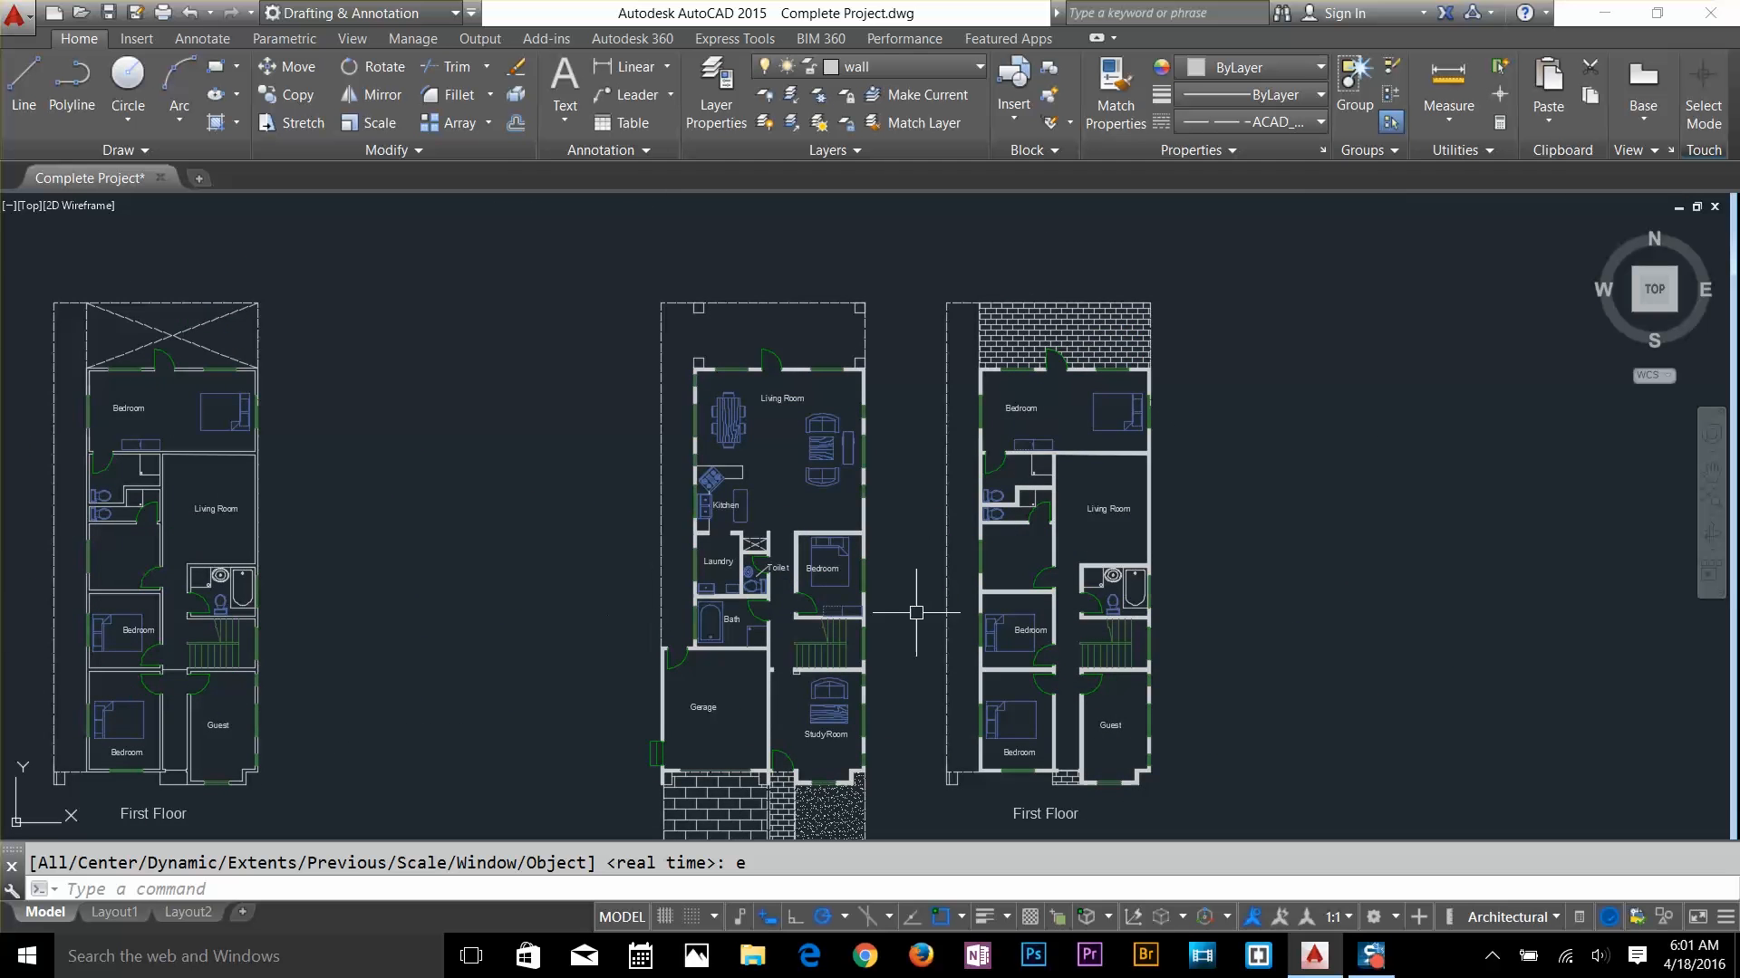
scroll(738, 330, up, 2)
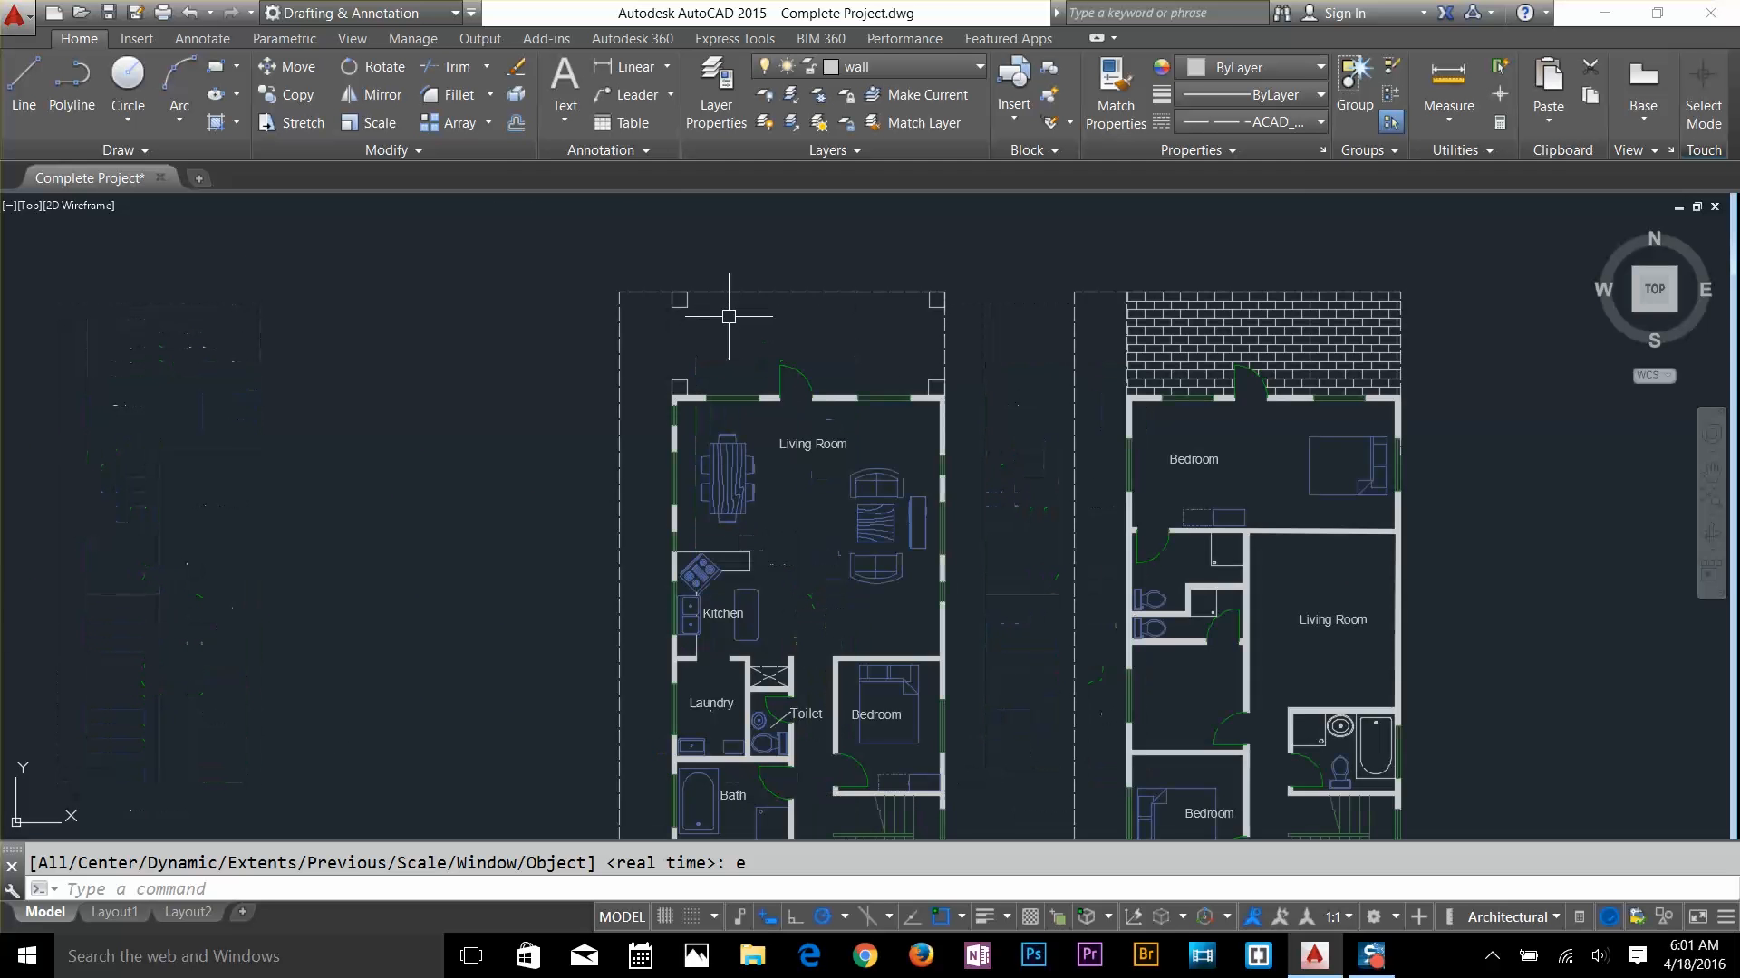
scroll(721, 271, up, 2)
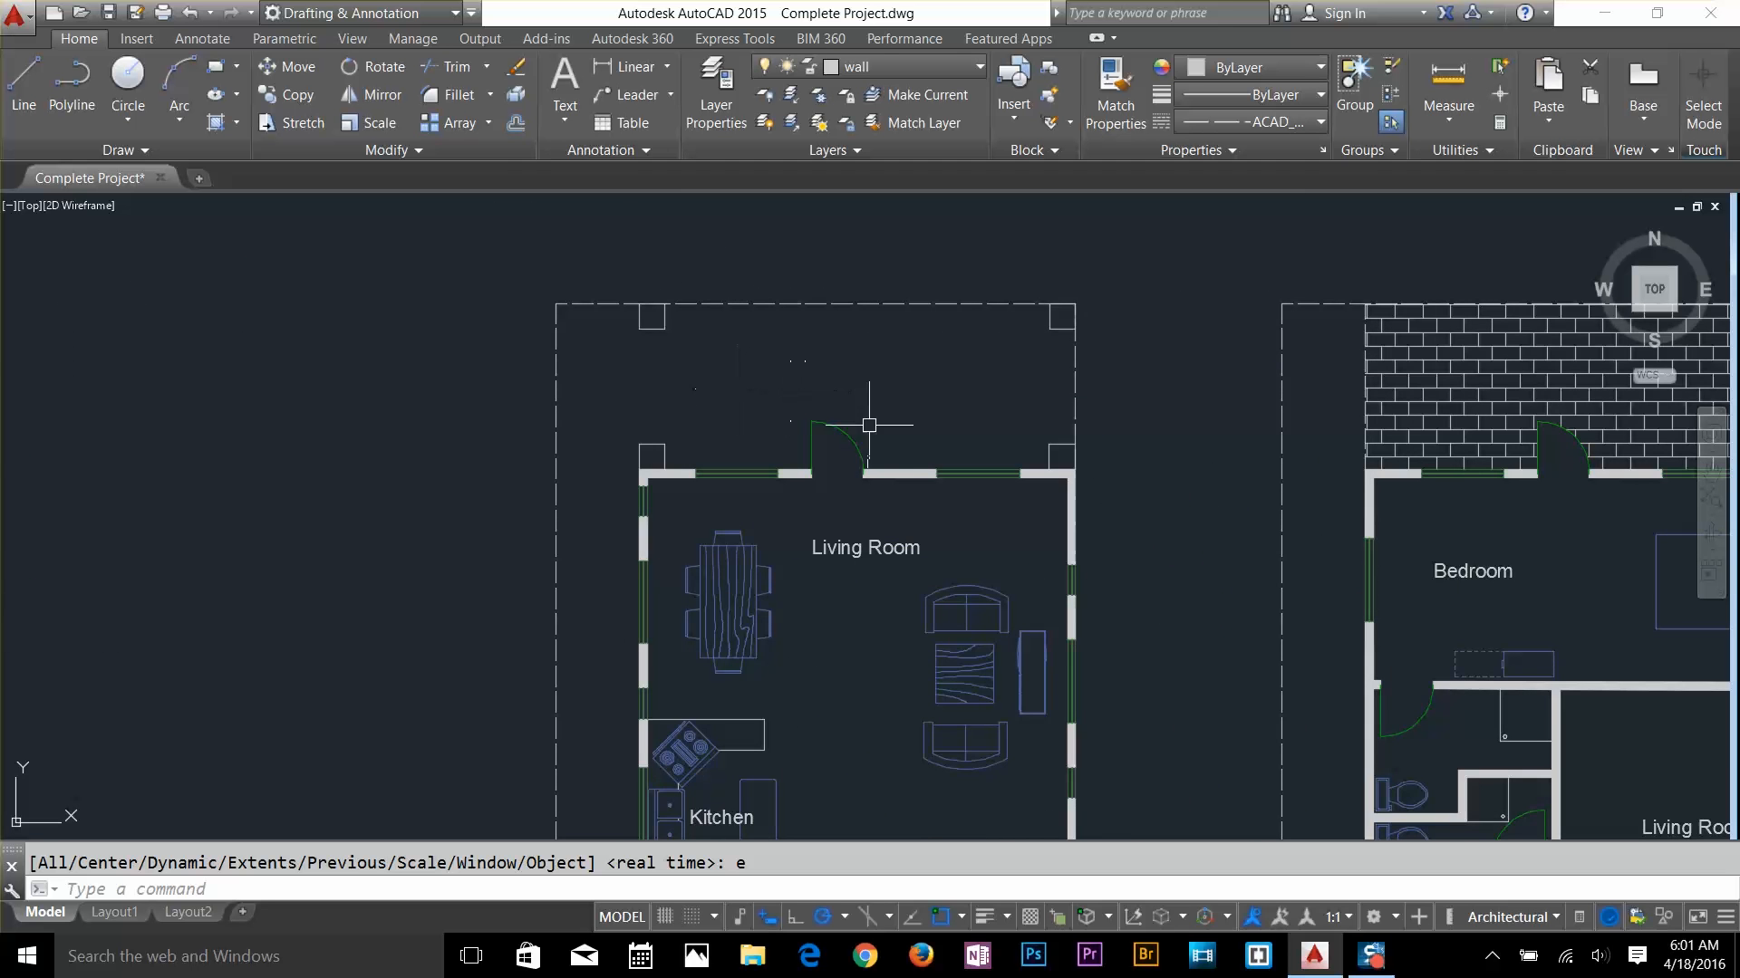
scroll(875, 449, down, 2)
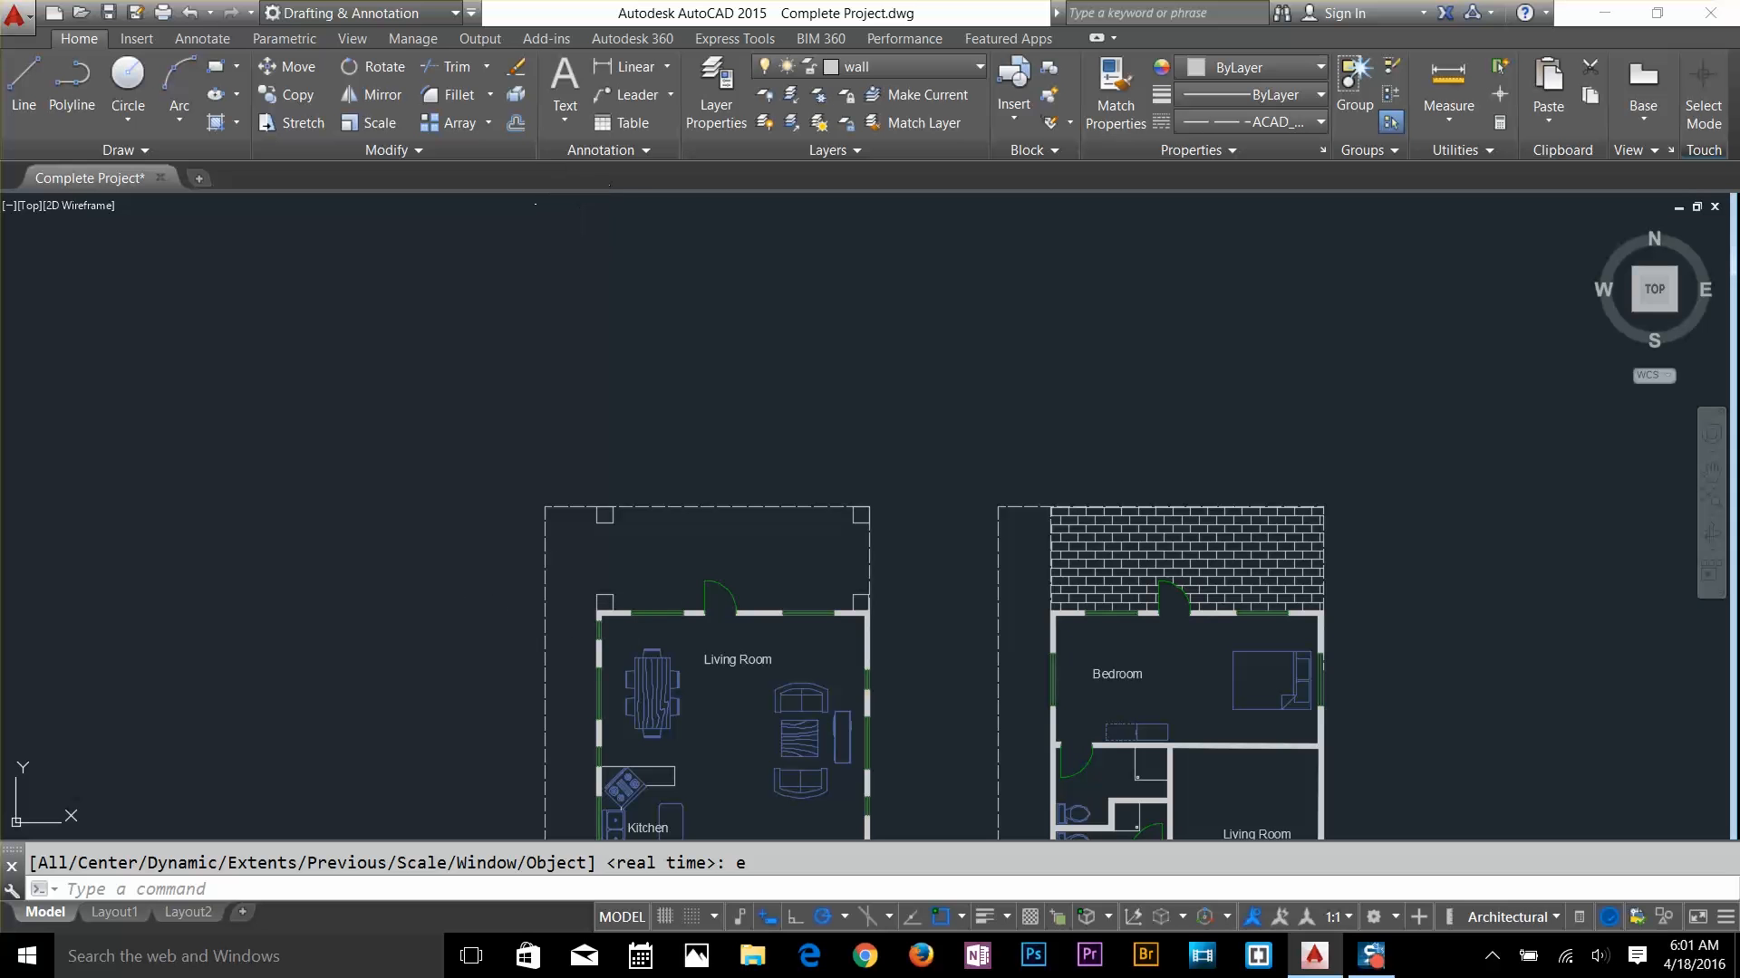
key(Escape)
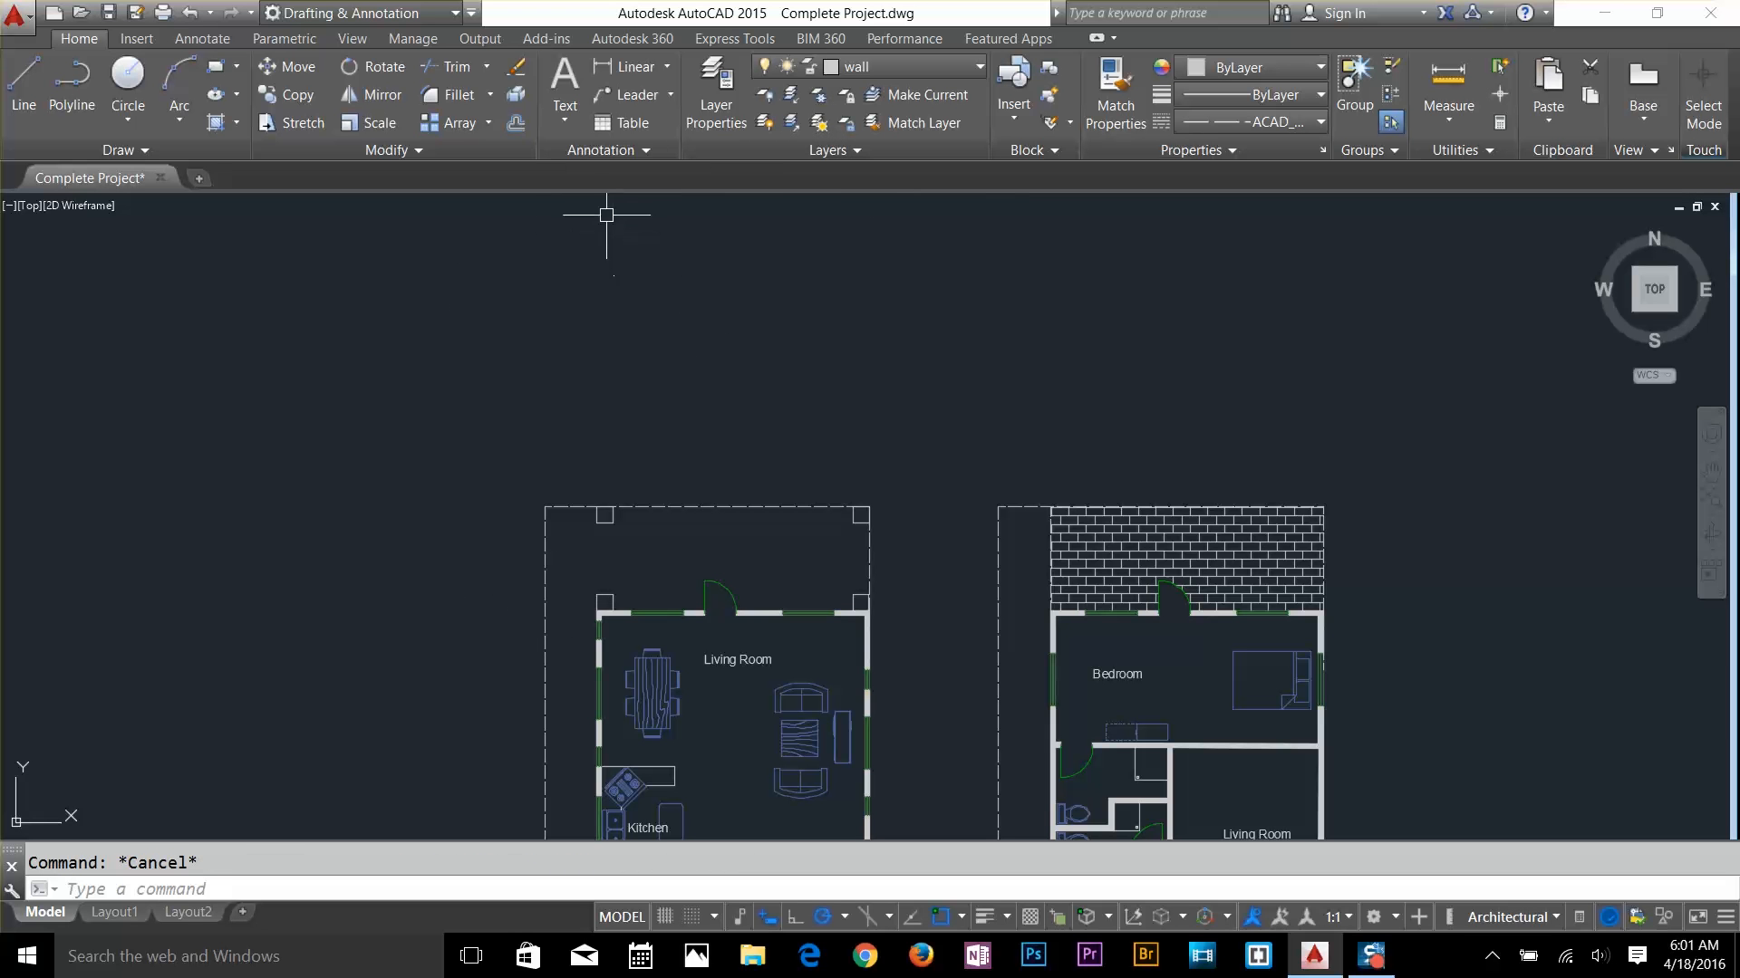
Modify the Standard dimension style to use Architectural primary units with 0'-0 1/4" precision
click(196, 46)
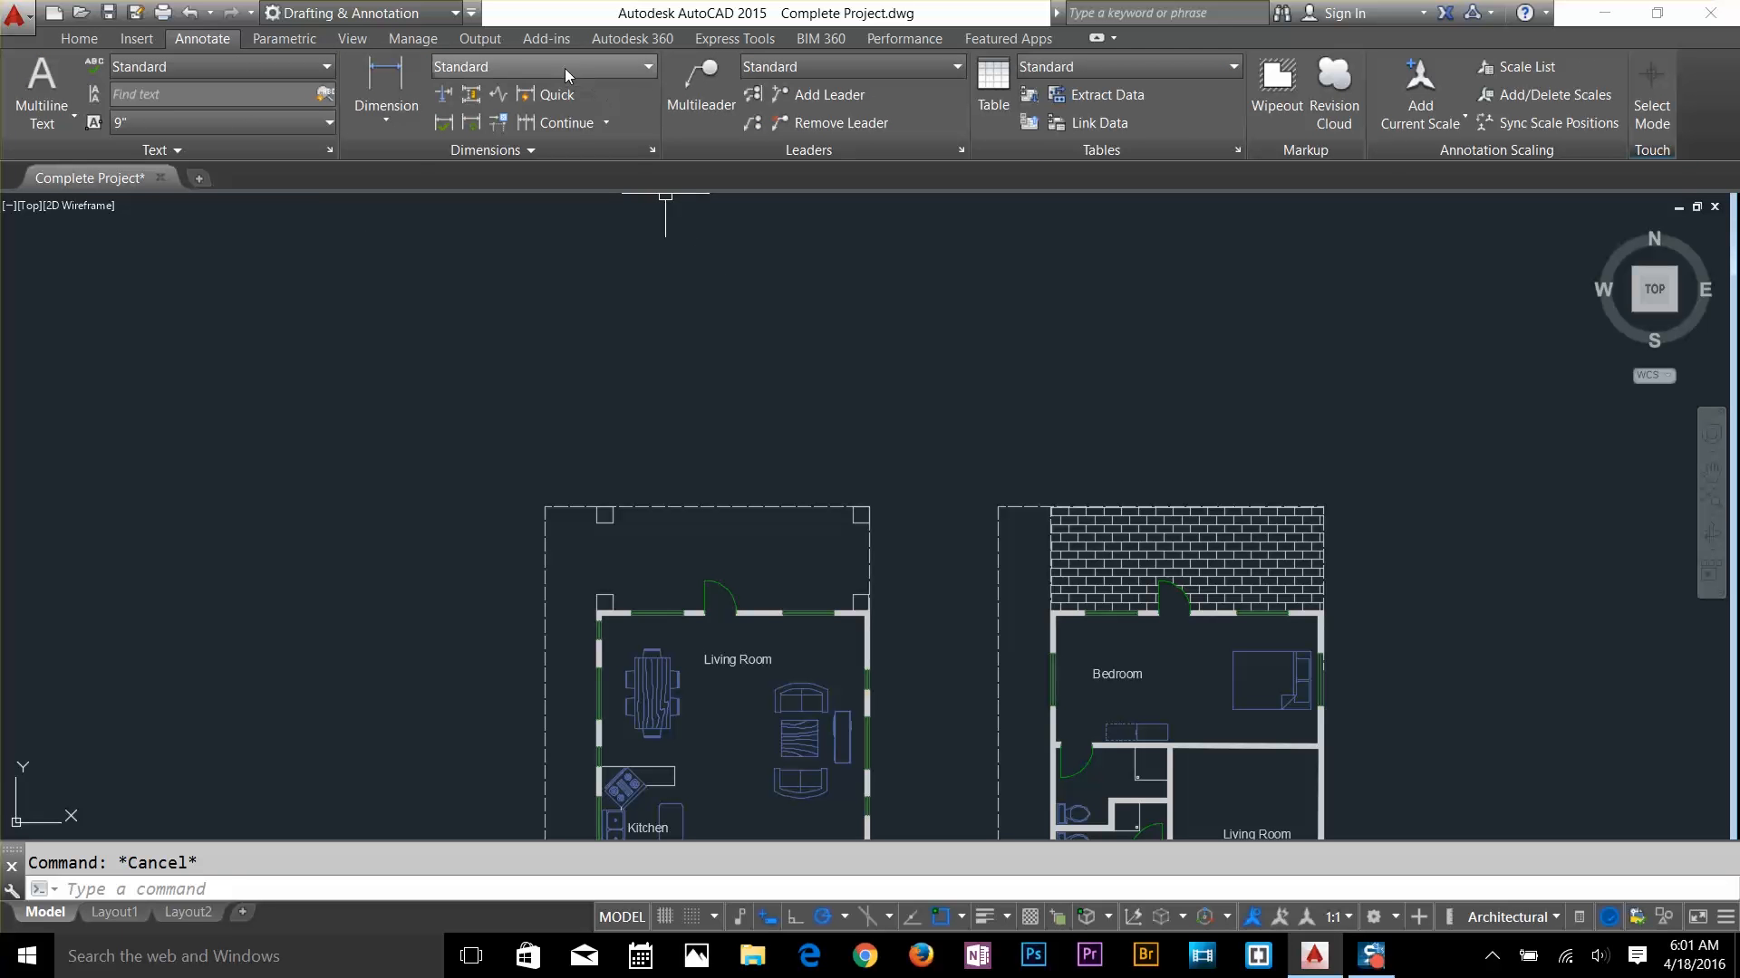
click(536, 150)
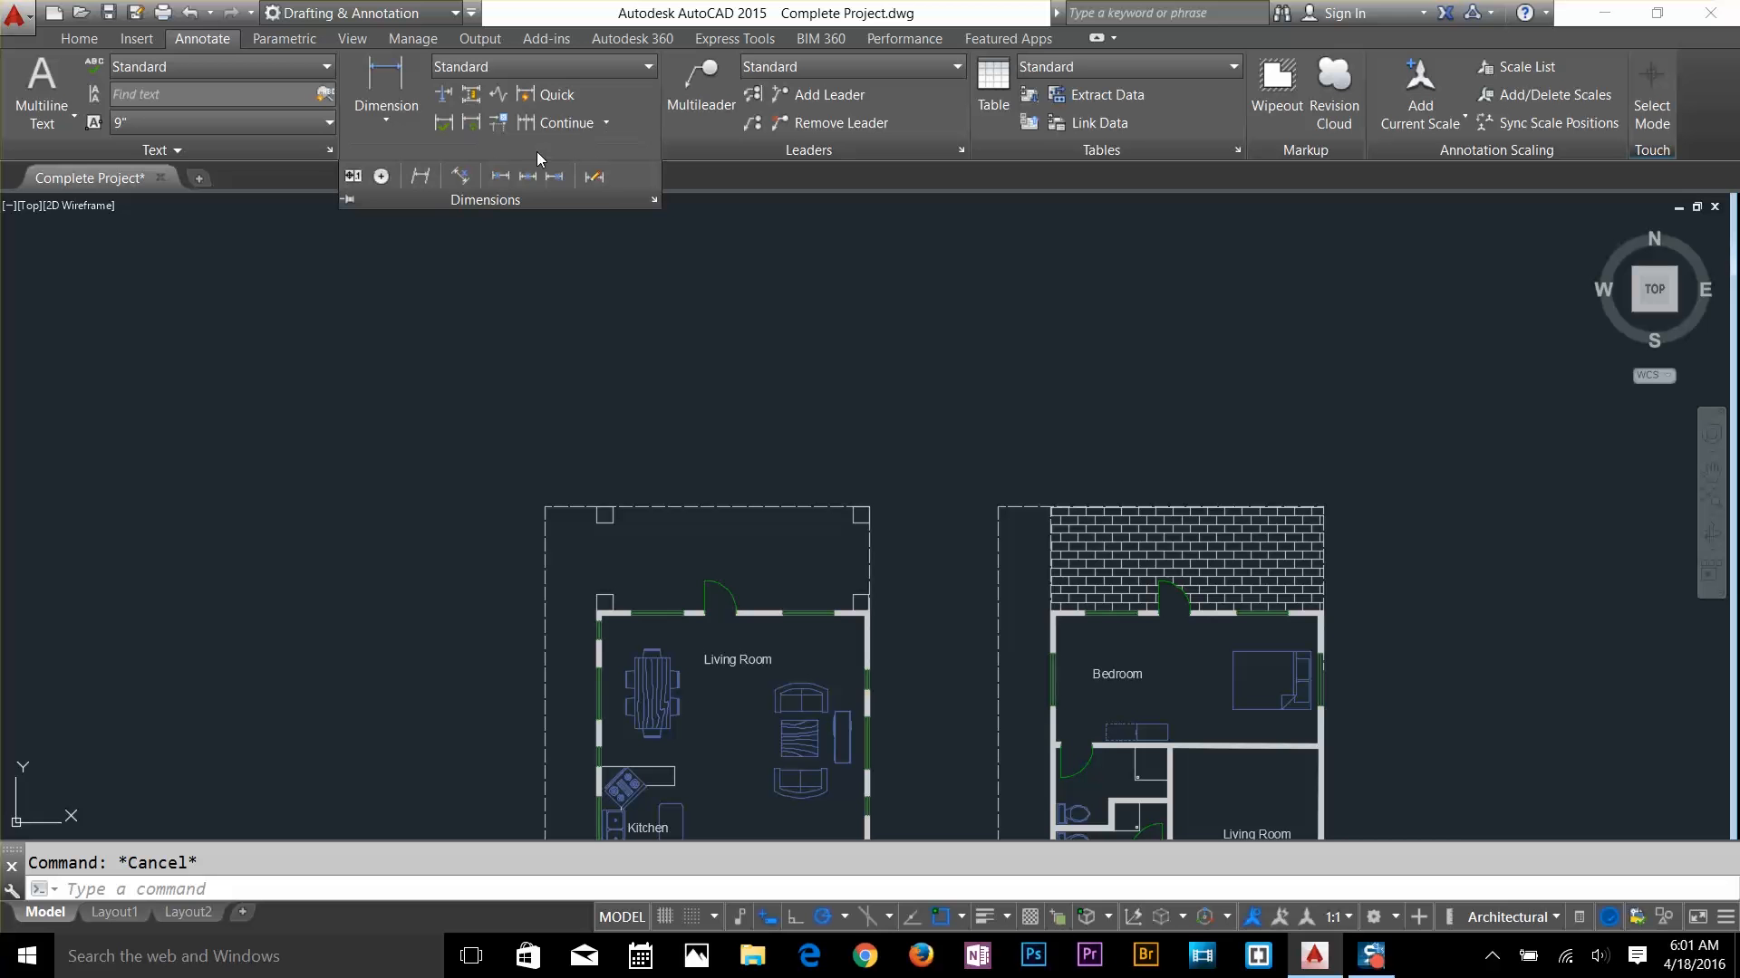
click(654, 200)
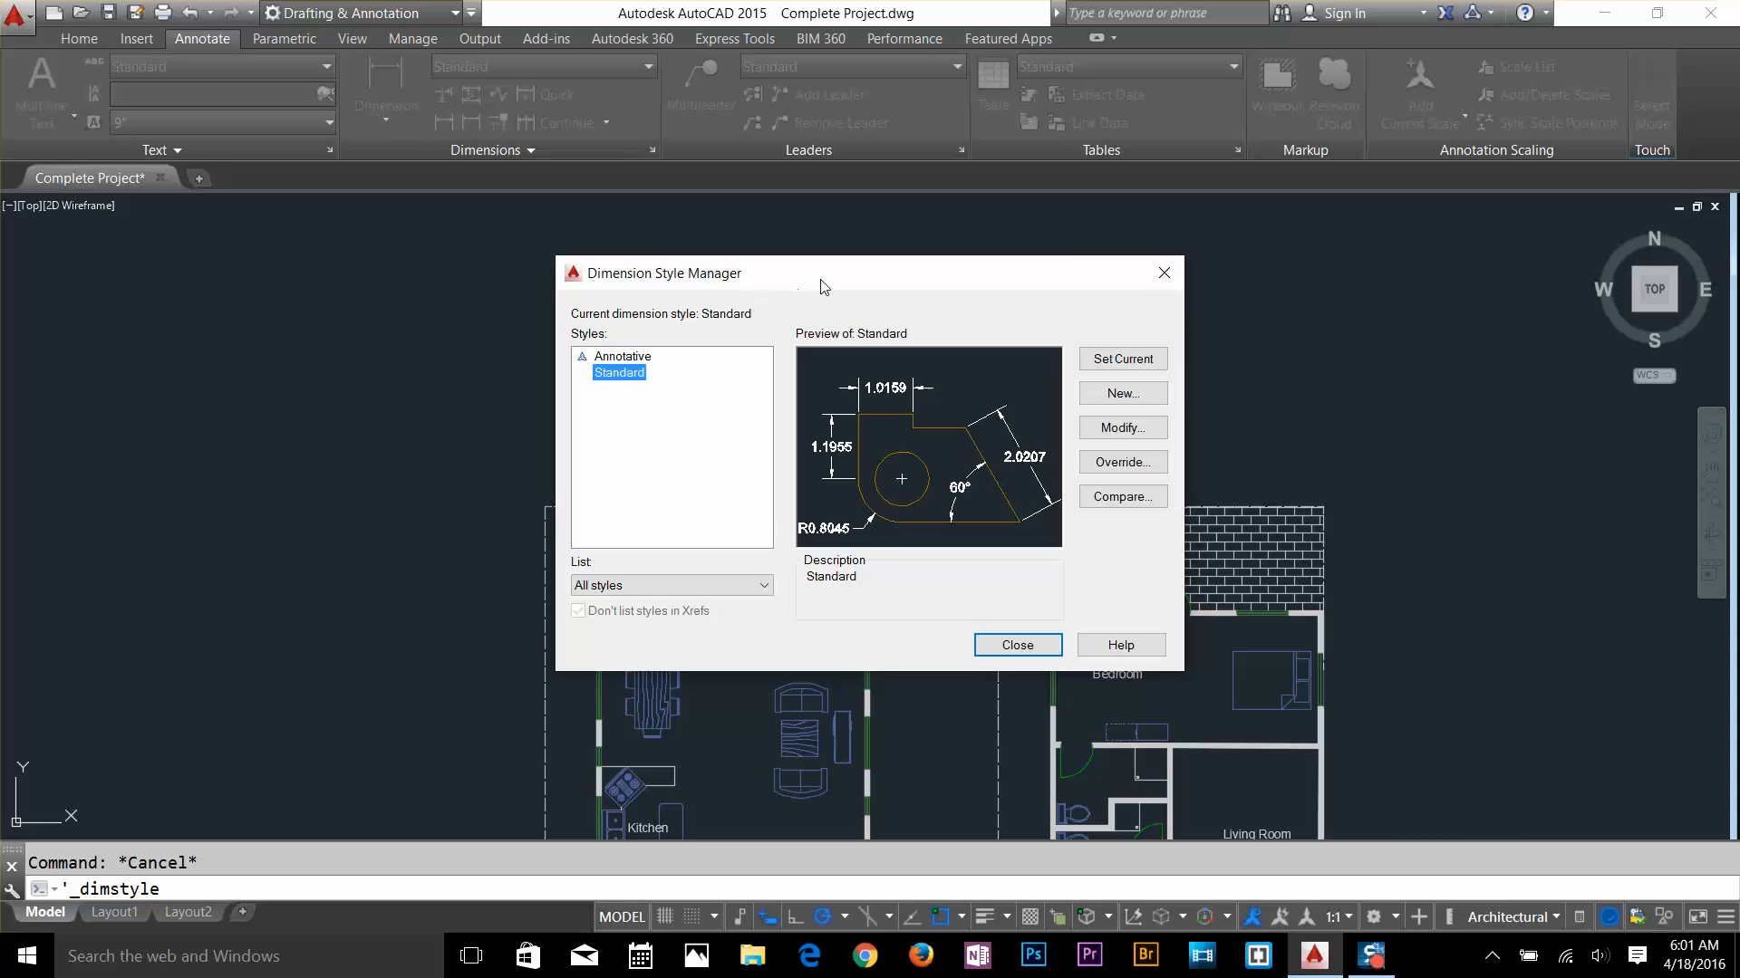
click(1098, 429)
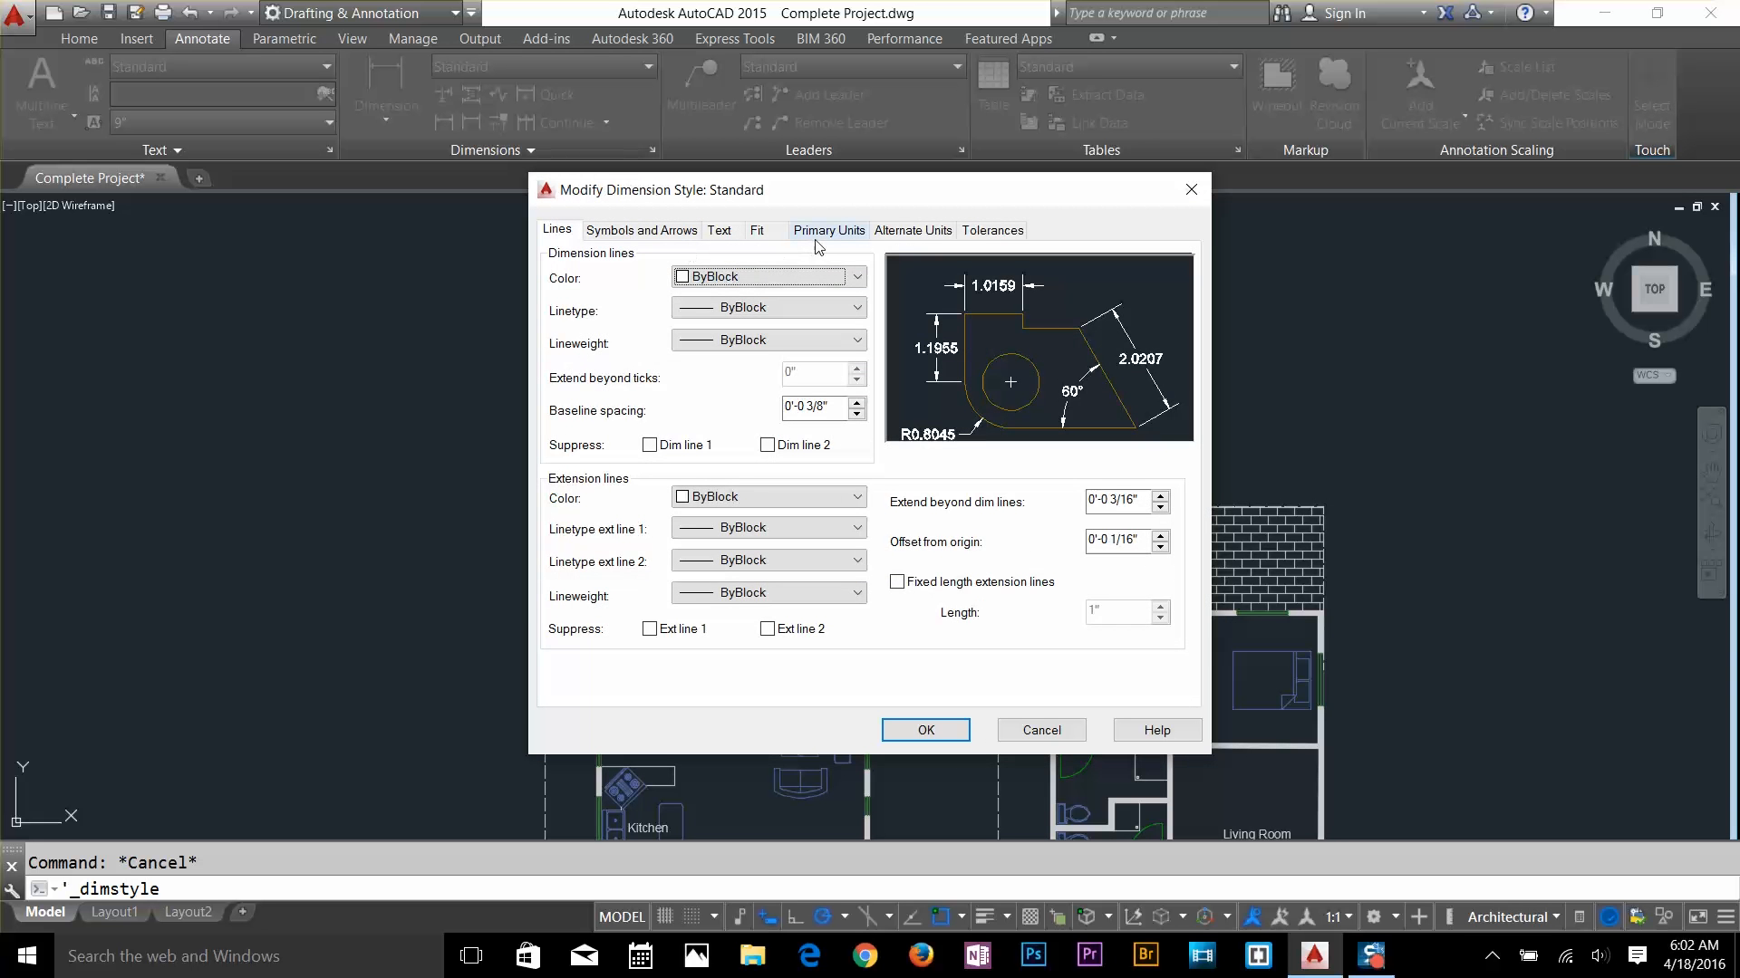
click(820, 234)
click(796, 272)
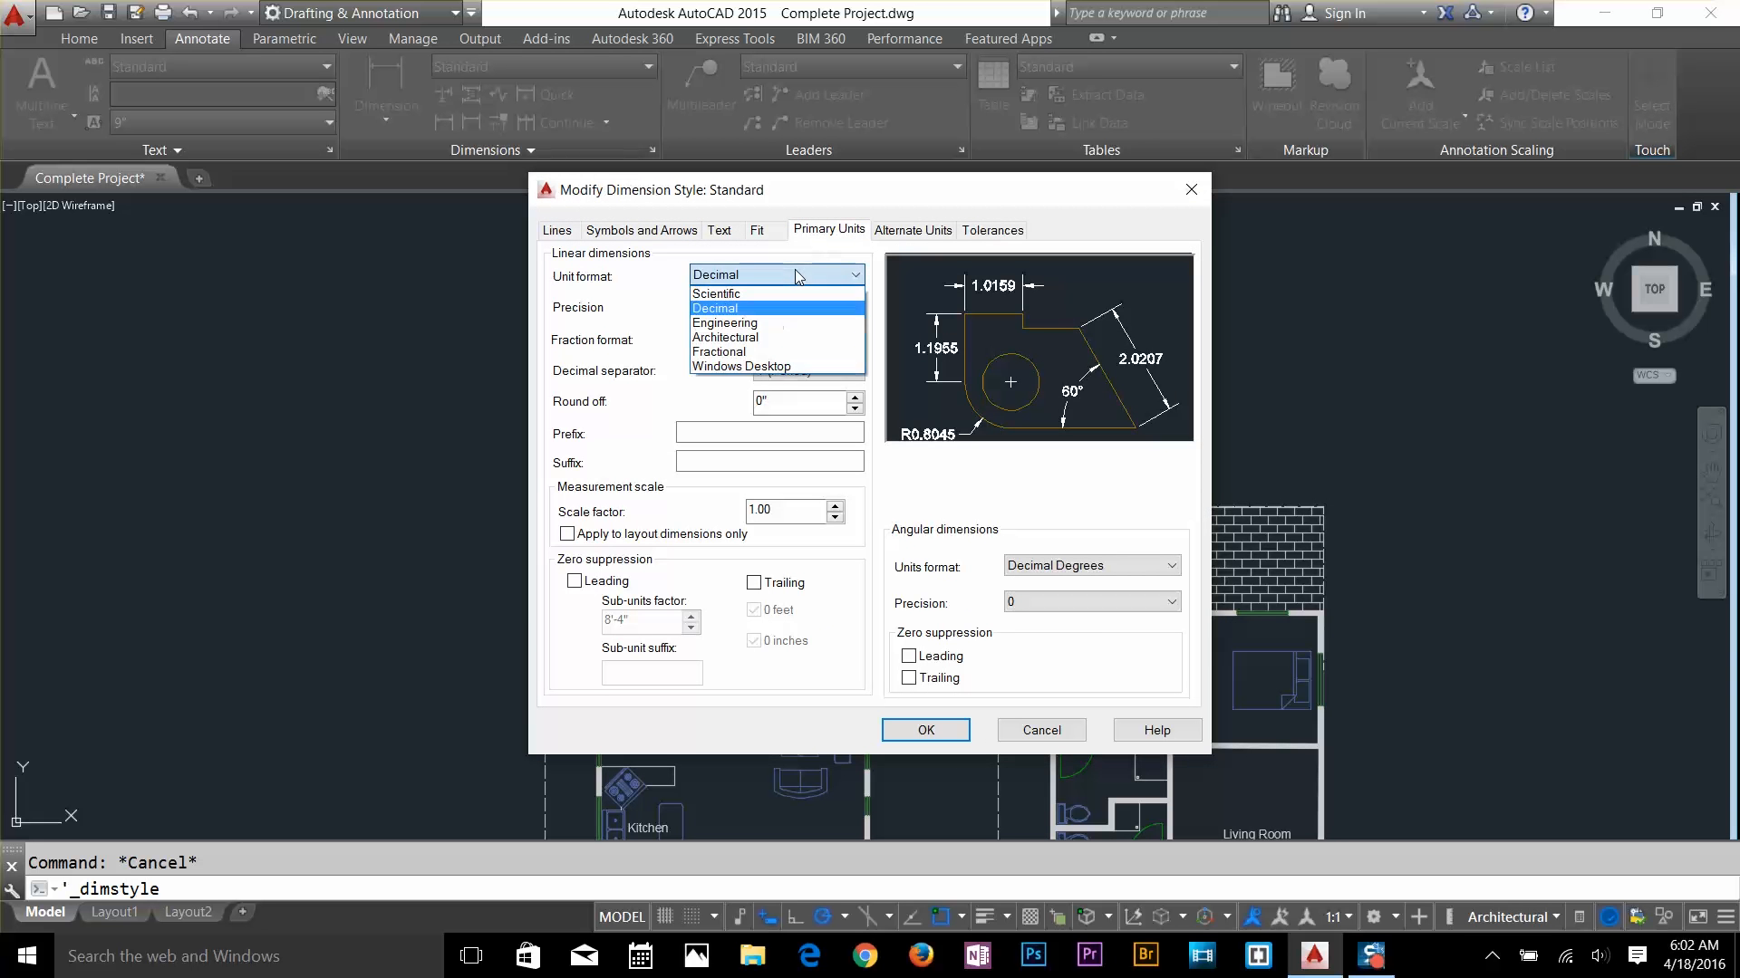
click(766, 337)
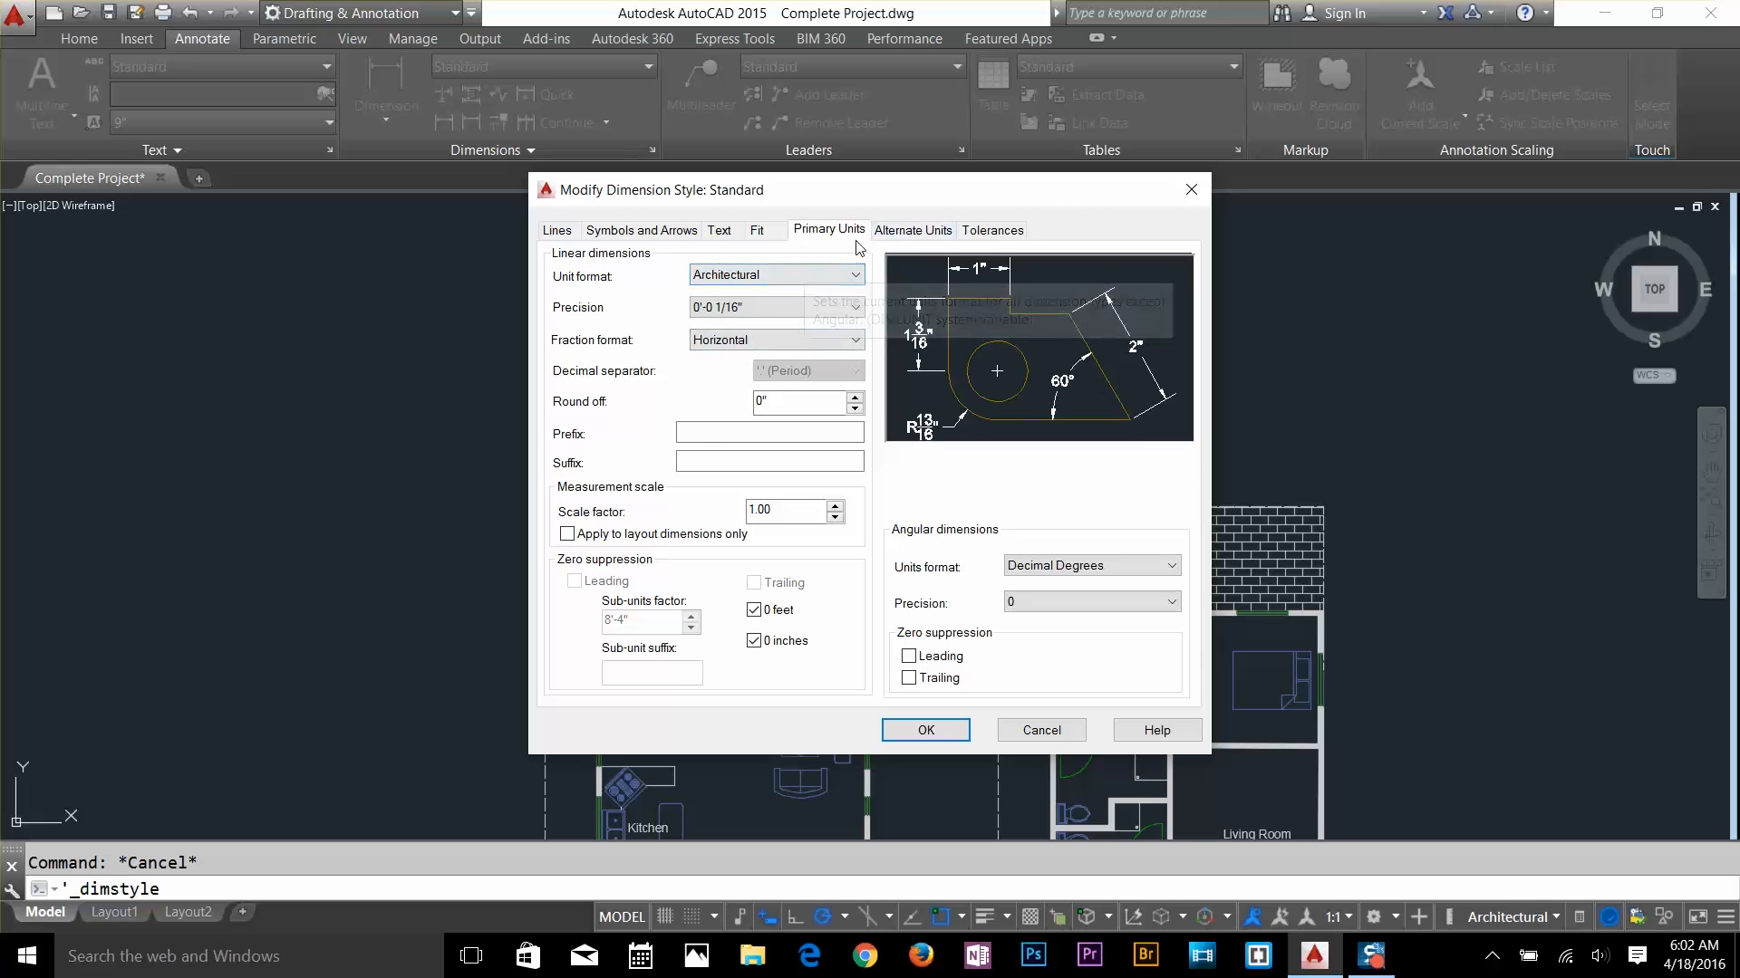
click(775, 308)
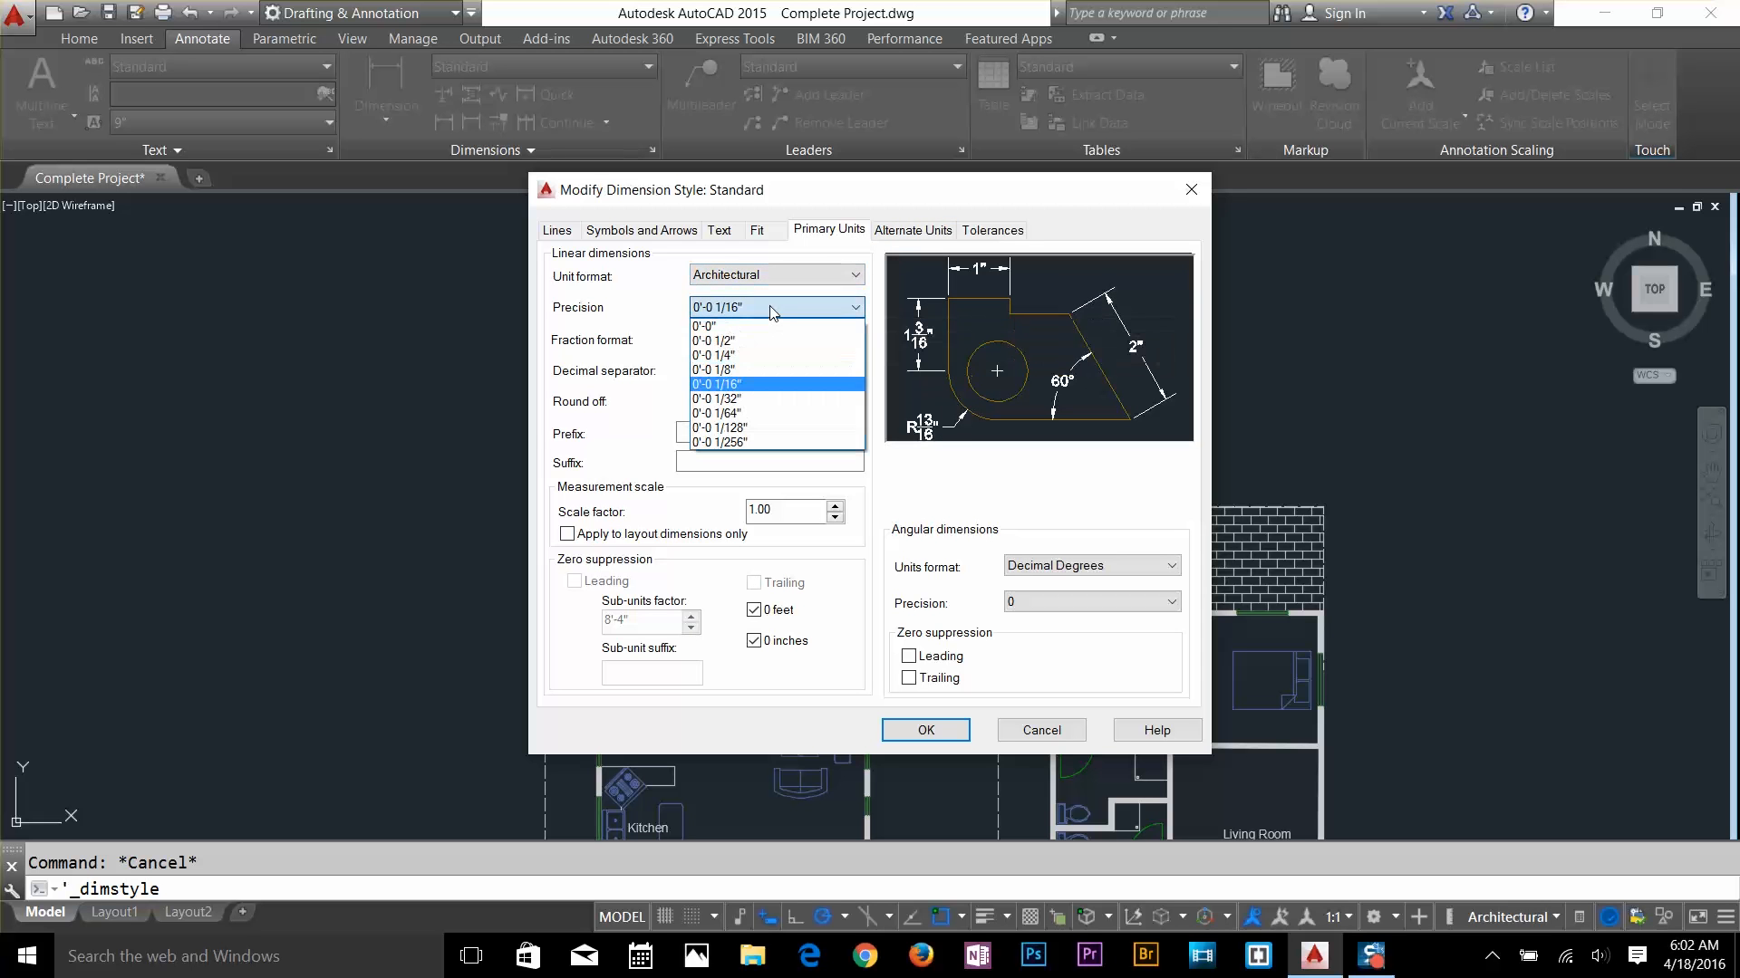
click(758, 356)
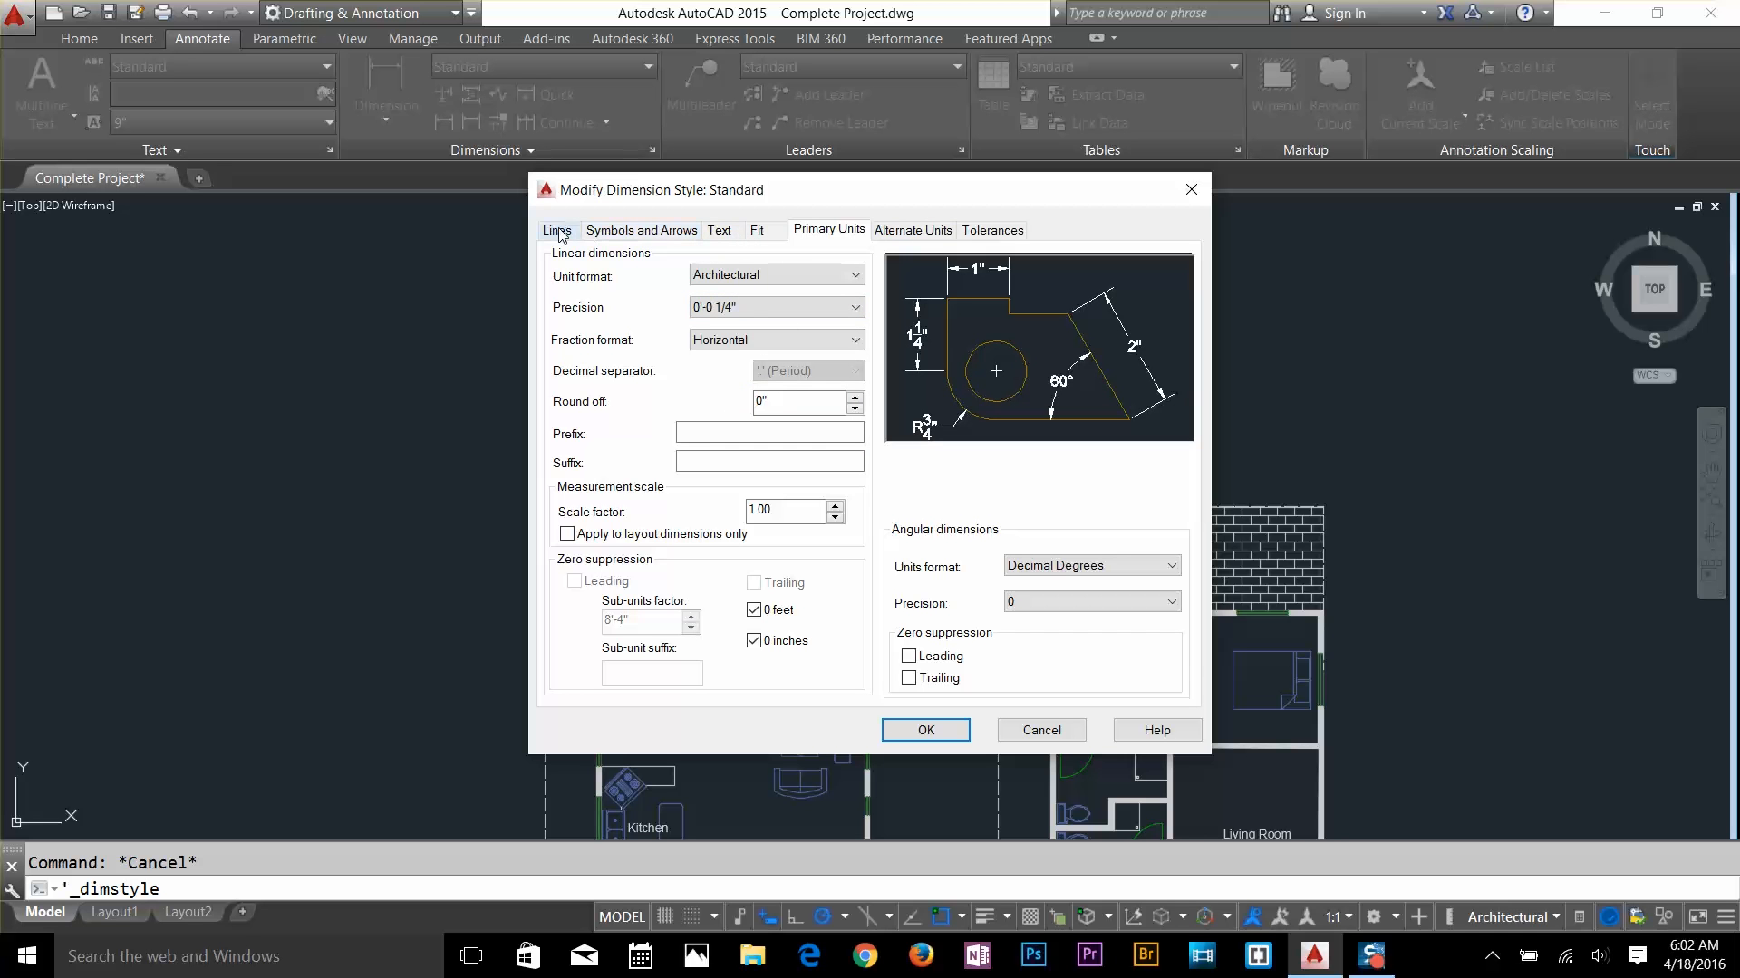
Set the Standard dimension style's text height to 9" and align text with the dimension line, saving the style
click(719, 231)
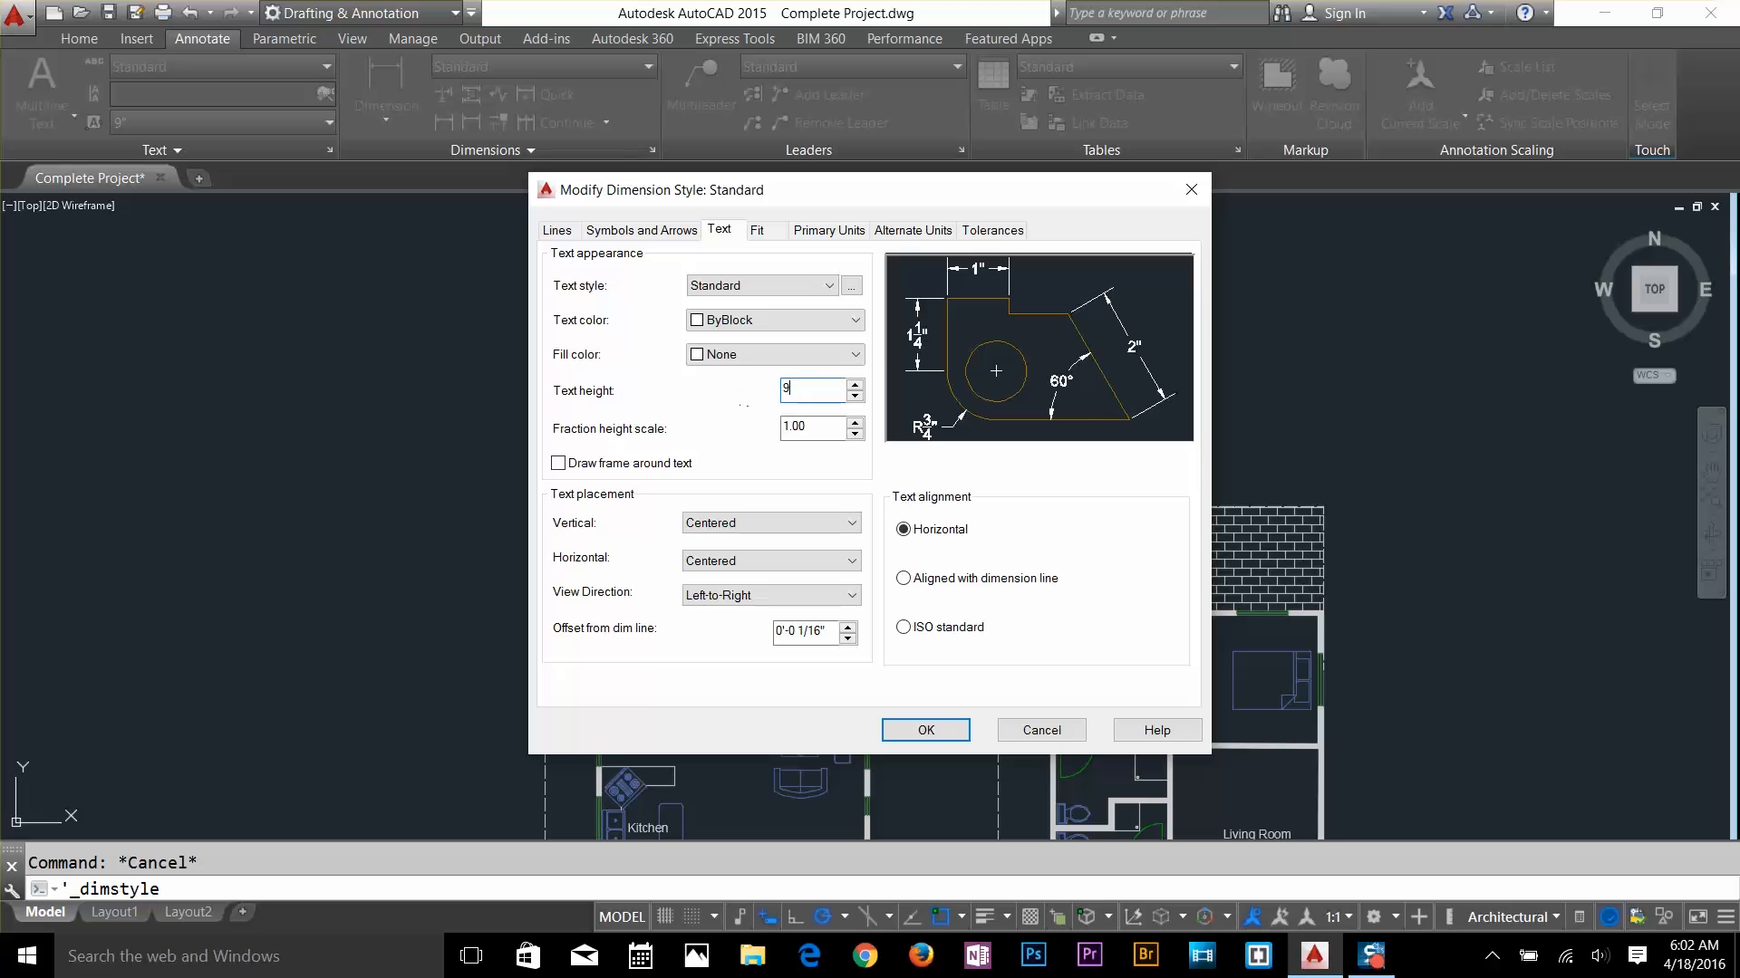
click(817, 432)
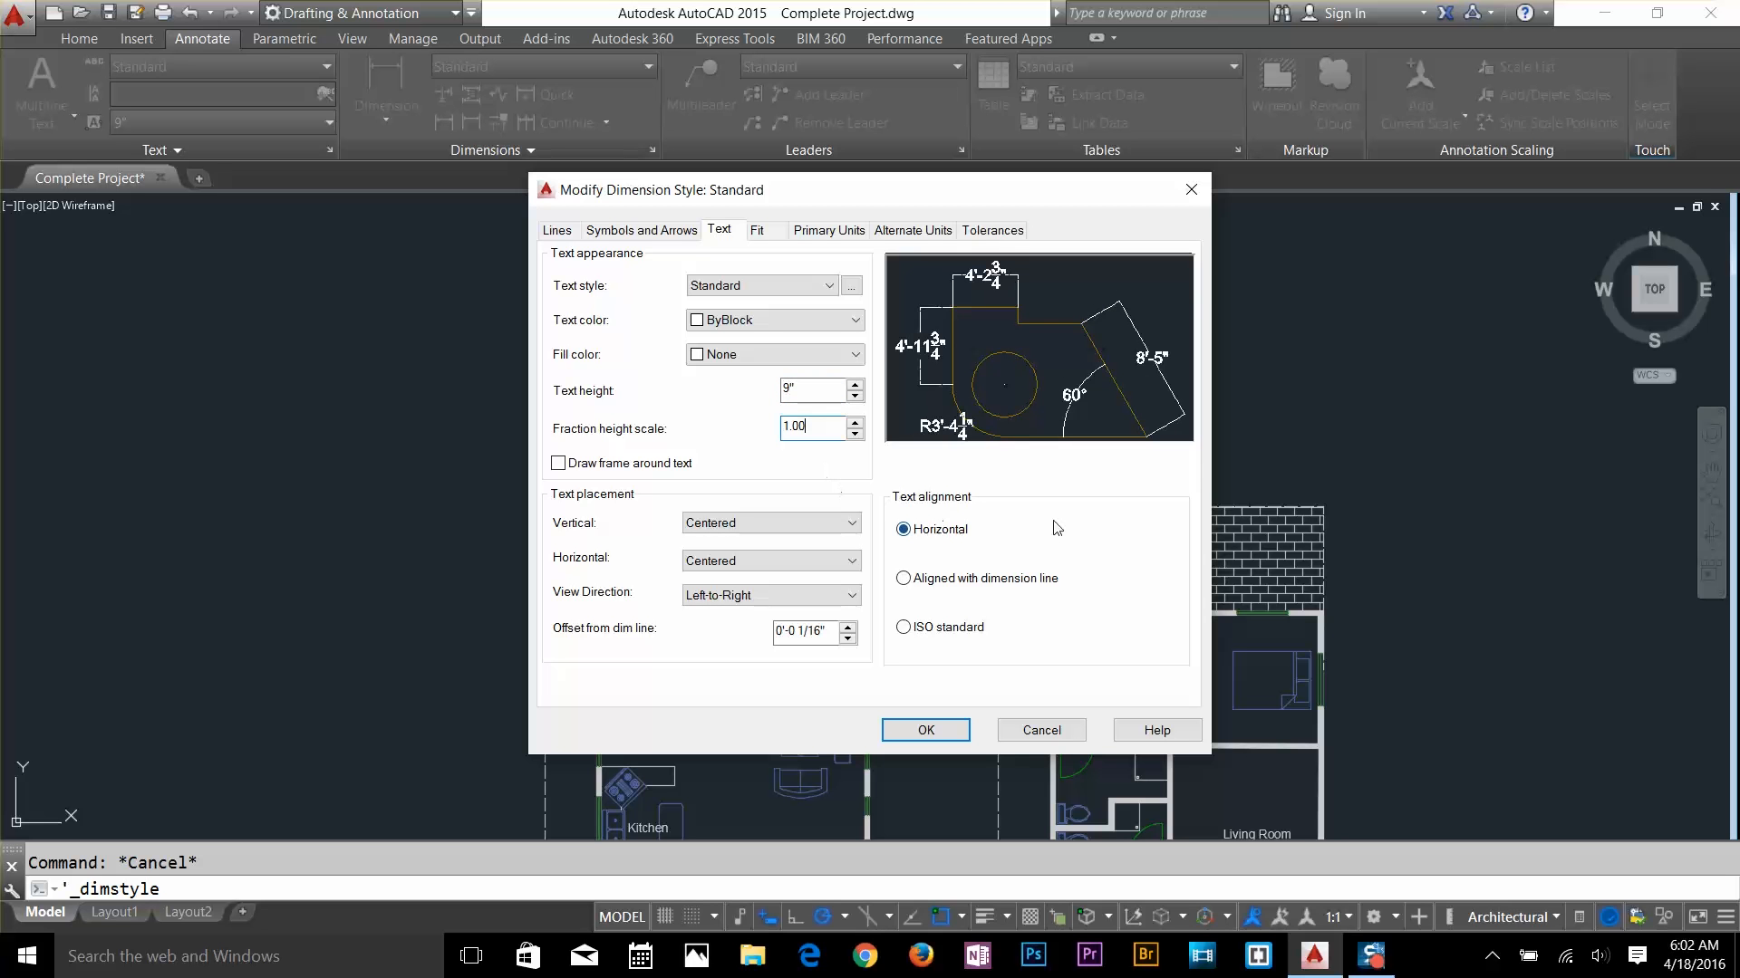
click(956, 582)
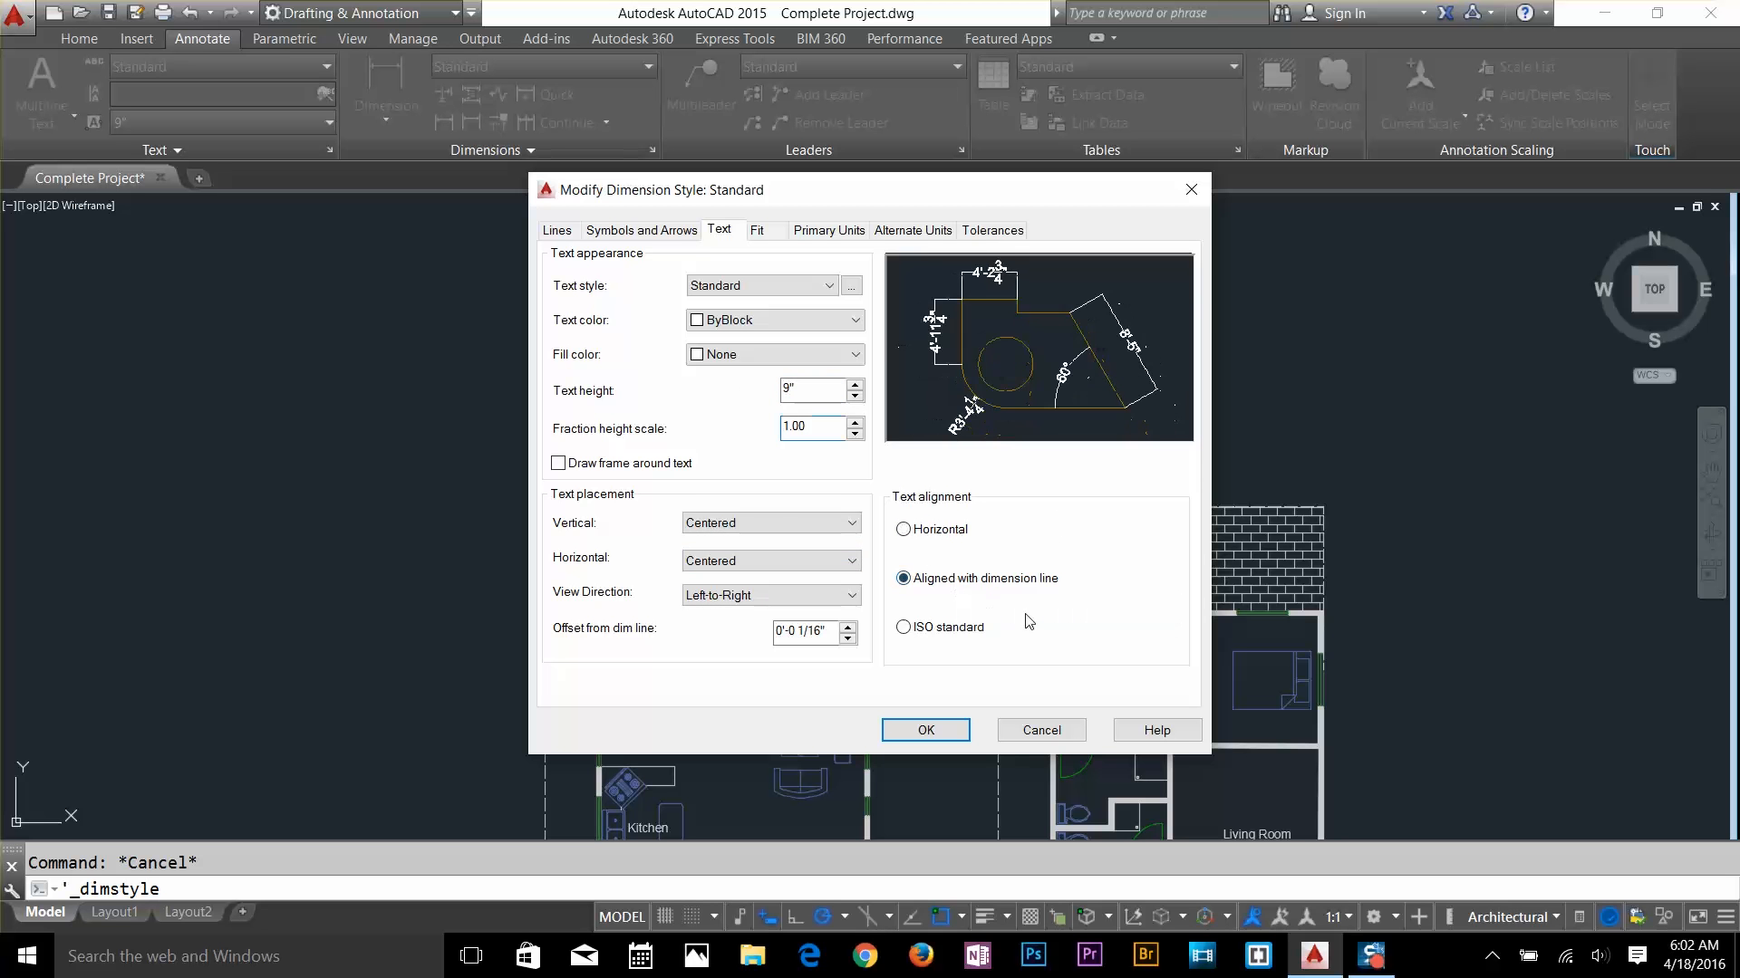
click(668, 232)
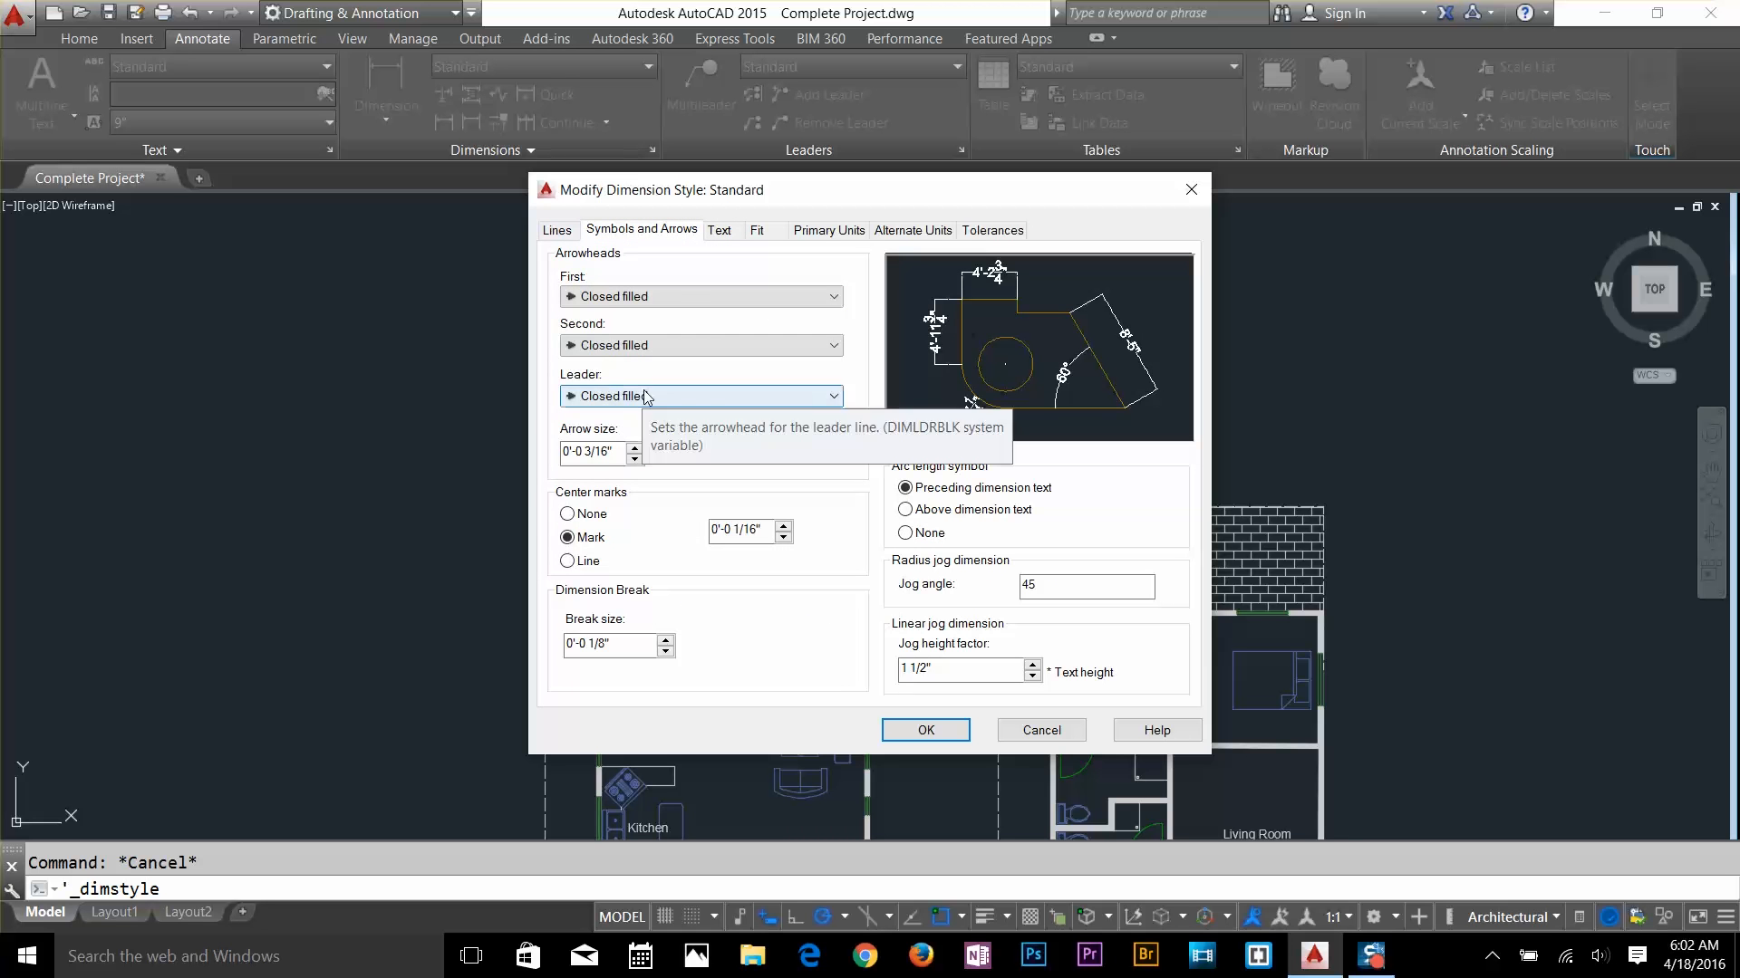
click(556, 230)
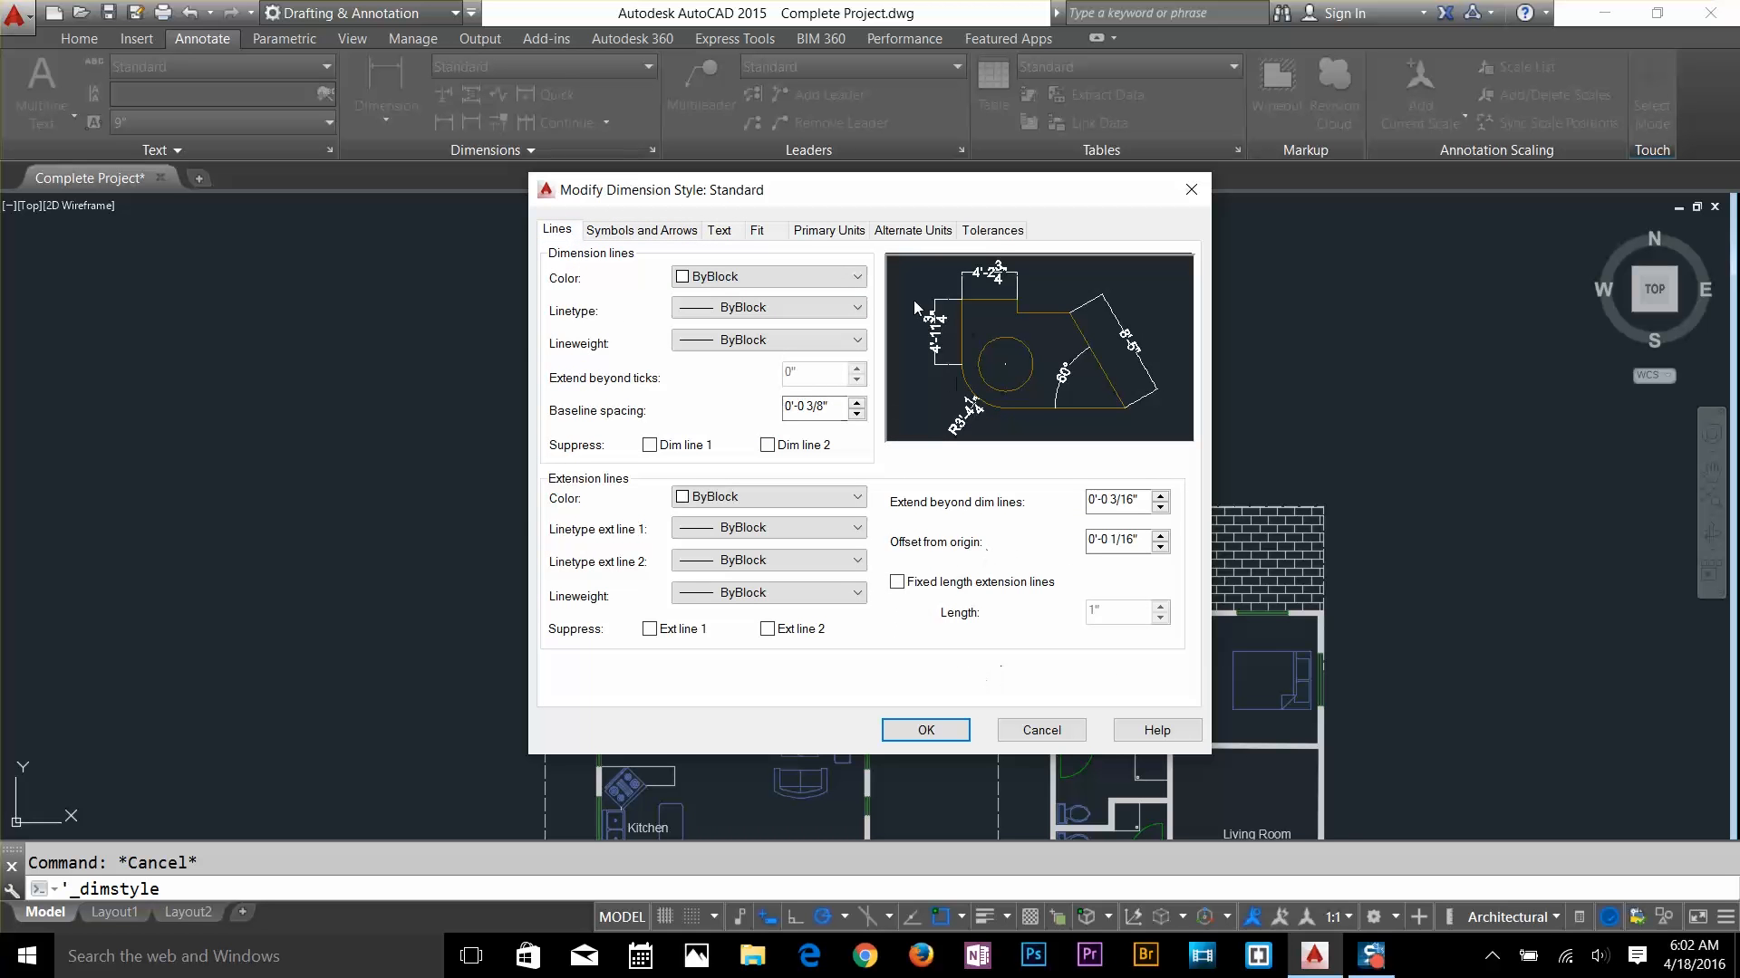
click(947, 730)
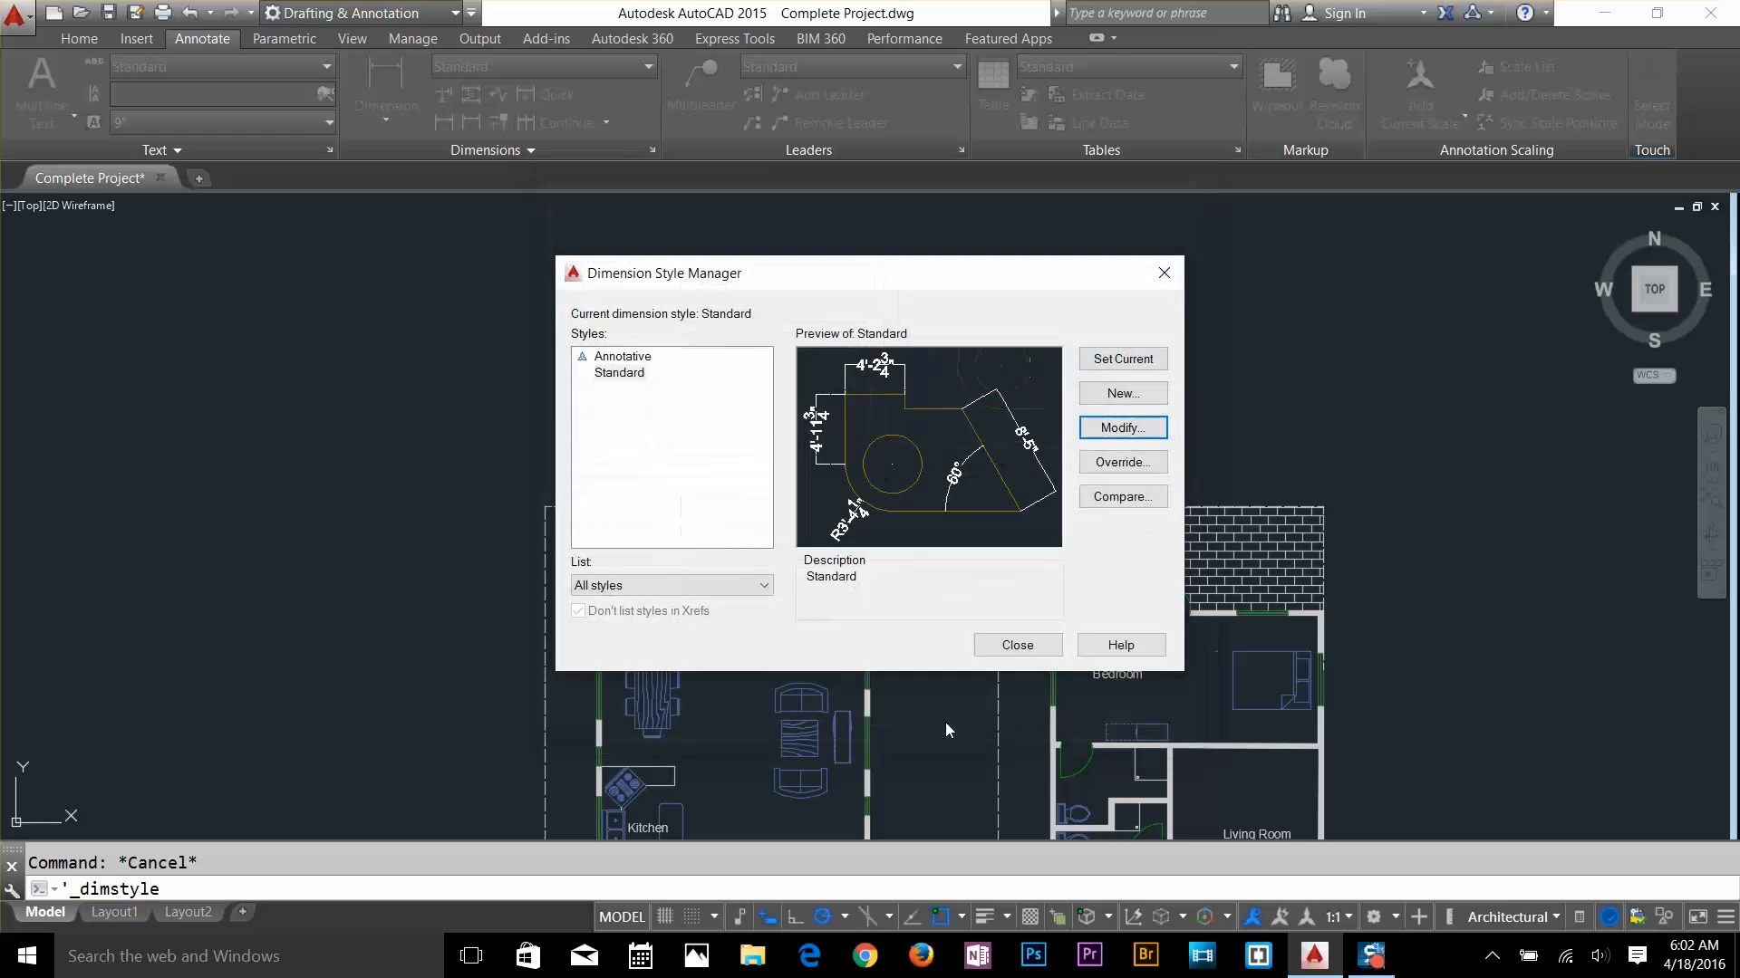
click(1017, 649)
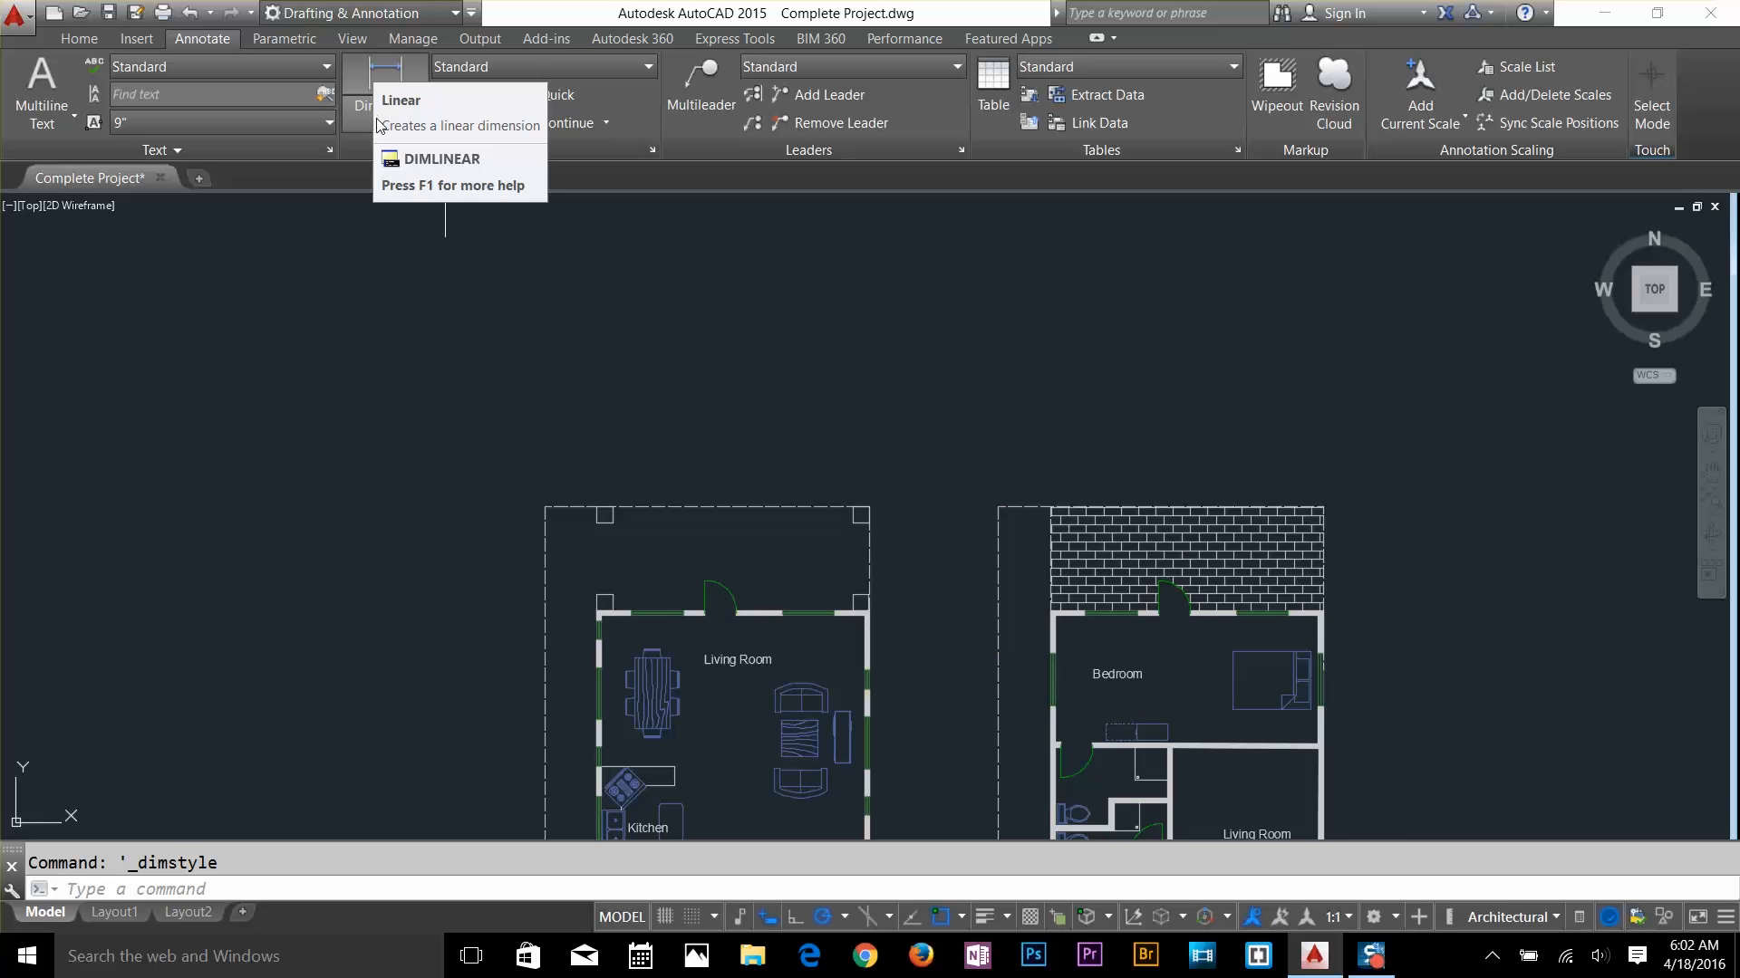
Add a linear dimension across the full width of the ground floor's rear wall, placing its line within the porch
scroll(698, 531, up, 5)
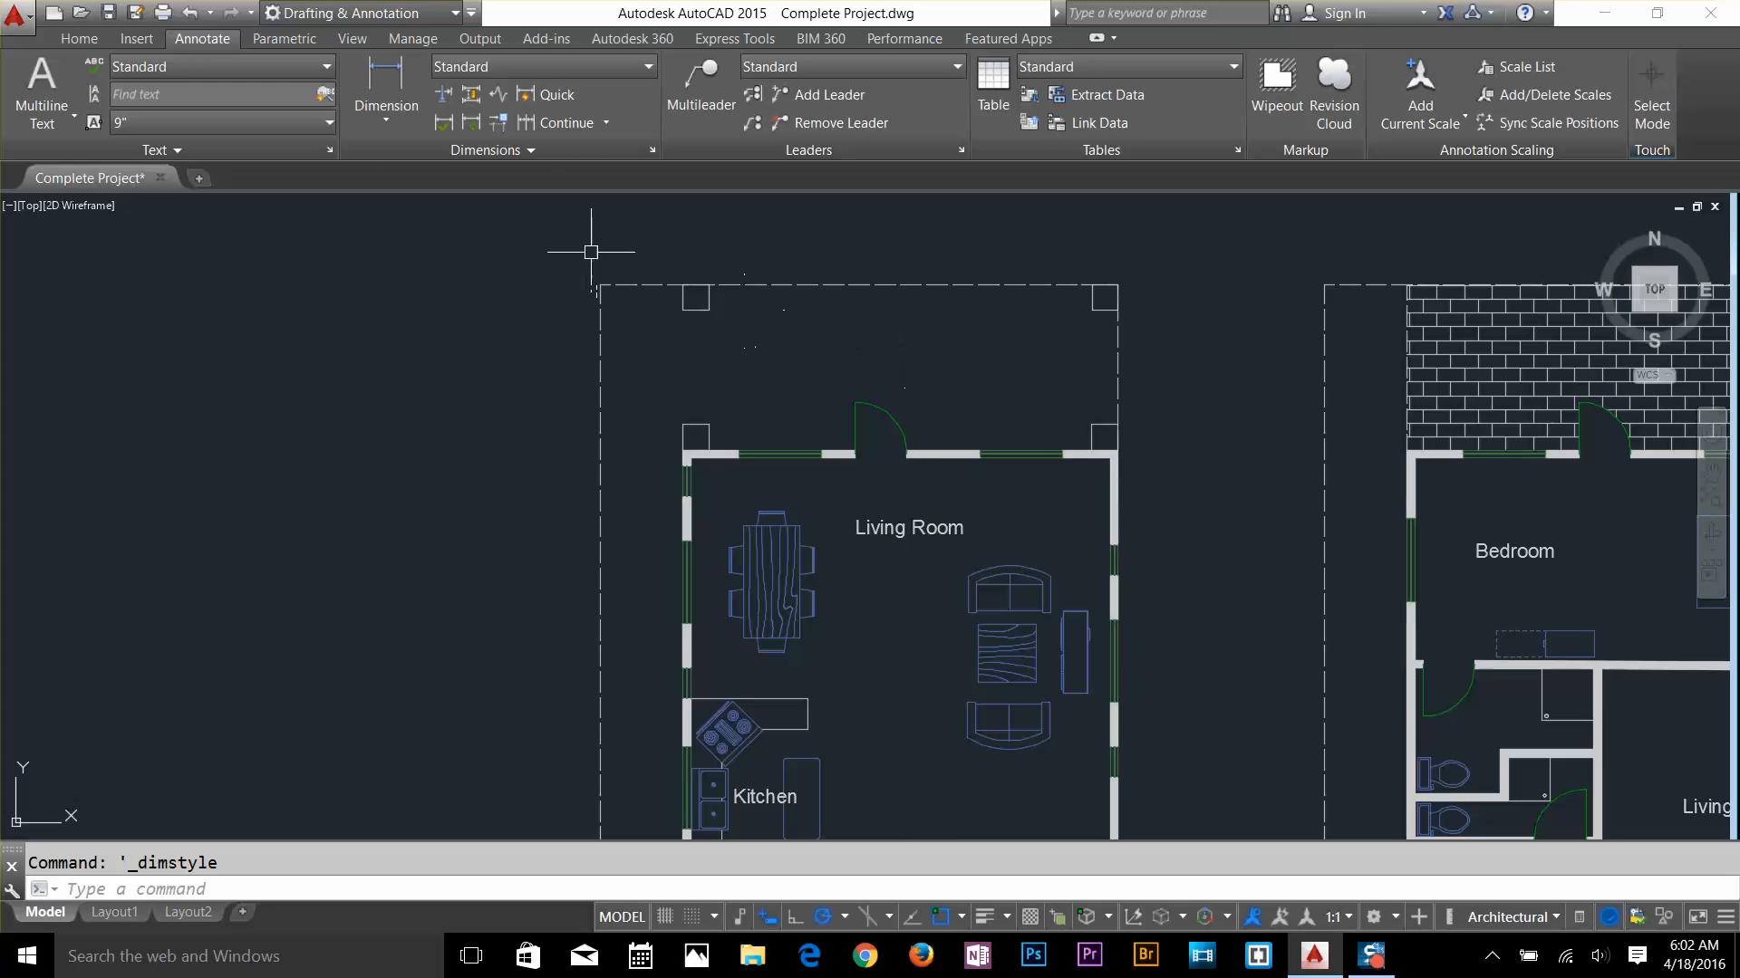
click(420, 114)
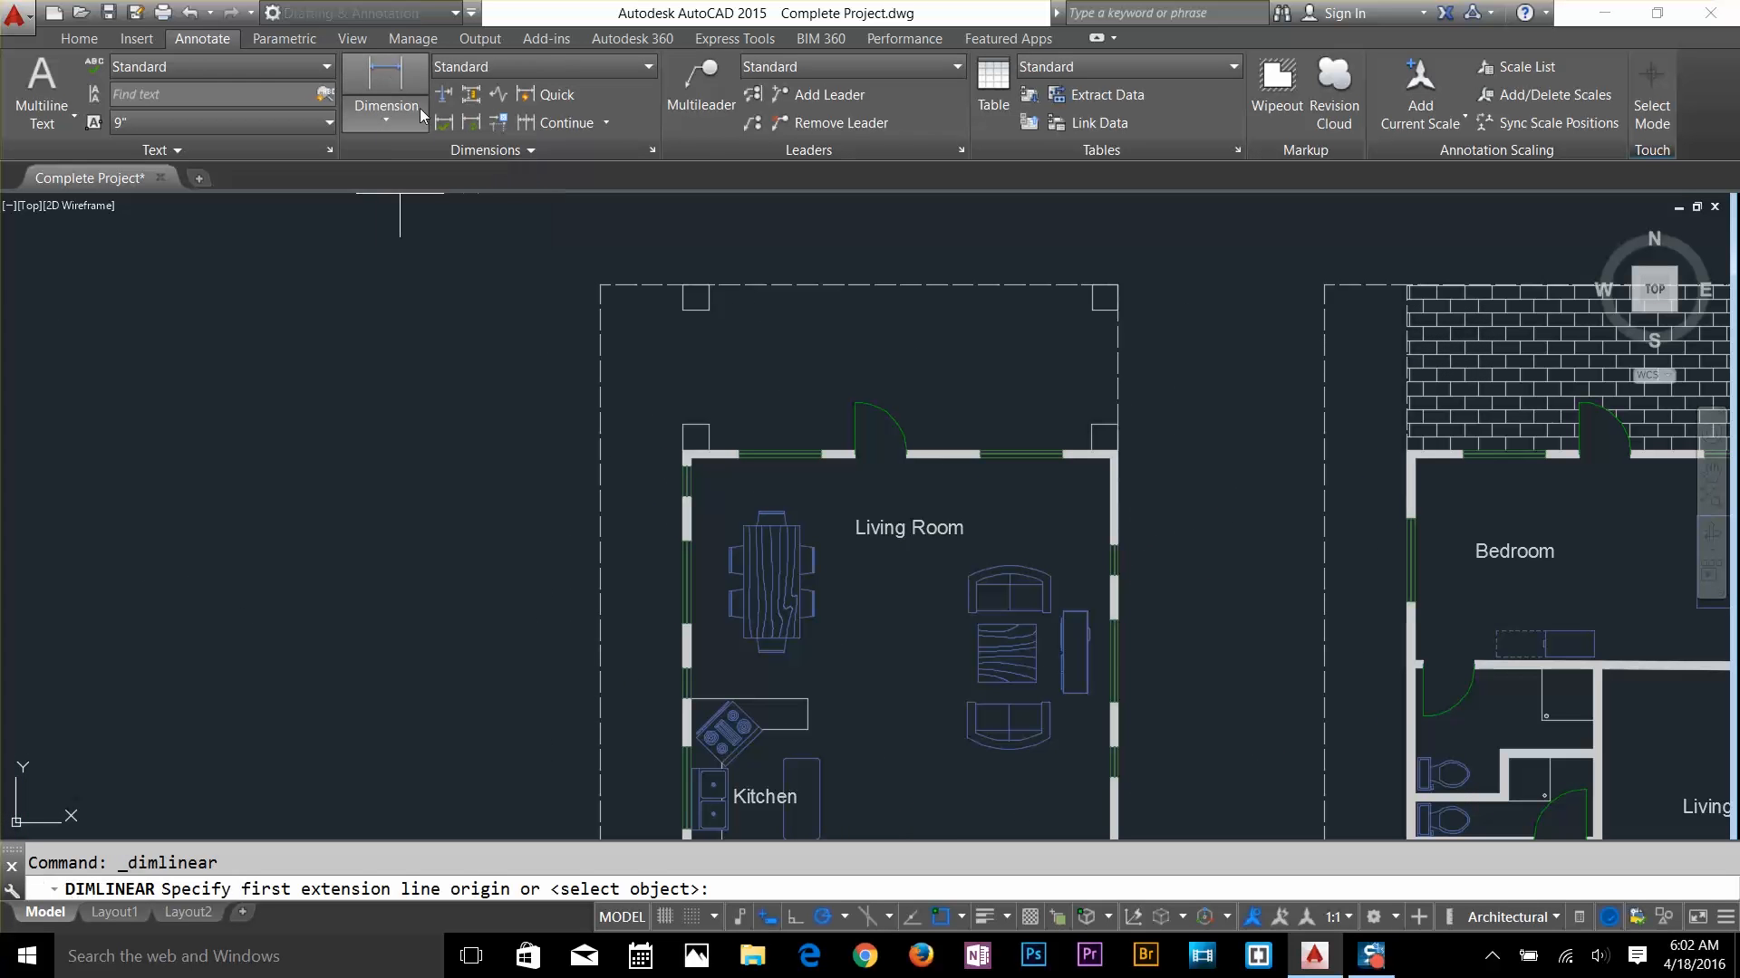
scroll(752, 448, up, 4)
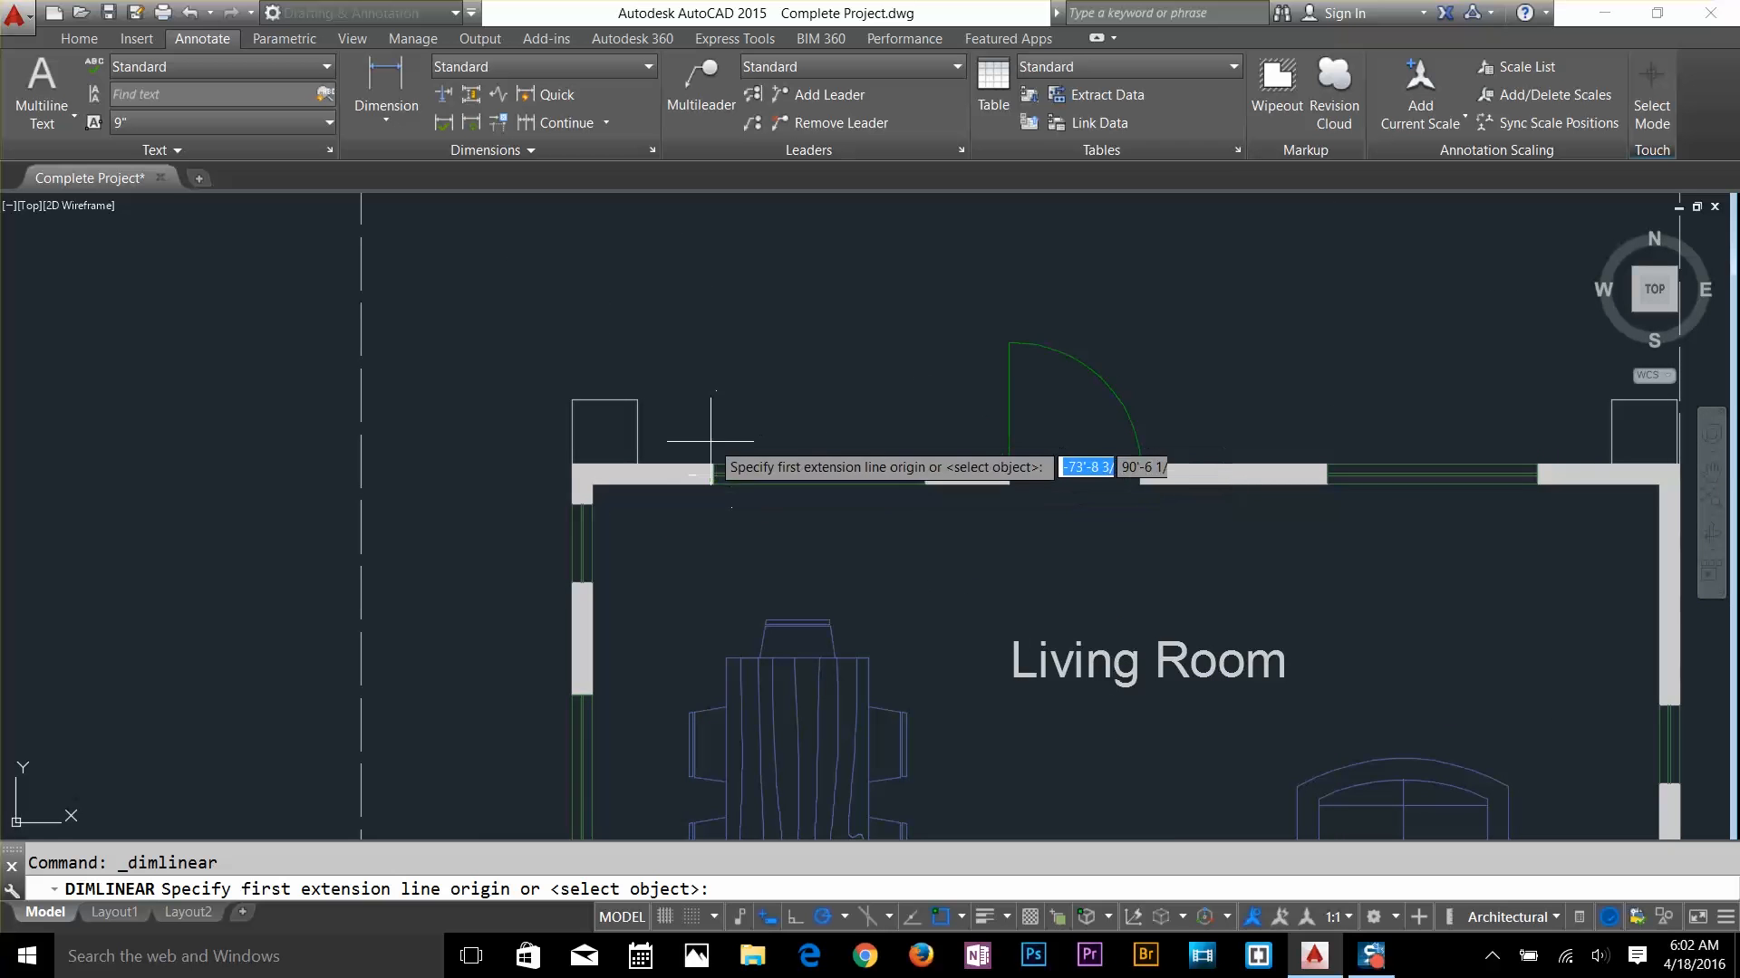
click(571, 464)
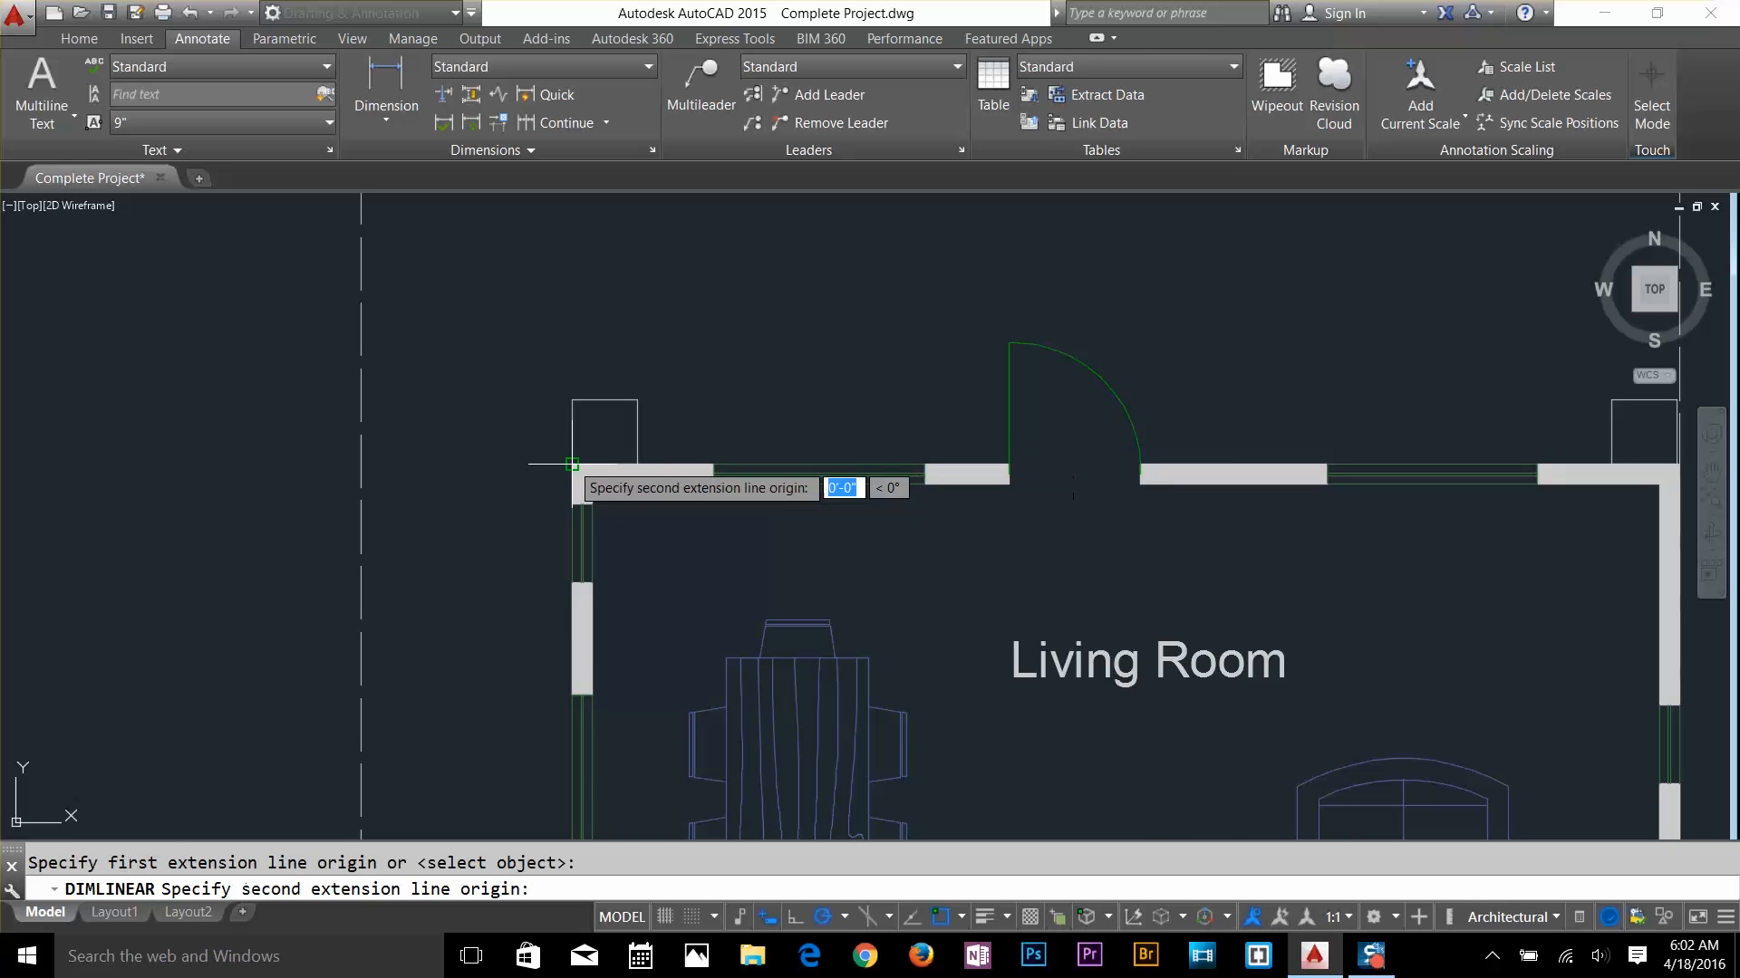
scroll(832, 484, down, 2)
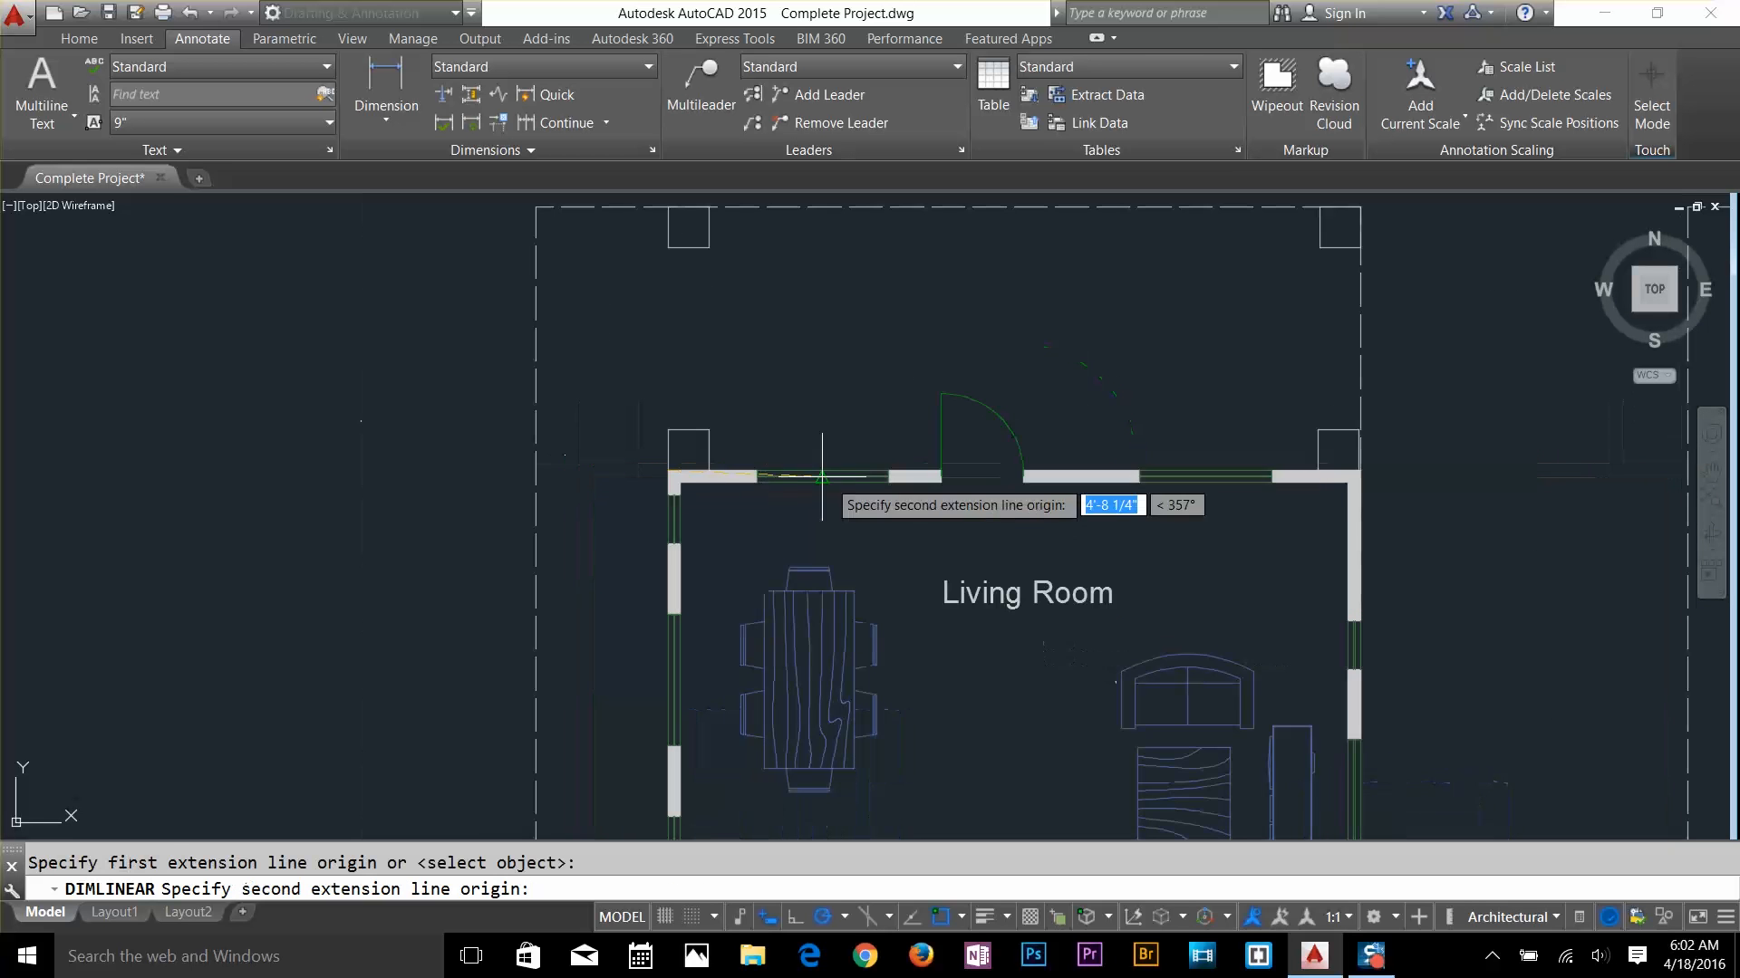
click(1348, 468)
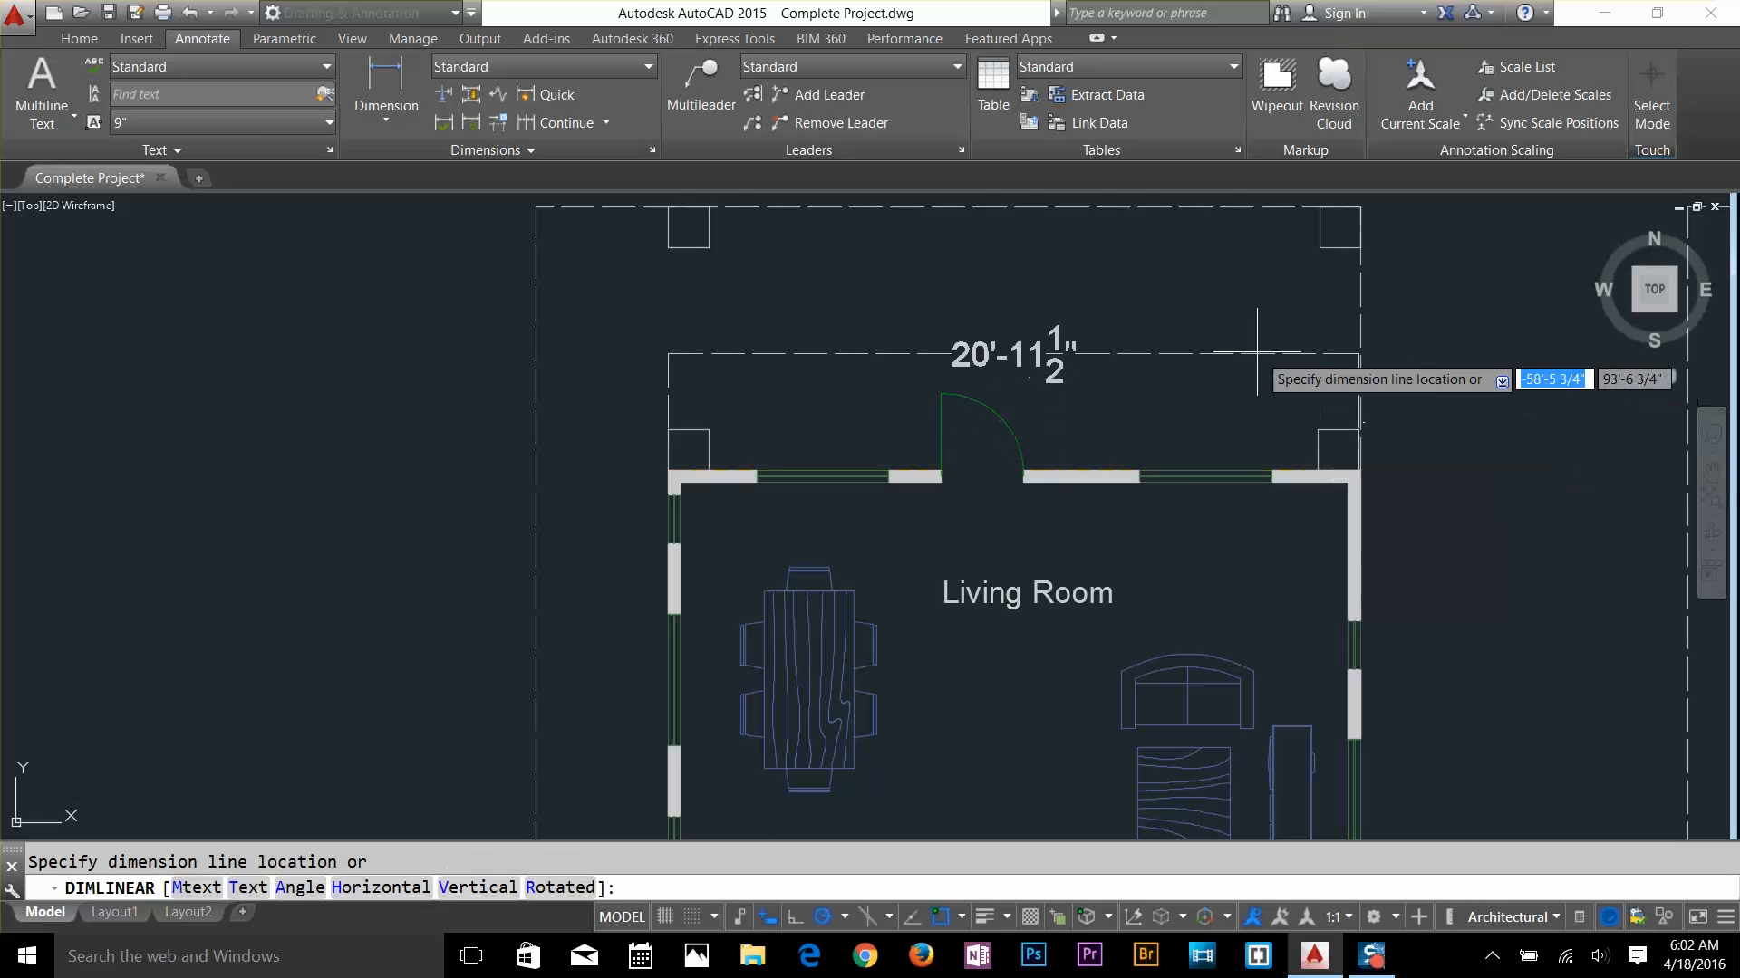
click(1239, 289)
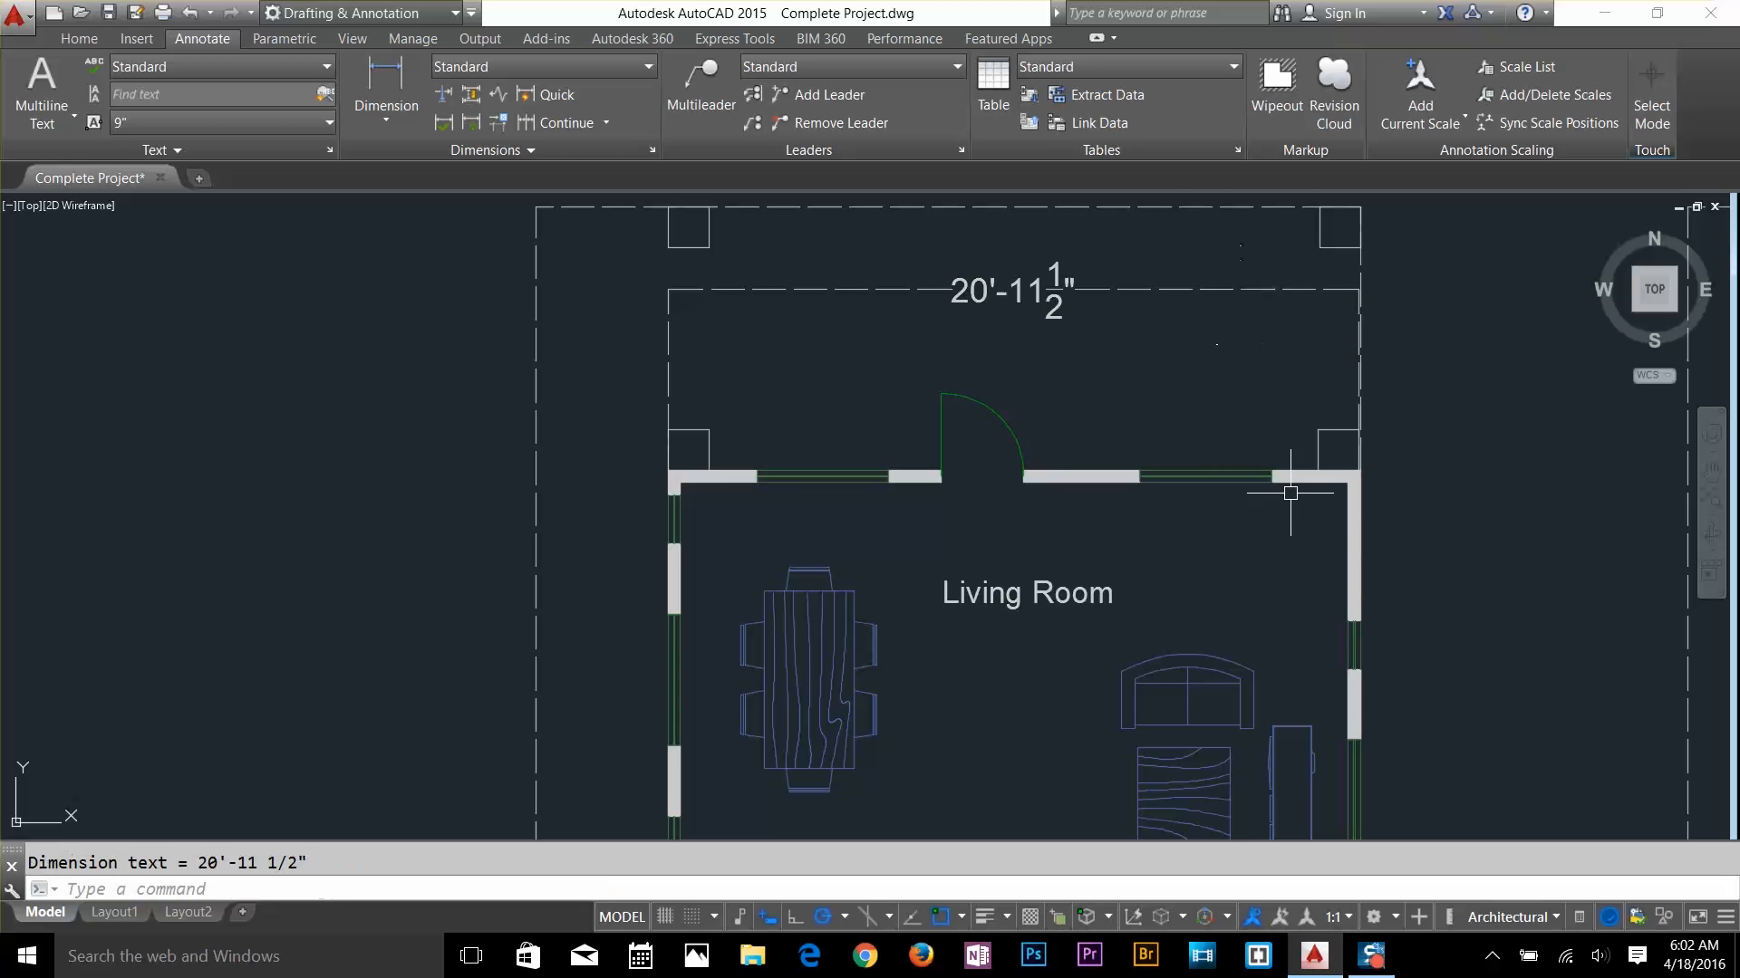
Add linear dimensions for the widths of both windows in the living room's rear wall, placing them just outside the wall
key(Return)
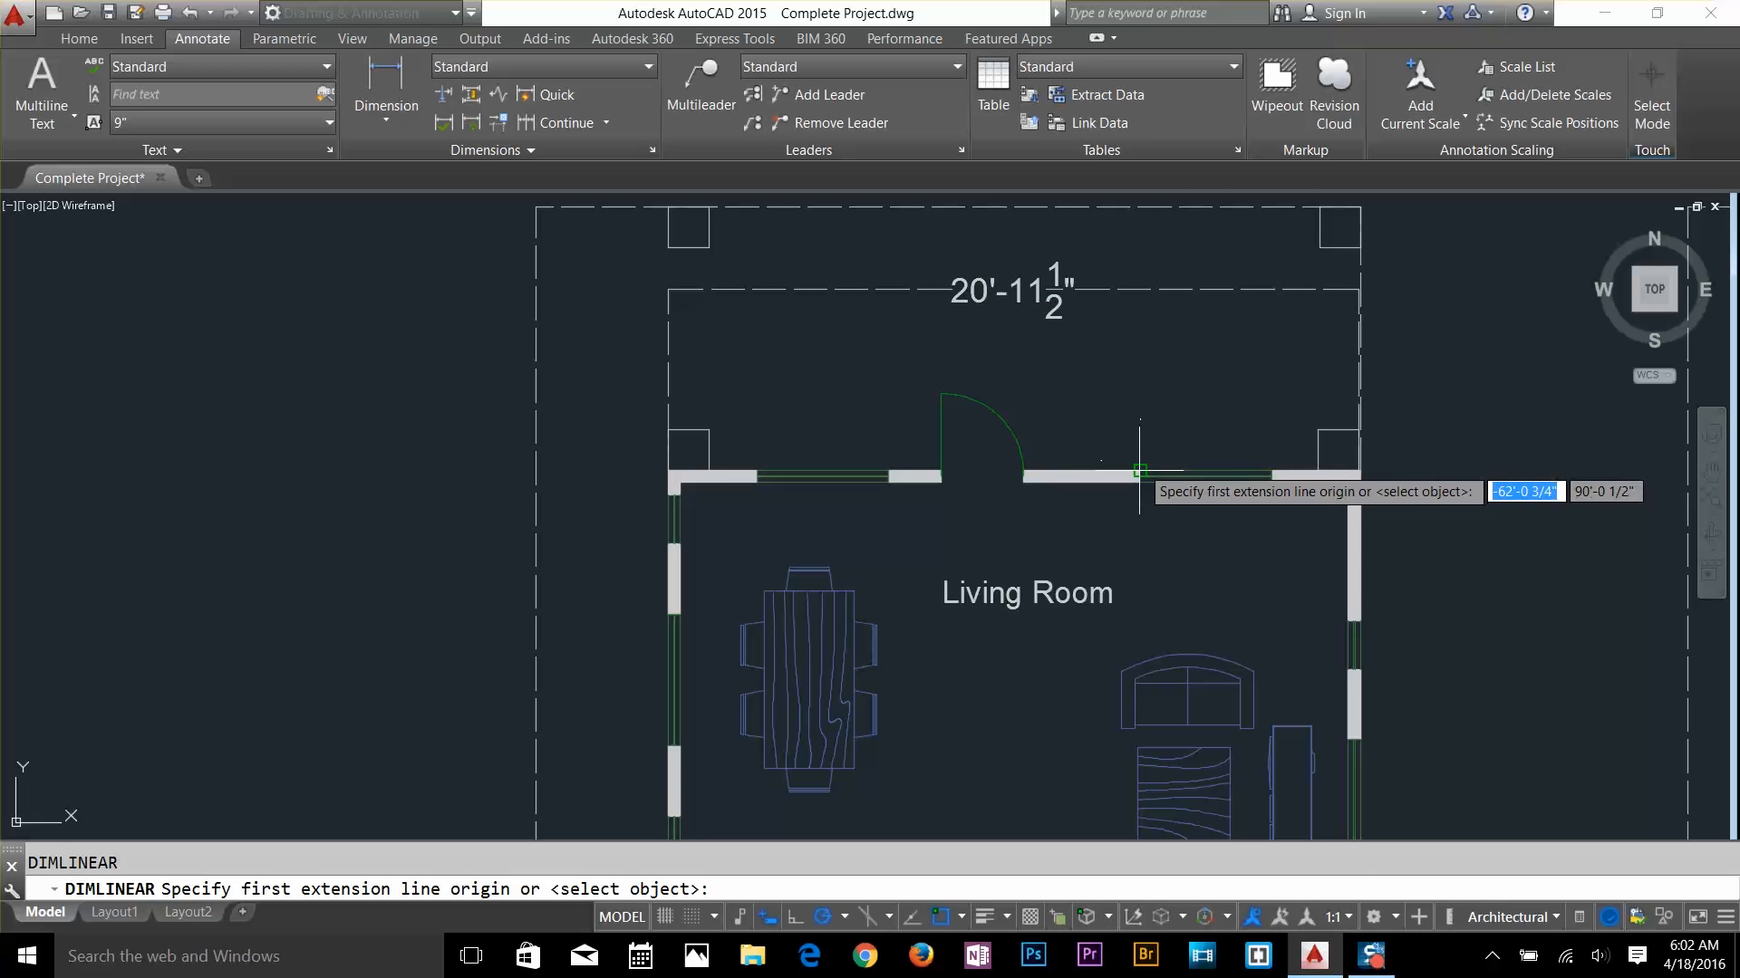
click(1142, 470)
click(1271, 471)
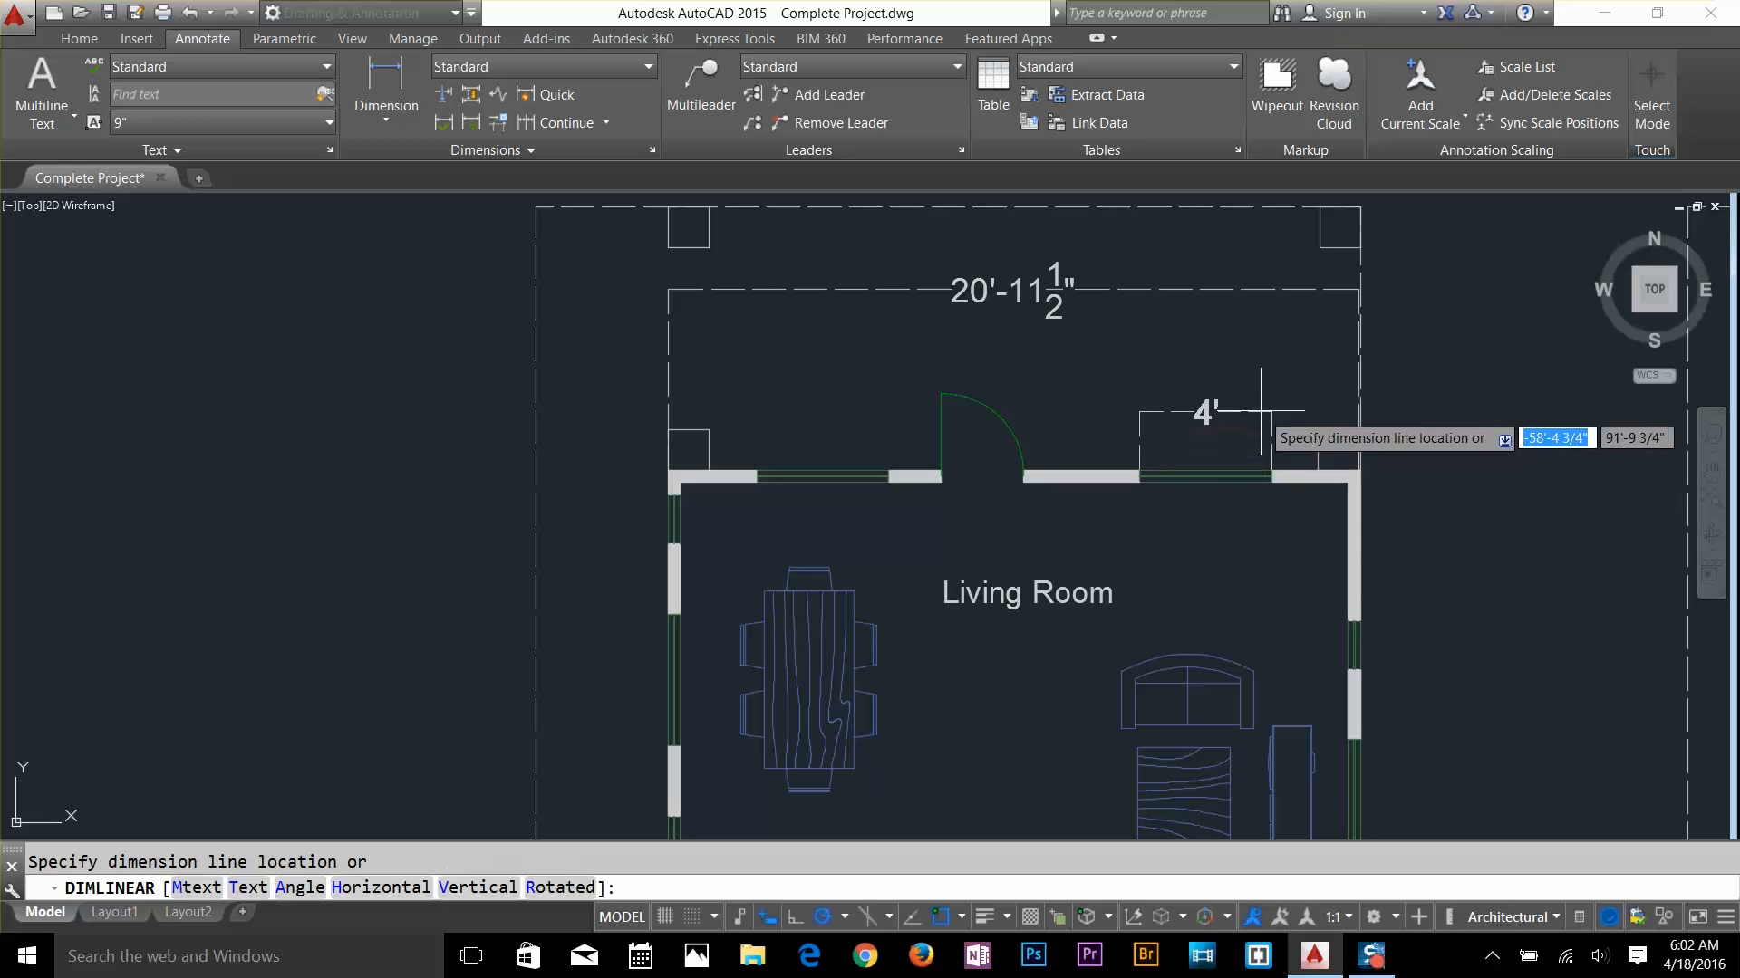
click(1259, 411)
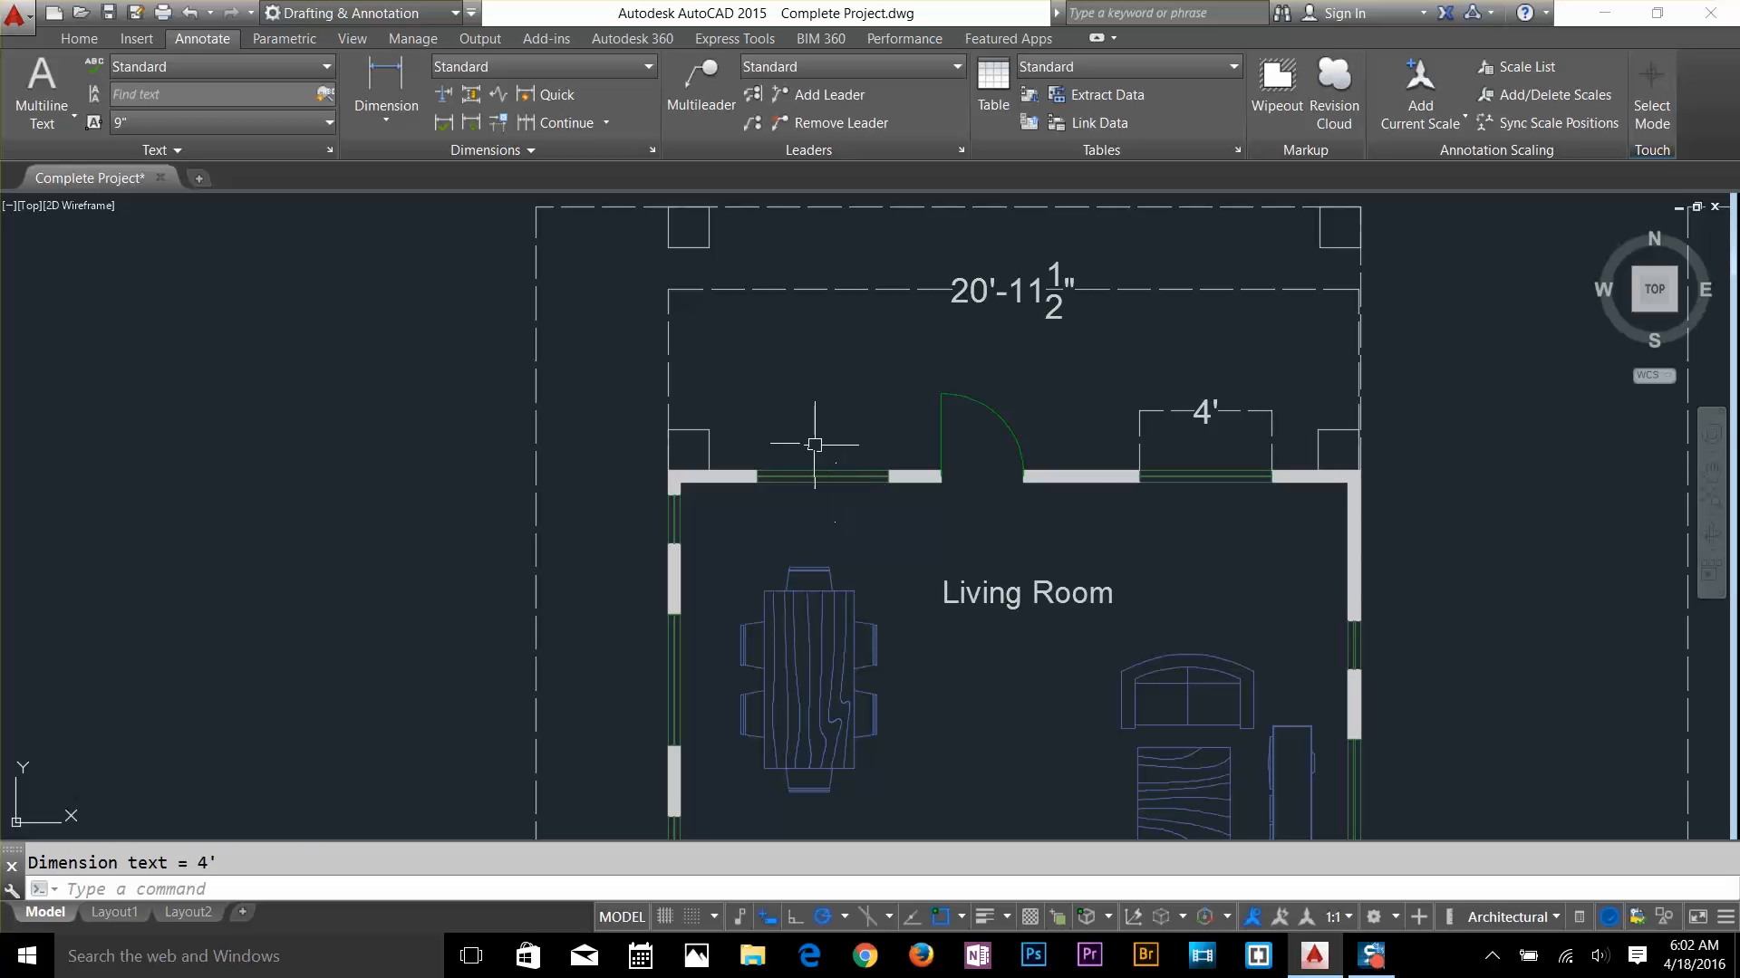
key(Return)
click(757, 471)
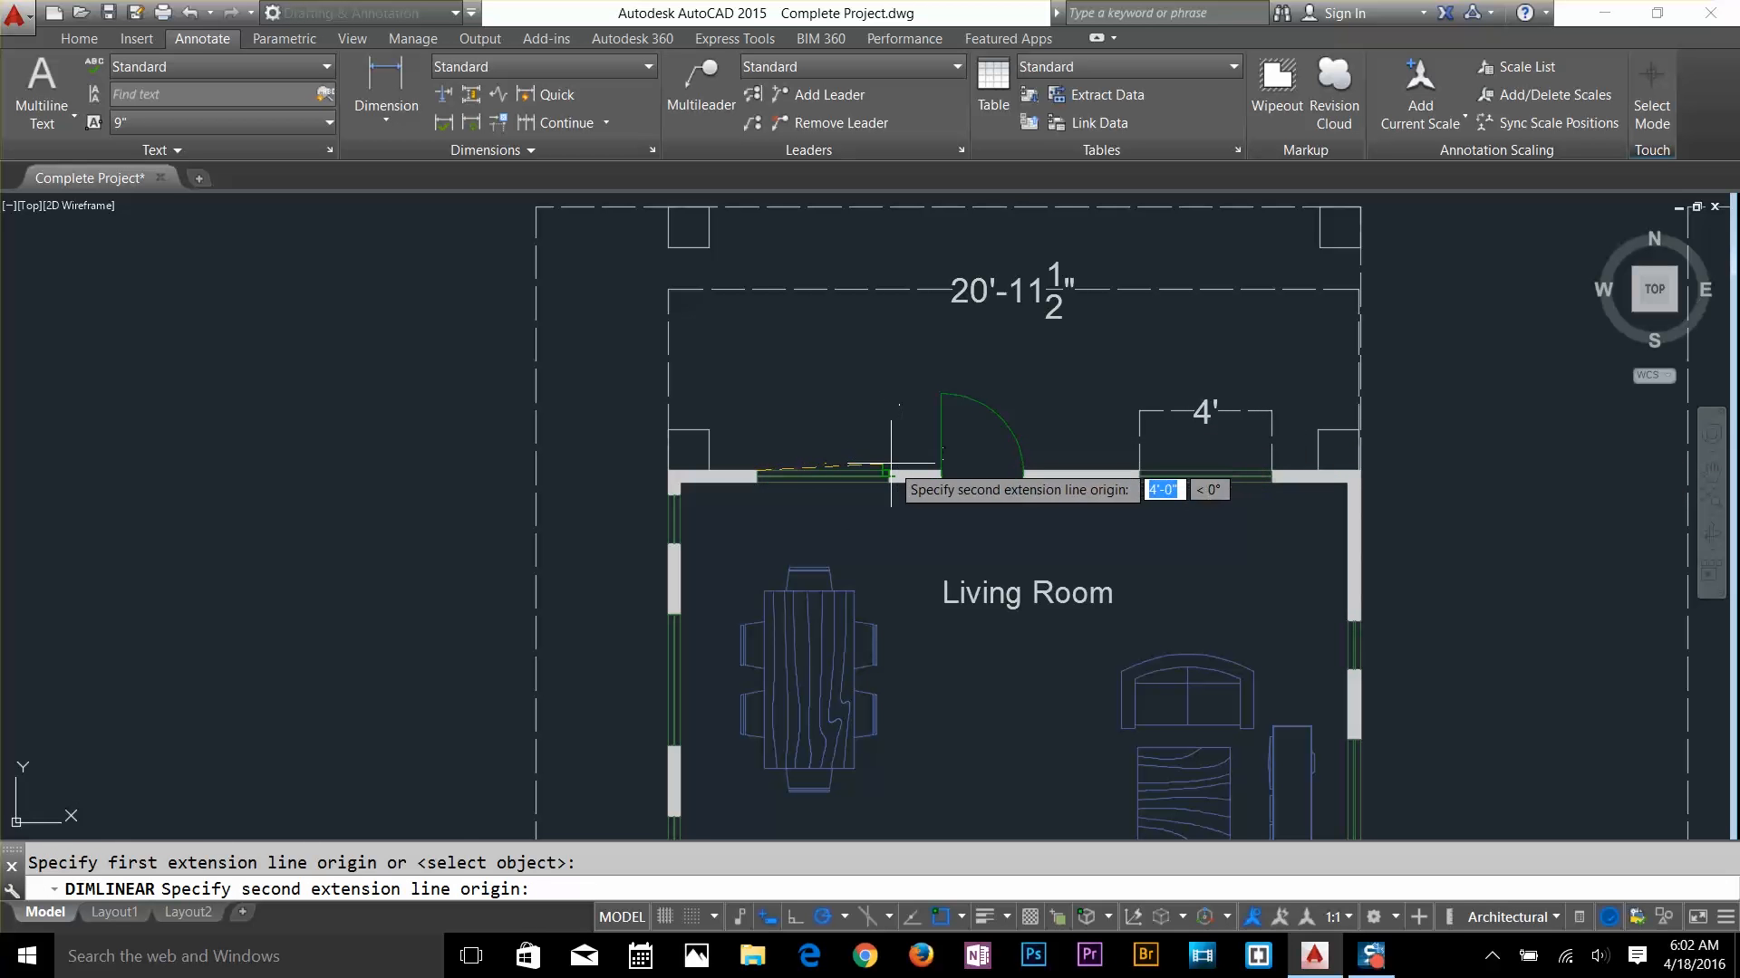
click(887, 471)
click(883, 439)
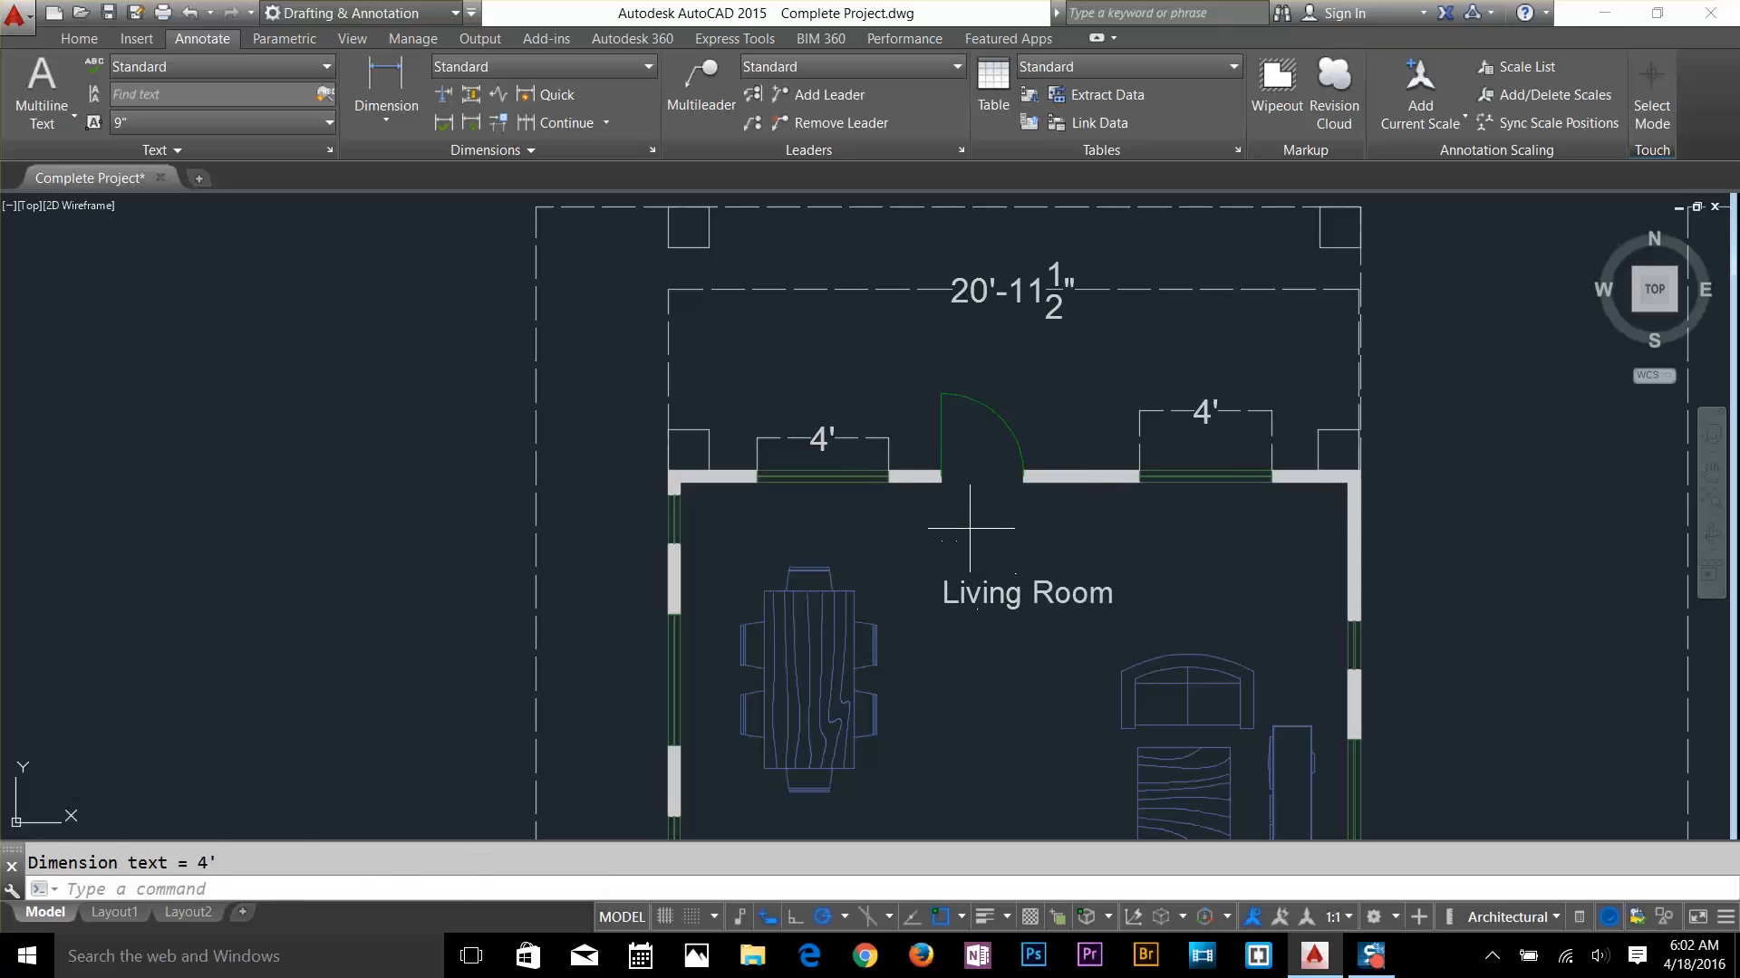
Dimension the width of the living room's rear door opening, placing the dimension inside the room
key(Return)
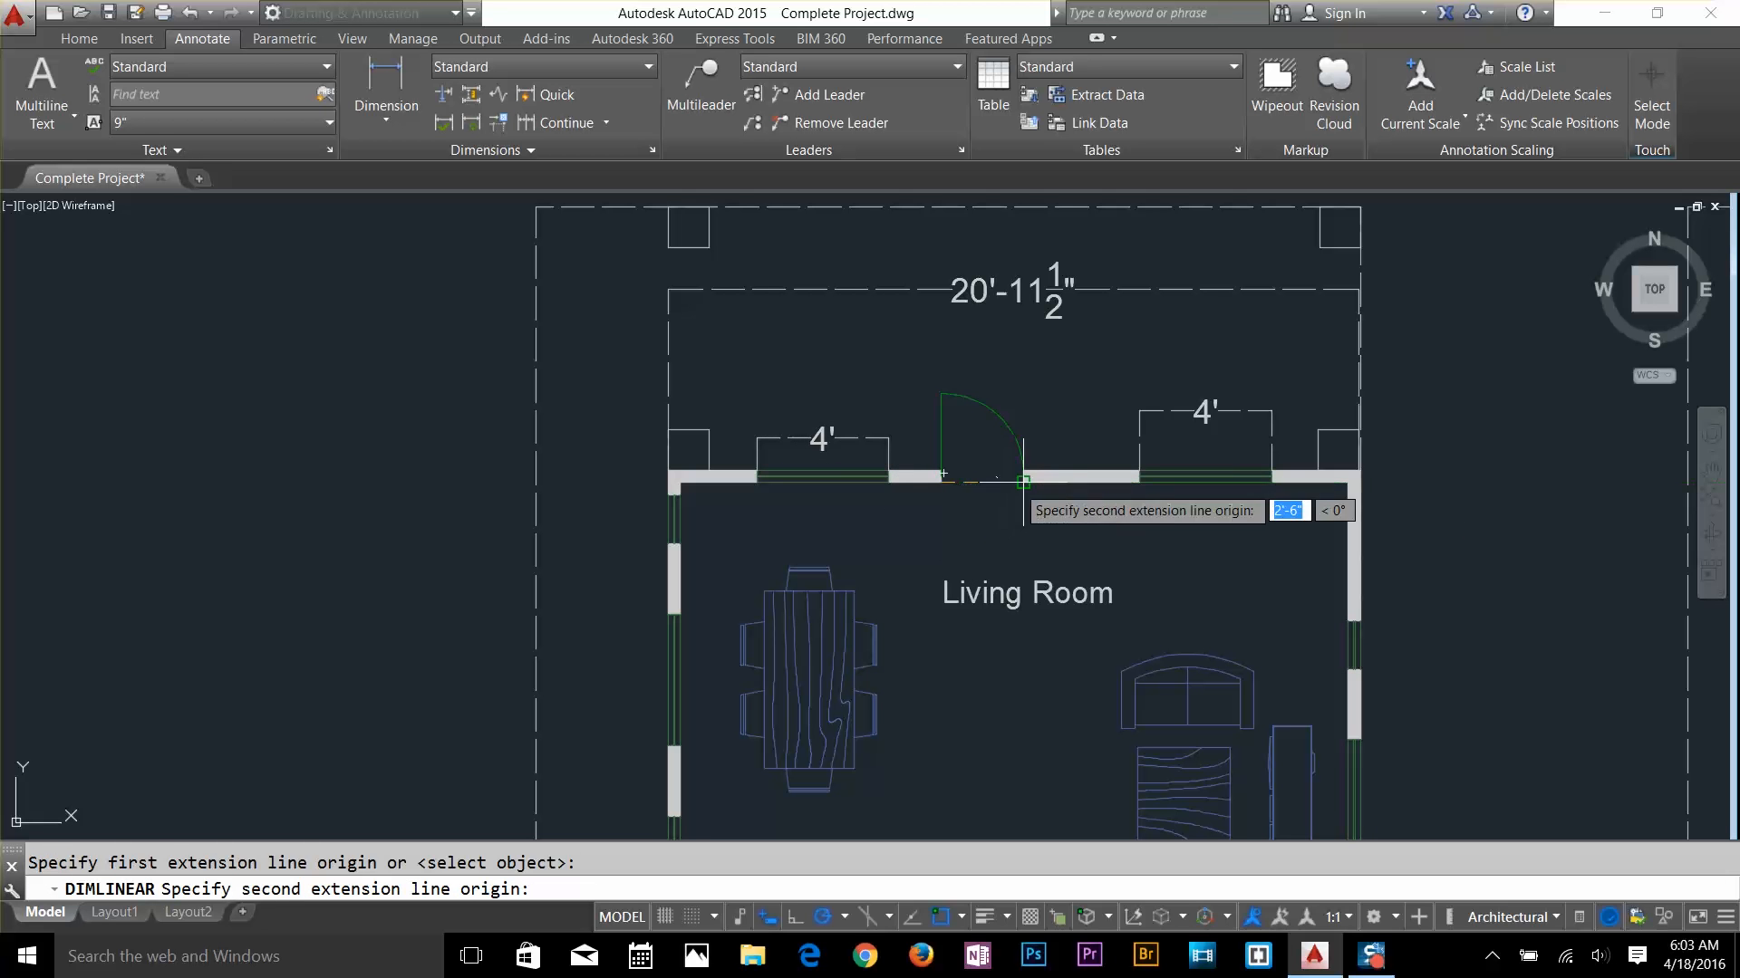
click(1023, 476)
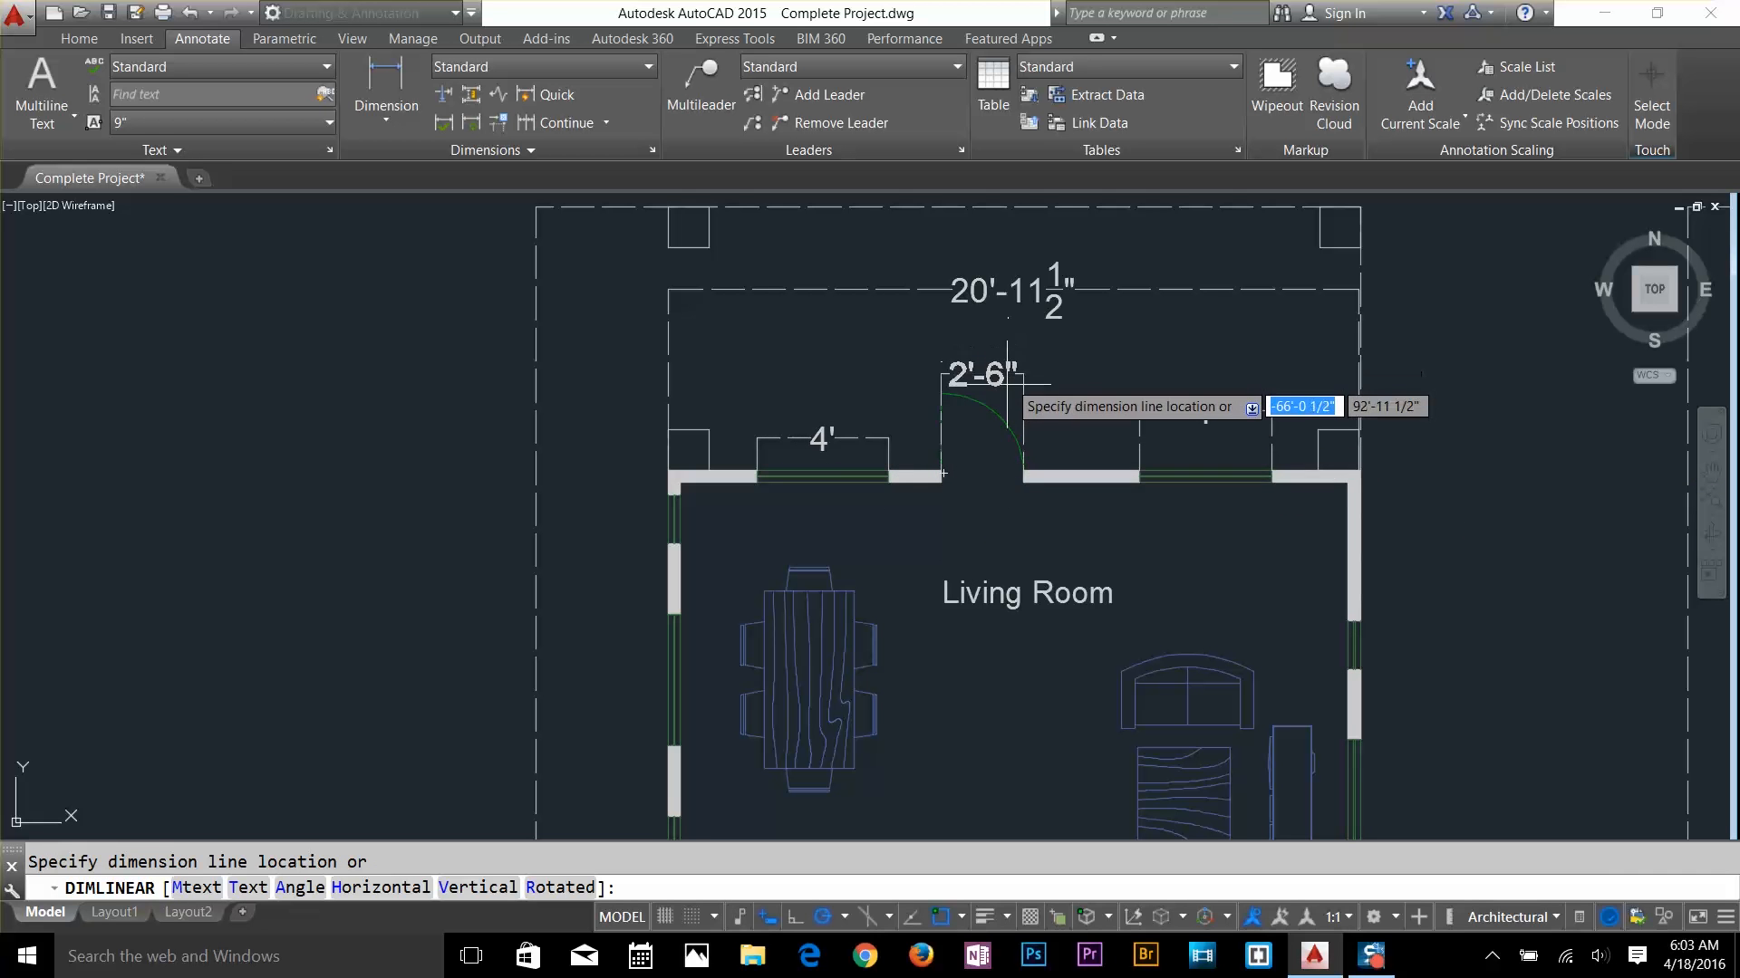
click(1006, 512)
Dimension the interior width of the garage, placing the dimension line inside the room above its label
scroll(1084, 598, down, 3)
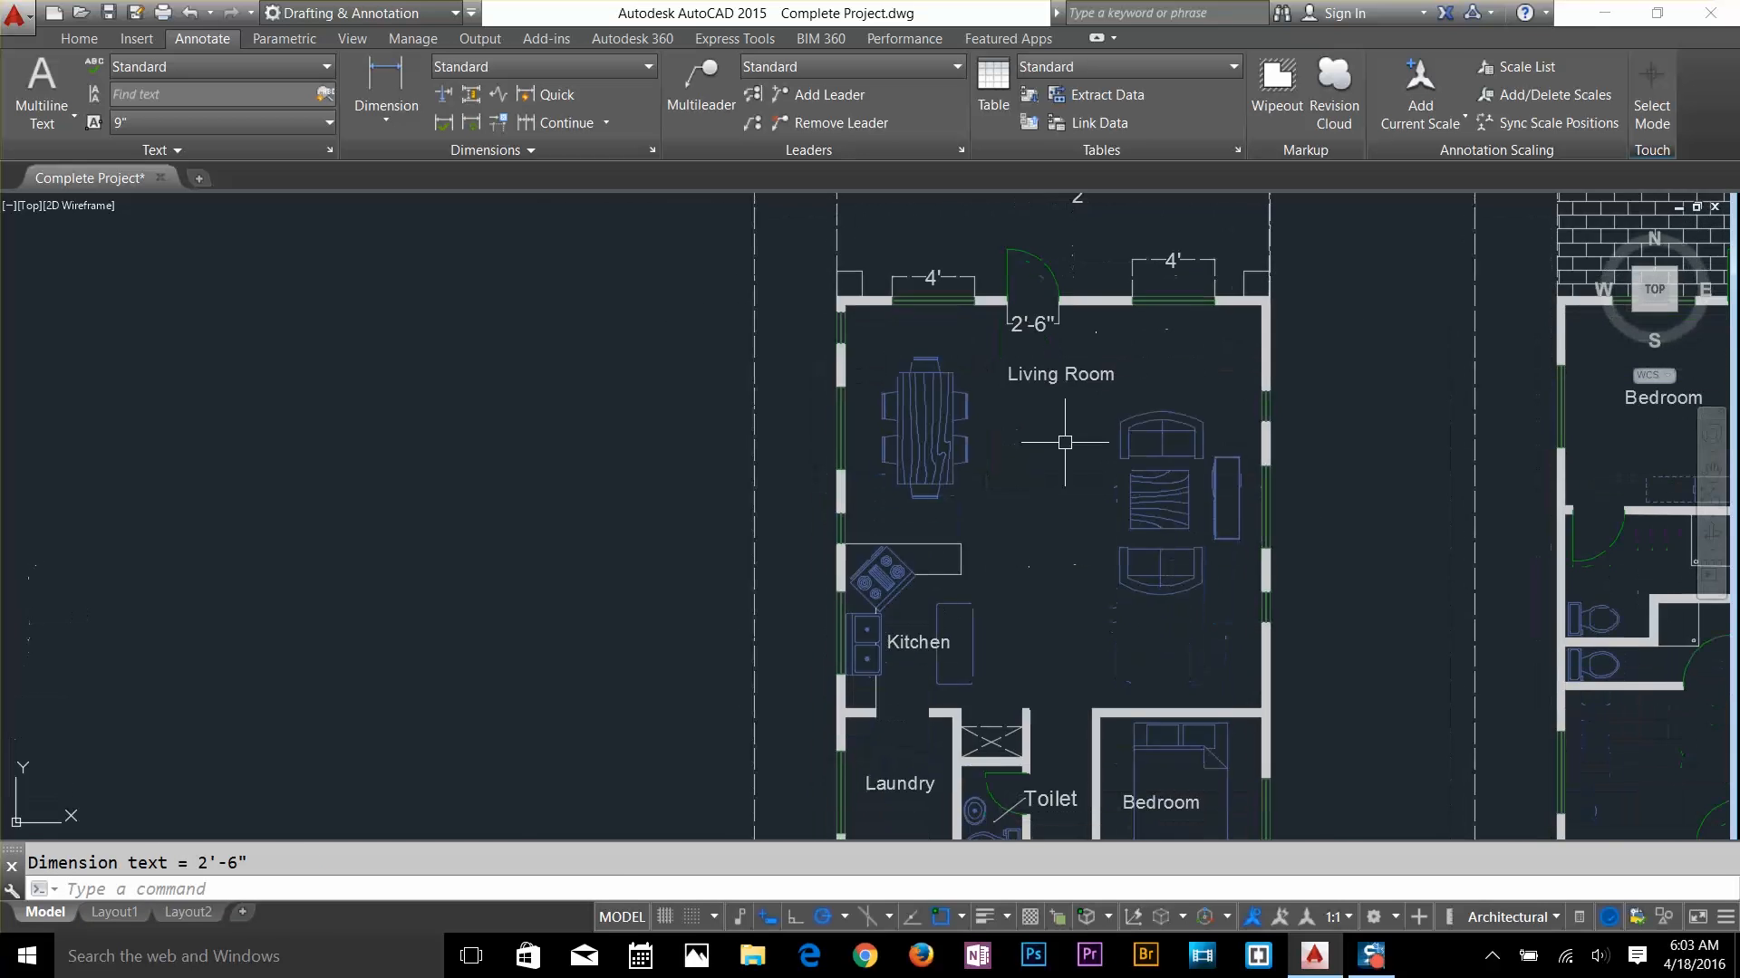
mouse_move(1078, 619)
middle_down()
mouse_move(1080, 326)
mouse_move(1056, 277)
middle_up()
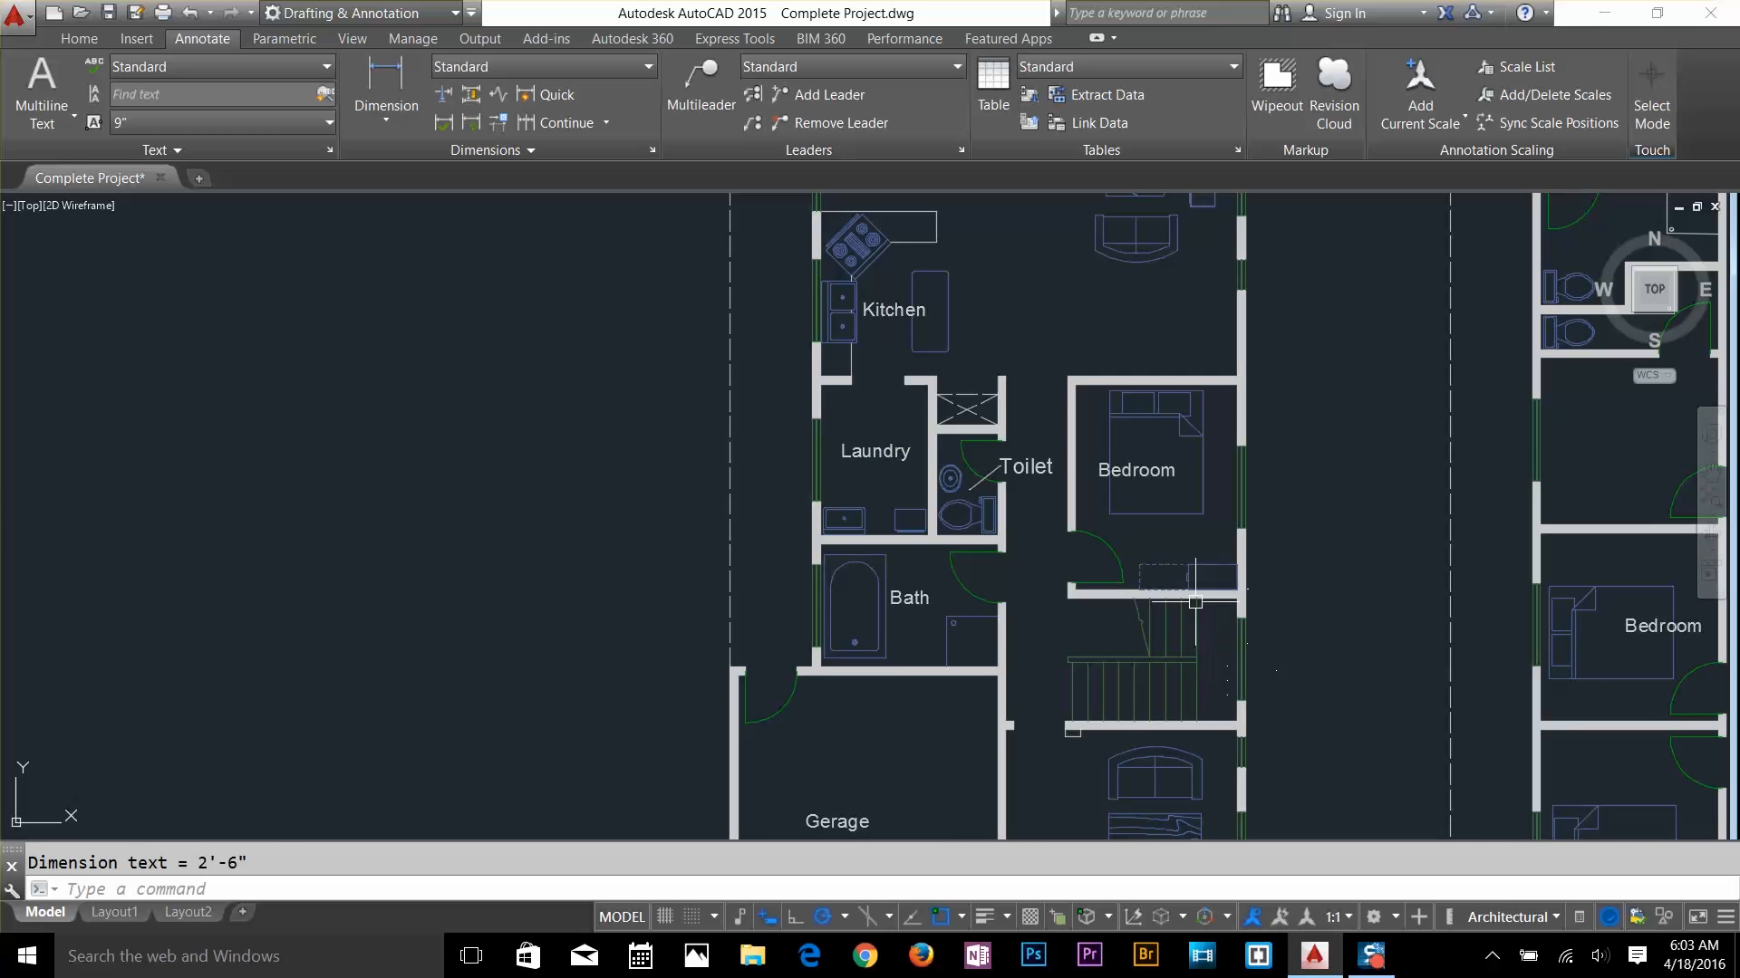
middle_drag(923, 710, 1003, 412)
key(Return)
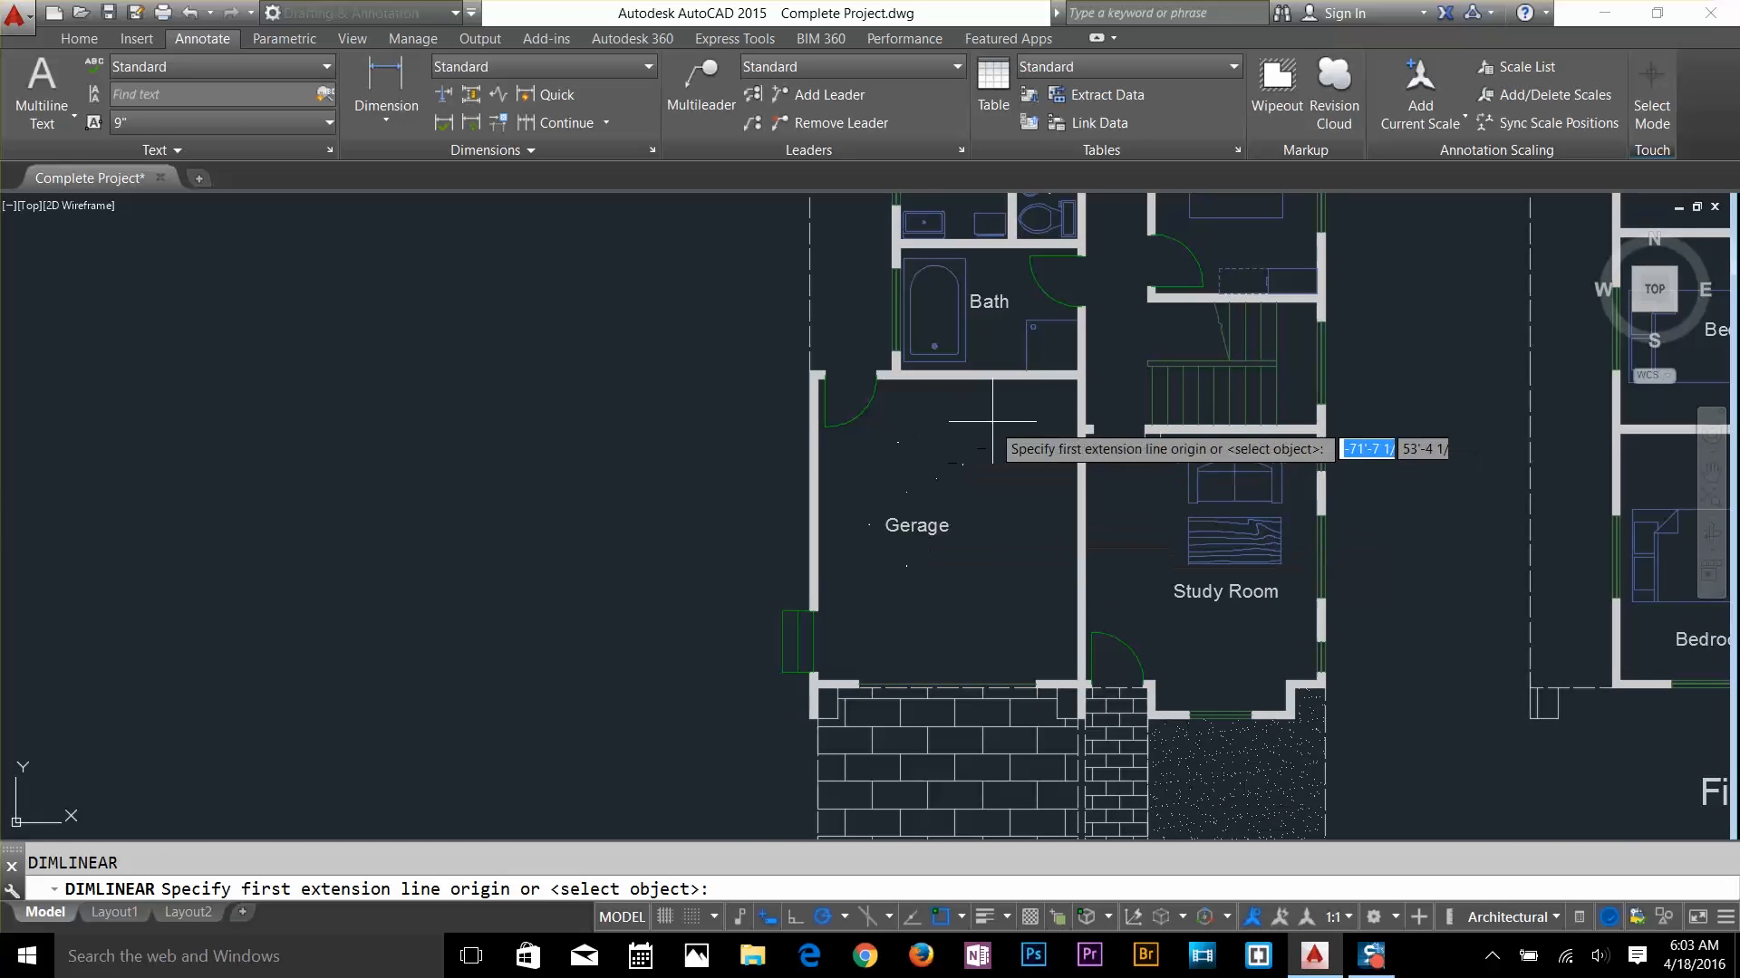
click(1077, 379)
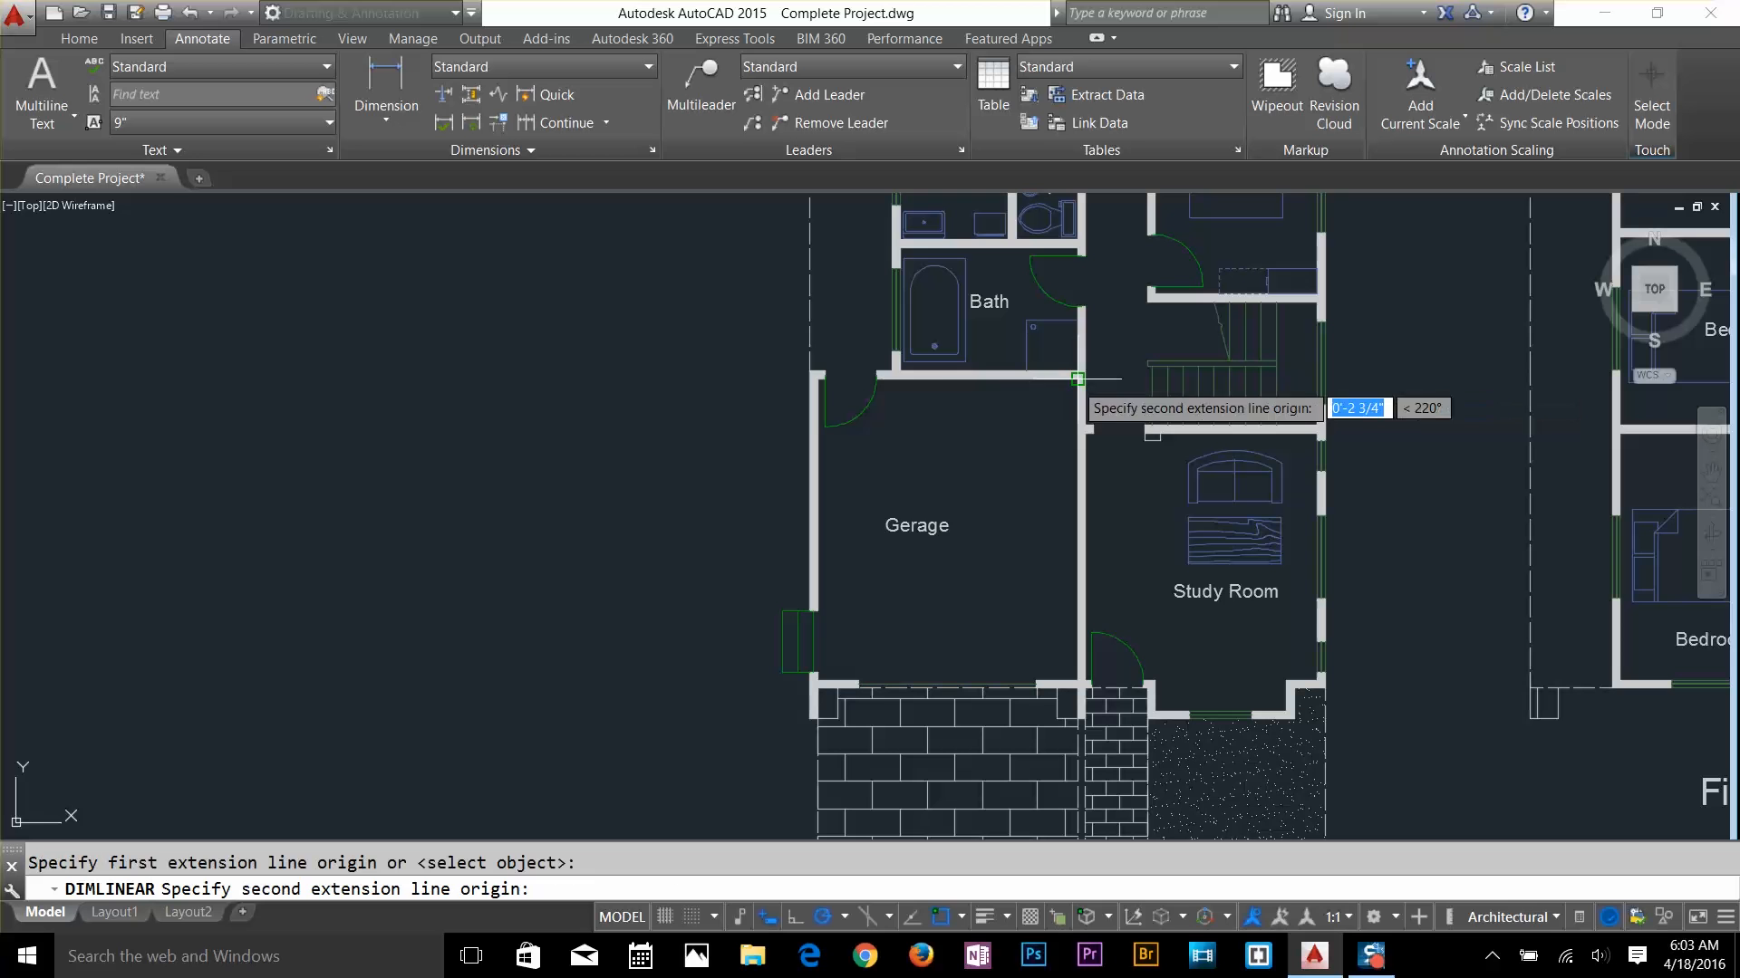
click(816, 379)
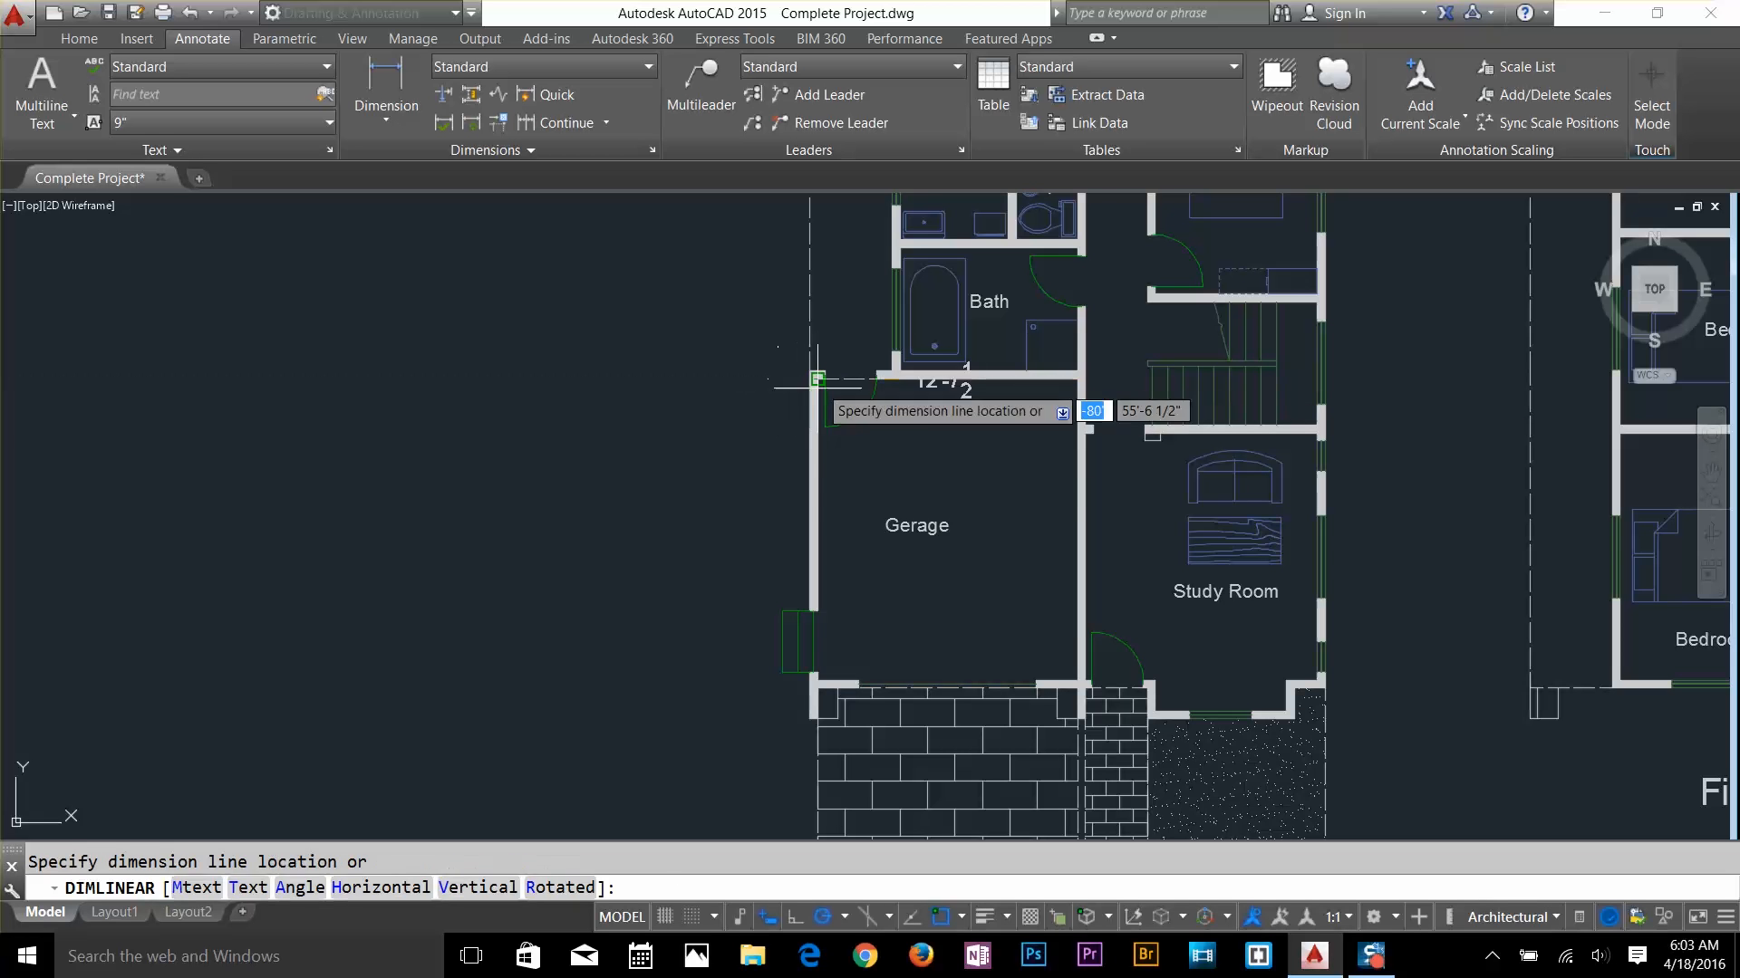
click(865, 464)
Dimension the interior length of the garage with a vertical linear dimension placed inside the room
key(Return)
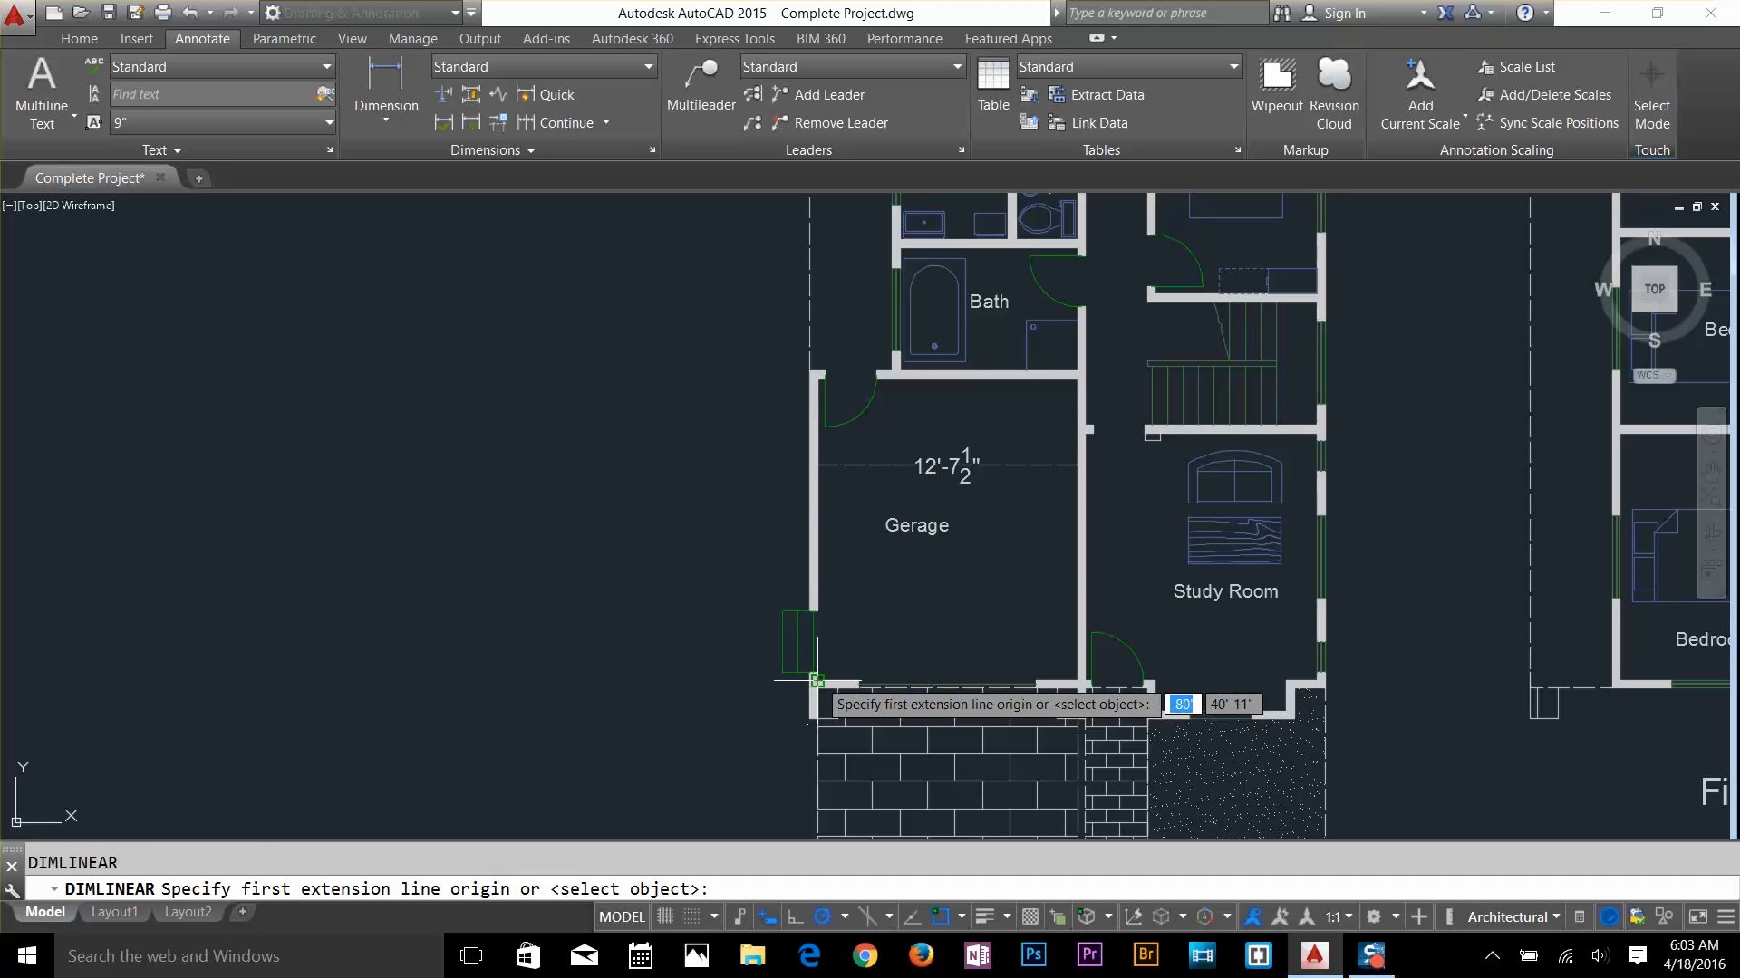
click(813, 675)
click(816, 379)
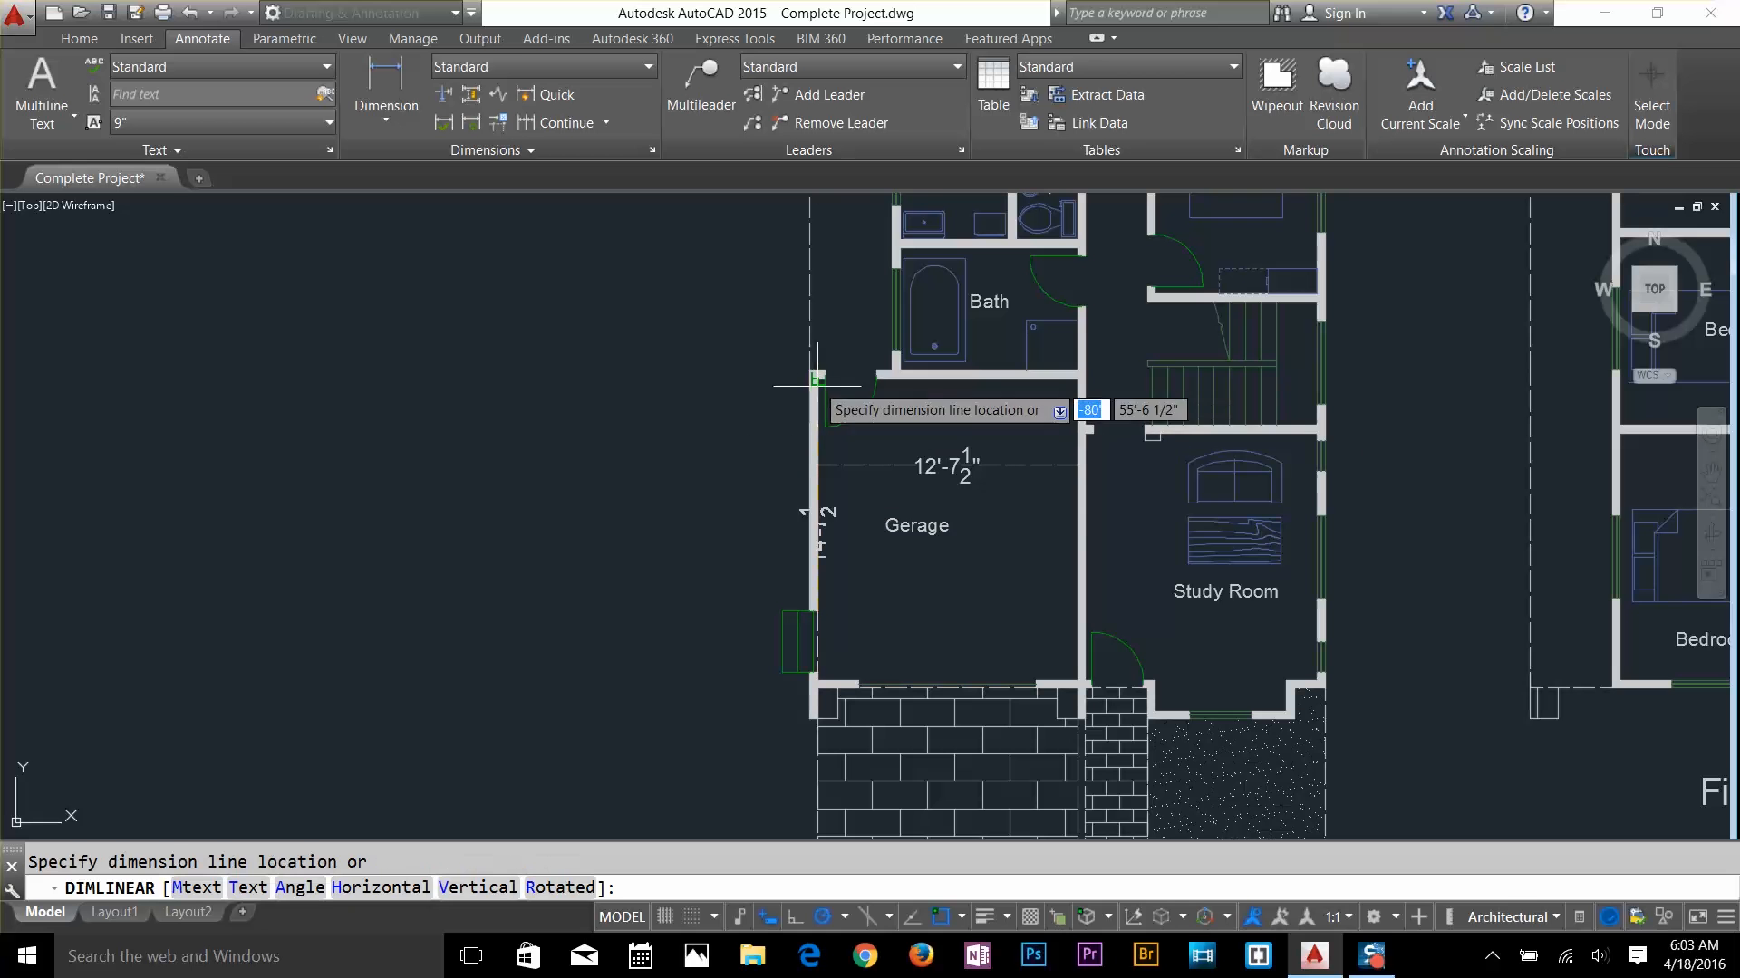
click(998, 516)
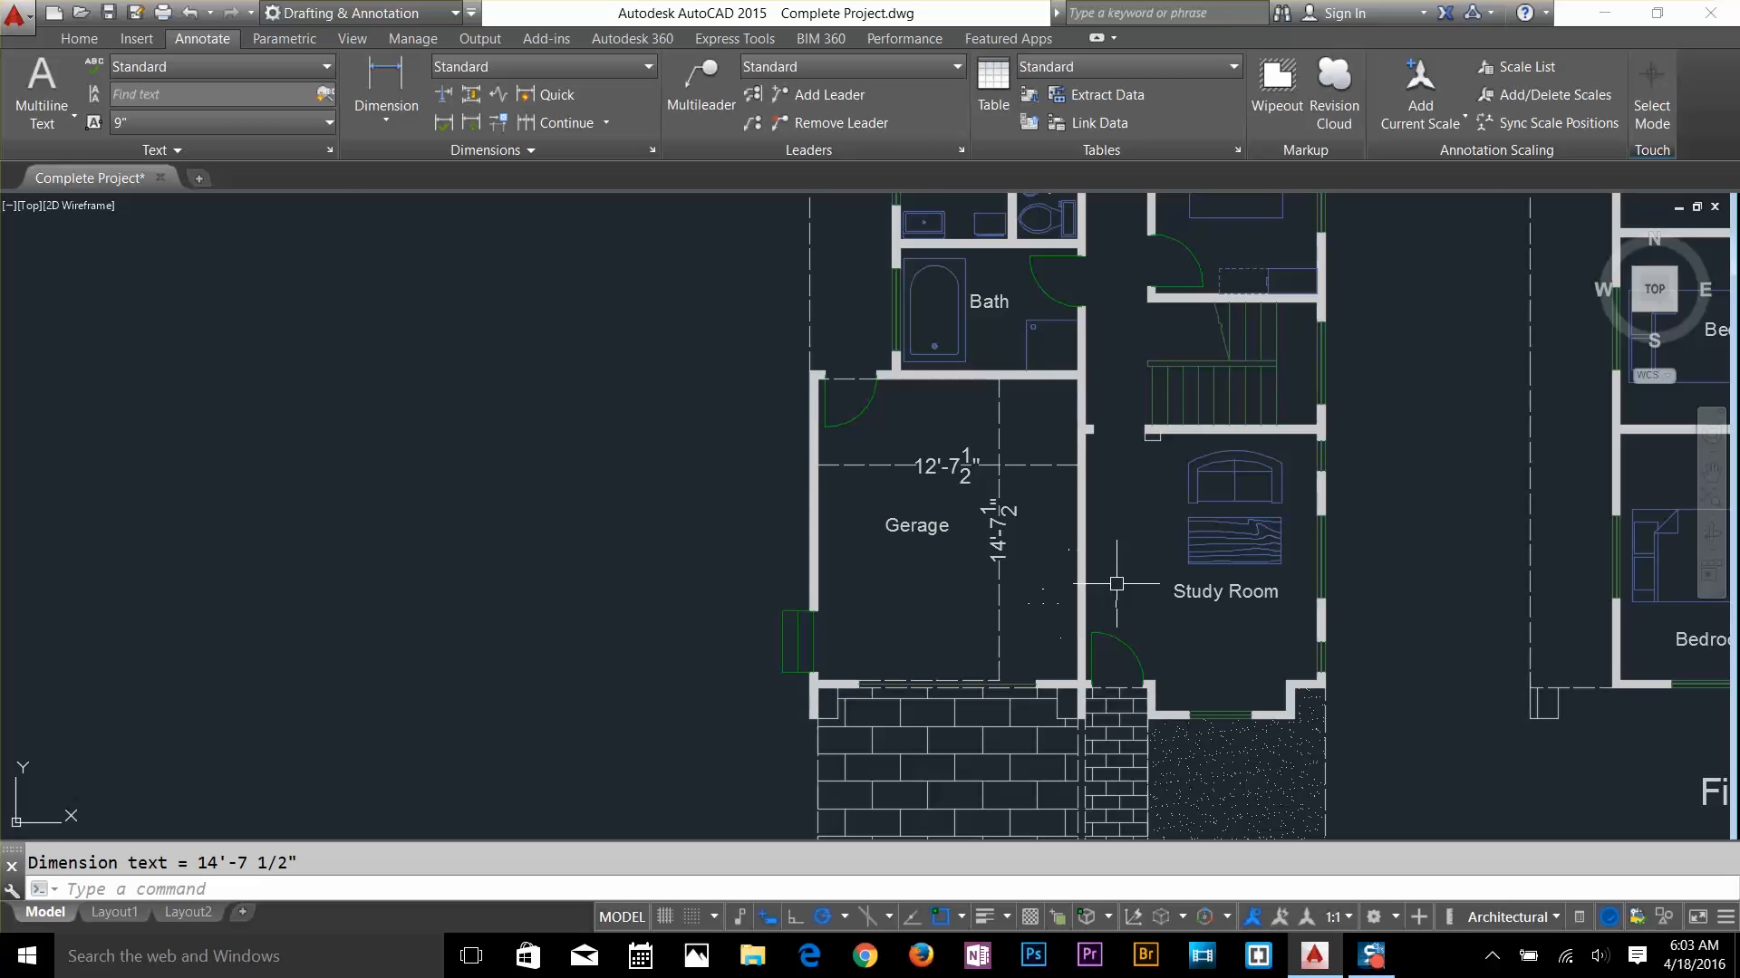
Delete the width and length dimensions inside the garage
scroll(1285, 599, down, 2)
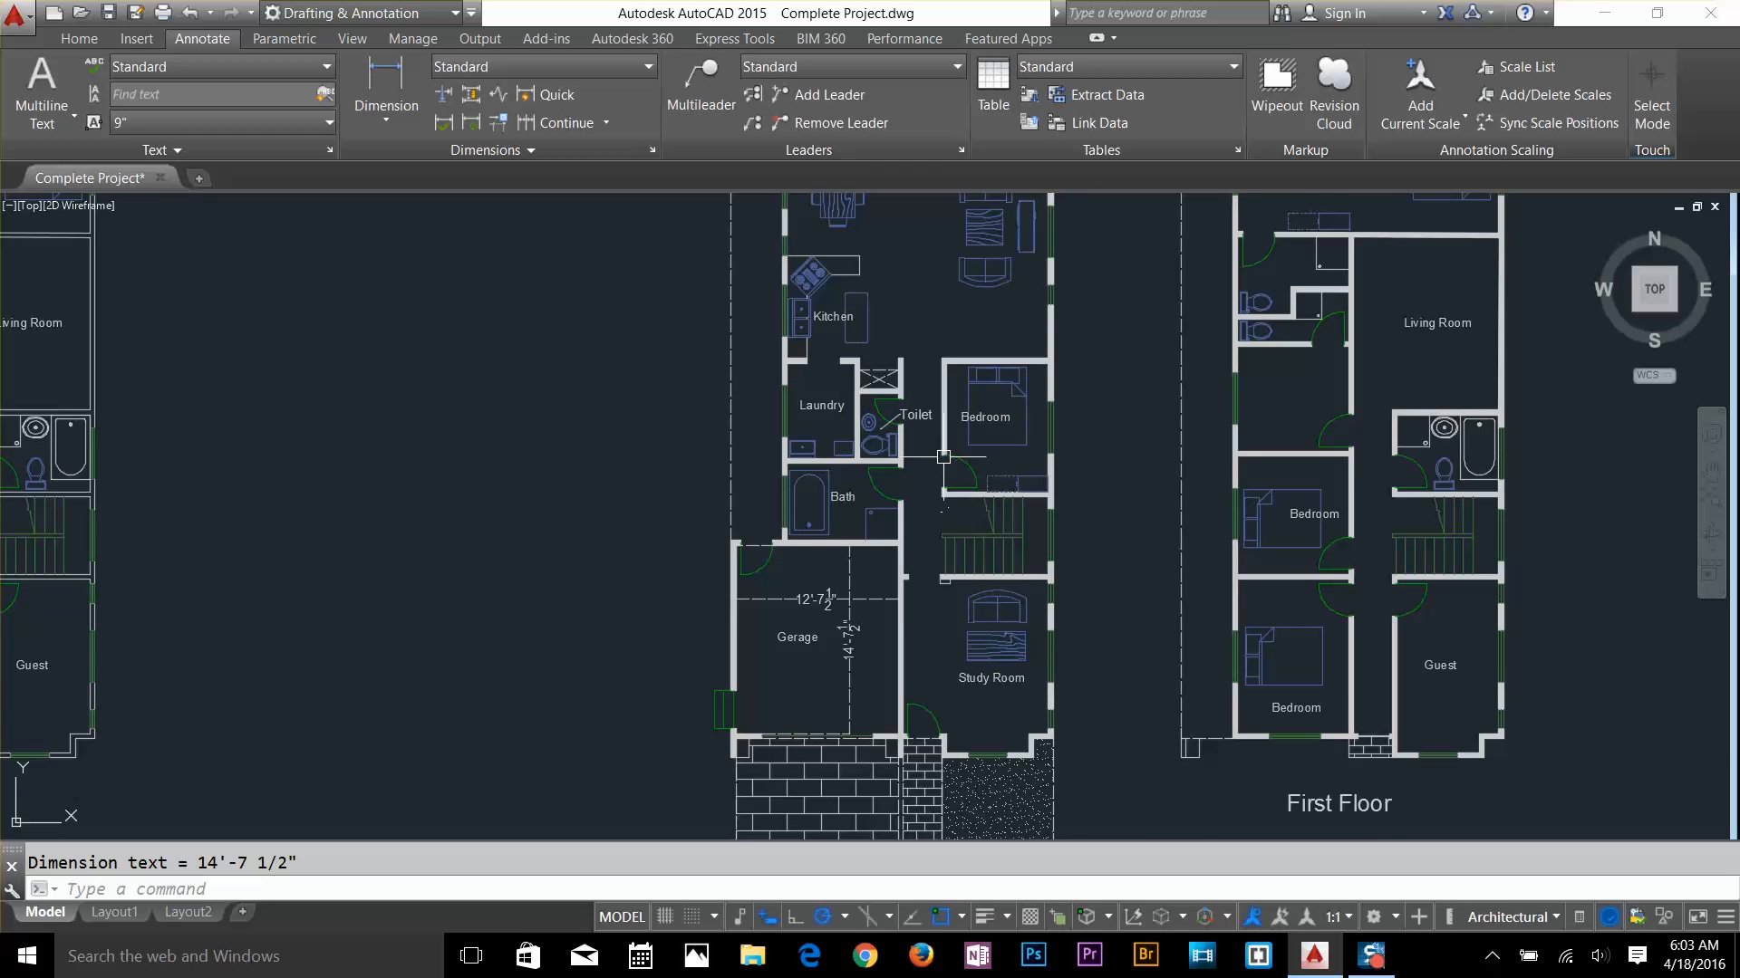
middle_drag(1099, 451, 1118, 636)
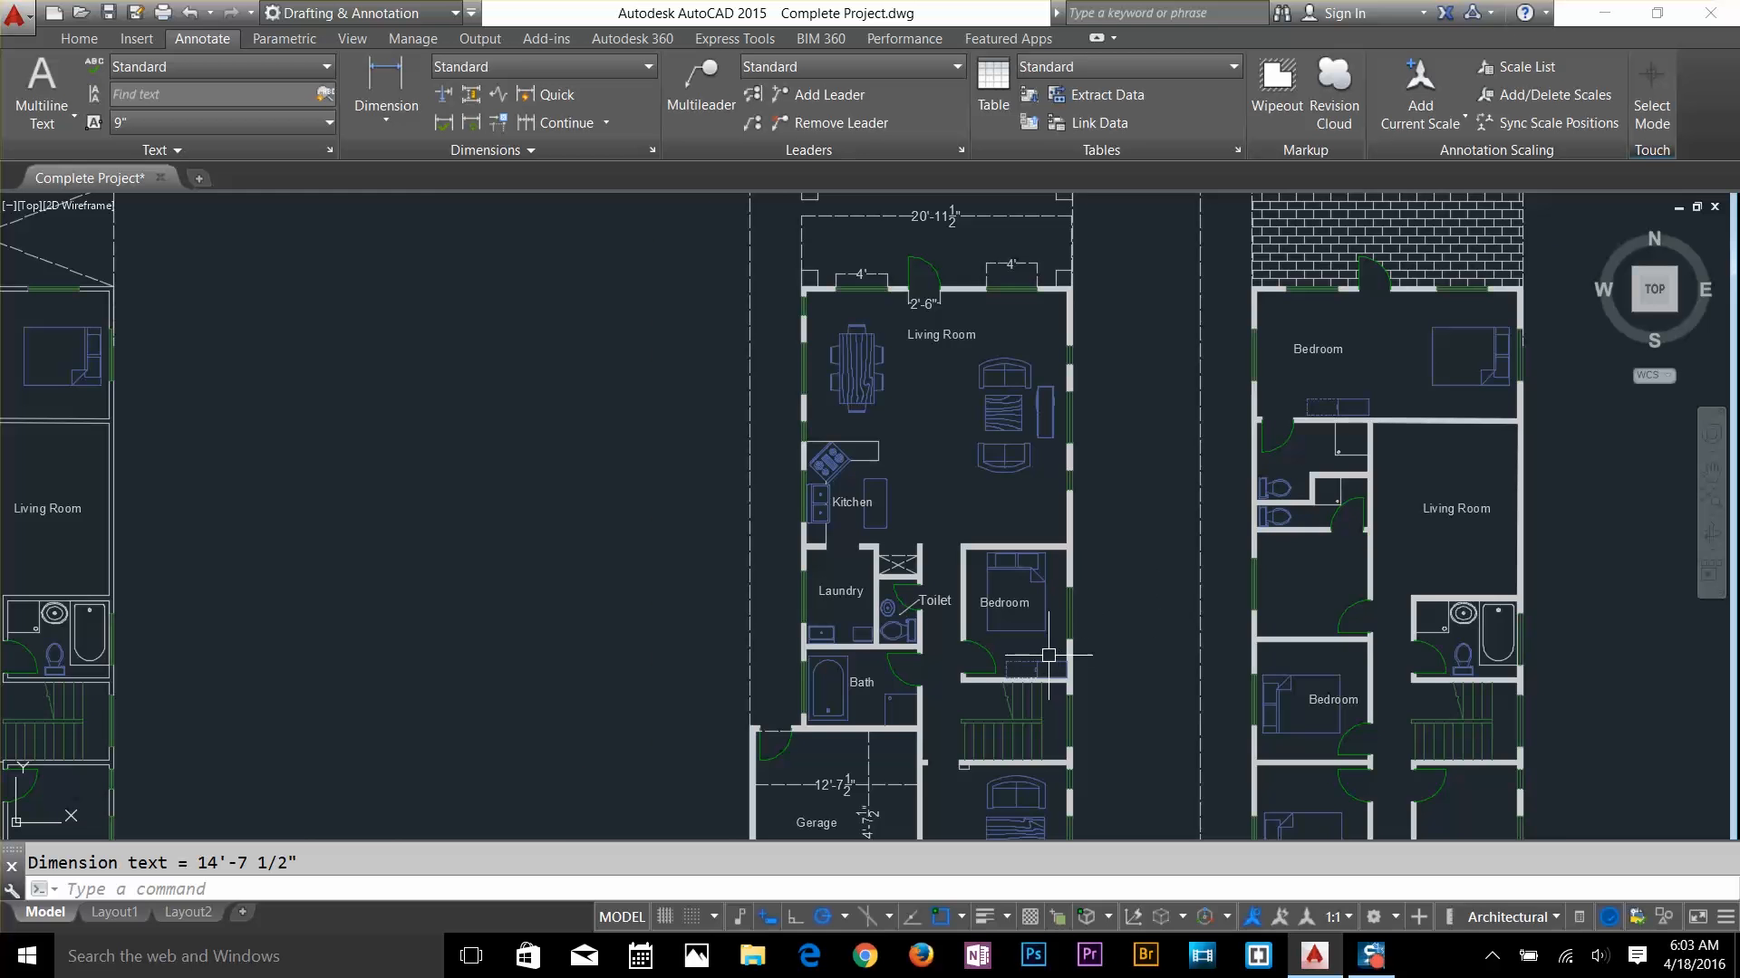
scroll(1048, 654, up, 4)
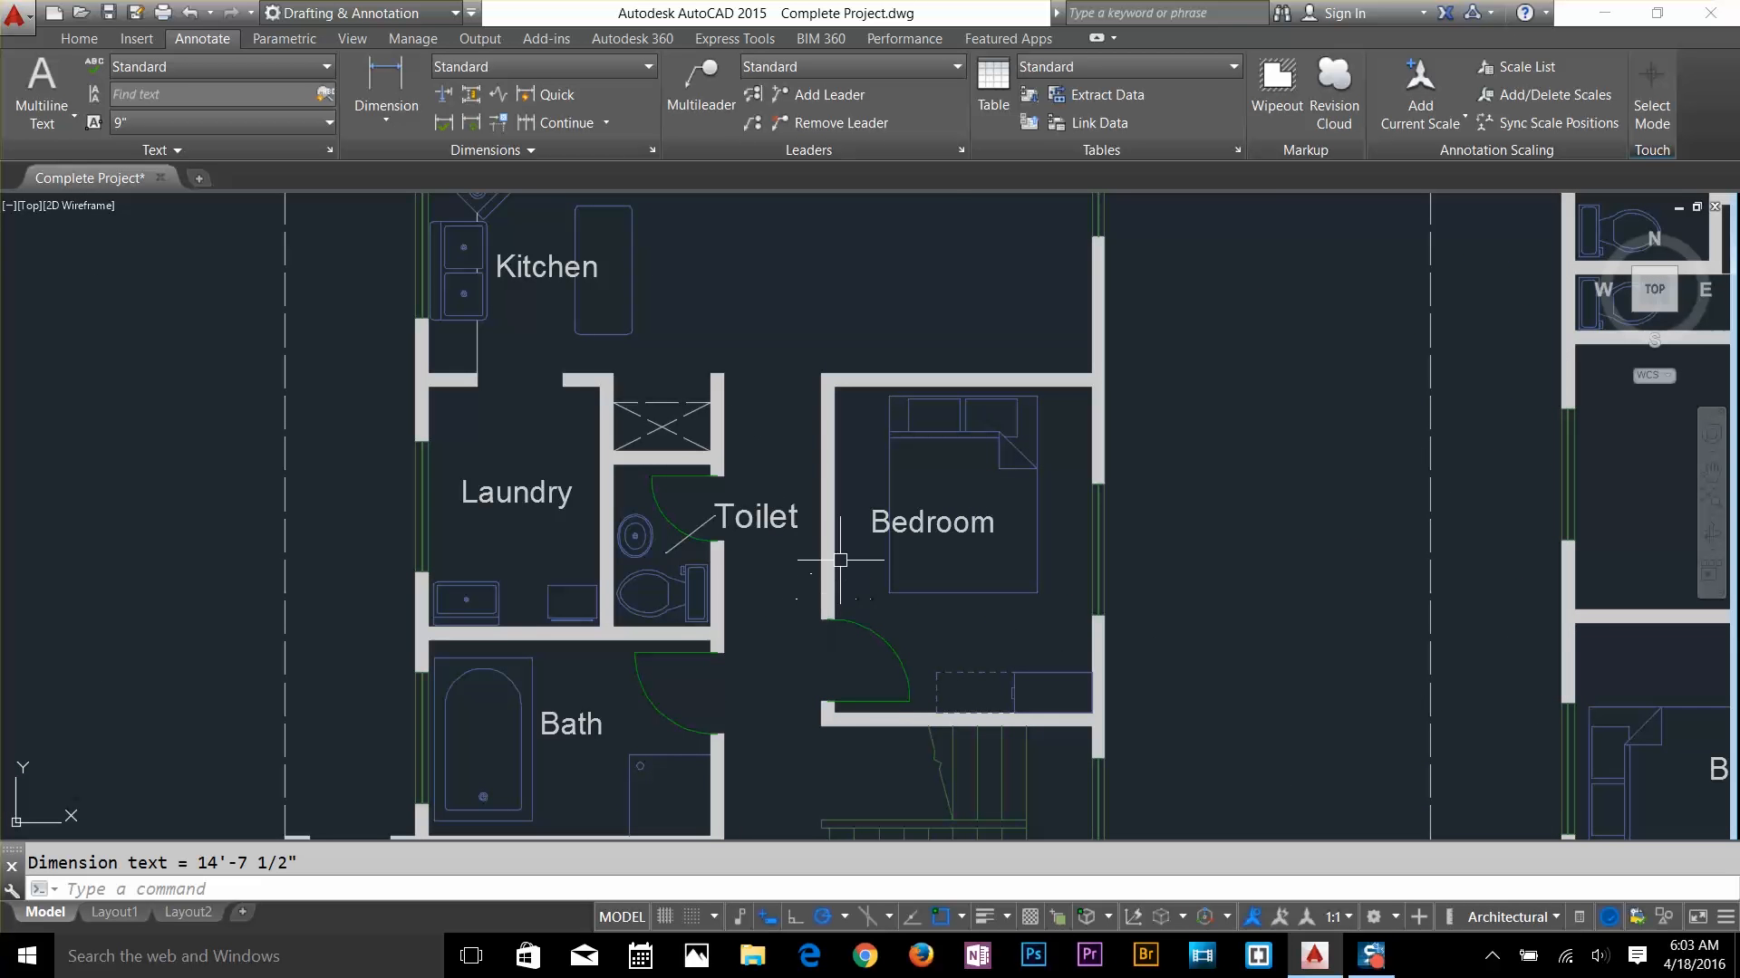
scroll(904, 549, down, 4)
middle_drag(905, 549, 913, 328)
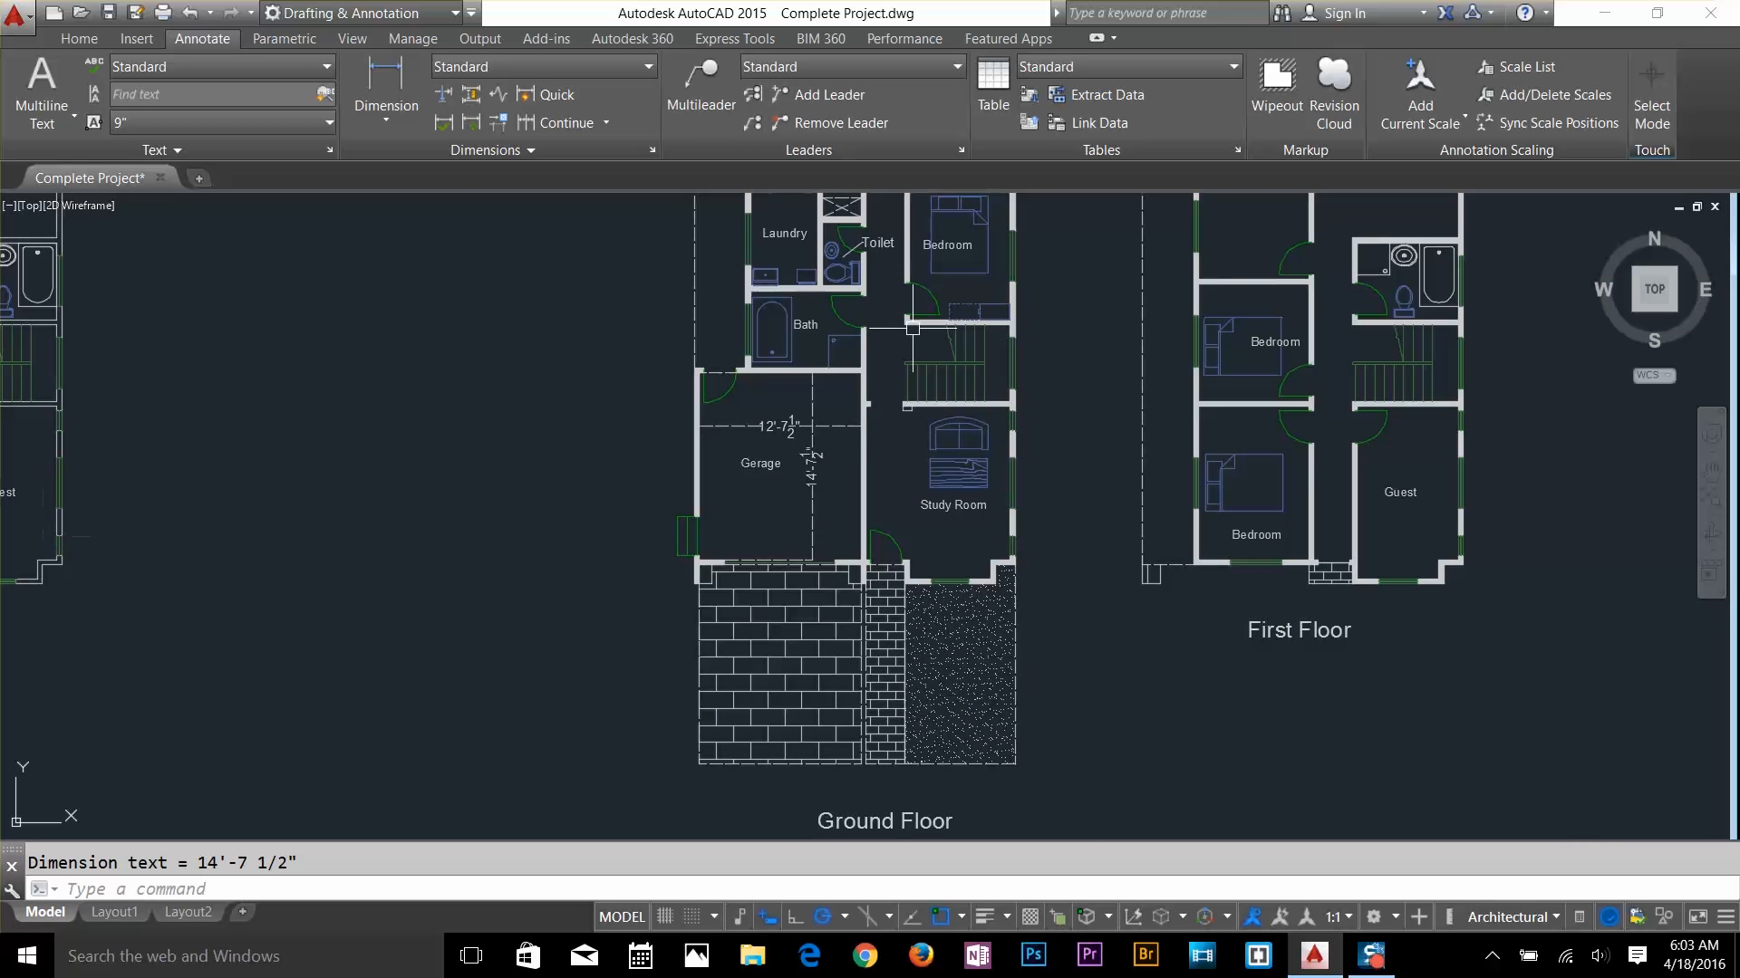
click(809, 430)
click(794, 444)
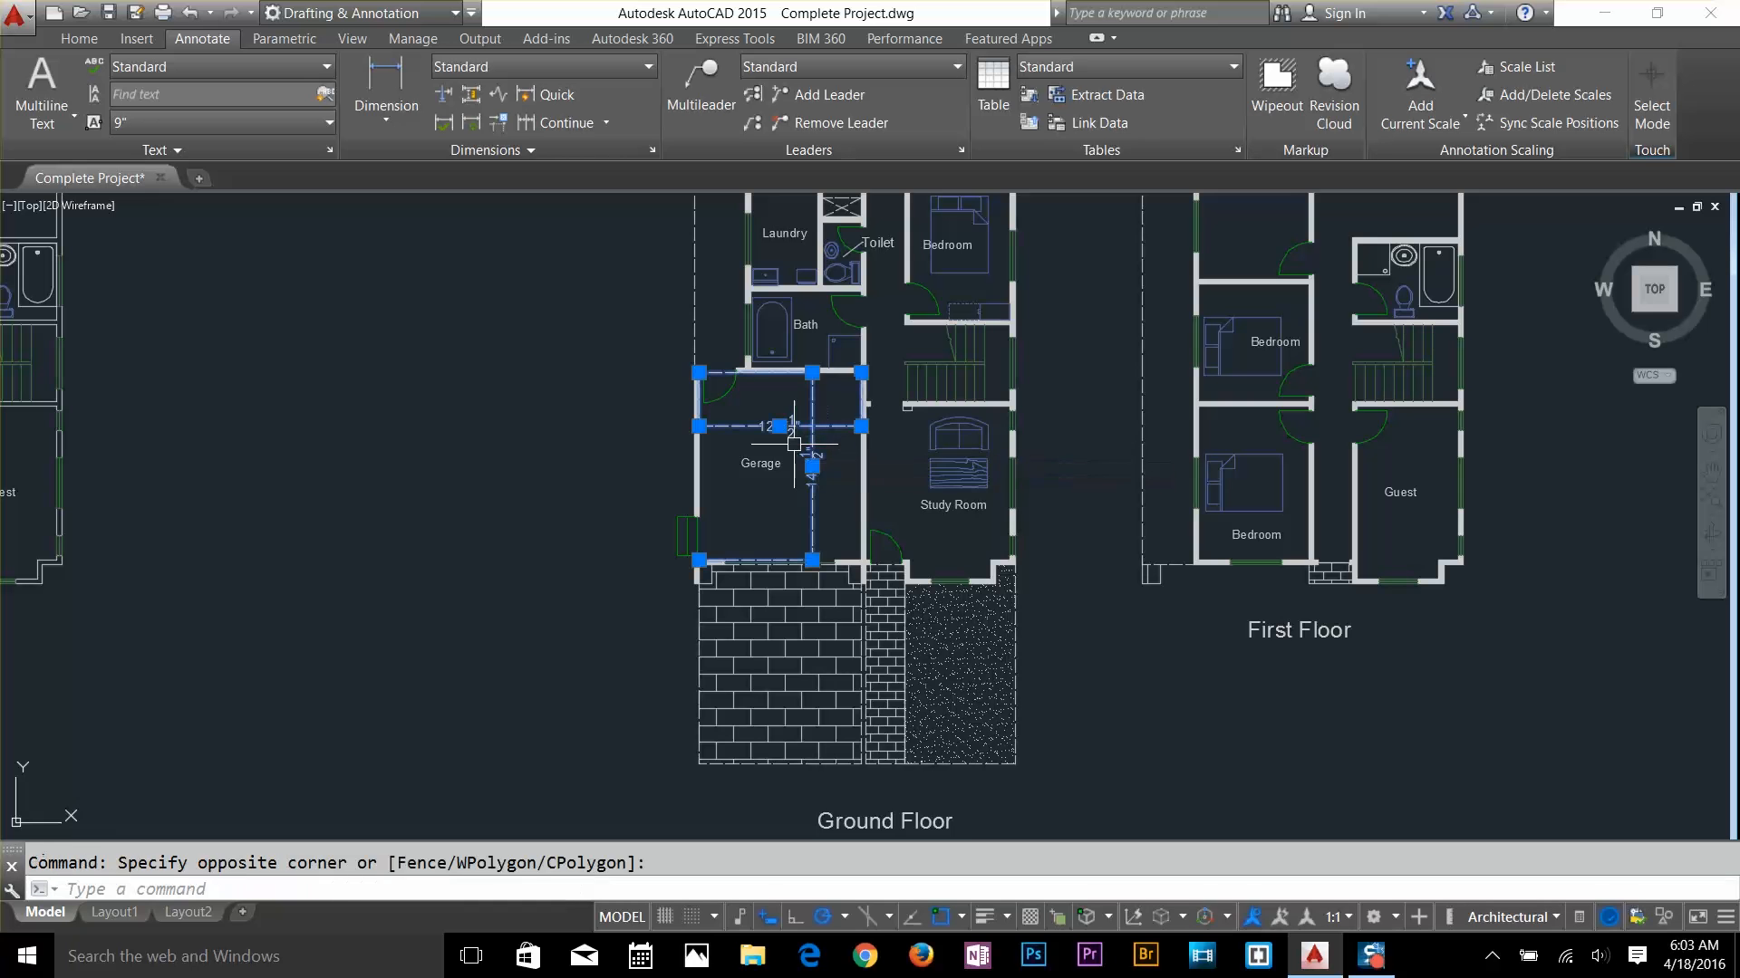
key(Delete)
Delete the overall width, window and door dimensions along the living room's rear wall
middle_drag(794, 444, 776, 691)
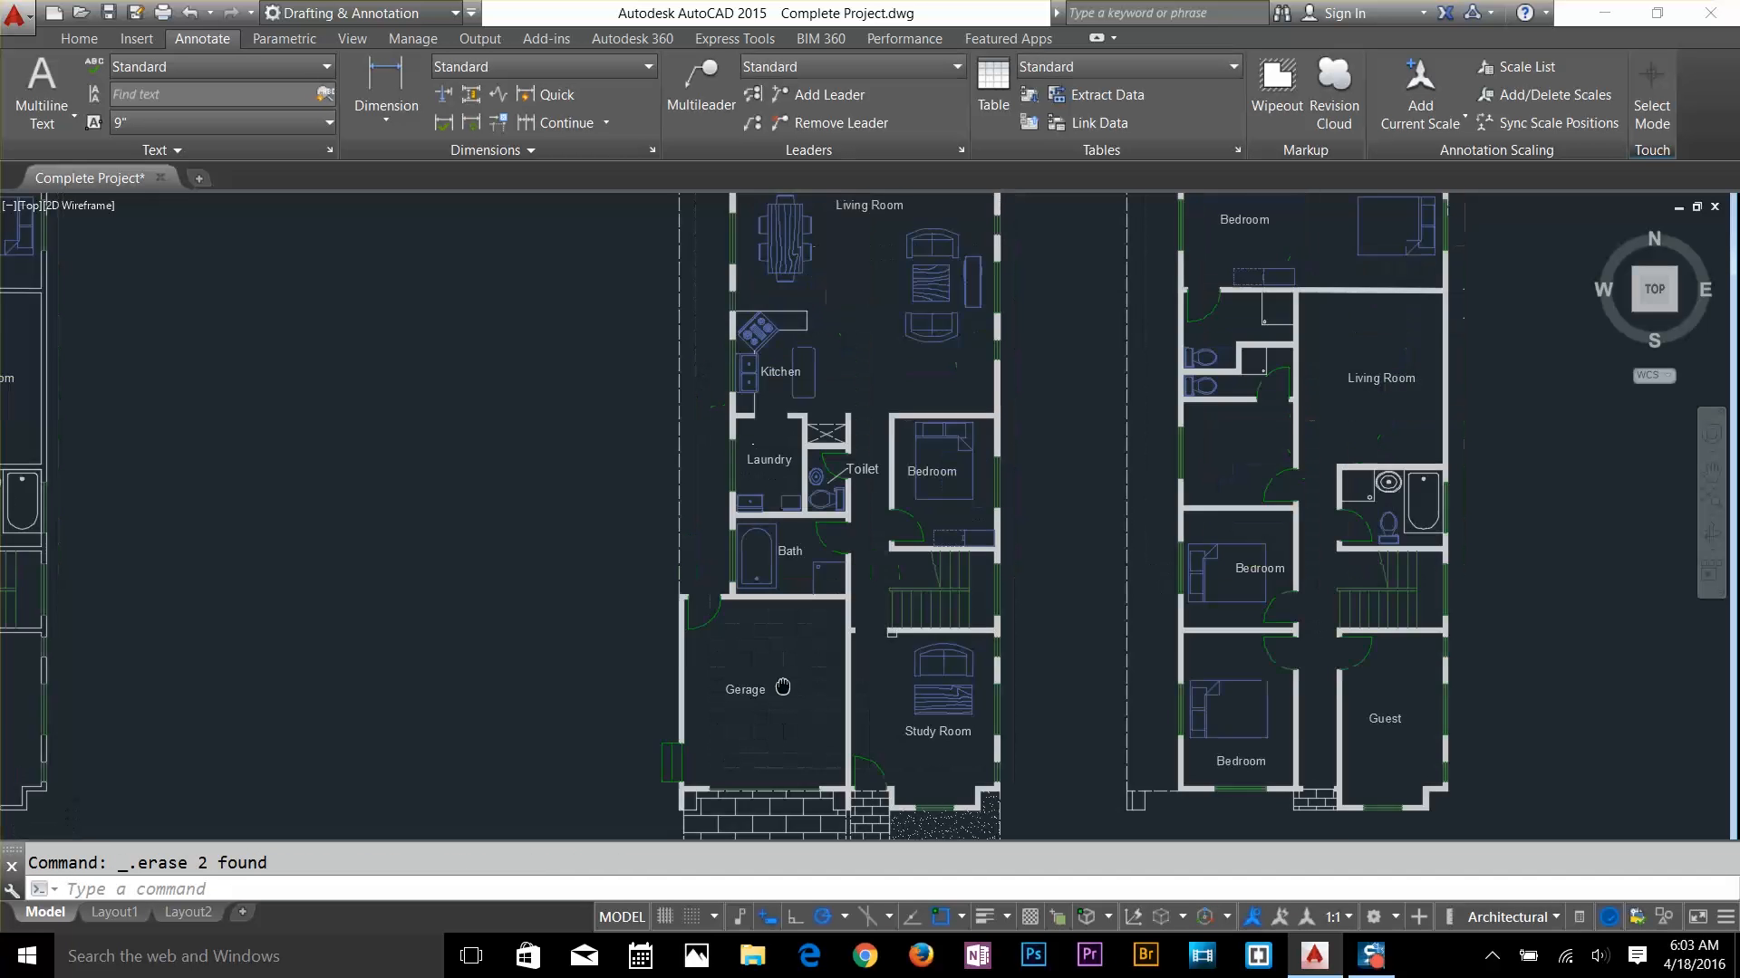
middle_drag(842, 340, 833, 429)
middle_drag(848, 333, 823, 420)
scroll(824, 414, up, 2)
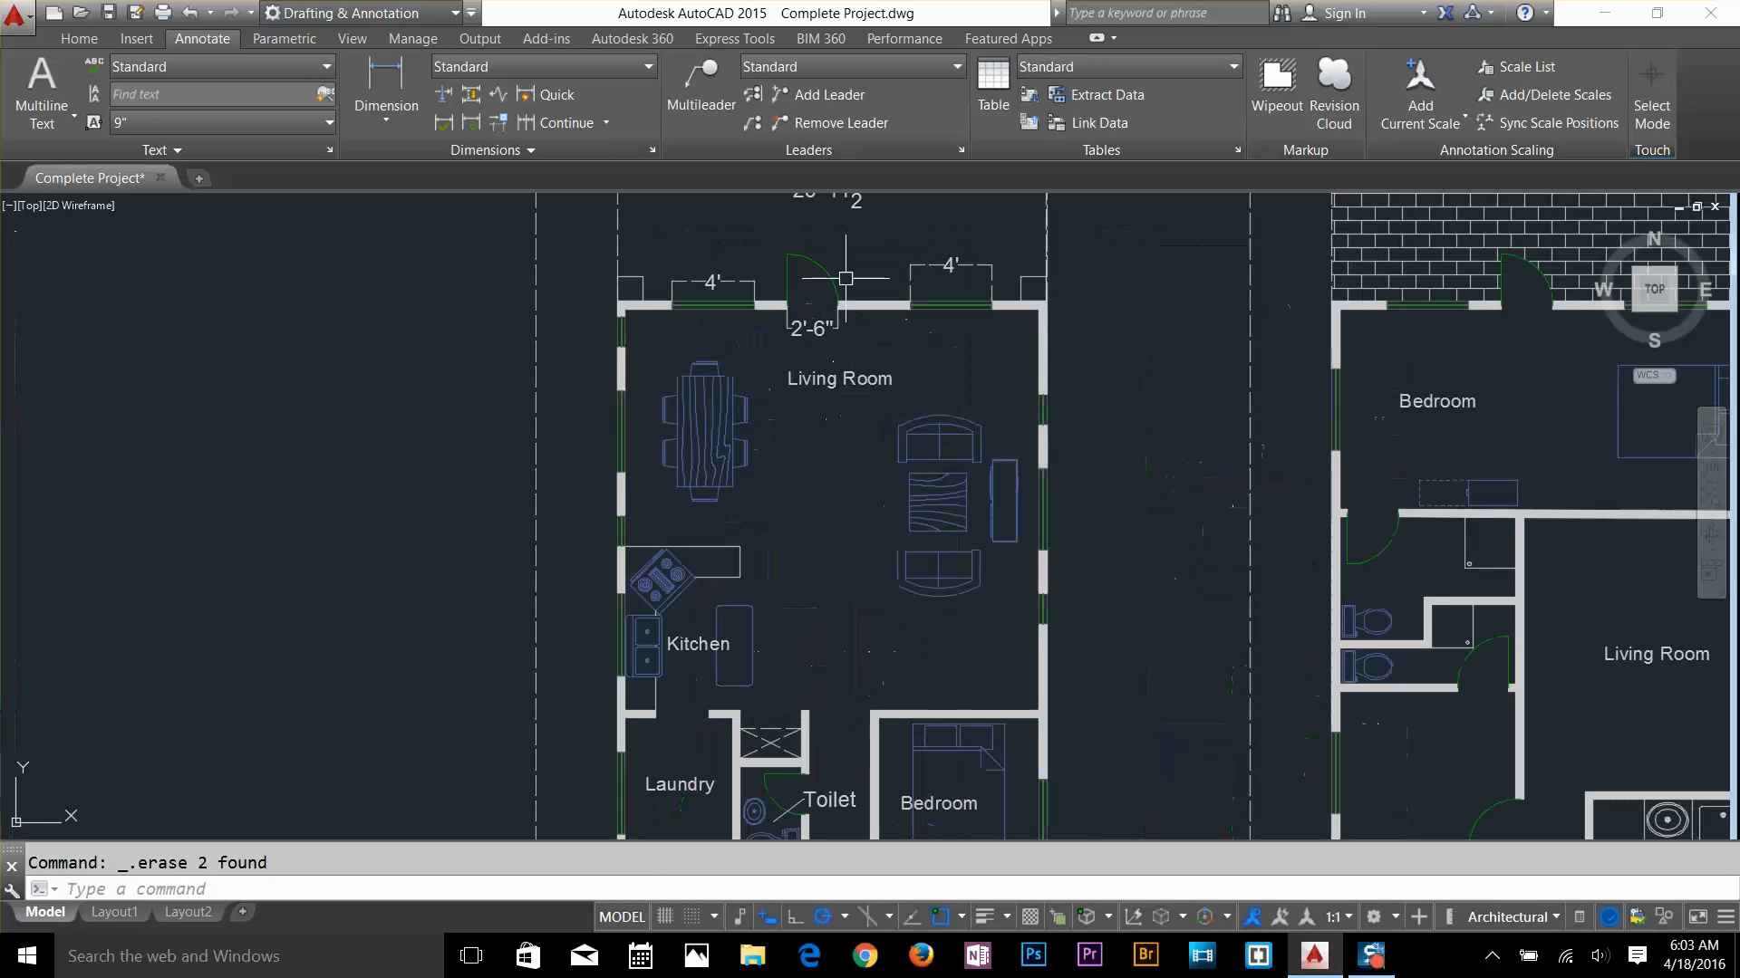
middle_drag(845, 277, 833, 490)
click(852, 416)
key(Delete)
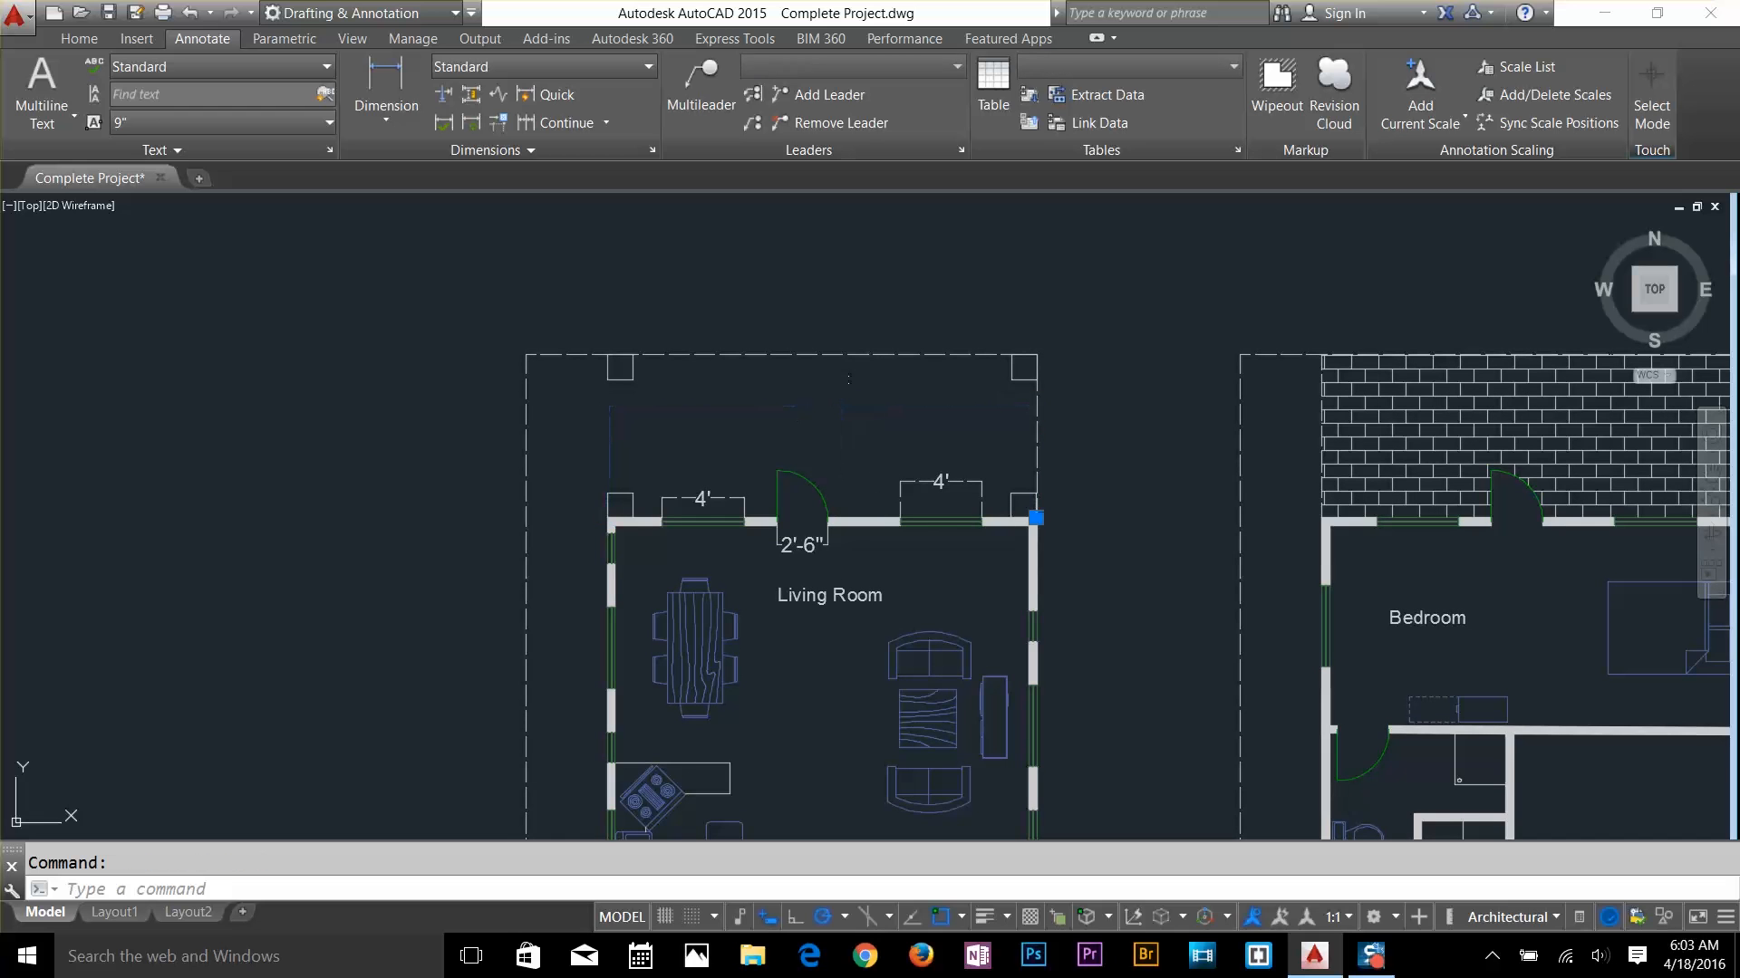
click(949, 487)
key(Delete)
click(802, 542)
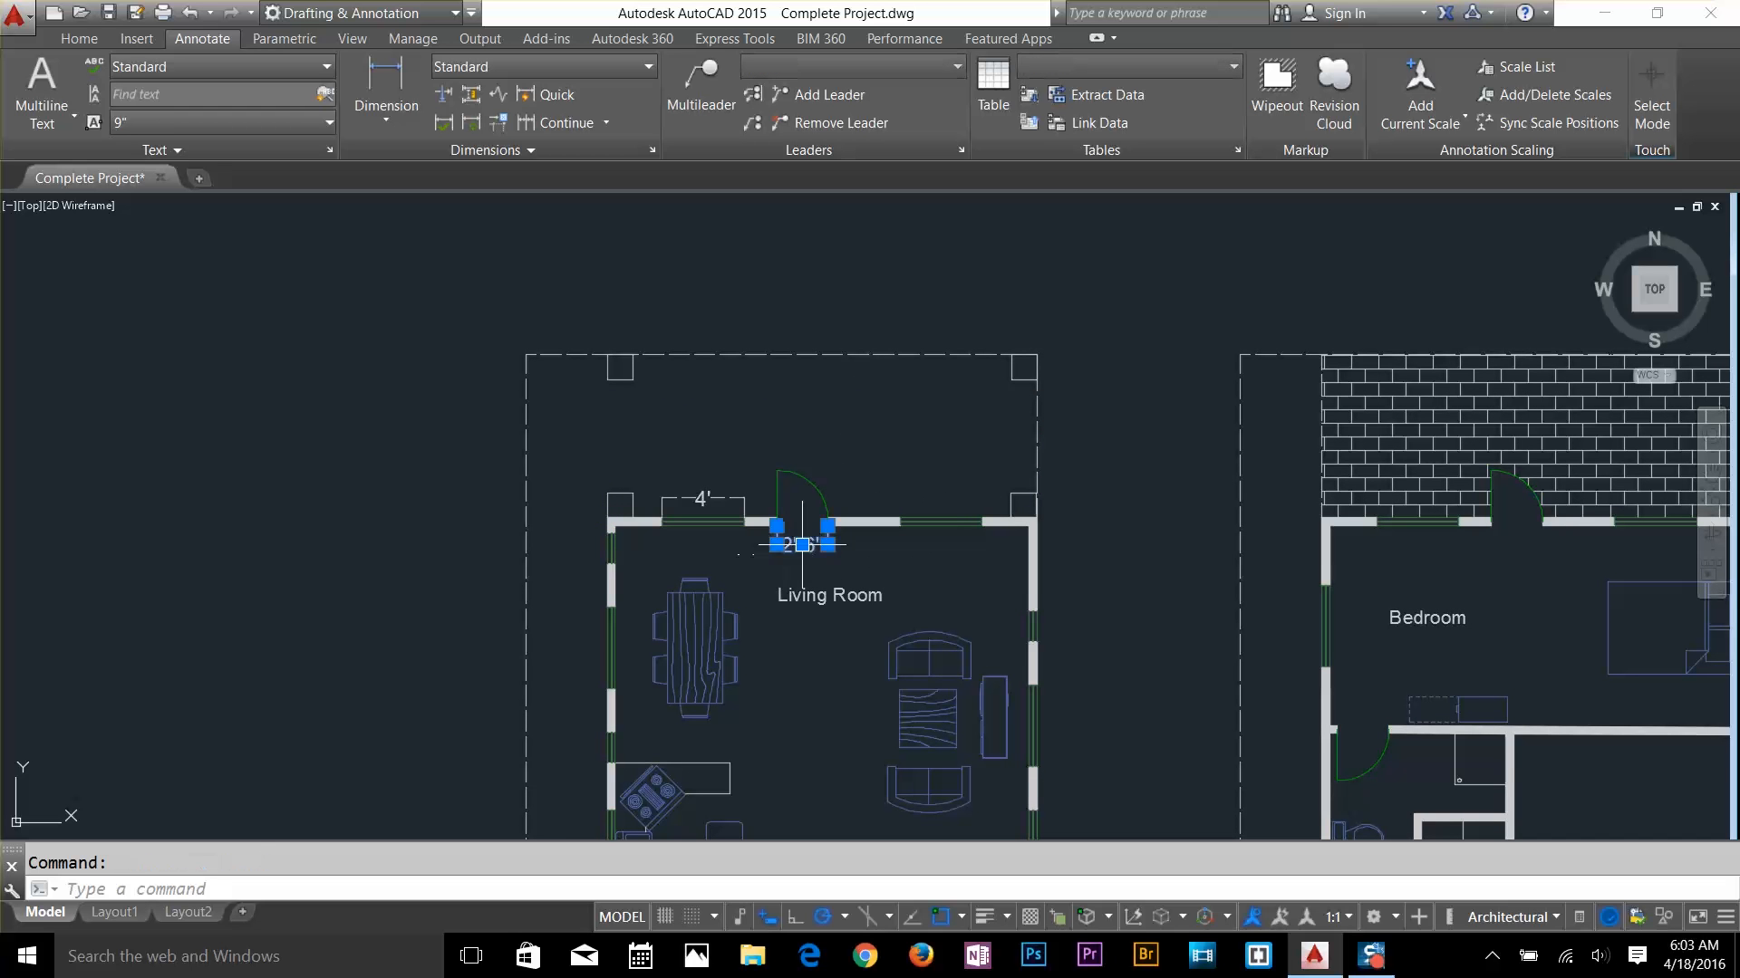
key(Delete)
click(686, 494)
key(Delete)
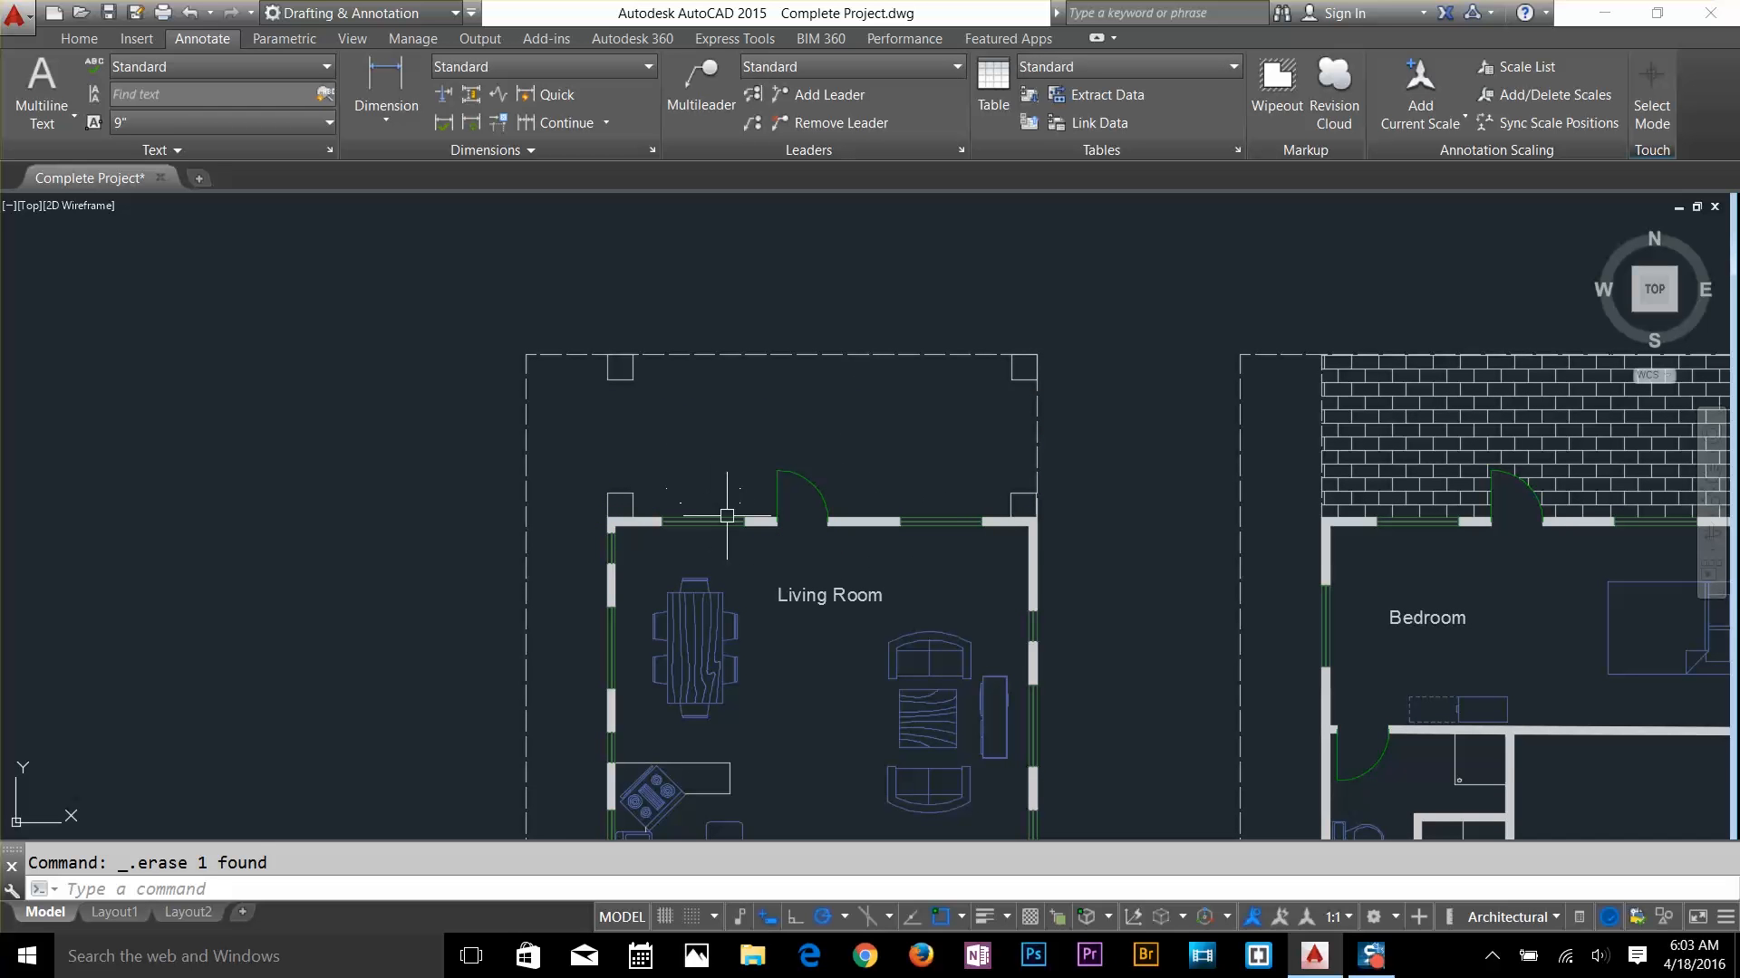
Copy the unfurnished ground-floor plan into the empty area well to the right of all the other plans
text(z)
key(Return)
text(e)
key(Return)
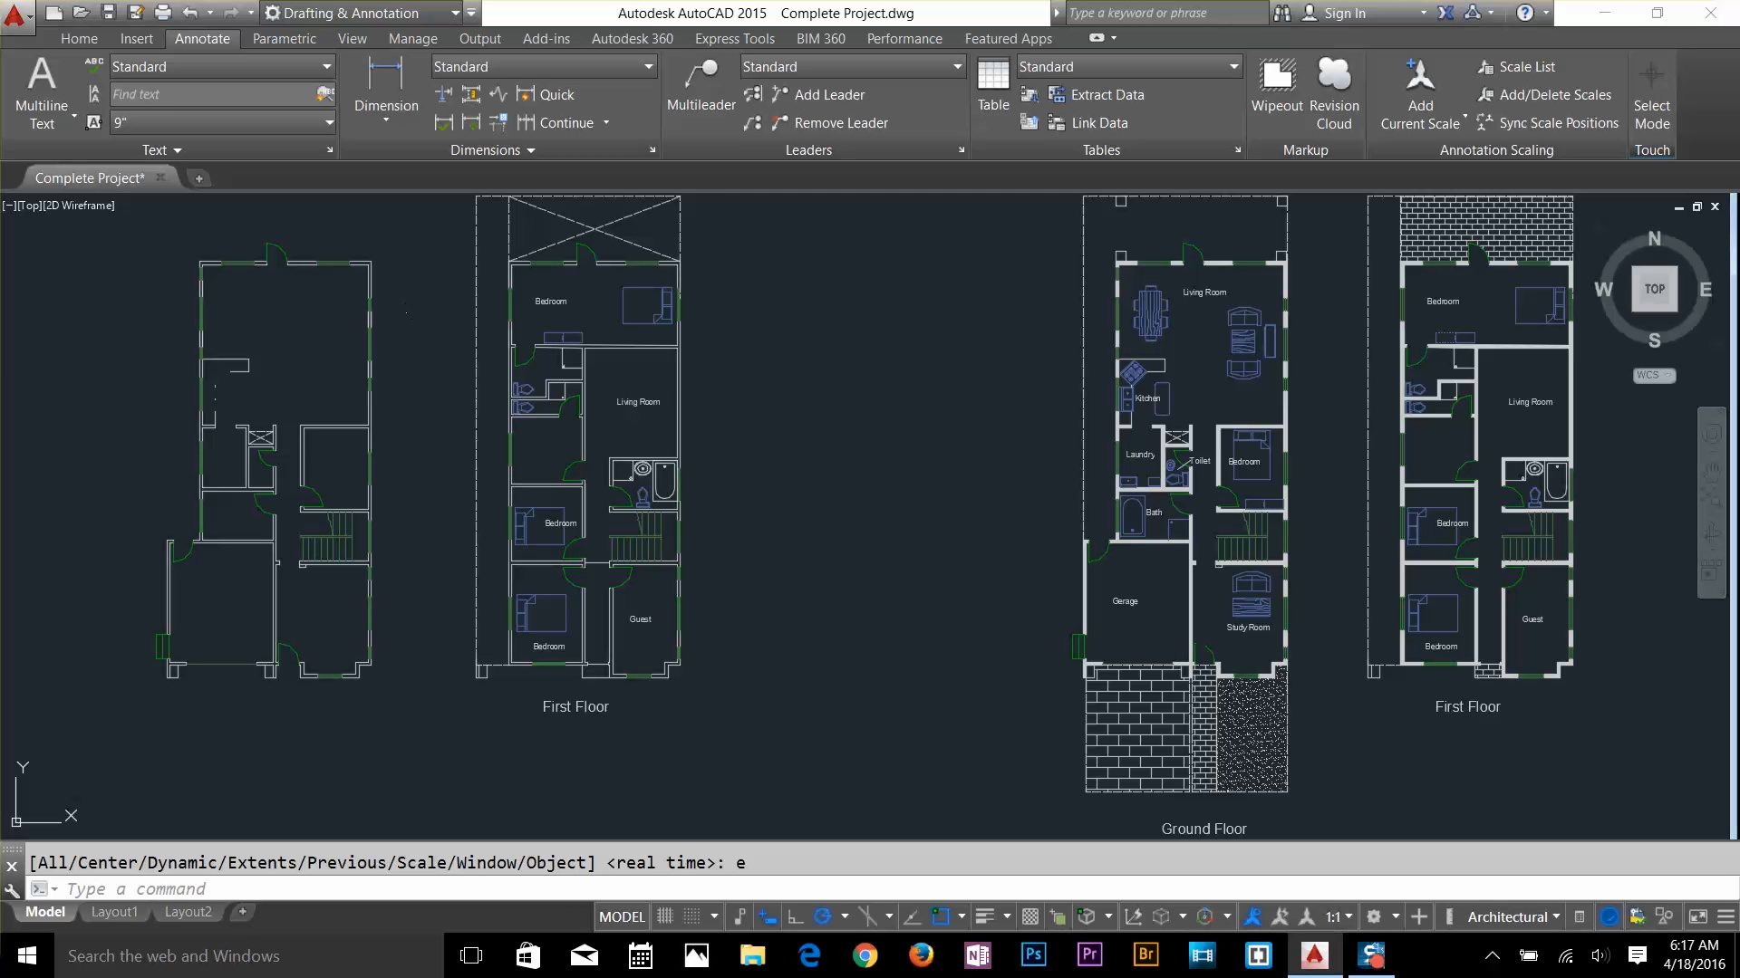
key(Escape)
text(co)
key(Return)
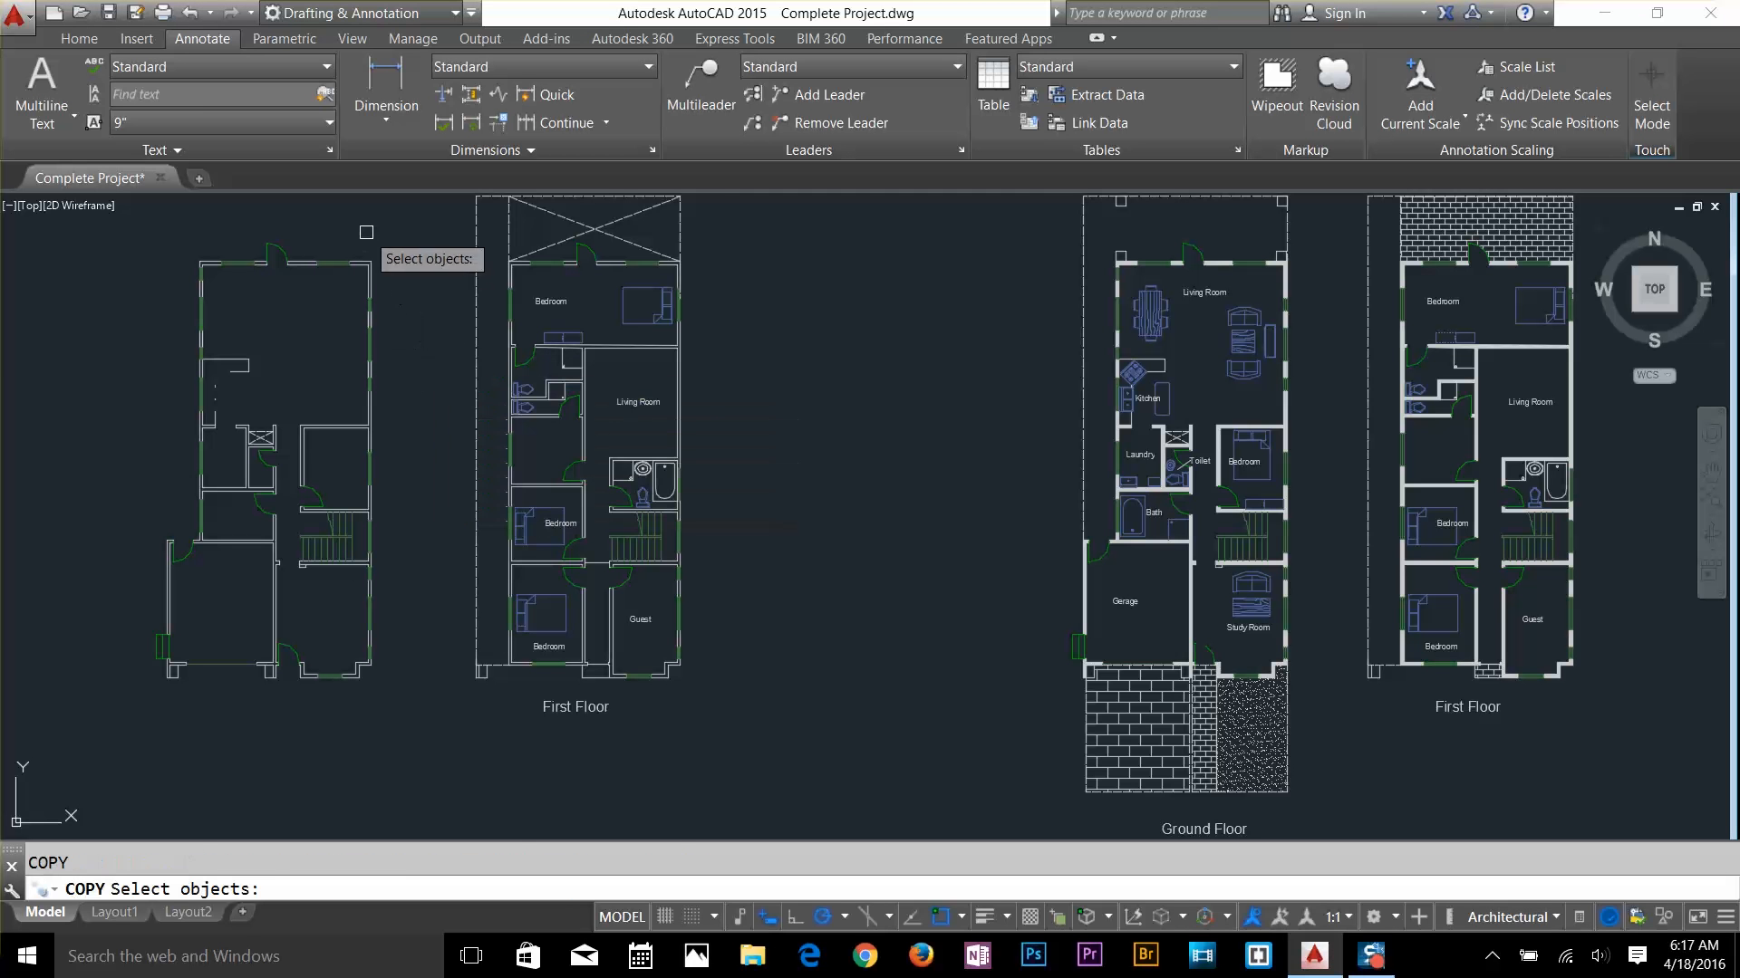
click(399, 227)
click(146, 727)
key(Return)
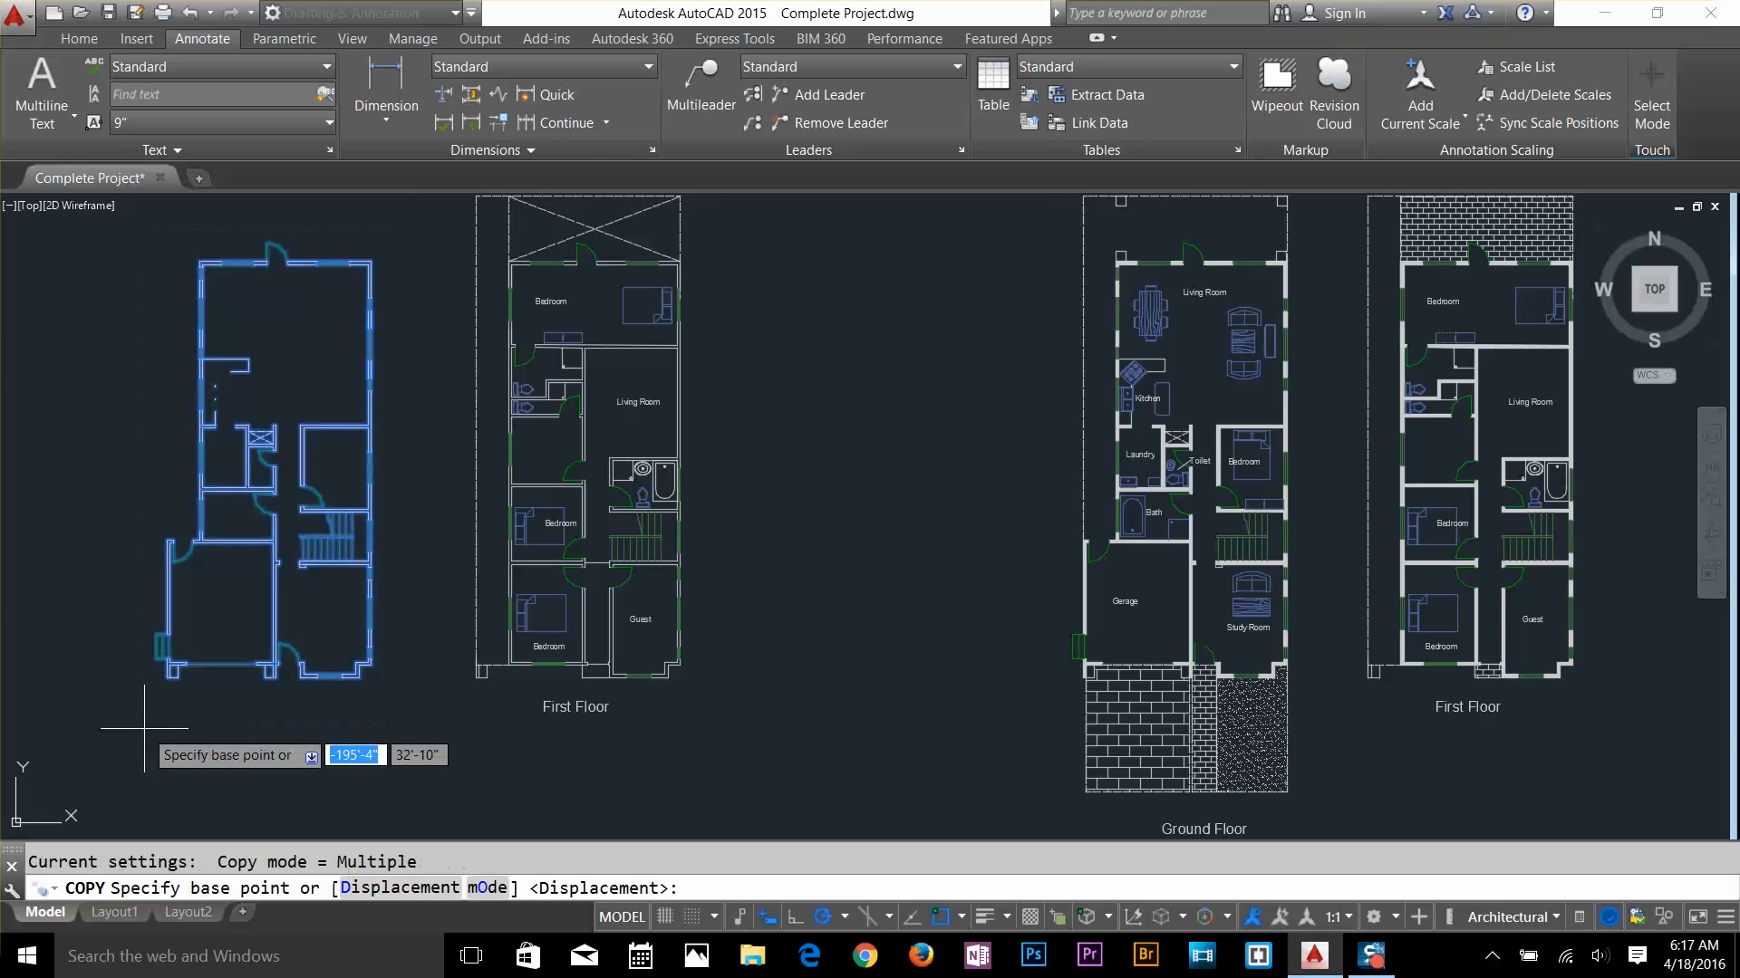
click(147, 726)
scroll(362, 722, down, 4)
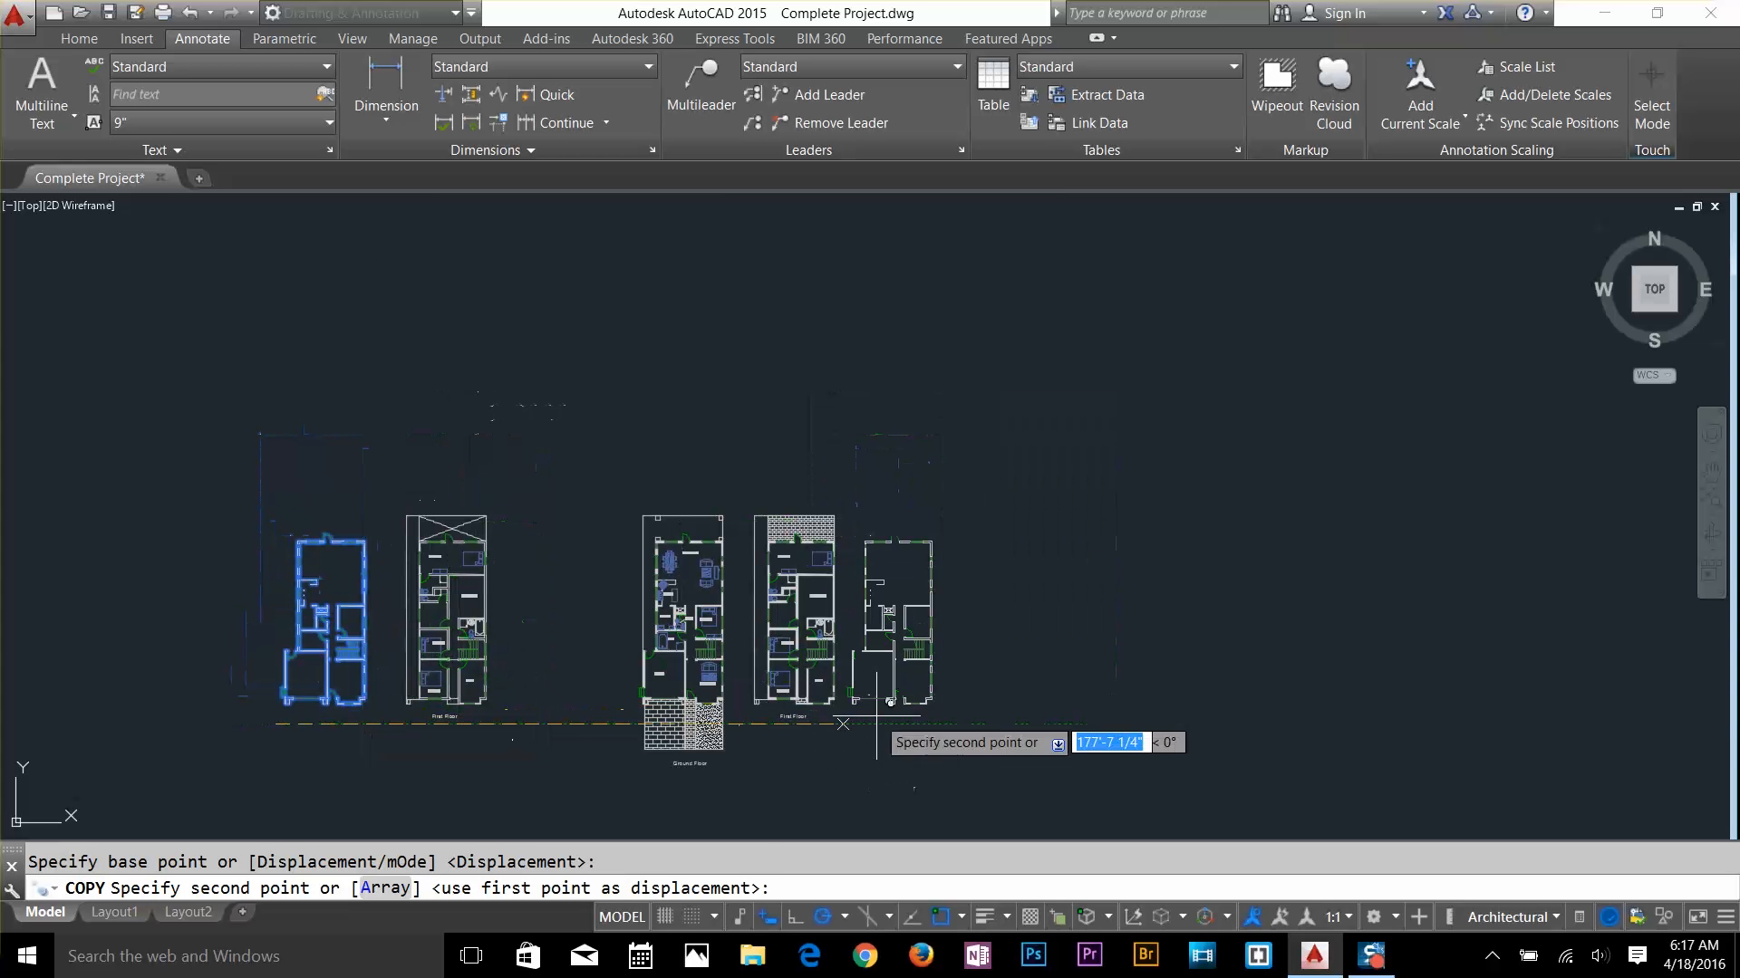
click(1199, 652)
key(Return)
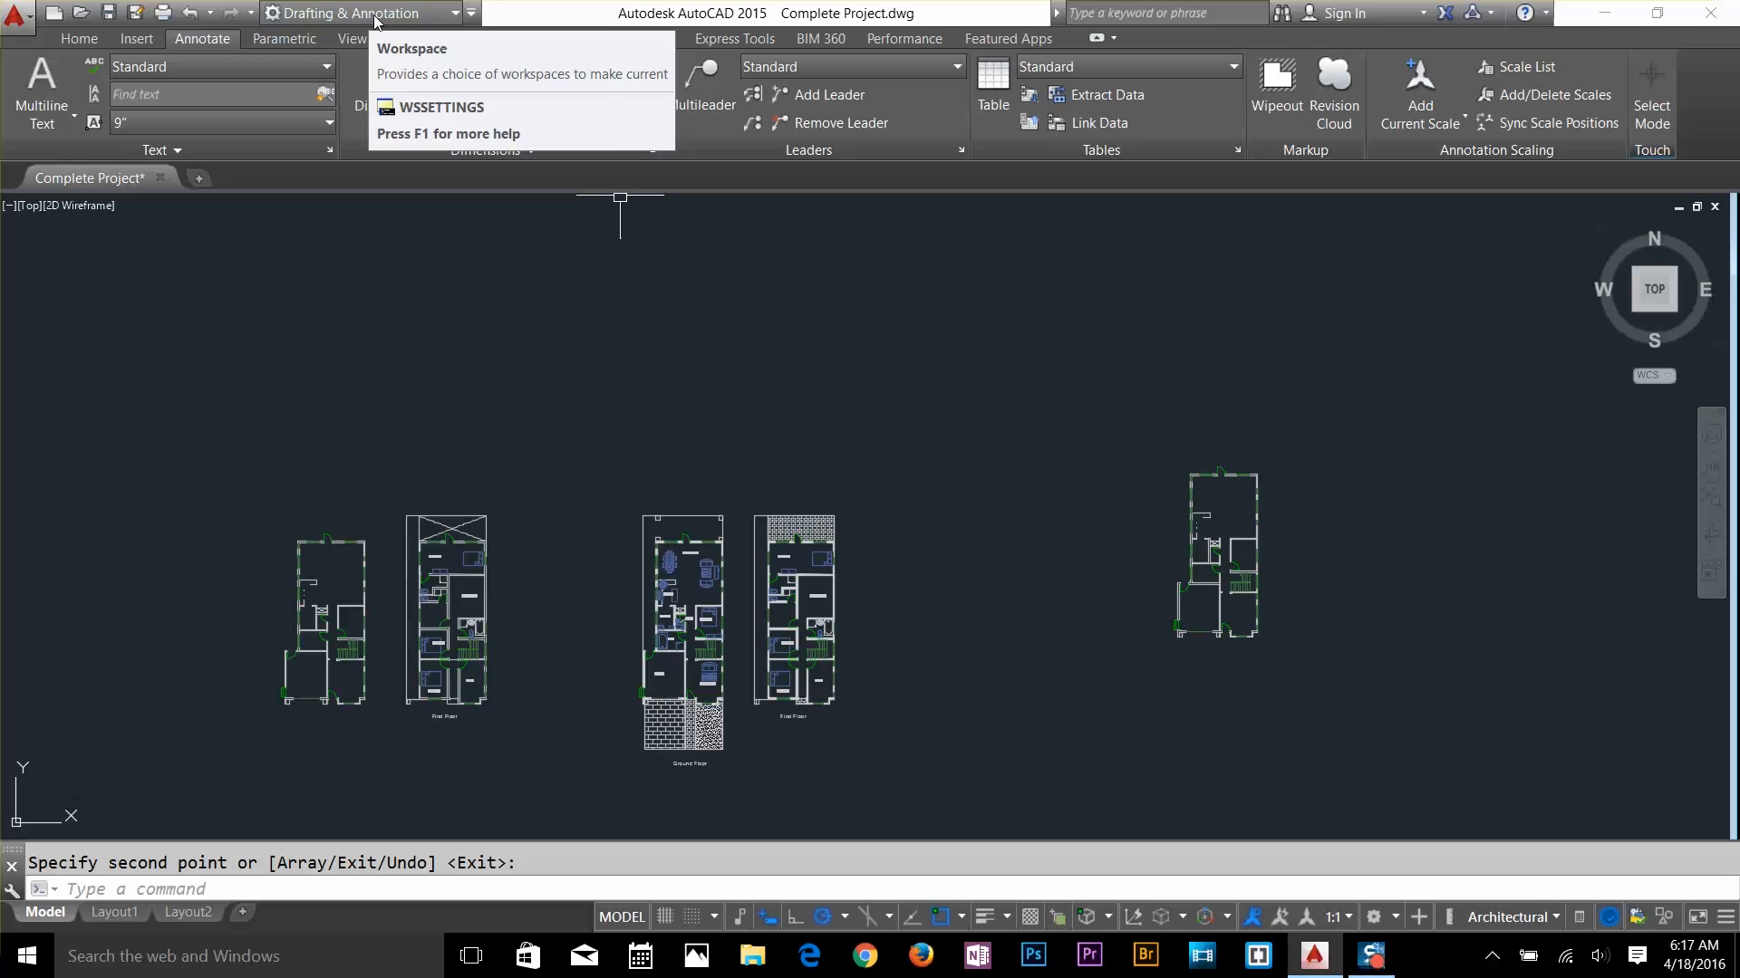
Switch the workspace from Drafting & Annotation to 3D Basics
click(343, 14)
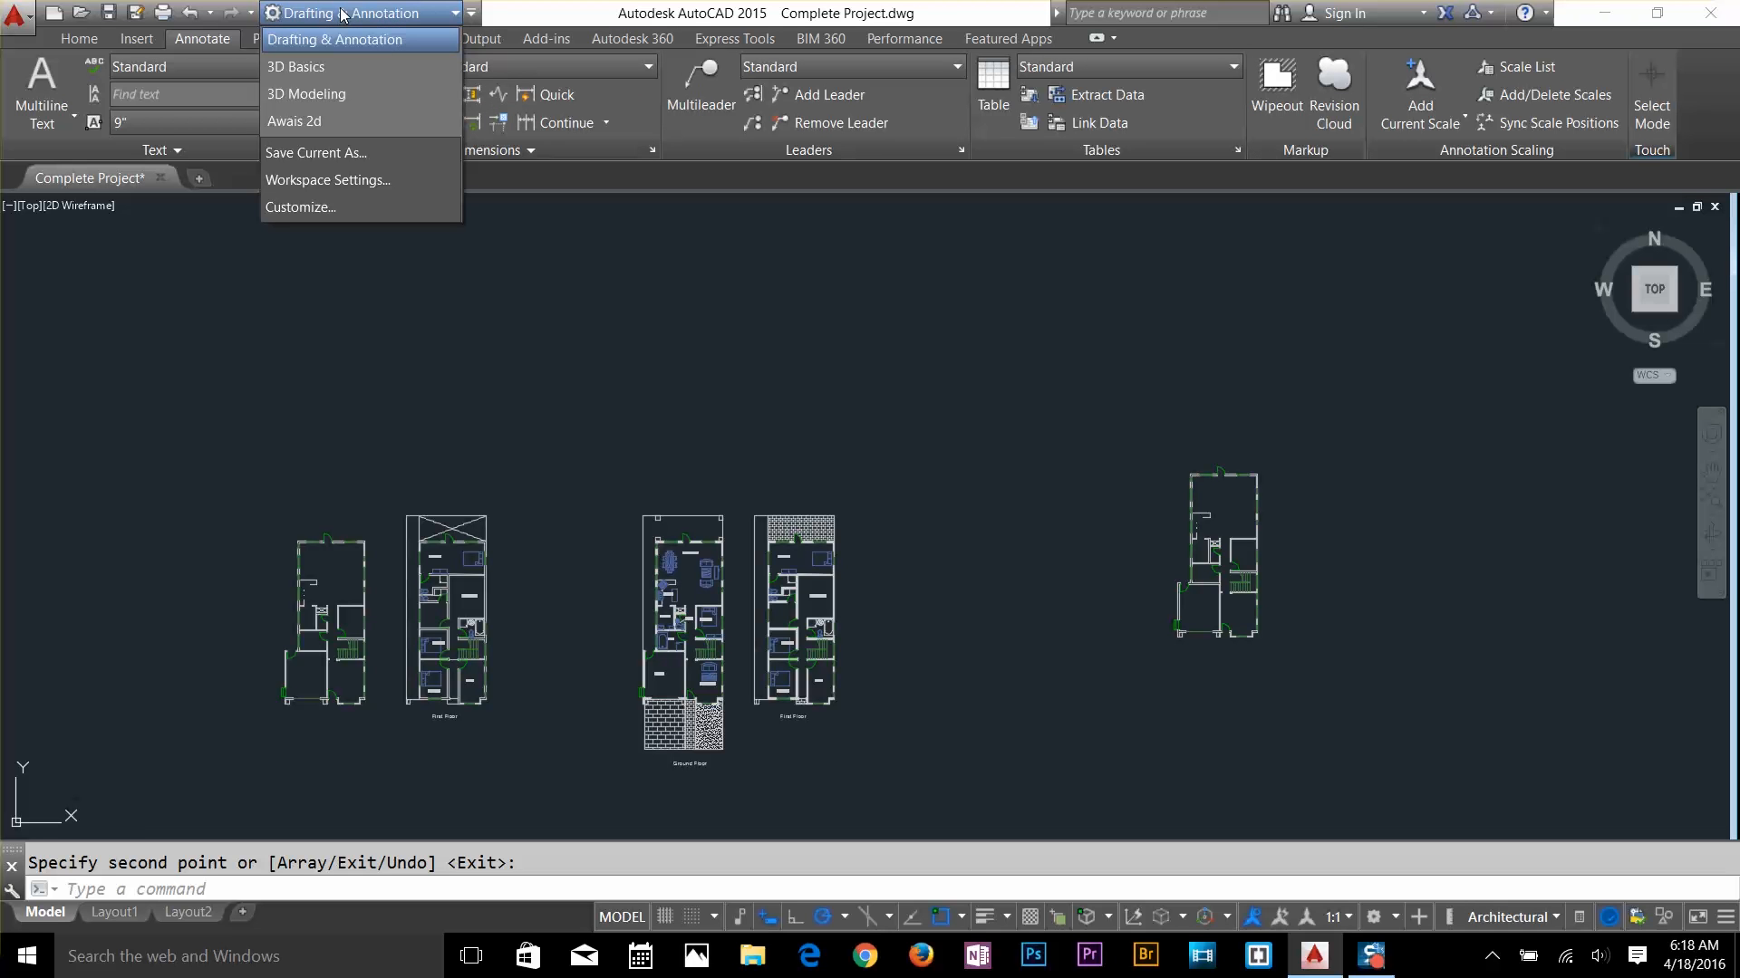
click(301, 67)
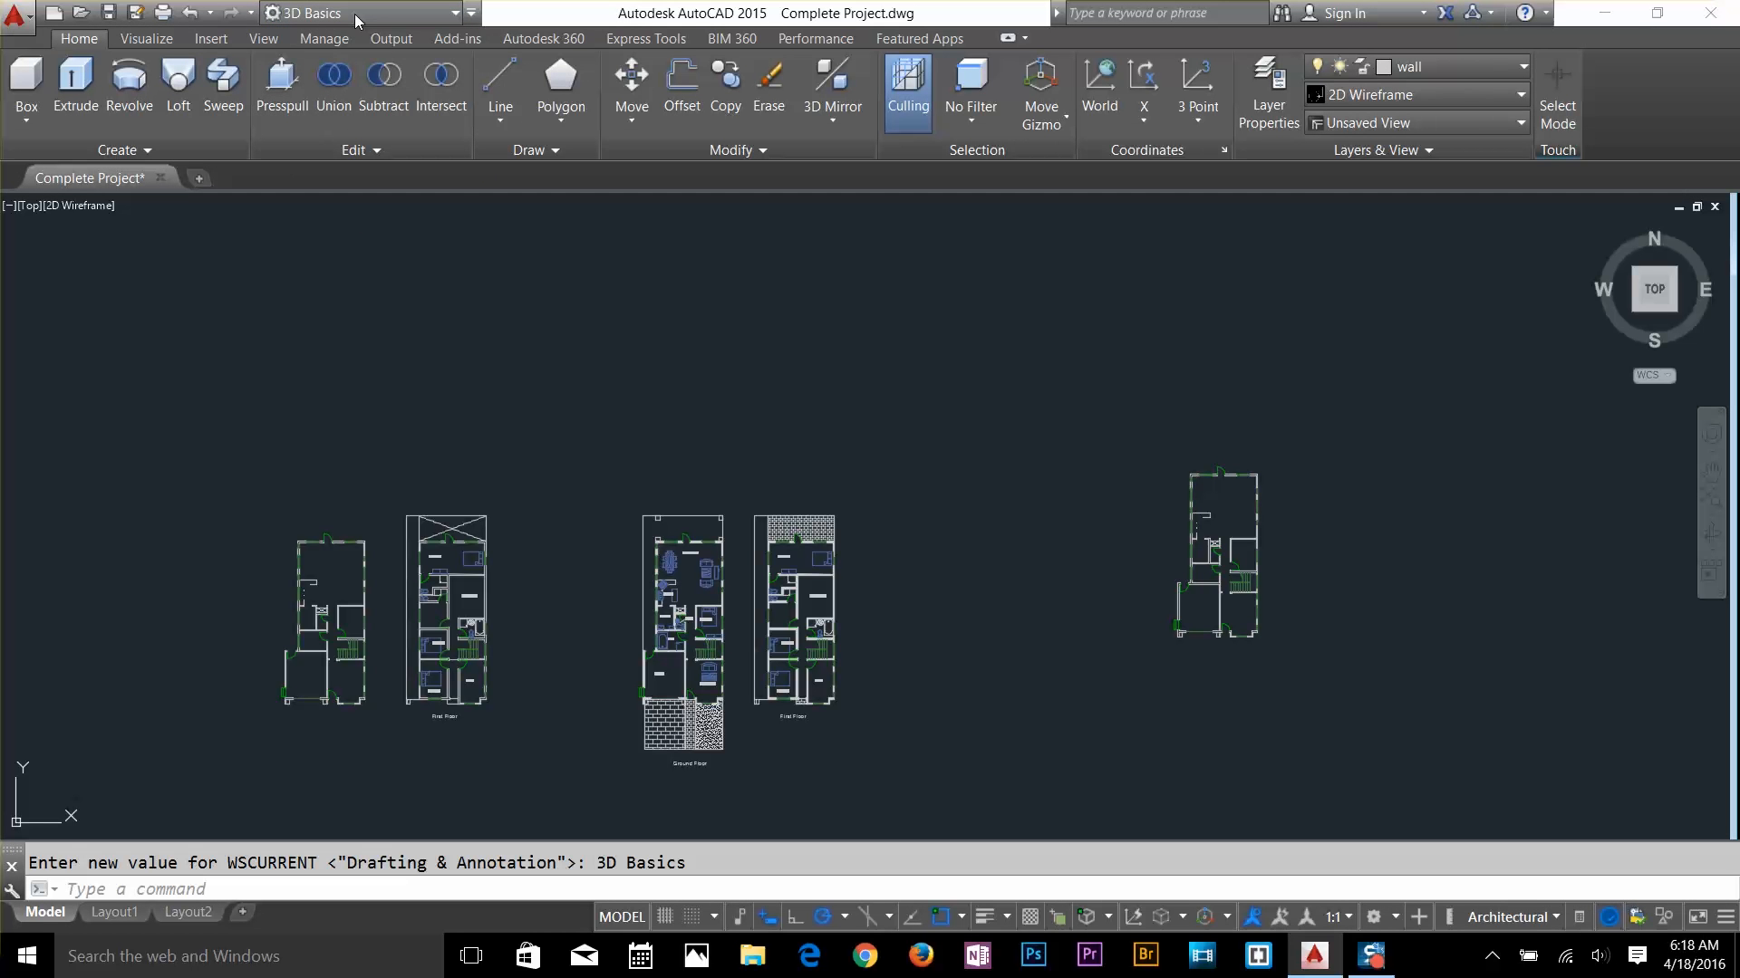
click(355, 15)
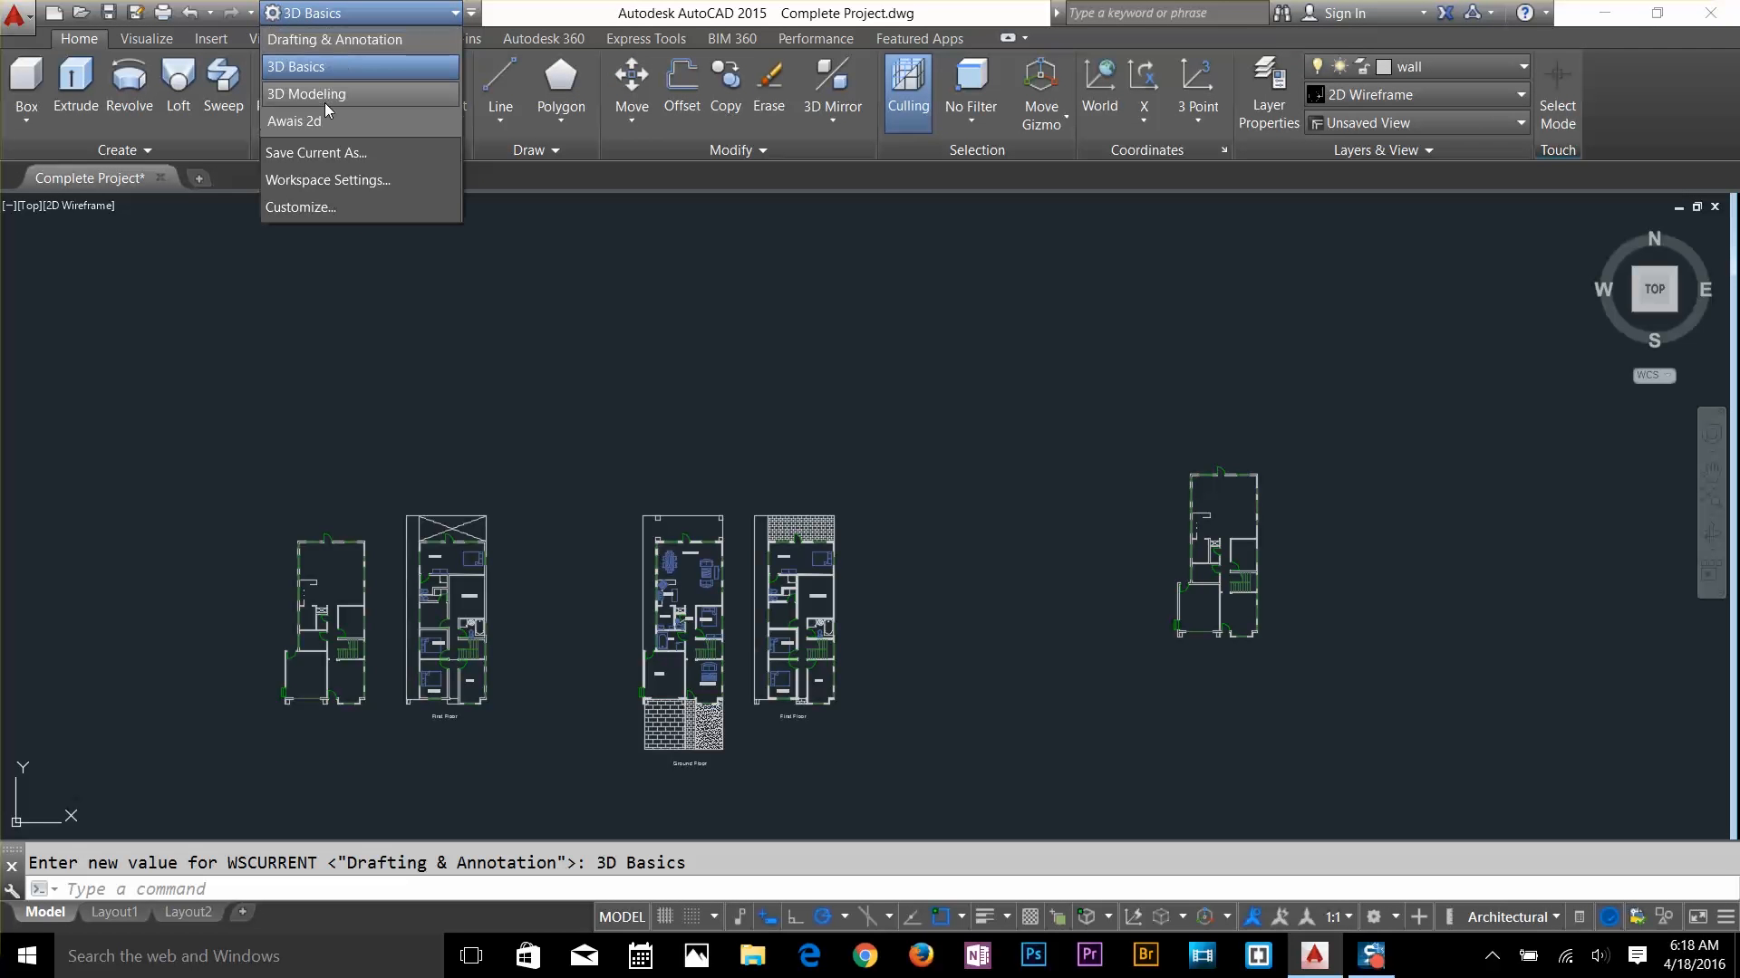
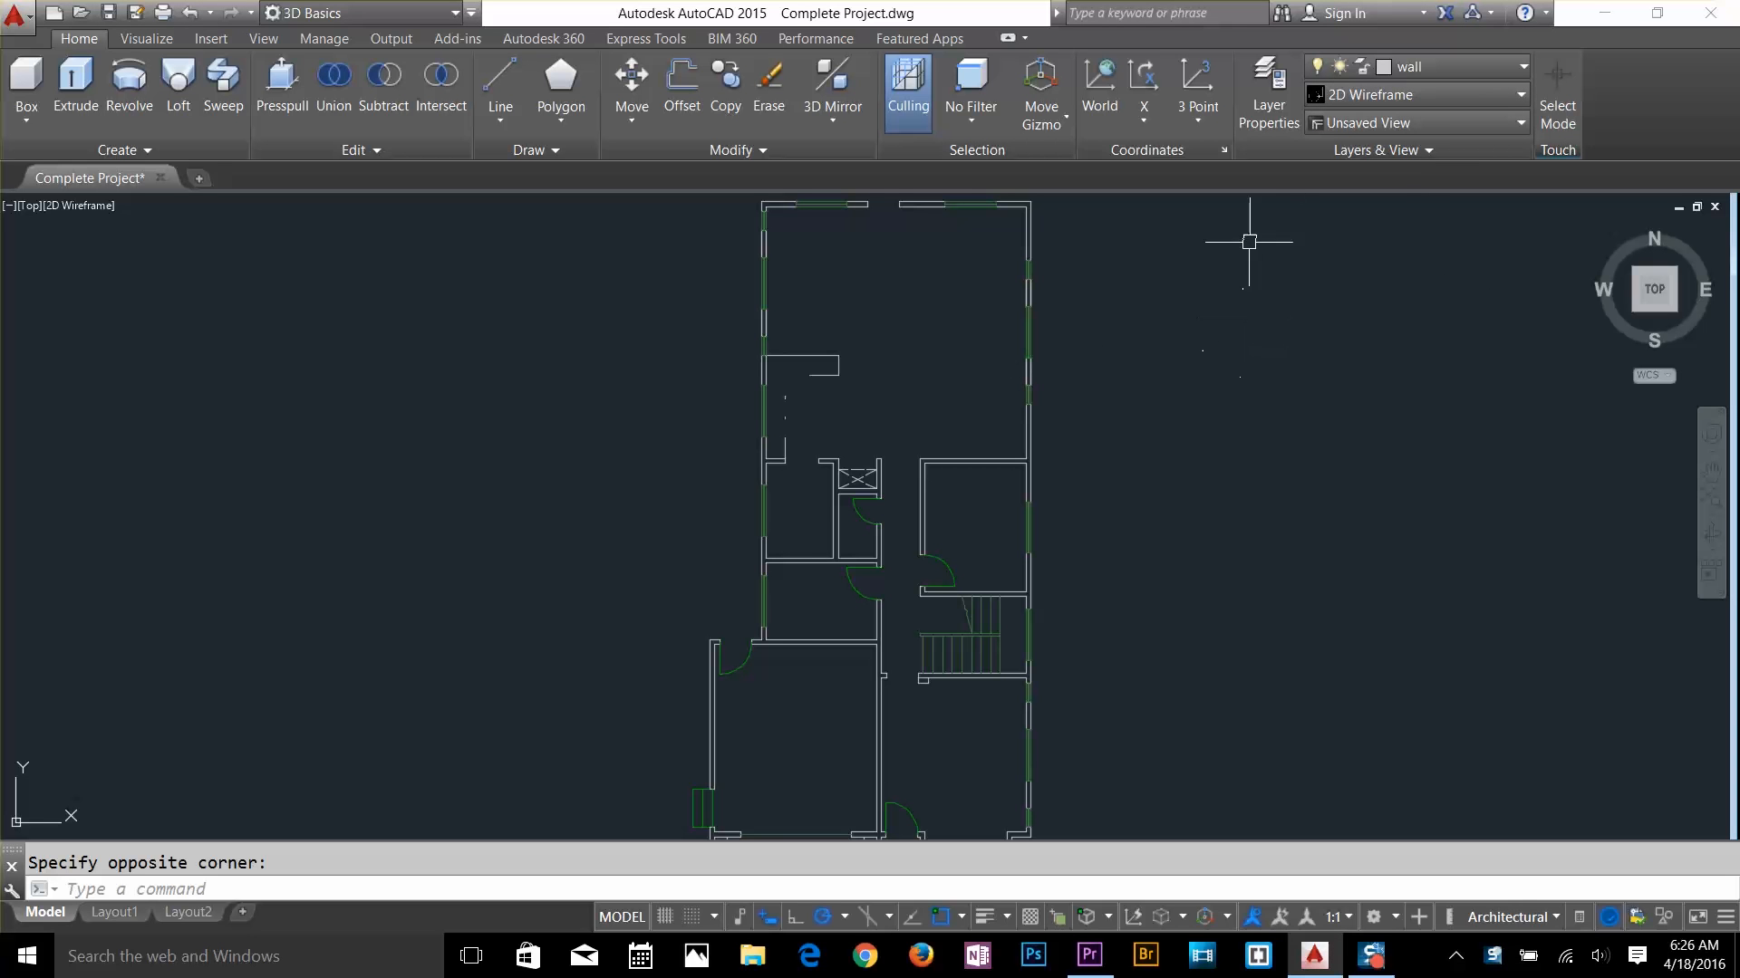
Create a layer named "3d wall" and give it colour 20
click(1273, 108)
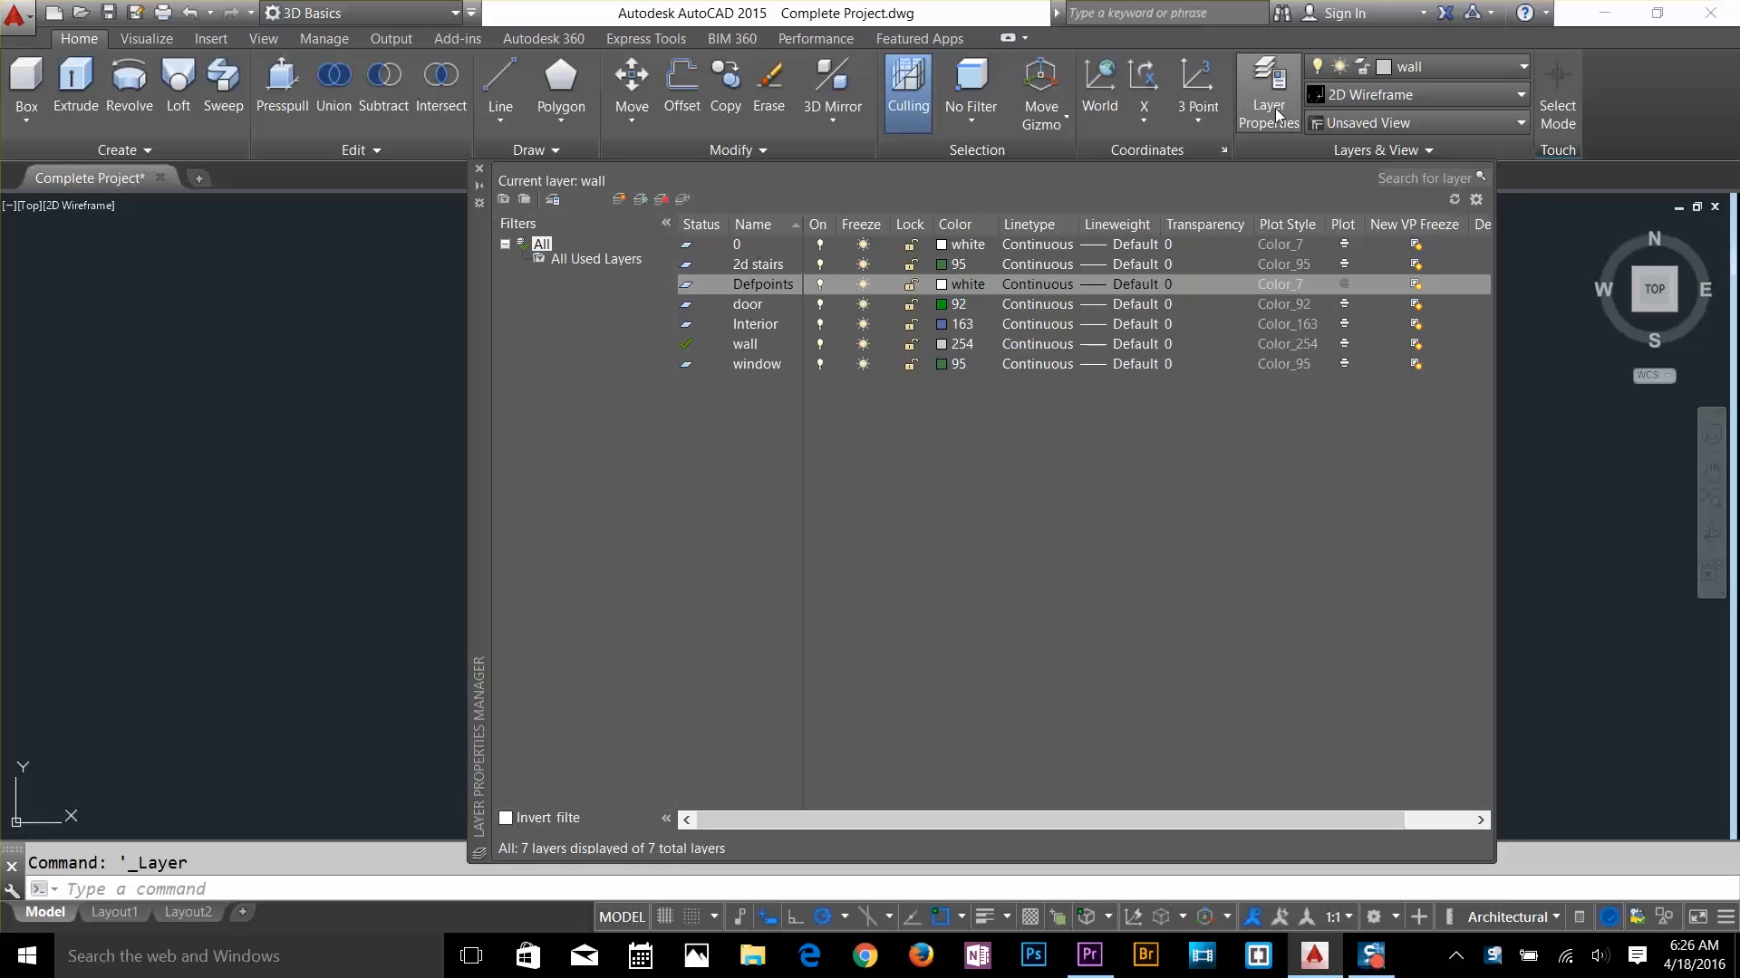
click(620, 201)
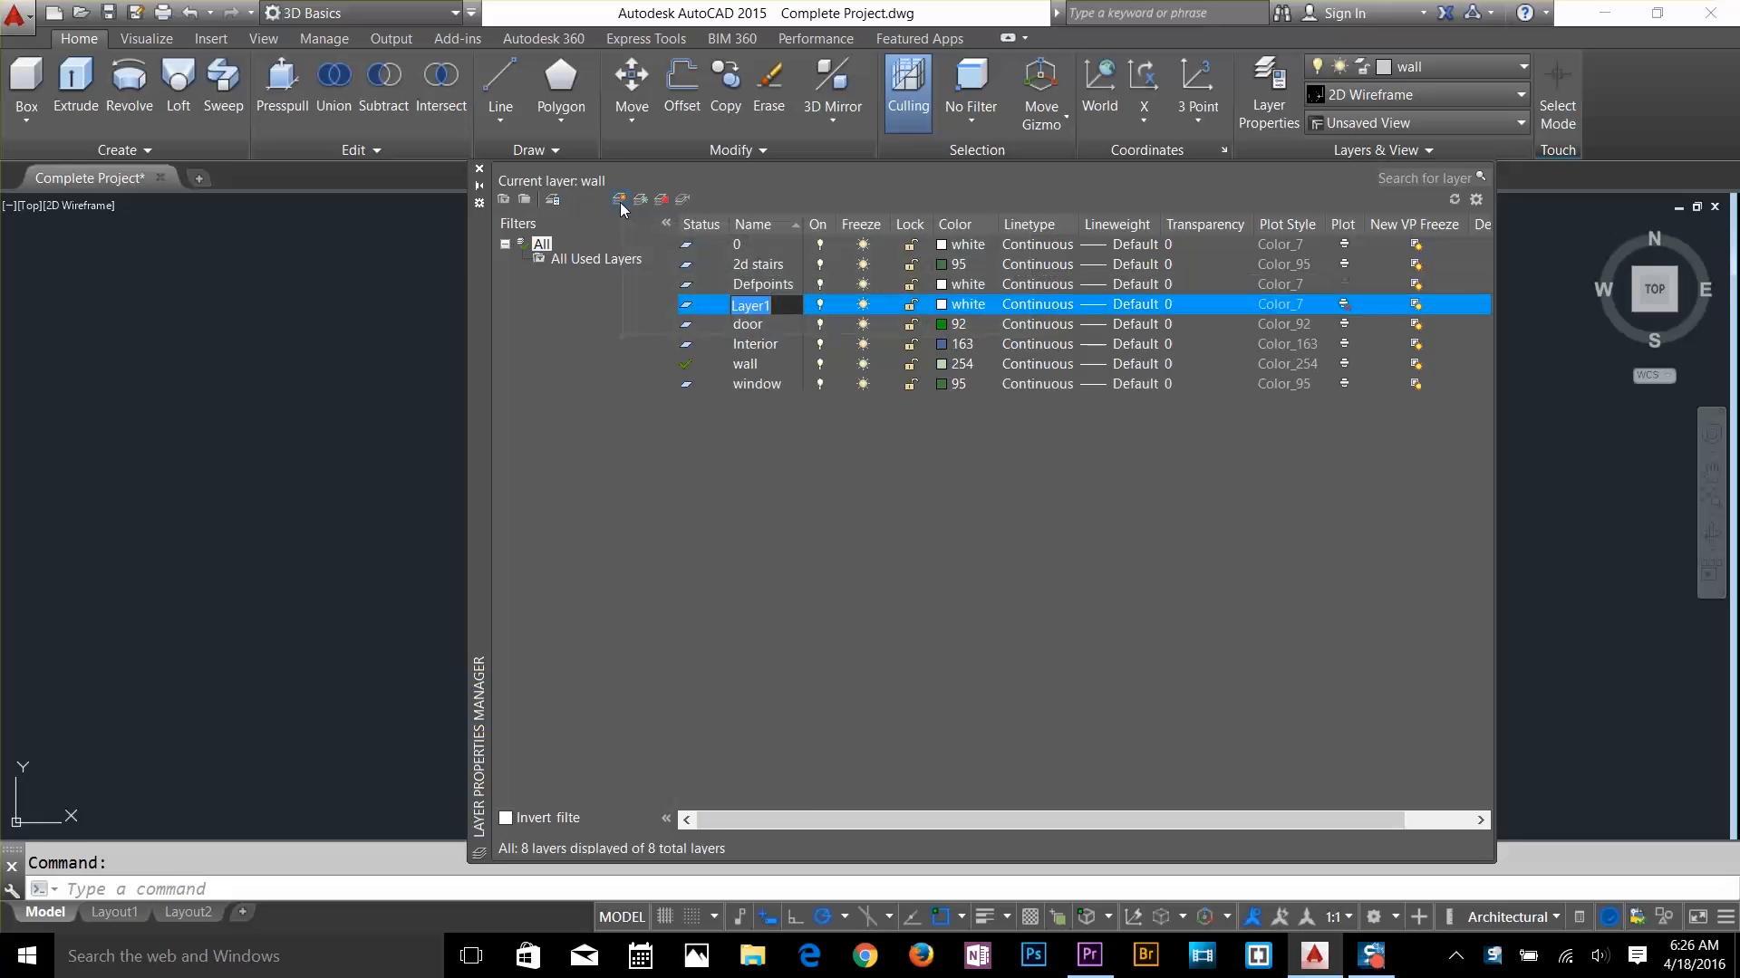
text(3d wall)
click(943, 313)
click(692, 399)
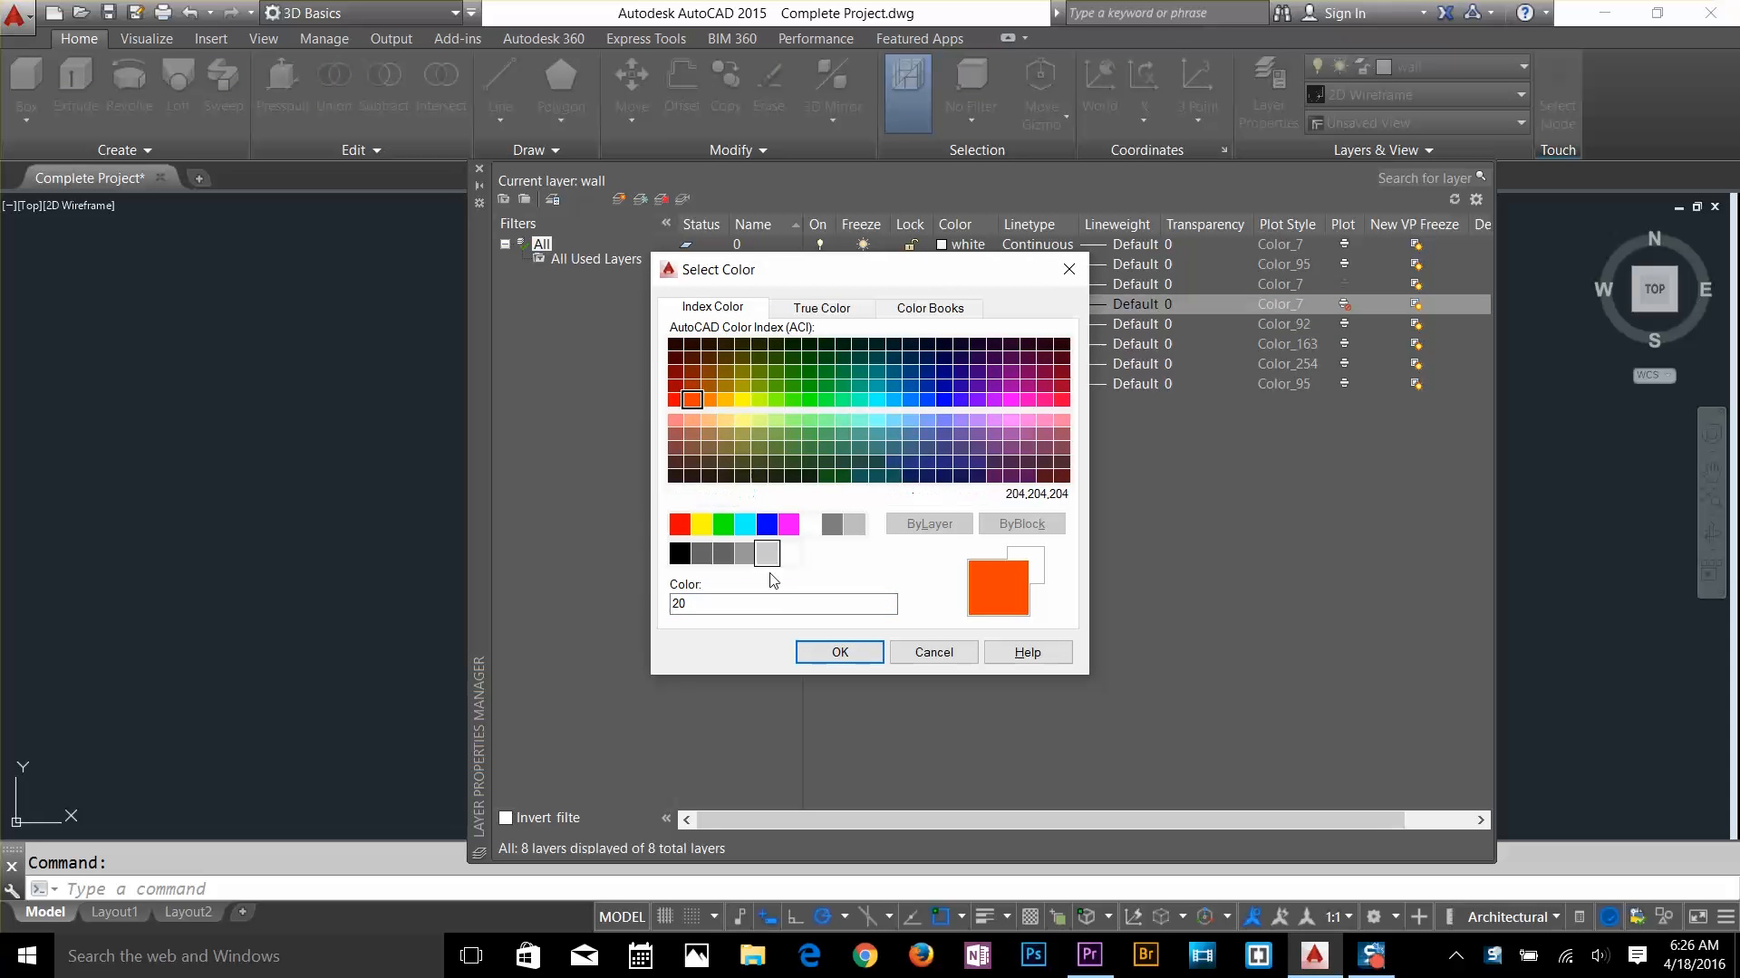
click(838, 652)
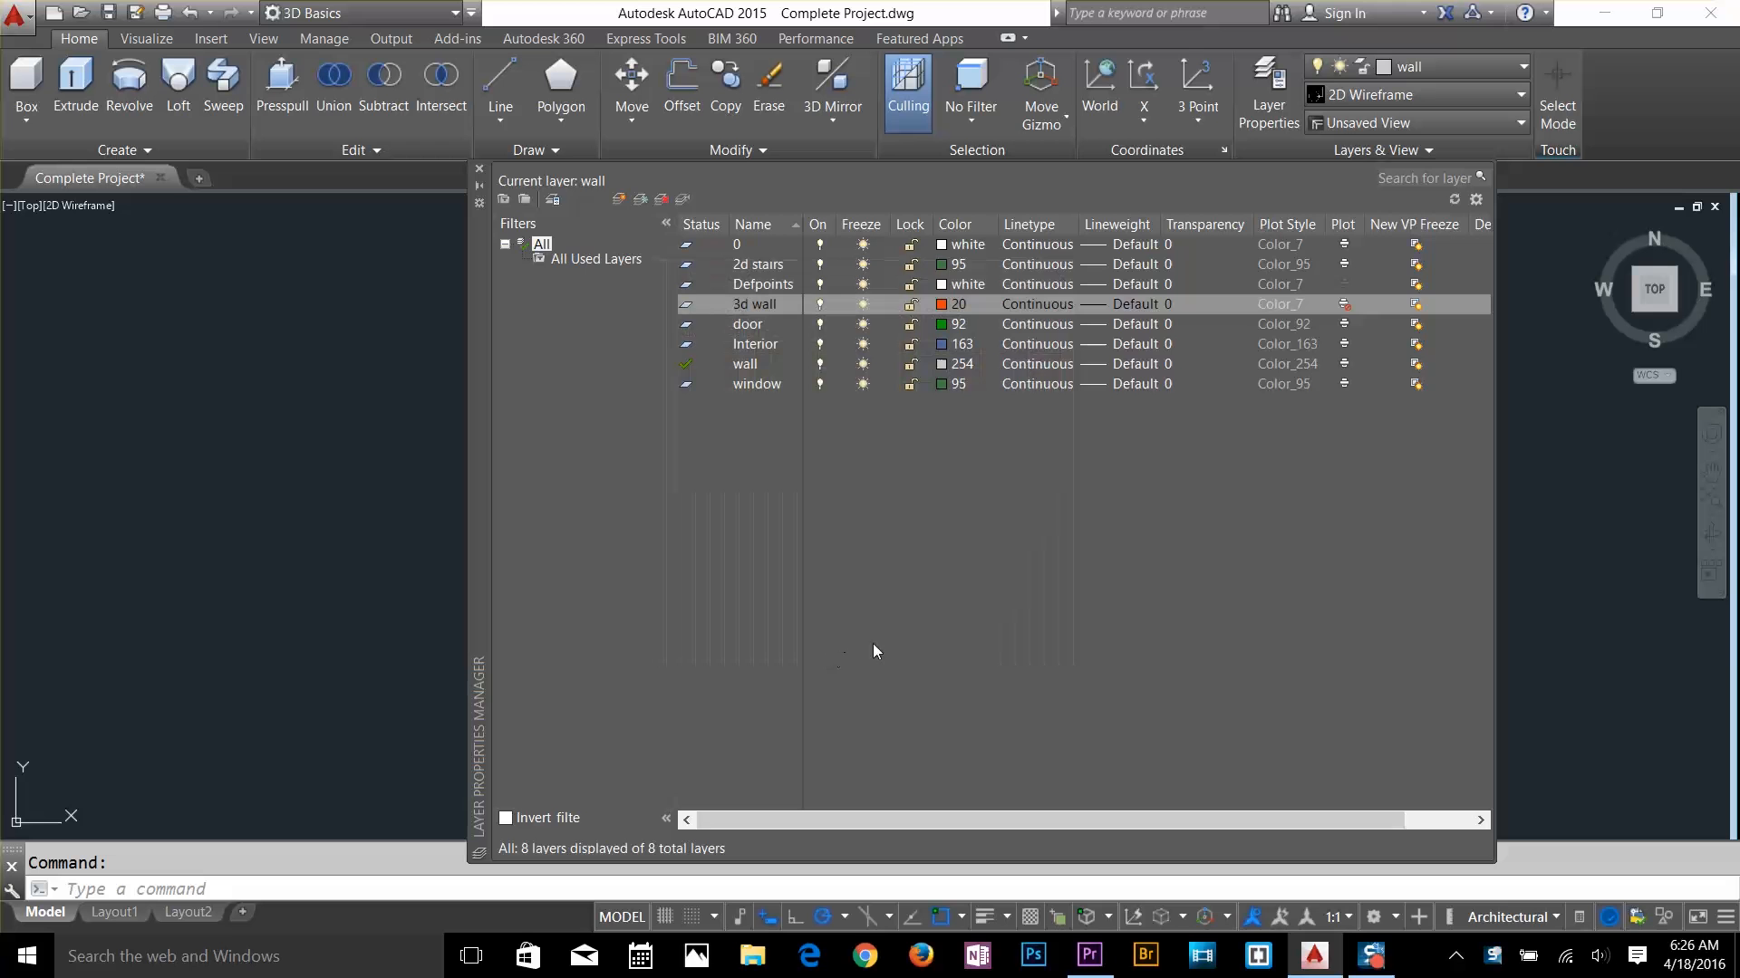
click(480, 173)
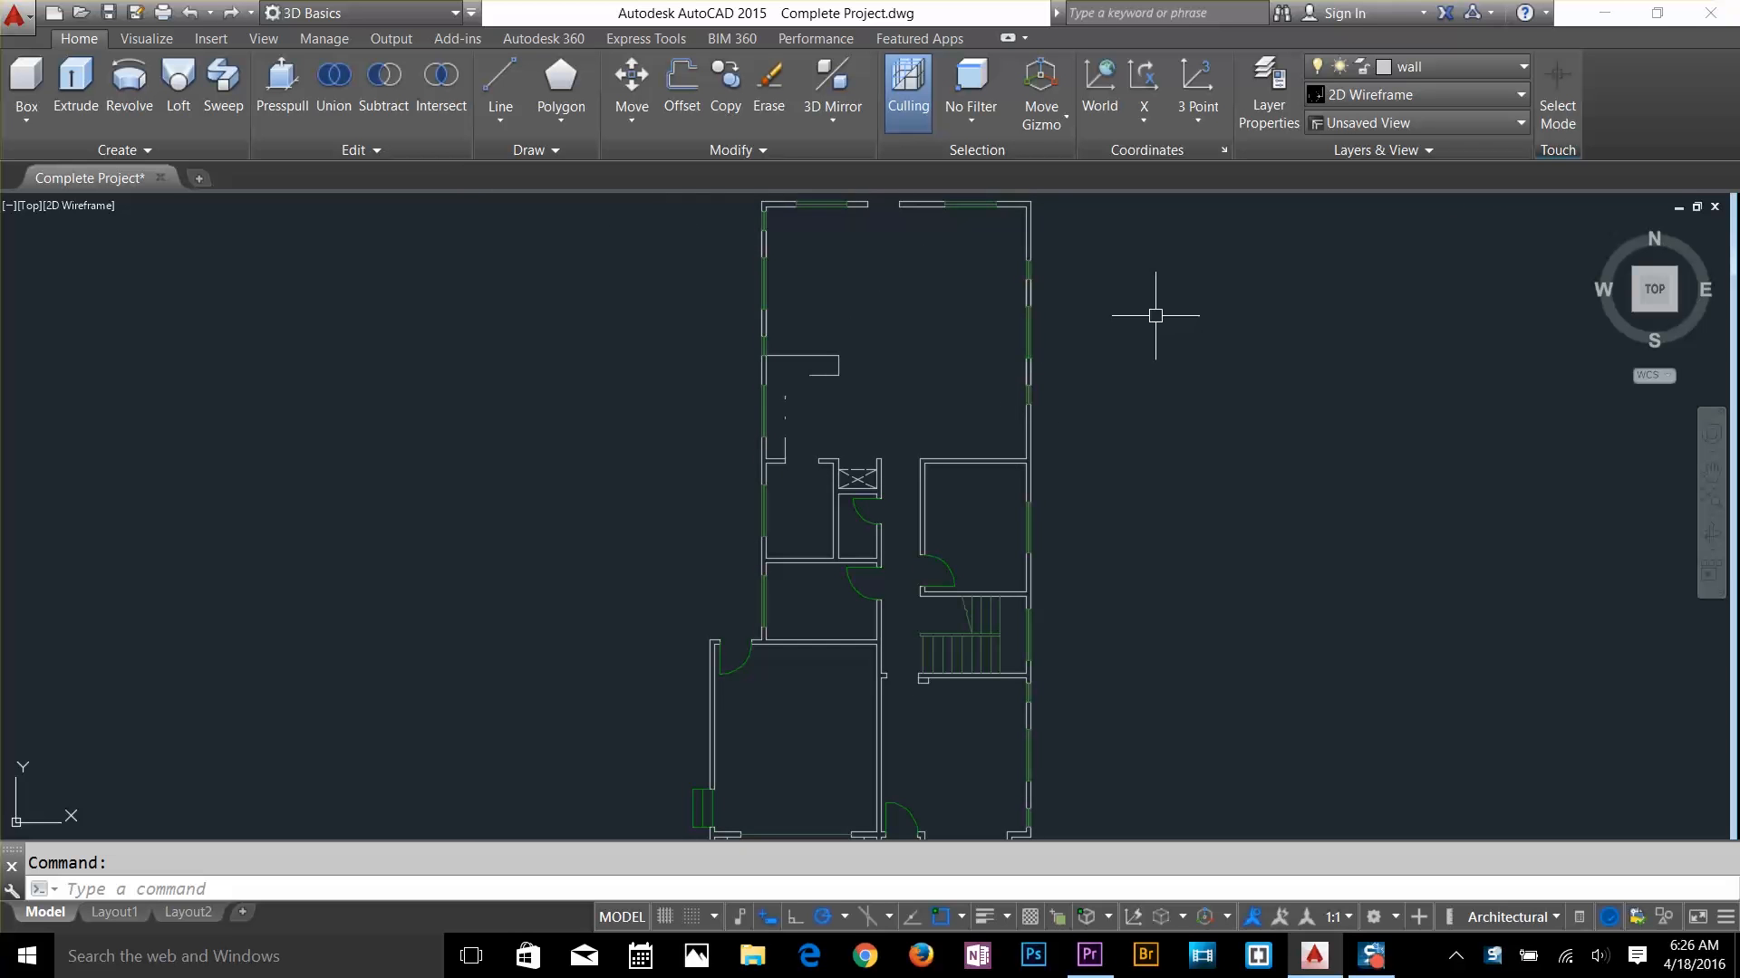
scroll(1147, 382, up, 2)
scroll(975, 290, up, 2)
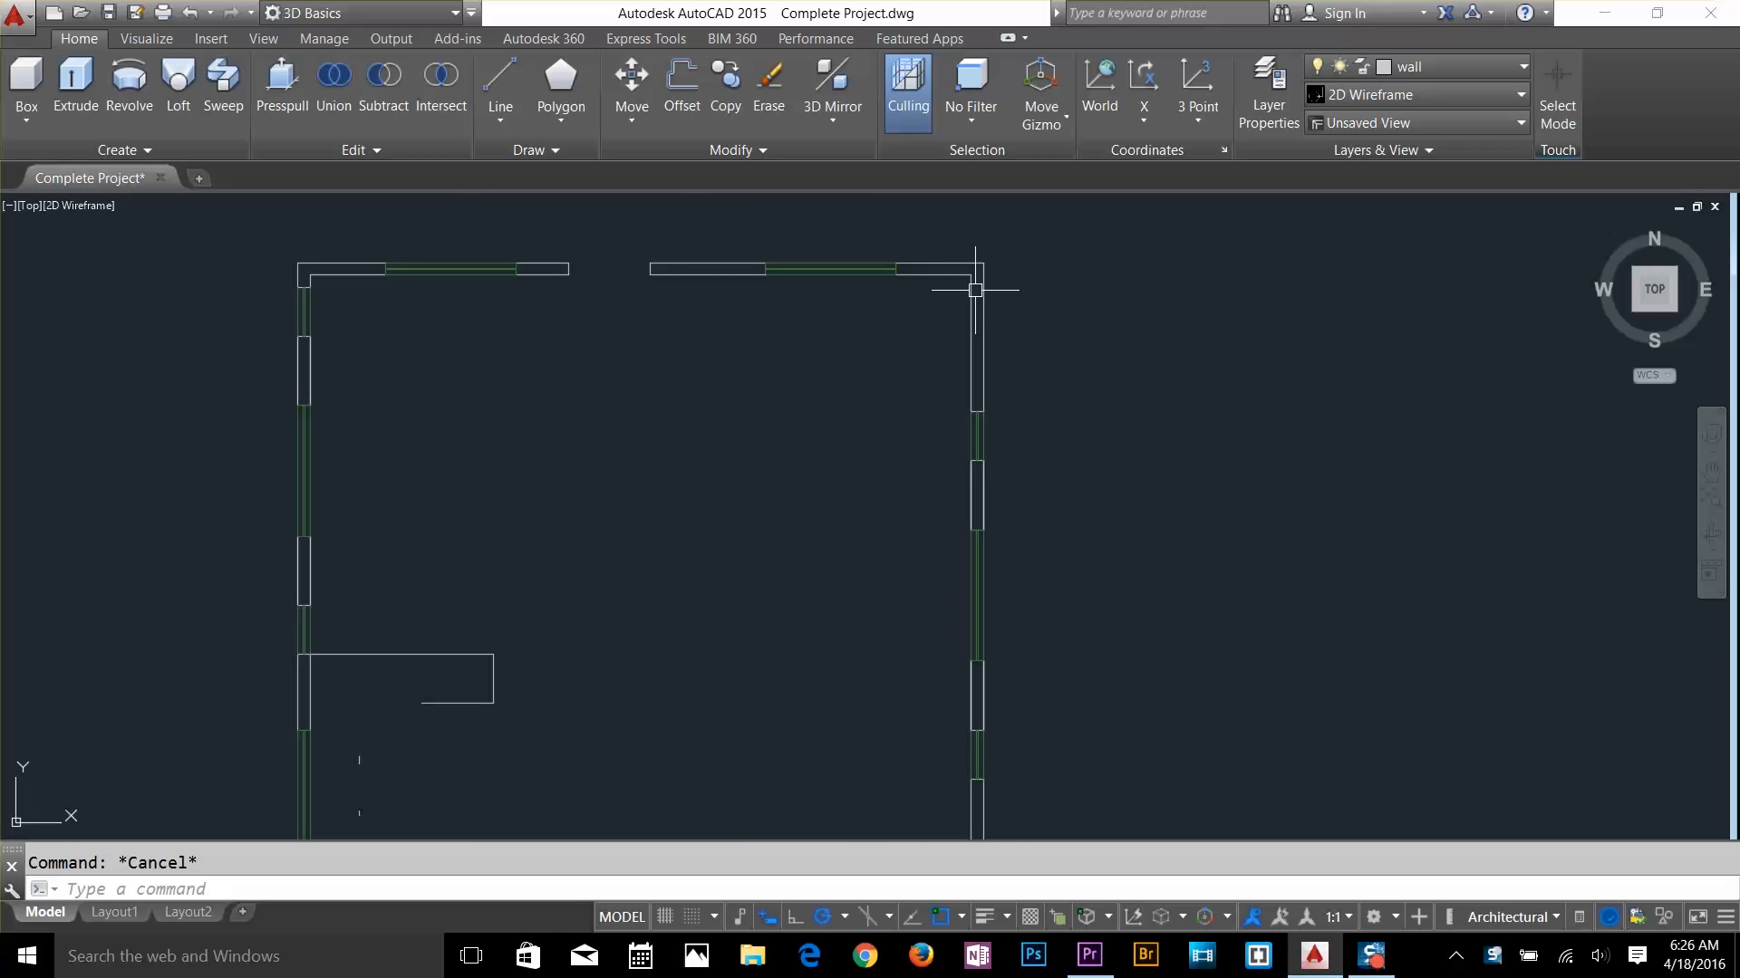
text(pl)
key(Return)
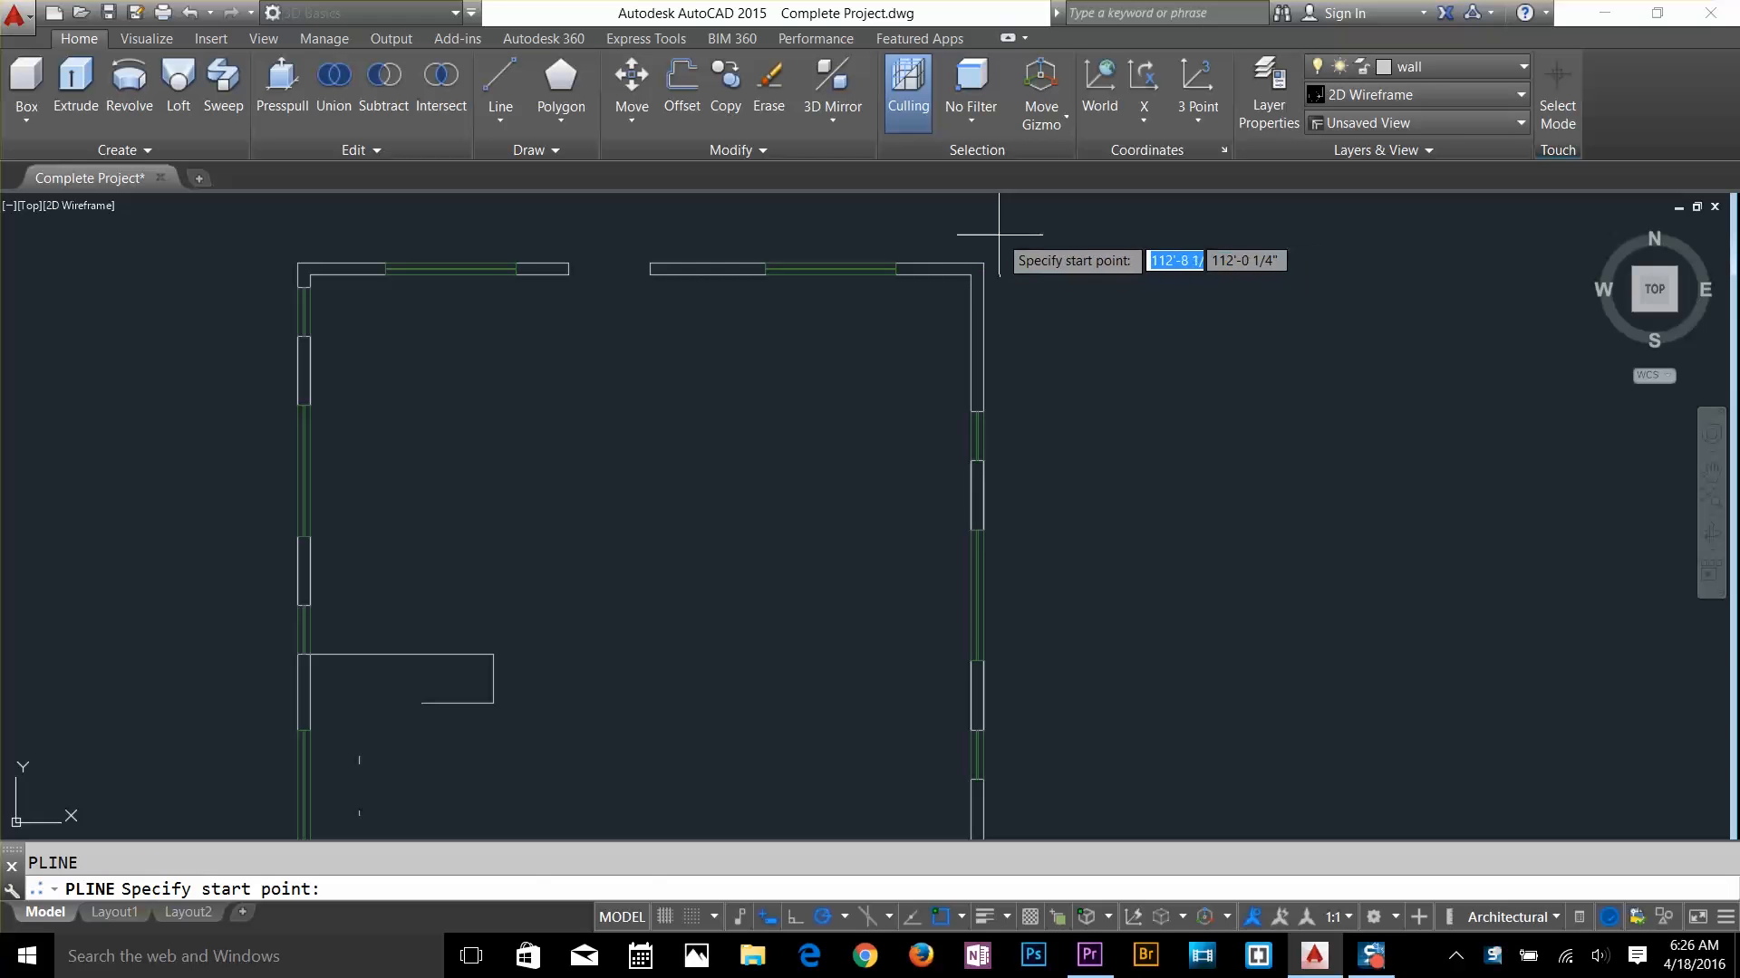
click(982, 264)
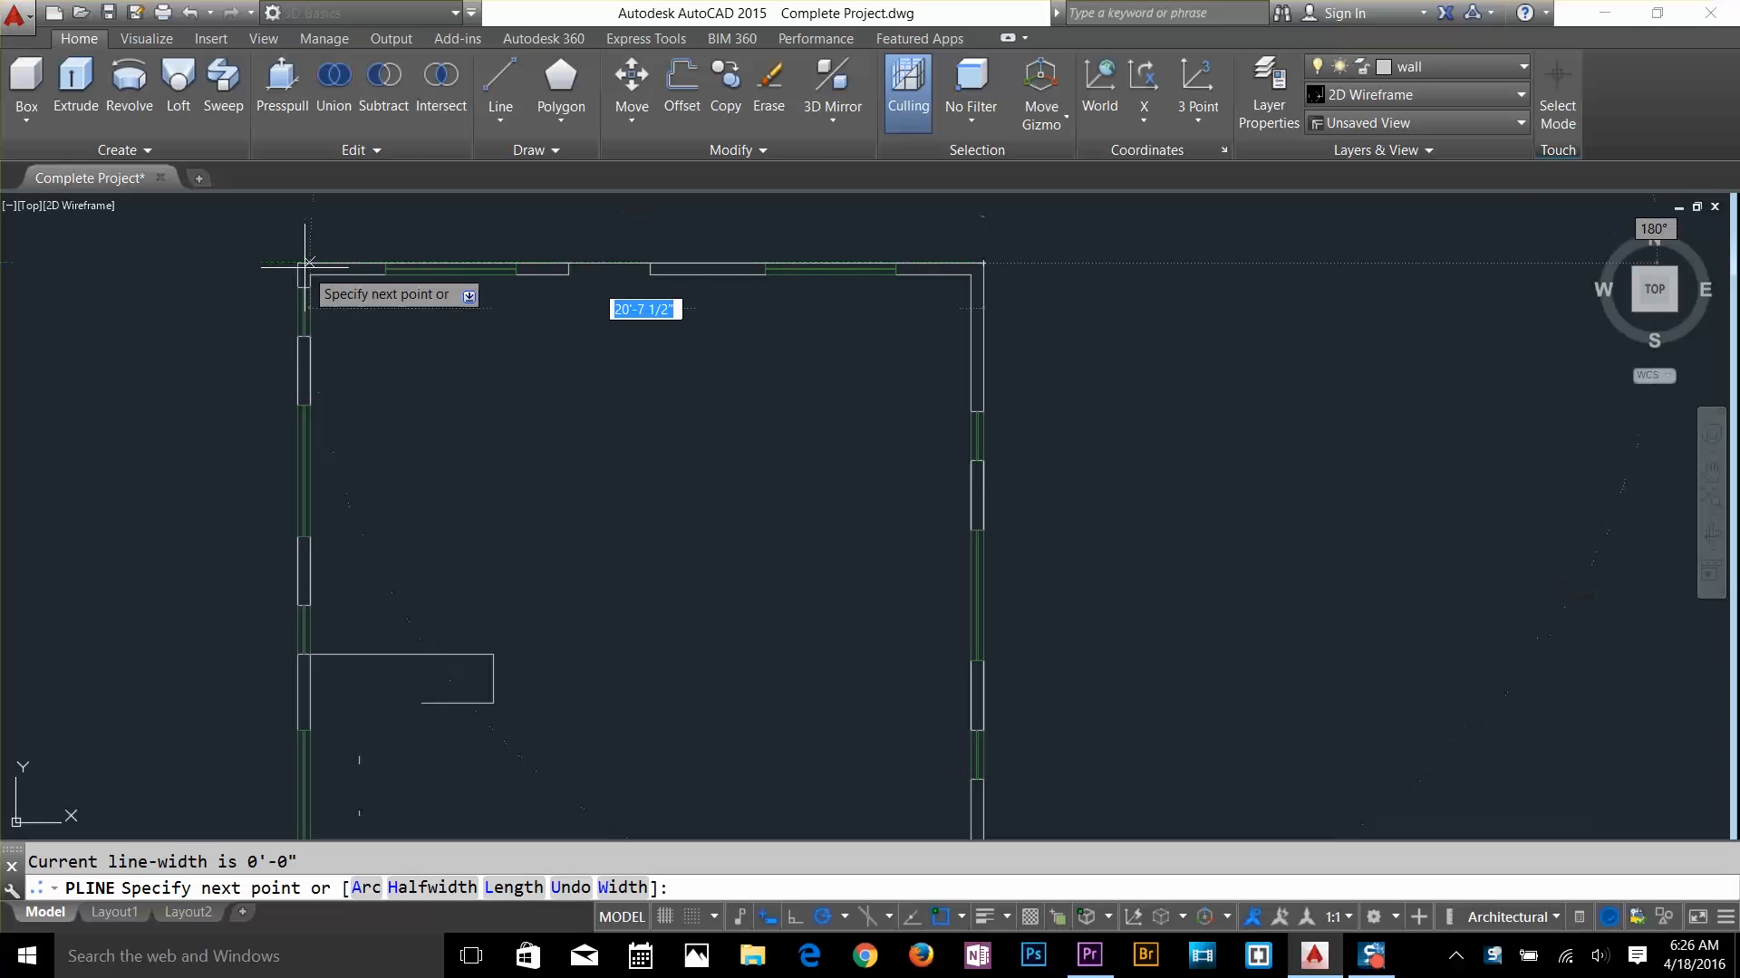
key(Escape)
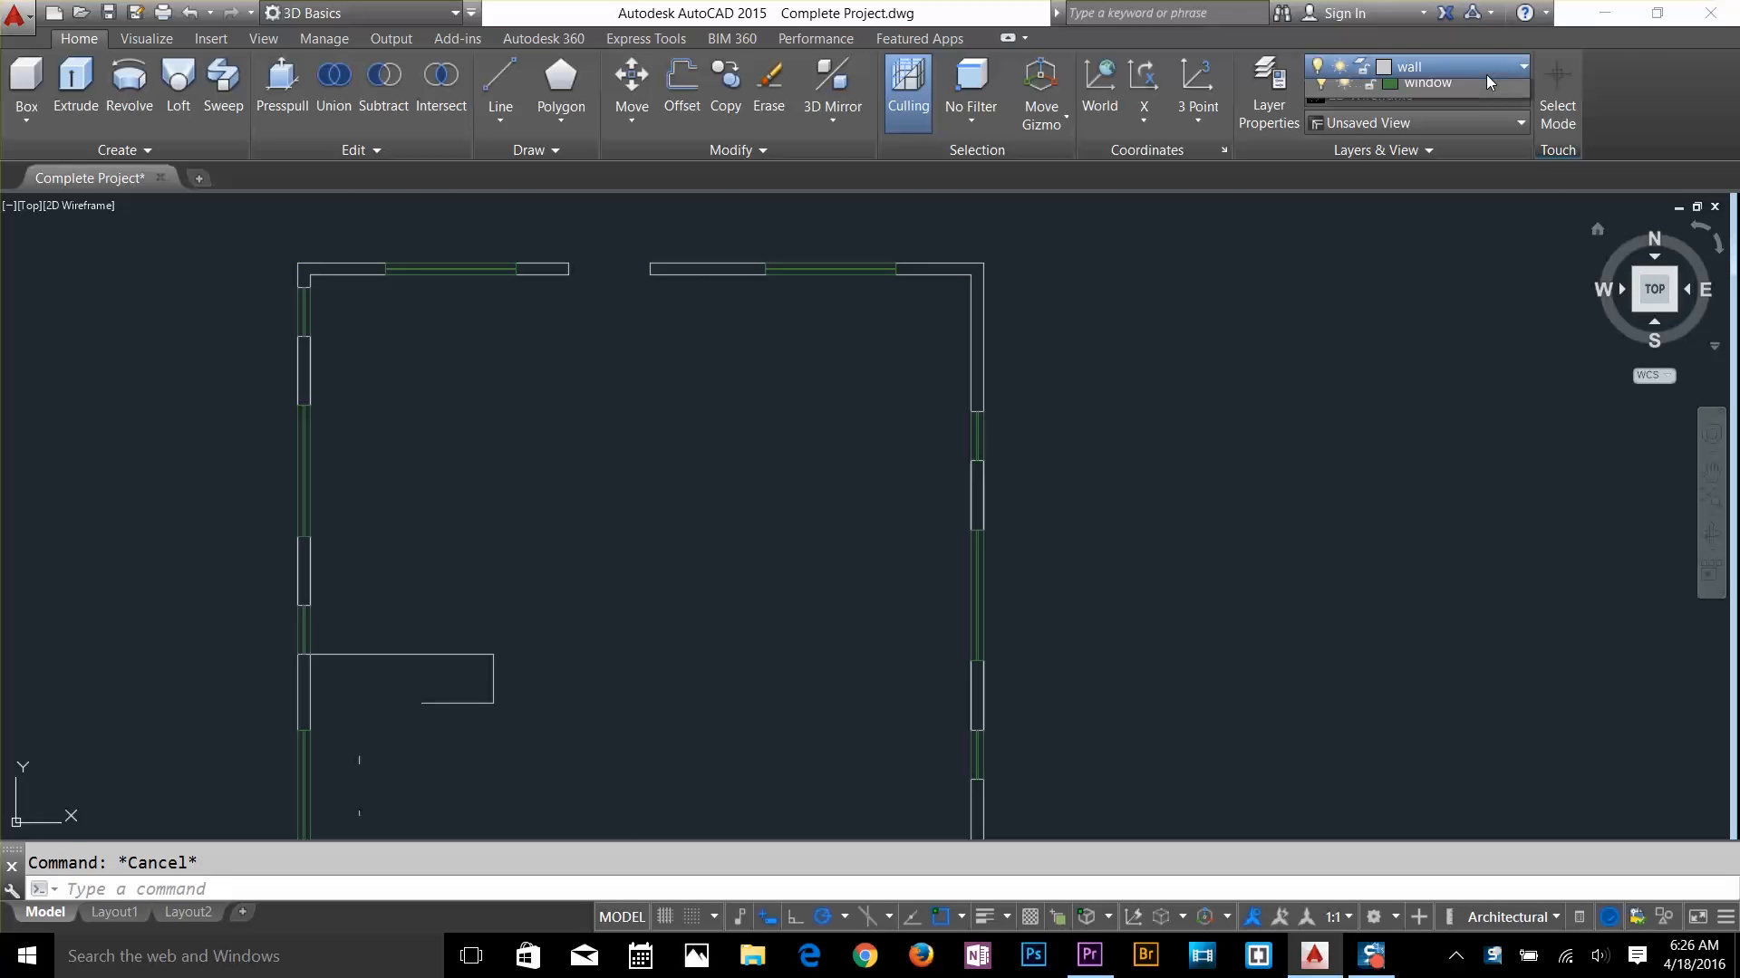
Make the 3d wall layer current and trace the copied plan's entire exterior wall outline with a polyline, ending at its starting corner
click(1486, 74)
click(1443, 152)
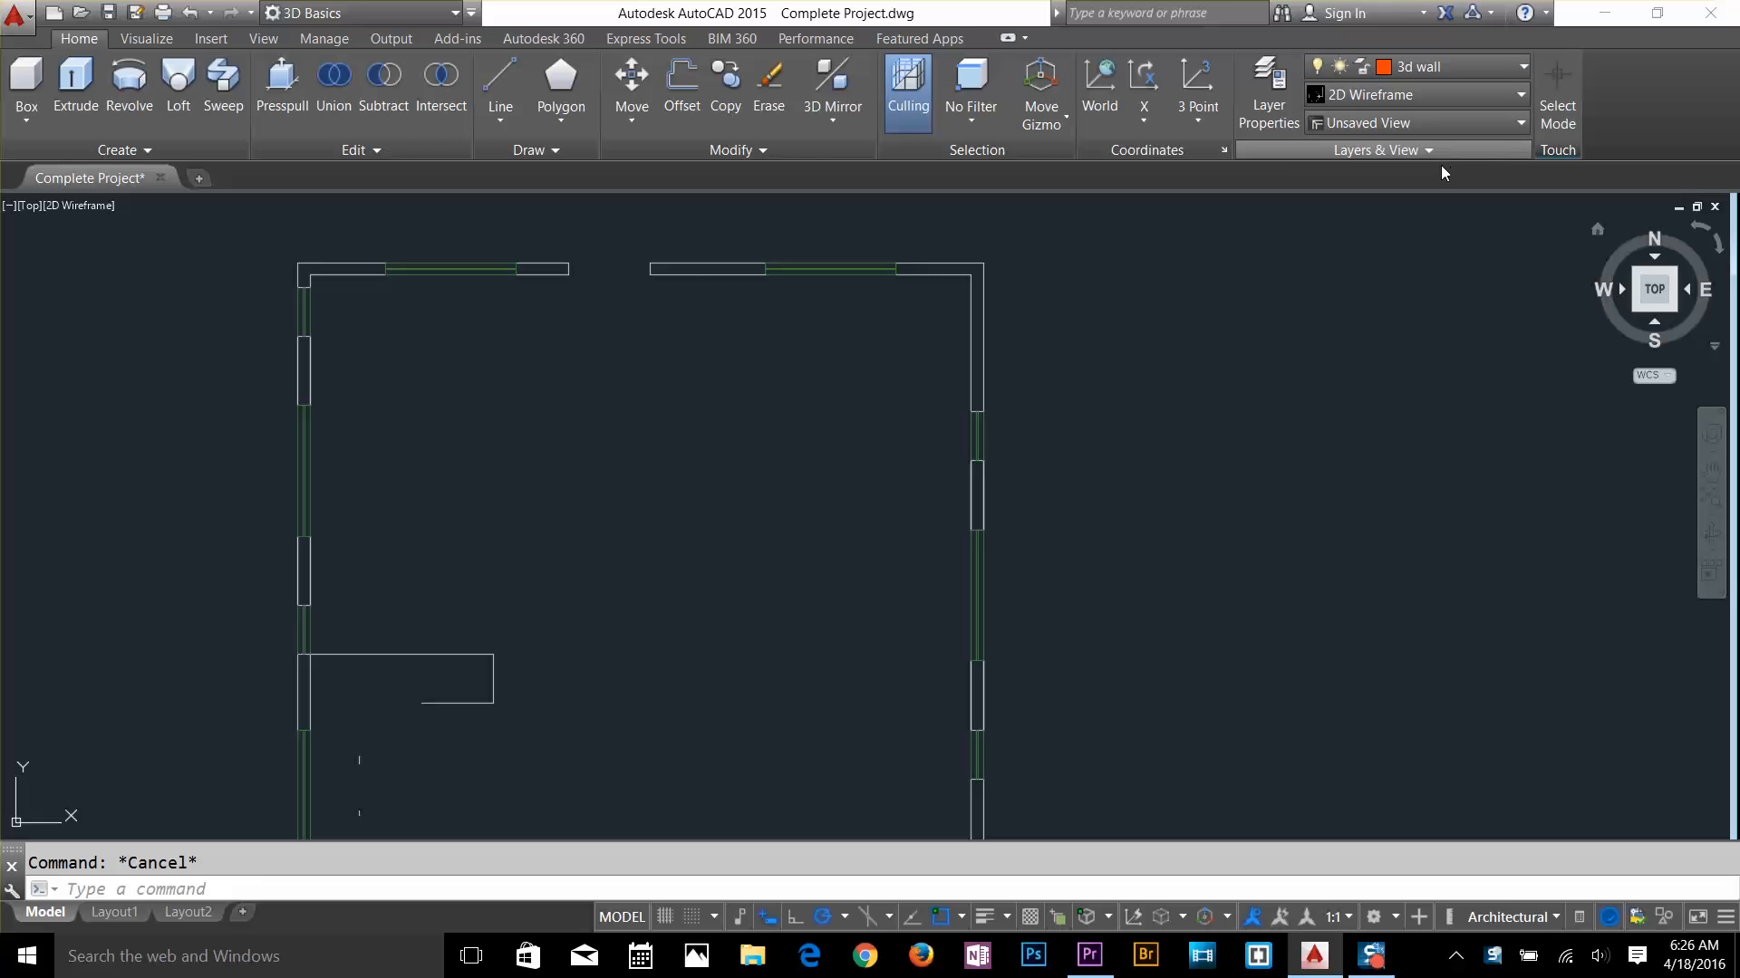
text(pl)
key(Return)
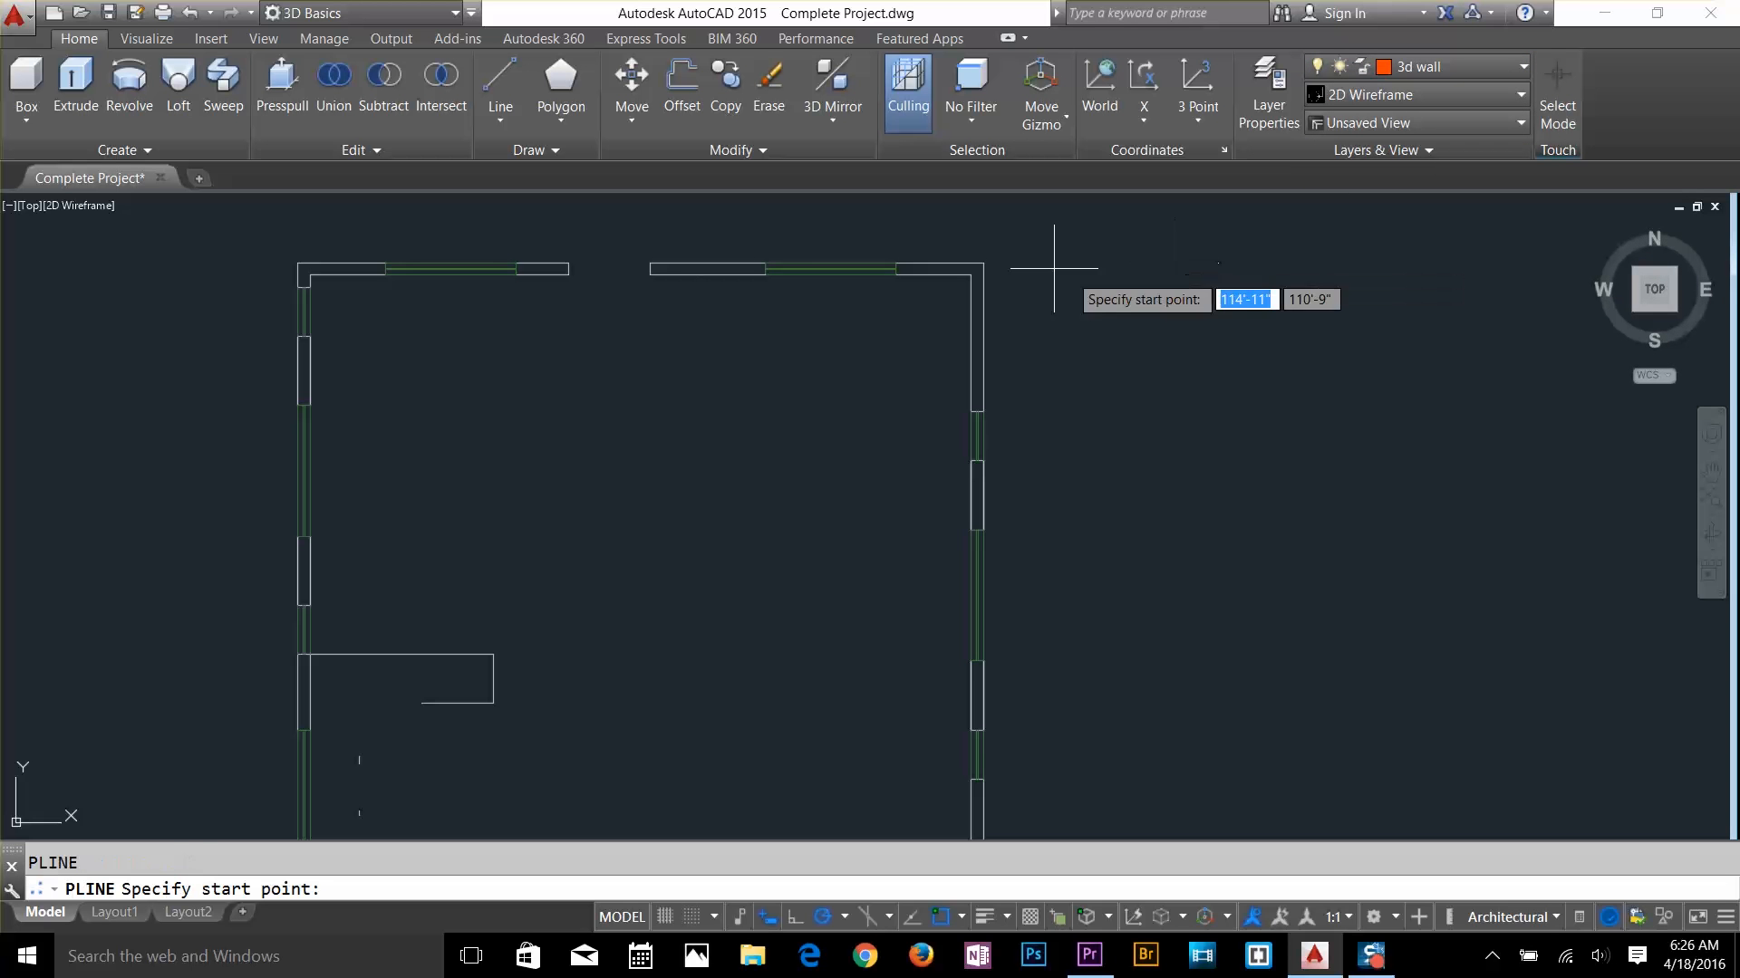
click(983, 263)
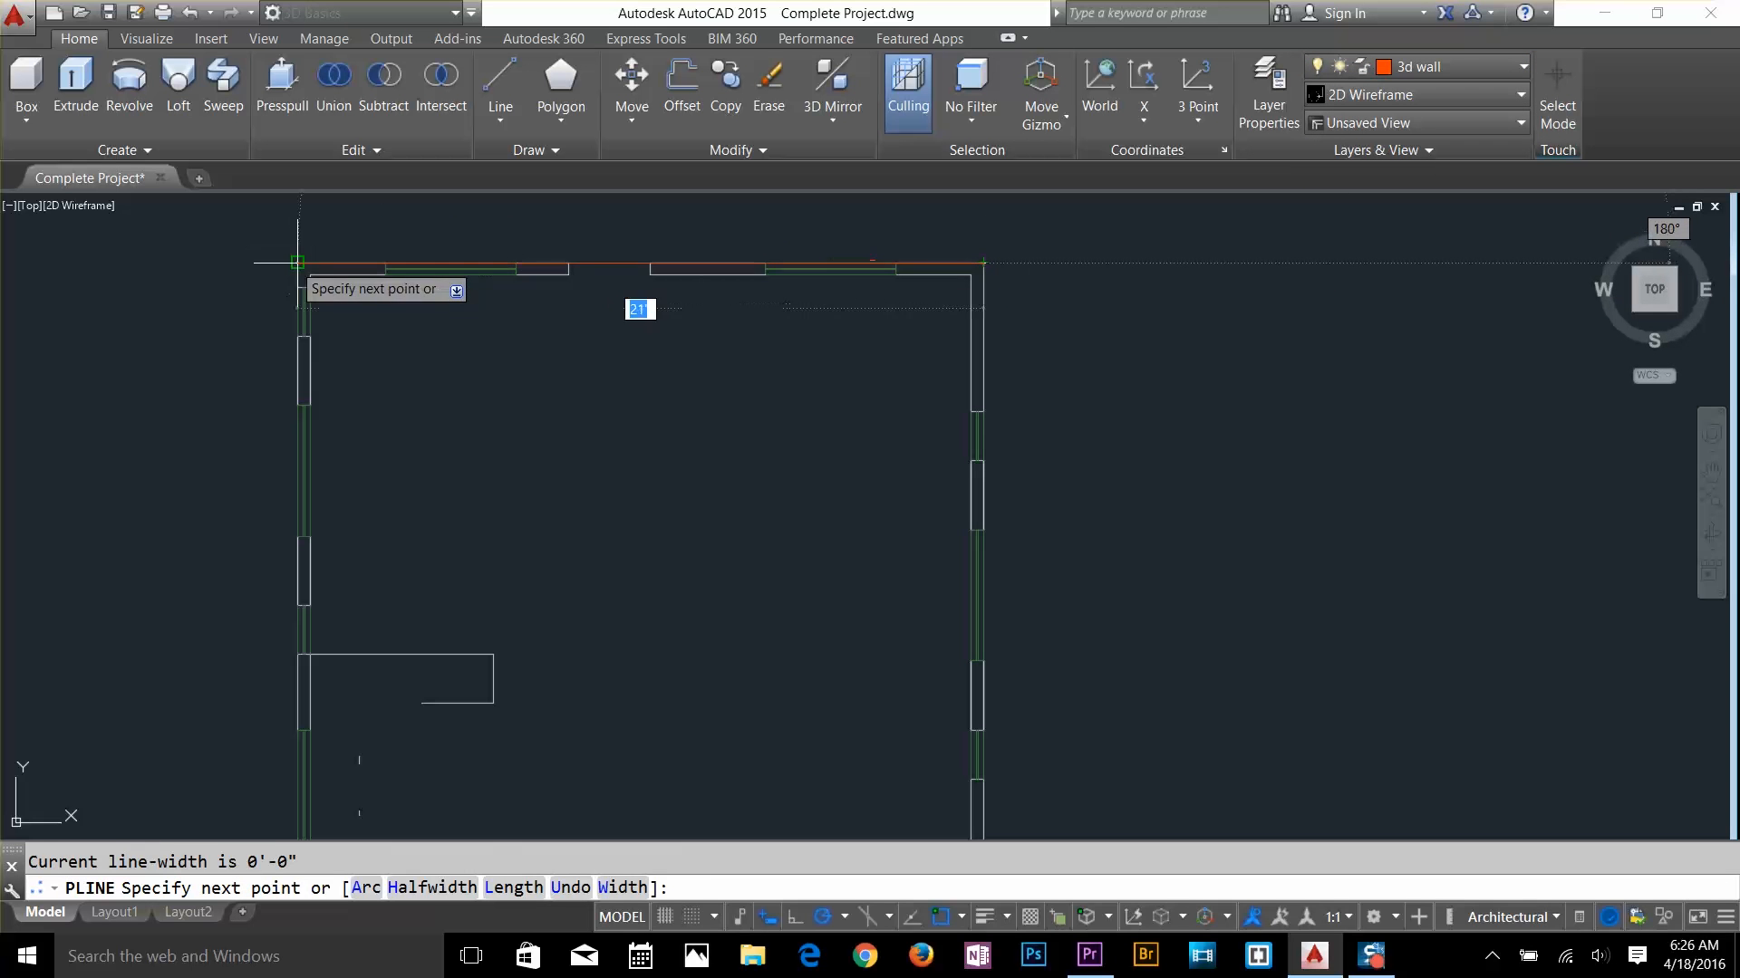
middle_drag(493, 518, 1038, 260)
scroll(873, 446, down, 5)
scroll(652, 643, up, 10)
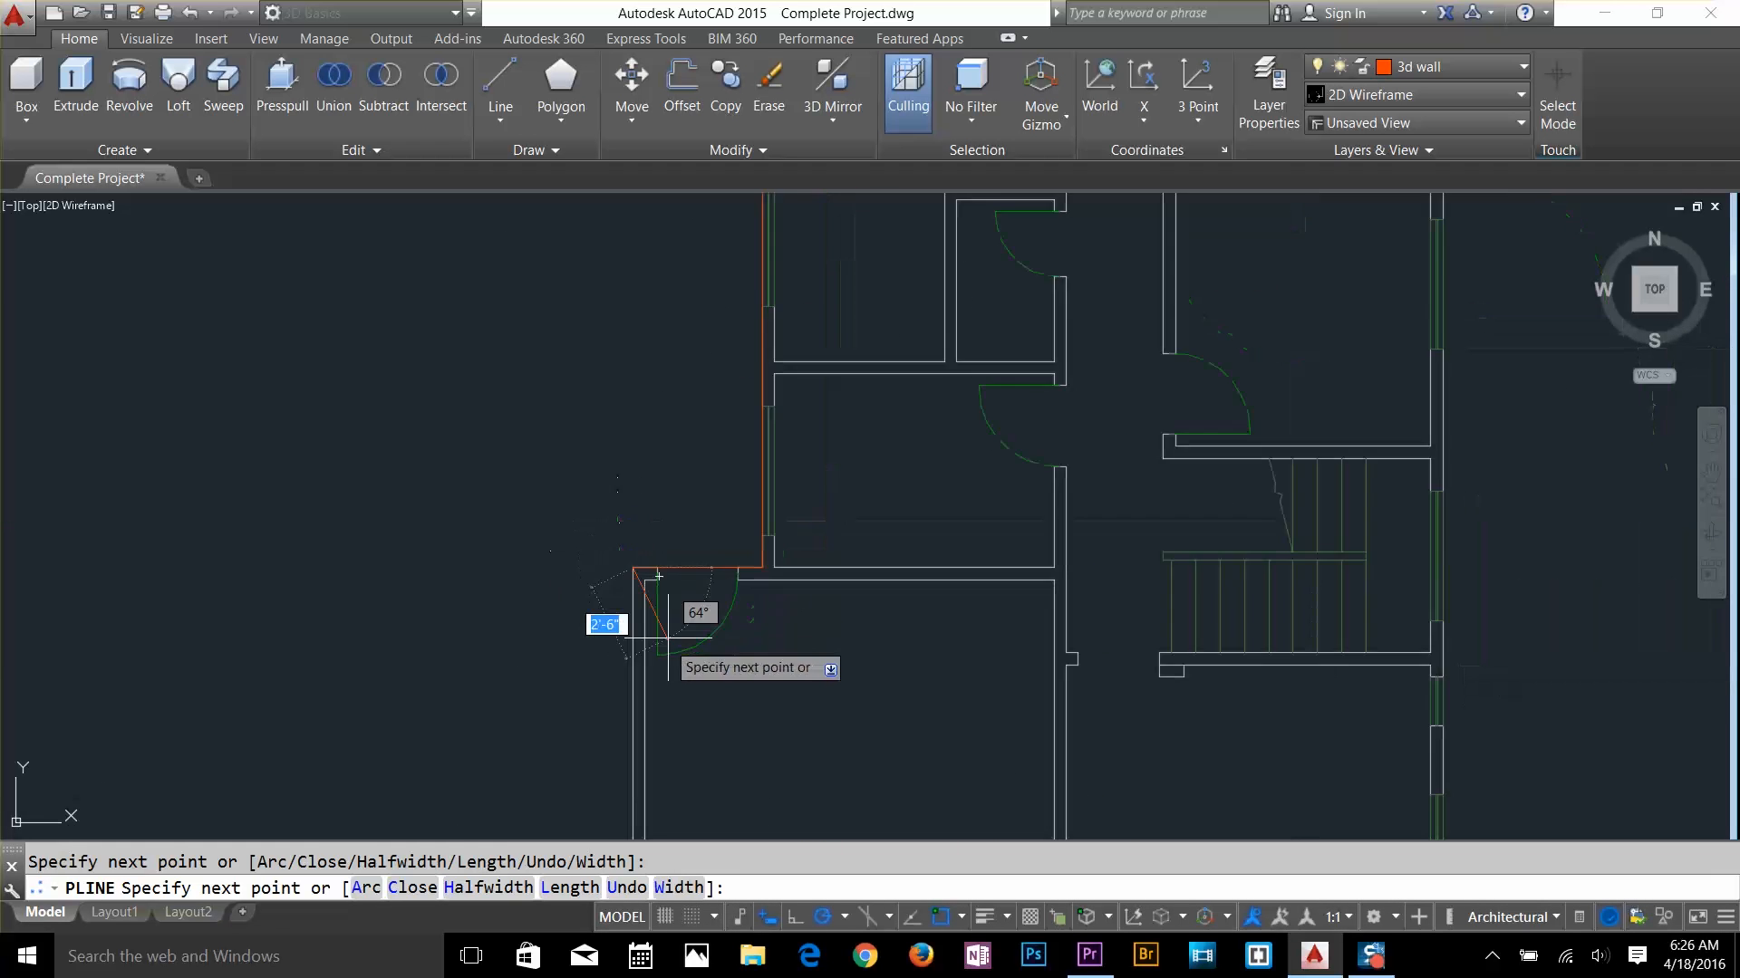
click(643, 776)
click(643, 652)
scroll(1033, 678, down, 2)
click(1439, 664)
click(1439, 739)
click(1459, 740)
click(1458, 664)
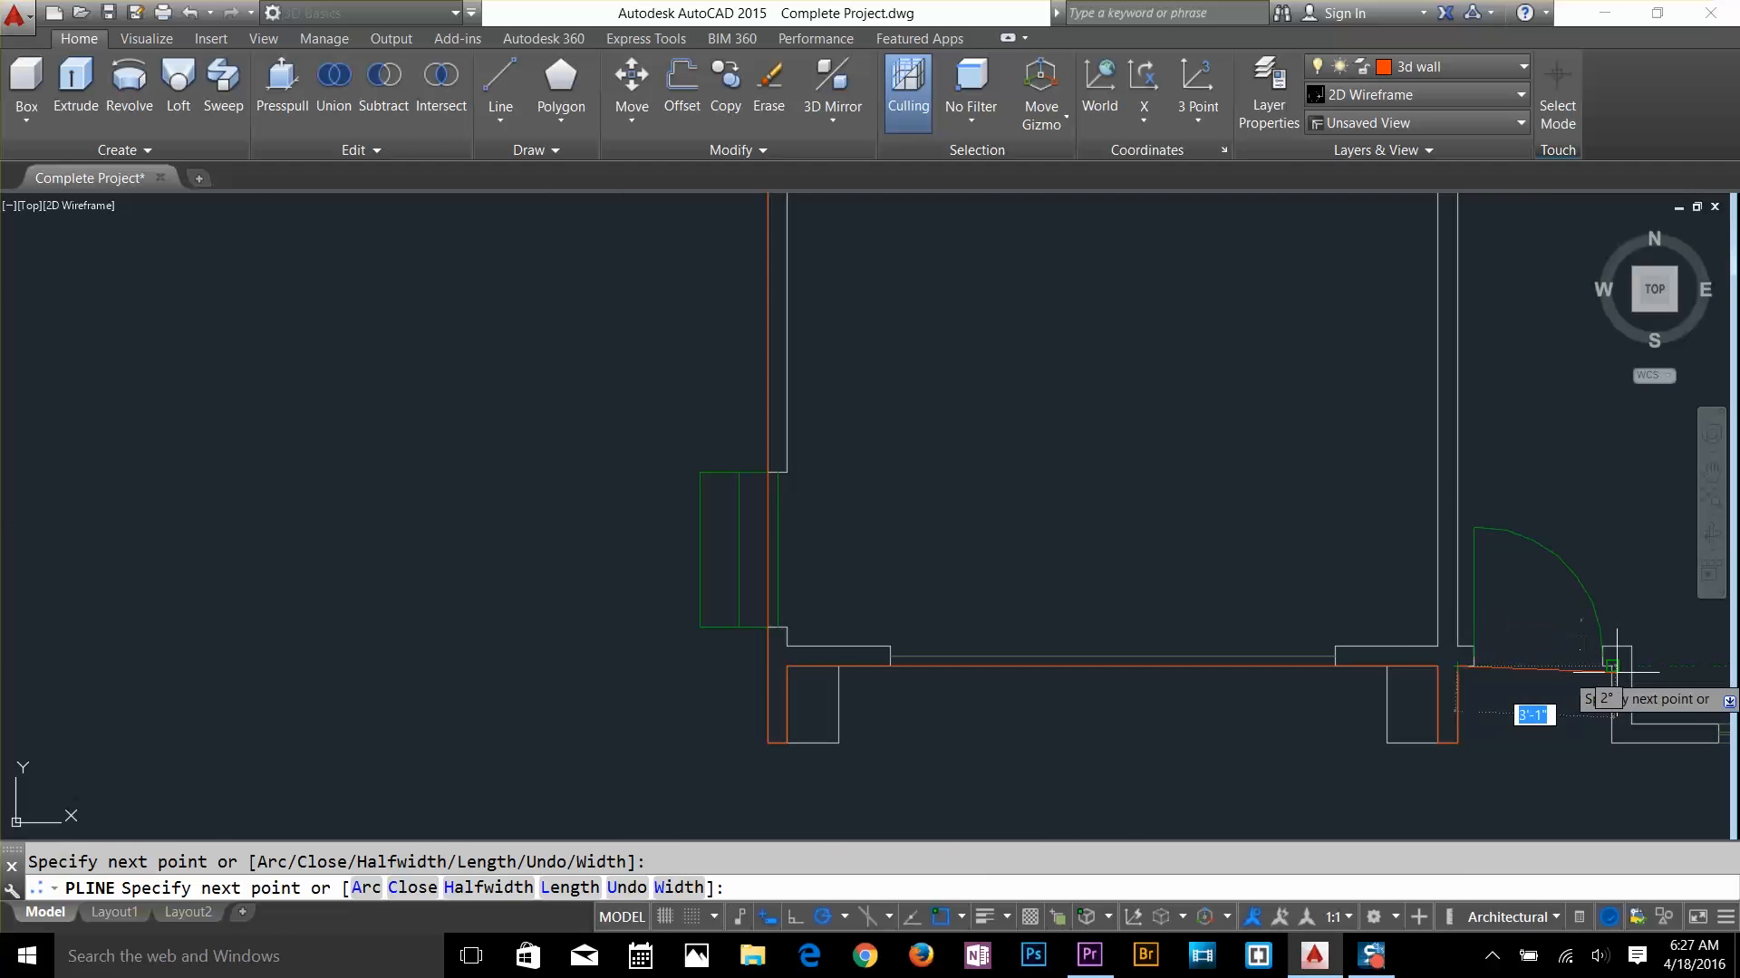
click(1612, 664)
middle_drag(1429, 483, 1018, 341)
key(Return)
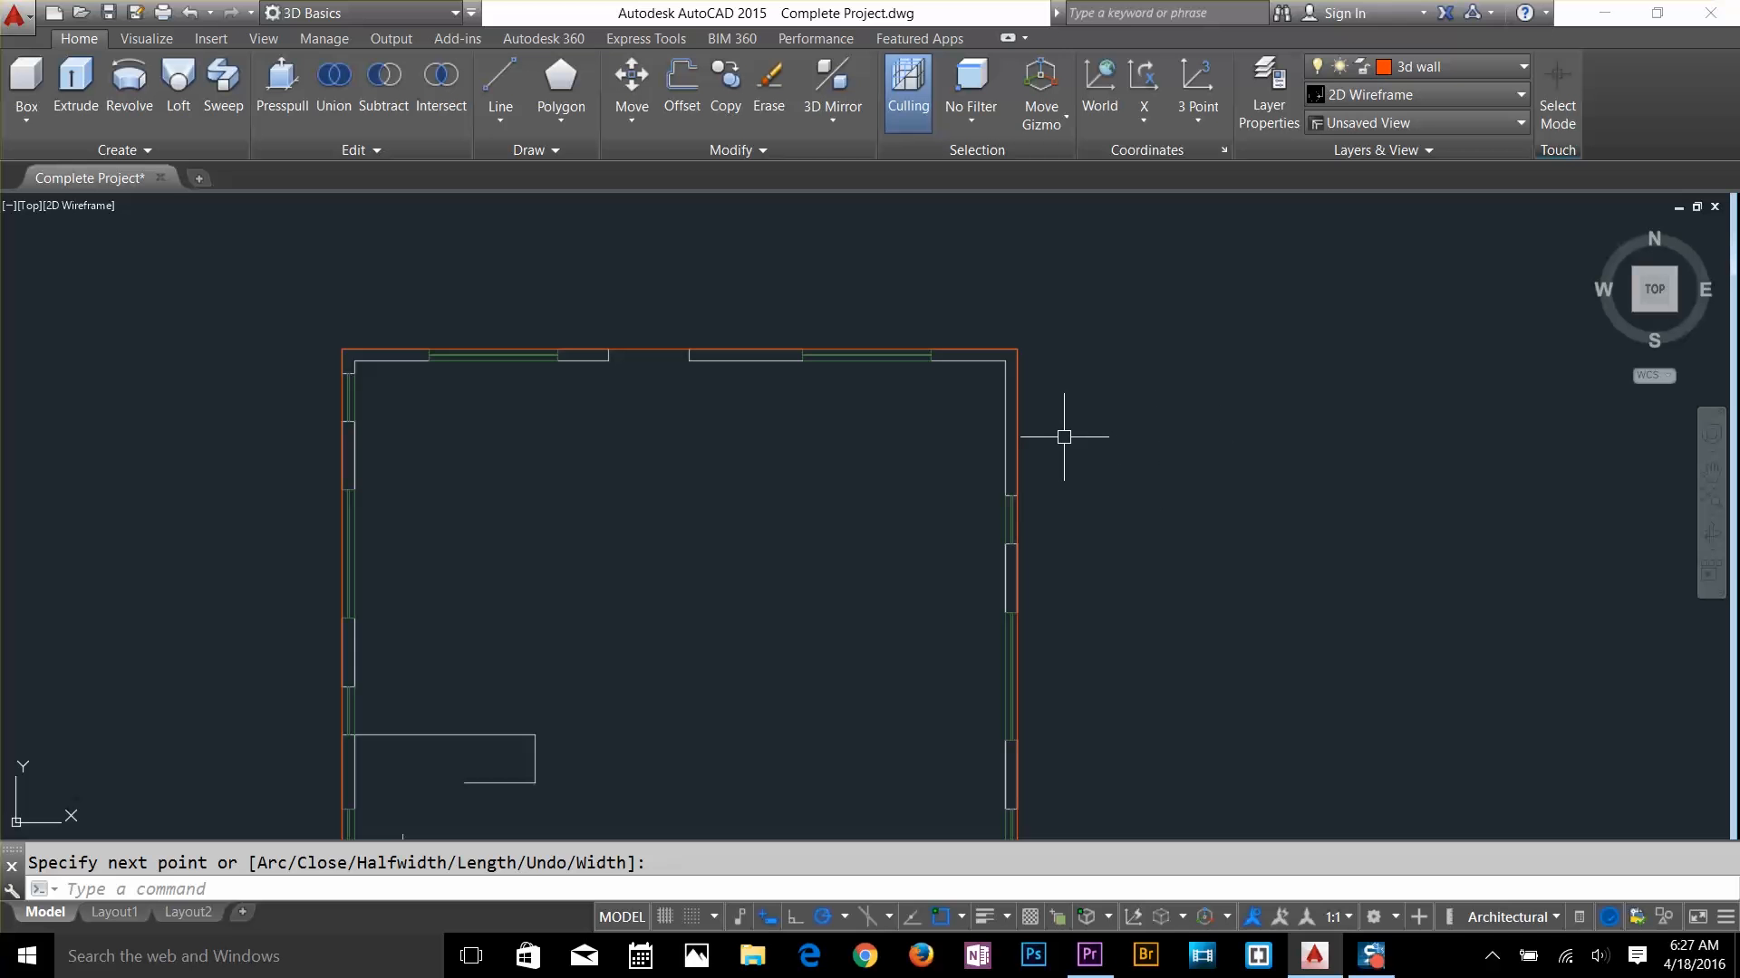
Offset the exterior wall outline 4.5" inward to form the inner wall face
text(o)
key(Return)
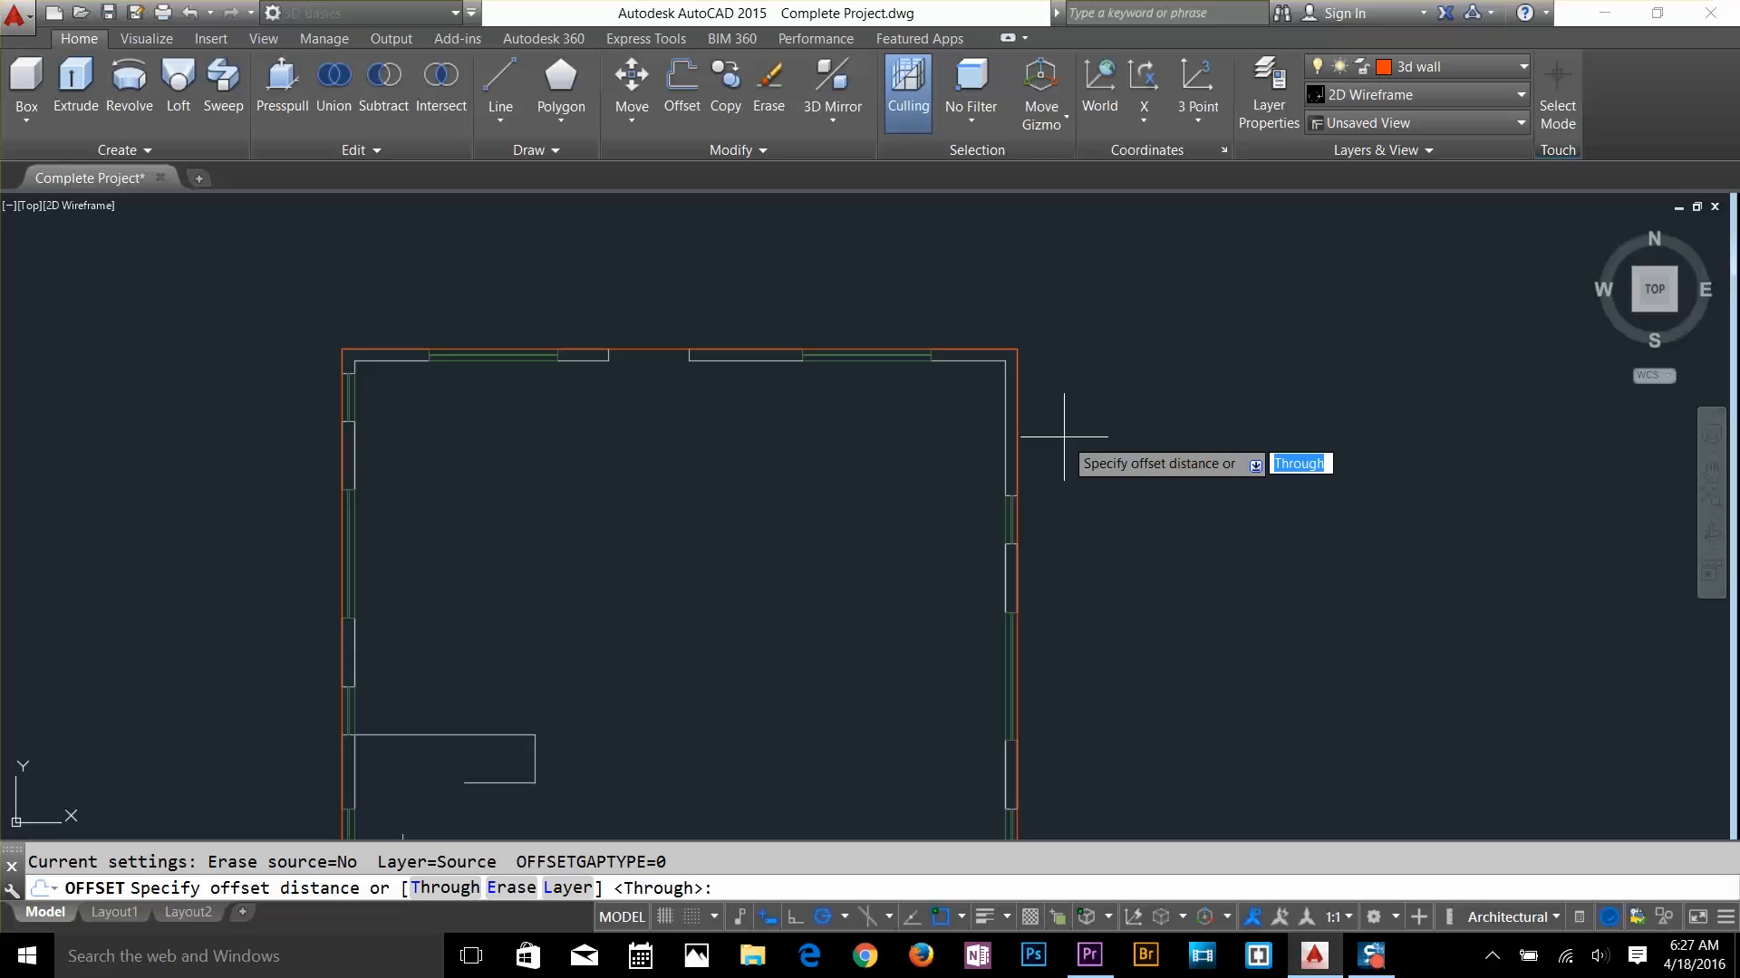
text(4.5)
key(Return)
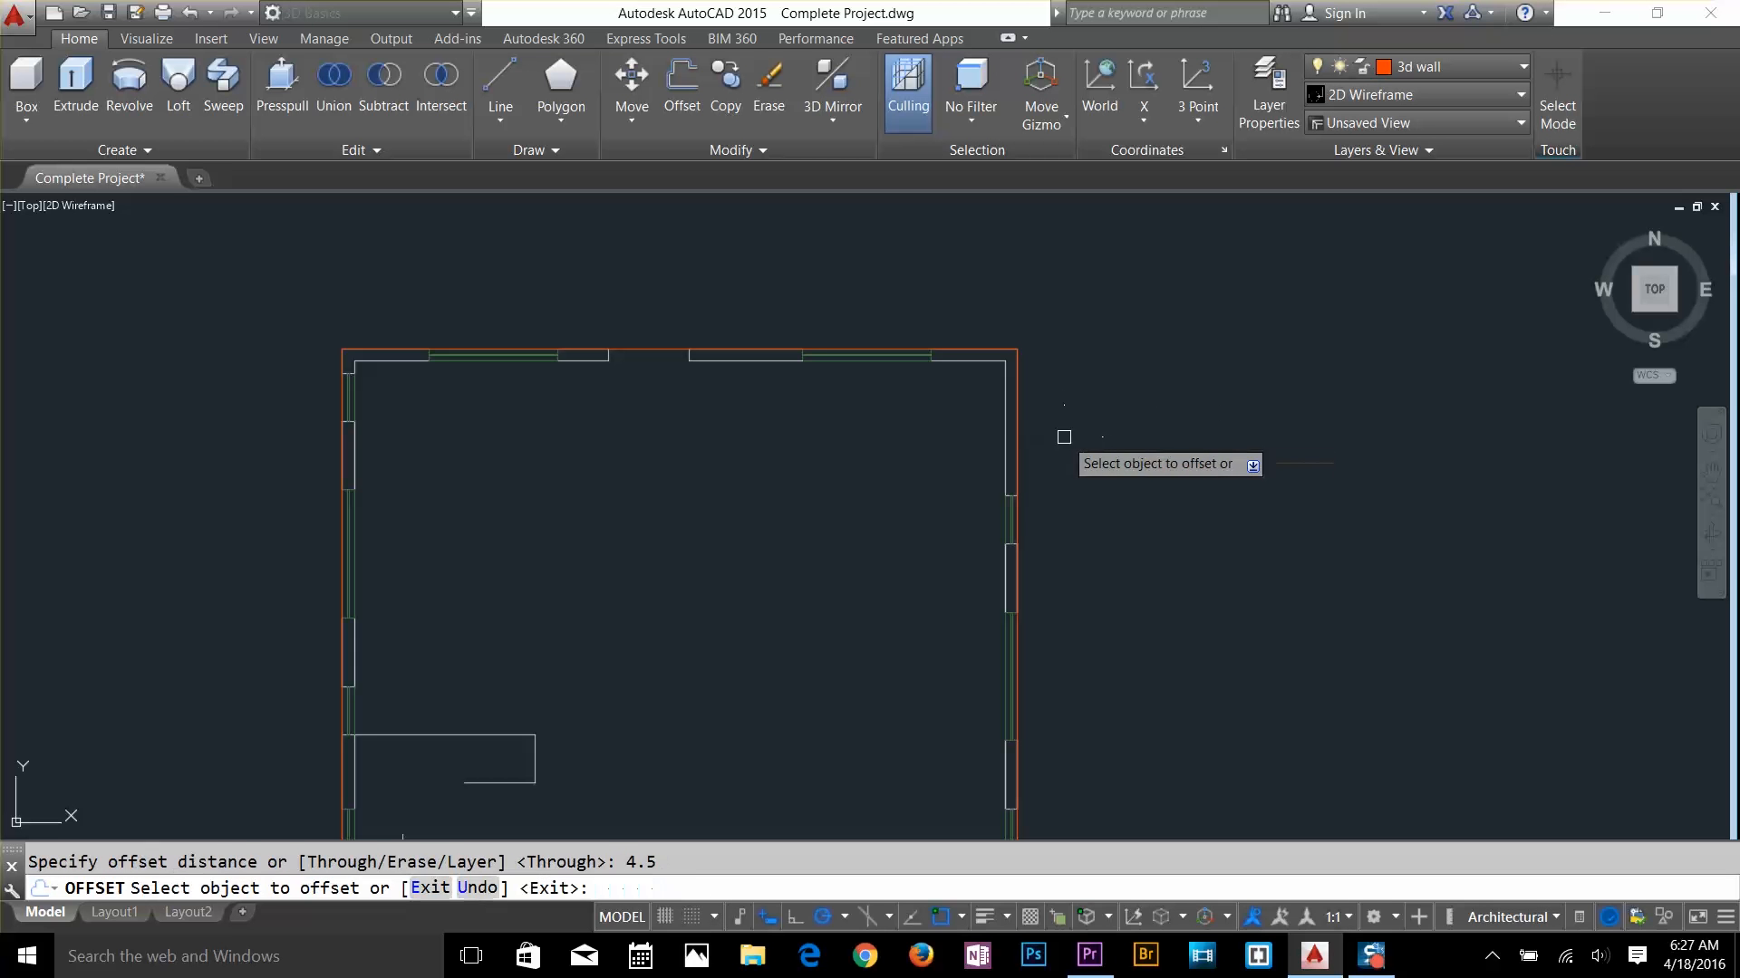
click(1015, 420)
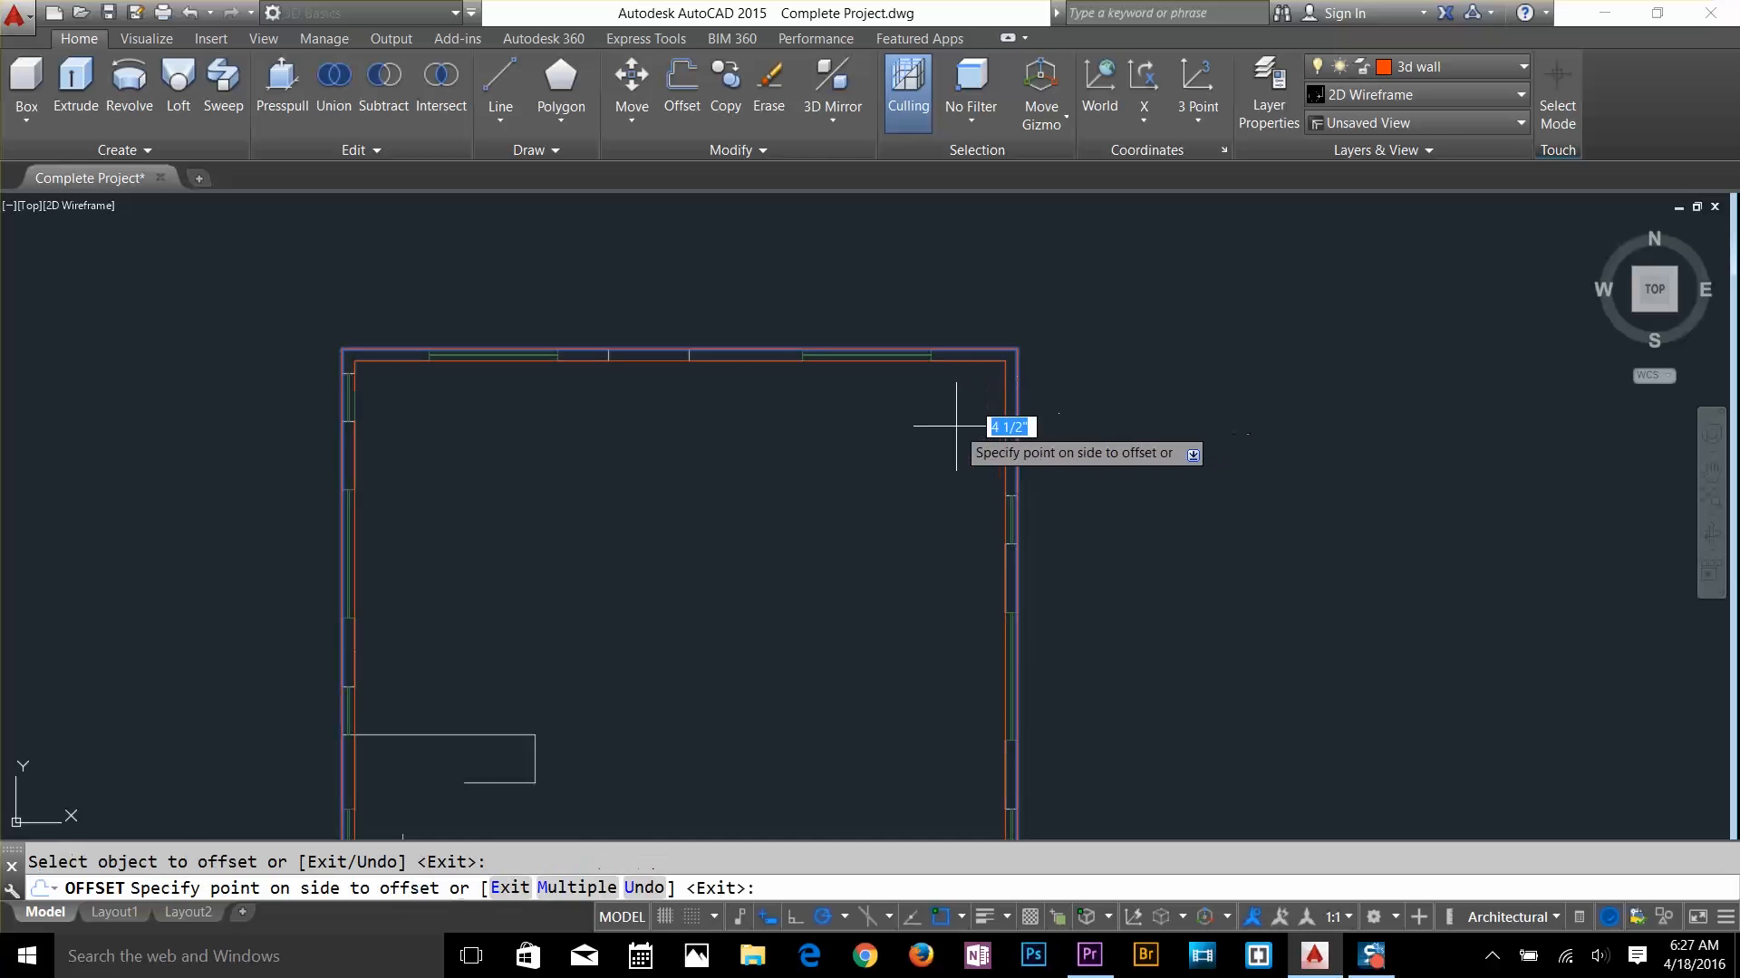
click(906, 453)
key(Return)
Switch the drawing to the SW Isometric view to show the traced plan in 3D
scroll(877, 537, down, 2)
scroll(877, 536, down, 2)
middle_drag(877, 536, 943, 223)
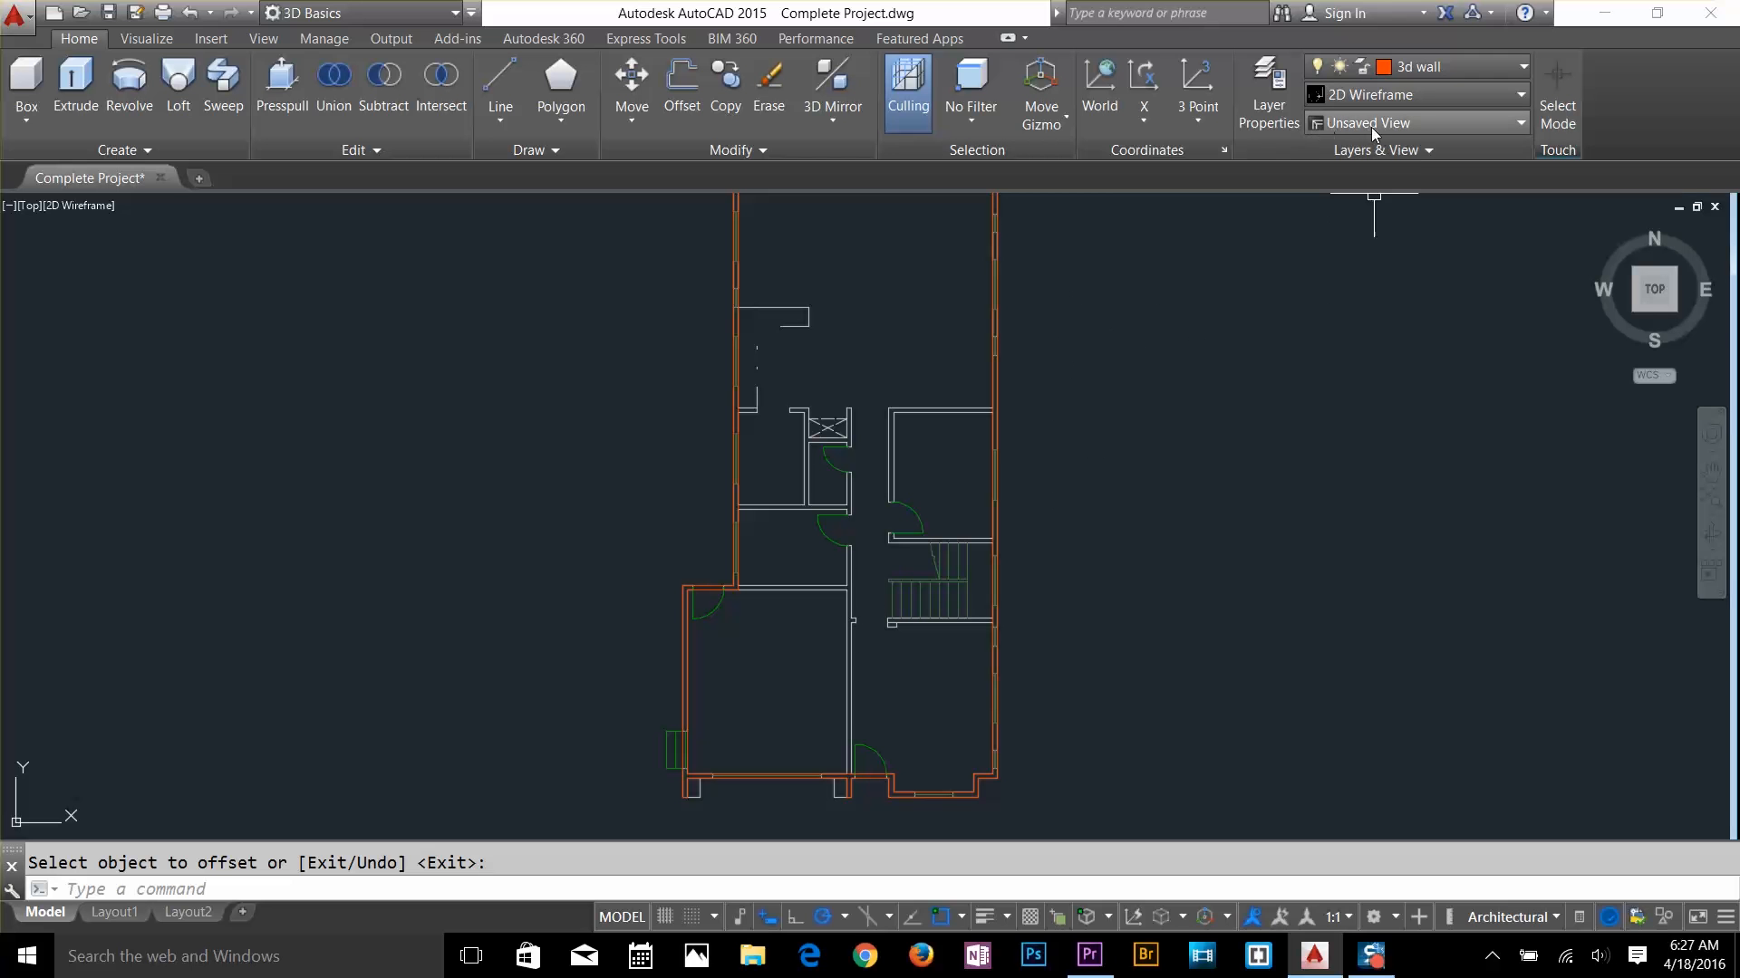
click(1394, 123)
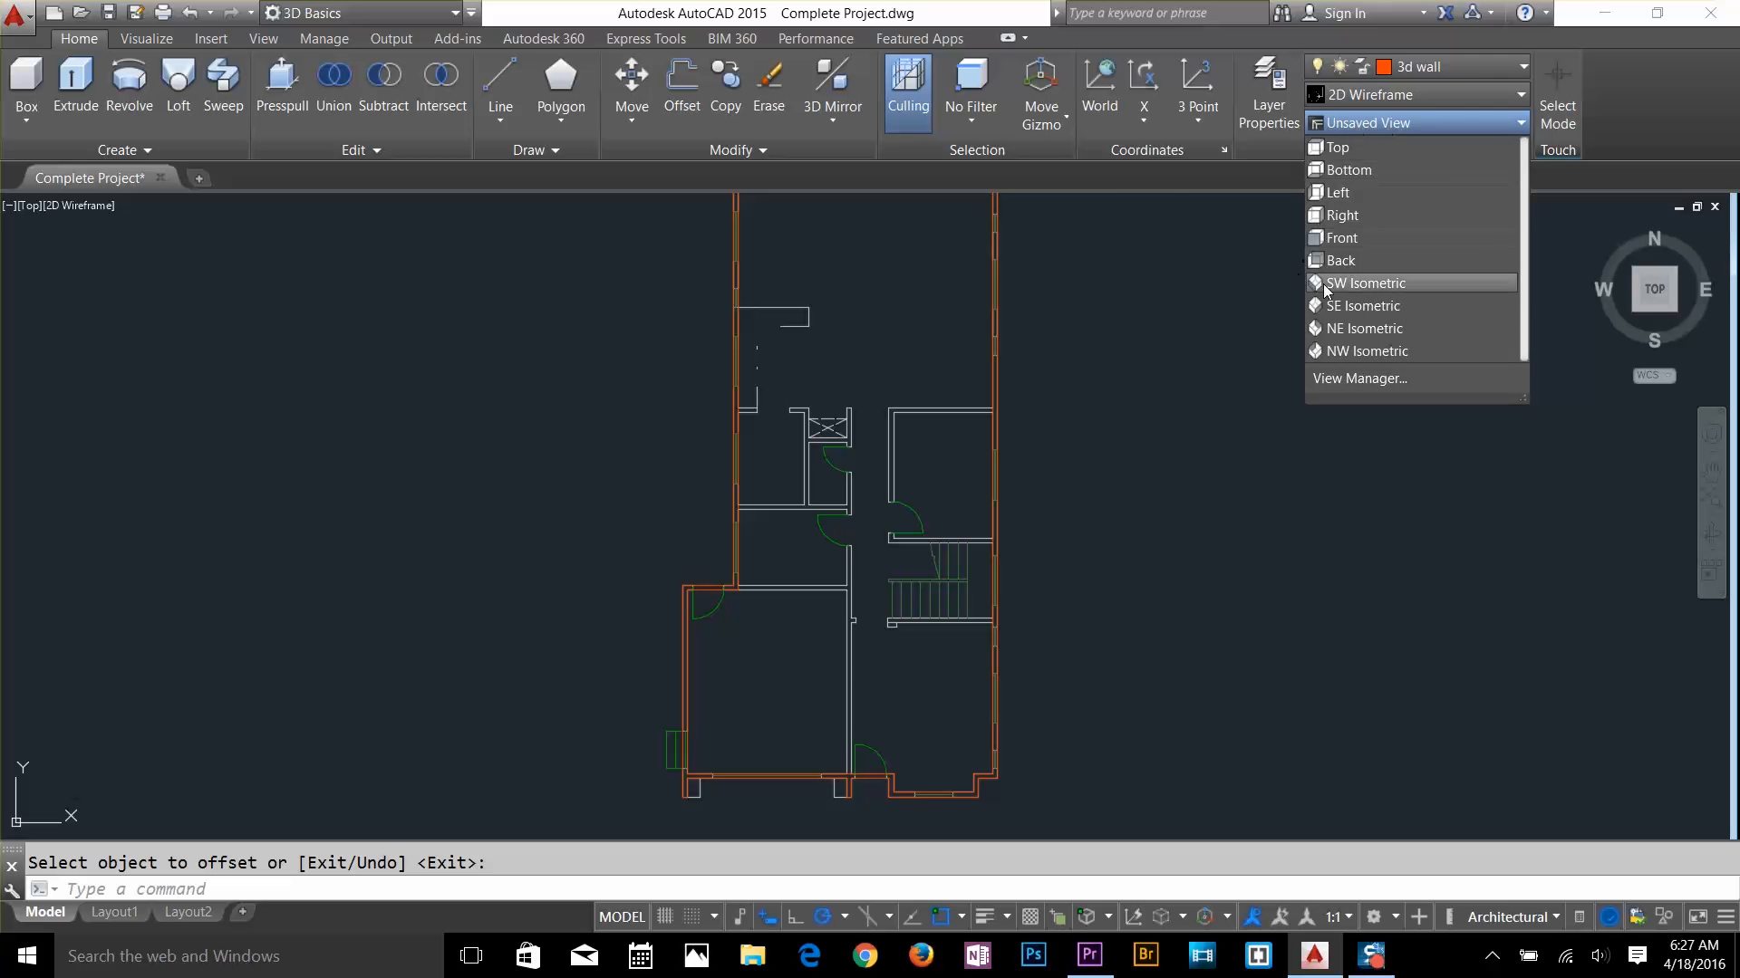
click(1374, 288)
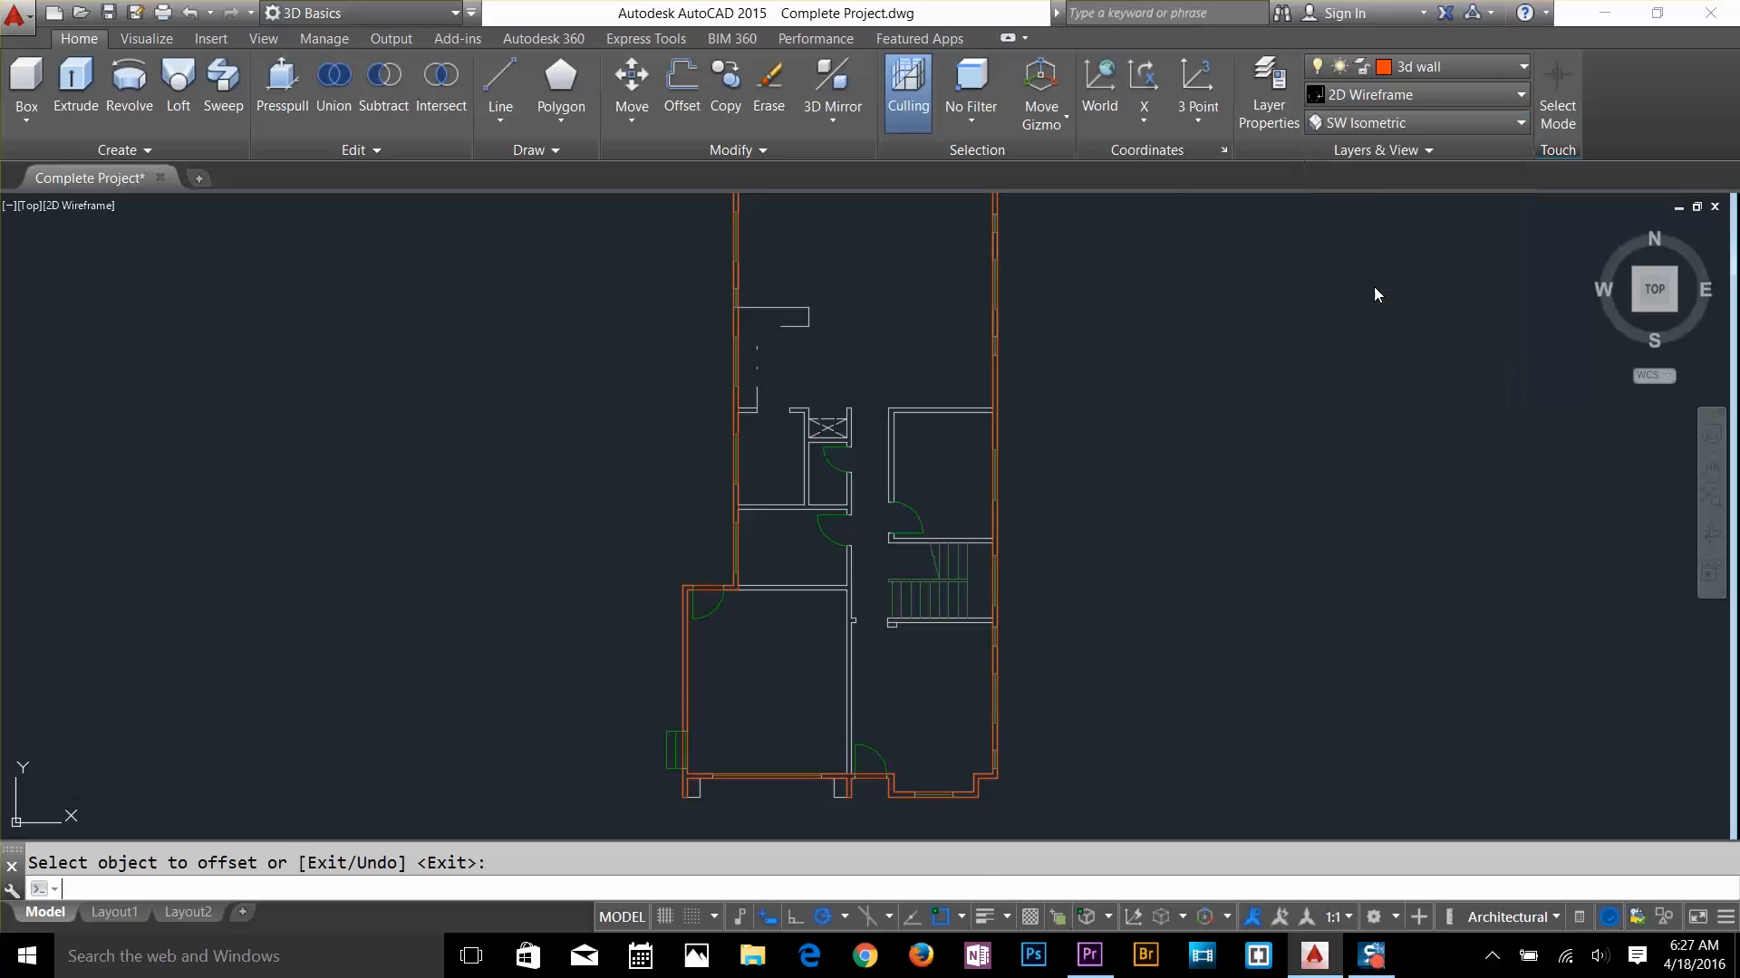
scroll(1257, 436, up, 6)
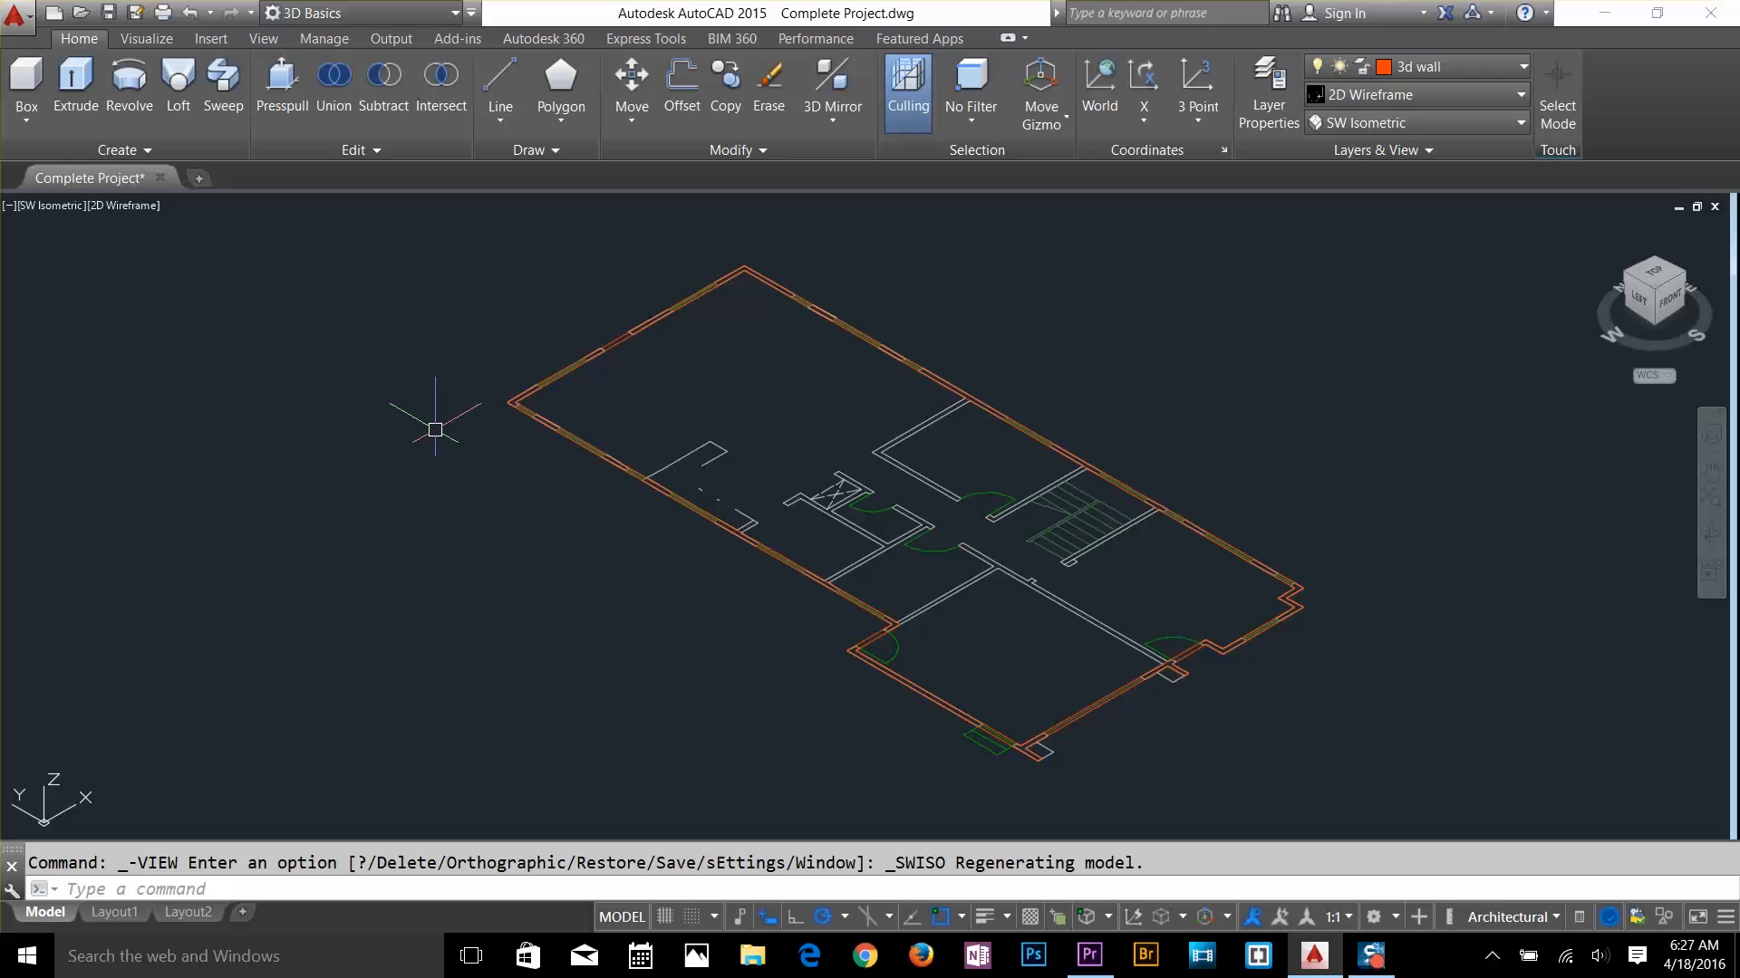
key(Escape)
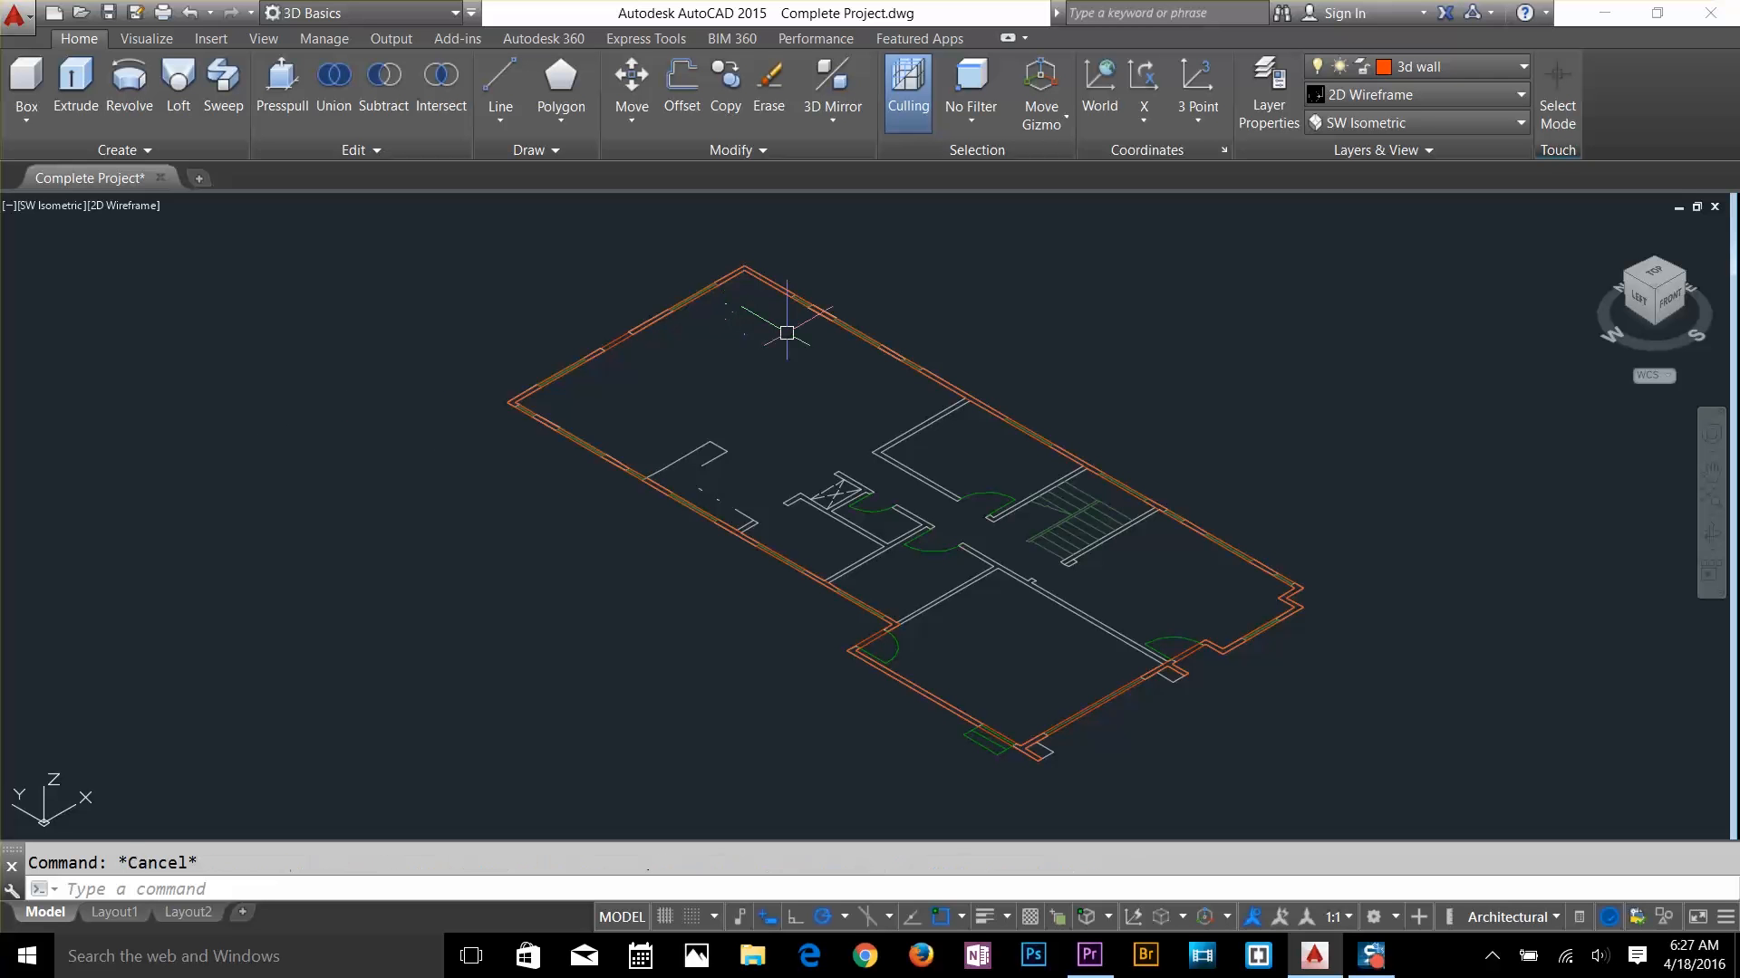
Copy the outer and inner wall outlines together to the empty space left of the plan
text(ct )
text(o)
key(Return)
click(558, 438)
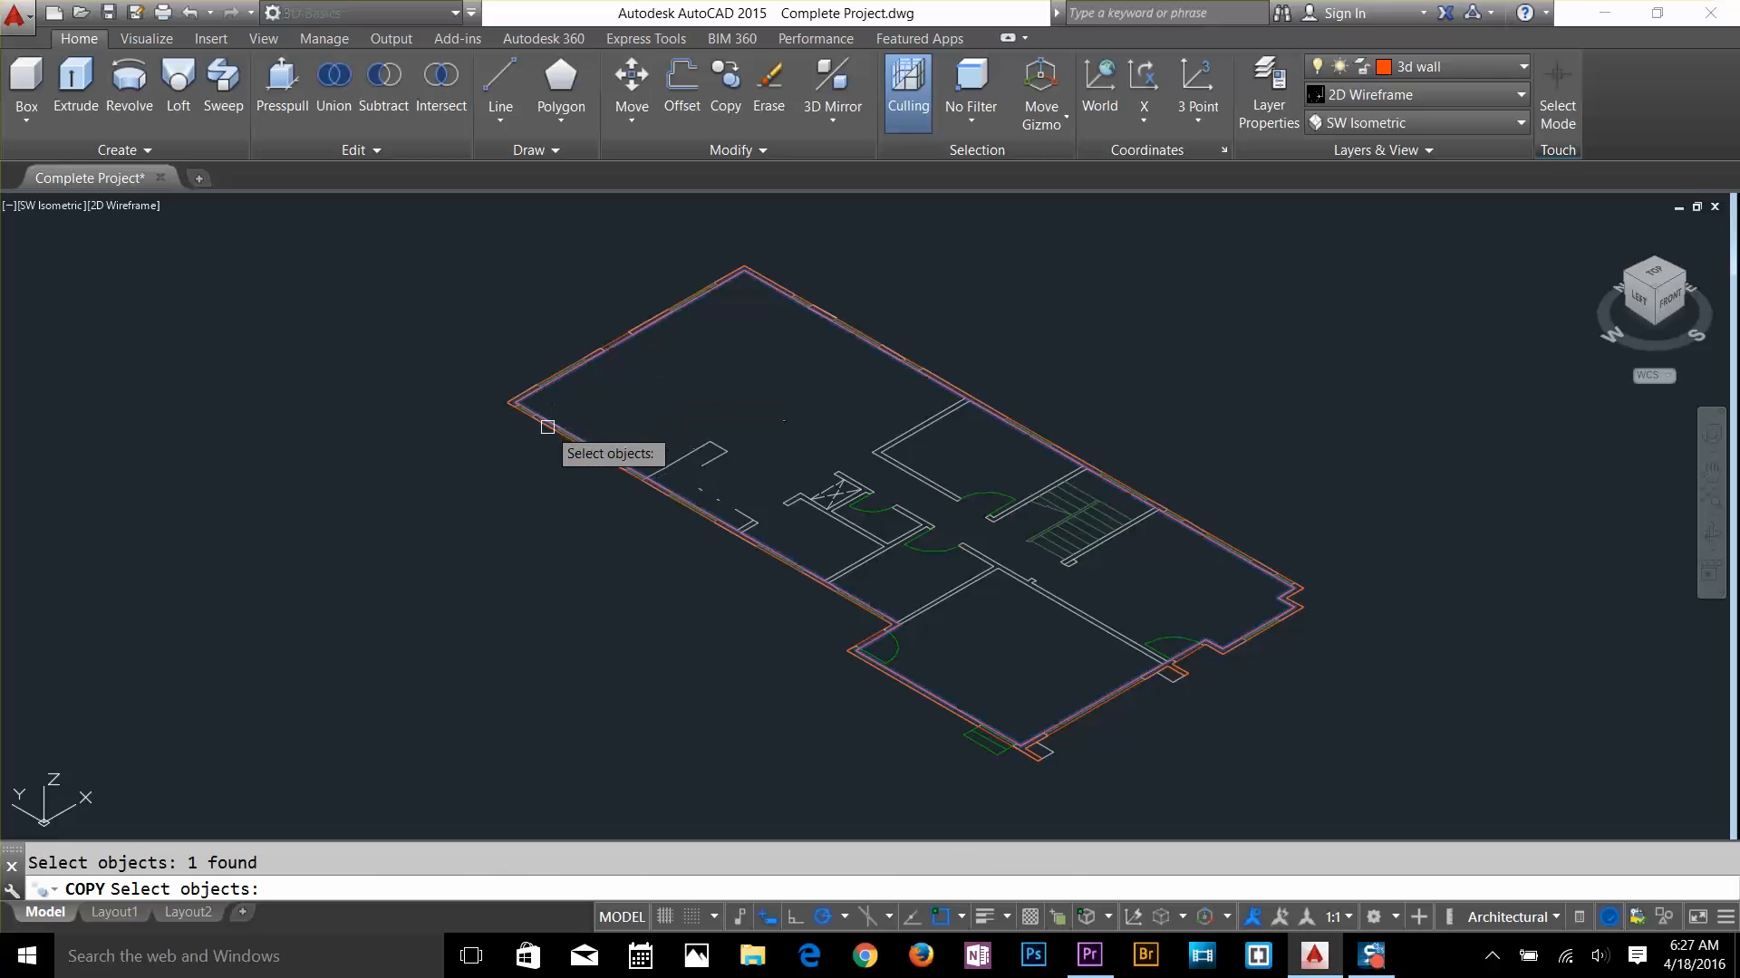
click(547, 447)
key(Return)
click(548, 449)
scroll(548, 449, down, 5)
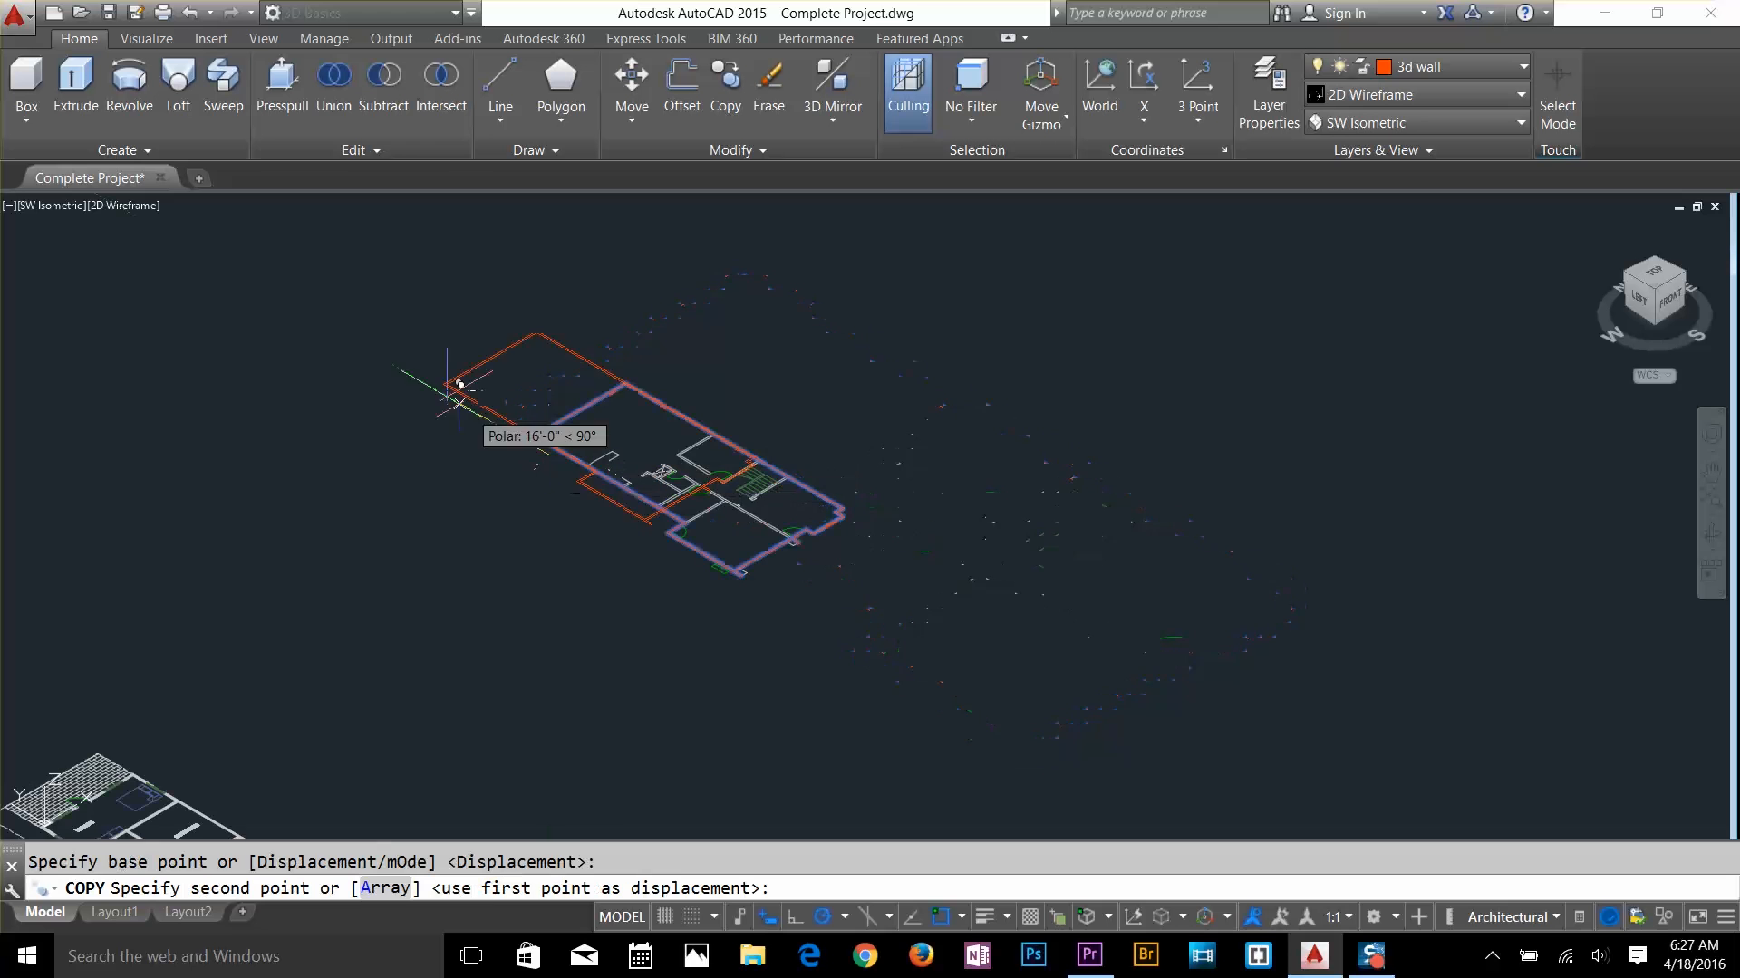
click(23, 449)
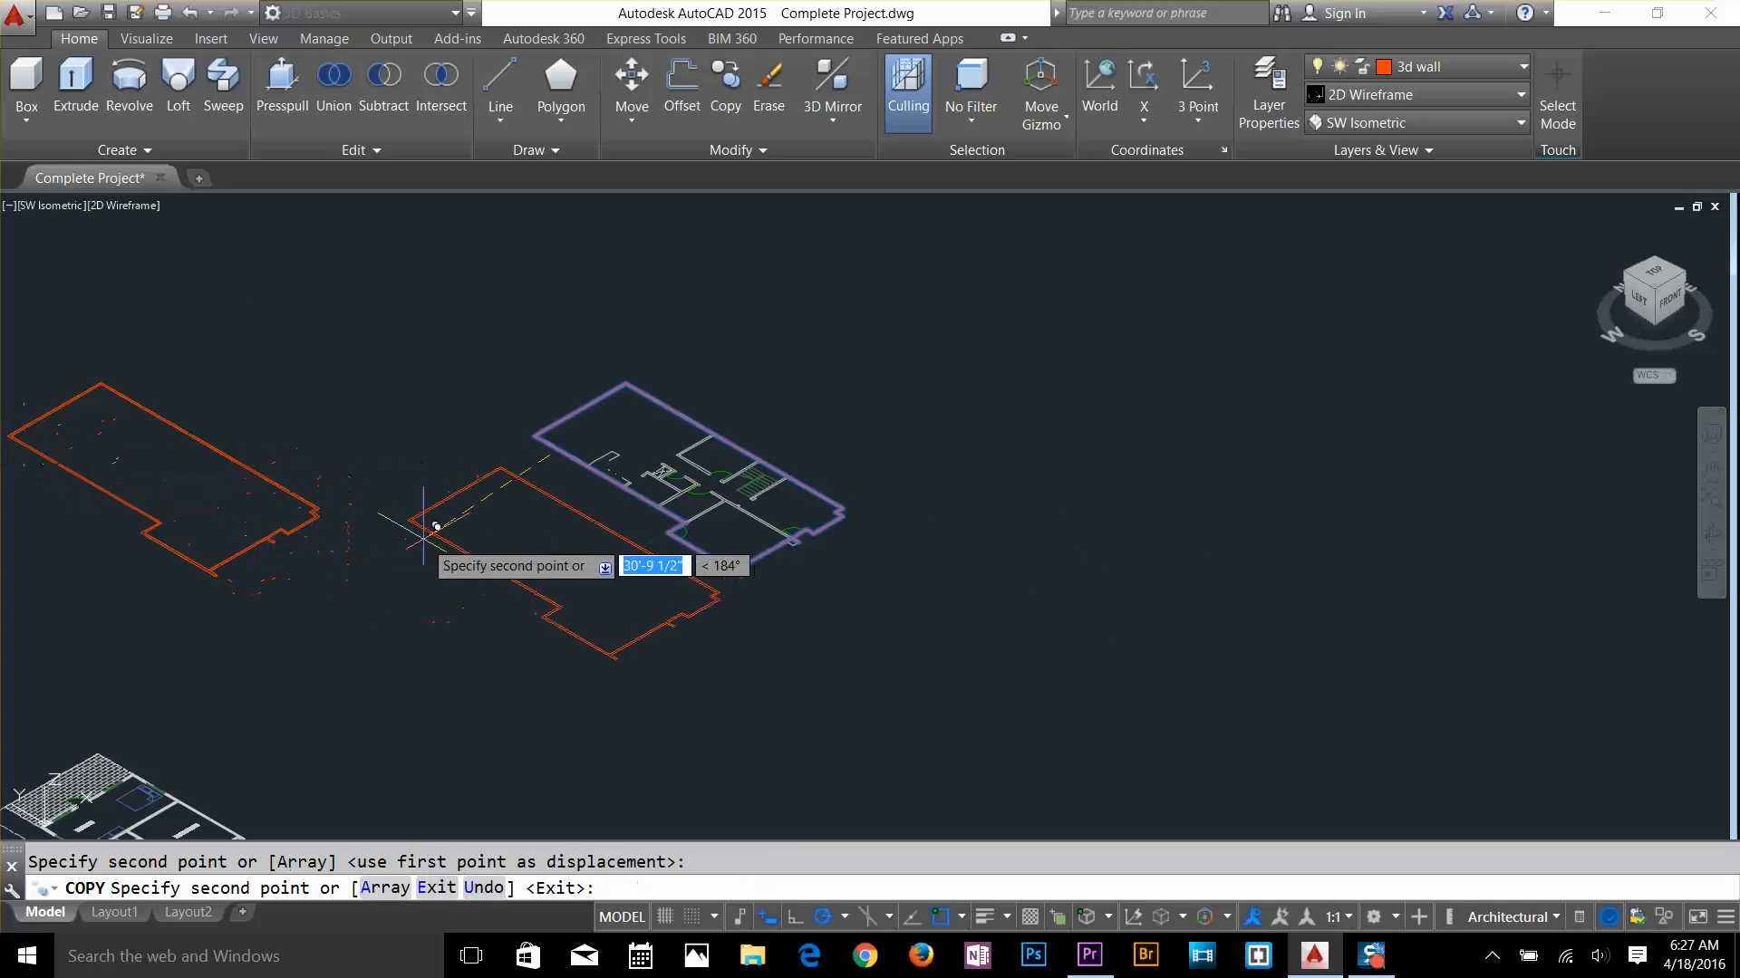
Extrude the traced plan's outer and inner exterior wall outlines together to a height of 10'
key(Return)
scroll(794, 527, up, 4)
key(Escape)
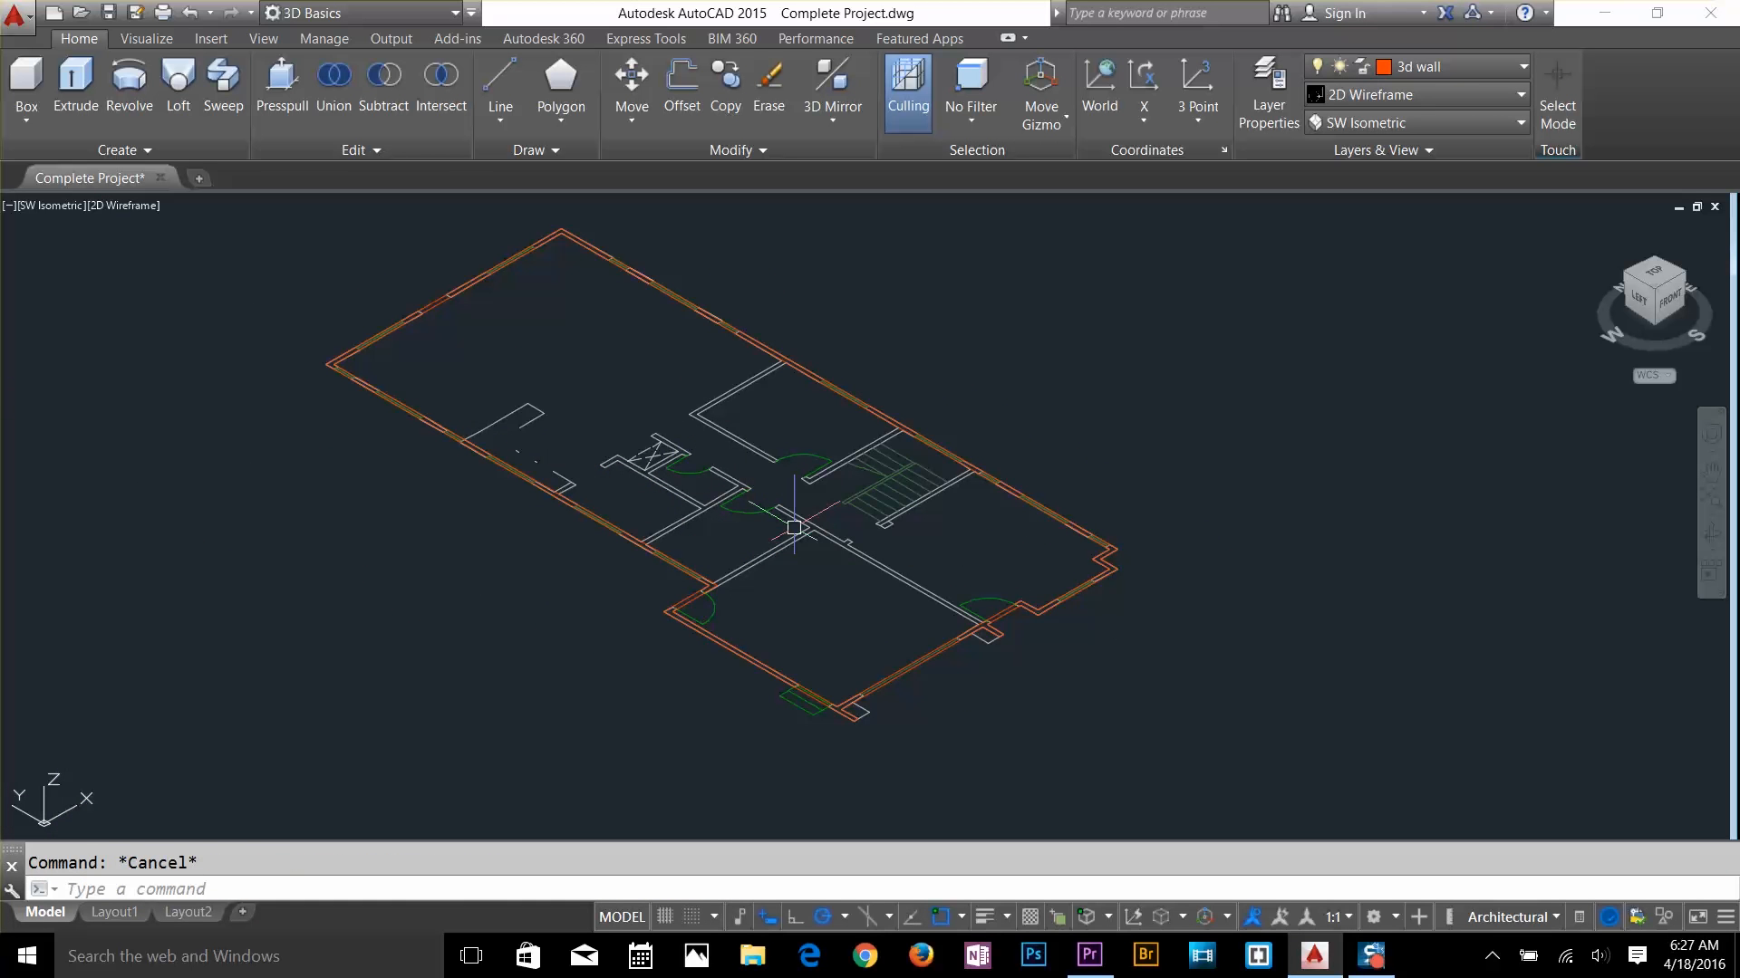
right_click(794, 527)
key(Escape)
text(EXT)
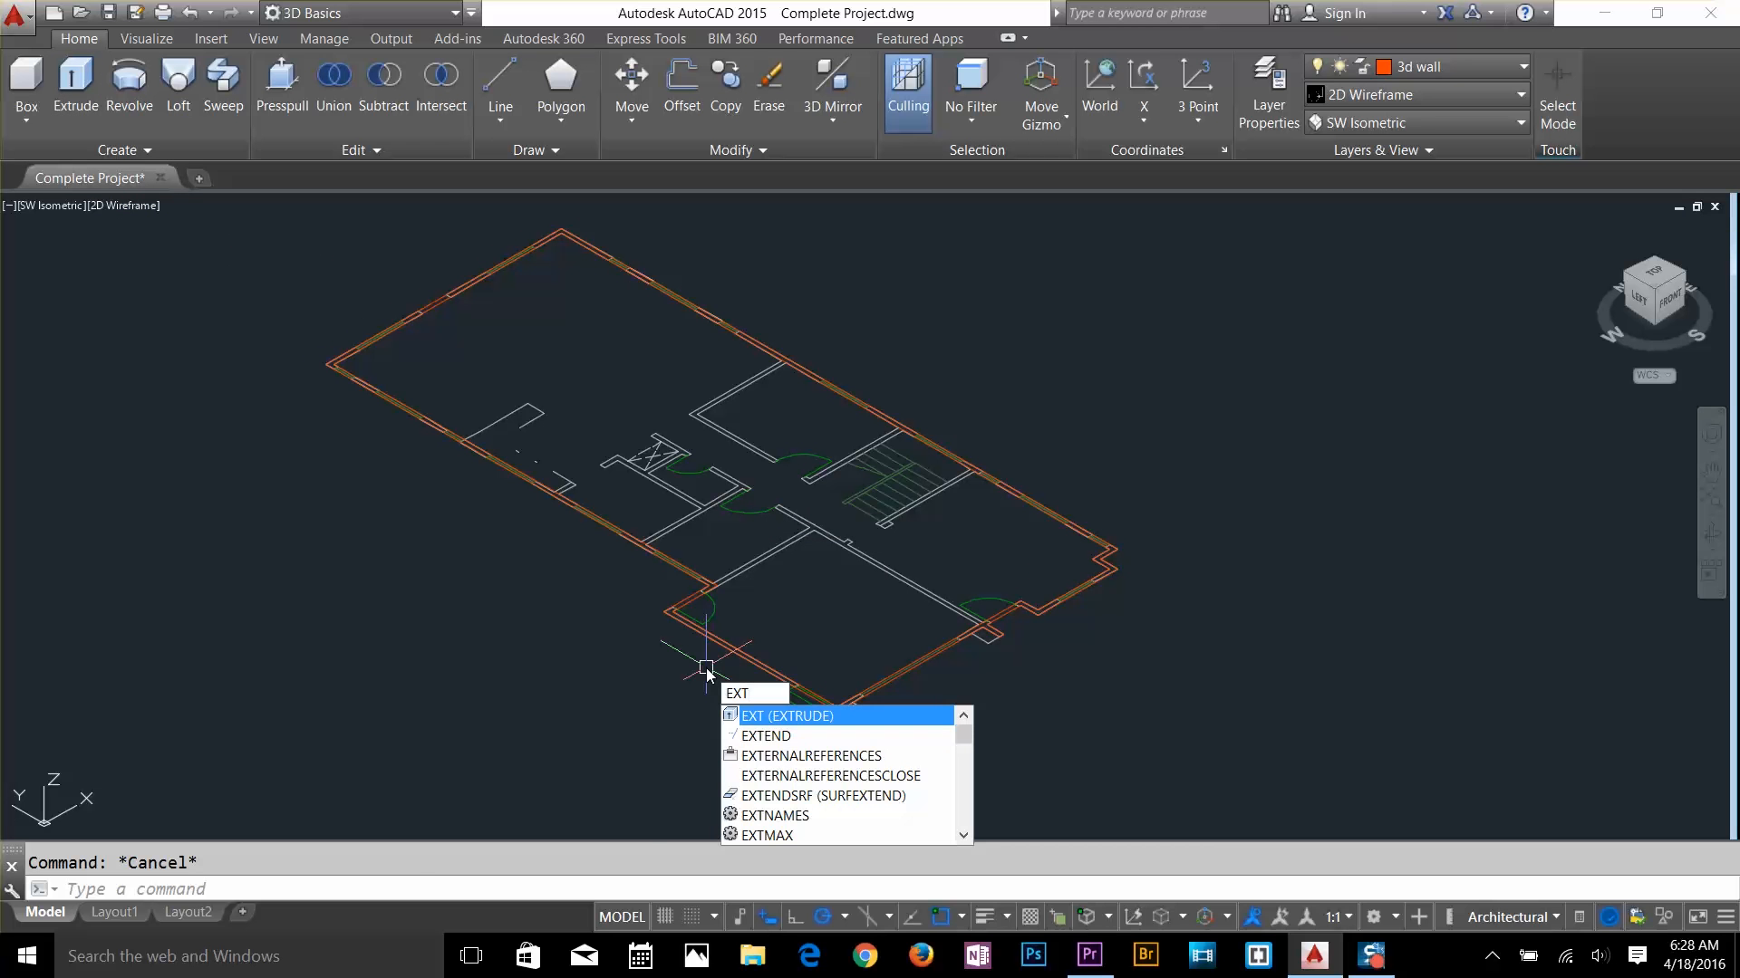
key(Return)
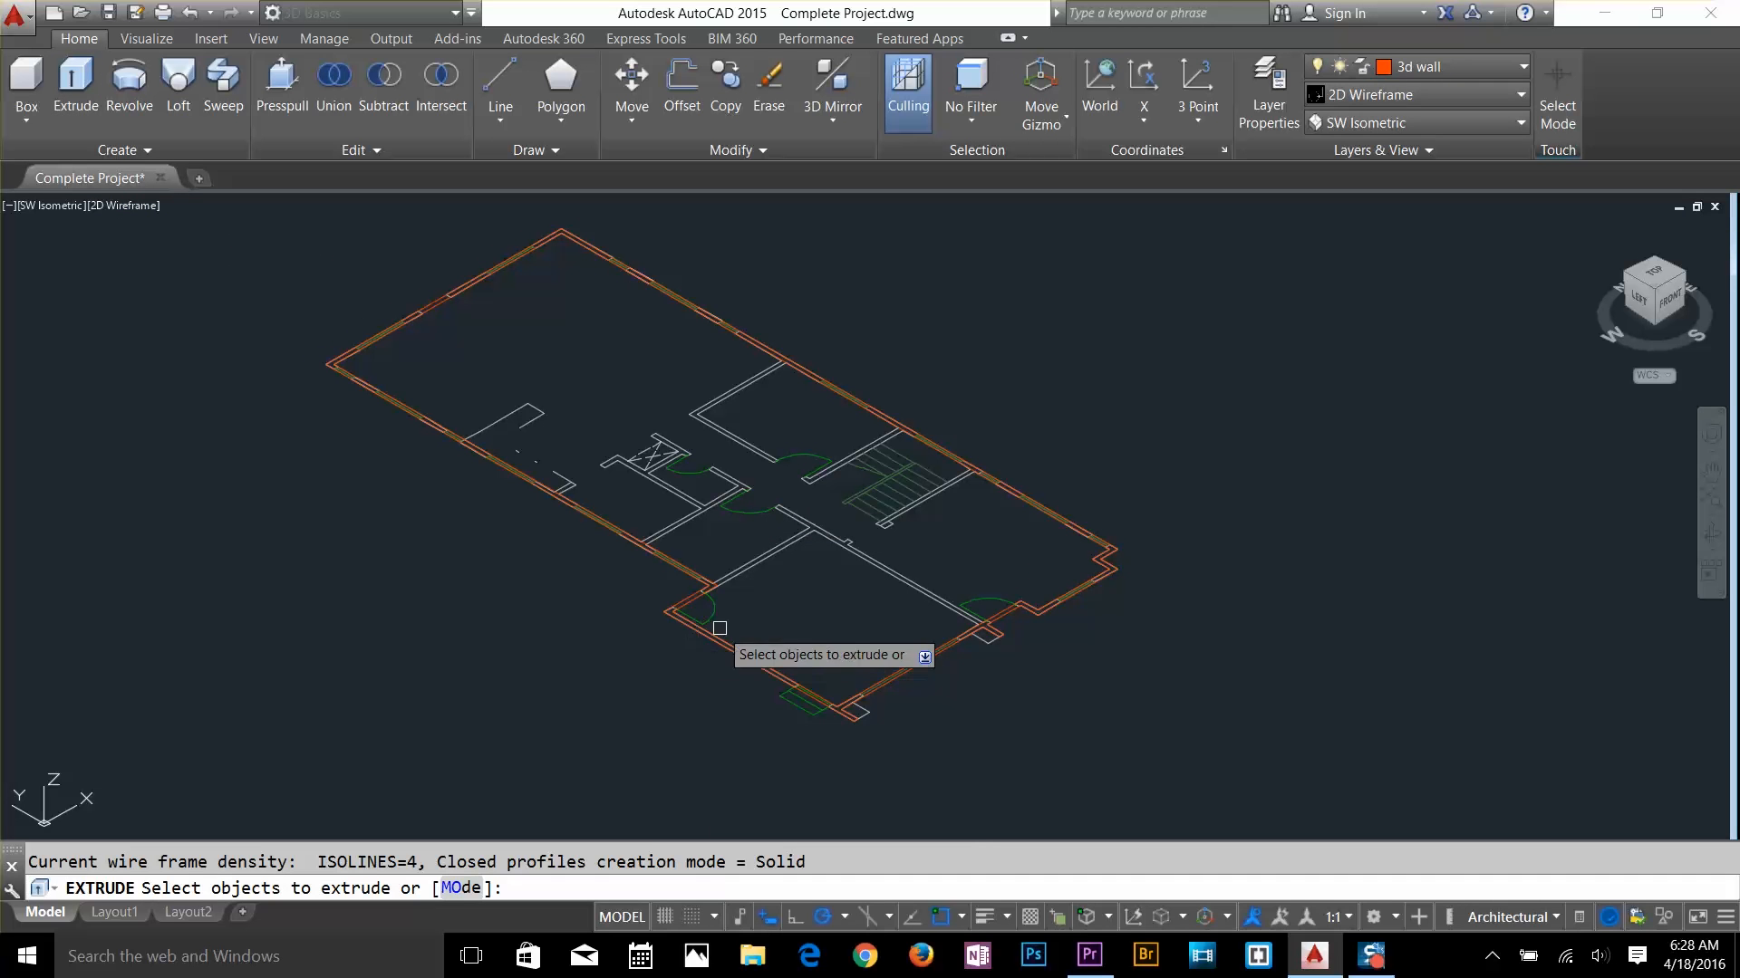
click(385, 409)
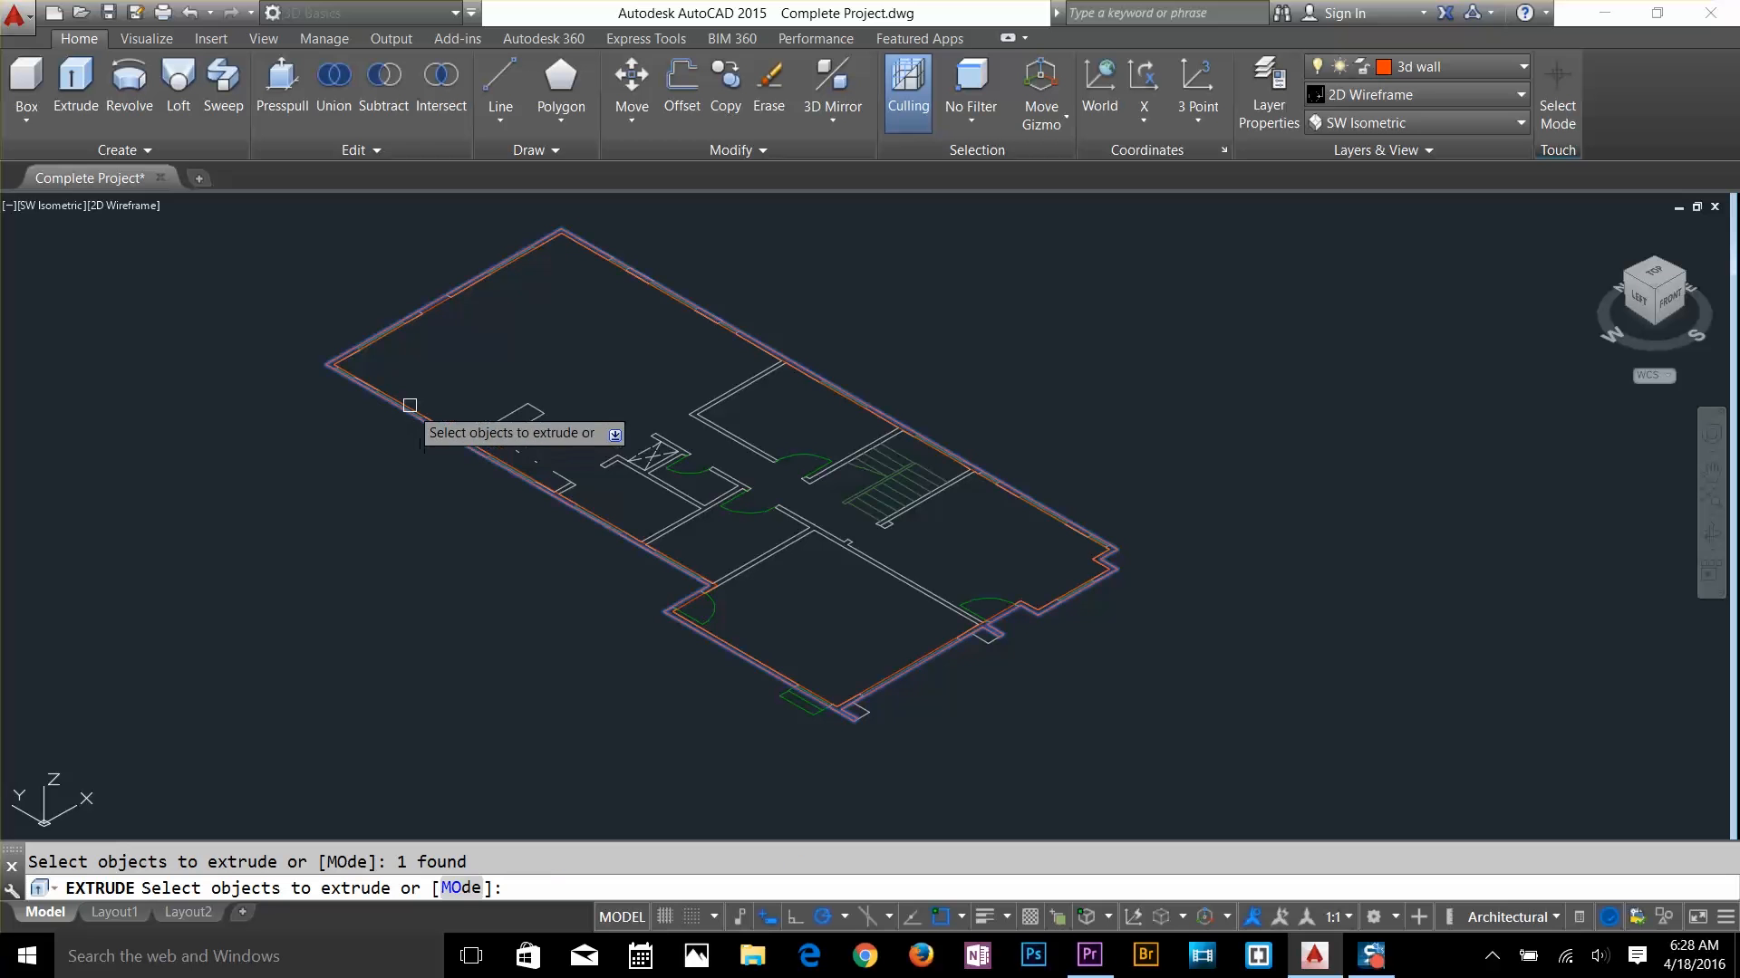
click(408, 405)
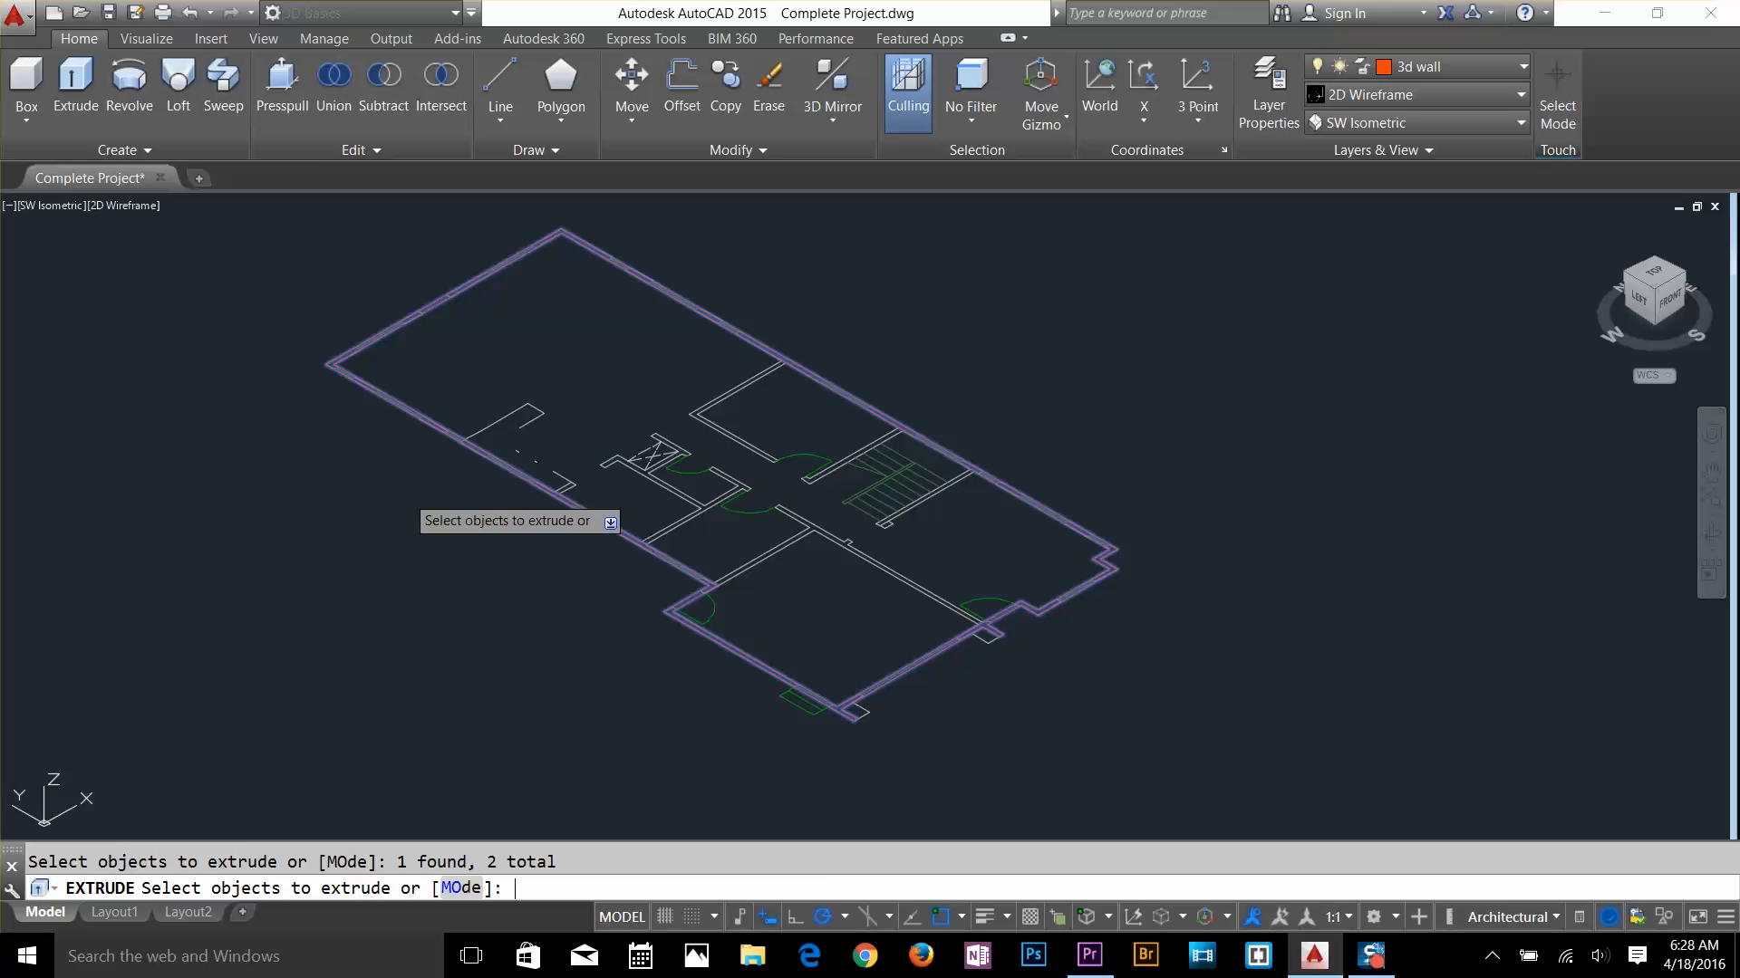
key(Return)
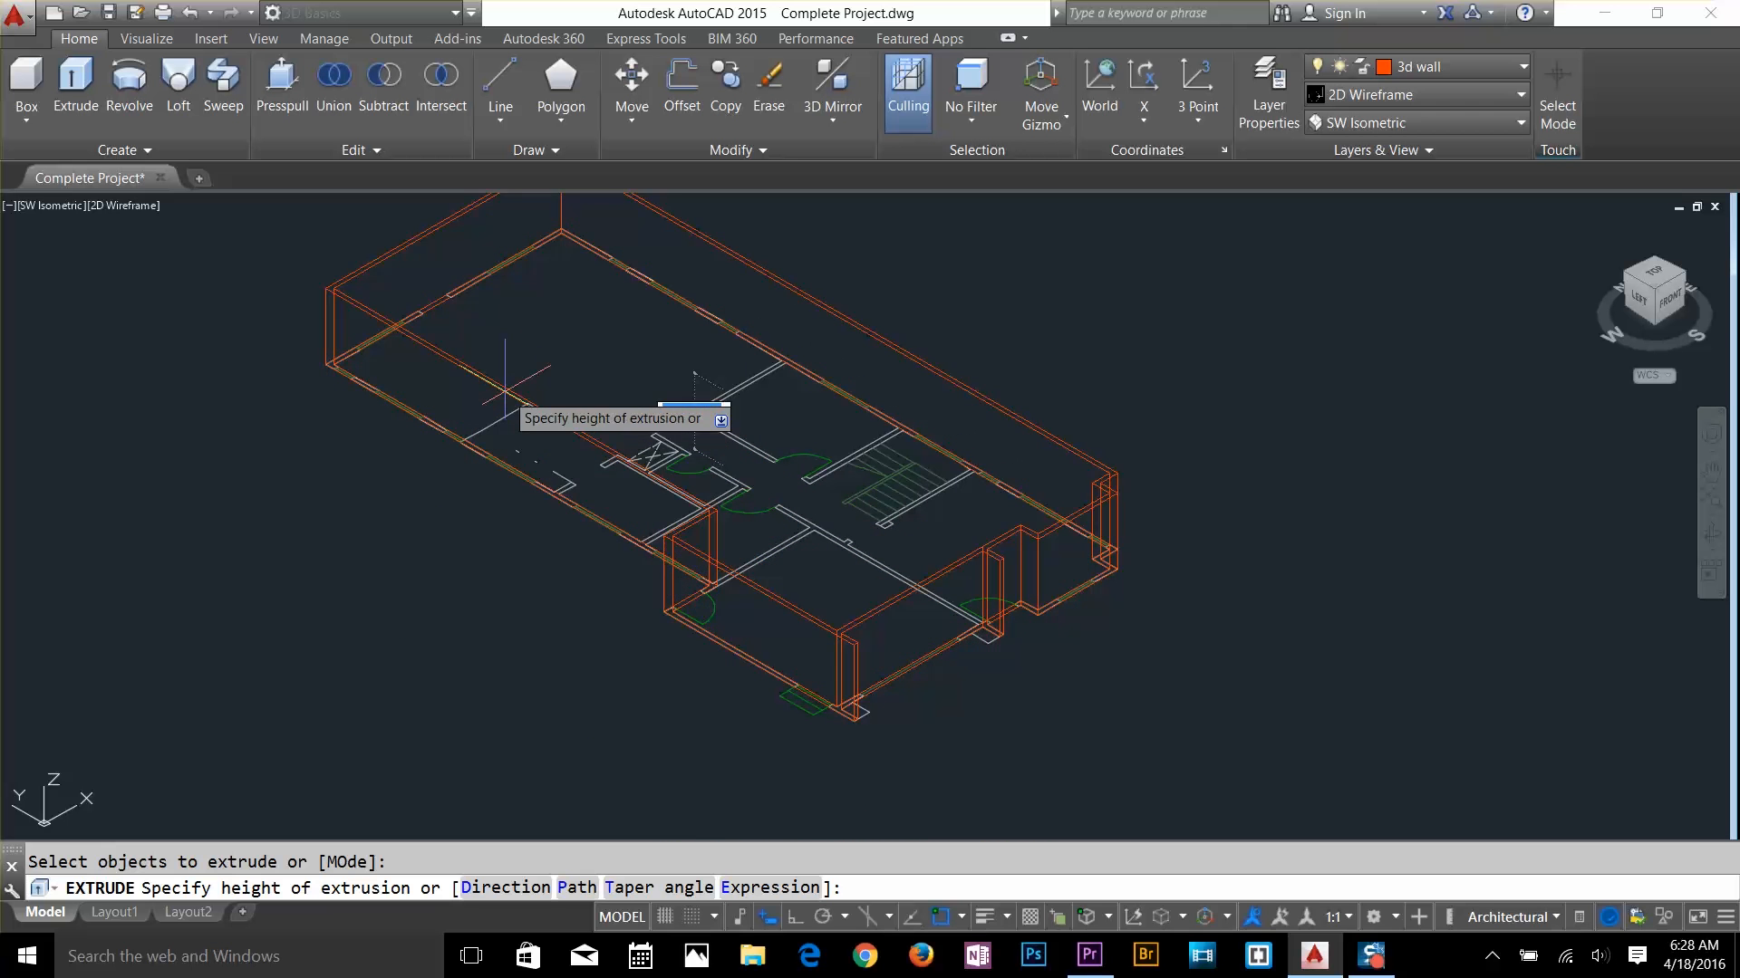
middle_drag(515, 409, 569, 473)
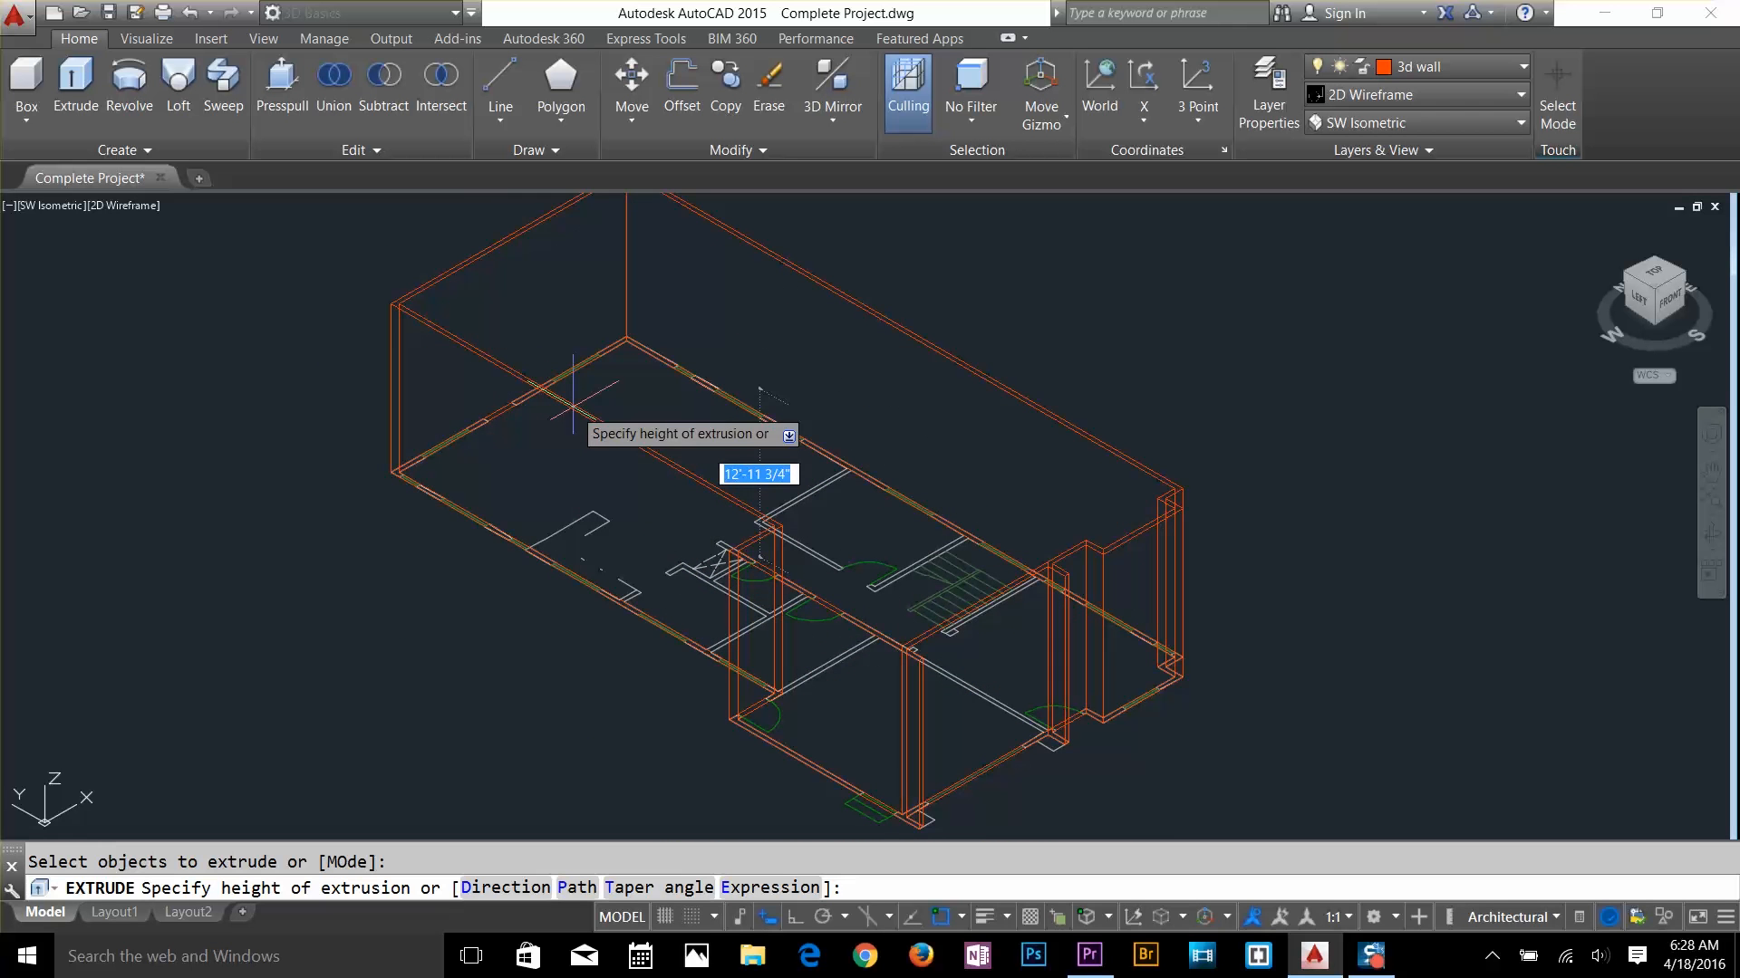
text(10)
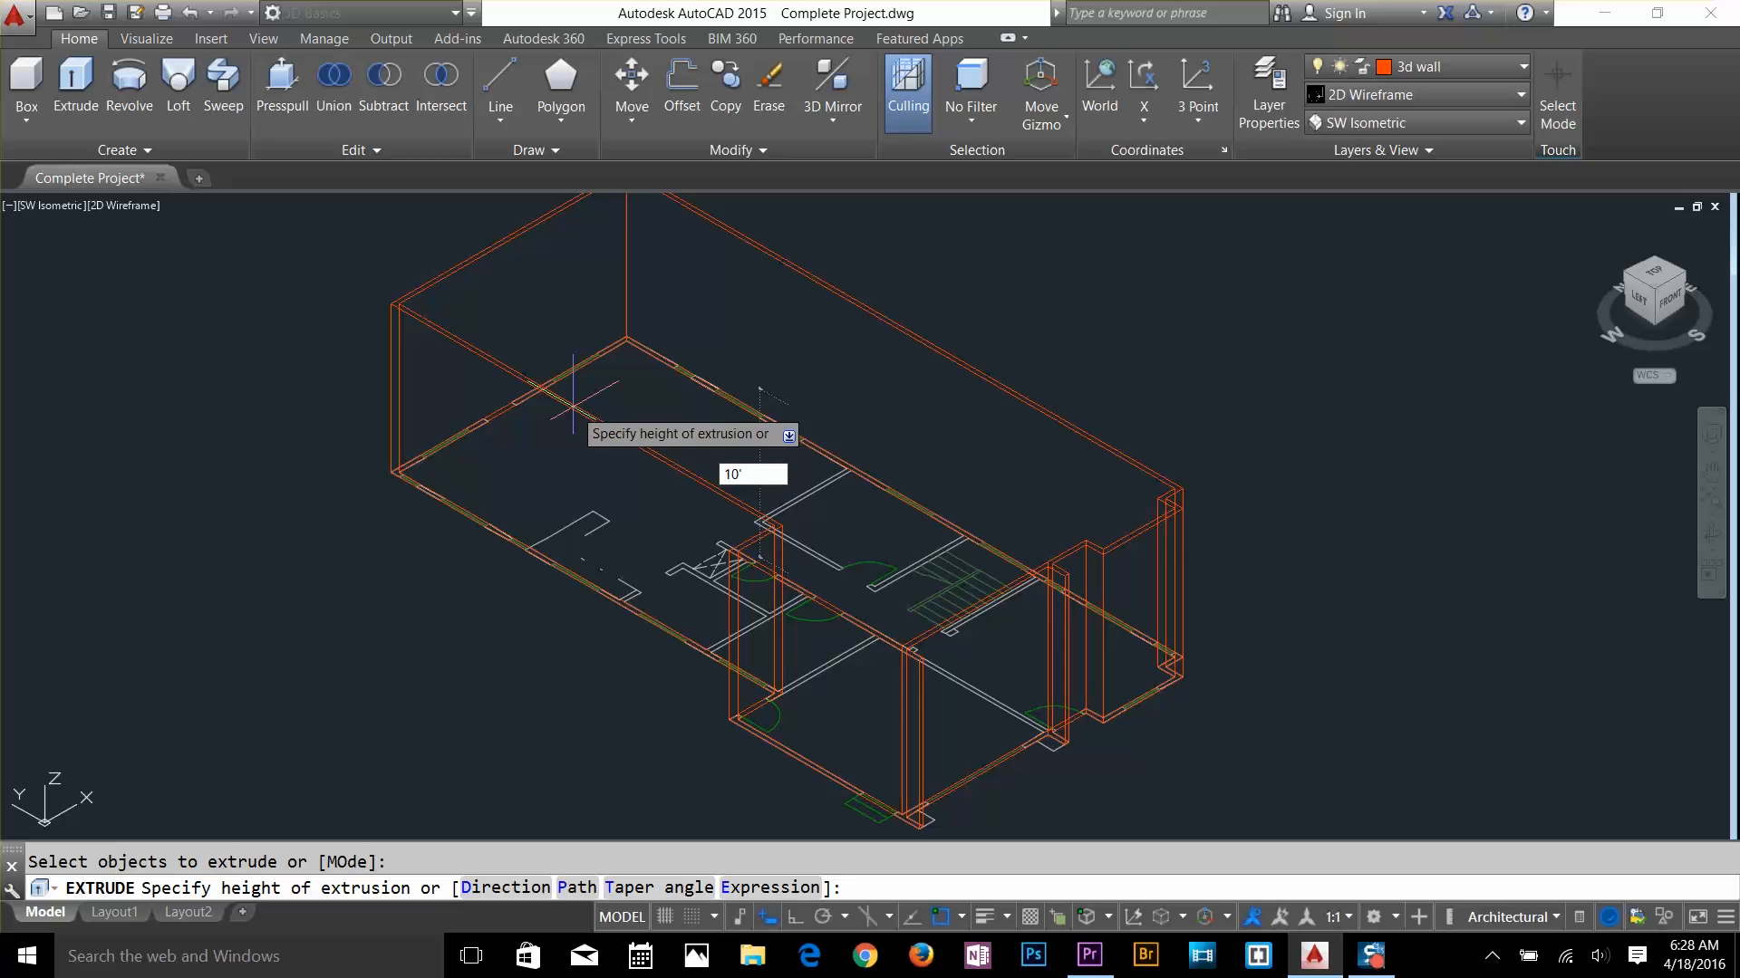
text(')
key(Return)
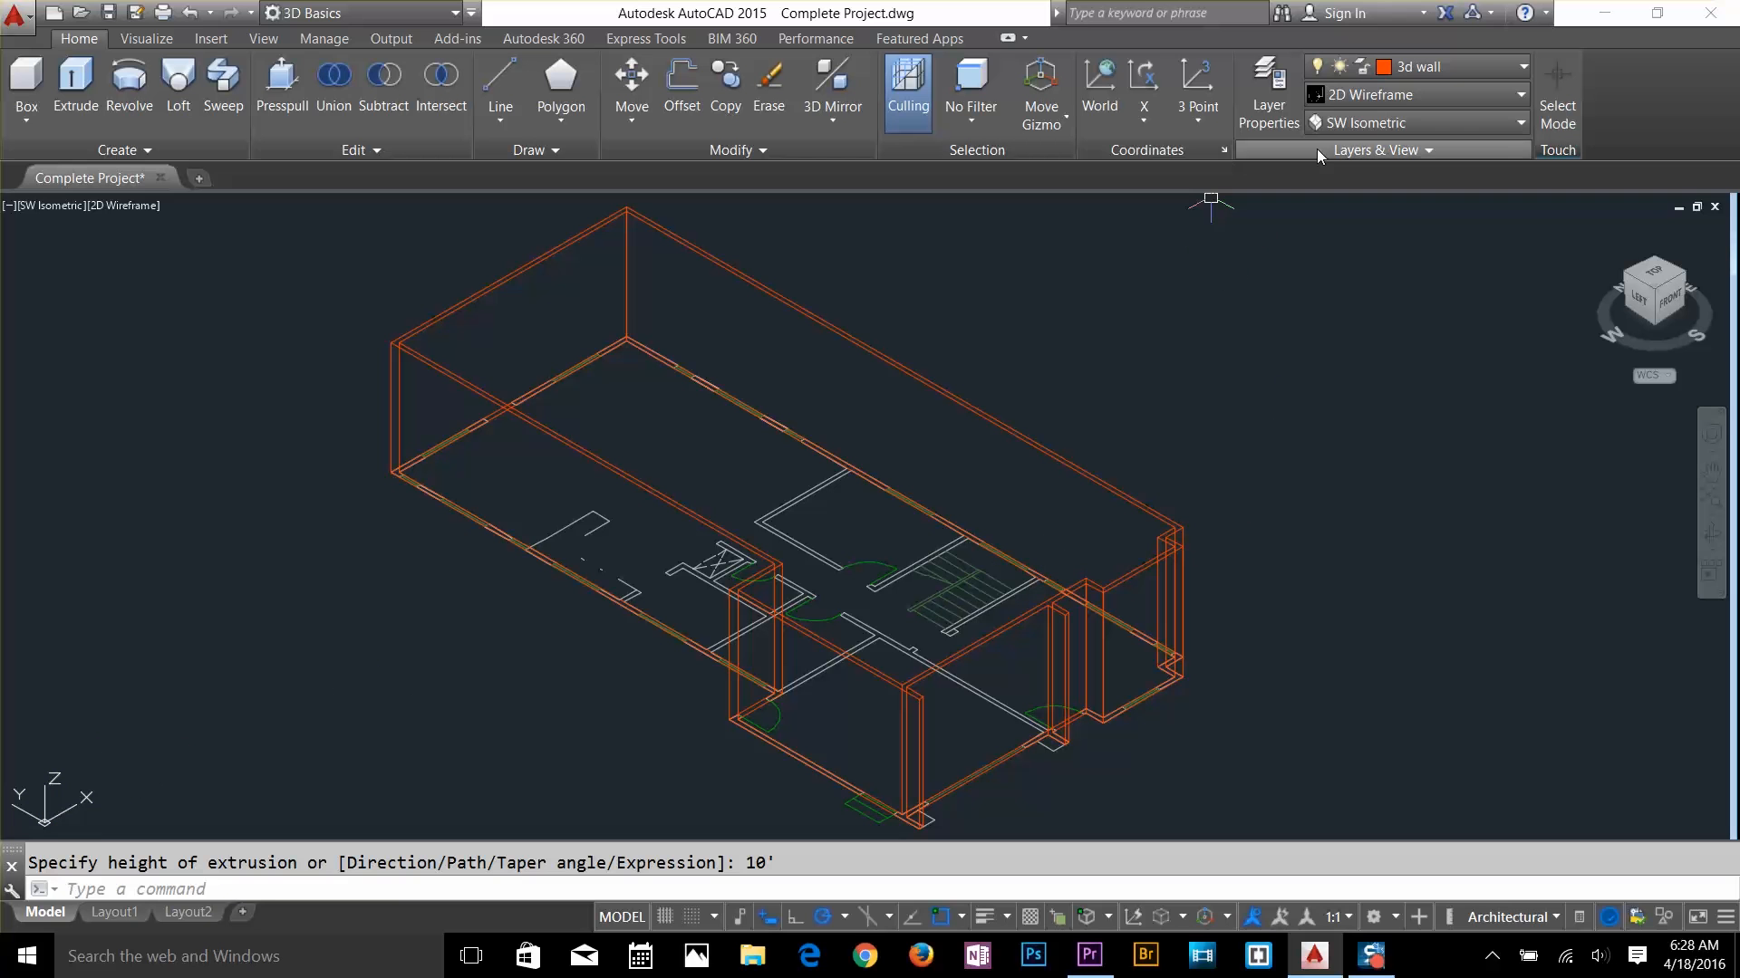
Preview the two extruded solids in the Shaded visual style, and switch the display to Wireframe
click(1421, 100)
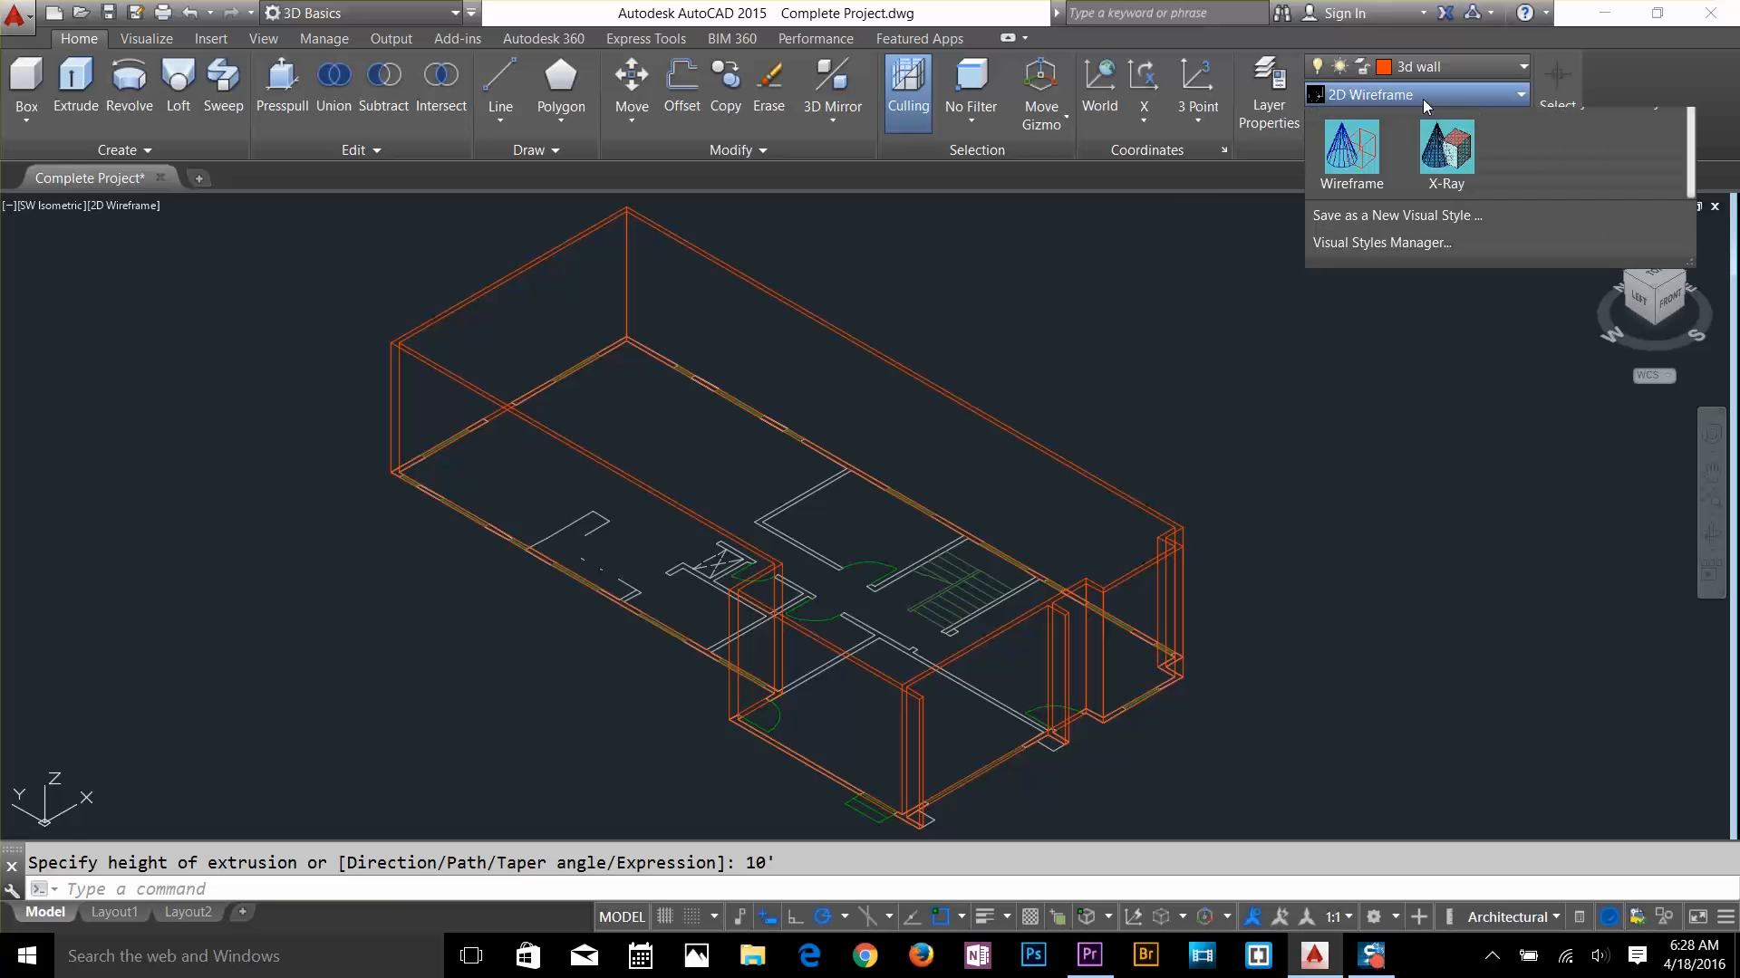
click(1354, 217)
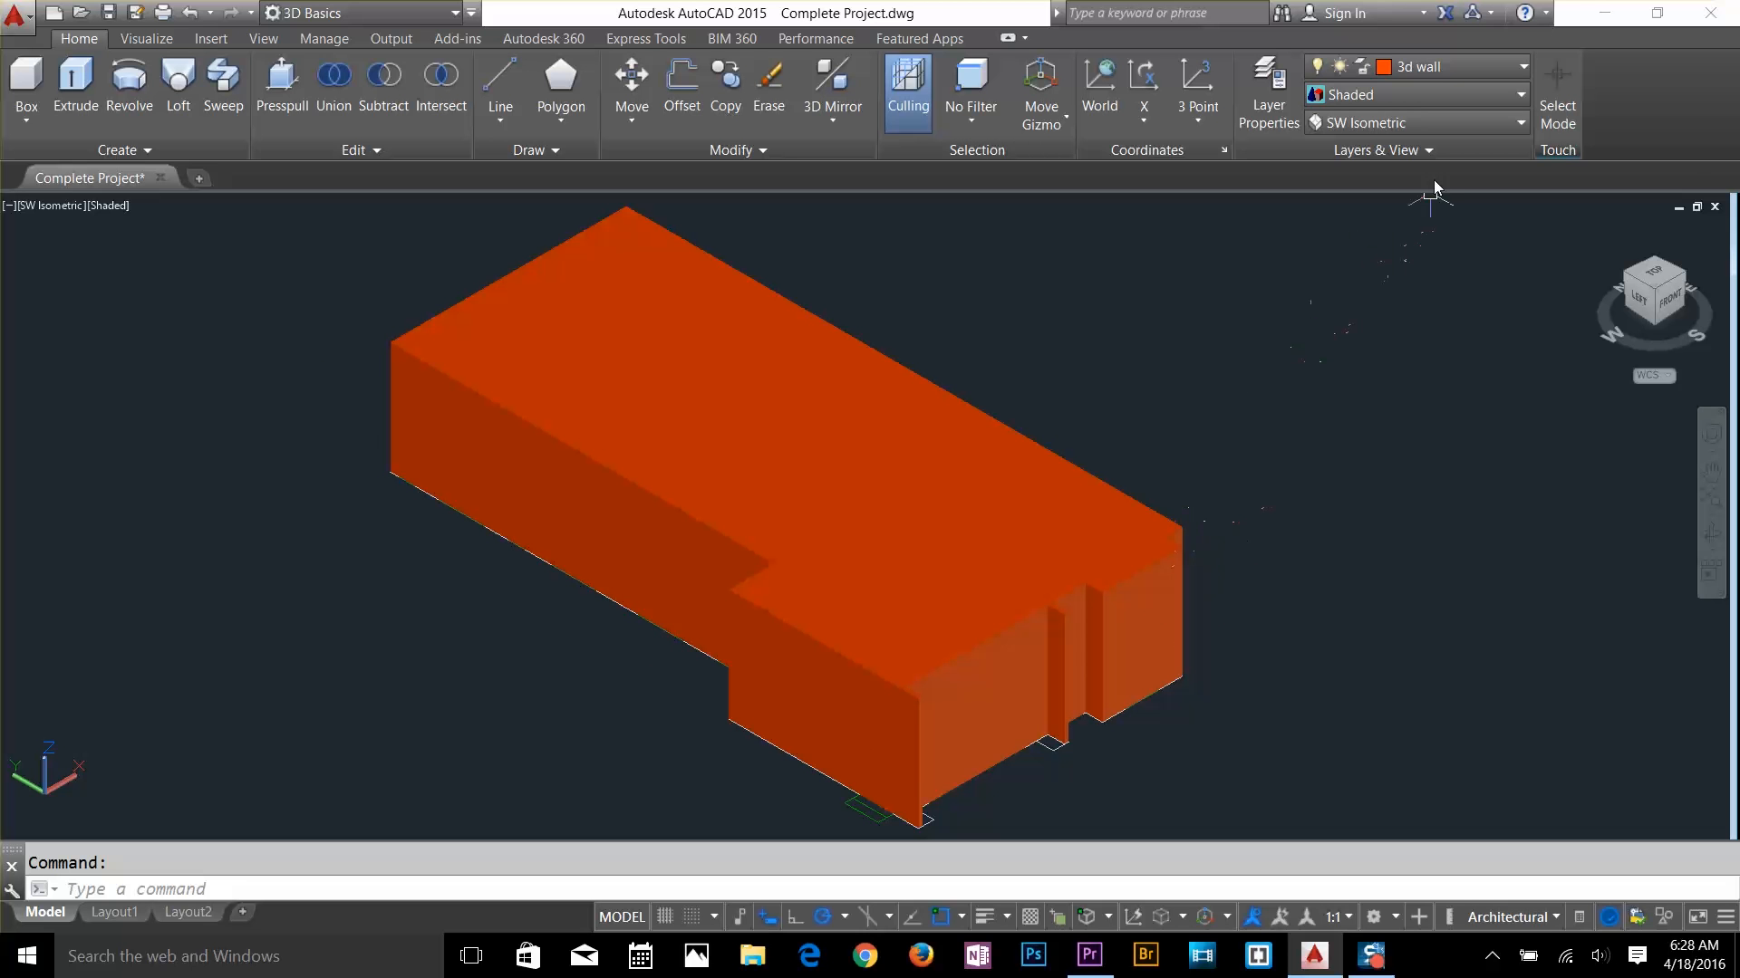
click(1460, 100)
click(1351, 306)
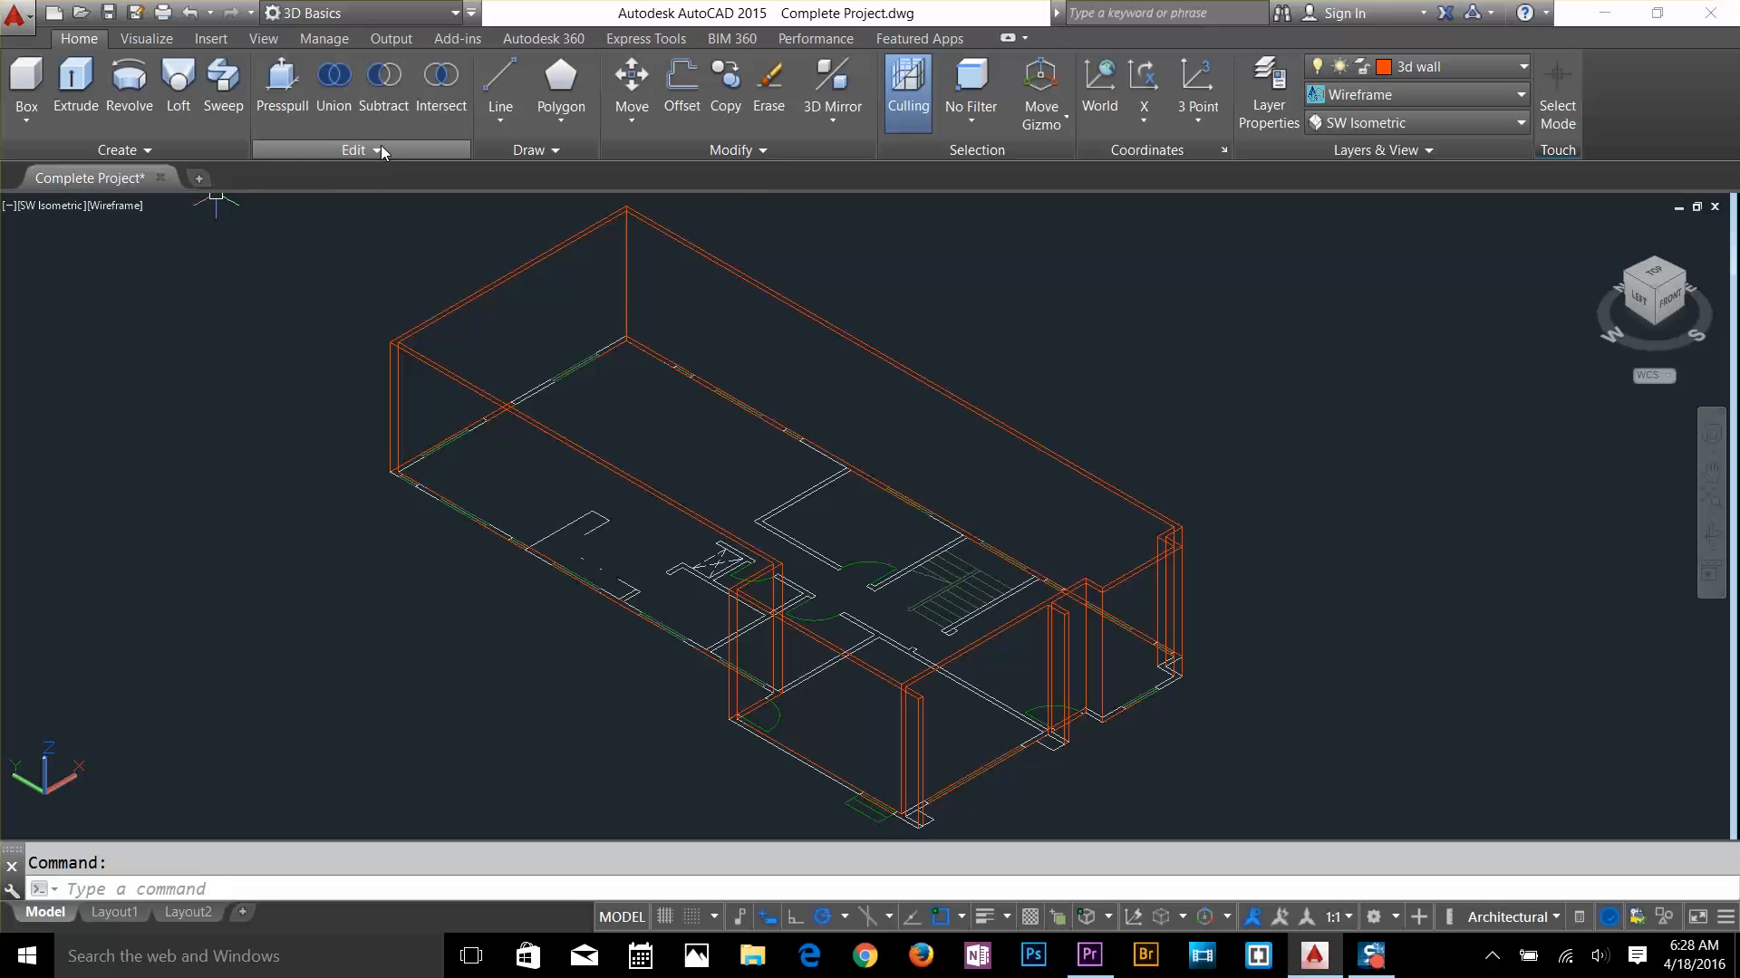
Subtract the inner extruded solid from the outer one to leave hollow exterior walls
click(381, 103)
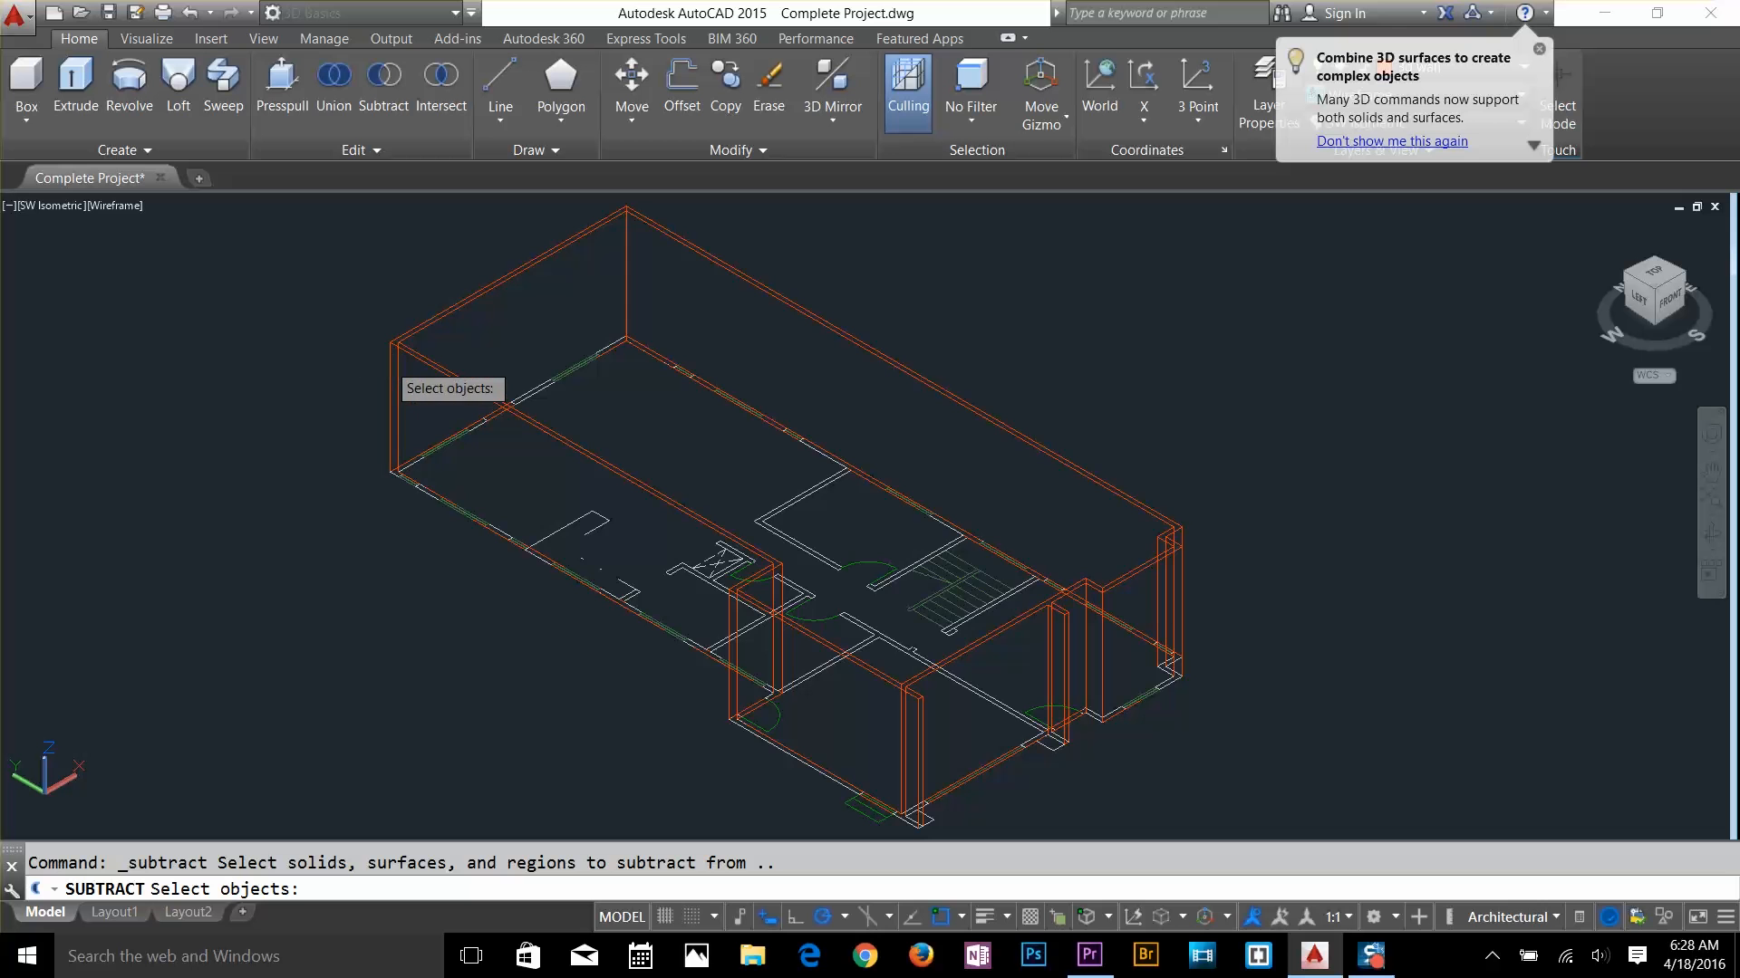
click(391, 370)
key(Return)
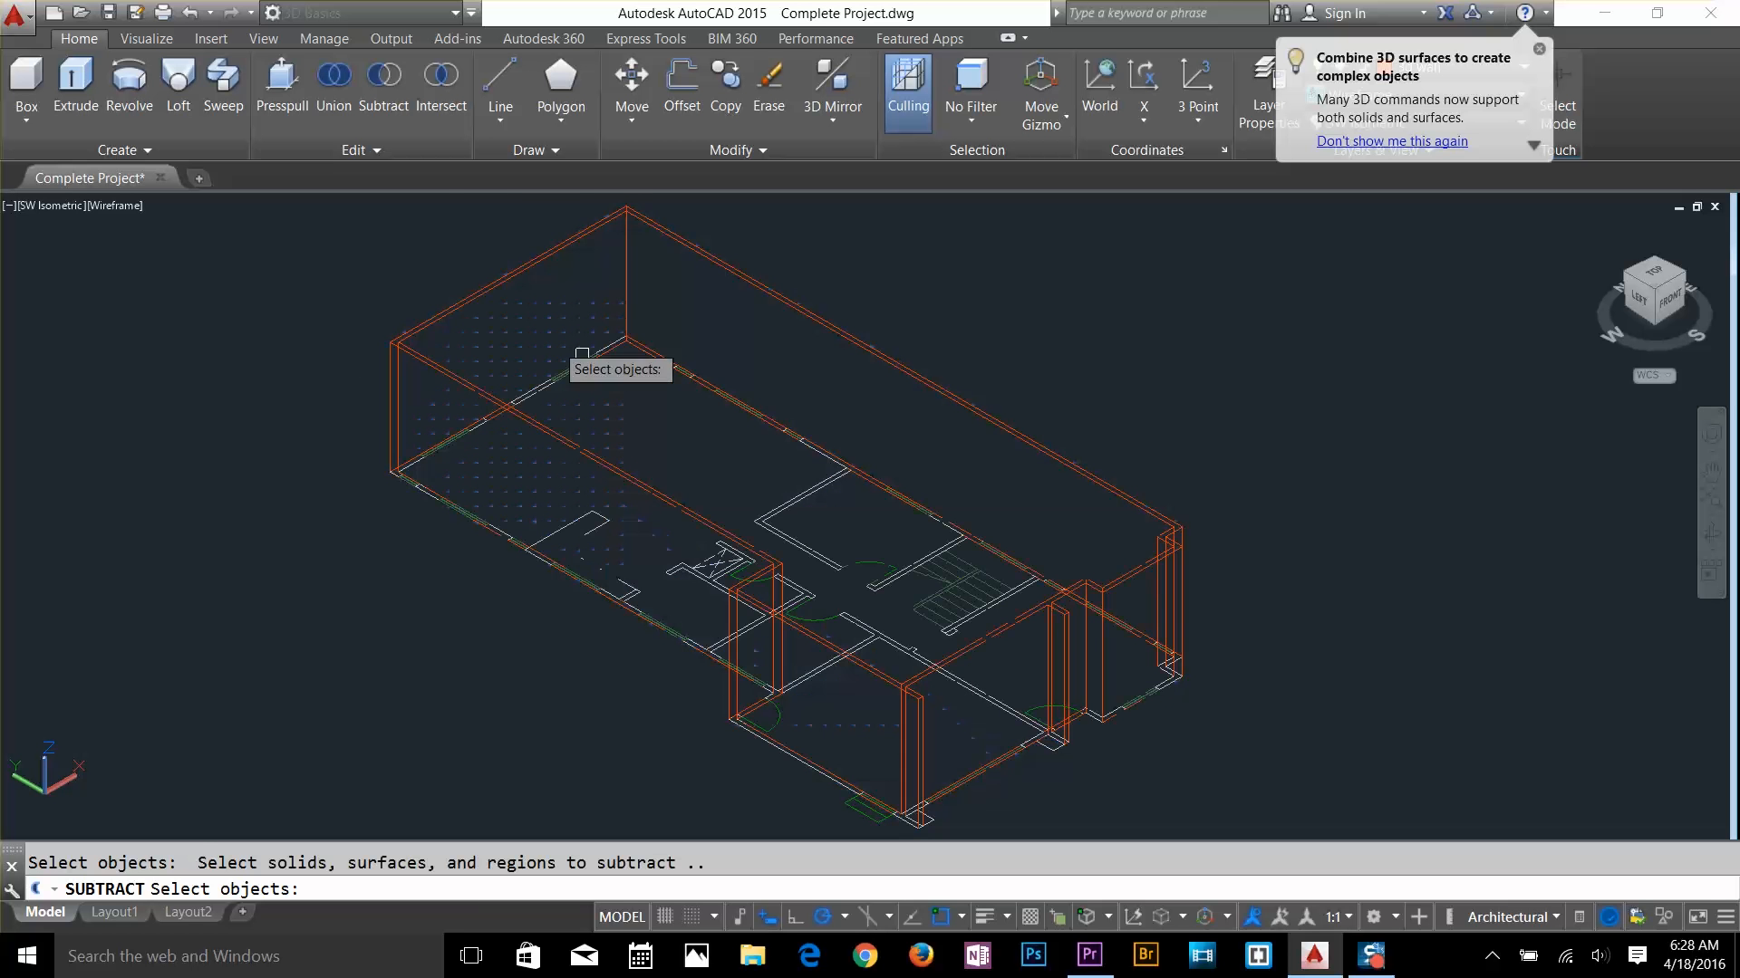
click(436, 332)
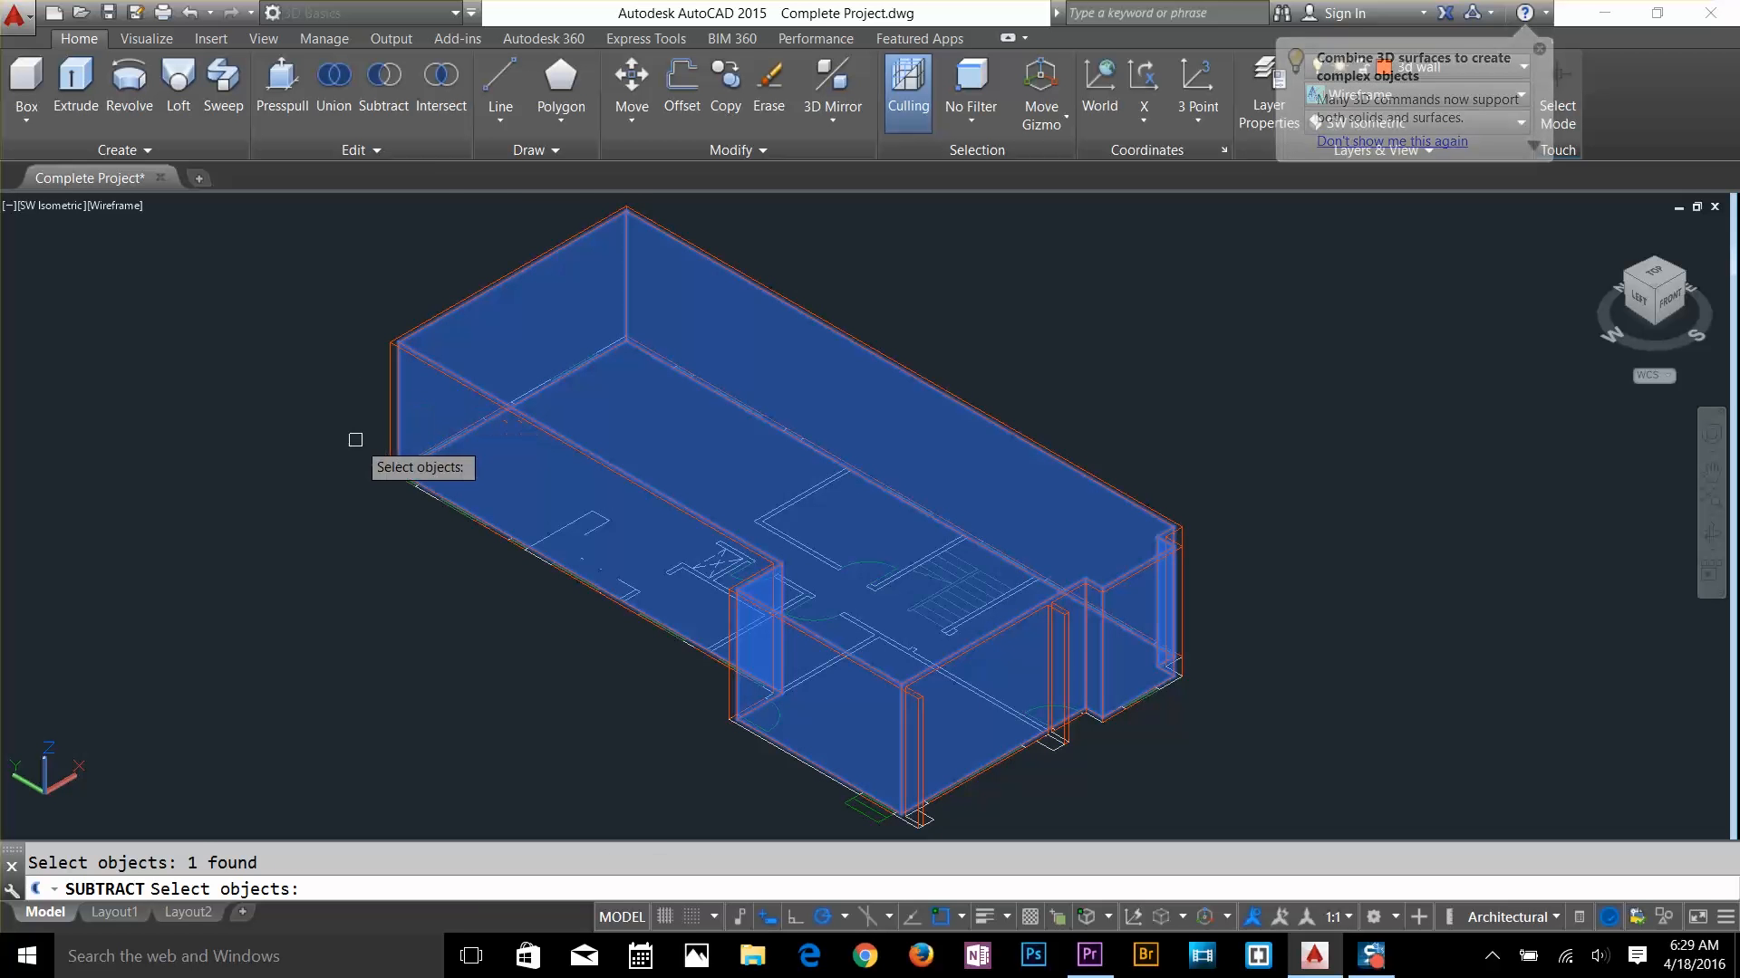
key(Return)
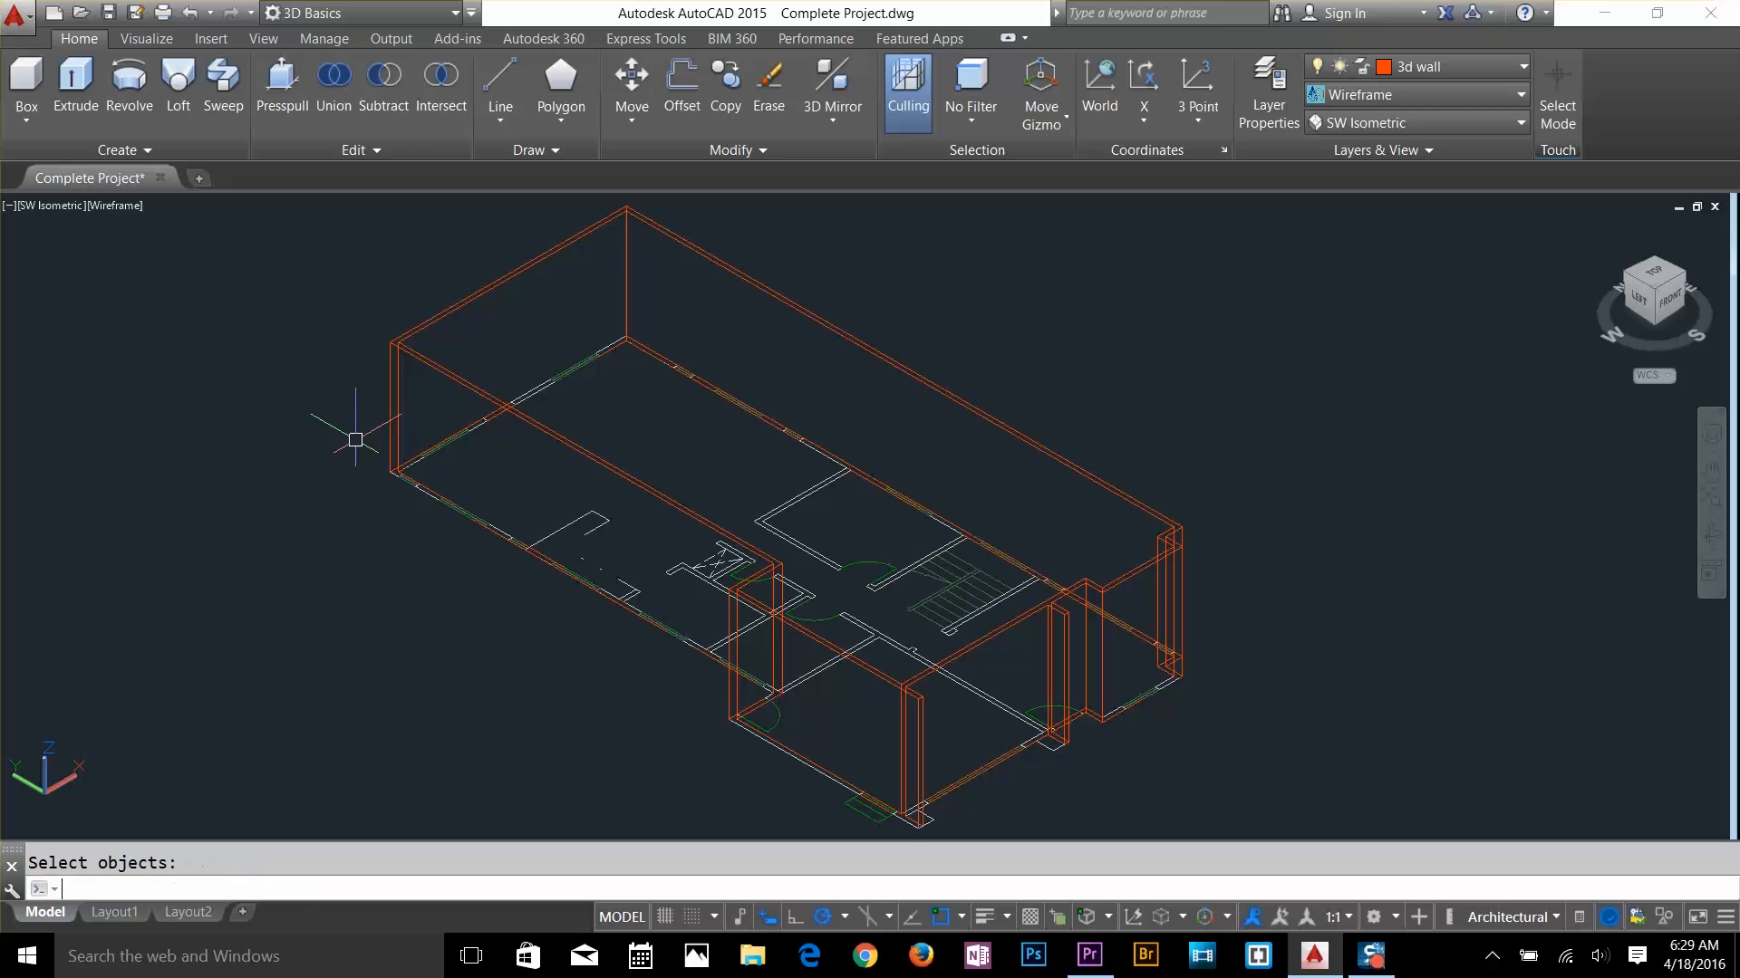
Inspect the hollowed exterior walls in the Shaded visual style and return to Wireframe
click(1422, 102)
click(1350, 227)
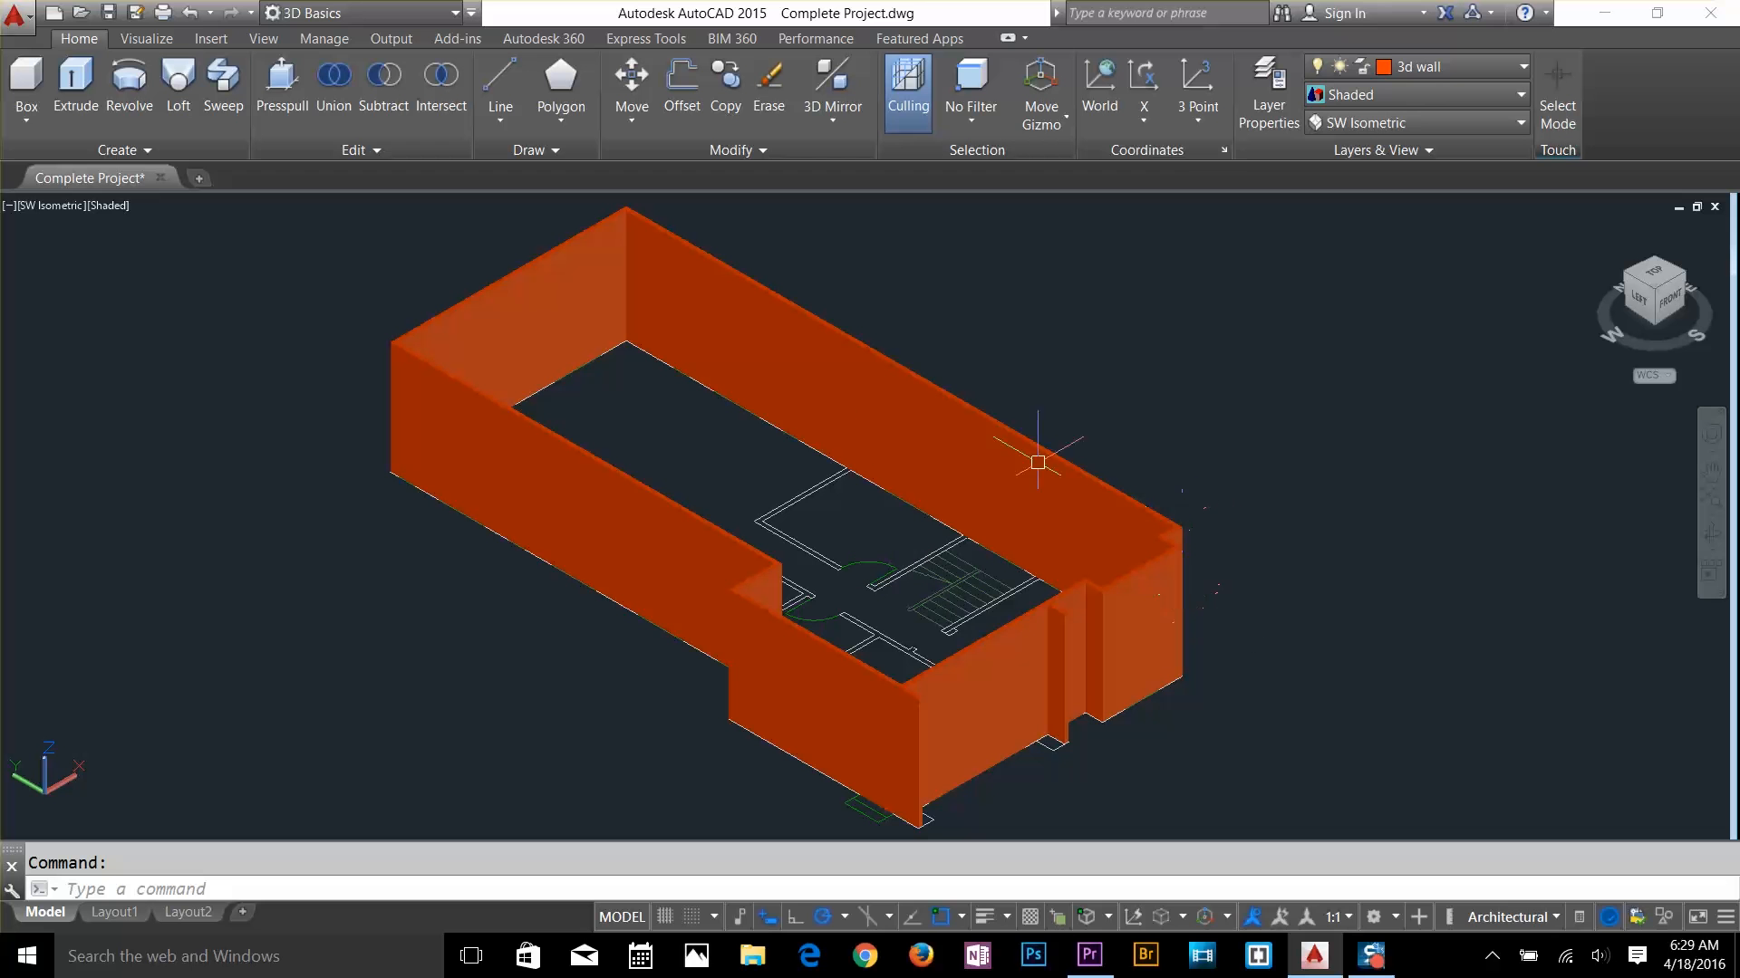
click(1400, 98)
click(1354, 297)
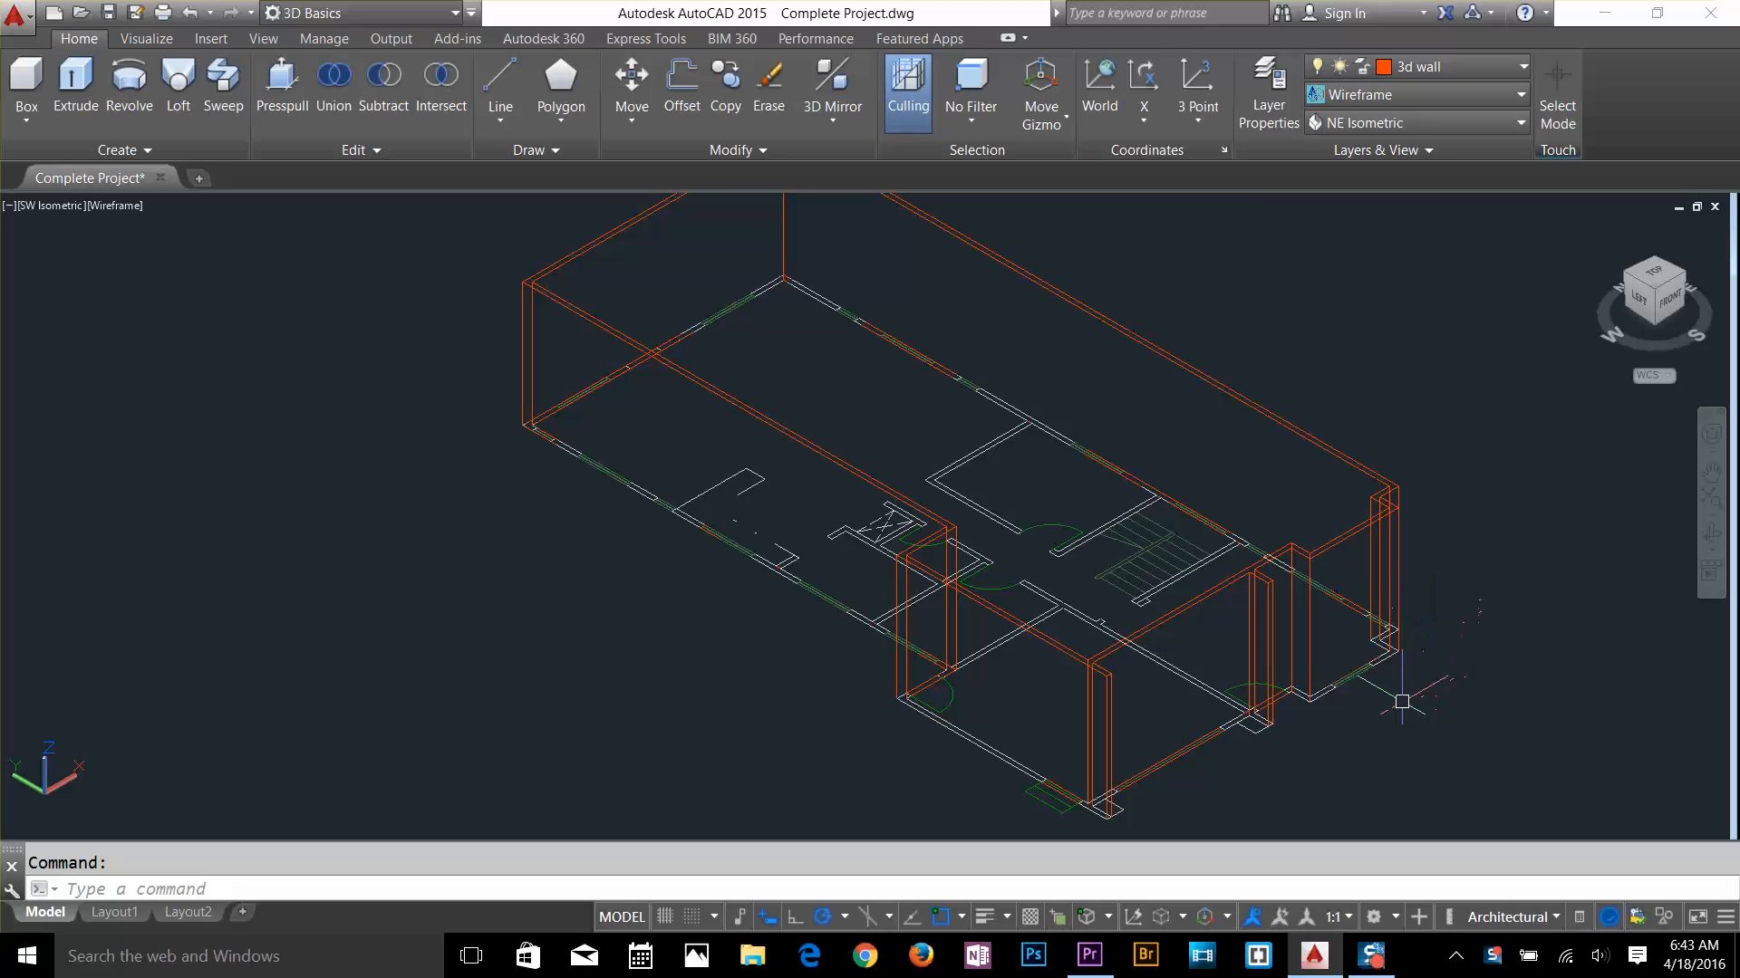
Create a layer named 3d windows with color 181 and make it current
scroll(1383, 695, up, 5)
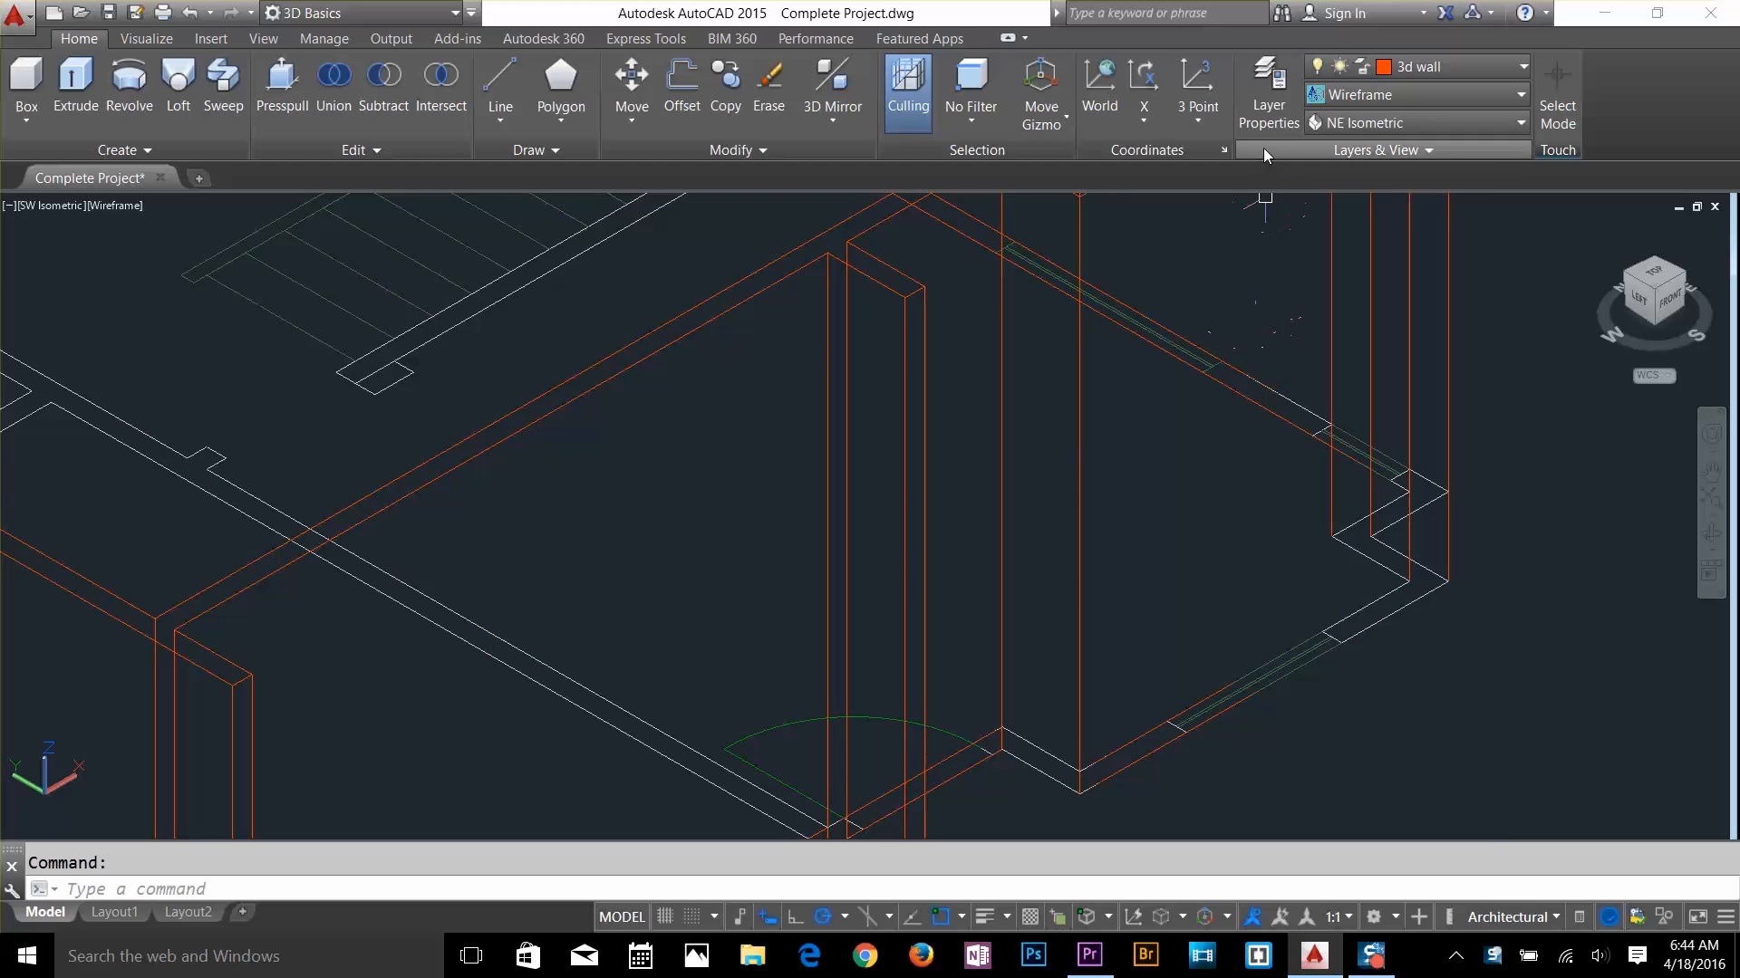
click(1269, 118)
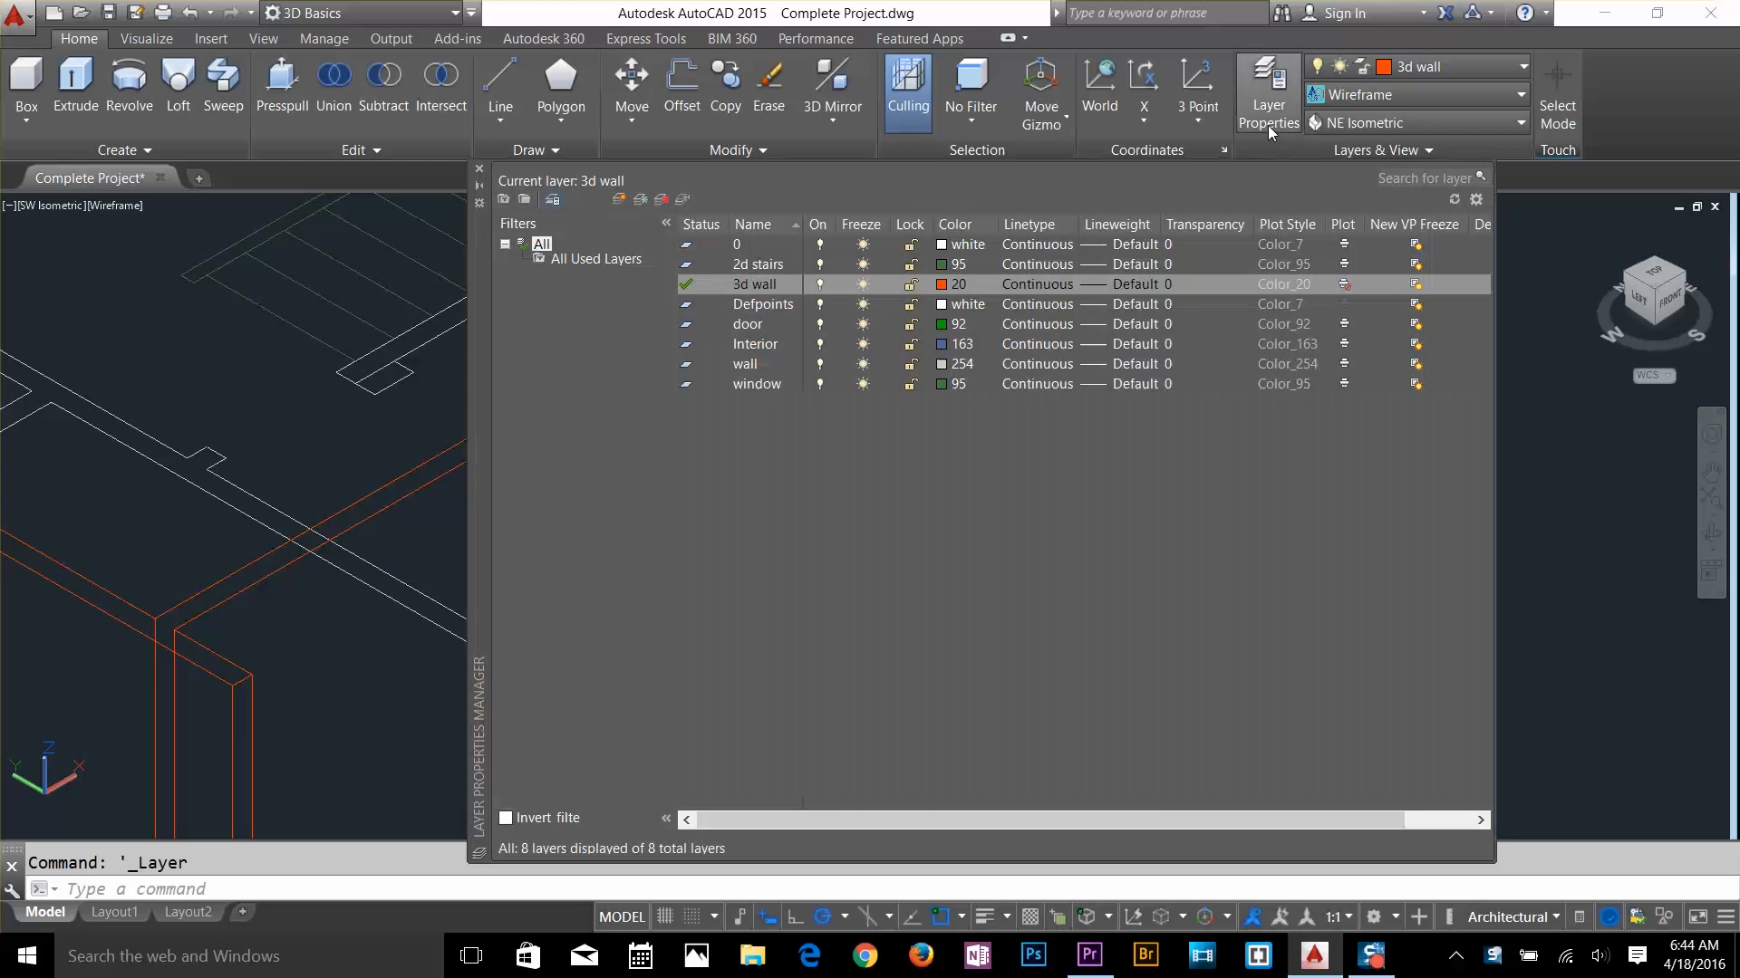
click(621, 200)
text(3d windows)
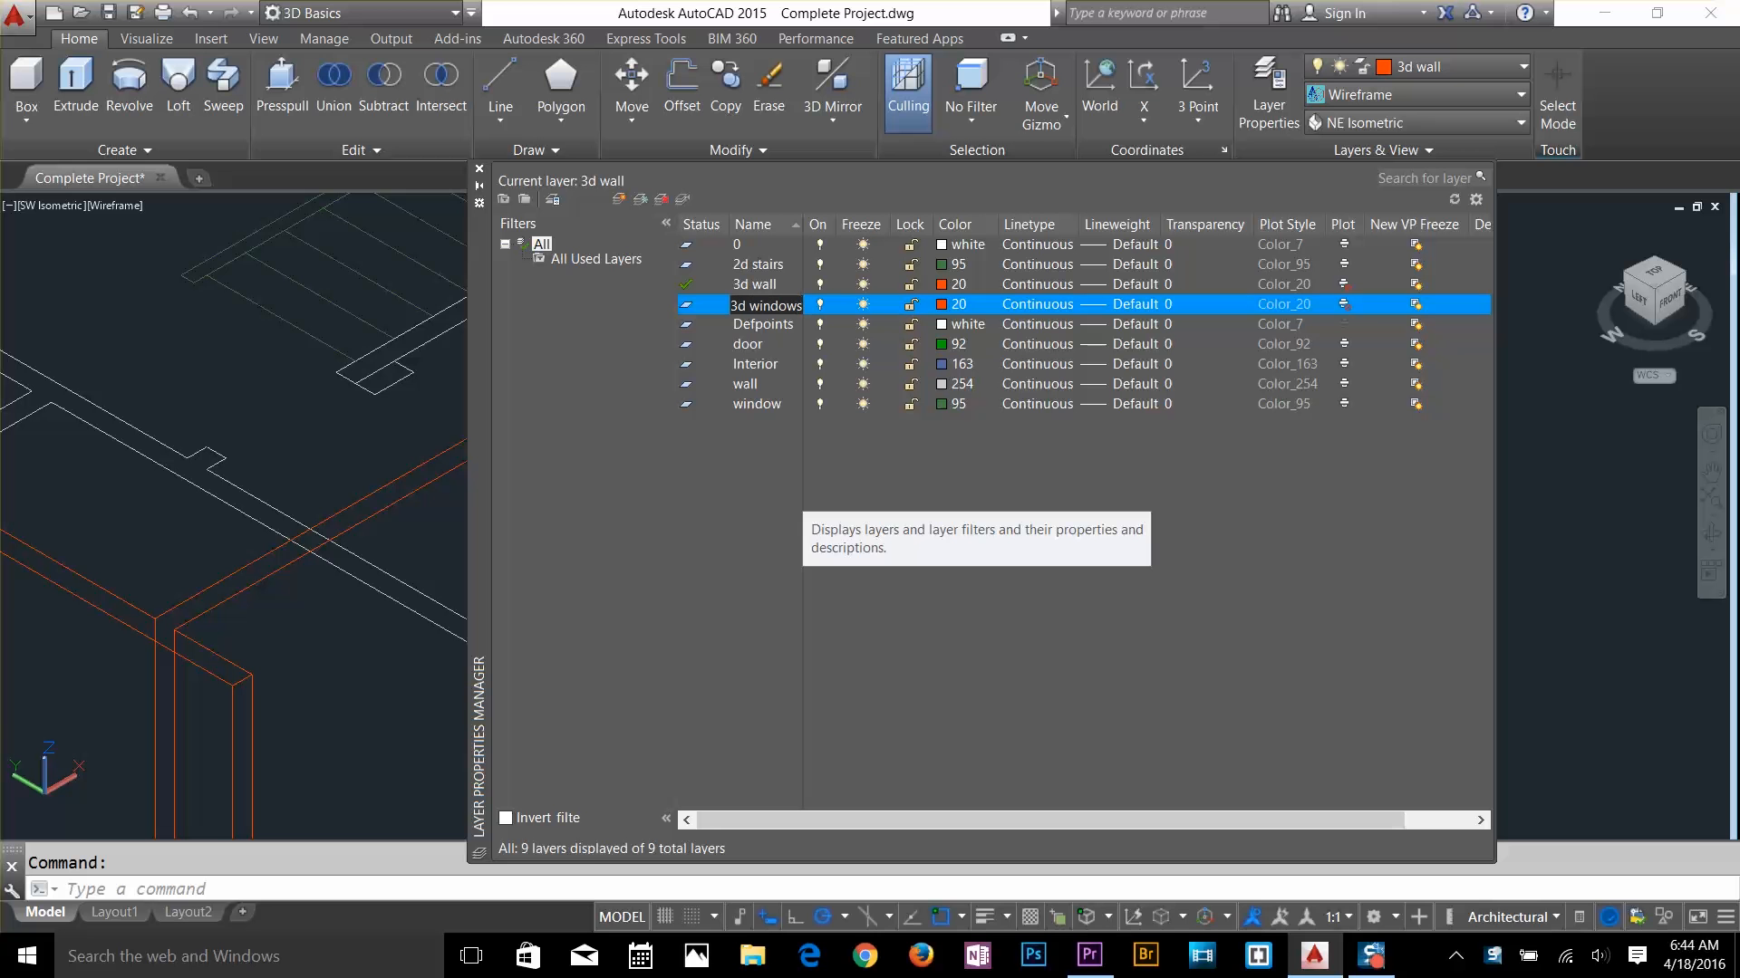
click(948, 311)
click(948, 311)
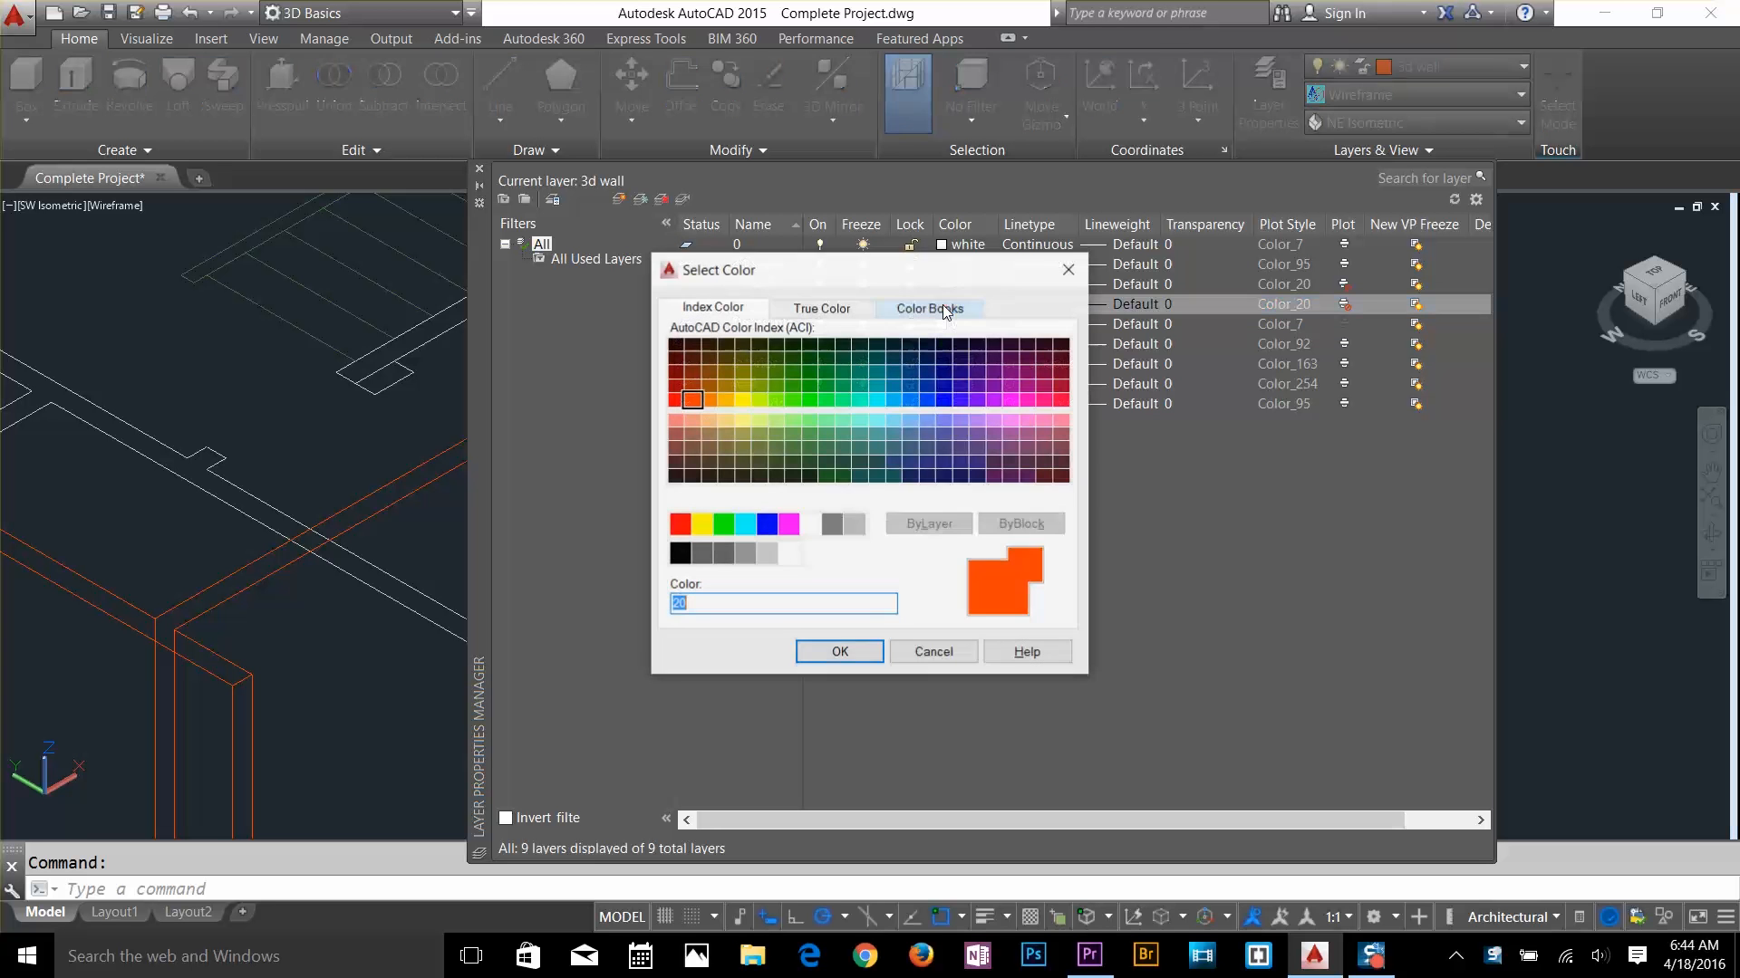
click(961, 421)
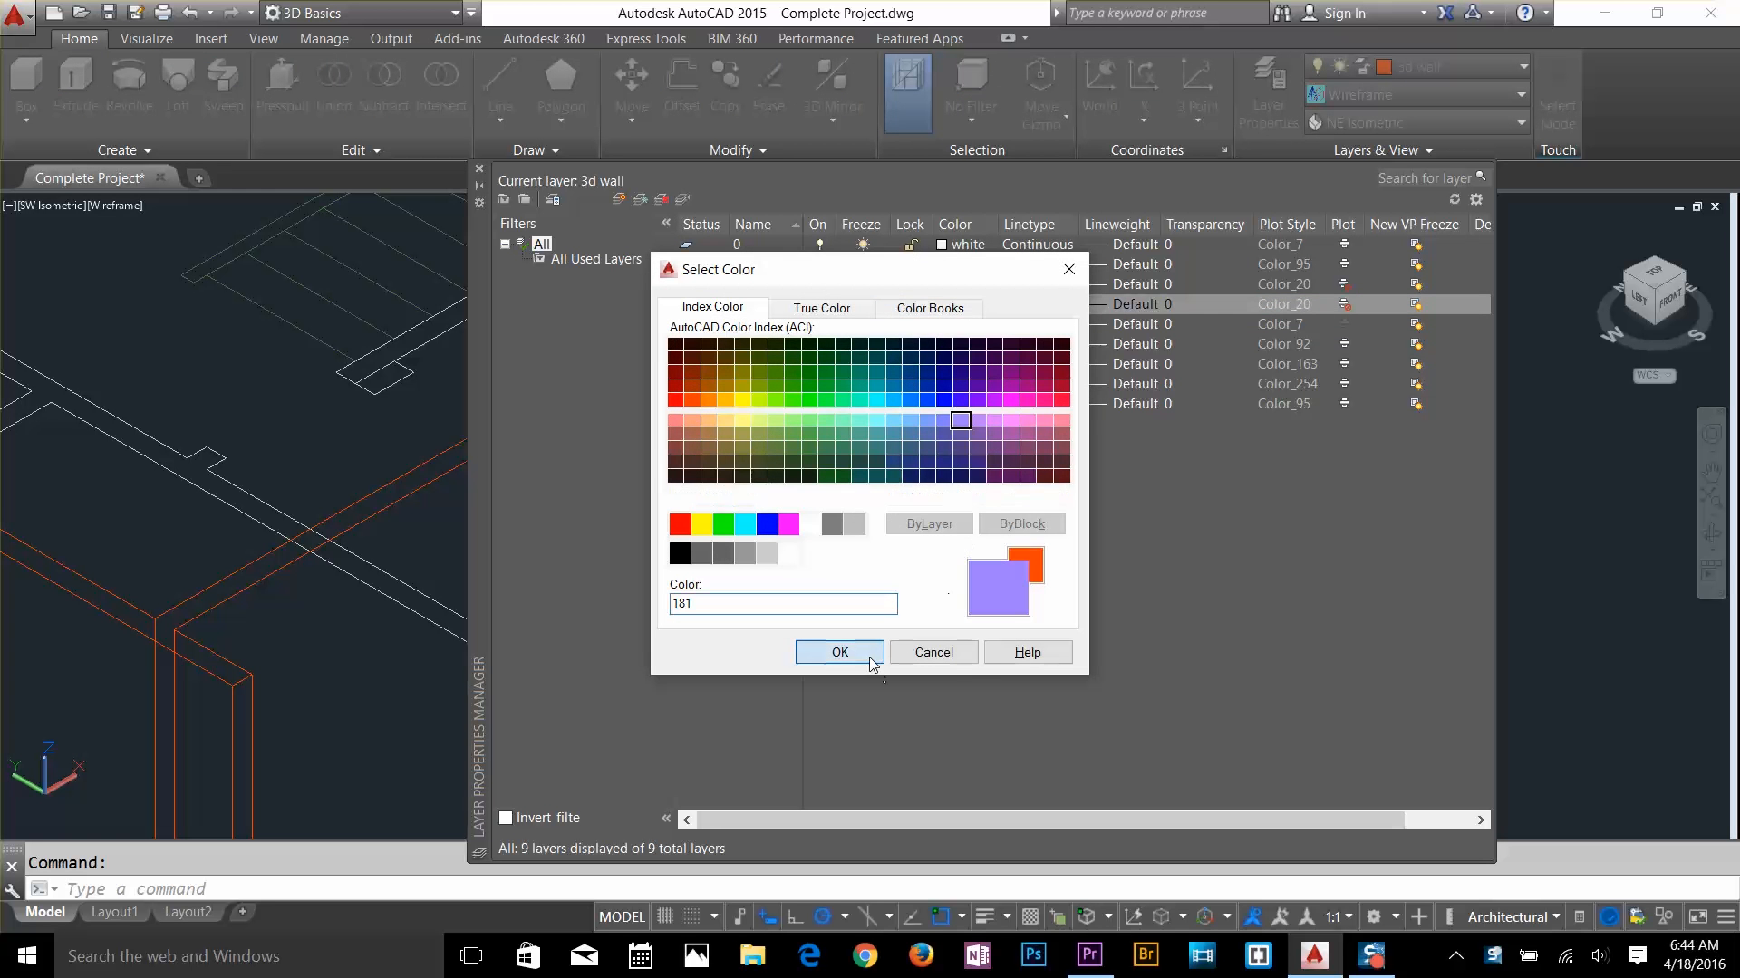
click(839, 653)
click(480, 169)
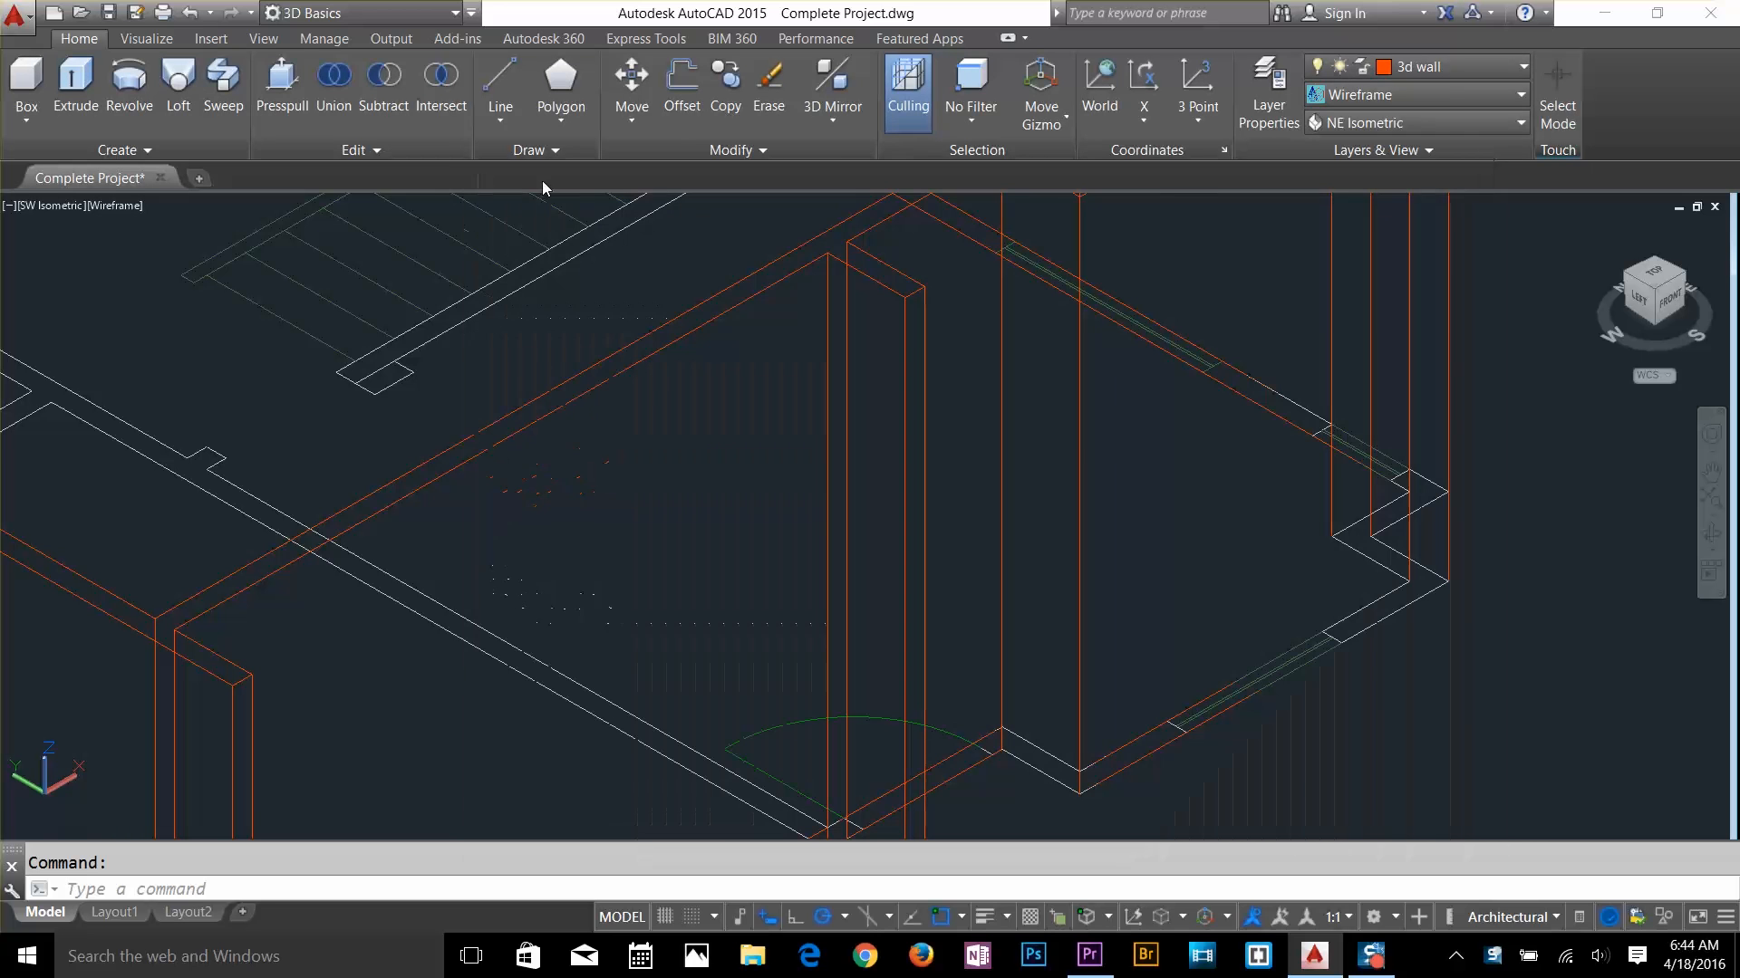
click(1457, 64)
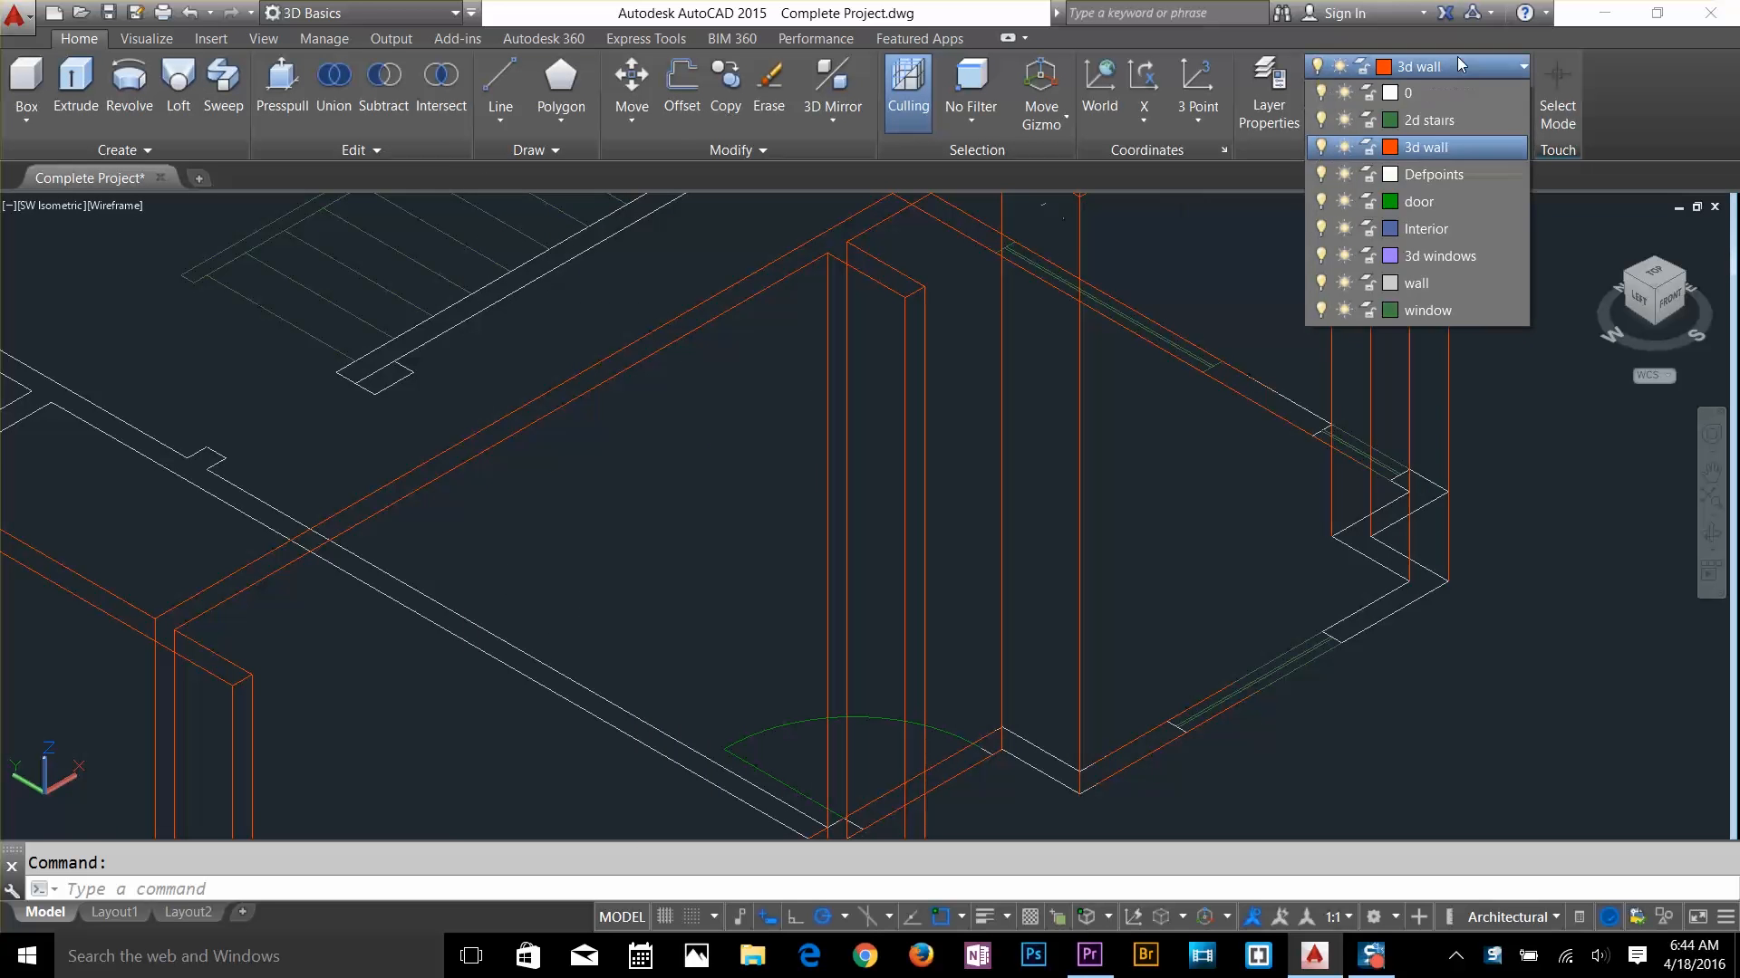
click(1413, 259)
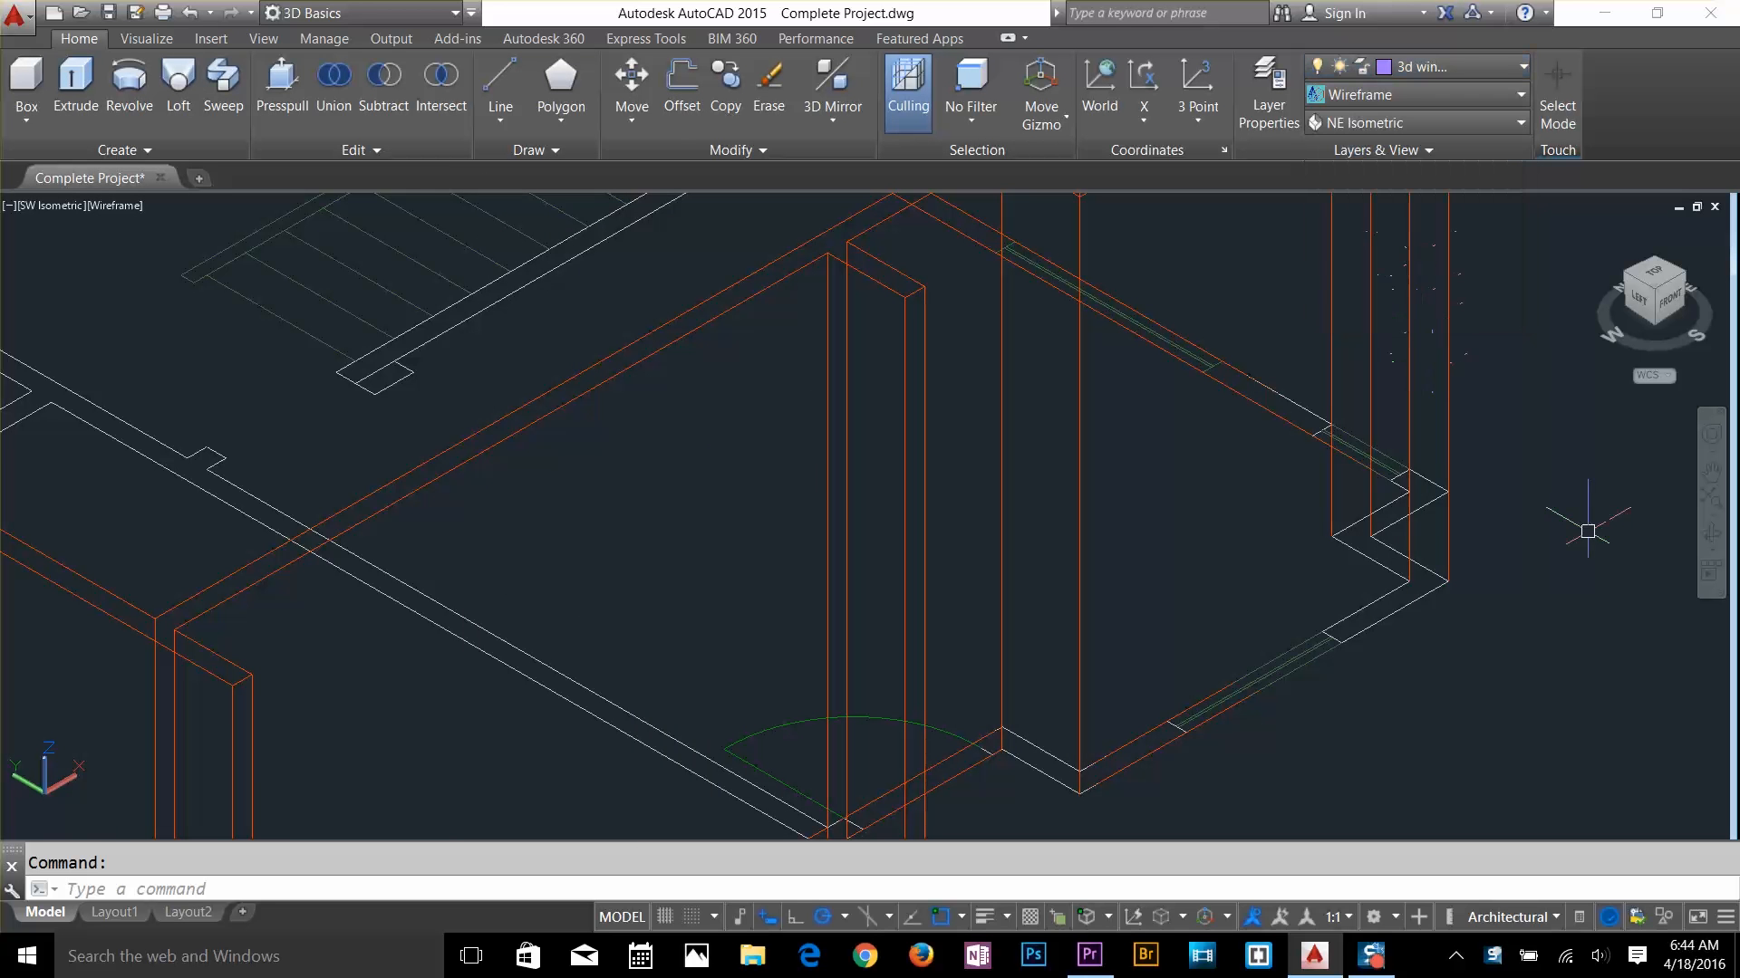
Draw a rectangle over each of the two window openings flanking the stepped exterior wall corner, snapping to the opening's opposite corners
text(rec)
key(Return)
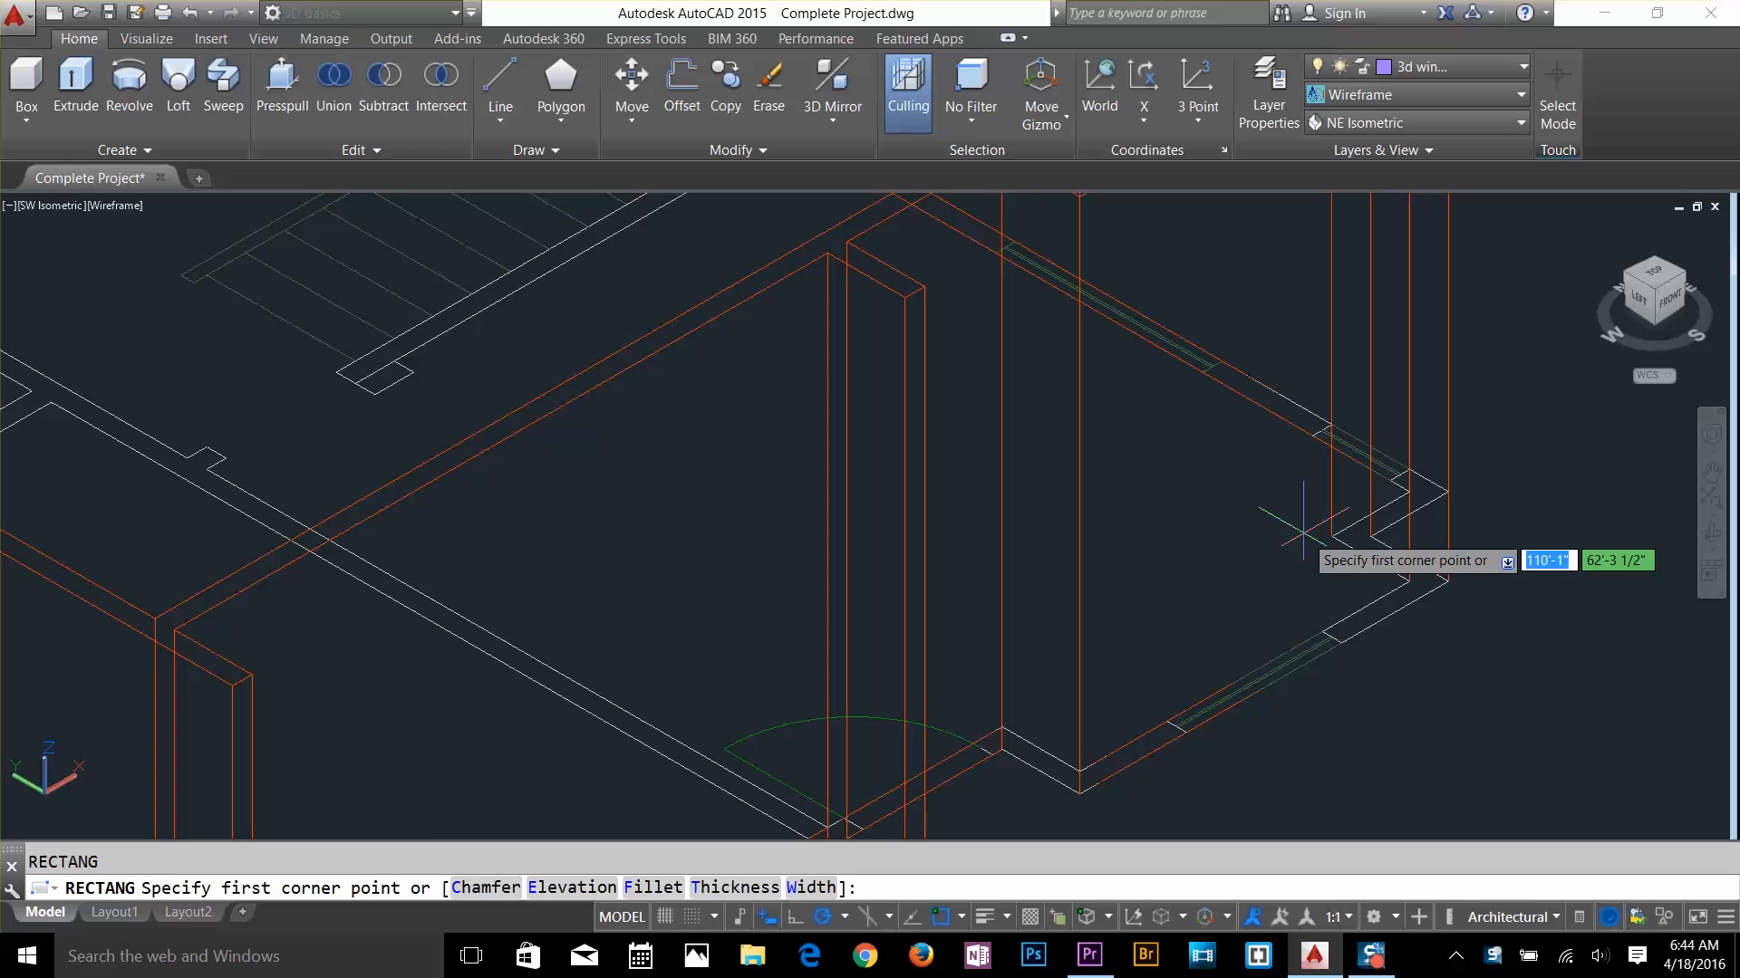
scroll(1303, 528, up, 4)
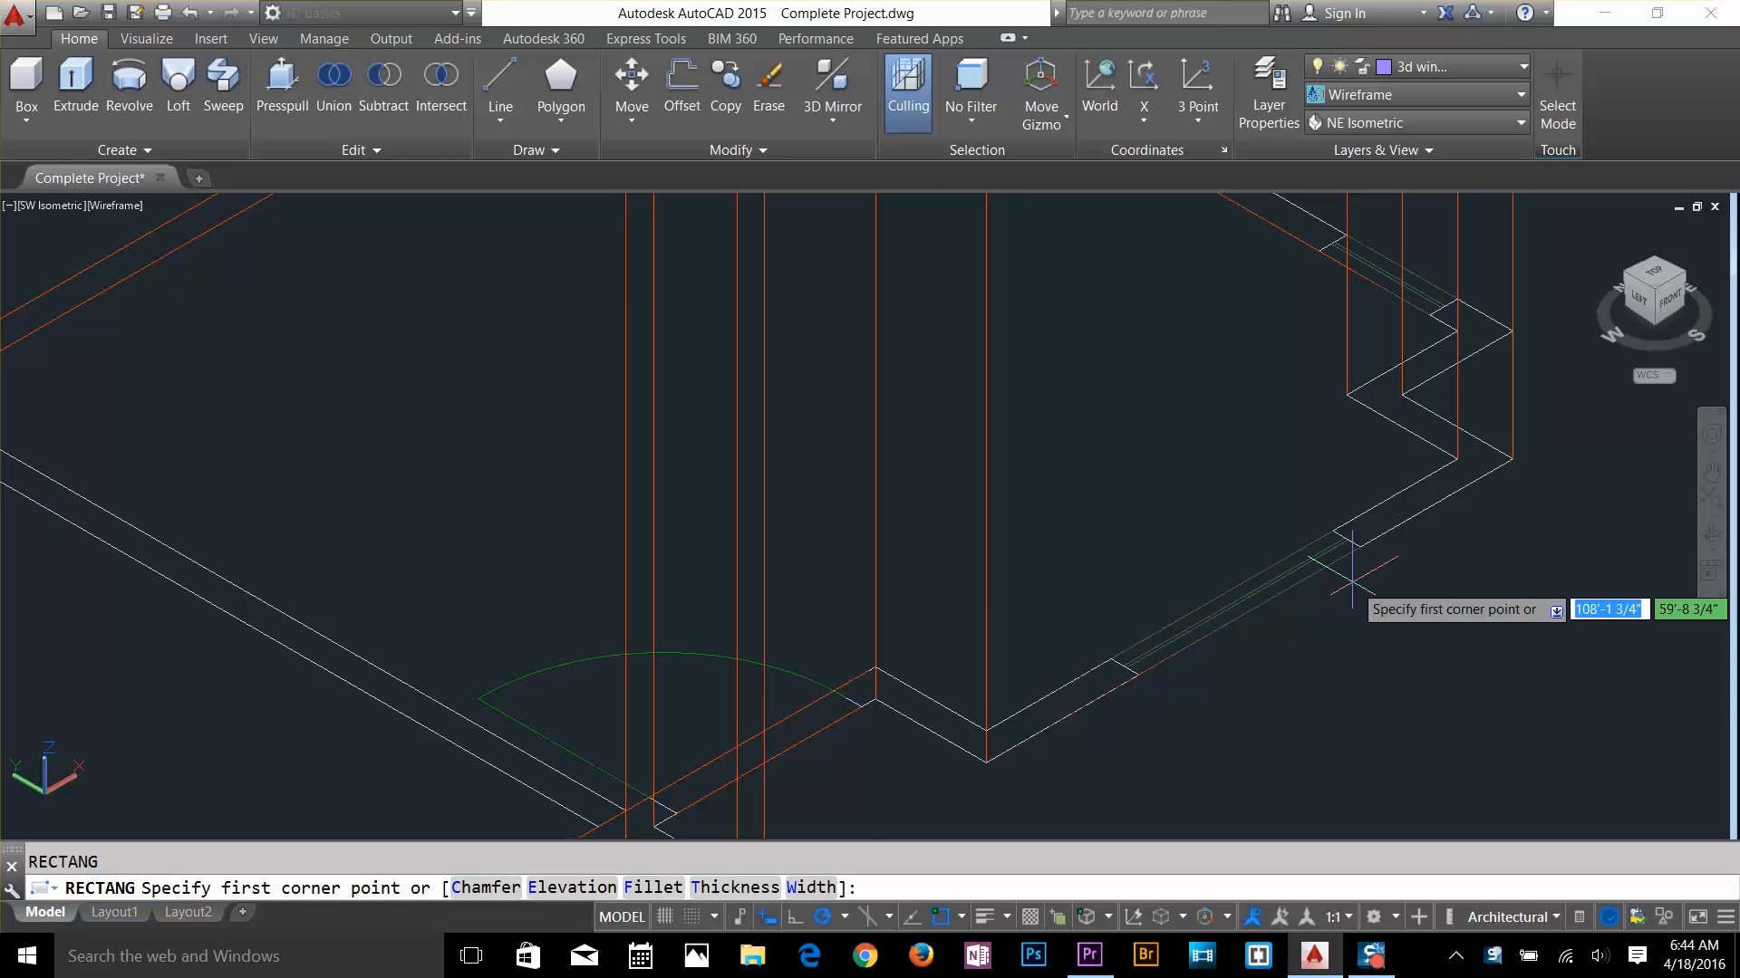
click(1332, 530)
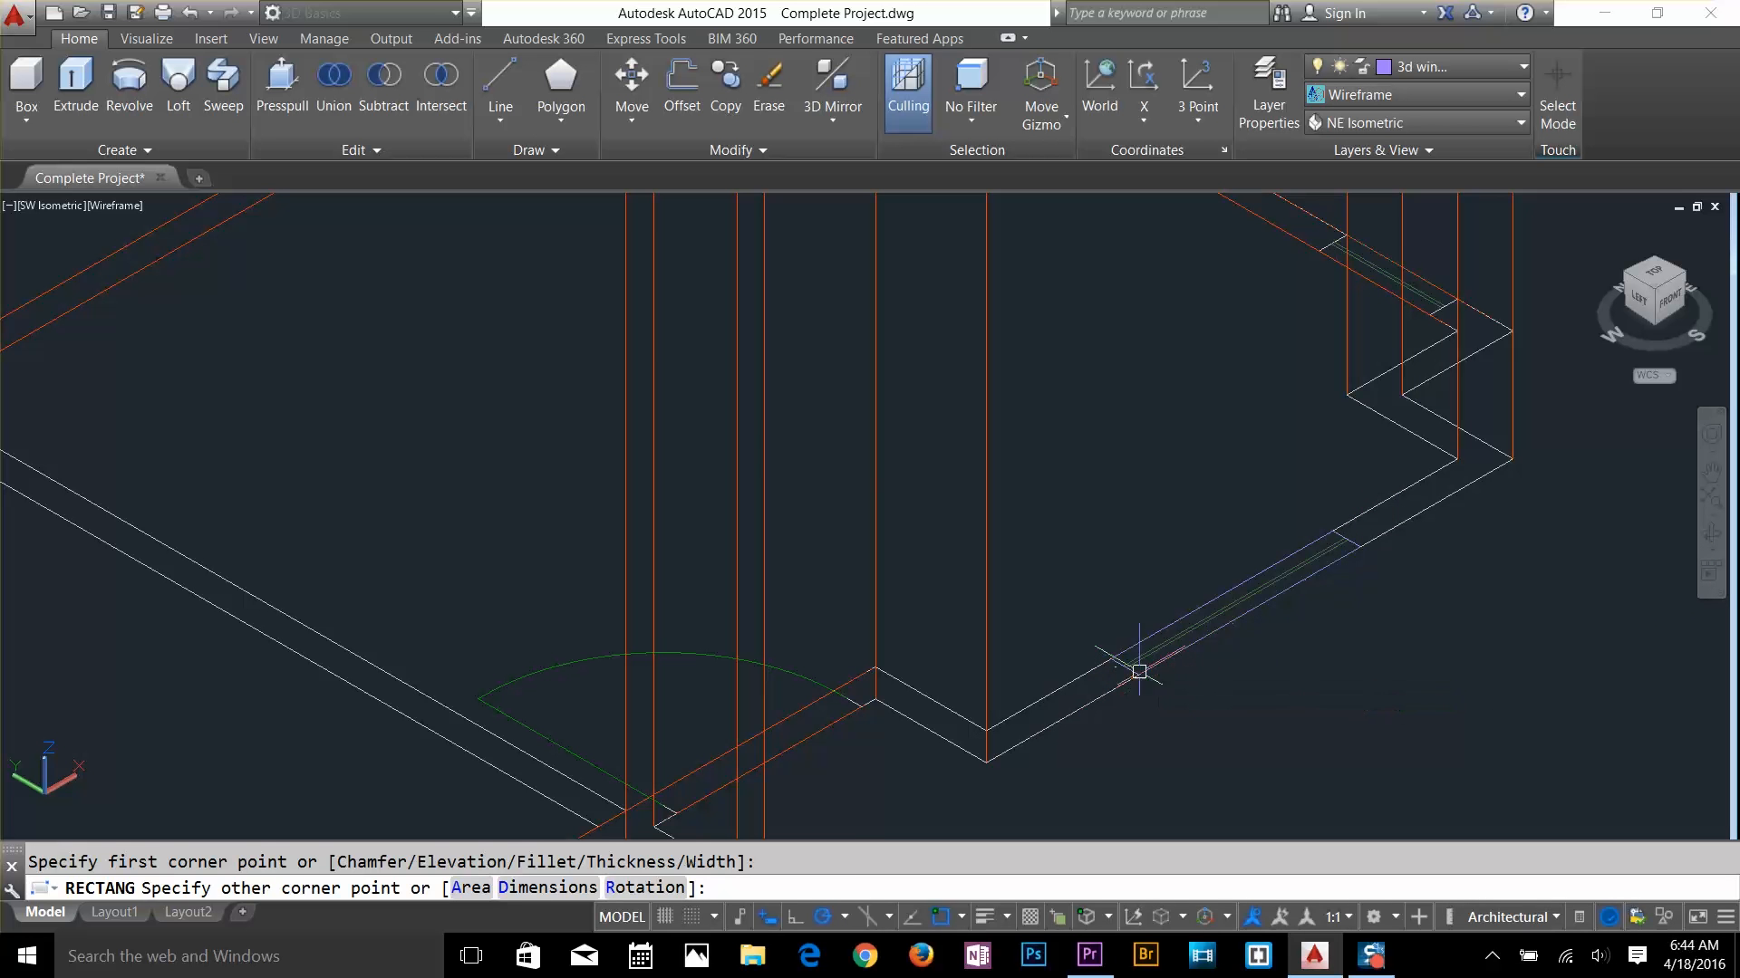
click(1139, 671)
key(Return)
key(Escape)
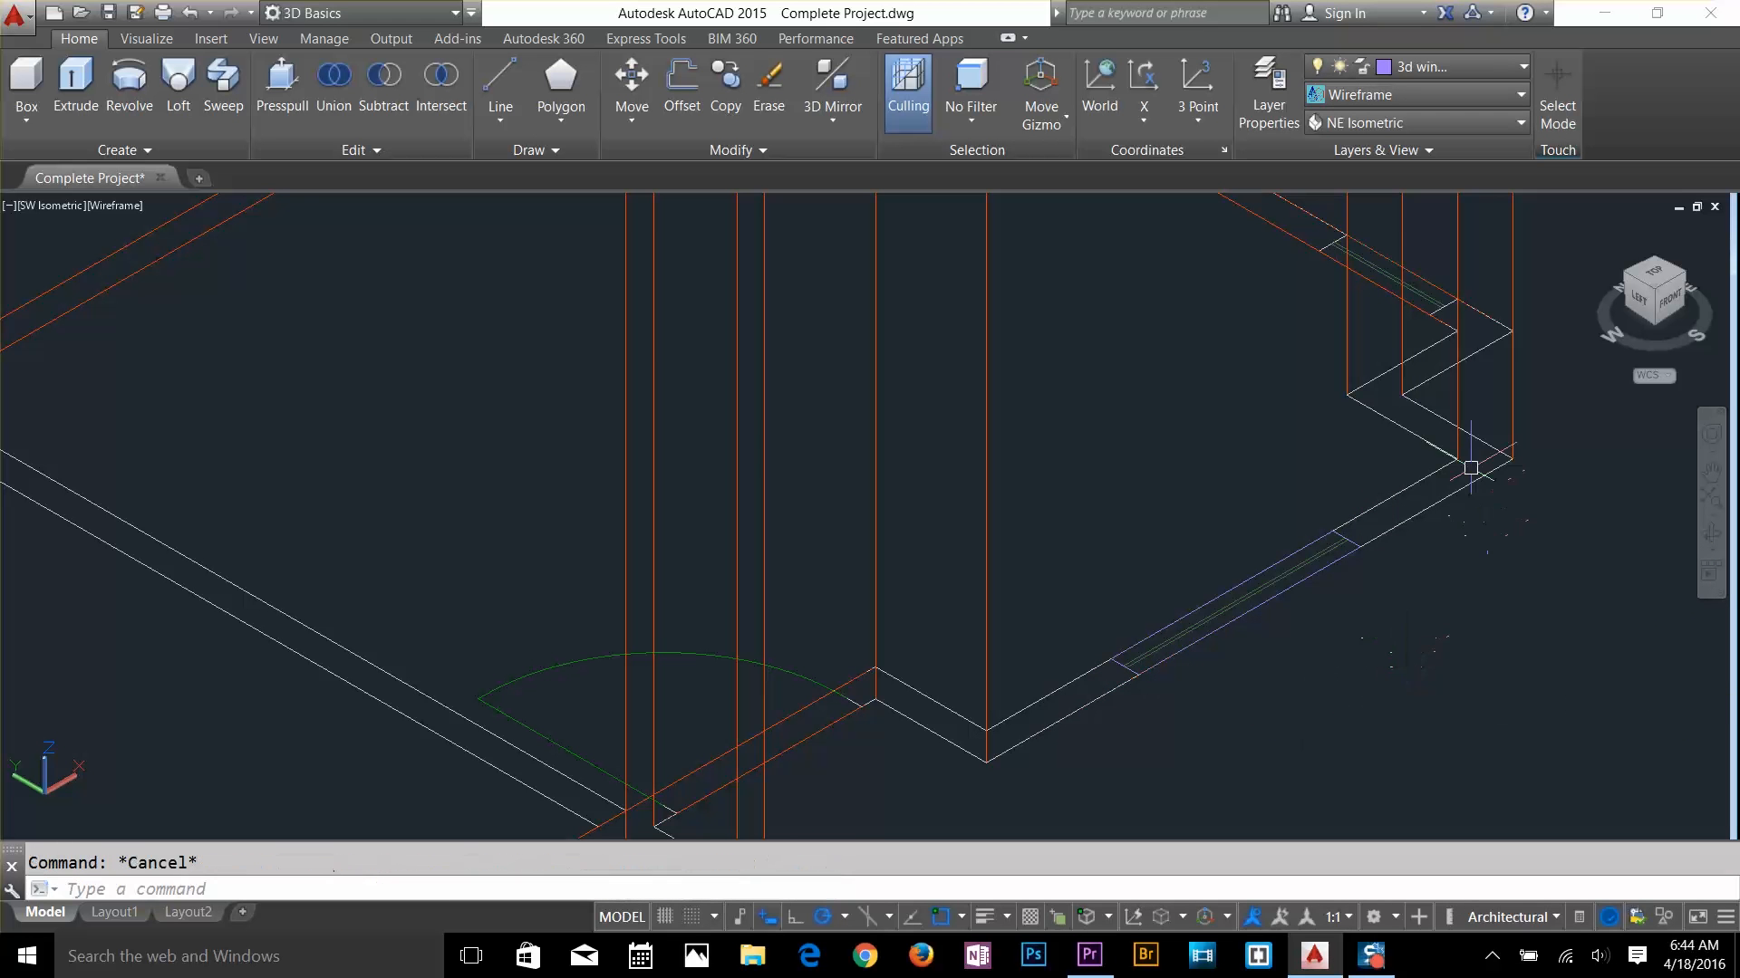
key(Return)
click(1339, 240)
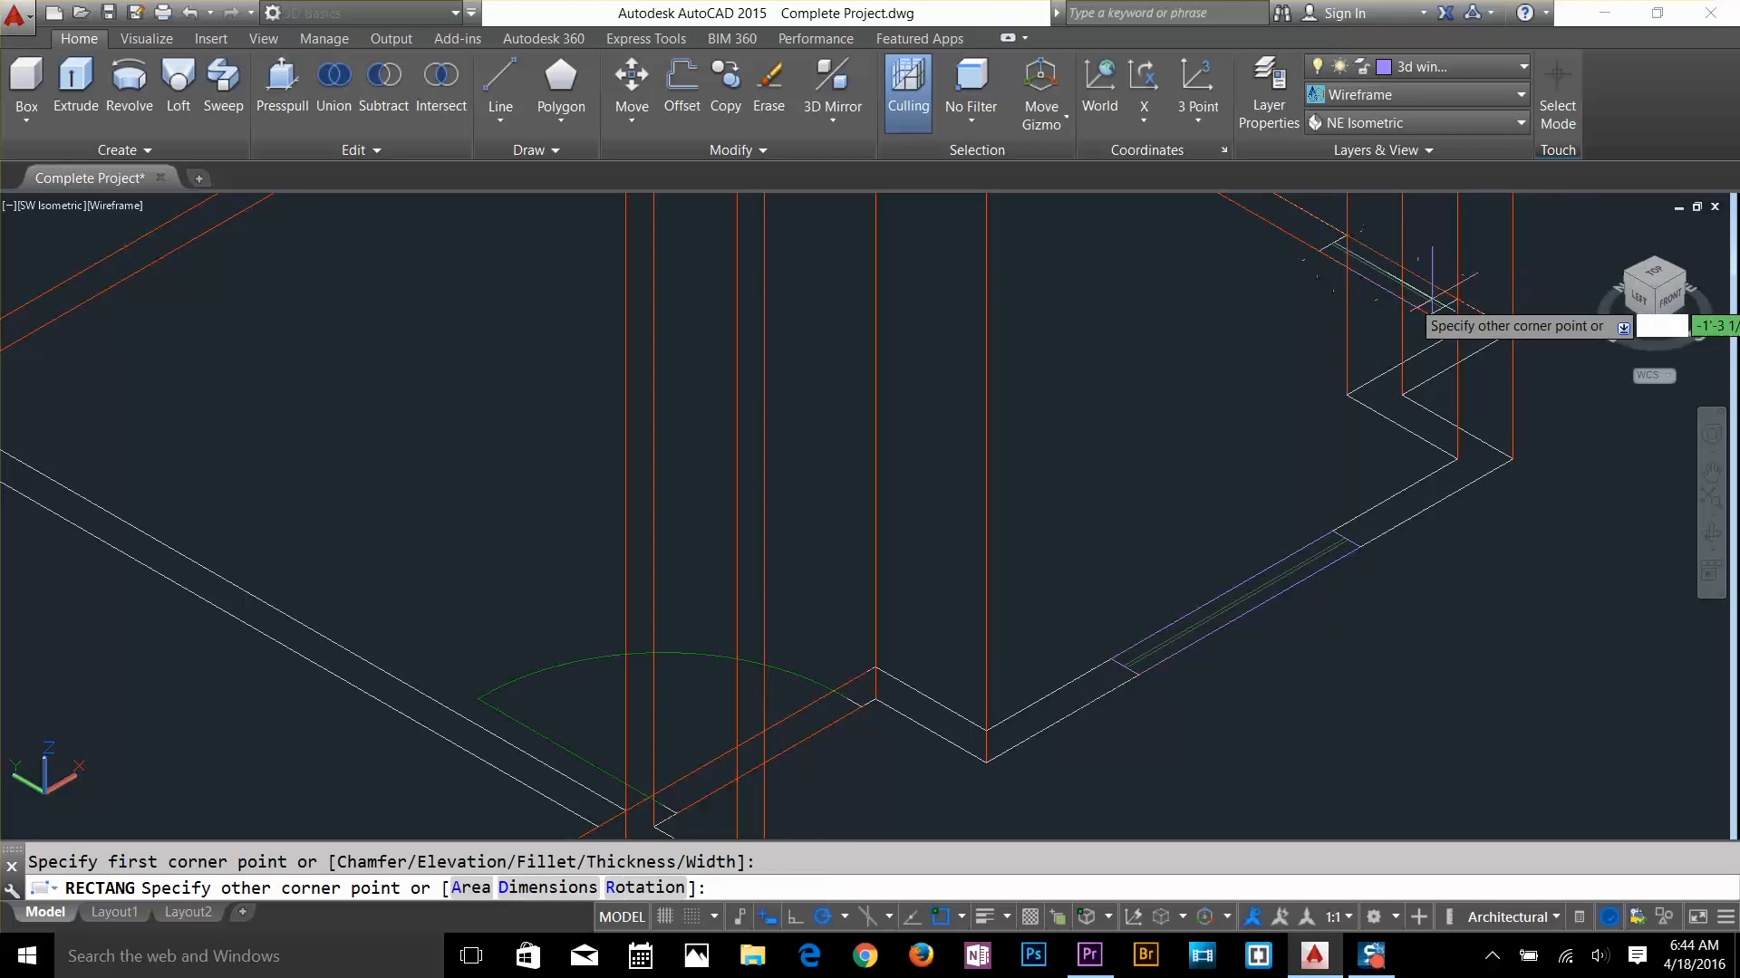
key(Escape)
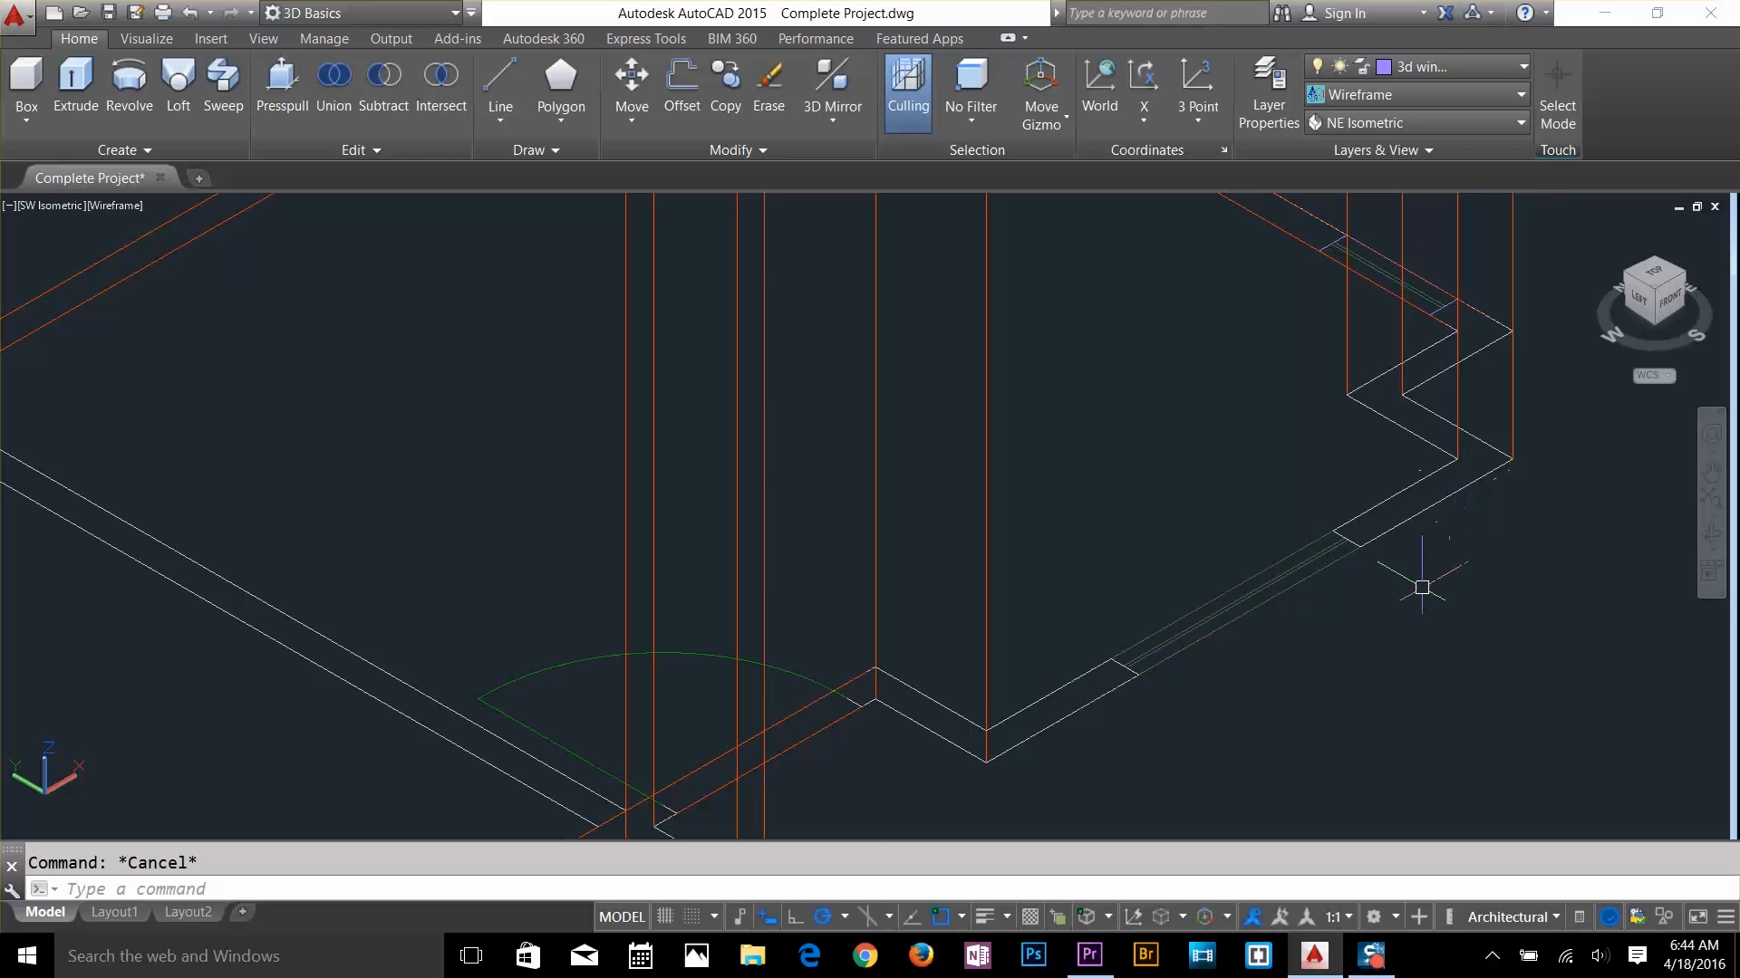
Move the two window rectangles flanking the stepped corner up 2' along the Z axis
text(m)
key(Return)
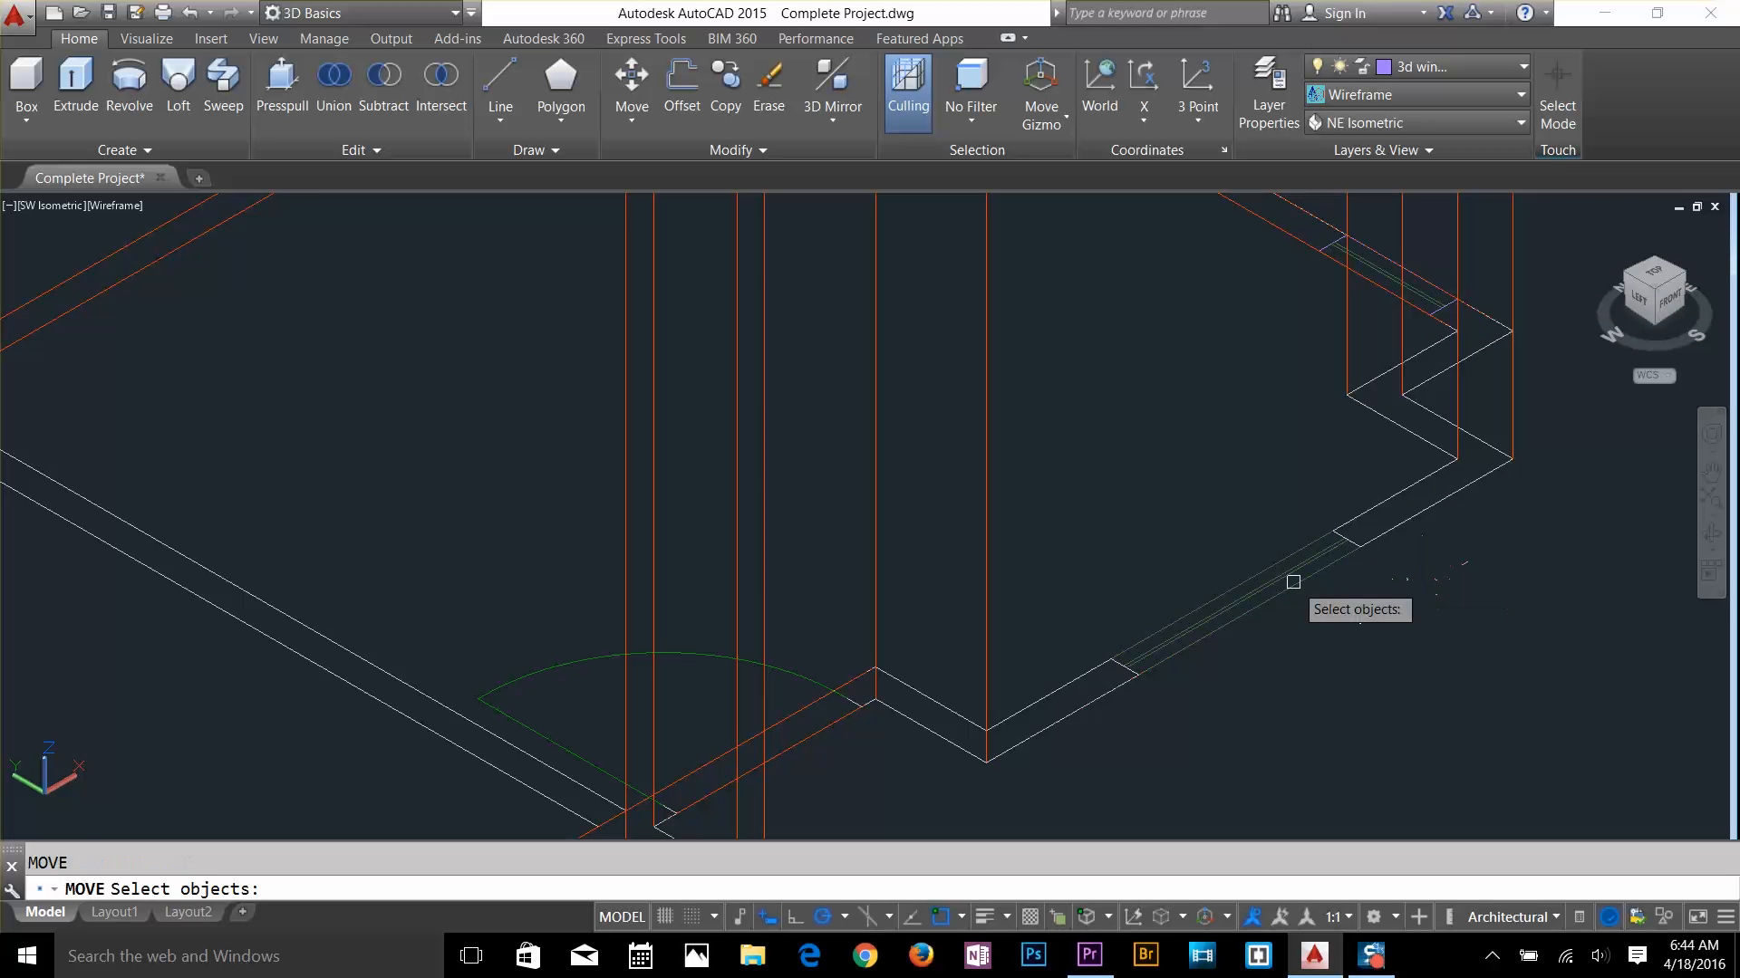
click(1288, 589)
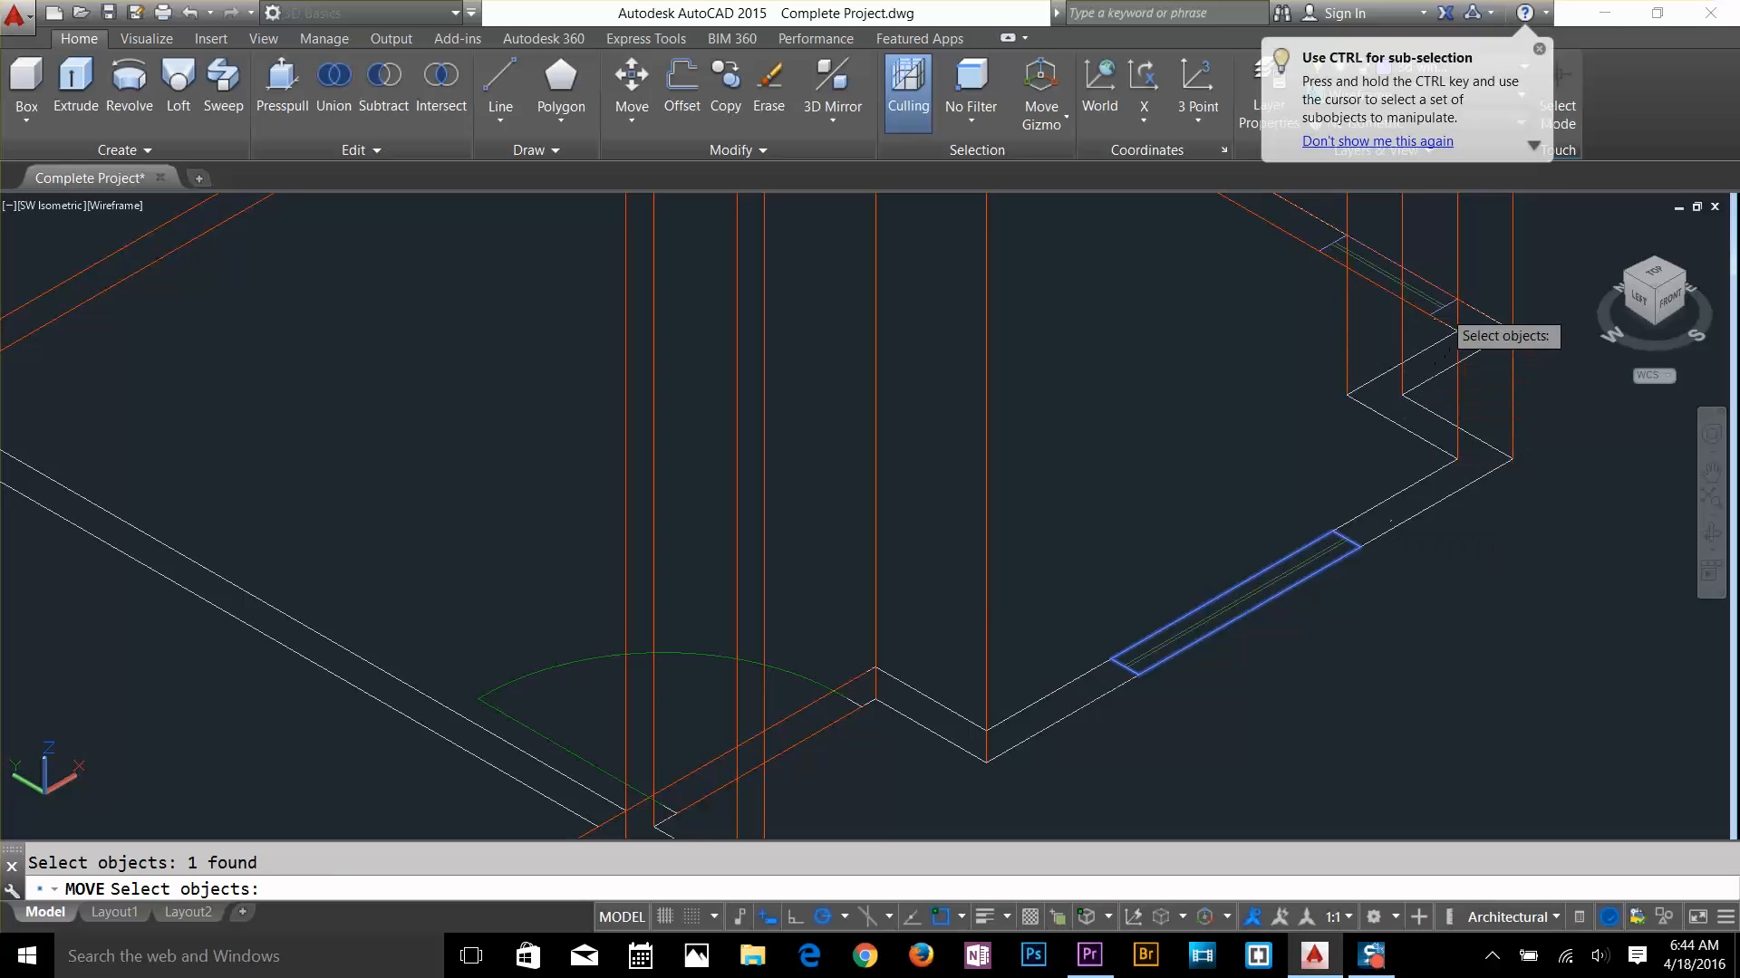
click(1441, 308)
key(Return)
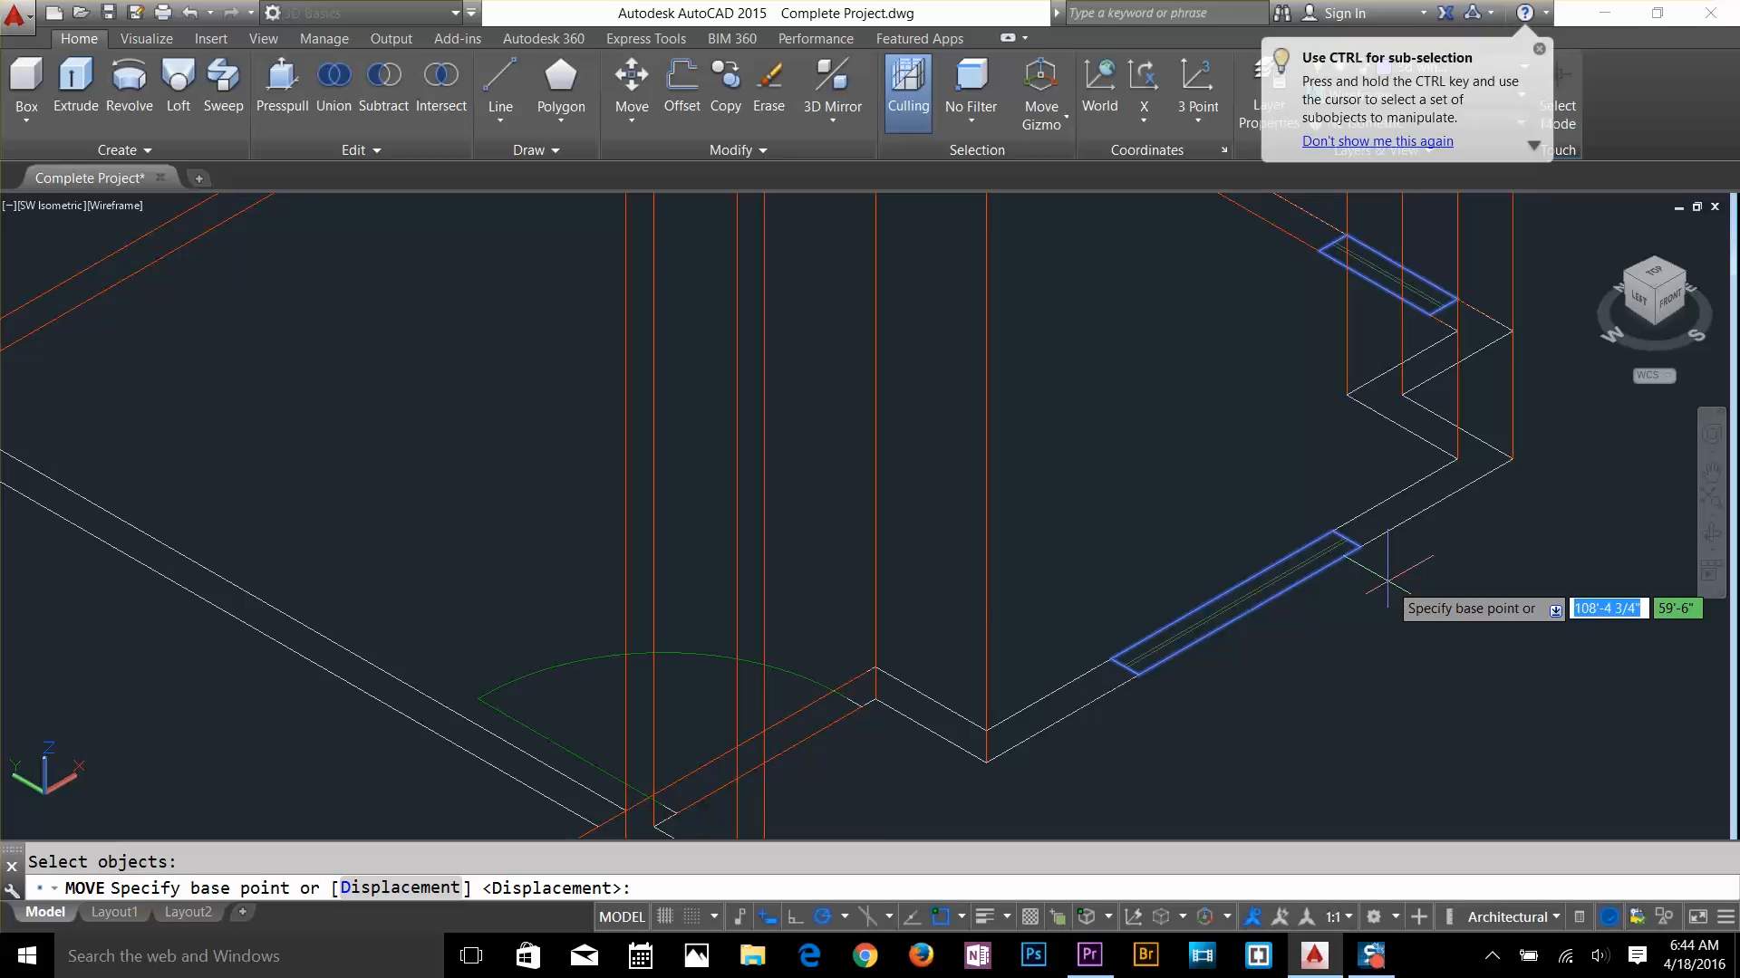
text(0)
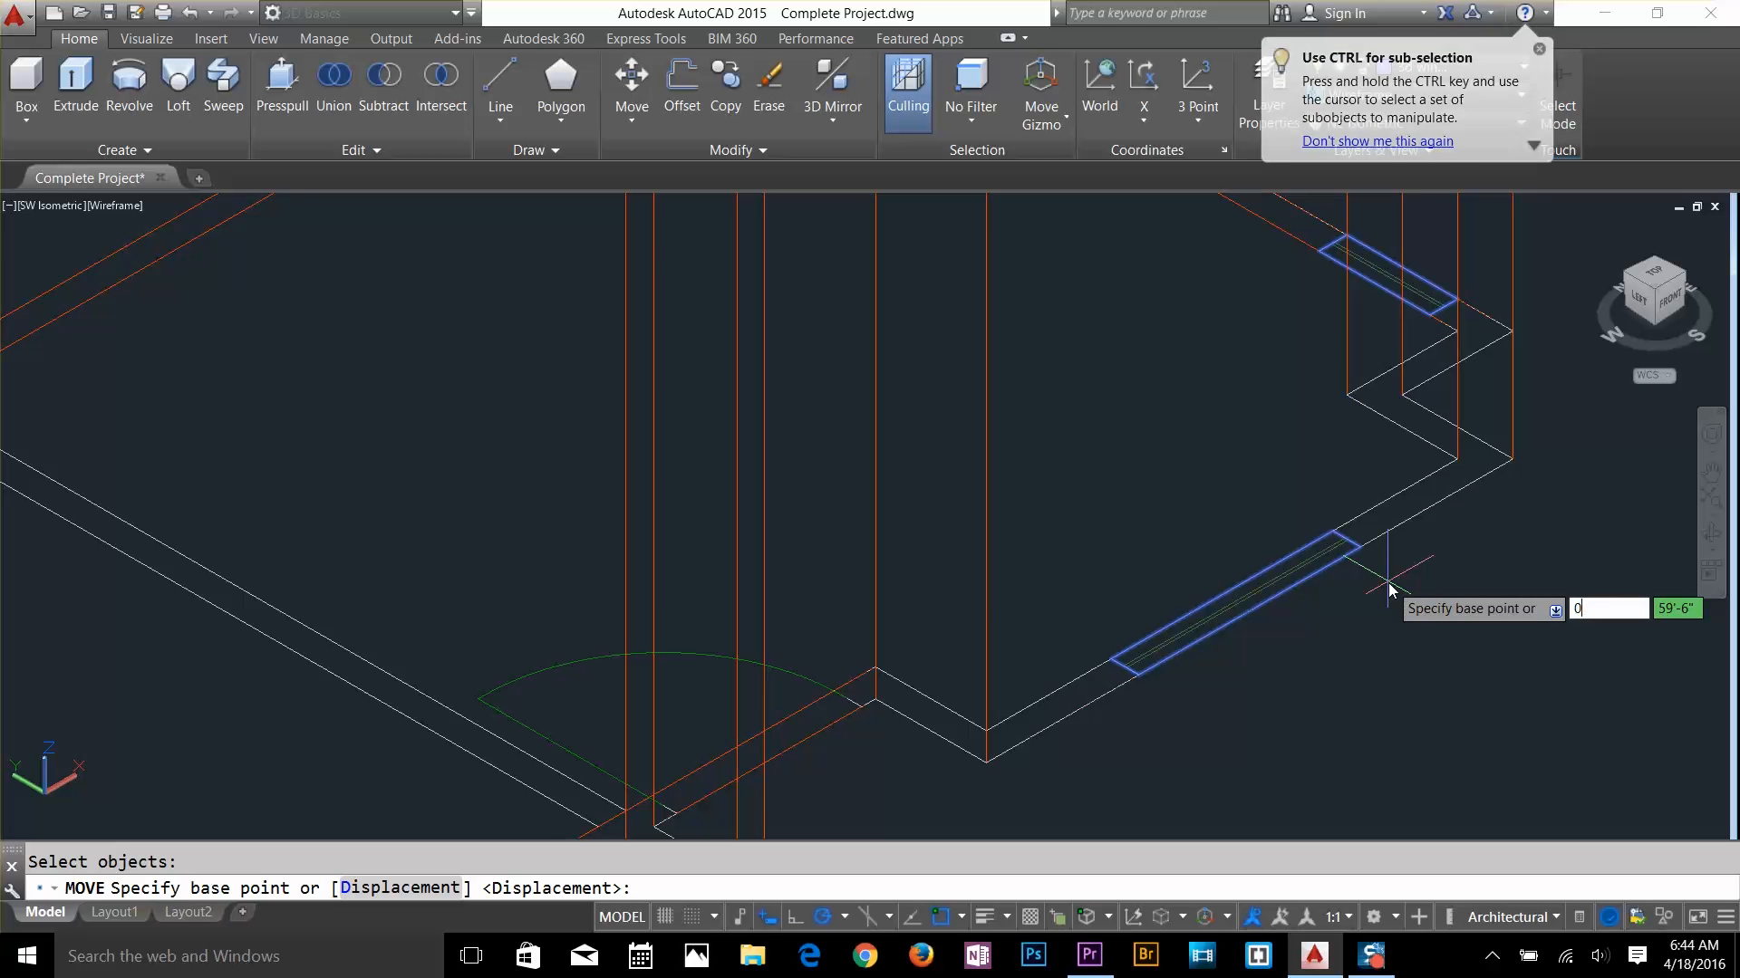
key(Tab)
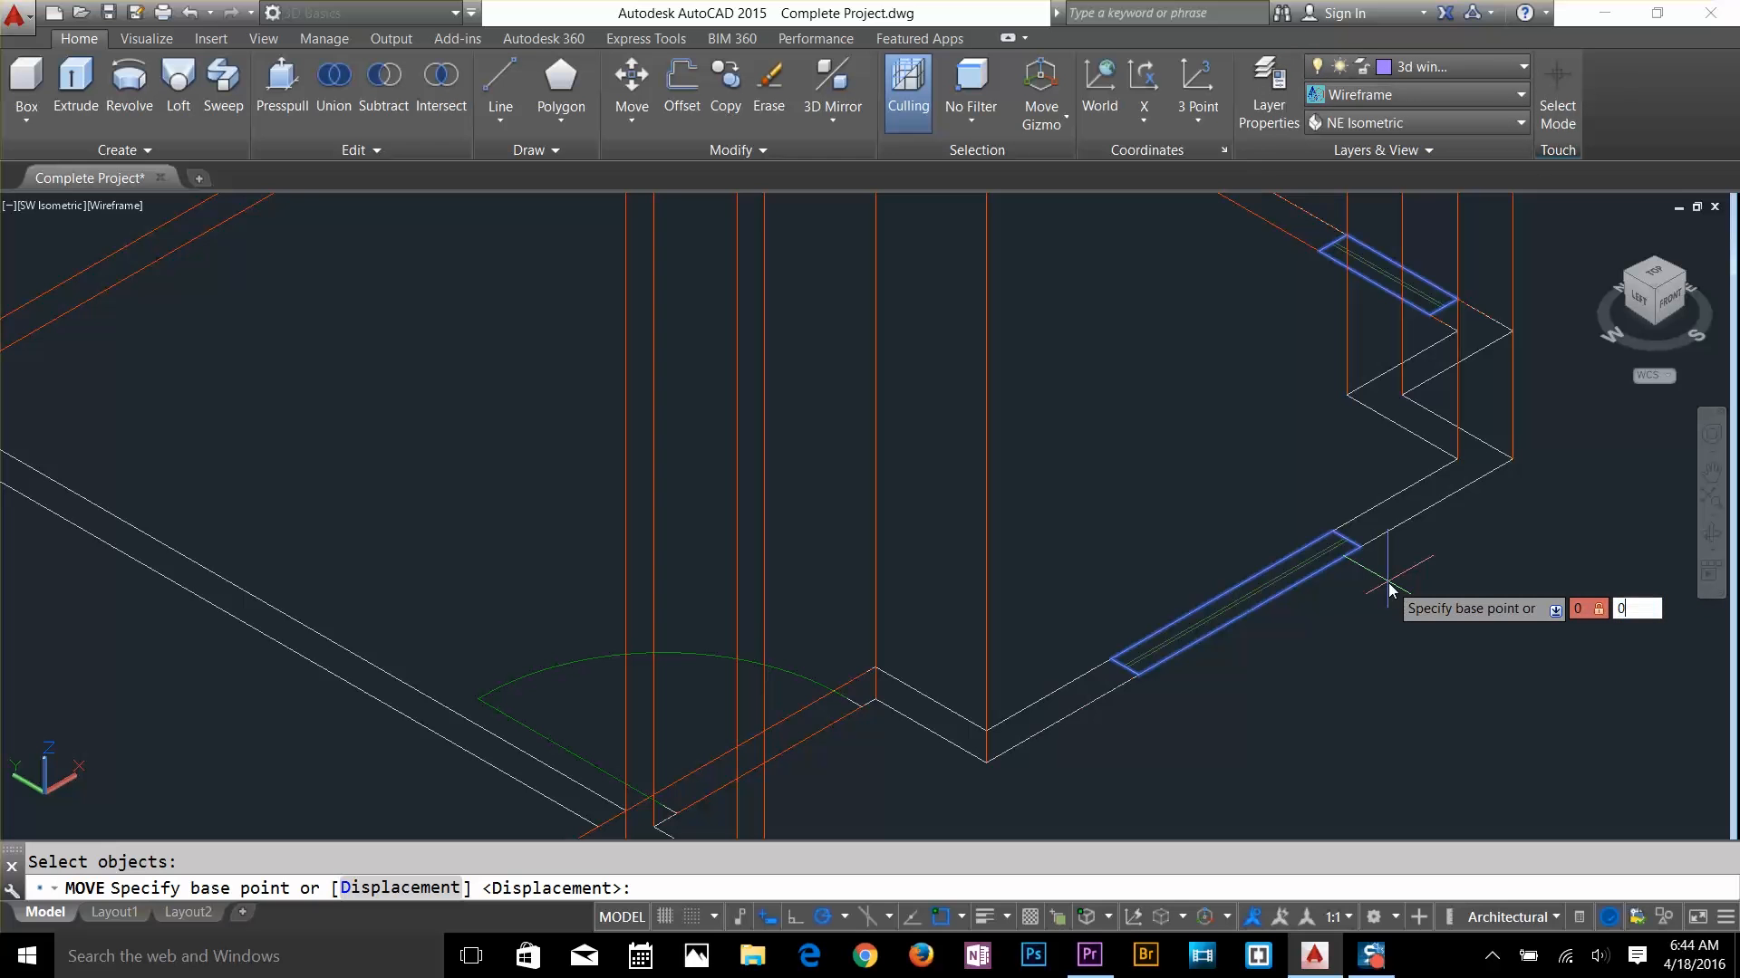
key(Tab)
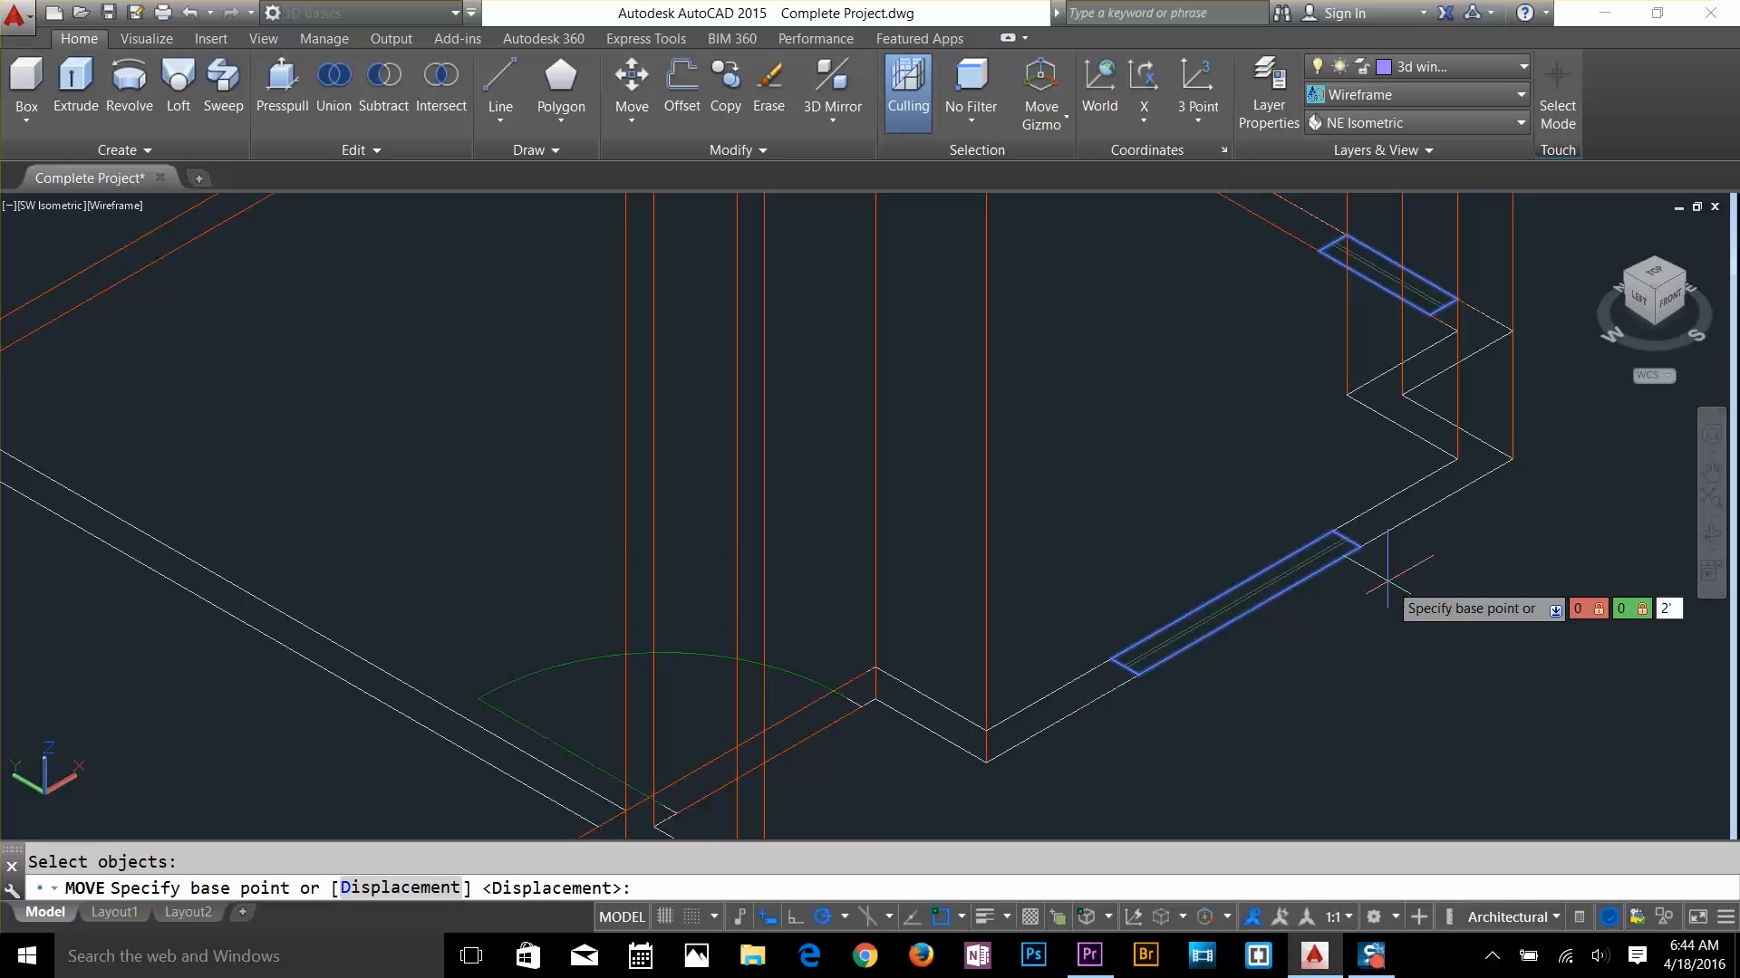
text(2)
key(Return)
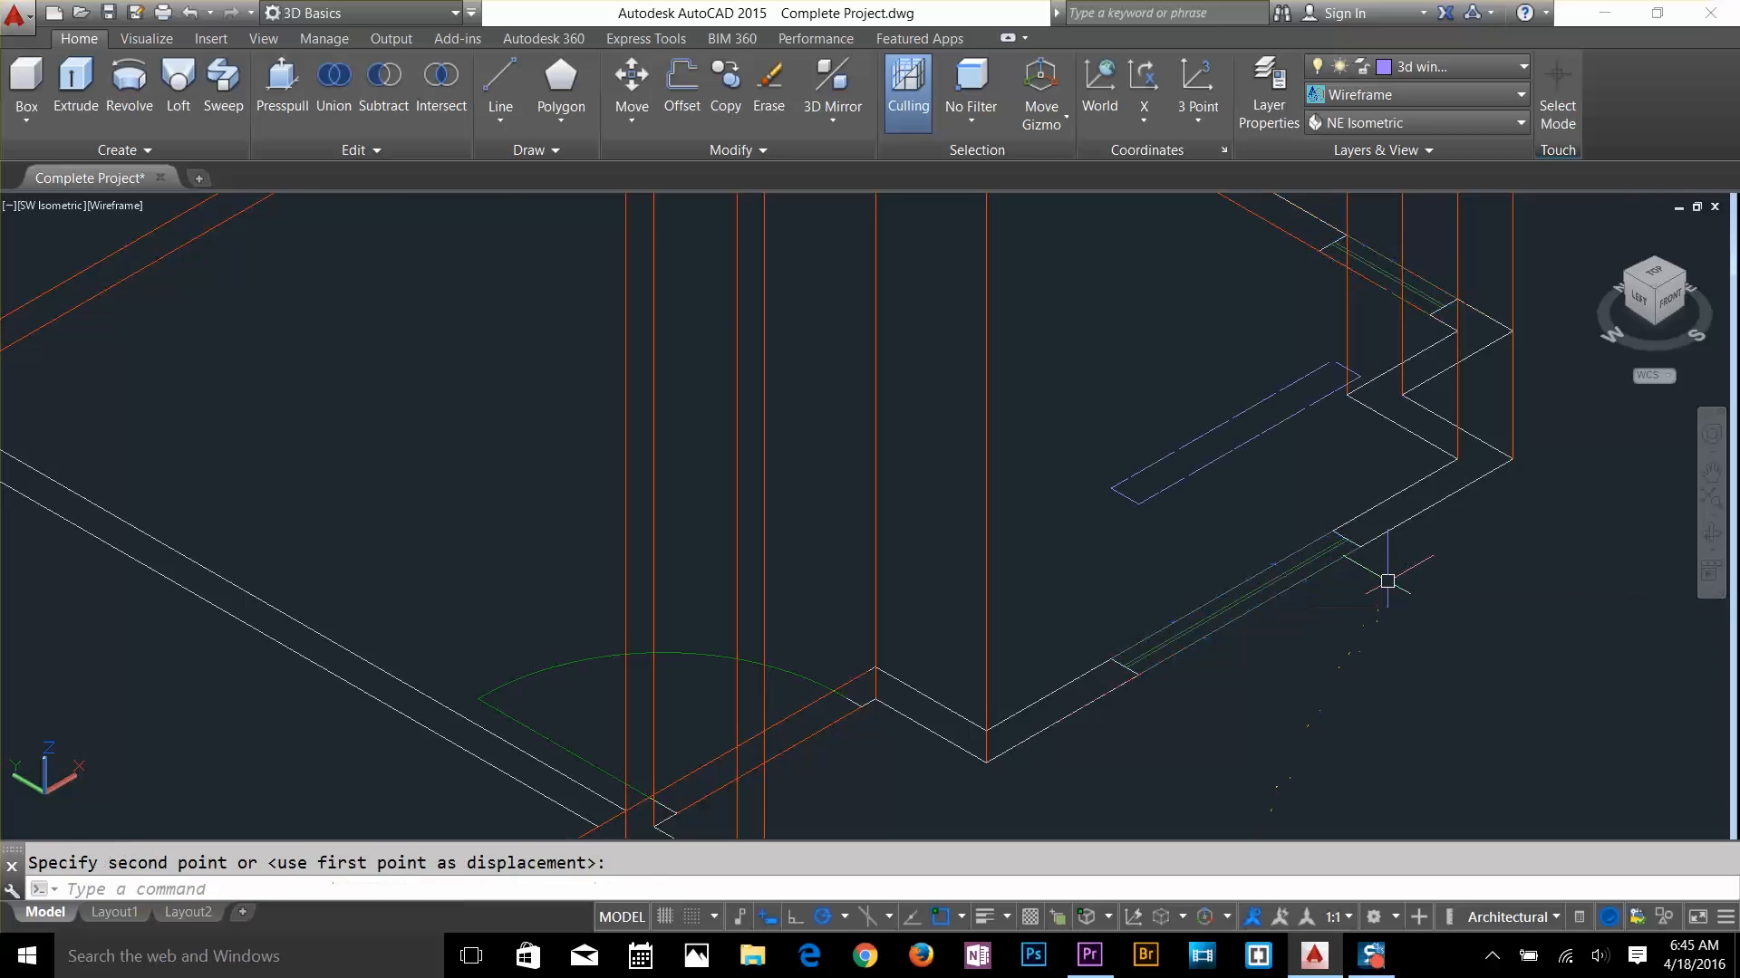
Extrude both raised window rectangles to a height of 6'
scroll(1387, 581, down, 2)
middle_drag(1378, 567, 1172, 668)
key(Return)
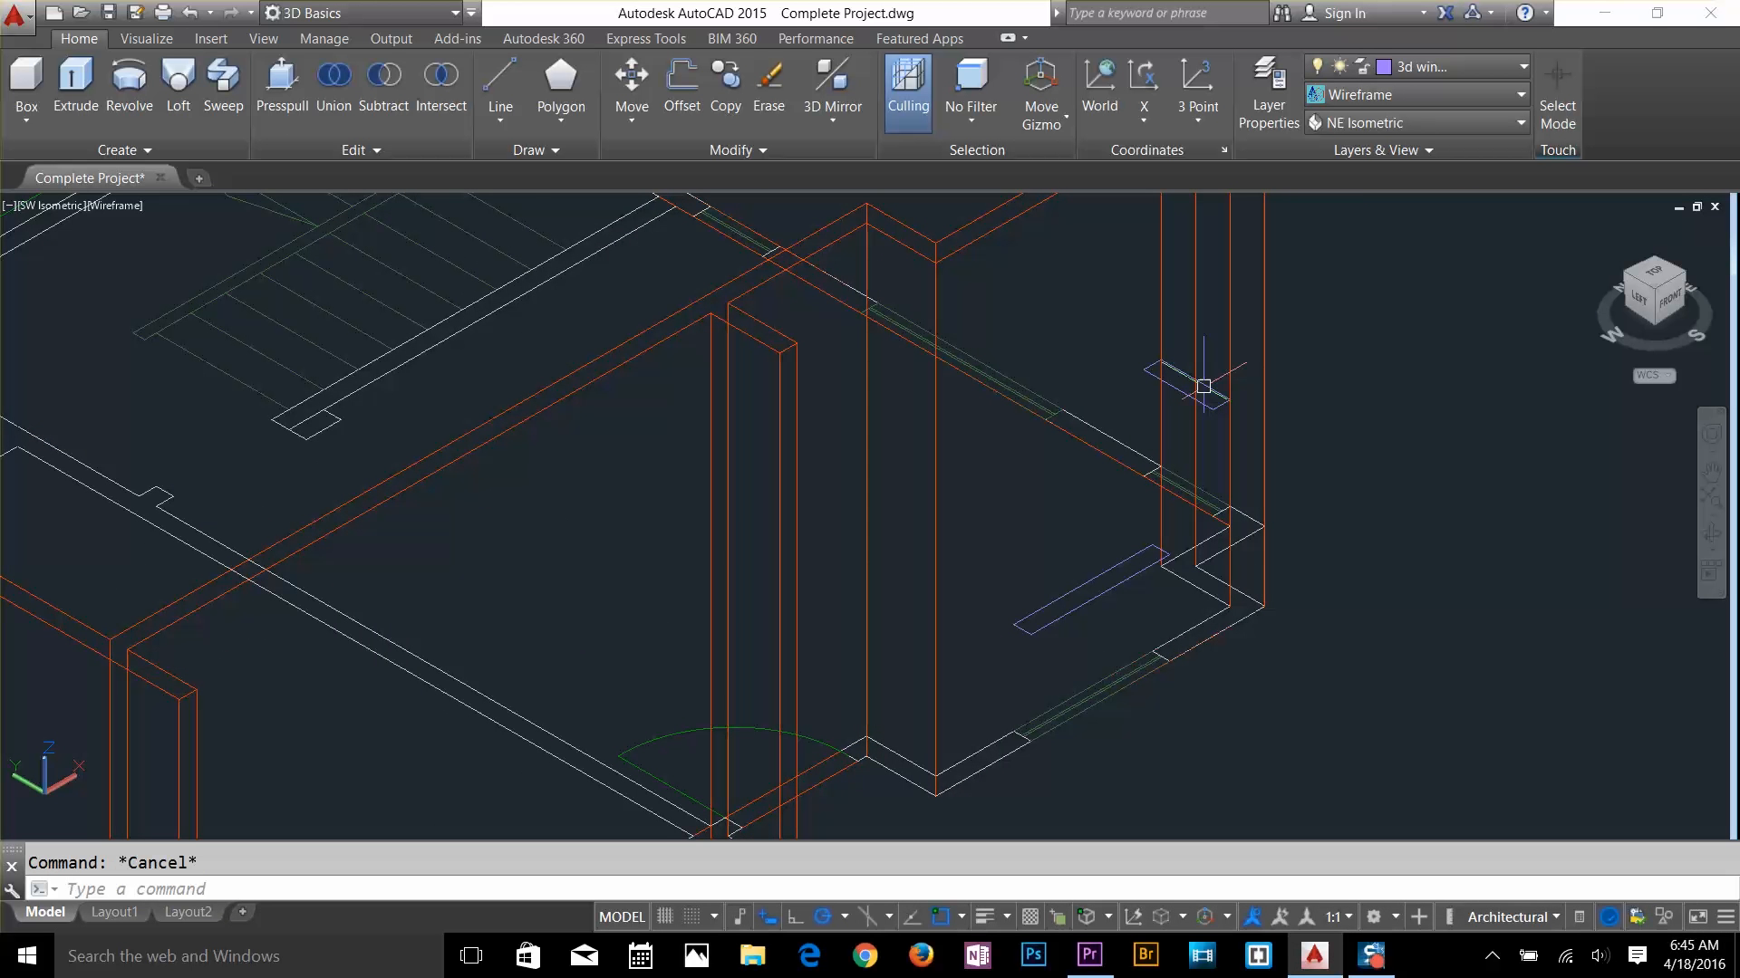
click(75, 80)
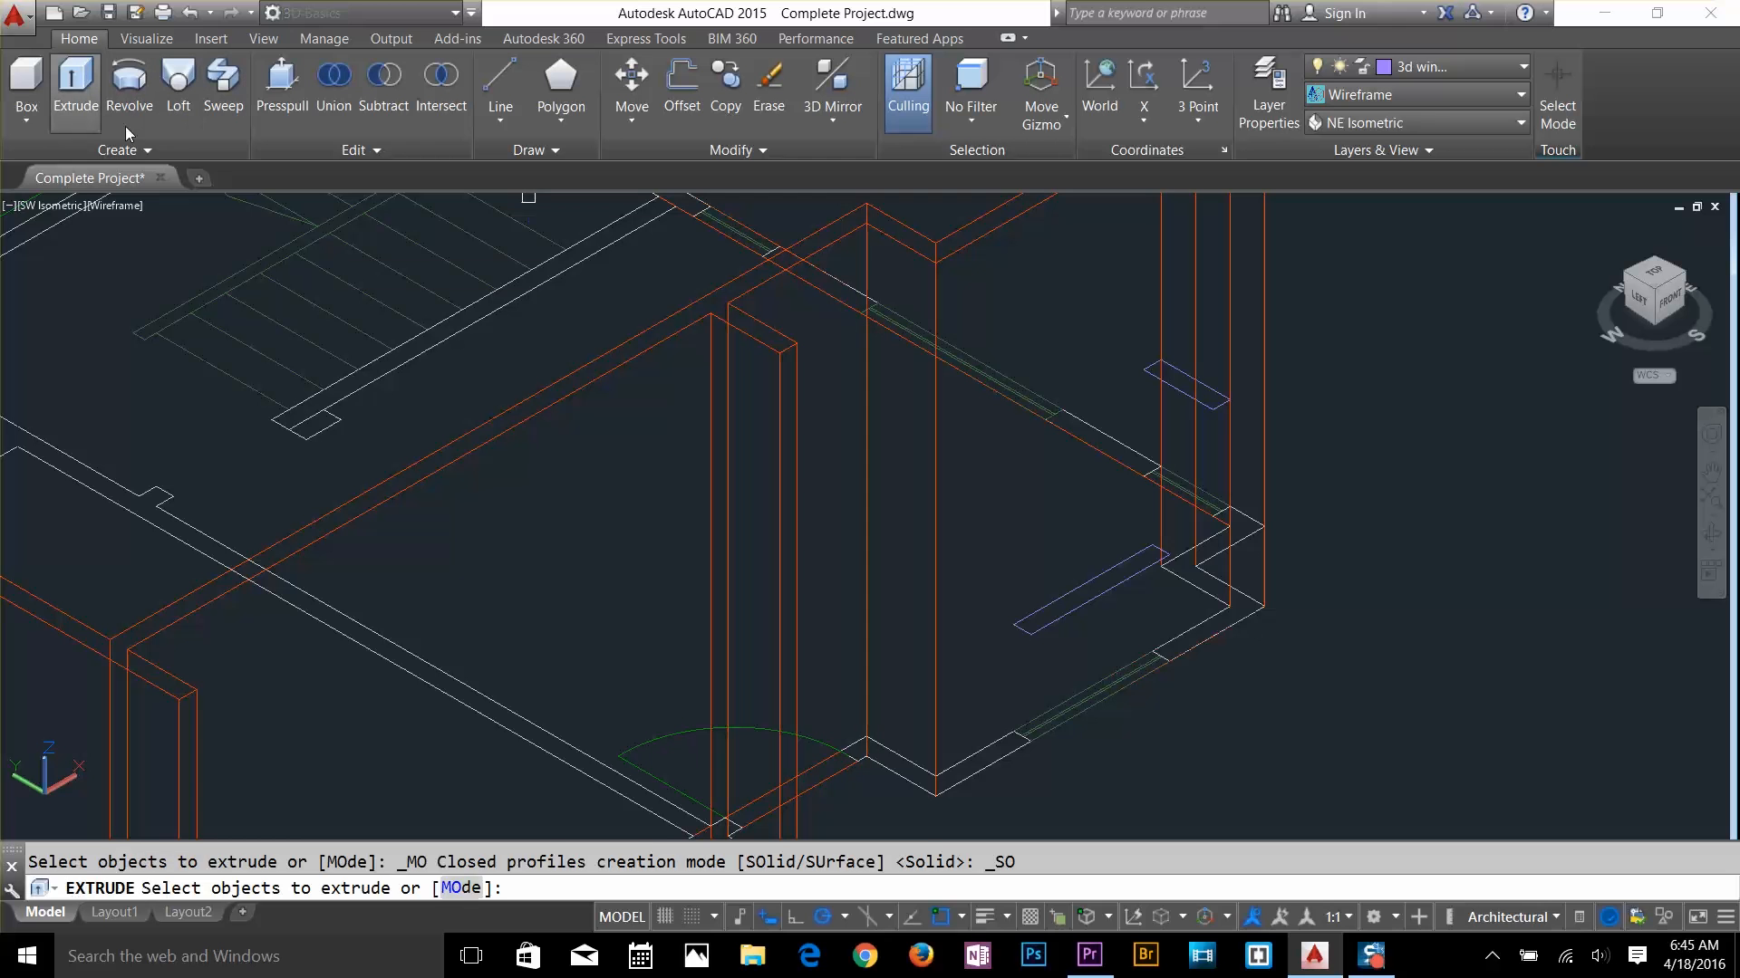
click(1091, 594)
click(1144, 366)
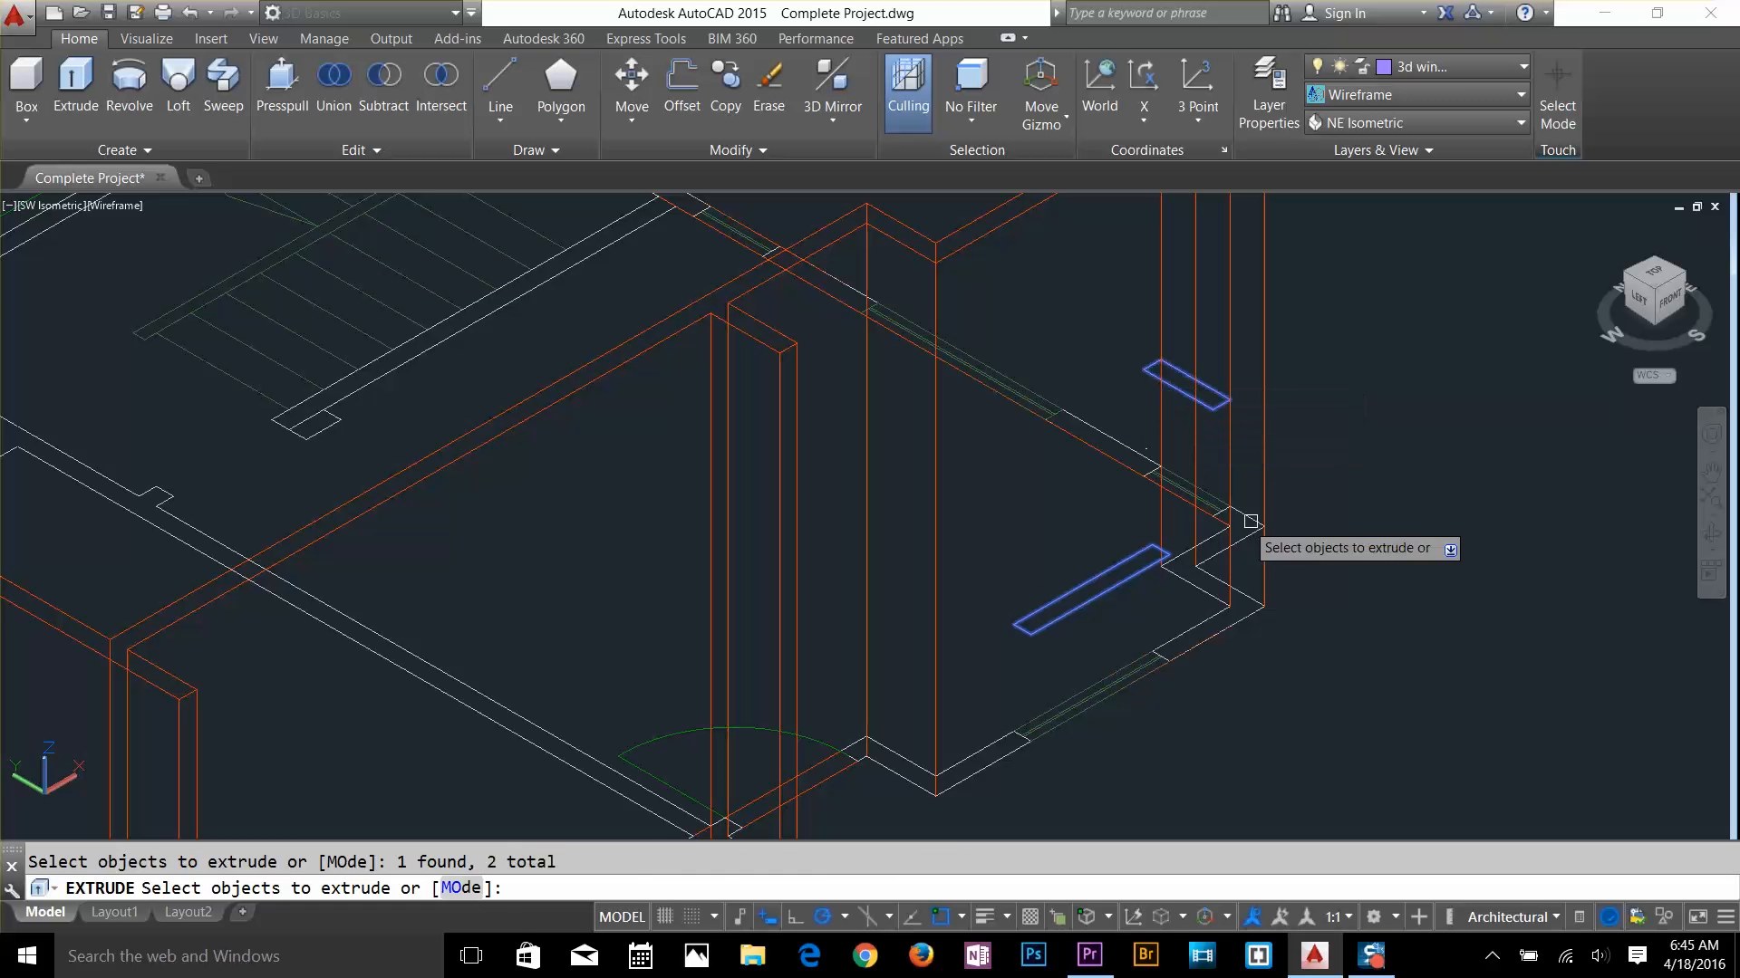
key(Return)
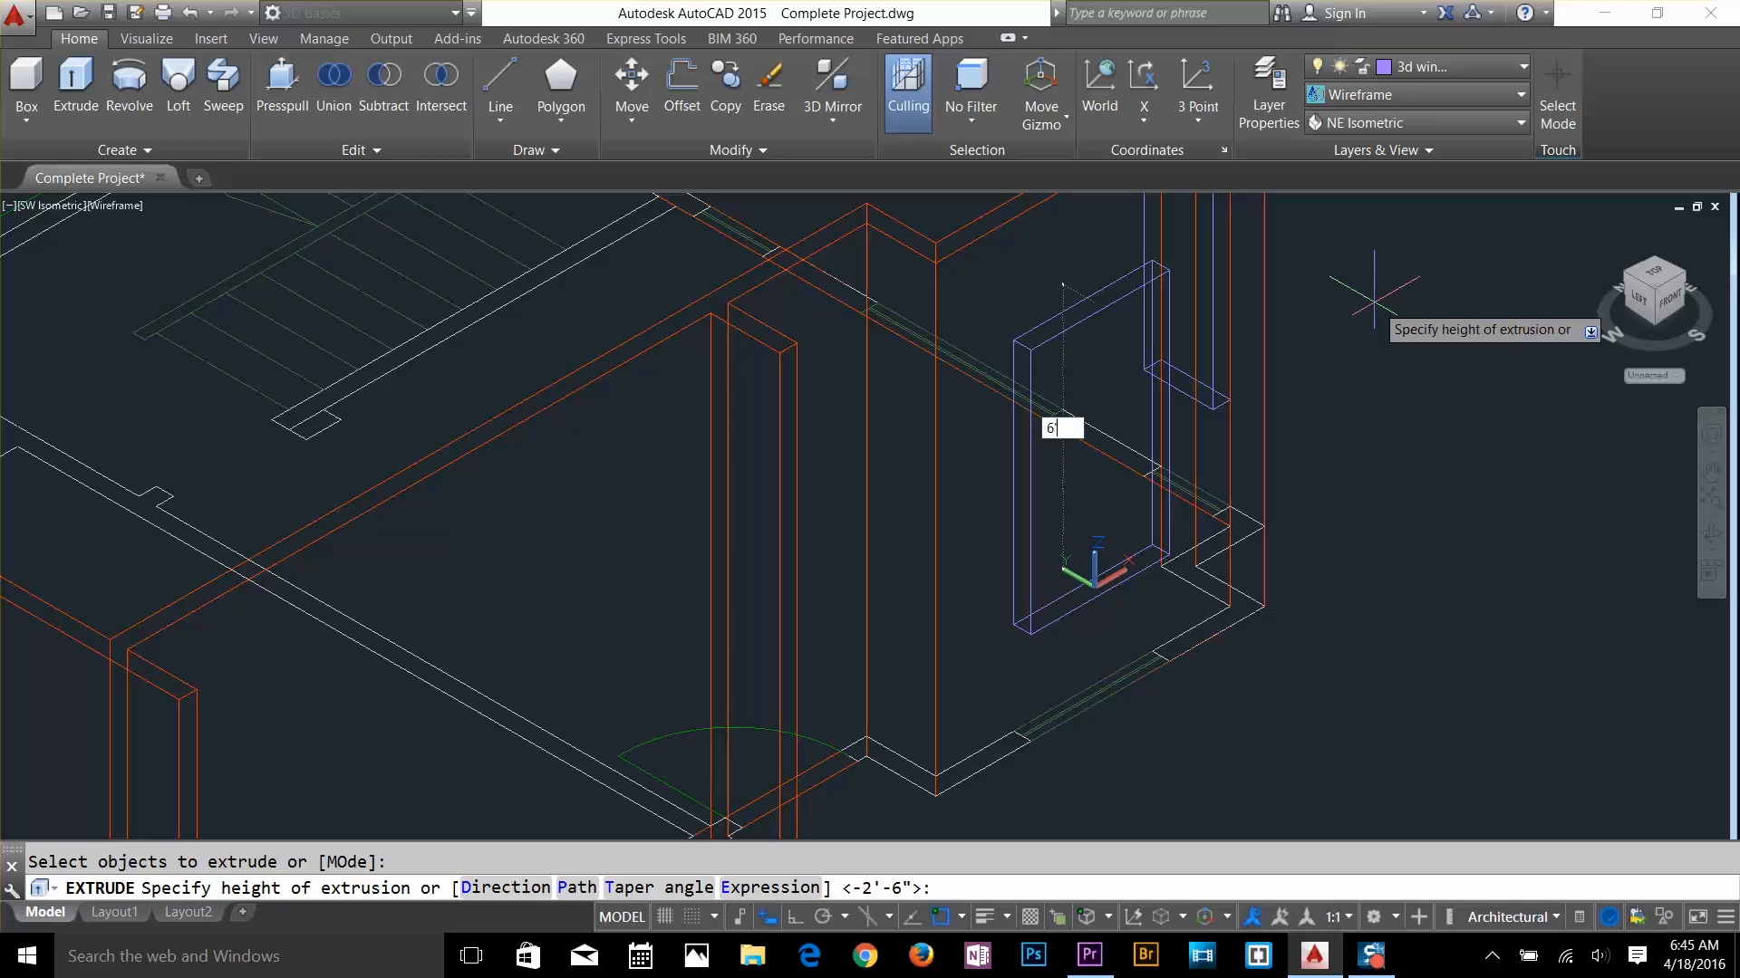
key(Return)
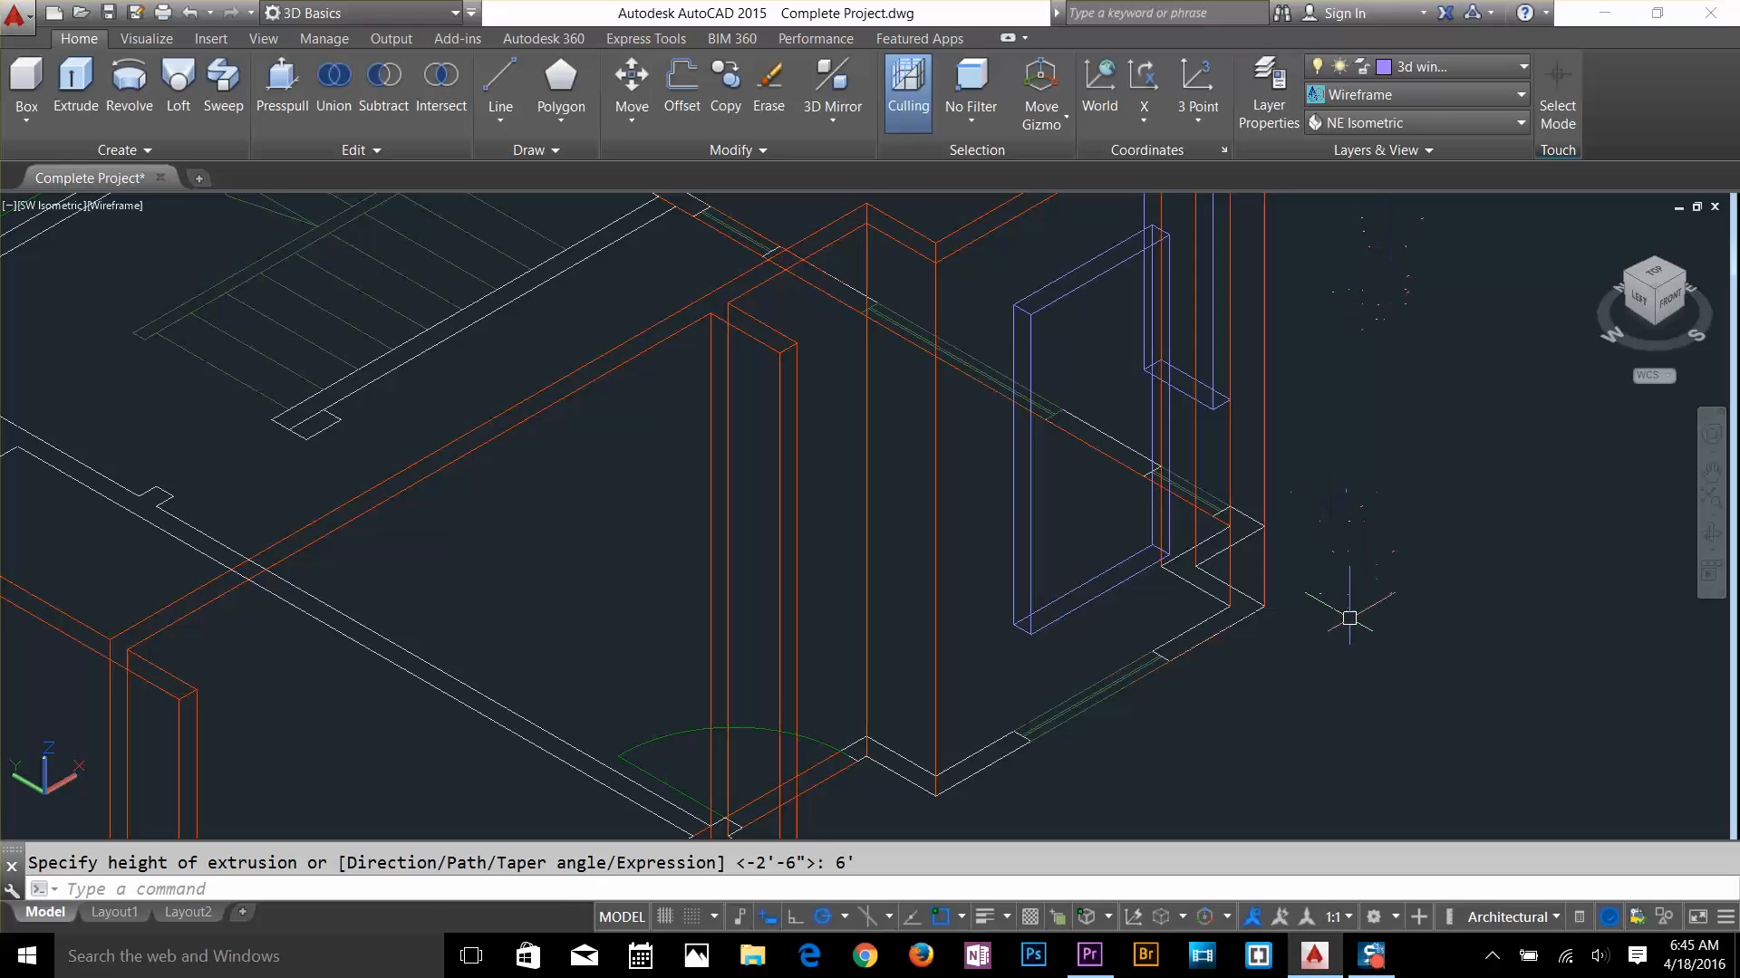
Examine the two extruded window solids from several angles and switch to the NE Isometric view
shift+middle_drag(1347, 613, 1264, 506)
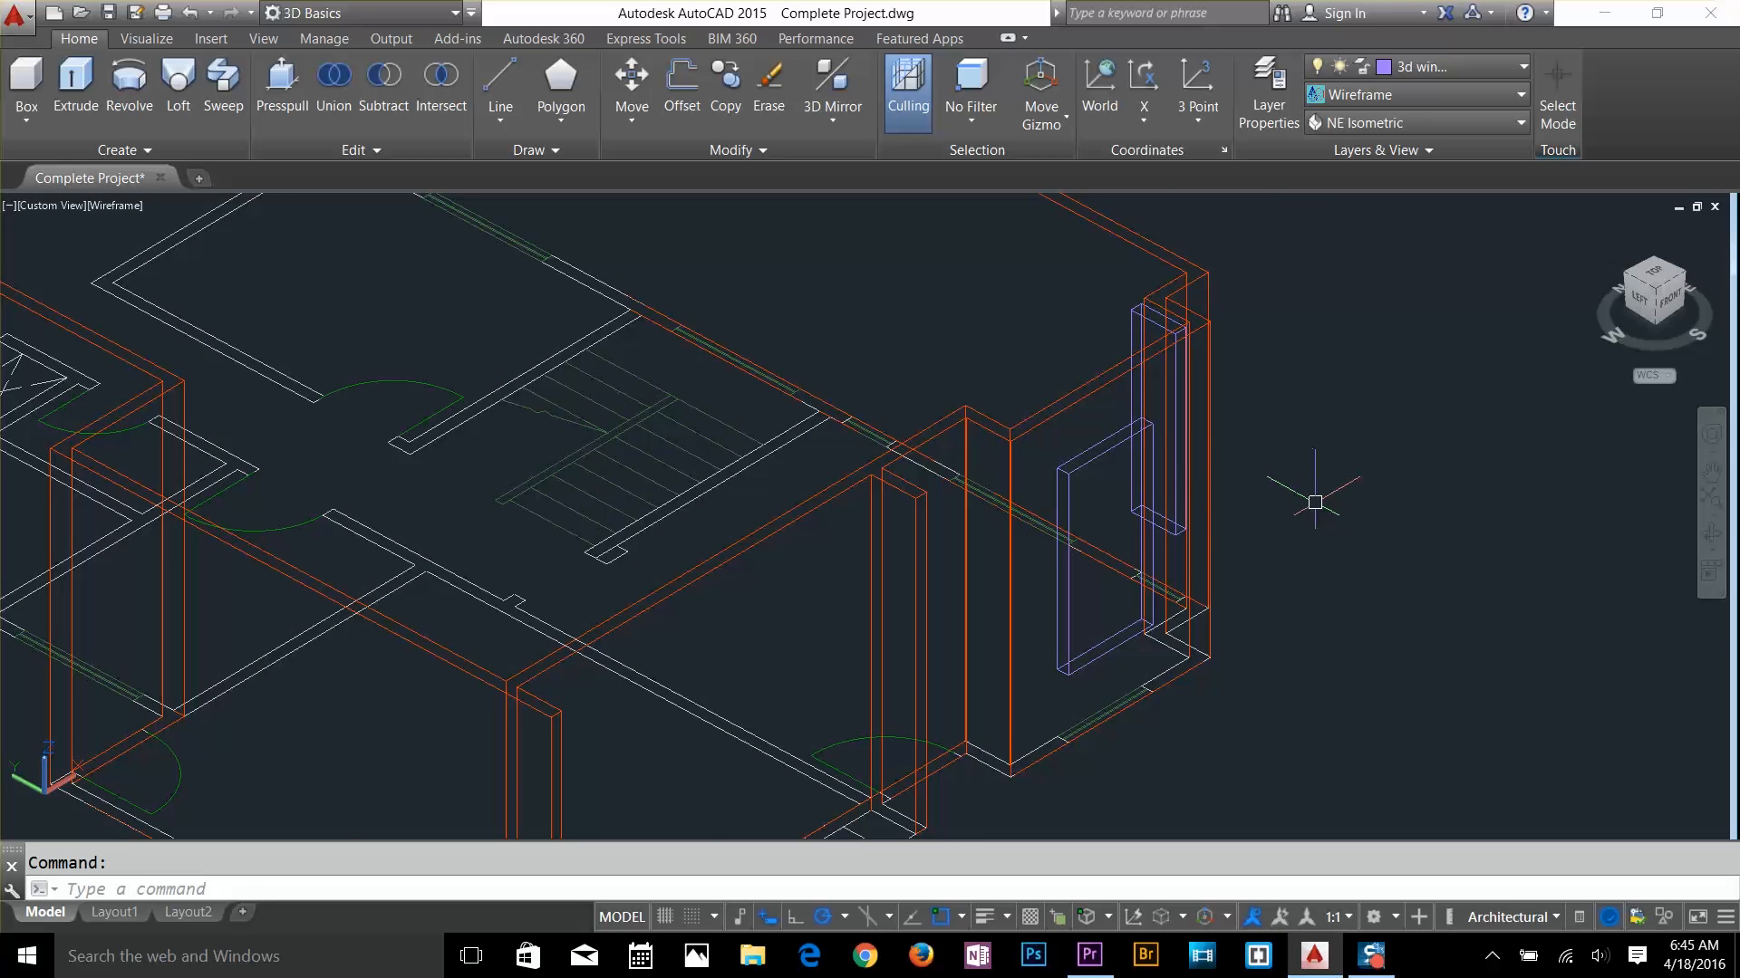
middle_drag(1290, 554, 1309, 513)
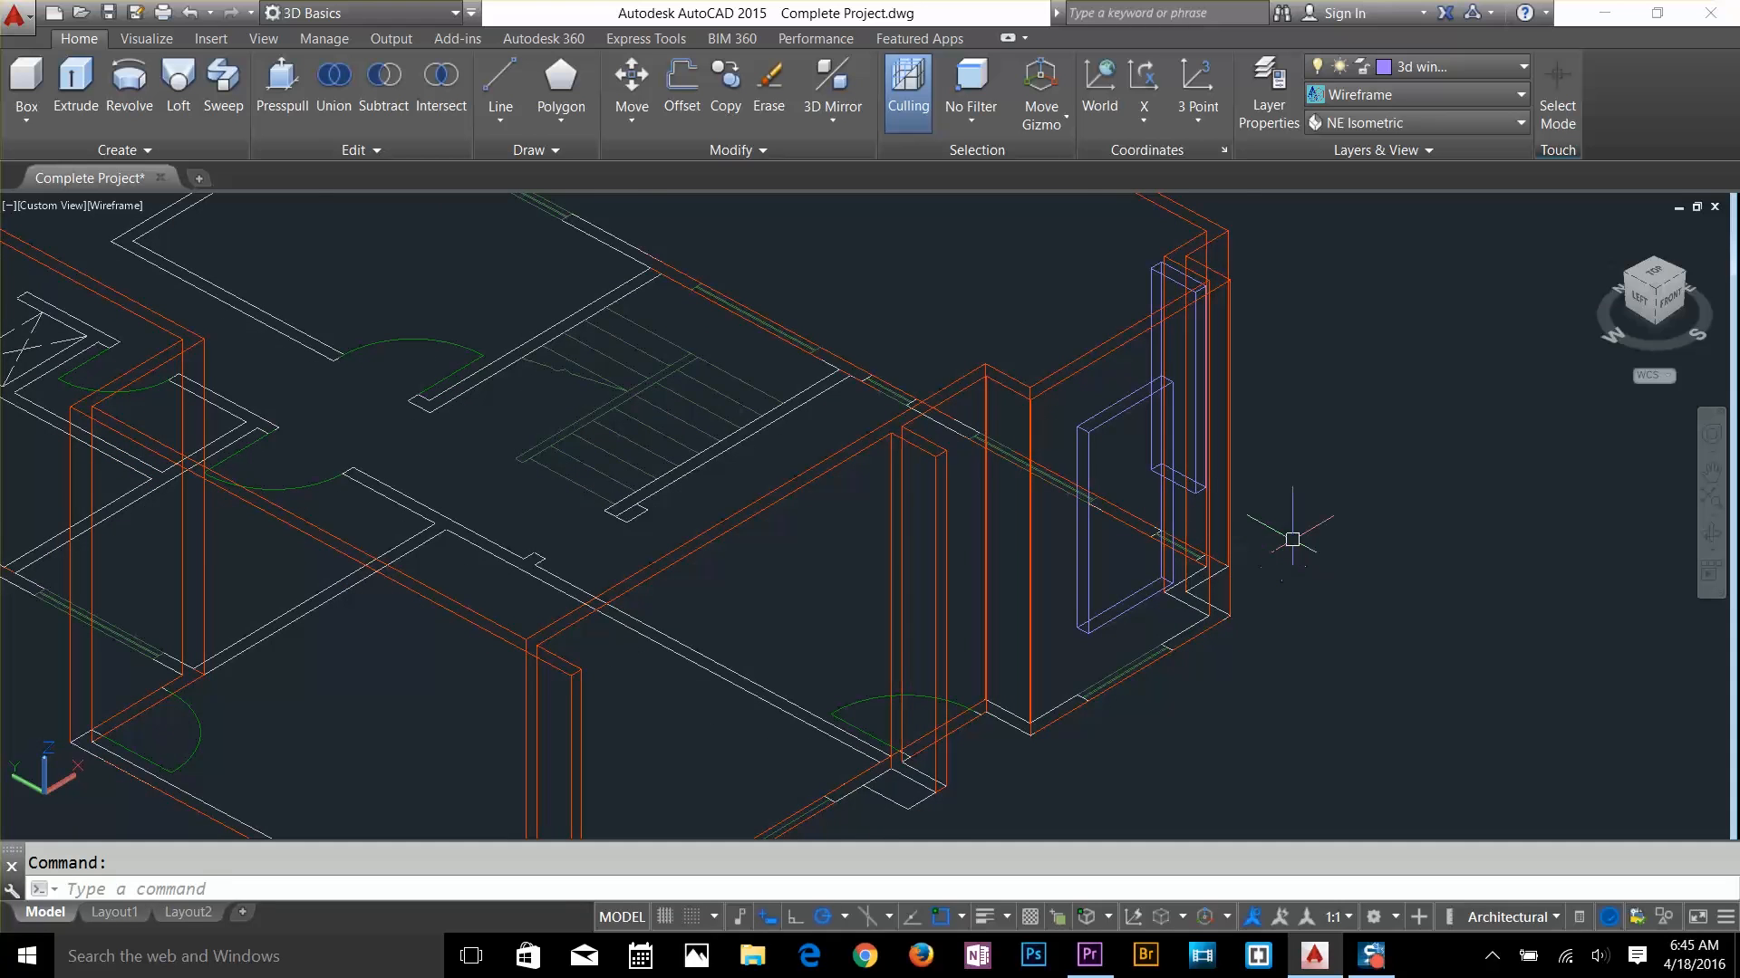
shift+middle_drag(1292, 540, 1244, 531)
scroll(1140, 580, down, 2)
middle_drag(1116, 603, 1235, 547)
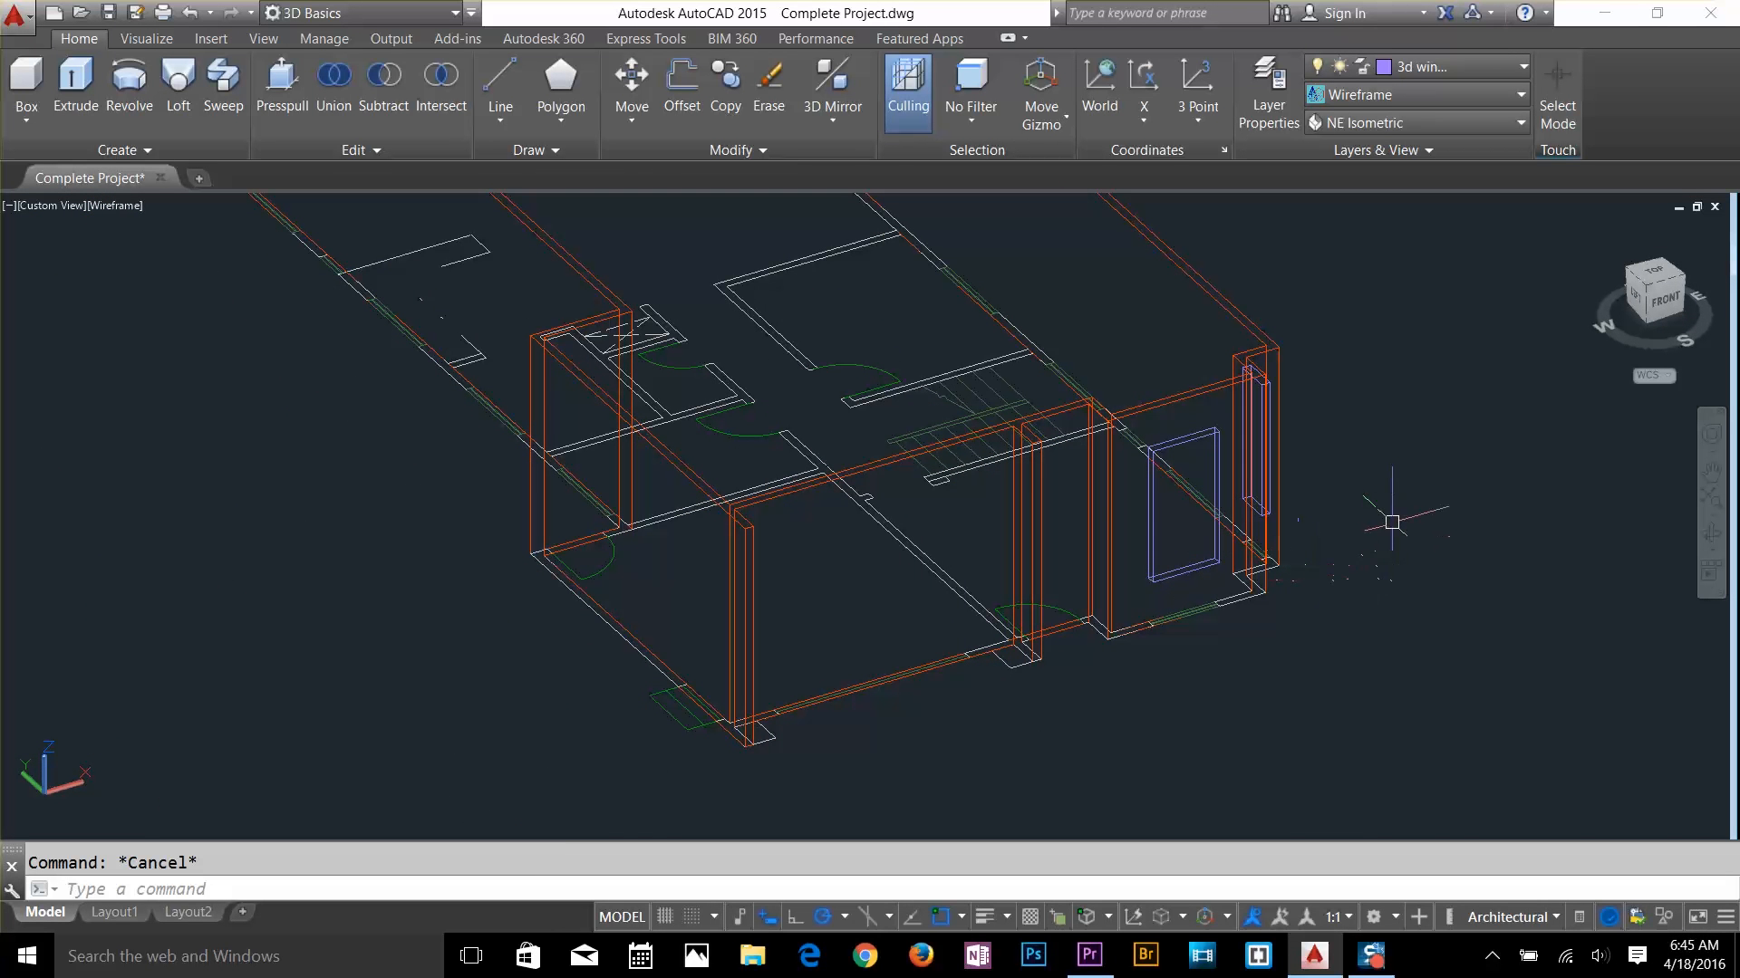
click(1395, 122)
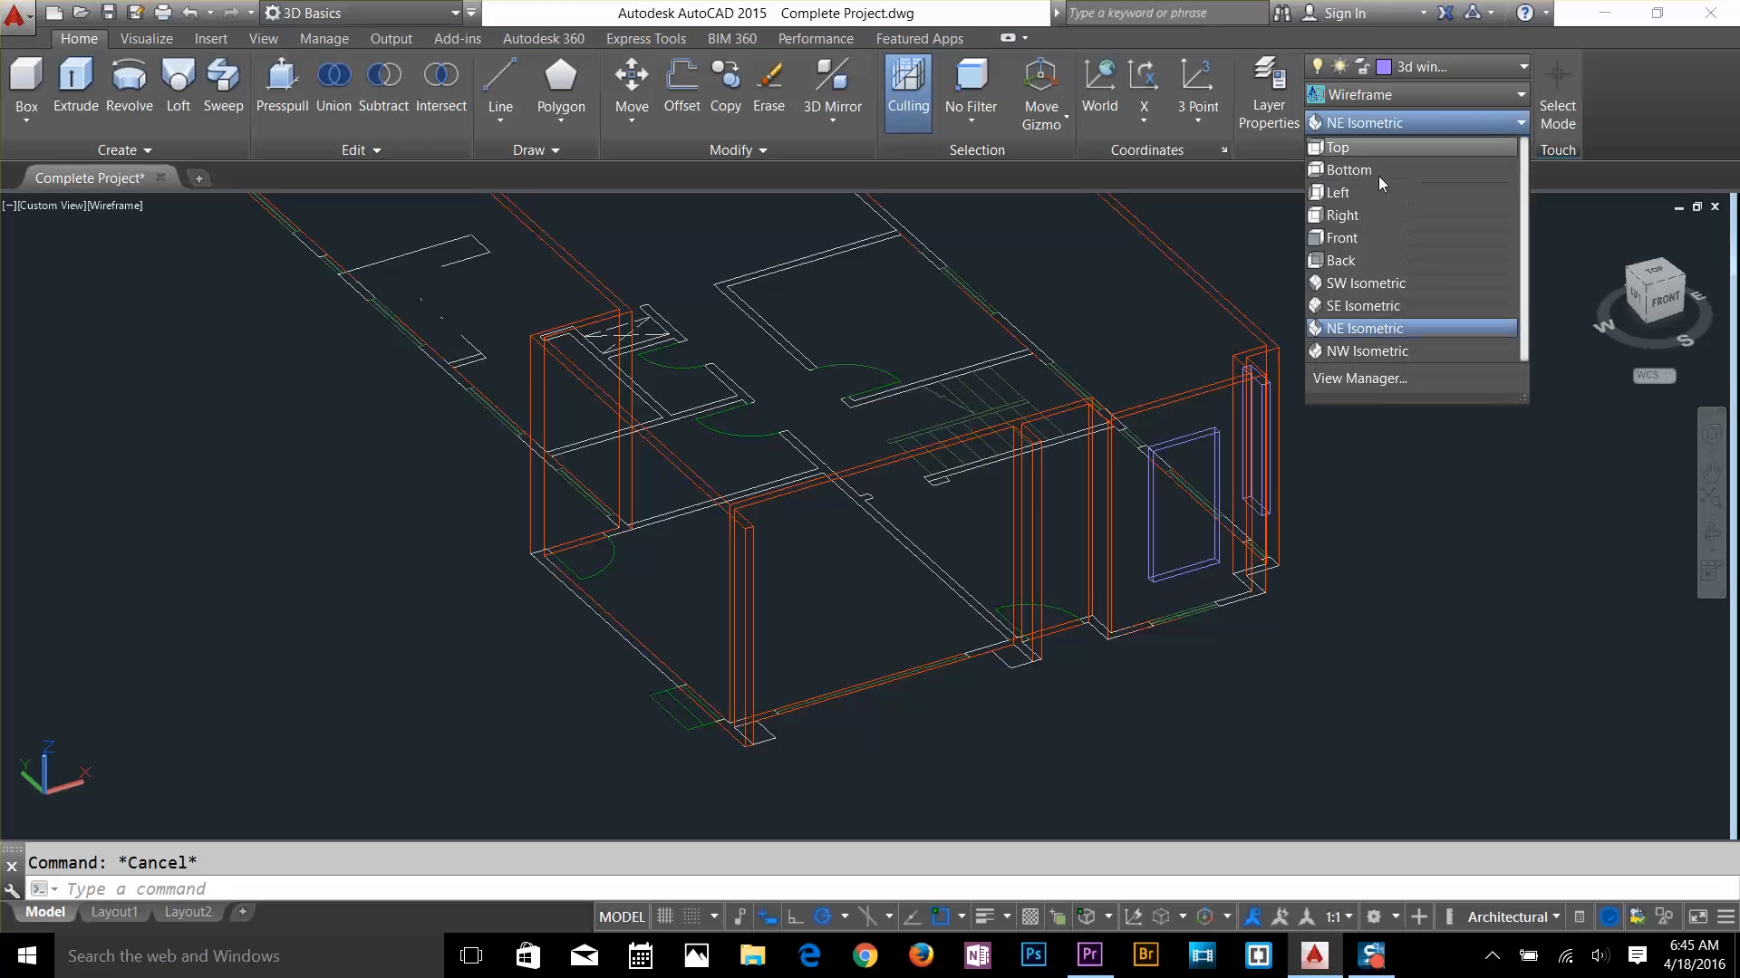
click(1363, 328)
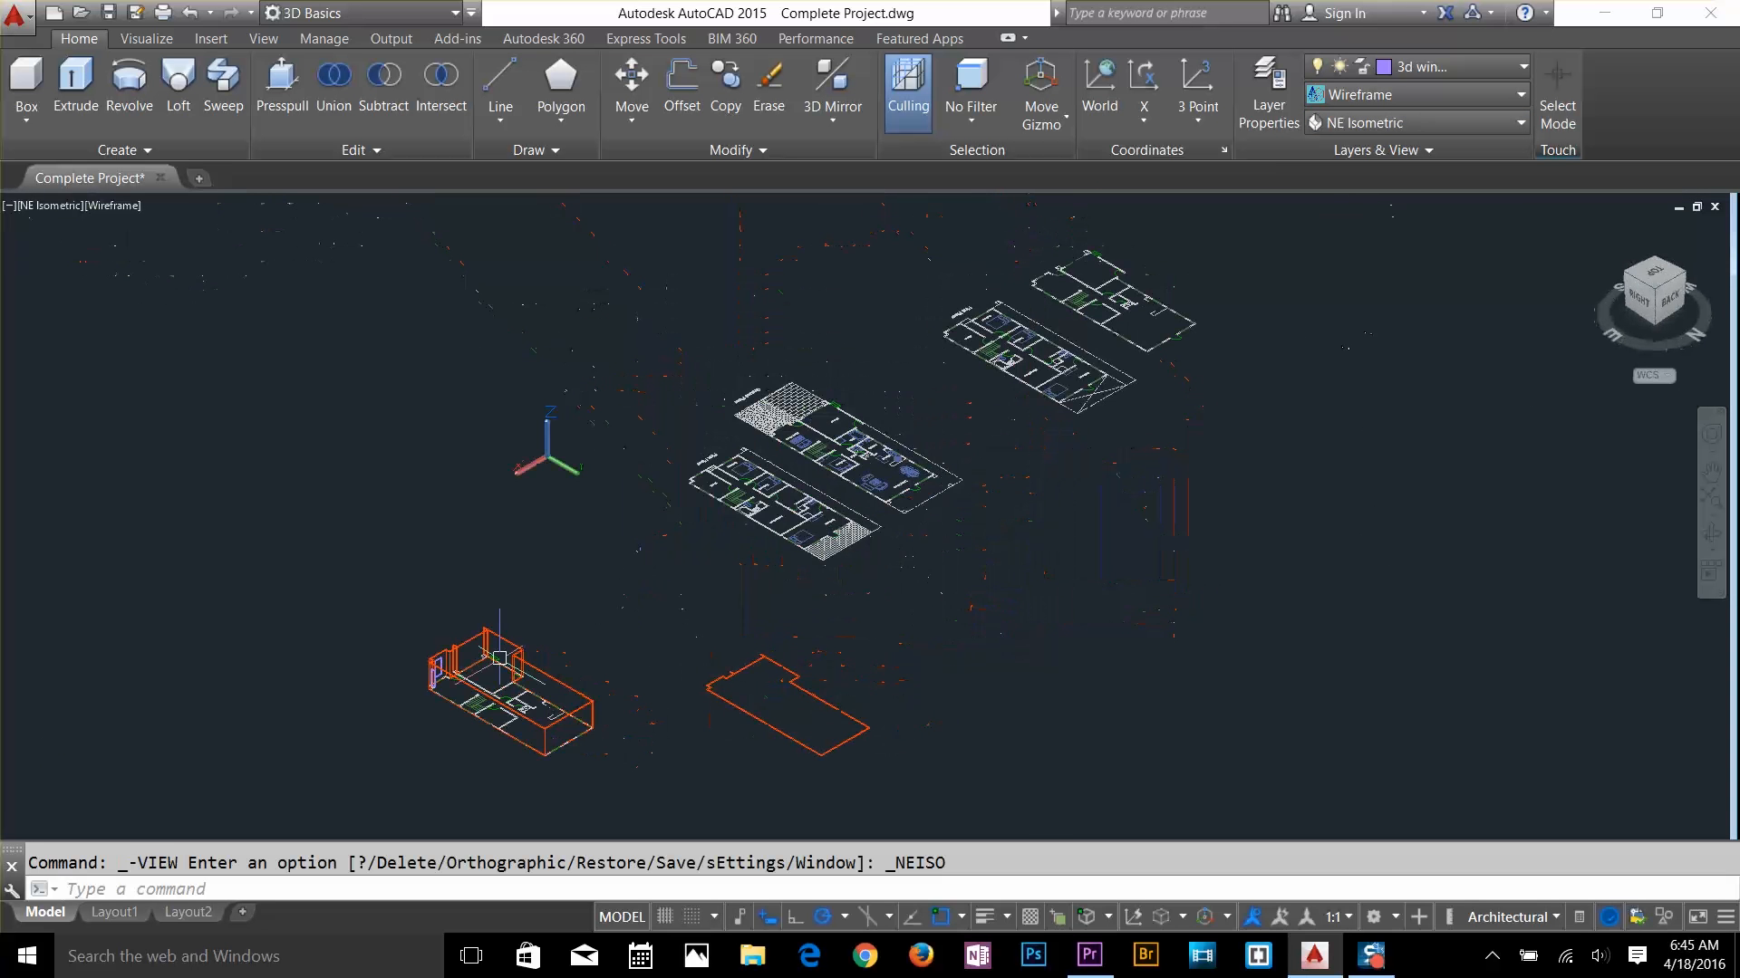
scroll(549, 669, up, 6)
middle_drag(491, 587, 836, 463)
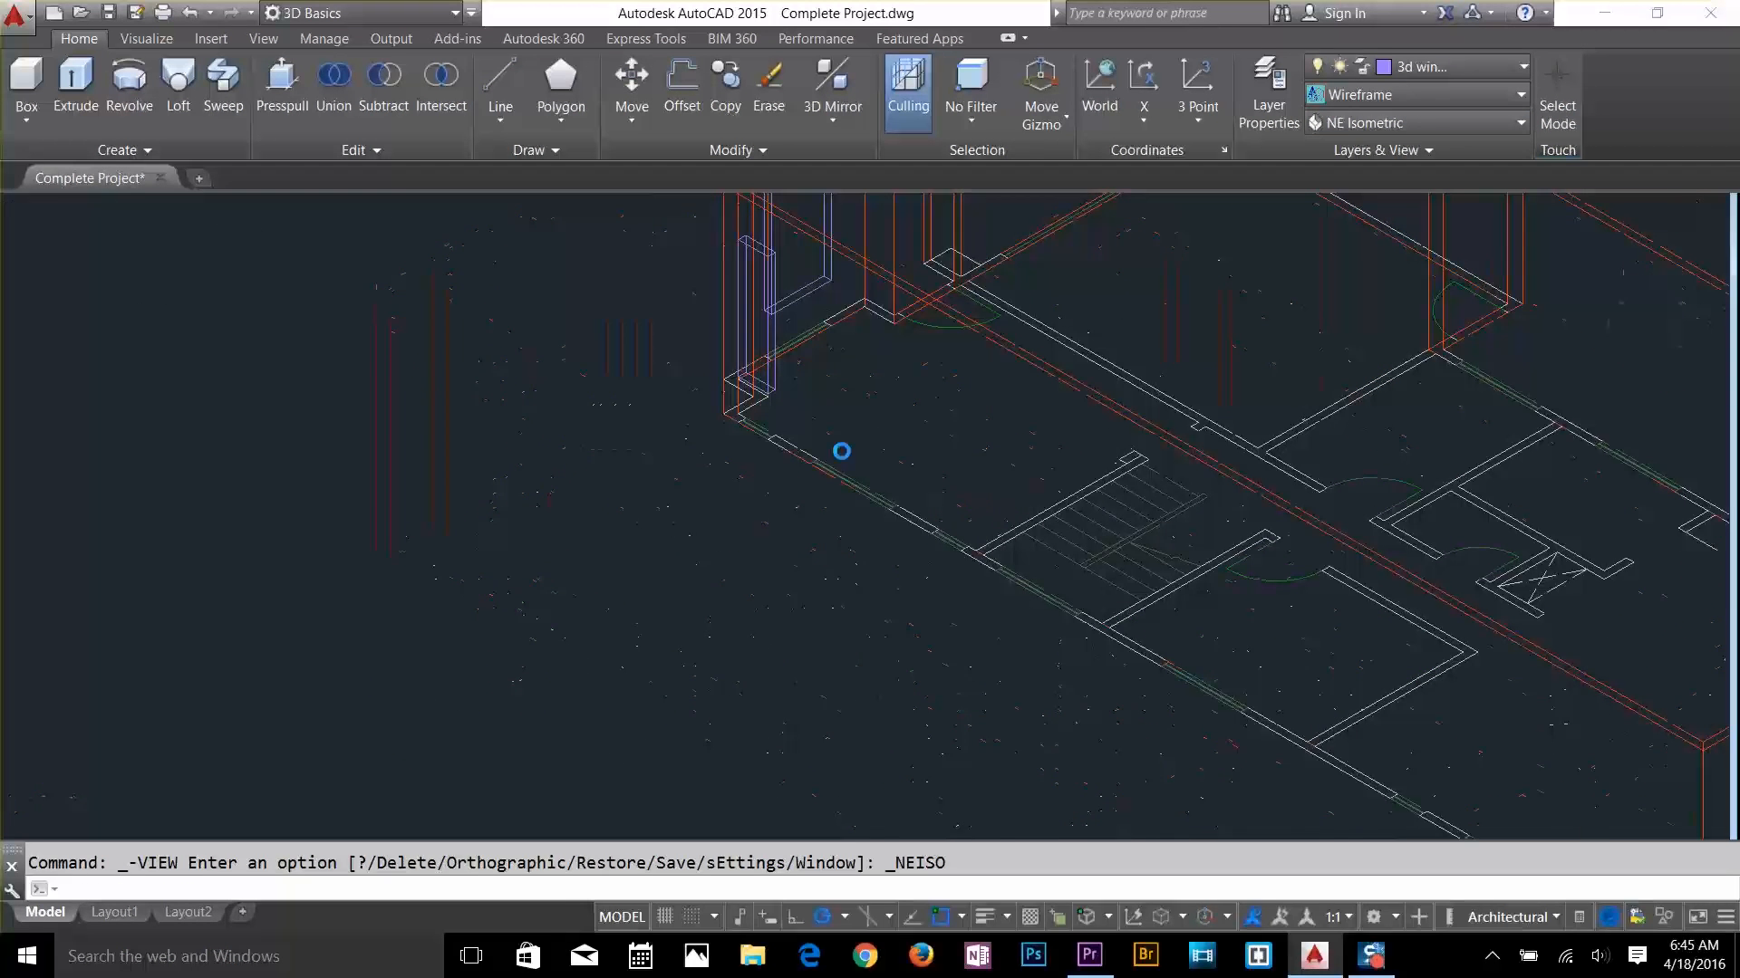
Copy the narrow window solid near the stepped corner to the three other narrow openings along the same long wall
key(Escape)
text(co)
key(Return)
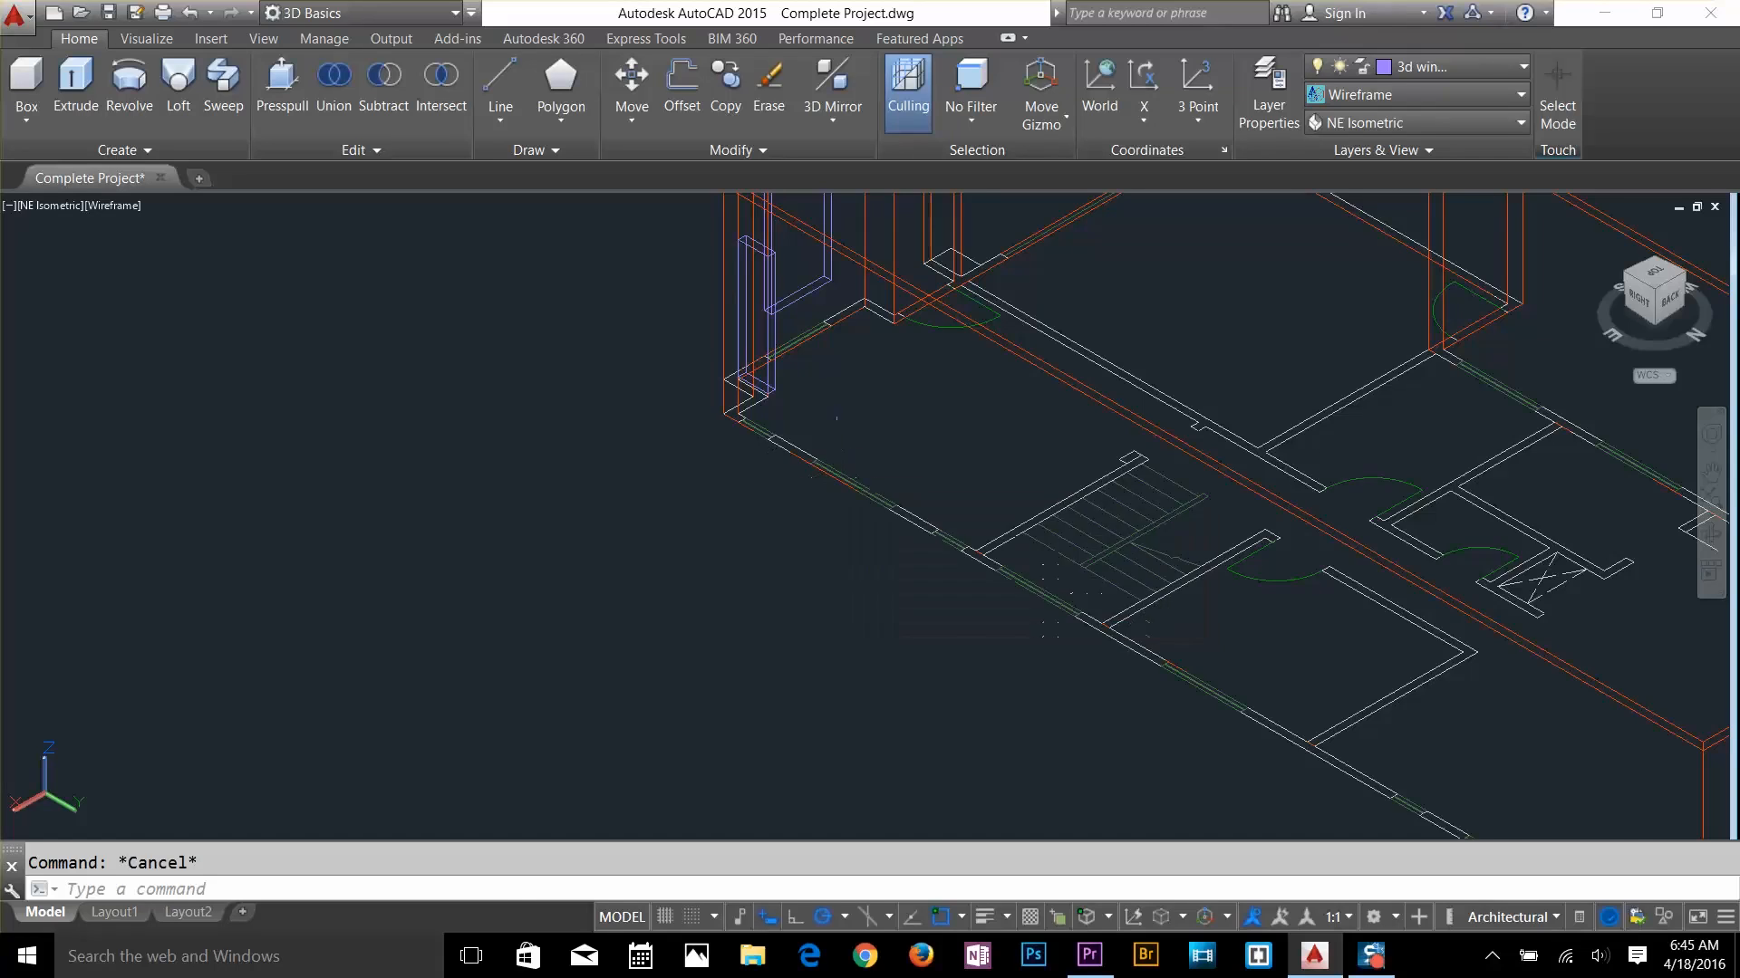
click(774, 390)
key(Return)
scroll(750, 453, up, 7)
click(711, 263)
scroll(729, 417, down, 6)
click(942, 515)
scroll(974, 453, up, 3)
click(967, 442)
click(1347, 660)
scroll(1347, 660, down, 4)
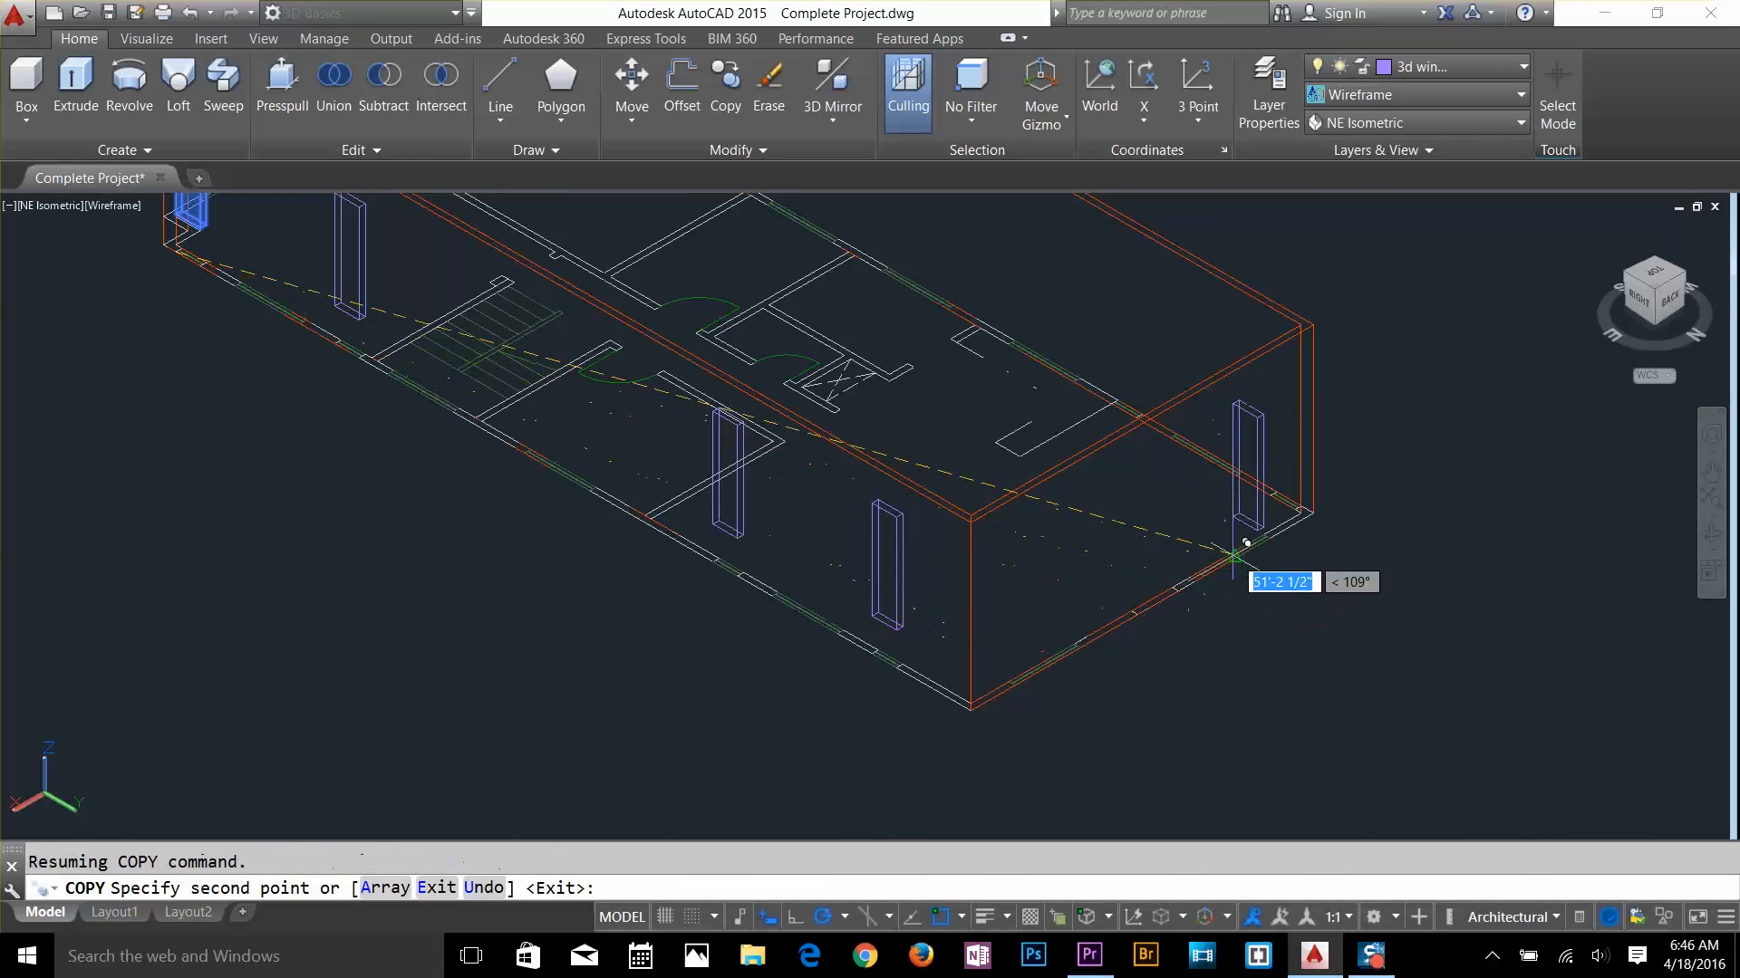
Place two more copies of the narrow window solid at the narrow openings of the opposite long wall
scroll(1265, 494, up, 5)
click(1264, 492)
middle_drag(911, 462, 1165, 656)
click(1041, 443)
middle_drag(794, 395, 1036, 473)
scroll(1036, 474, down, 3)
key(Escape)
Draw a rectangle over the wide window opening beside the corner's narrow one and move it up above the floor plan
scroll(272, 507, up, 7)
text(rec)
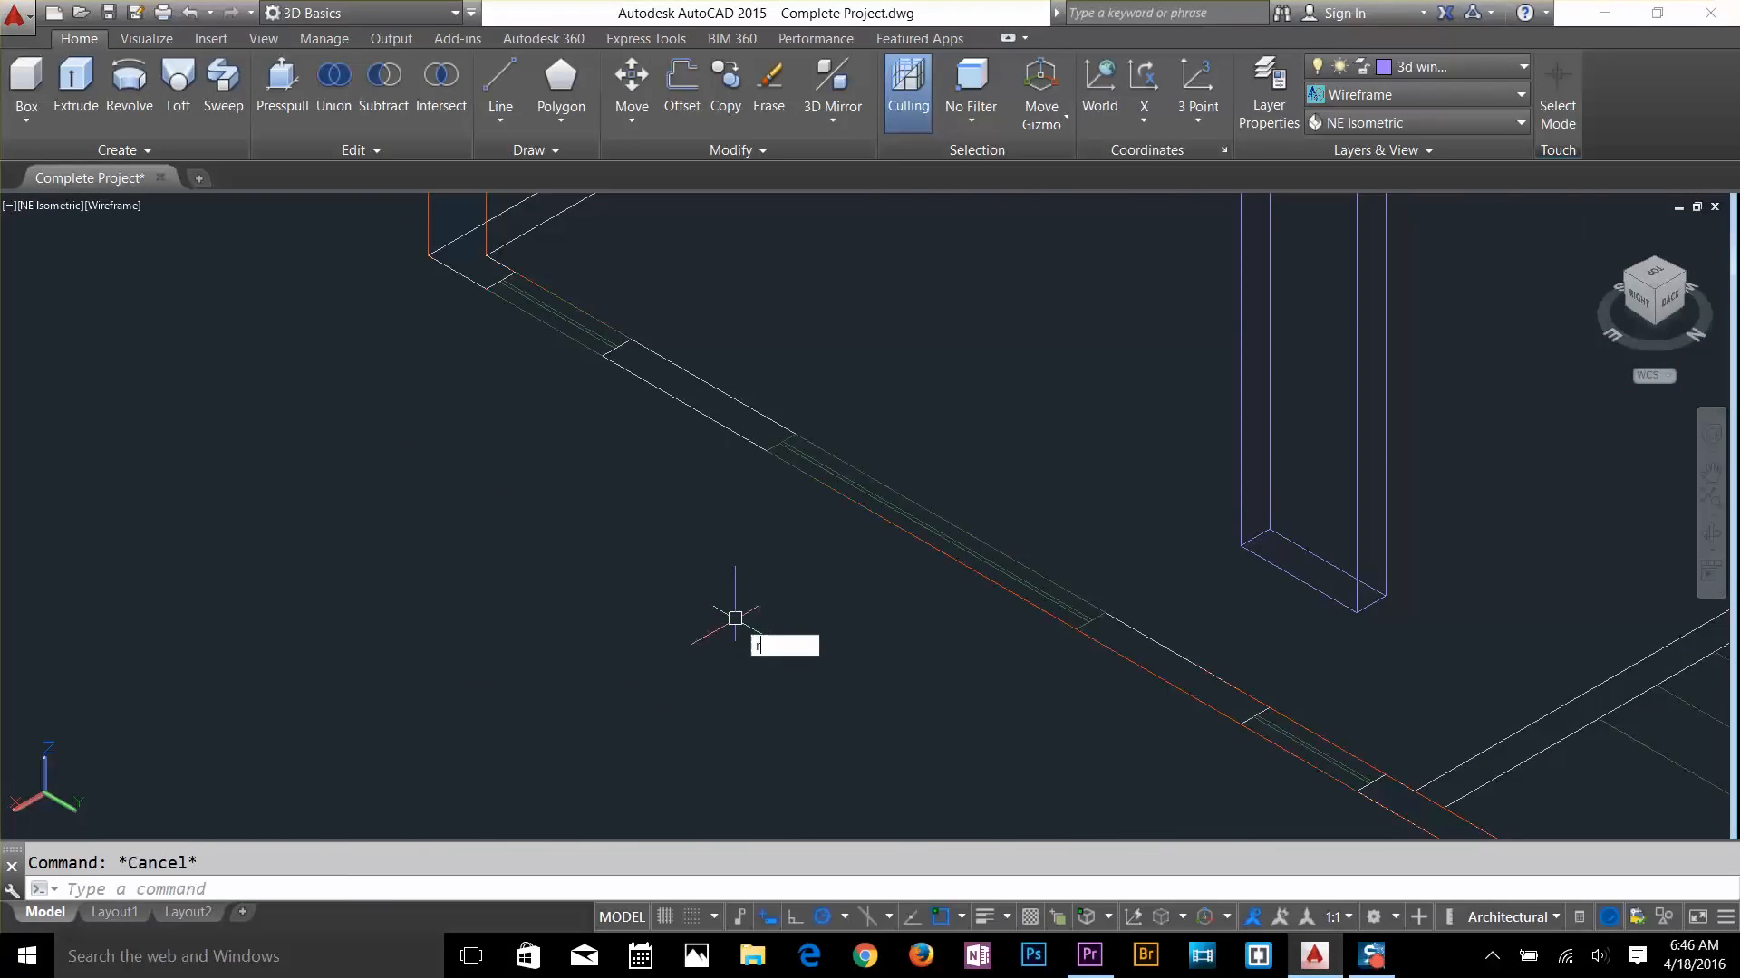
click(767, 450)
click(1103, 613)
text(m)
click(1093, 624)
key(Return)
Extrude the raised wide rectangle upward into a window solid
click(986, 699)
click(1091, 442)
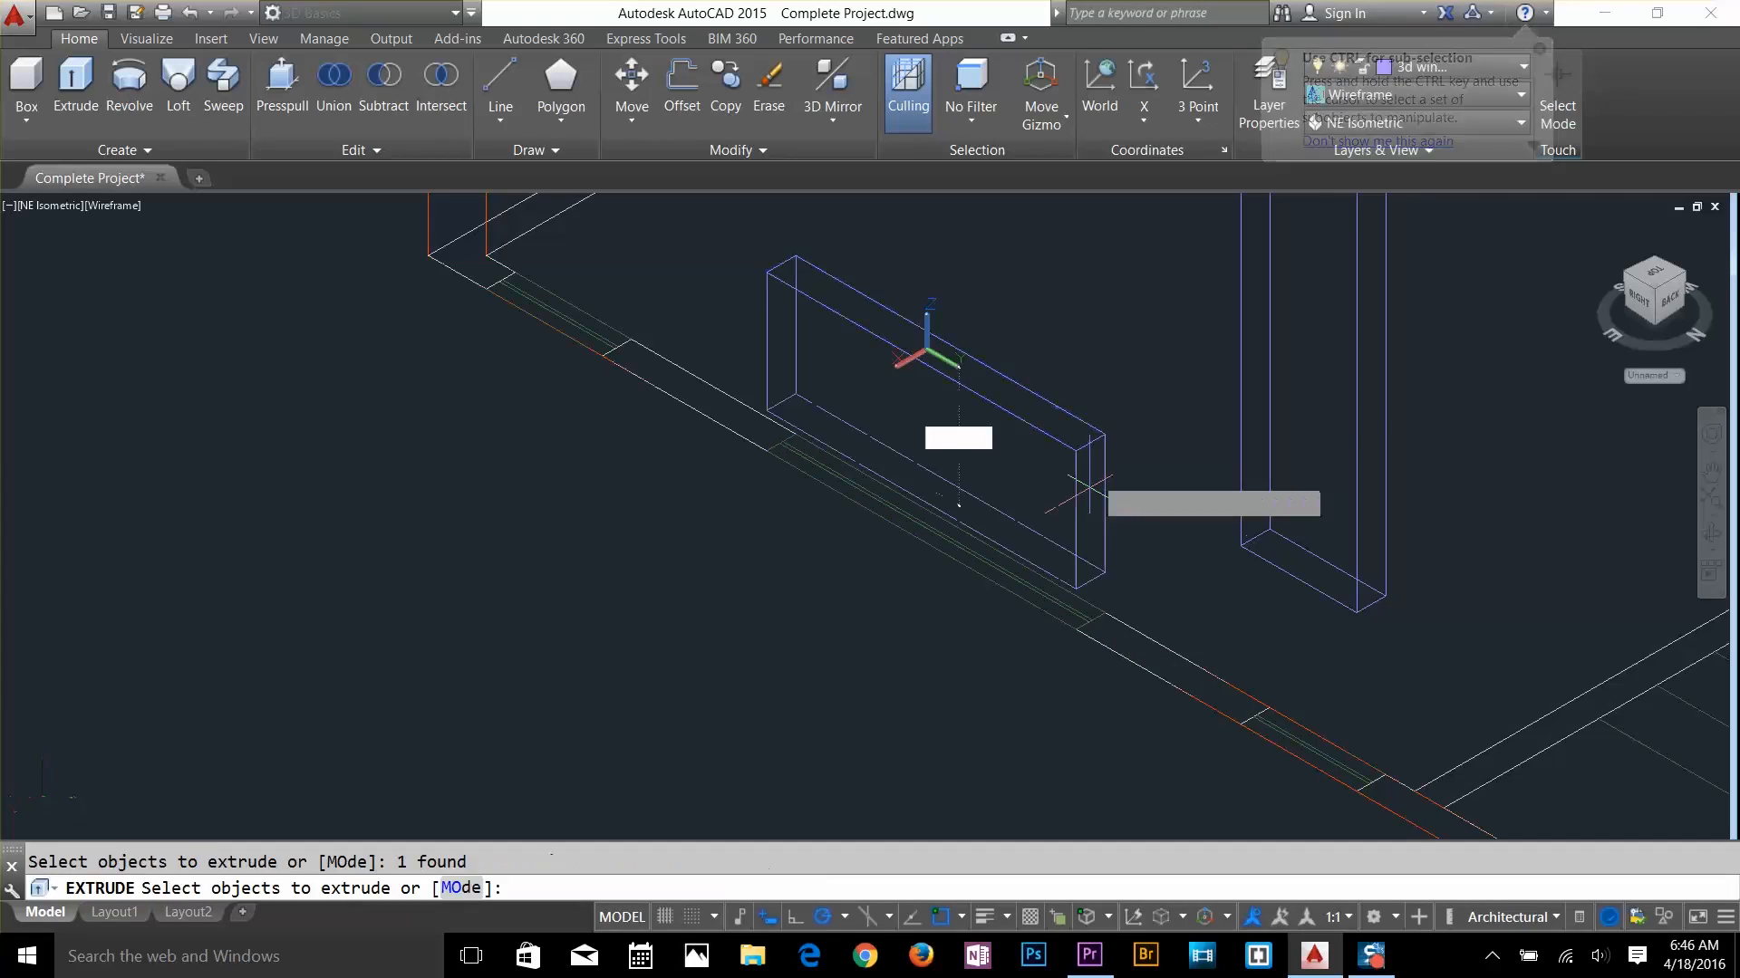
scroll(1118, 363, down, 4)
Copy the wide window solid to the other wide openings along the same long wall
text(co)
click(1104, 355)
click(981, 361)
click(1265, 522)
middle_drag(1504, 662, 1079, 439)
click(1093, 445)
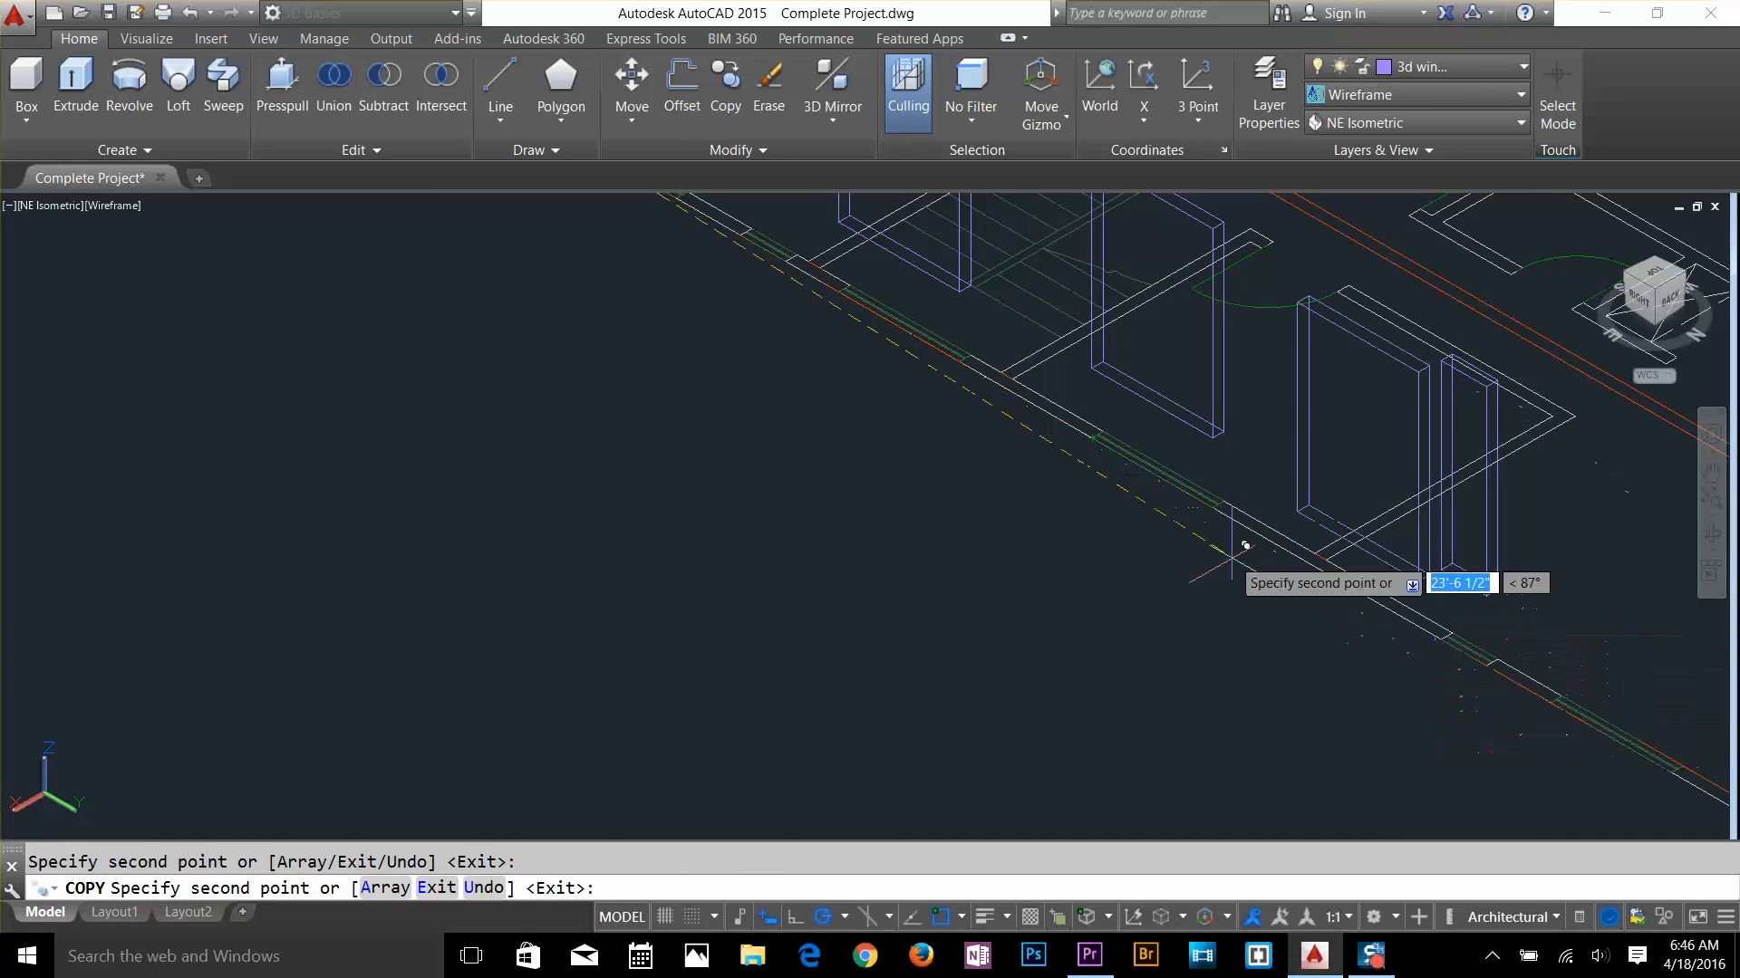
middle_drag(1541, 702, 1127, 364)
click(1142, 372)
Place further copies of the wide window solid at the wide openings along the opposite long wall
middle_drag(1717, 262, 1292, 631)
click(1146, 256)
middle_drag(1160, 271, 1500, 625)
click(1259, 474)
click(1044, 351)
middle_drag(1001, 459, 1323, 769)
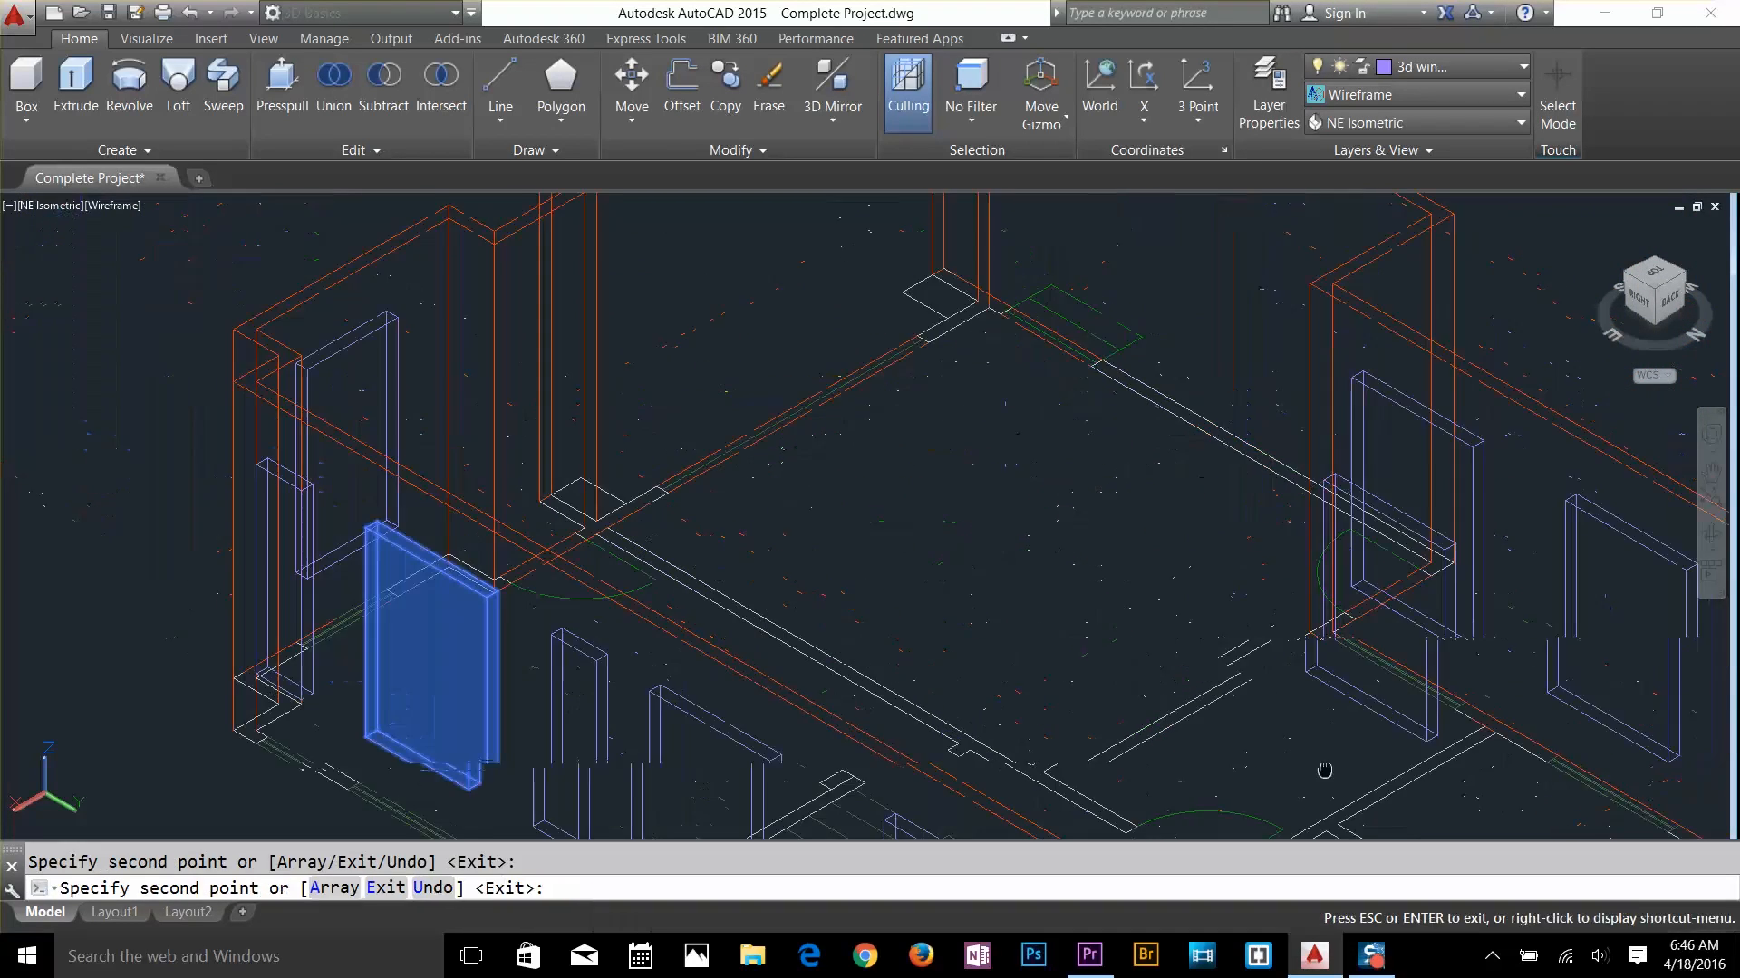
key(Escape)
scroll(1025, 541, down, 7)
Copy a wide window solid from the long wall to the first window opening of the end wall
scroll(1273, 770, up, 4)
key(Escape)
text(co)
click(1001, 670)
click(934, 723)
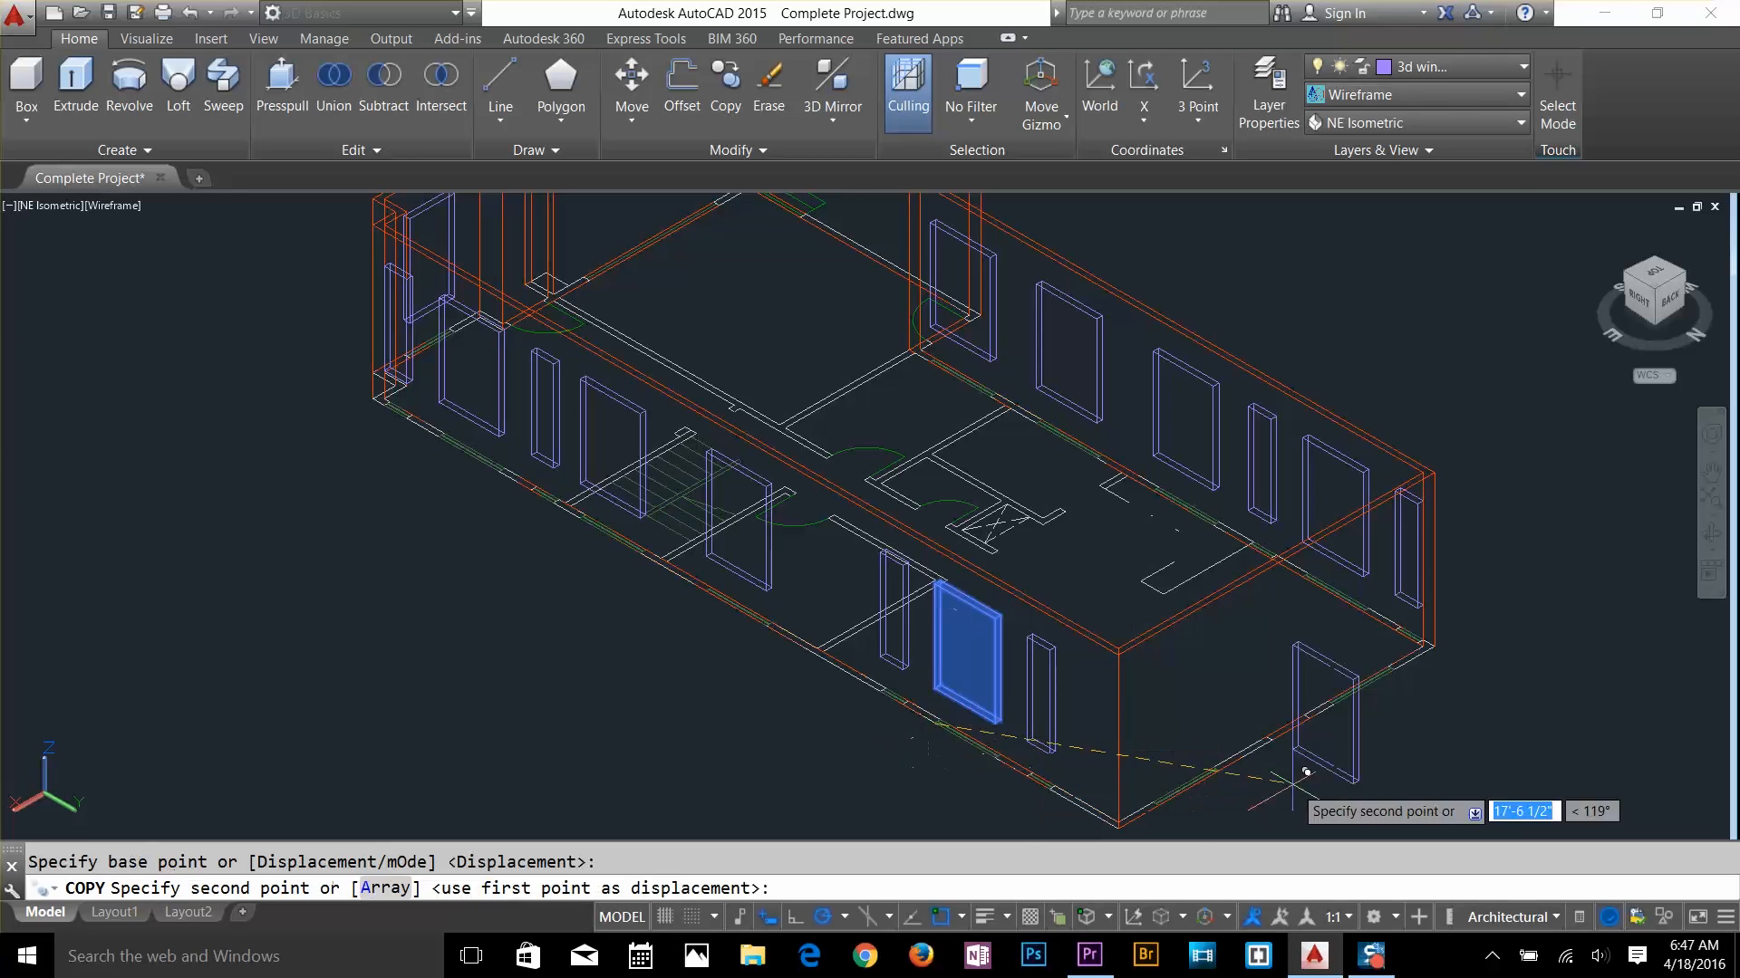
scroll(1268, 788, up, 6)
click(1000, 653)
Rotate the copied window solid 90° with Ortho on so that it lines up with the end wall
text(ro)
click(1177, 634)
click(999, 552)
key(F8)
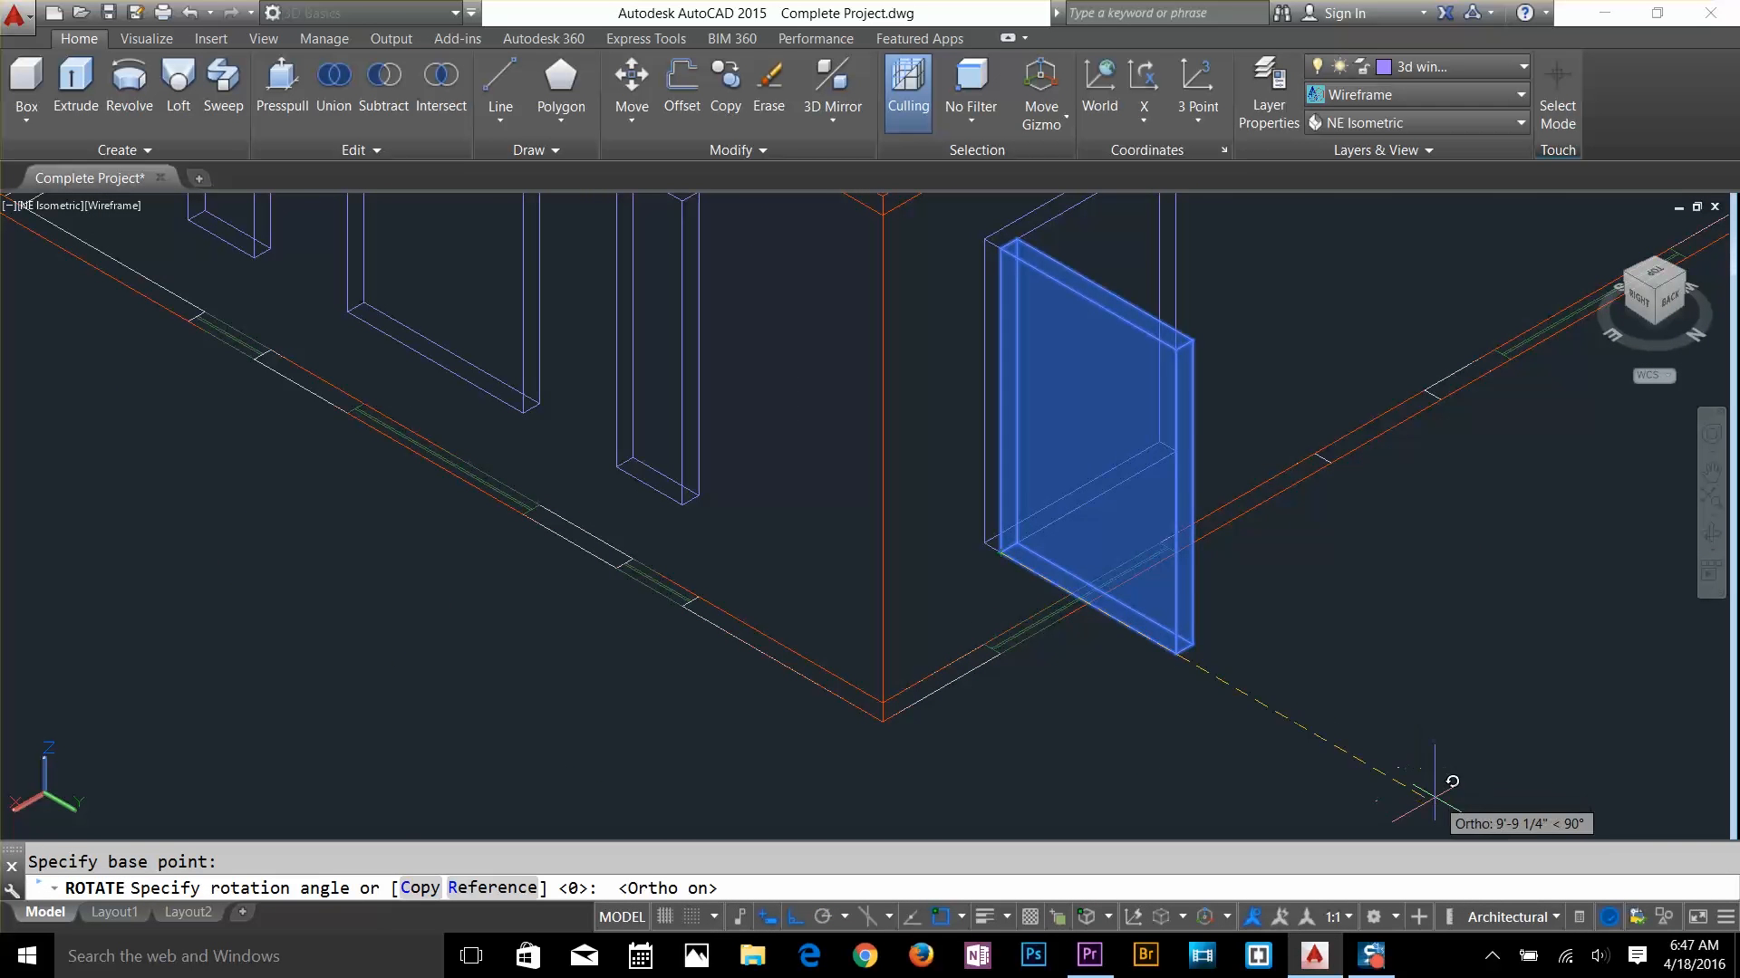
key(Escape)
Measure the width of the end wall's window opening below the rotated solid
scroll(857, 522, down, 6)
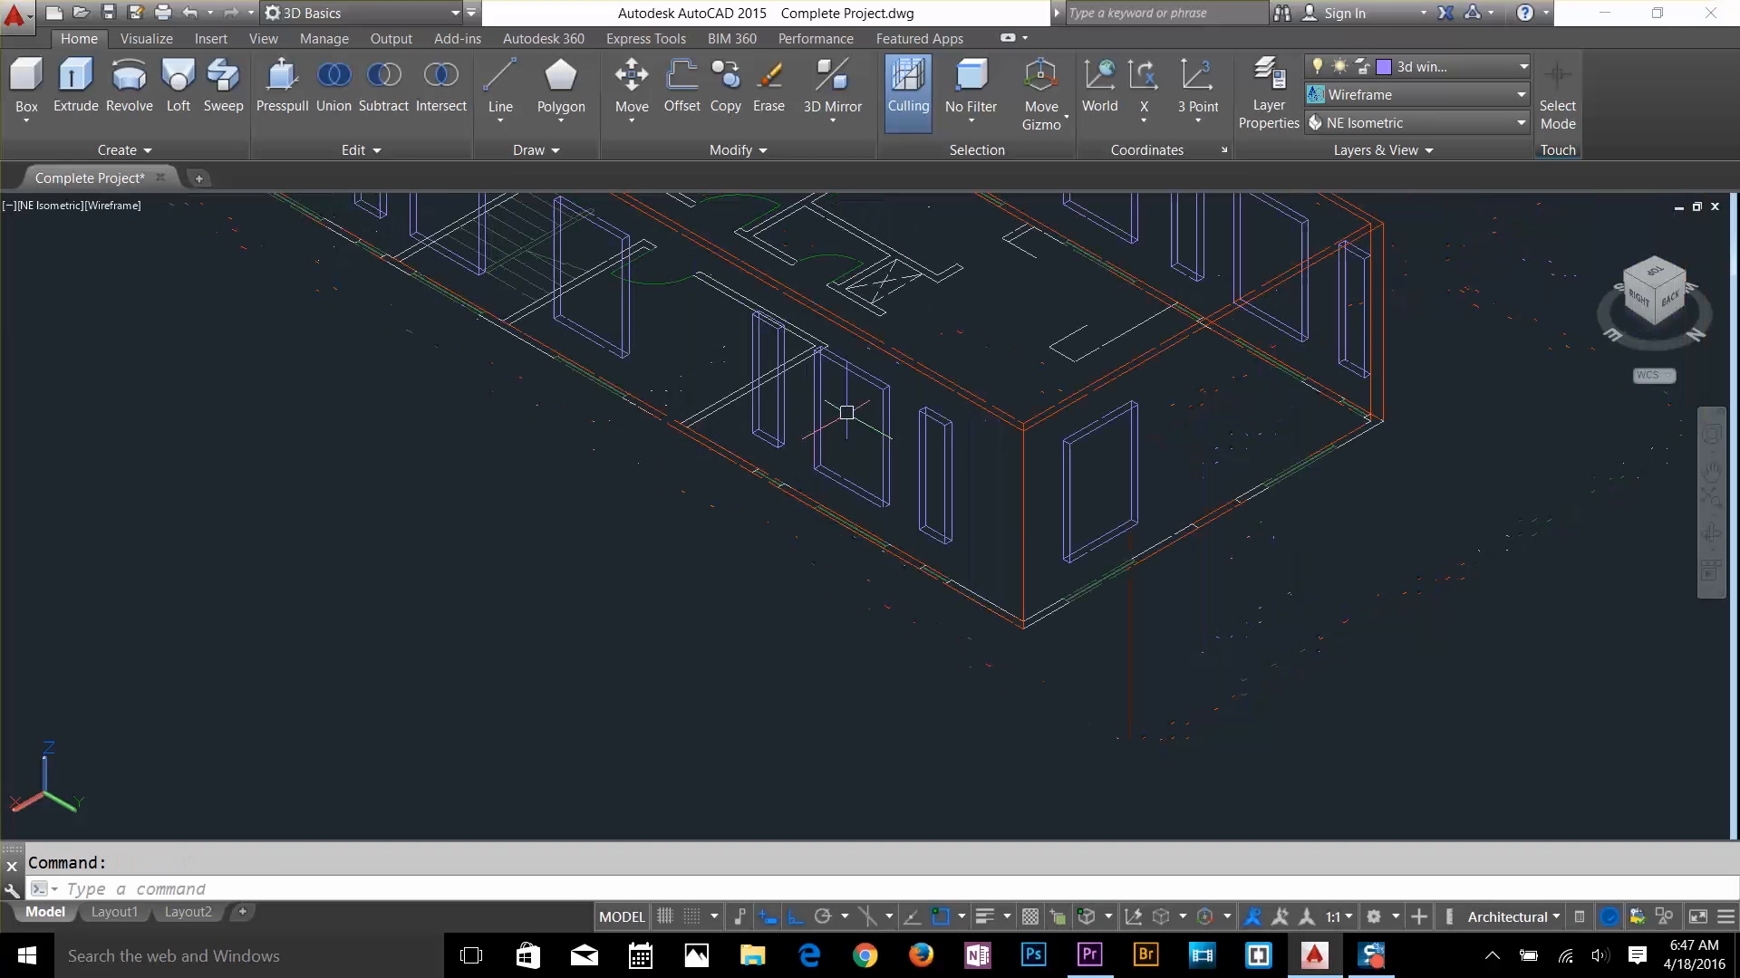
scroll(1268, 544, up, 4)
scroll(1000, 657, up, 5)
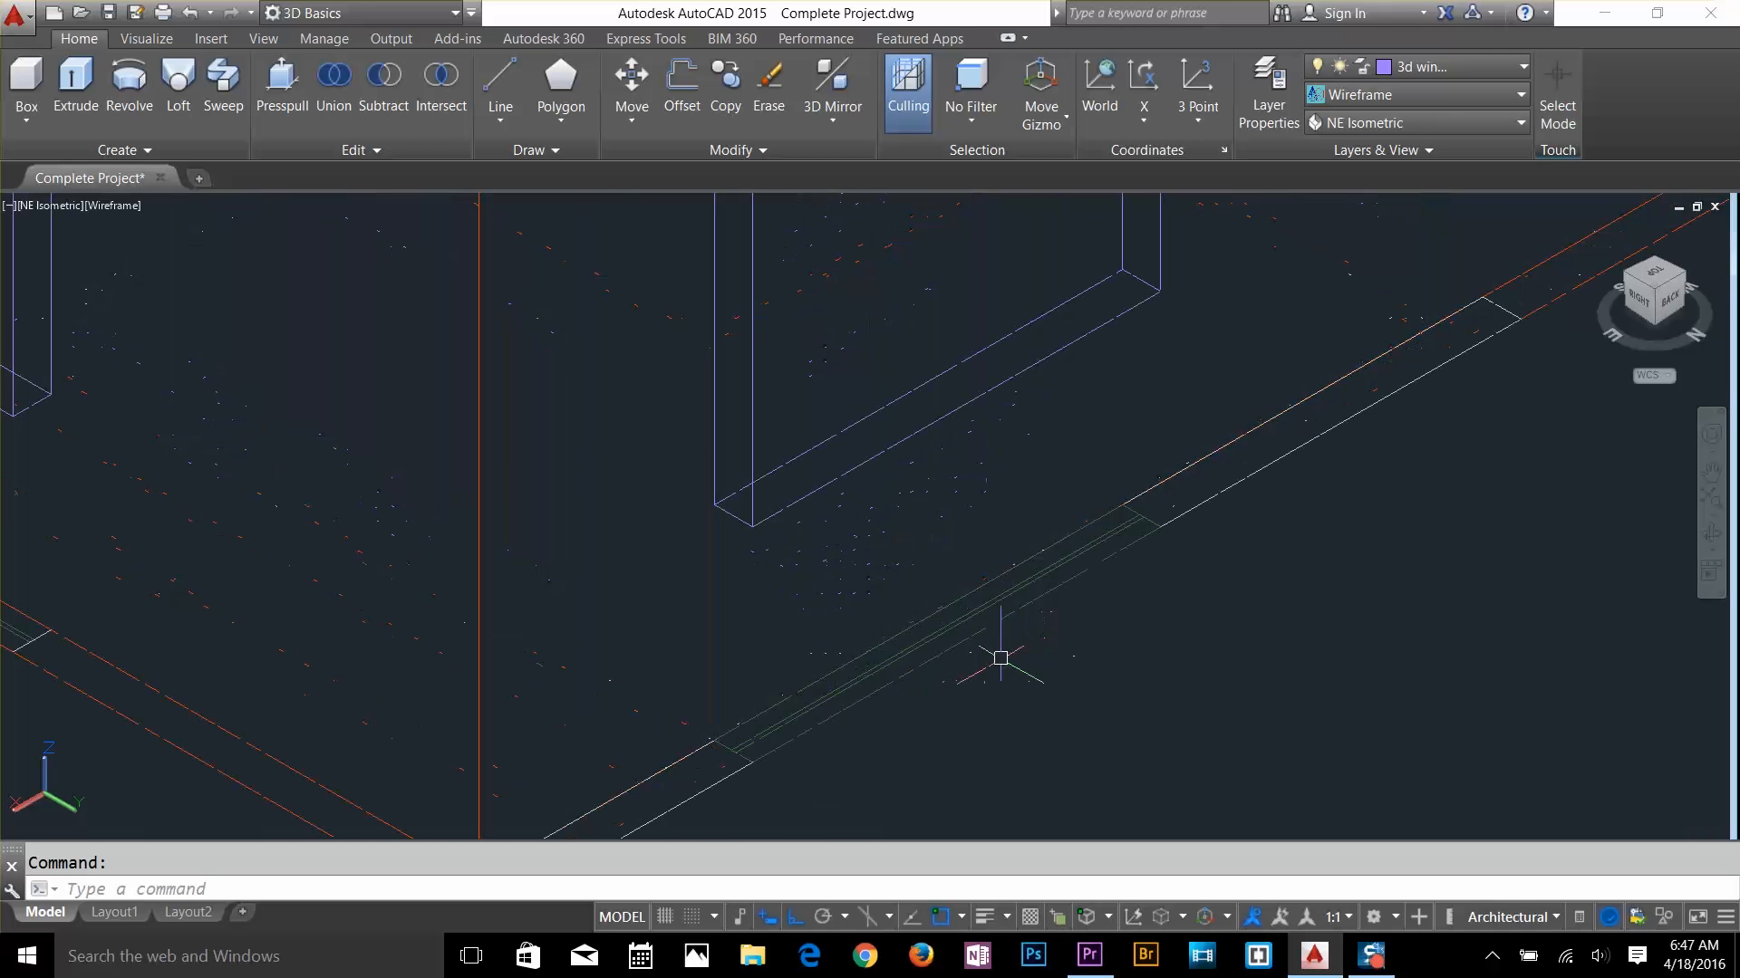
text(dist)
key(Return)
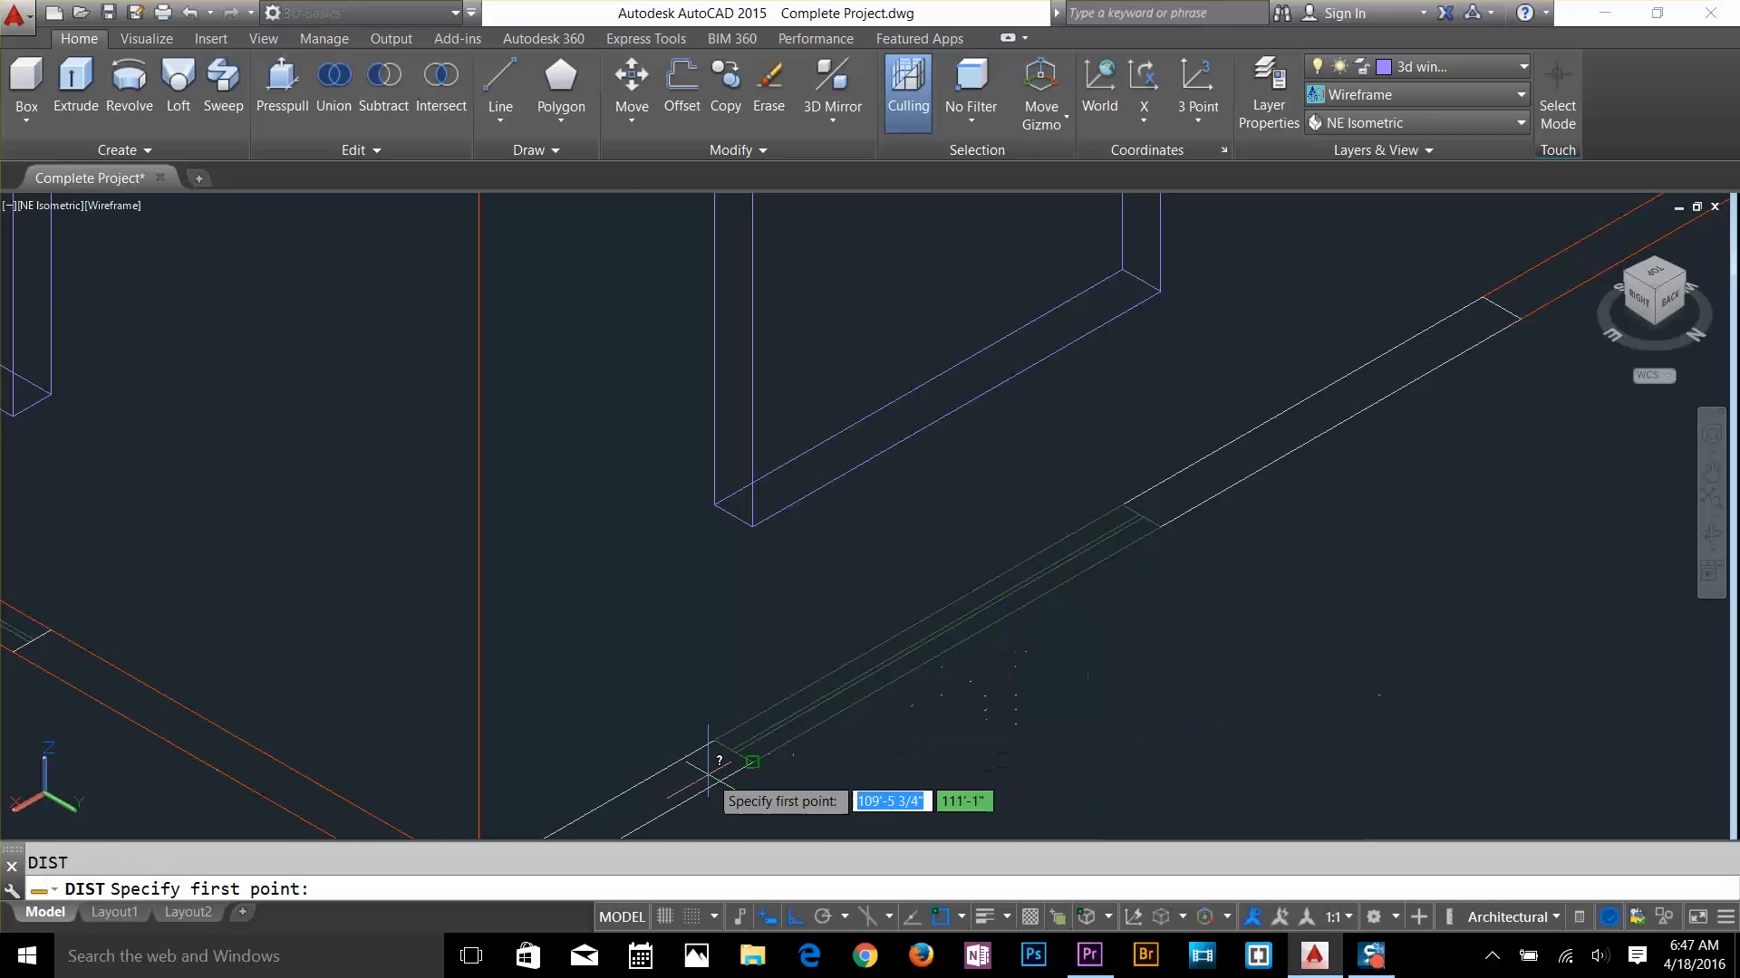
click(751, 761)
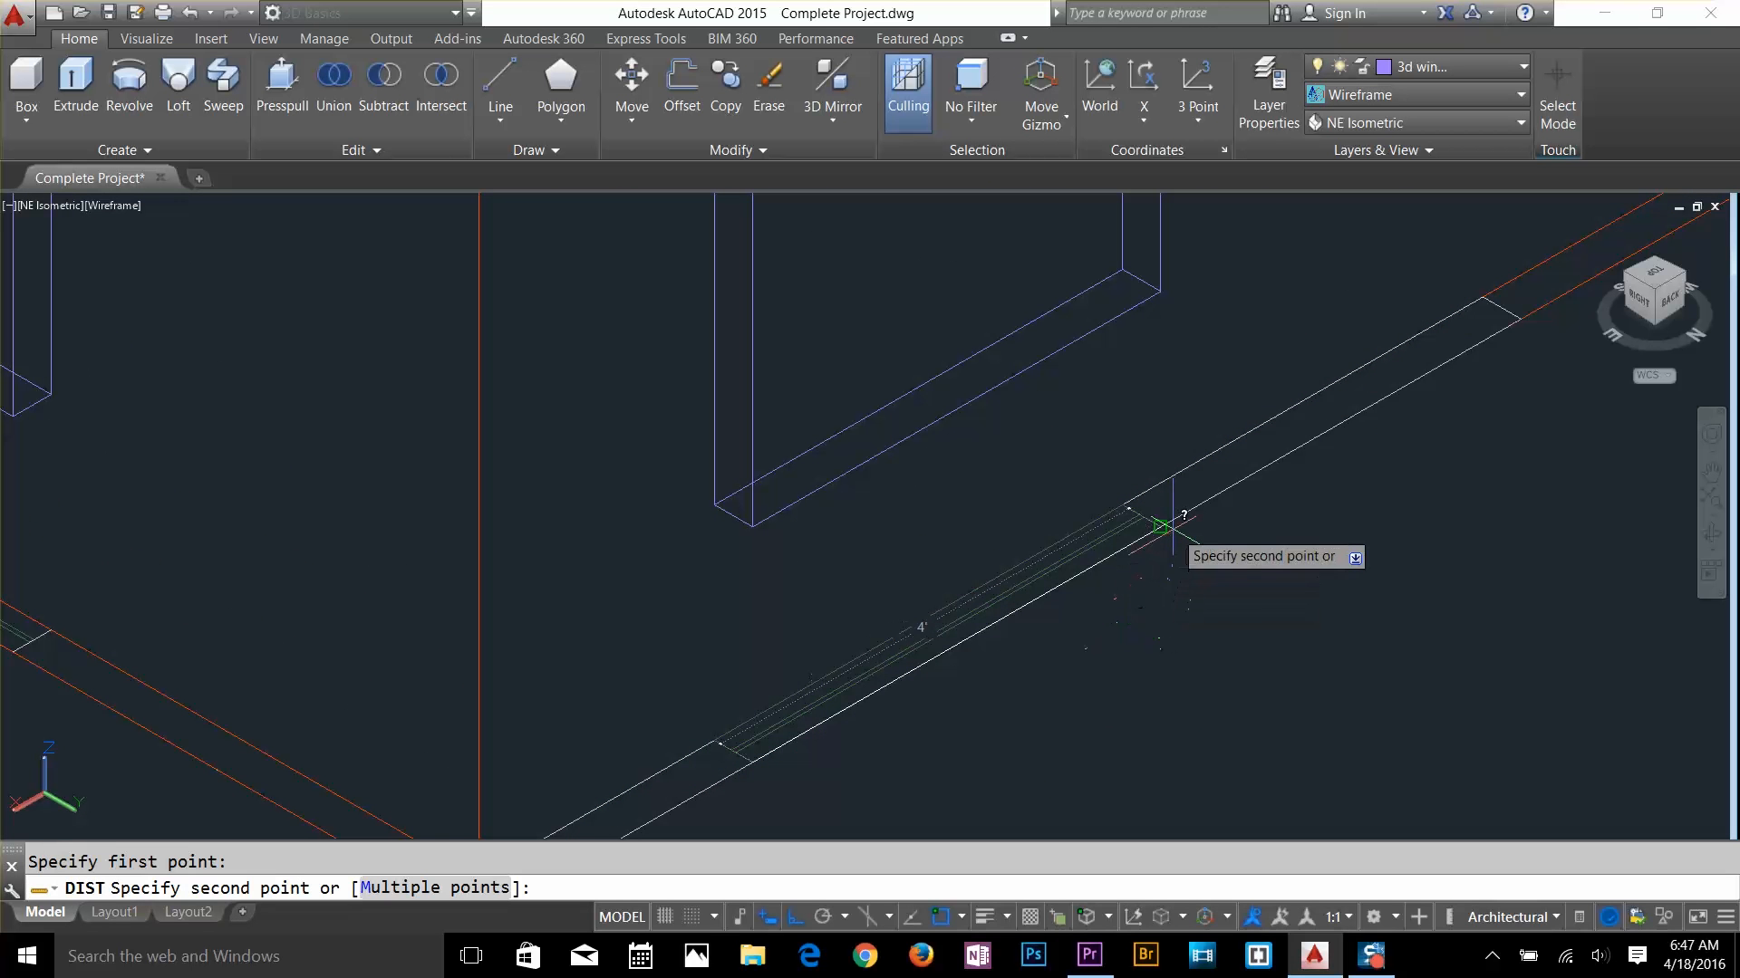
key(Escape)
Measure the width of the rotated window solid along its bottom edge
scroll(1328, 512, down, 3)
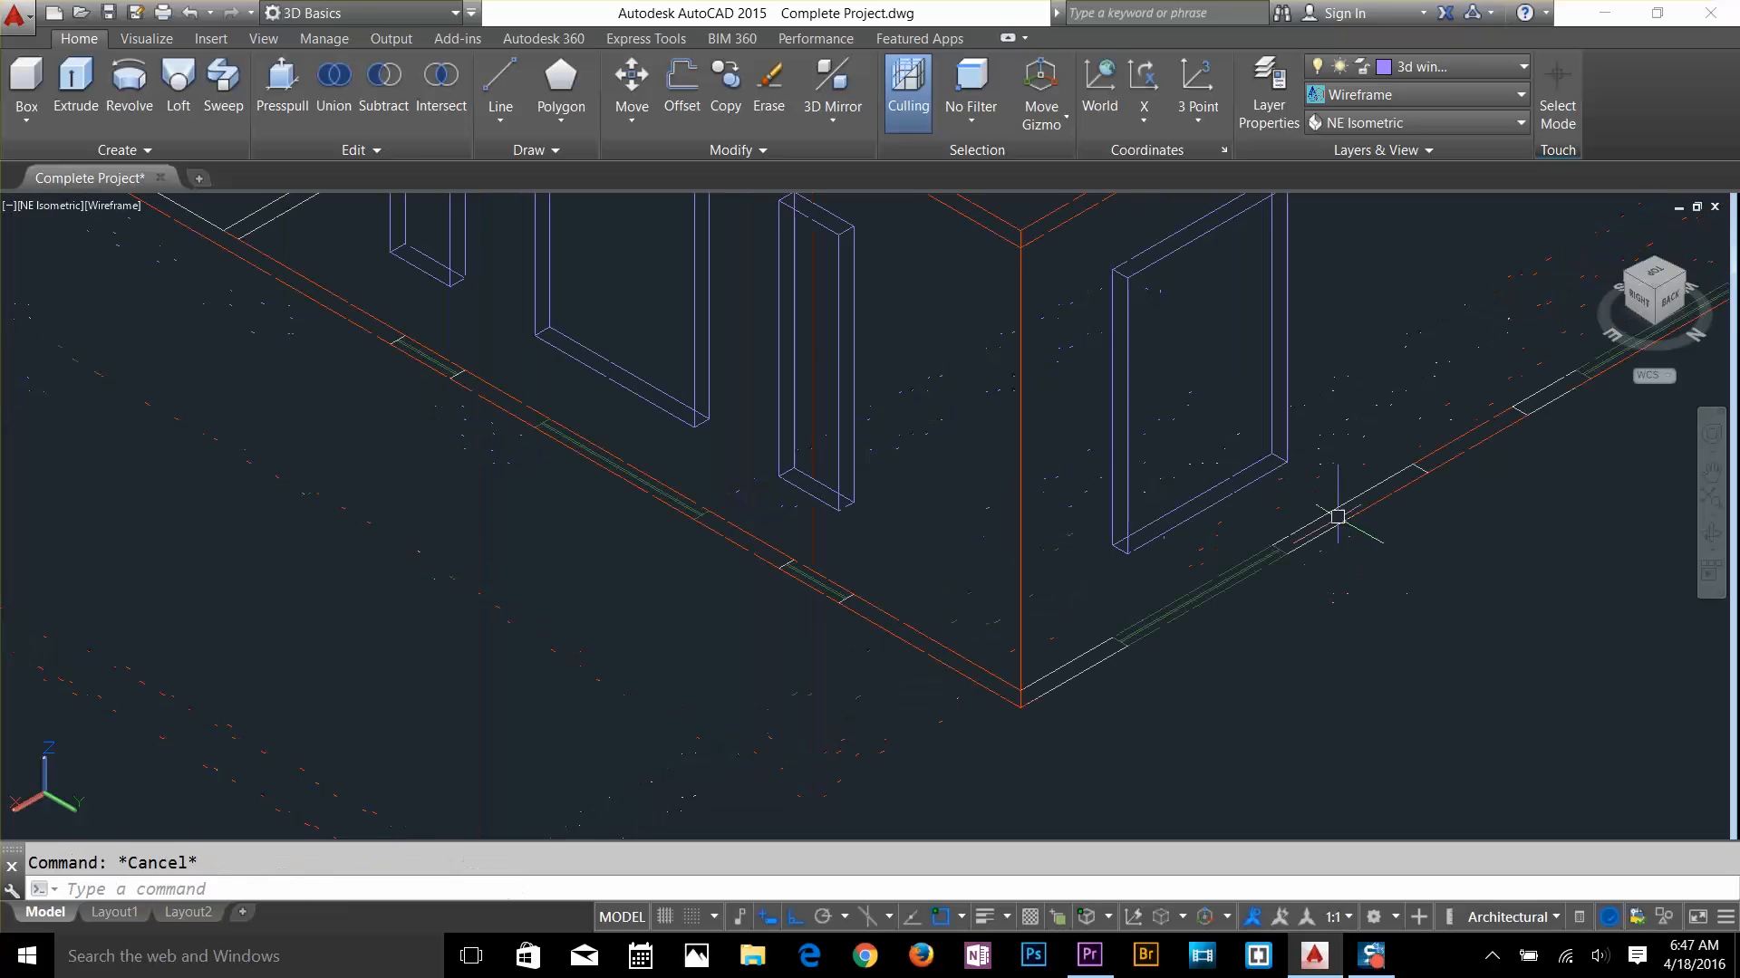
text(dist)
key(Return)
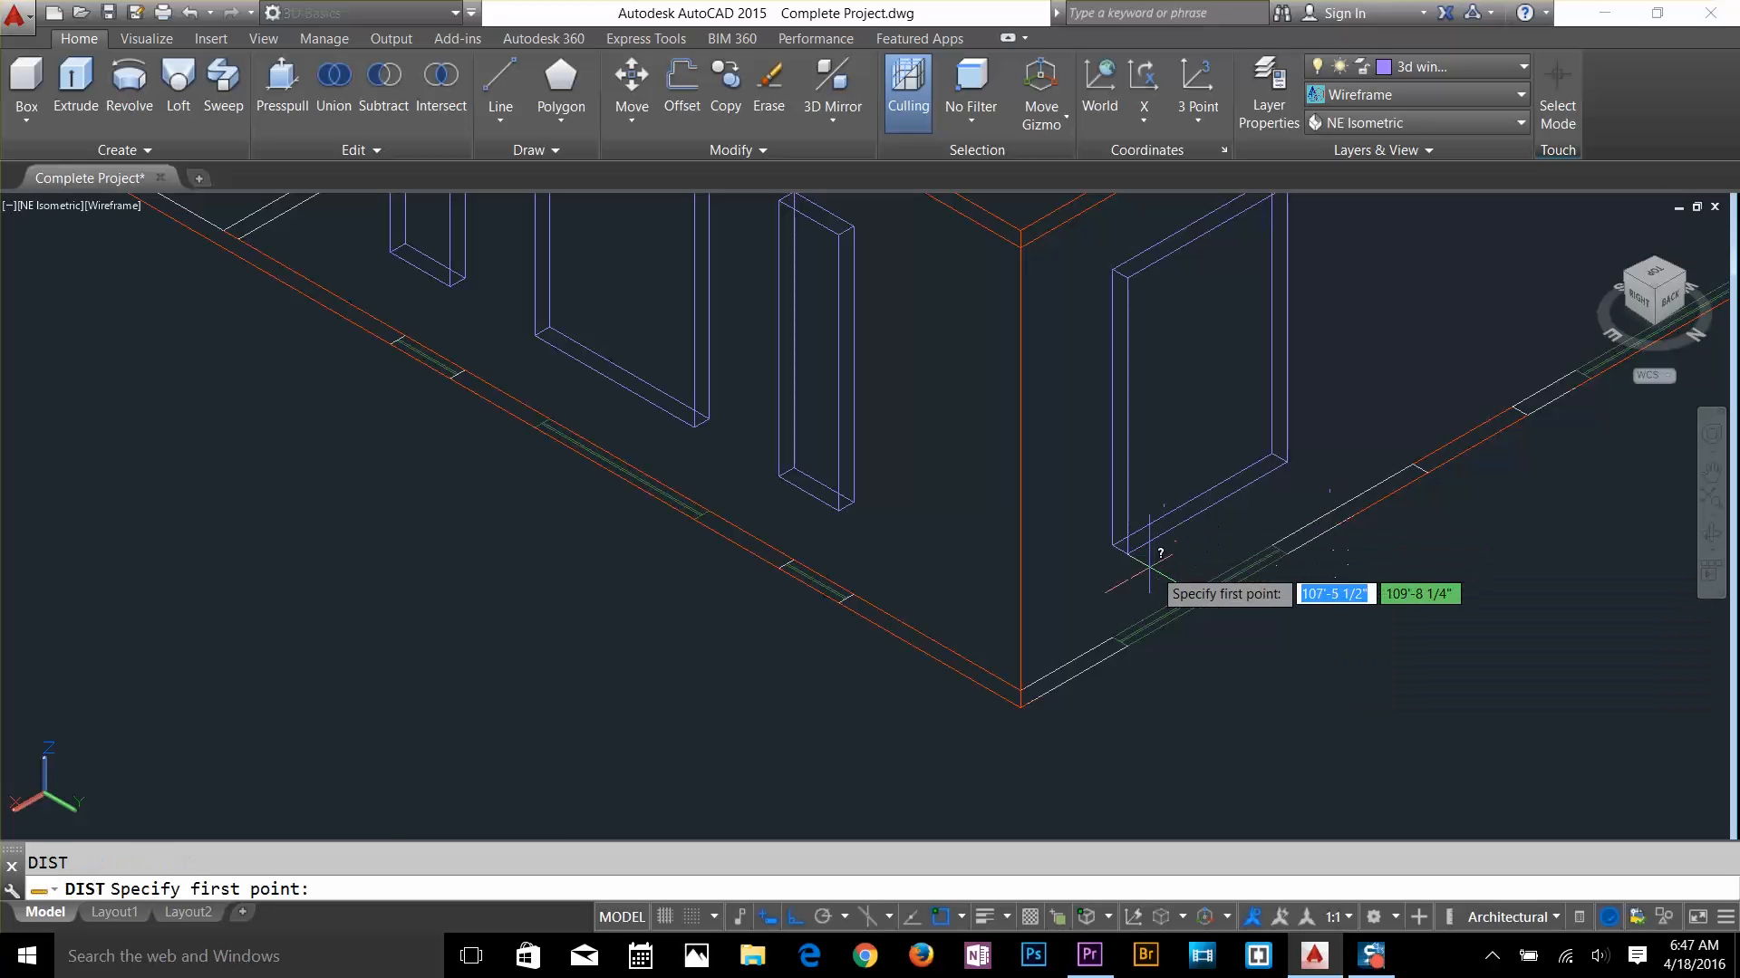
click(1127, 549)
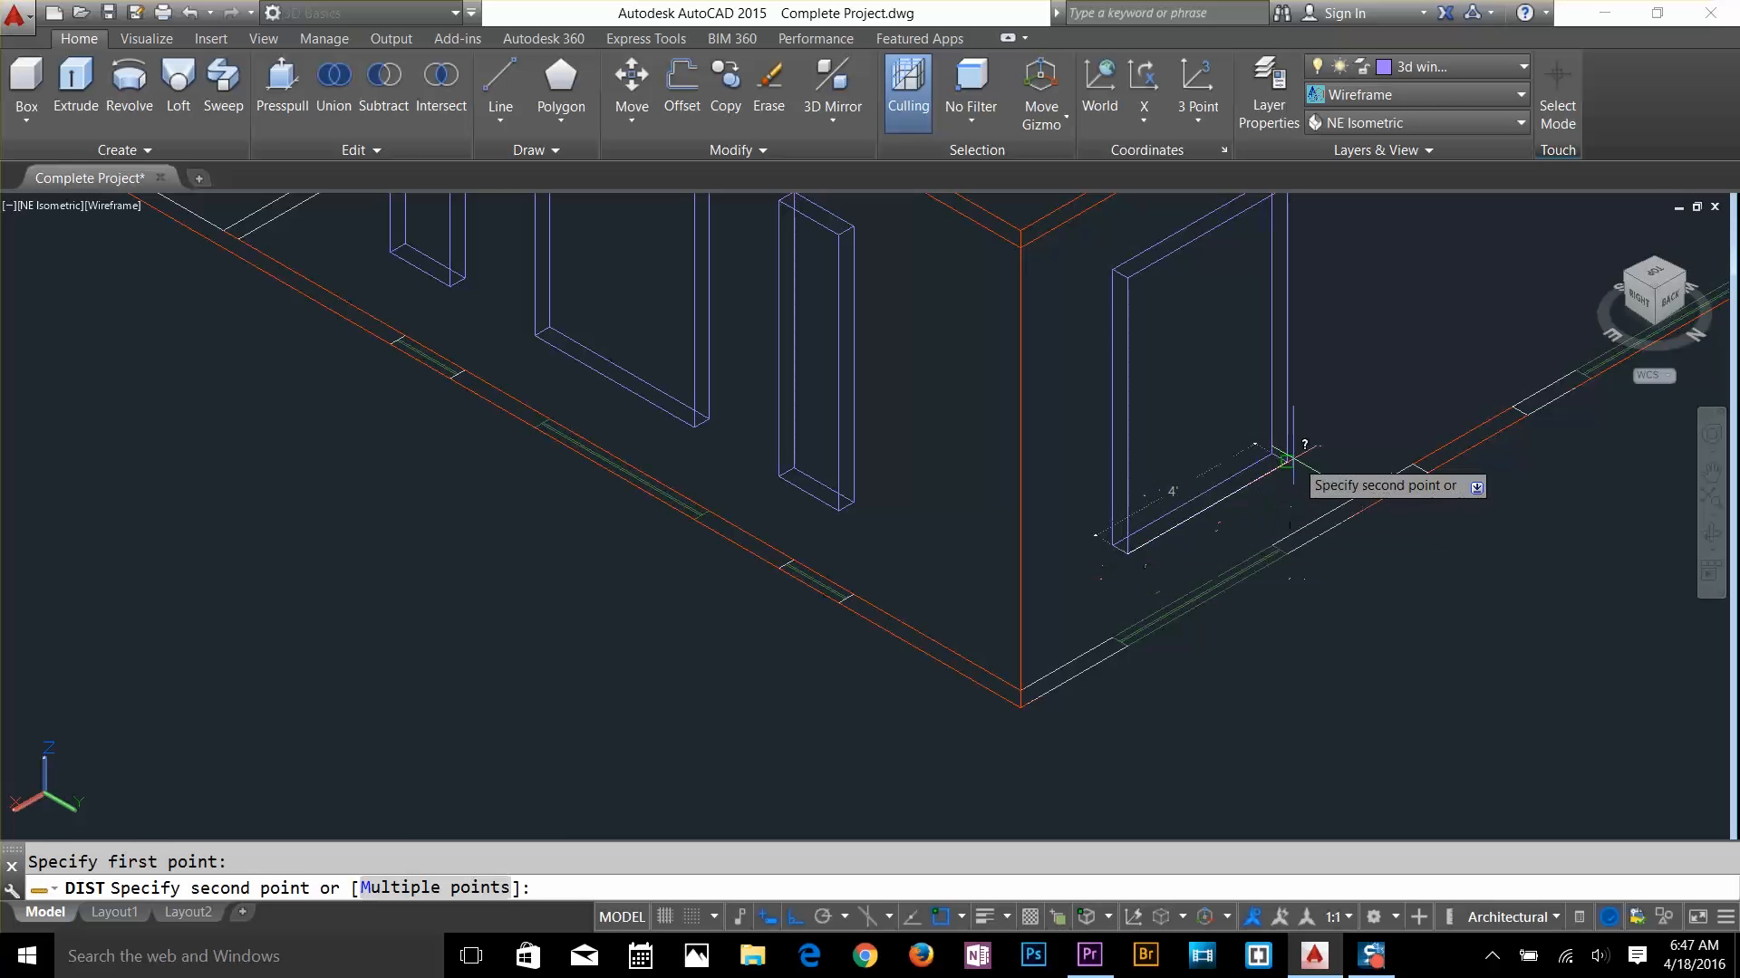
key(Escape)
Copy the end wall's window solid along the wall to its second window opening, using the plan opening's corner as base point
text(co)
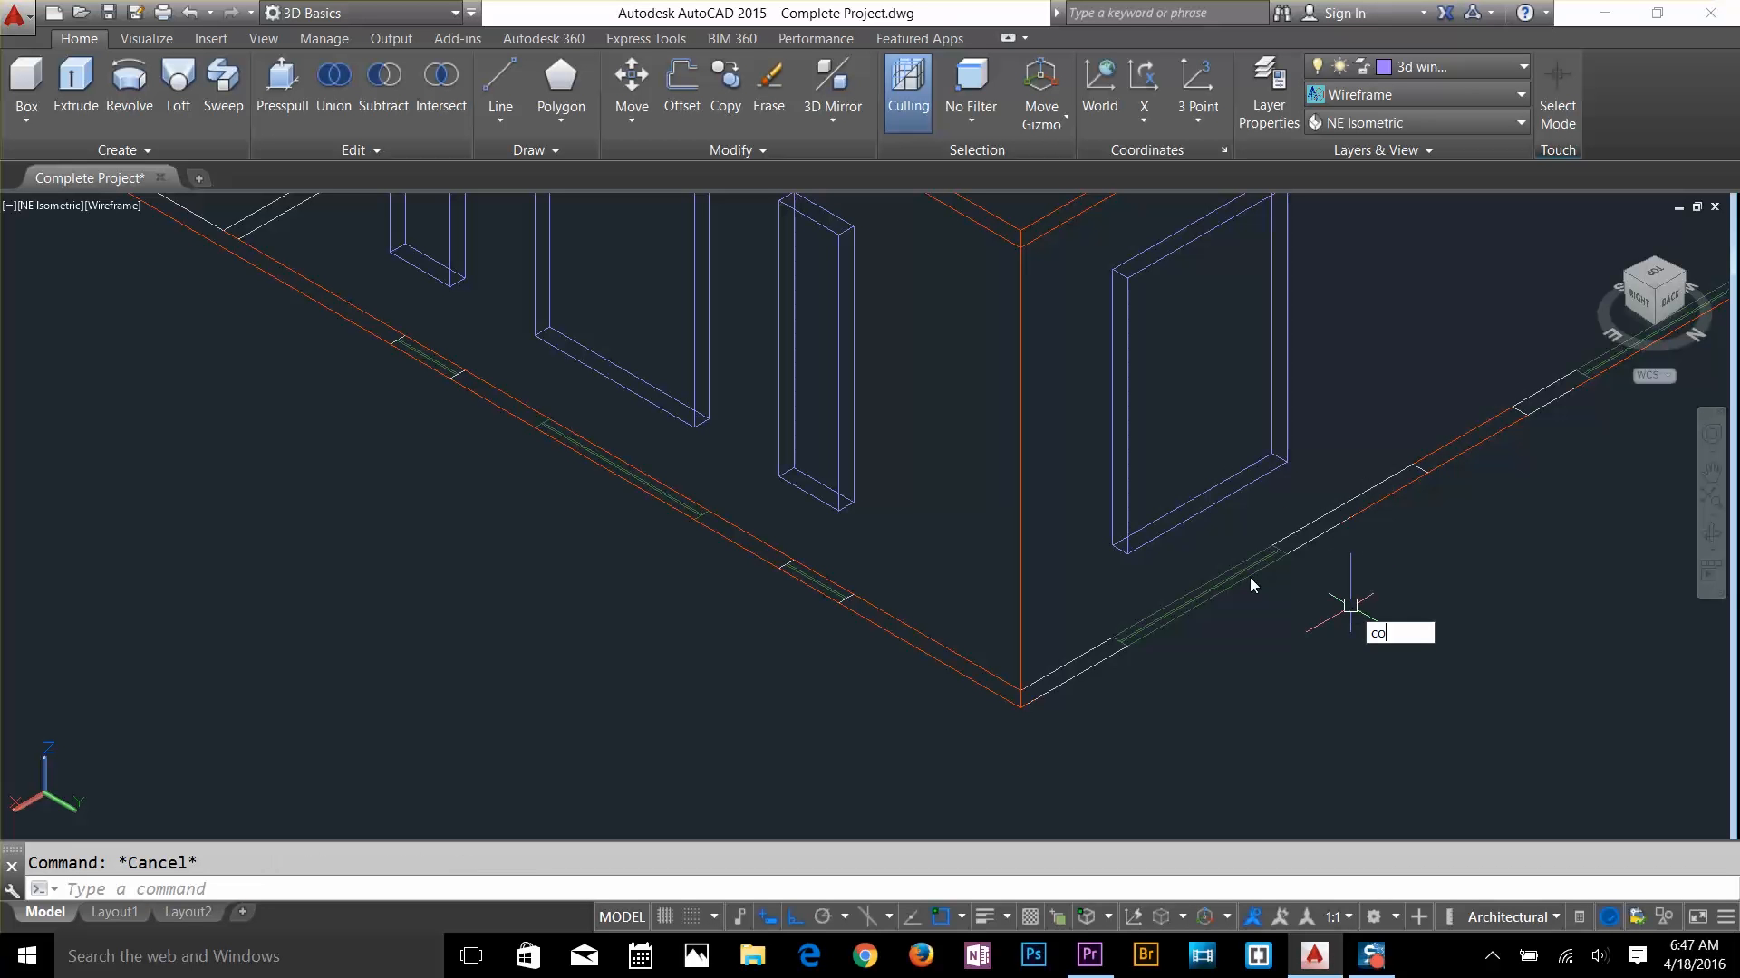
key(Return)
click(1198, 524)
click(1132, 567)
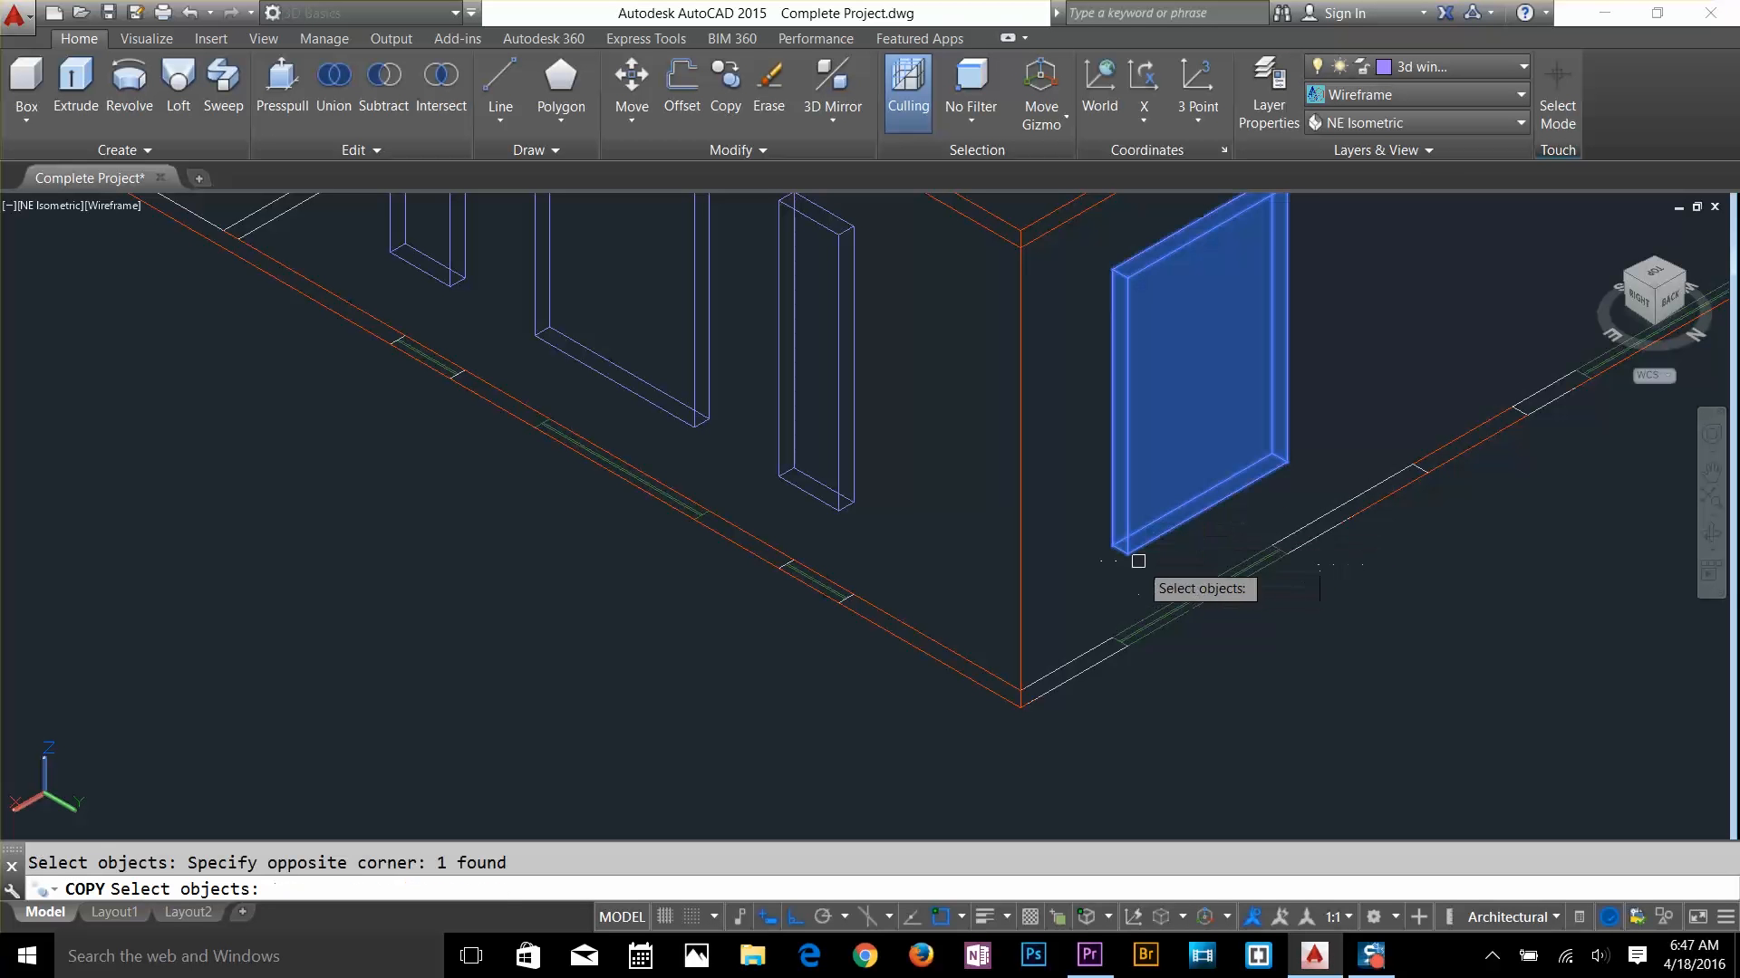
key(Return)
click(1126, 641)
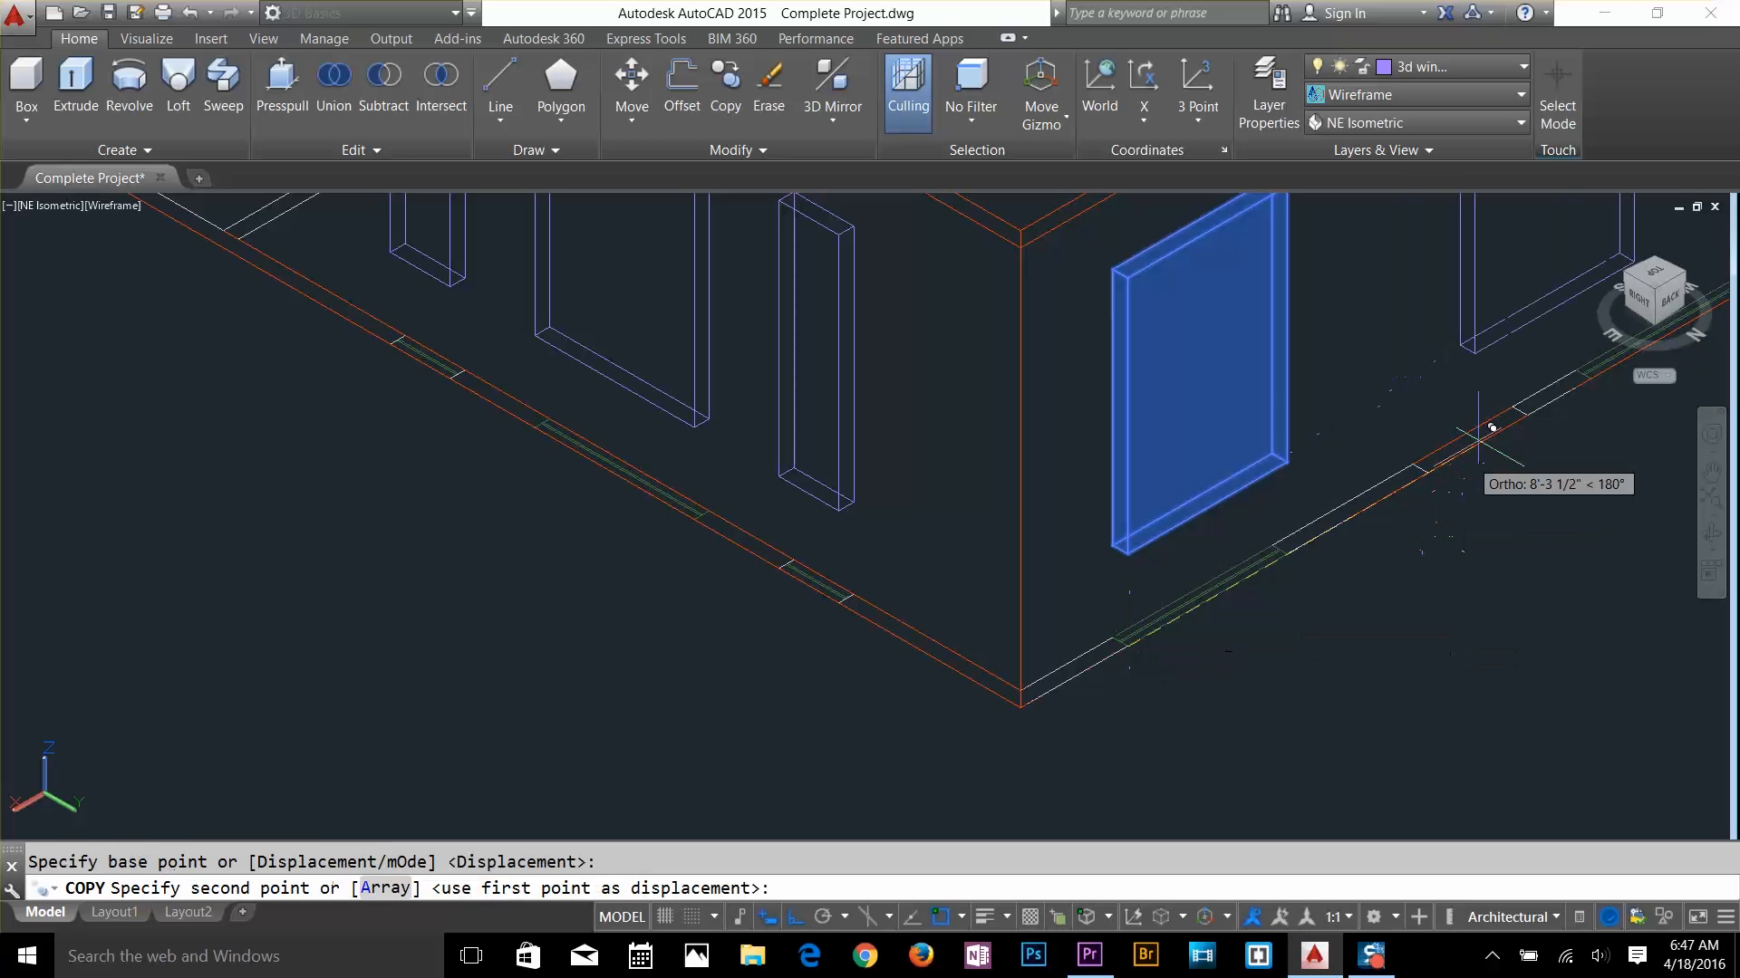
middle_drag(1486, 426, 1083, 612)
click(1197, 546)
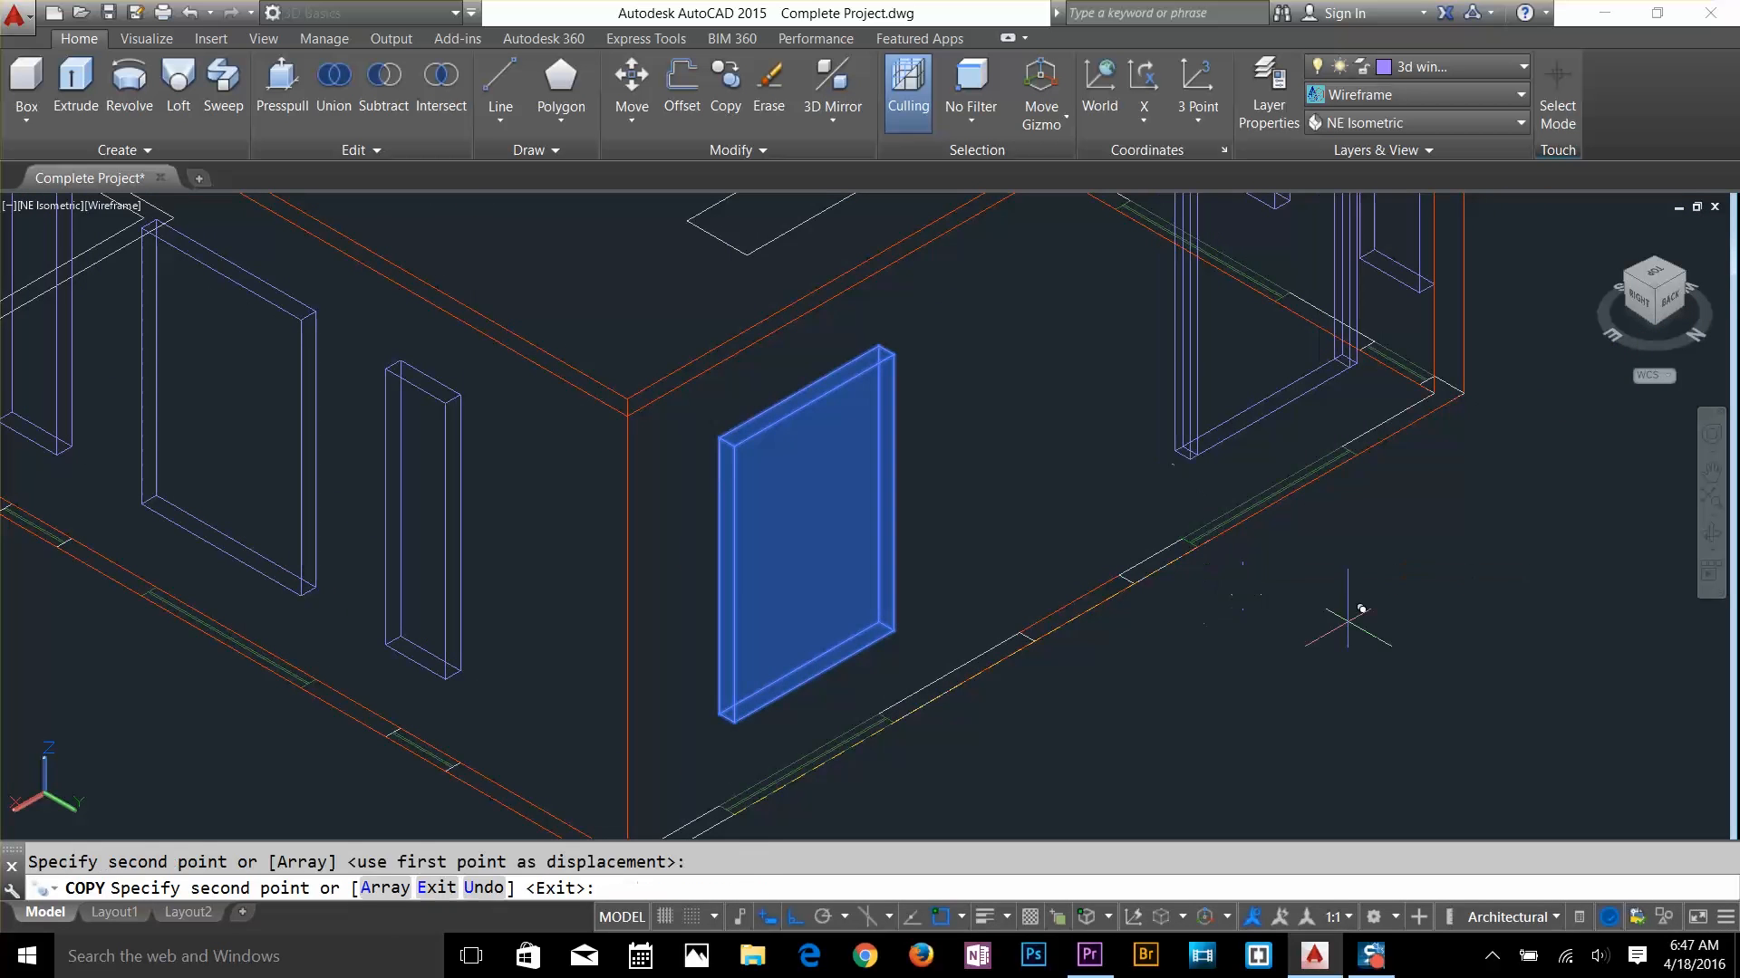
key(Escape)
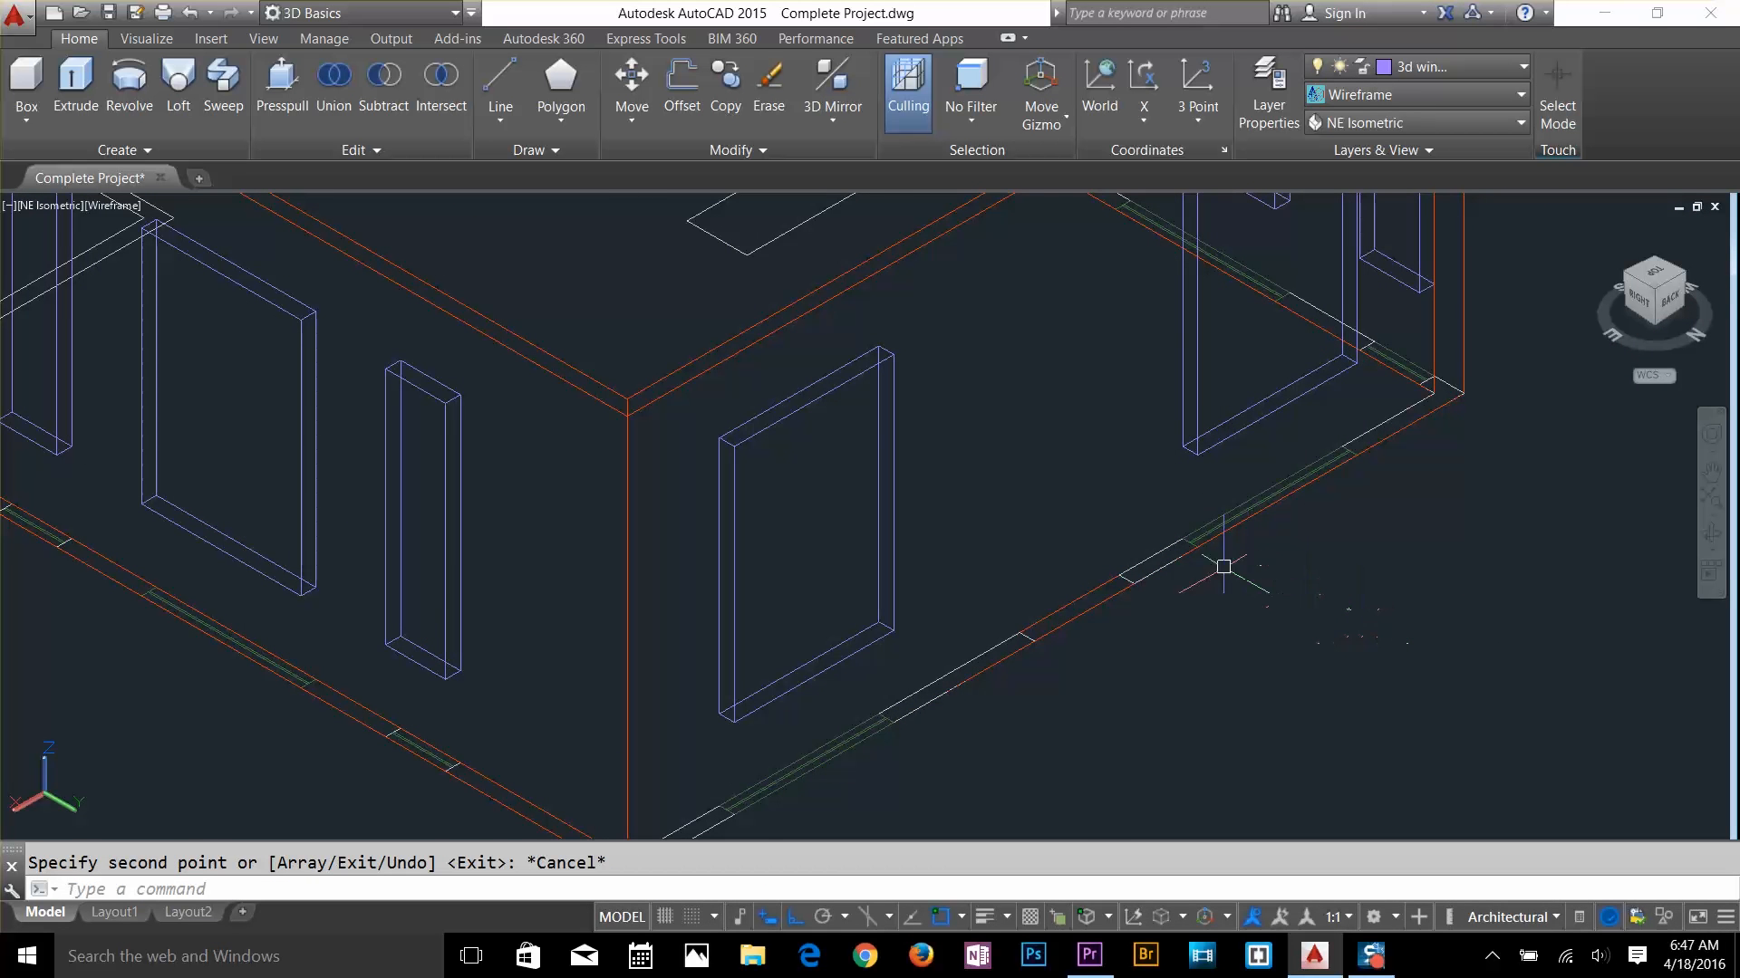
Try to presspull the narrow side face of the second end-wall window solid with the 3d wall layer temporarily off
middle_drag(1303, 485, 1328, 716)
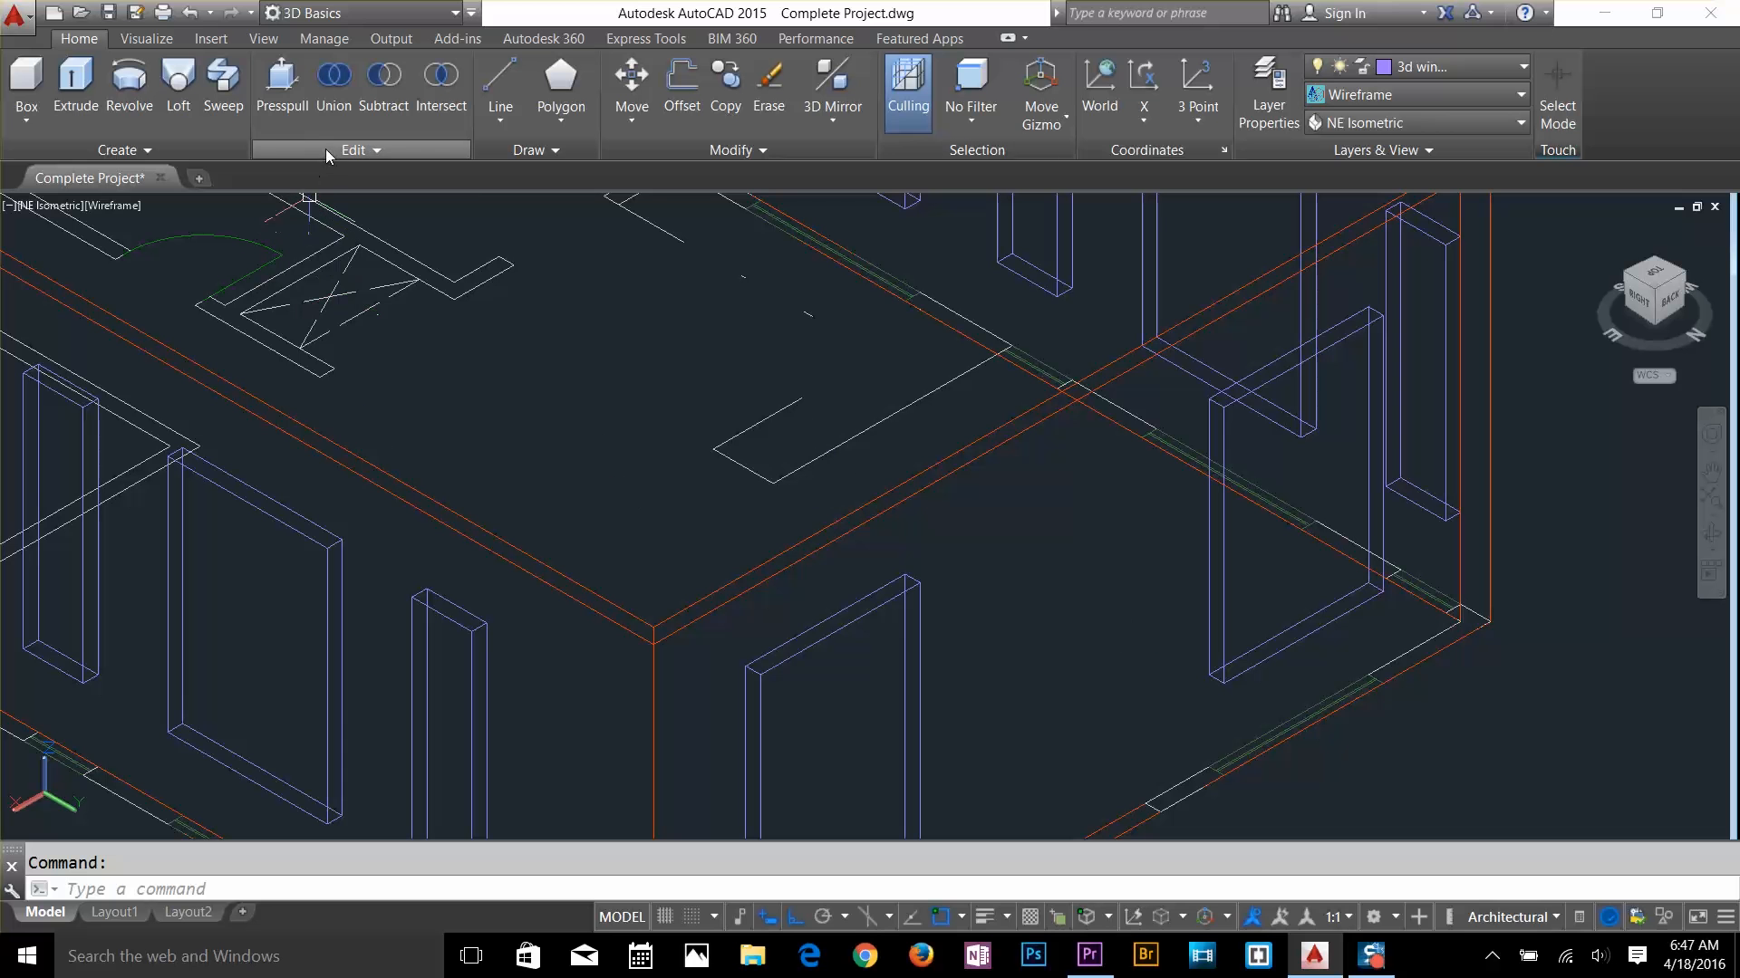
click(284, 92)
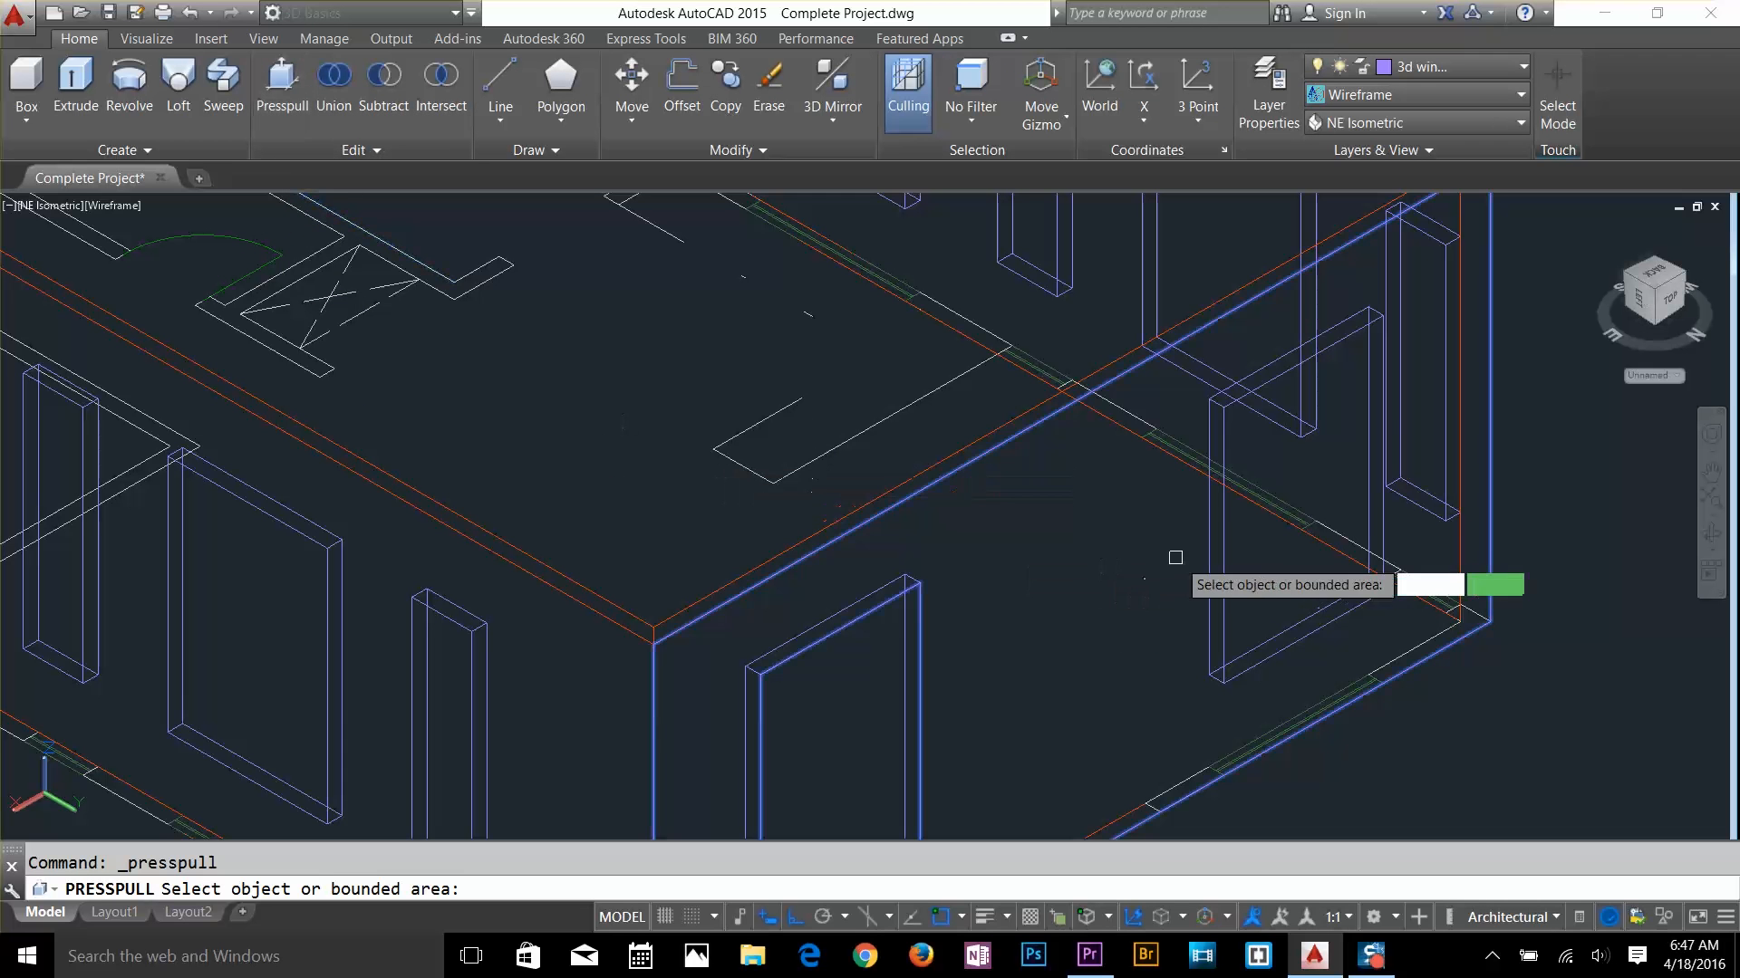
key(Escape)
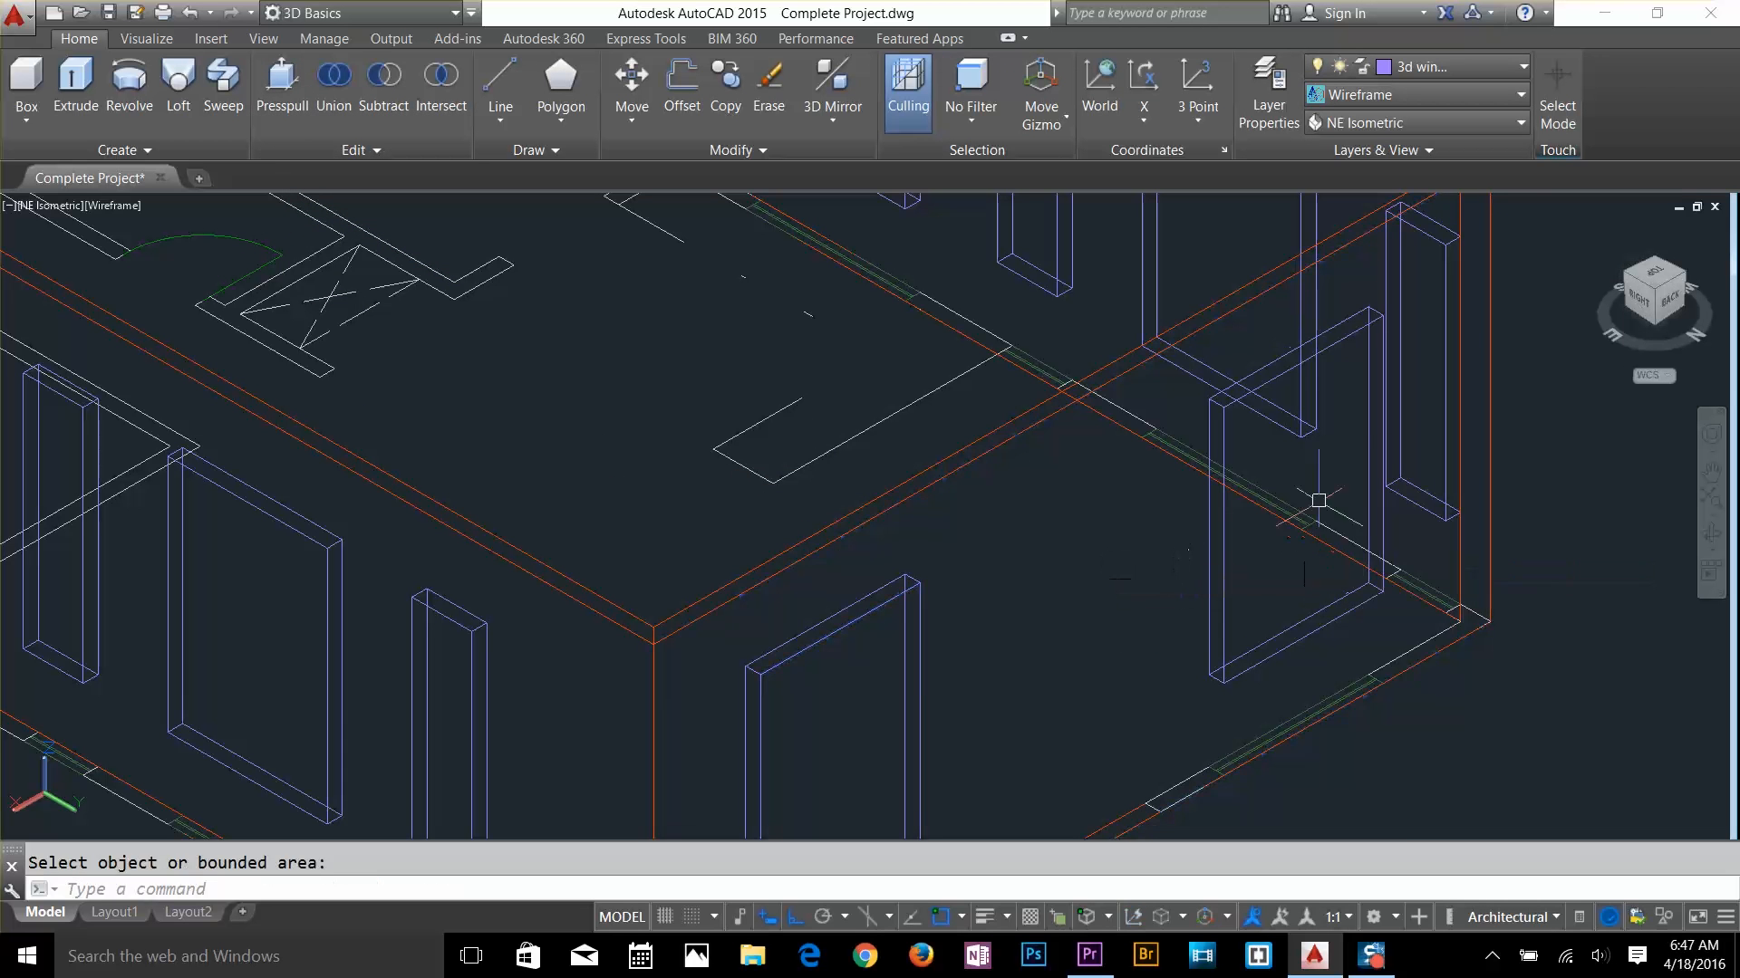
click(1450, 65)
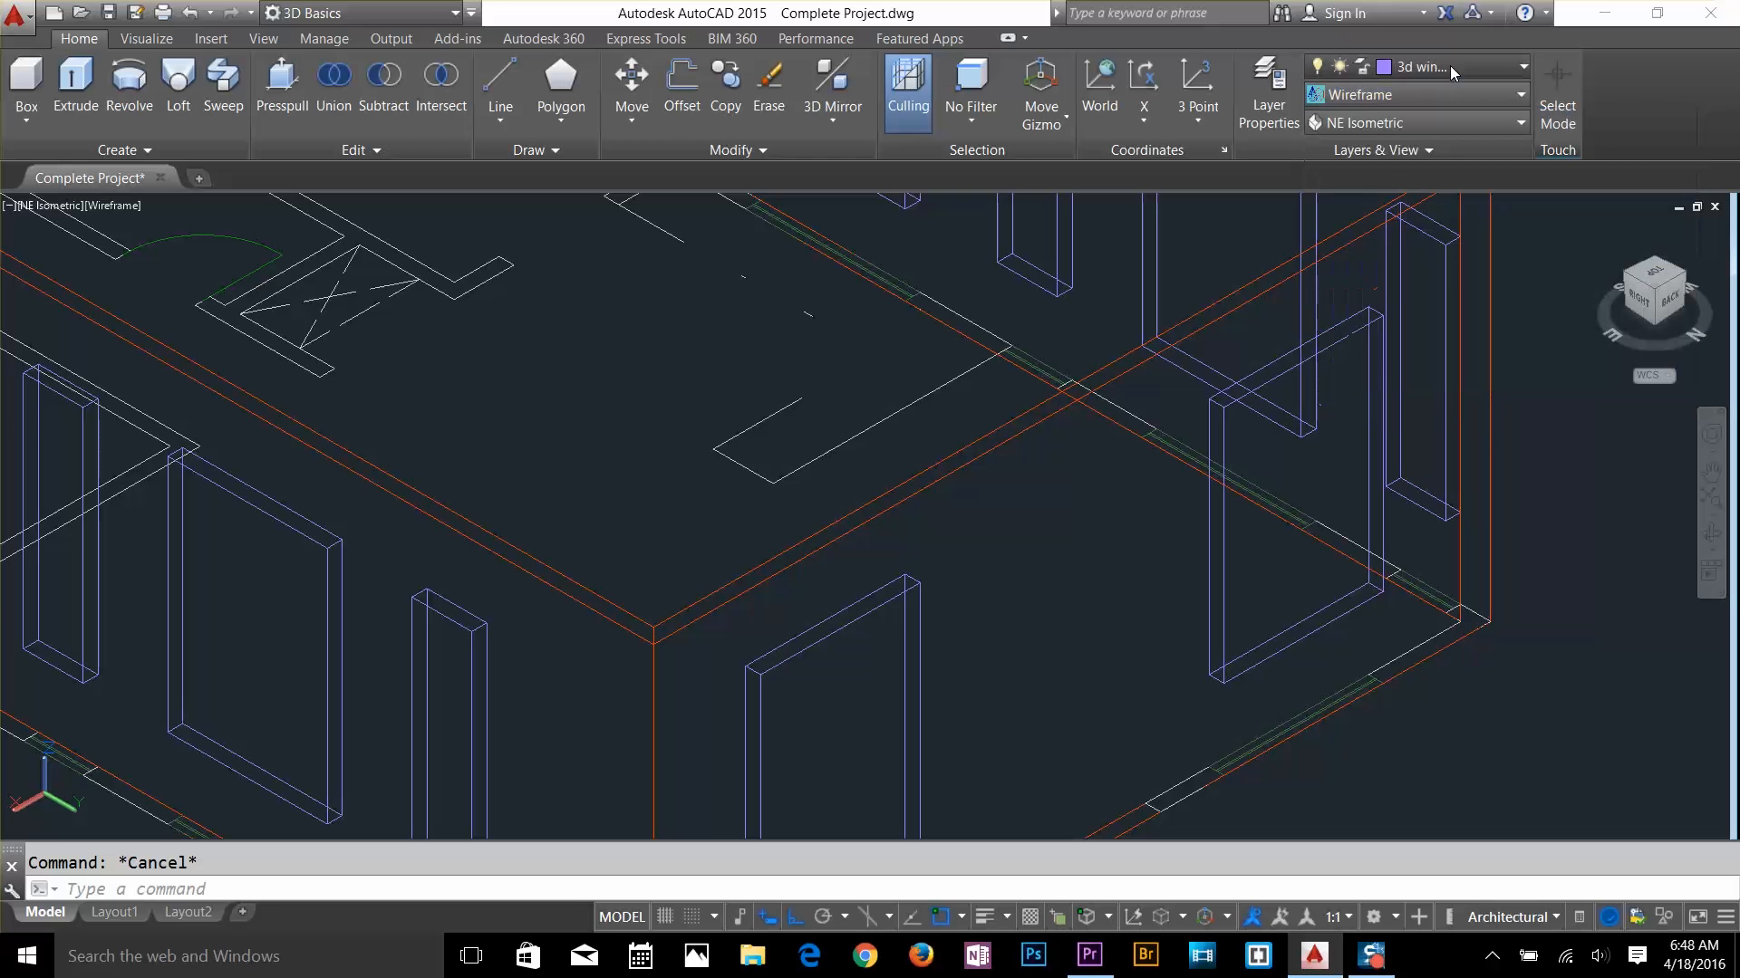
click(1321, 148)
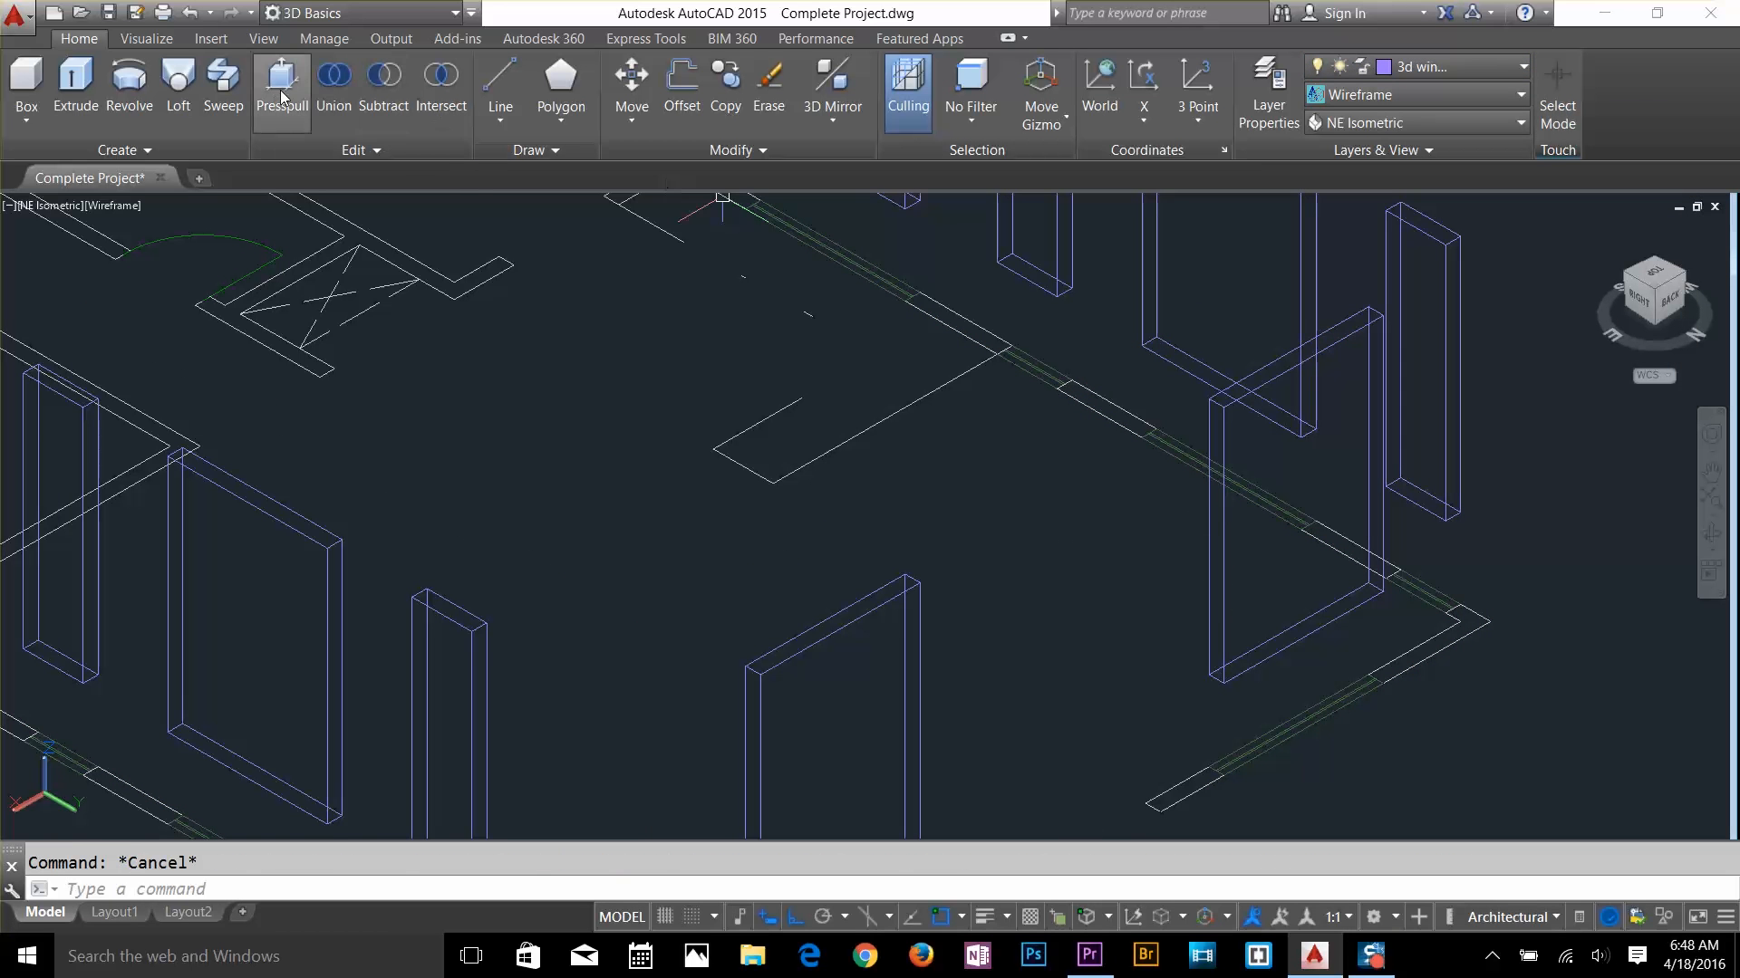
key(Return)
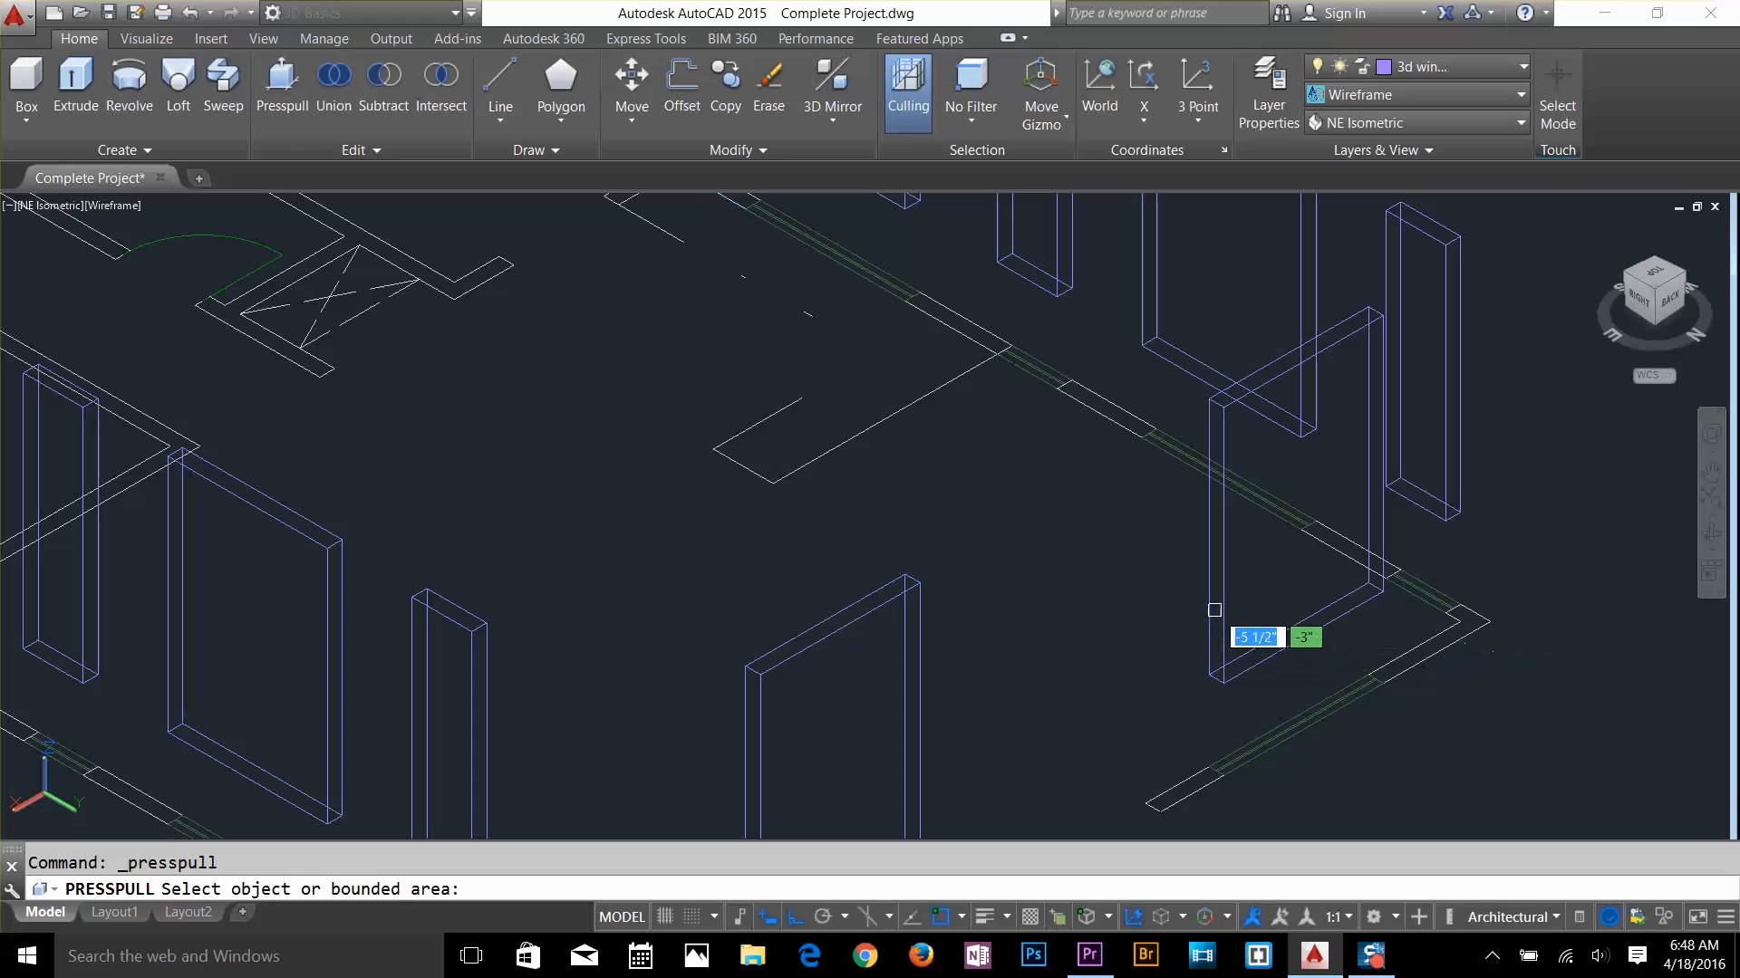
click(1217, 561)
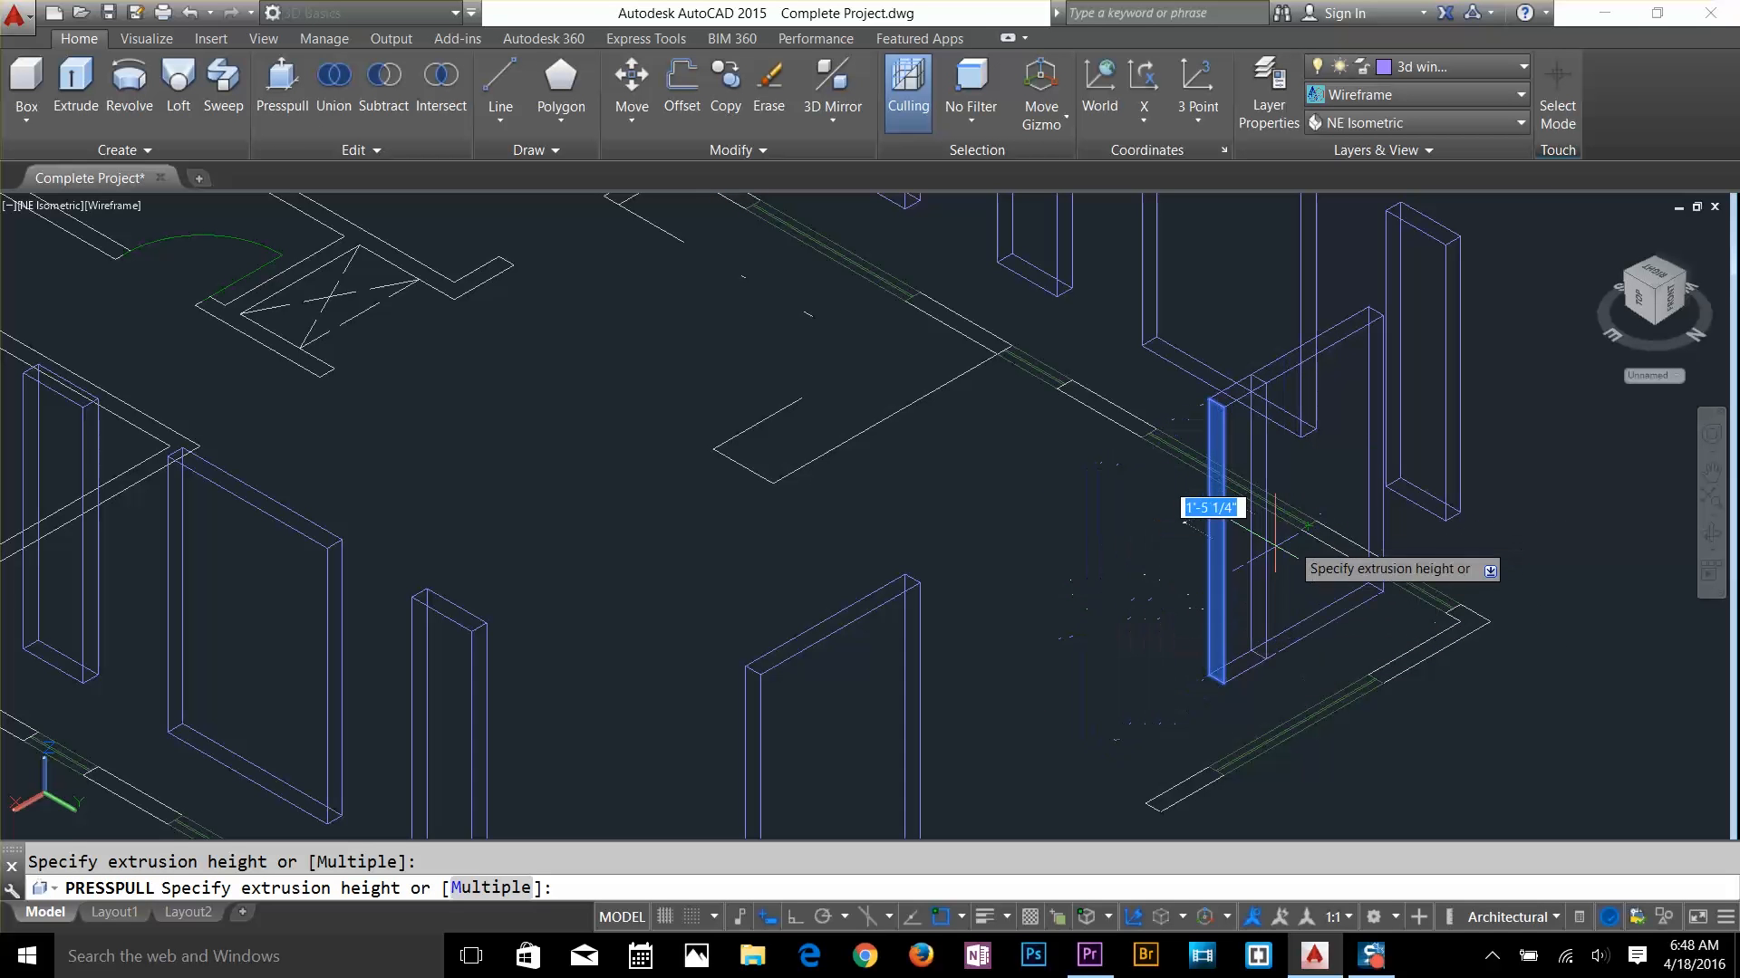
key(Escape)
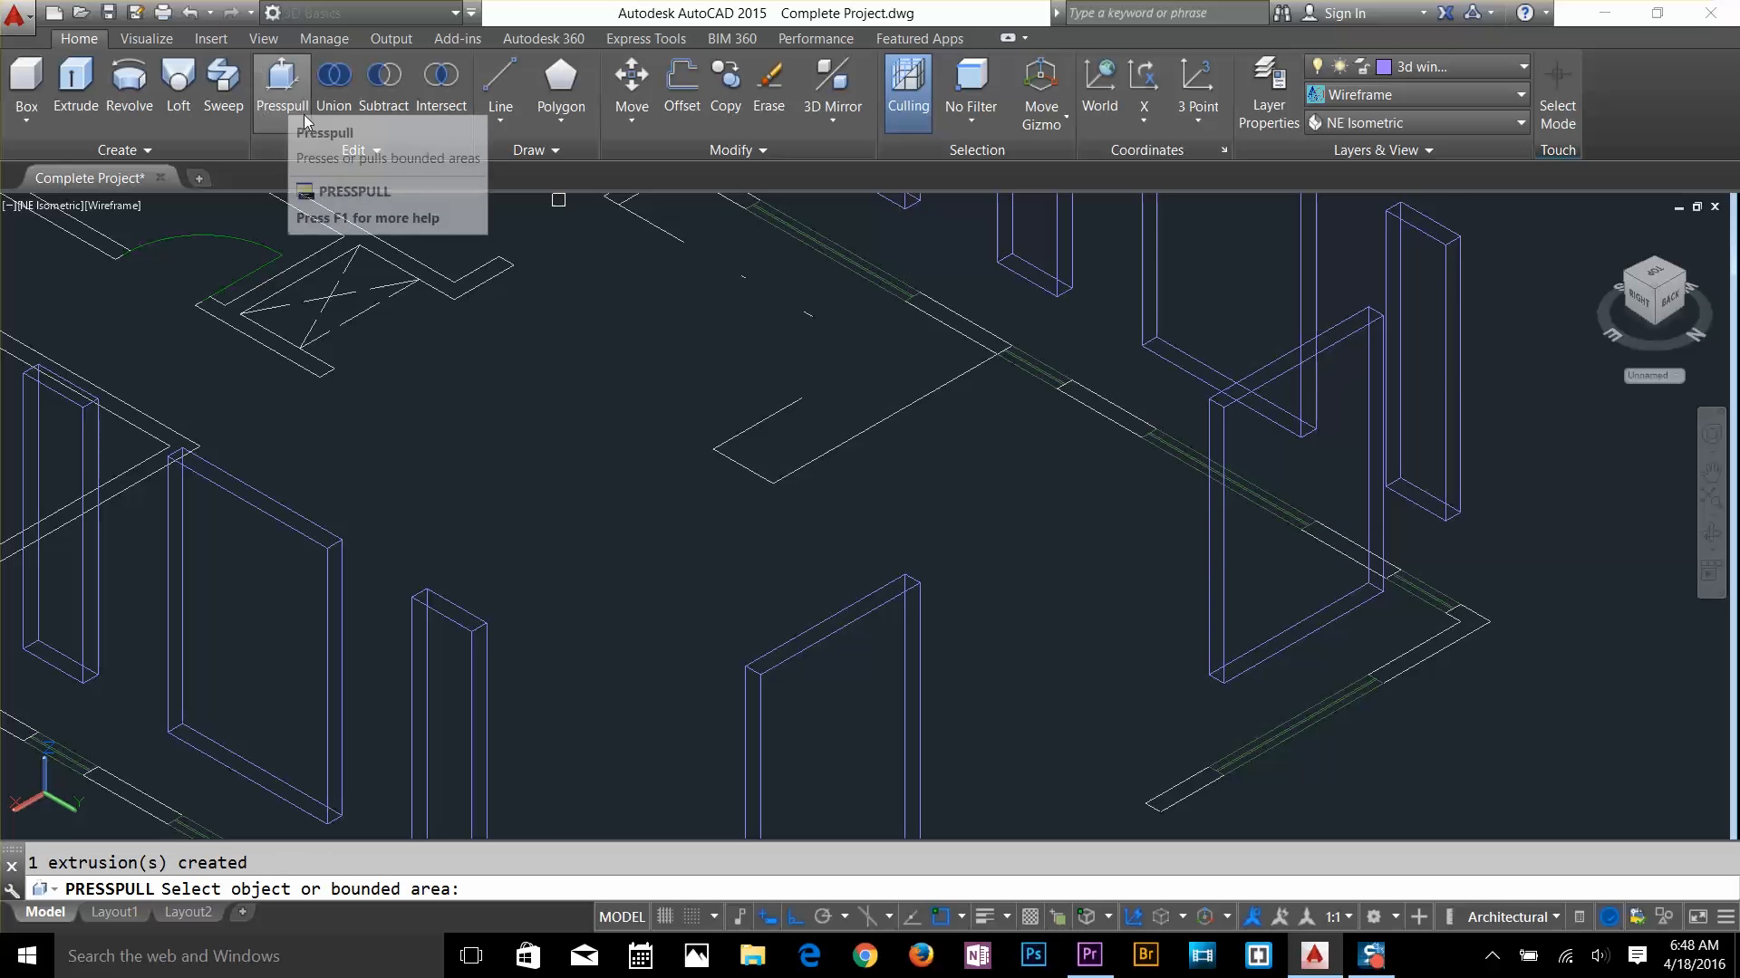
key(Return)
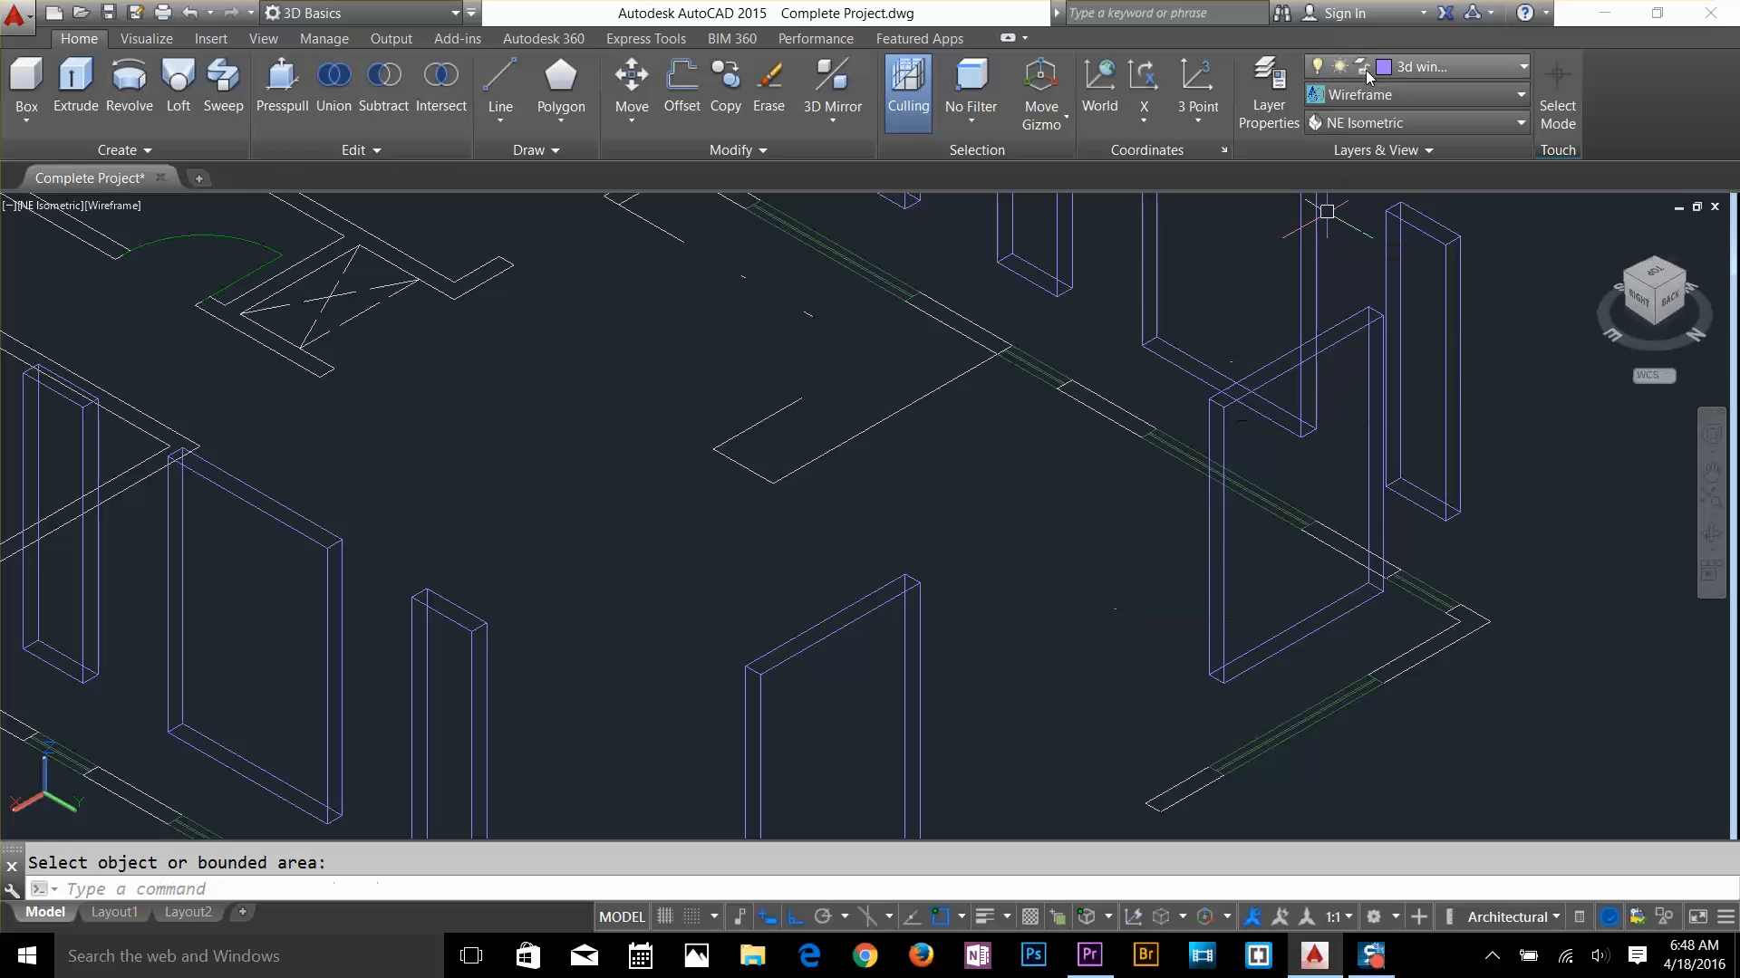
click(1366, 71)
click(1320, 149)
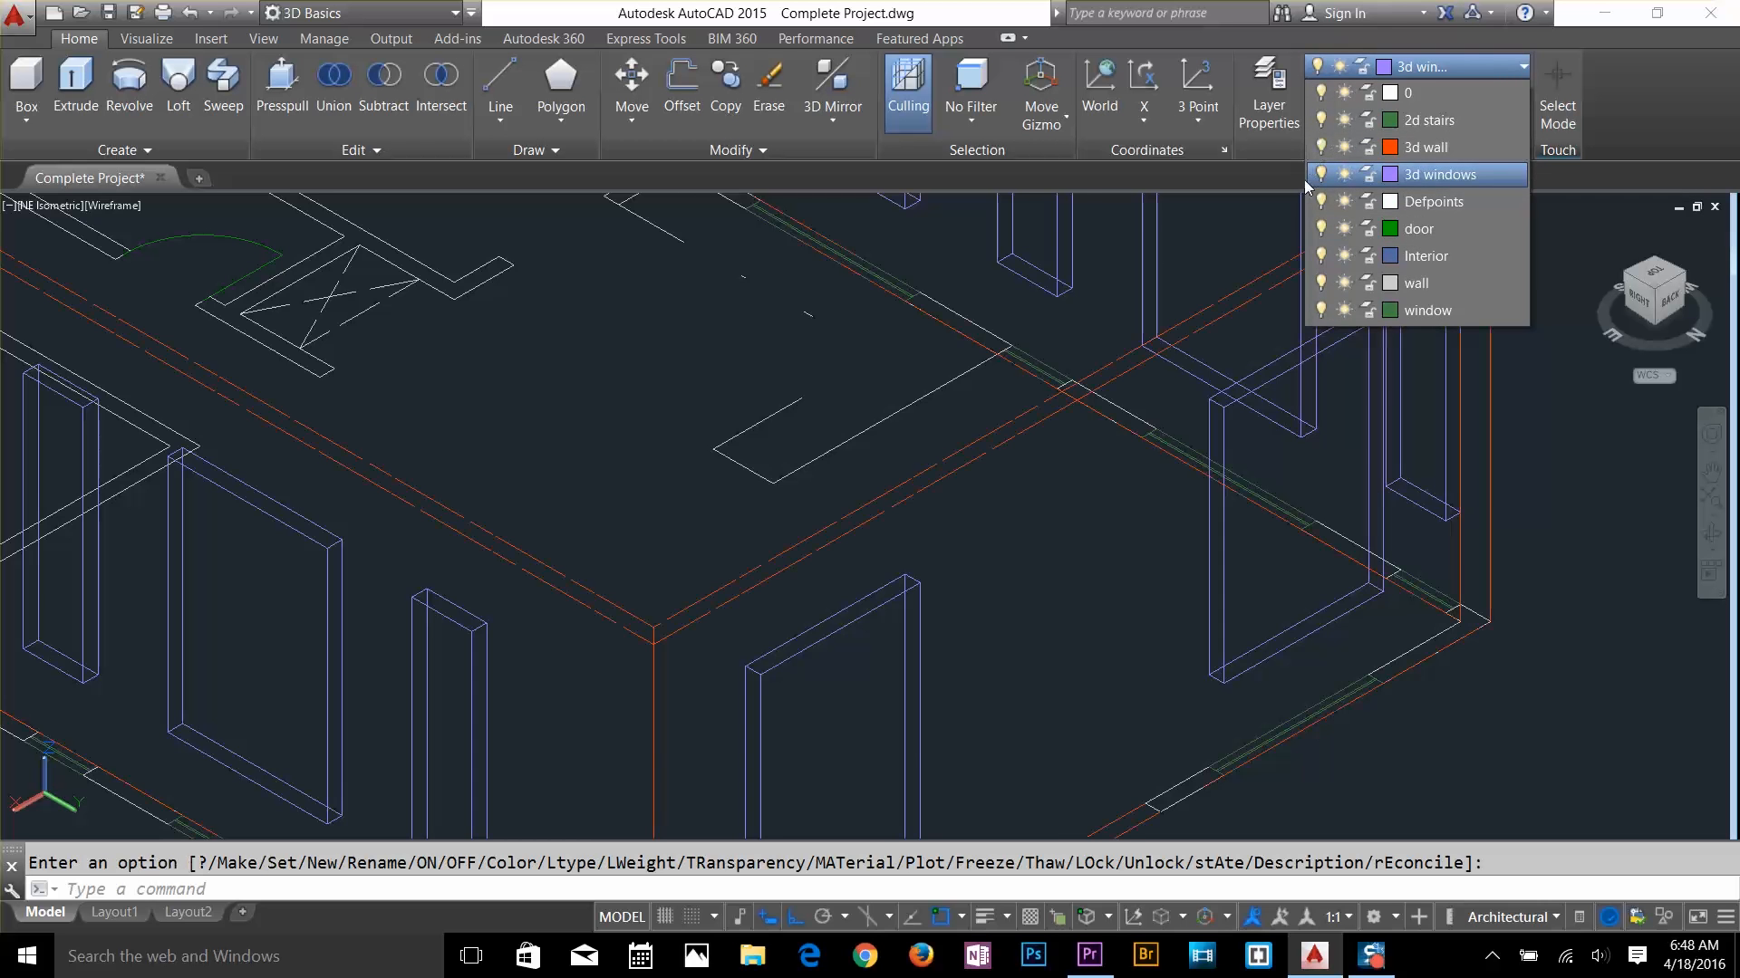
Display the whole building in the Shaded with edges visual style
scroll(1194, 526, down, 2)
key(Escape)
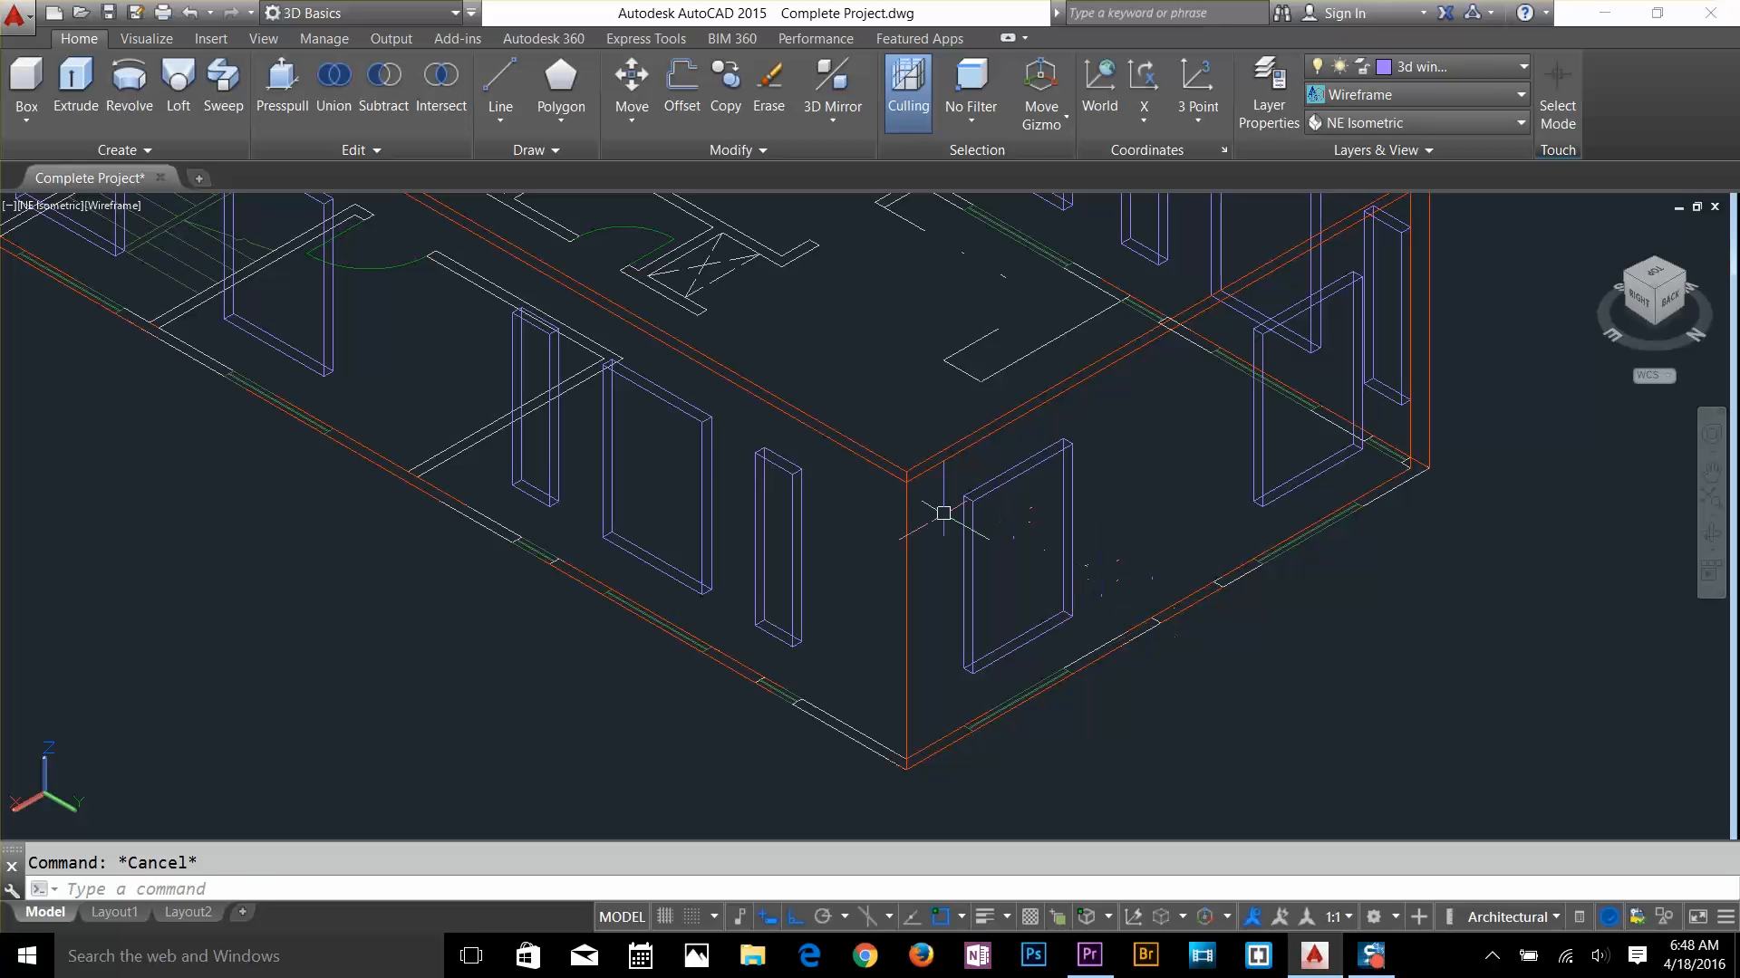
scroll(920, 568, down, 3)
mouse_move(916, 567)
middle_down()
mouse_move(1130, 614)
mouse_move(1247, 608)
middle_up()
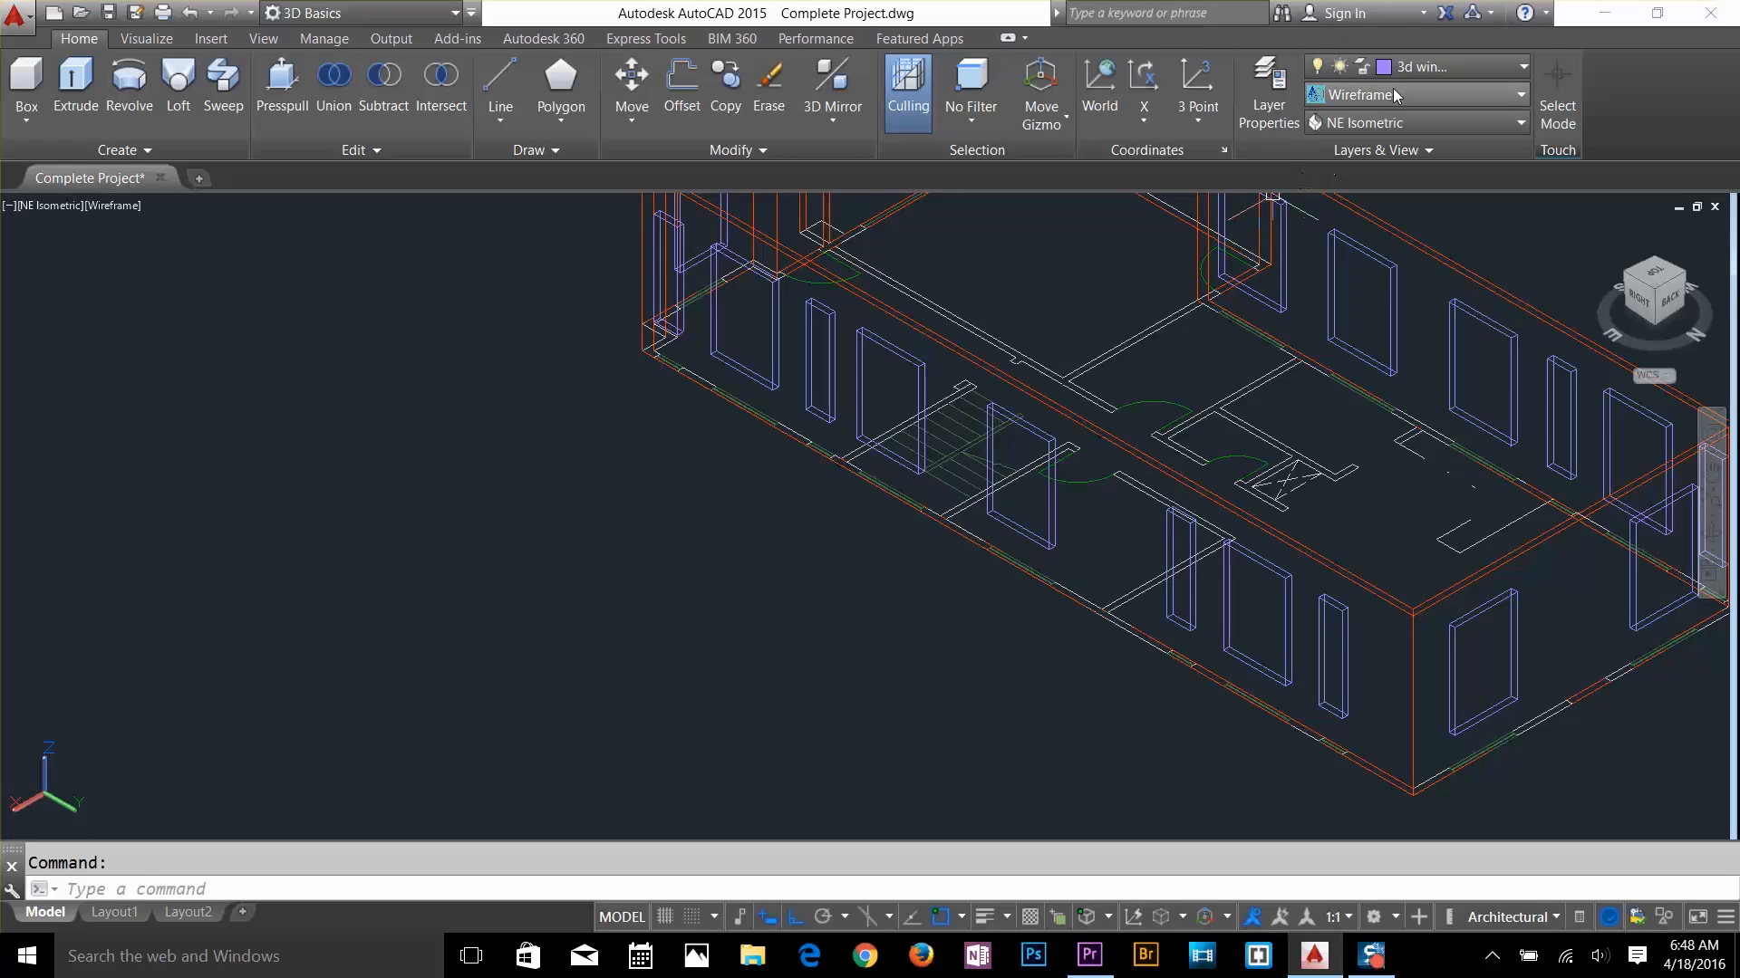
click(1393, 89)
click(1437, 237)
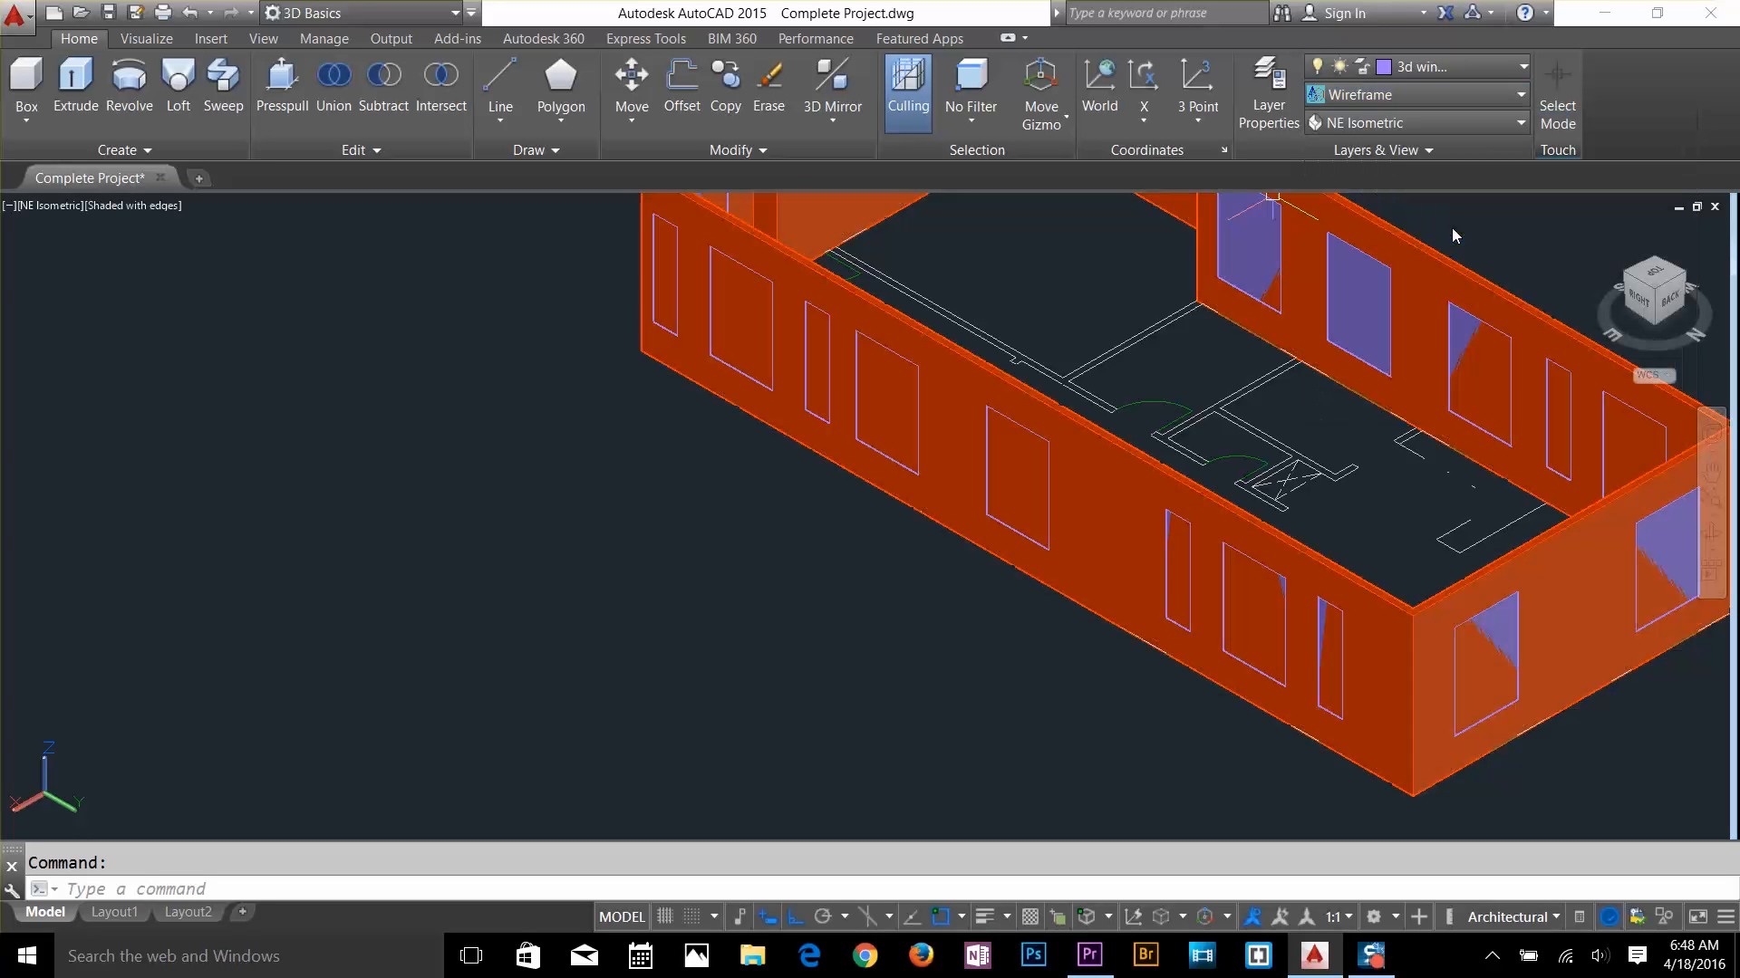
middle_drag(1439, 564, 1165, 650)
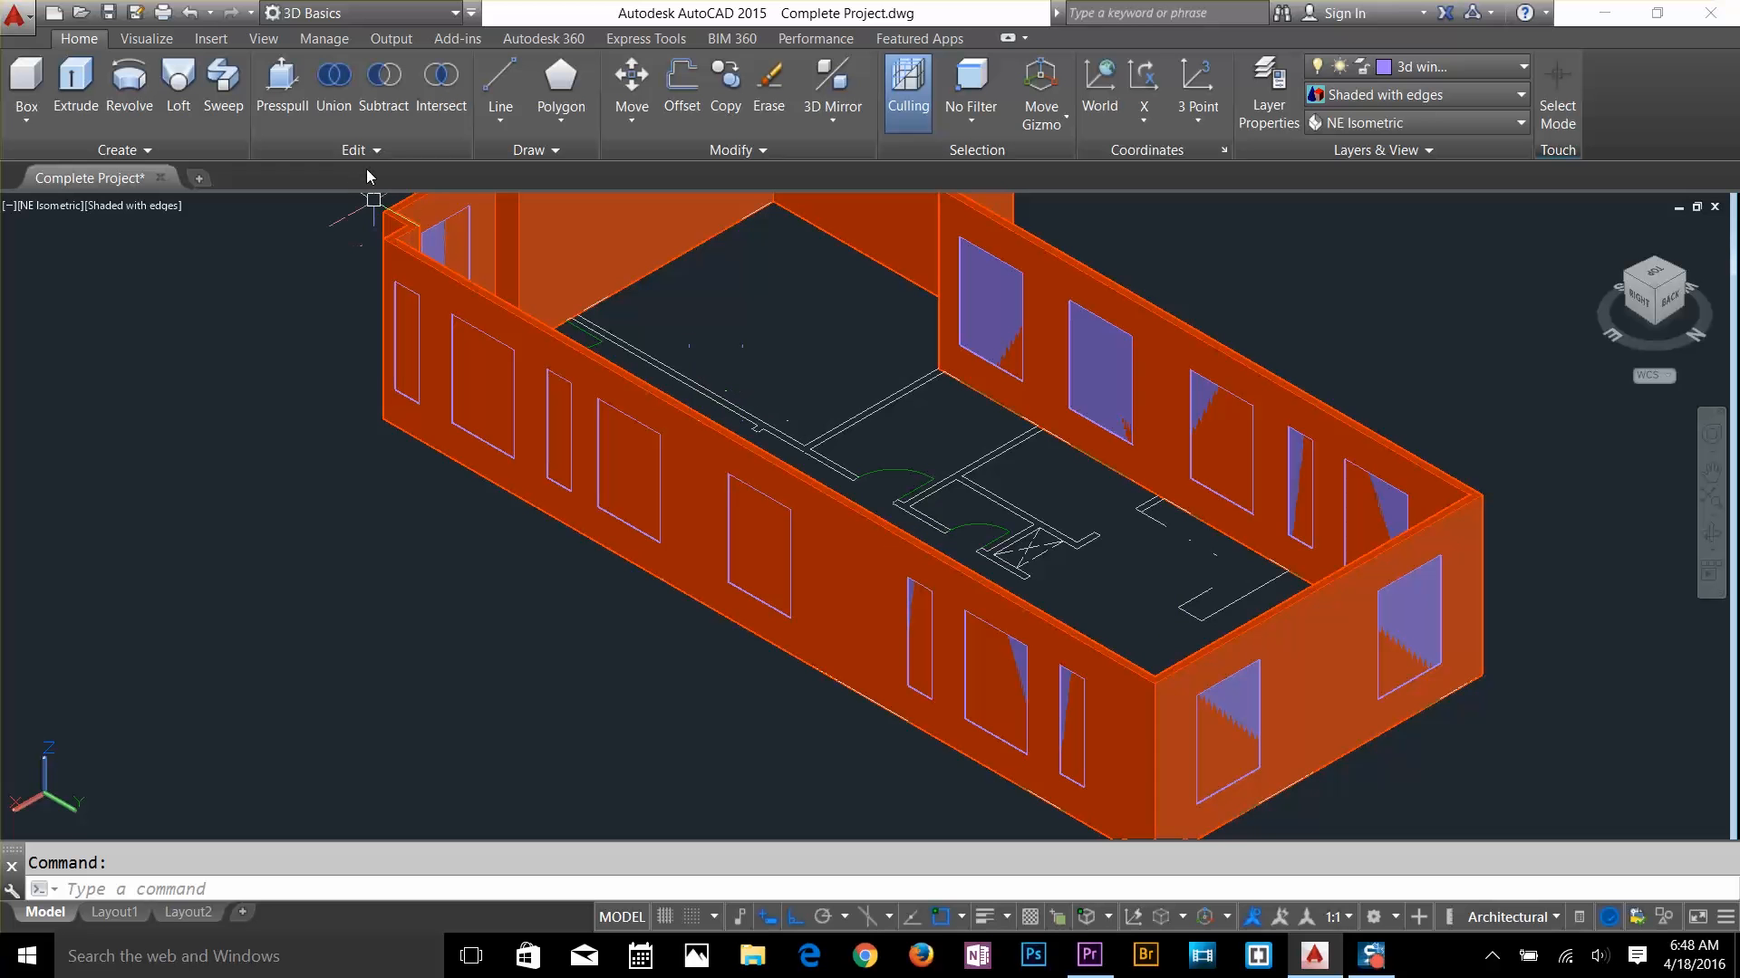
Start Subtract with the exterior wall solid as the object to subtract from
click(389, 92)
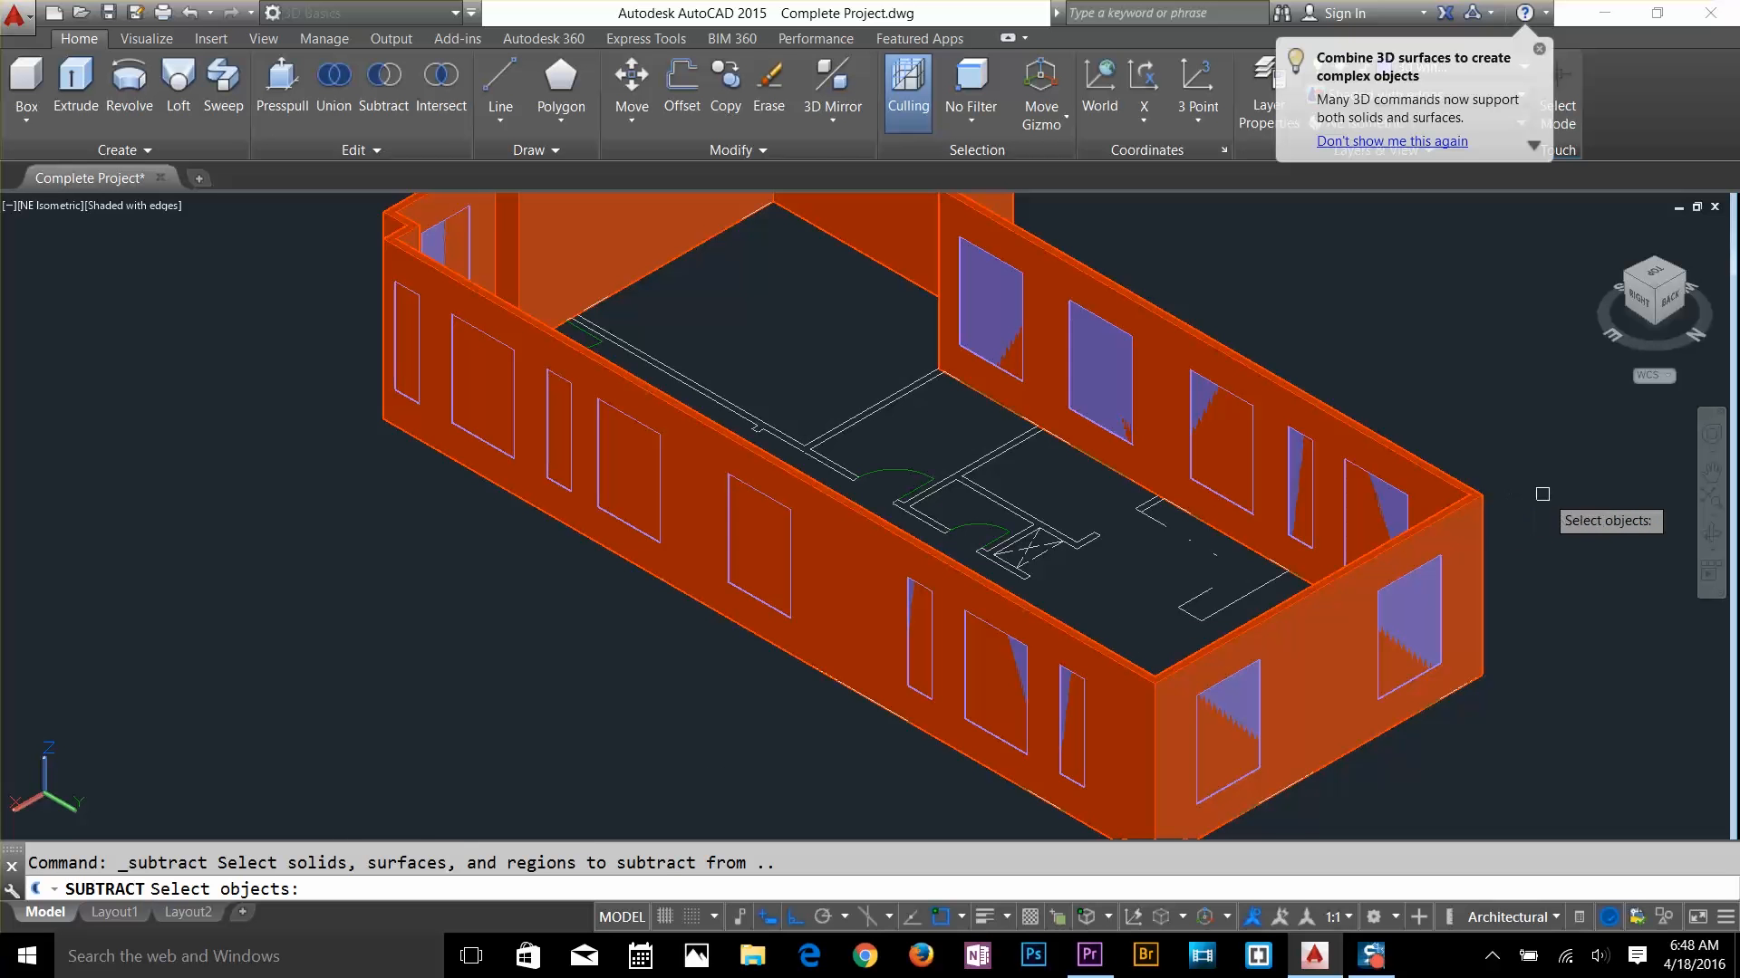
click(1481, 503)
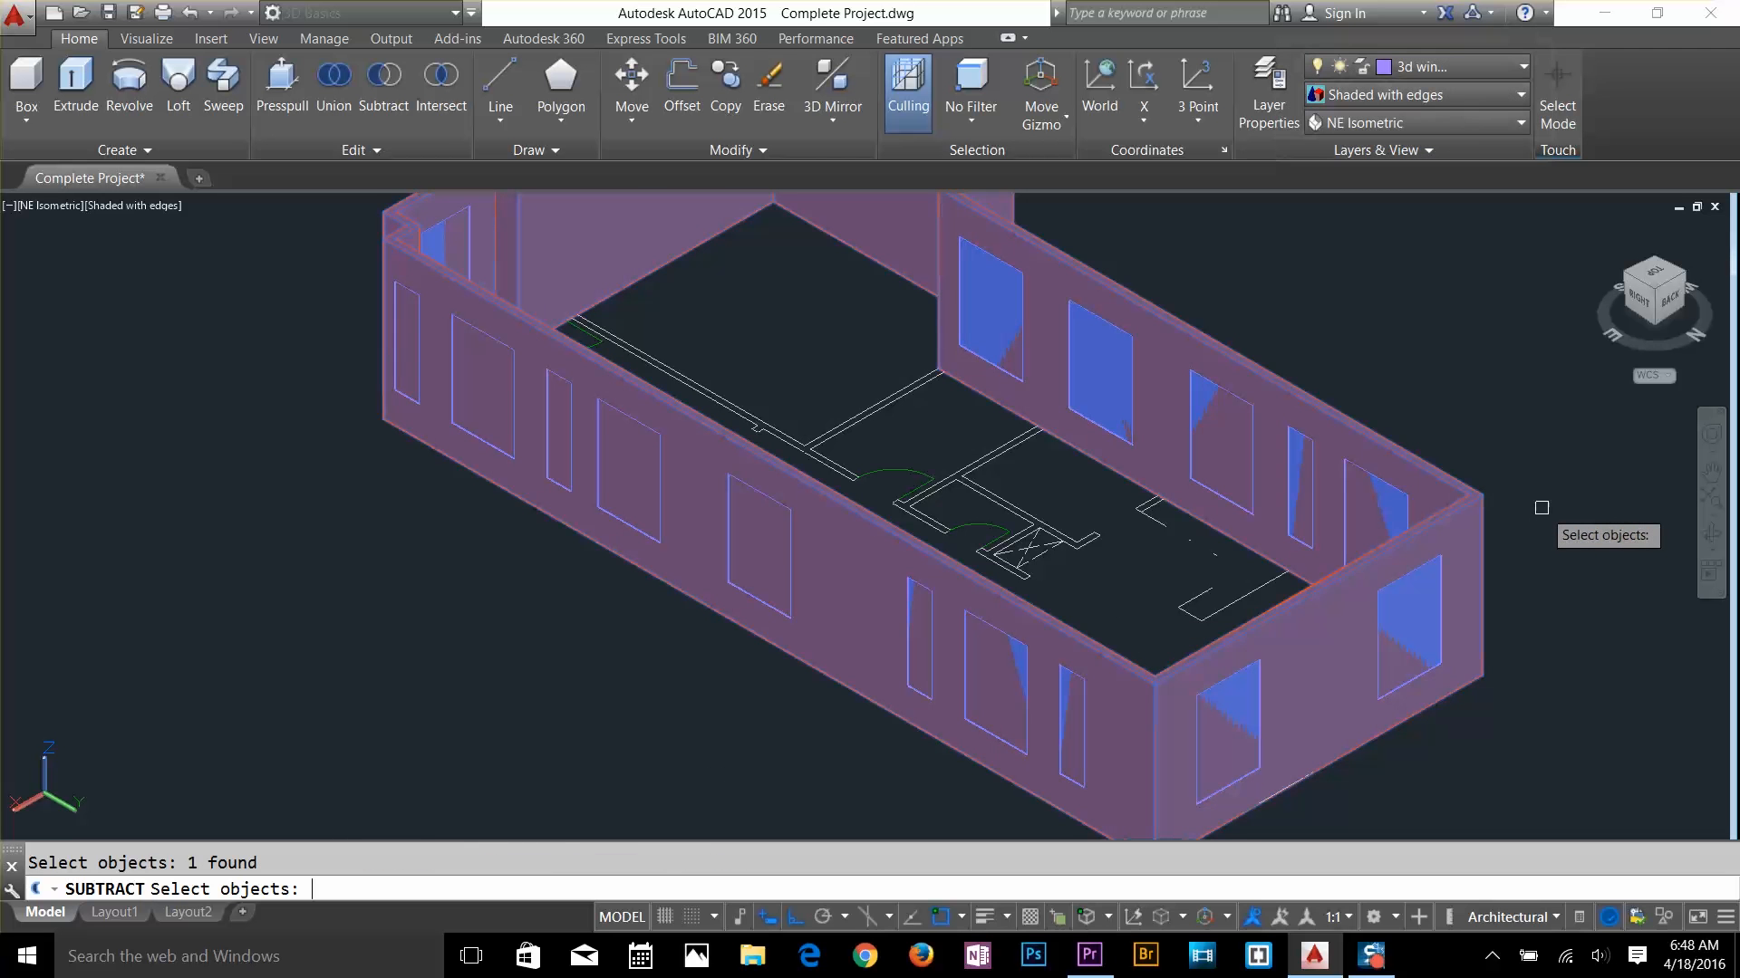
key(Return)
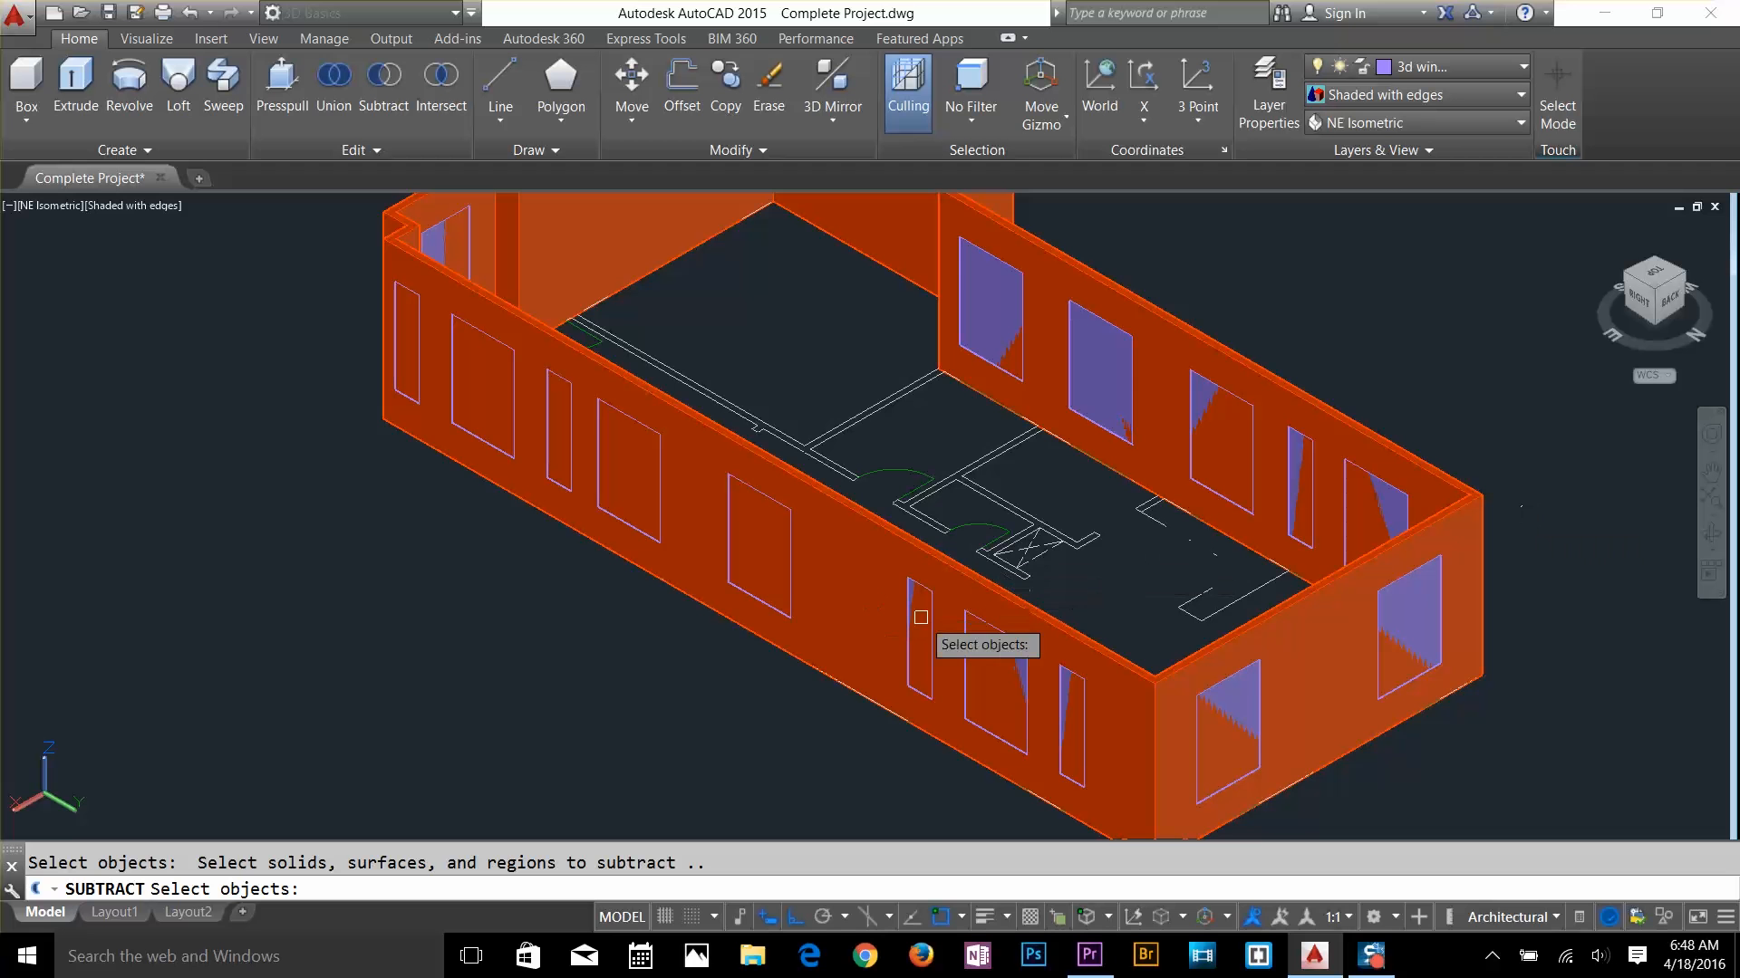
Select the far-end window solid and all window solids along the long front wall as the objects to subtract
scroll(722, 543, down, 2)
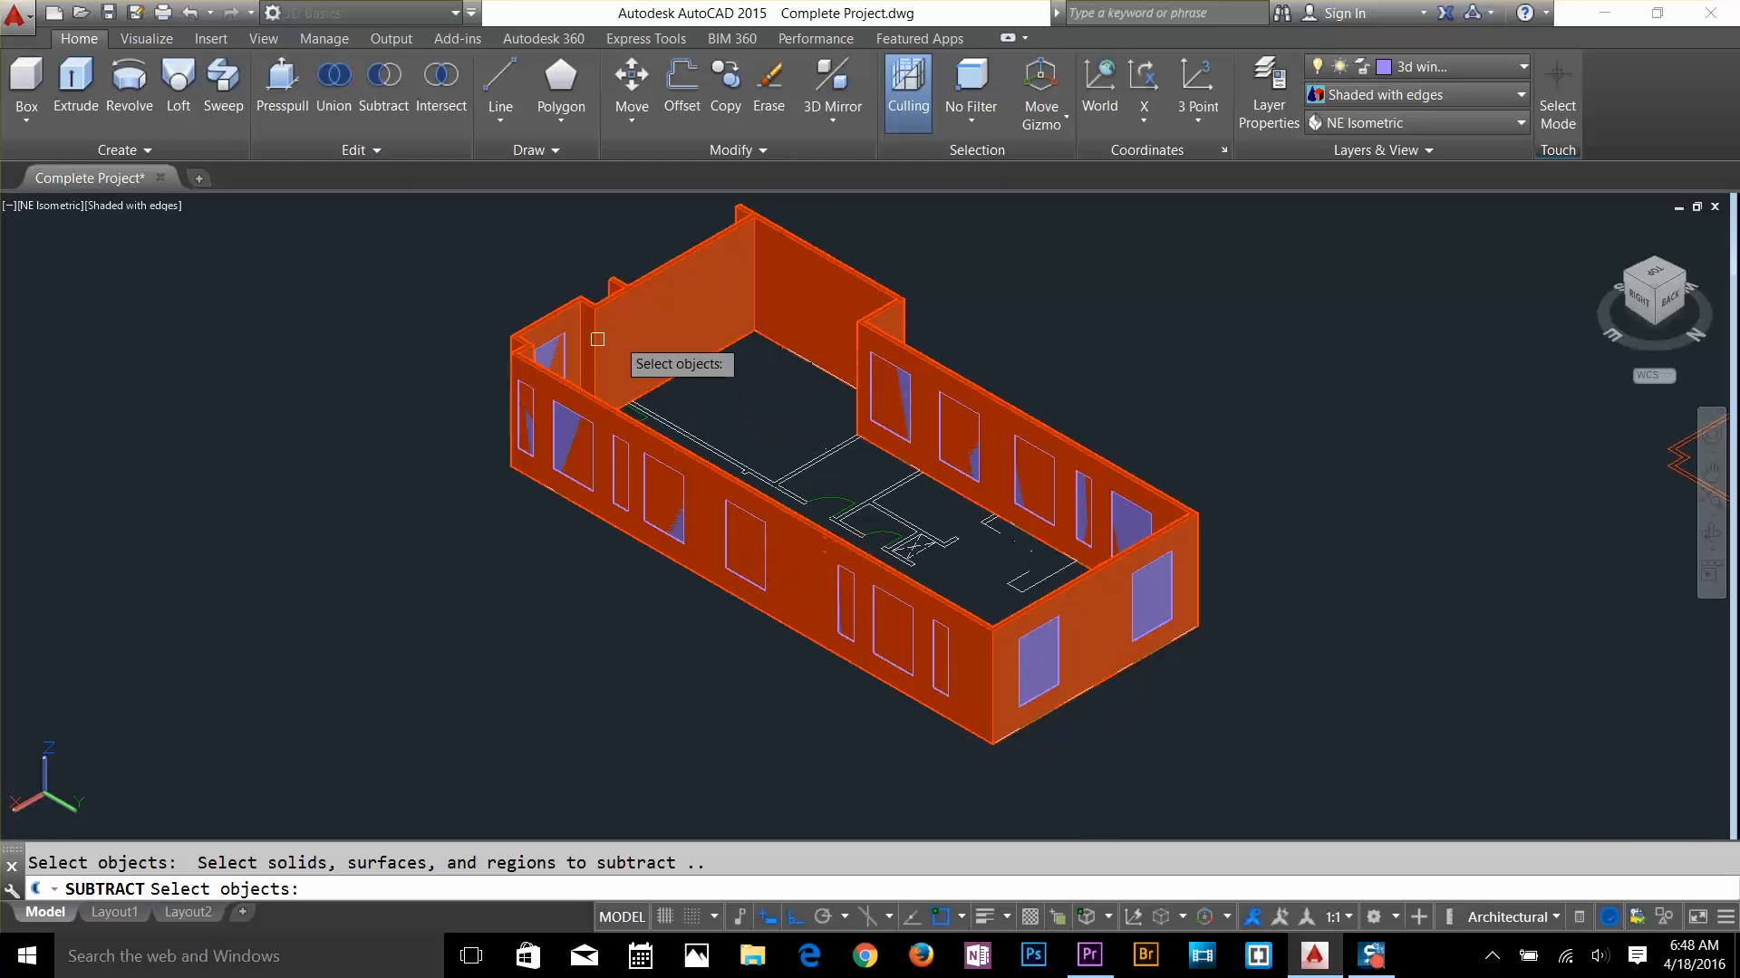
click(558, 344)
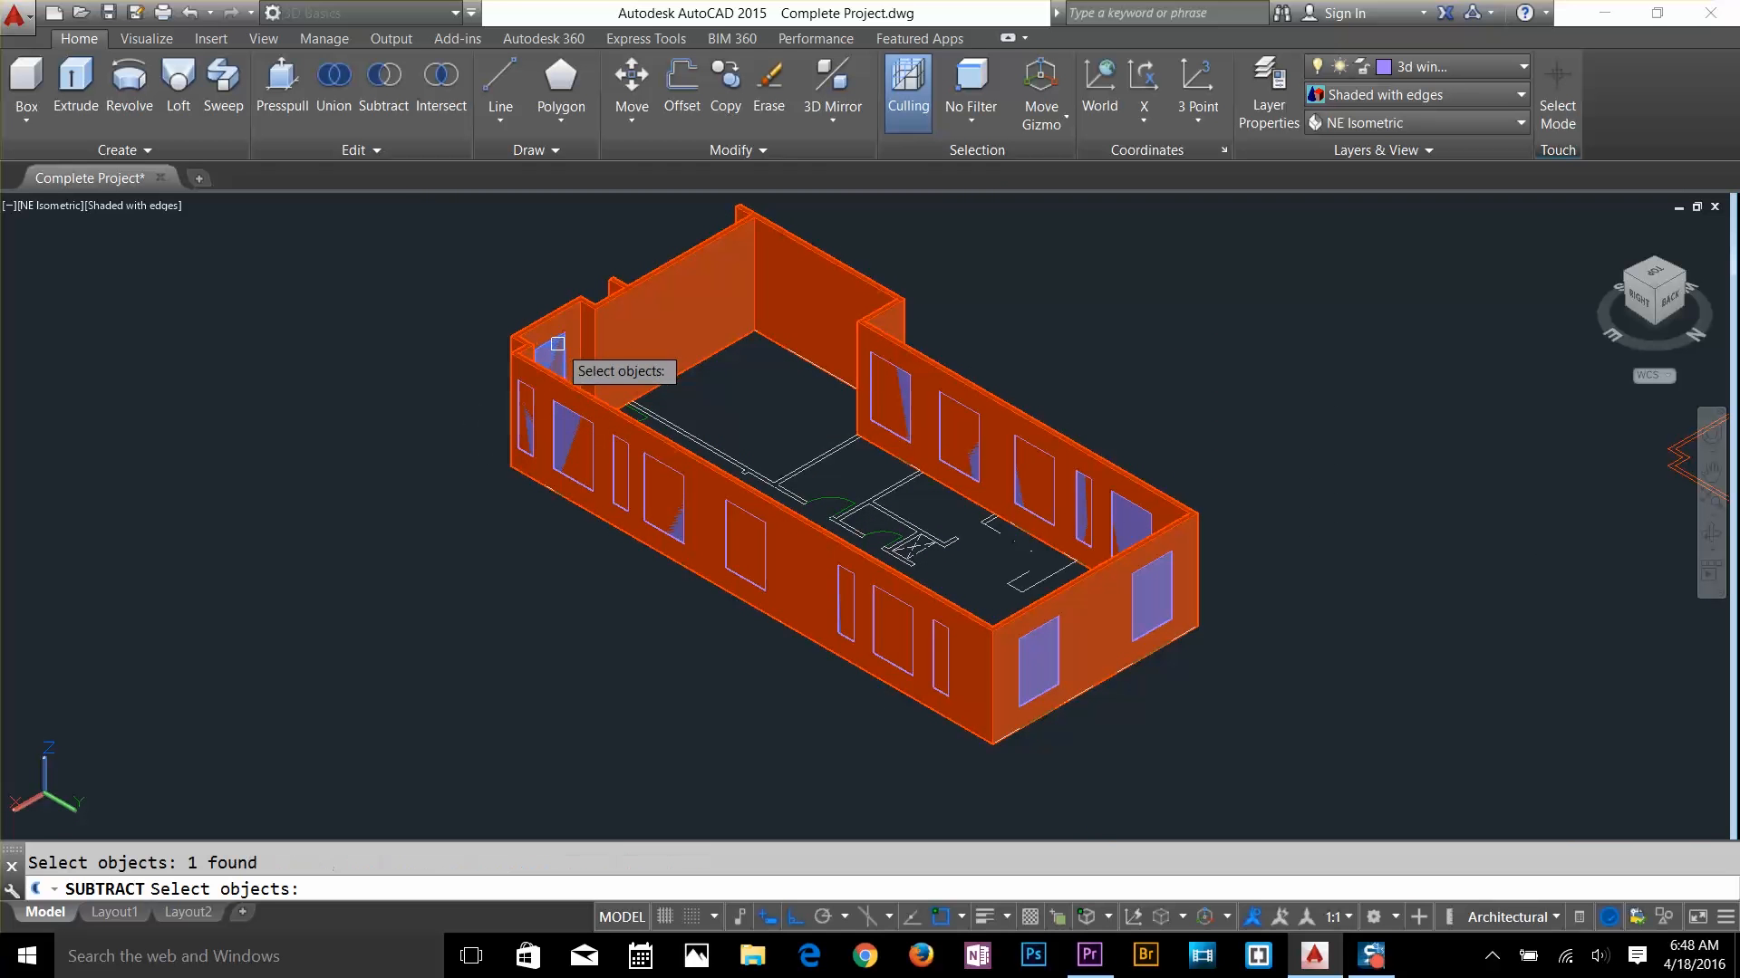
click(534, 387)
shift+click(569, 384)
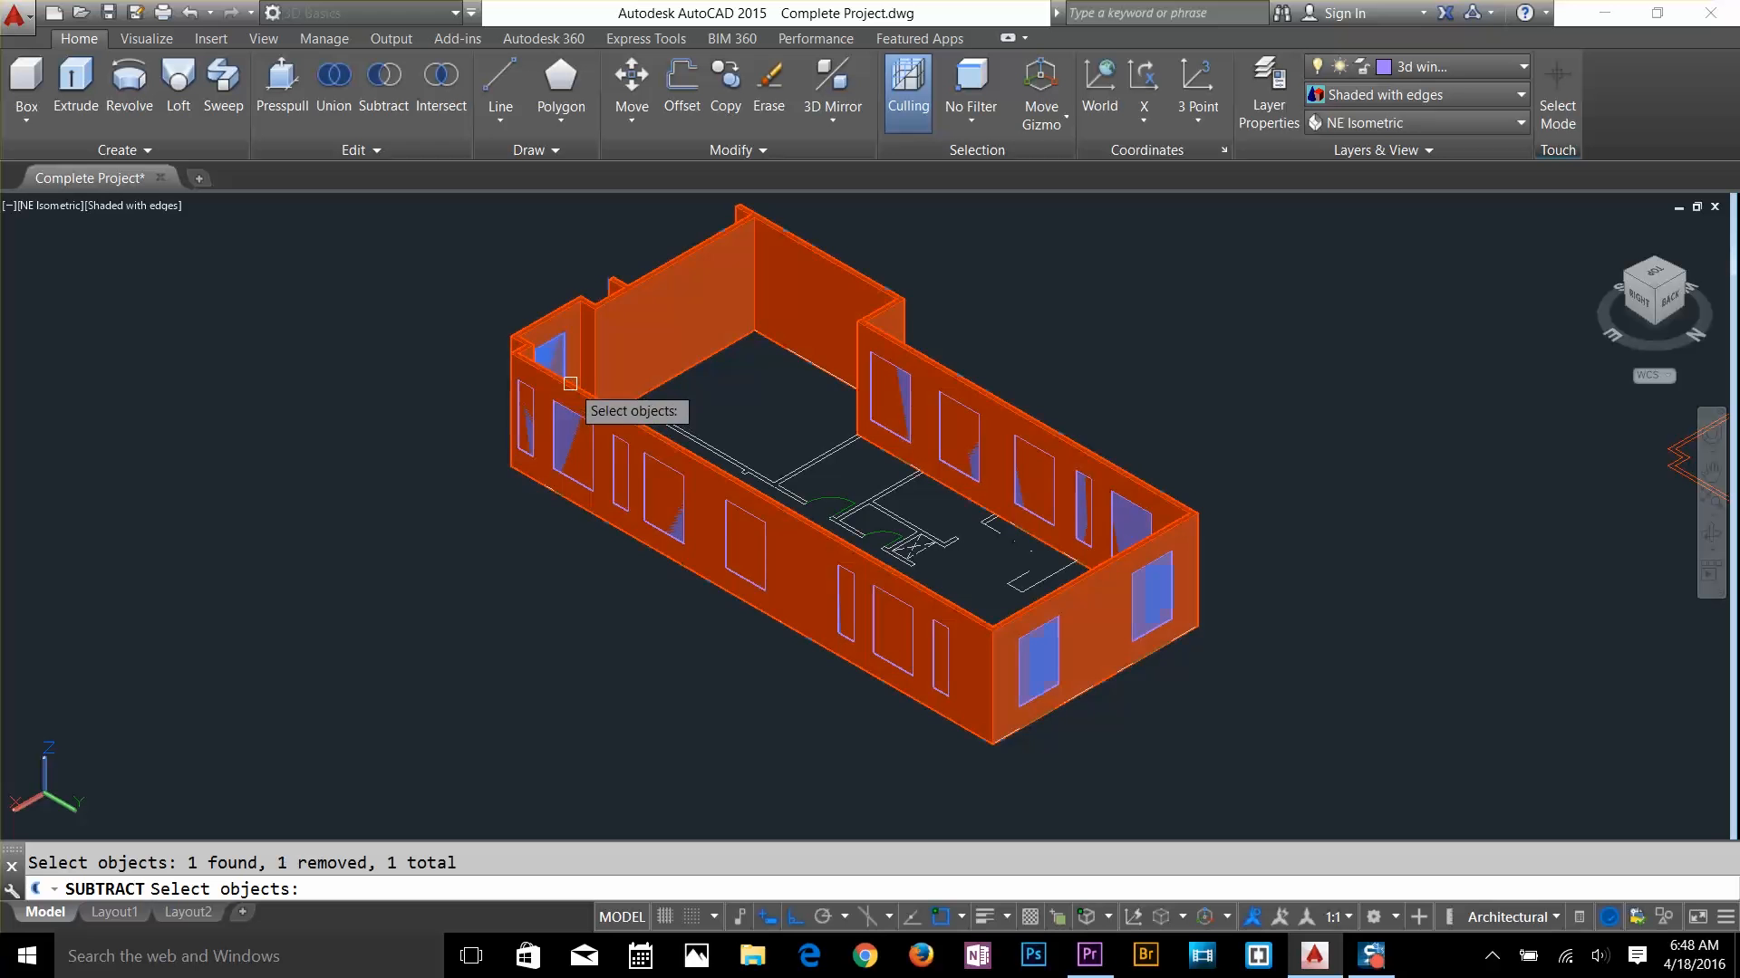
scroll(535, 421, up, 3)
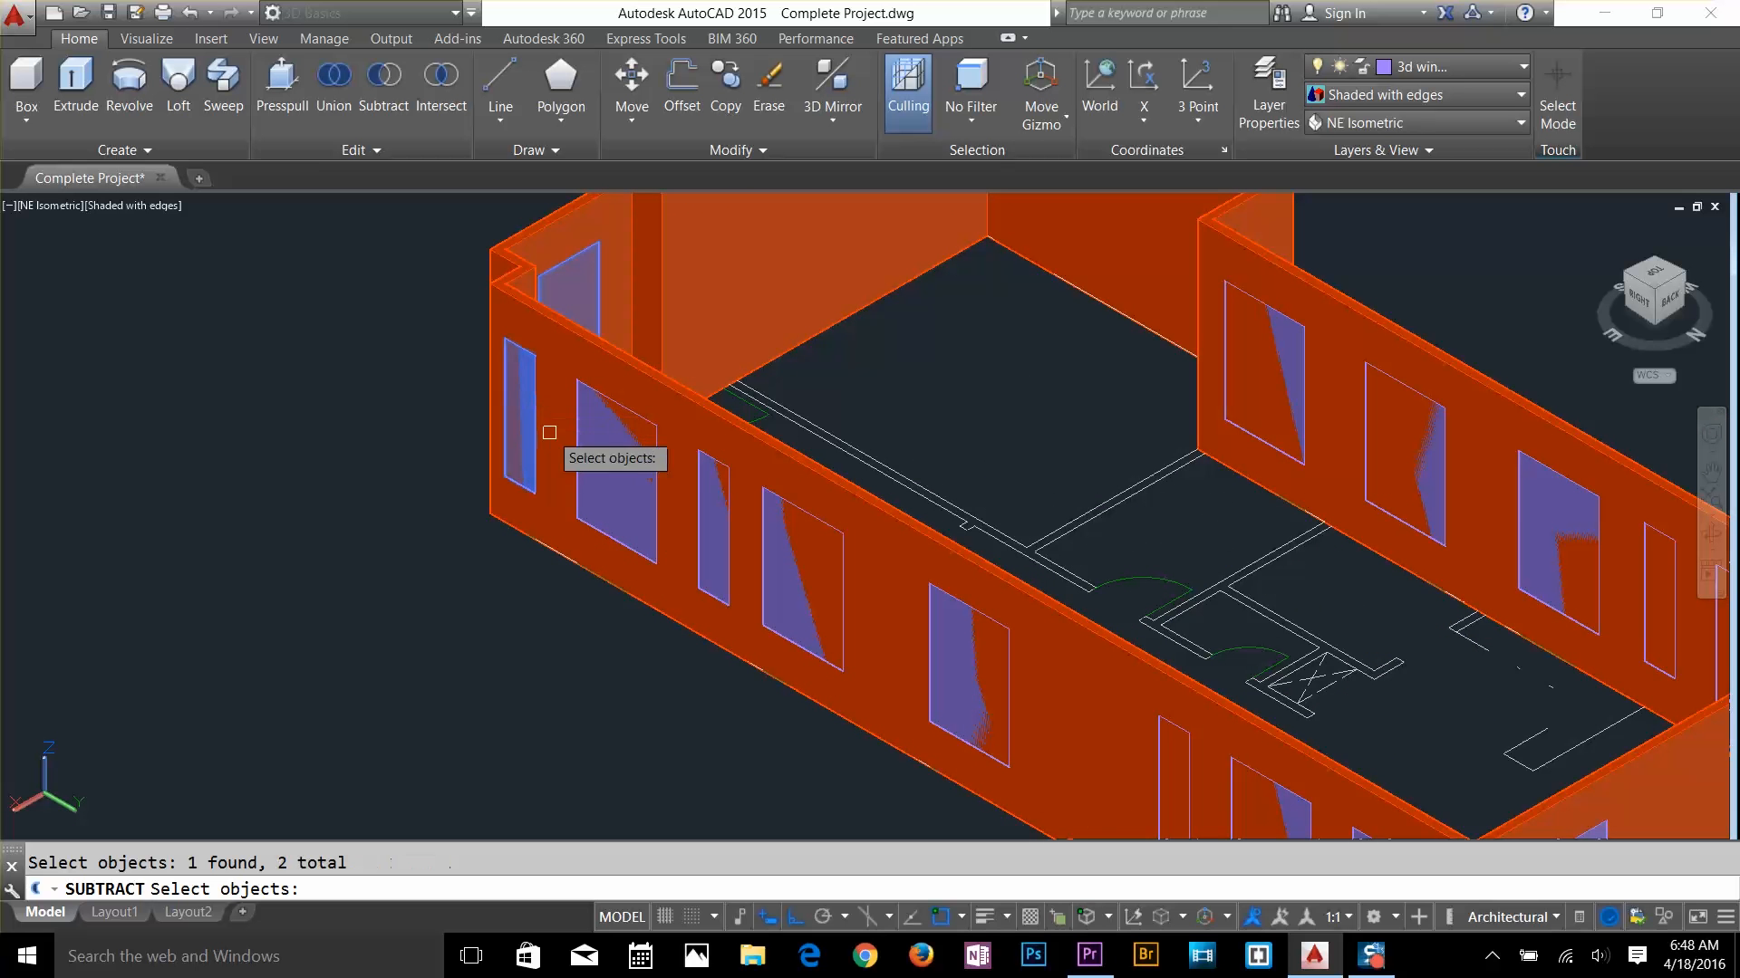
click(578, 450)
click(729, 531)
click(764, 556)
click(930, 674)
middle_drag(1110, 779, 830, 433)
click(881, 444)
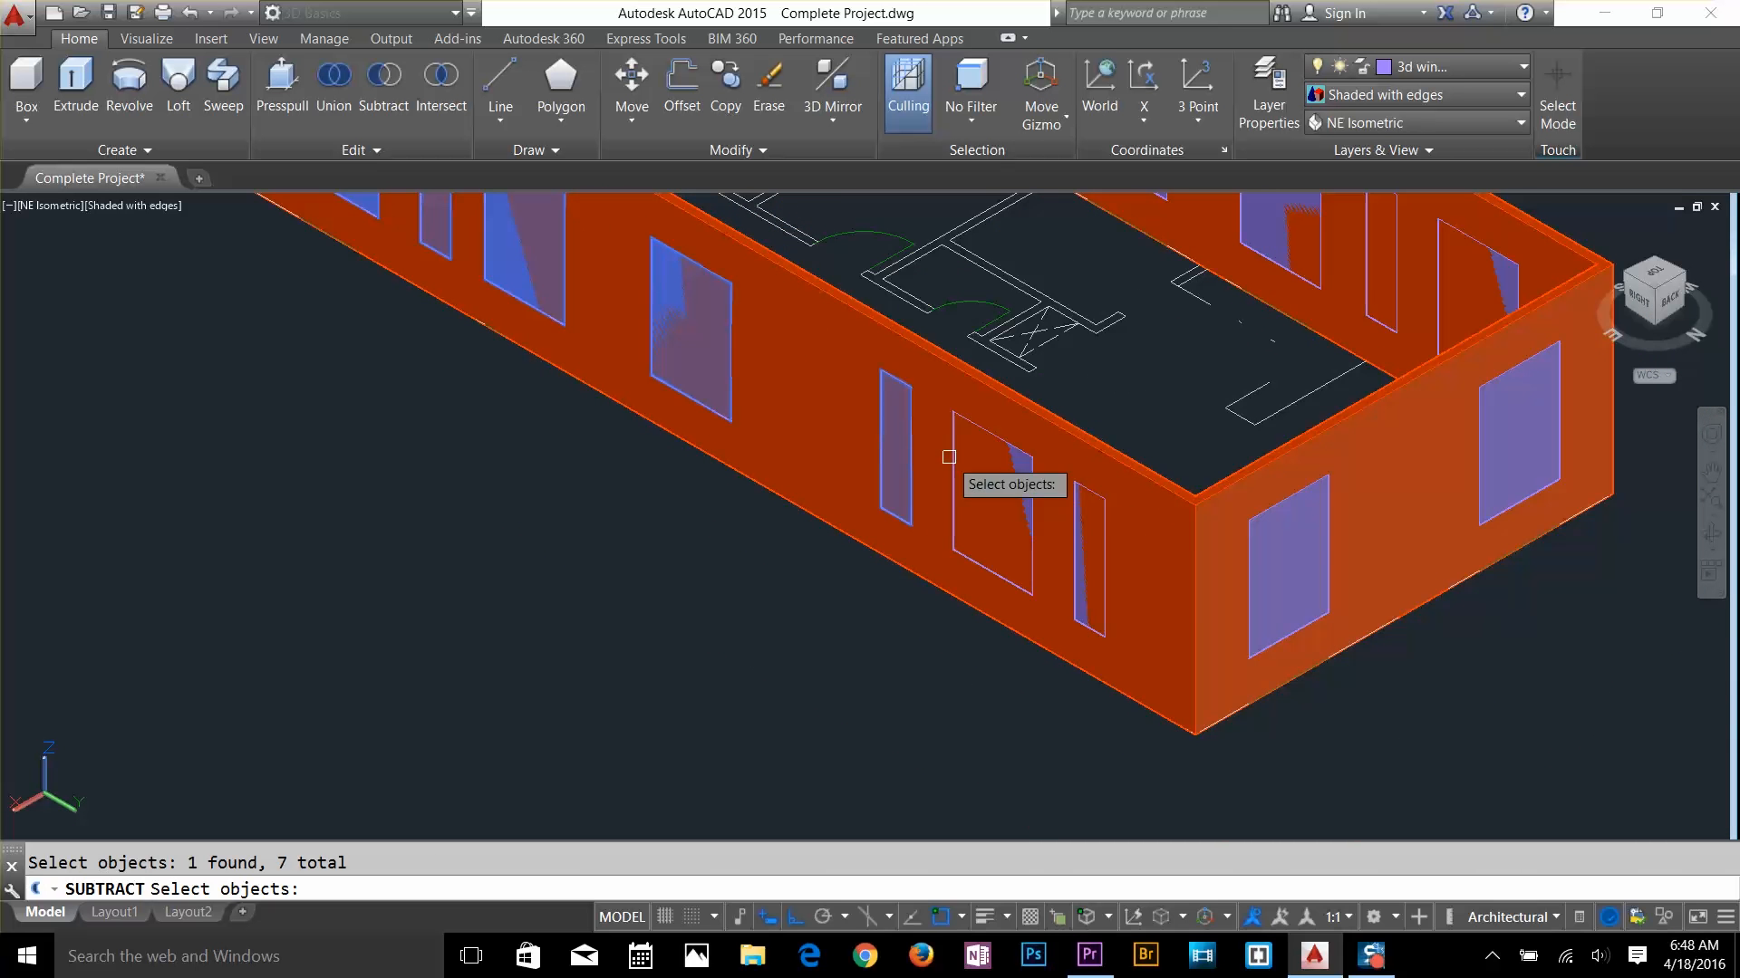
click(952, 460)
click(1076, 506)
Add the end wall's and the opposite long wall's window solids to the selection and complete the subtraction
click(1480, 490)
shift+click(1377, 406)
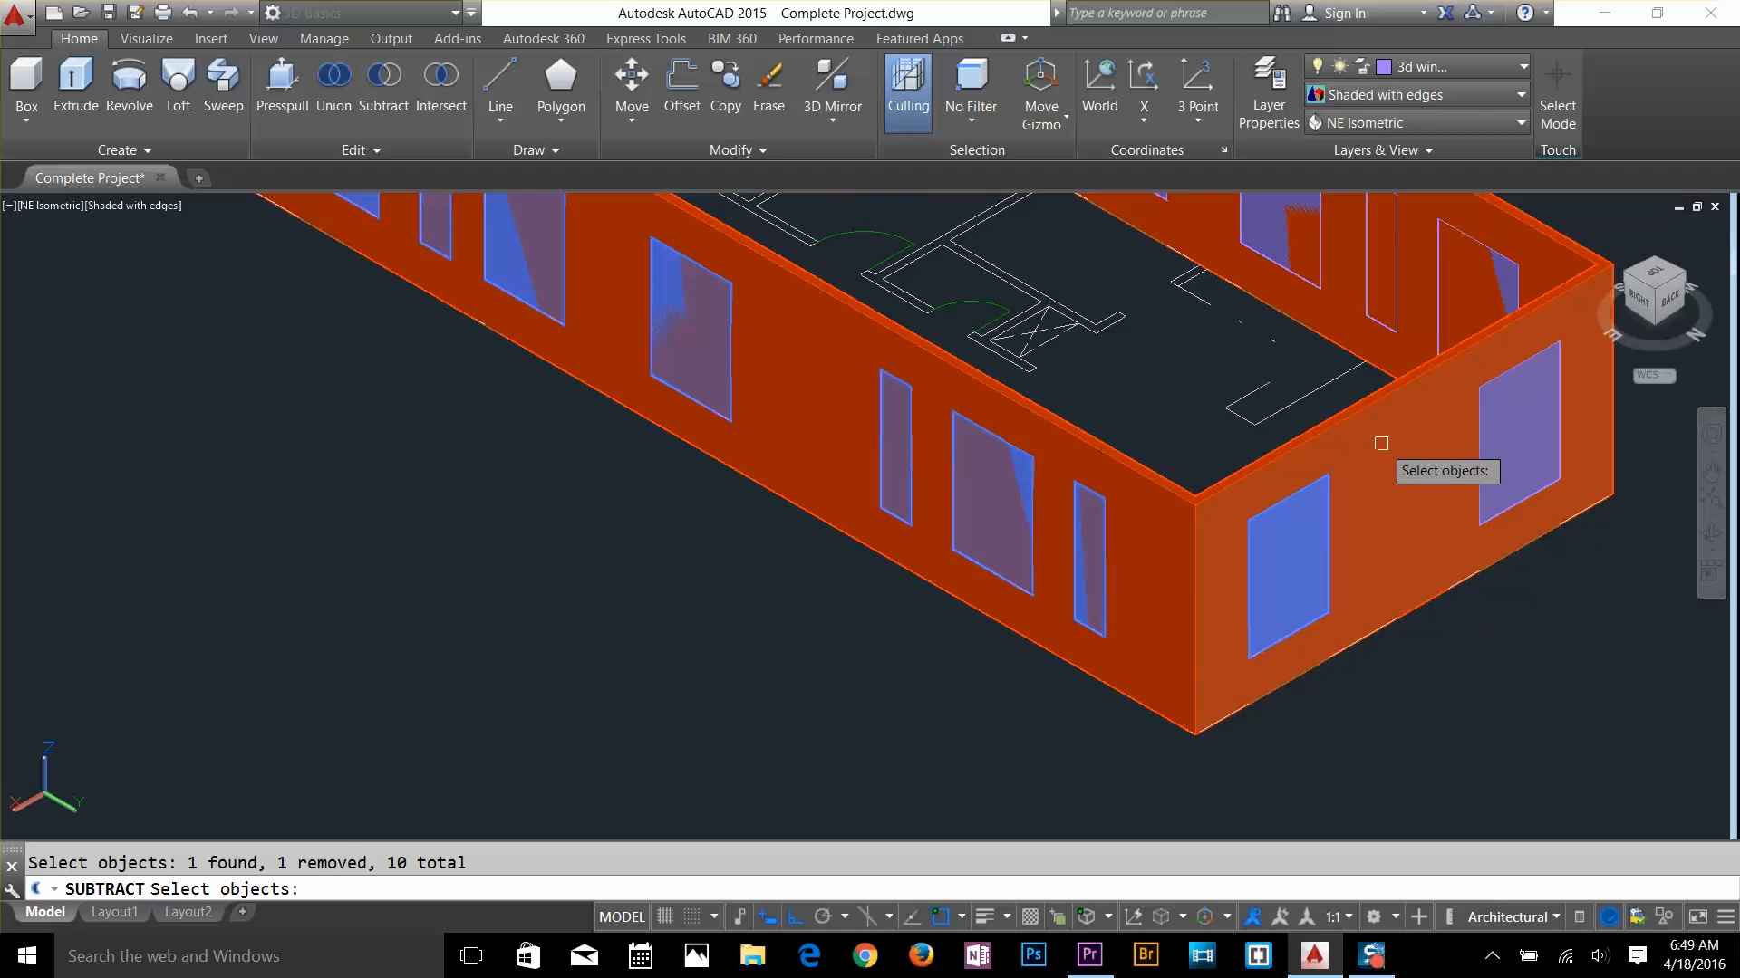
click(1515, 433)
click(1461, 288)
middle_drag(1420, 230, 1363, 471)
click(1326, 489)
click(1222, 446)
click(1087, 368)
middle_drag(917, 297, 1078, 407)
key(Return)
scroll(1220, 534, down, 4)
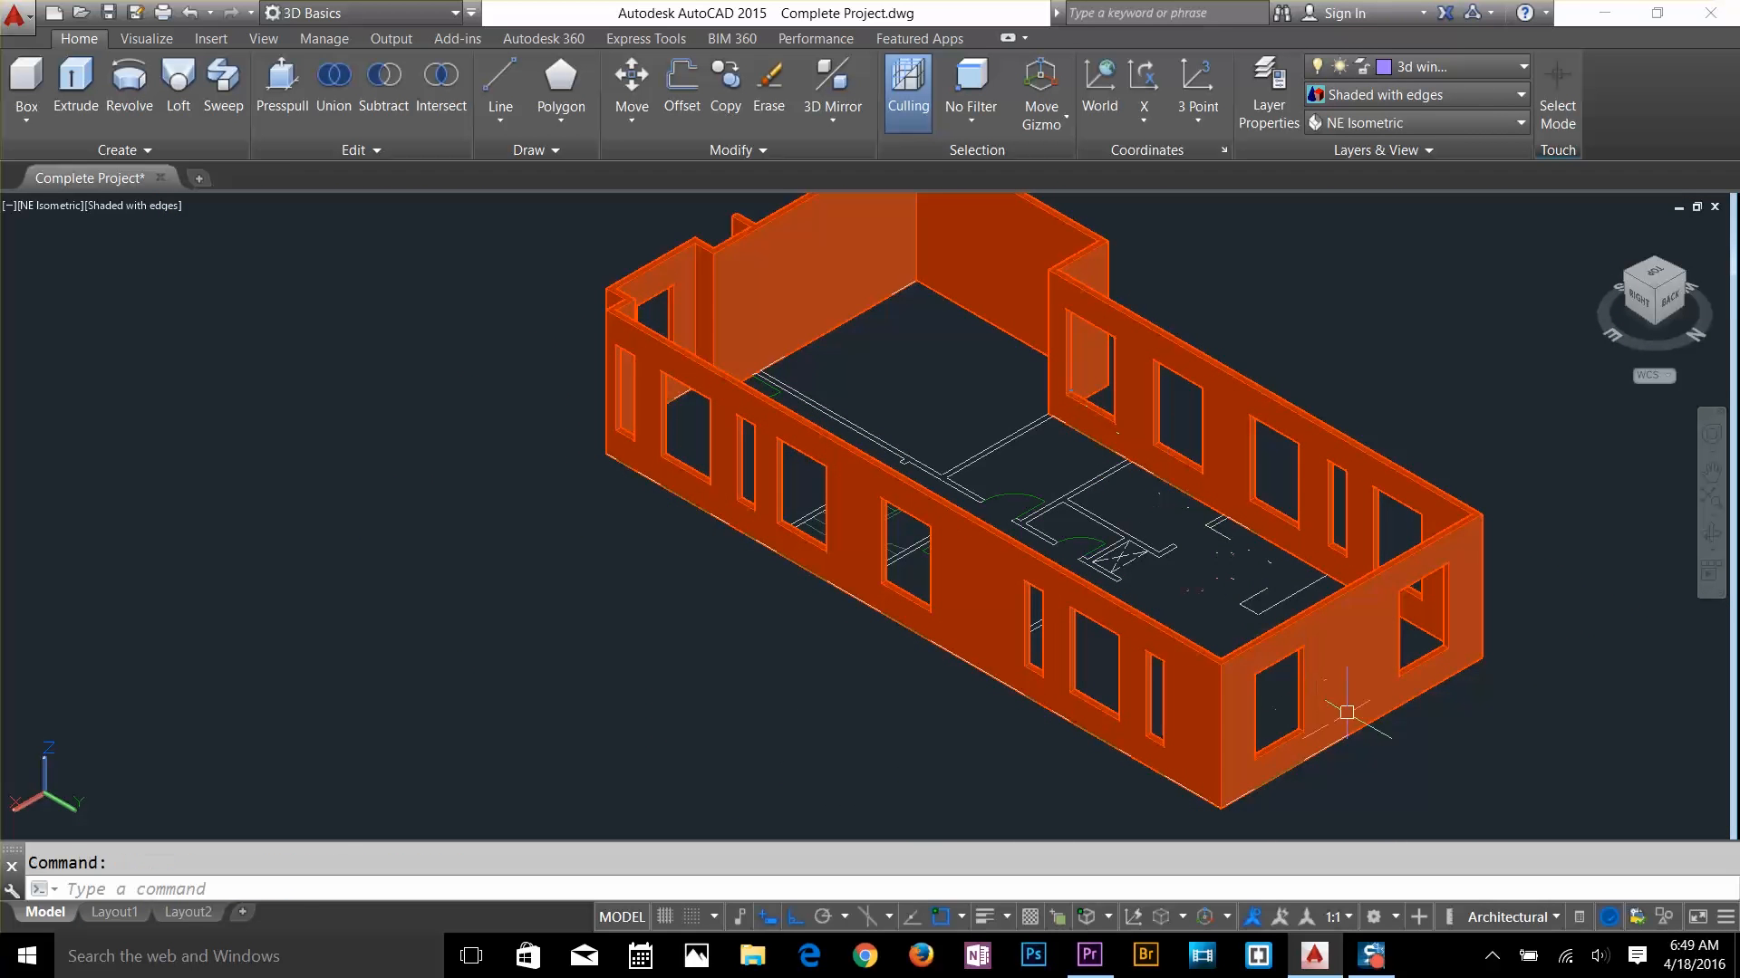
Examine the opposite side of the house, close up at the wall corner beside the door opening
shift+middle_drag(1102, 613, 1178, 589)
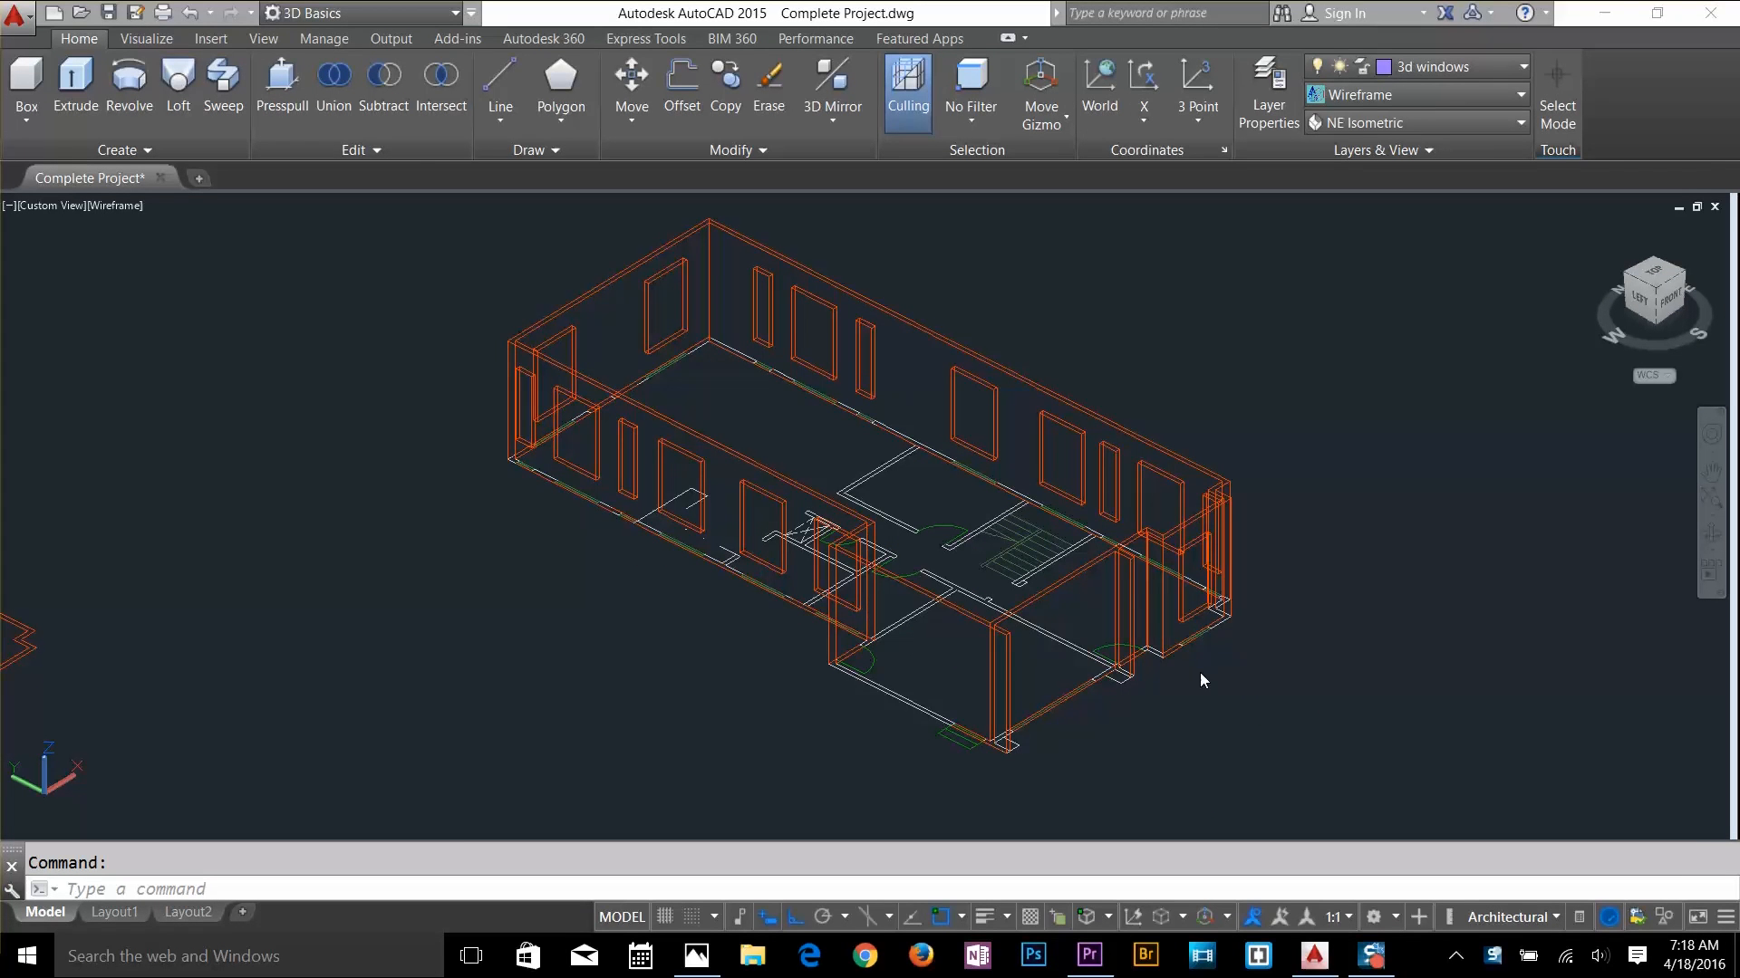
scroll(1191, 666, up, 5)
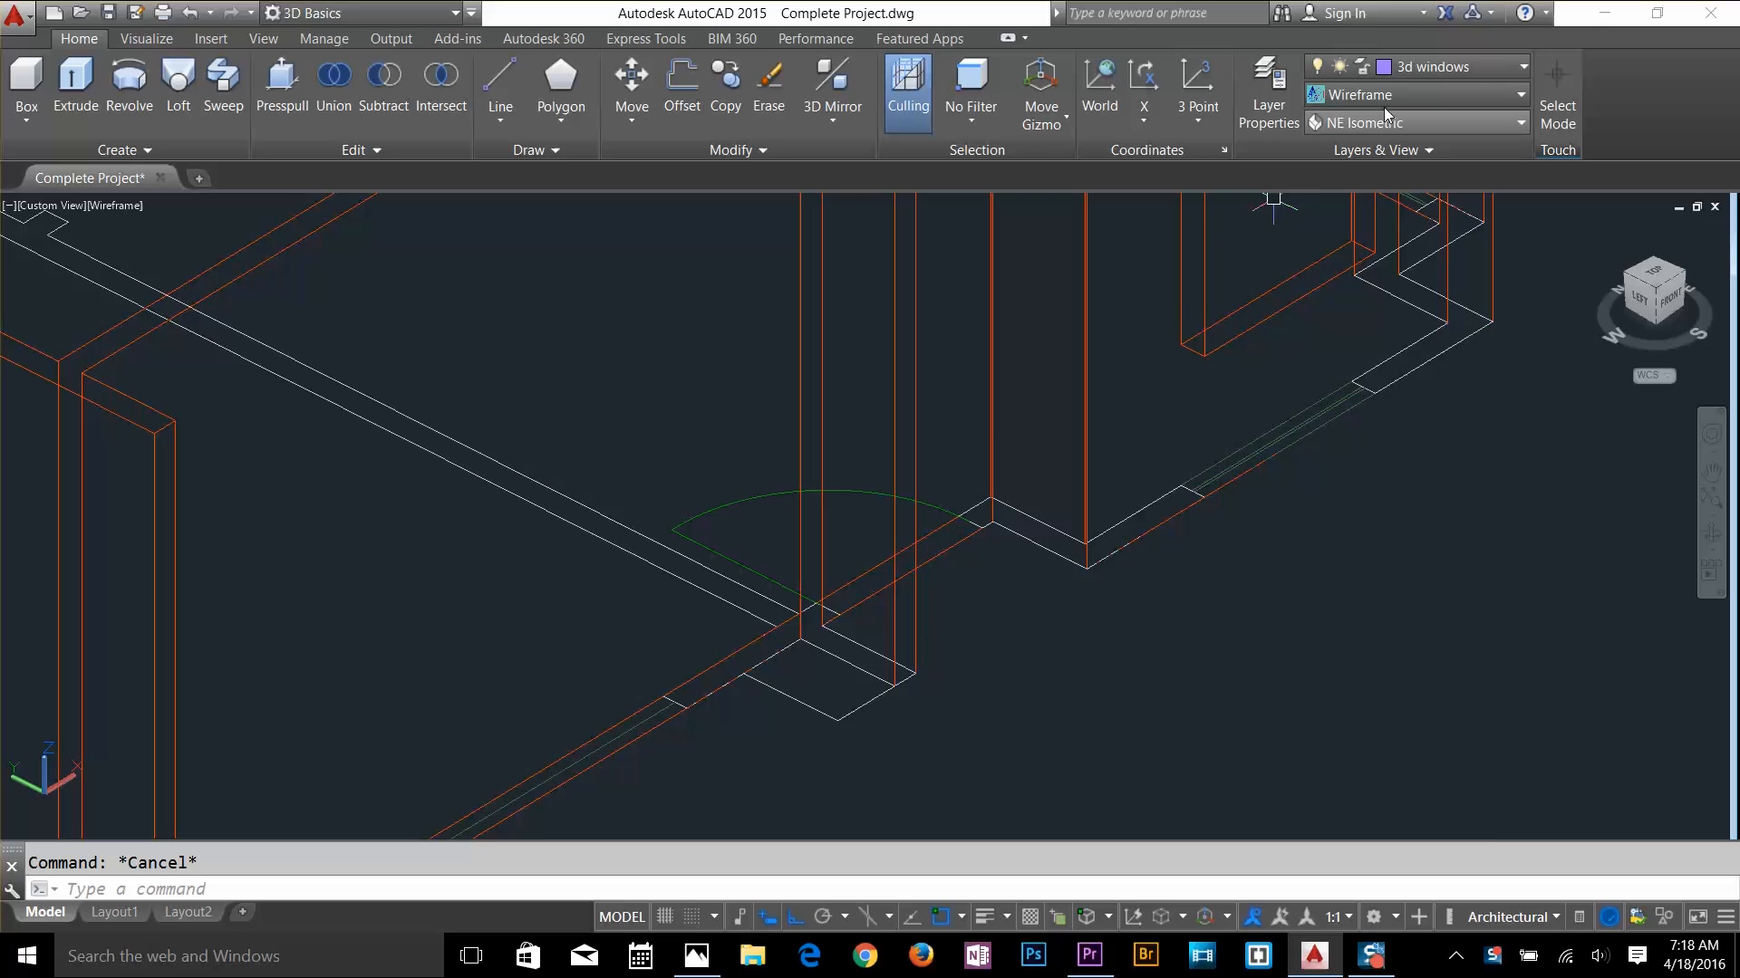
Create a new layer named 3d door and set its color to index 55
click(1268, 95)
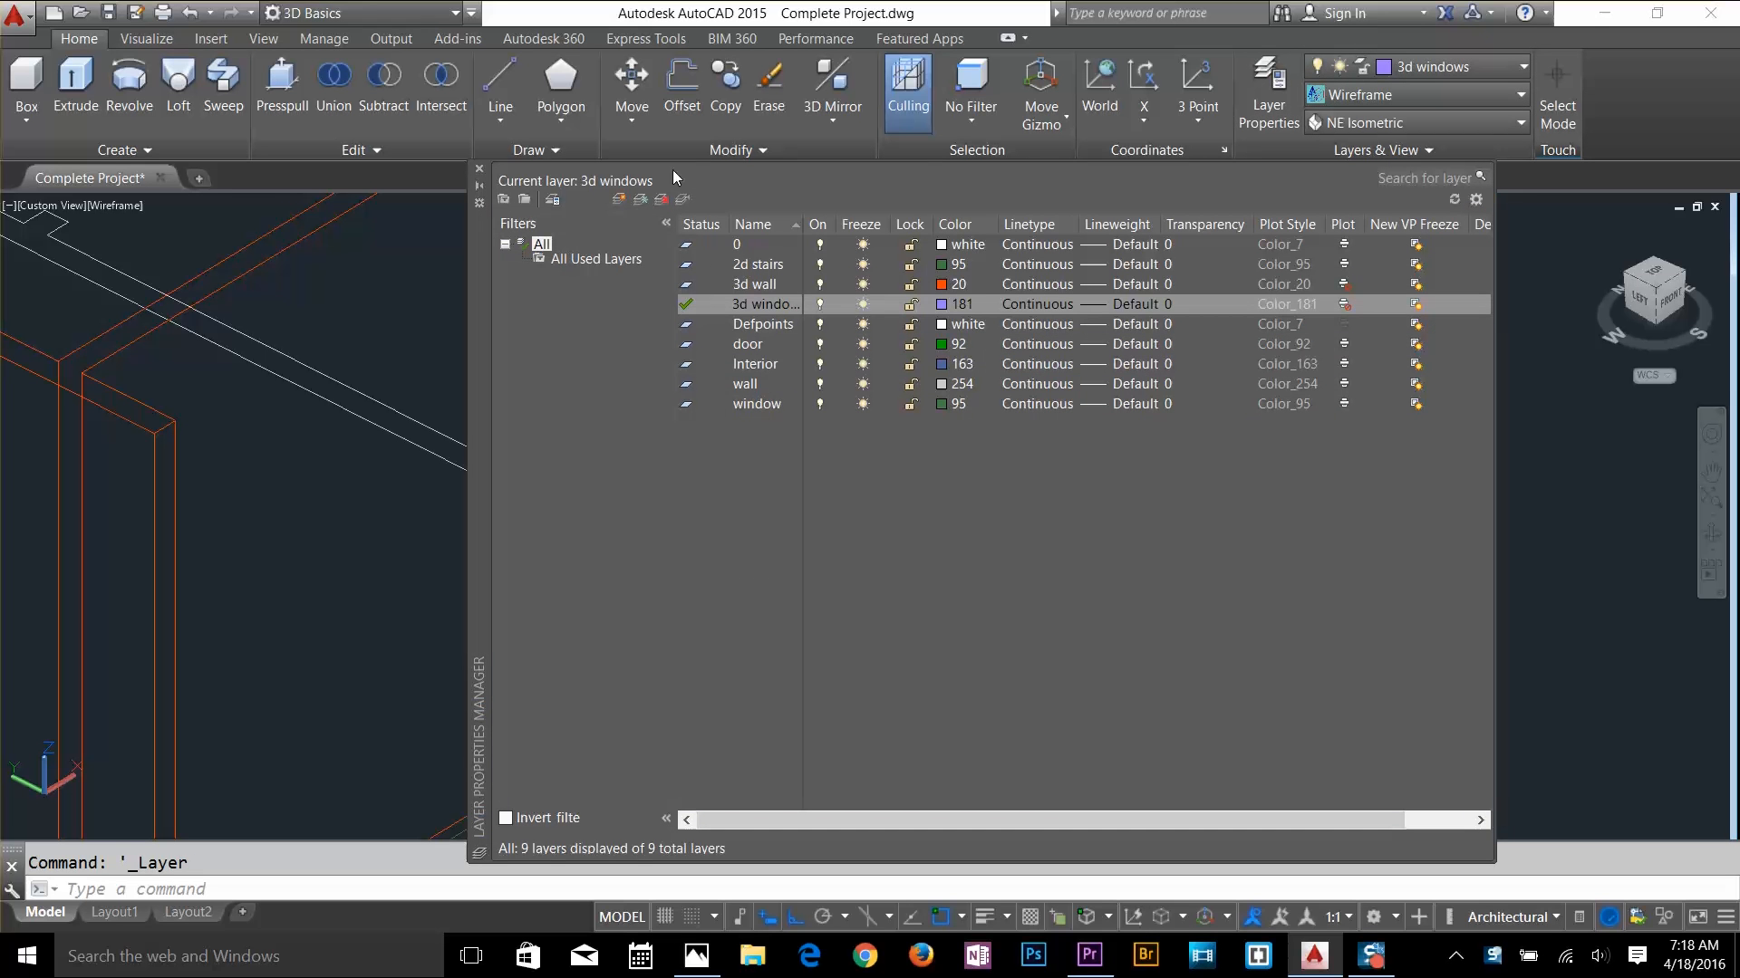
click(619, 199)
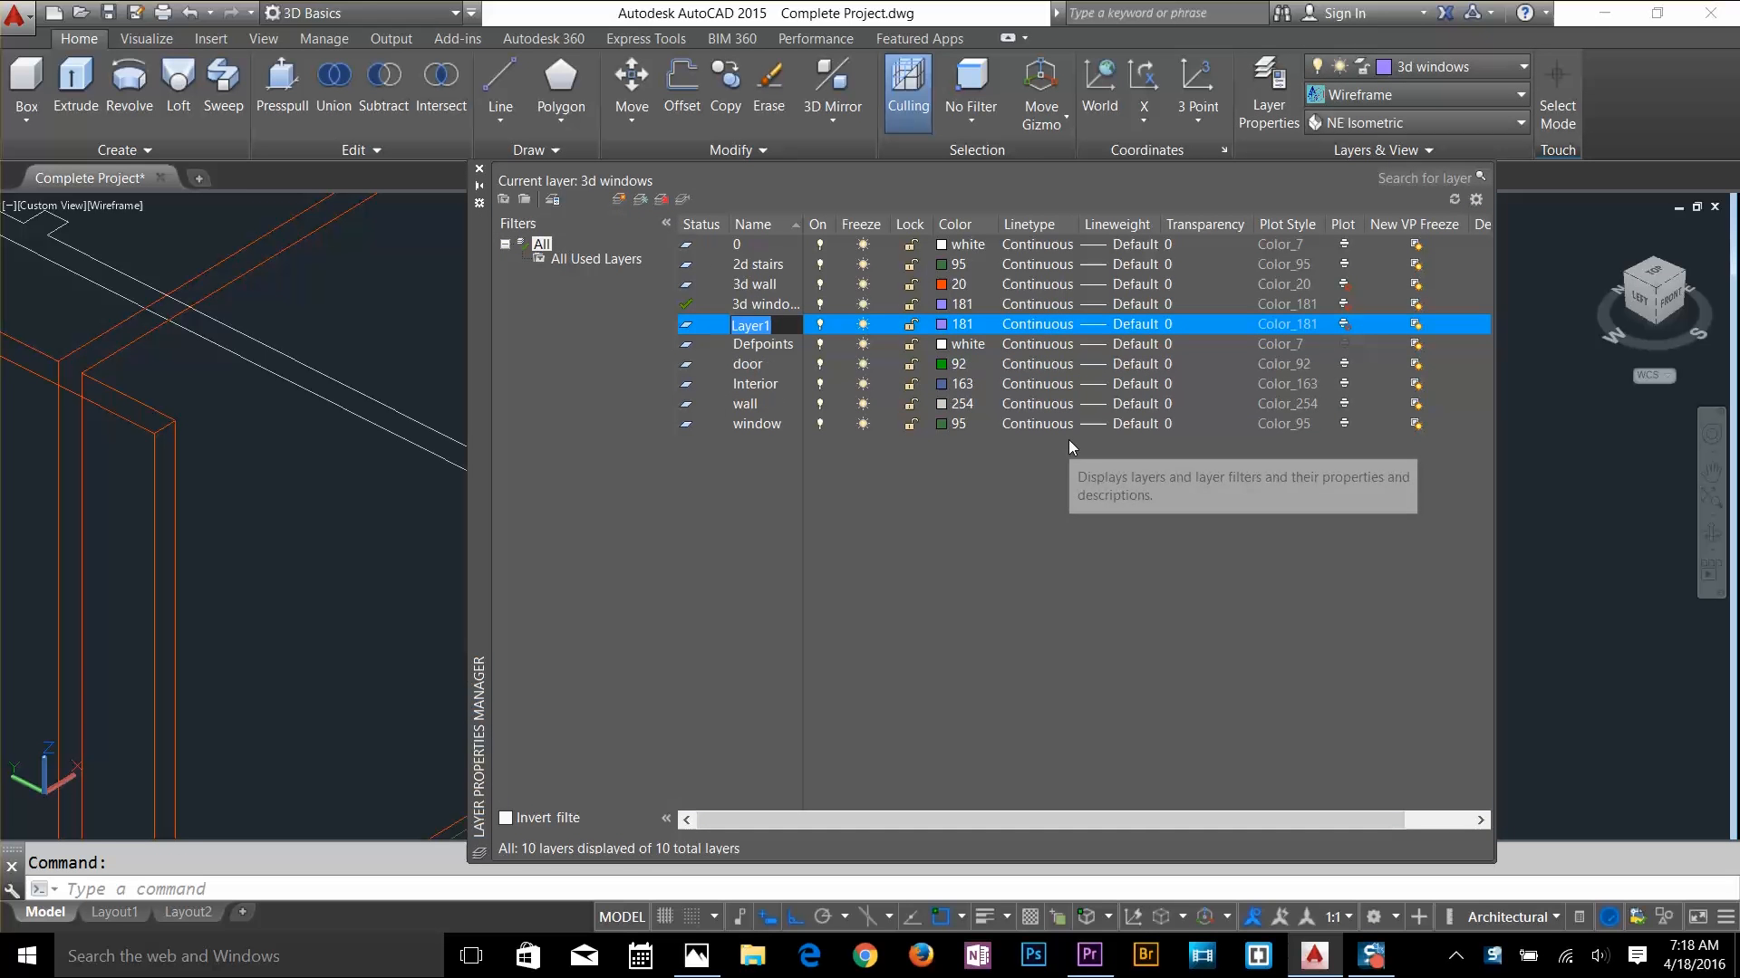
text(3d door)
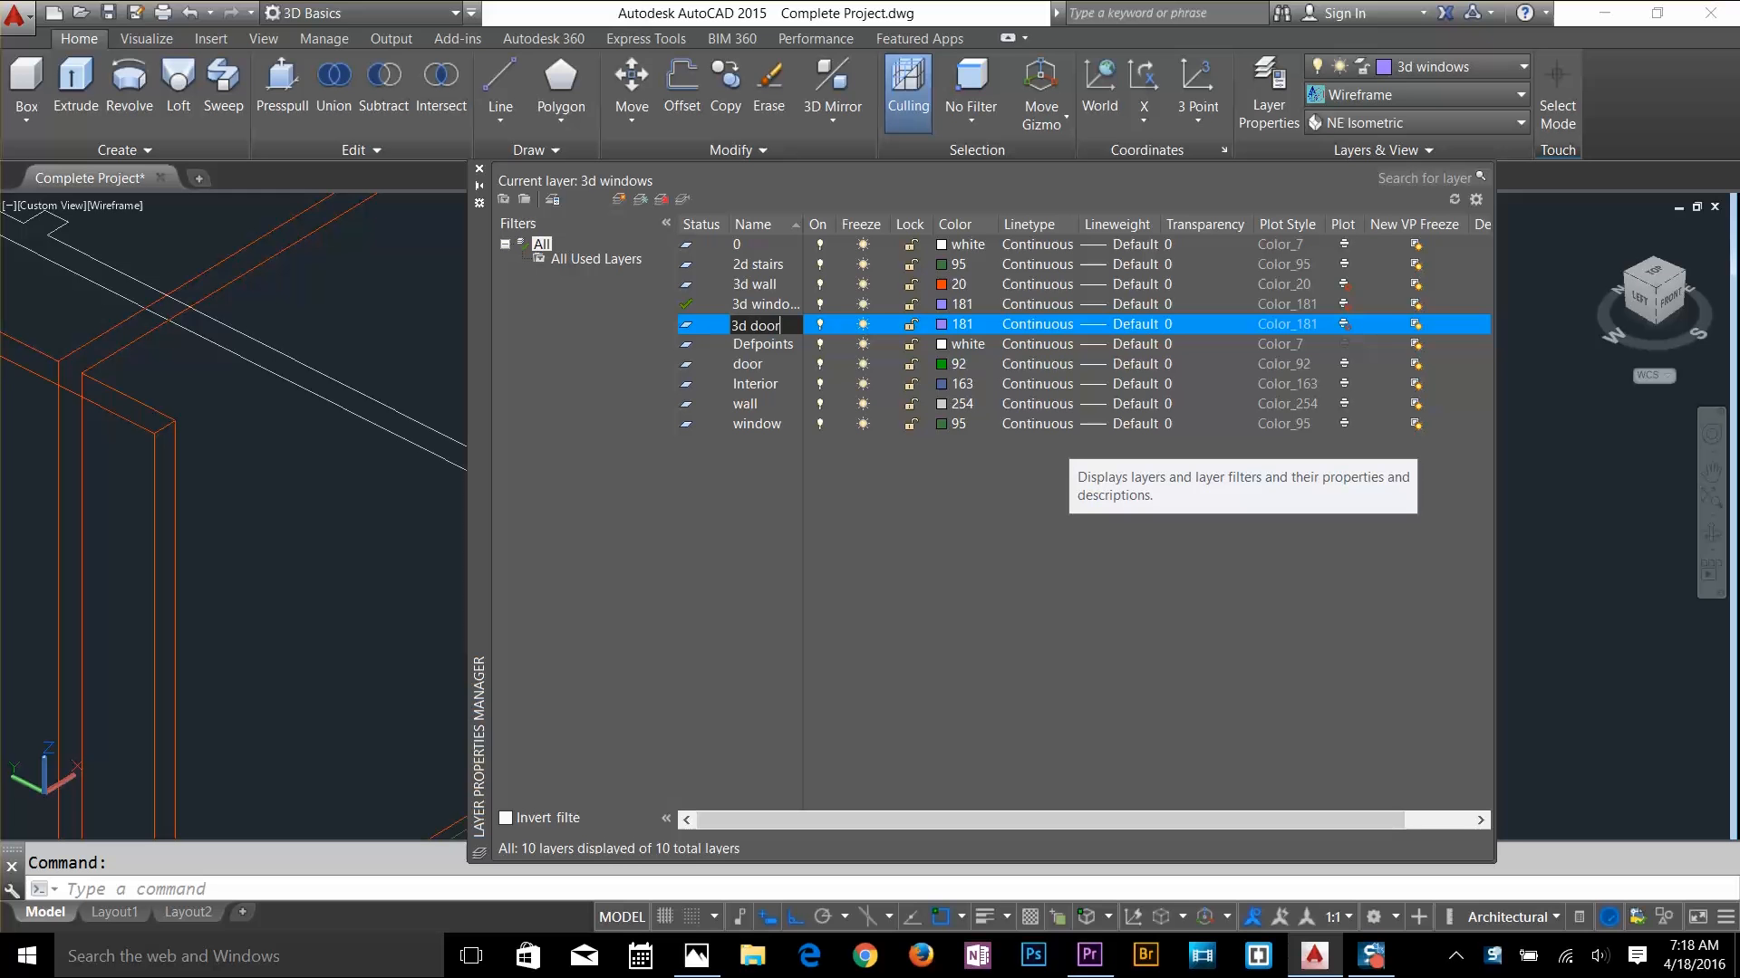
click(951, 323)
click(742, 447)
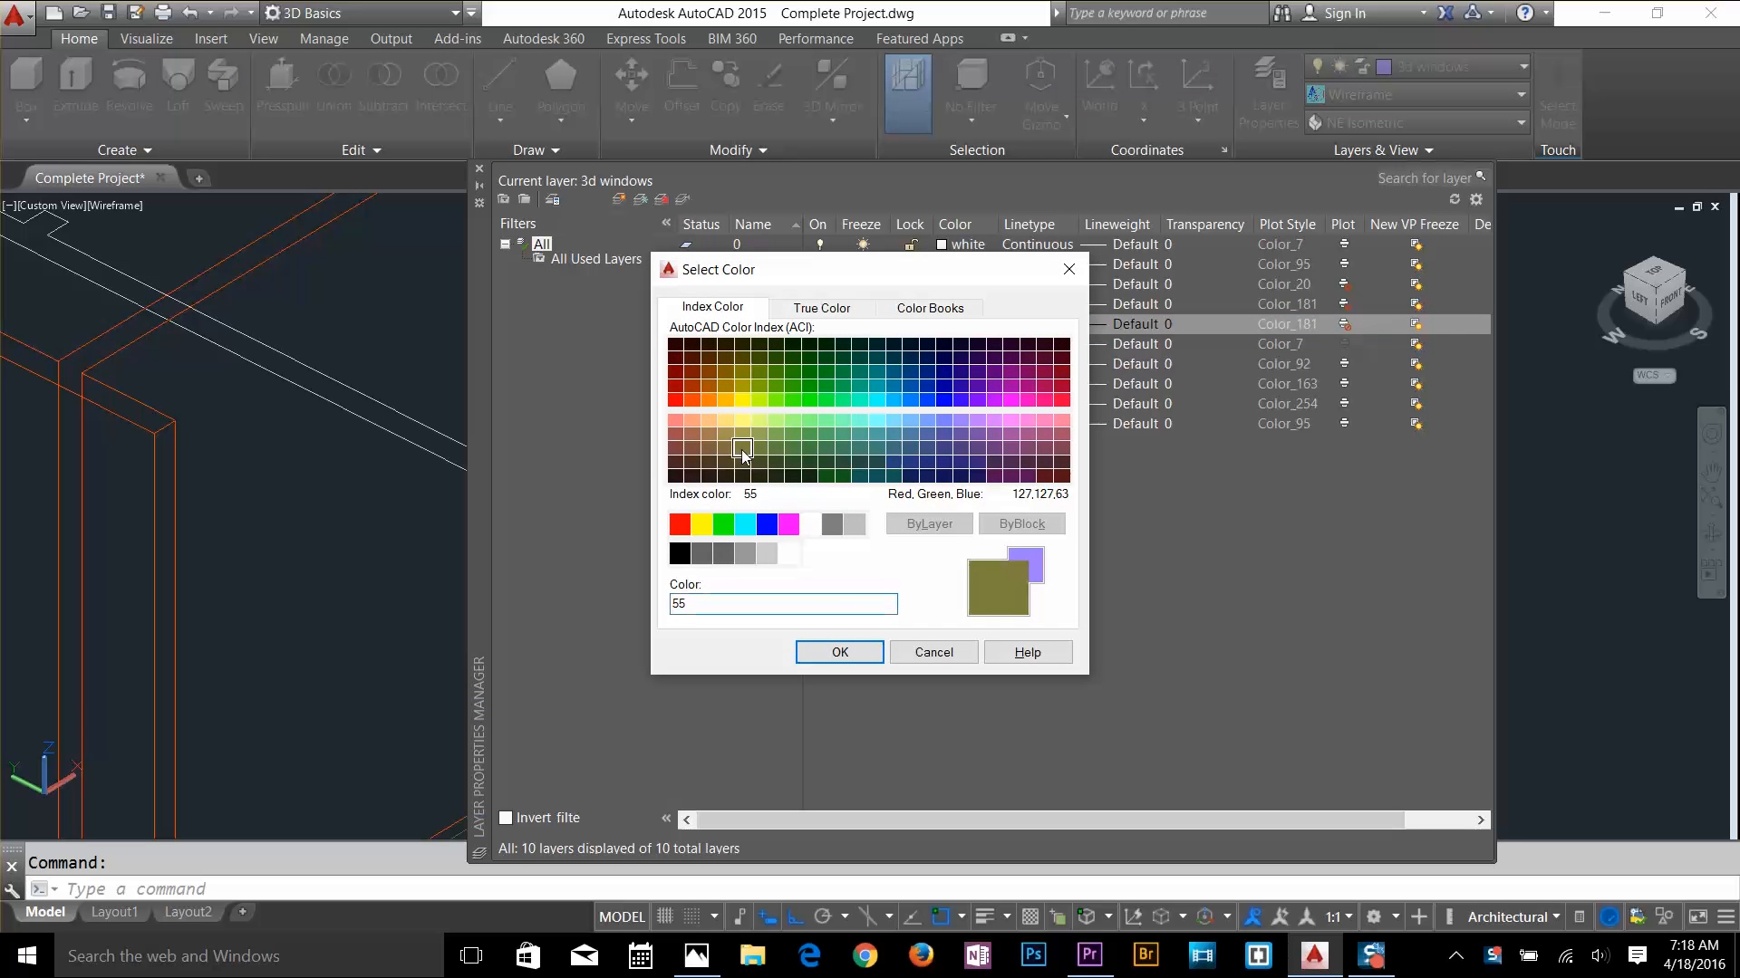
click(868, 655)
click(479, 170)
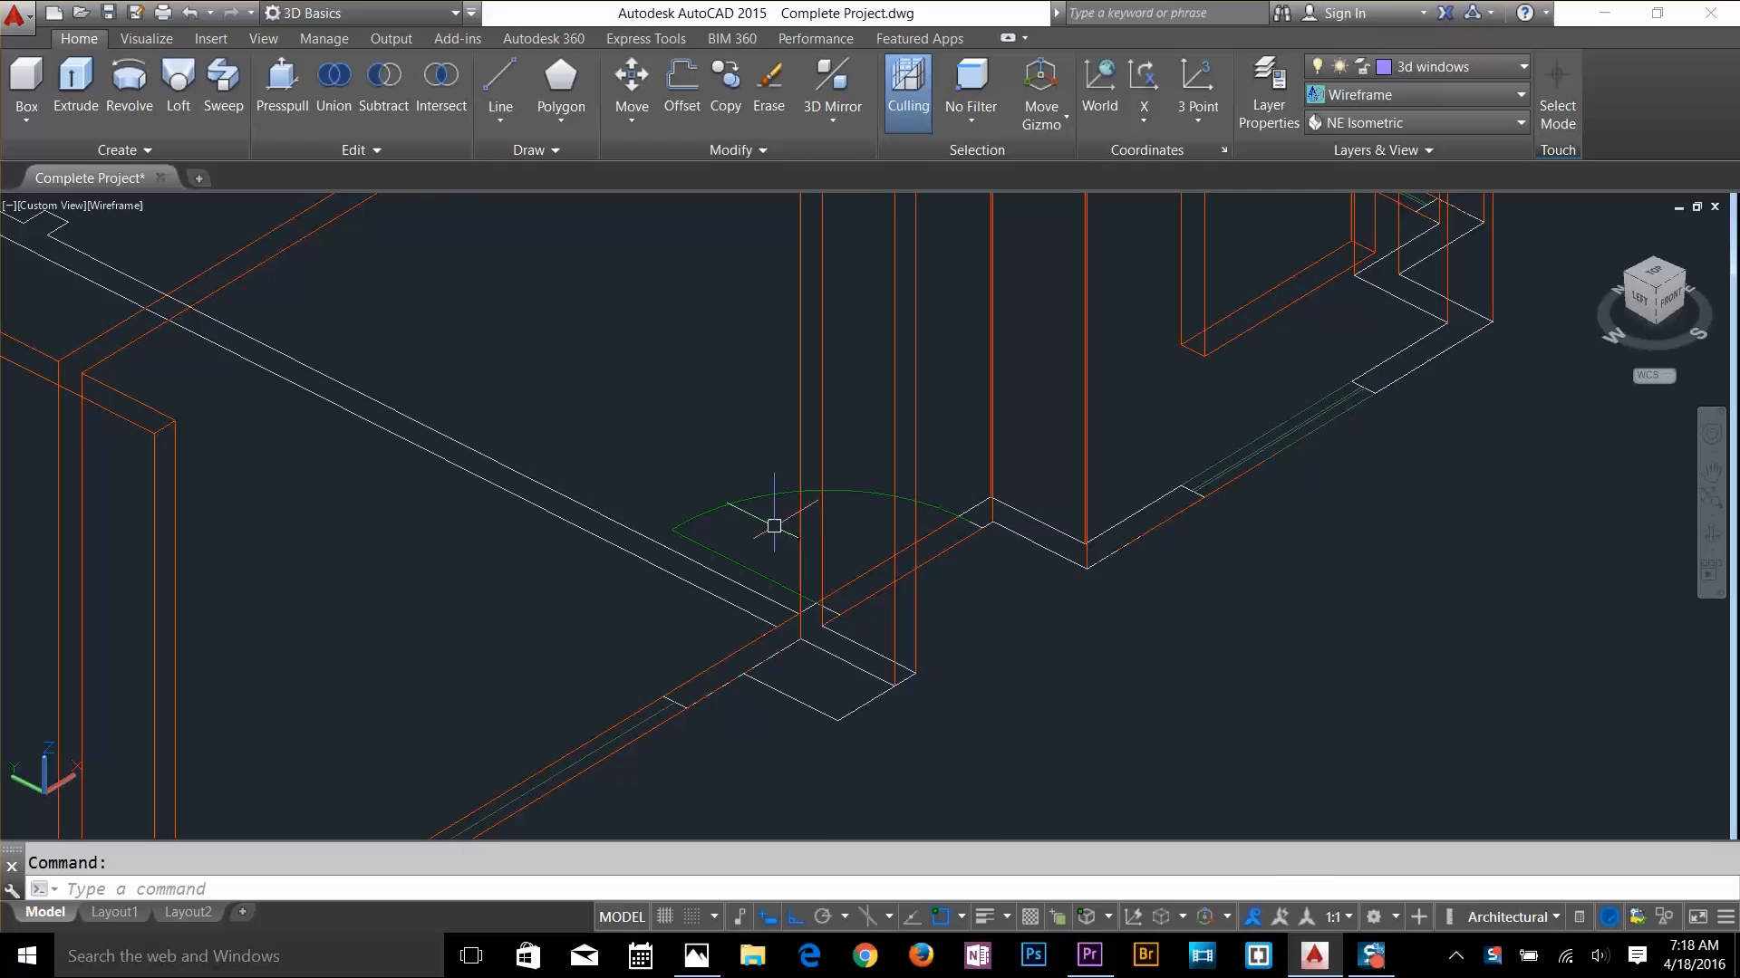
Draw a rectangle 2'-6" by 4 1/2" across the wall thickness at the front doorway, between the opening's opposite corners
text(rec)
key(Return)
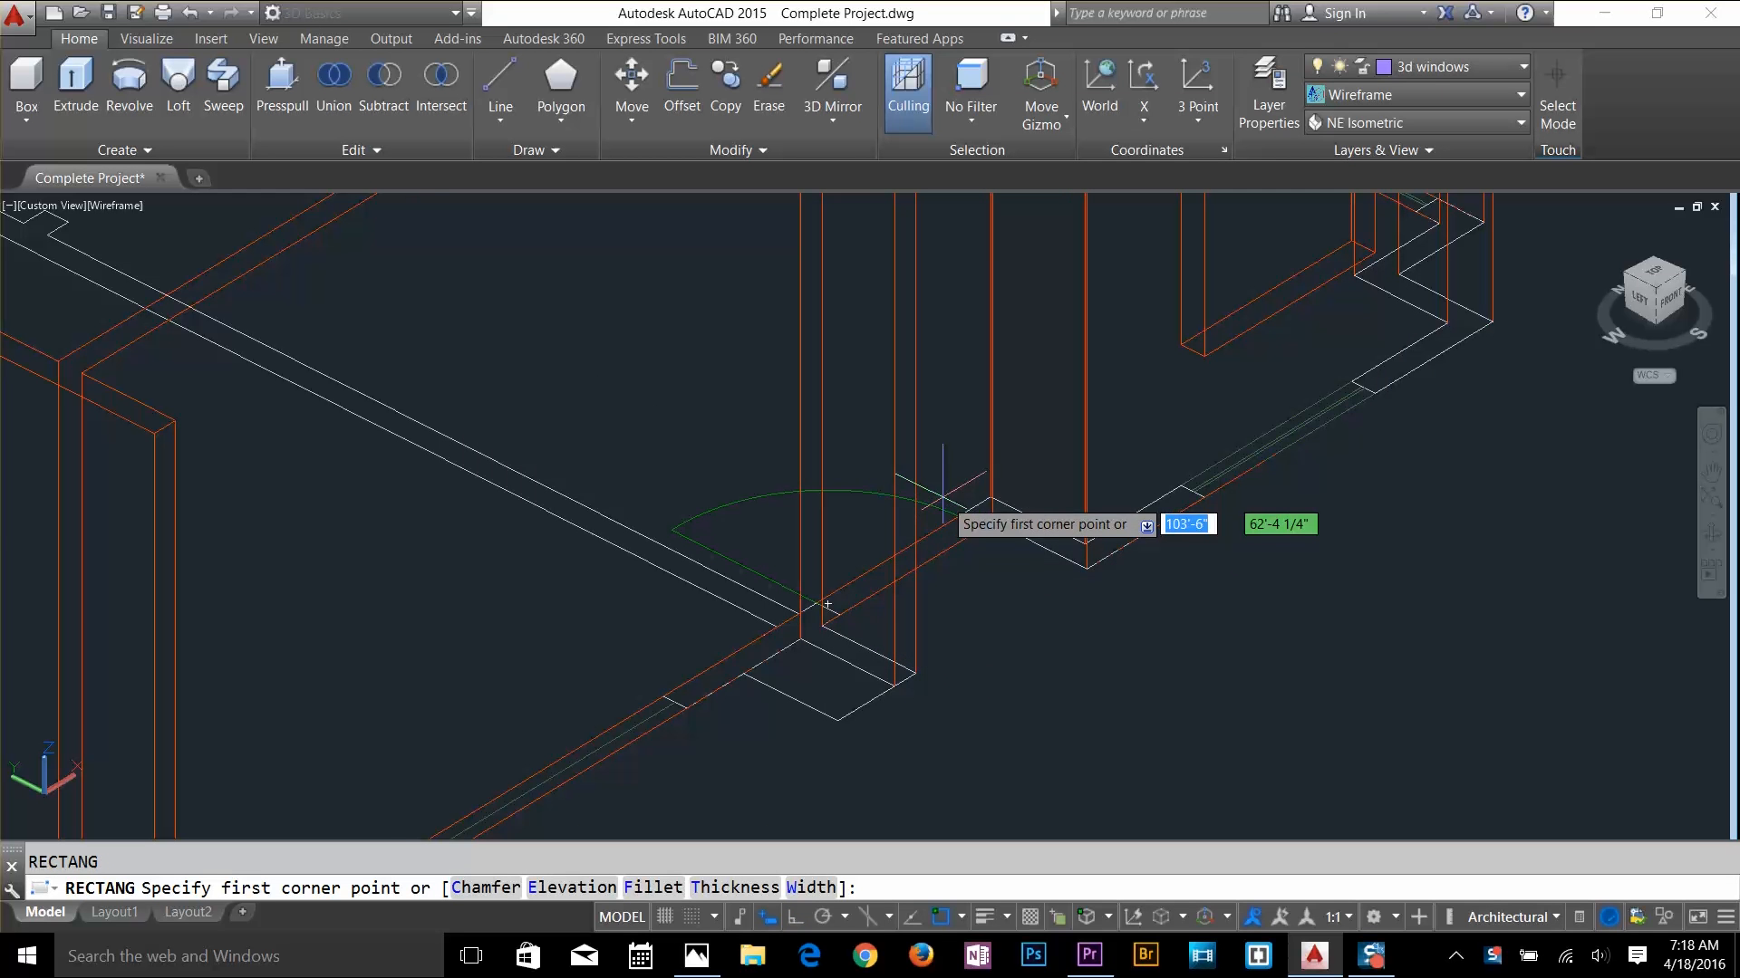
scroll(951, 512, up, 4)
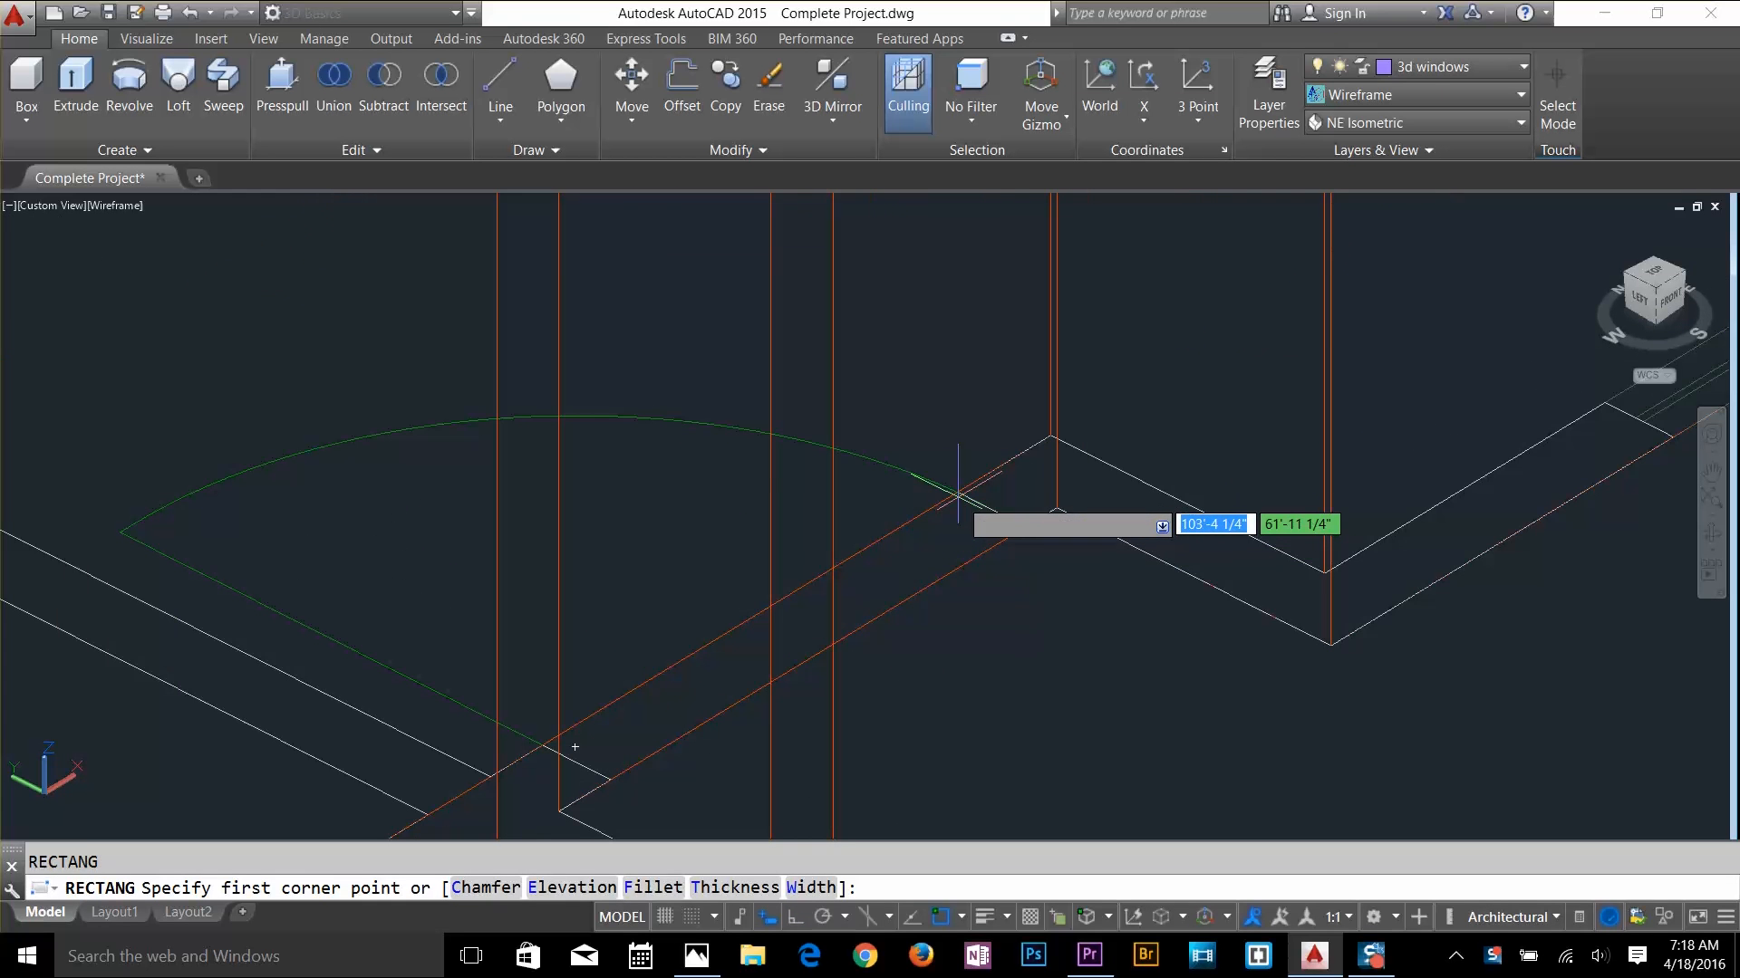
click(960, 489)
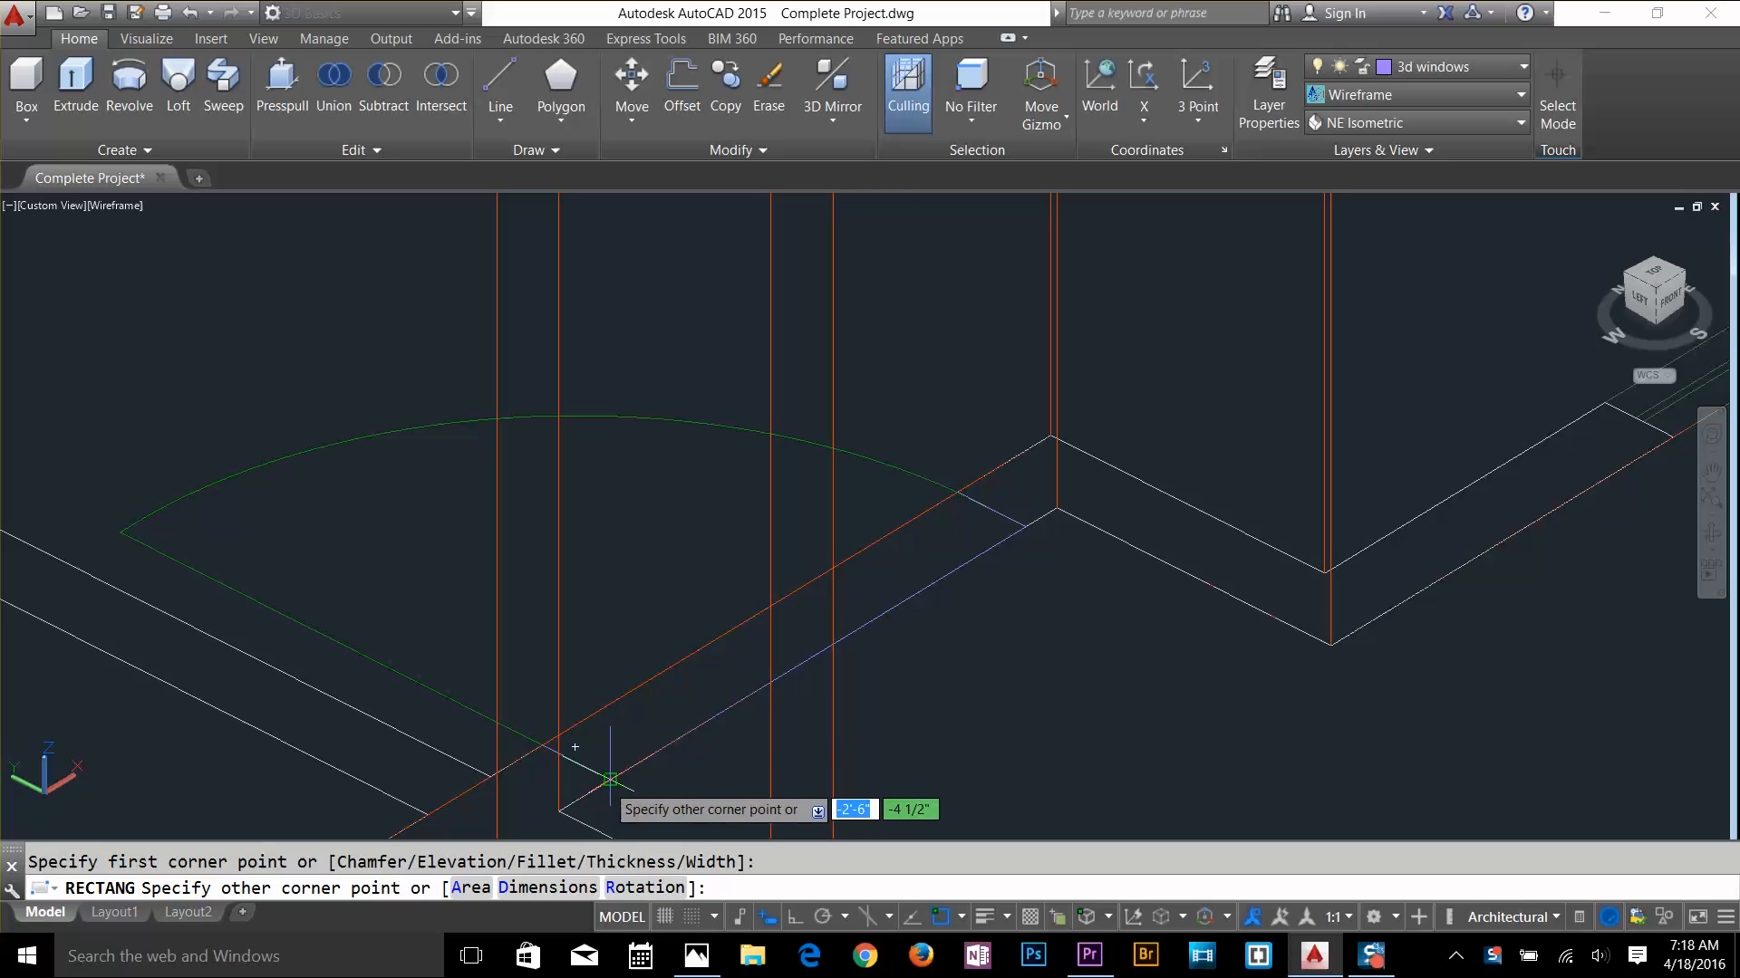
key(Escape)
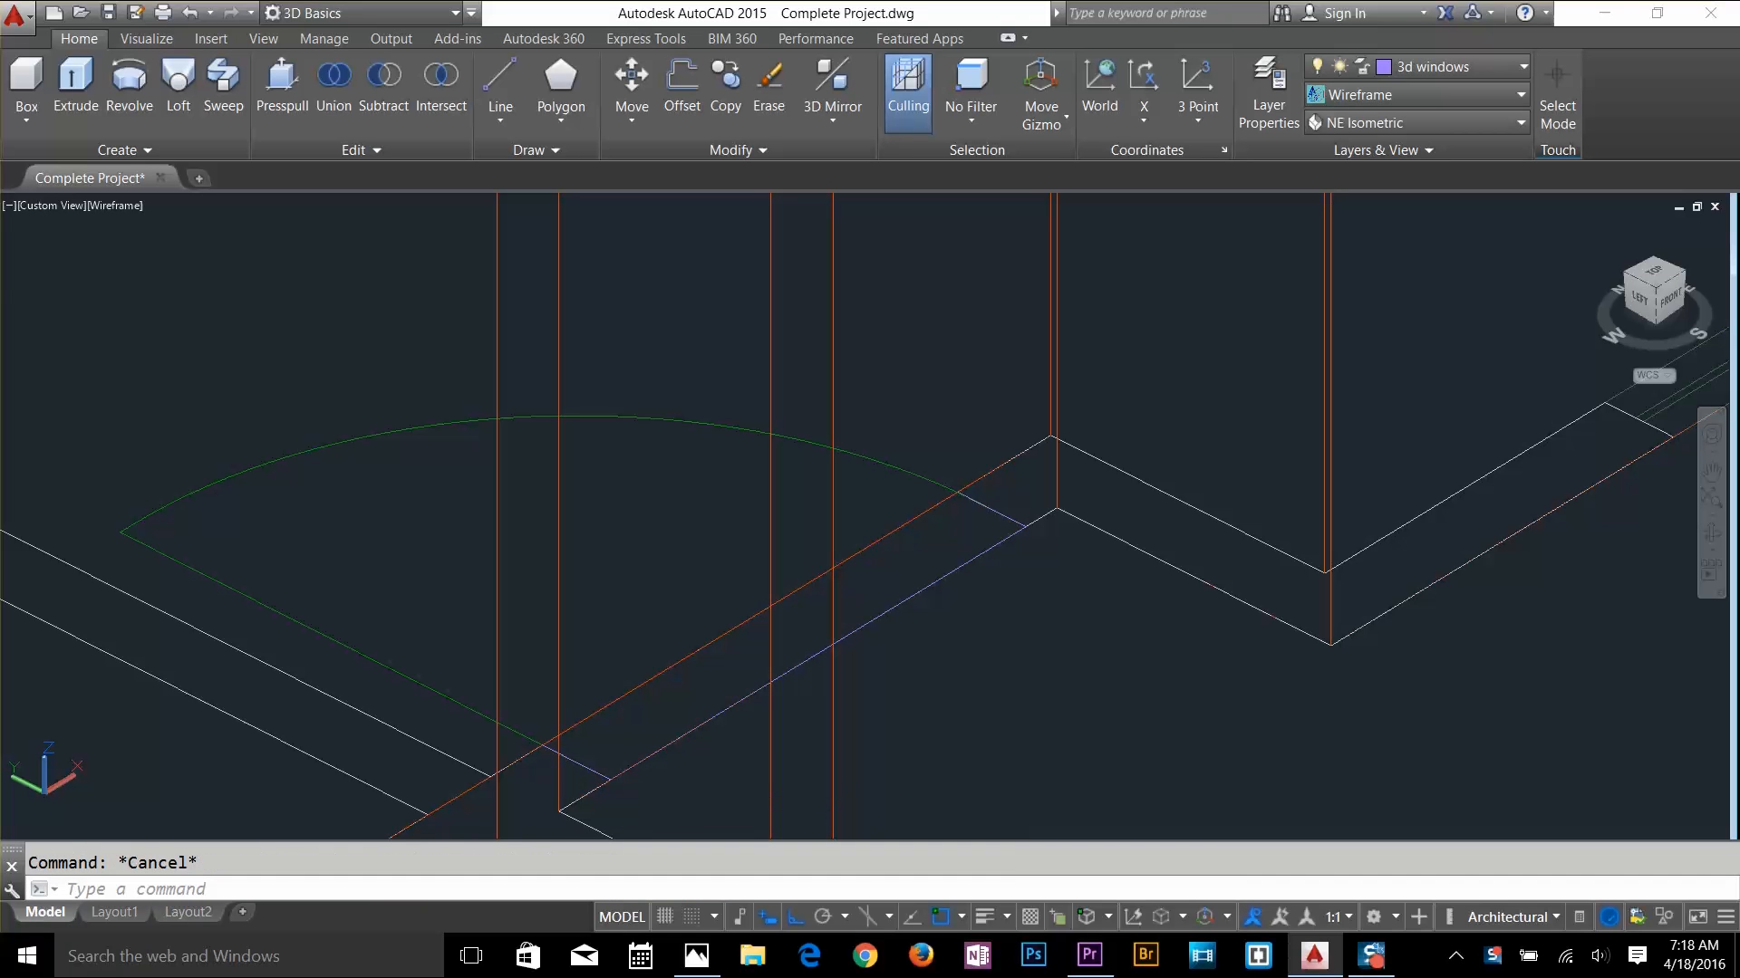
Extrude the doorway rectangle to a height of 8'
text(wxt)
key(Return)
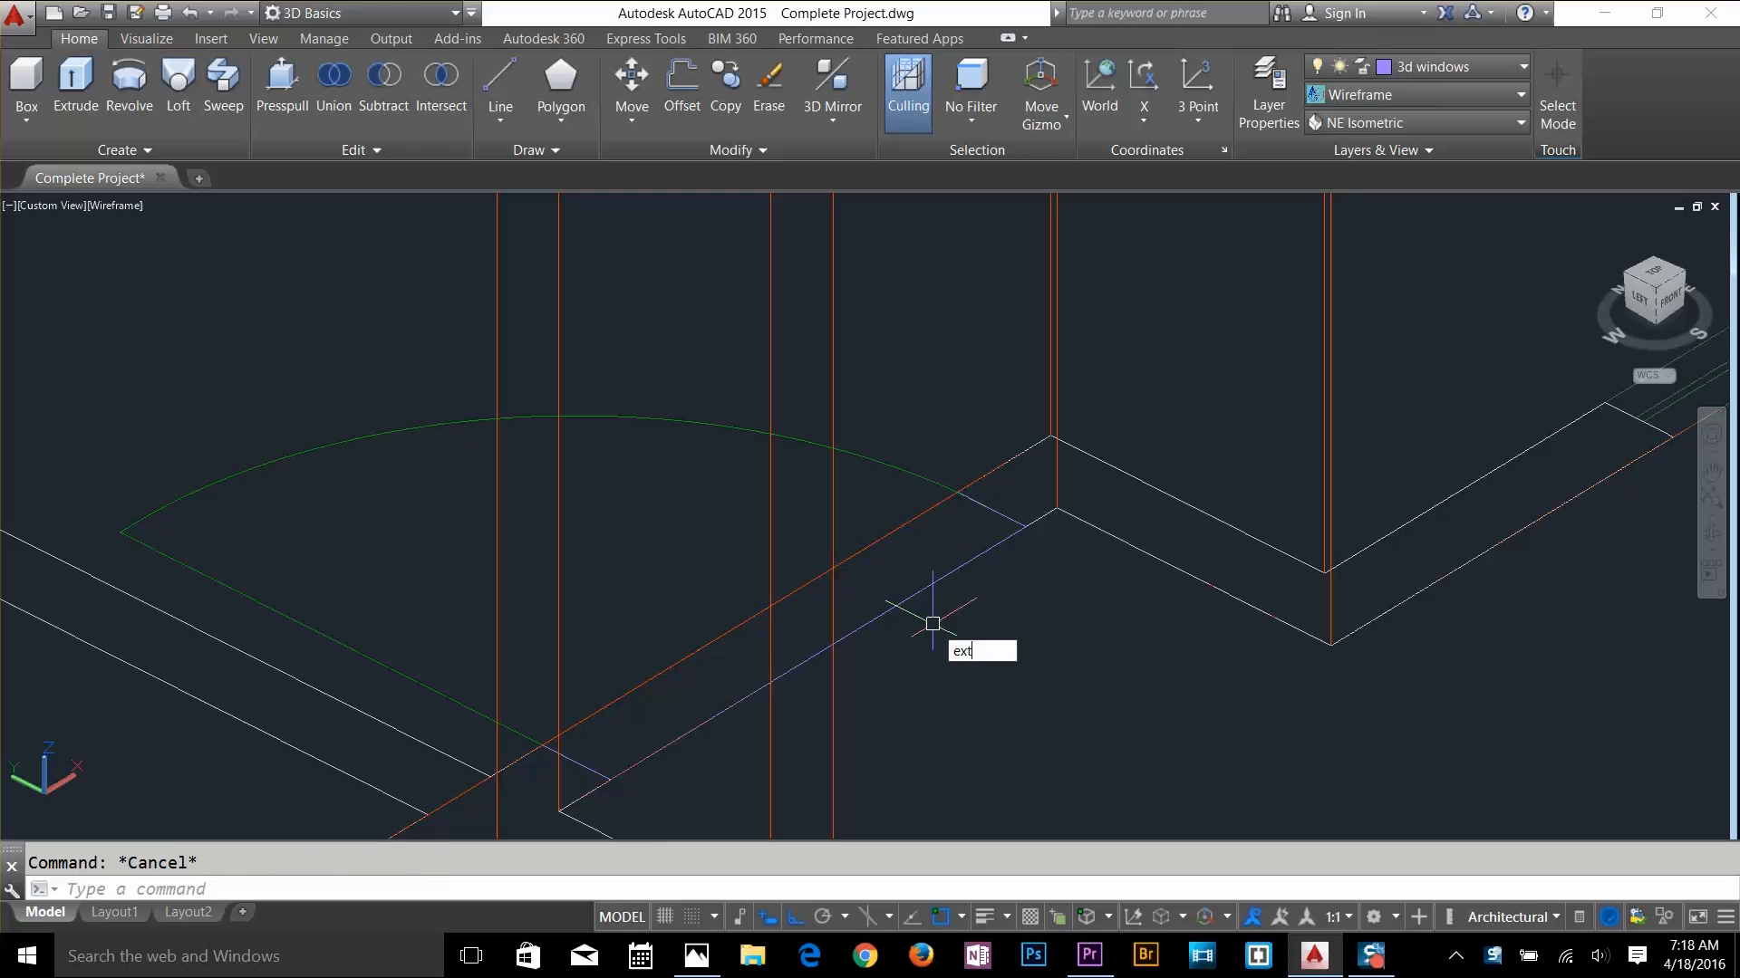
key(Return)
click(933, 585)
key(Return)
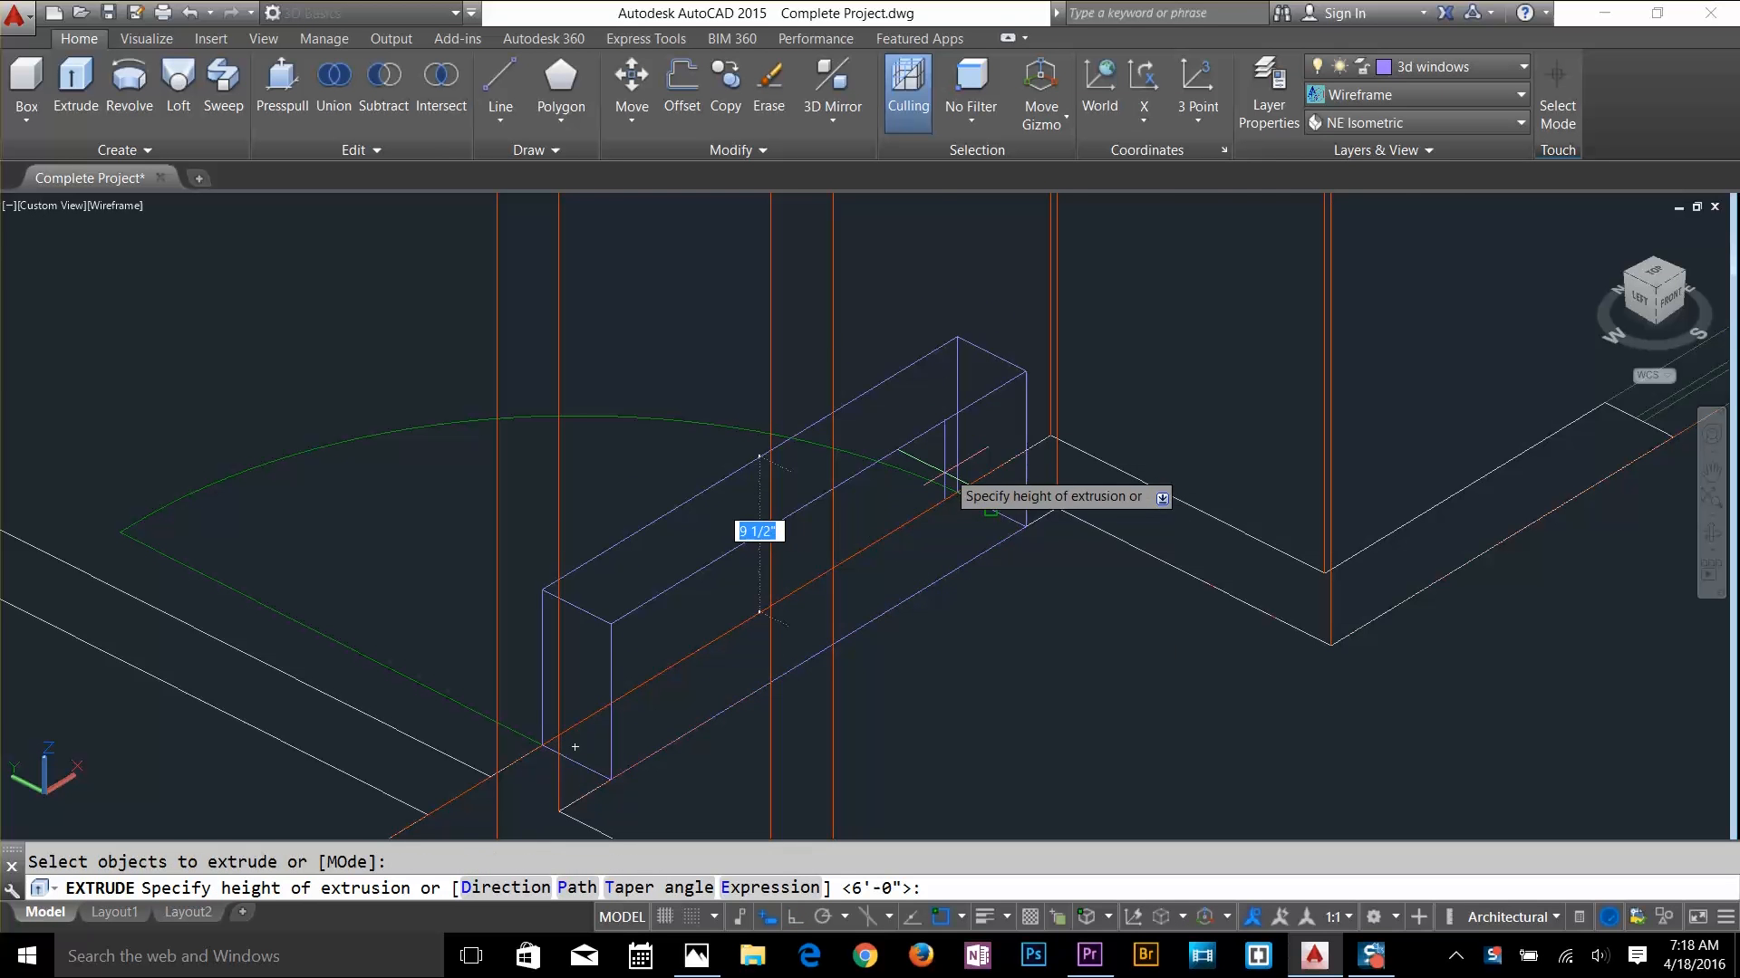
scroll(945, 473, down, 5)
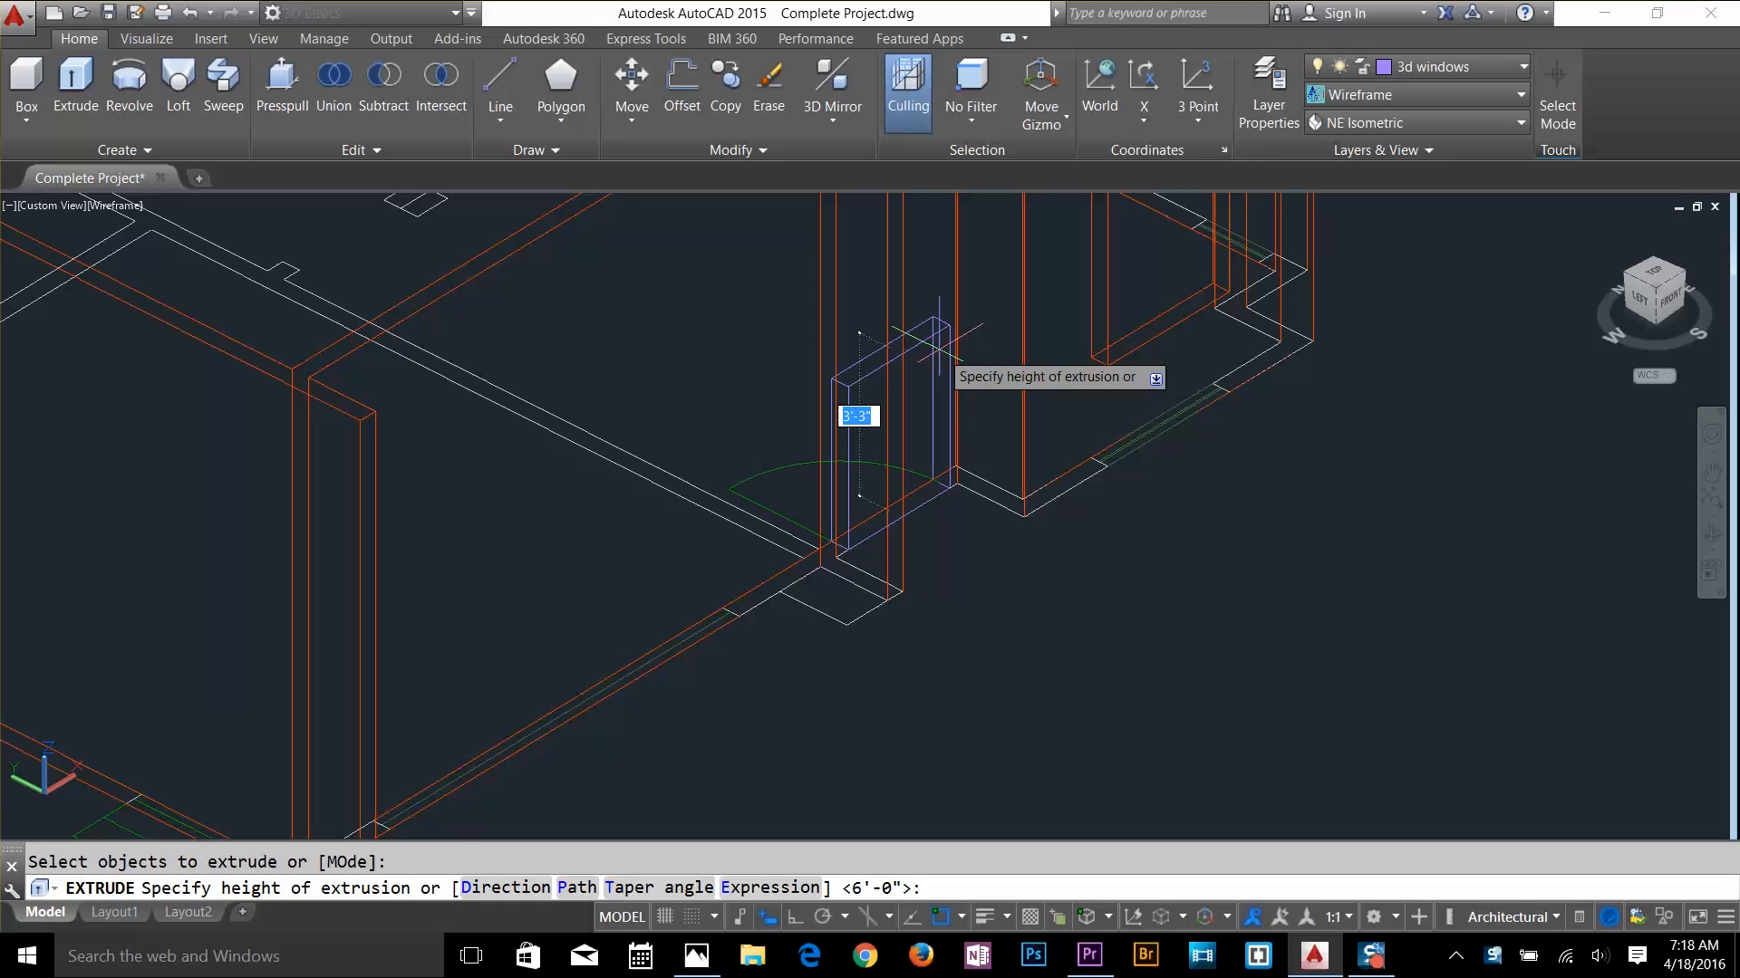
text(8')
key(Return)
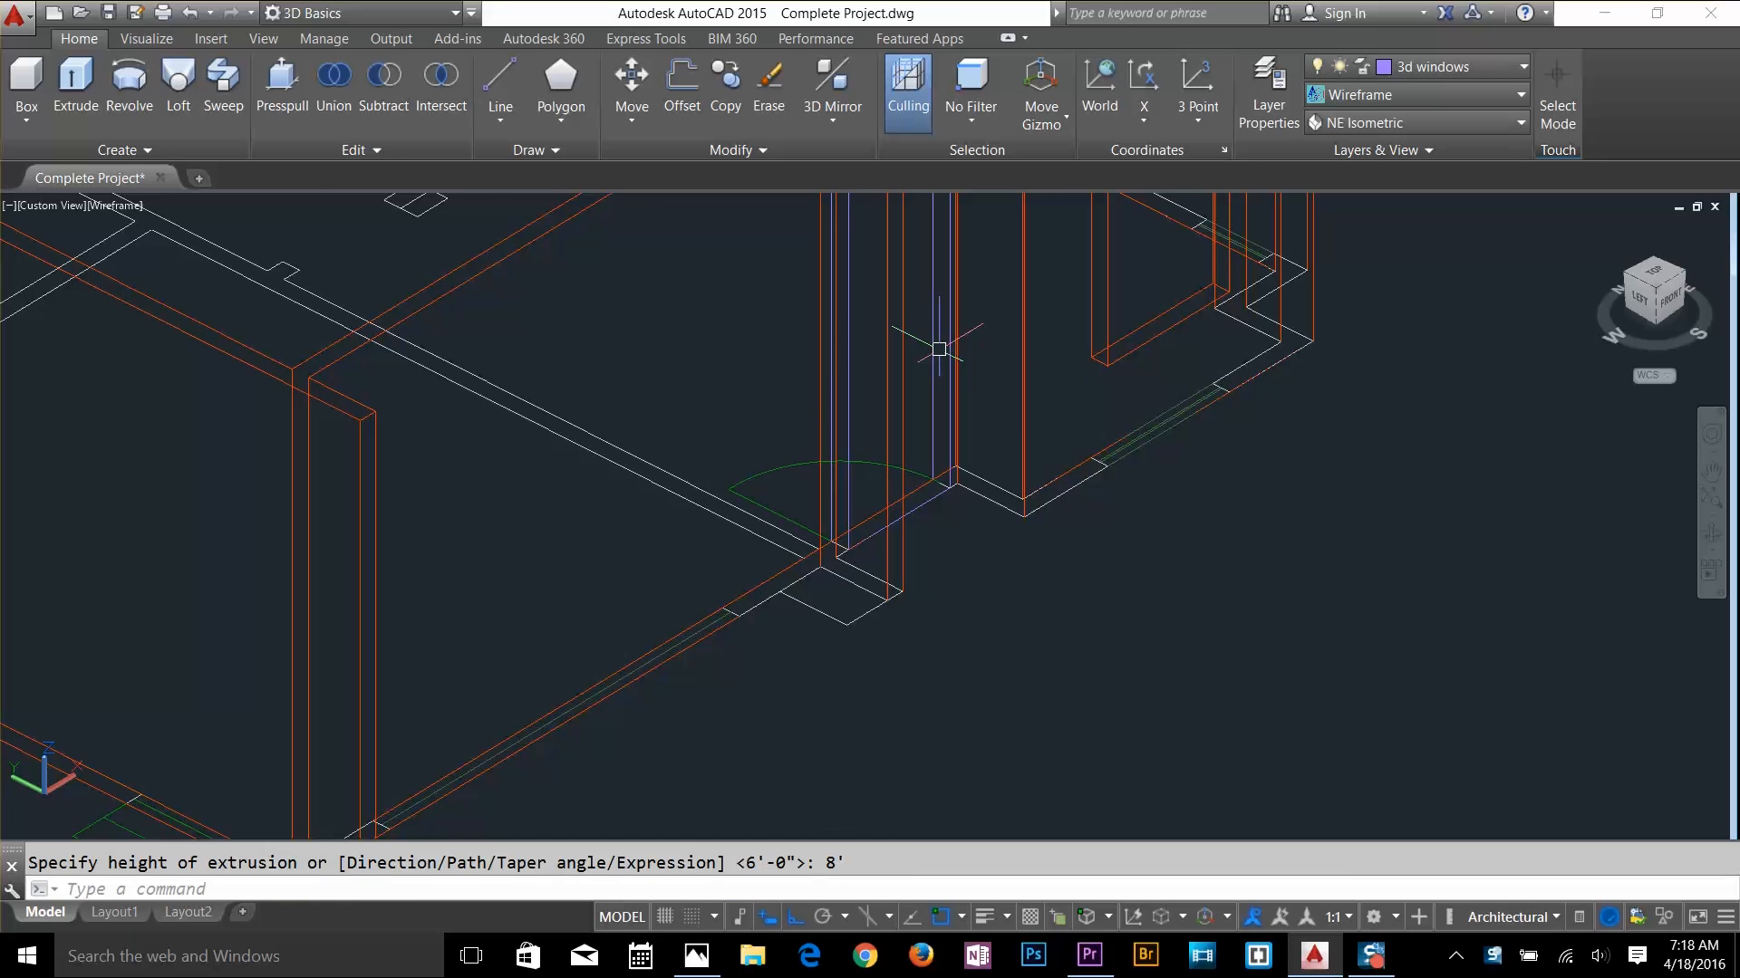
Copy the extruded door block by its bottom corner to the other exterior doorway marked with a door-swing arc
middle_drag(971, 459, 1092, 661)
key(Escape)
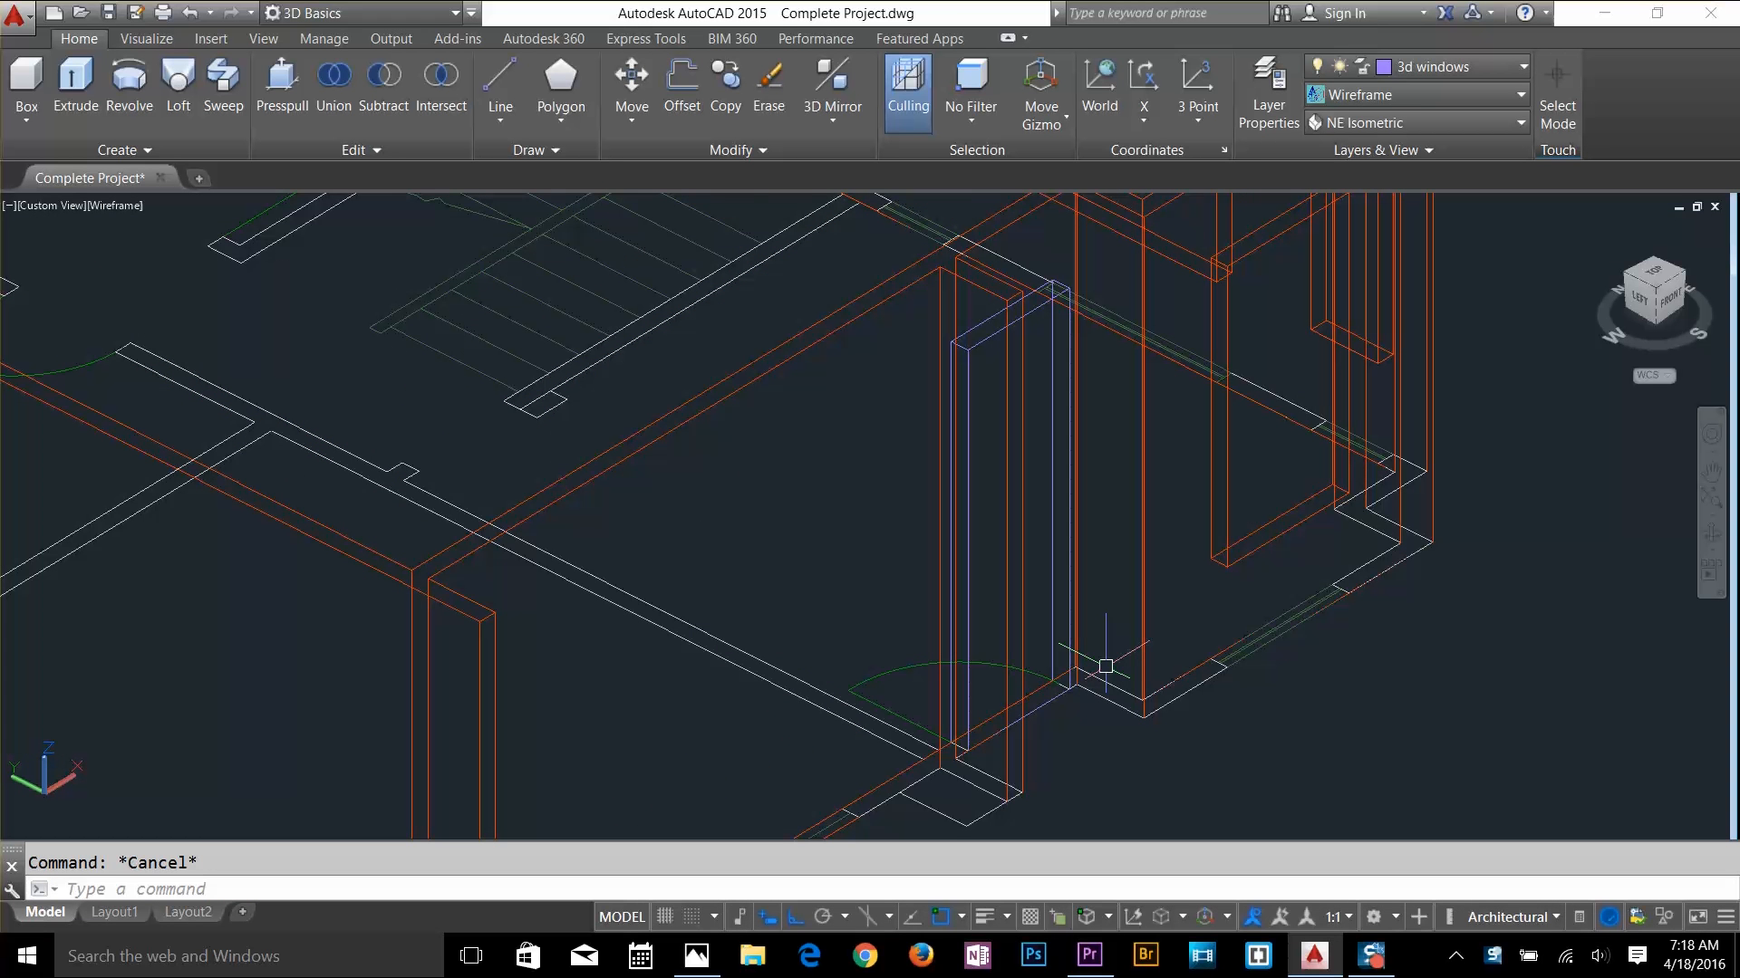
text(ct o)
key(Return)
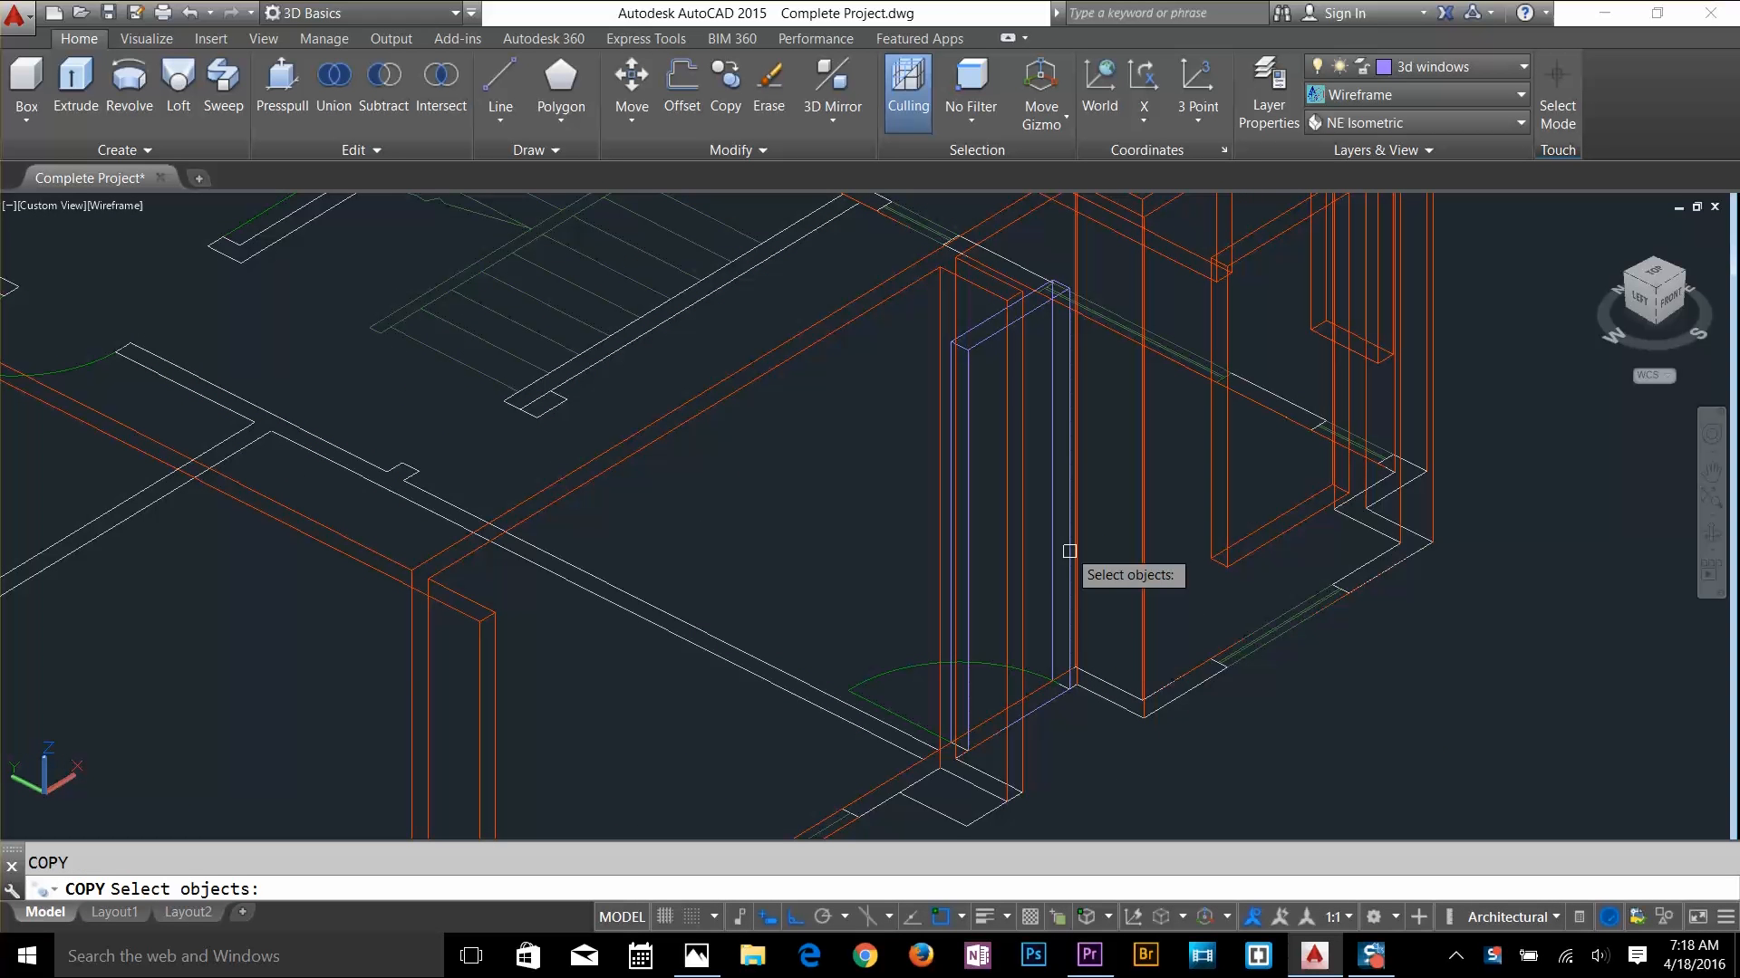
click(990, 343)
key(Return)
scroll(969, 725, up, 5)
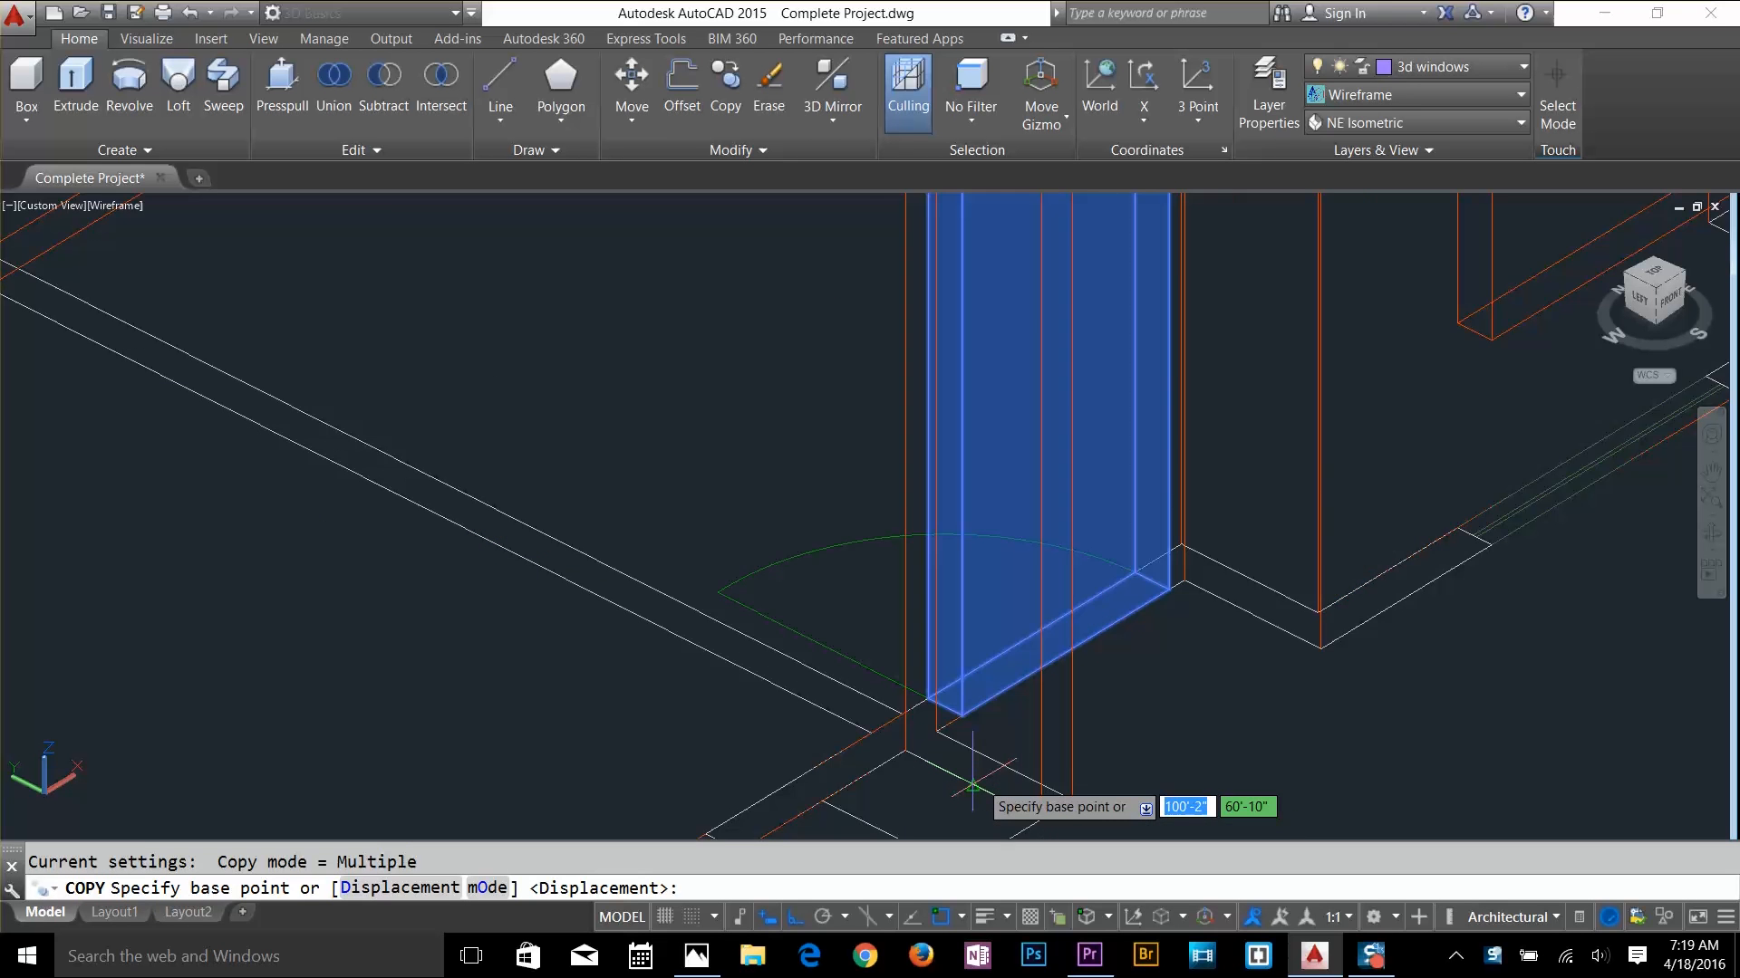
click(956, 687)
scroll(846, 692, down, 5)
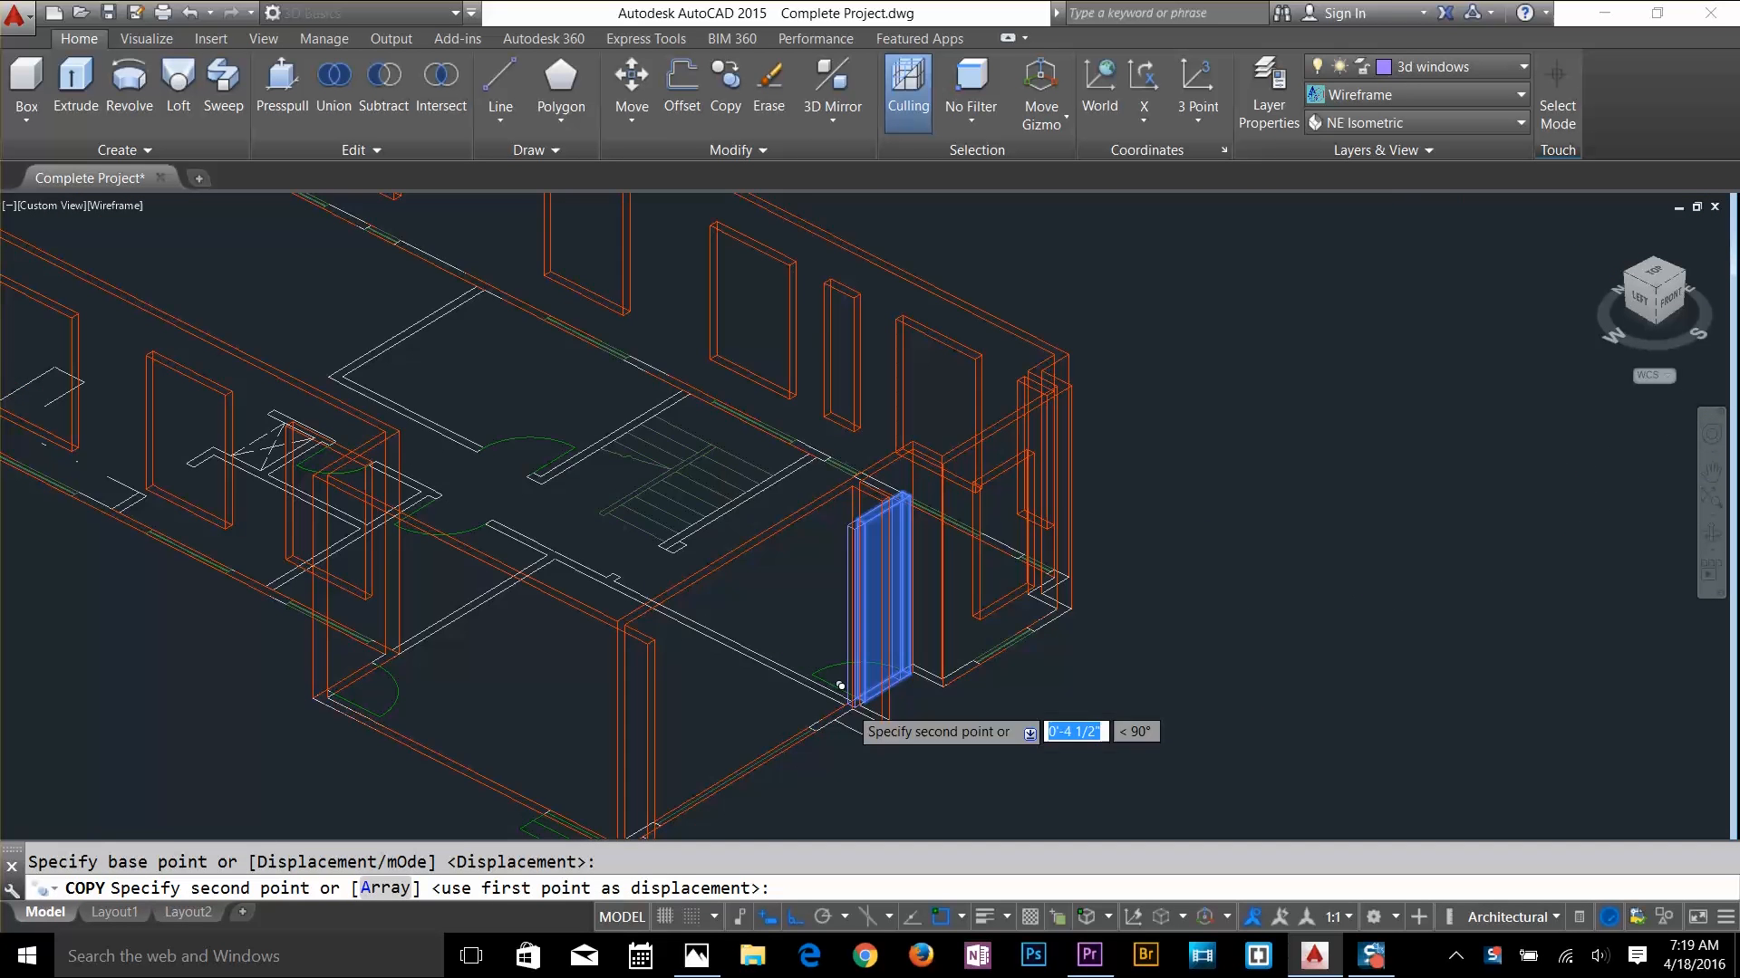
middle_drag(846, 692, 1176, 698)
scroll(836, 573, up, 8)
scroll(837, 573, up, 3)
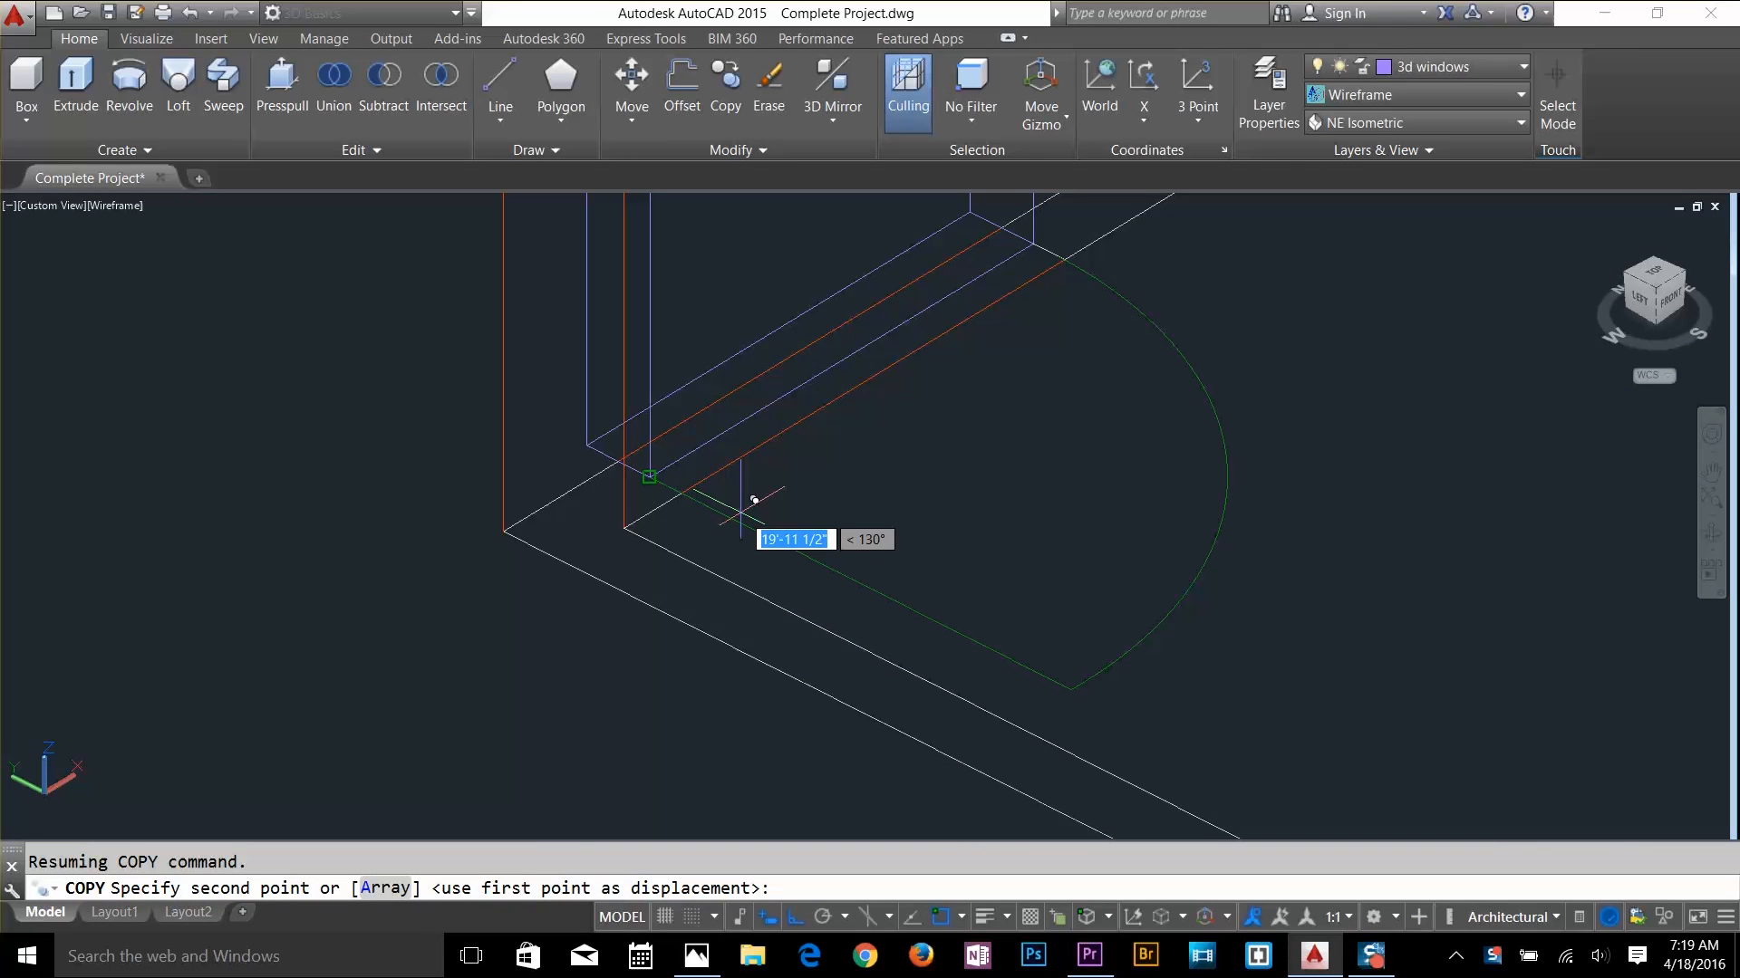
click(694, 482)
Place another copy of the door block at the door opening in the far end wall and finish copying
scroll(694, 481, down, 6)
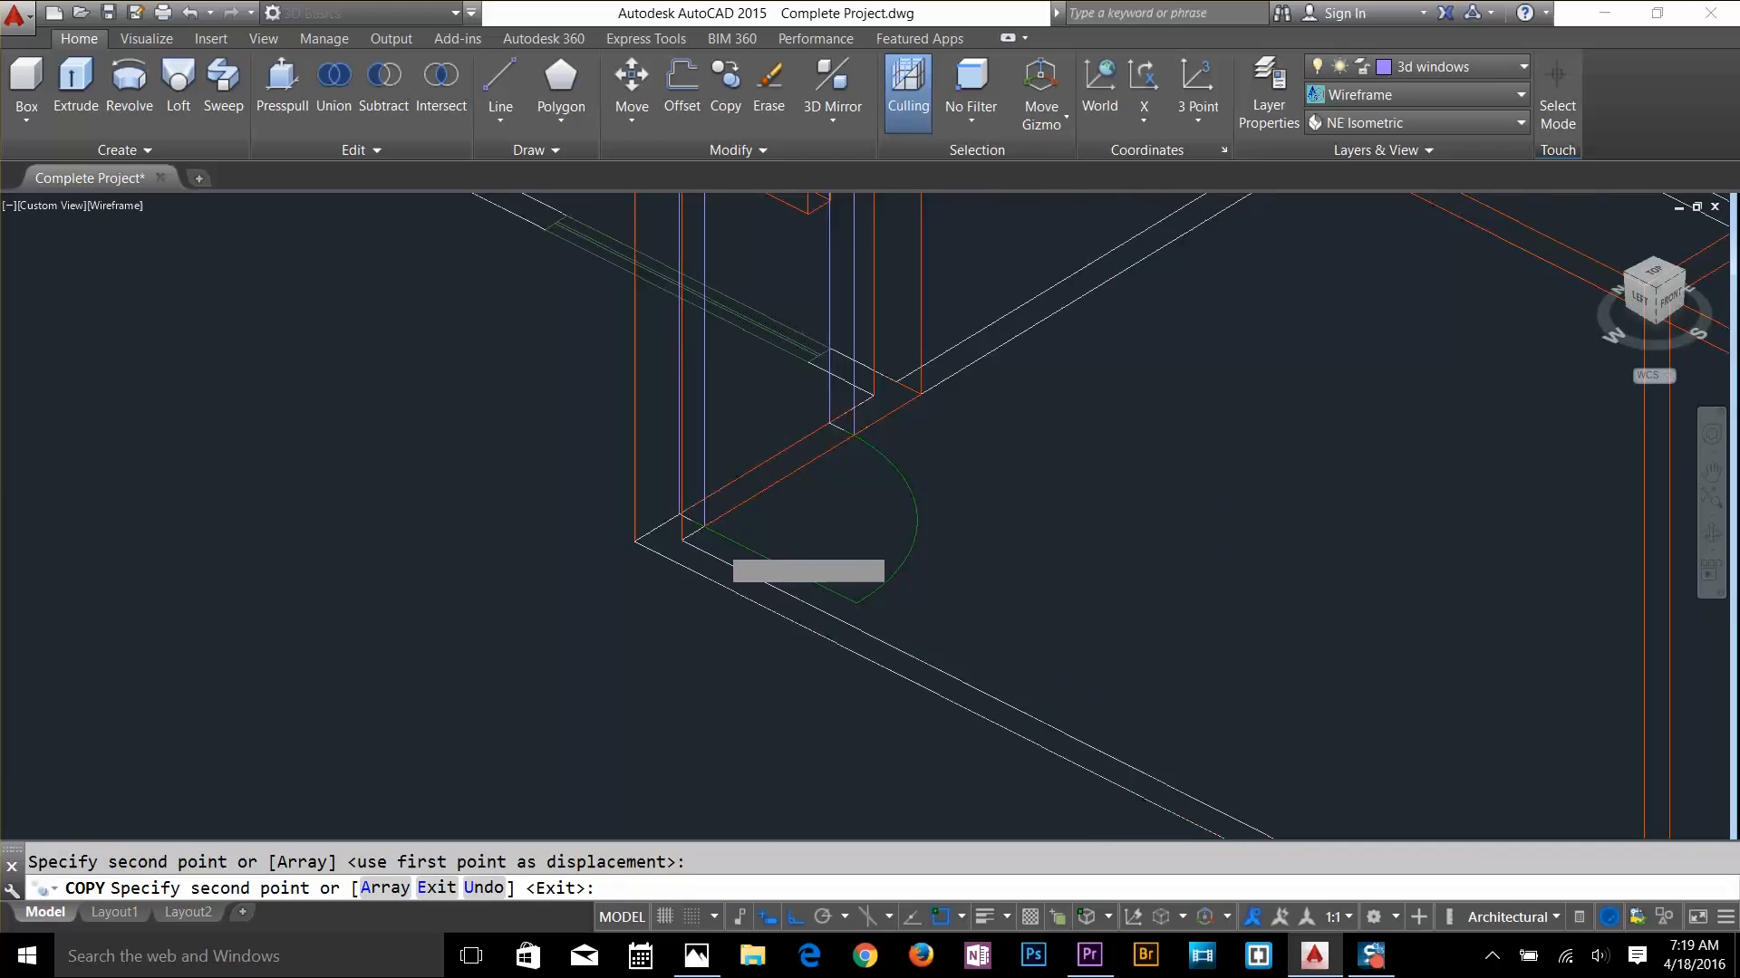
scroll(783, 341, up, 3)
scroll(783, 341, up, 3)
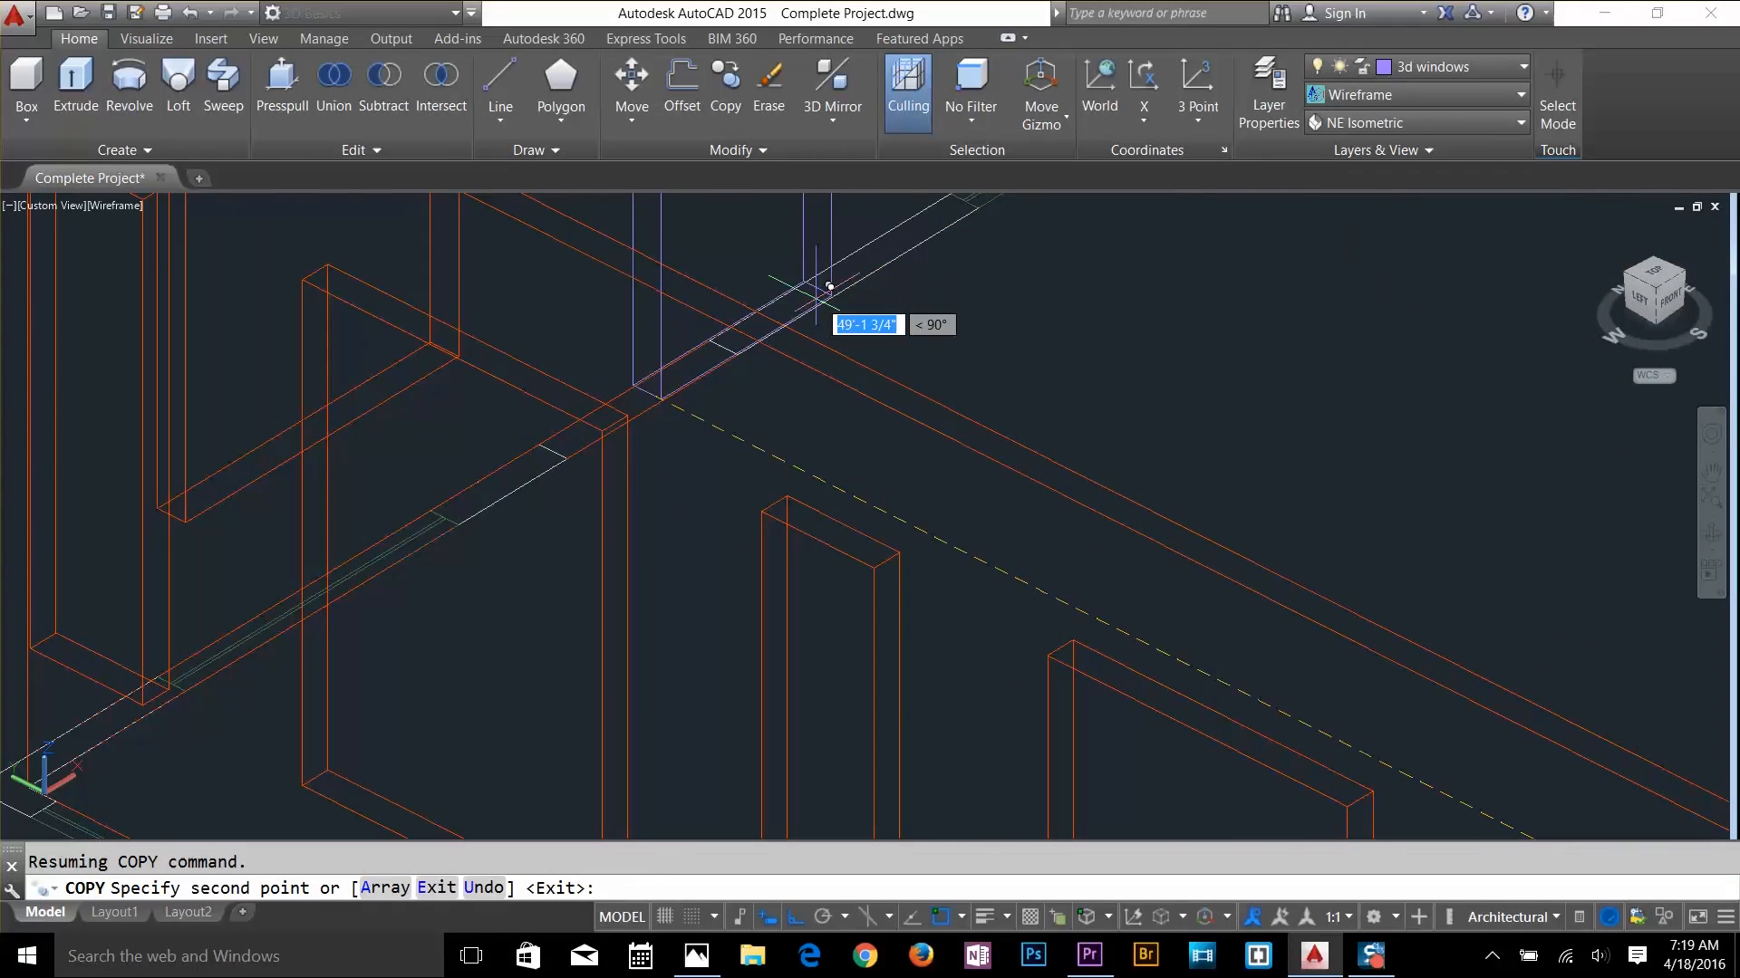
scroll(815, 299, up, 2)
scroll(837, 347, down, 5)
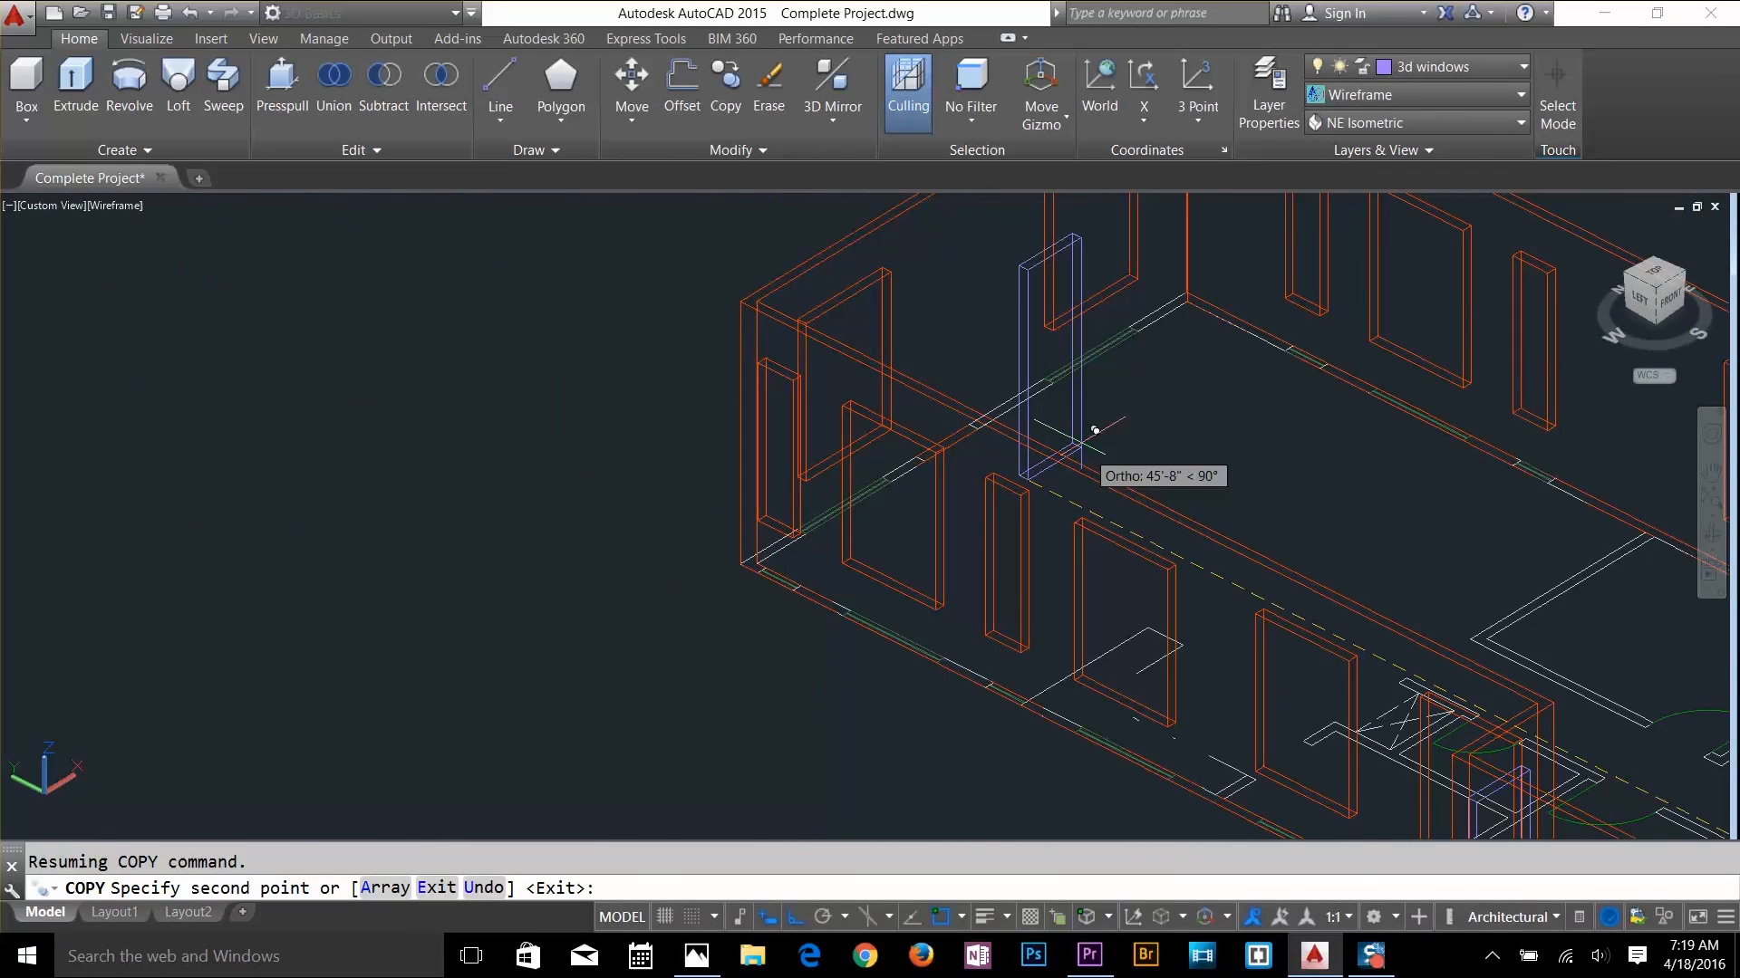
scroll(917, 414, up, 5)
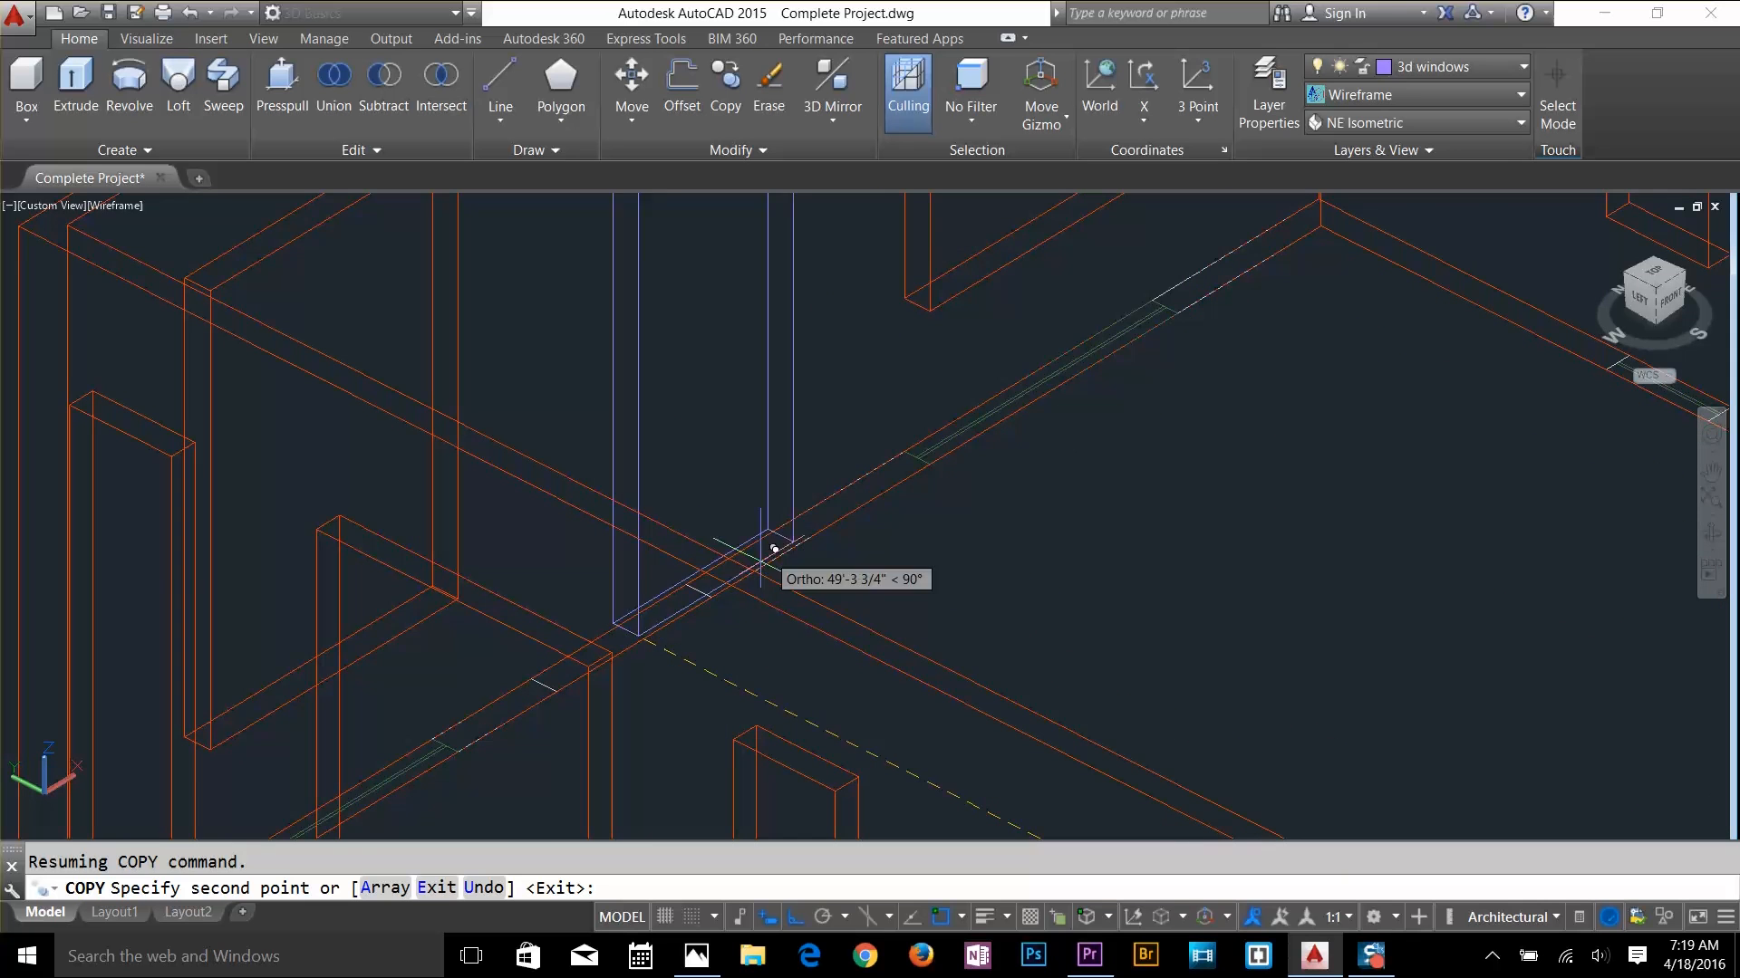
click(721, 588)
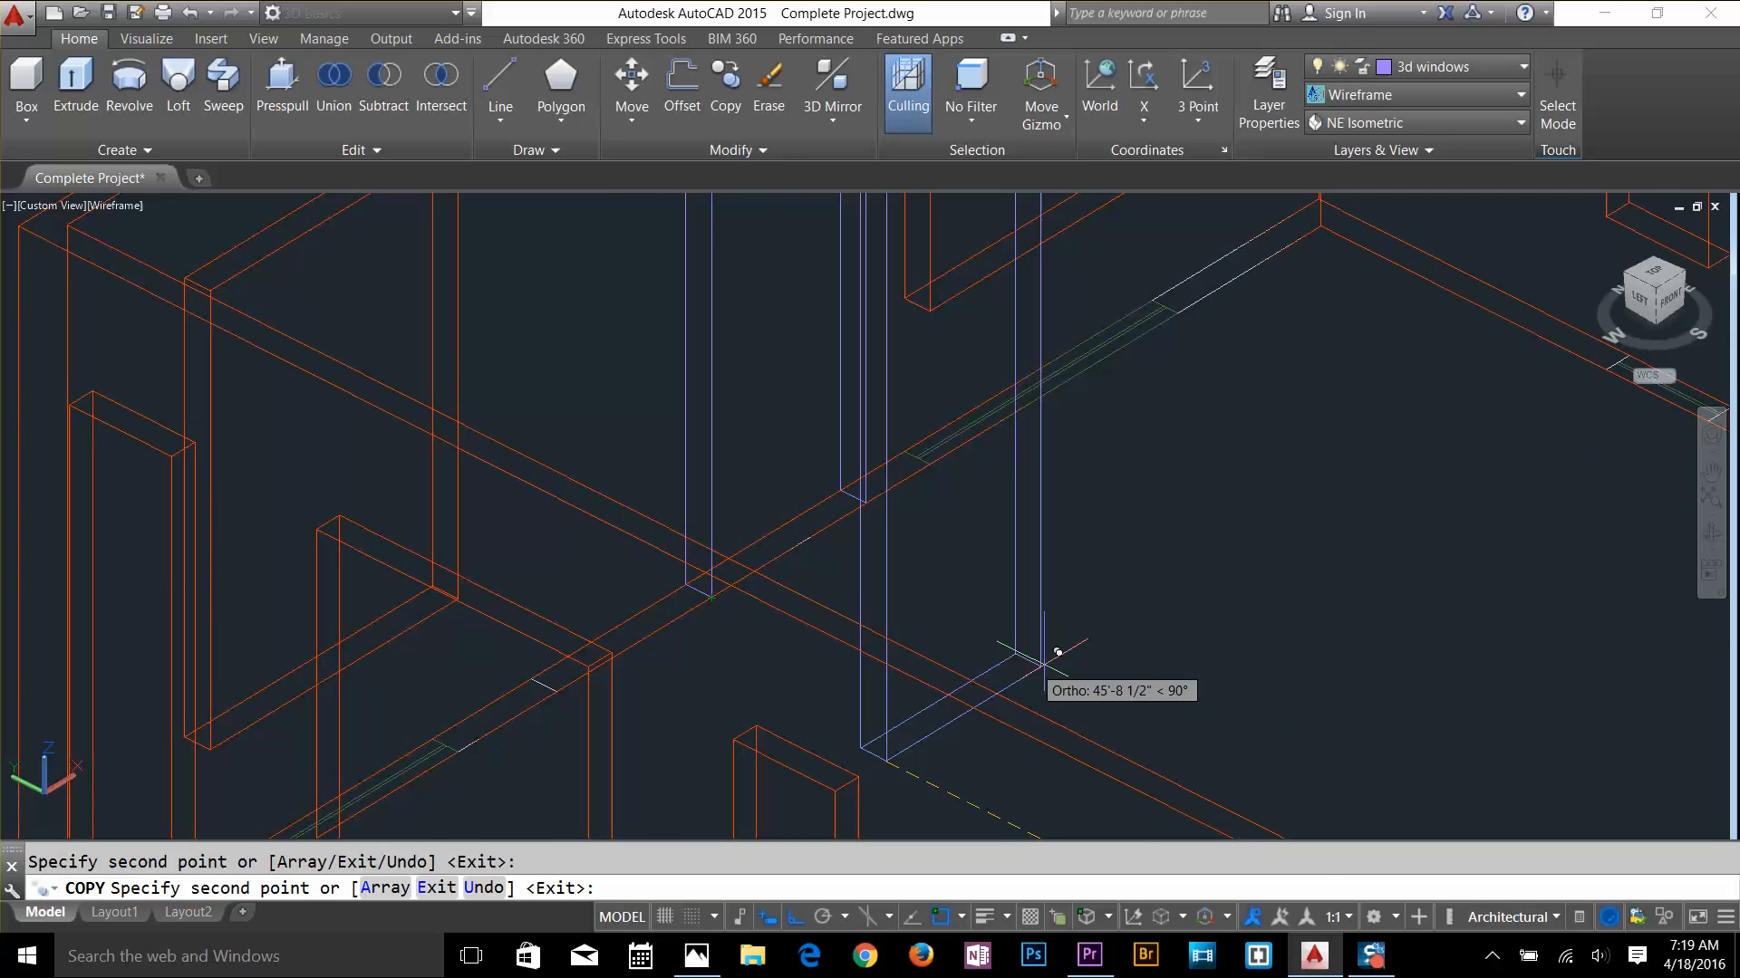
key(Return)
Subtract the three door blocks from the exterior wall solid to cut the door openings
scroll(1128, 649, down, 6)
middle_drag(1251, 696, 998, 434)
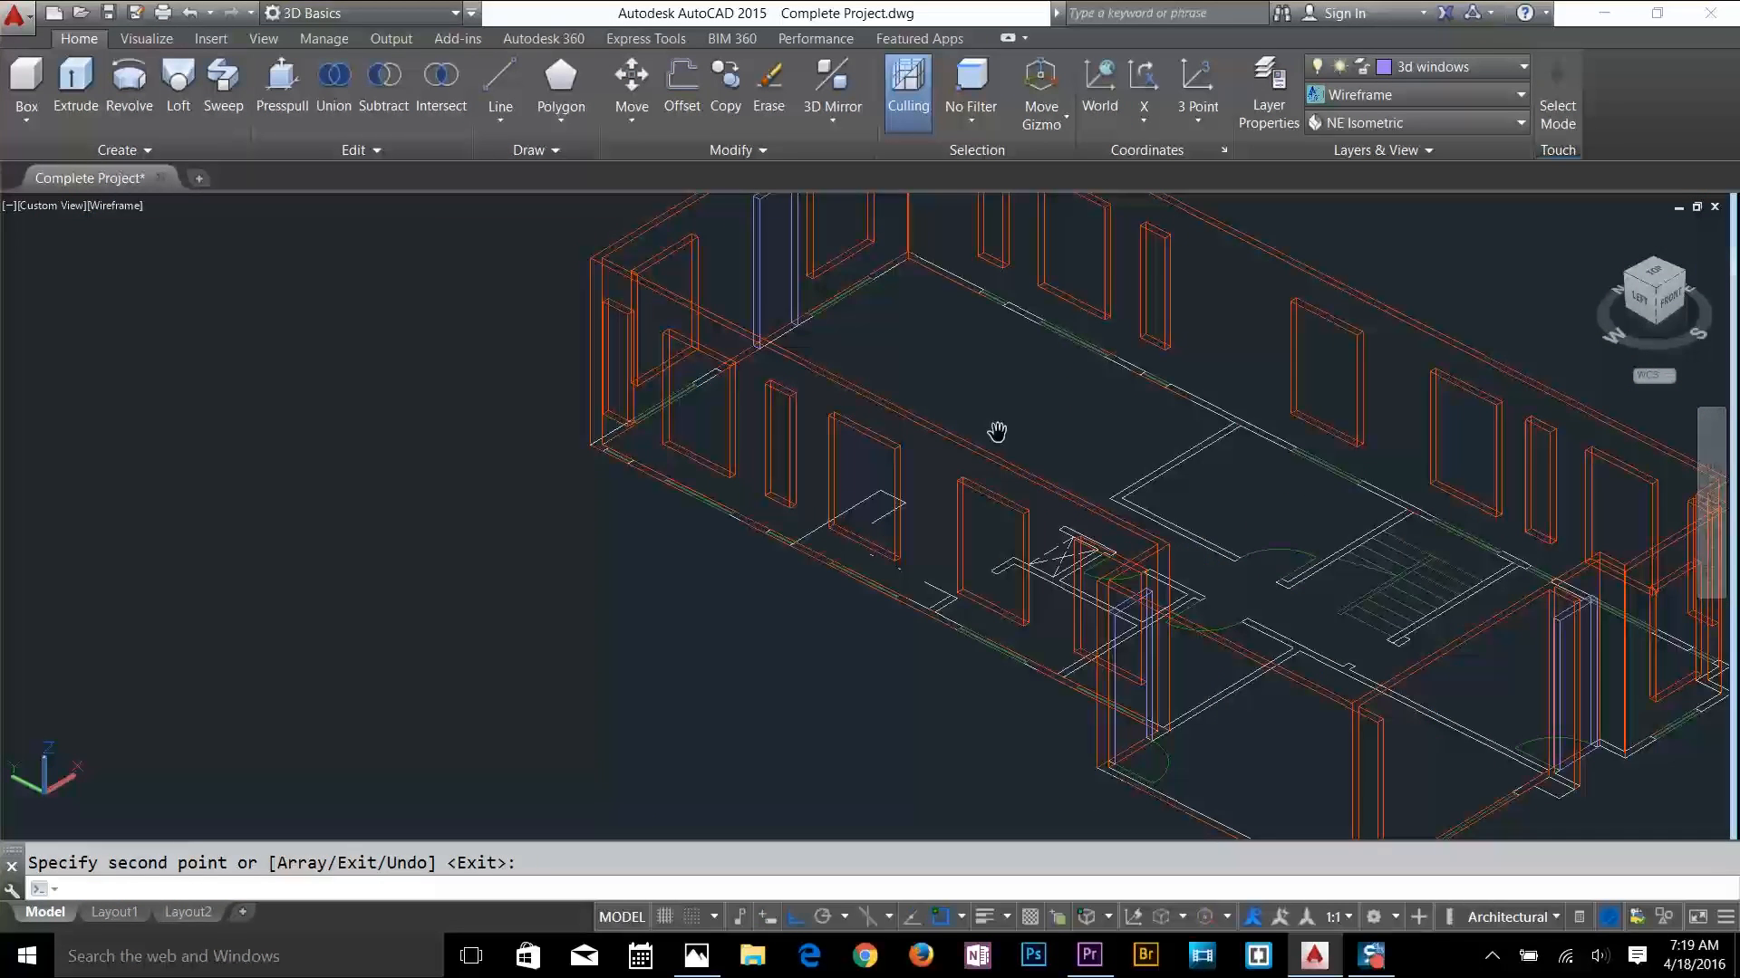
key(Escape)
text(su)
key(Return)
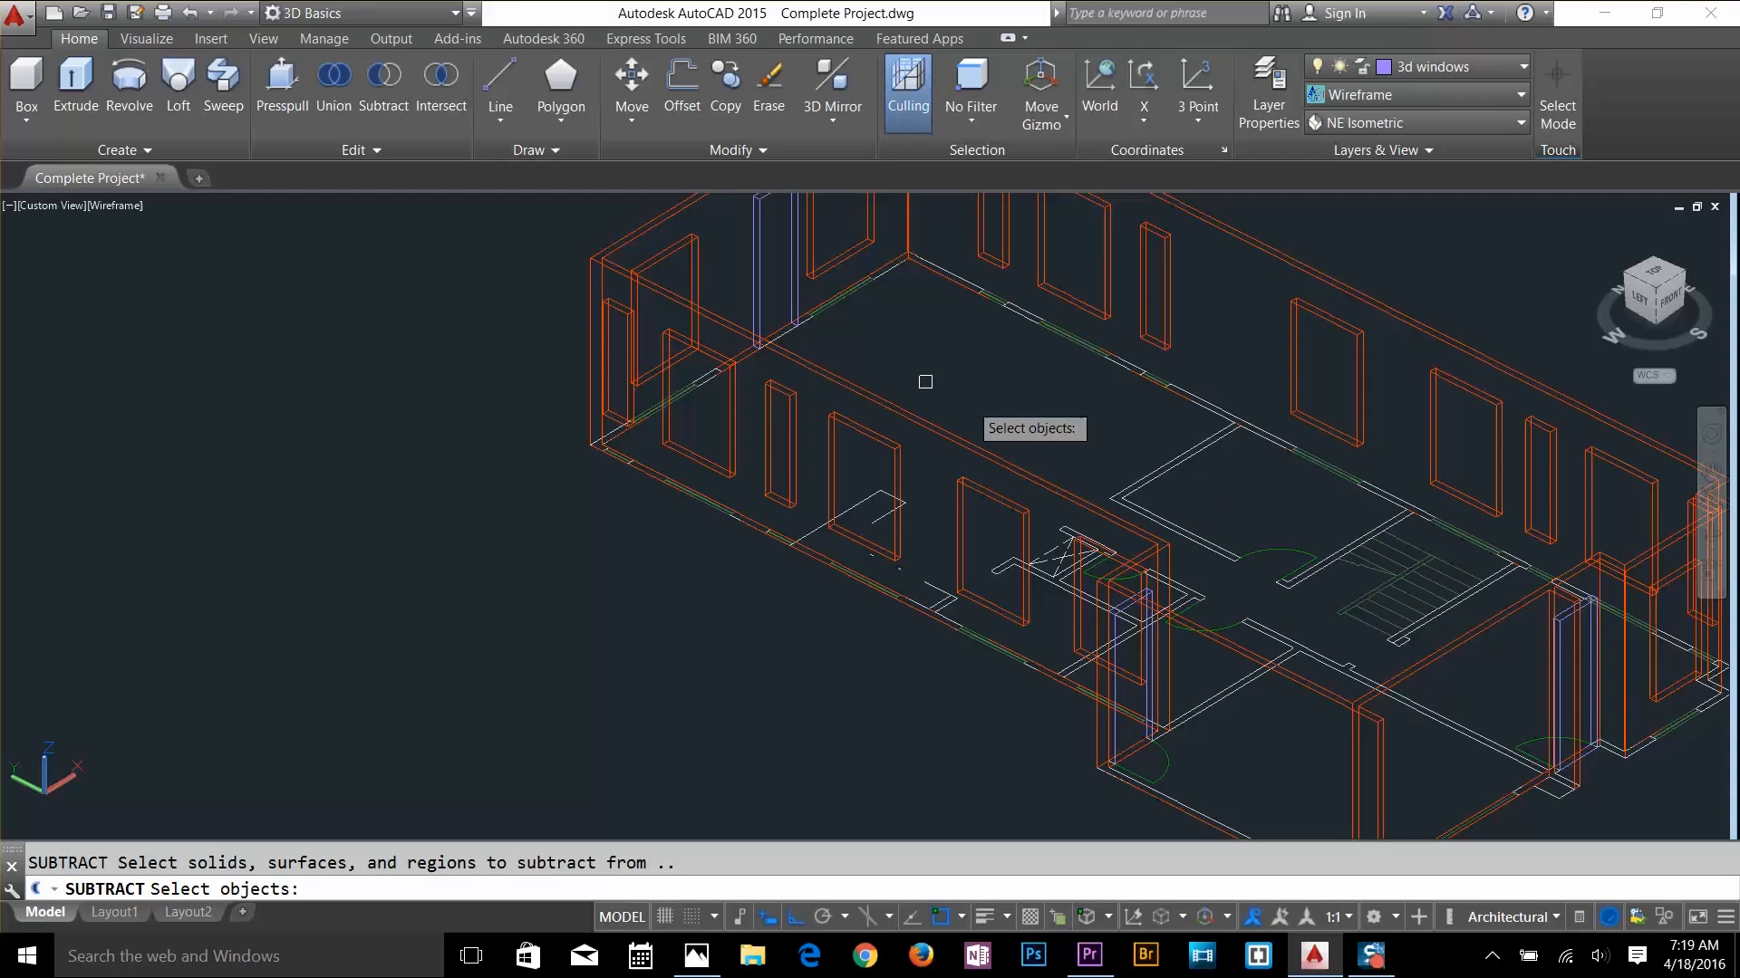
click(968, 412)
key(Return)
middle_drag(1340, 610, 1064, 433)
click(861, 470)
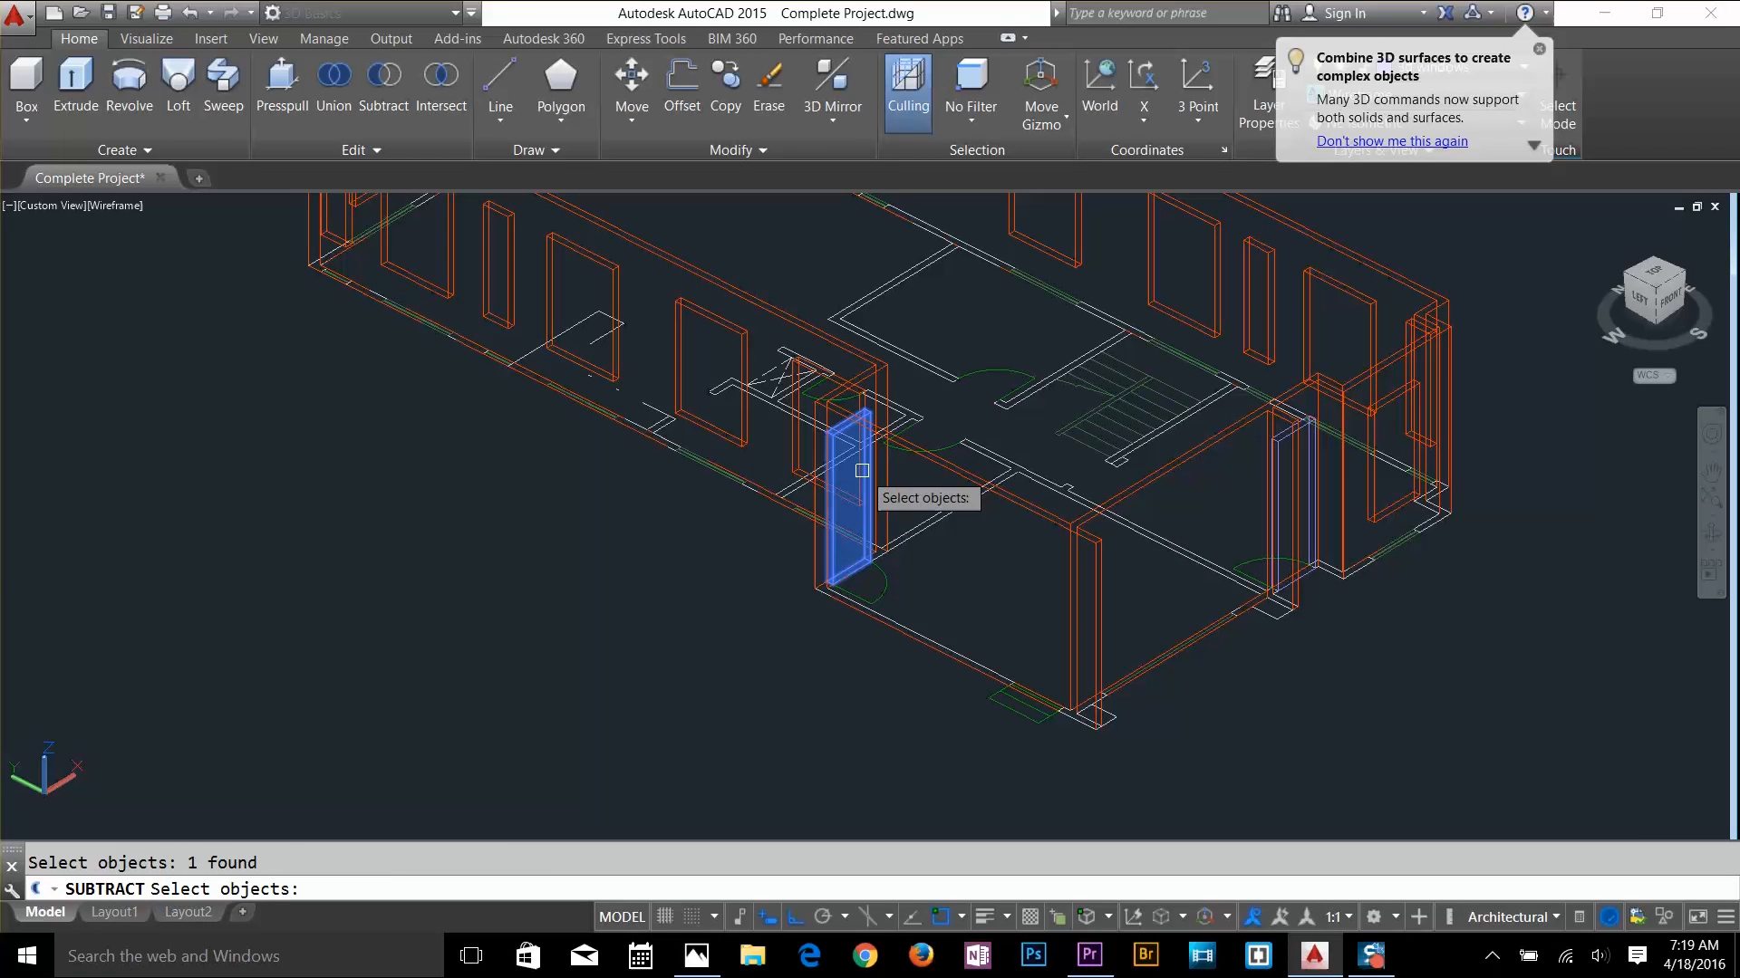
click(1311, 432)
middle_drag(829, 444, 1247, 791)
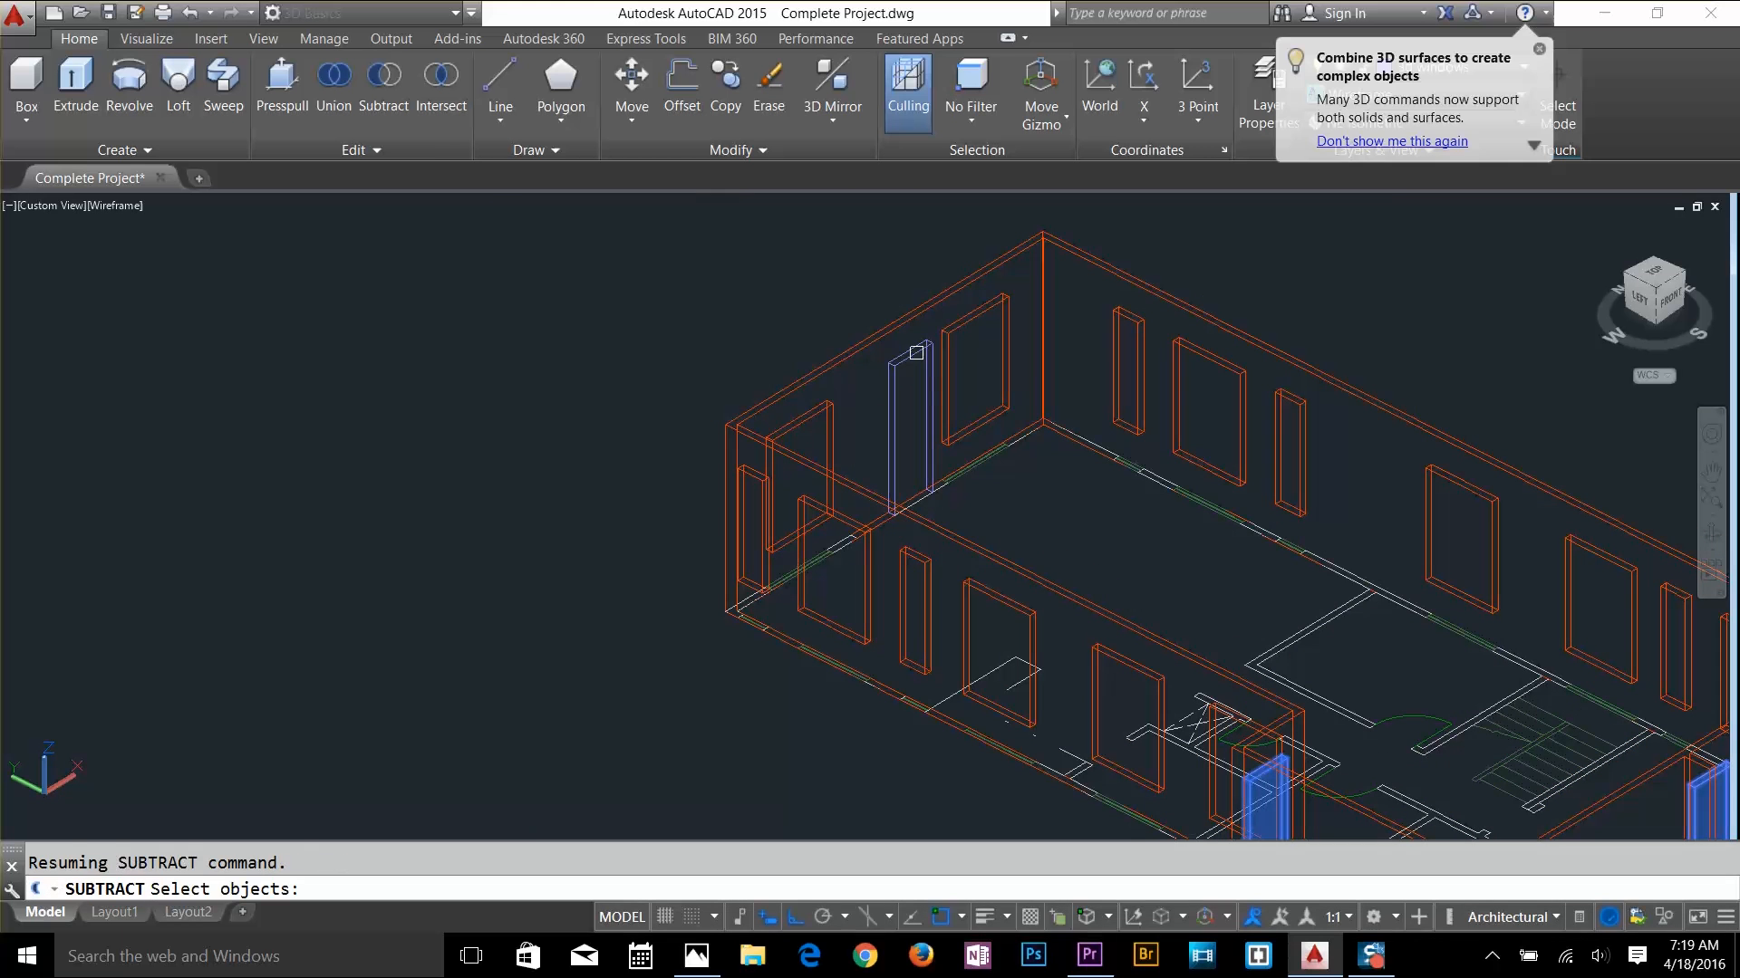
key(Return)
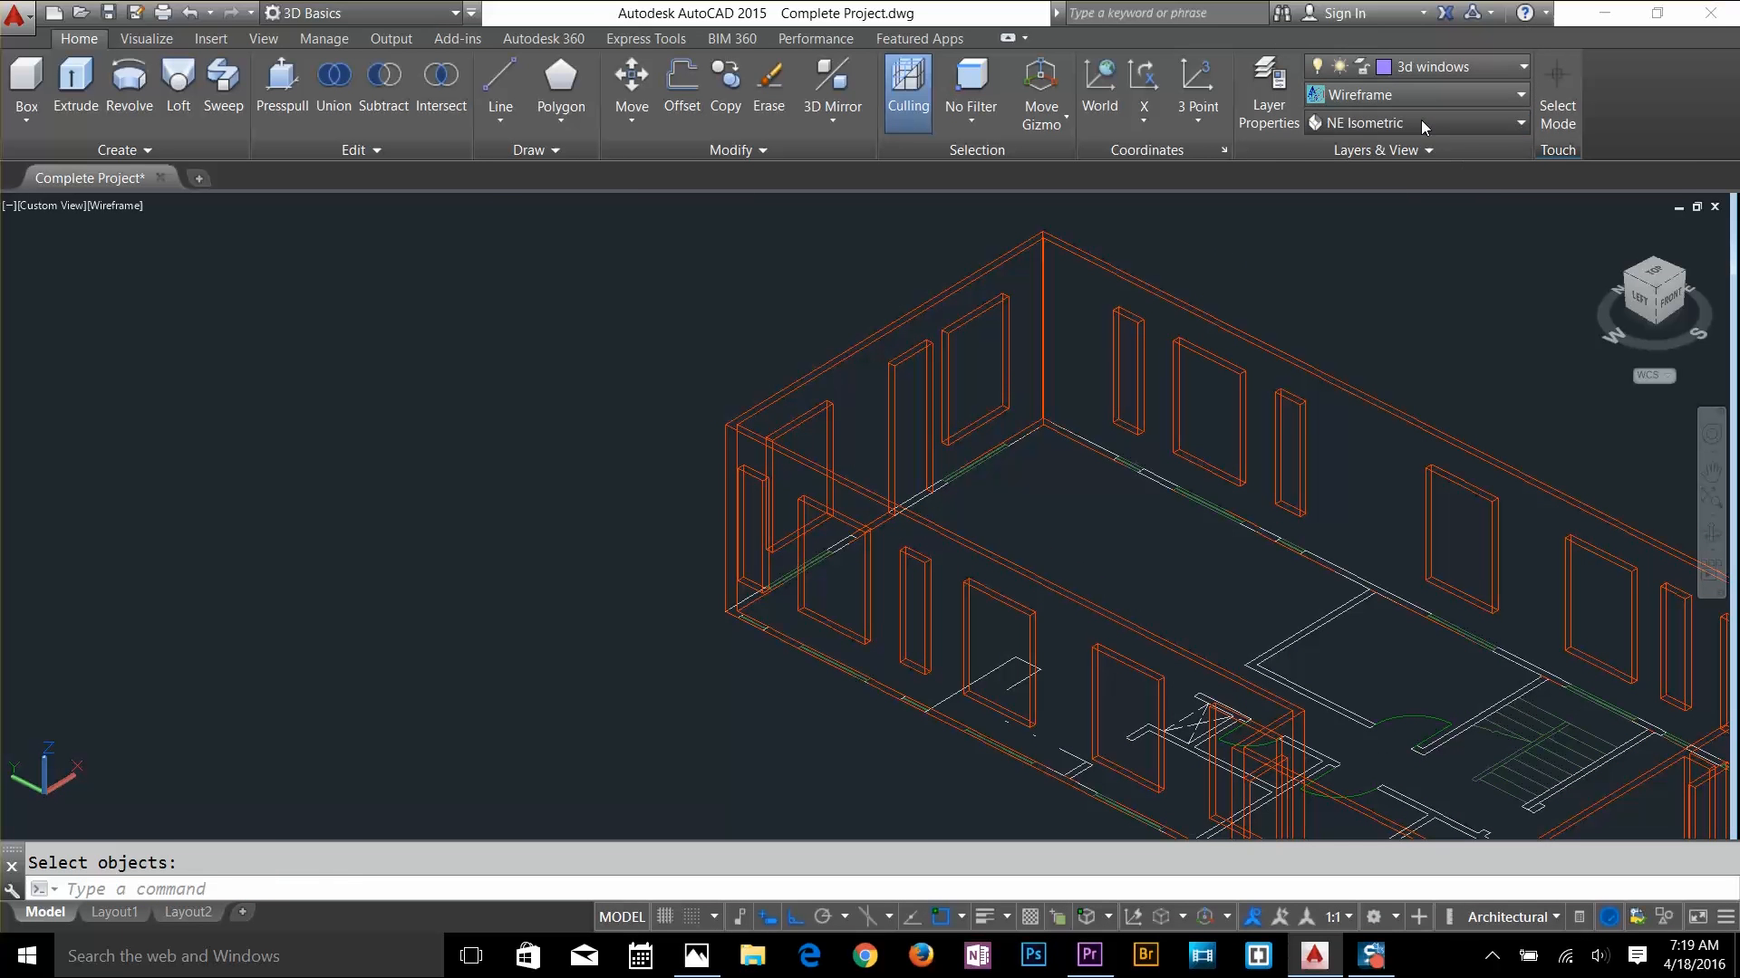
Switch the visual style to Shaded and inspect the door openings in the exterior walls
click(1431, 92)
click(1377, 210)
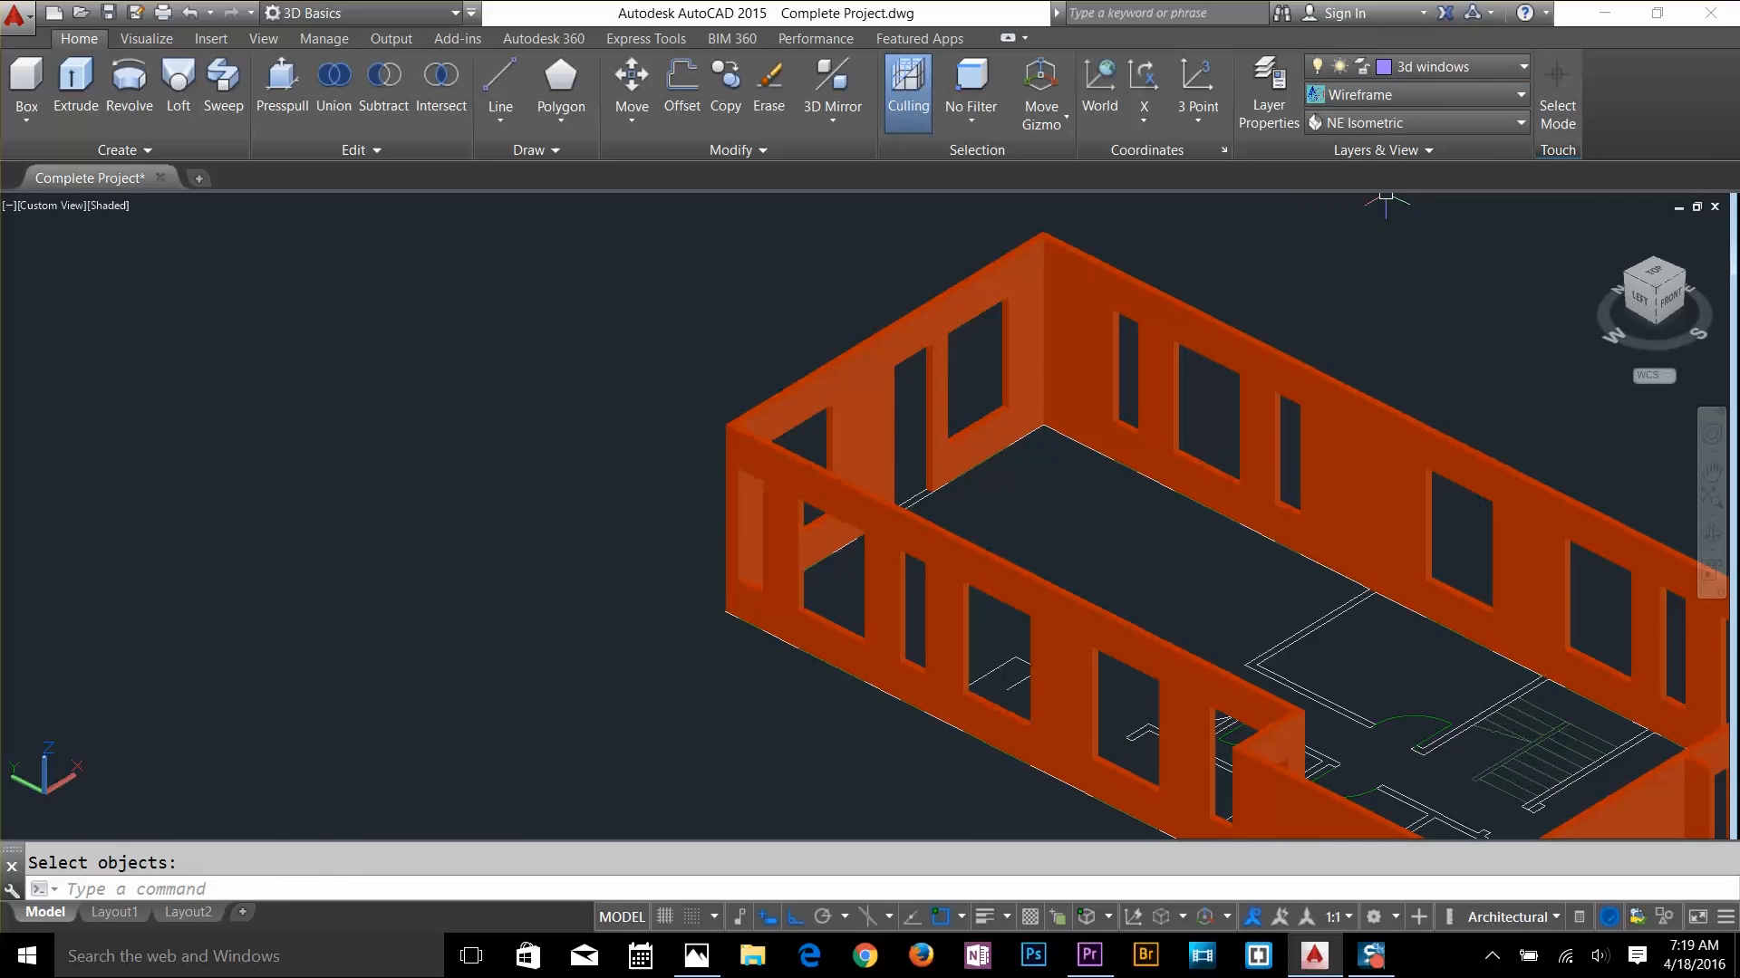
middle_drag(1337, 522, 1113, 356)
middle_drag(1582, 724, 1514, 552)
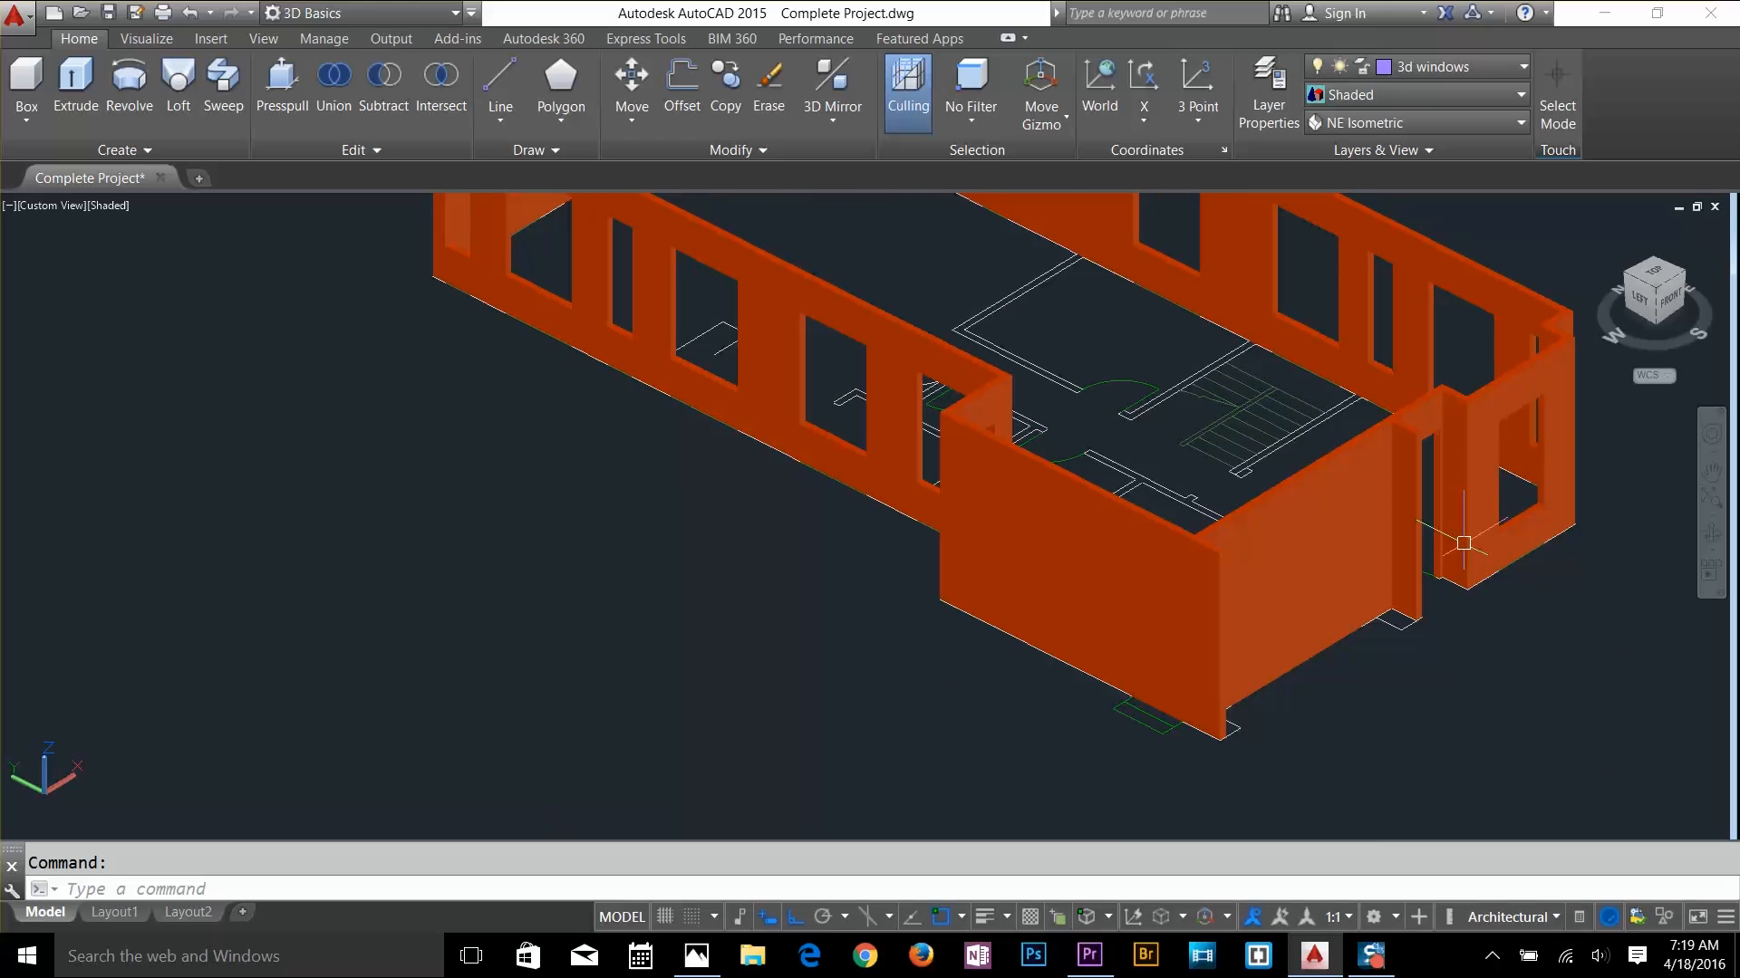
Set the visual style back to Wireframe
click(1327, 126)
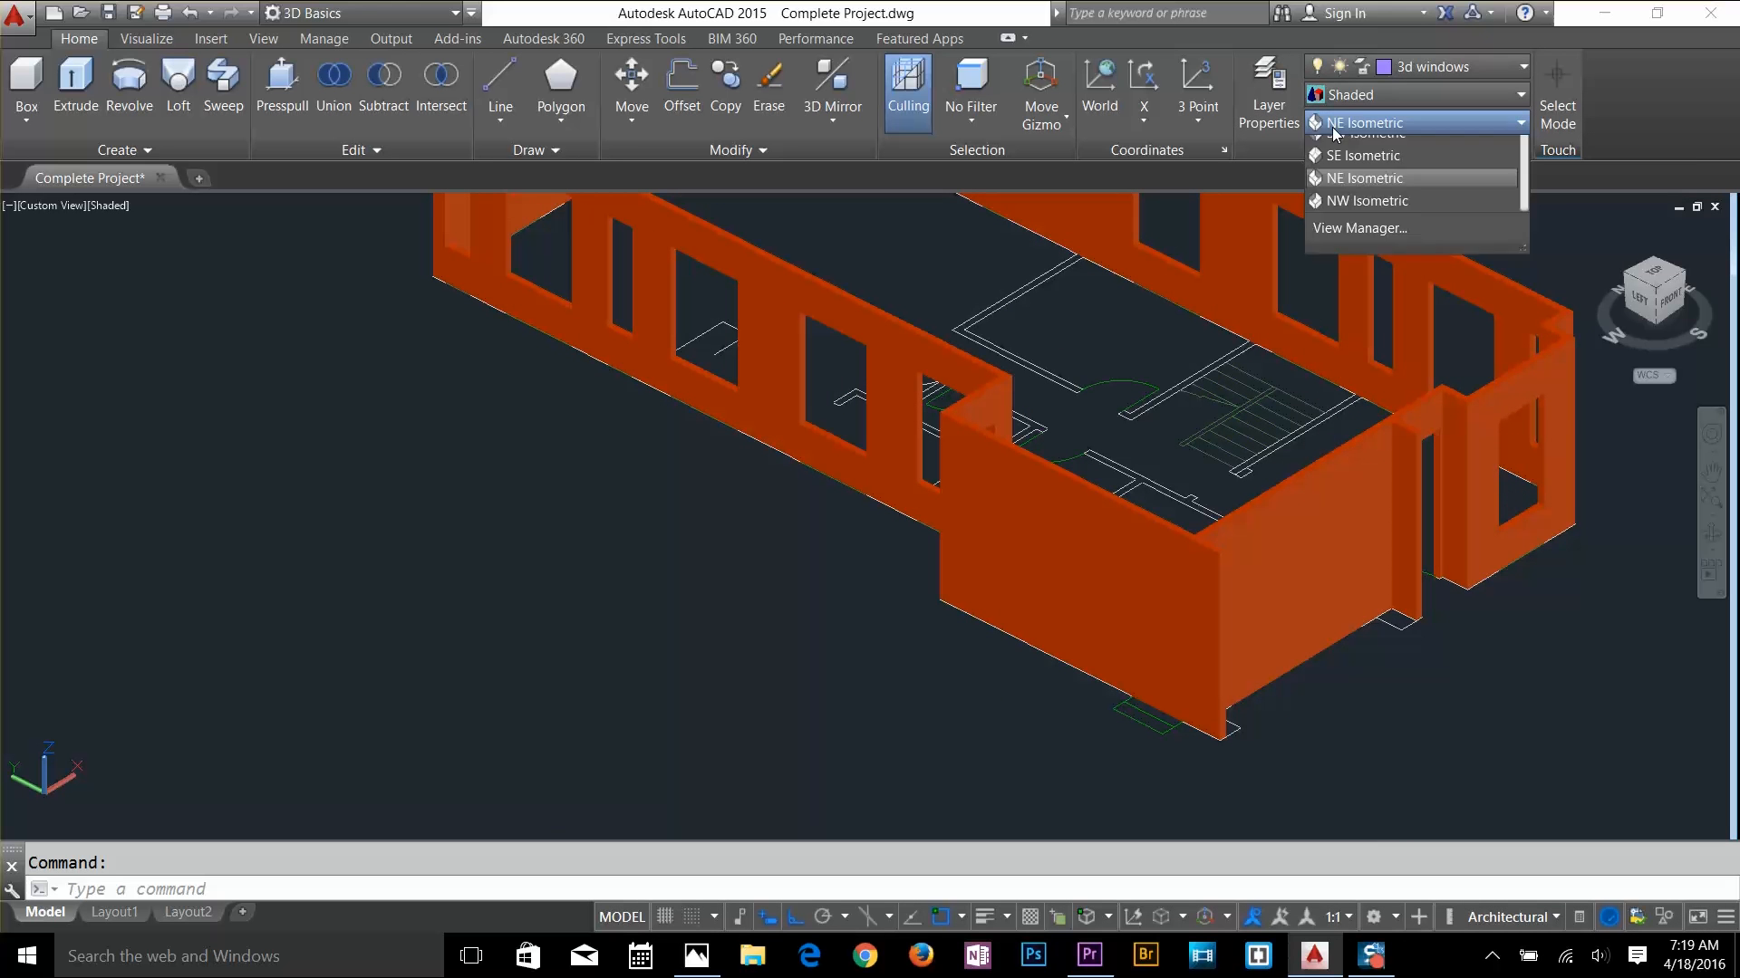
click(1359, 99)
click(1350, 303)
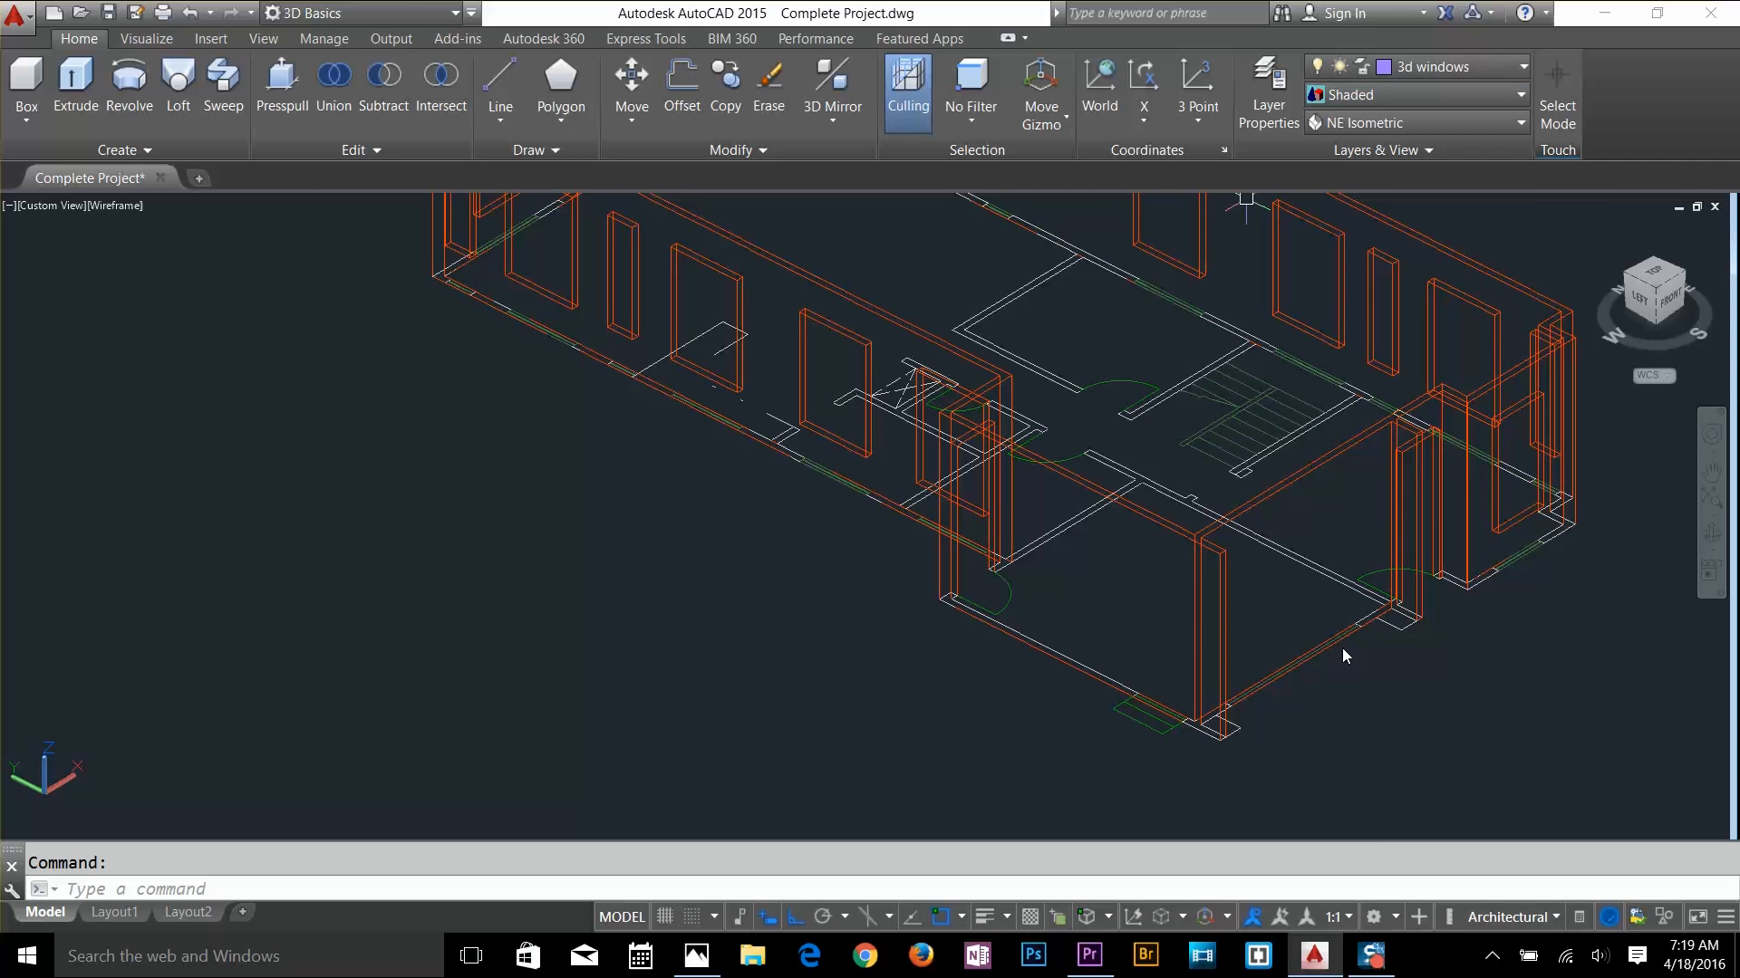
scroll(1340, 652, up, 3)
middle_drag(1359, 583, 944, 591)
scroll(906, 619, up, 2)
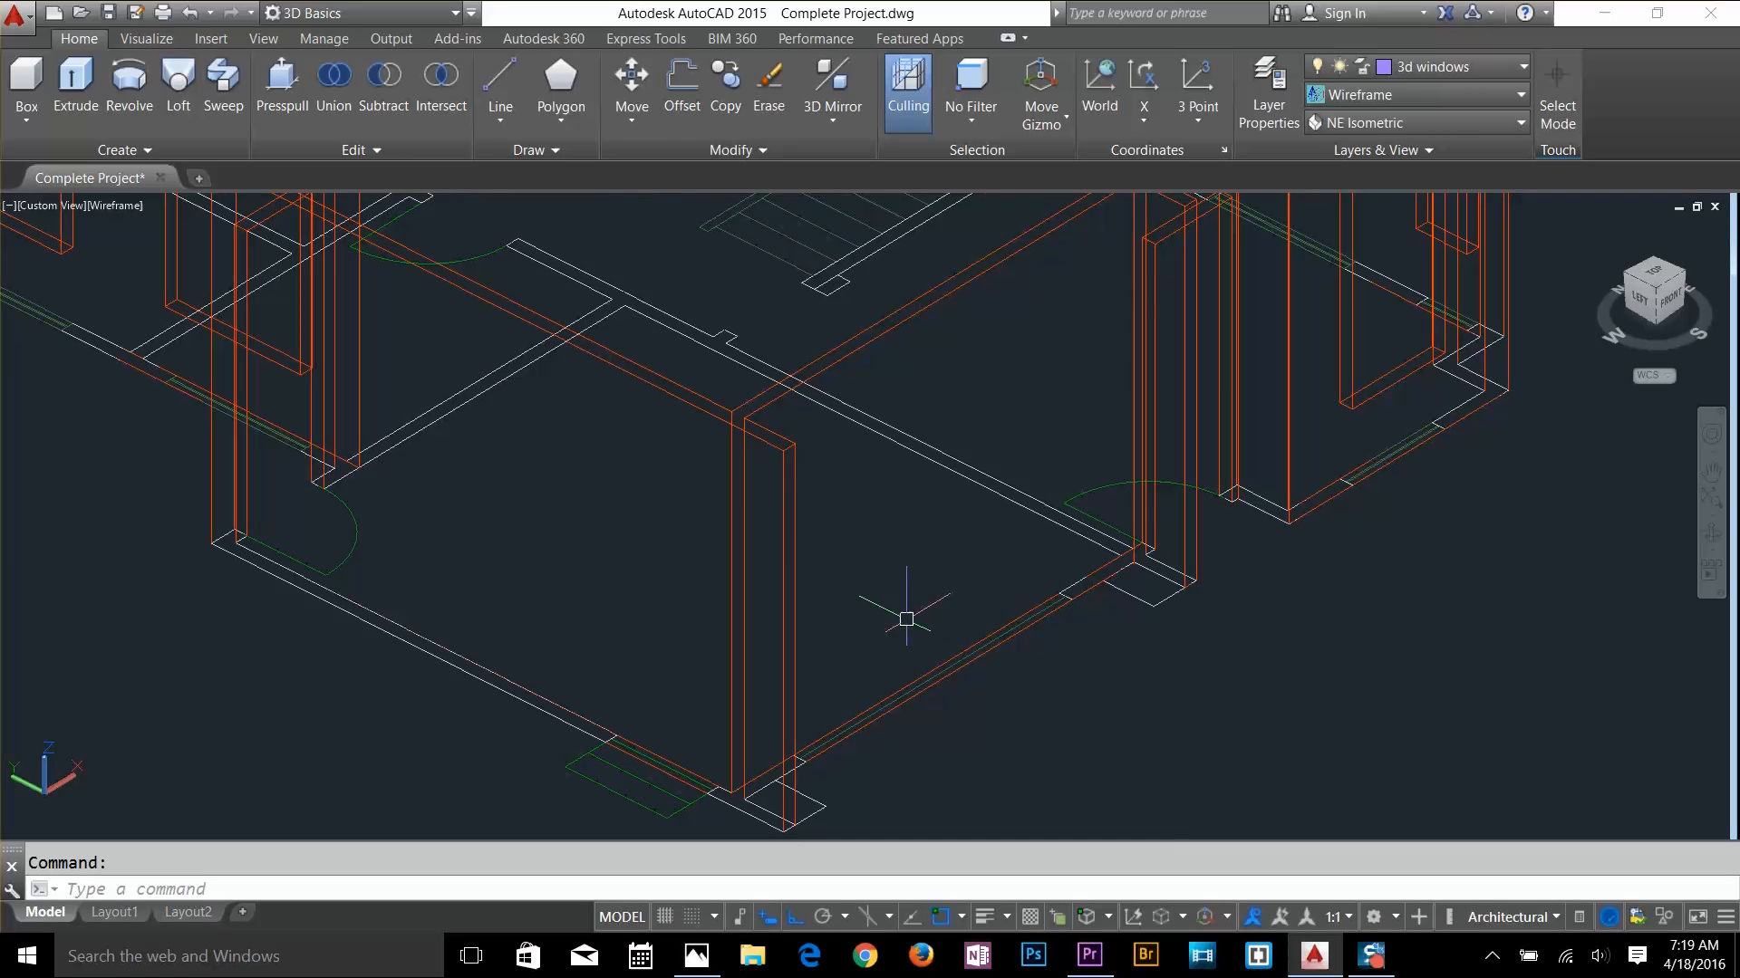
scroll(802, 503, up, 1)
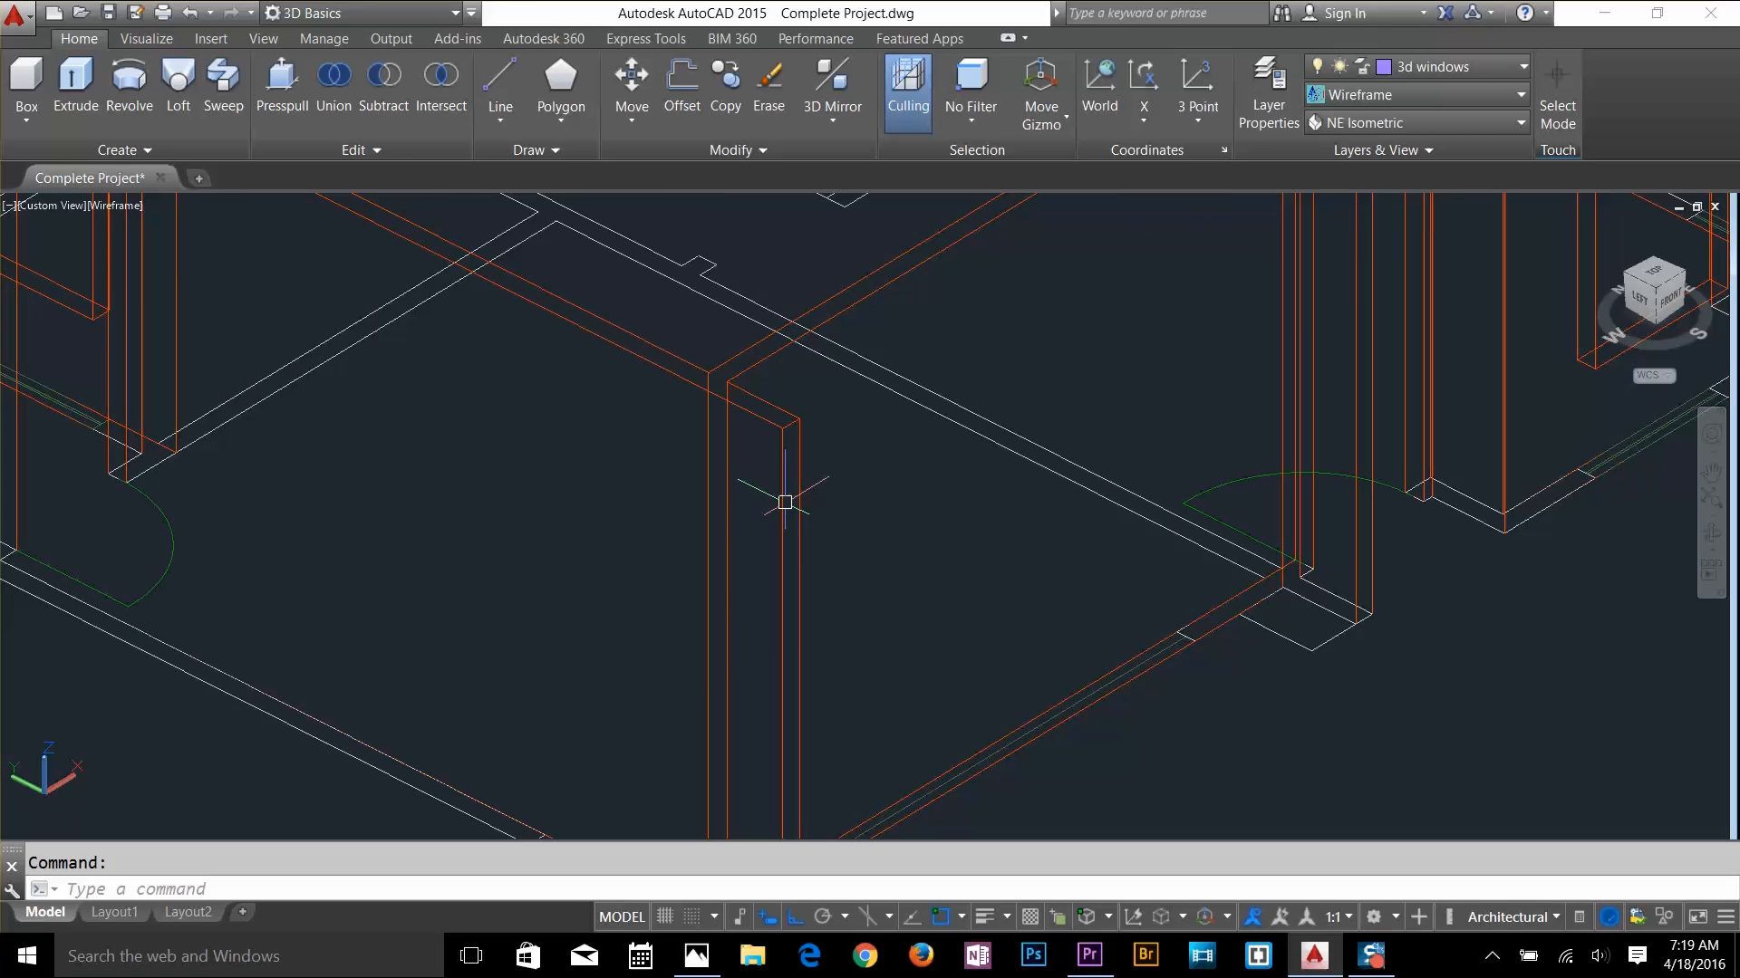
scroll(603, 369, down, 3)
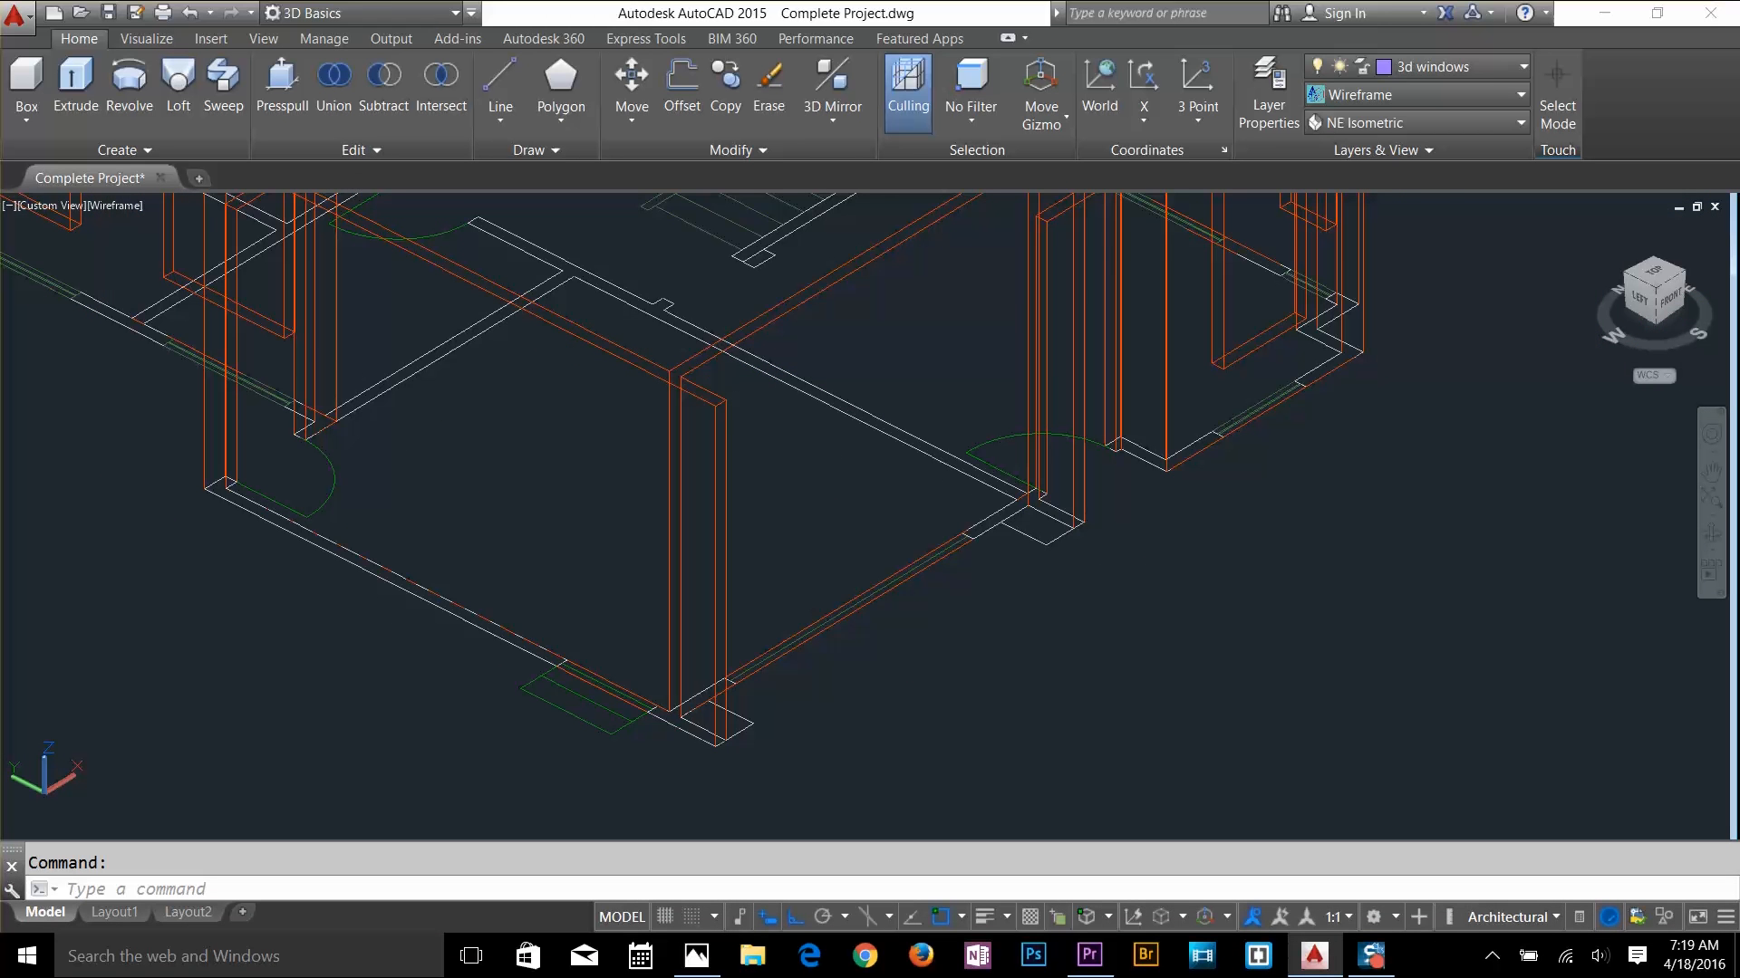
Presspull the end face of the wall stub projecting past the near corner back to the adjoining wall's corner
middle_drag(896, 447, 1017, 525)
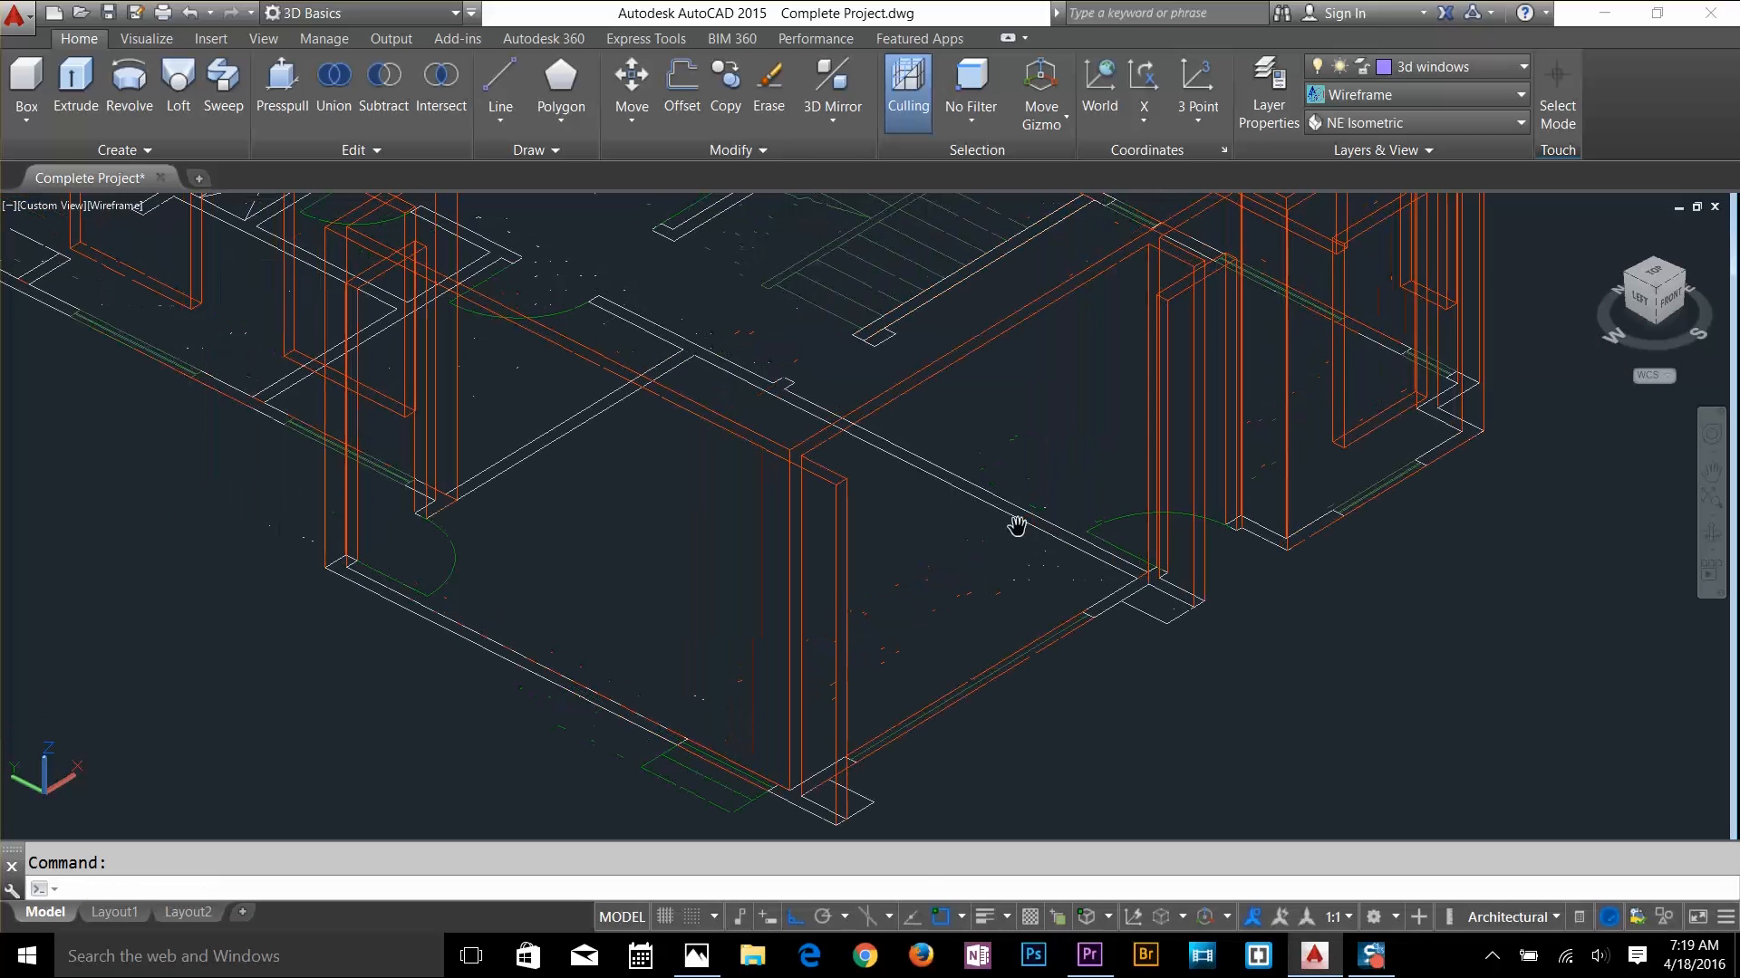
click(272, 100)
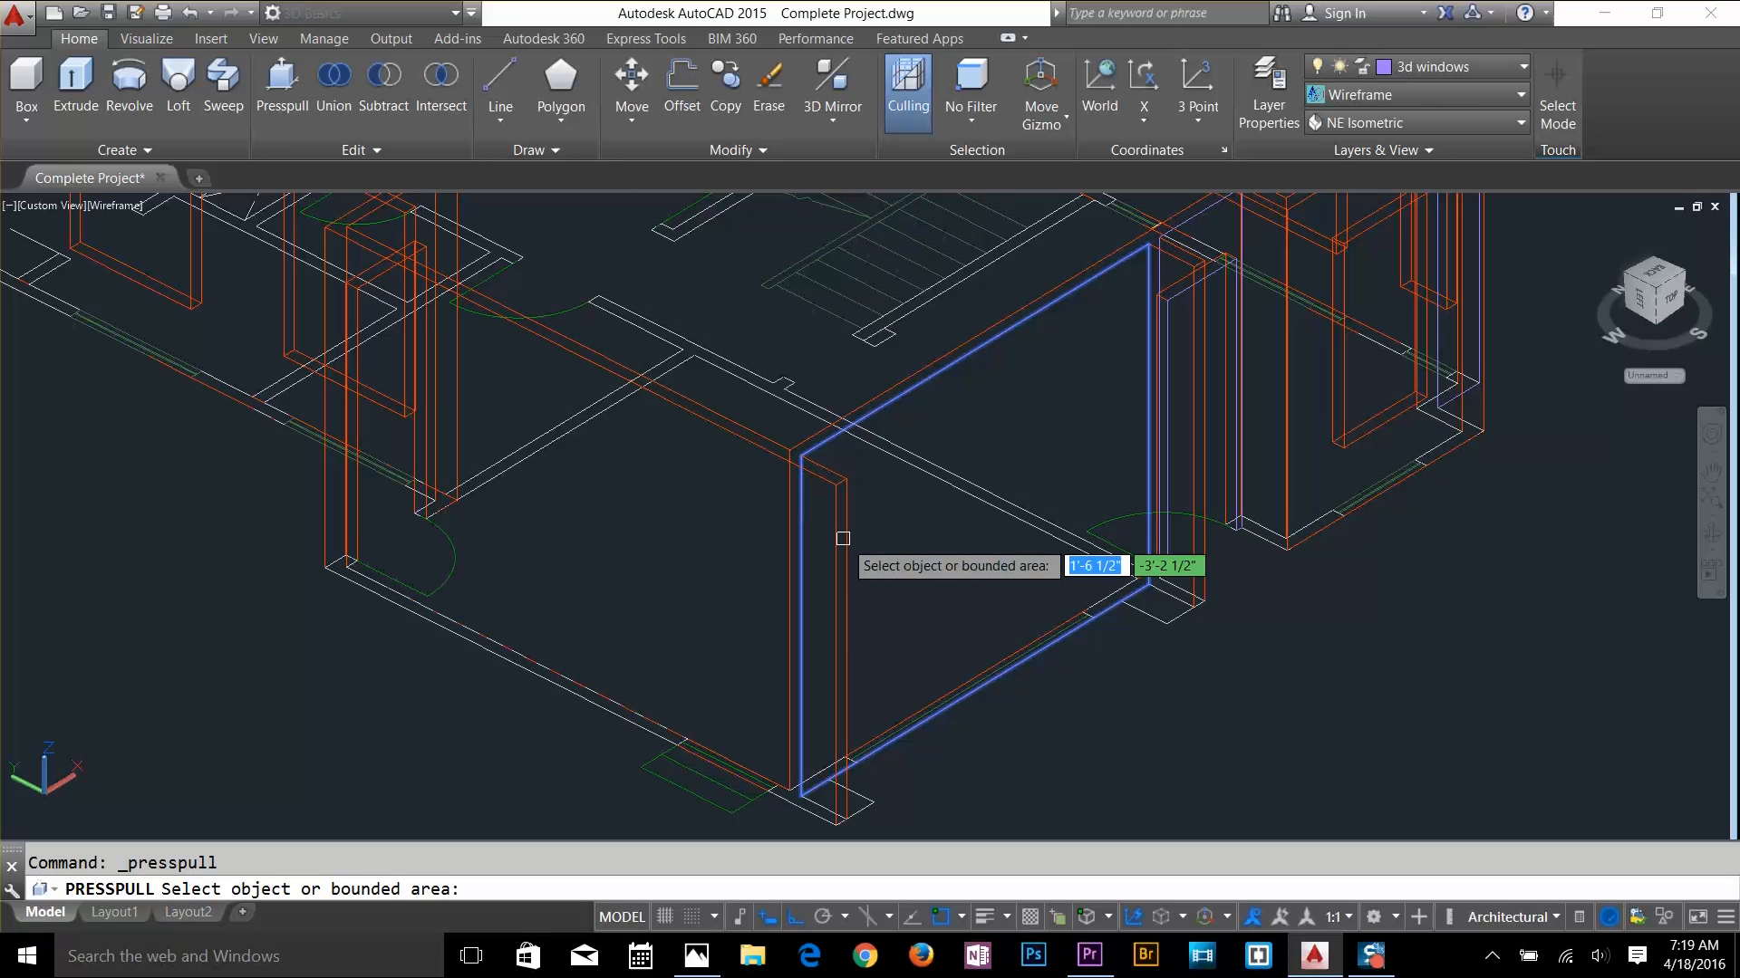
scroll(880, 540, up, 3)
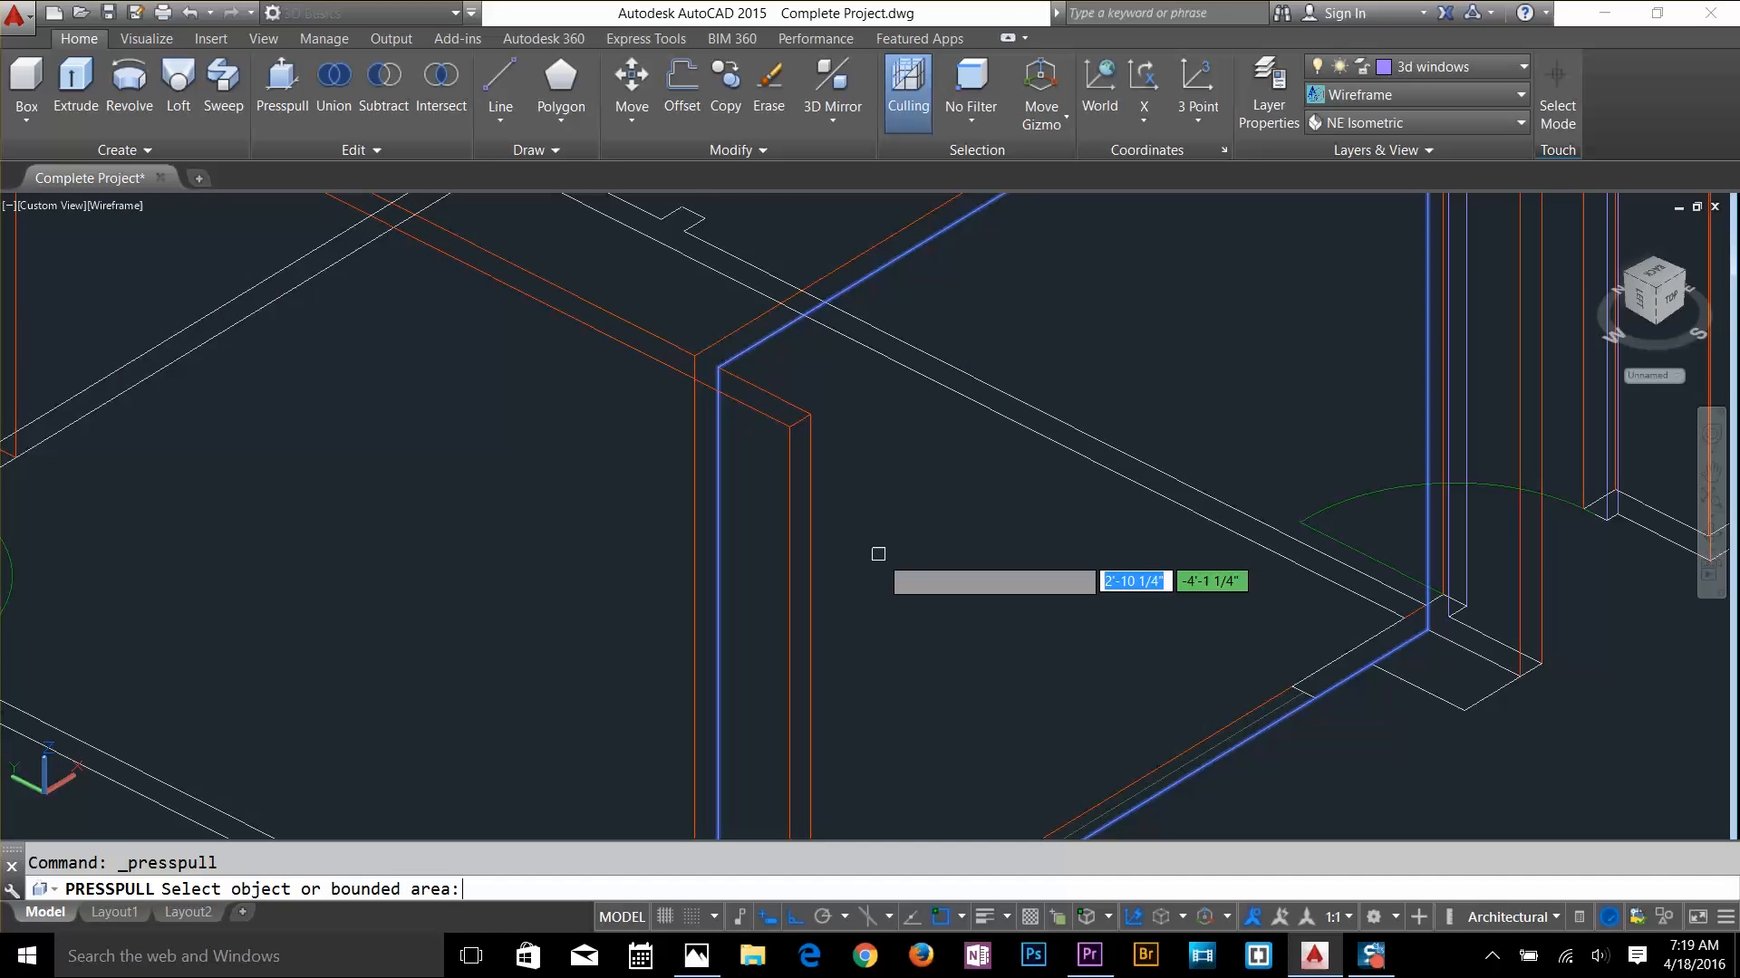
shift+middle_drag(878, 552, 675, 652)
click(641, 446)
scroll(622, 377, up, 2)
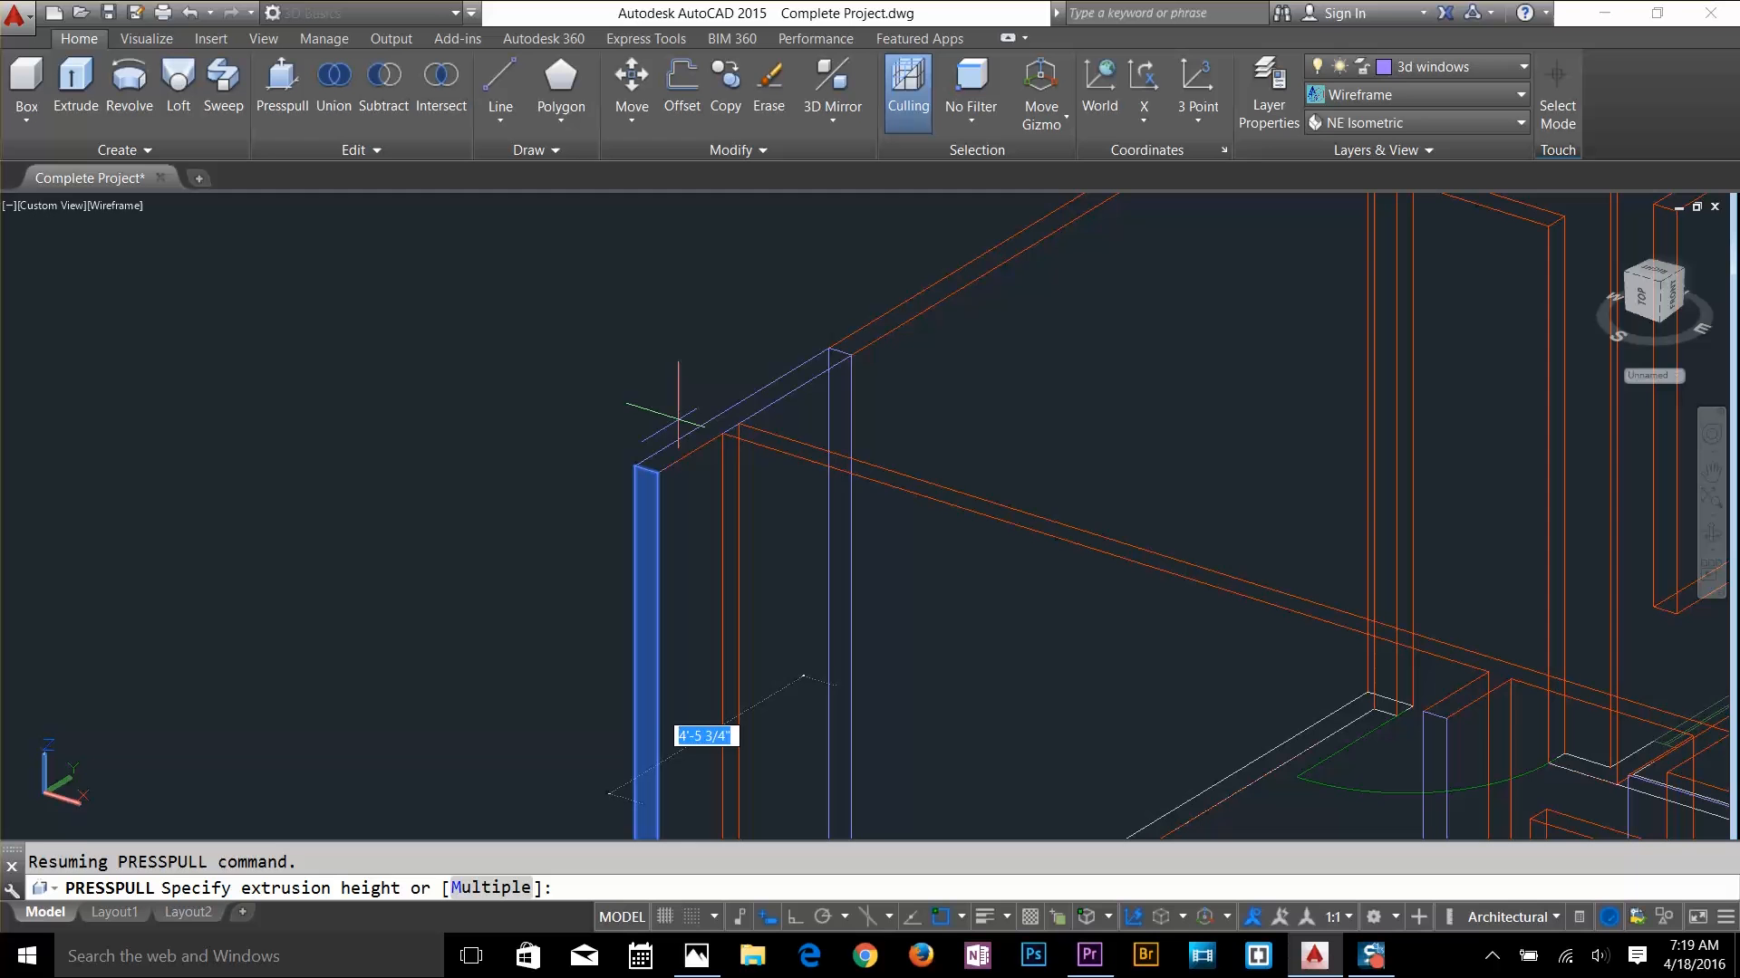
click(722, 433)
Presspull the end face of the second projecting wall stub, beside the door opening, back flush with the adjoining wall
shift+middle_drag(749, 551, 156, 439)
middle_drag(1176, 479, 532, 617)
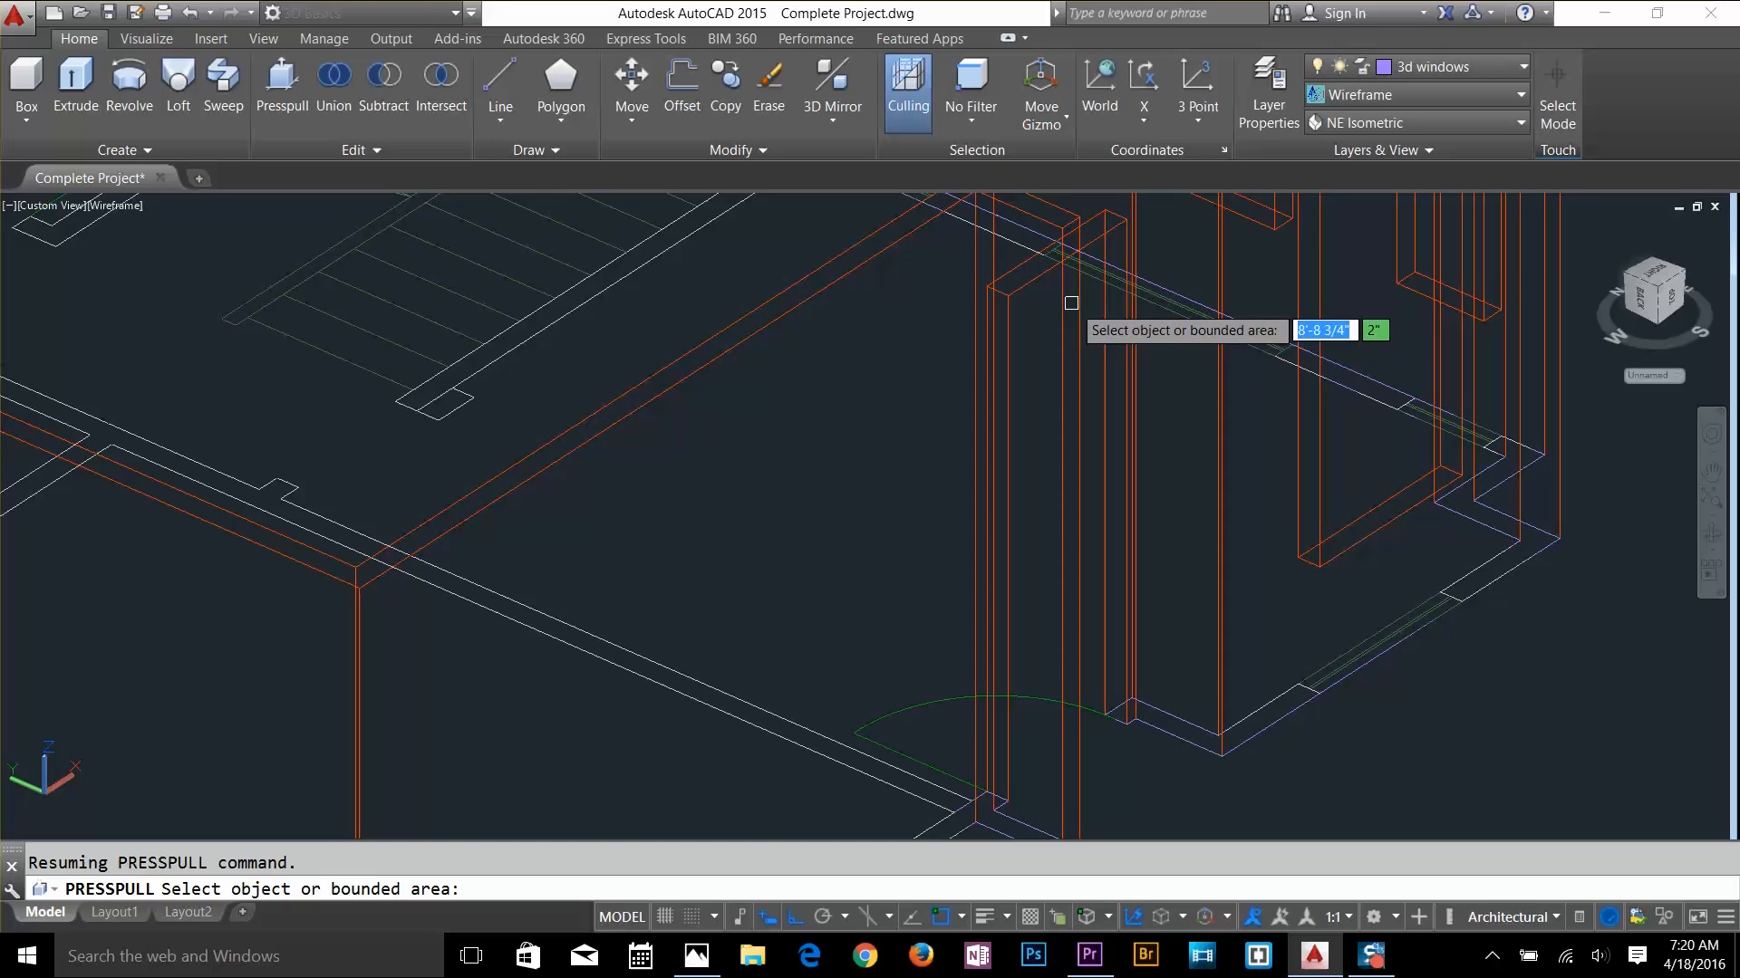
click(1067, 542)
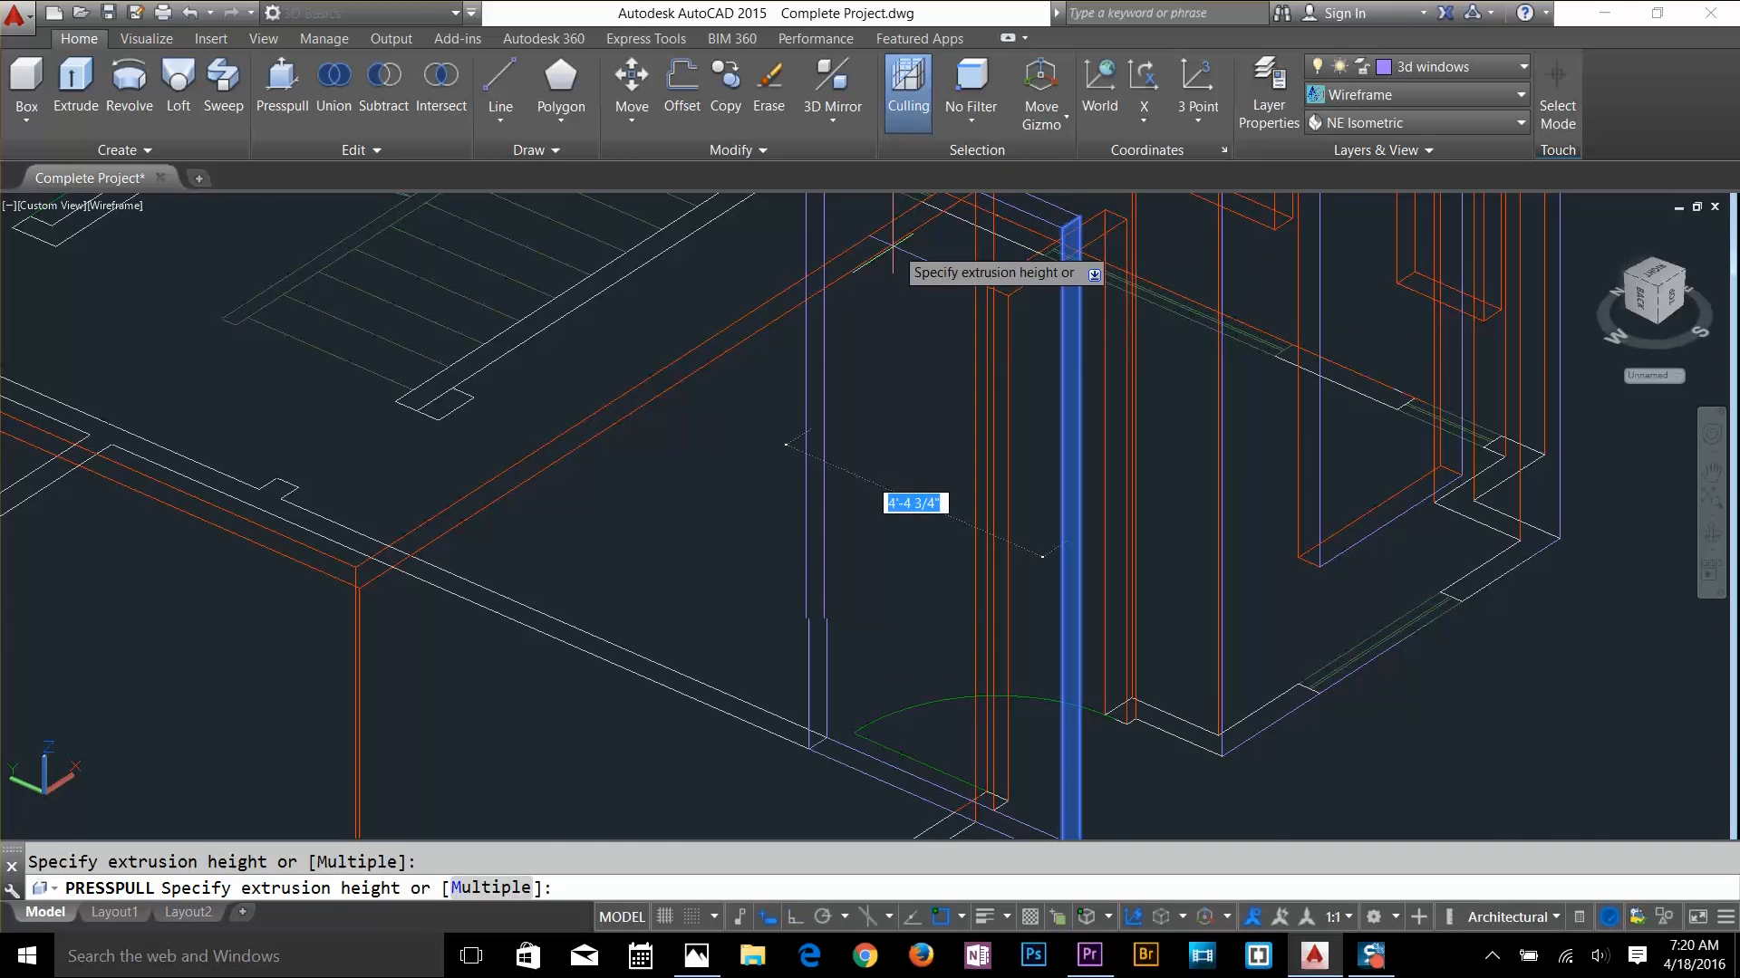
middle_drag(892, 247, 993, 494)
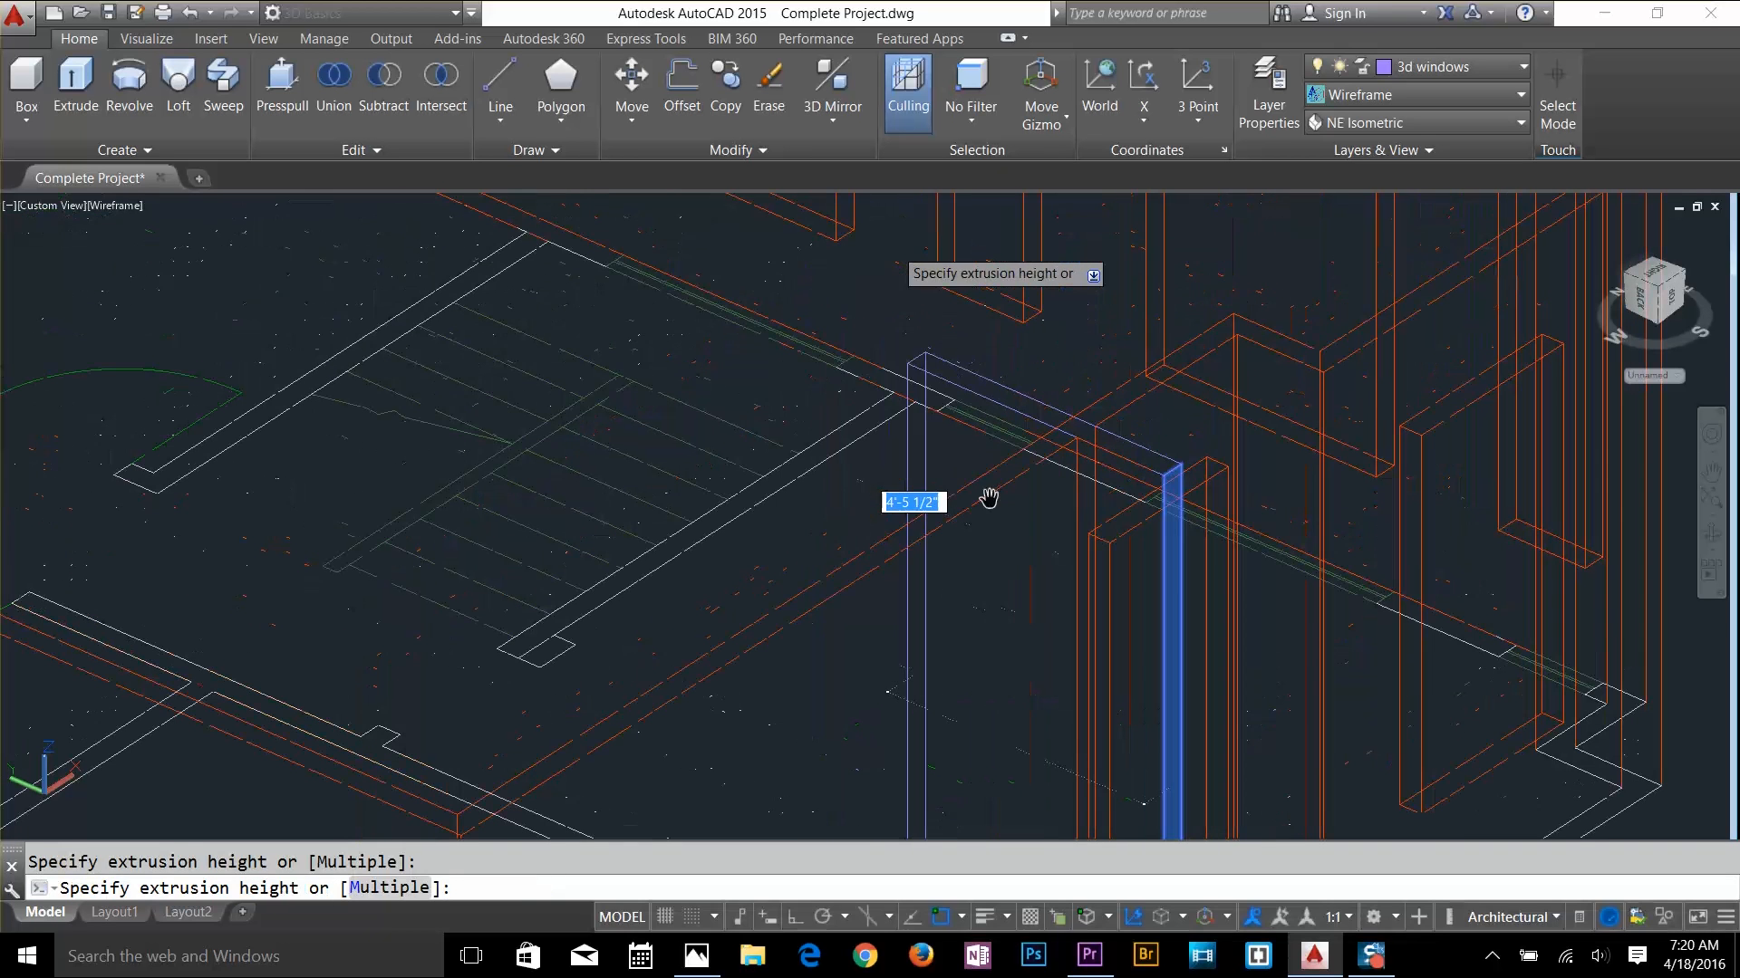
click(1076, 438)
scroll(1051, 505, down, 4)
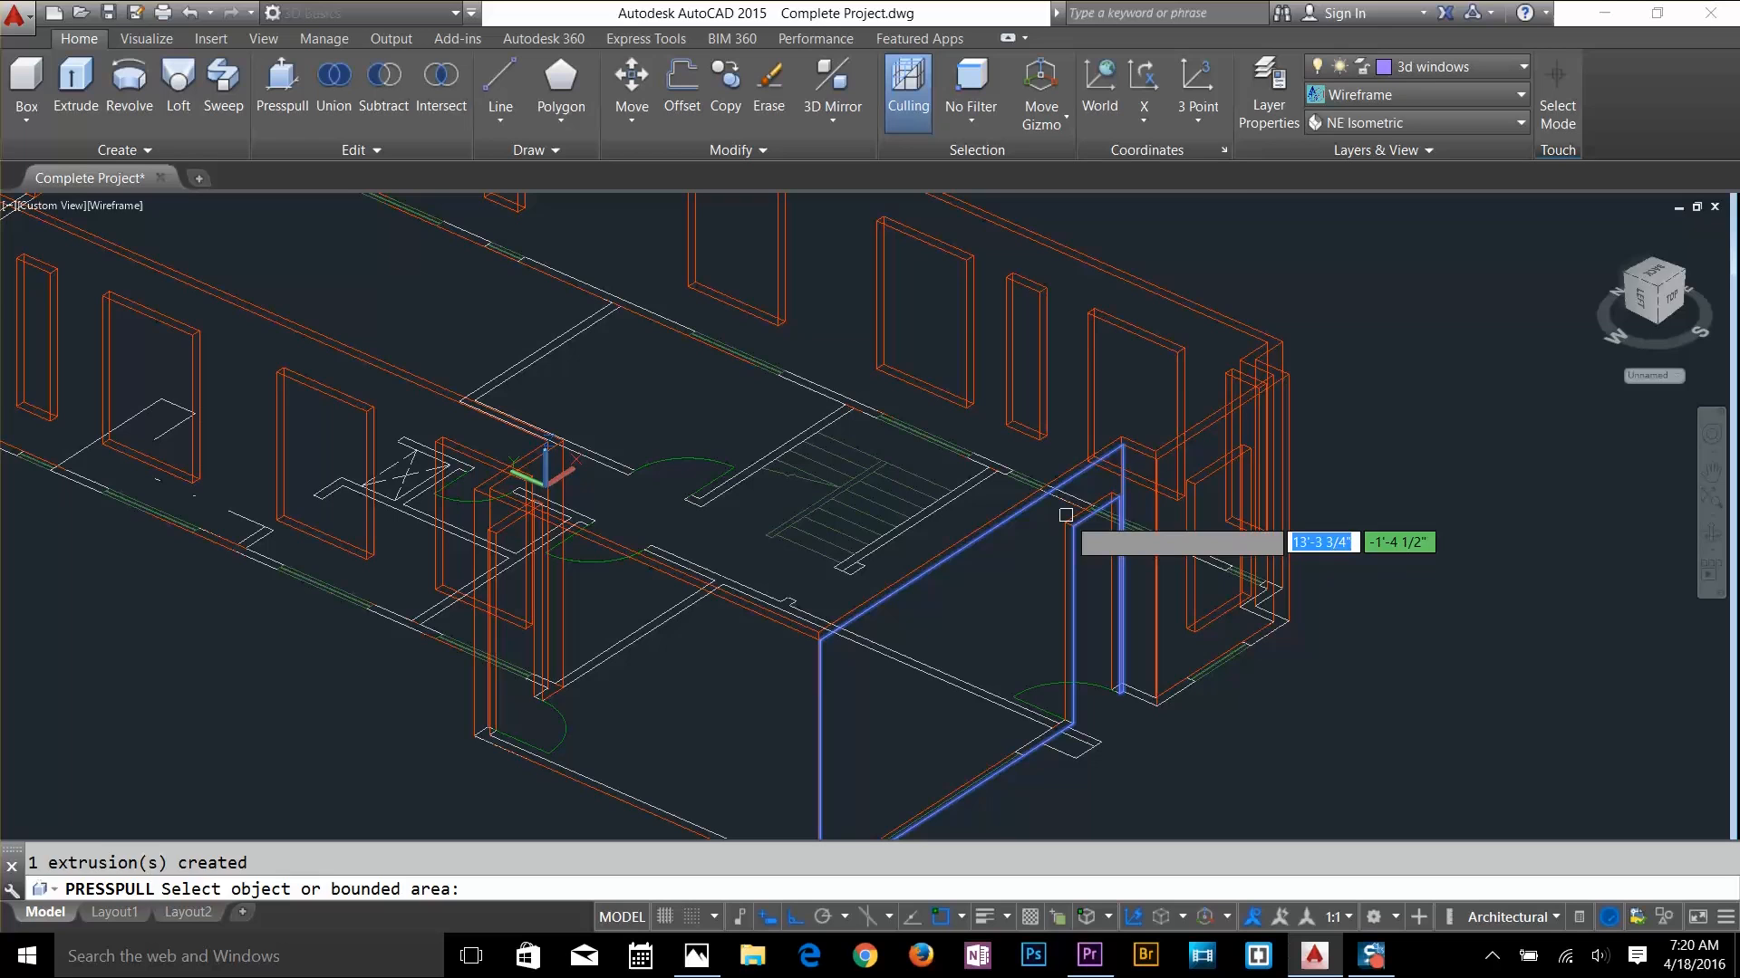
Switch the visual style to Shaded and inspect the trimmed wall corners and the rectangular outlines at their base
click(1432, 95)
click(1350, 237)
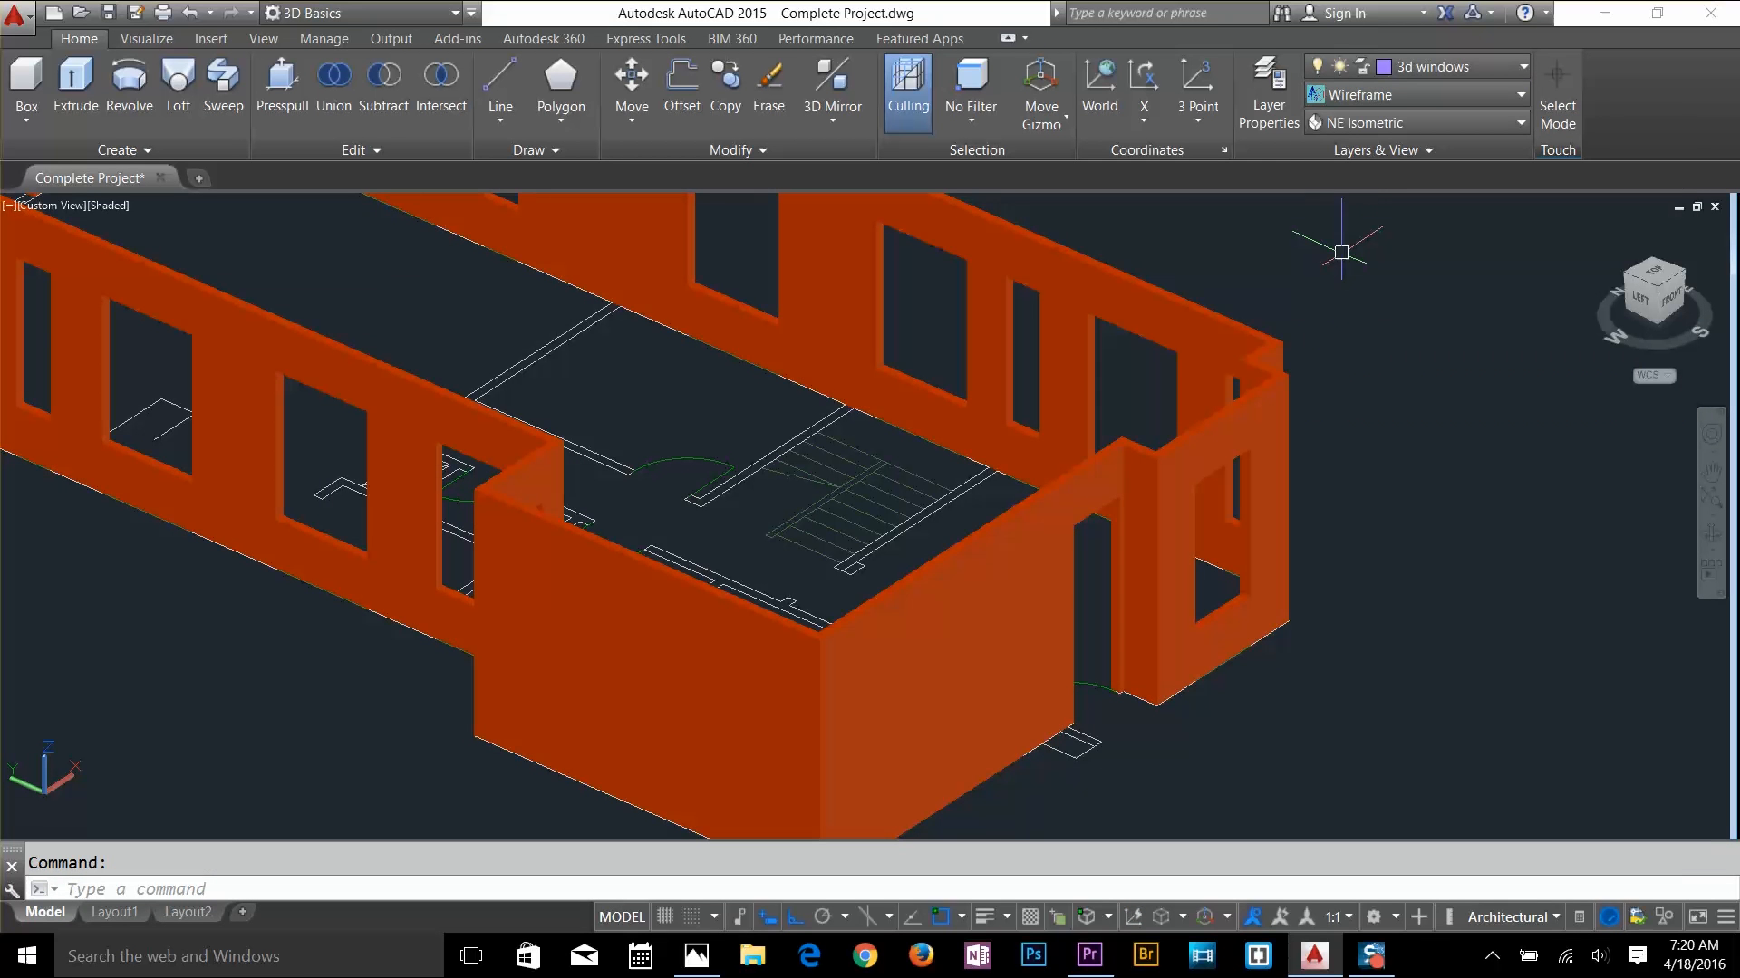
middle_drag(975, 783, 1168, 580)
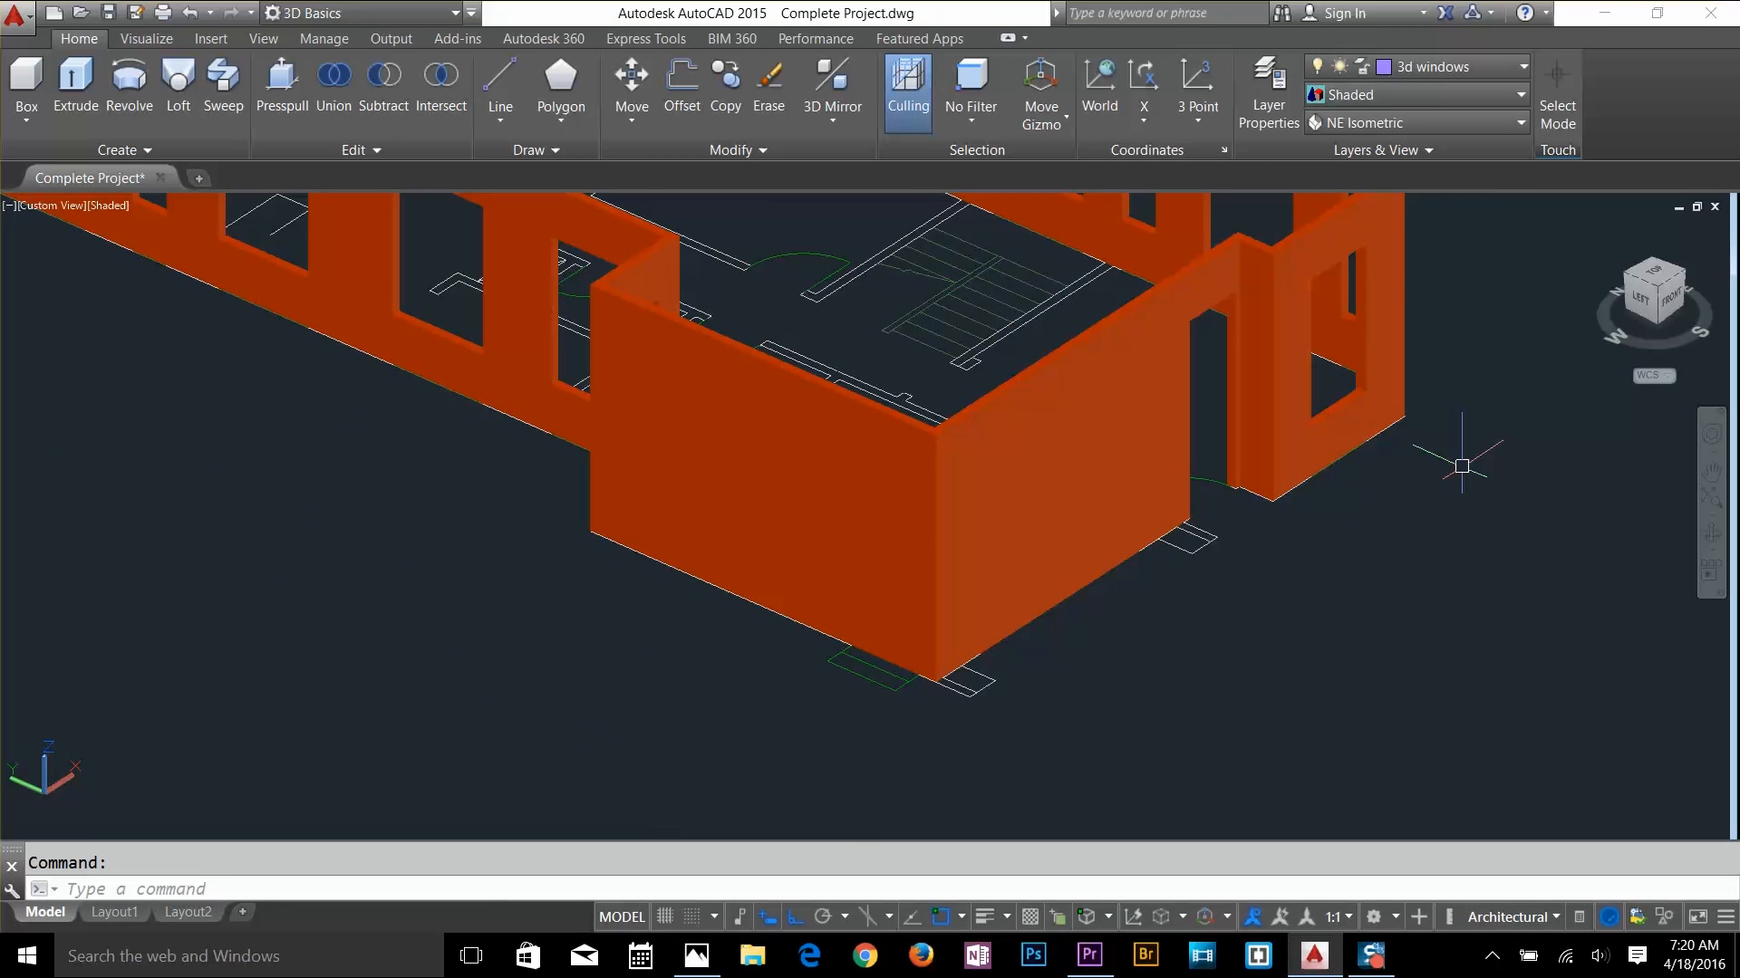
scroll(1217, 625, up, 2)
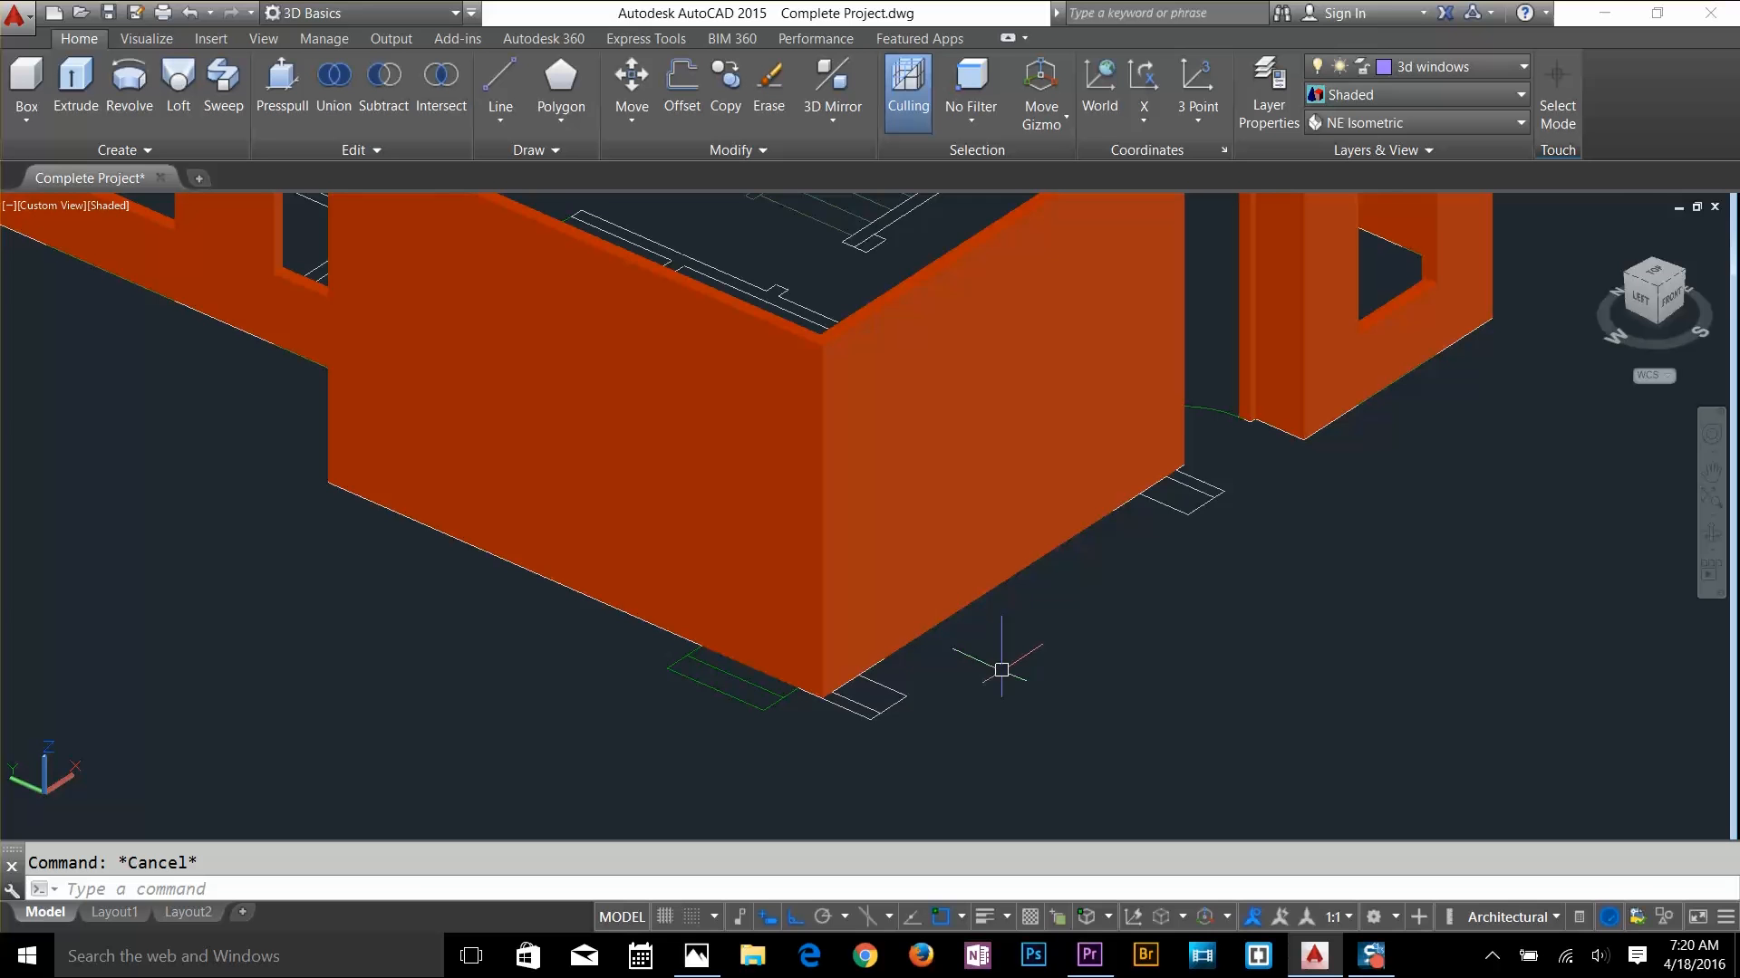
scroll(871, 759, up, 2)
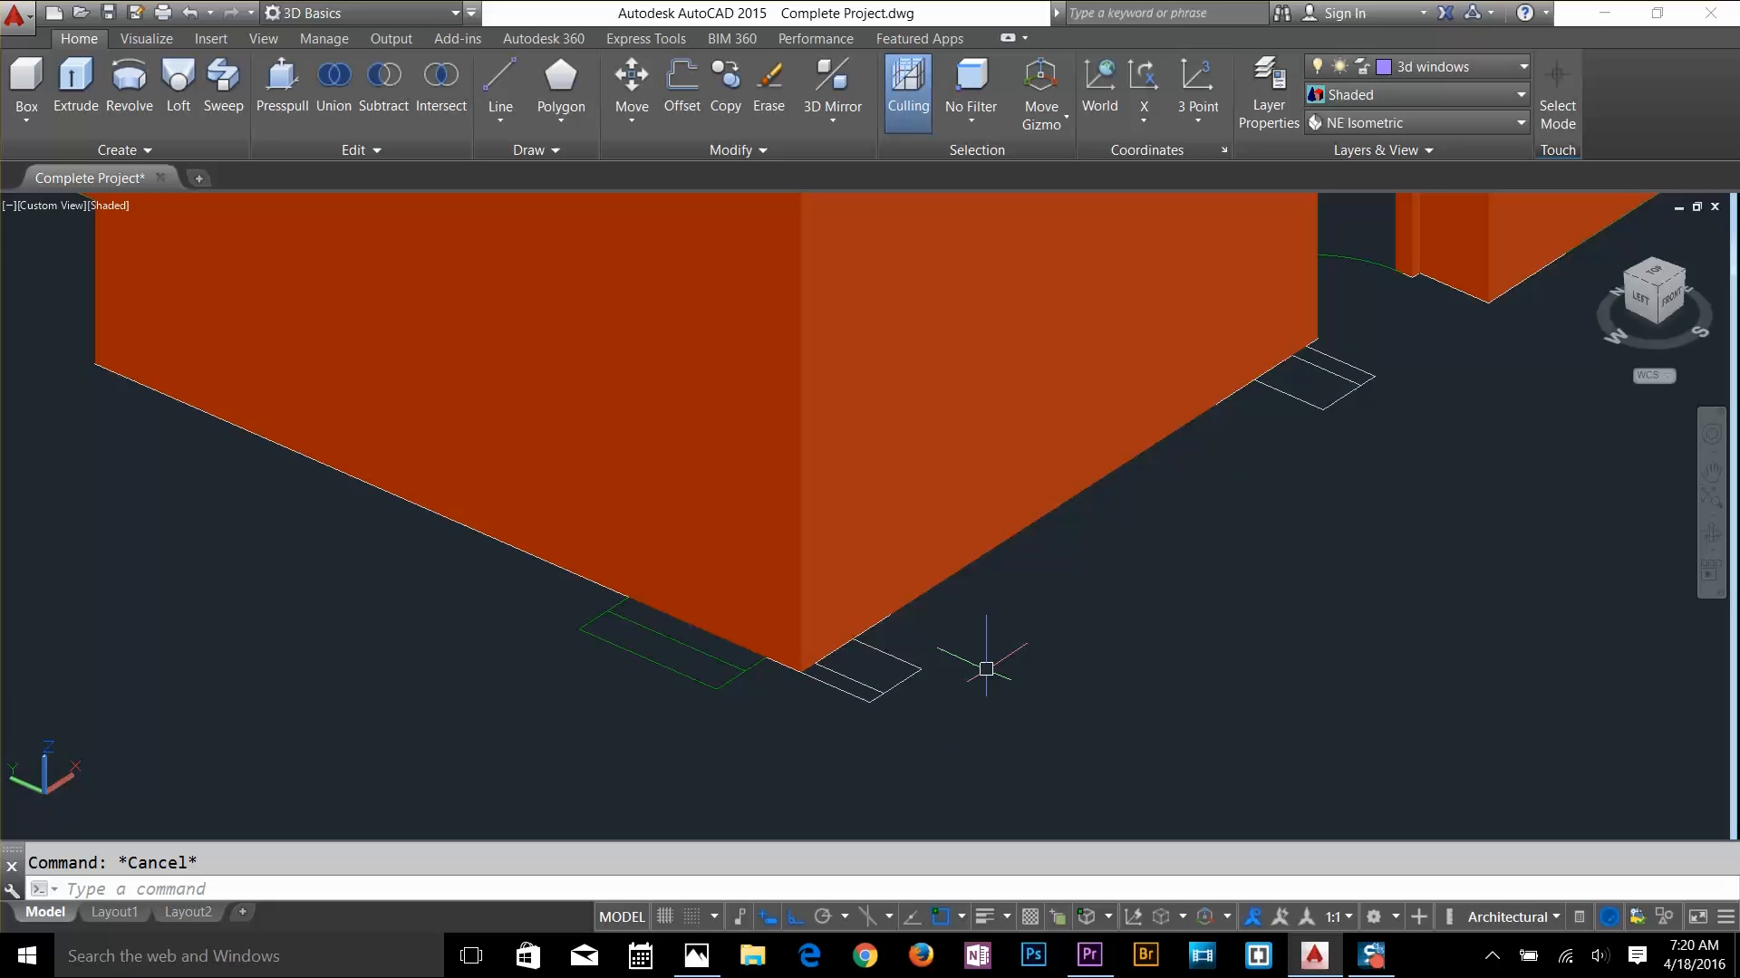
scroll(1037, 663, down, 3)
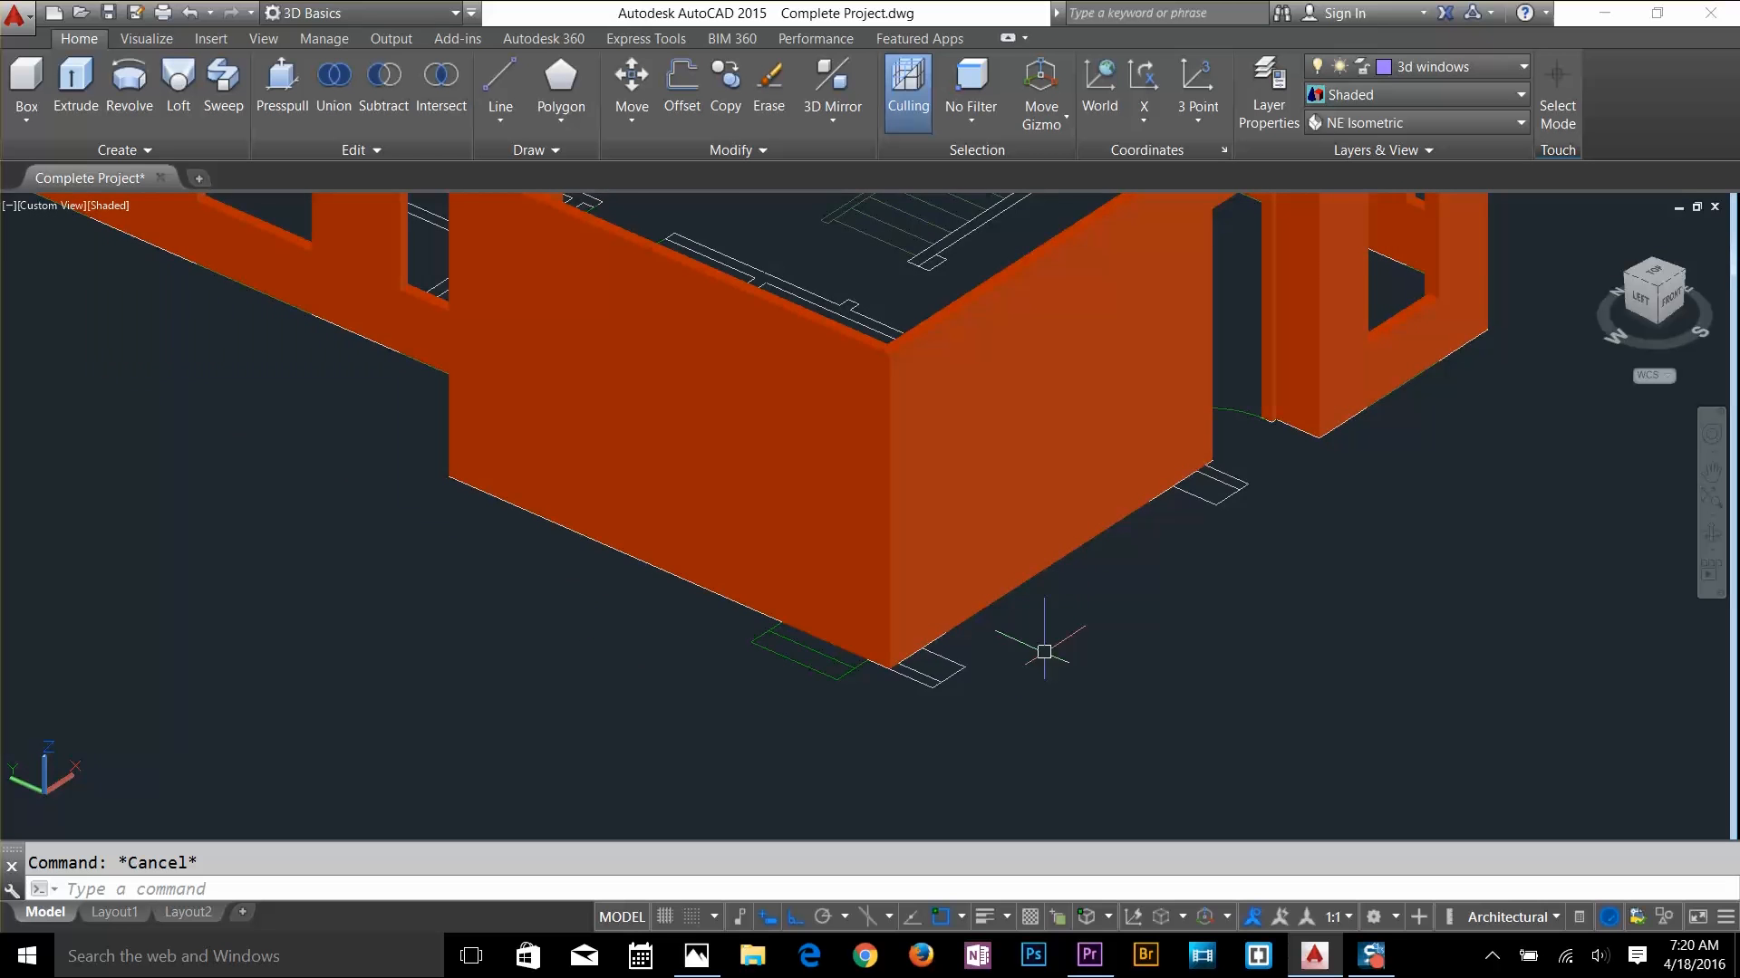
Erase the inner dividing lines from the rectangular outlines at the base of the two wall corners
scroll(998, 678, up, 6)
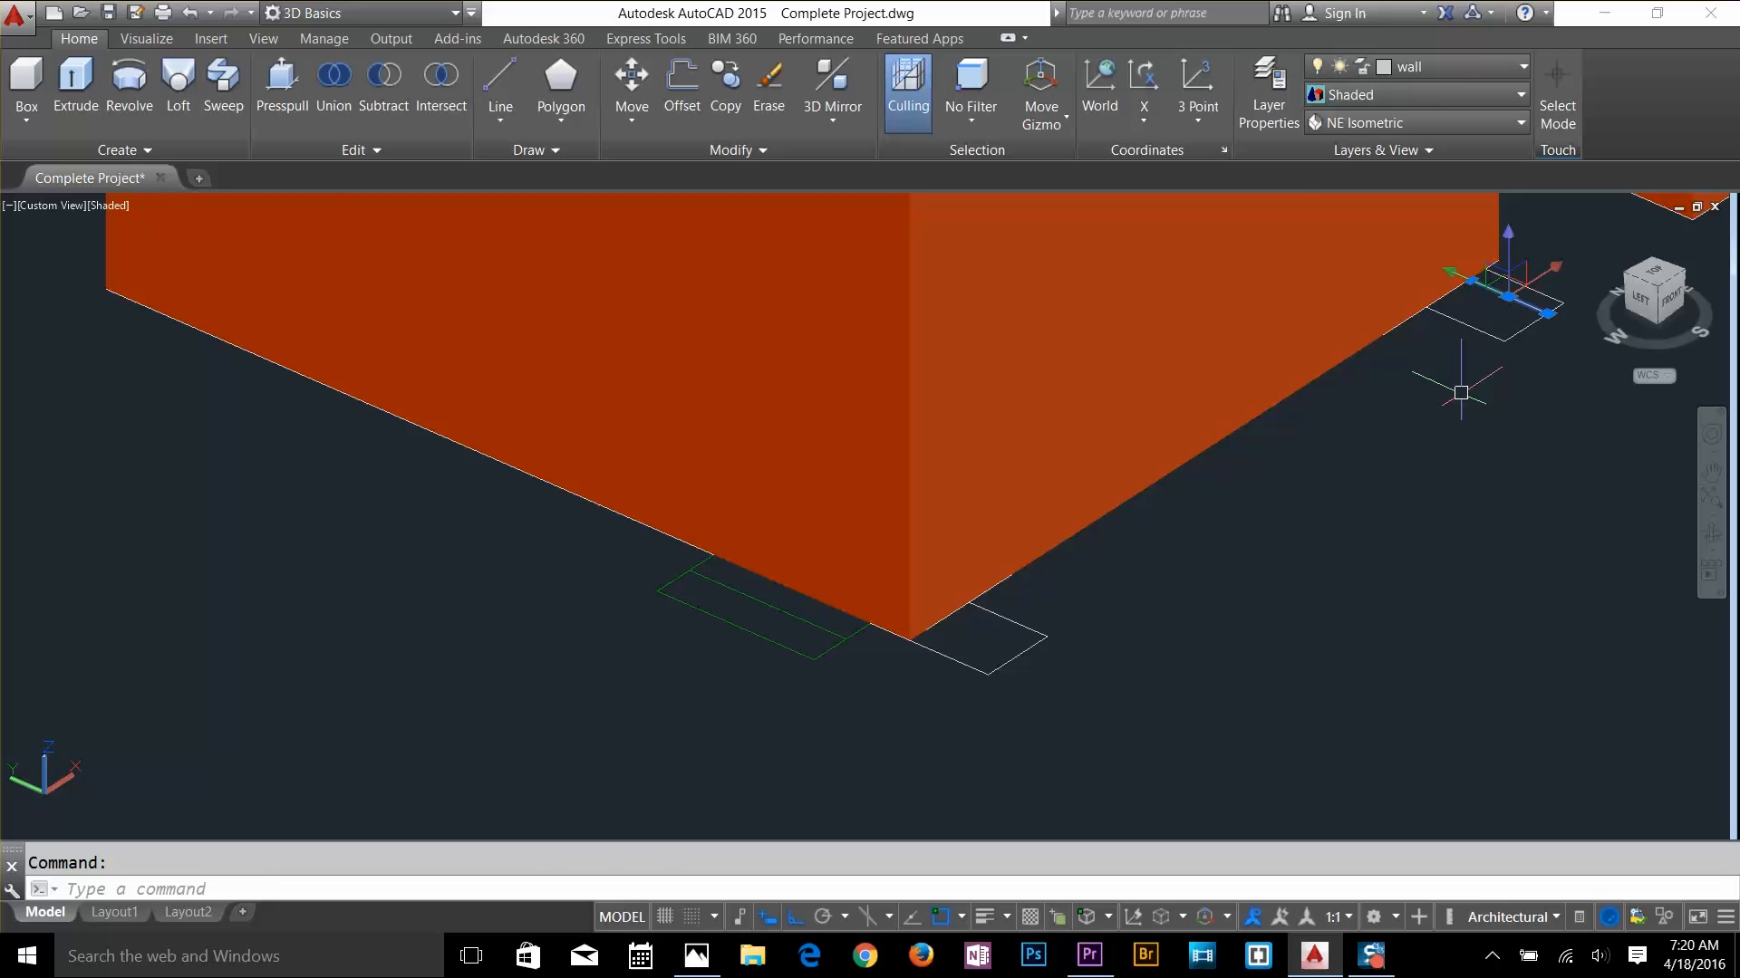
middle_drag(1524, 571, 1346, 636)
key(Escape)
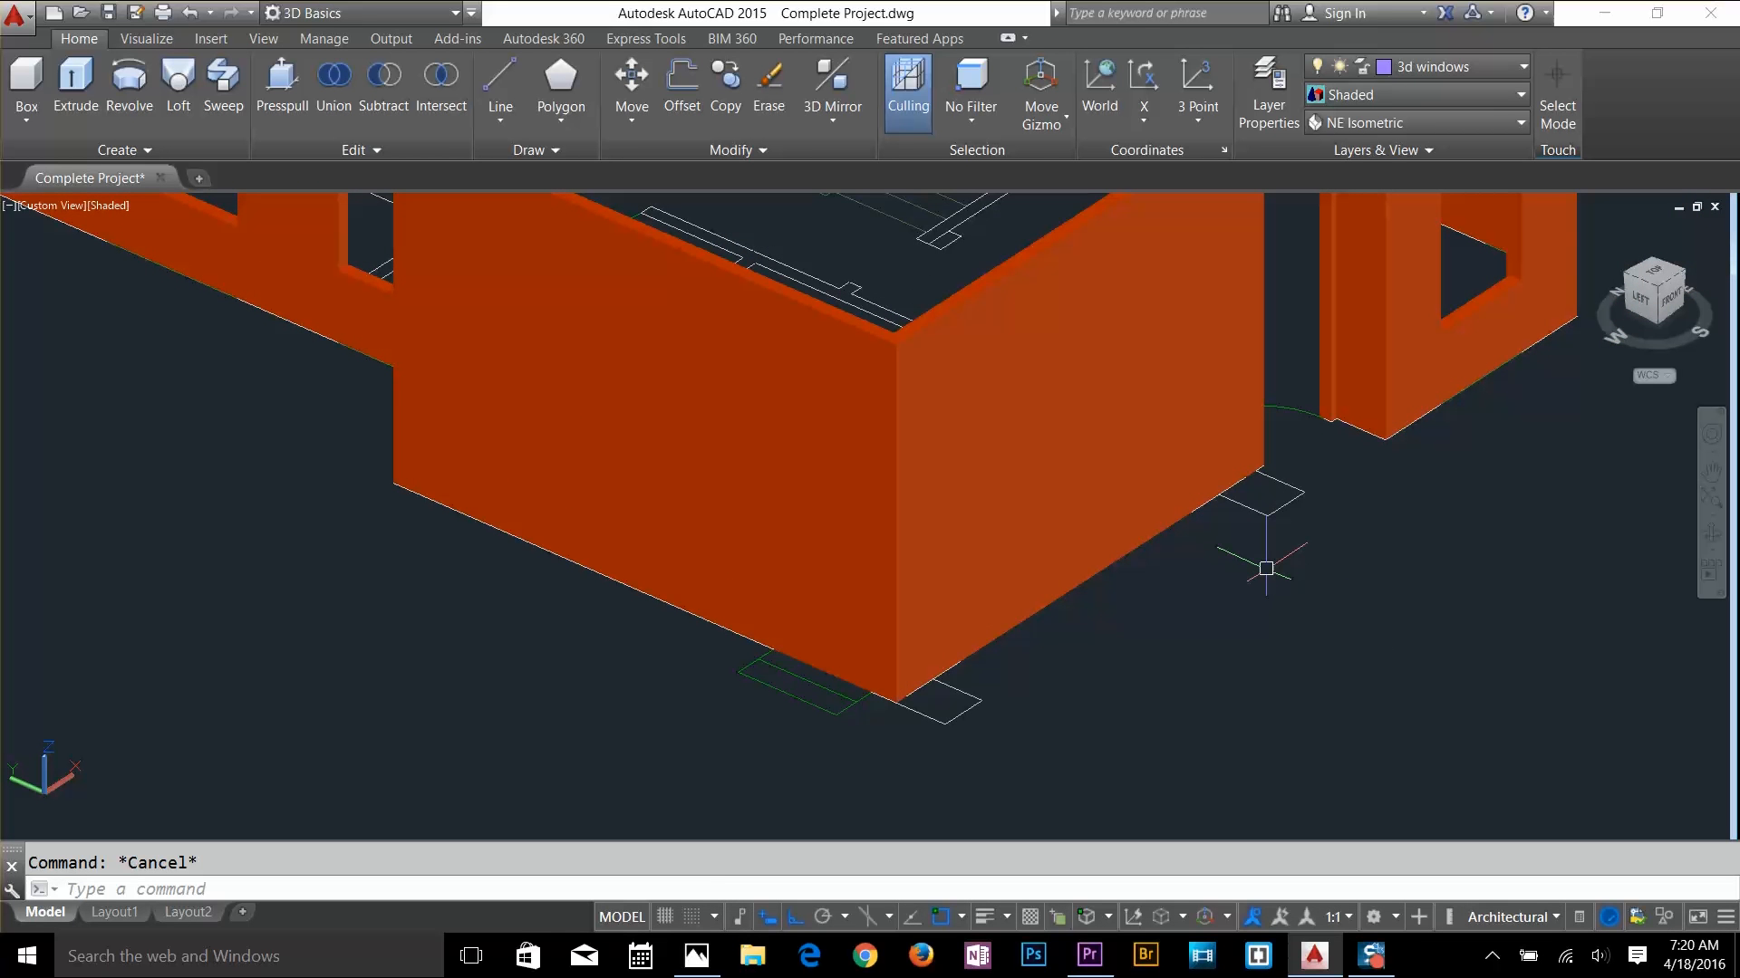
Offset the outer end lines of both rectangular outlines outward by 1'
text(o)
key(Return)
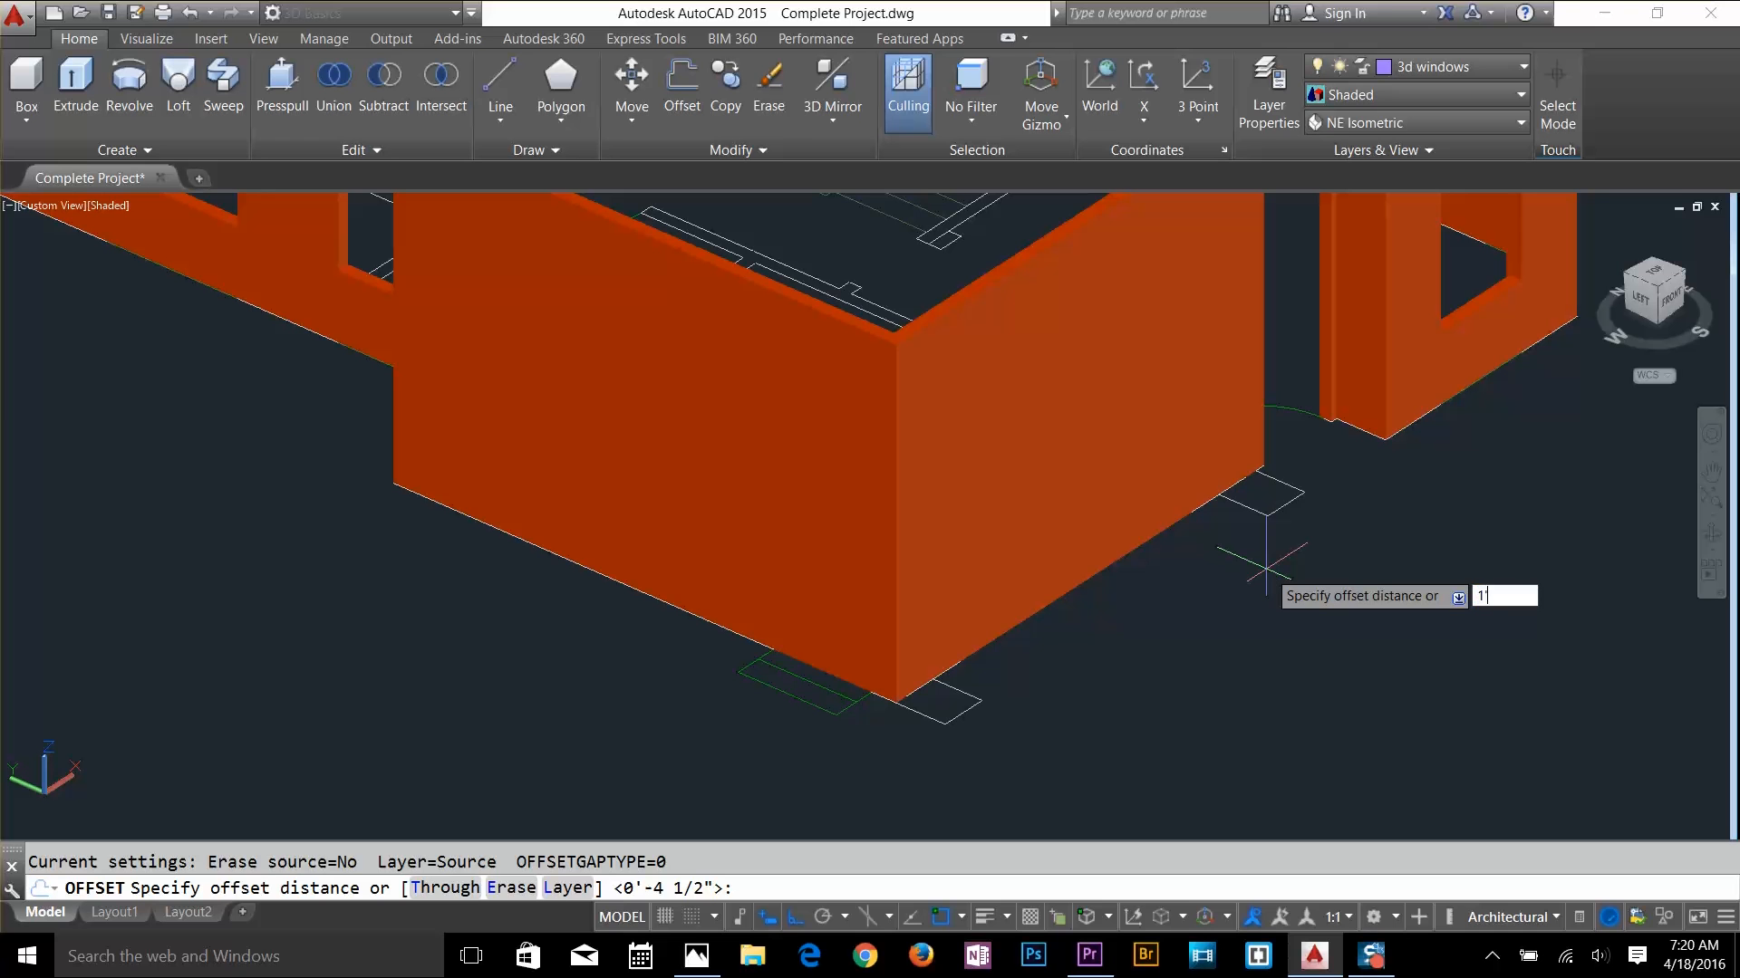
key(Return)
click(1285, 506)
click(1304, 529)
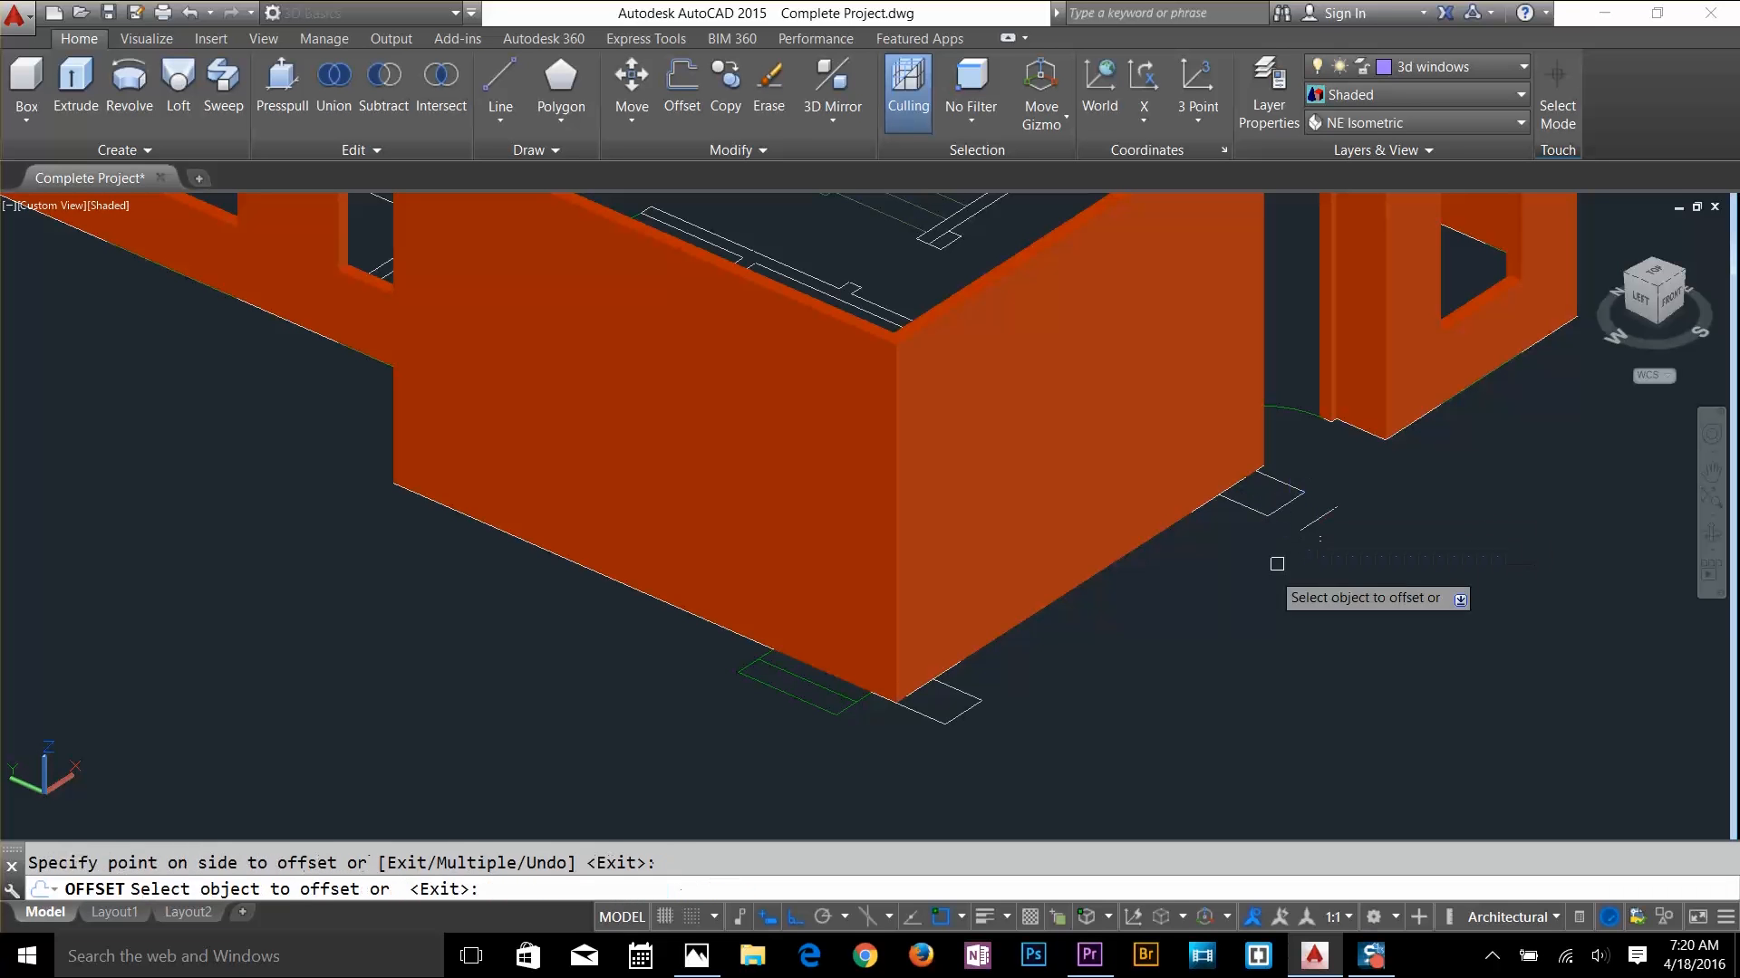
click(981, 699)
key(Escape)
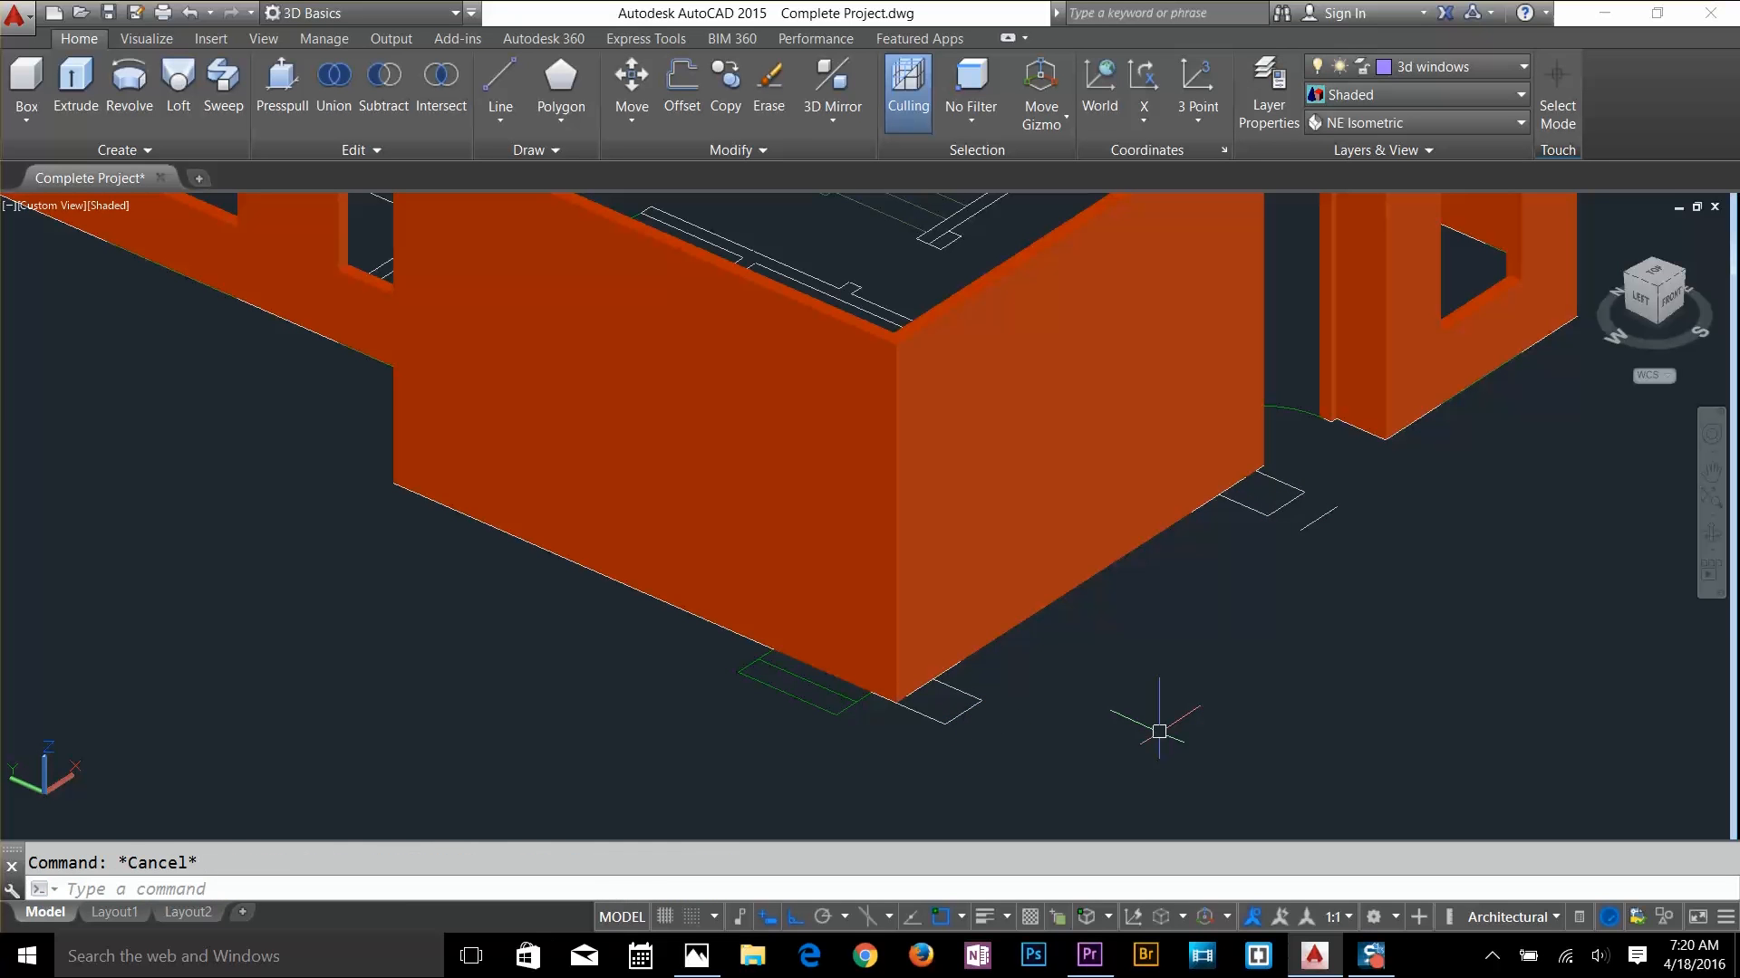
key(Return)
key(Return)
click(947, 703)
click(1042, 797)
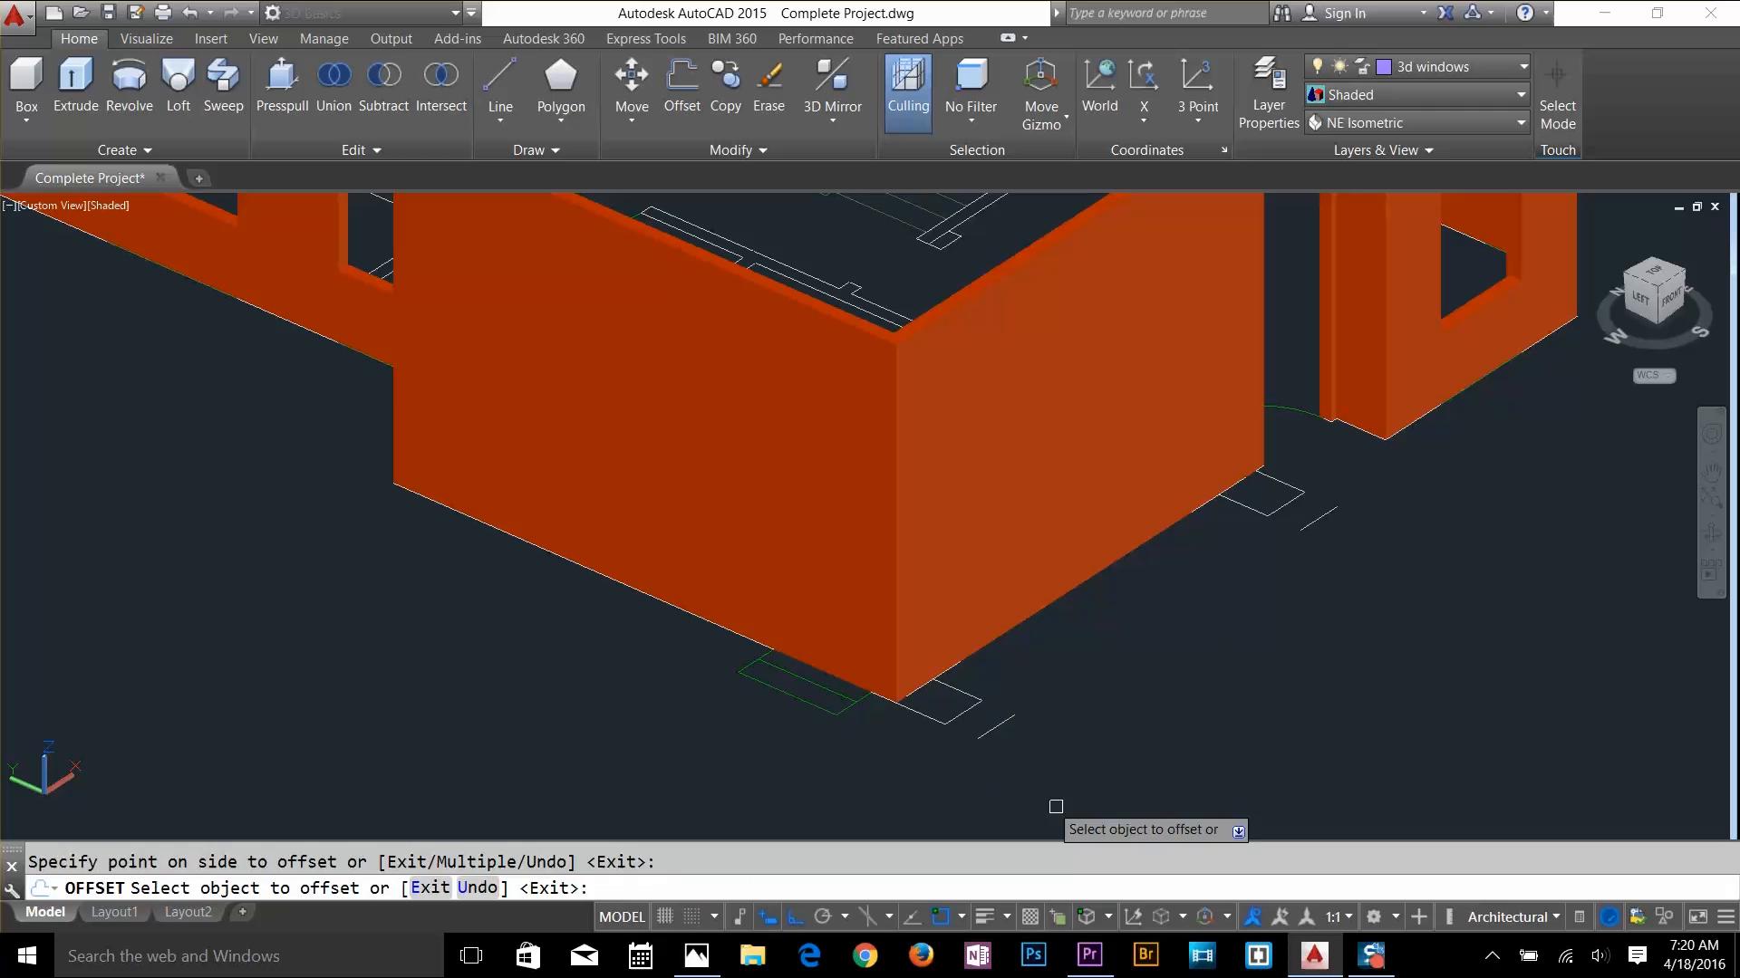
key(Escape)
key(Return)
click(946, 704)
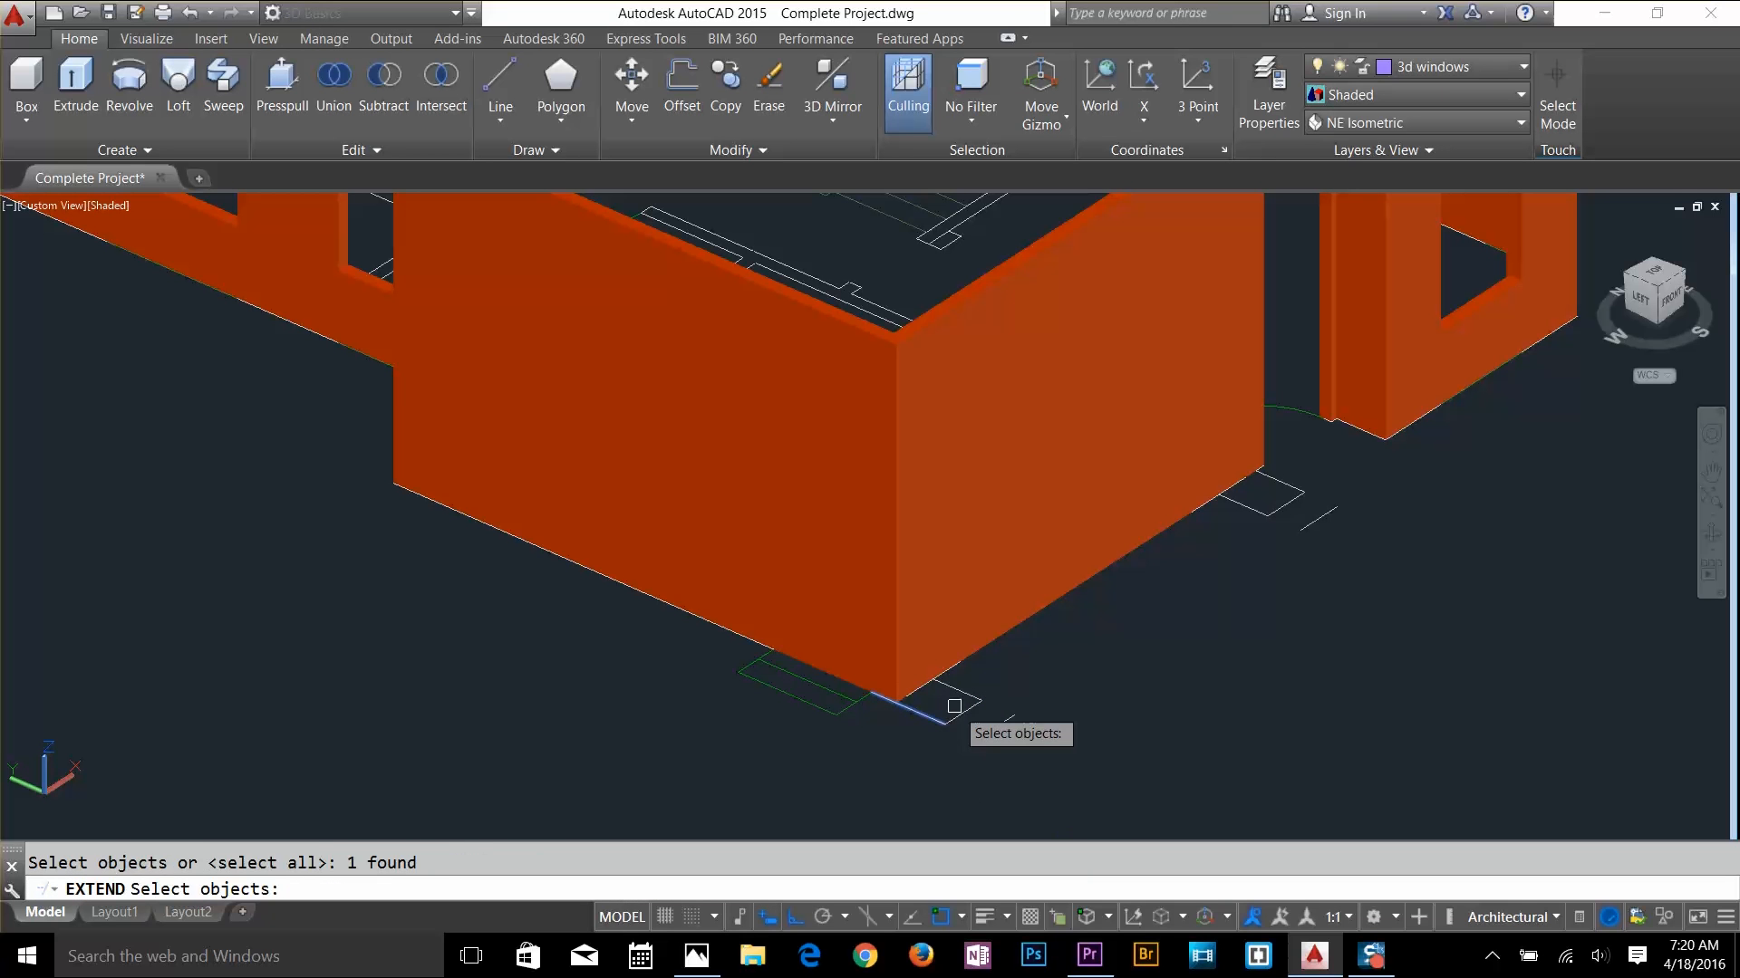
key(Return)
key(Escape)
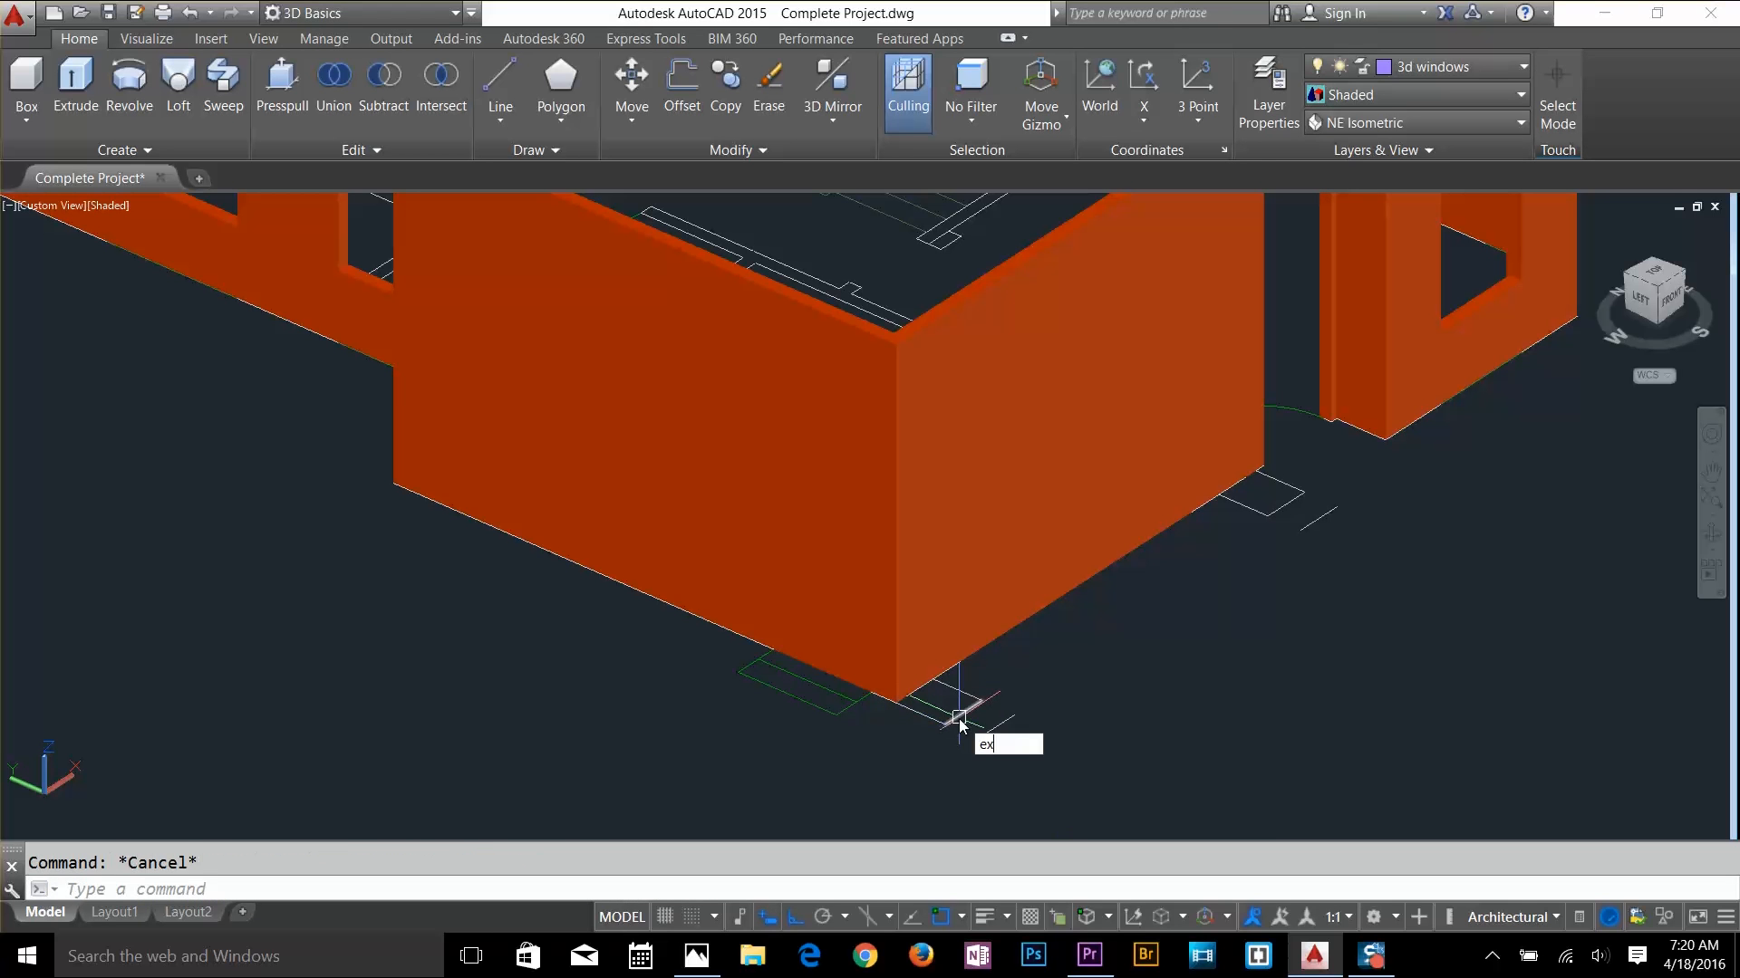
Extend the side lines of both rectangular outlines to the offset lines and erase the former end lines
text(ex)
key(Return)
key(Return)
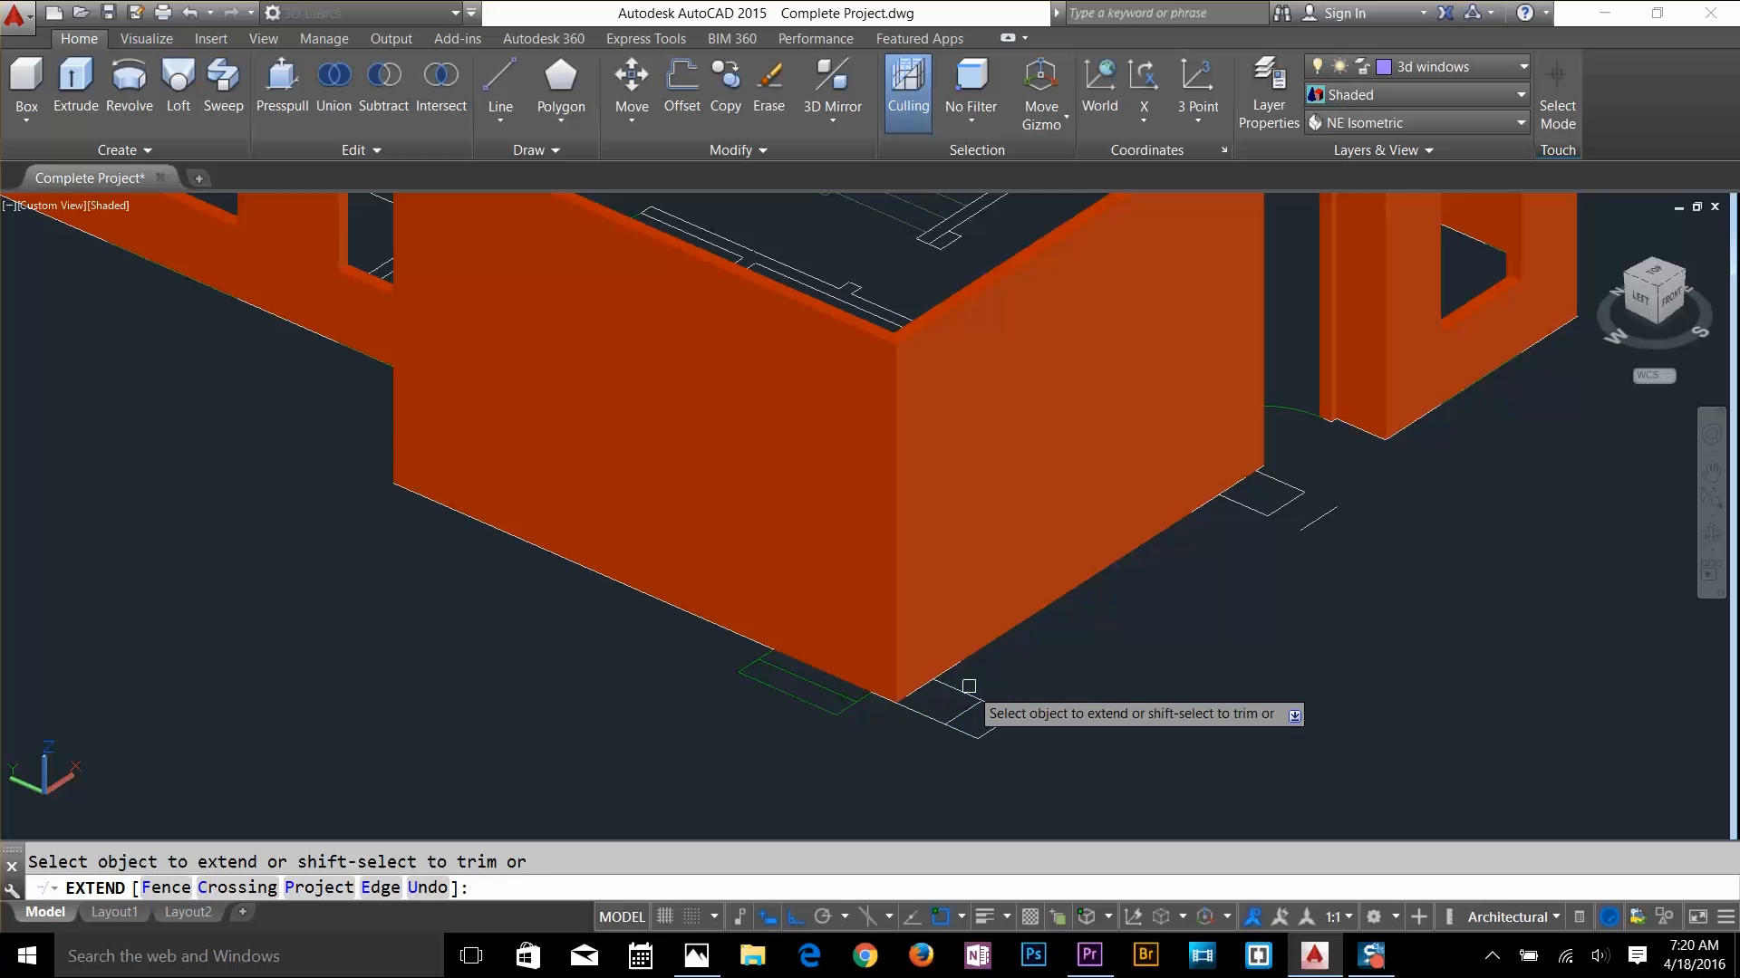
click(968, 686)
click(1264, 510)
click(1288, 484)
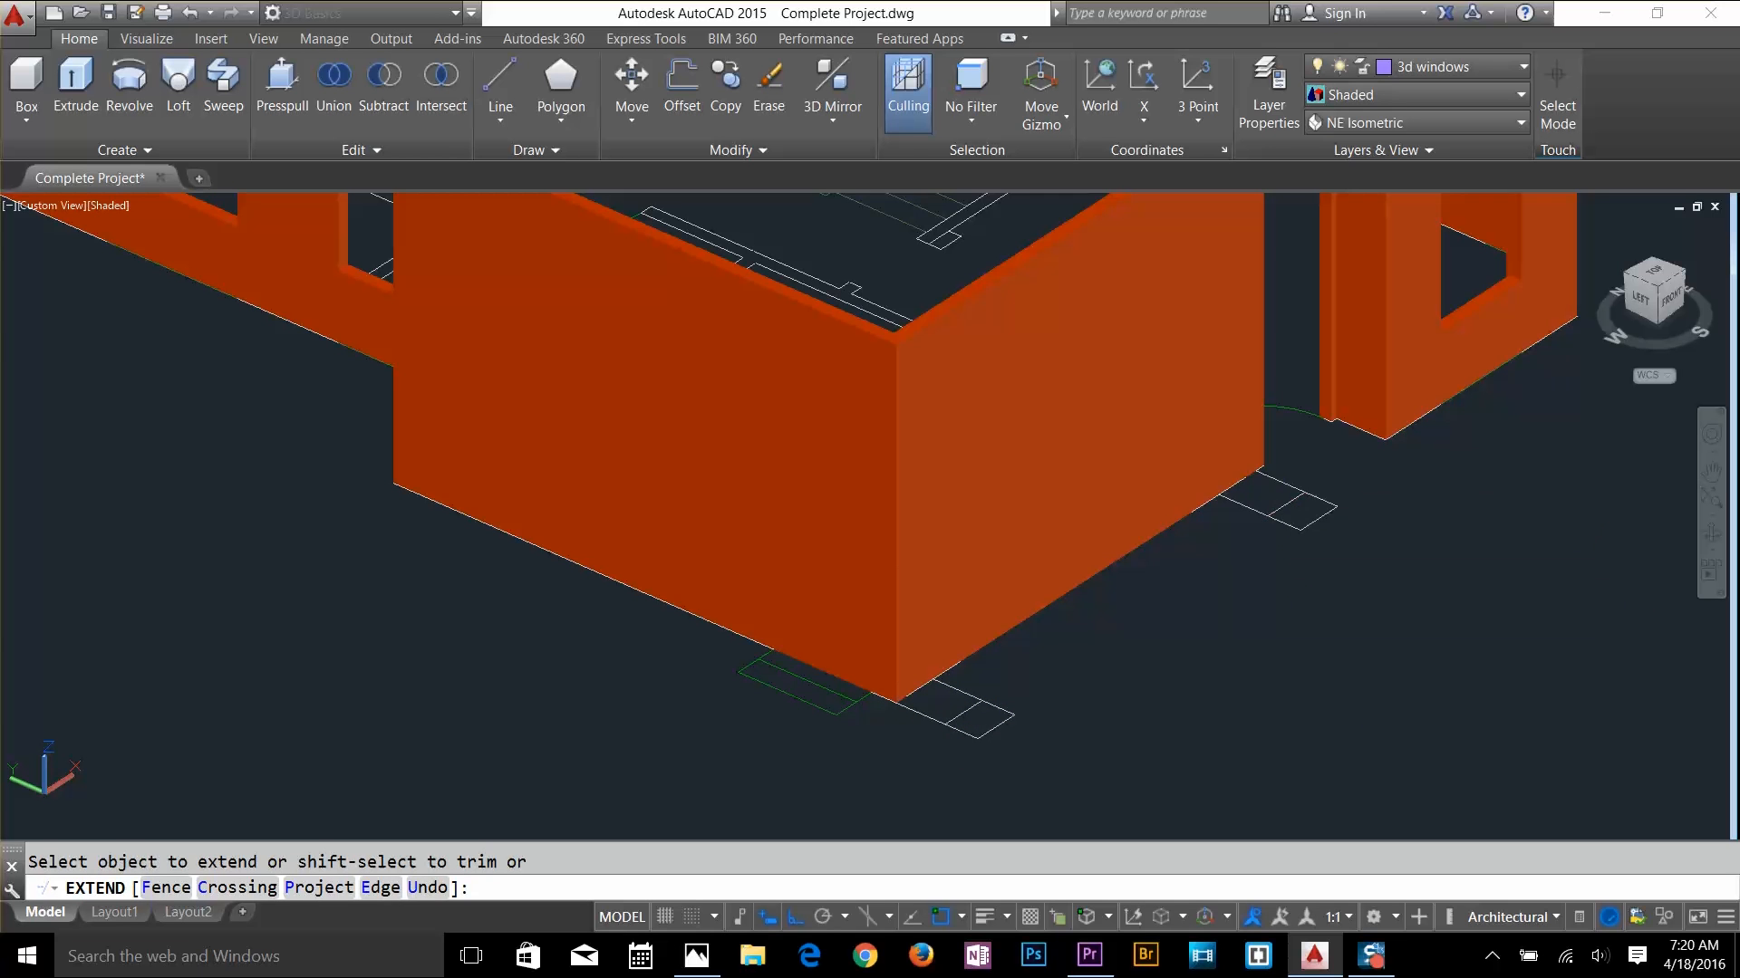
key(Escape)
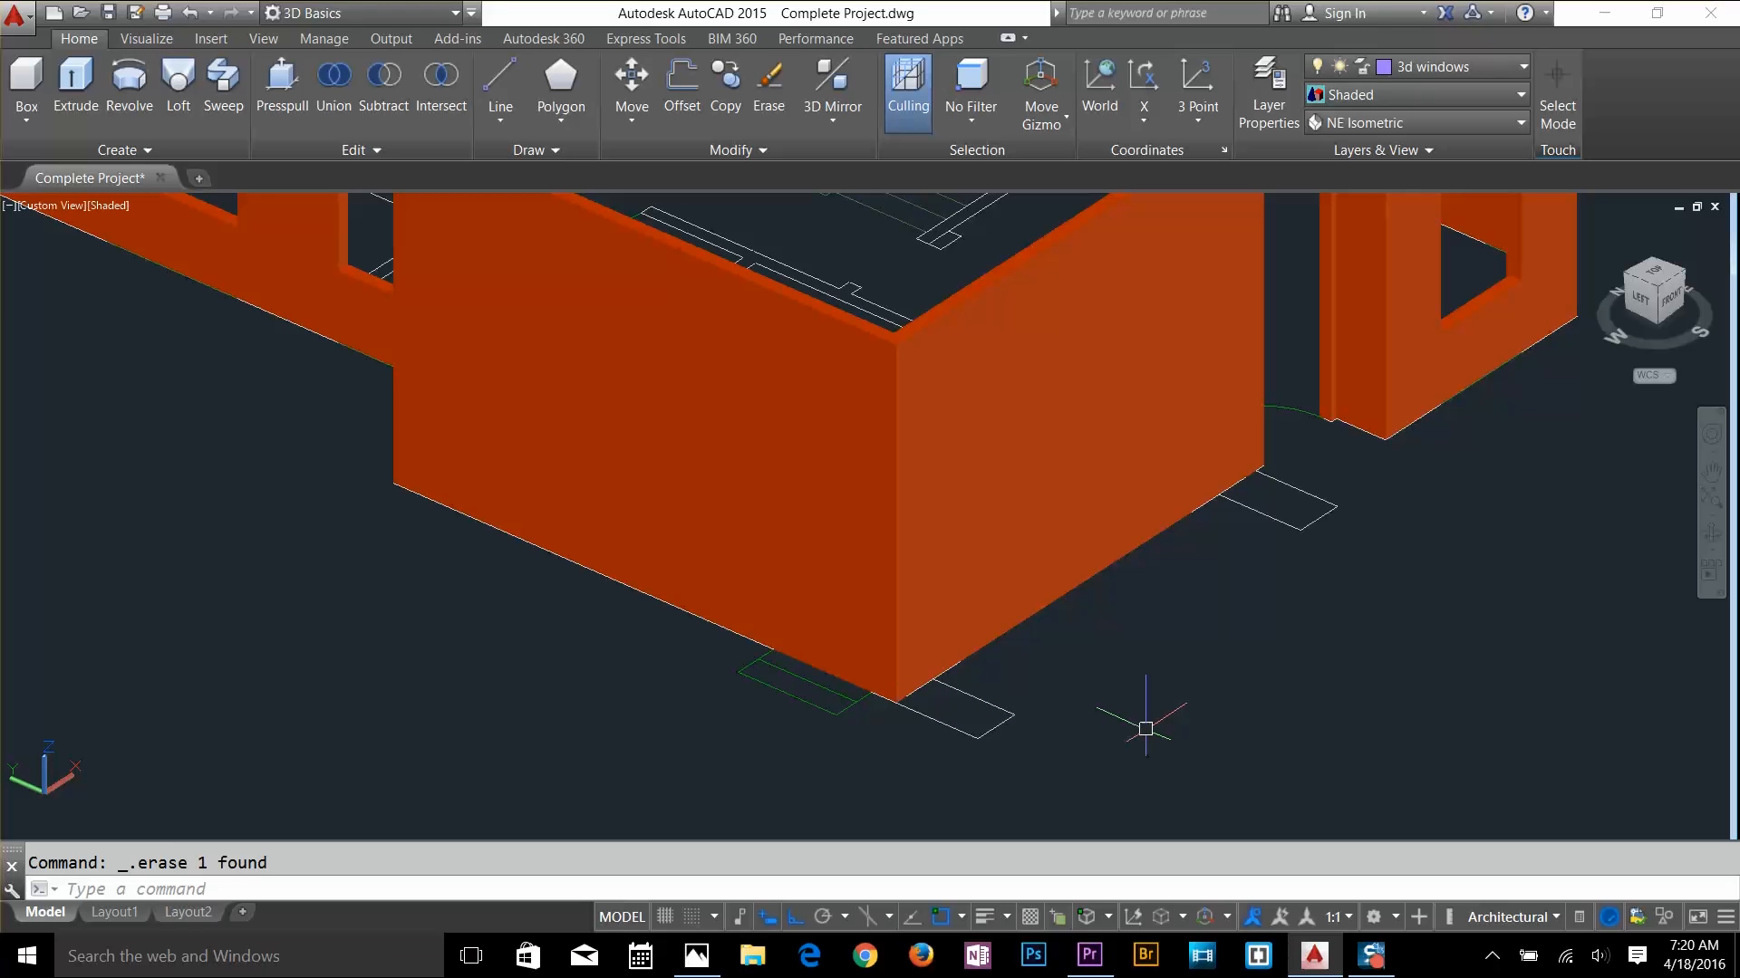
Copy the lengthened rectangular outline from the near wall corner to the wall end on the far side of the door opening
text(c)
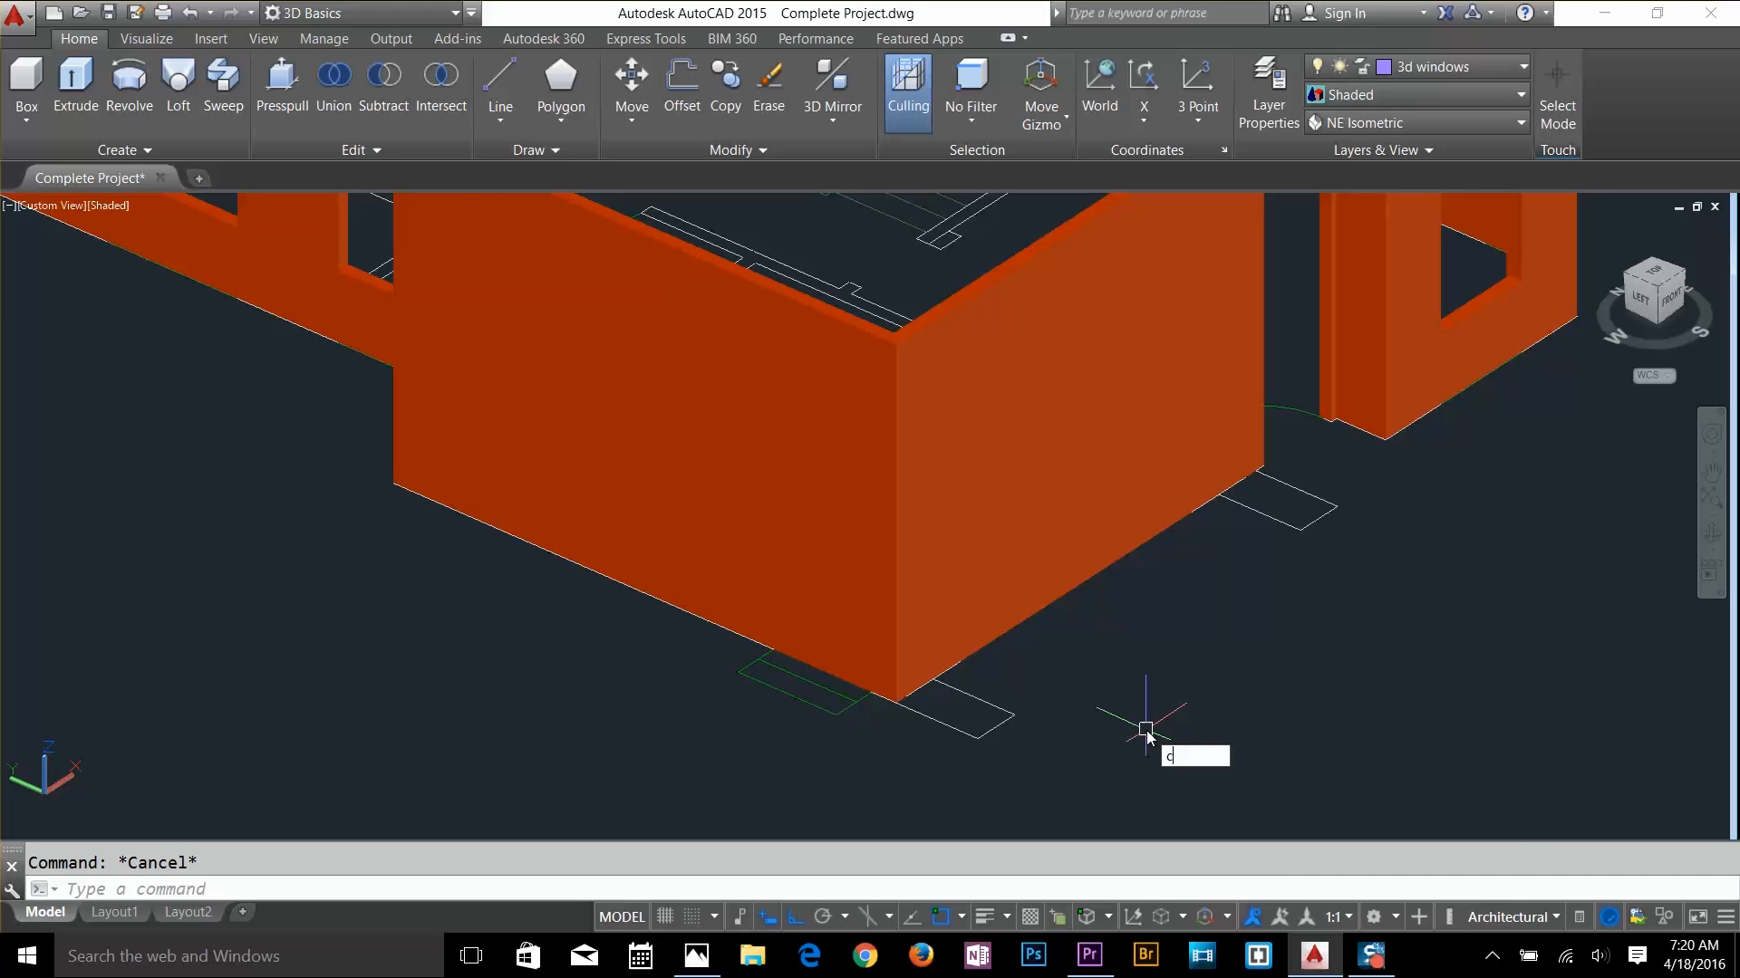
text(t o)
key(Return)
click(1033, 690)
click(901, 730)
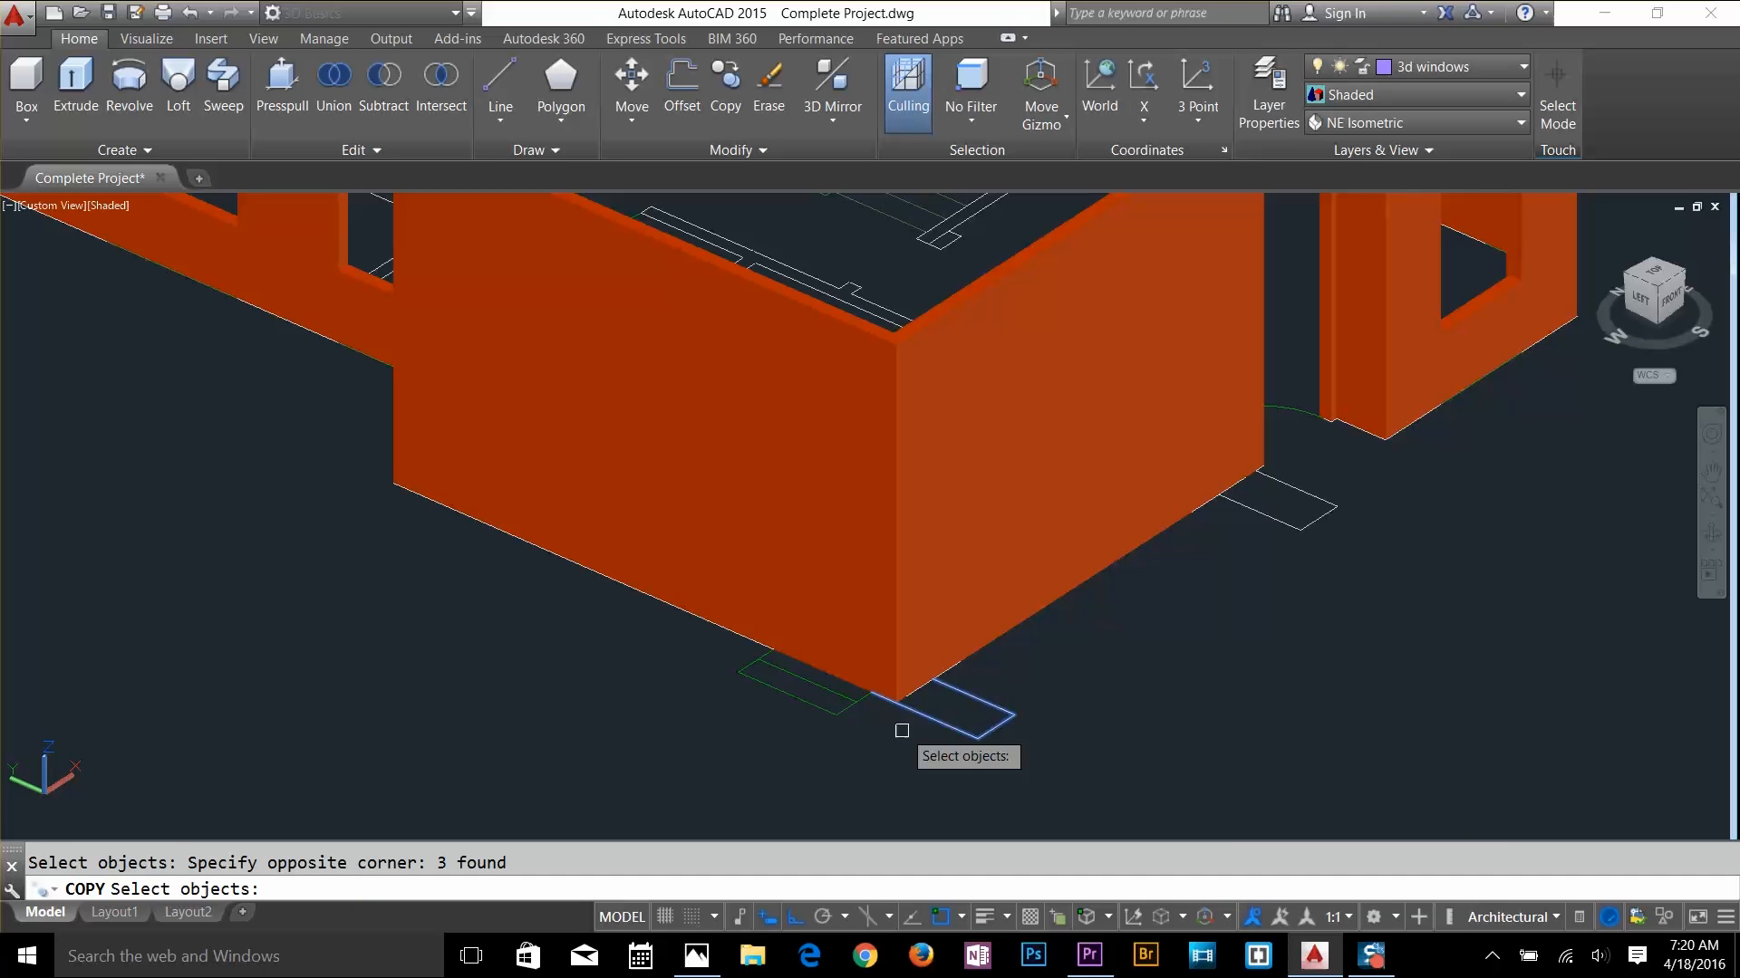
scroll(901, 730, up, 3)
key(Return)
click(899, 709)
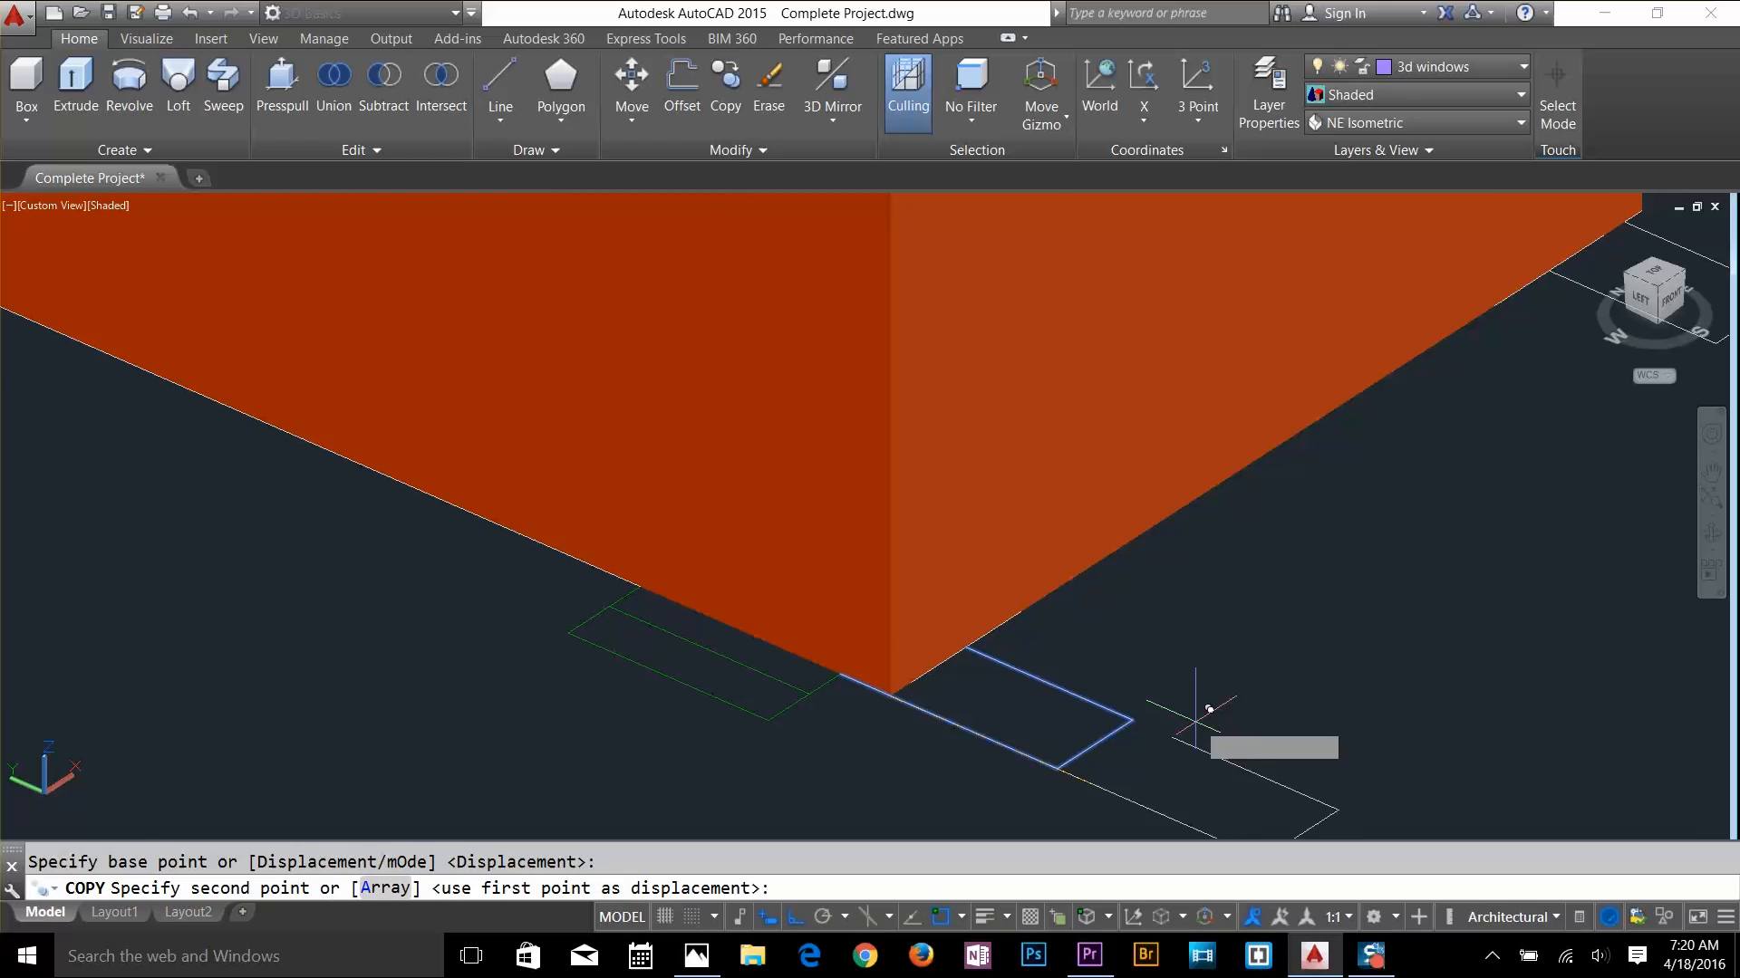
scroll(1209, 709, down, 5)
scroll(1341, 580, up, 5)
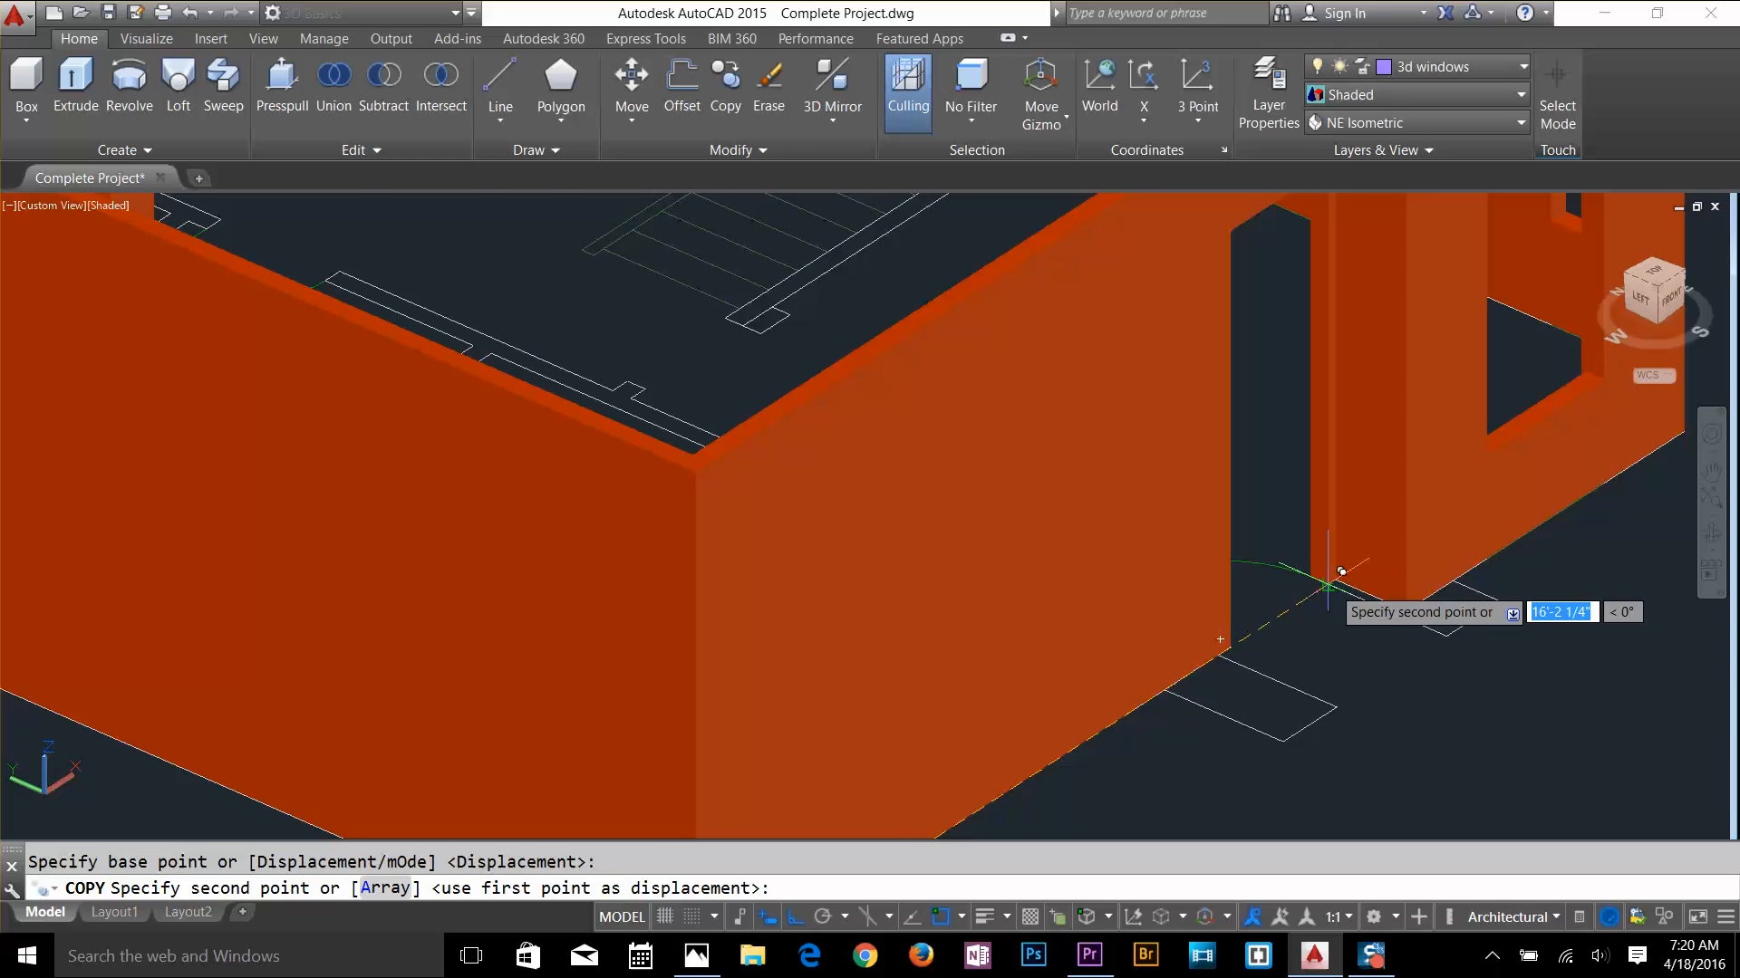
click(1348, 578)
key(Escape)
scroll(1375, 711, down, 5)
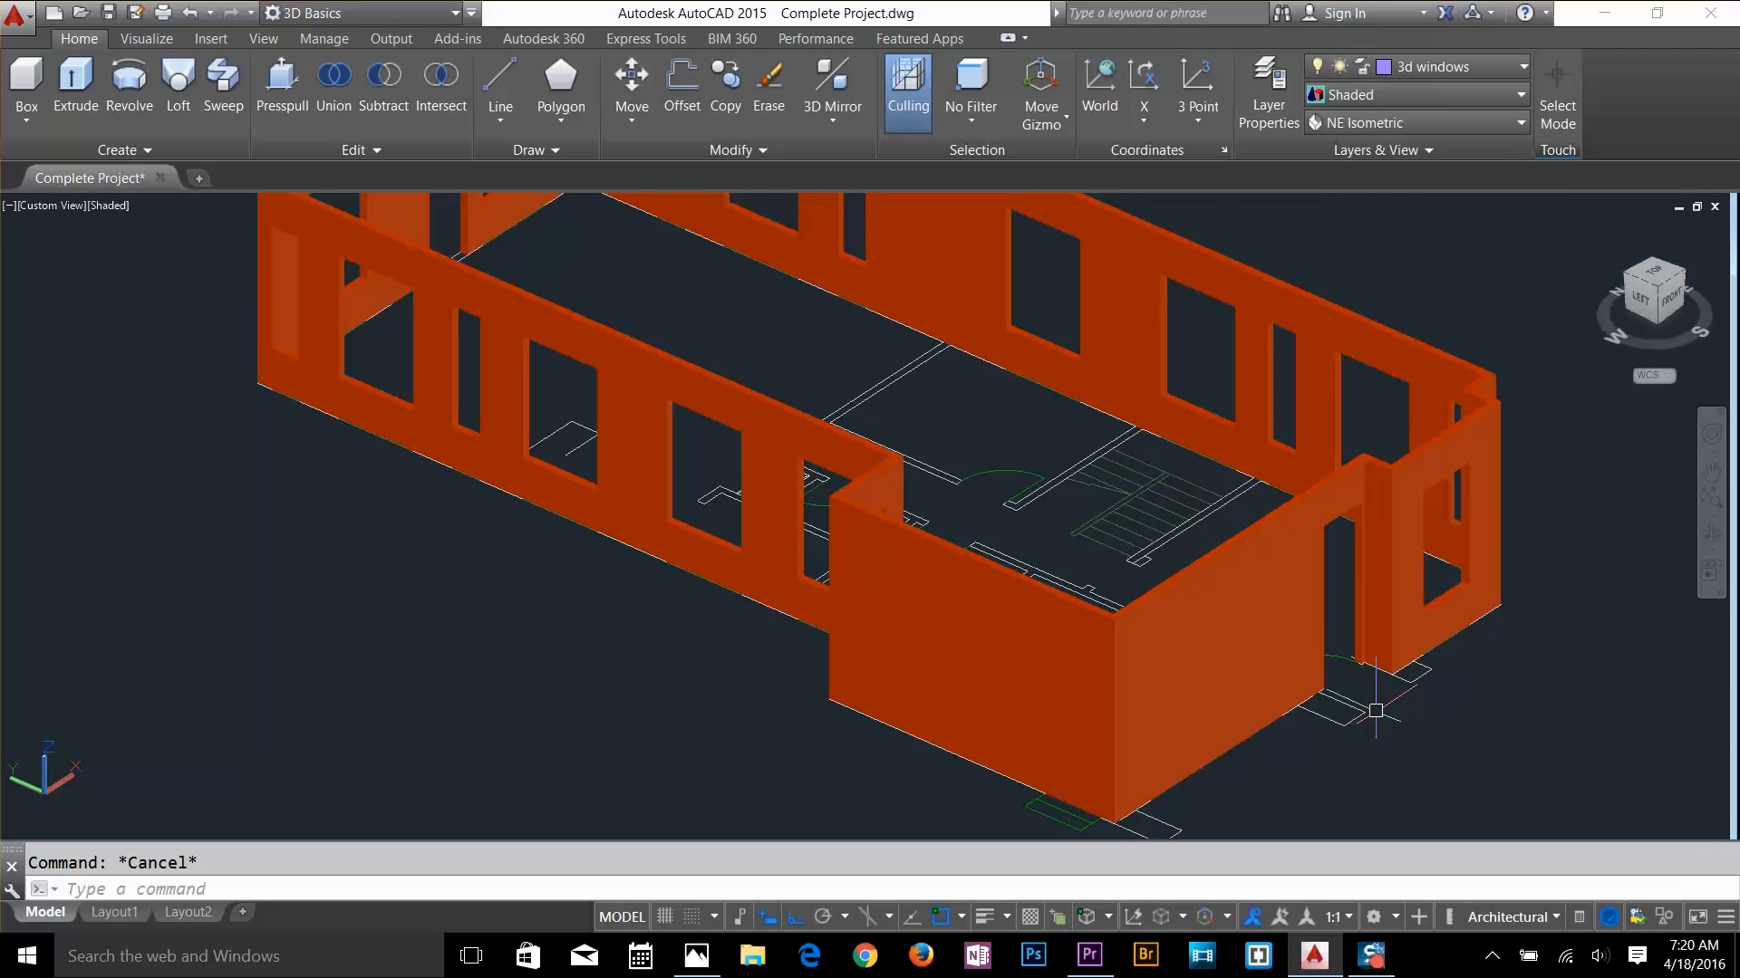
Create polyline boundaries with island detection from points picked inside the rectangular outlines at the wall corners
middle_drag(1375, 712, 1330, 584)
scroll(1326, 590, up, 2)
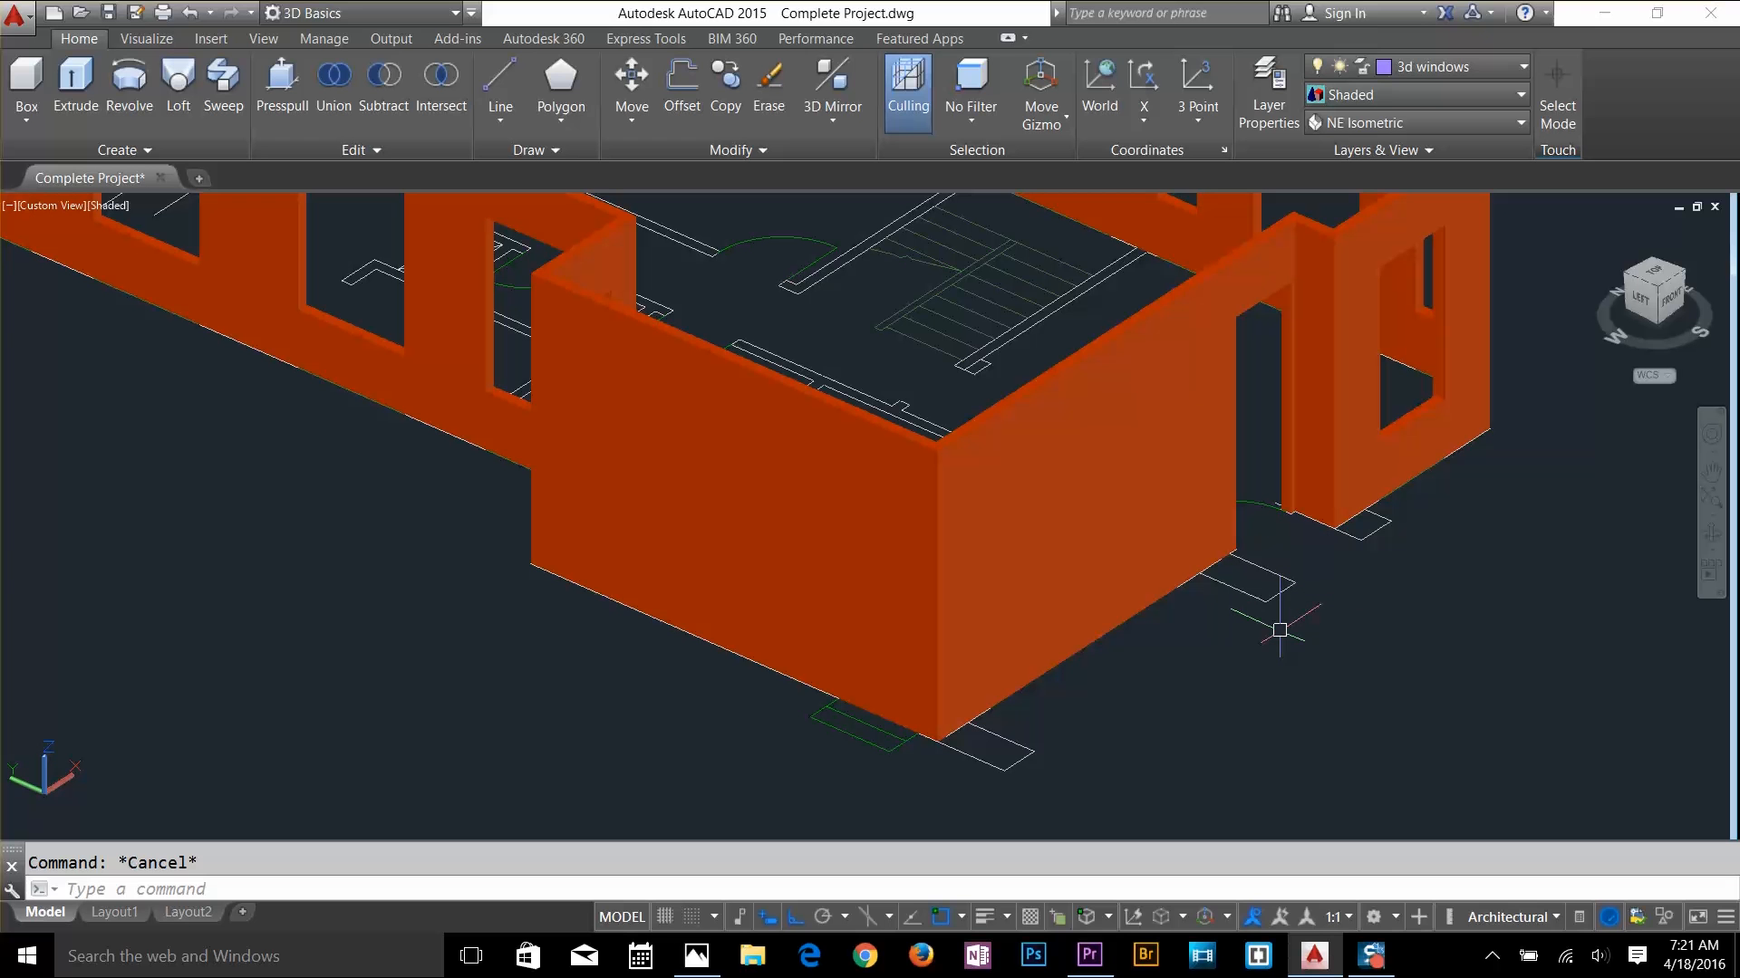
text(bo)
key(Return)
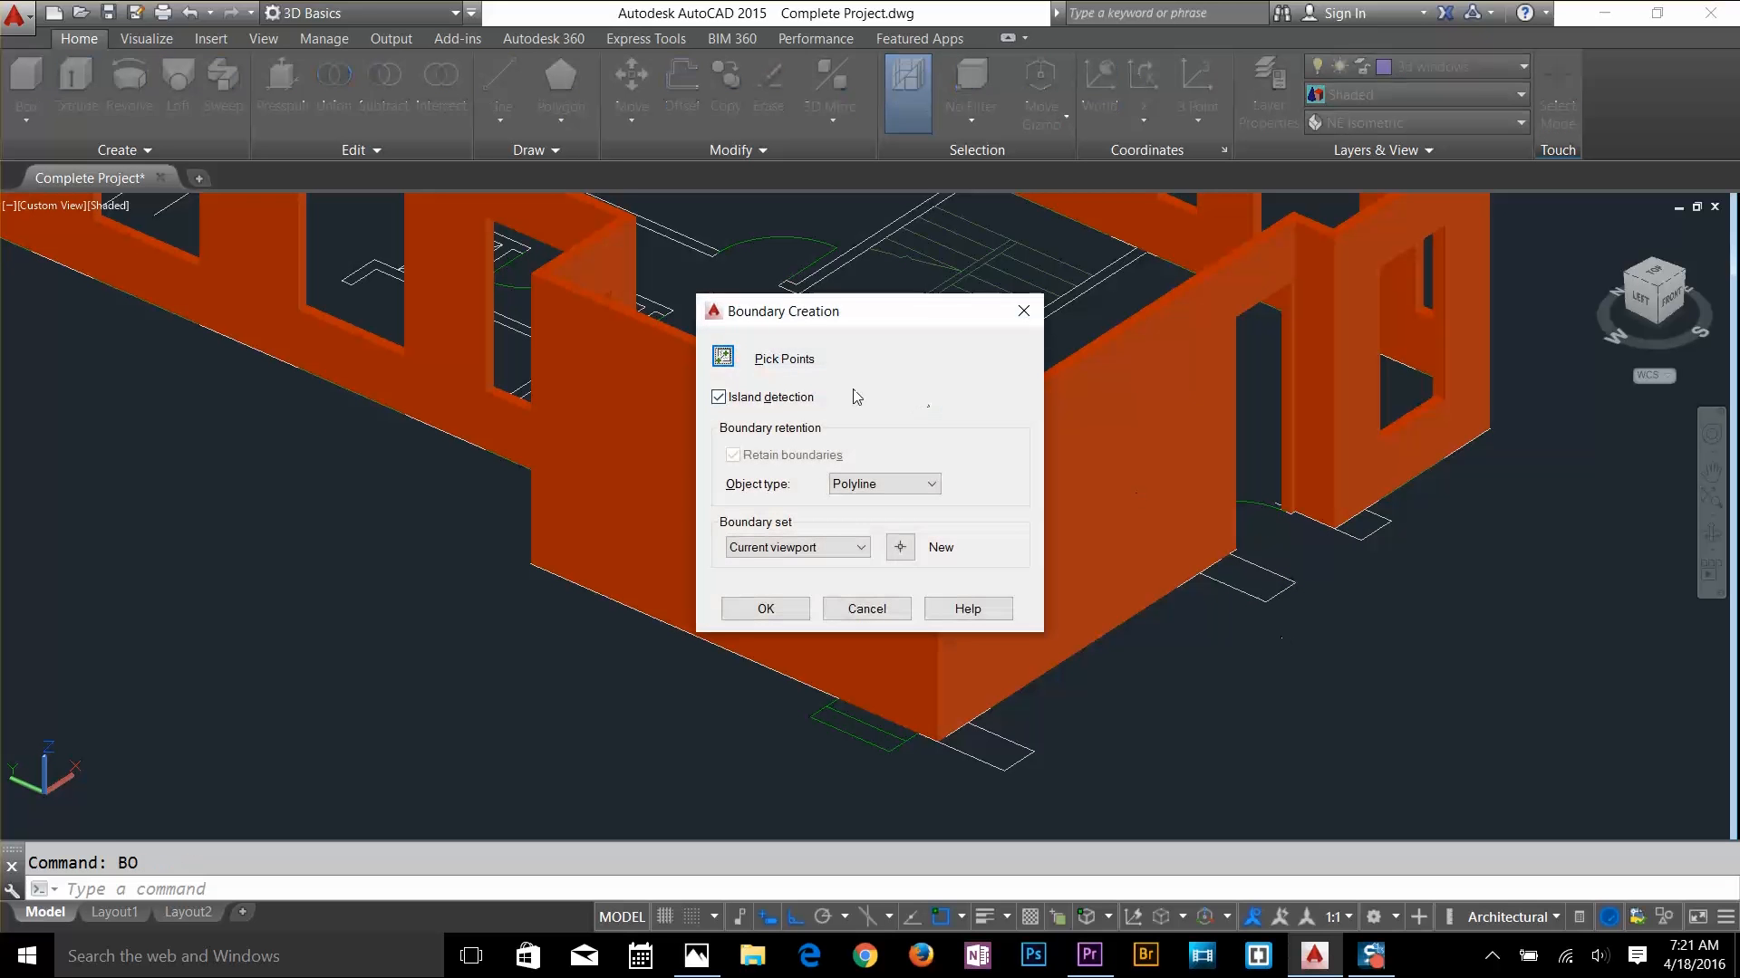
click(730, 363)
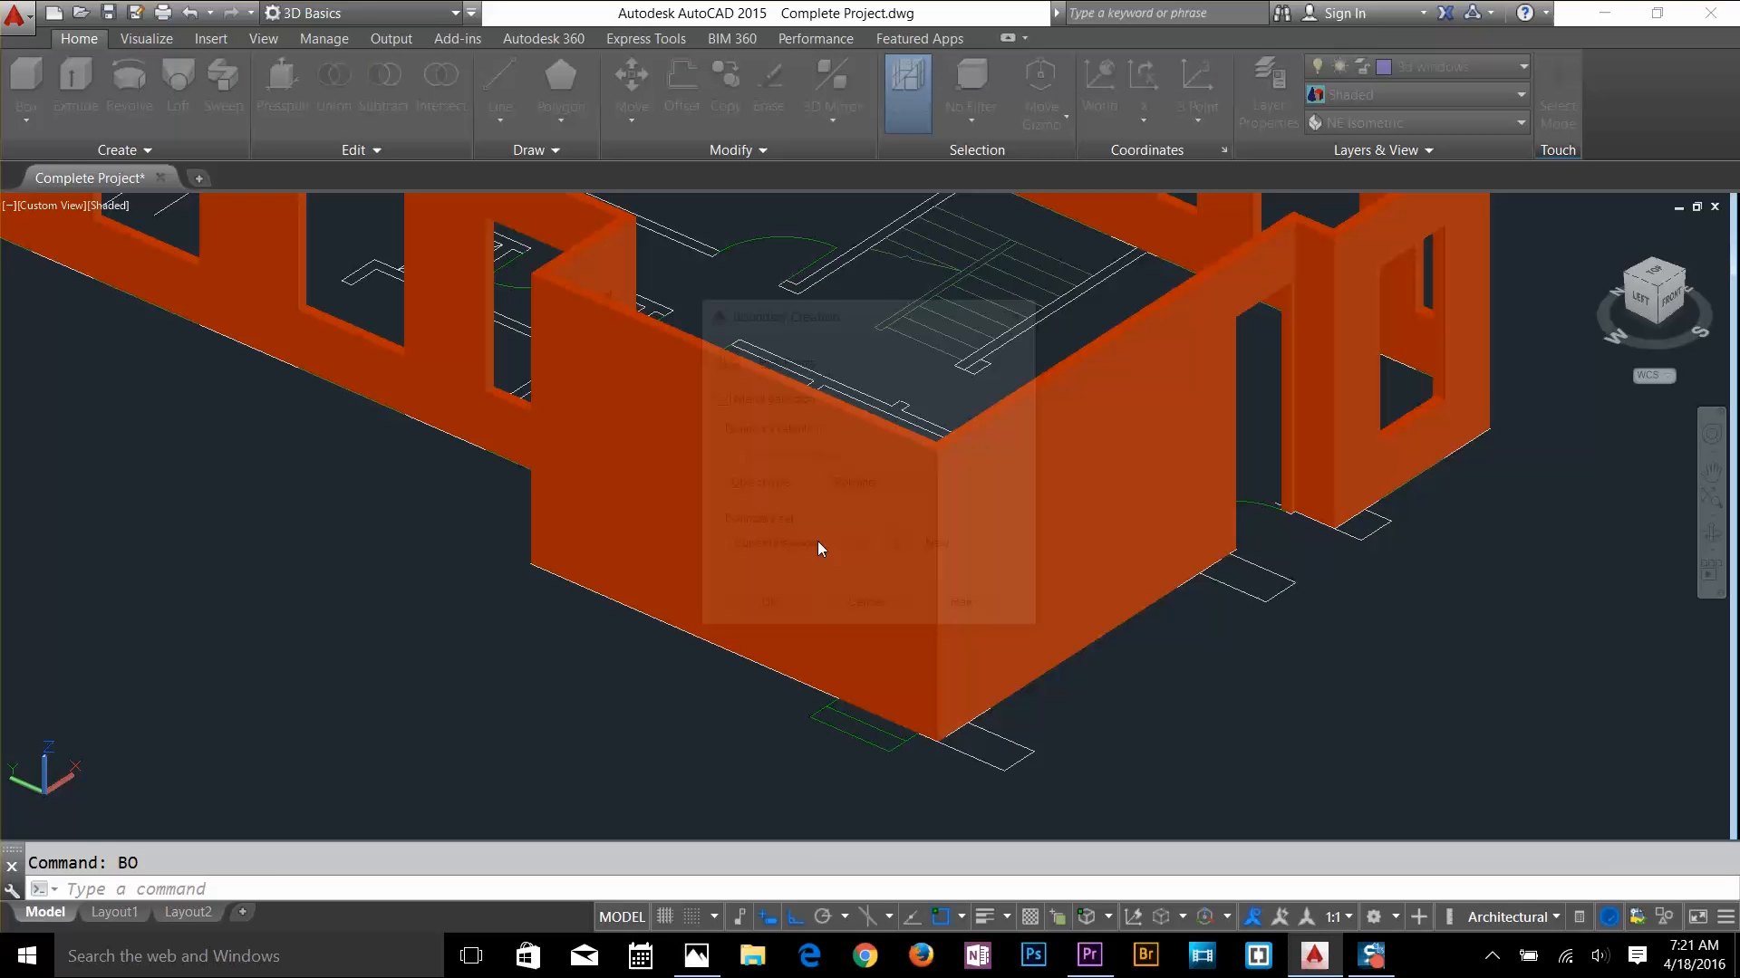
click(989, 774)
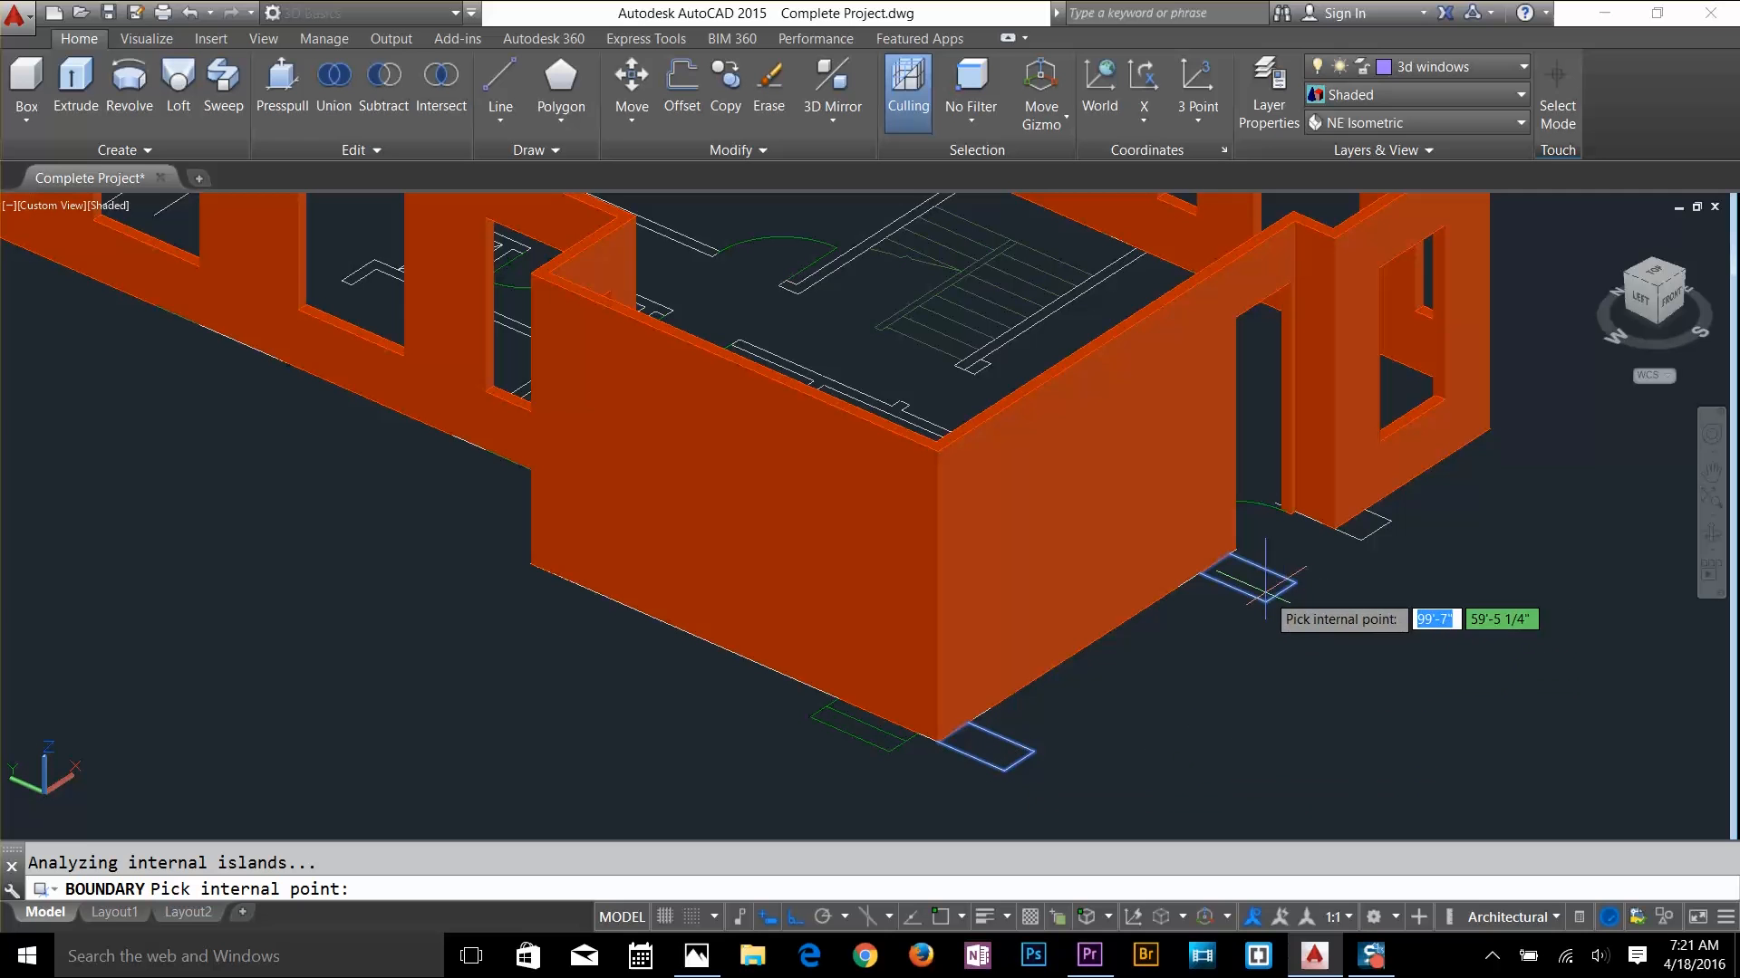
key(Return)
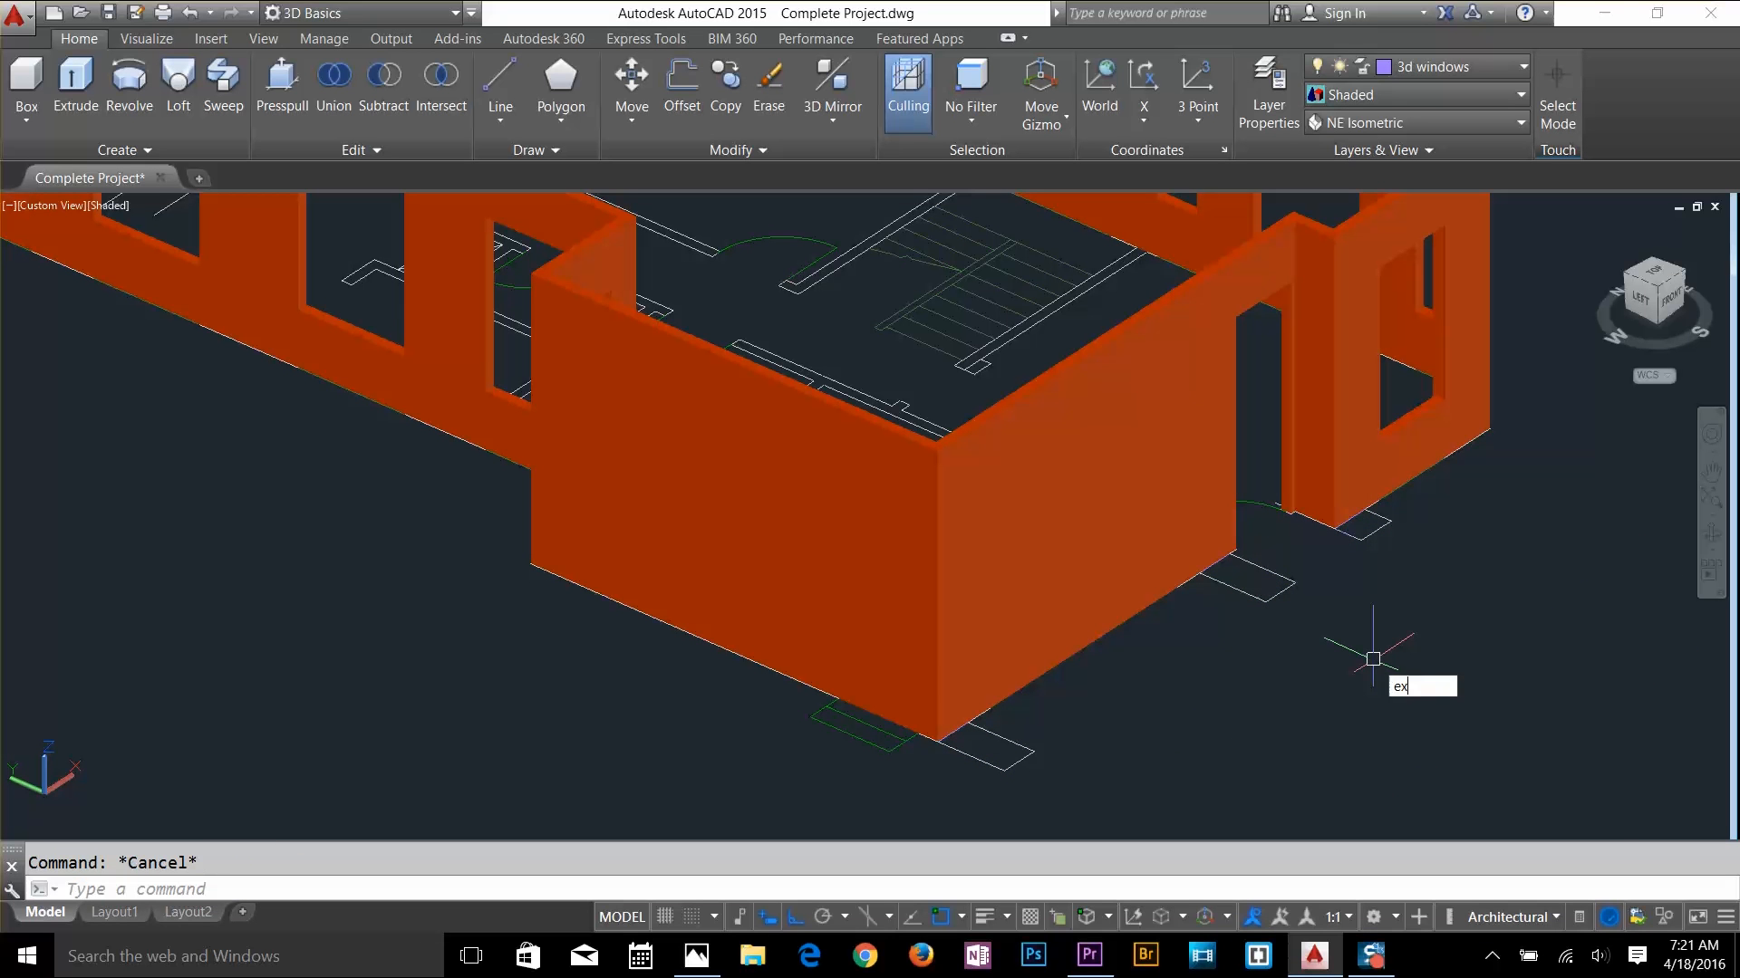
Extrude the three rectangular outlines at the entrance wall corners to a height of 10'
key(Return)
click(1020, 761)
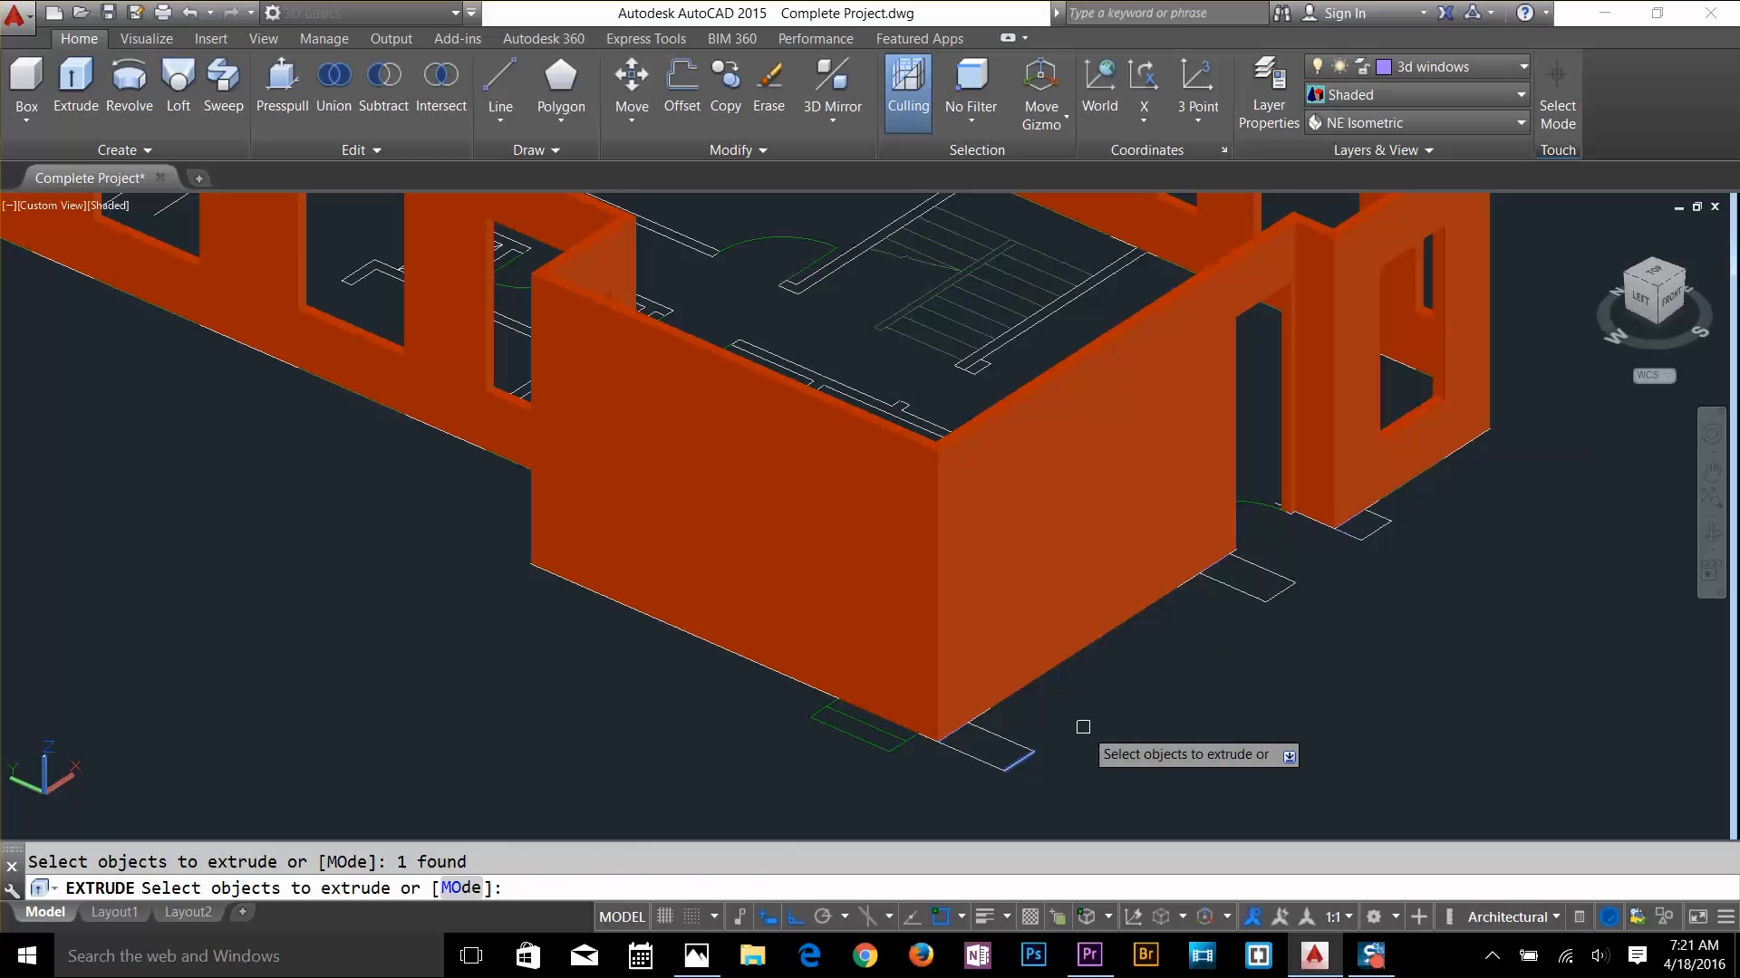
click(1282, 578)
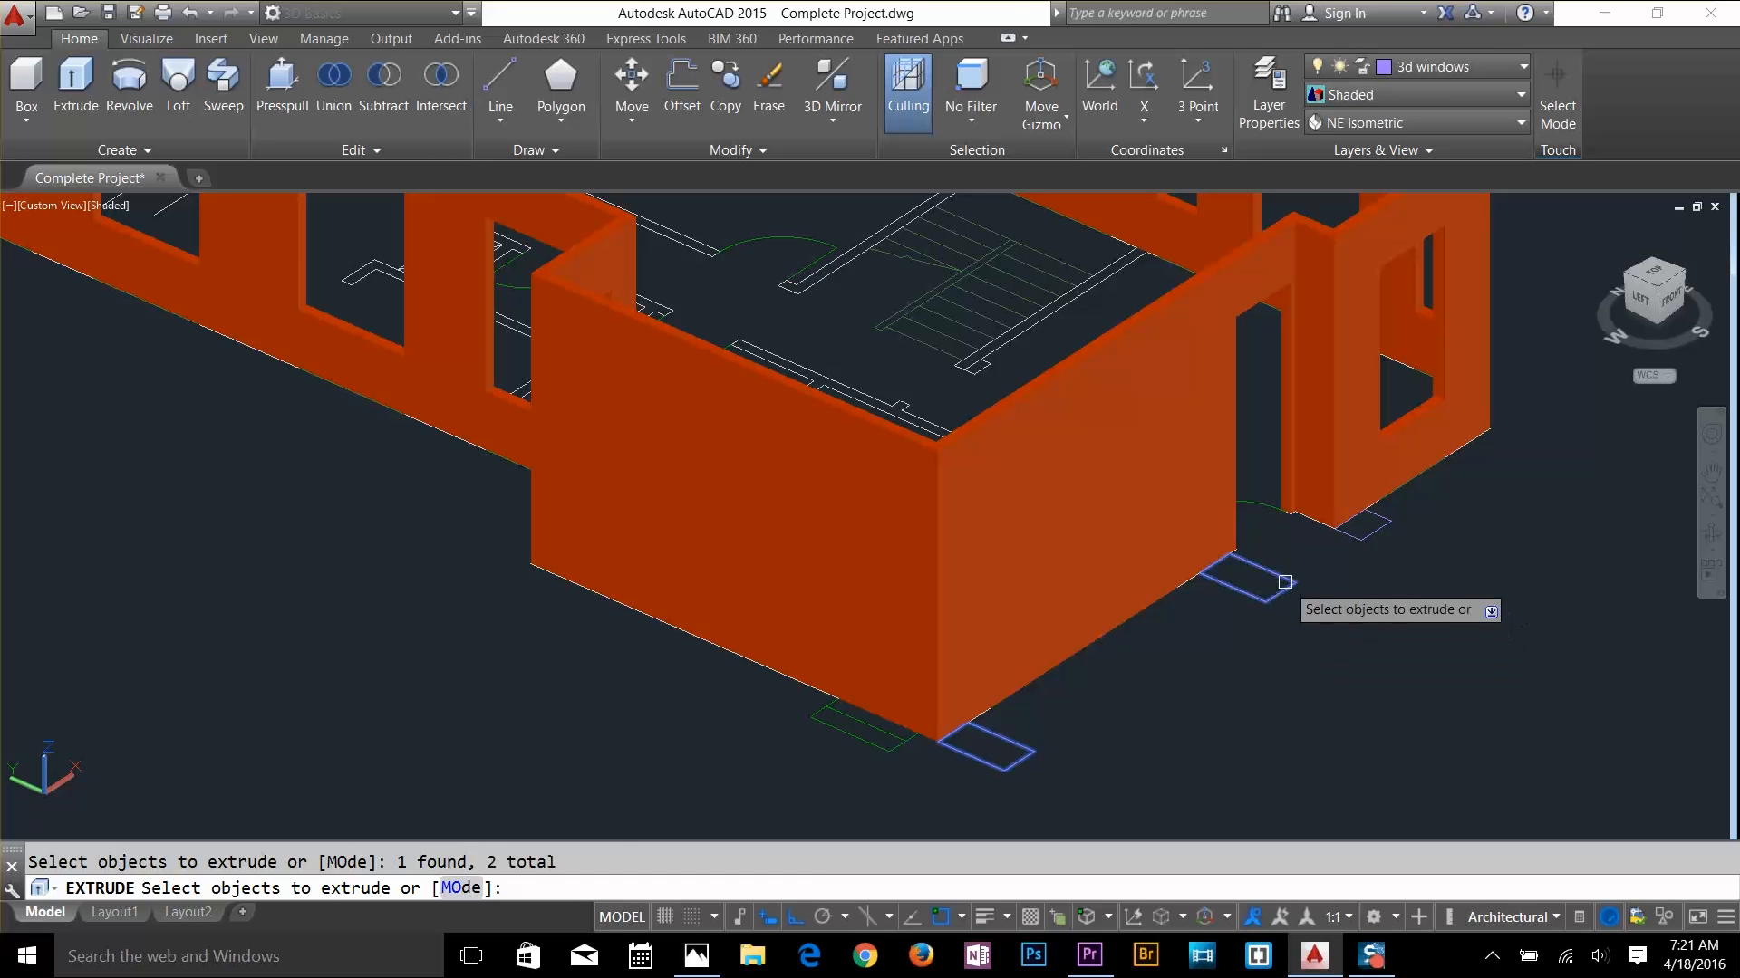
click(1375, 540)
key(Return)
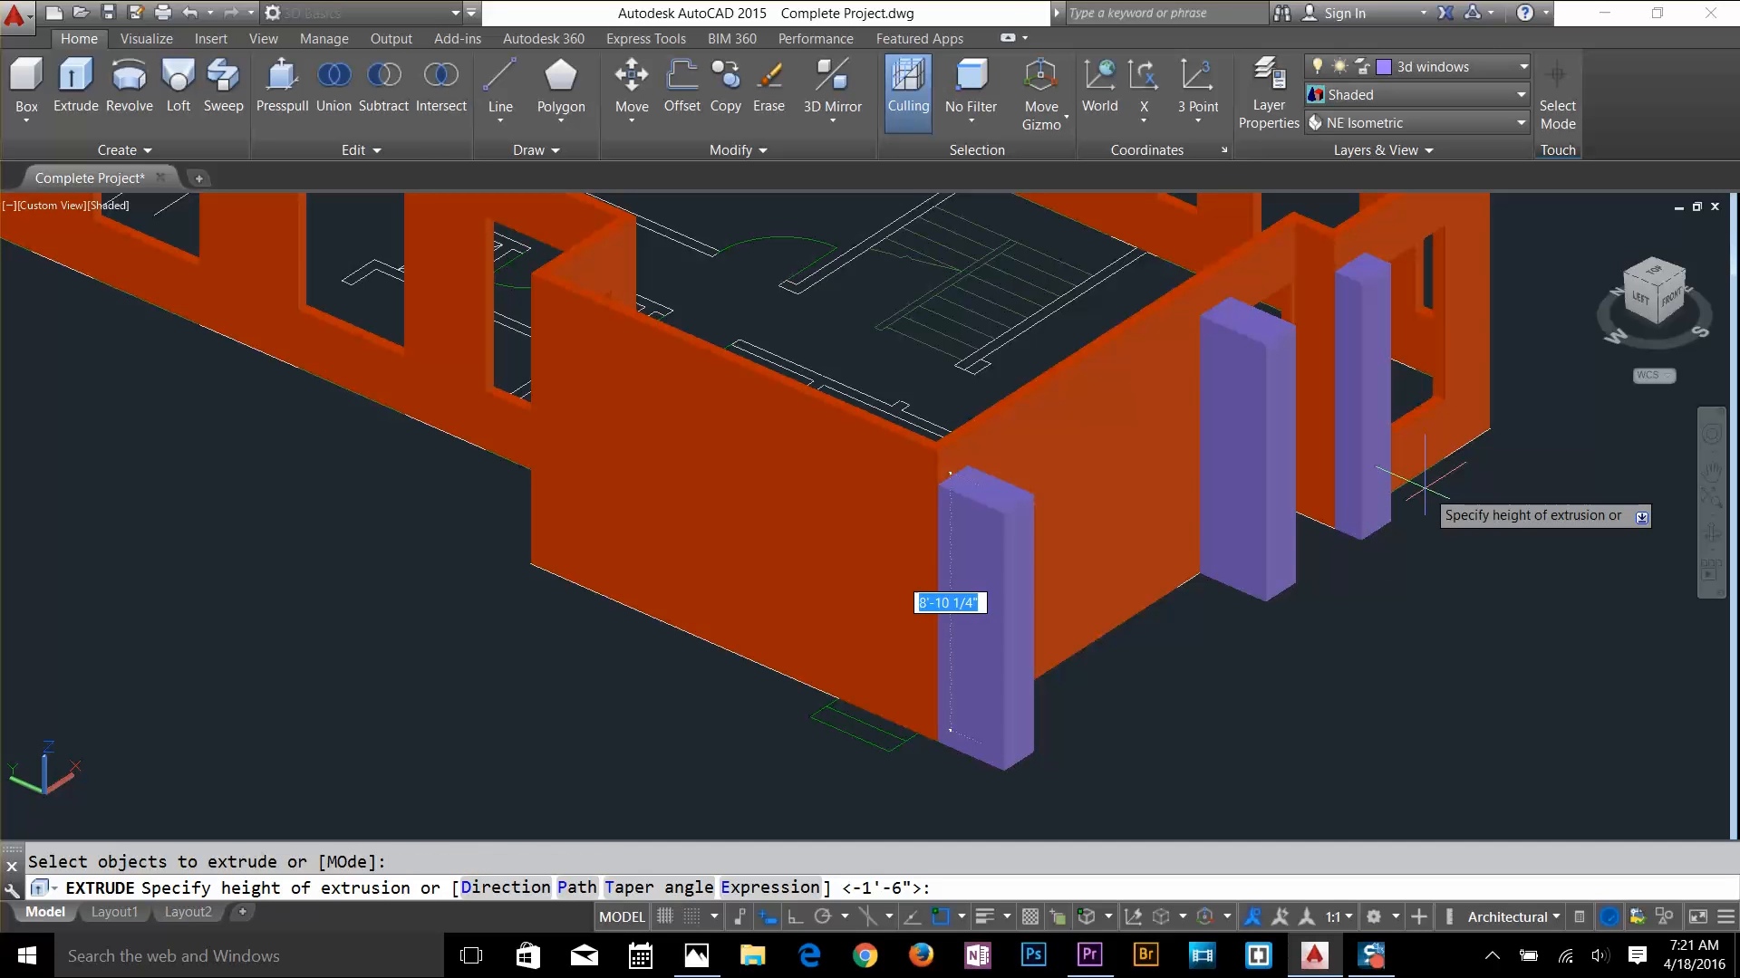
key(Return)
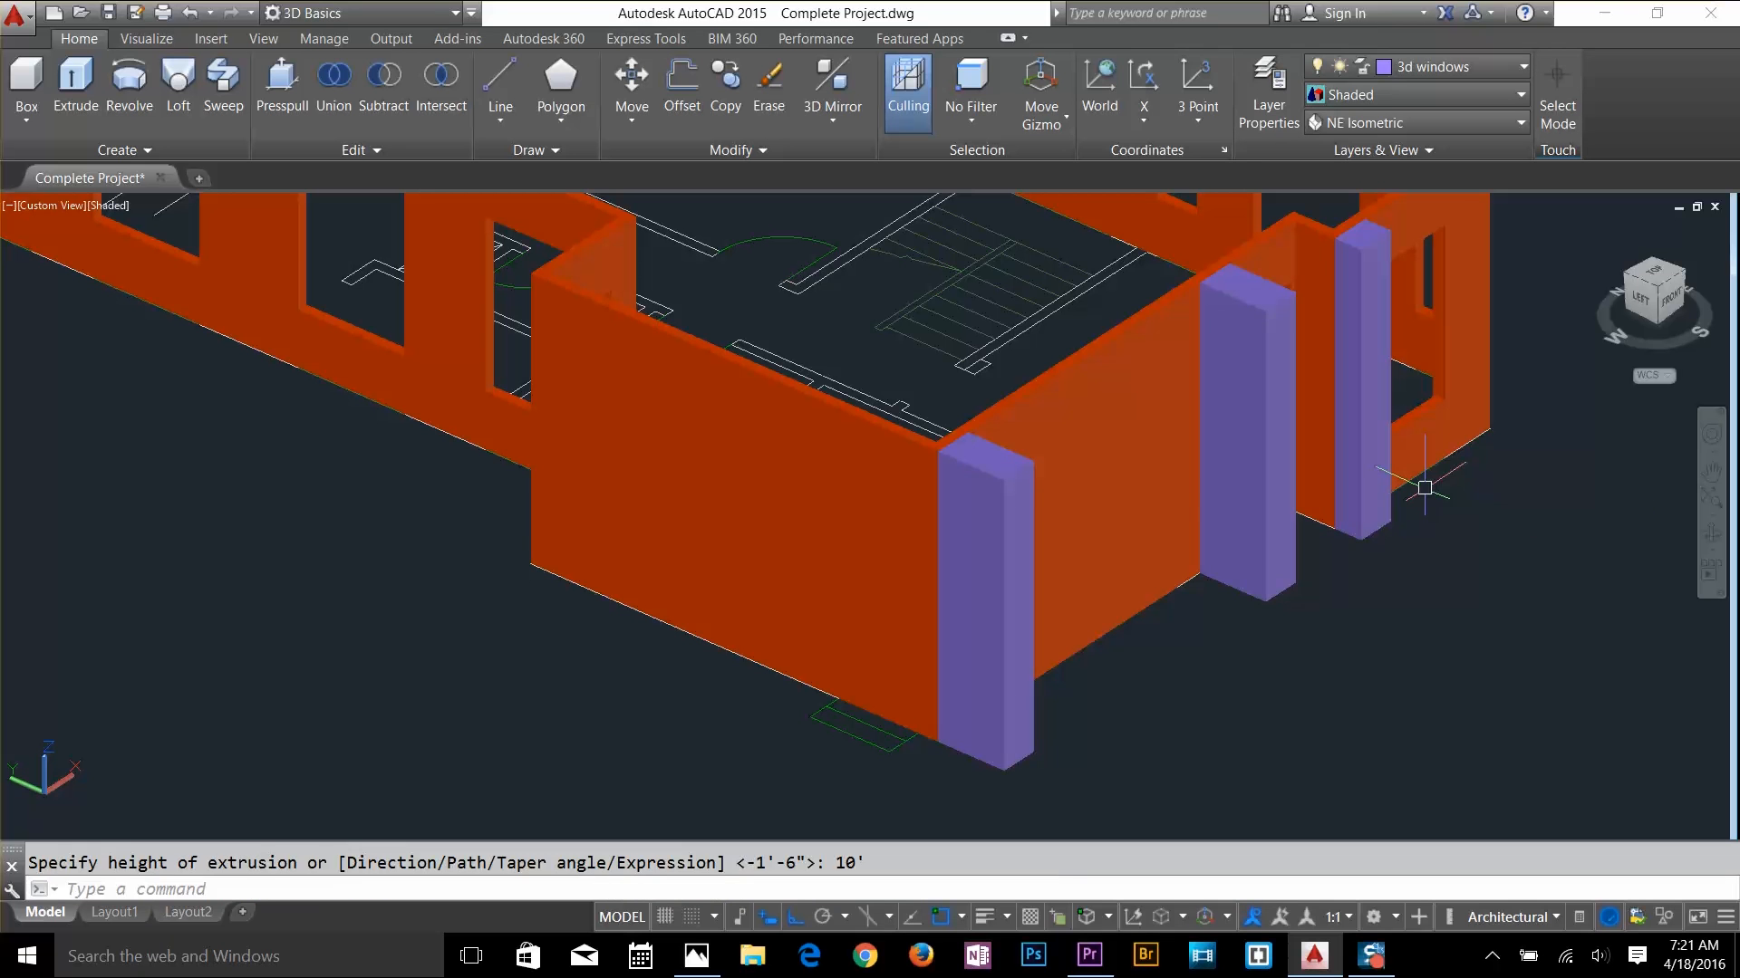
key(Escape)
Switch the visual style to Wireframe and draw a rectangle over the wide opening marked in the front wall between the first two pillars
mouse_move(1480, 645)
shift+middle_down()
mouse_move(1367, 644)
mouse_move(1413, 650)
shift+middle_up()
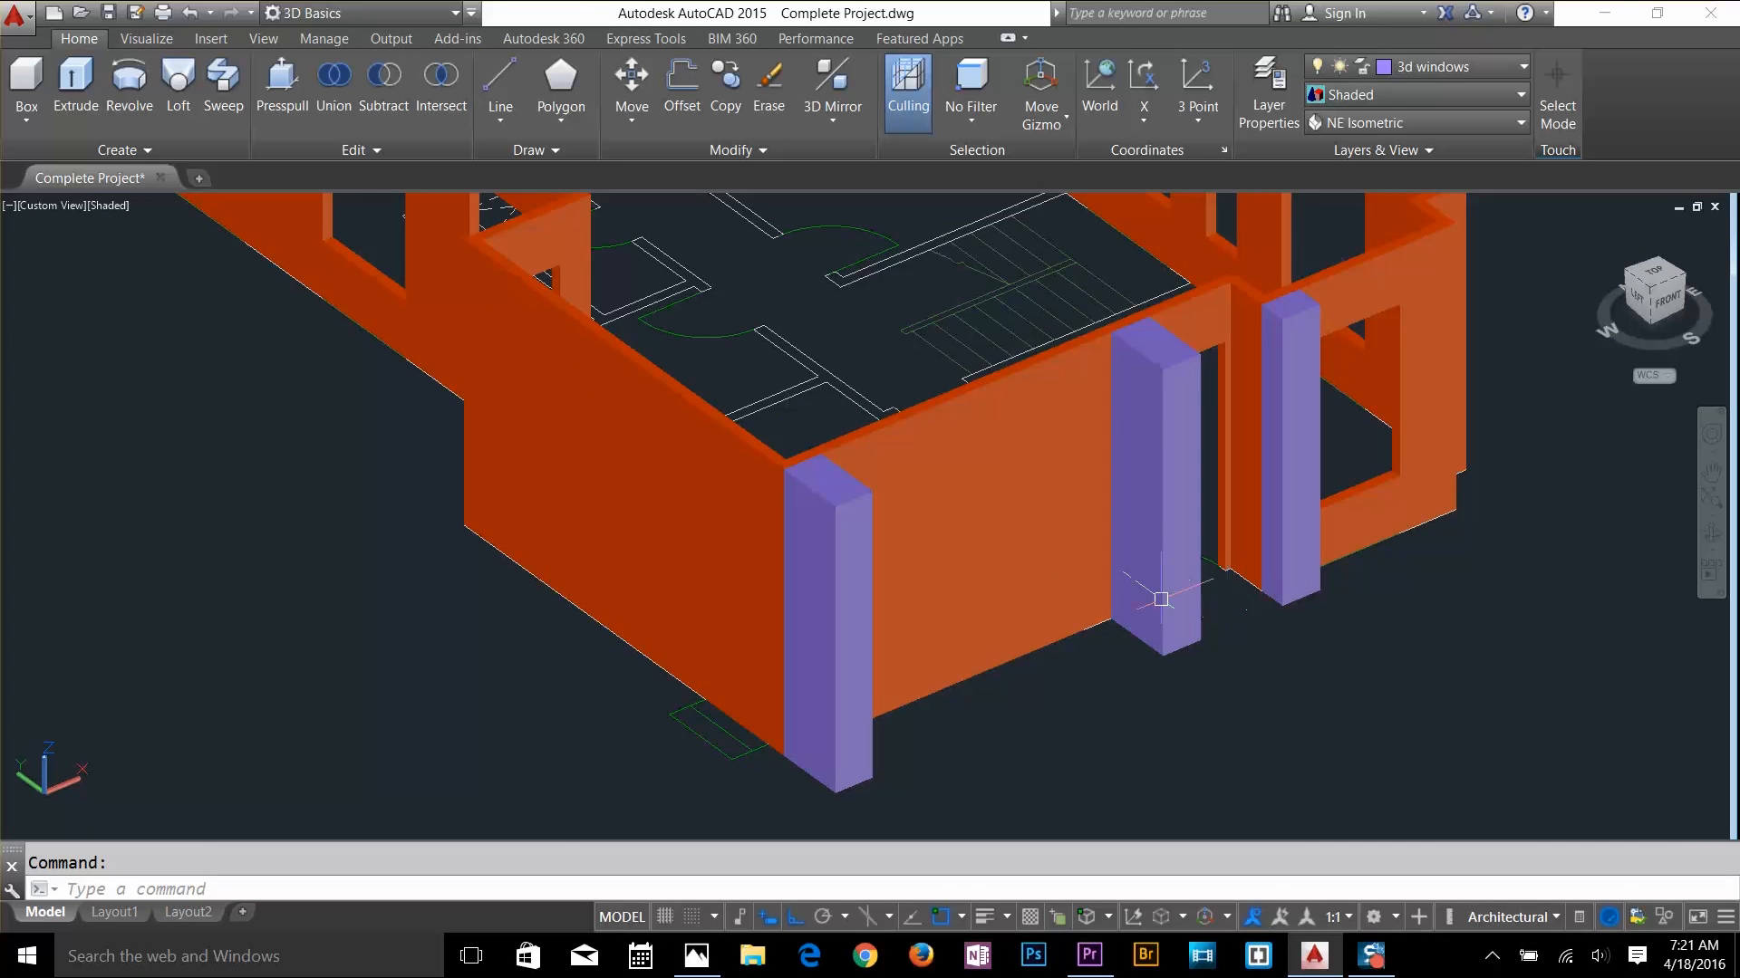
scroll(1014, 619, up, 2)
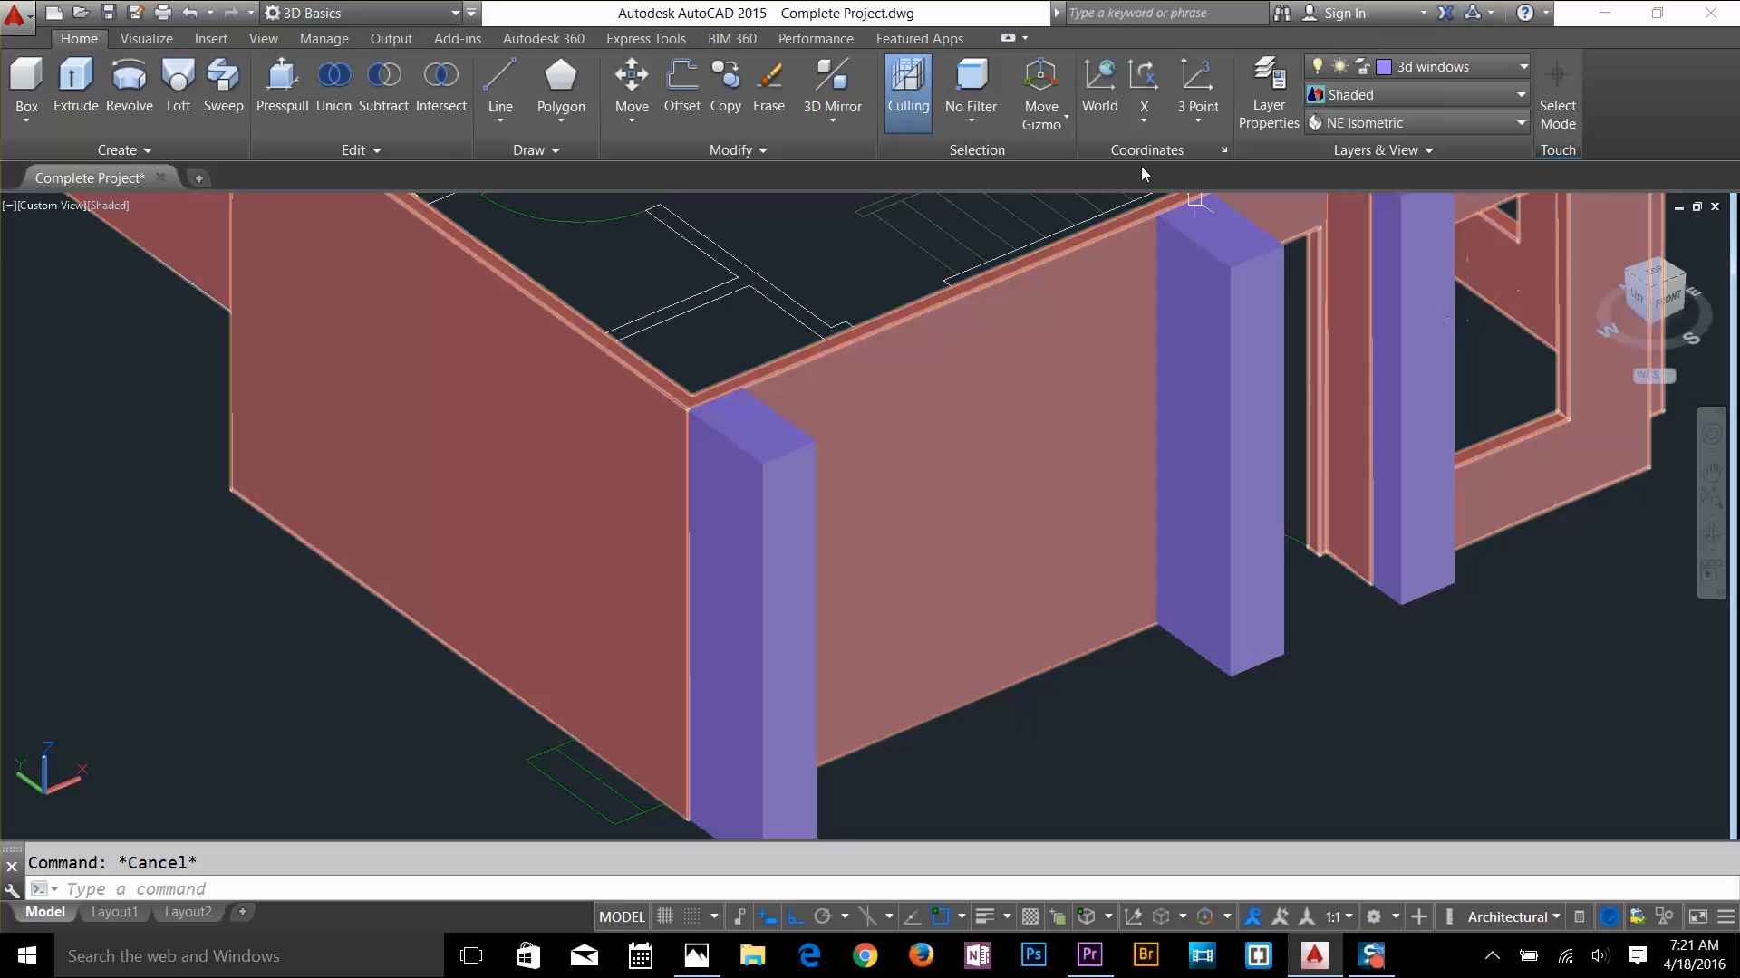
click(1377, 96)
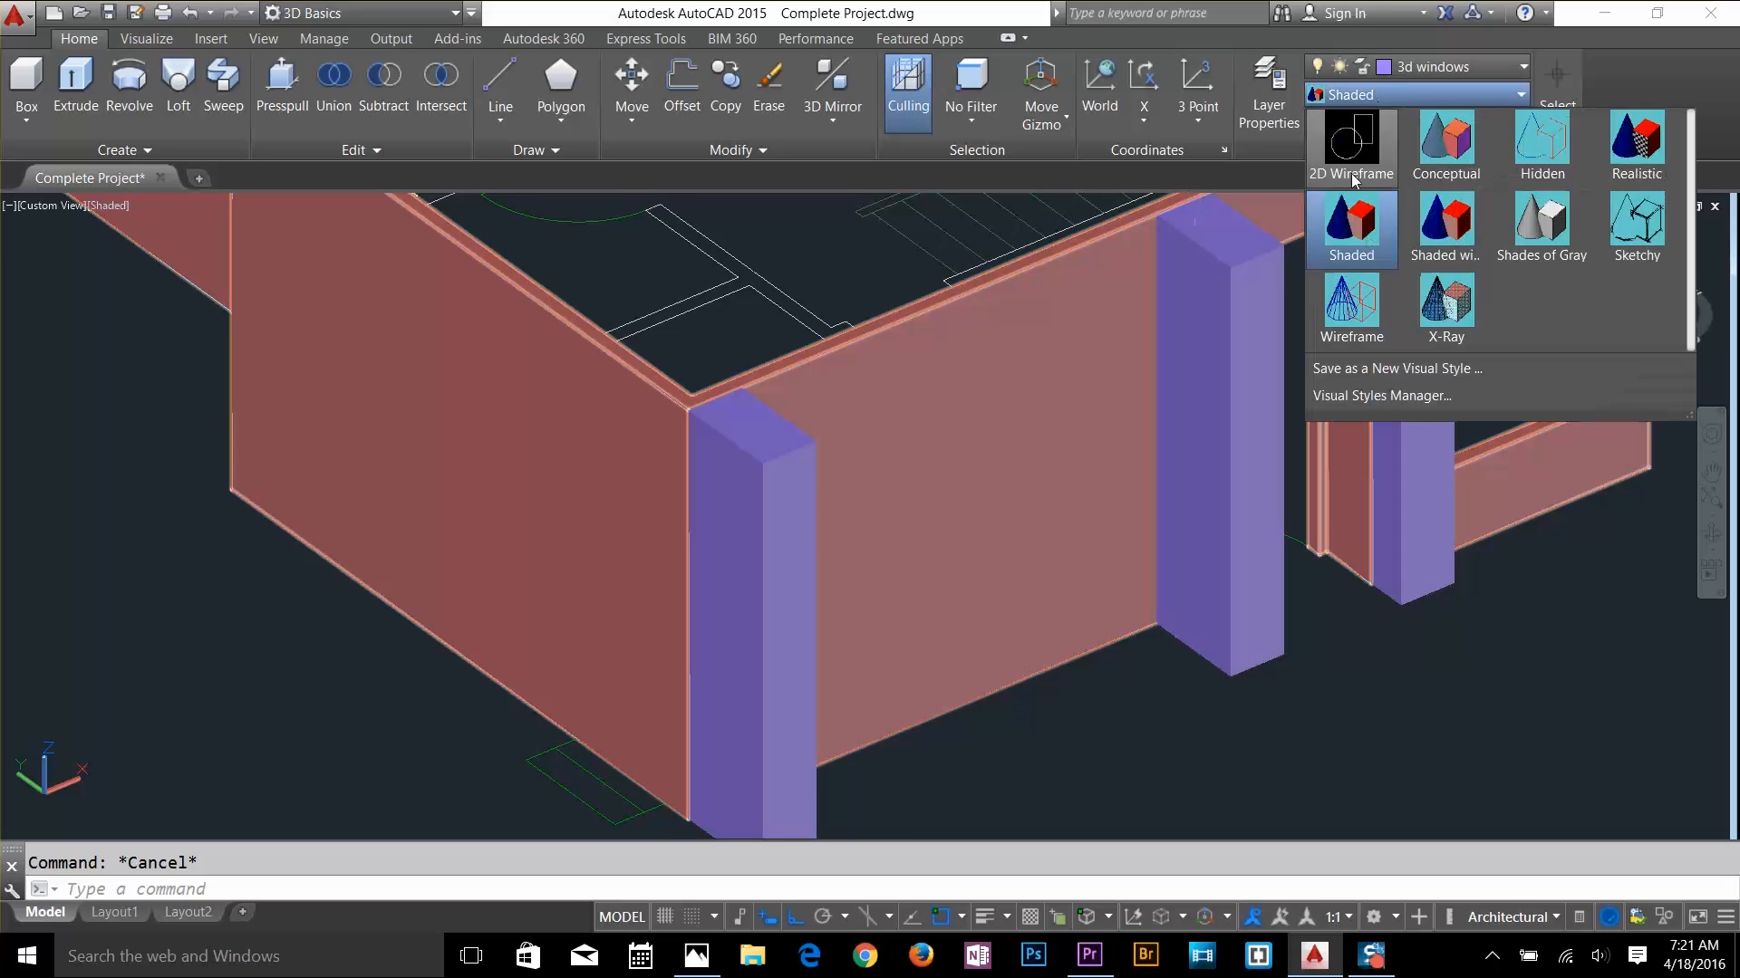
click(1345, 299)
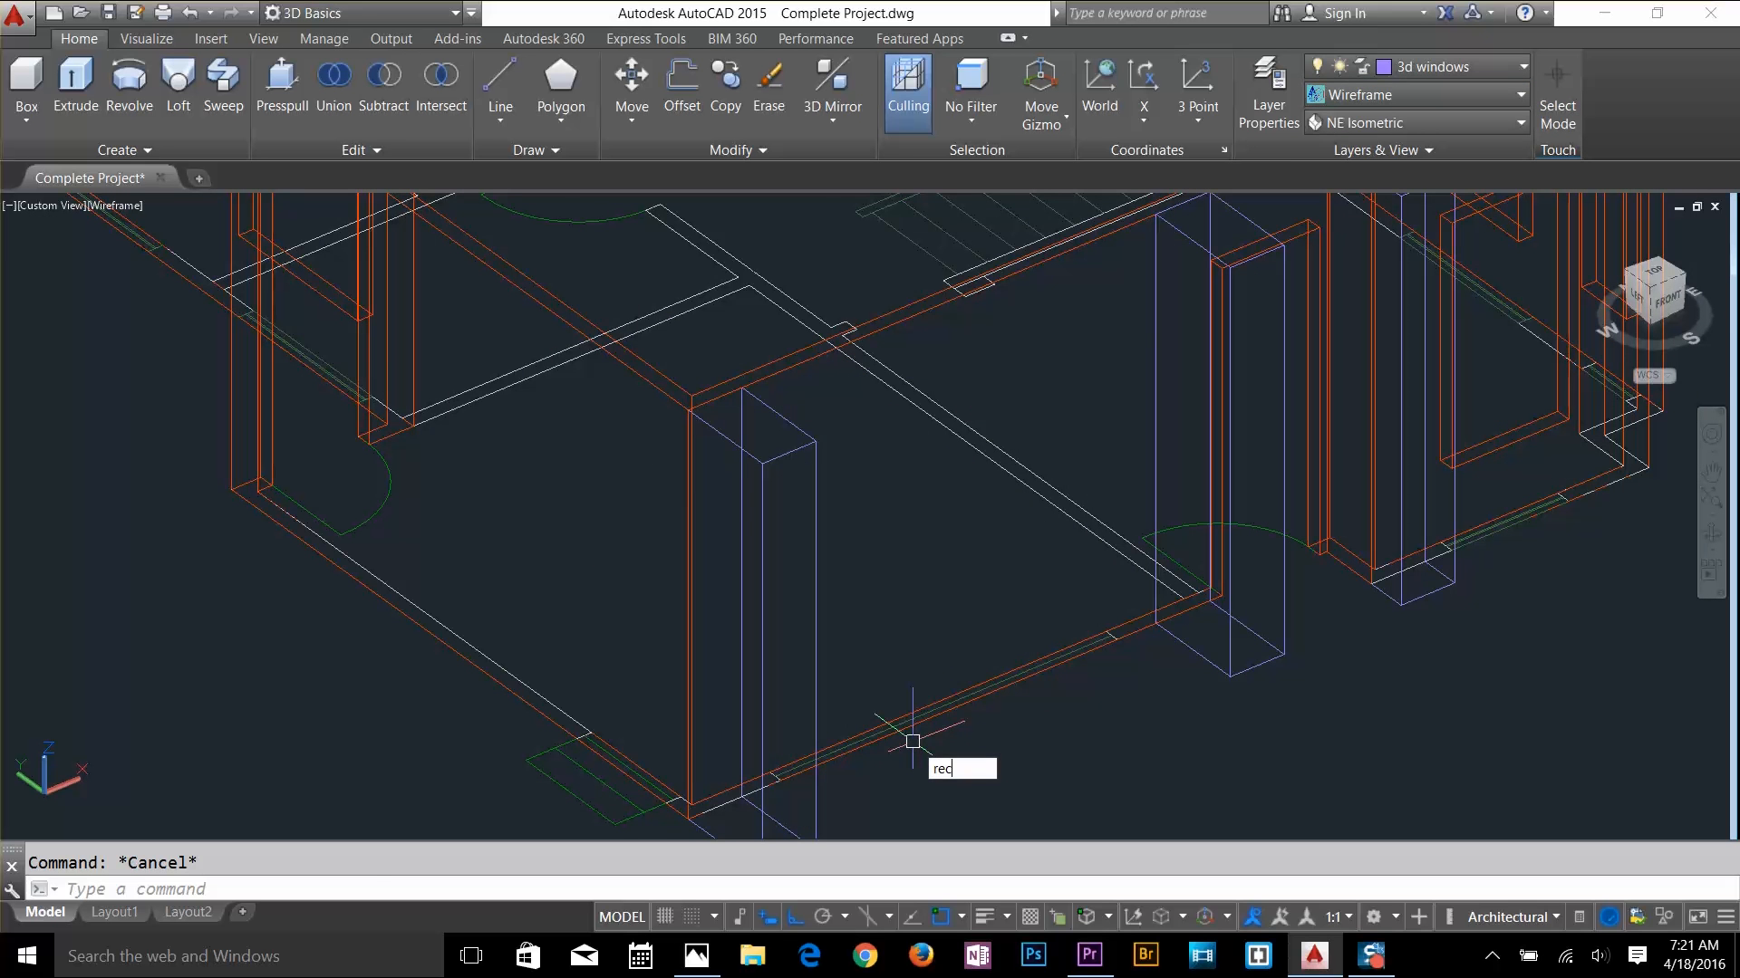
text(rec)
key(Return)
scroll(752, 789, up, 3)
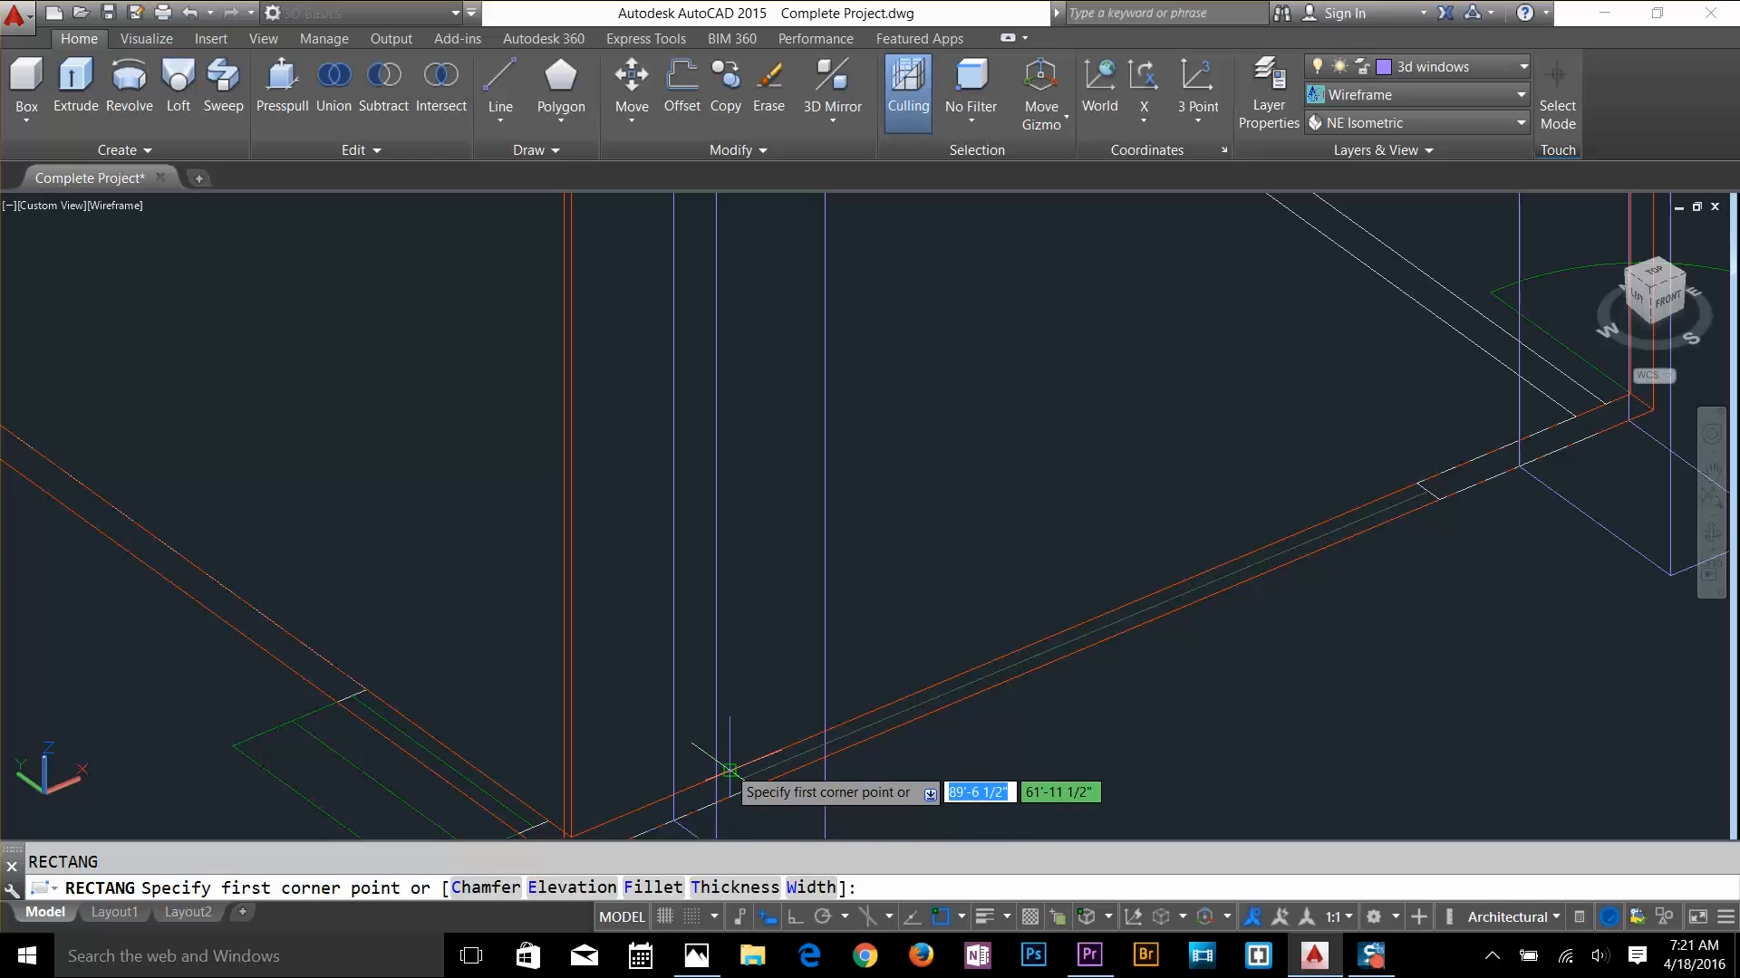
click(730, 770)
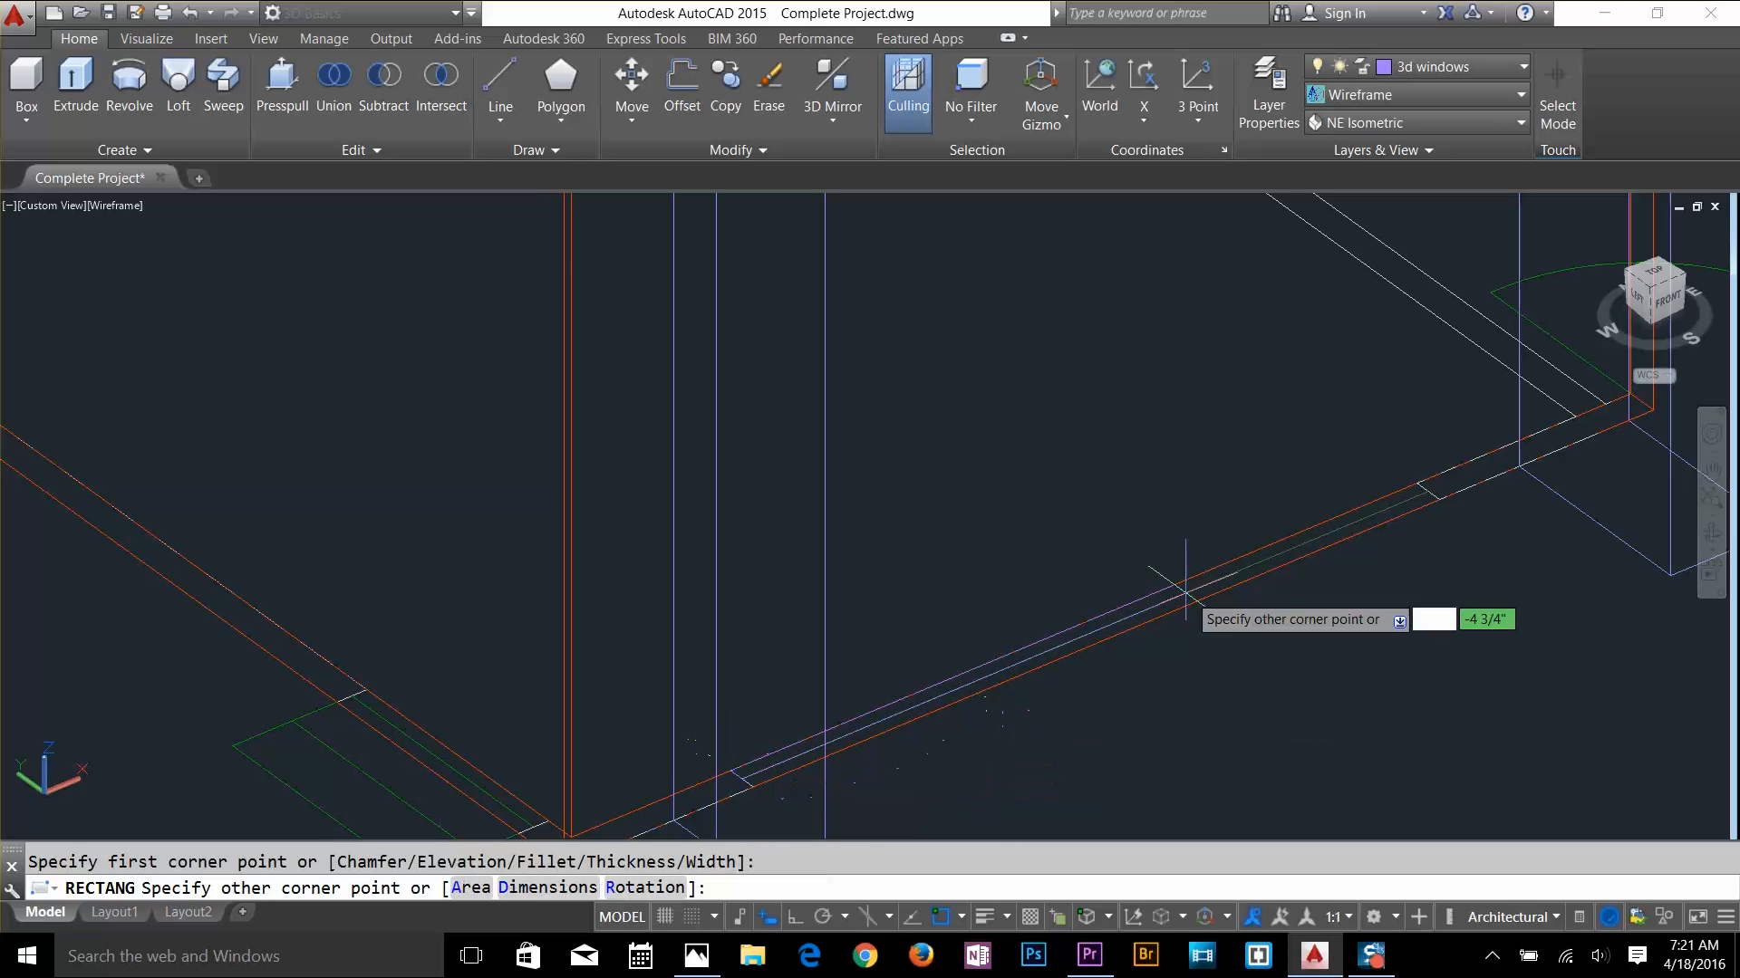
click(1441, 496)
Extrude the rectangle in the front wall to a height of 8'6"
text(ex)
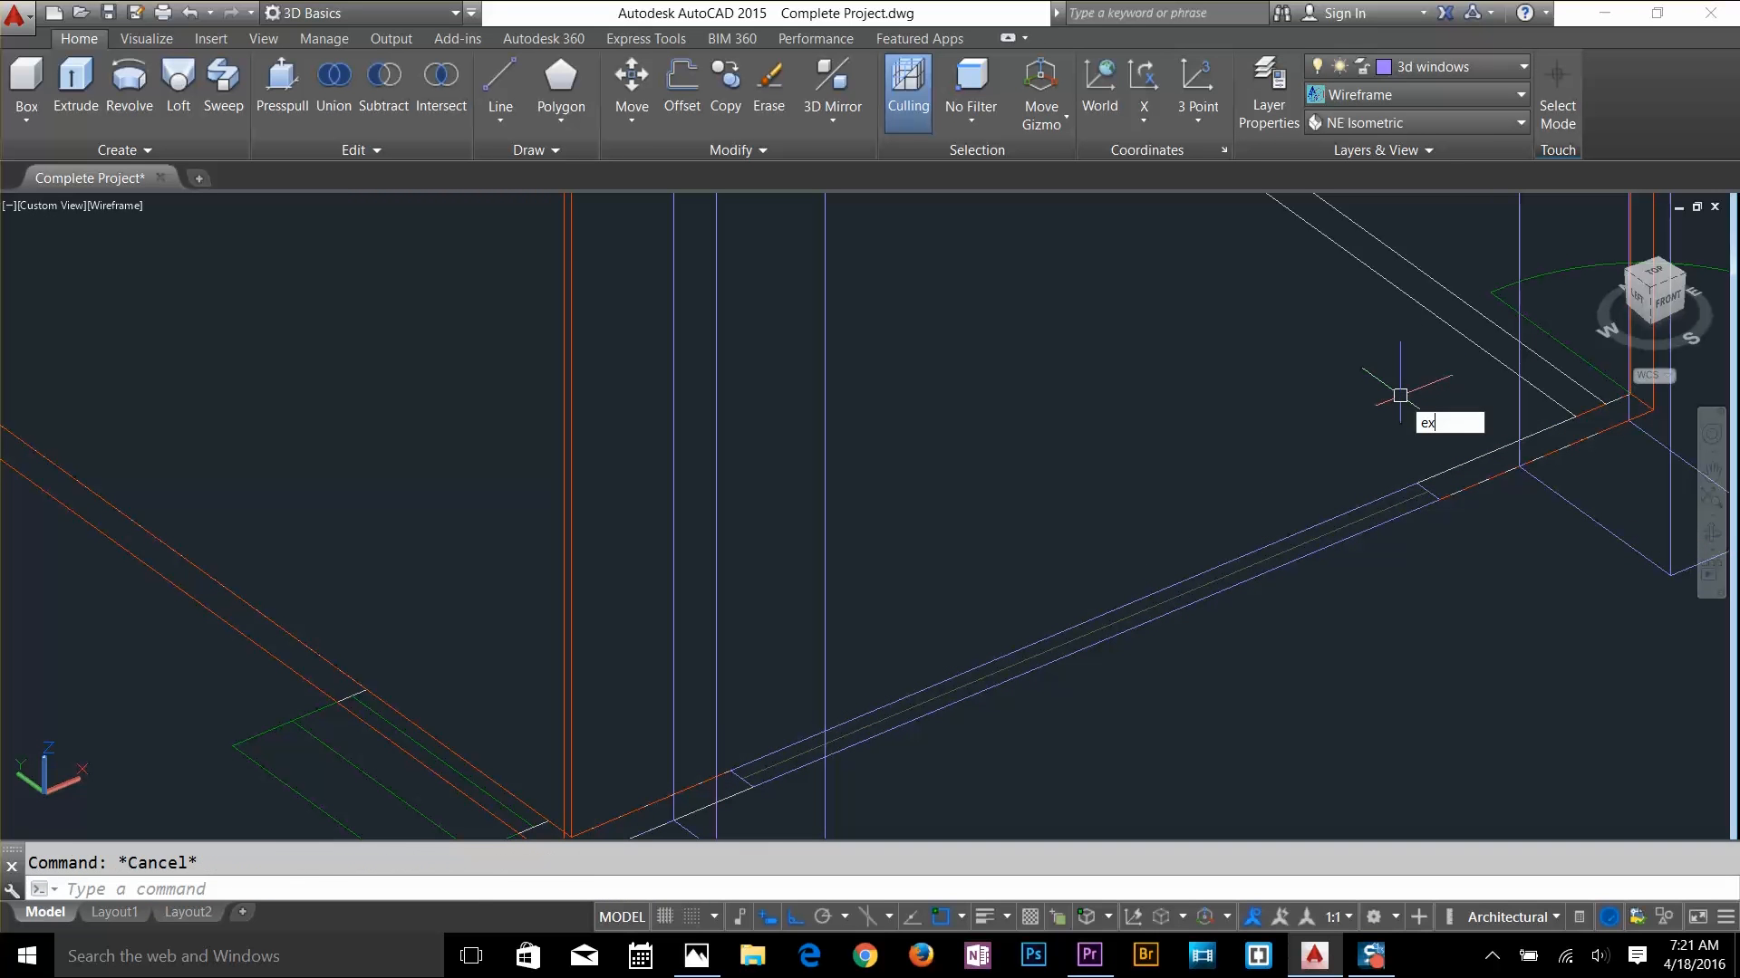
text(t)
key(Return)
click(1323, 548)
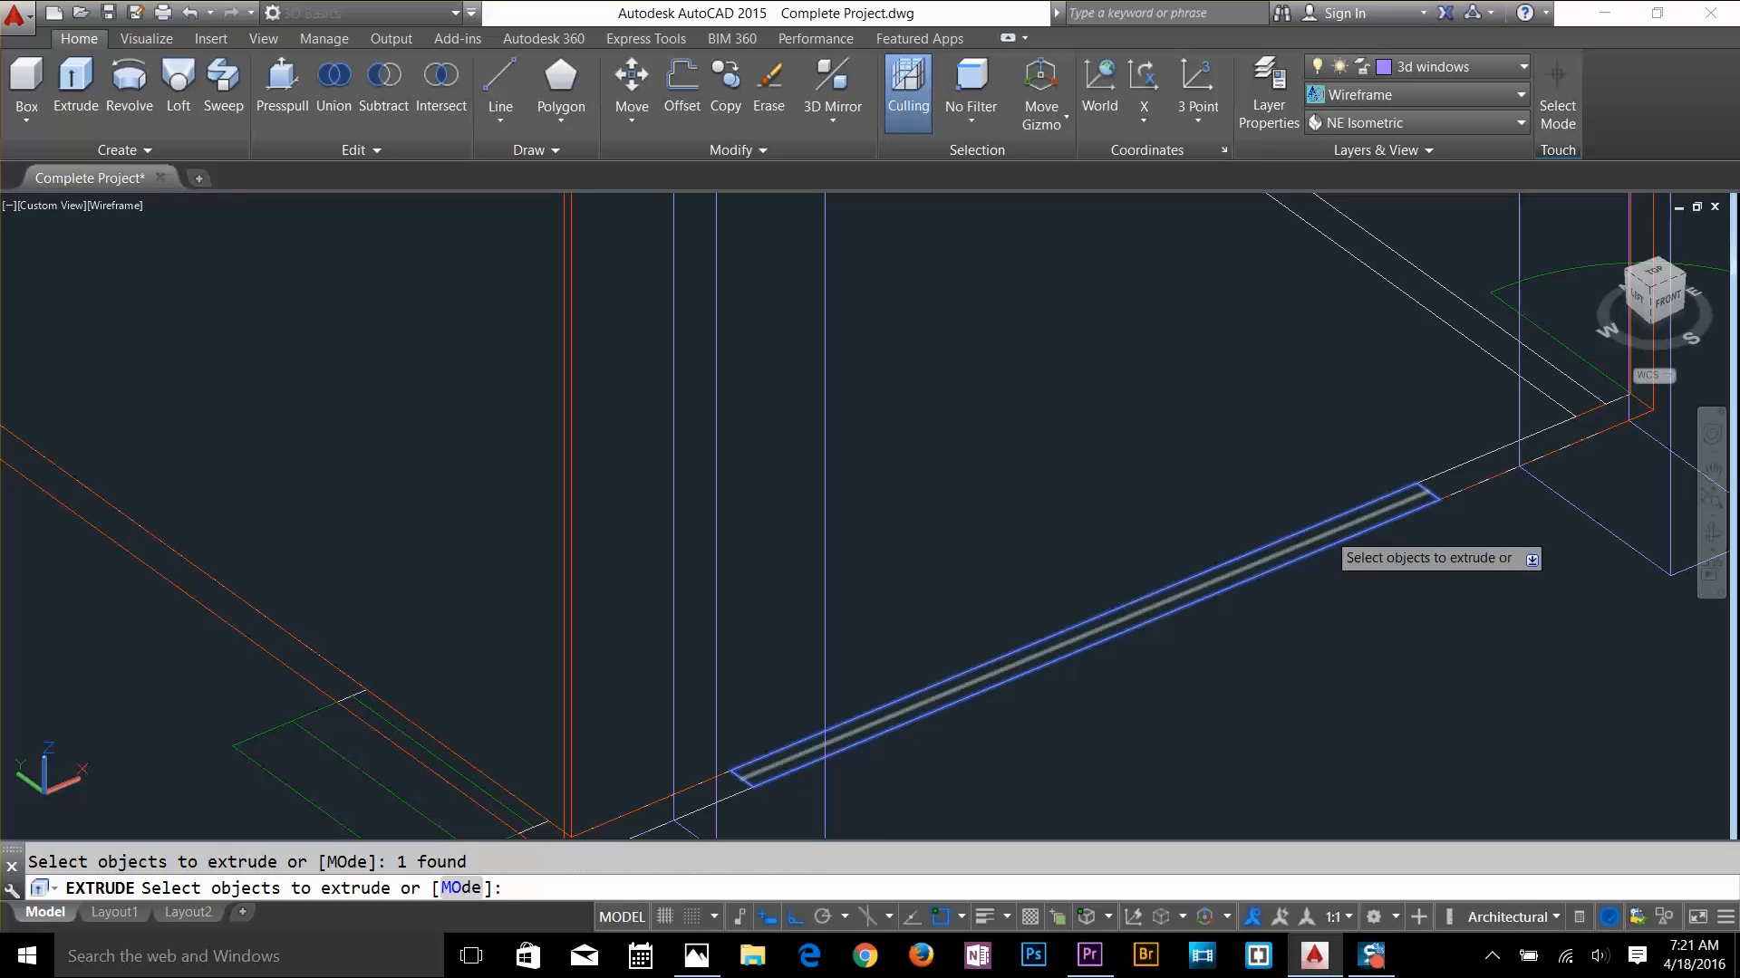
key(Return)
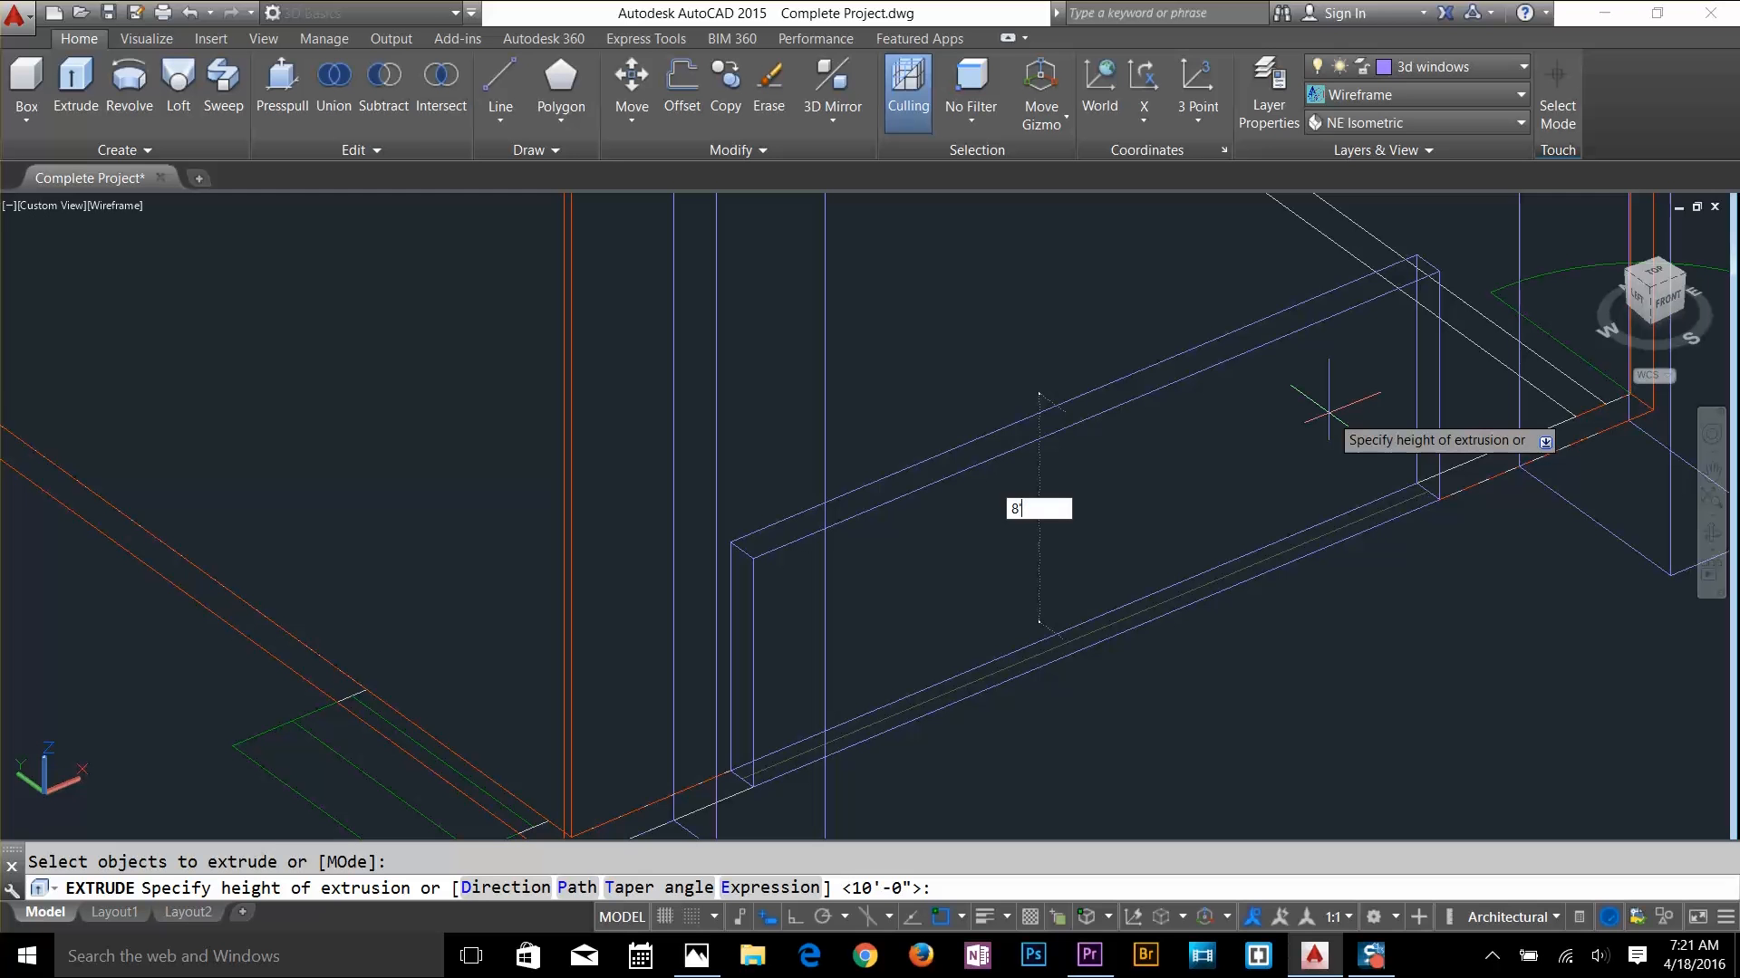
key(Return)
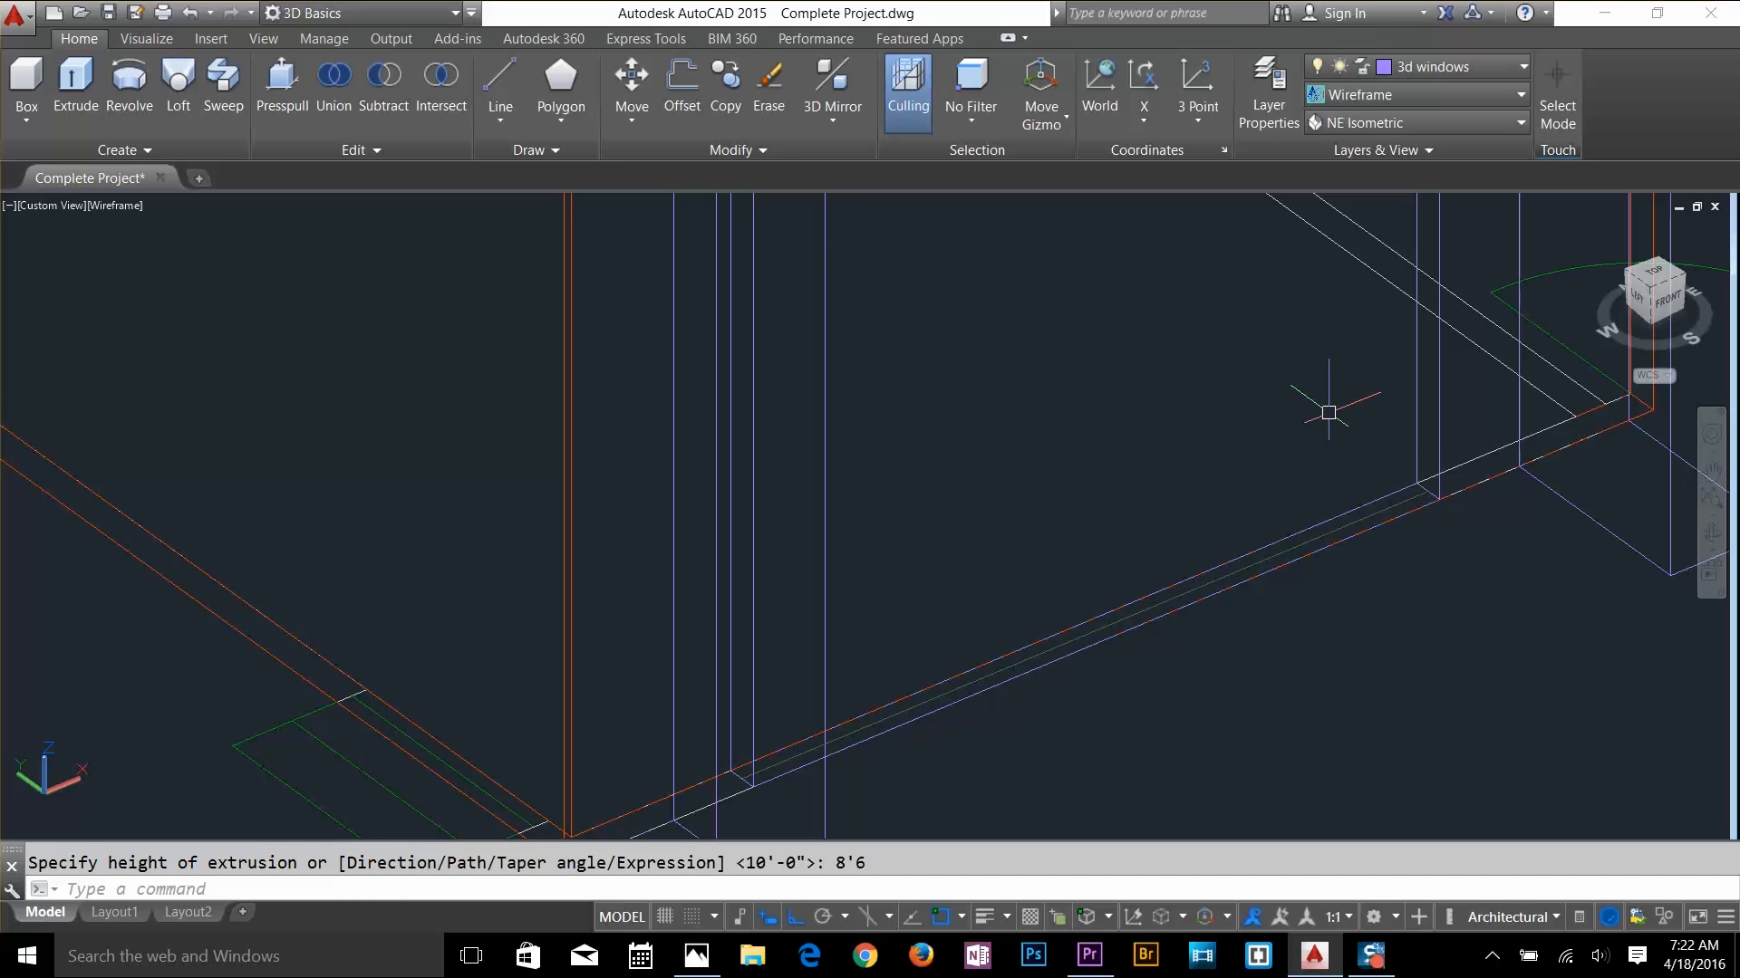
key(Escape)
Subtract the extruded opening block from the exterior wall solid
text(su)
key(Return)
scroll(1218, 519, down, 5)
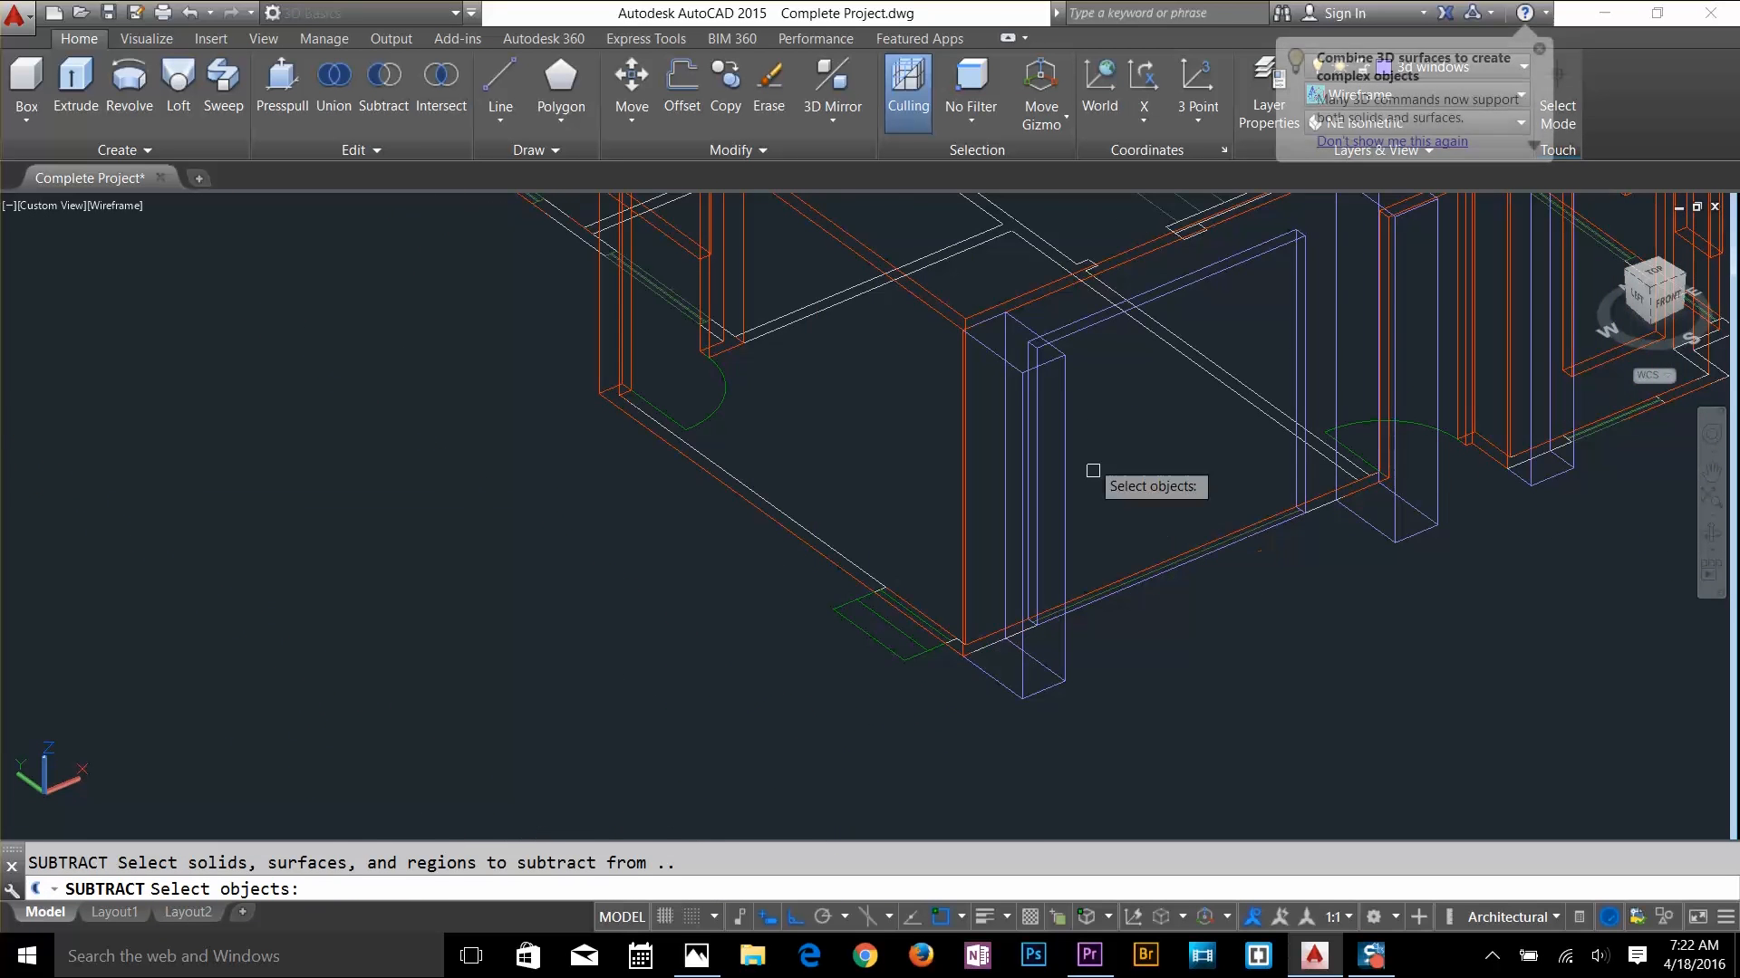
click(1030, 294)
key(Return)
click(1131, 350)
key(Return)
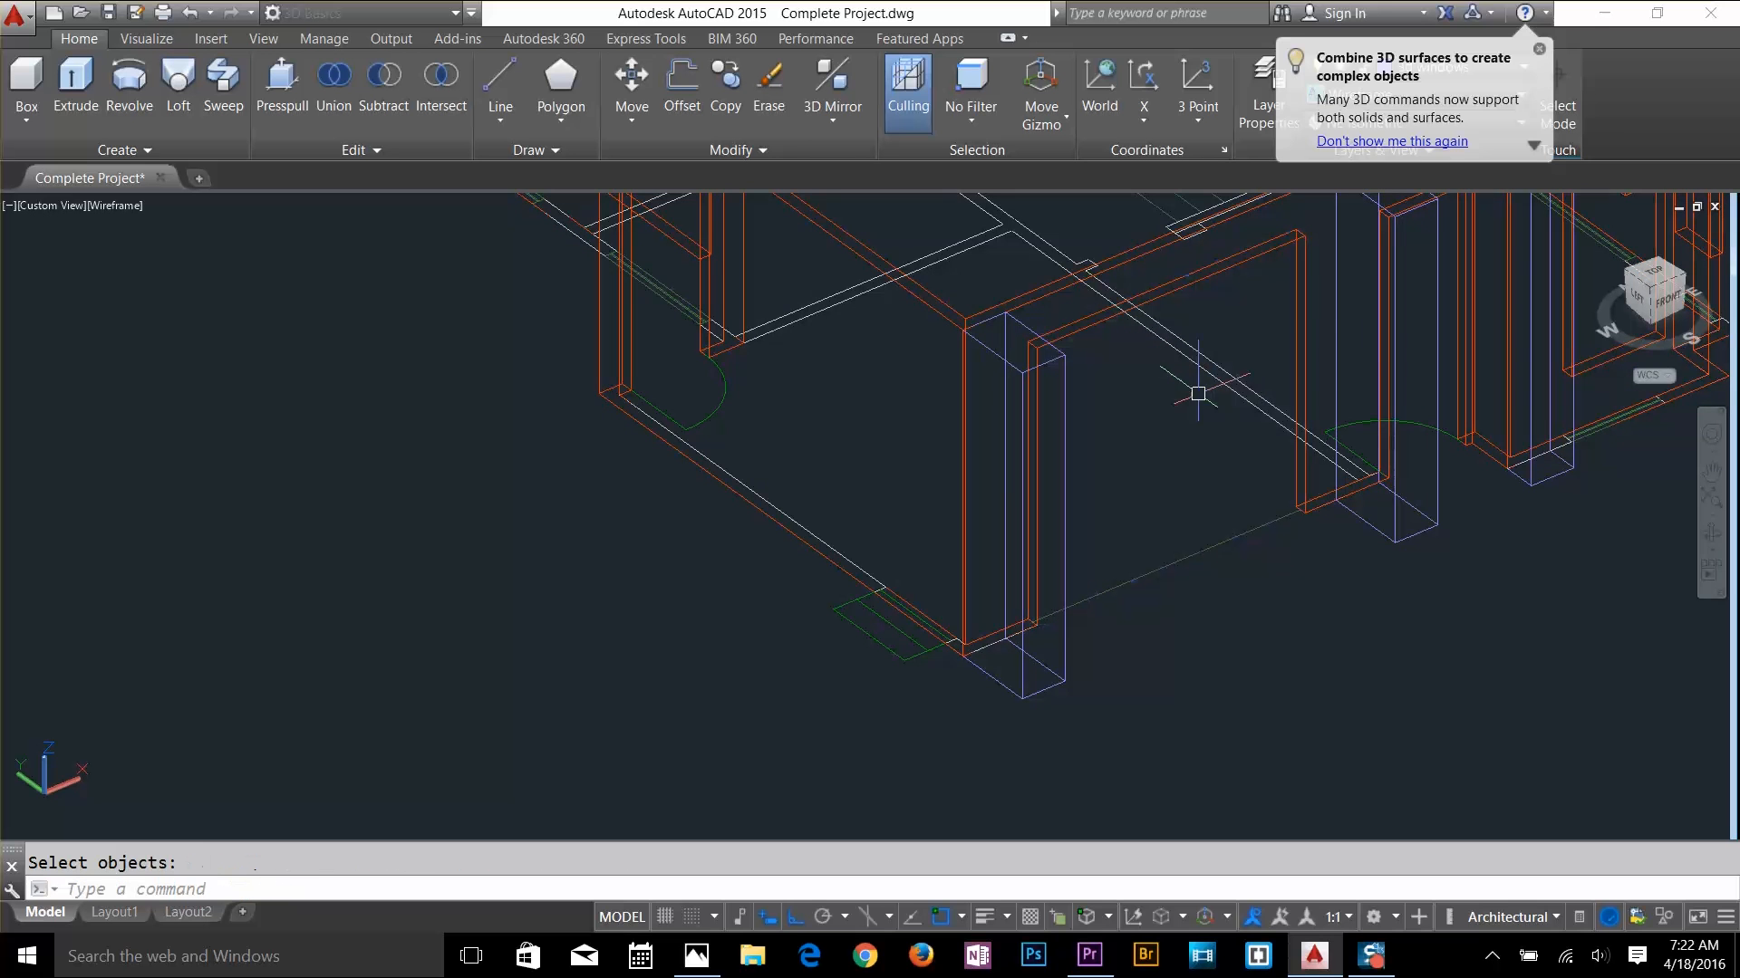
Display the model in the Shaded visual style and examine the new front opening, the pillars and the side wall windows
click(1441, 95)
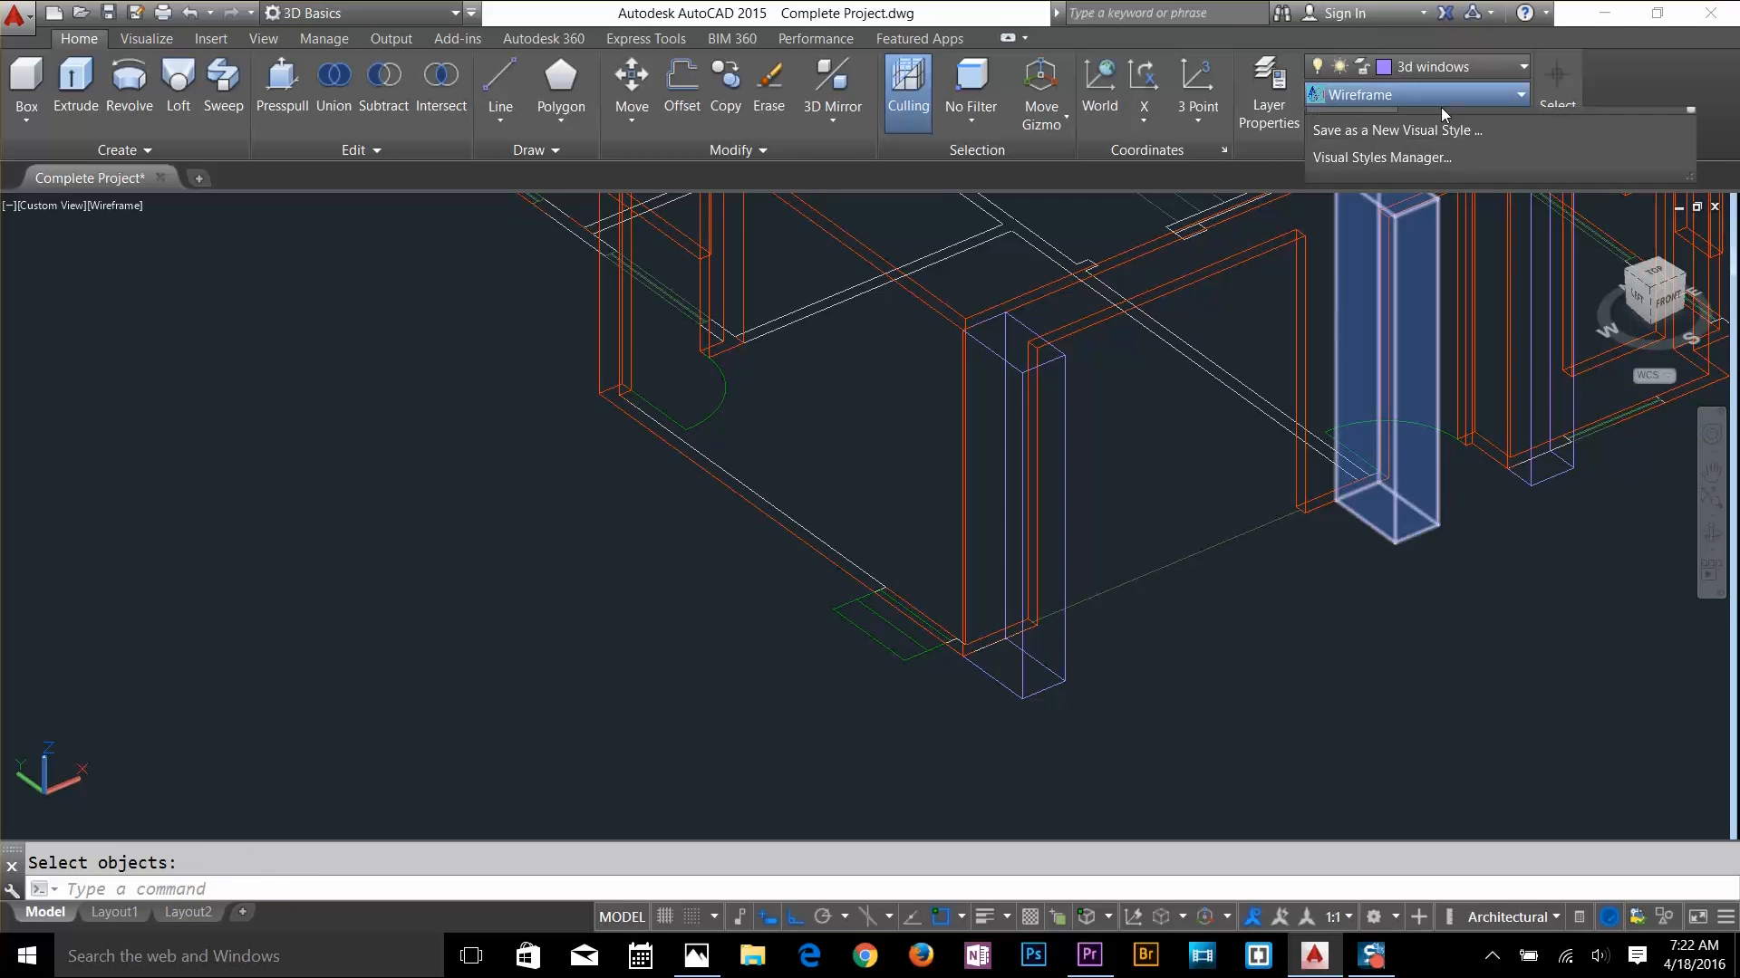
click(1358, 250)
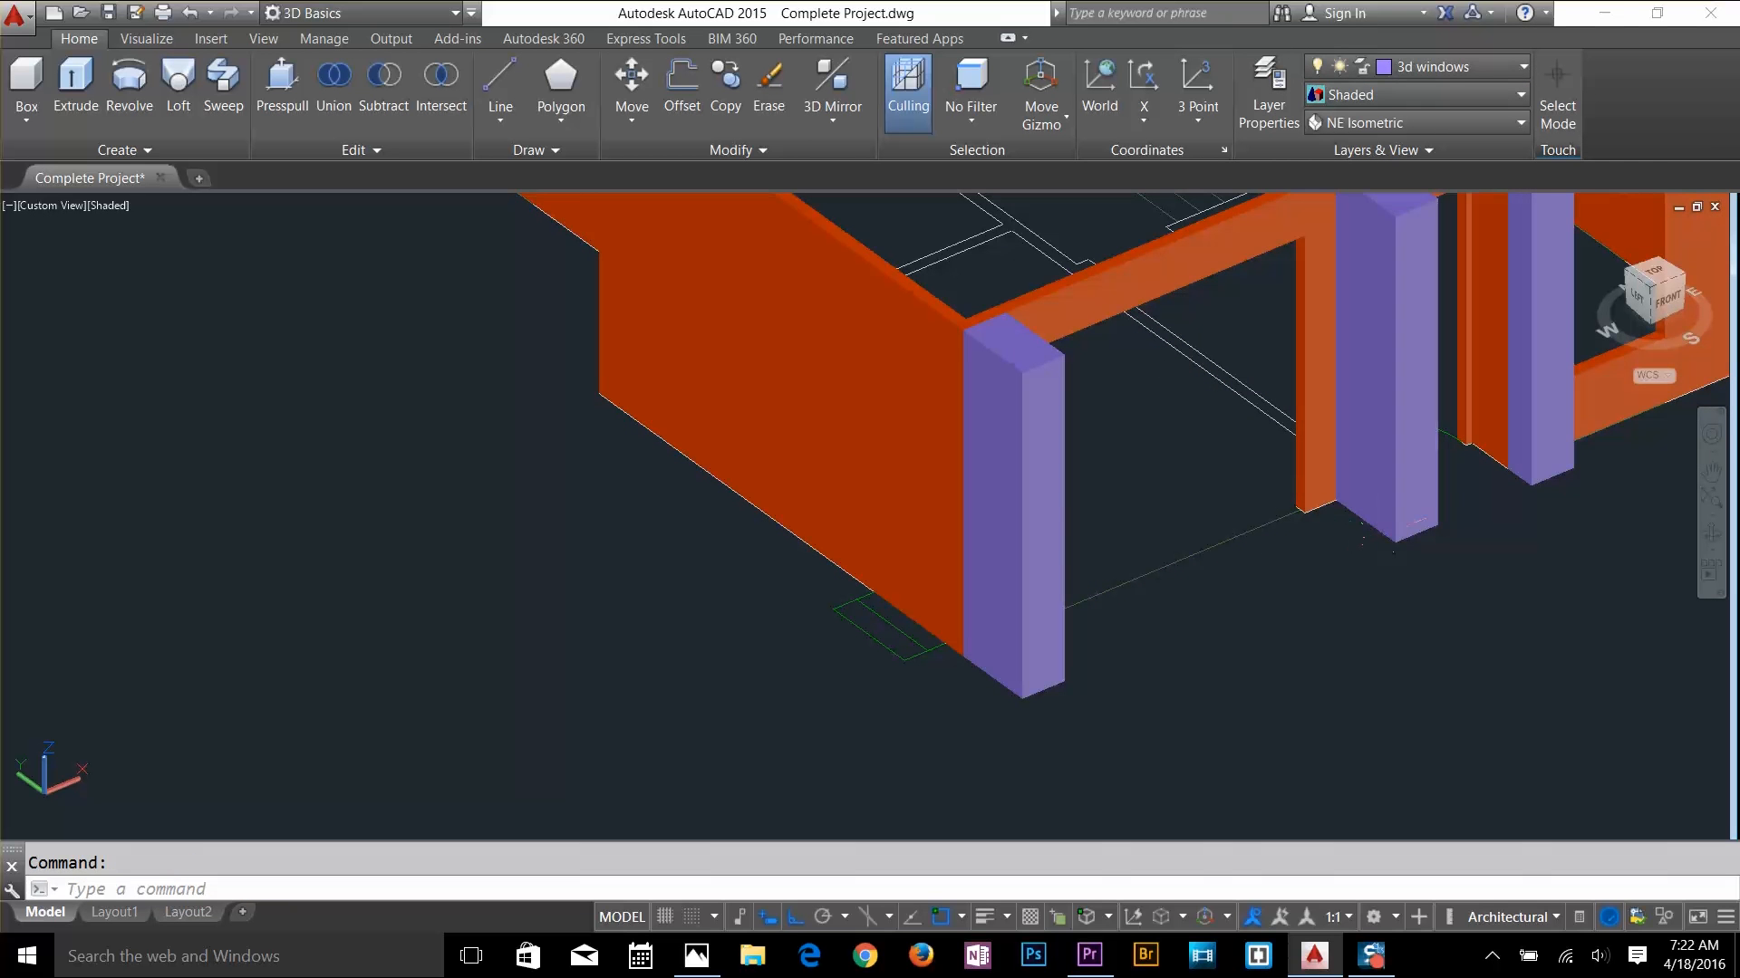
shift+middle_drag(1394, 535, 1243, 515)
shift+middle_drag(986, 536, 1154, 563)
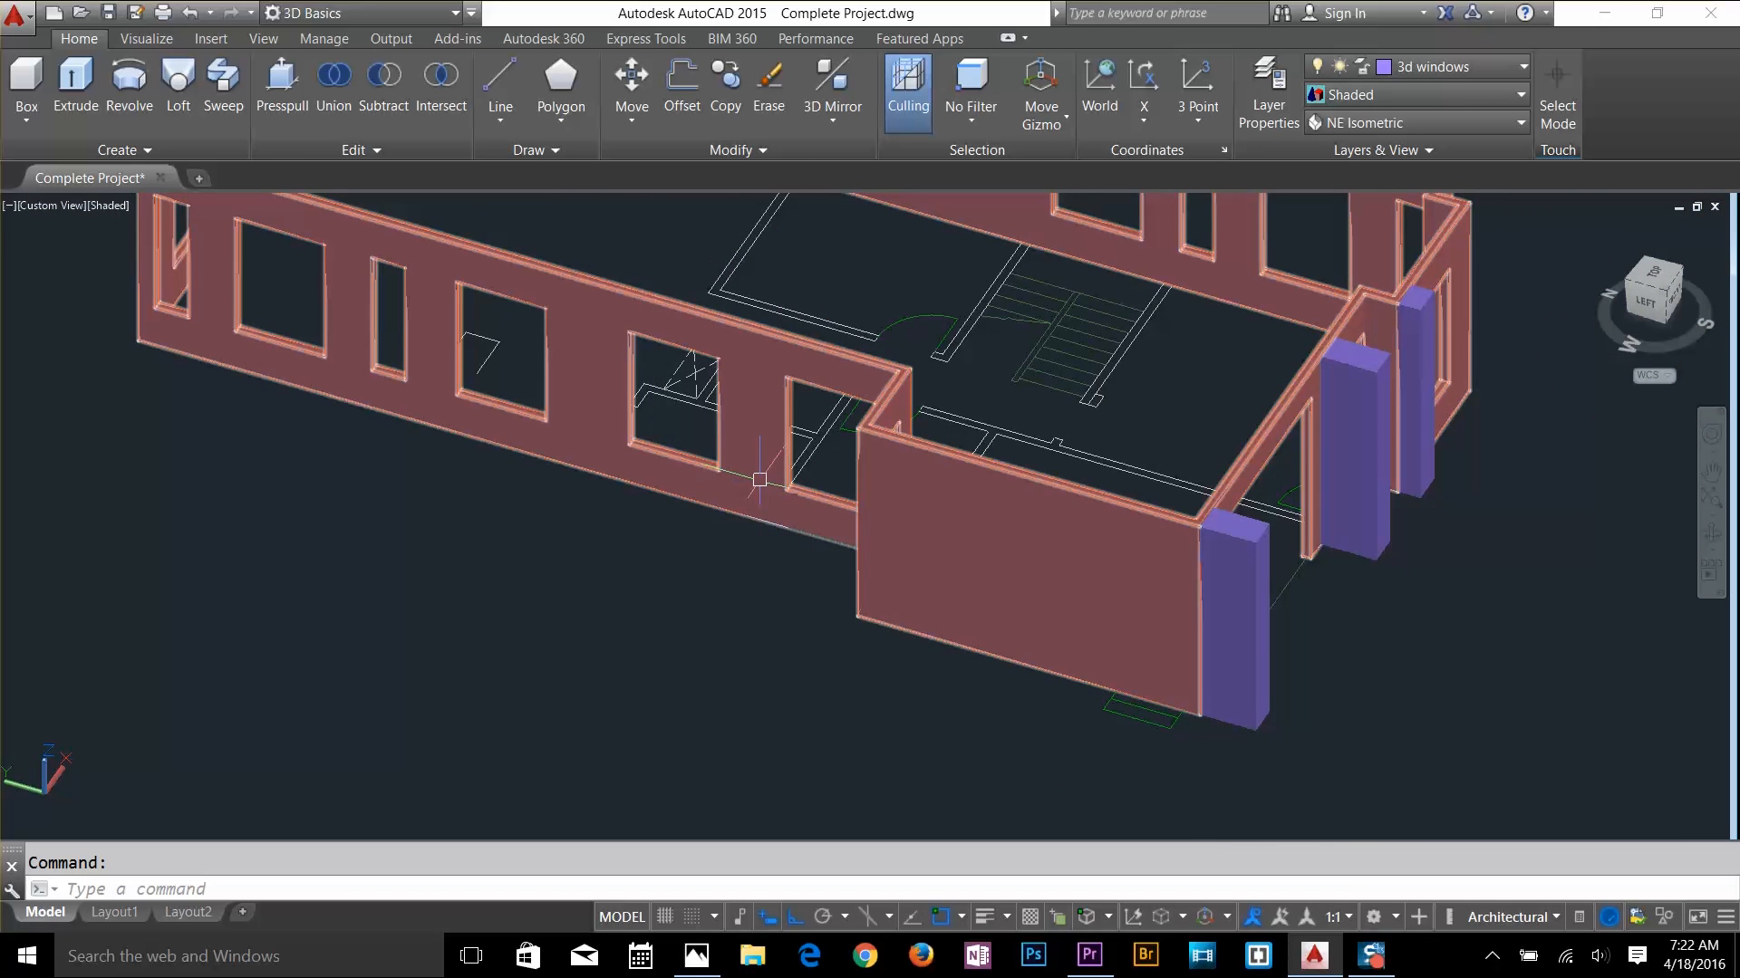
mouse_move(759, 480)
shift+middle_down()
mouse_move(839, 547)
mouse_move(900, 649)
mouse_move(910, 625)
shift+middle_up()
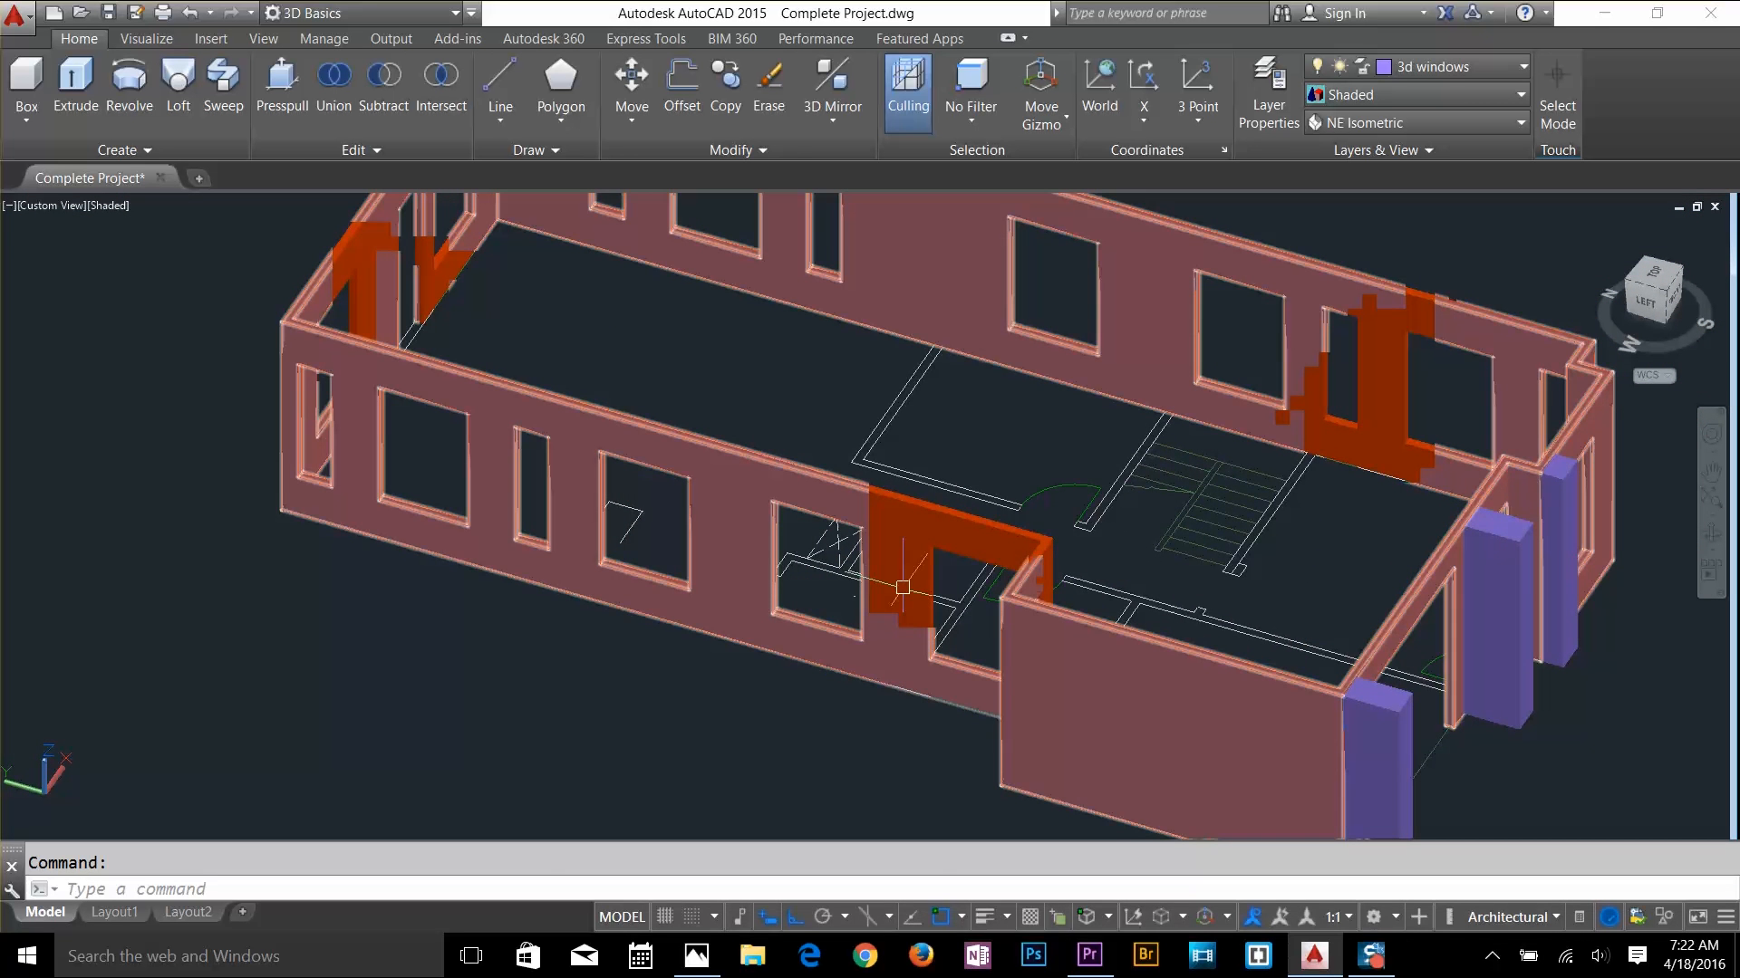
shift+middle_drag(1484, 707, 1413, 638)
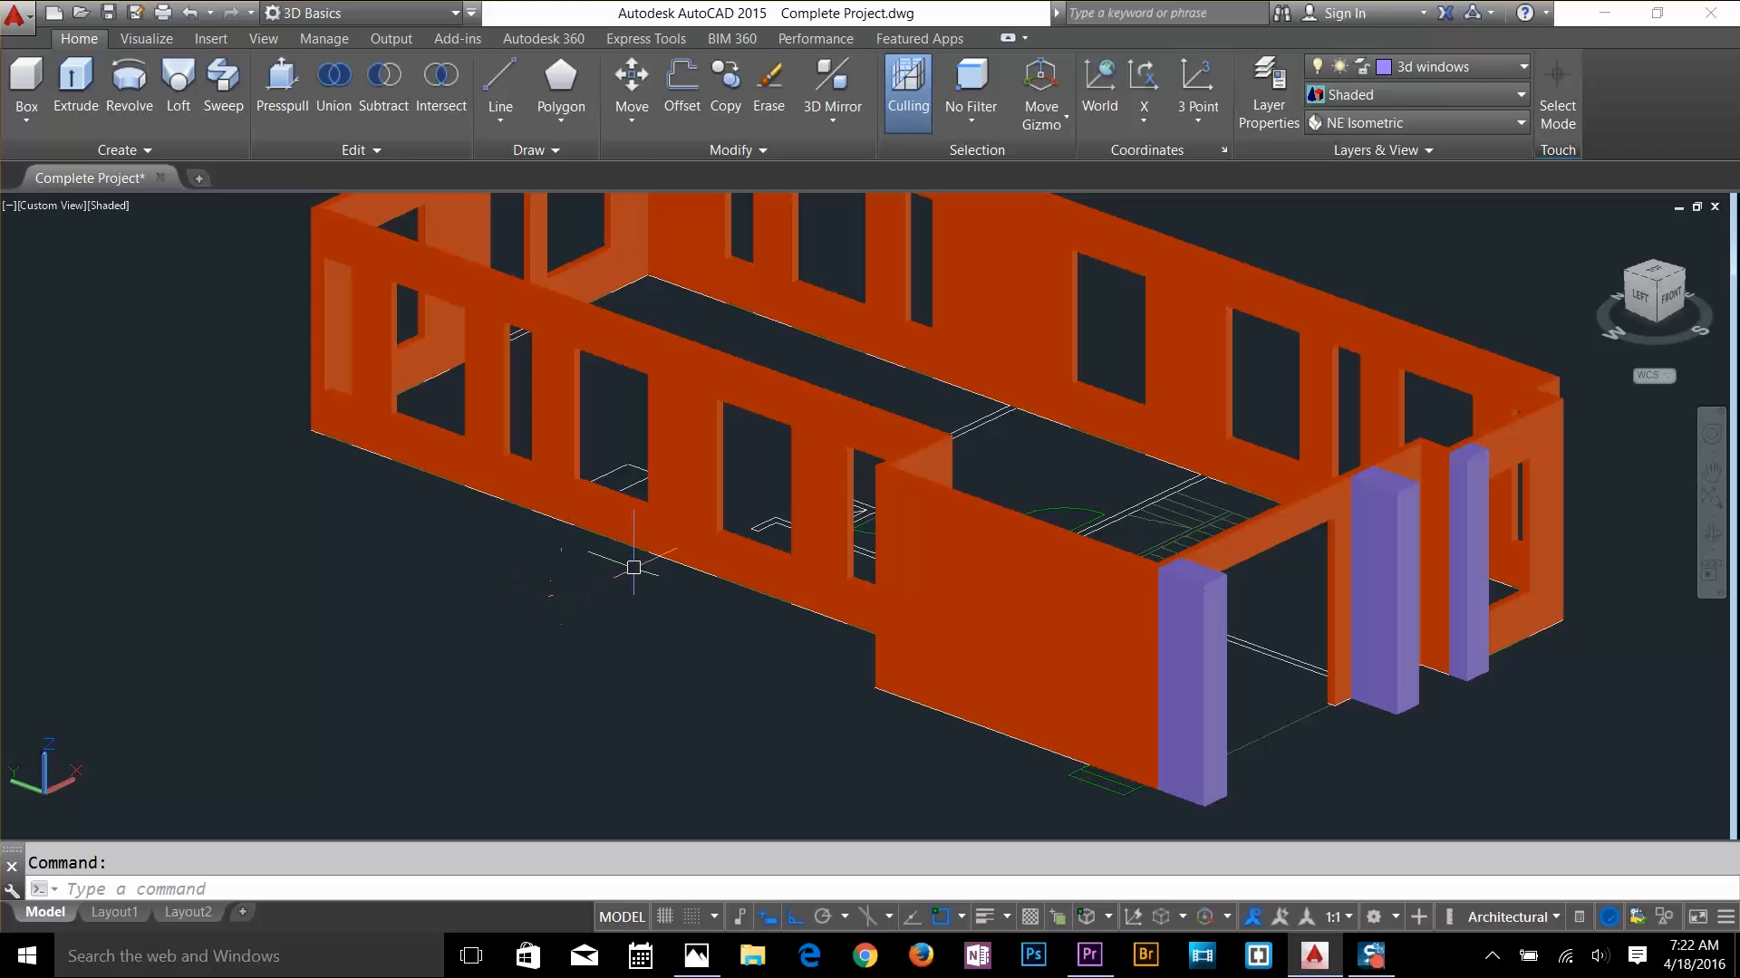
middle_drag(1049, 530, 764, 434)
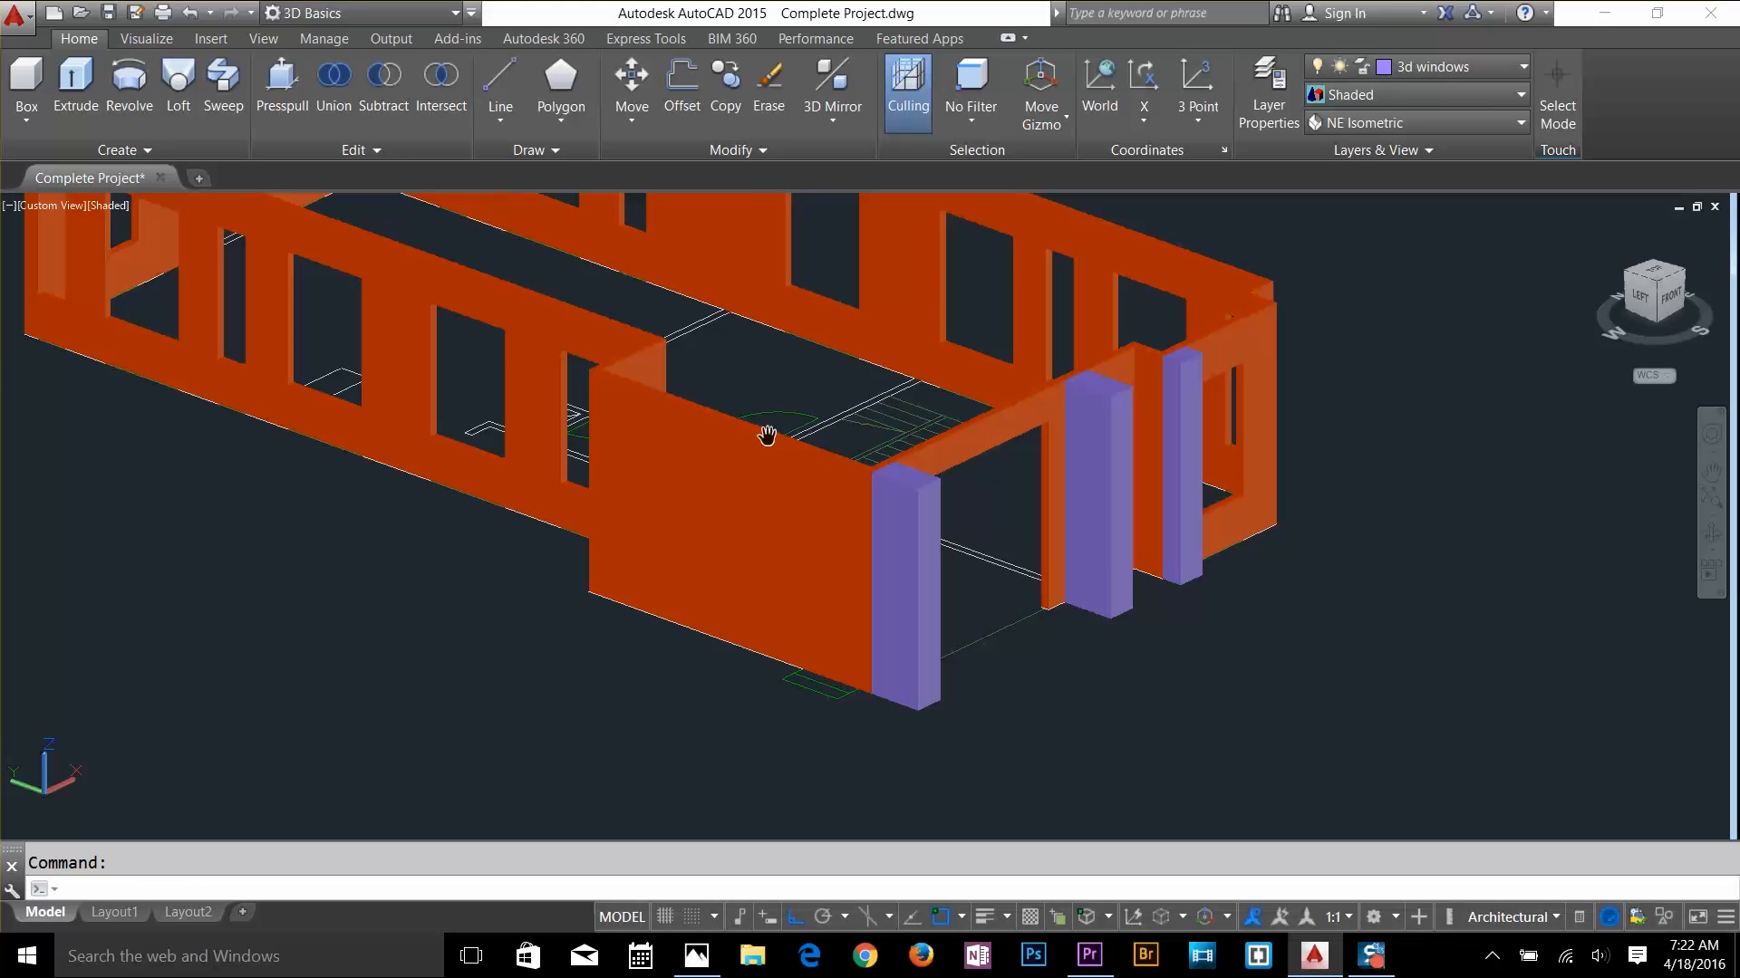
shift+middle_drag(1082, 564, 1098, 621)
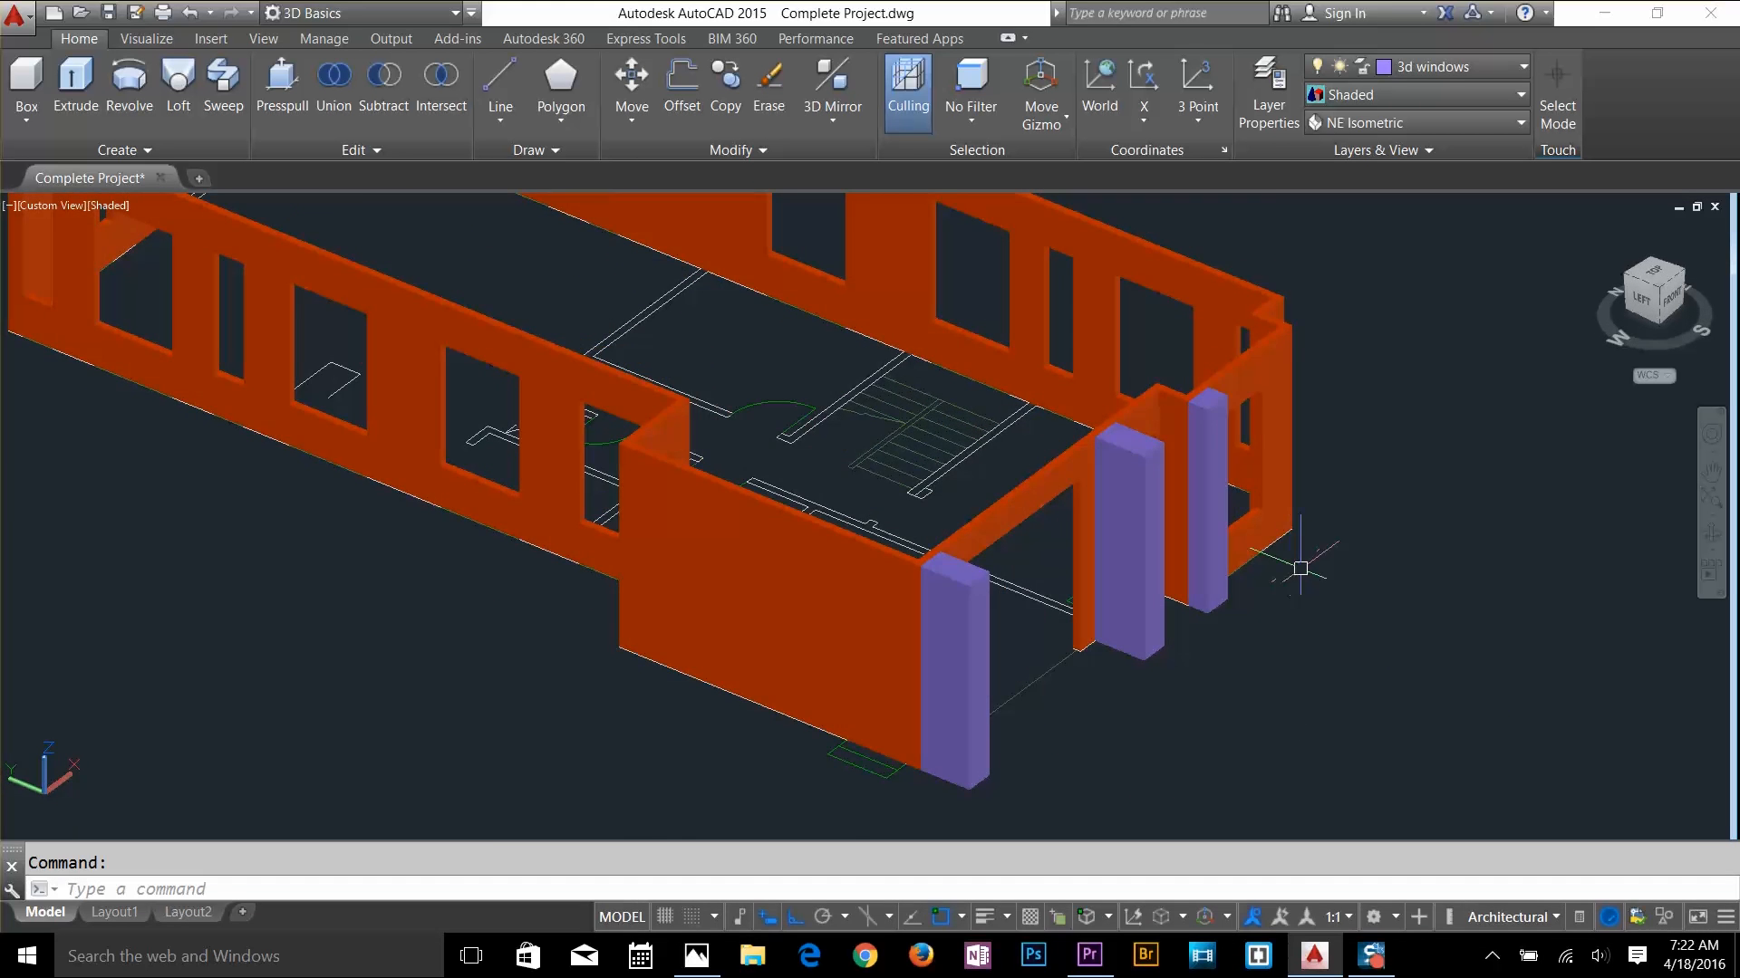
scroll(1332, 589, up, 3)
scroll(867, 612, down, 2)
middle_drag(867, 611, 1499, 652)
key(Escape)
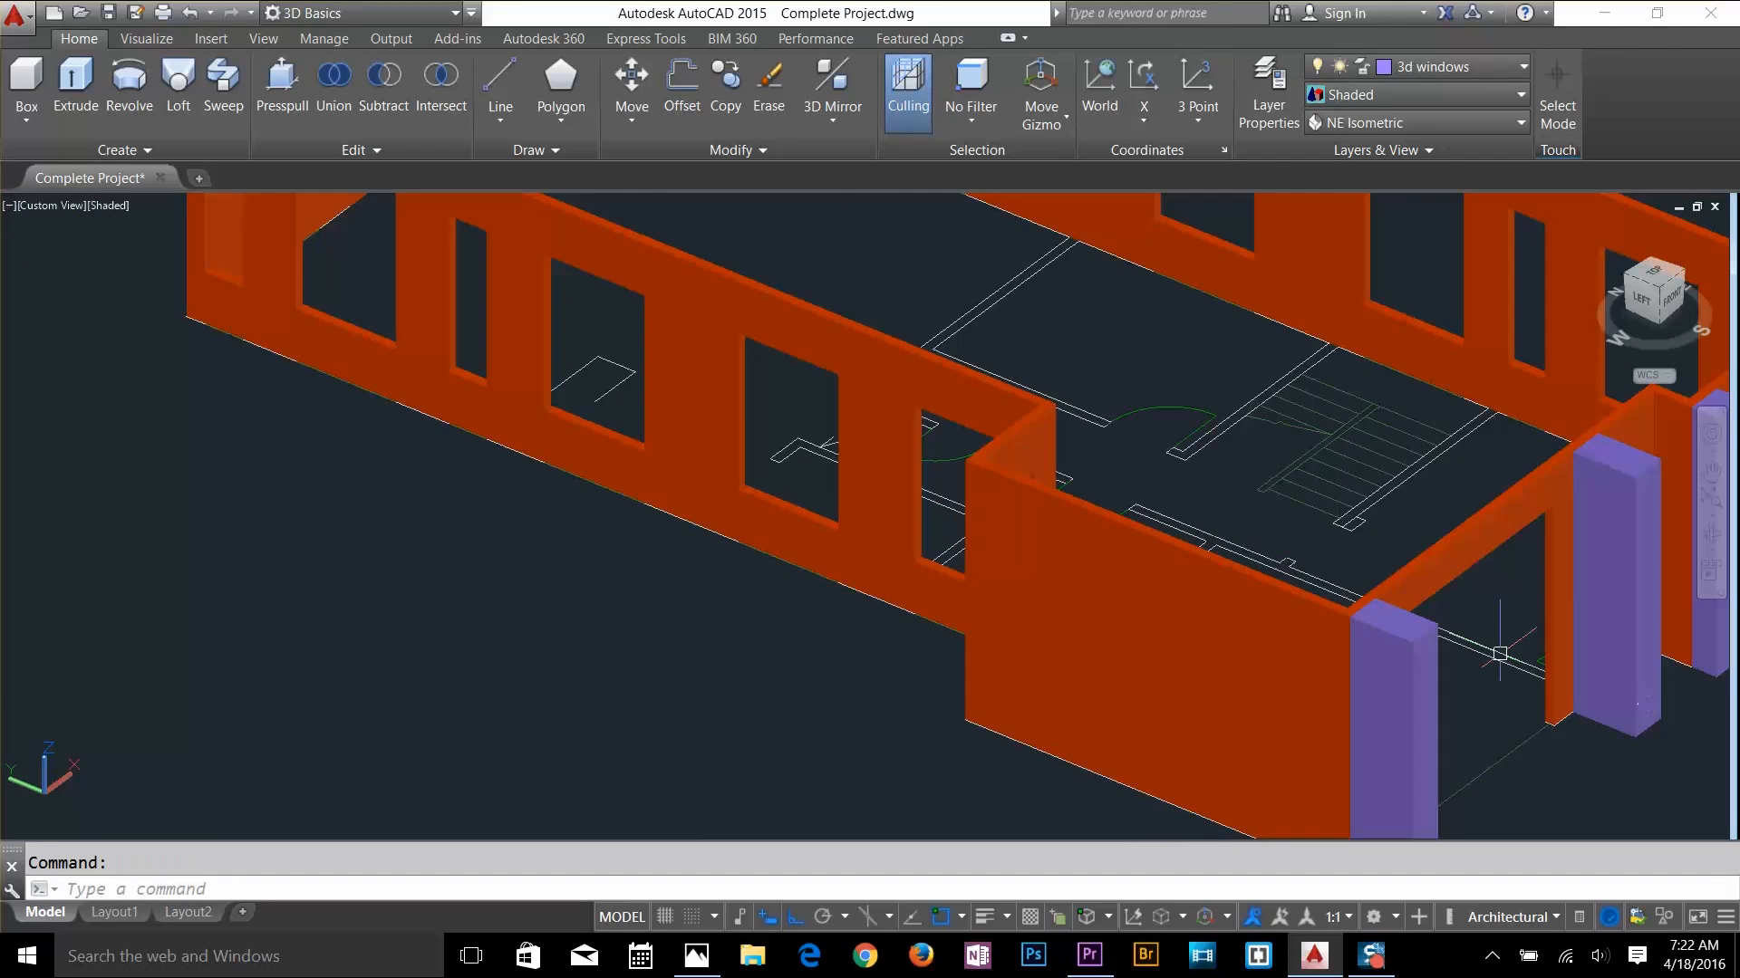
Measure the width and height of the window opening in the side wall nearest the projecting corner
scroll(785, 439, up, 4)
text(d)
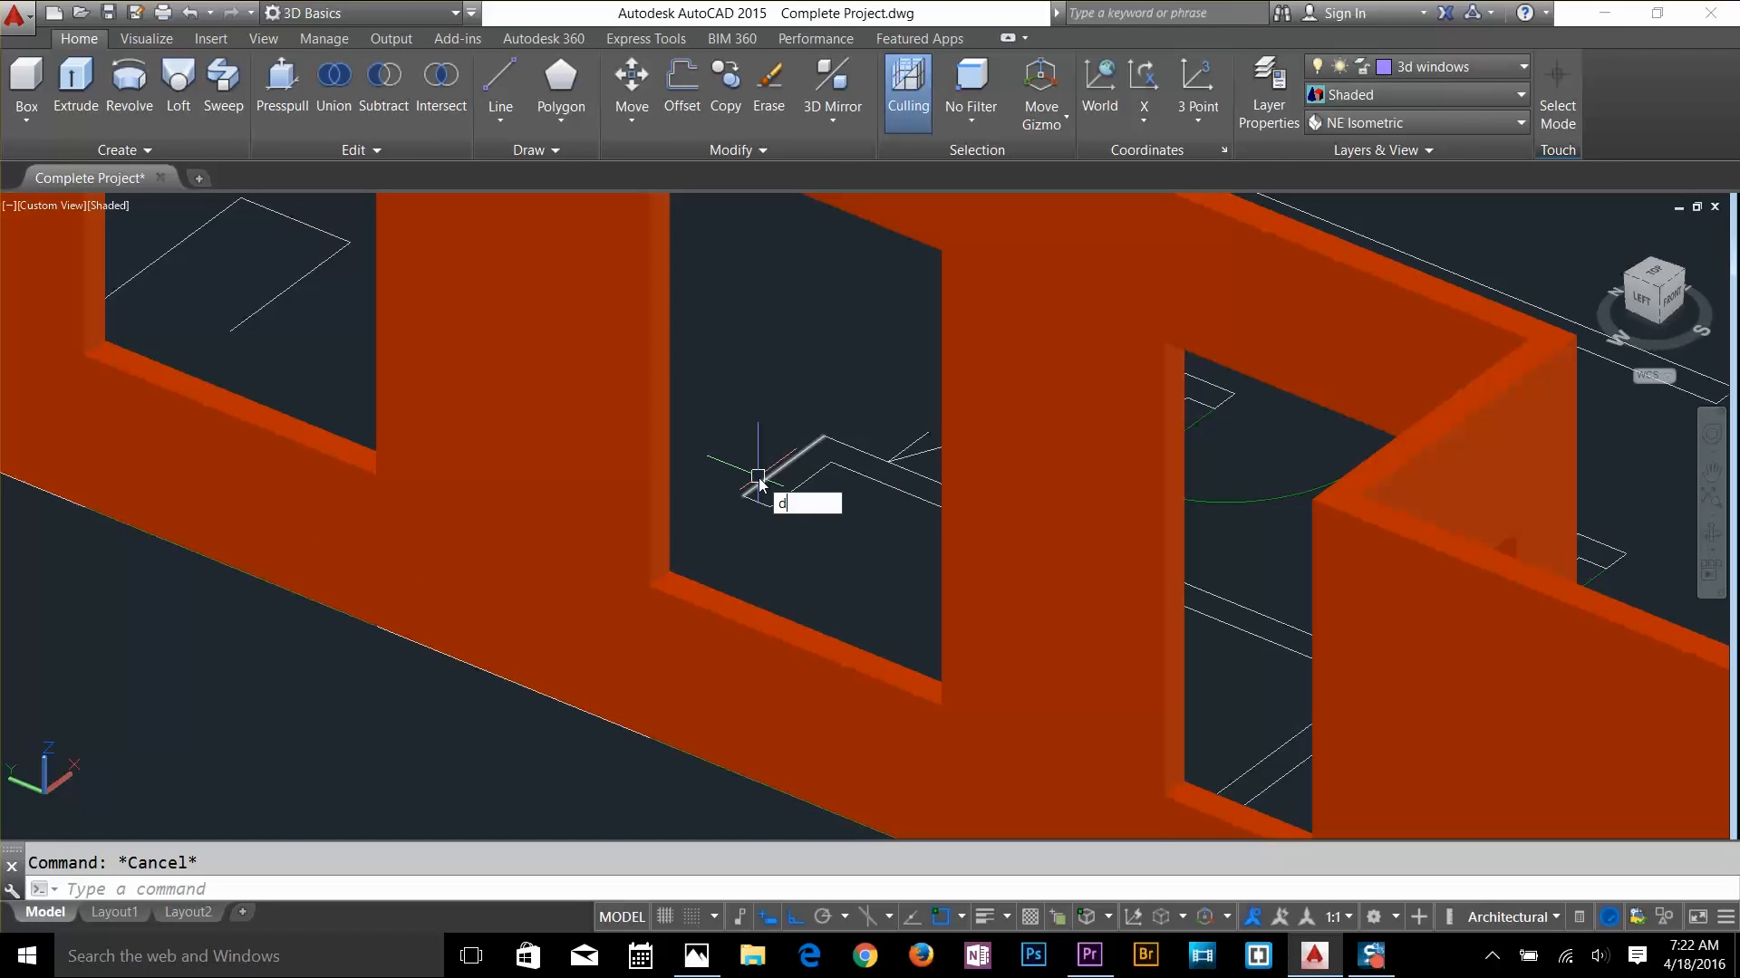
text(i)
key(Return)
click(648, 587)
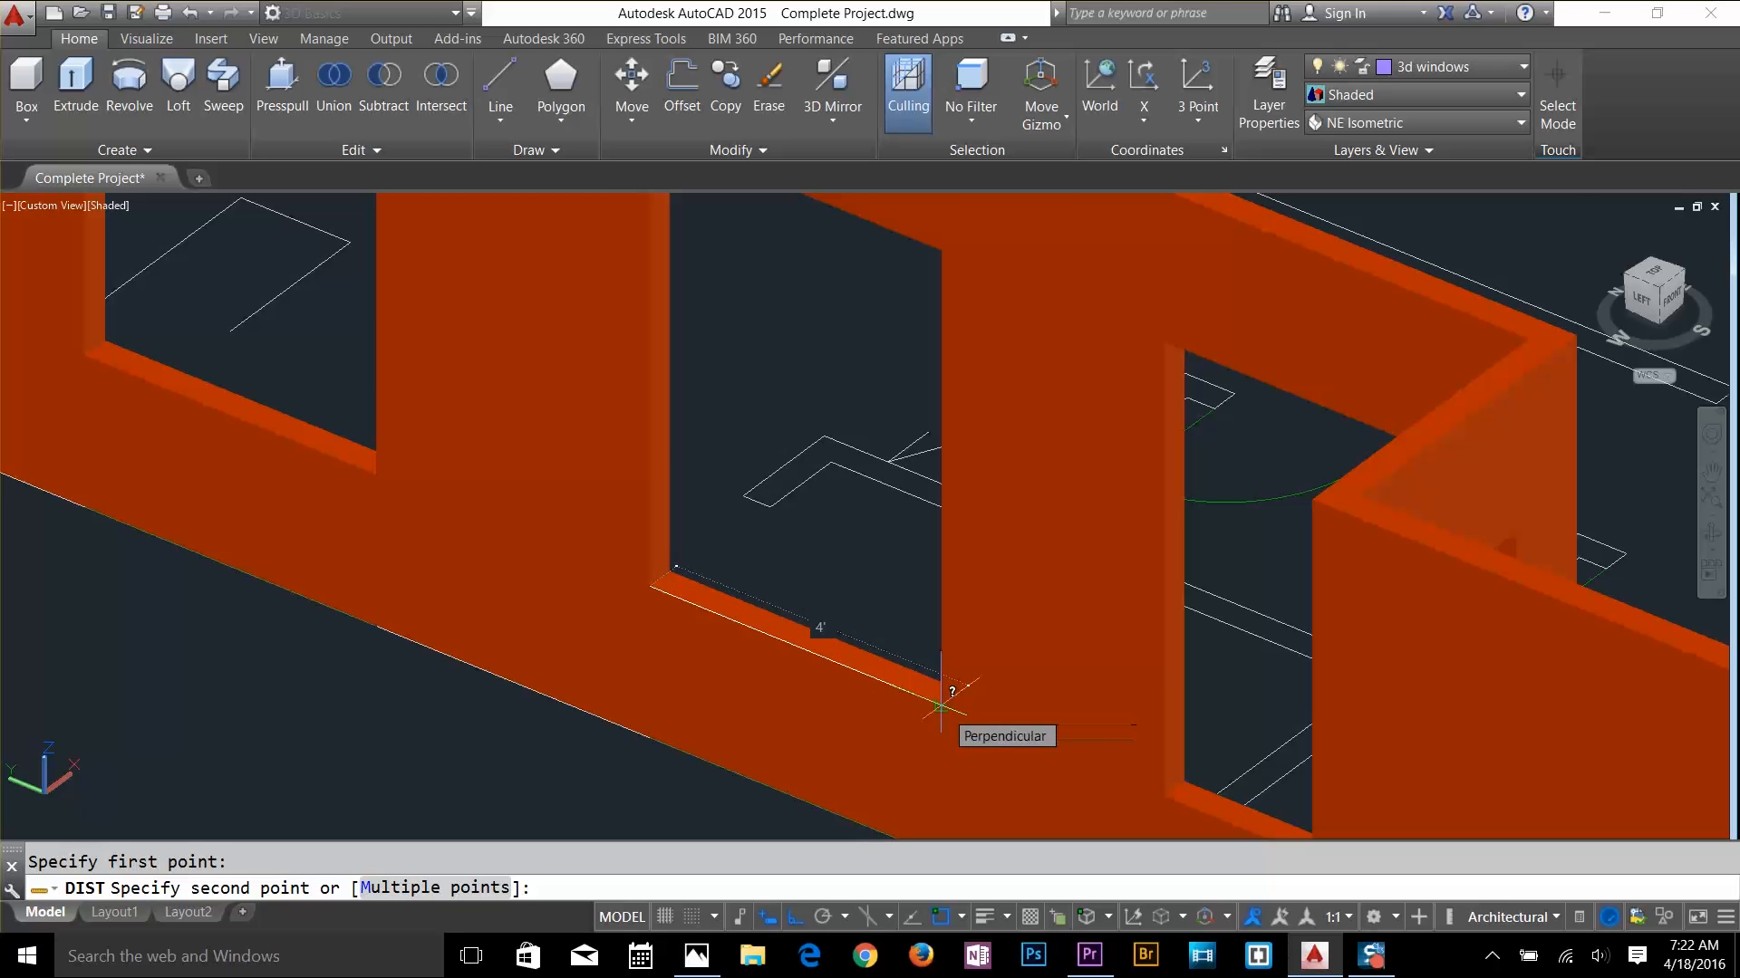
middle_drag(703, 399, 762, 648)
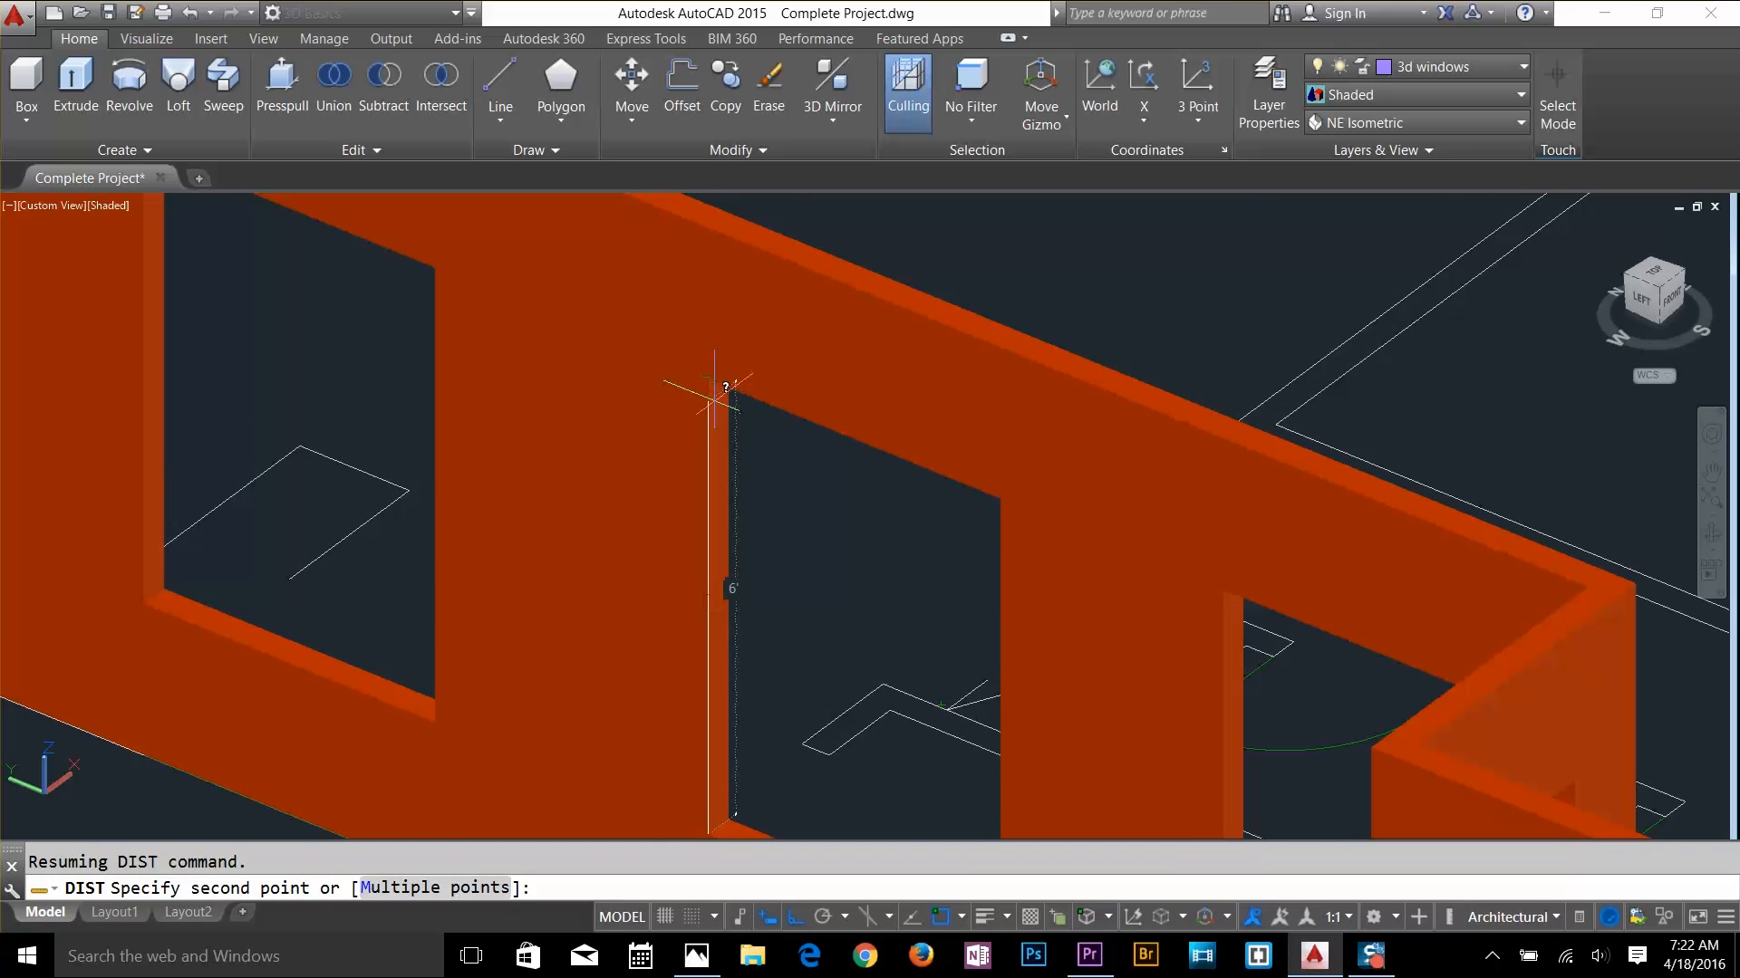
key(Escape)
Set the visual style to Wireframe and change the view to Top
scroll(738, 517, down, 6)
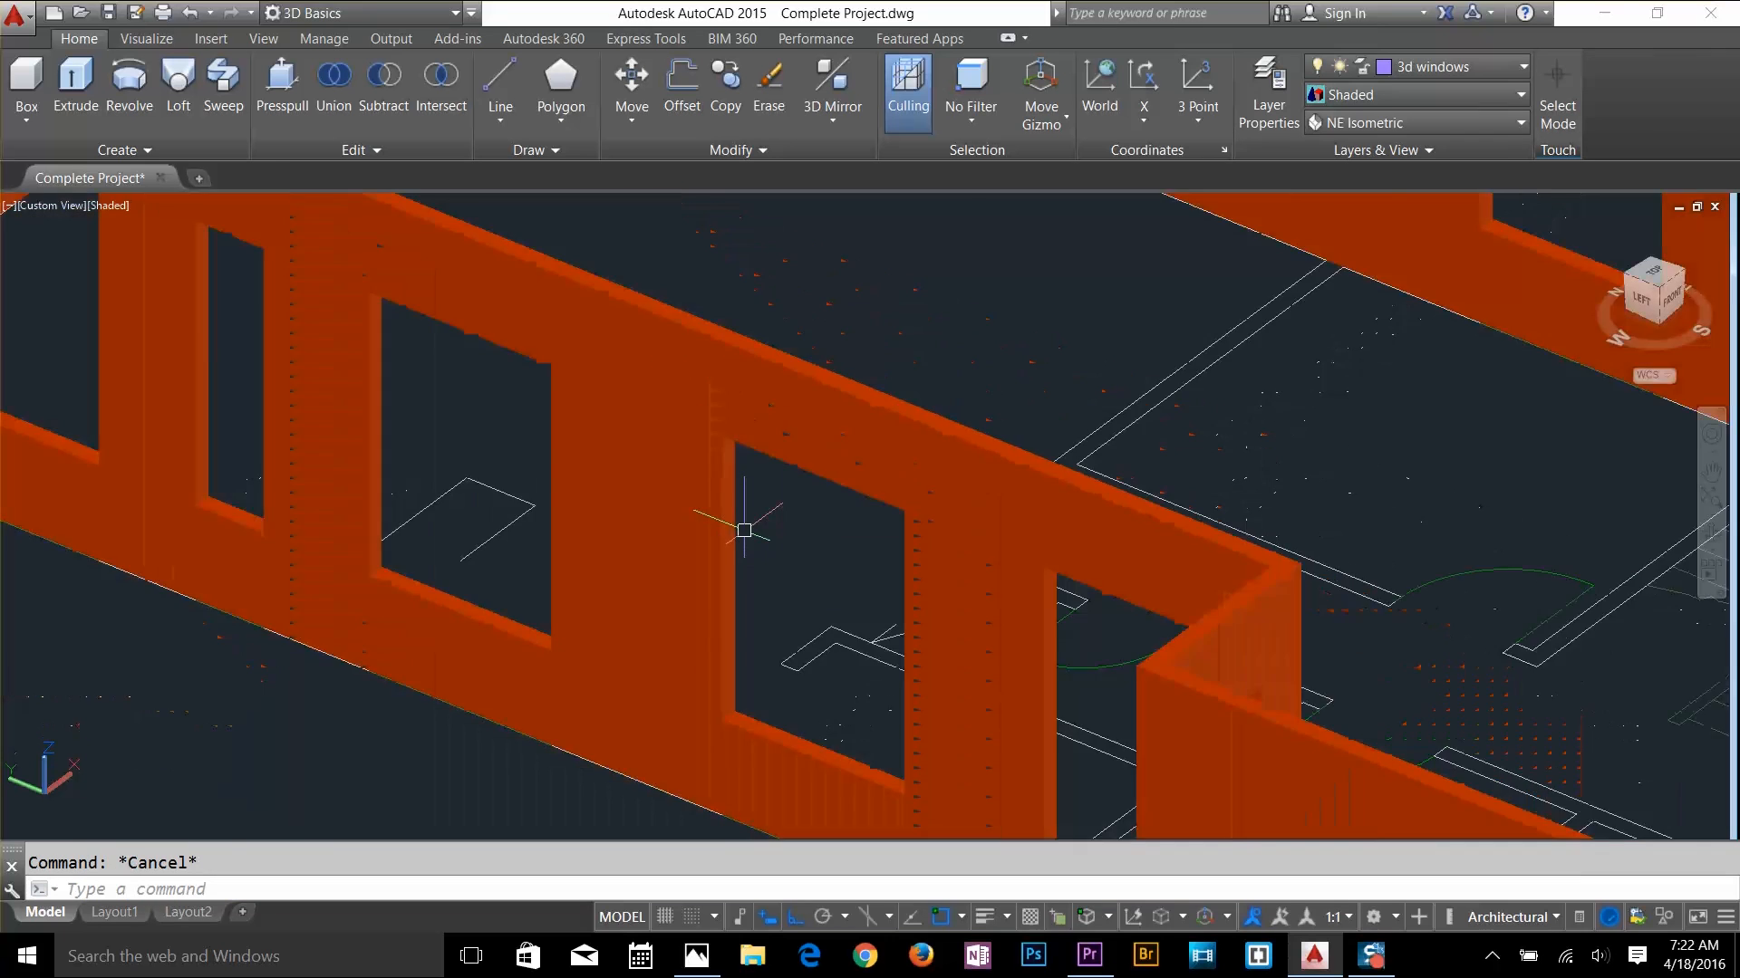
click(1376, 96)
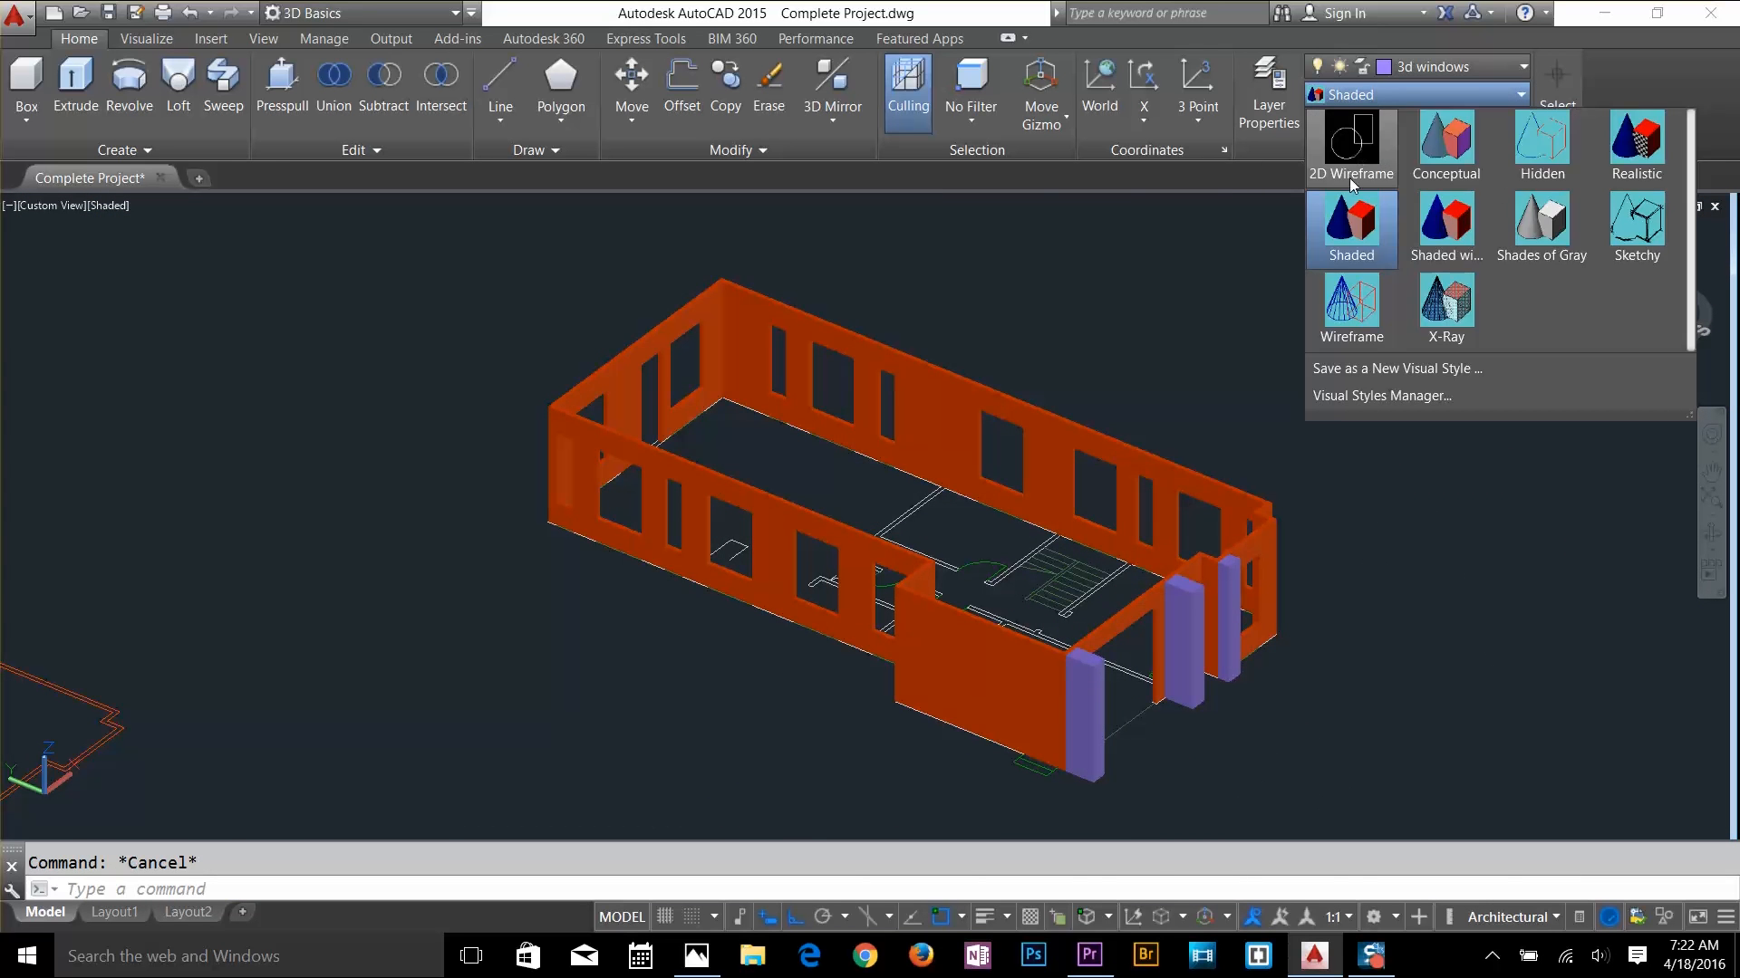
click(1348, 301)
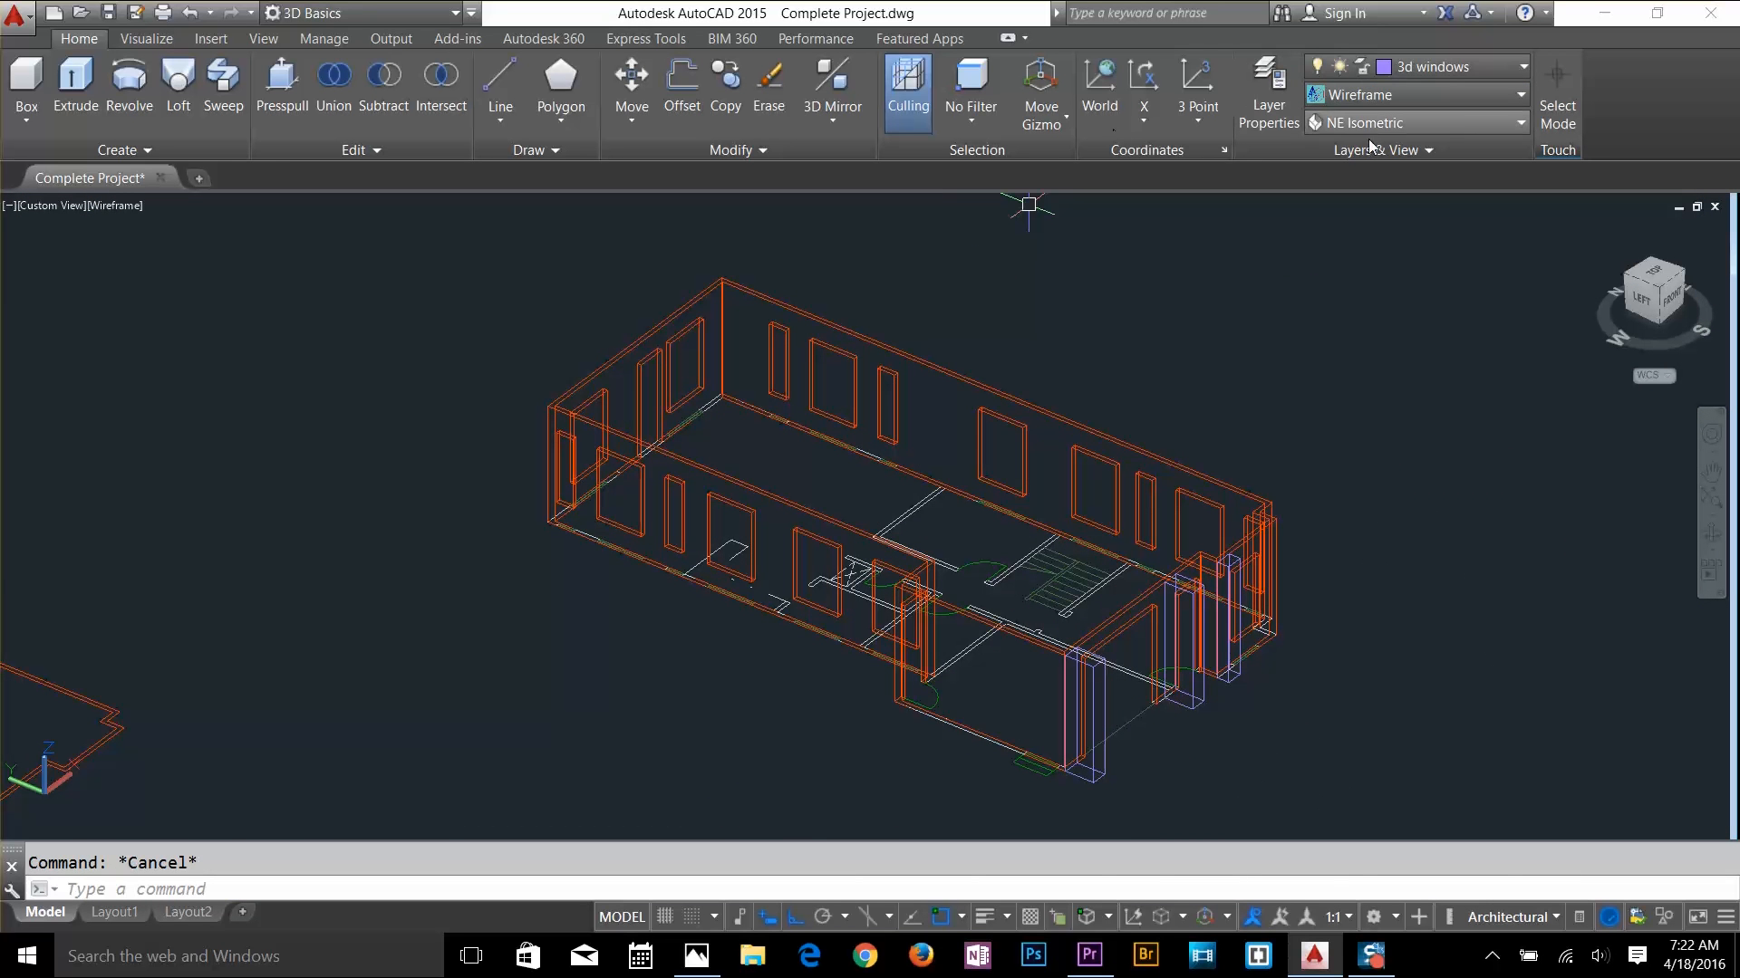
click(1409, 122)
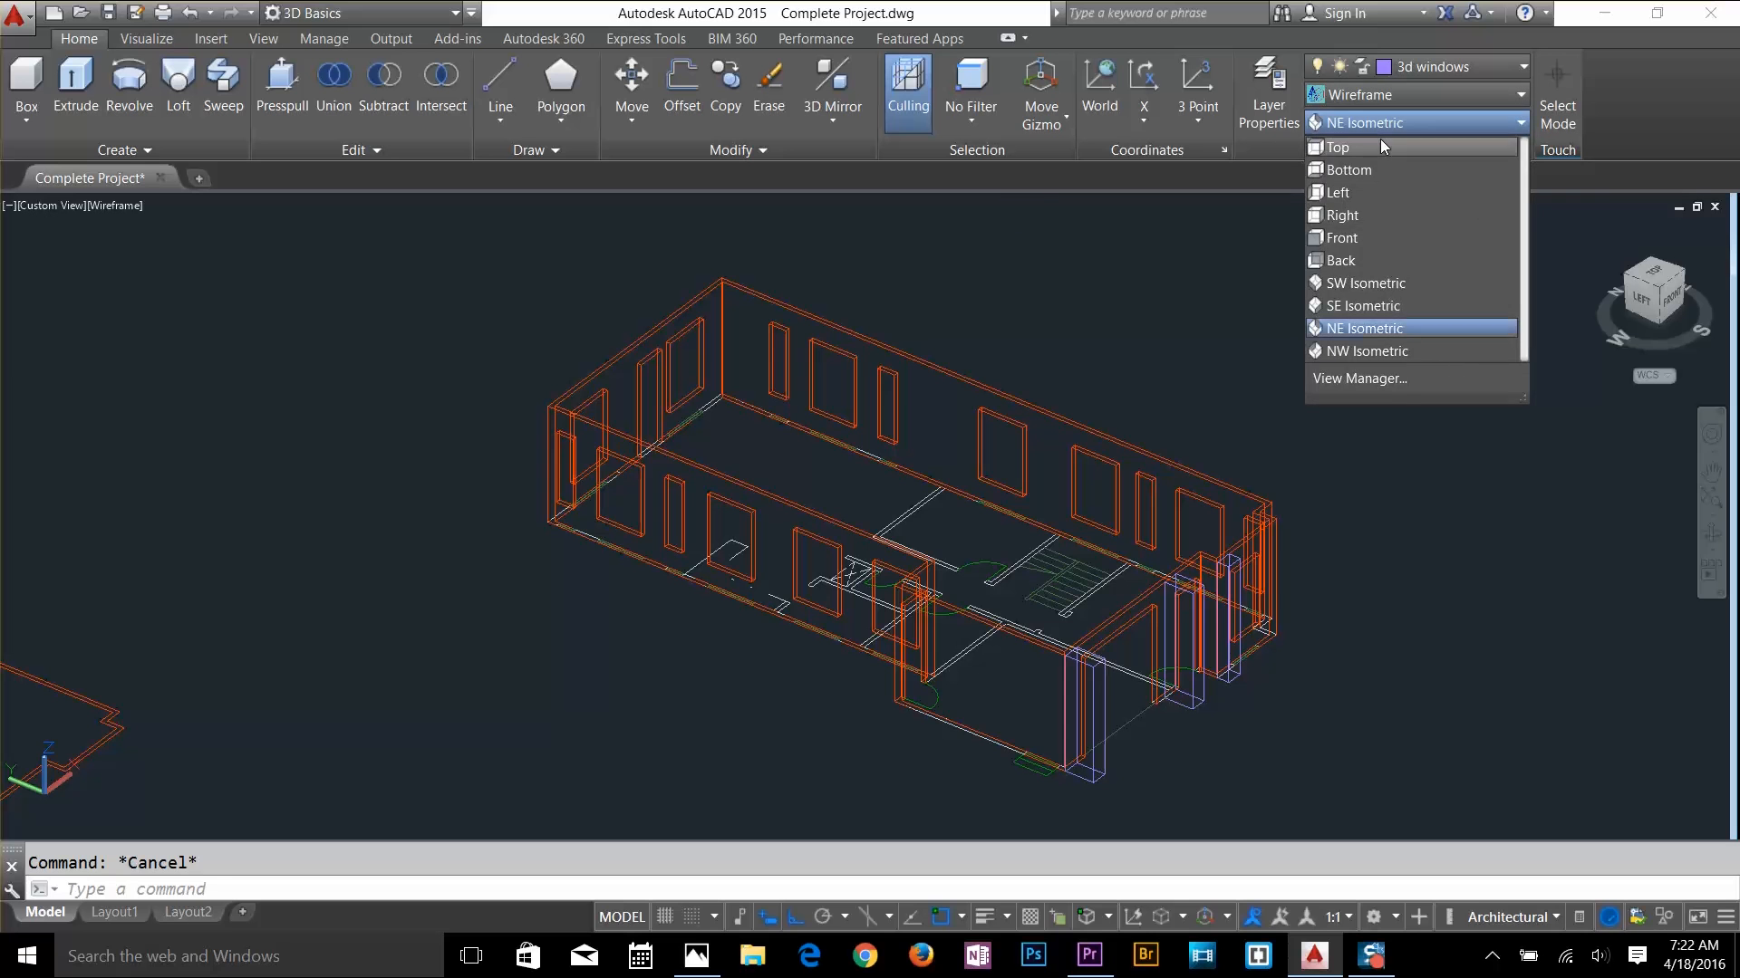
click(1369, 145)
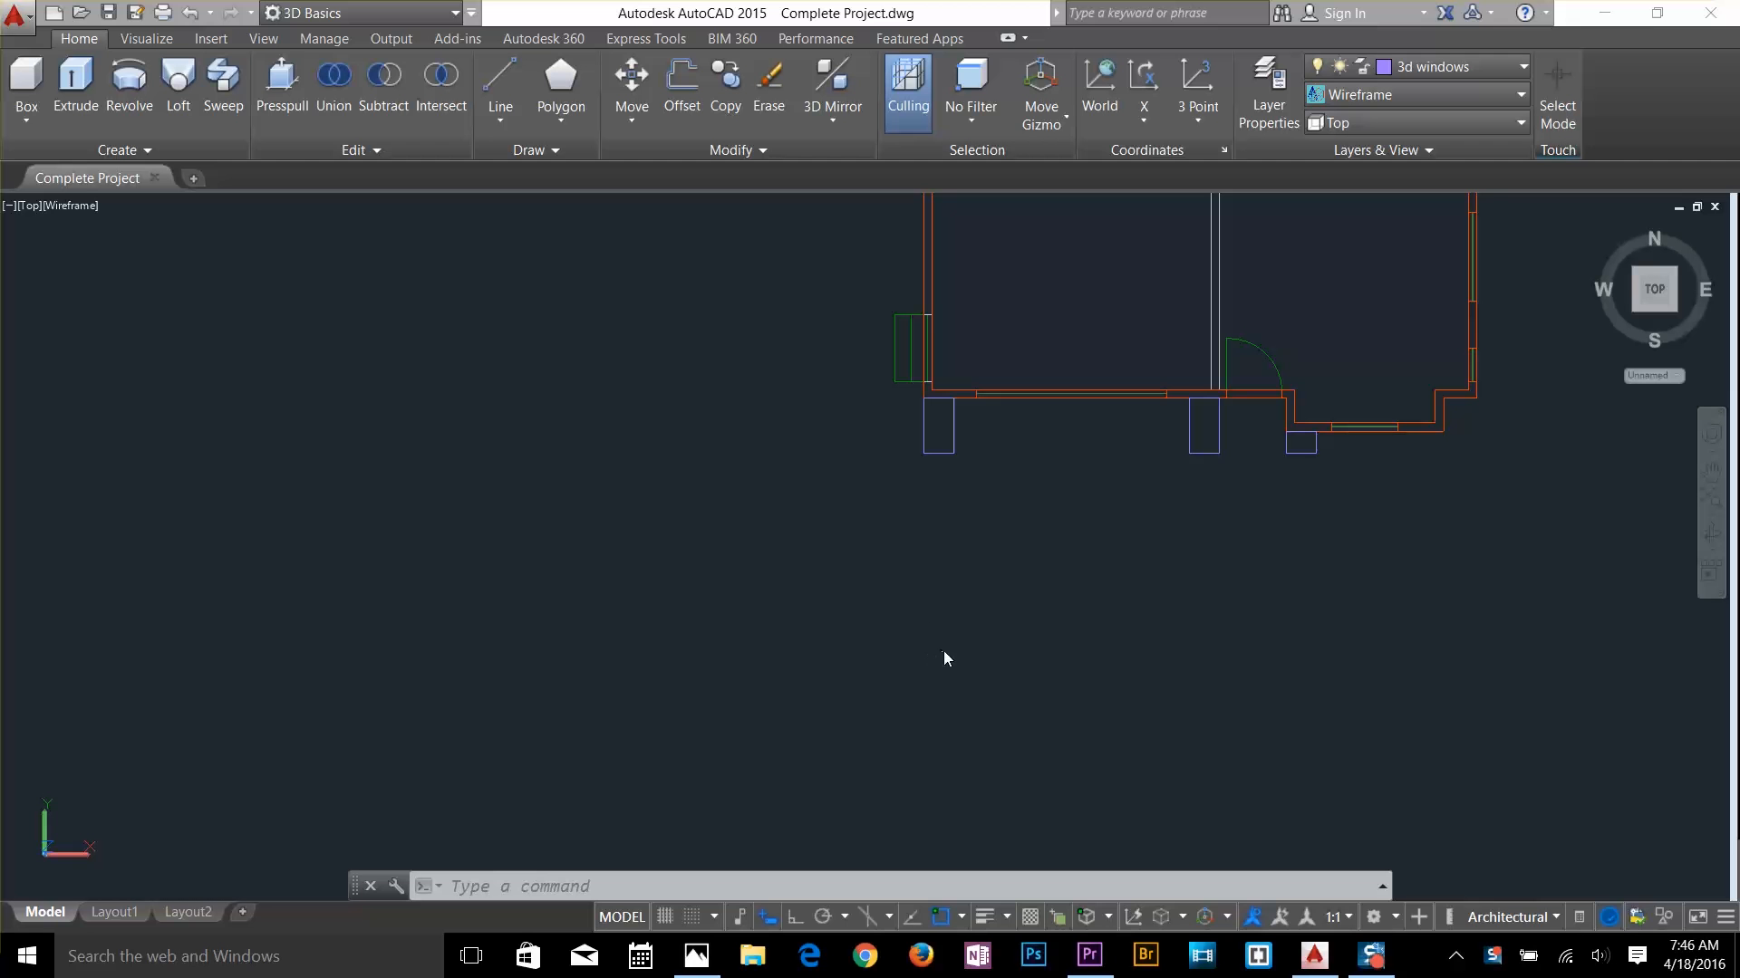
Draw a rectangle with length 4' and width 6' in the empty area below the front of the plan
key(Escape)
key(Escape)
key(Escape)
text(rec)
key(Return)
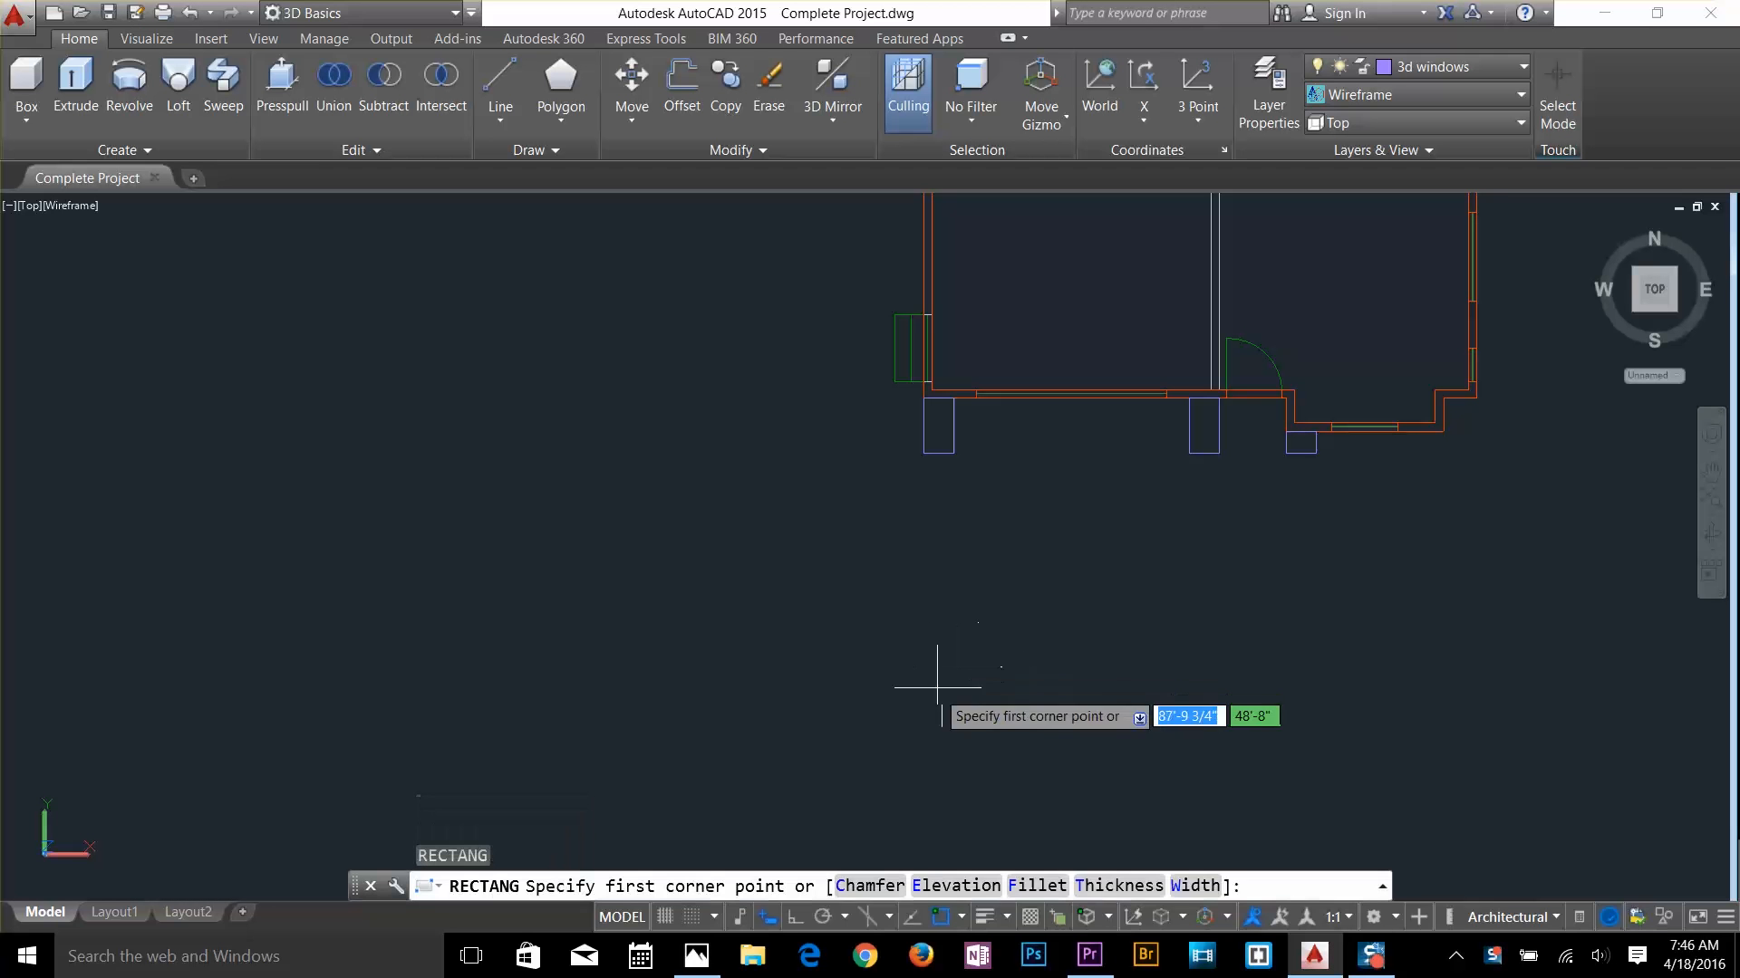
click(910, 719)
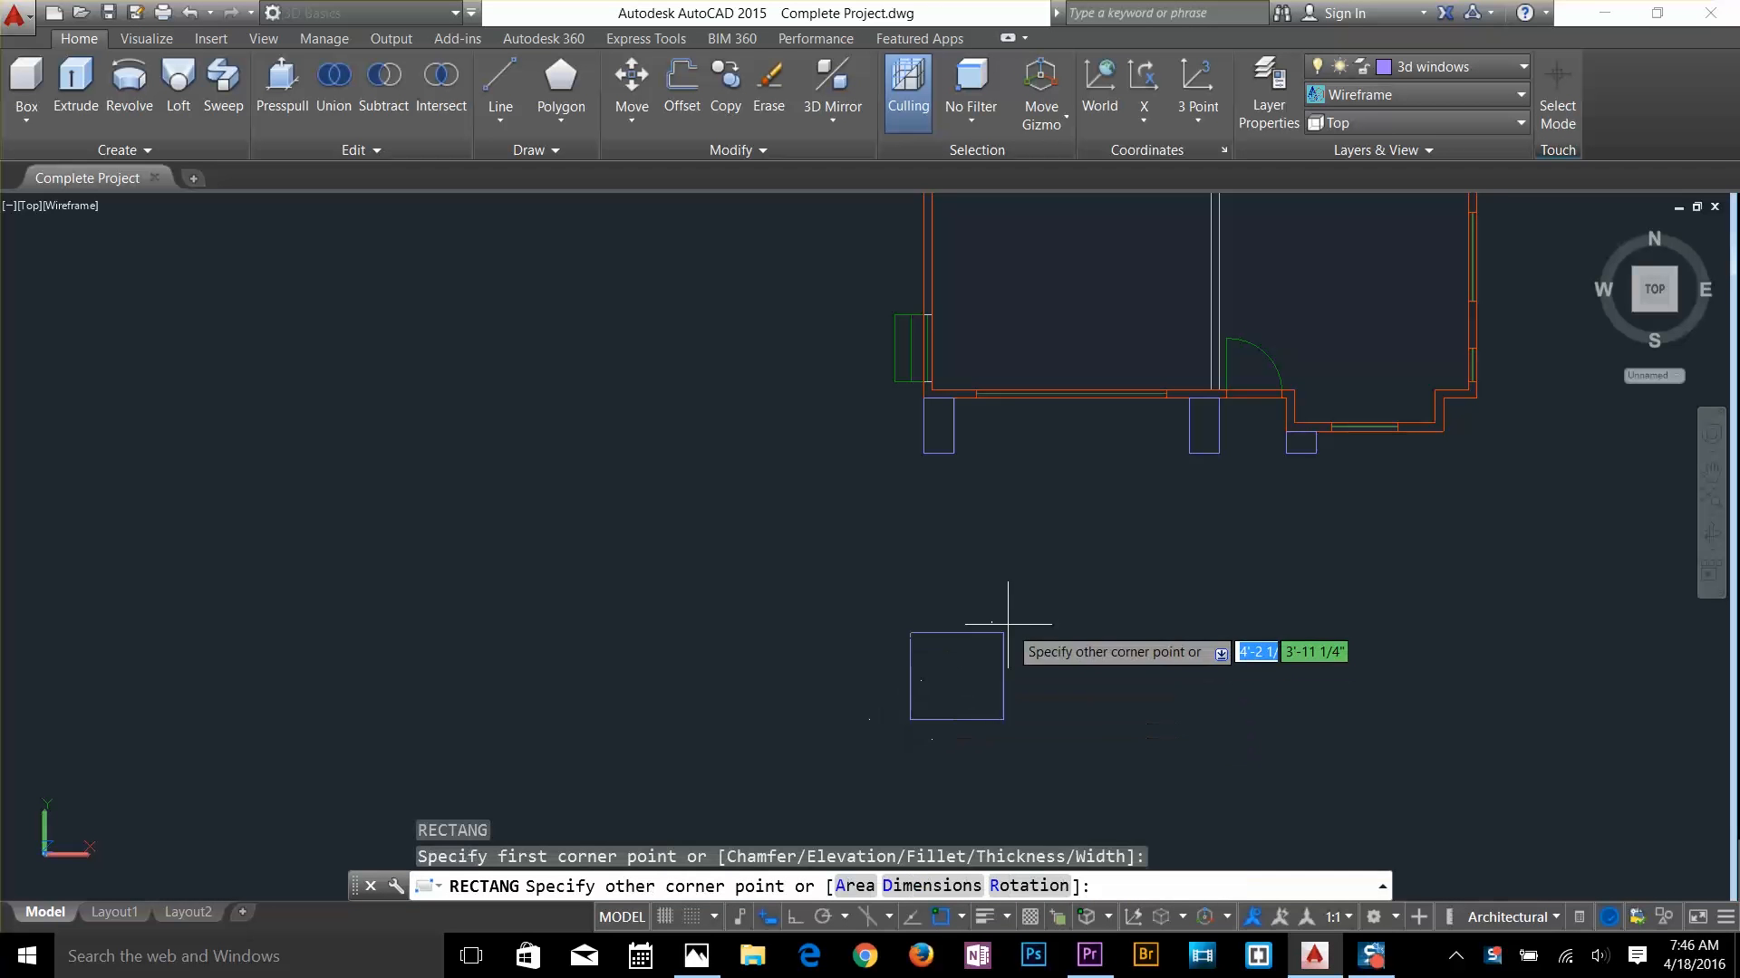
click(934, 886)
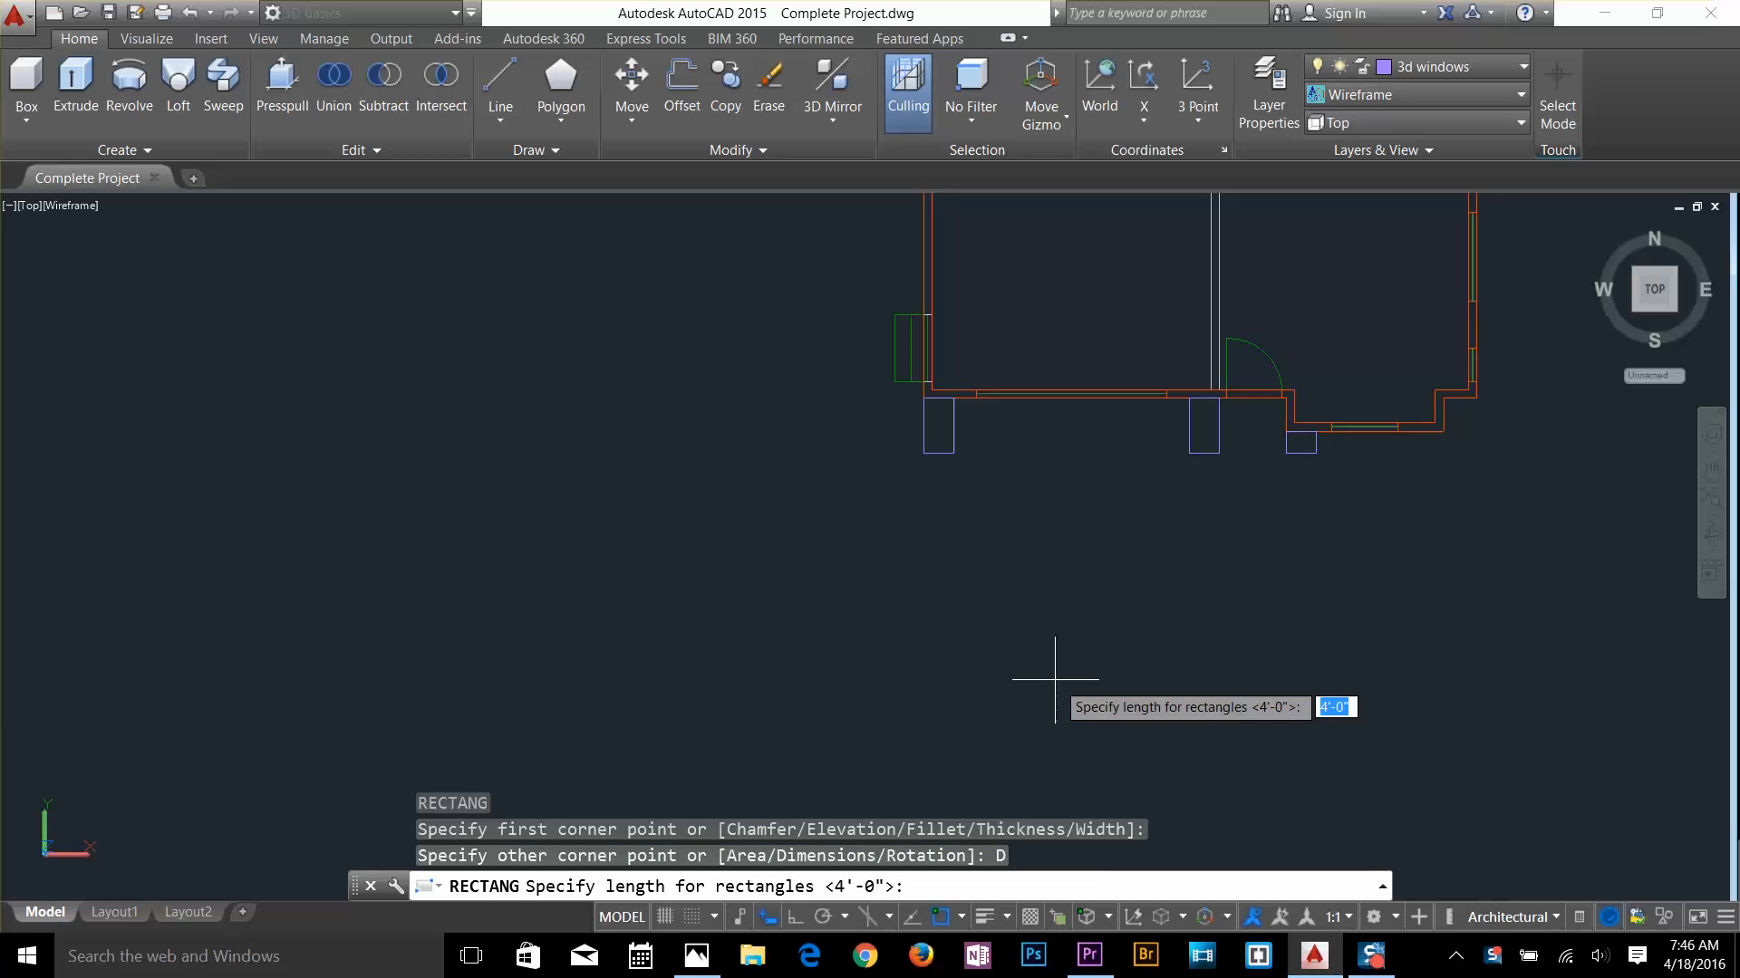
text(4')
key(Return)
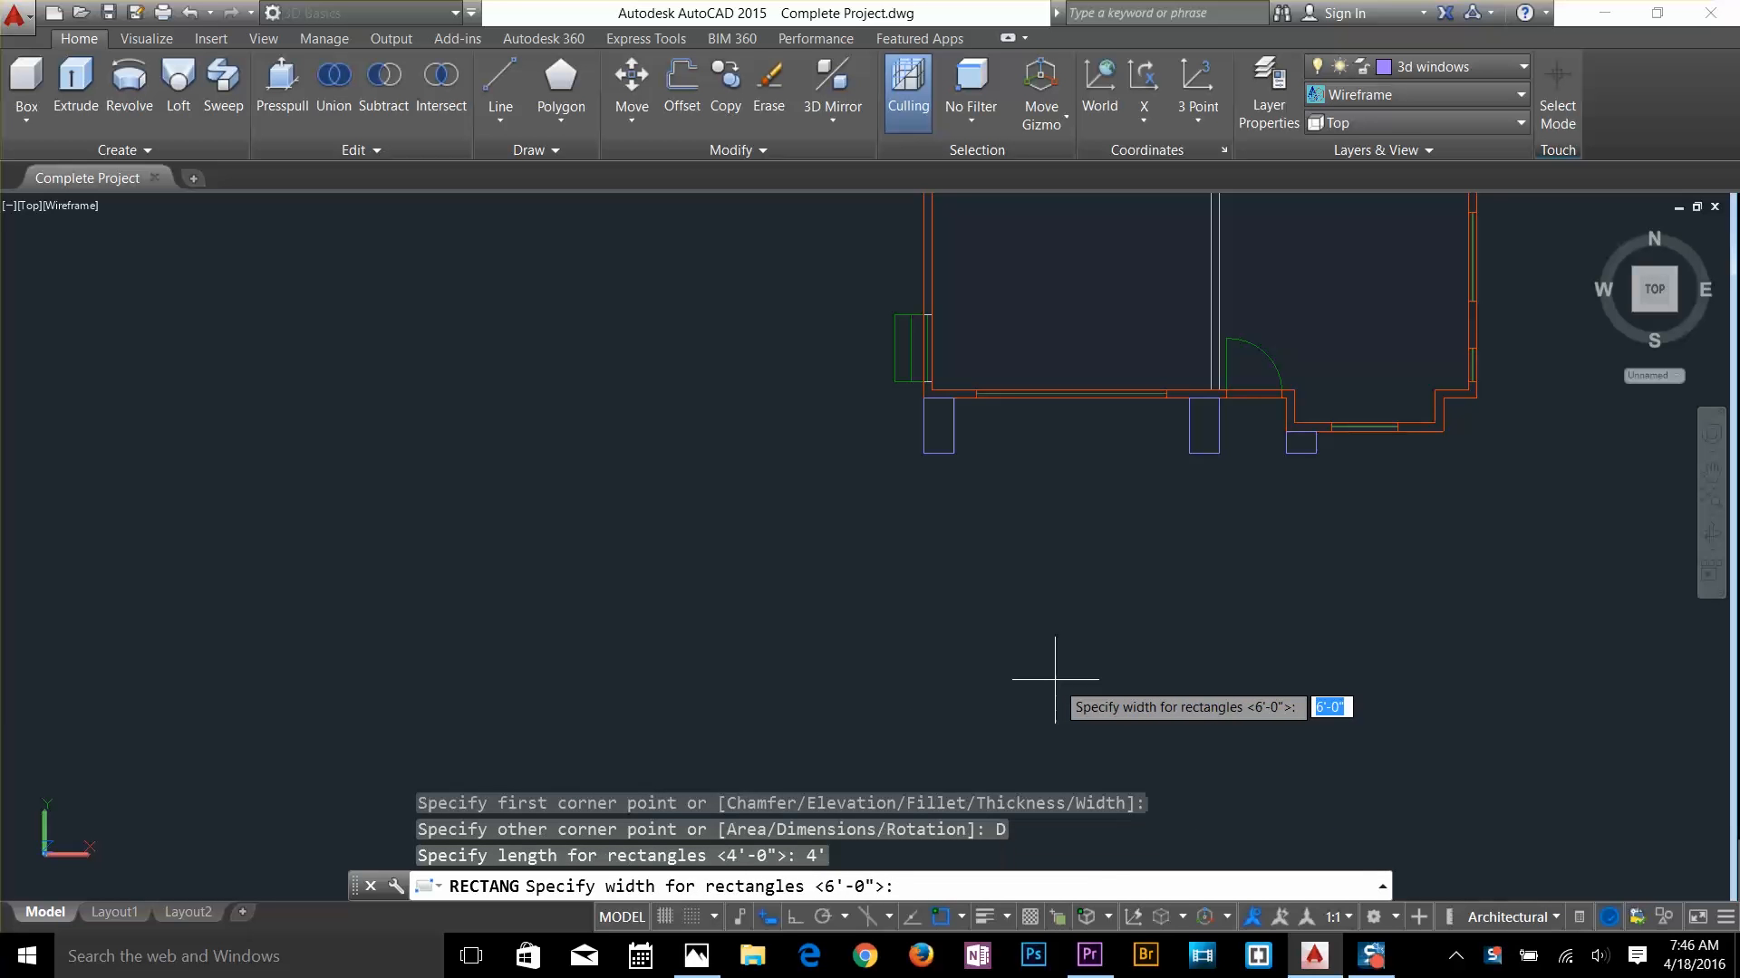
key(Return)
key(Return)
click(1055, 679)
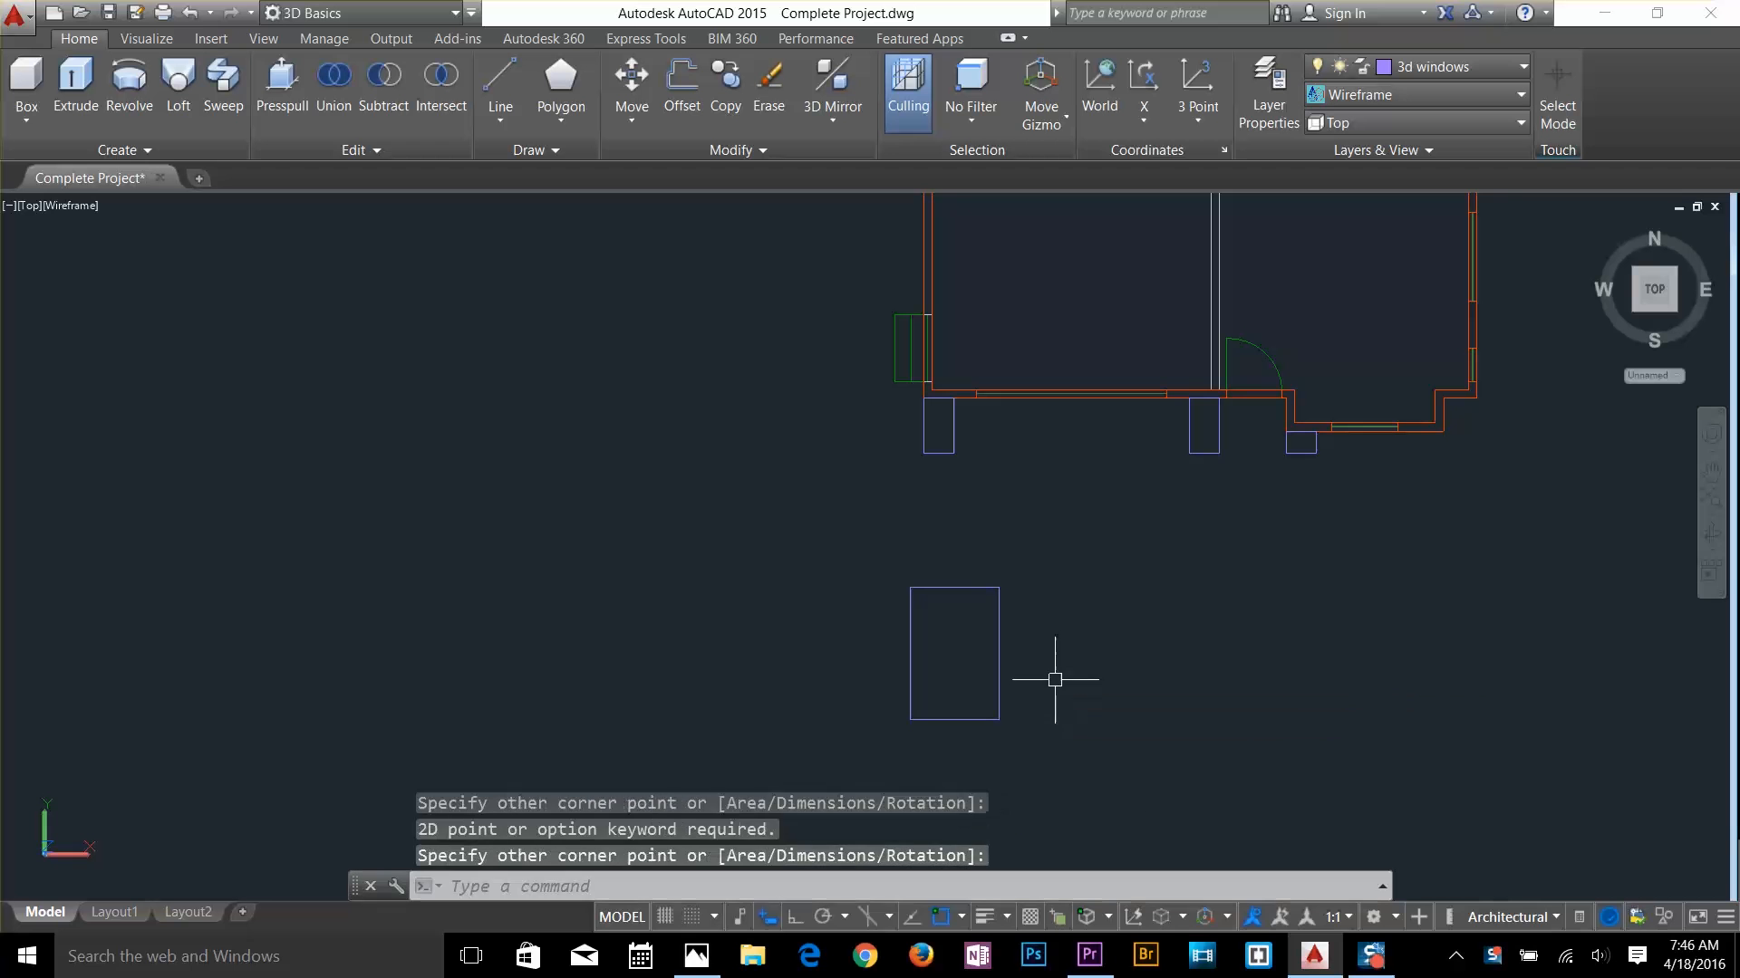
key(Escape)
key(Escape)
key(Escape)
Offset the window rectangle 2" to the inside
scroll(1013, 666, up, 3)
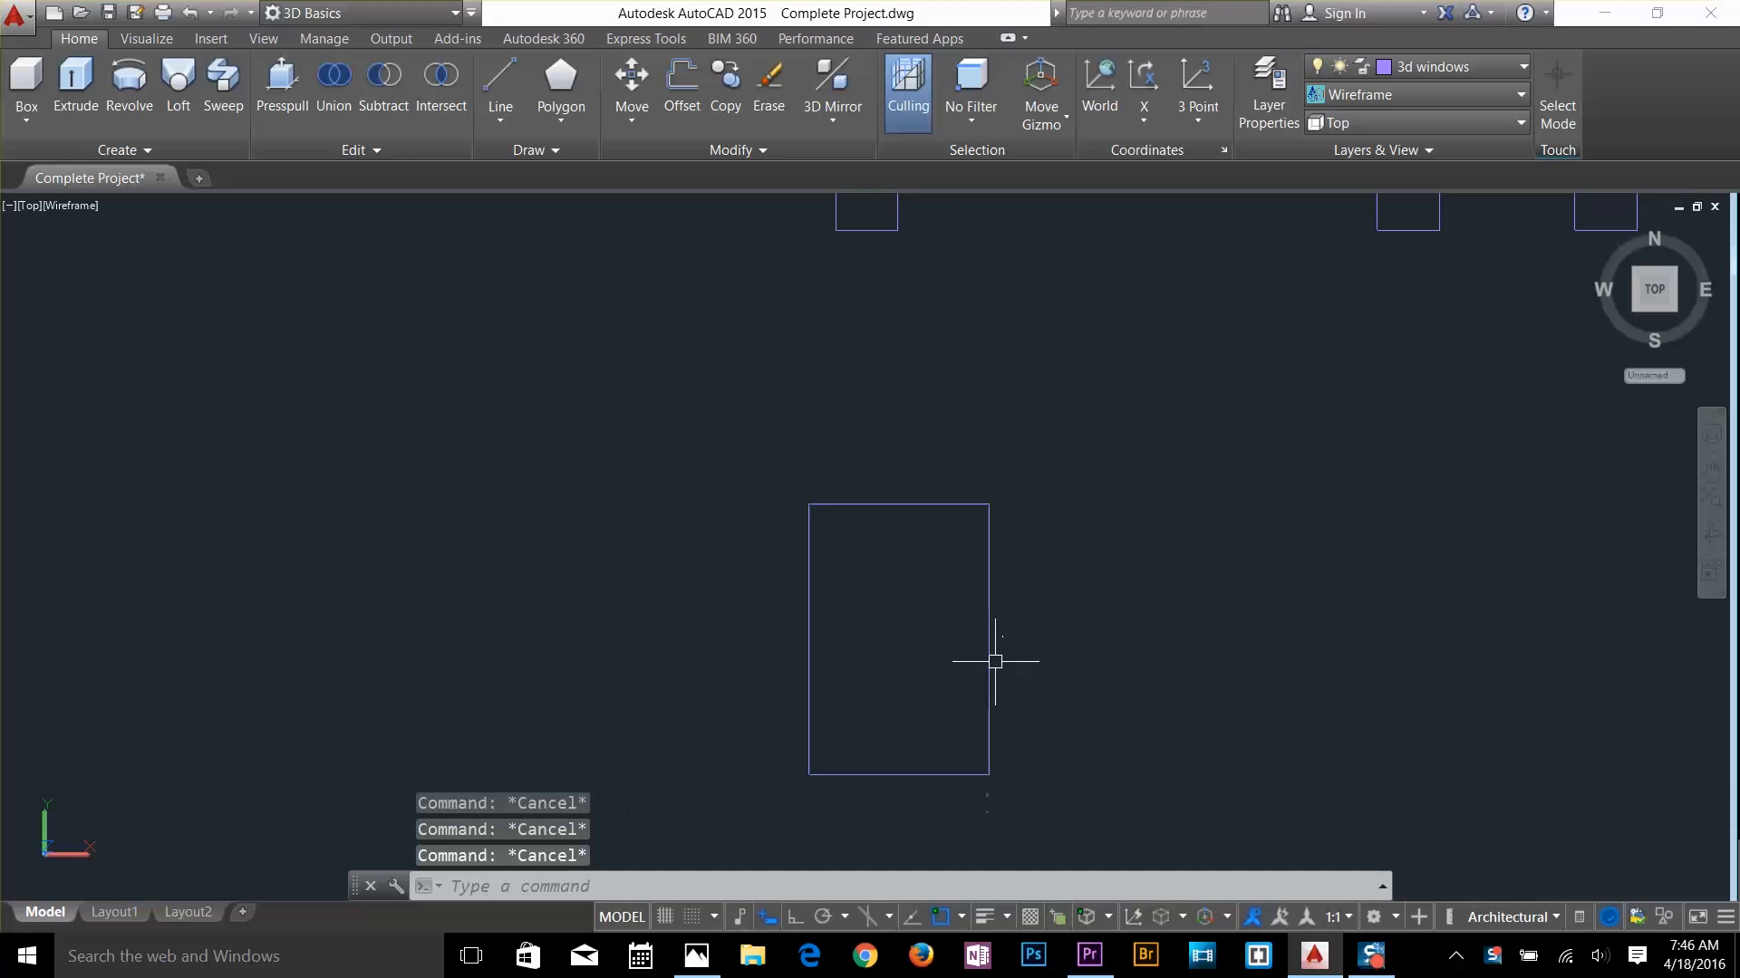
text(o)
key(Return)
text(2)
key(Return)
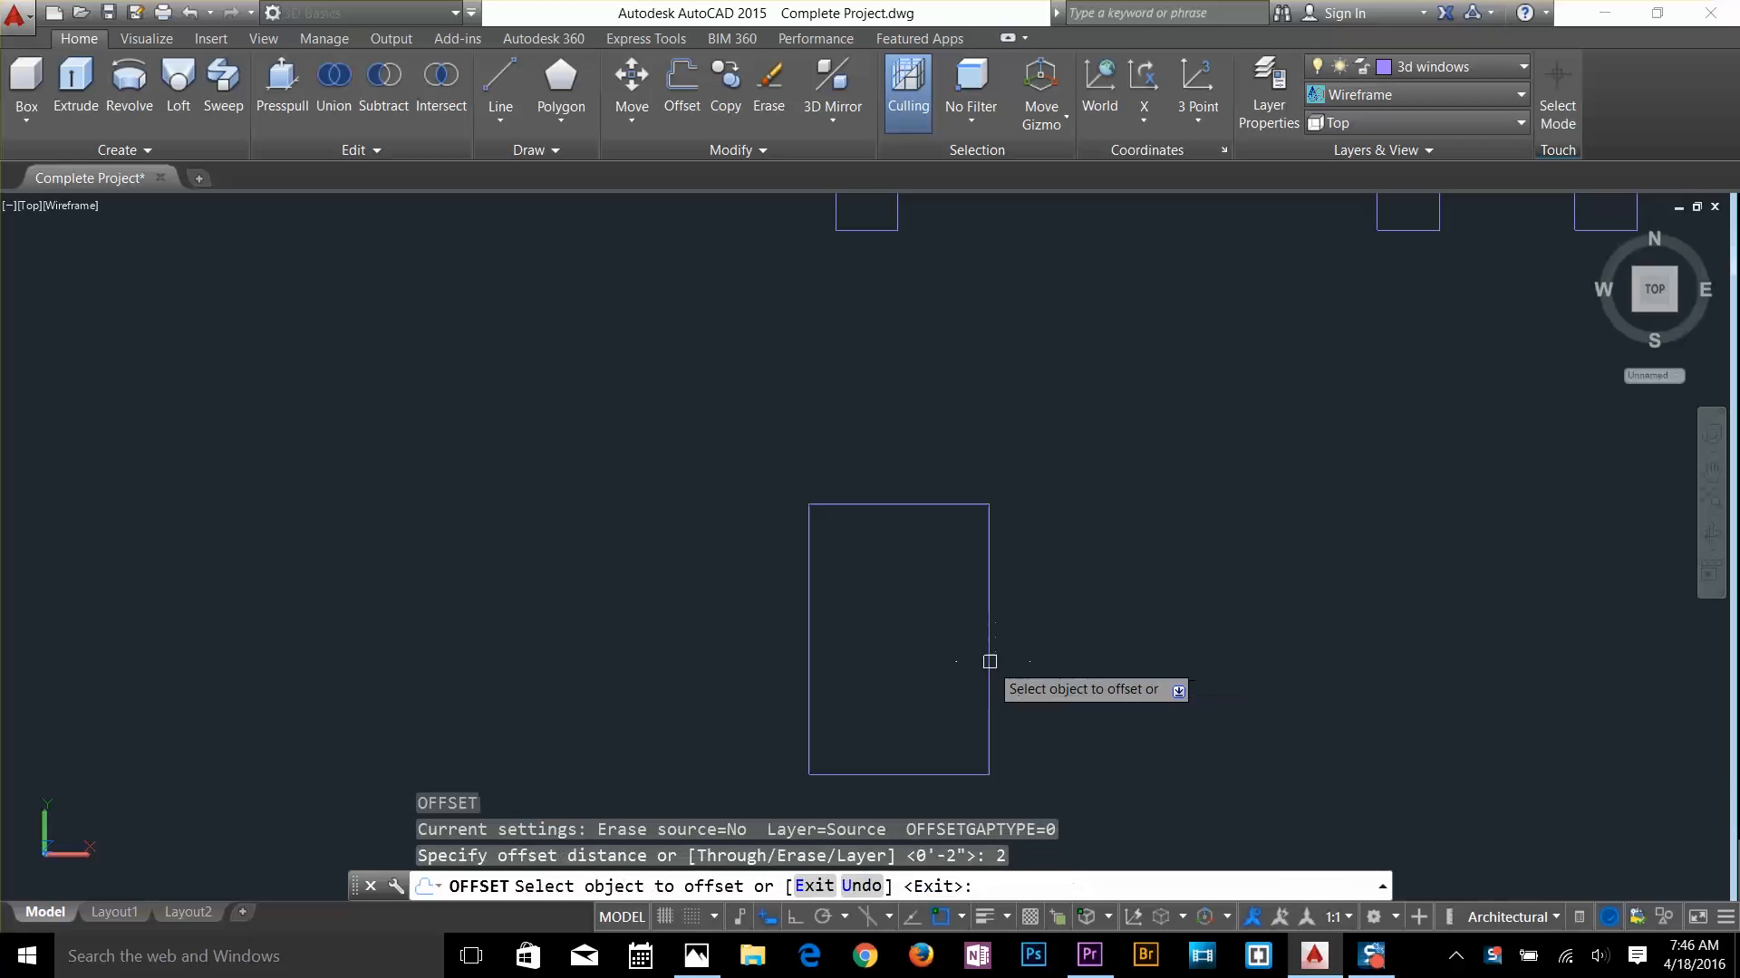
click(988, 666)
click(983, 670)
key(Escape)
key(Escape)
key(Escape)
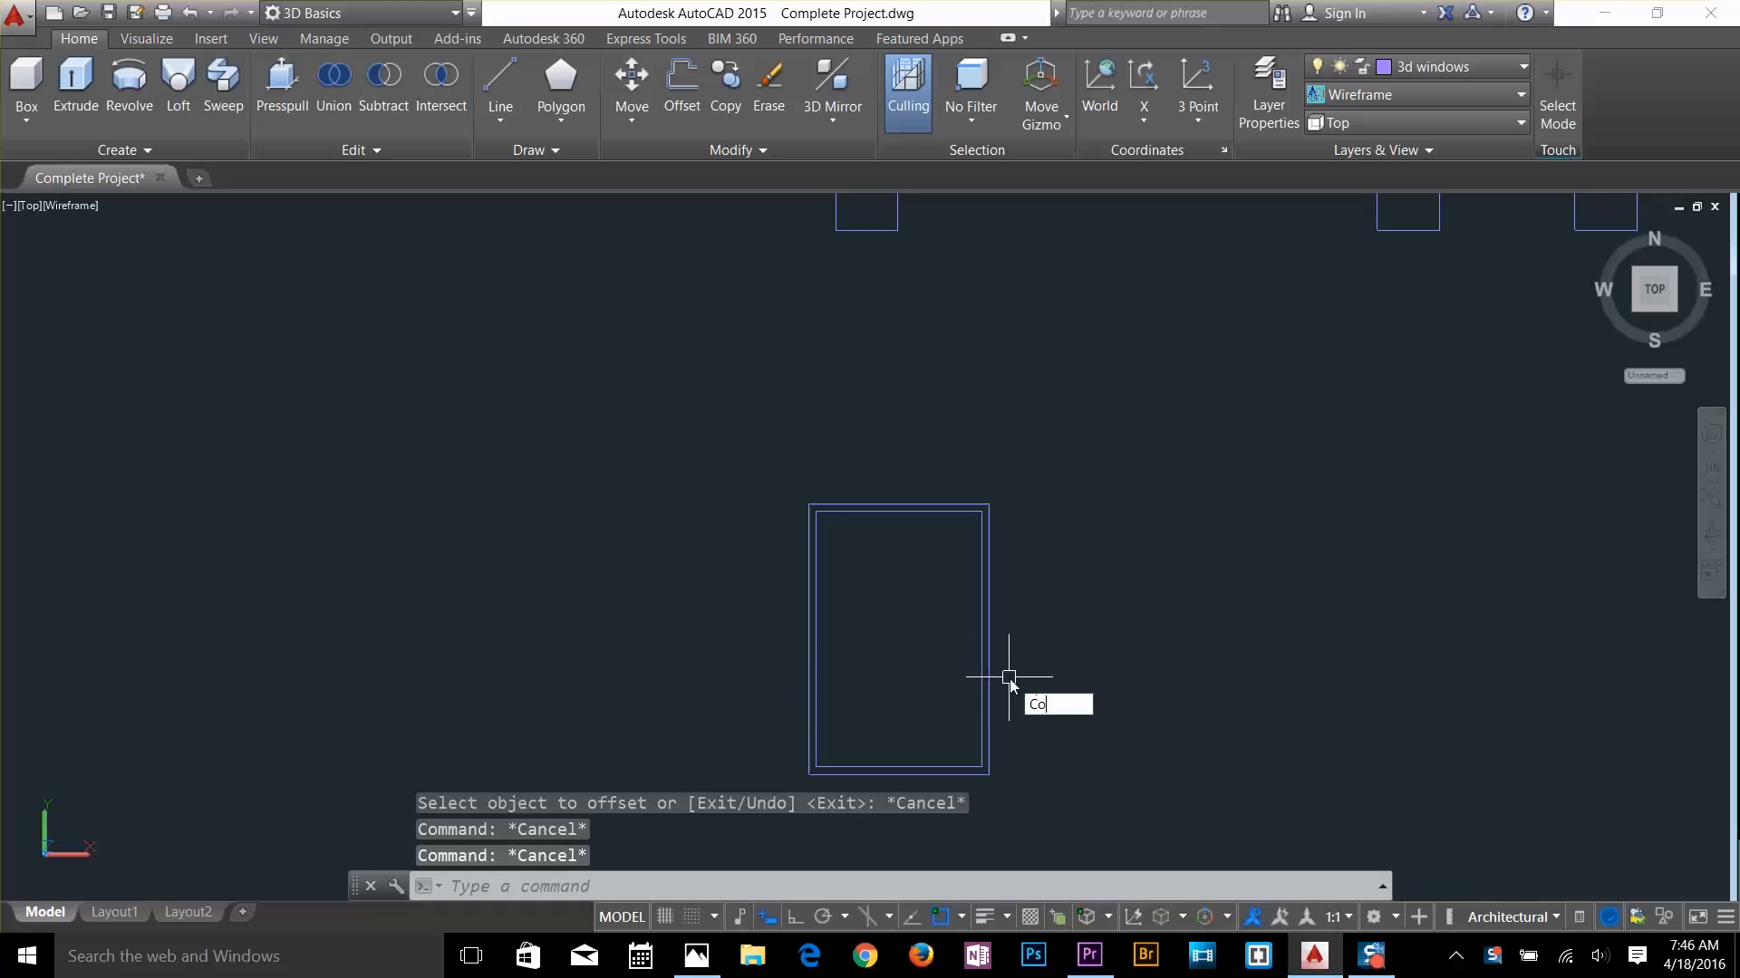
Copy both nested window rectangles to the empty area just east of the originals
text(co)
key(Return)
click(1029, 629)
click(959, 641)
key(Return)
click(961, 641)
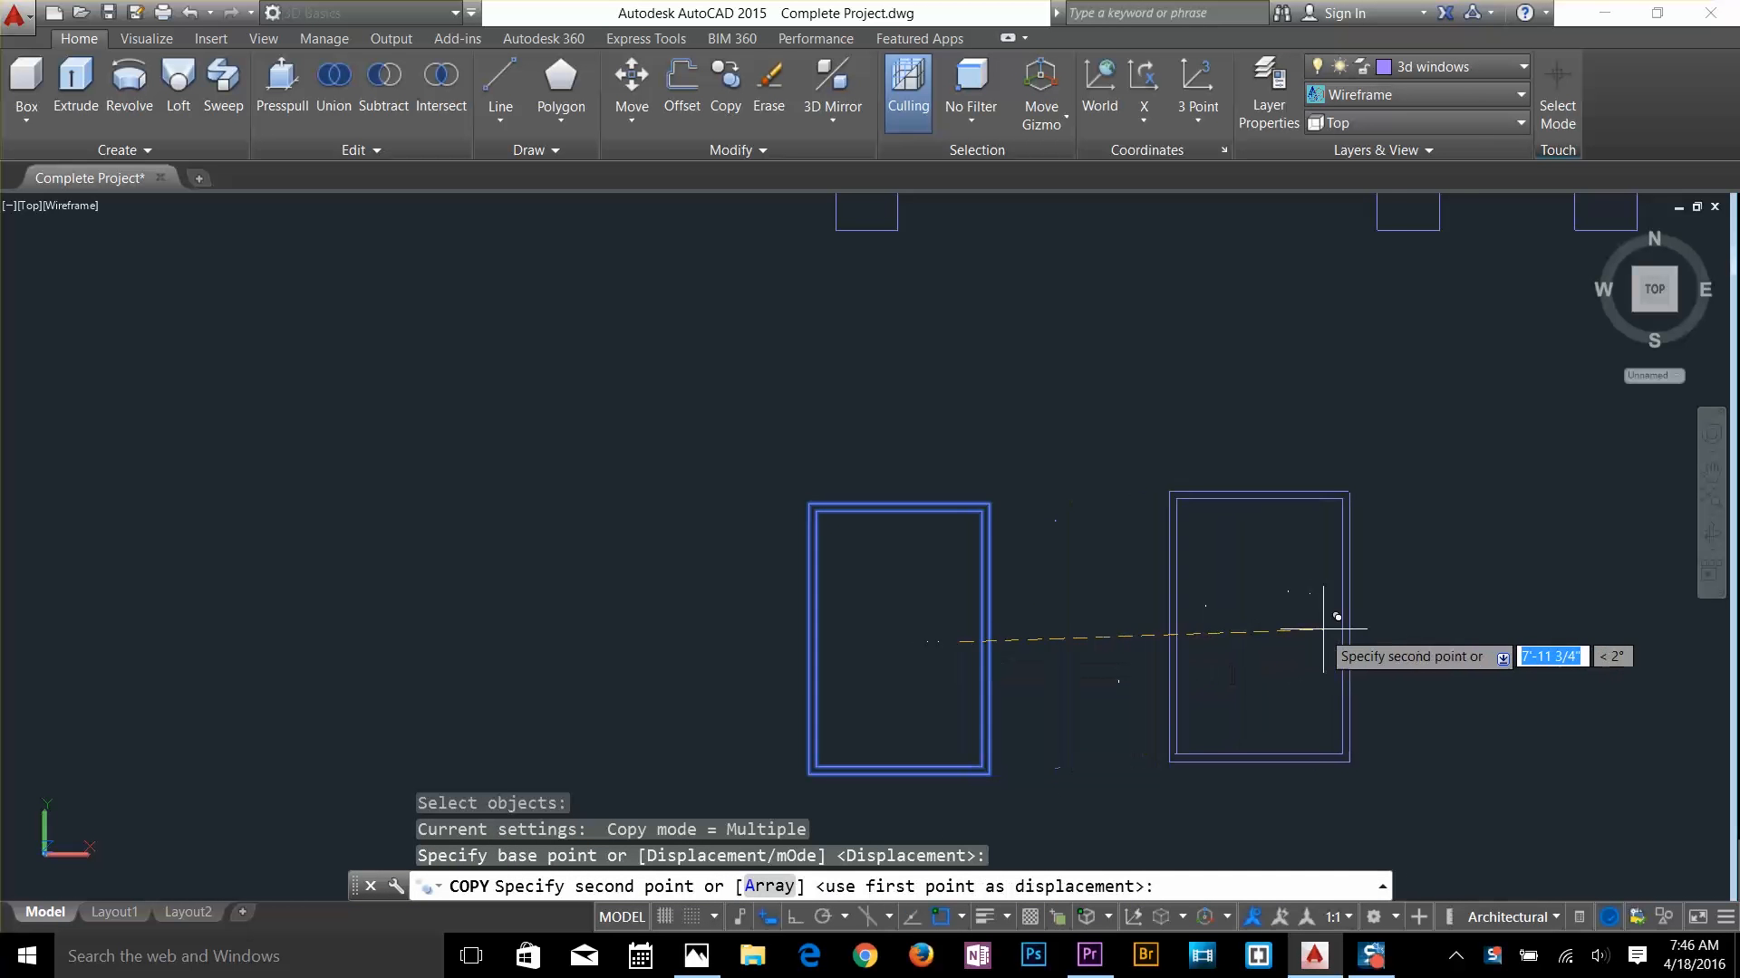
click(1358, 644)
key(Escape)
key(Escape)
key(Escape)
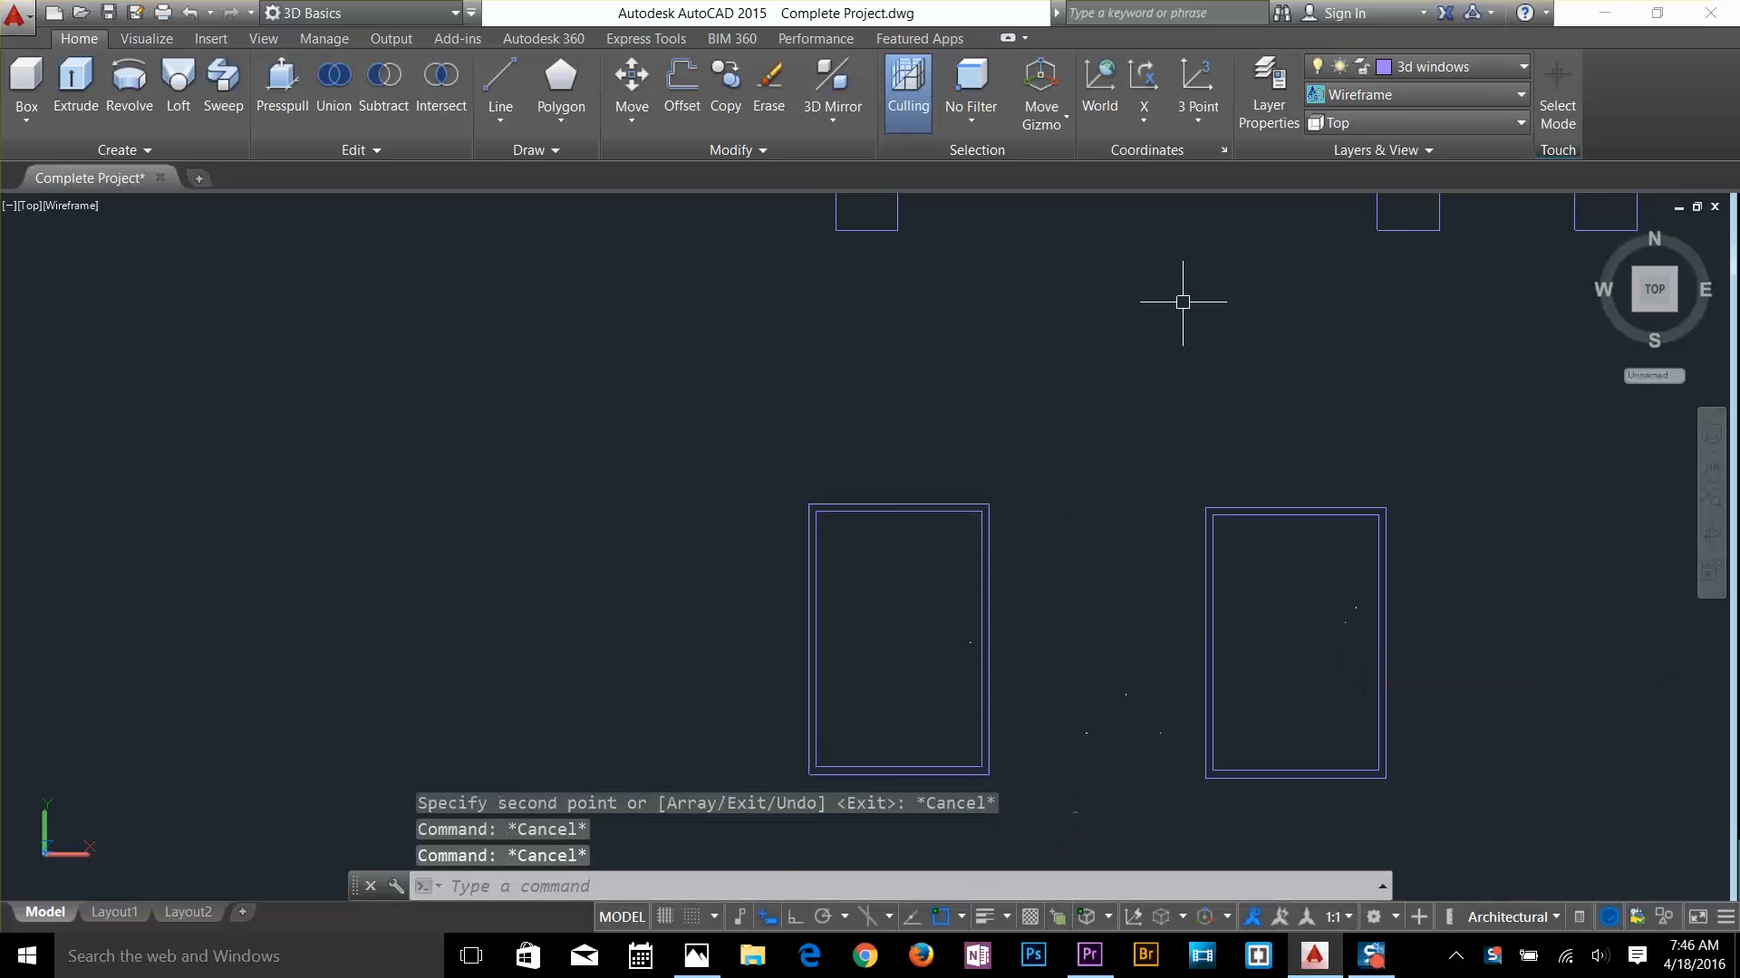
Change the view to SW Isometric and frame the two pairs of window rectangles
click(1356, 126)
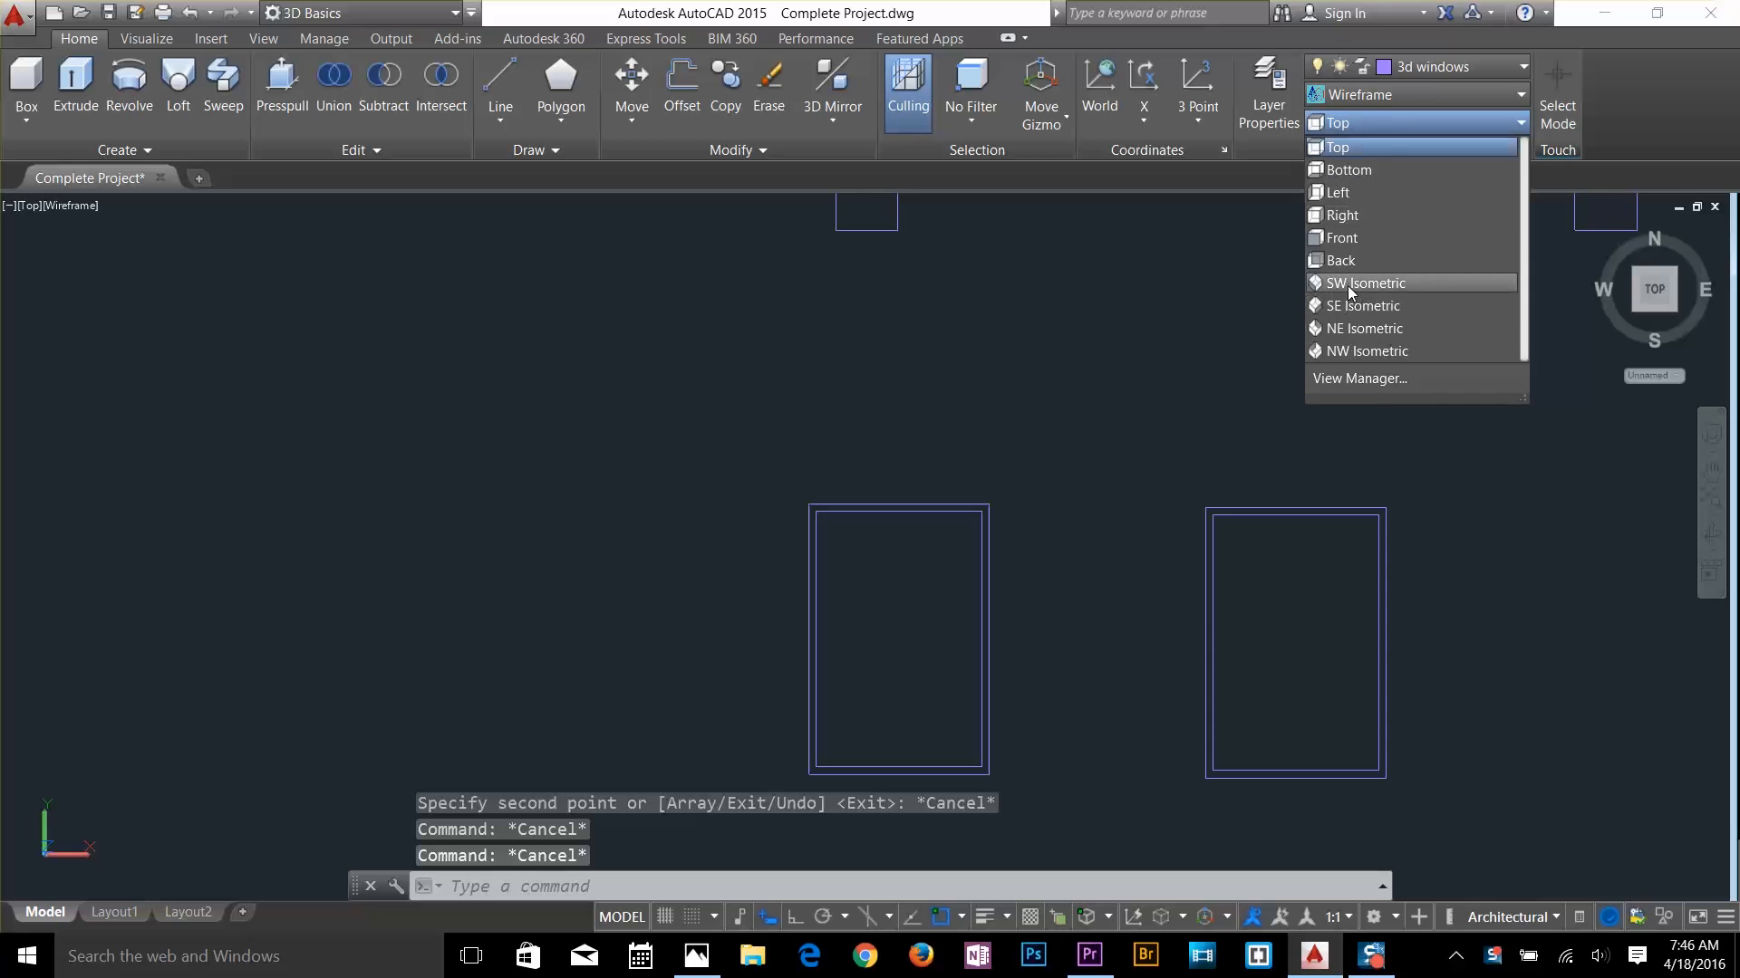
click(1346, 284)
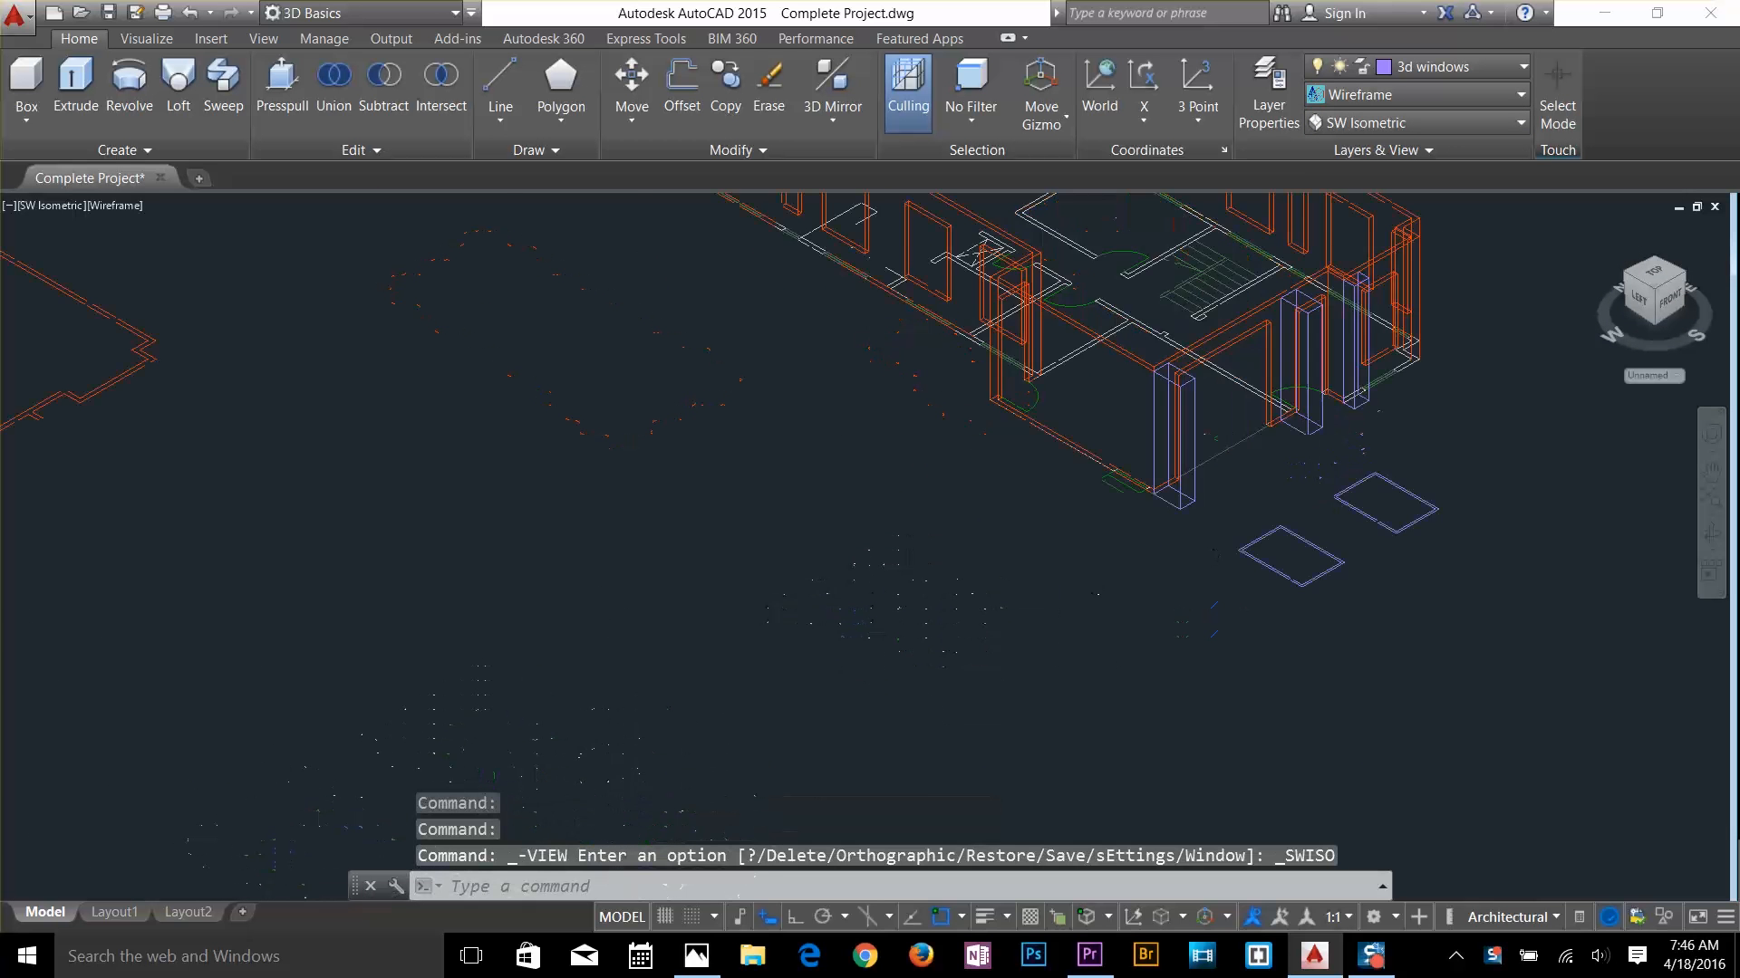
scroll(1326, 467, up, 5)
middle_drag(1342, 578, 1254, 436)
key(Escape)
key(Escape)
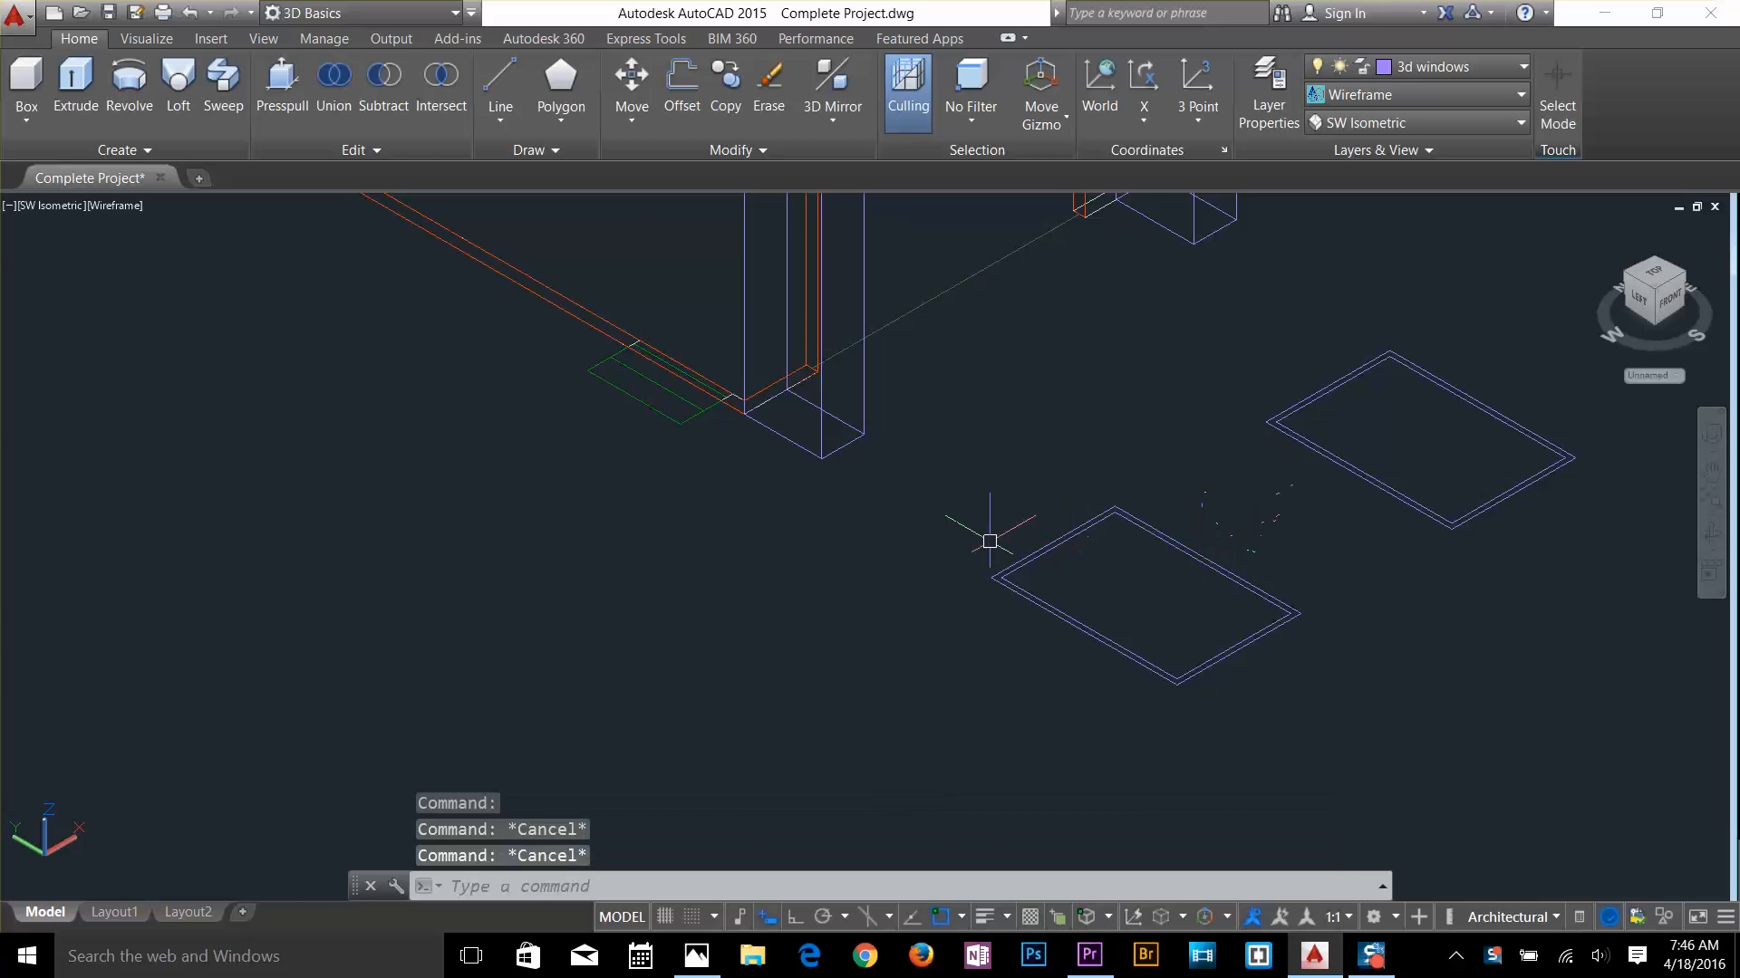
Extrude both rectangles of the original window pair to a height of 2"
text(ext)
key(Return)
click(1067, 574)
click(1034, 642)
key(Return)
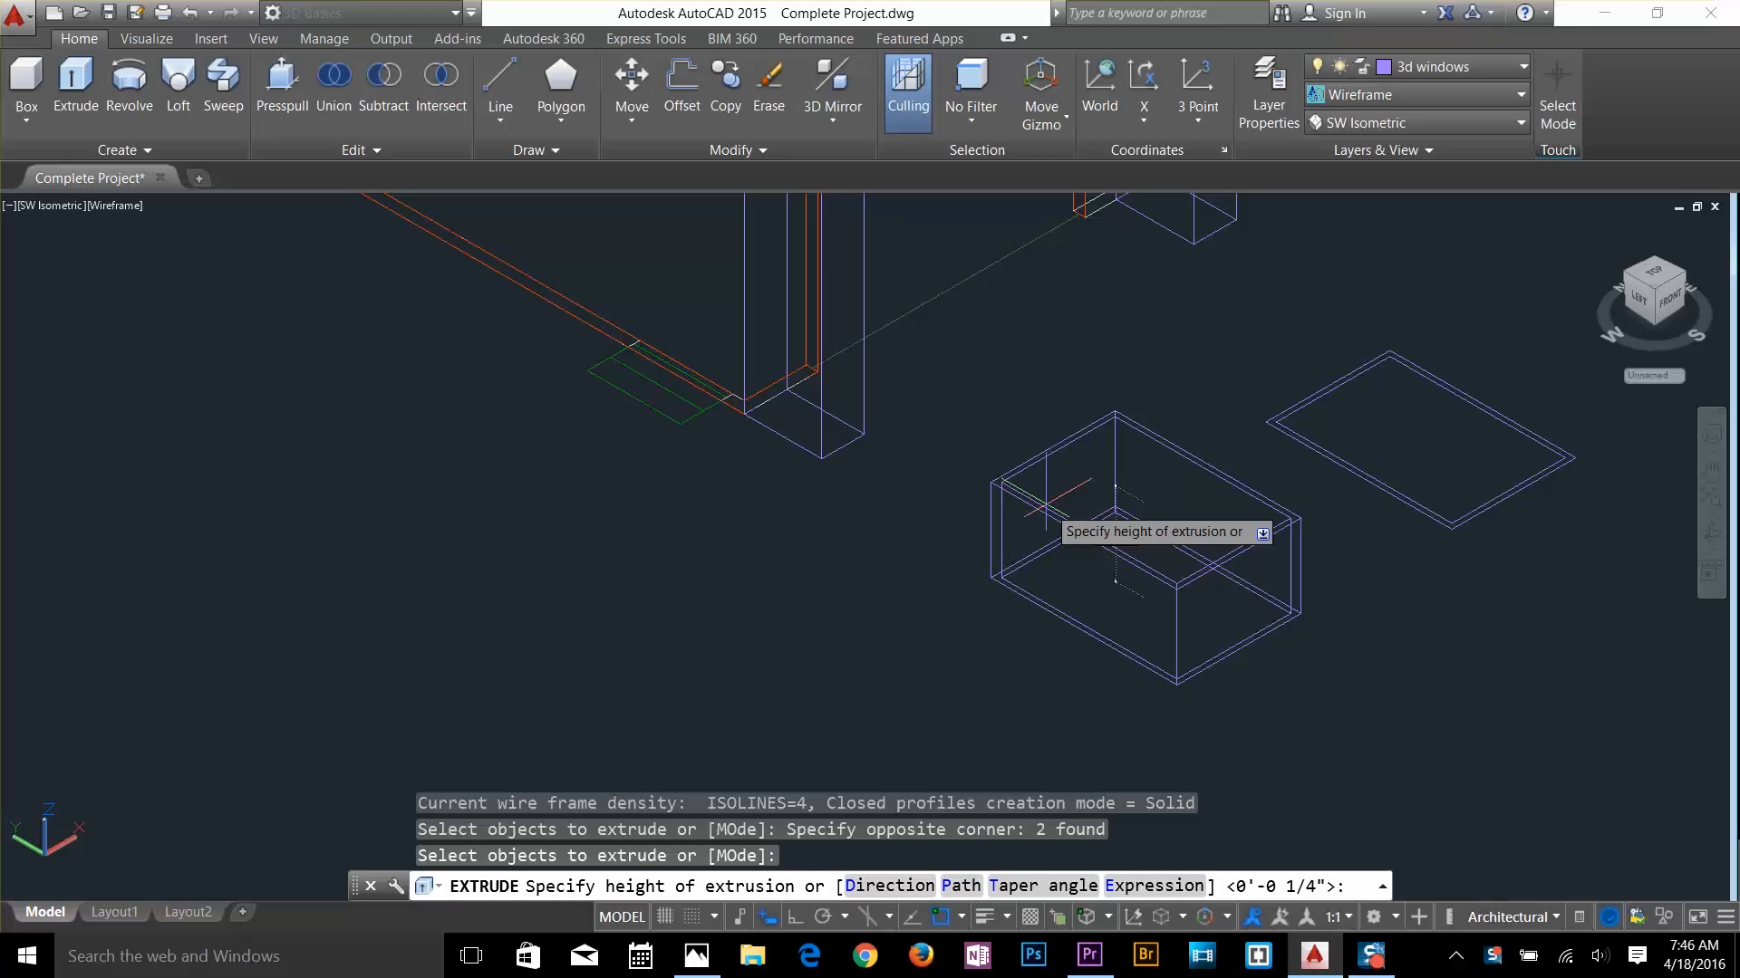
key(Return)
key(Escape)
key(Escape)
key(Escape)
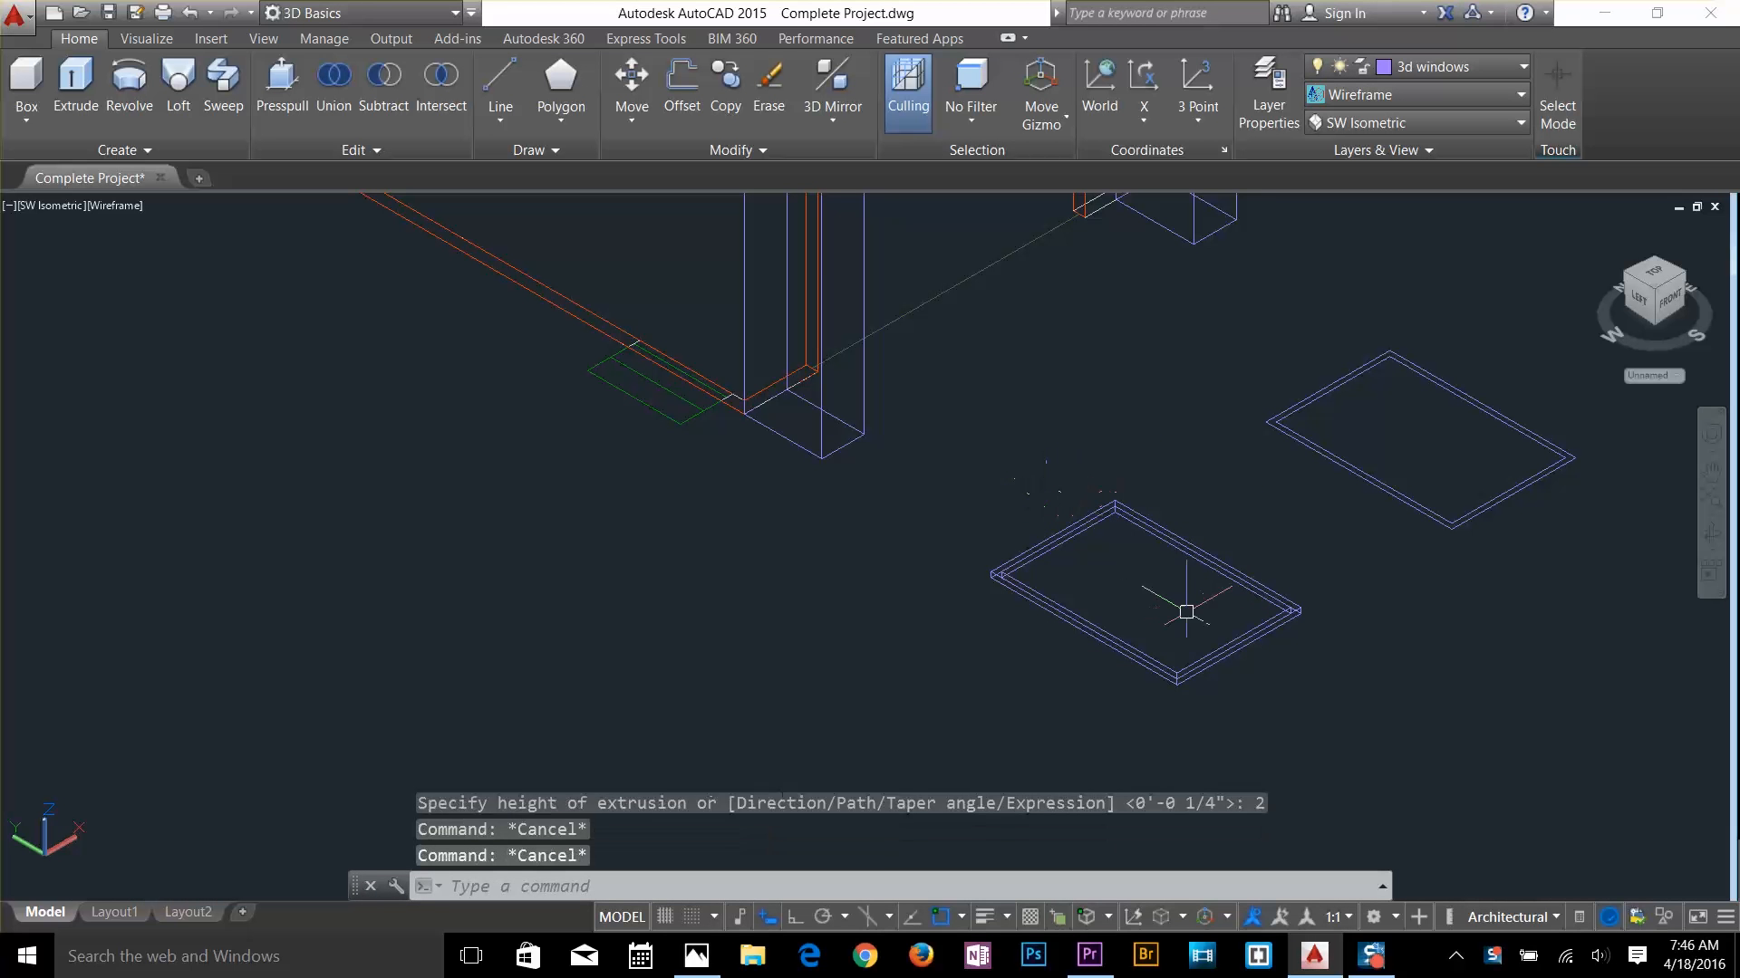
Try to subtract the inner extruded rectangle from the outer one to form the window frame
text(su)
key(Return)
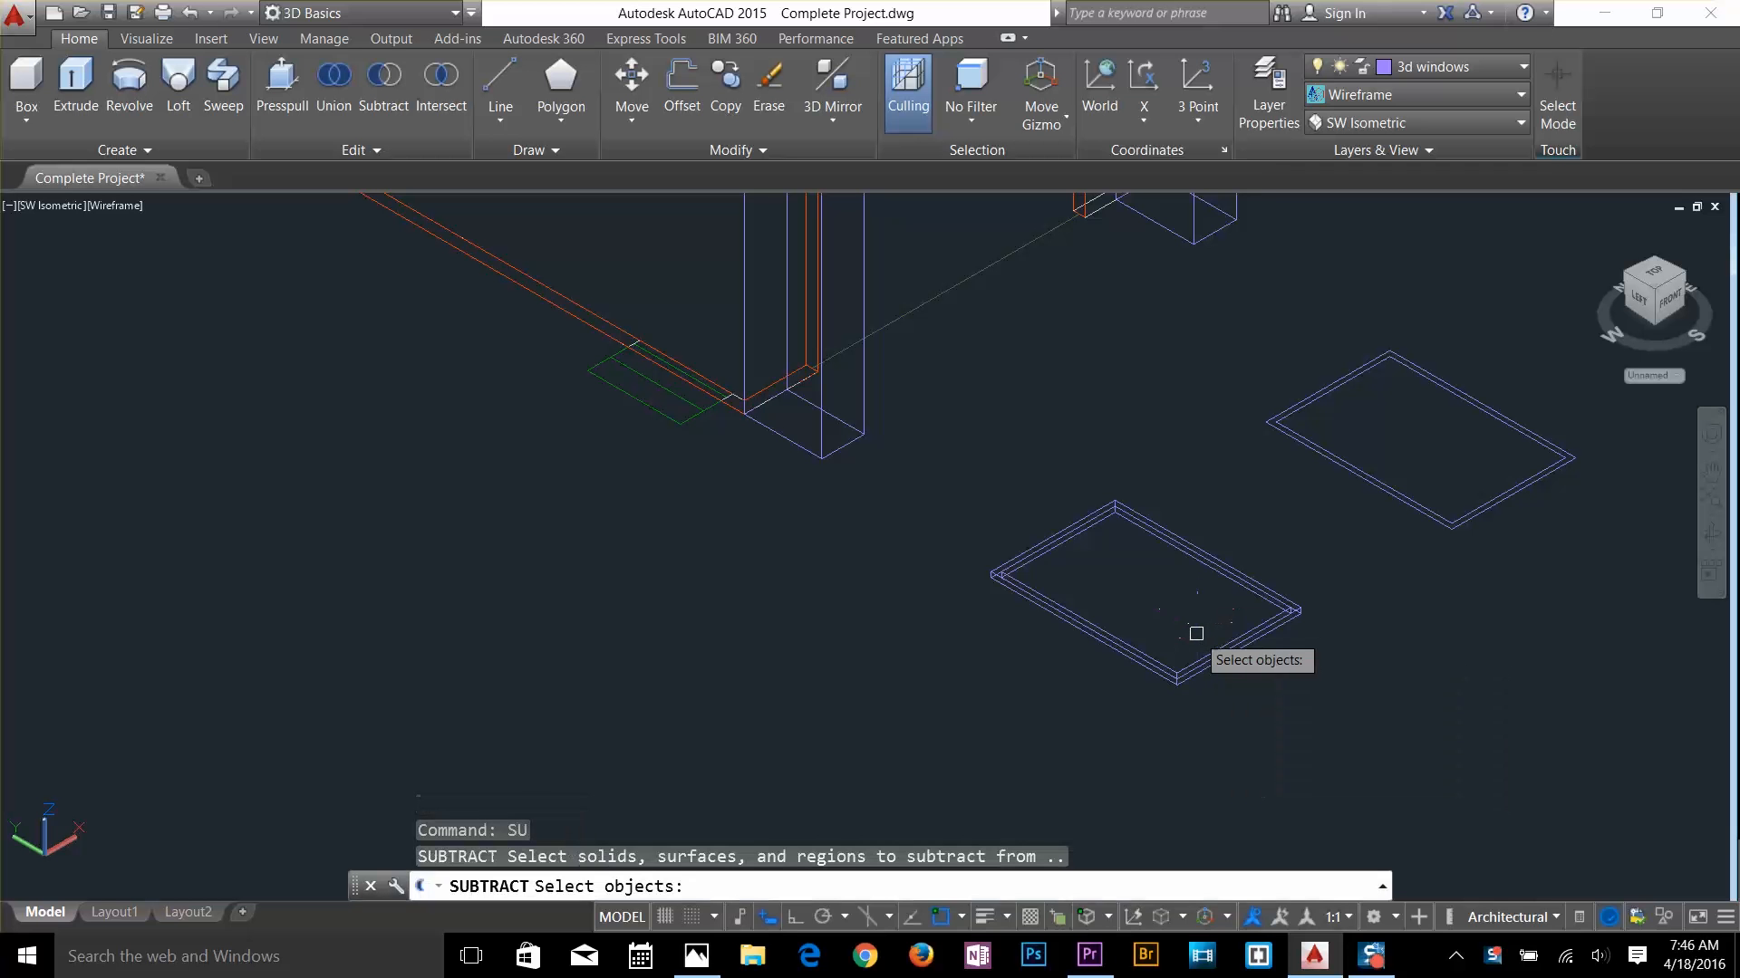
click(989, 578)
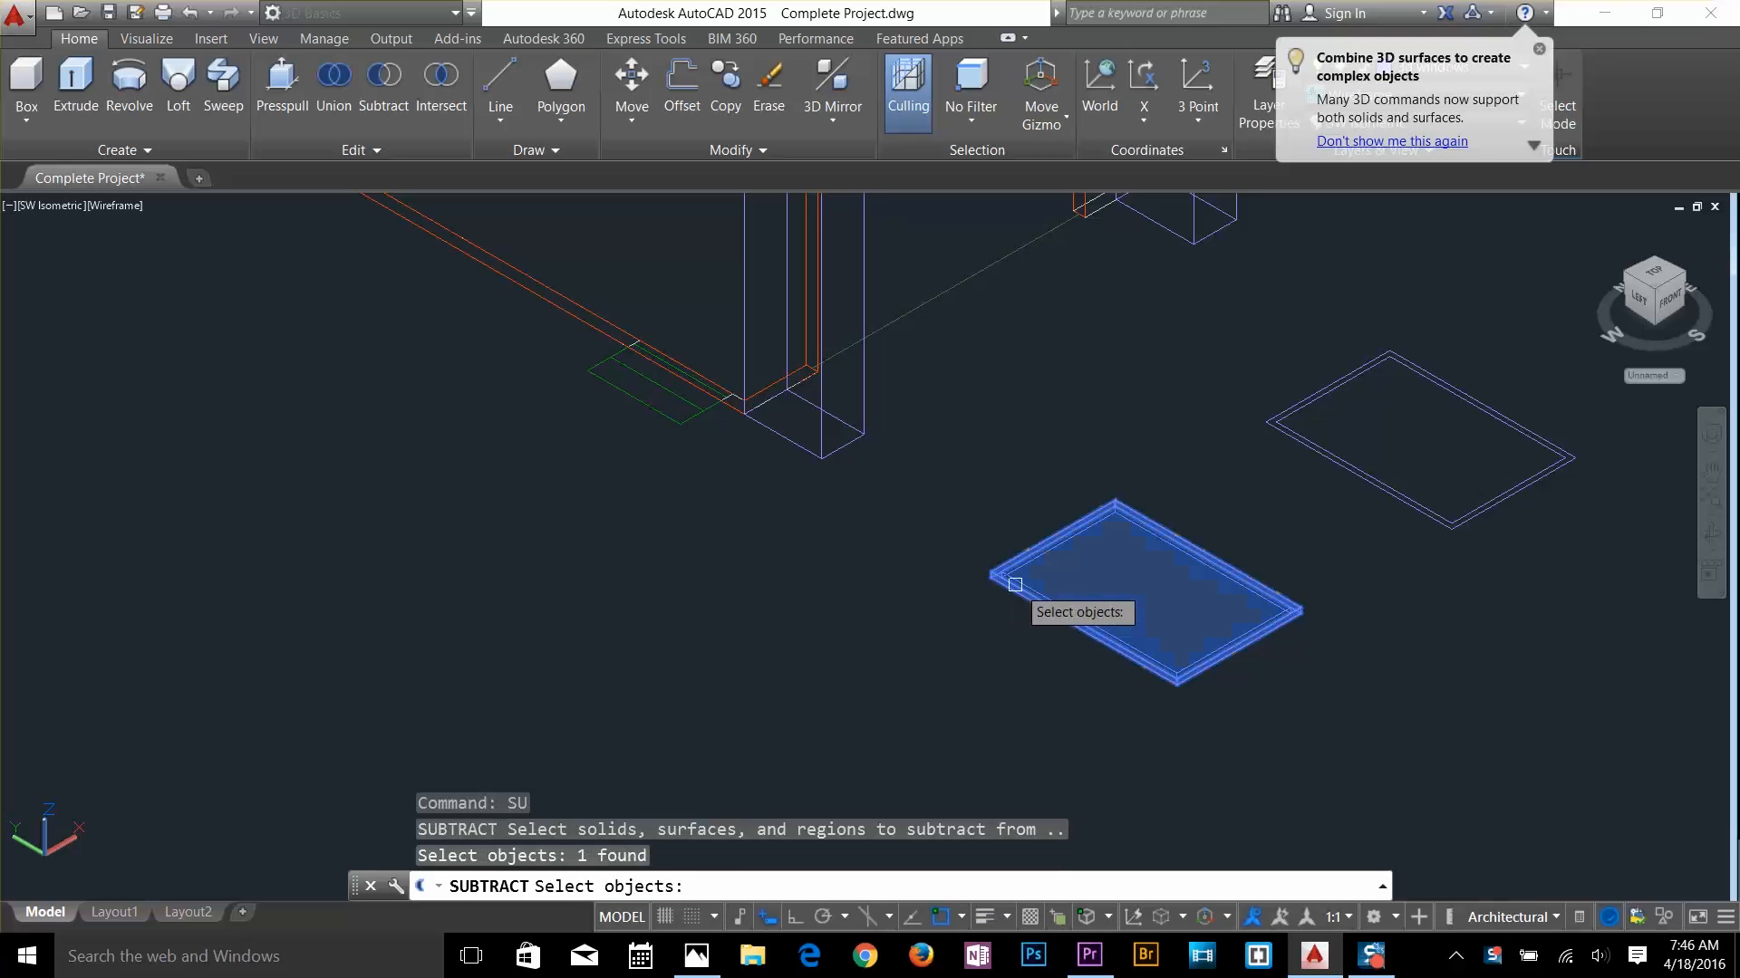
click(1028, 573)
key(Return)
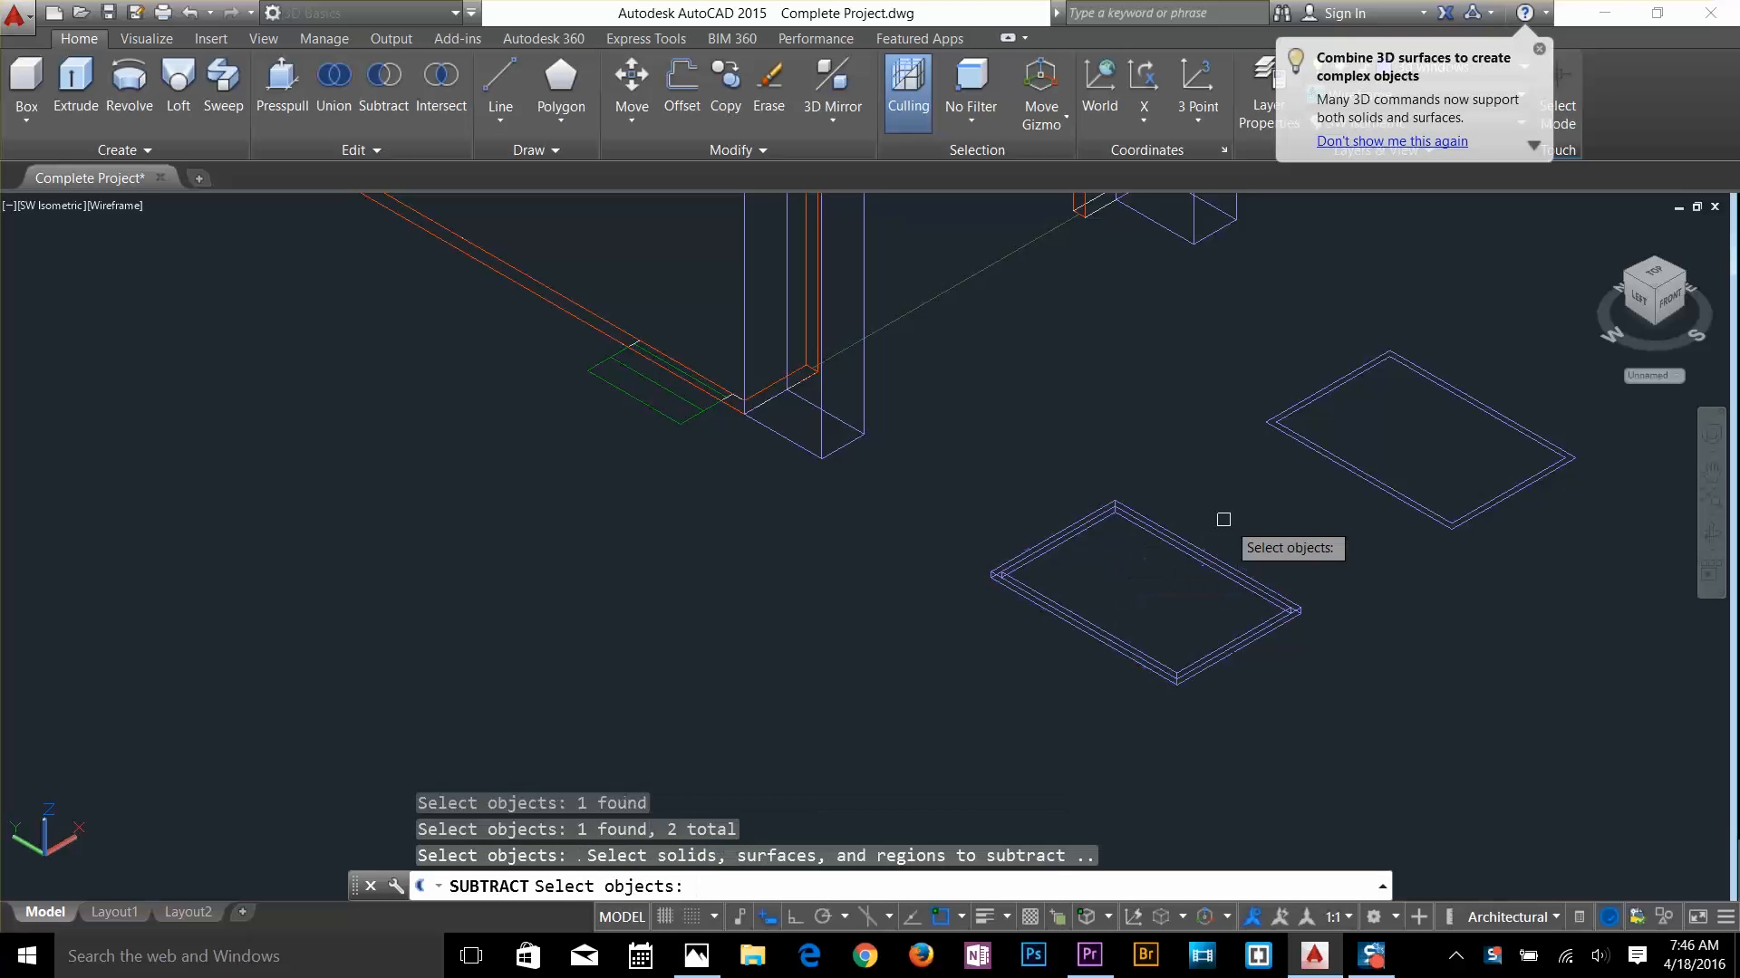
key(Return)
scroll(1551, 456, up, 2)
key(Escape)
key(Escape)
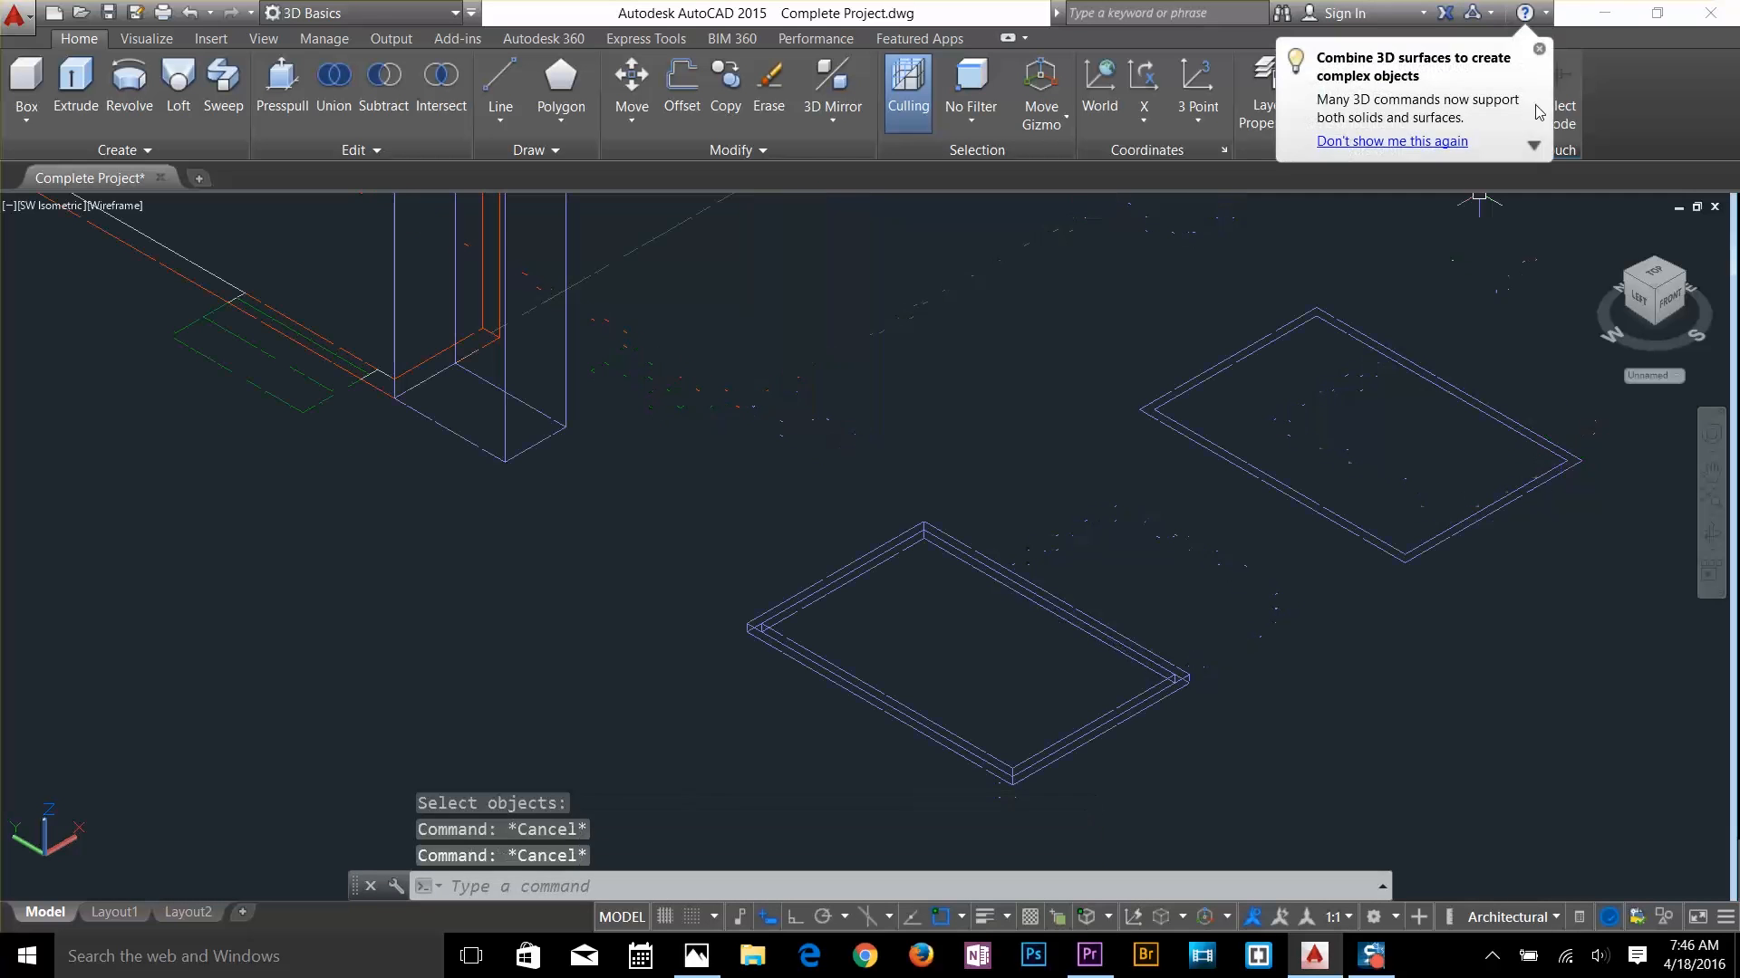
click(1539, 50)
key(Escape)
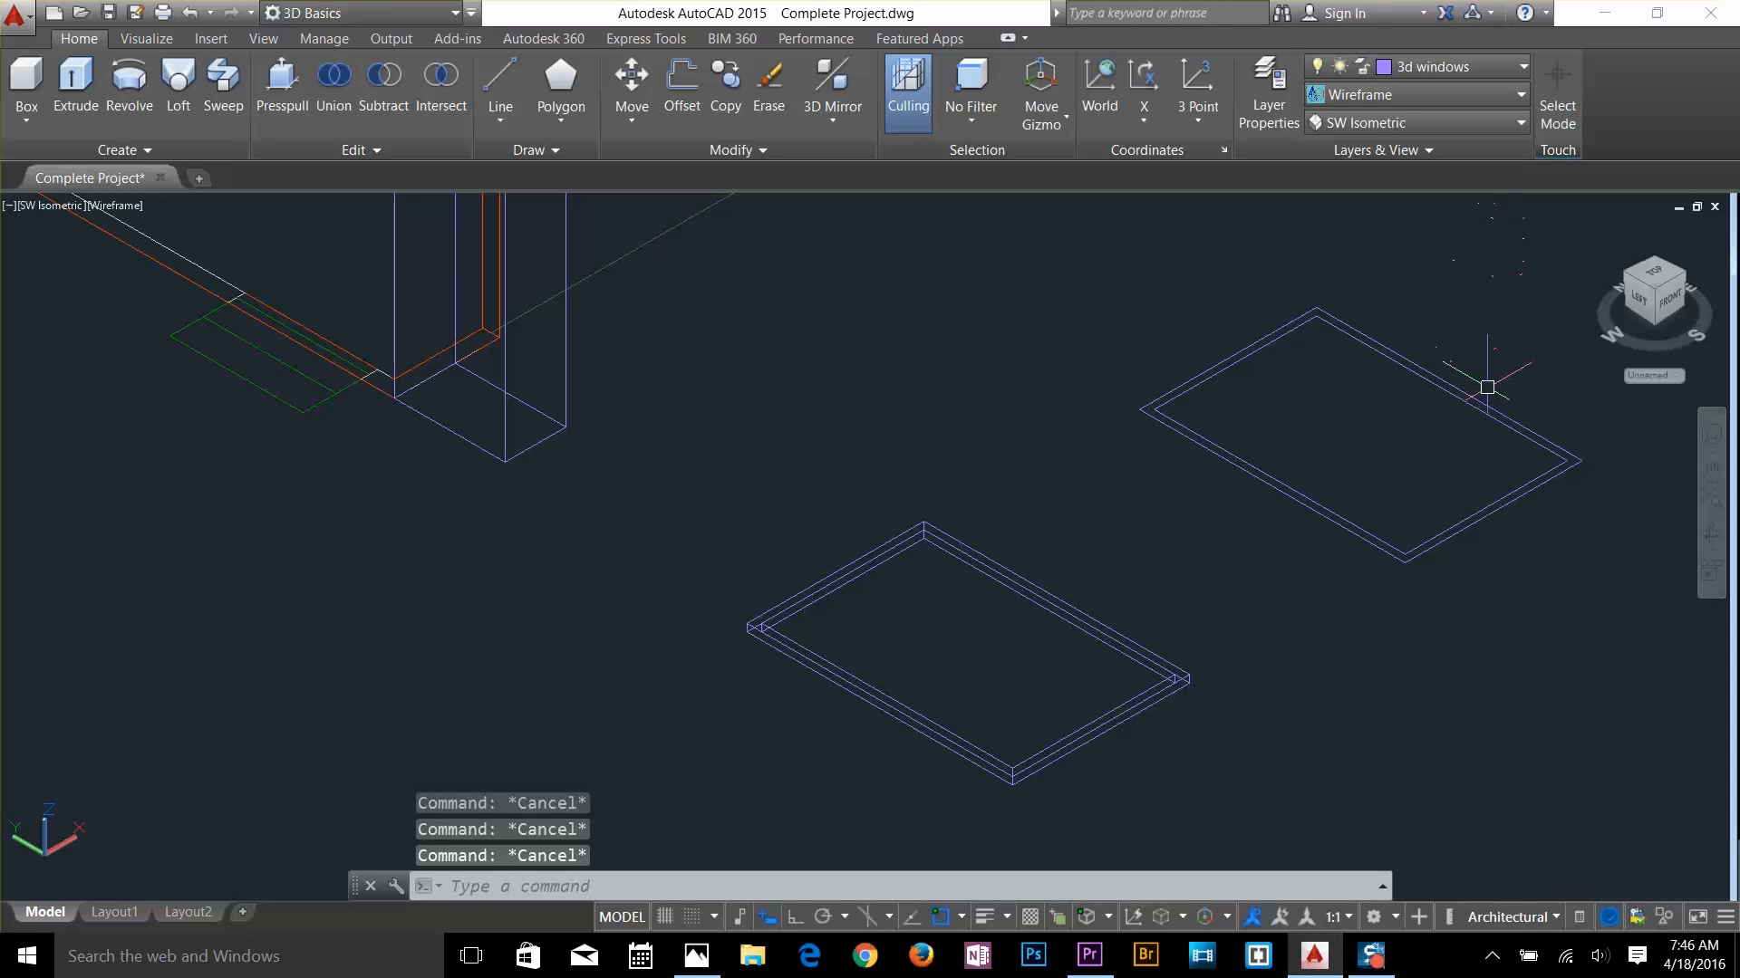
Extrude the inner rectangle of the copied pair into a thin glass pane
text(ext)
key(Return)
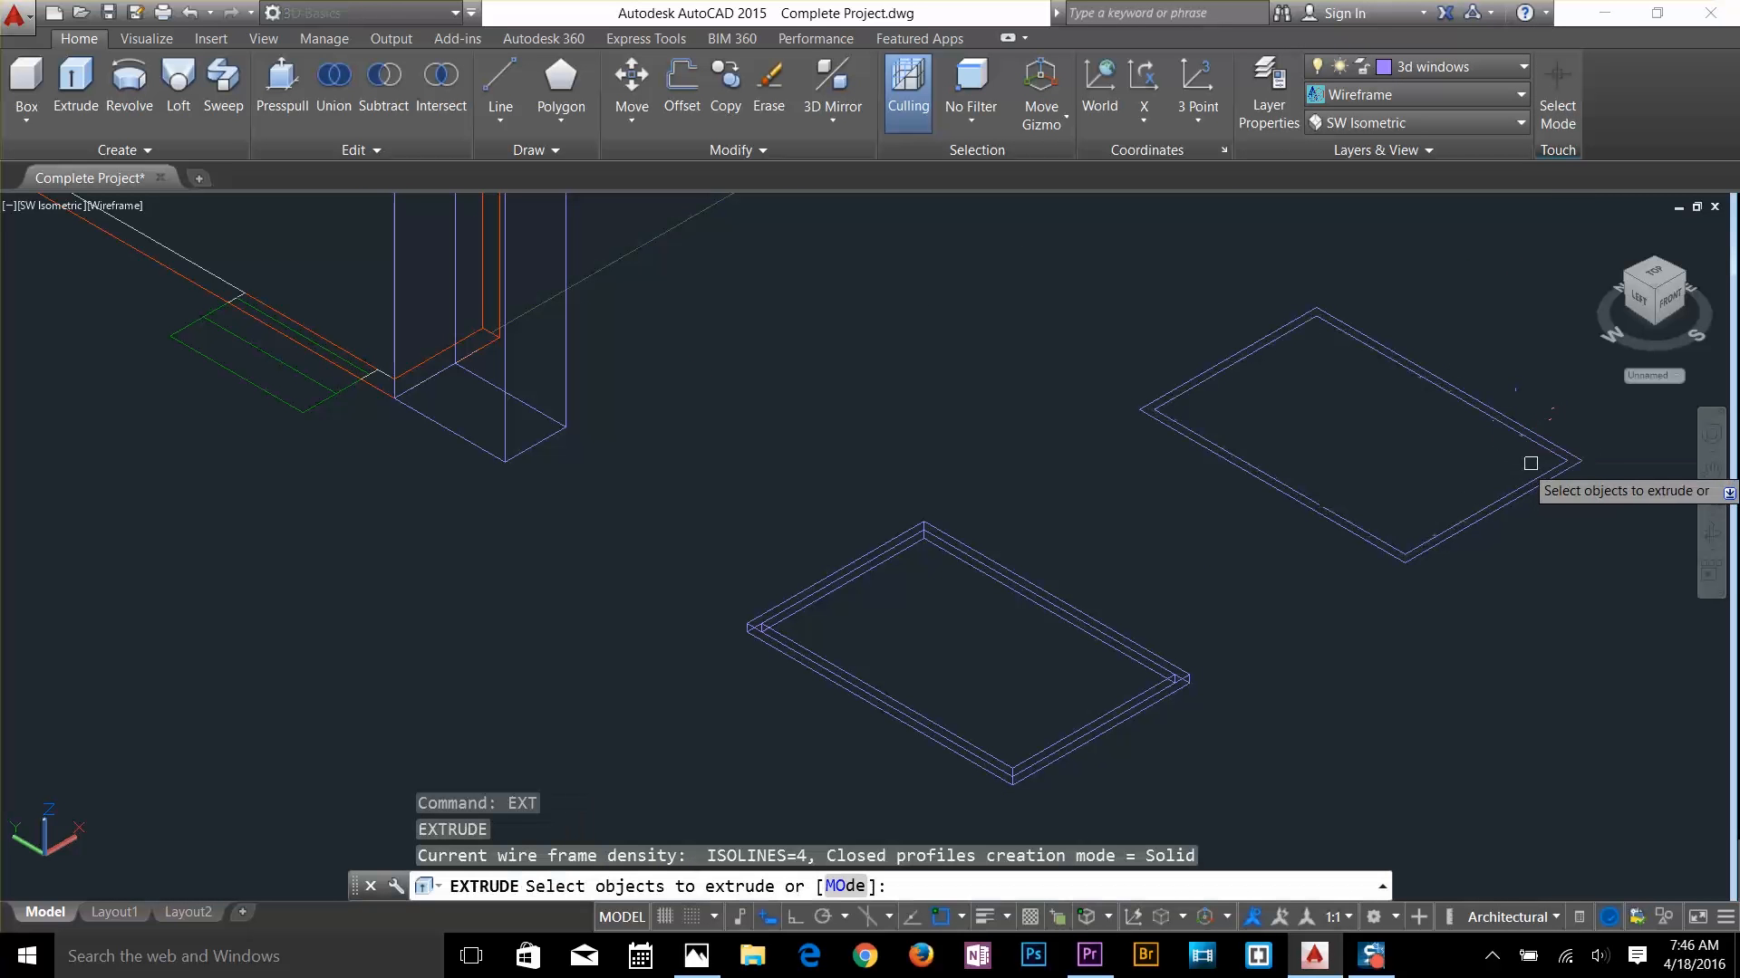
click(1541, 455)
key(Escape)
key(Return)
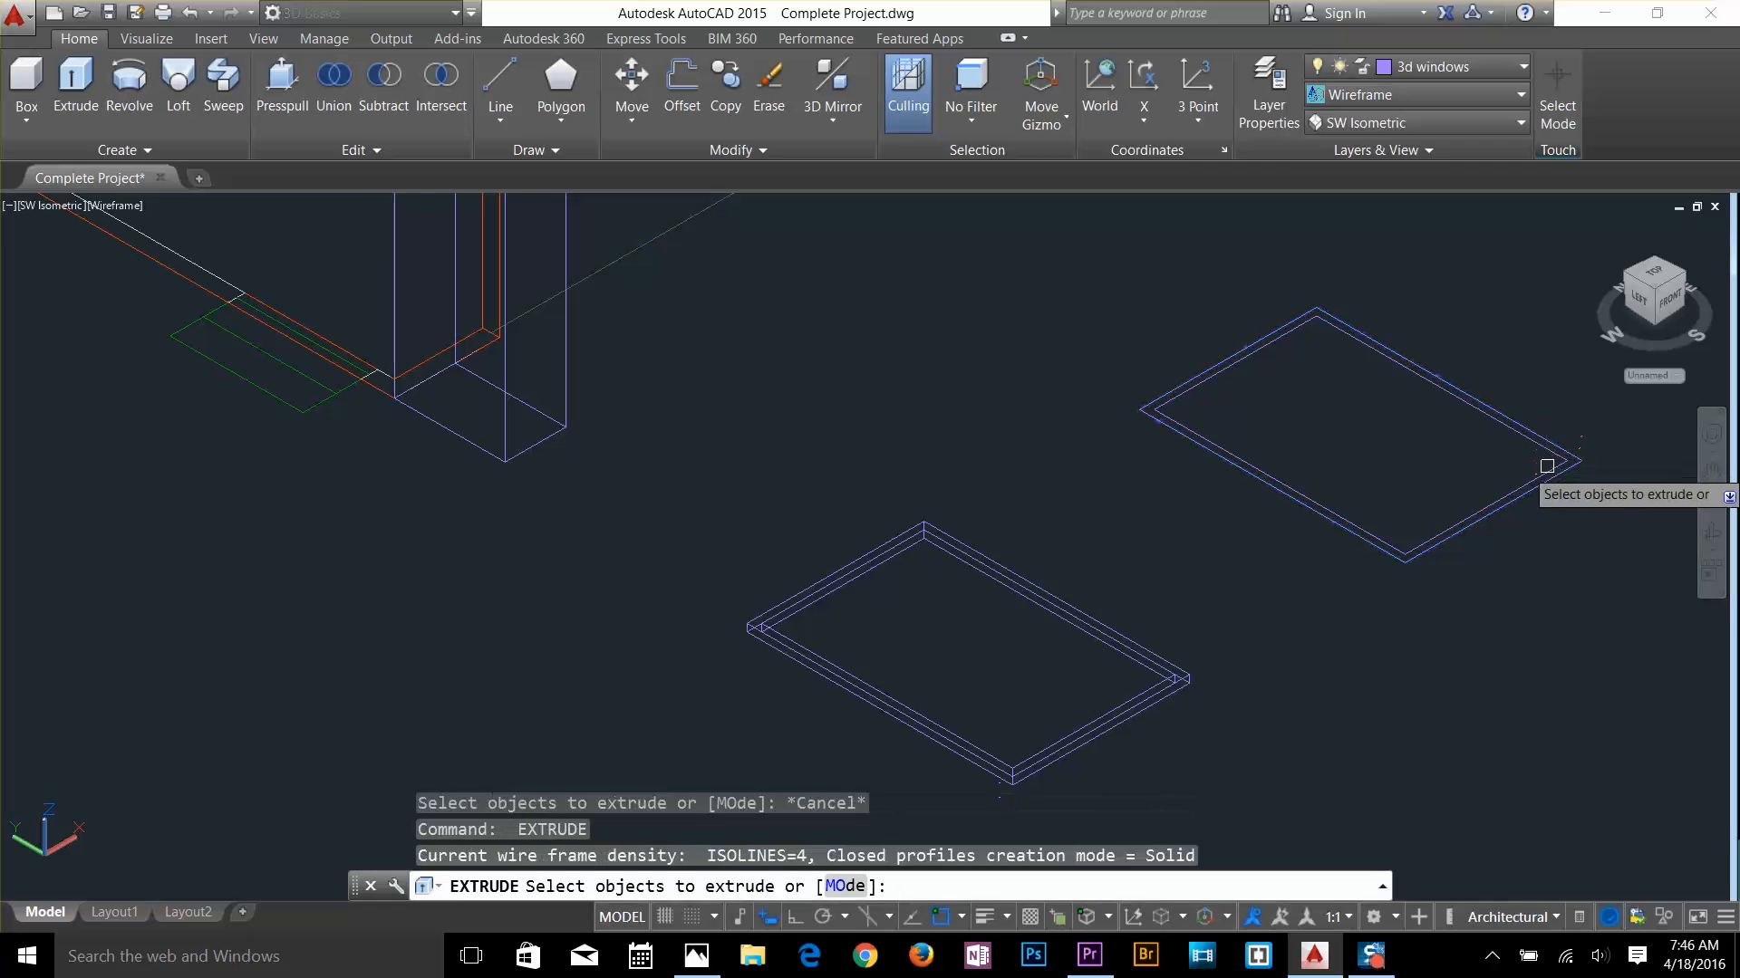
click(1541, 455)
key(Return)
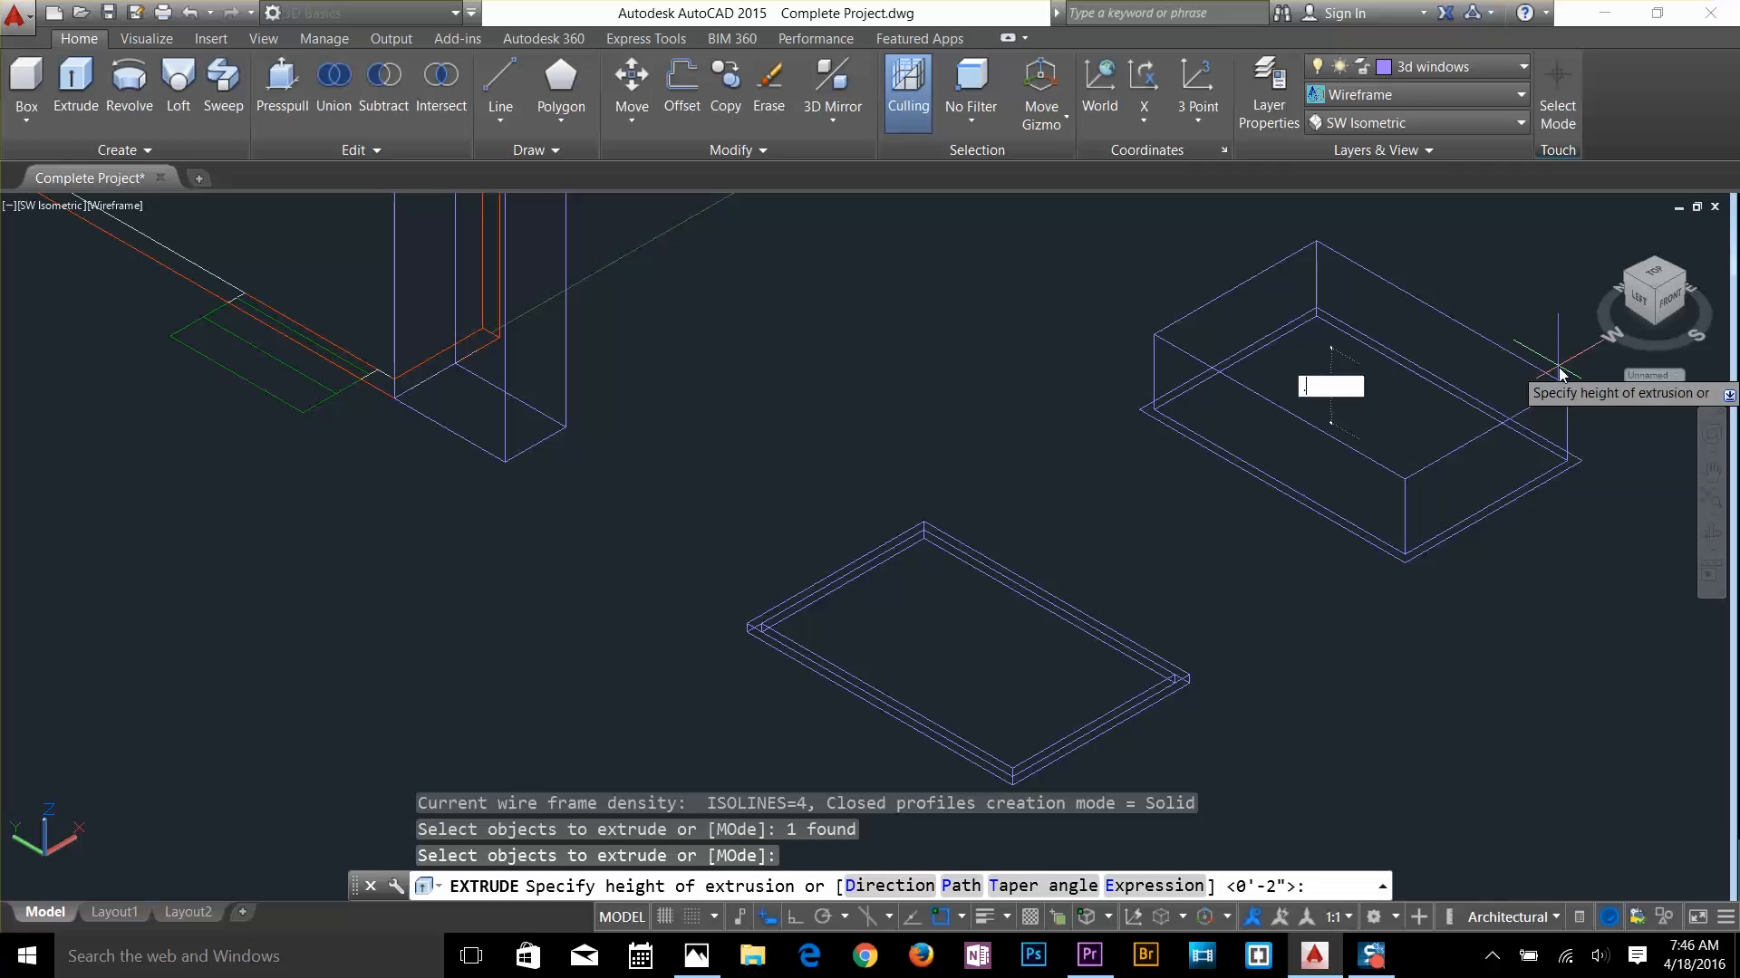
key(Escape)
key(Escape)
key(Escape)
Assign the thin glass pane to the 3d glass layer
click(1566, 461)
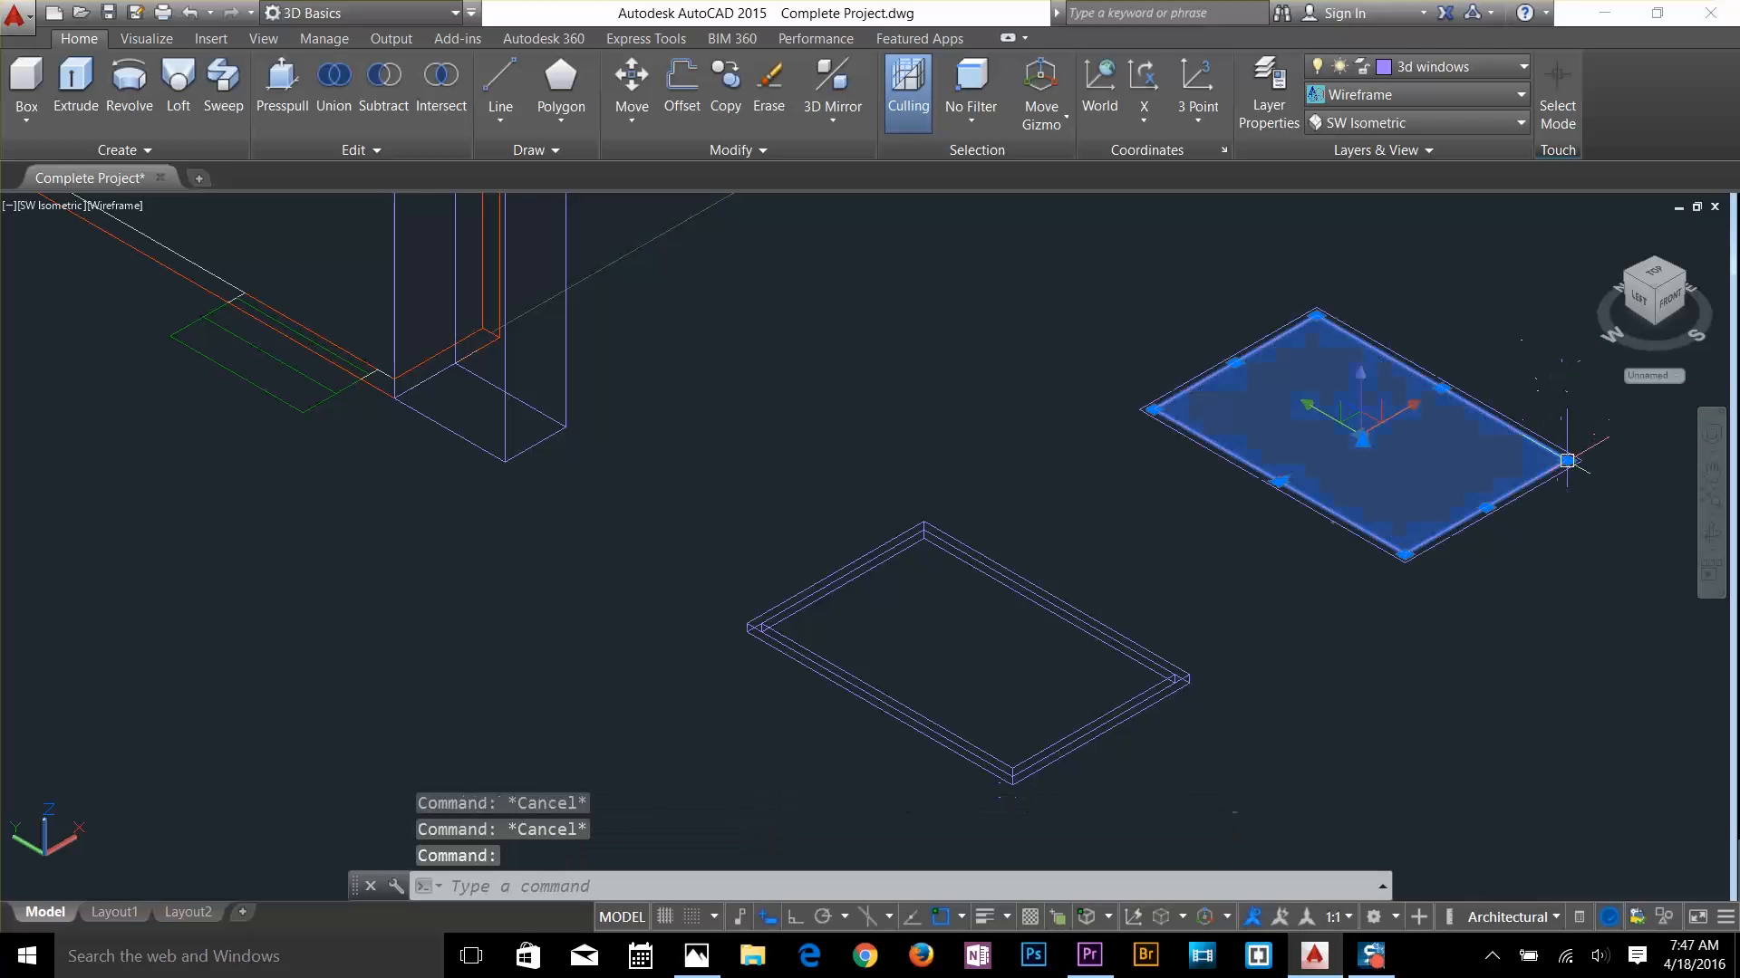
click(1459, 69)
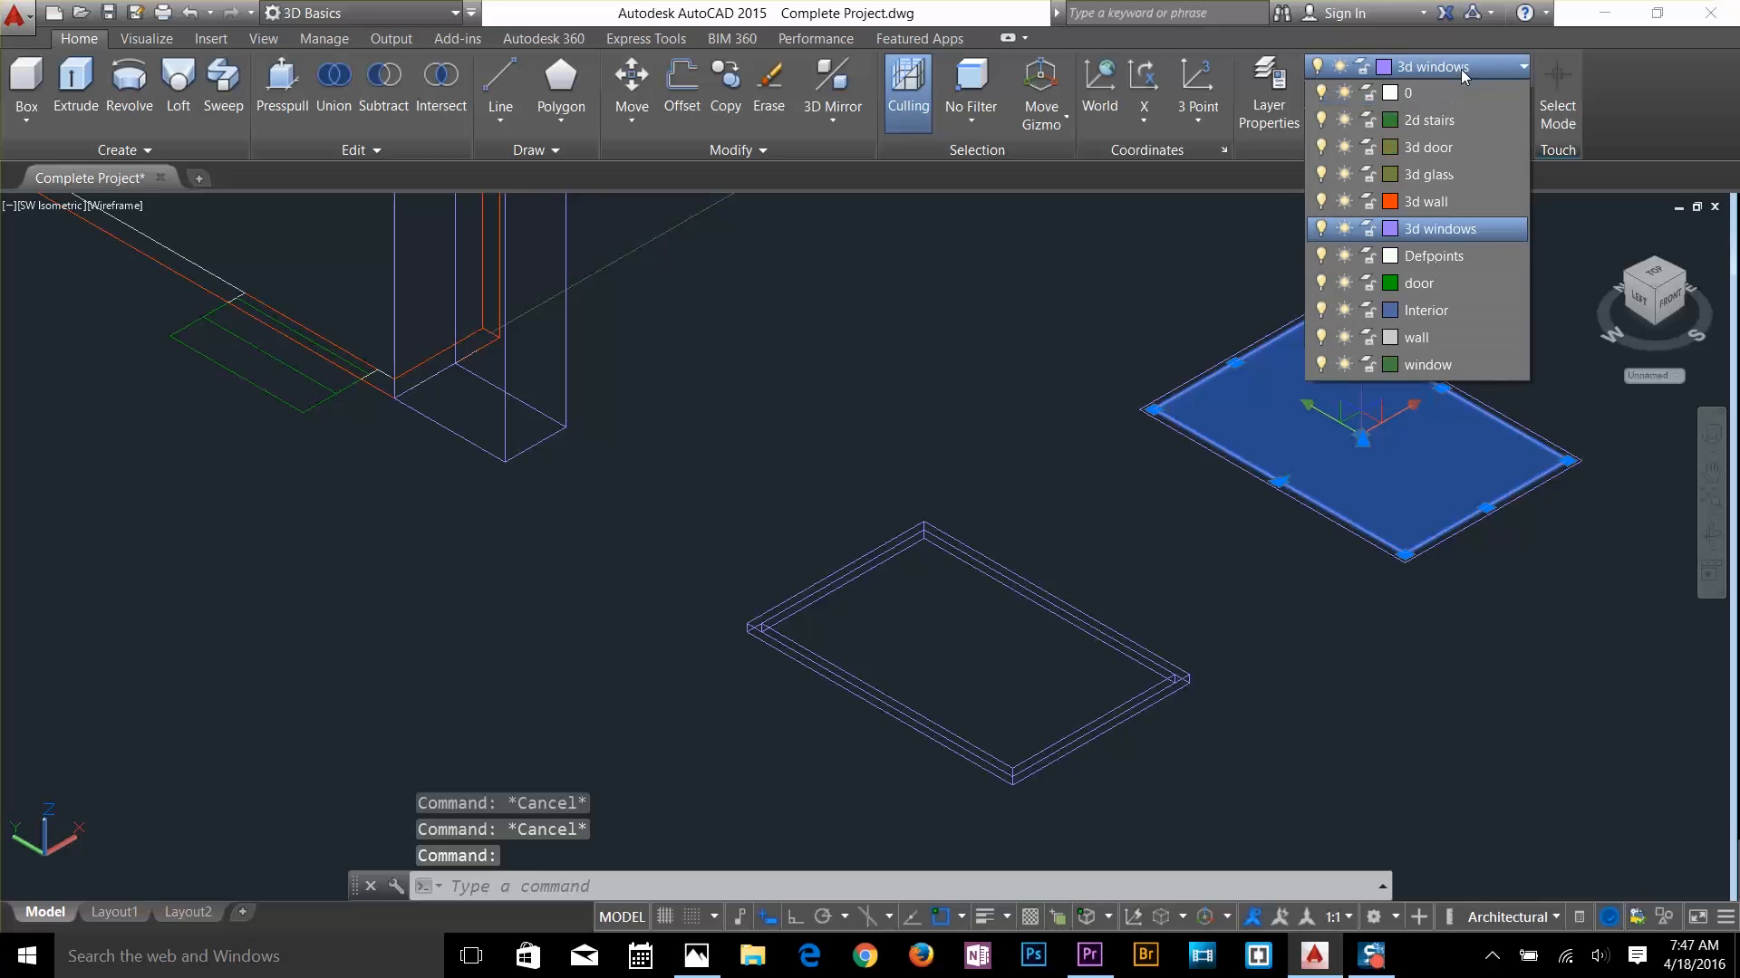
click(1442, 175)
key(Escape)
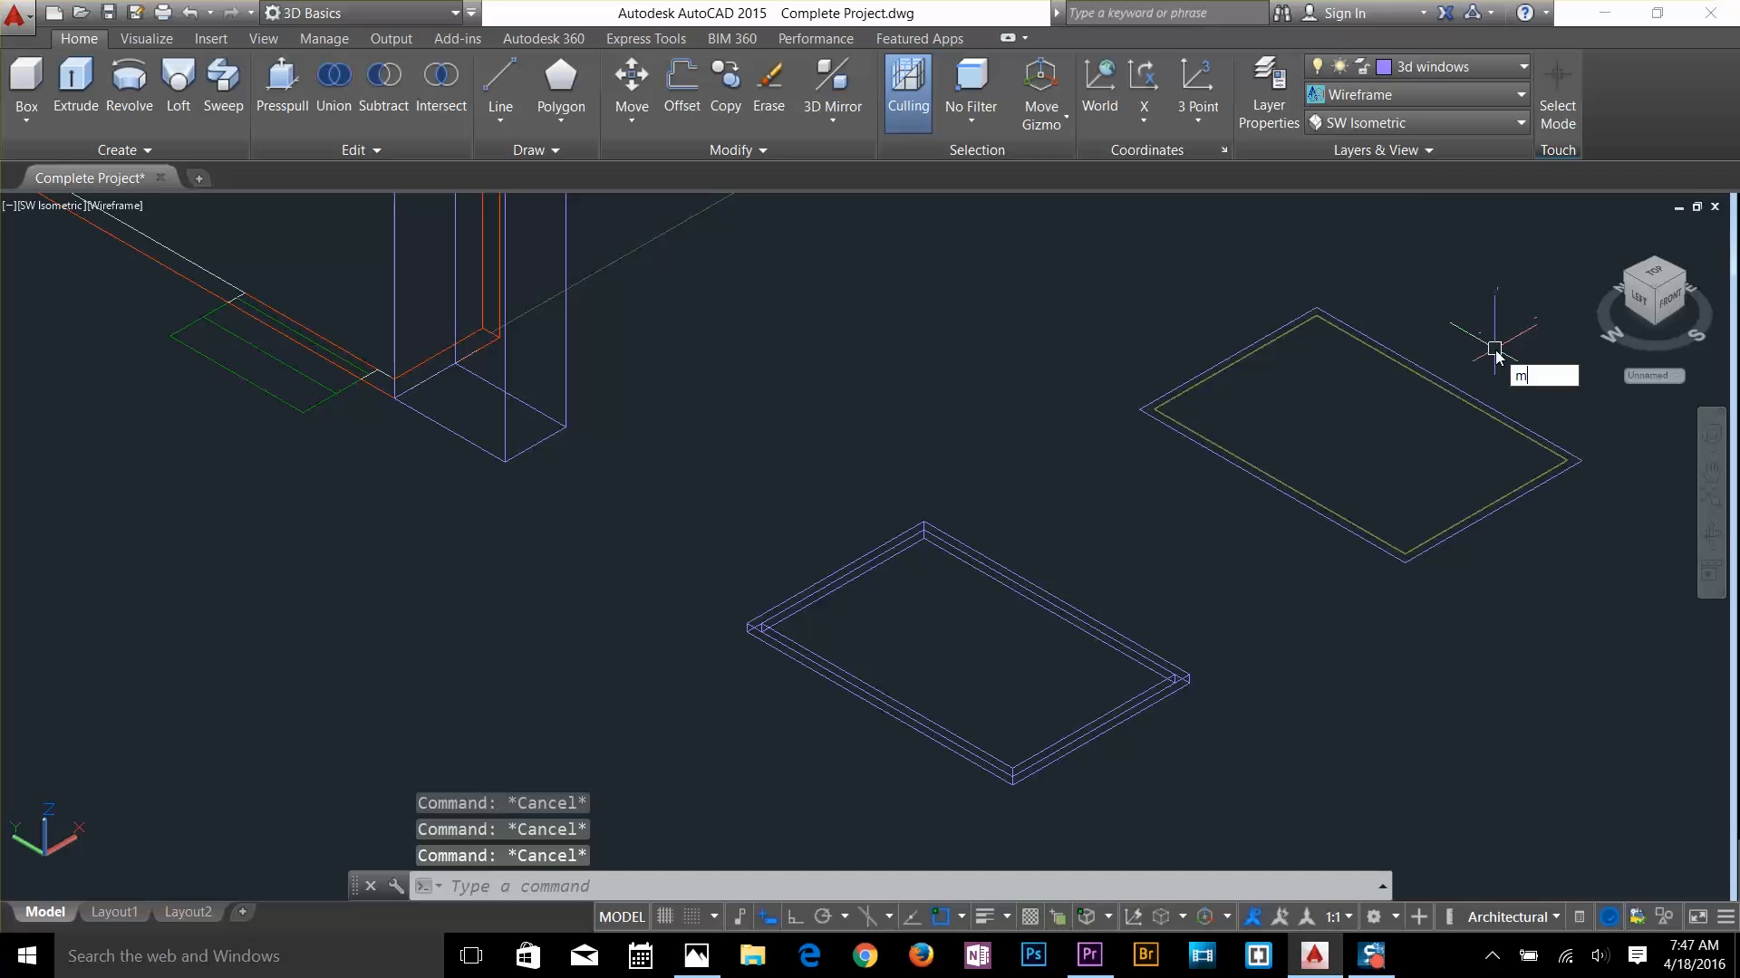
Move the glass pane by its corner edge midpoint to the midpoint of the matching inner corner edge of the extruded frame
text(m)
key(Return)
scroll(1145, 416, up, 8)
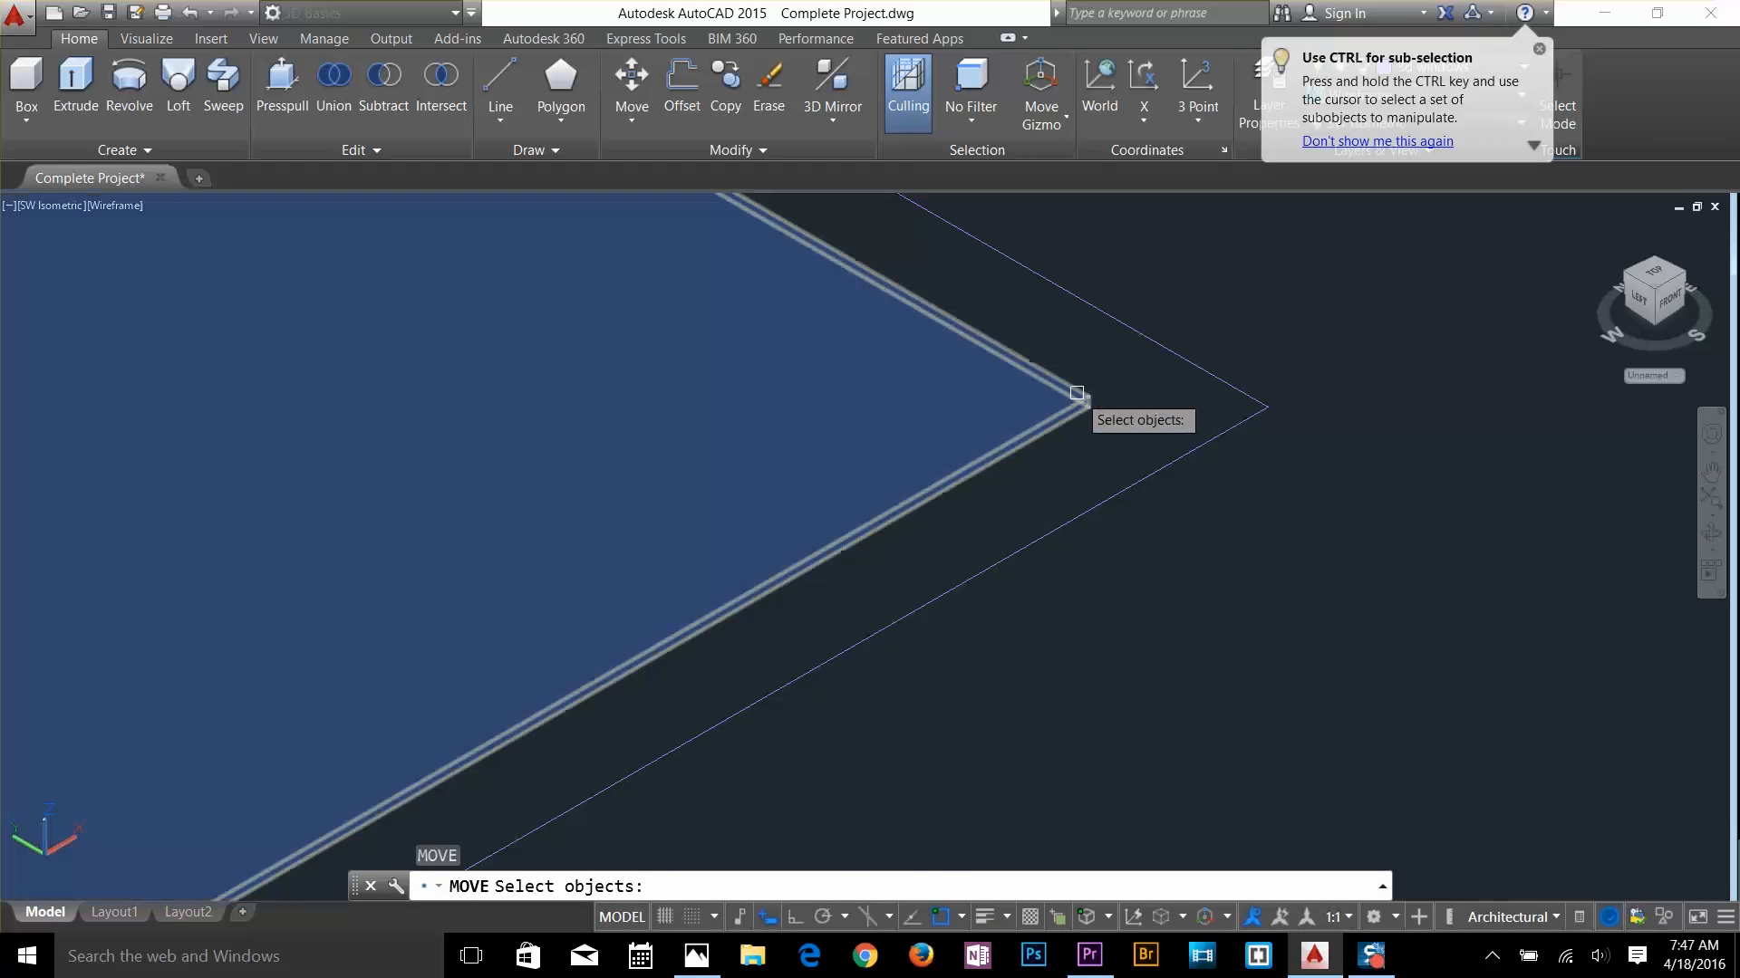
click(1076, 393)
key(Return)
scroll(1087, 389, up, 4)
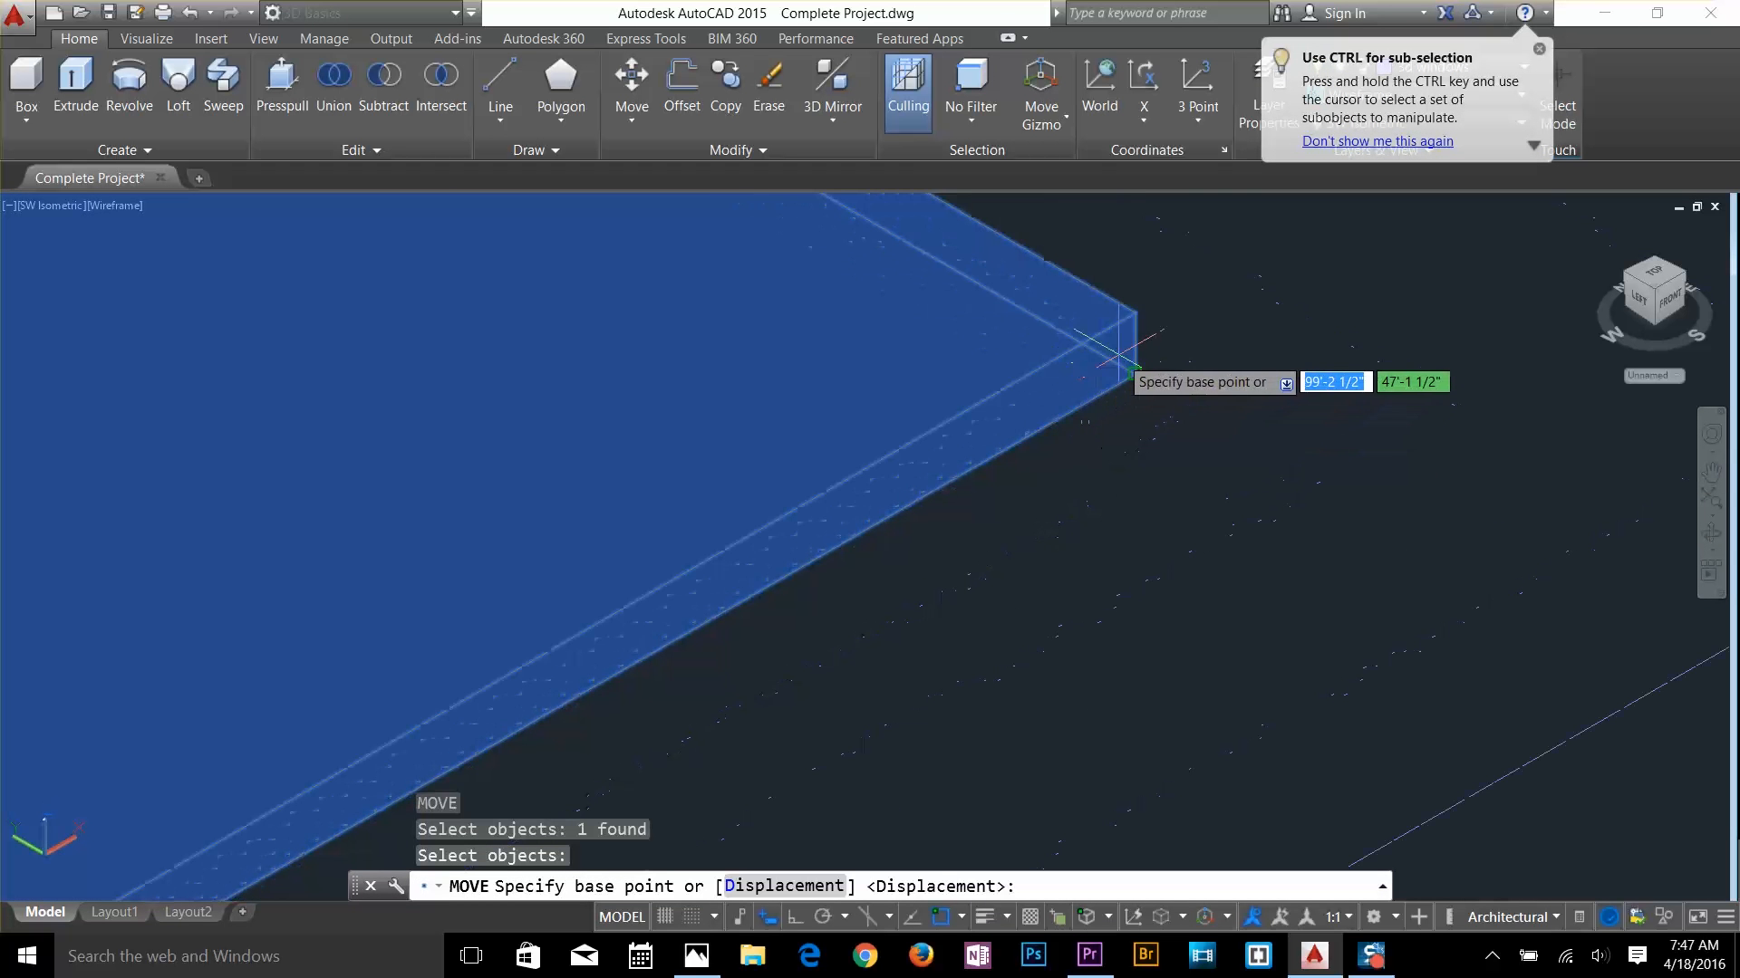
click(1134, 343)
scroll(906, 437, down, 5)
middle_drag(881, 432, 1386, 307)
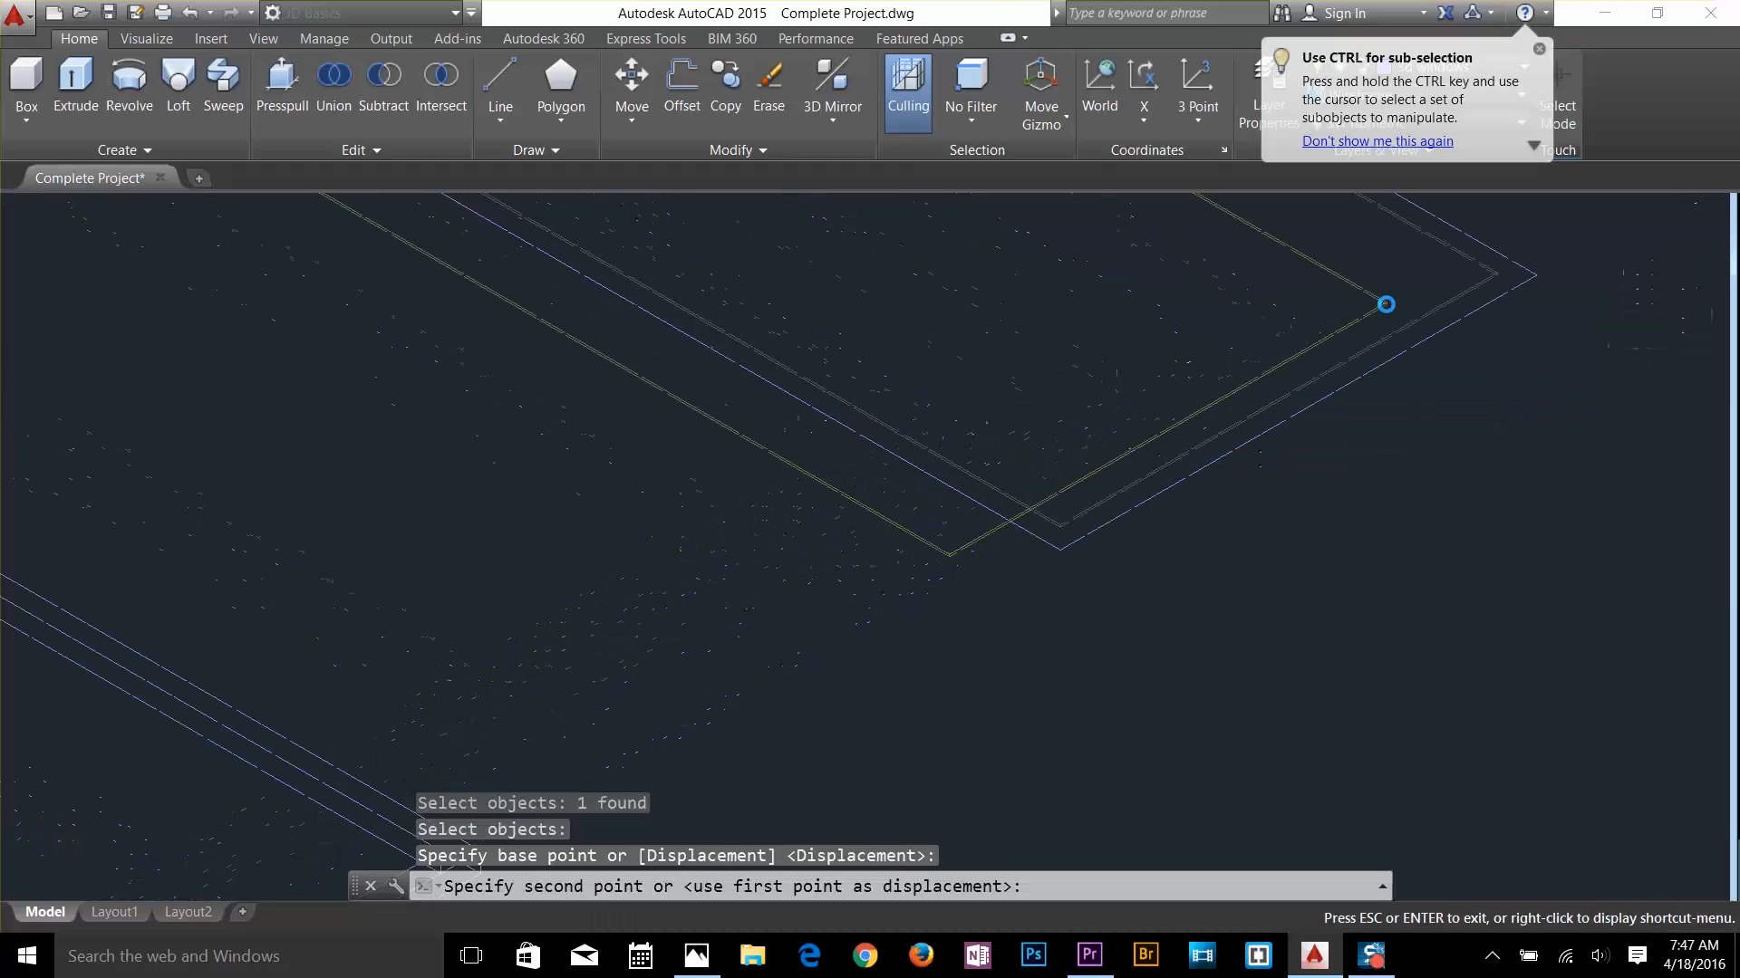
scroll(1137, 488, down, 6)
scroll(1042, 480, up, 8)
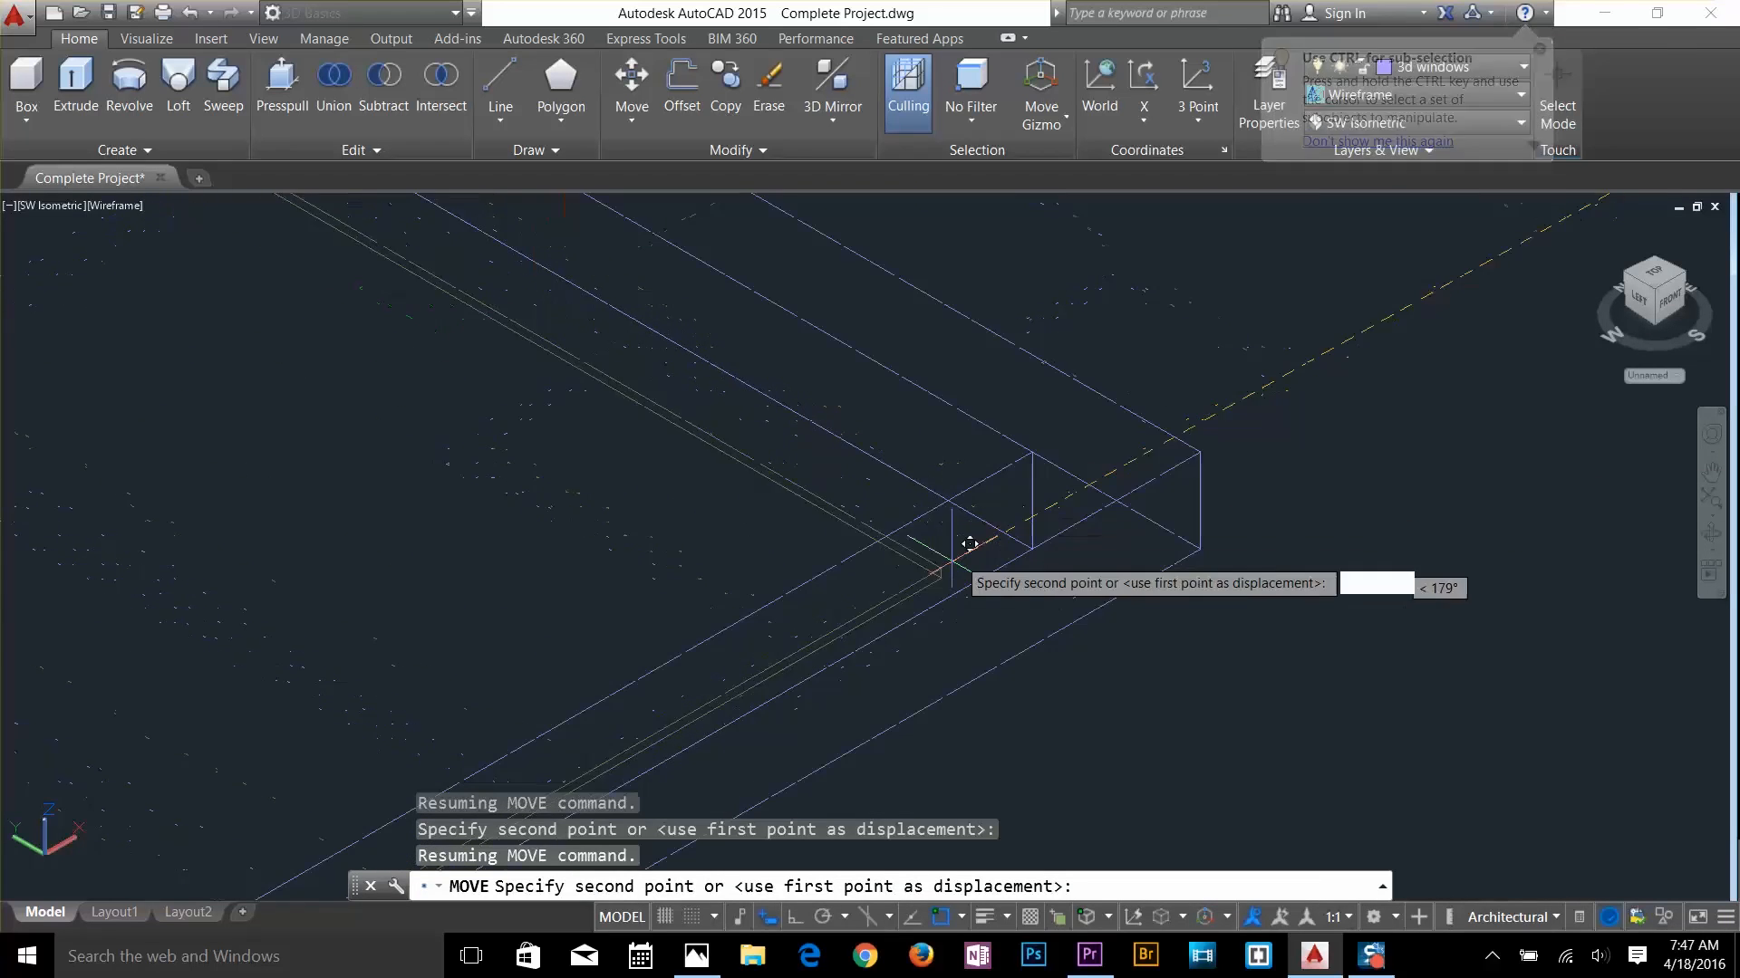
click(1038, 483)
scroll(1076, 532, down, 8)
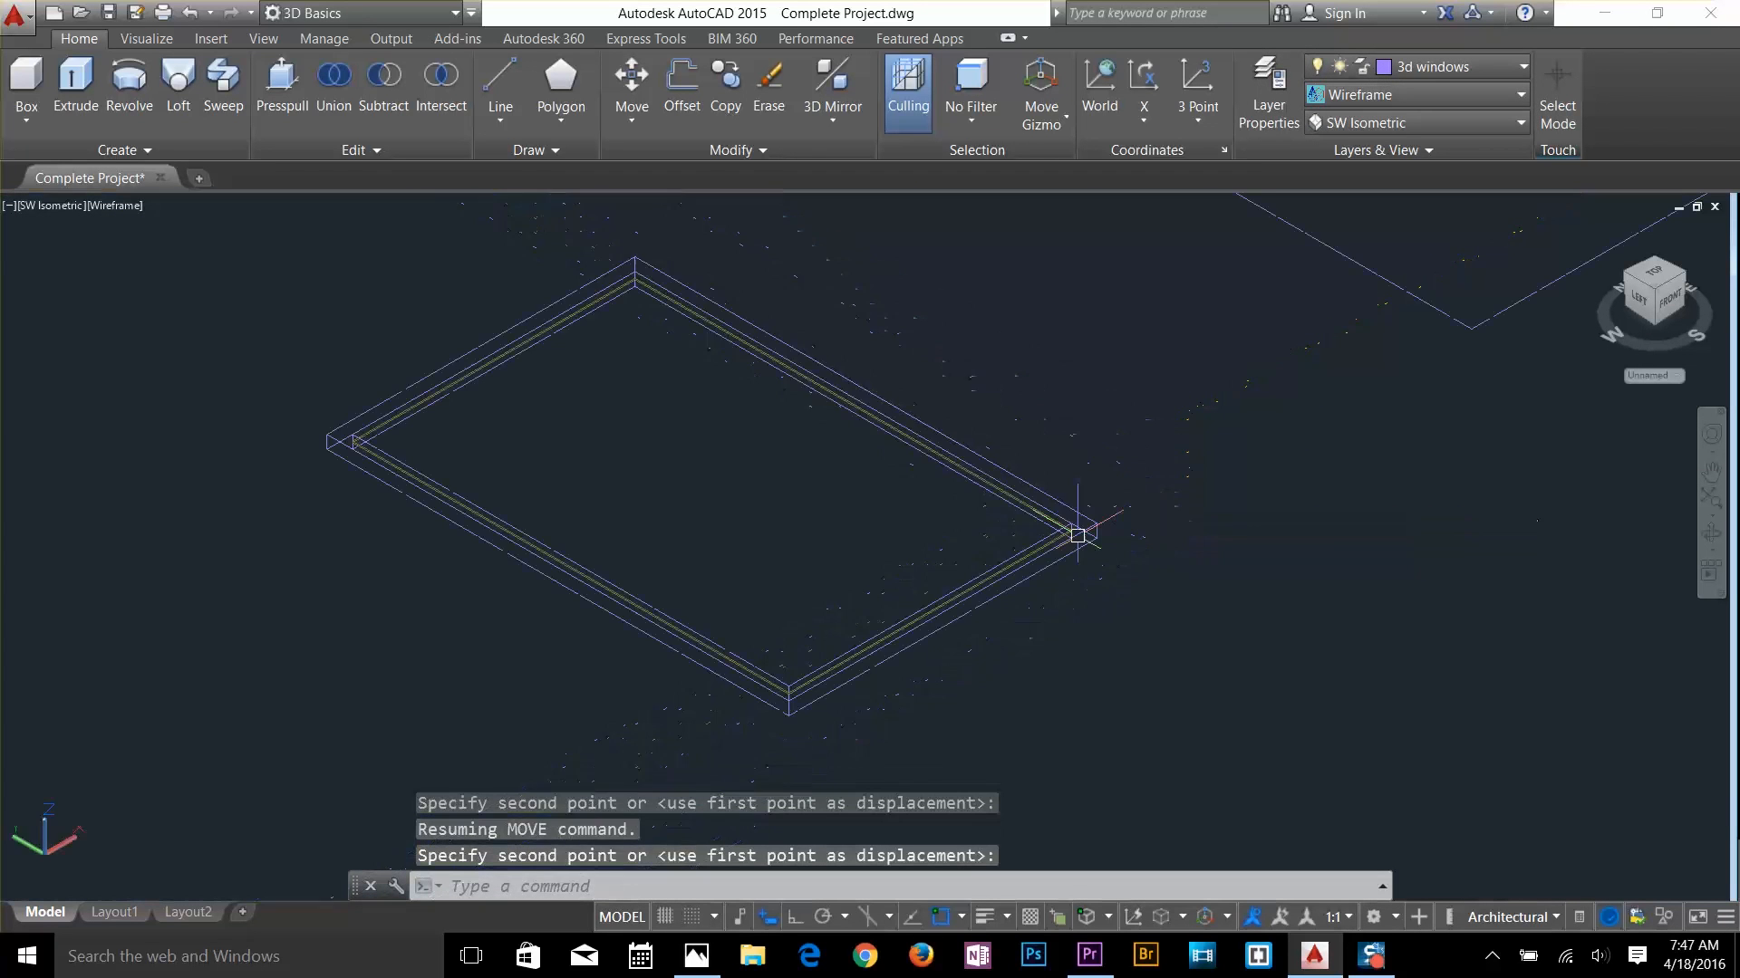
key(Escape)
key(Escape)
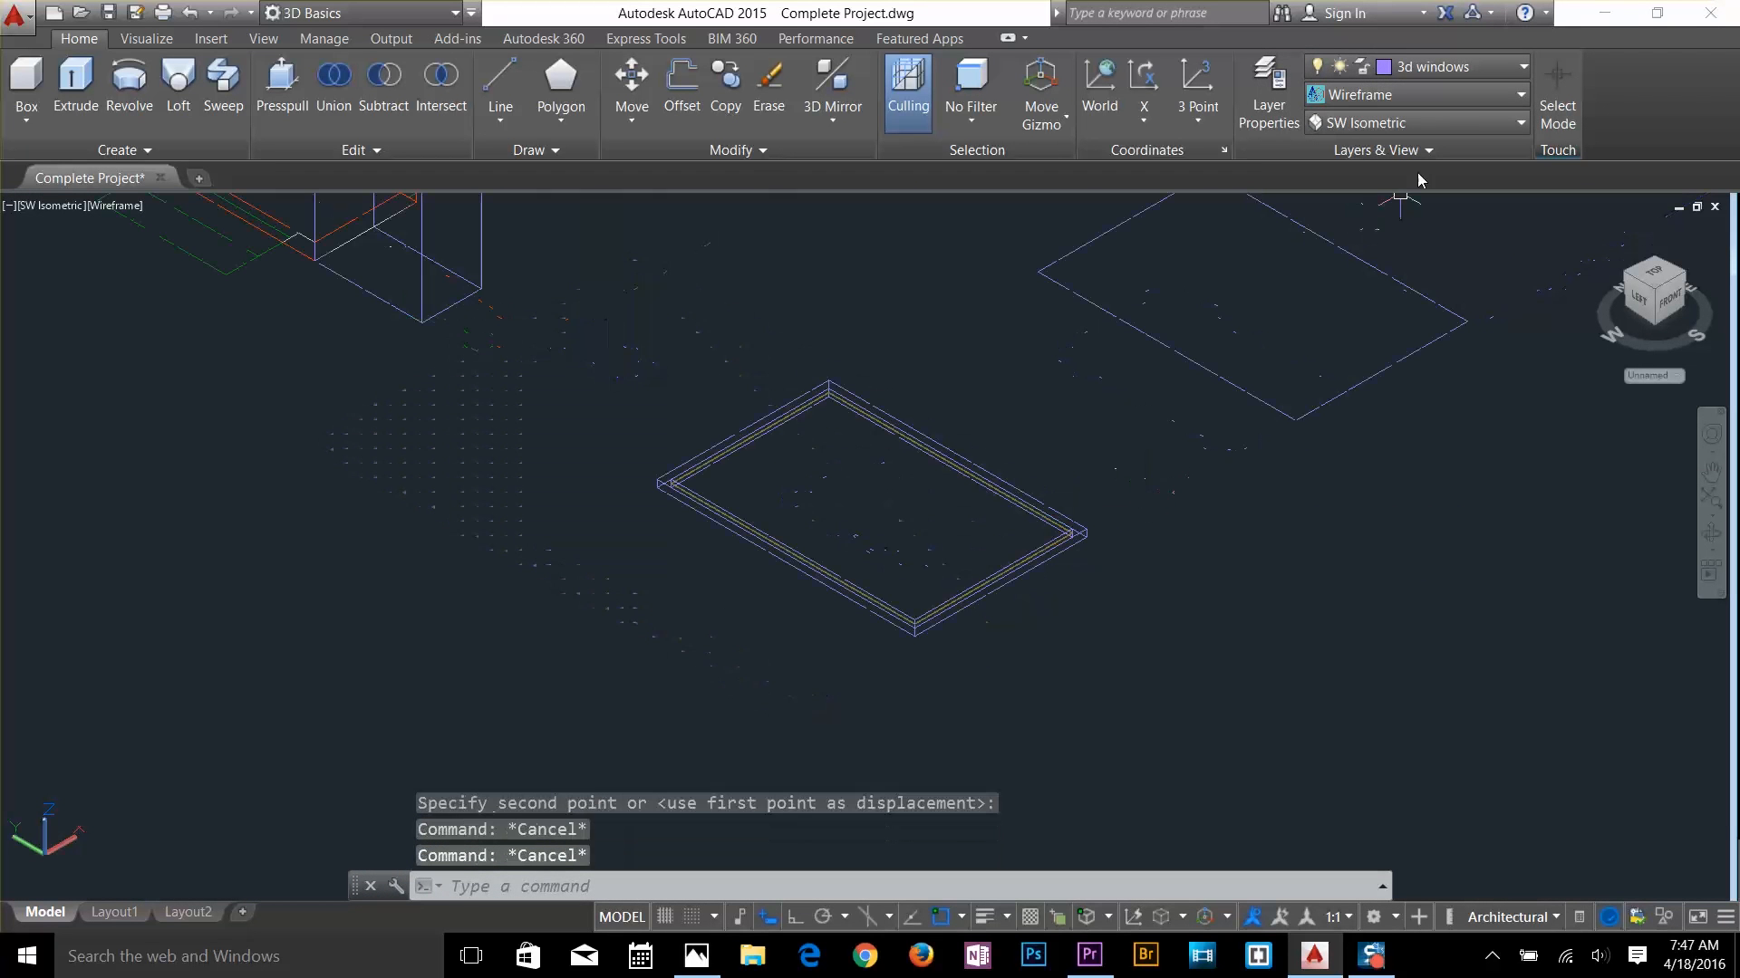
Switch the view to the Shaded visual style and subtract the inner solid from the outer window solid to leave the frame
click(1443, 100)
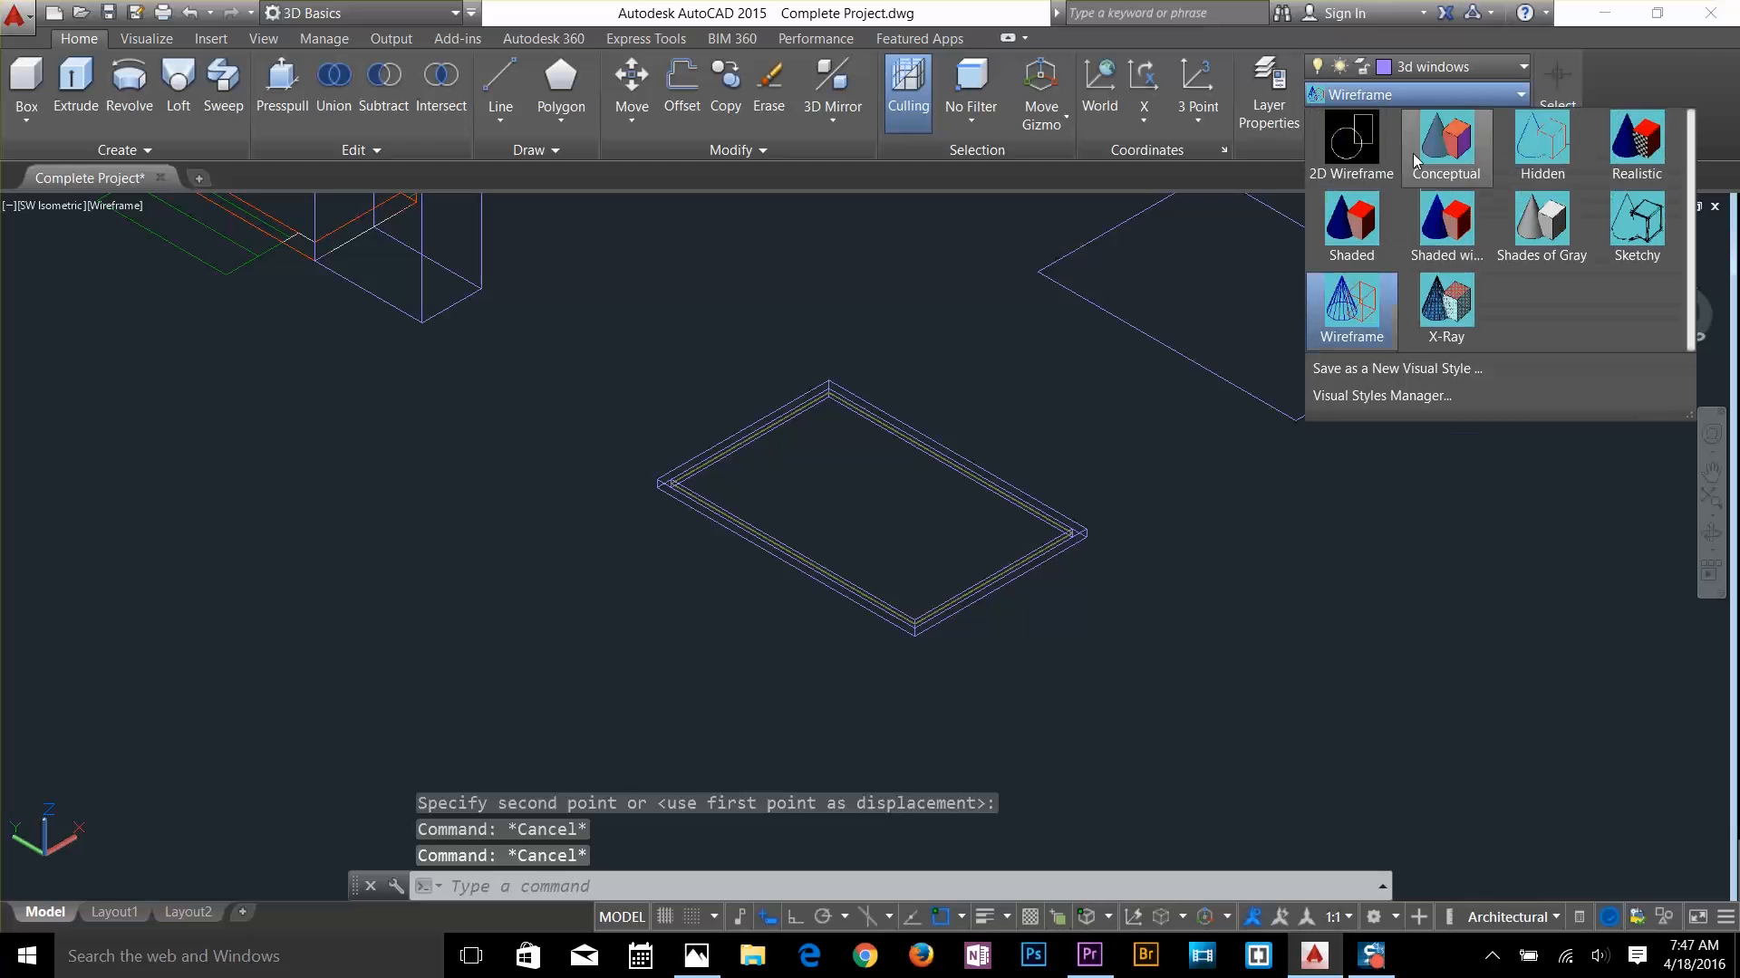
click(1367, 232)
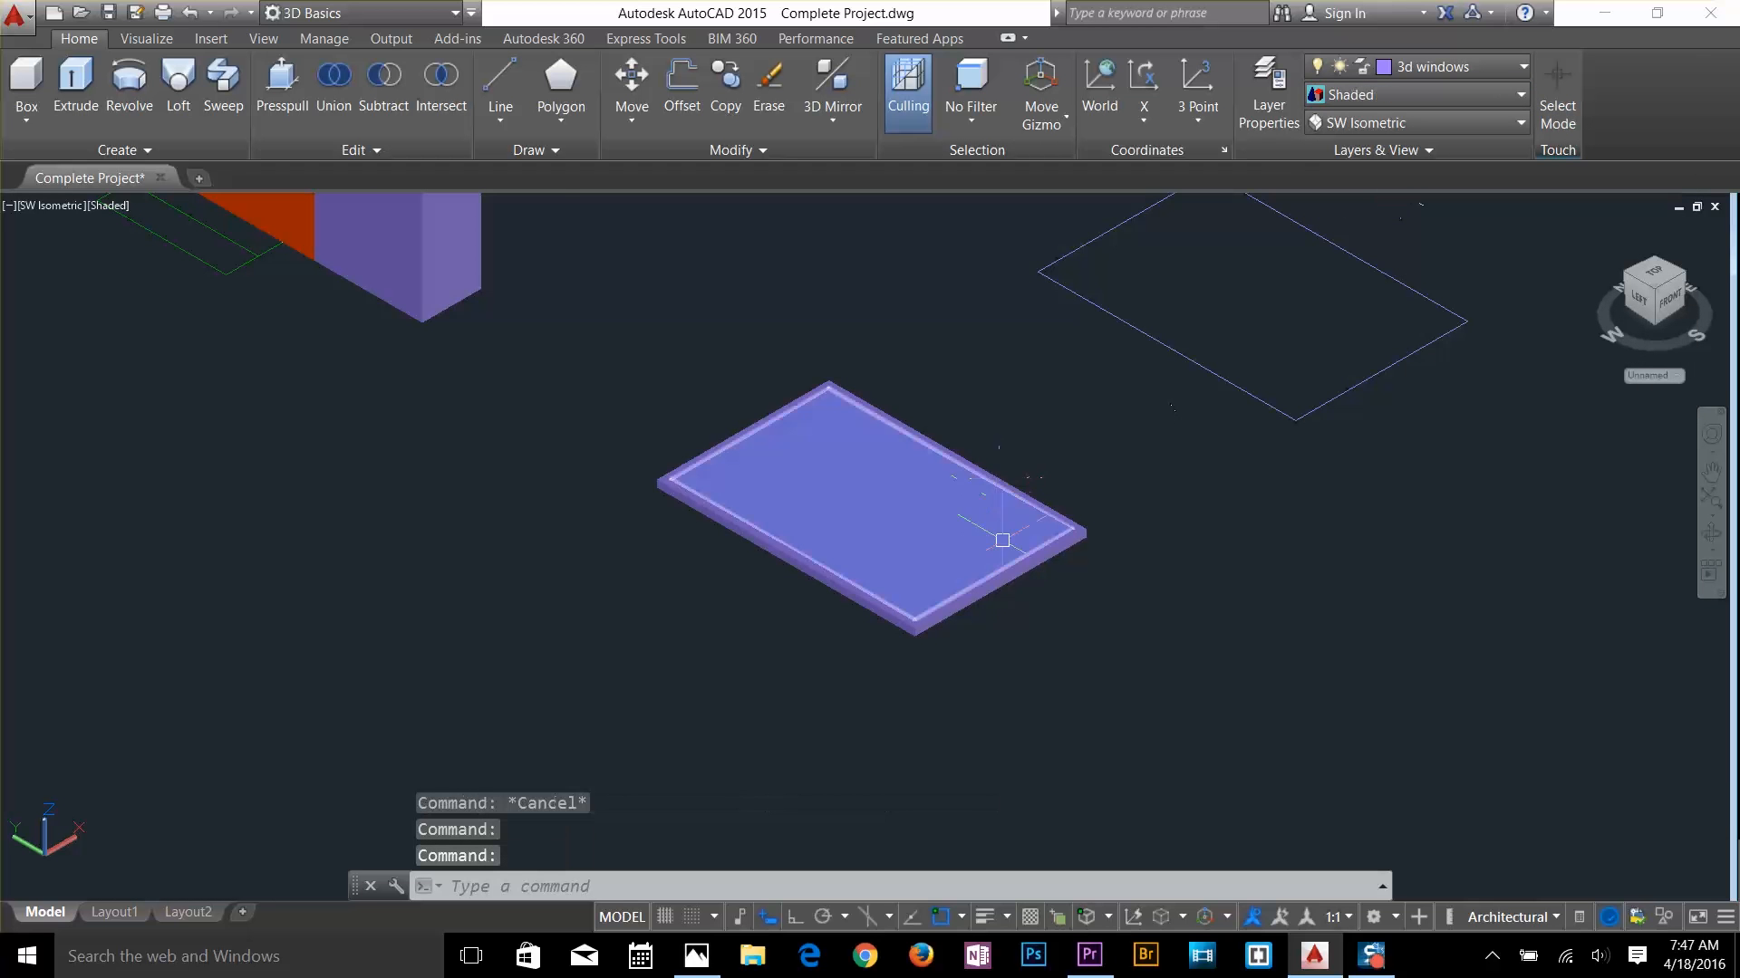
scroll(709, 546, up, 5)
key(Escape)
text(s)
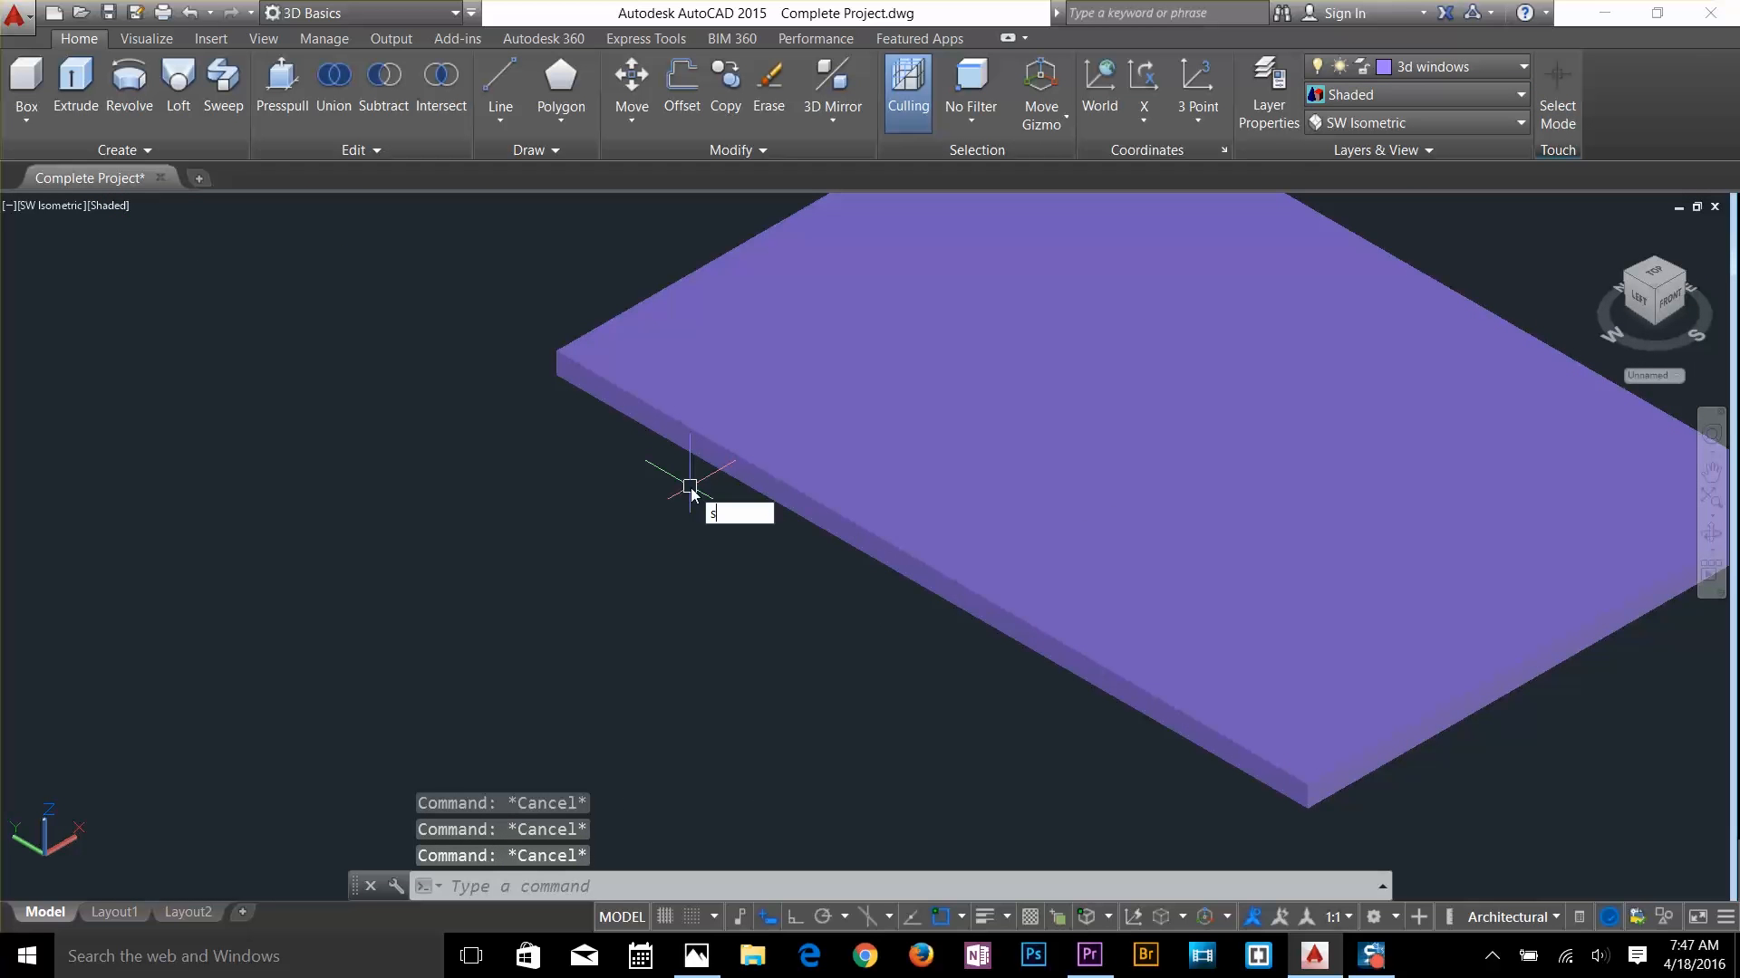
text(u)
key(Return)
click(579, 352)
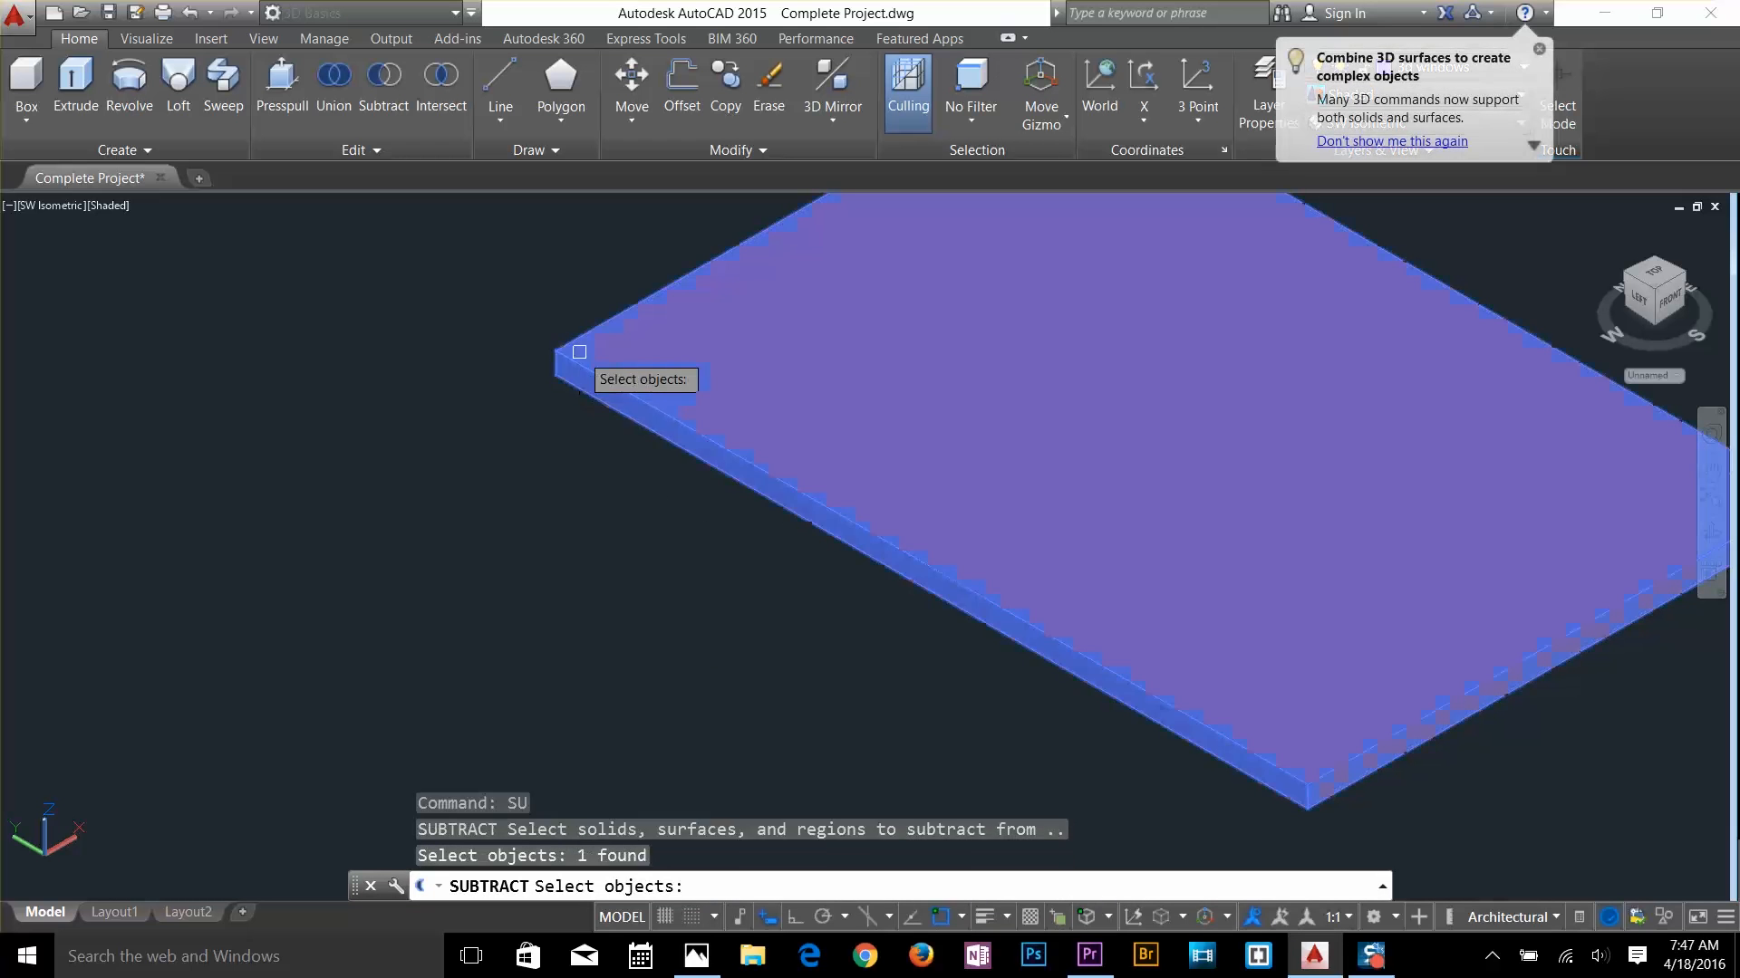
key(Return)
click(632, 337)
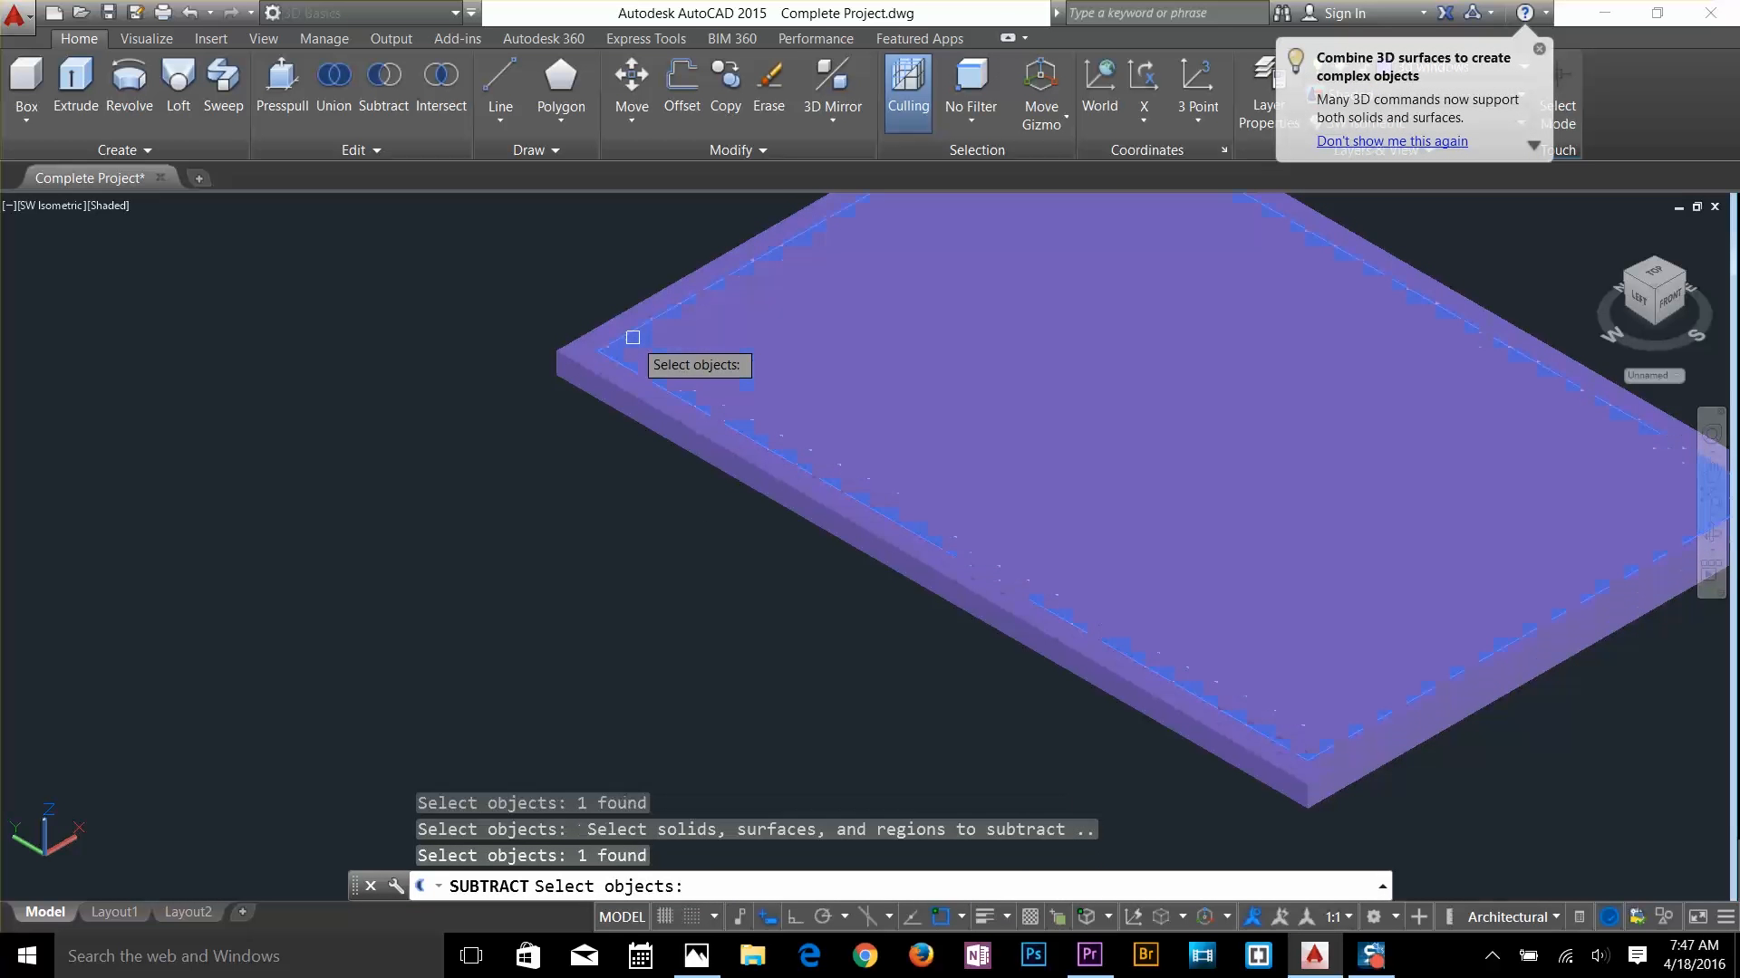
key(Return)
scroll(886, 419, down, 5)
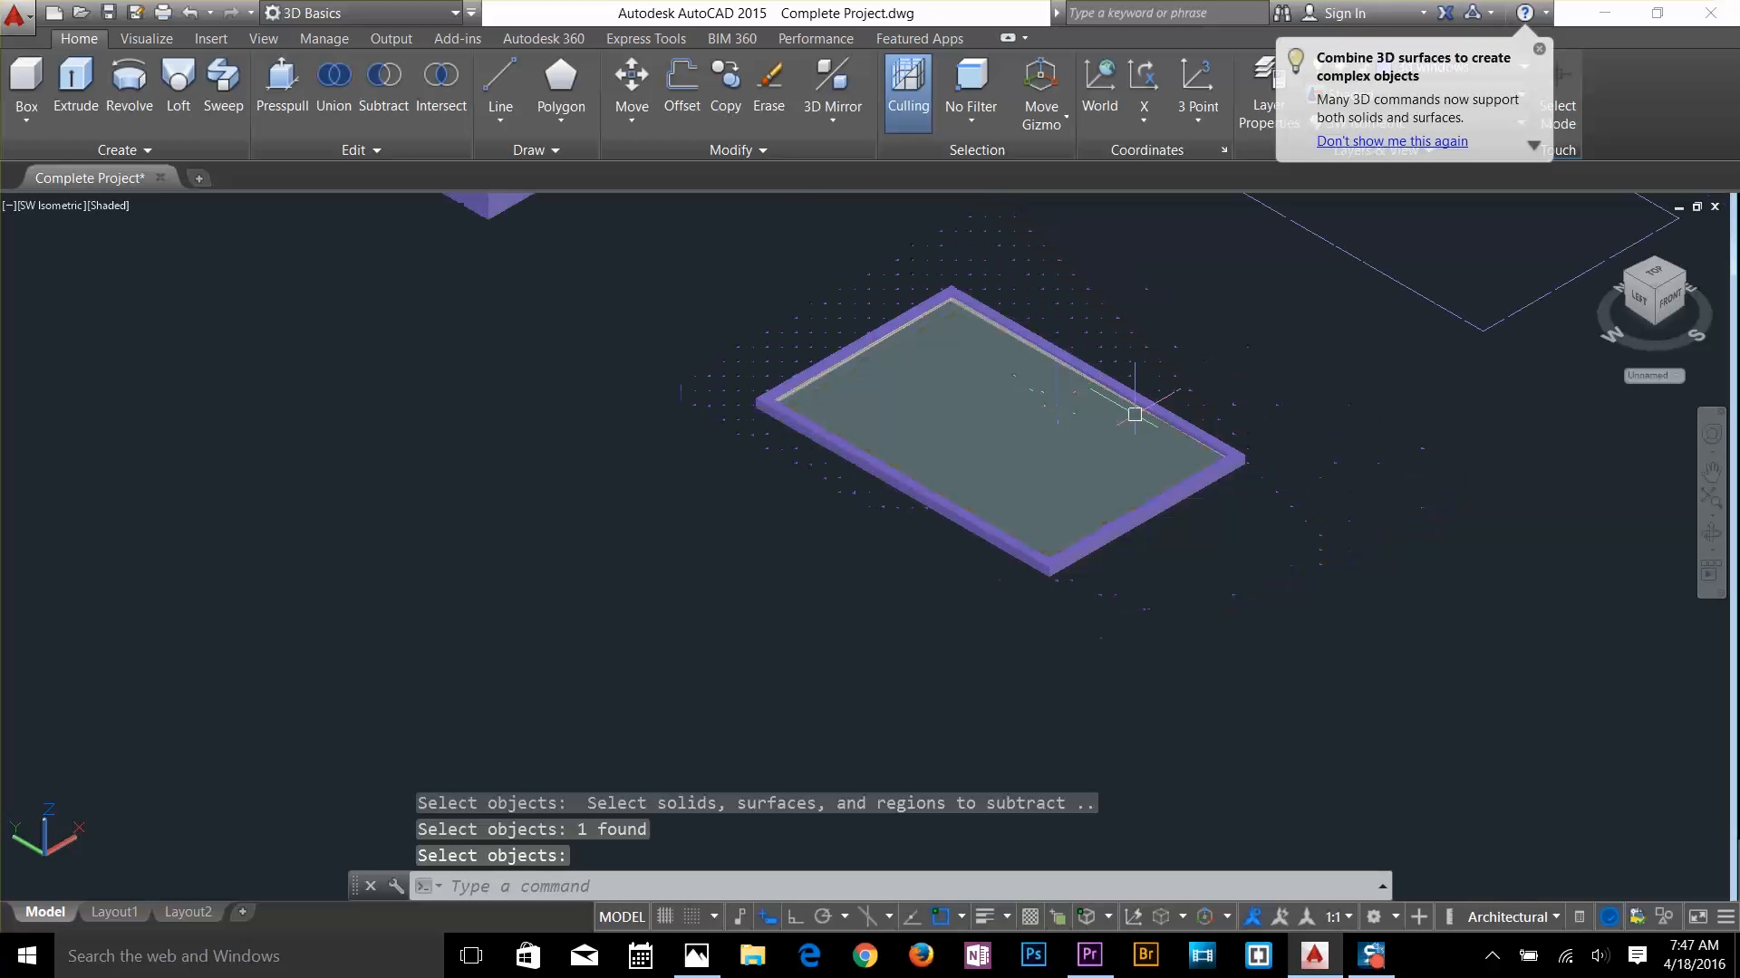
Delete the leftover flat rectangle beside the finished window
scroll(1259, 404, down, 3)
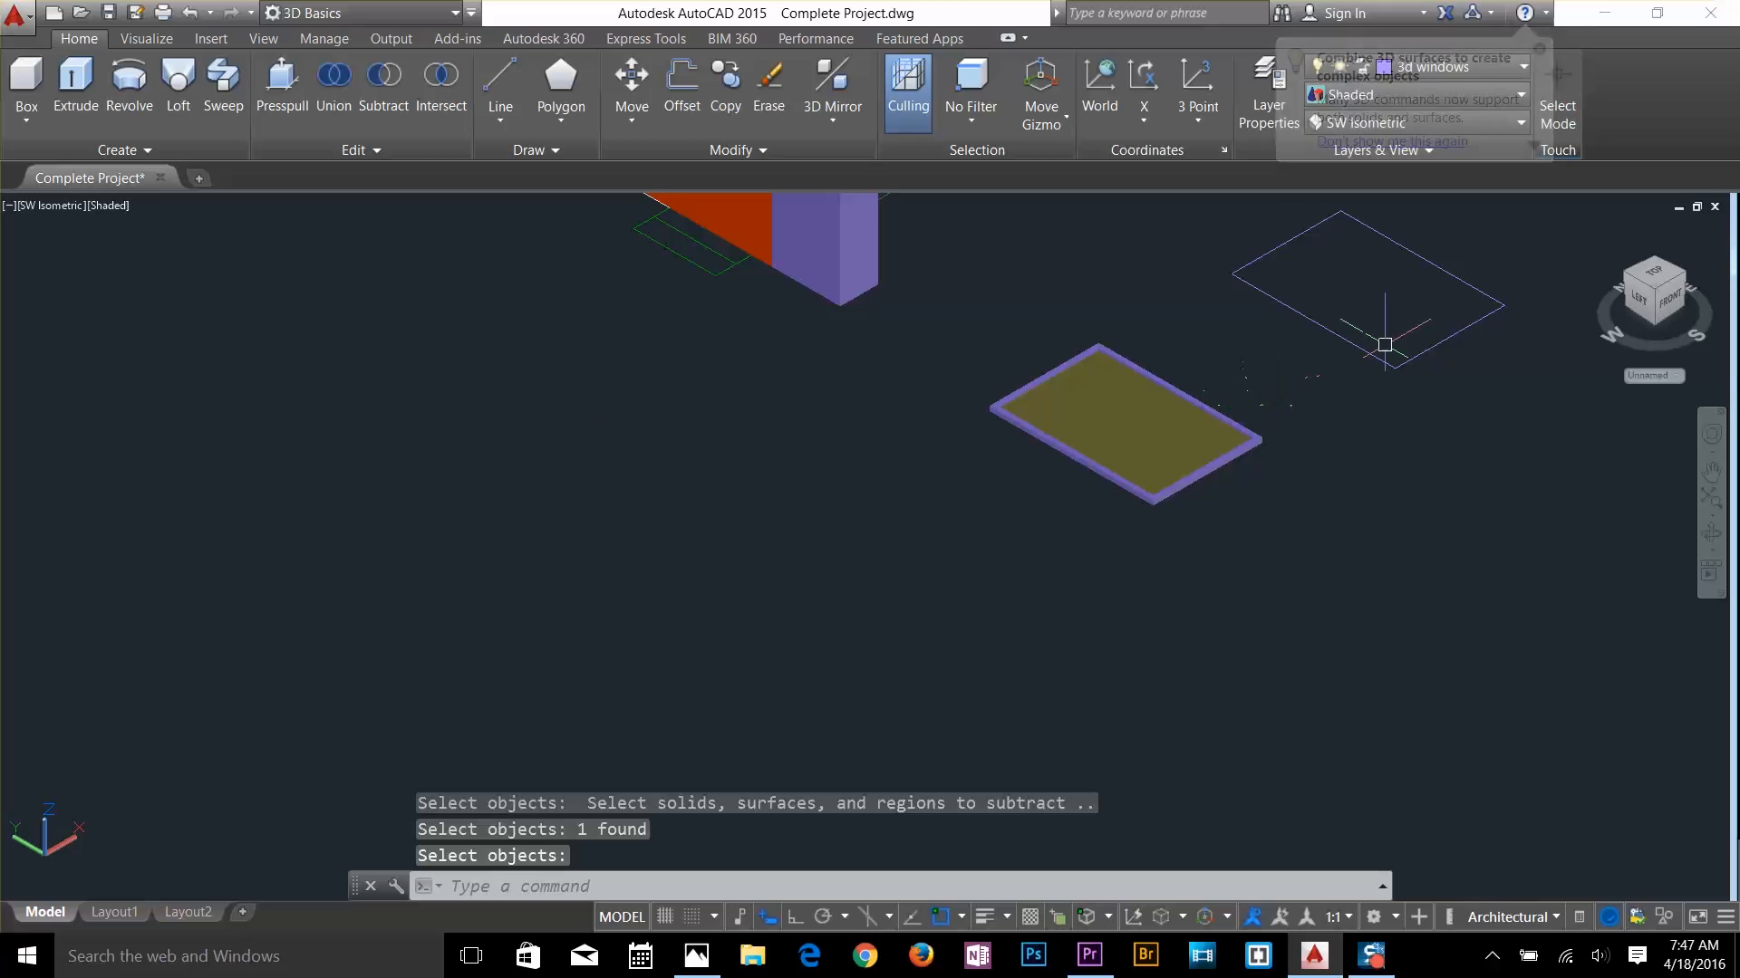
click(1486, 273)
click(1453, 349)
key(Delete)
scroll(1232, 424, up, 4)
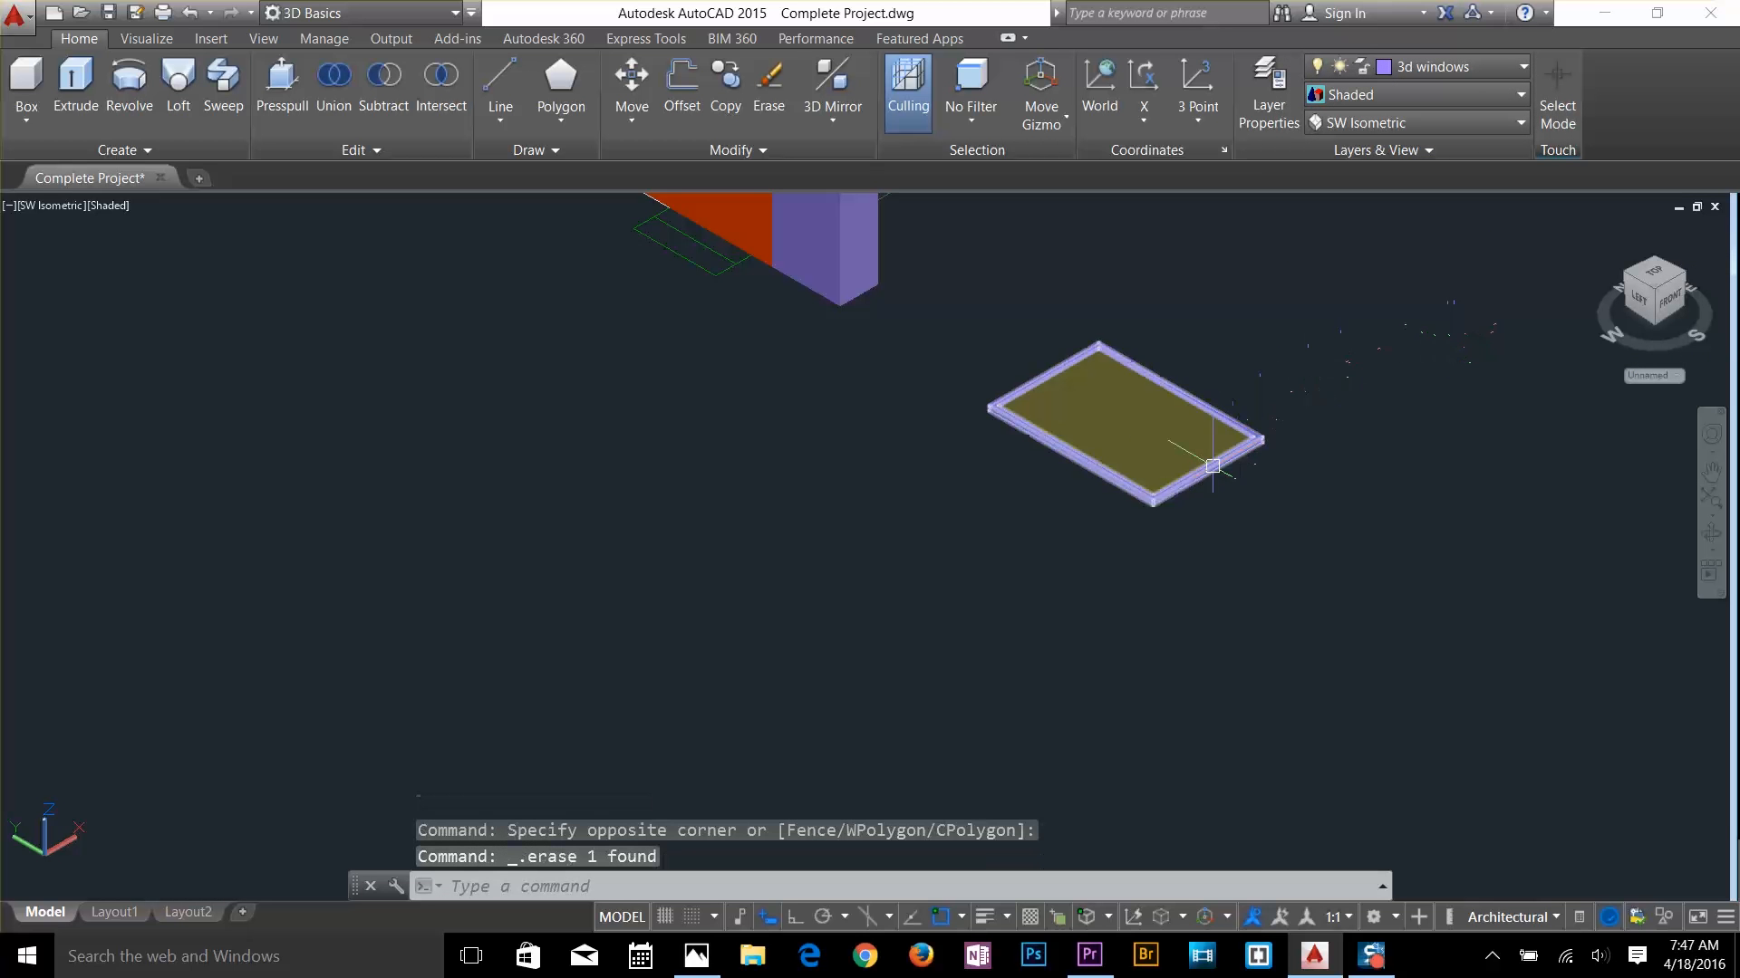
key(Escape)
key(Escape)
Use 3DROTATE with ortho on to stand the window frame and glass upright about the X axis through the window's near bottom corner
scroll(1234, 424, down, 5)
middle_drag(1235, 408, 1191, 577)
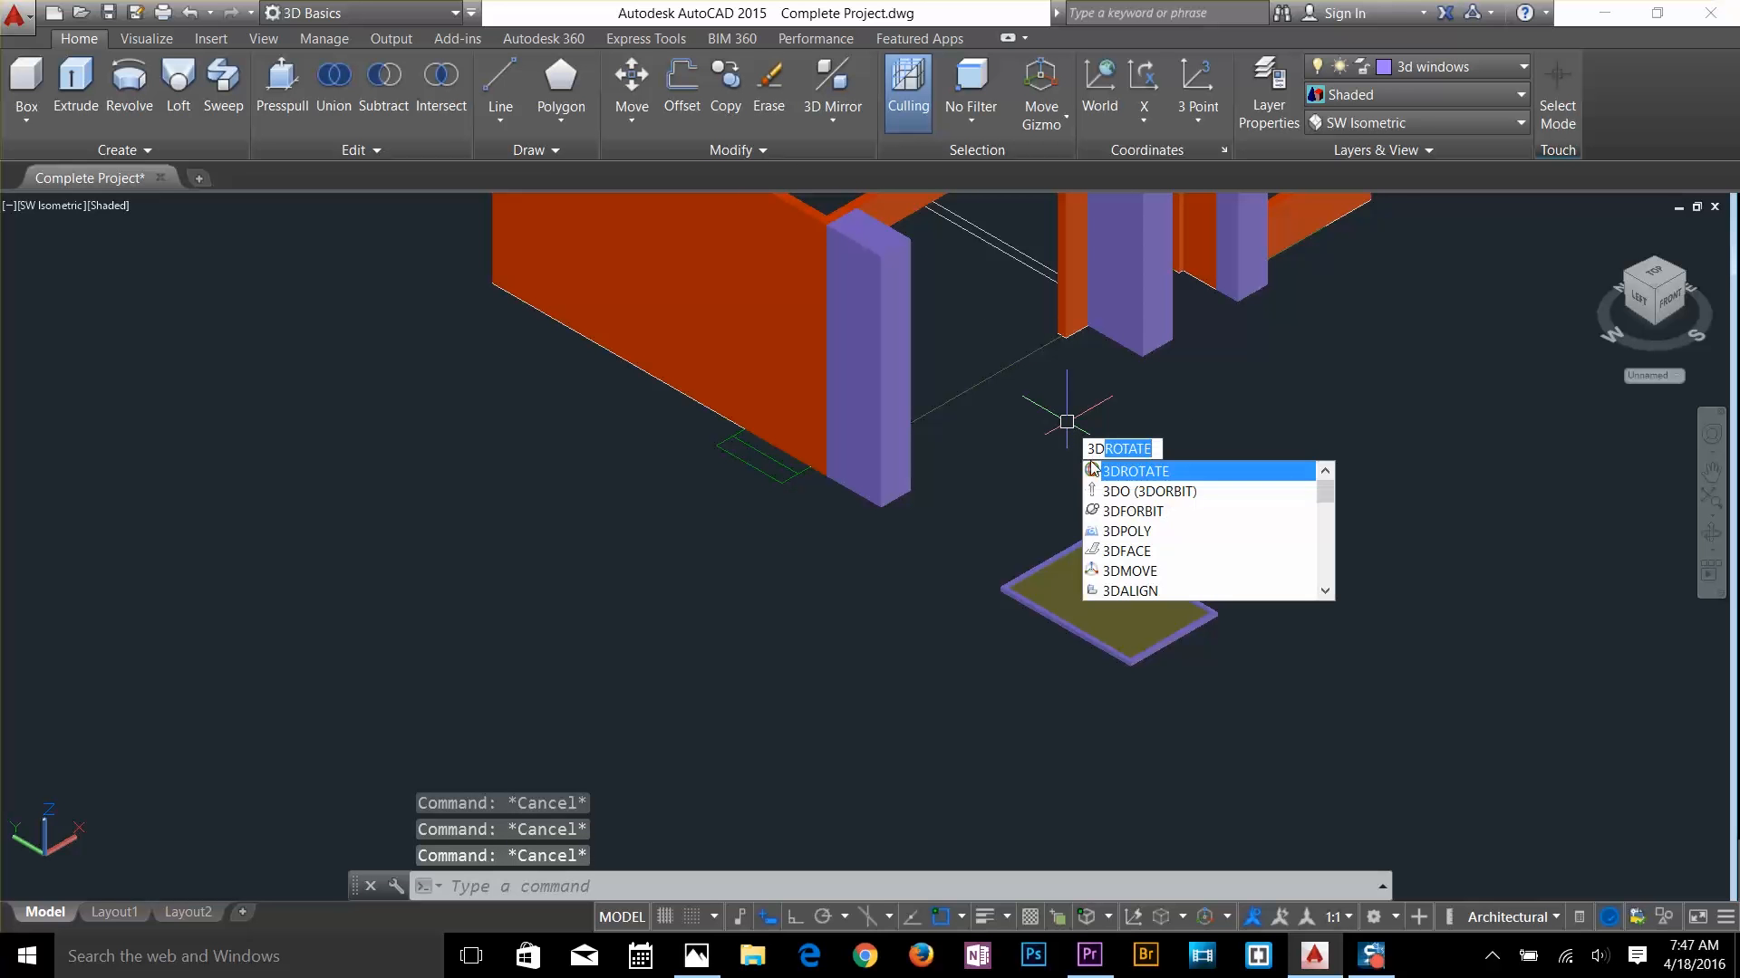
click(1092, 471)
click(1257, 585)
click(1177, 650)
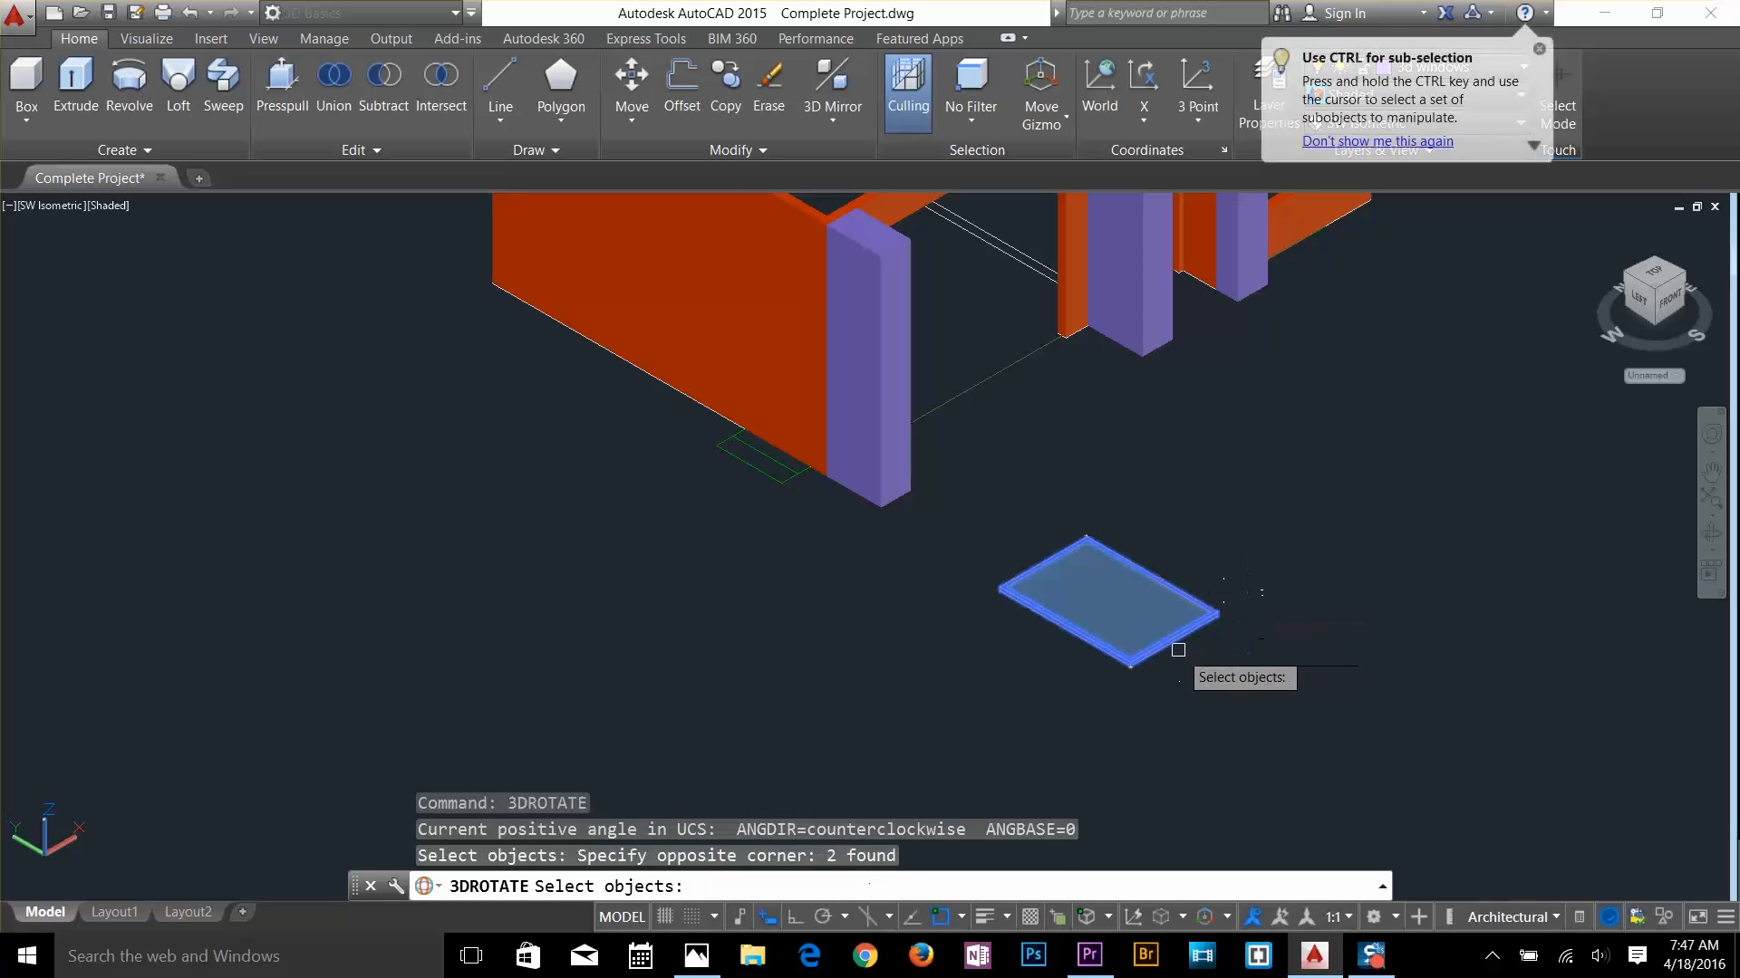
scroll(1173, 656, up, 5)
key(Return)
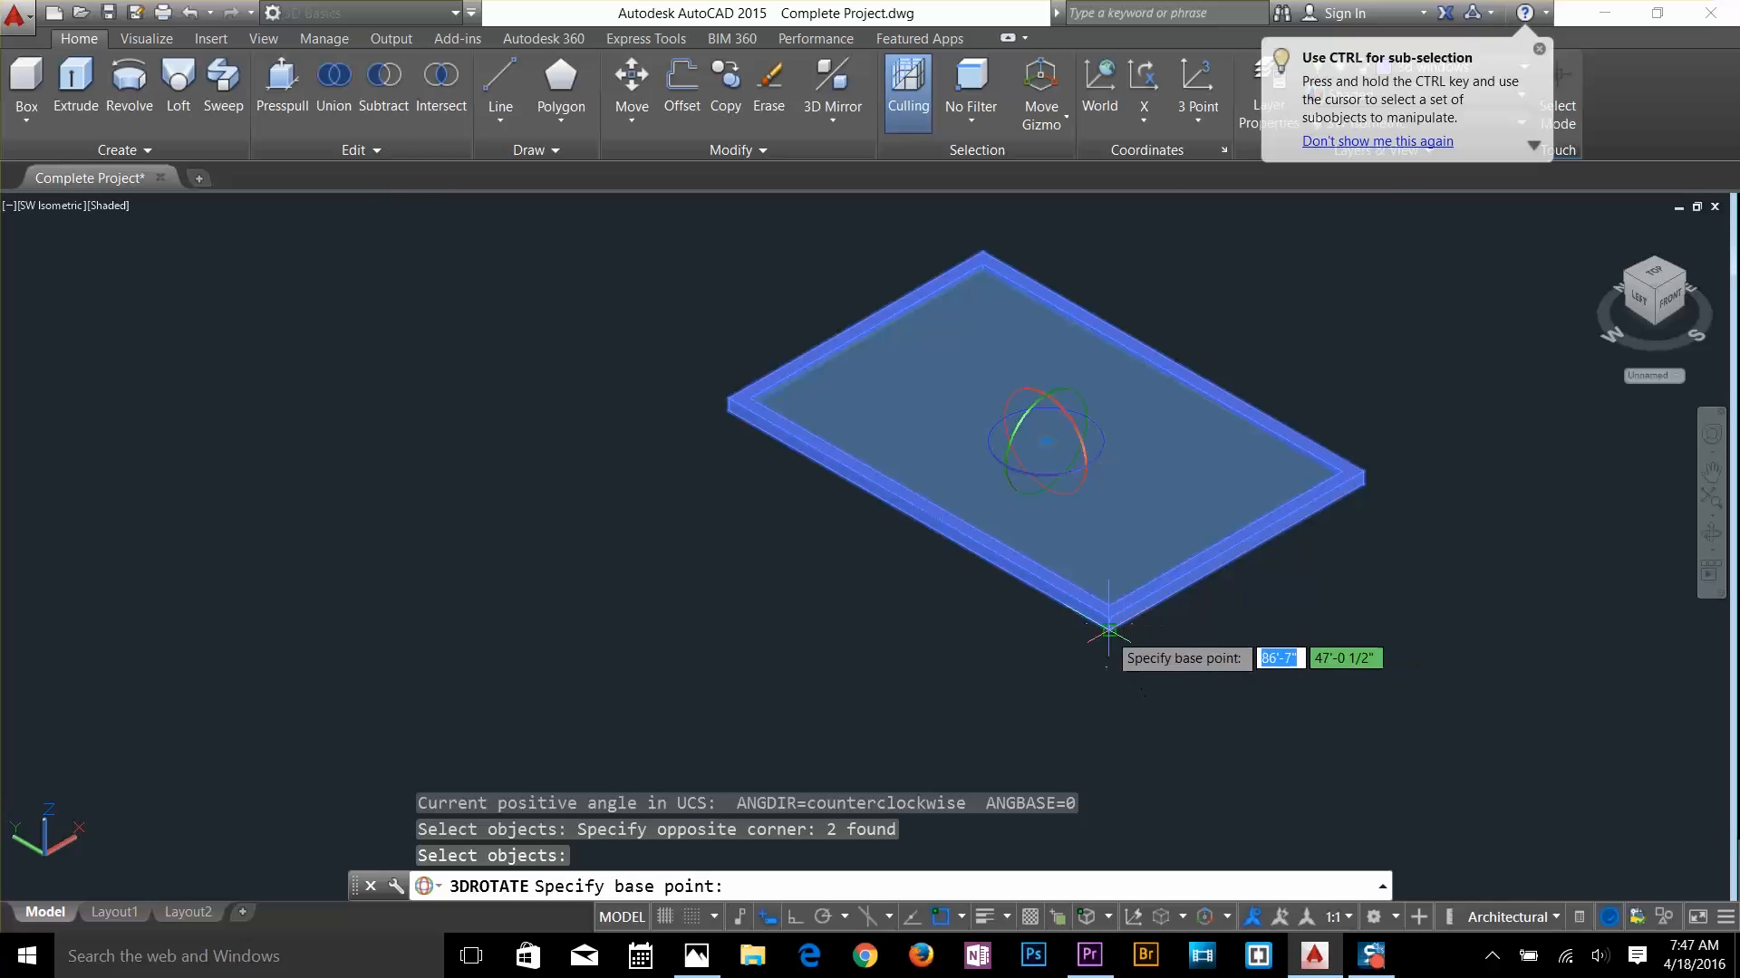
click(1108, 629)
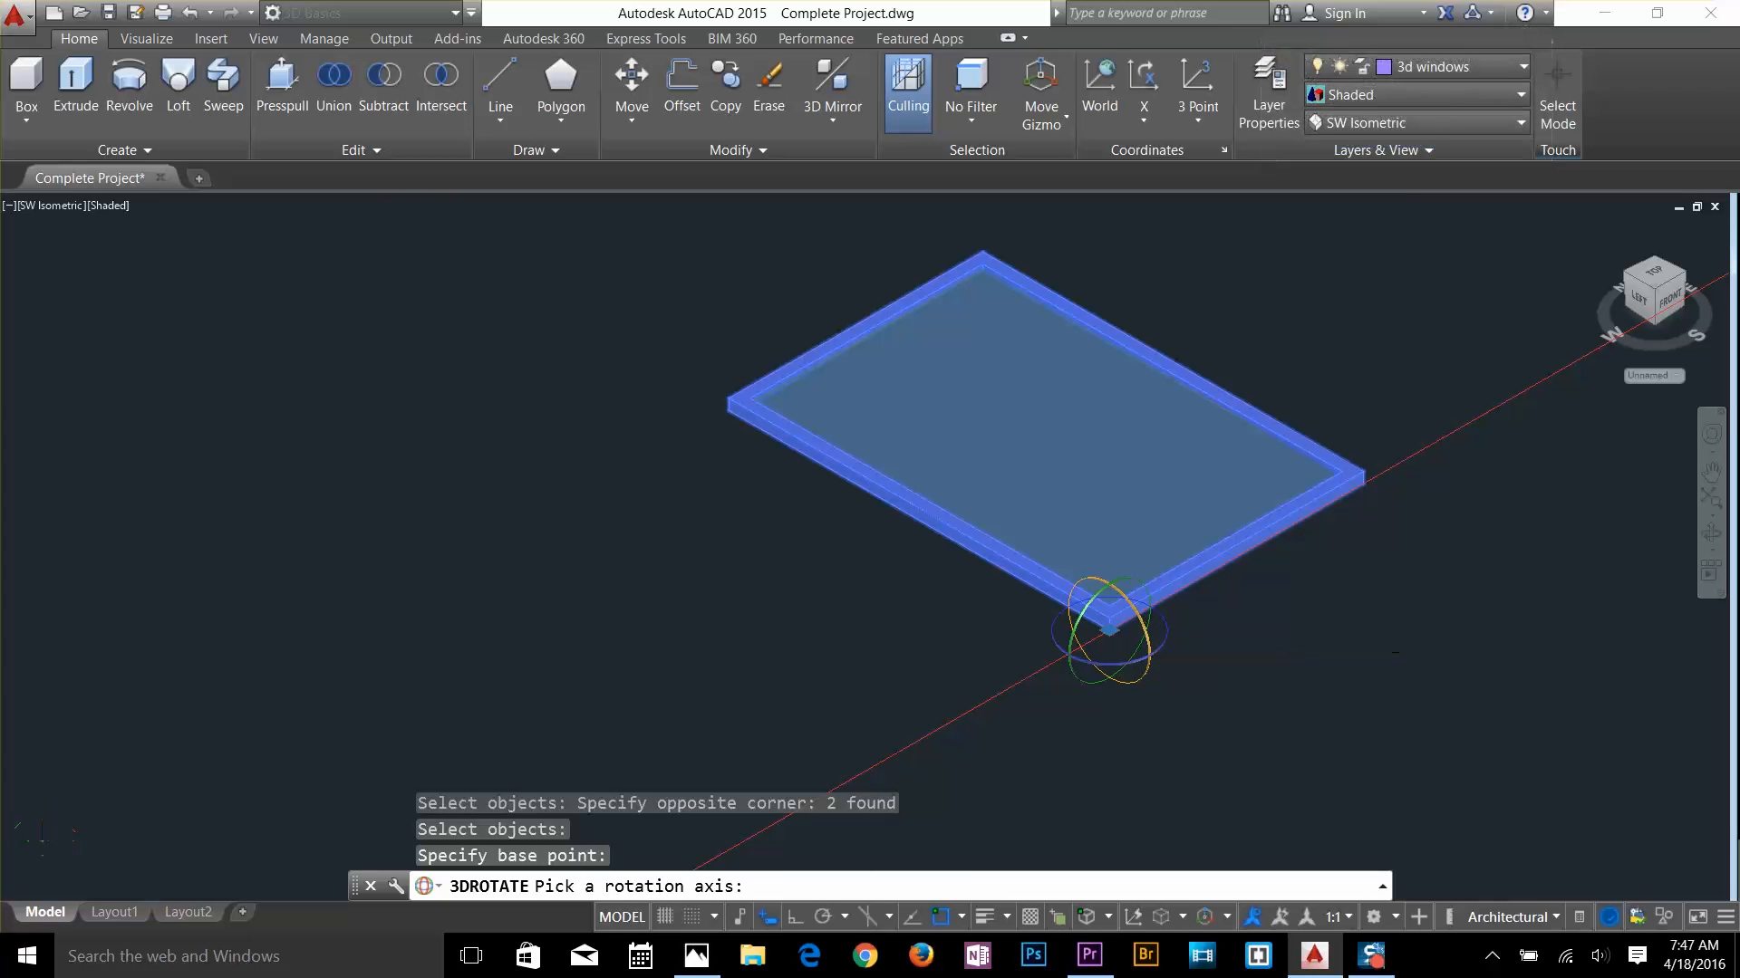
click(1141, 624)
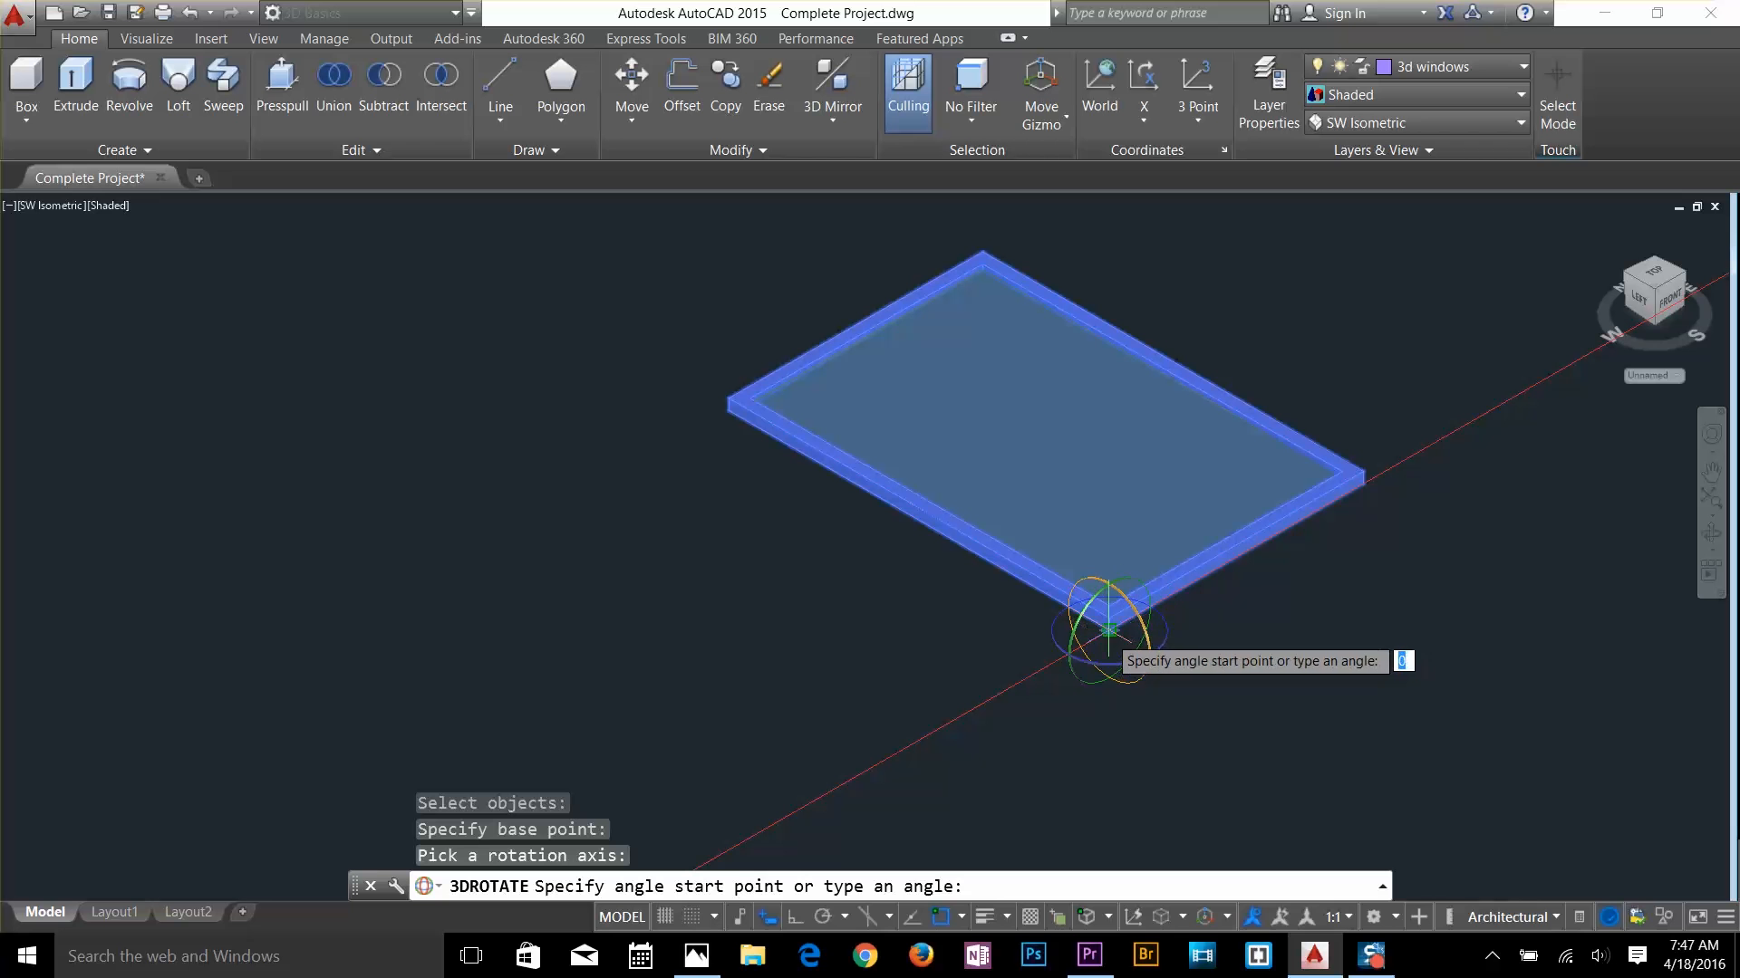
click(1123, 619)
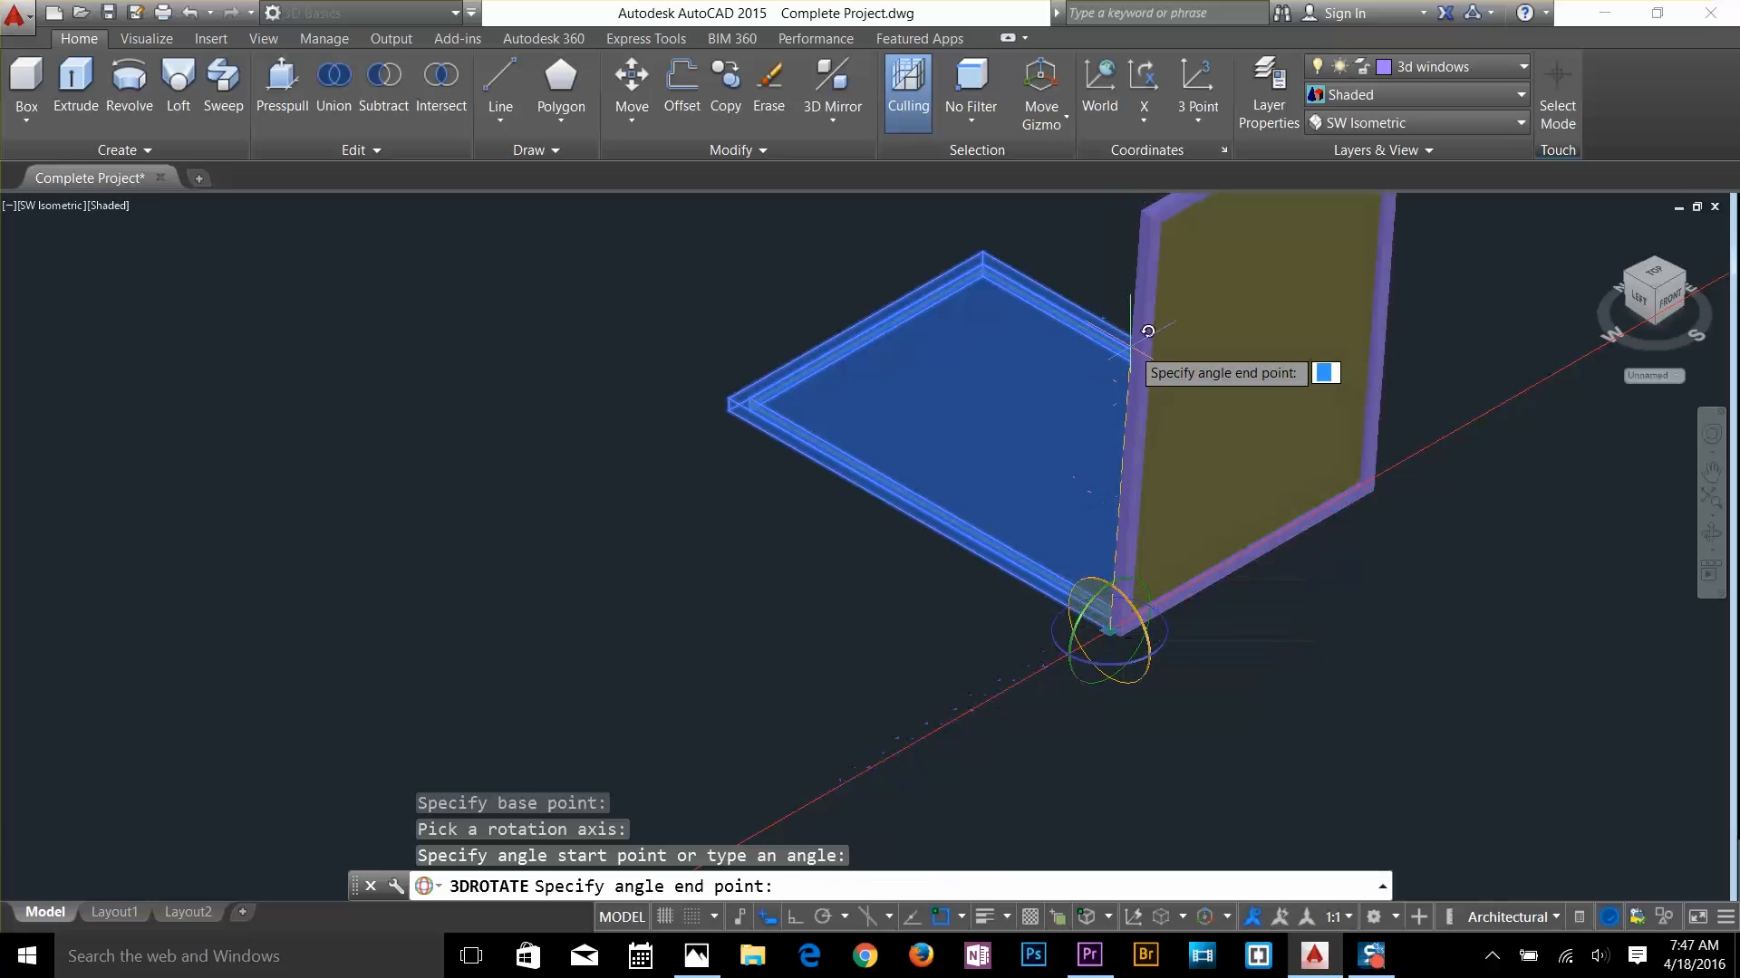
scroll(1137, 313, down, 2)
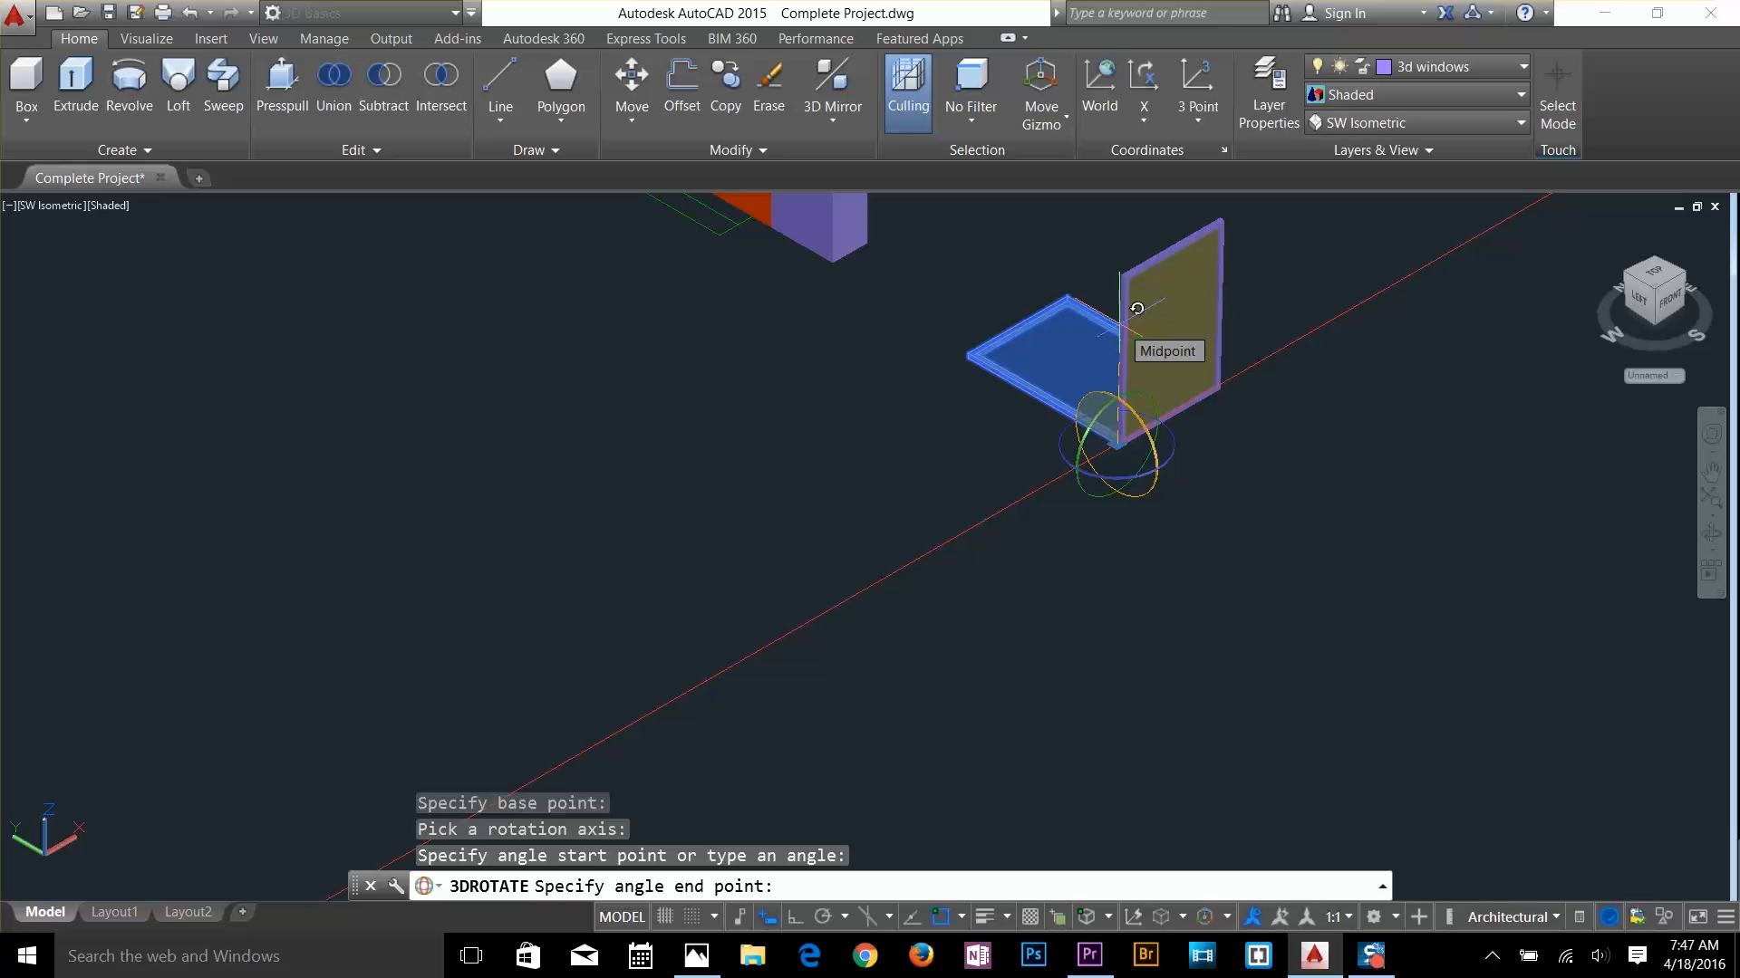
key(F8)
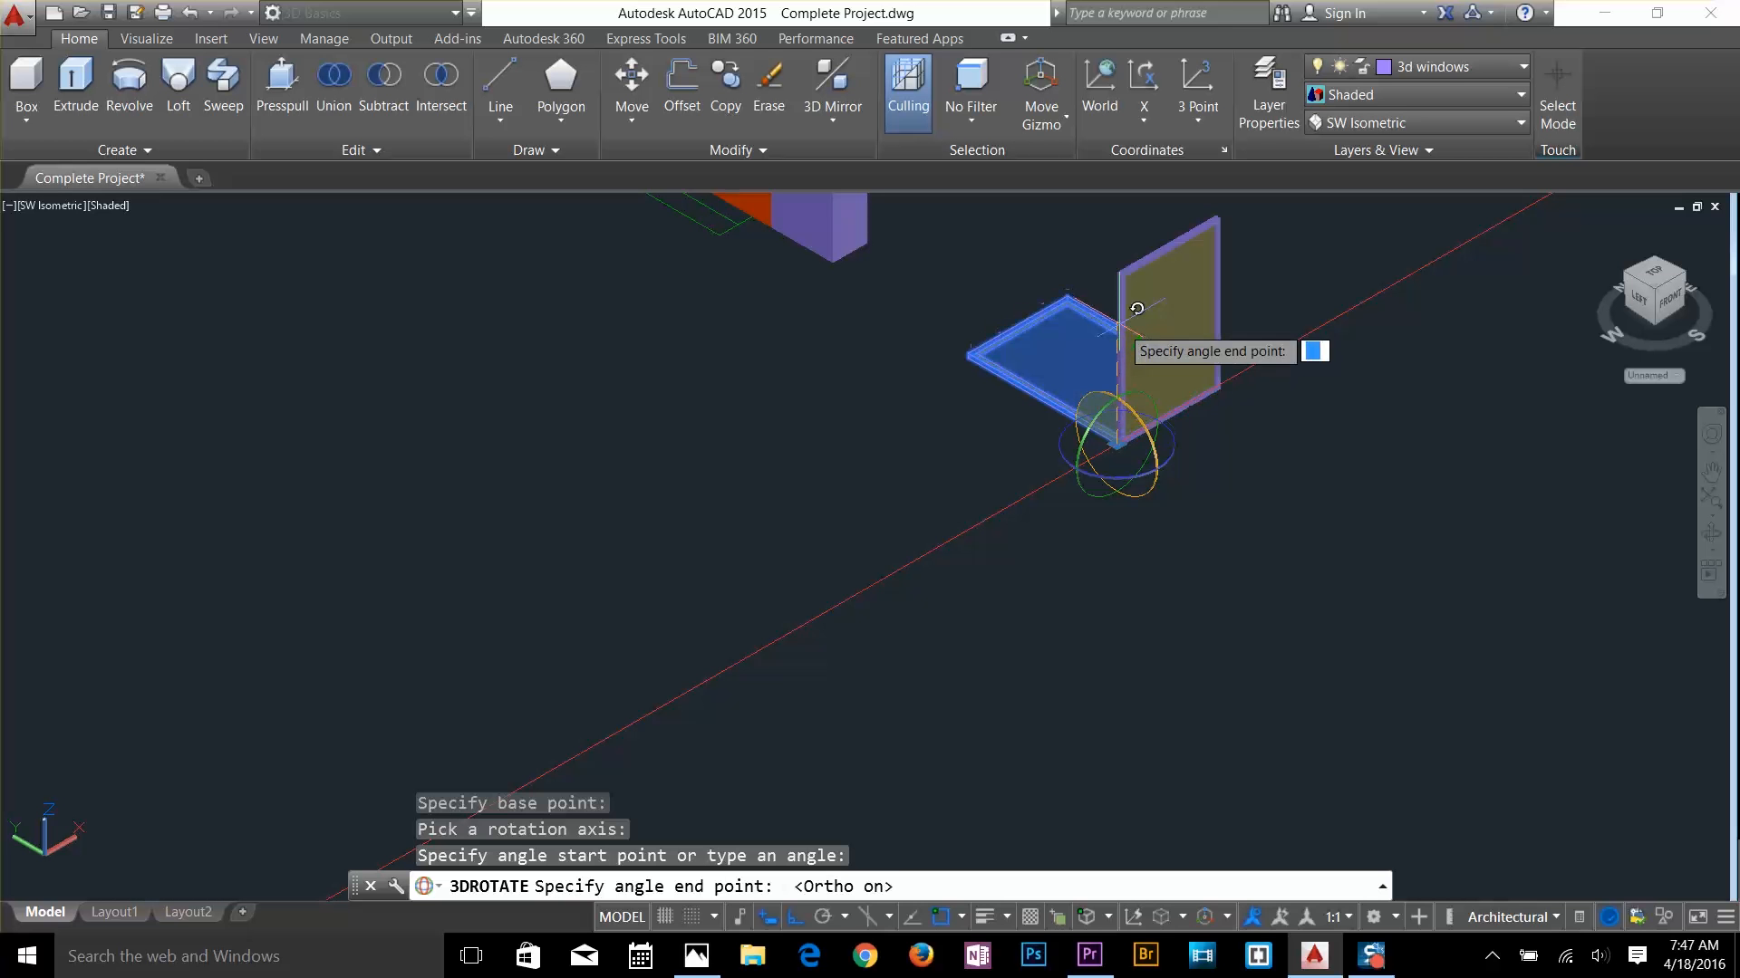
middle_drag(1139, 280, 1126, 404)
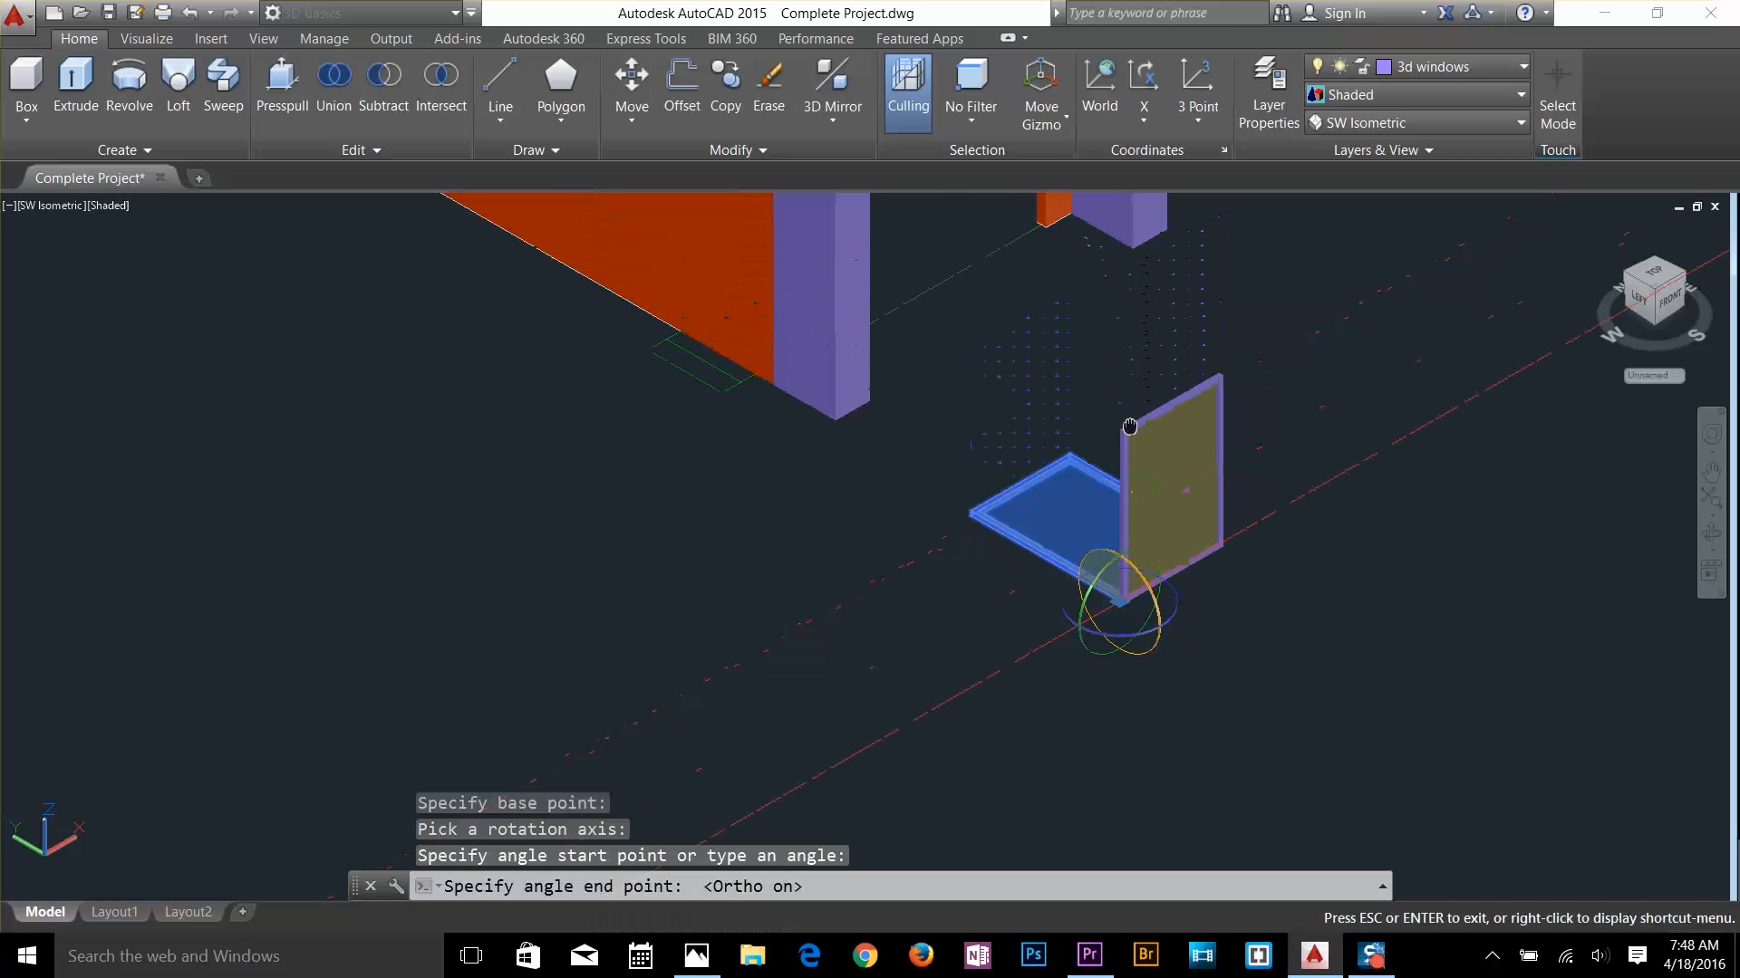
click(1129, 347)
key(Escape)
key(Escape)
key(Escape)
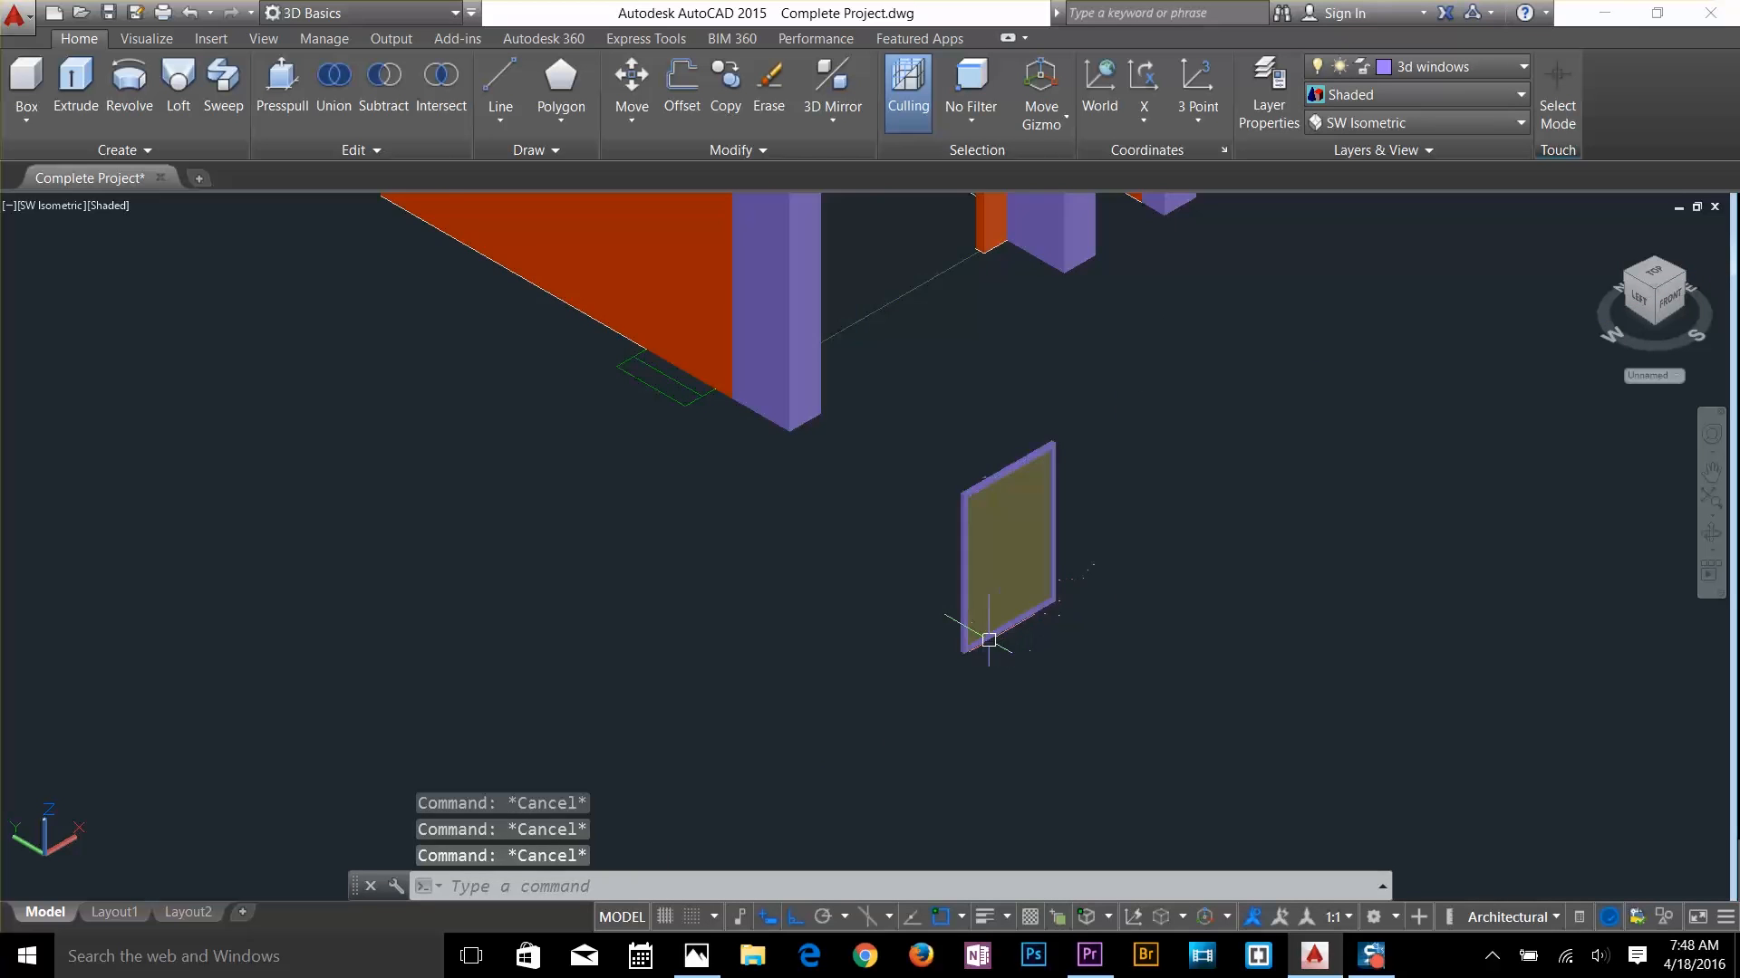
Rotate the upright window about its near bottom corner so that it runs parallel to the long walls of the house
scroll(1009, 643, up, 2)
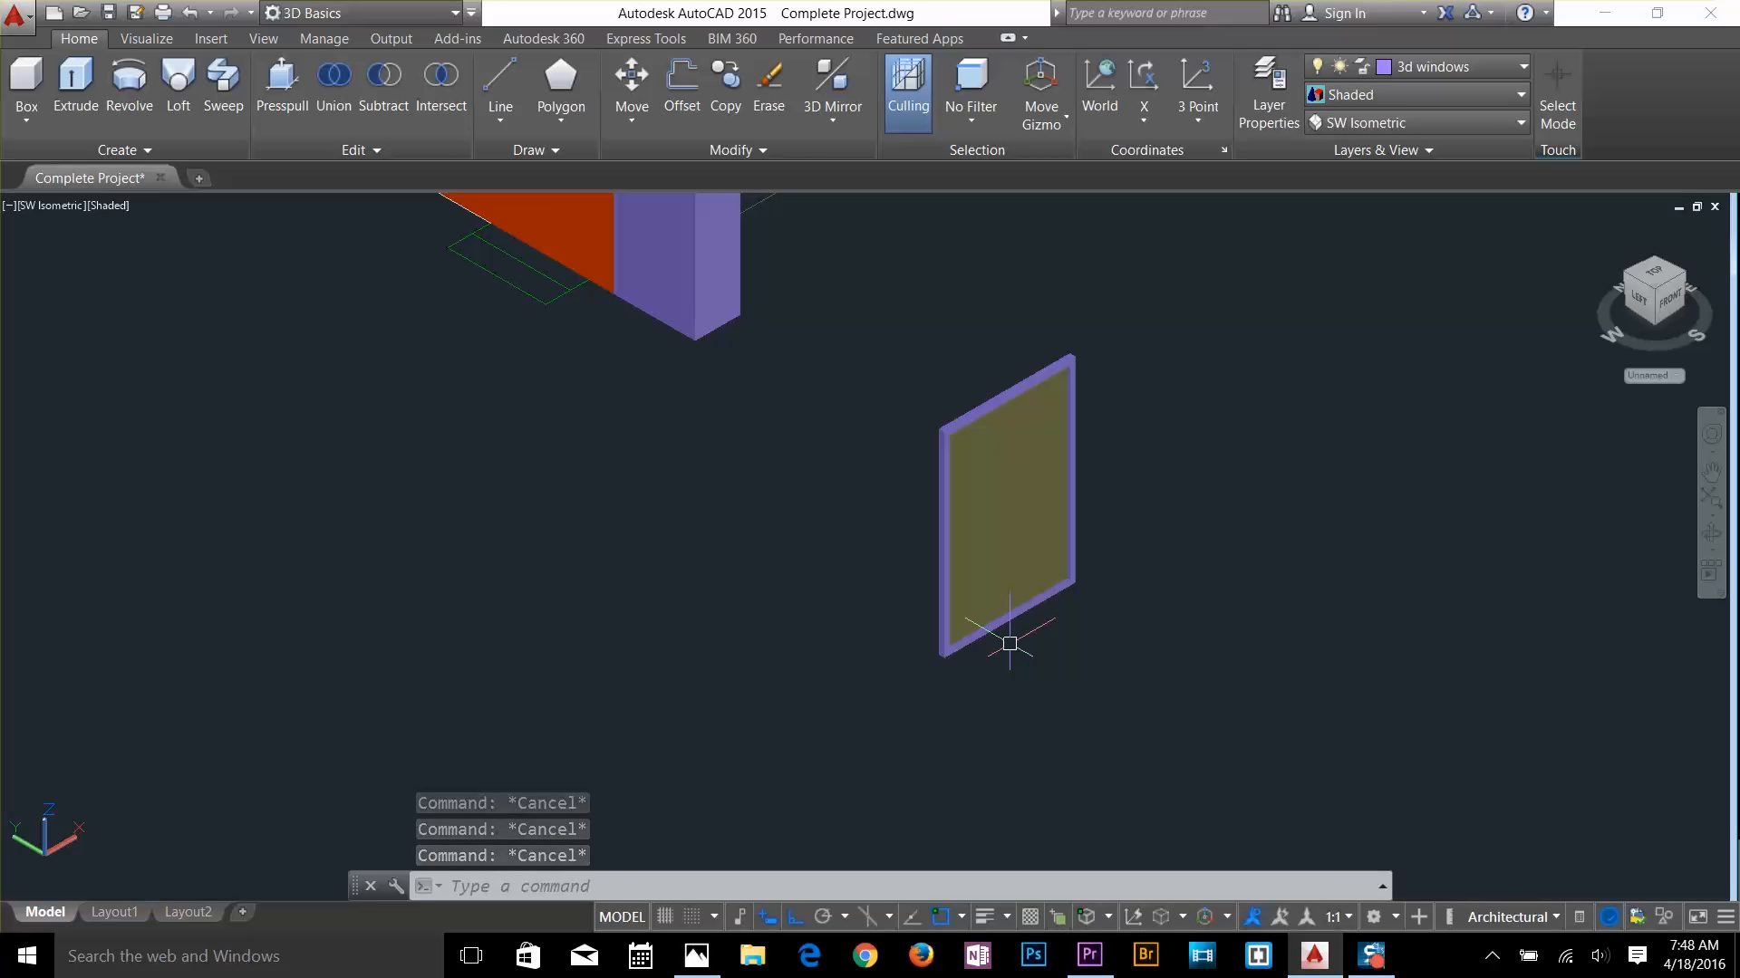
key(Return)
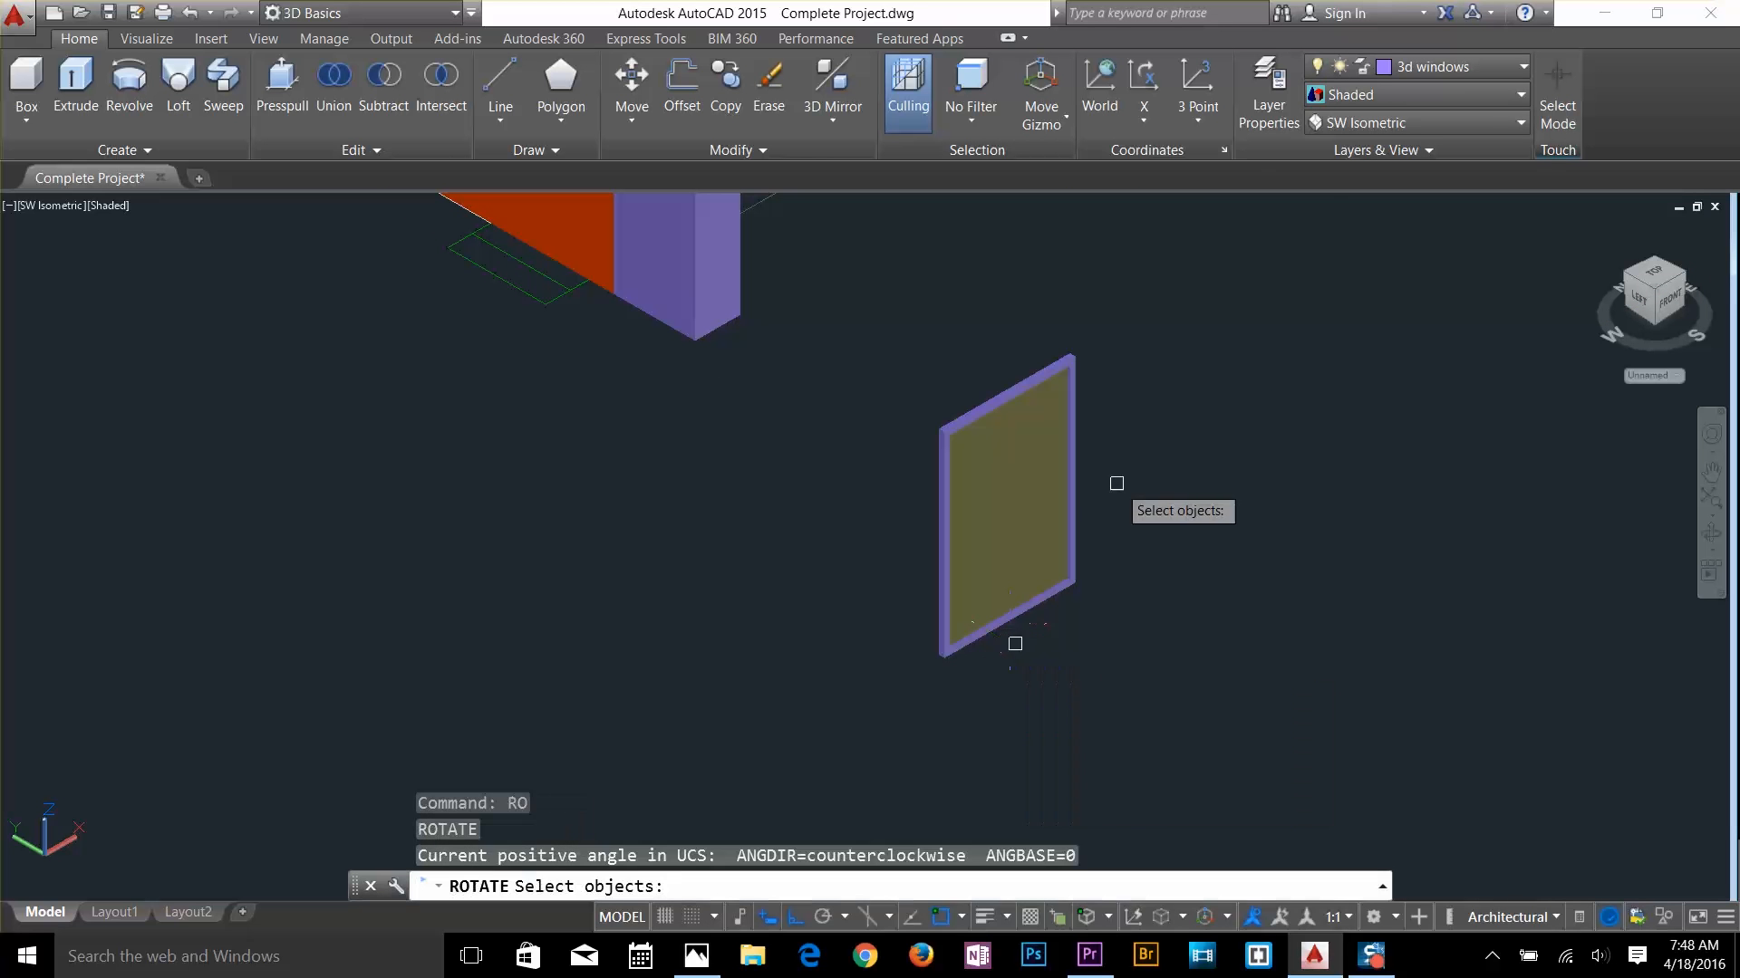
click(1125, 475)
click(963, 680)
key(Return)
scroll(912, 699, up, 4)
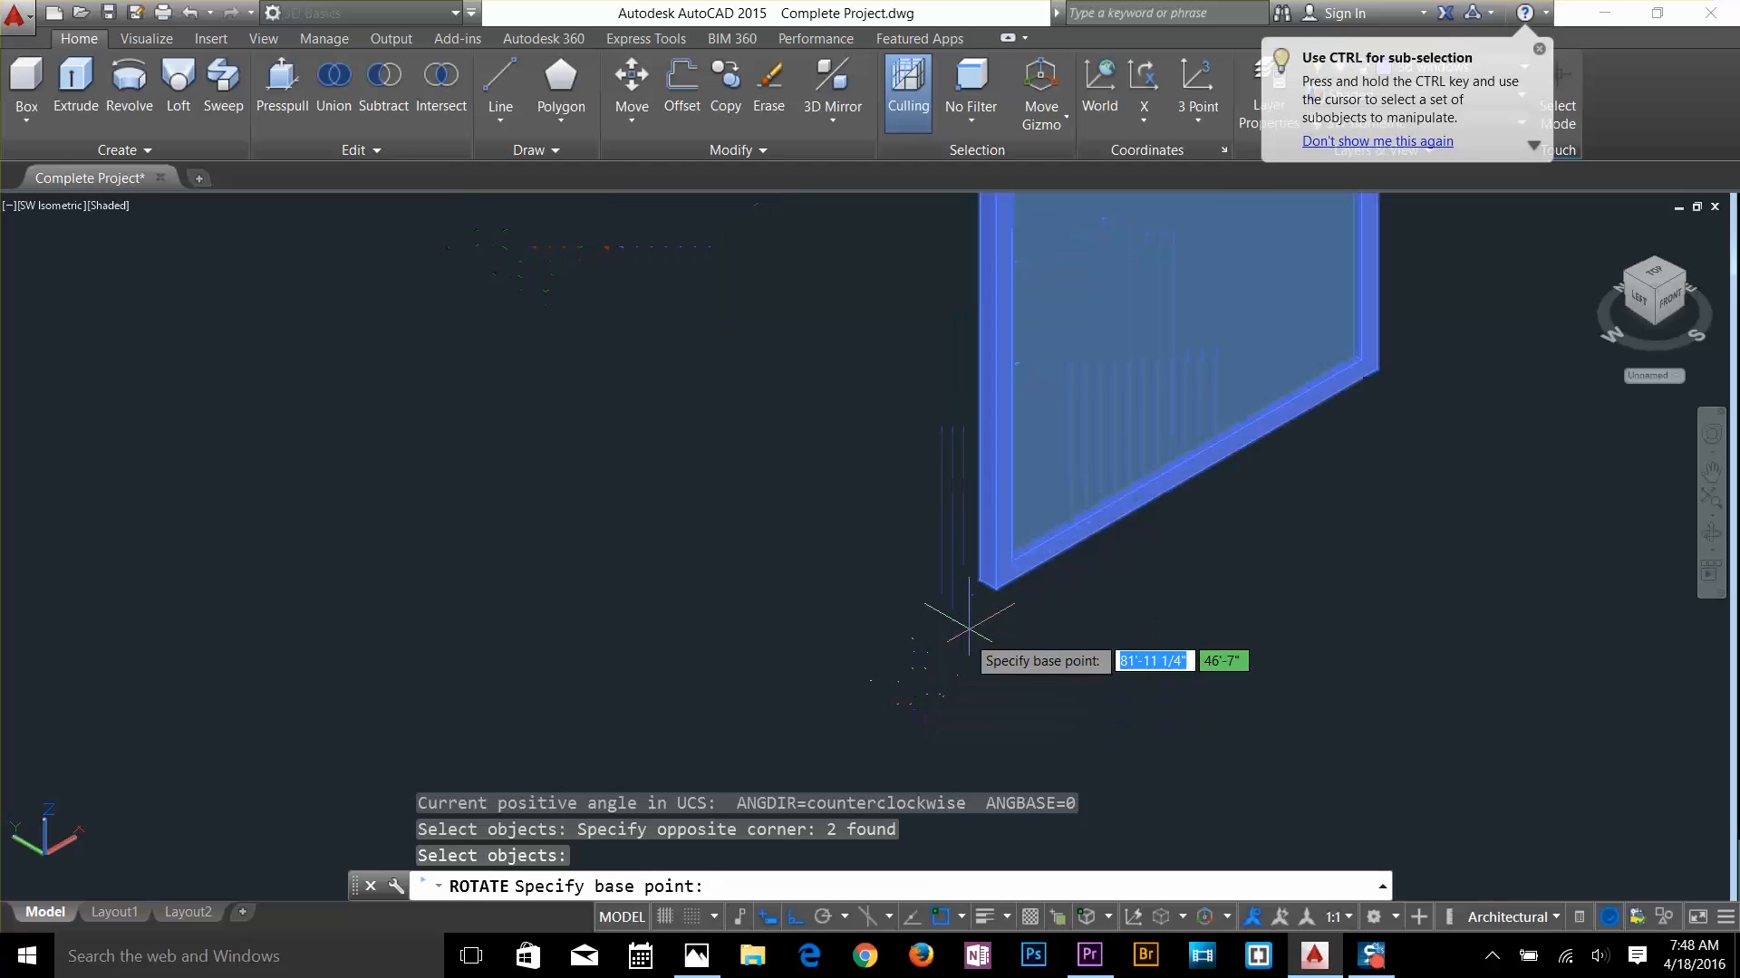
click(988, 584)
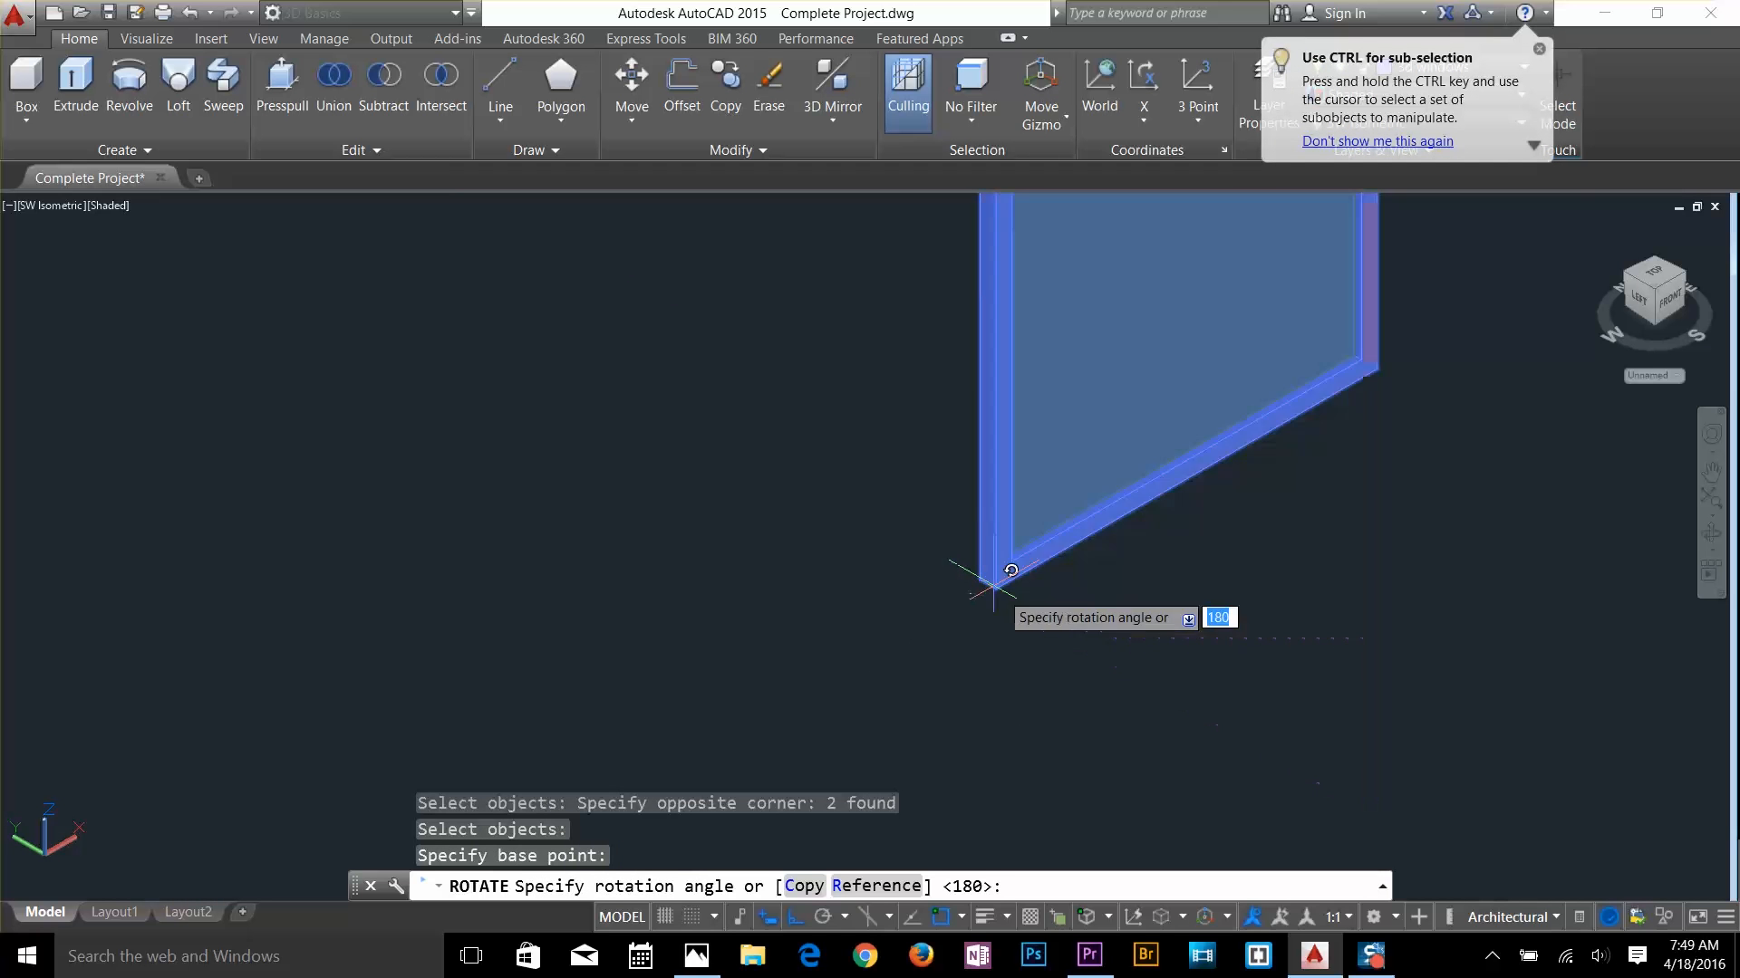
click(1441, 806)
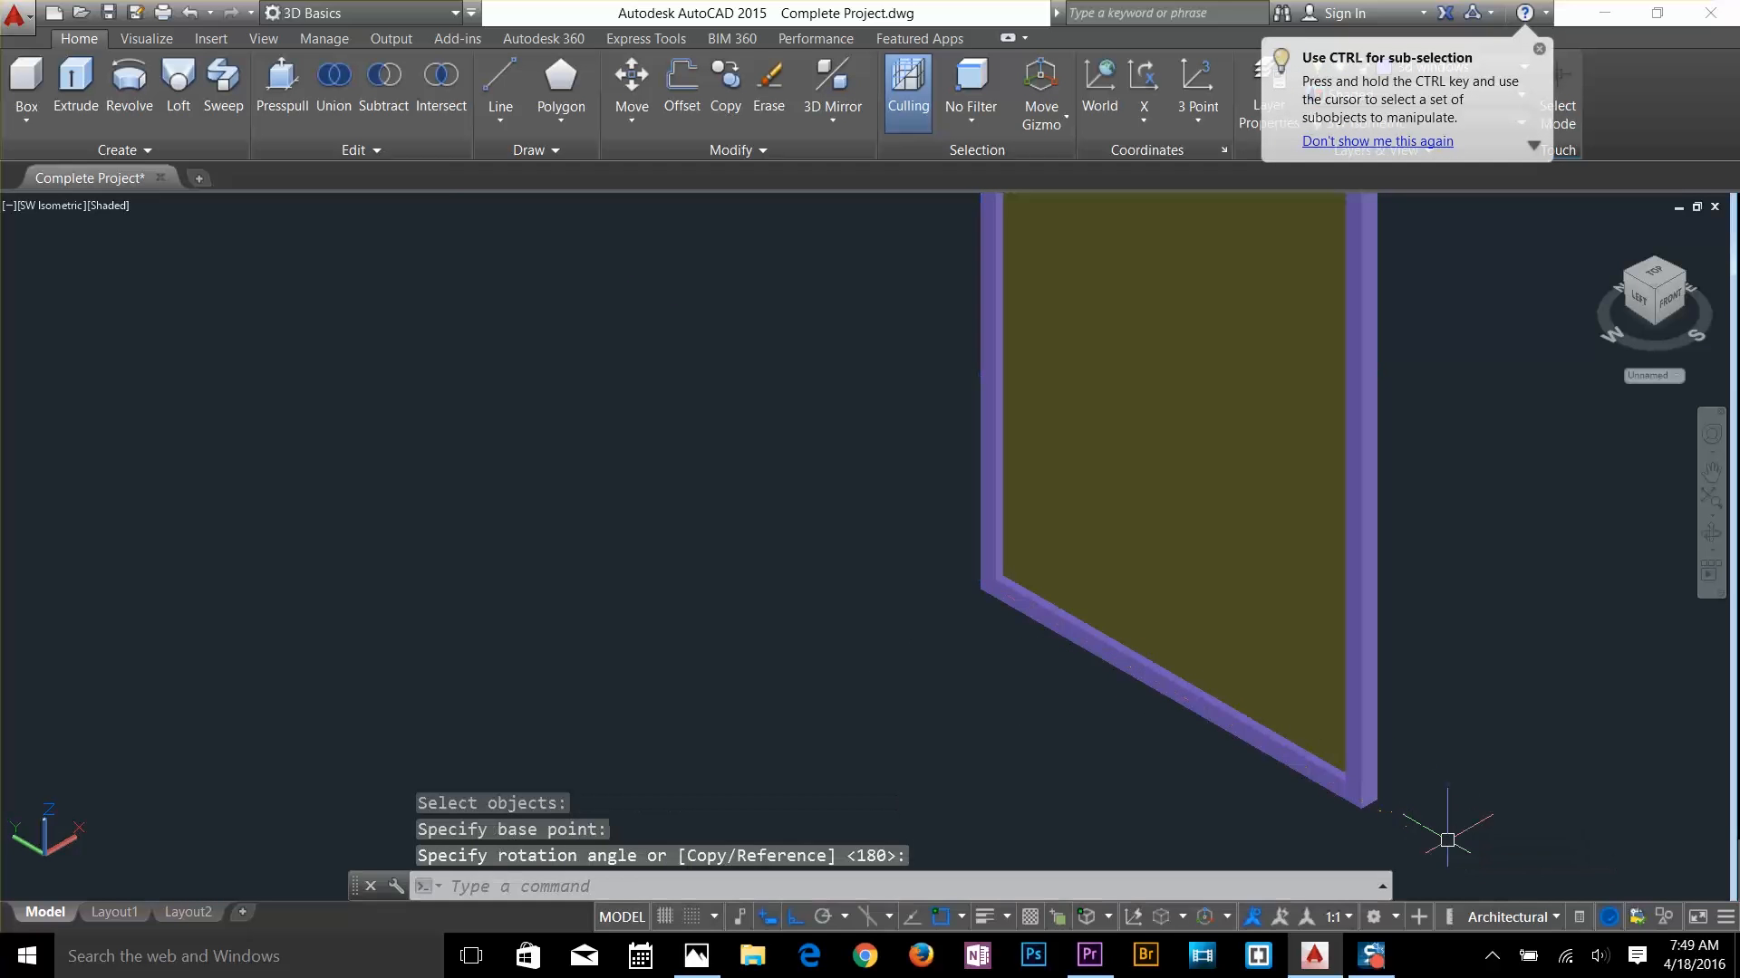
scroll(1466, 785, down, 5)
key(Escape)
key(Escape)
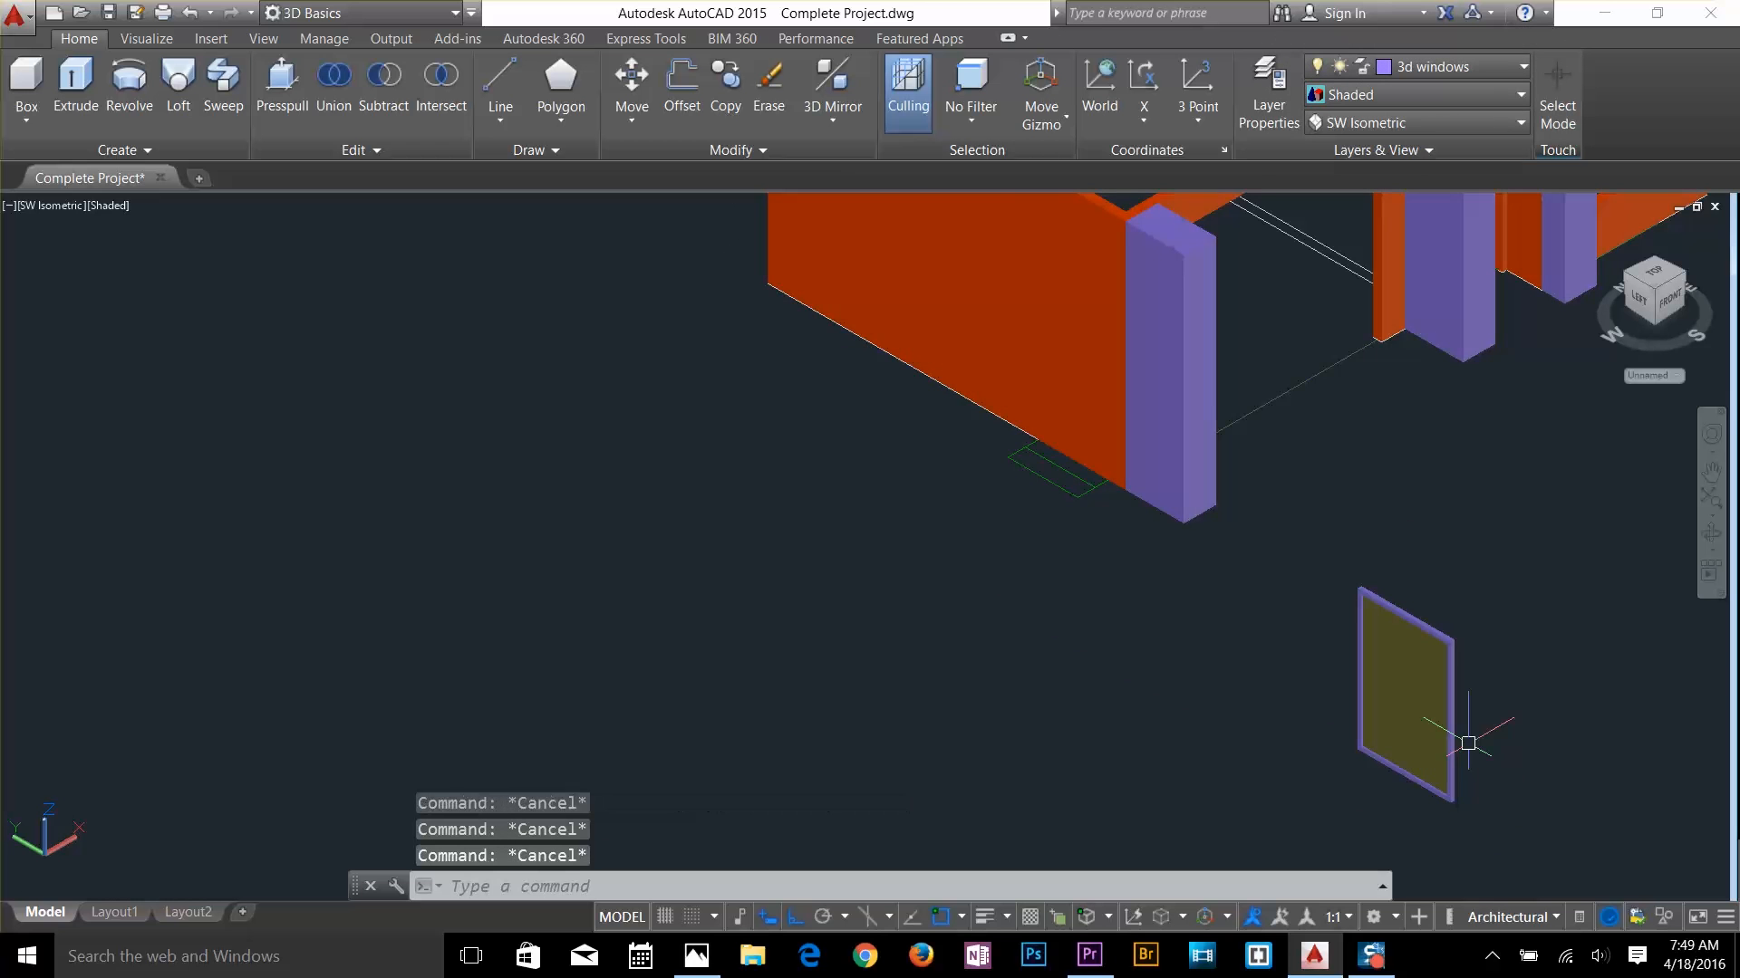
Change the visual style of the model to Wireframe
scroll(1143, 596, down, 3)
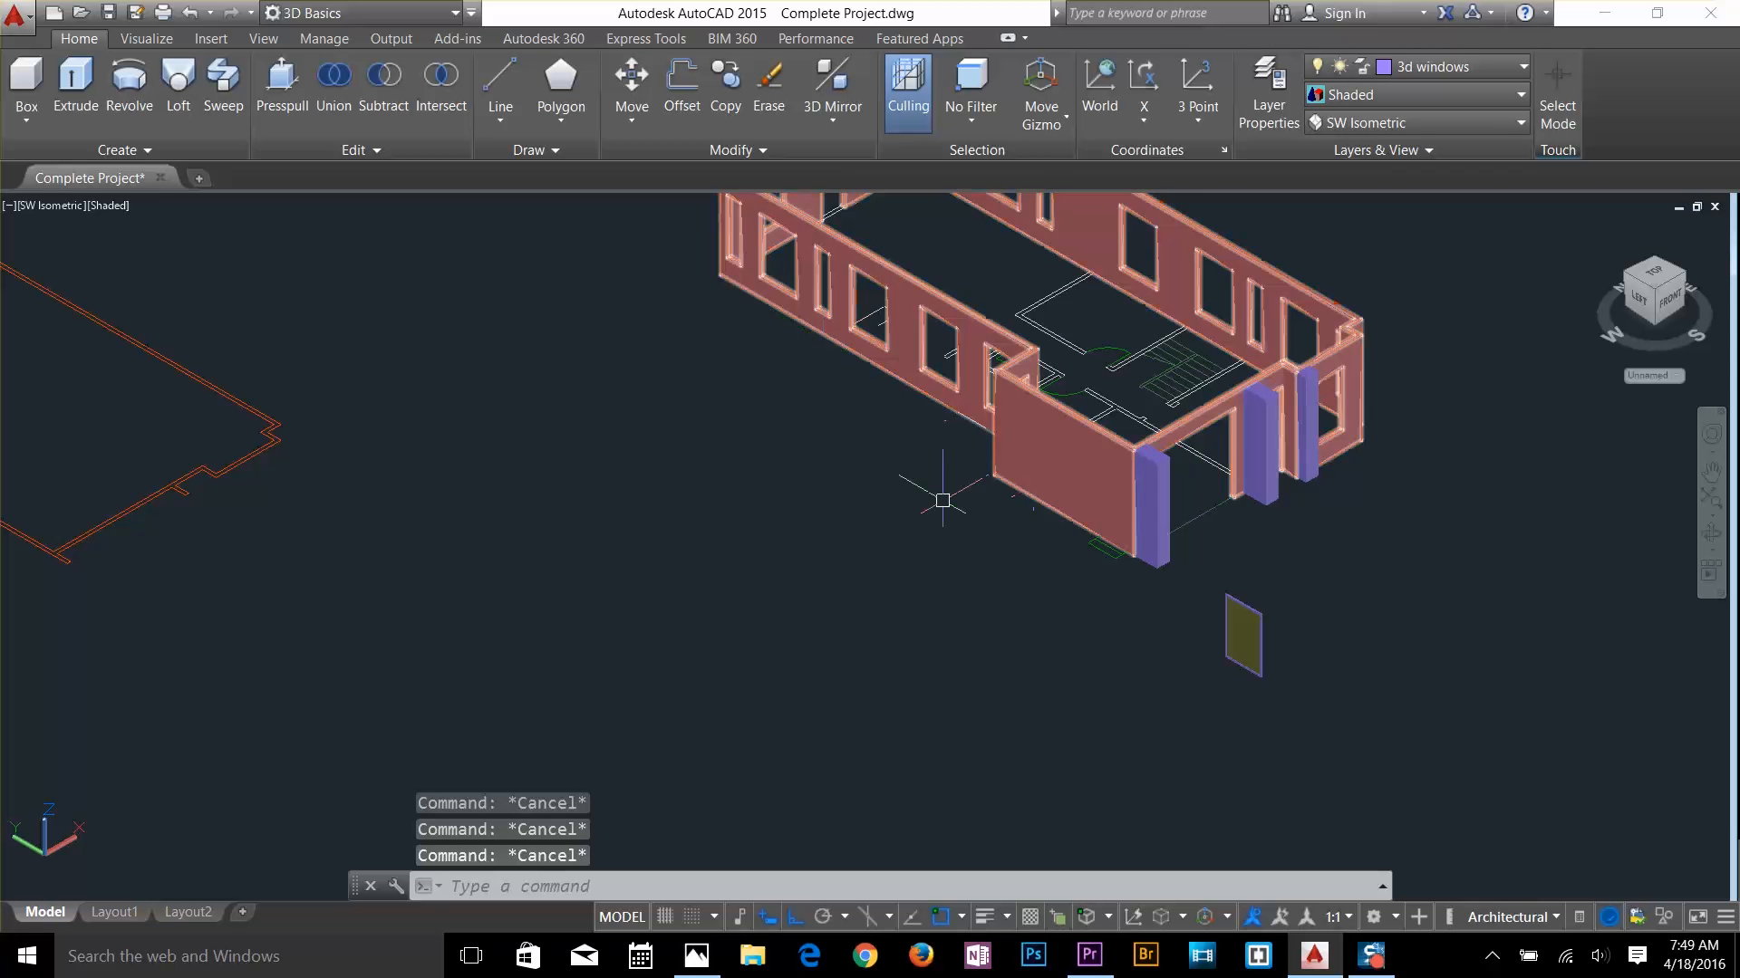
scroll(1292, 625, down, 4)
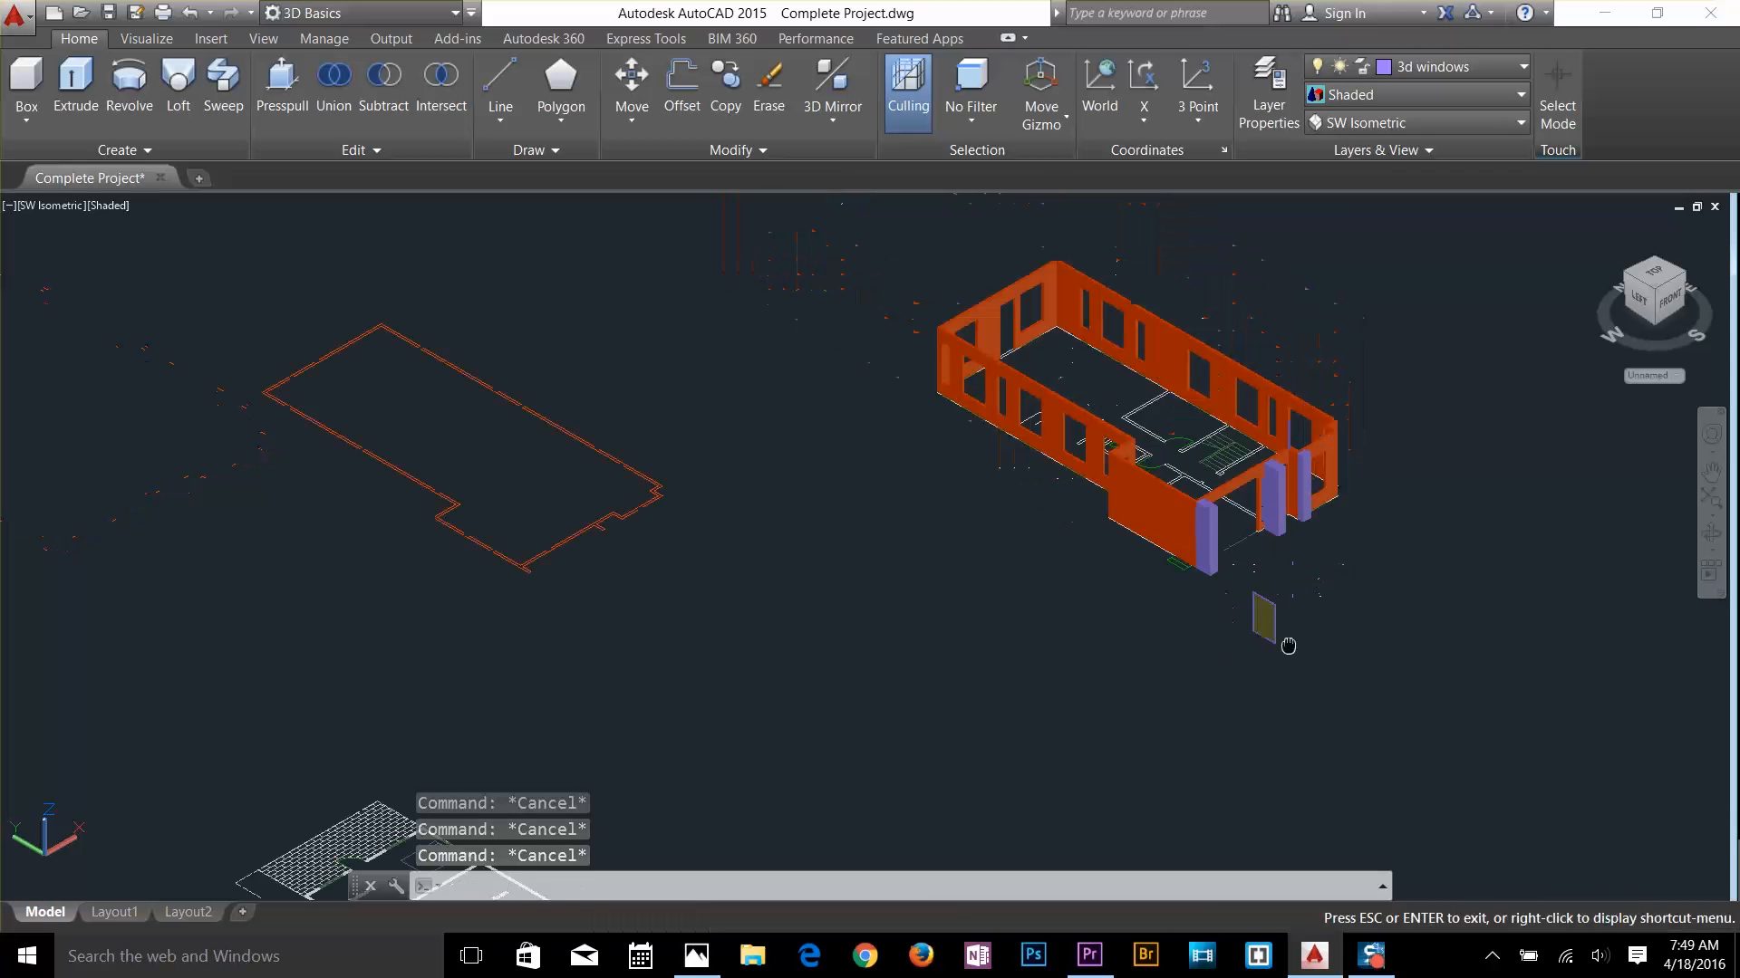
scroll(1275, 714, up, 4)
click(1415, 95)
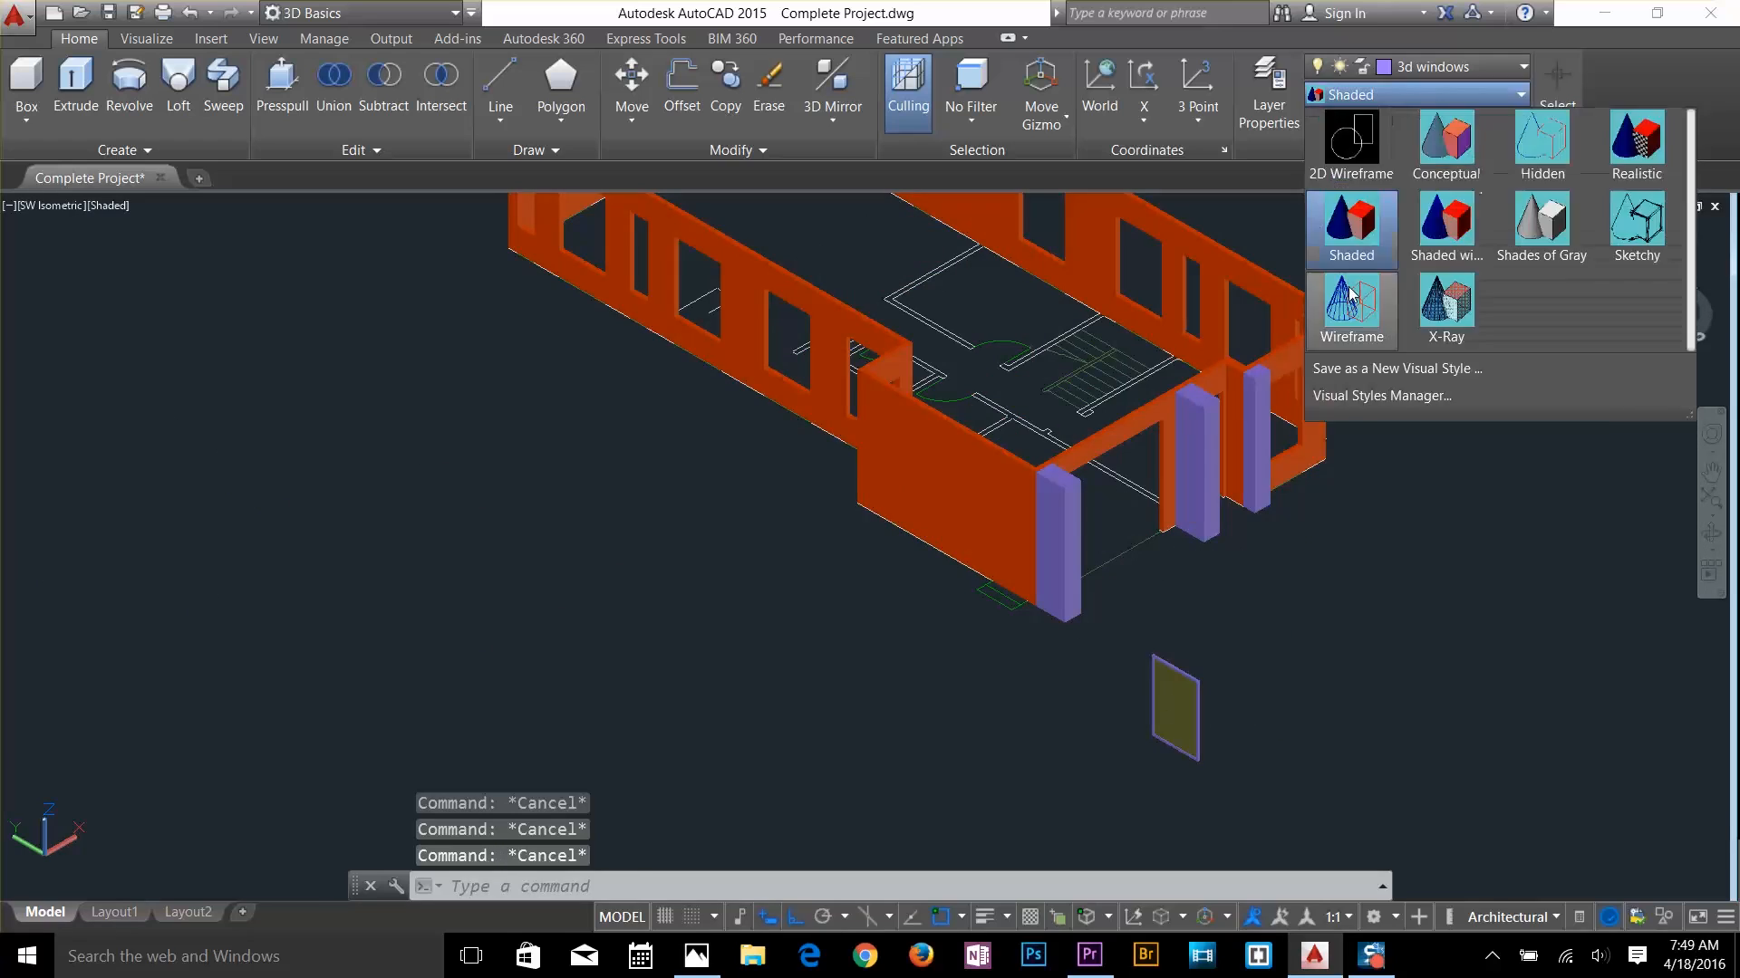
click(1352, 308)
Copy the window by its bottom corner into the four large openings of the near long wall, with ortho off
text(co)
key(Return)
drag(1210, 718, 1170, 765)
key(Return)
scroll(1198, 767, up, 7)
click(1191, 726)
scroll(647, 404, up, 5)
click(555, 373)
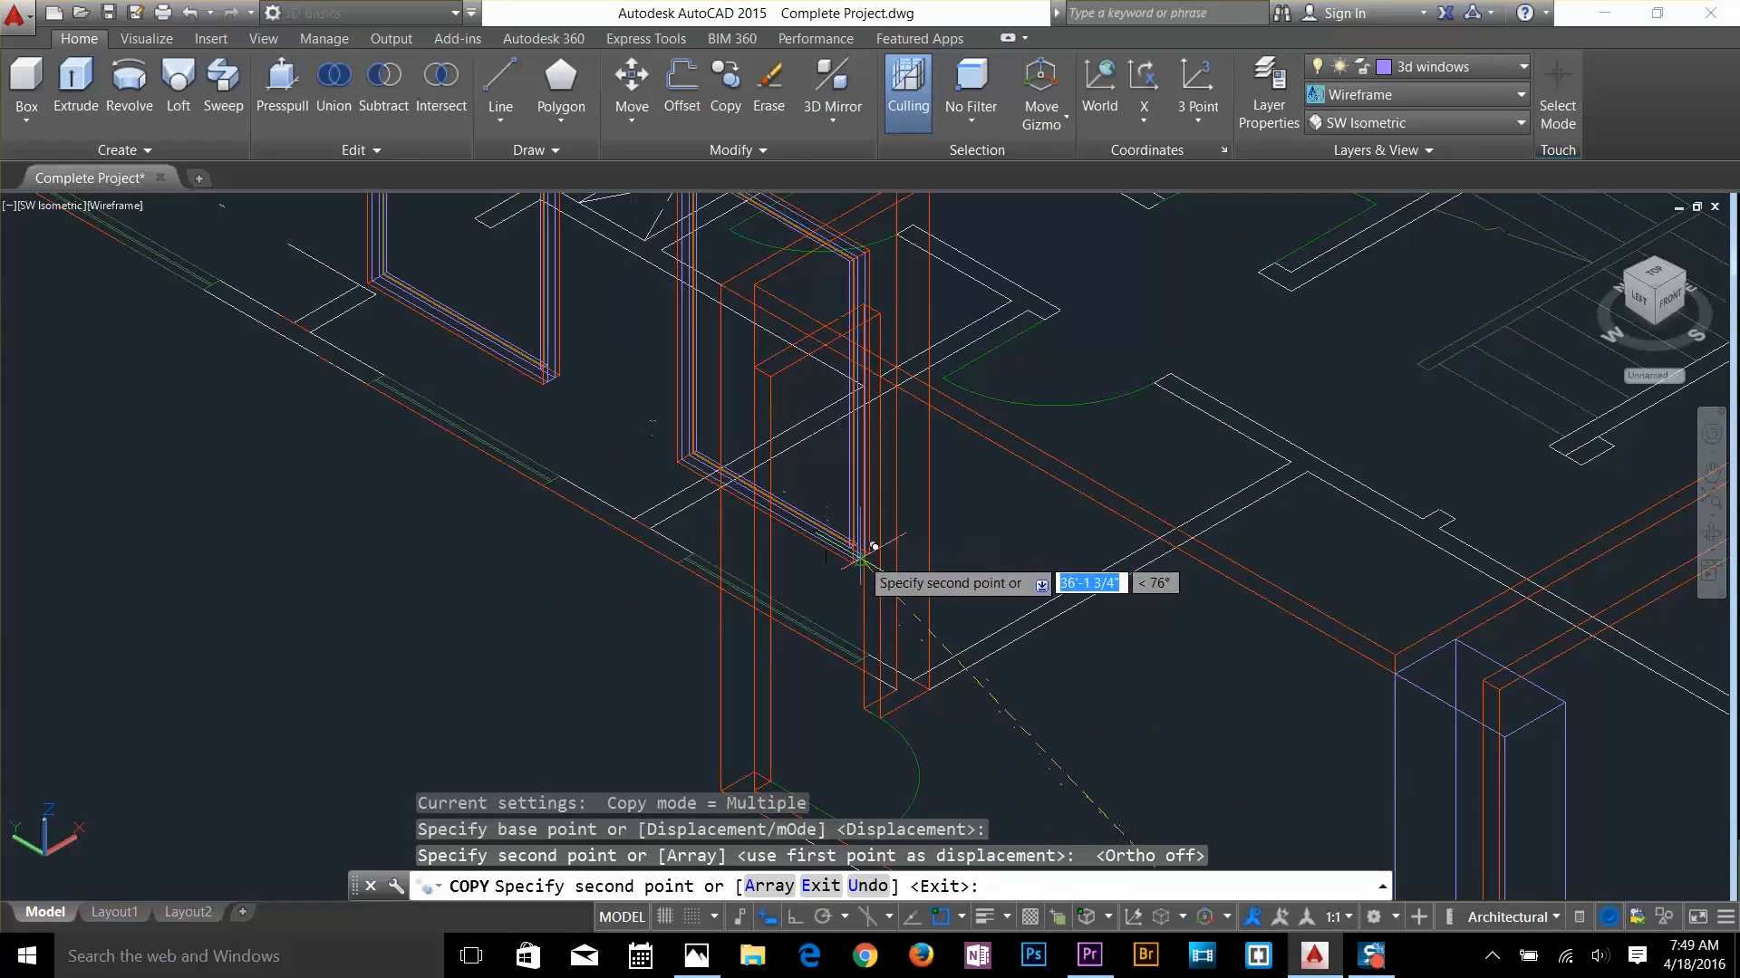
click(862, 547)
middle_drag(435, 308, 1132, 725)
click(1155, 809)
scroll(906, 797, down, 5)
click(796, 725)
Place further copies of the window in the four large openings of the far long wall and finish copying
scroll(1268, 500, up, 3)
click(1202, 504)
middle_drag(1450, 688, 929, 531)
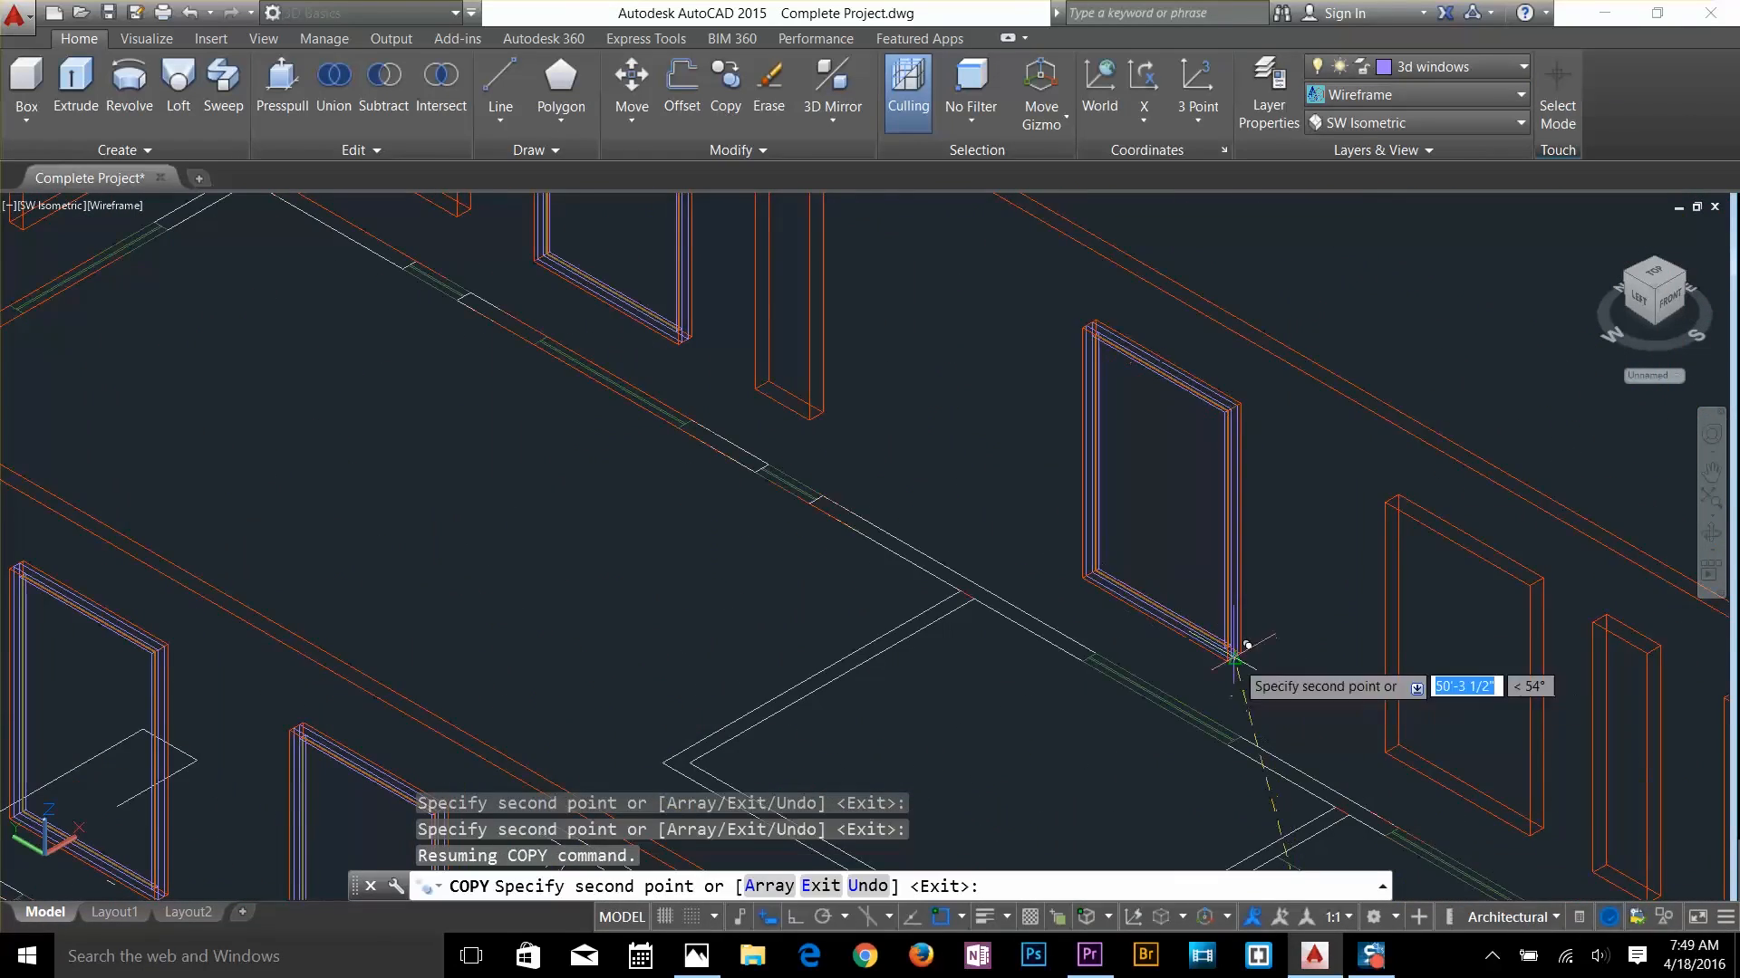
click(1234, 664)
click(1537, 839)
scroll(1261, 697, up, 6)
click(840, 446)
scroll(1058, 672, down, 8)
key(Return)
scroll(1104, 580, down, 5)
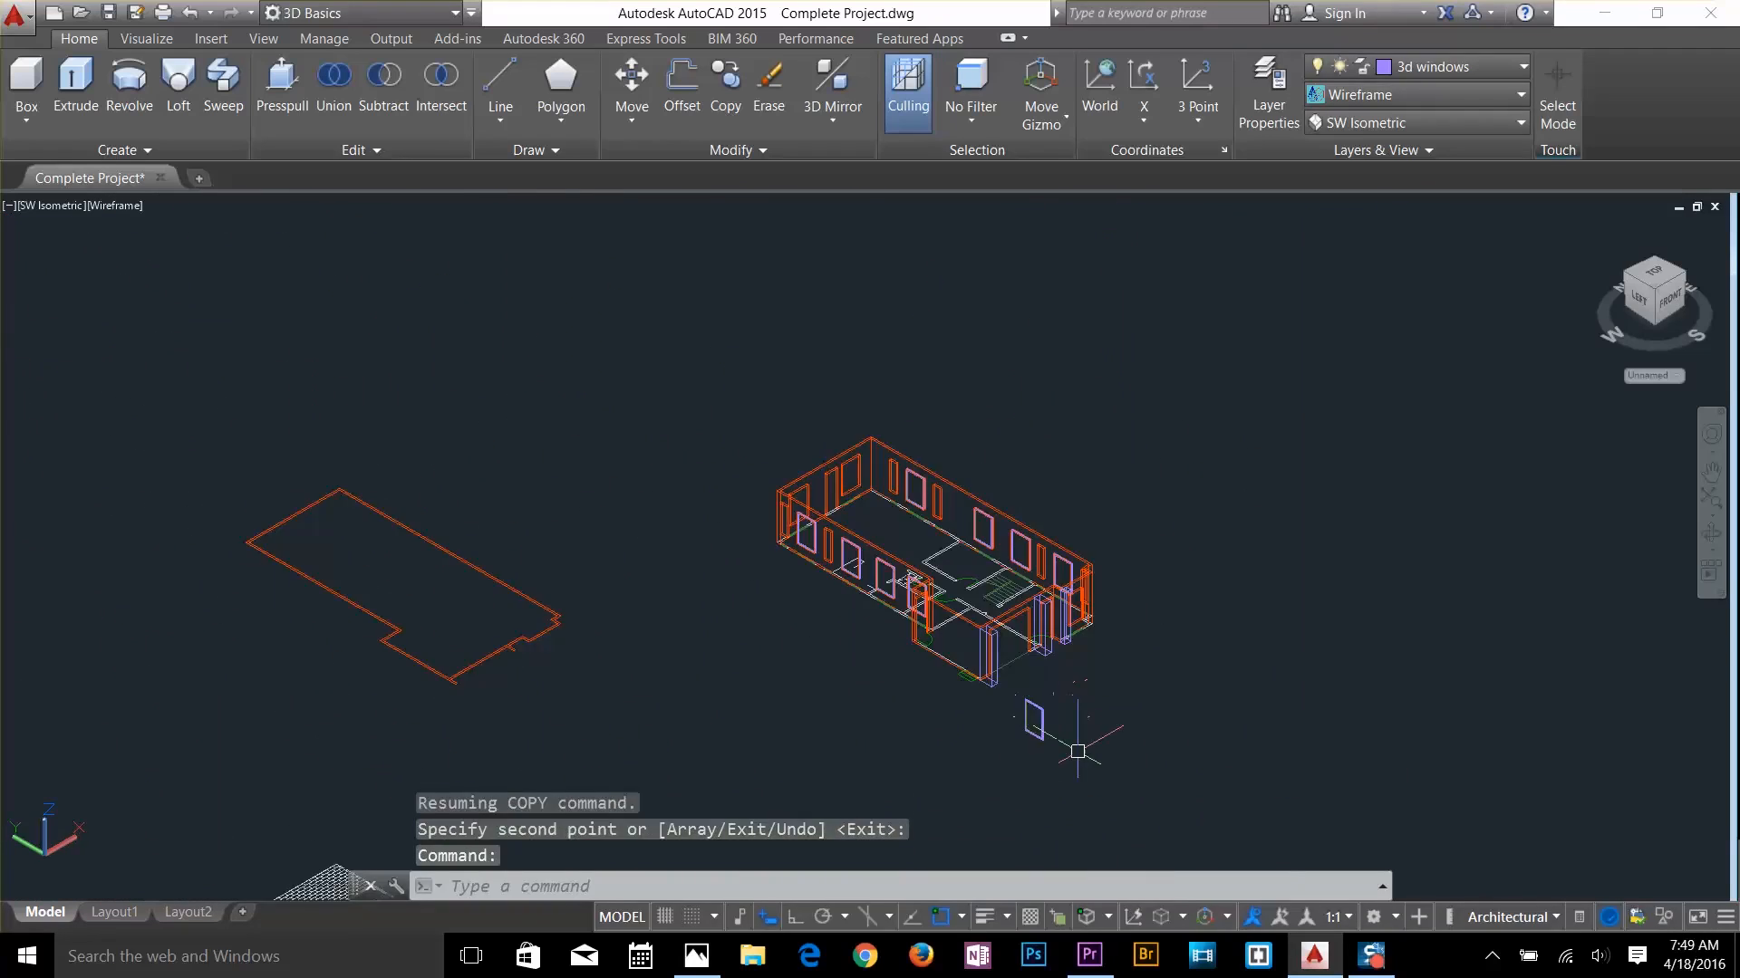
Rotate the original window outside the house about its bottom corner, with ortho on, so that it runs parallel to the short end walls
text(ro)
key(Return)
drag(971, 654, 912, 726)
key(Return)
click(939, 690)
key(F8)
click(1223, 747)
Copy the rotated window by its bottom corner into the two large openings of the rear end wall, with ortho off
text(co)
key(Return)
drag(1126, 649, 1049, 533)
key(Return)
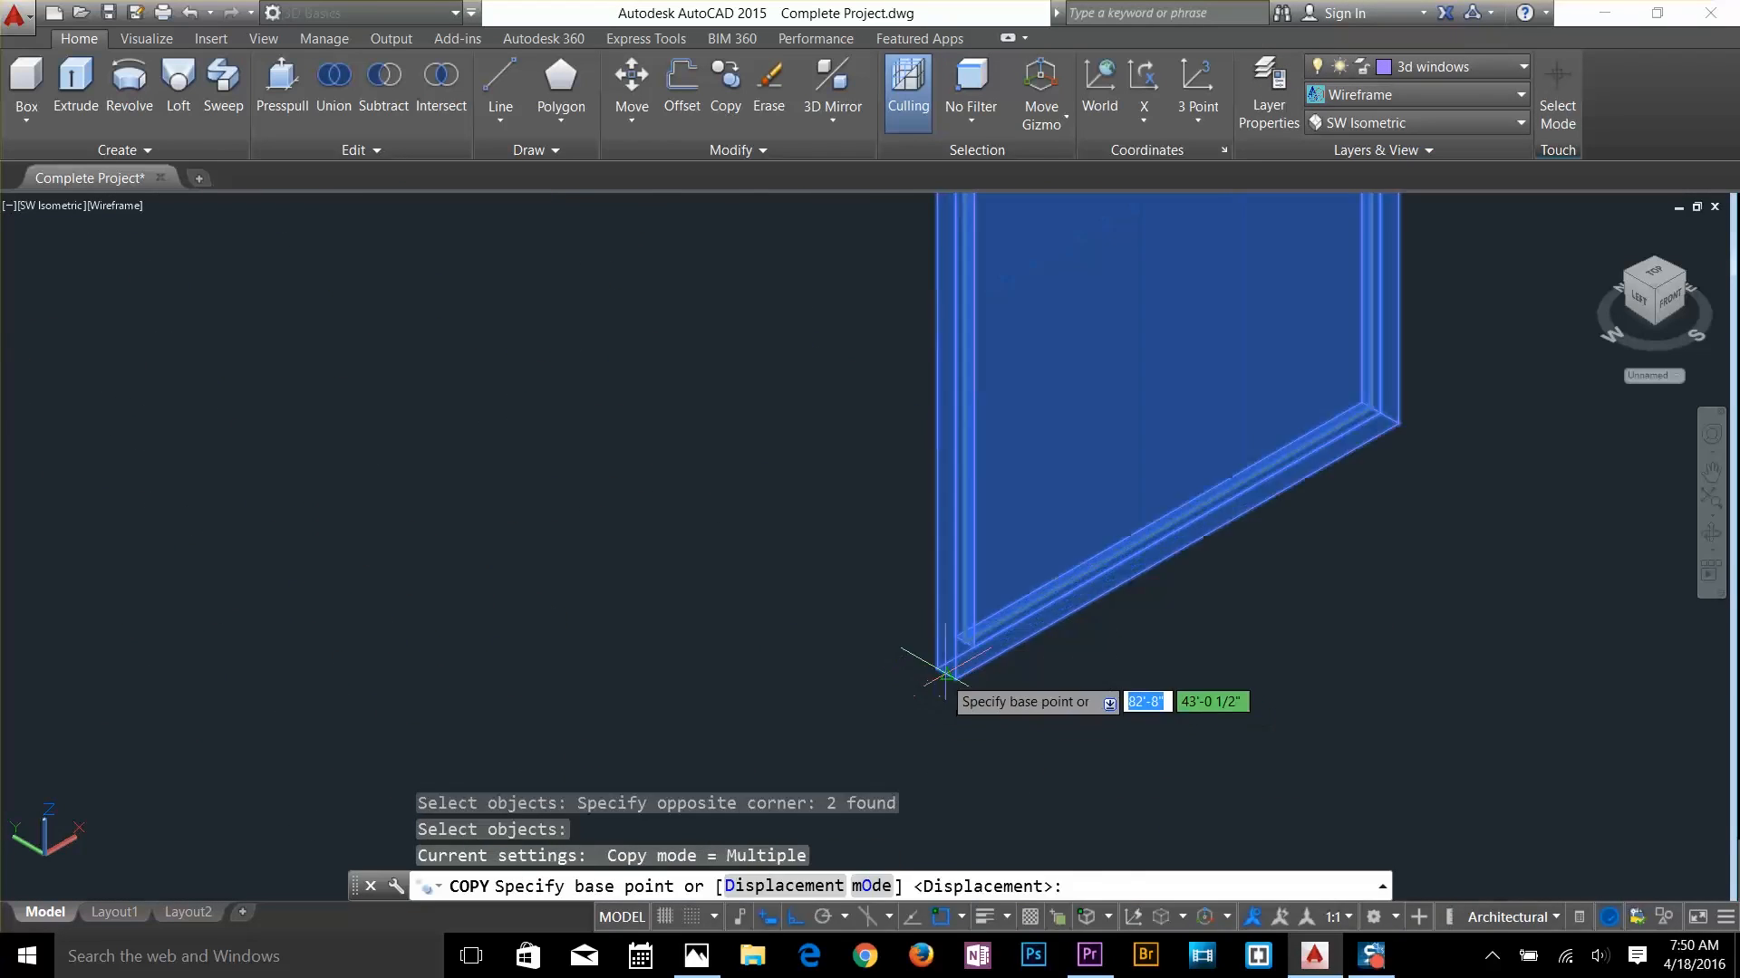
click(943, 674)
scroll(942, 674, down, 10)
key(F8)
click(562, 662)
click(1078, 506)
scroll(1080, 507, down, 10)
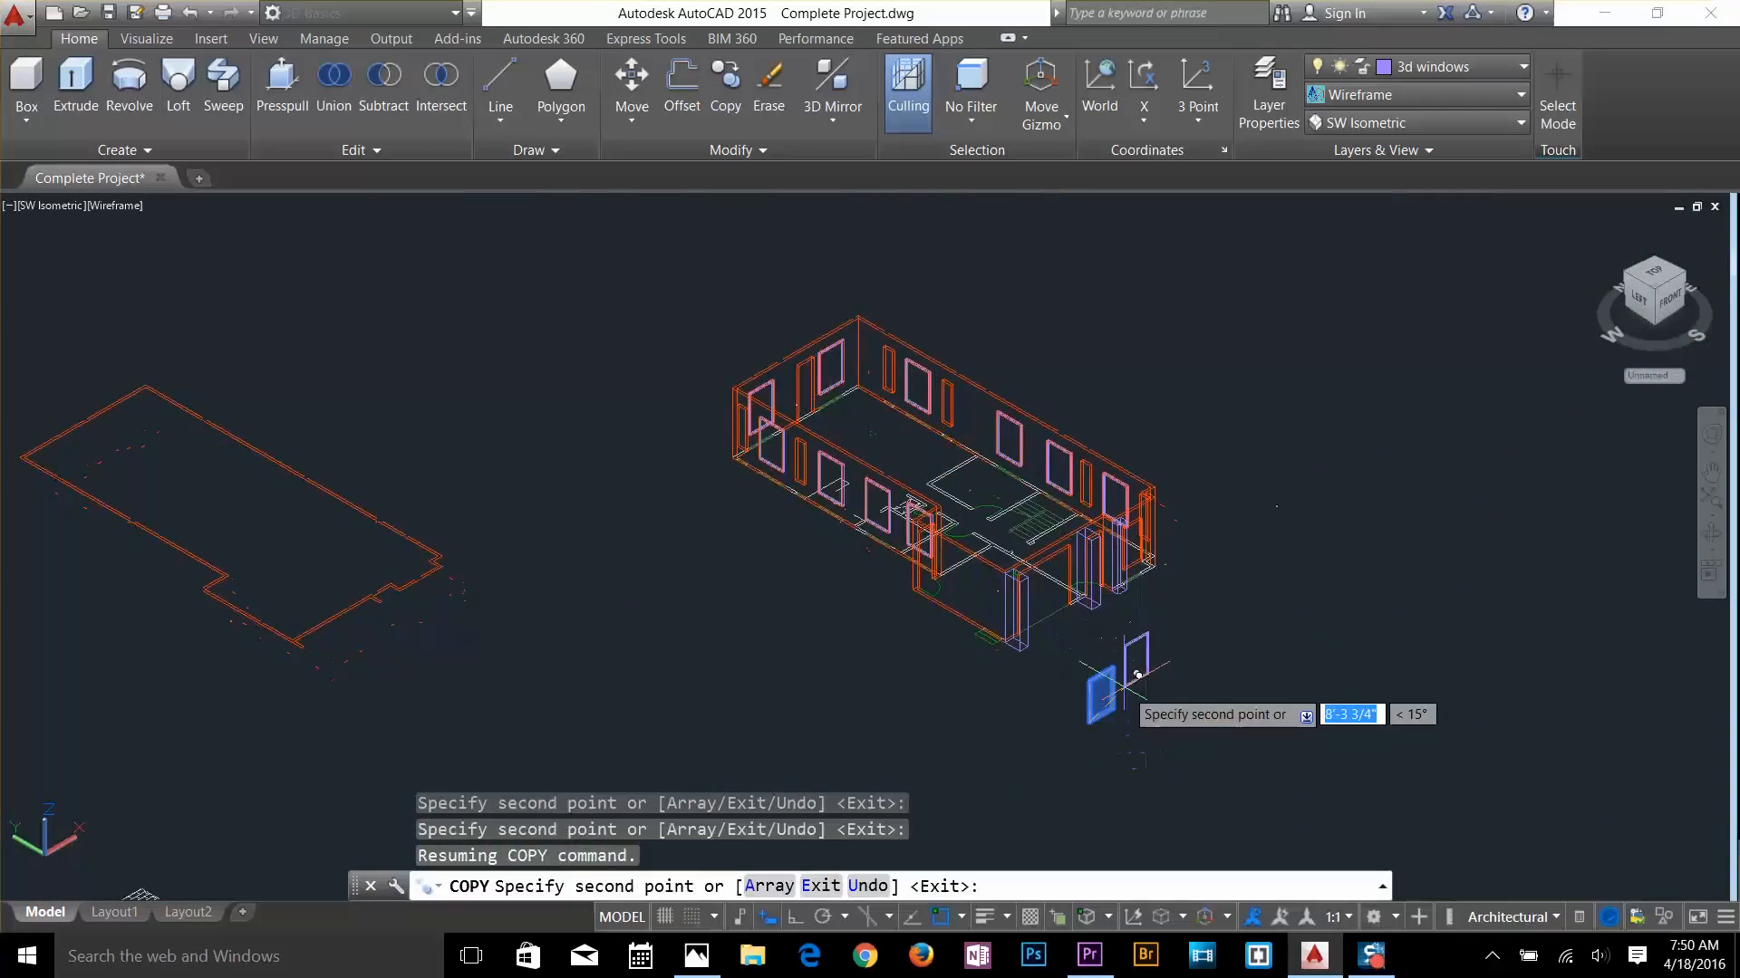
key(Escape)
key(Escape)
key(Escape)
key(Escape)
Delete the original window left outside the house
scroll(1118, 707, up, 8)
scroll(933, 639, down, 4)
drag(1015, 598, 974, 568)
key(Delete)
scroll(974, 634, down, 6)
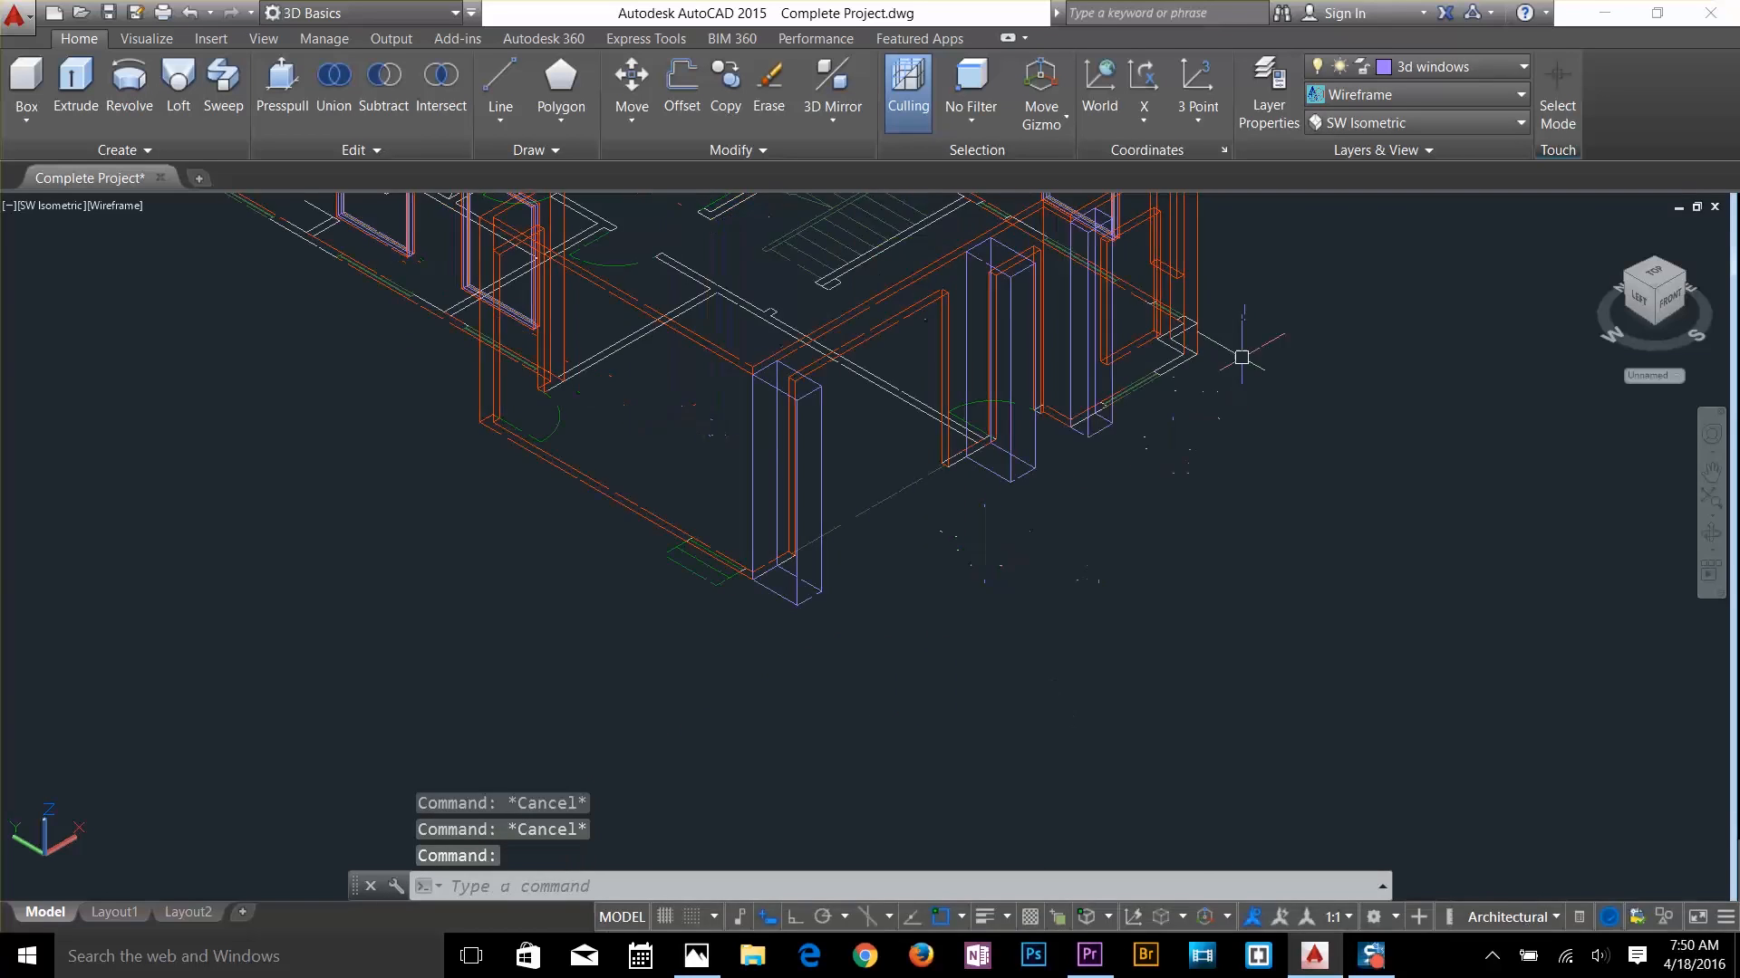
Try to measure a narrow window opening in the house wall with the distance command
scroll(443, 450, up, 5)
middle_drag(443, 450, 1178, 770)
key(Escape)
key(Escape)
text(di)
key(Return)
click(883, 719)
key(Escape)
key(Escape)
scroll(920, 725, down, 7)
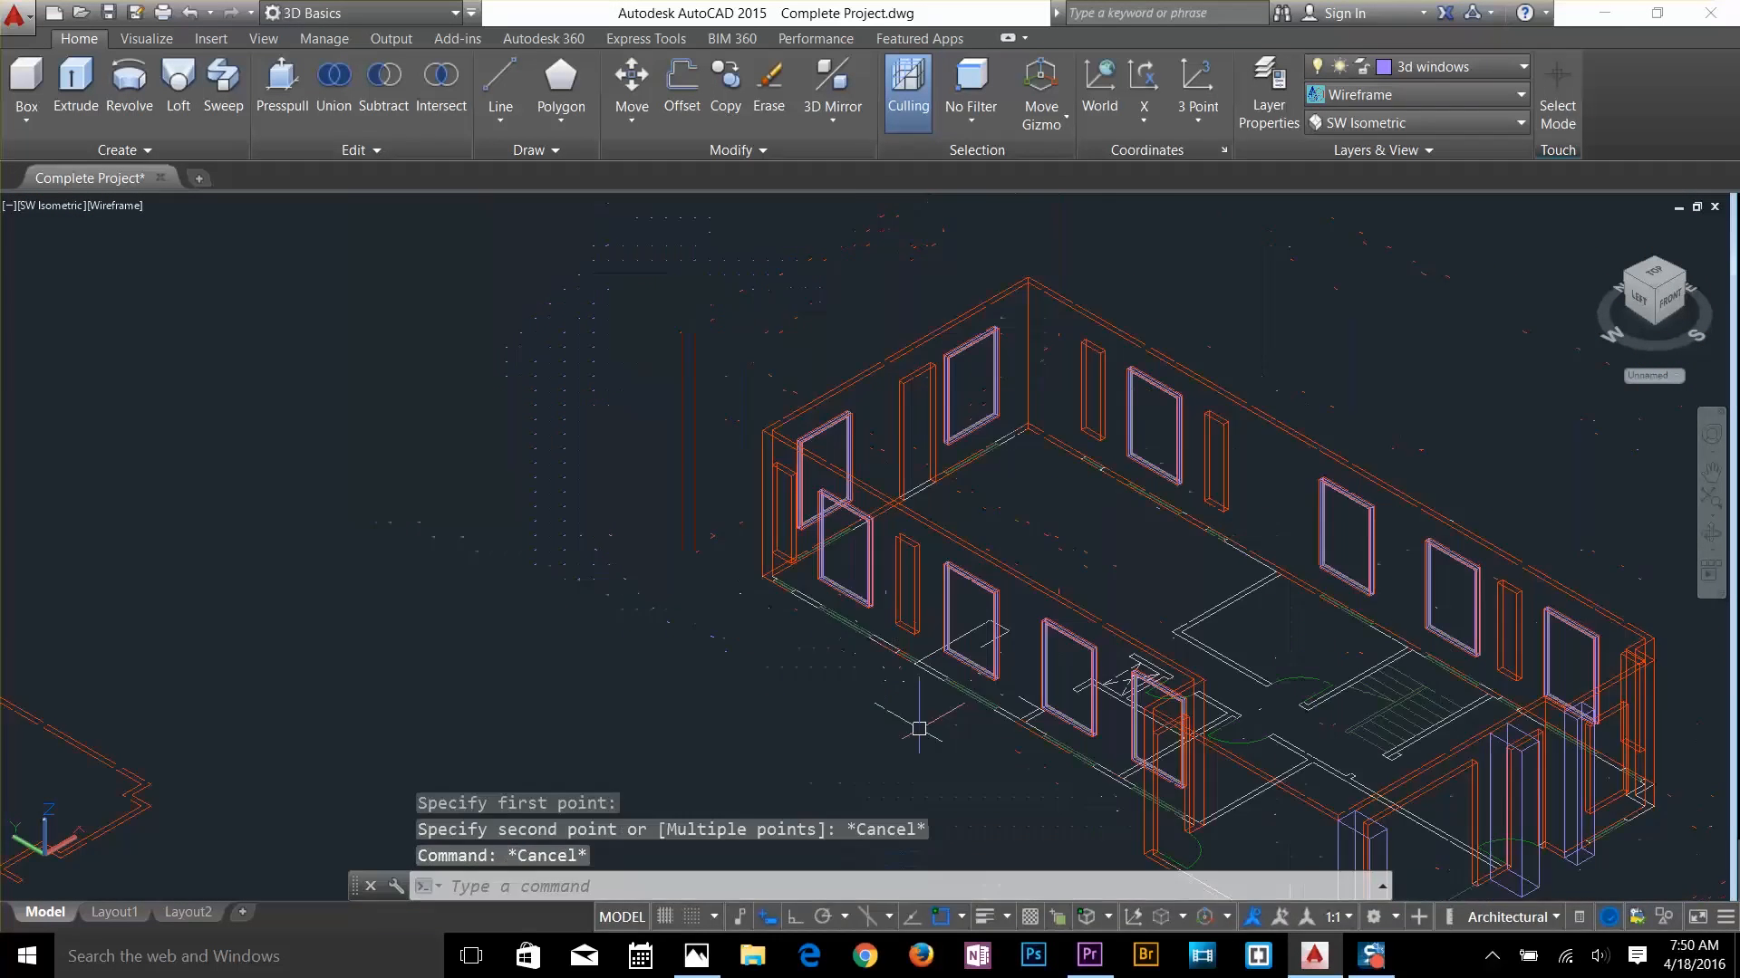
middle_drag(921, 730, 1002, 359)
text(rec)
key(Return)
click(951, 734)
text(d)
key(Return)
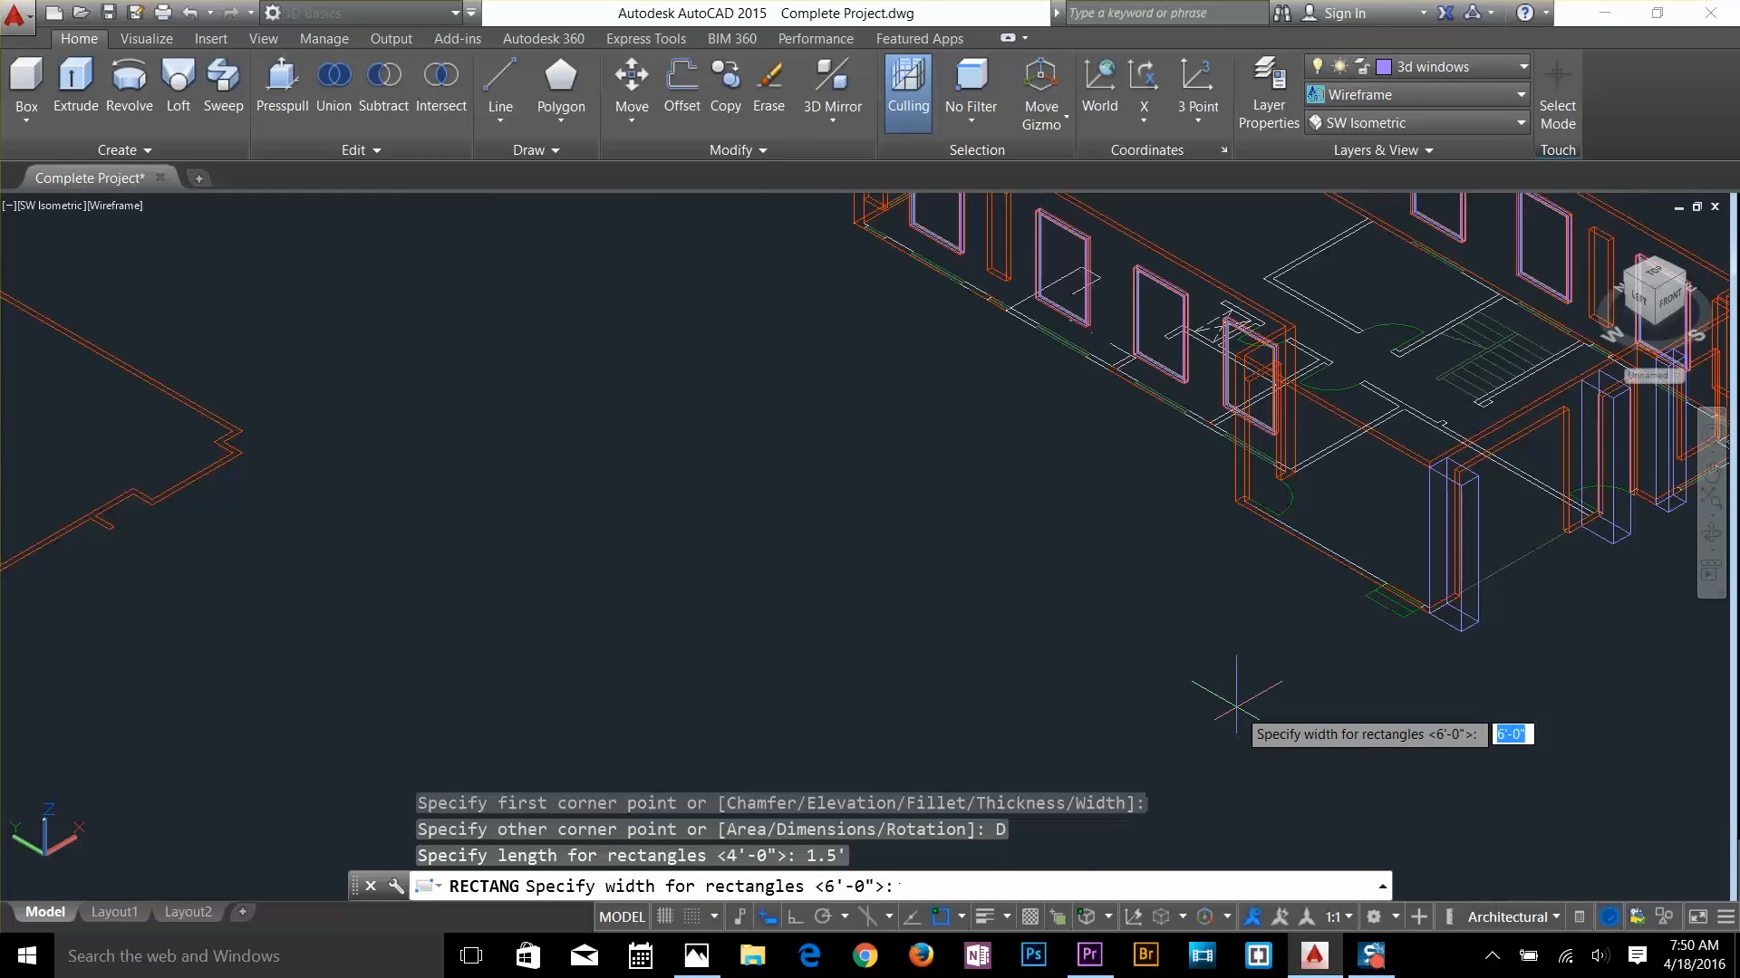
text(6')
key(Return)
key(Escape)
Draw a rectangle 6' long and 1.5' wide on the empty ground in front of the house
text(rec)
key(Return)
click(1129, 653)
text(d)
key(Return)
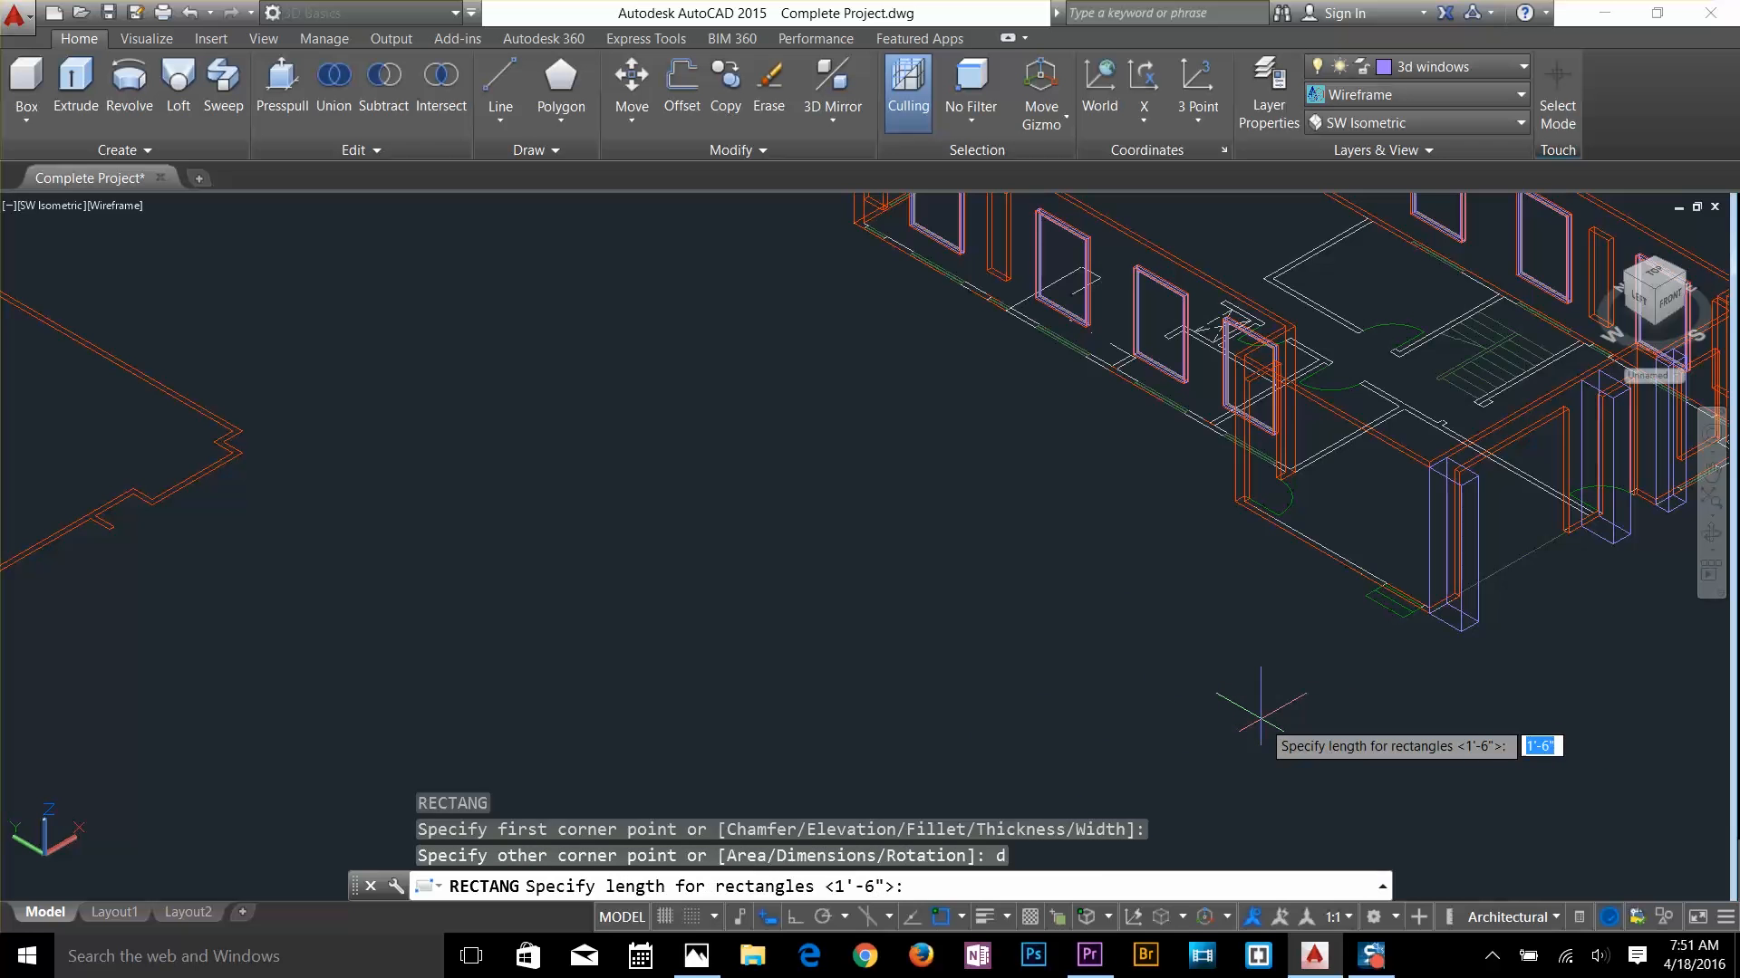
text(.5')
key(Return)
click(1261, 720)
Offset the narrow rectangle 2" inward and copy the pair of outlines beside the original
scroll(1107, 780, up, 8)
text(o)
key(Return)
text(2)
key(Return)
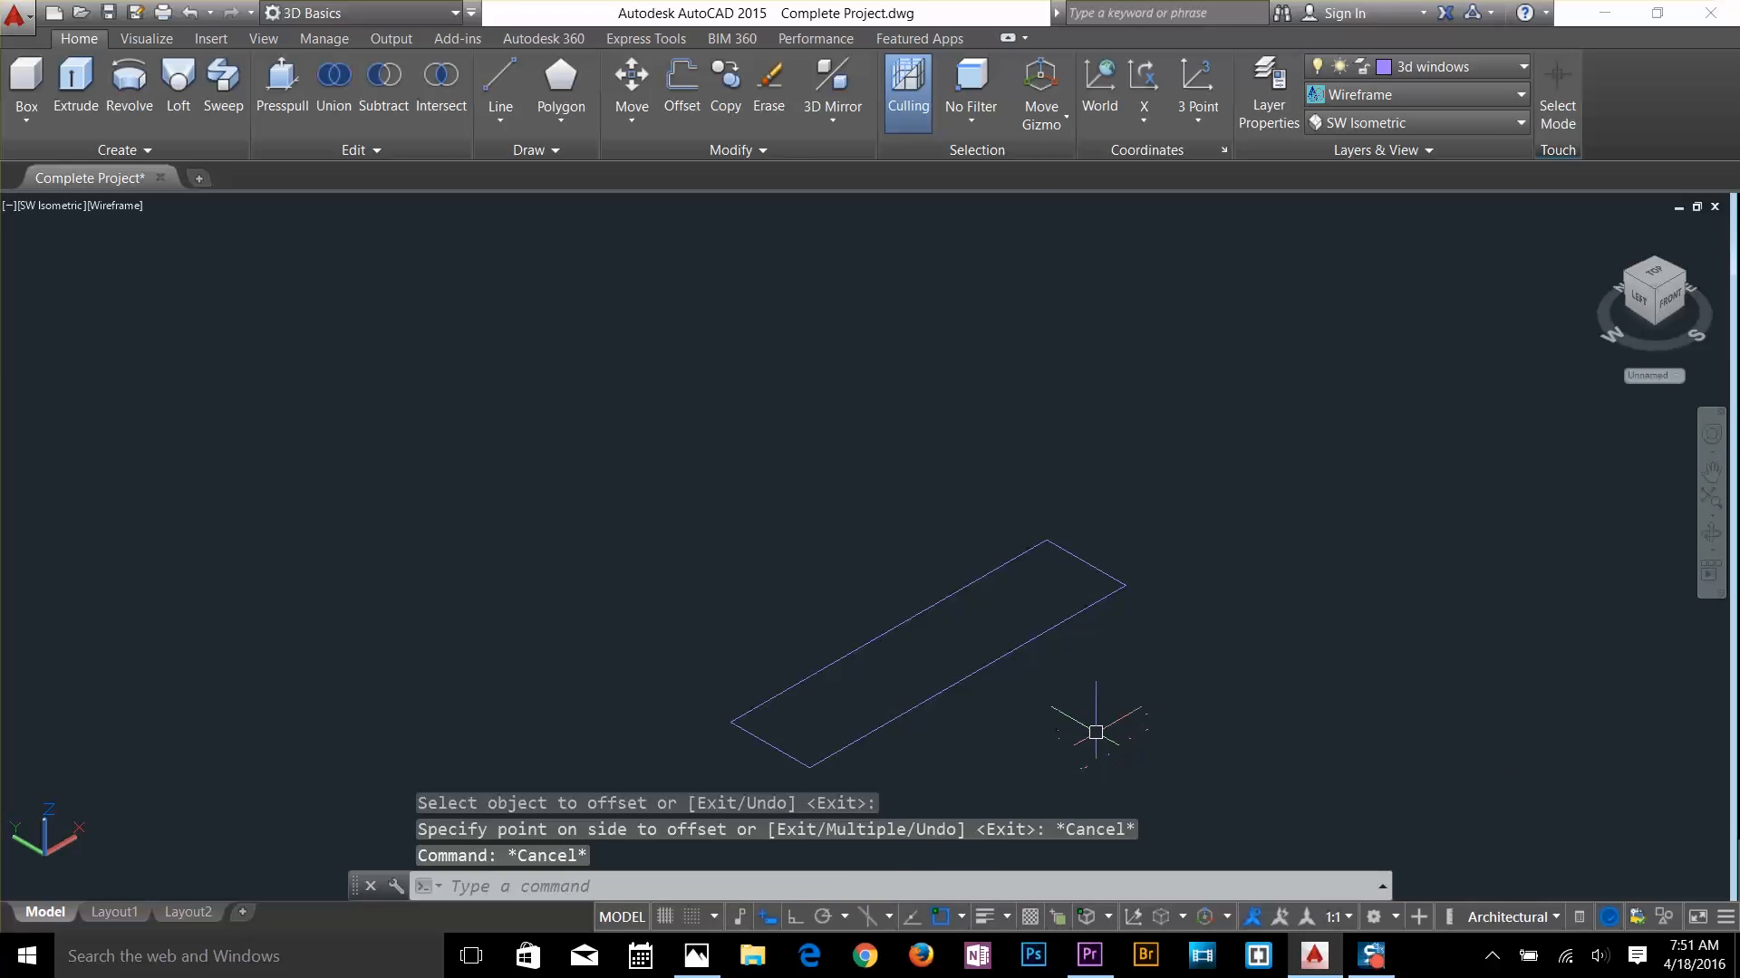
text(co)
click(982, 618)
click(1210, 738)
Extrude the original pair of narrow outlines 3" and subtract the inner solid from the outer to form the frame
text(ext3)
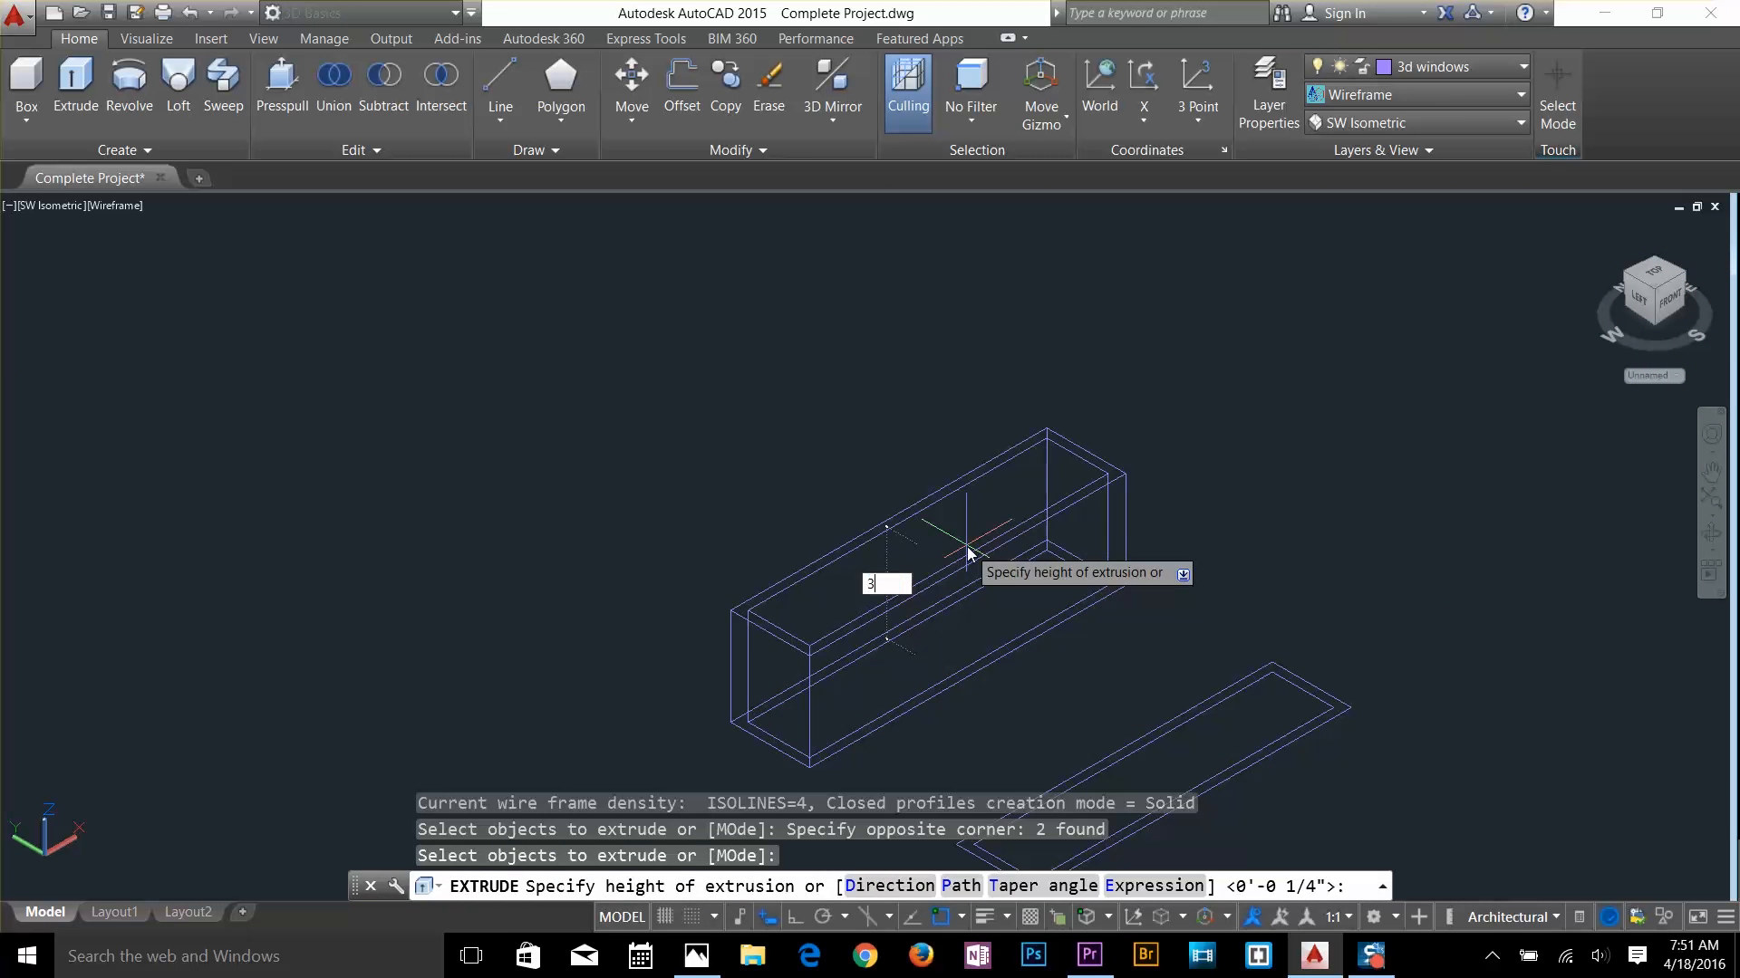
scroll(1168, 577, up, 6)
text(su)
click(1081, 571)
key(Return)
click(1045, 582)
scroll(1087, 575, down, 2)
Extrude the copied inner rectangle .2" as a glass pane and assign it to the 3d glass layer
text(ext)
click(1107, 587)
text(.2)
click(1087, 599)
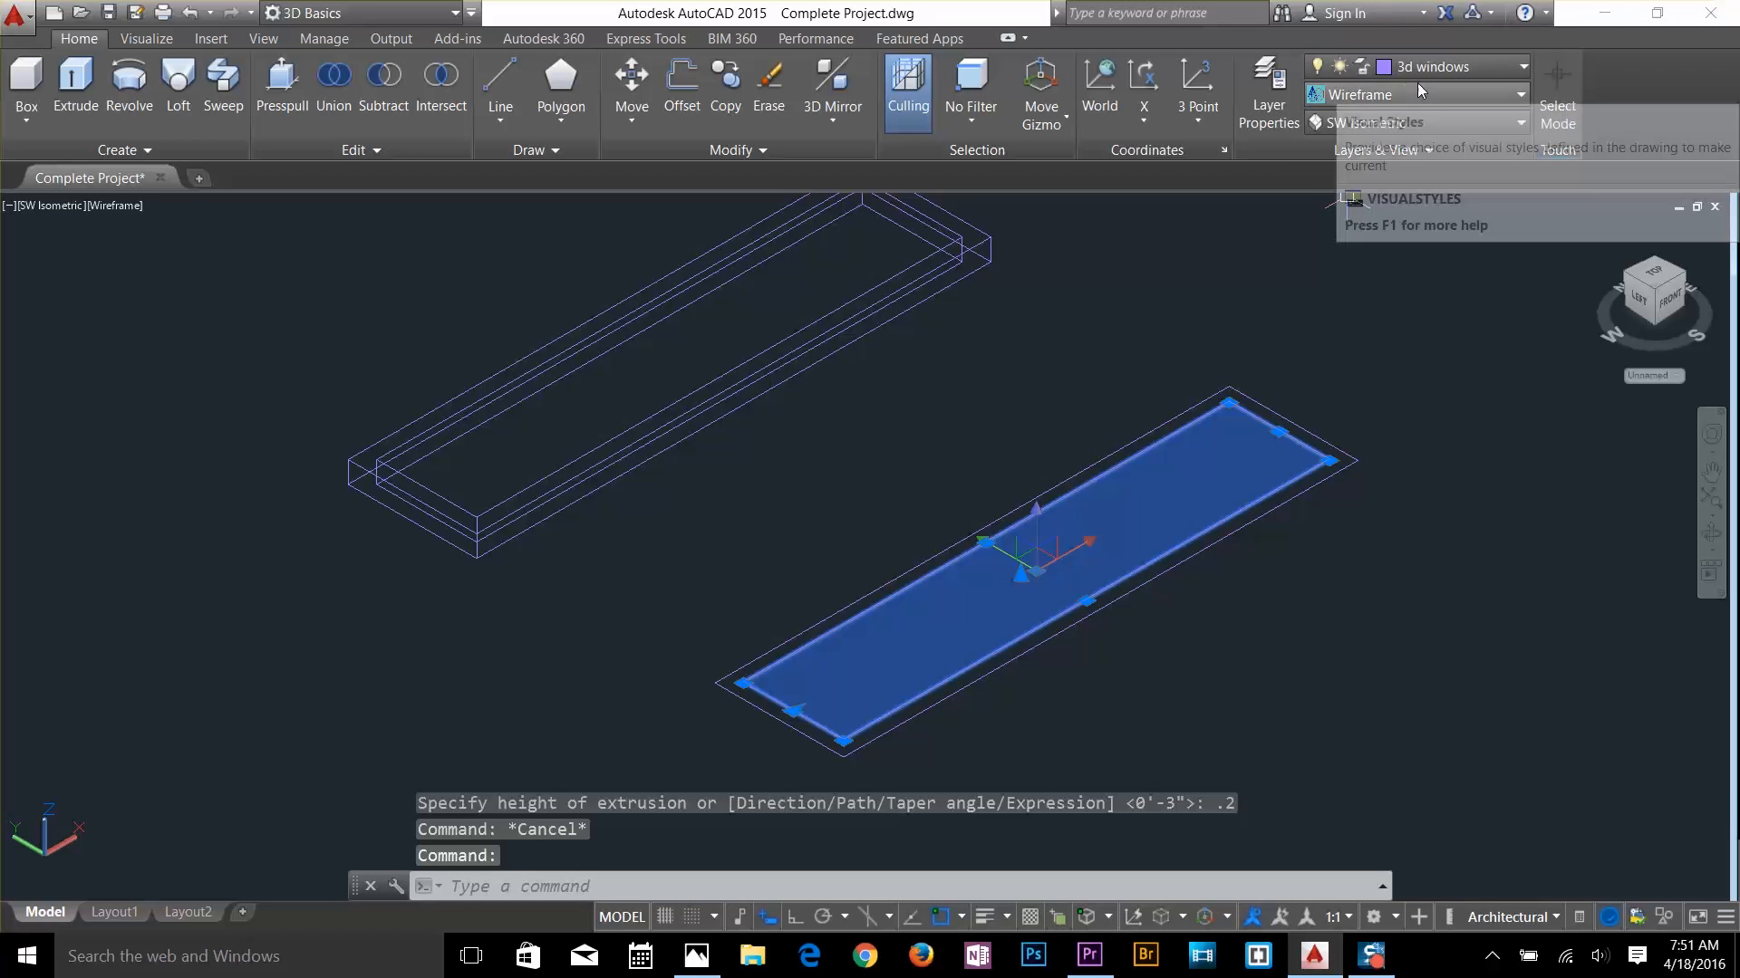
click(1441, 67)
click(1306, 476)
key(Escape)
Move the pane by the midpoint of its corner edge into the narrow frame and delete the leftover copied outline
text(m)
key(Return)
click(1326, 465)
key(Return)
scroll(1330, 462, up, 10)
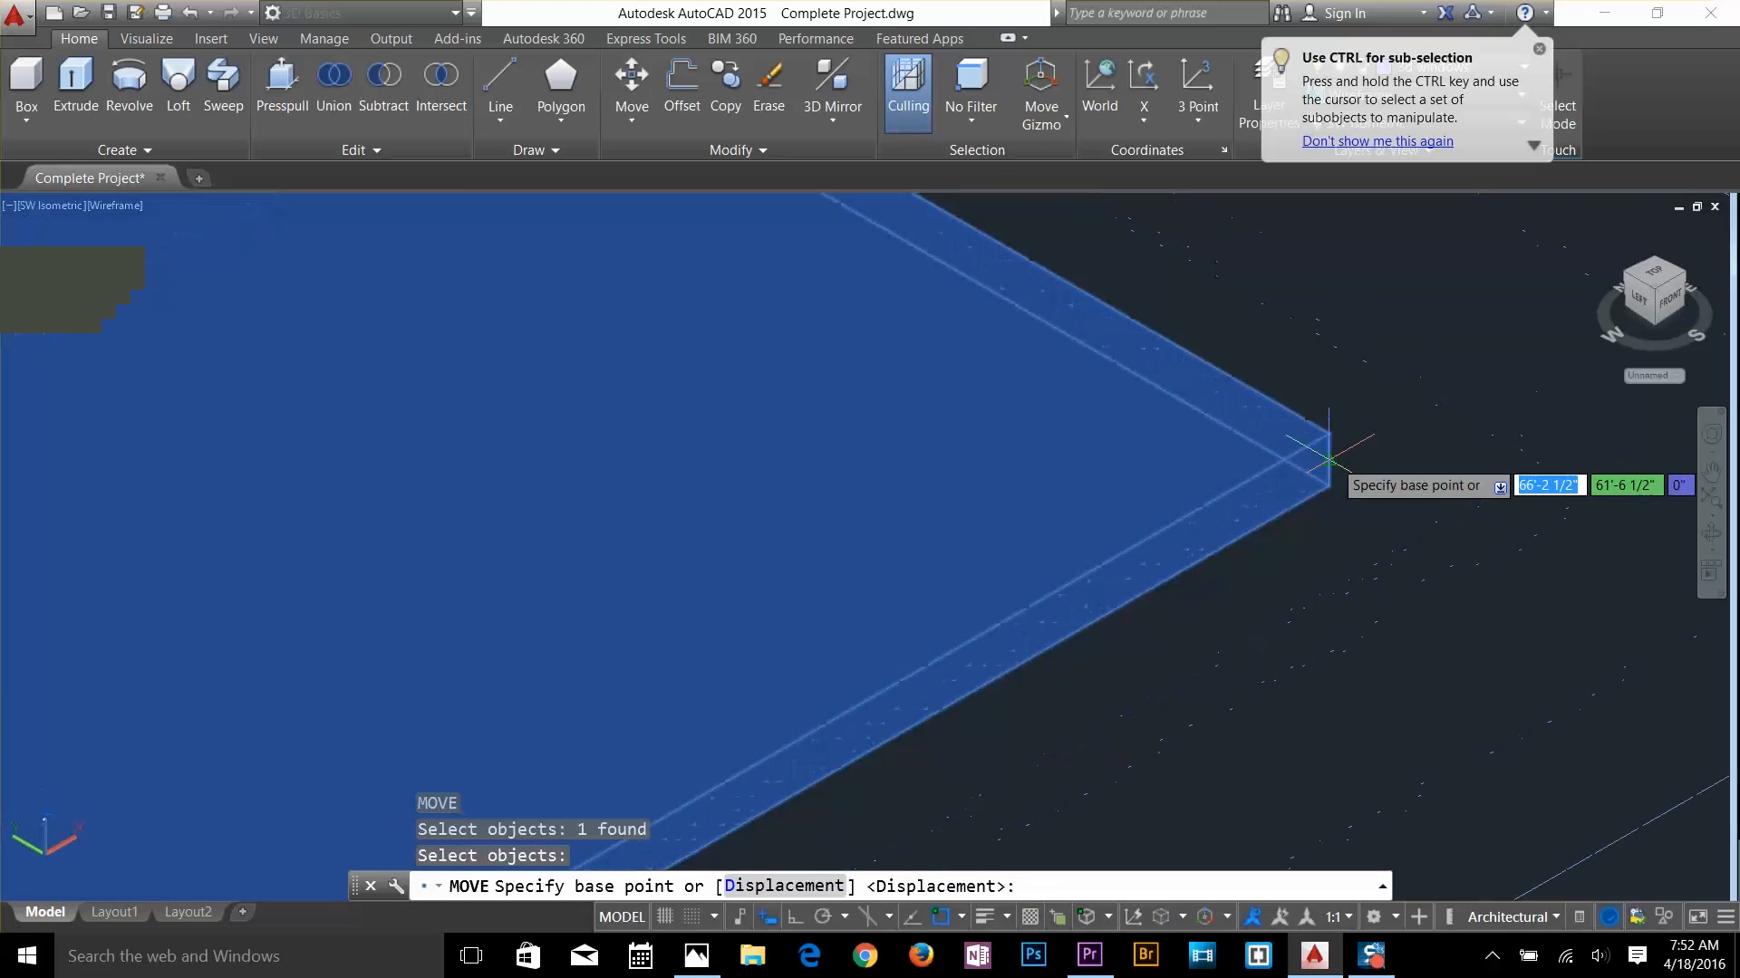
click(1331, 461)
click(777, 351)
scroll(861, 489, down, 10)
key(Delete)
key(Escape)
key(Escape)
key(Escape)
Stand the narrow frame and pane upright by rotating them 90 degrees in 3D about their bottom edge
text(3r)
scroll(667, 586, up, 5)
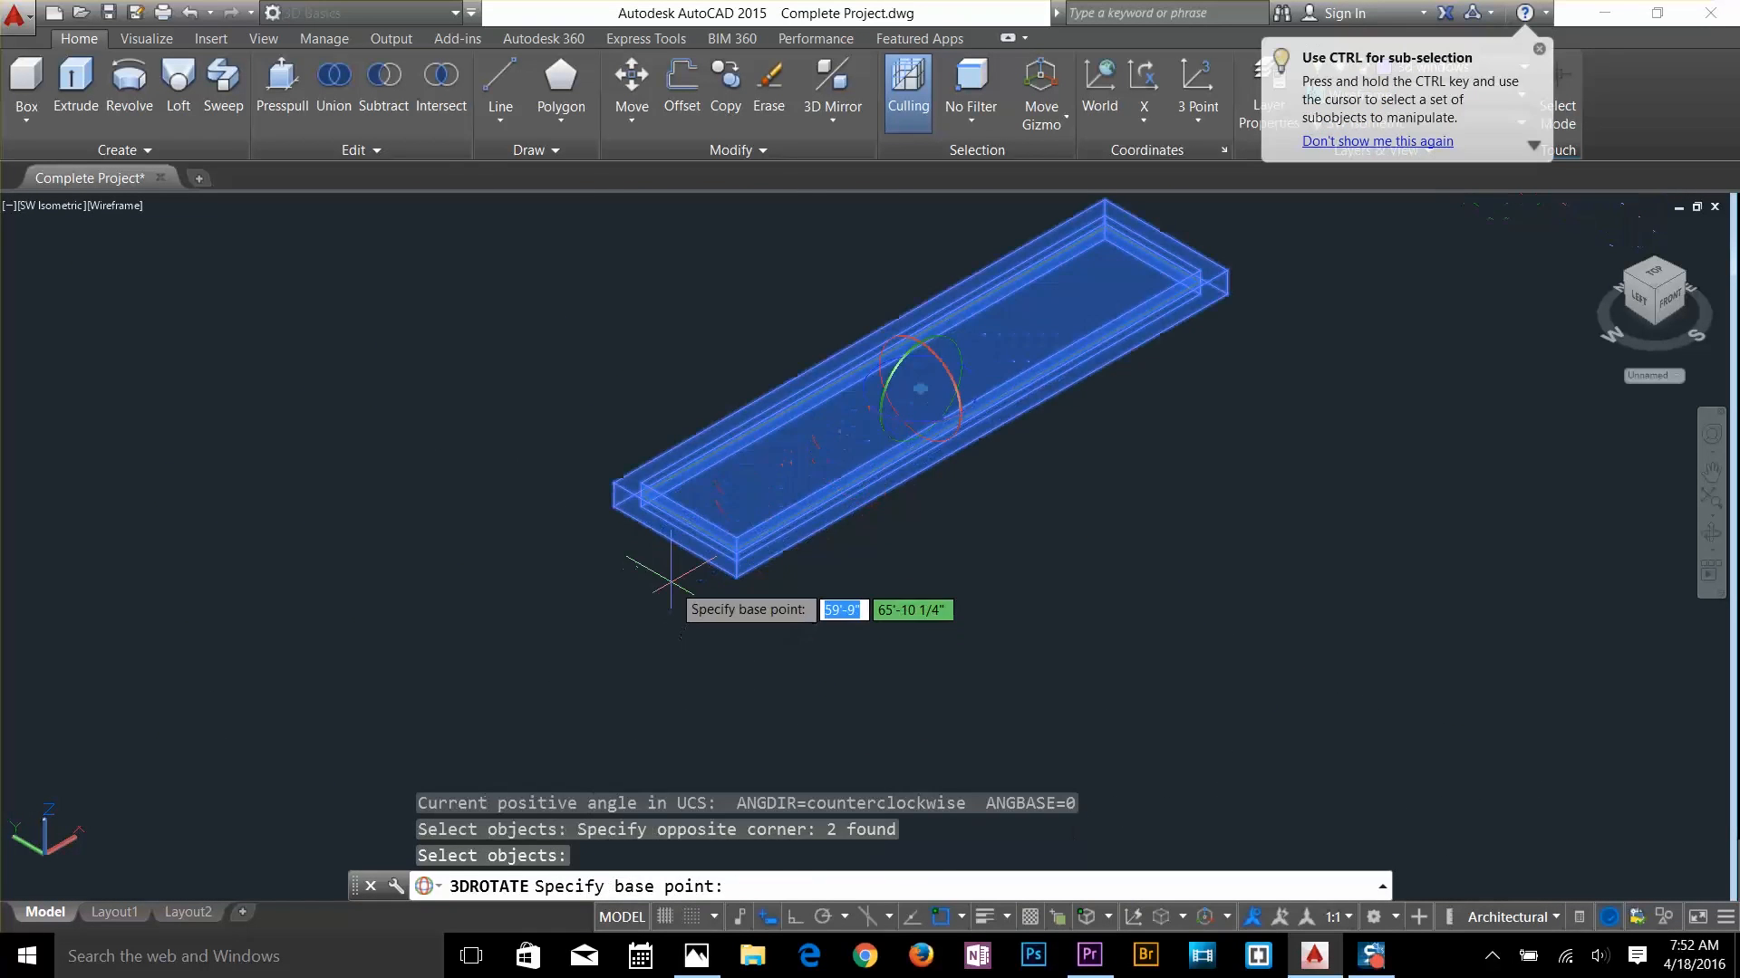
click(675, 542)
click(654, 517)
text(90)
key(Return)
scroll(840, 623, down, 7)
Copy the upright narrow window by its bottom corner into the two narrow openings of the near long wall
text(co)
click(784, 641)
key(Return)
click(839, 631)
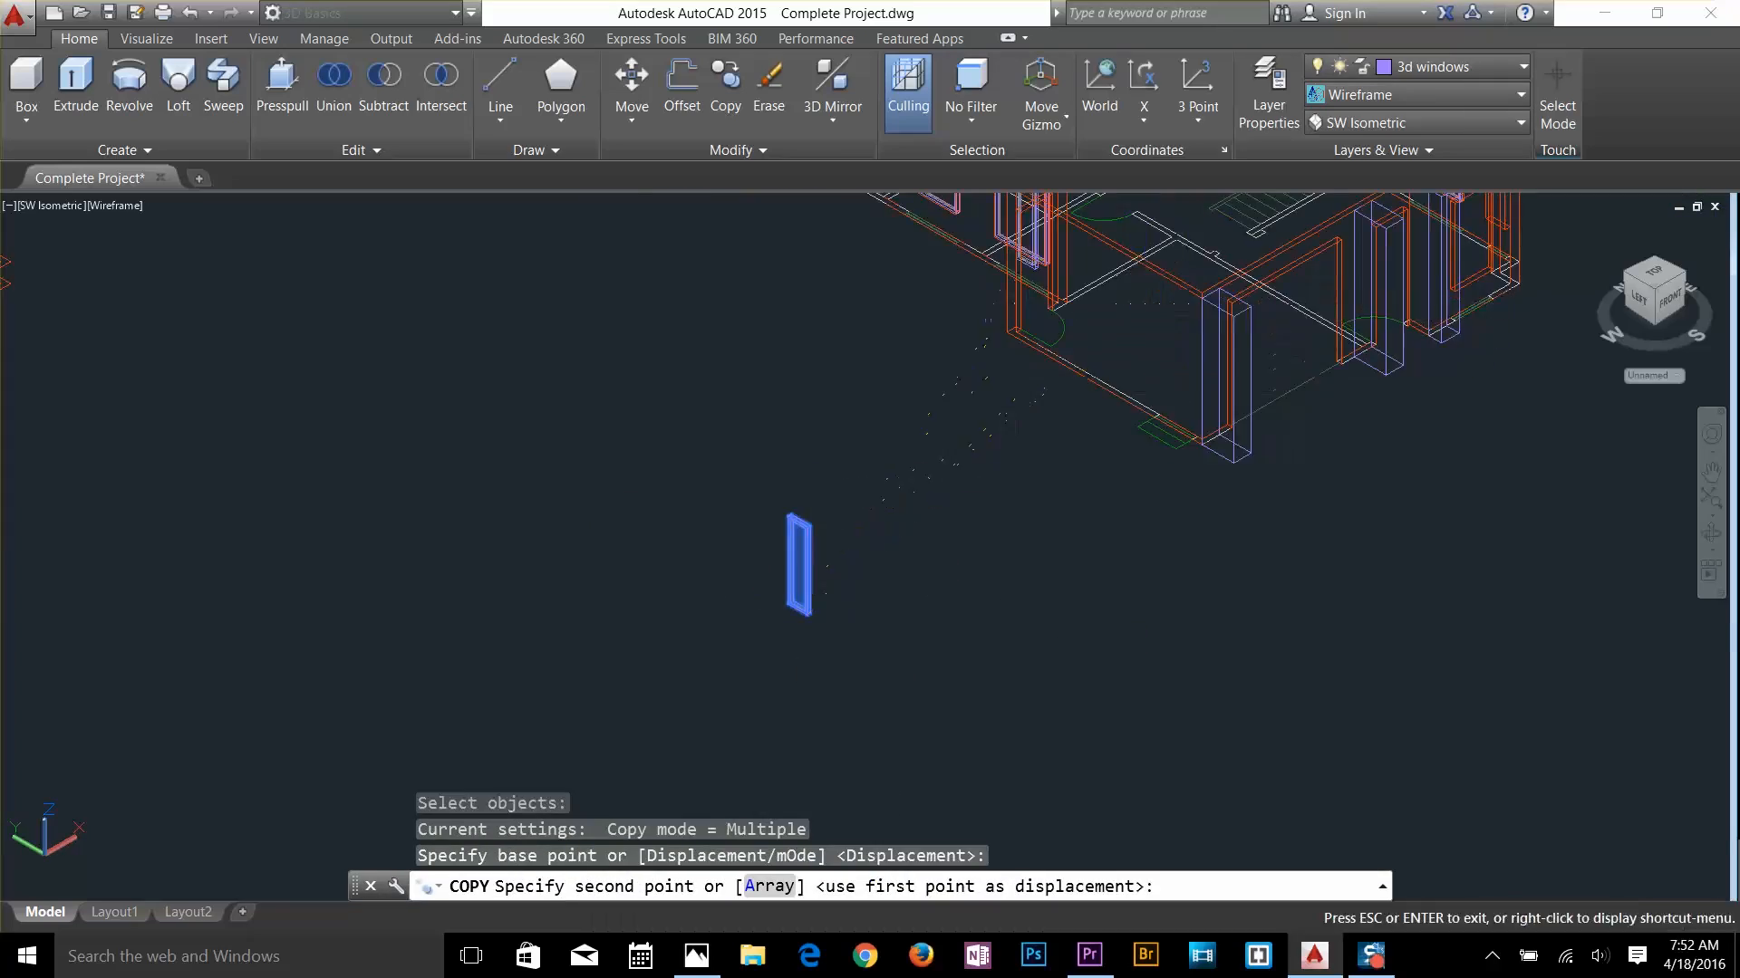
scroll(877, 522, up, 8)
scroll(876, 523, down, 5)
scroll(1004, 557, up, 5)
click(987, 546)
scroll(983, 548, down, 5)
scroll(945, 572, up, 5)
click(944, 573)
scroll(951, 567, down, 5)
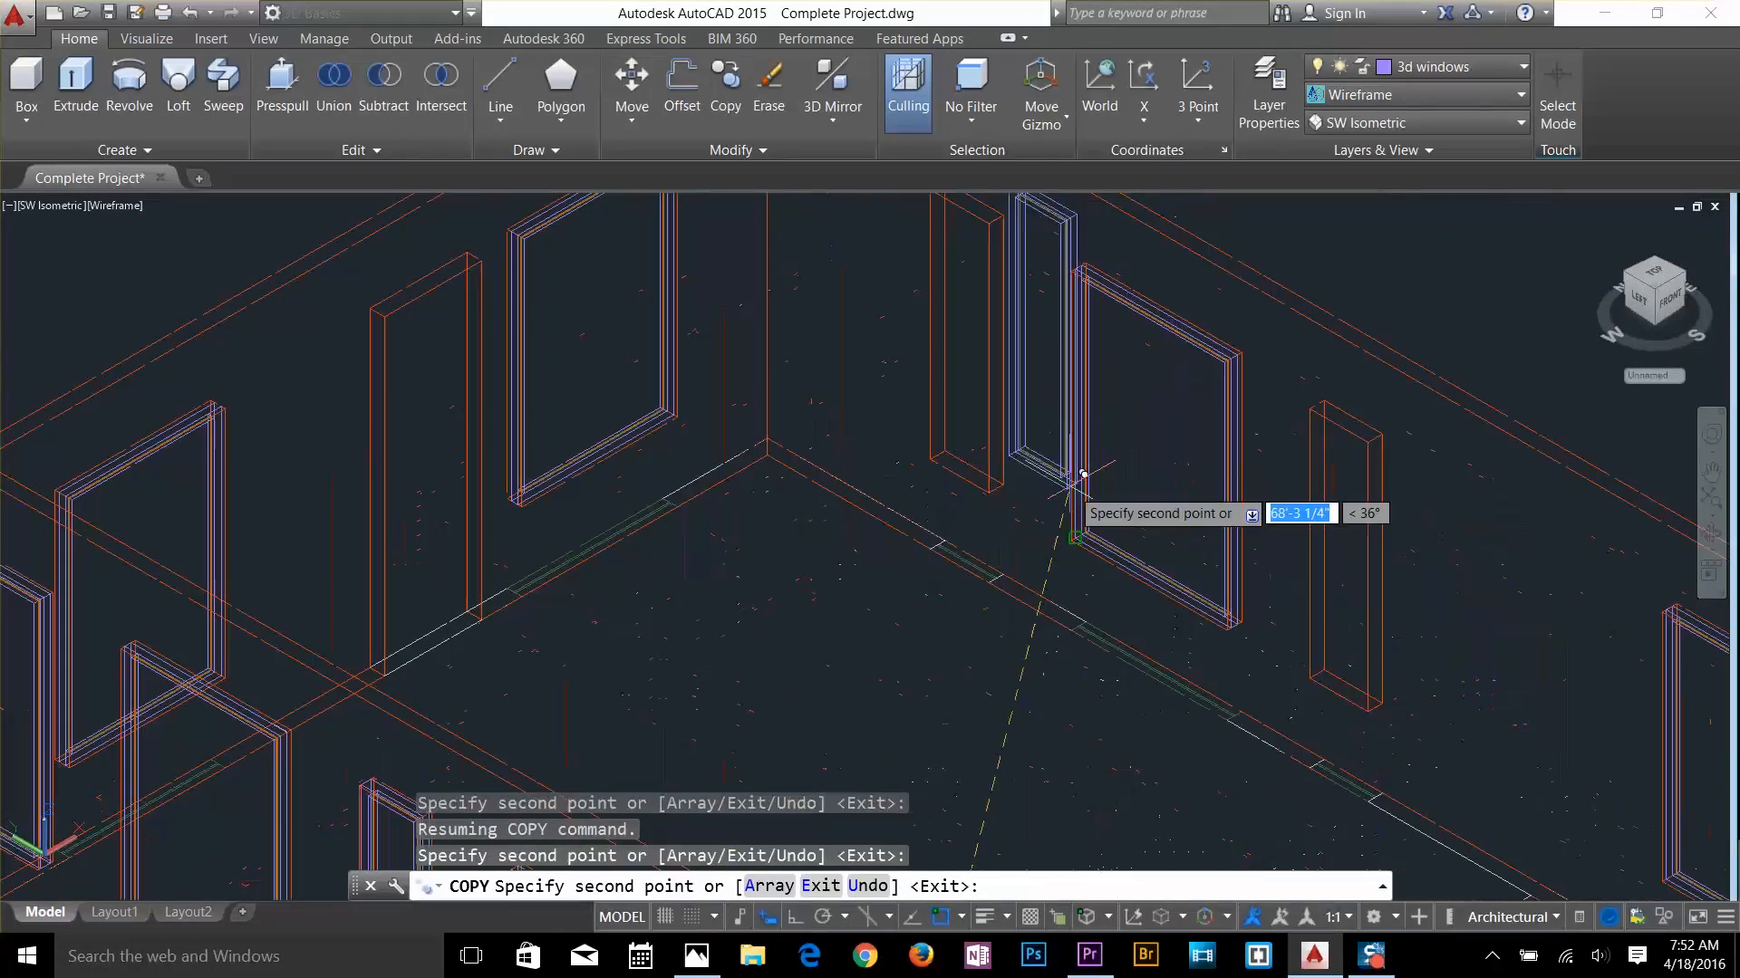
Place further copies of the narrow window in the four narrow openings of the far long wall
click(996, 488)
click(1381, 705)
click(1293, 695)
scroll(1099, 610, up, 5)
click(1099, 609)
key(Return)
scroll(1363, 698, down, 10)
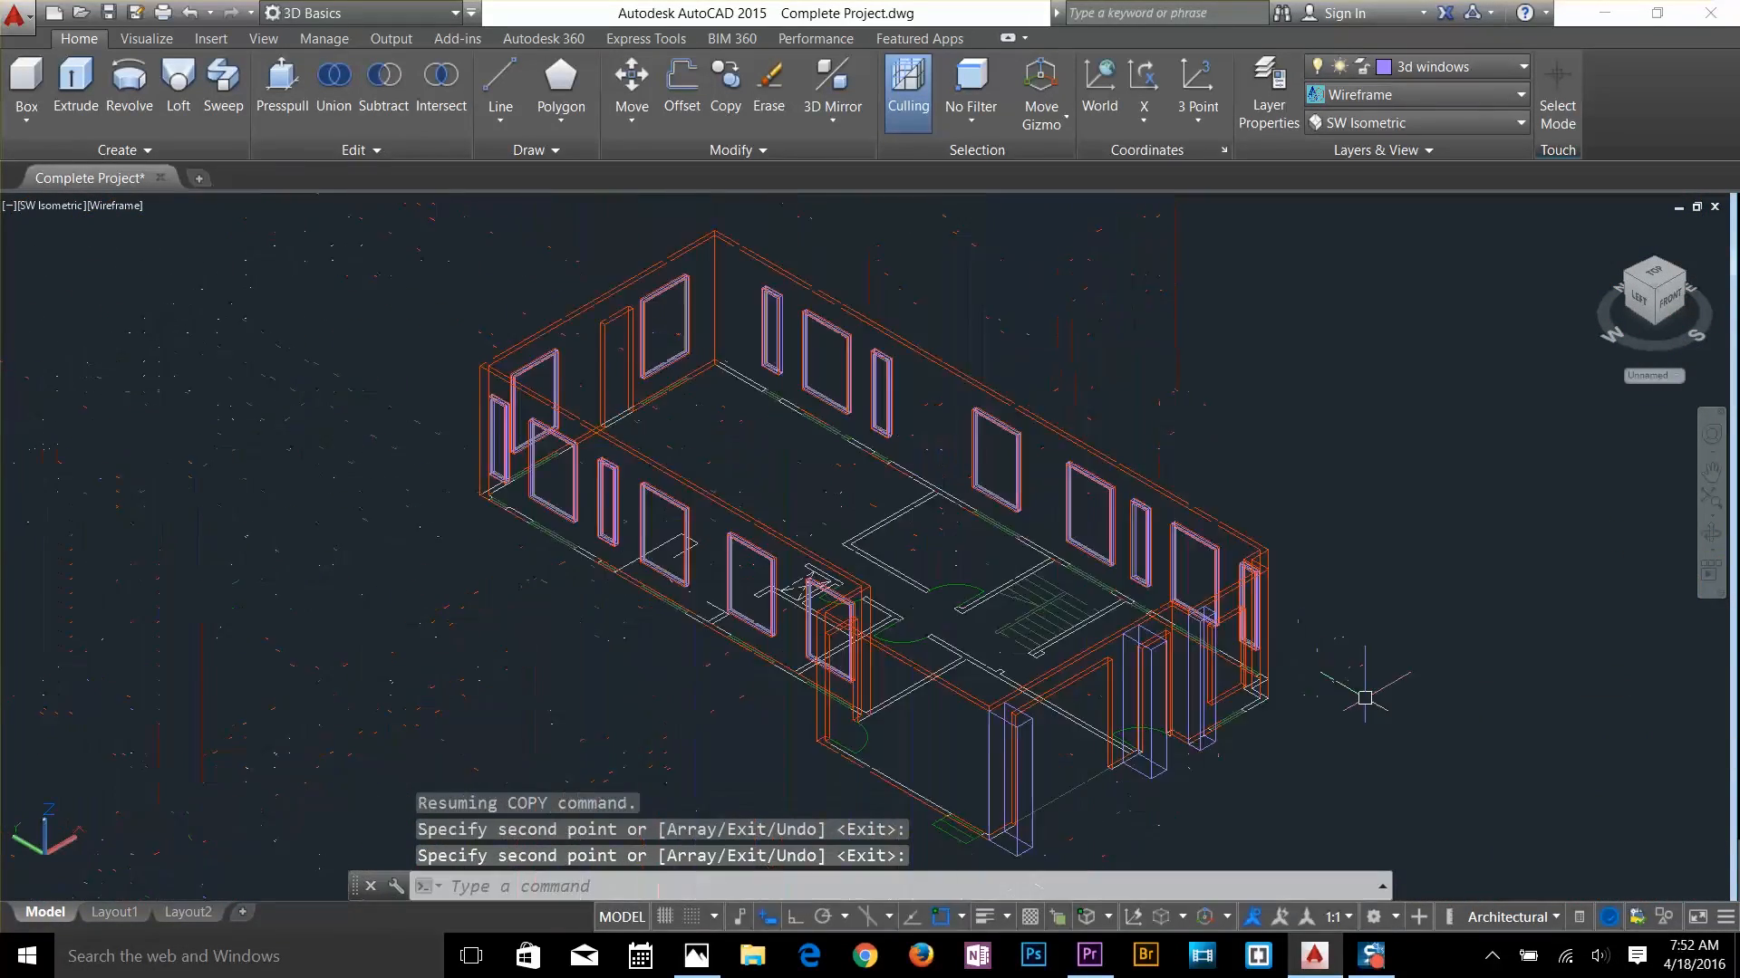
key(Escape)
key(Escape)
Draw a rectangle 3' long and 6' wide on the empty ground beside the front of the house
scroll(1363, 698, up, 5)
text(rec)
key(Return)
click(1108, 824)
text(d)
key(Return)
text(3')
key(Return)
text(6')
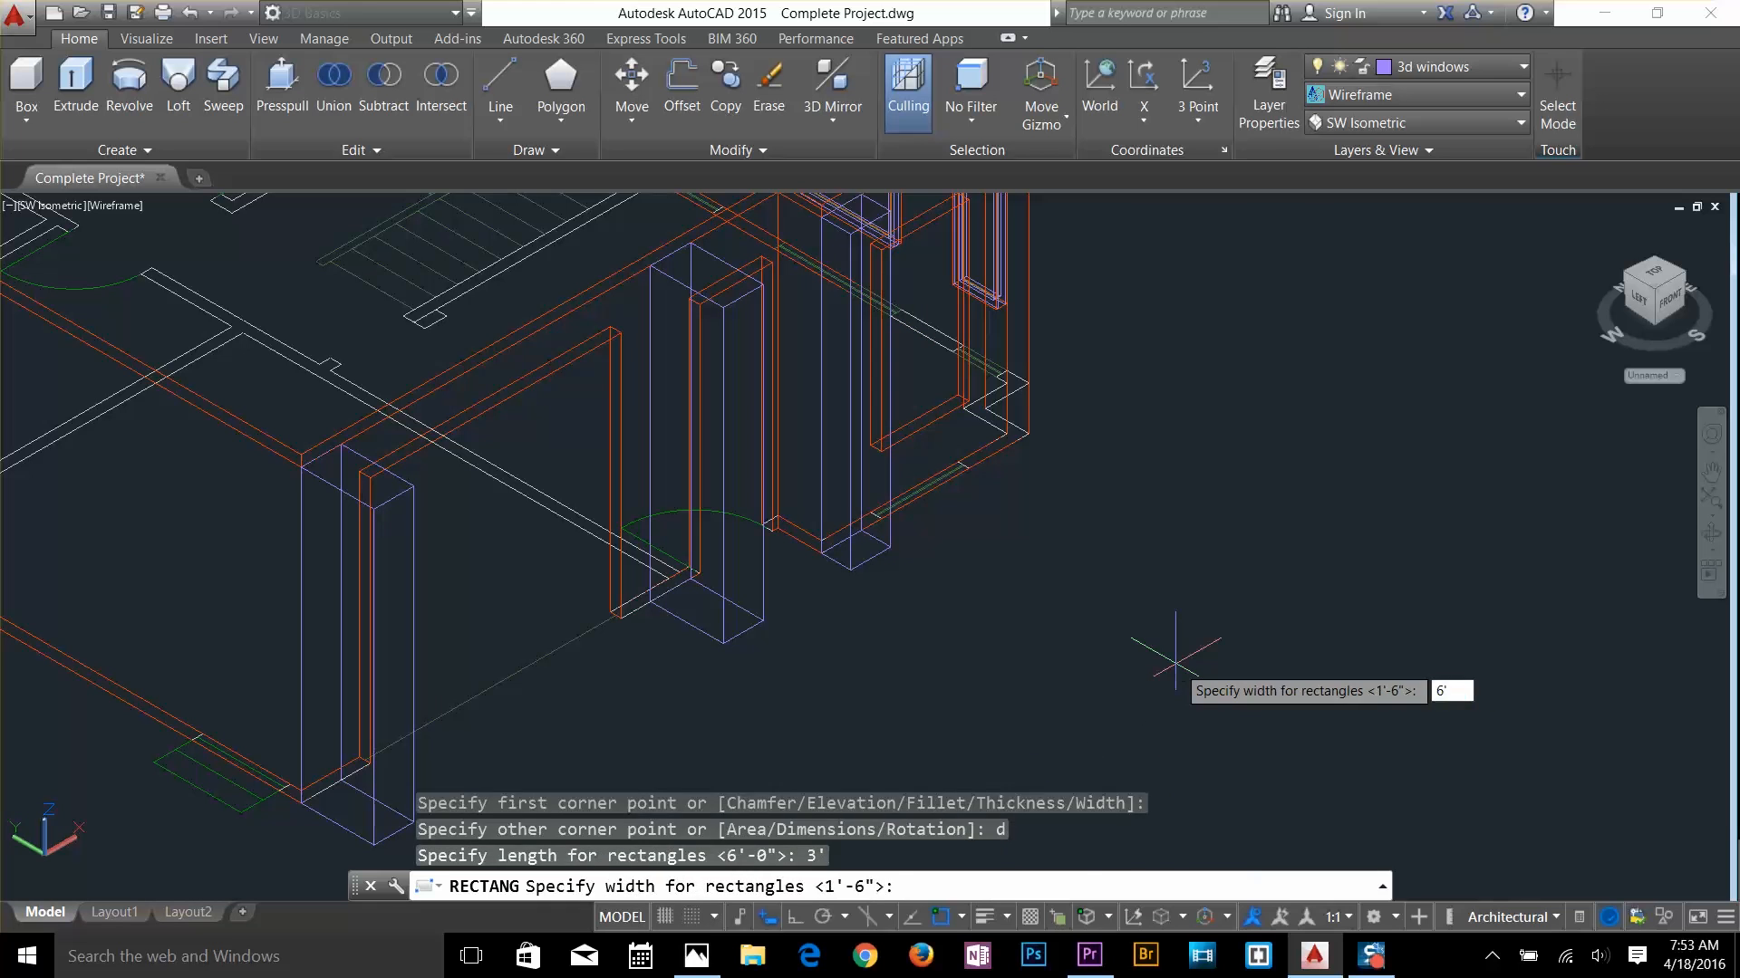
Offset the 3' by 6' rectangle inward by the same distance as before and copy both outlines beside it
text(o)
key(Return)
key(Return)
click(1124, 732)
click(1078, 747)
text(co)
key(Return)
Extrude the original 3' by 6' outlines 3" and subtract the inner solid from the outer to form the frame
text(ext)
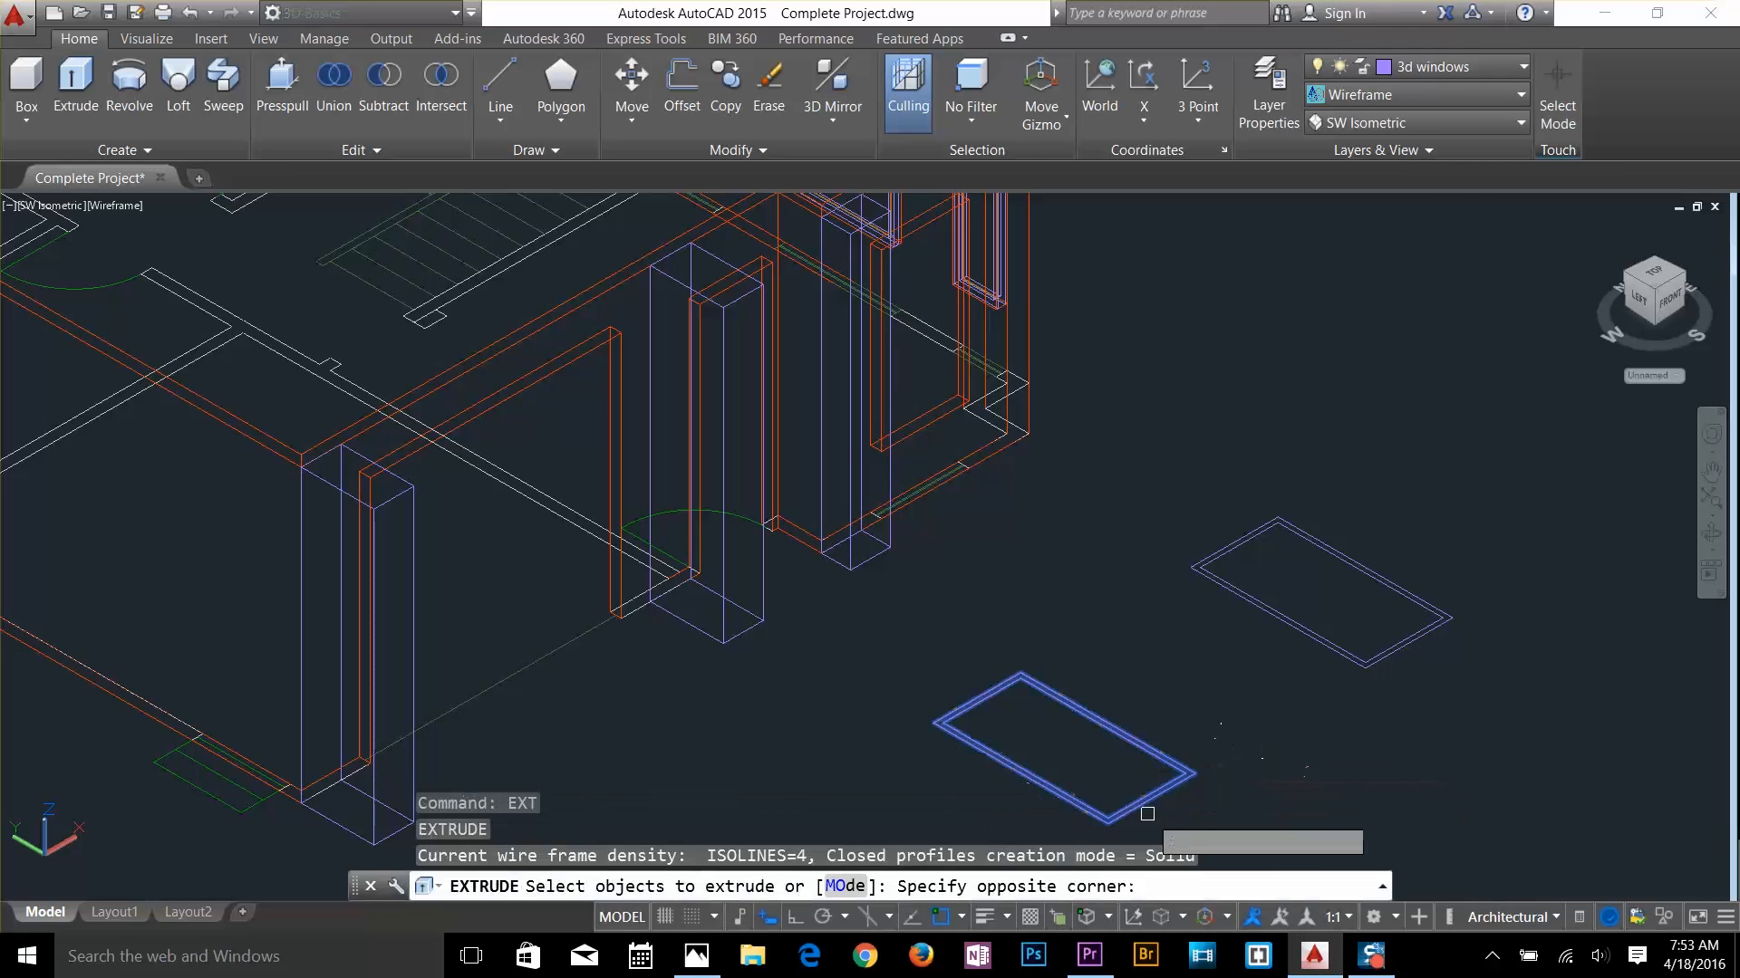
text(3)
scroll(1130, 743, up, 5)
text(su)
key(Return)
click(1130, 656)
Extrude the inner rectangle of the 3' by 6' copy as a thin pane and assign it to the 3d glass layer
text(ext)
click(1486, 490)
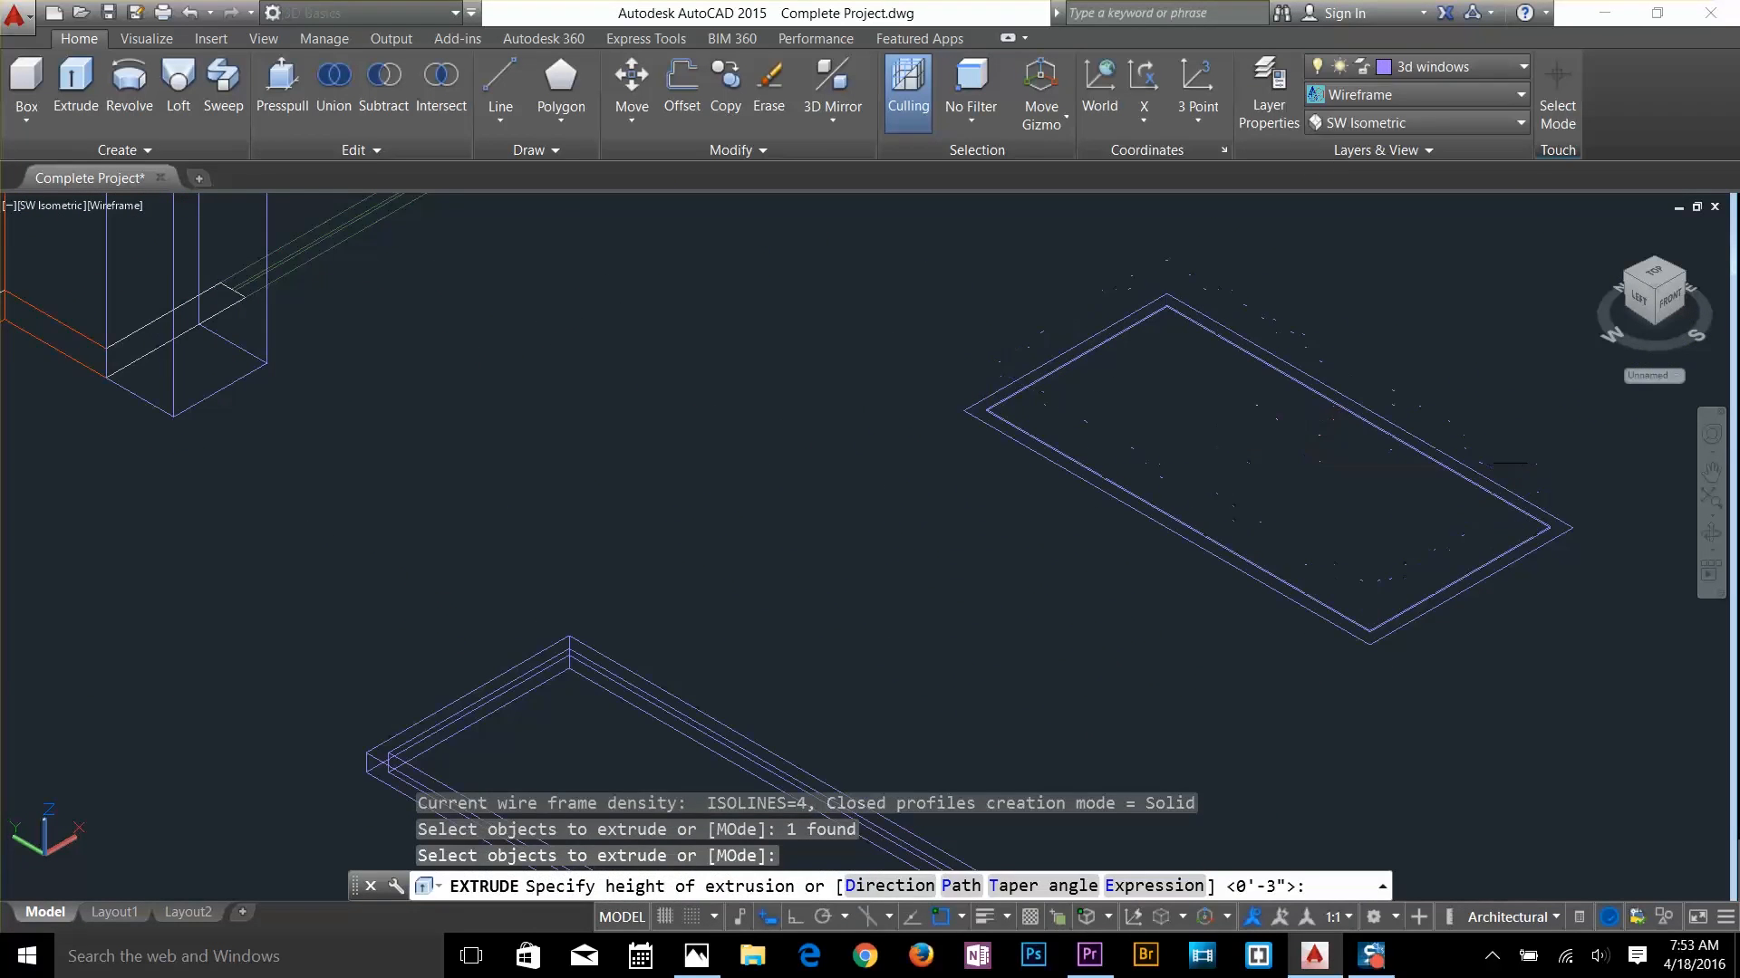
click(1486, 490)
click(1449, 67)
click(1426, 174)
key(Escape)
key(Escape)
key(Escape)
Move the glass pane by its corner into the 3' by 6' frame and delete the leftover copied outline
text(m)
key(Return)
click(1540, 535)
key(Return)
click(1517, 574)
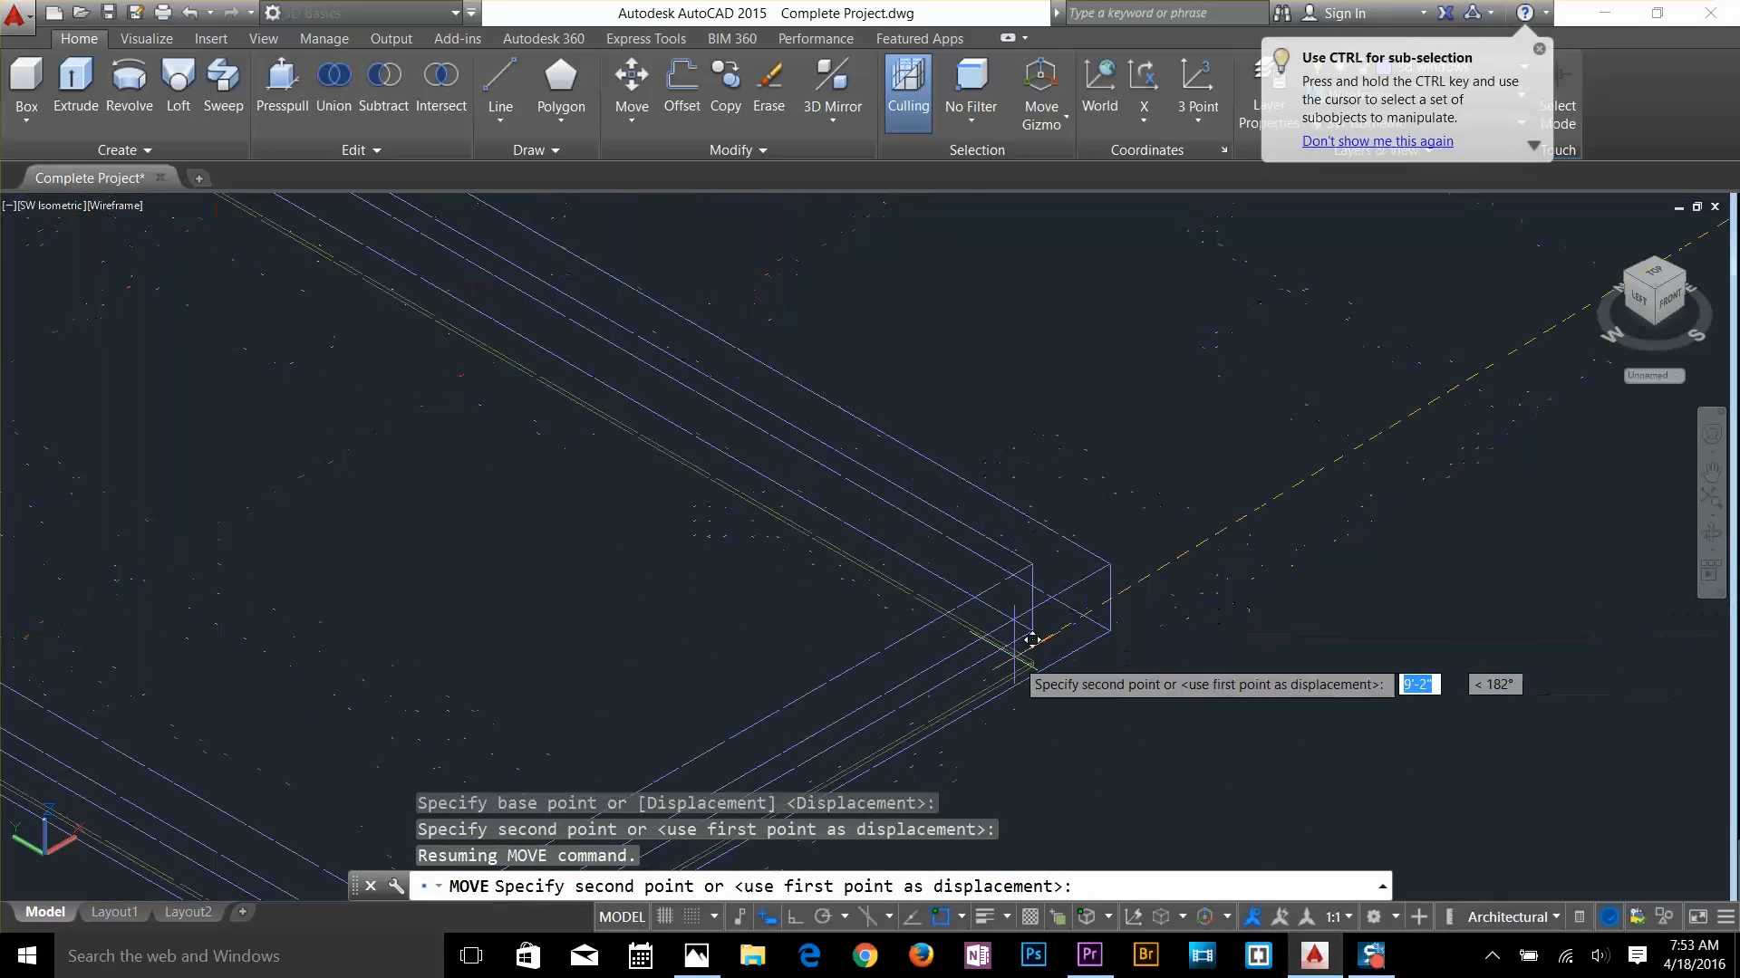
click(1029, 633)
scroll(1106, 594, down, 5)
key(Delete)
Rotate the 3' by 6' frame and pane 90 degrees in 3D about the bottom corner to stand them upright
text(3drotate)
key(Return)
click(1042, 613)
click(1053, 598)
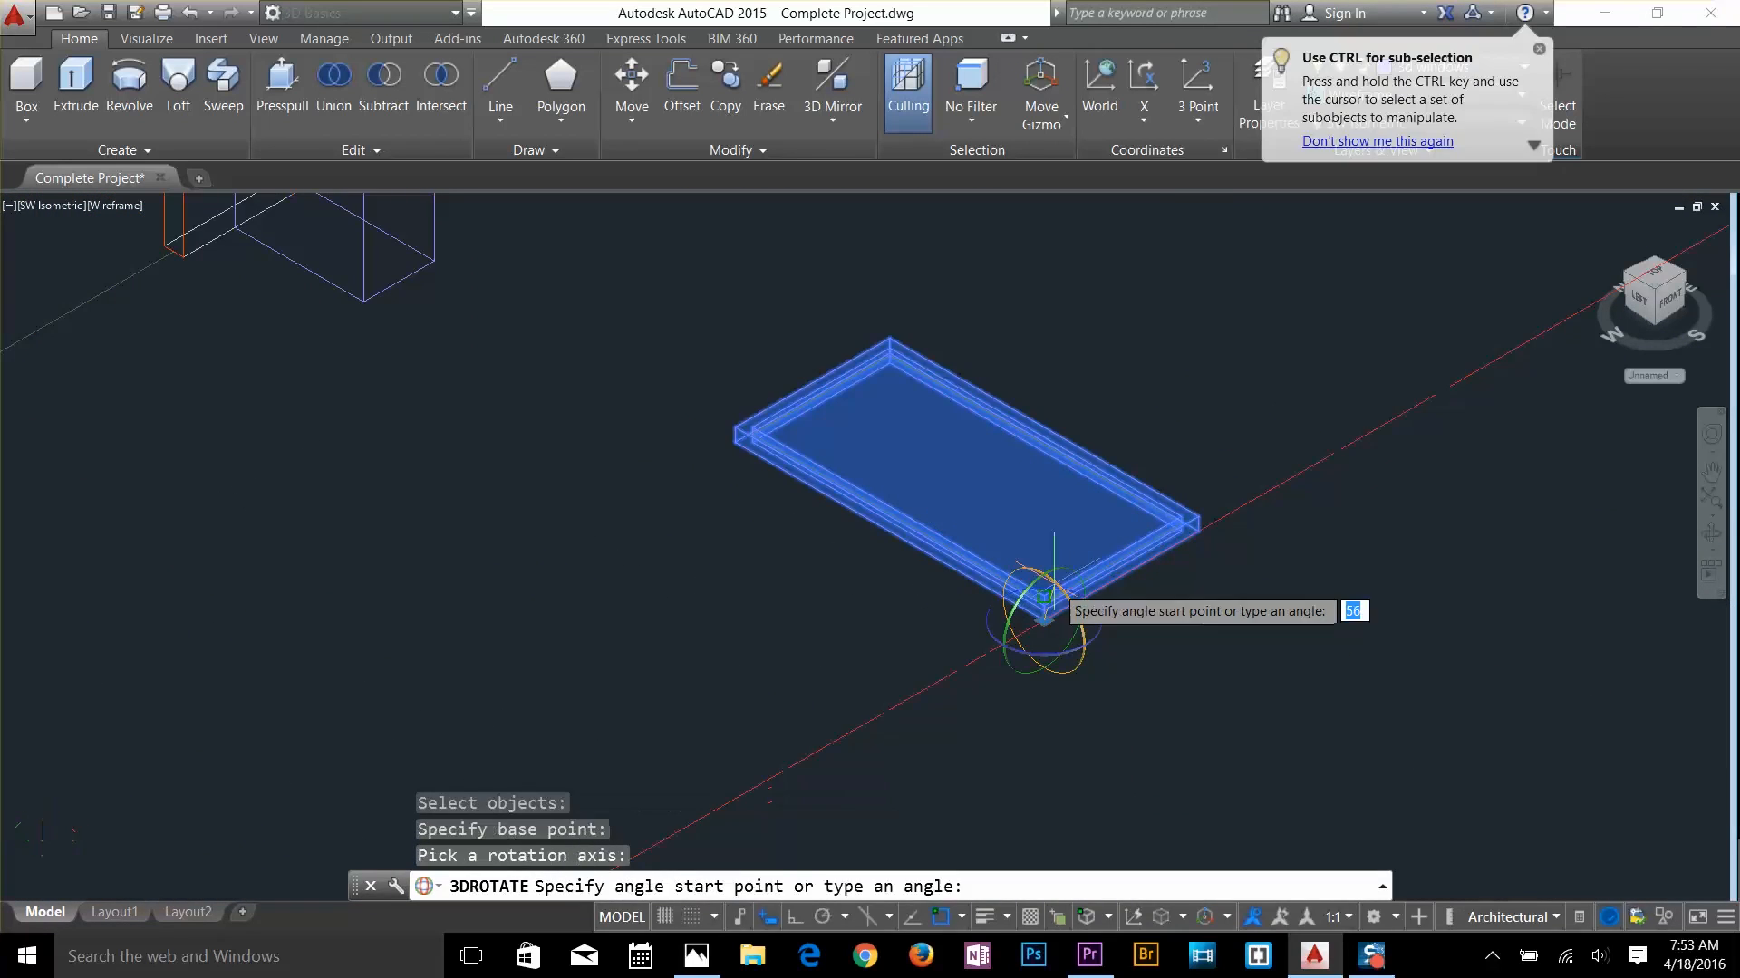
text(90)
key(Return)
Move the upright 3' by 6' window by its bottom corner into the window opening of the front wall
text(m)
key(Return)
drag(1286, 671, 1006, 435)
key(Return)
click(1046, 622)
click(1013, 591)
scroll(1196, 531, down, 5)
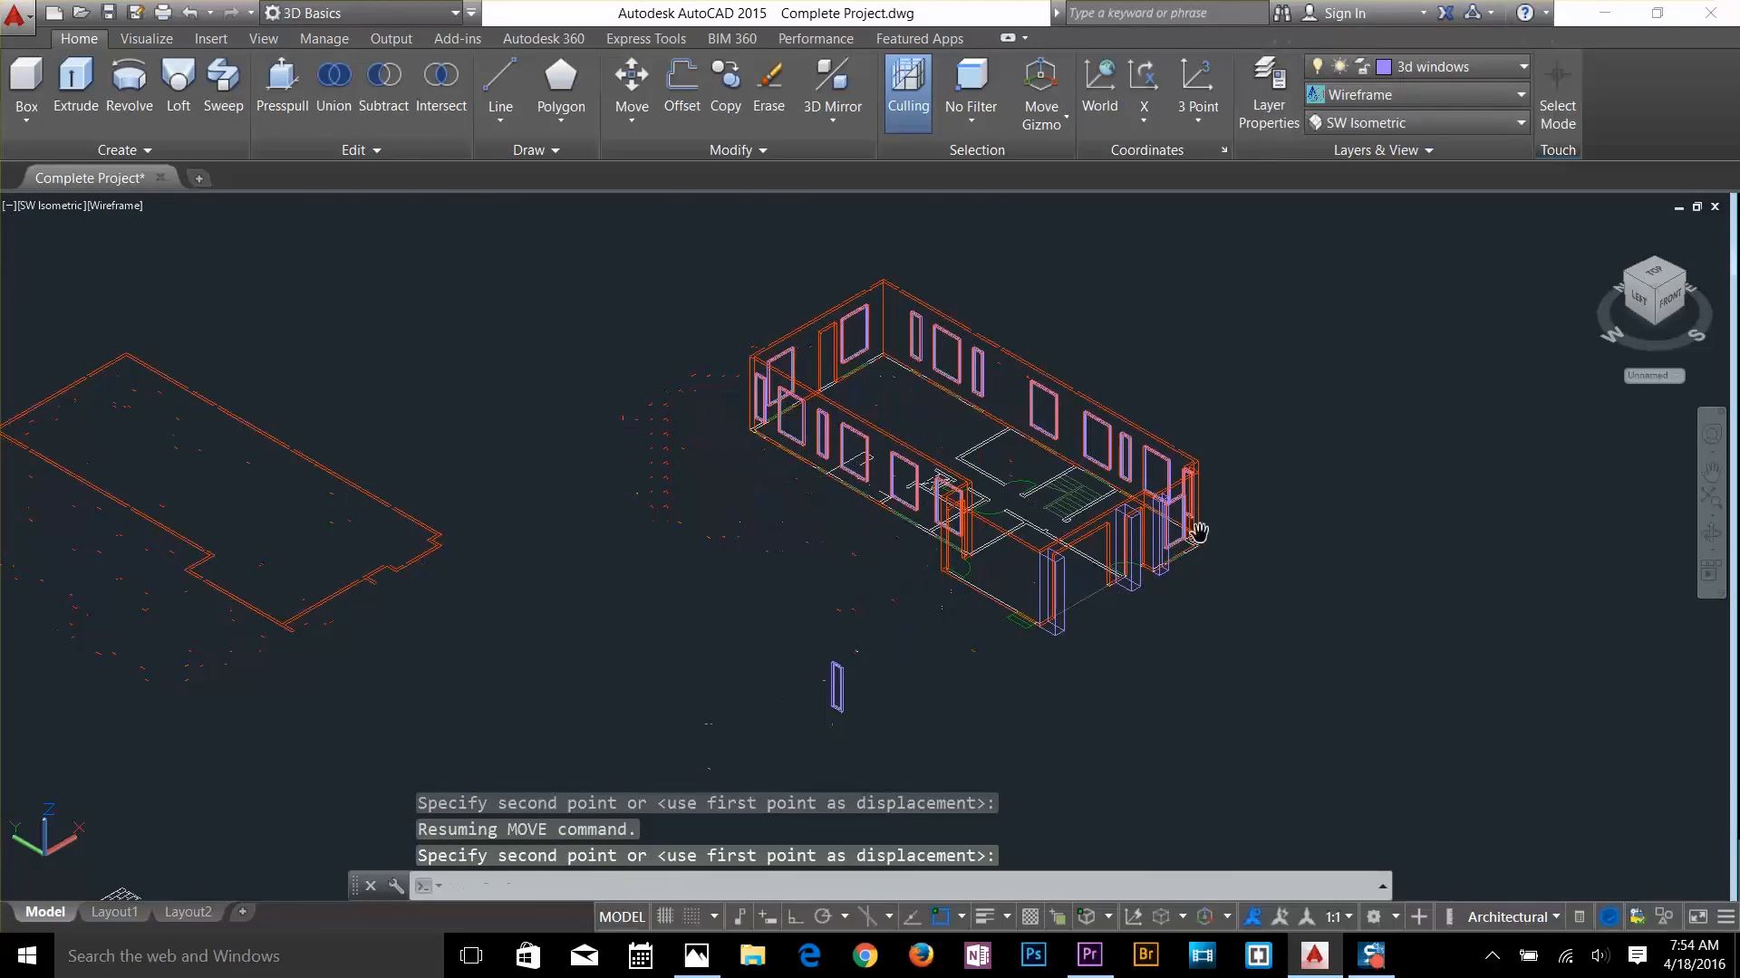
Display the house model in the Shaded visual style
scroll(1178, 548, up, 4)
click(1421, 67)
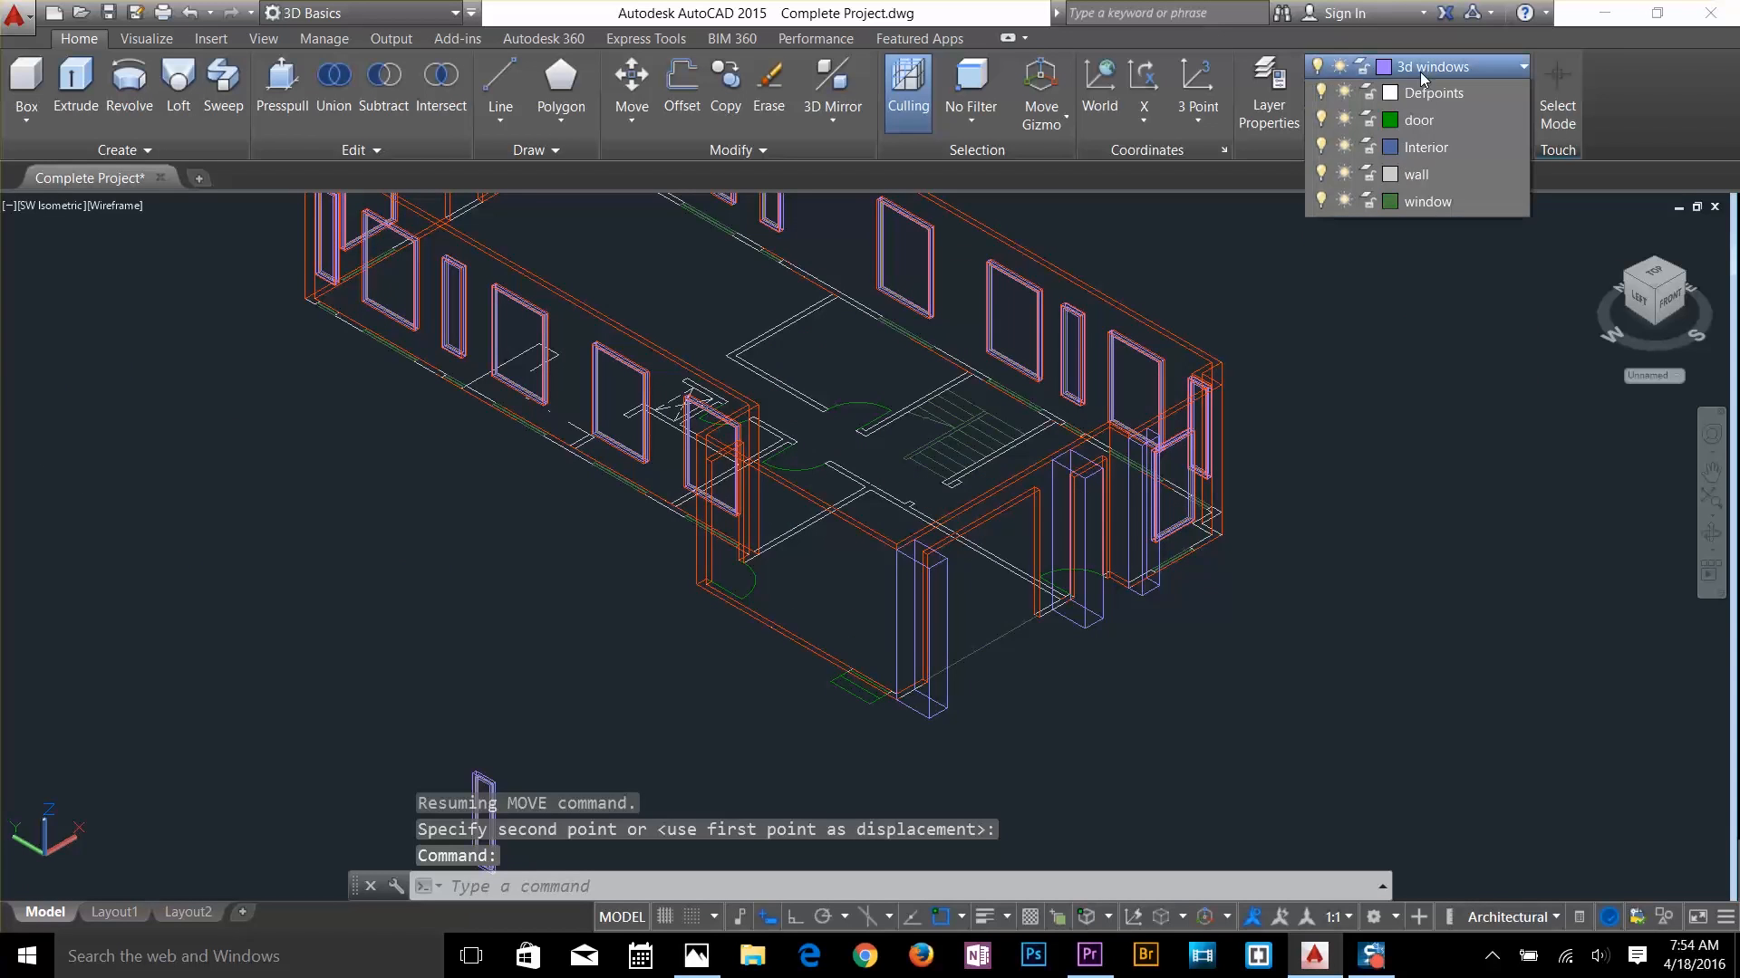
click(1414, 68)
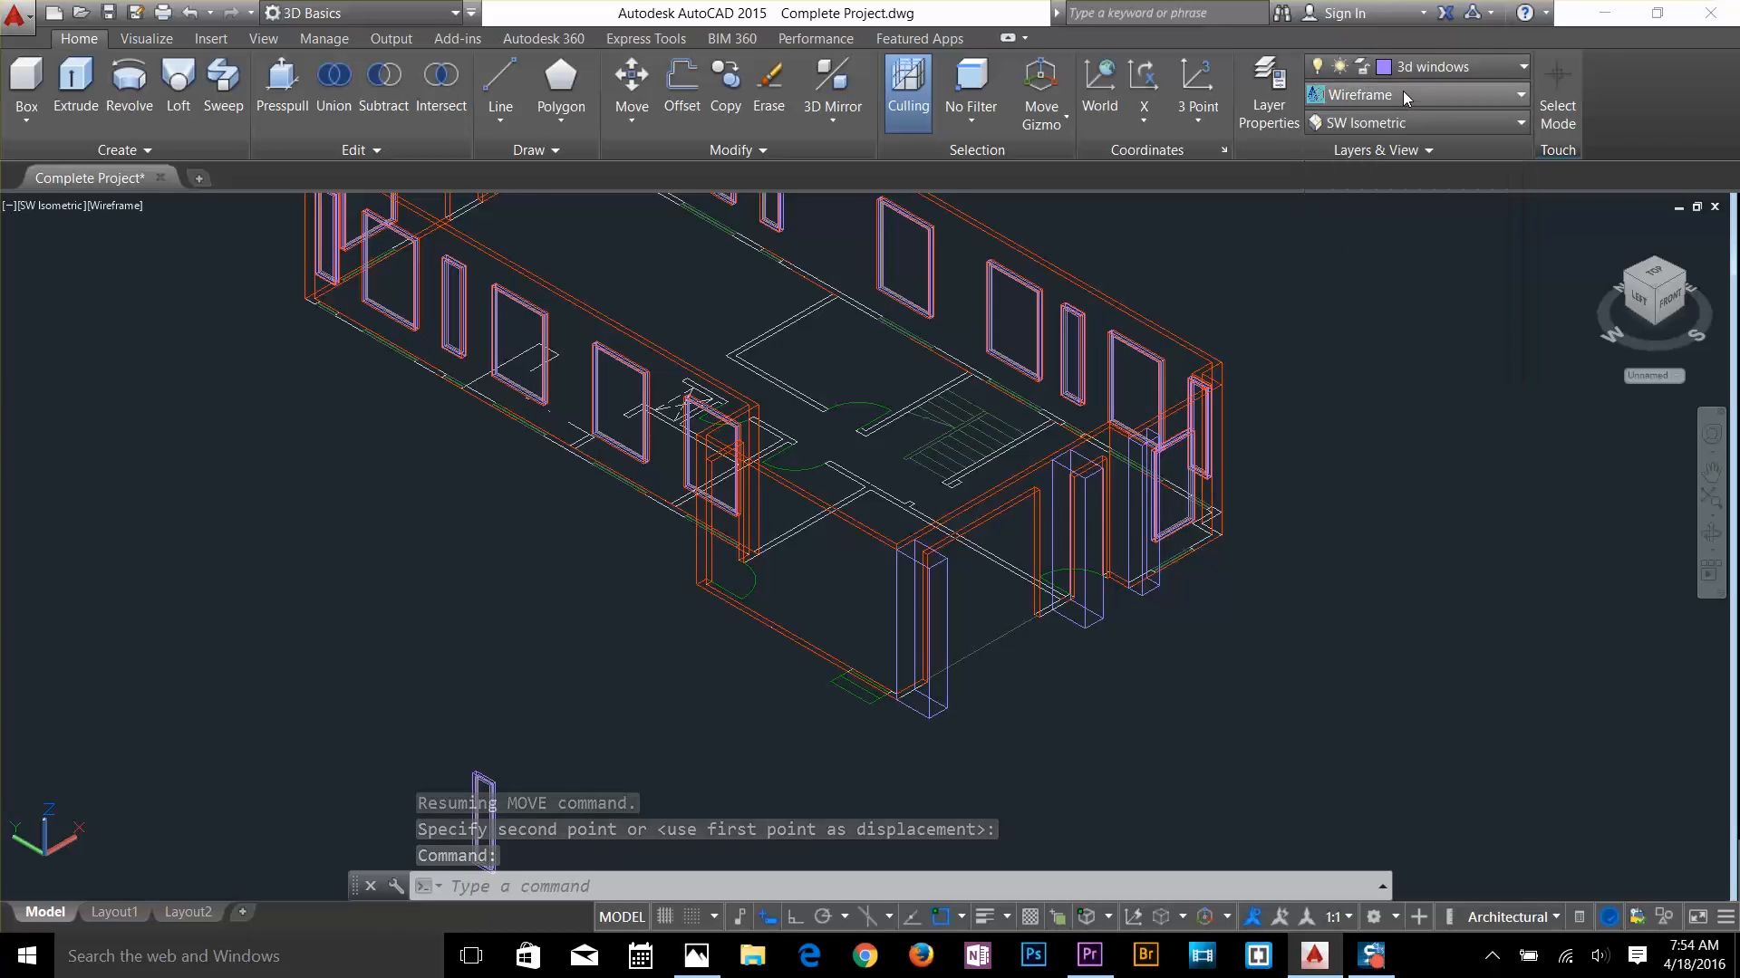
click(1403, 94)
click(1351, 222)
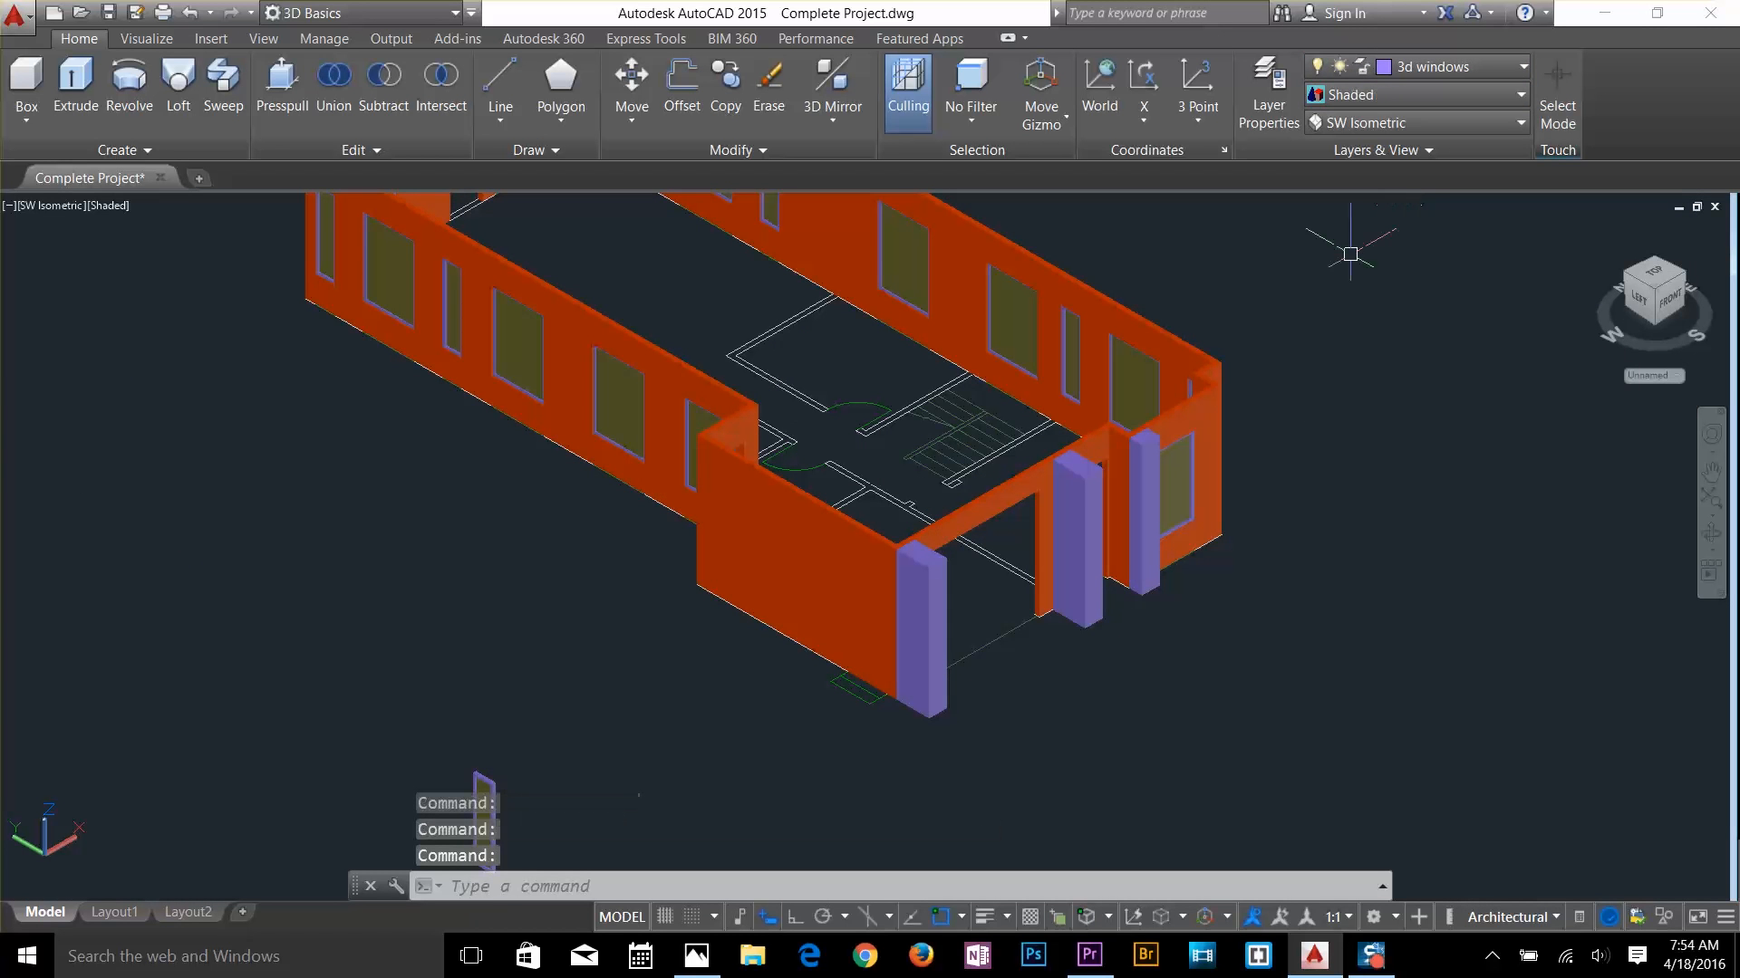
Create a new layer named "gerage door" with color 163
middle_drag(905, 581, 1150, 691)
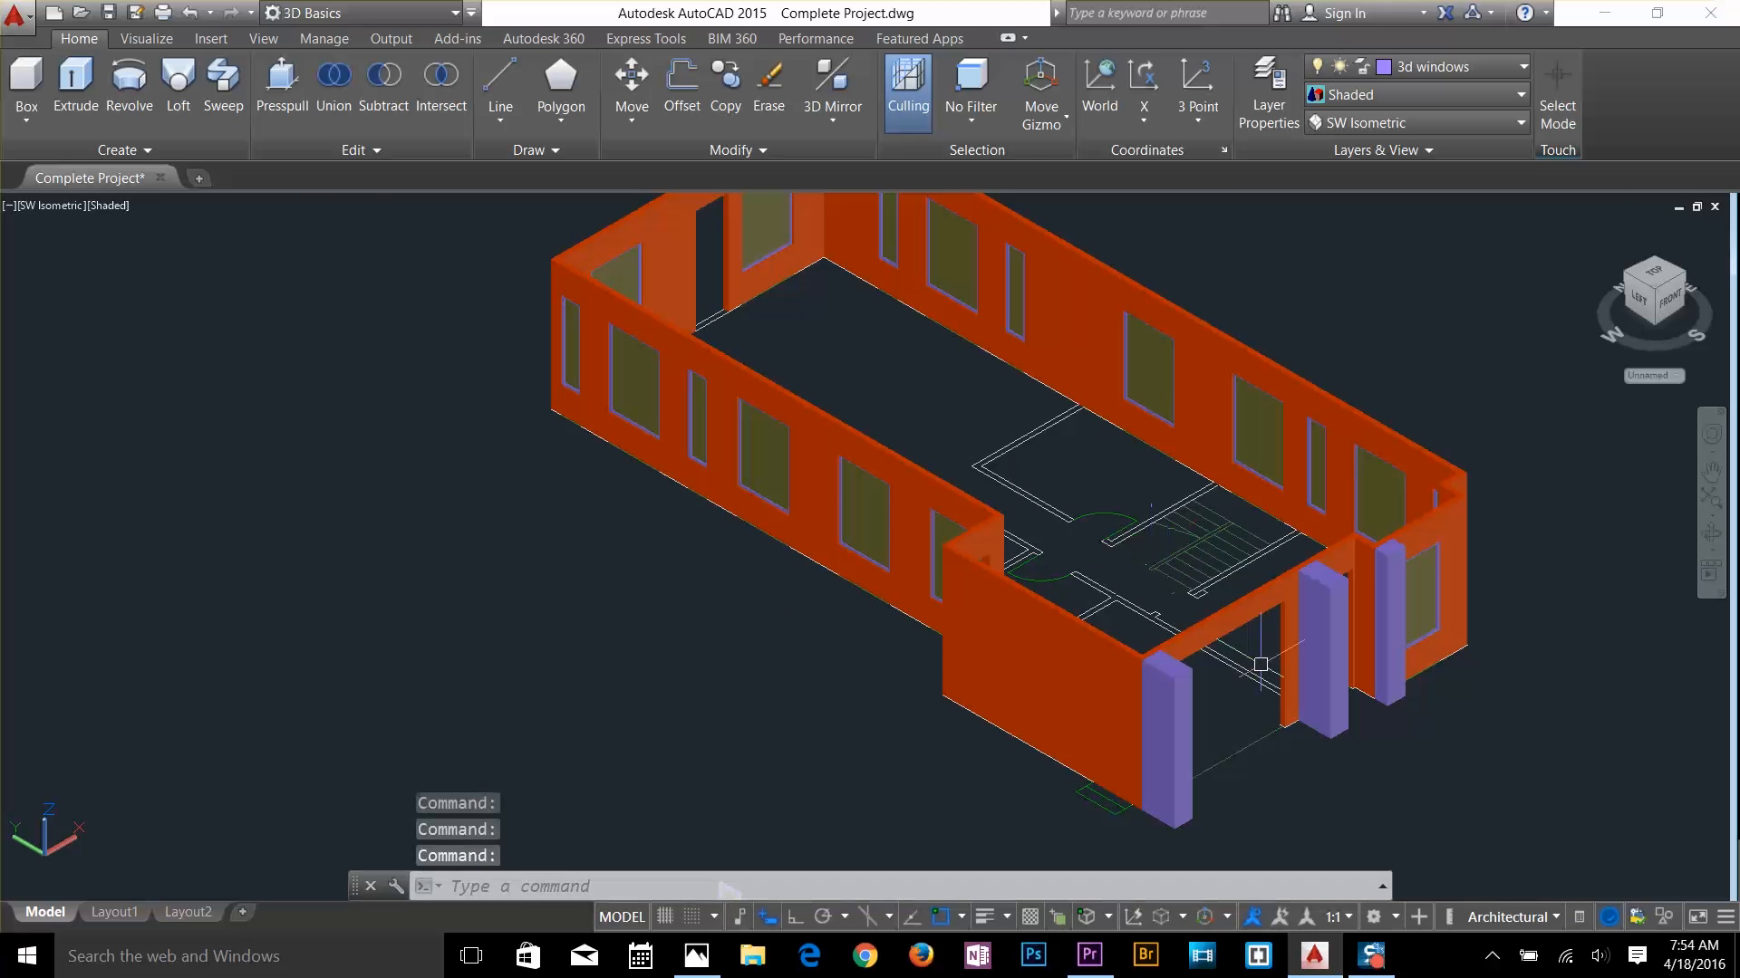
scroll(1302, 774, up, 2)
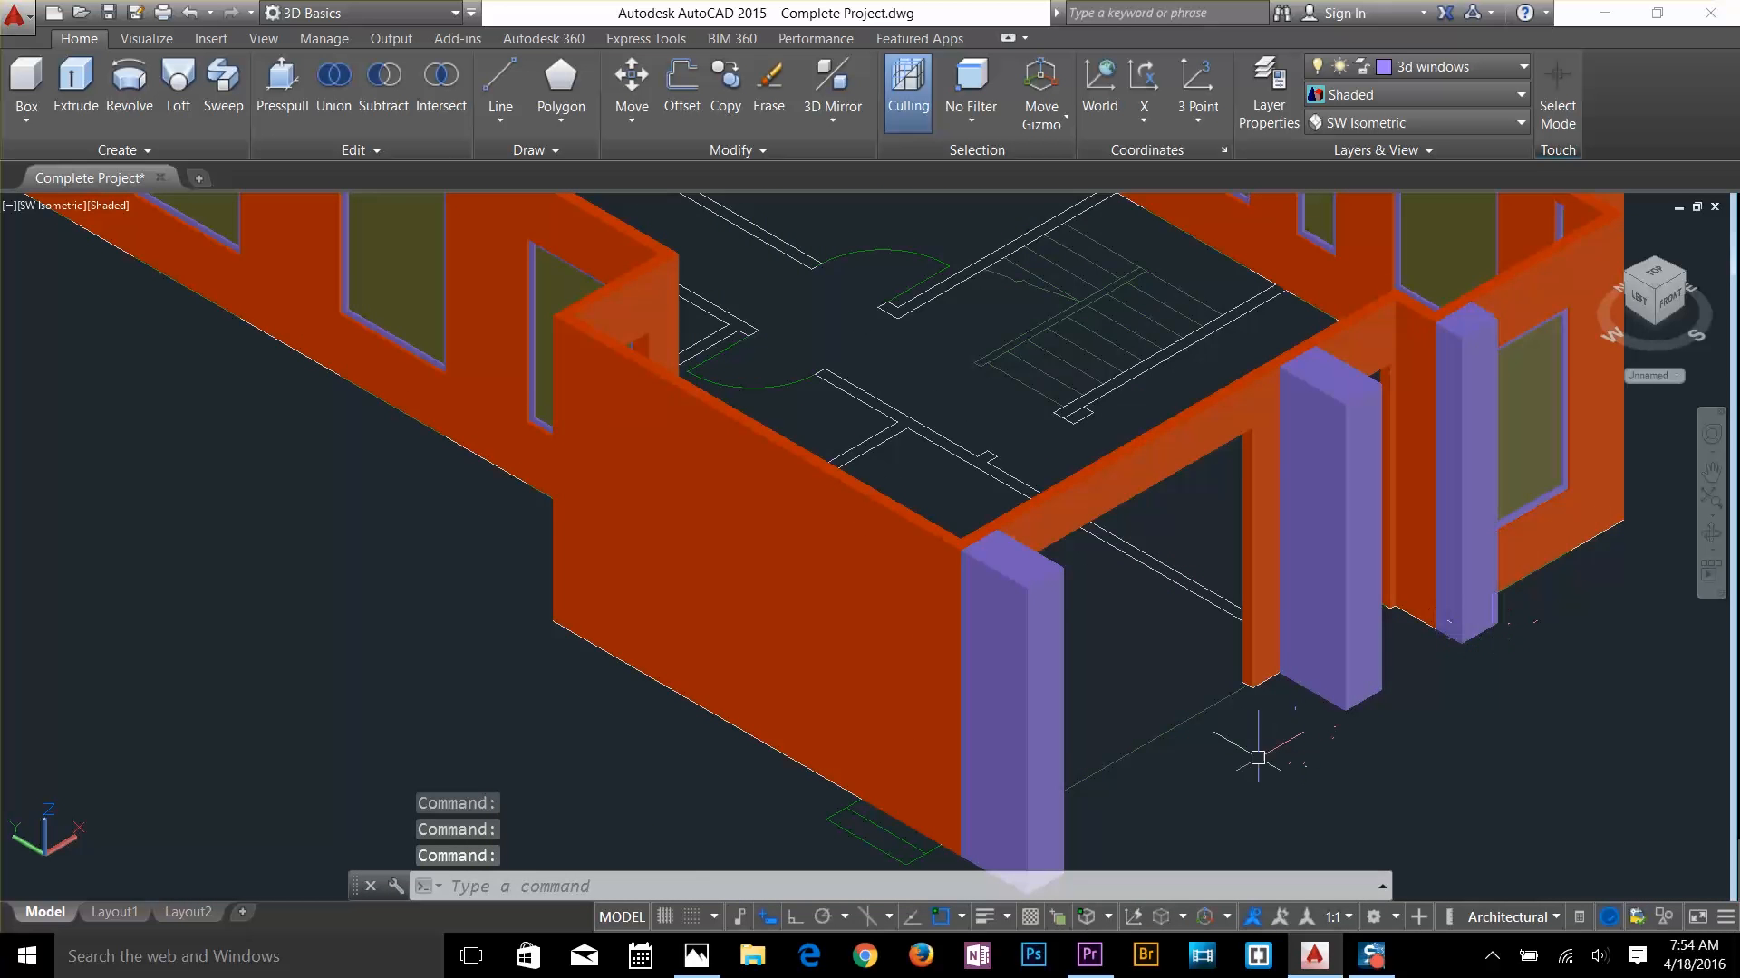
scroll(1255, 736, up, 2)
key(Escape)
scroll(1250, 666, up, 2)
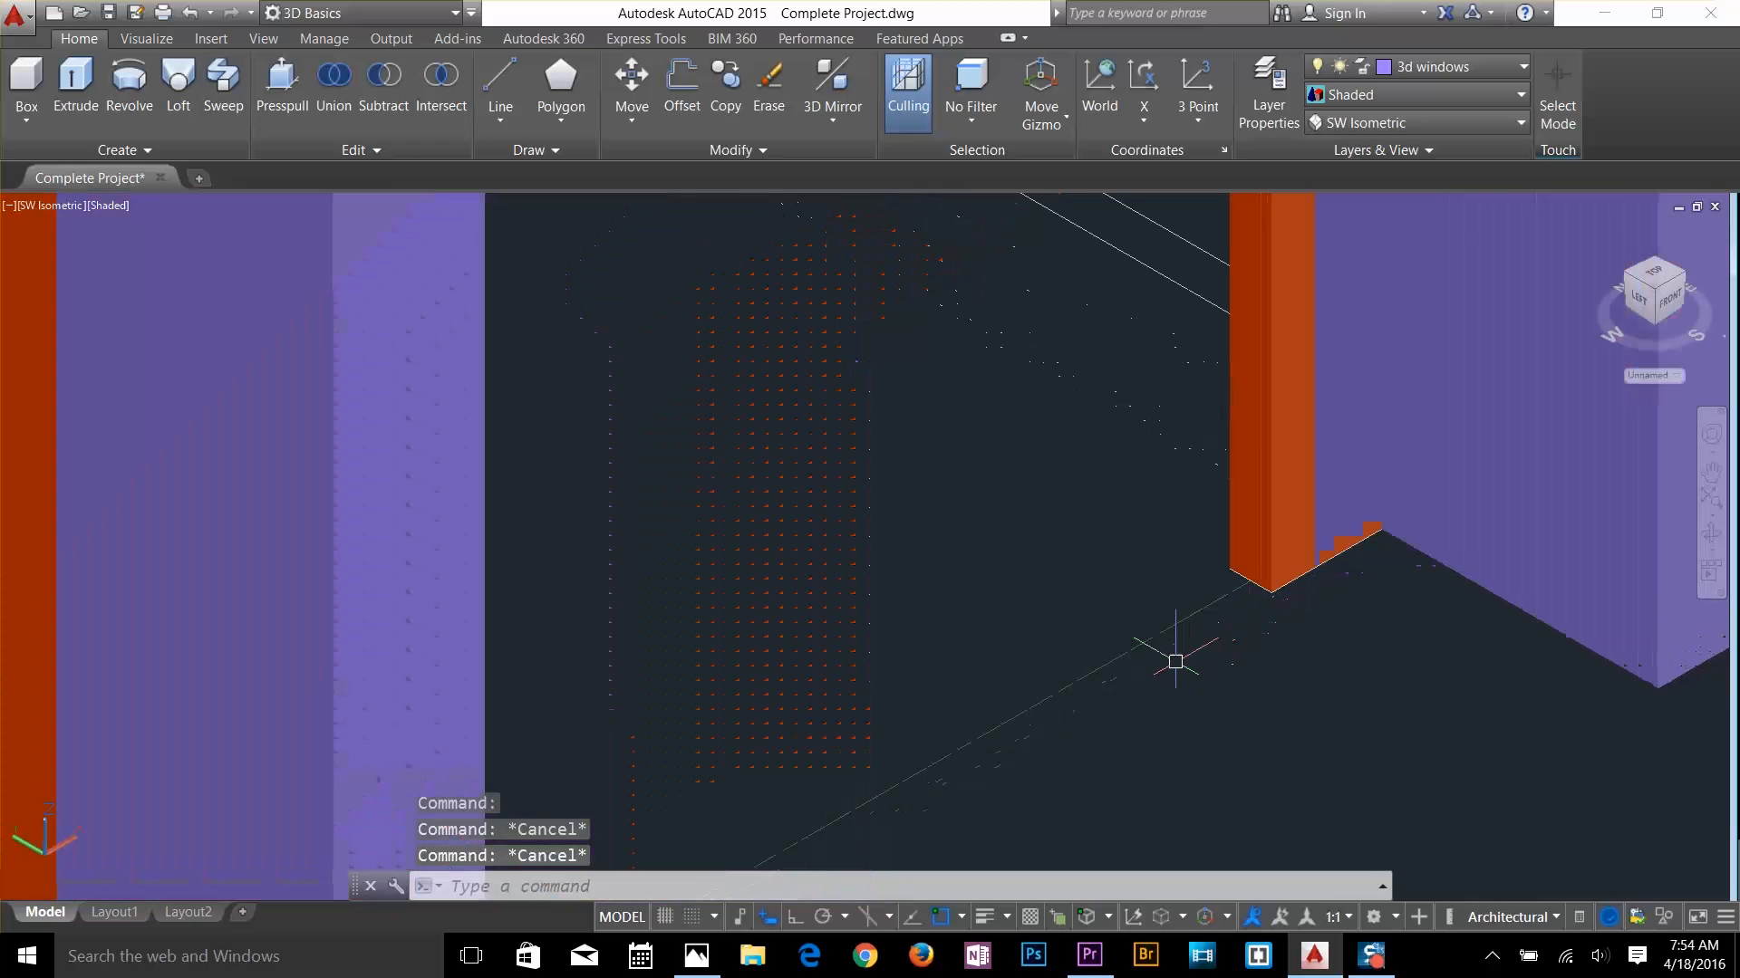
scroll(1170, 661, down, 3)
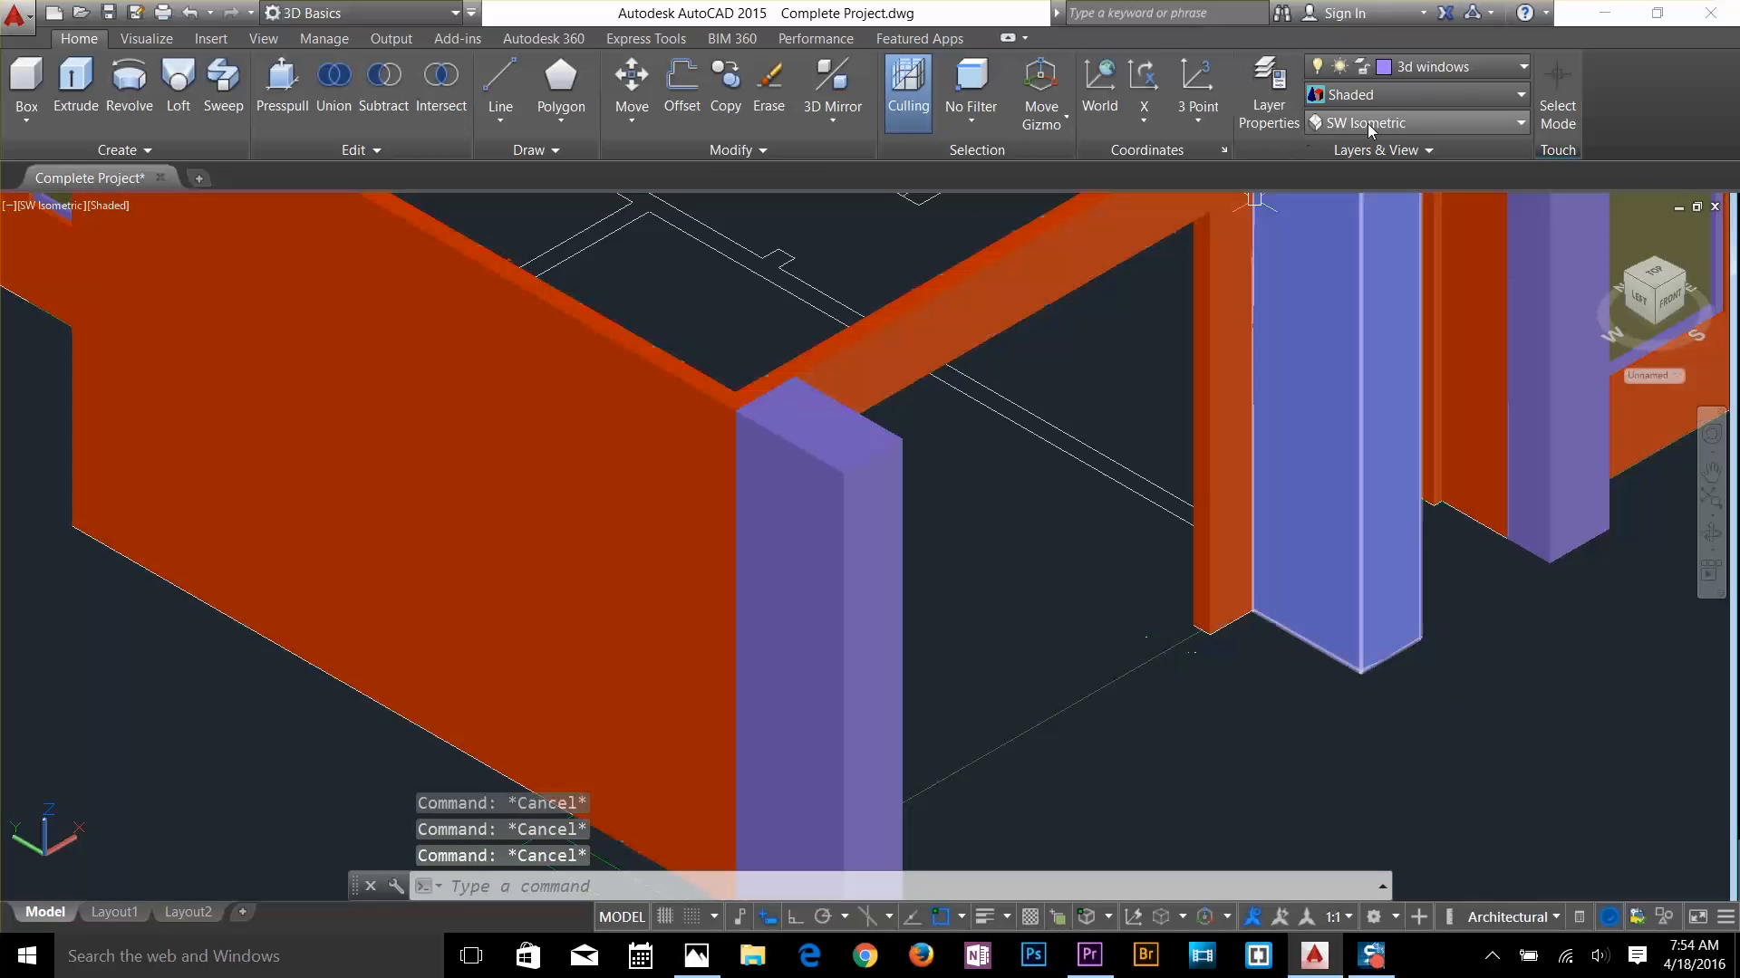
click(1251, 103)
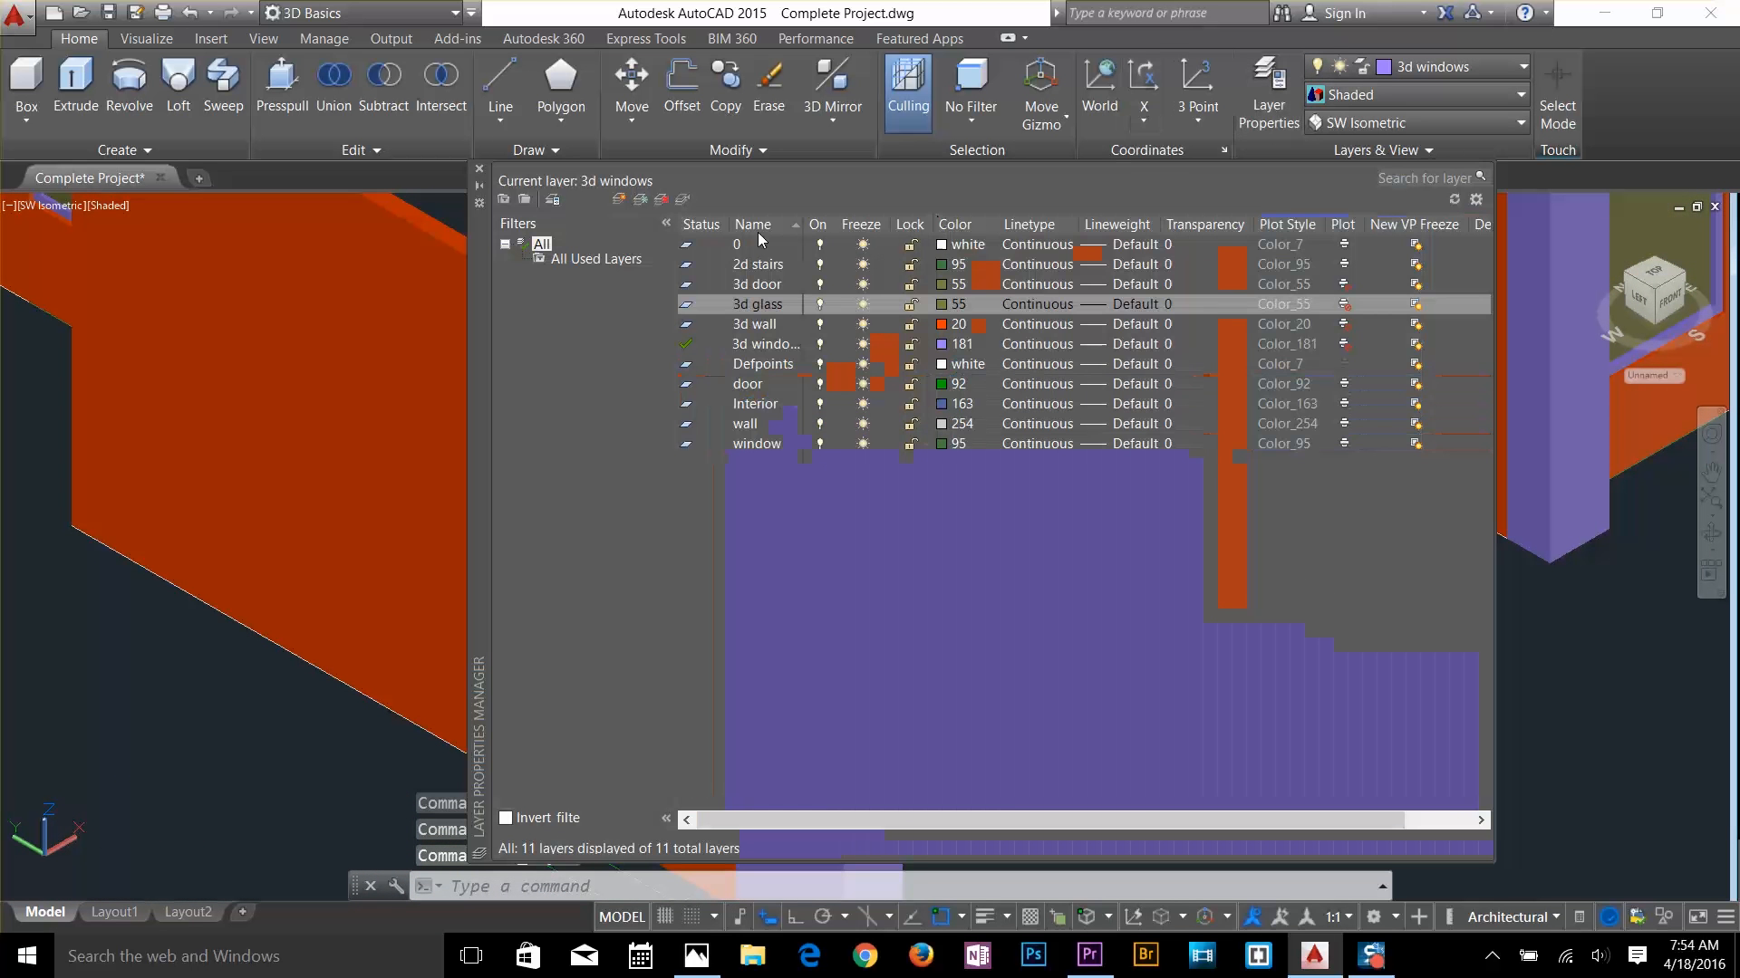
click(620, 200)
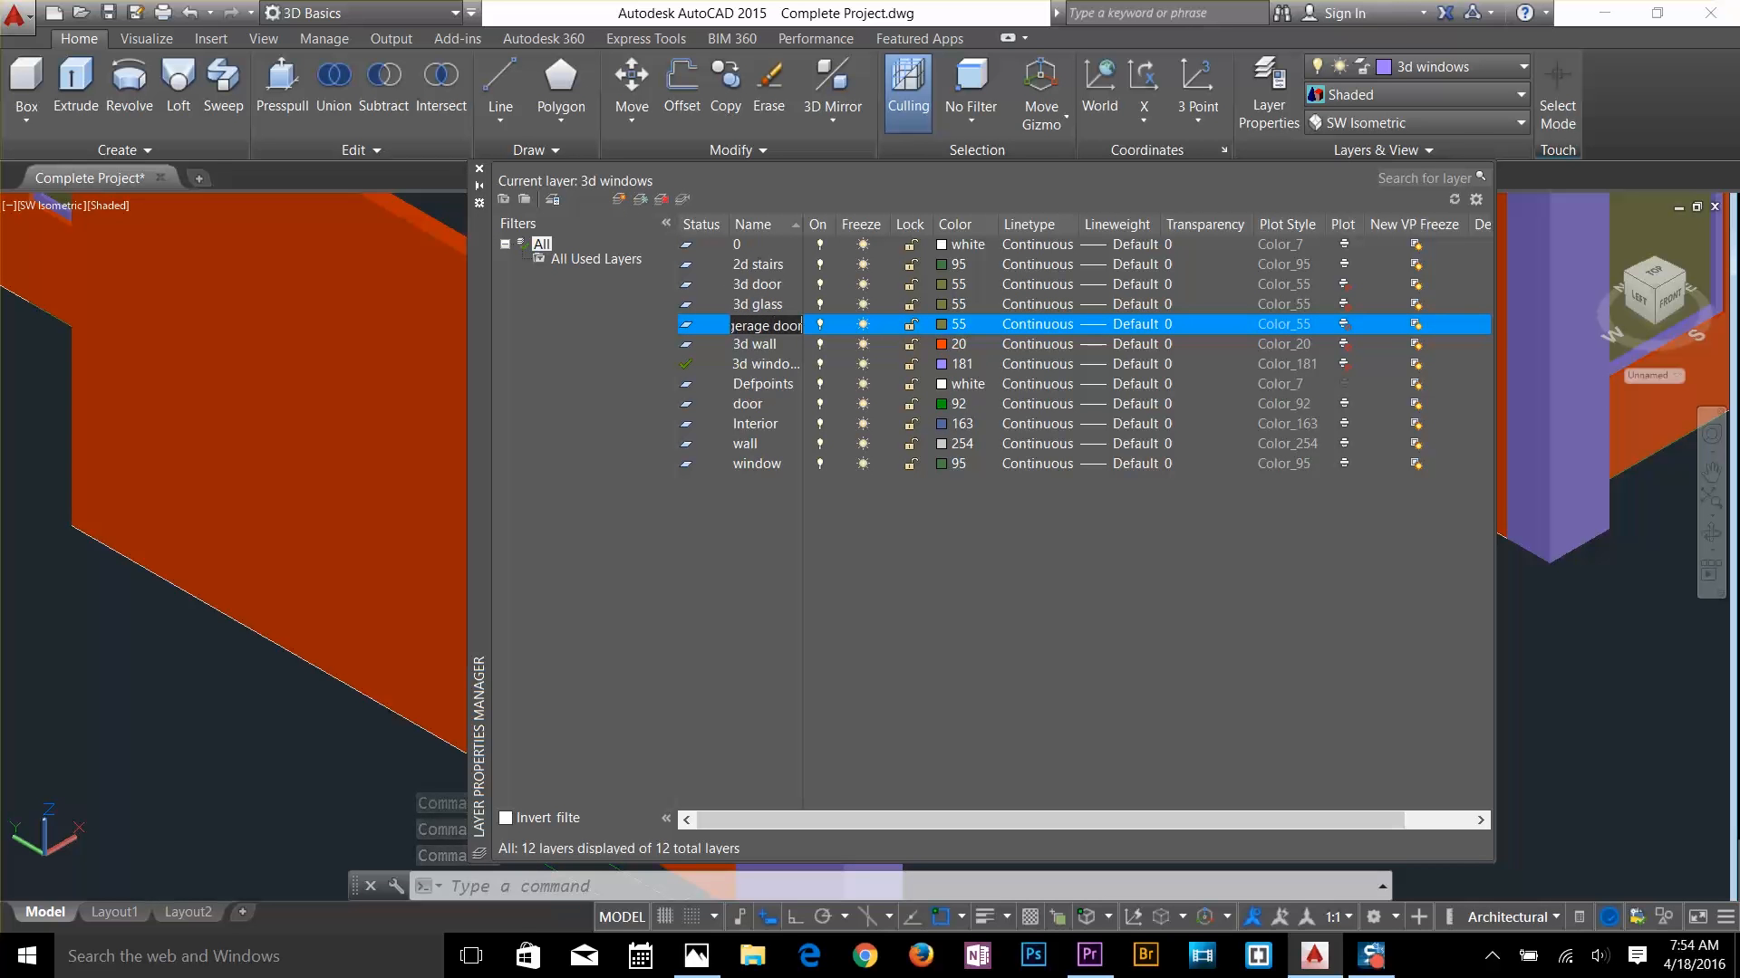
click(940, 324)
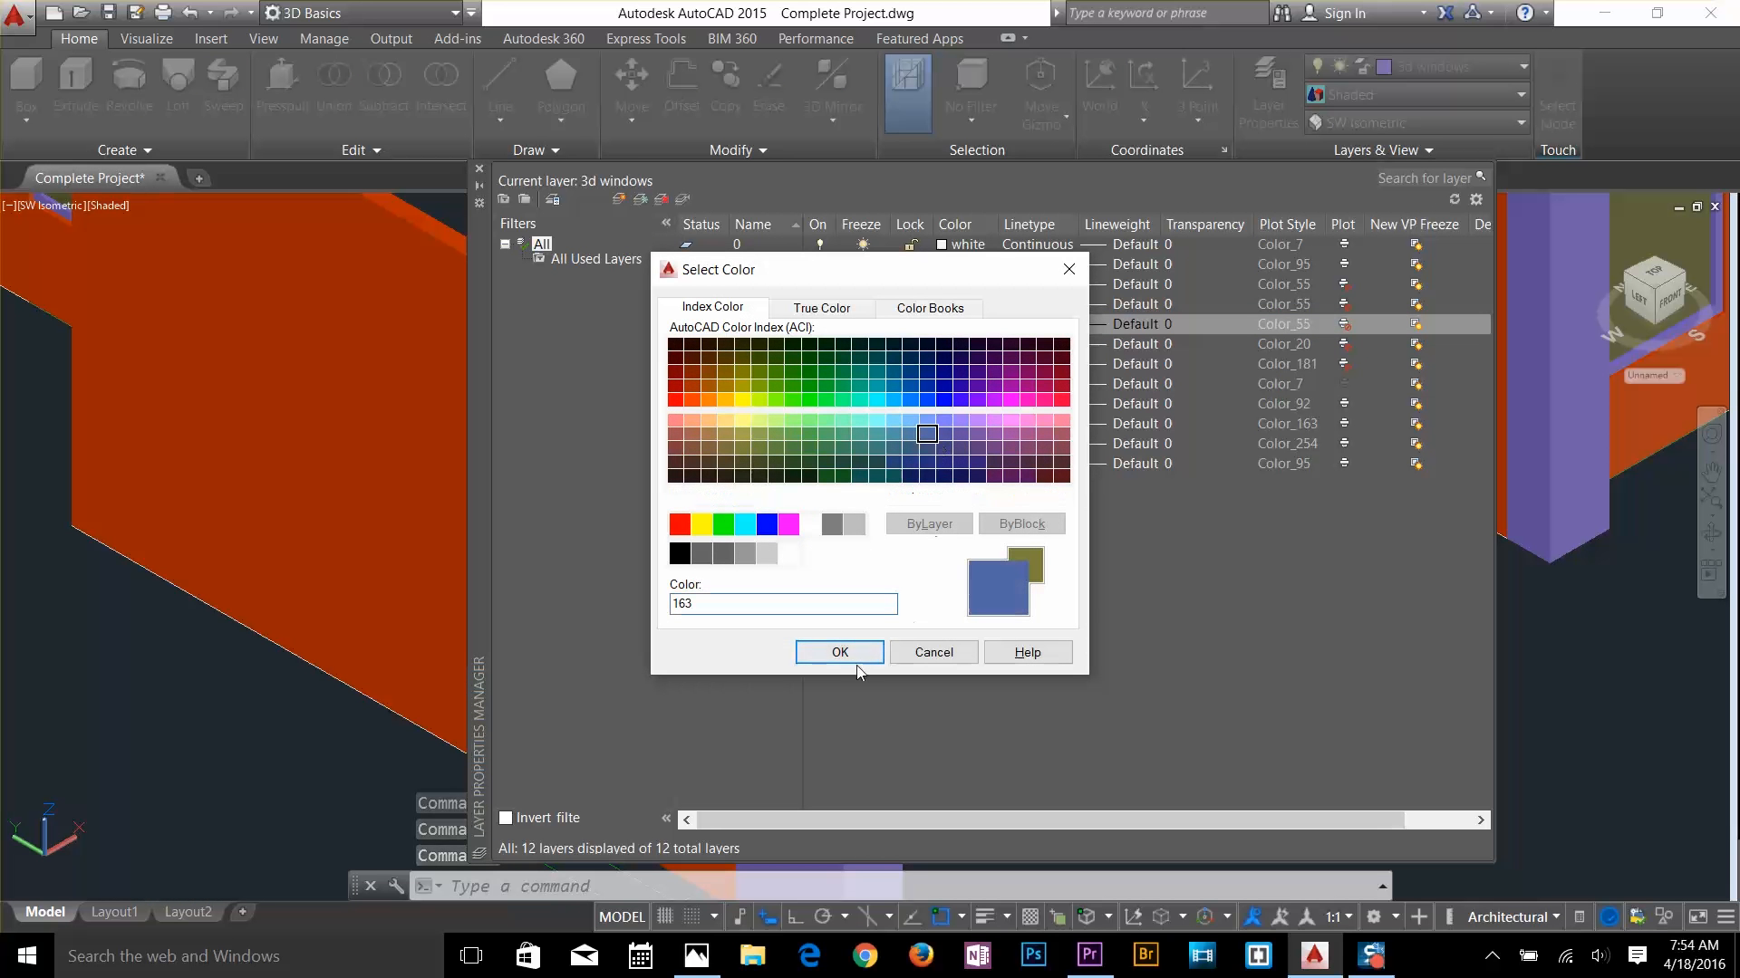
click(840, 652)
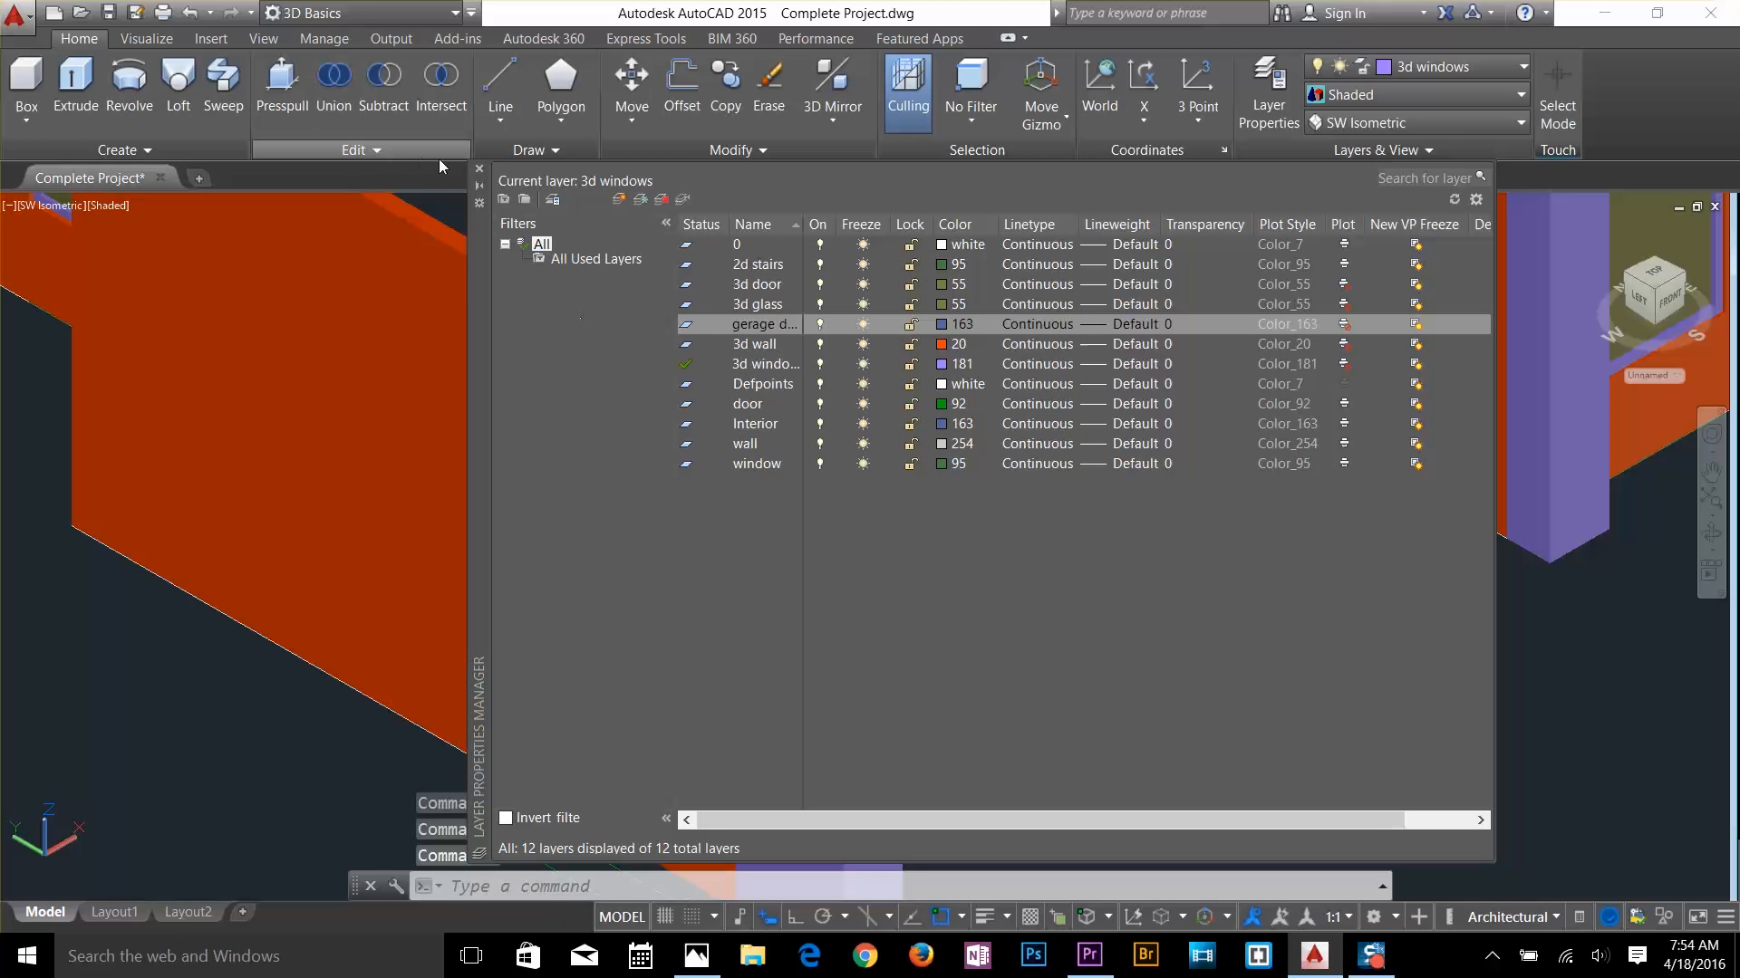
click(478, 171)
Extrude the ground line across the garage opening 8.5' high to form the garage door
text(ext)
key(Return)
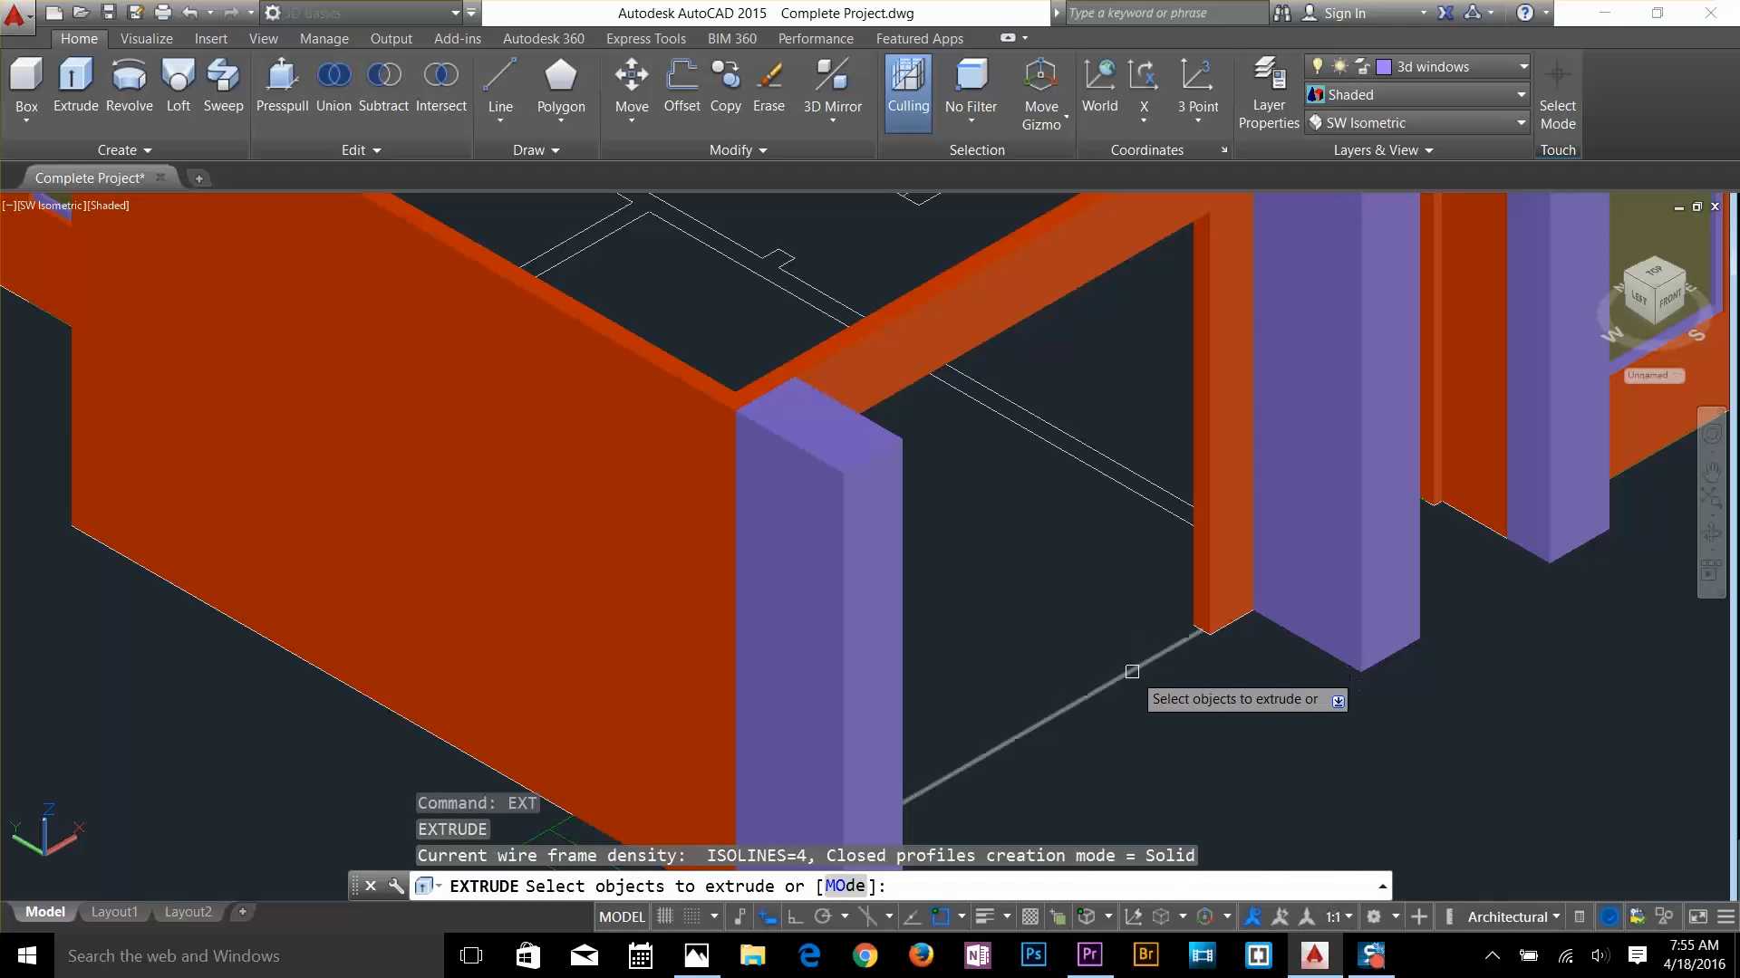
click(1132, 672)
key(Return)
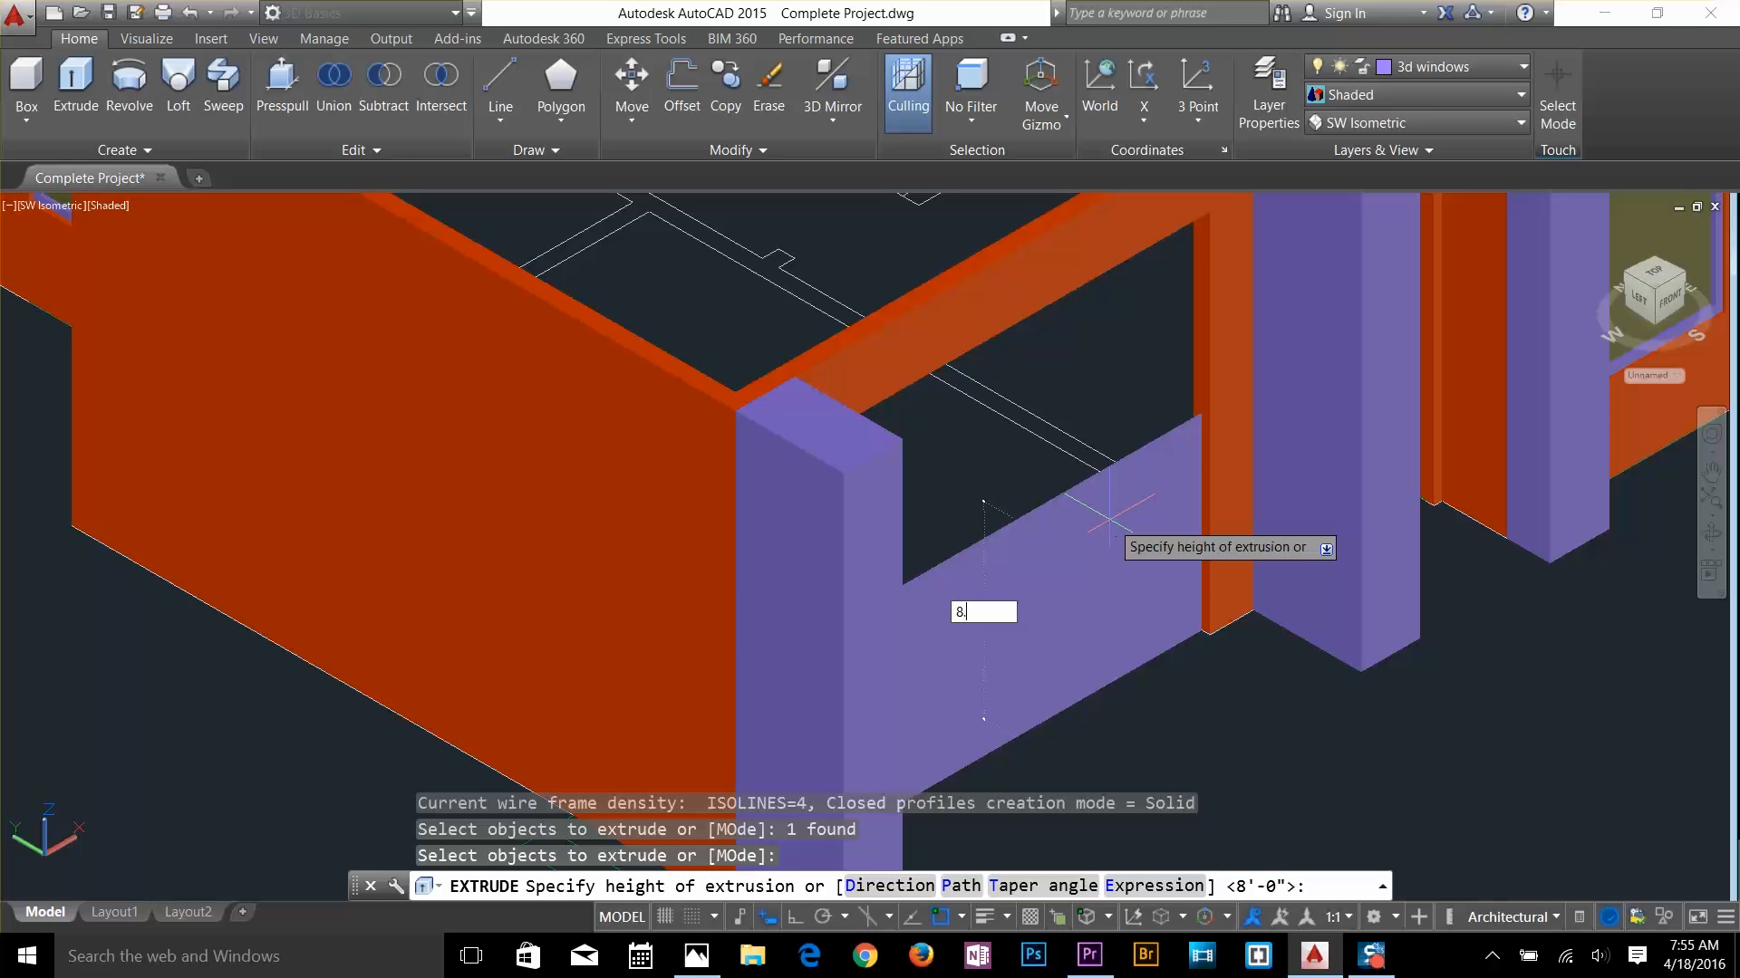
key(Return)
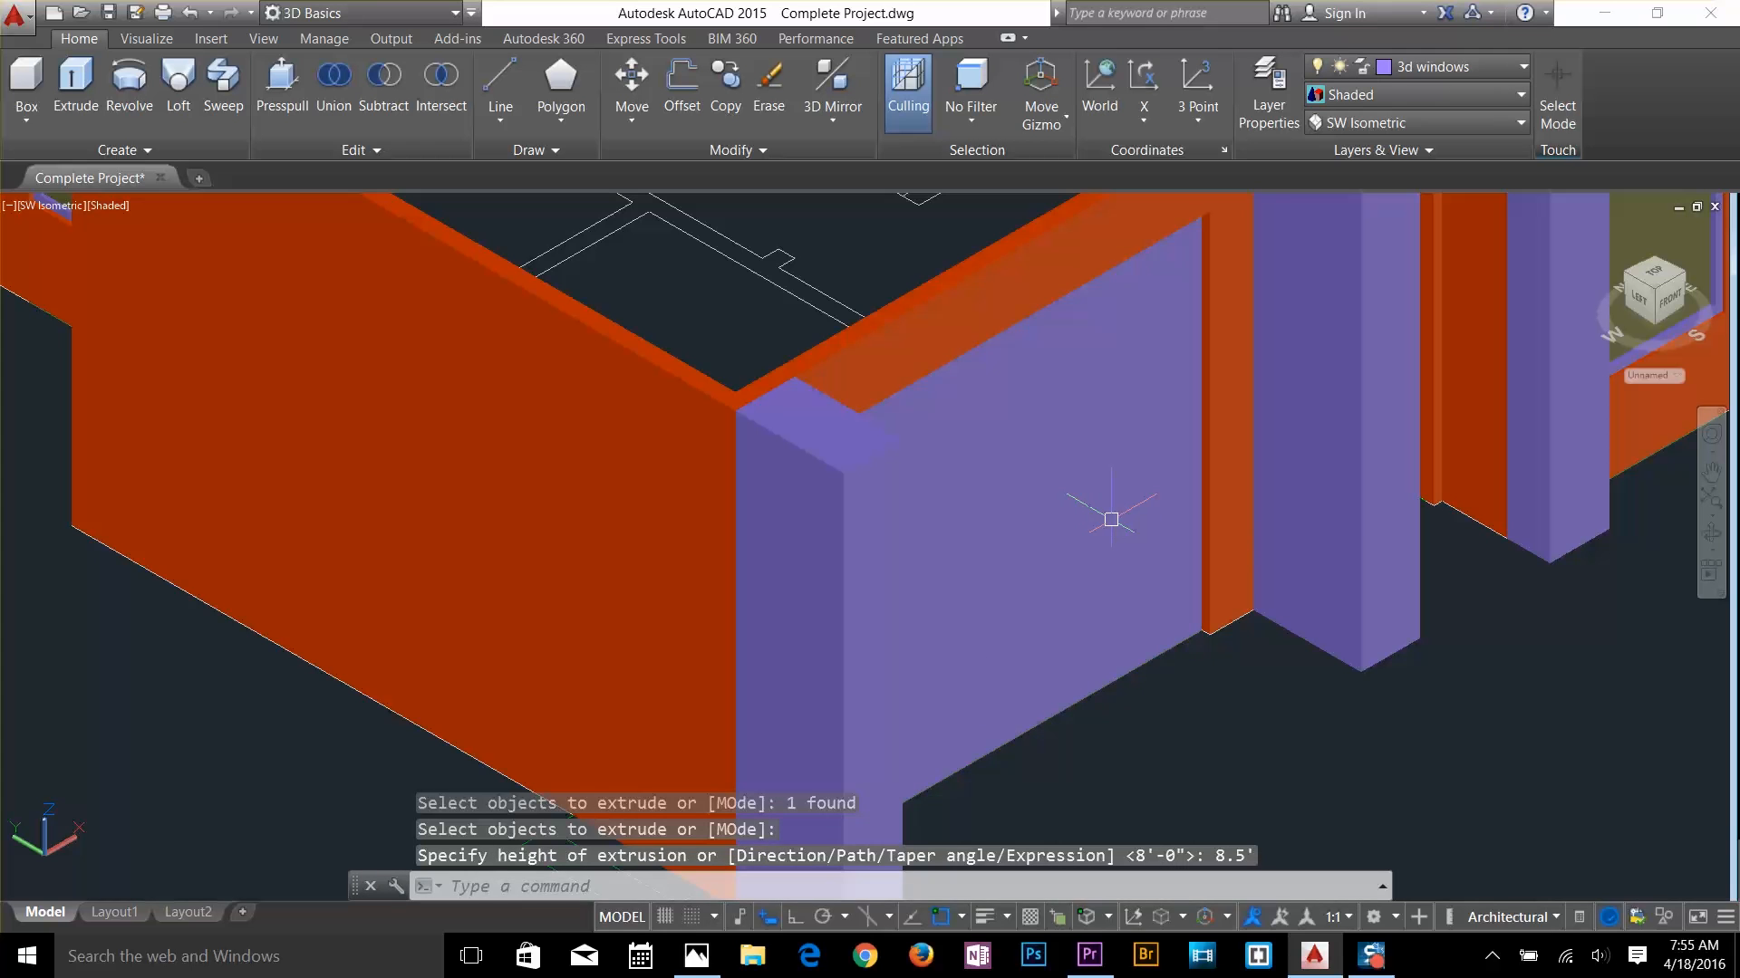
Assign the extruded garage door surface to the gerage door layer
shift+middle_drag(1111, 520, 1183, 699)
click(1084, 682)
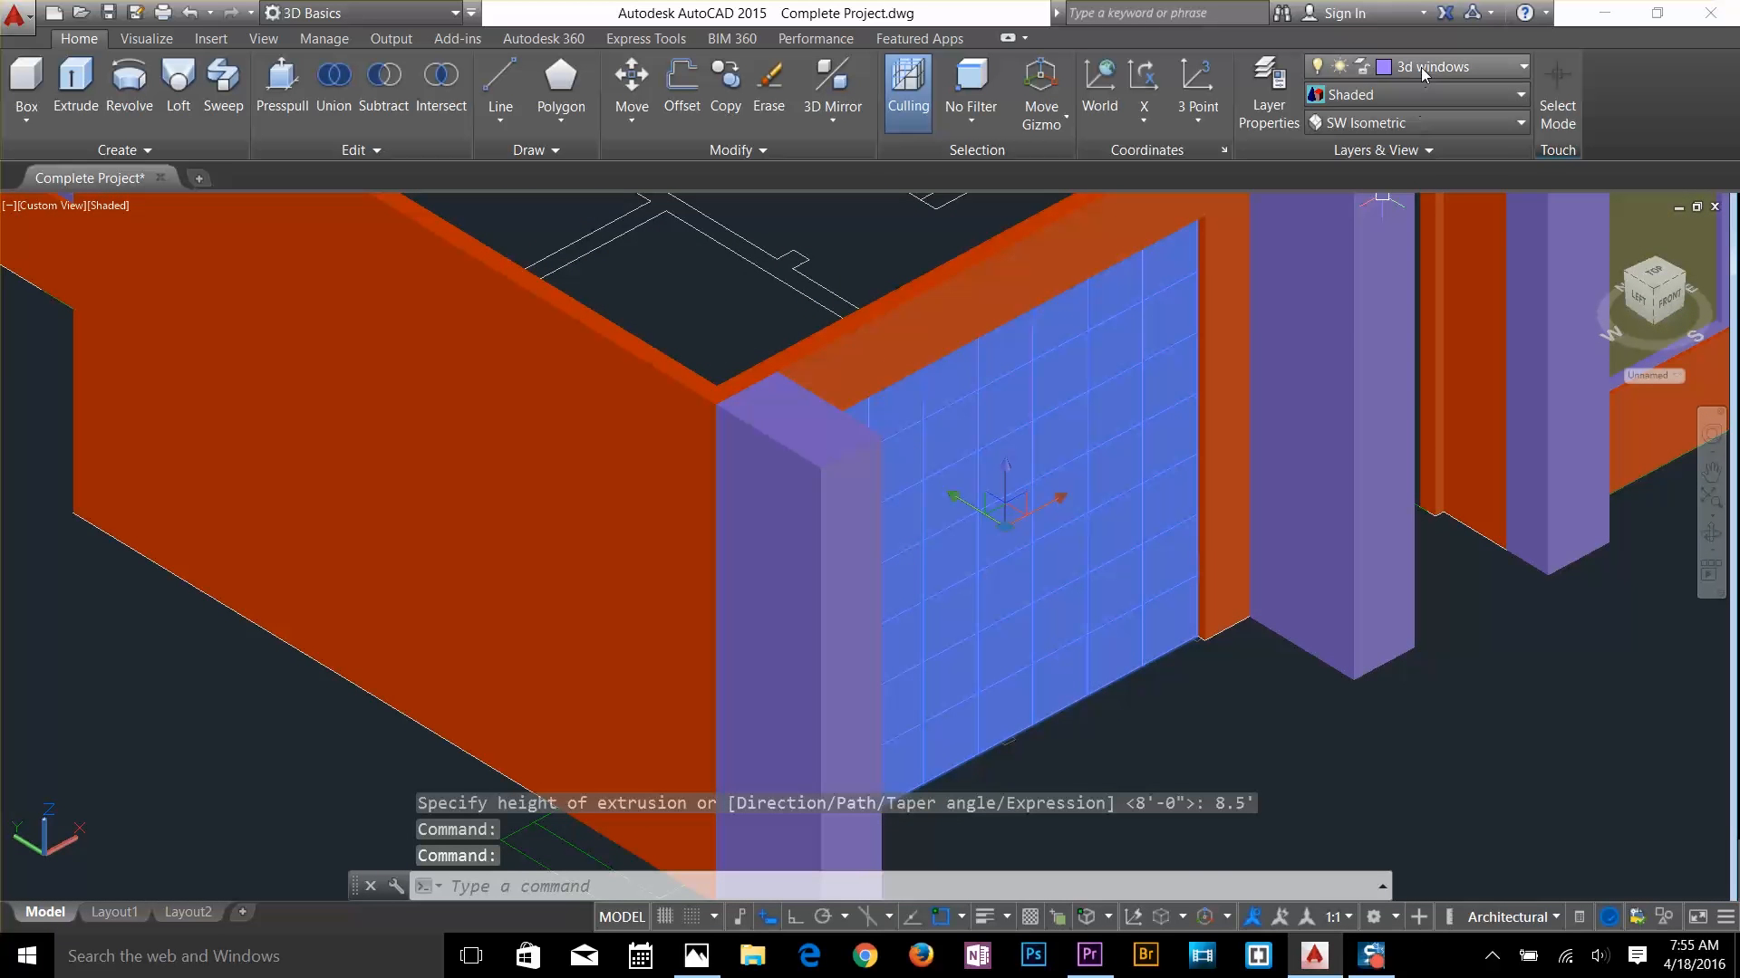
click(1420, 68)
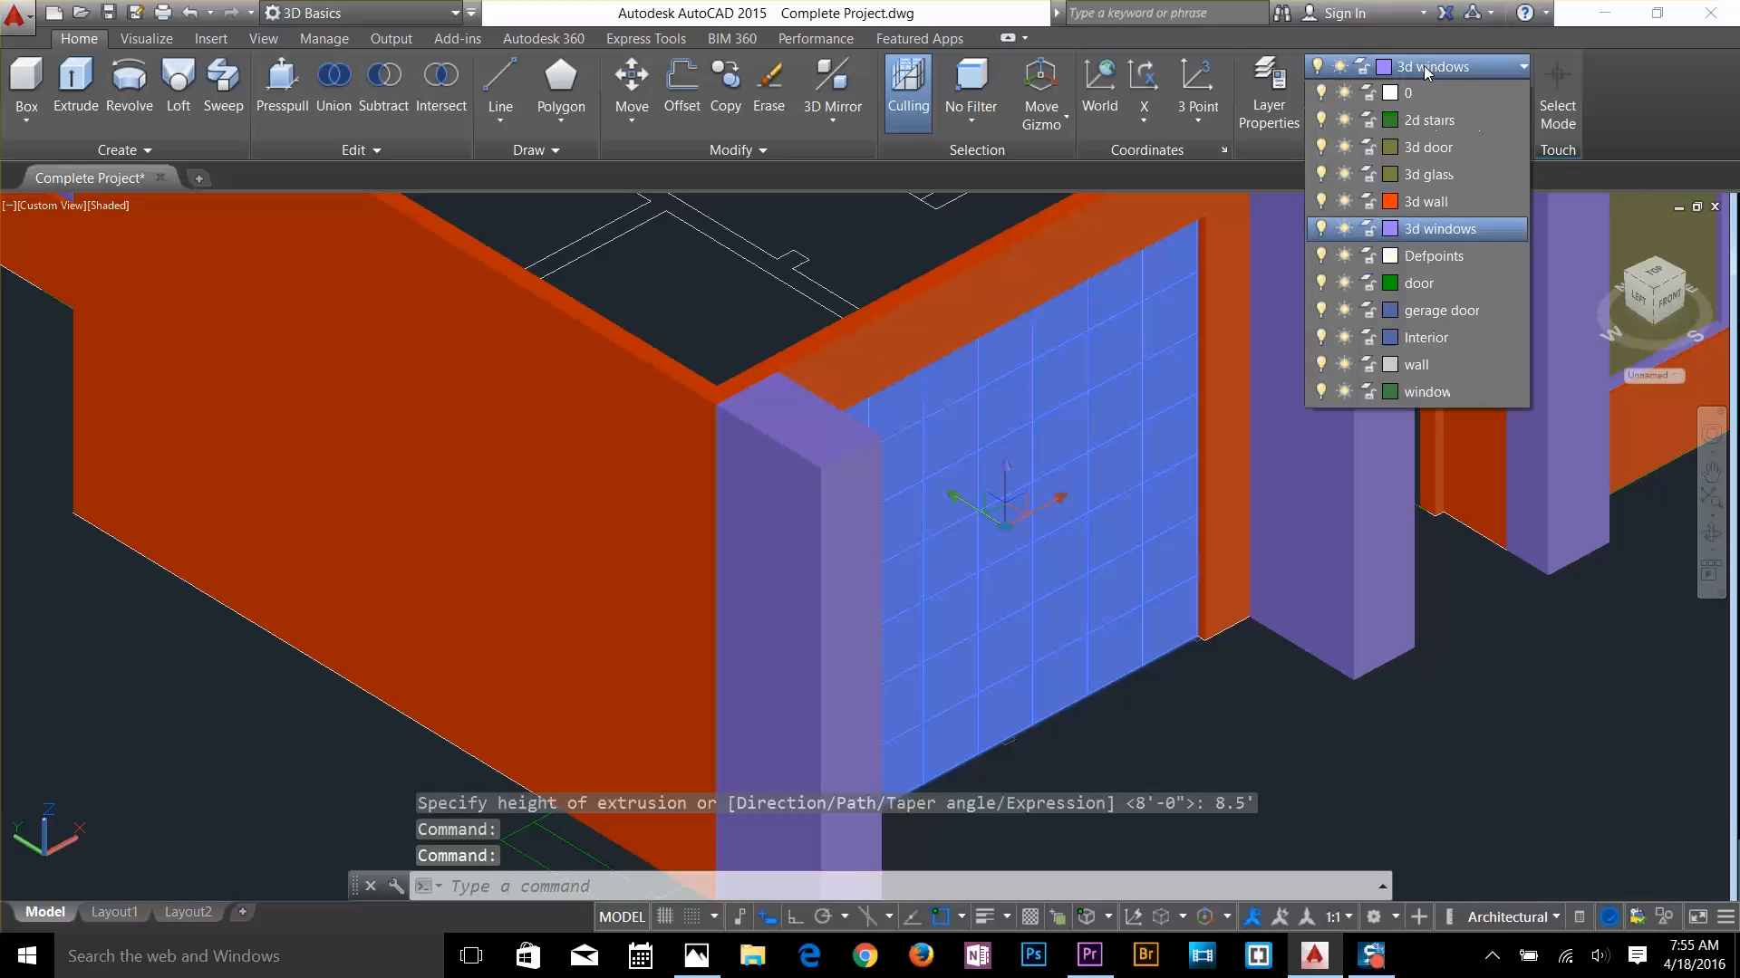
click(1428, 310)
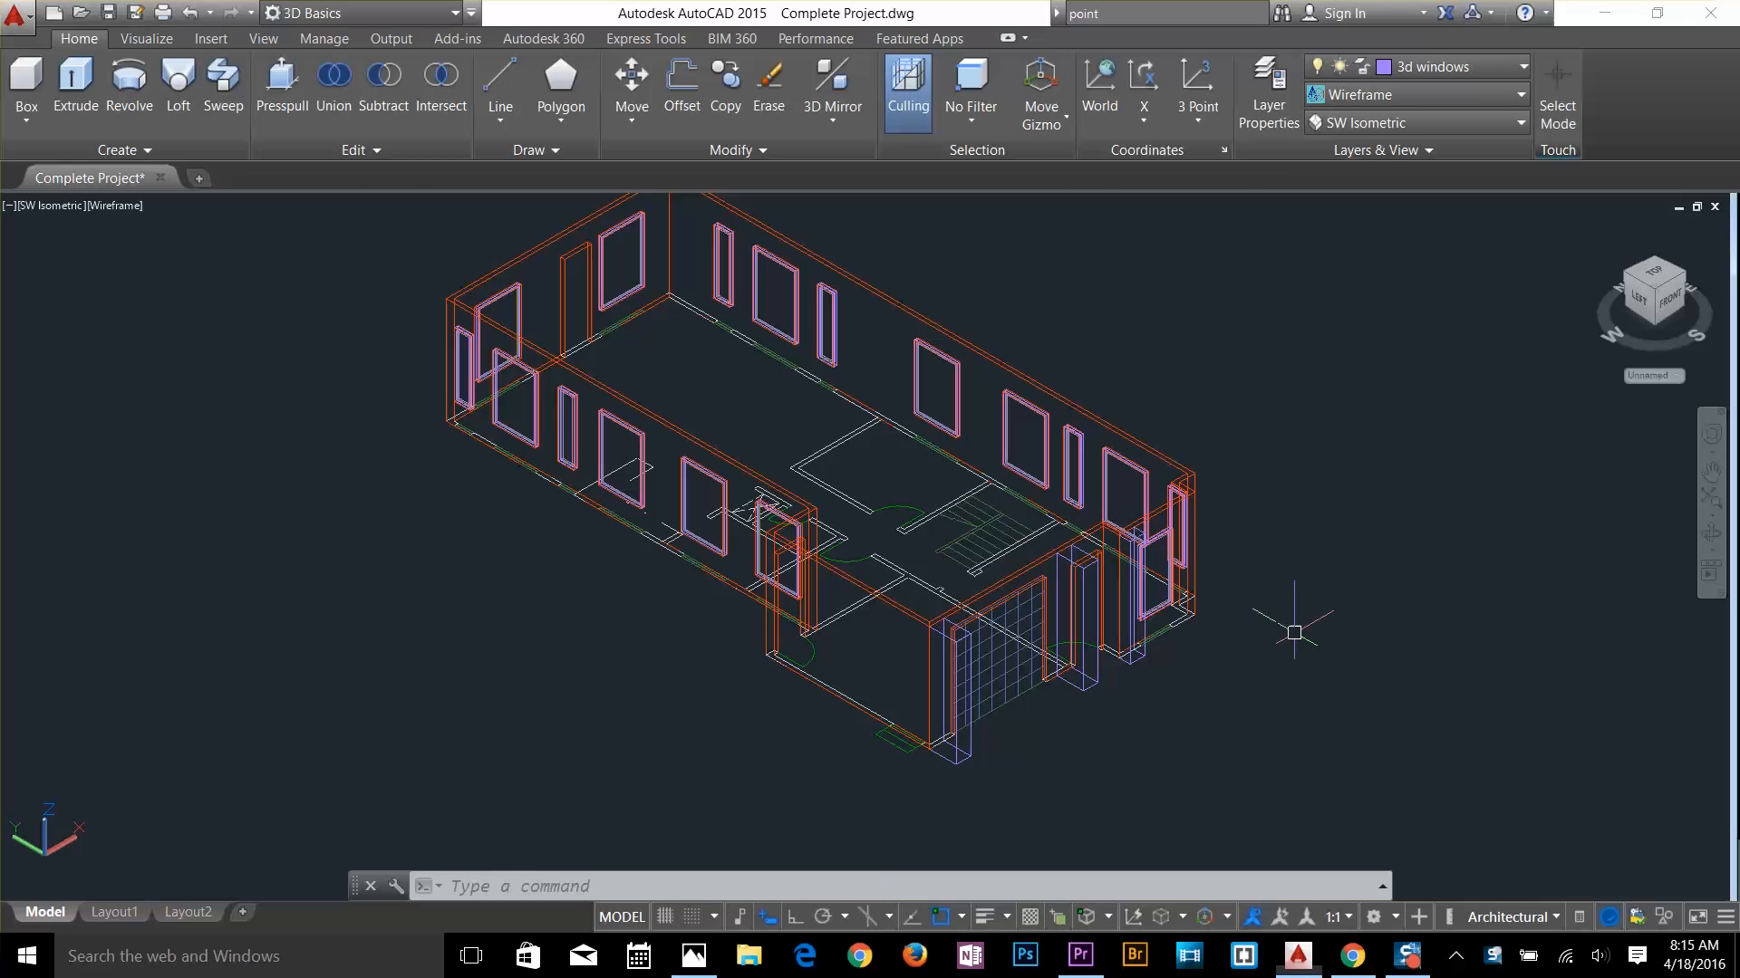
Switch to the Top view and frame the front wall and columns of the 3D house
click(1406, 119)
click(1374, 151)
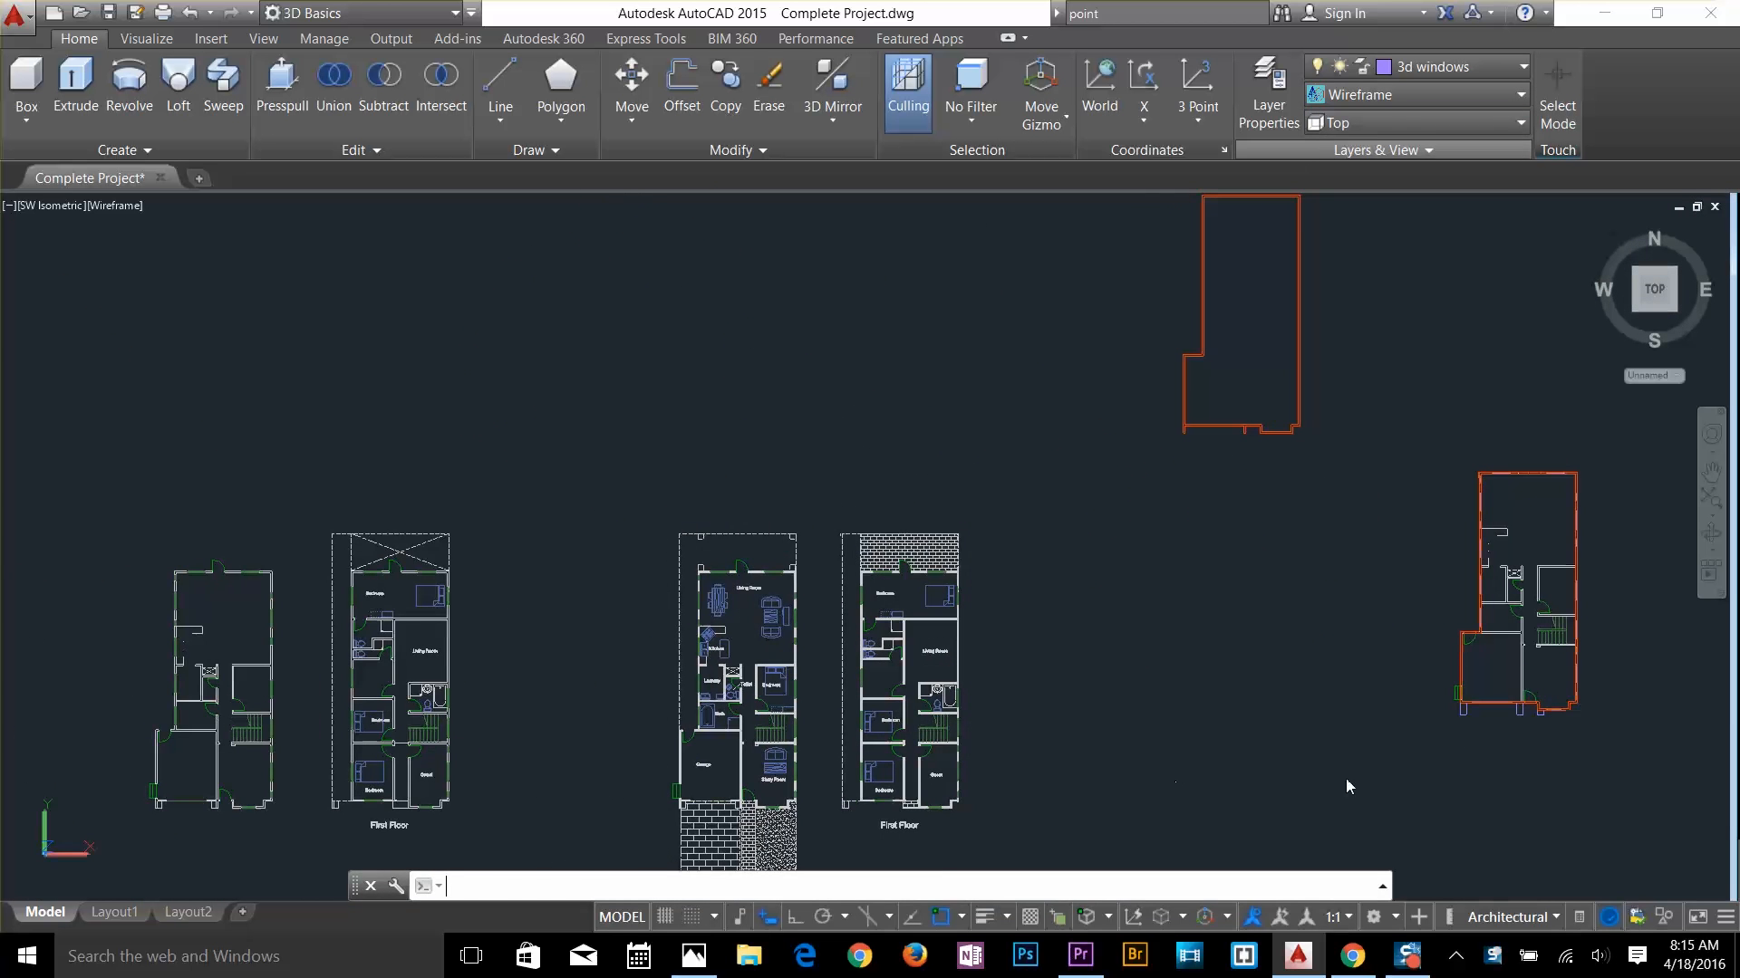
scroll(1542, 723, up, 8)
mouse_move(1542, 743)
middle_down()
mouse_move(1501, 709)
mouse_move(1313, 411)
middle_up()
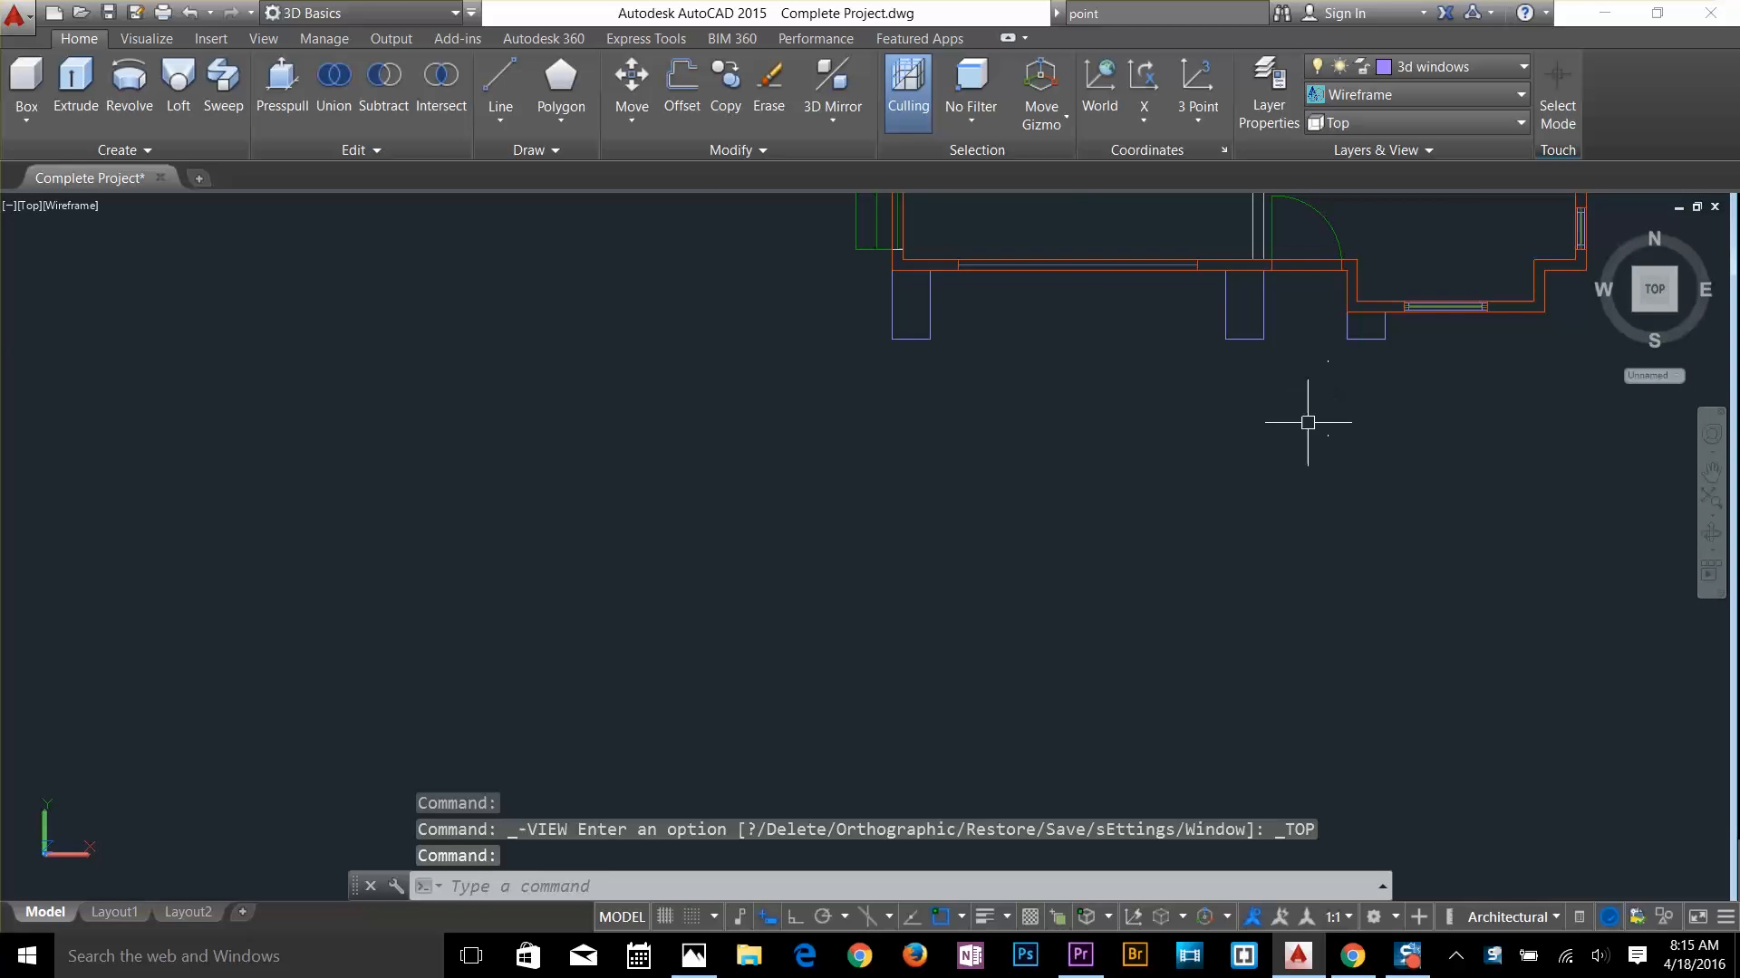
Draw a rectangle 2'-6" long and 8'-0" wide in the empty space below the front of the house plan
scroll(1320, 474, down, 3)
key(Escape)
text(rec)
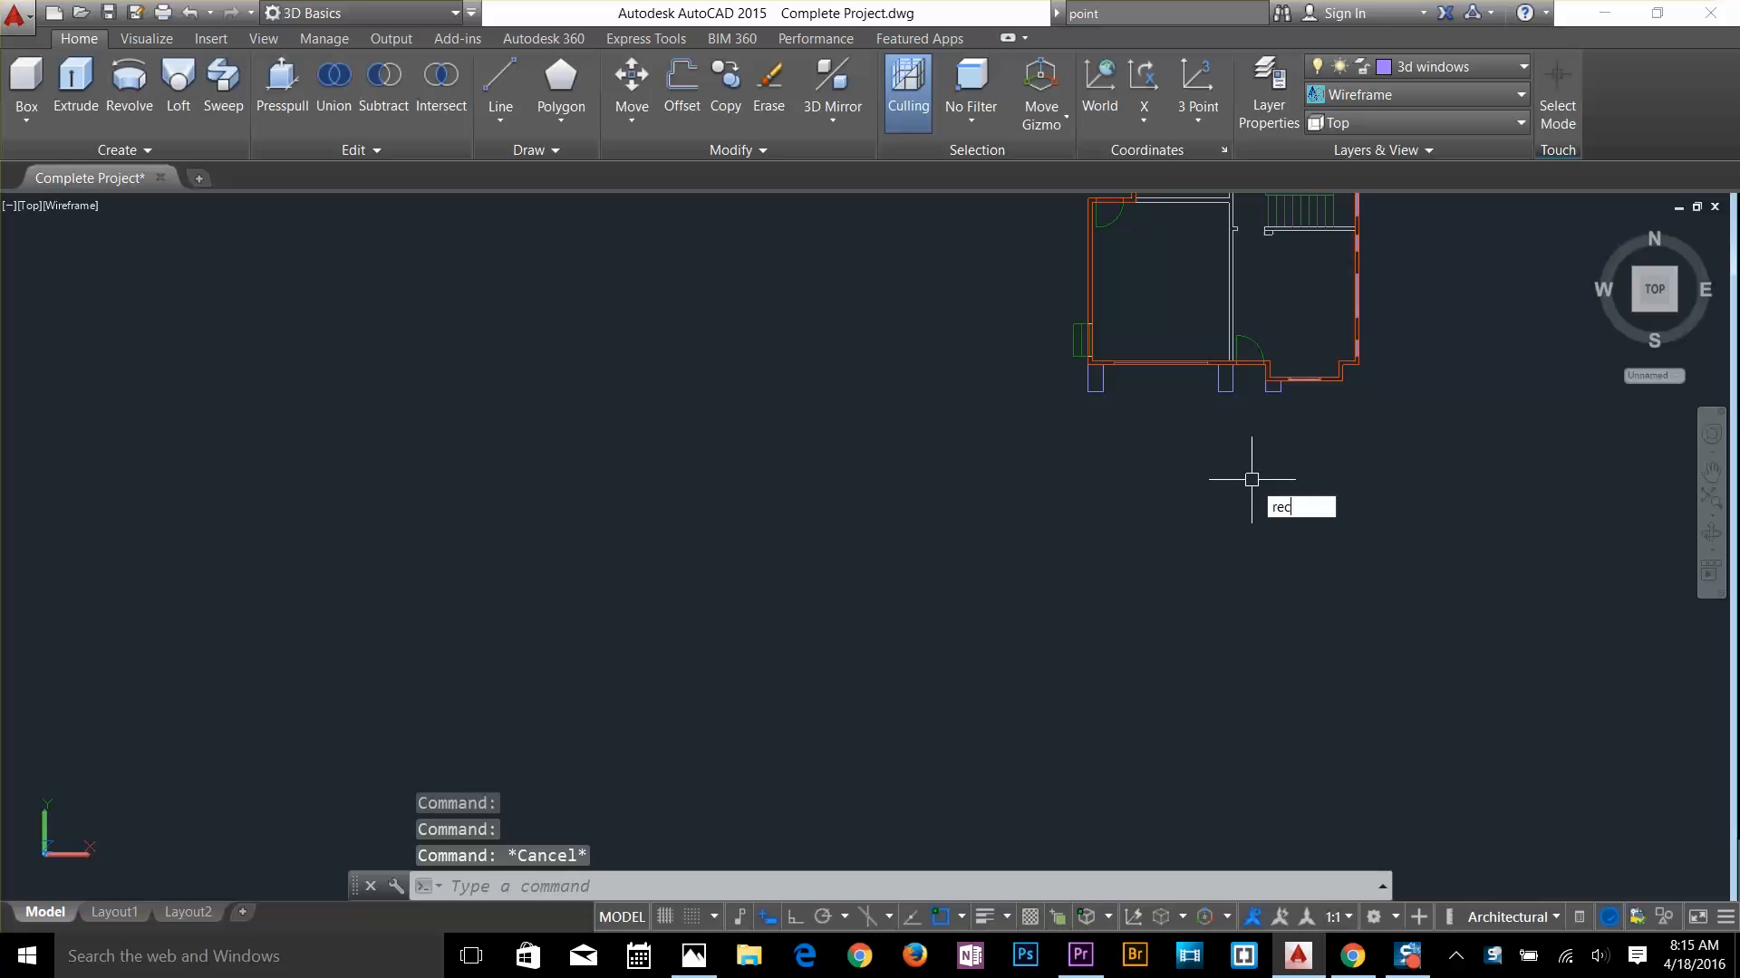
key(Return)
click(1088, 666)
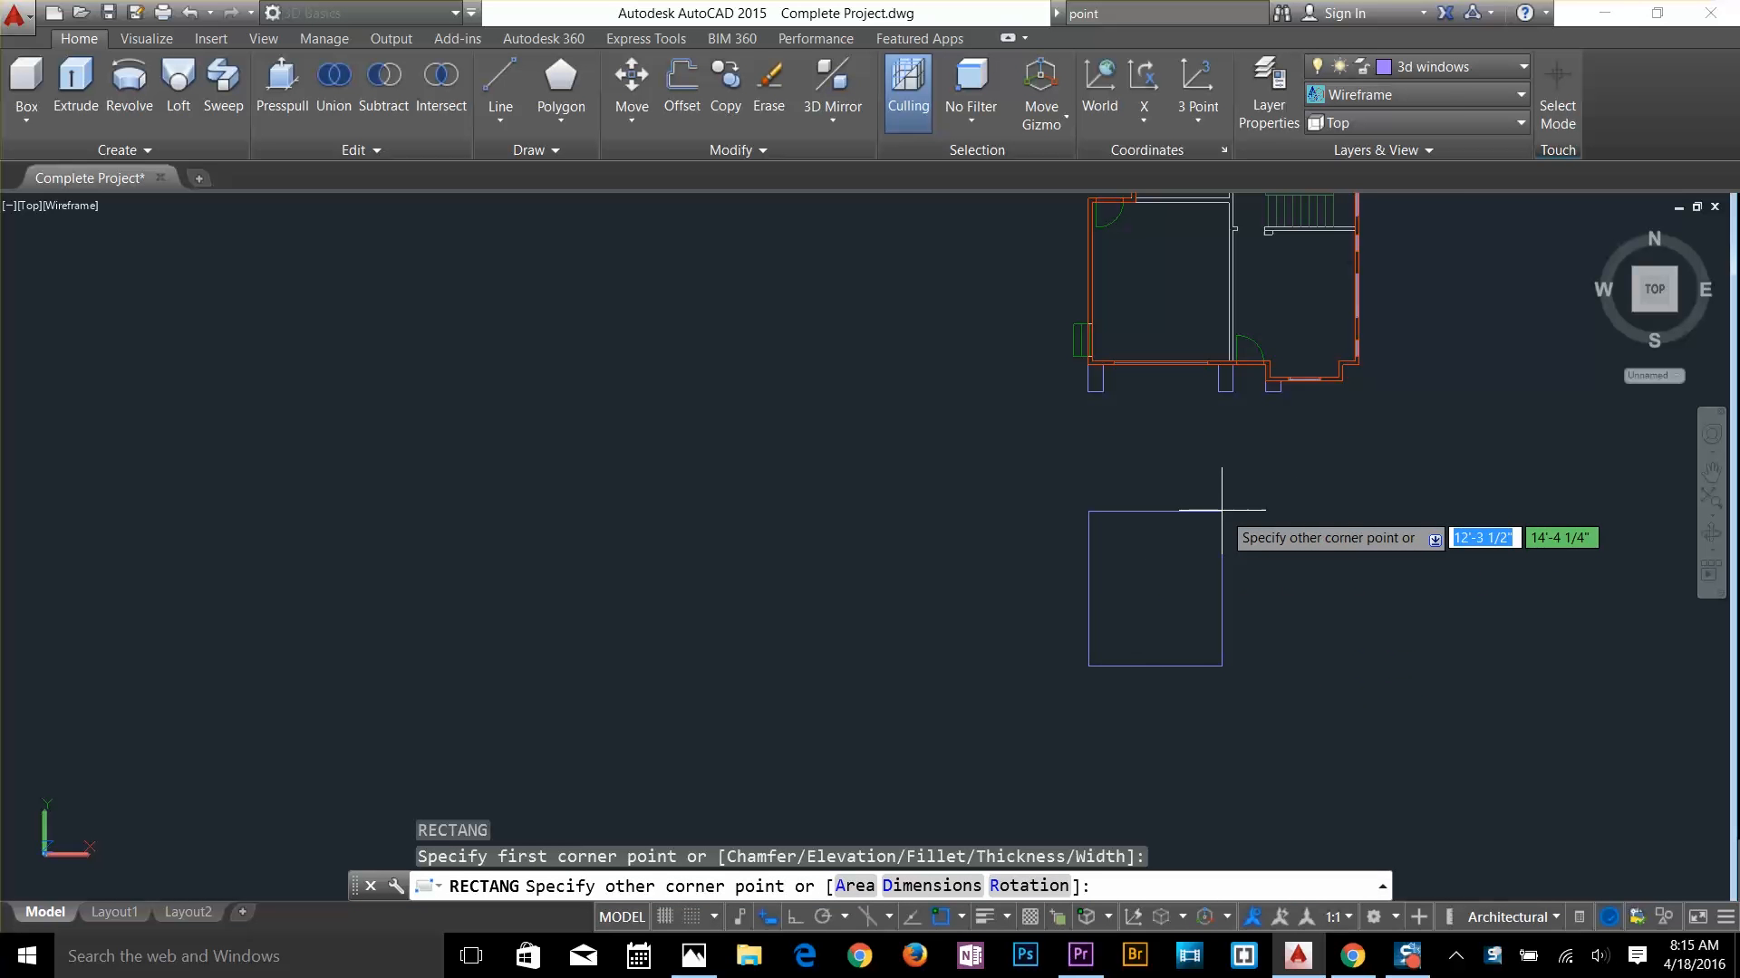
key(Return)
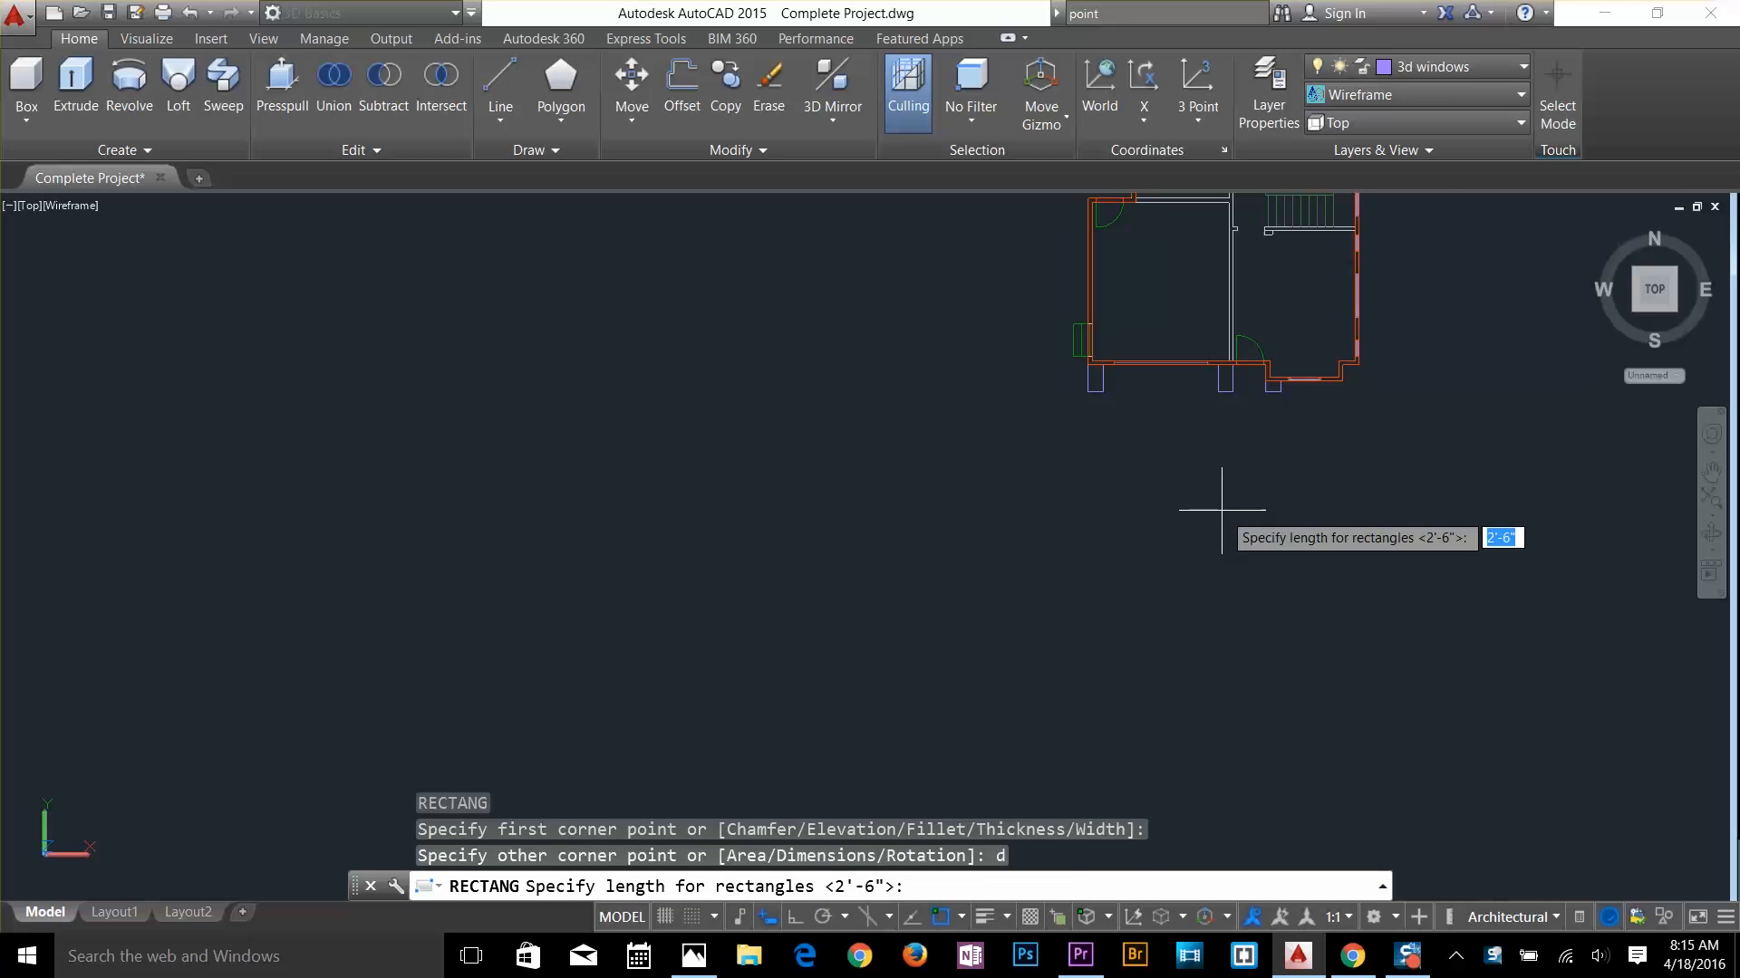
key(Return)
key(Return)
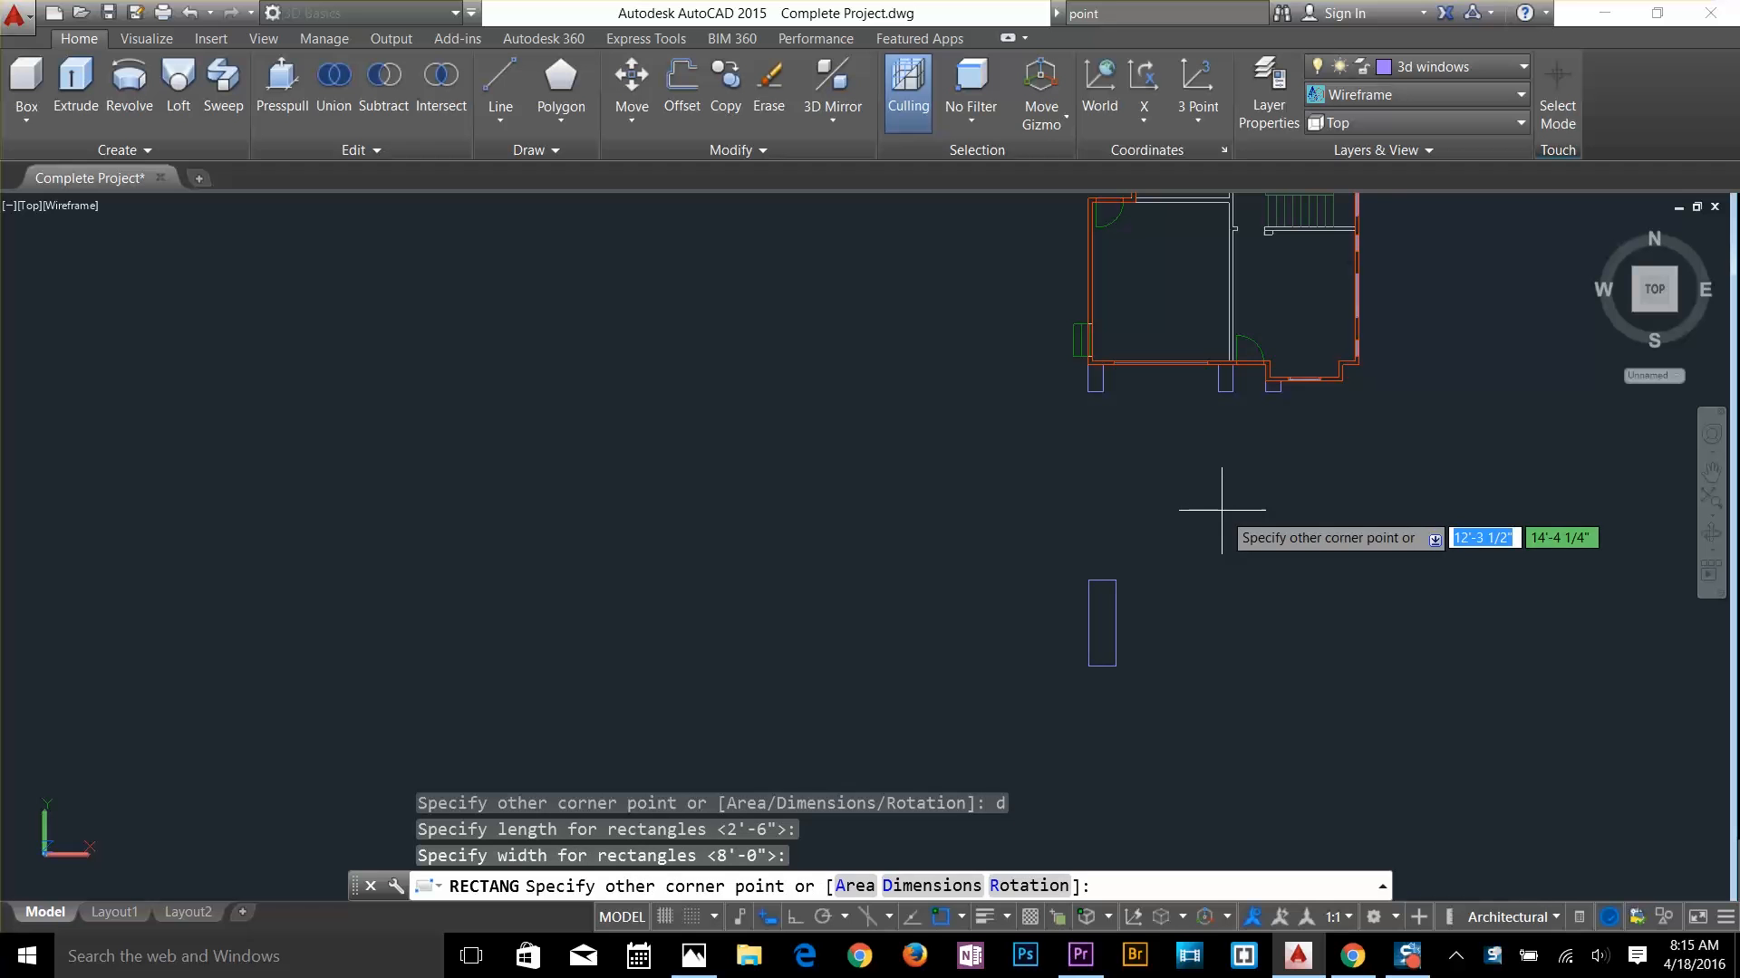
scroll(1137, 666, up, 4)
key(Escape)
key(Escape)
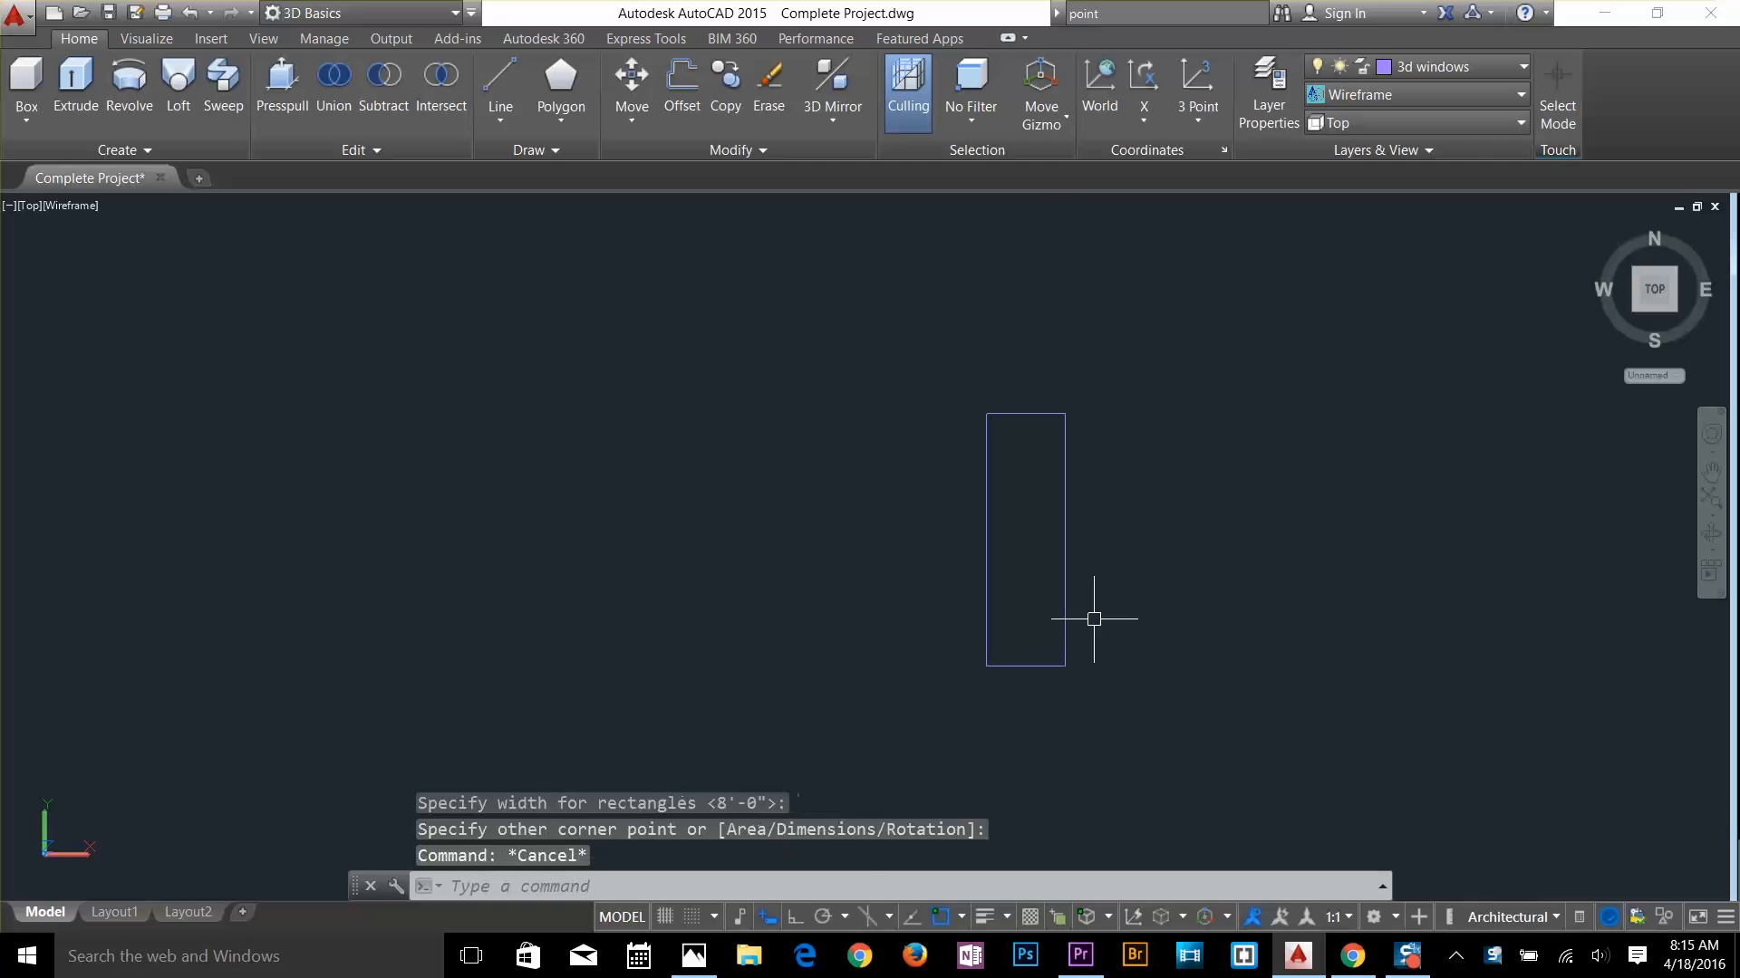
Offset the new rectangle 2" inward to form the frame
text(o)
key(Return)
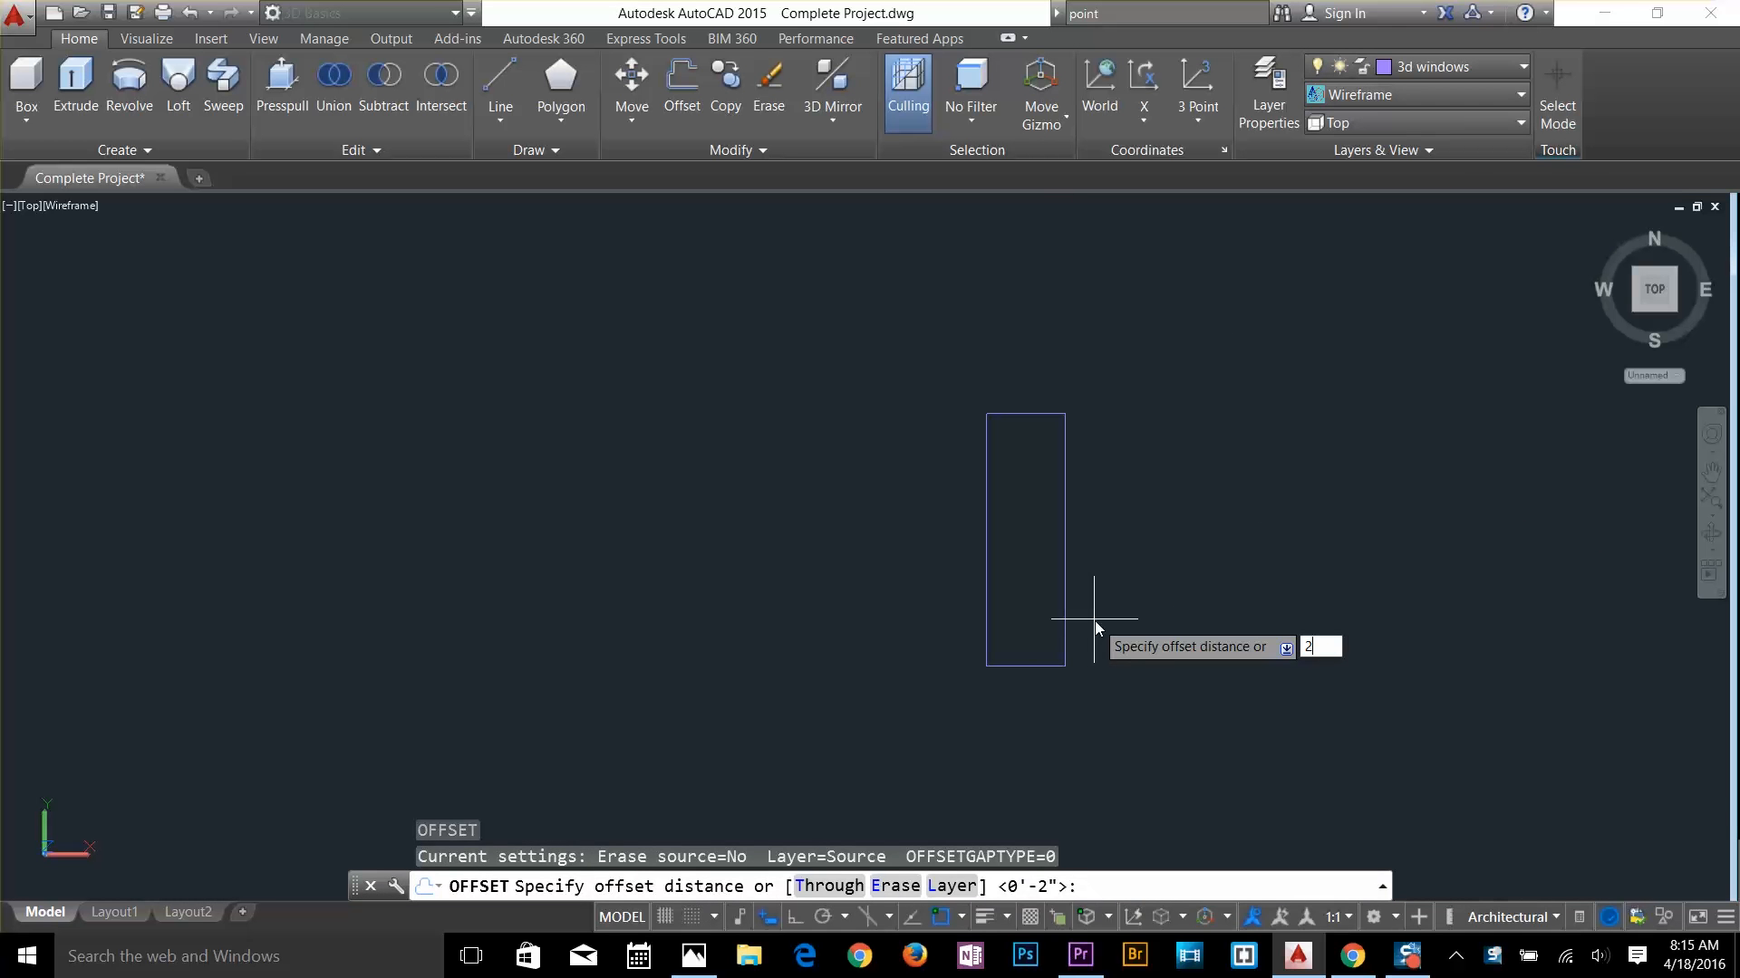
text(2)
key(Return)
click(1066, 612)
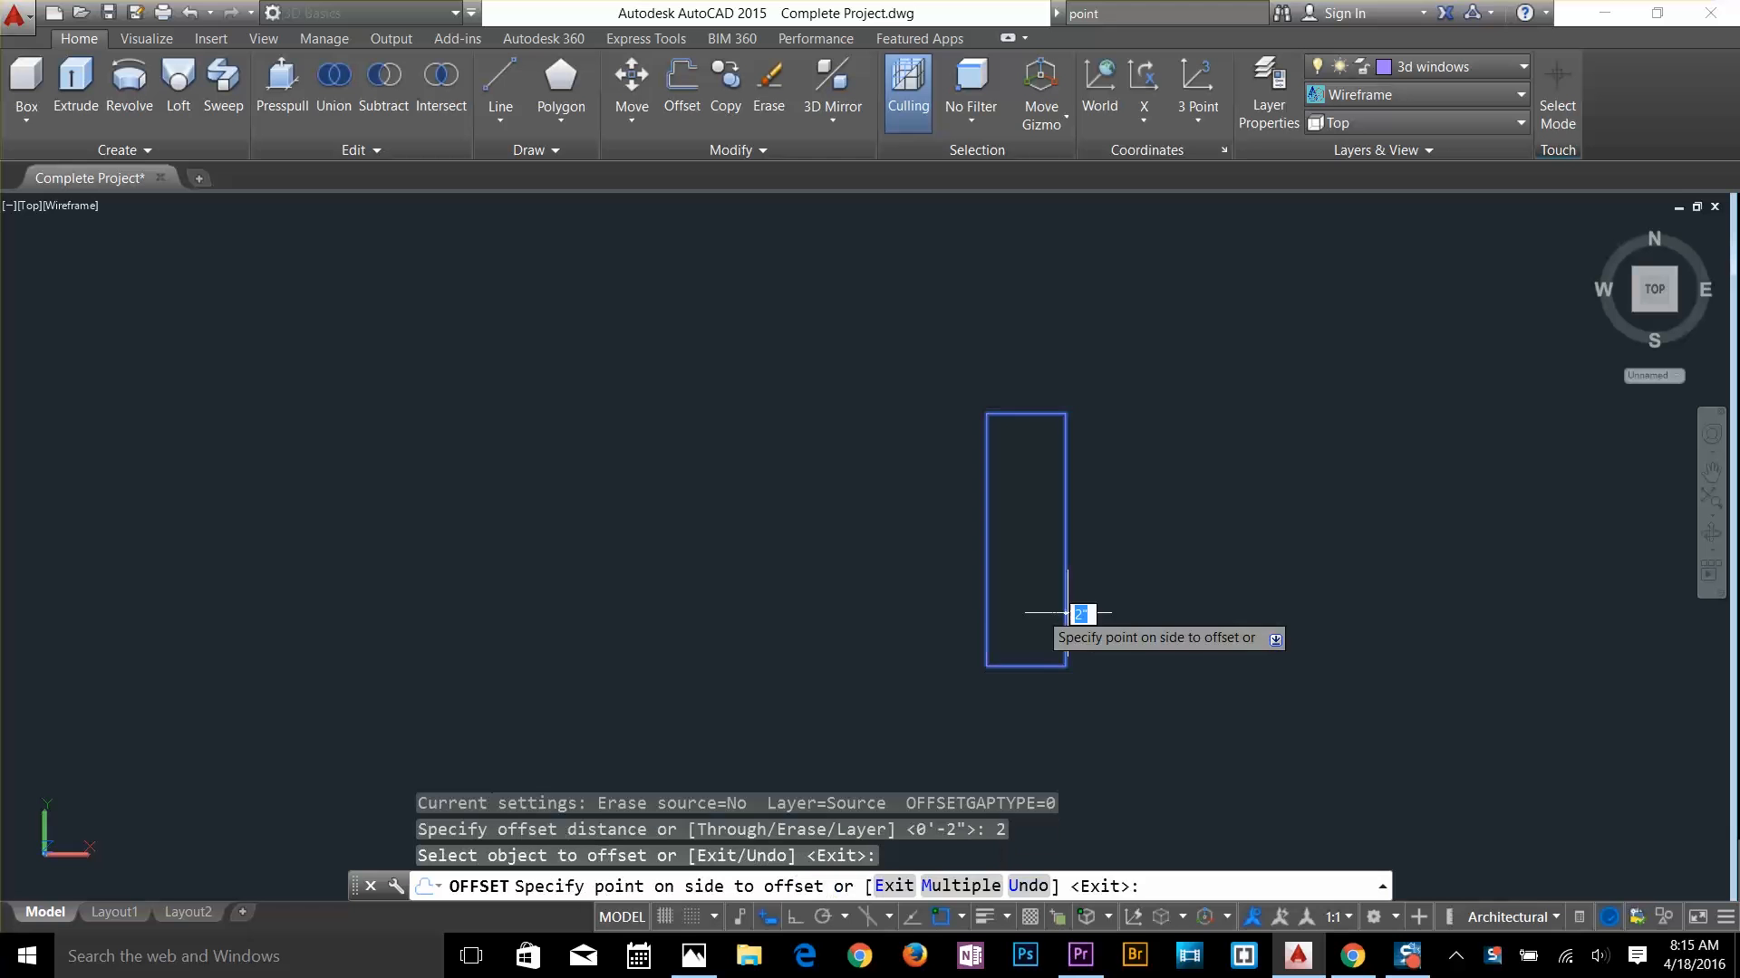
click(987, 607)
scroll(1032, 652, up, 2)
key(Escape)
key(Escape)
key(Escape)
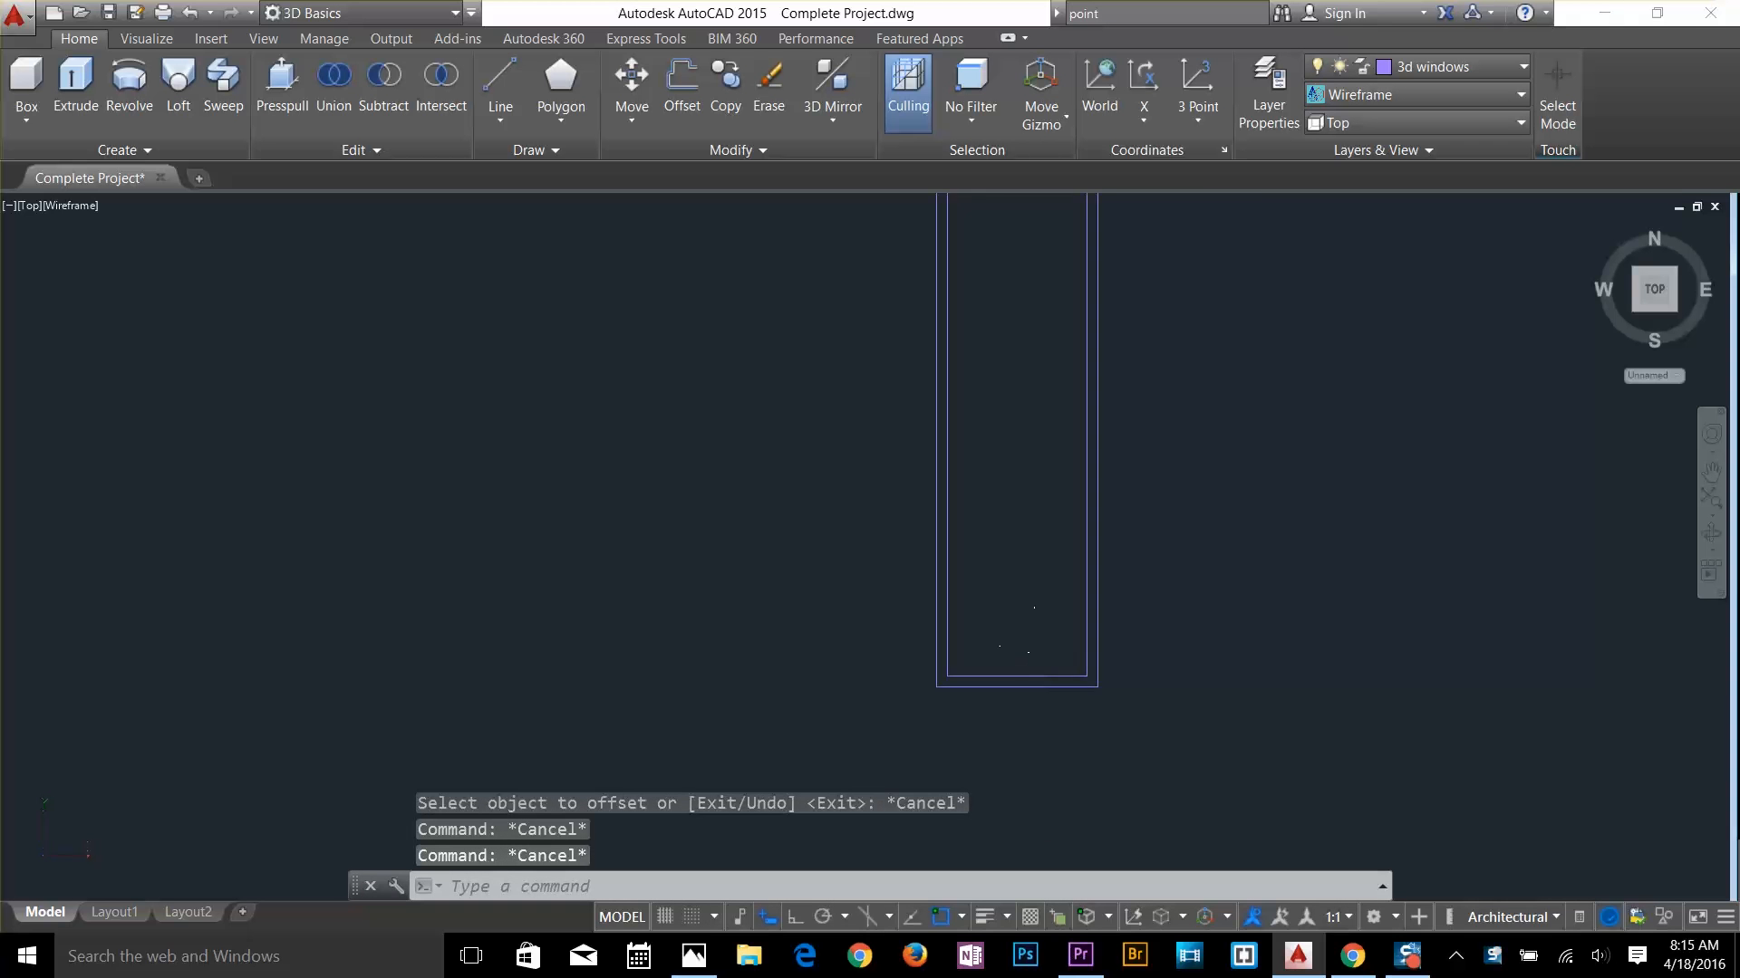
Explode the inner rectangle of the frame into separate lines
scroll(1049, 568, down, 4)
scroll(1049, 569, up, 3)
key(Escape)
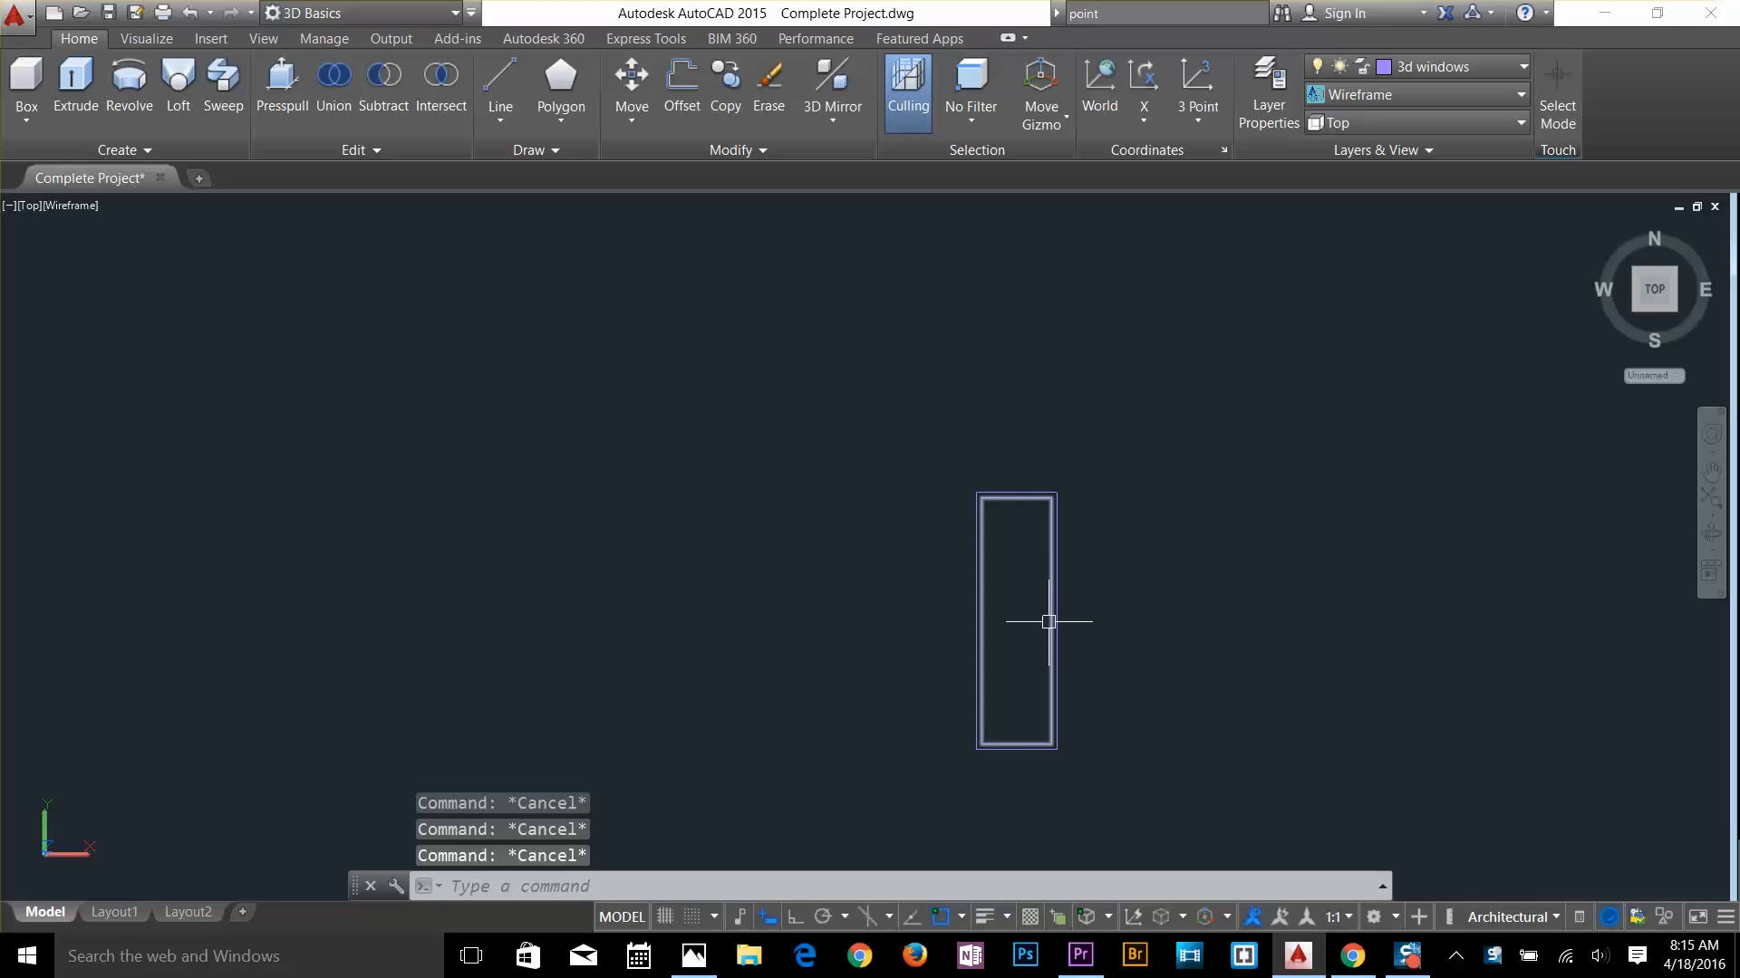
scroll(1048, 626, up, 2)
text(x)
key(Return)
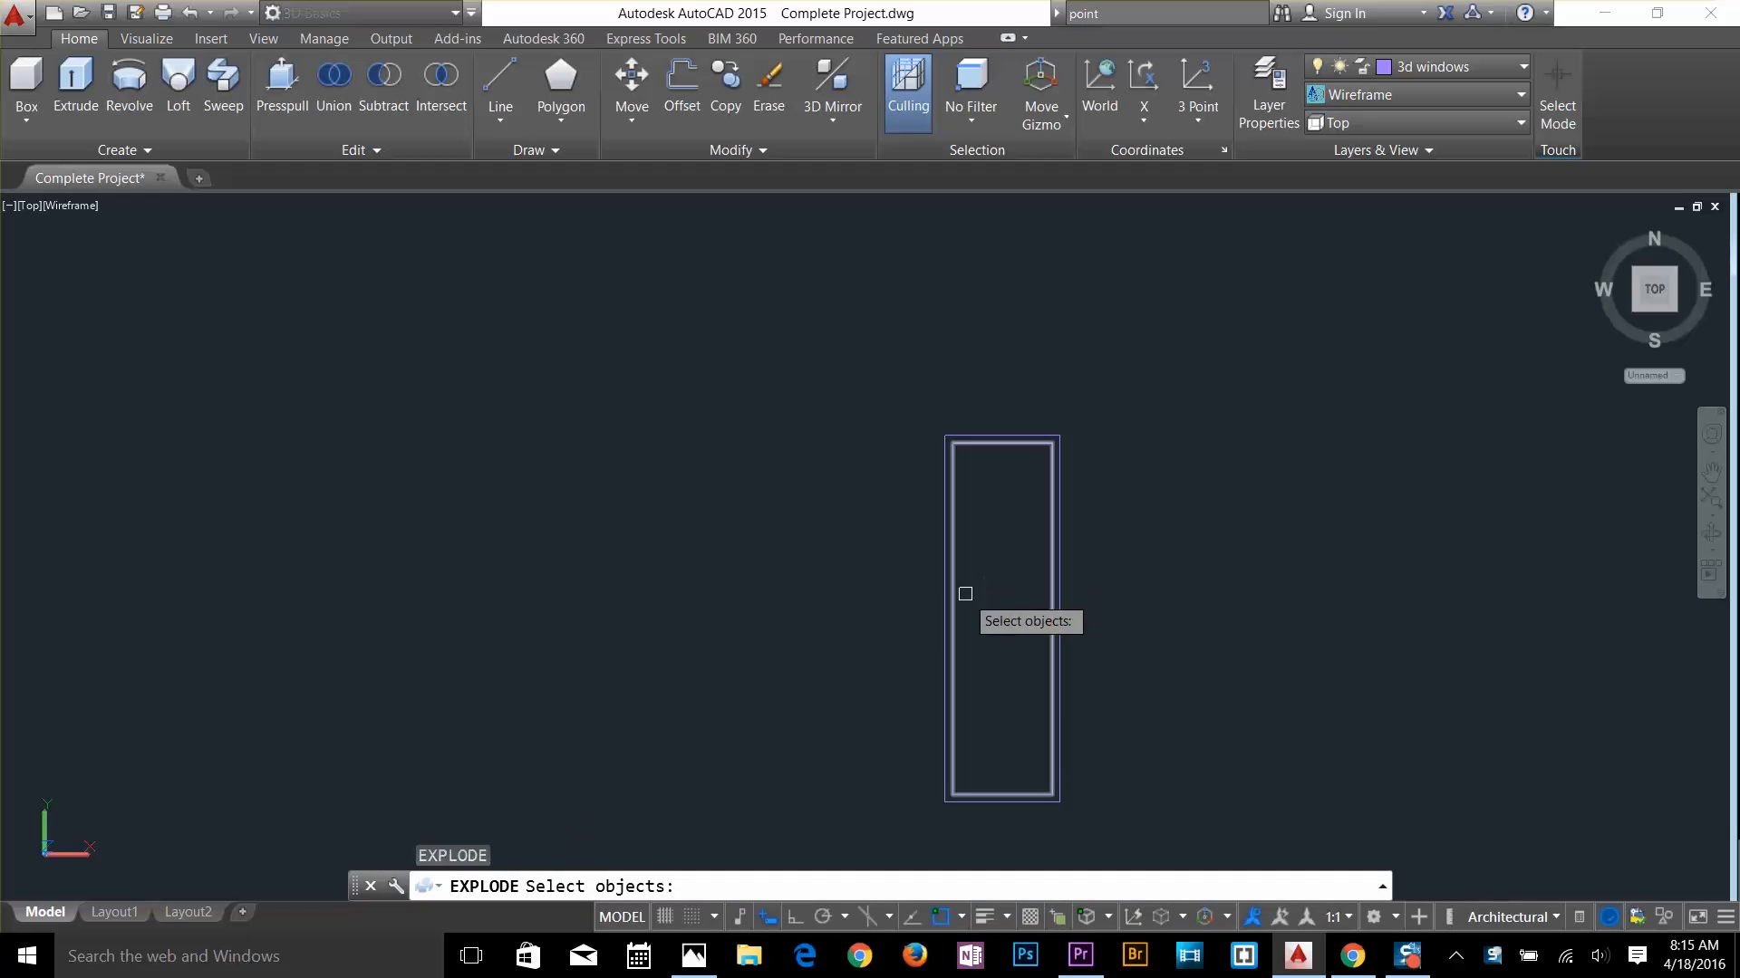
click(957, 598)
scroll(1025, 680, up, 2)
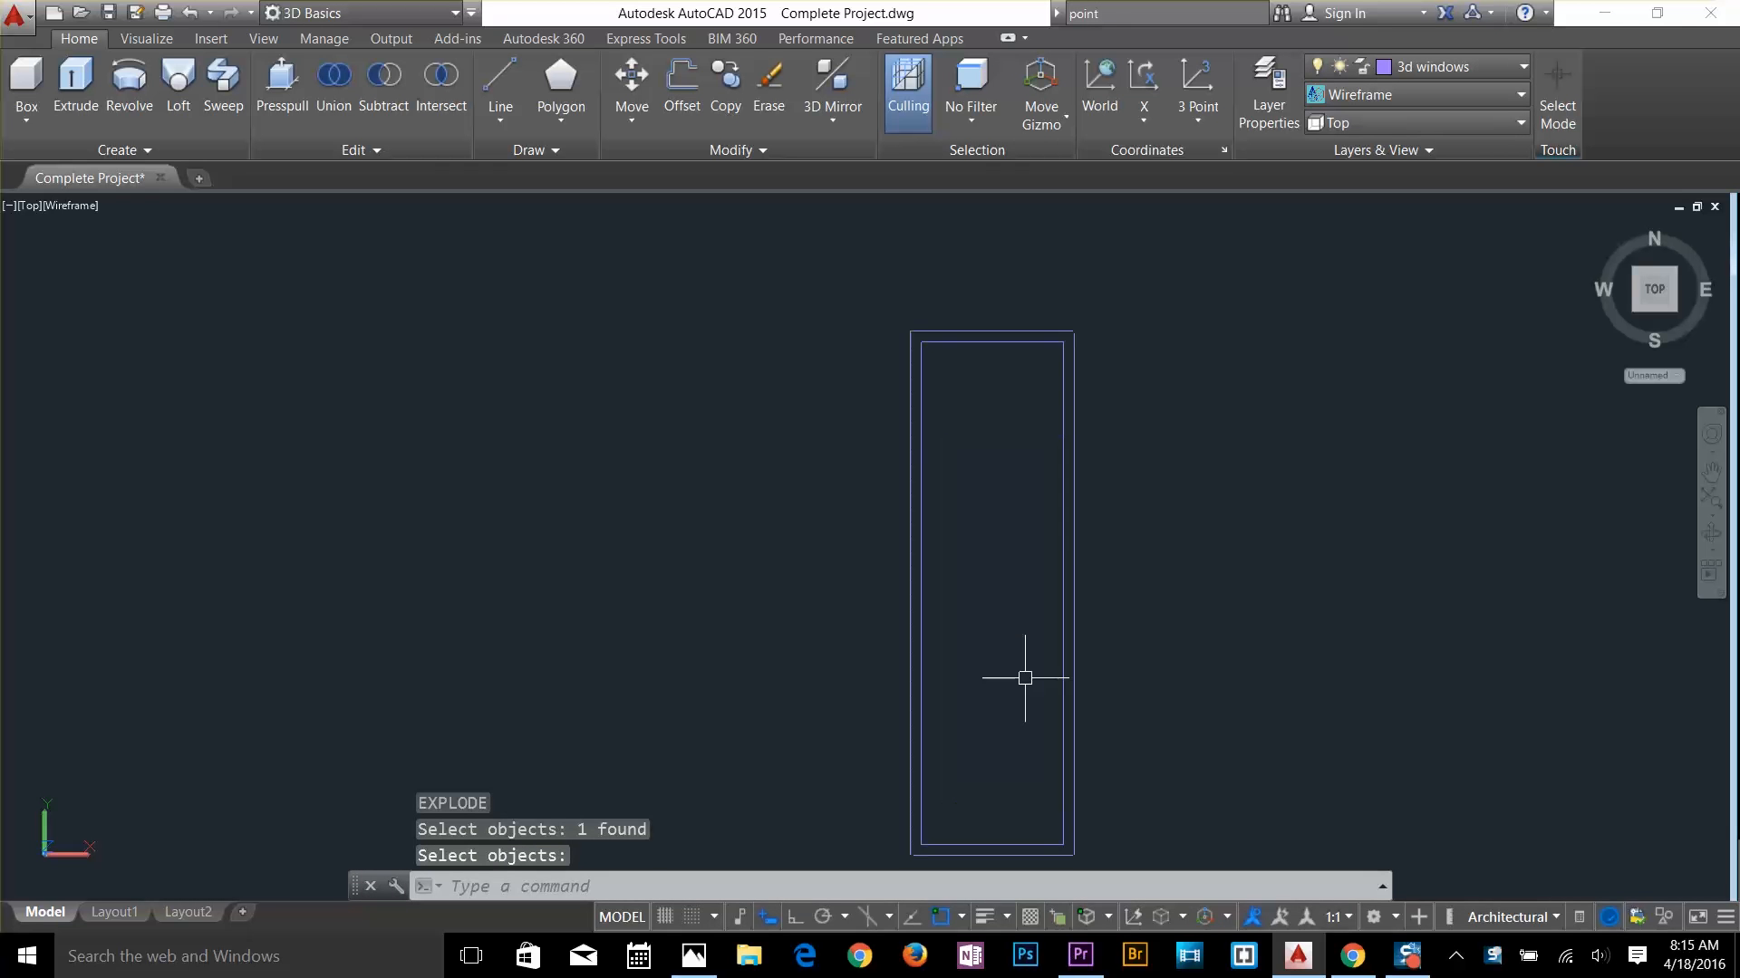
middle_drag(1026, 671, 996, 591)
key(Escape)
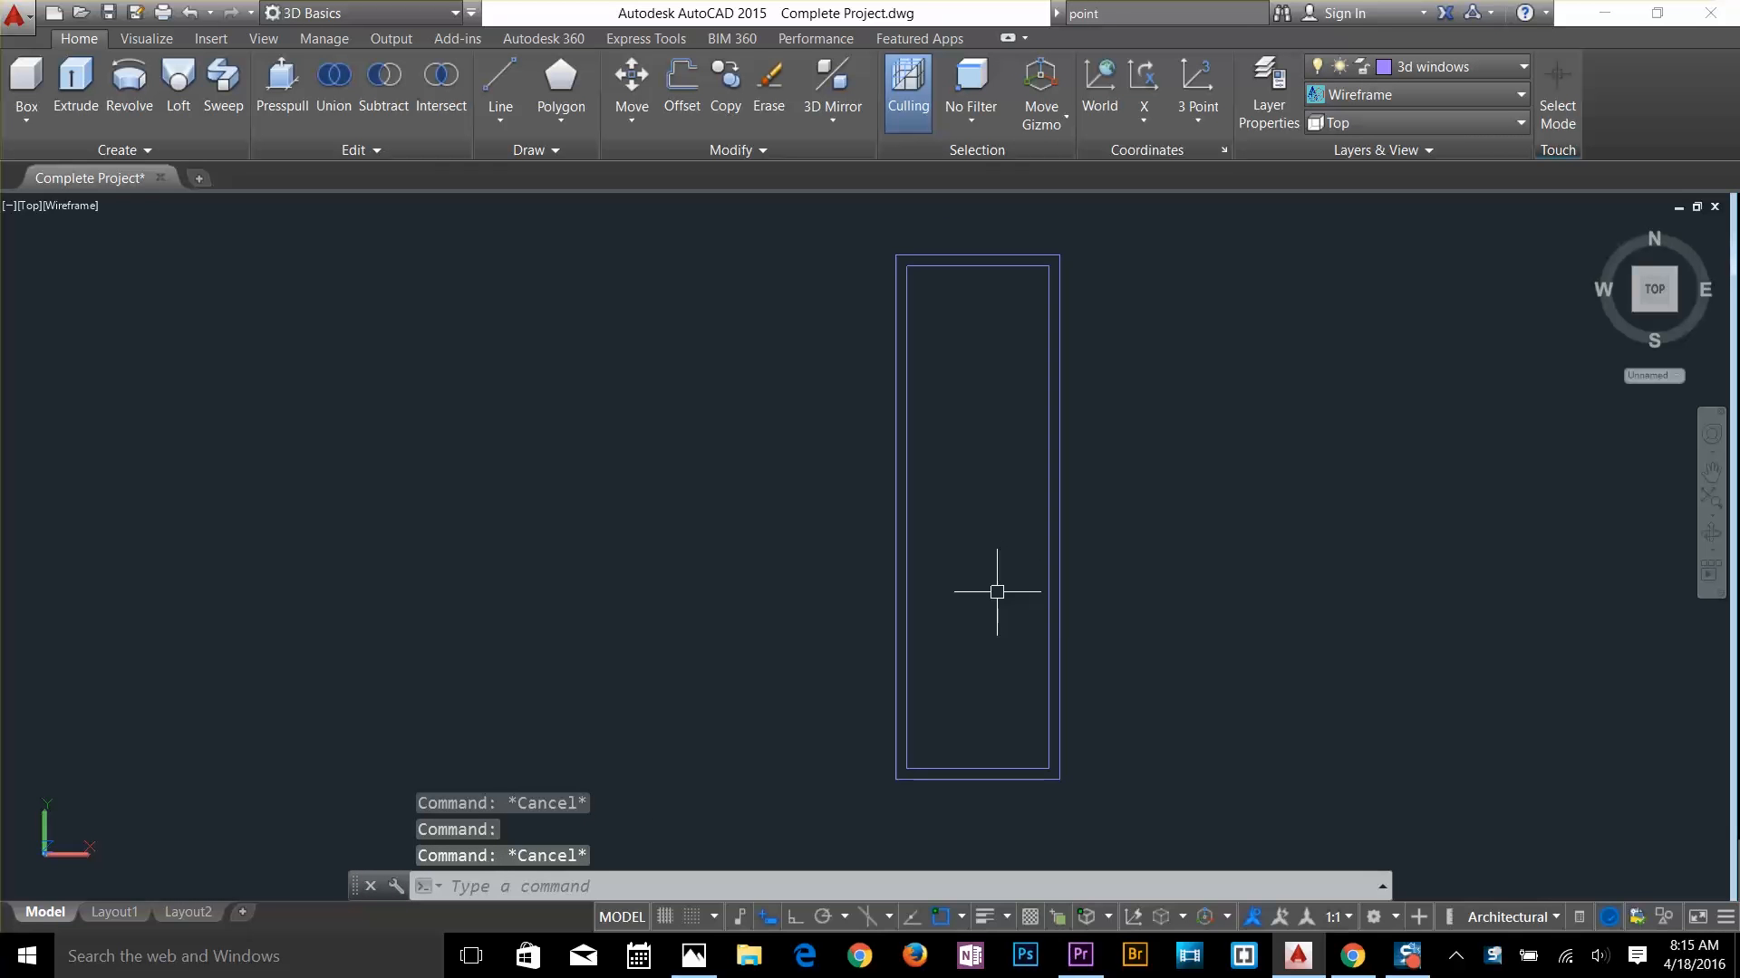
Divide the left line of the inner rectangle into 6 equal segments
text(div)
key(Return)
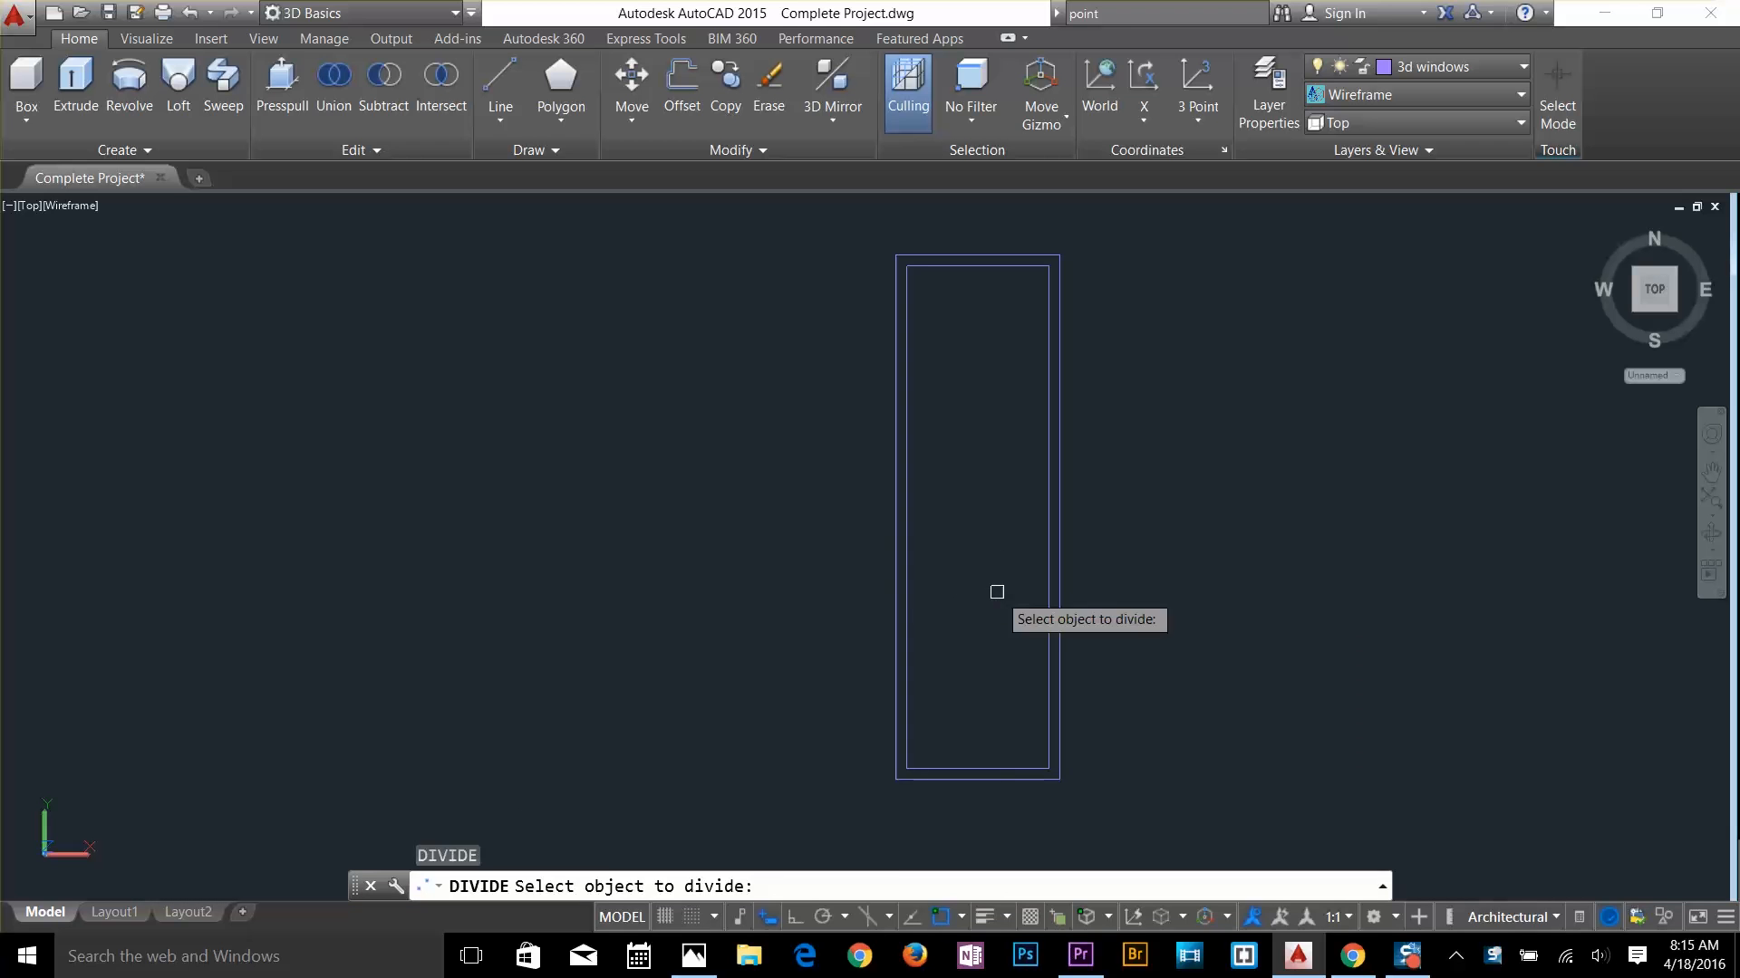
click(908, 556)
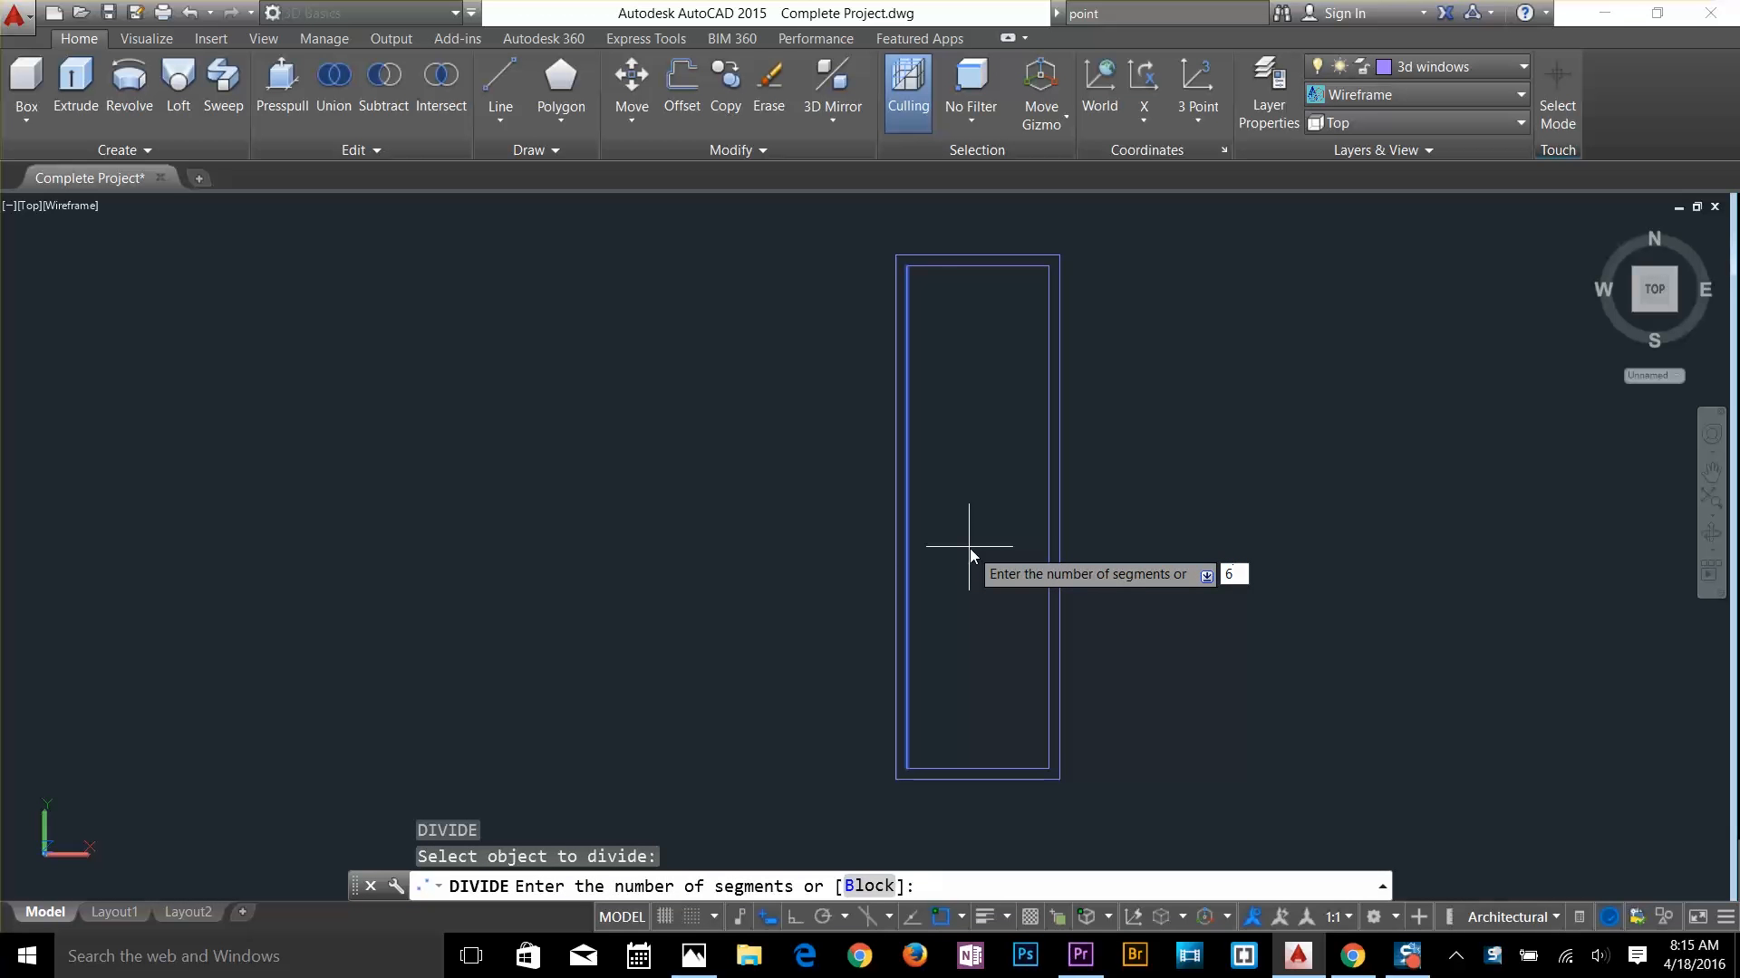
text(6)
key(Return)
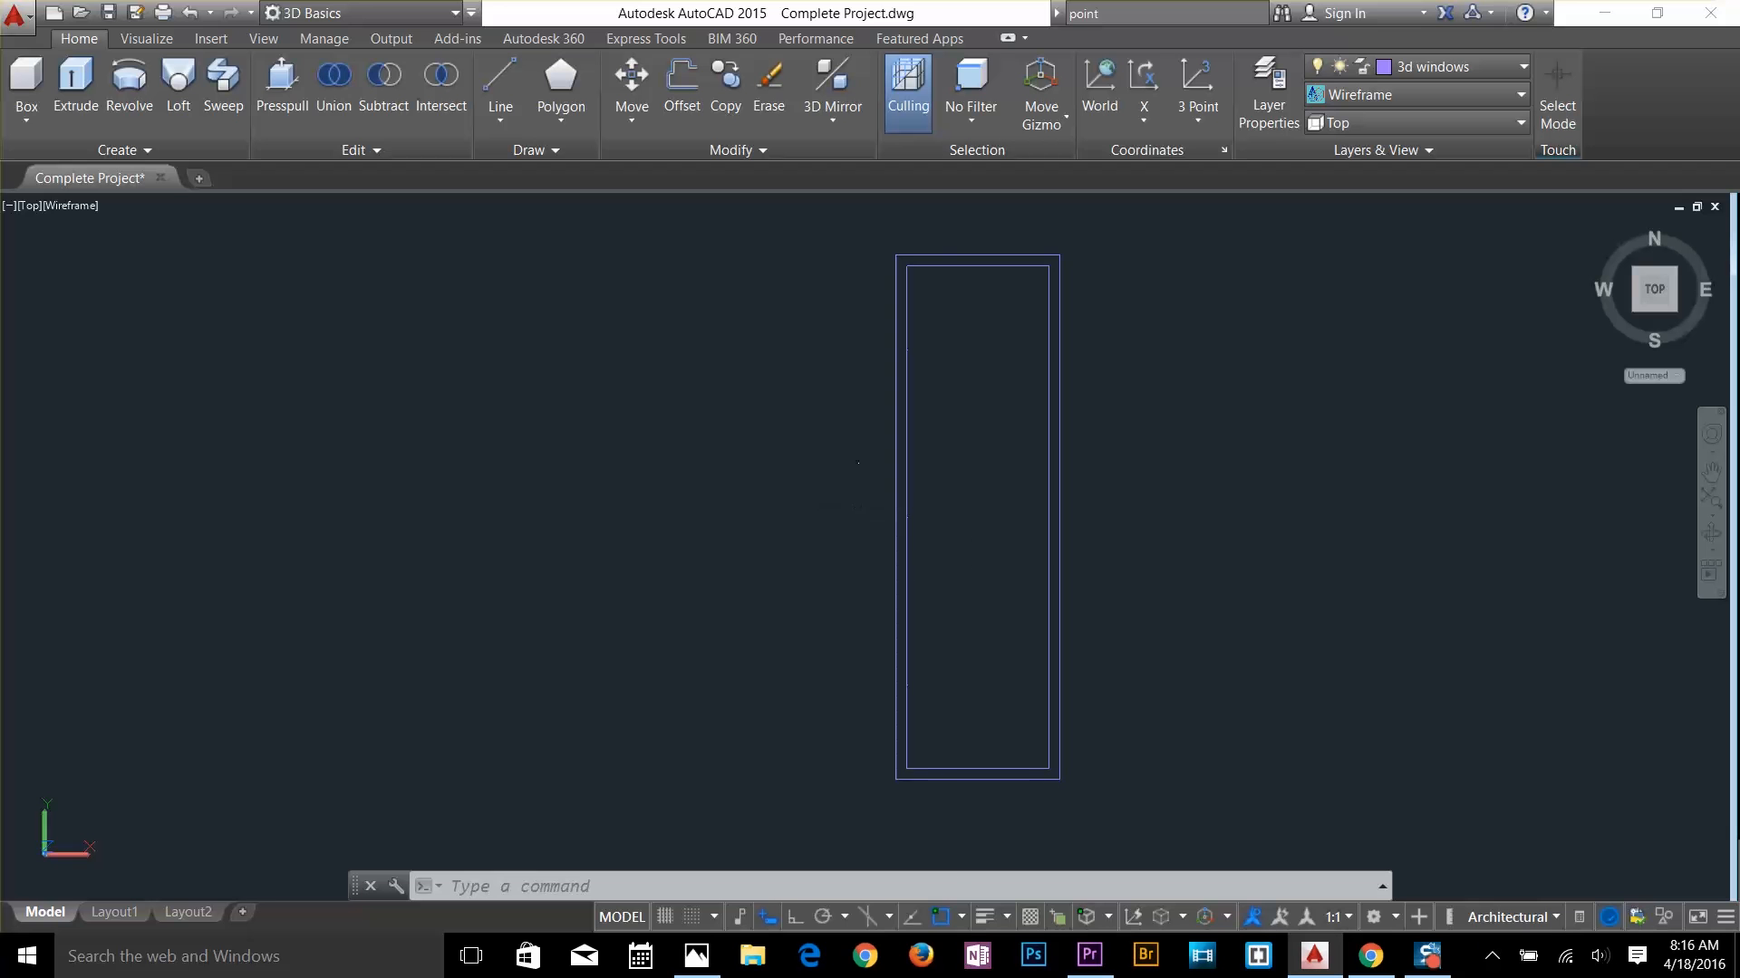
click(982, 554)
key(Escape)
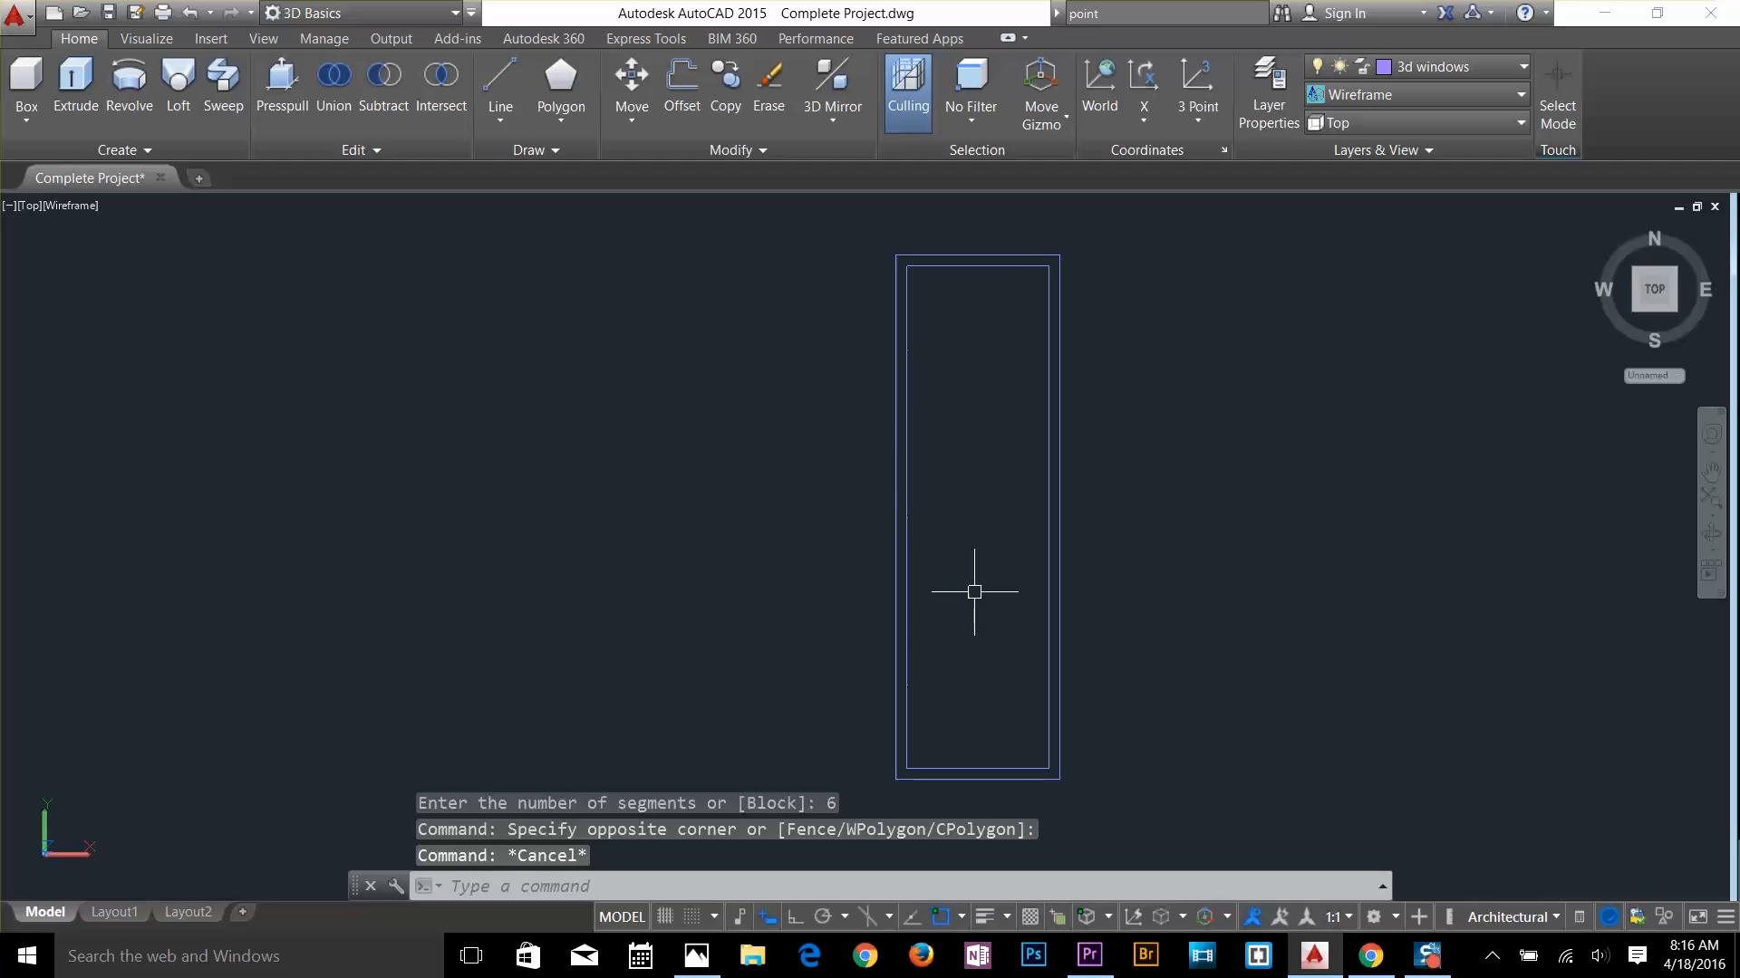
key(Escape)
key(Escape)
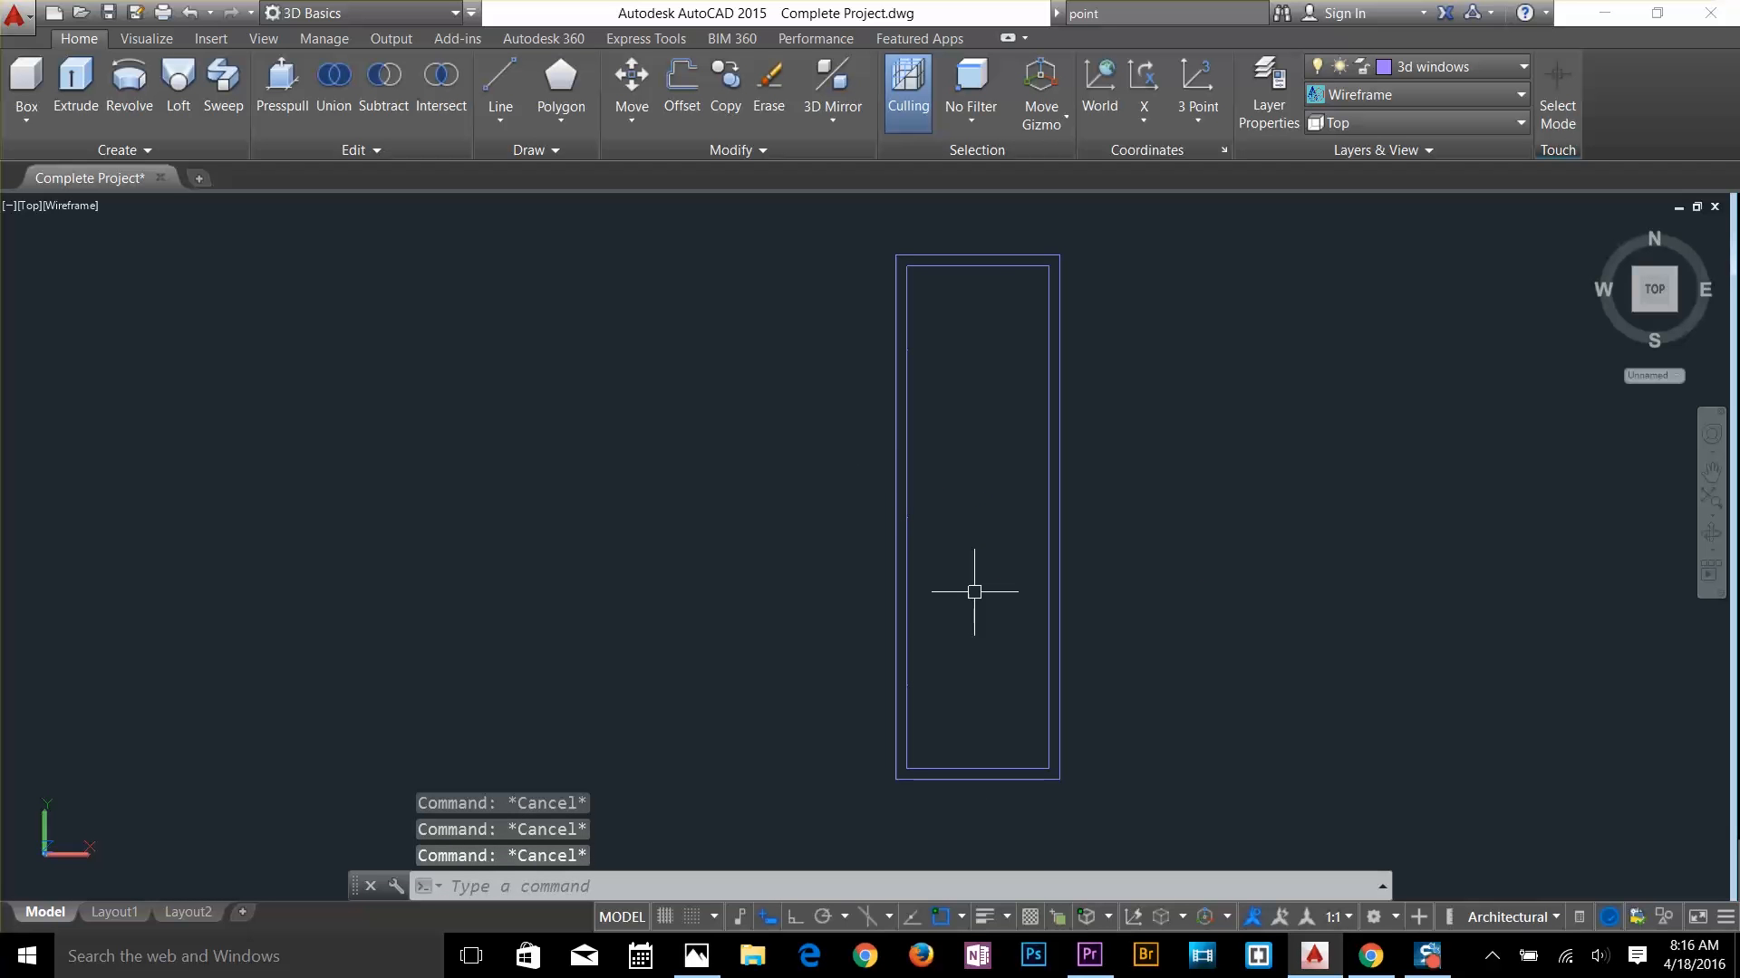
Change the point style to the plus-shaped marker, keeping the point size at 5% relative to screen
text(DDPTYPE)
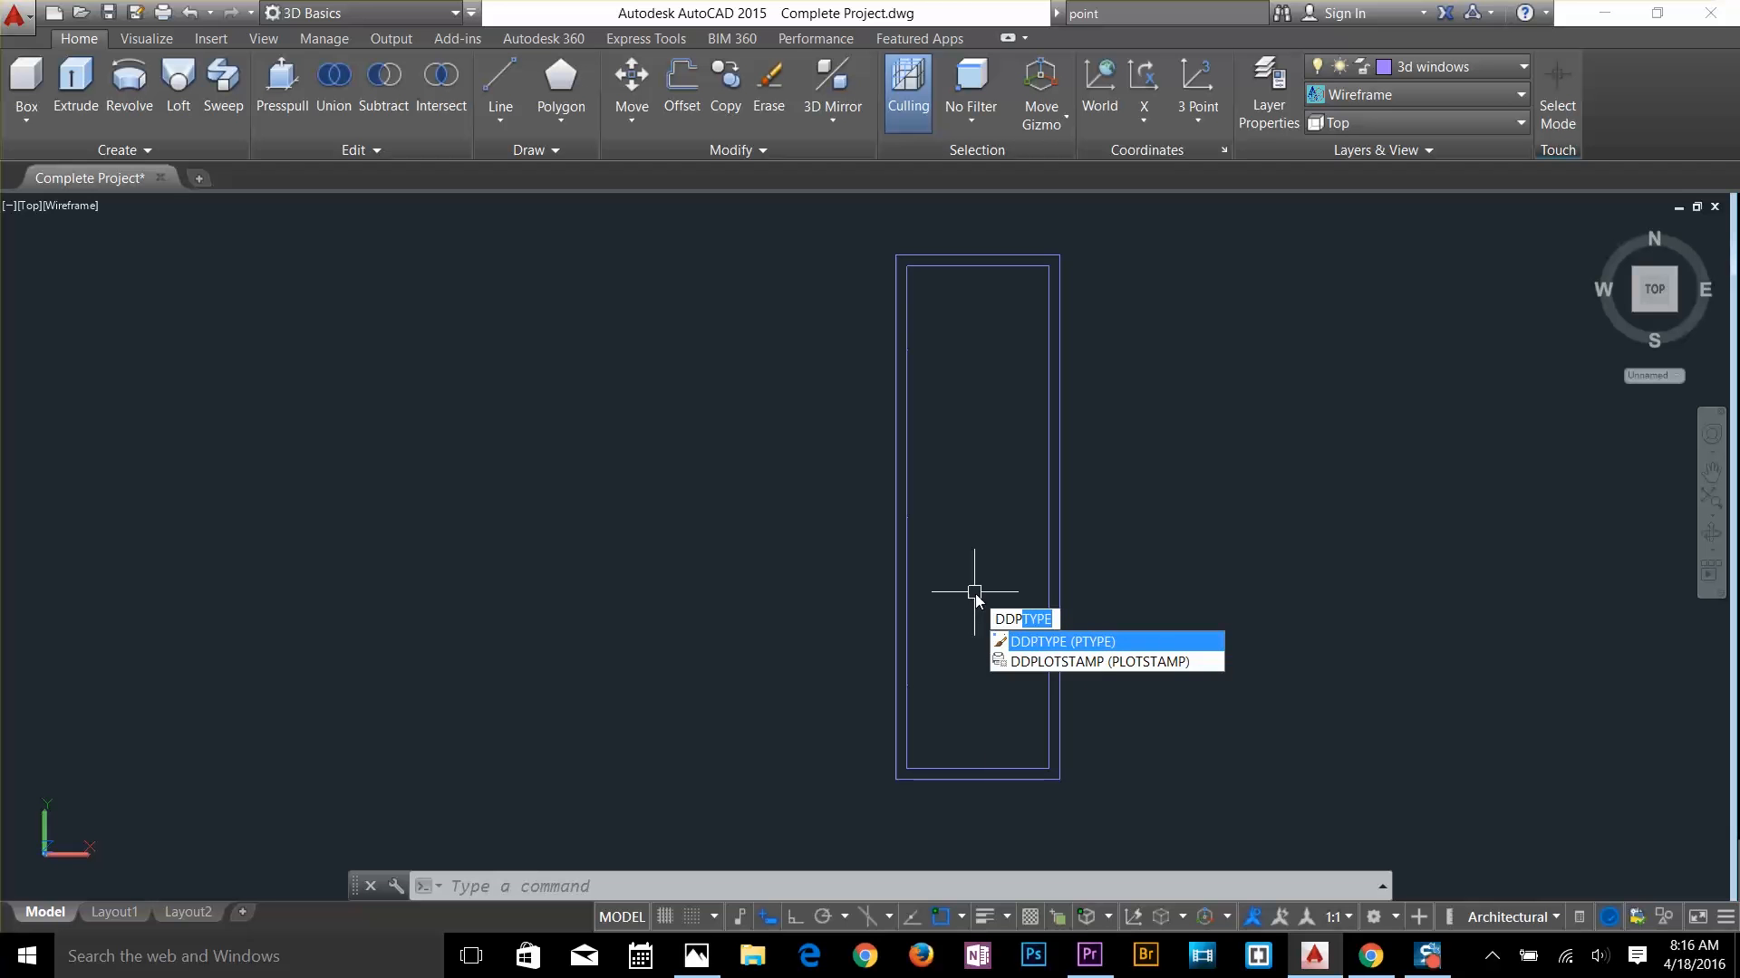
click(1040, 647)
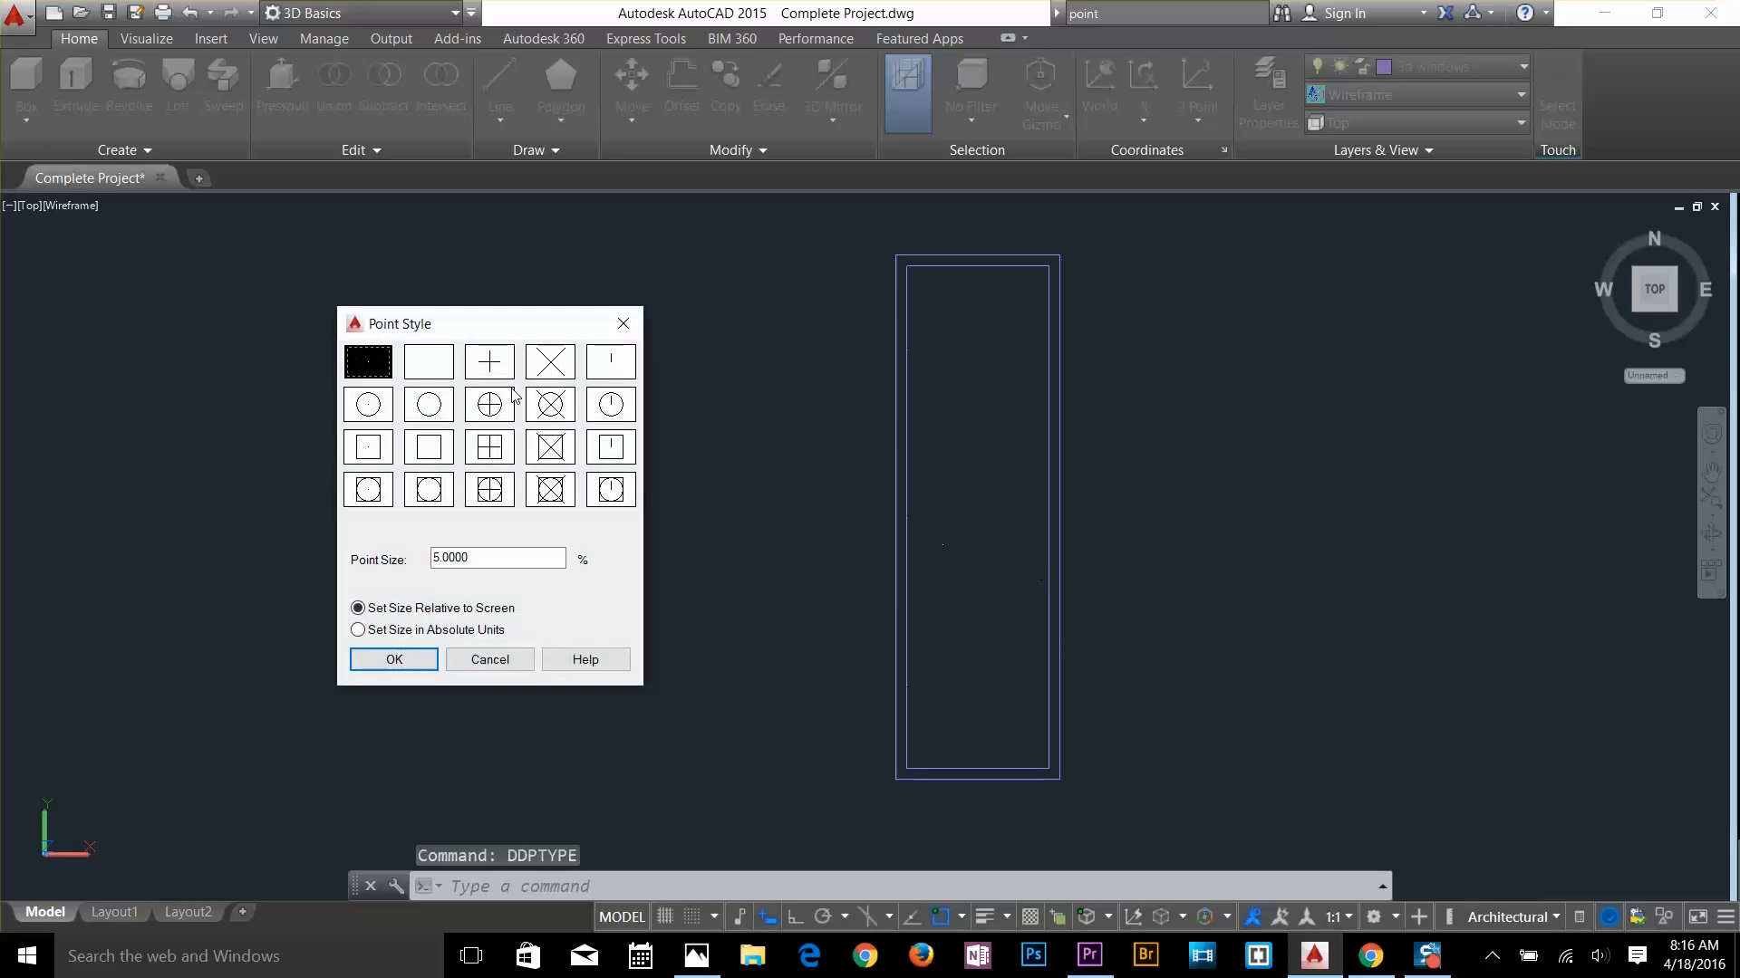
click(404, 662)
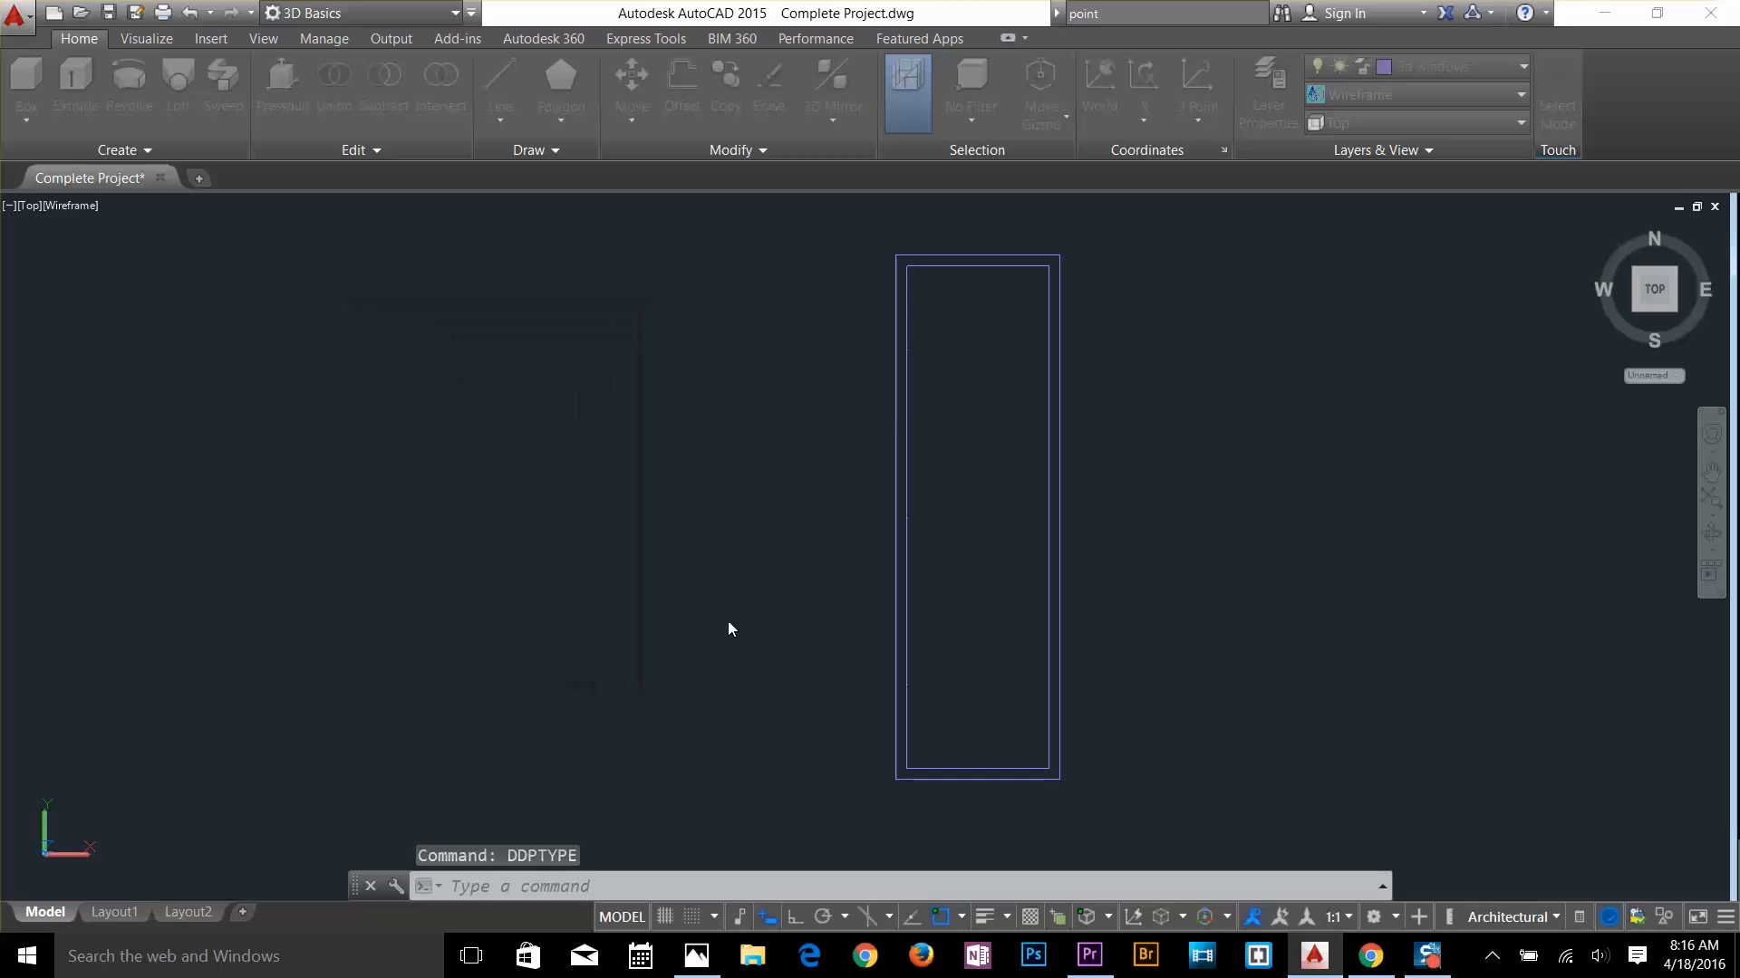
key(Escape)
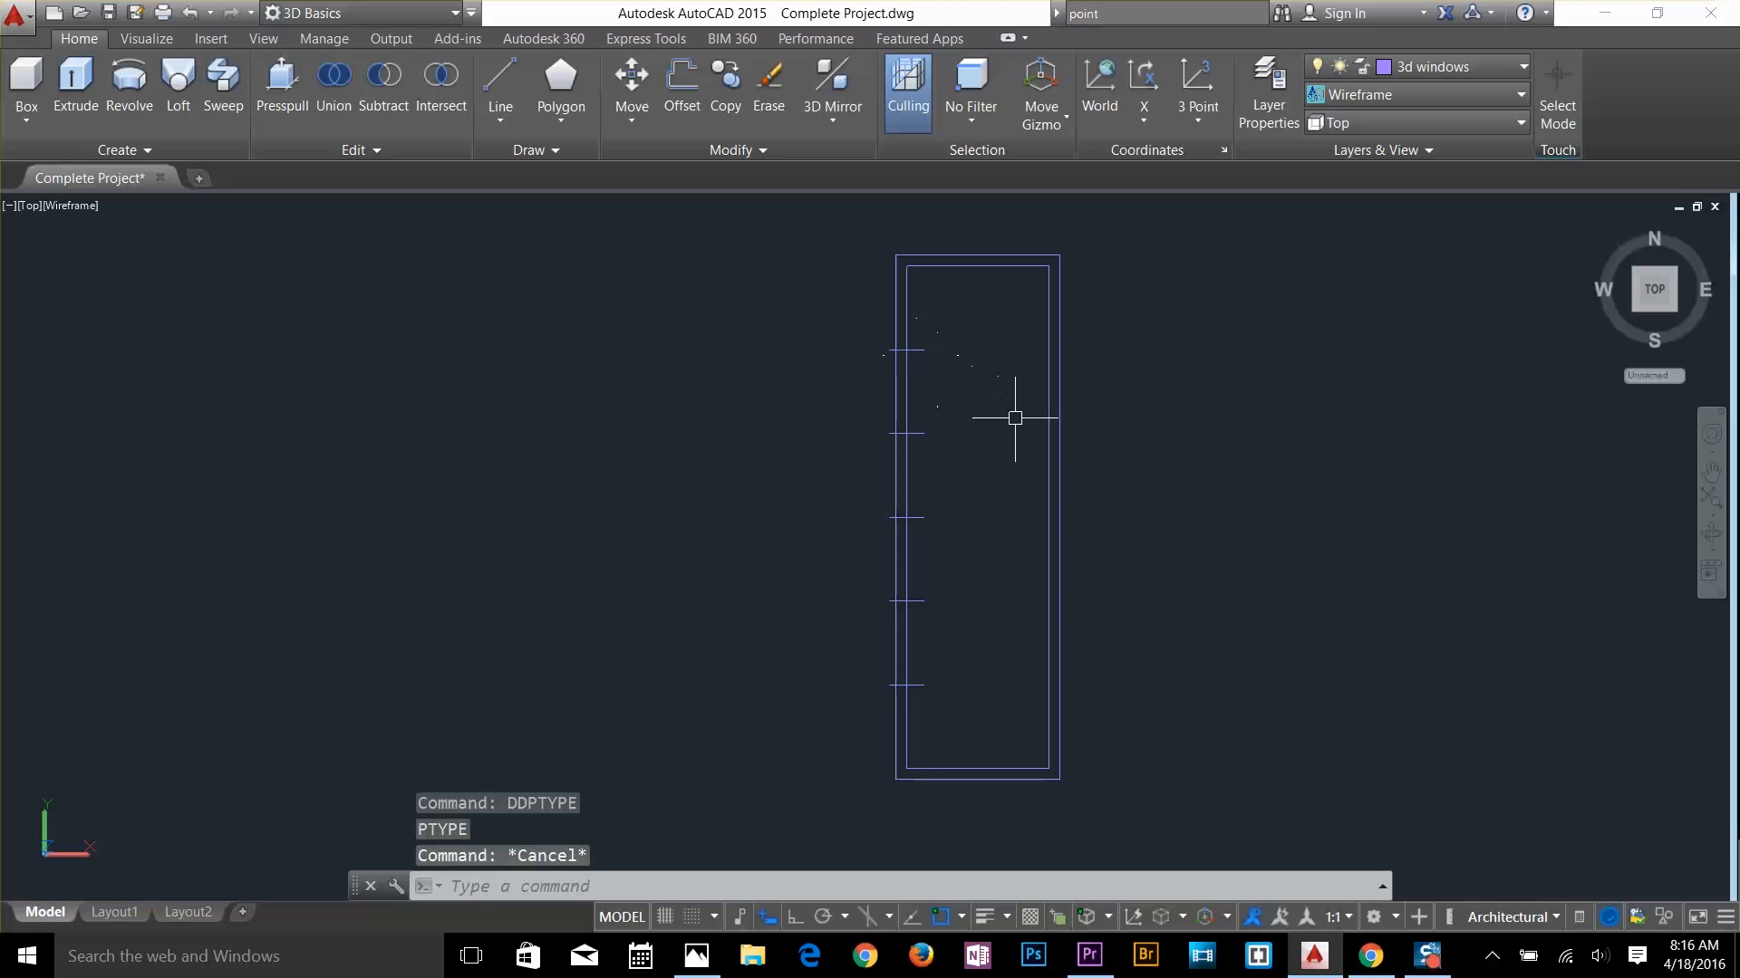
Draw a horizontal line from the uppermost division point across to the right inner edge of the frame
text(l)
key(Return)
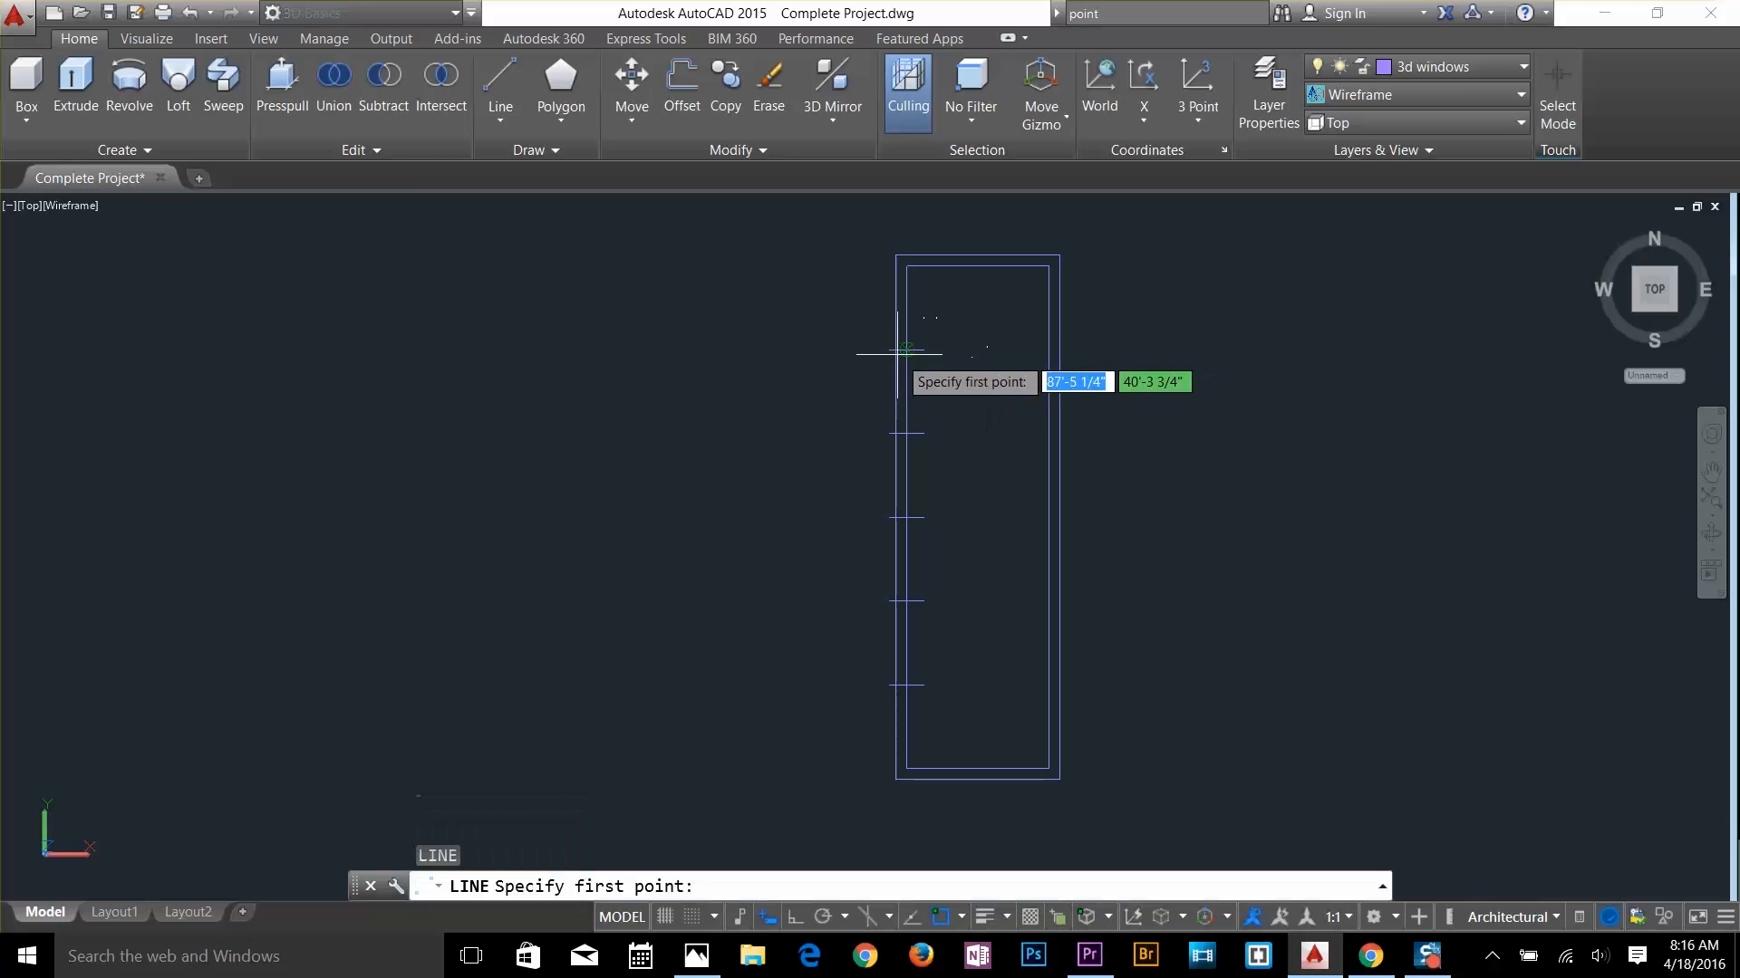
click(907, 304)
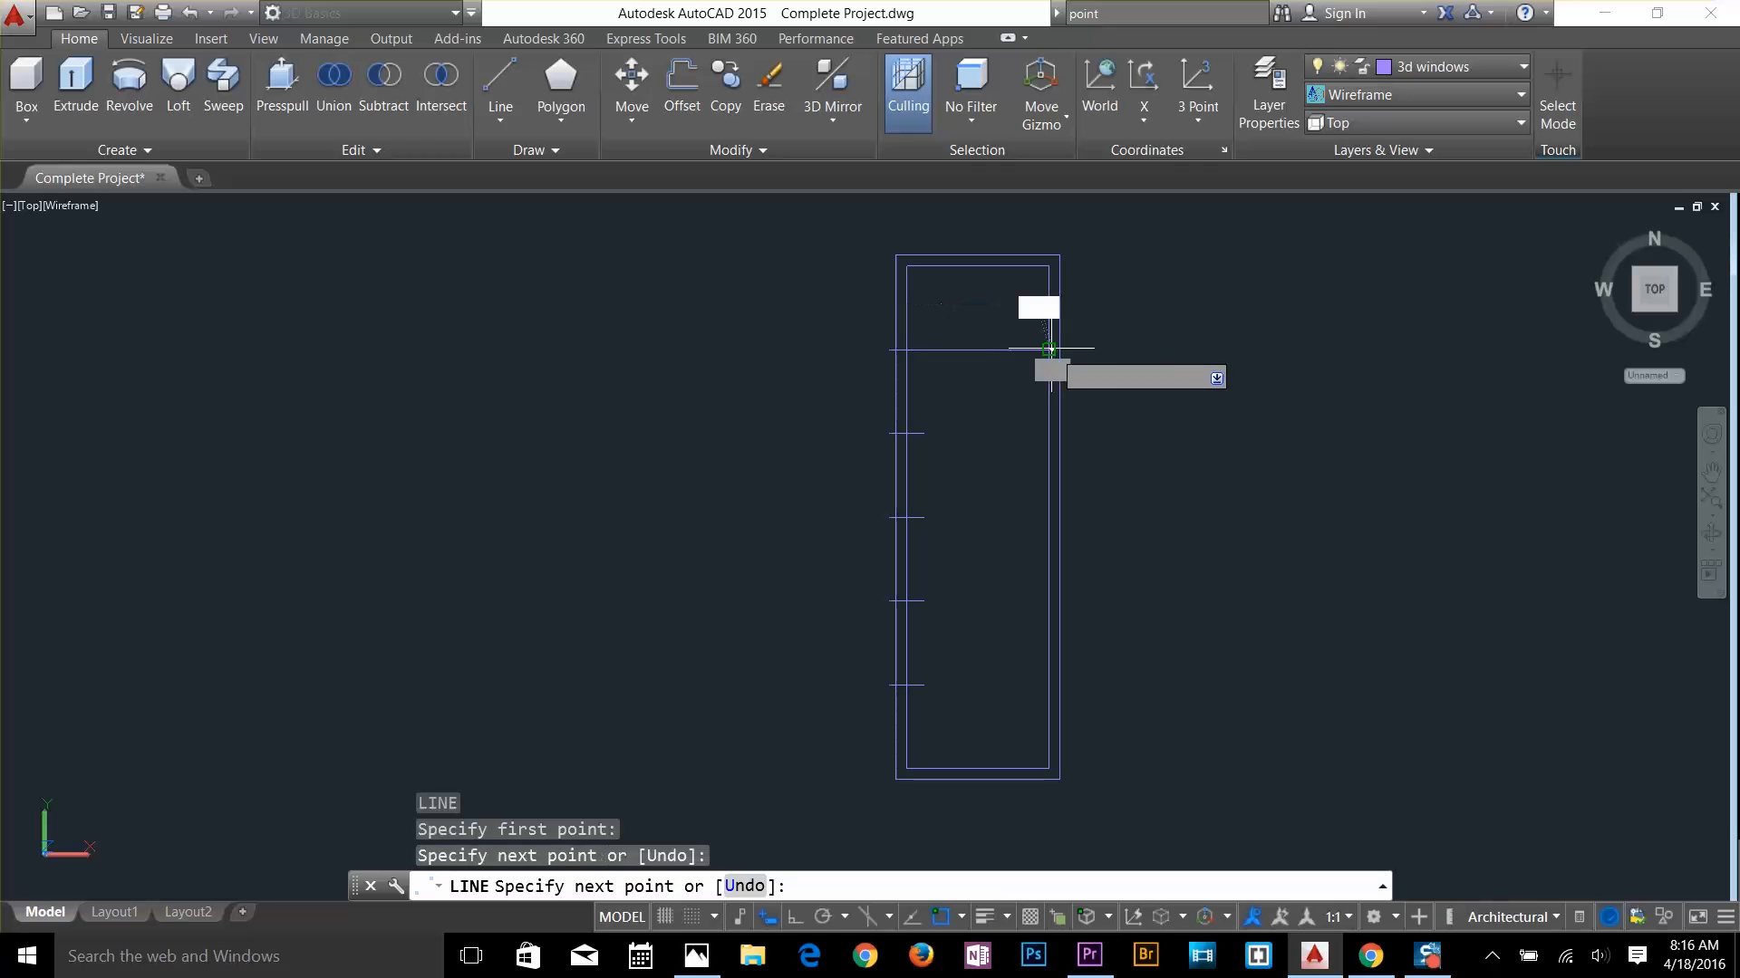
key(Escape)
key(Escape)
key(Escape)
Offset the horizontal line 1" both below and above itself
text(o)
key(Return)
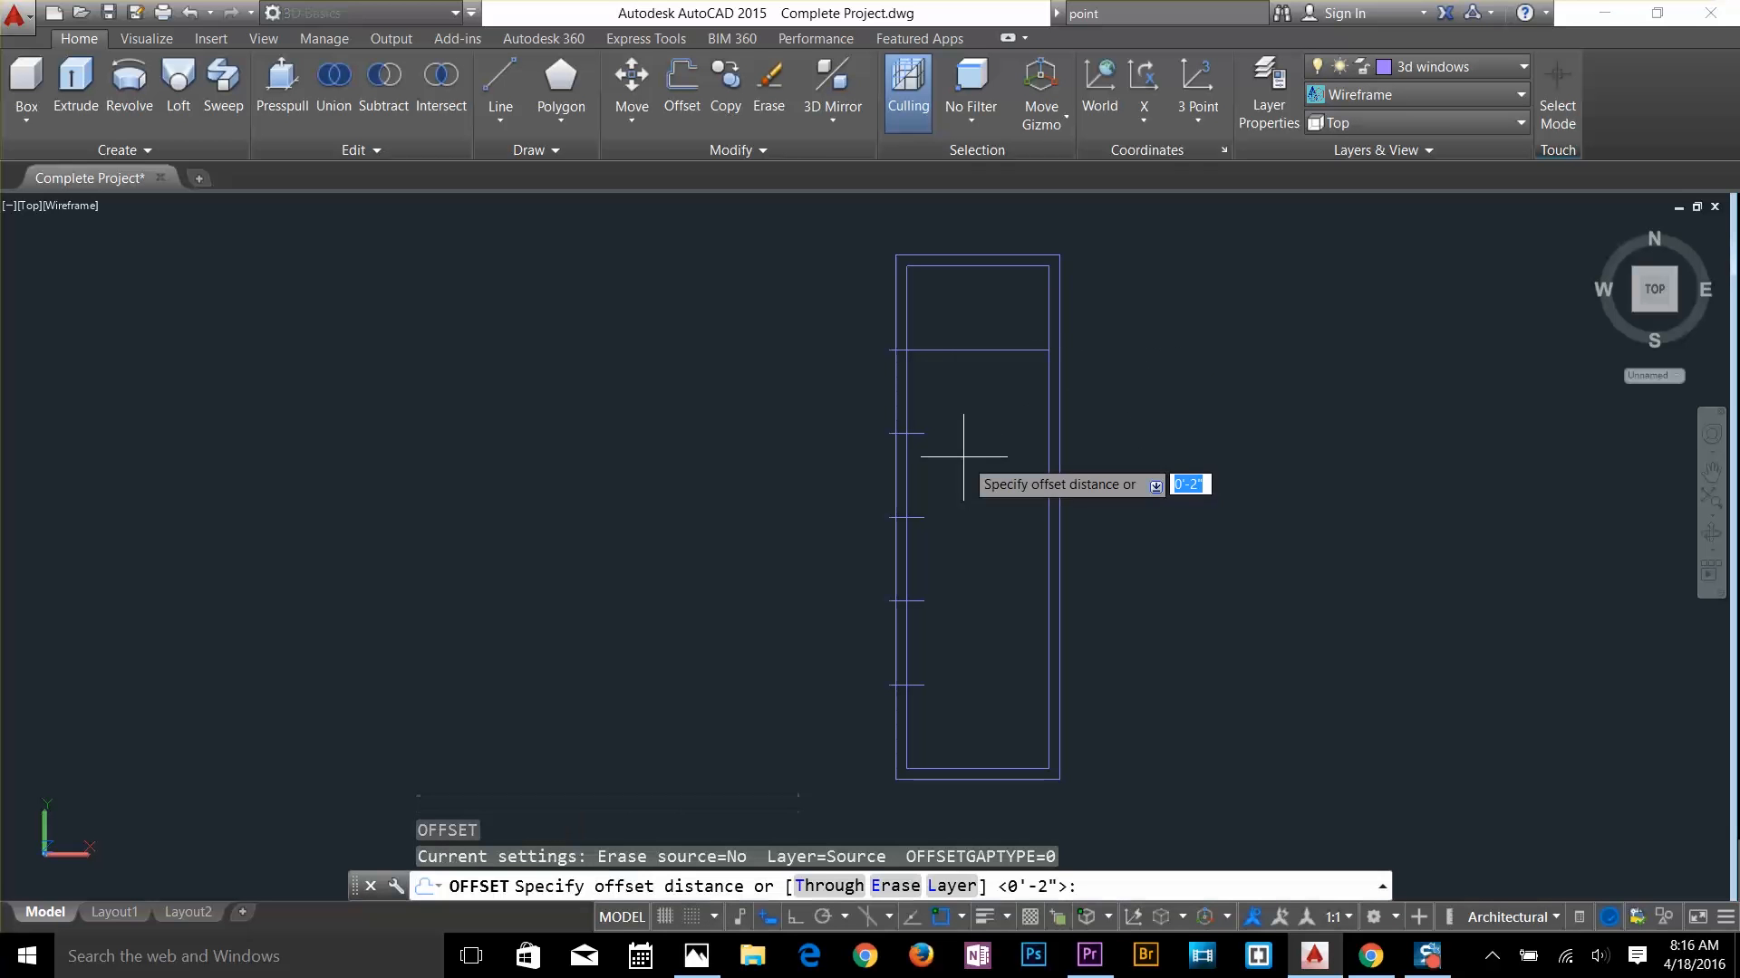
text(1)
key(Return)
click(980, 348)
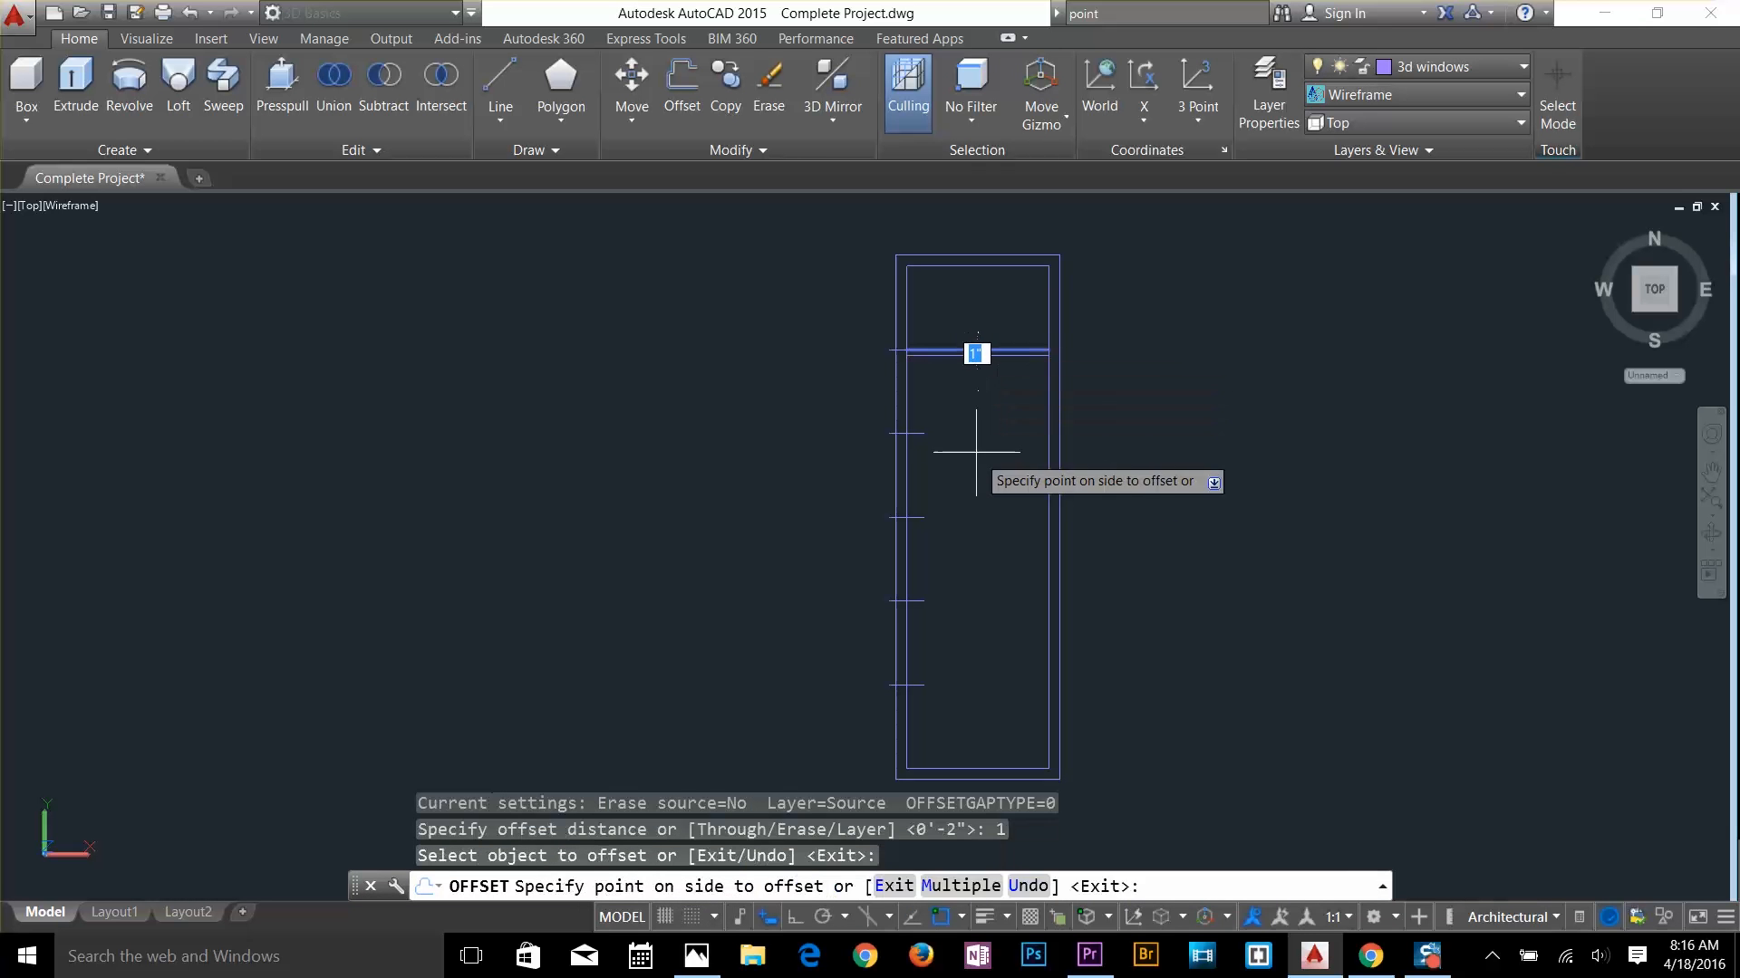
click(1002, 465)
scroll(994, 380, up, 3)
click(972, 380)
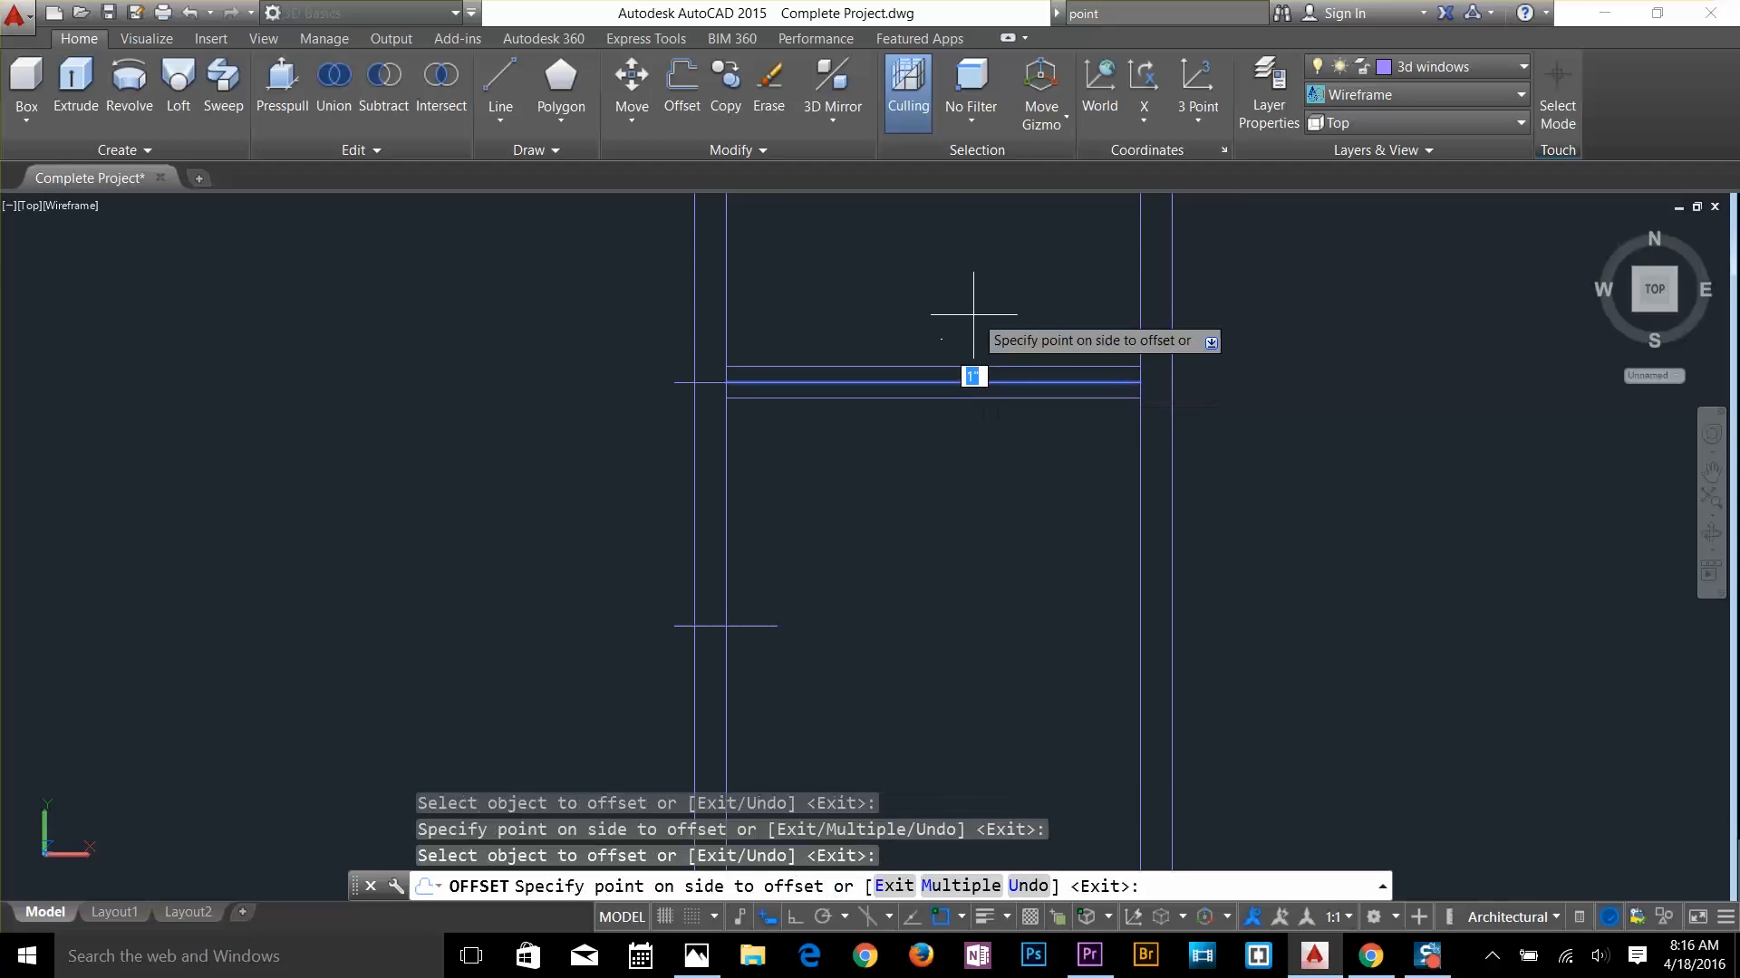
click(971, 330)
key(Escape)
key(Escape)
Delete the original horizontal line in the middle of the two offset lines
click(962, 386)
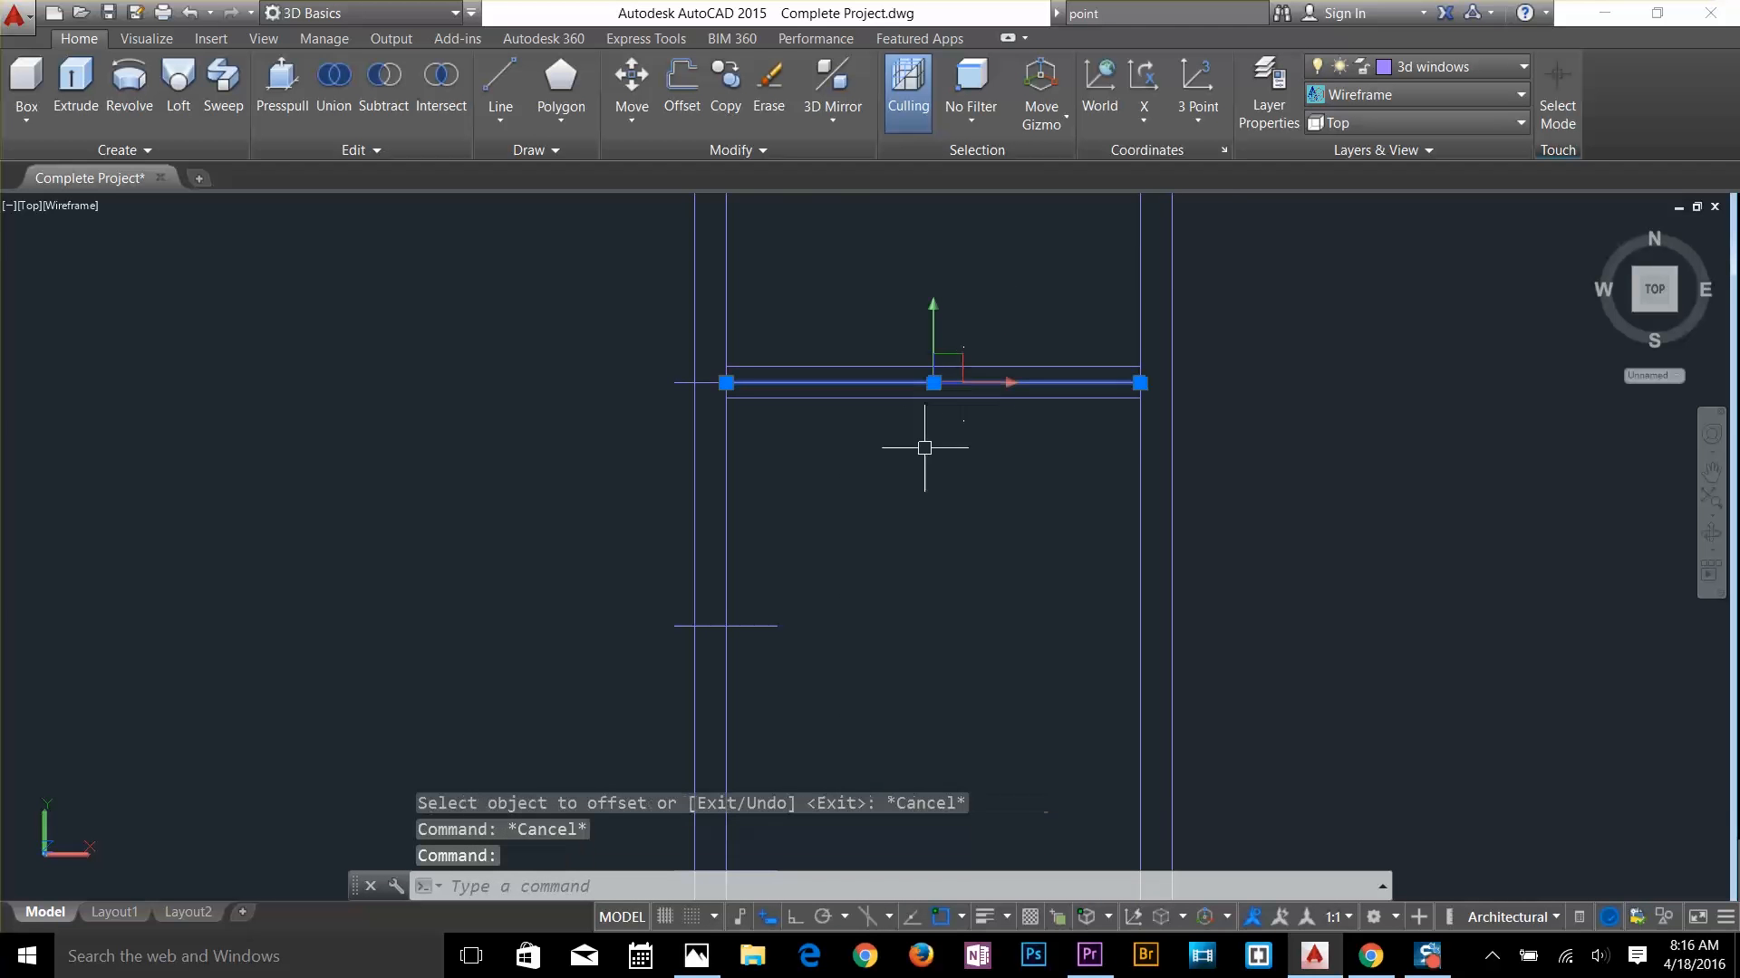
key(Delete)
key(Escape)
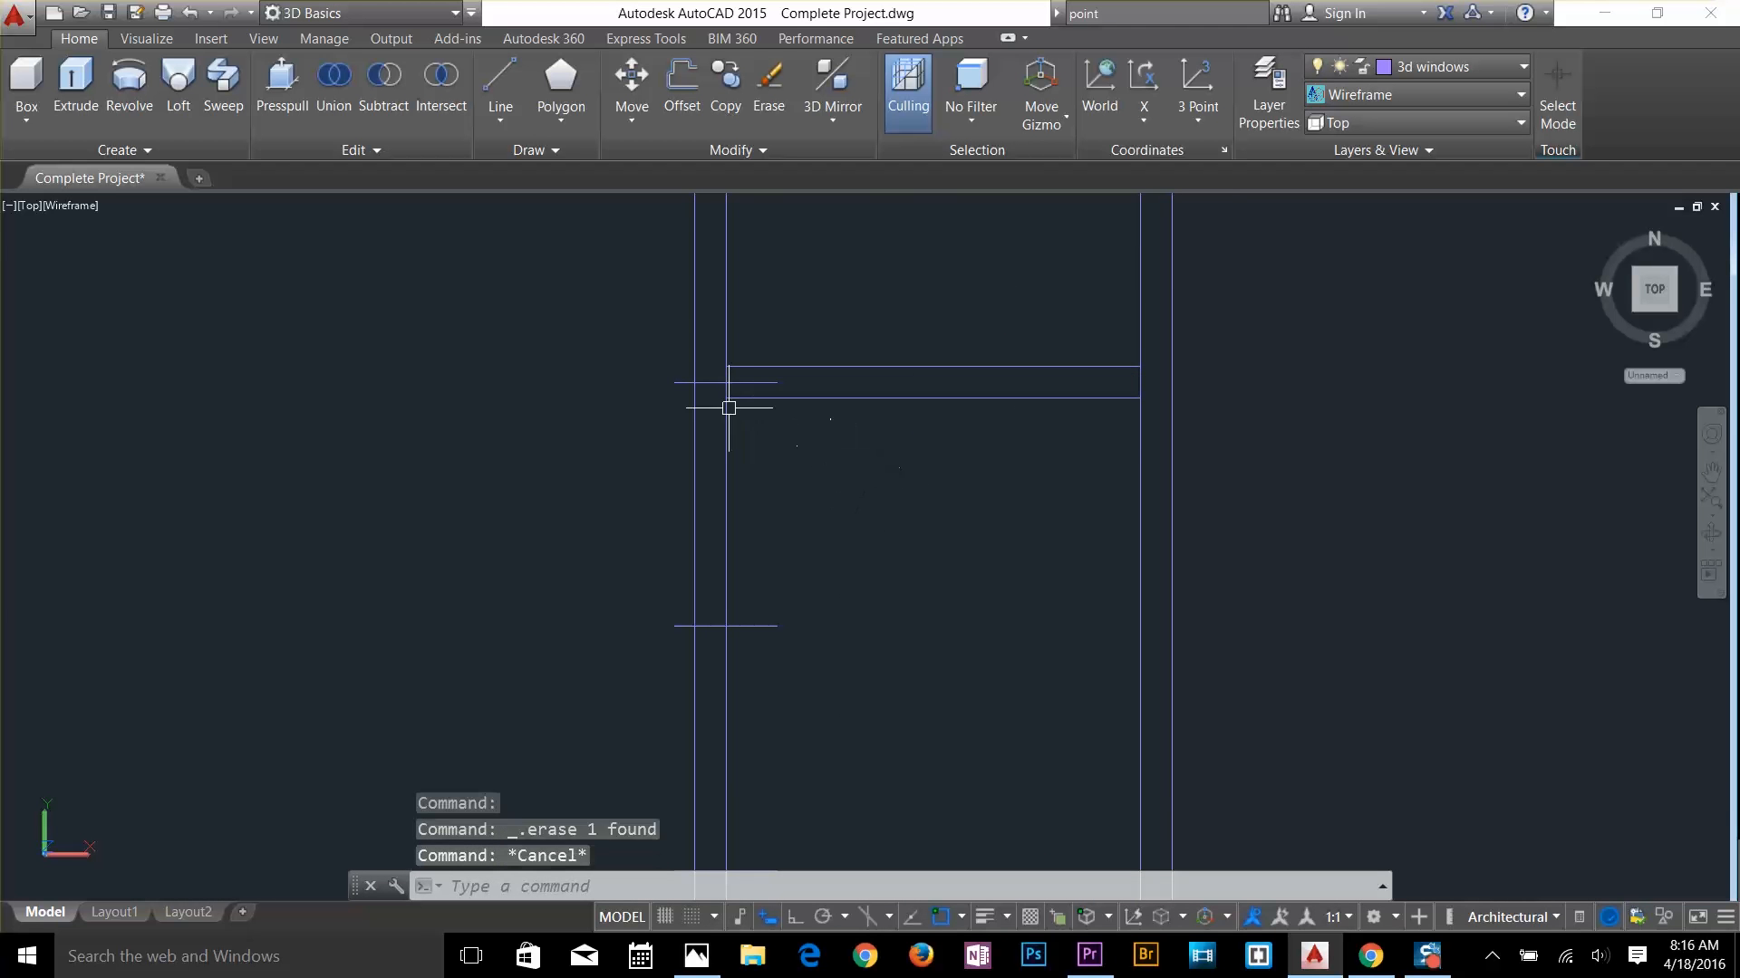
key(Escape)
Copy the pair of crossbar lines from the uppermost division point to each of the four division points below
scroll(628, 376, down, 4)
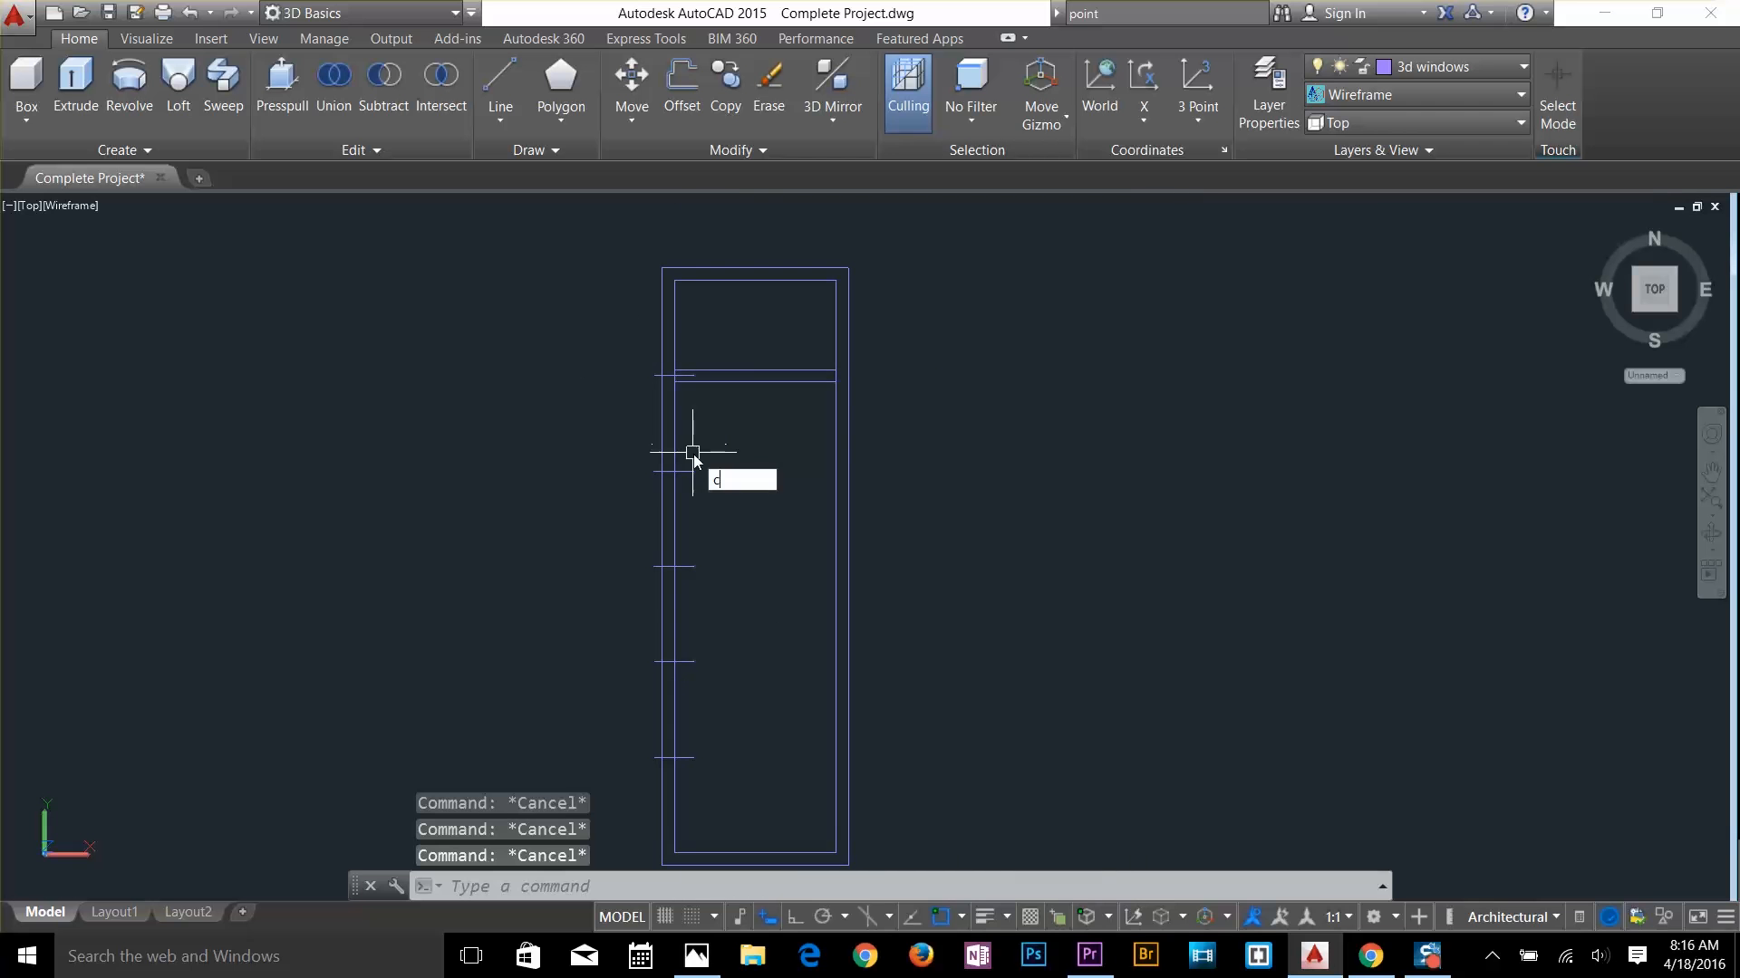
text(co)
key(Return)
click(772, 342)
click(703, 412)
key(Return)
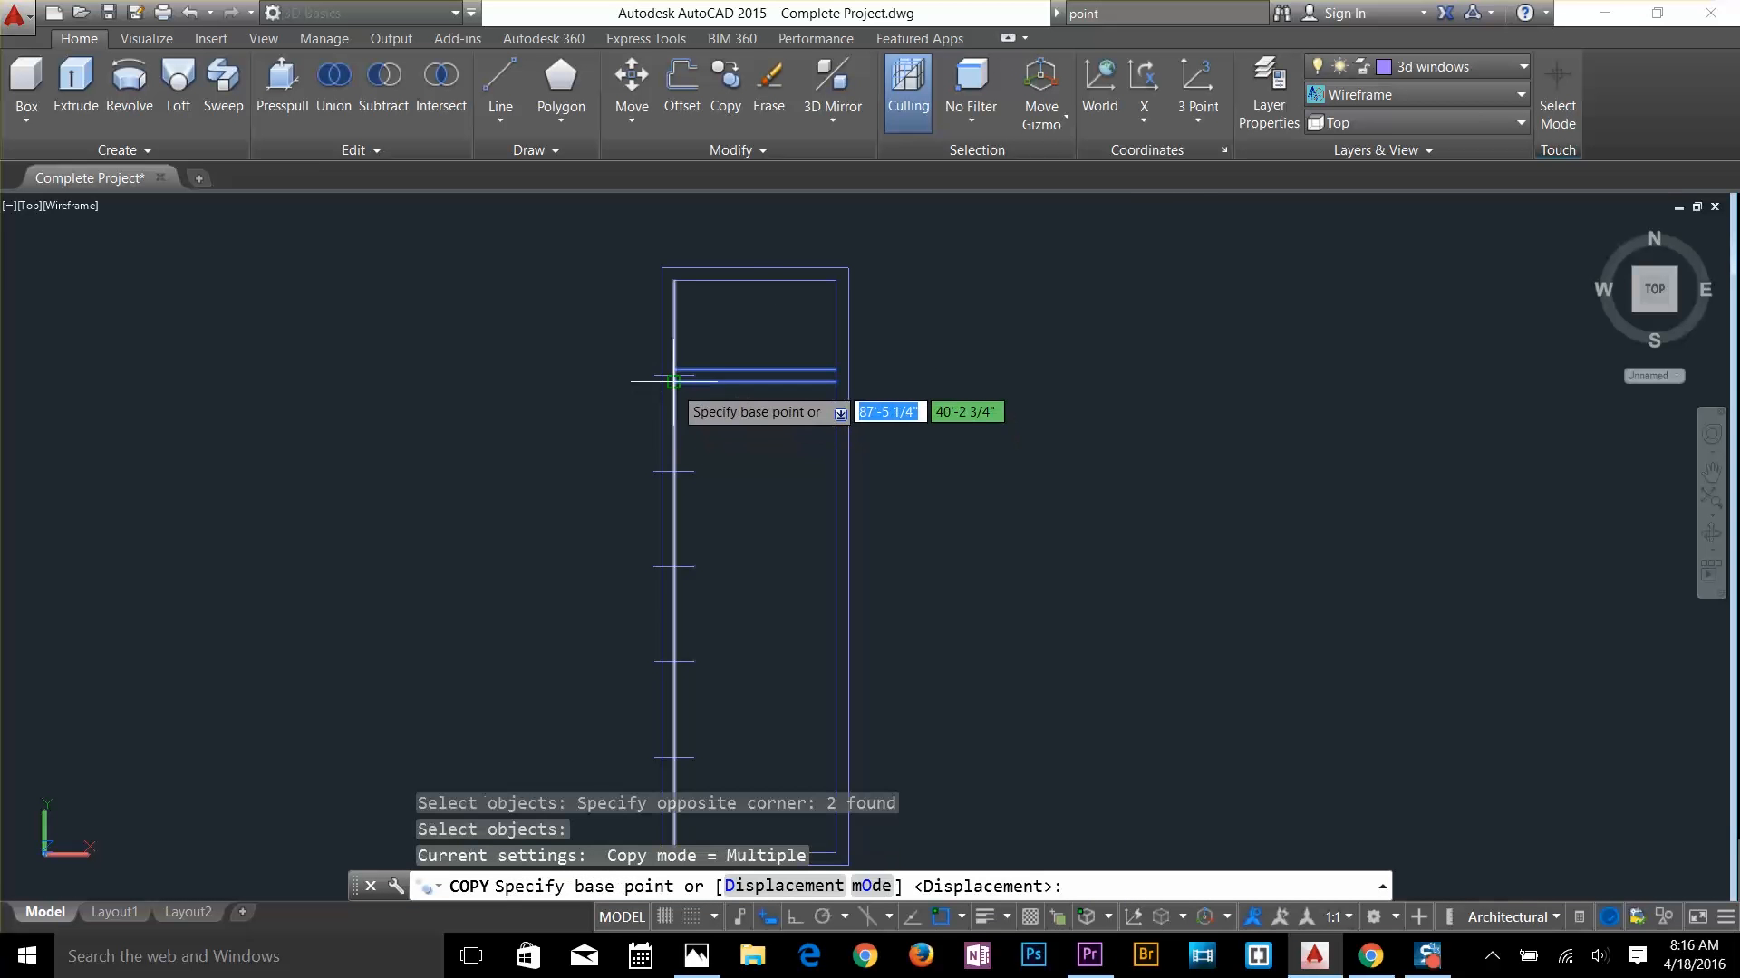
click(673, 375)
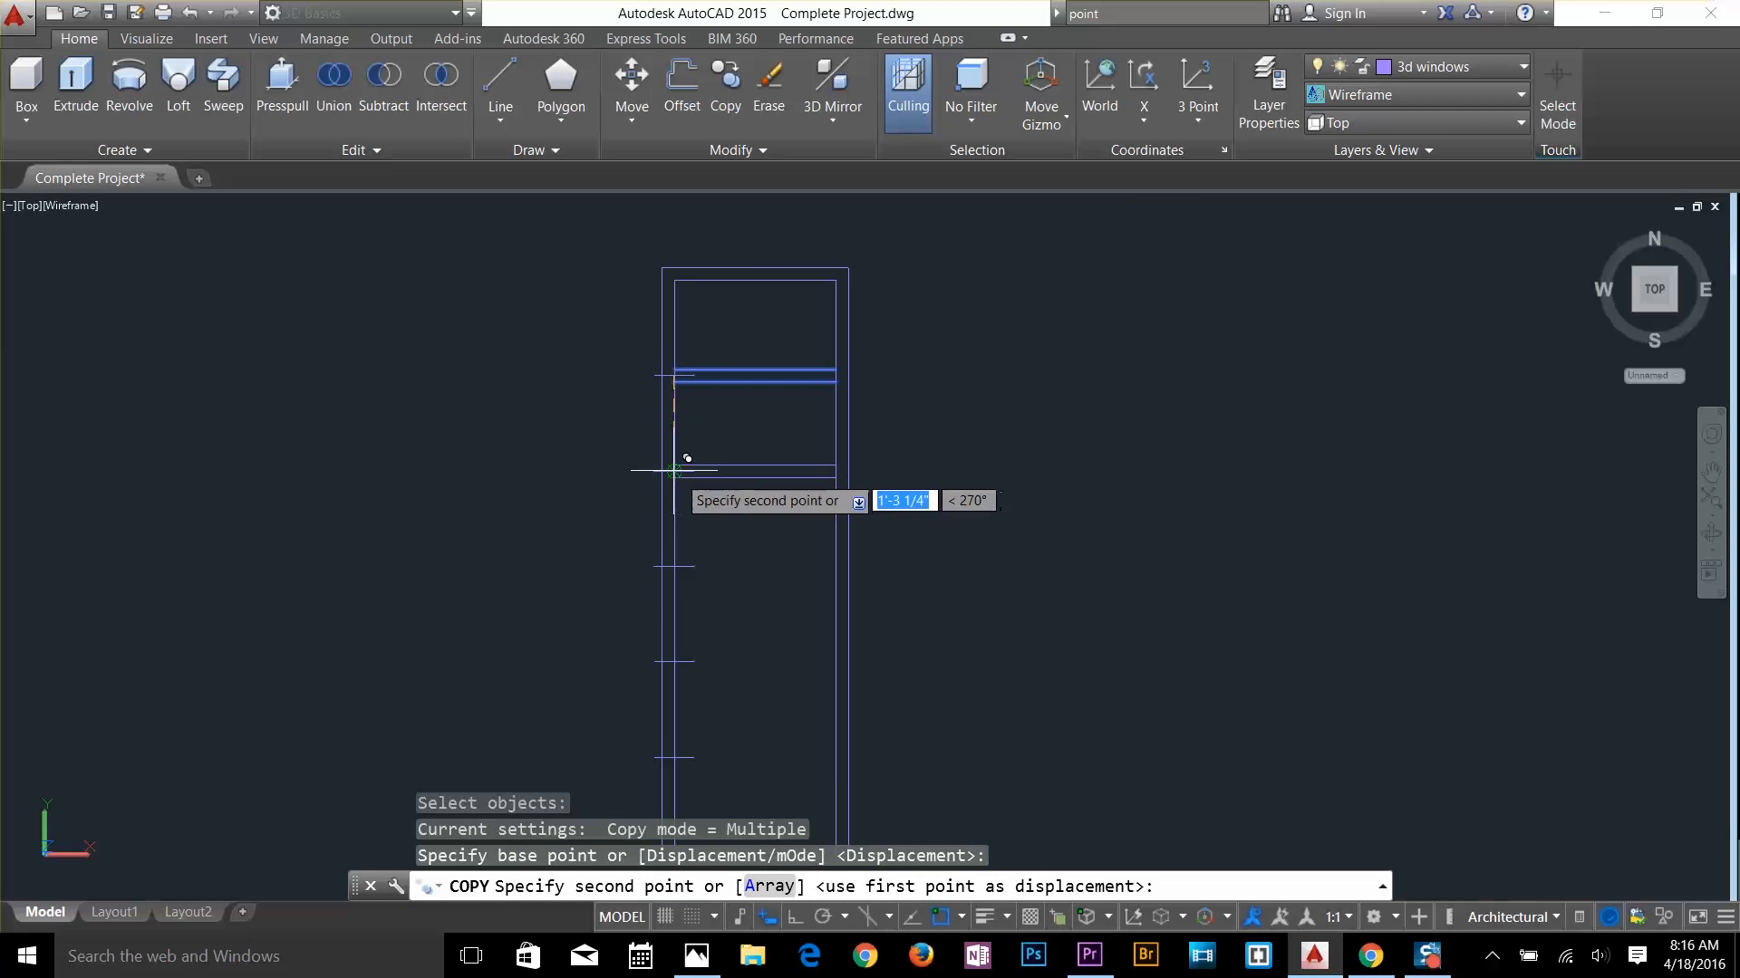
click(674, 471)
click(674, 566)
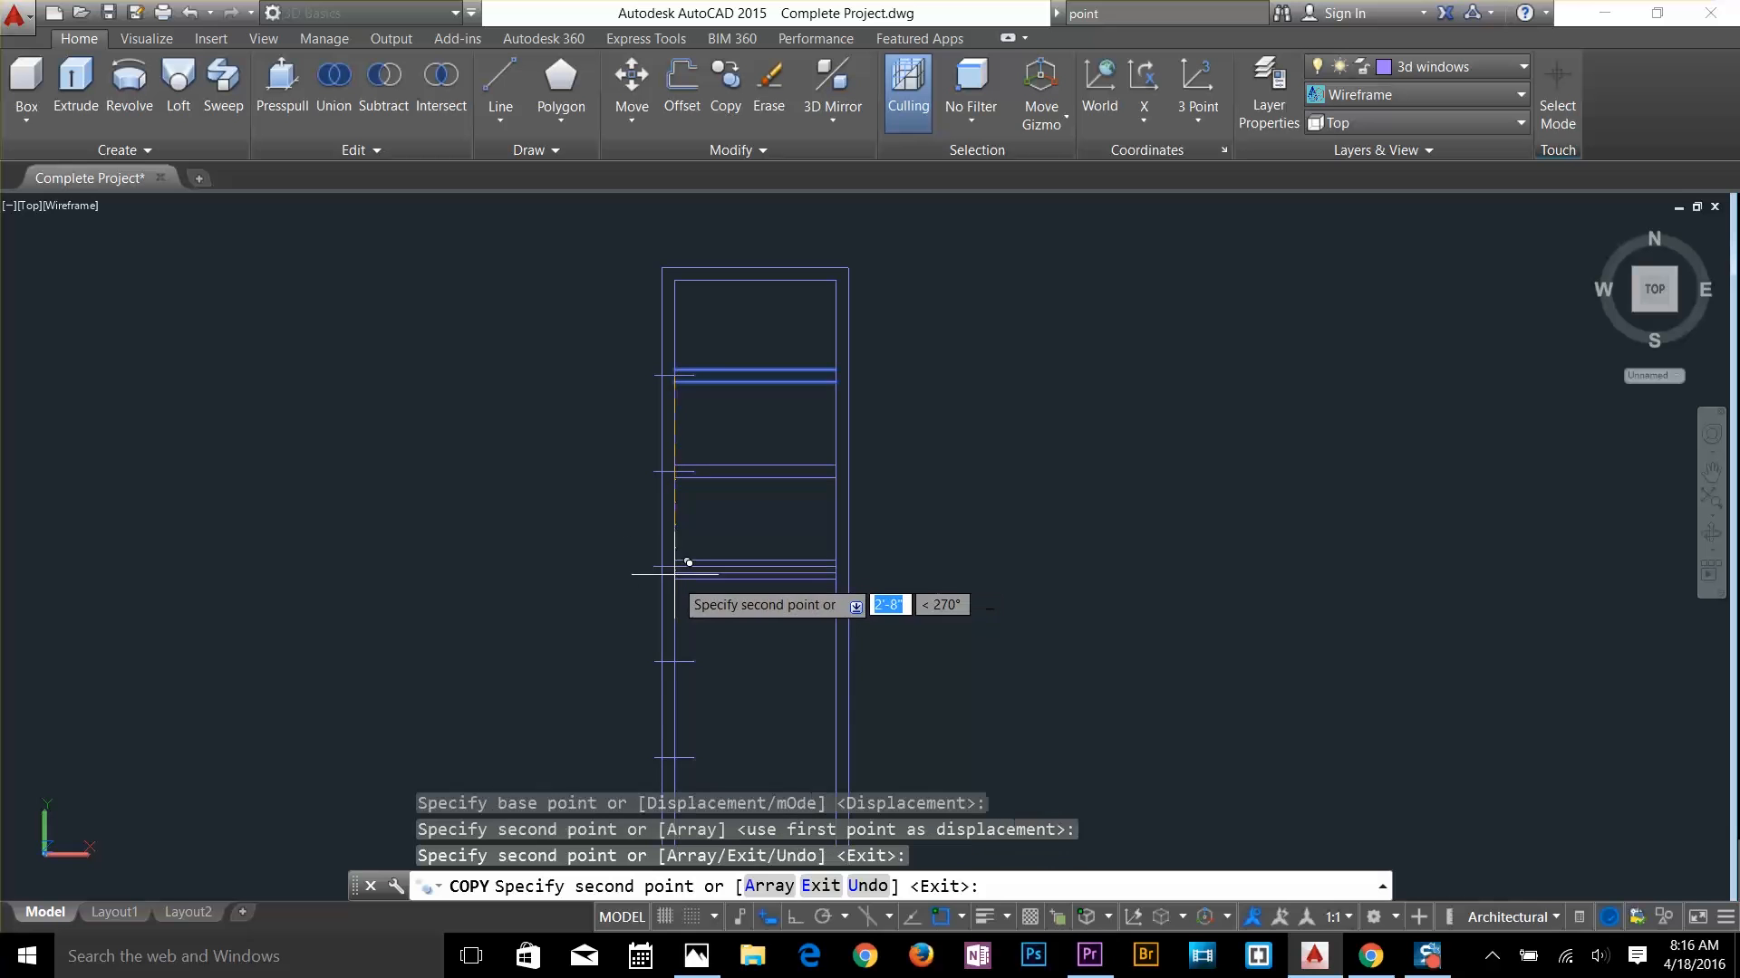
click(677, 662)
mouse_move(691, 651)
middle_down()
mouse_move(823, 435)
mouse_move(843, 471)
middle_up()
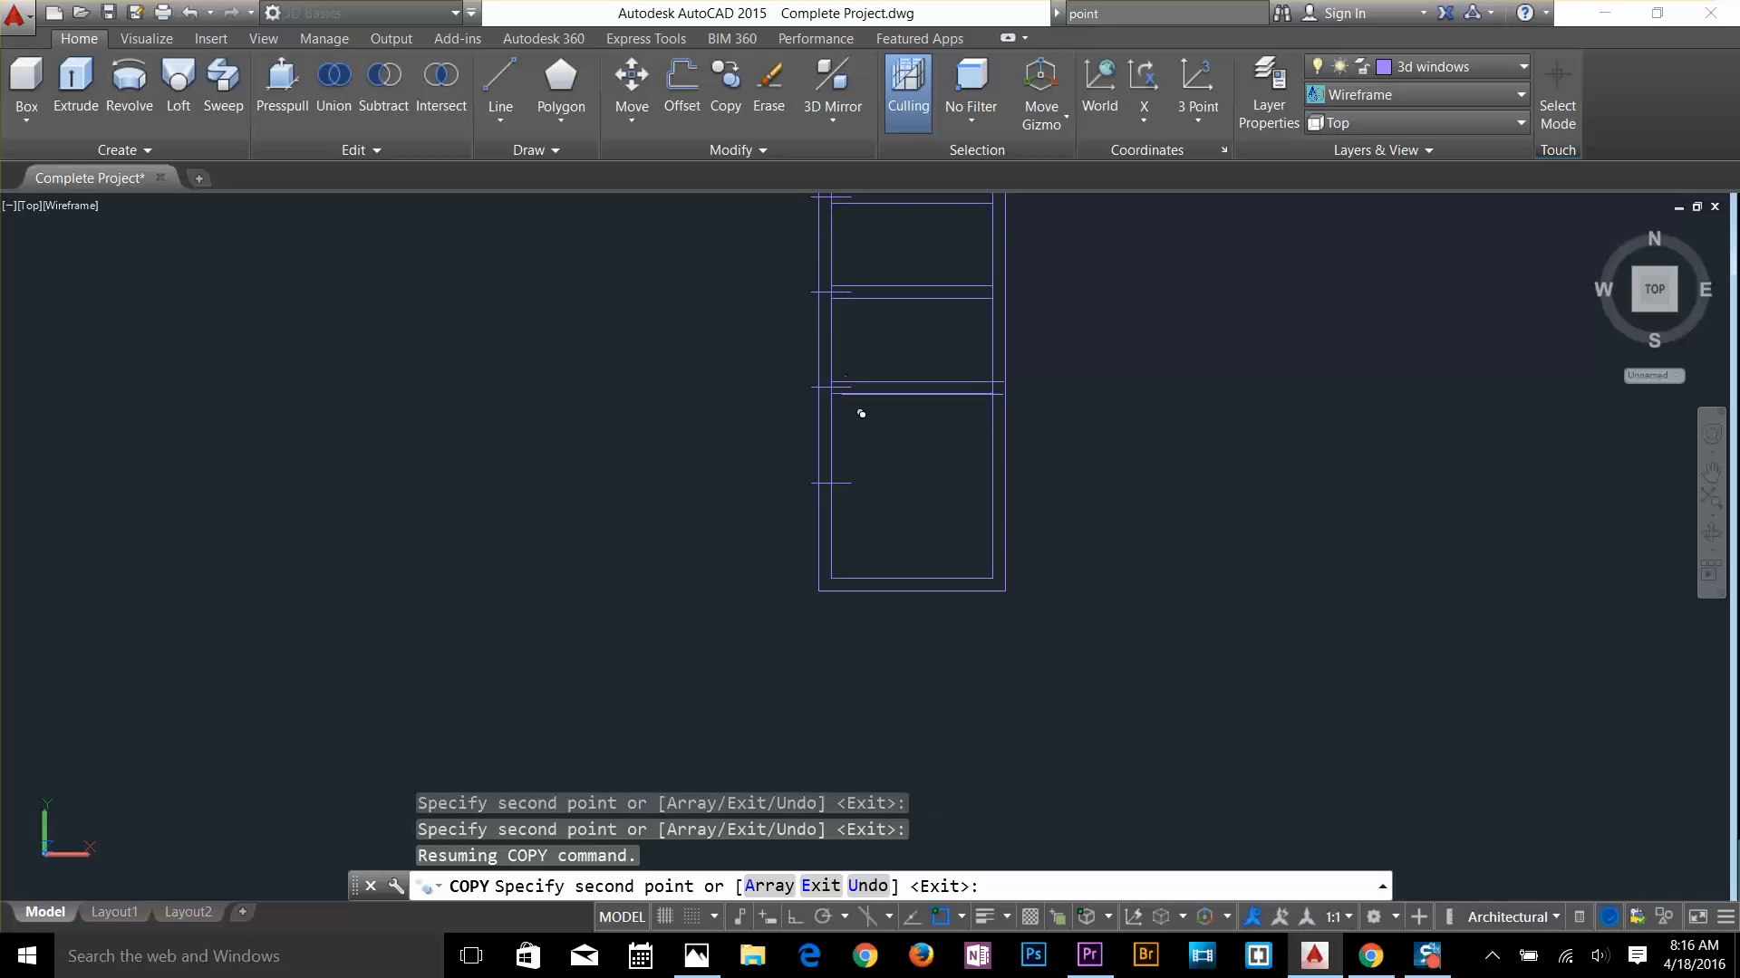
click(830, 482)
key(Return)
Delete the five division point markers along the frame's left inner edge
scroll(969, 526, down, 2)
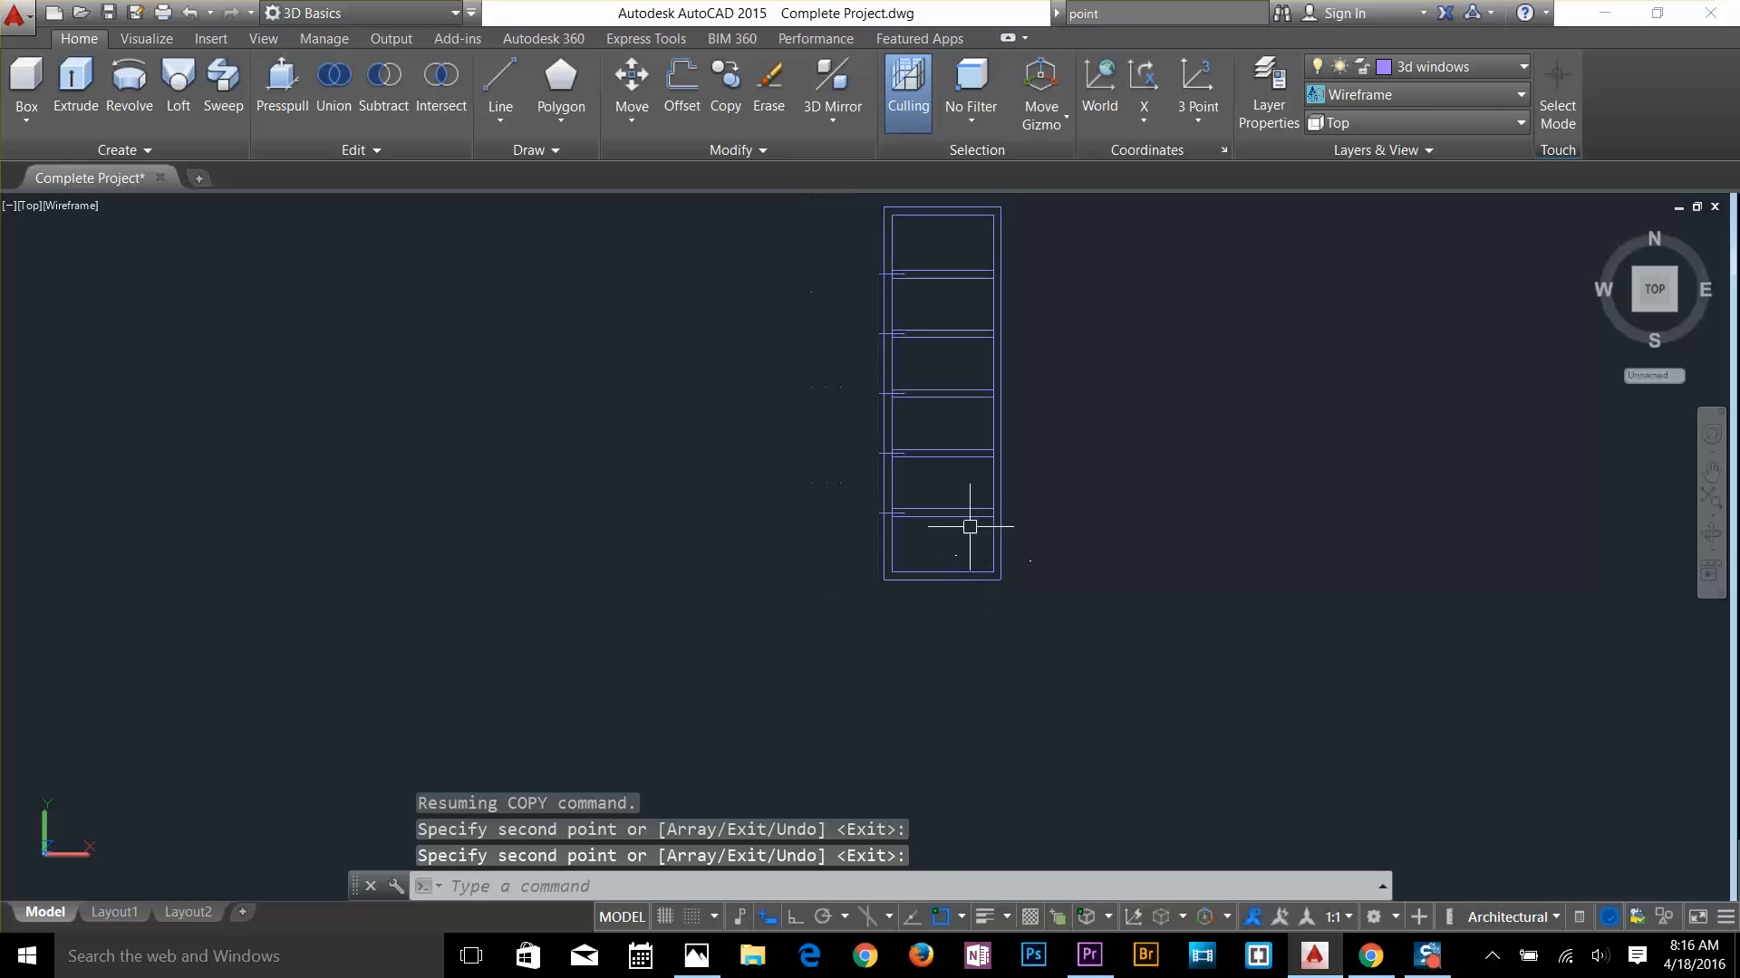
click(796, 247)
click(930, 535)
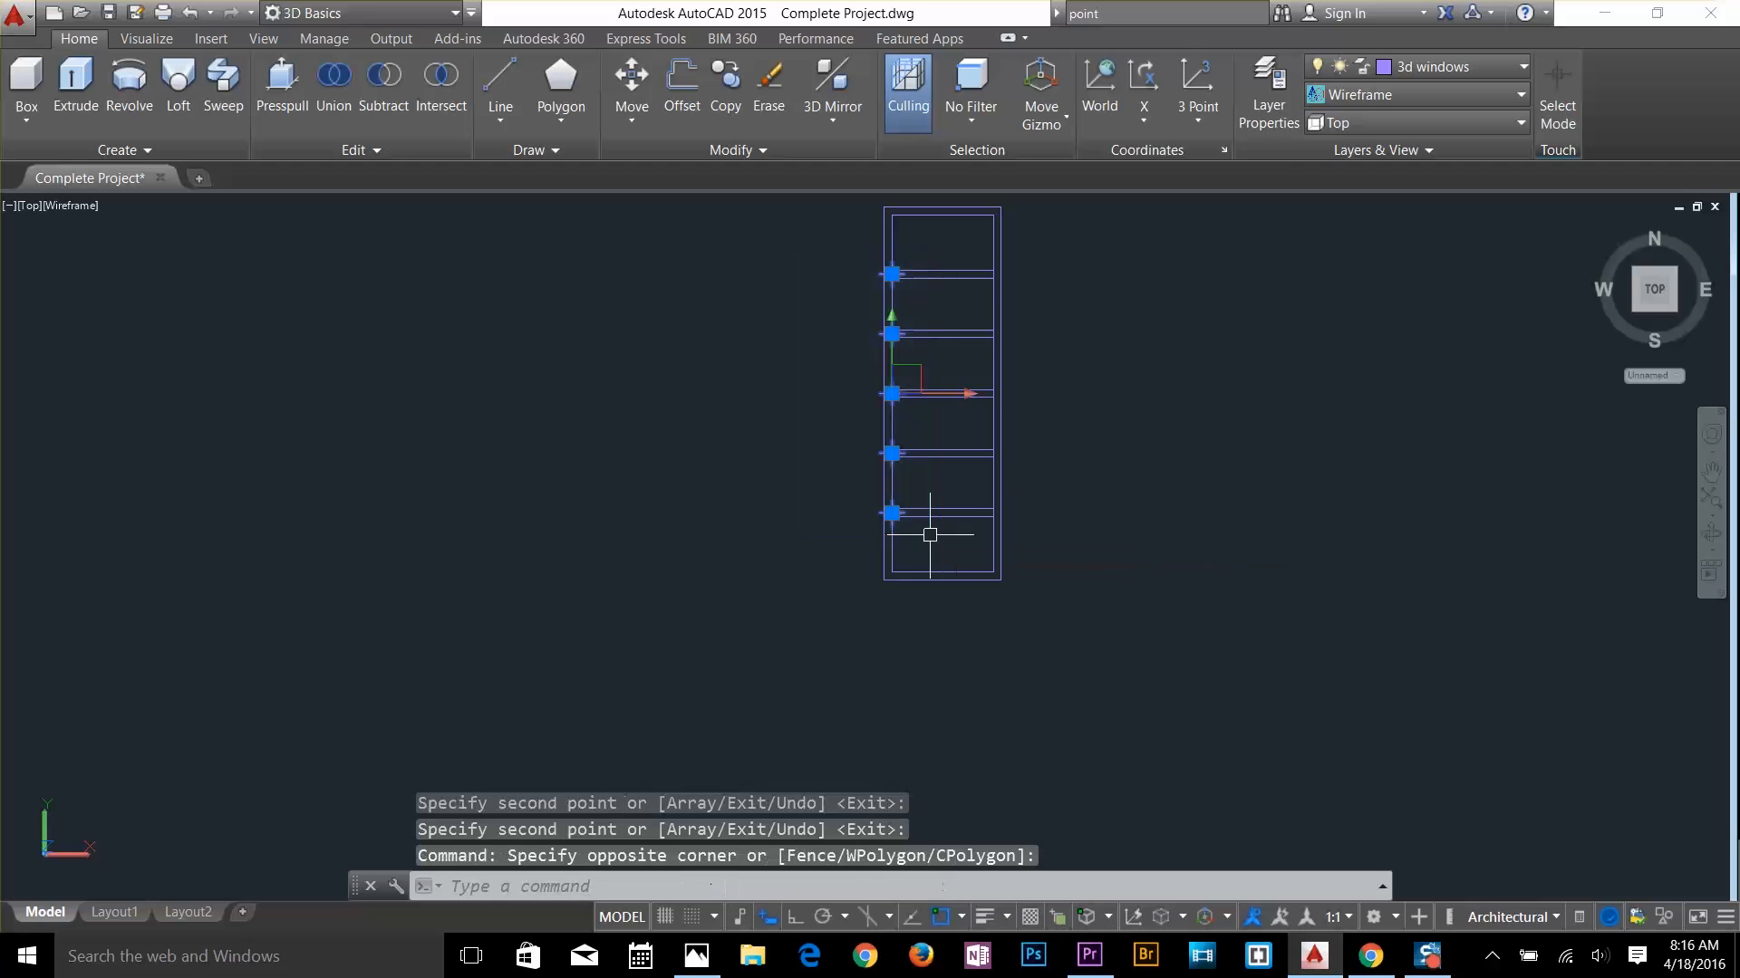
key(Delete)
key(Escape)
key(Escape)
key(Escape)
Trim the inner frame edges between each pair of crossbar lines, using a fence selection with all objects as cutting edges
scroll(989, 298, up, 2)
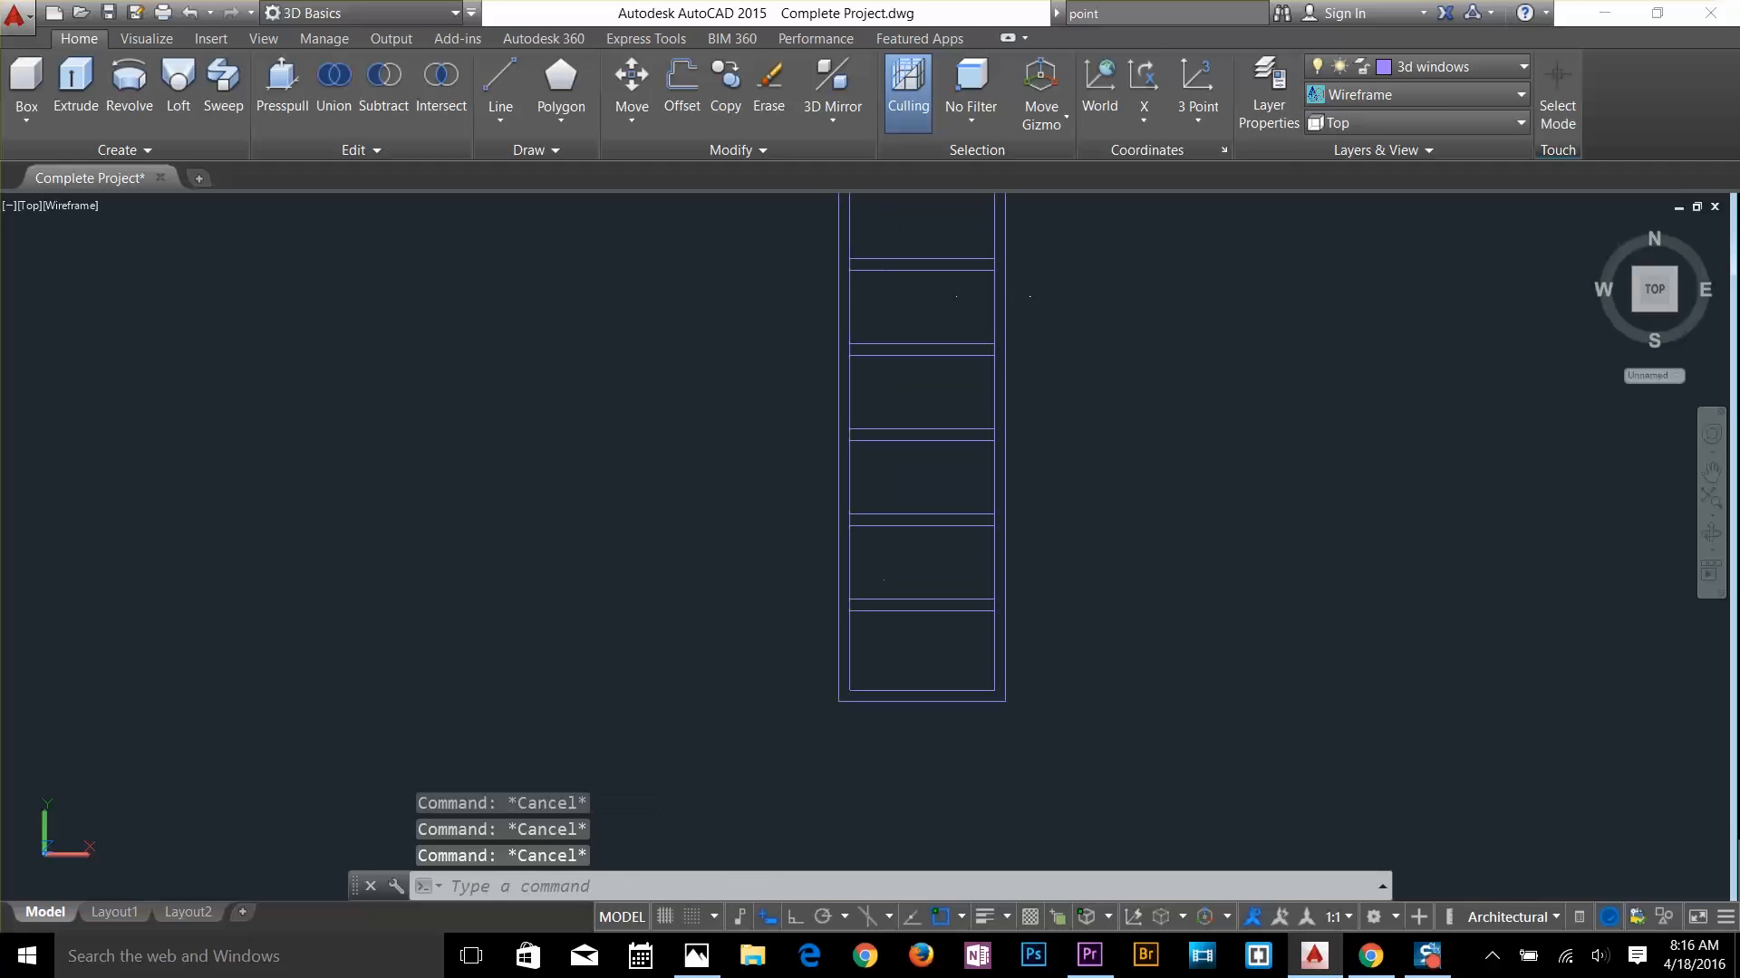
key(Return)
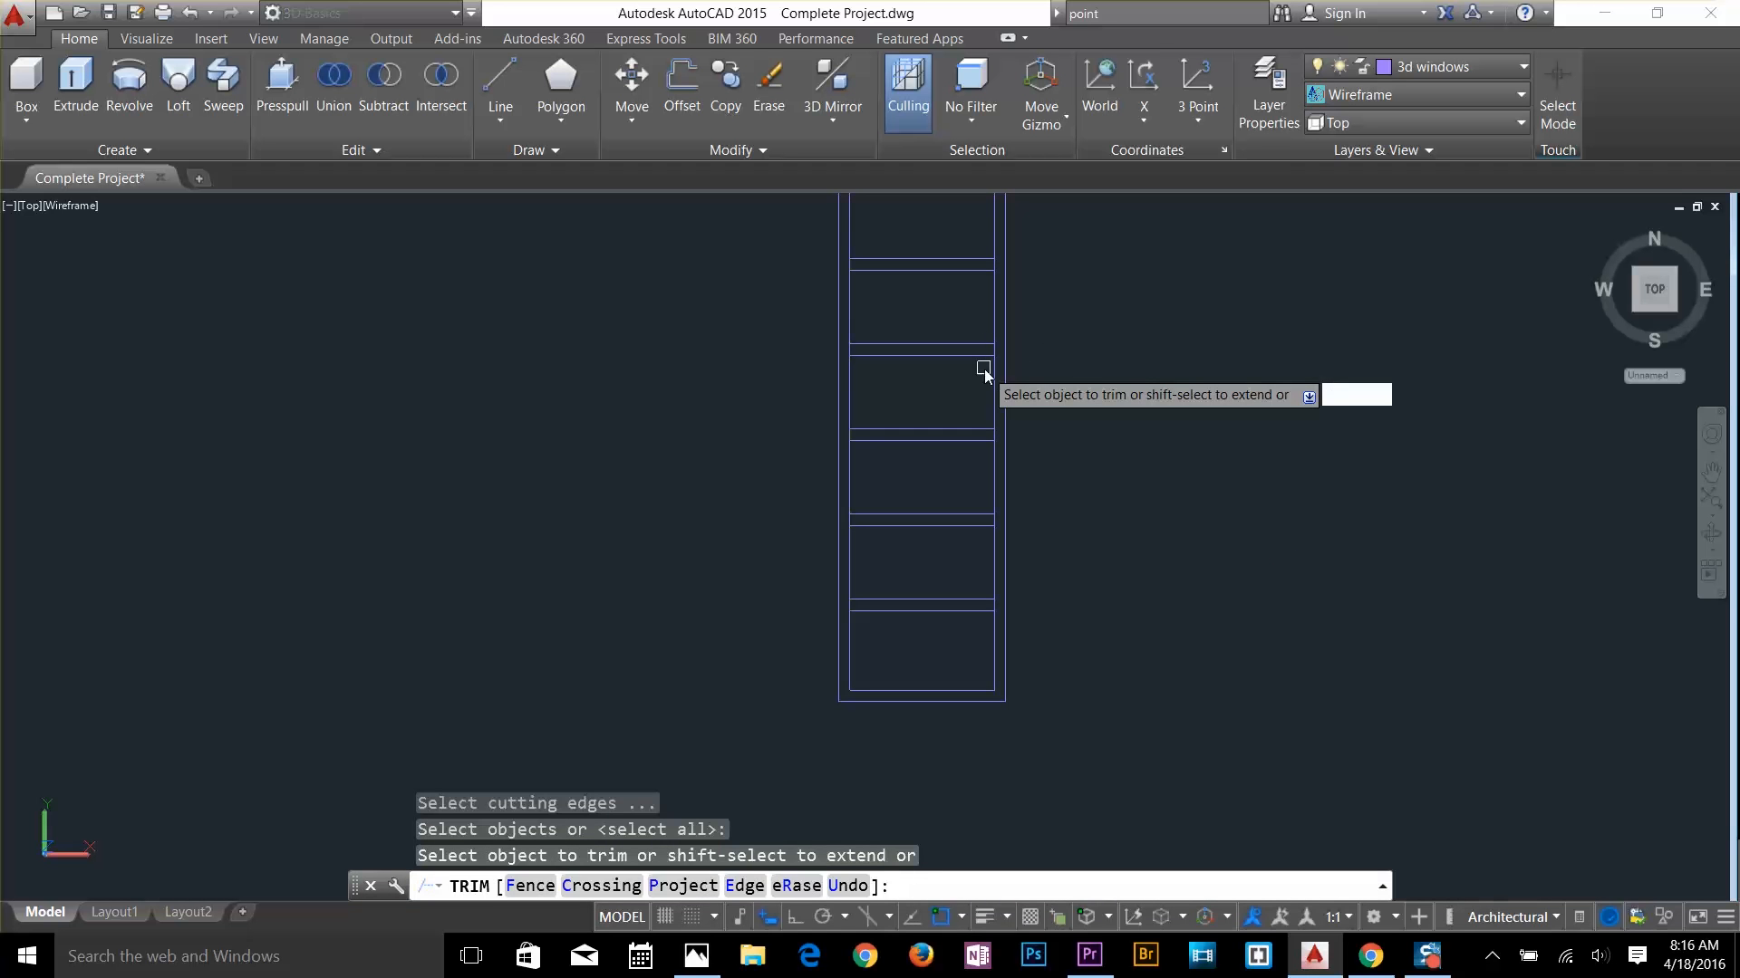
text(f)
key(Return)
click(845, 261)
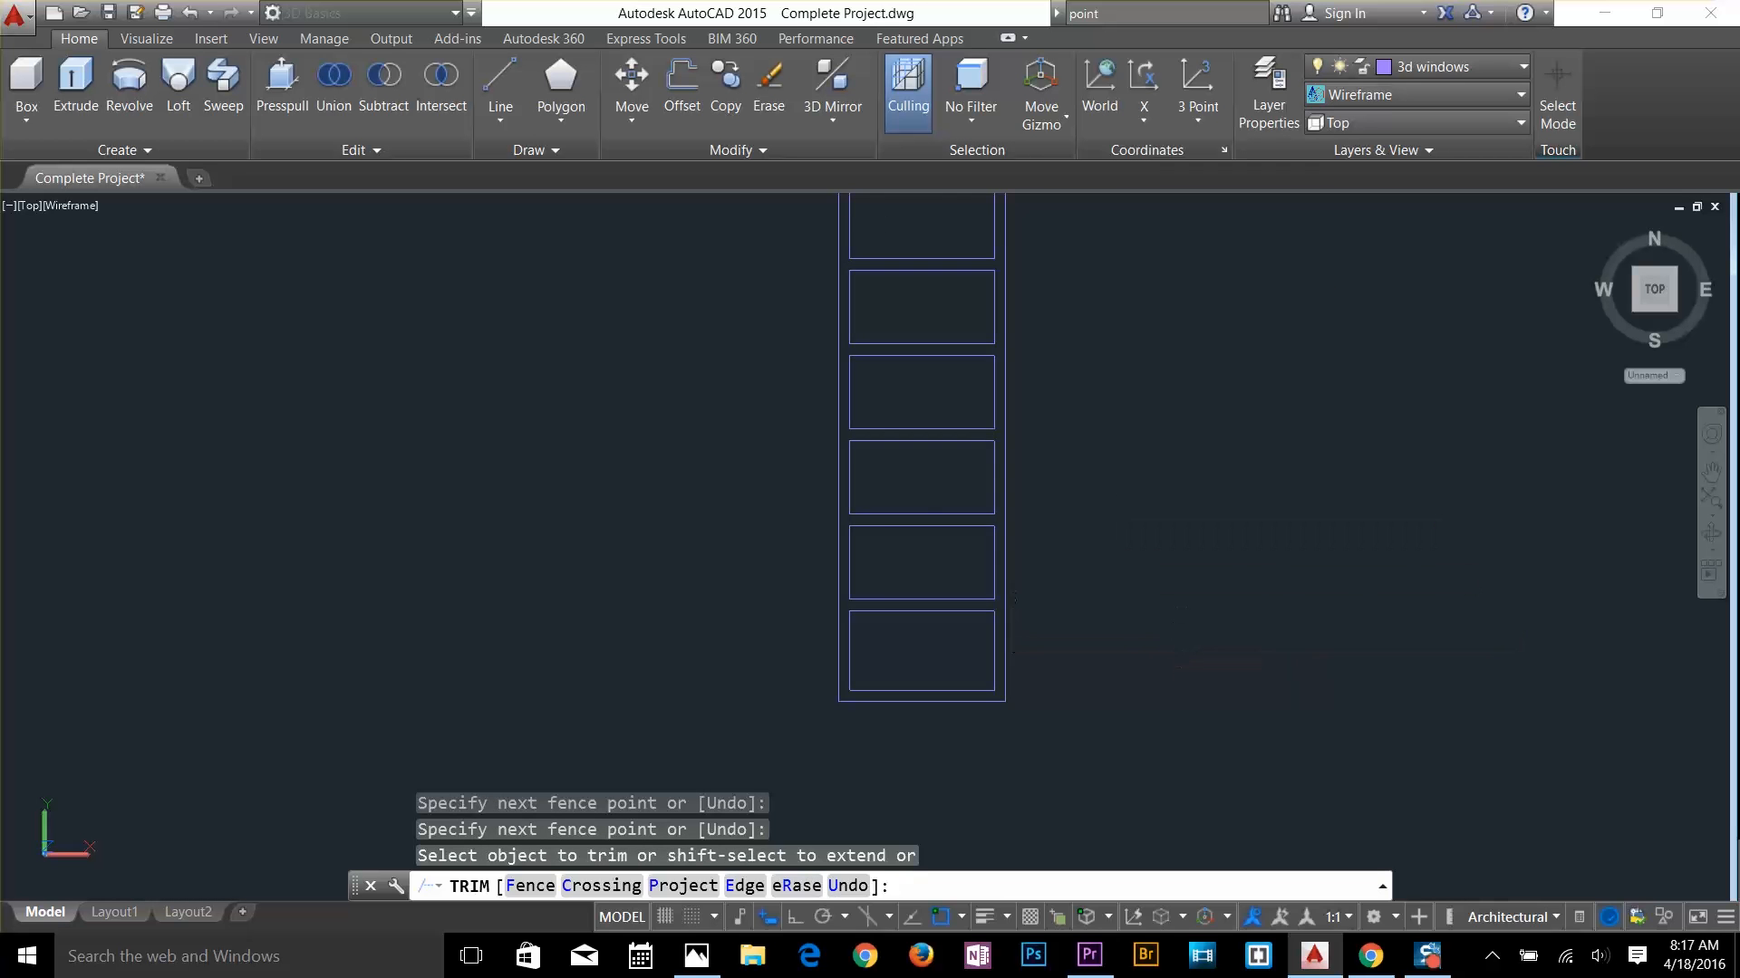
middle_drag(1102, 501, 1146, 610)
key(Escape)
key(Escape)
key(Escape)
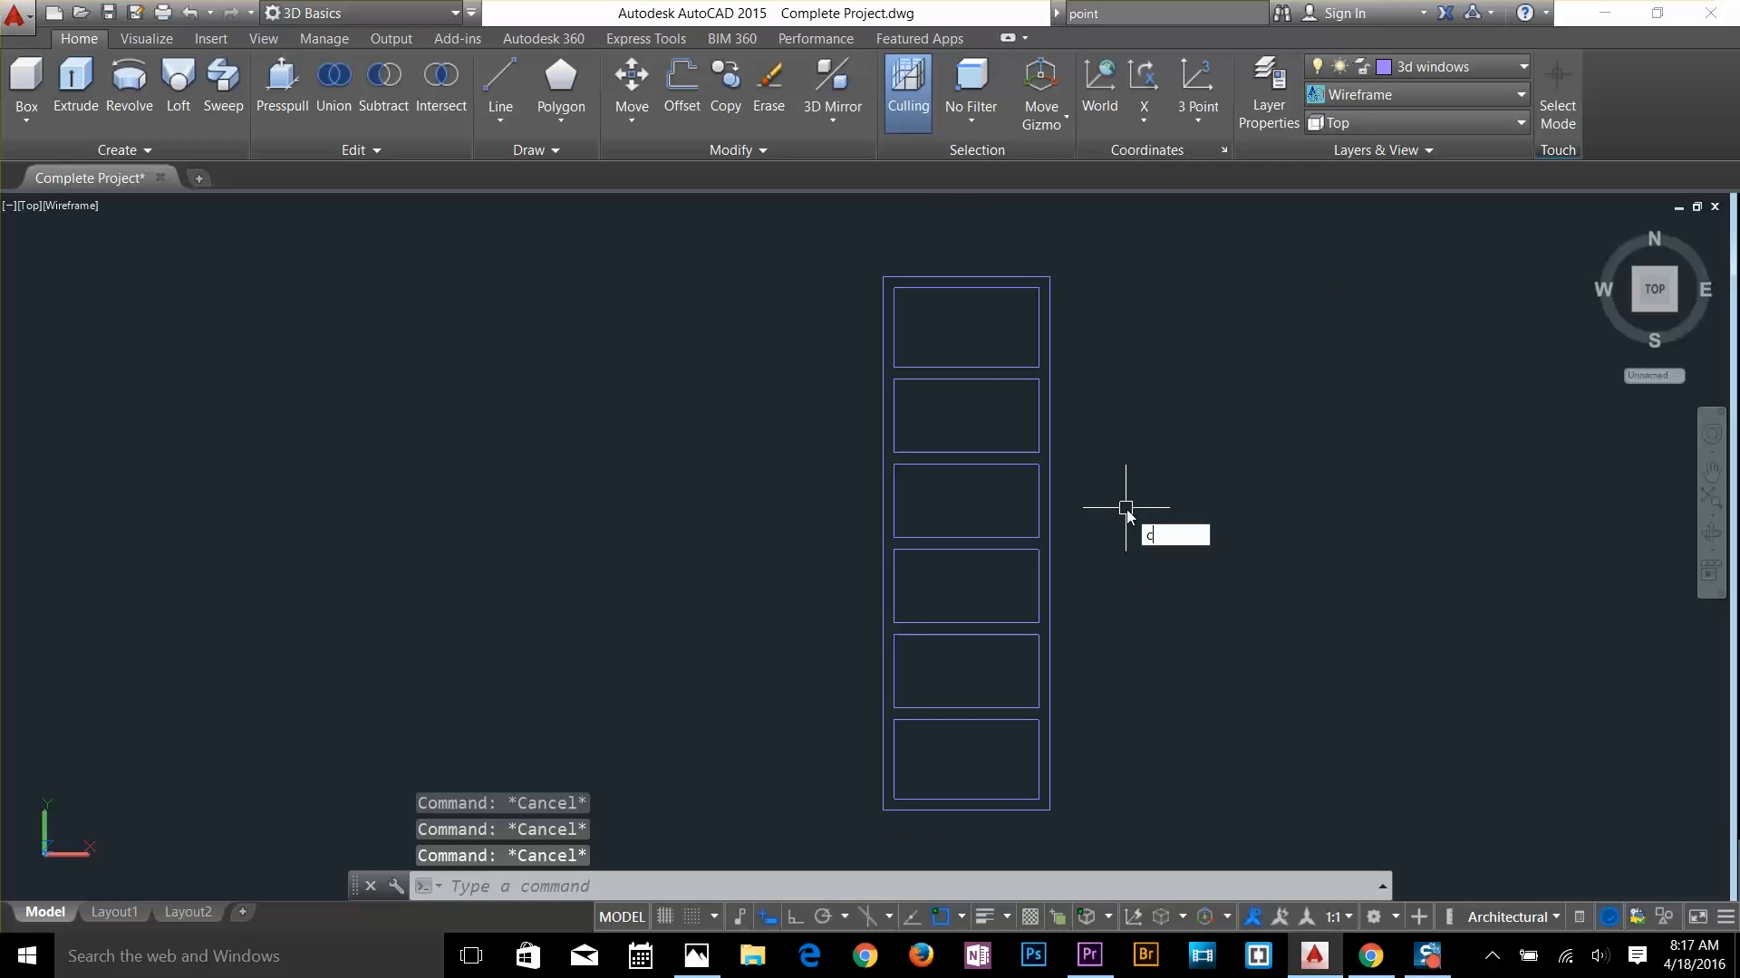
Switch to the SW Isometric view and bring the tall crossbar frame into close view
text(c)
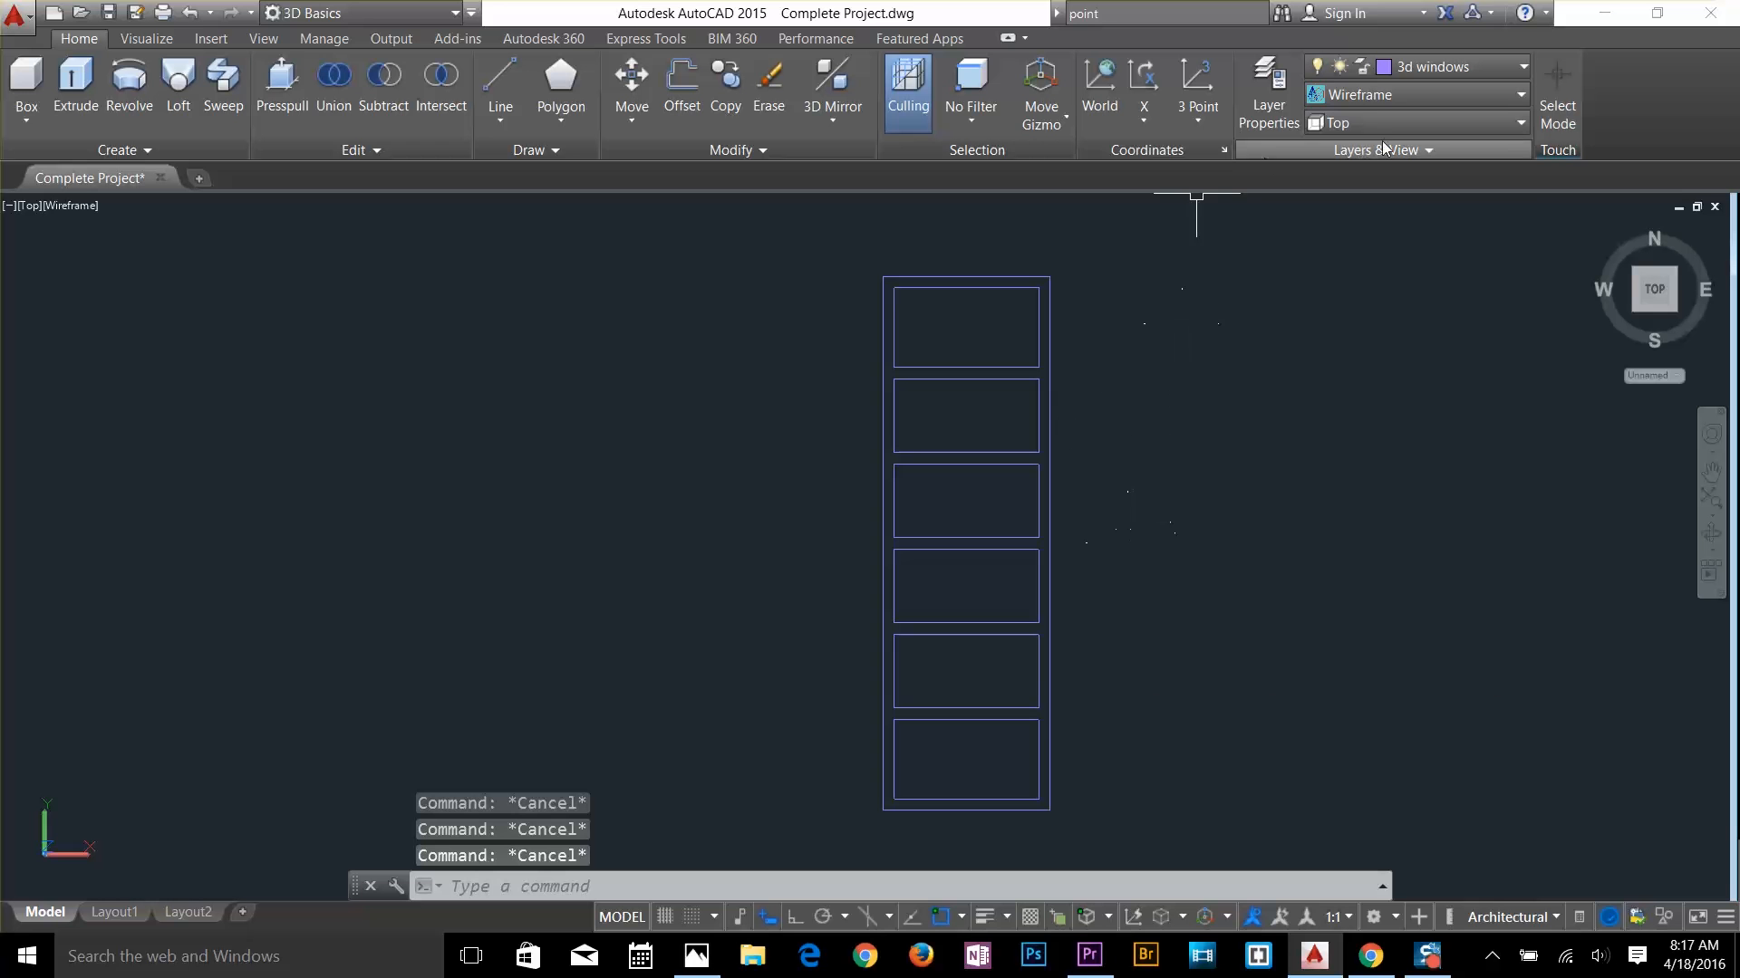
click(1388, 125)
click(1384, 279)
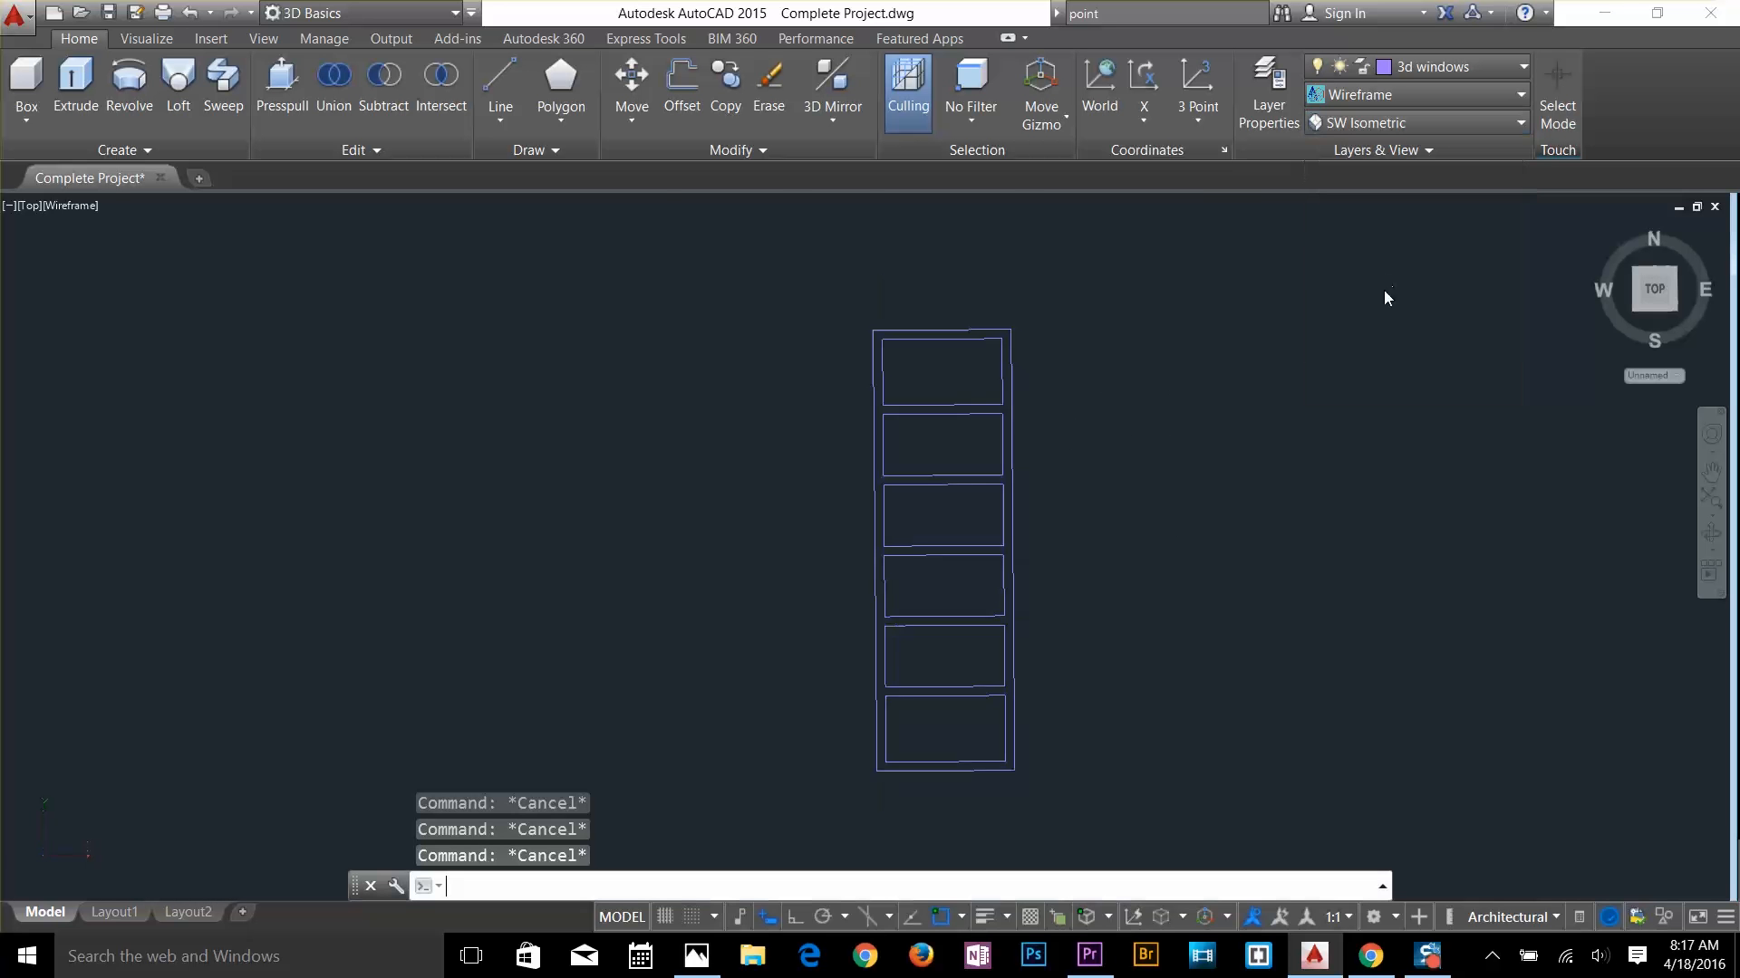
scroll(1271, 470, up, 5)
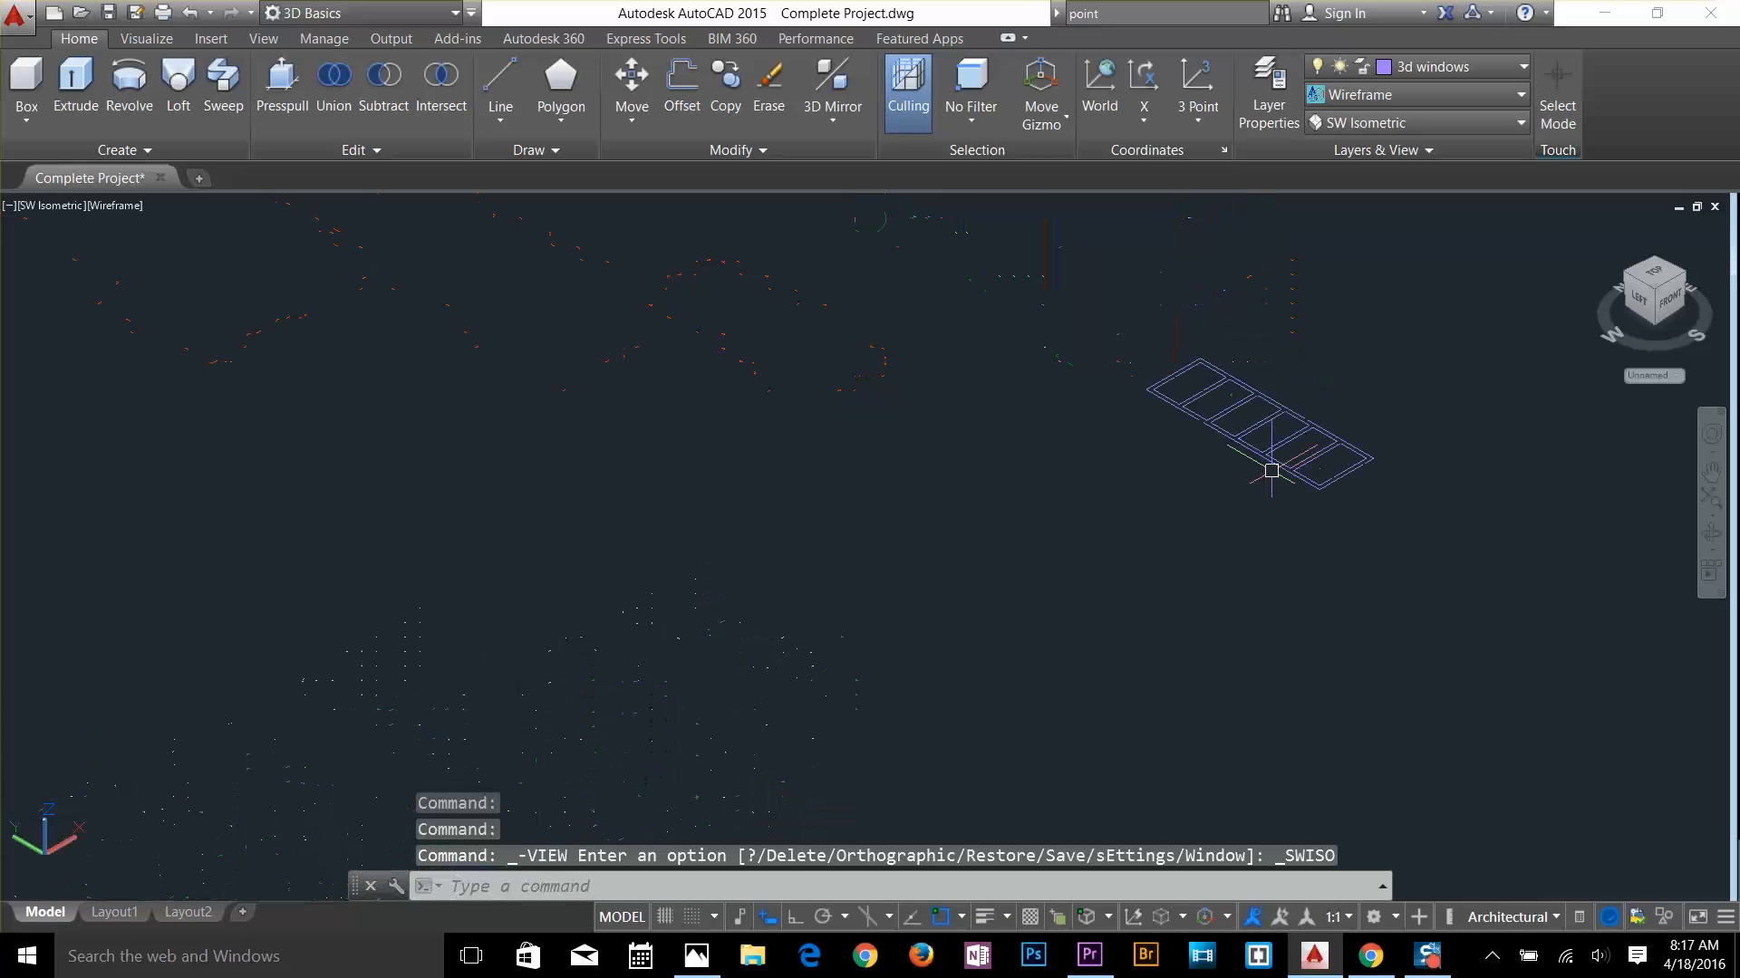
scroll(1321, 439, up, 4)
click(1311, 474)
key(Escape)
key(Escape)
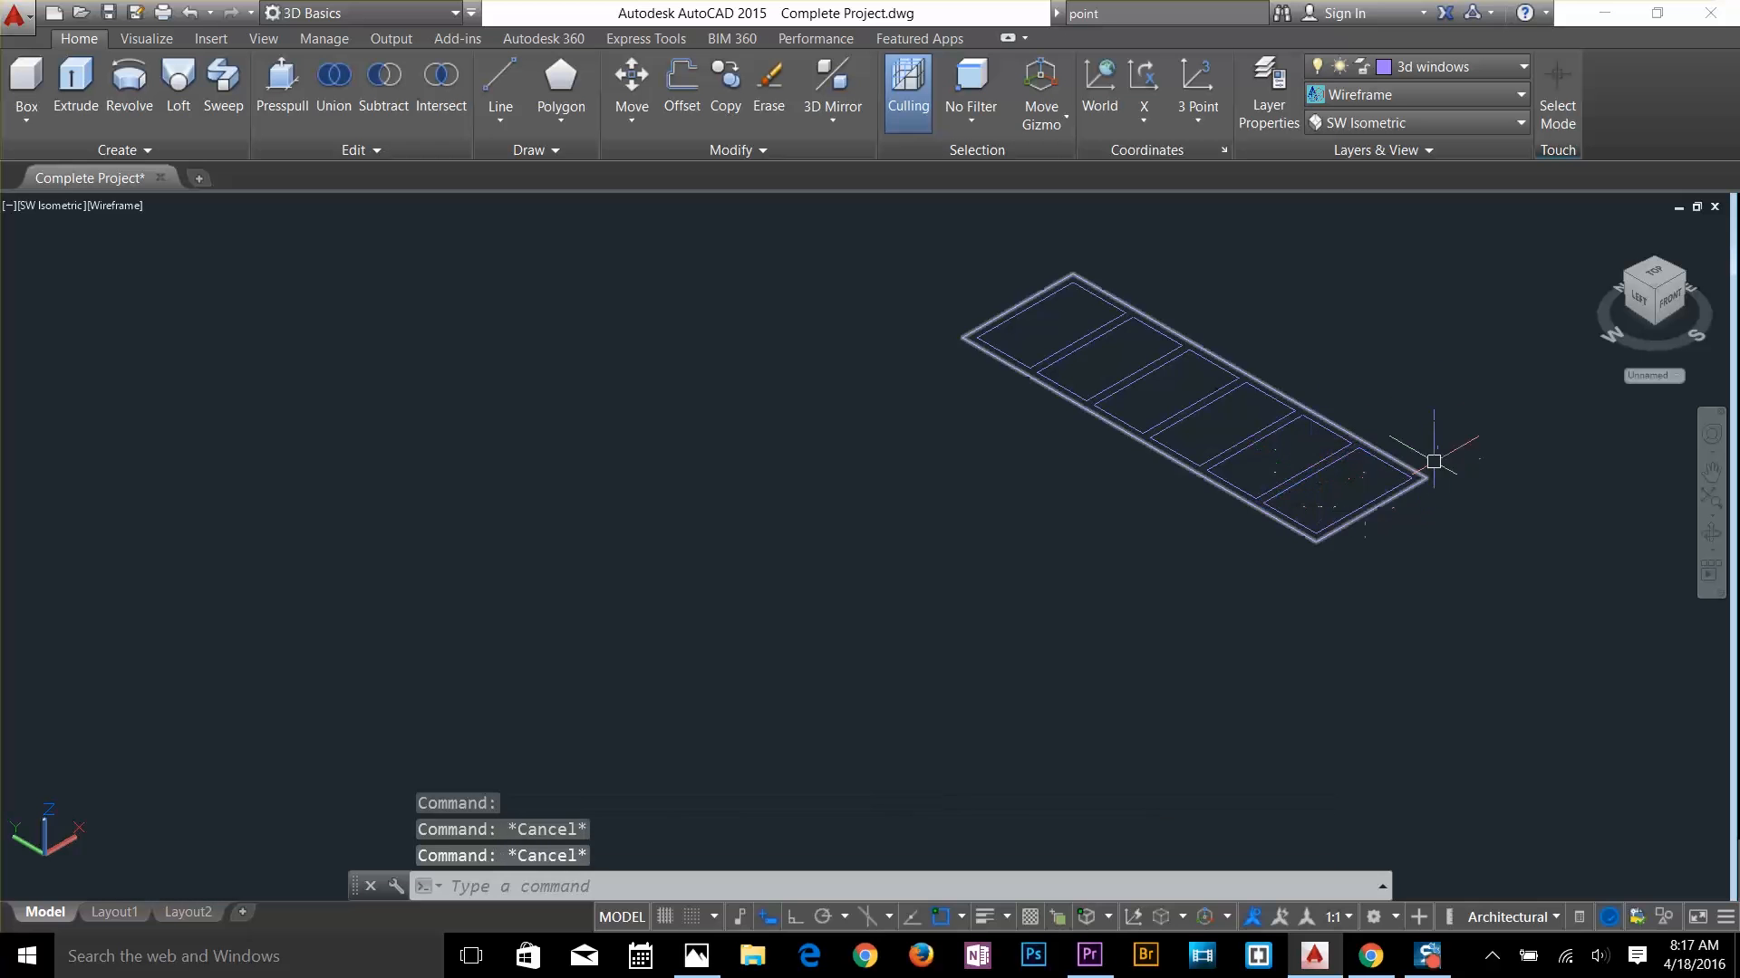
mouse_move(1433, 462)
middle_down()
mouse_move(1293, 502)
mouse_move(1195, 558)
middle_up()
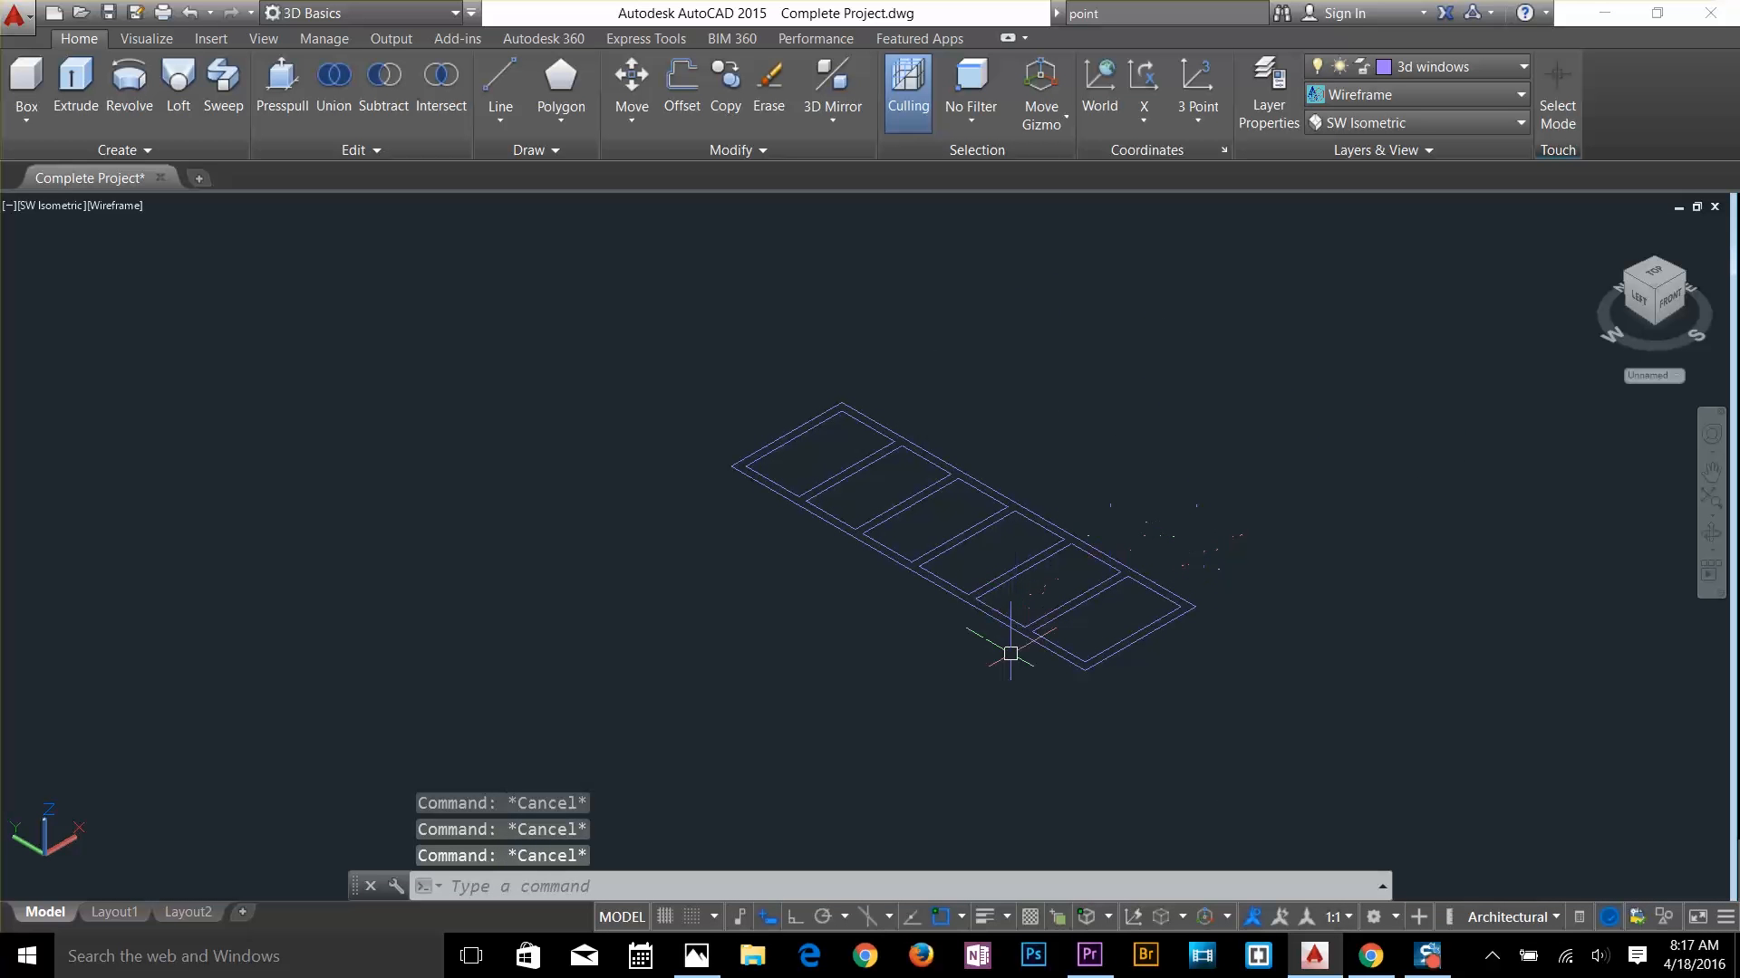
Create closed boundary polylines inside the six openings of the frame
text(b)
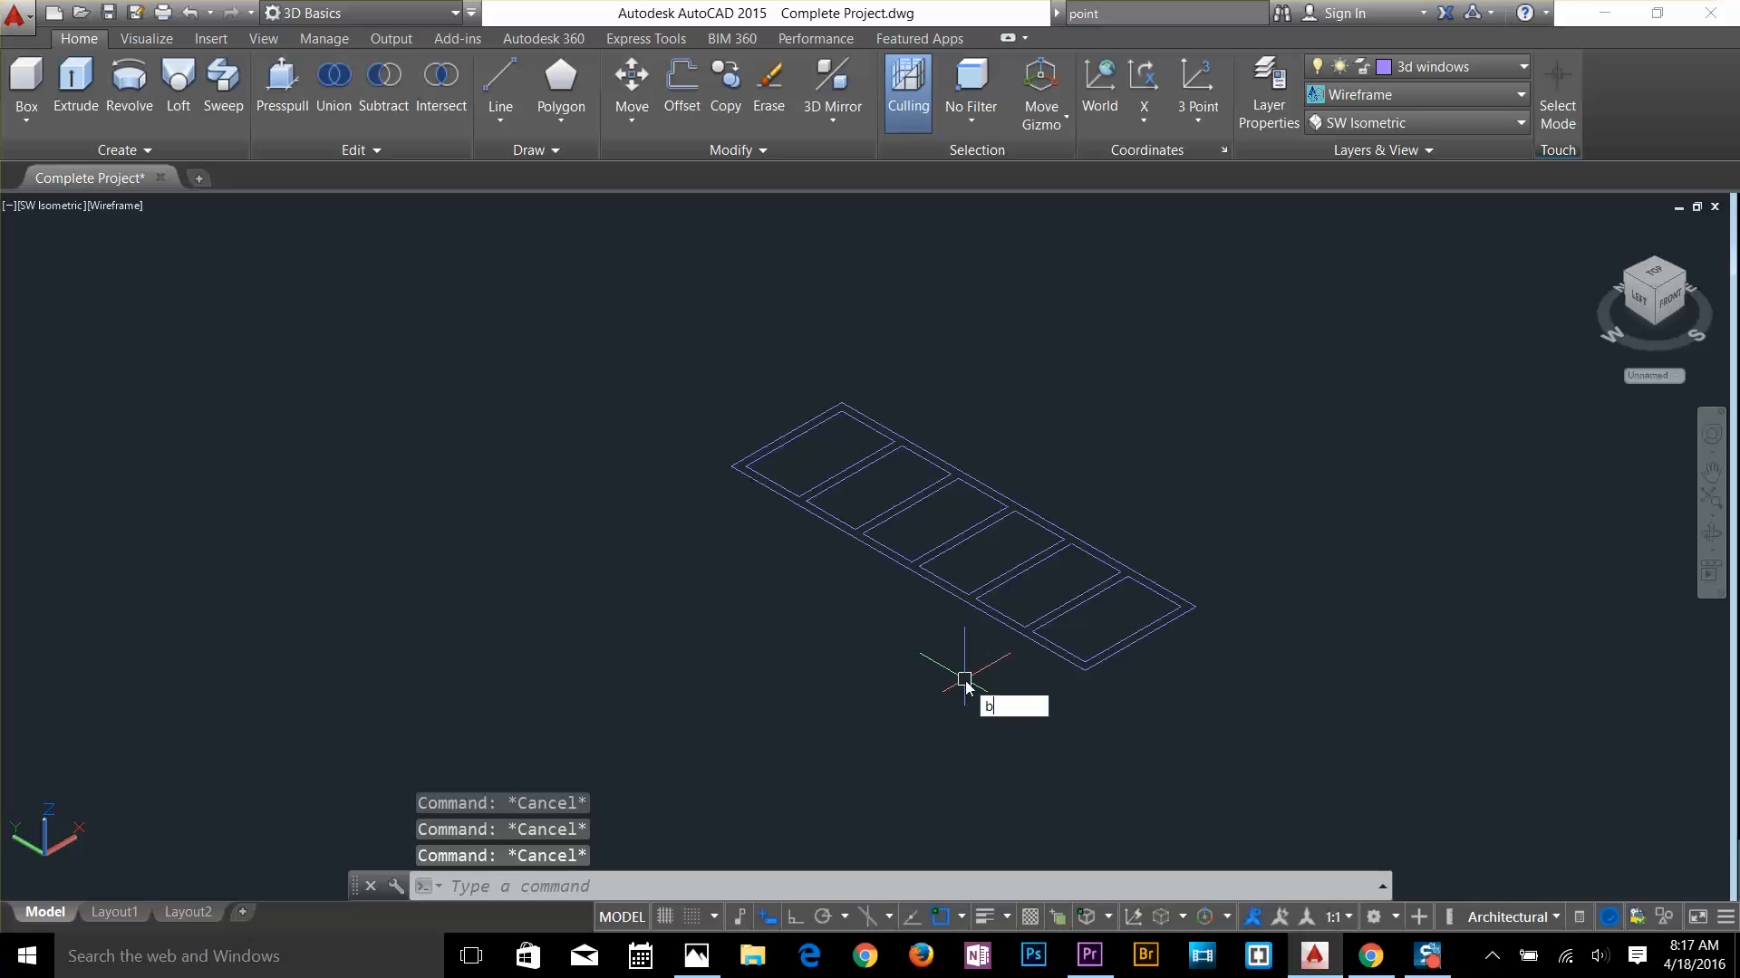
text(o)
key(Return)
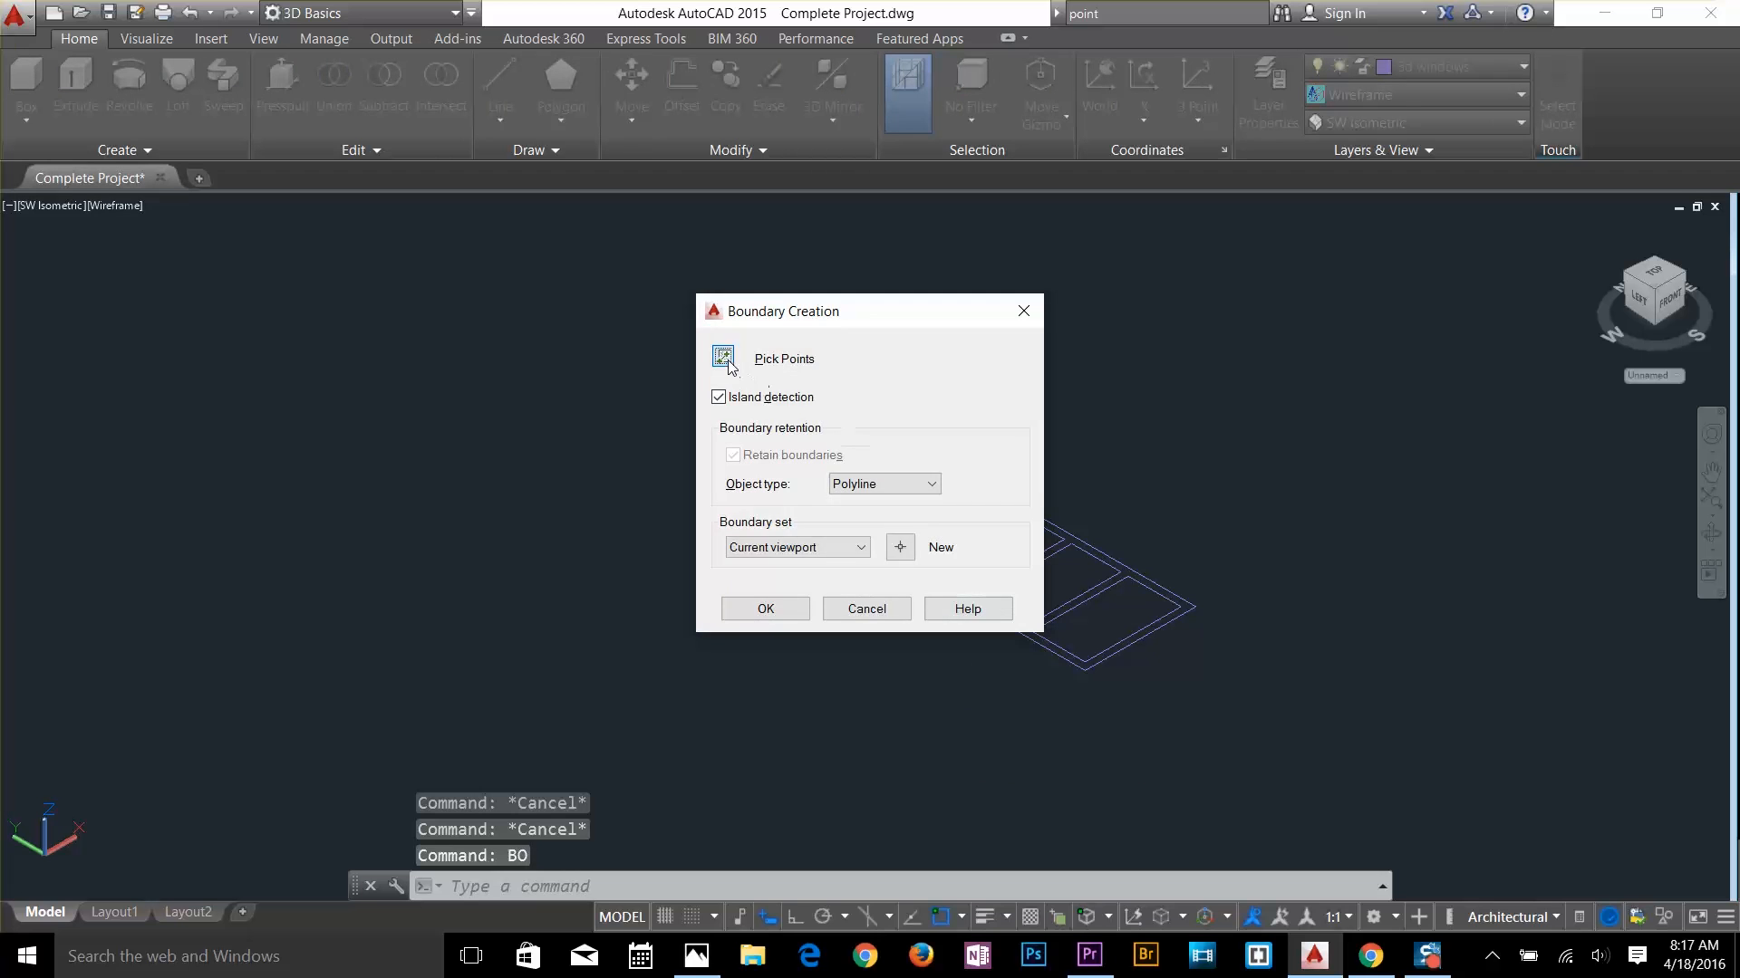
click(723, 356)
click(815, 453)
click(865, 489)
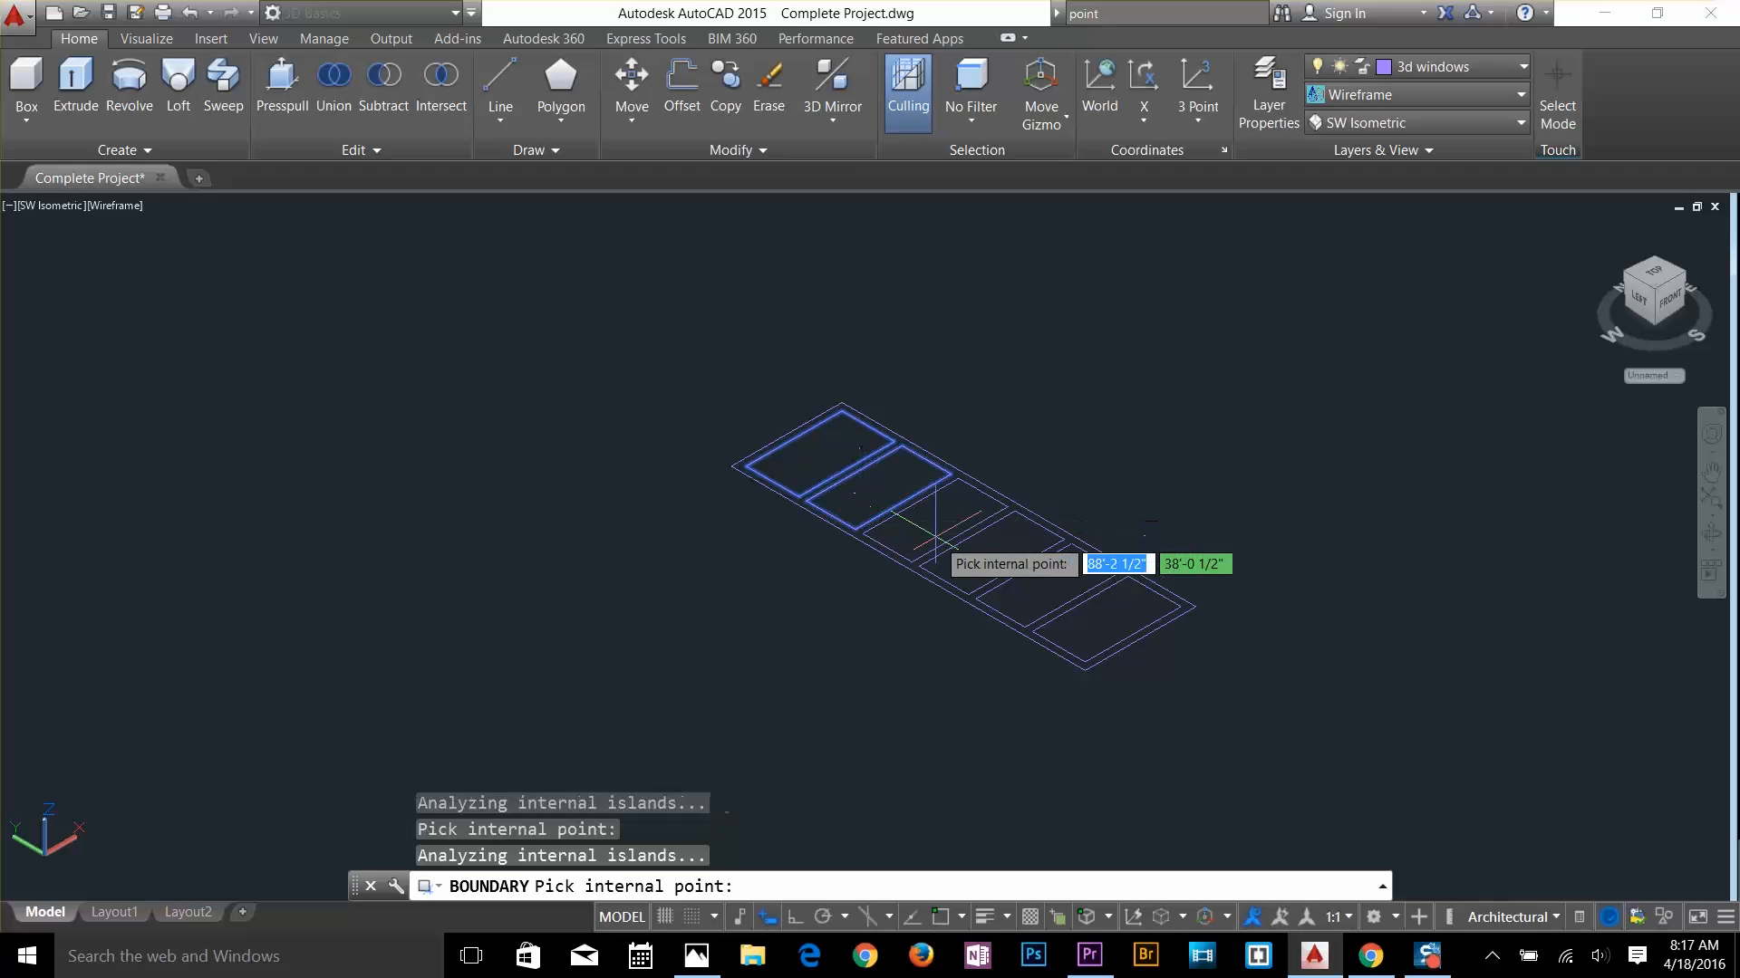
click(938, 539)
click(986, 546)
click(1037, 580)
click(1119, 617)
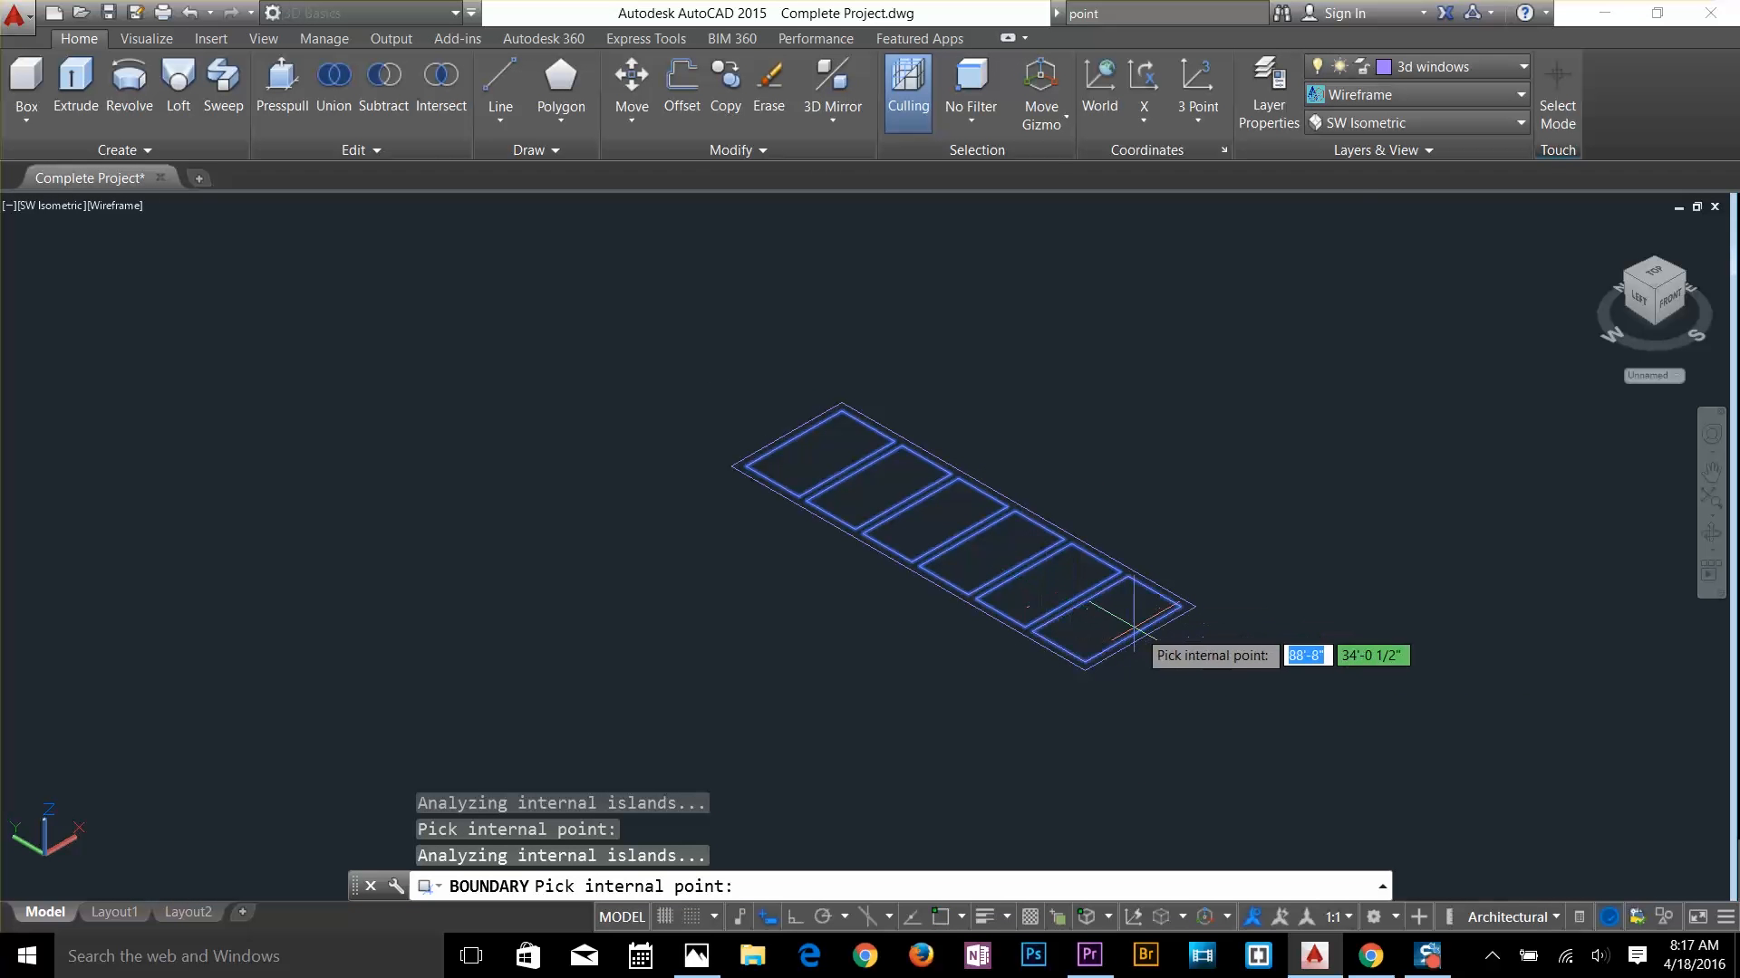
key(Return)
key(Escape)
key(Escape)
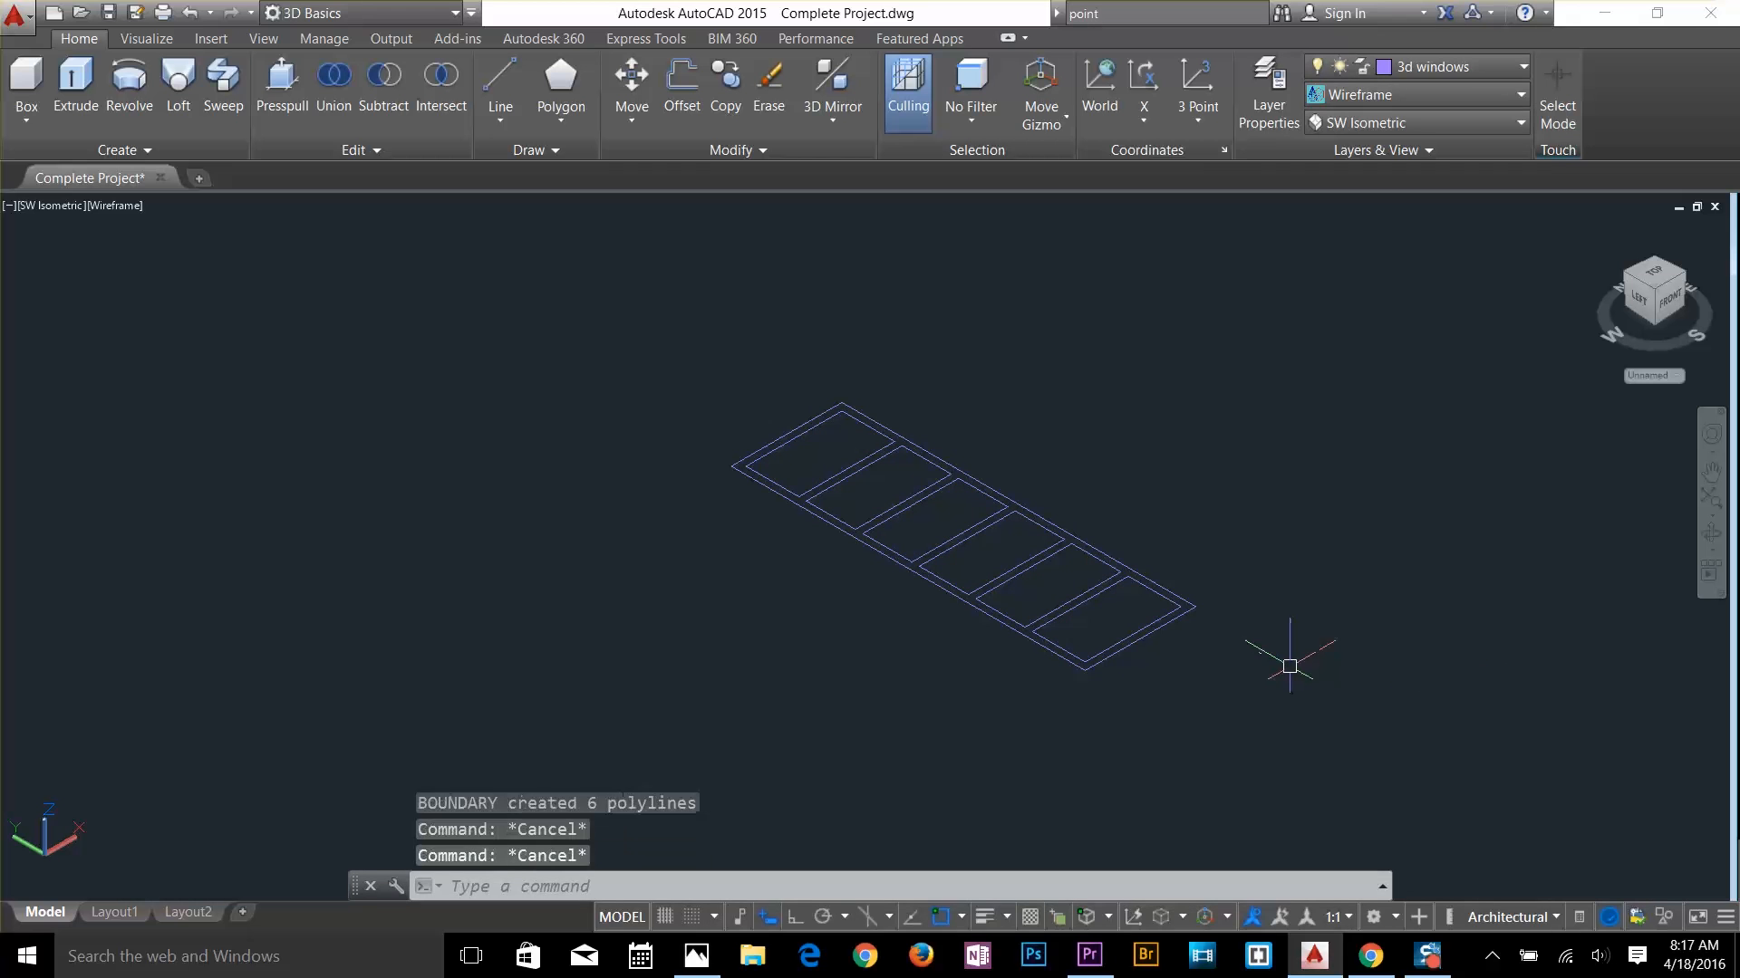
Move the outer frame rectangle and the six boundary polylines off the original trimmed lines to empty space beside them
text(m)
key(Return)
click(1172, 619)
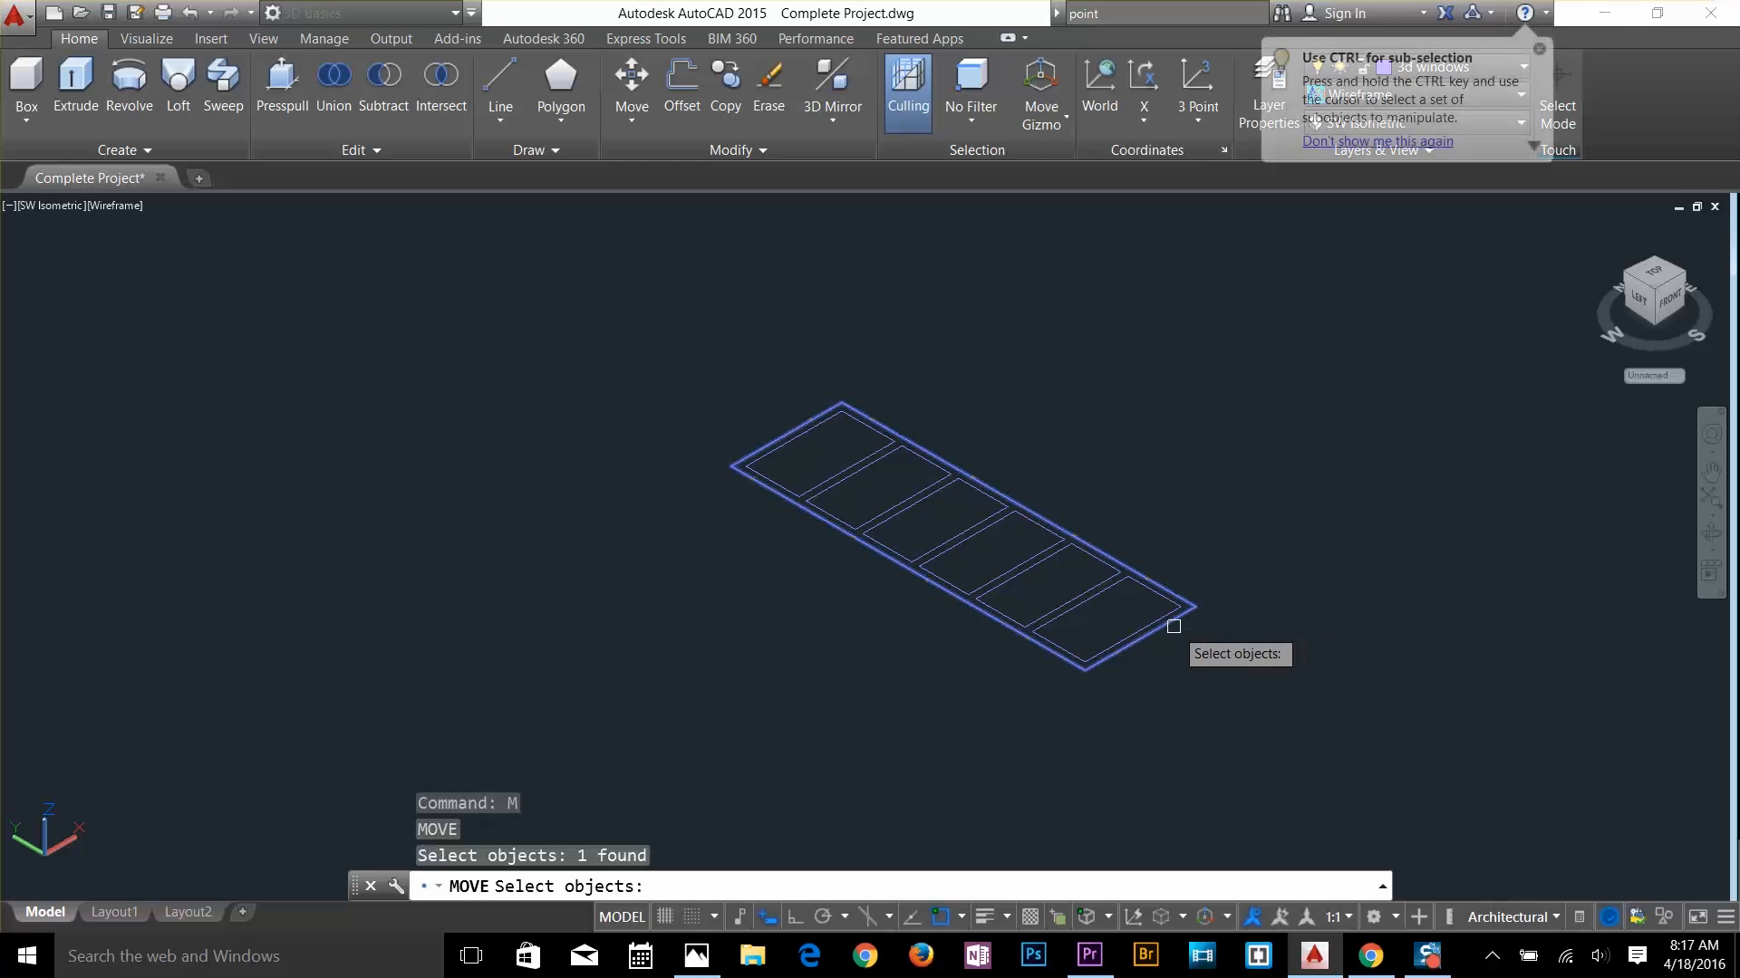
click(1169, 632)
click(1072, 596)
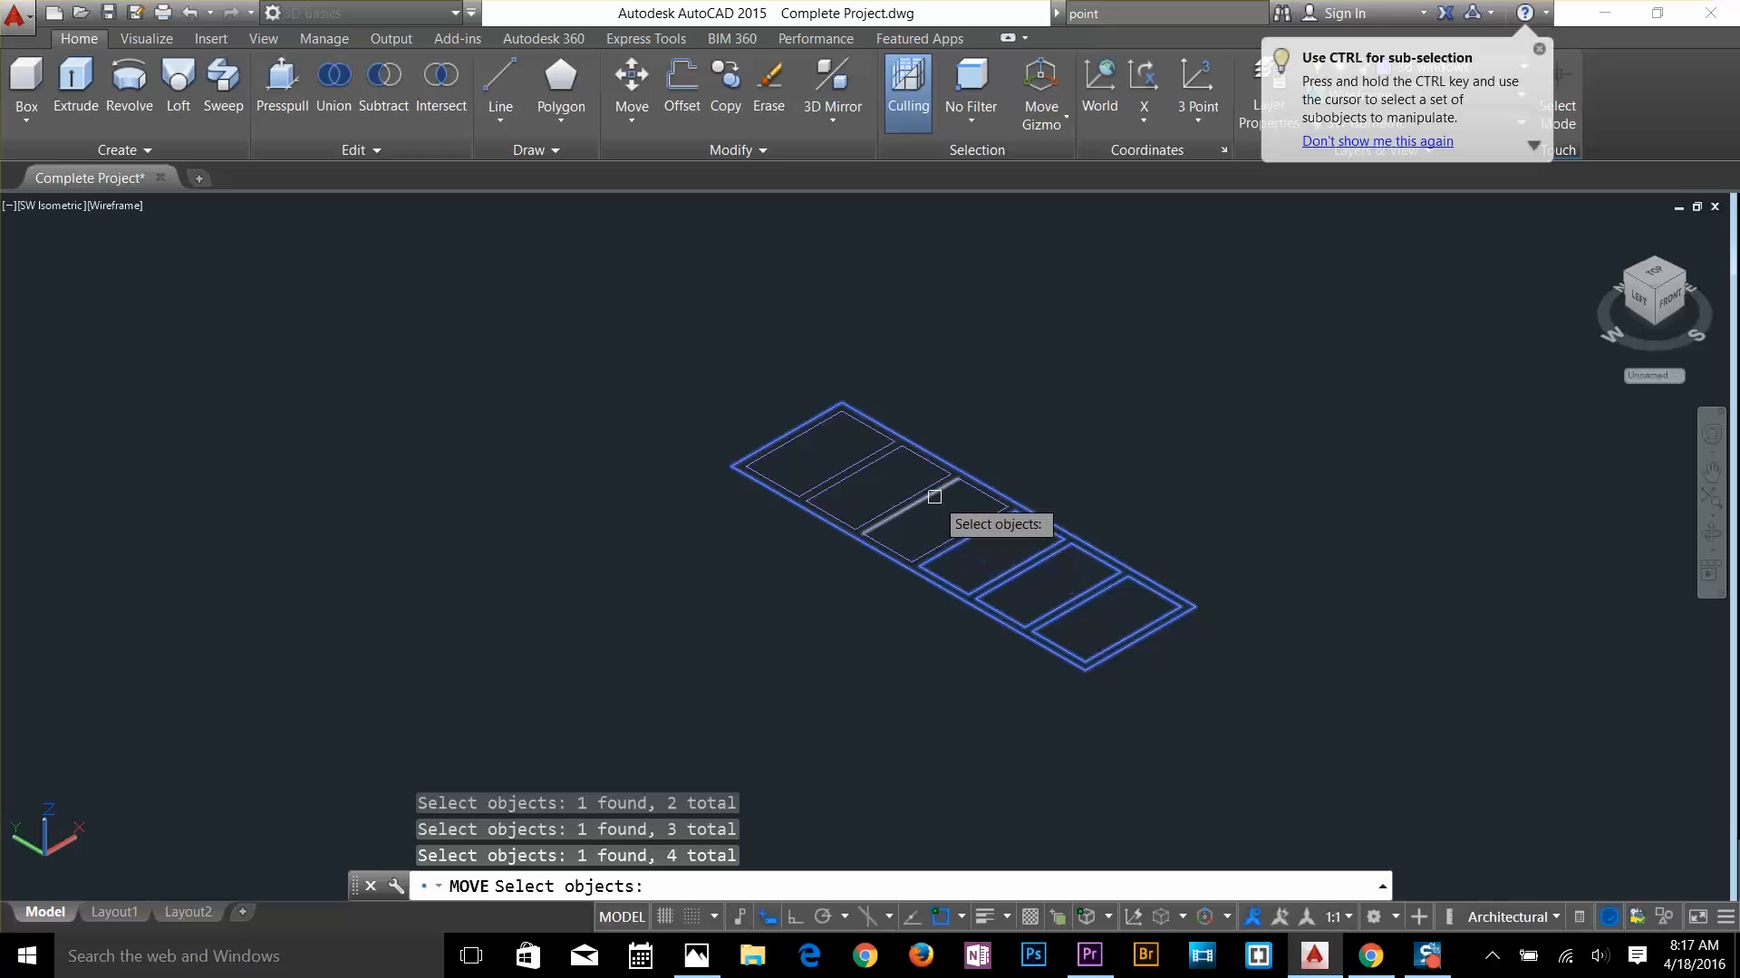
click(869, 463)
click(866, 457)
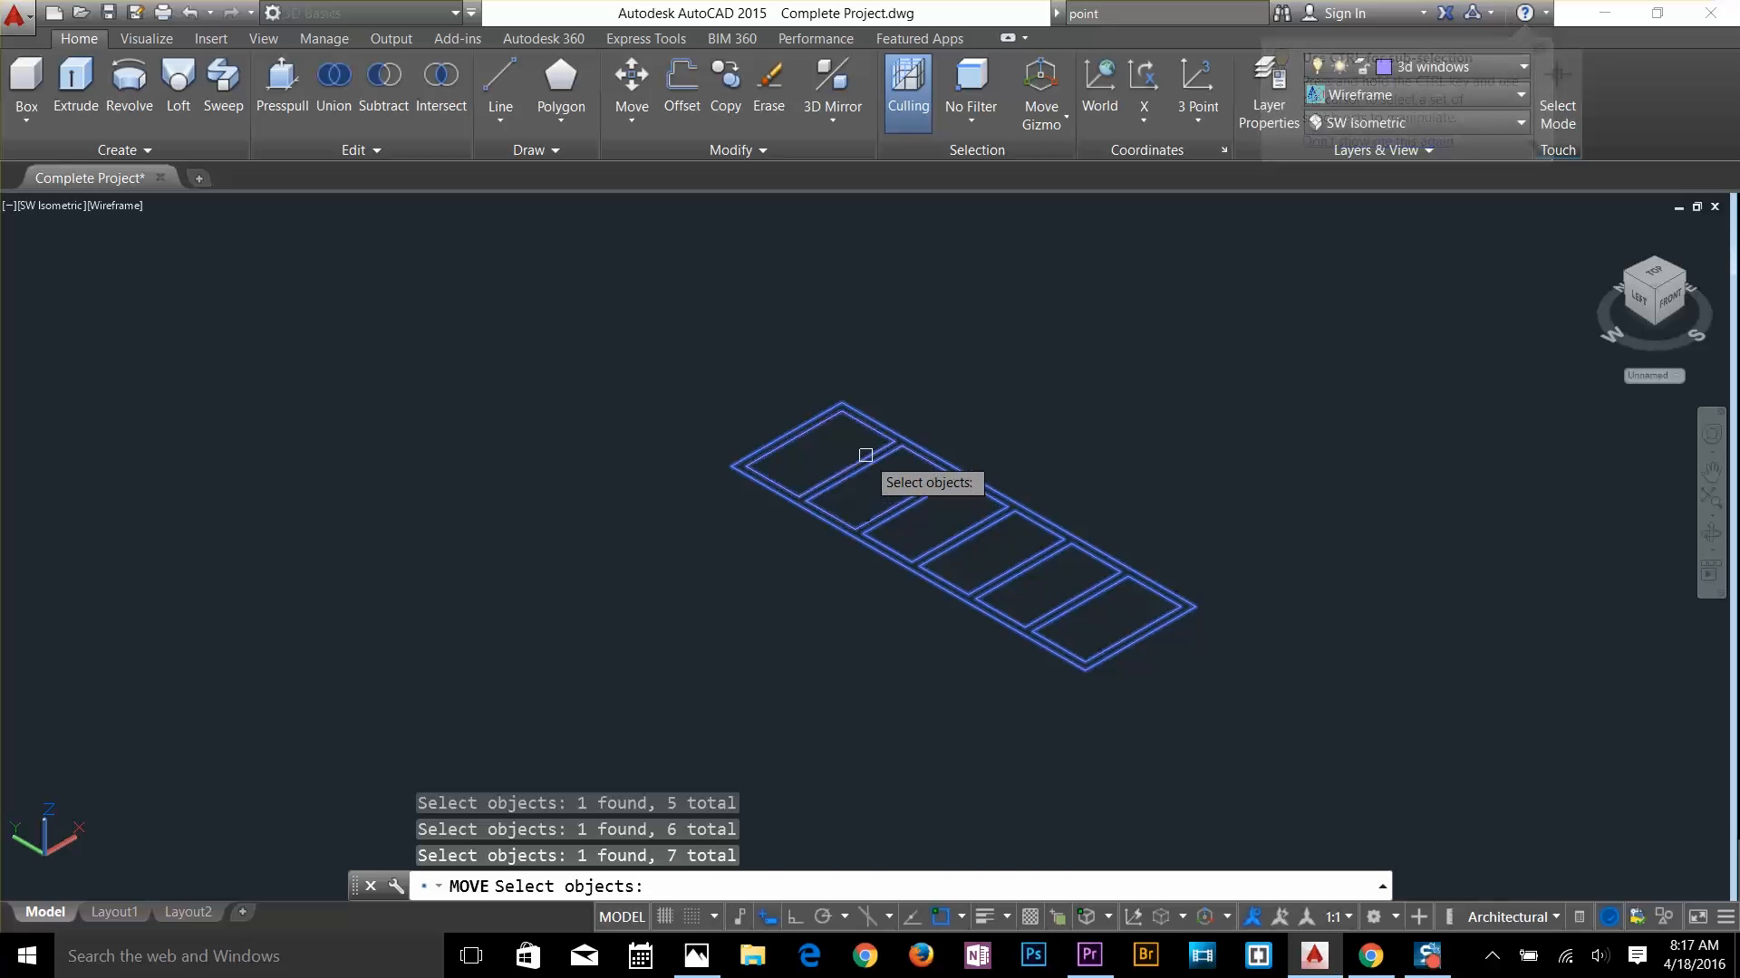
key(Return)
click(797, 593)
click(1178, 483)
key(Escape)
key(Escape)
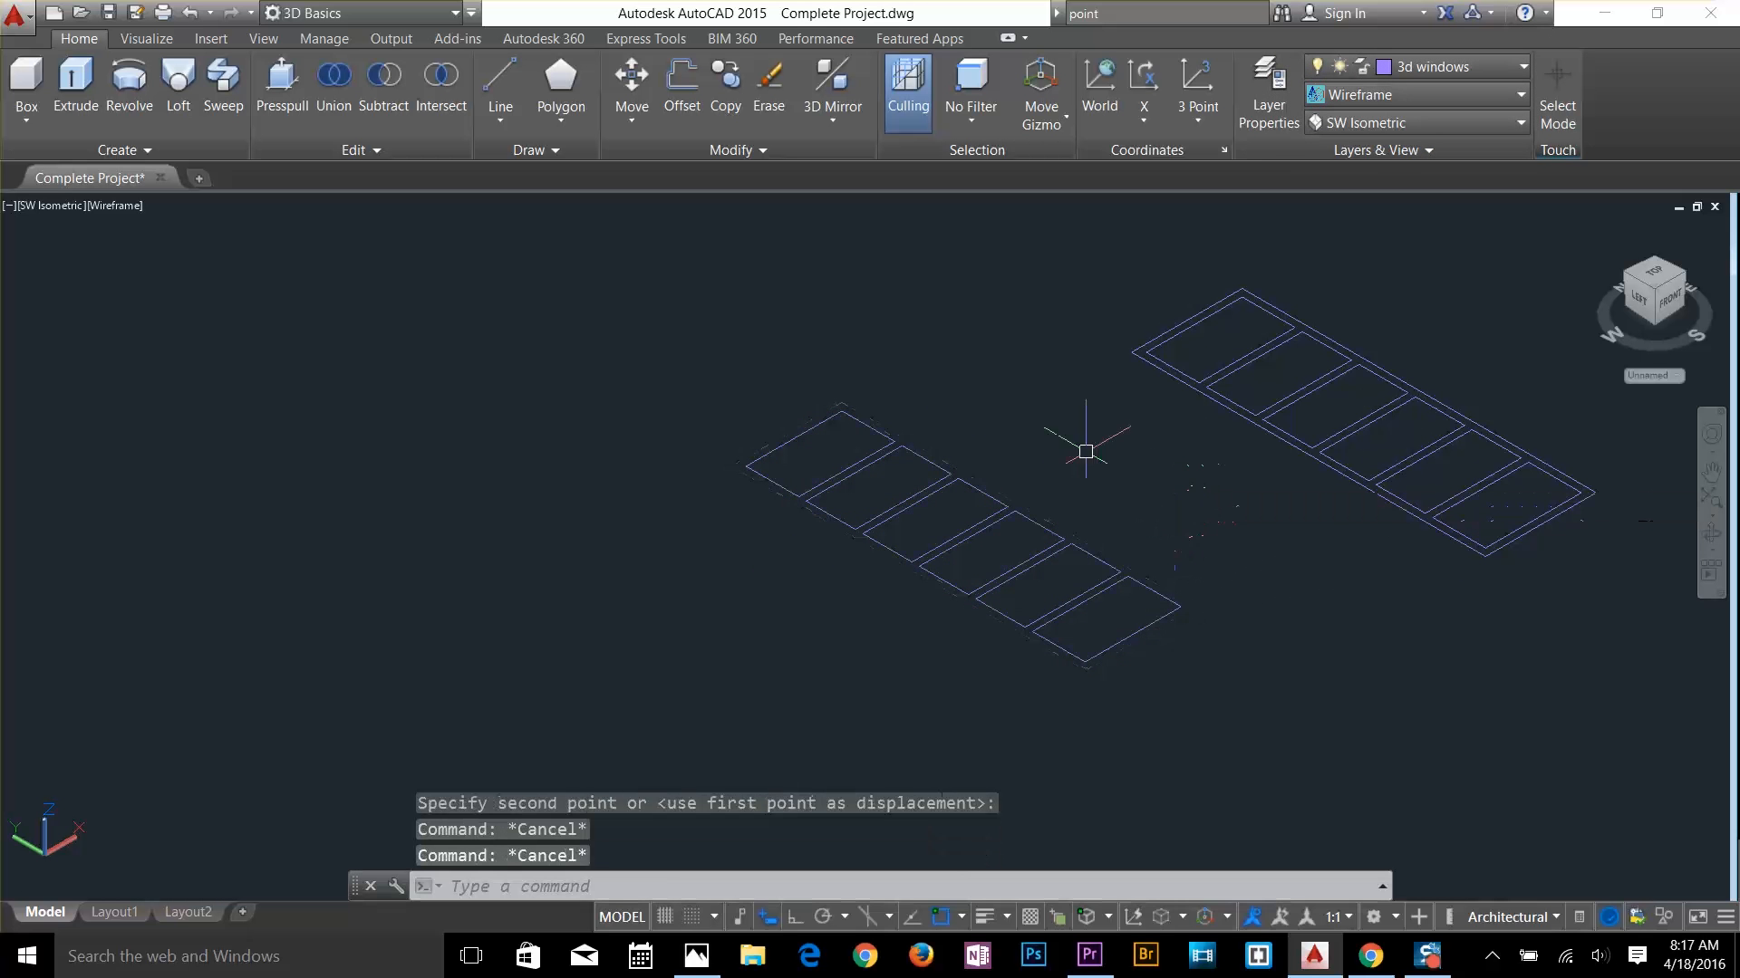
Delete the leftover trimmed lines at the frame's original location
drag(1089, 447, 813, 650)
key(Delete)
drag(905, 407, 679, 516)
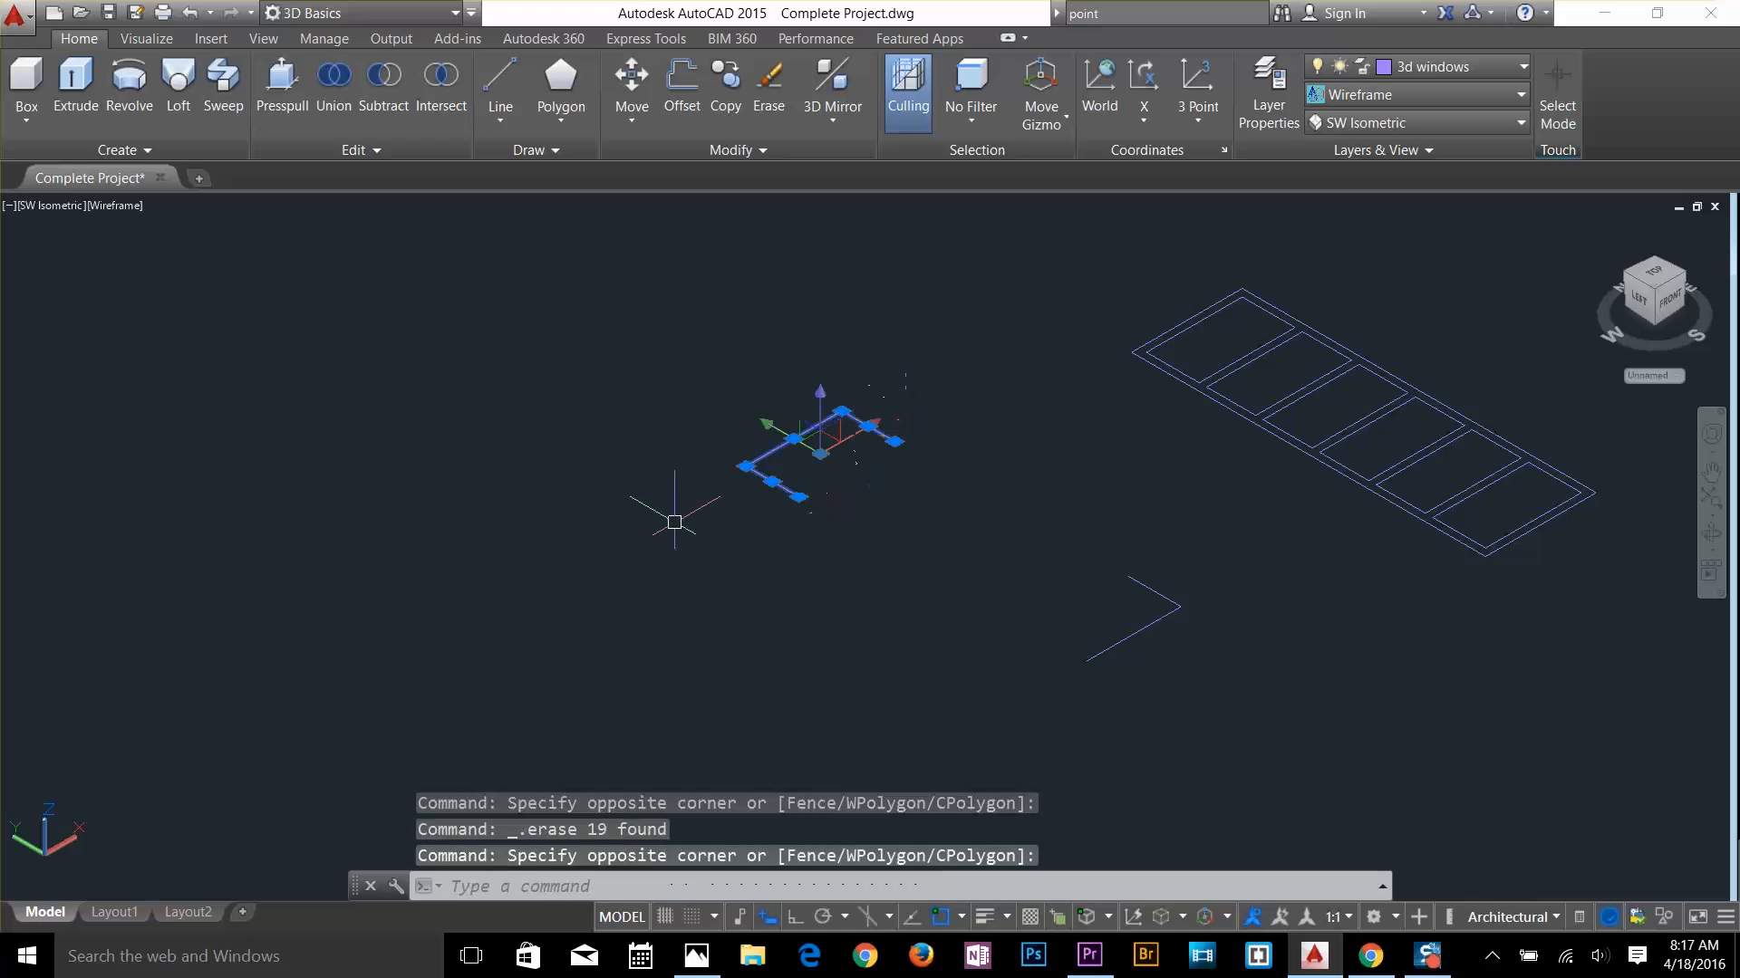
key(Delete)
click(1212, 580)
key(Escape)
key(Escape)
key(Escape)
scroll(1132, 666, down, 4)
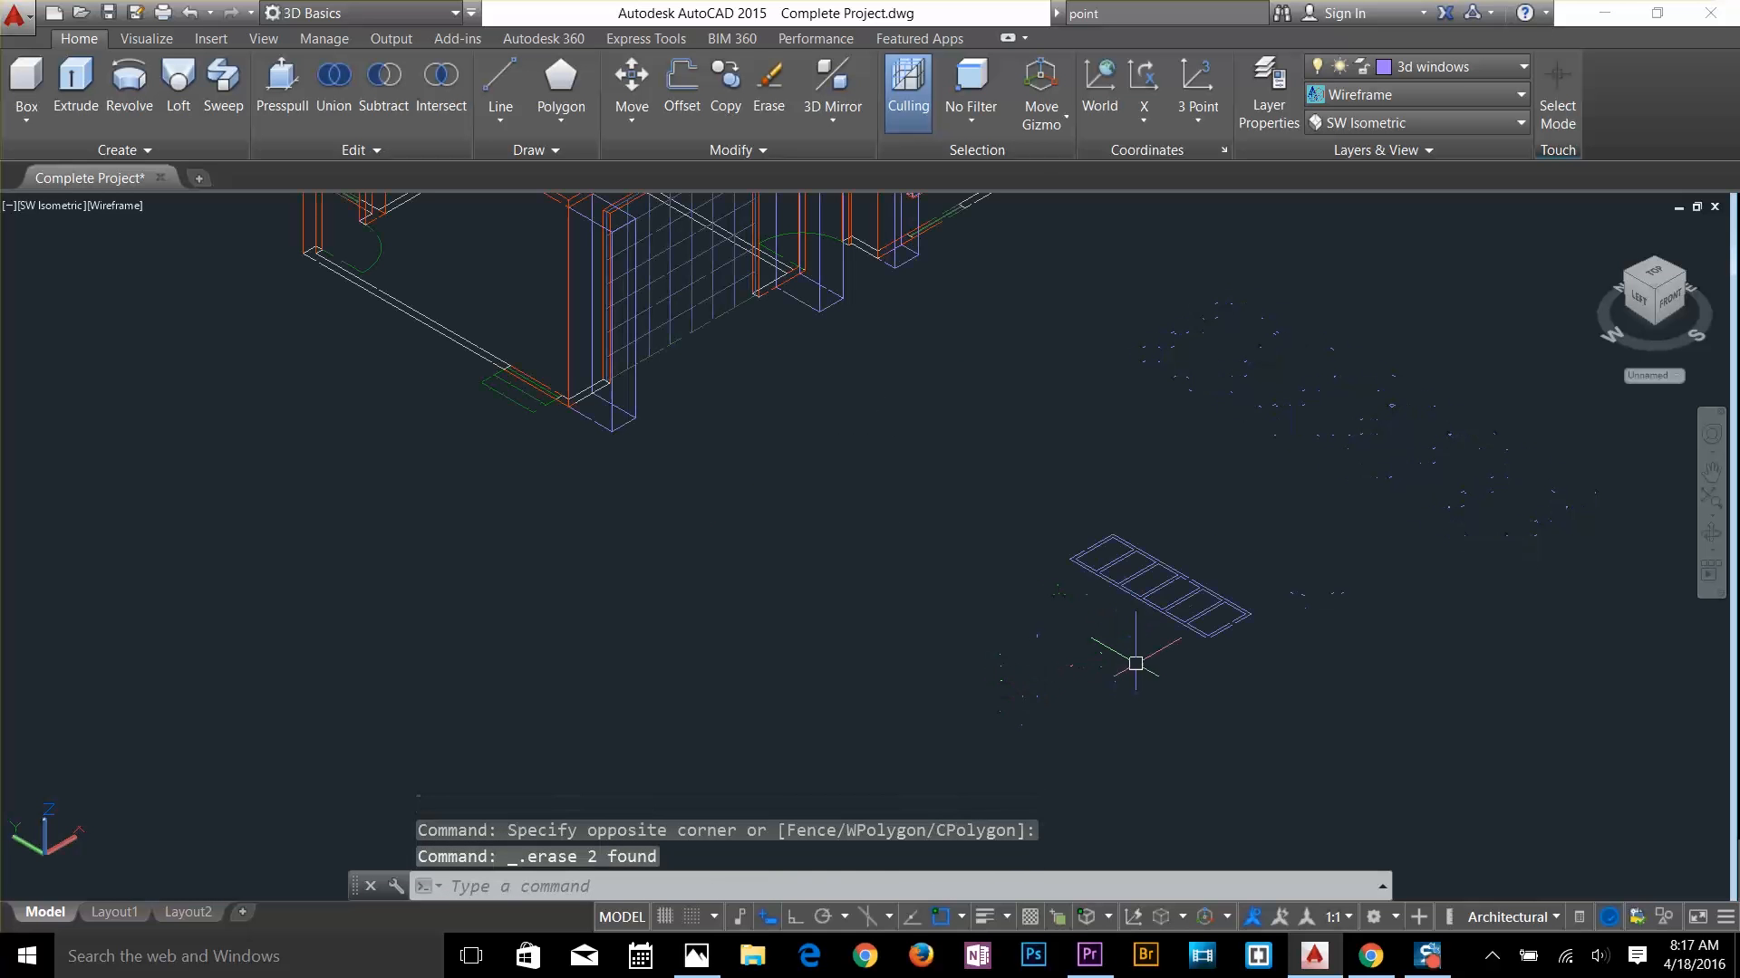
Copy the outer rectangle and its six inner polylines to an empty area beside the original set
text(co)
key(Return)
click(1296, 513)
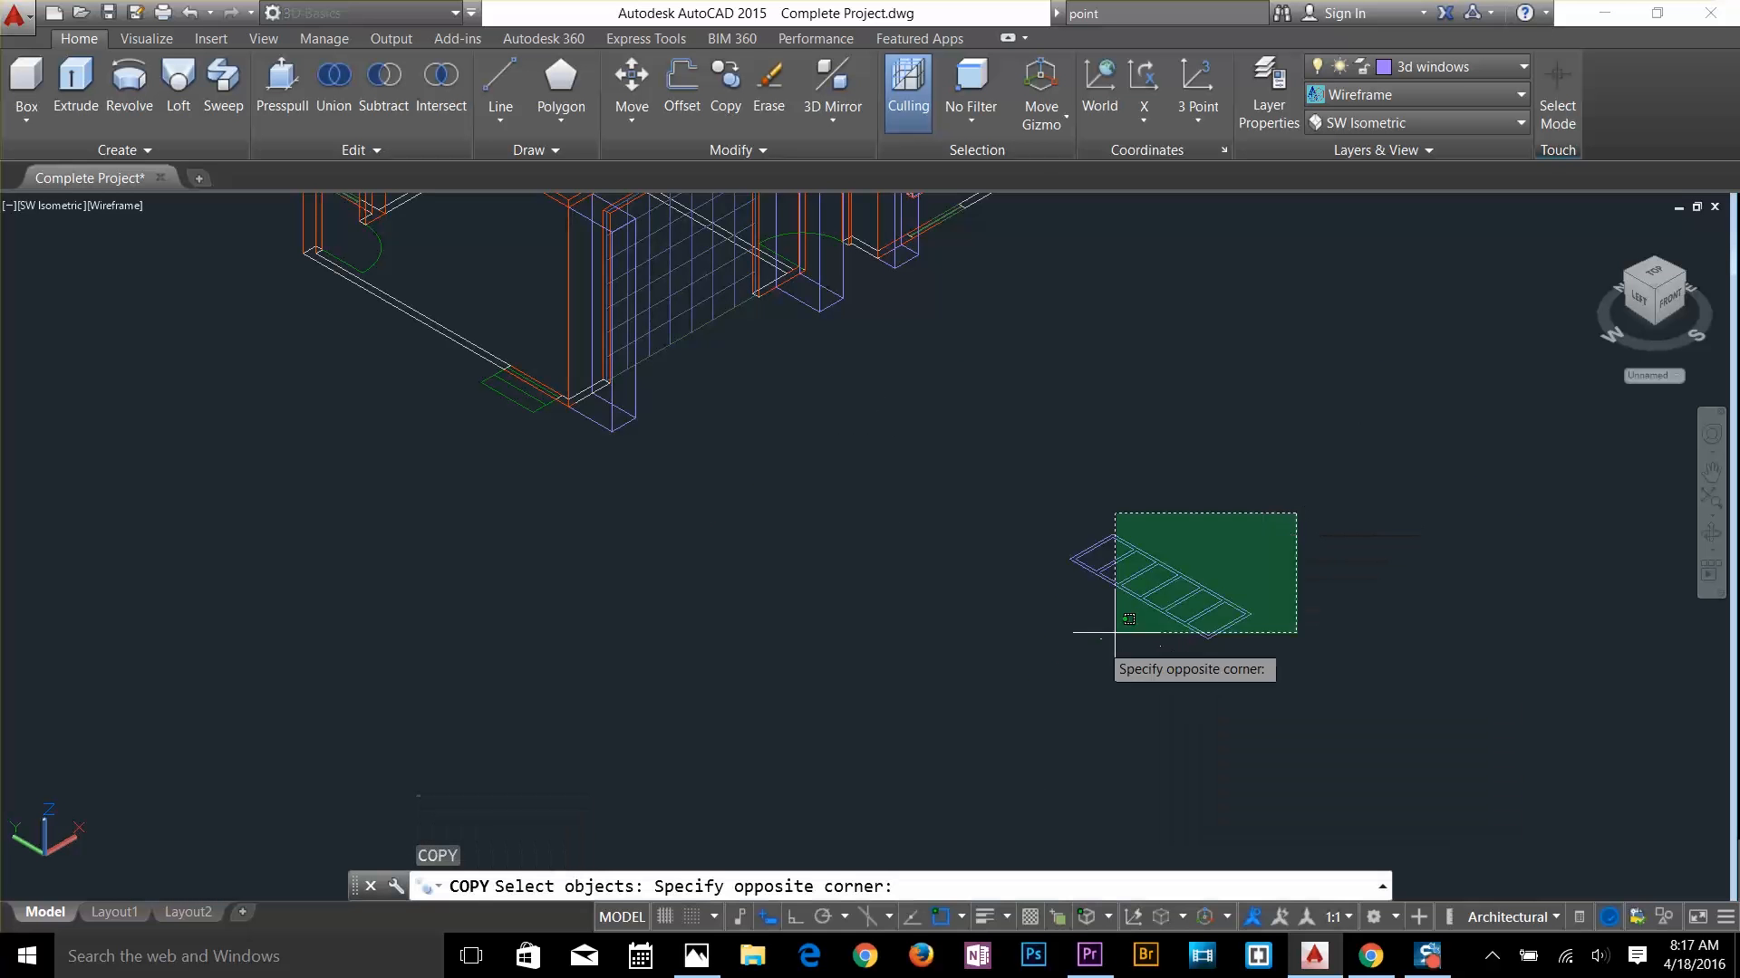
click(973, 682)
key(Return)
click(987, 681)
scroll(1132, 562, up, 3)
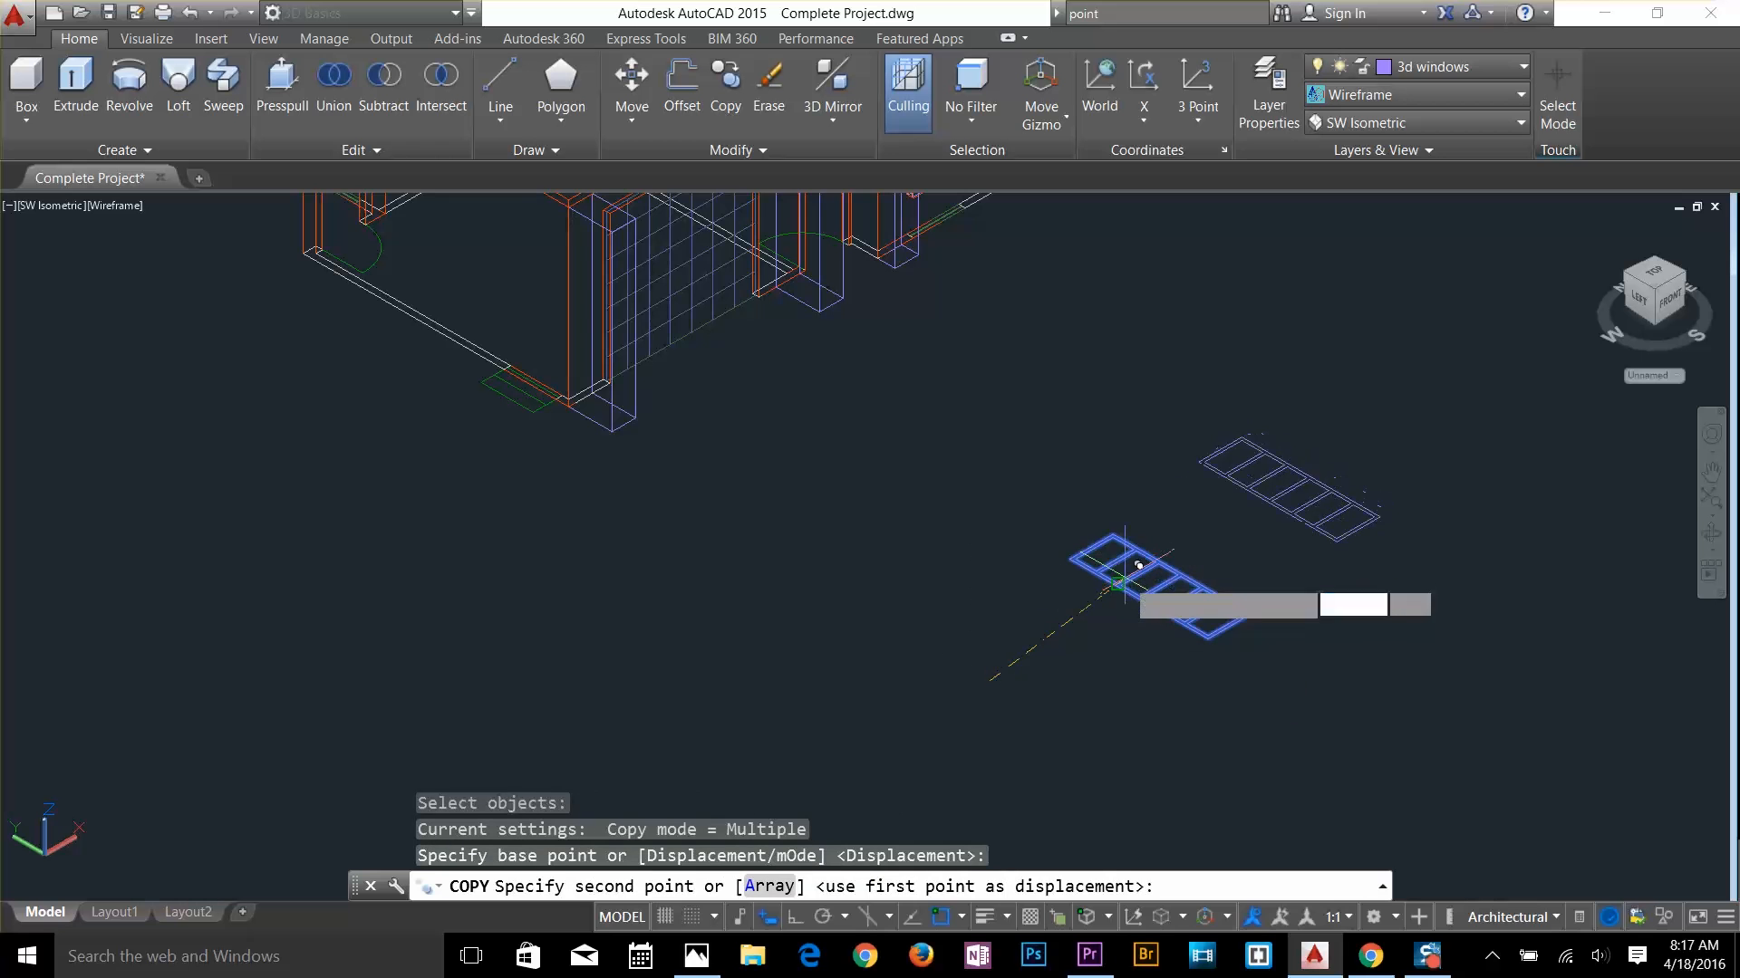
click(1234, 626)
key(Escape)
key(Escape)
key(Escape)
scroll(1234, 629, up, 2)
key(Escape)
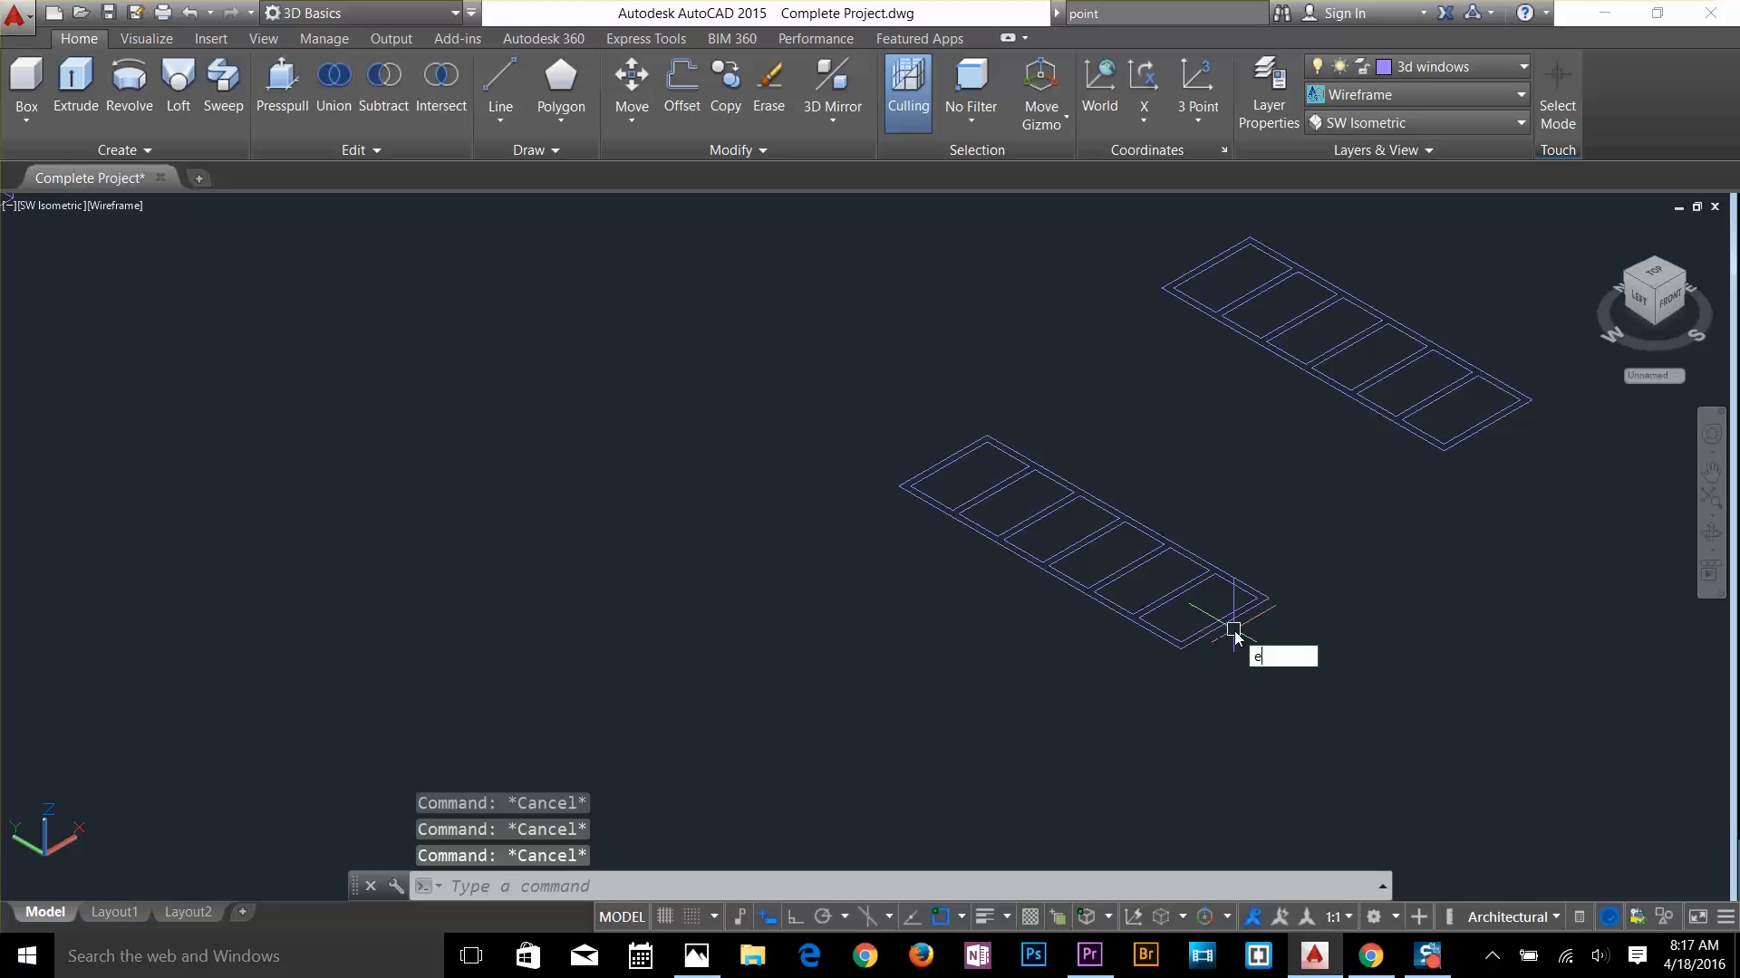
Extrude the outer rectangle and six inner polylines of the nearer frame set to a height of 3"
key(Return)
click(1262, 490)
click(963, 647)
click(1070, 436)
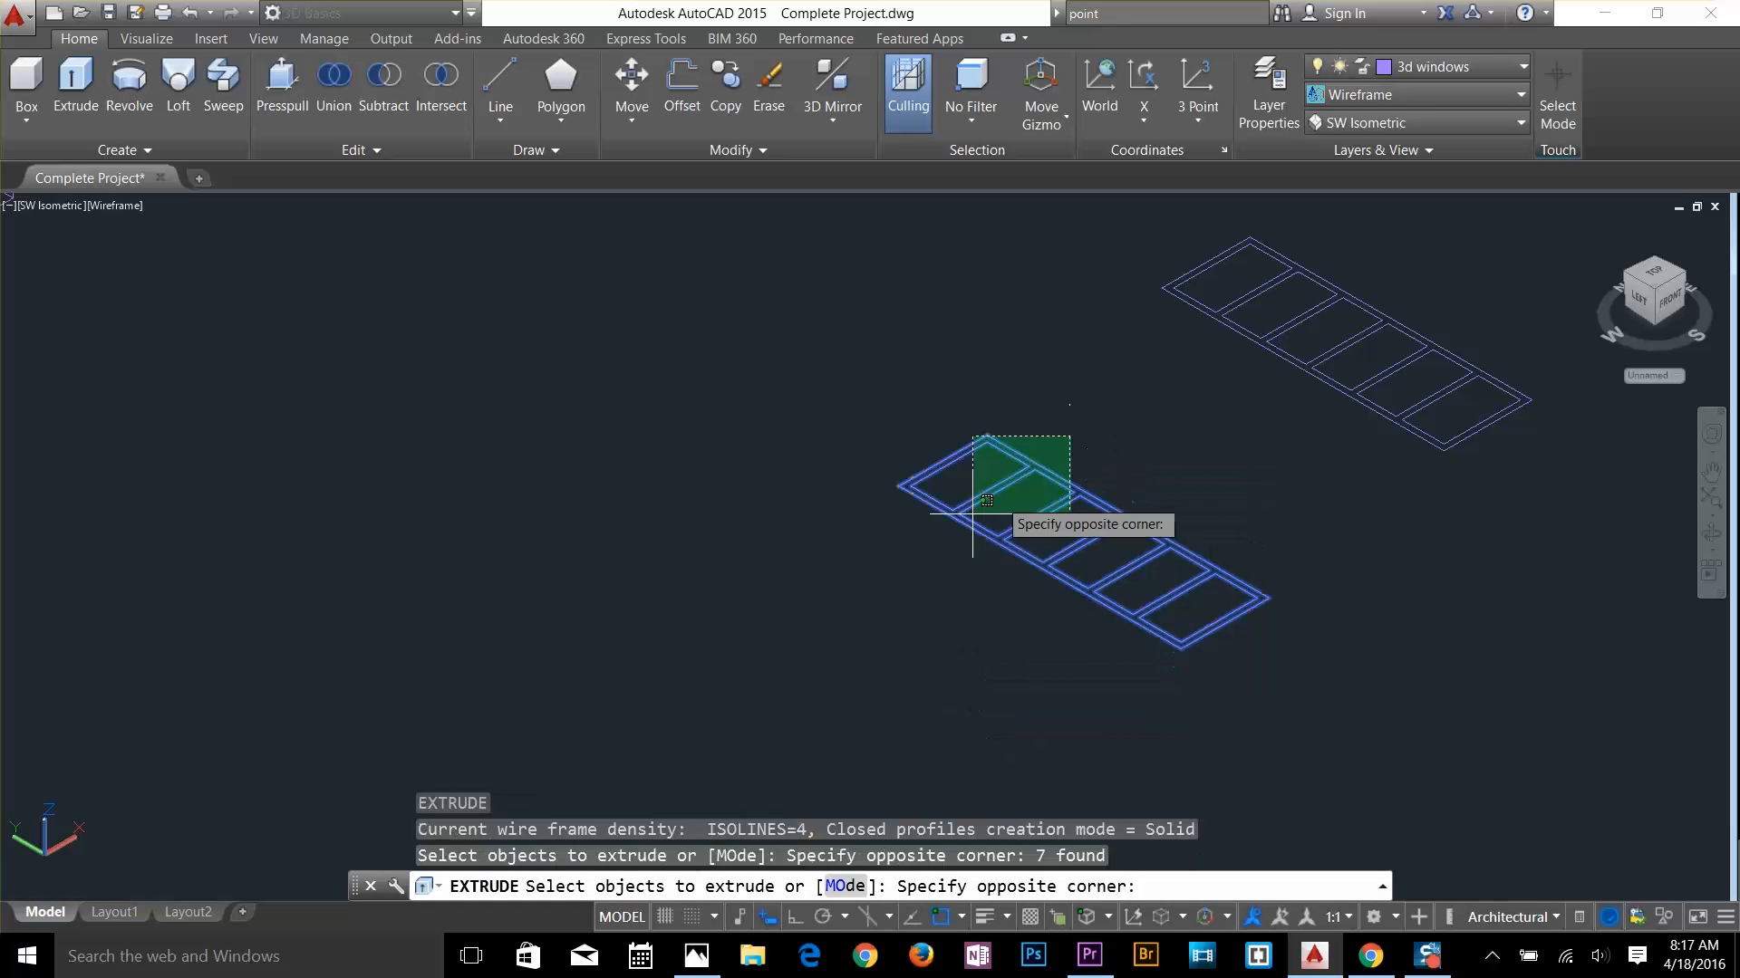
click(861, 594)
key(Return)
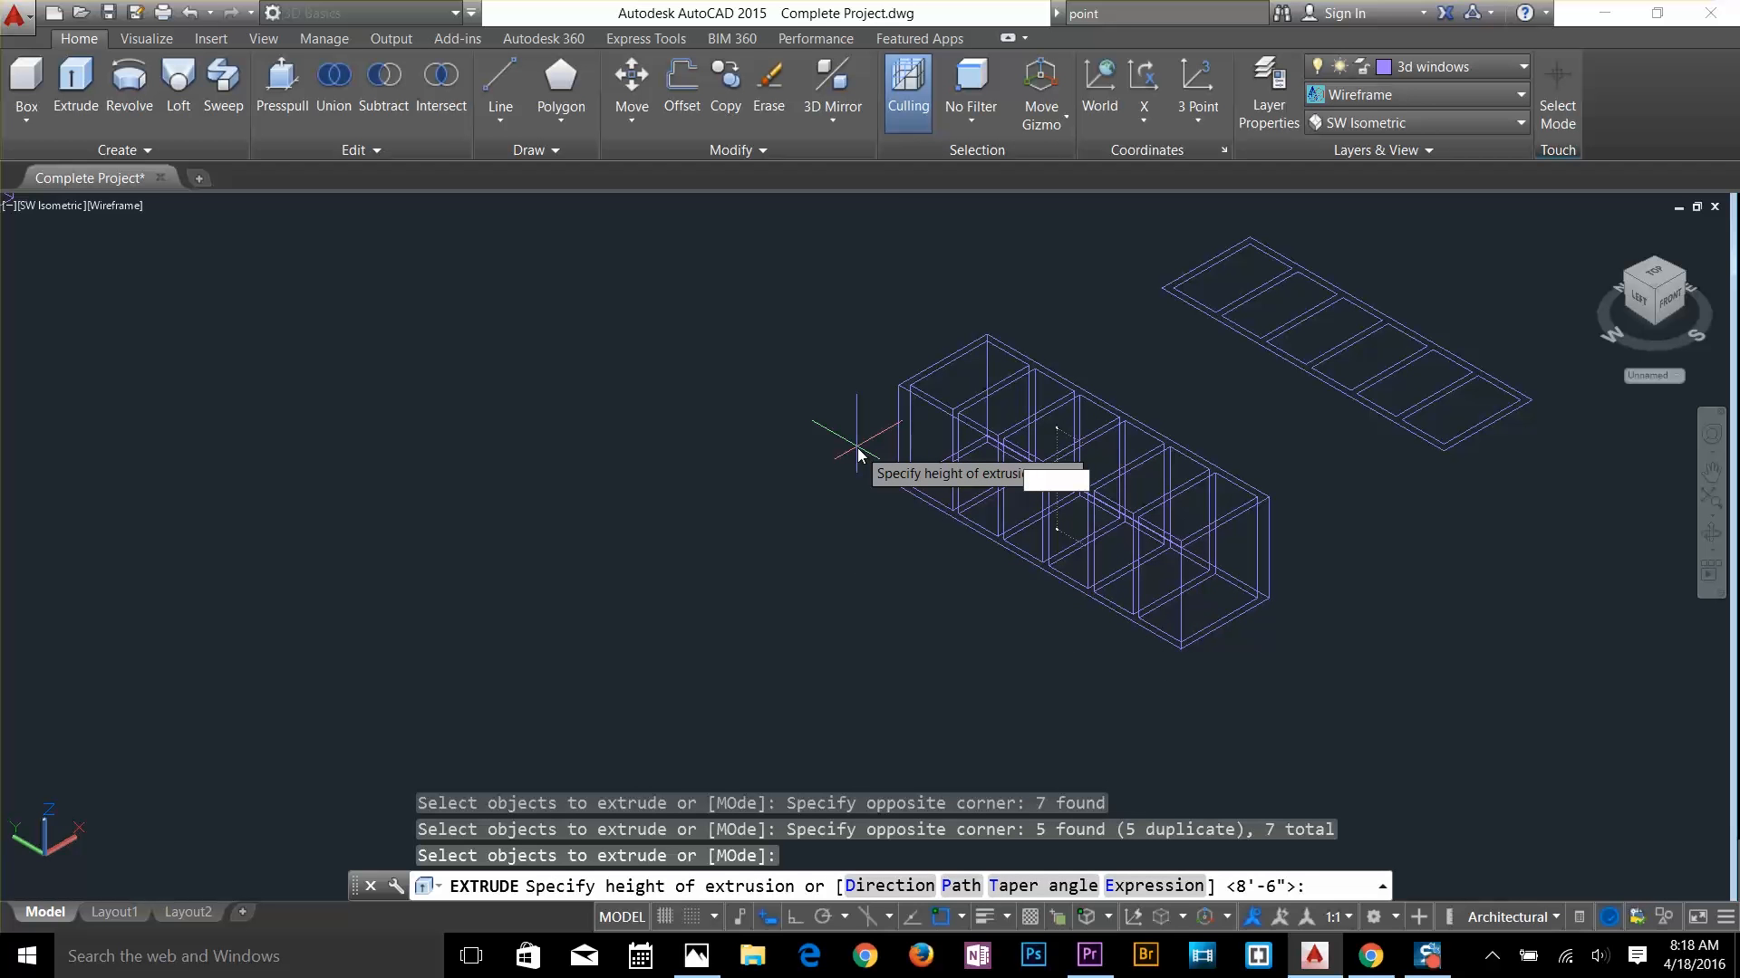
text(3)
key(Return)
key(Escape)
key(Escape)
Subtract the six inner panel solids from the outer frame solid to open up the panes
text(s)
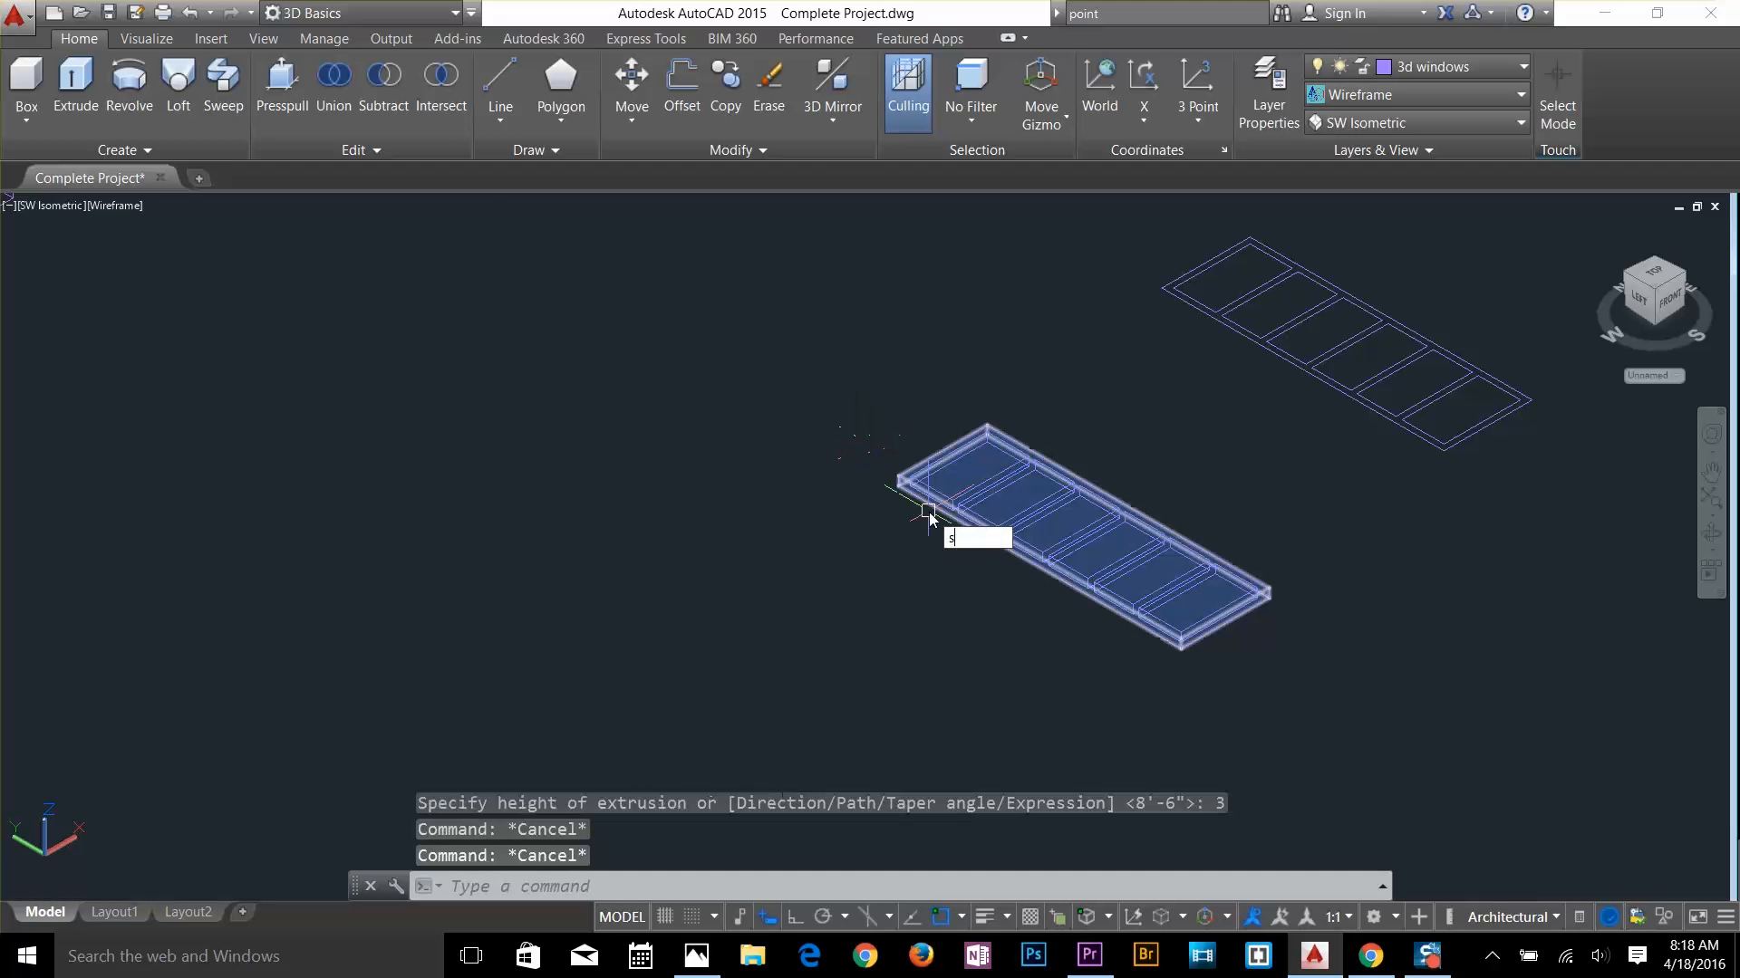
text(u)
key(Return)
scroll(852, 498, up, 3)
click(874, 486)
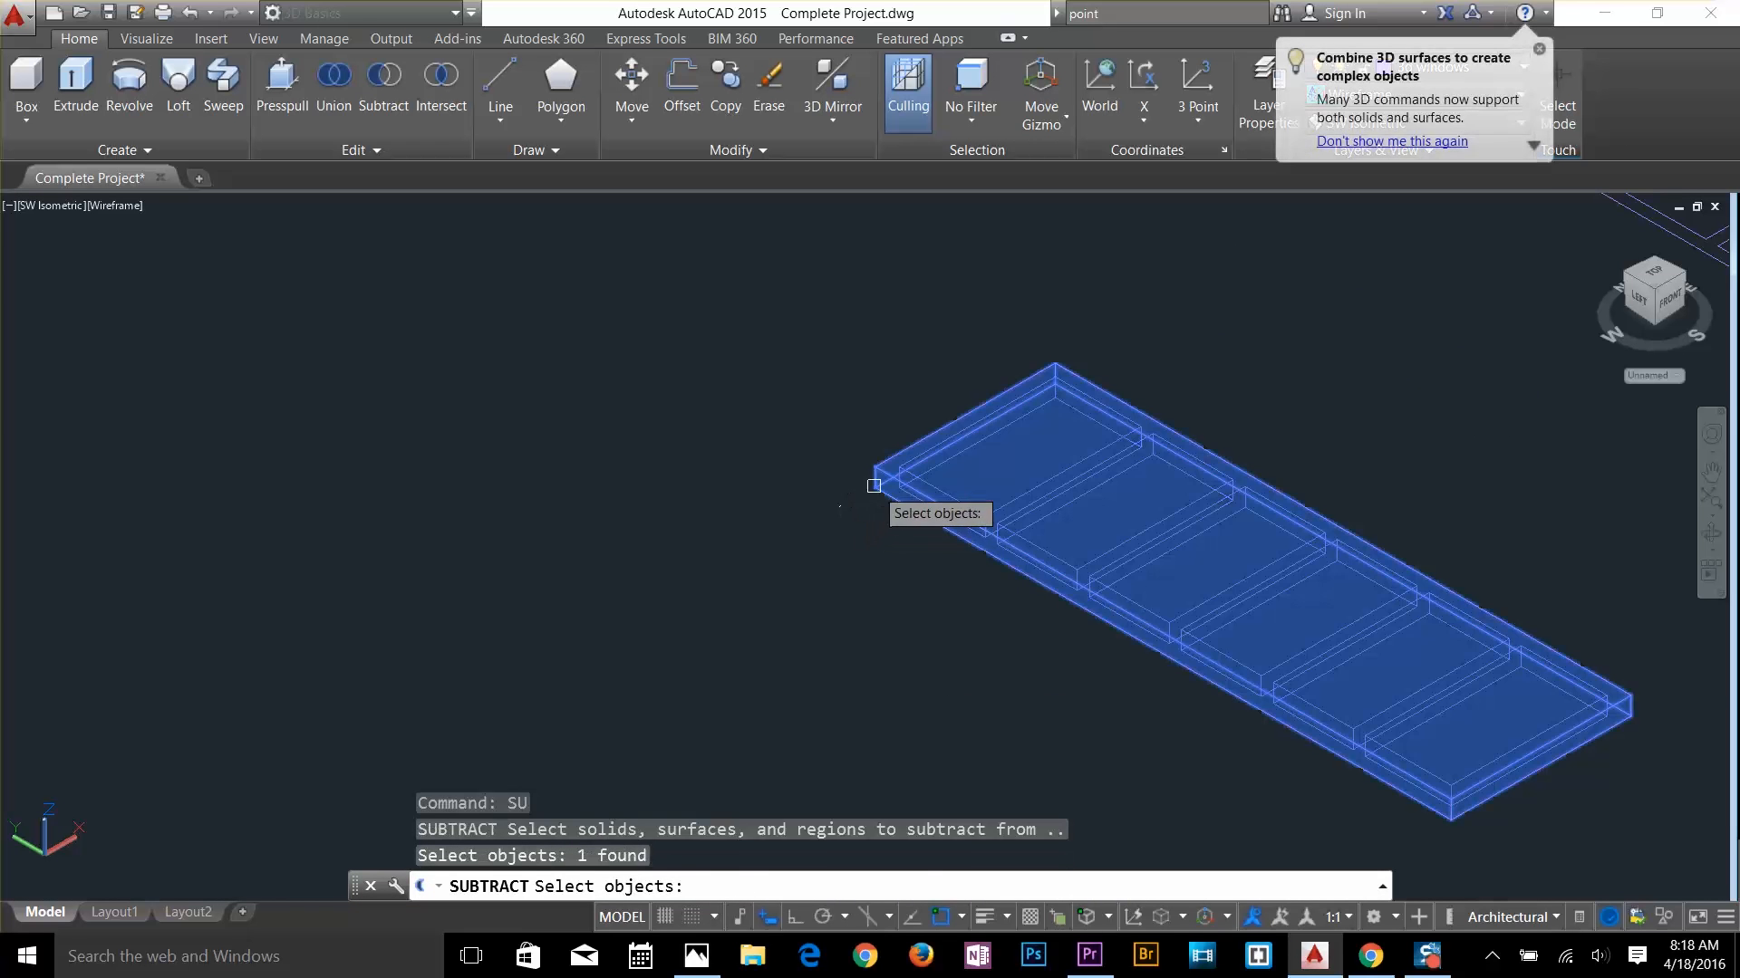
key(Return)
click(1030, 486)
click(1107, 525)
click(1163, 571)
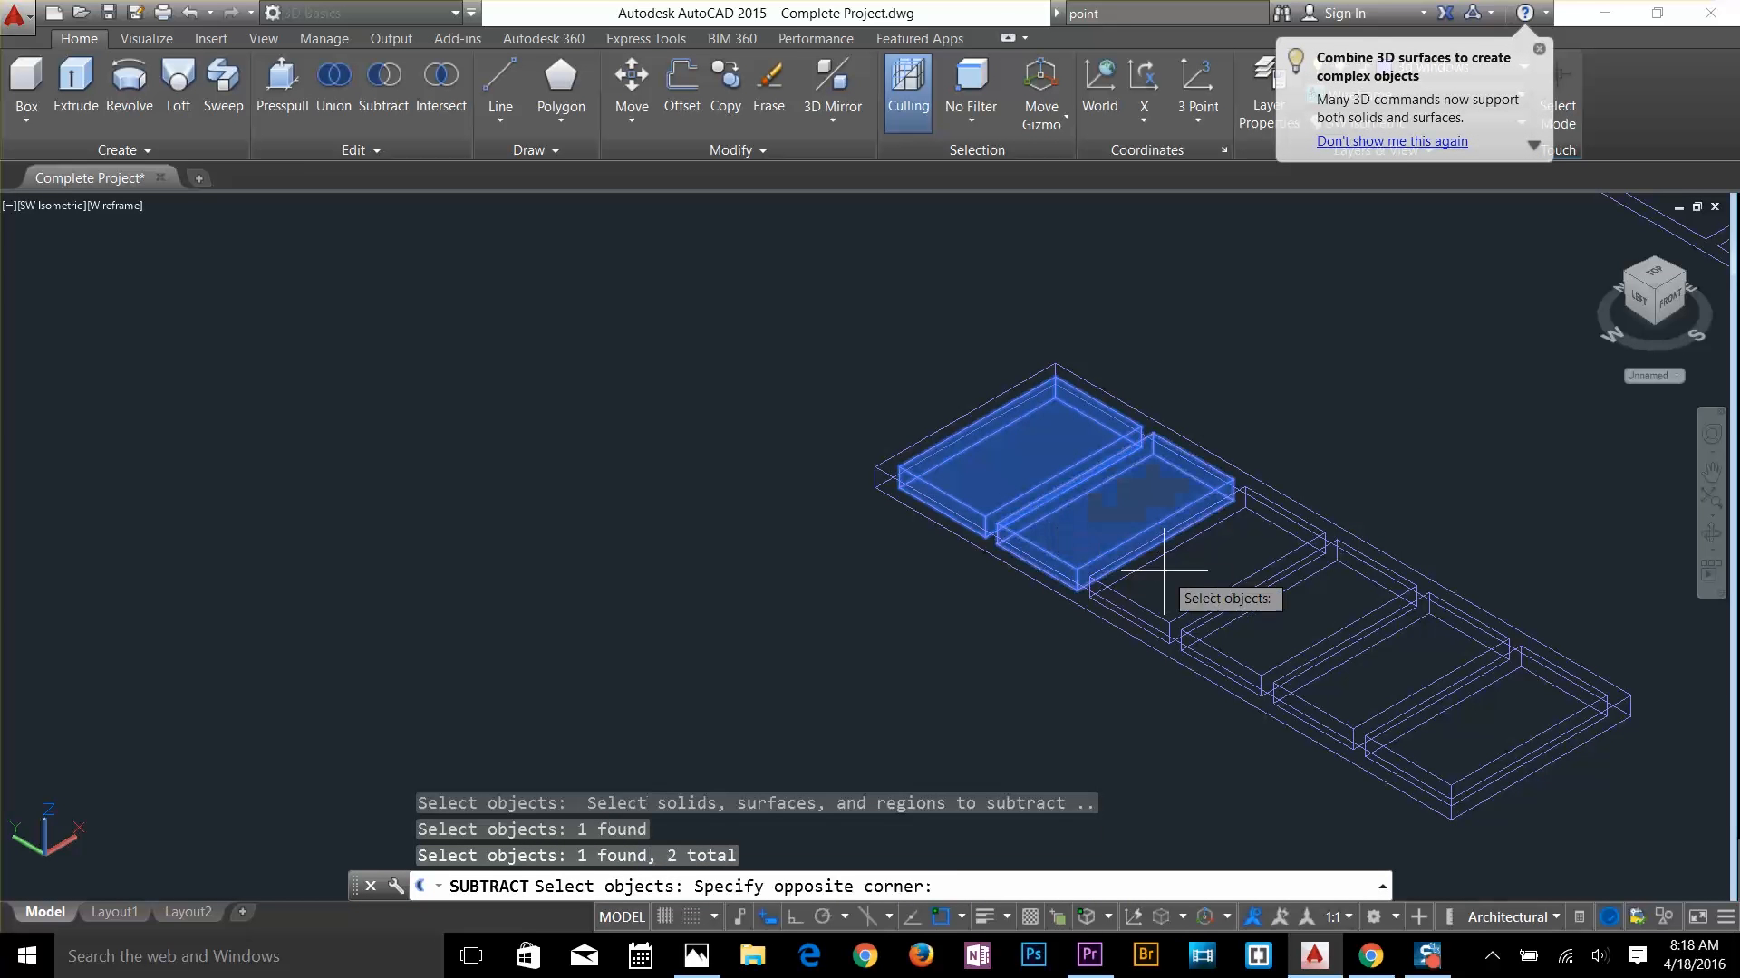
click(1269, 623)
click(1343, 616)
click(1268, 614)
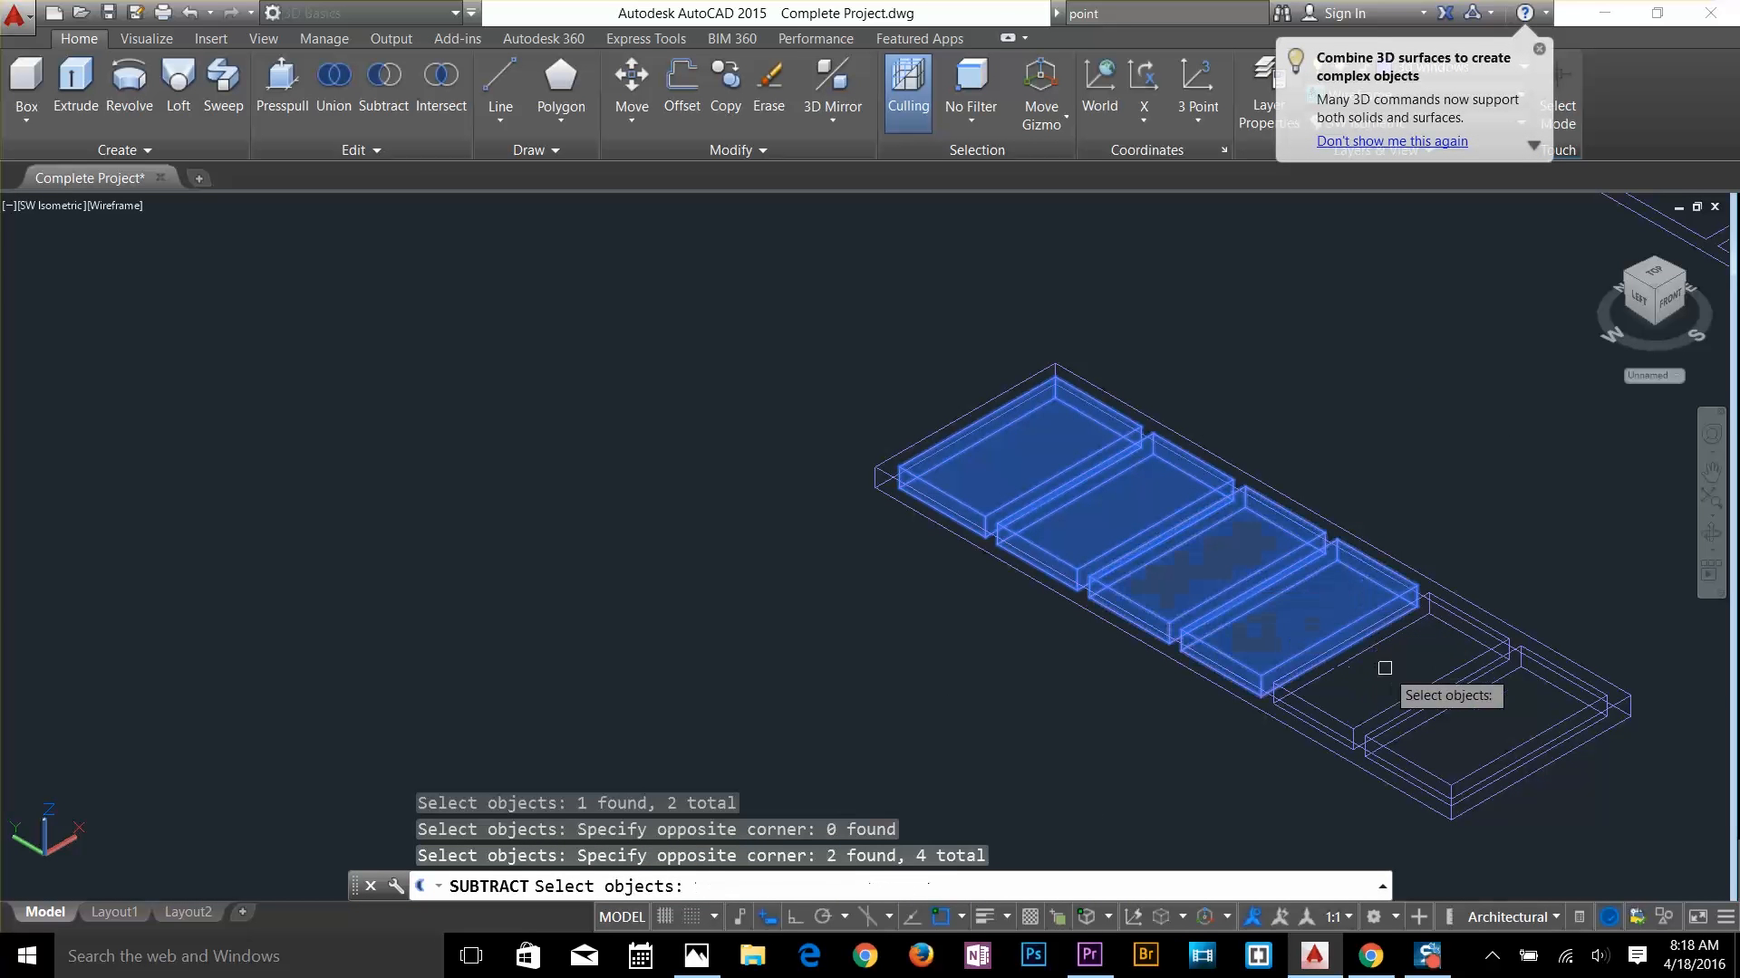
click(1341, 645)
click(1432, 700)
click(1396, 684)
click(1399, 686)
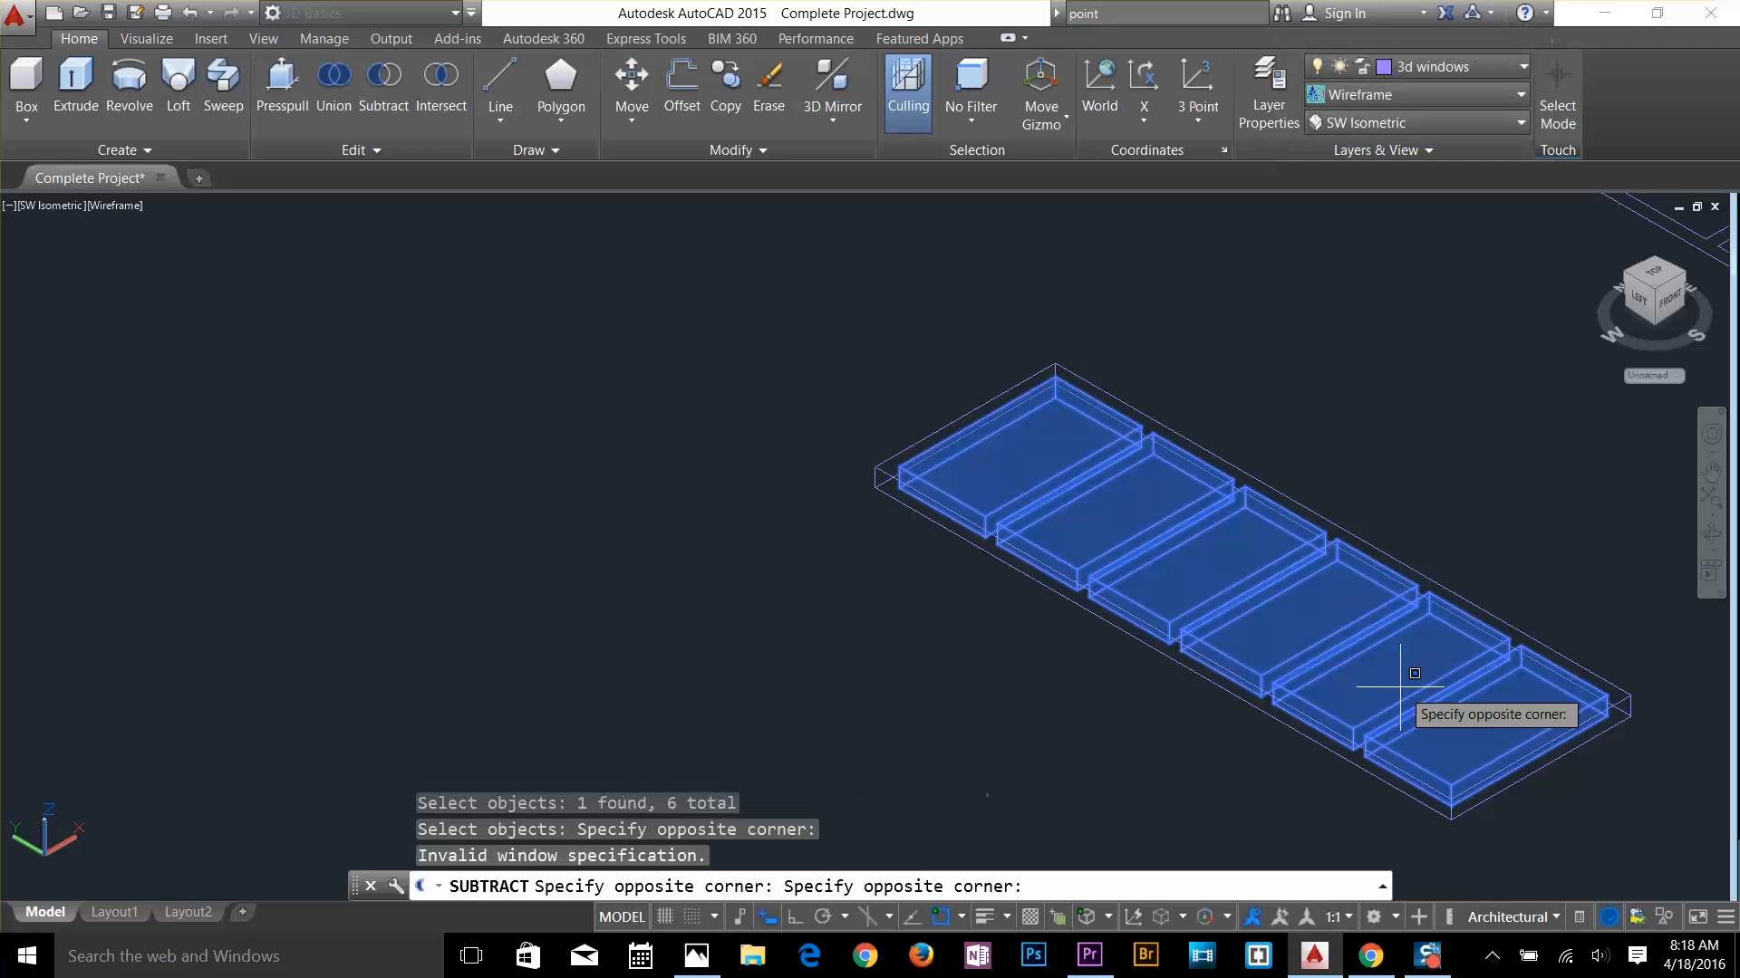
click(1397, 685)
click(1379, 691)
key(Return)
Set the visual style to Shaded to display the frame as a solid
scroll(1378, 690, down, 2)
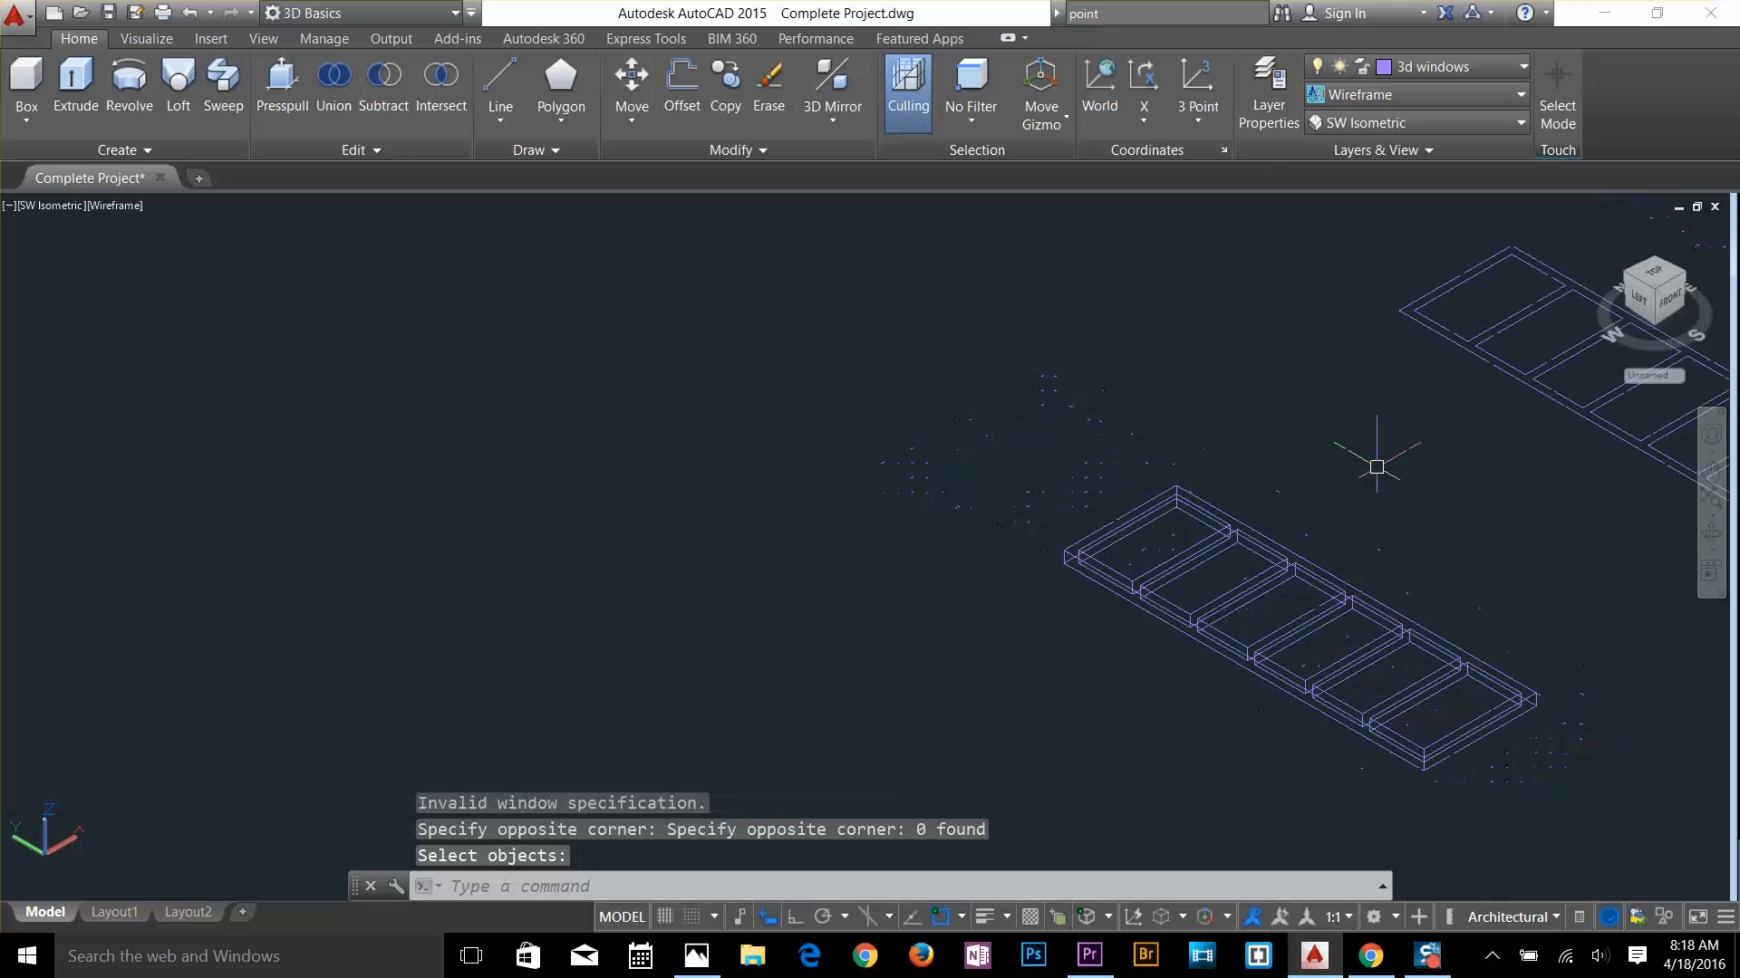
click(1426, 96)
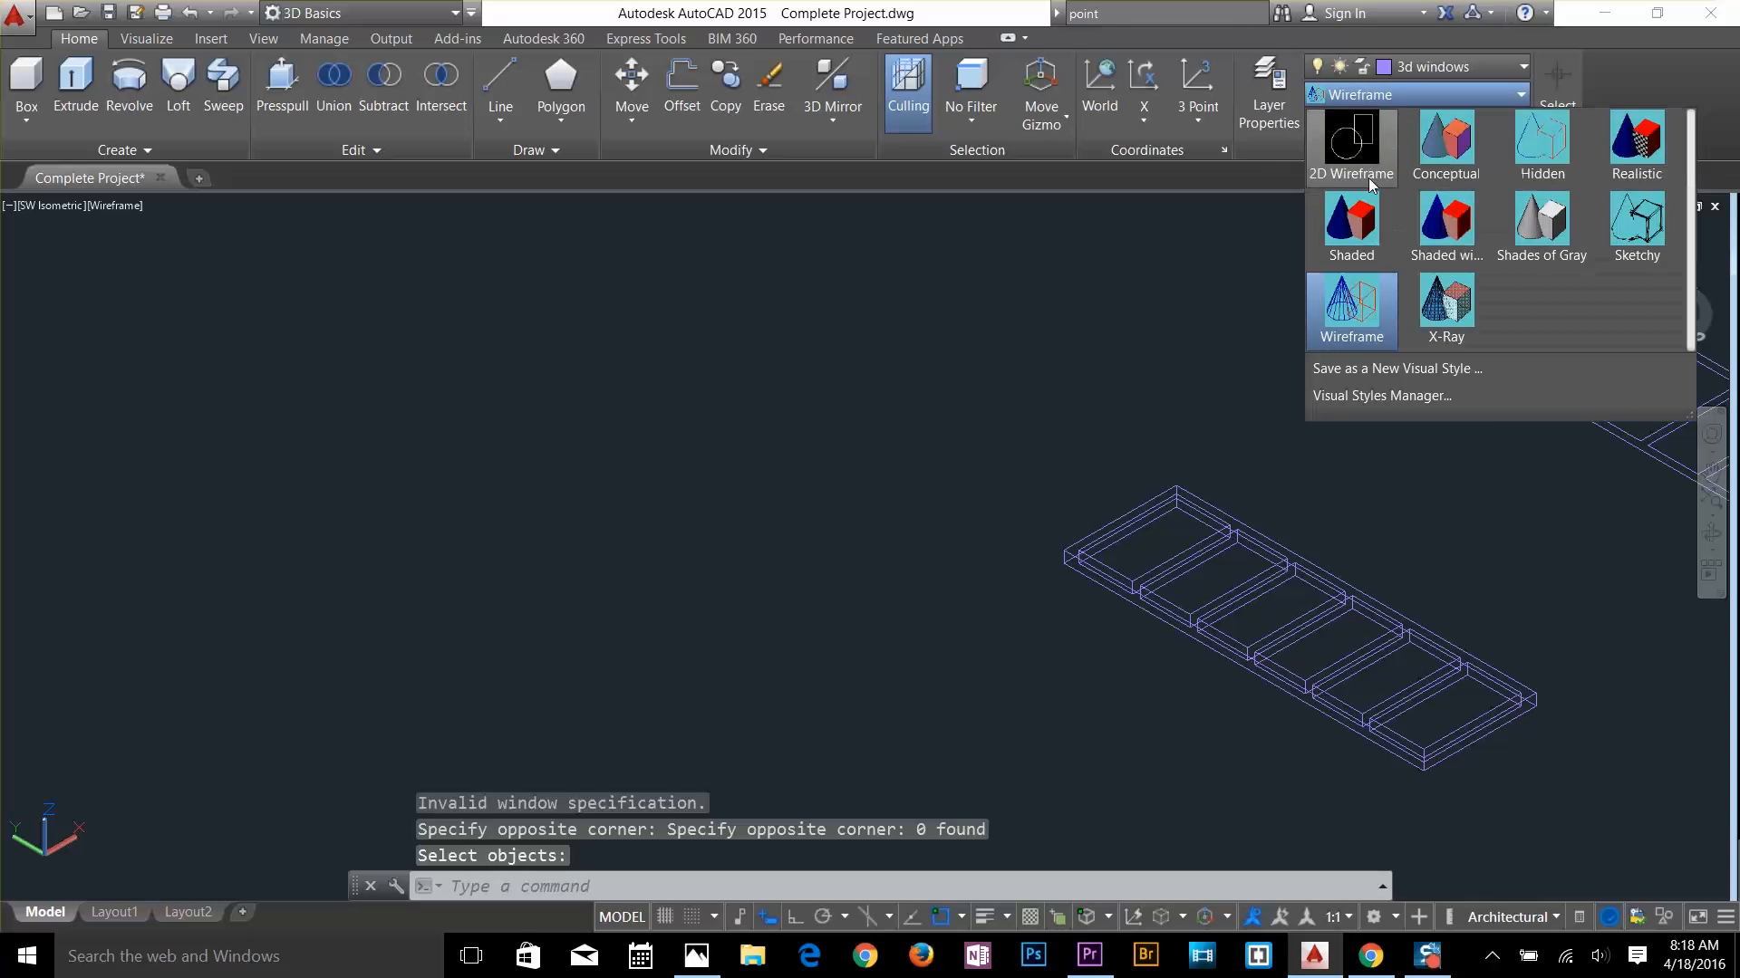
click(1366, 238)
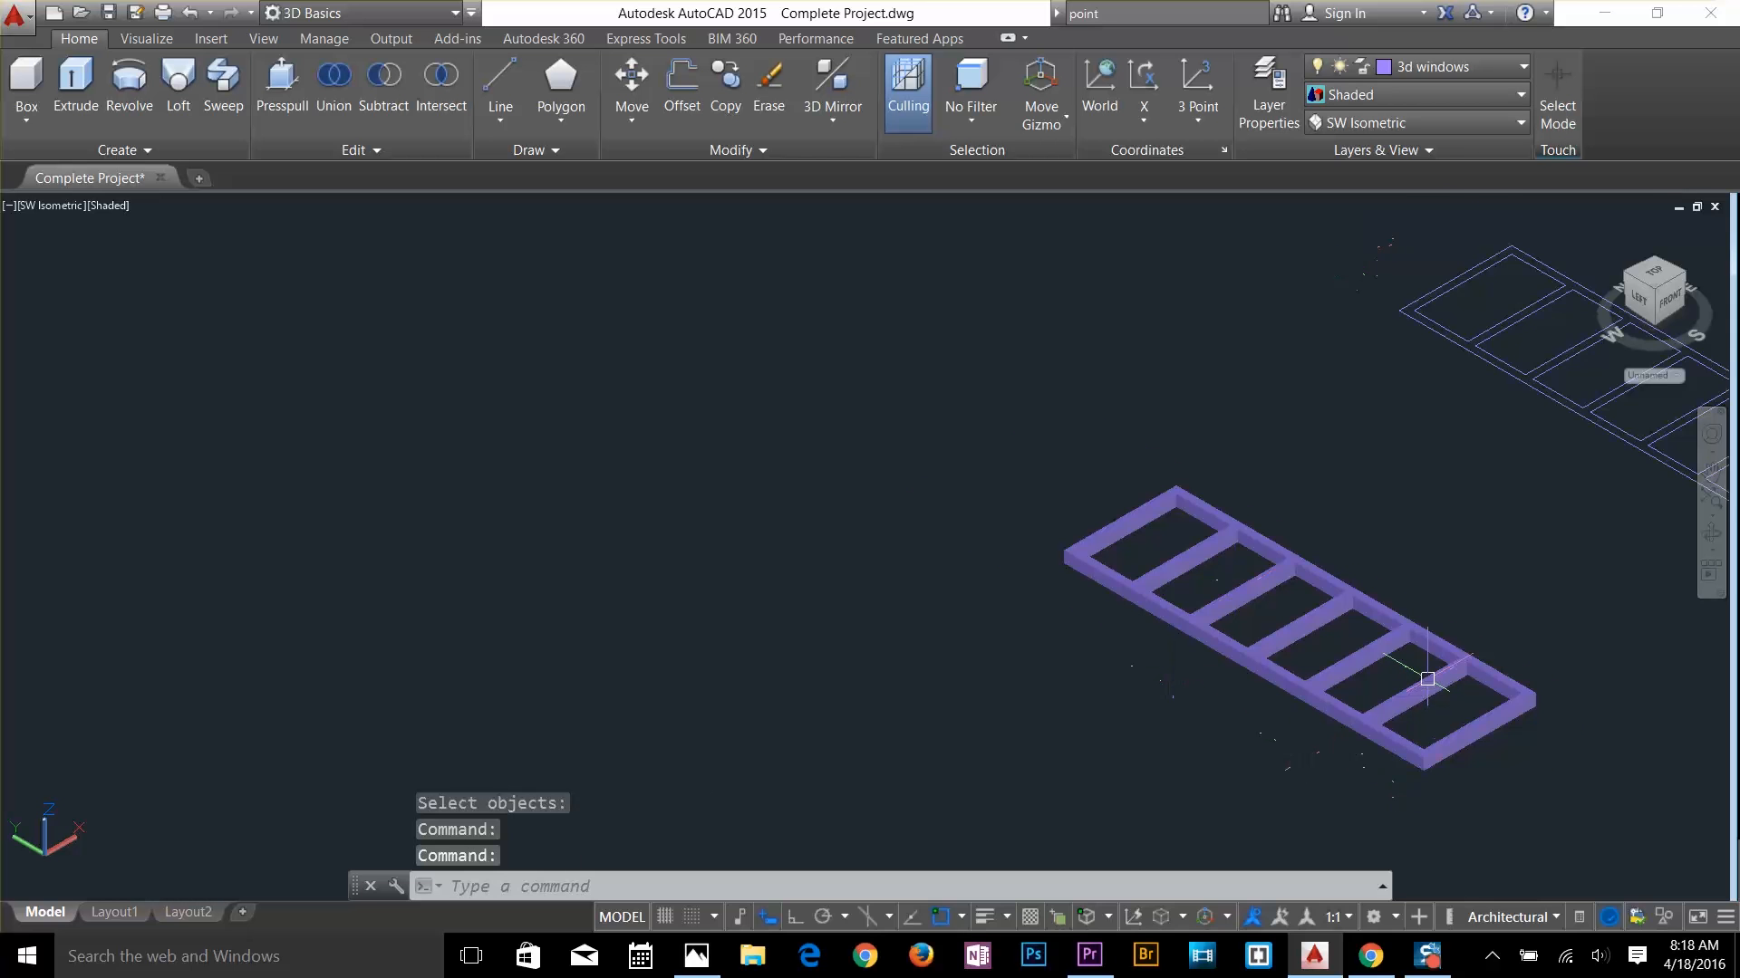
scroll(1427, 679, up, 2)
middle_drag(1427, 679, 1196, 603)
scroll(1257, 616, down, 3)
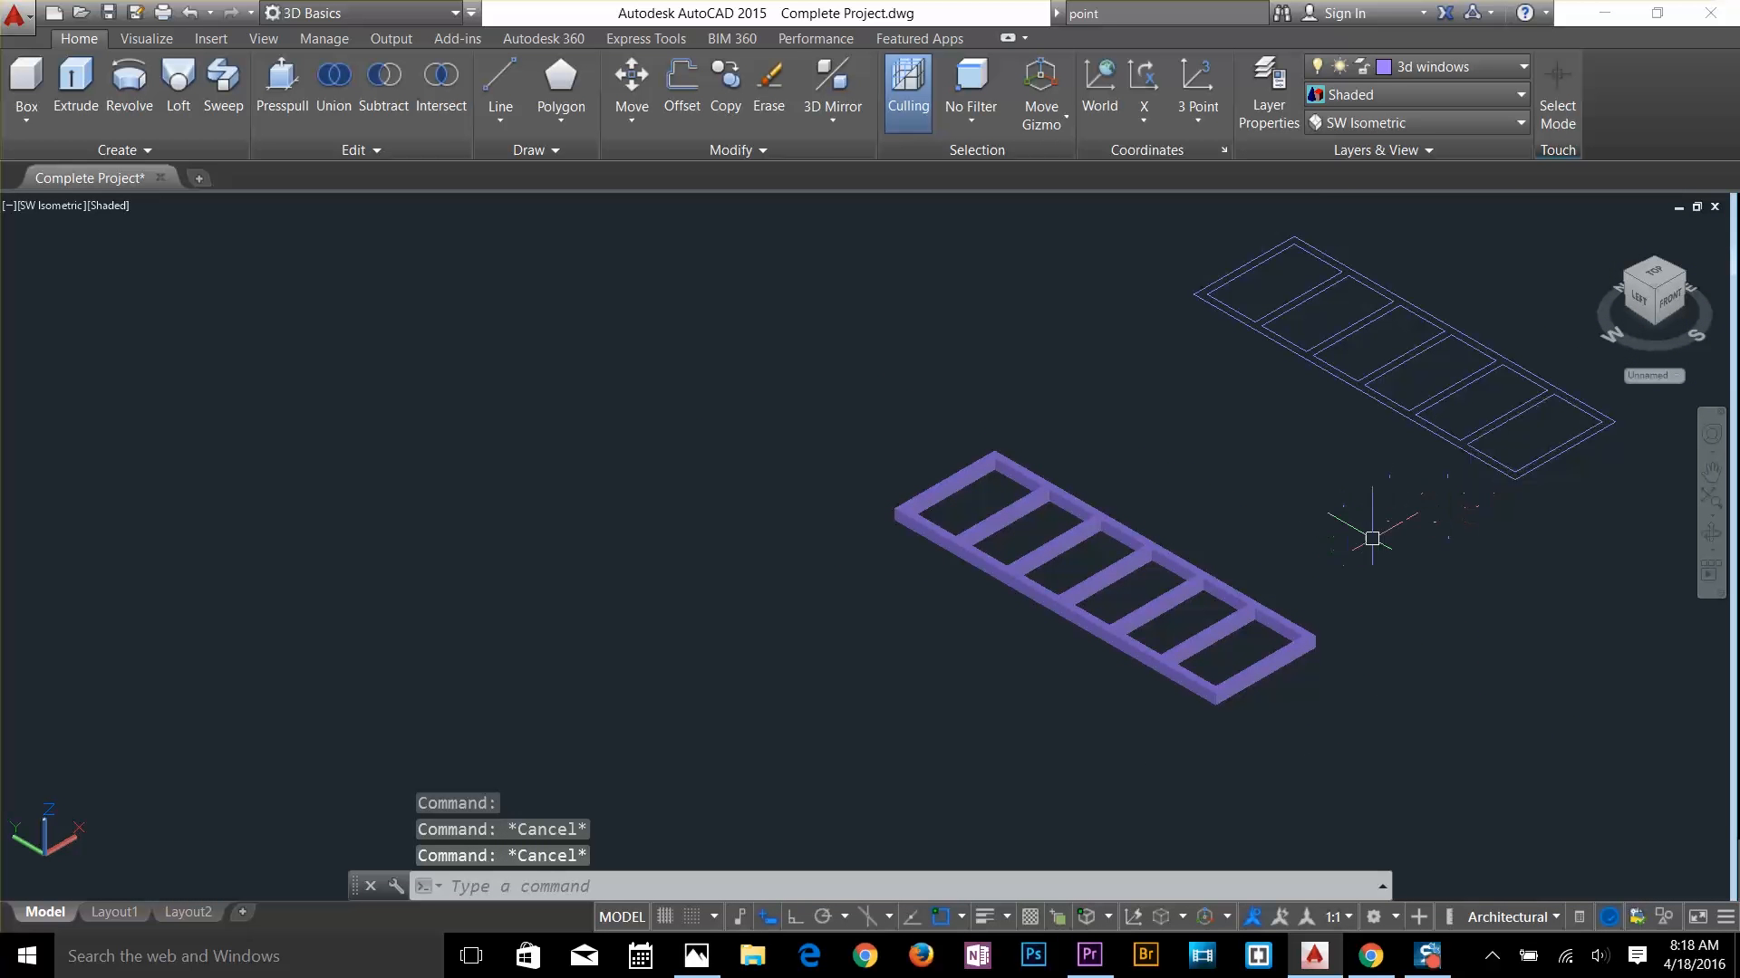
scroll(1165, 582, up, 3)
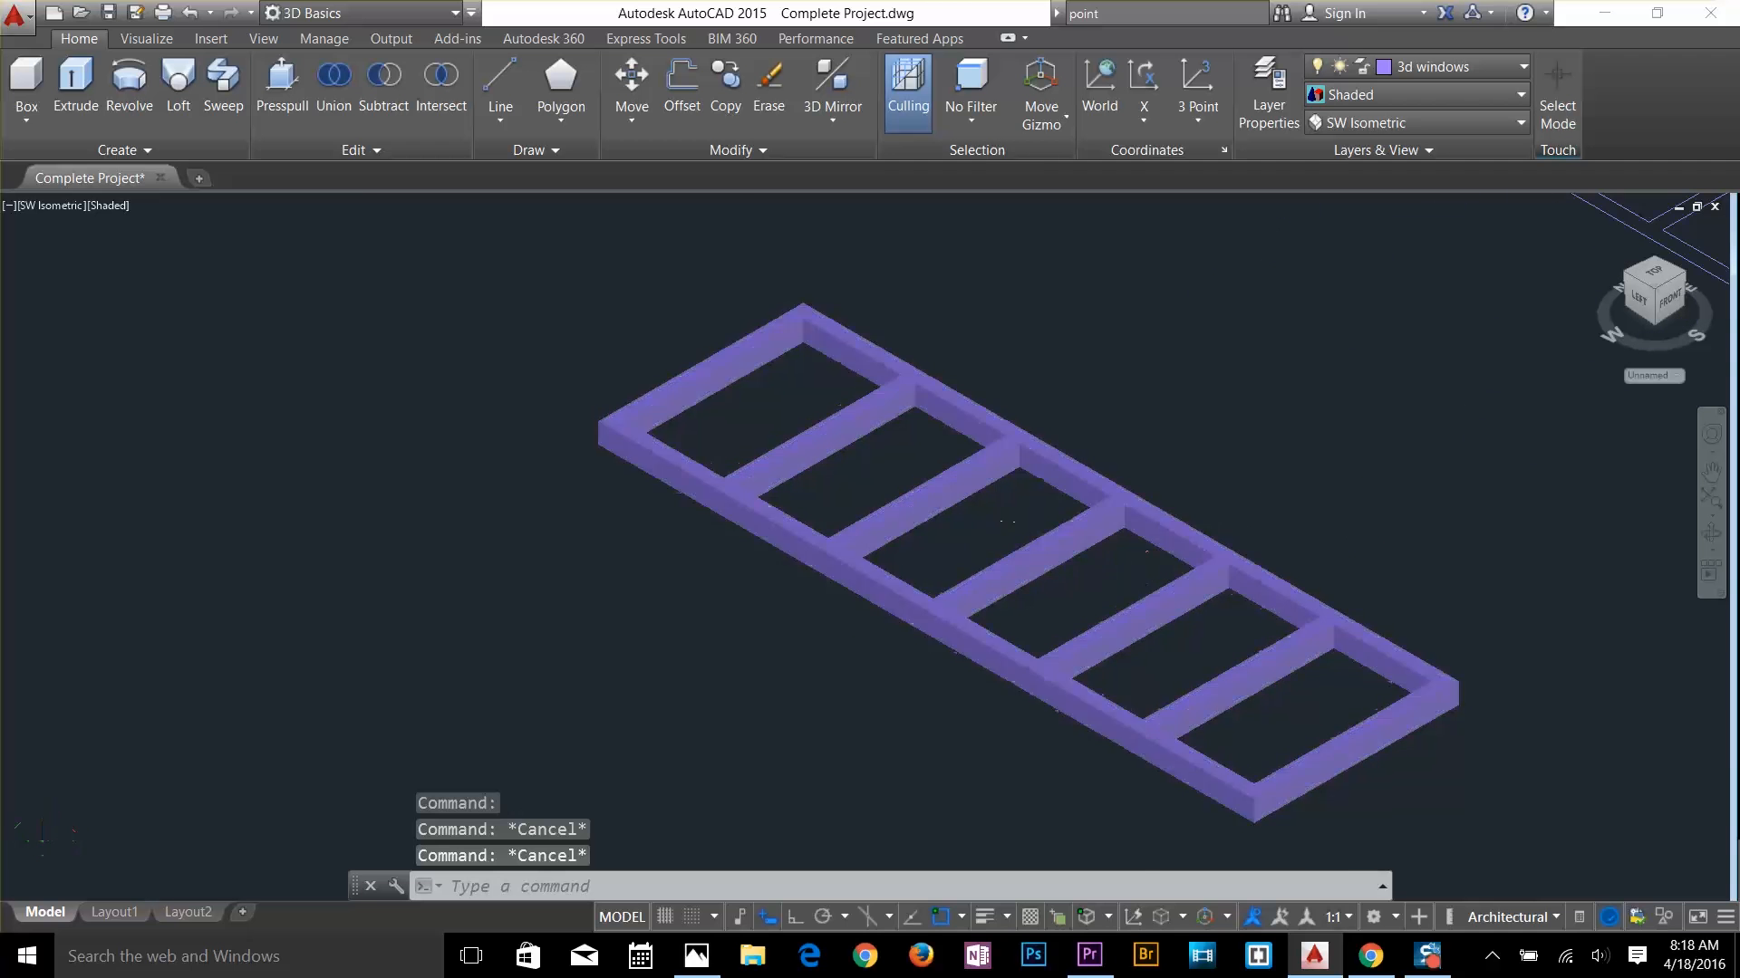
scroll(1048, 500, up, 4)
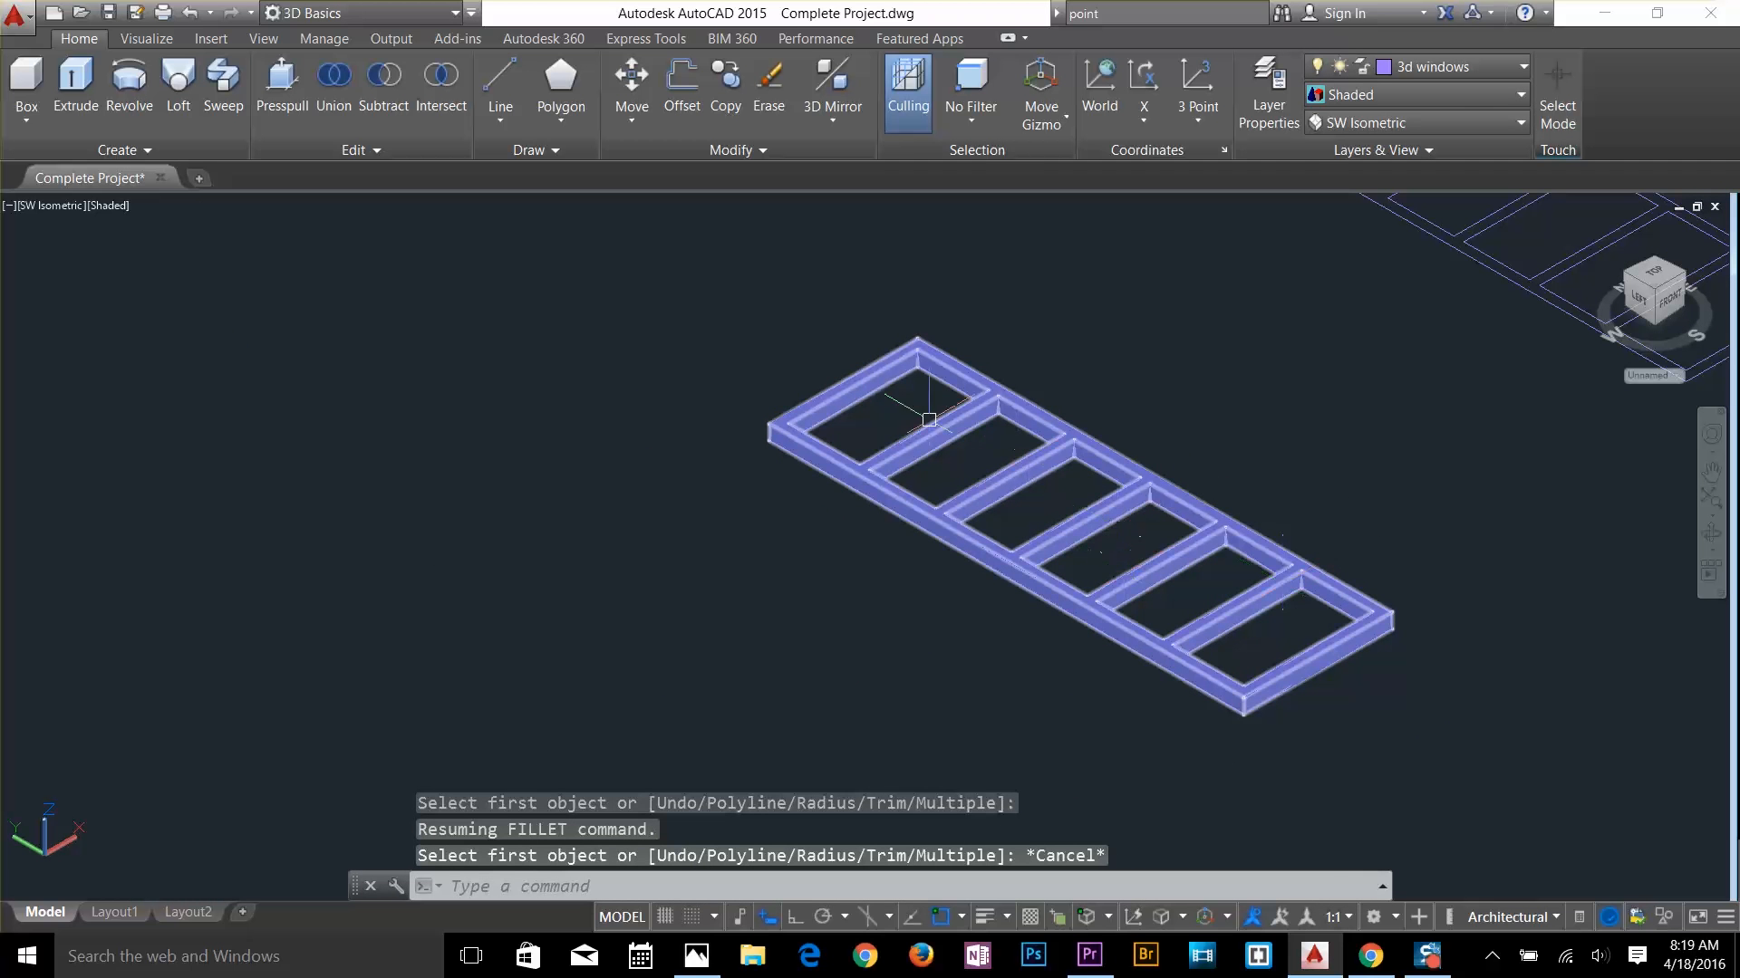
scroll(929, 419, up, 4)
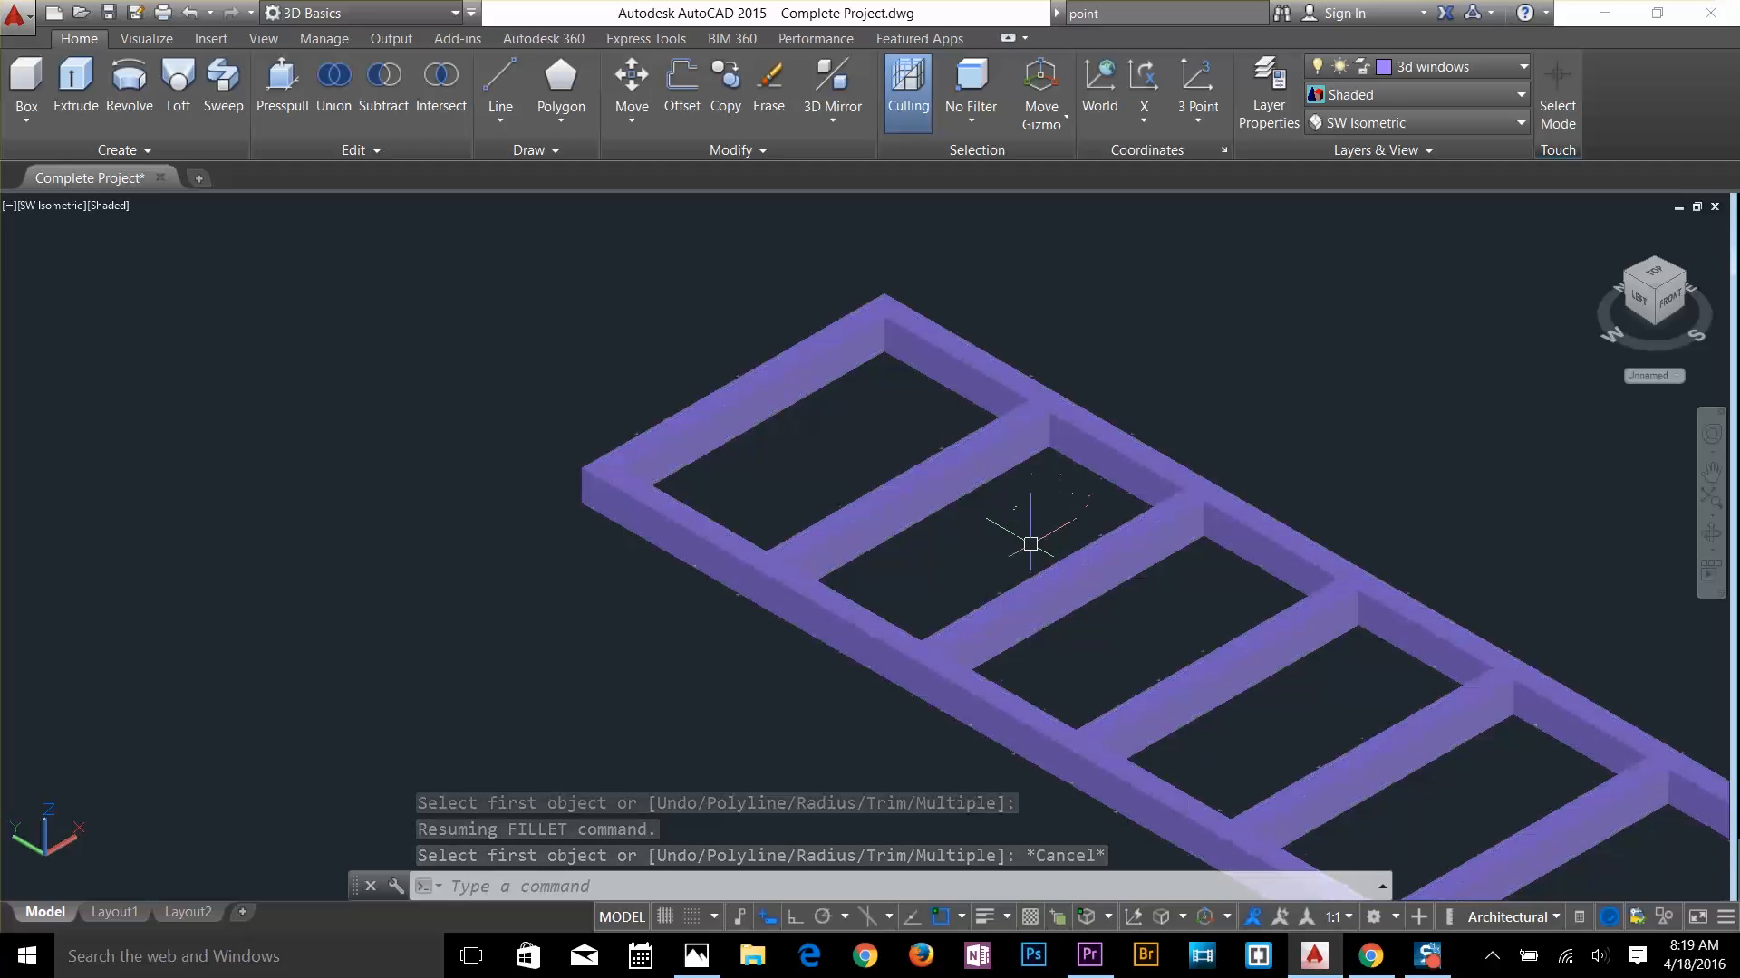
key(Escape)
key(Escape)
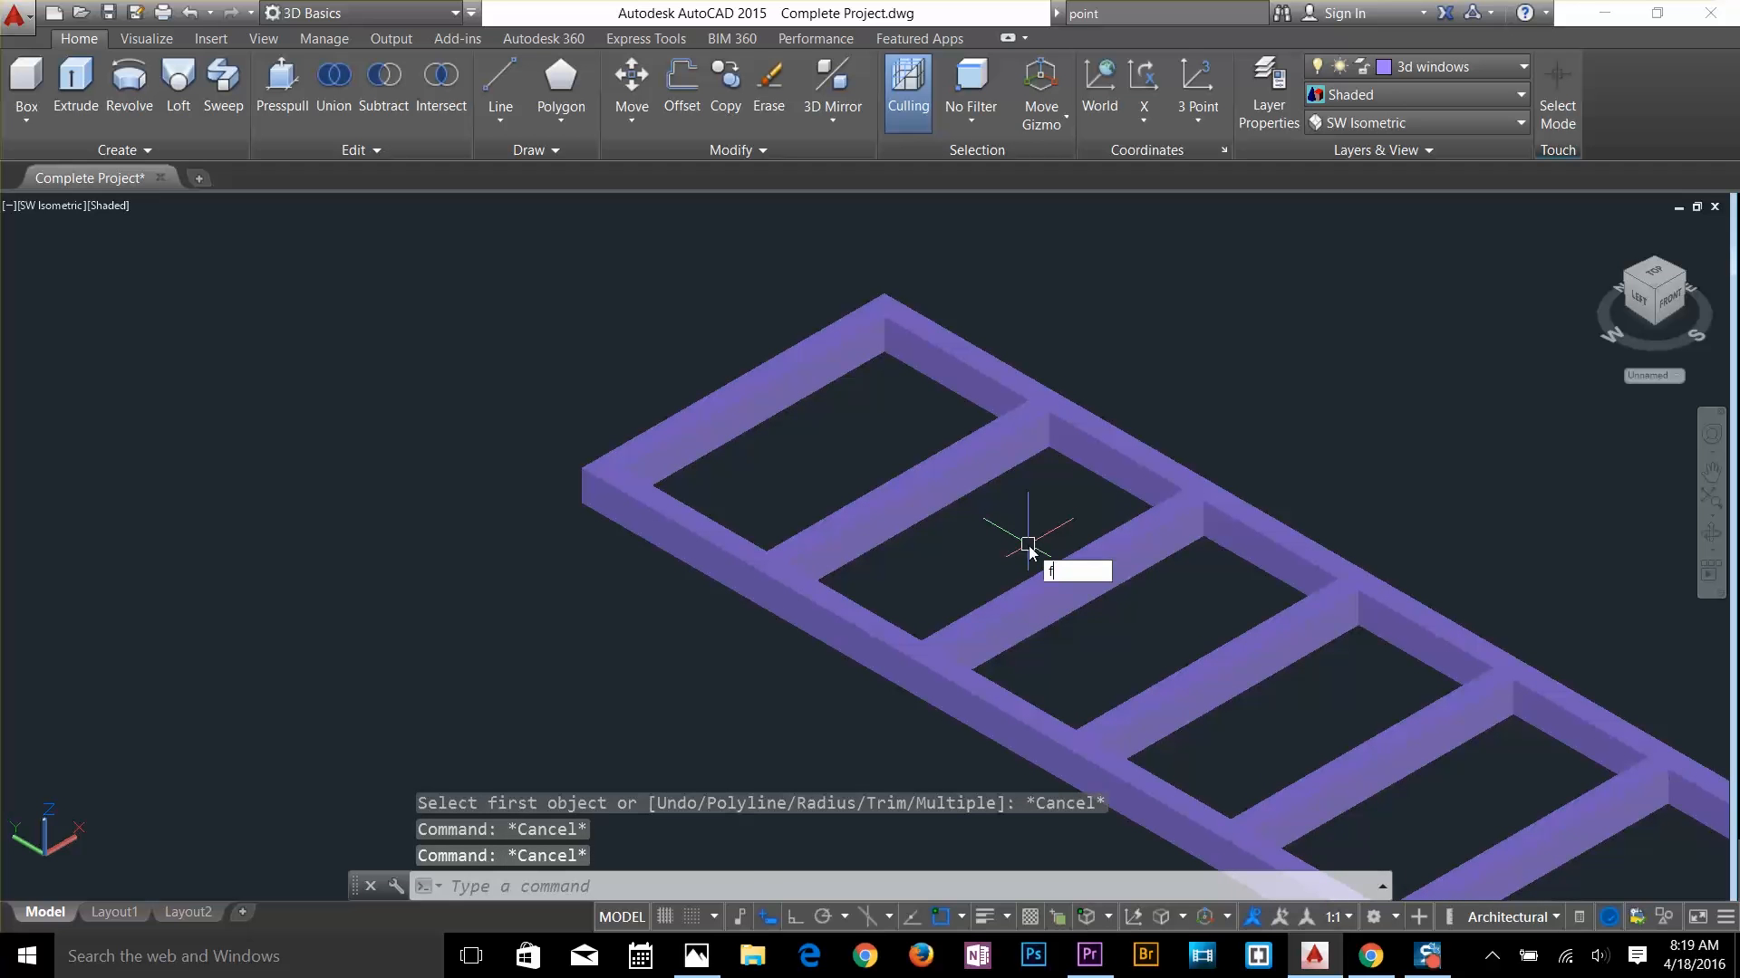
Fillet the upper inner edges around all six pane openings of the solid frame with a radius of .3
key(Return)
key(Return)
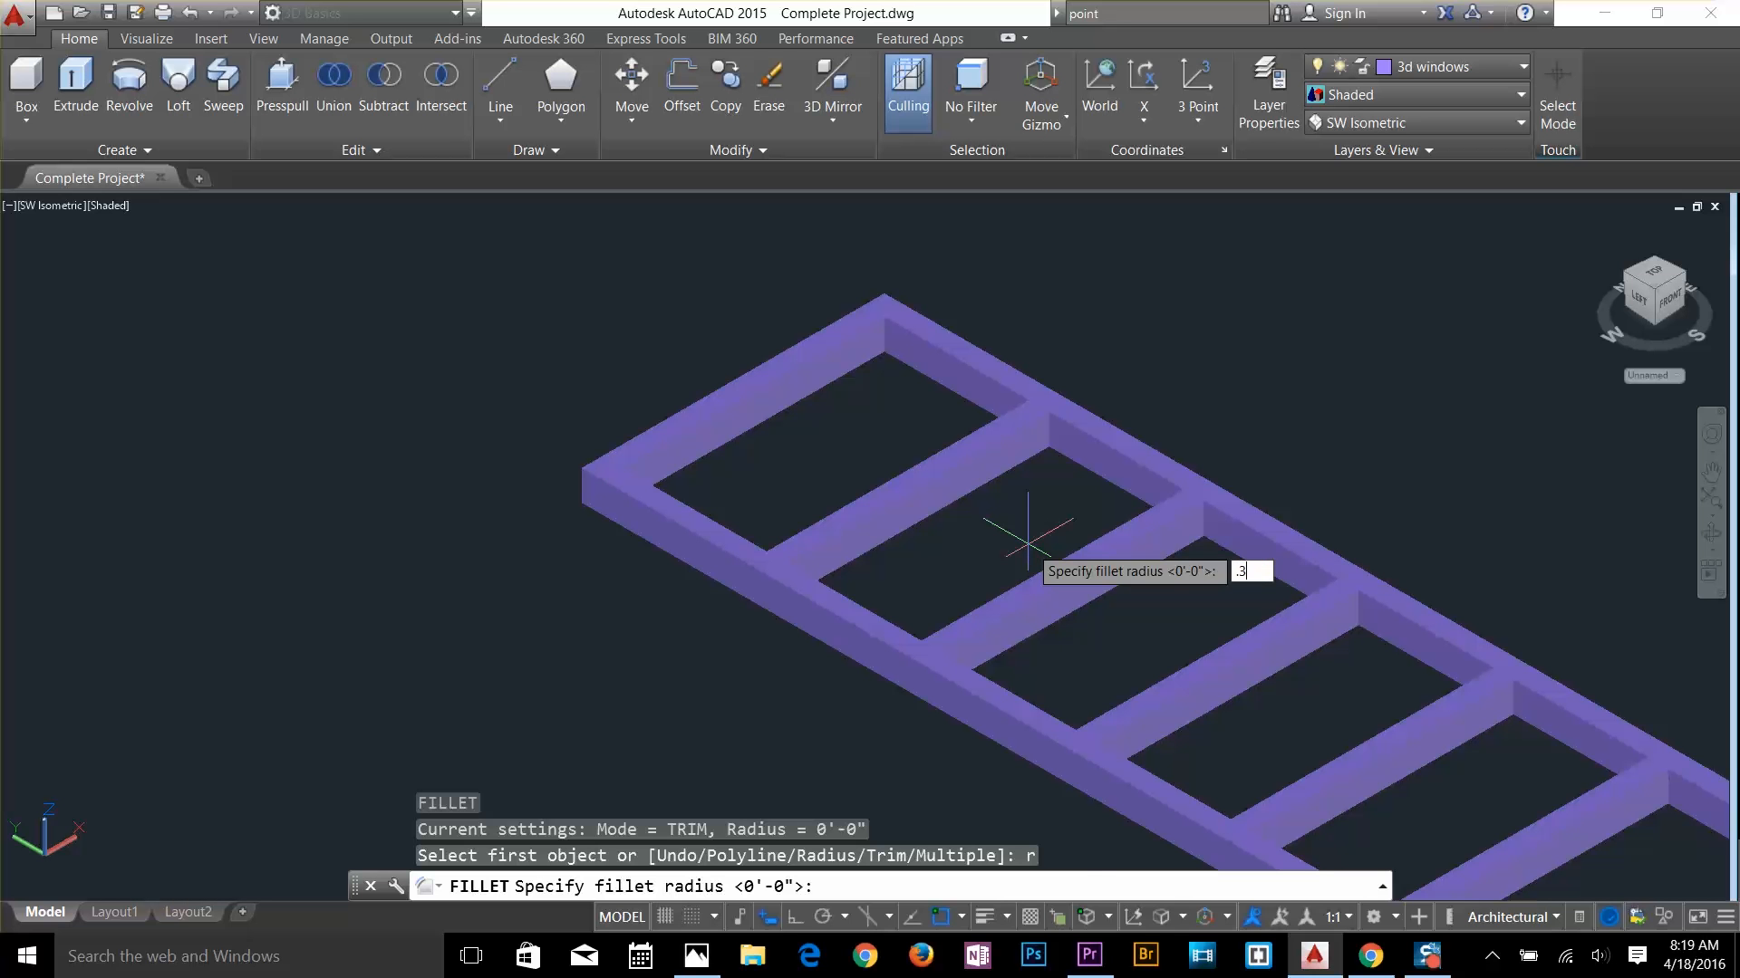
key(Return)
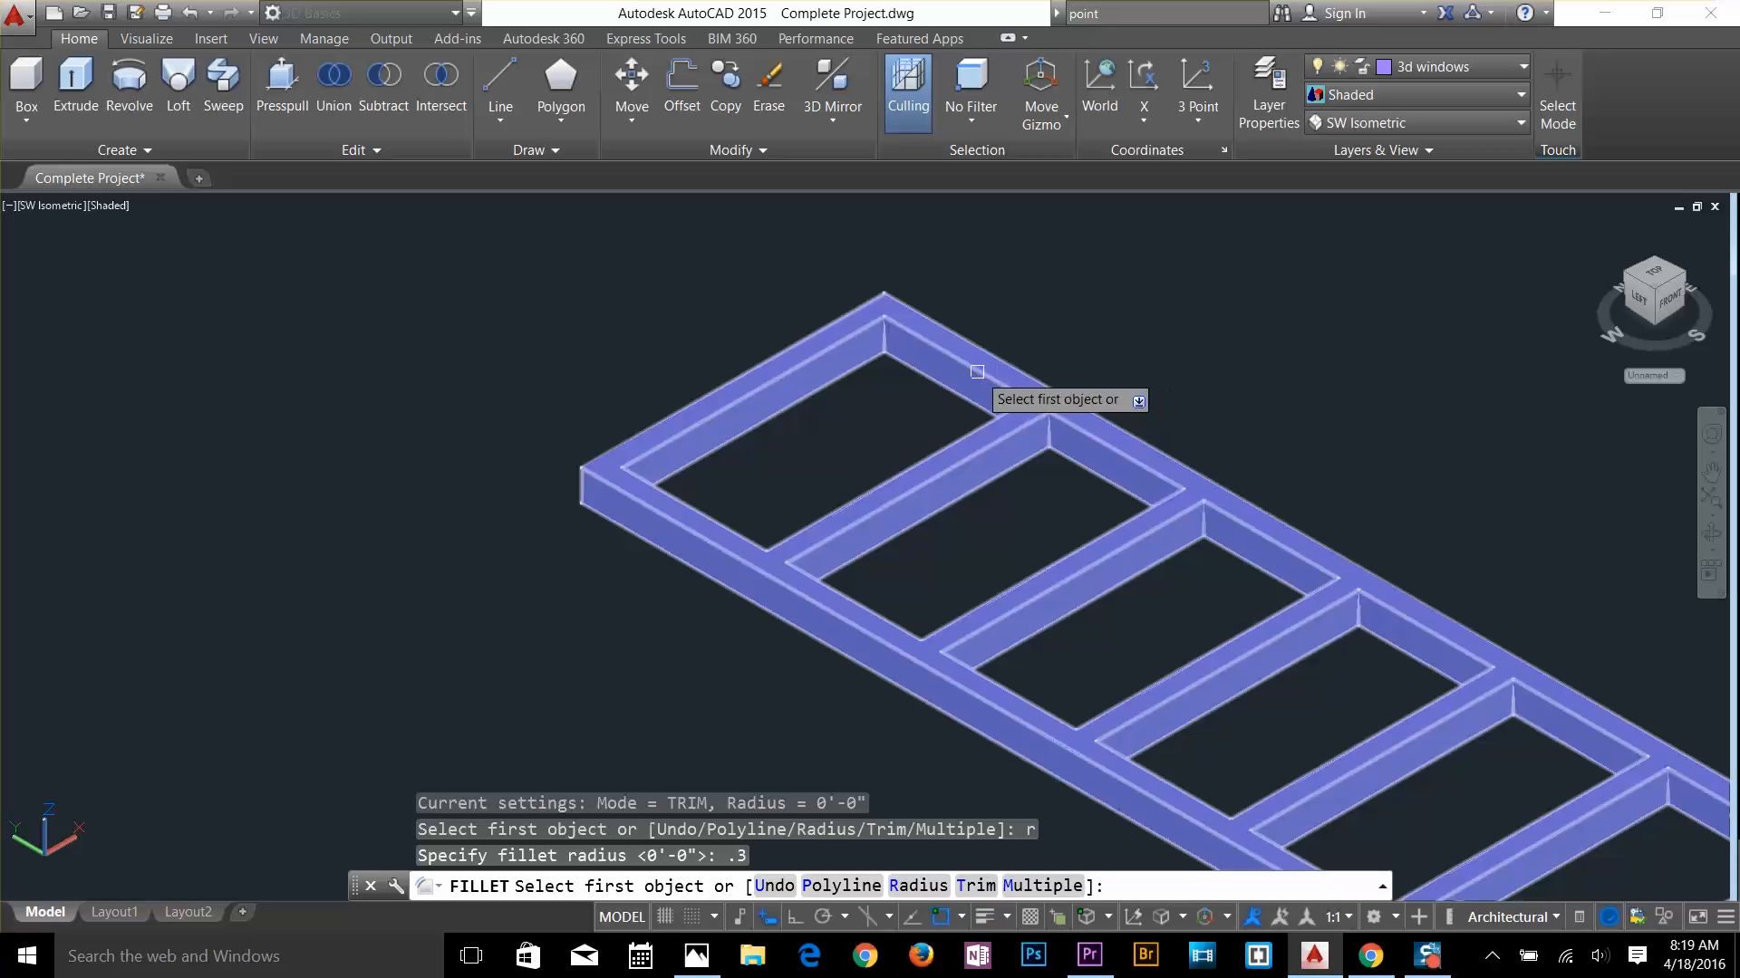
click(972, 364)
key(Return)
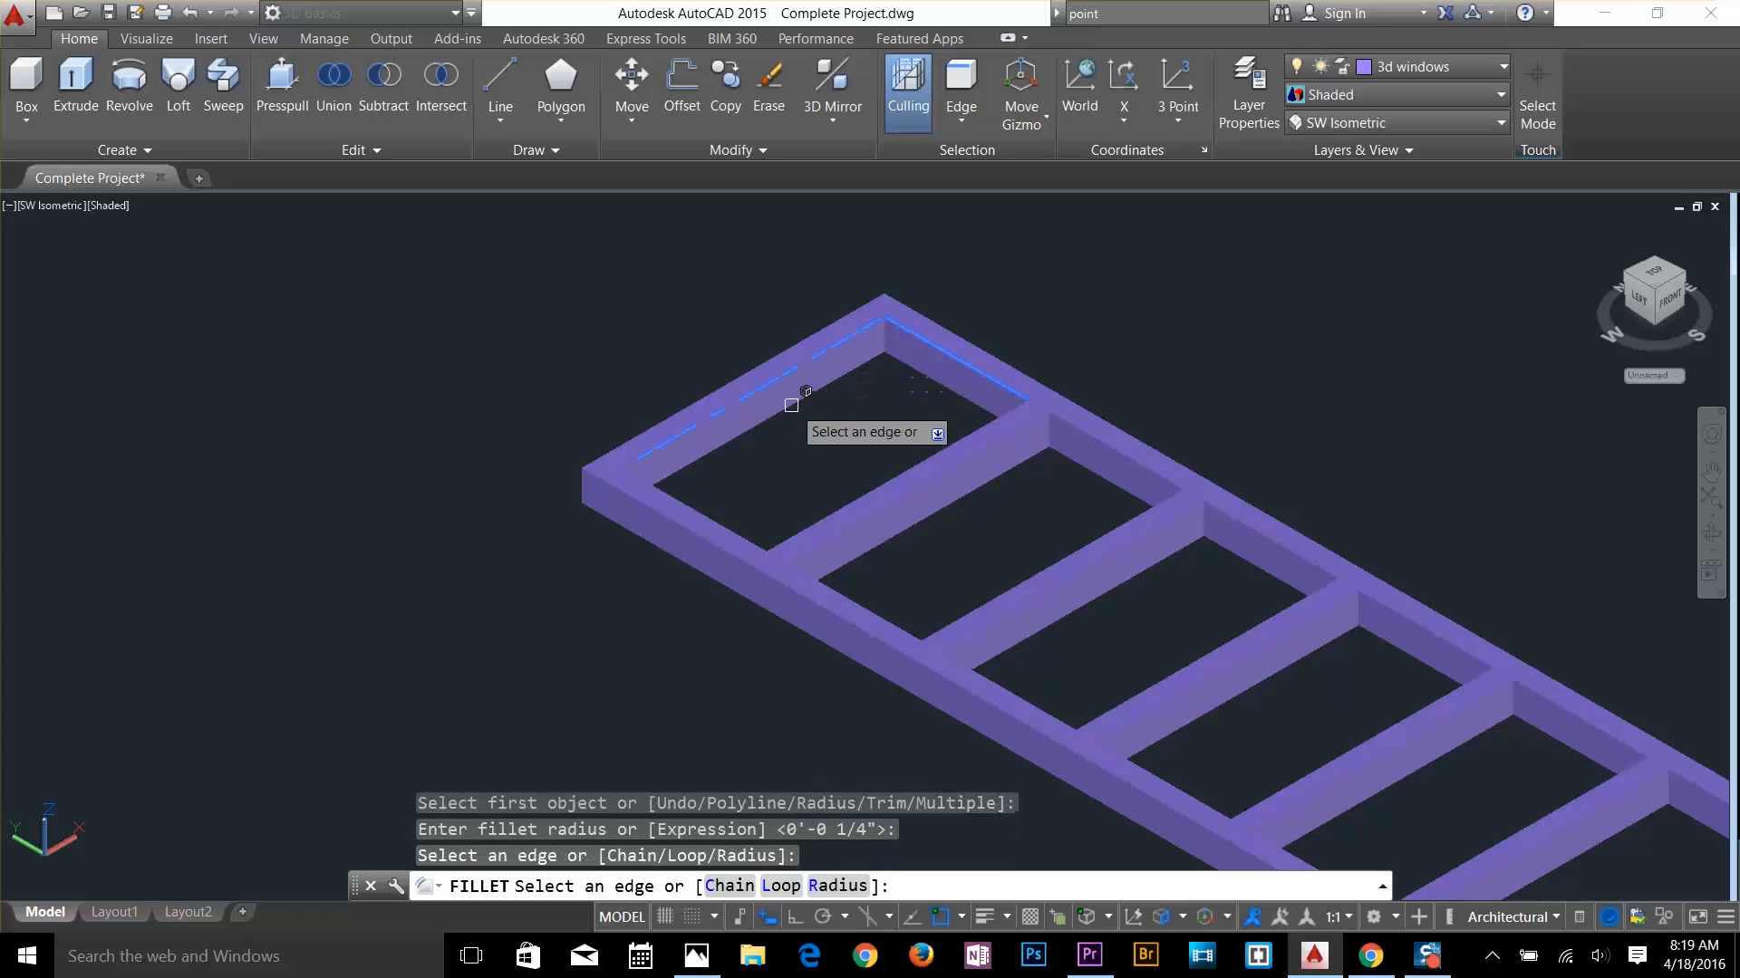
click(692, 504)
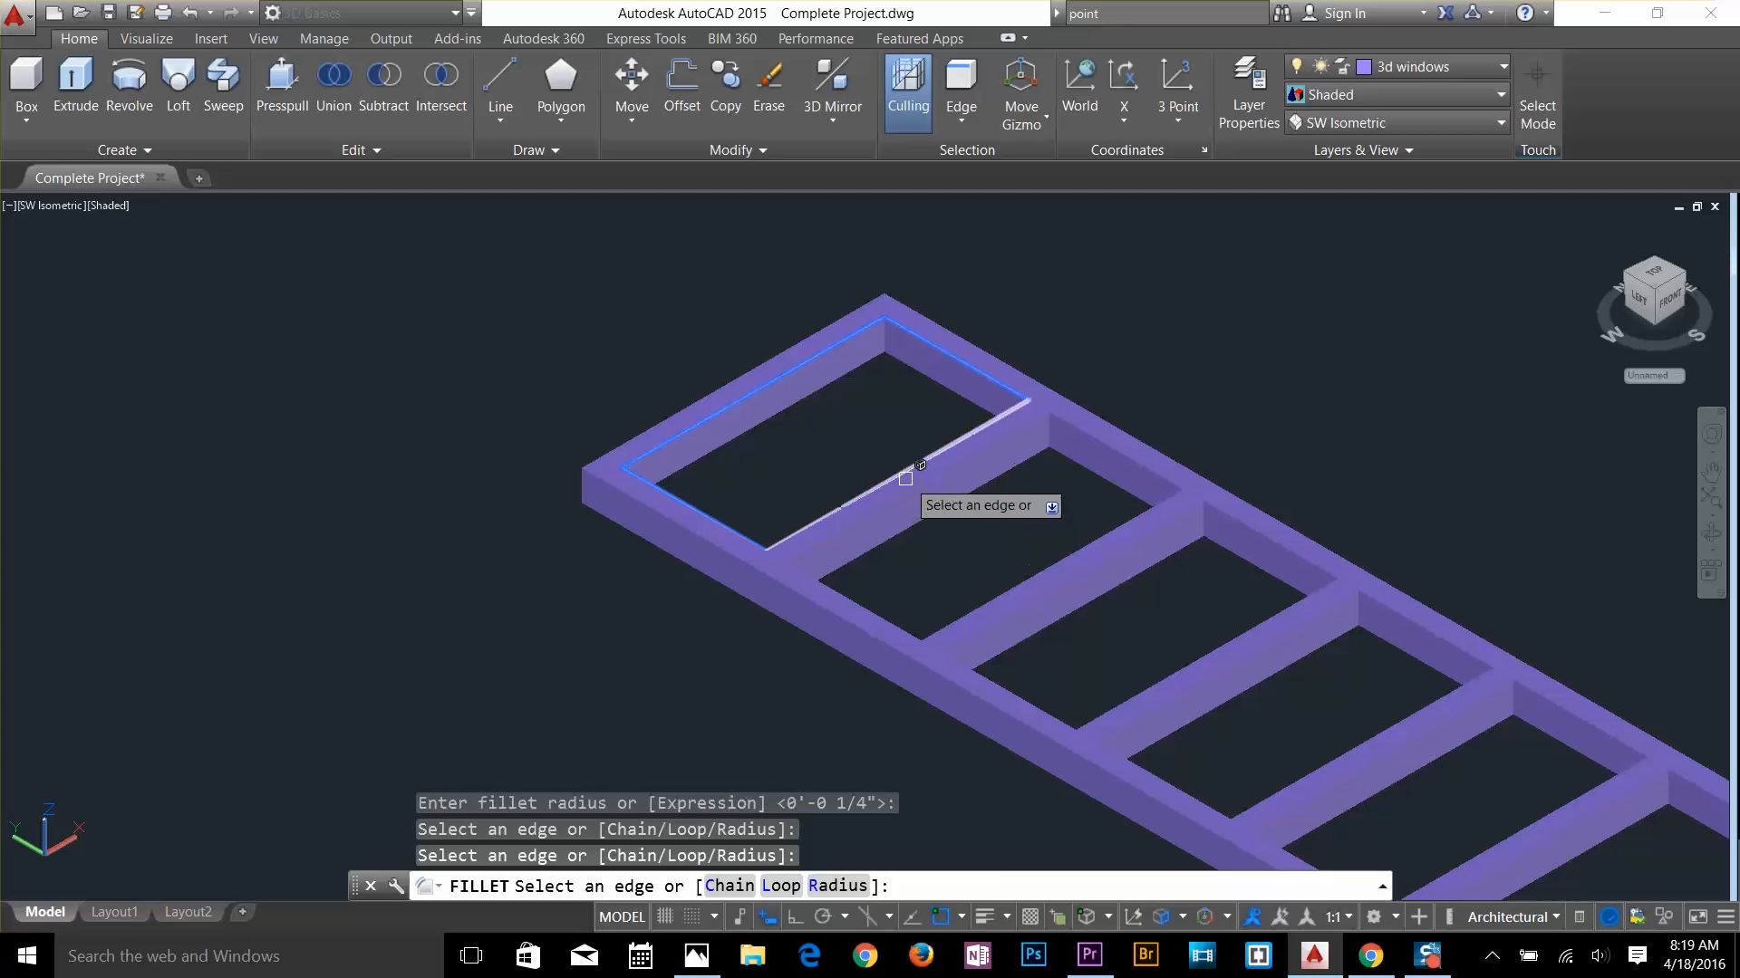
click(943, 453)
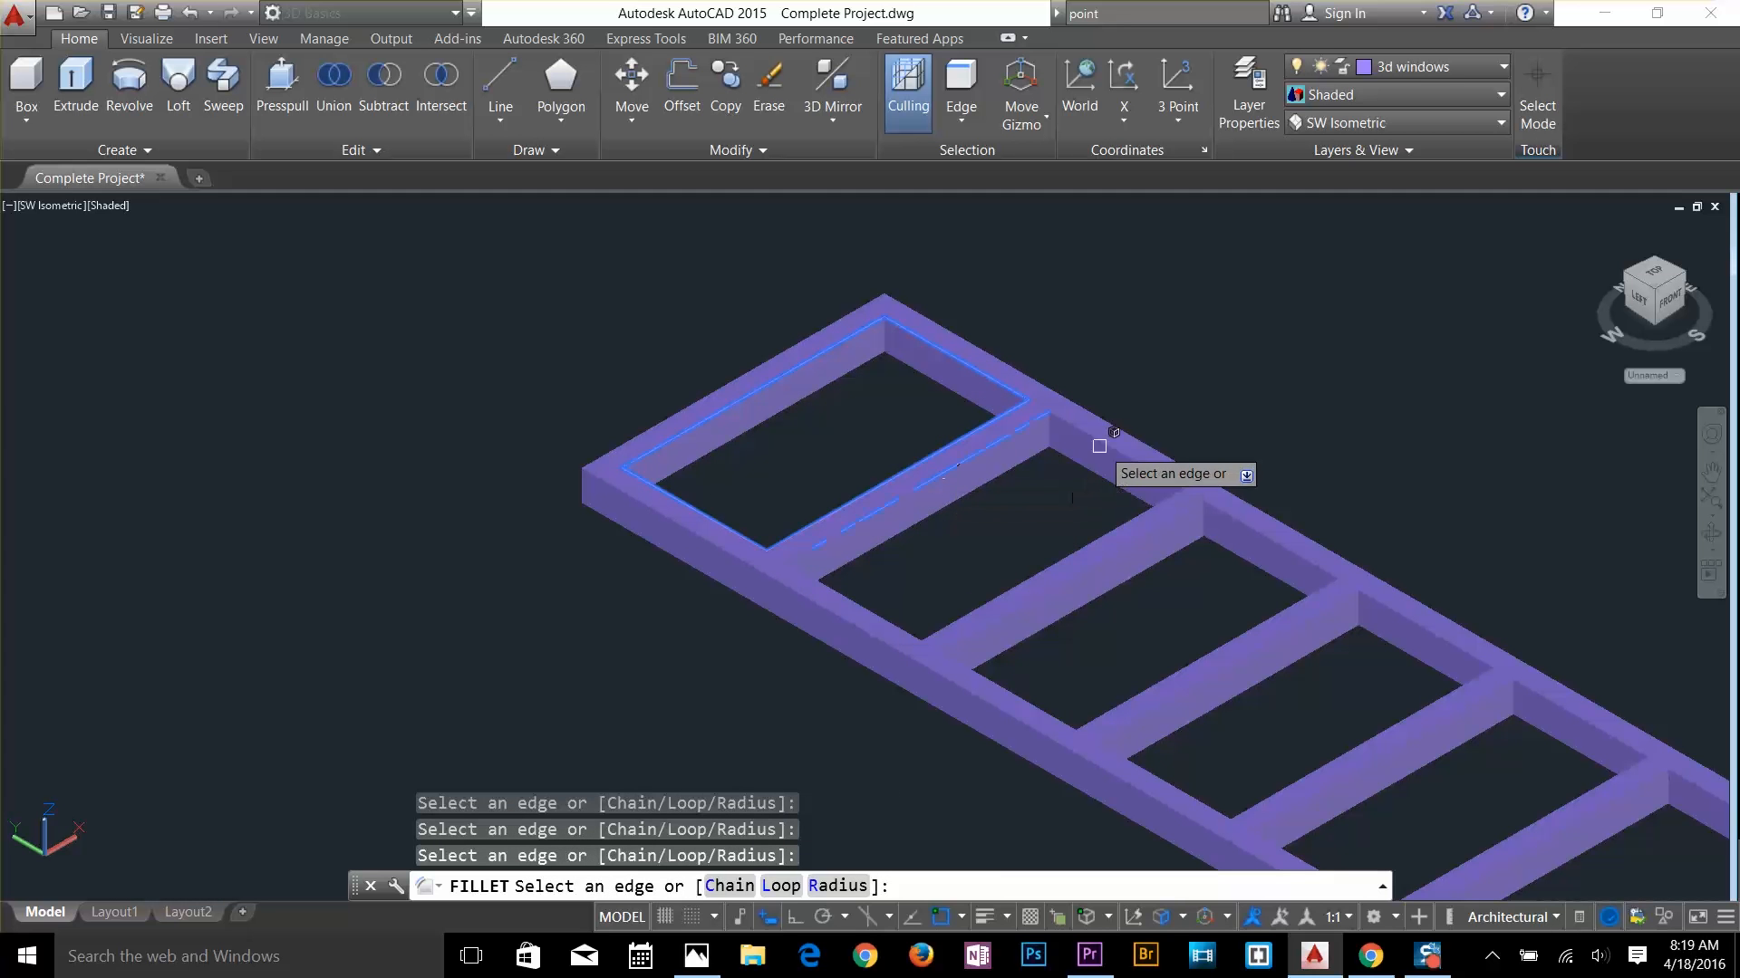
click(1096, 536)
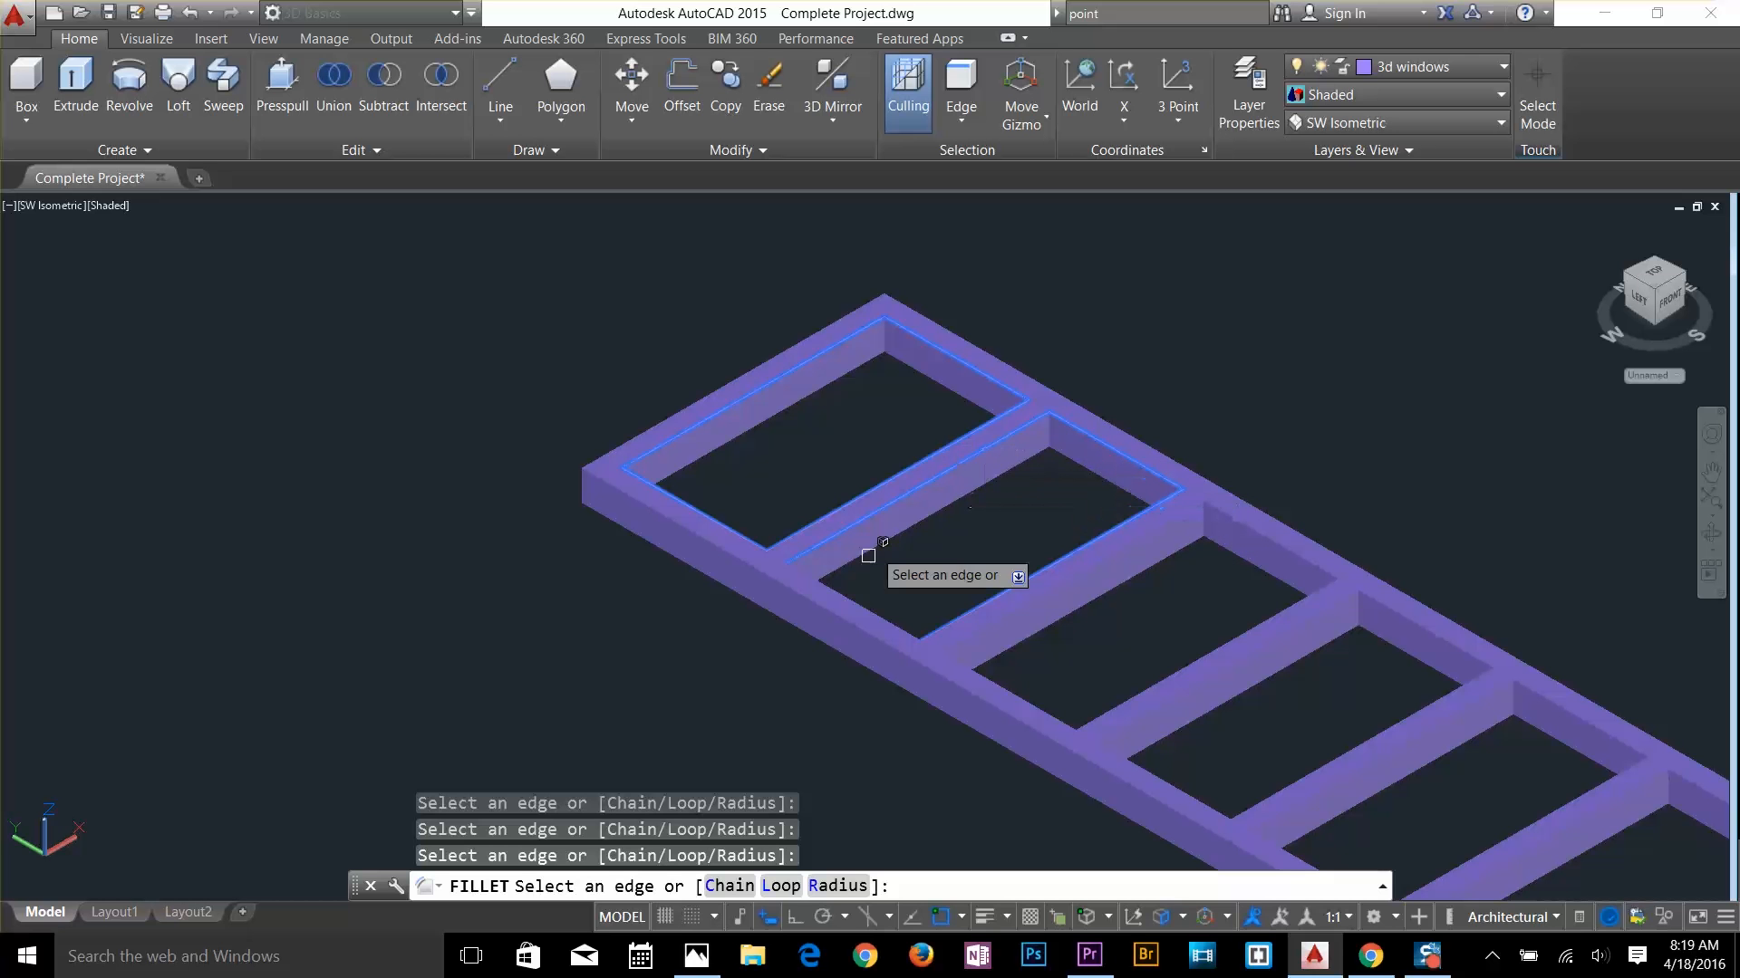
click(854, 600)
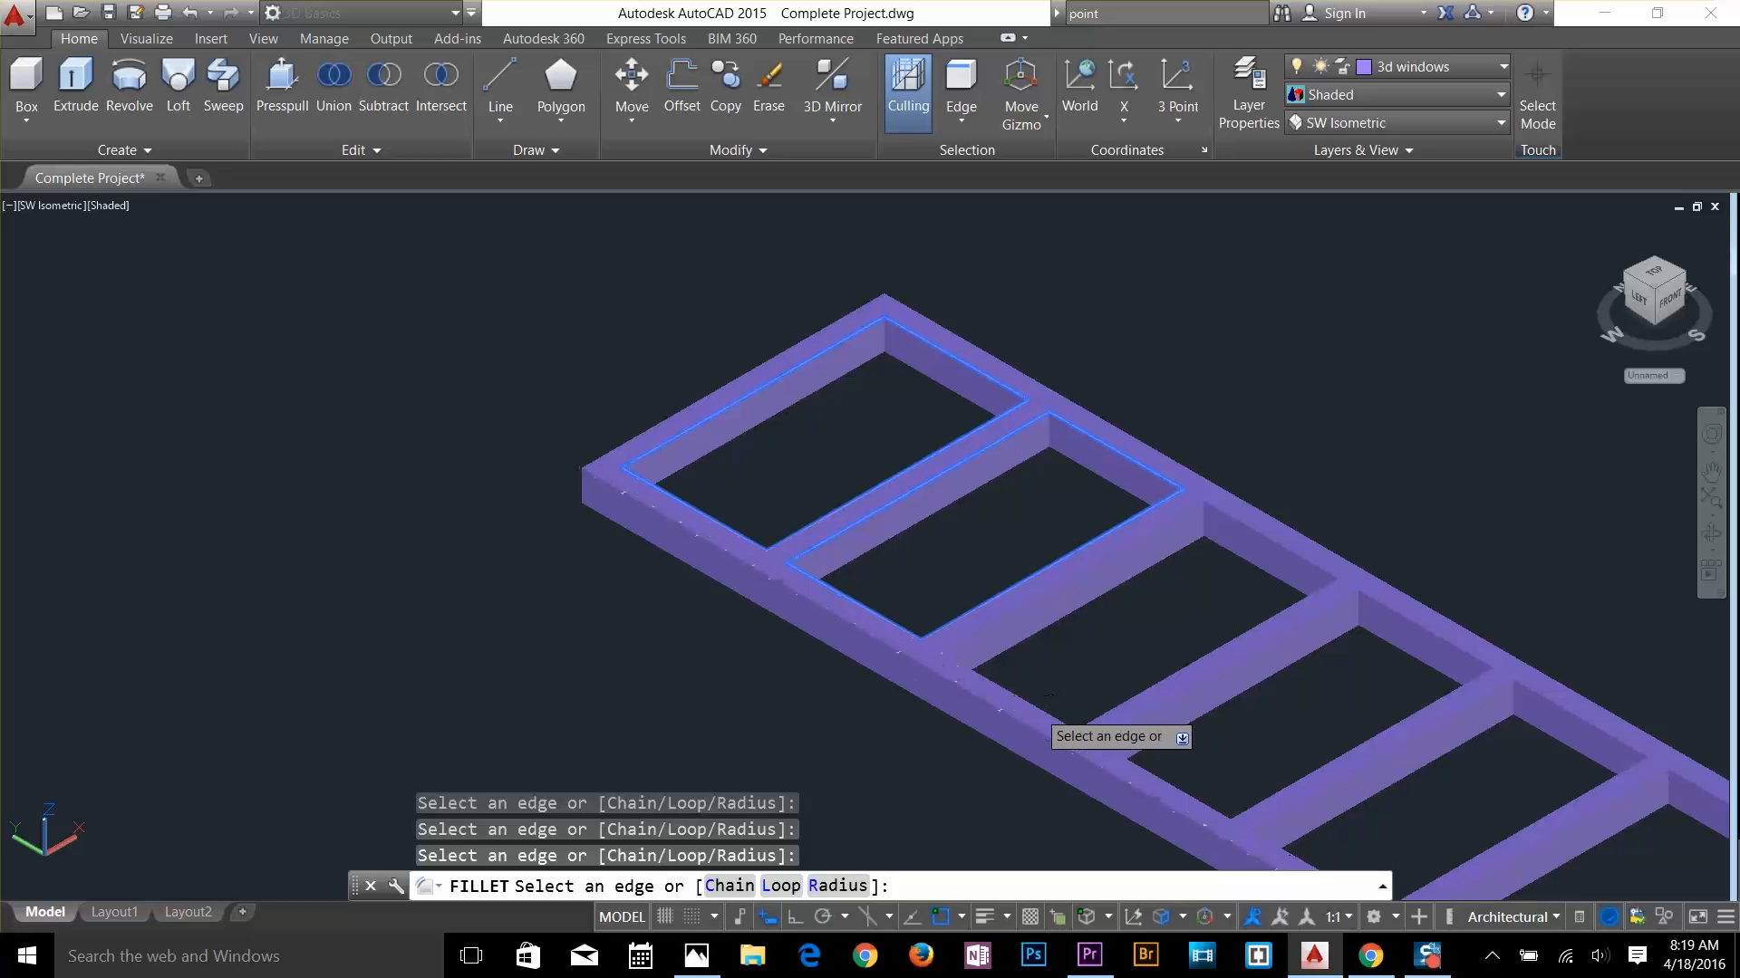
click(1044, 594)
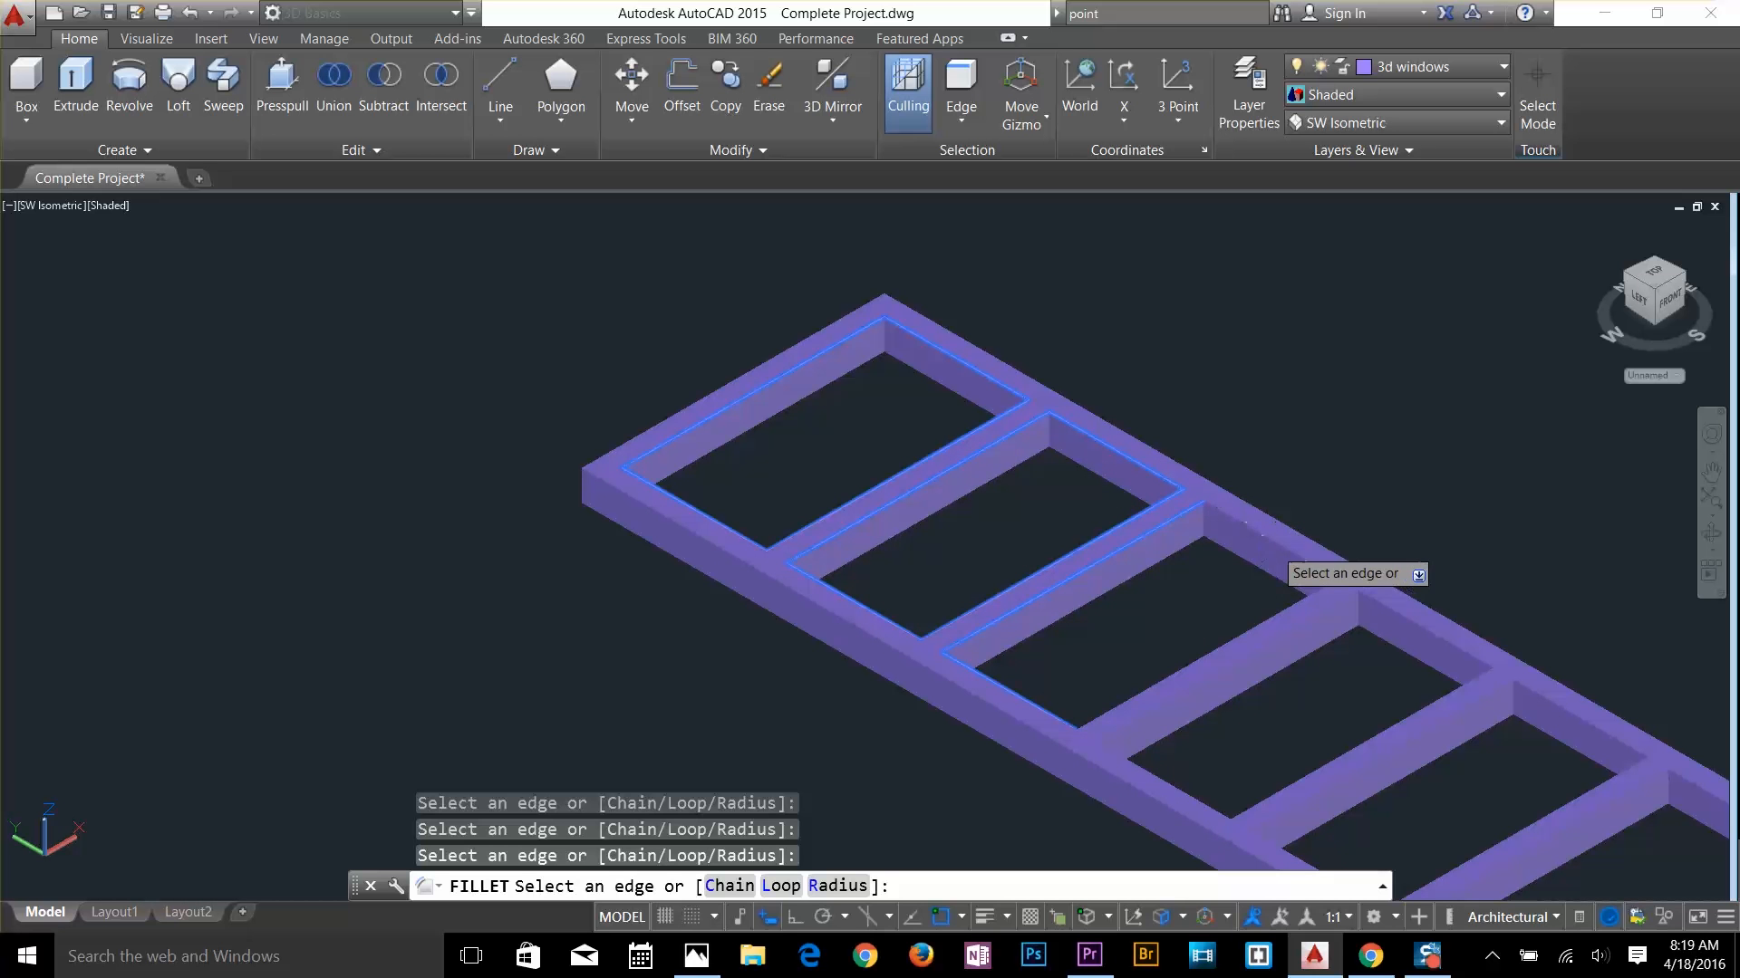
click(1268, 541)
middle_drag(1229, 638, 1022, 431)
click(994, 538)
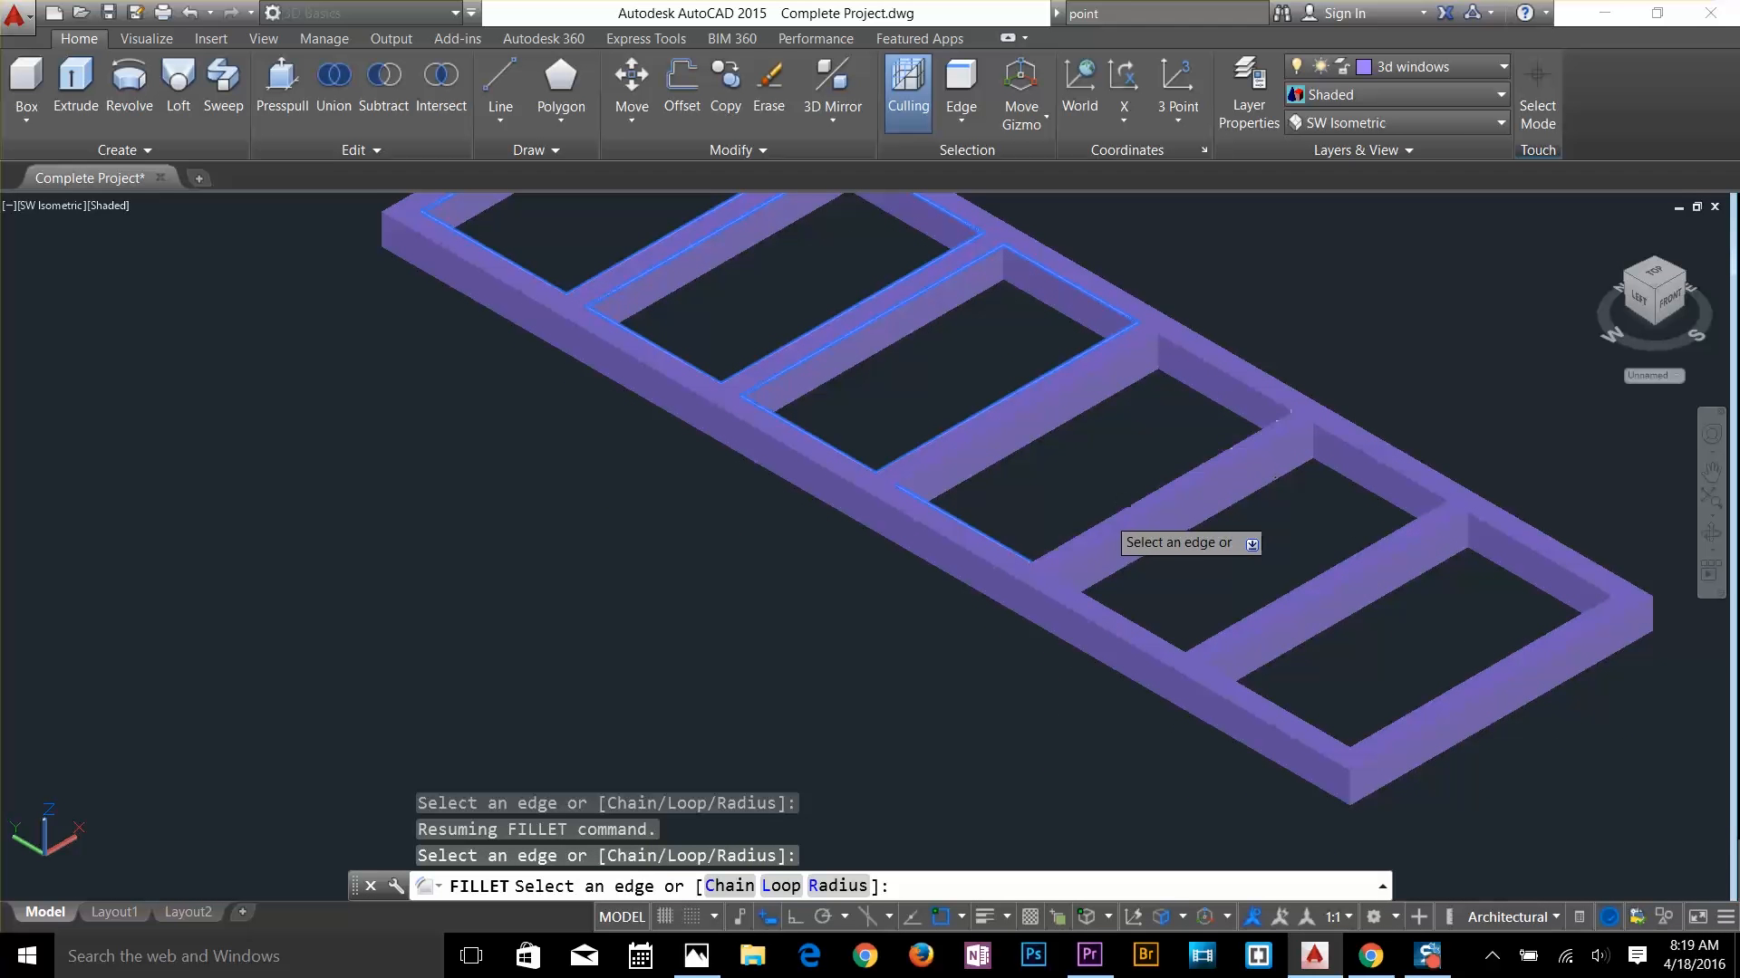
click(1140, 499)
click(1232, 380)
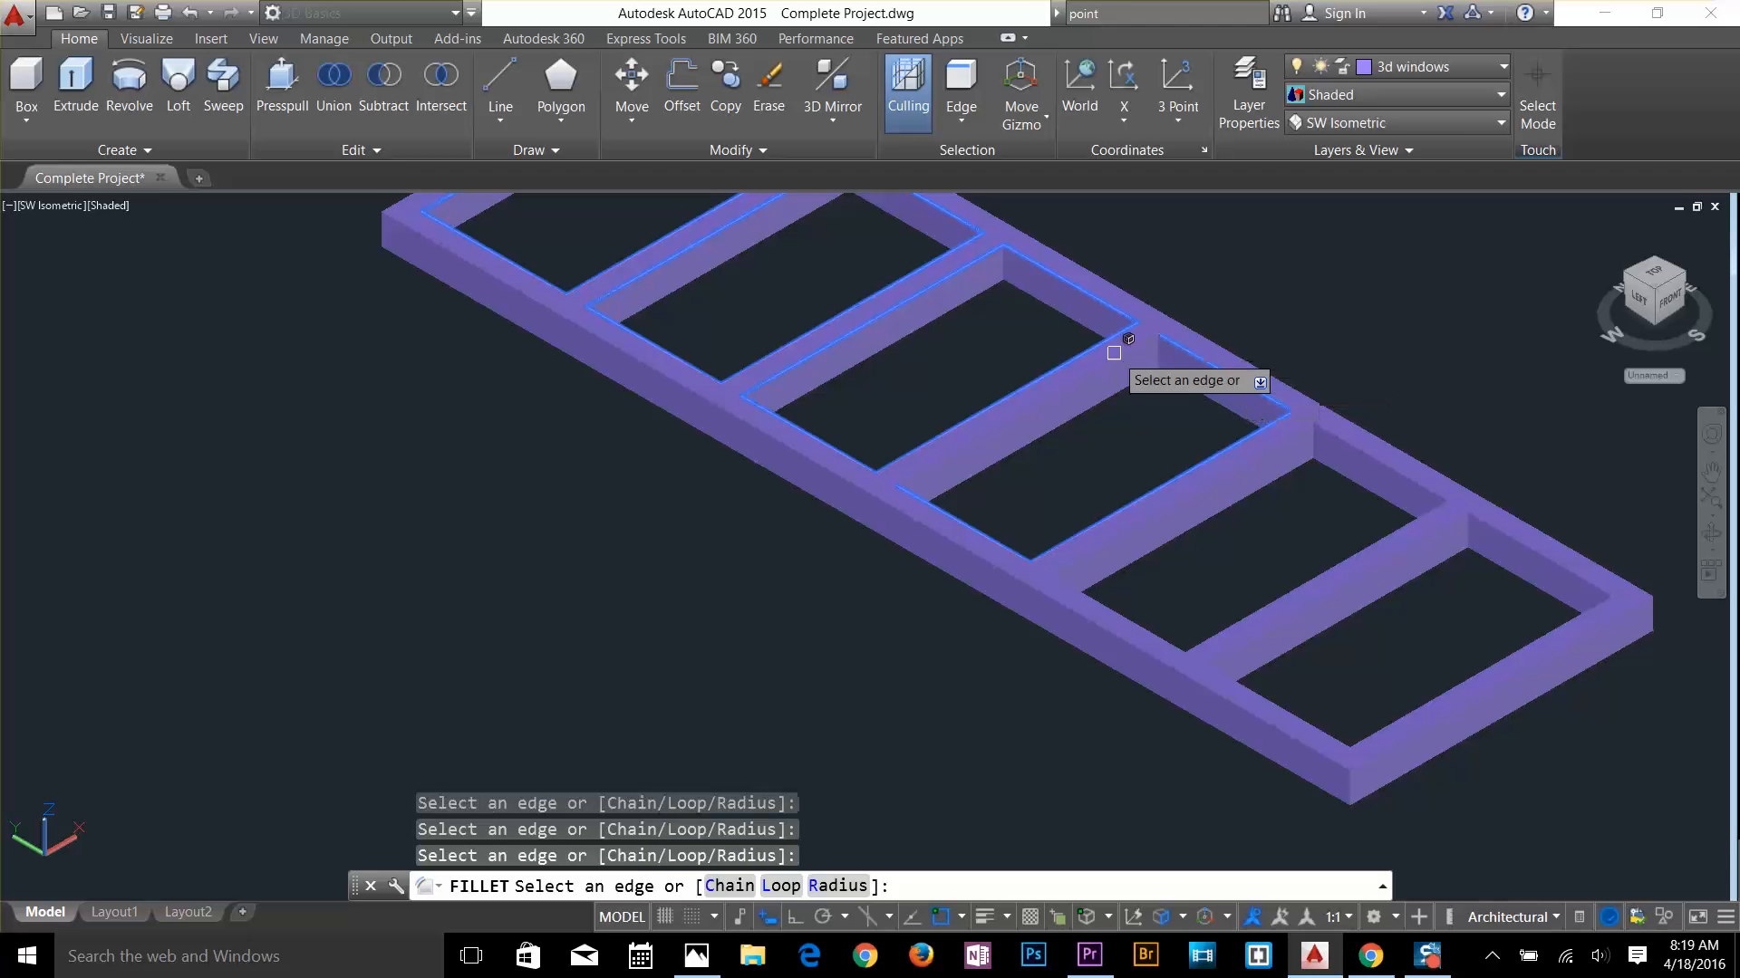
click(1076, 382)
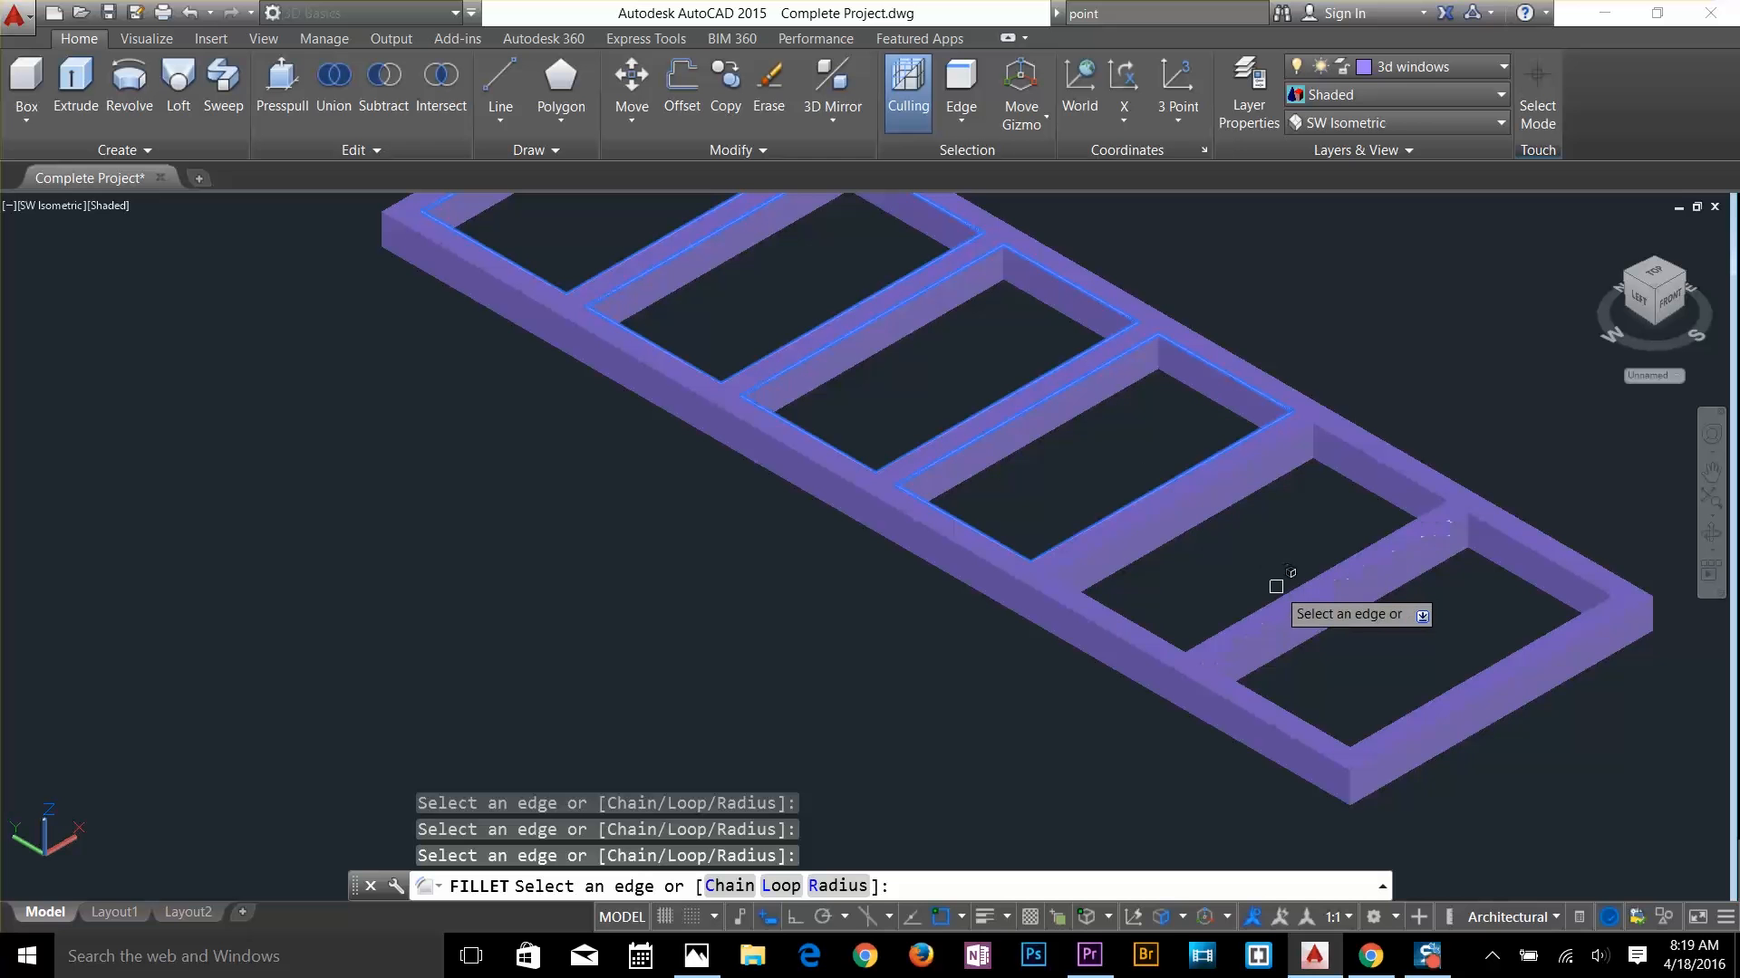
click(1274, 597)
click(1235, 491)
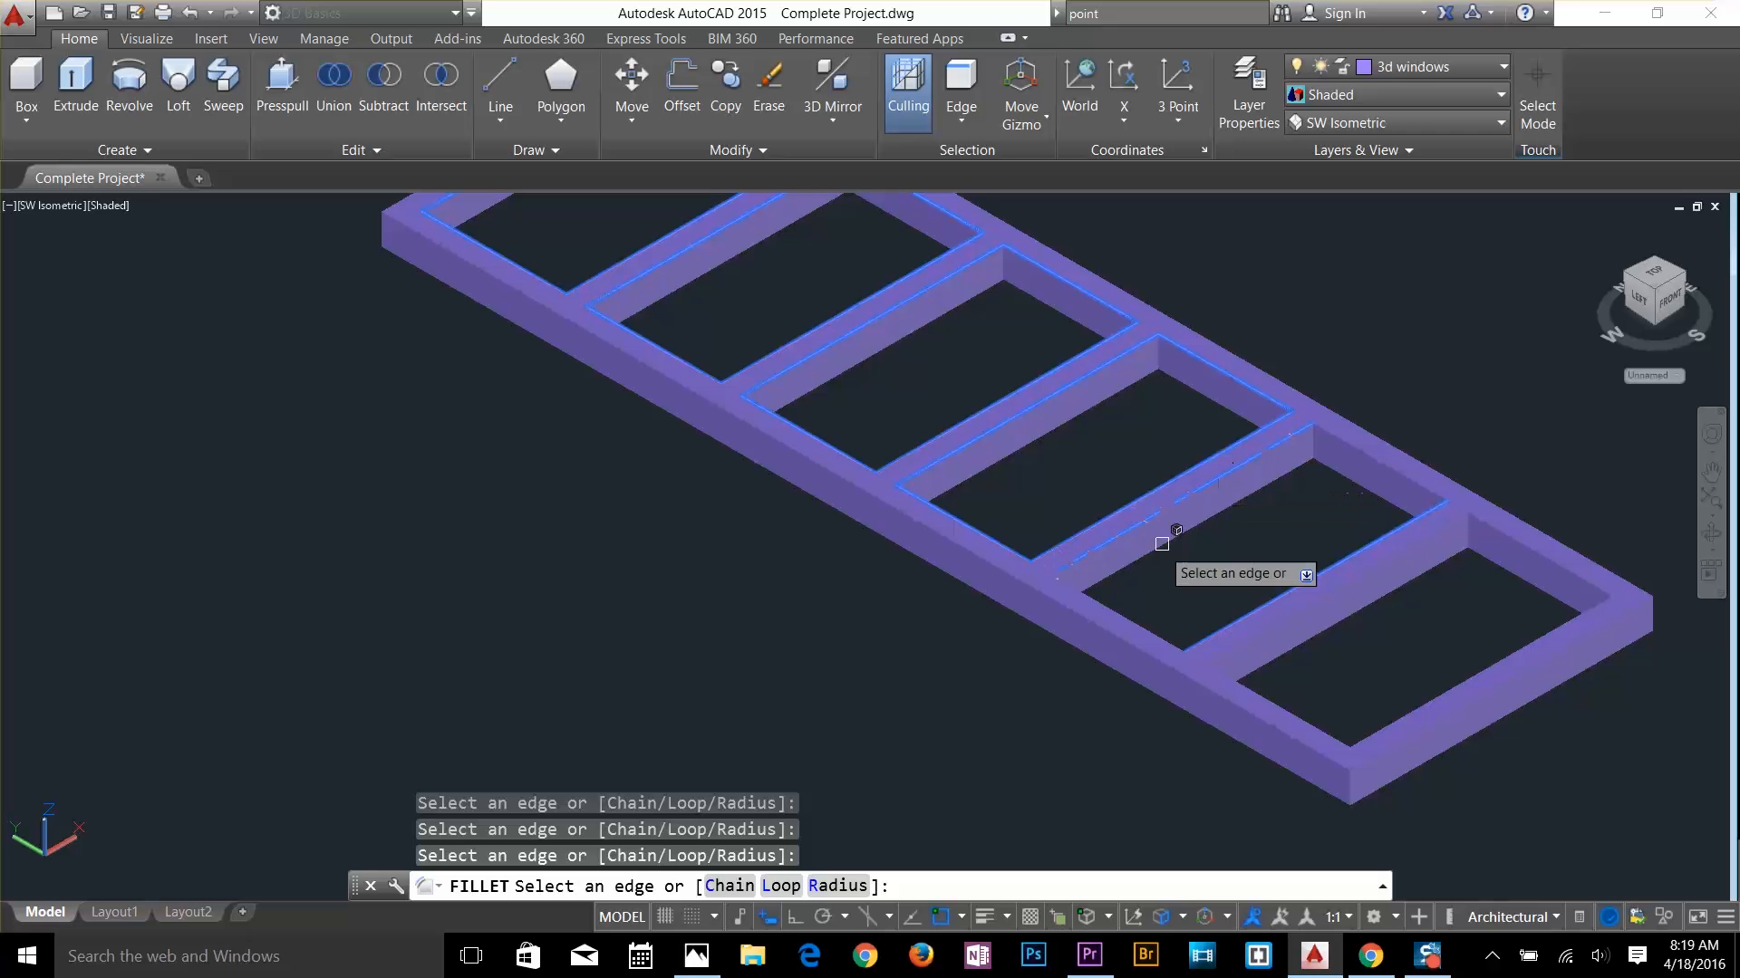
click(1119, 616)
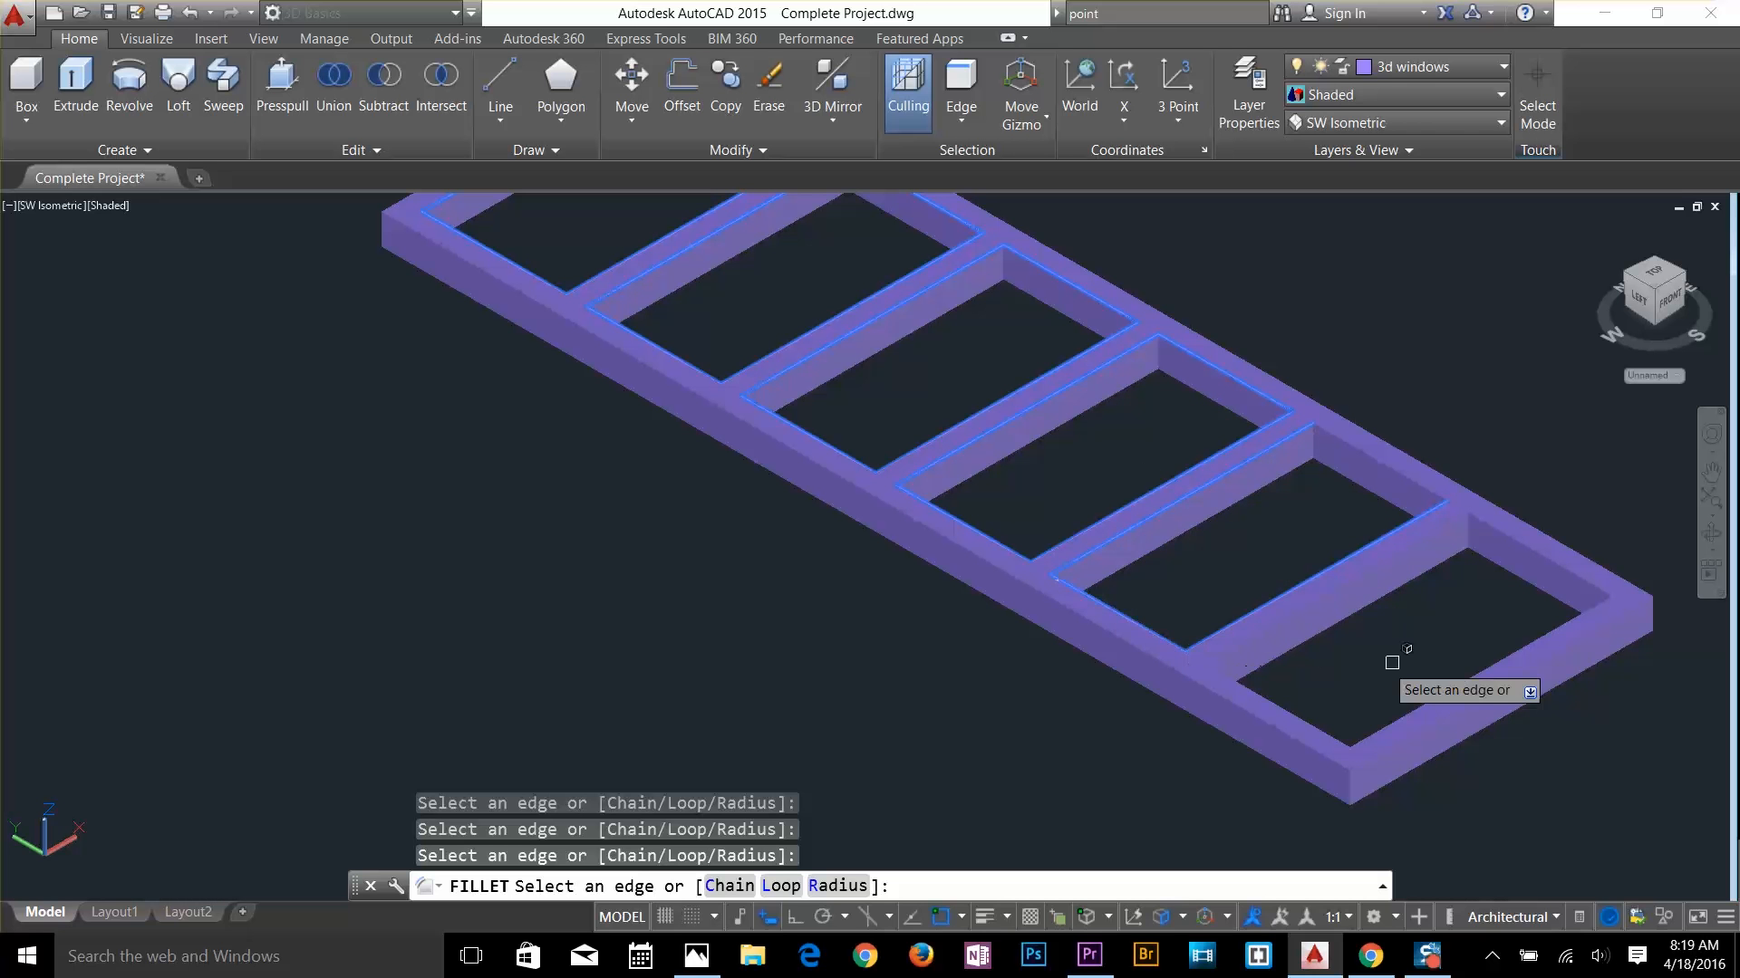
click(1338, 591)
click(1536, 555)
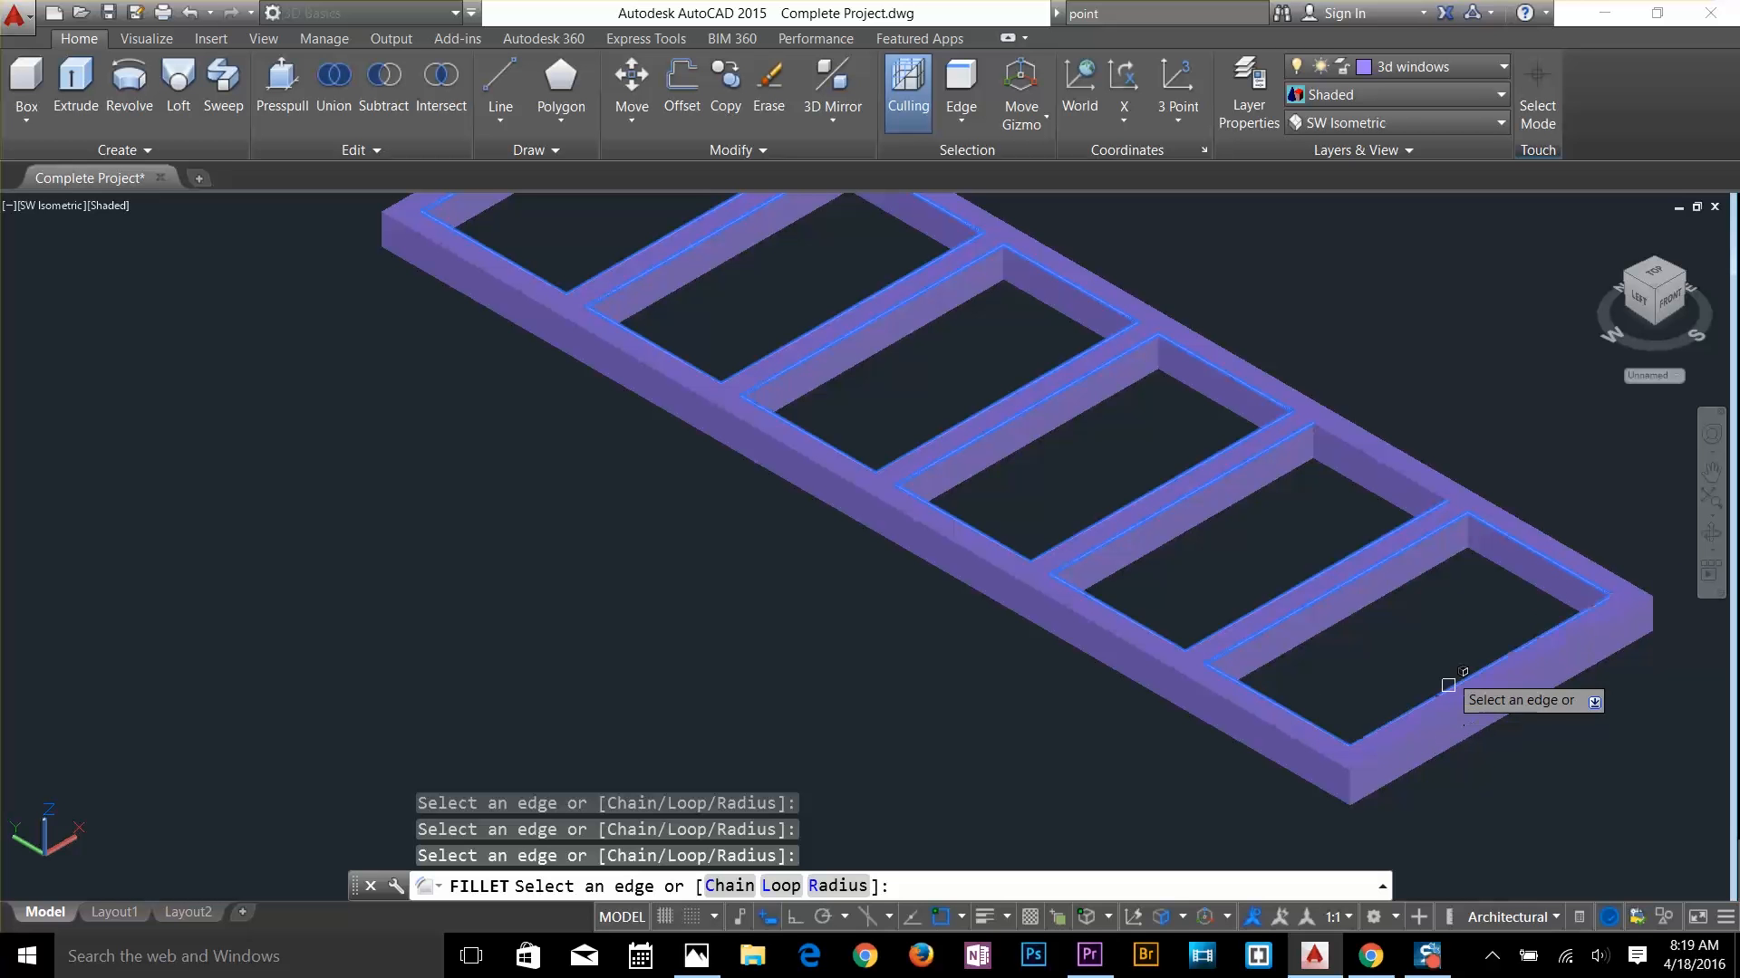
key(Return)
Extrude the six inner pane polylines of the remaining flat set to a height of .2, leaving out the outer rectangle
scroll(1428, 613, down, 3)
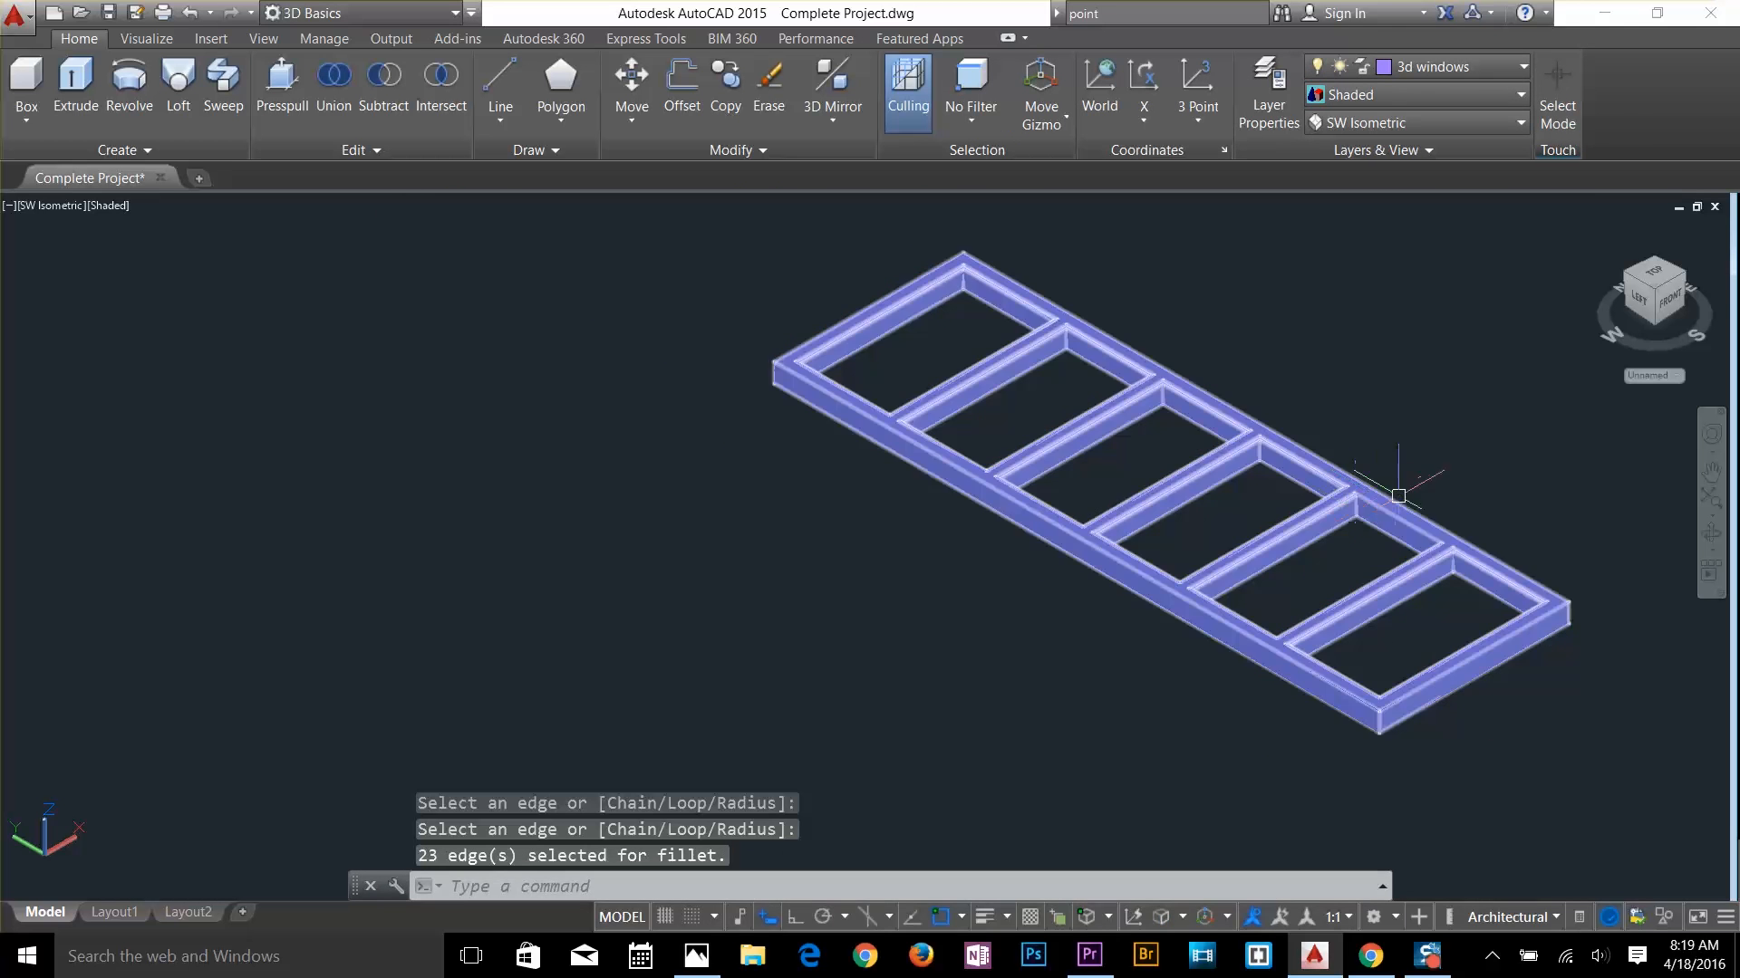
scroll(1483, 474, down, 1)
middle_drag(1483, 475, 1087, 508)
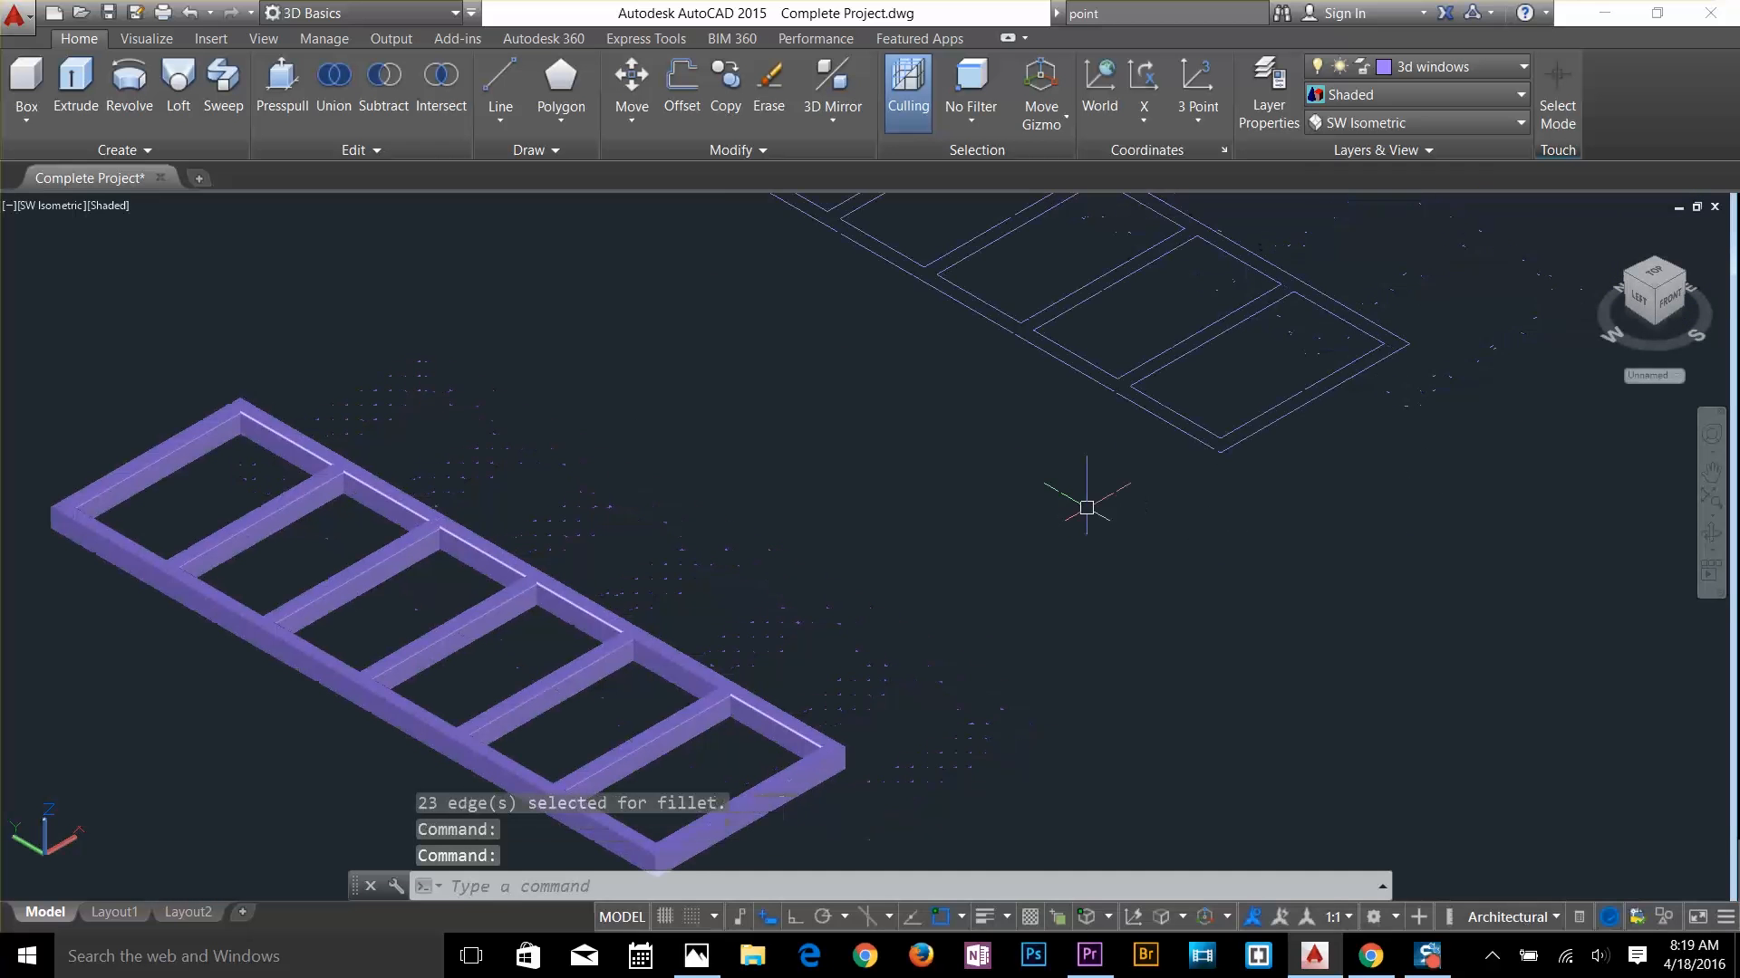
key(Escape)
key(Escape)
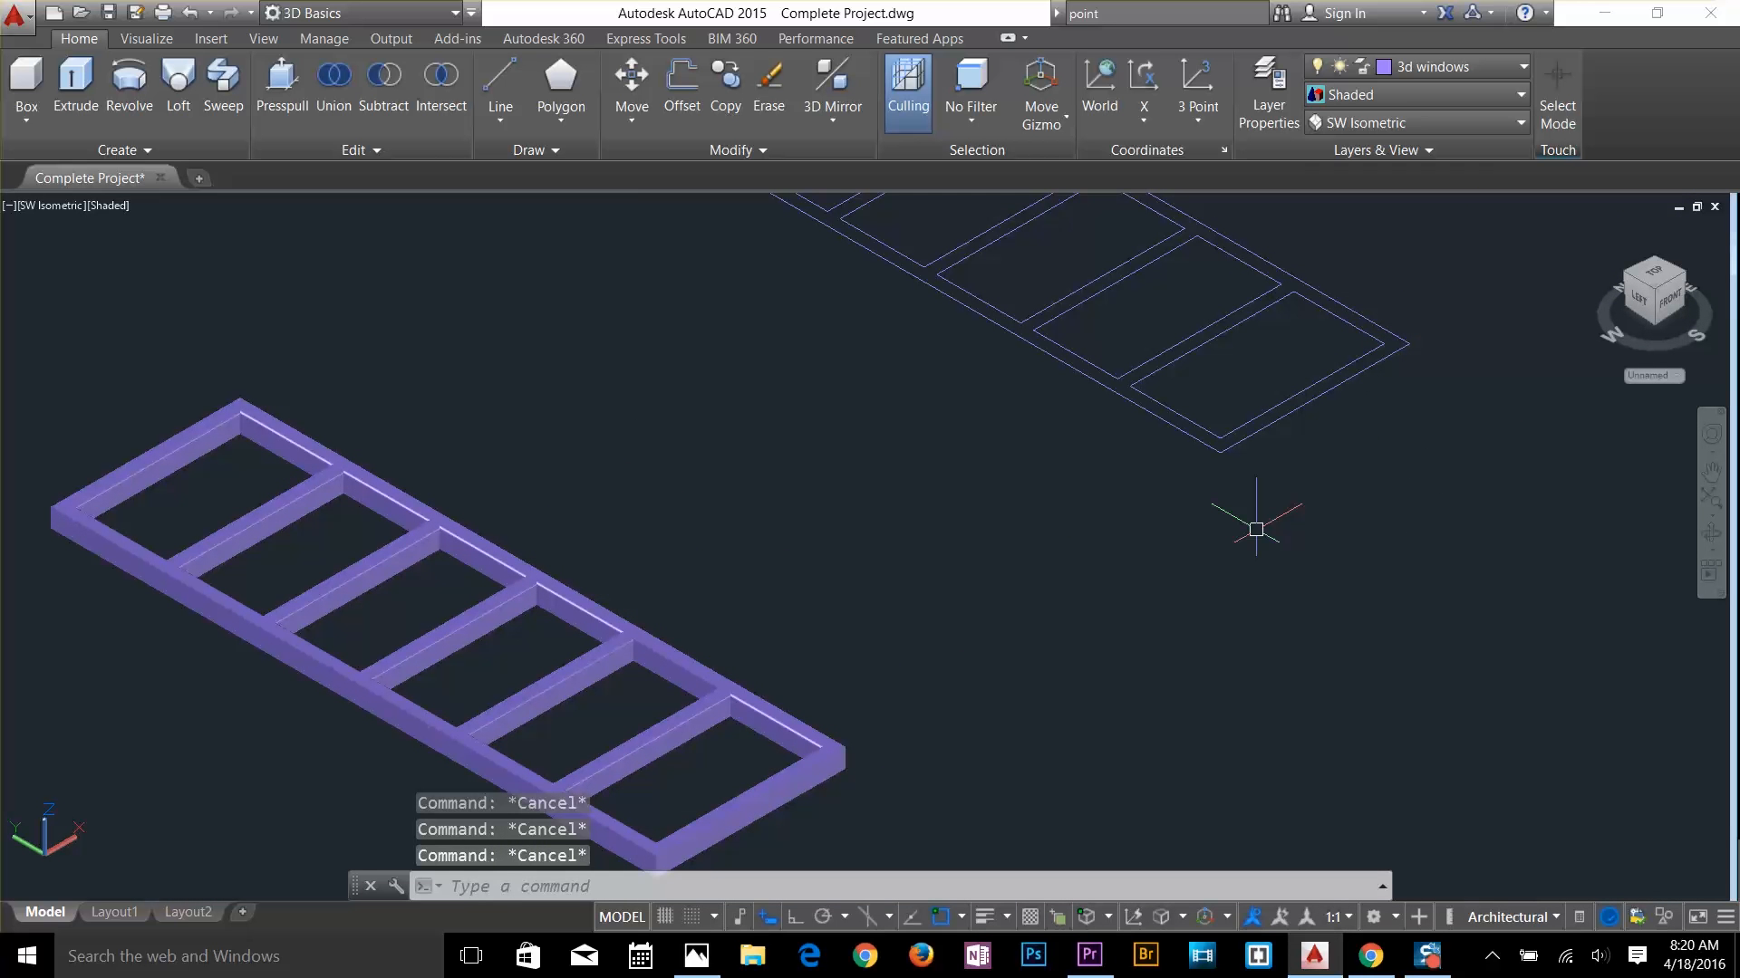
text(ex)
key(Return)
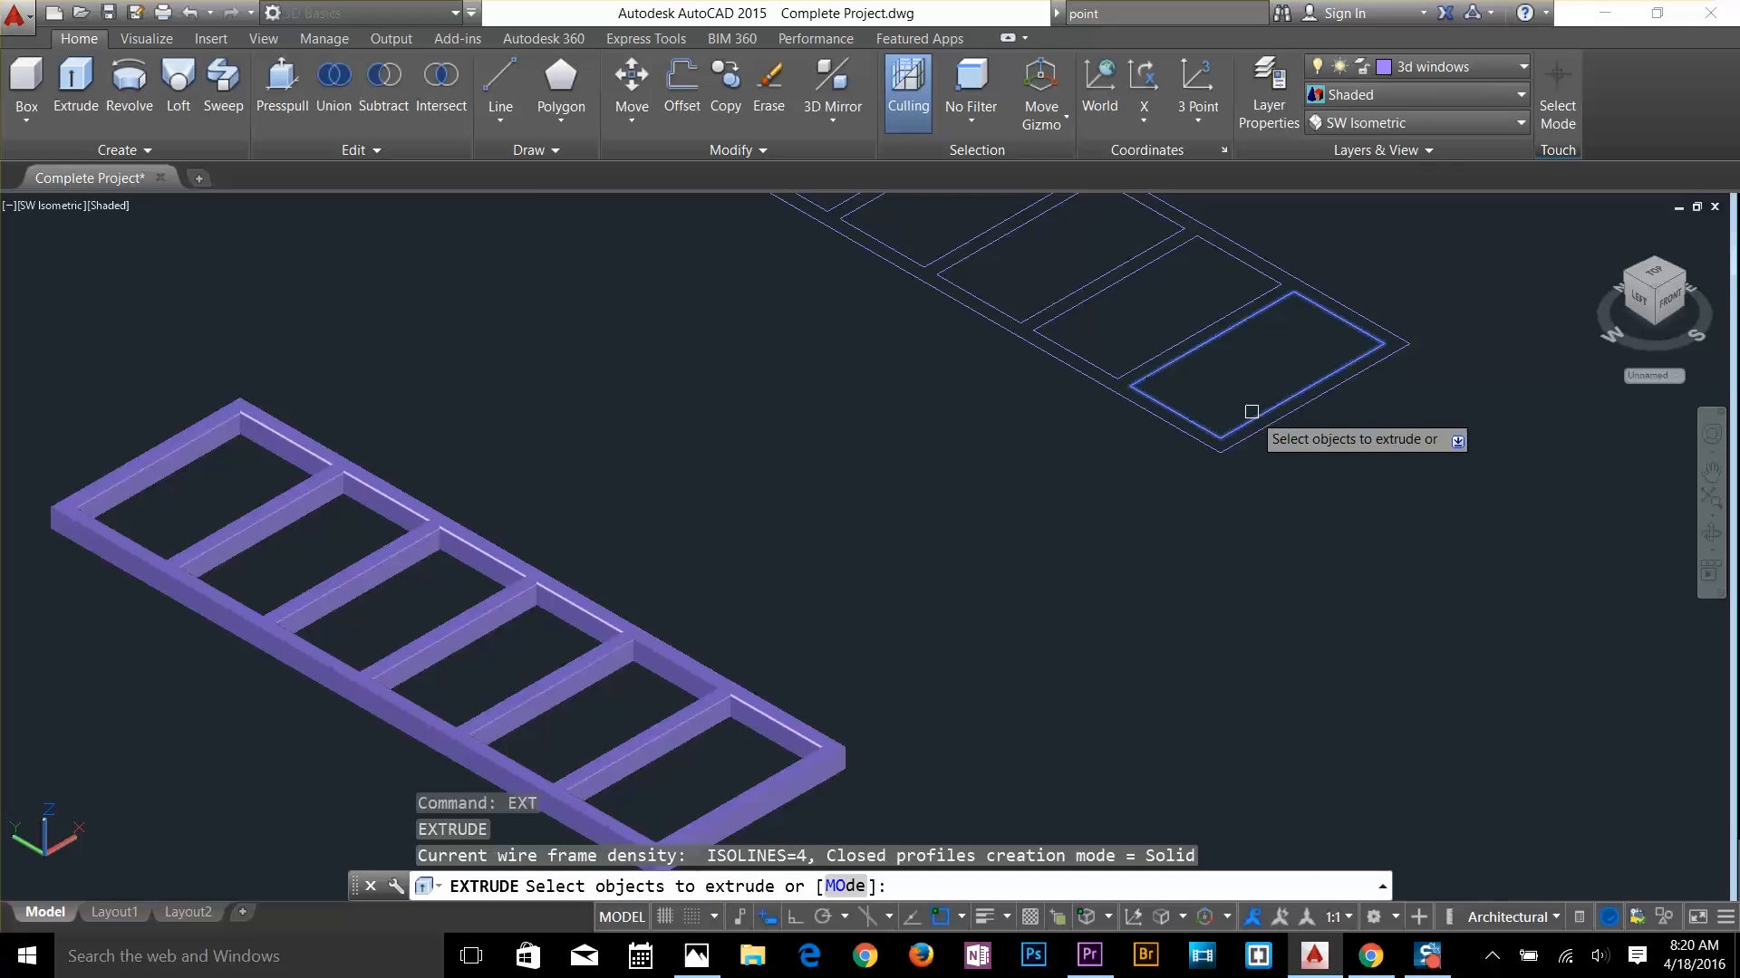
click(1208, 383)
click(1141, 338)
middle_drag(1141, 338, 1269, 633)
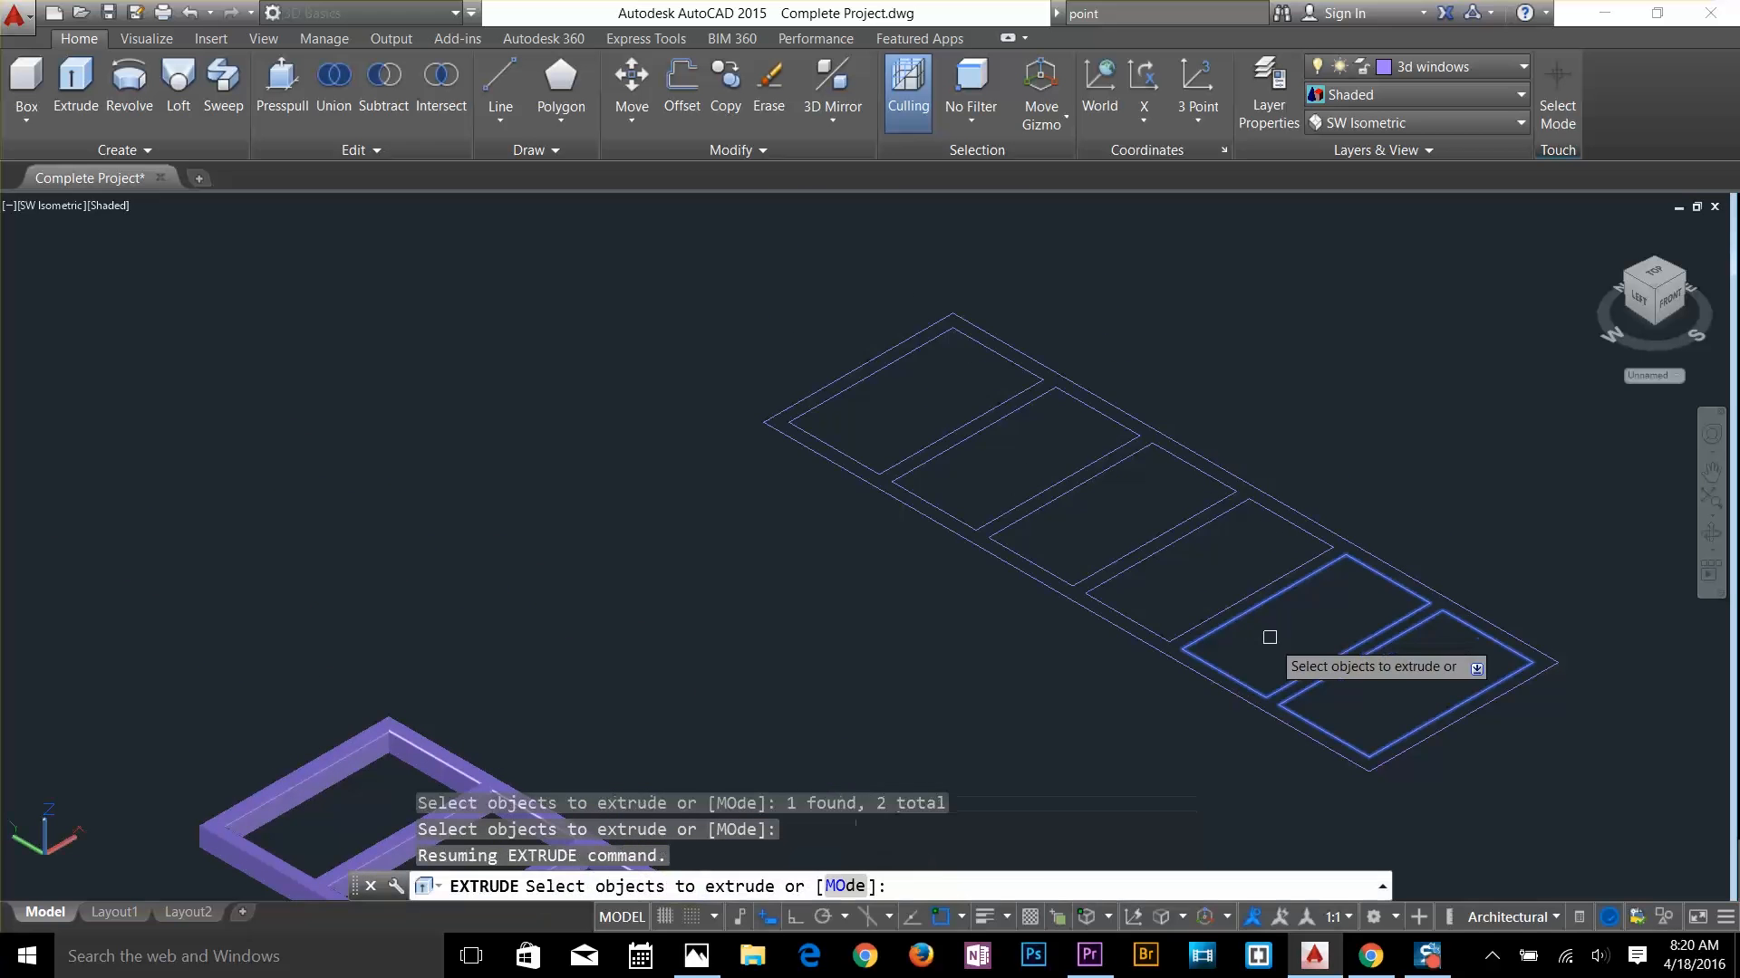
click(726, 361)
click(1427, 716)
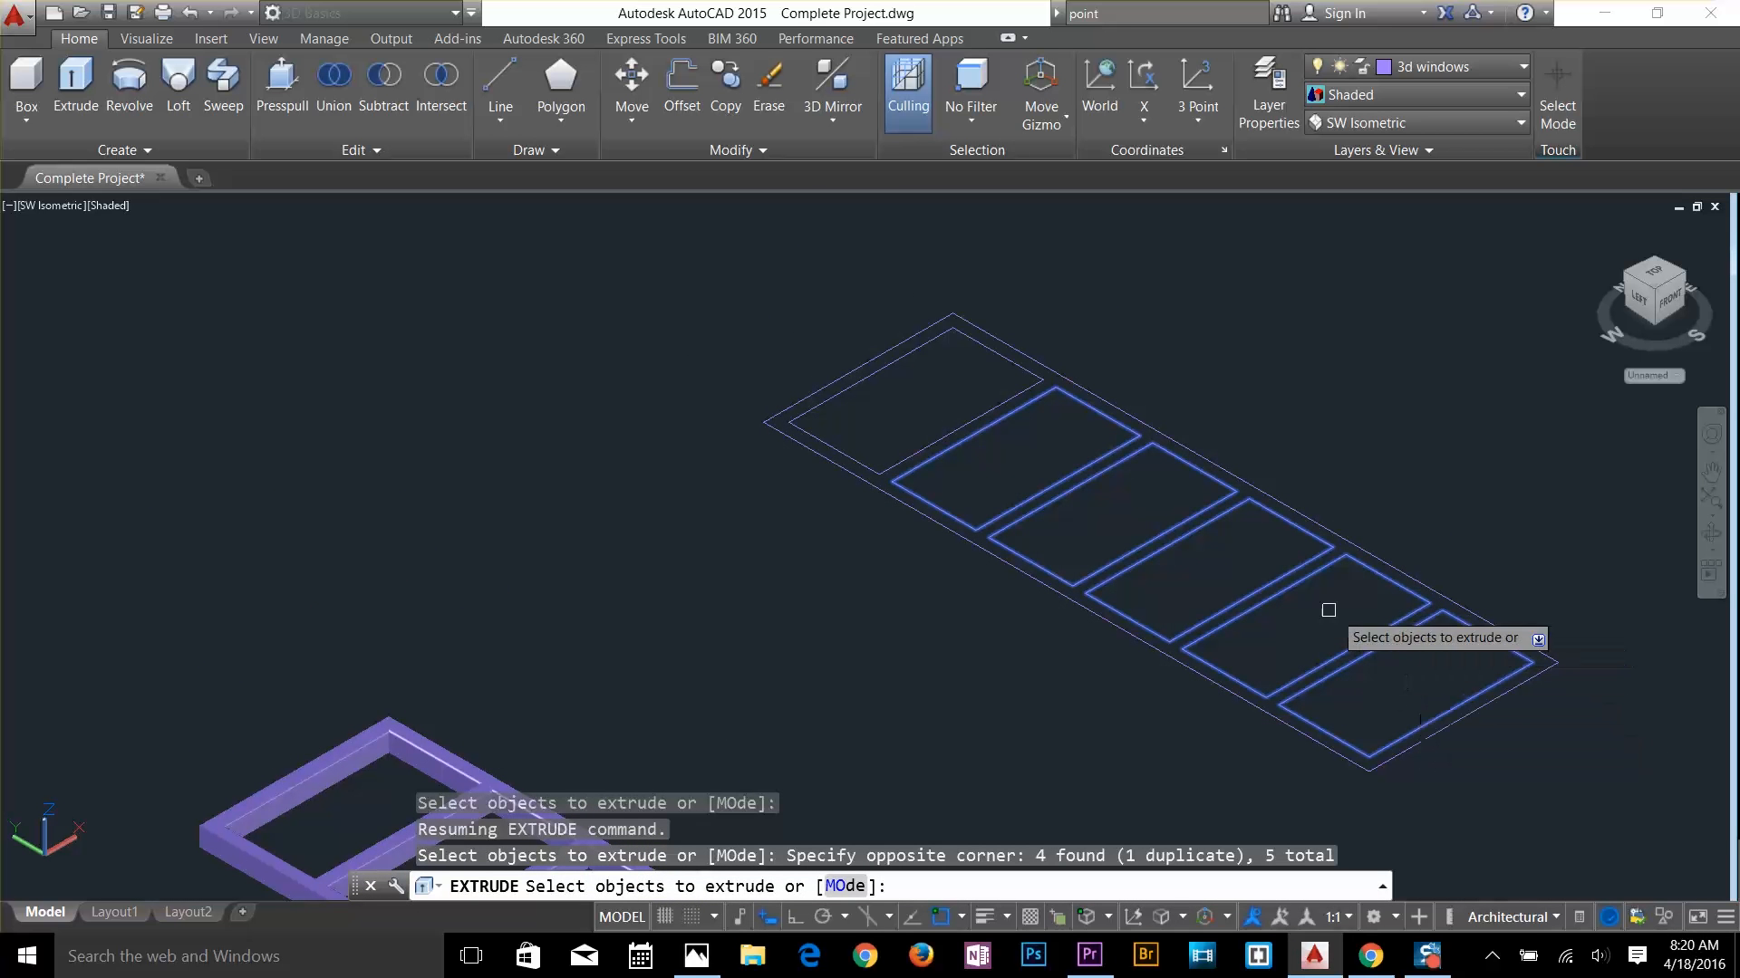
click(971, 424)
key(Return)
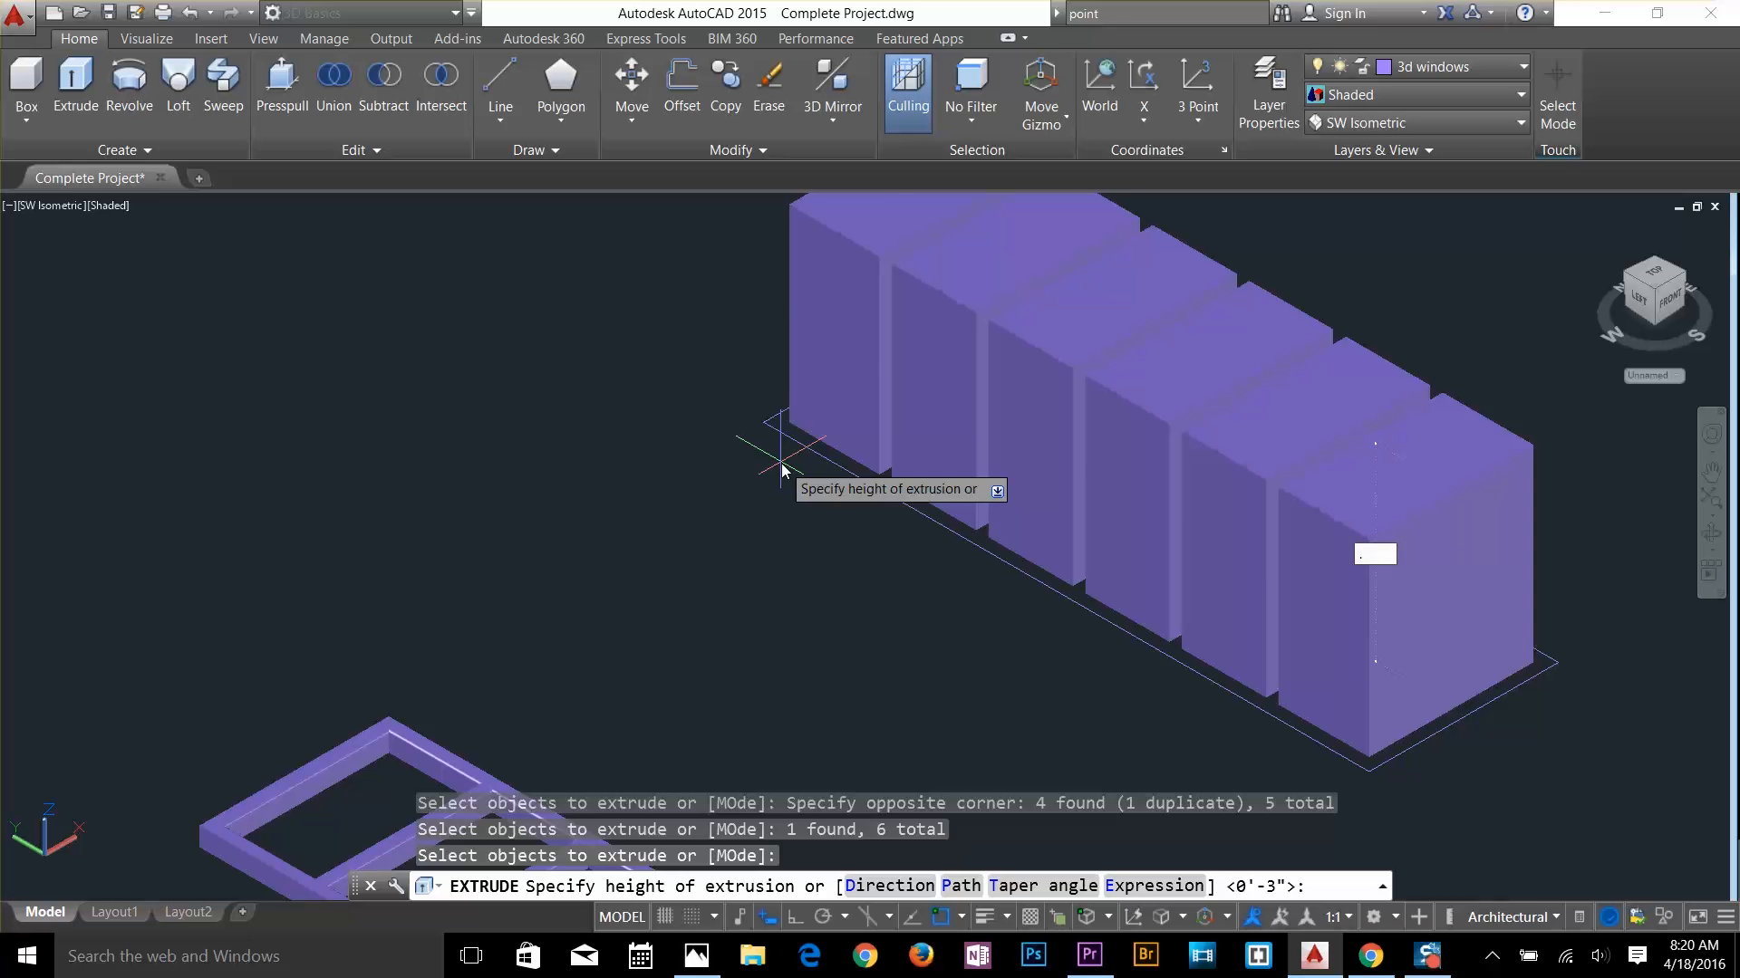
text(.2)
key(Return)
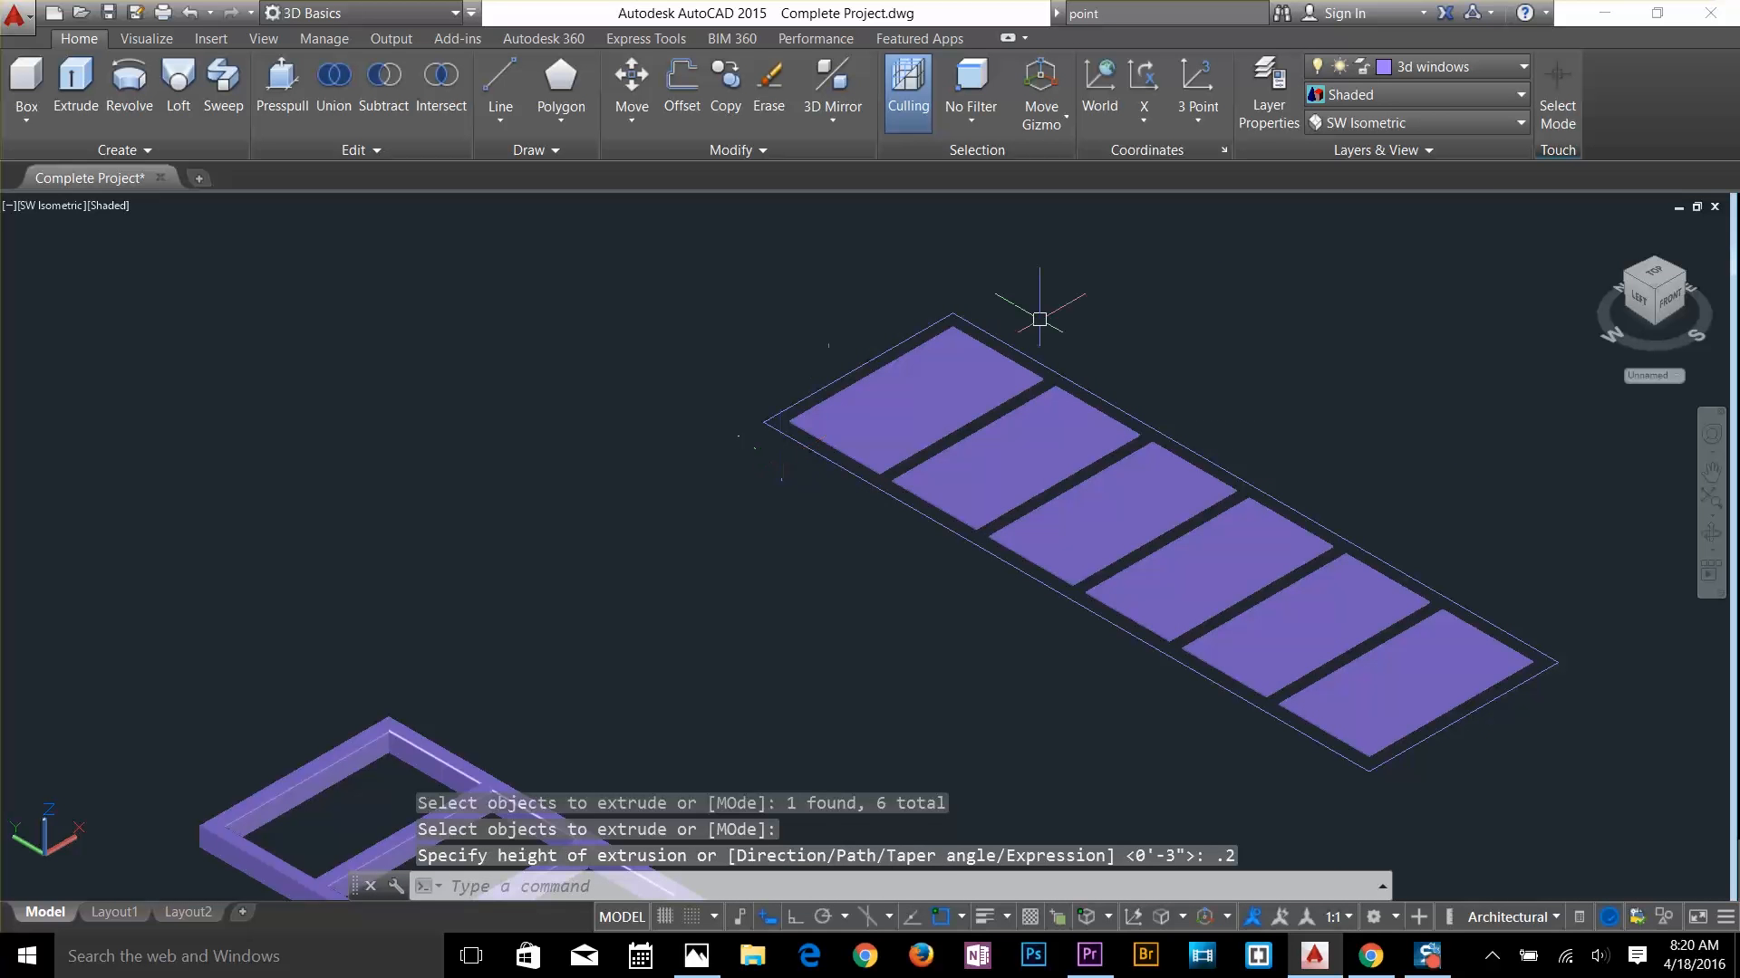
Assign the six thin pane solids to the 3d glass layer
key(Escape)
click(769, 279)
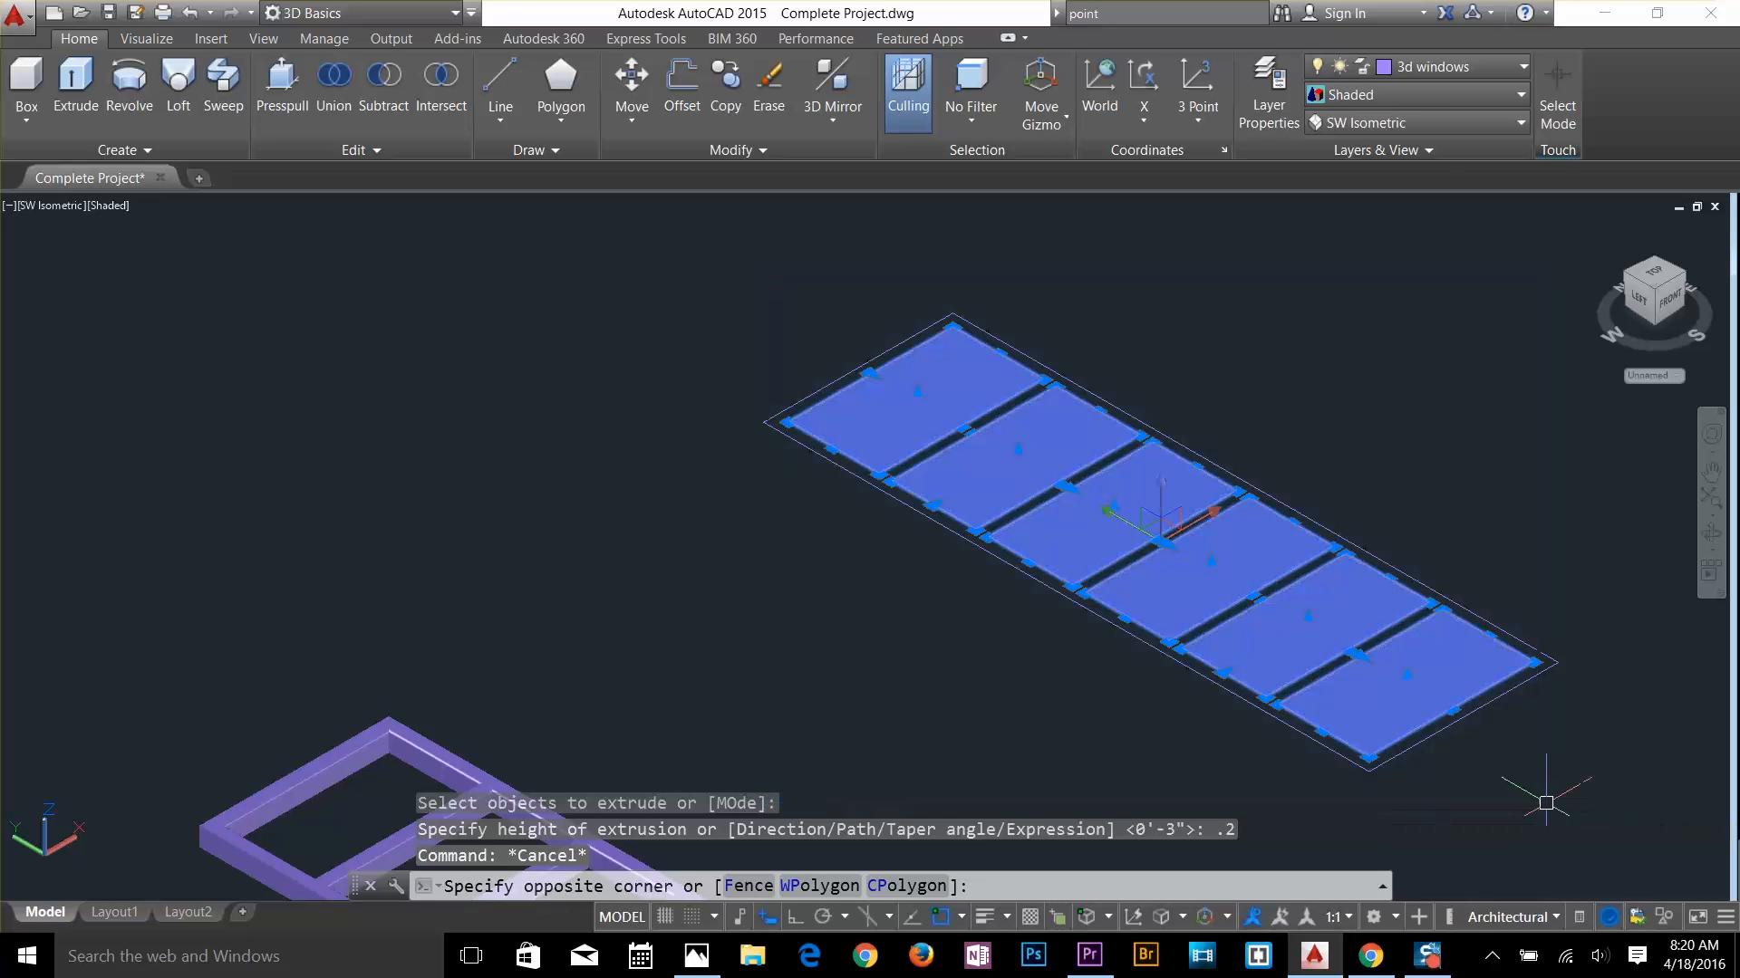
click(1546, 803)
click(1440, 67)
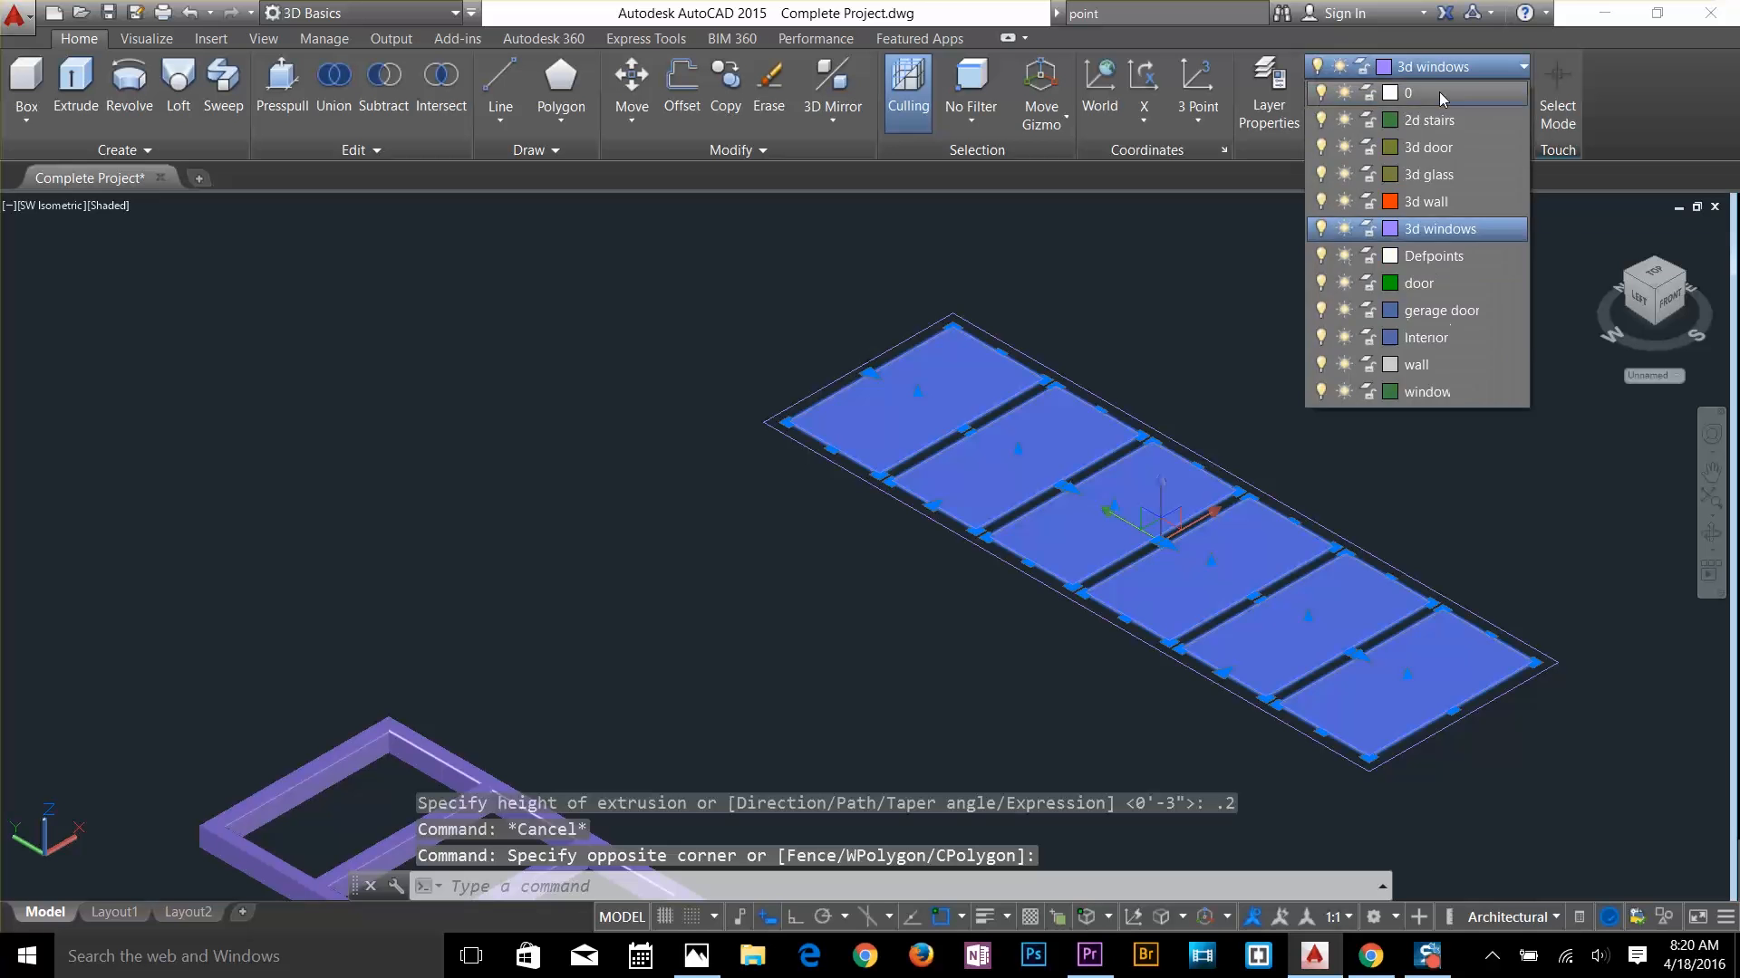
click(1428, 175)
key(Escape)
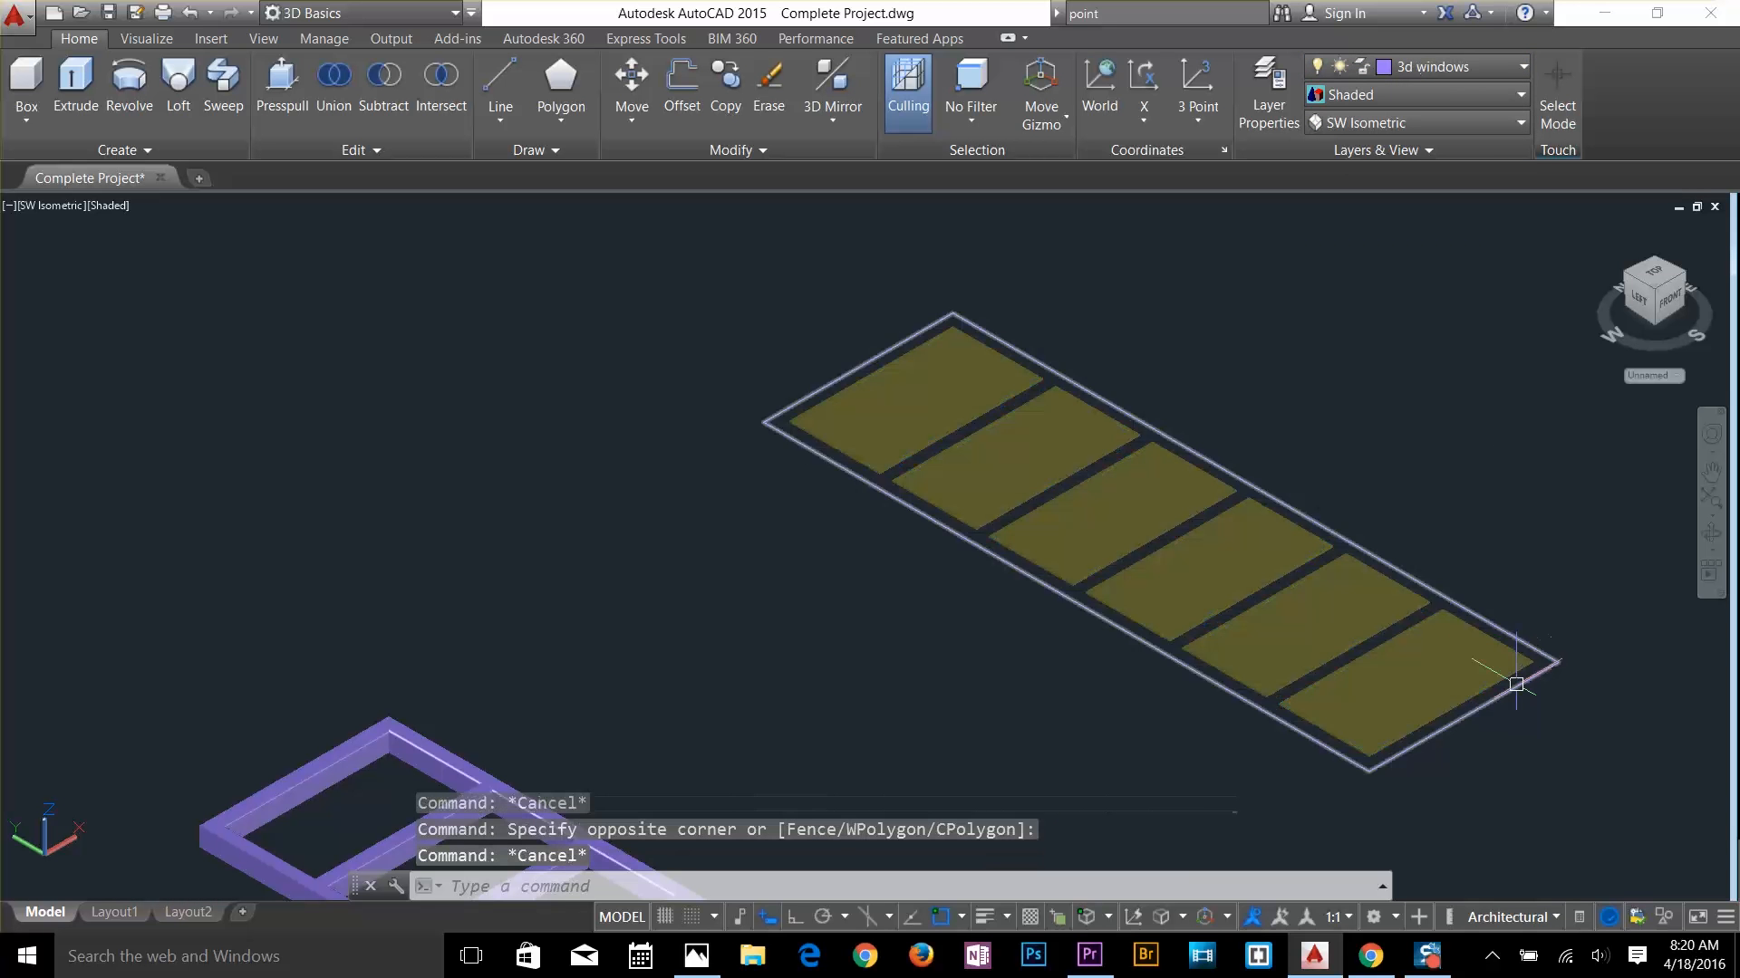
text(m)
key(Return)
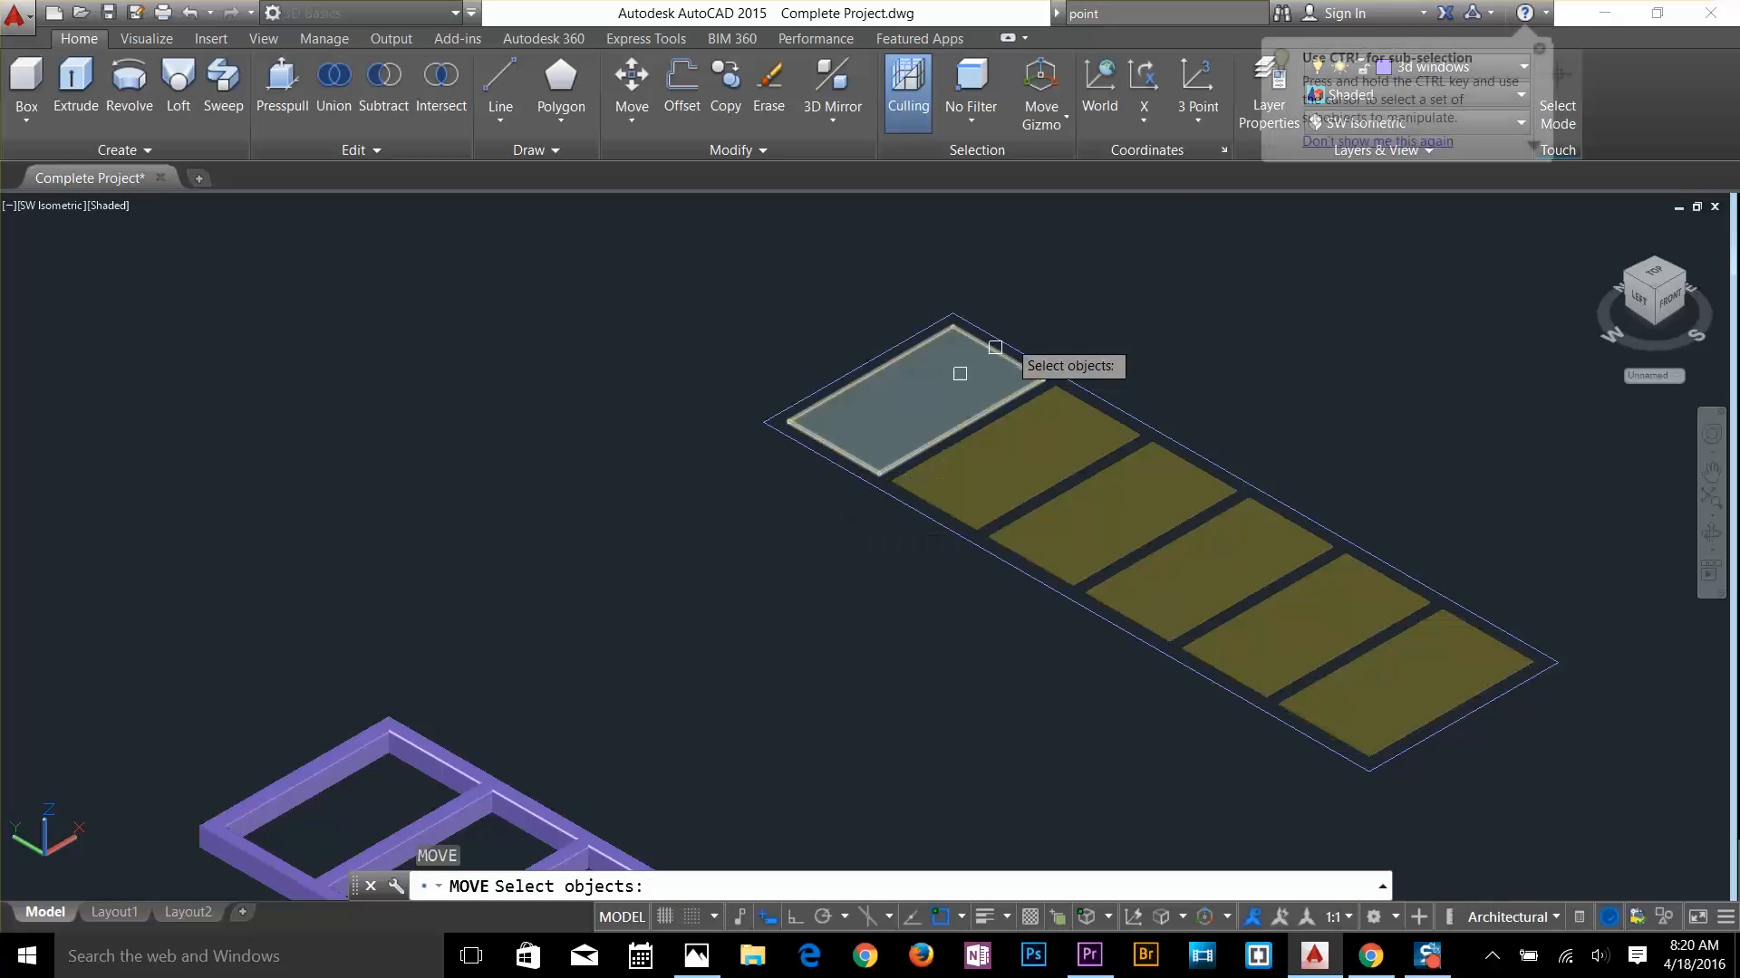
key(Escape)
key(Escape)
Dismiss the sub-selection tip and set the visual style to Wireframe
click(1537, 49)
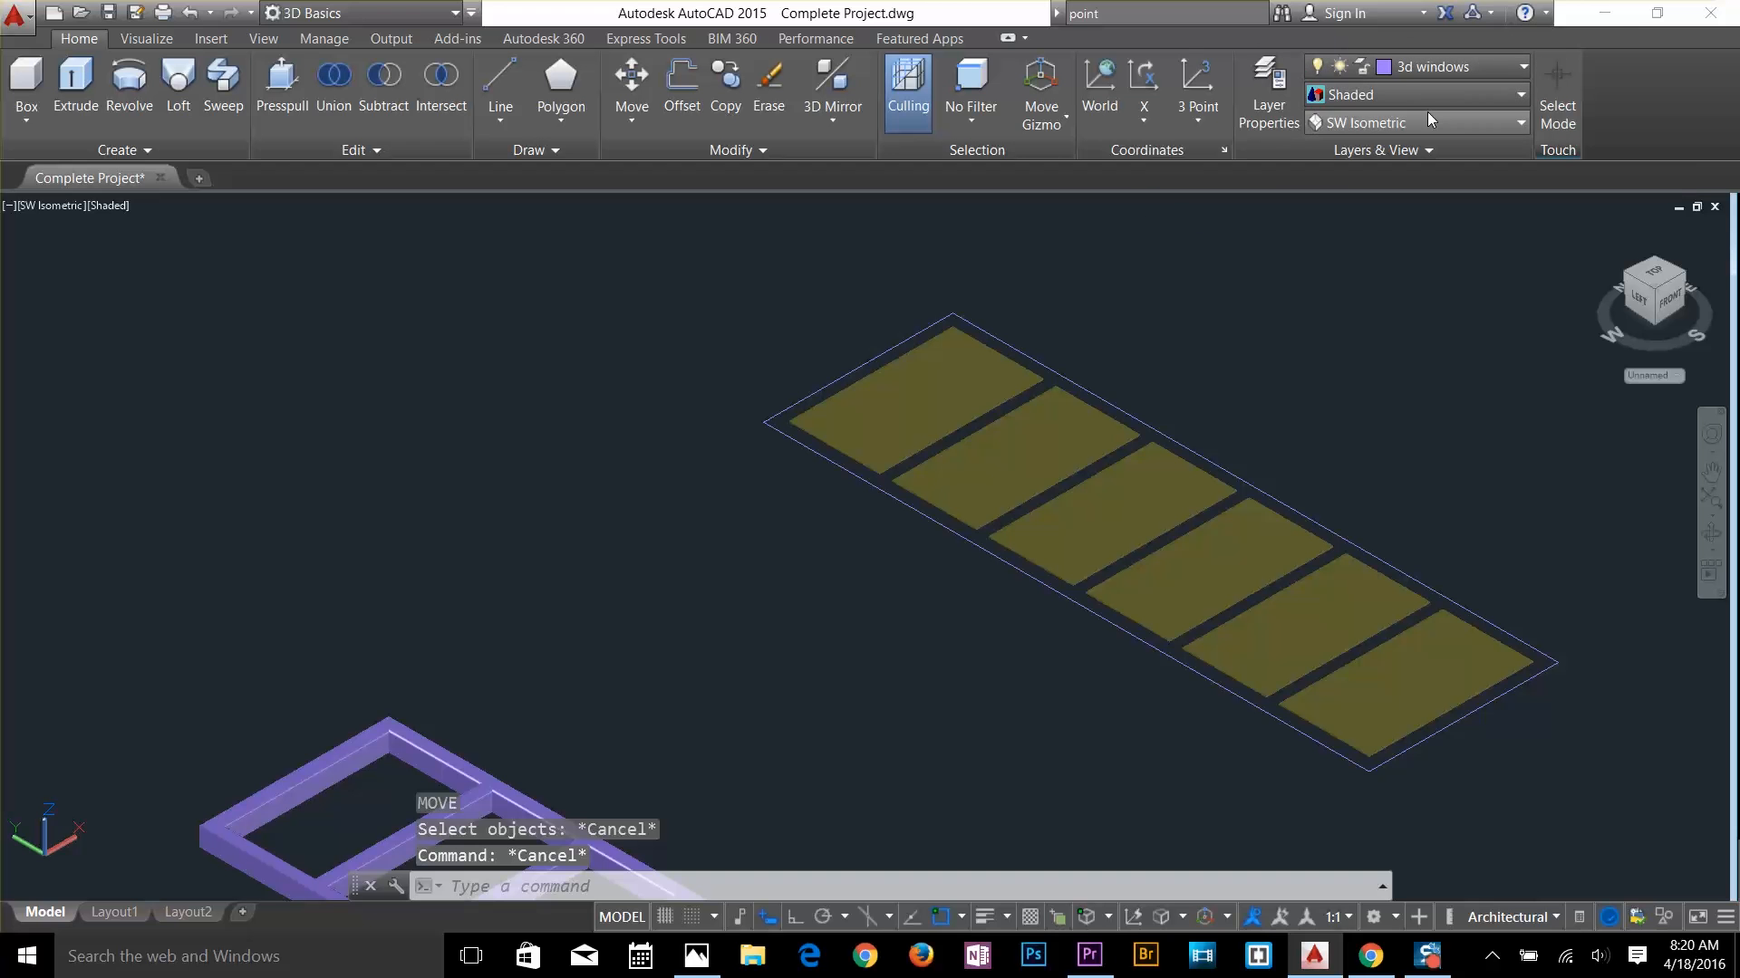
click(1423, 93)
click(1345, 307)
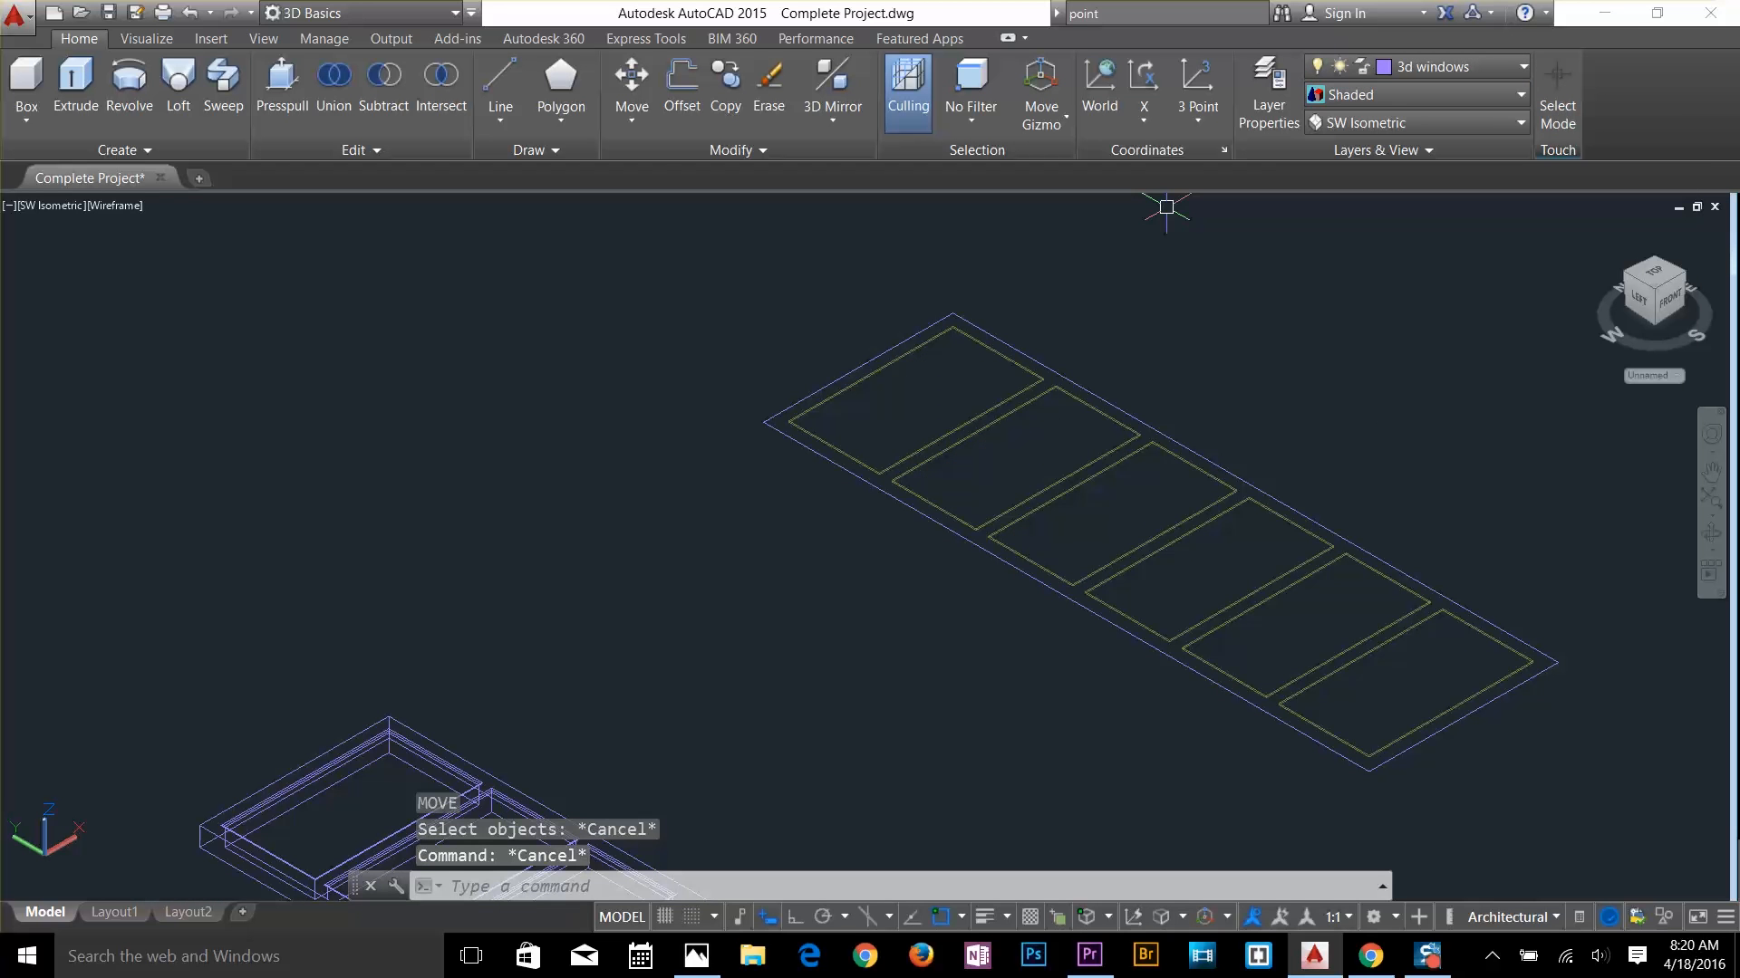
Move the six glass panes from a pane corner edge's midpoint to the midpoint of the matching inner corner edge of the solid frame
text(m)
key(Return)
click(749, 270)
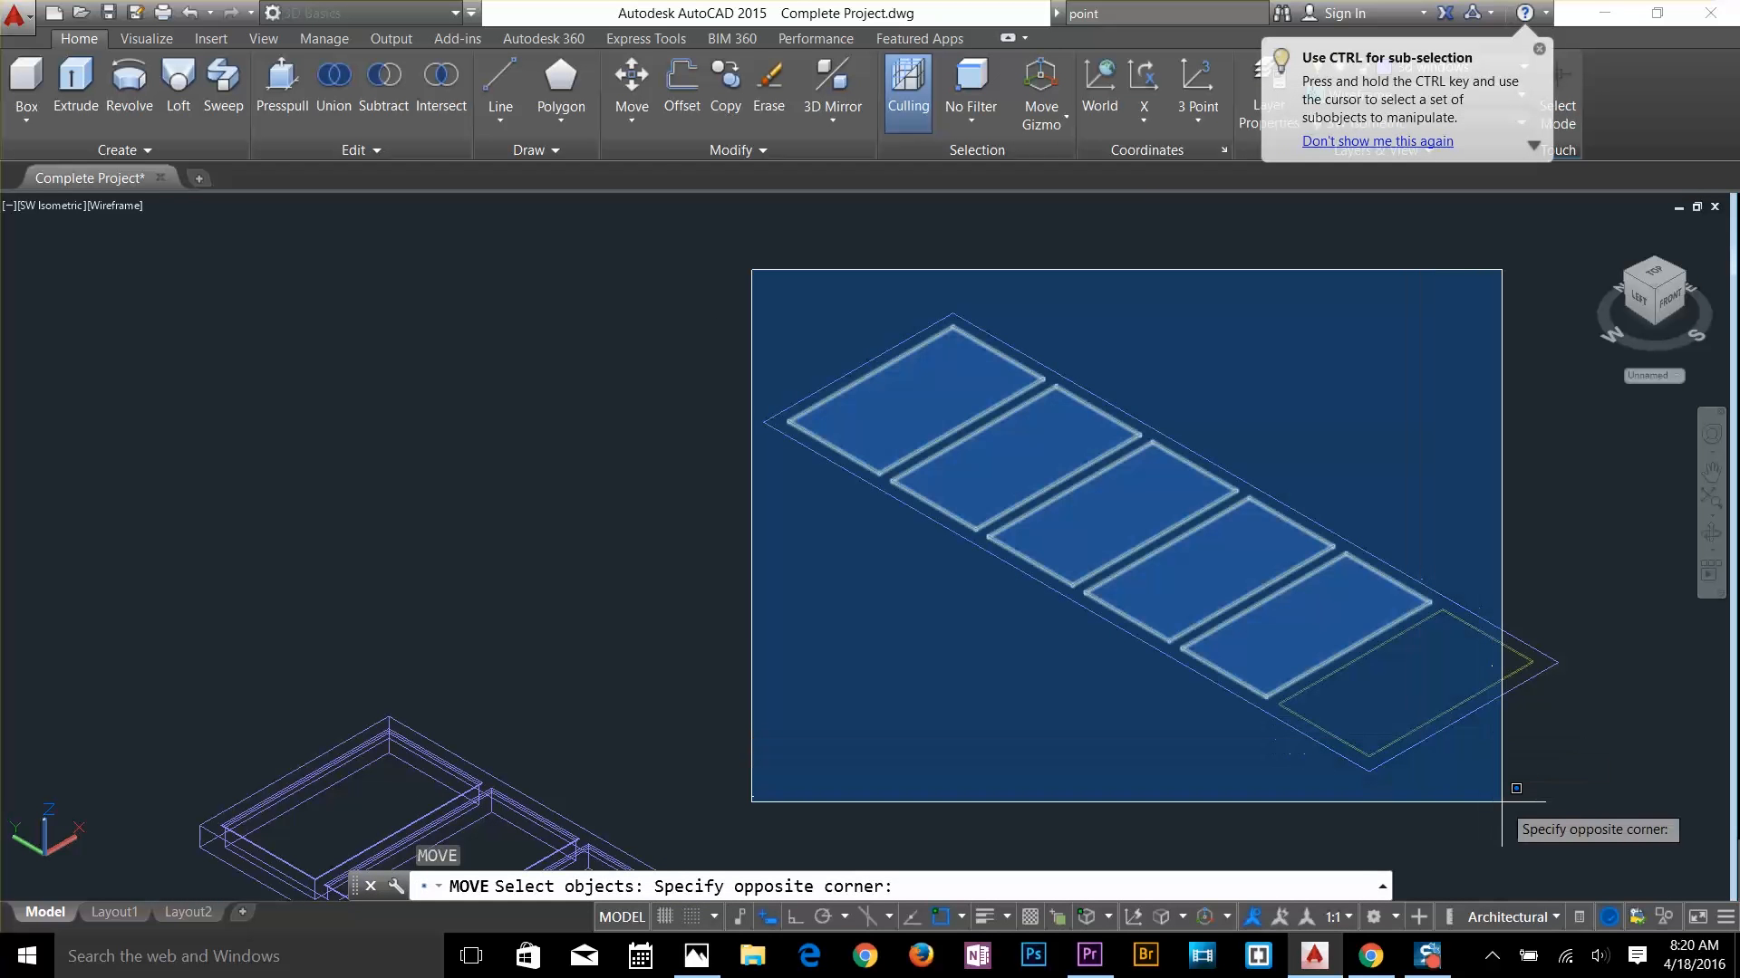
click(1538, 817)
scroll(1551, 732, up, 8)
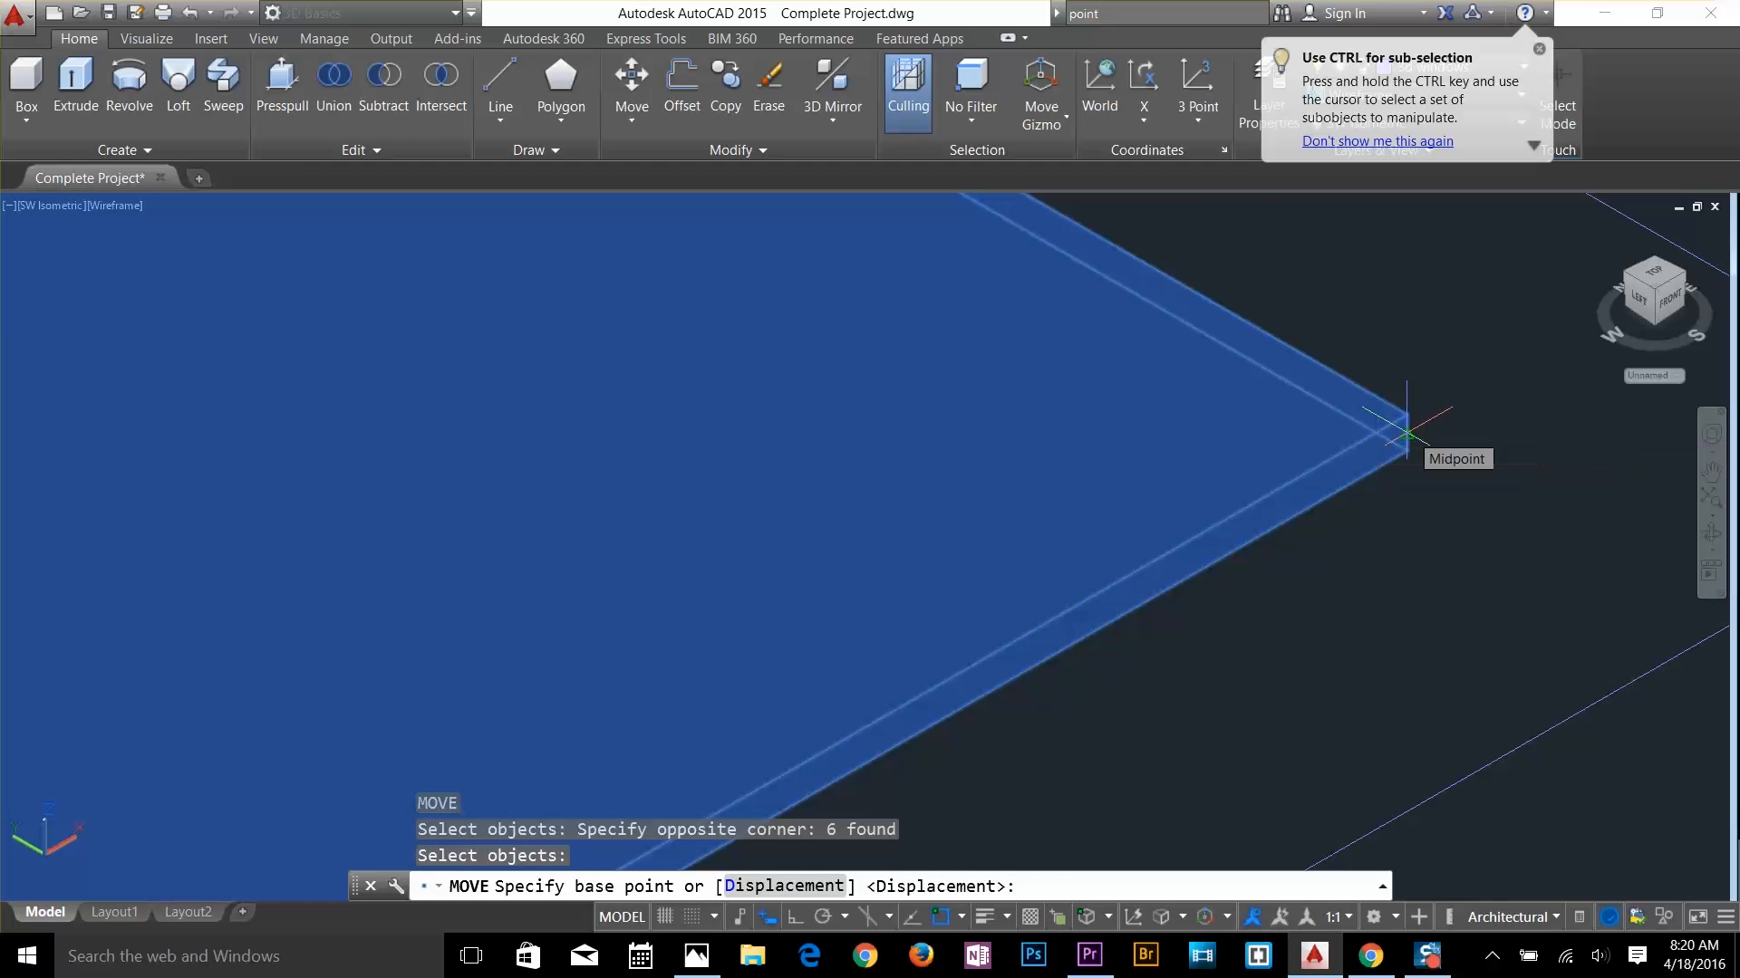
click(1406, 433)
scroll(1406, 433, down, 5)
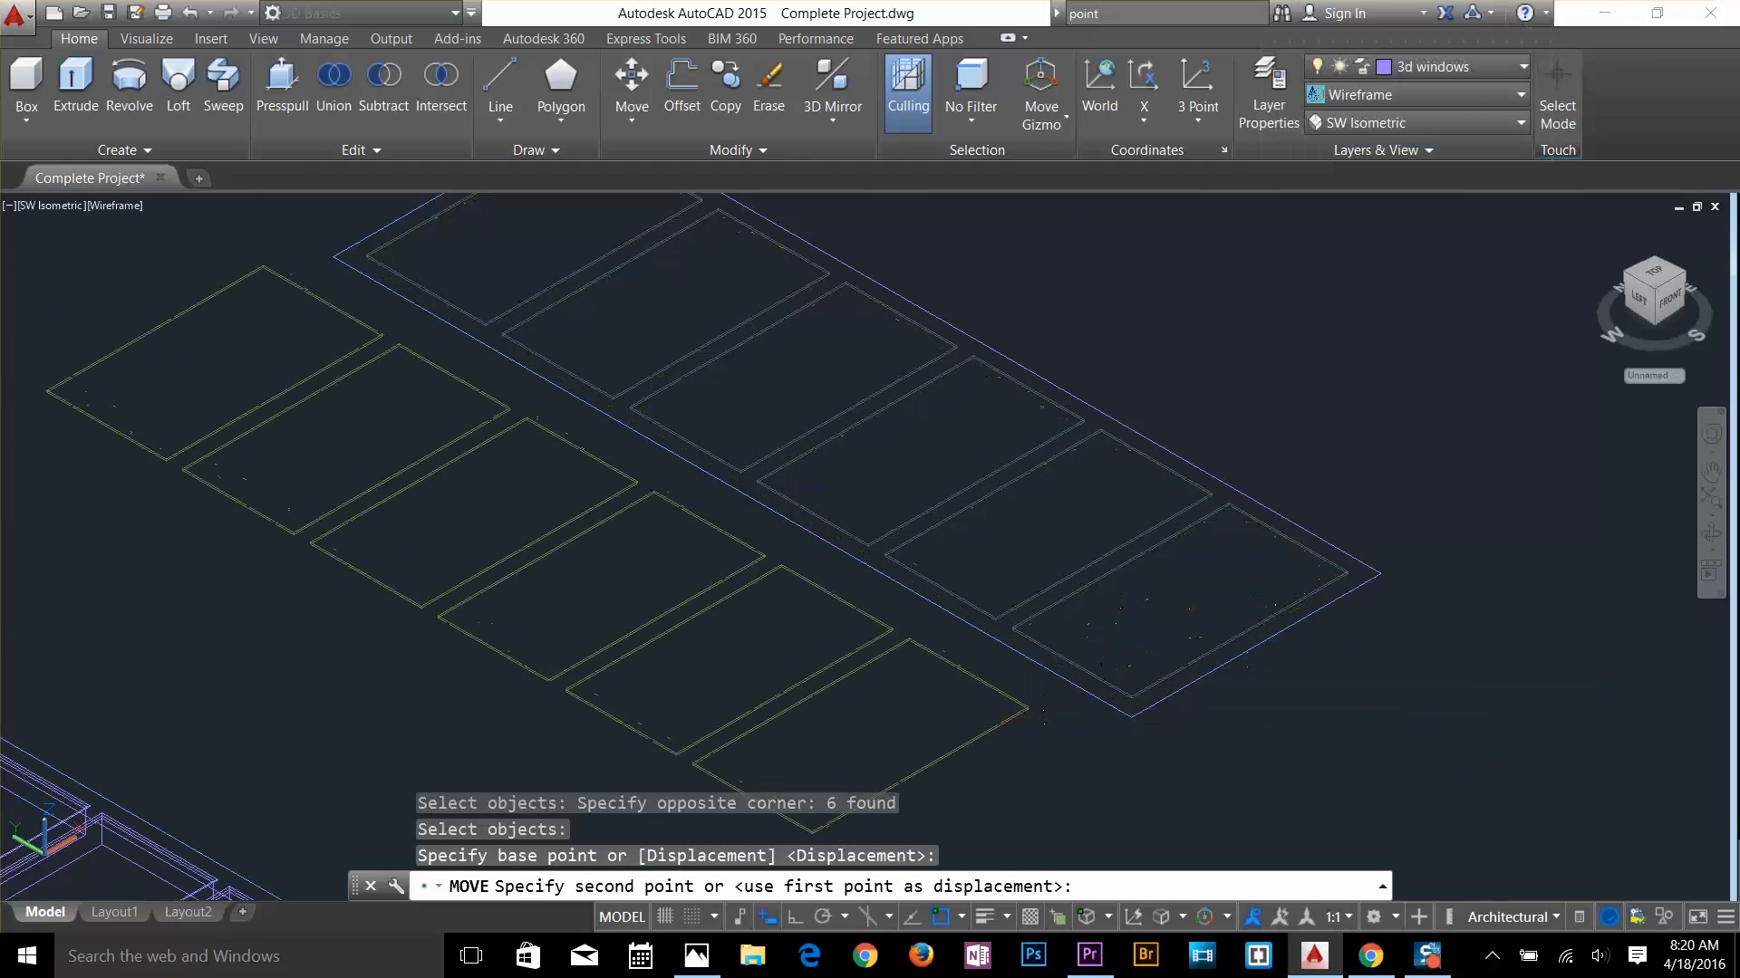
middle_drag(1031, 697, 1378, 315)
scroll(924, 739, up, 5)
scroll(1001, 828, up, 4)
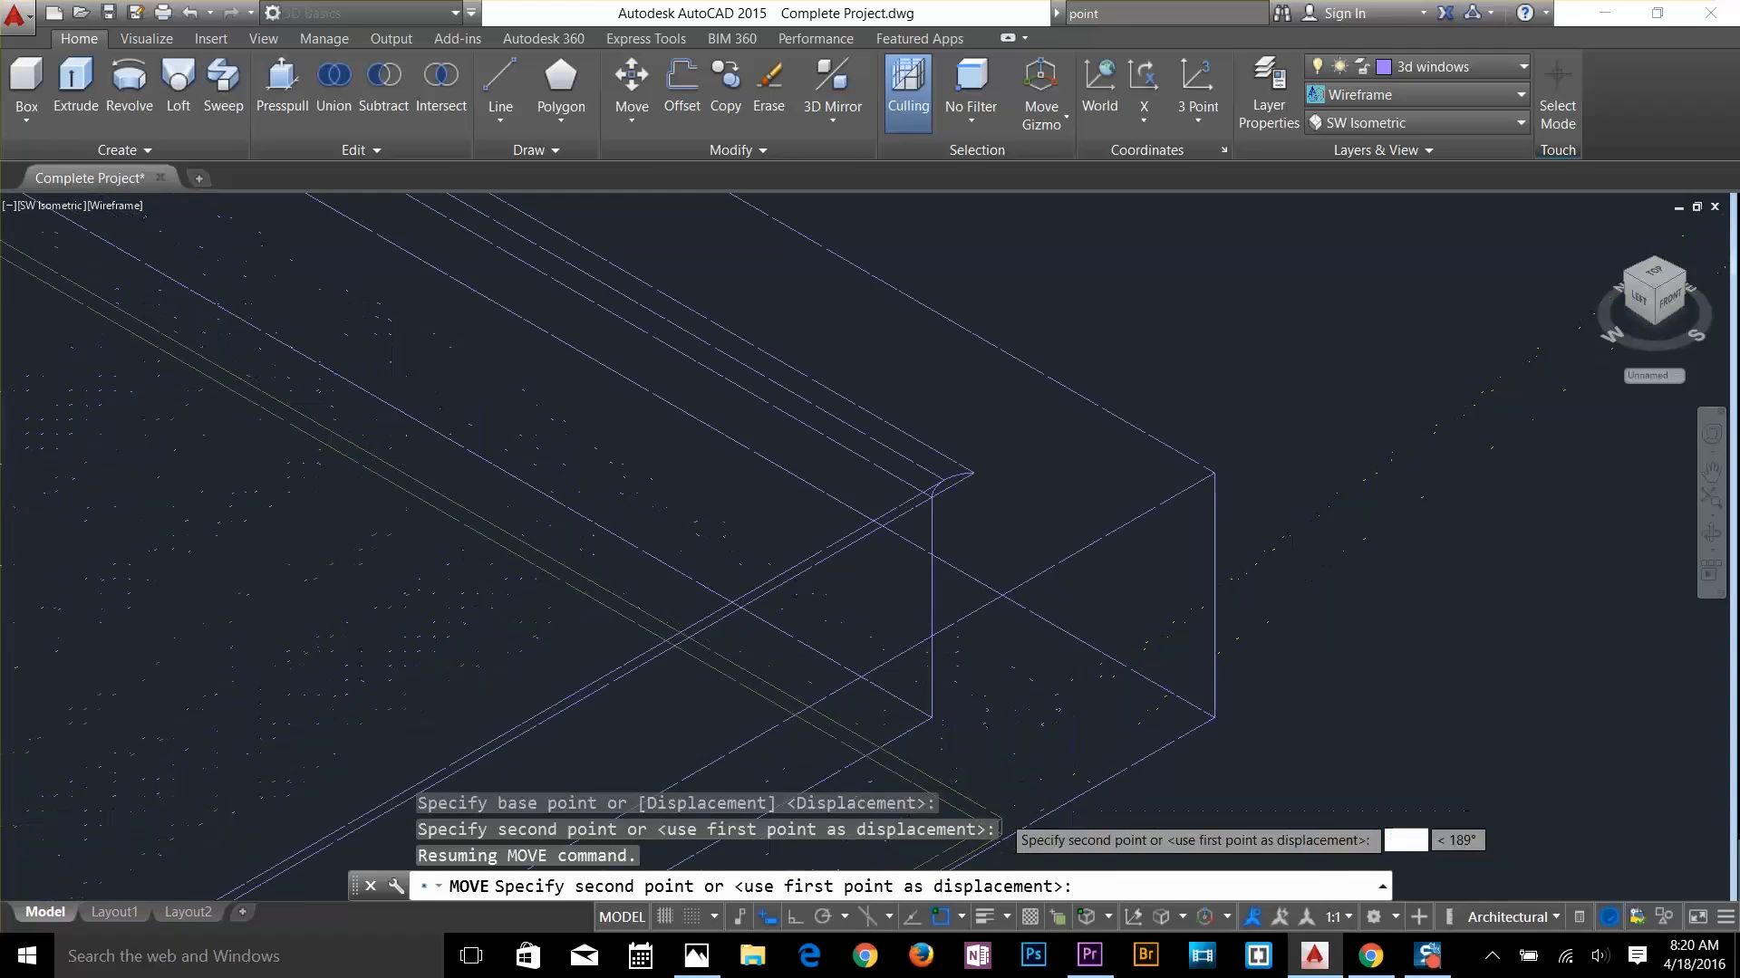
click(917, 496)
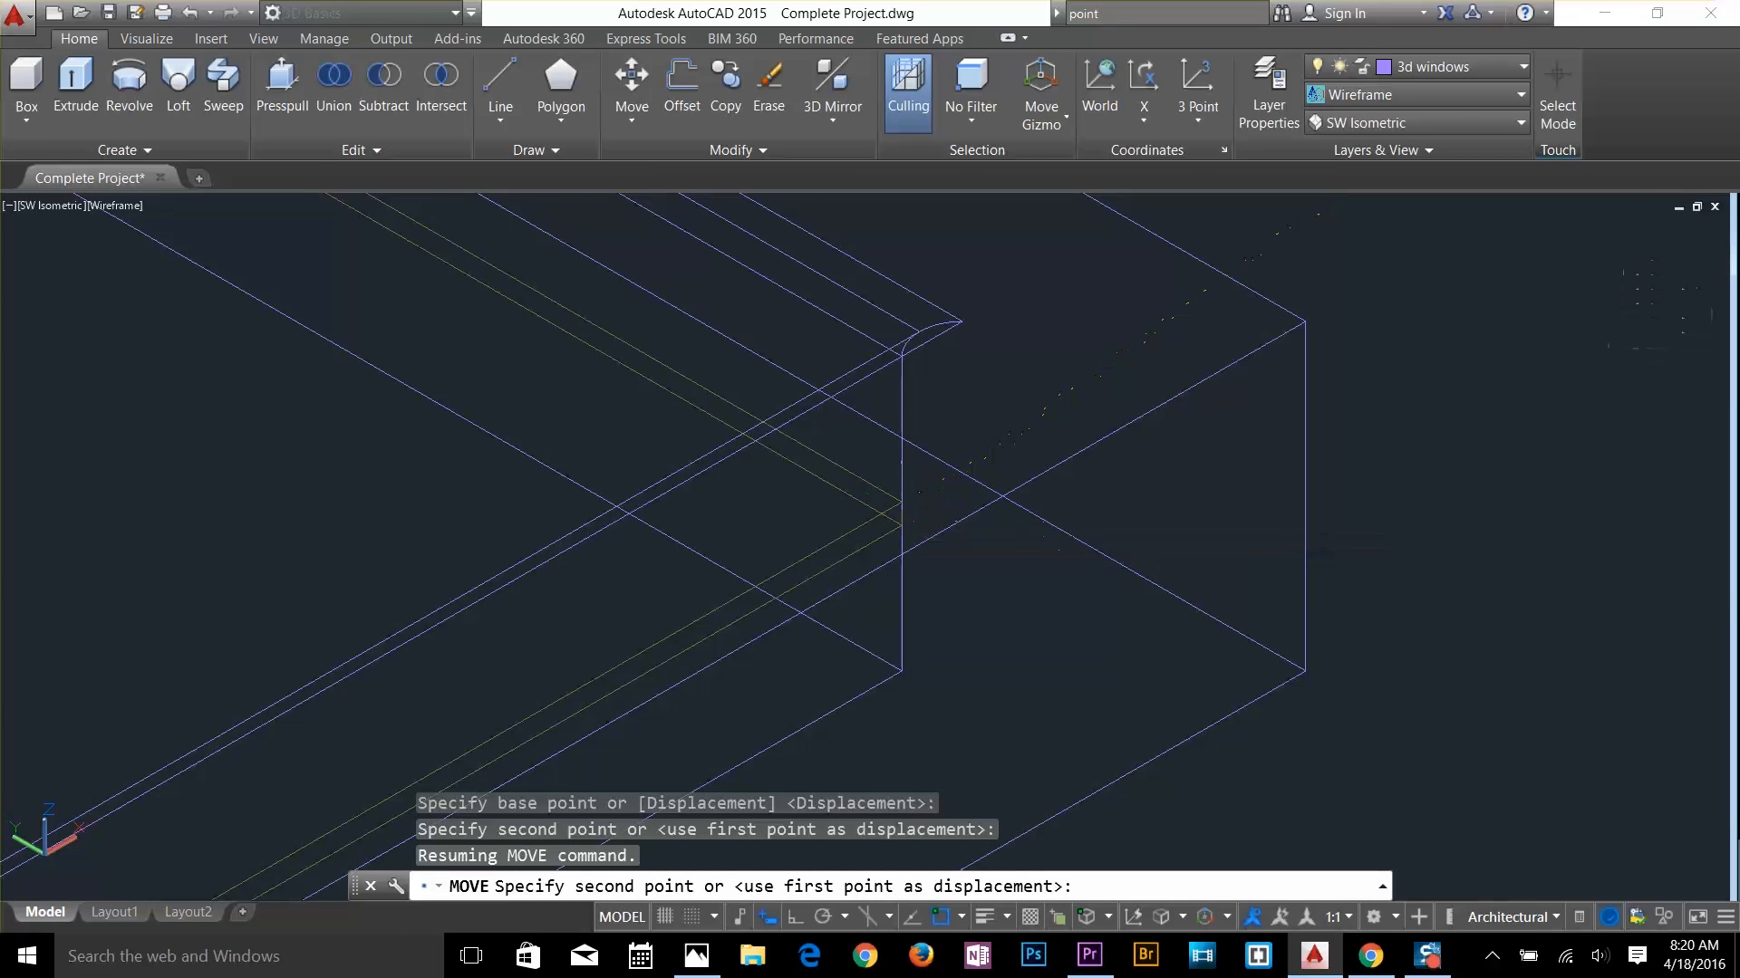
scroll(920, 553, down, 5)
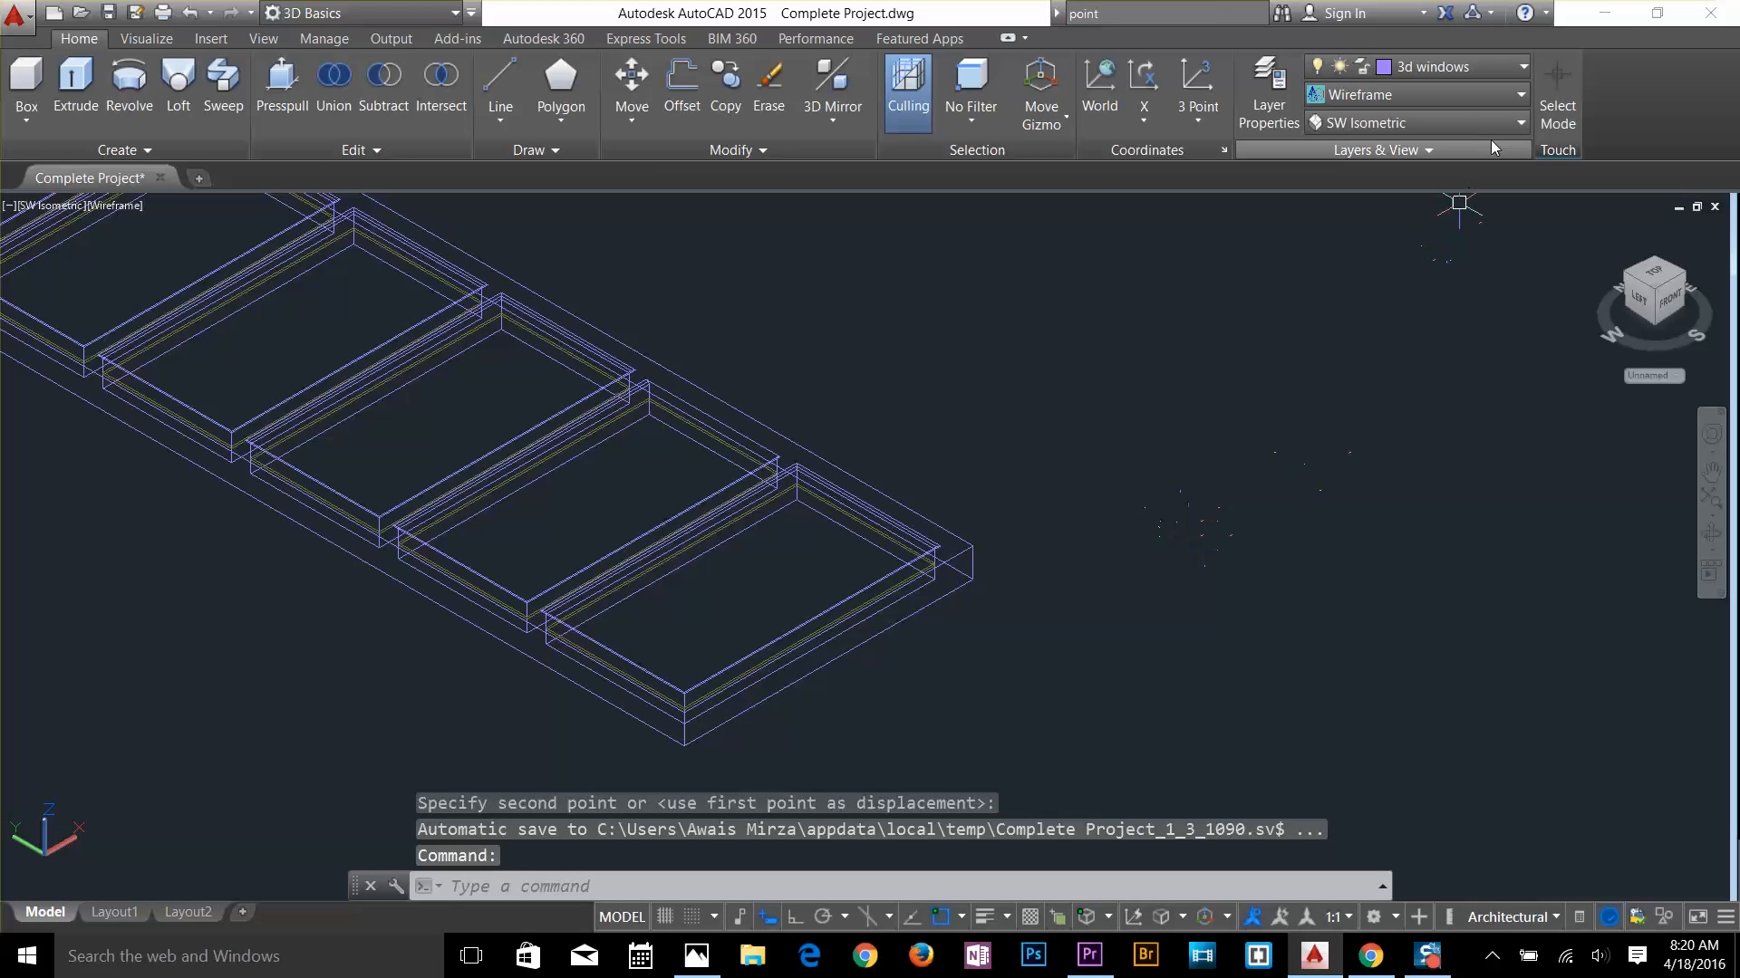
Set the visual style to Shaded and check how the glass panes sit in the six-pane frame
click(1450, 95)
click(1343, 239)
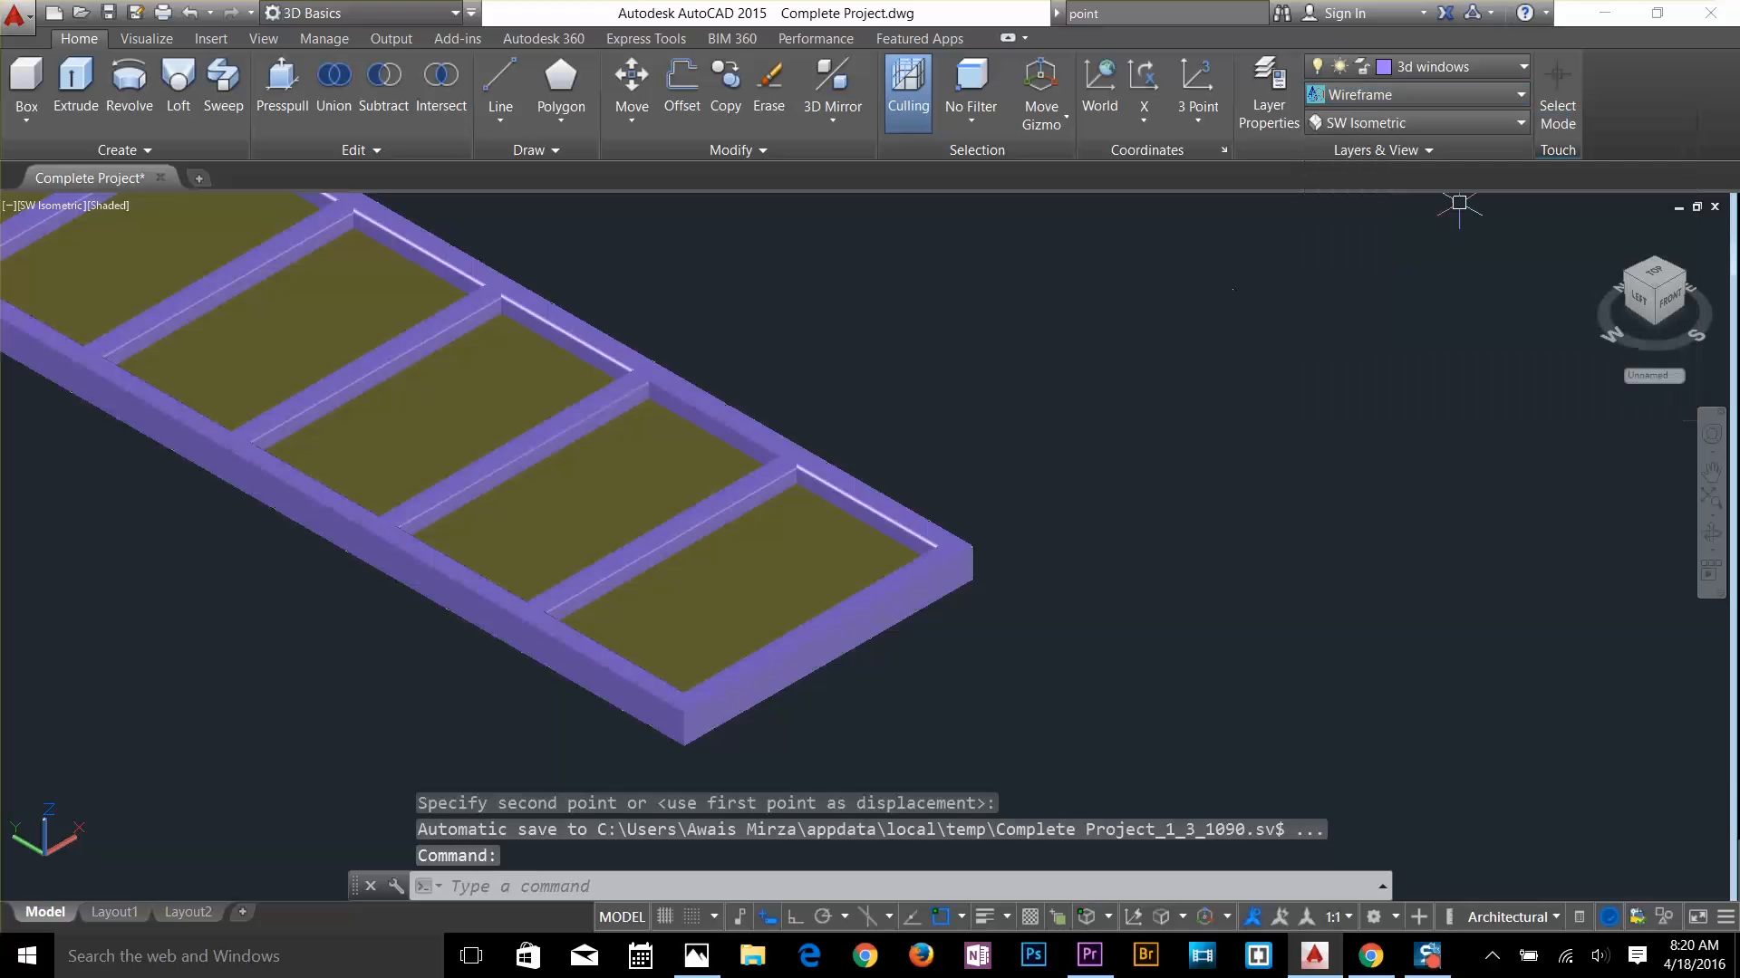
mouse_move(959, 501)
middle_down()
mouse_move(842, 435)
mouse_move(1296, 585)
middle_up()
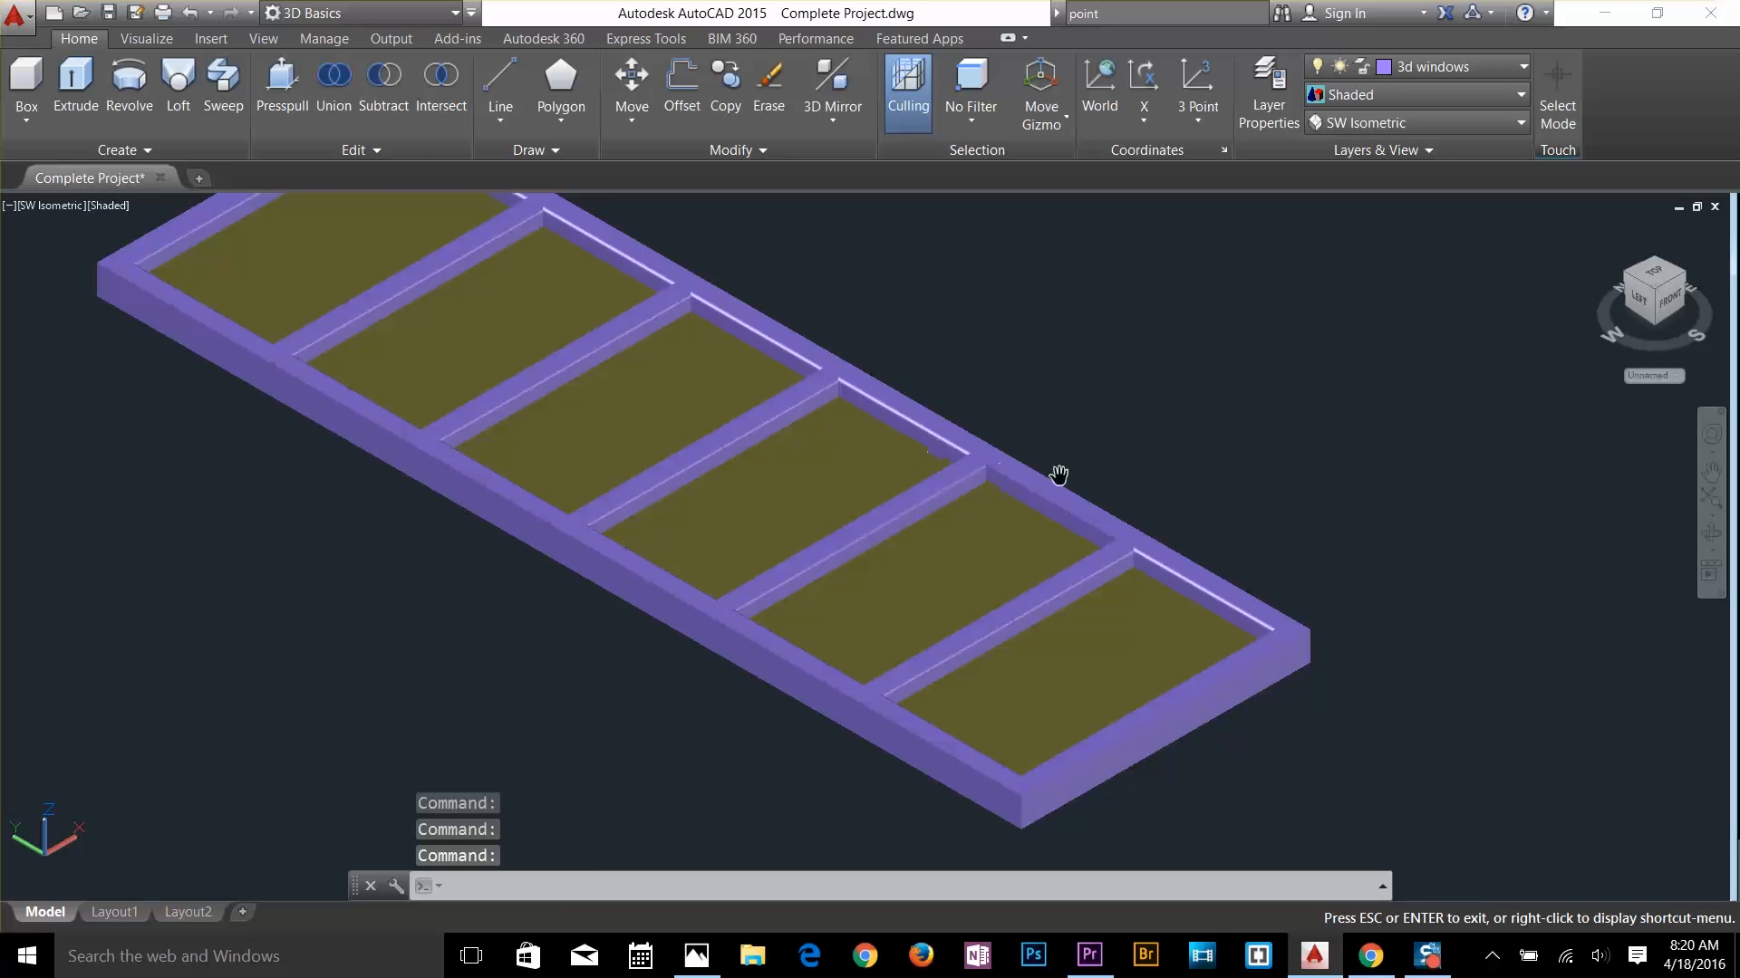
scroll(1151, 488, down, 5)
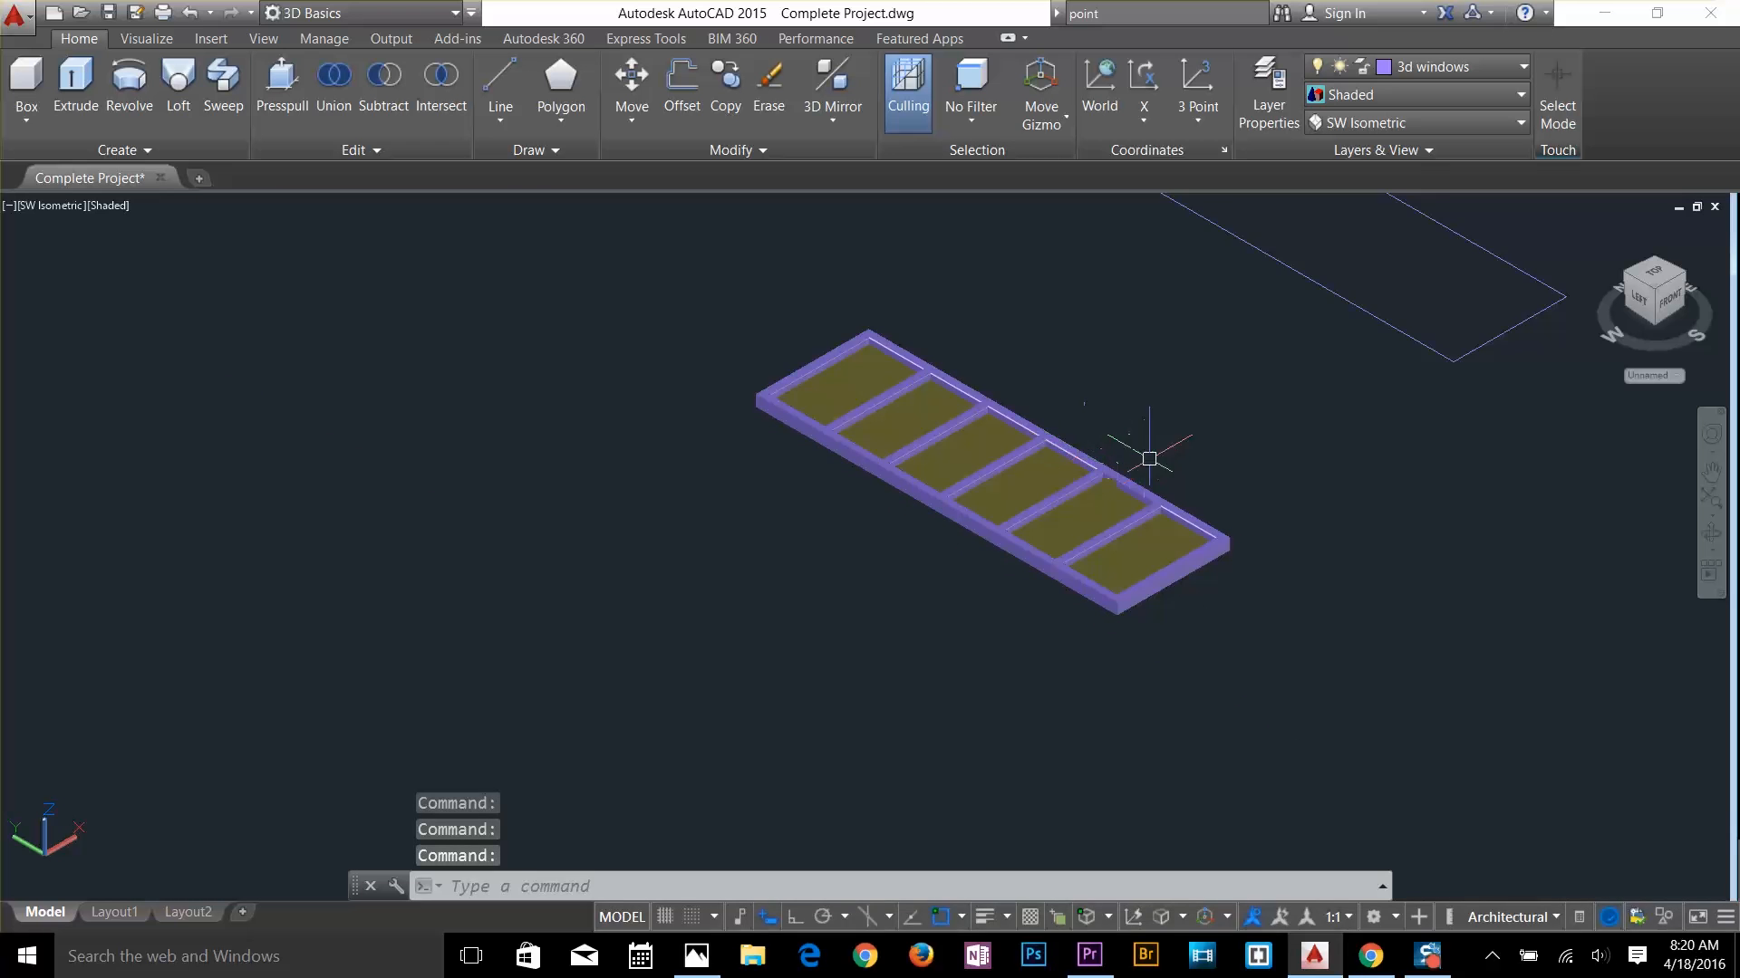
scroll(1151, 489, down, 3)
key(Escape)
key(Escape)
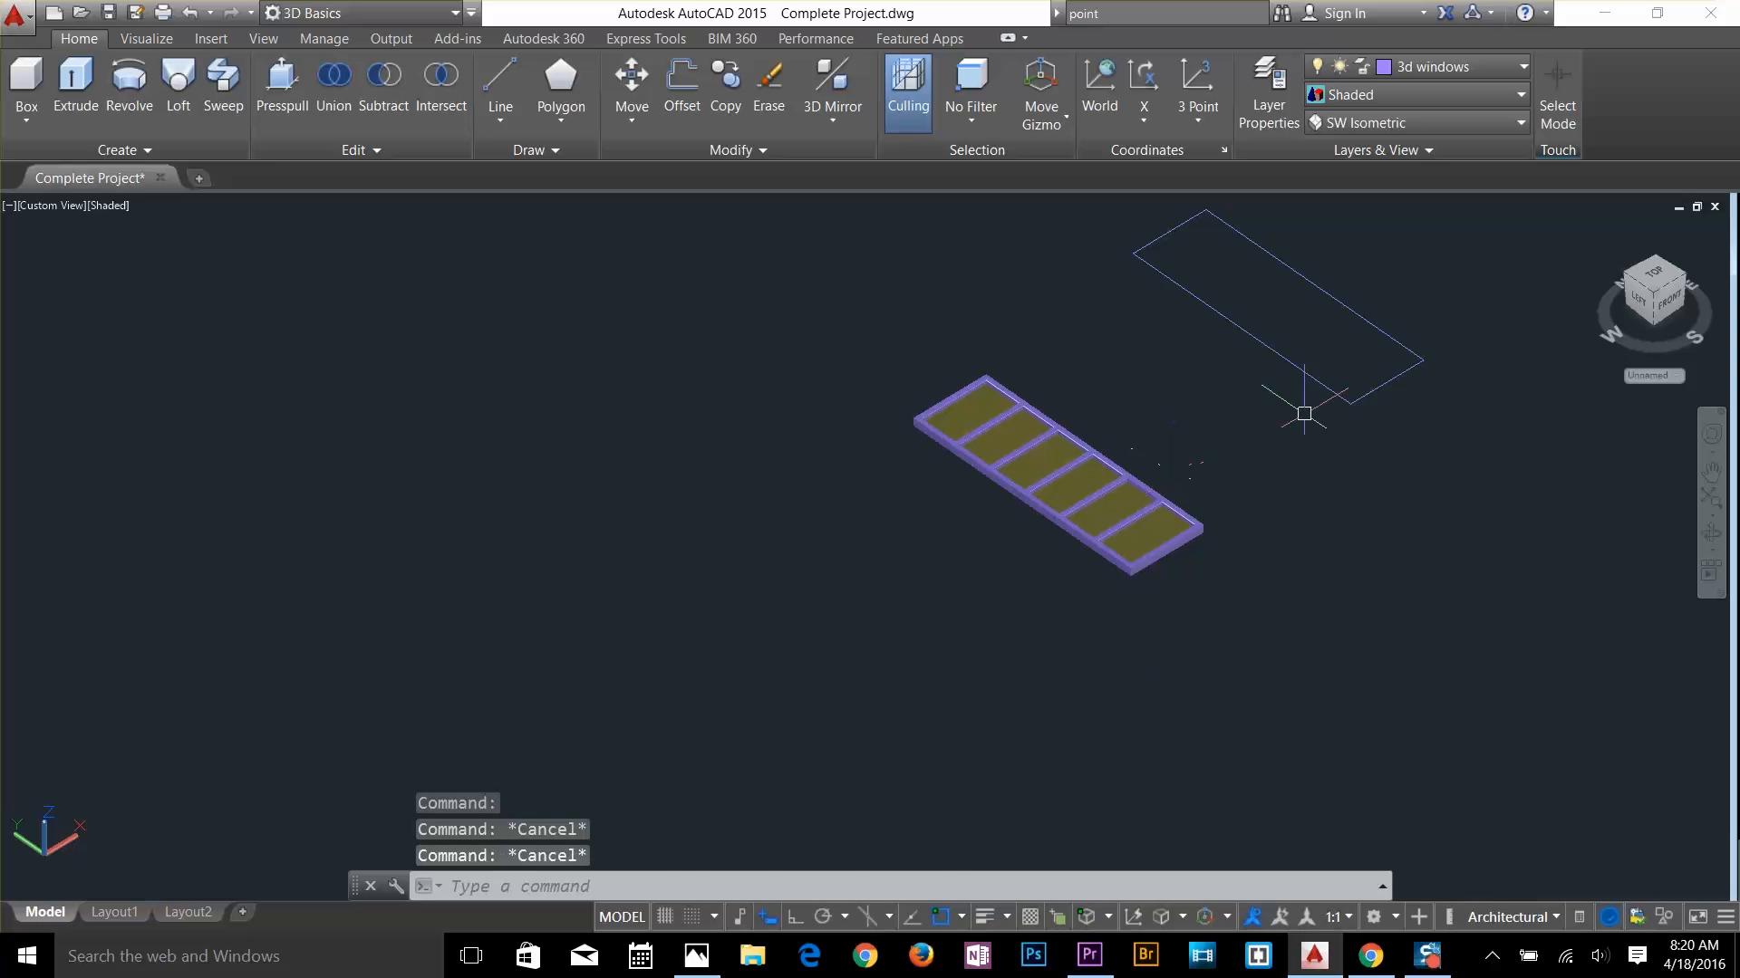
Delete the leftover outer rectangle beside the glazed six-pane frame
click(1509, 292)
click(1365, 408)
key(Delete)
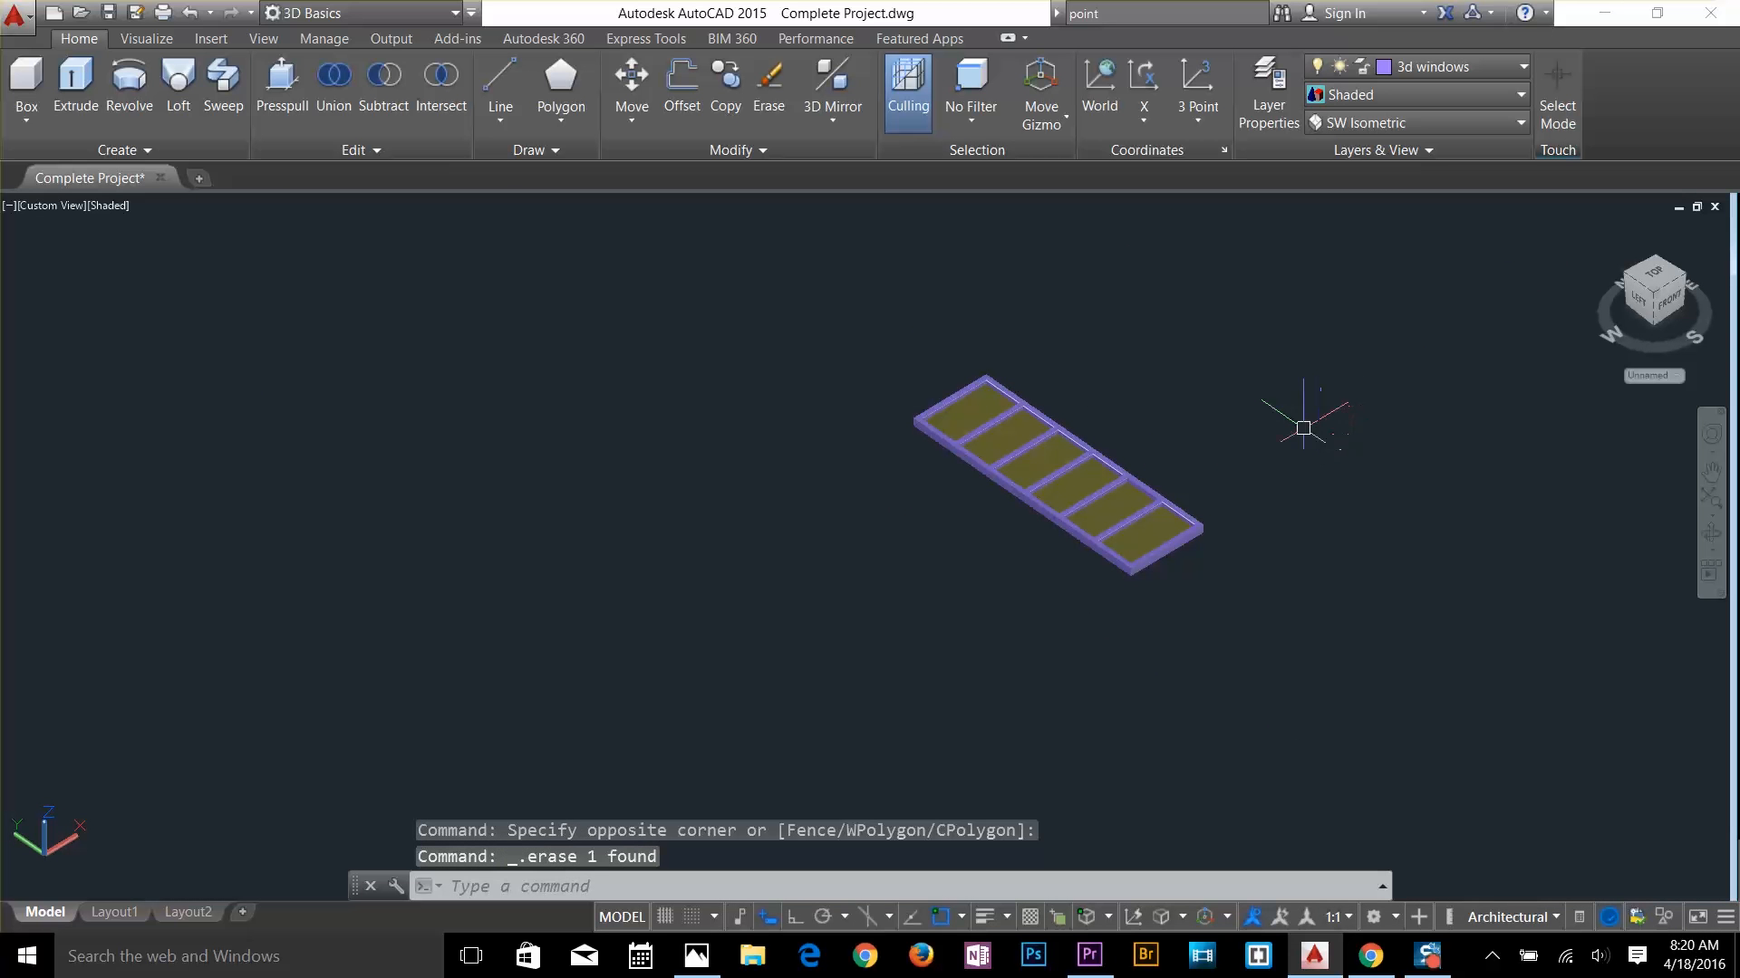
key(Escape)
key(Escape)
key(Escape)
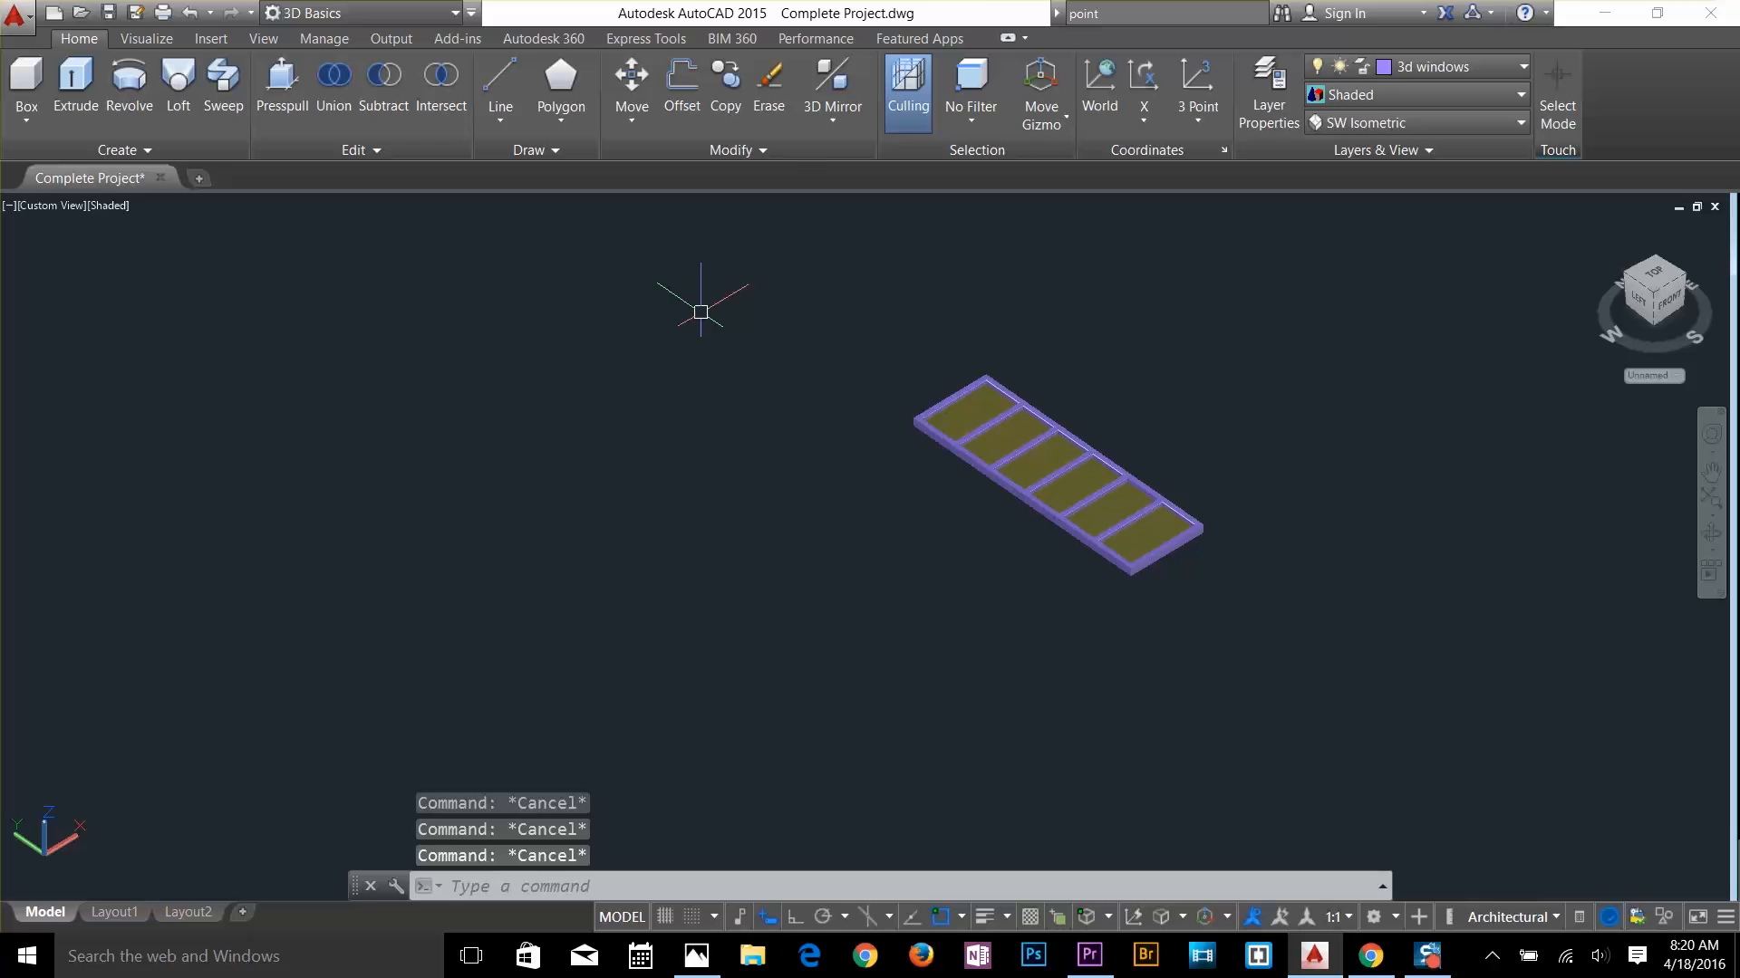
Stand the frame and its glass panes upright with 3DROTATE, turning them 90 degrees about the X axis at the lower end corner
text(3drotate)
key(Return)
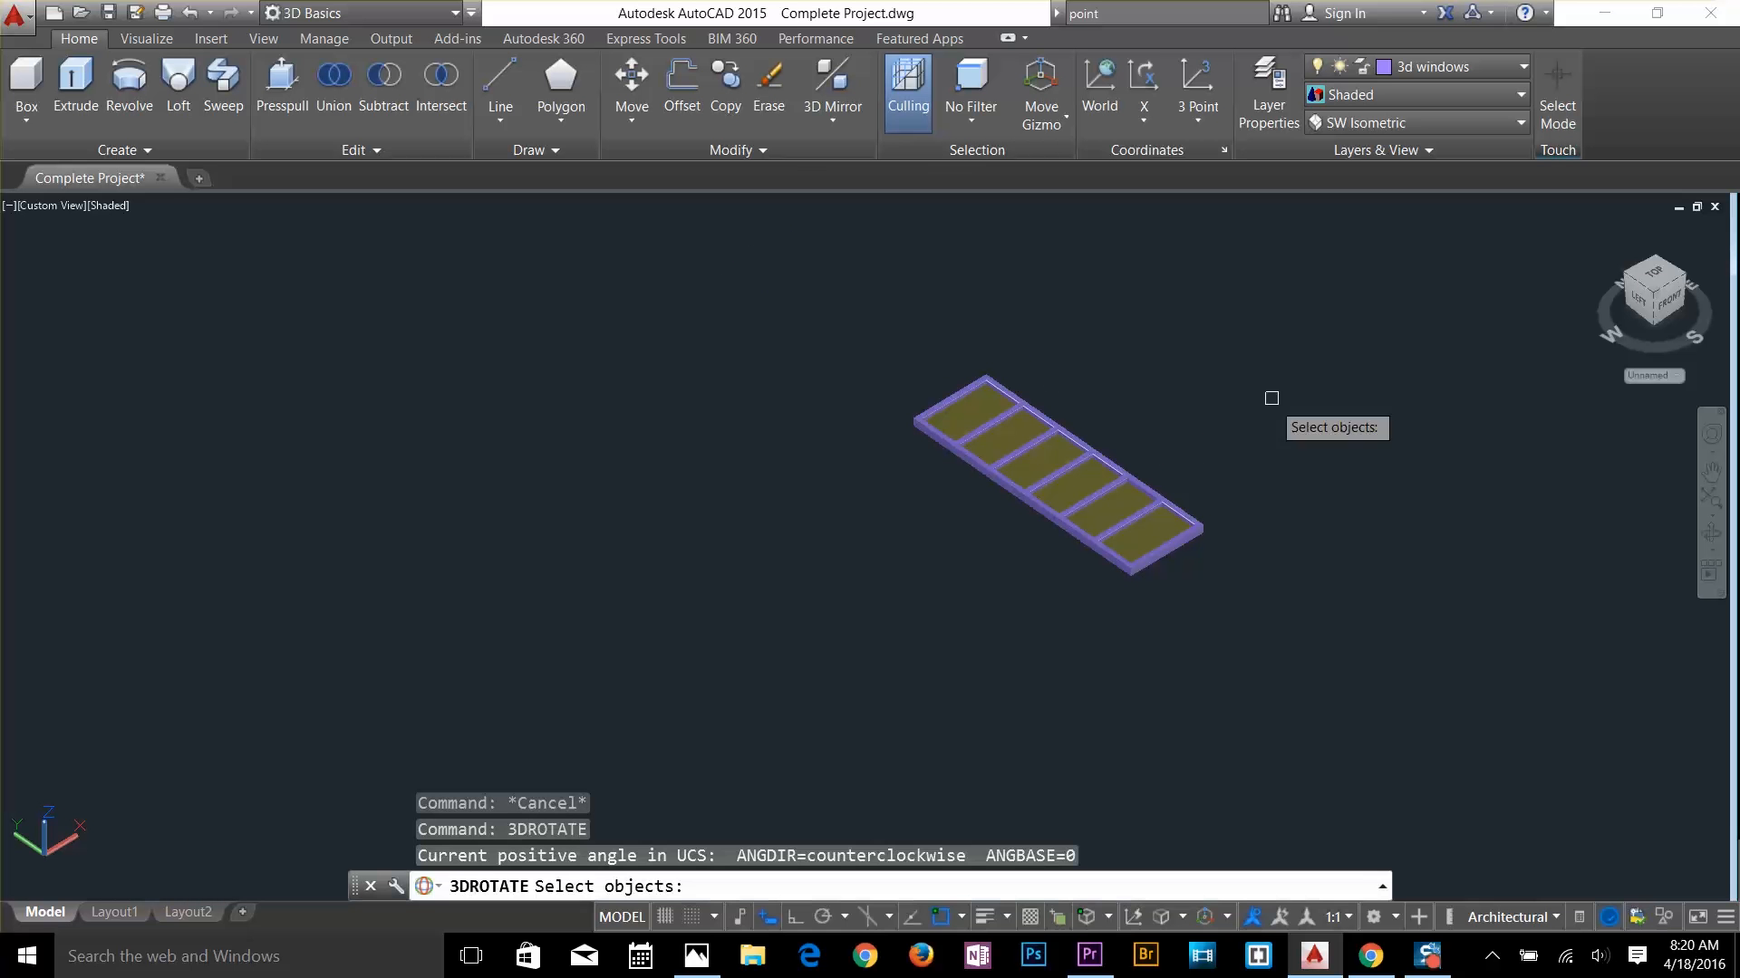
click(1252, 342)
click(878, 591)
key(Return)
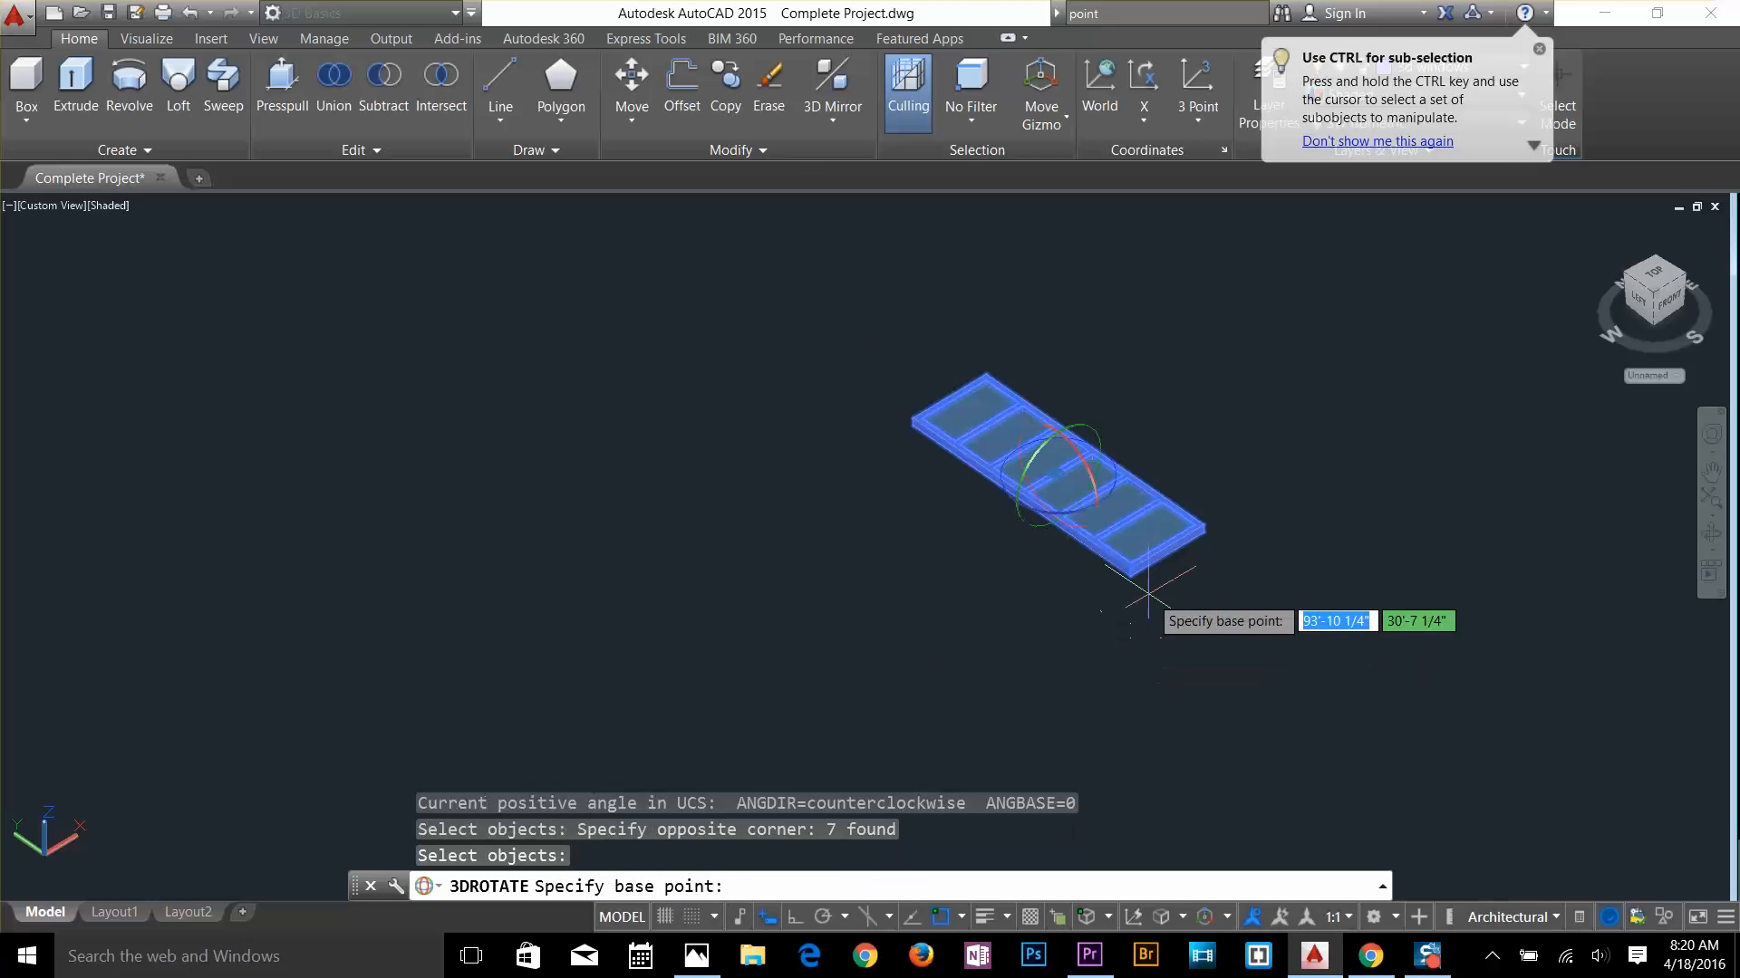
click(1129, 577)
click(1159, 563)
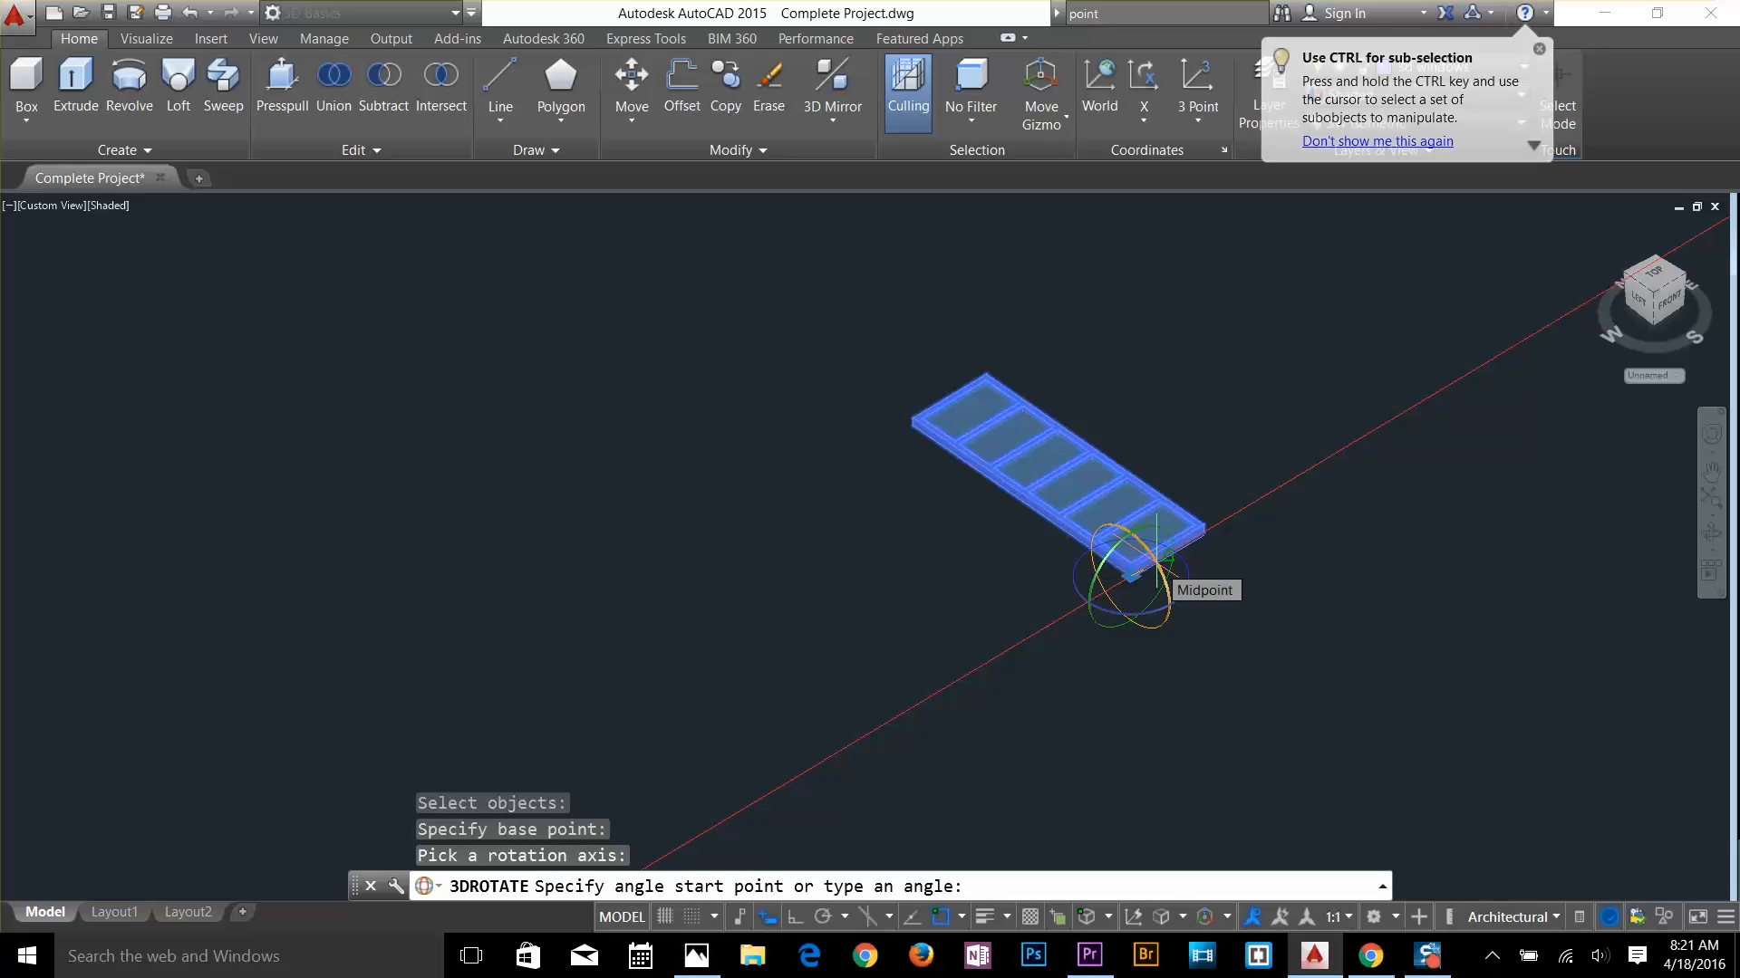
text(90)
key(Return)
key(Escape)
key(Escape)
key(Escape)
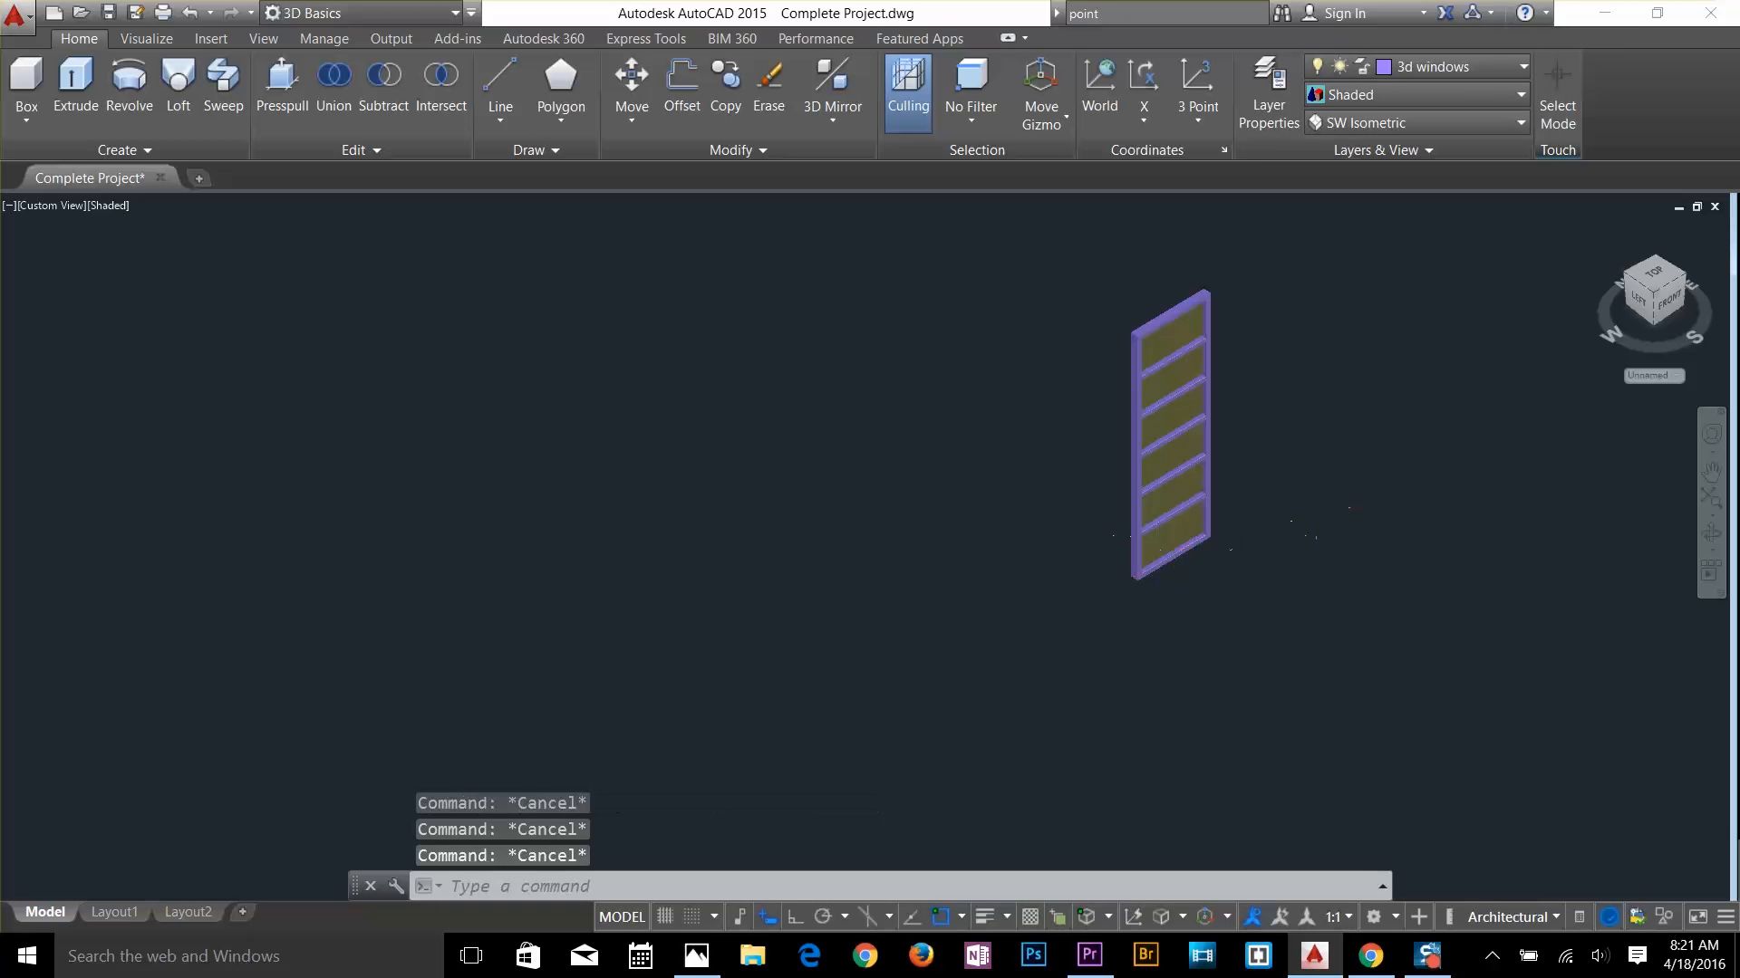
text(co)
key(Return)
click(1262, 280)
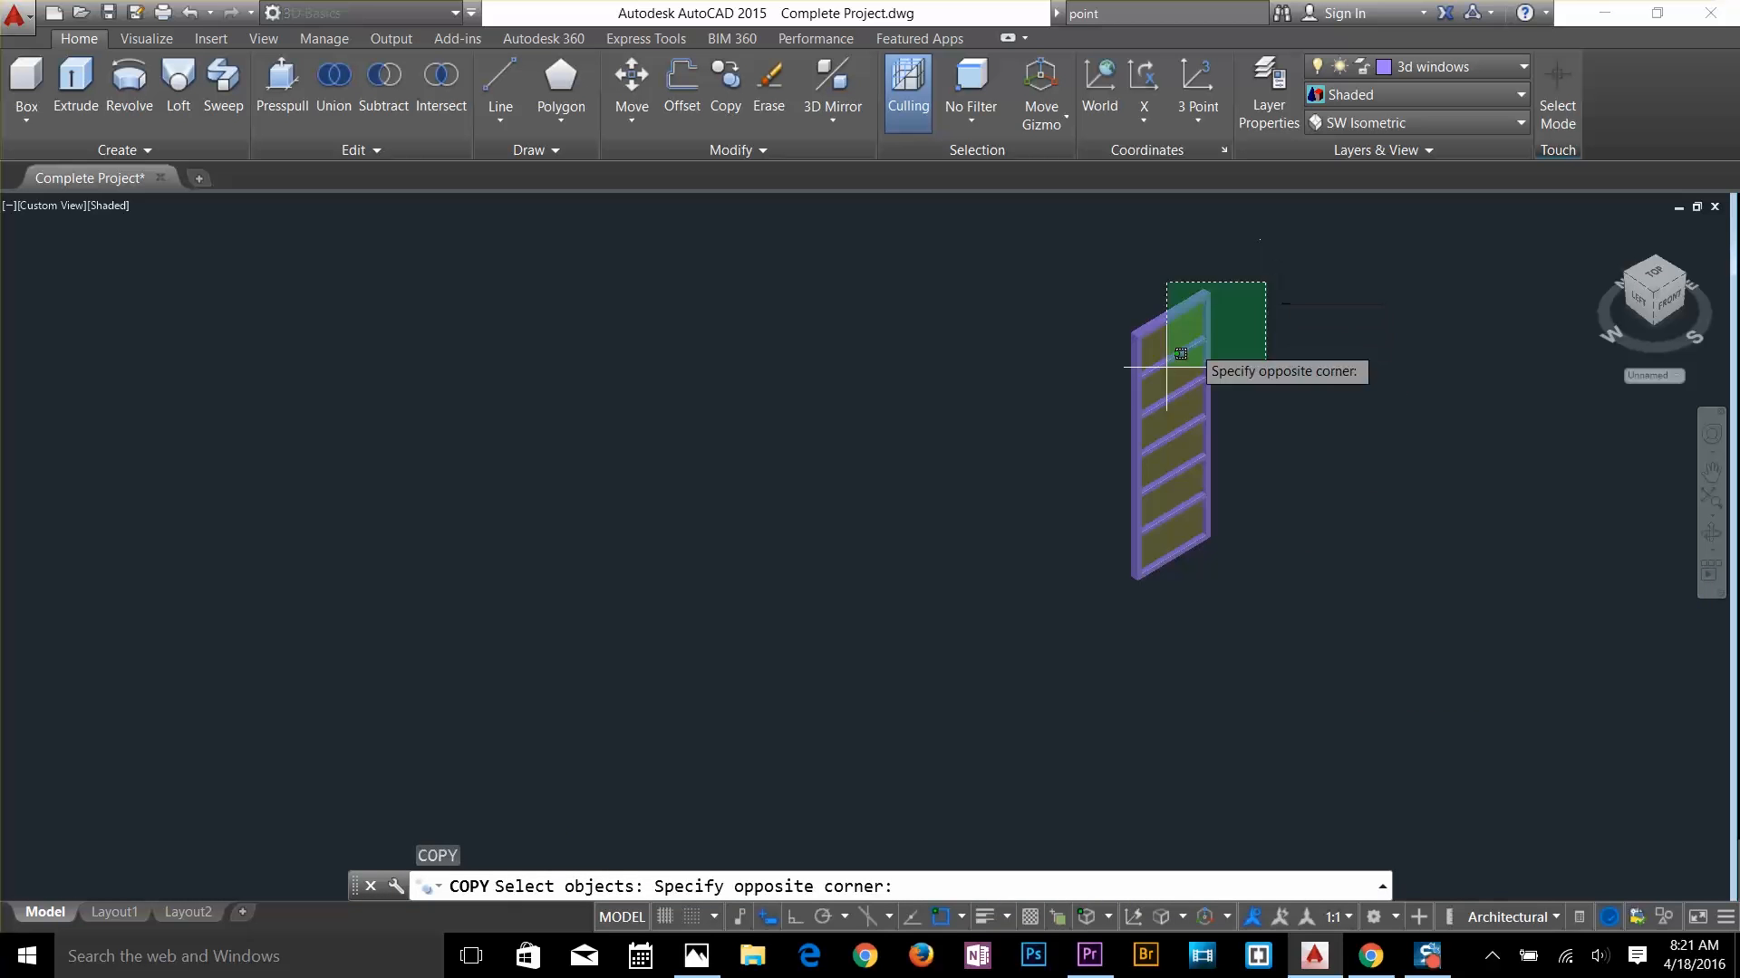
click(1103, 604)
key(Return)
scroll(1109, 601, up, 5)
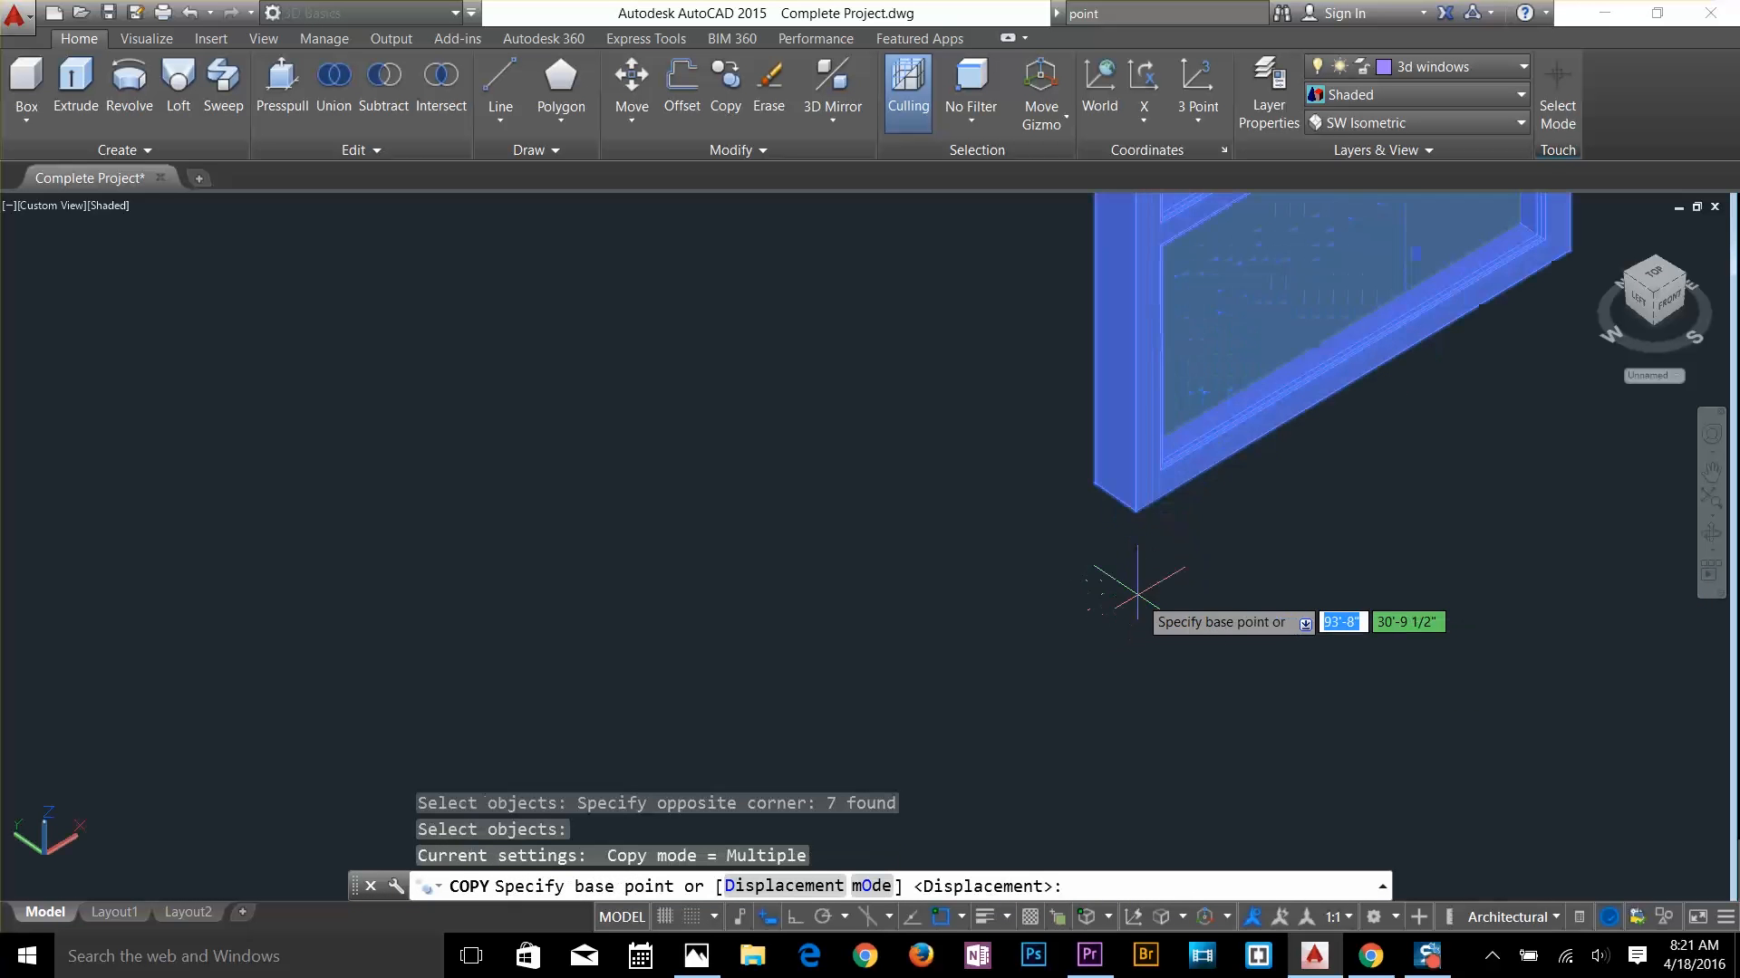
click(1115, 499)
scroll(1114, 498, down, 8)
scroll(1008, 376, down, 5)
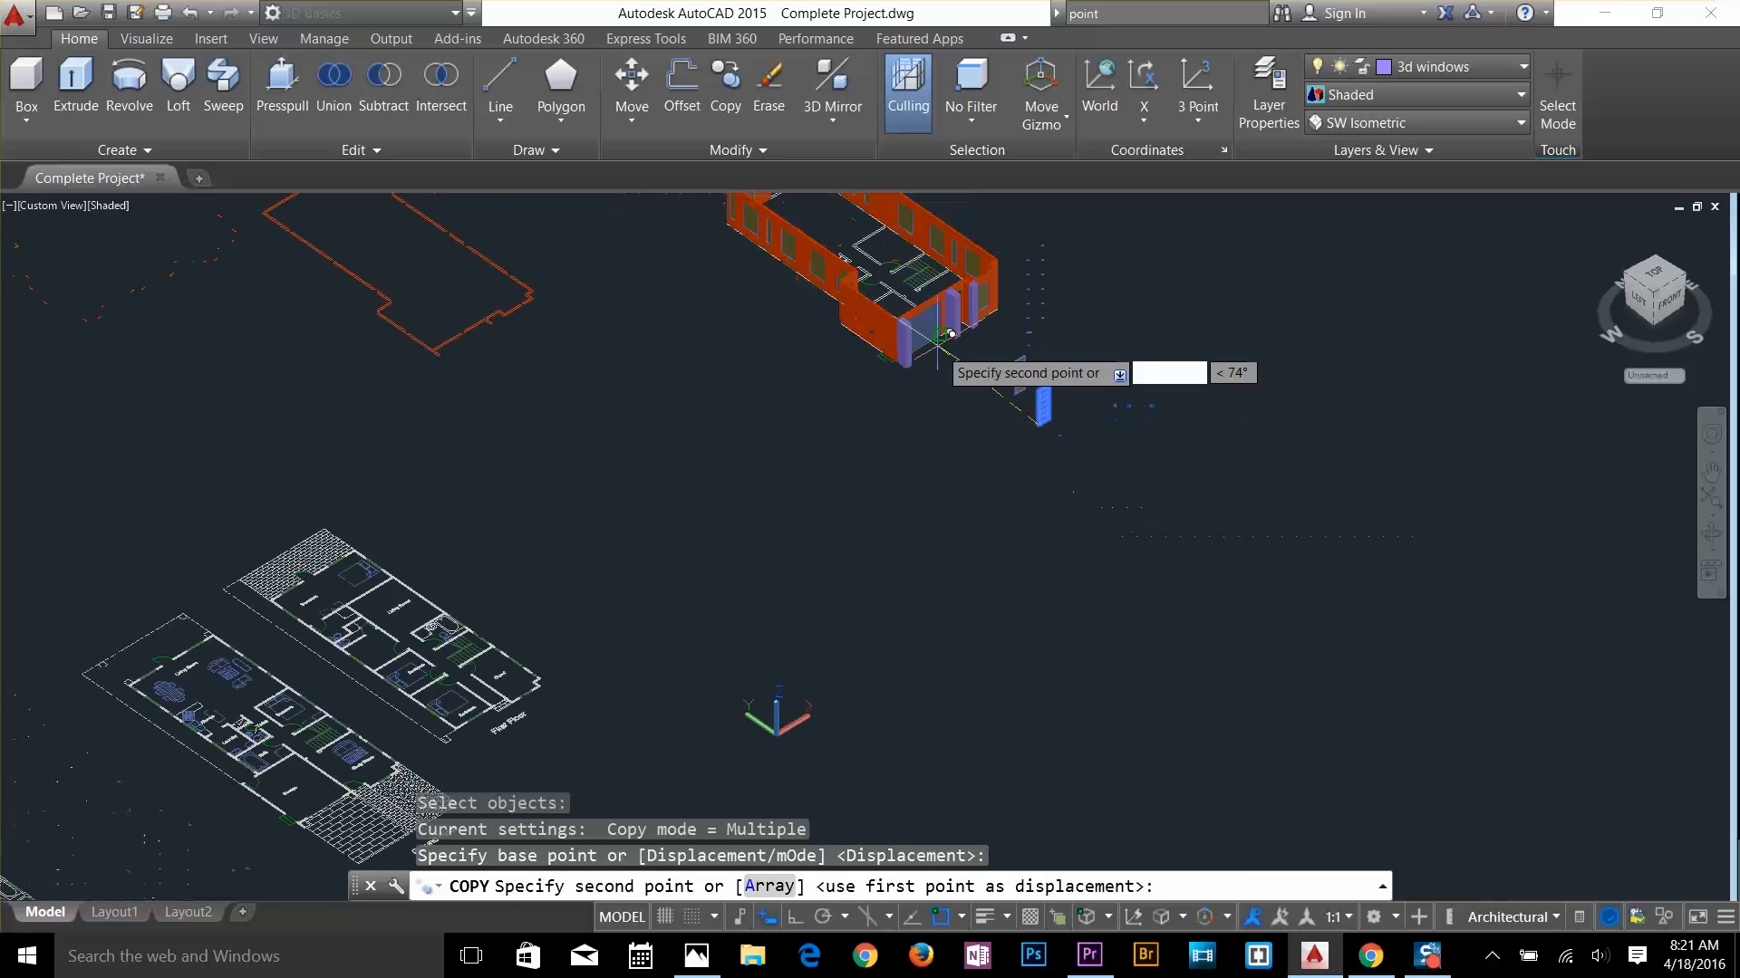
middle_drag(959, 317, 1009, 401)
scroll(1009, 405, up, 6)
key(Escape)
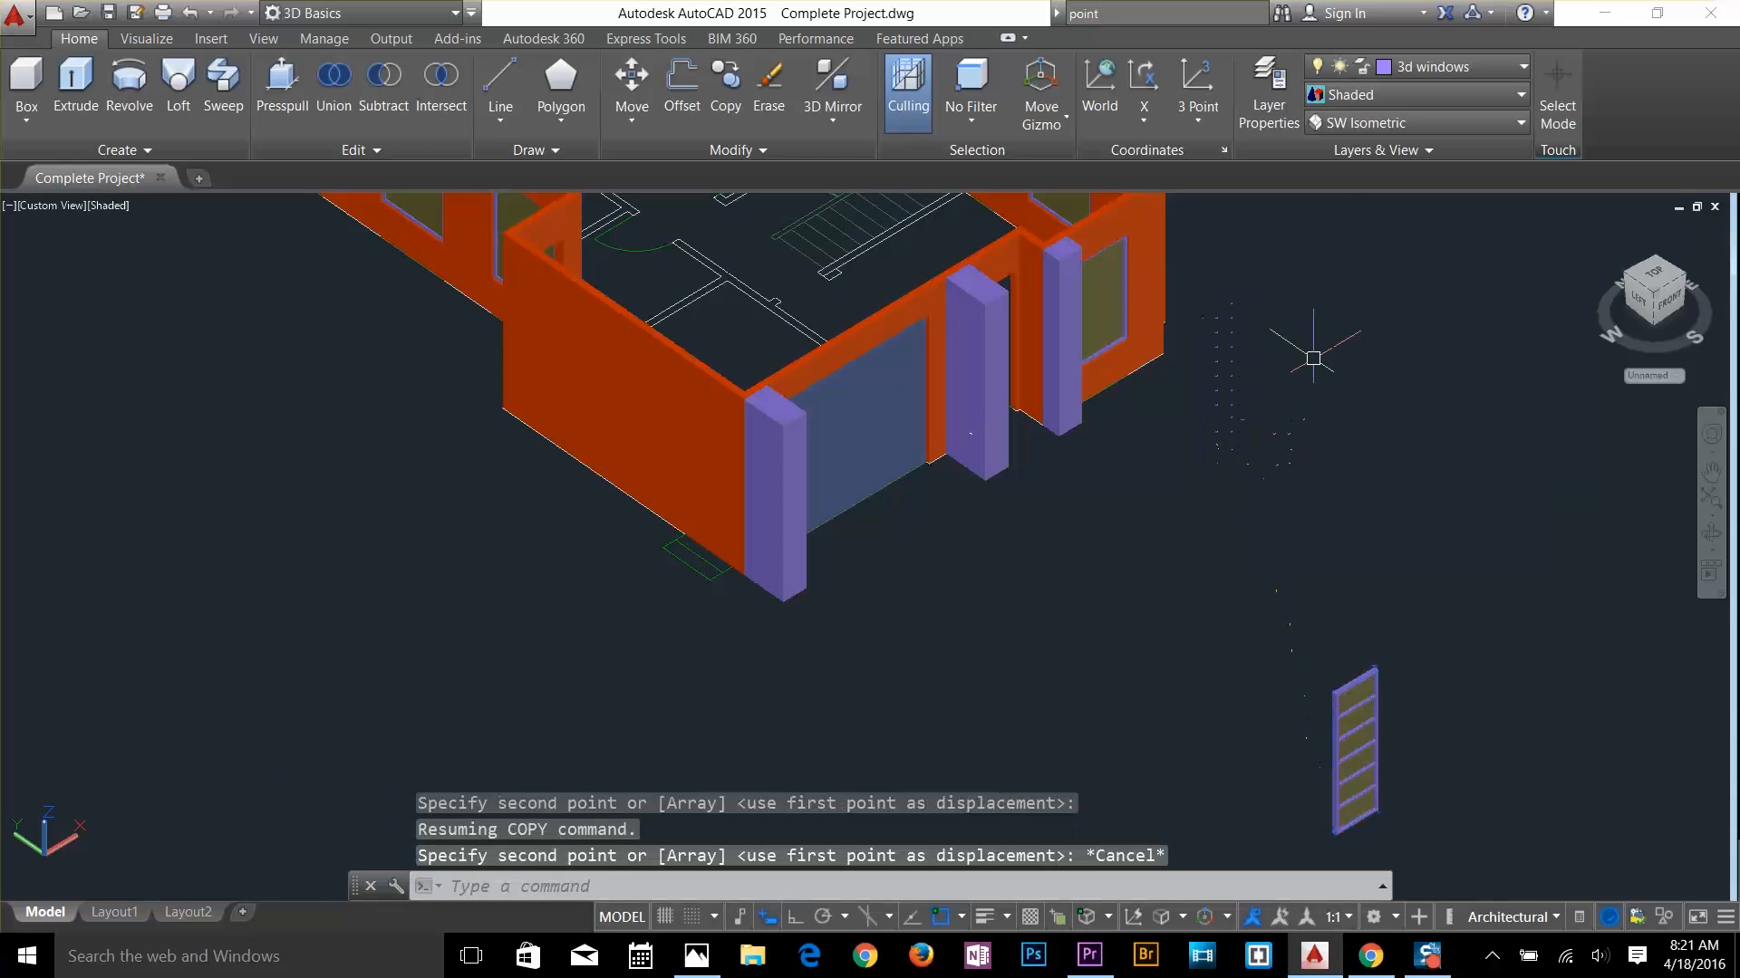
Switch to Wireframe and copy the glazed frame by its bottom corner into the tall front opening beside the garage door
click(1400, 97)
click(1352, 299)
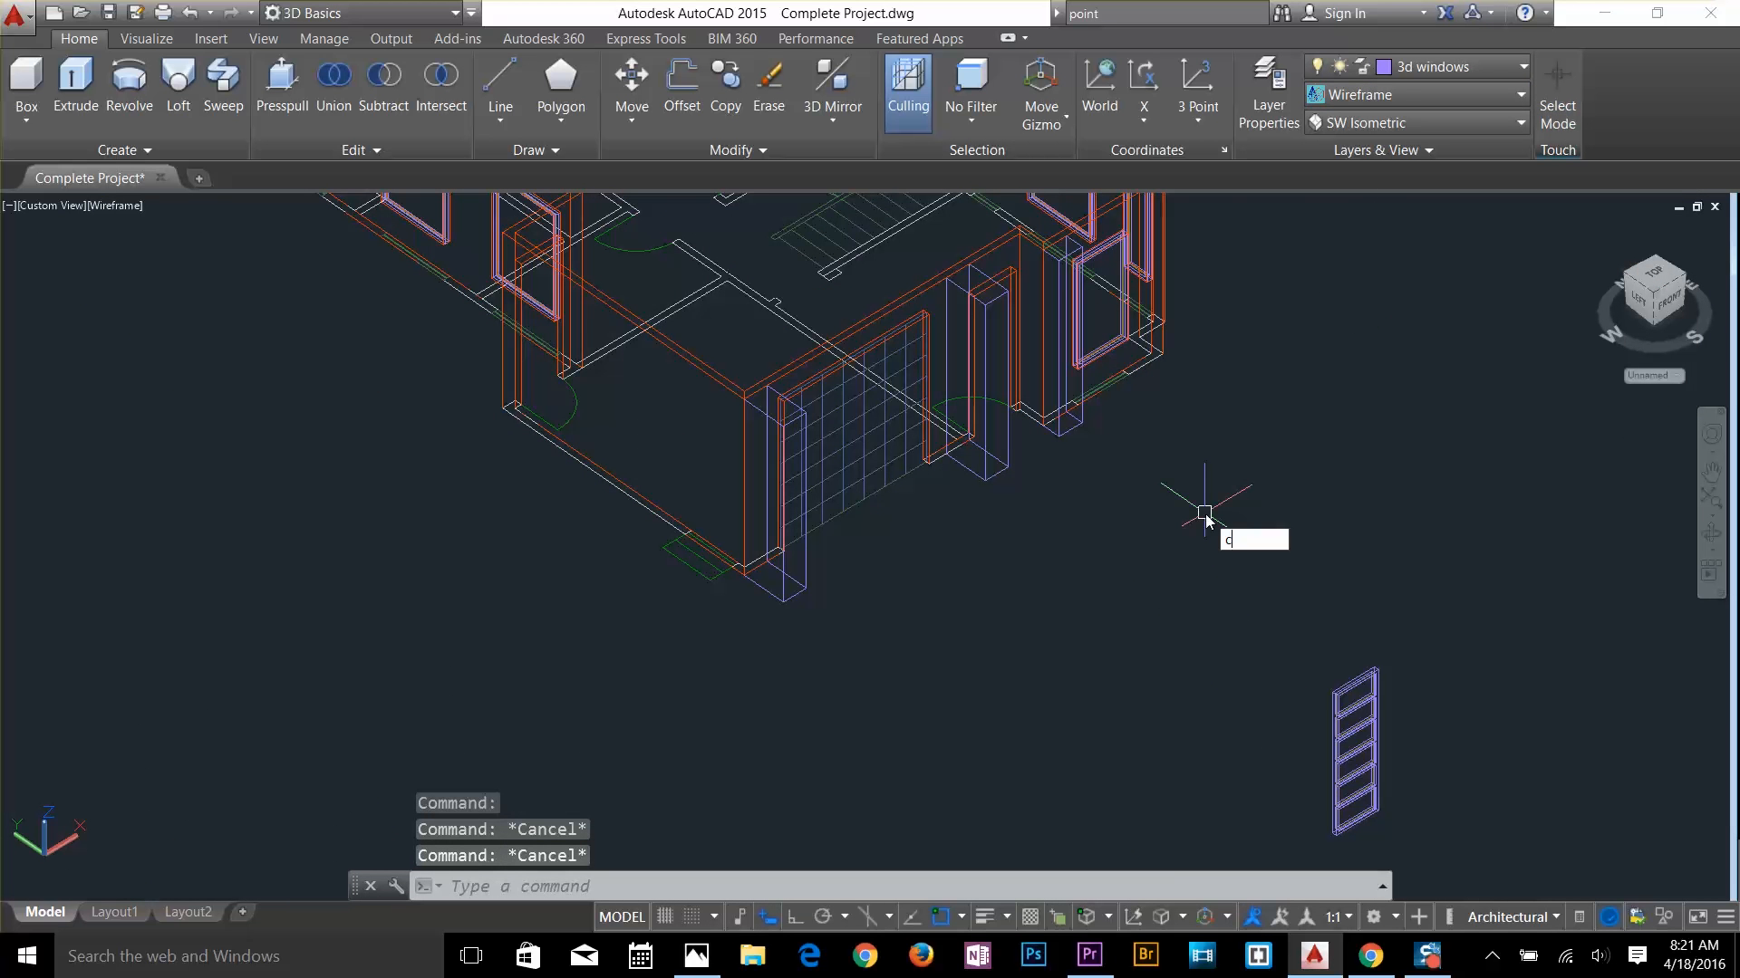
text(CO)
key(Return)
click(1390, 639)
click(1309, 857)
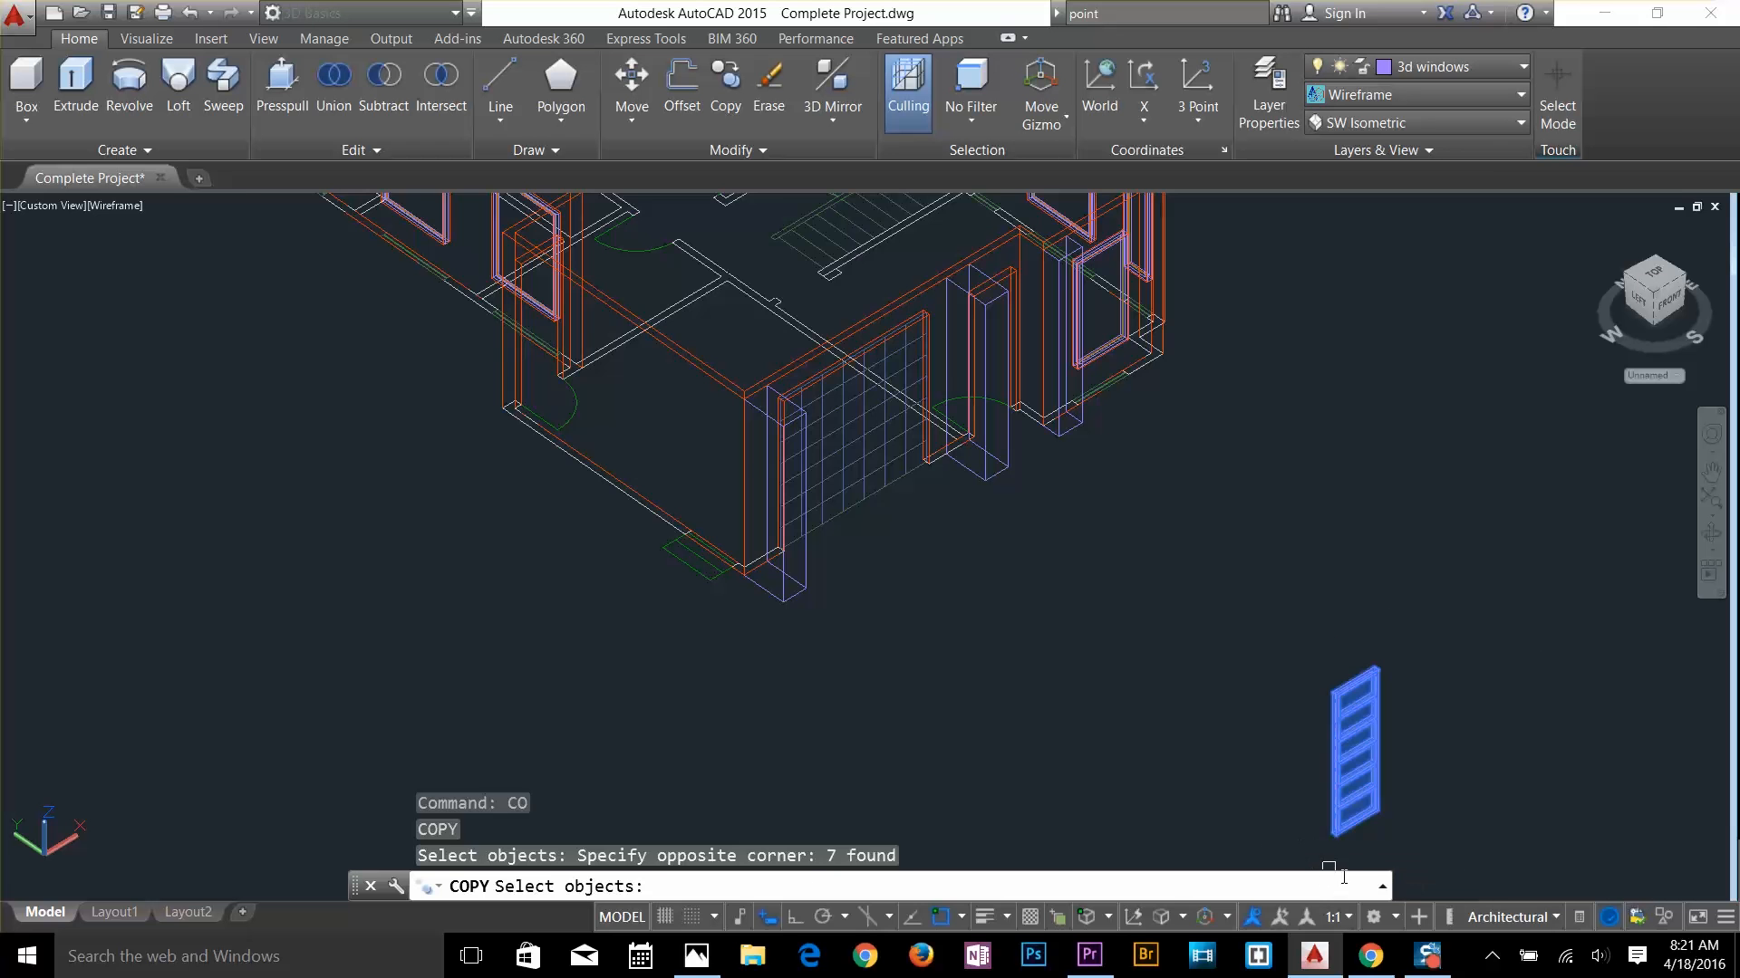
scroll(1348, 863, up, 2)
key(Return)
scroll(1348, 863, up, 5)
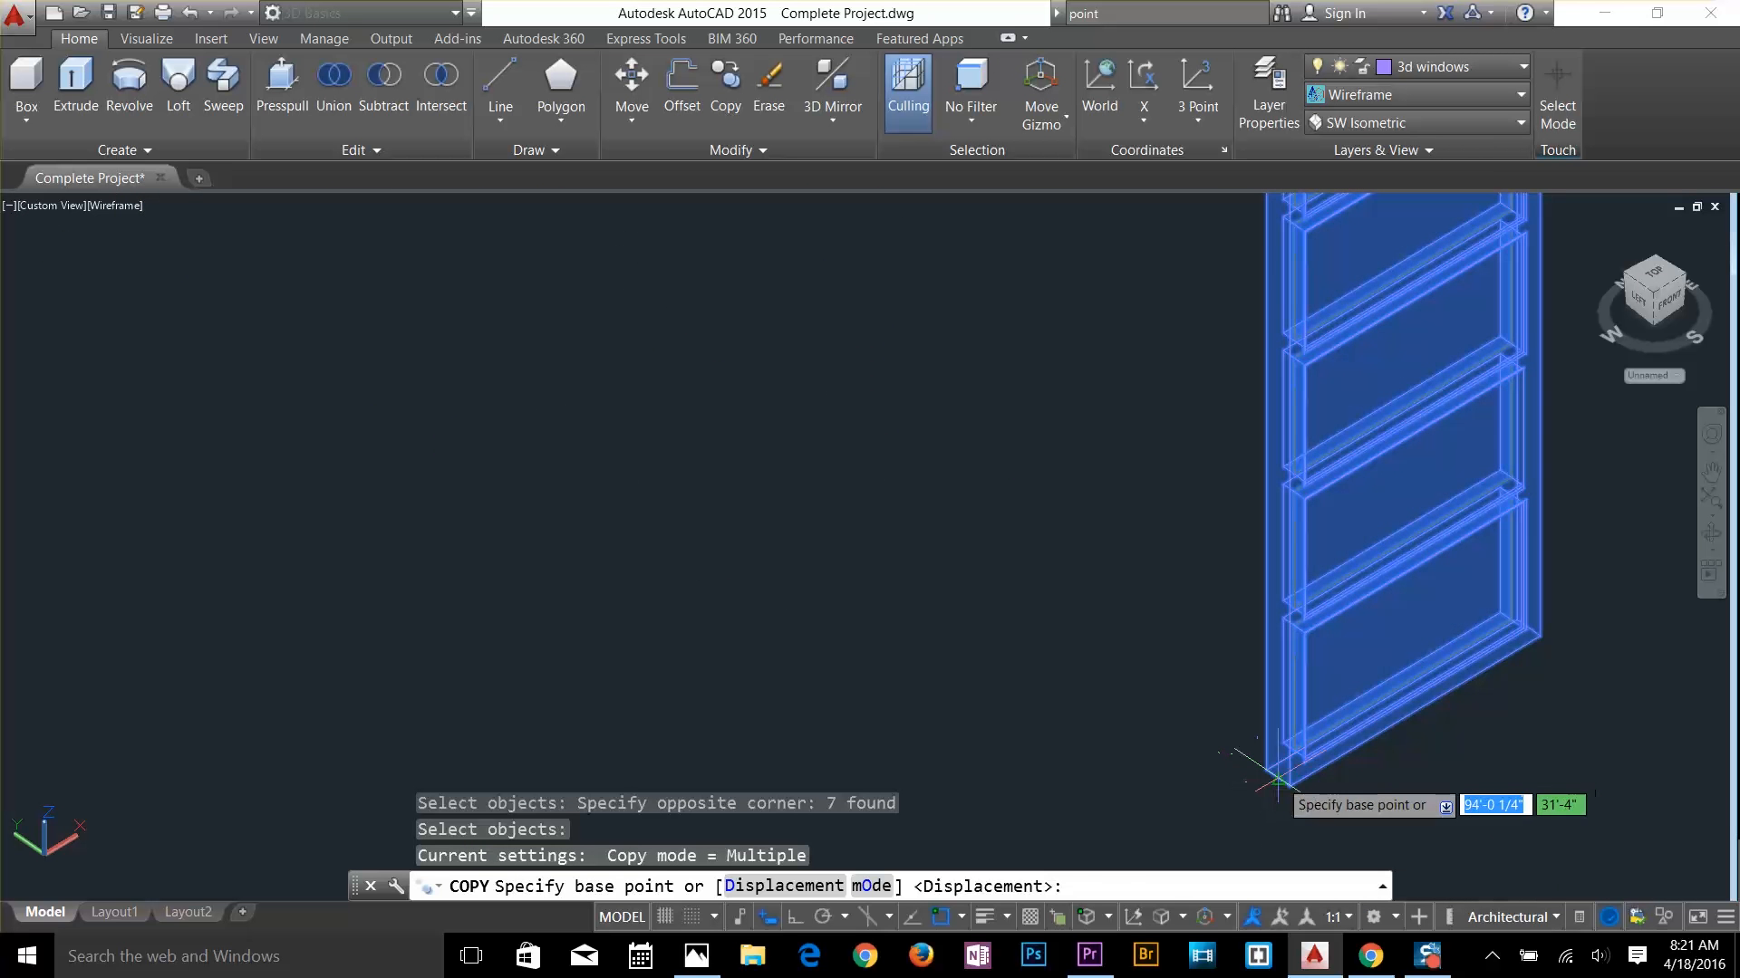
click(1227, 757)
scroll(1147, 683, down, 4)
scroll(917, 315, up, 6)
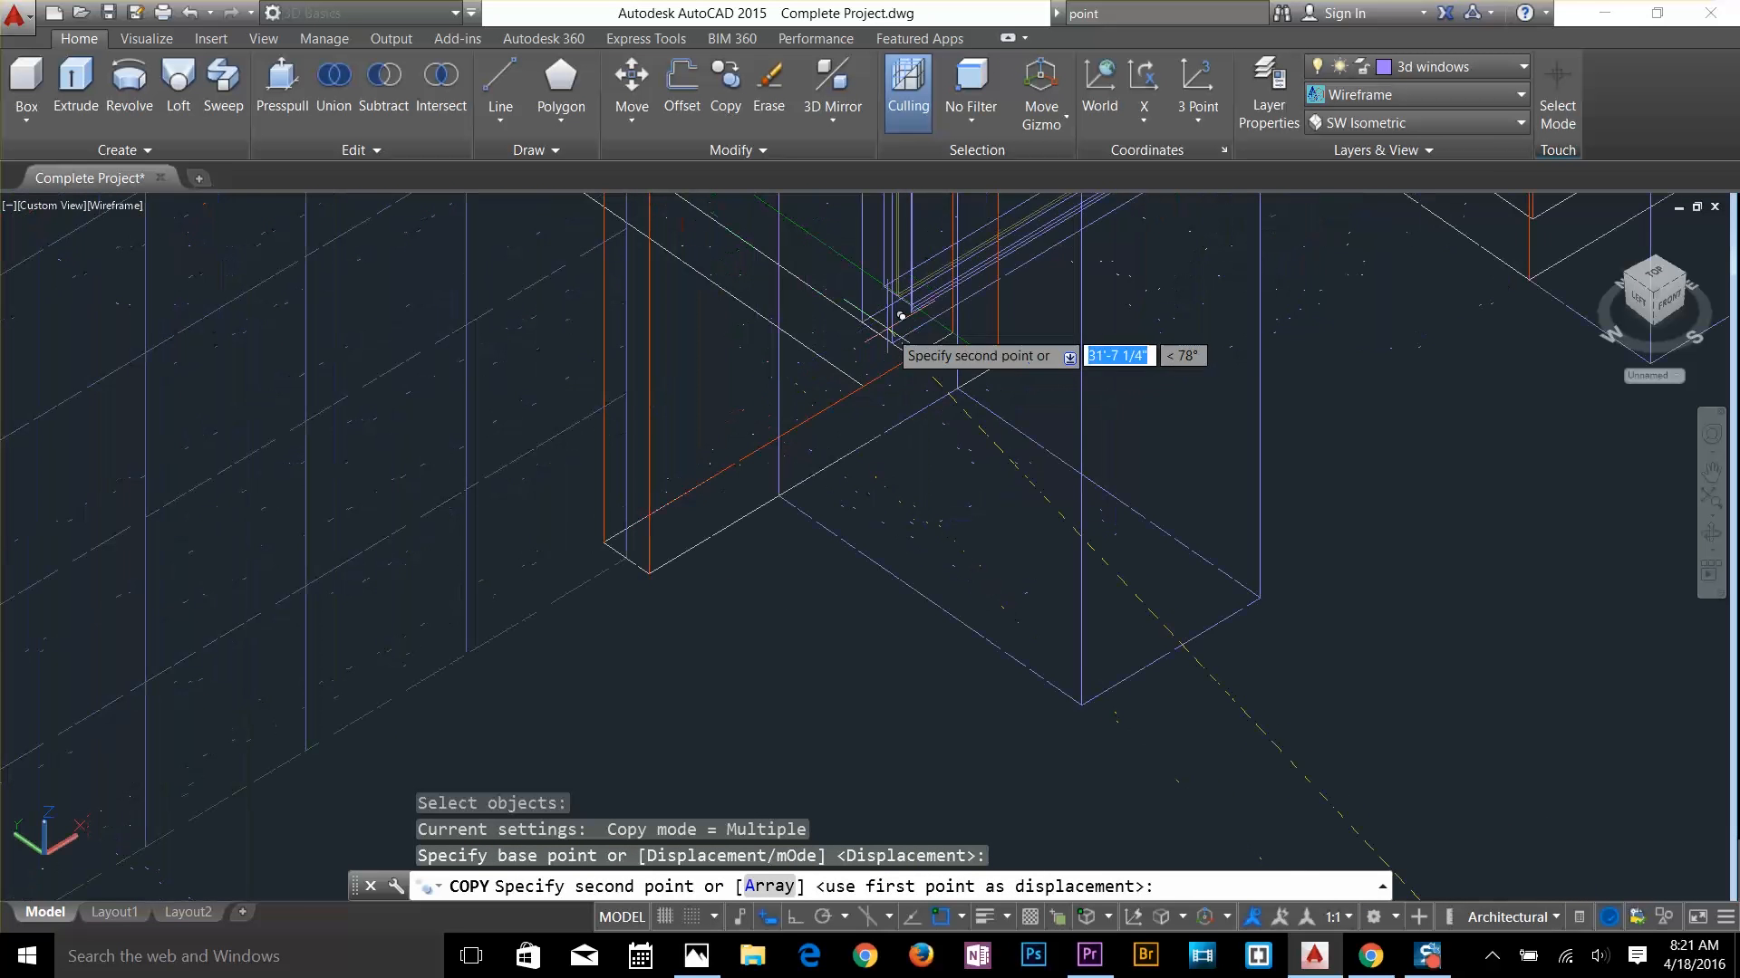
scroll(803, 275, up, 1)
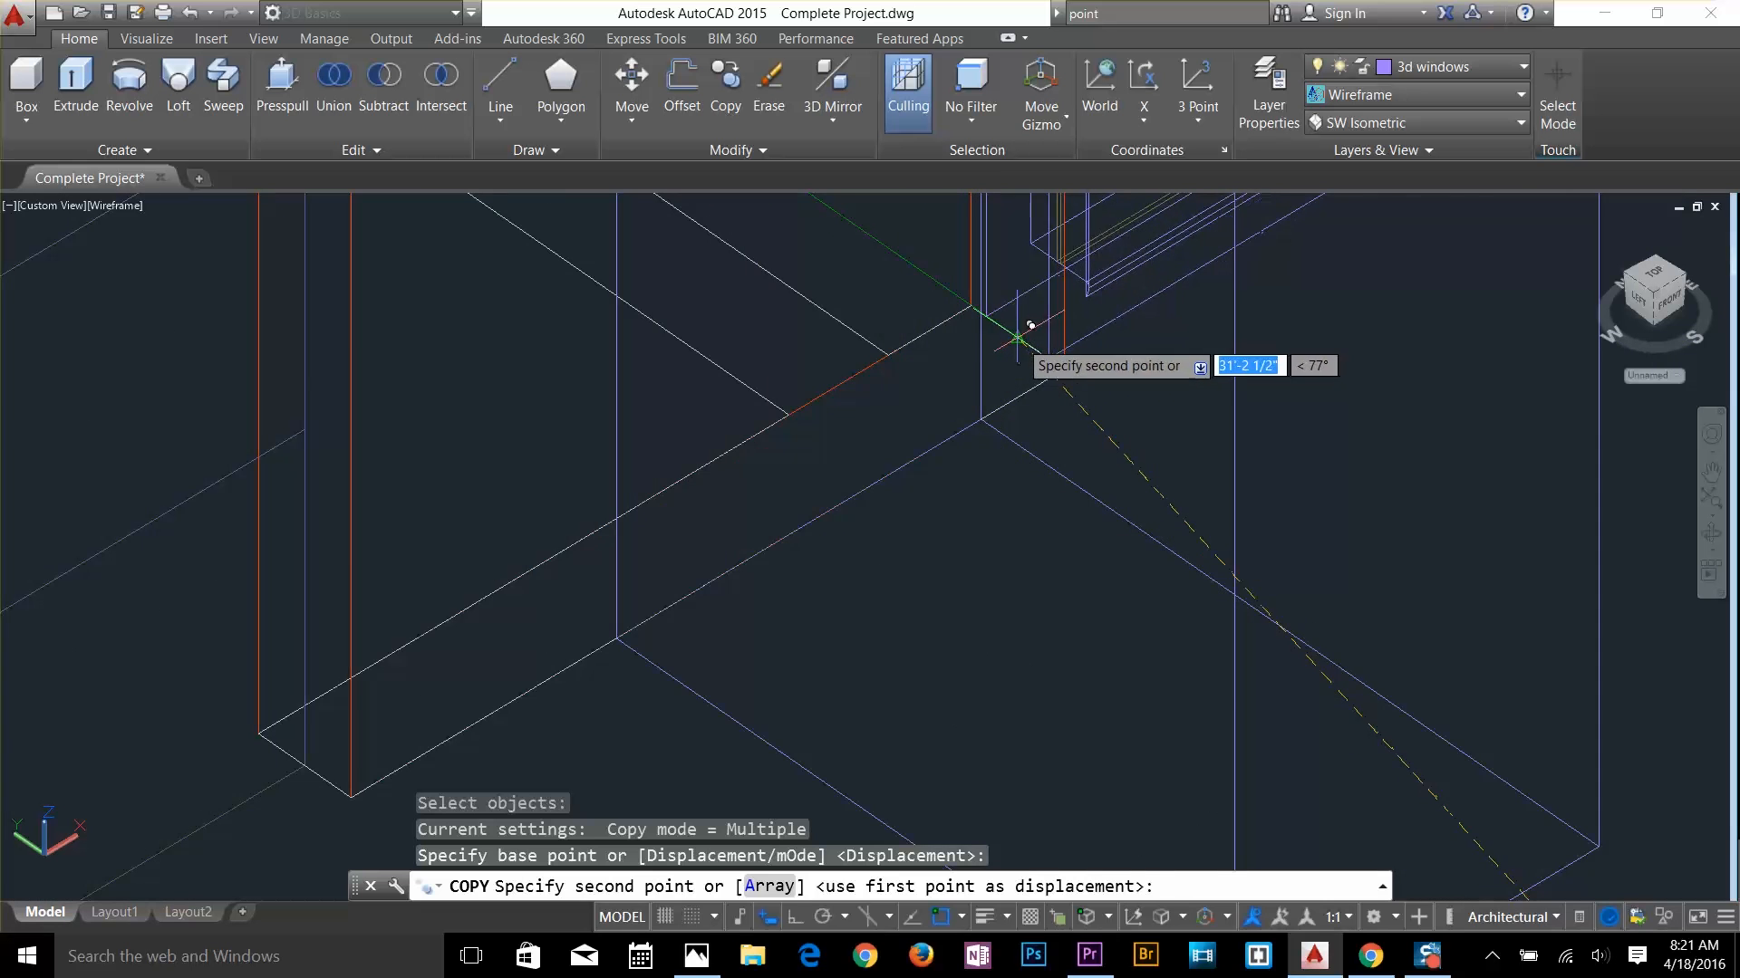
click(1040, 411)
key(Return)
scroll(1033, 453, down, 6)
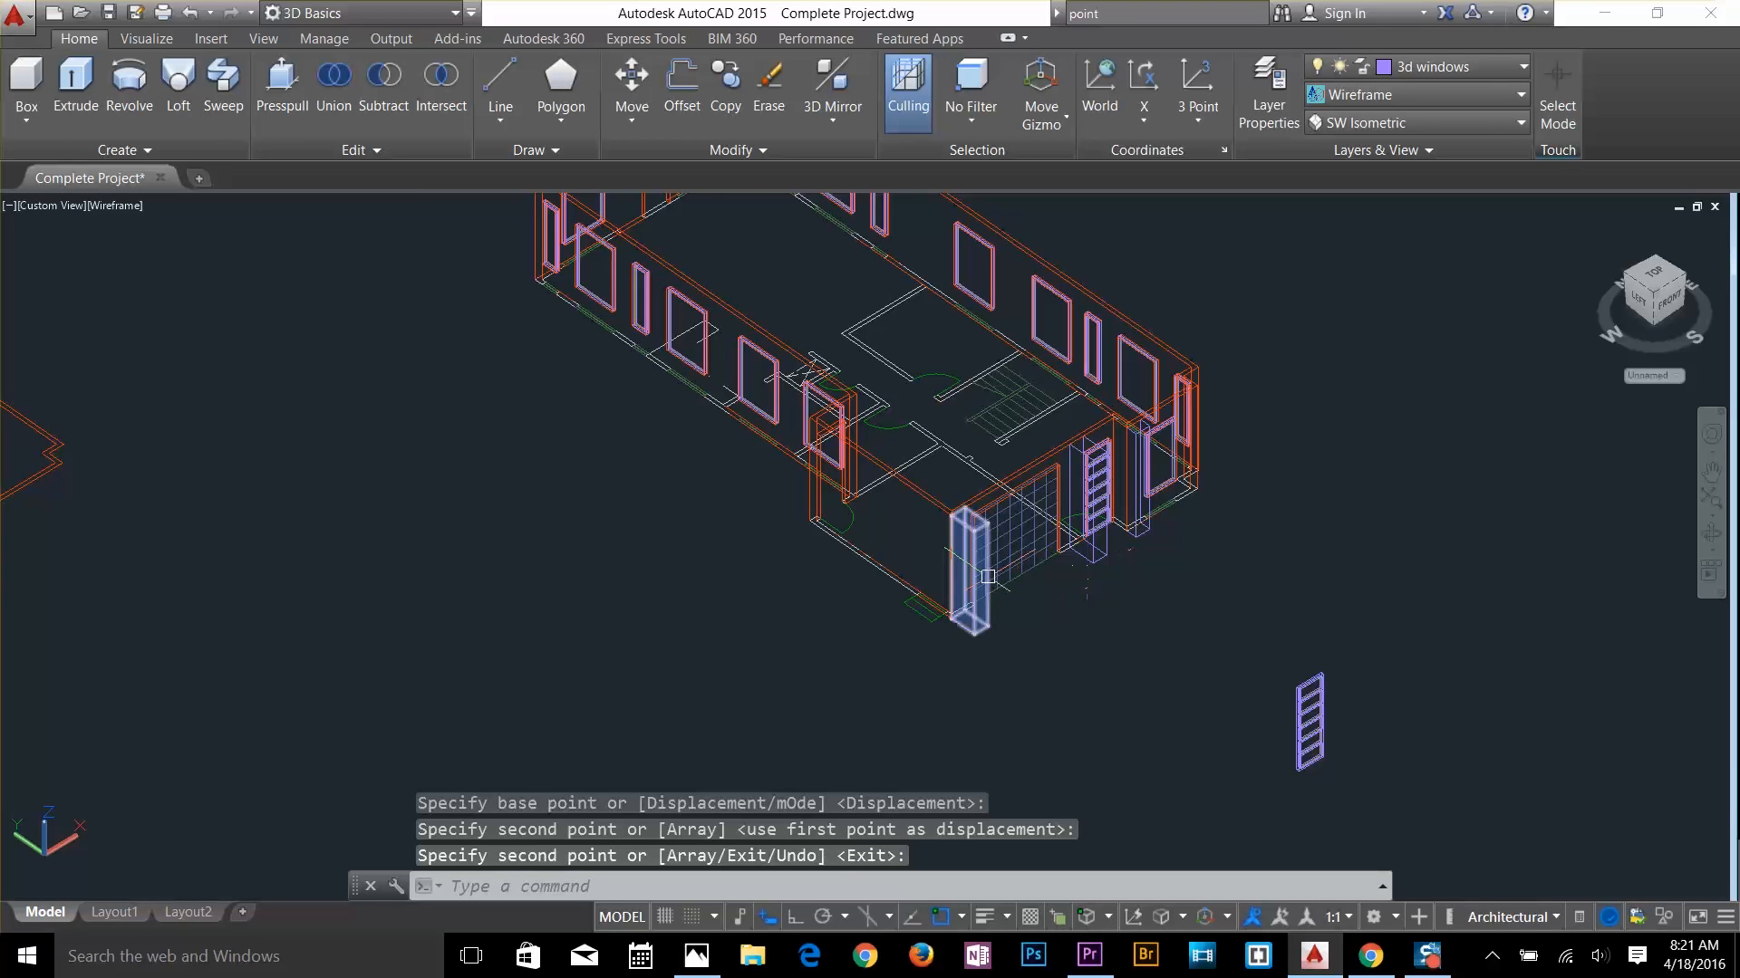
key(Escape)
key(Escape)
key(Escape)
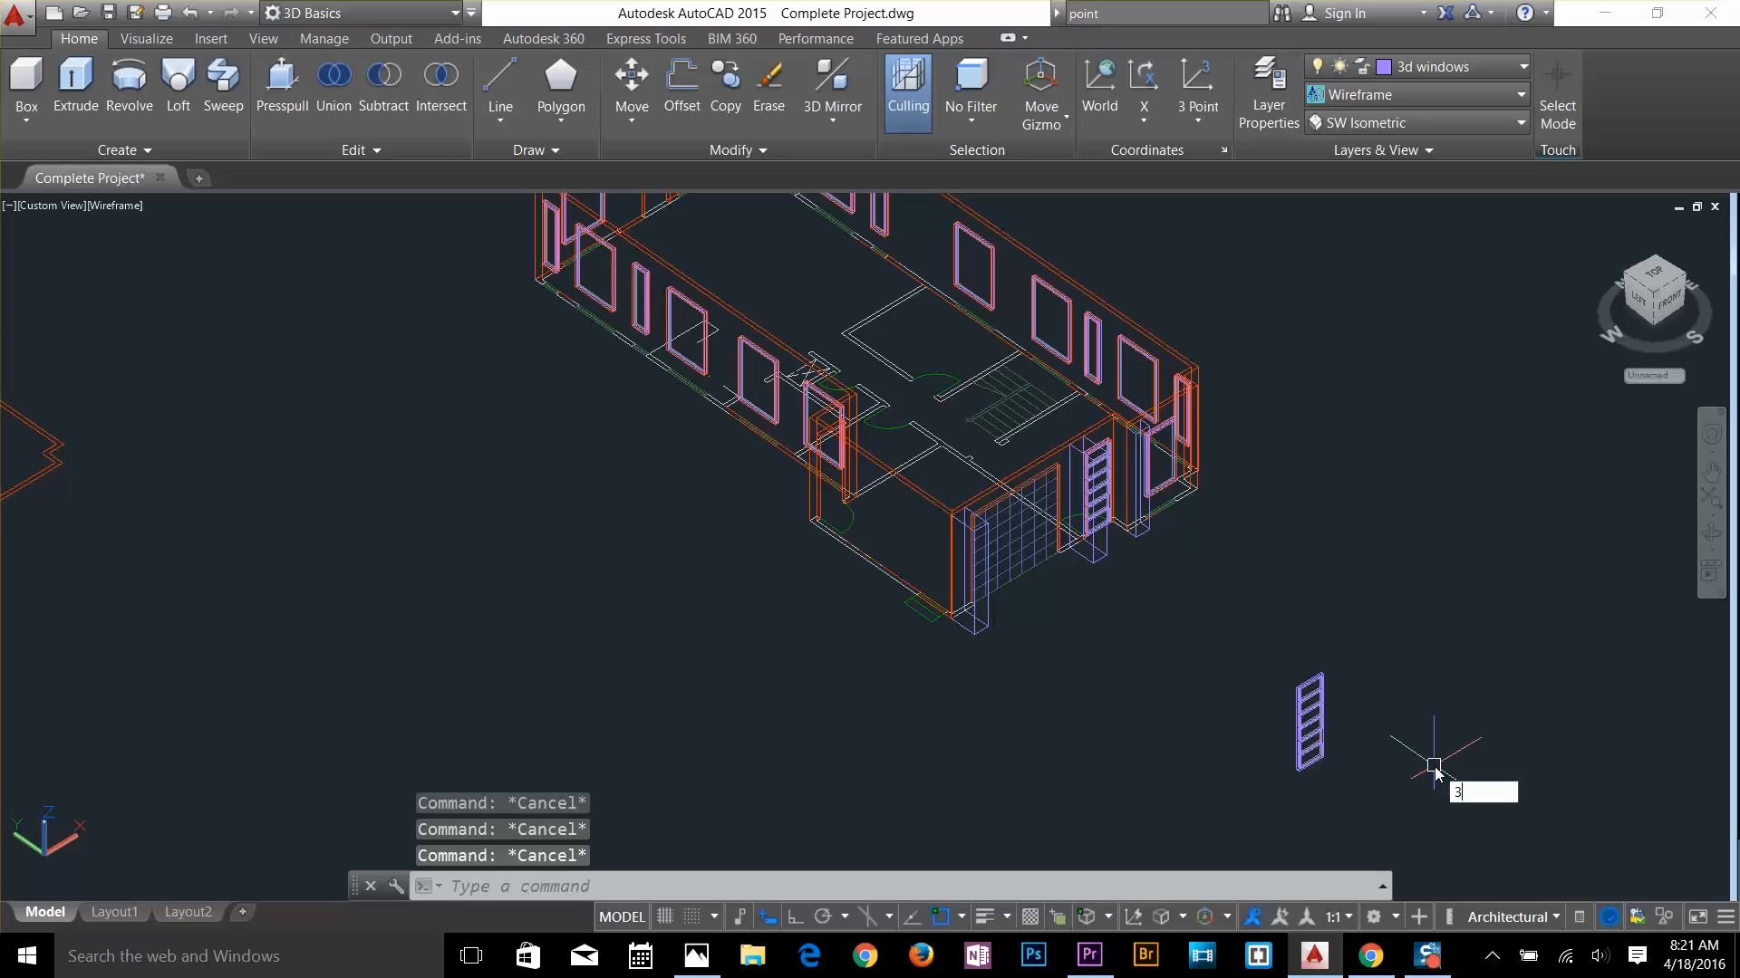
Rotate the original glazed frame 180 degrees about the vertical Z axis at its bottom corner using 3DROTATE
key(Return)
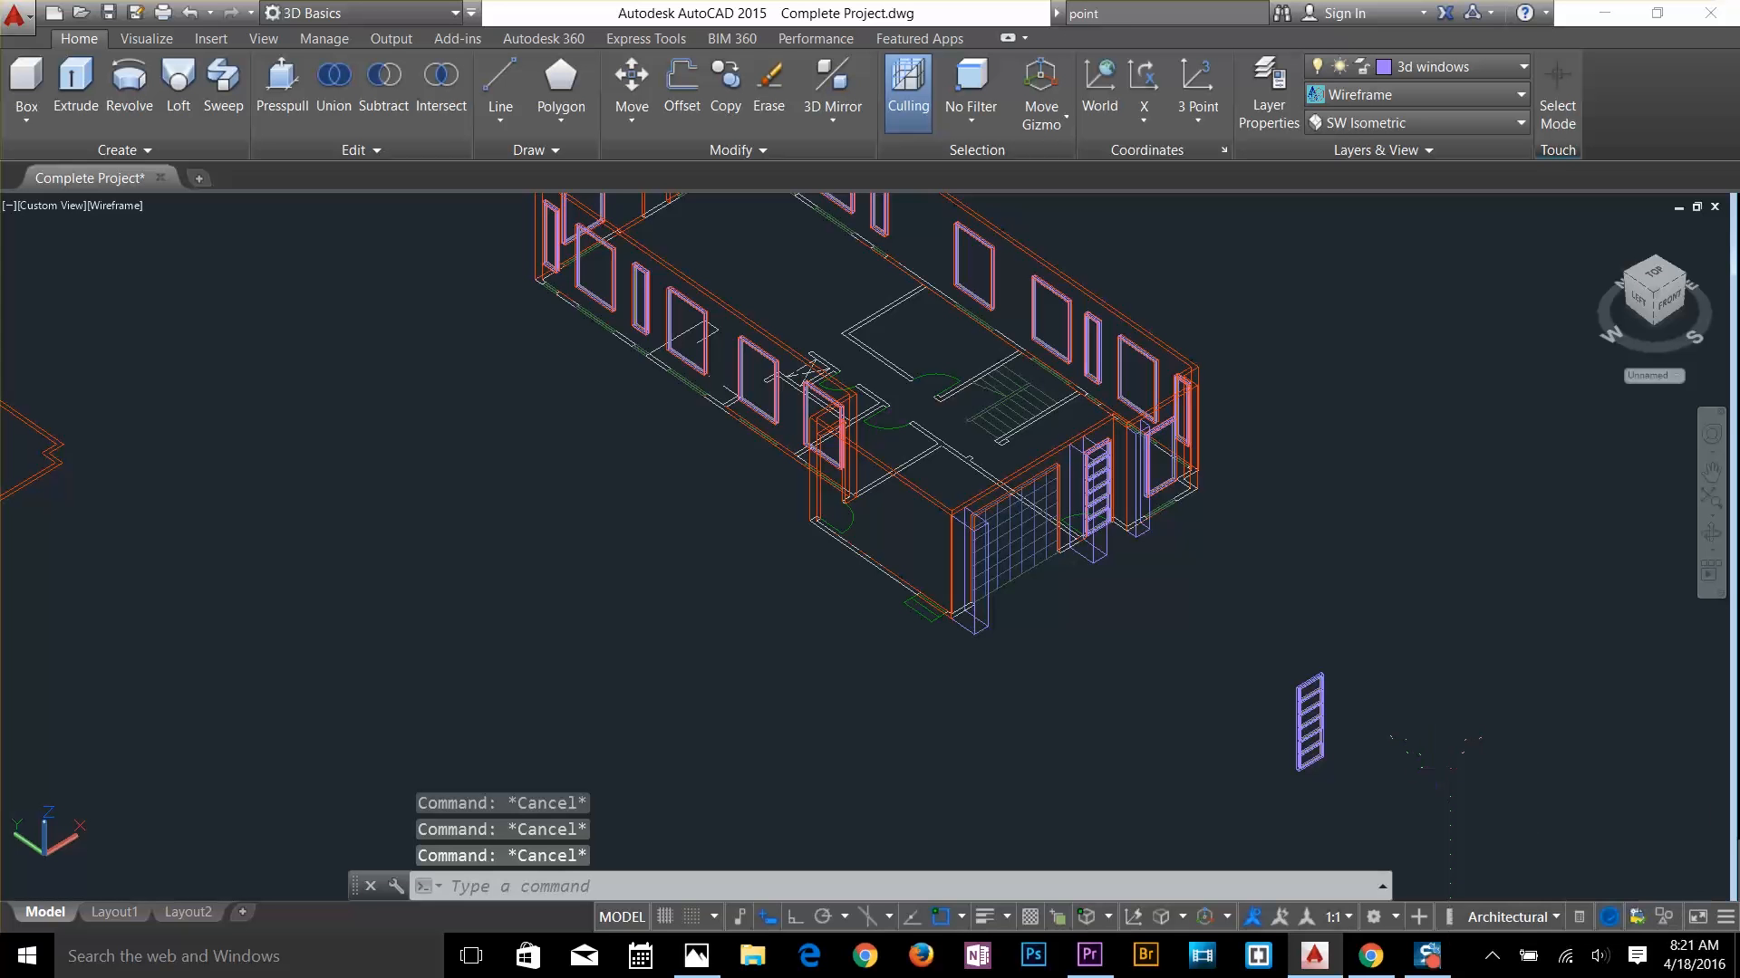
click(1383, 639)
click(1304, 787)
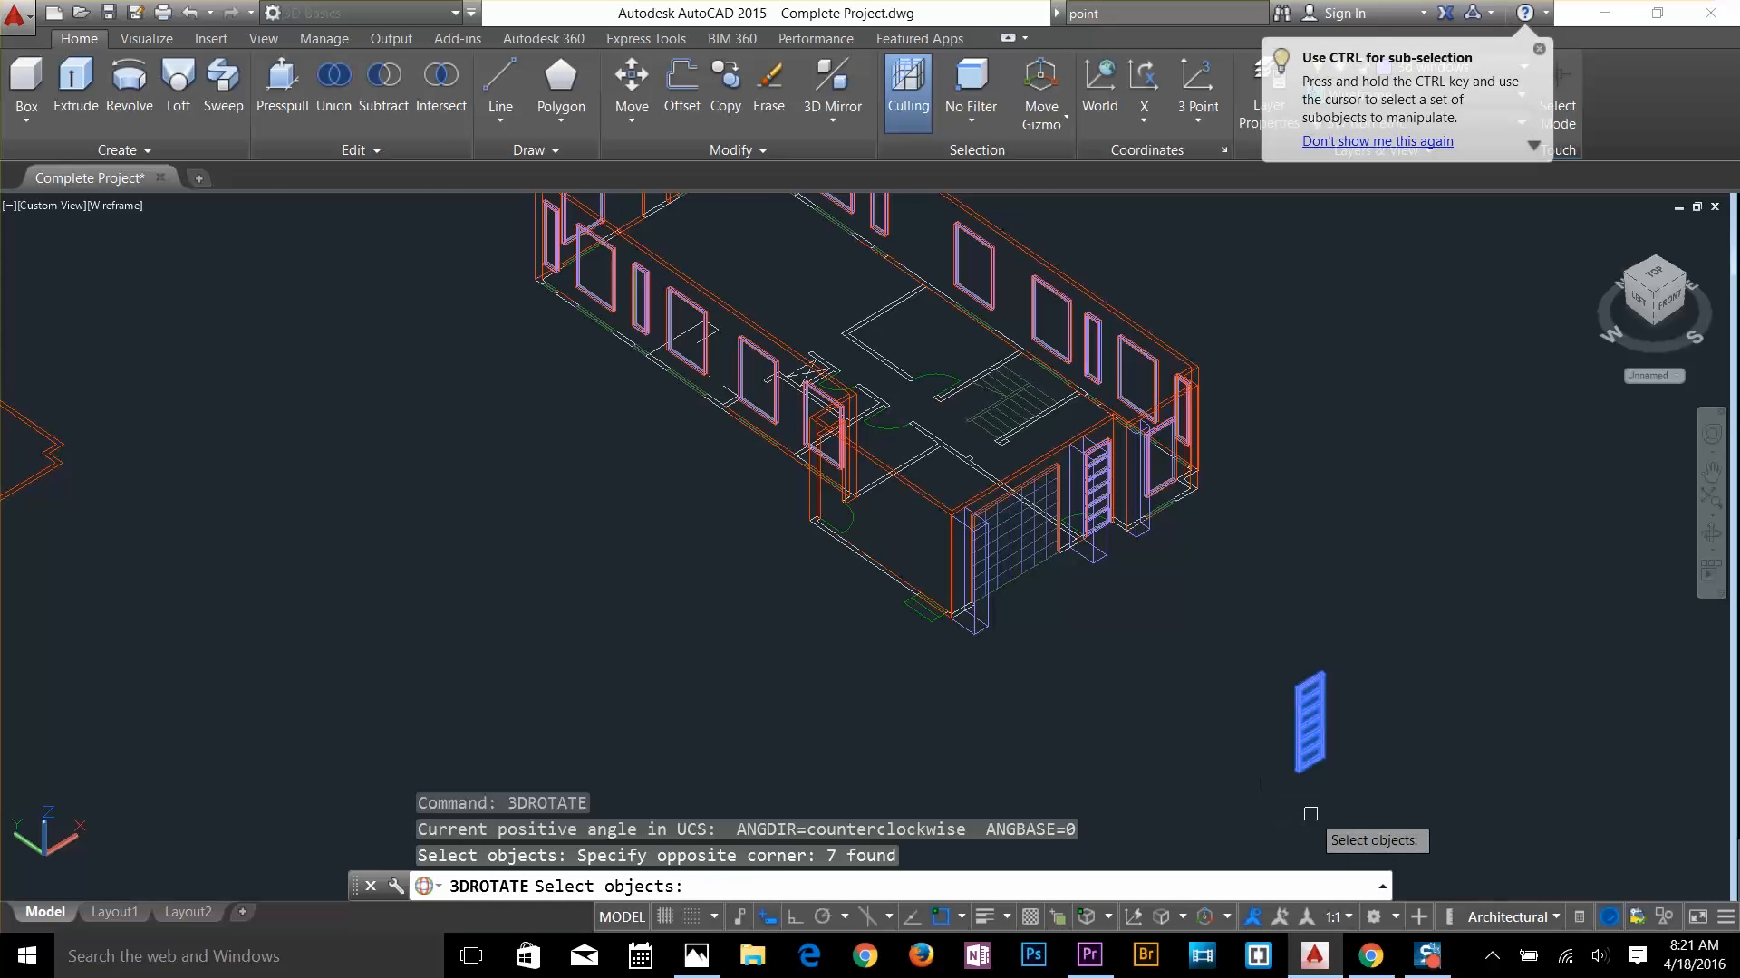
scroll(1304, 790, up, 4)
scroll(1304, 790, up, 3)
key(Return)
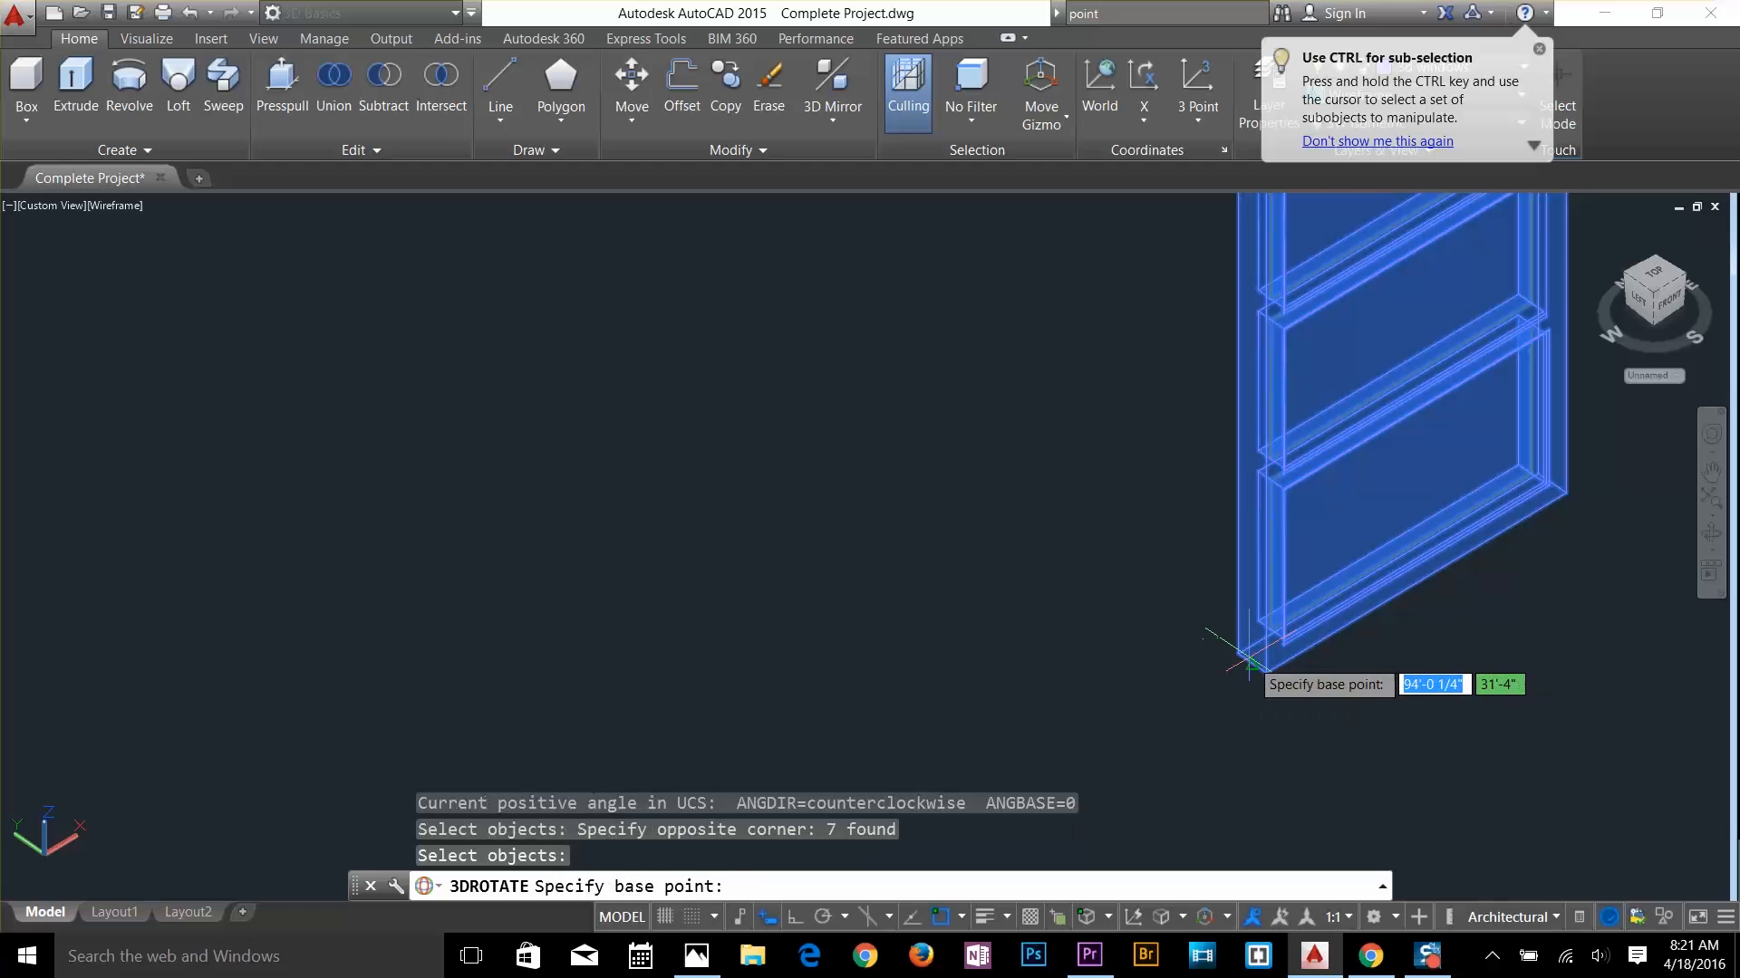
click(1253, 665)
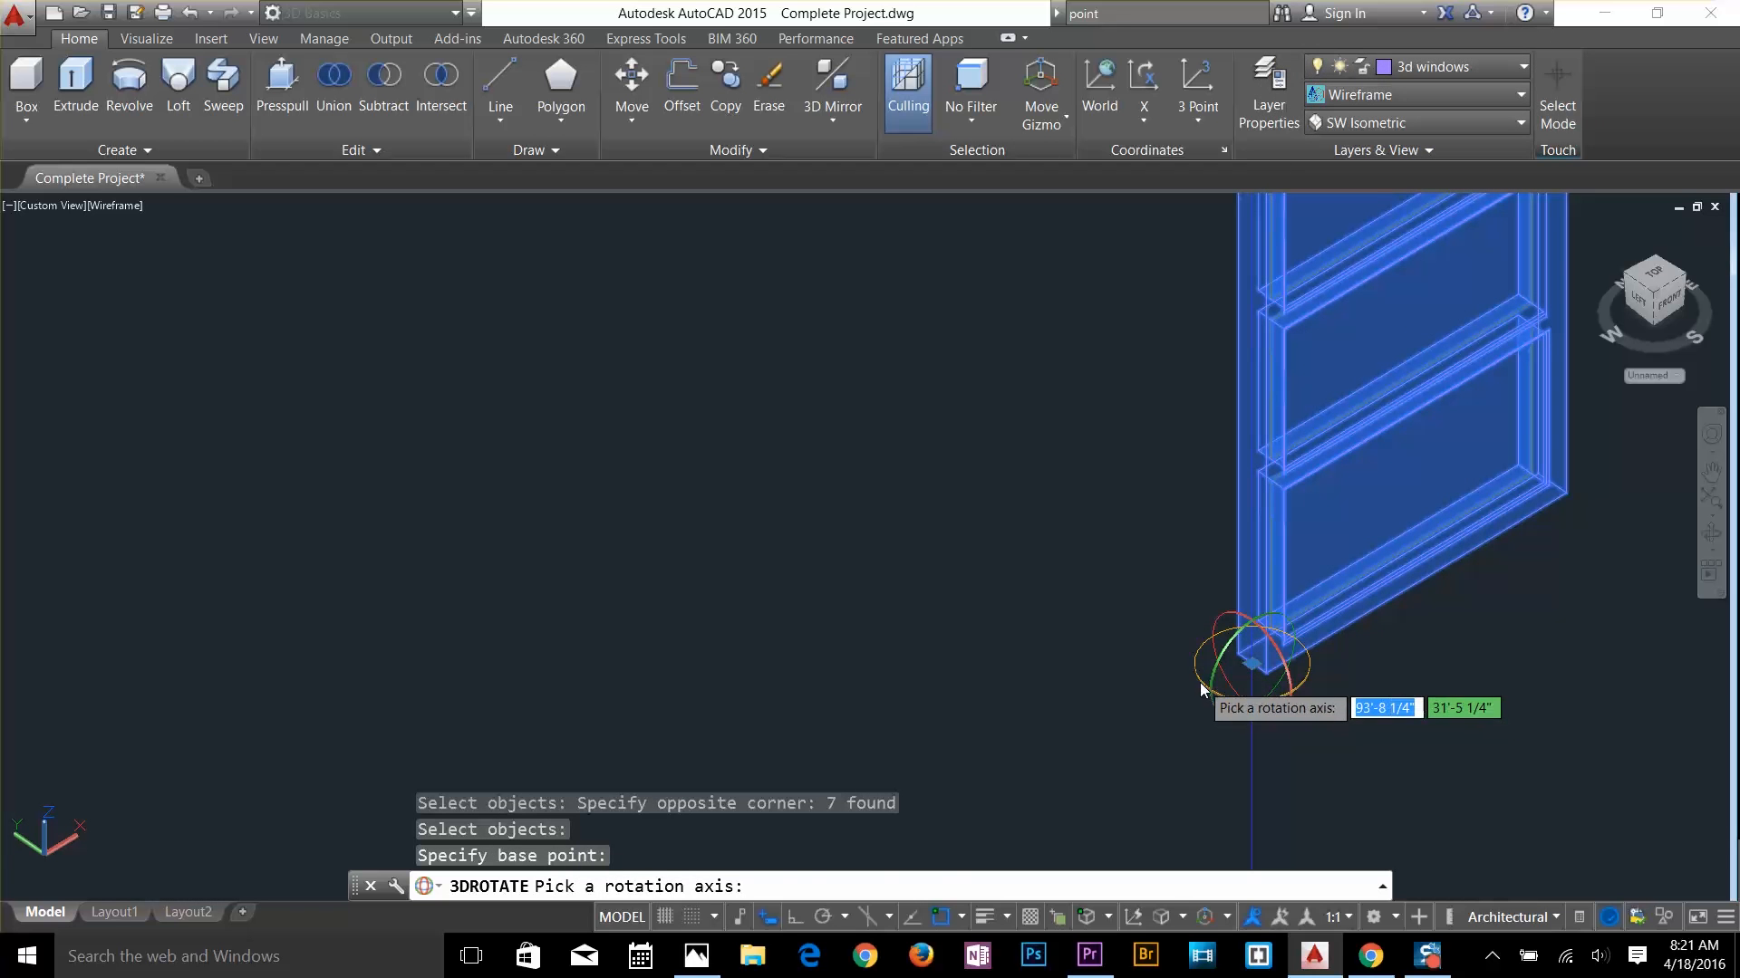
click(1201, 675)
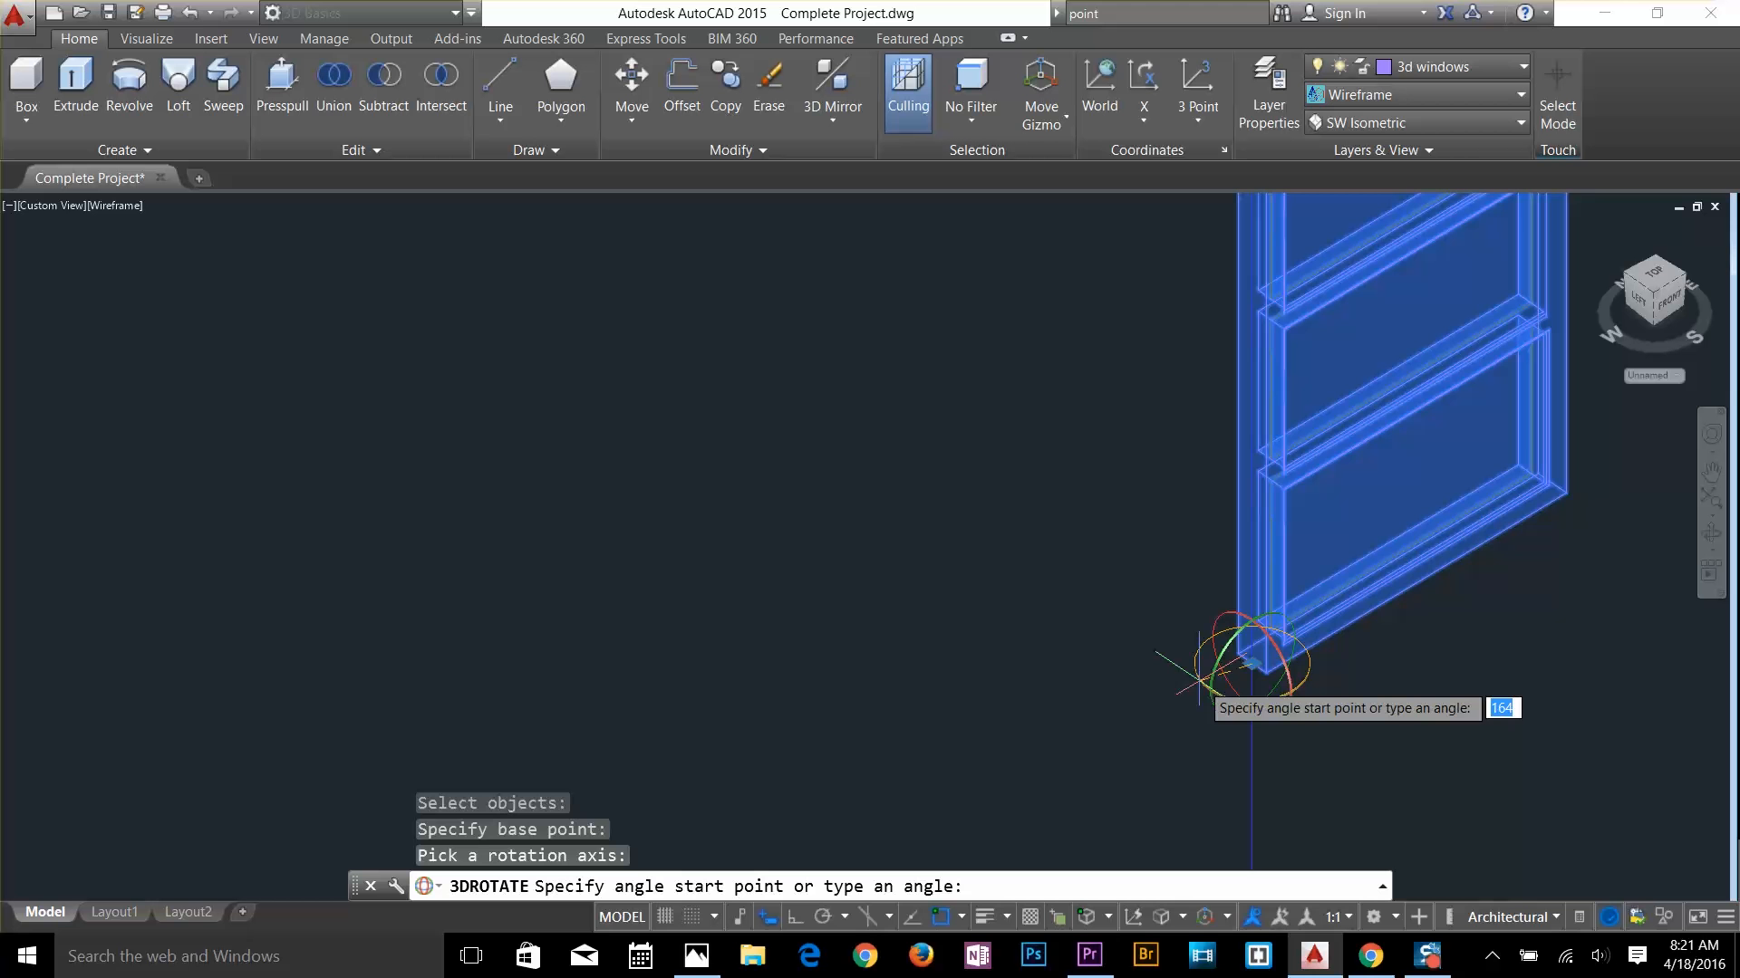
text(180)
key(Return)
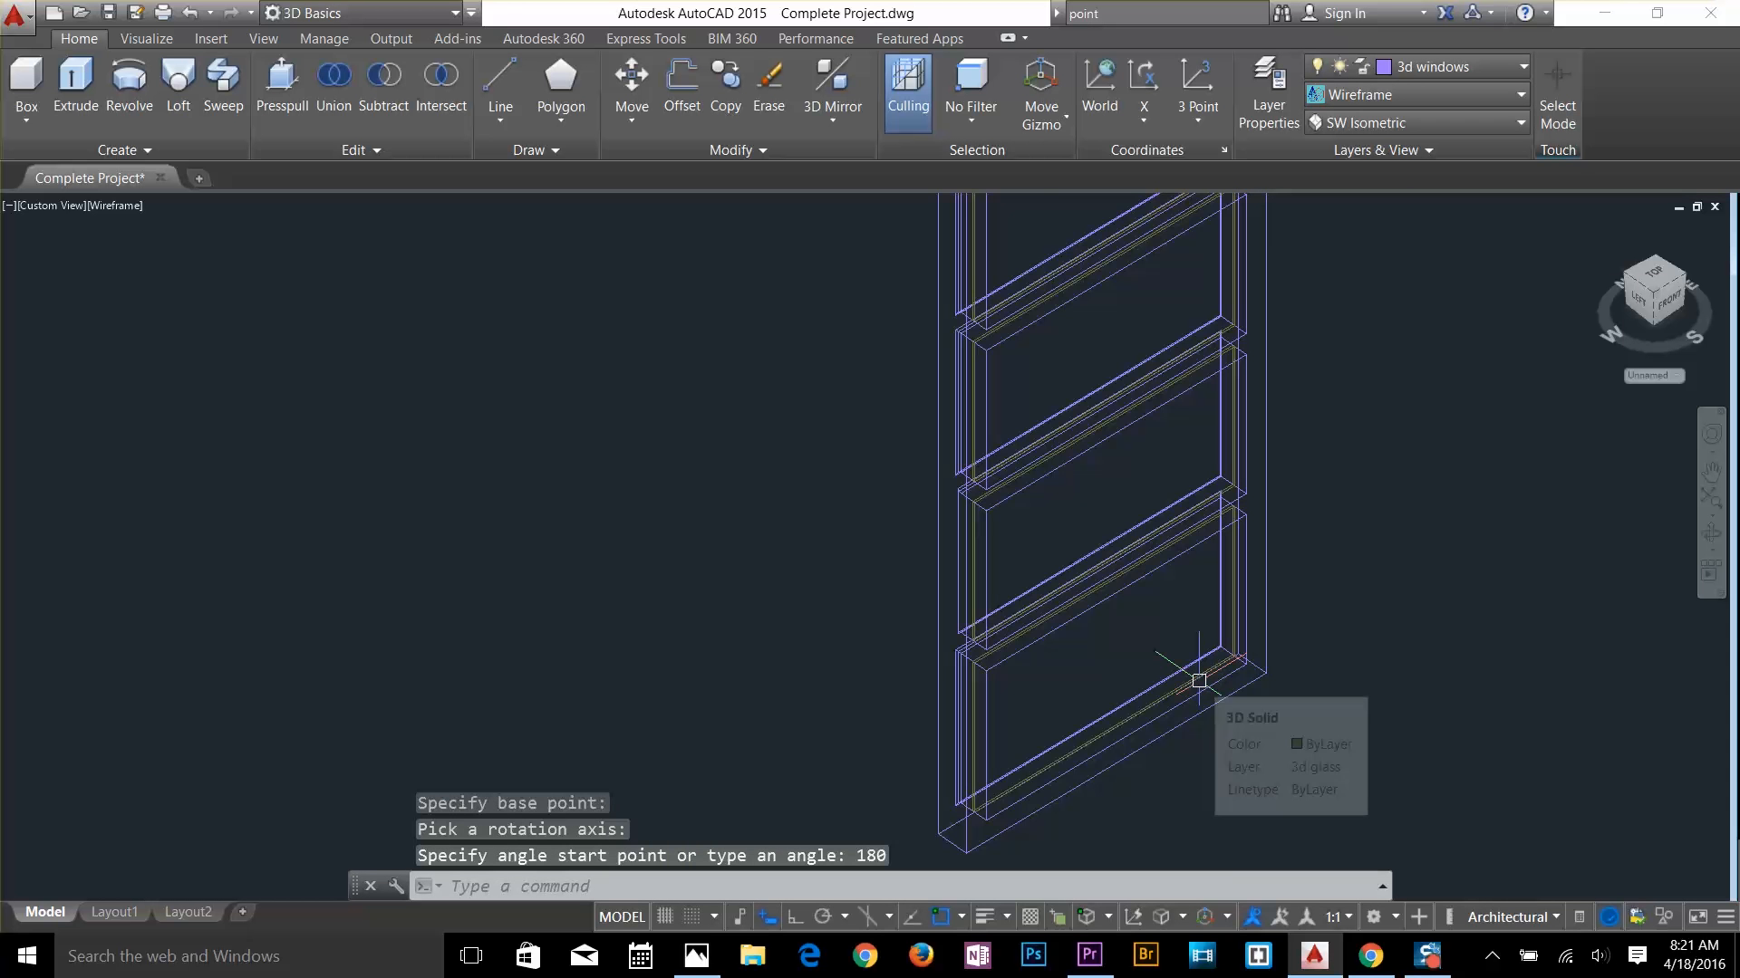
key(Escape)
scroll(1187, 666, down, 3)
scroll(1125, 637, down, 3)
scroll(1124, 637, up, 4)
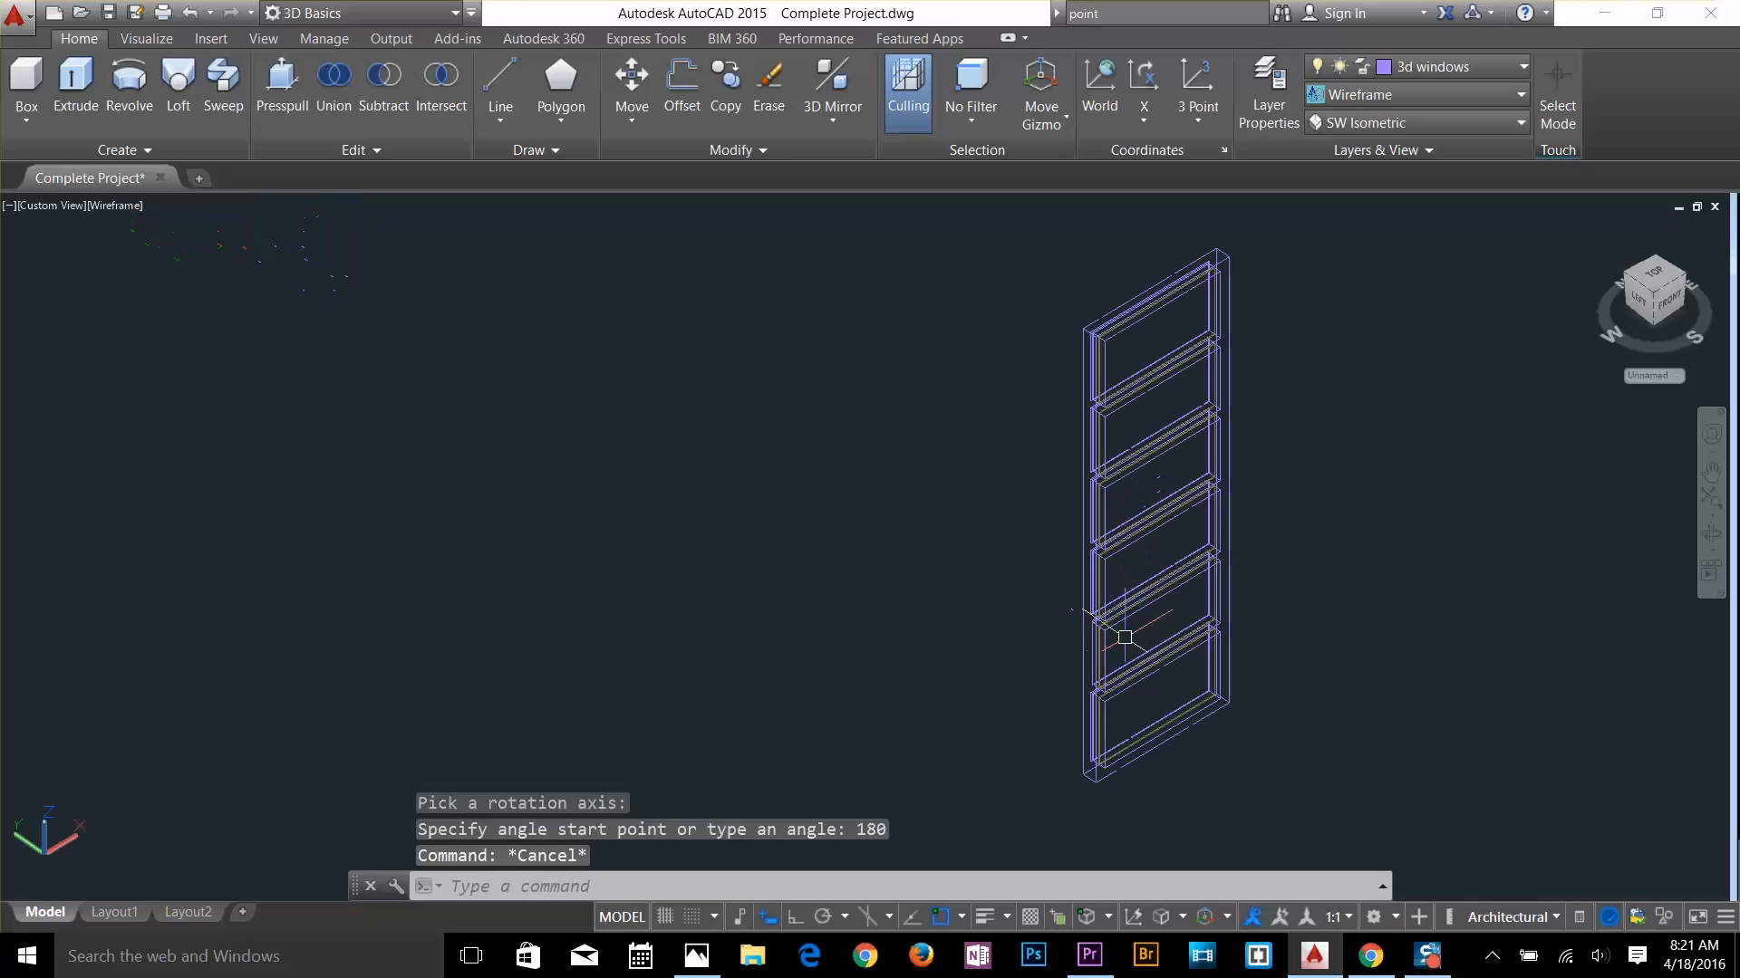
scroll(1194, 658, up, 4)
scroll(1115, 497, down, 8)
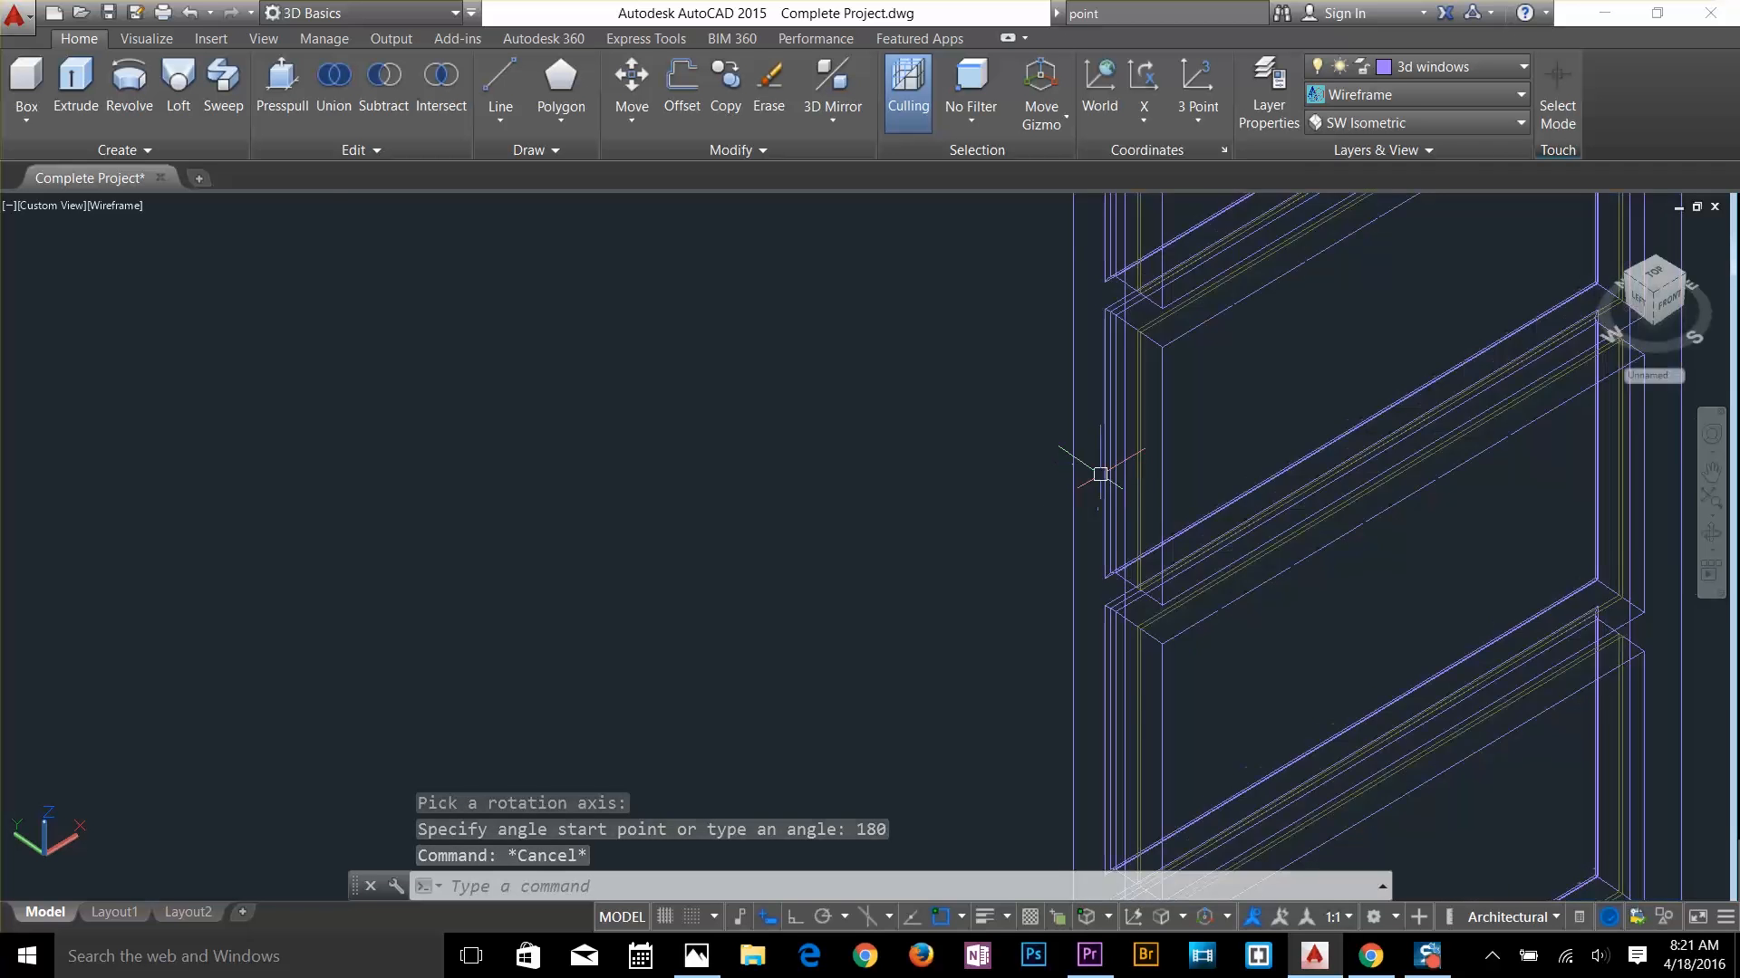
Copy the rotated glazed frame by its bottom corner into the tall door opening in the garage's rear wall
key(Escape)
key(Escape)
text(co)
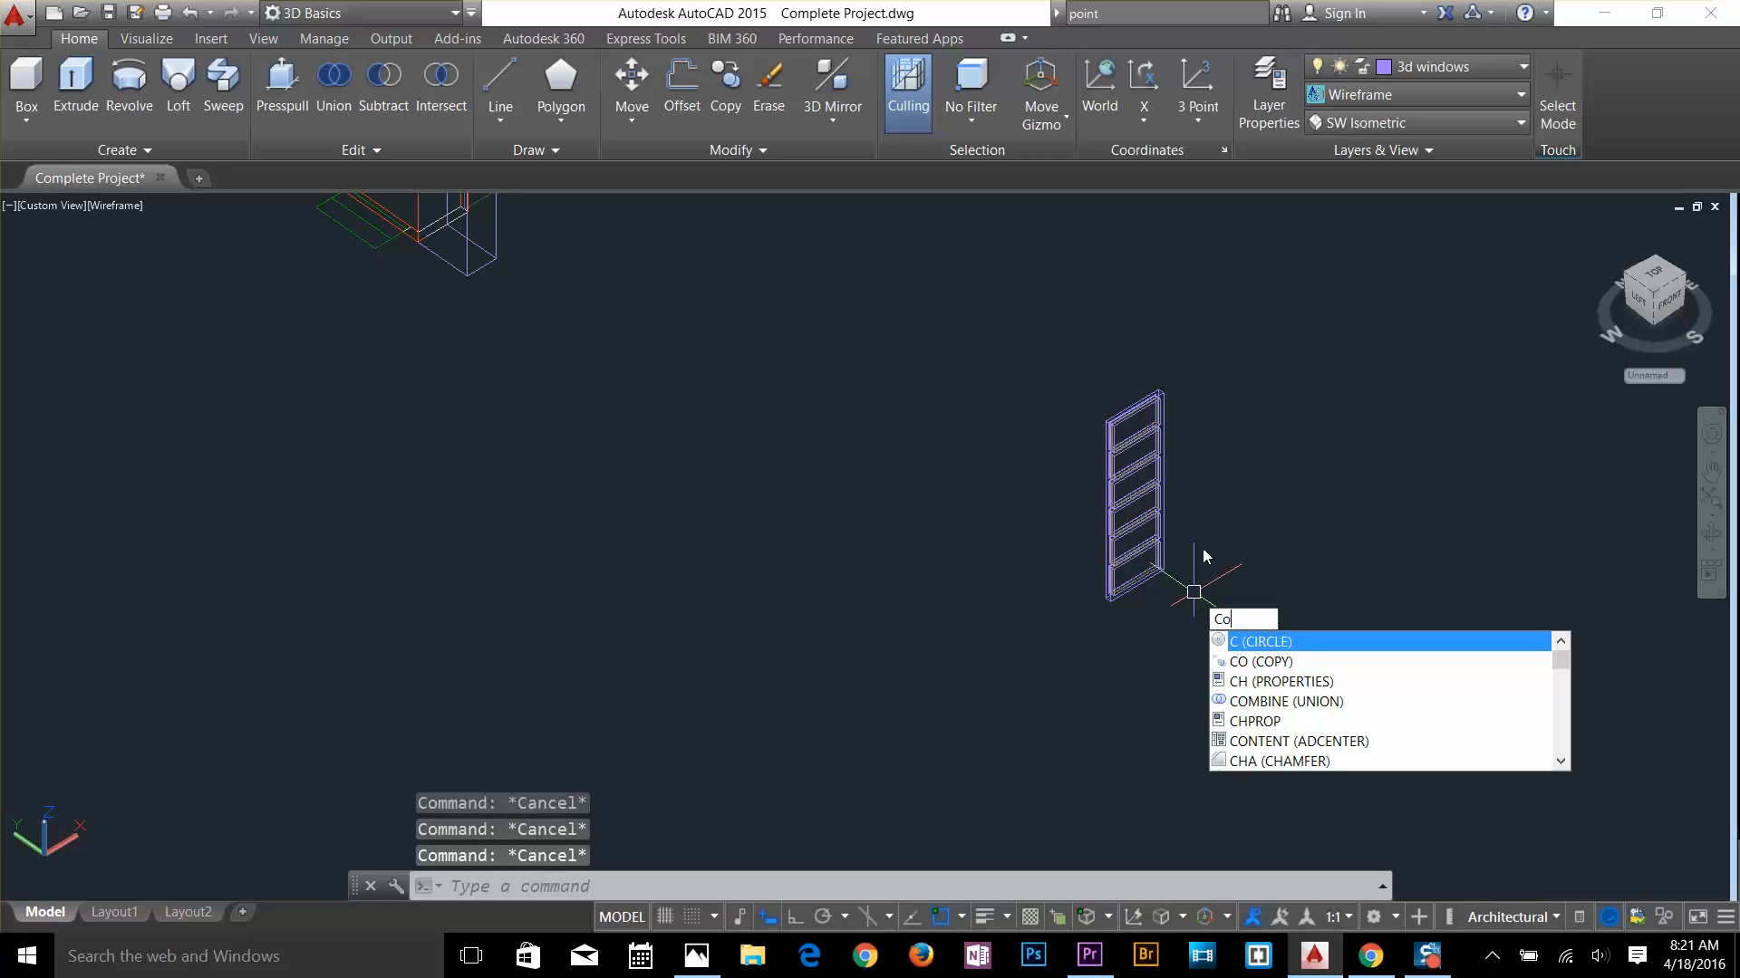
key(Return)
click(1191, 360)
click(1037, 692)
key(Return)
scroll(1103, 608, up, 4)
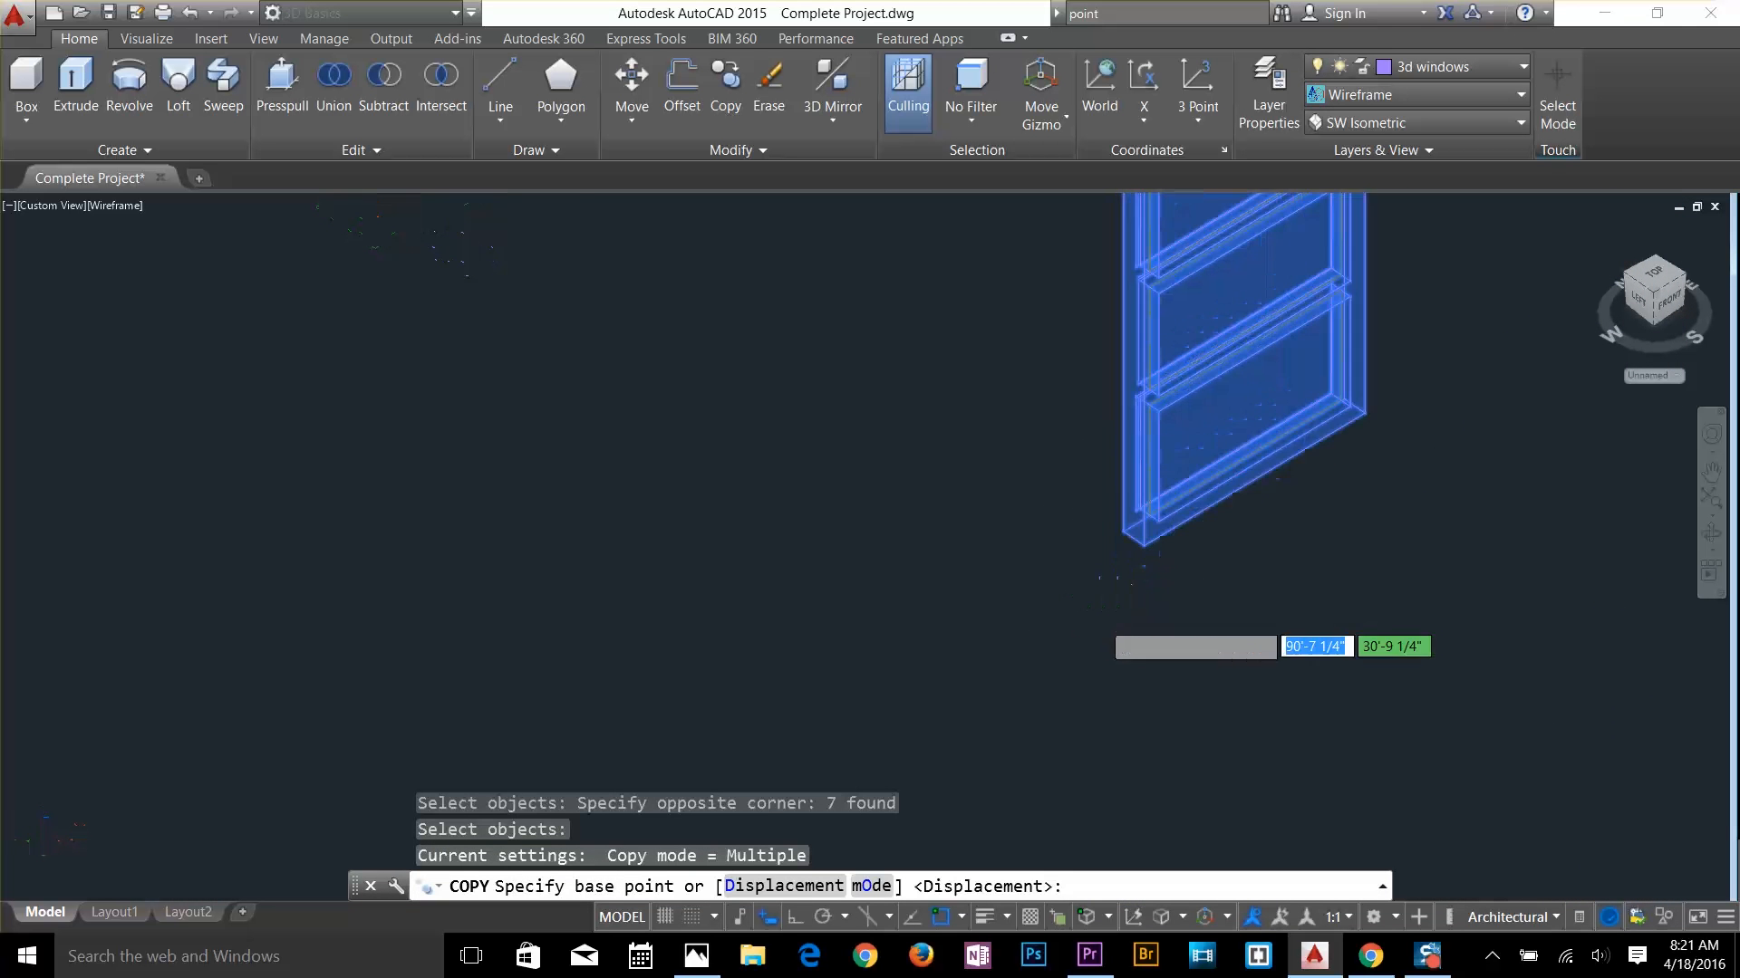
click(1121, 569)
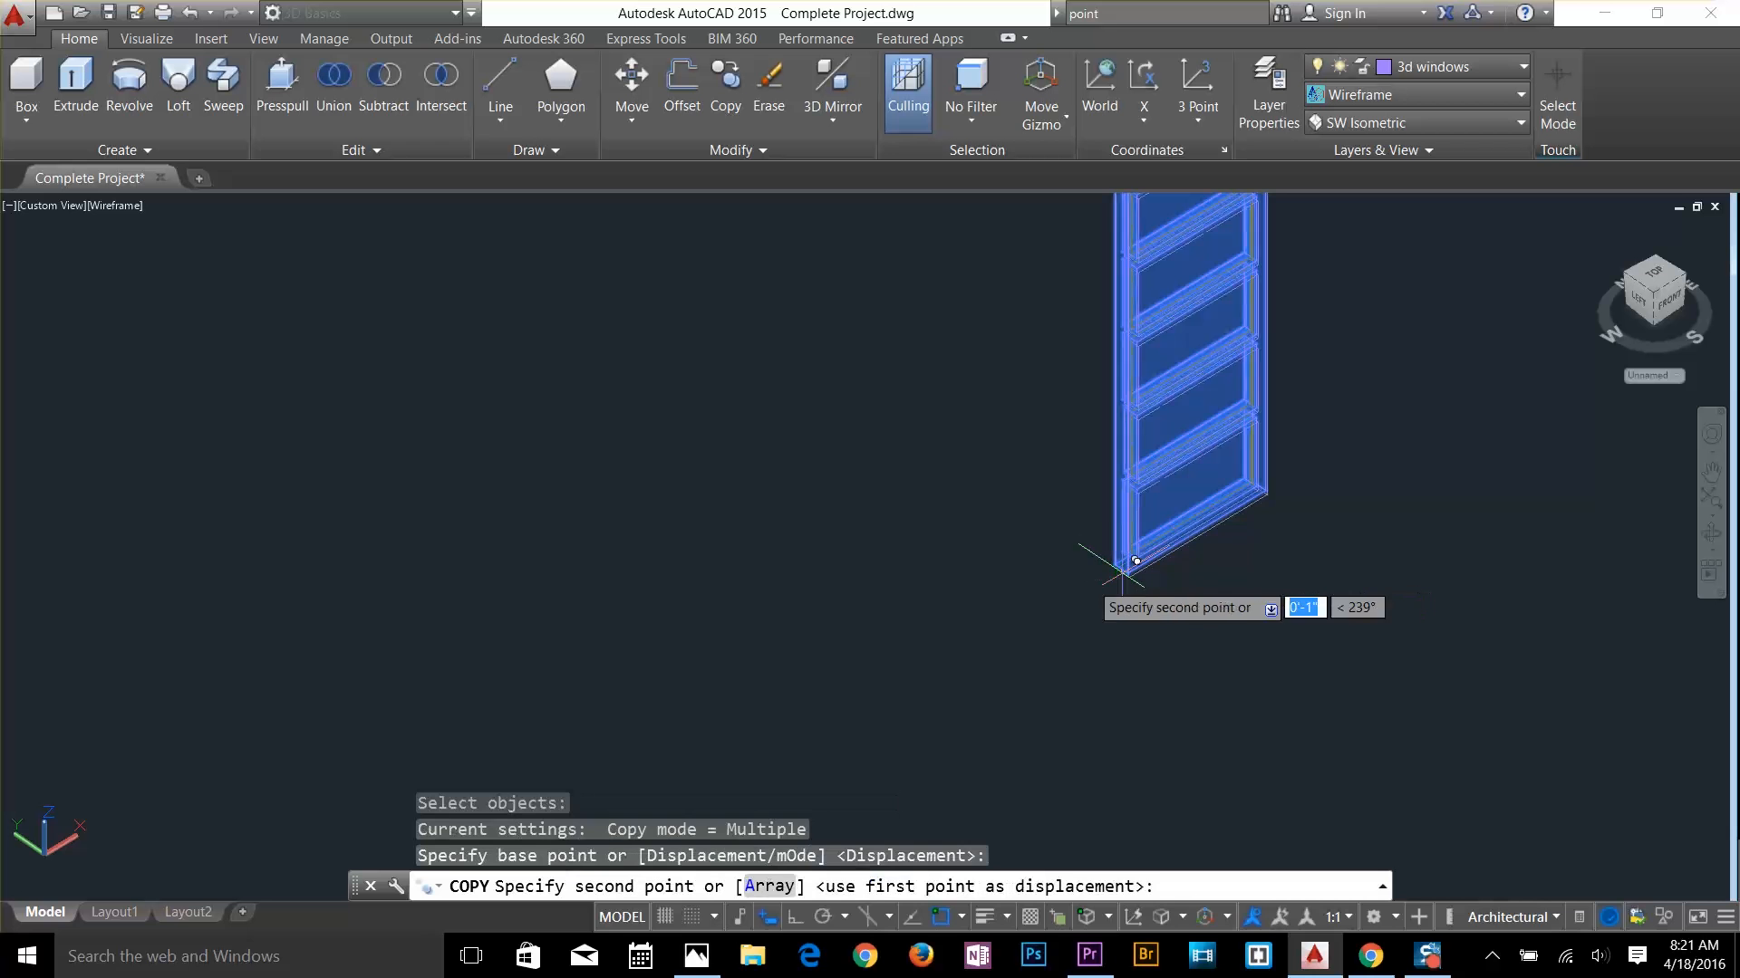
scroll(838, 567, down, 5)
scroll(437, 318, up, 4)
middle_drag(647, 249, 1268, 760)
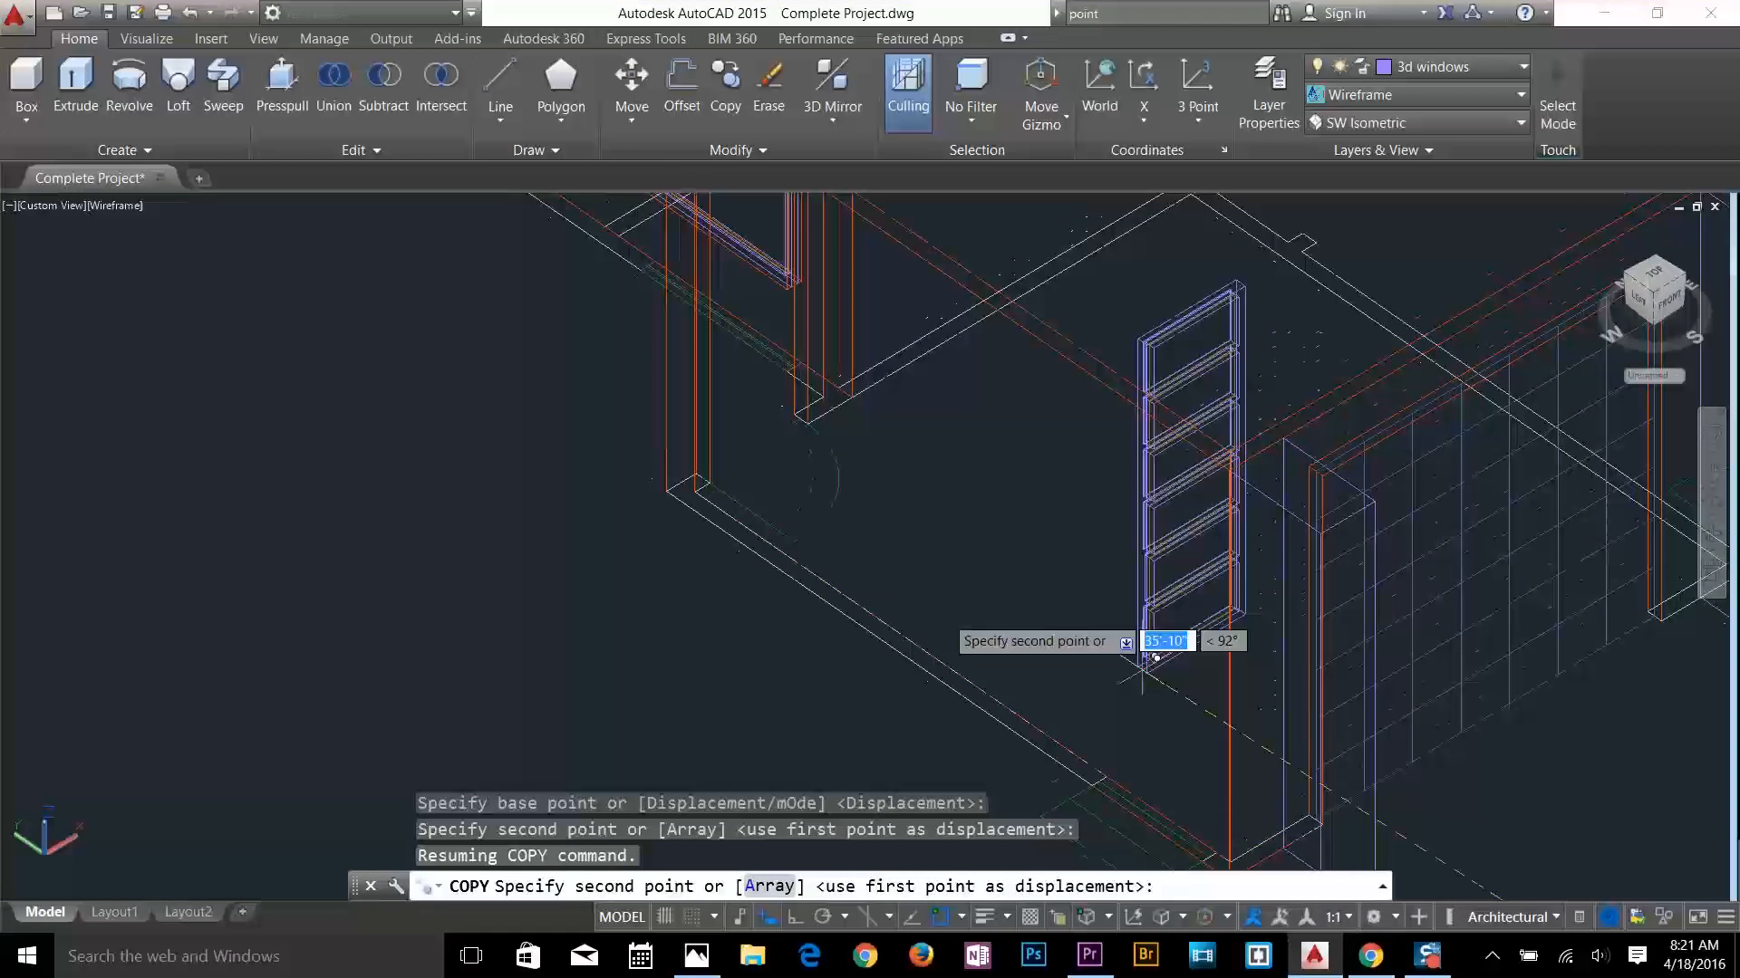
scroll(666, 478, up, 5)
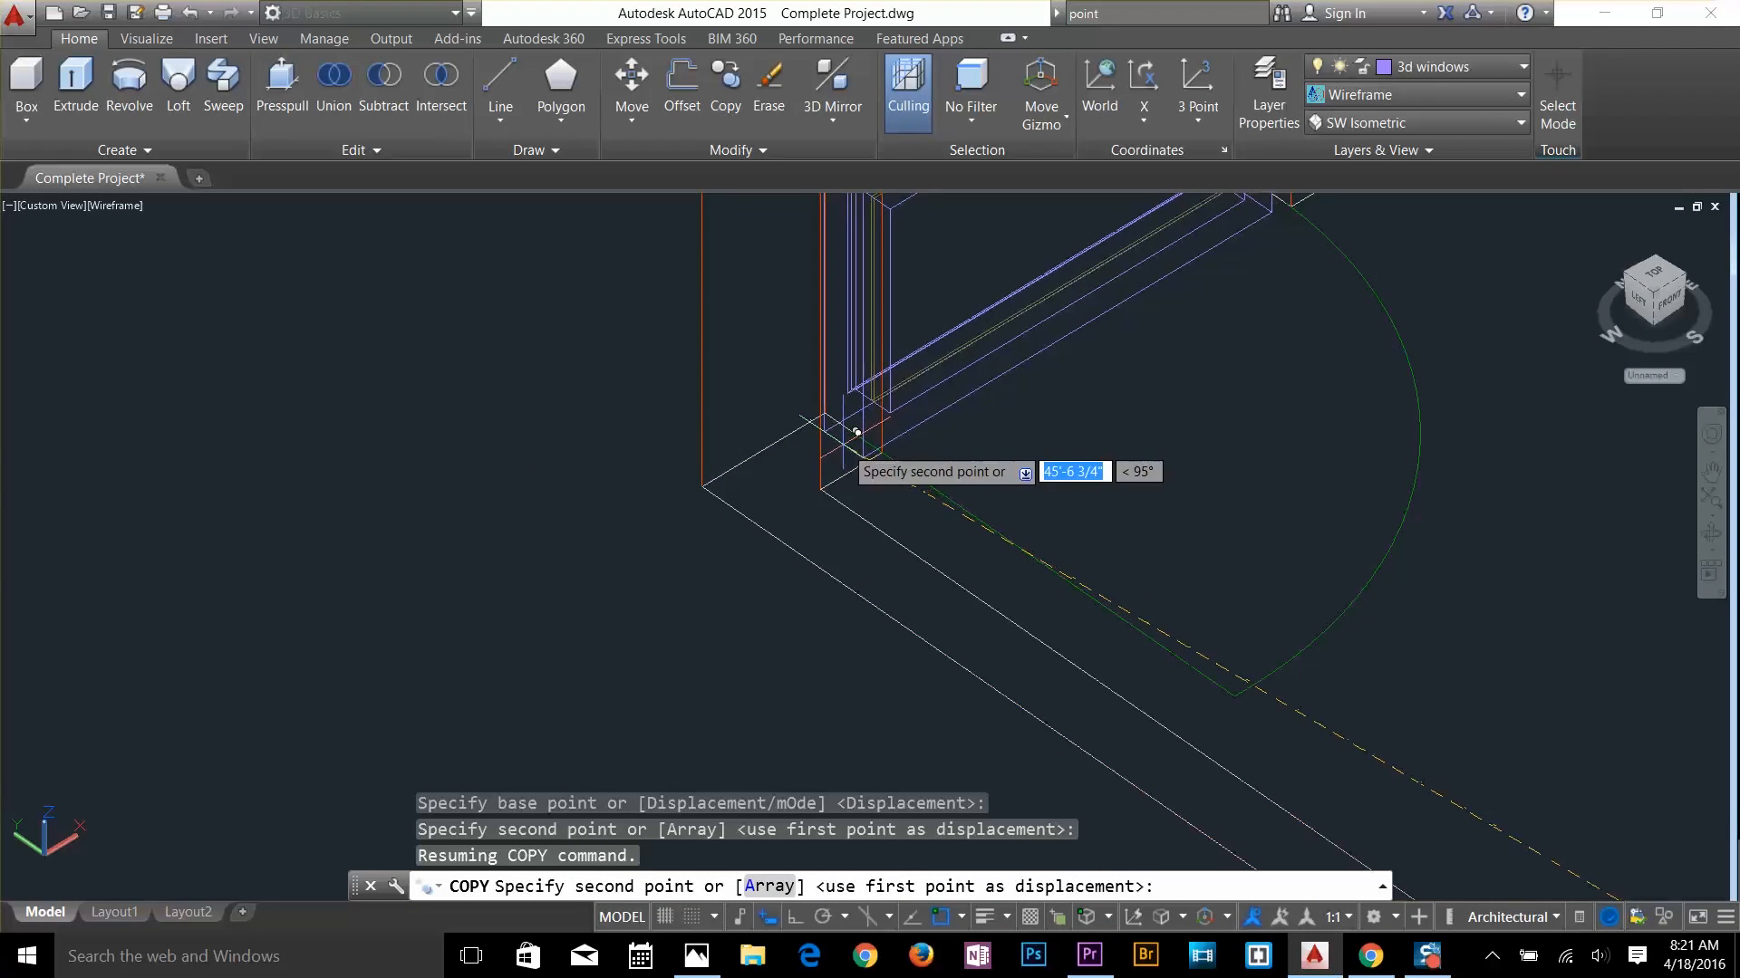
click(867, 419)
Place another copy of the glazed frame in the tall opening between the two windows of the house's rear wall
scroll(696, 450, down, 9)
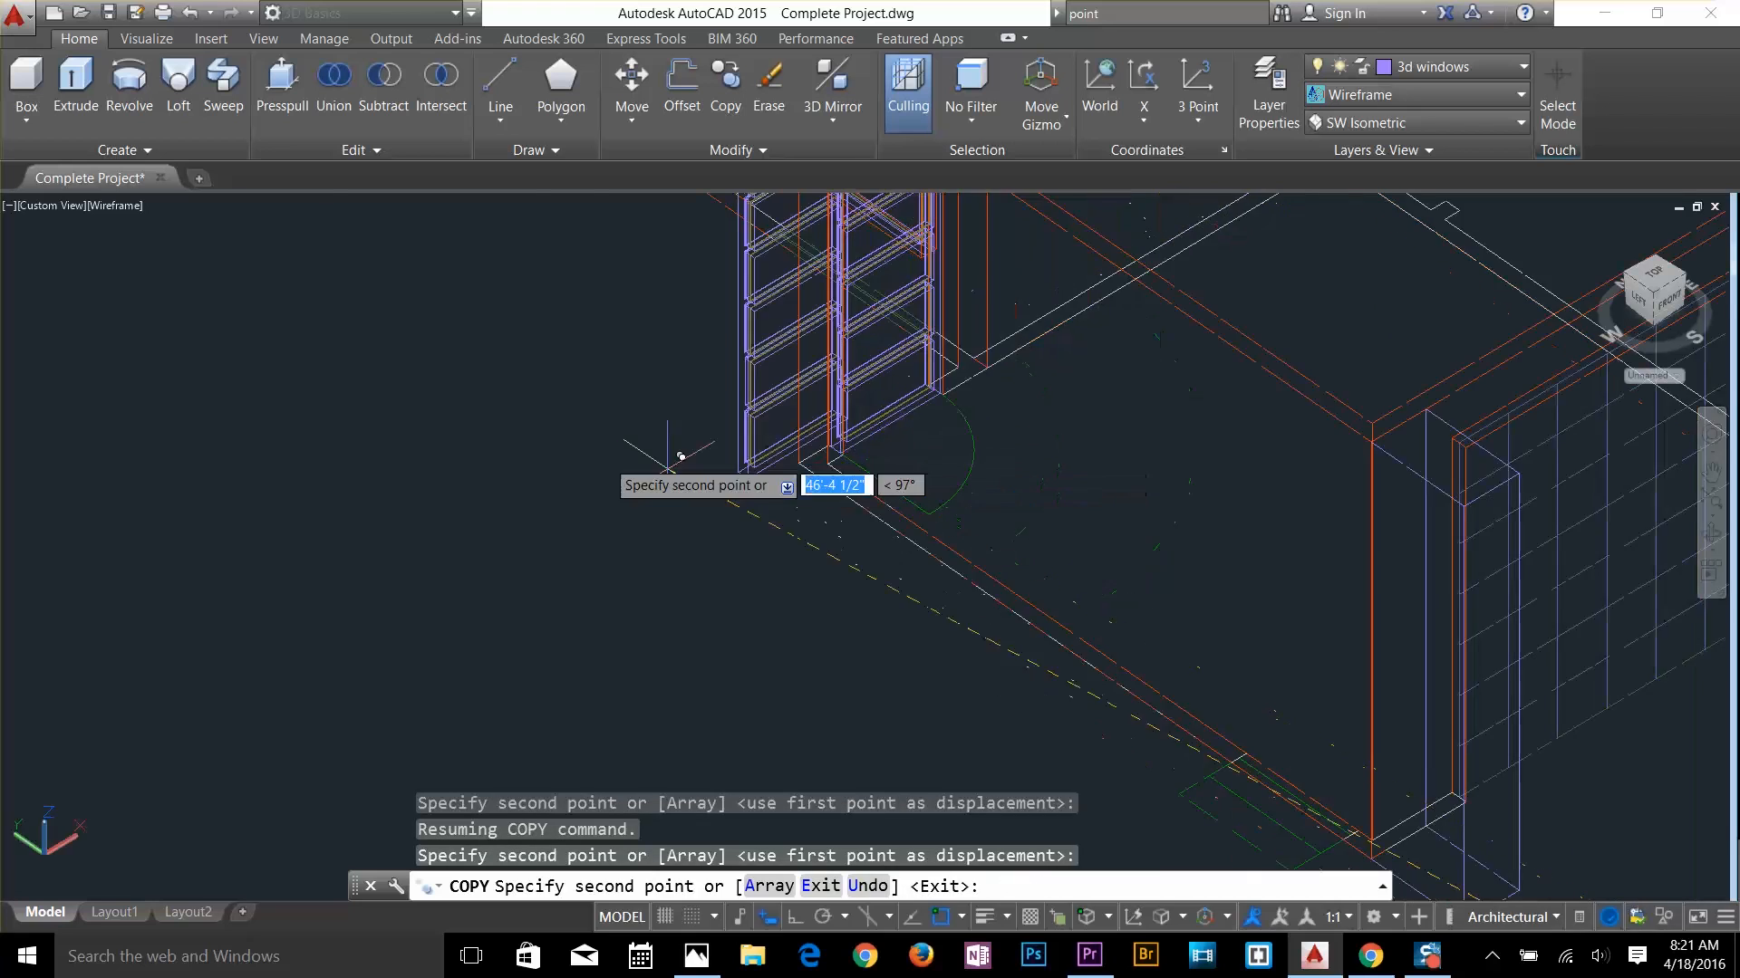
middle_drag(481, 424, 807, 774)
scroll(706, 440, up, 2)
scroll(729, 648, up, 6)
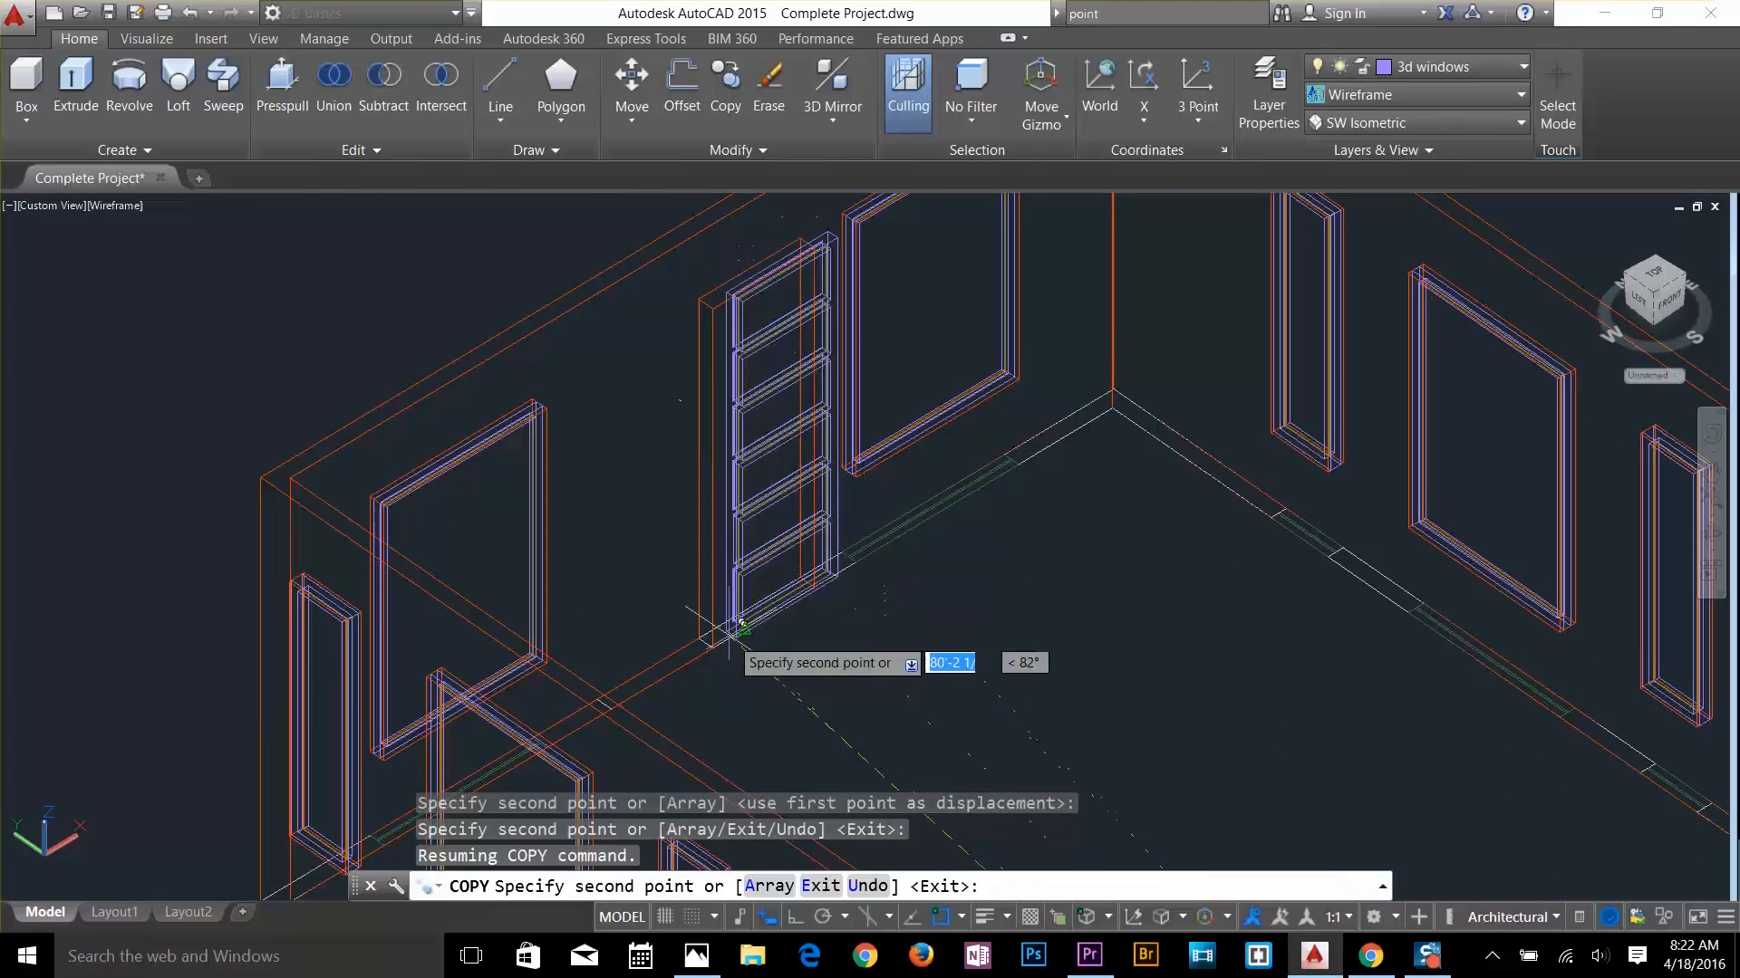
click(659, 687)
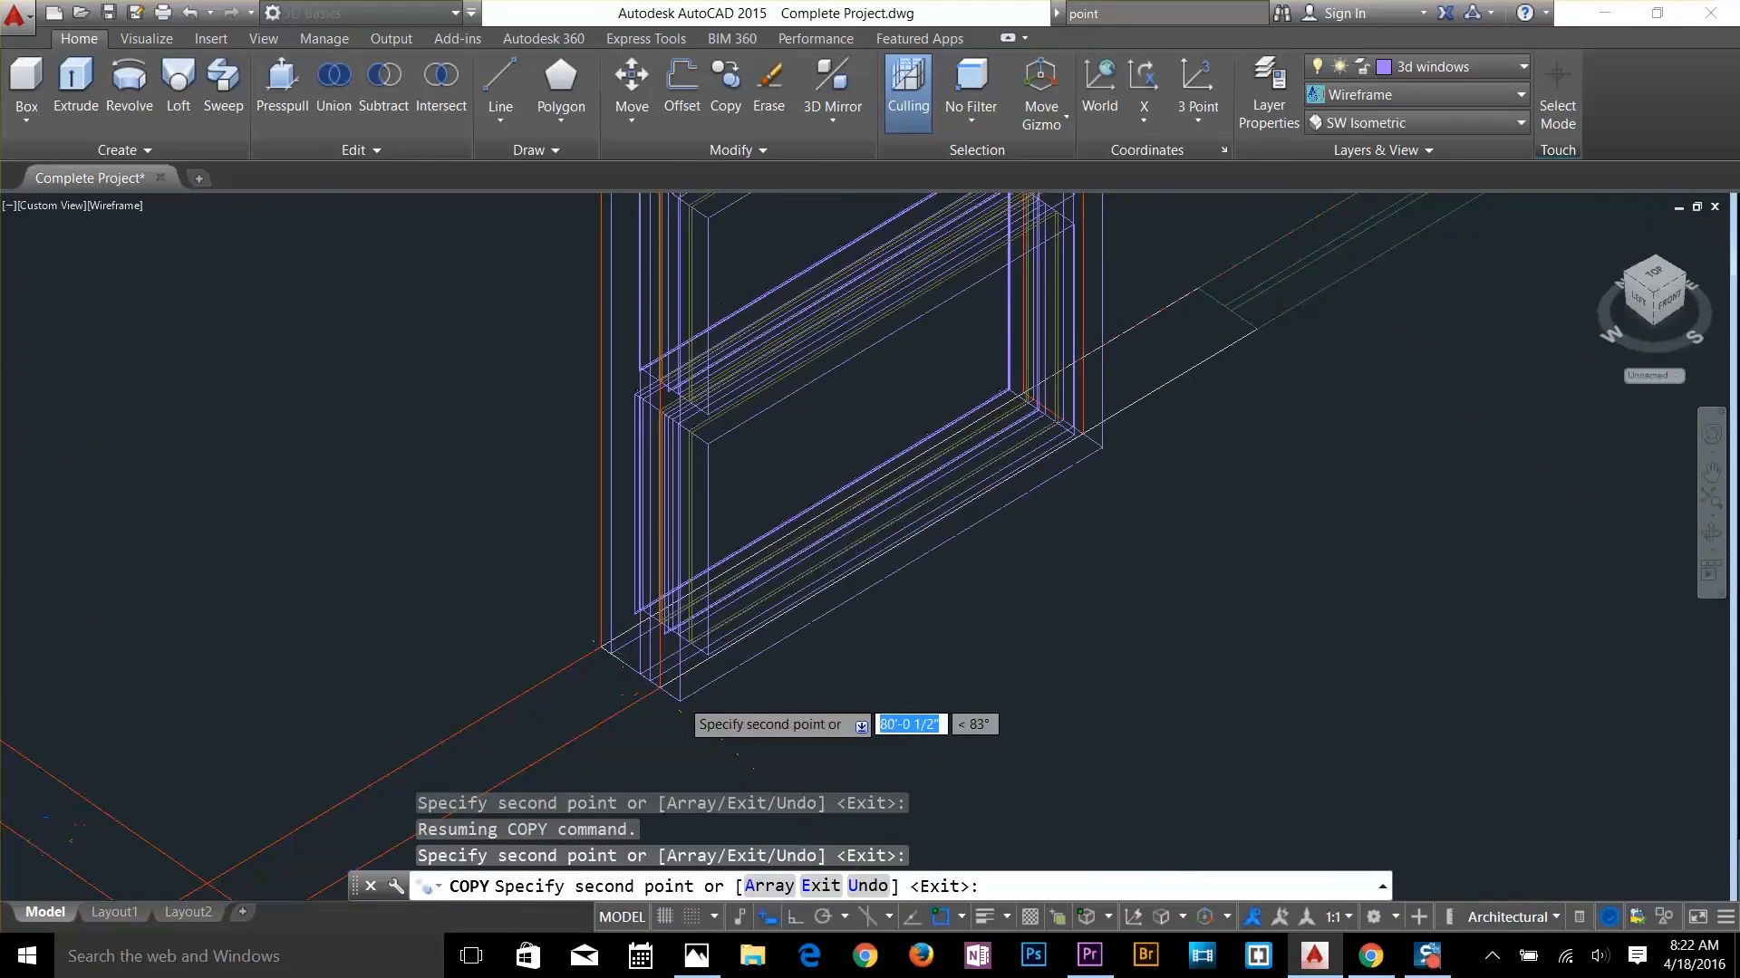
scroll(663, 688, down, 10)
key(Return)
Delete the original glazed frame left standing outside the house model
scroll(765, 679, down, 6)
mouse_move(714, 587)
middle_down()
mouse_move(782, 568)
mouse_move(647, 302)
middle_up()
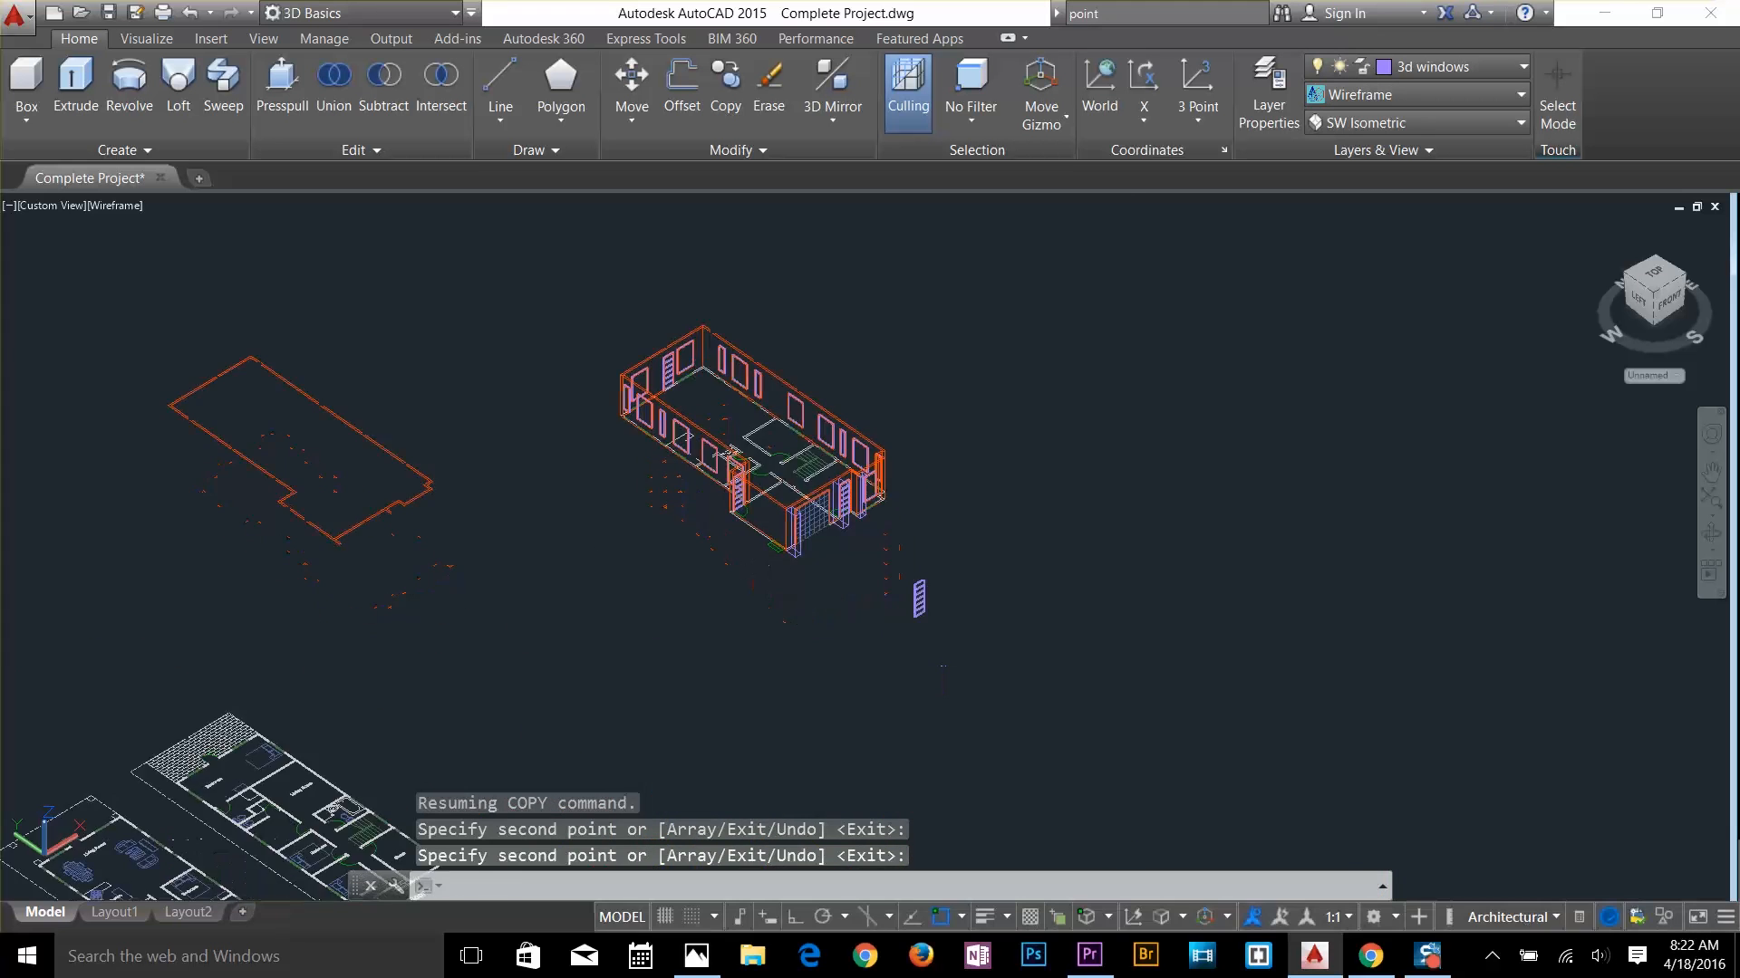
scroll(811, 557, up, 6)
click(1335, 584)
click(1194, 879)
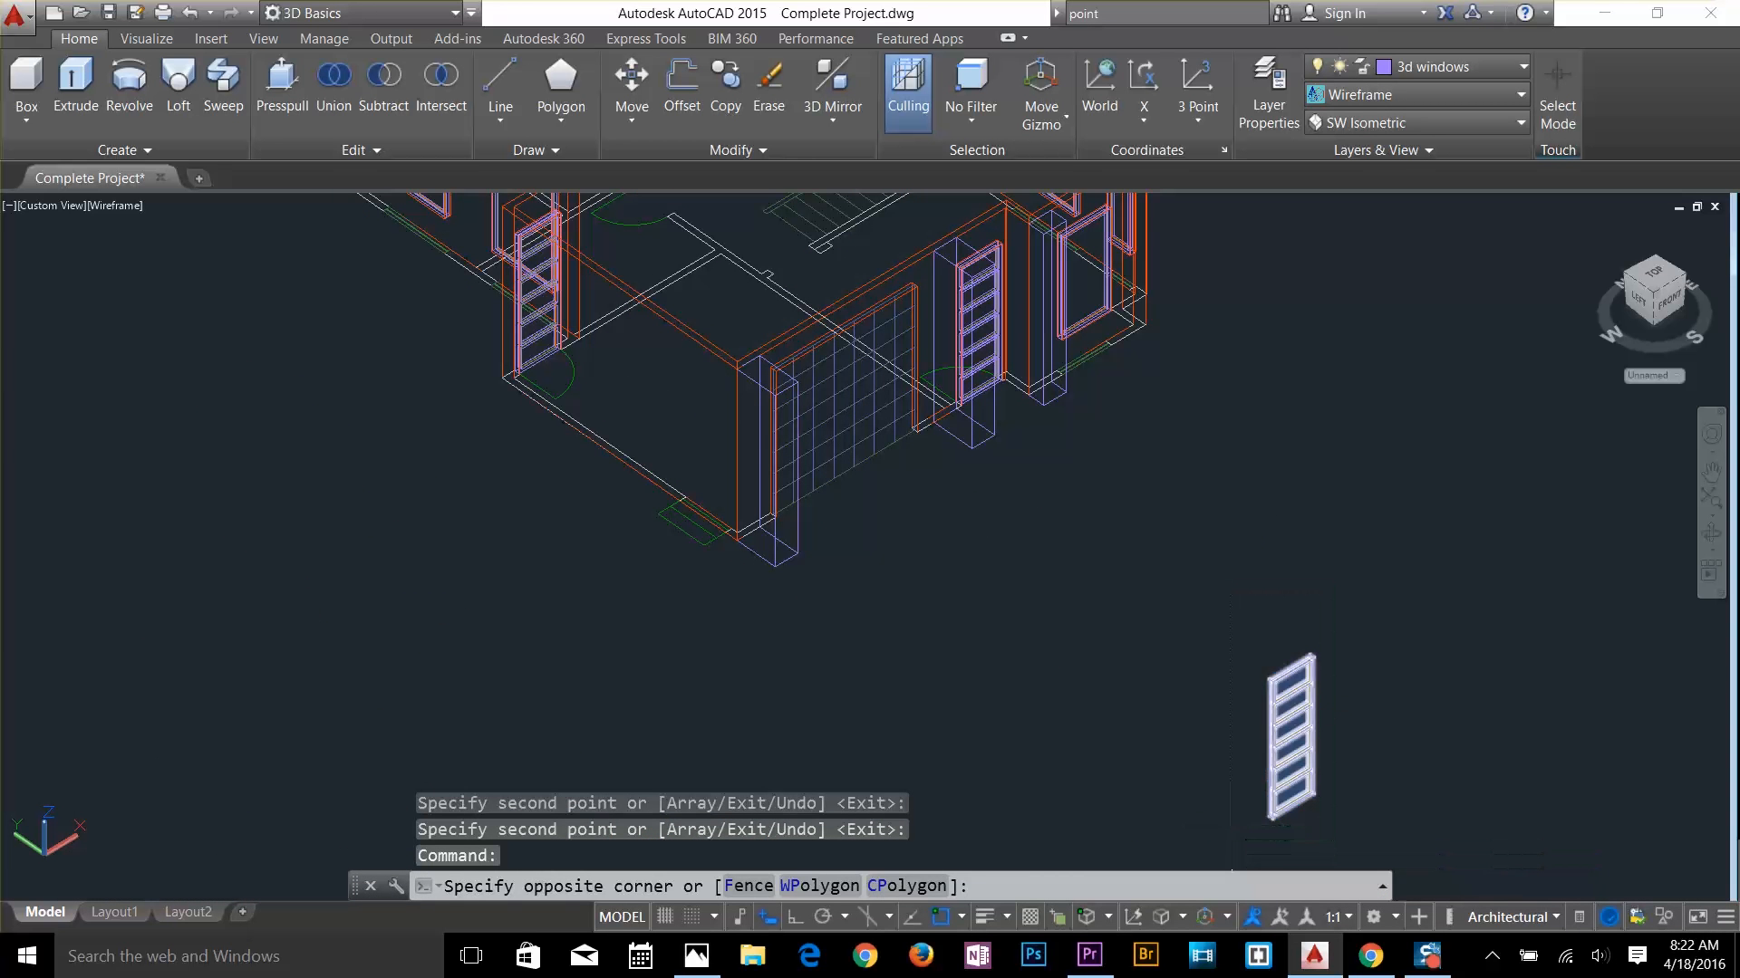
key(Delete)
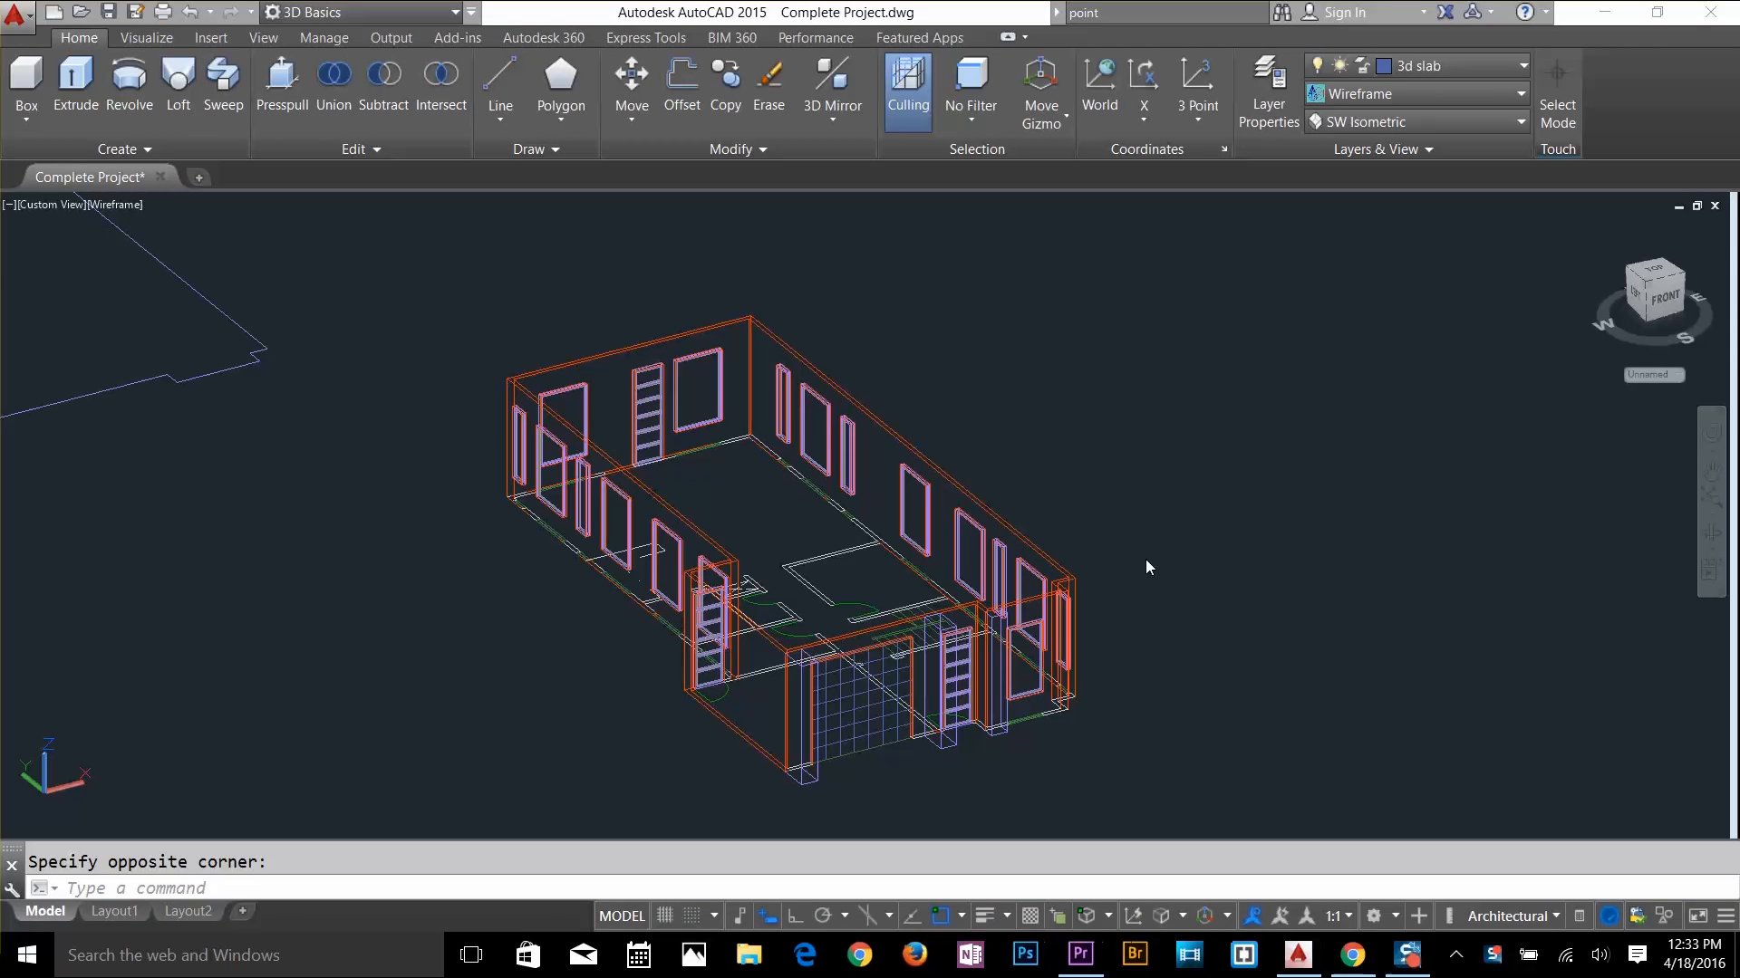
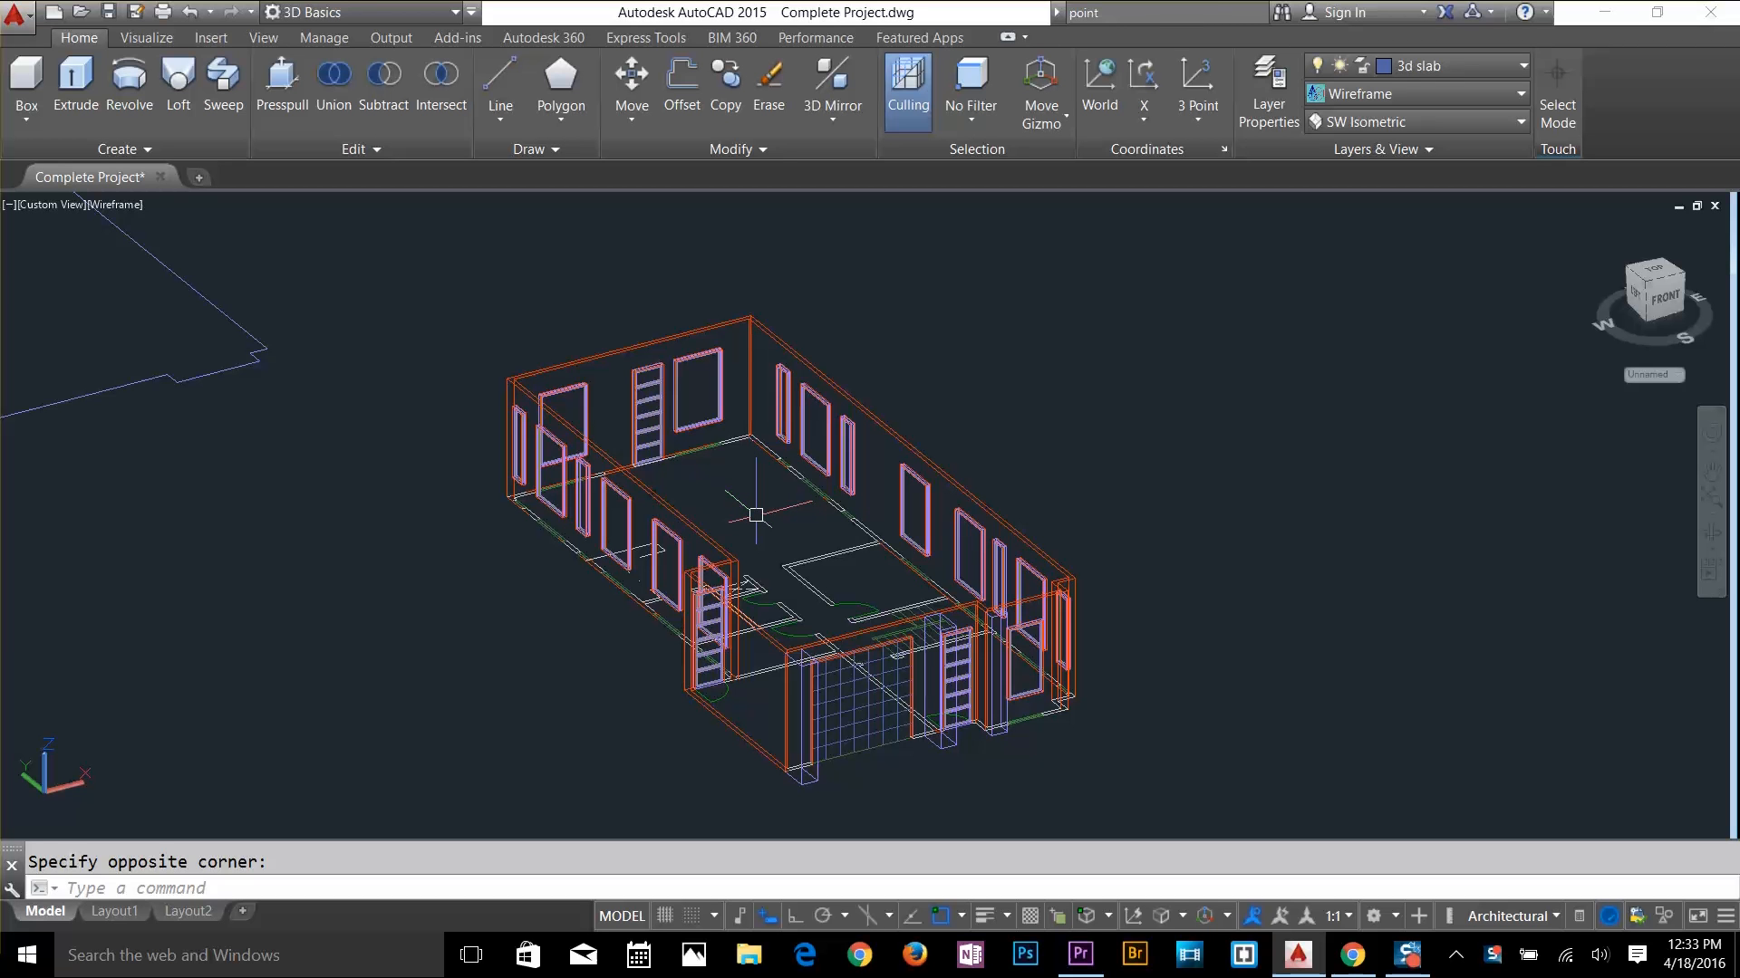
Switch from the isometric view to the Top view for working on the 2D floor plans
click(756, 514)
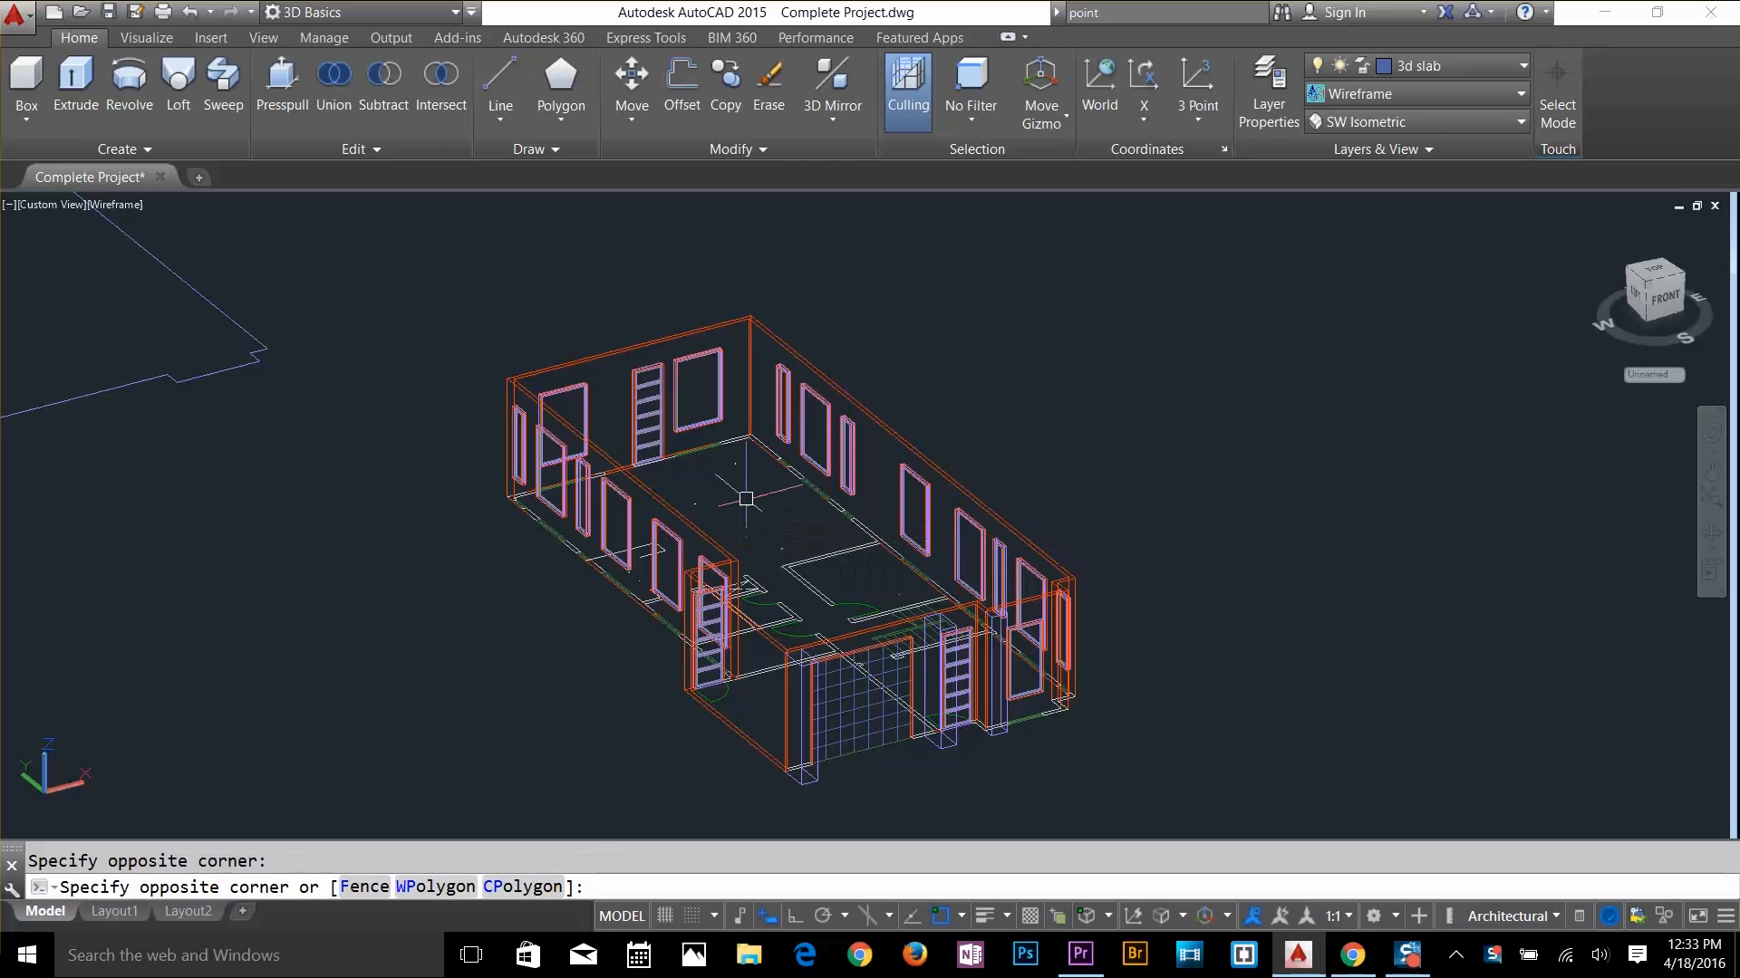
scroll(687, 577, down, 4)
scroll(686, 576, down, 2)
middle_drag(686, 576, 1089, 491)
scroll(788, 701, up, 3)
key(Escape)
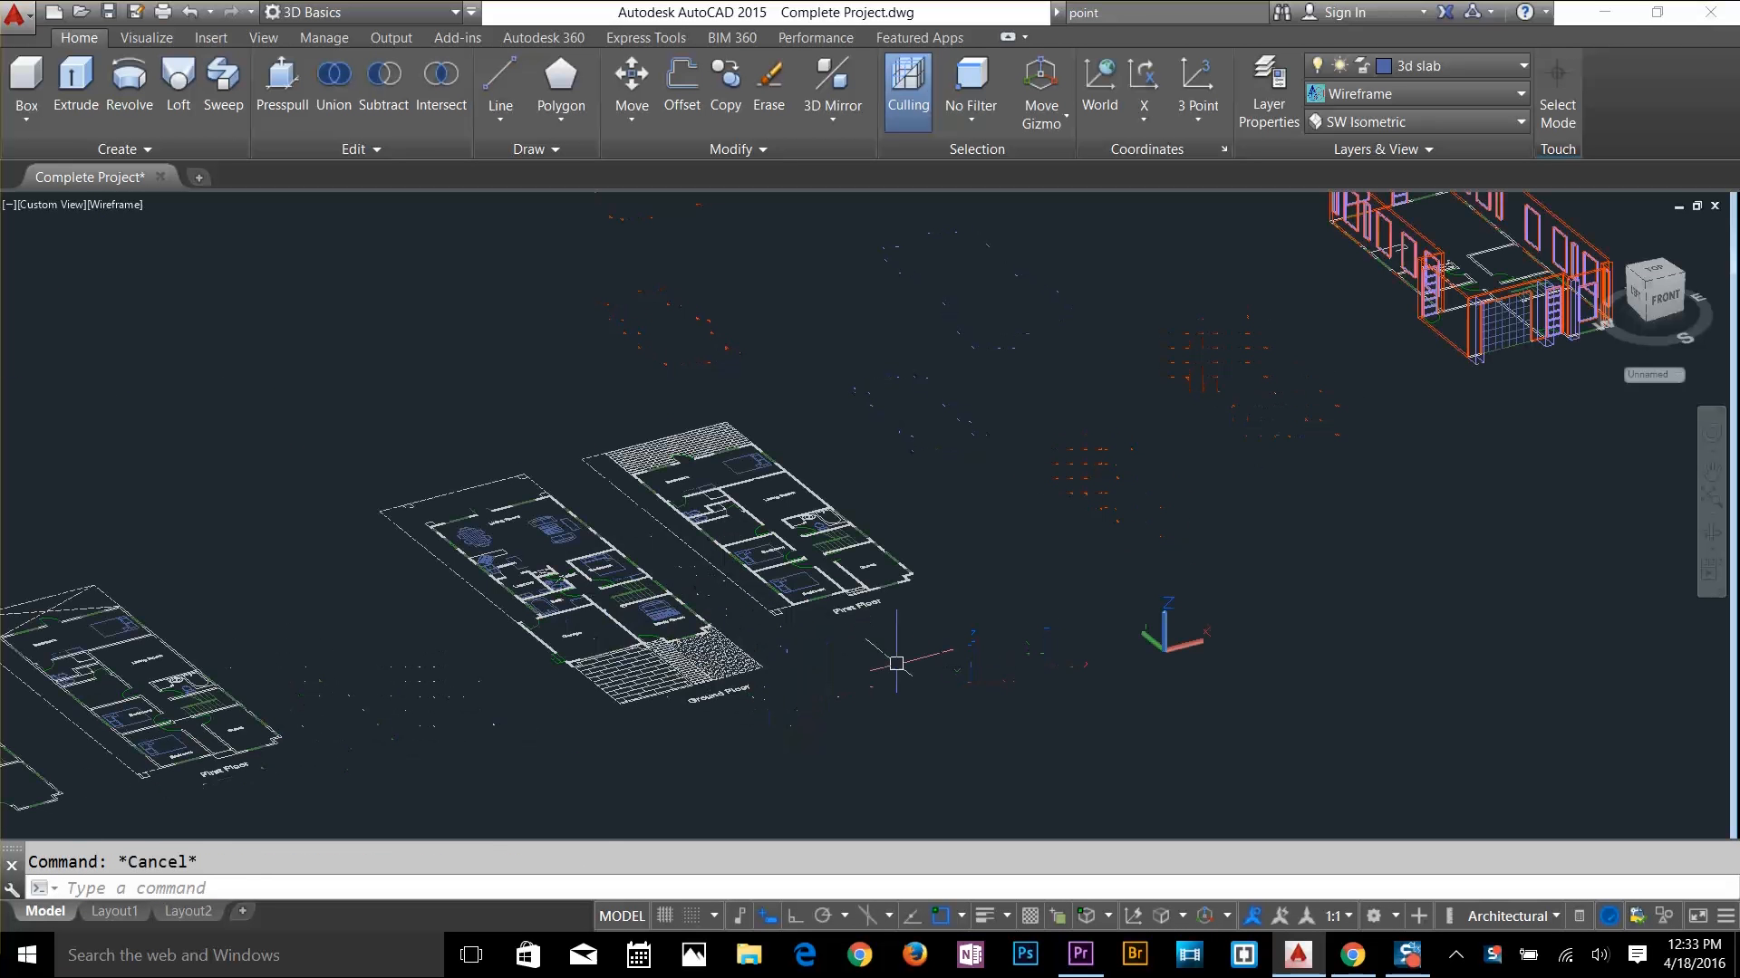
click(1345, 122)
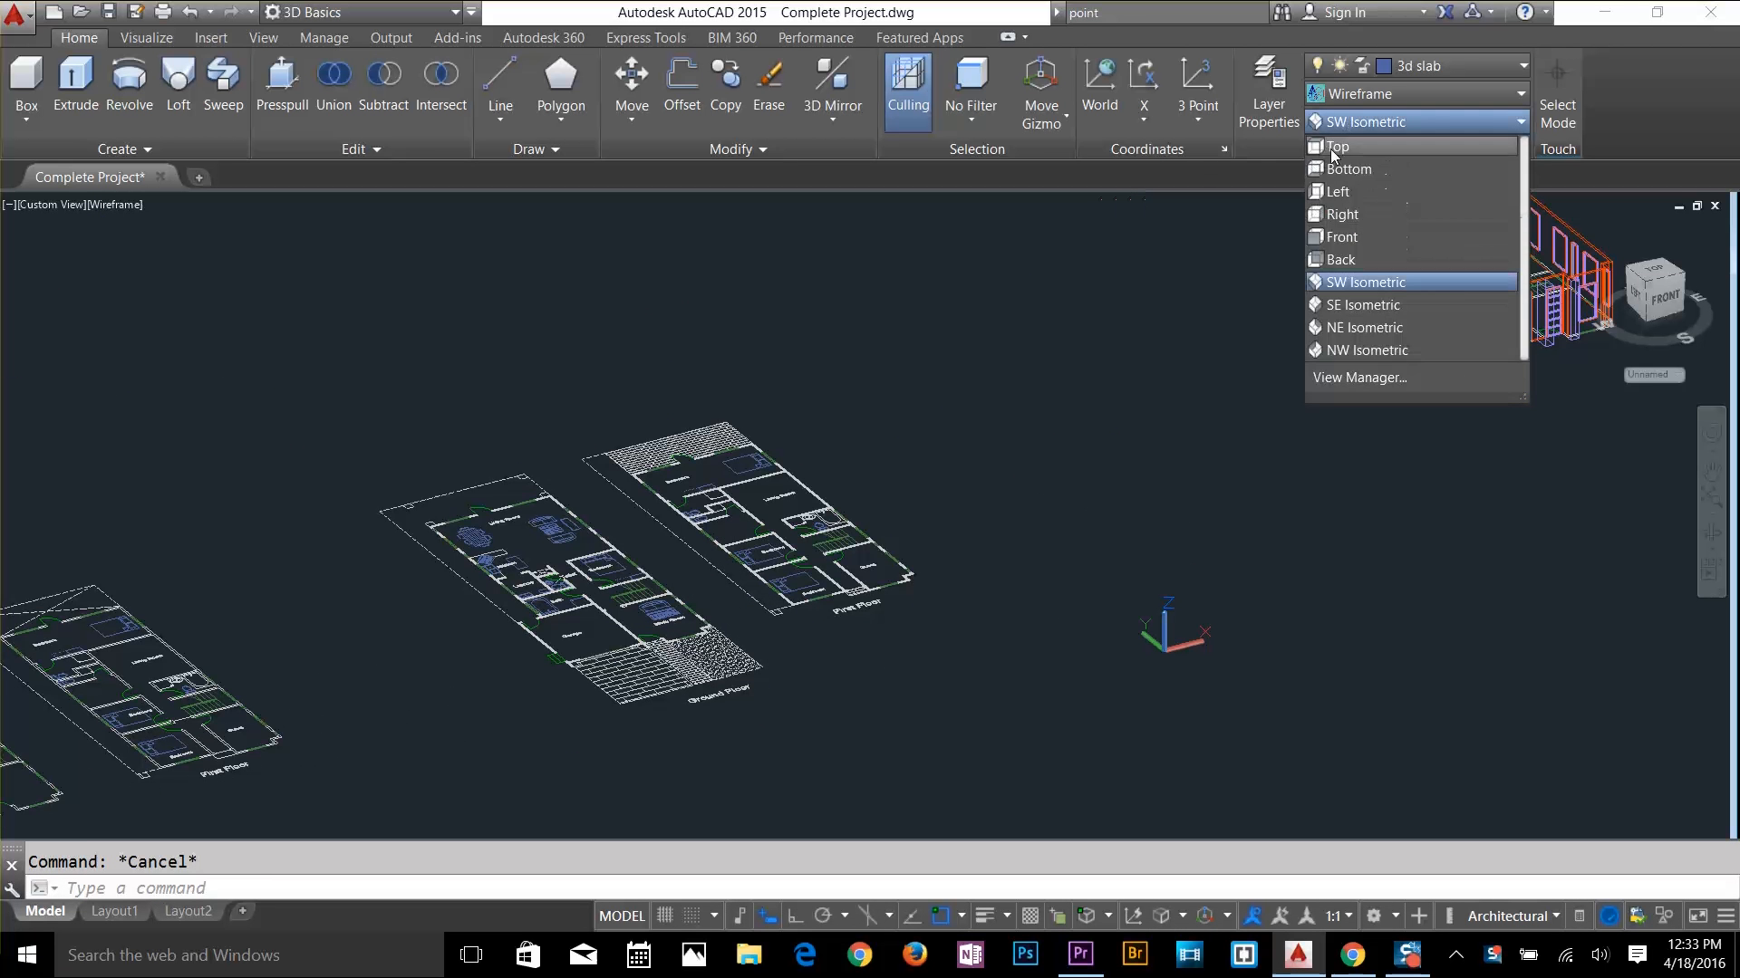
click(1330, 149)
scroll(963, 703, up, 8)
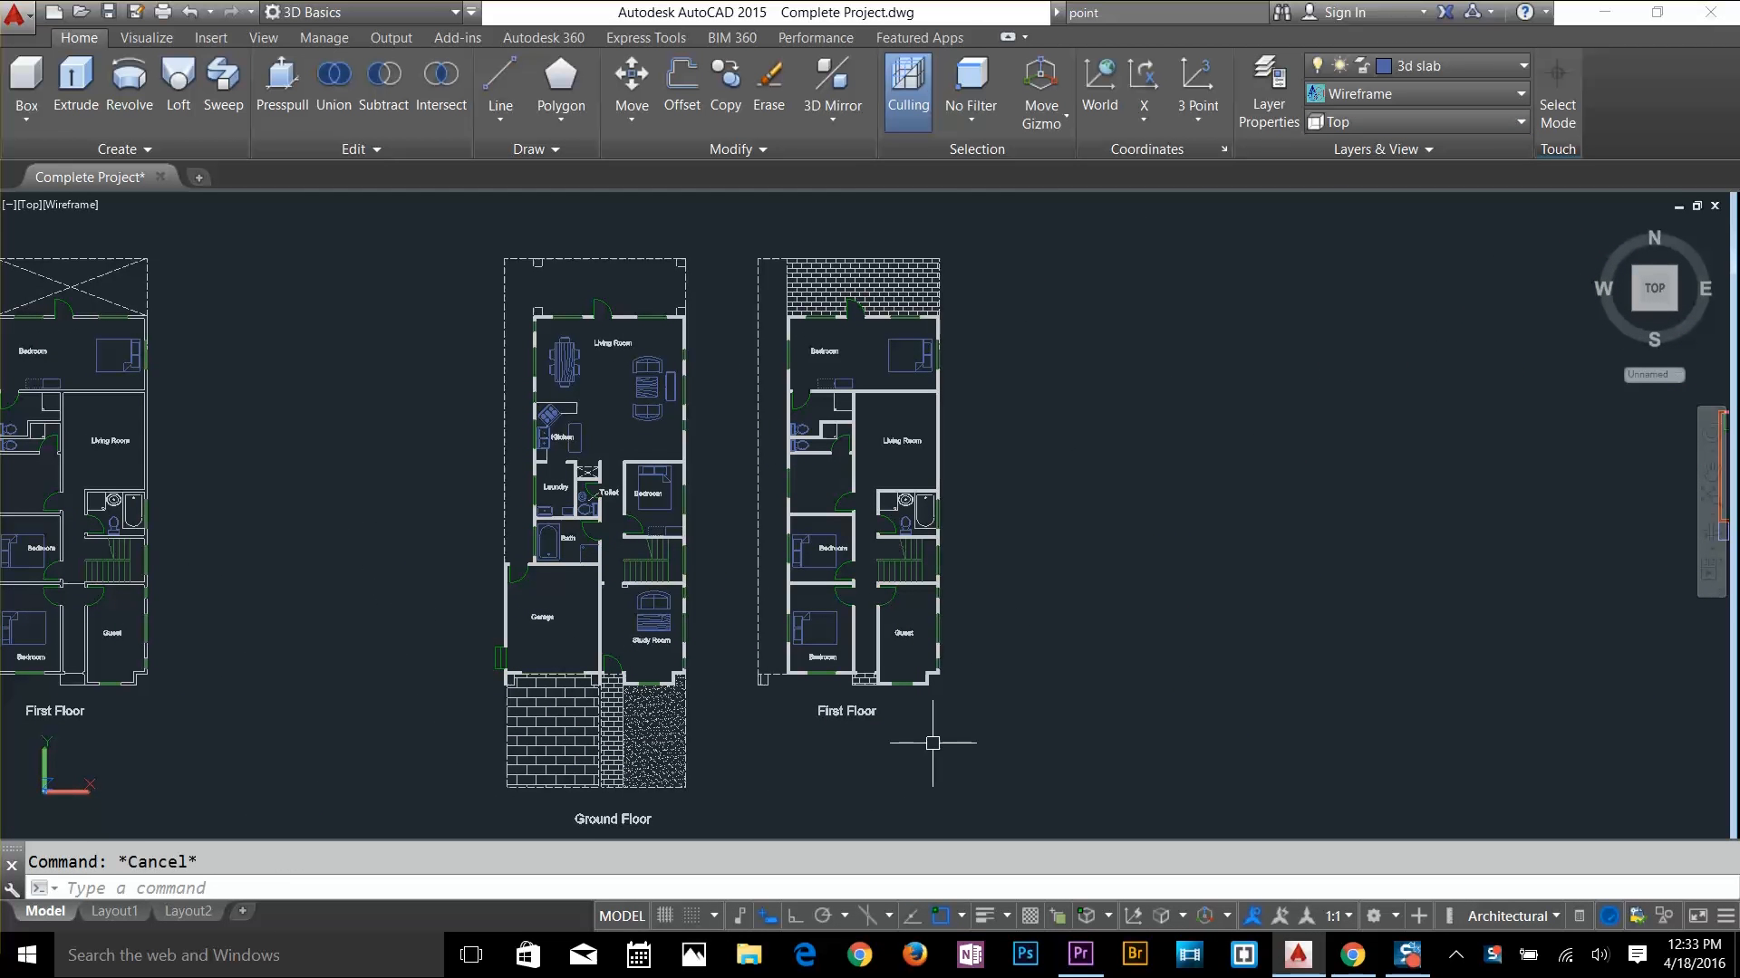
Copy the First Floor plan, including its label, to the empty area beside the 3D house model
text(o)
key(Return)
click(994, 224)
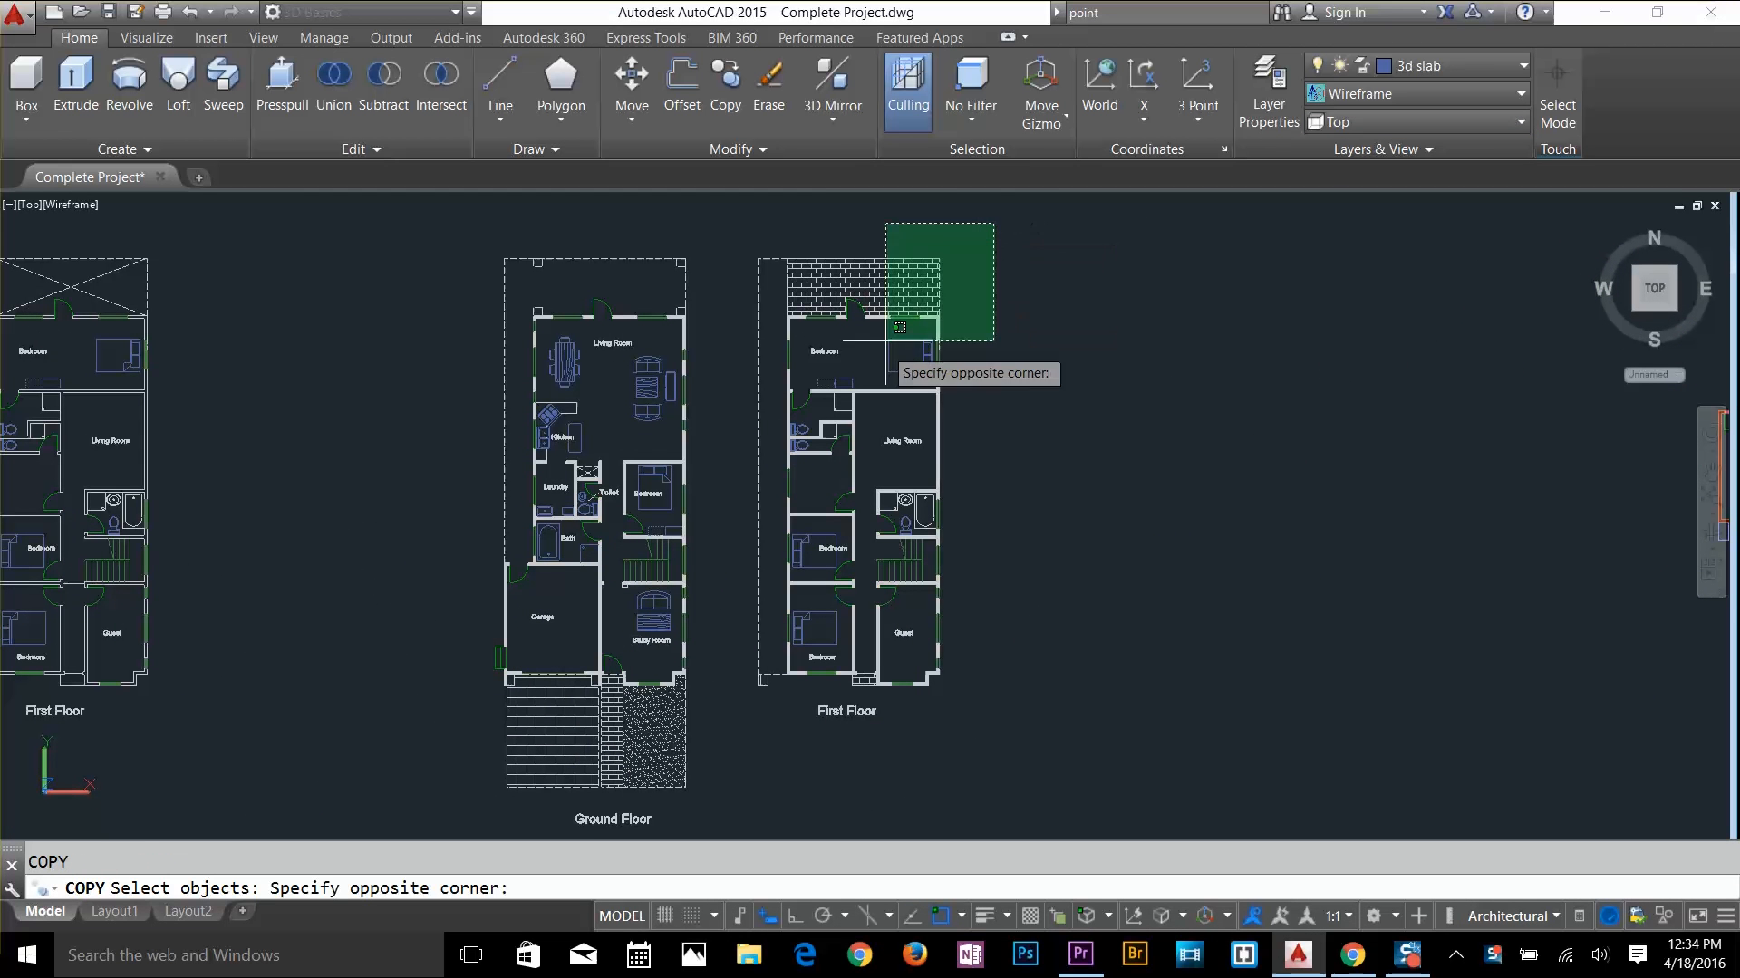
click(738, 722)
click(743, 722)
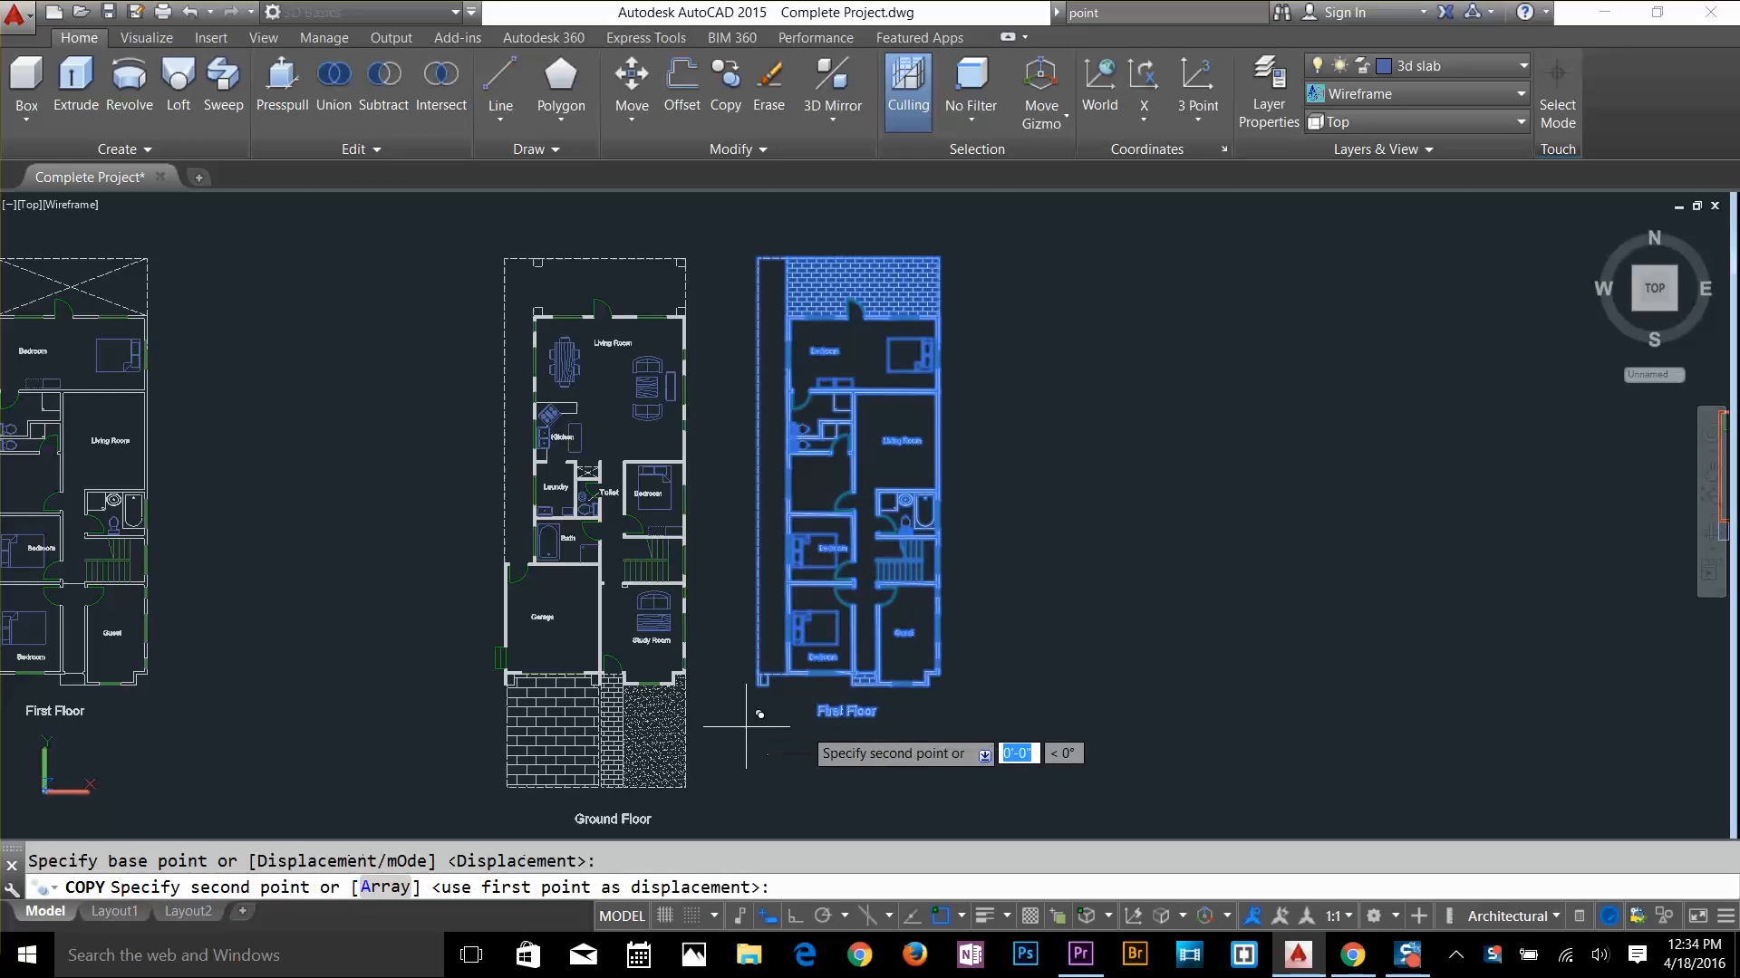
scroll(743, 722, down, 4)
click(1298, 682)
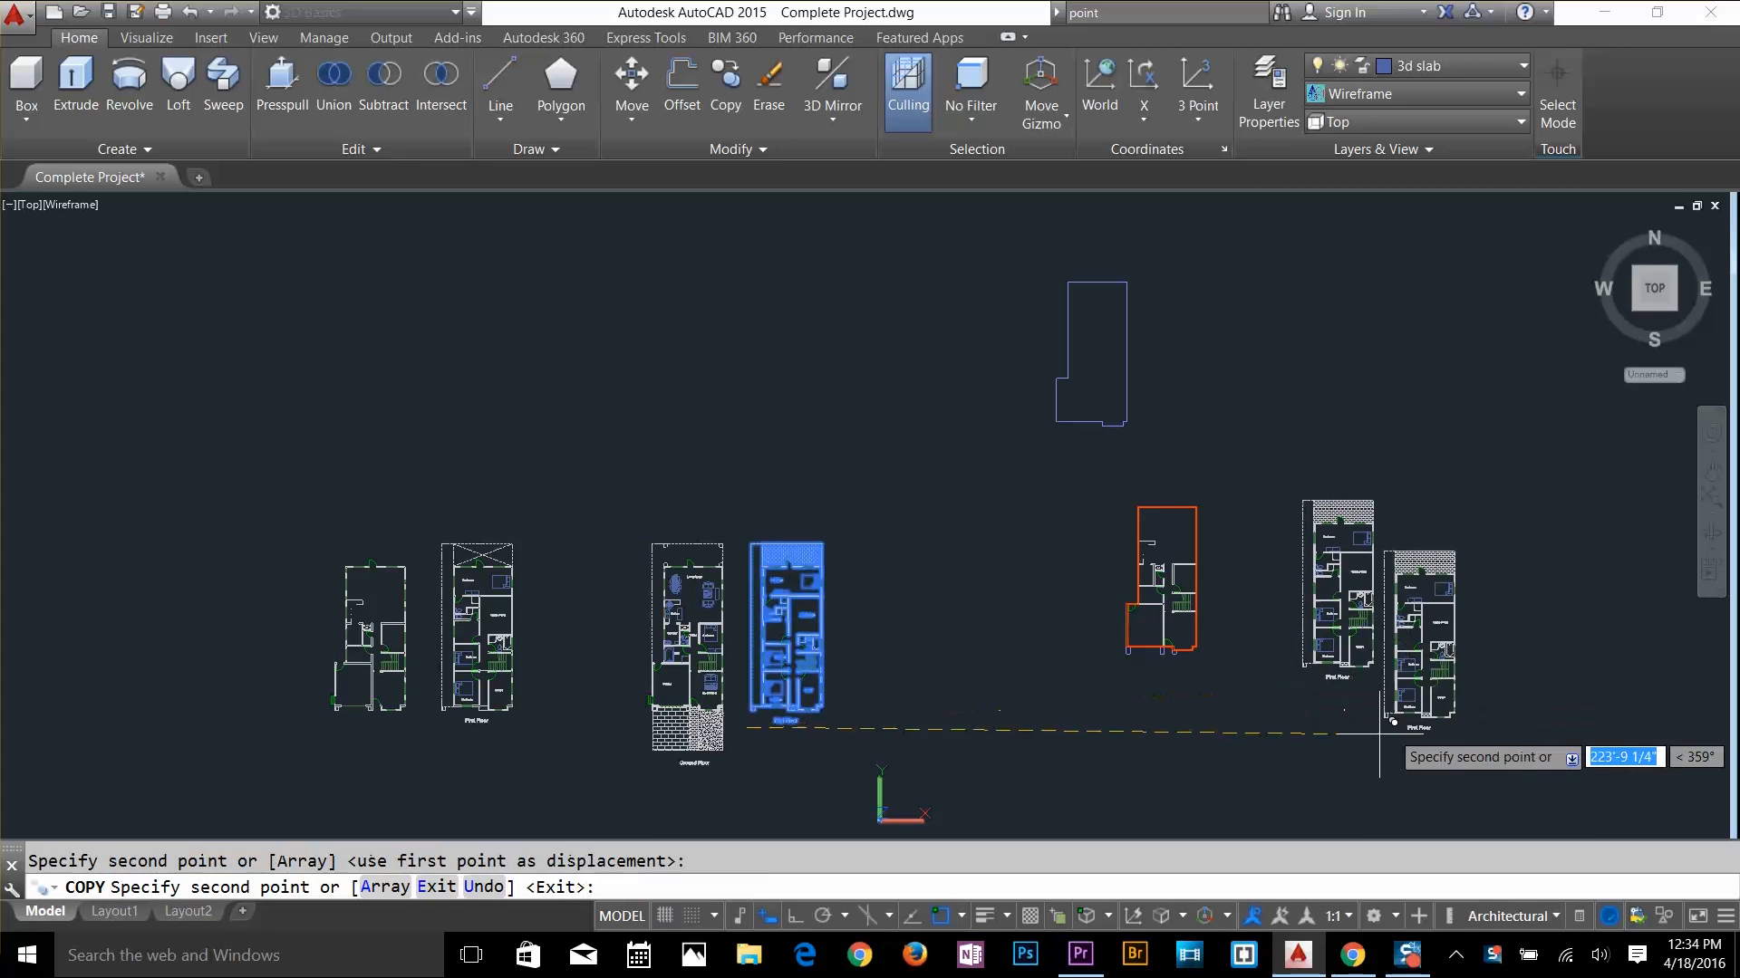
key(Return)
scroll(1379, 642, up, 6)
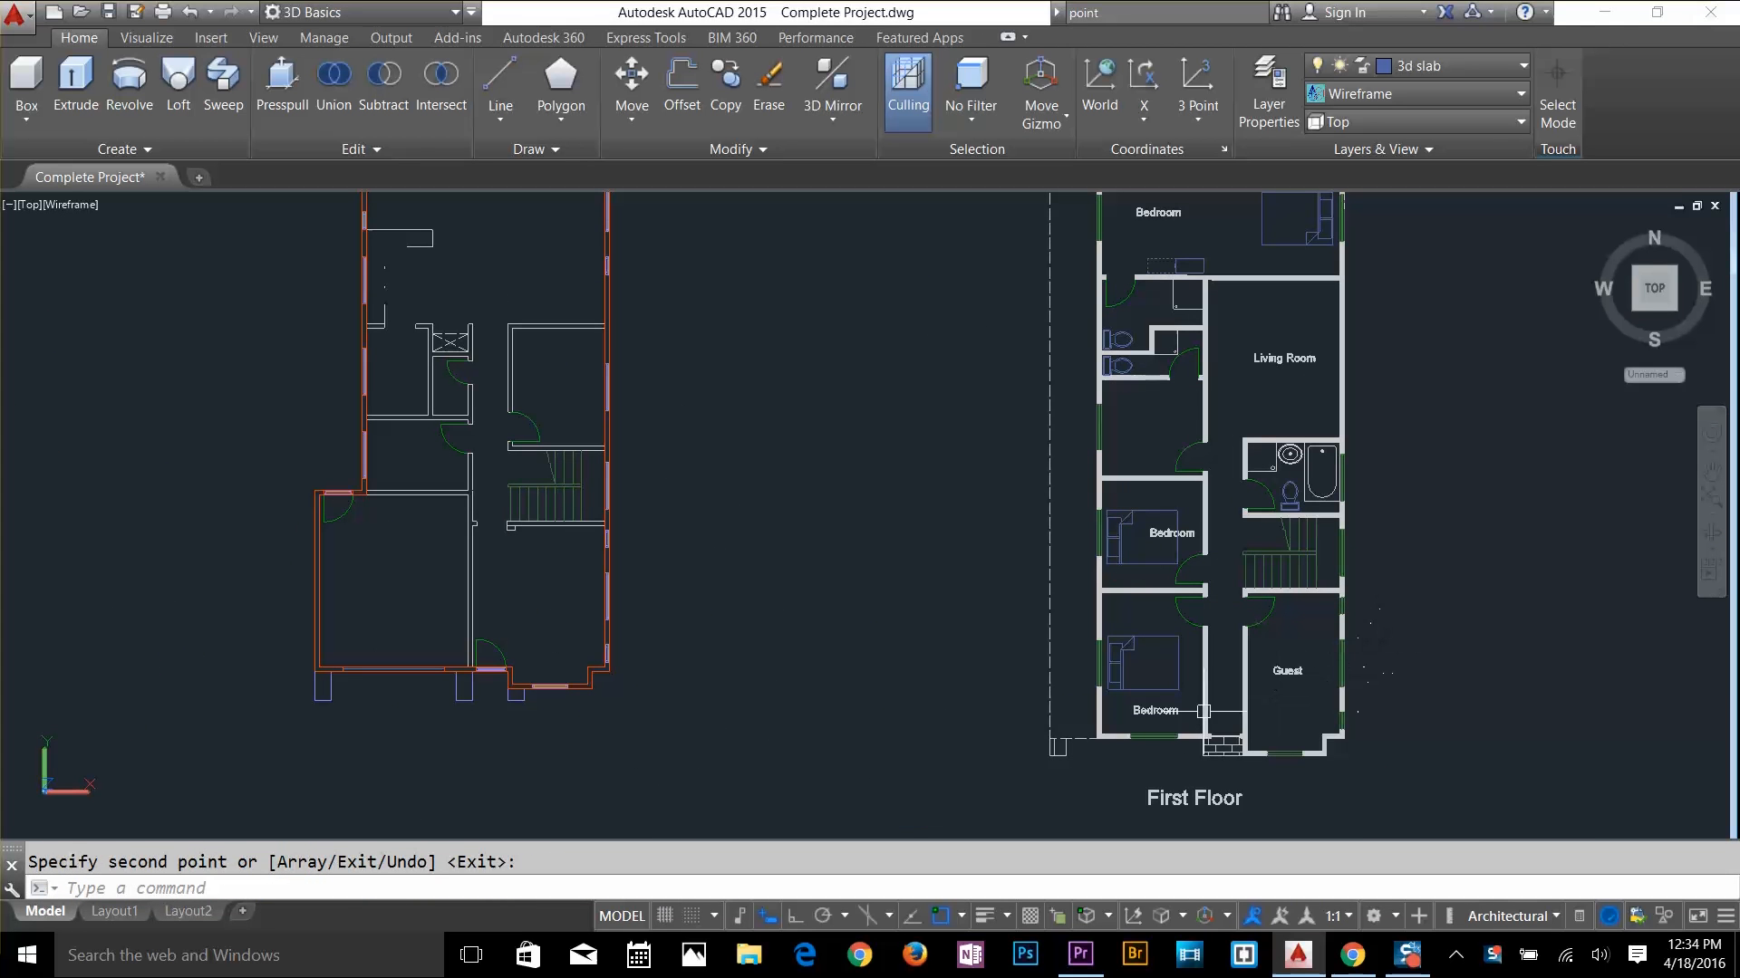
Switch to the Drafting & Annotation workspace and close the Design Feed palette
shift+right_click(1249, 641)
key(Escape)
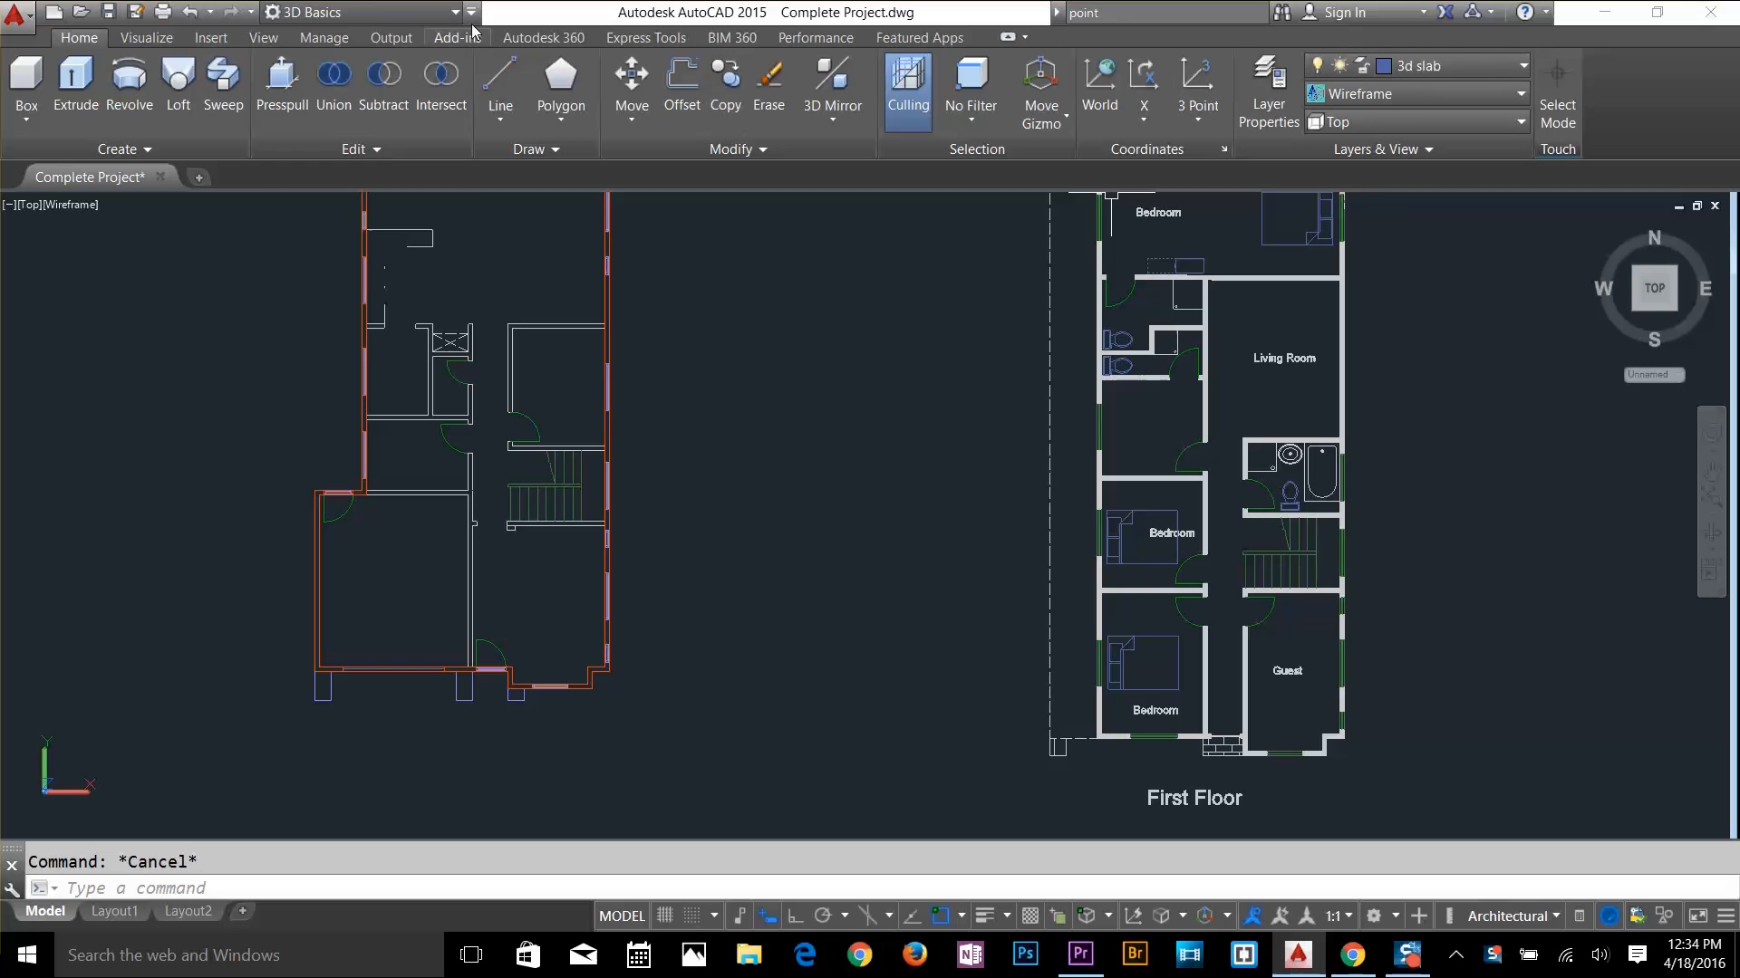
click(354, 12)
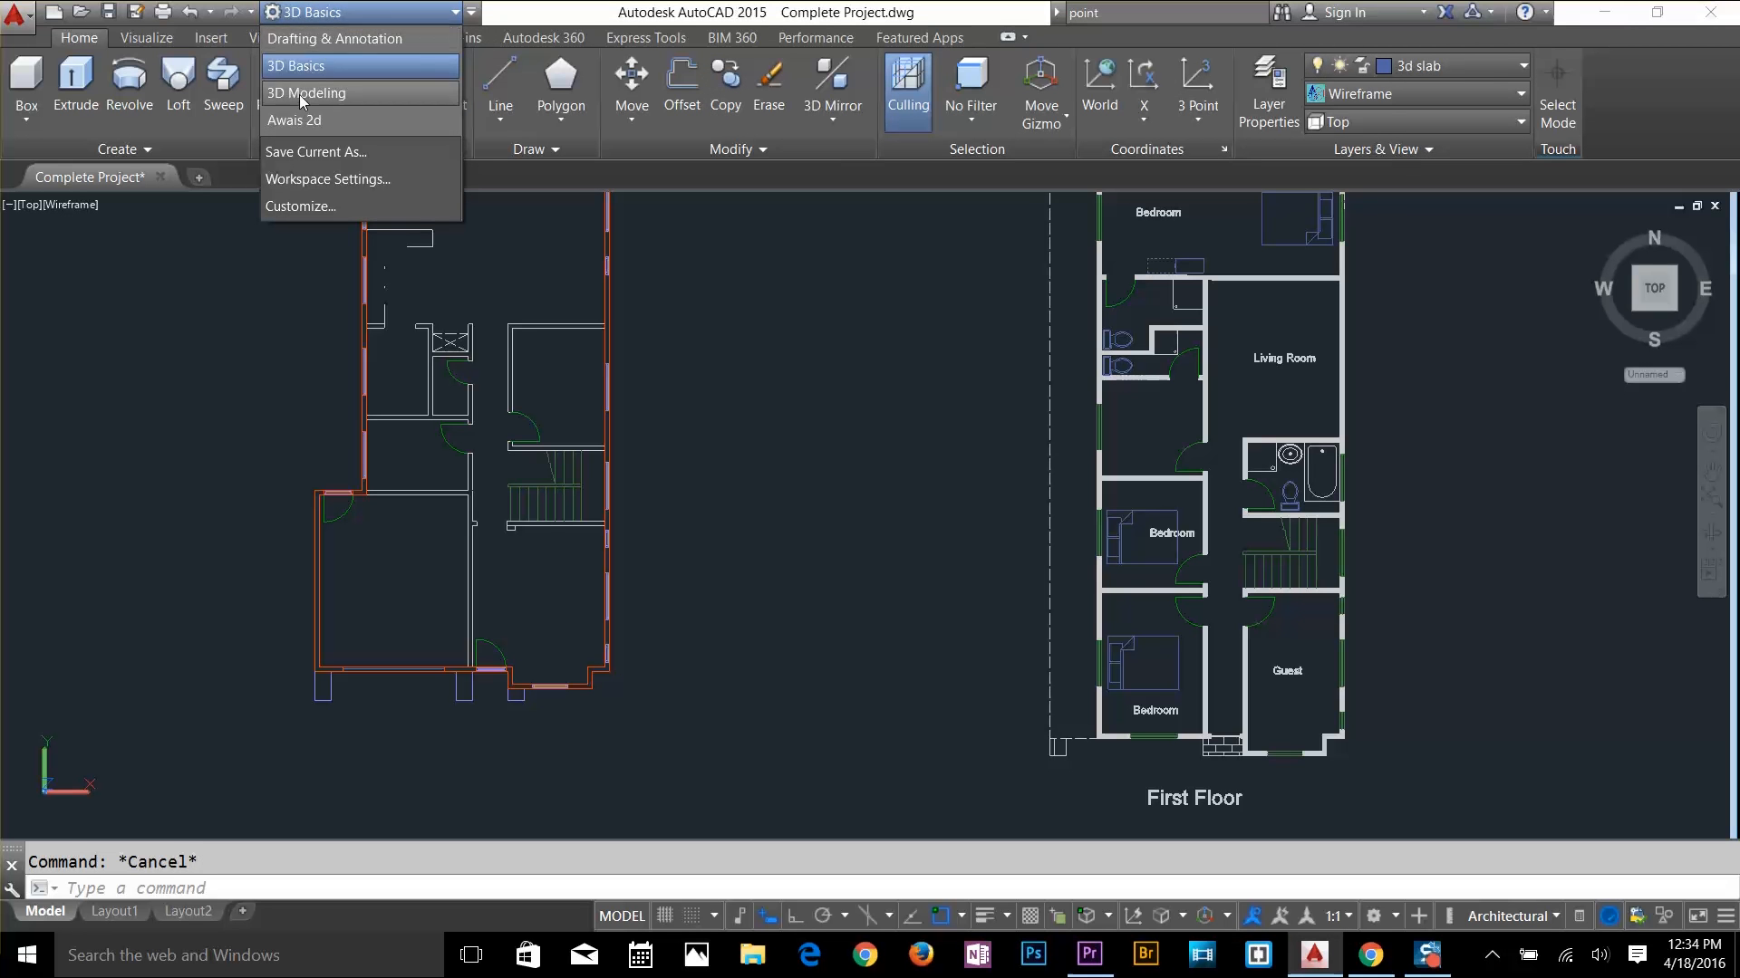
click(349, 38)
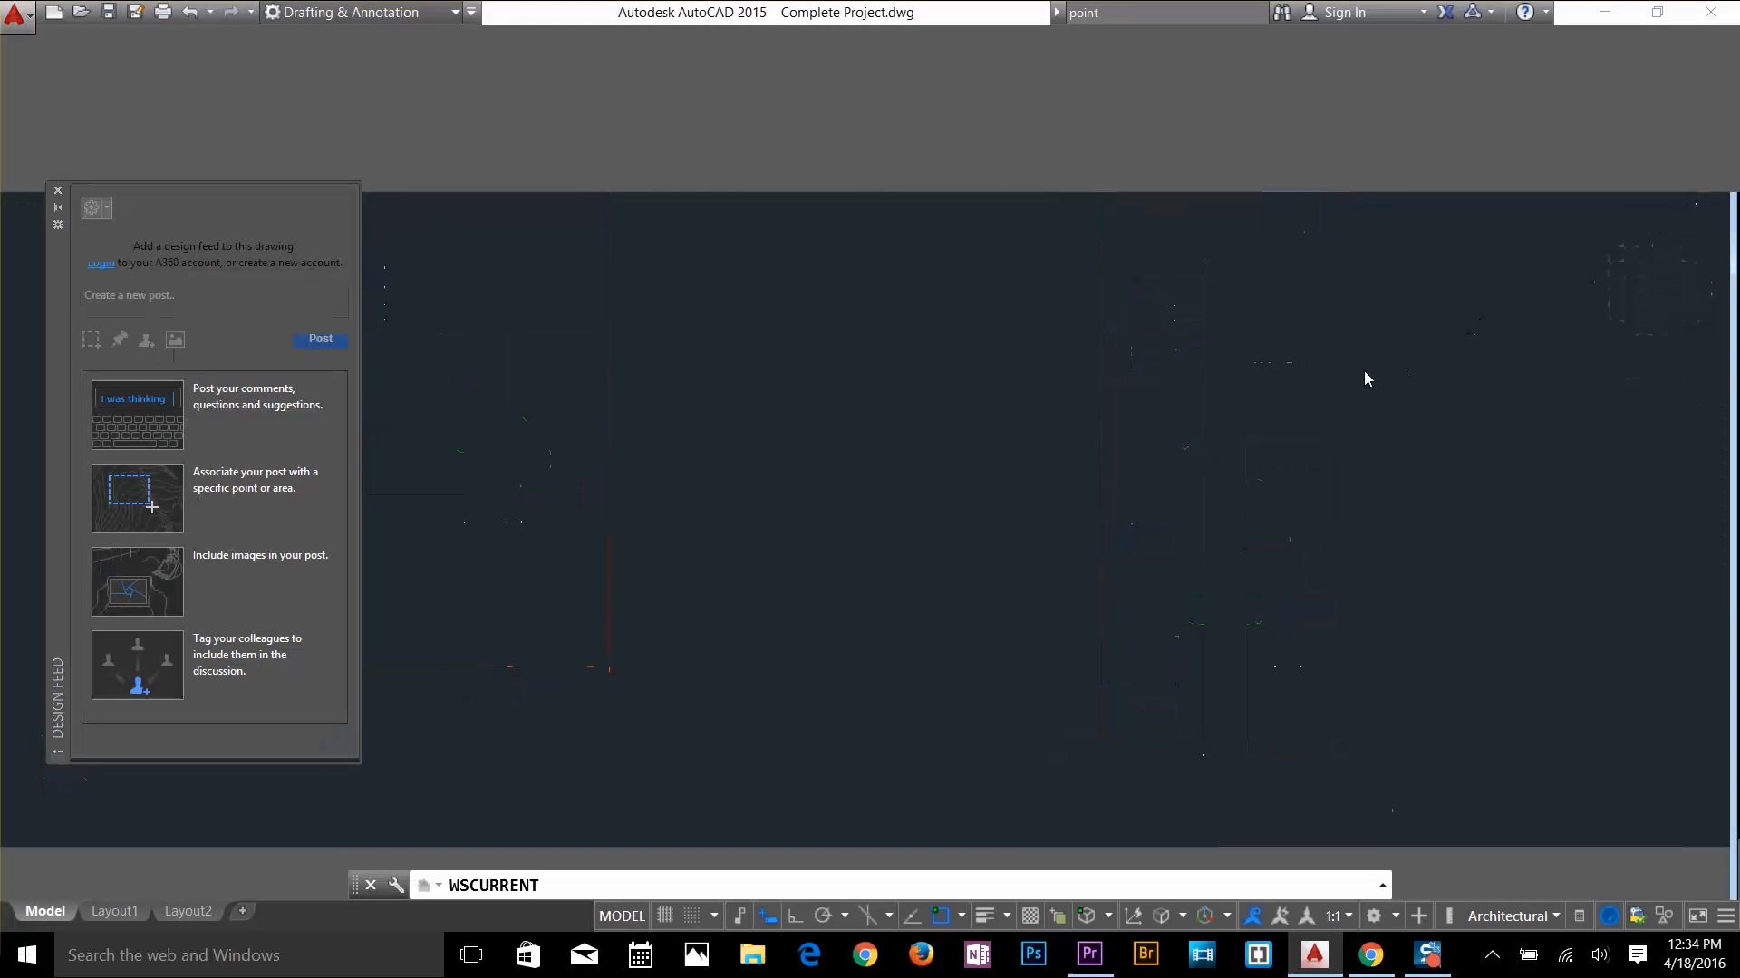
click(58, 191)
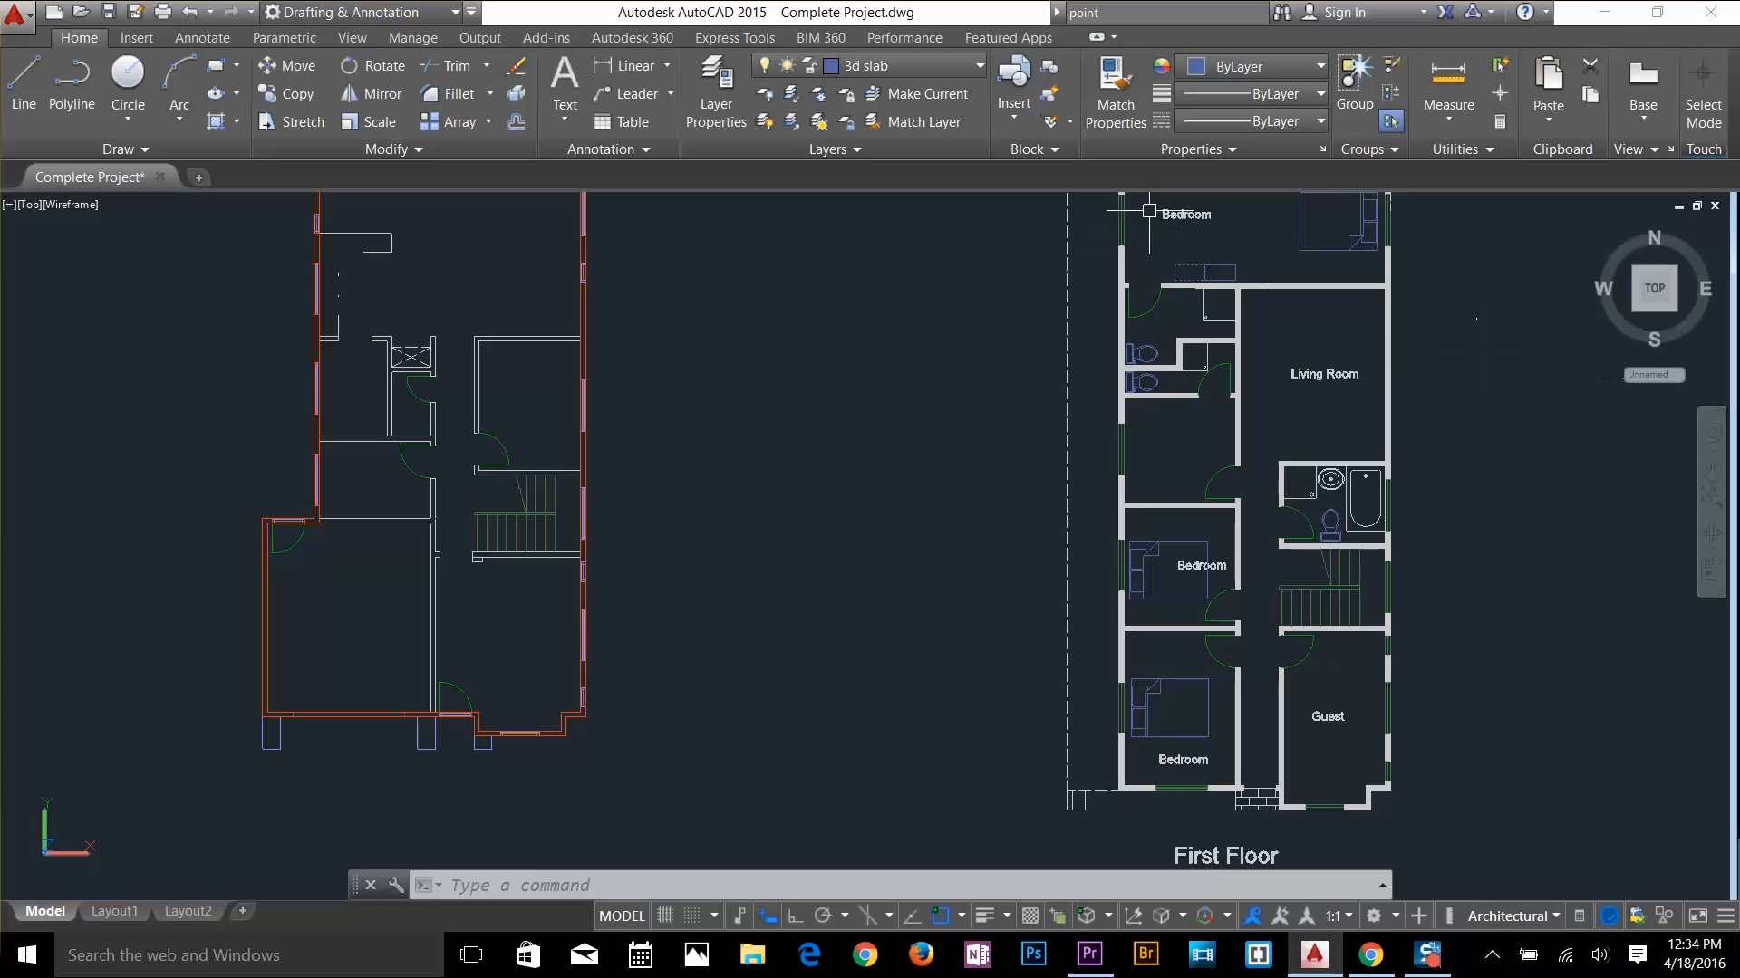
Isolate the Interior layer by picking a bed in the copied First Floor plan
click(793, 96)
click(1188, 675)
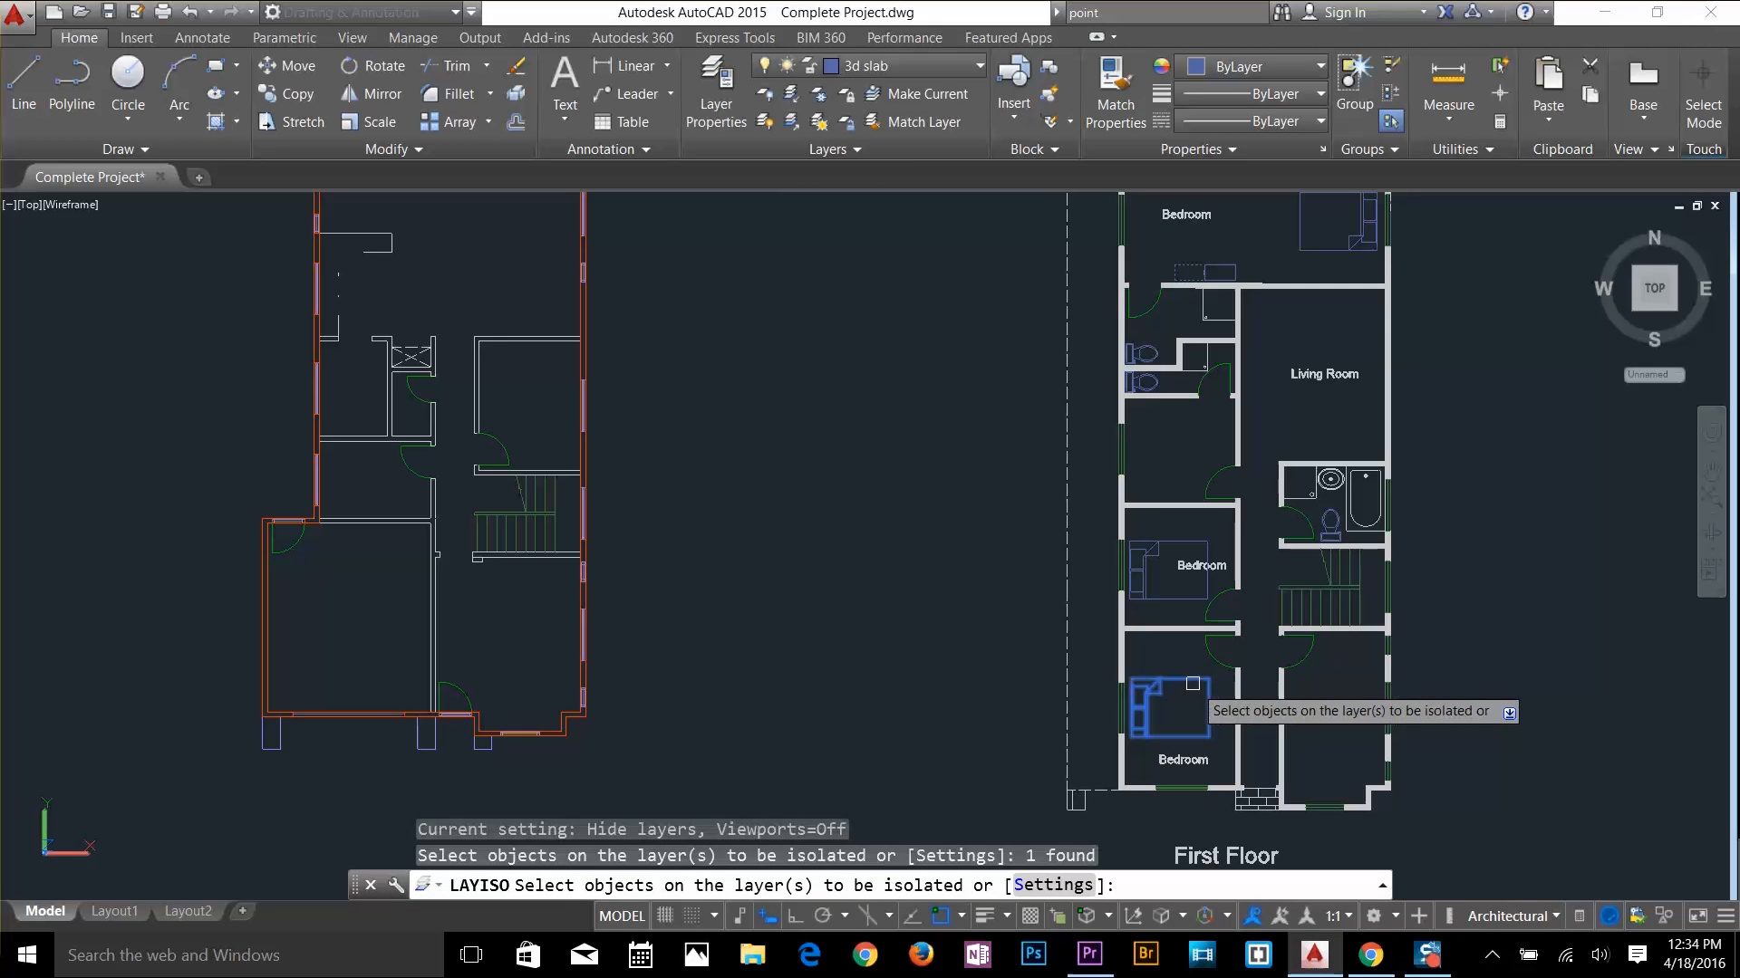
key(Return)
scroll(1299, 586, down, 2)
Delete the furniture and fixtures on the isolated Interior layer of the copied plan, then restore the hidden layers
click(1408, 312)
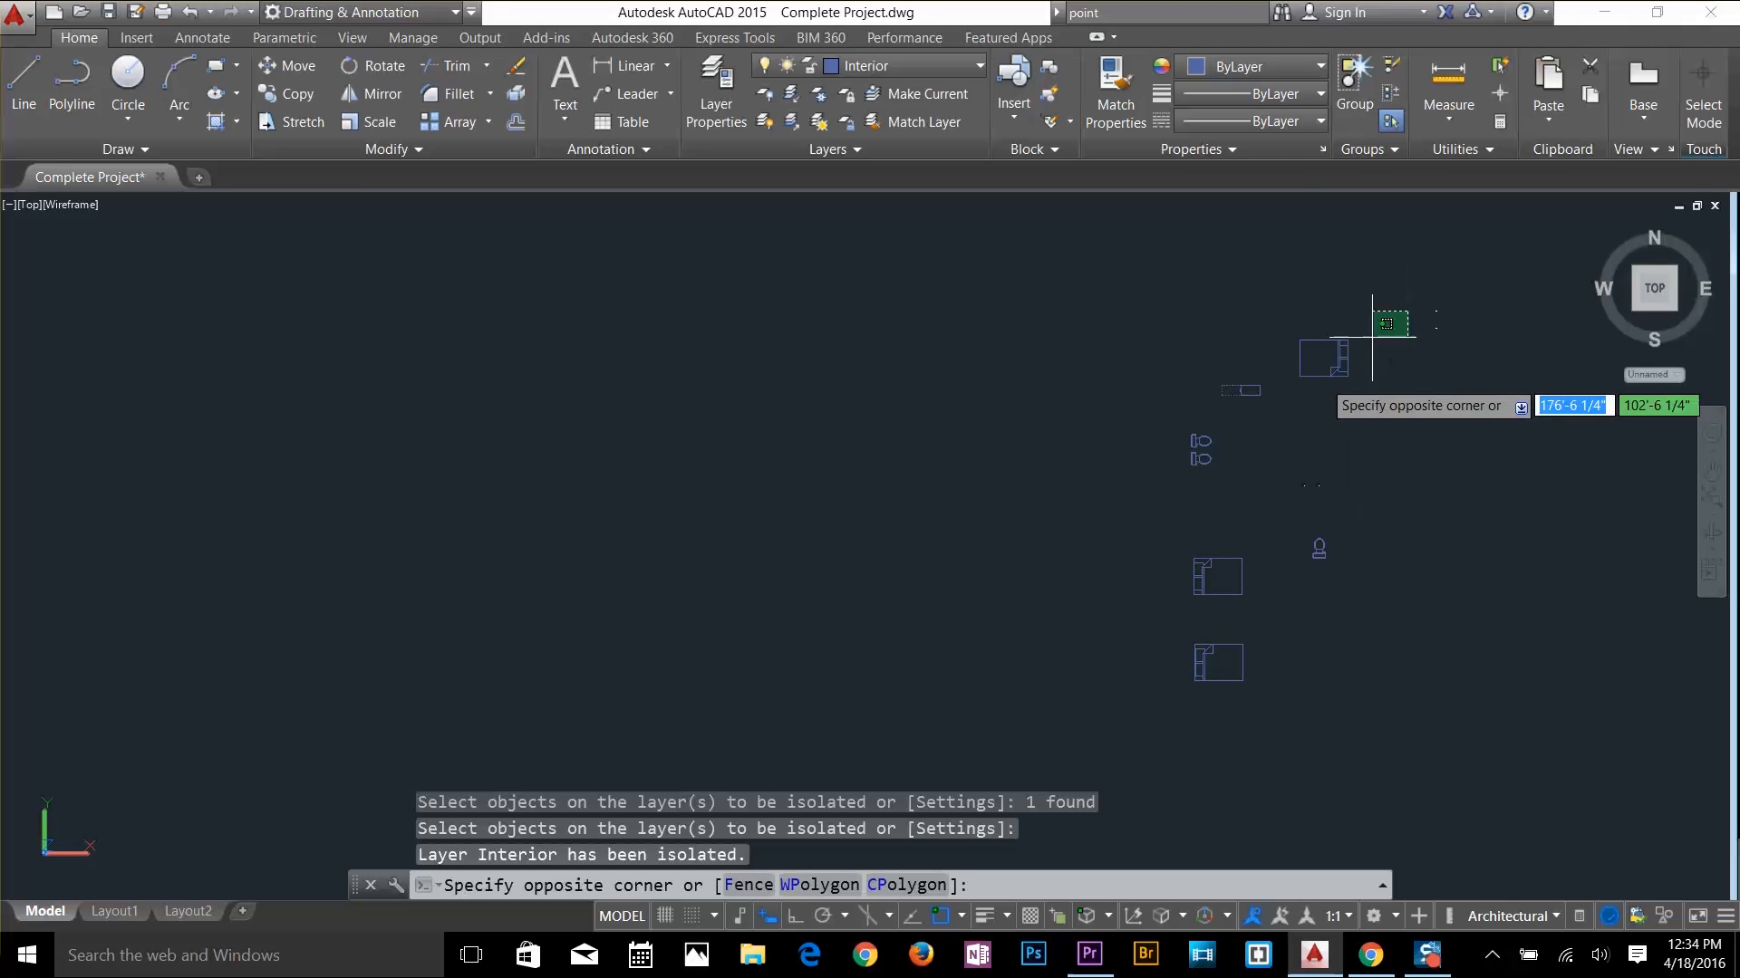
click(1137, 714)
key(Delete)
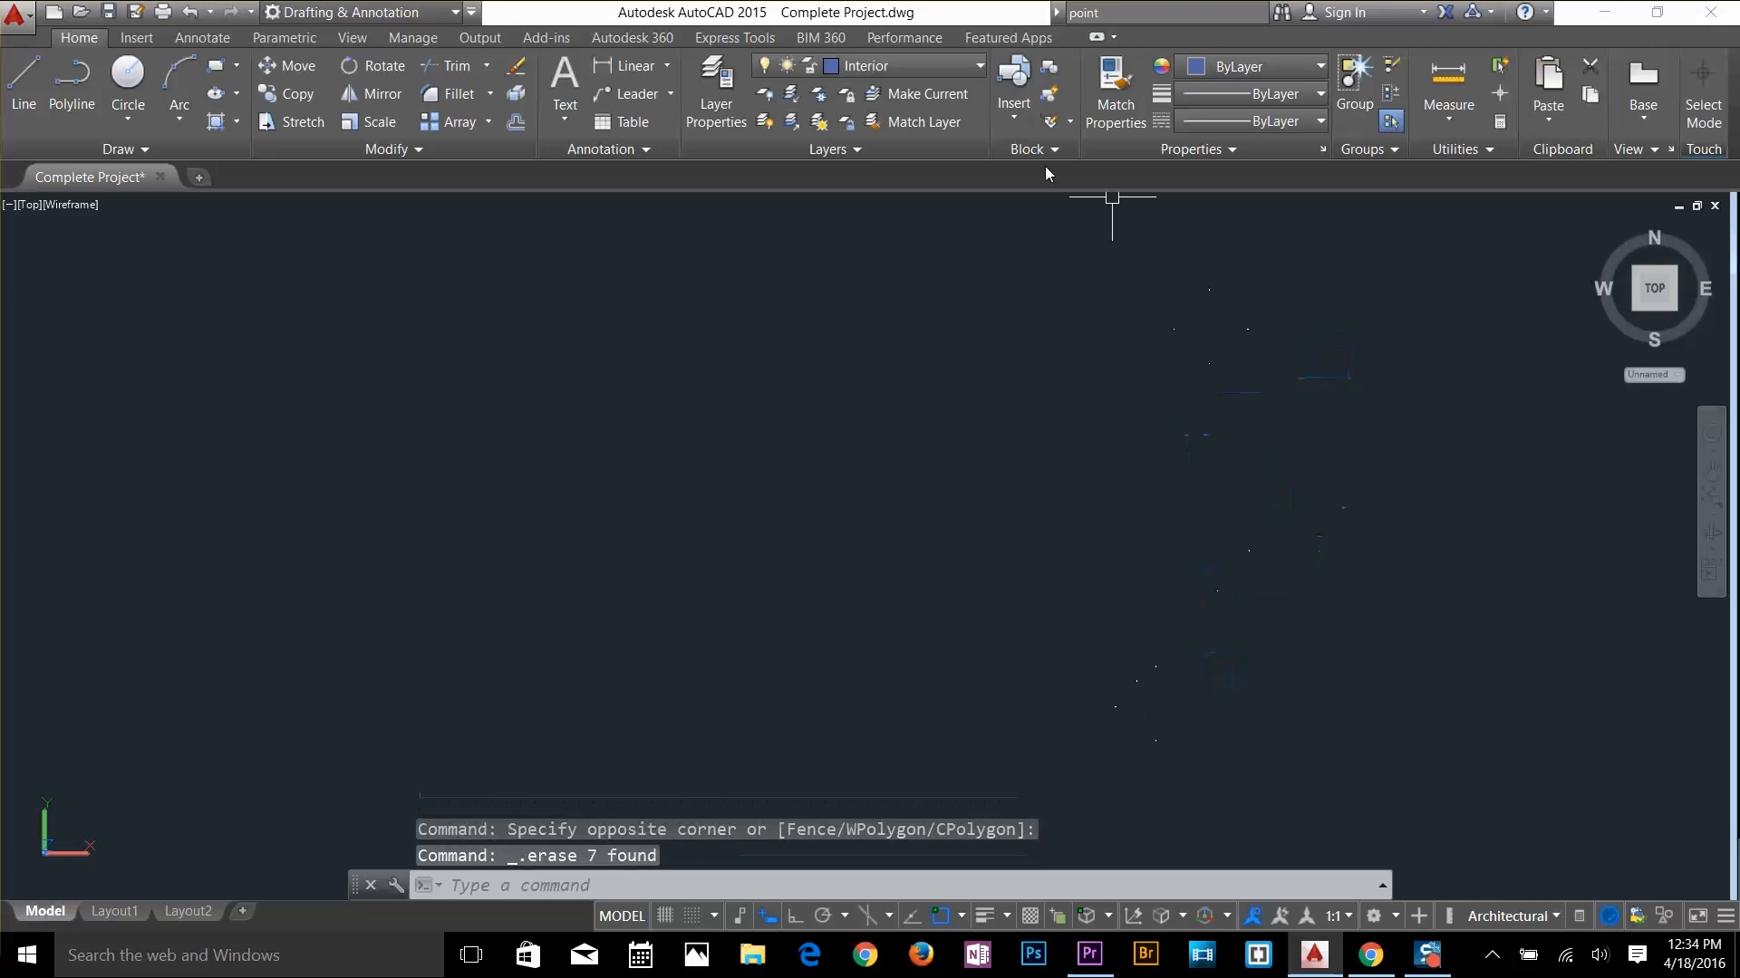
click(794, 122)
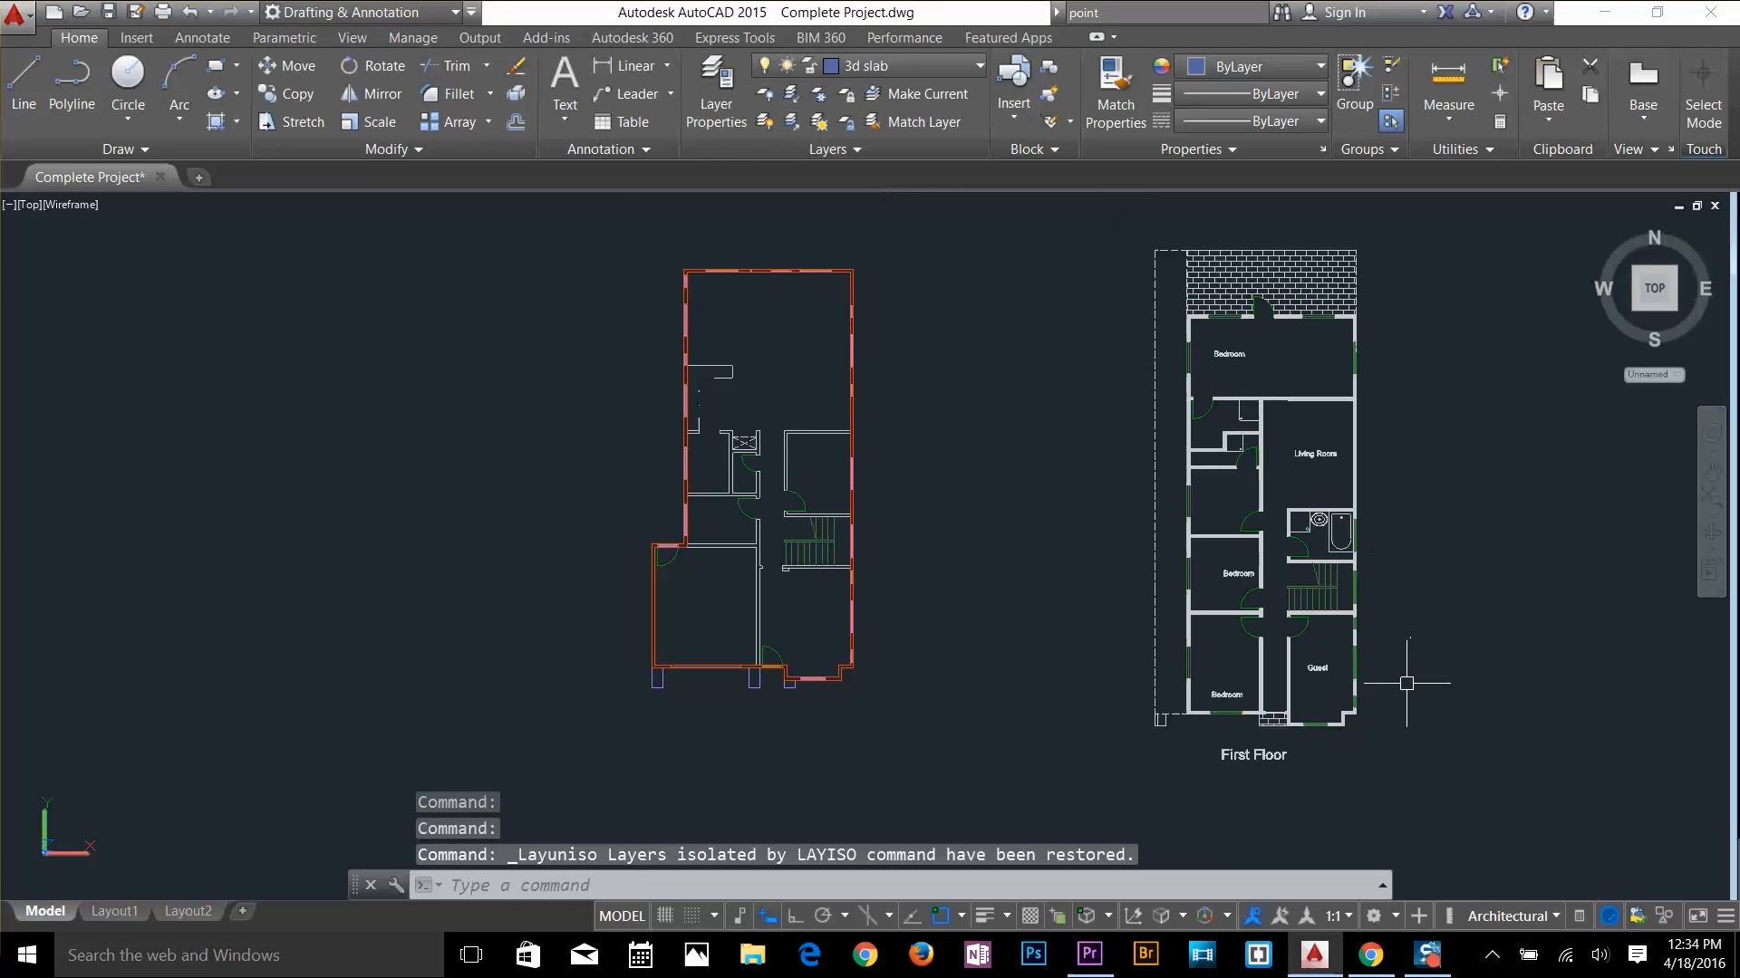
scroll(1406, 683, up, 2)
scroll(1414, 628, down, 2)
scroll(1433, 482, up, 1)
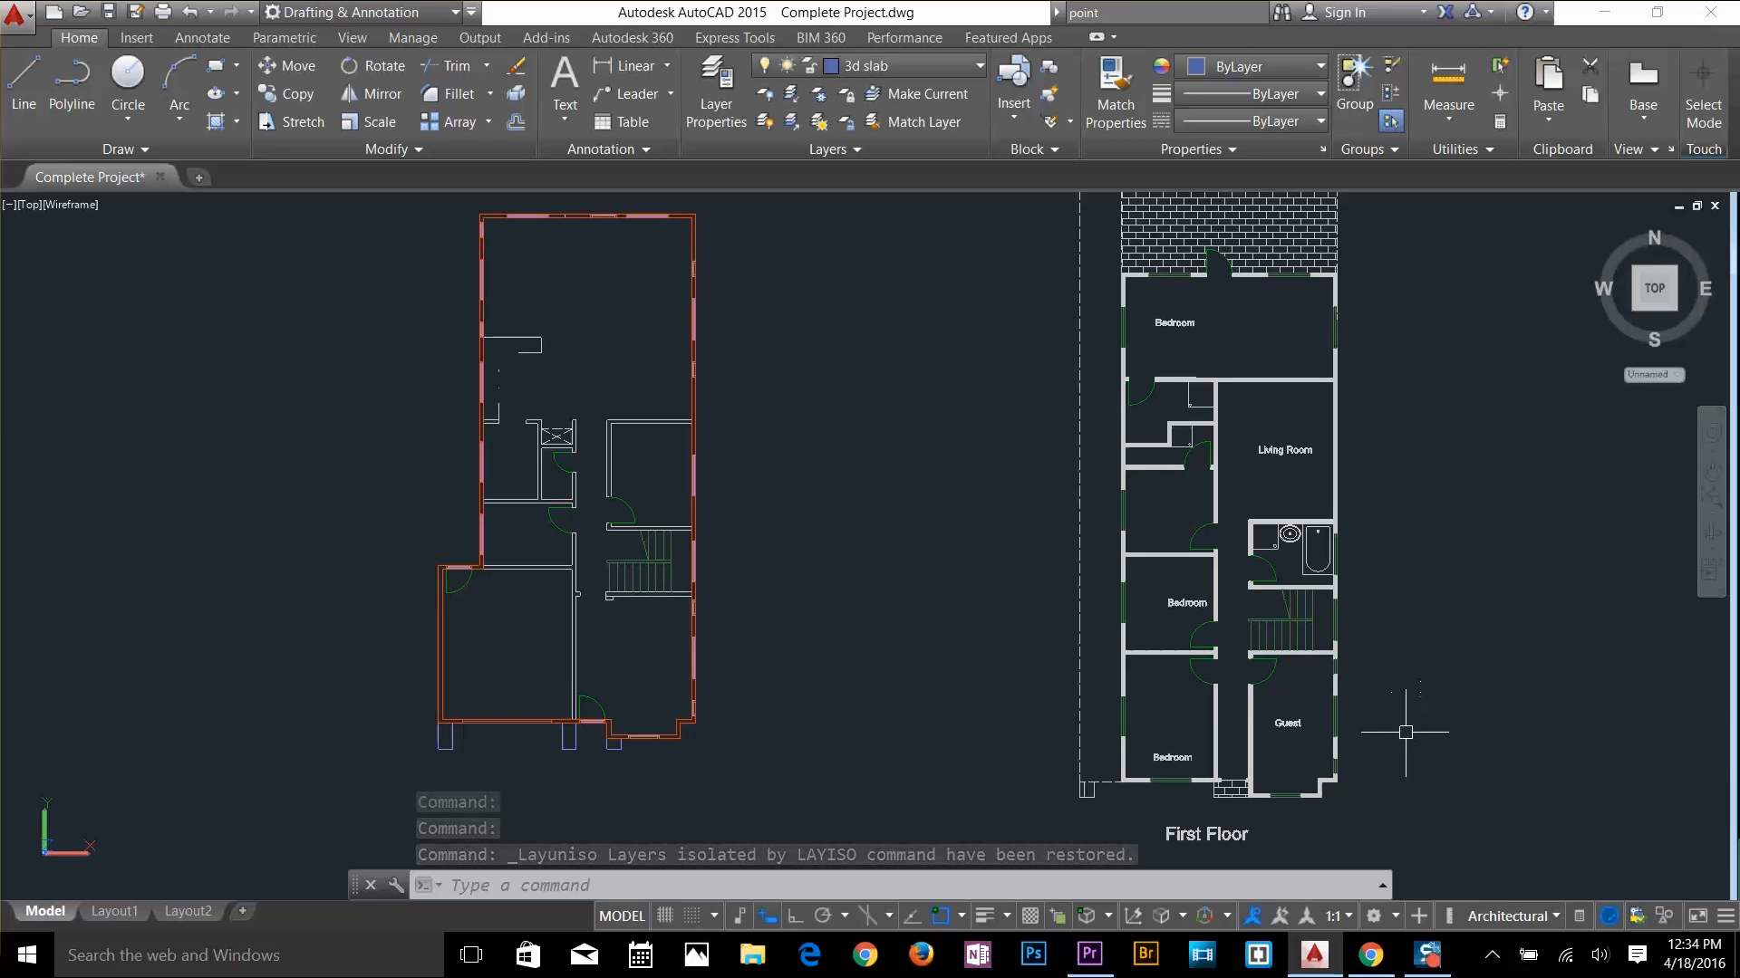
Switch the workspace back to 3D Basics
key(Escape)
key(Escape)
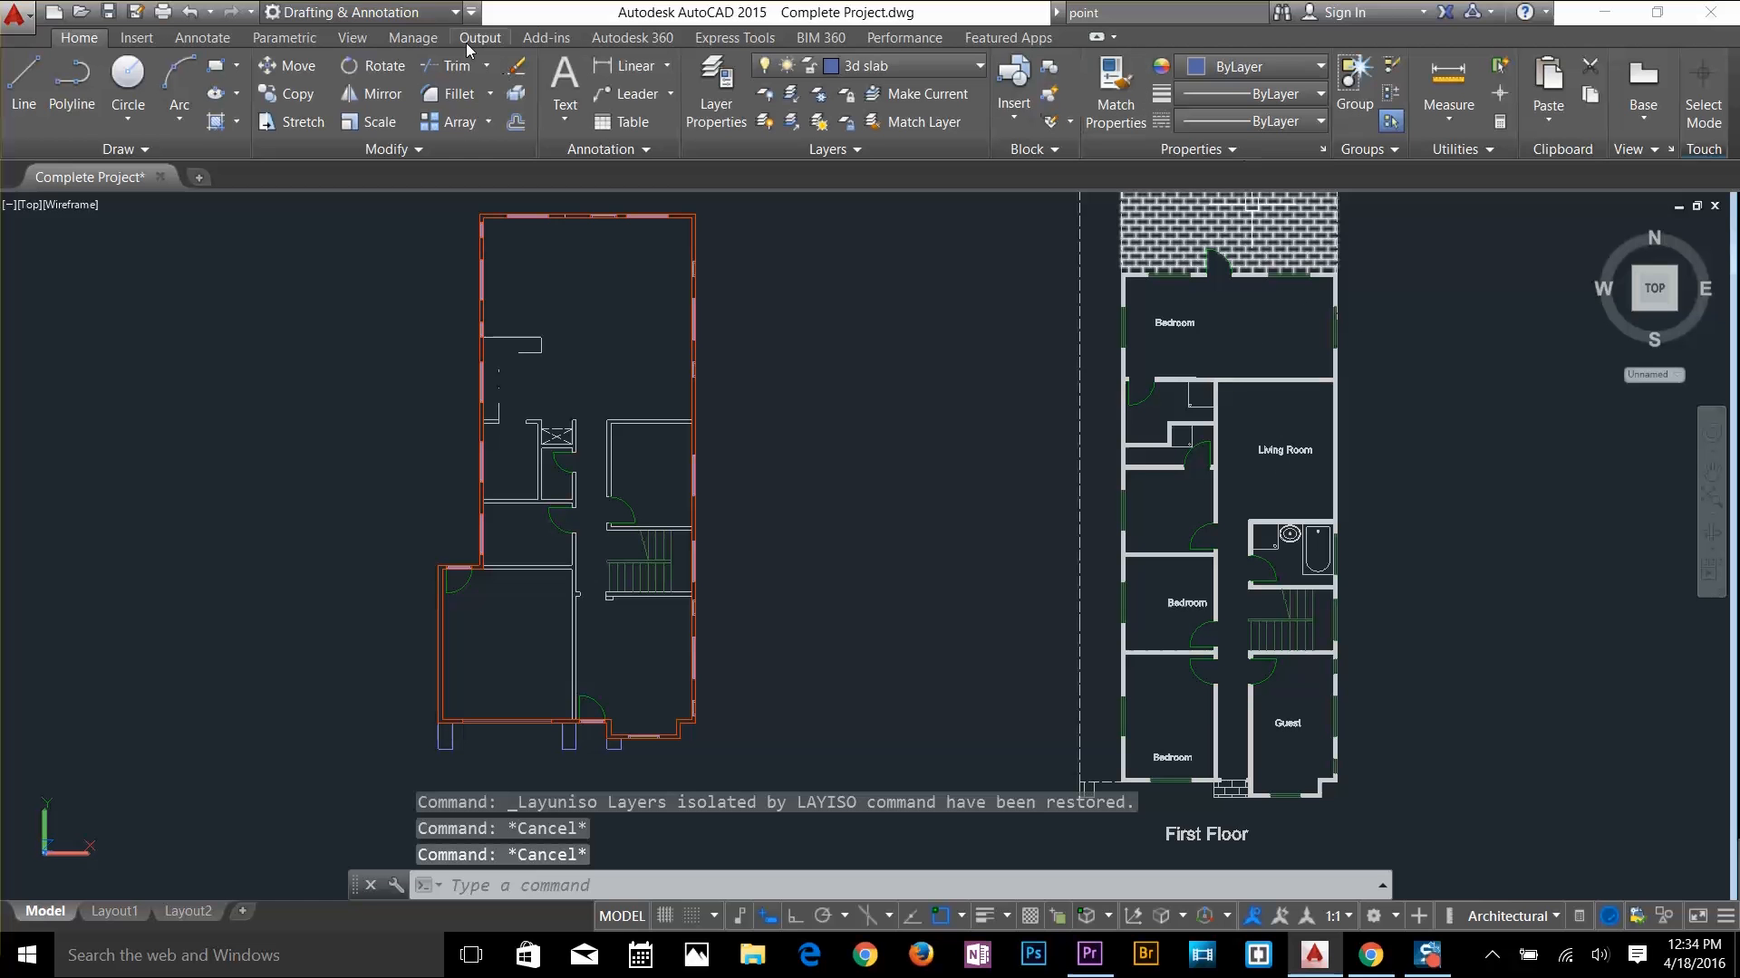
click(381, 12)
click(360, 69)
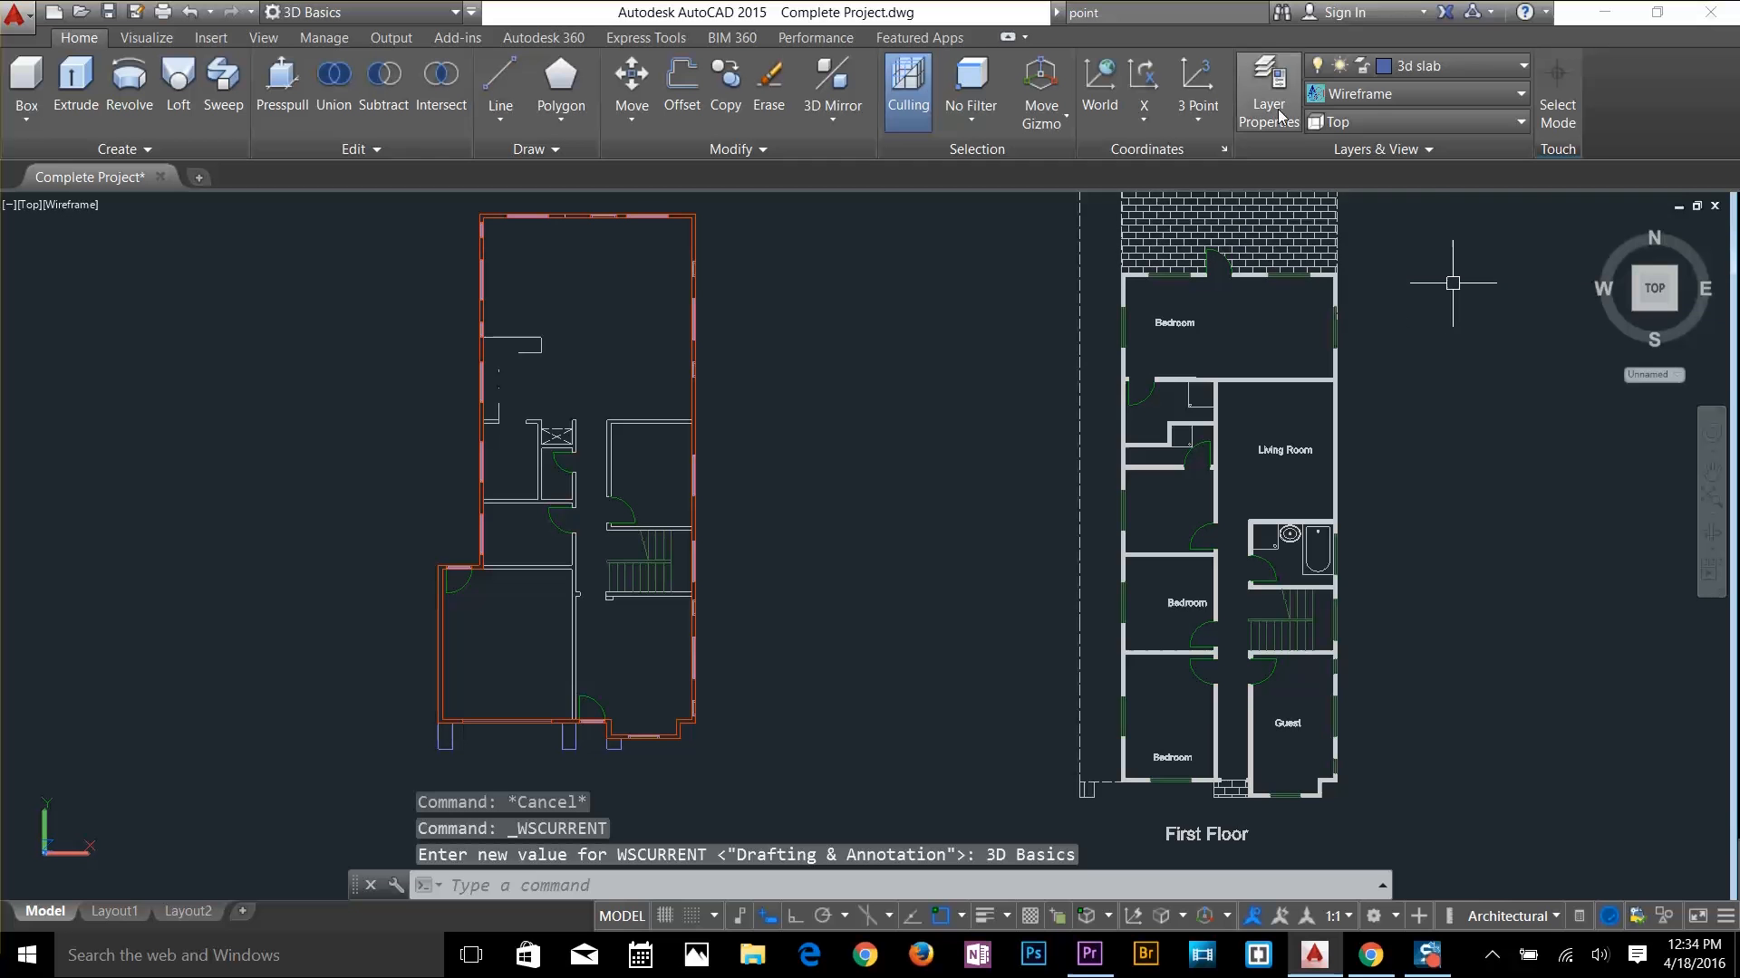
Create a new layer in the Layer Properties Manager with a name starting with "3d wall fi"
click(1332, 121)
click(1260, 97)
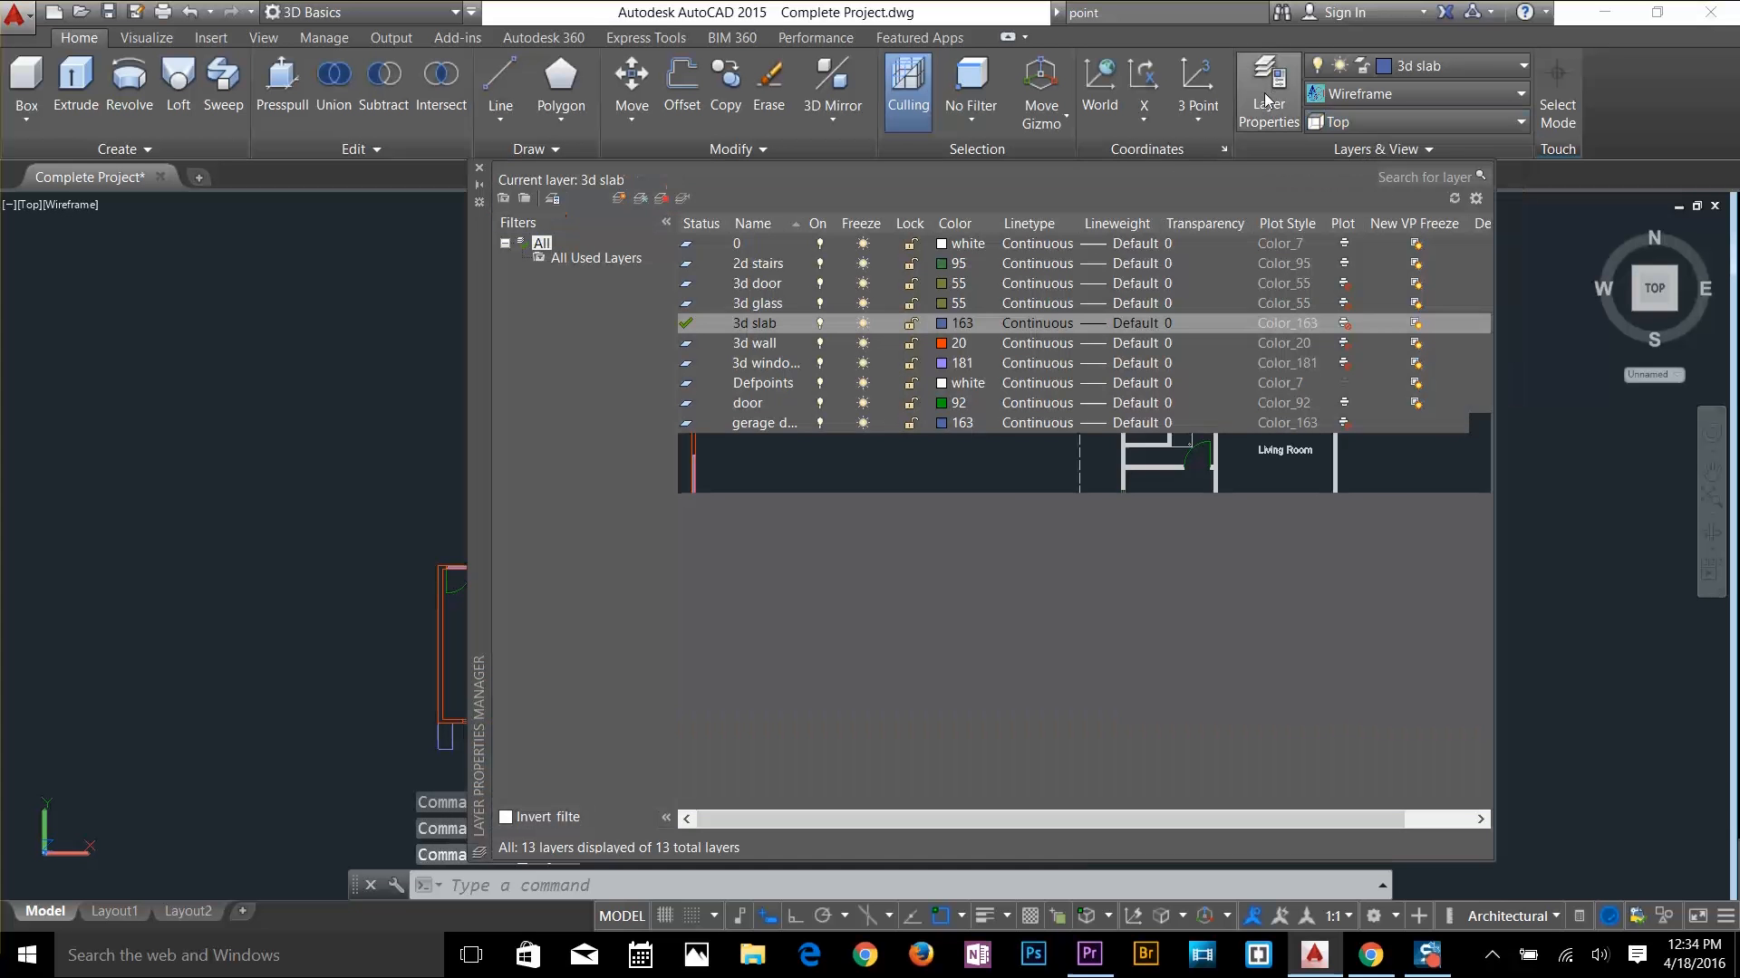
click(621, 199)
text(3d wall fi...)
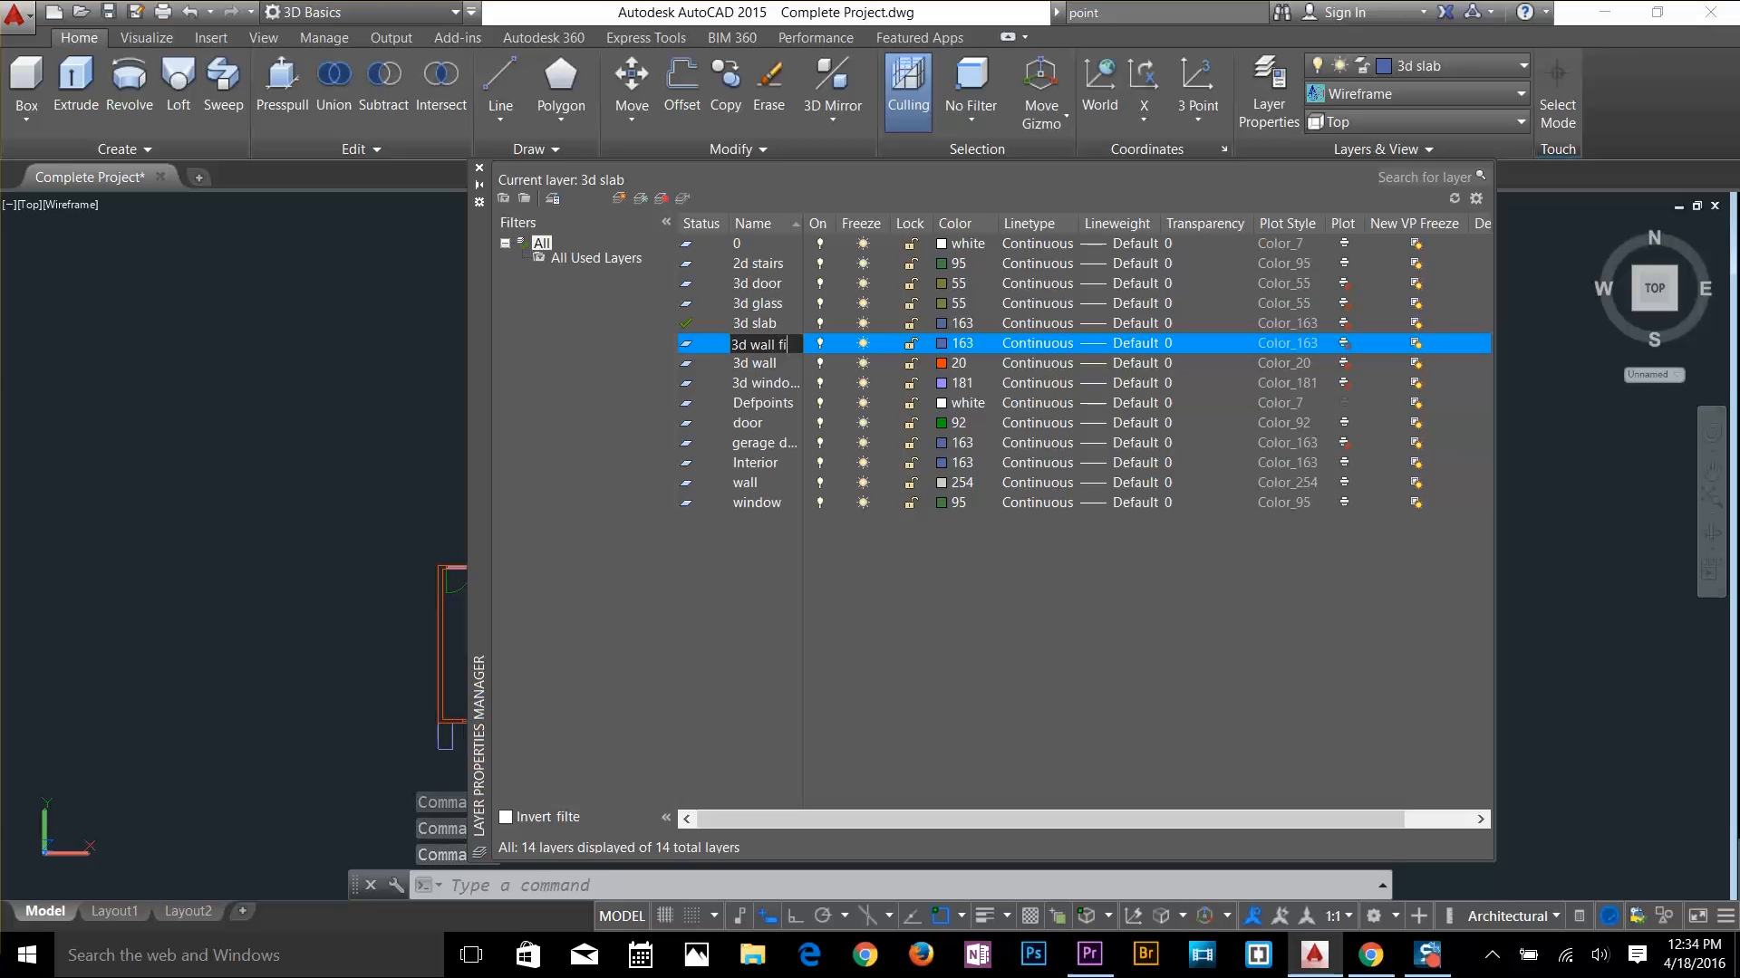
Set the colour of the new 3d wall first layer to index color 40
click(942, 344)
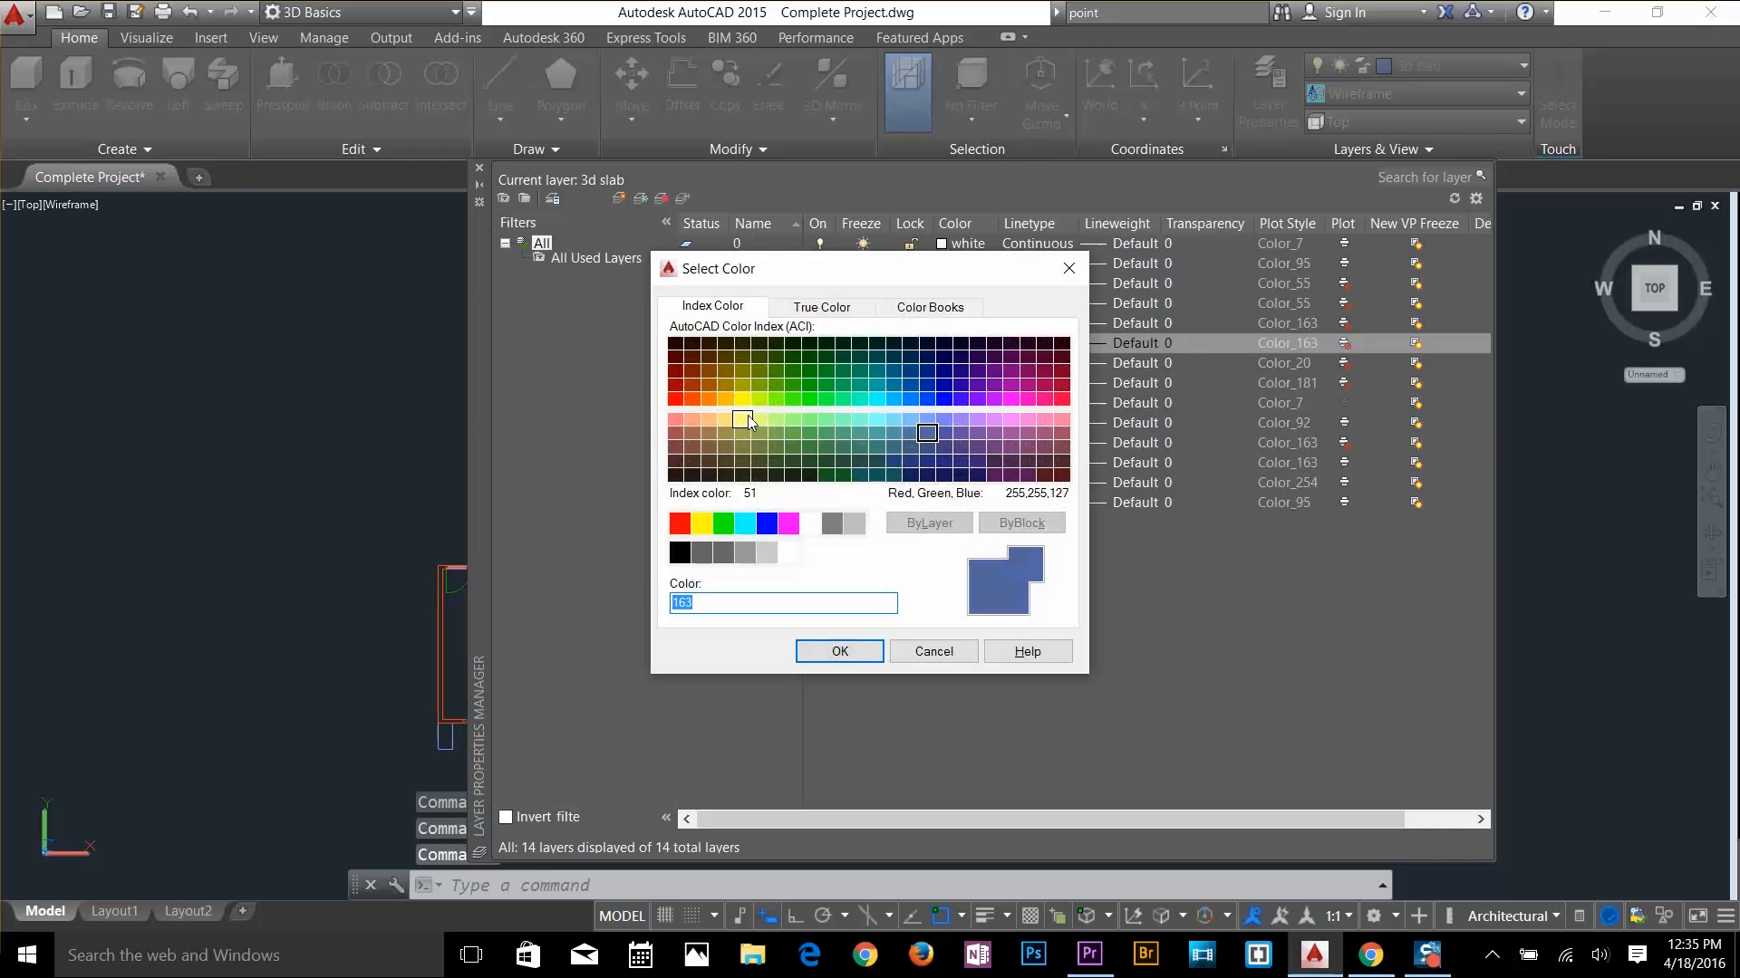
click(747, 415)
click(761, 399)
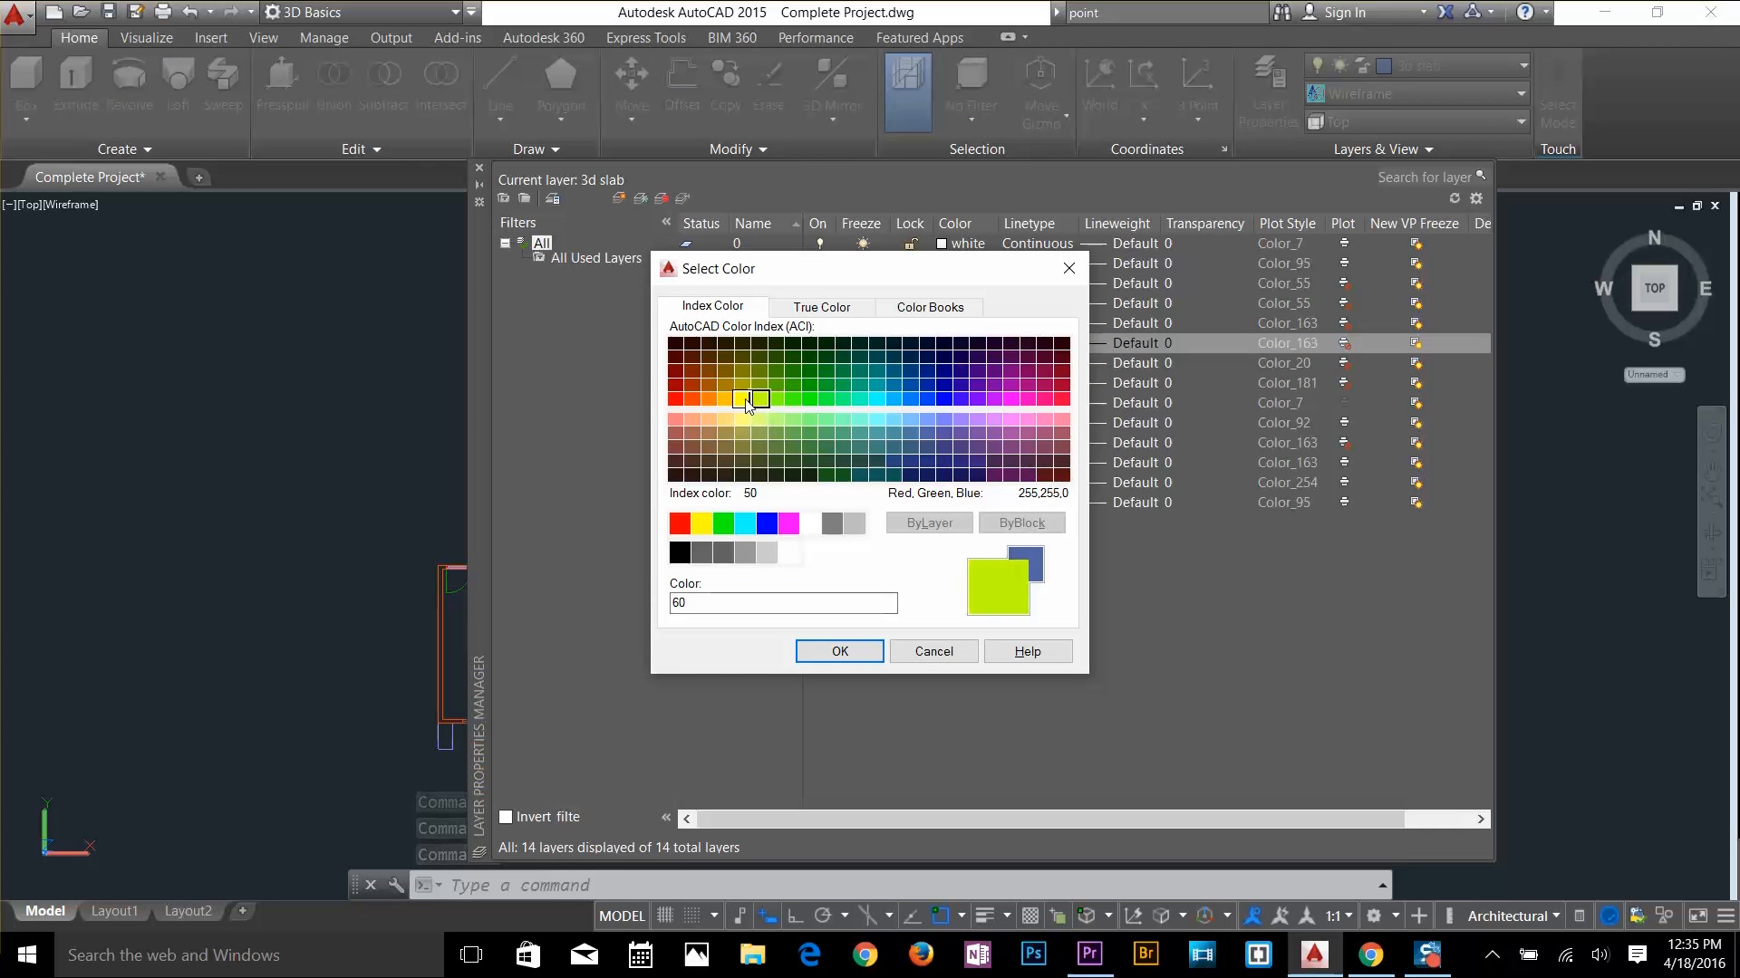
click(742, 400)
click(742, 385)
click(725, 399)
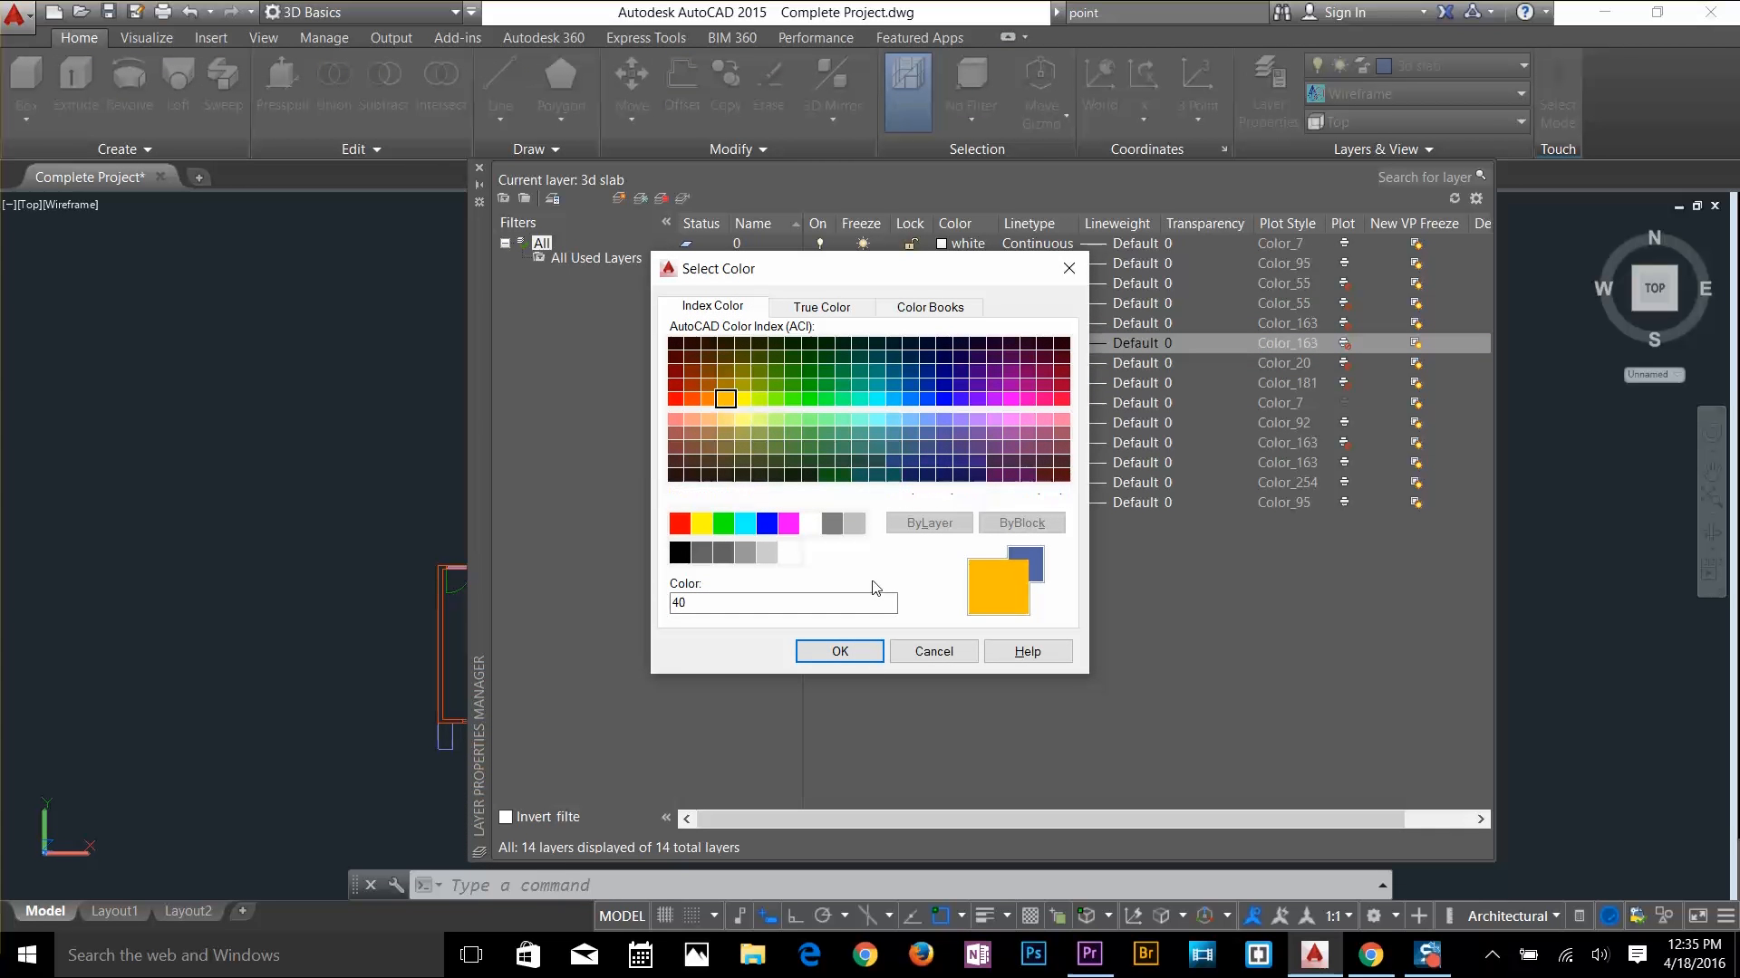
click(840, 651)
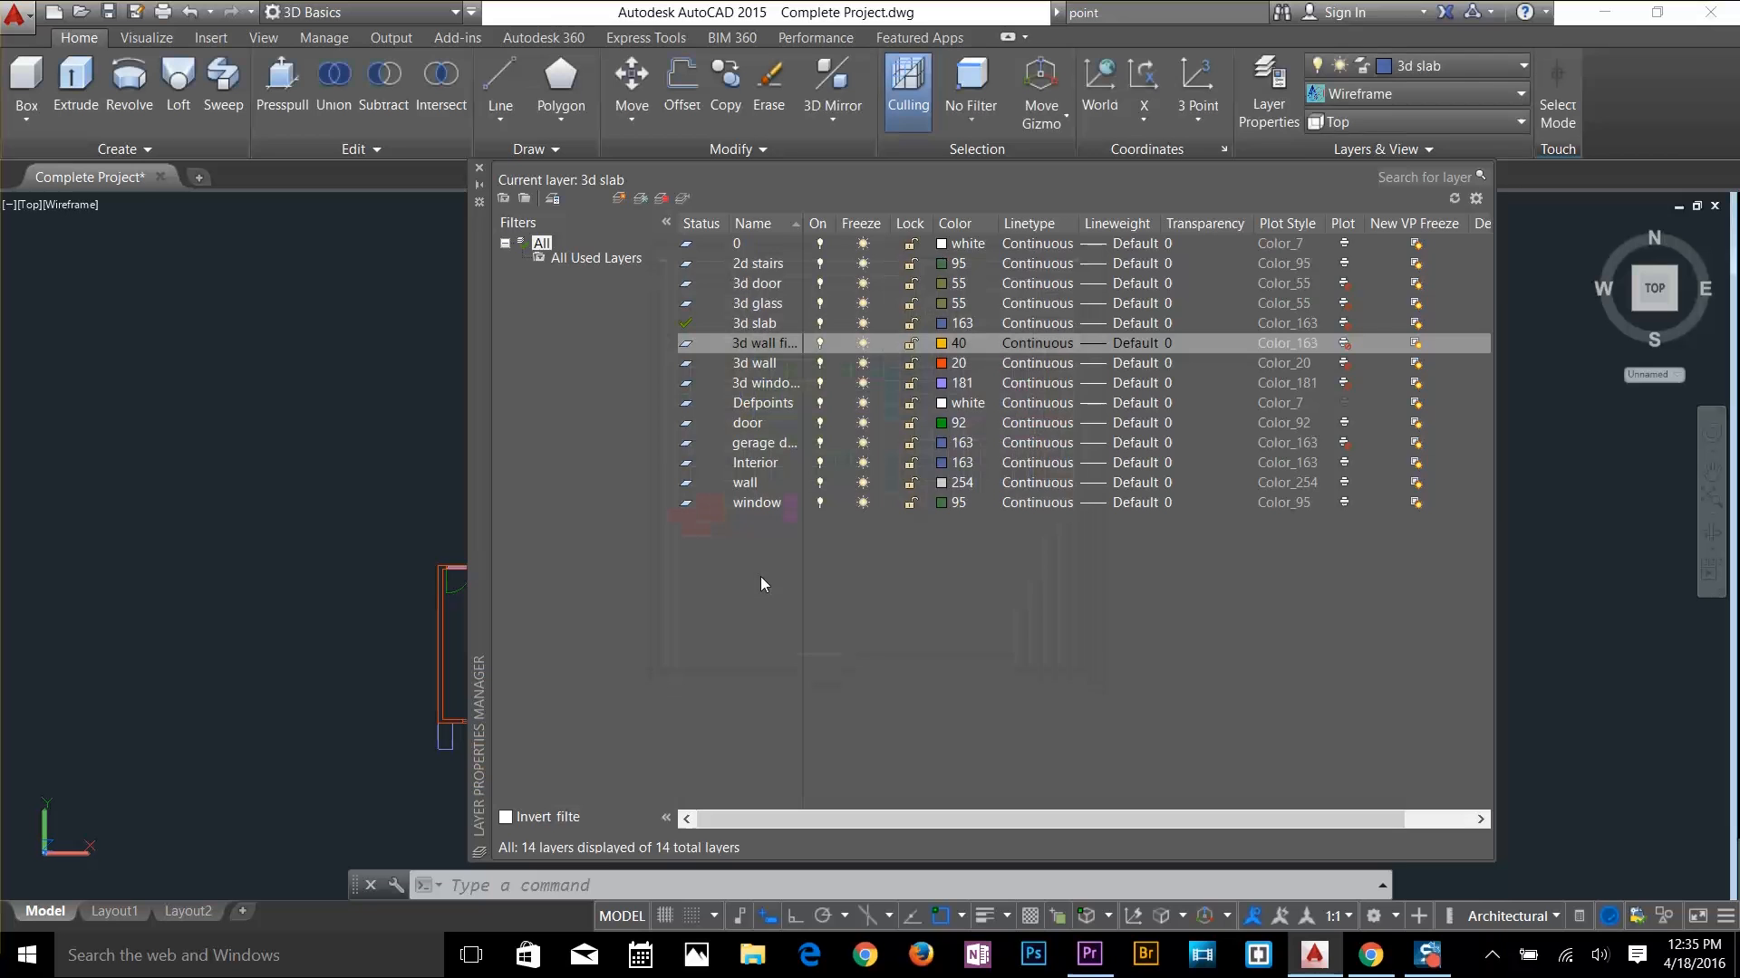
Close the layer manager and make 3d wall first the current layer
click(479, 171)
click(1440, 67)
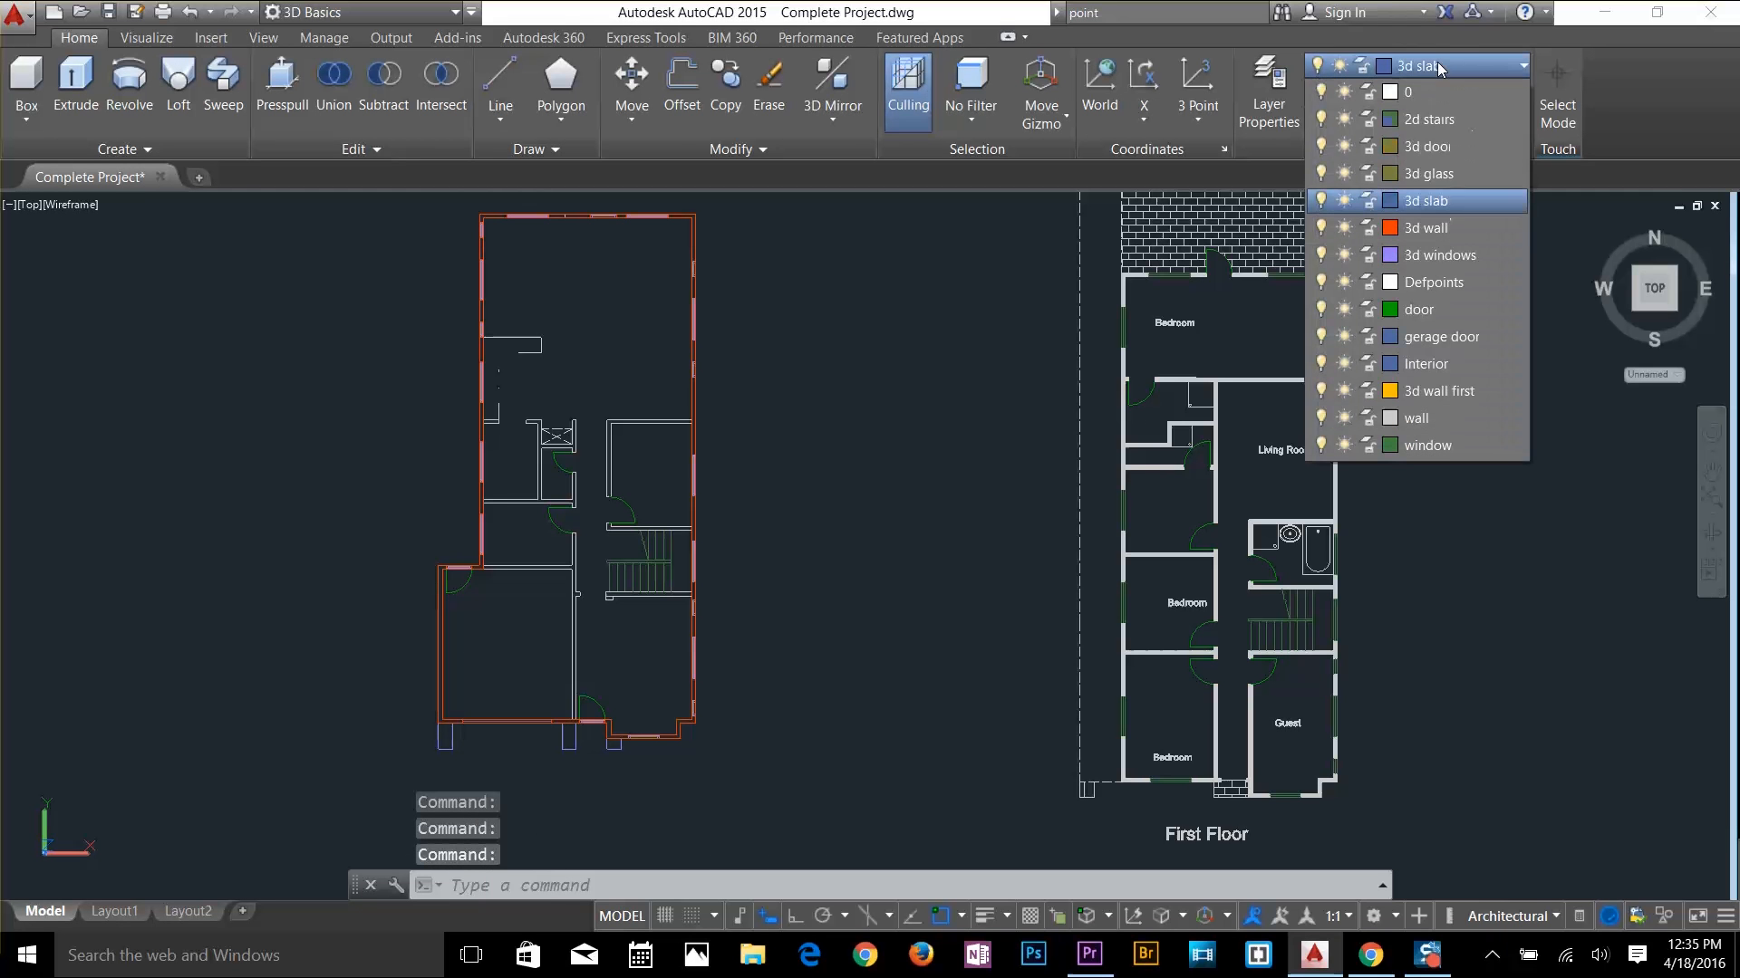
click(1429, 392)
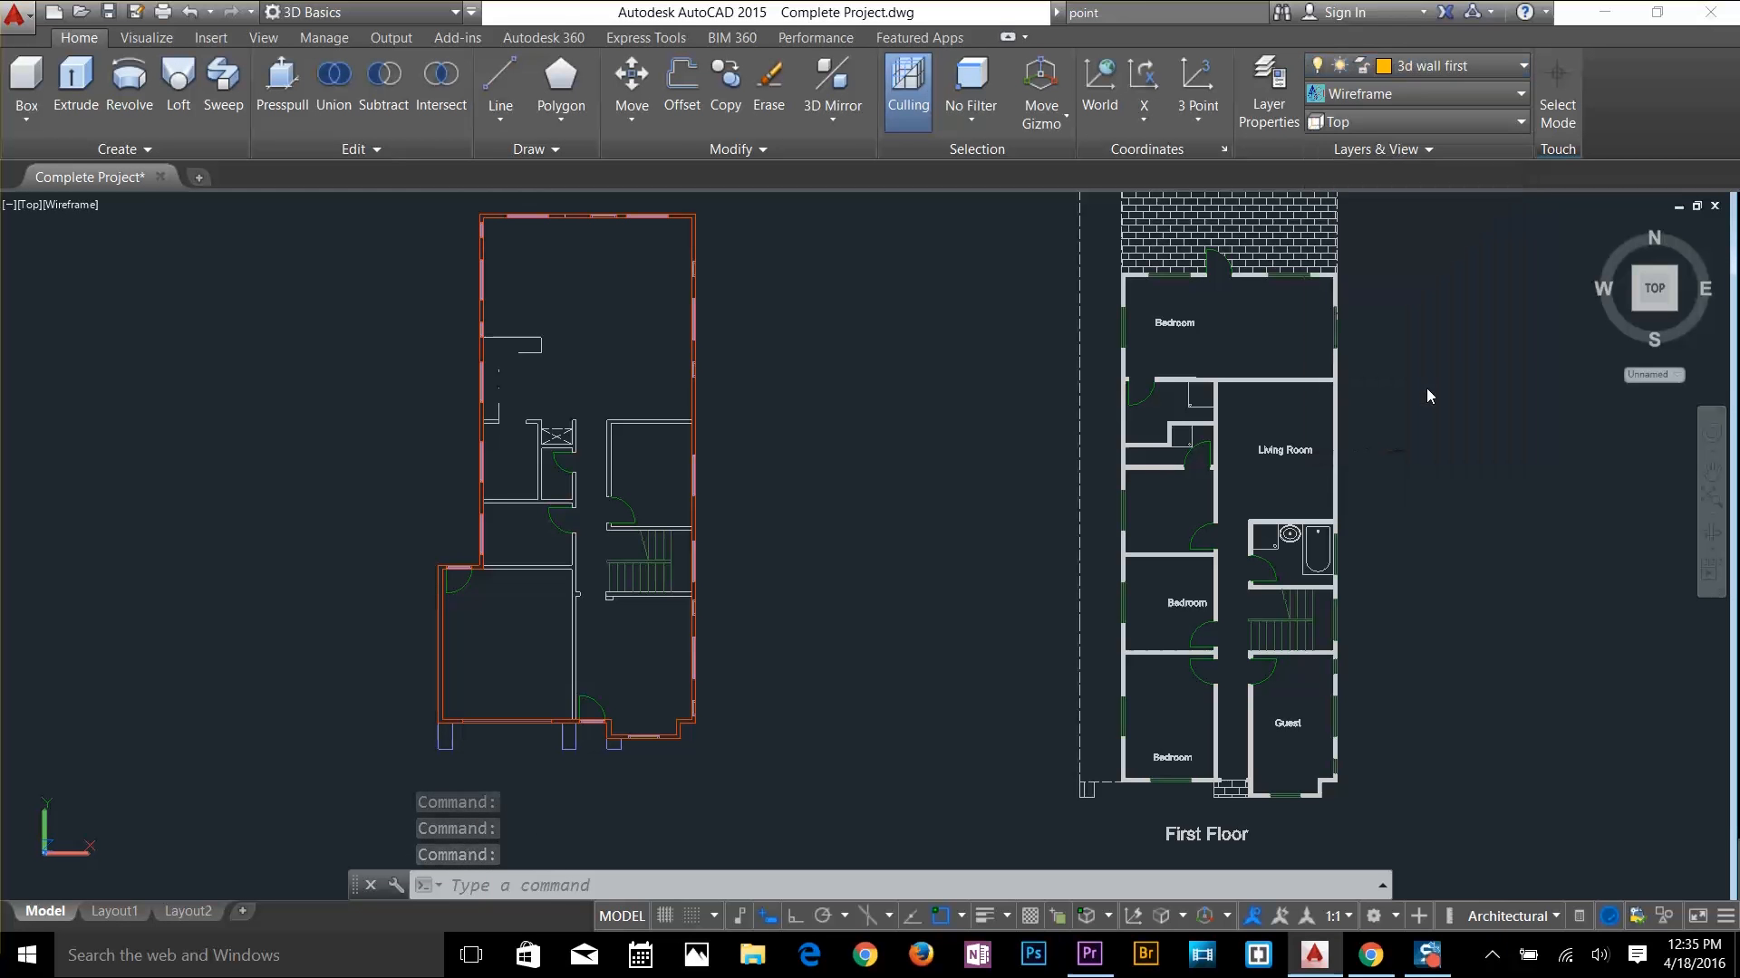
Start a polyline at the First Floor plan's upper-right outer corner and trace the rear and left exterior walls to the lower-left corner
text(pl)
key(Return)
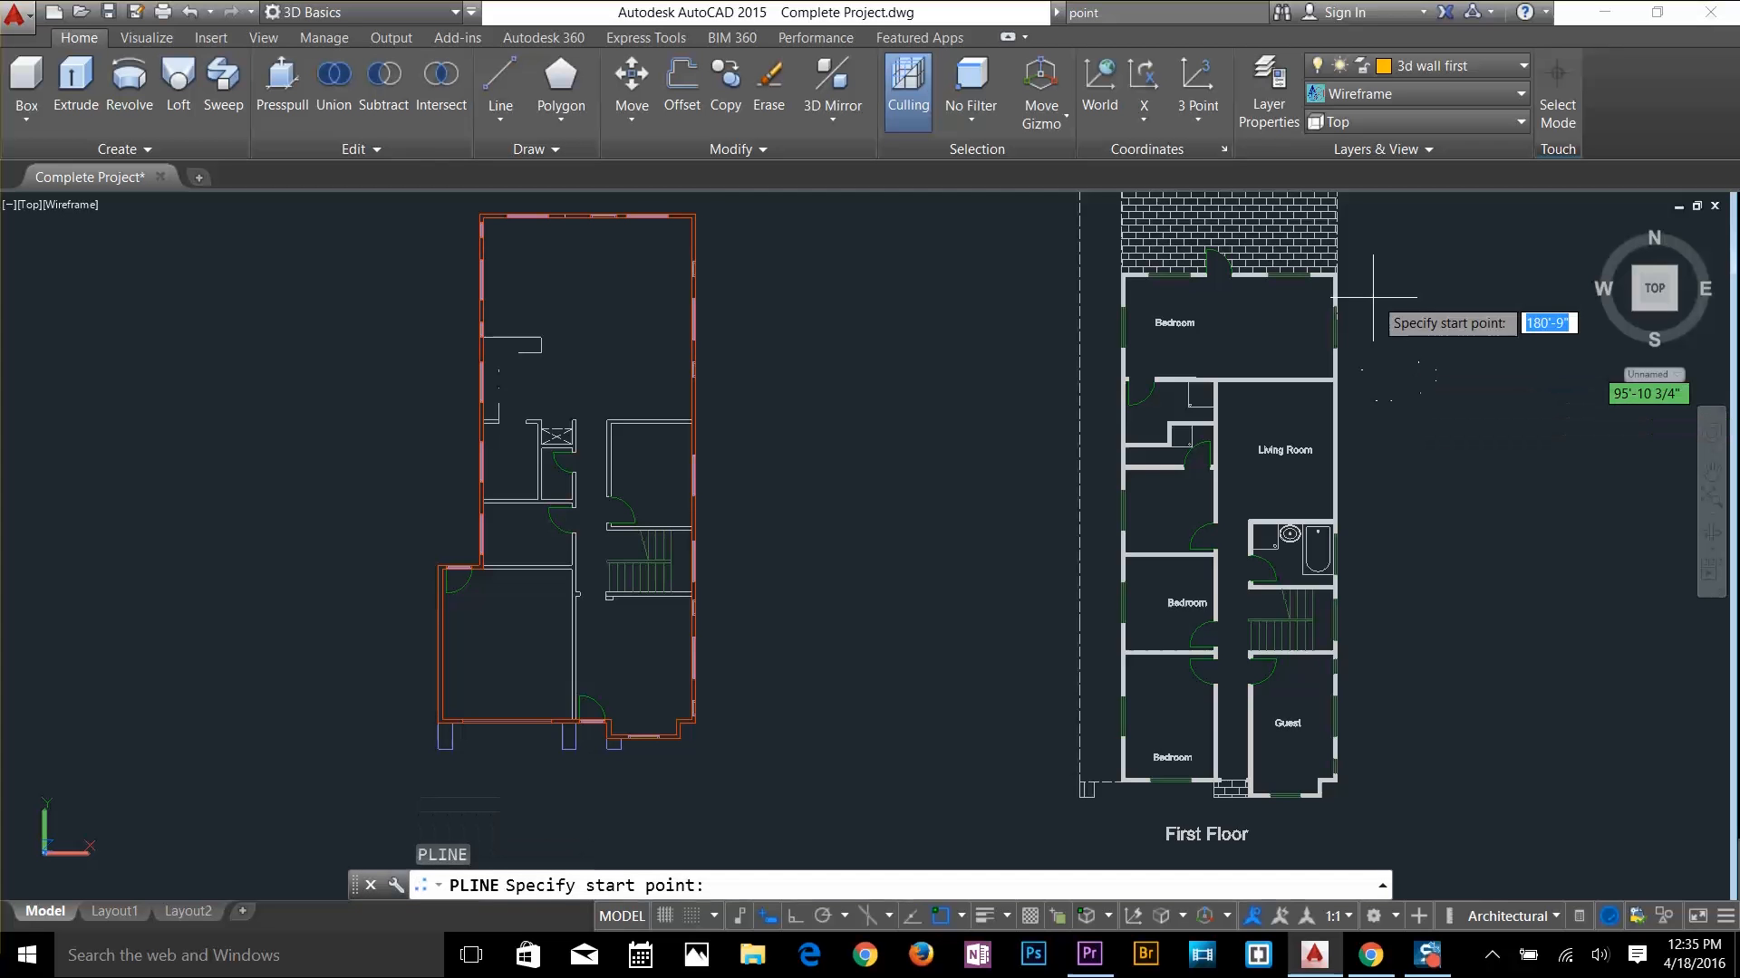
scroll(1337, 278, up, 5)
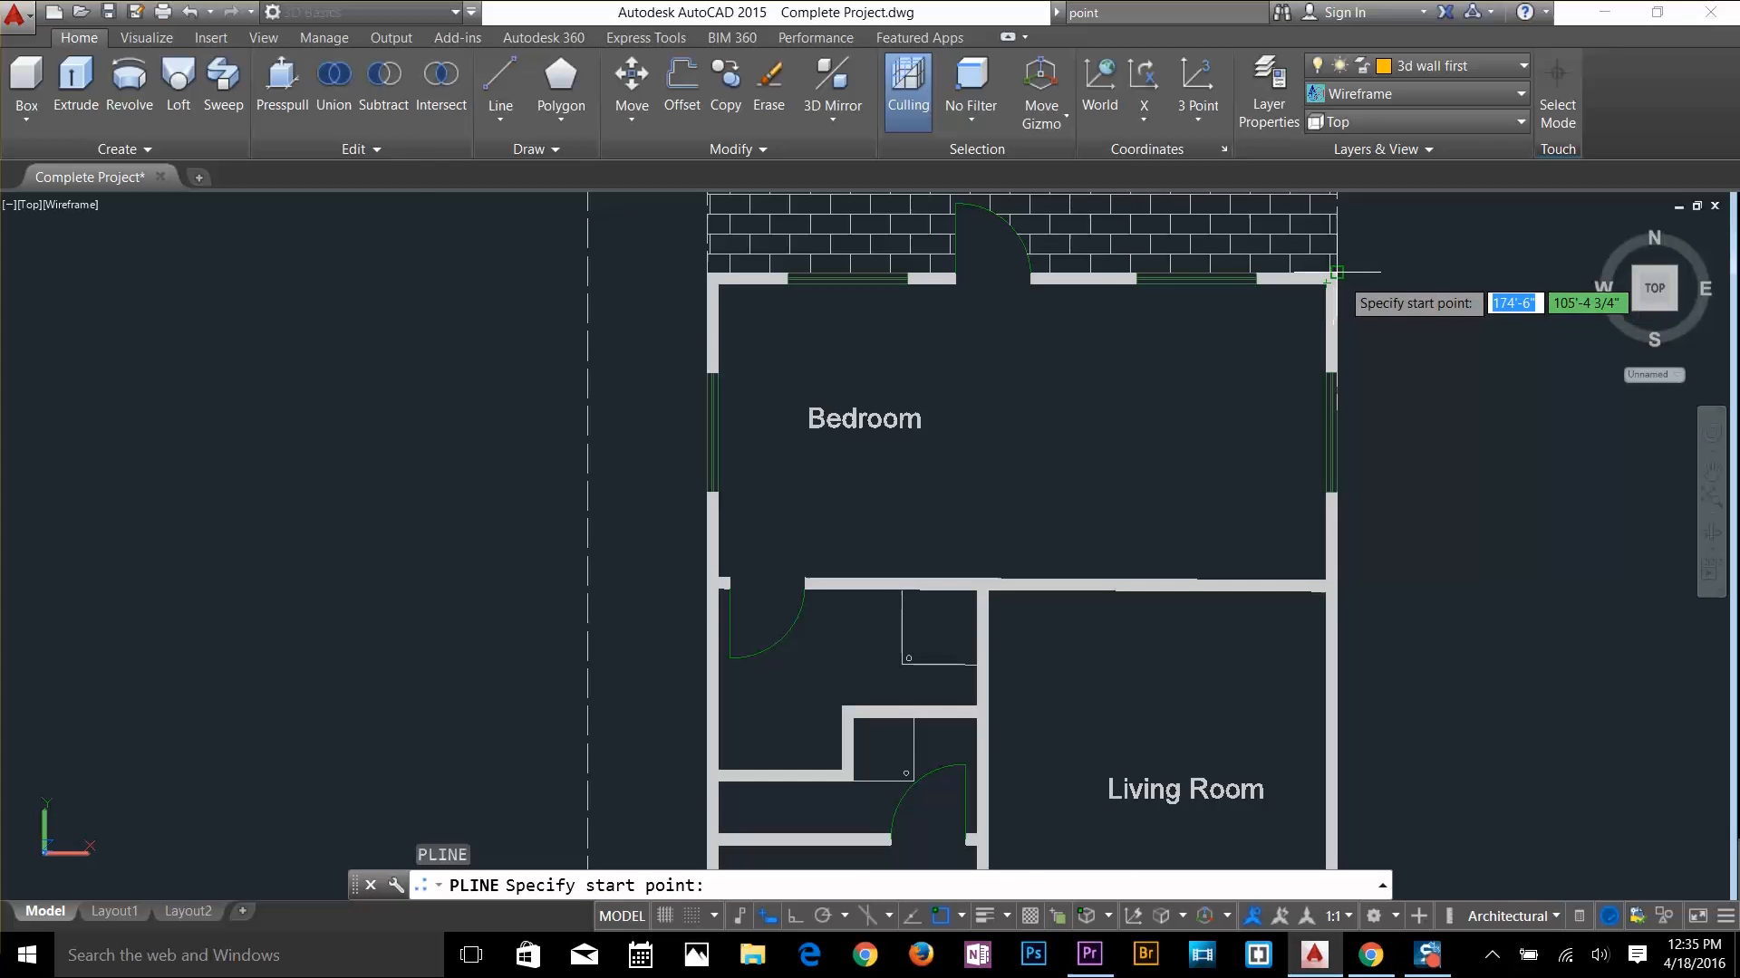
click(1337, 270)
click(707, 271)
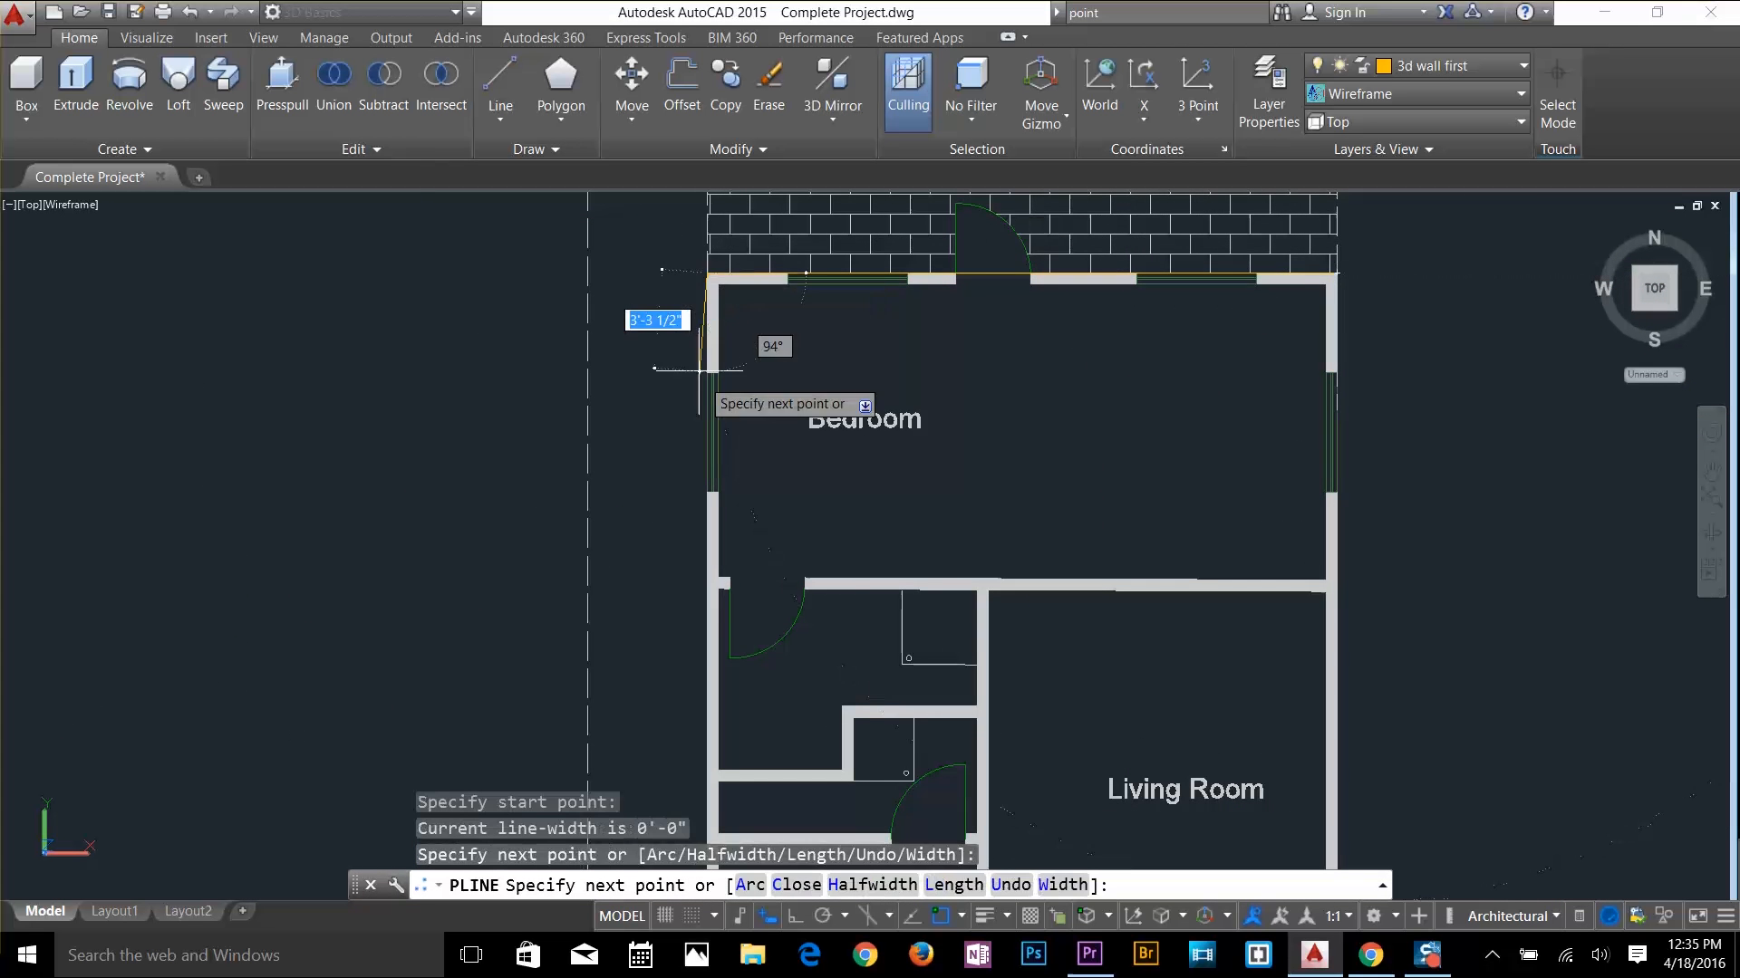
scroll(739, 237, down, 5)
scroll(741, 464, up, 8)
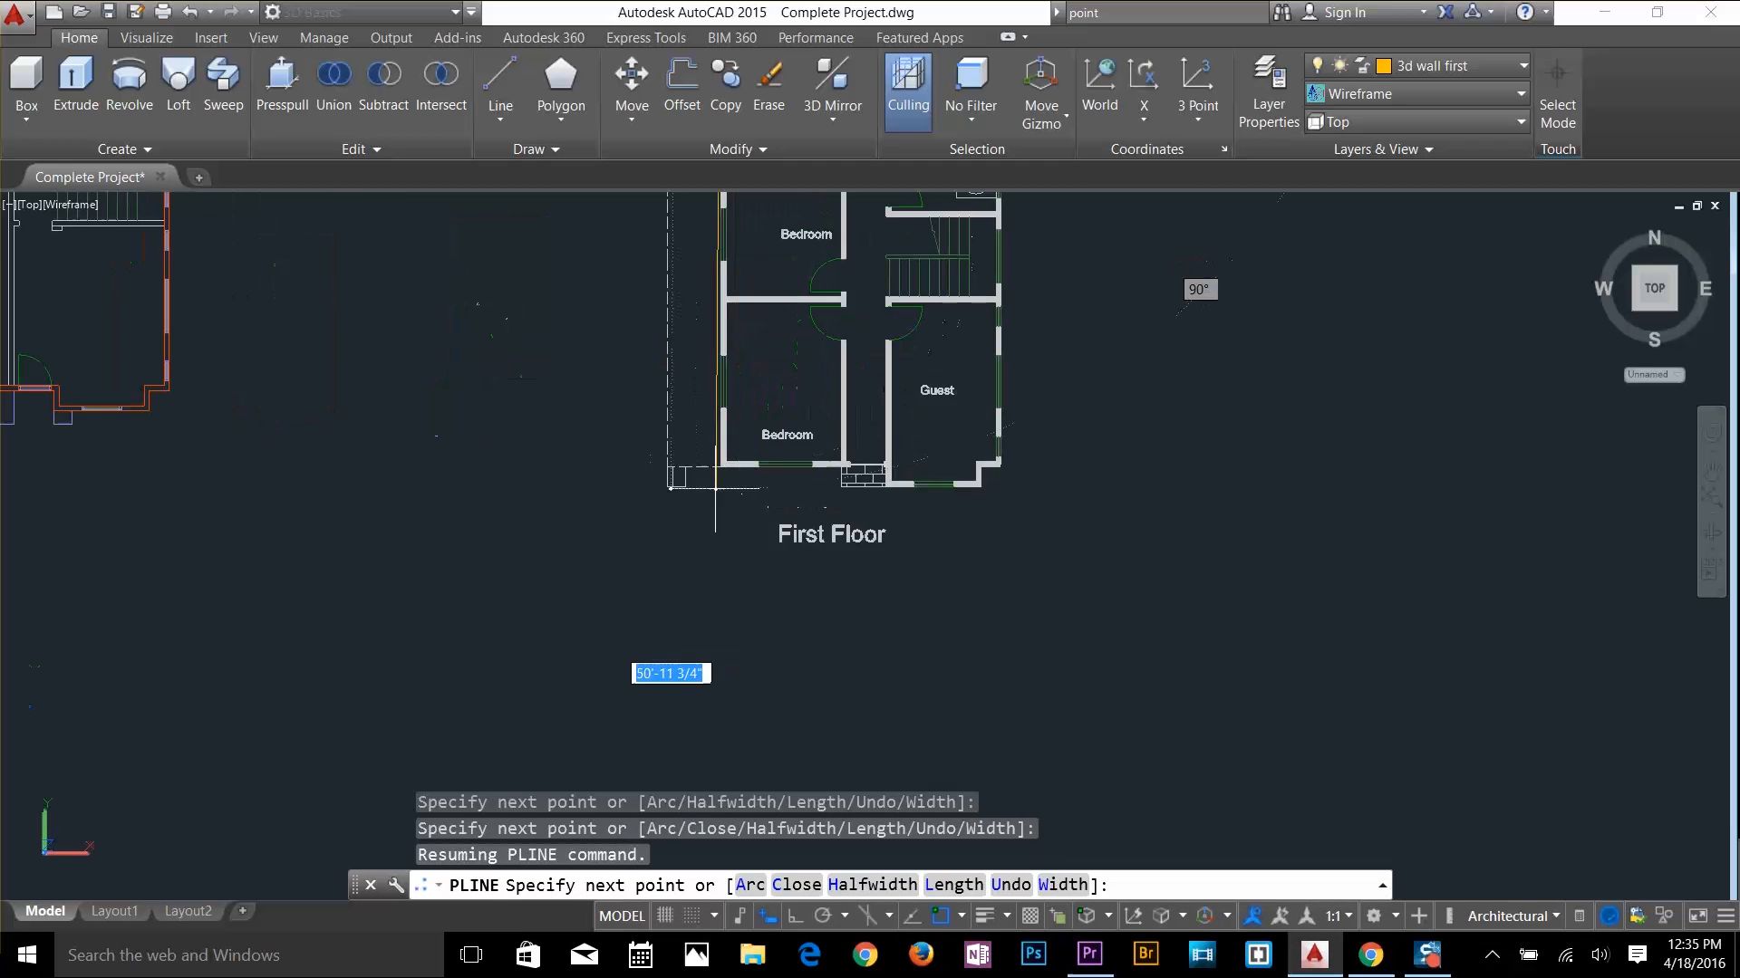
click(724, 432)
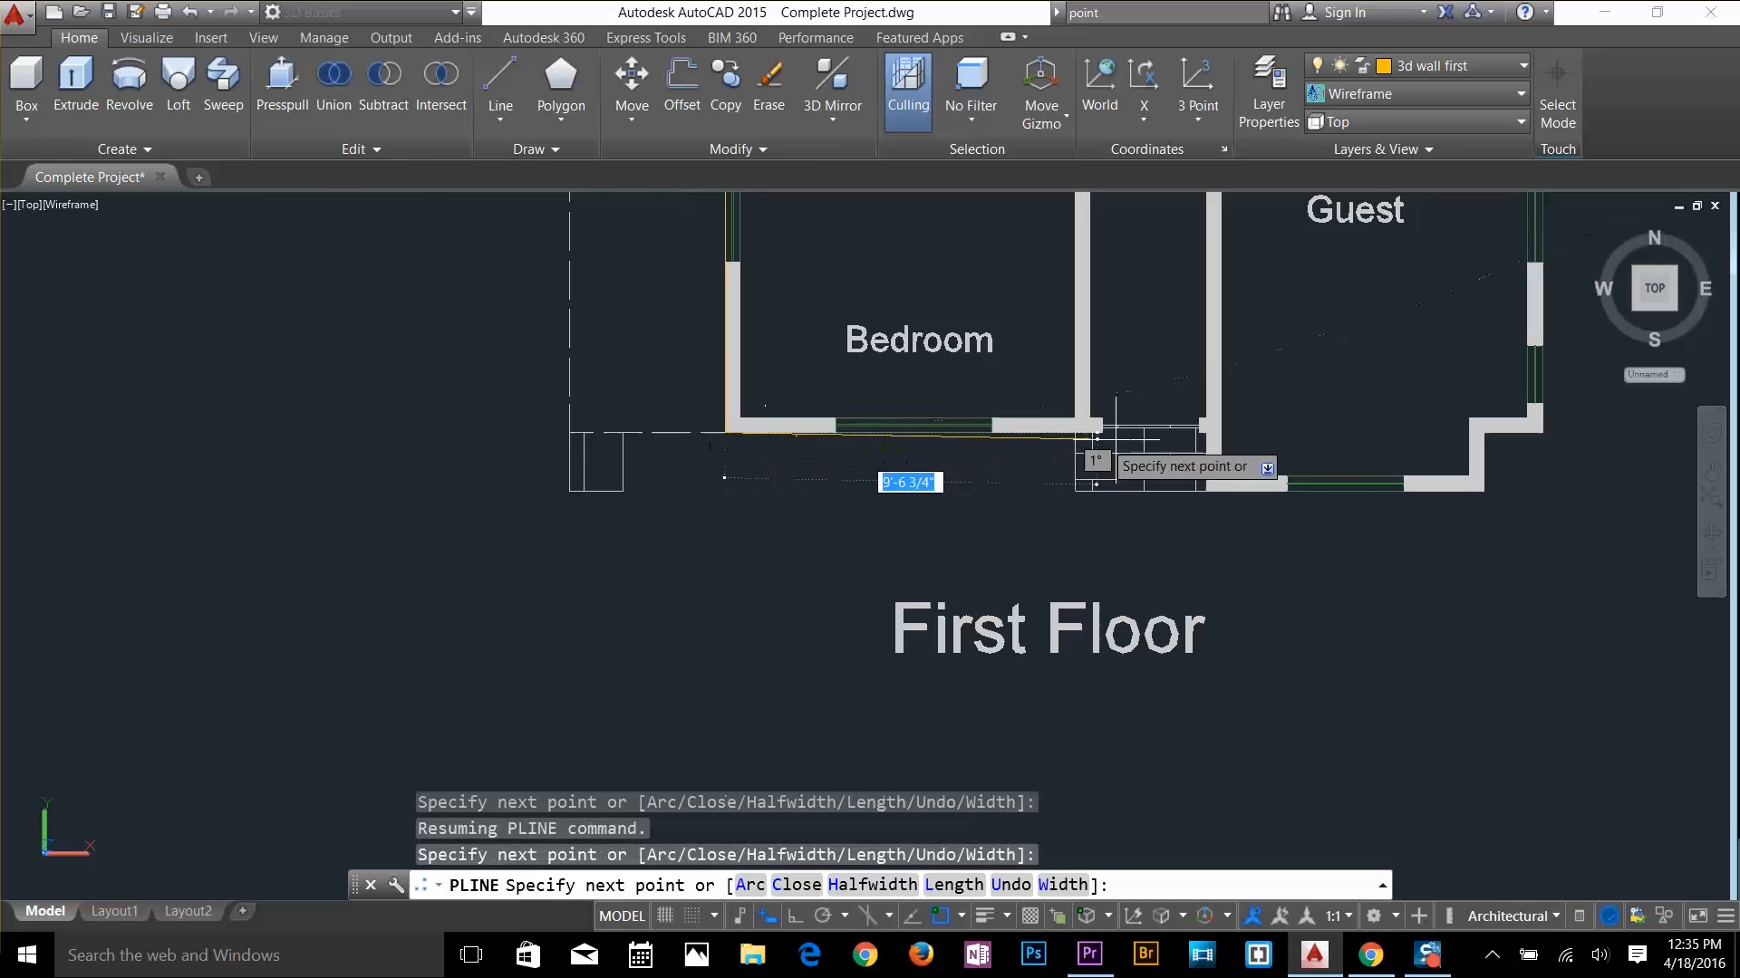
Continue the polyline along the front exterior wall, past the brick entrance and around the Guest room's projection, towards the right exterior wall
scroll(1187, 444, up, 5)
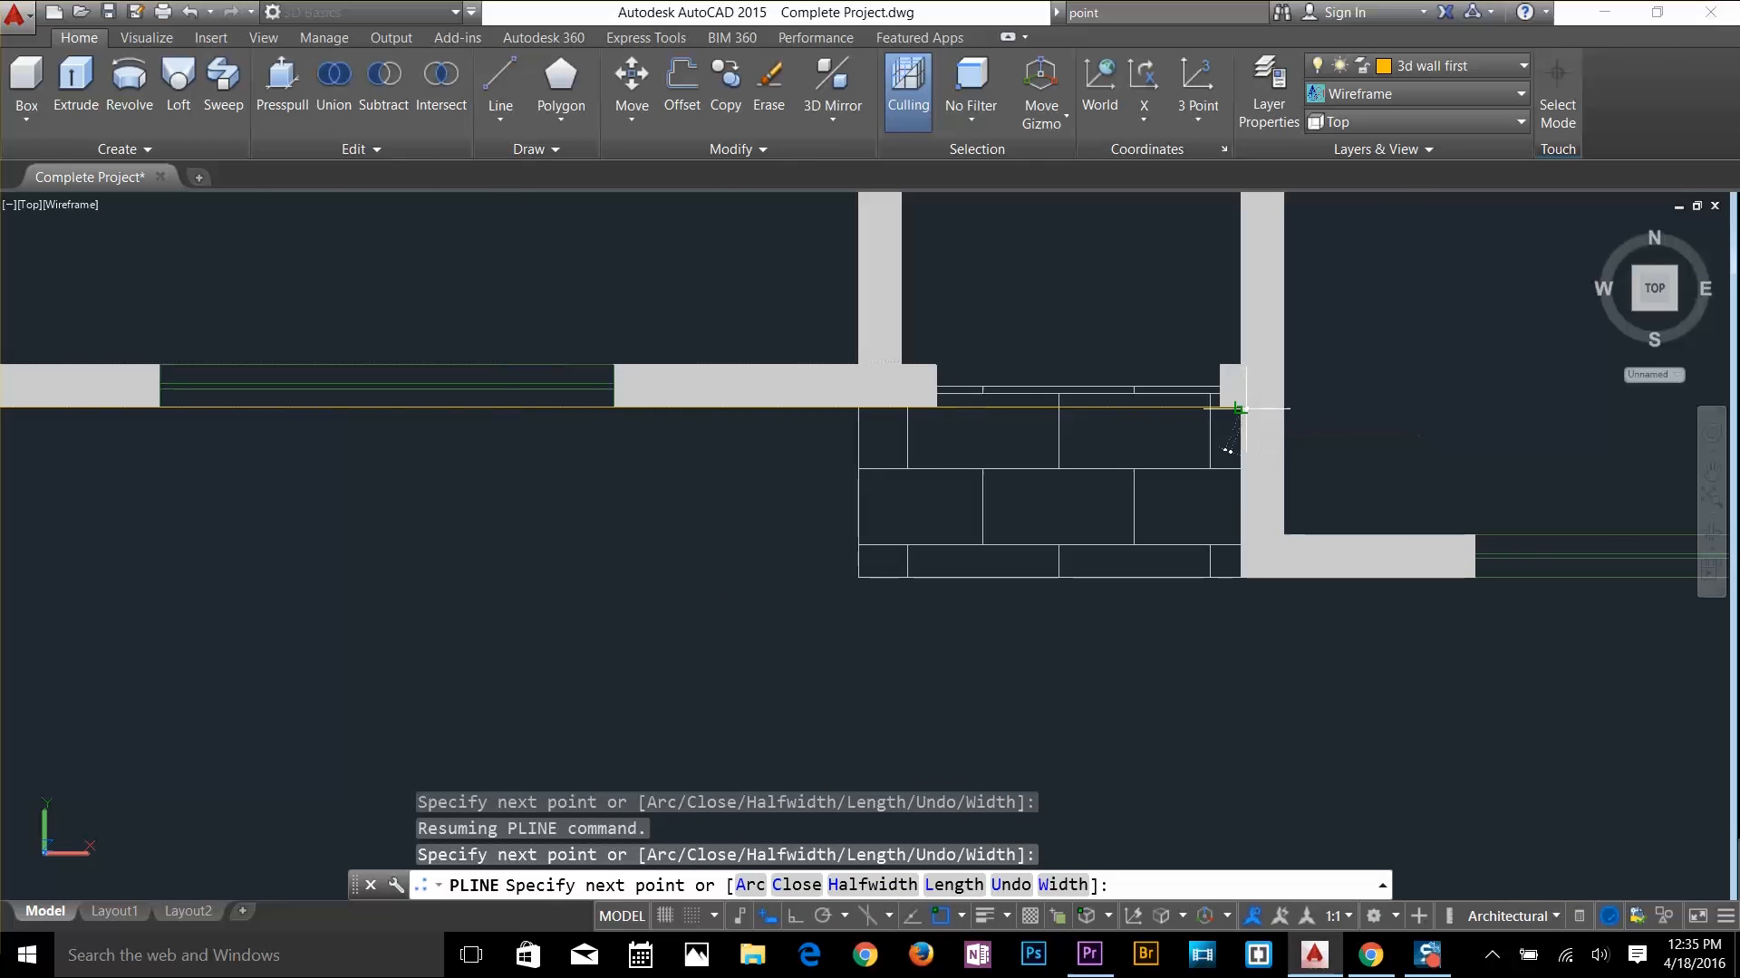
click(1239, 408)
click(1240, 578)
scroll(1236, 582, down, 4)
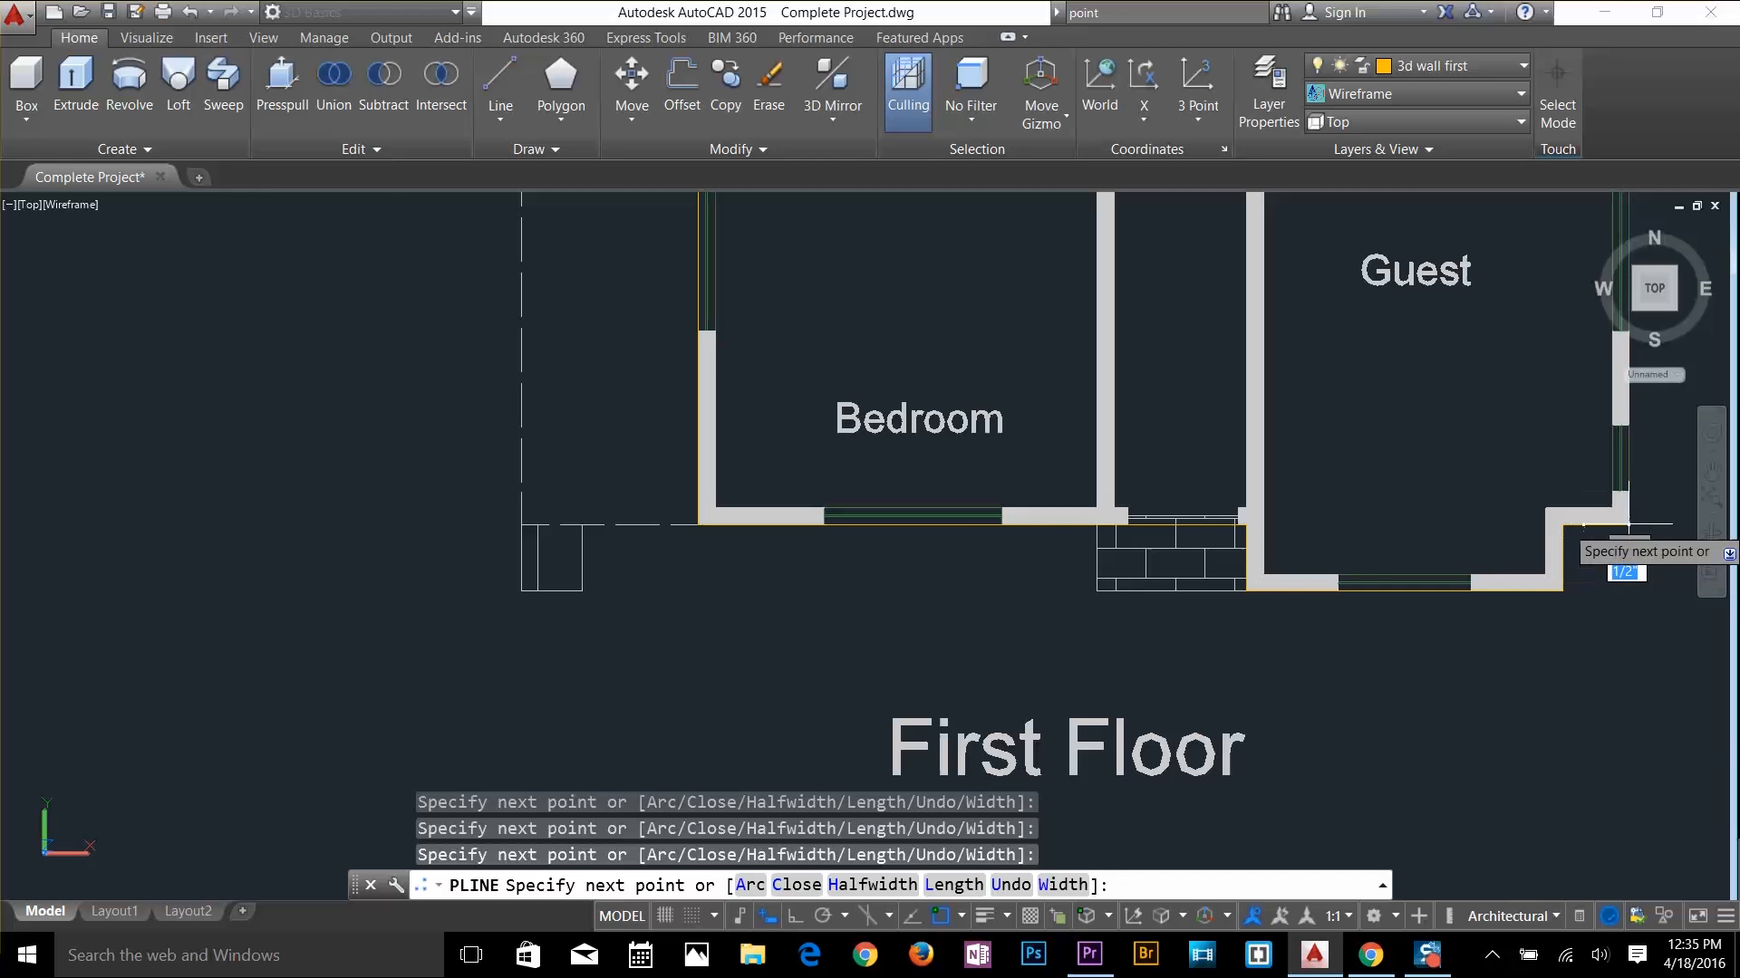
scroll(1661, 511, down, 5)
middle_drag(1661, 511, 1421, 643)
scroll(1466, 401, up, 6)
middle_drag(1465, 399, 1440, 621)
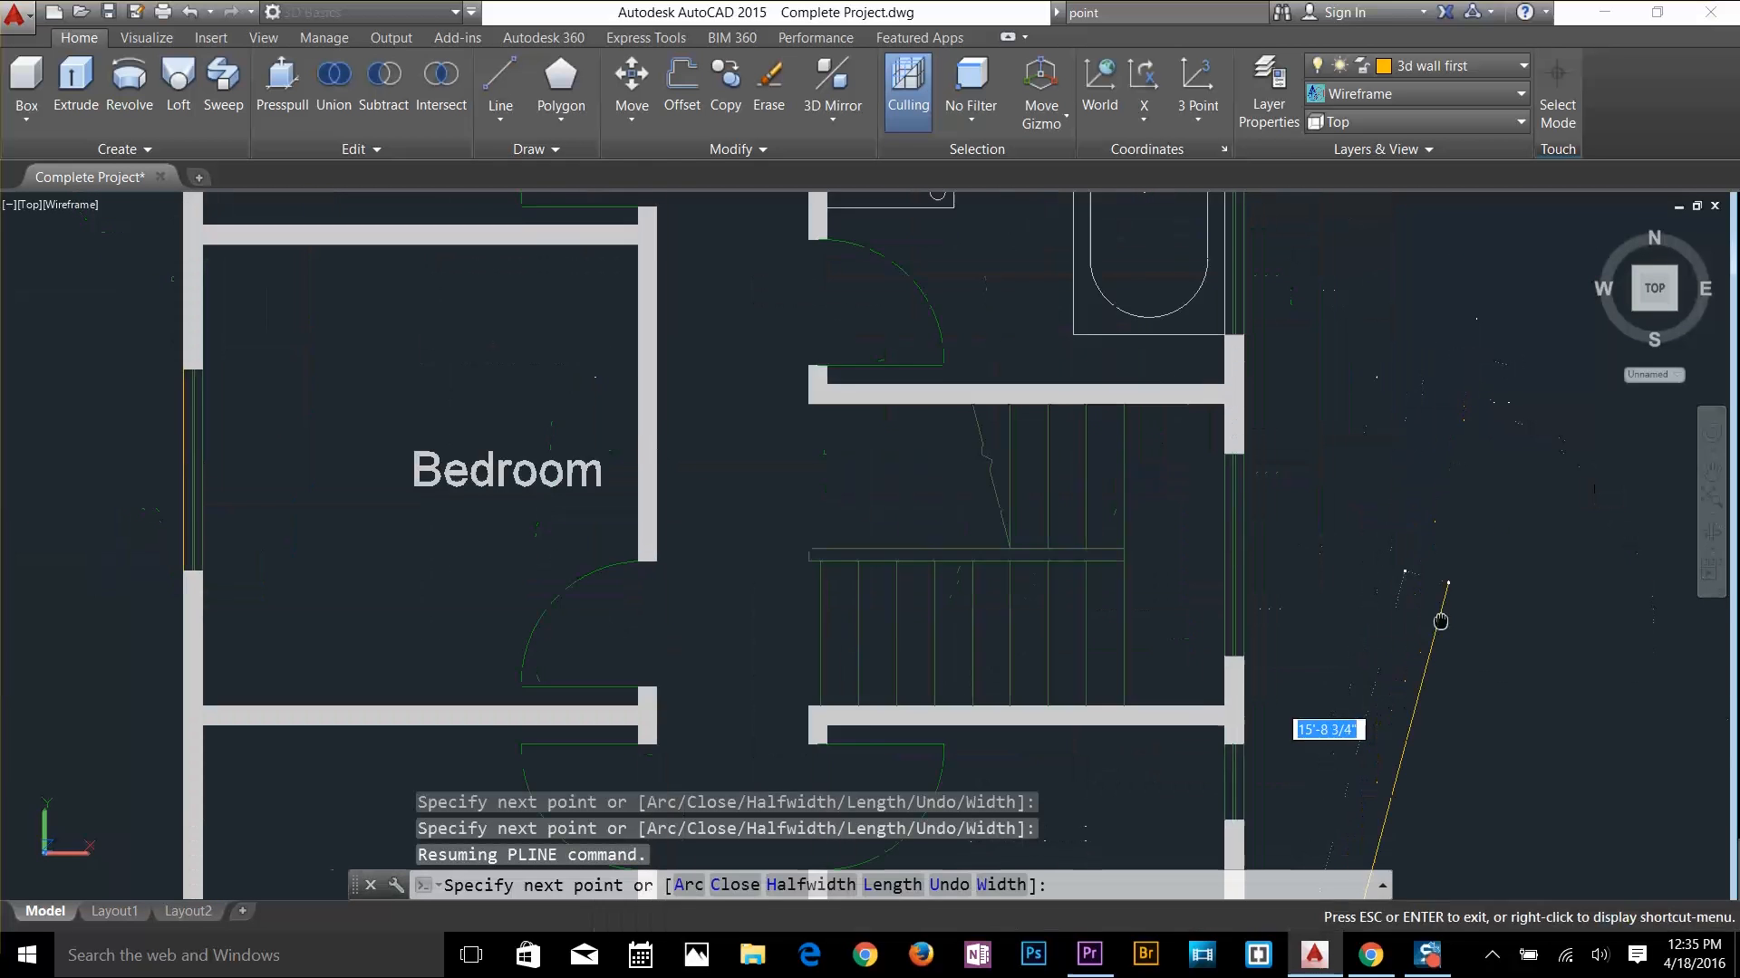
Finish the polyline along the outer face of the first-floor walls, ending at the bedroom corner beside the paved terrace
scroll(1306, 592, down, 3)
middle_drag(1280, 381, 1253, 705)
scroll(1238, 462, down, 3)
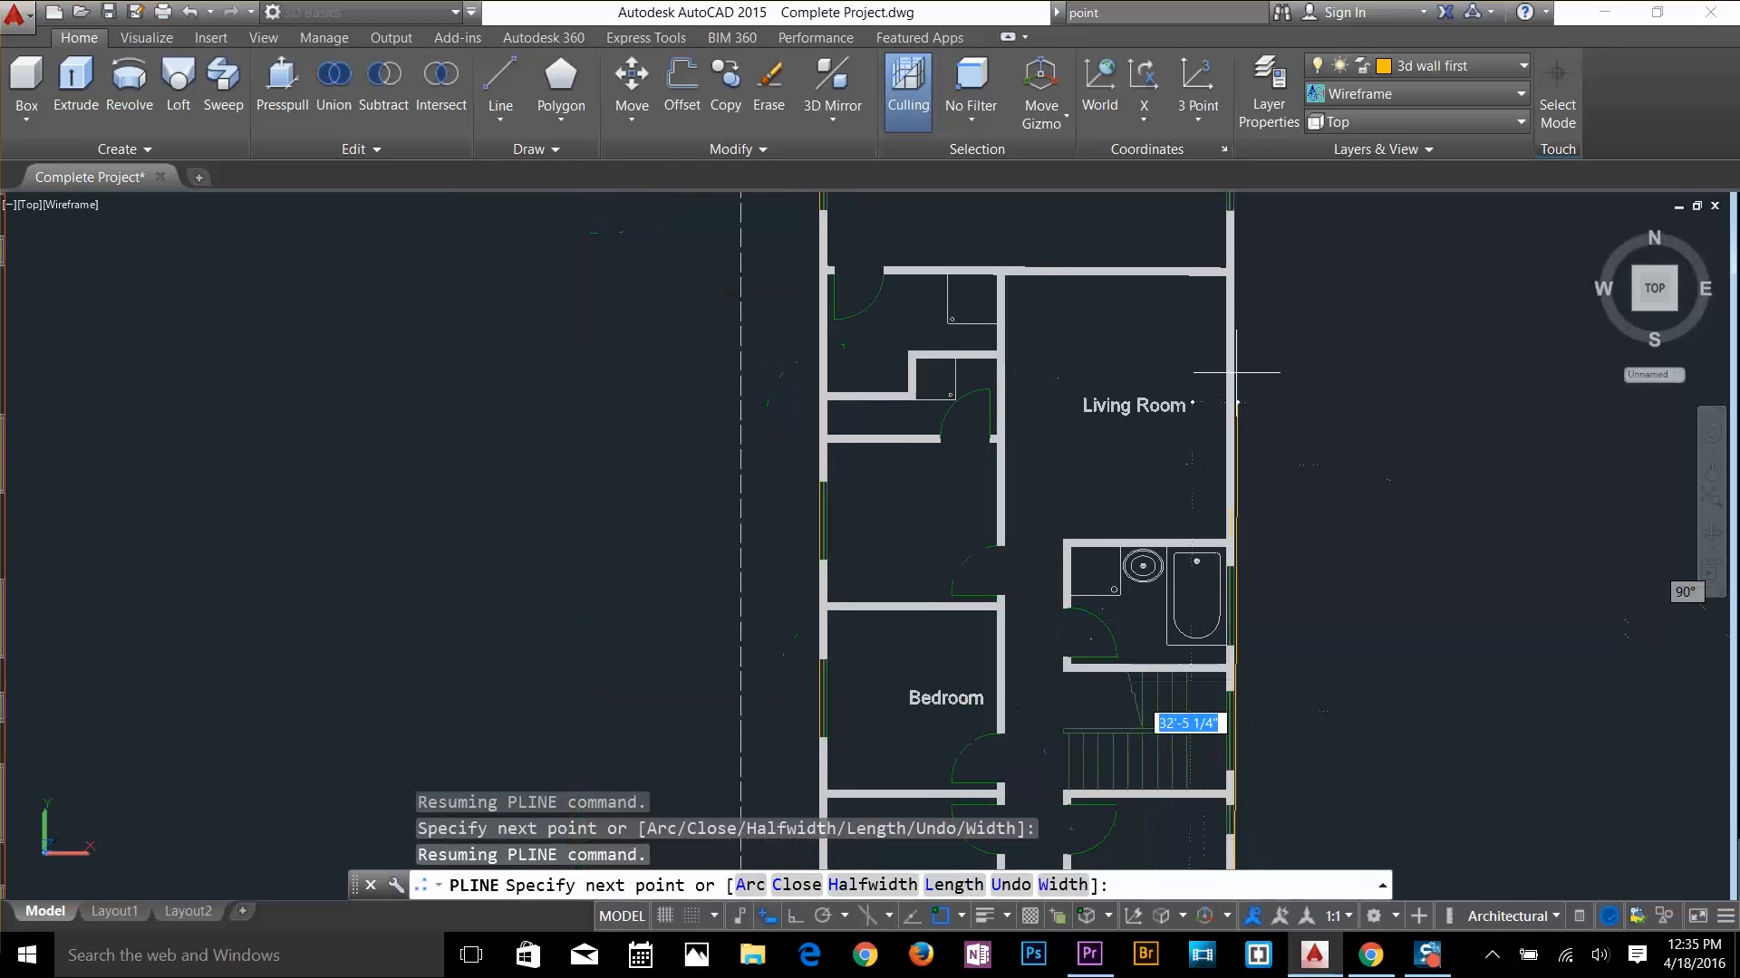
middle_drag(1236, 366, 1222, 599)
scroll(1261, 321, up, 5)
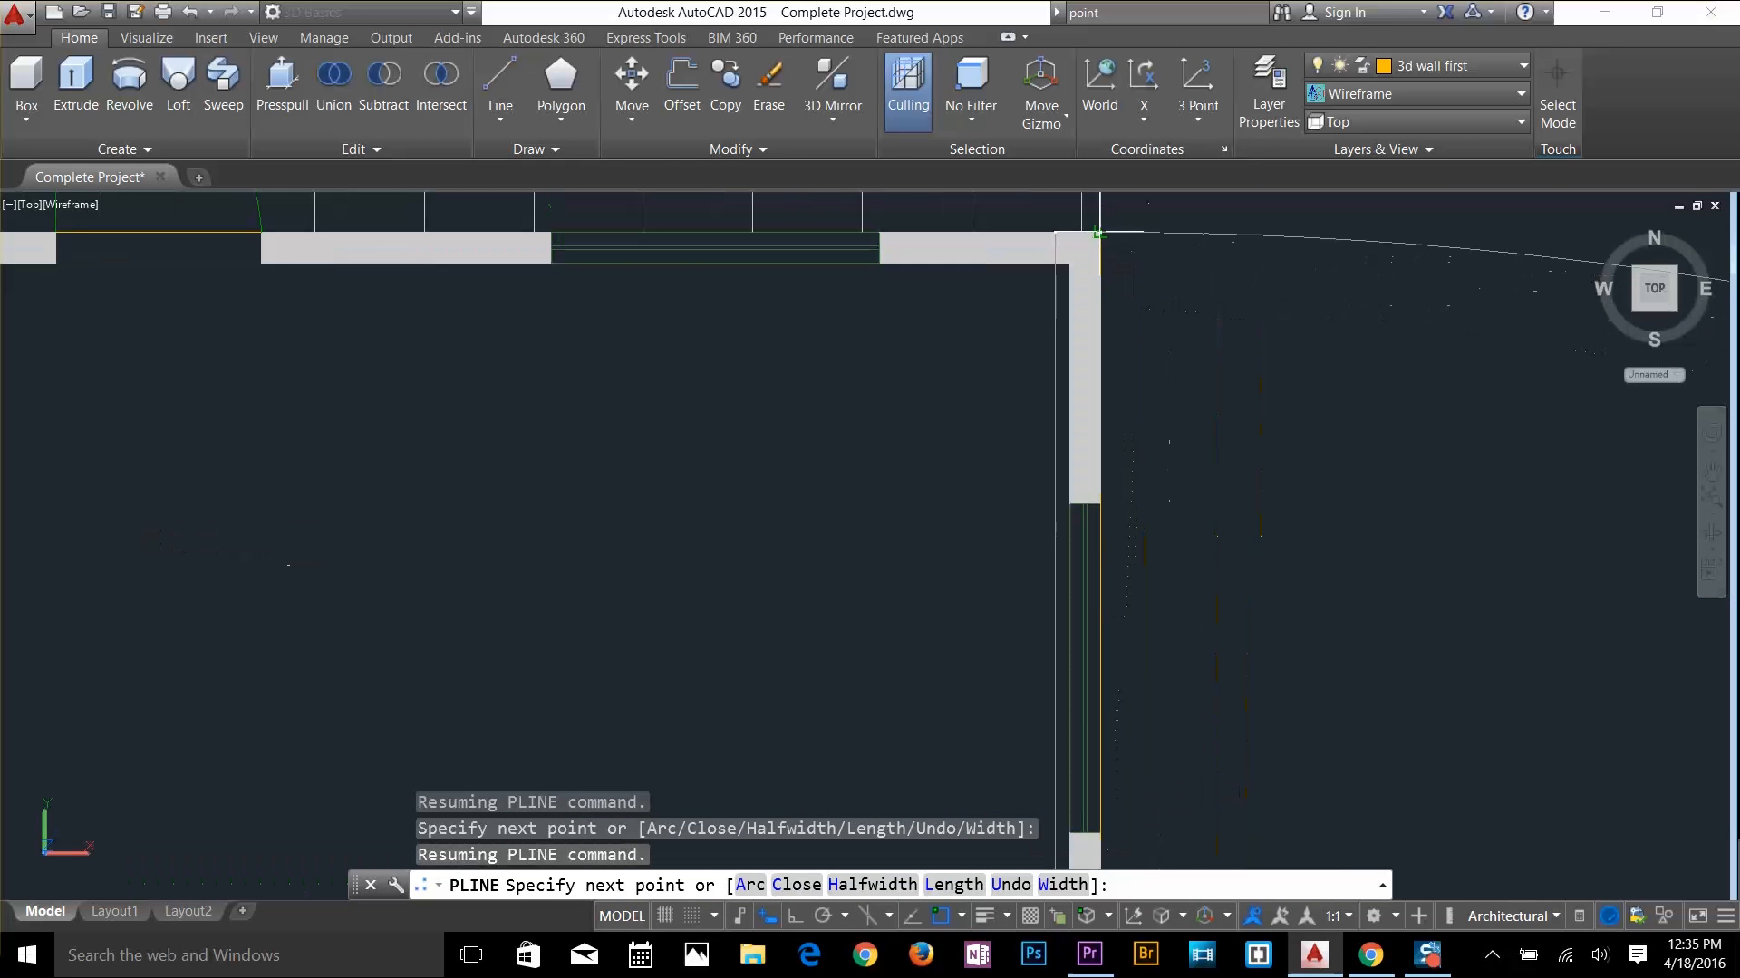
key(Return)
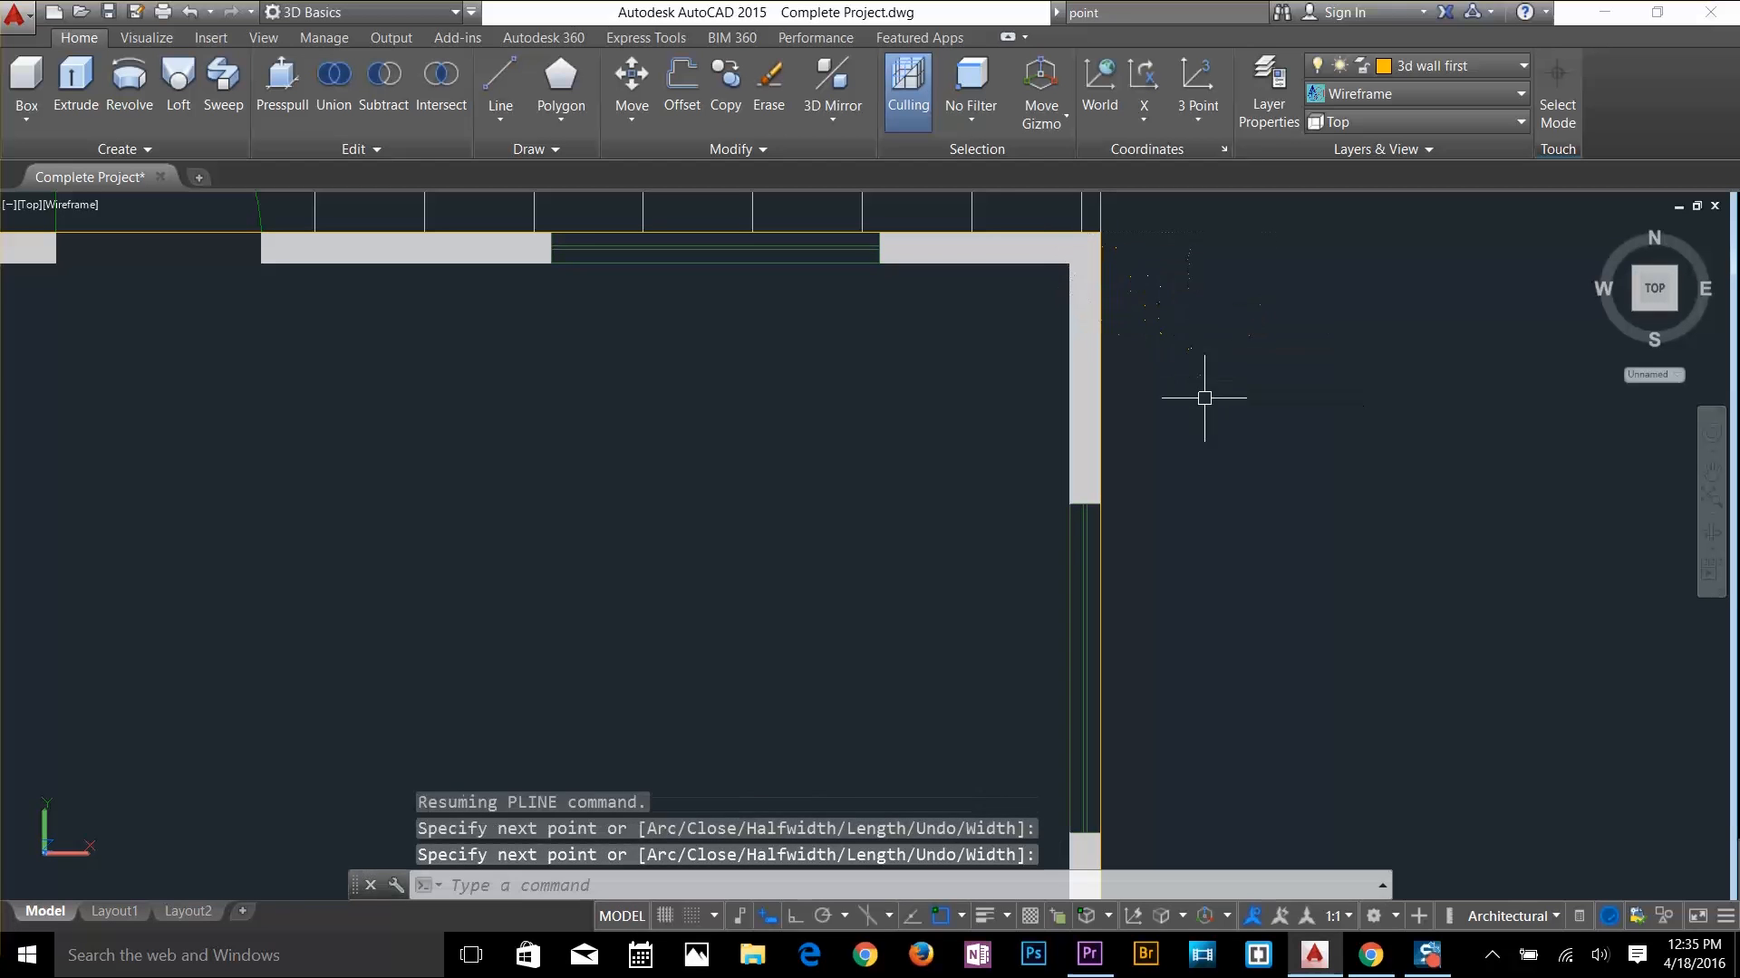
key(Escape)
key(Escape)
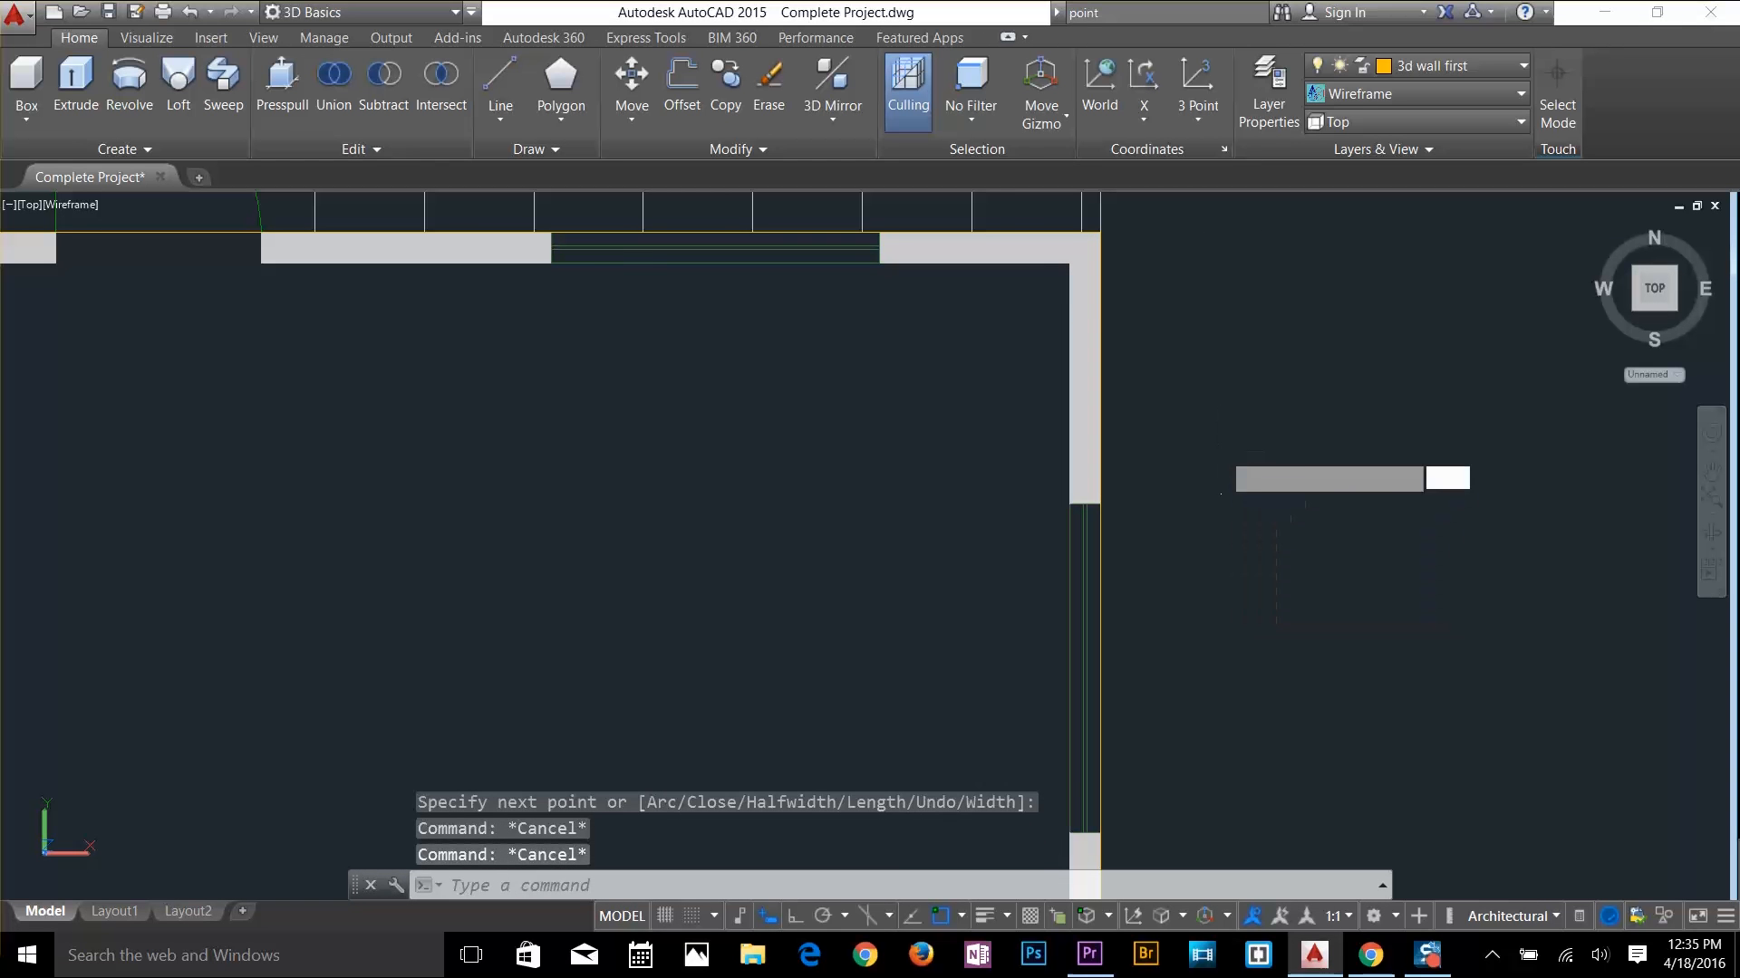
Offset the outer wall polyline 4.5 inches toward the inside of the house
text(o)
key(Return)
key(Return)
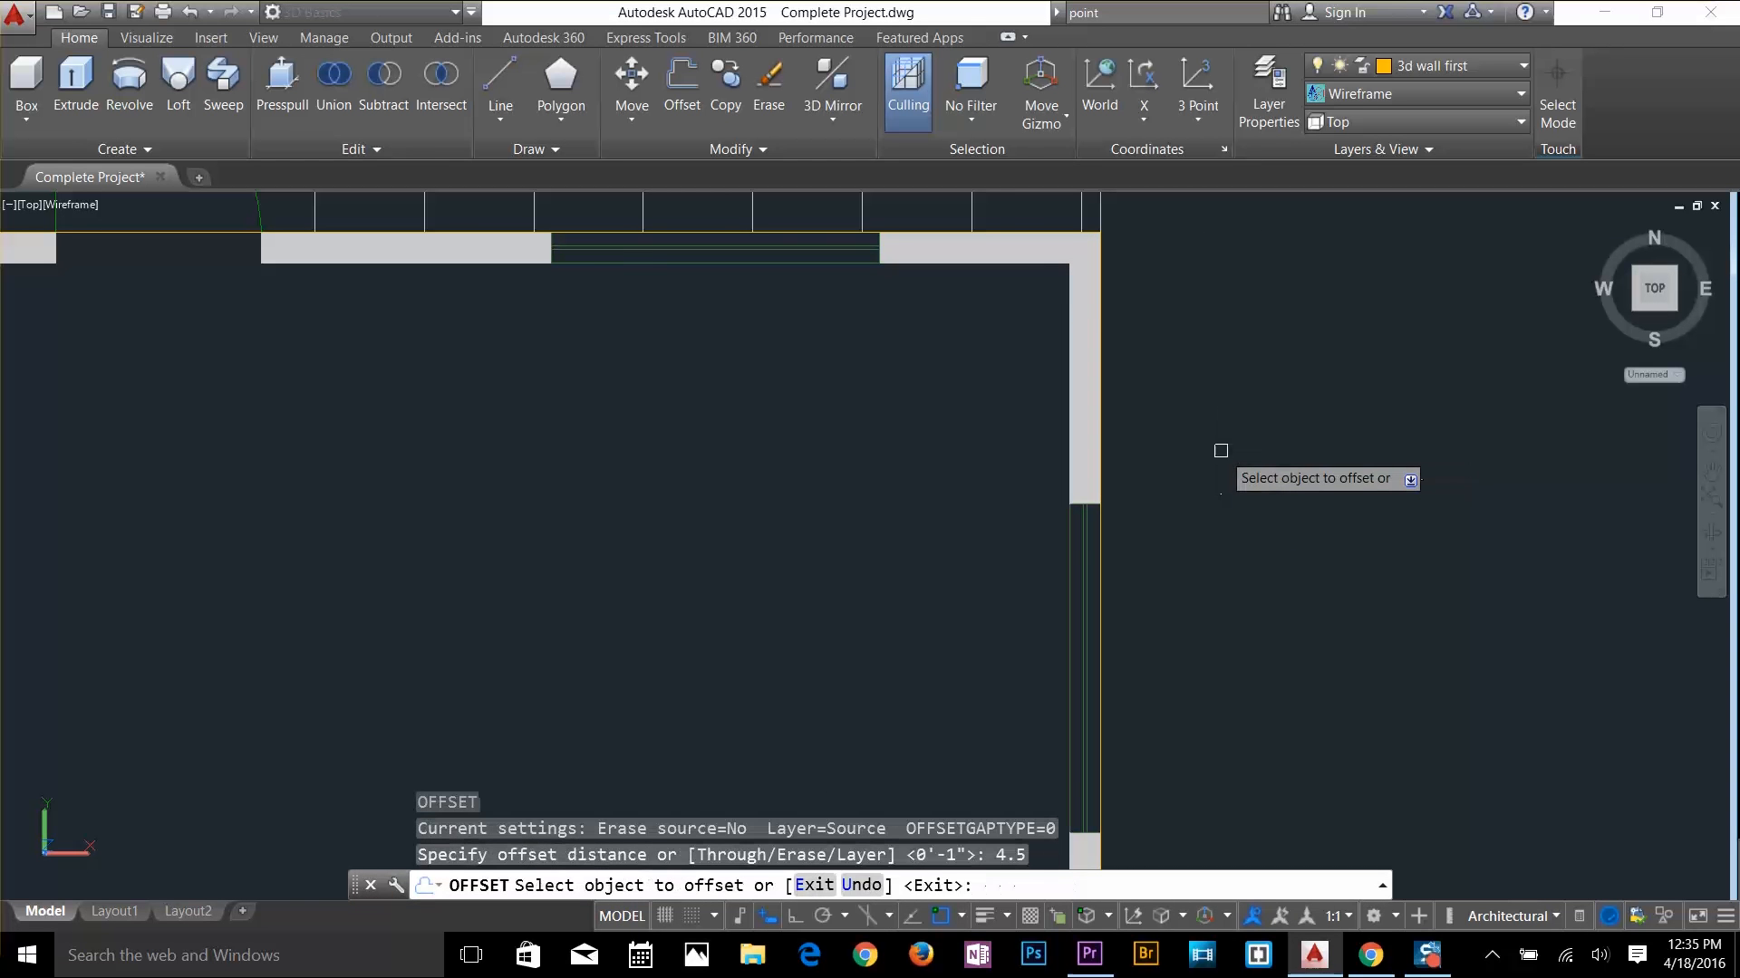
click(1092, 524)
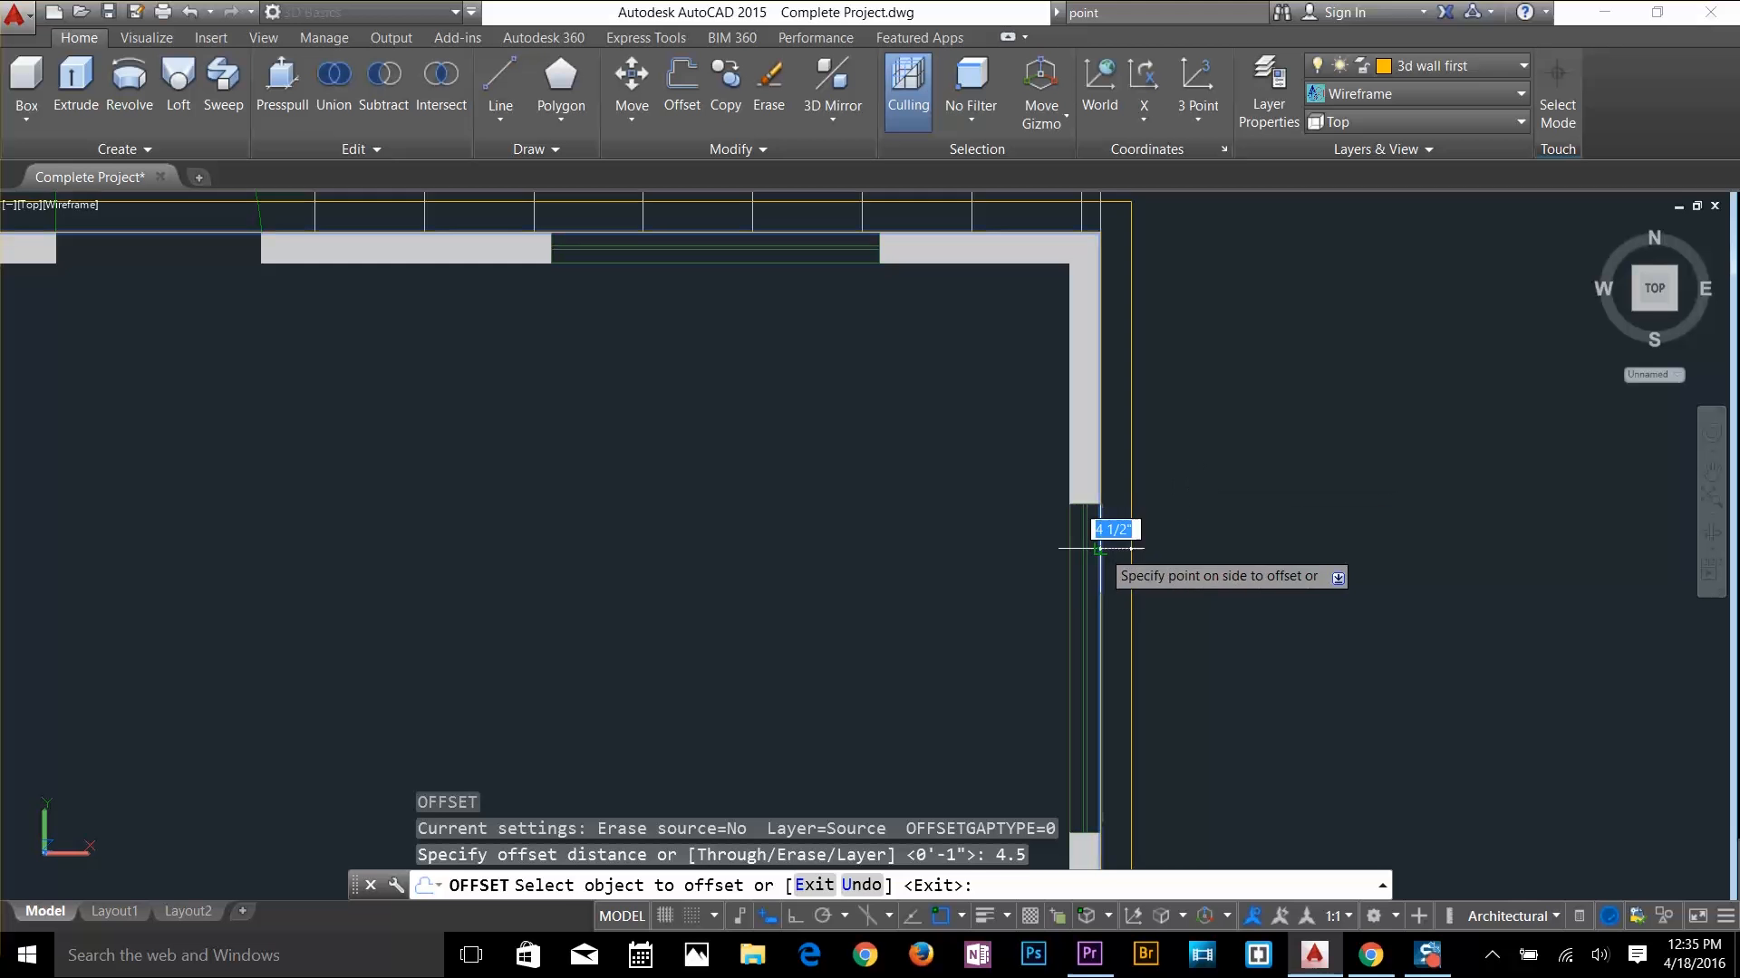
click(972, 566)
key(Return)
scroll(973, 580, down, 4)
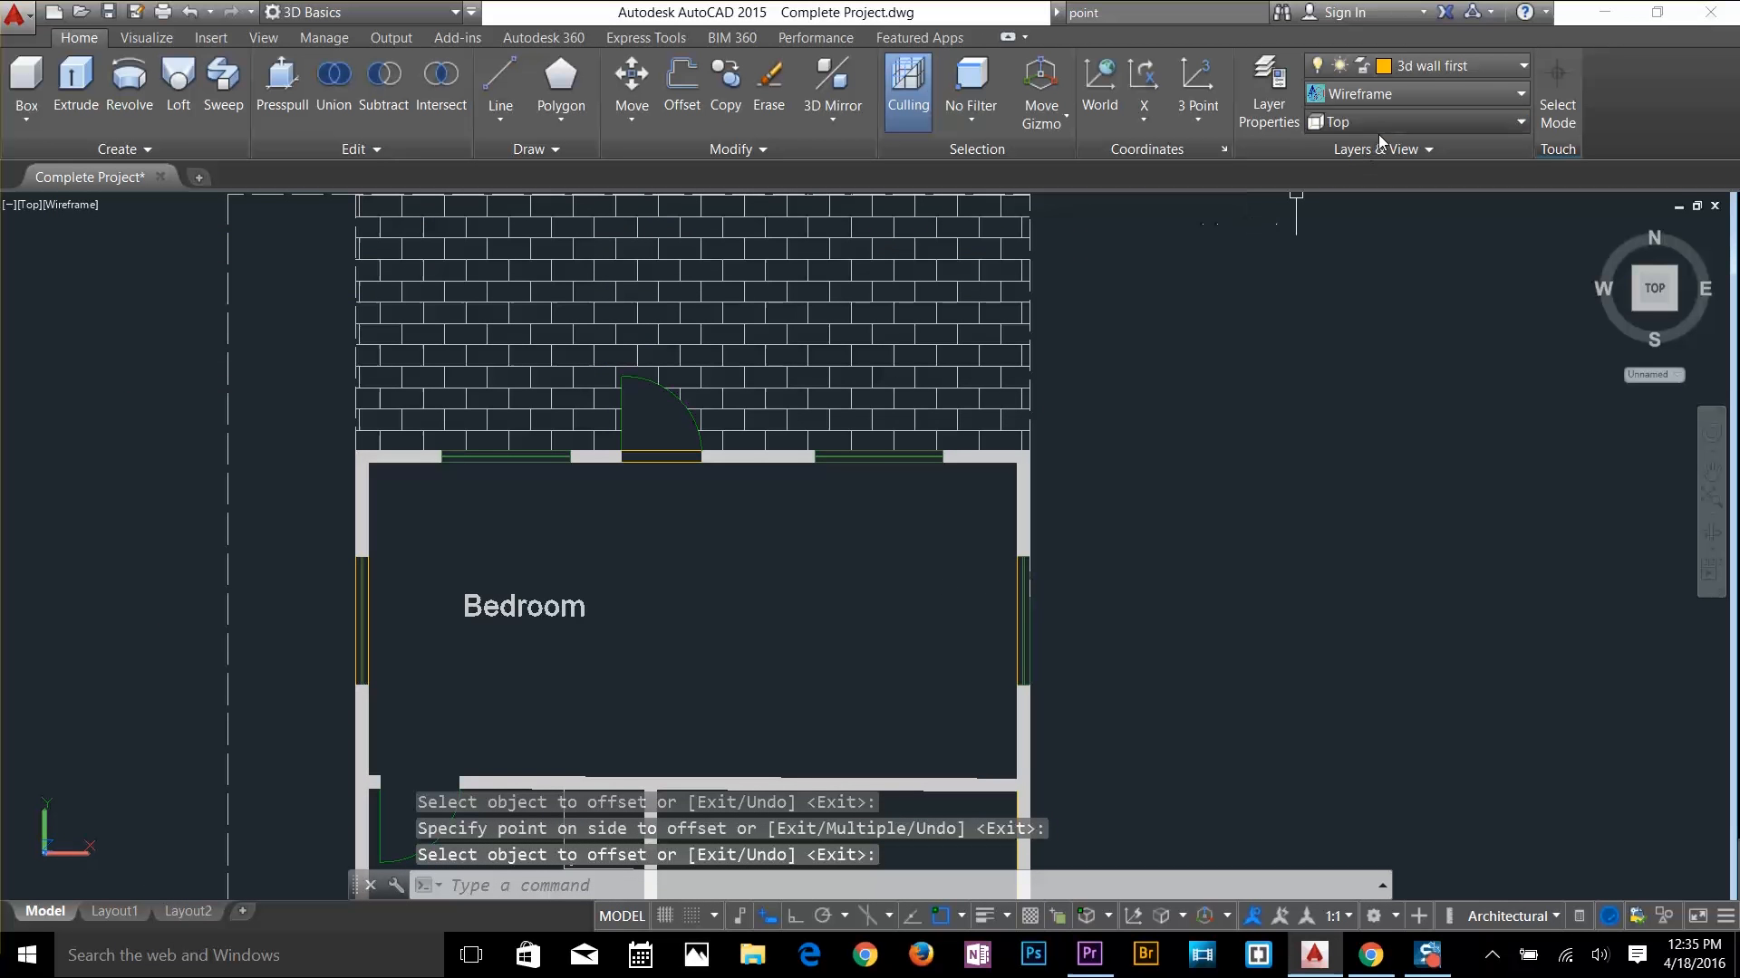
Switch to the SW Isometric view and bring the first-floor plan into view
click(1378, 129)
click(1362, 281)
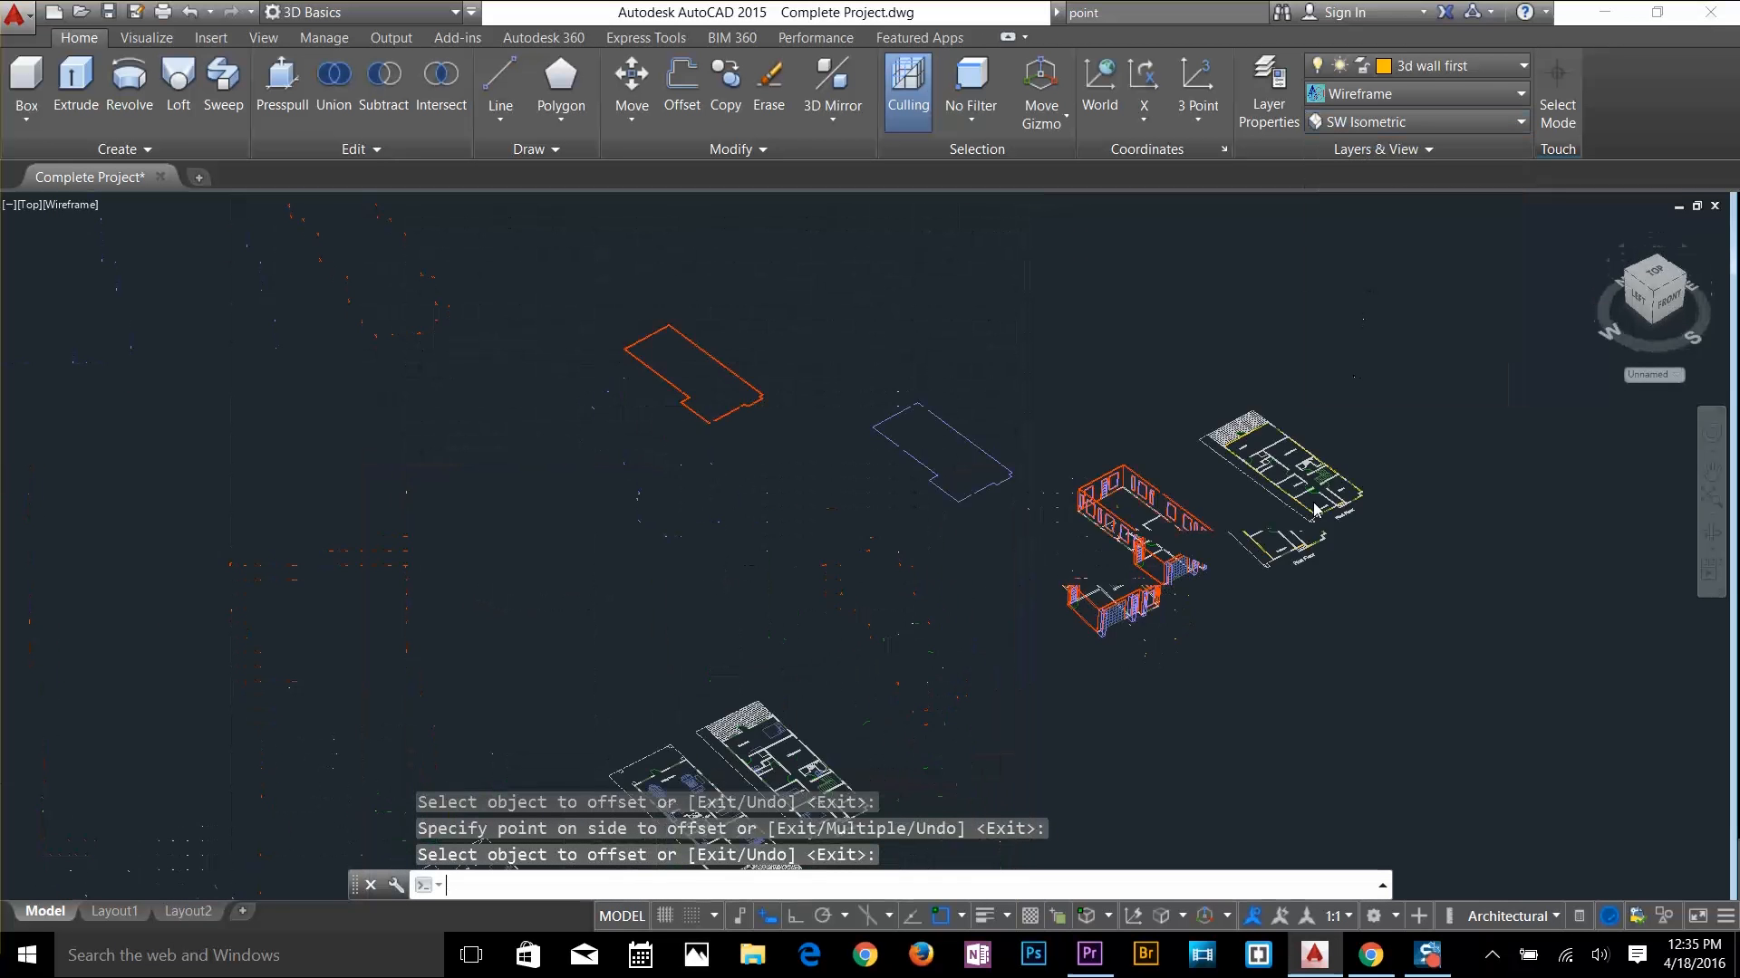
scroll(1363, 437, up, 8)
key(Escape)
key(Escape)
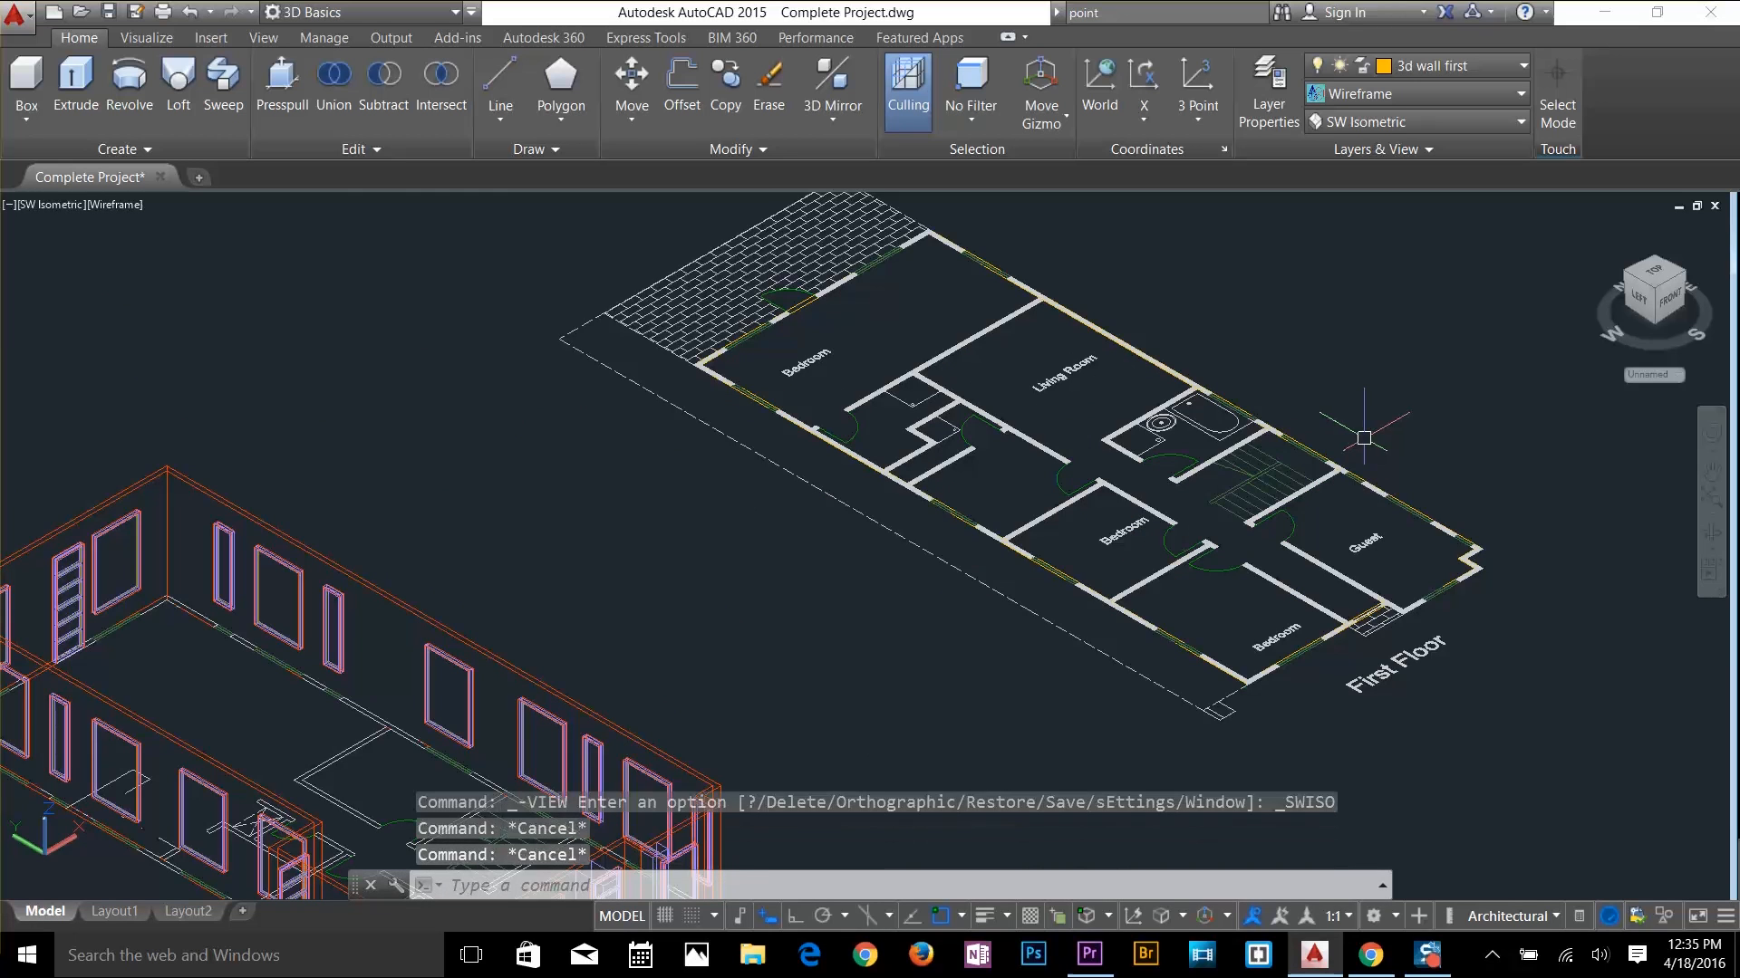
text(ext)
key(Return)
scroll(932, 506, up, 5)
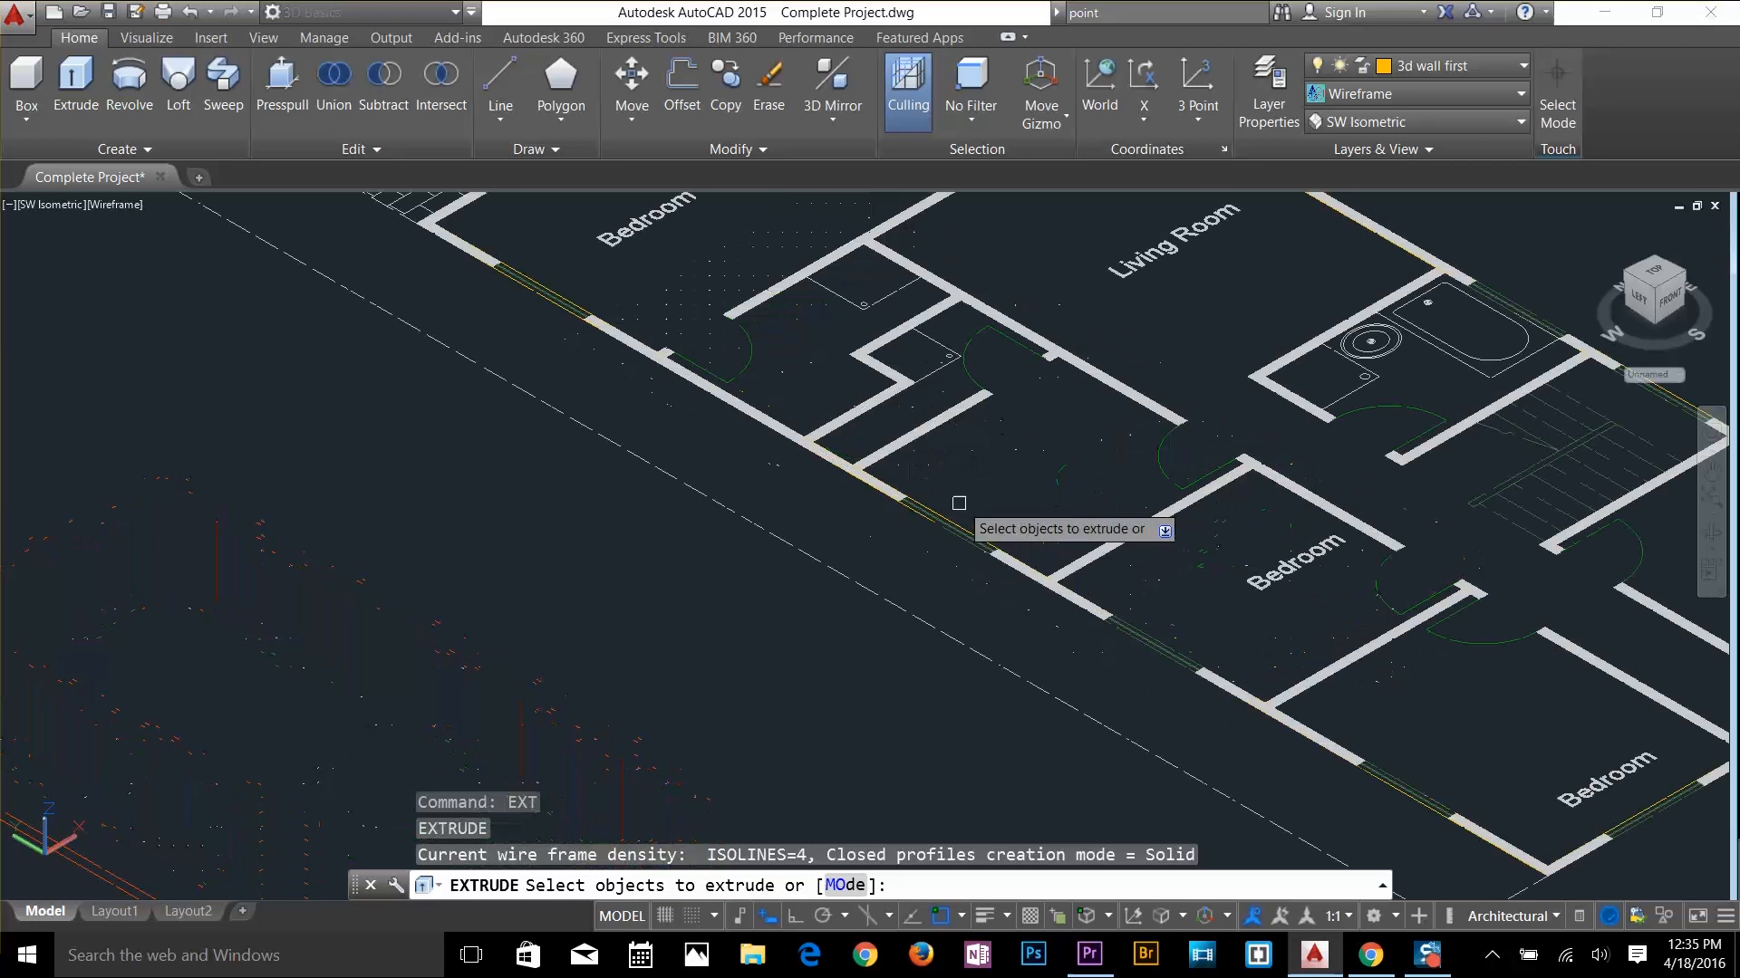
click(945, 522)
click(942, 520)
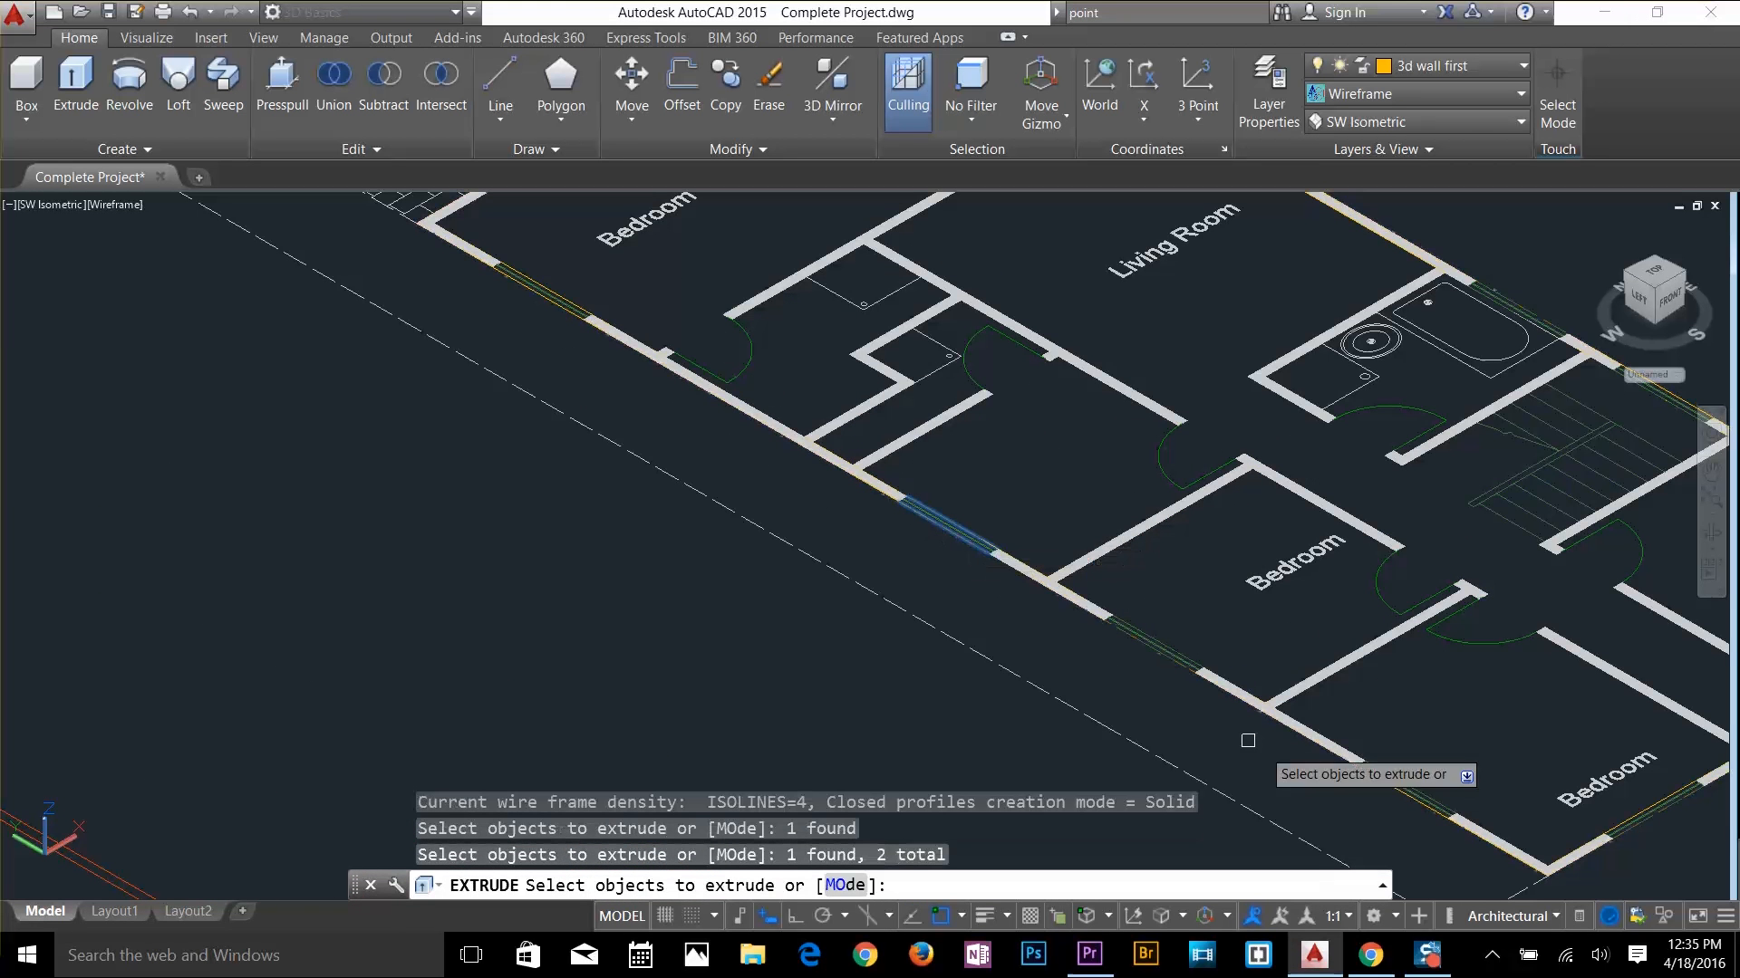
key(Escape)
key(Return)
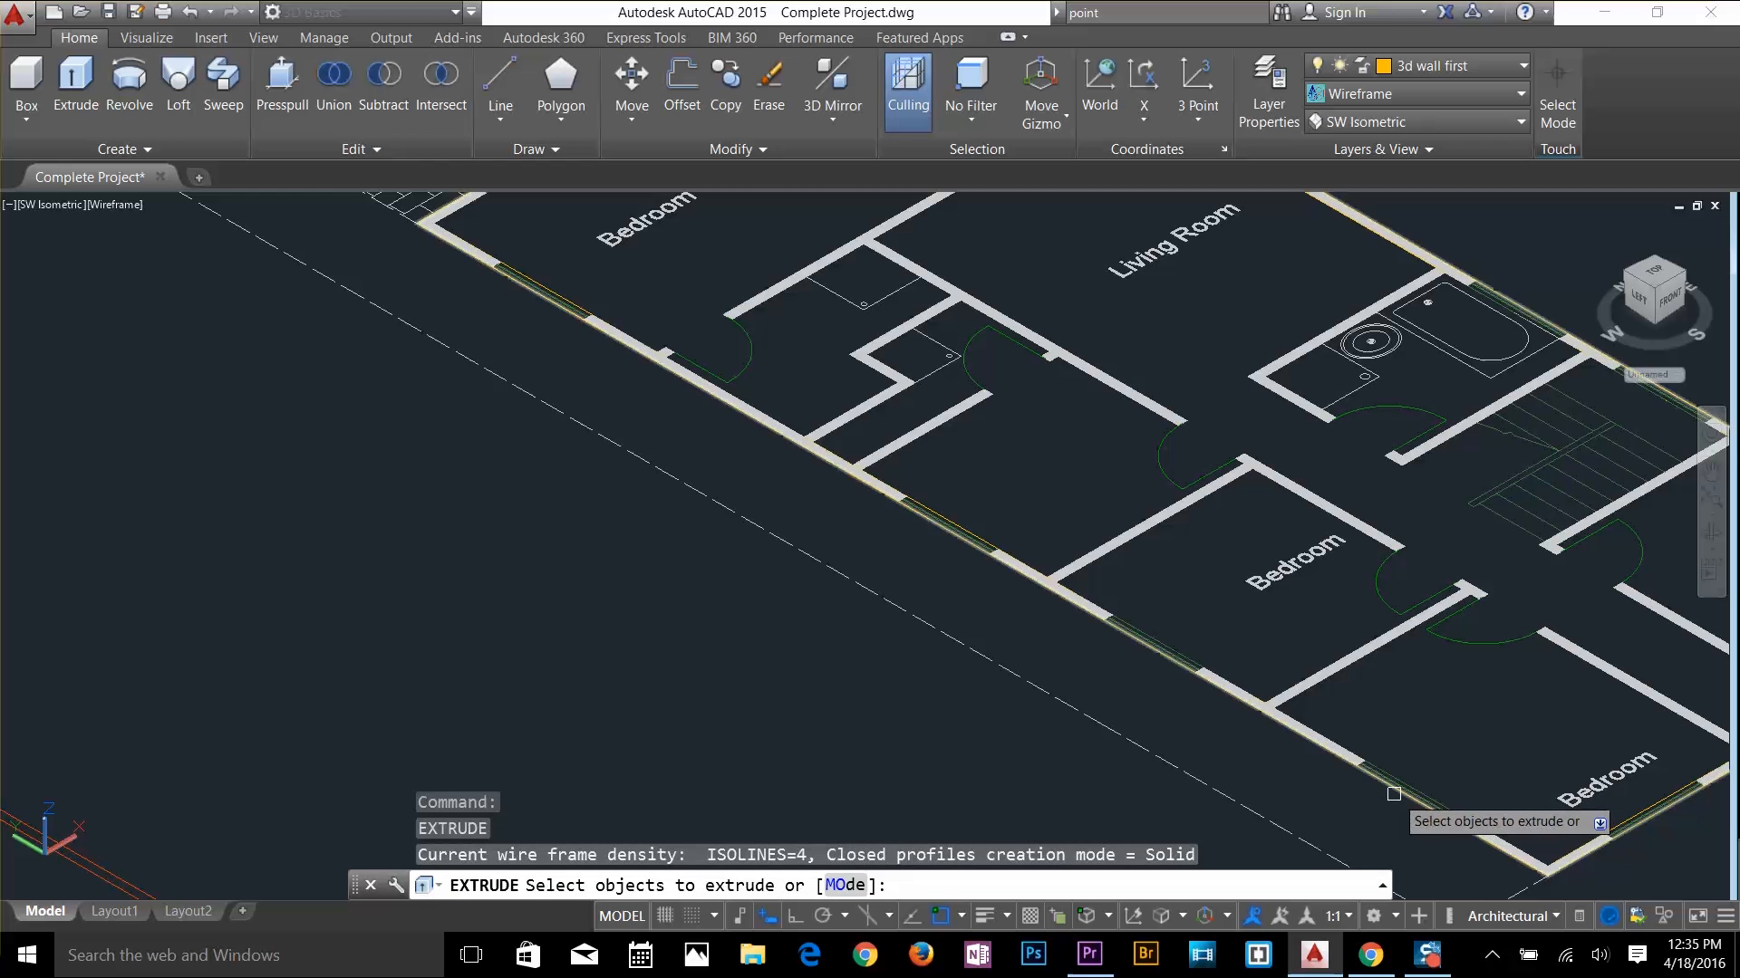
click(1388, 793)
click(1415, 789)
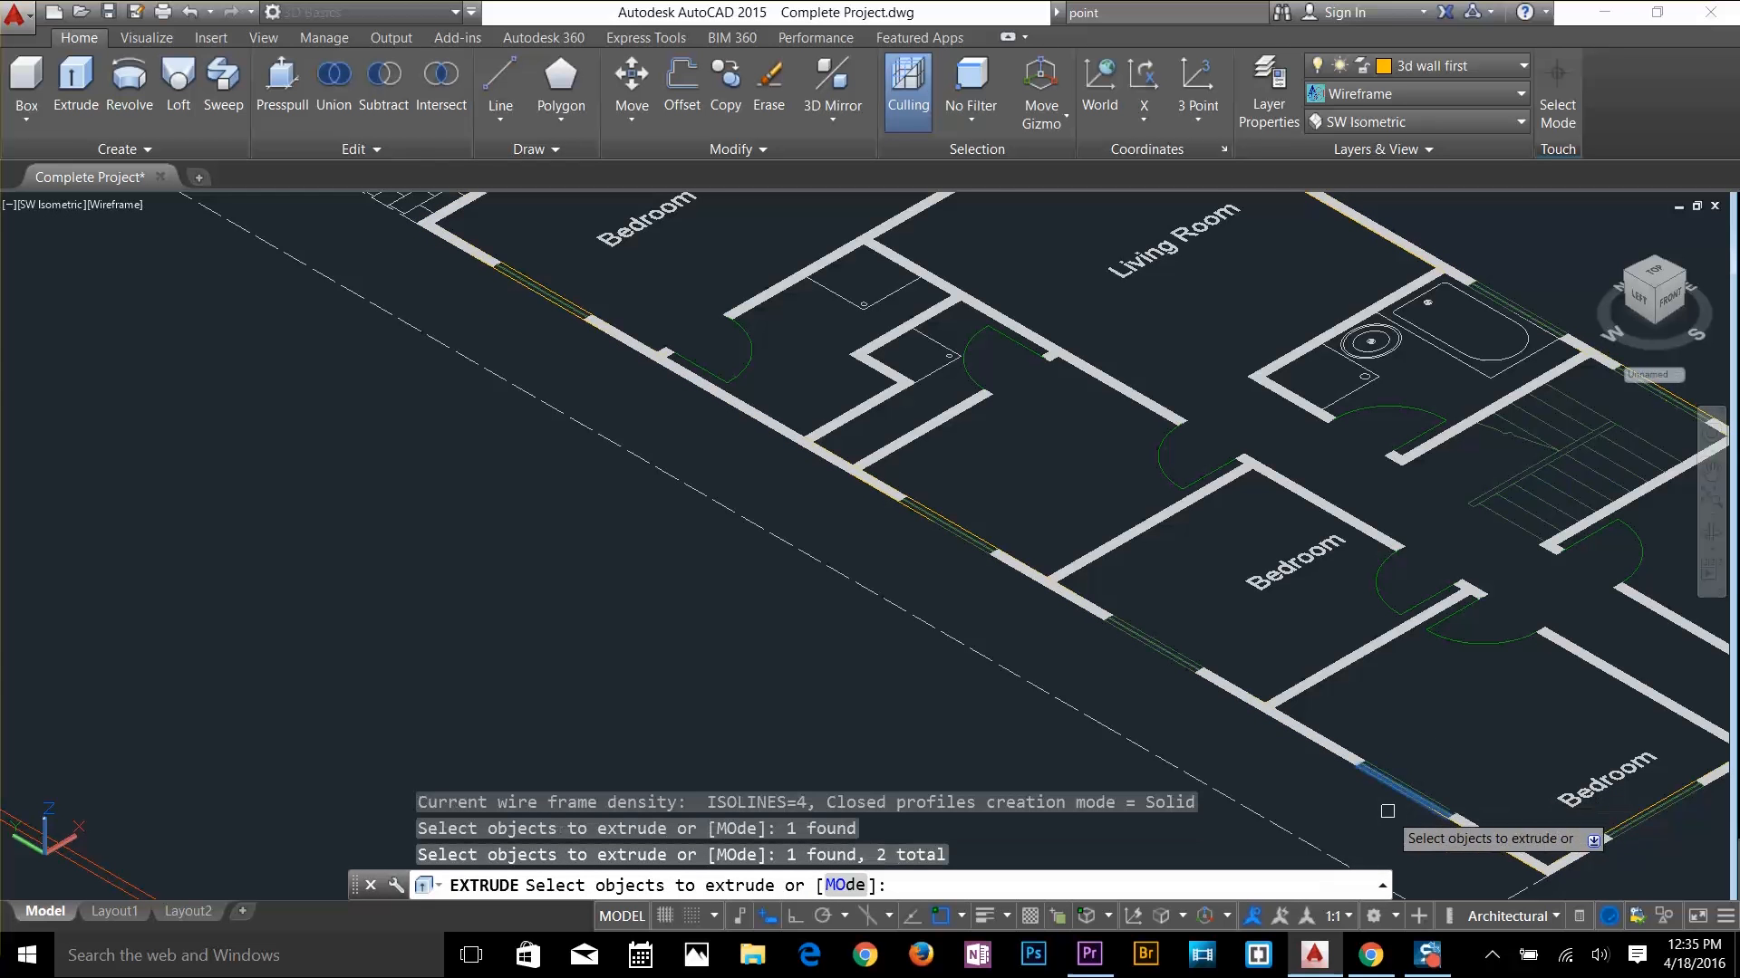
scroll(1405, 805, up, 6)
key(Escape)
key(Escape)
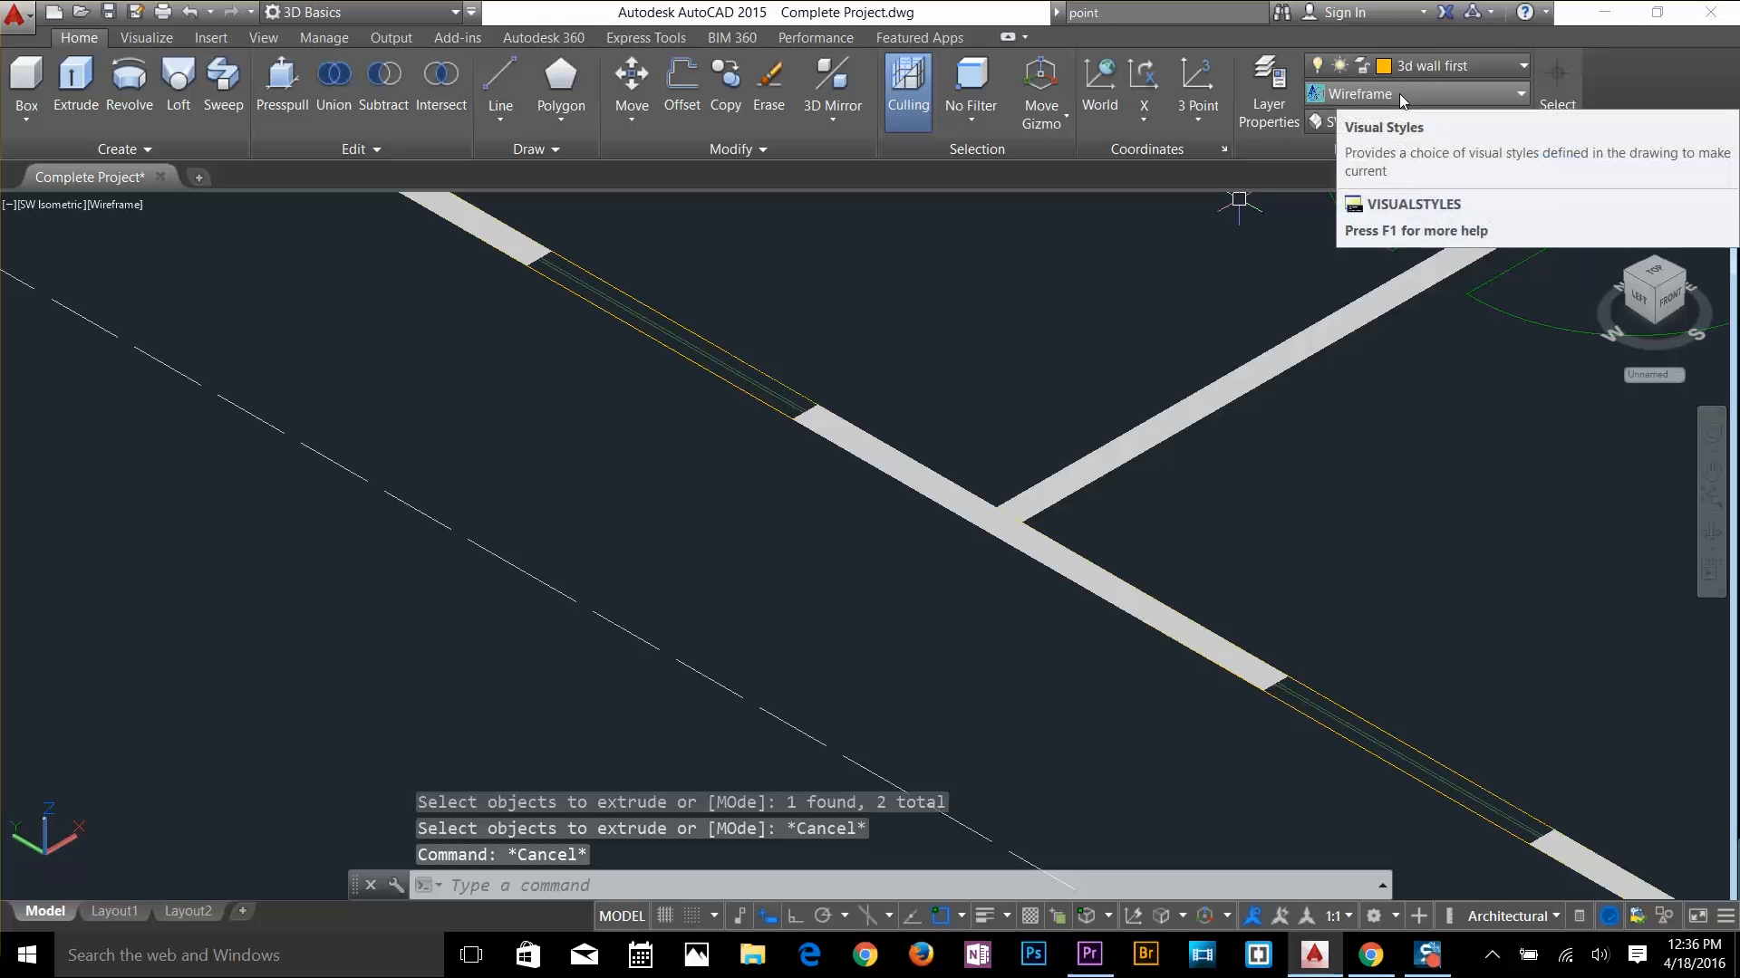
Turn off the window layer so only the wall outlines remain in the window openings
click(1415, 68)
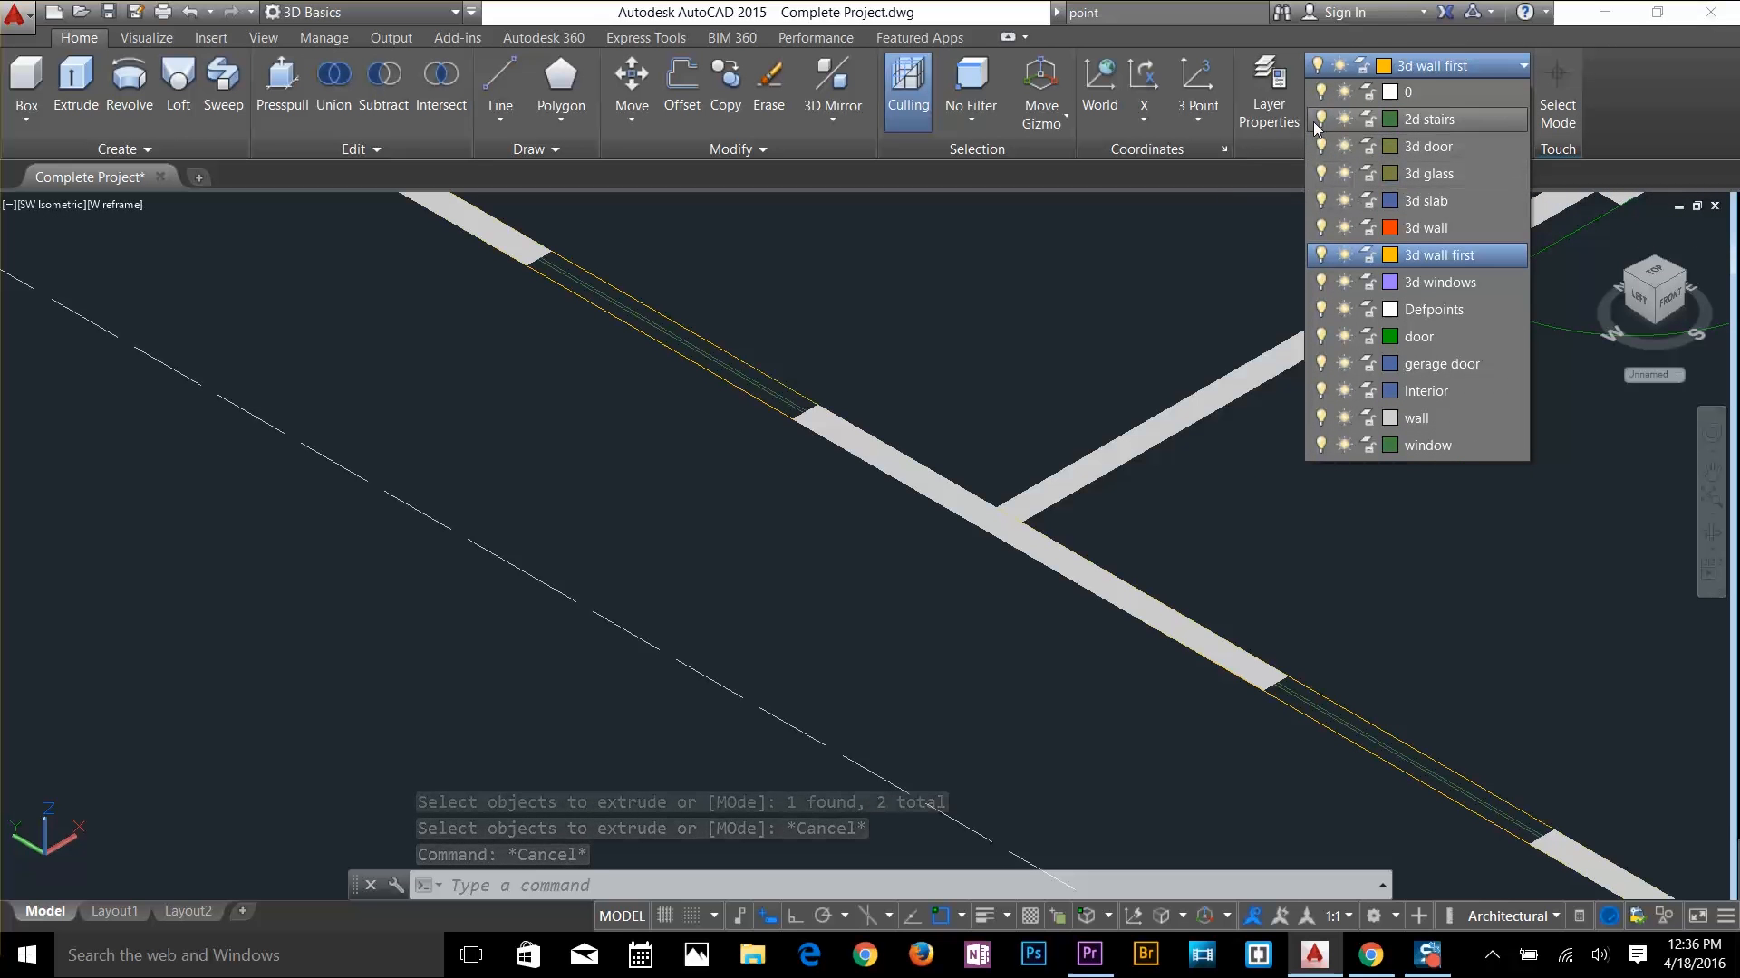
click(1321, 445)
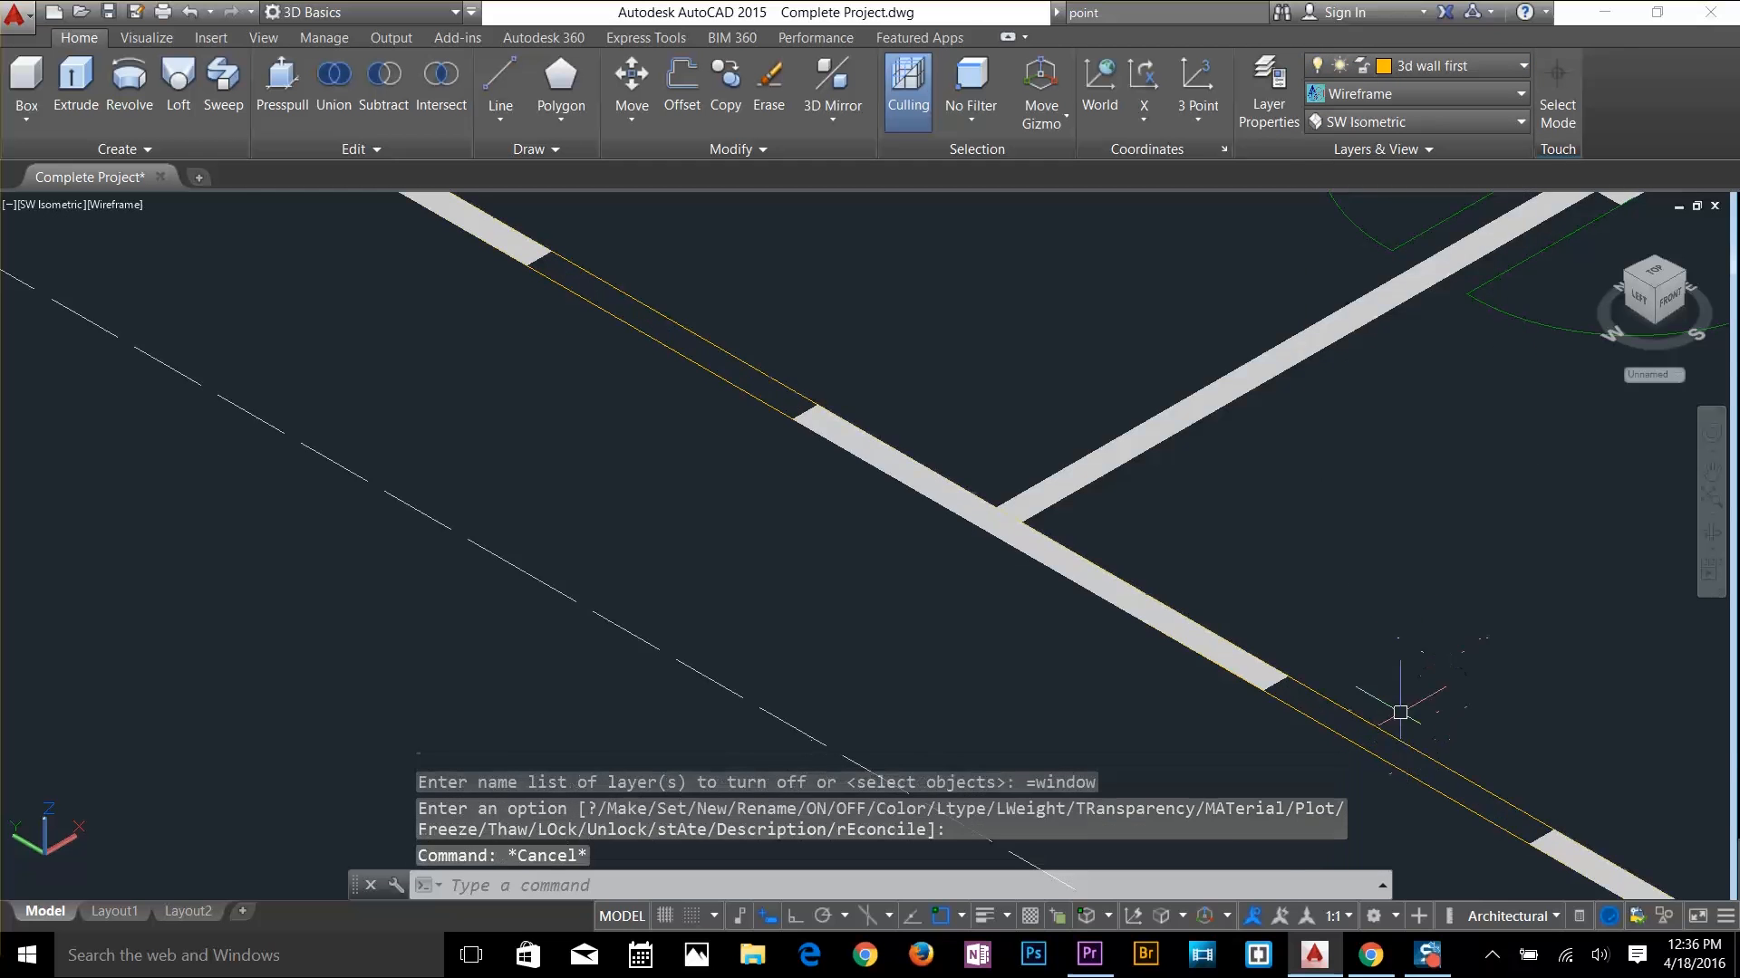
scroll(1400, 713, down, 5)
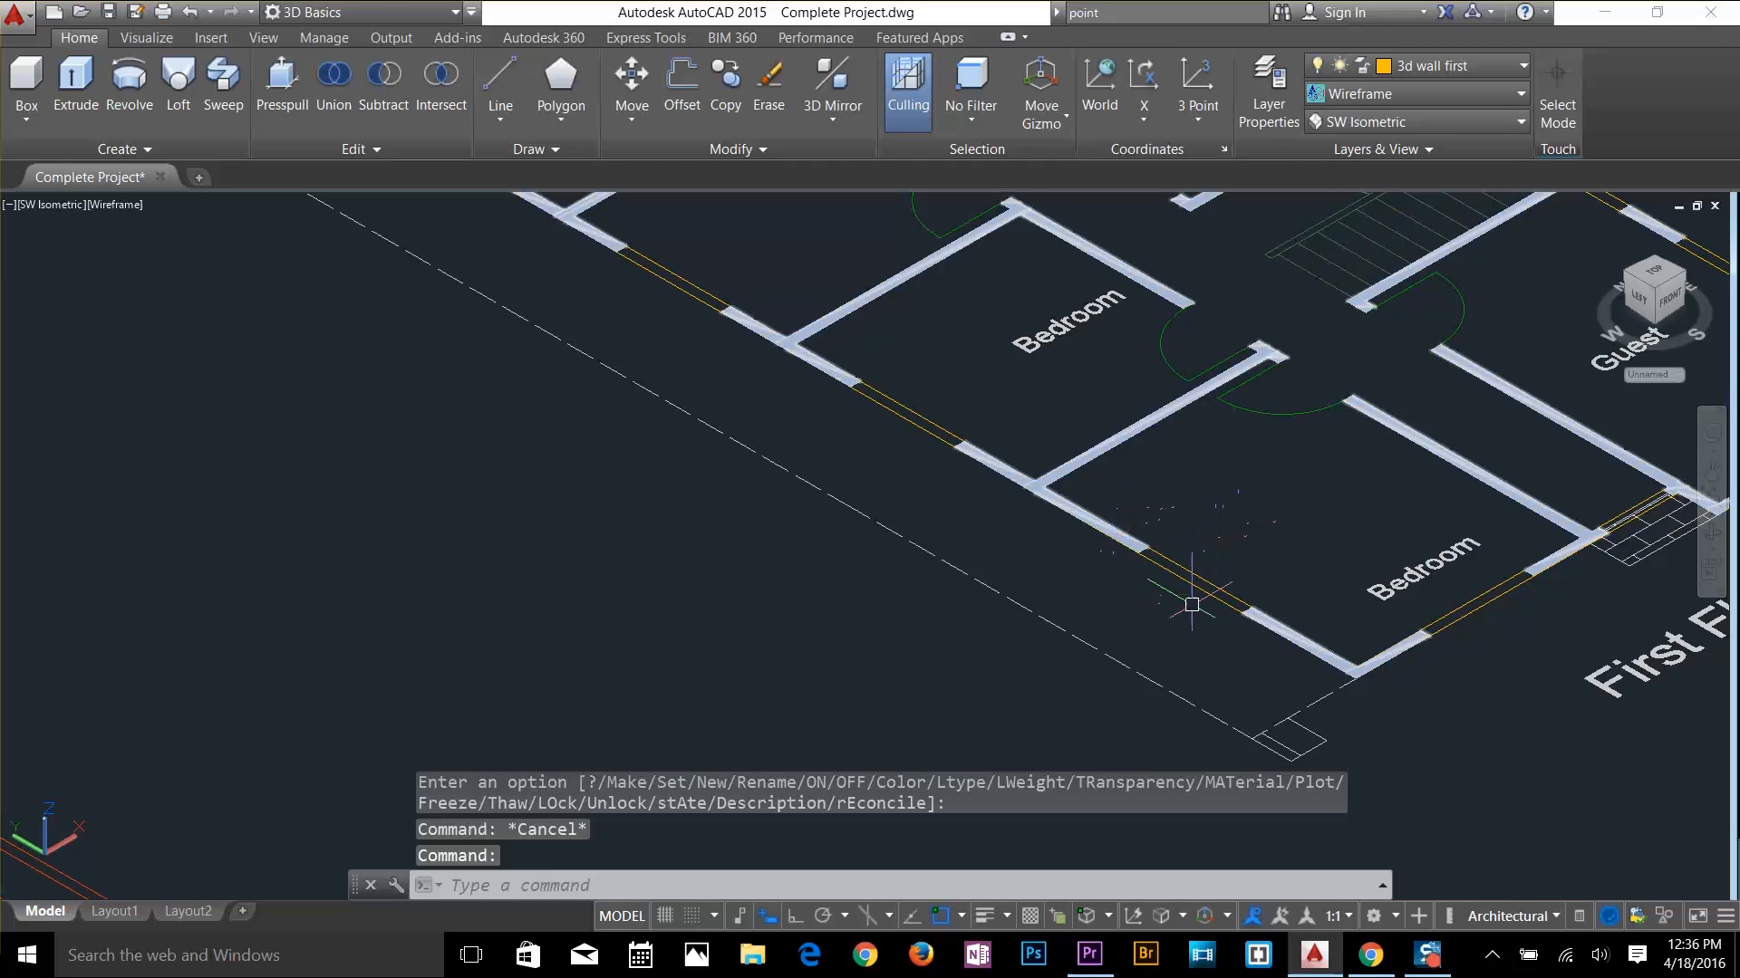
key(Escape)
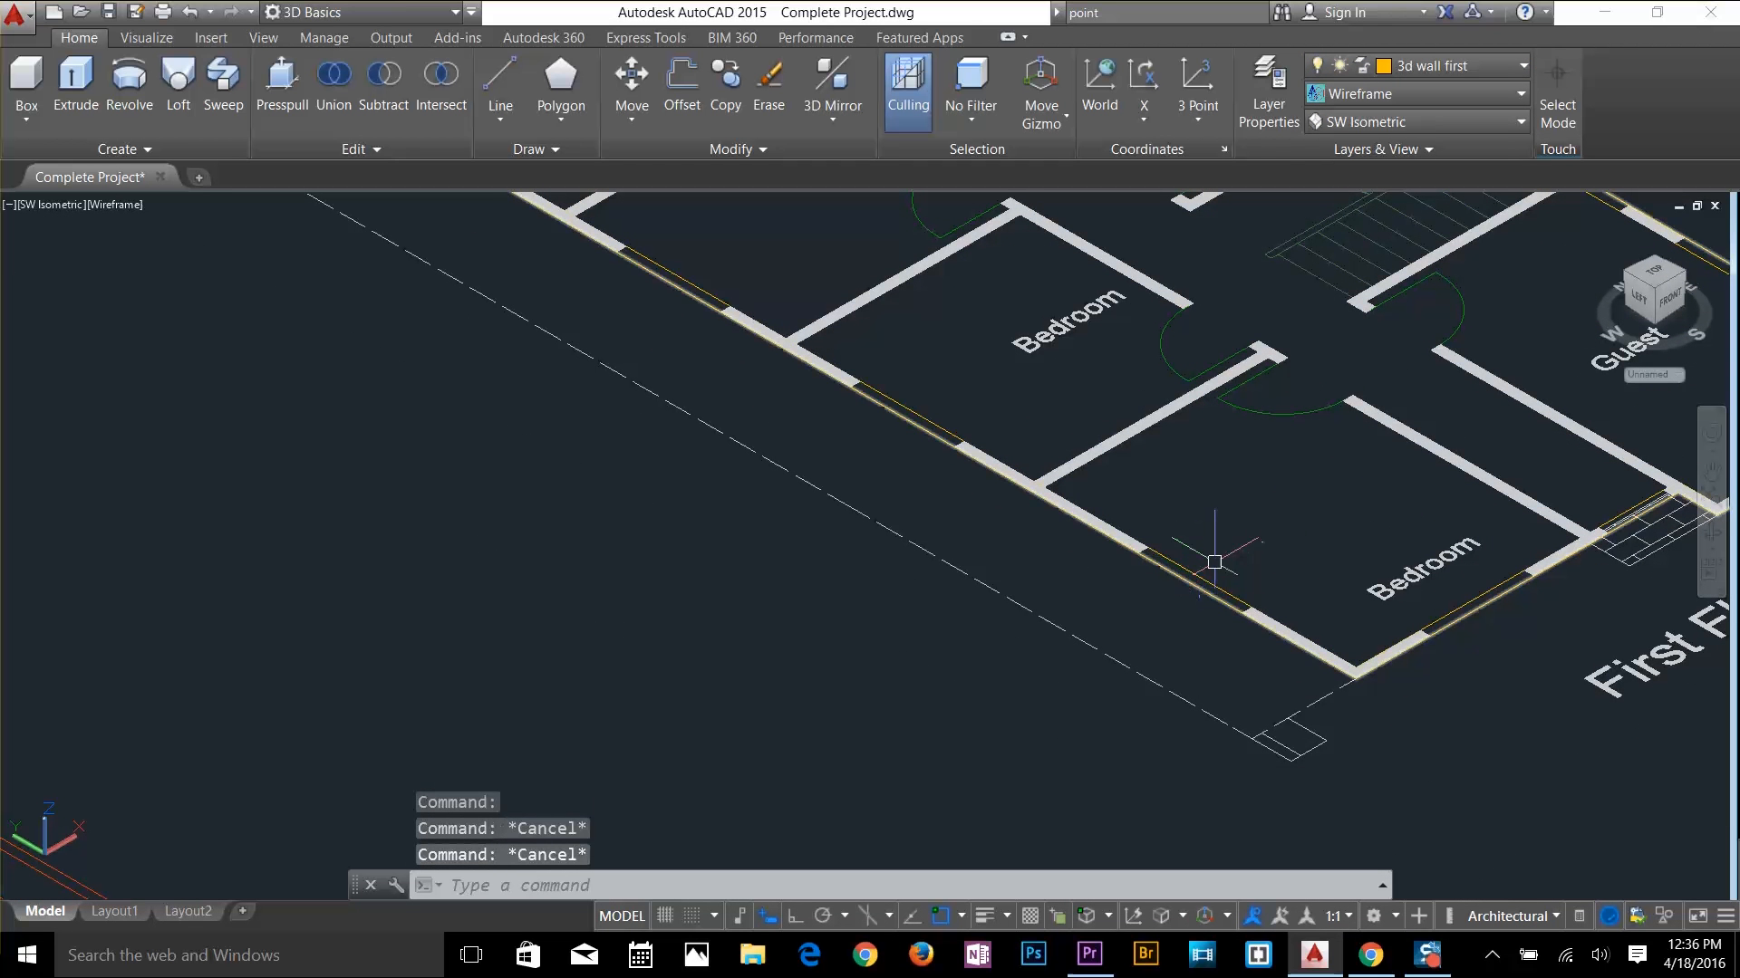
Extrude both the outer and the inner wall outlines of the first floor to a height of 10'
key(Escape)
text(ext)
key(Return)
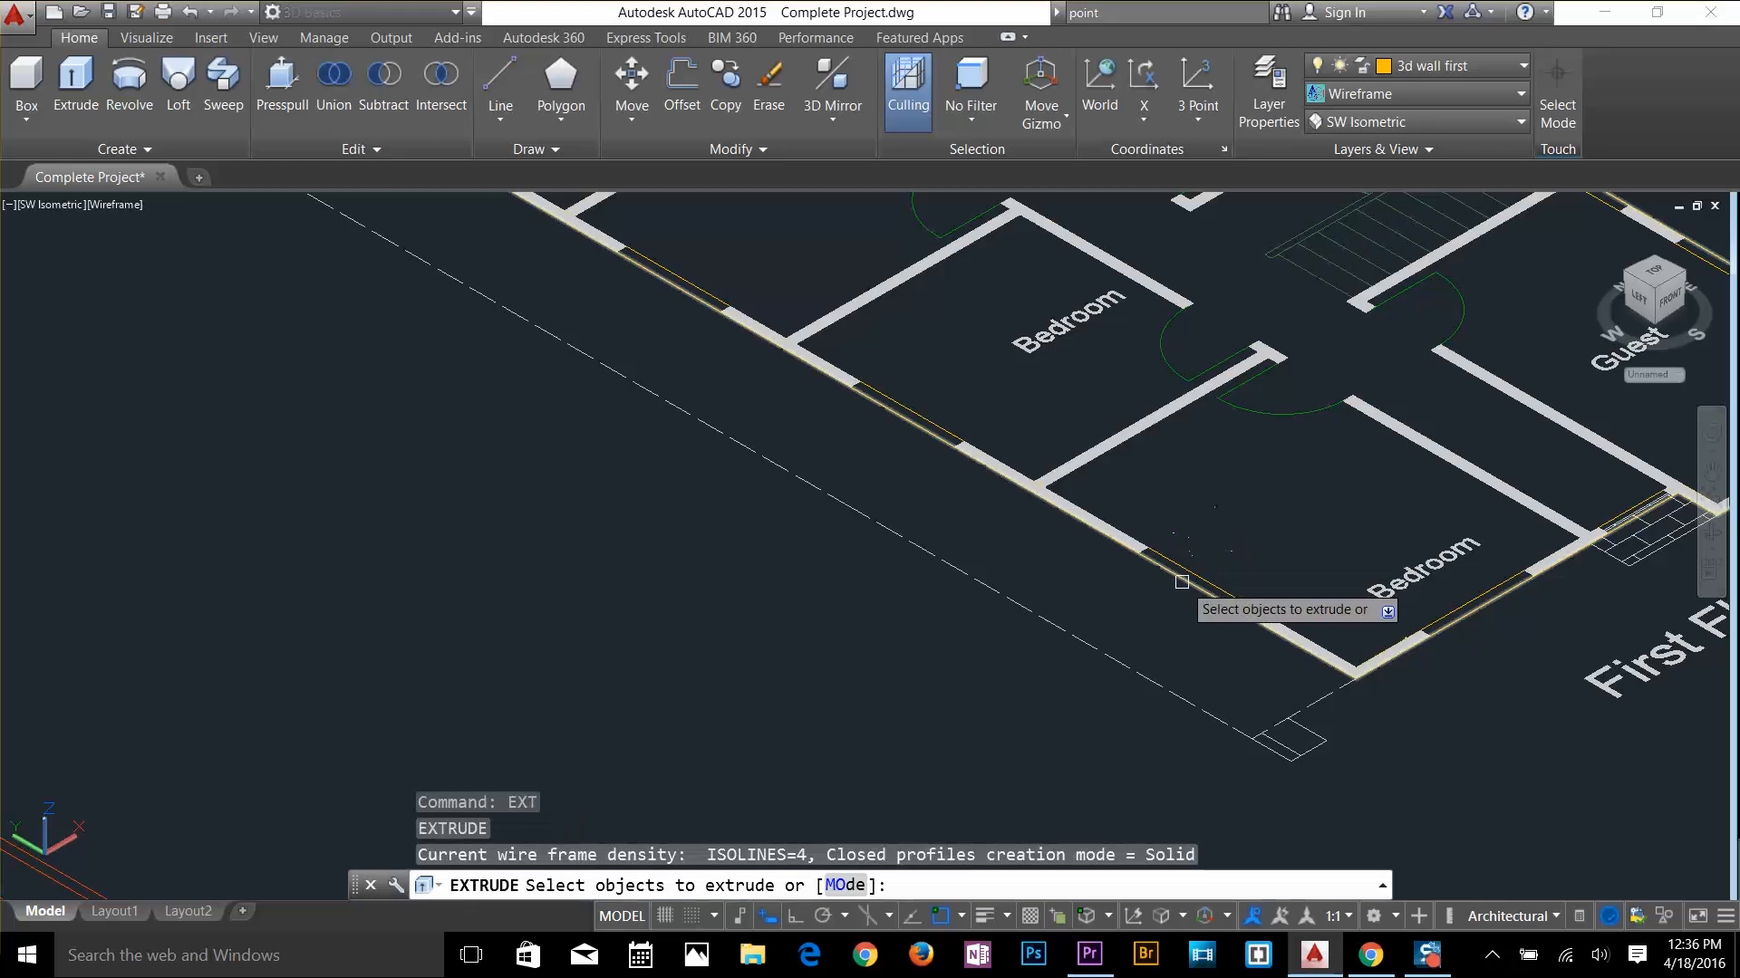
click(1181, 583)
click(1196, 574)
key(Return)
scroll(1205, 471, down, 10)
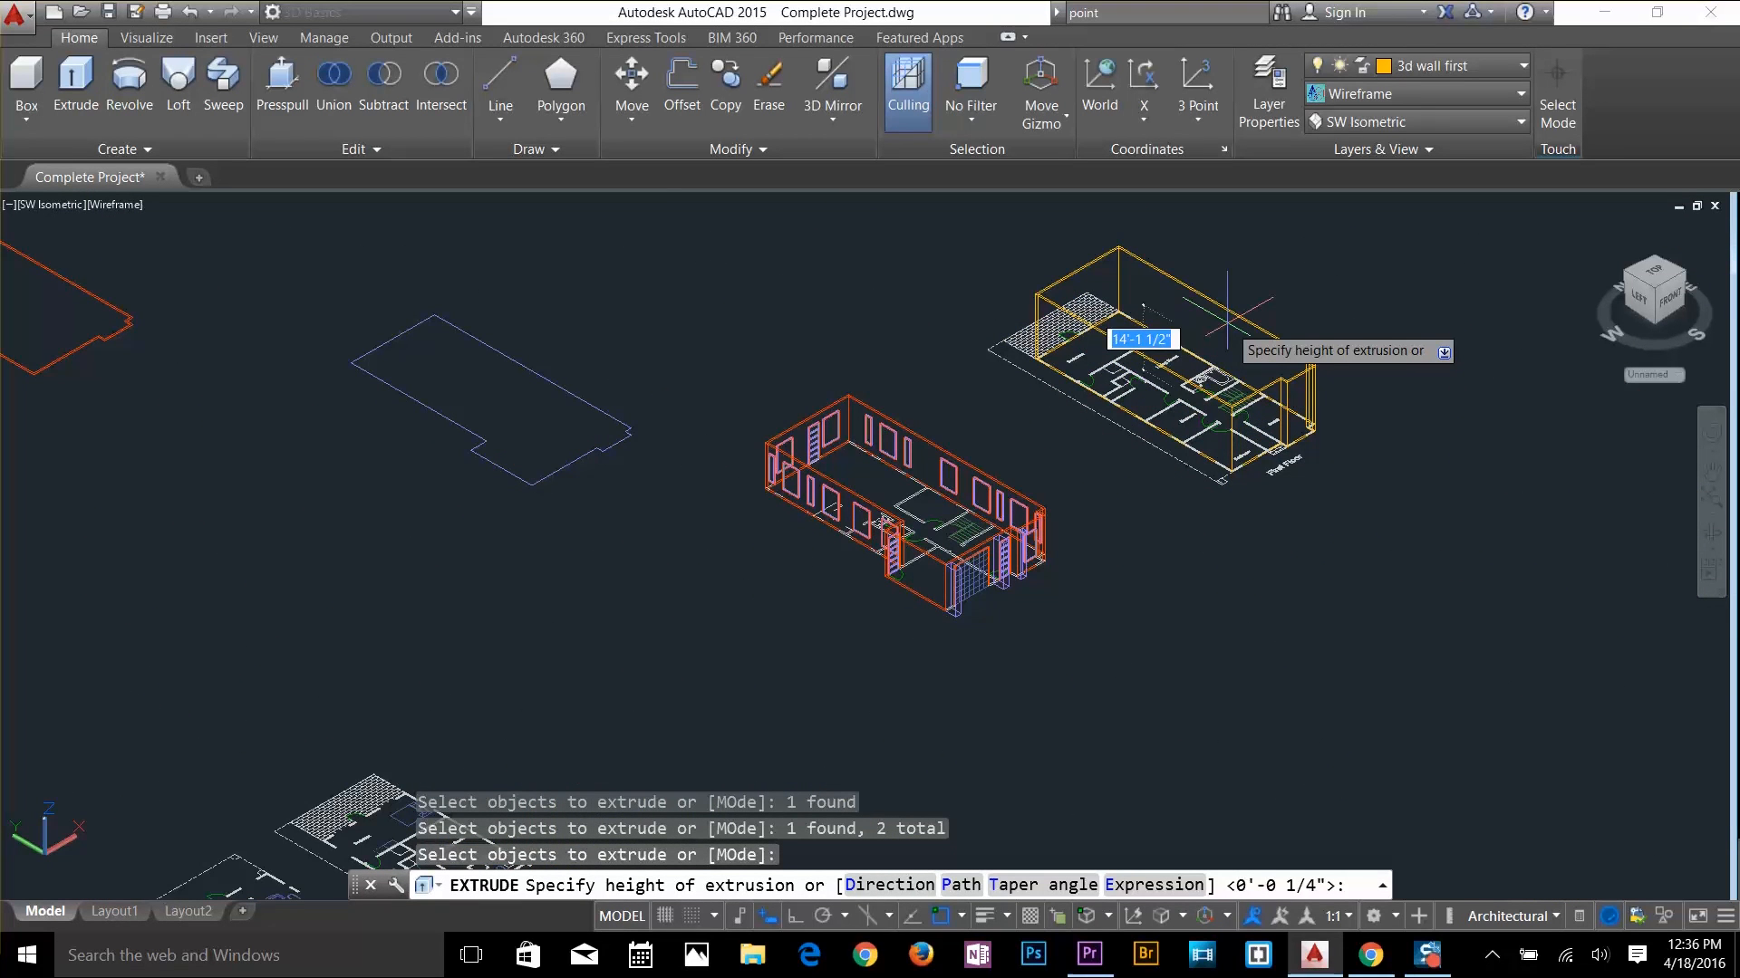
key(Return)
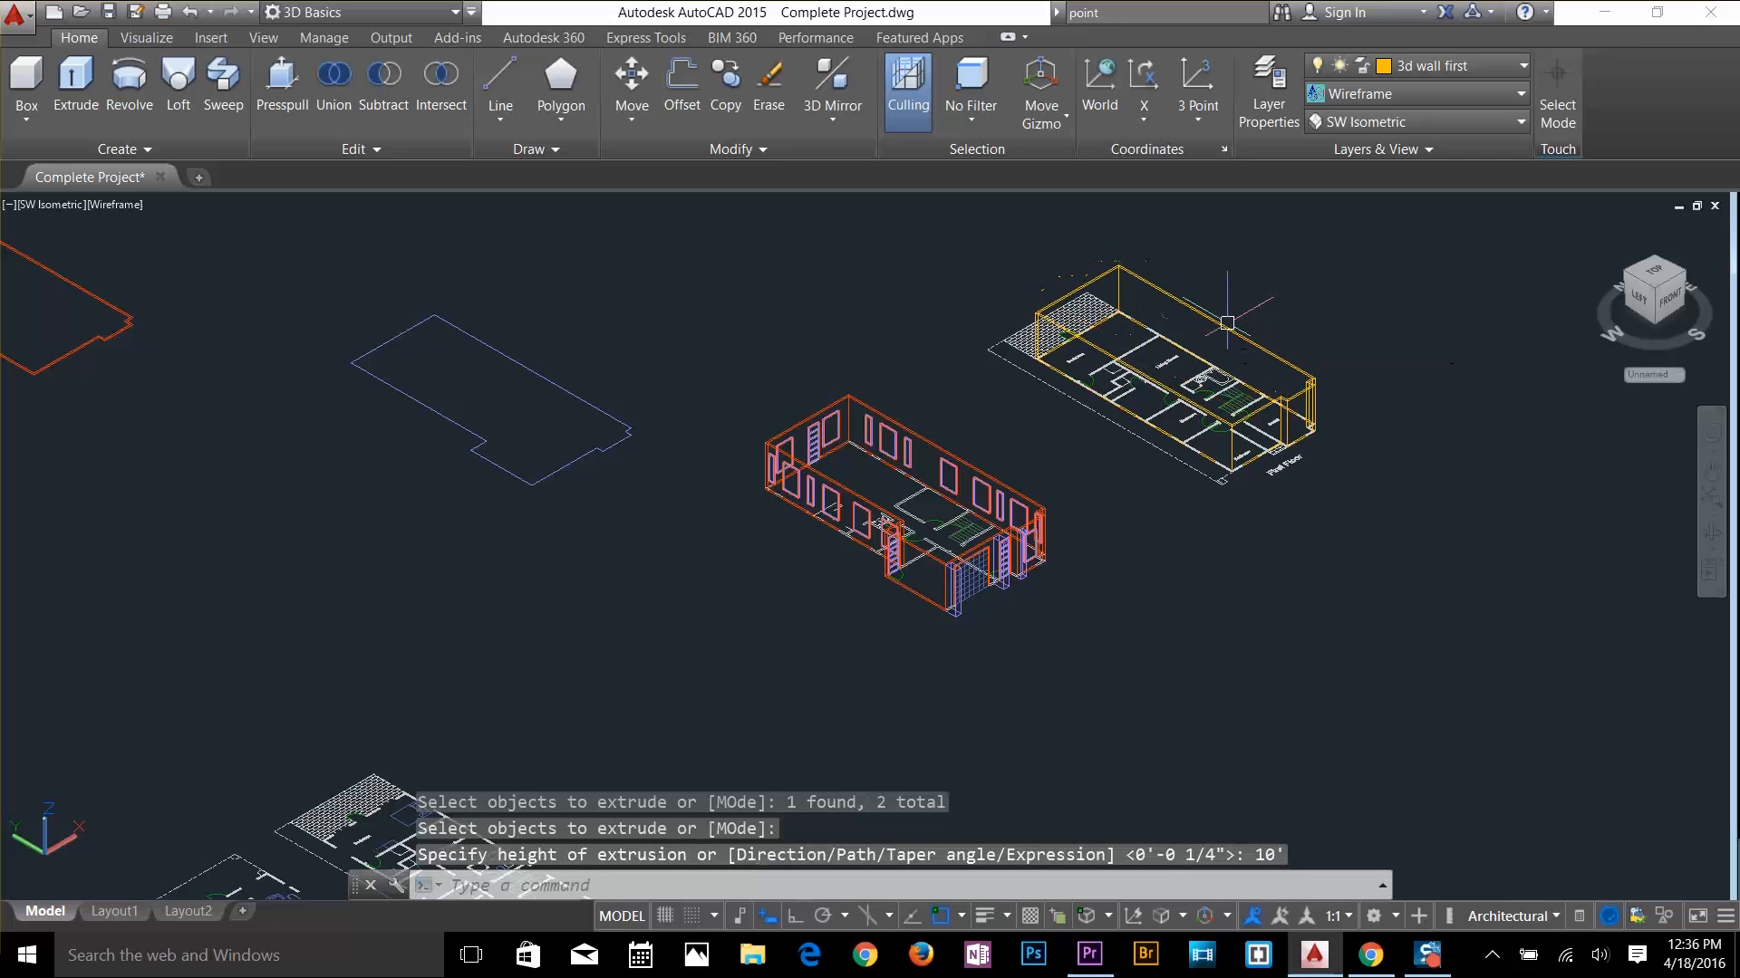
scroll(1227, 323, up, 5)
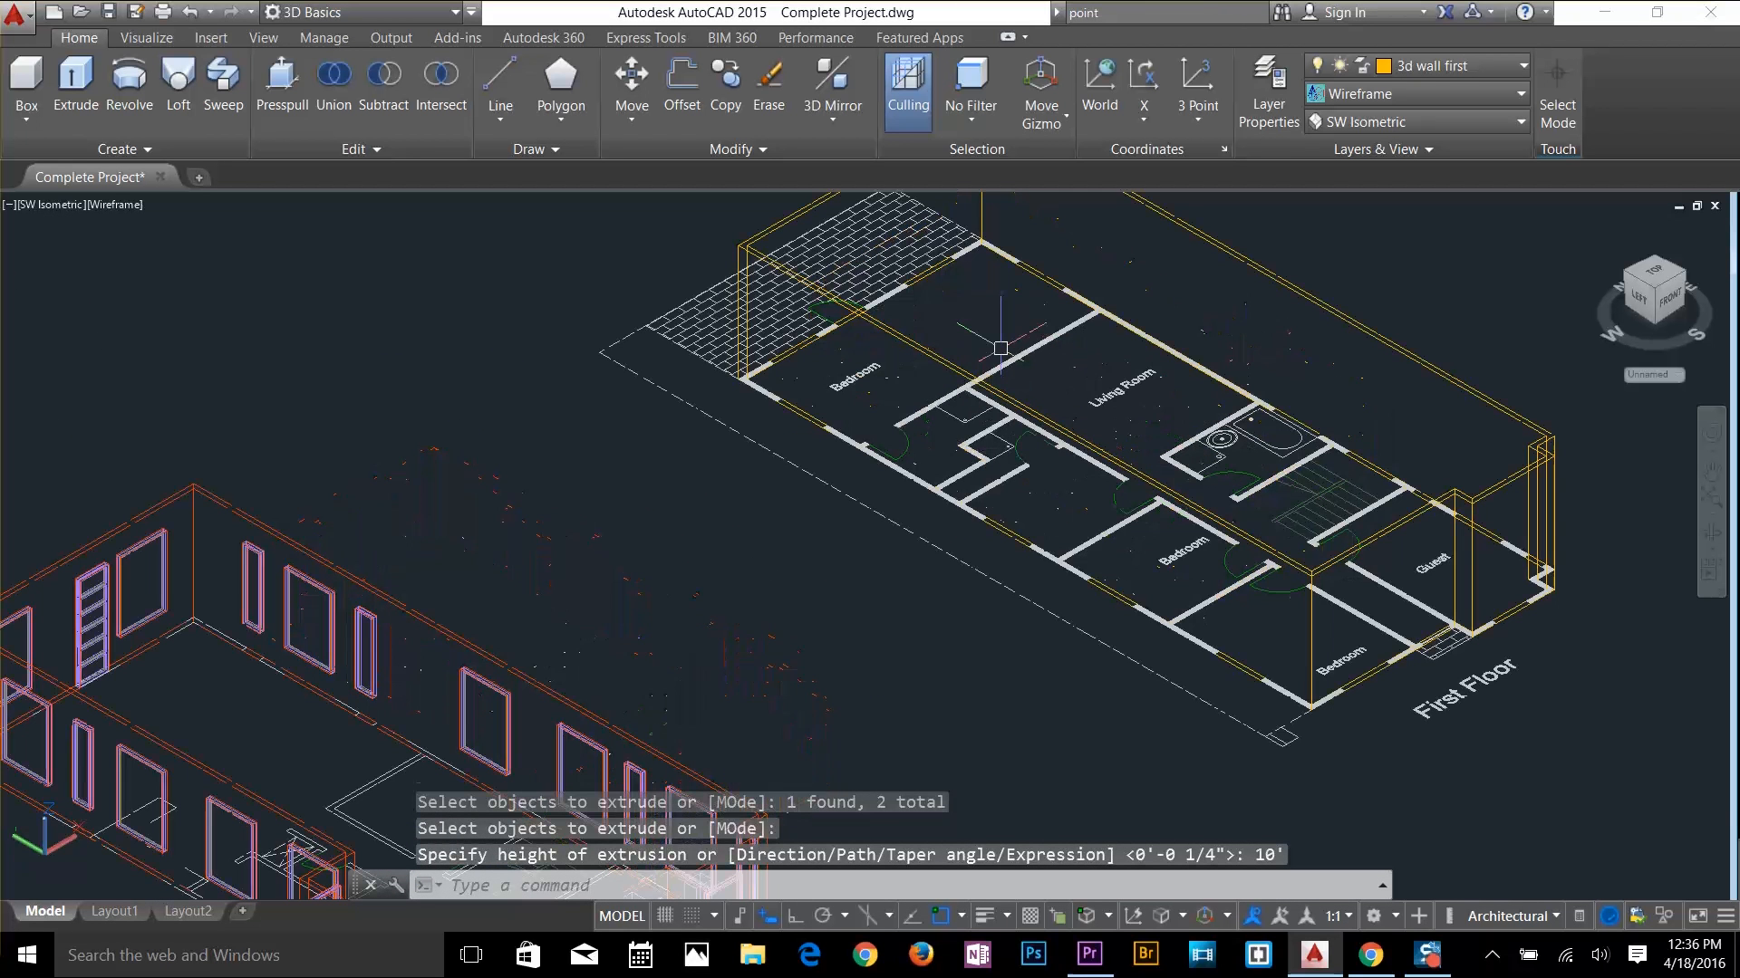
key(Escape)
key(Escape)
key(Escape)
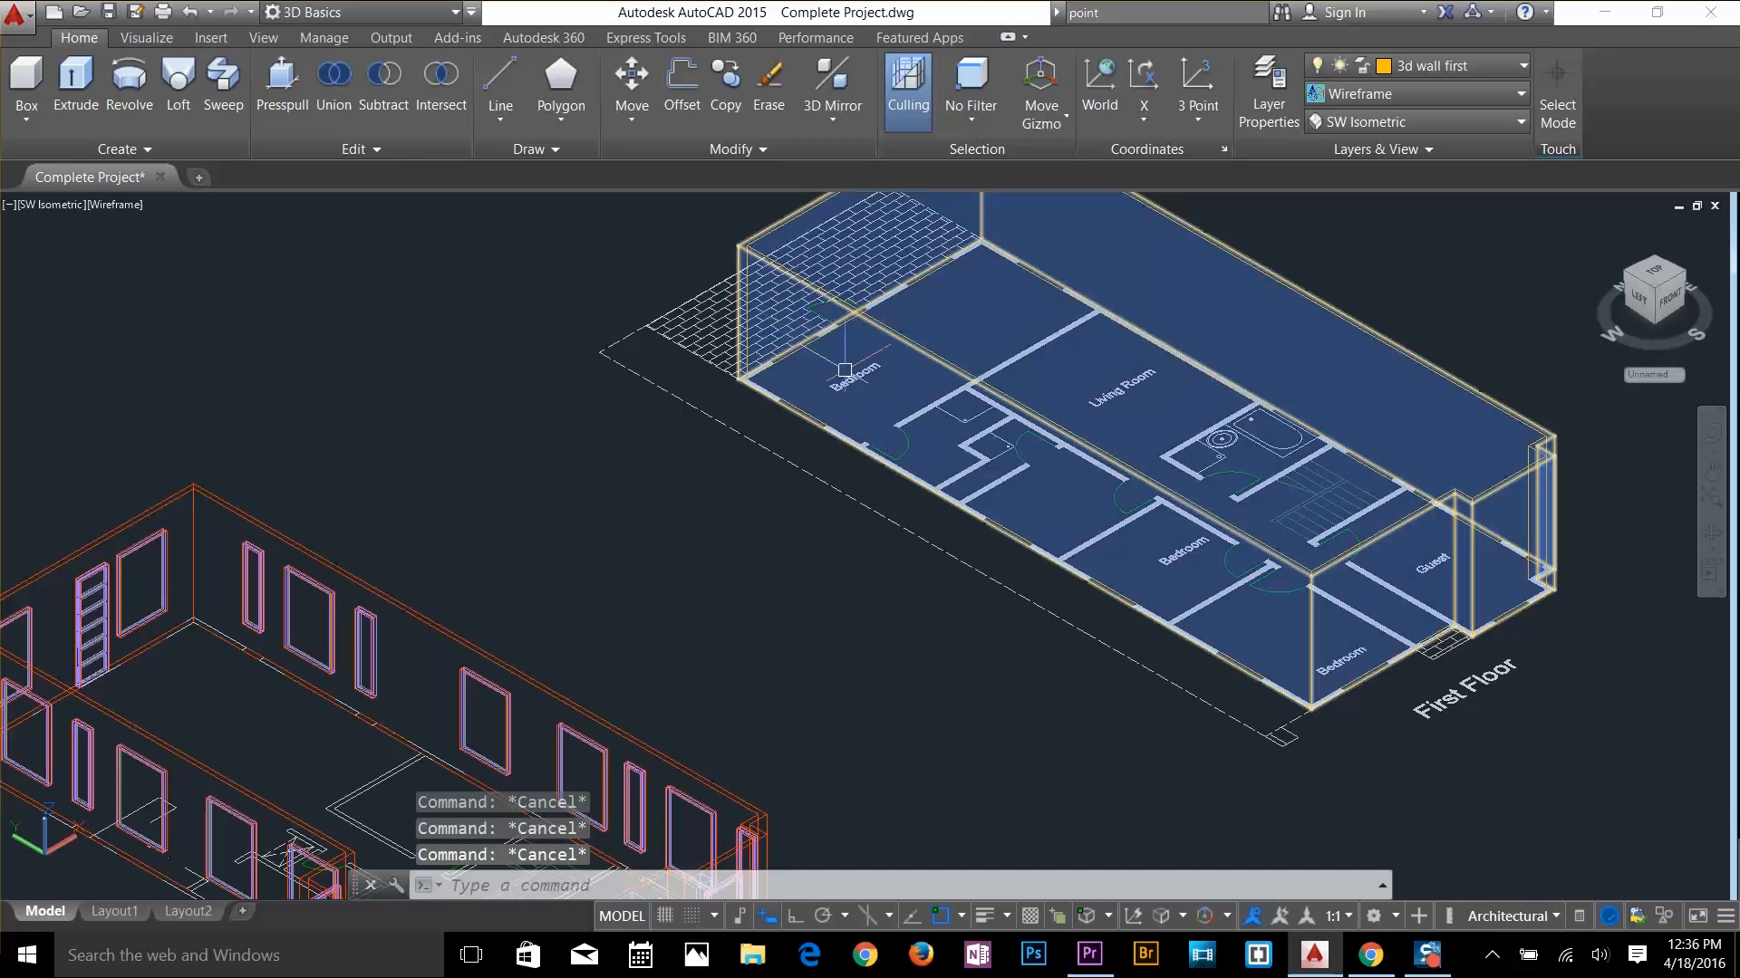
Subtract the inner extruded solid from the outer one to form the hollow first-floor exterior walls
text(su)
key(Return)
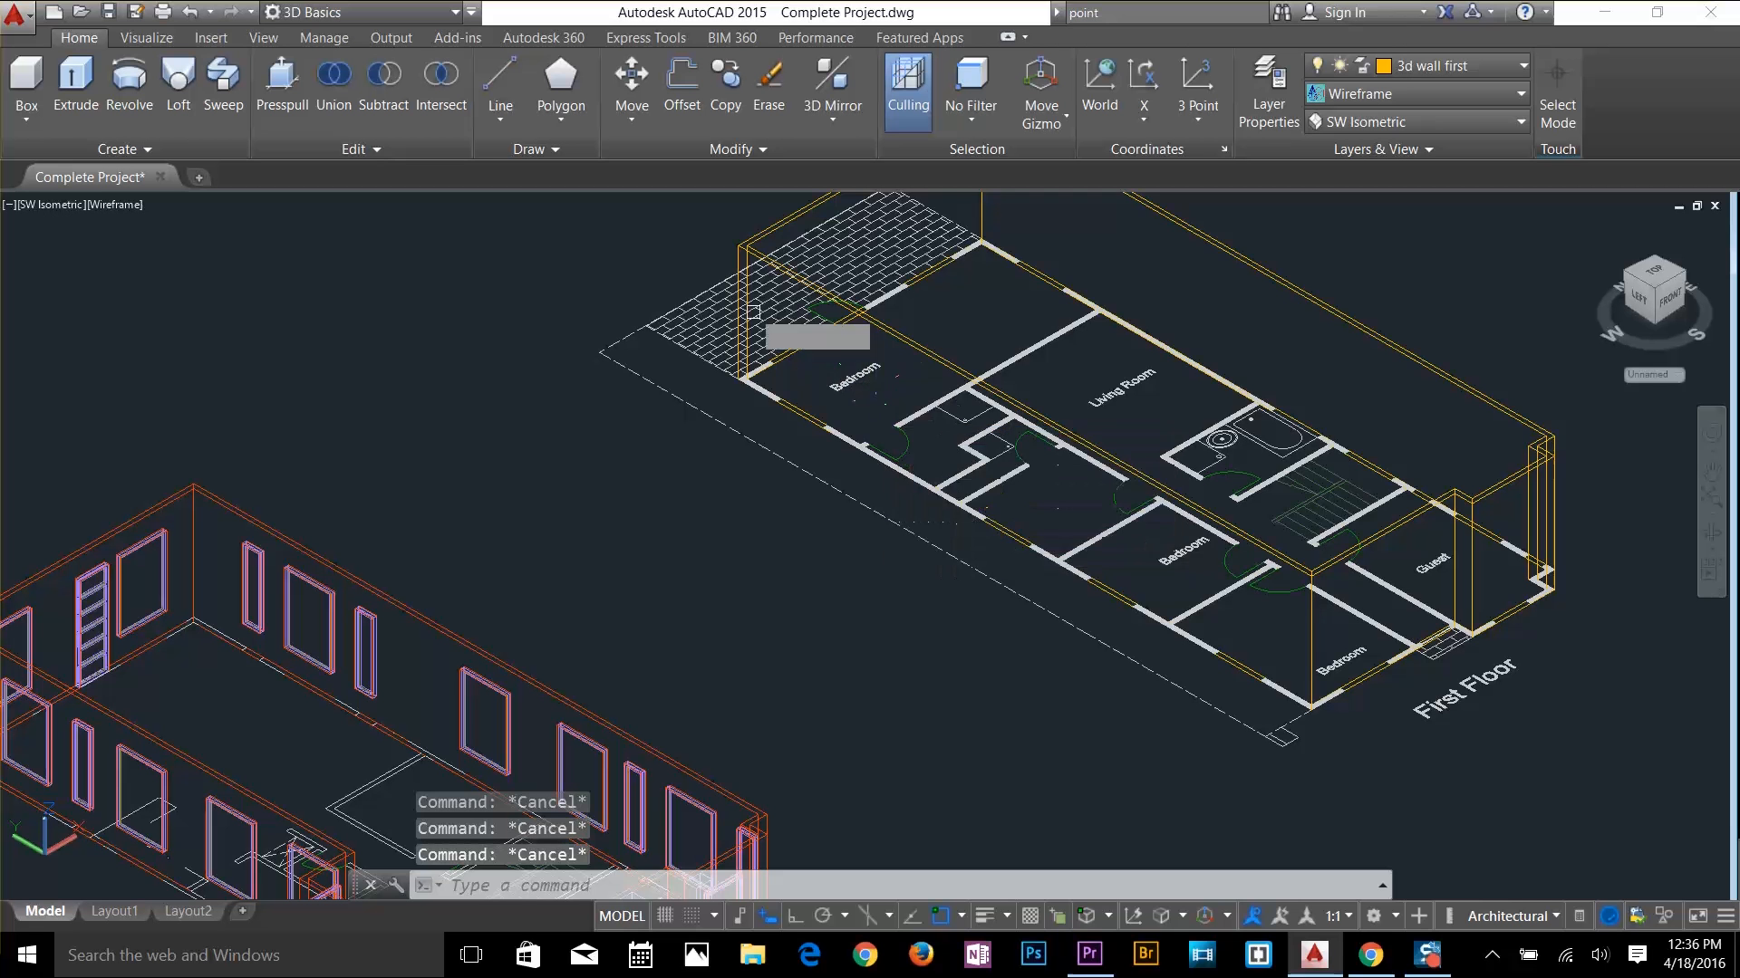
click(733, 244)
key(Return)
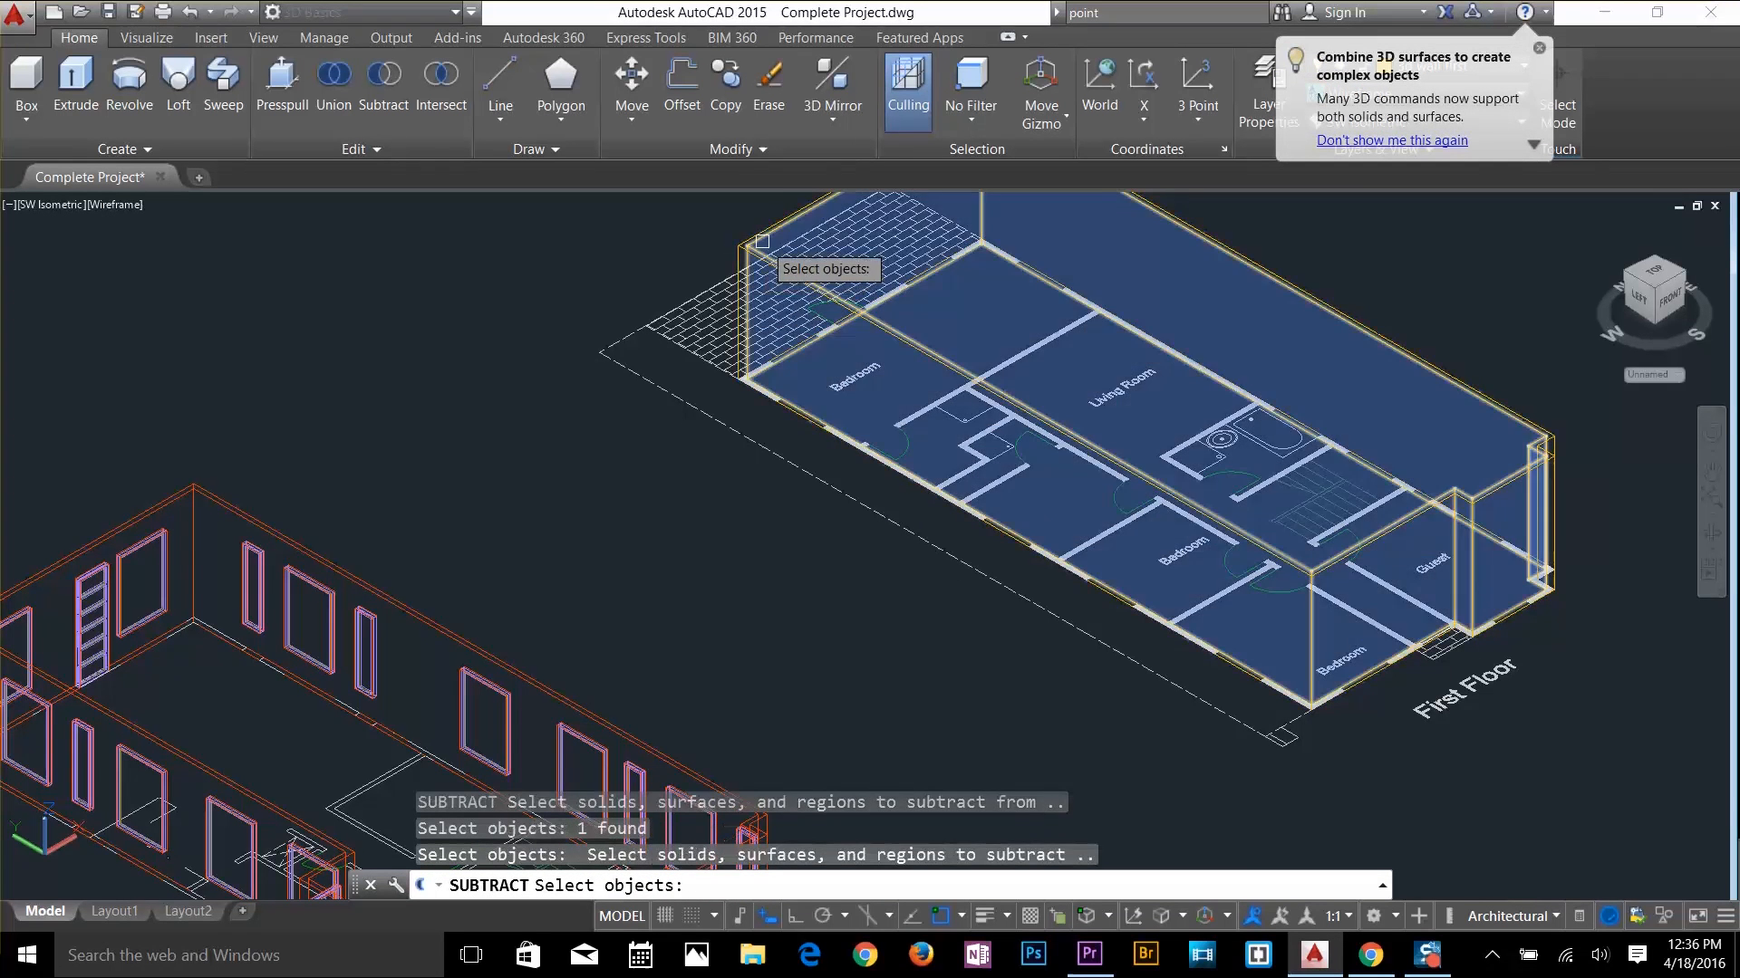
click(742, 252)
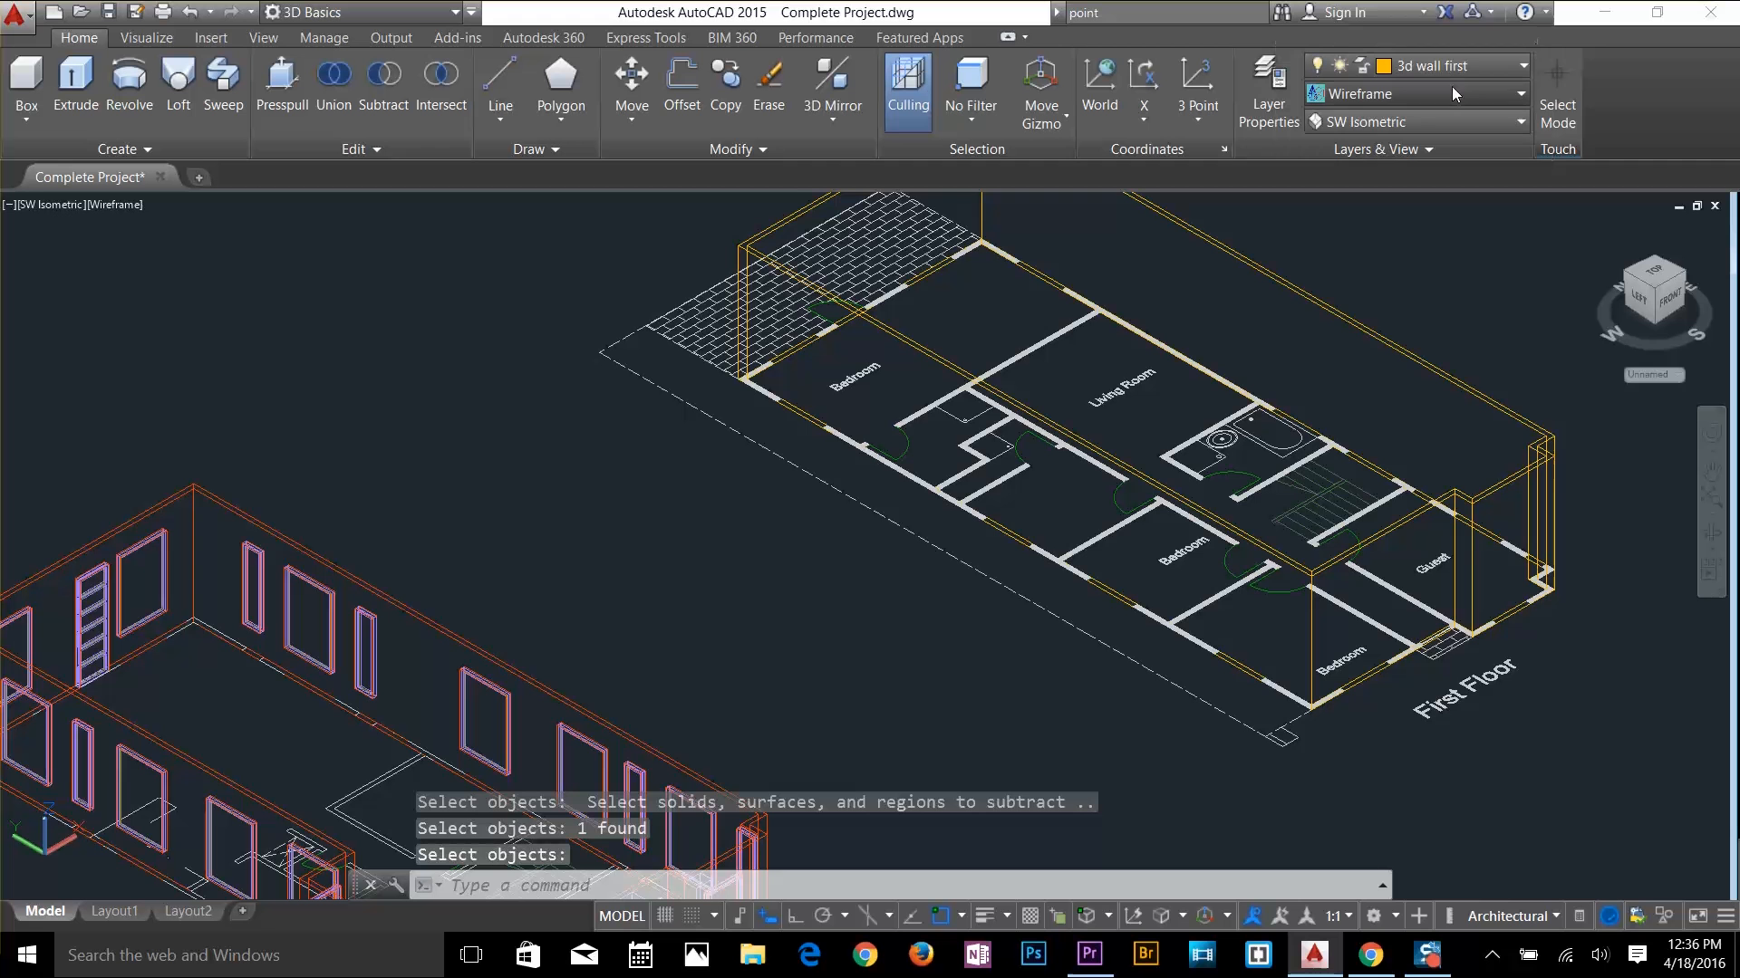
Check the first-floor walls in the Shaded visual style and return to Wireframe
click(1335, 100)
click(1349, 216)
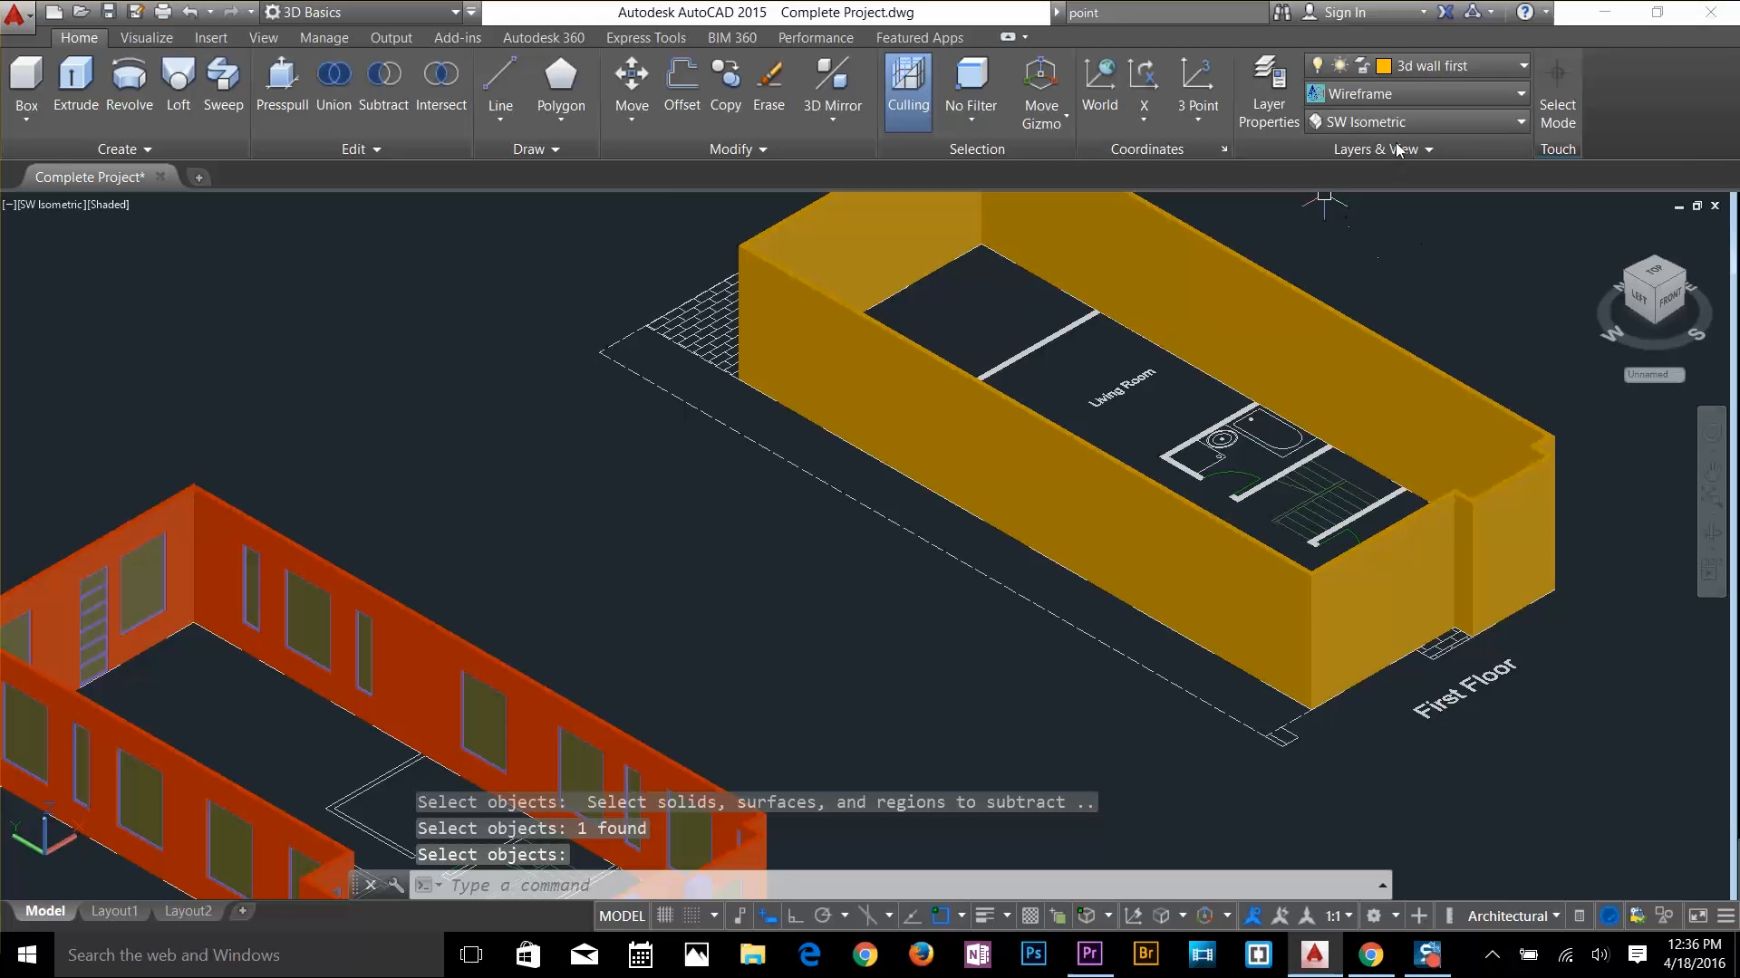
click(1424, 88)
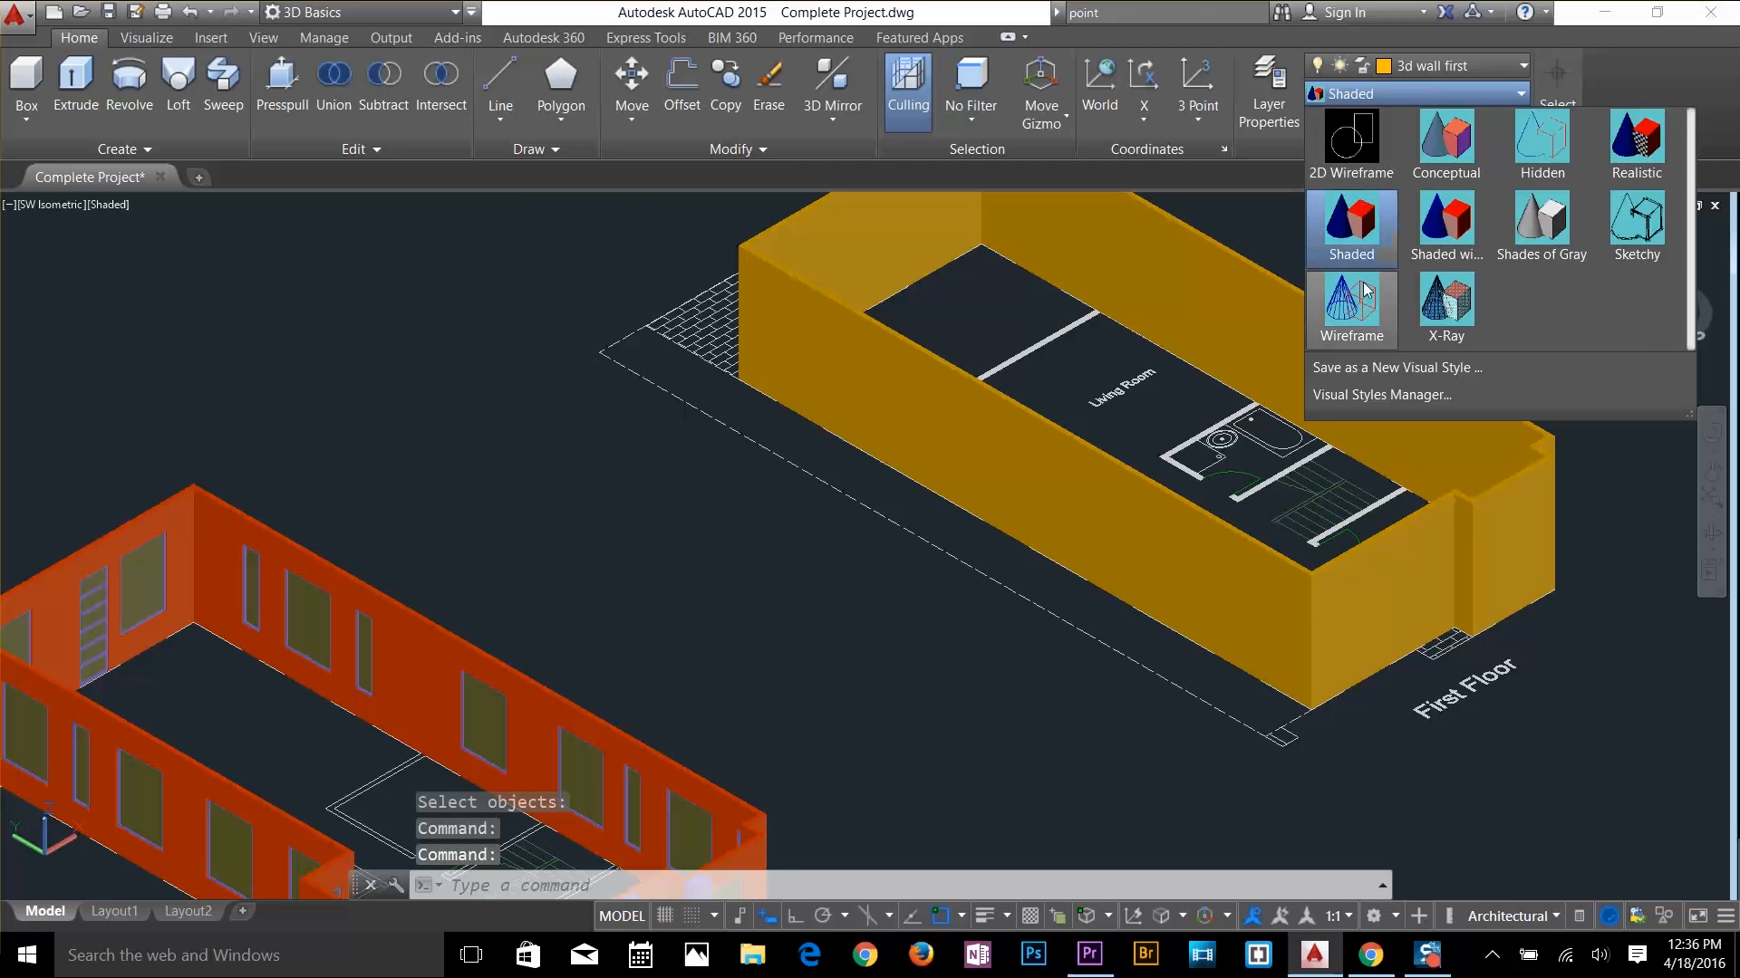
click(1359, 292)
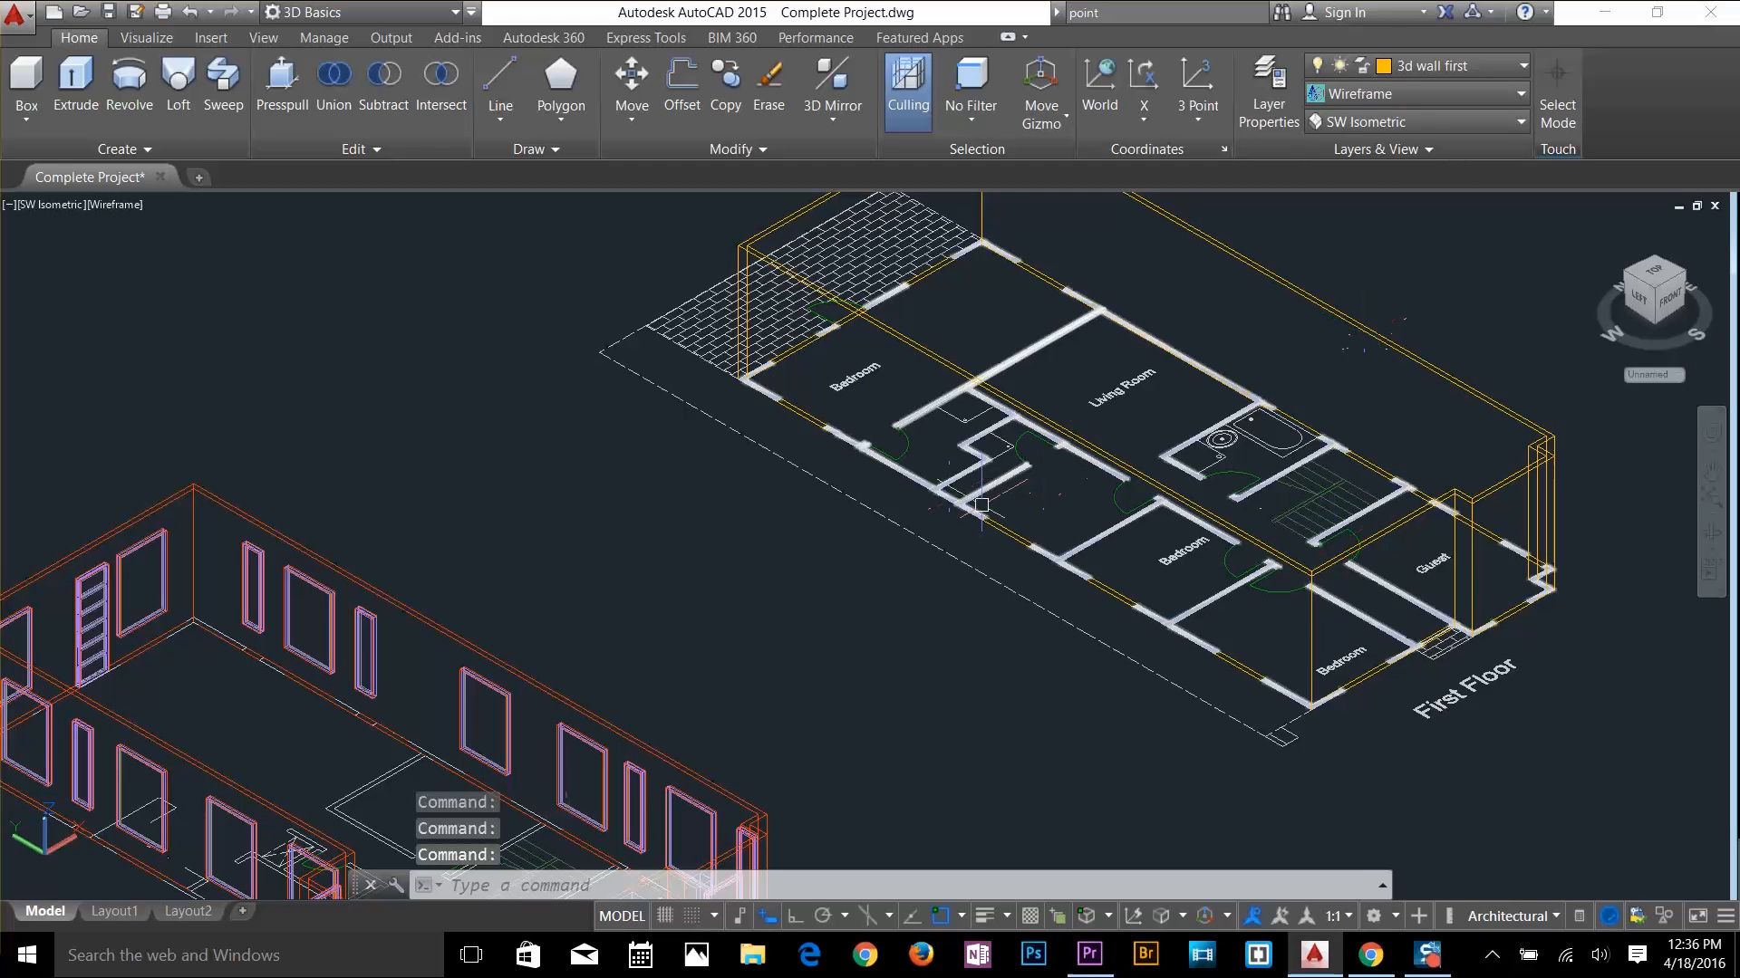
Turn the window layer back on
click(1417, 66)
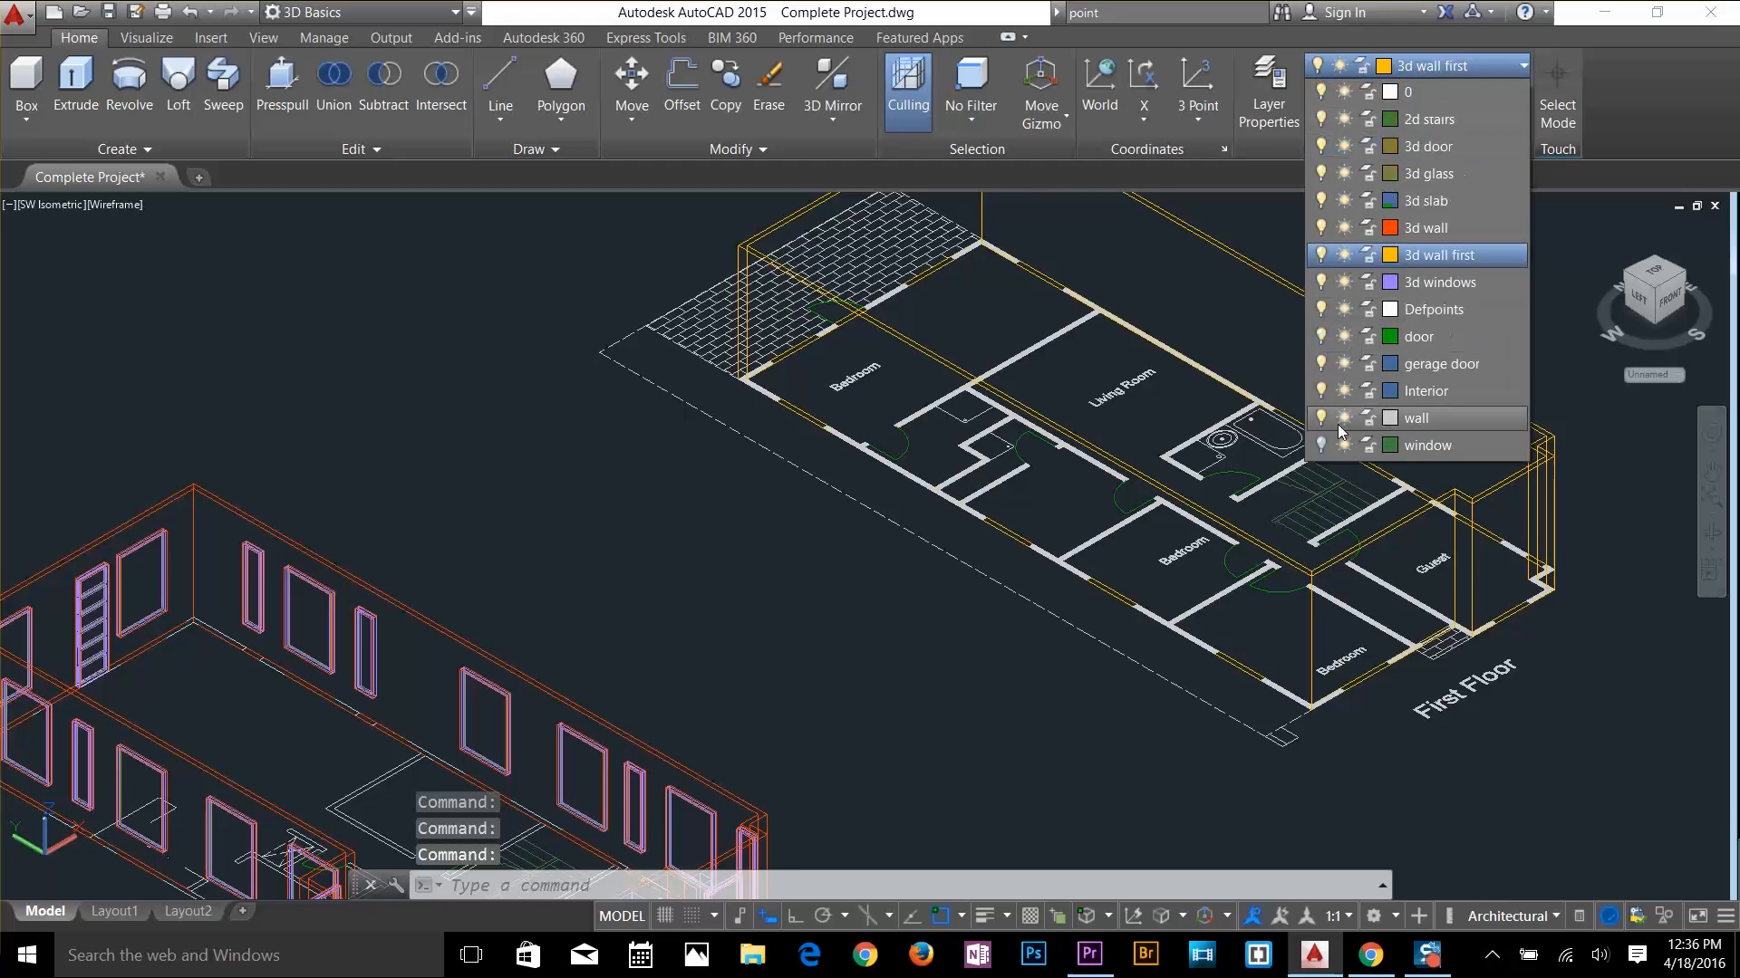
click(1321, 445)
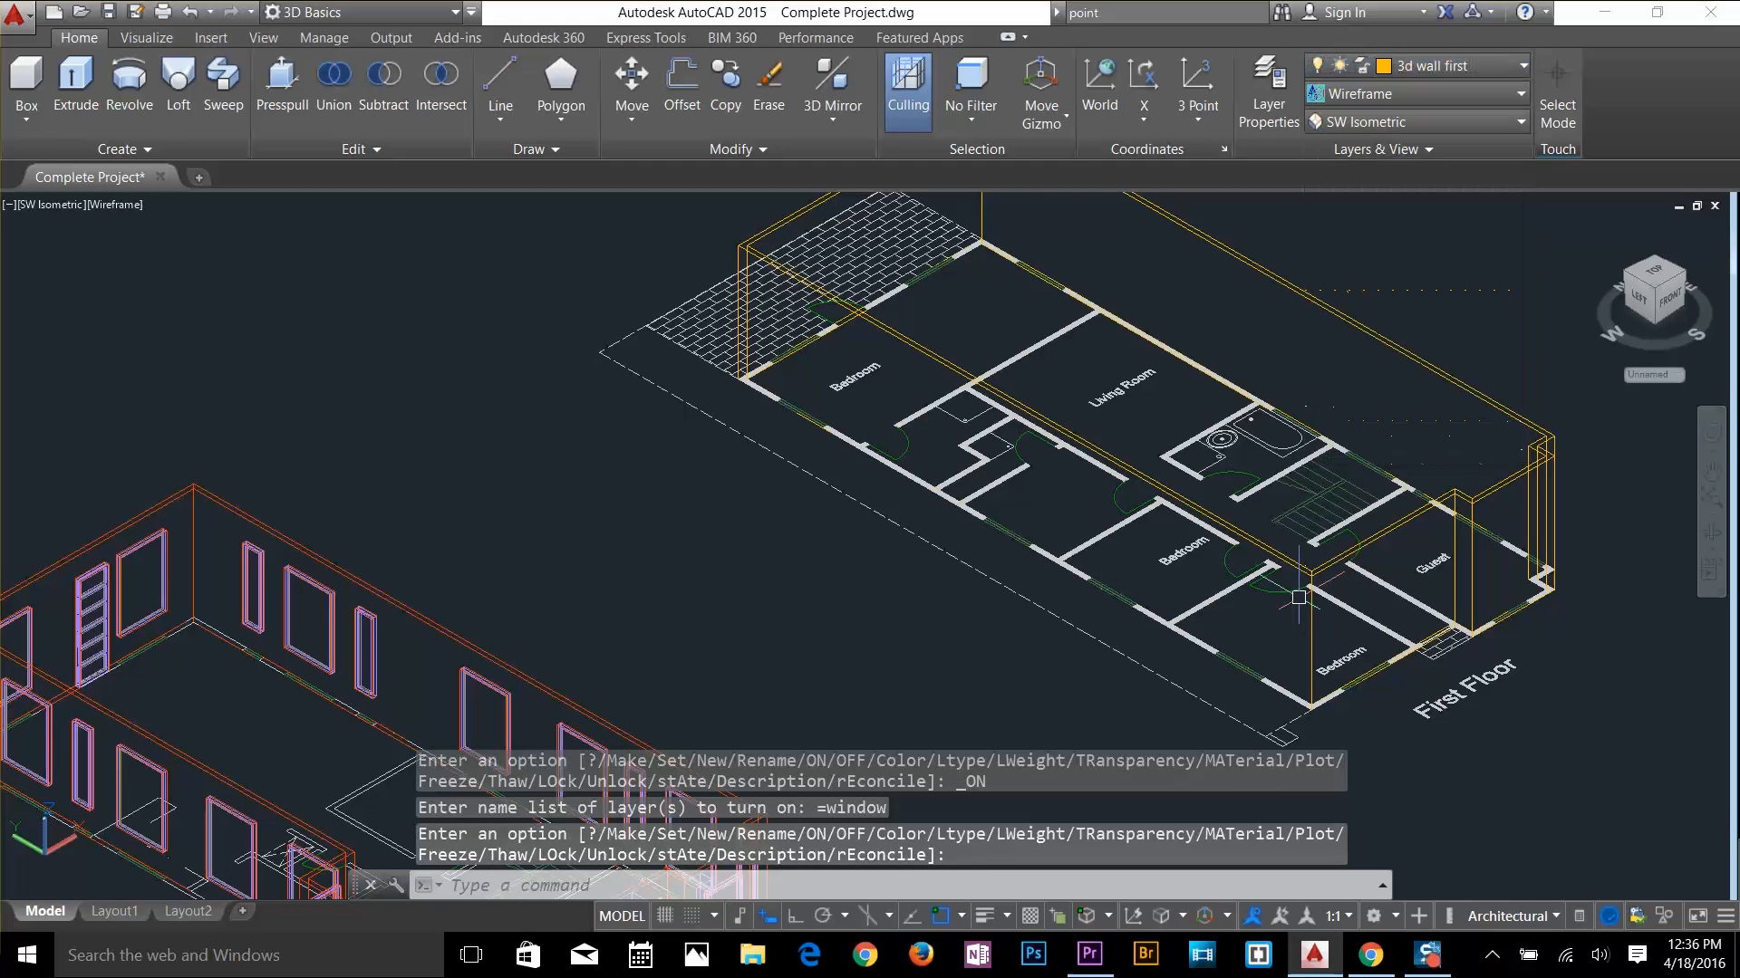
Draw a rectangle over the window opening in the long outer wall of the bedroom next to the terrace, corner to corner
scroll(777, 396, up, 9)
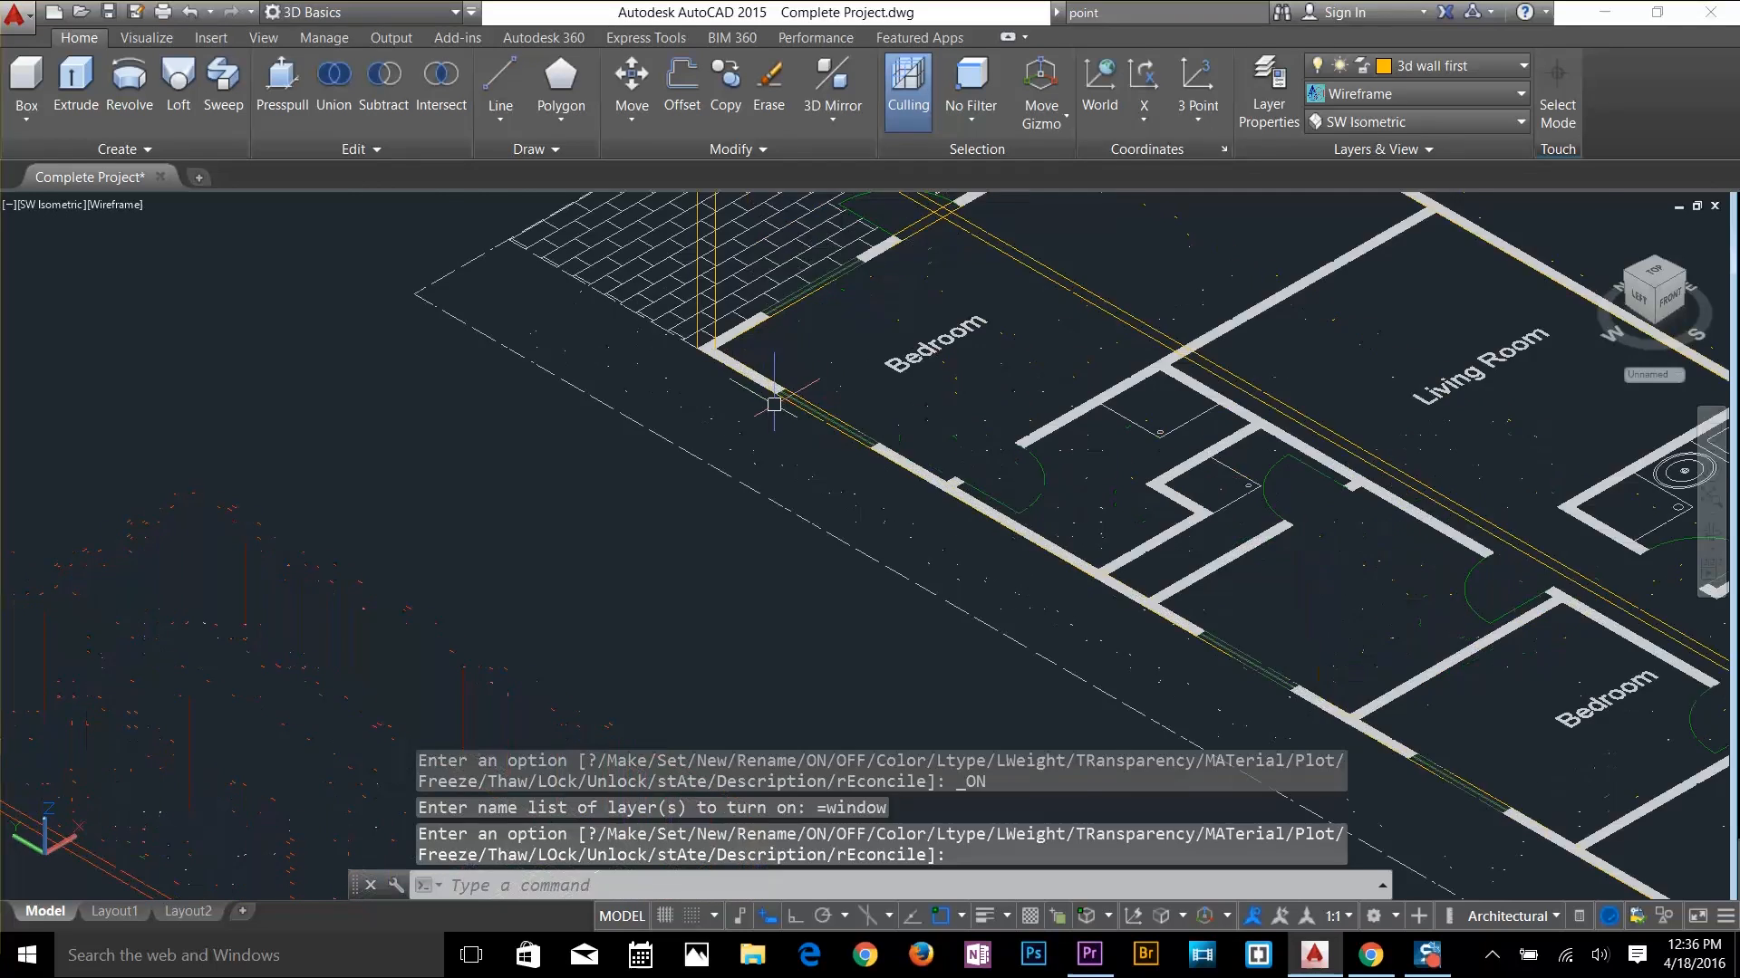
text(rec)
key(Return)
click(772, 346)
click(1202, 549)
Move the window rectangle off the wall into the bedroom and extrude it into a solid block
text(m)
key(Return)
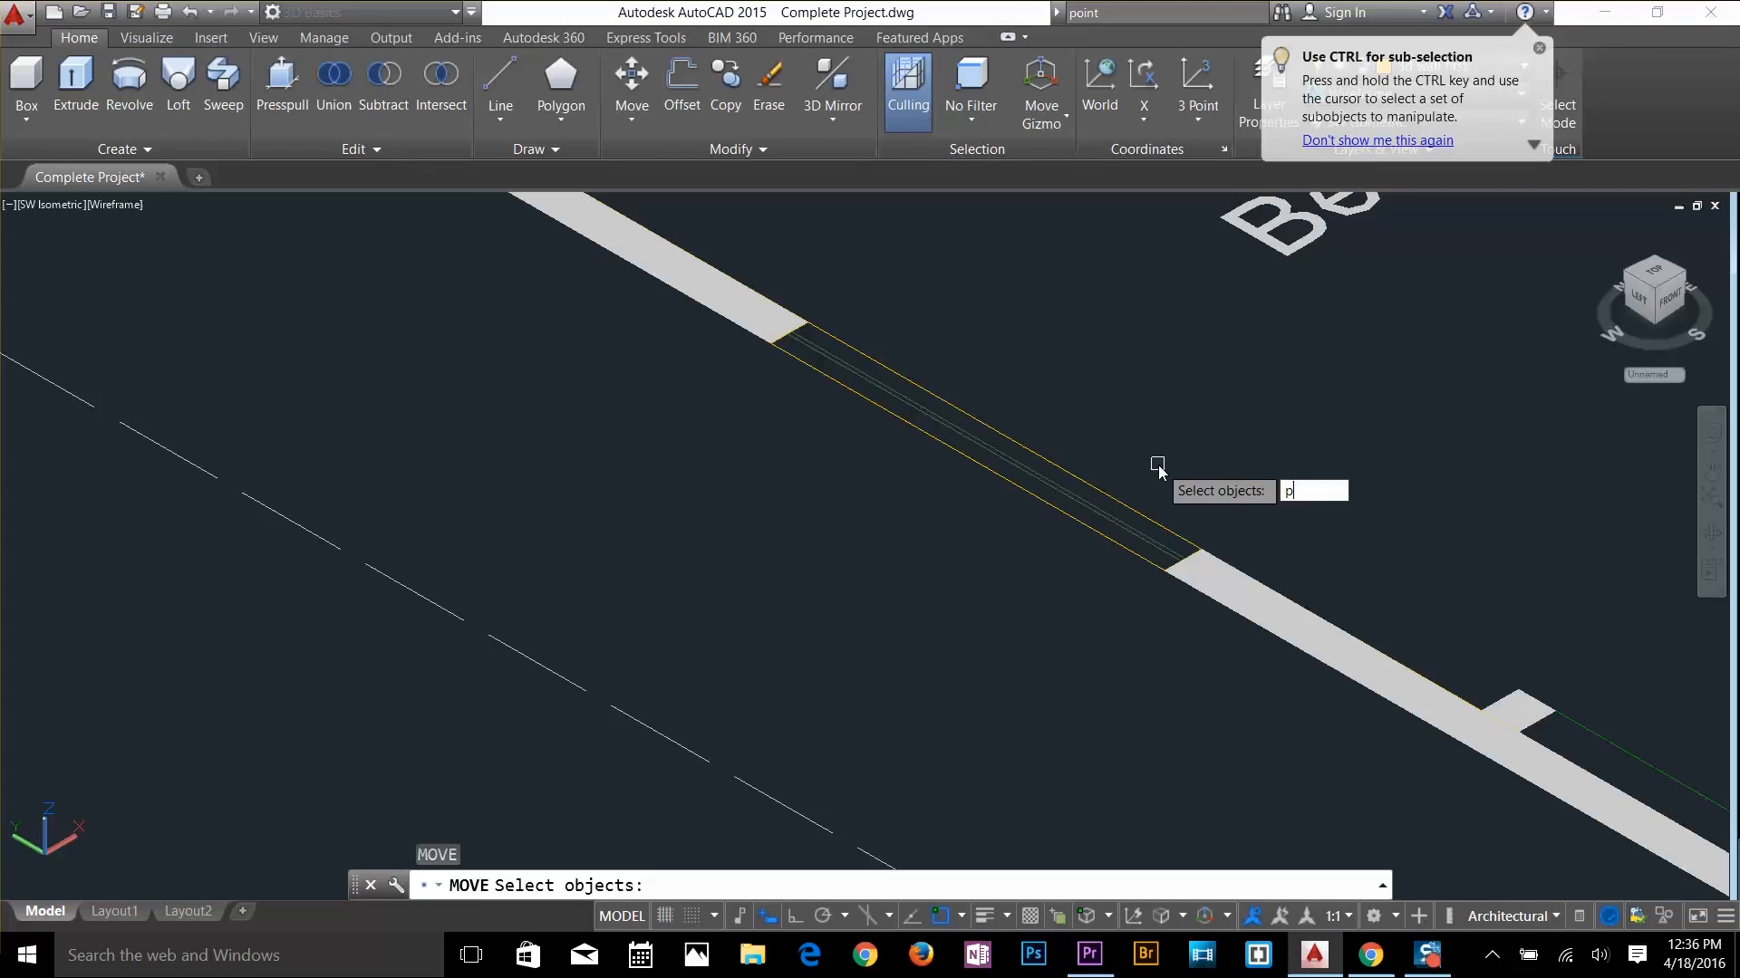
click(967, 480)
key(Return)
key(Return)
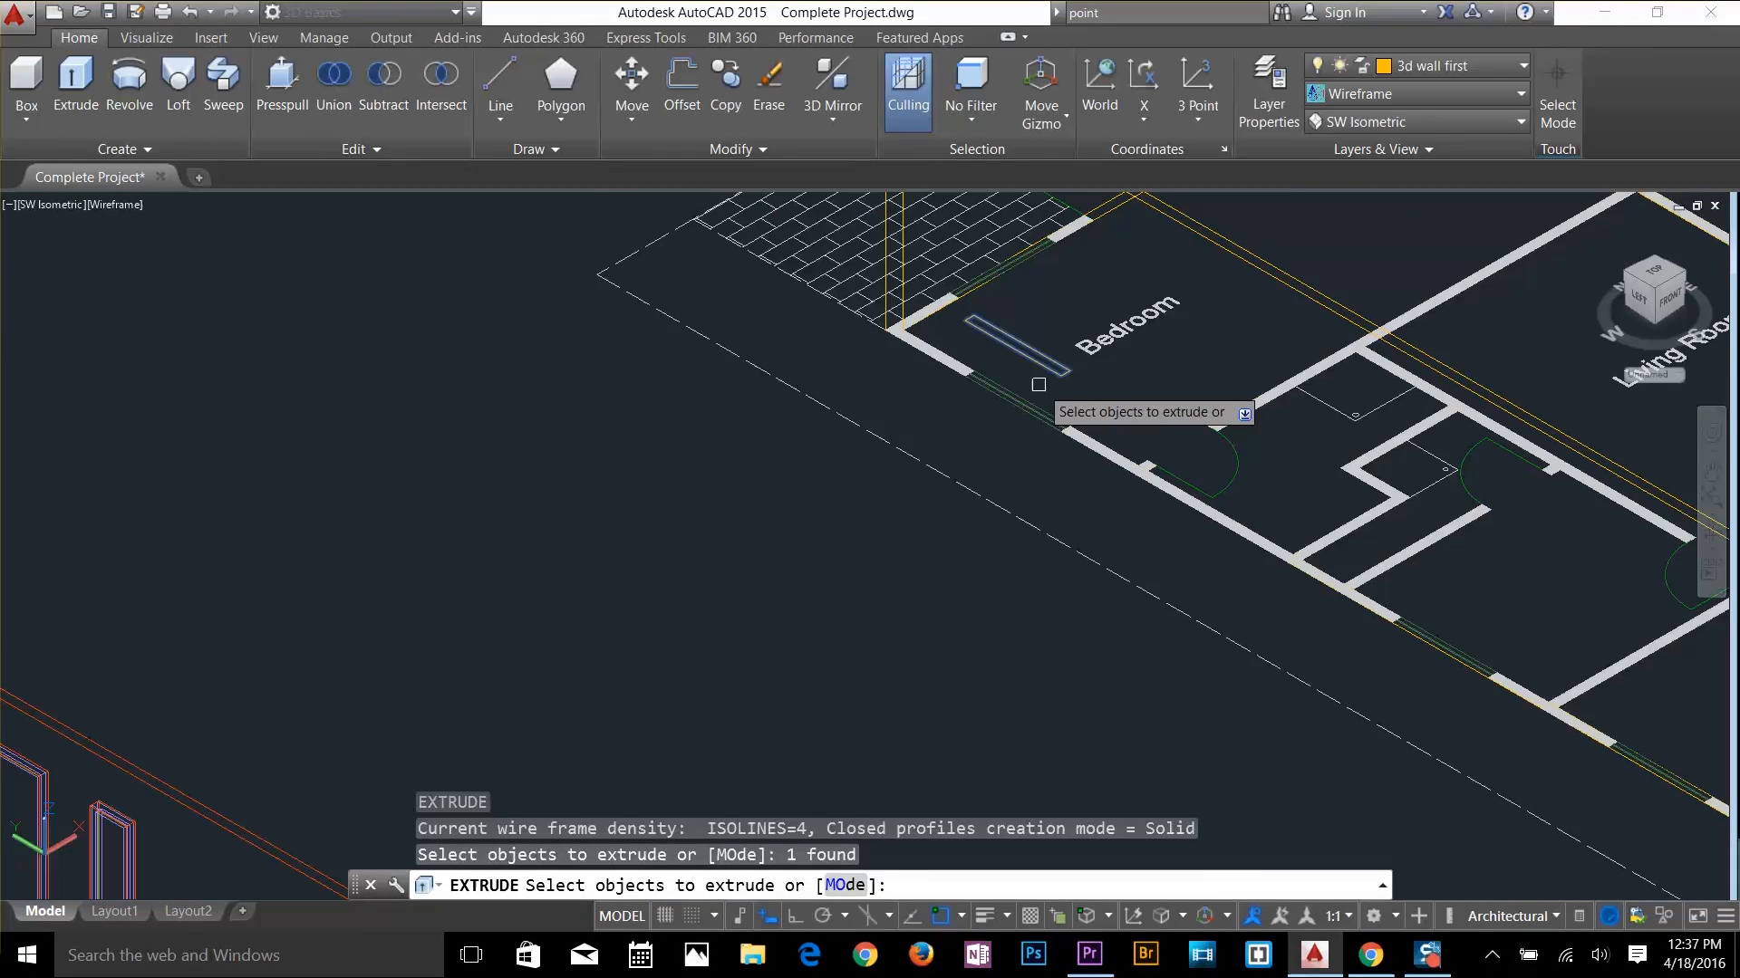
Copy the window block from its opening corner to the matching corners of the remaining window openings along the same long outer wall
text(co)
key(Return)
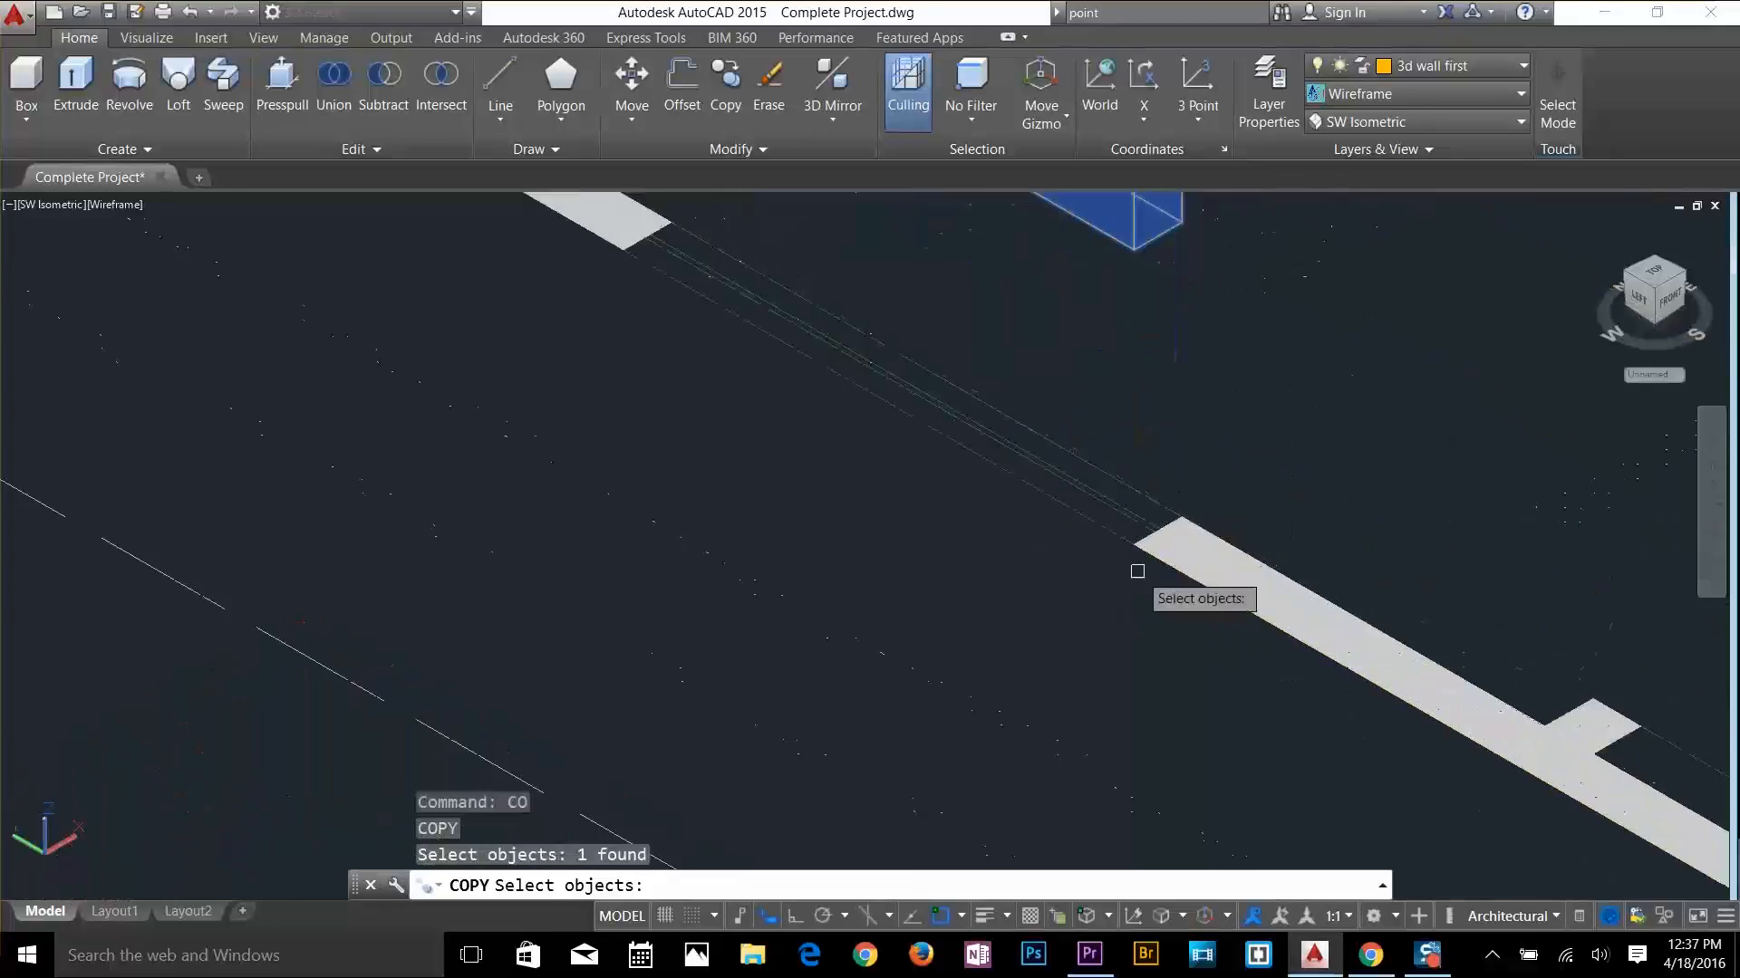
key(Return)
click(1135, 545)
scroll(1135, 546, down, 5)
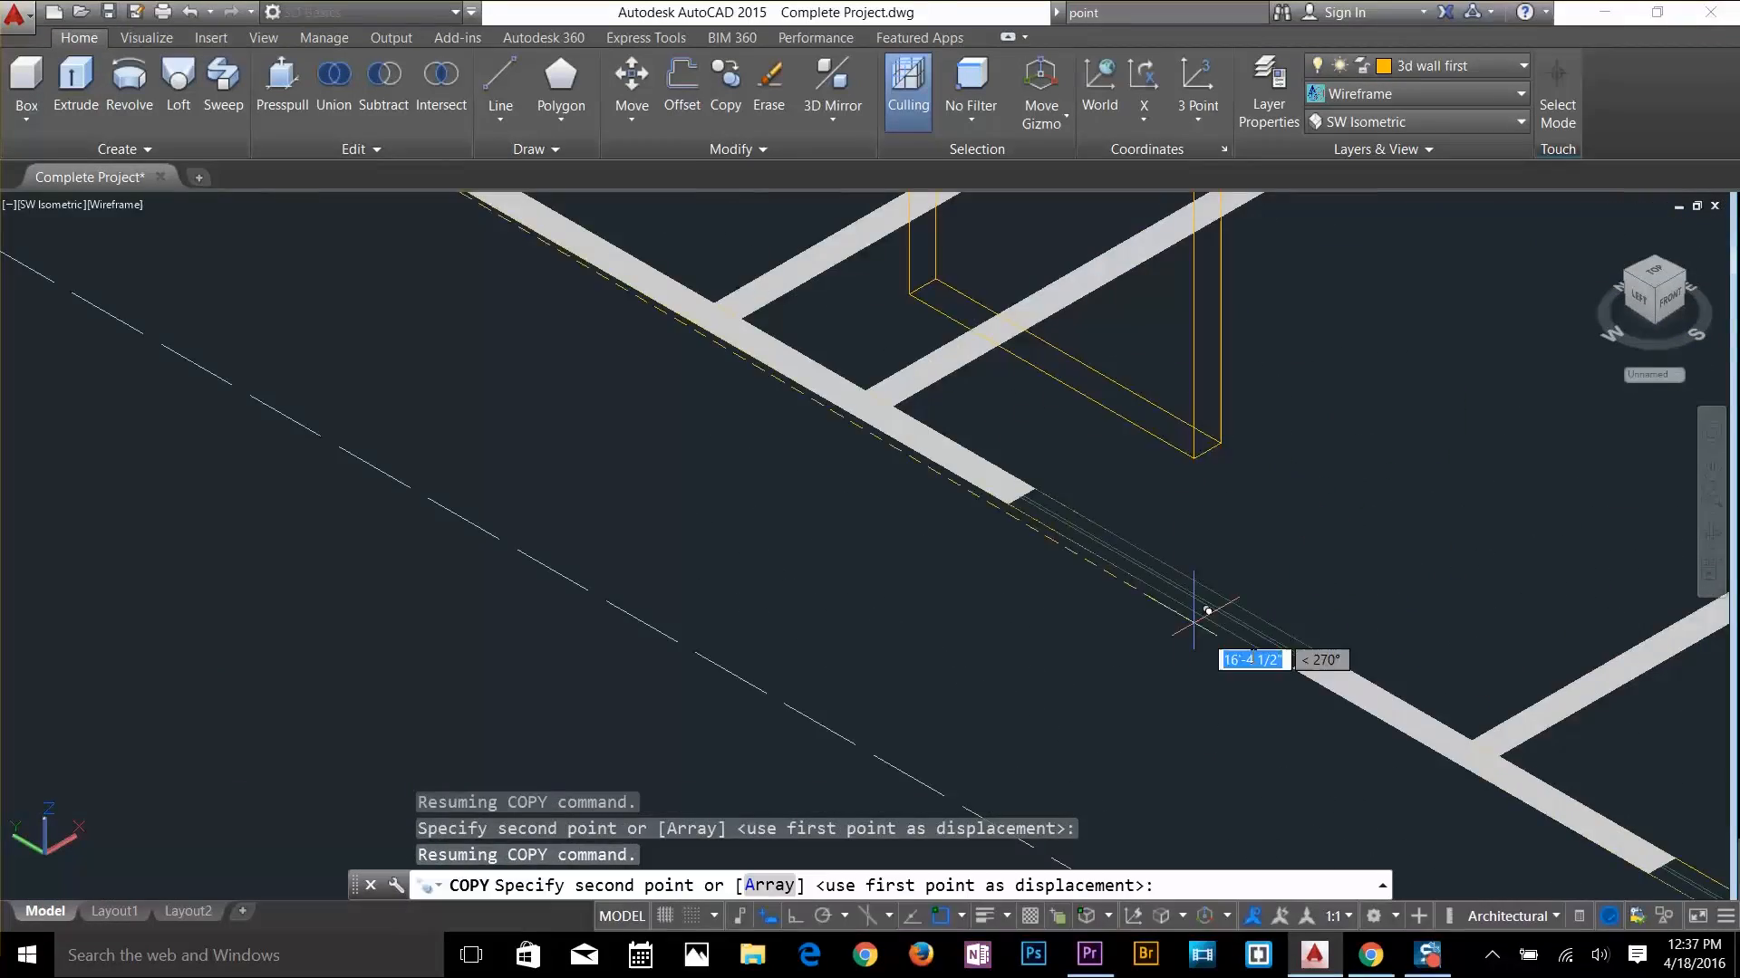
click(1196, 622)
scroll(1417, 629, up, 4)
click(1420, 629)
scroll(1241, 605, down, 4)
click(1242, 605)
scroll(1014, 403, down, 3)
Copy the window block to the window openings of the opposite long wall and place a spare copy over the terrace
middle_drag(1005, 399, 1341, 689)
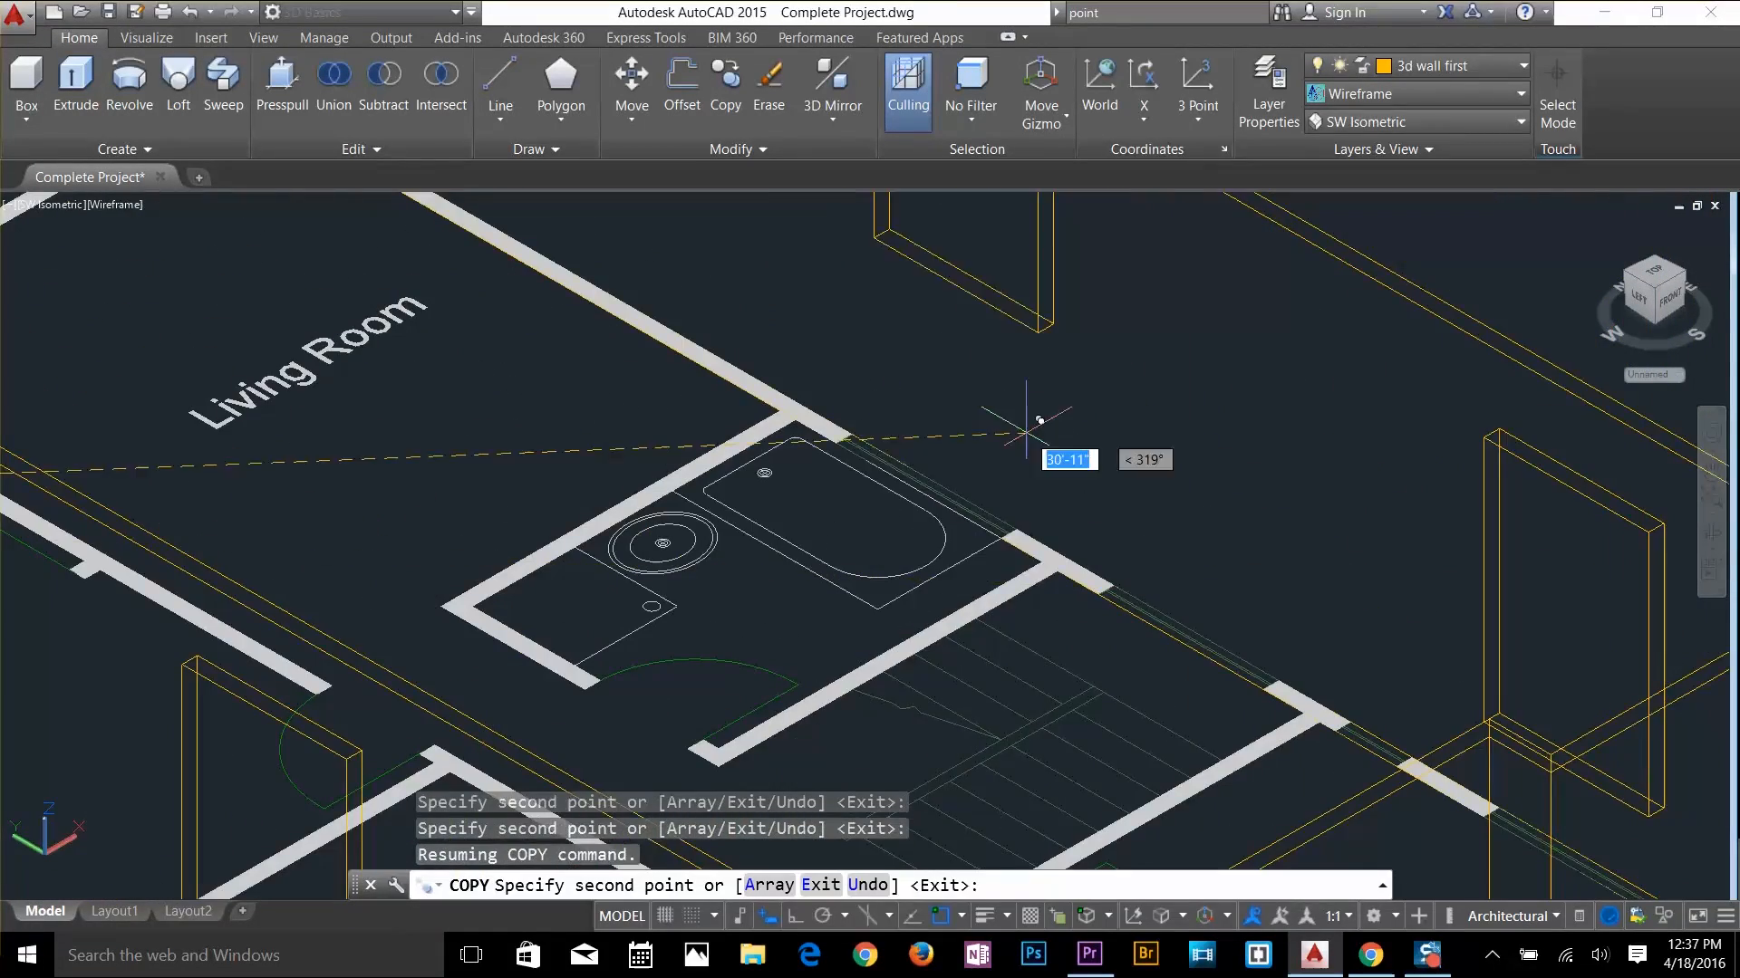
click(1015, 529)
middle_drag(344, 244, 1160, 652)
scroll(1064, 549, up, 2)
click(1028, 520)
click(383, 500)
key(Escape)
key(Escape)
Rotate the spare window block about its corner so it runs parallel to the wall between terrace and bedroom
text(ro)
key(Return)
click(628, 271)
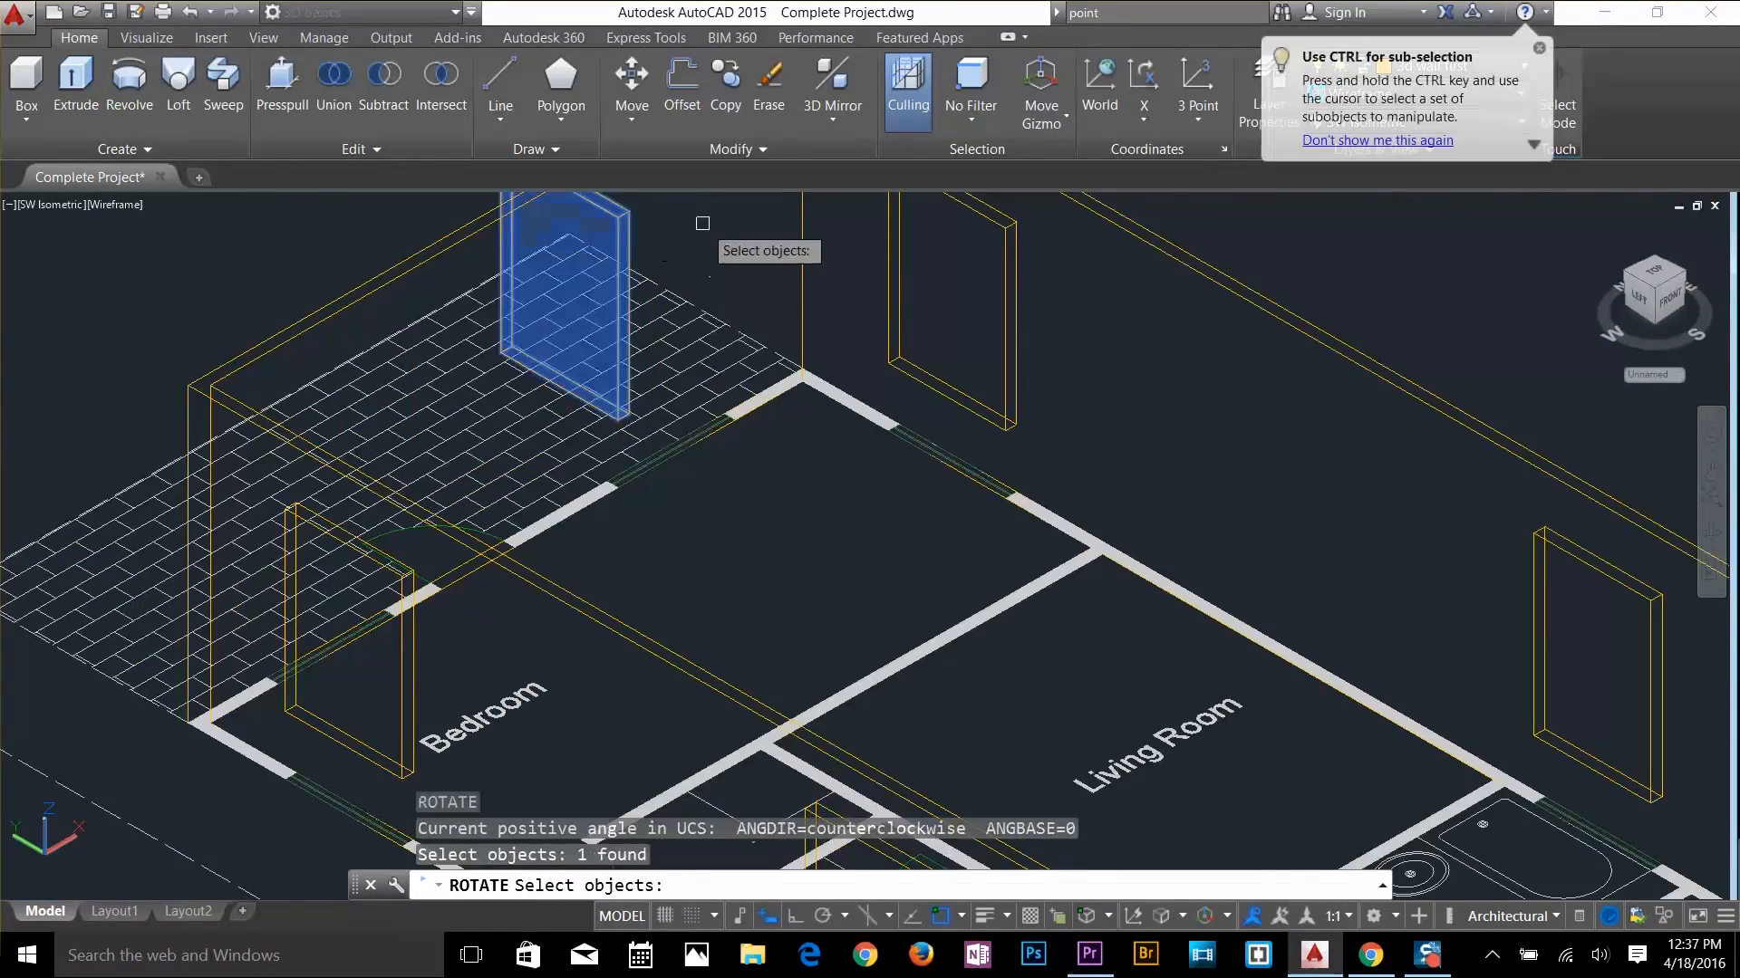
key(Return)
scroll(640, 409, up, 6)
click(552, 454)
key(F8)
click(947, 621)
Move the rotated window block by its lower corner into line with the window opening in the terrace wall
text(m)
key(Return)
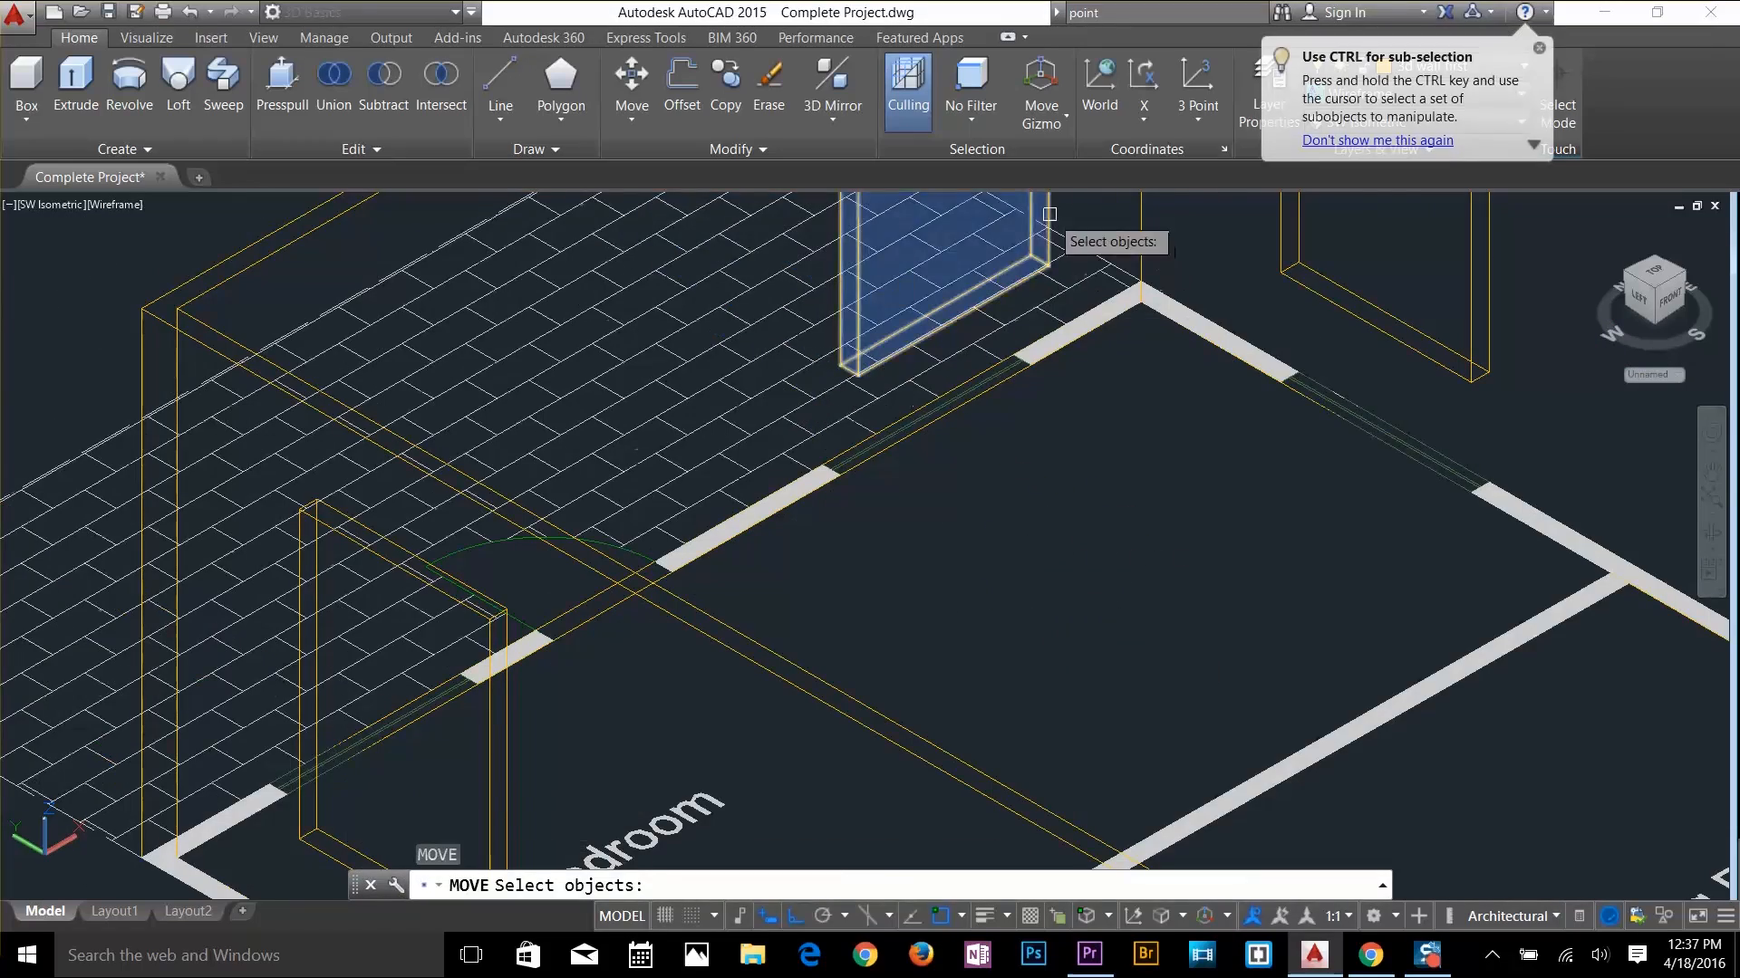
click(1048, 218)
key(Return)
click(858, 374)
scroll(857, 453, up, 6)
click(785, 554)
key(Return)
key(Return)
key(Return)
scroll(712, 435, down, 6)
key(Escape)
key(Escape)
key(Escape)
Copy the rotated window block to the other window opening in the terrace wall beside the bedroom
text(co)
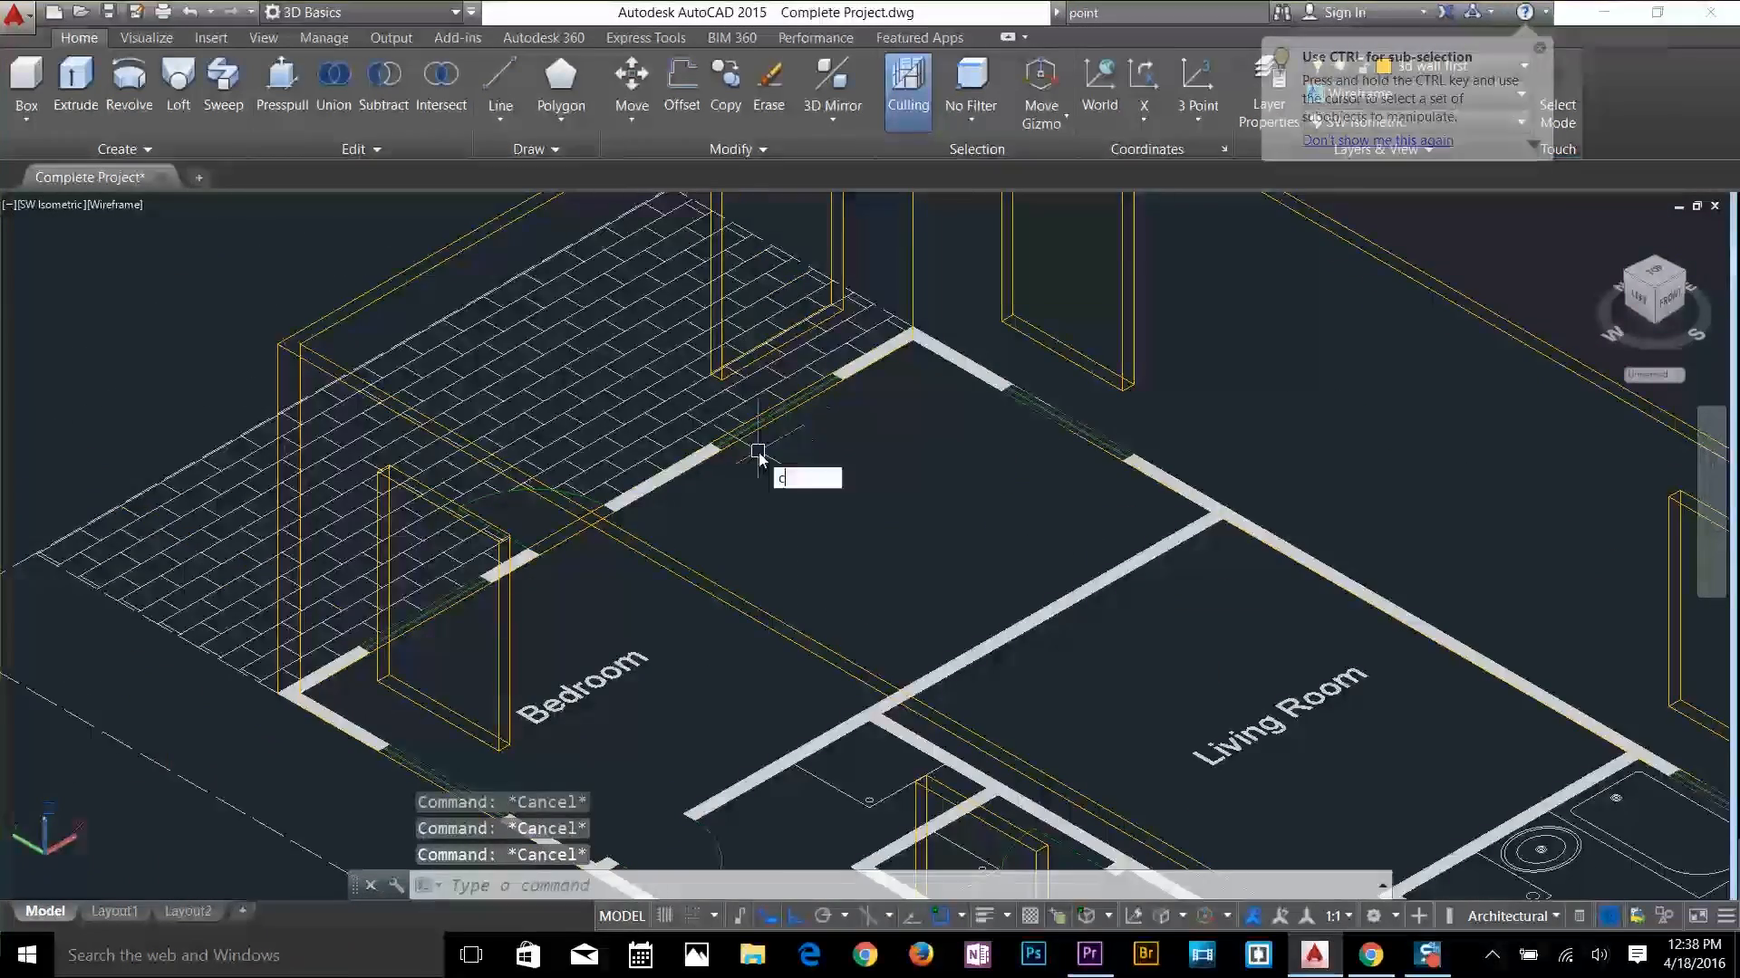
click(715, 373)
key(Return)
click(714, 629)
click(476, 708)
scroll(760, 524, up, 6)
key(Escape)
key(Escape)
key(Escape)
Subtract all the window blocks from the first-floor exterior walls to cut the window openings
click(778, 473)
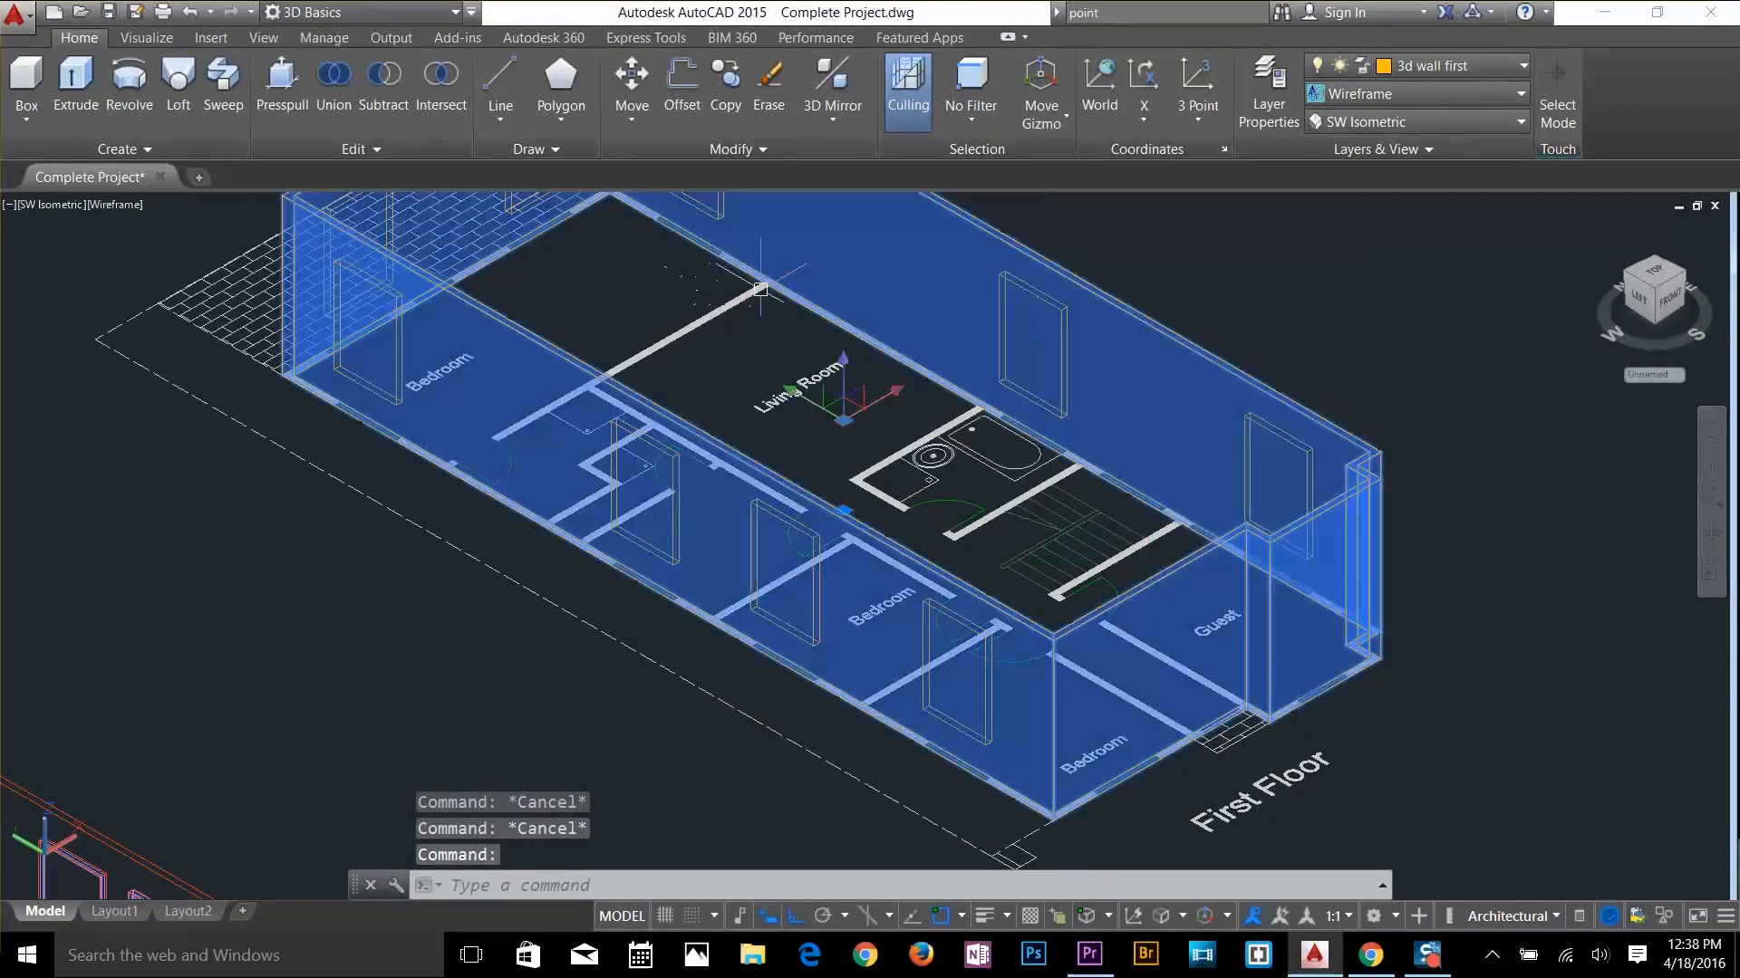
key(Delete)
middle_drag(807, 392, 890, 466)
text(su)
click(1086, 444)
click(1331, 580)
middle_drag(1114, 679, 1304, 414)
click(1262, 489)
click(1089, 390)
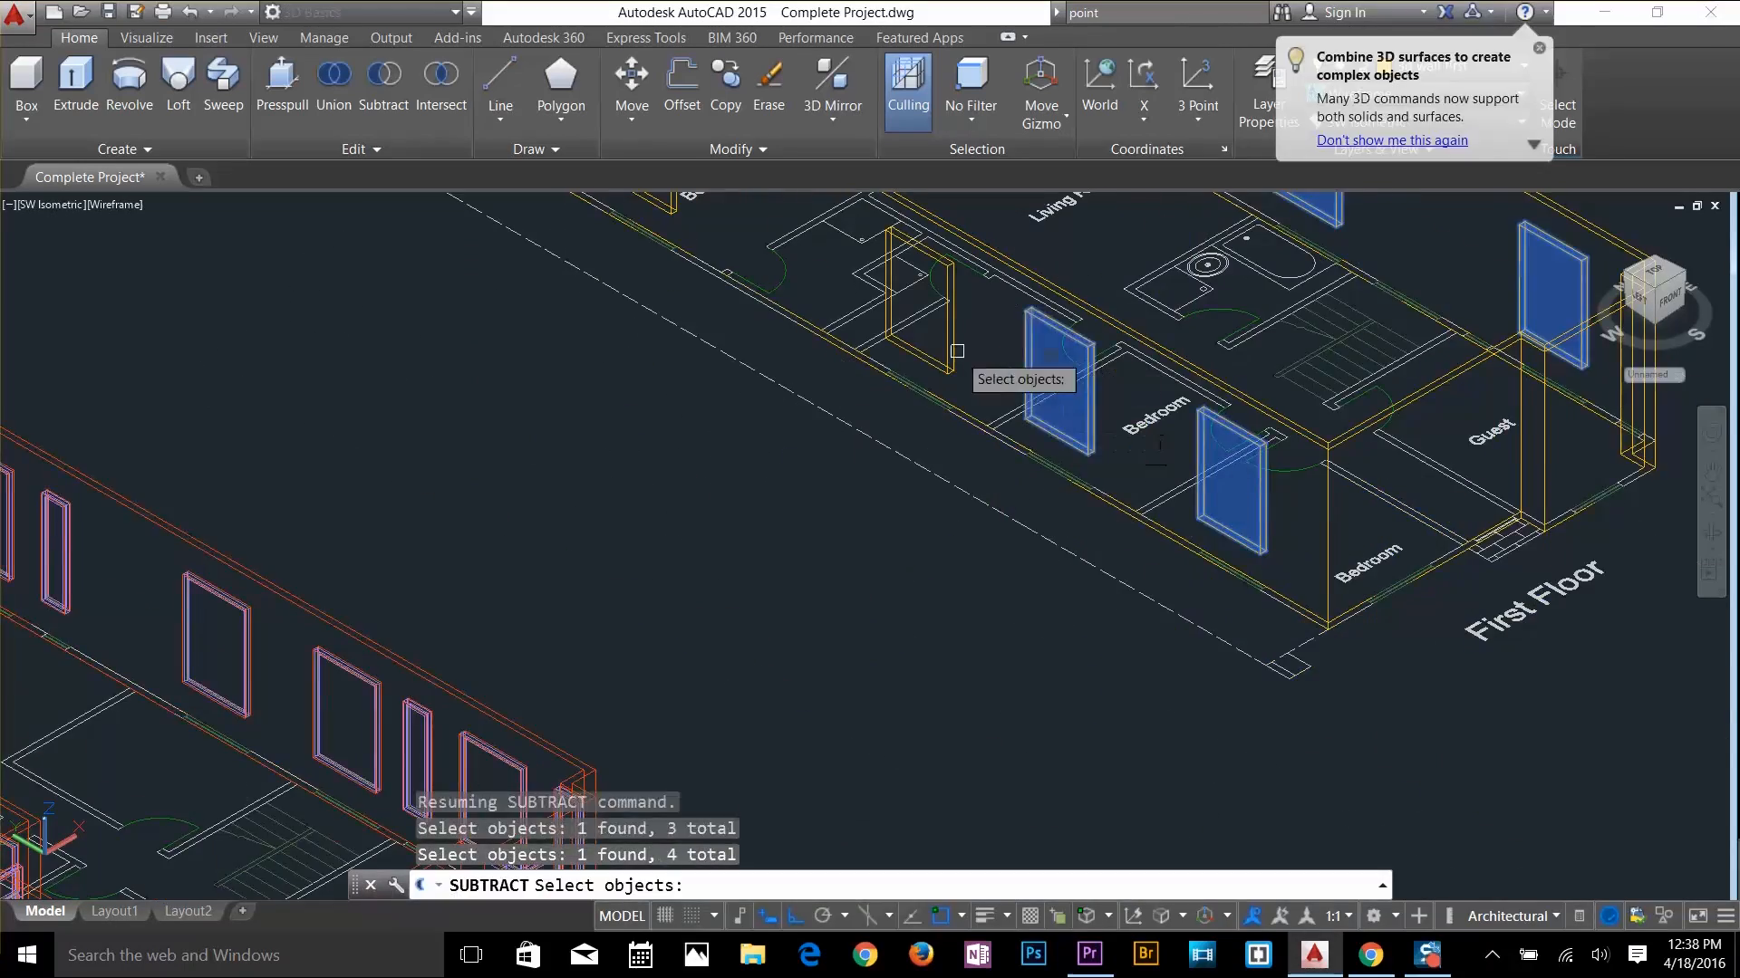
click(951, 354)
middle_drag(870, 308, 1120, 555)
click(924, 389)
click(885, 248)
key(Return)
key(Return)
key(Escape)
key(Escape)
key(Escape)
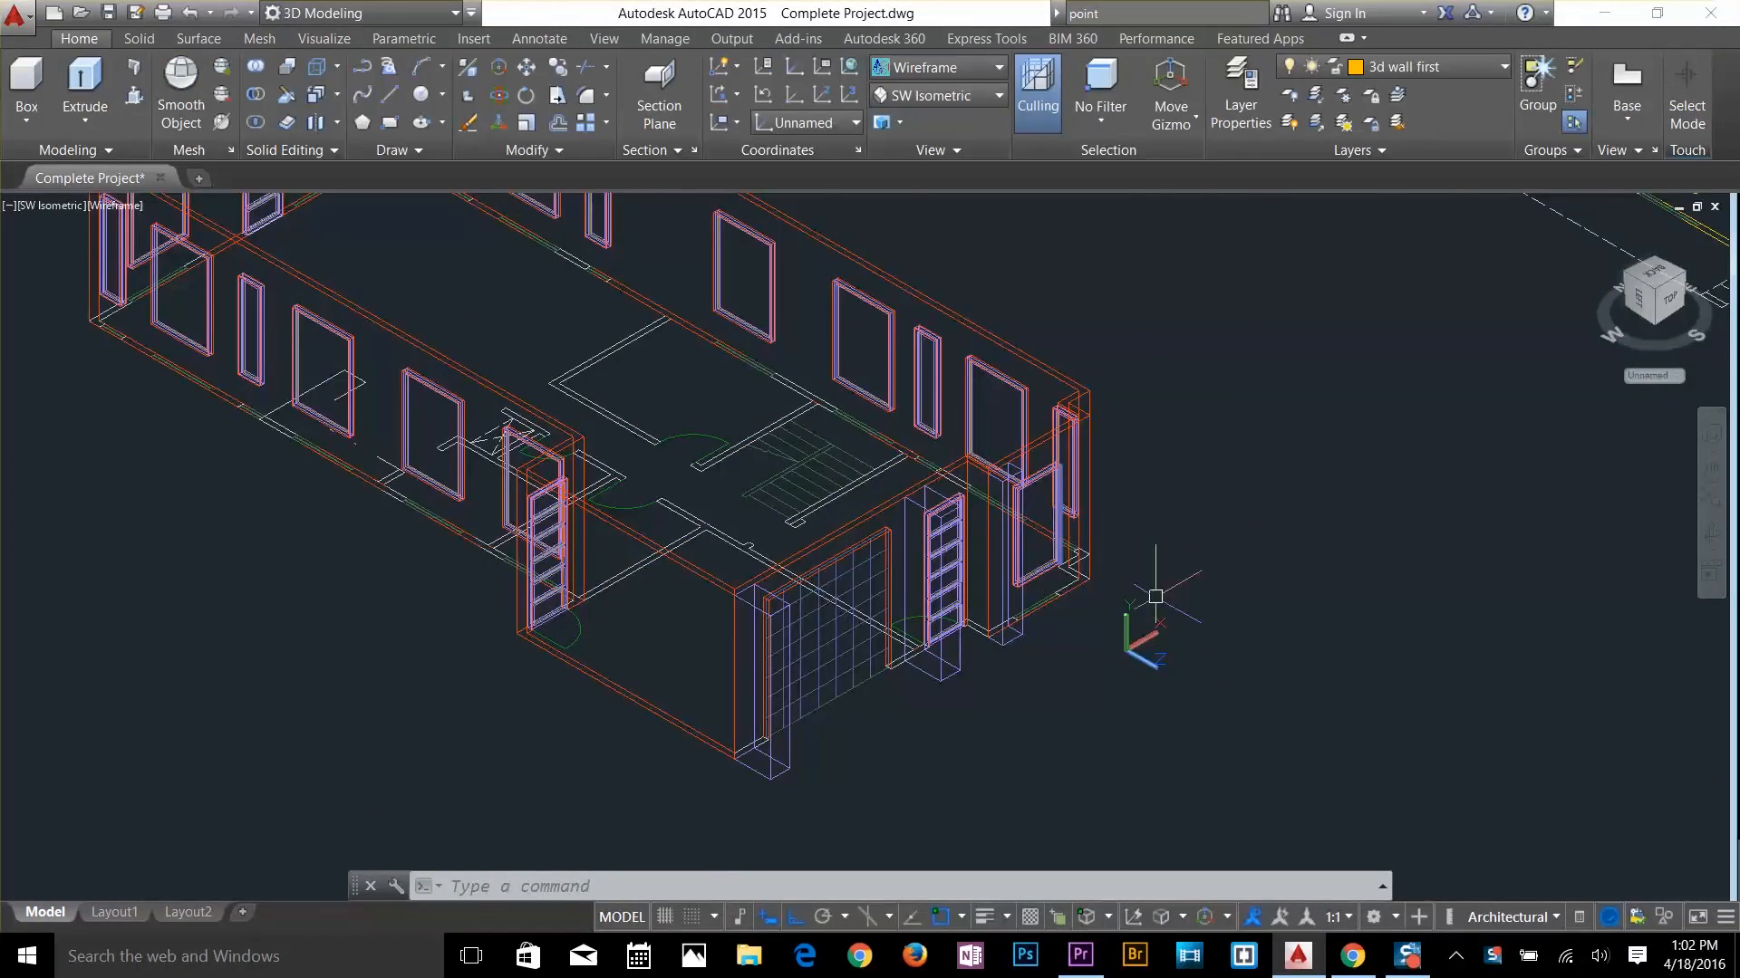
middle_drag(1224, 553, 754, 699)
middle_drag(1474, 334, 1205, 567)
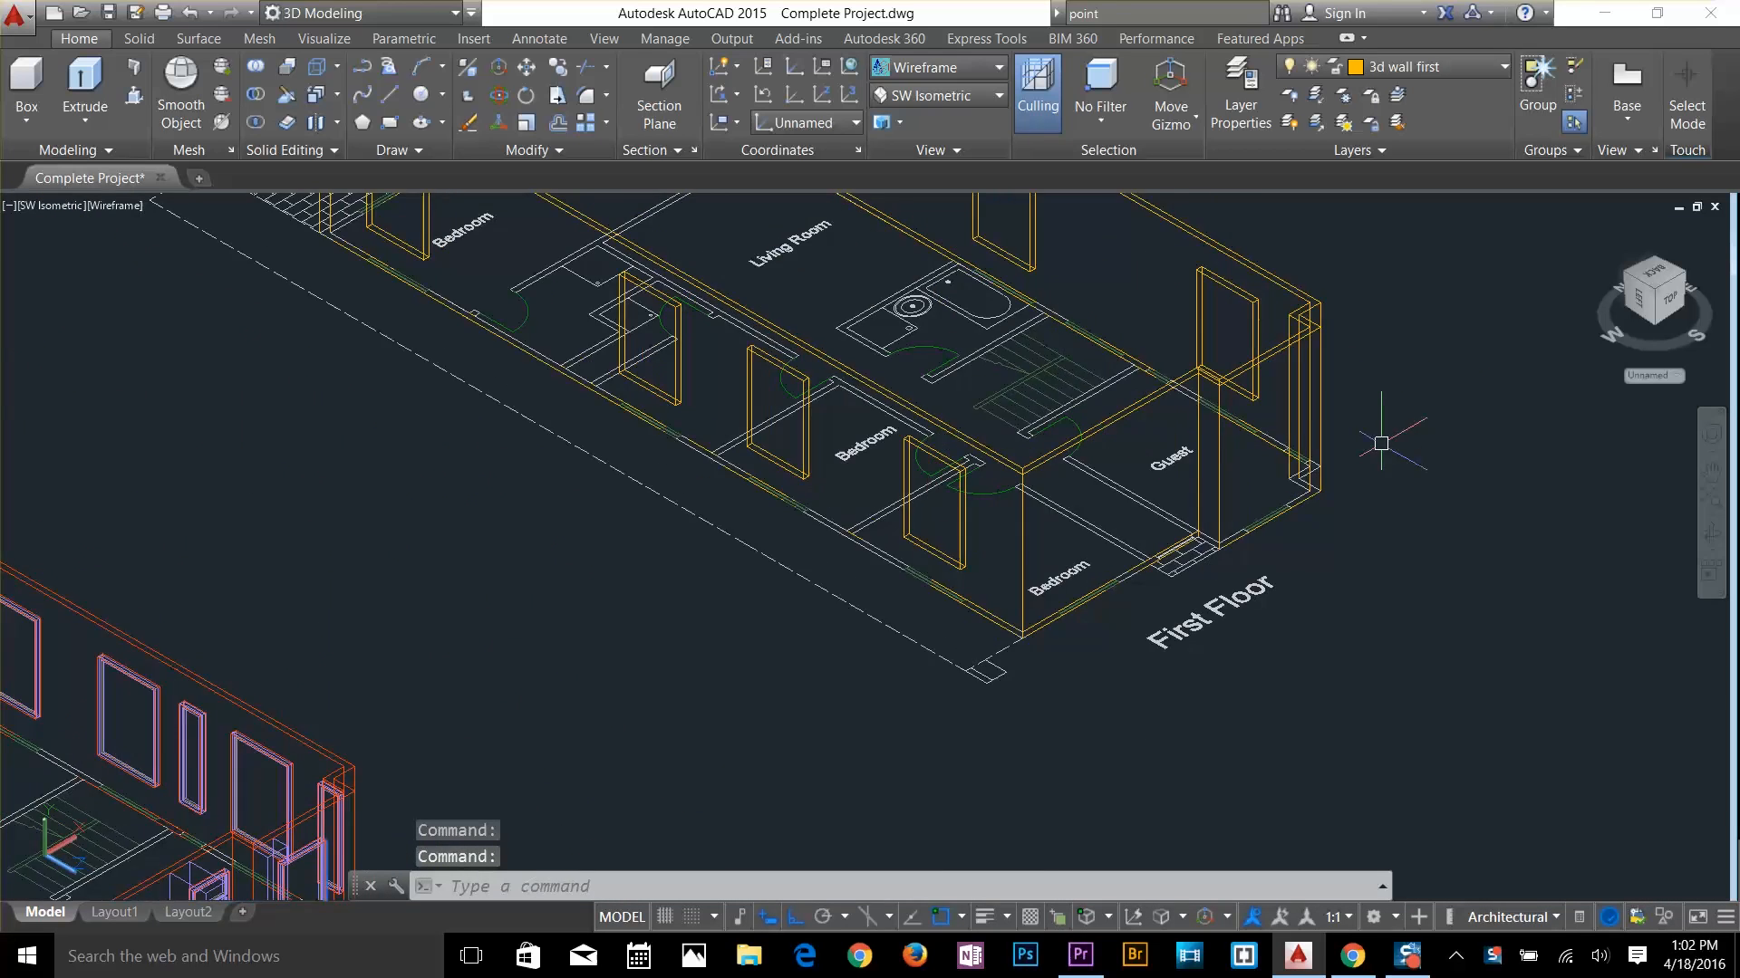
scroll(1385, 442, up, 3)
scroll(1189, 578, up, 1)
key(Escape)
key(Escape)
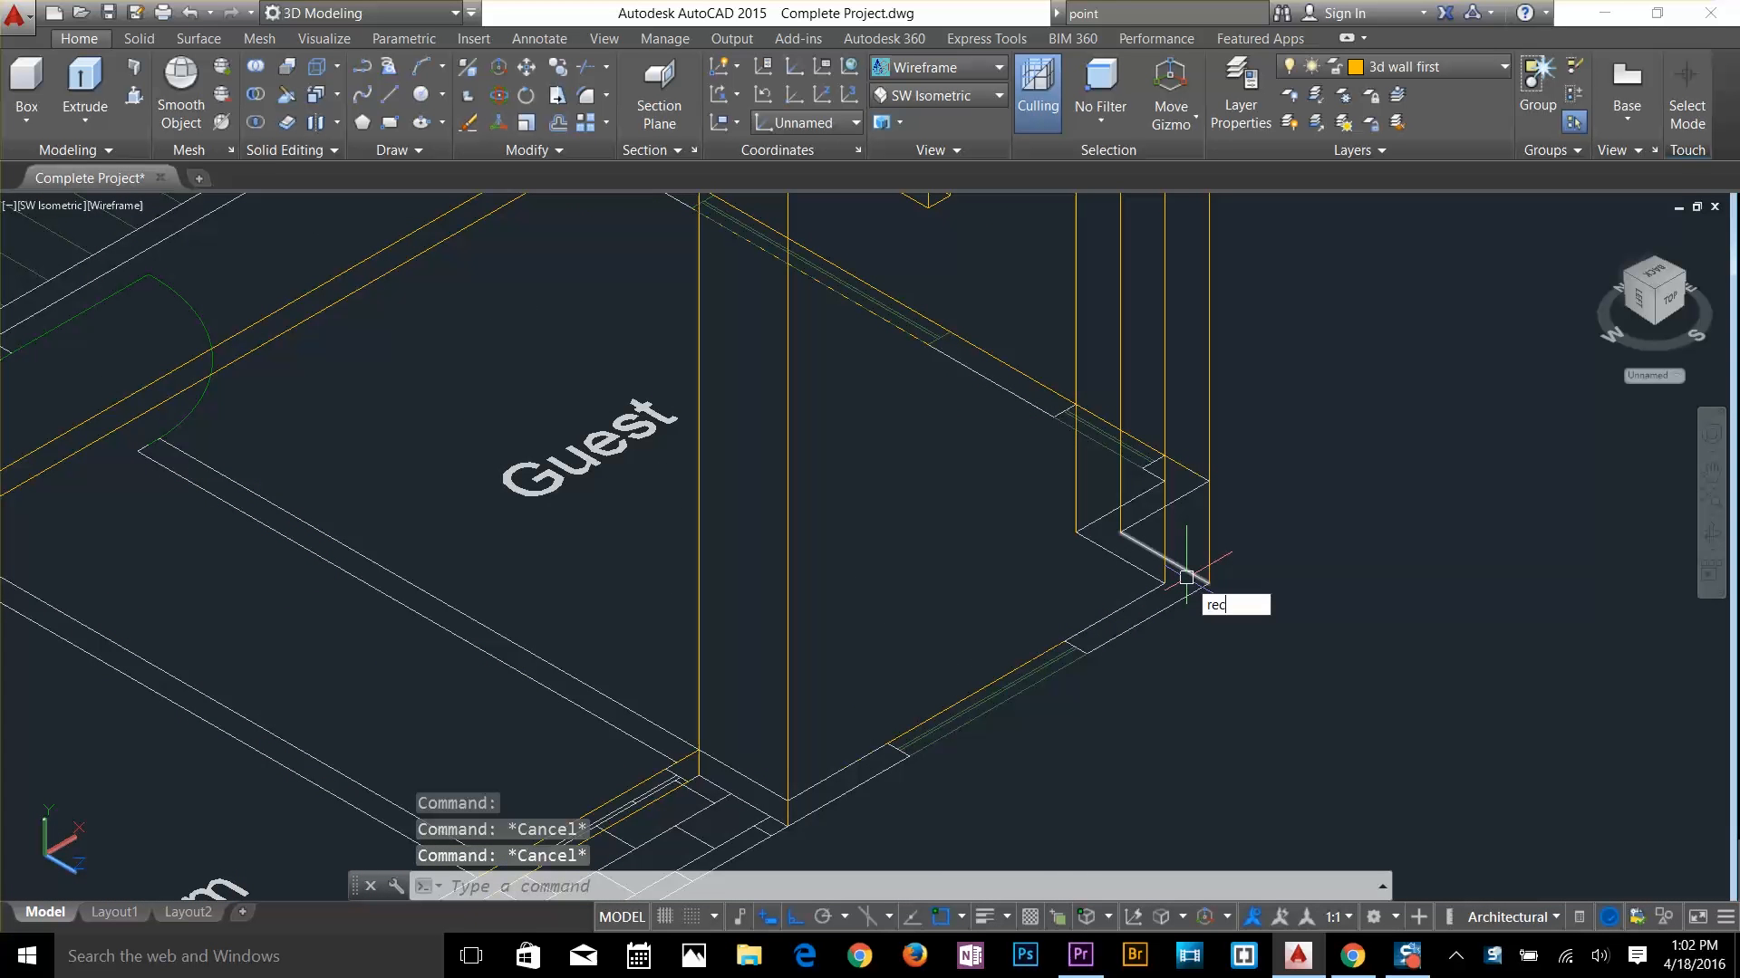
text(rec)
key(Return)
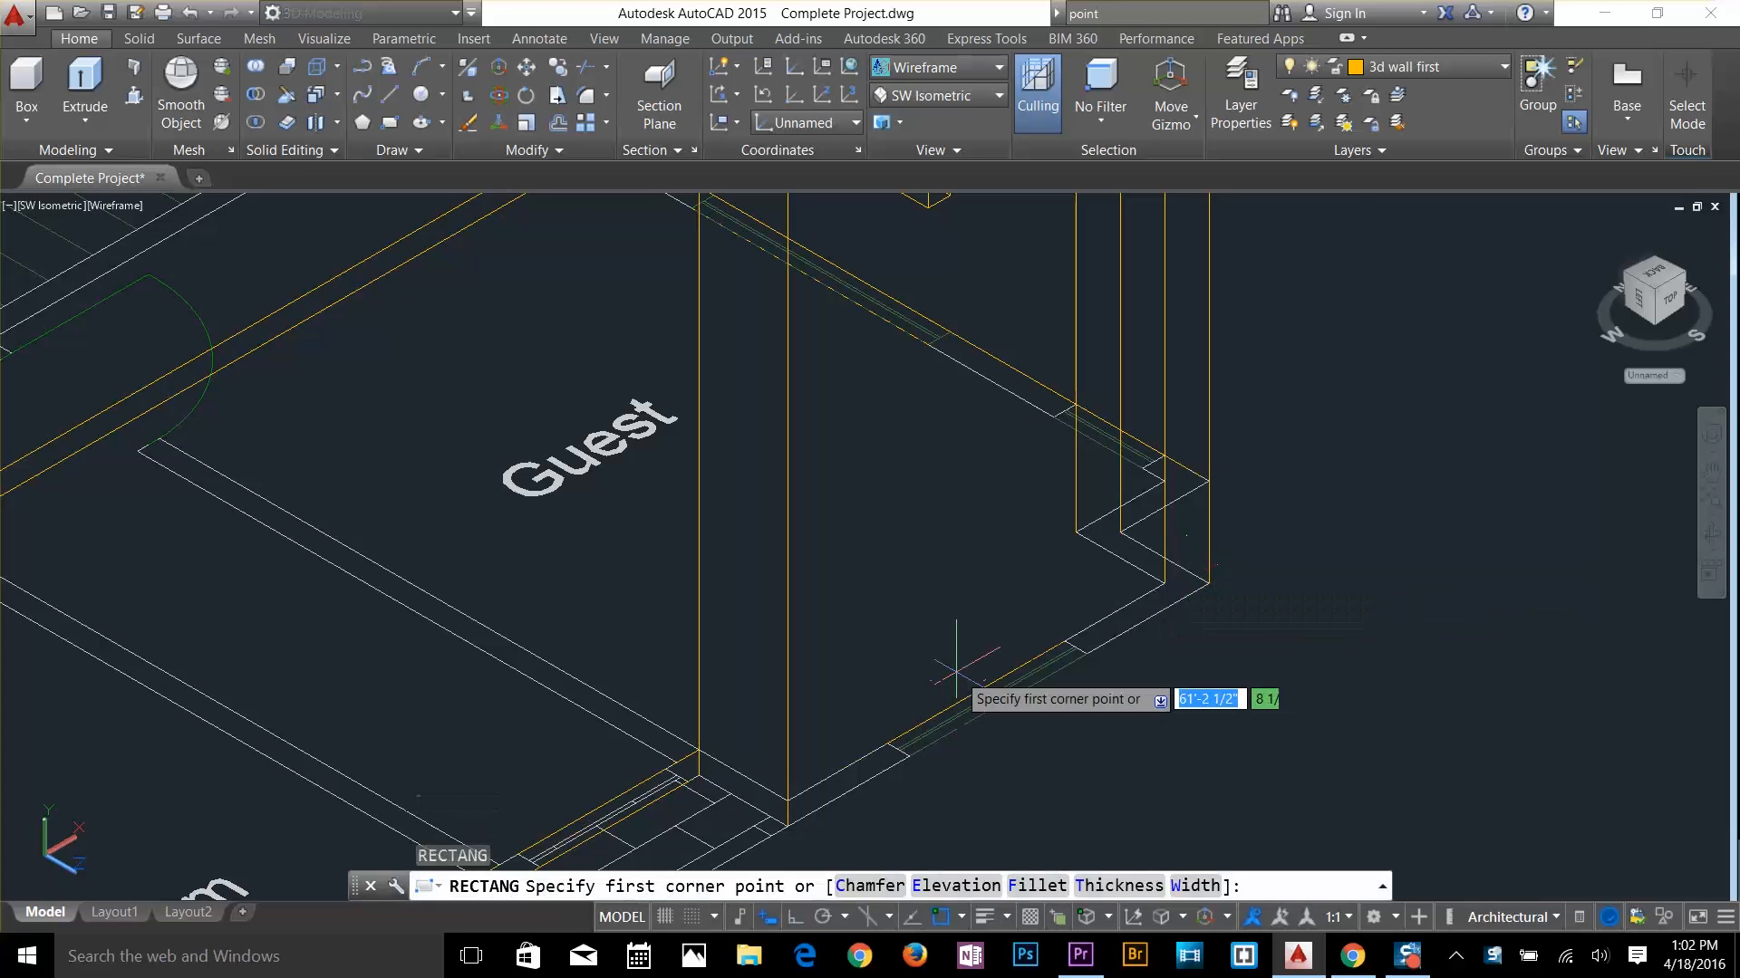
key(Escape)
key(Escape)
Reset the UCS to World
click(1064, 641)
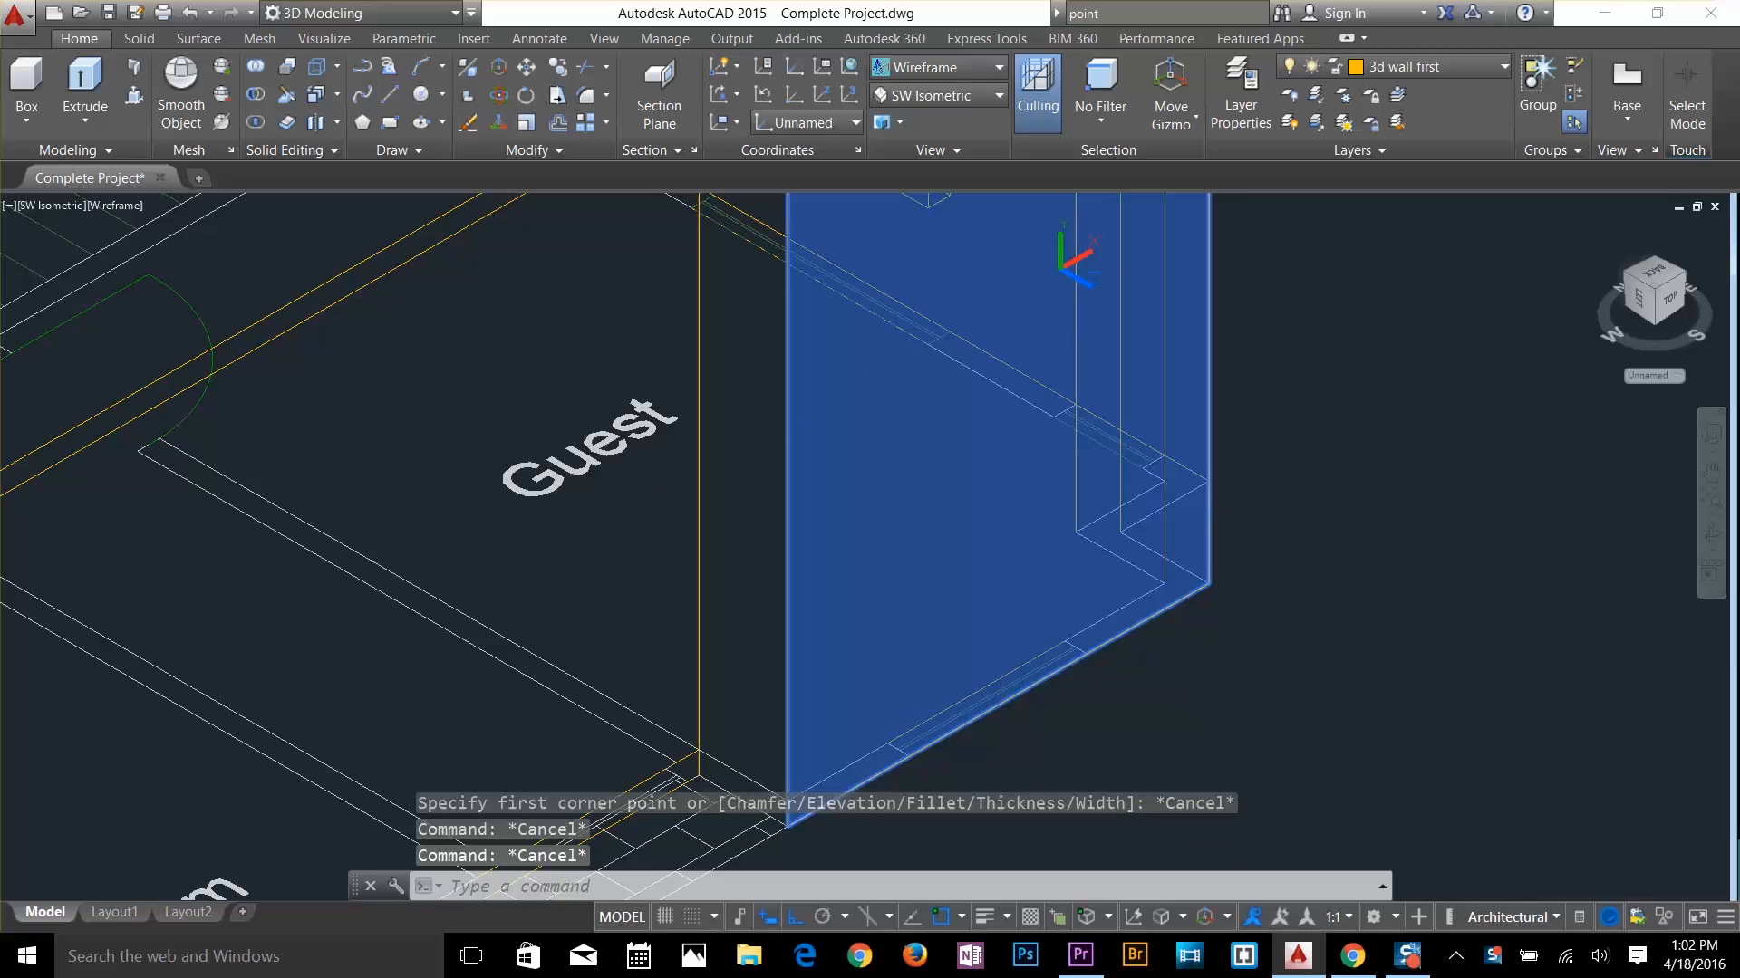
text(ucs)
key(Return)
Draw a rectangle over the window opening in the guest room's front wall, corner to corner
text(r)
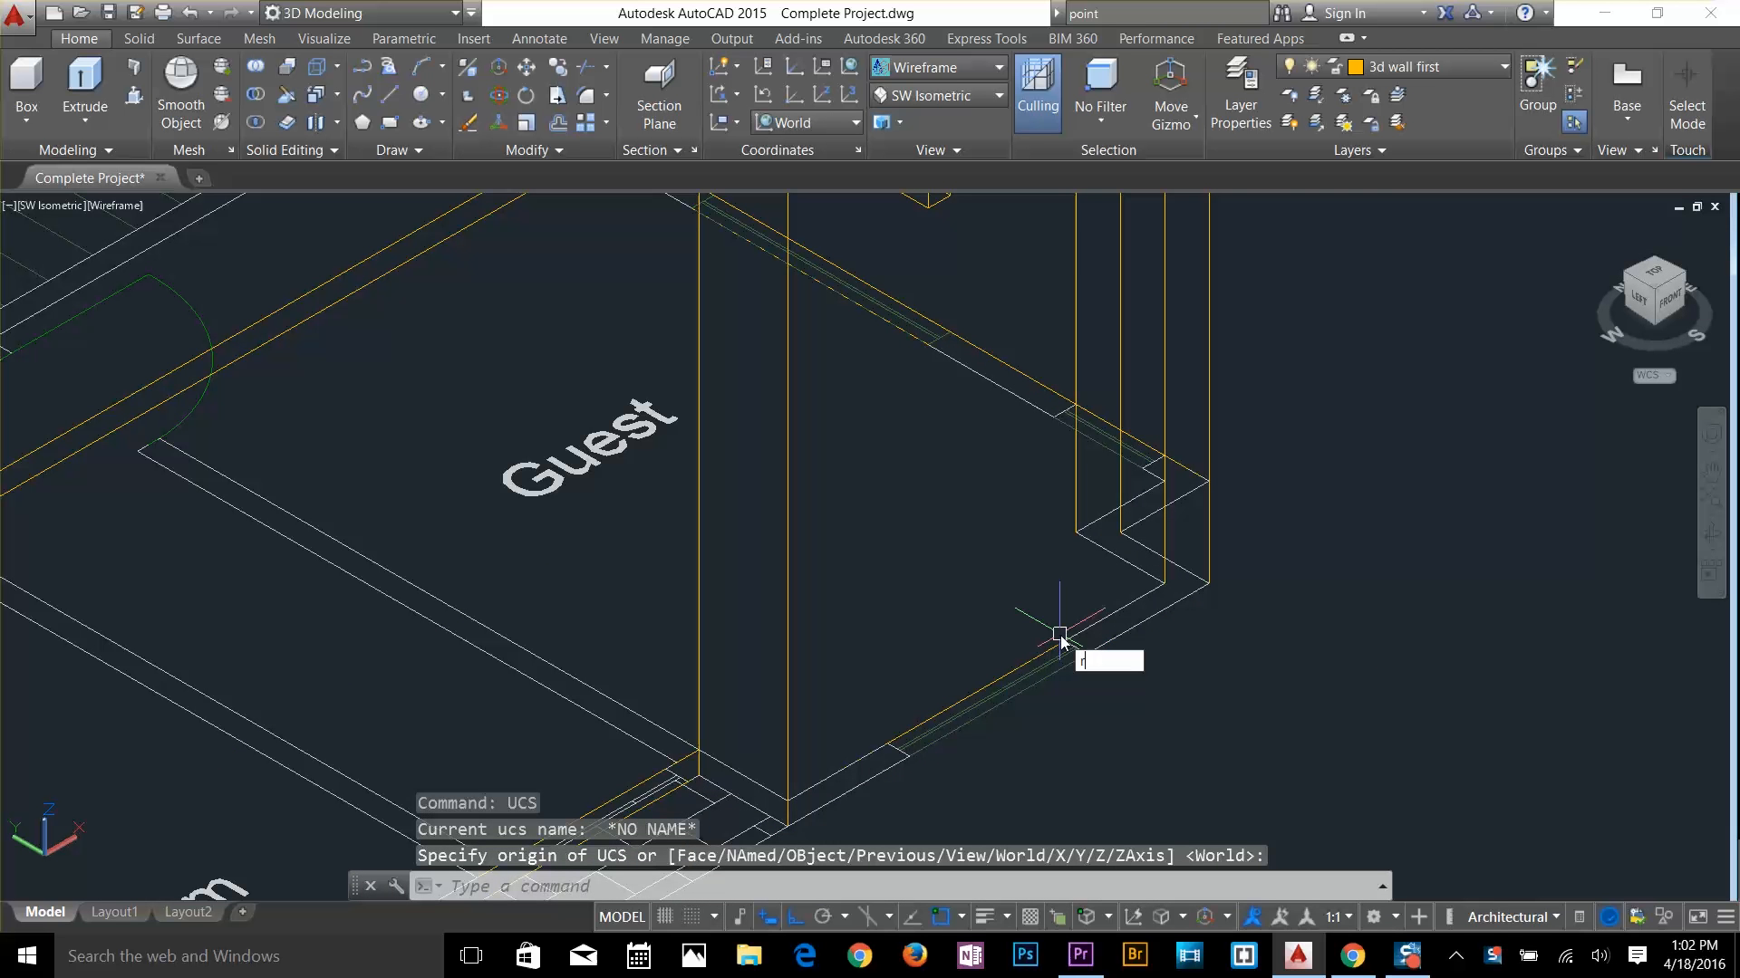
text(ec)
key(Return)
click(1062, 640)
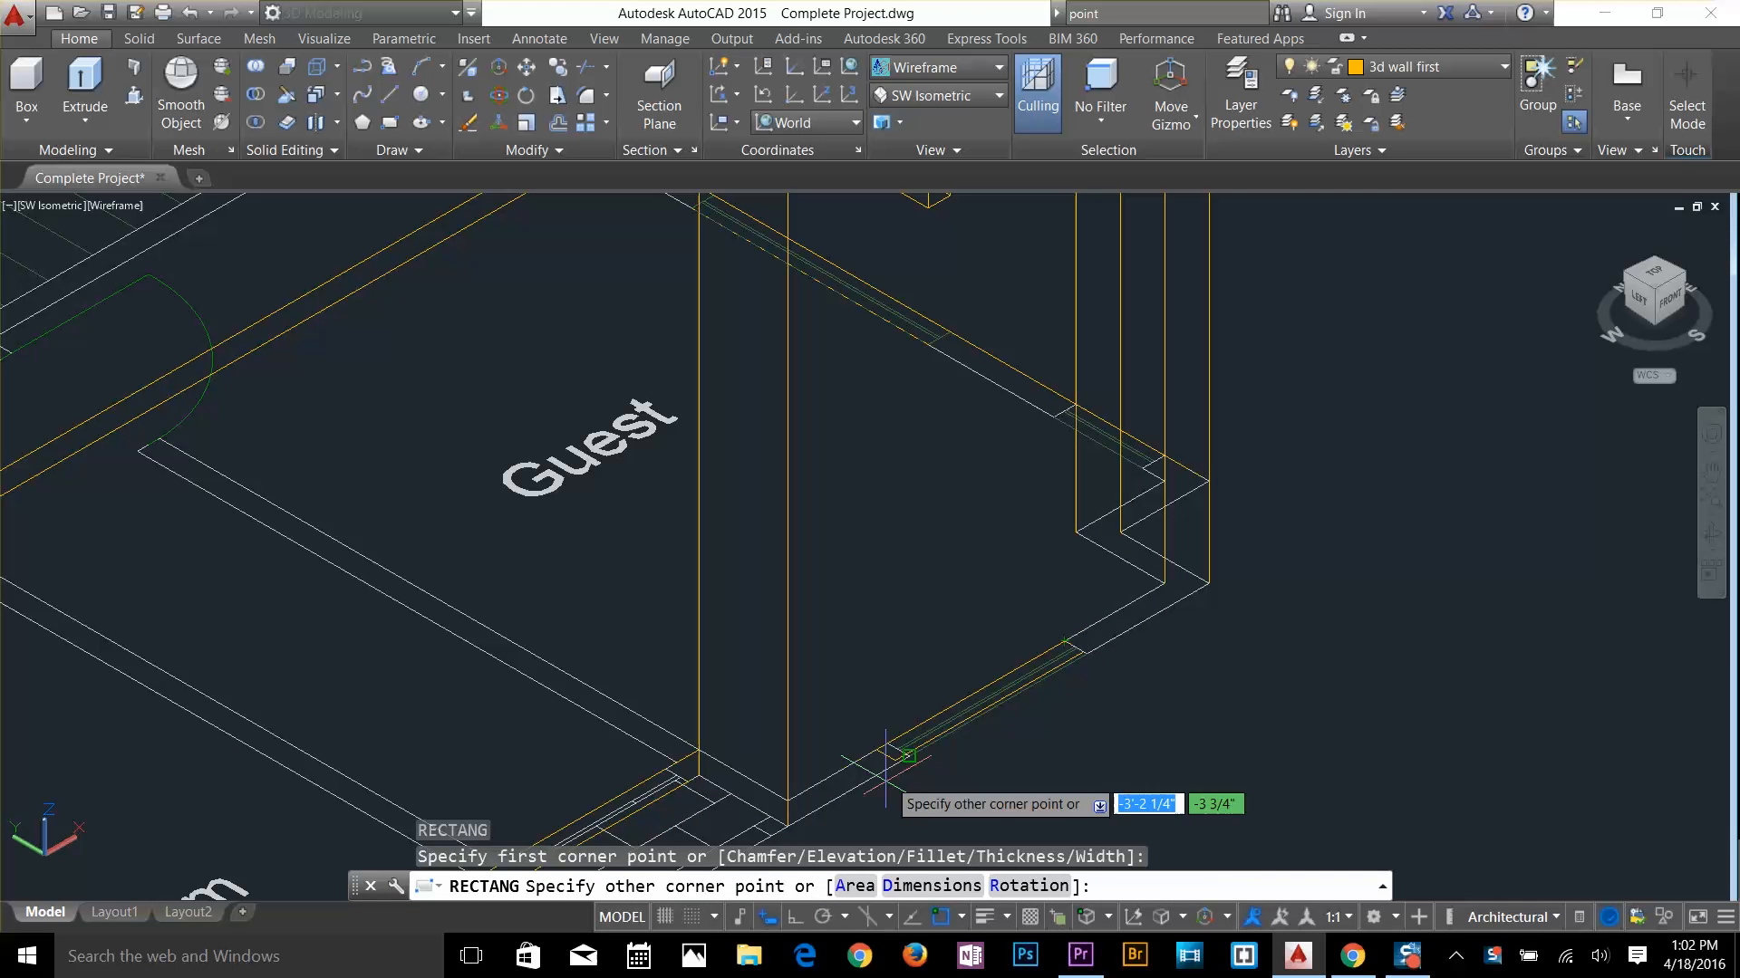
key(Escape)
key(Escape)
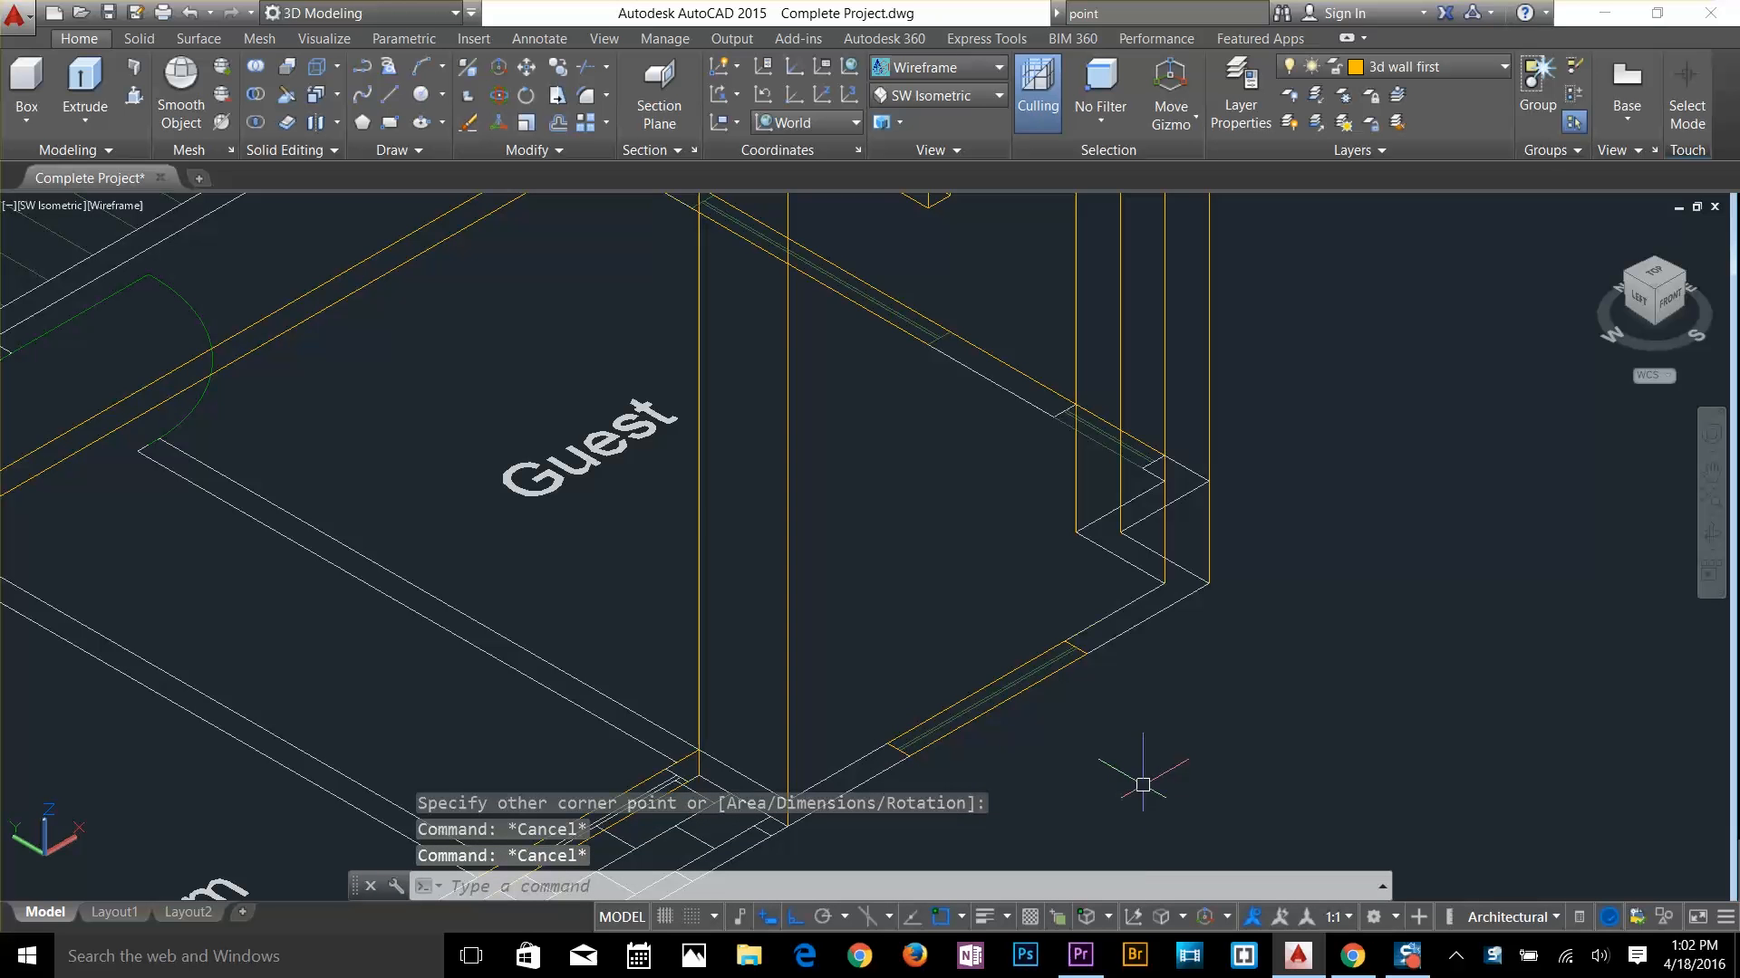
Raise the guest-room window rectangle with a move displacement of 0,0,2'
text(m)
key(Return)
click(1005, 701)
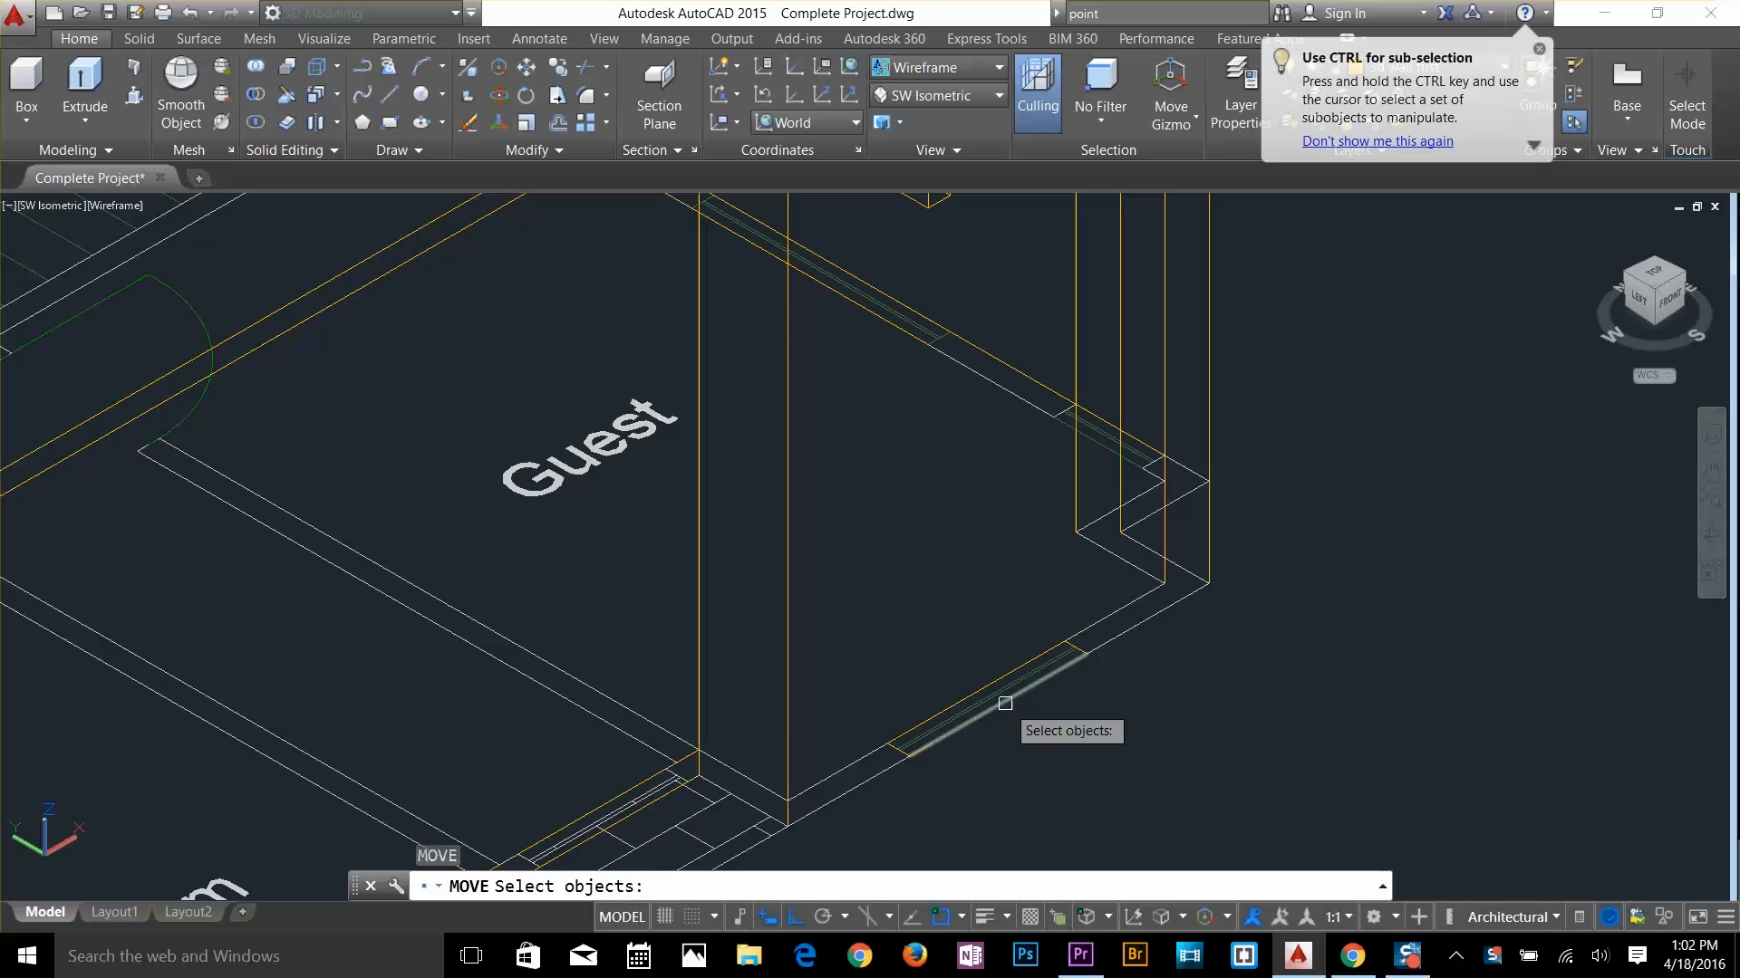
key(Return)
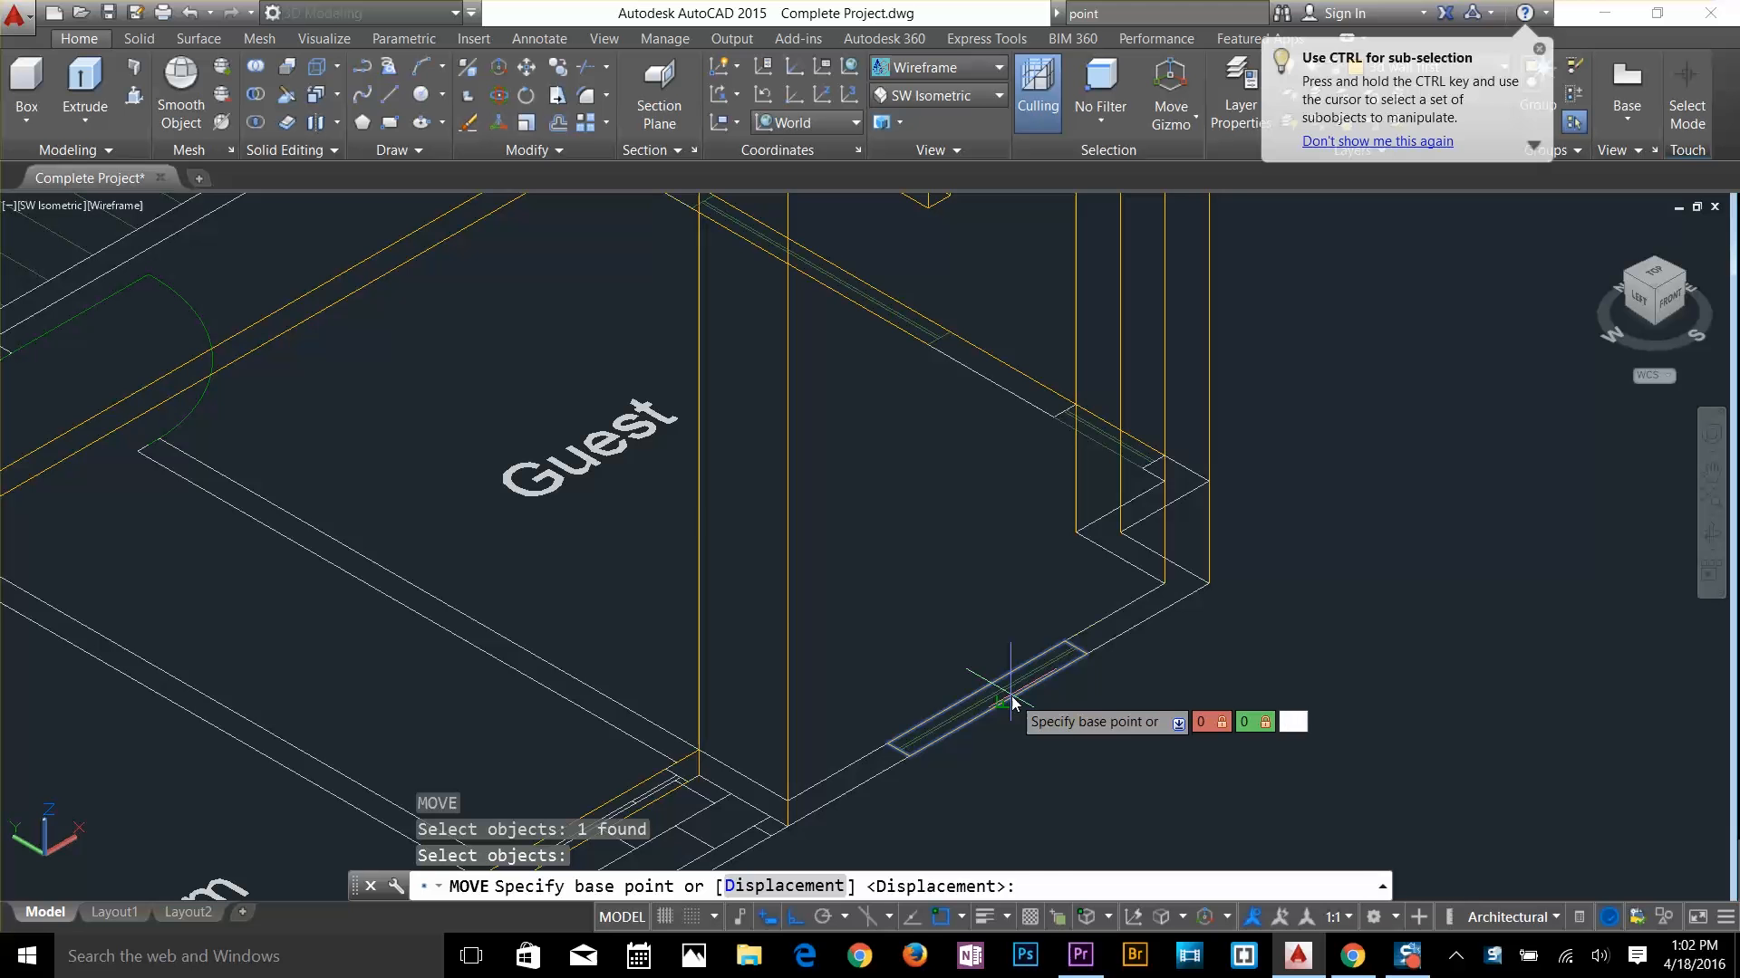
text(0,0,2')
key(Return)
key(Return)
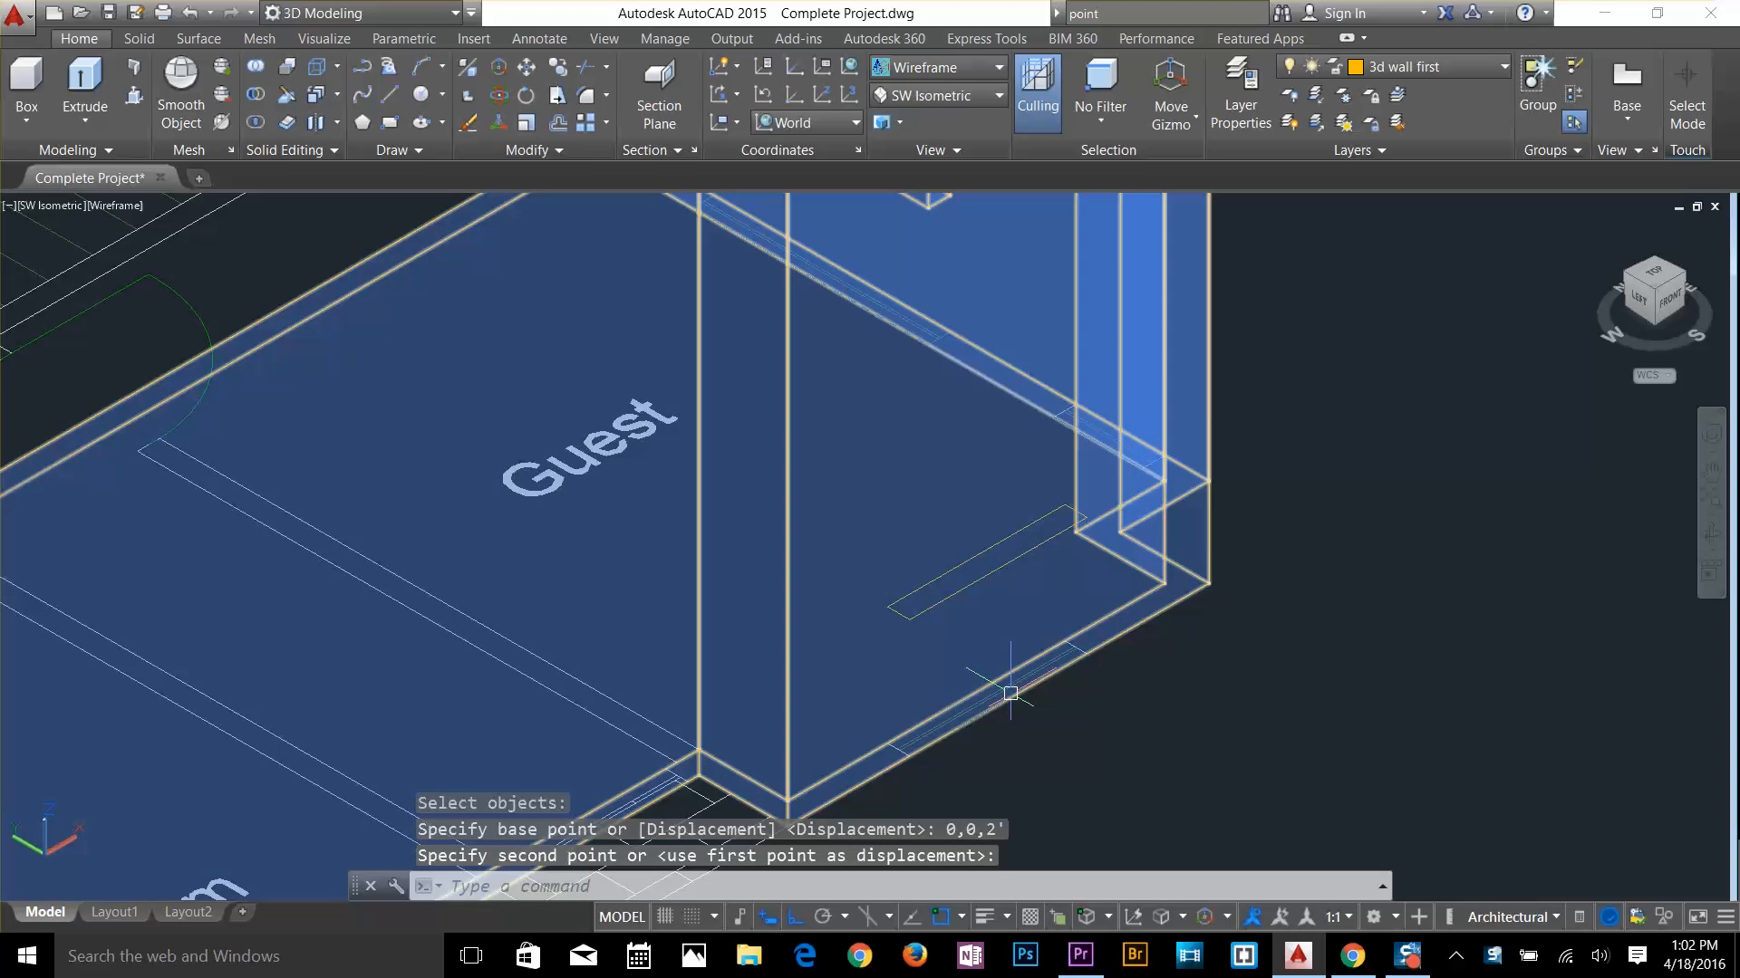
Extrude the raised guest-room window rectangle to a height of 6'
key(Escape)
text(ext)
key(Return)
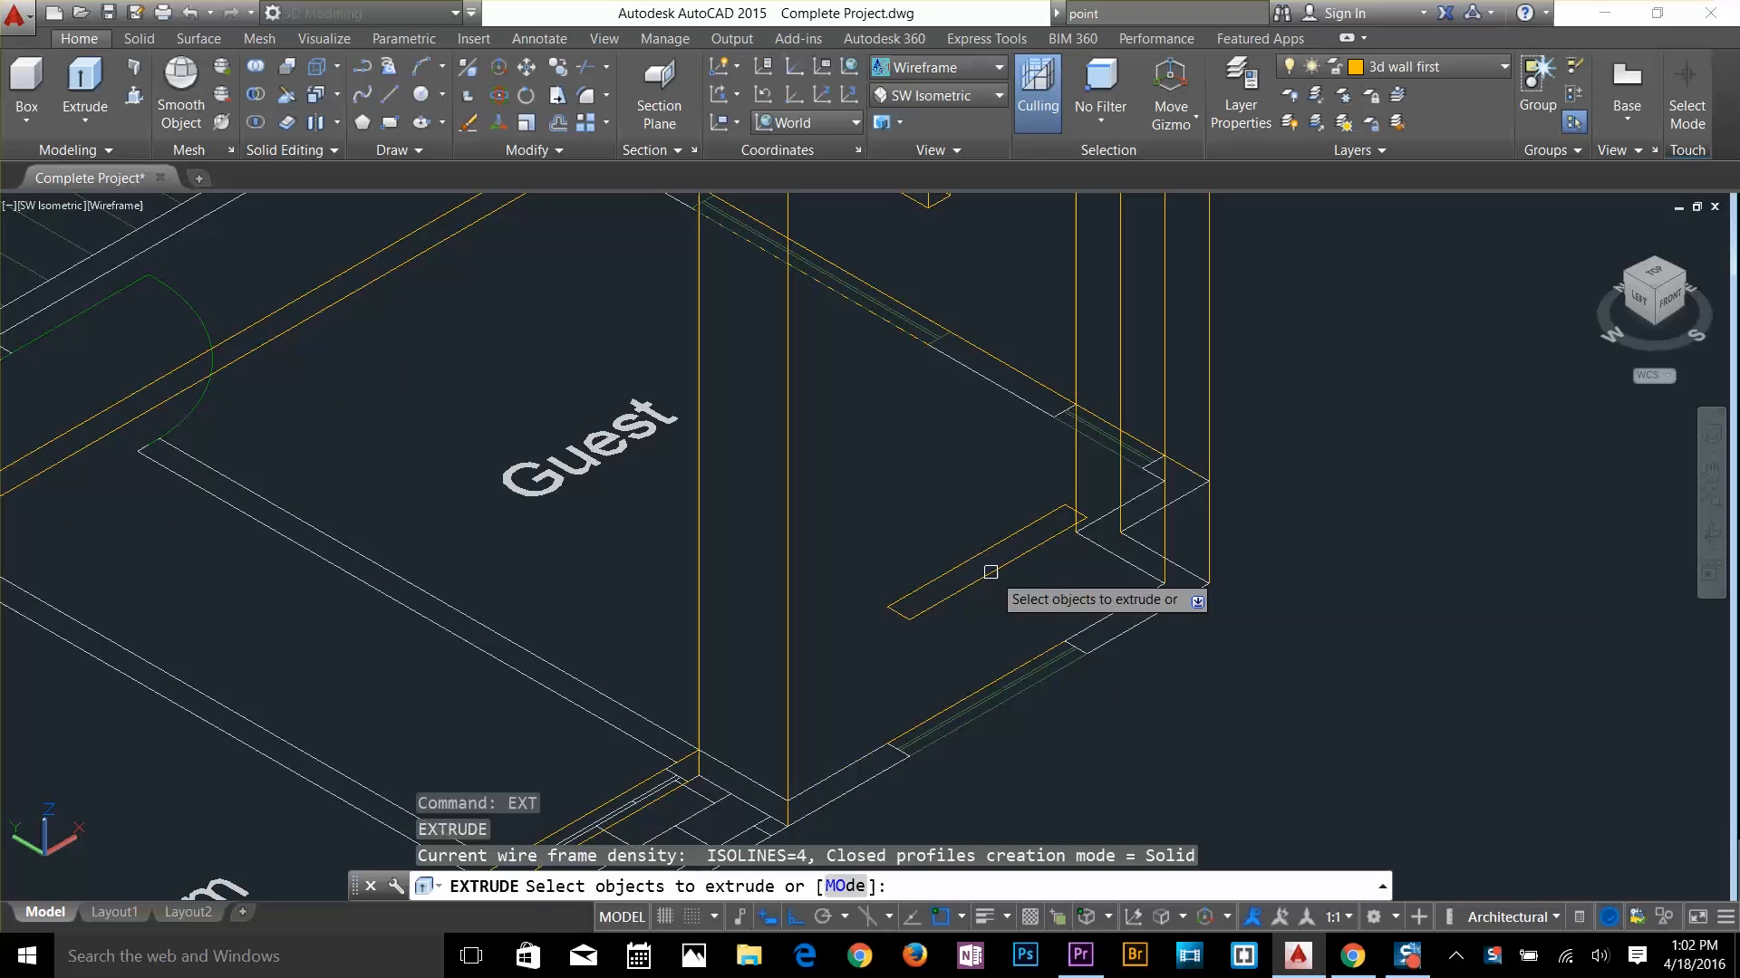
click(991, 574)
key(Return)
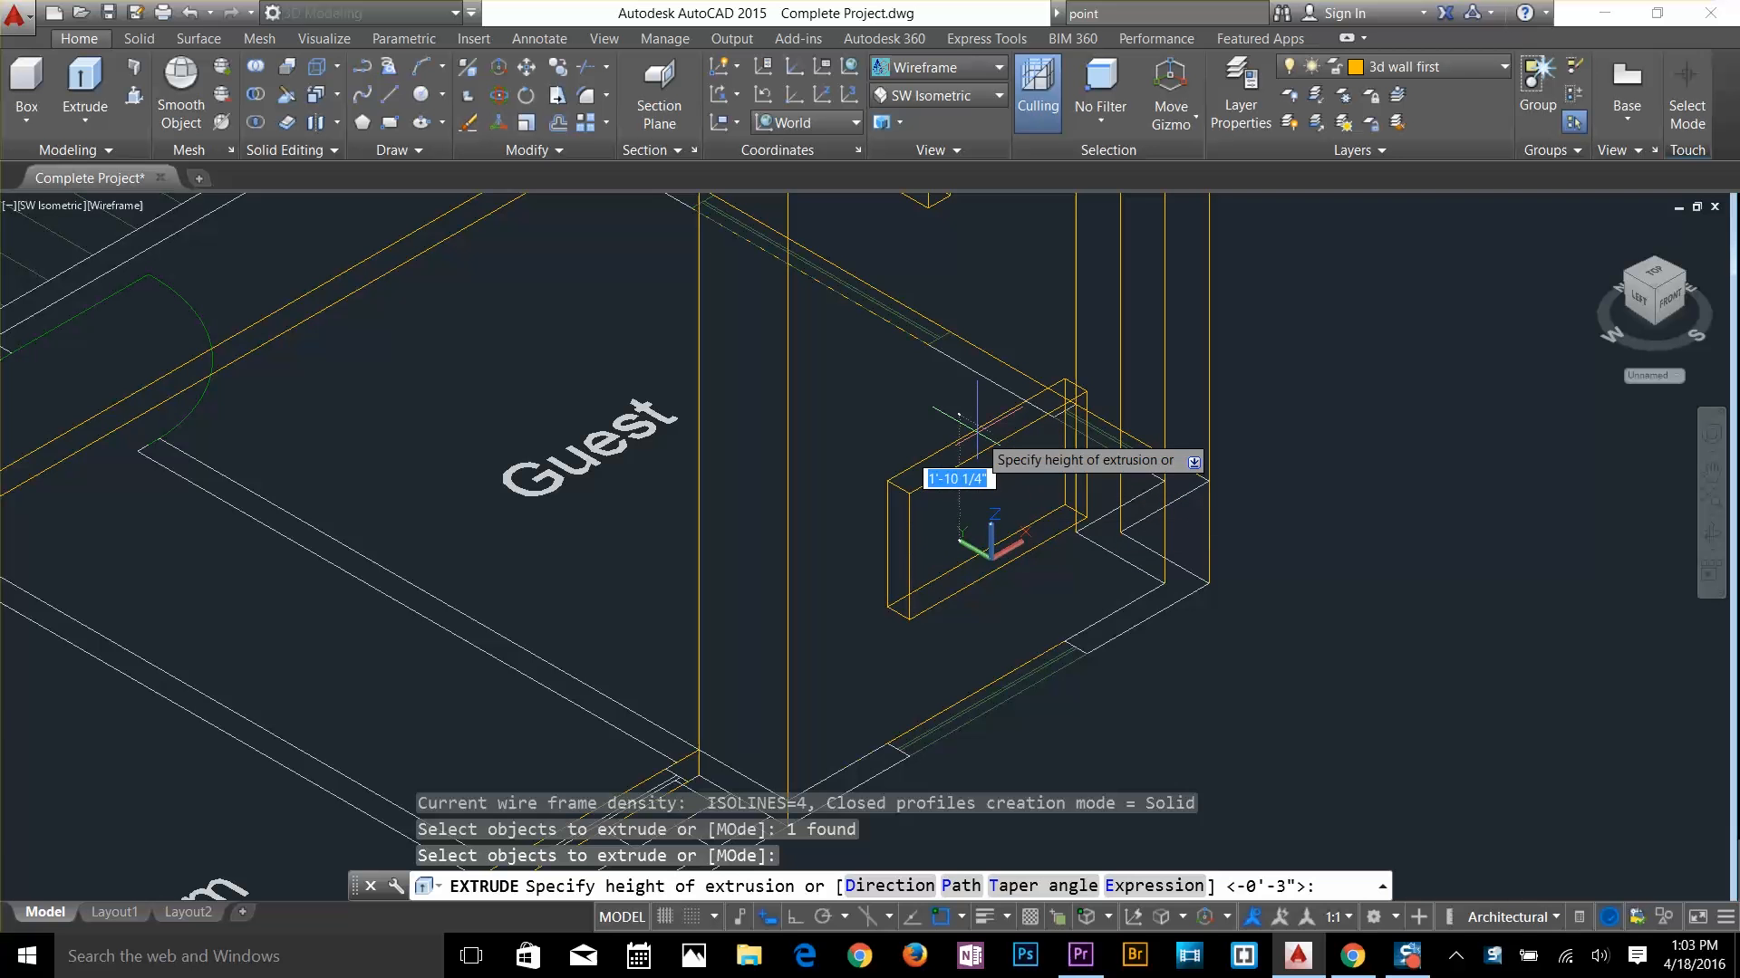
text(6')
key(Return)
scroll(1005, 471, down, 2)
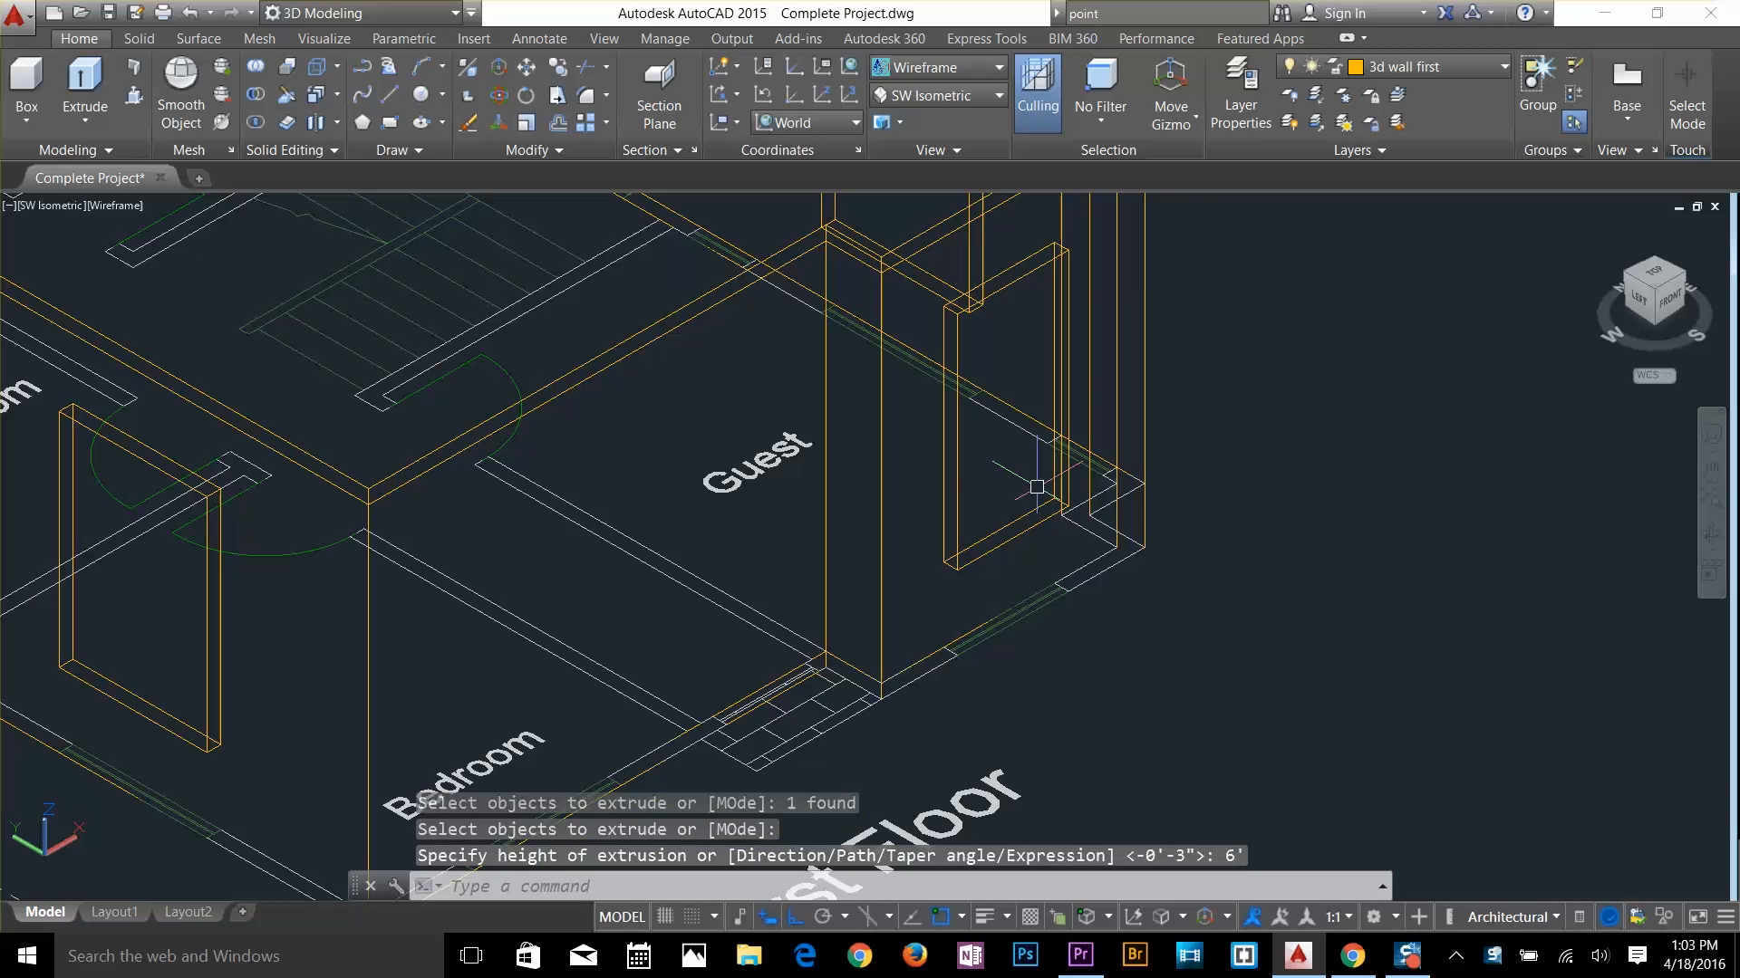
Subtract the extruded guest-room window block from the first-floor walls
key(Escape)
key(Escape)
text(su)
key(Return)
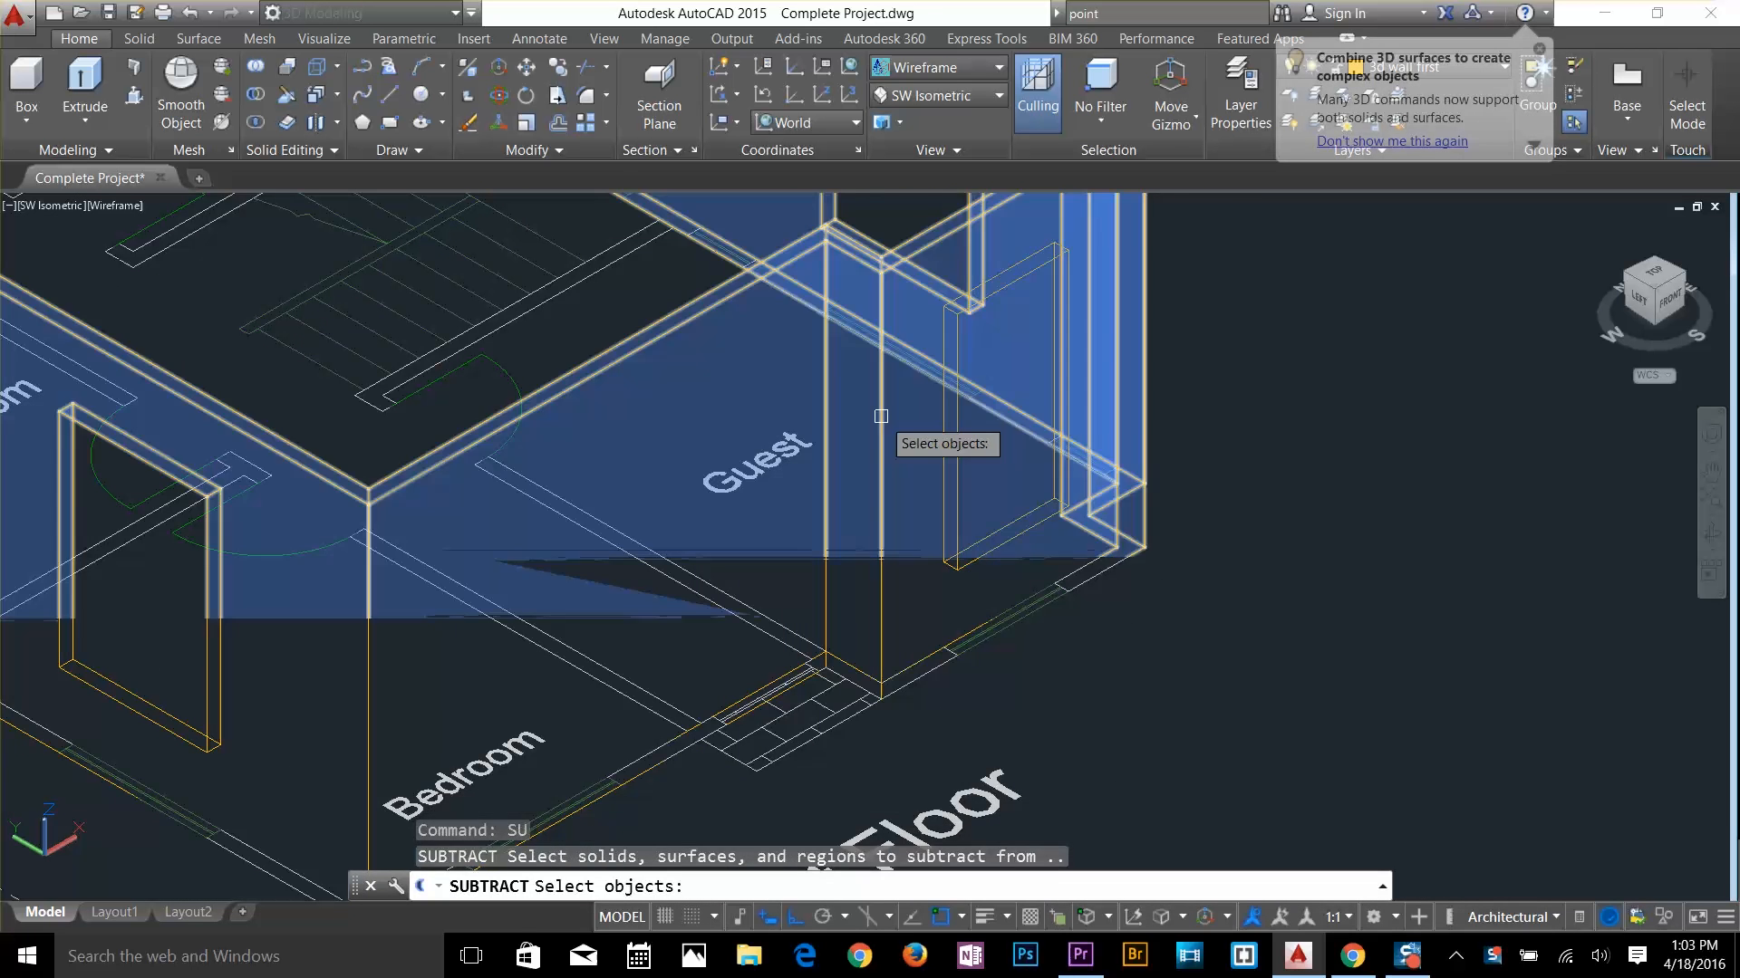
click(903, 439)
key(Return)
click(1035, 522)
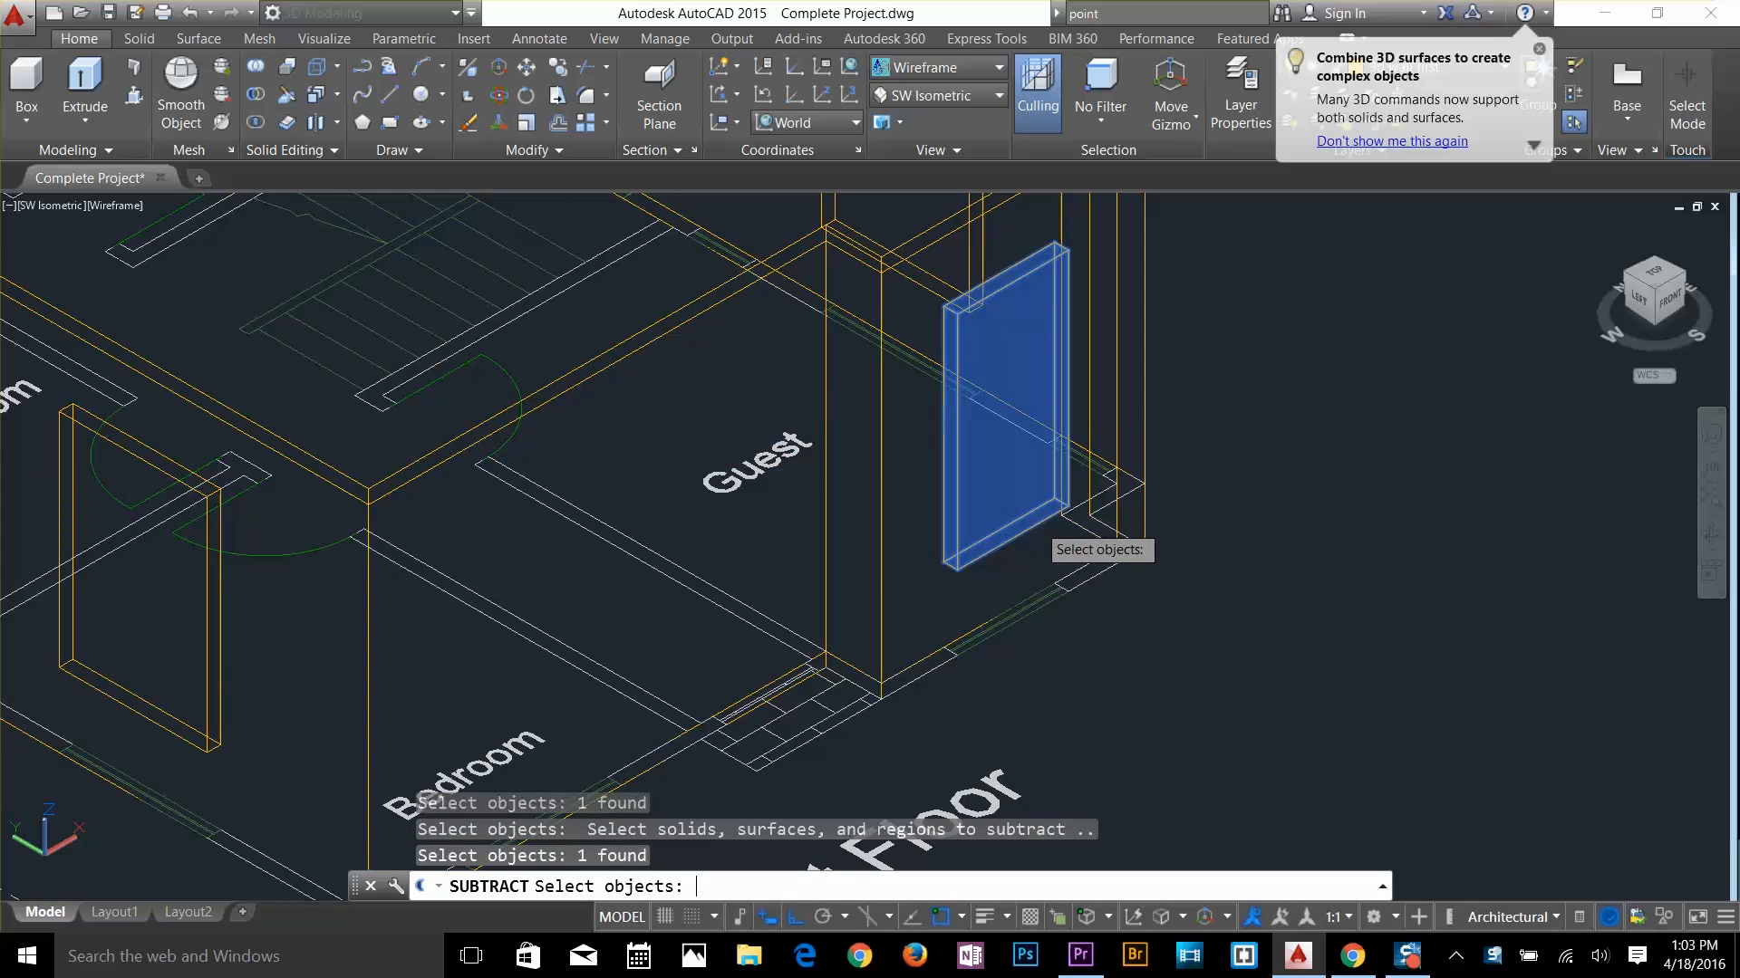
key(Return)
key(Escape)
key(Escape)
scroll(1031, 605, down, 3)
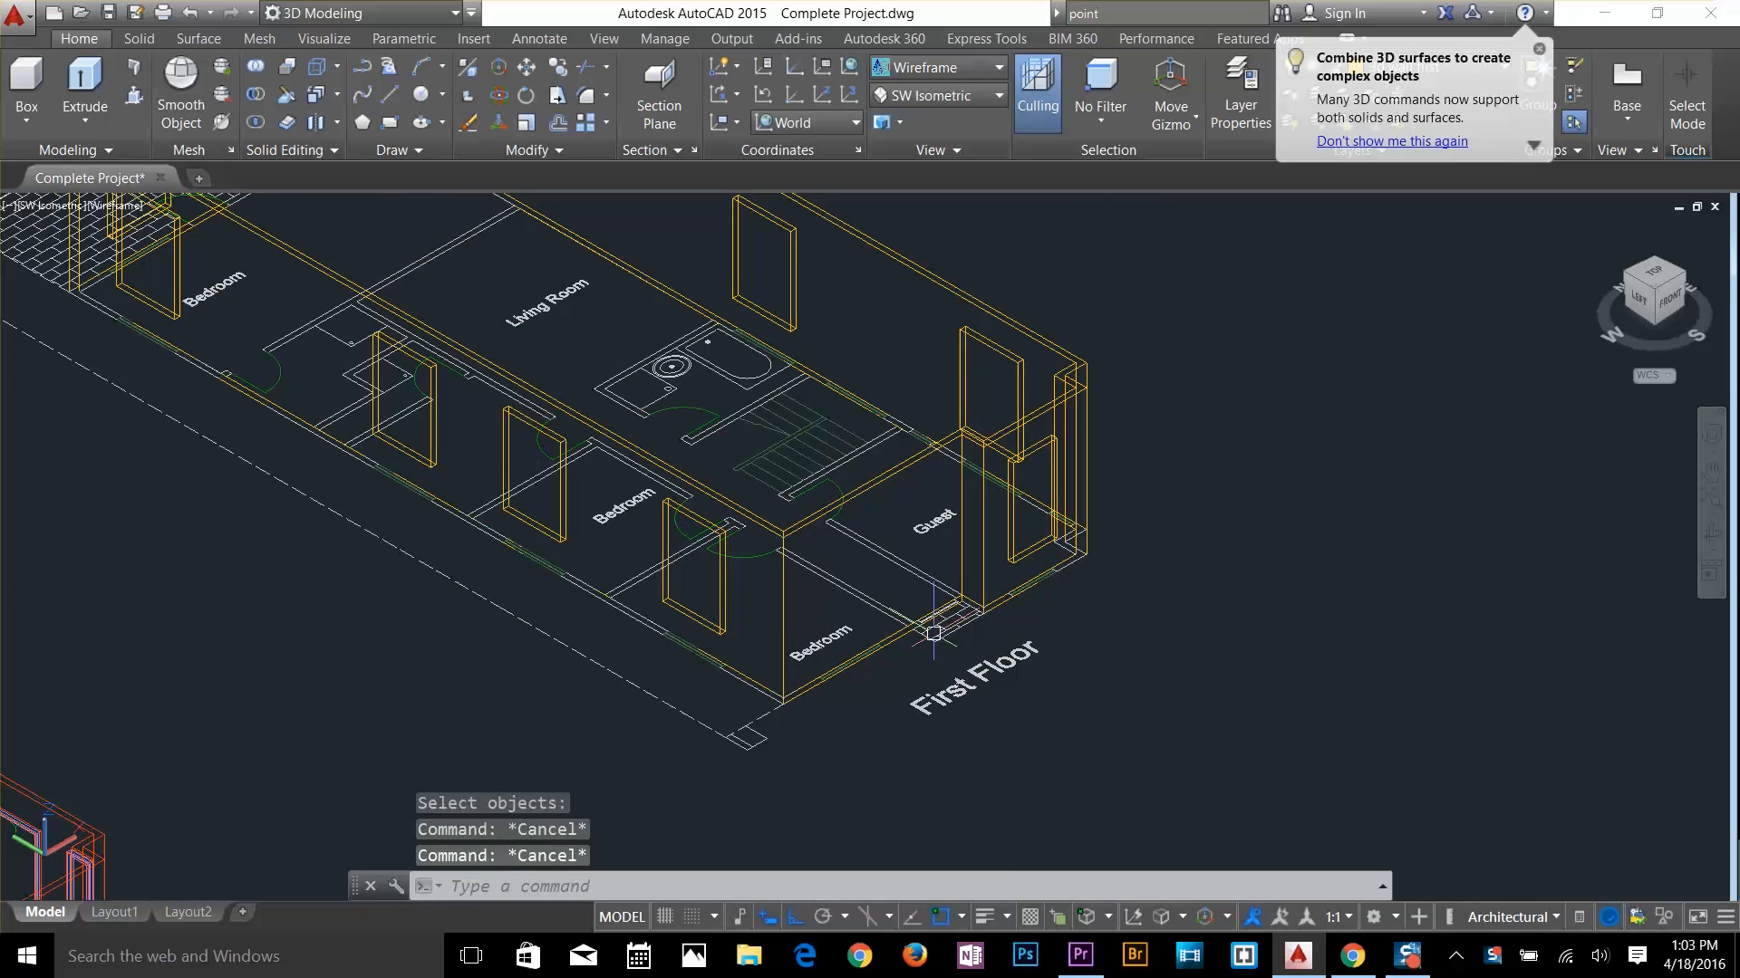
Copy the ground floor's front window frame and glass by the opening's lower corner into the guest room's front window opening on the first floor
middle_drag(708, 831, 1298, 377)
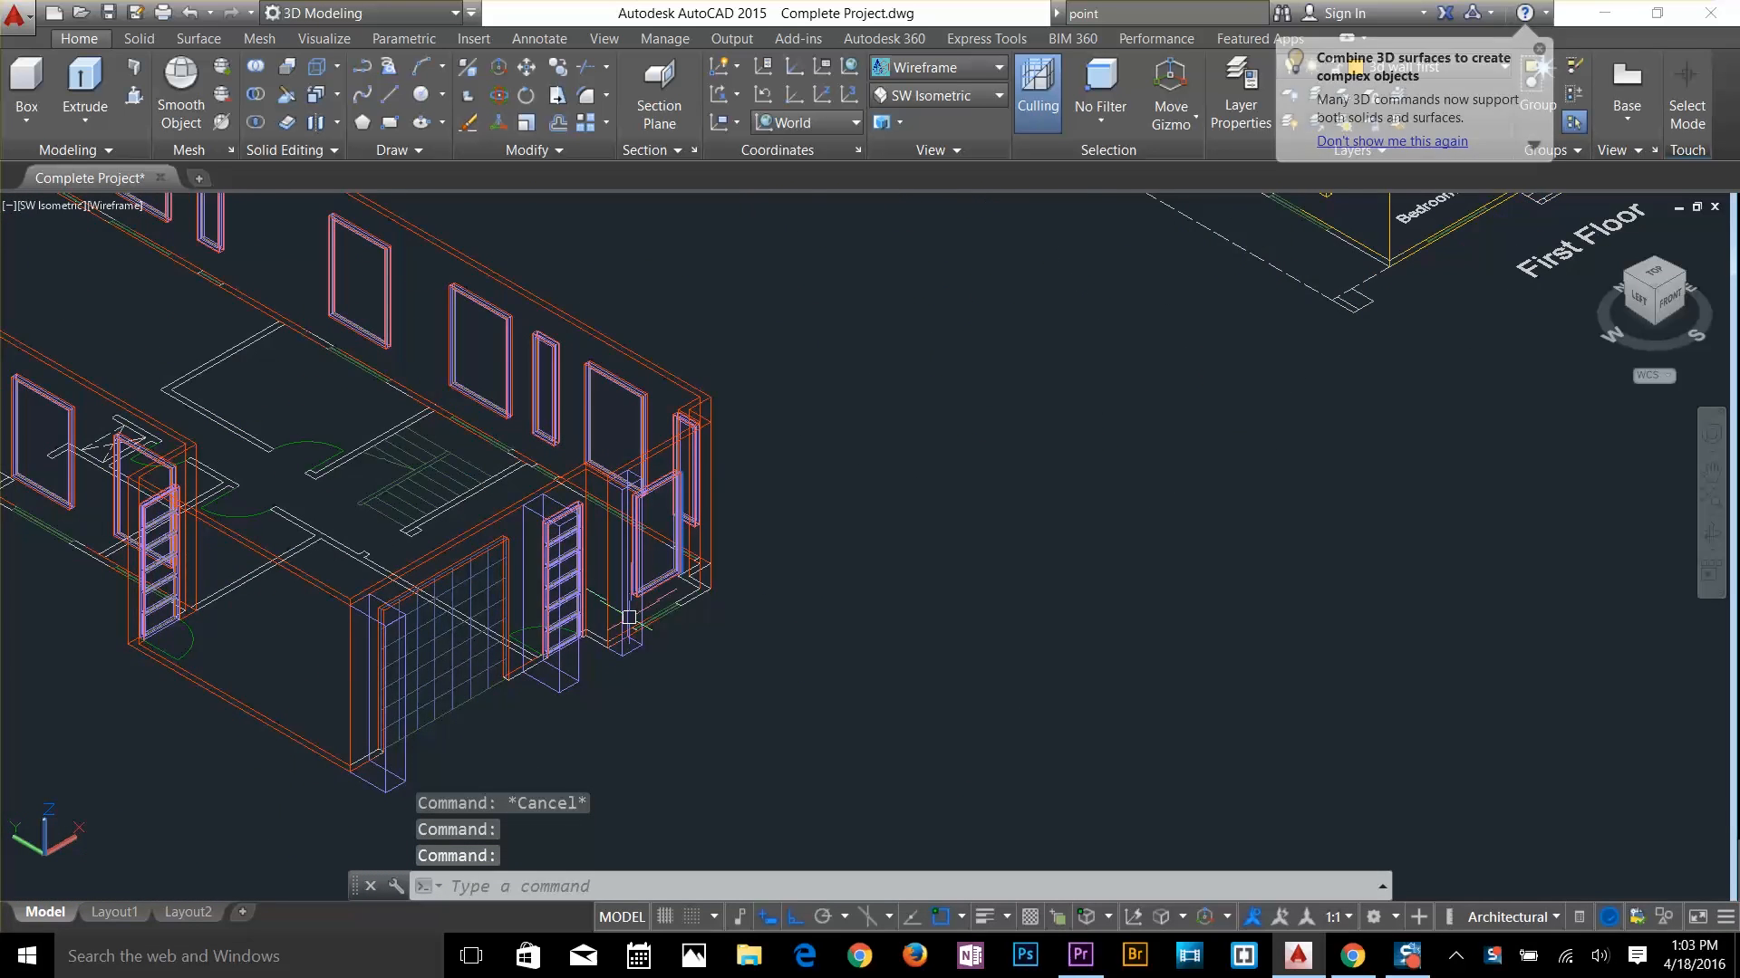
scroll(671, 584, up, 10)
text(c)
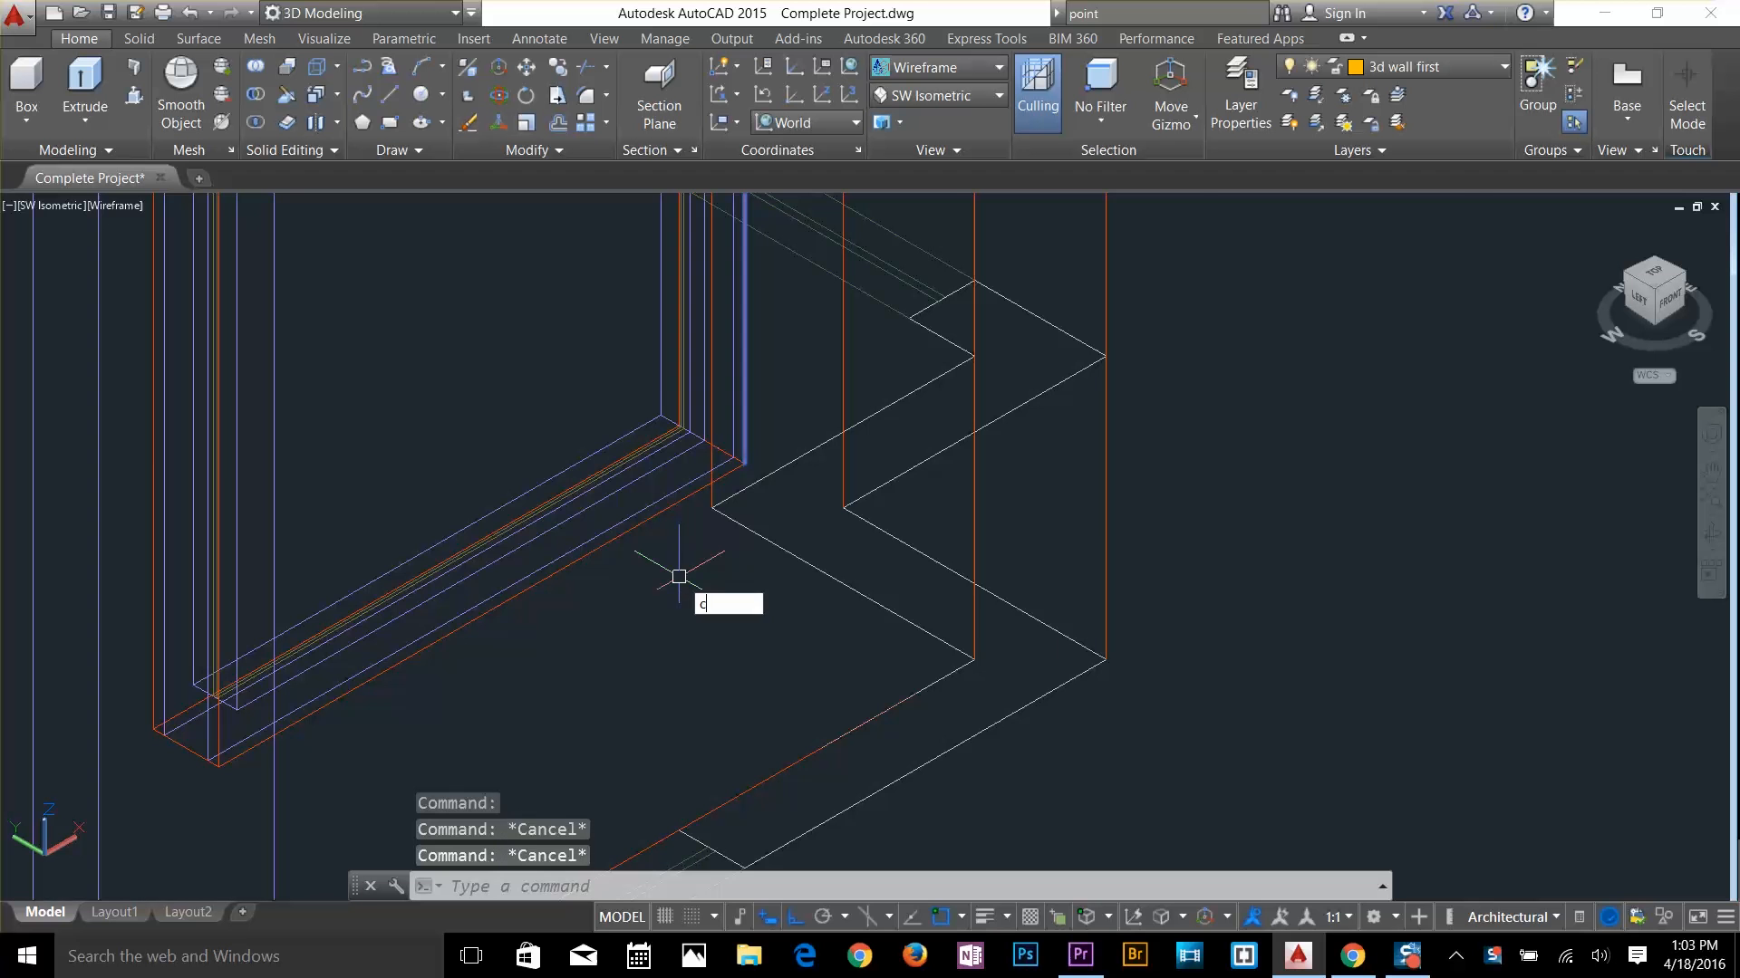
text(o)
key(Return)
click(656, 472)
scroll(657, 467, up, 3)
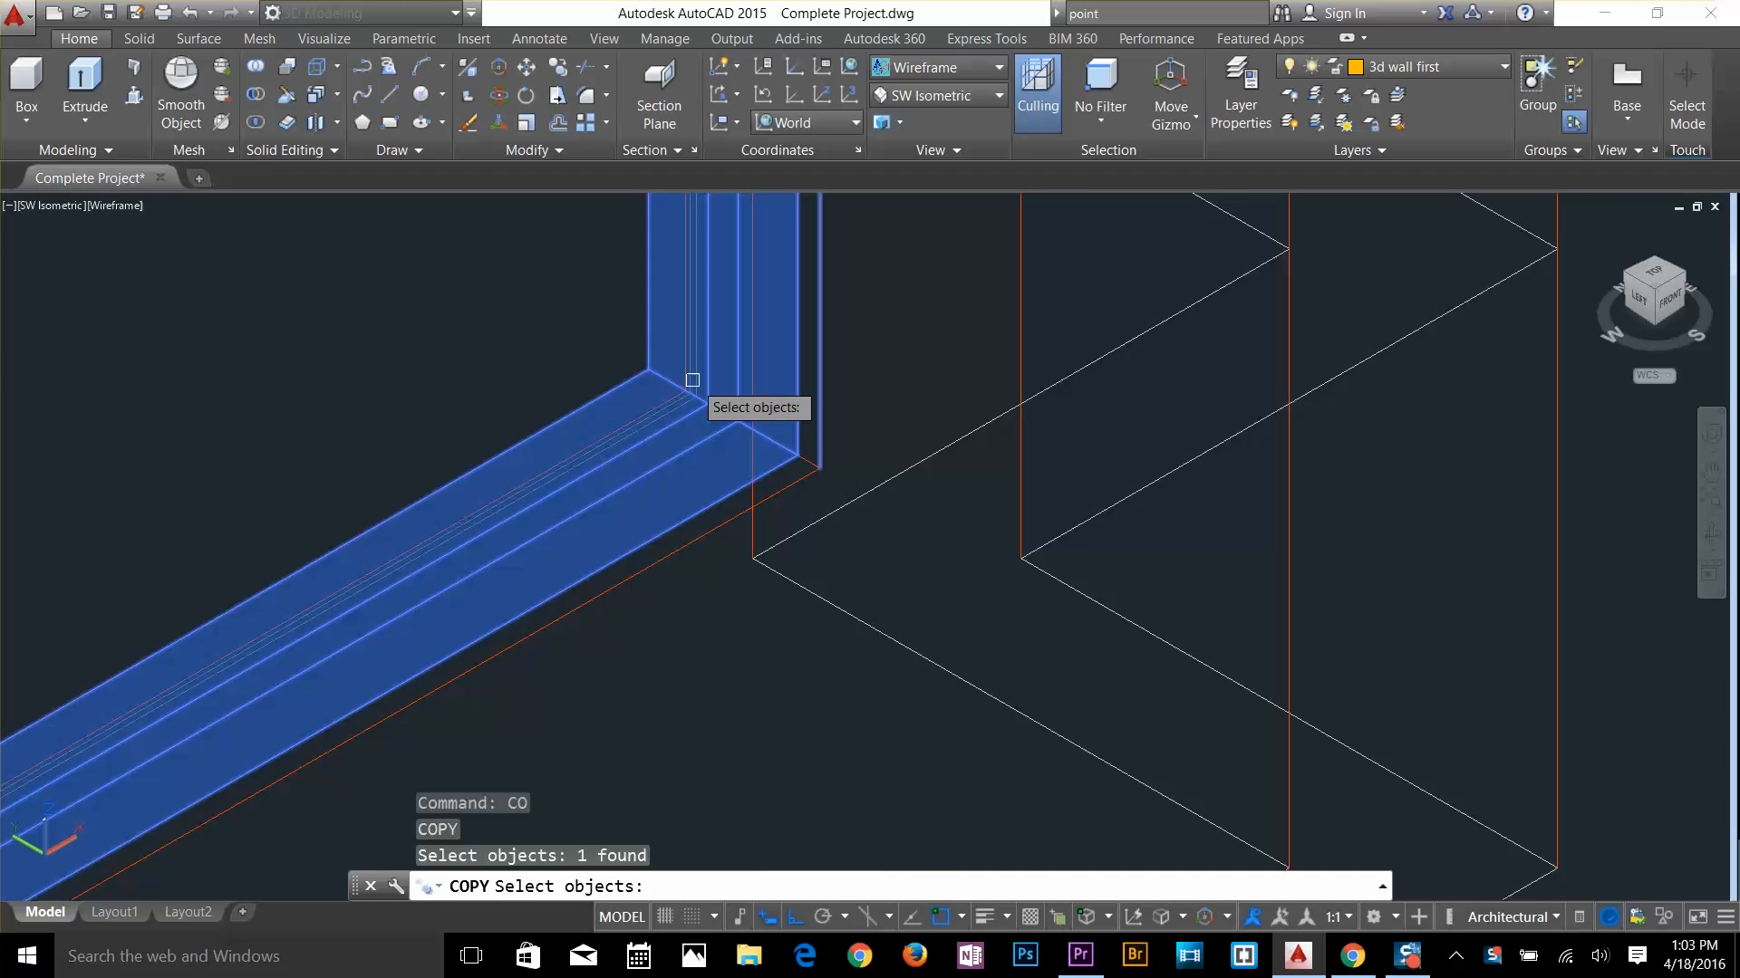
click(708, 419)
key(Return)
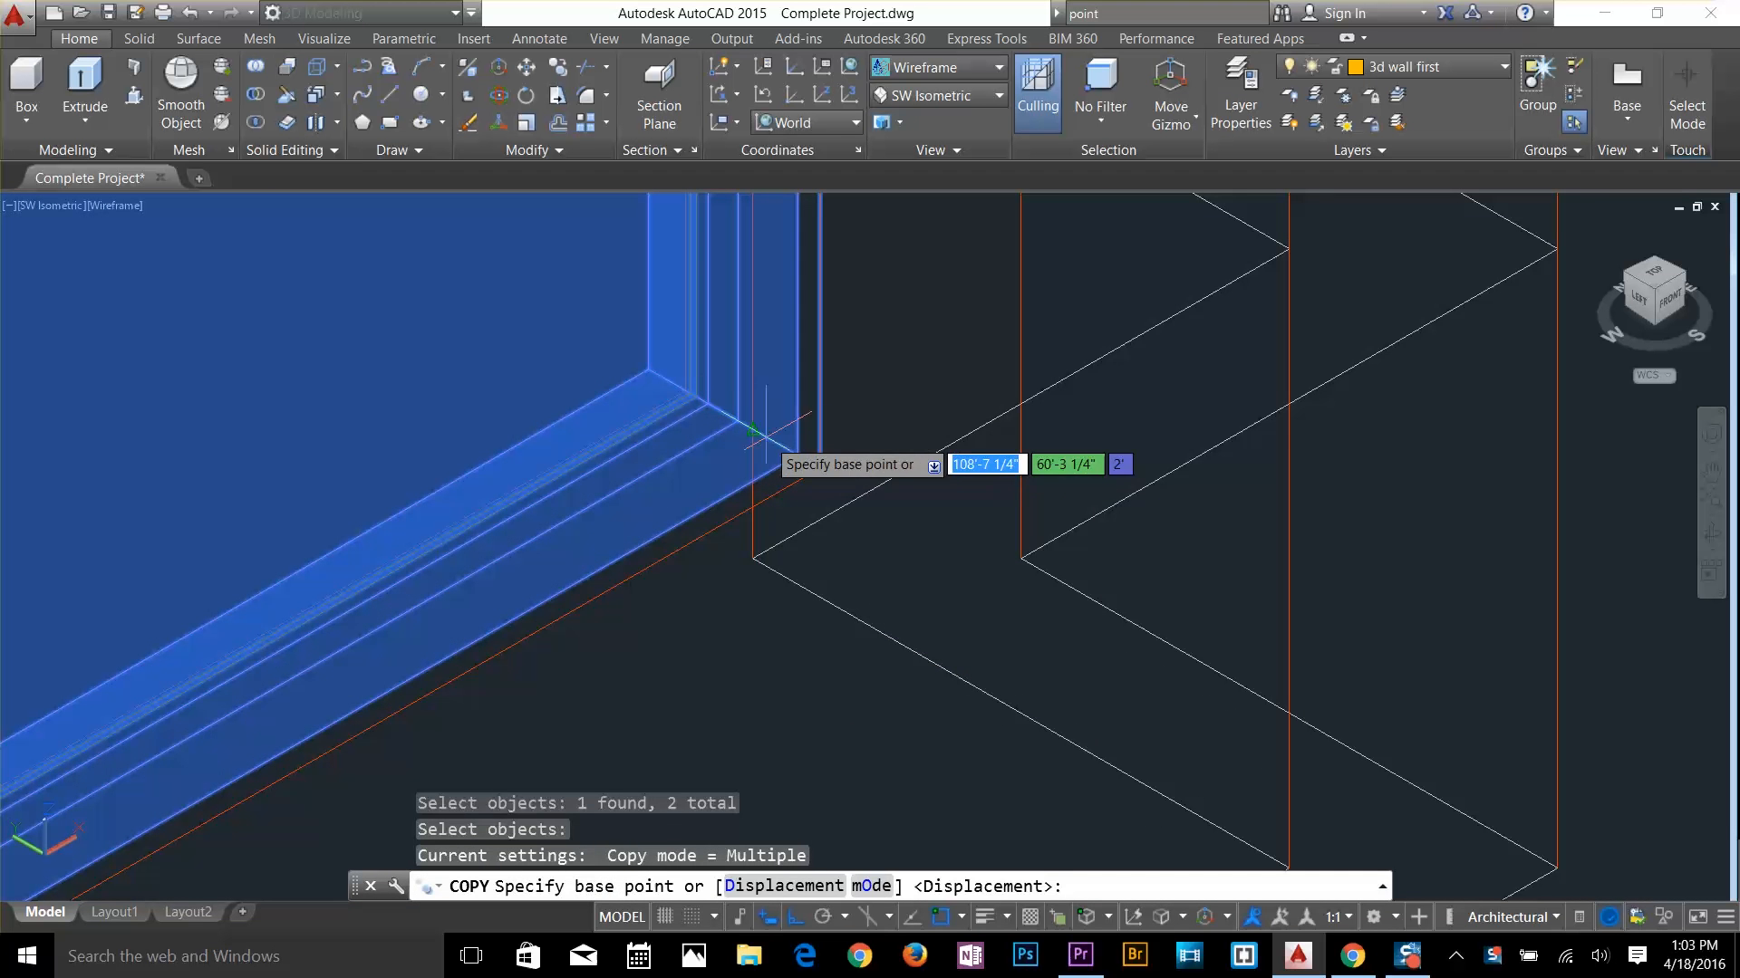
click(820, 469)
scroll(862, 532, down, 5)
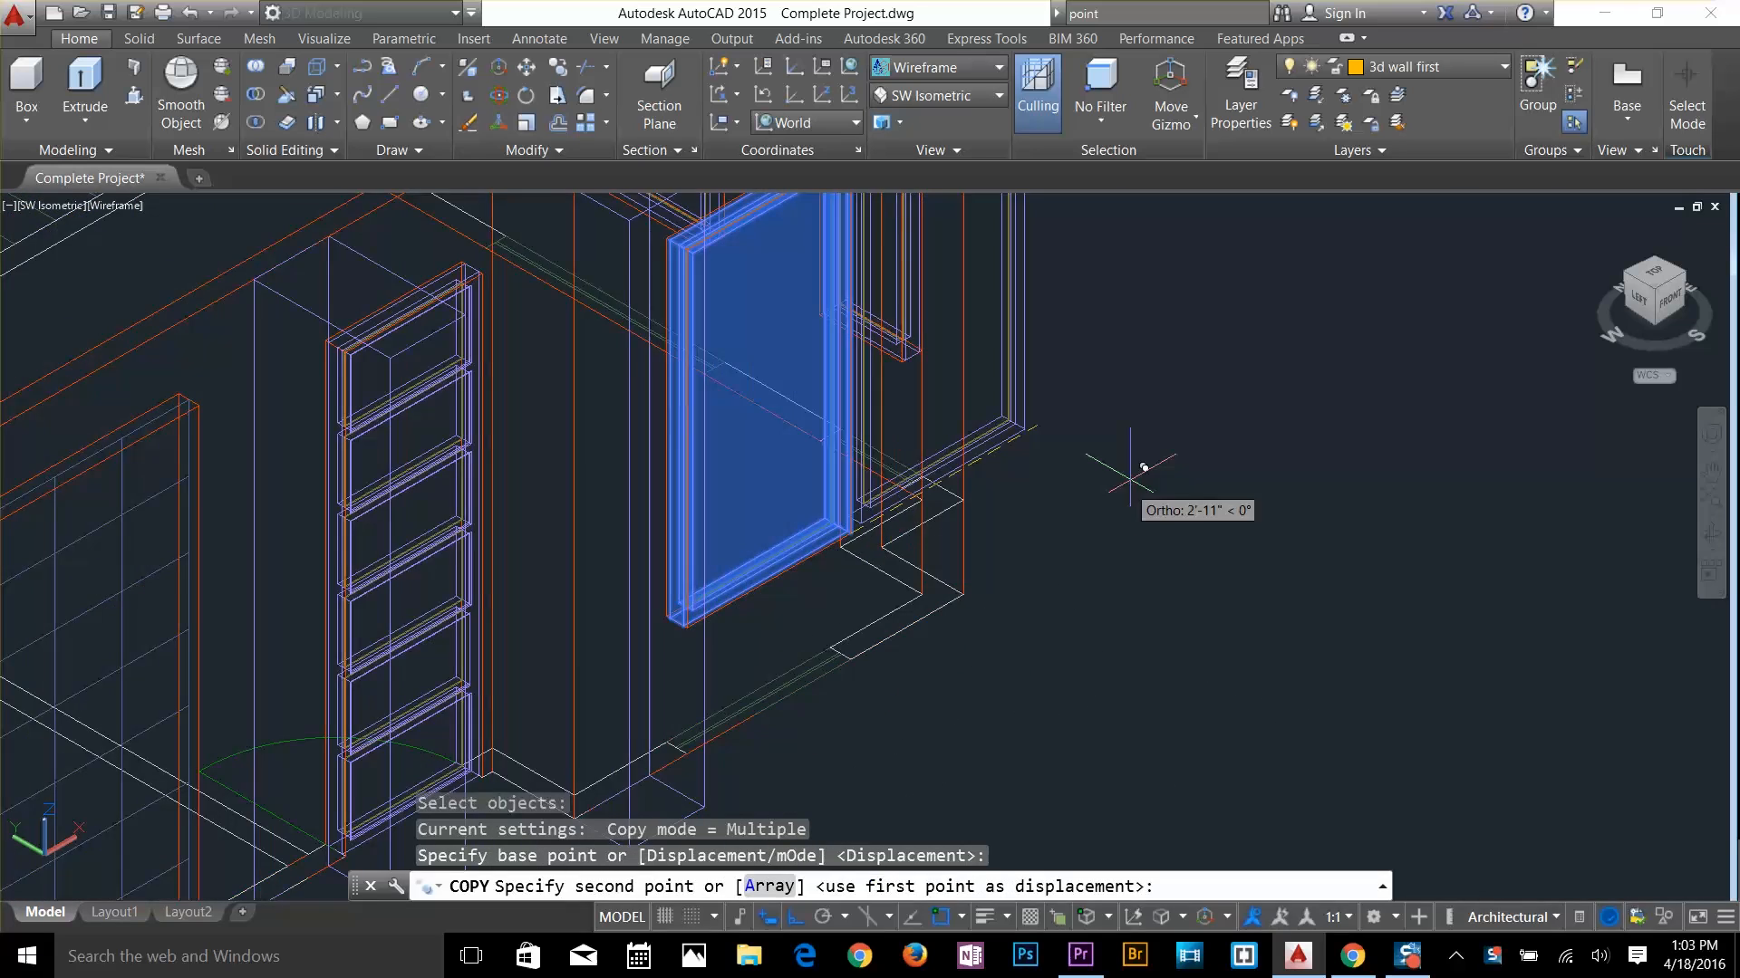
middle_drag(1127, 458, 641, 762)
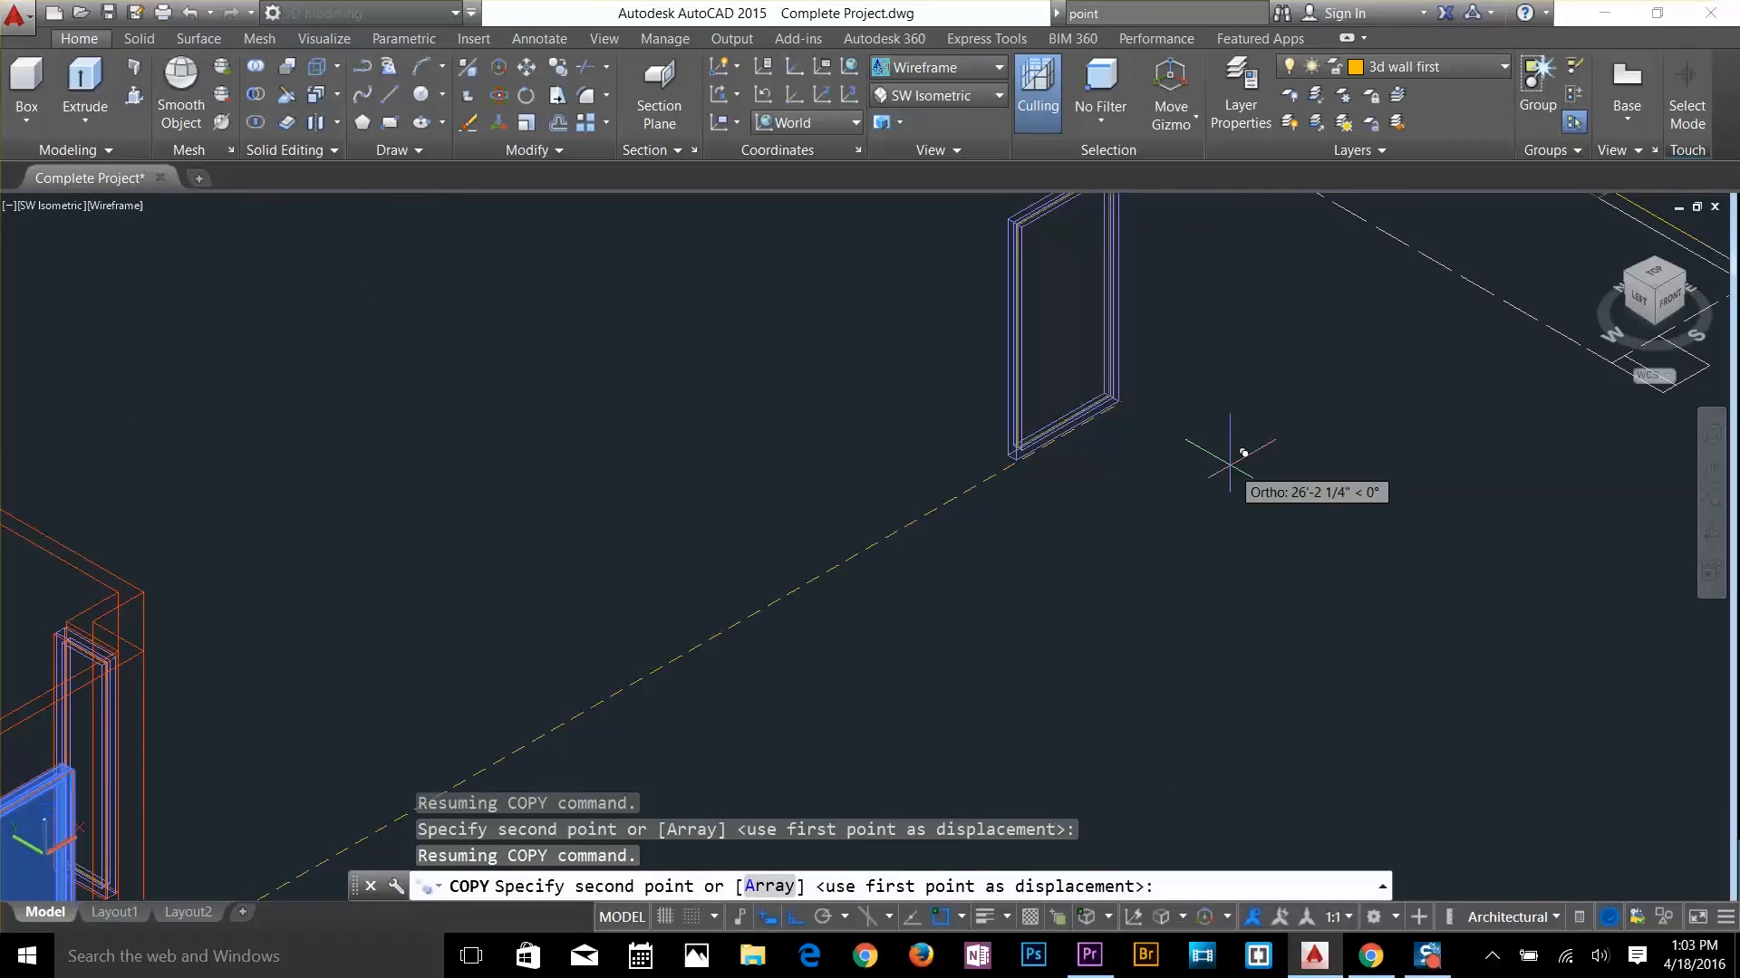
middle_drag(1279, 435, 358, 731)
middle_drag(1414, 333, 1005, 905)
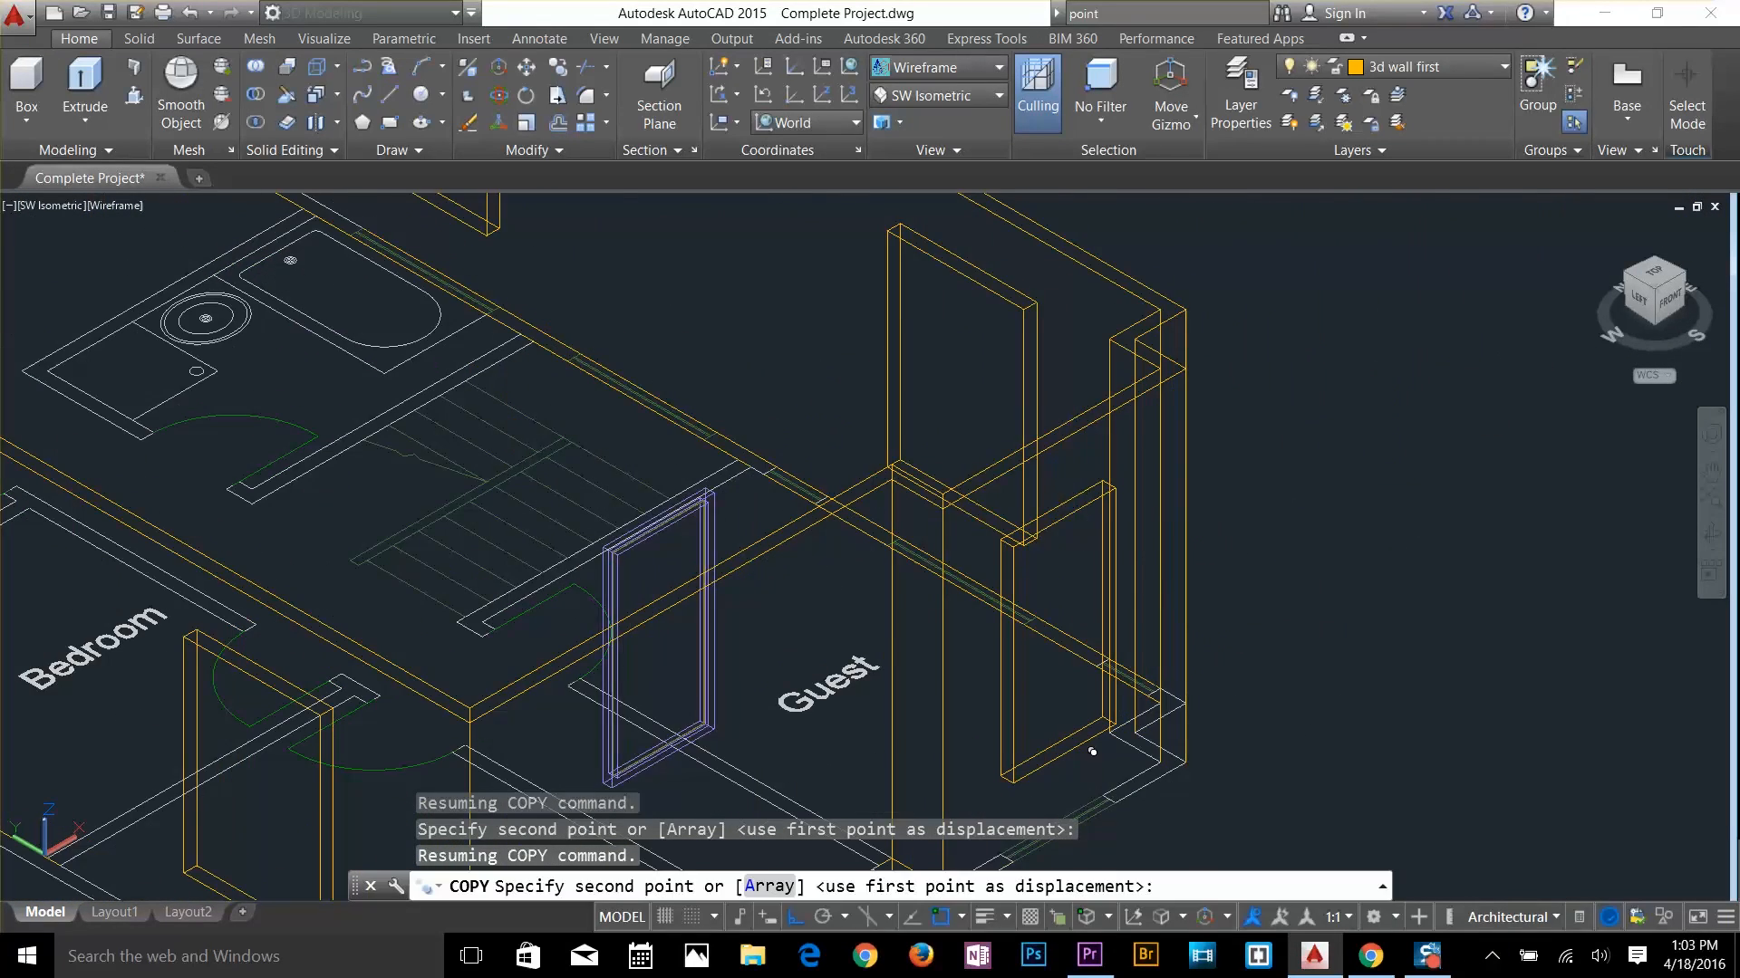
scroll(1142, 671, up, 5)
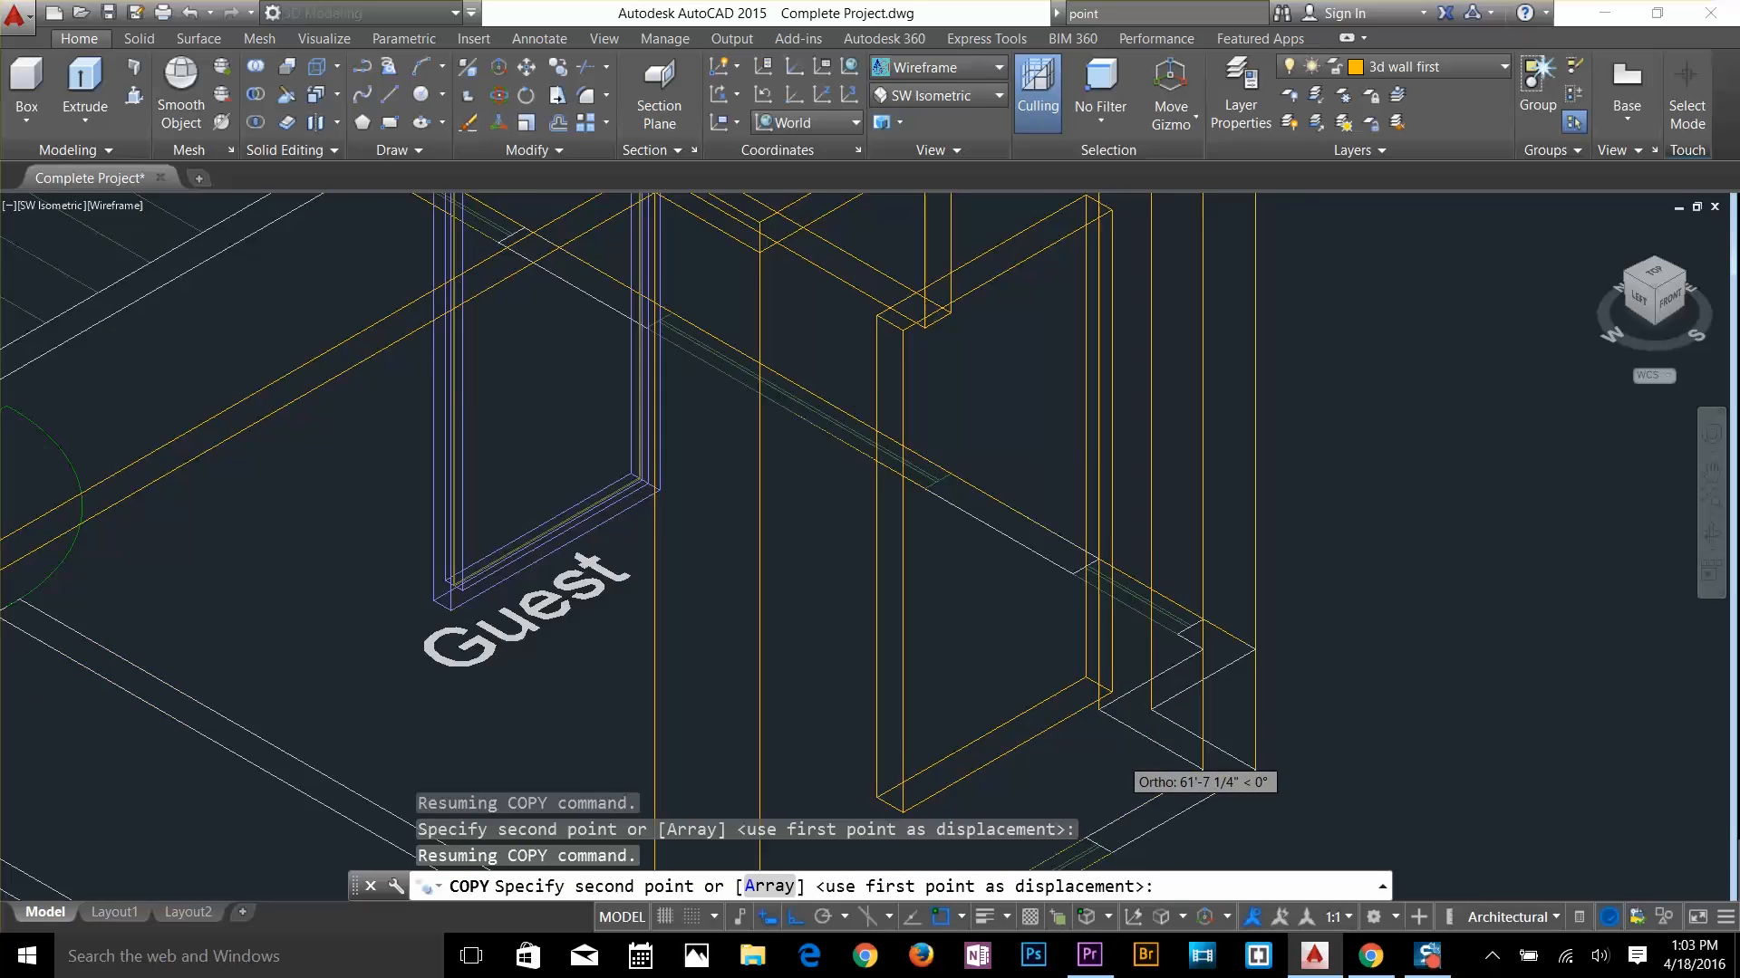
click(1122, 652)
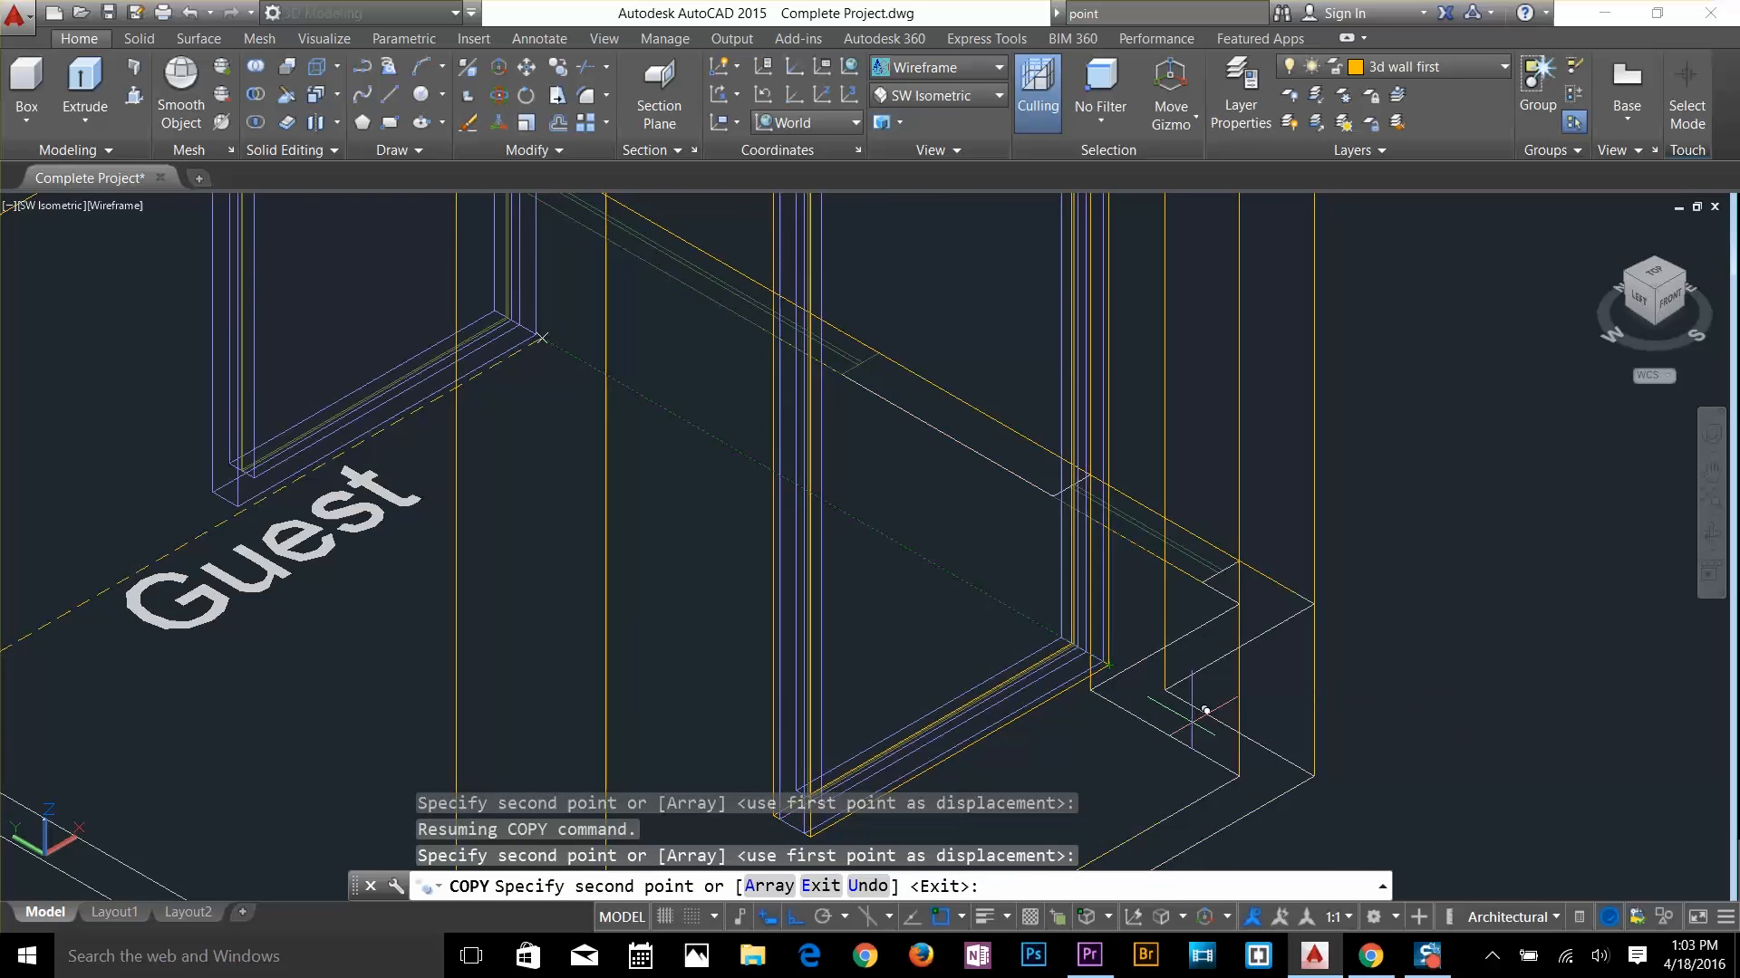
scroll(1187, 720, down, 3)
key(Return)
scroll(1287, 728, down, 2)
middle_drag(1286, 727, 1341, 508)
scroll(1179, 559, up, 3)
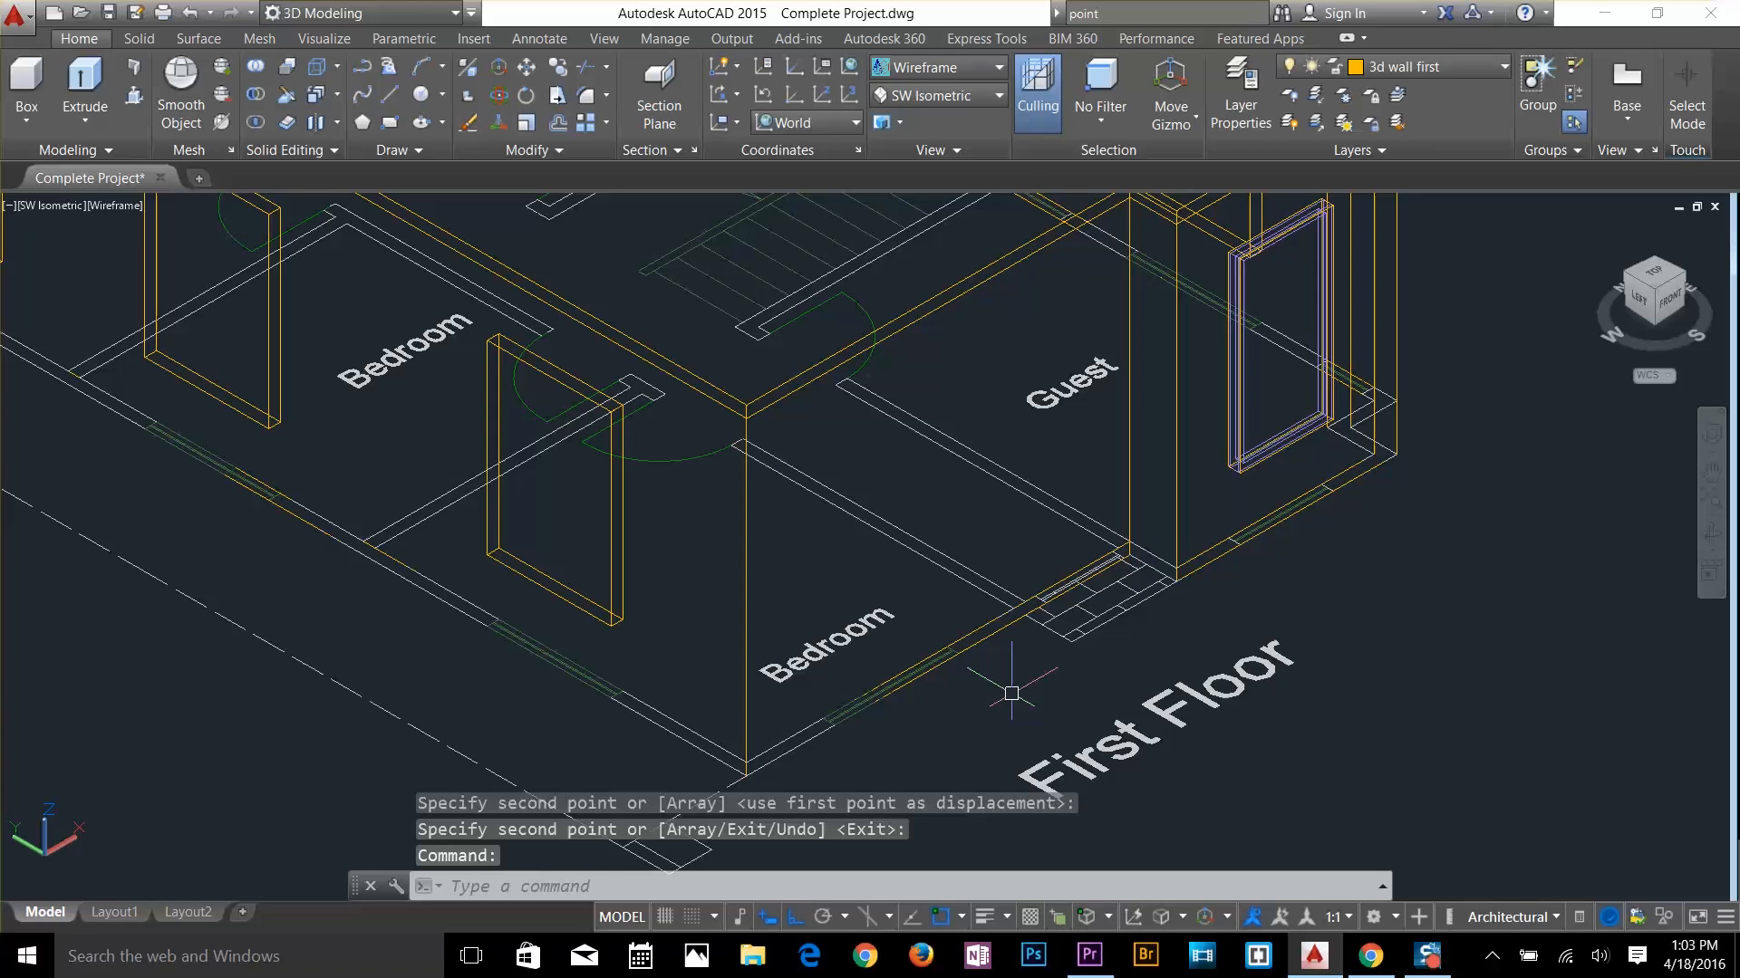
Draw a rectangle over the front bedroom's window in the front wall of the first-floor plan, corner to opposite corner
key(Escape)
key(Escape)
key(Escape)
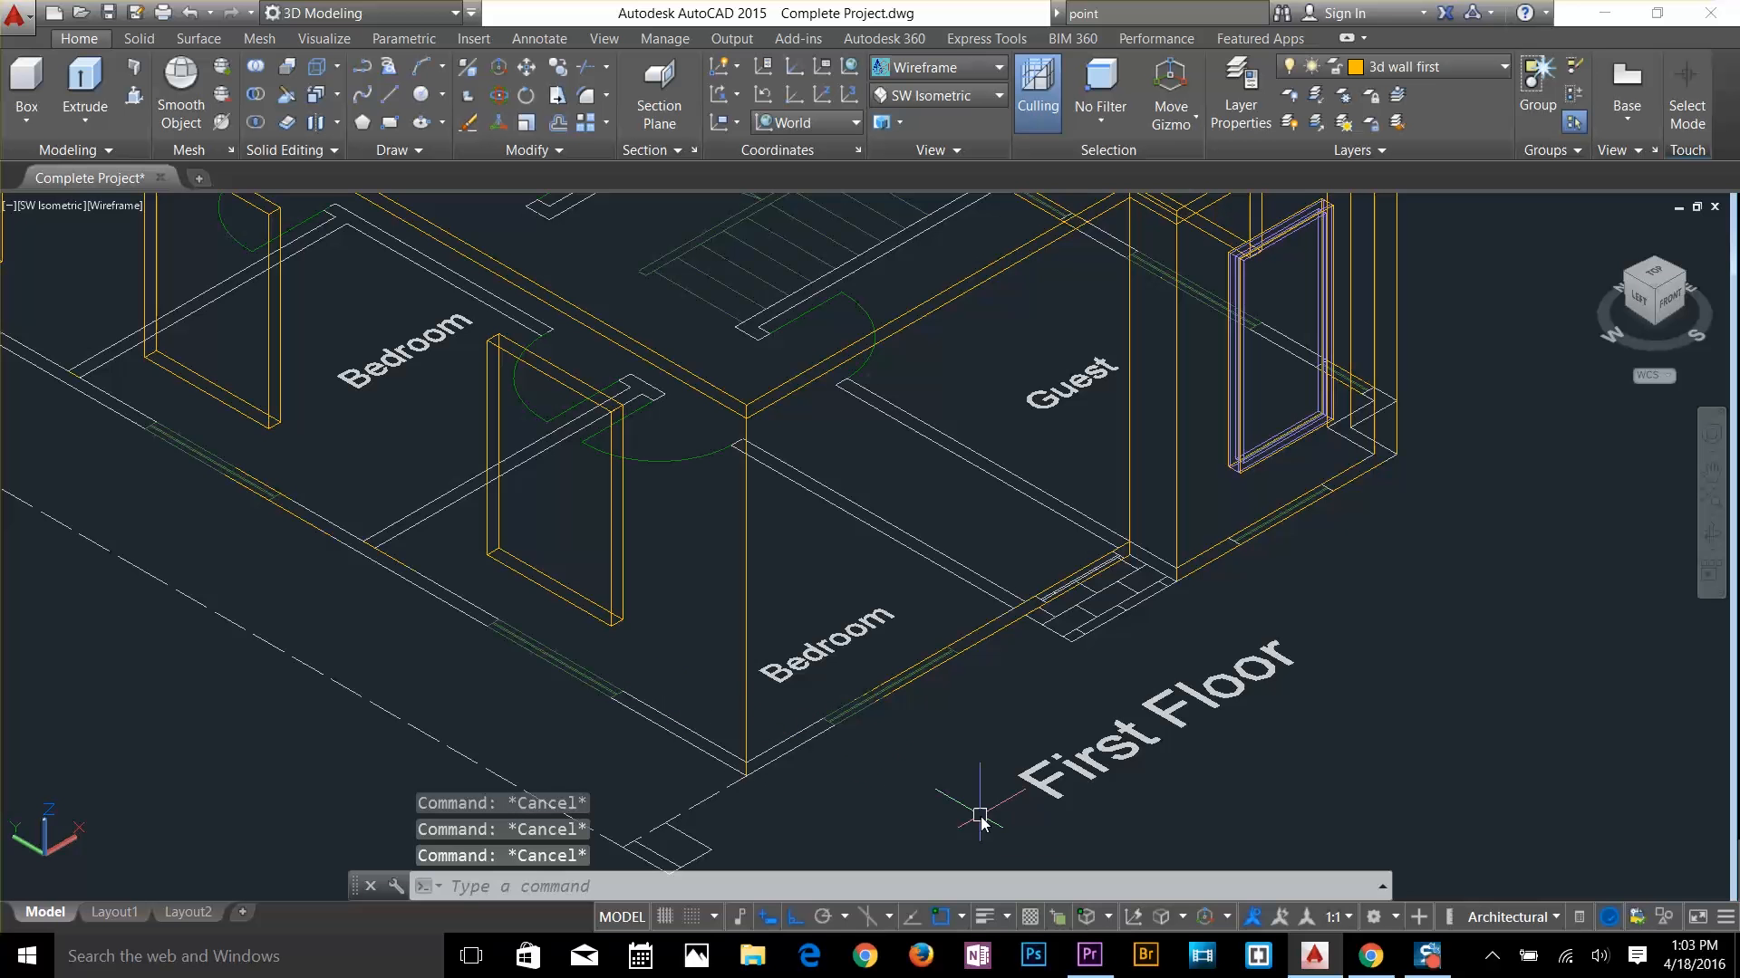
key(Return)
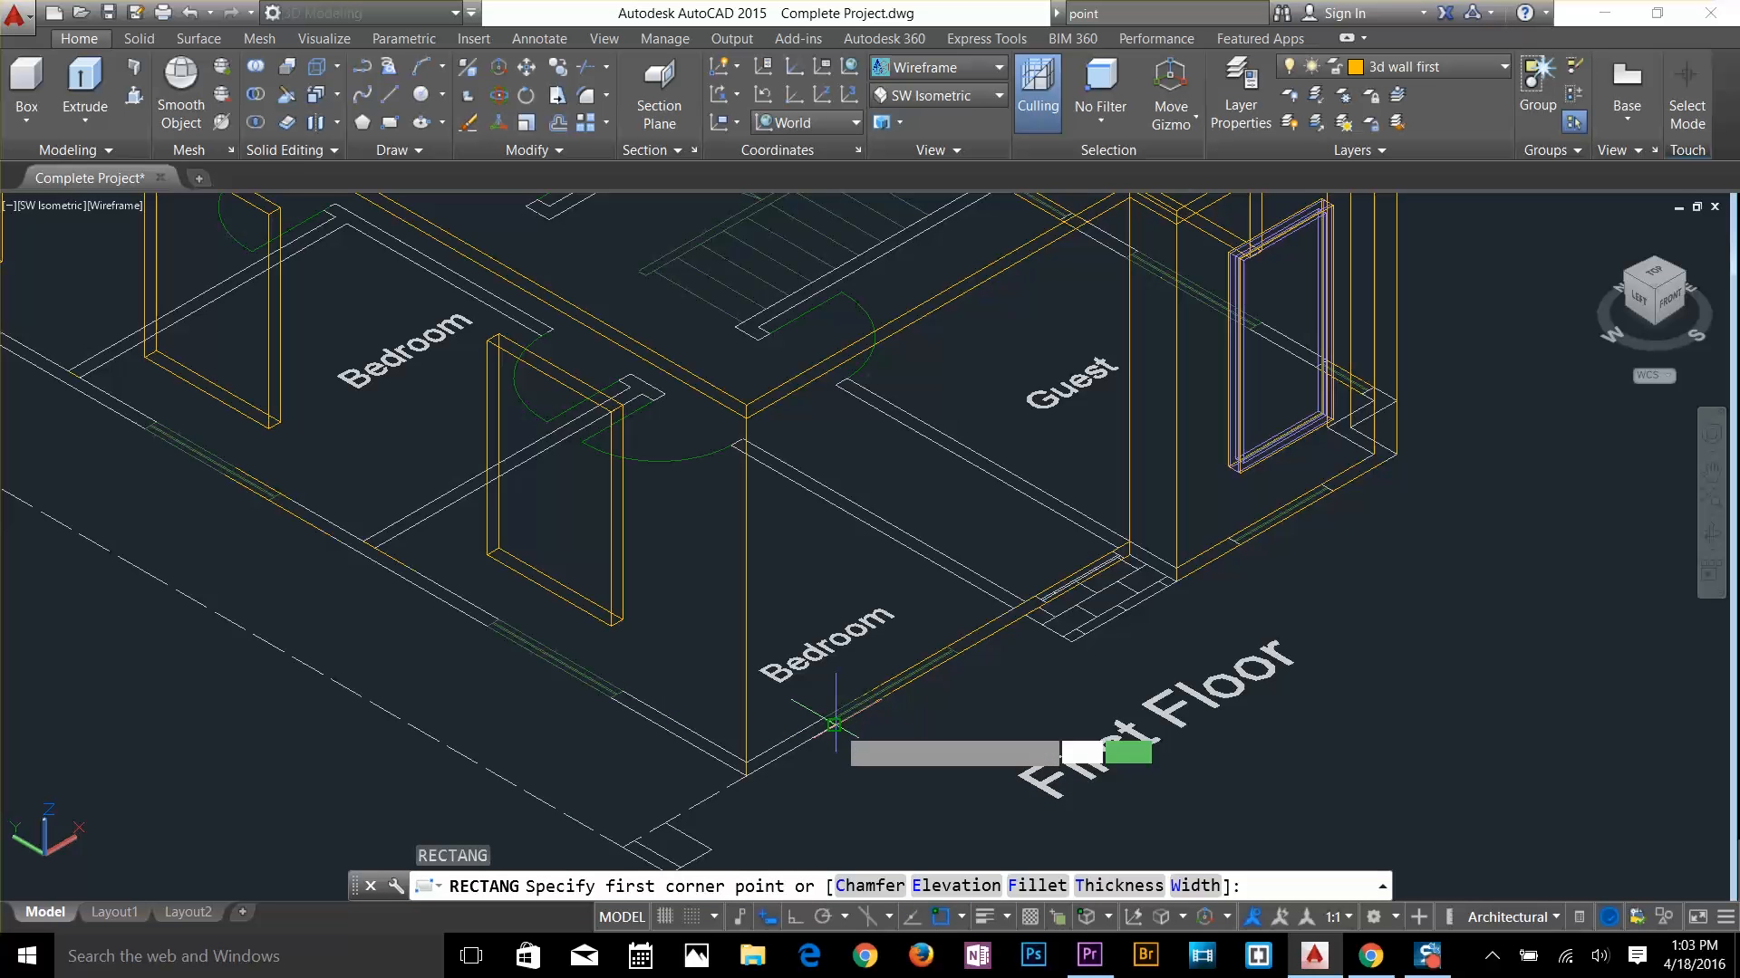
click(826, 720)
key(Escape)
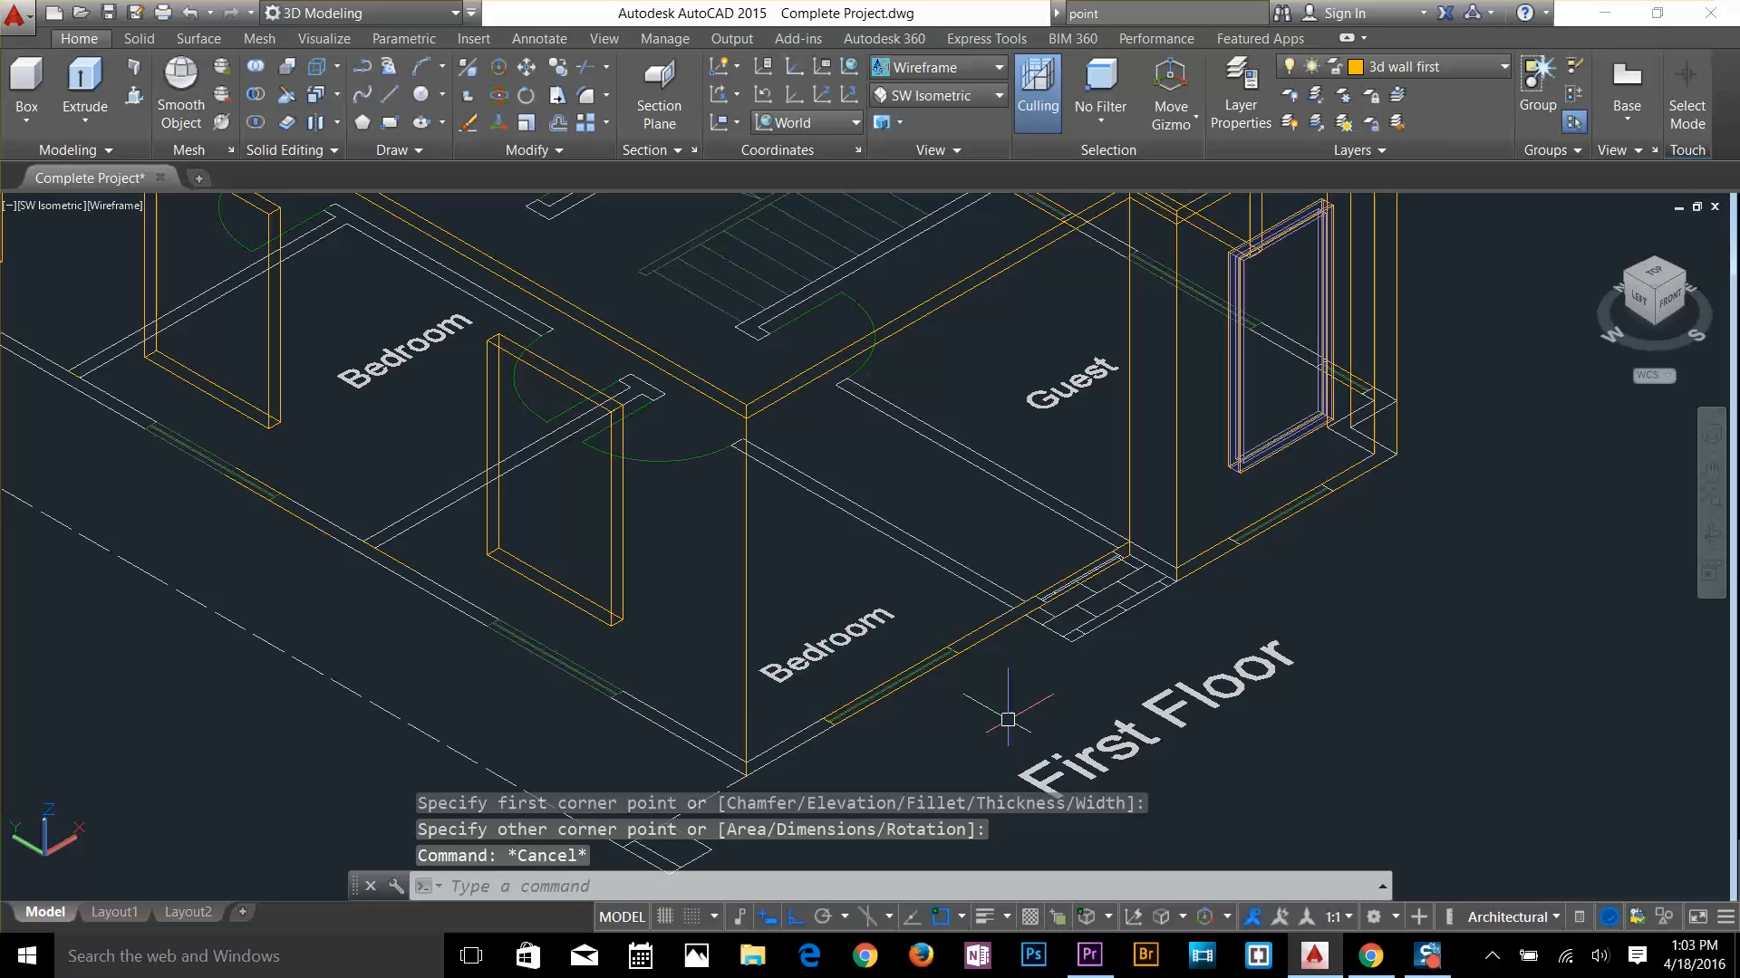
key(Escape)
Raise the front bedroom's window rectangle with a move displacement of 0,0,3'
text(m)
key(Return)
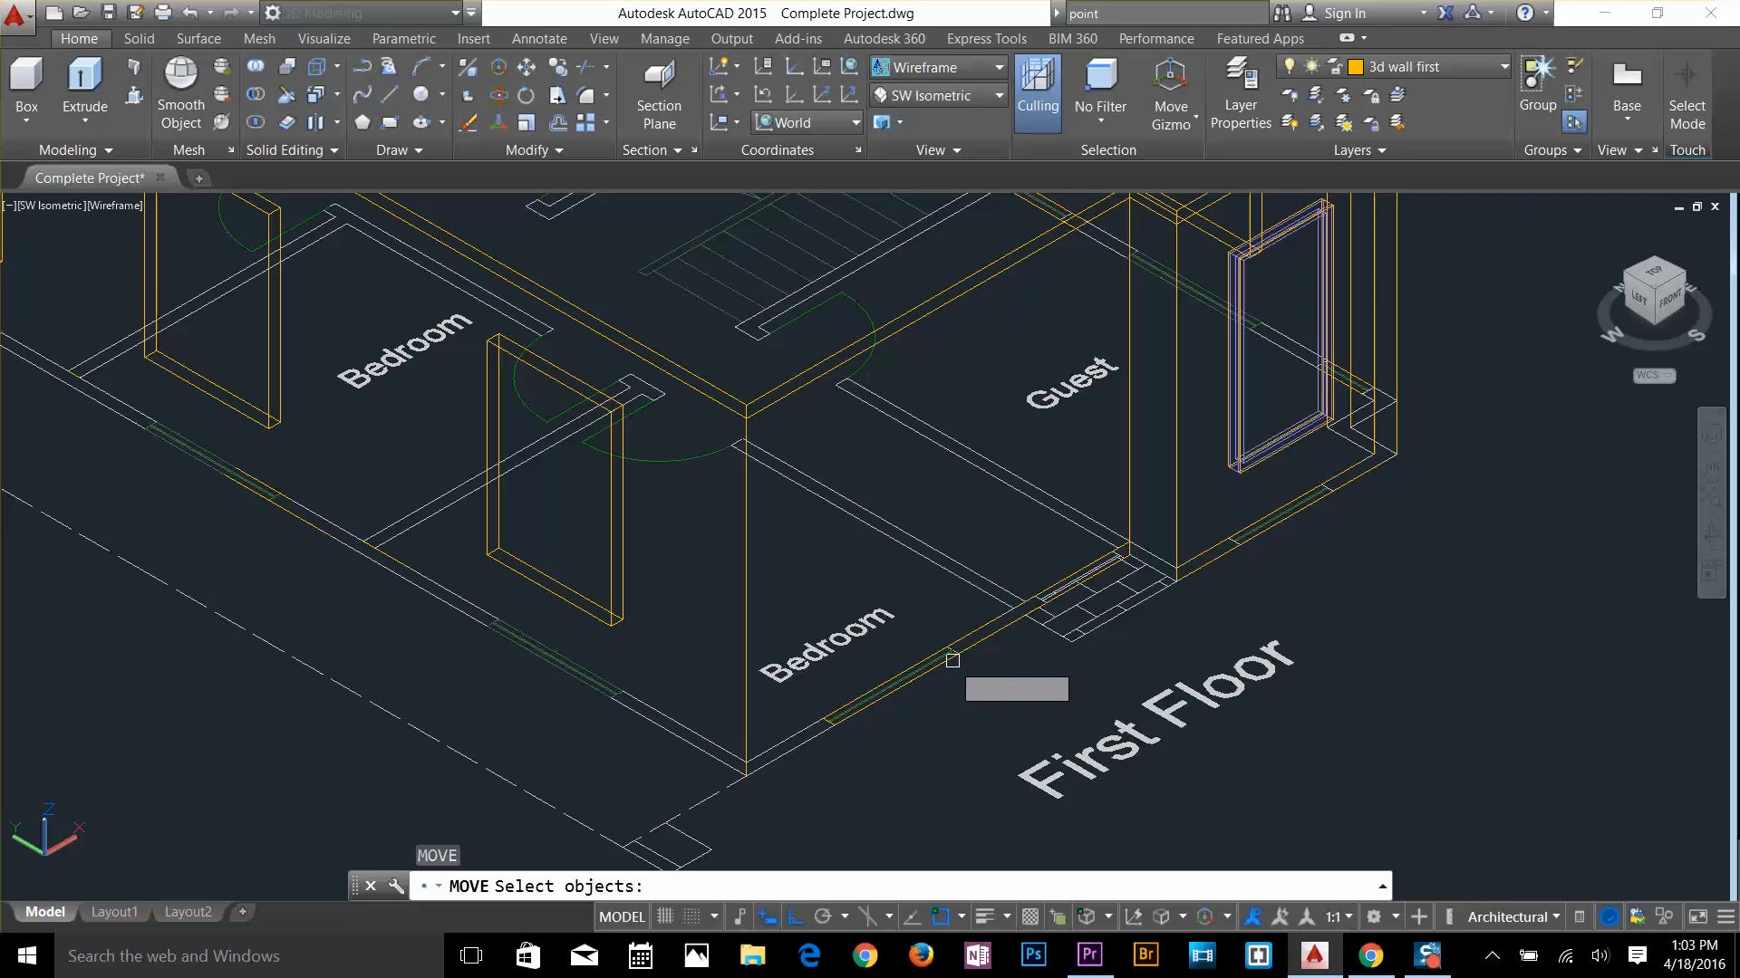
click(941, 669)
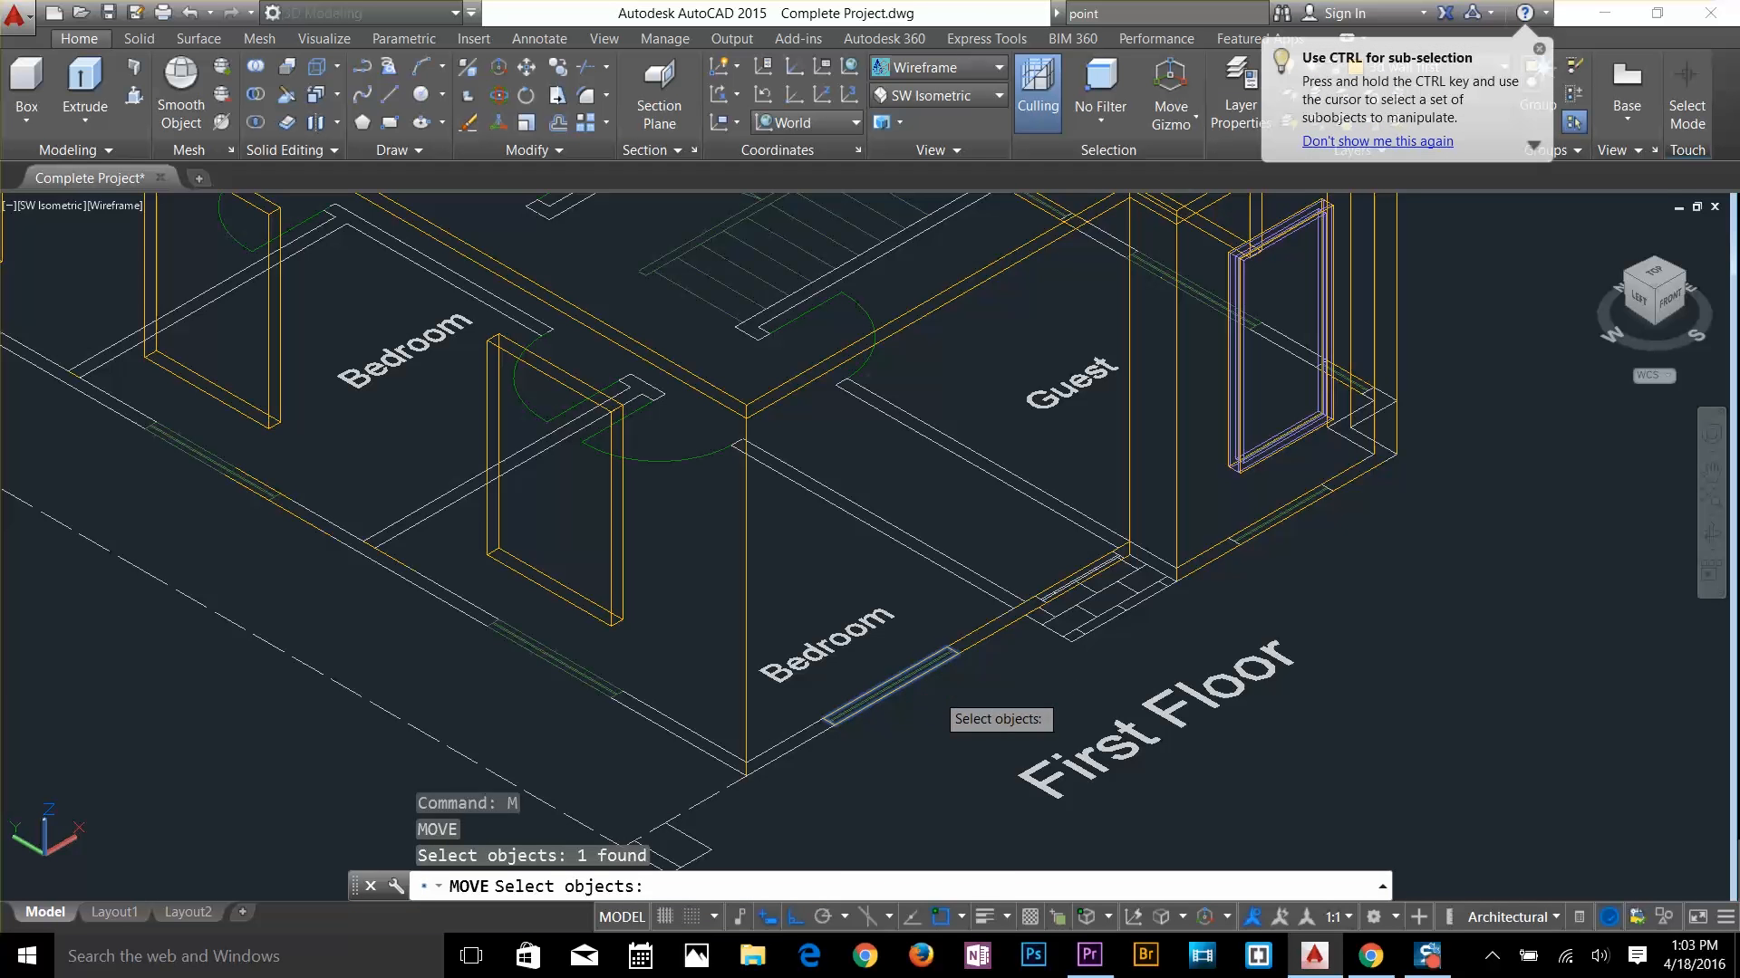
key(Return)
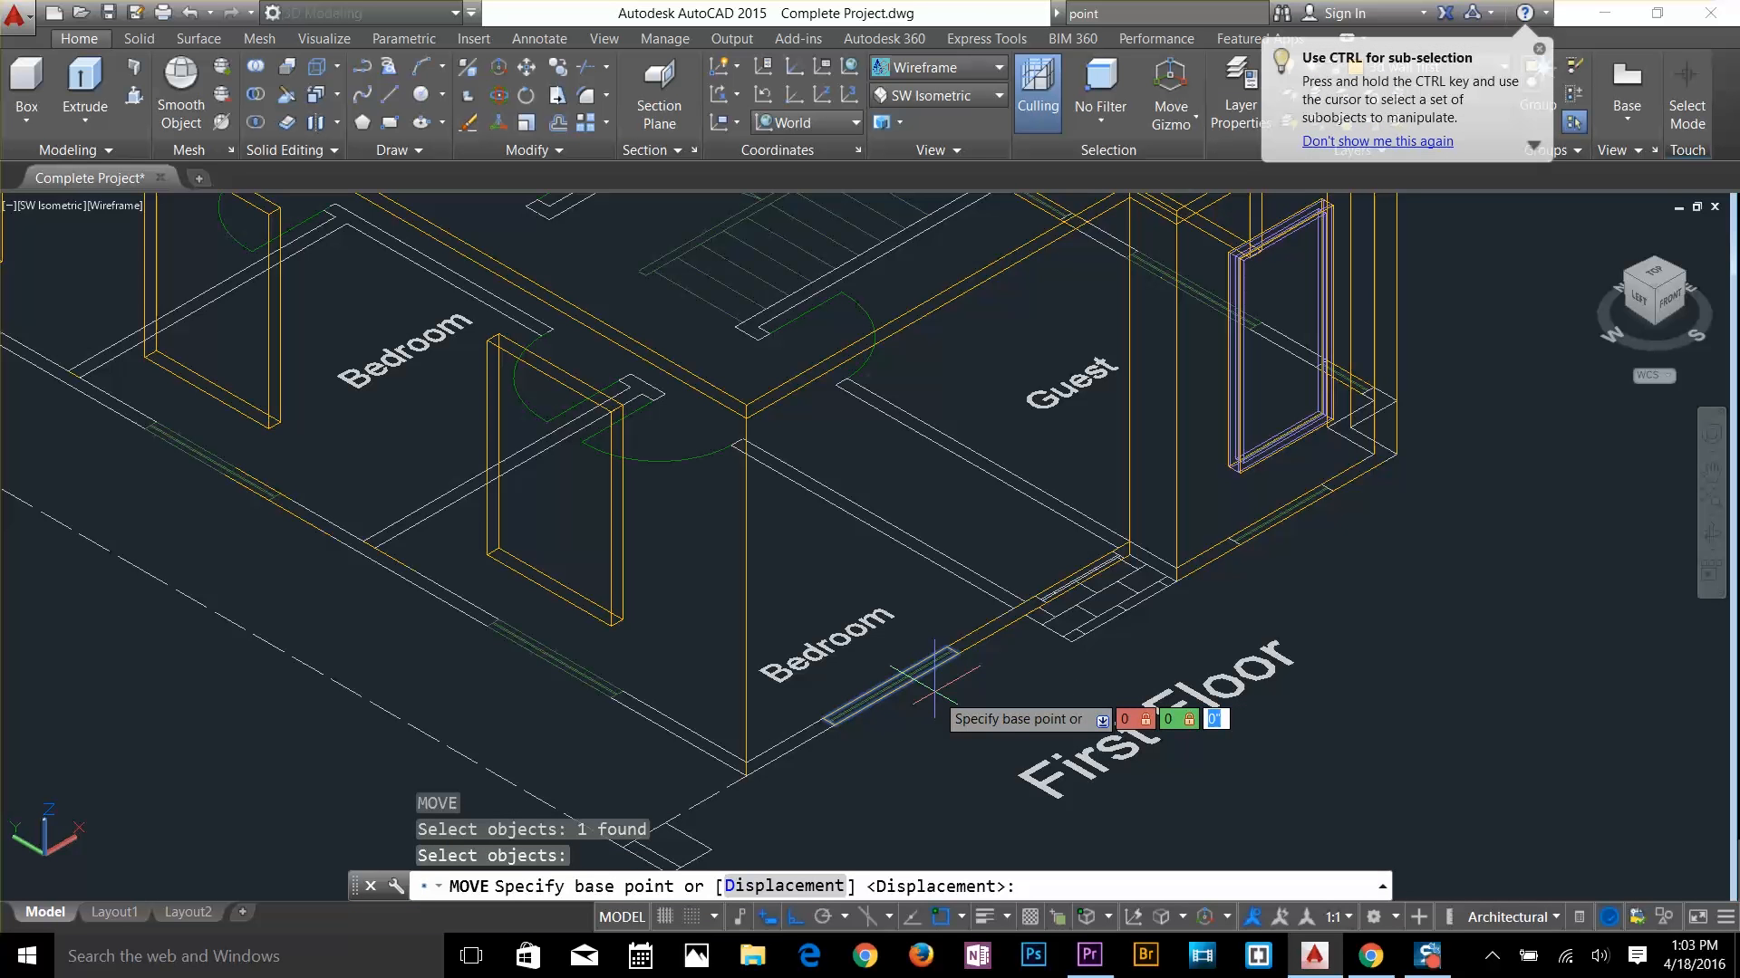
text(0,0,3)
key(Return)
key(Return)
key(Escape)
key(Escape)
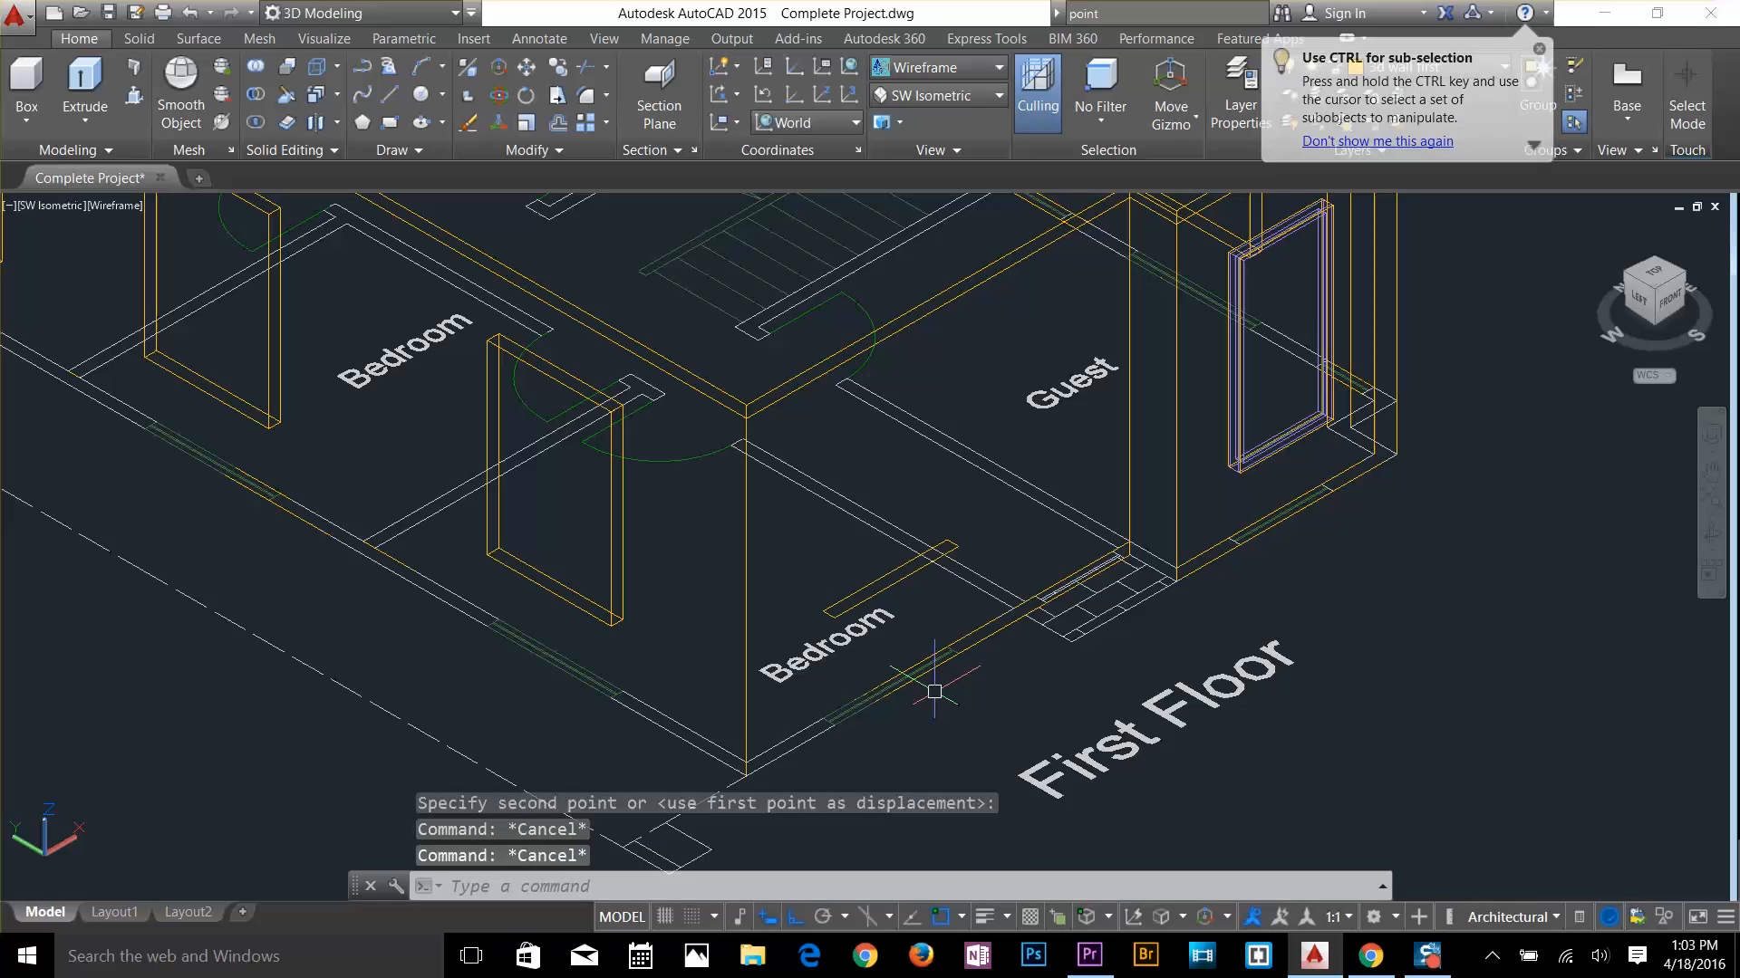
Extrude the raised bedroom window rectangle to a height of 6'
text(ext)
key(Return)
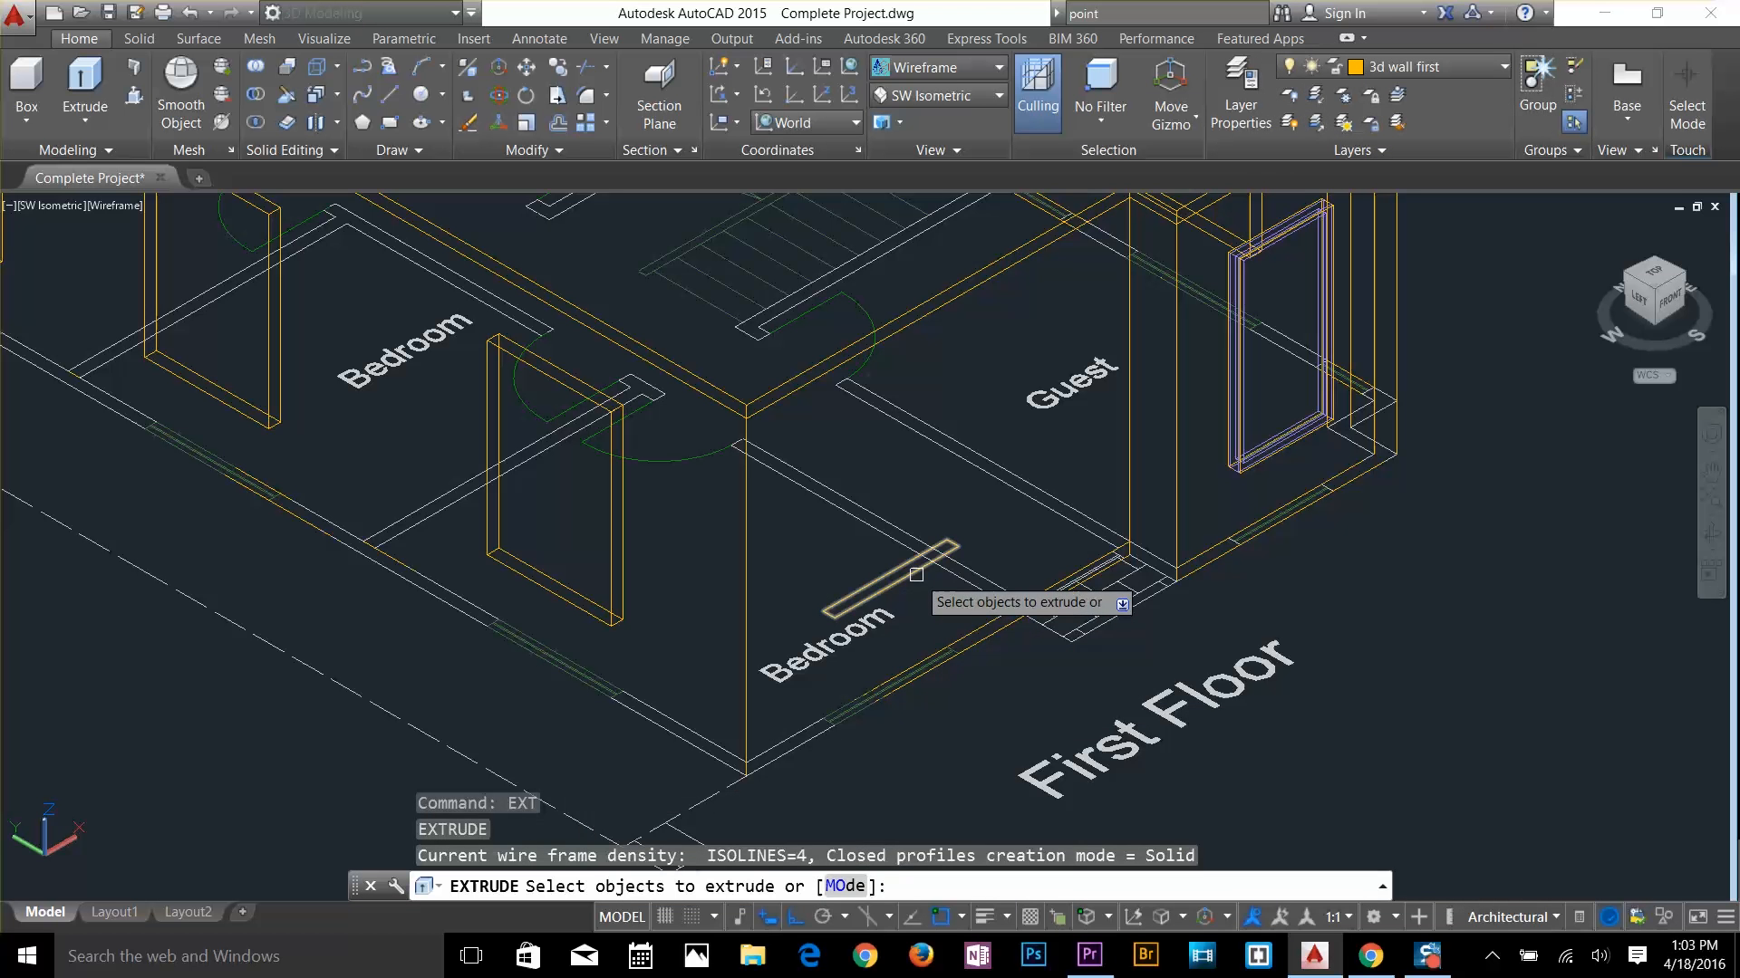
click(915, 574)
key(Return)
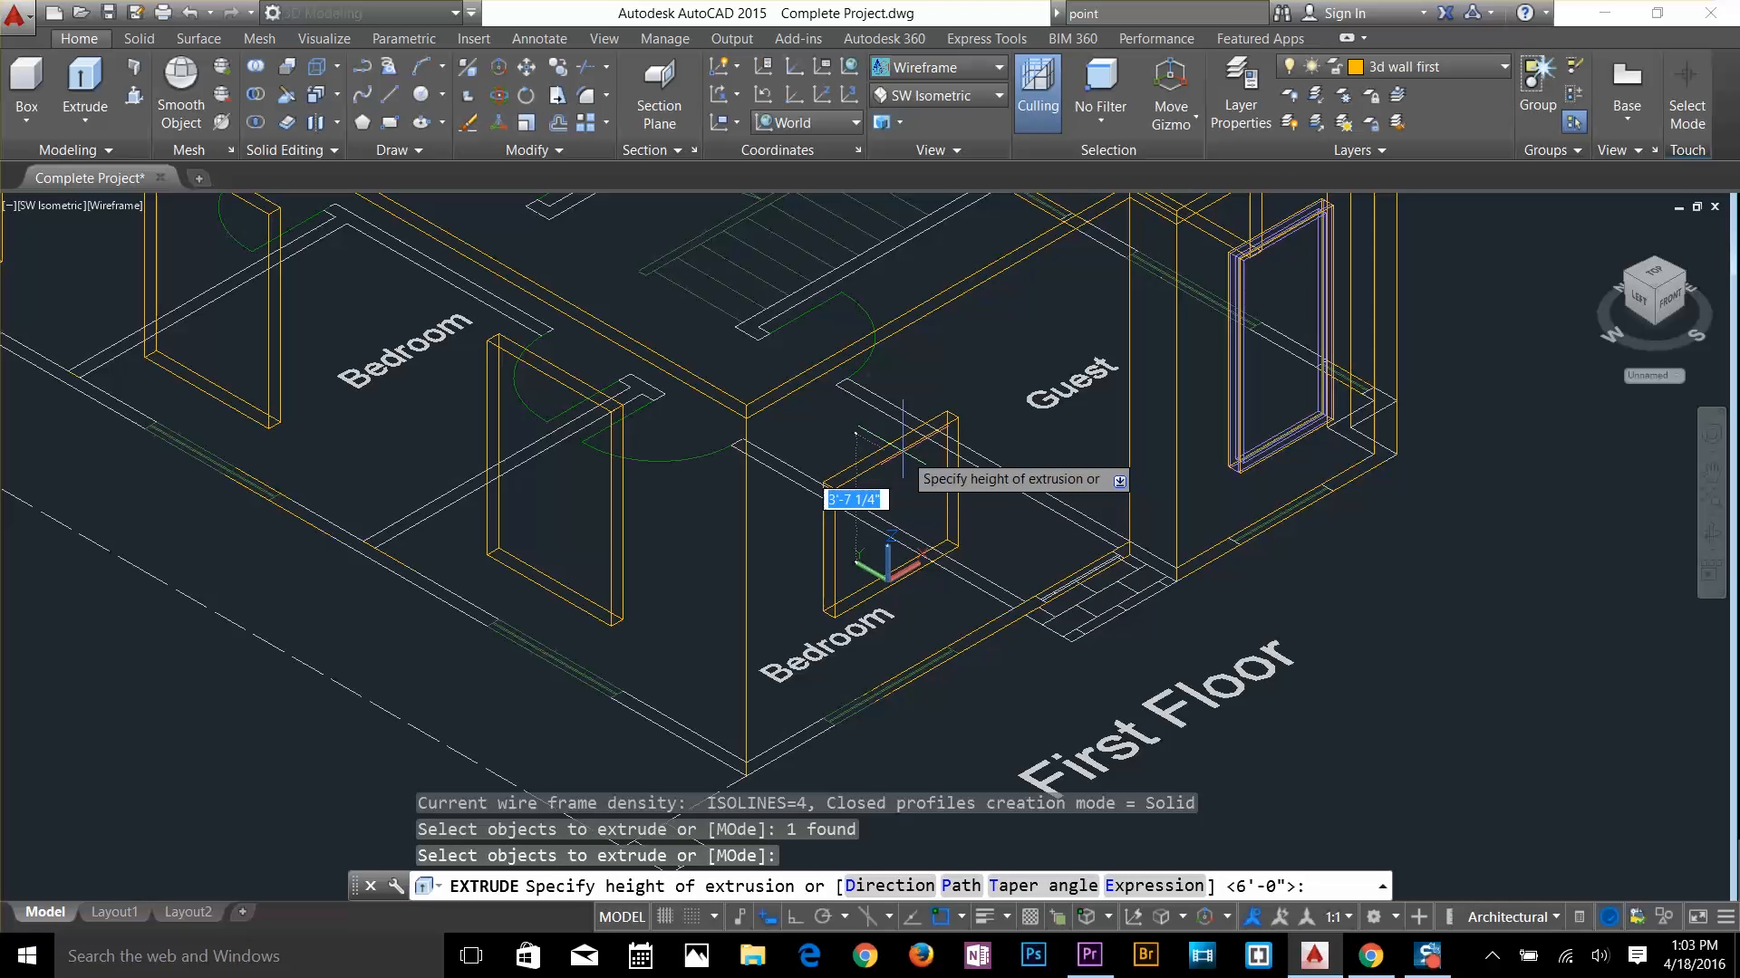
key(Return)
key(Escape)
key(Escape)
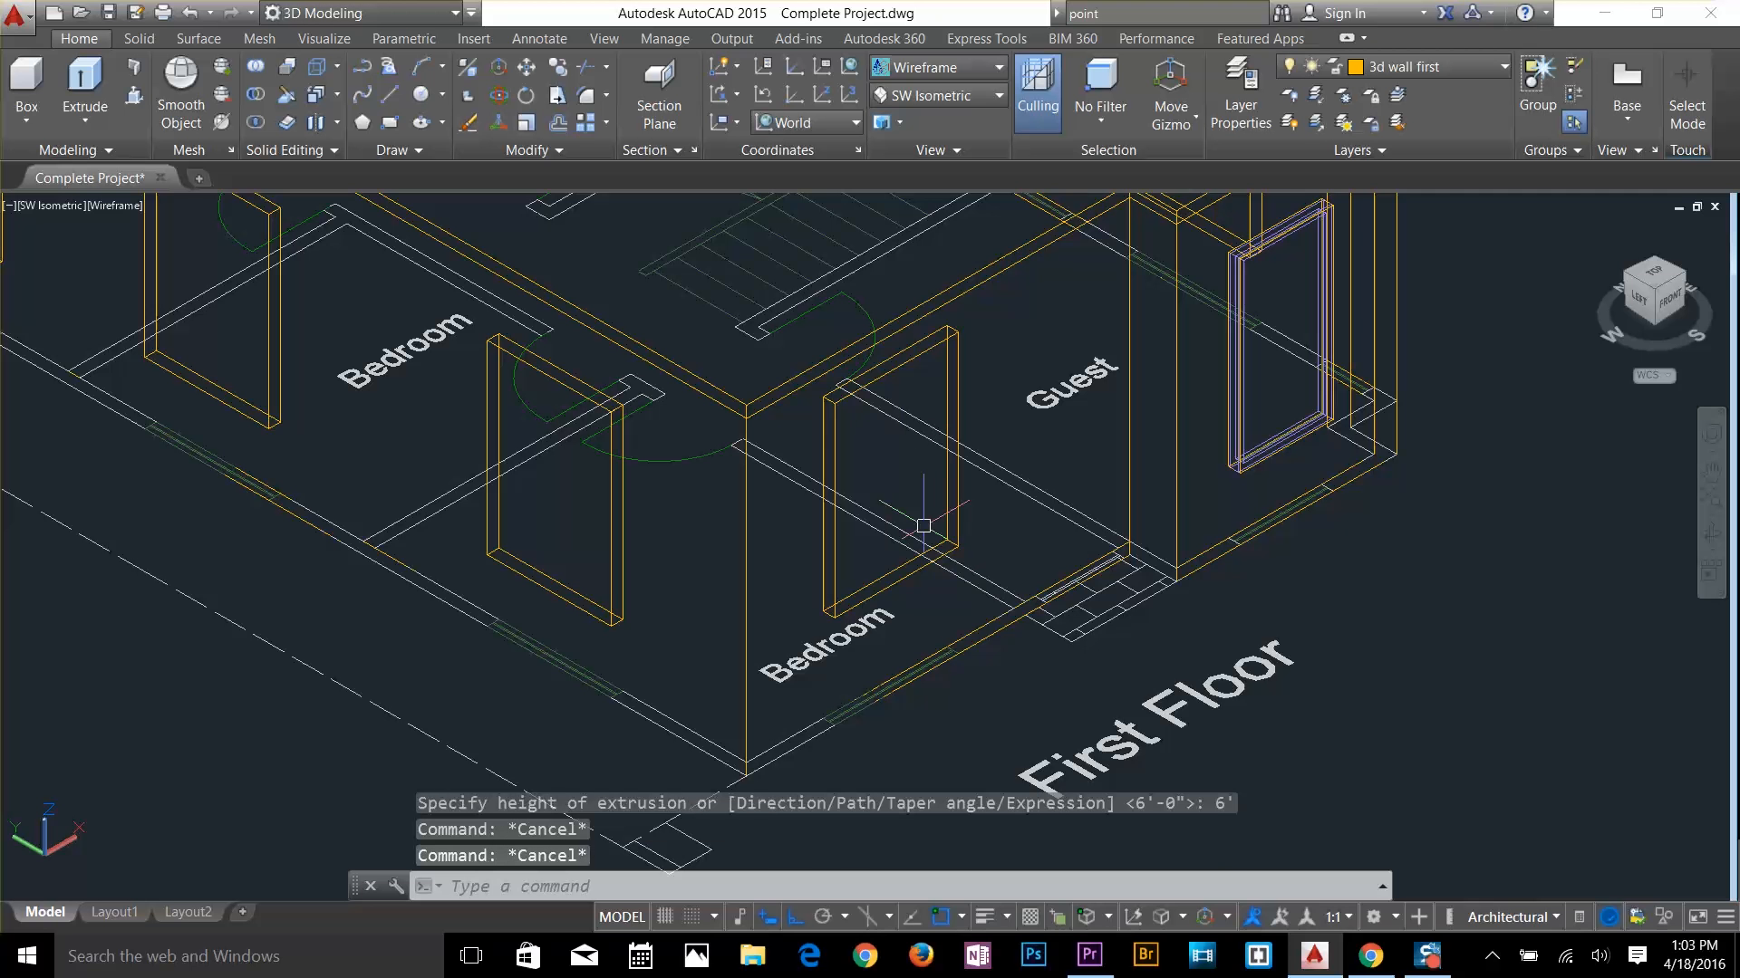
Erase the extruded front bedroom window block
click(923, 572)
key(Delete)
Redraw the rectangle over the bedroom's front-wall window, from its inner far corner to the opposite outer corner
scroll(932, 725, up, 6)
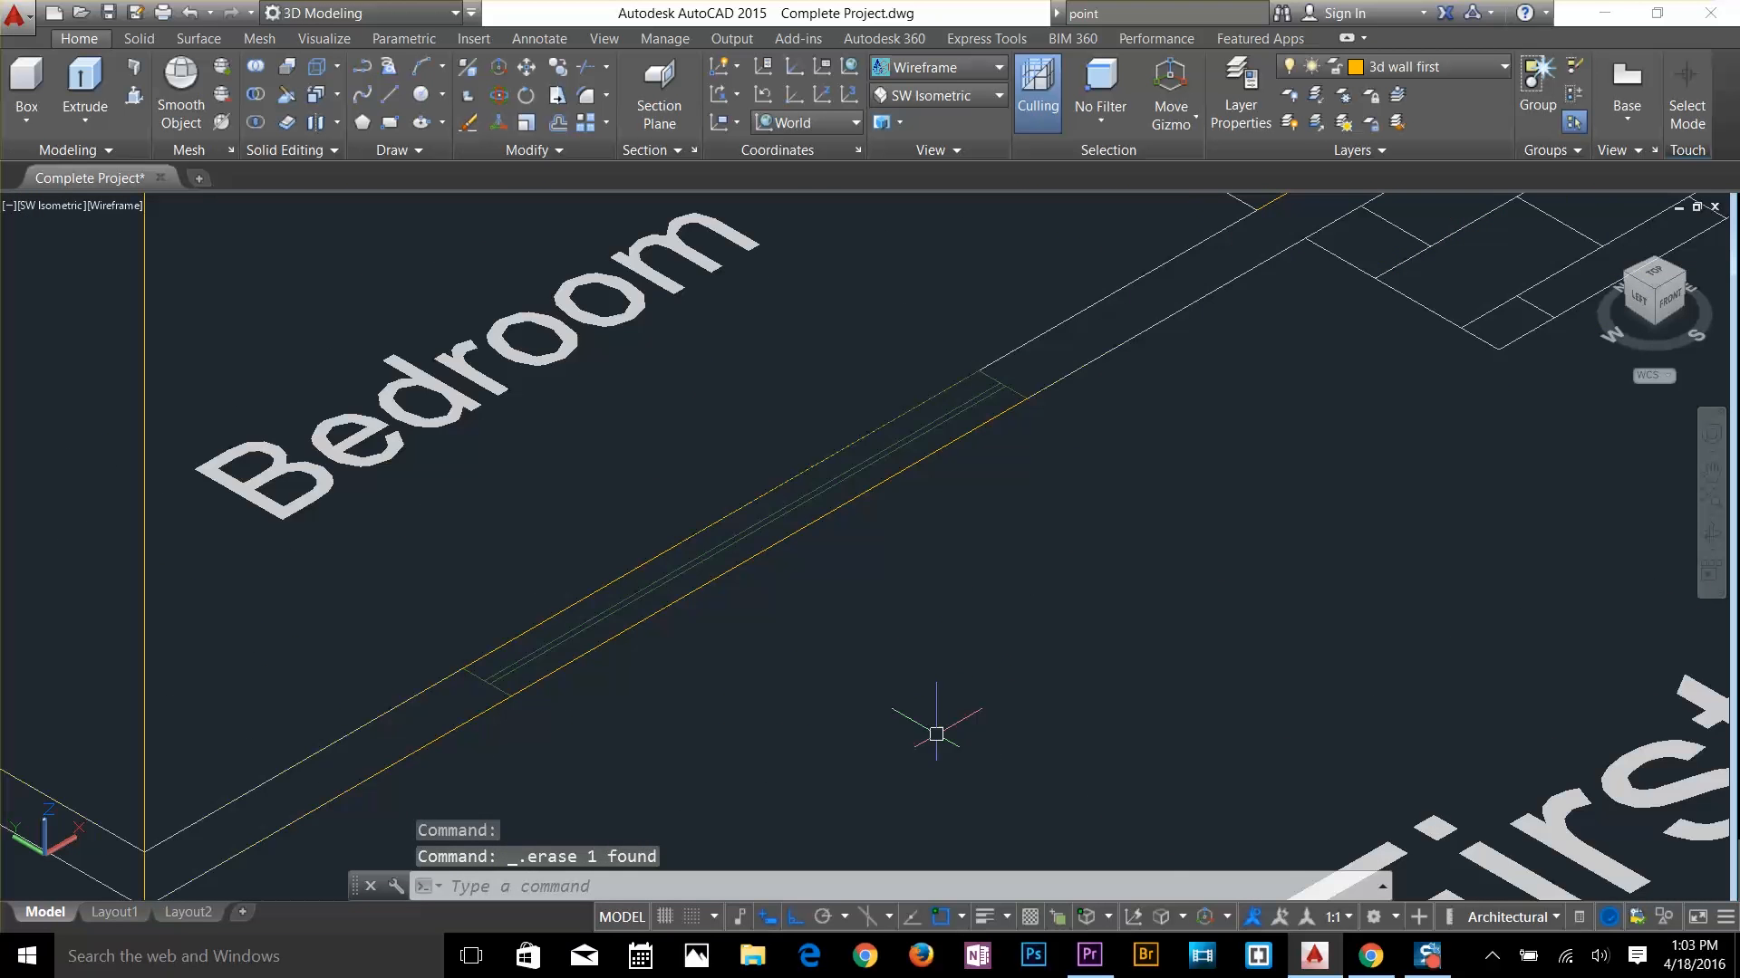
key(Escape)
key(Escape)
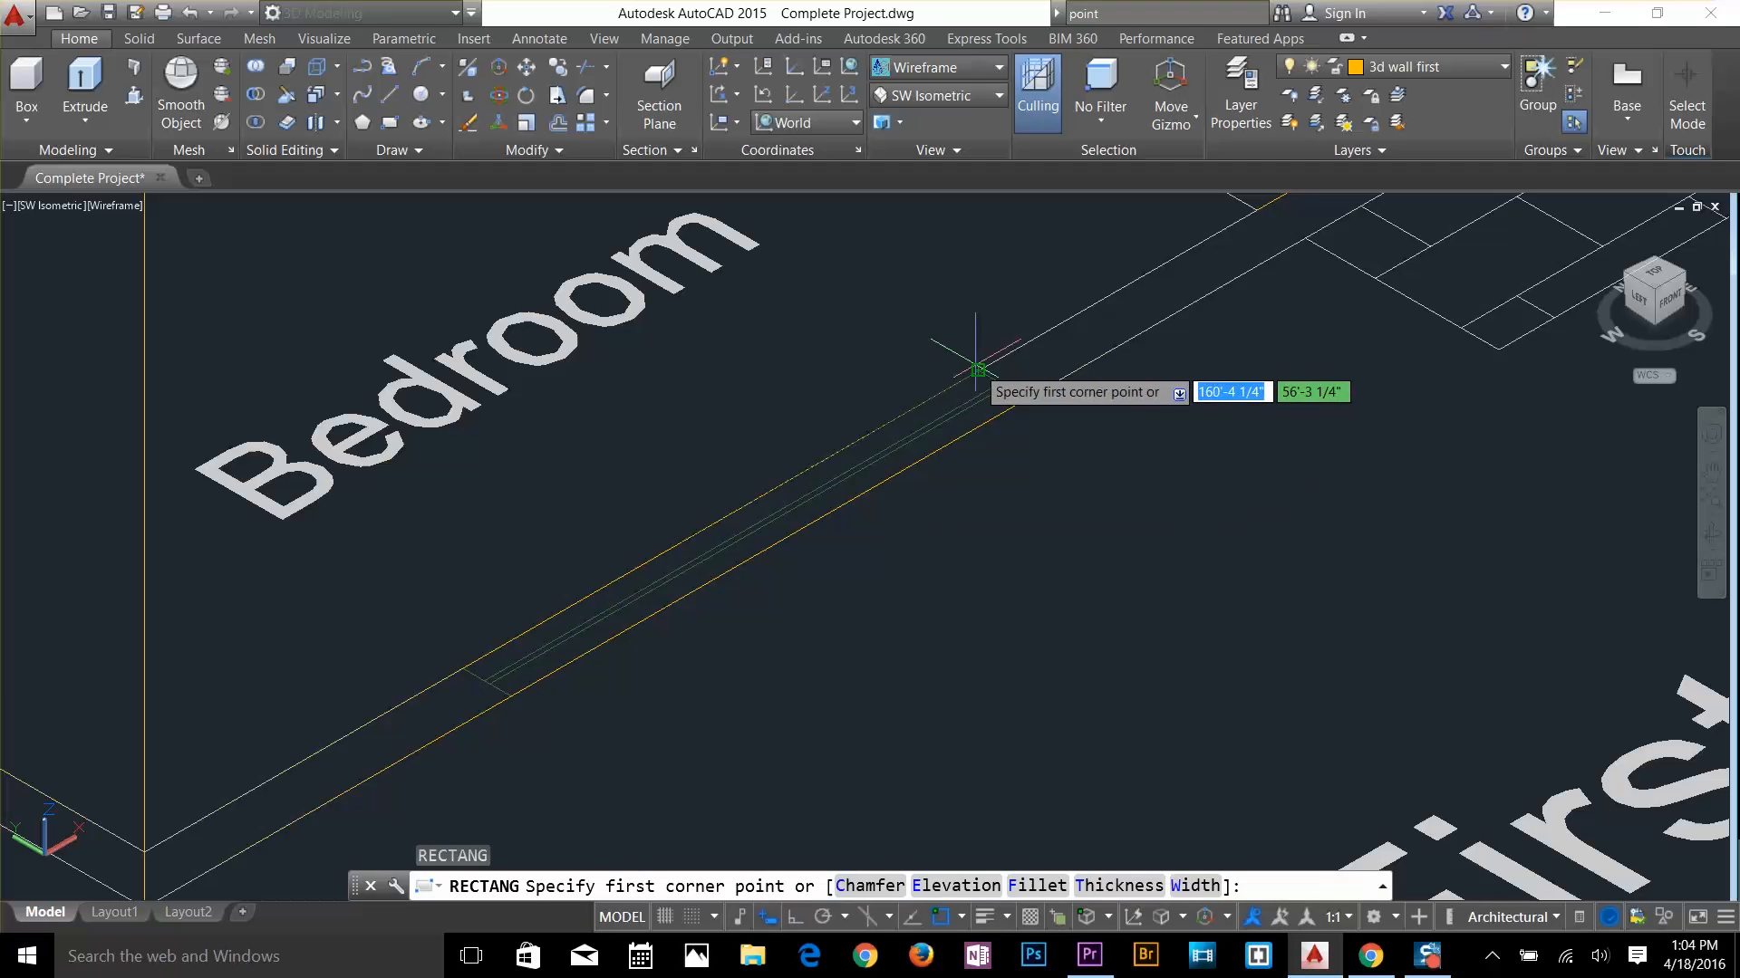
click(980, 370)
click(511, 697)
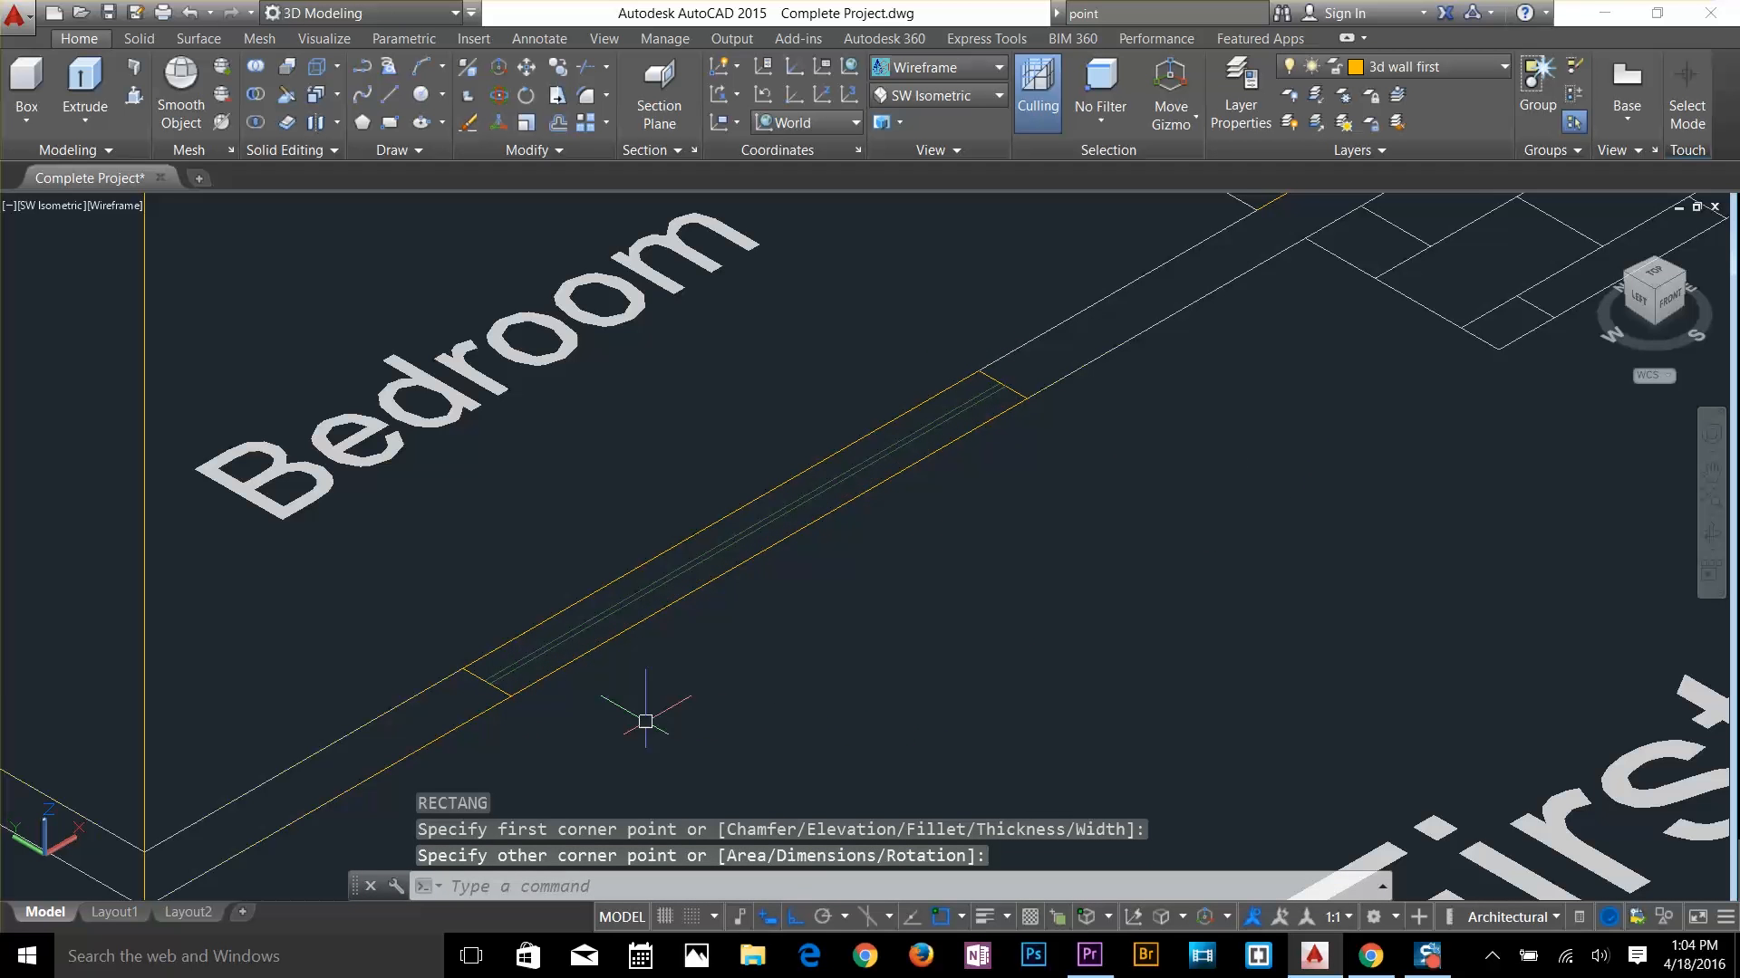
Raise the redrawn bedroom window rectangle with a move displacement of 0,0,2'
text(m)
key(Return)
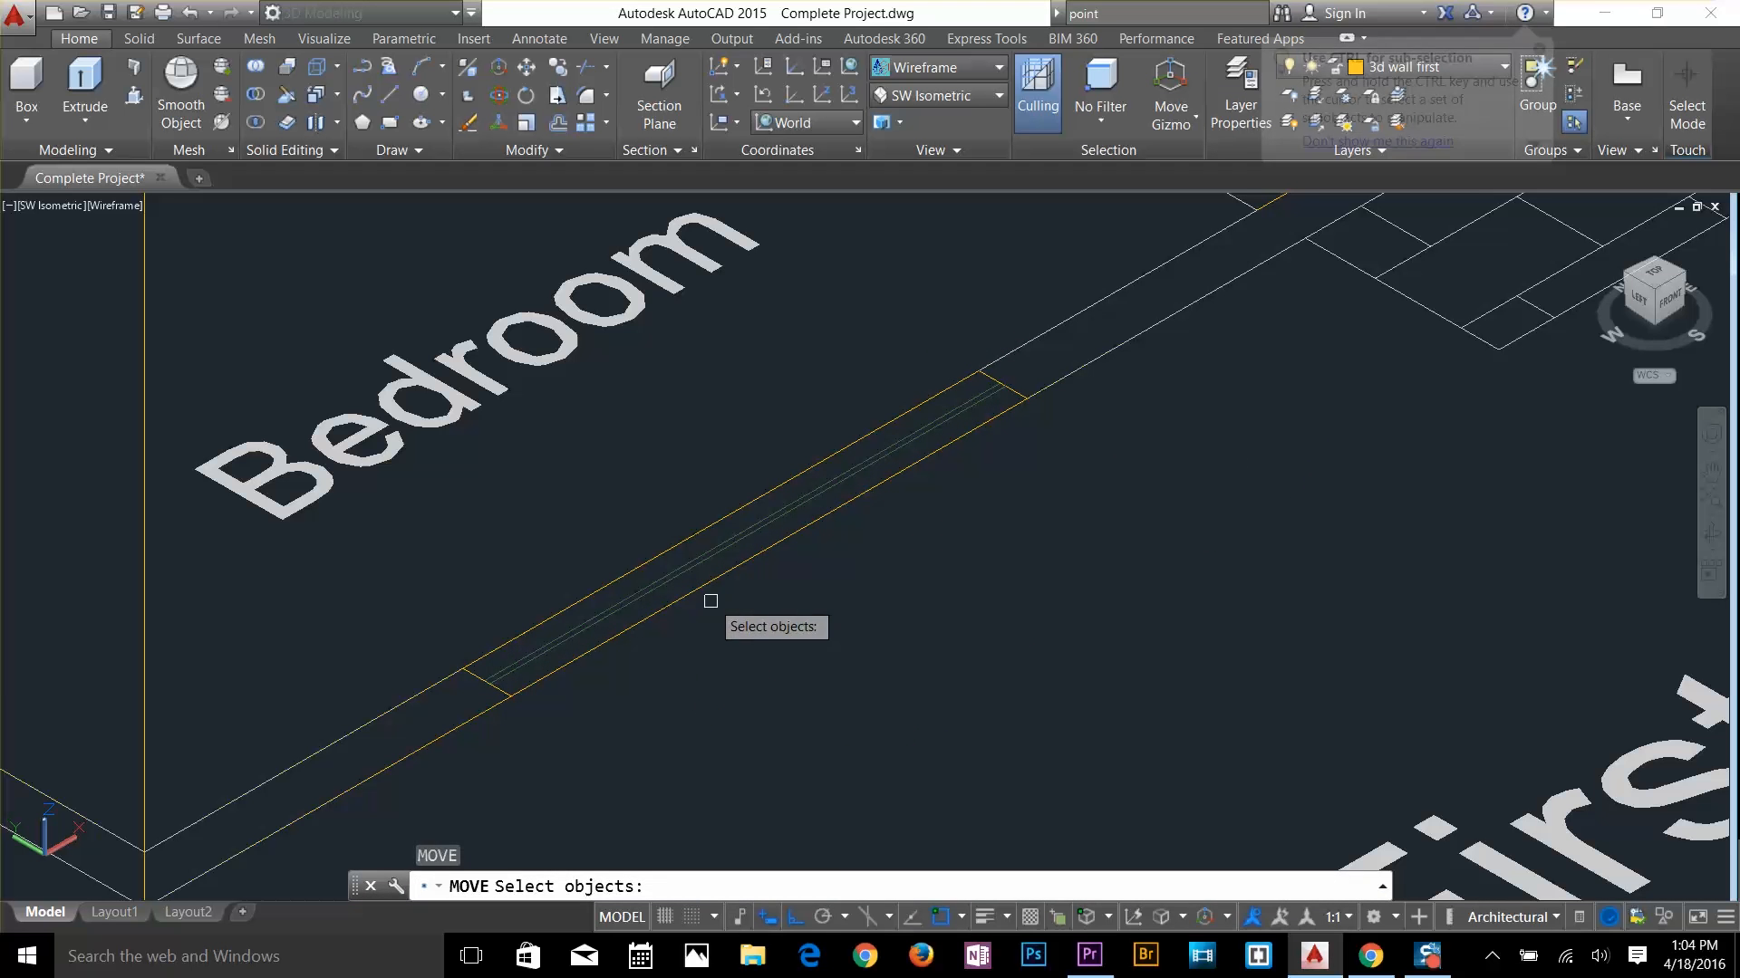
click(710, 600)
key(Return)
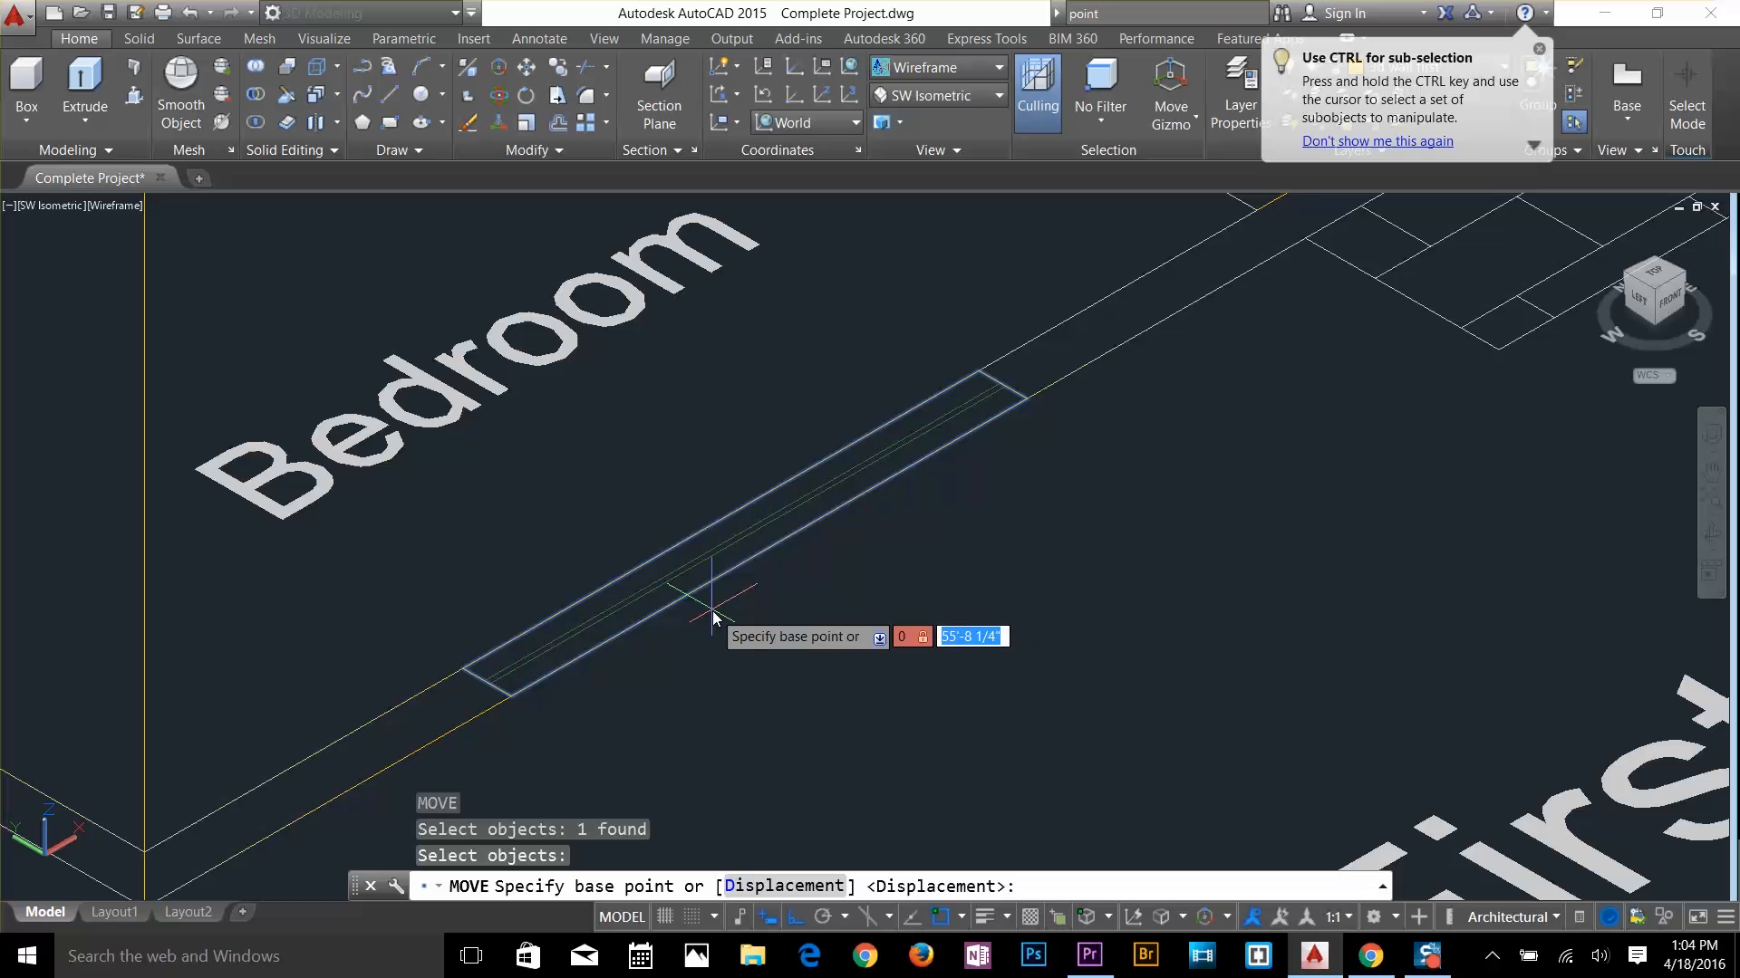
text(0,0,2)
key(Return)
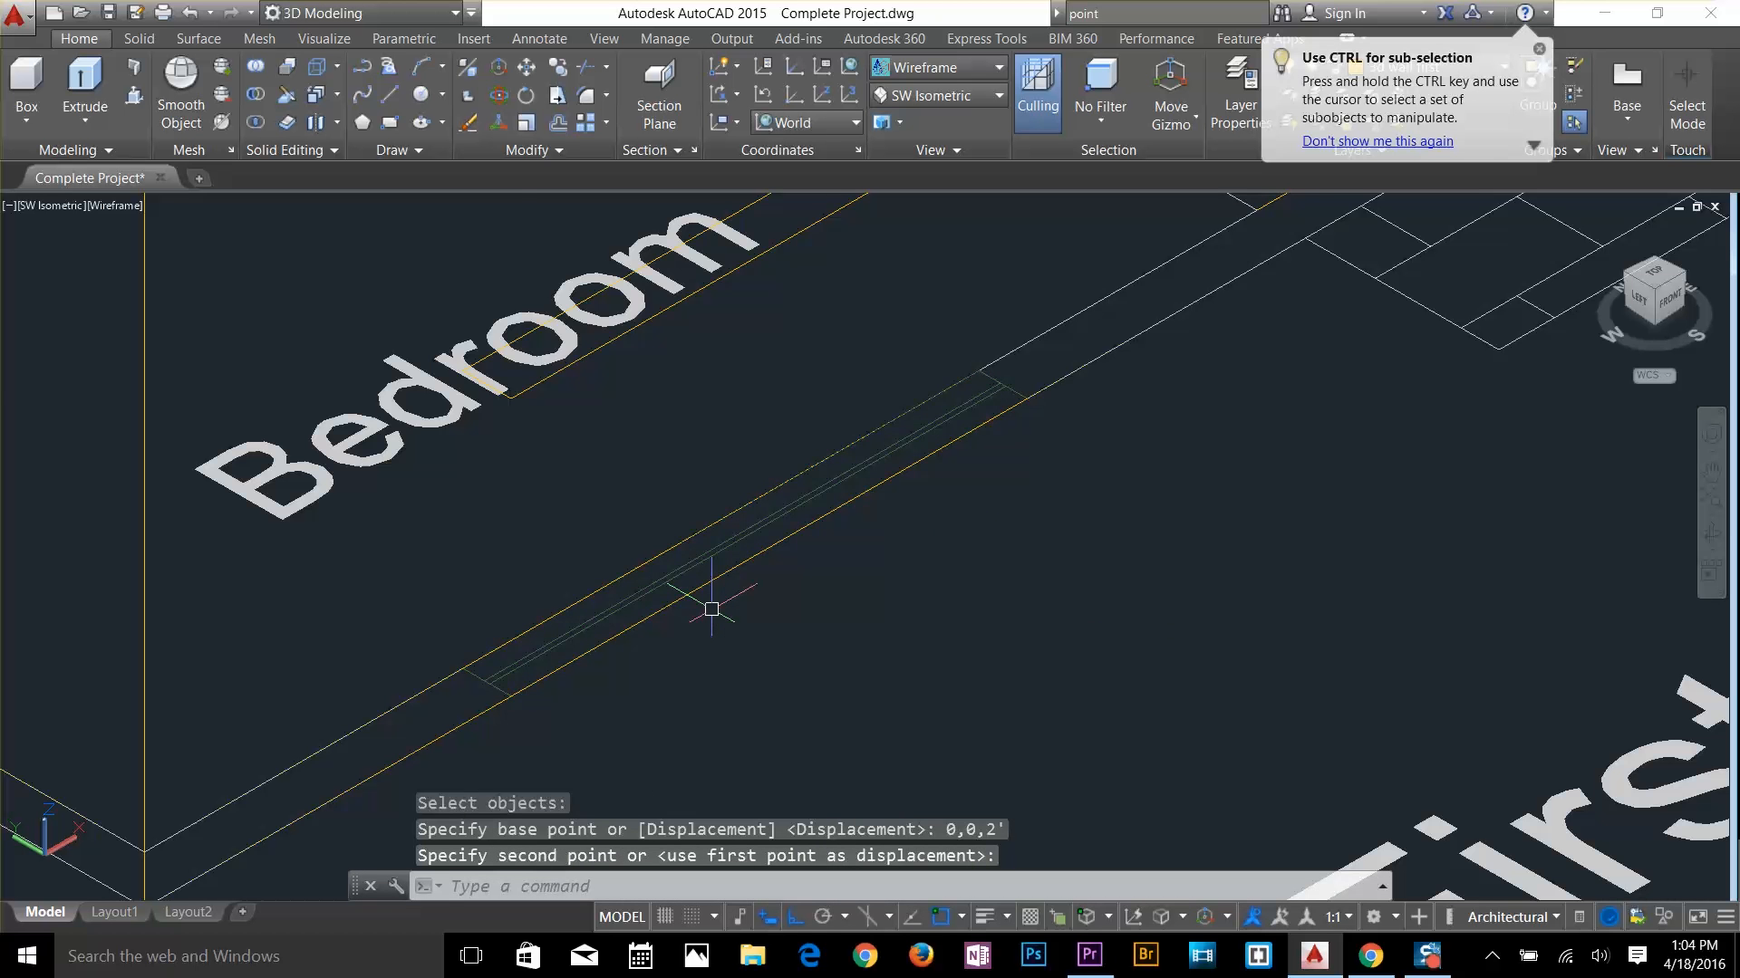
scroll(711, 602, down, 5)
key(Escape)
key(Escape)
Extrude the bedroom window rectangle at its 2' sill height by 6'
text(ext)
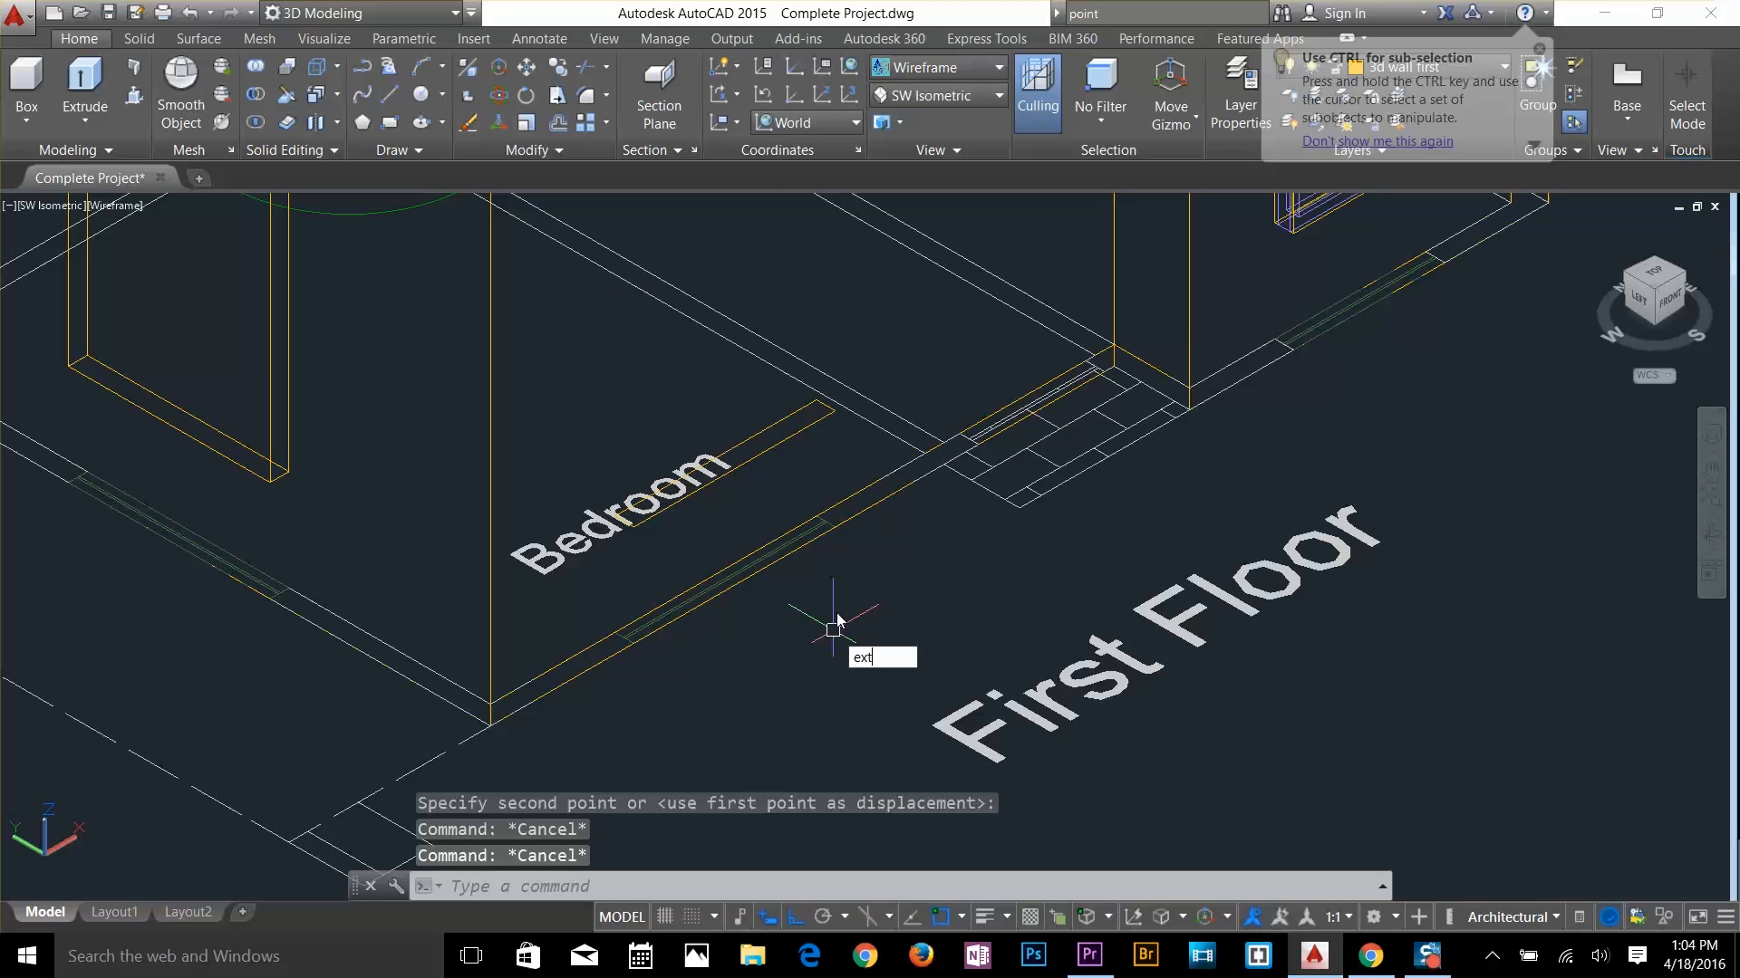
key(Return)
click(797, 433)
key(Return)
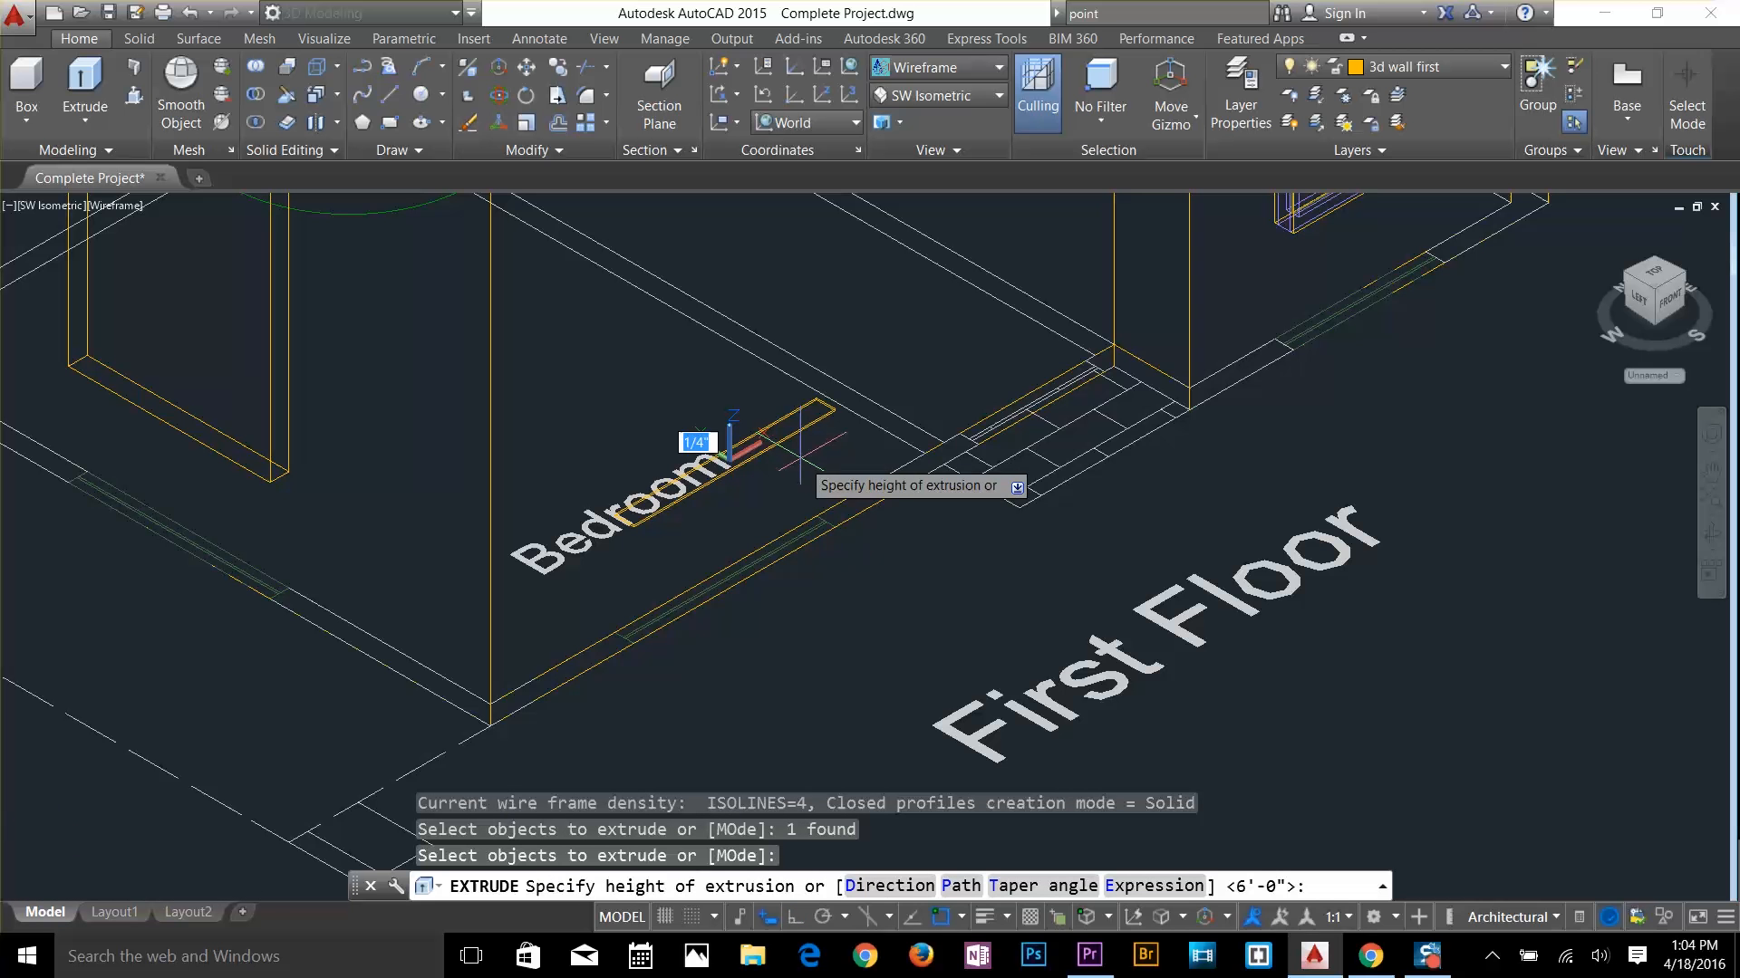
text(6')
key(Return)
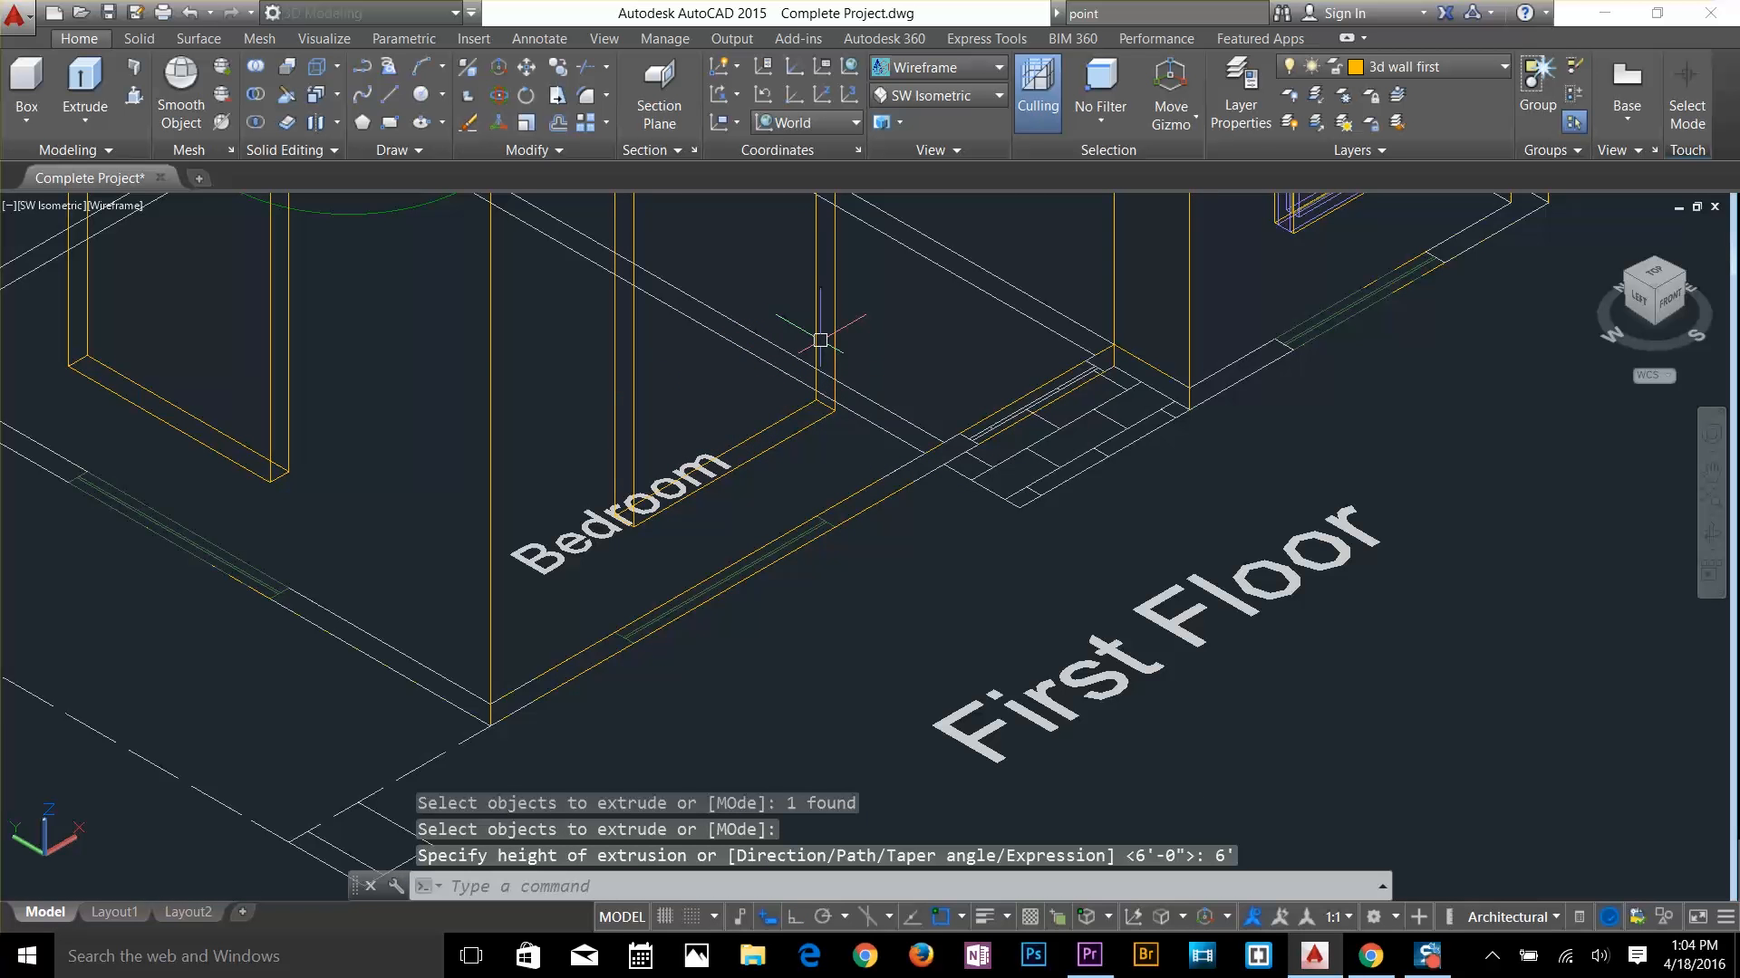
scroll(861, 363, down, 3)
key(Escape)
key(Escape)
Subtract the front bedroom's extruded window block from the first-floor walls
text(s)
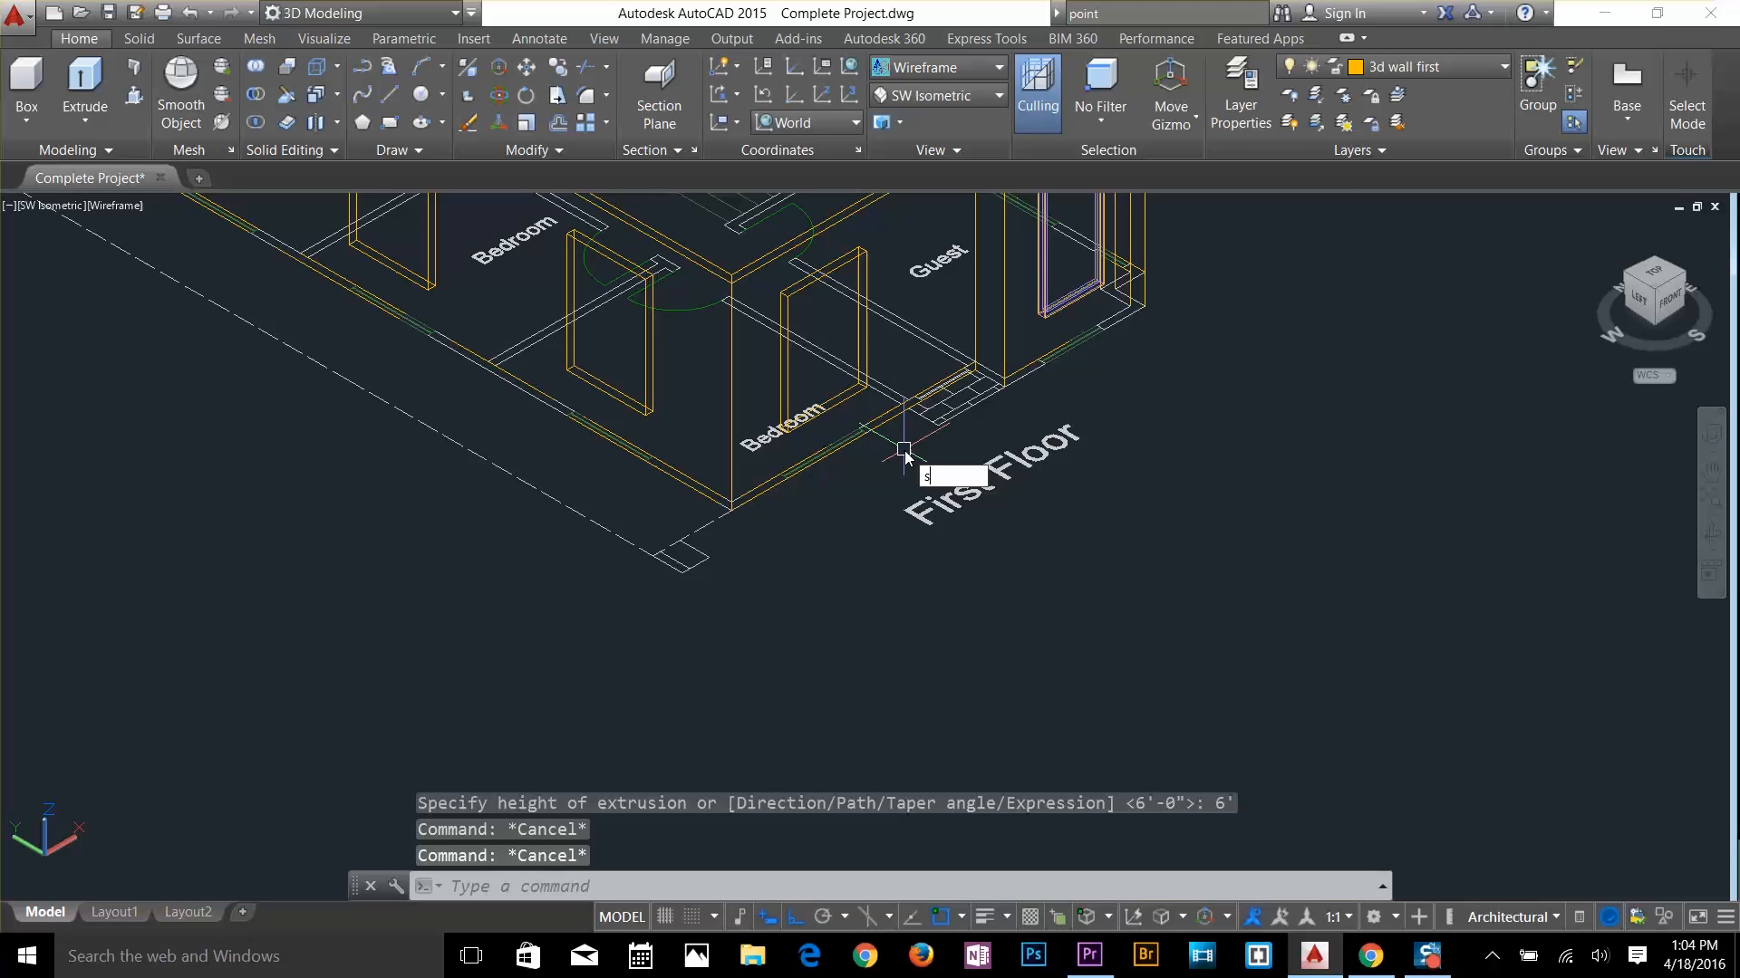
text(u)
key(Return)
click(733, 337)
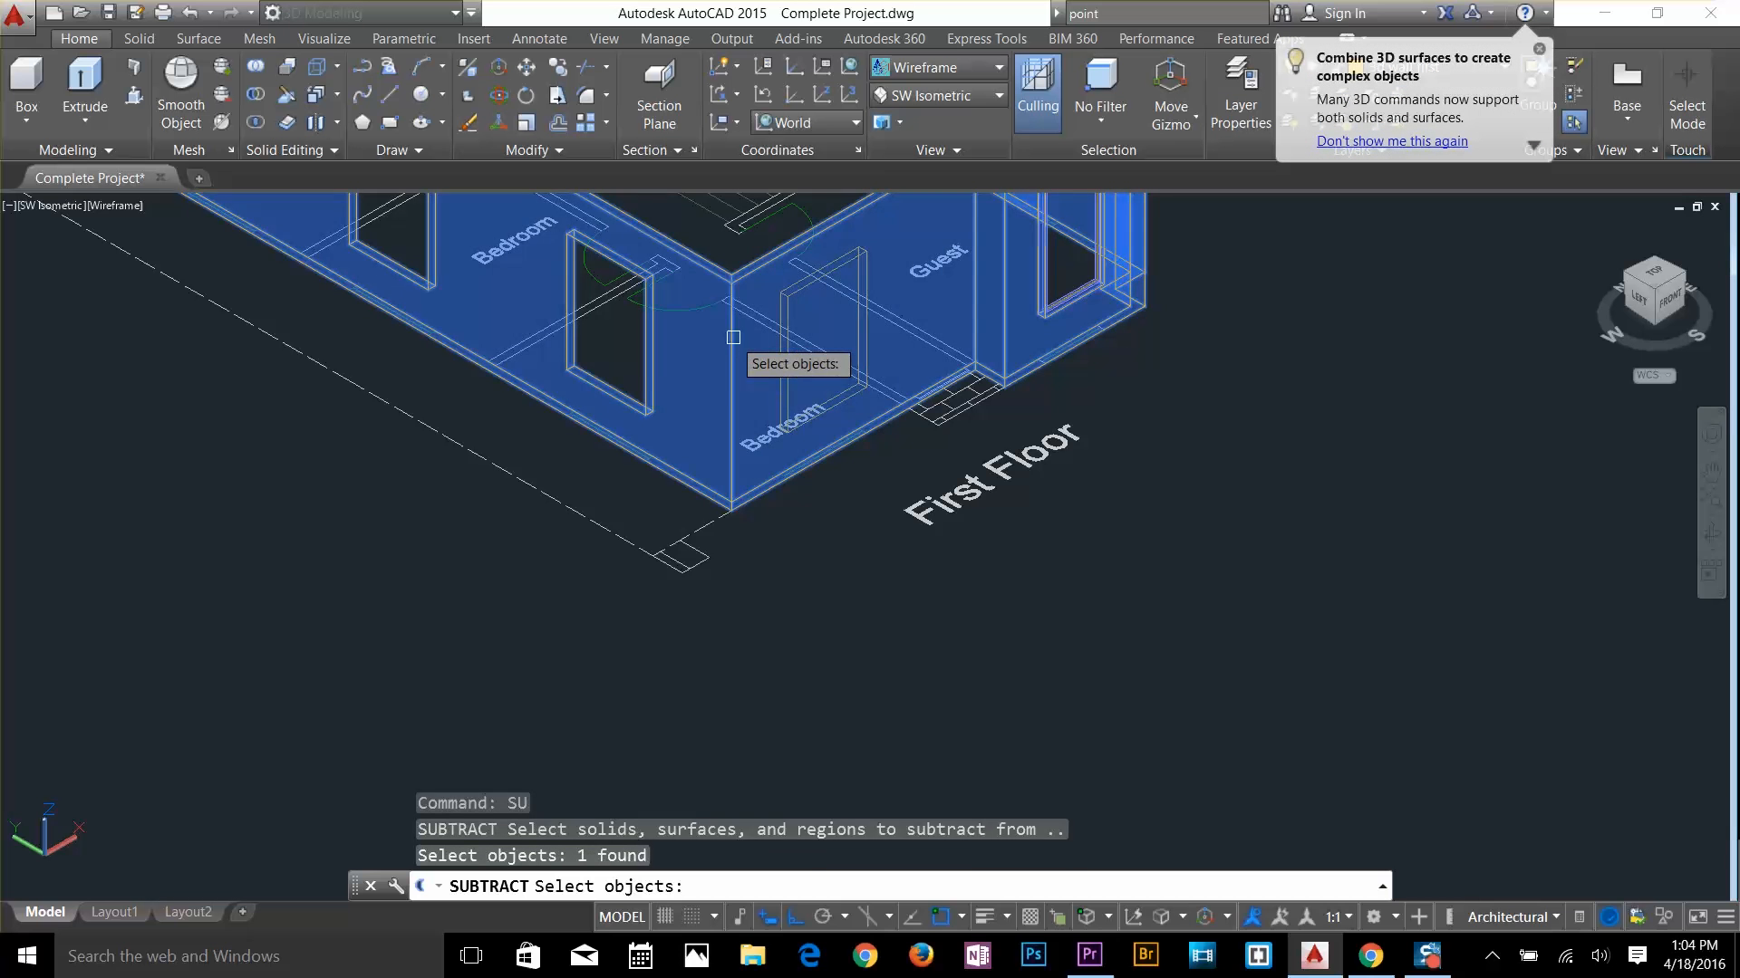
key(Return)
click(786, 380)
key(Return)
scroll(836, 546, down, 2)
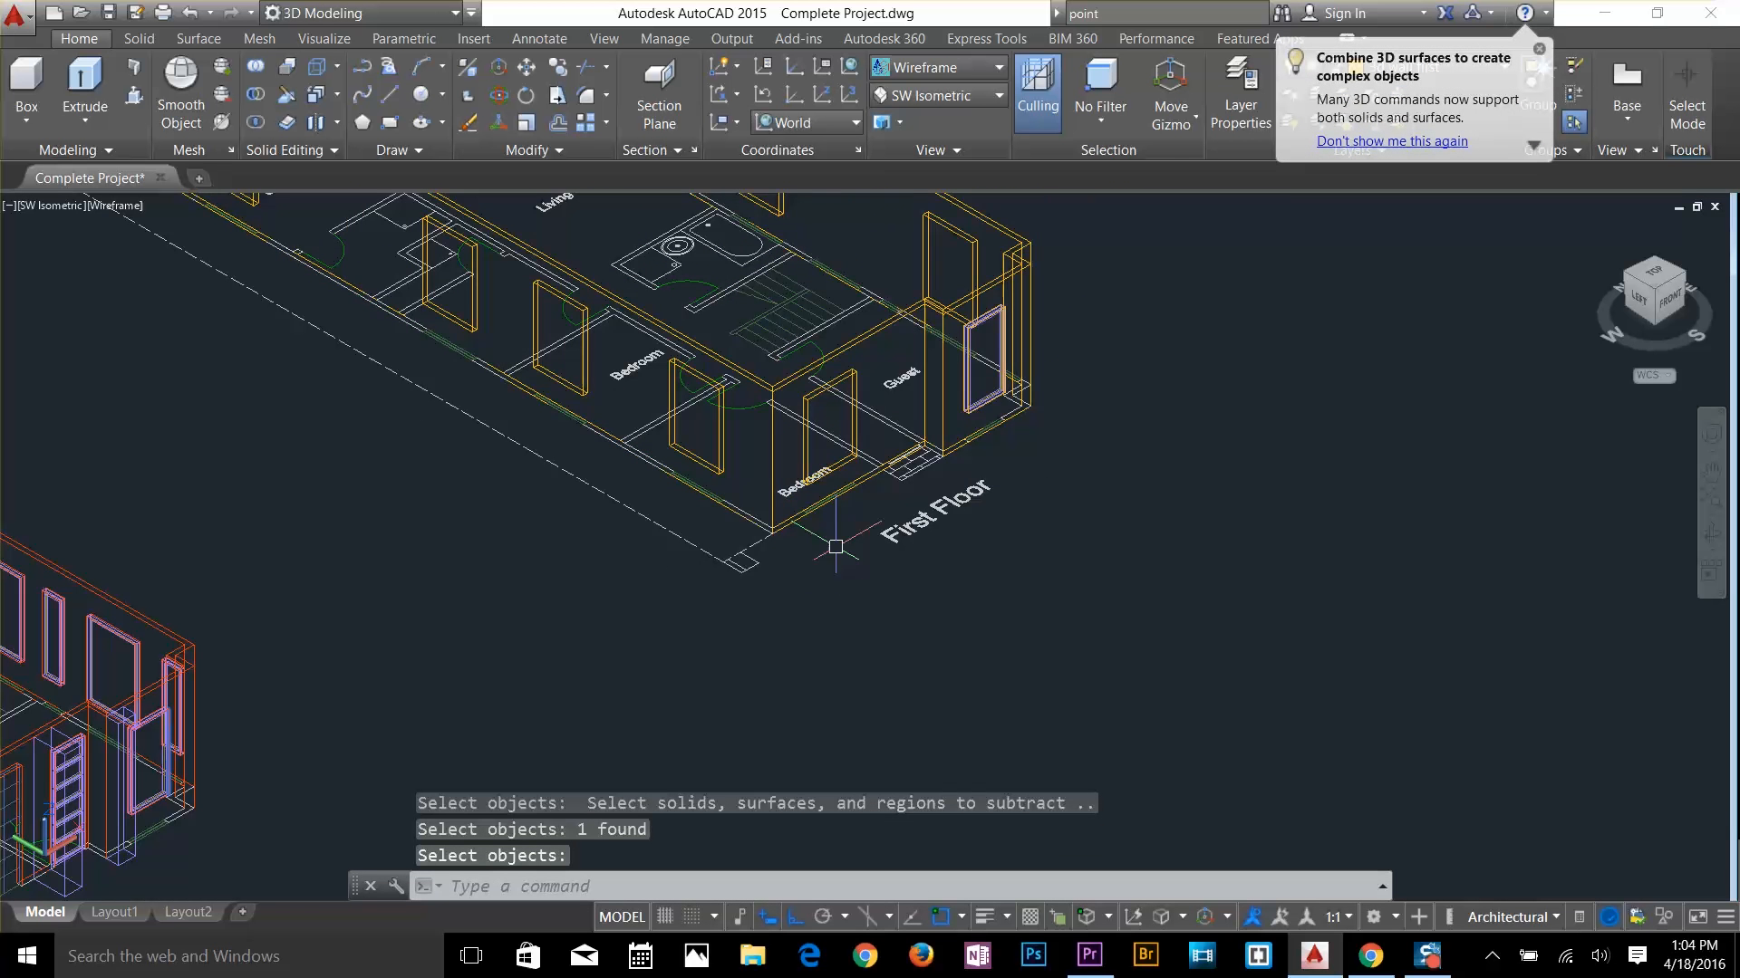
Erase the "Bedroom" text label of the front corner bedroom on the first floor
click(791, 491)
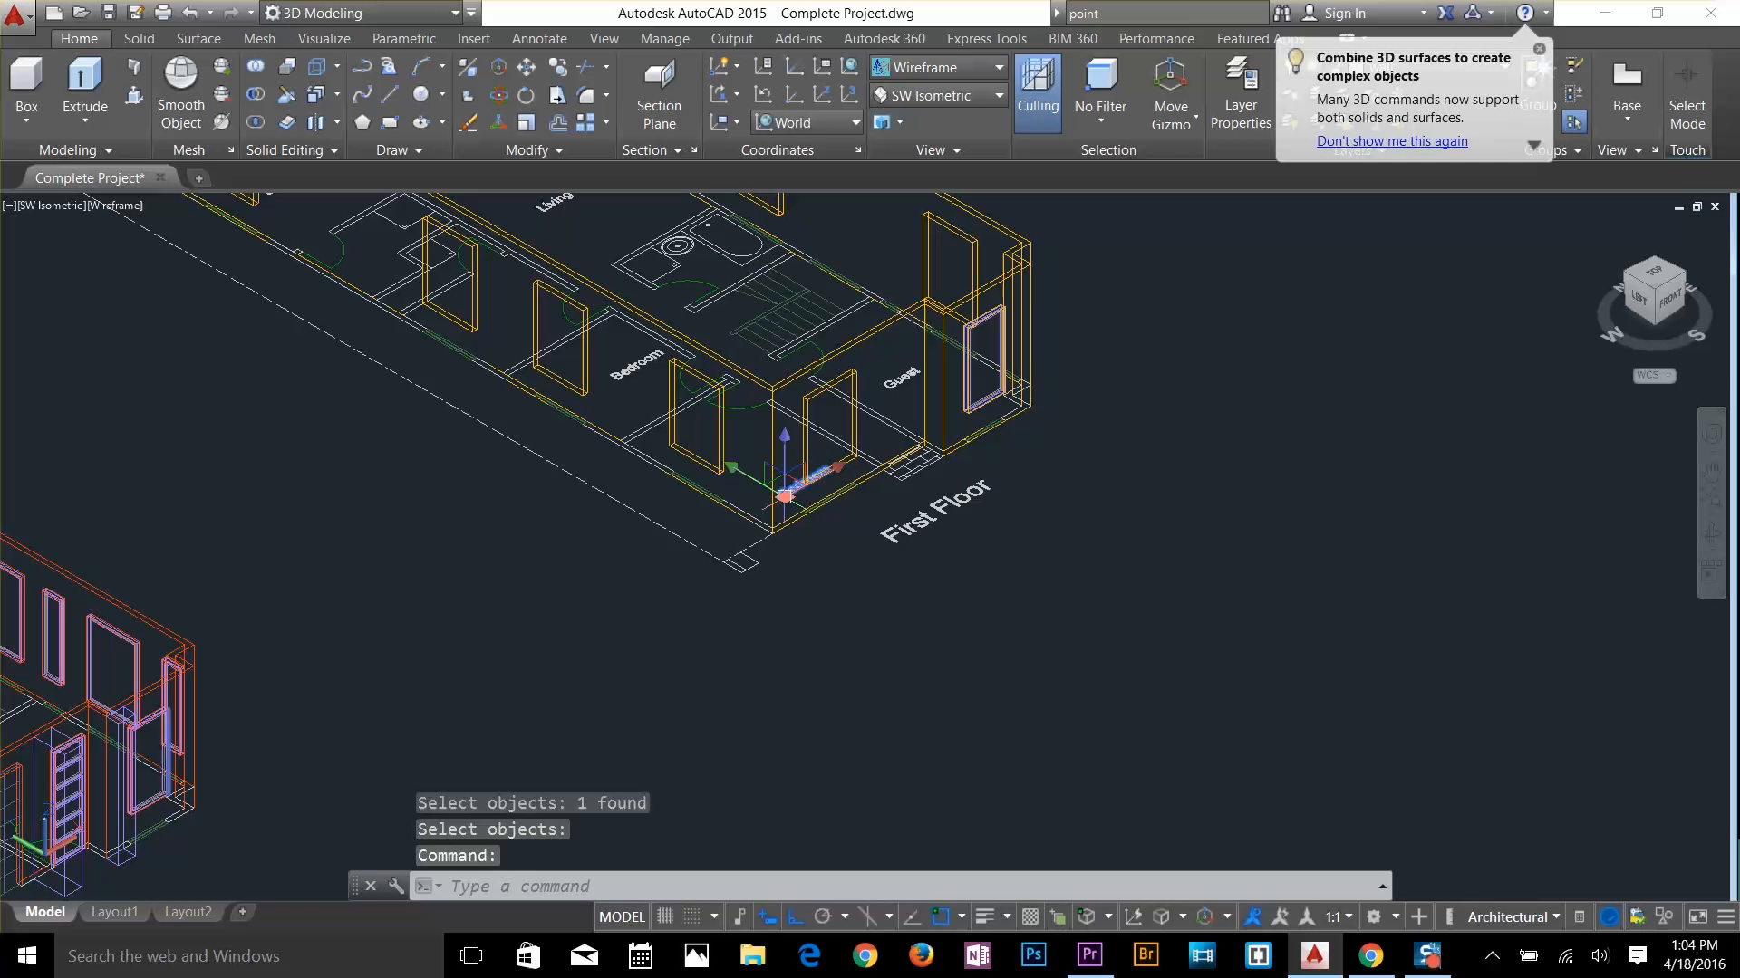
key(Delete)
Open the Properties palette, dismissing the invalid-shortcuts warning, and save the drawing
middle_drag(683, 599, 1115, 540)
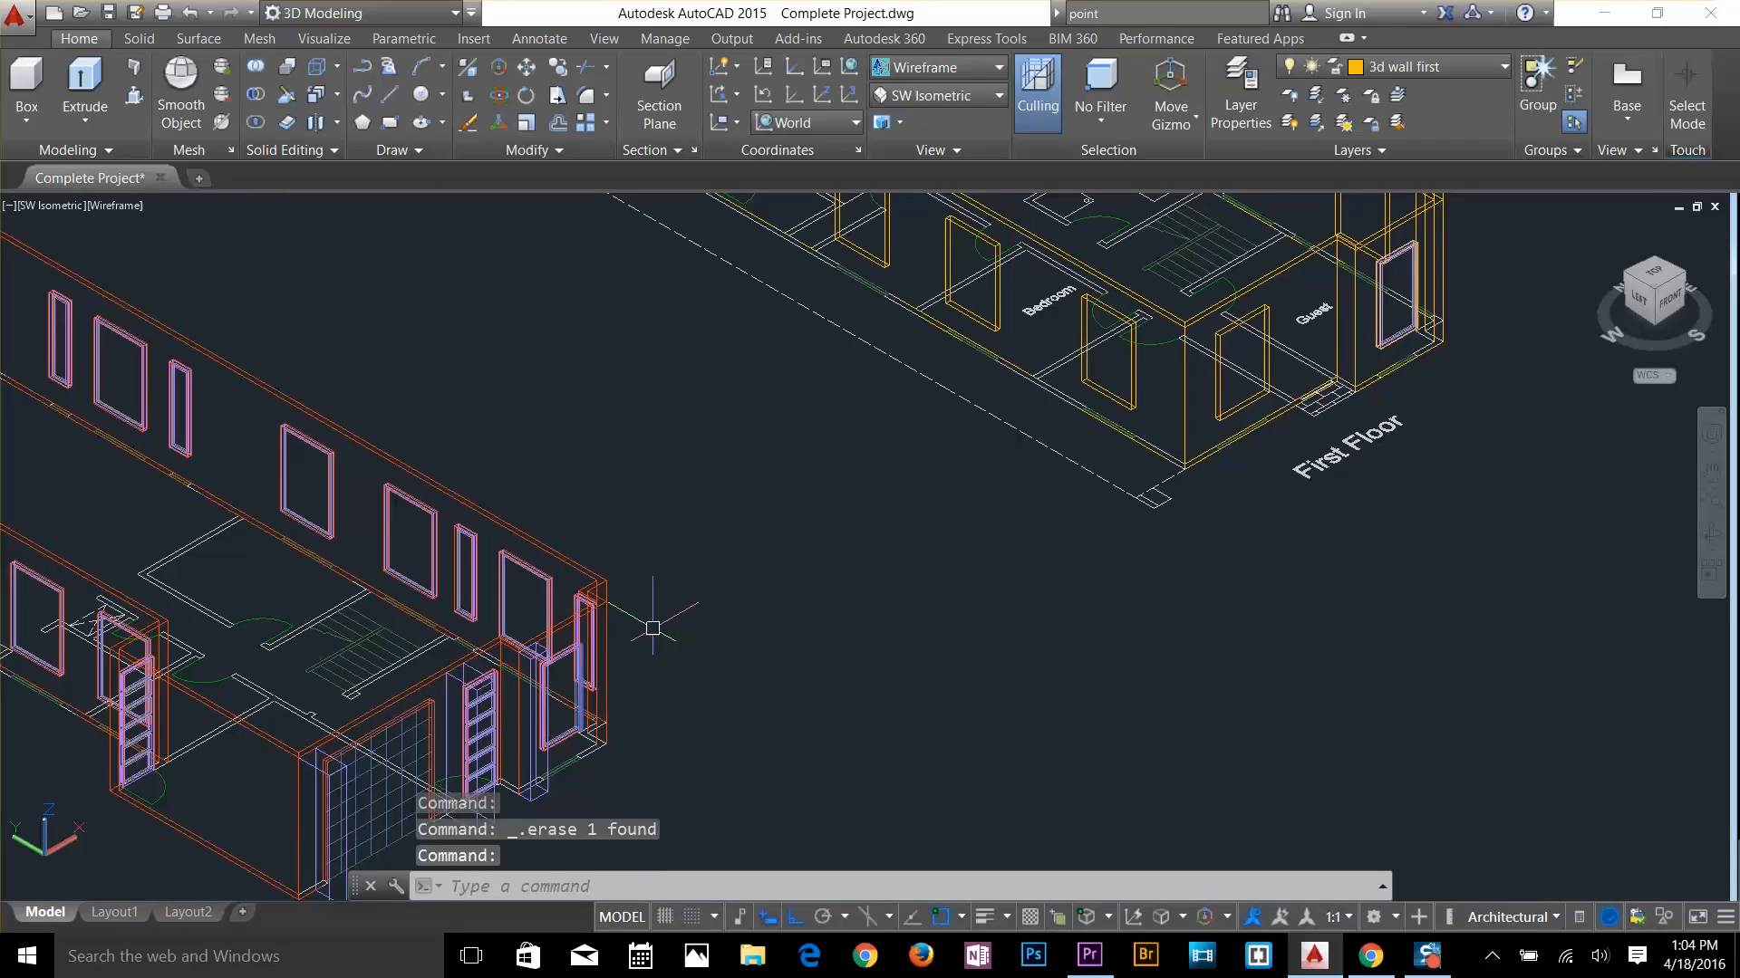
scroll(520, 634, up, 6)
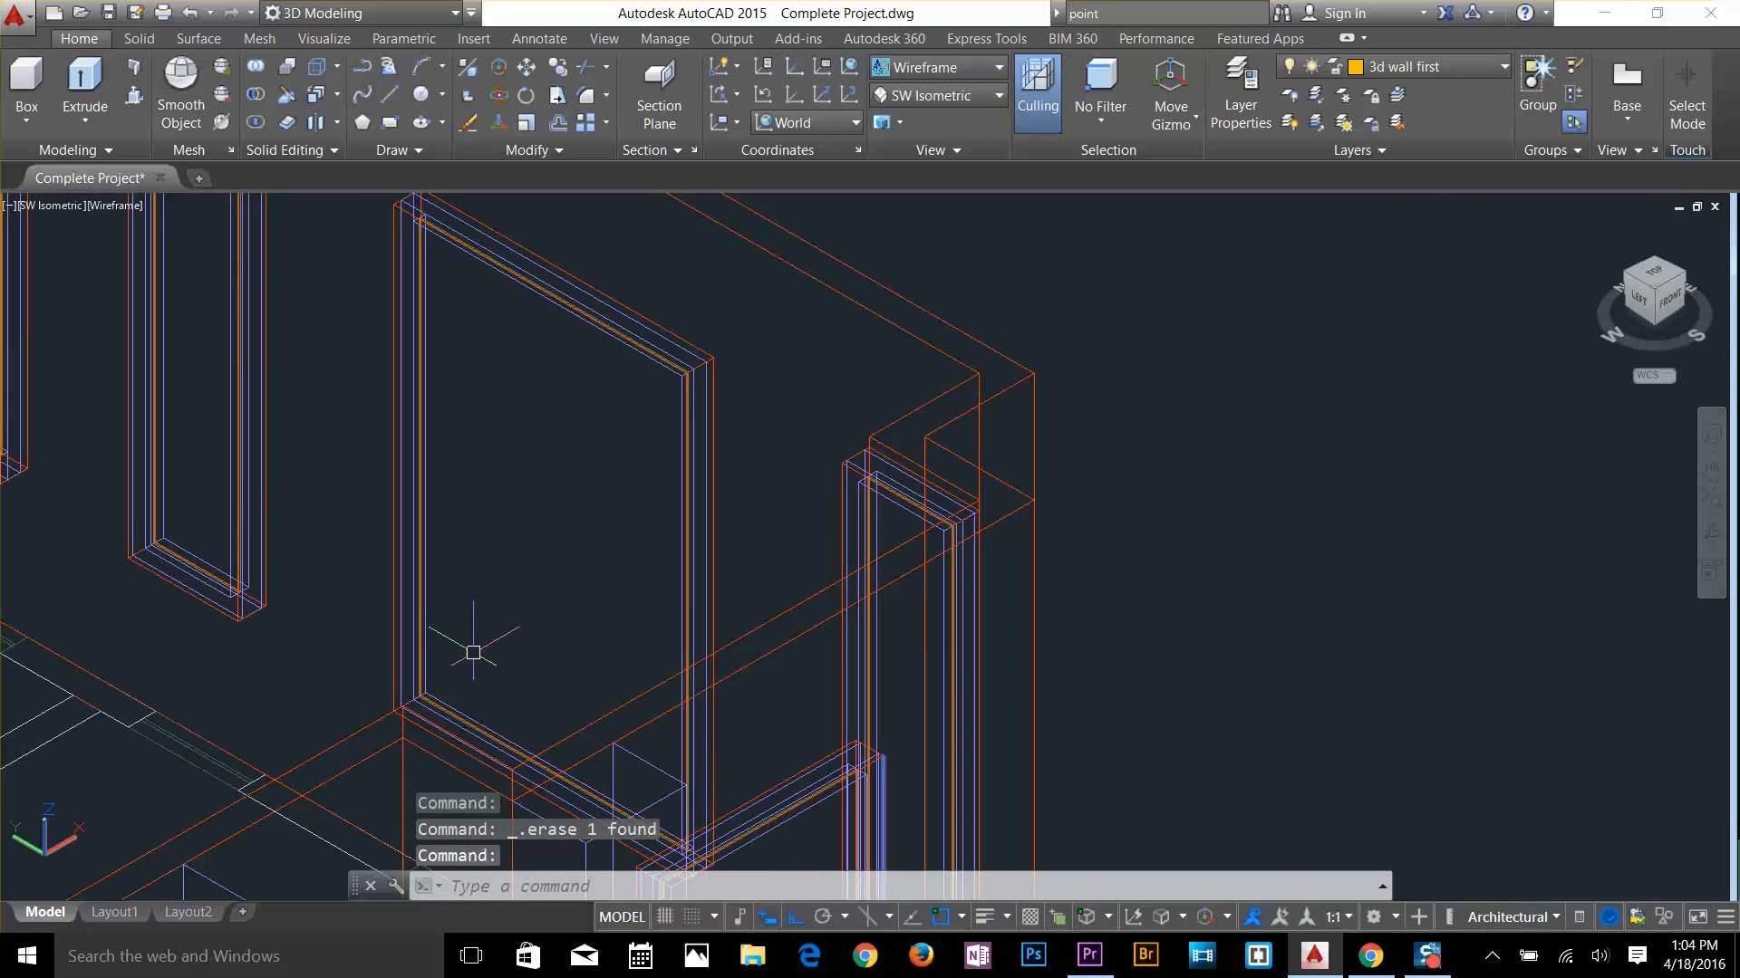
middle_drag(470, 644, 596, 485)
key(Escape)
key(Escape)
scroll(542, 524, up, 2)
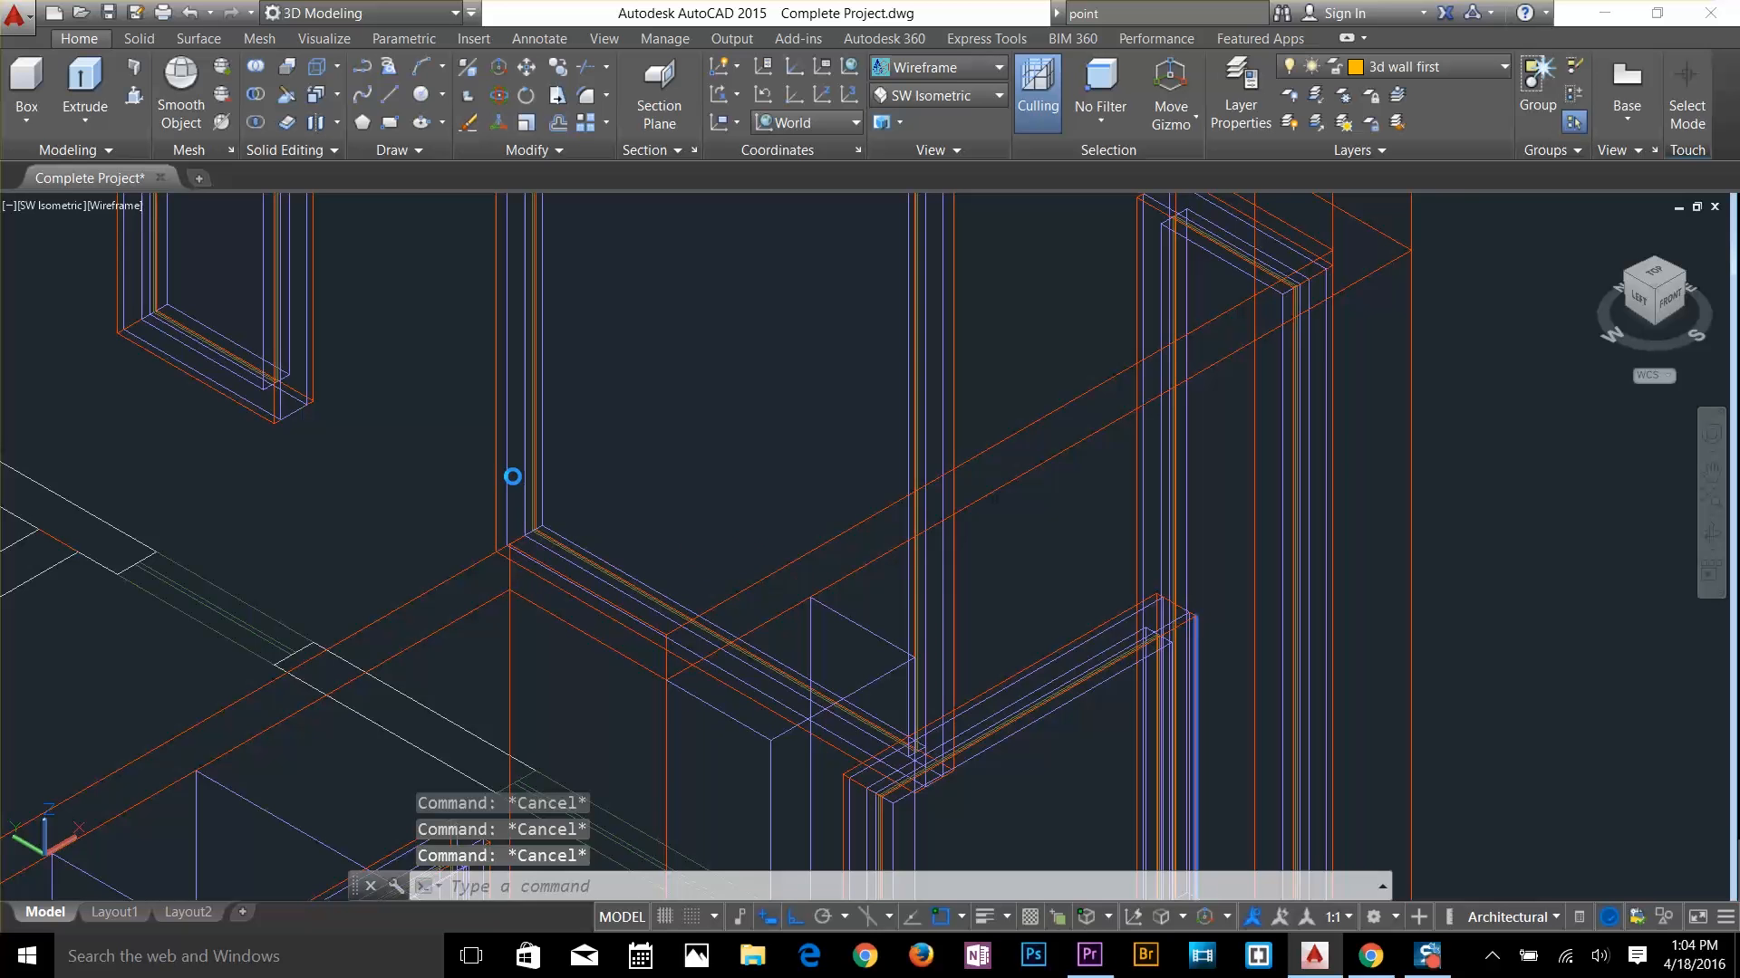
text(MO)
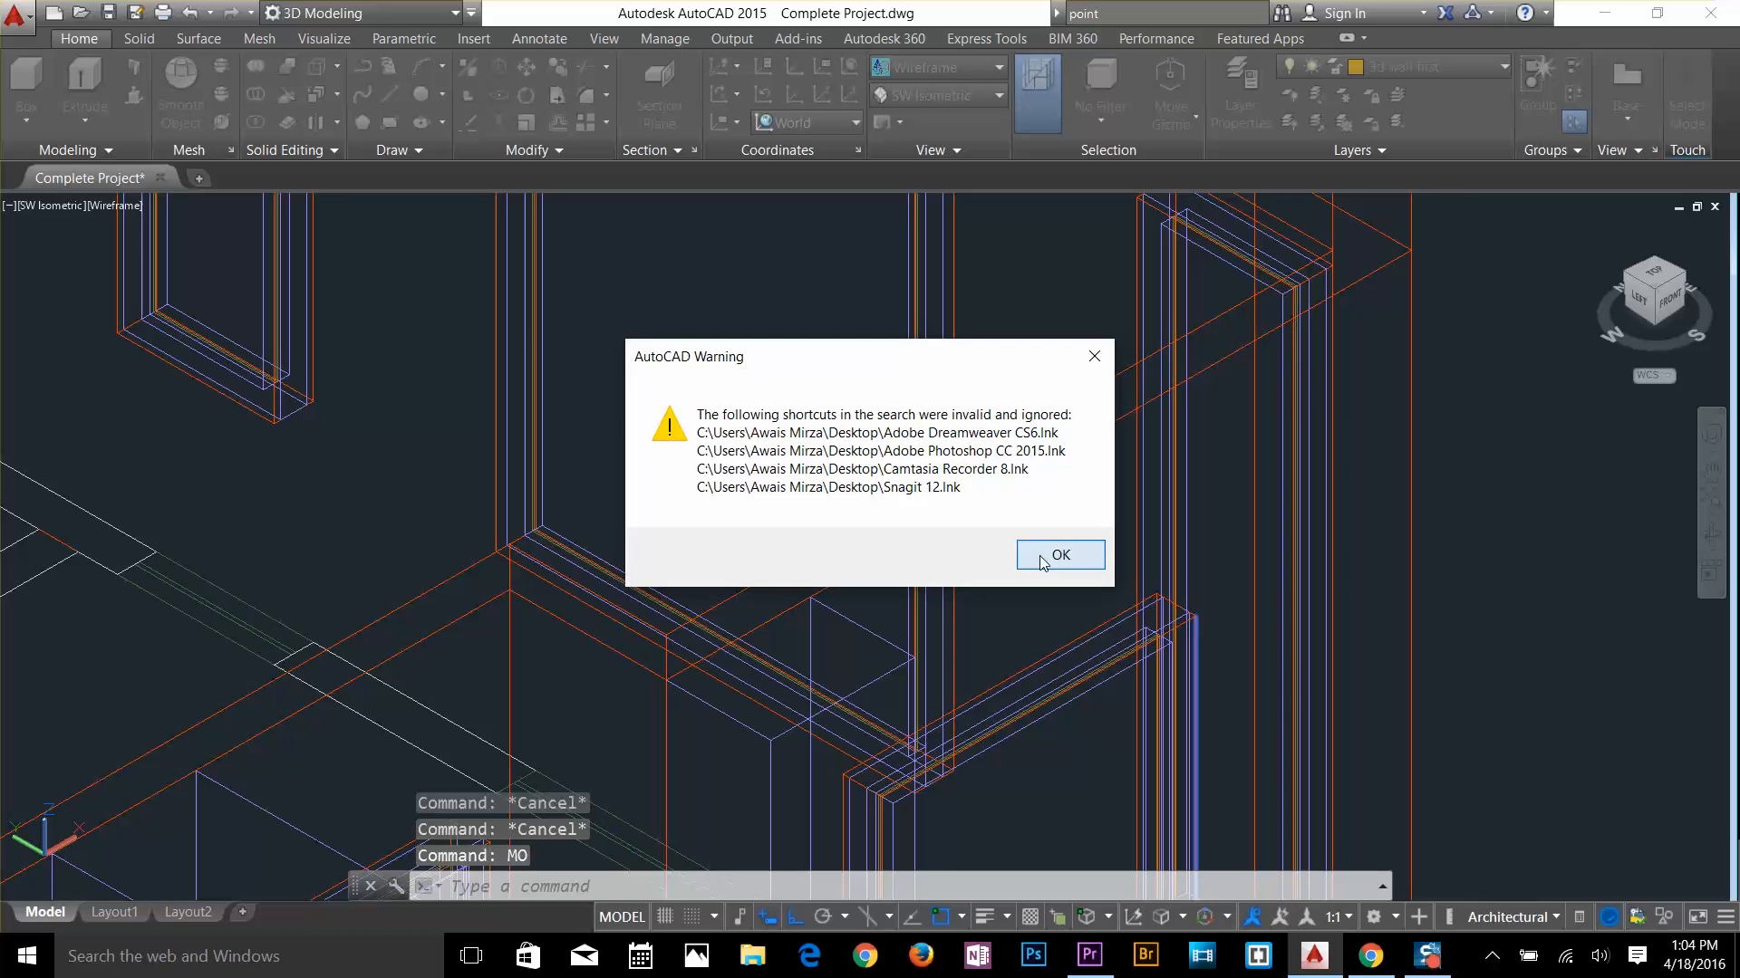
click(1058, 554)
key(Return)
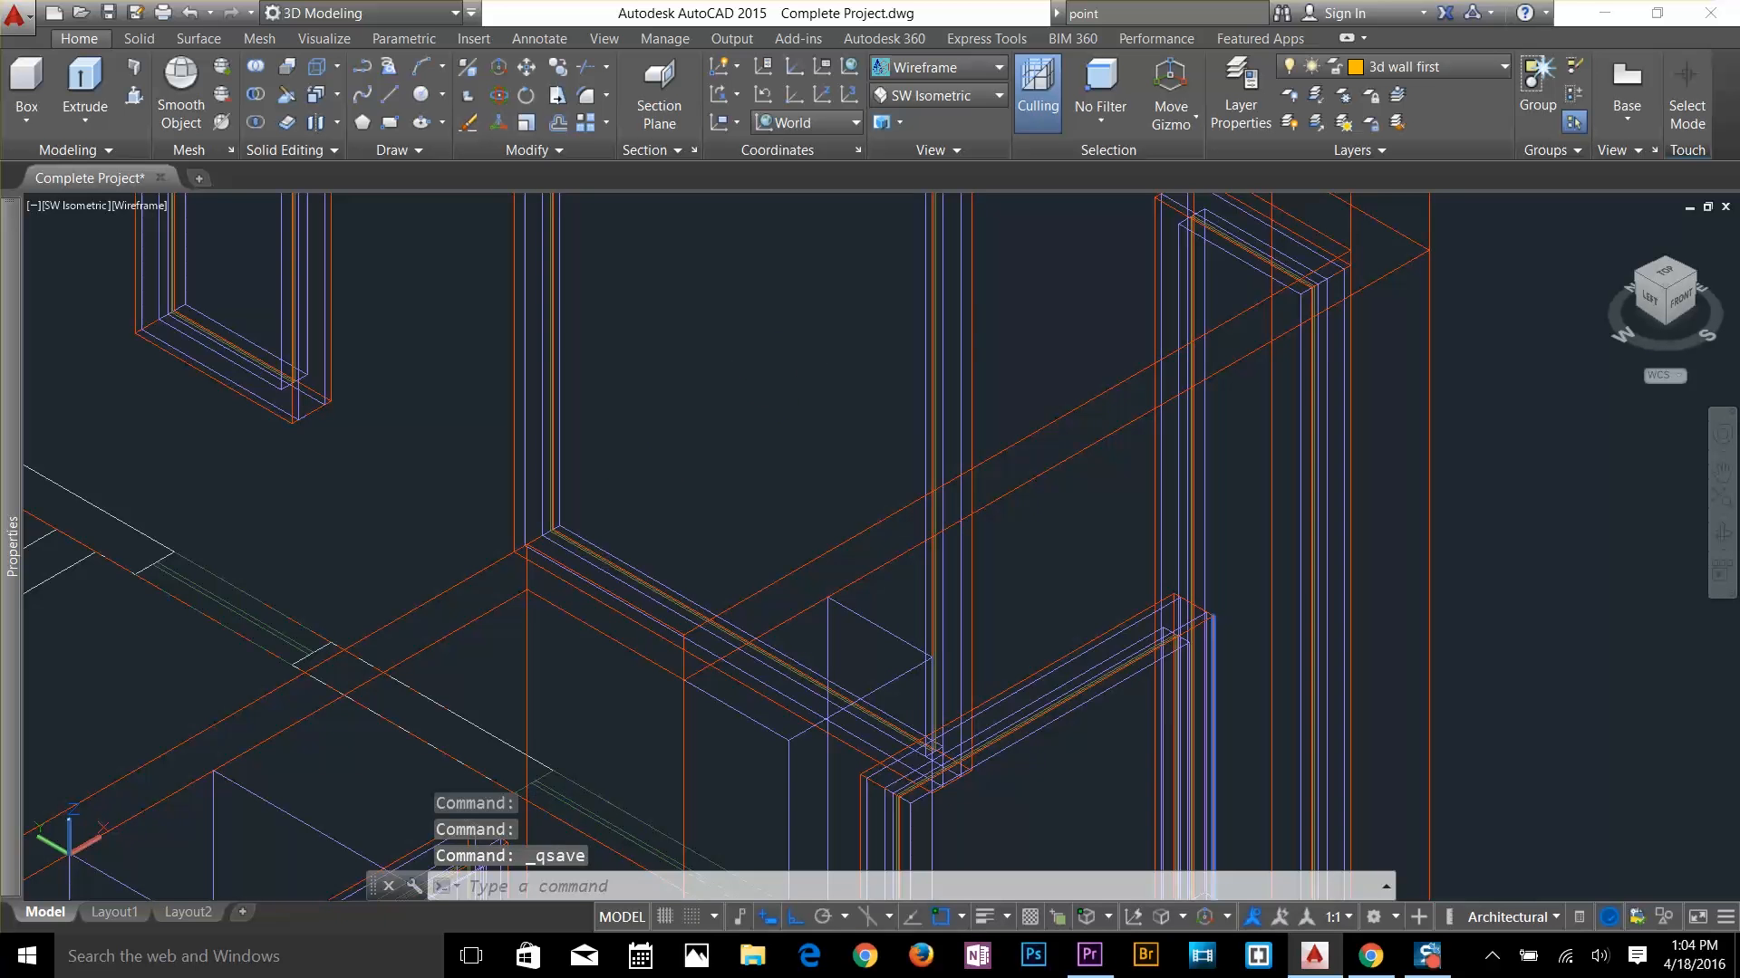
Copy the ground floor's side window frame and glass nearest the front by the lower corner into the front bedroom's side-wall opening on the first floor
text(co)
key(Return)
scroll(524, 497, up, 3)
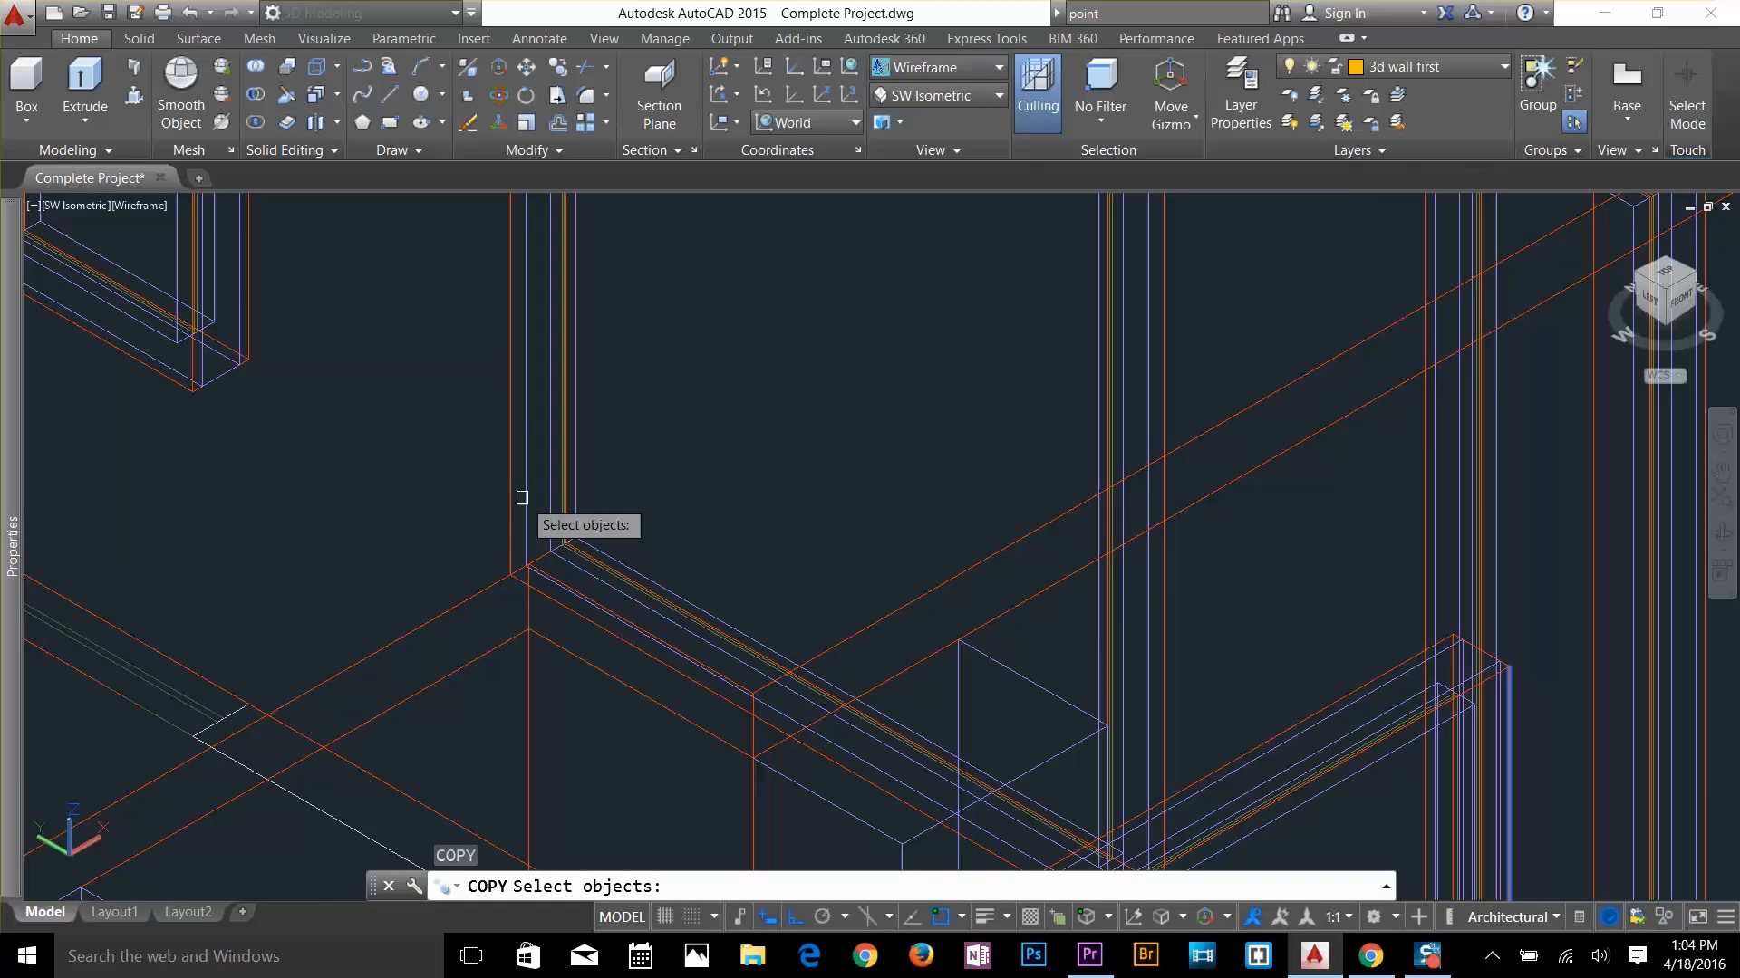
click(527, 498)
click(595, 599)
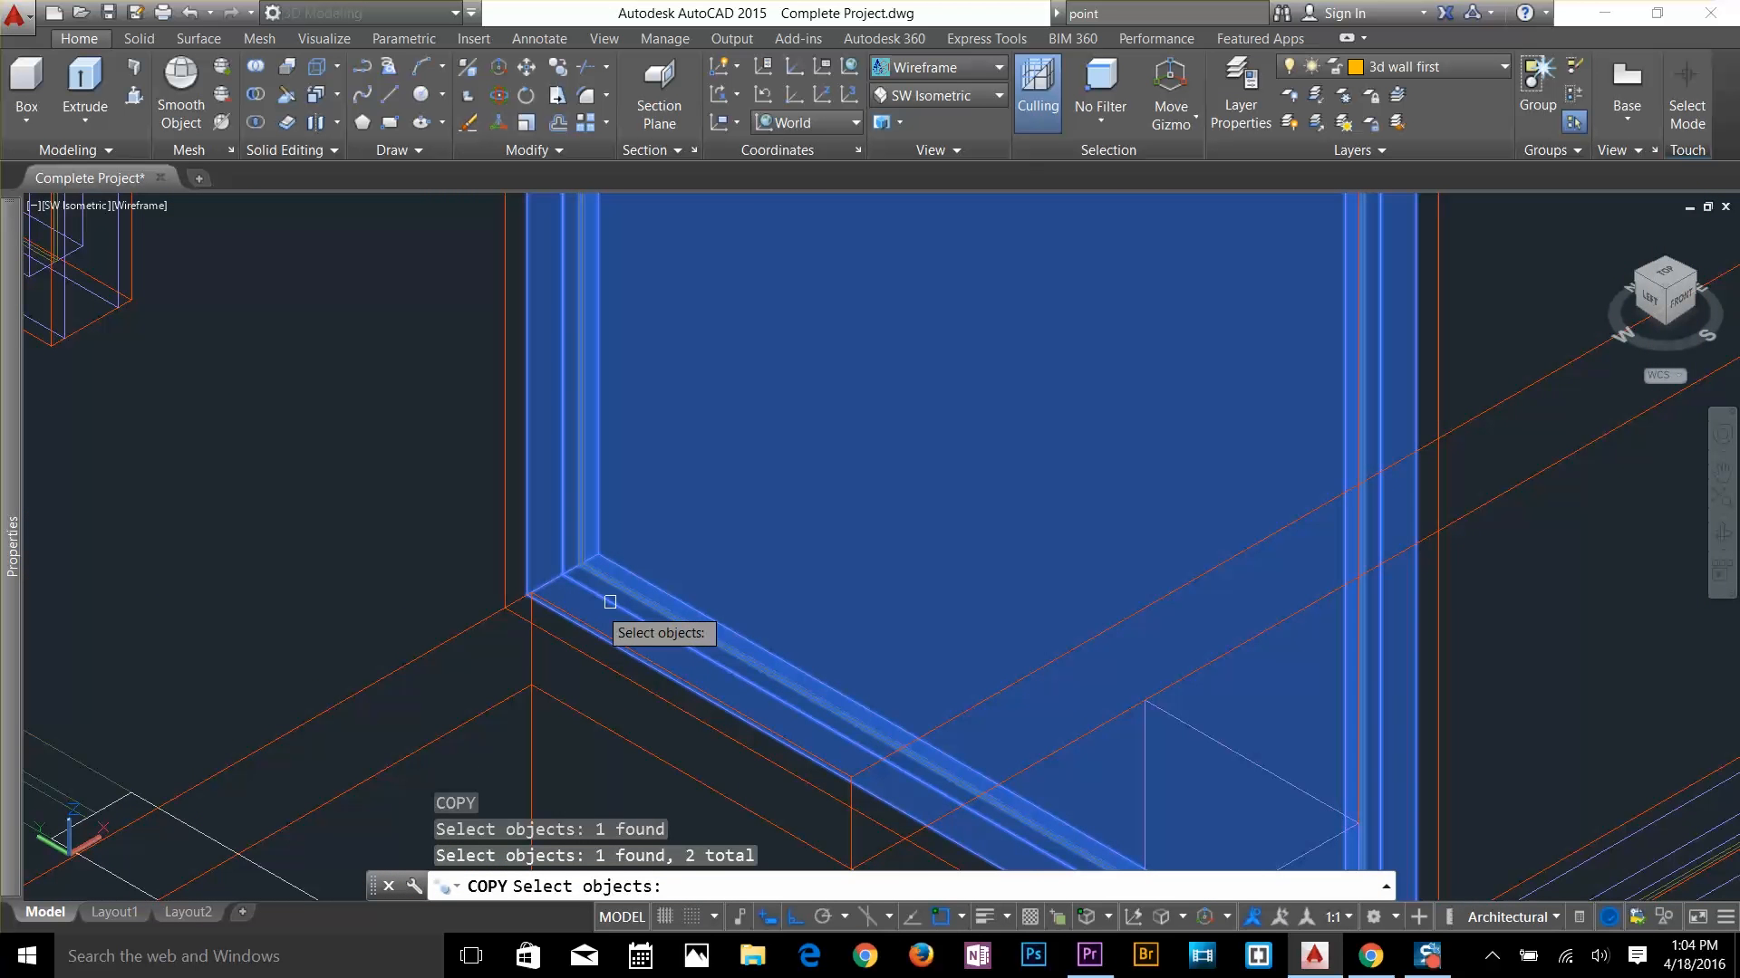
key(Return)
scroll(514, 575, up, 2)
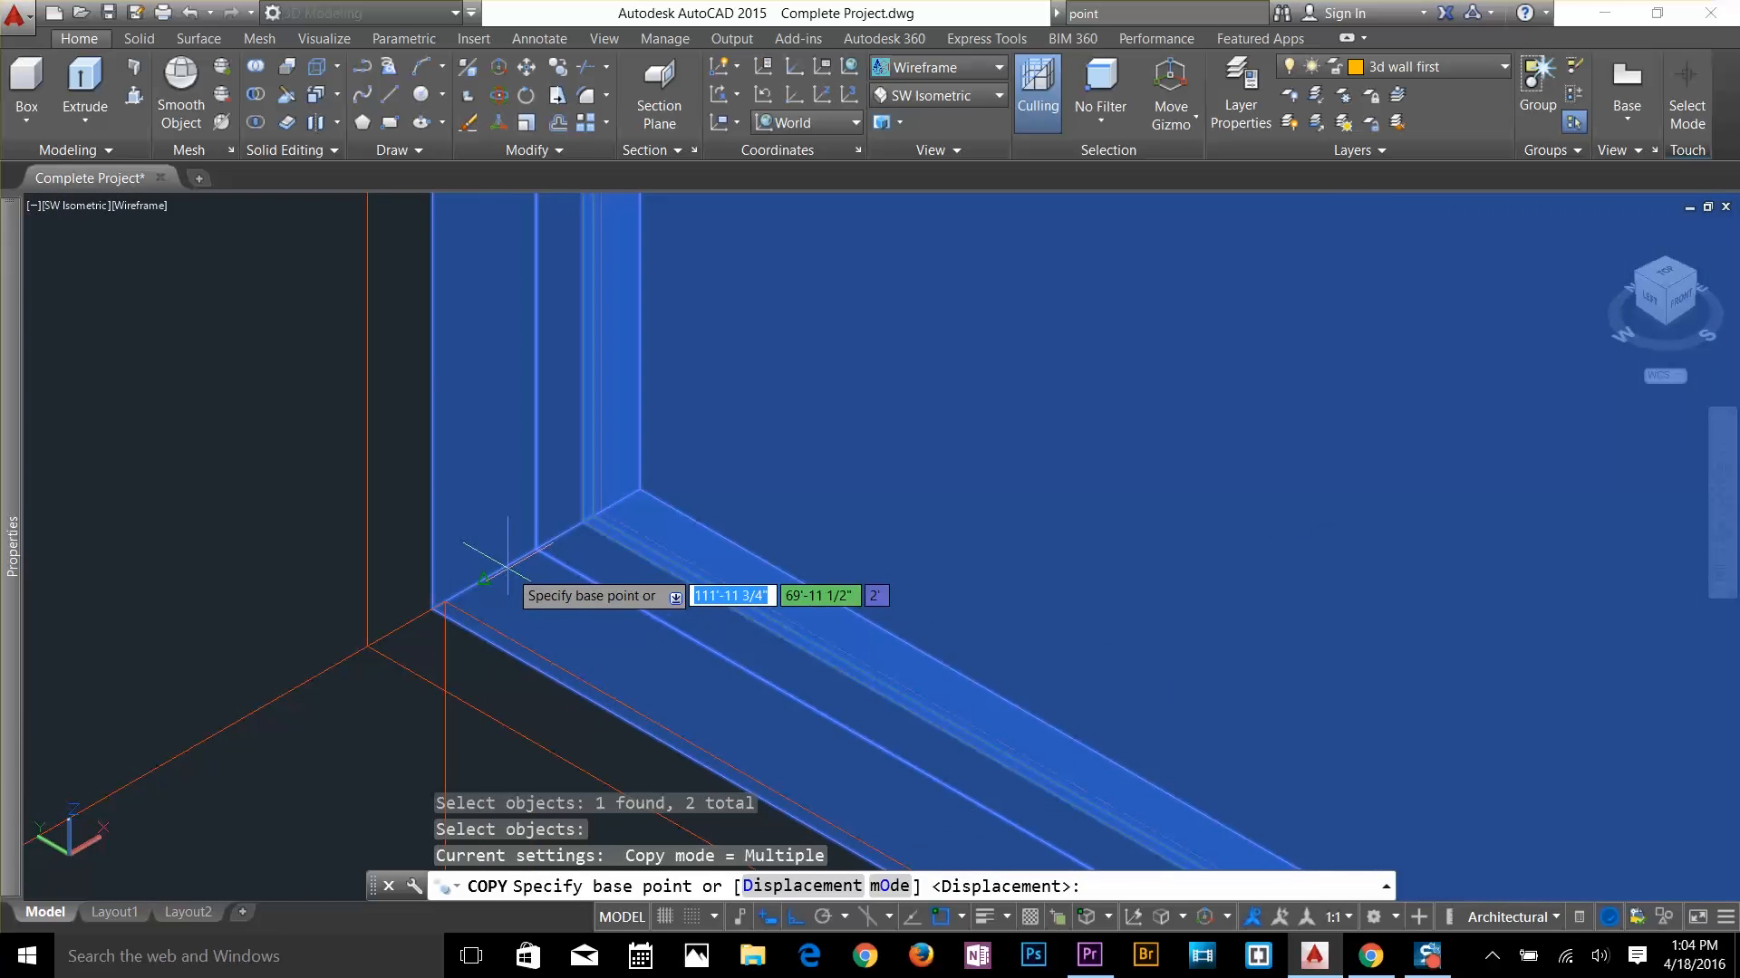
click(486, 582)
scroll(816, 588, down, 5)
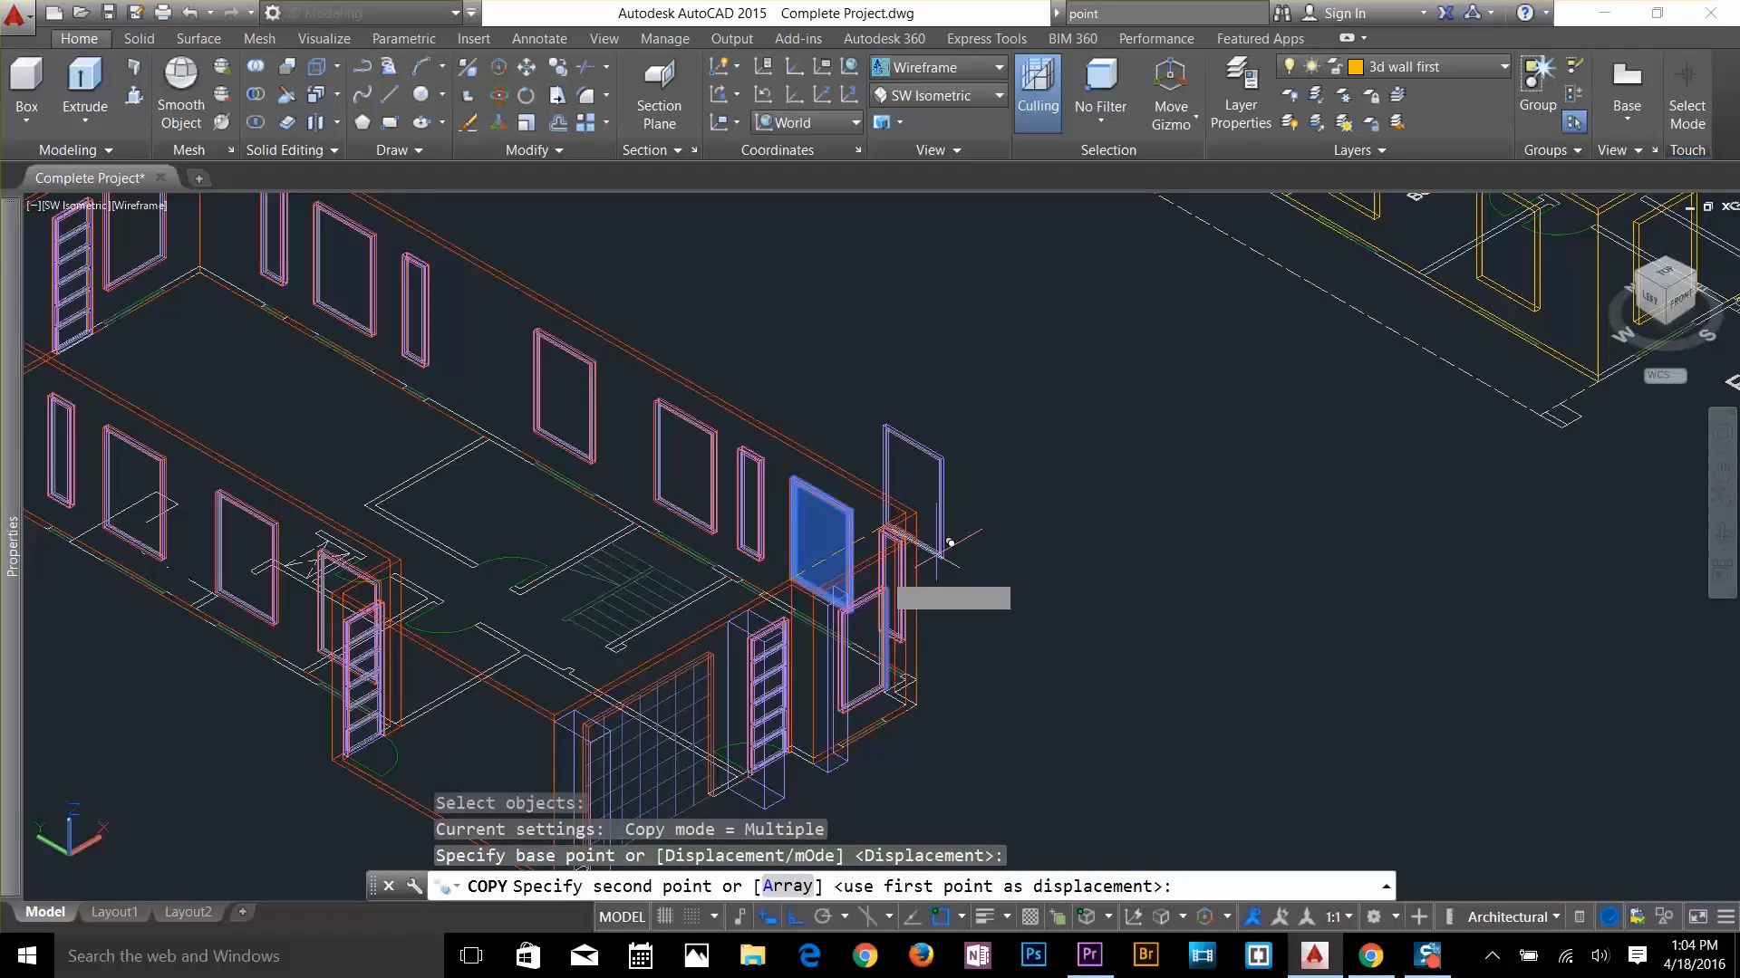
middle_drag(1313, 381, 972, 646)
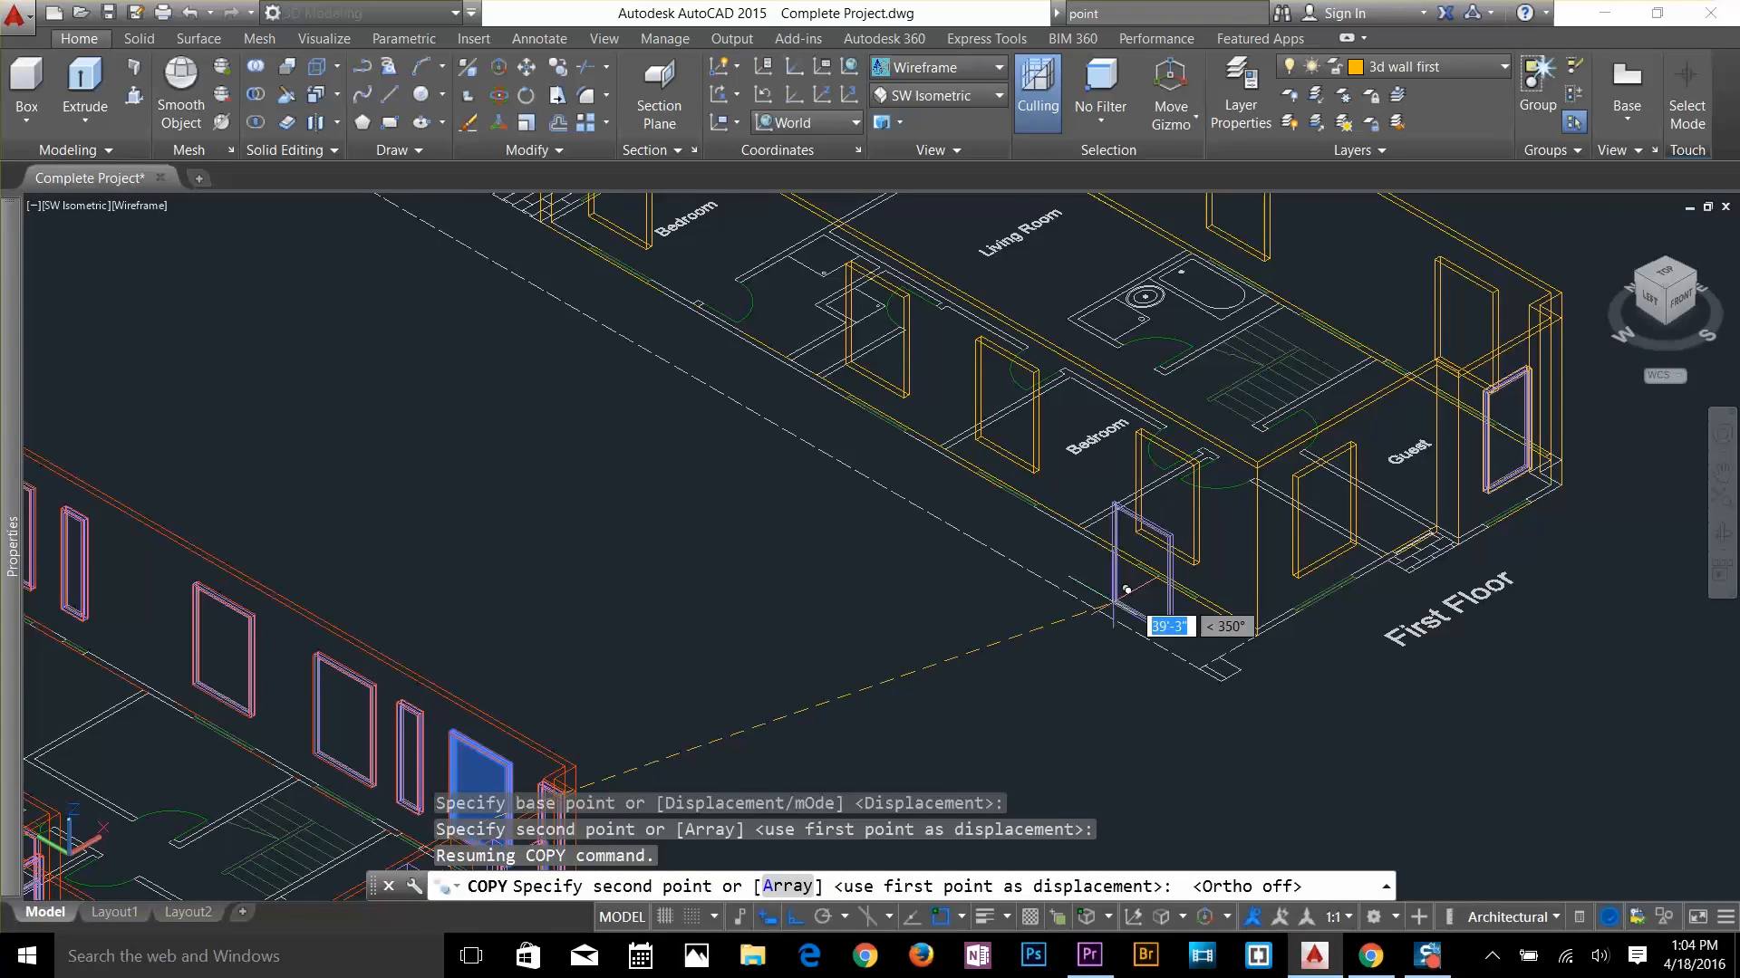
scroll(1127, 590, up, 8)
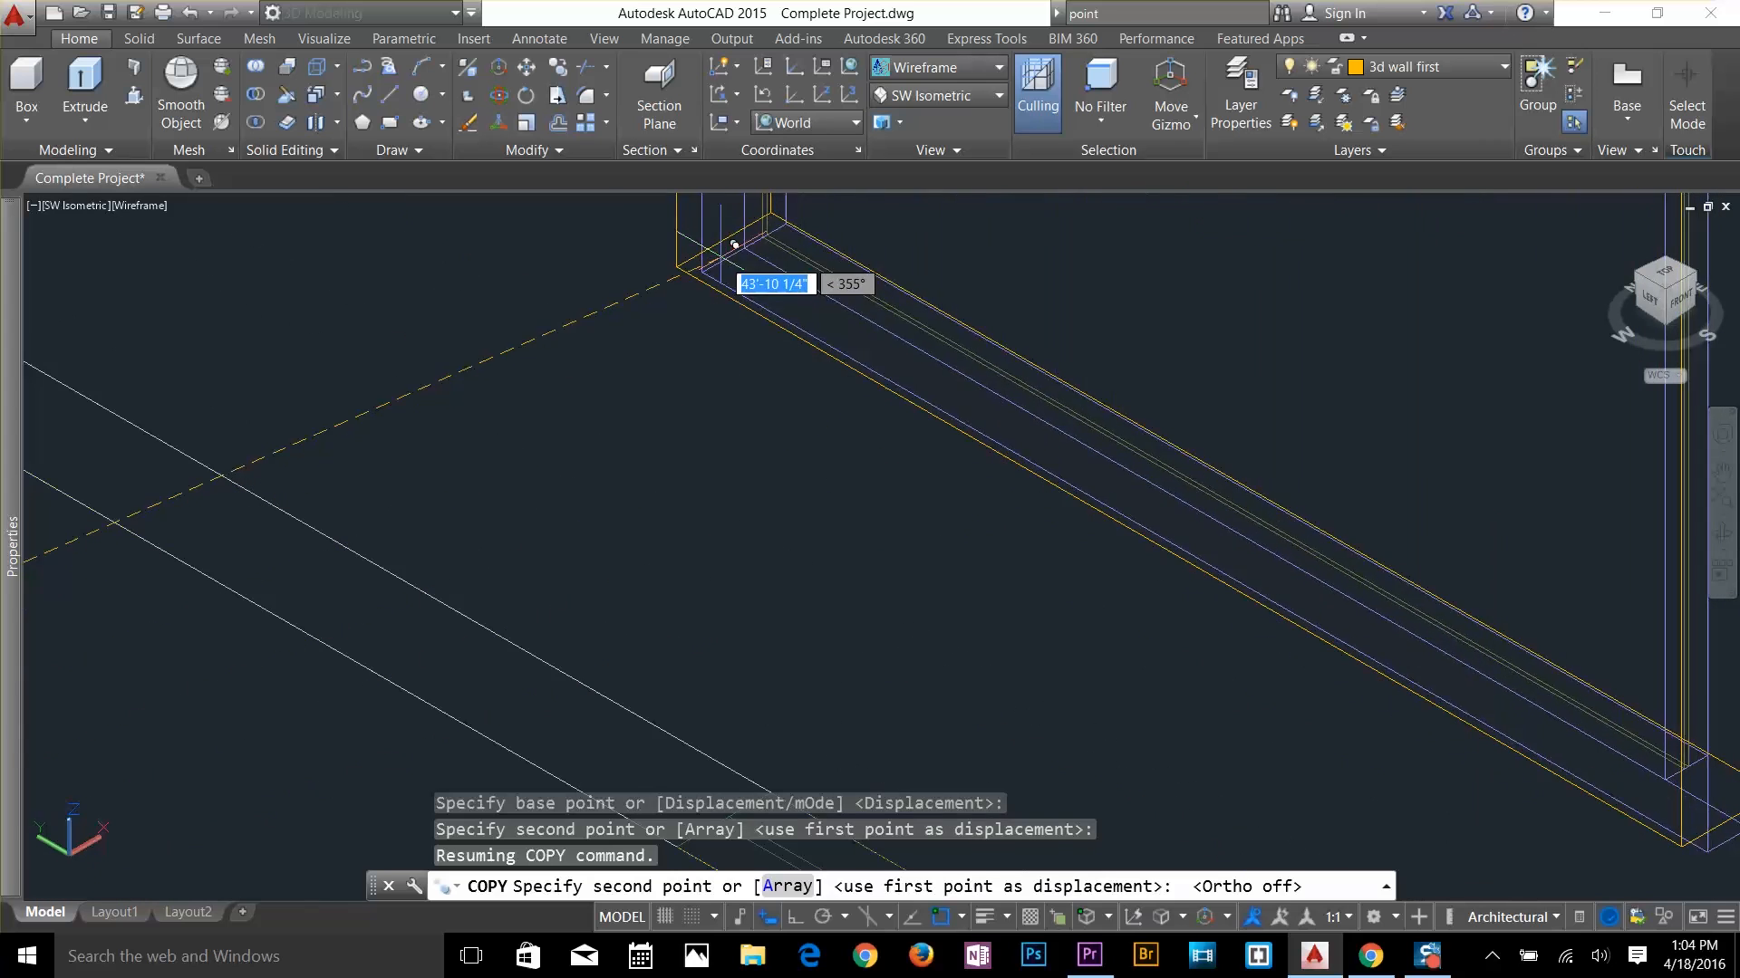
scroll(735, 244, up, 2)
click(735, 245)
scroll(507, 347, down, 4)
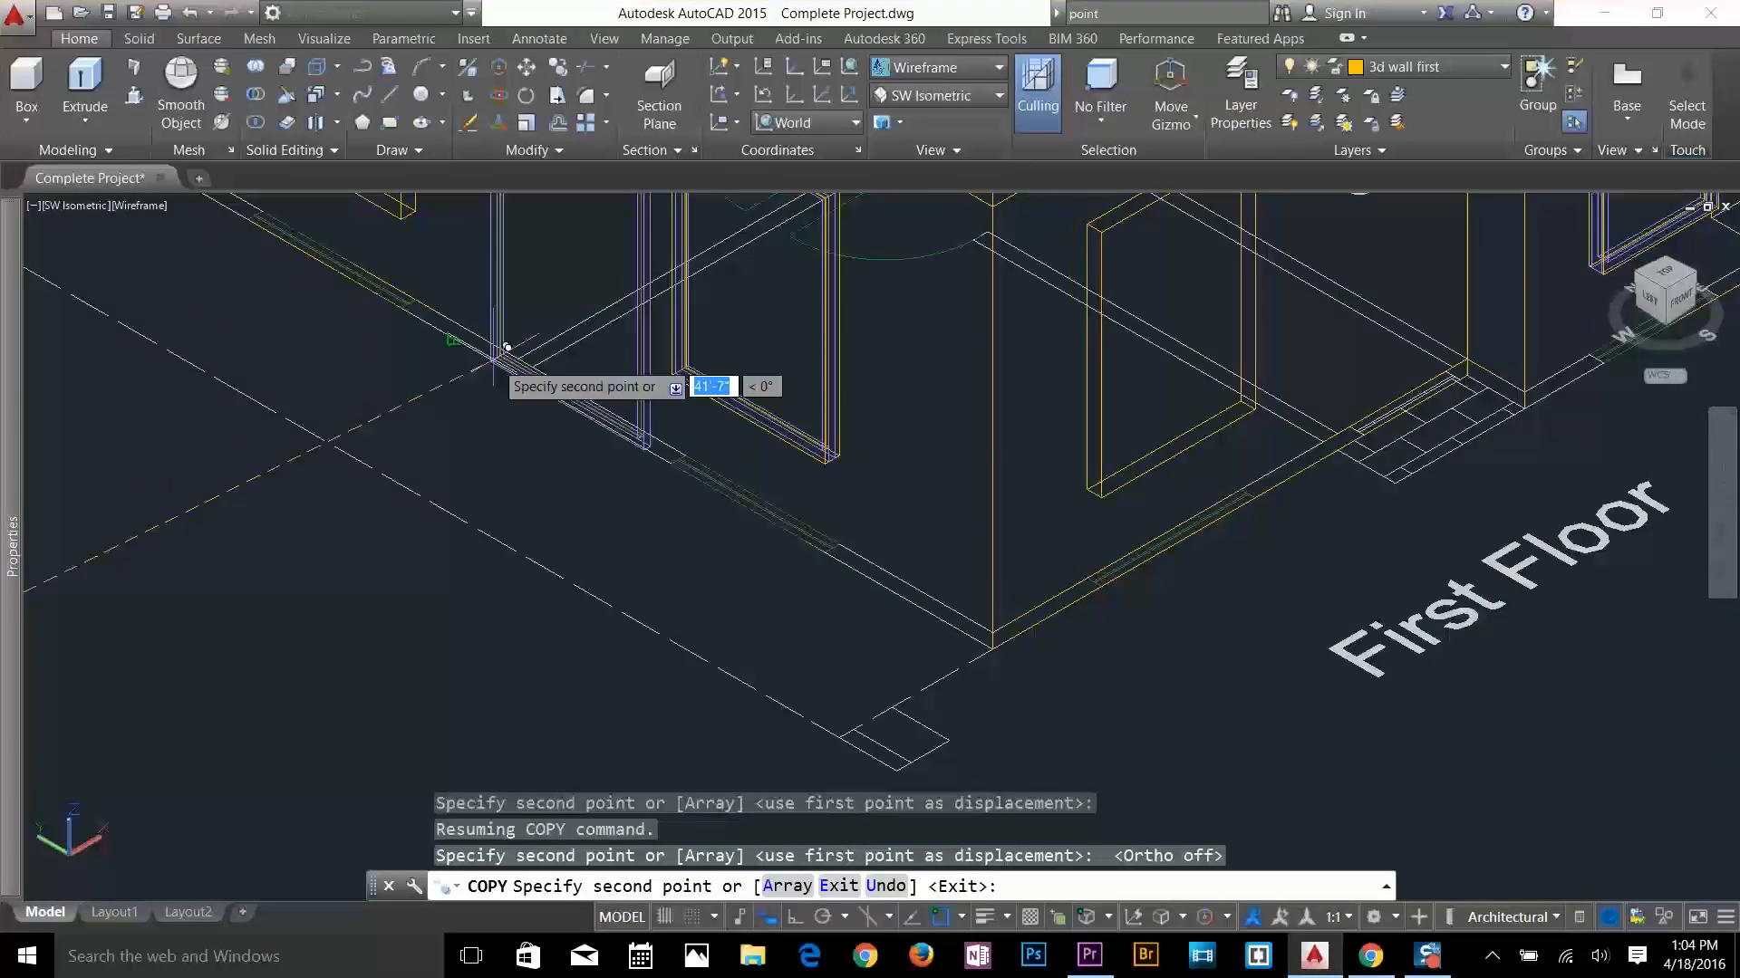
Place copies of the window frame and glass in the two middle openings of the first floor's long side wall
middle_drag(494, 360, 1219, 795)
scroll(1034, 594, up, 7)
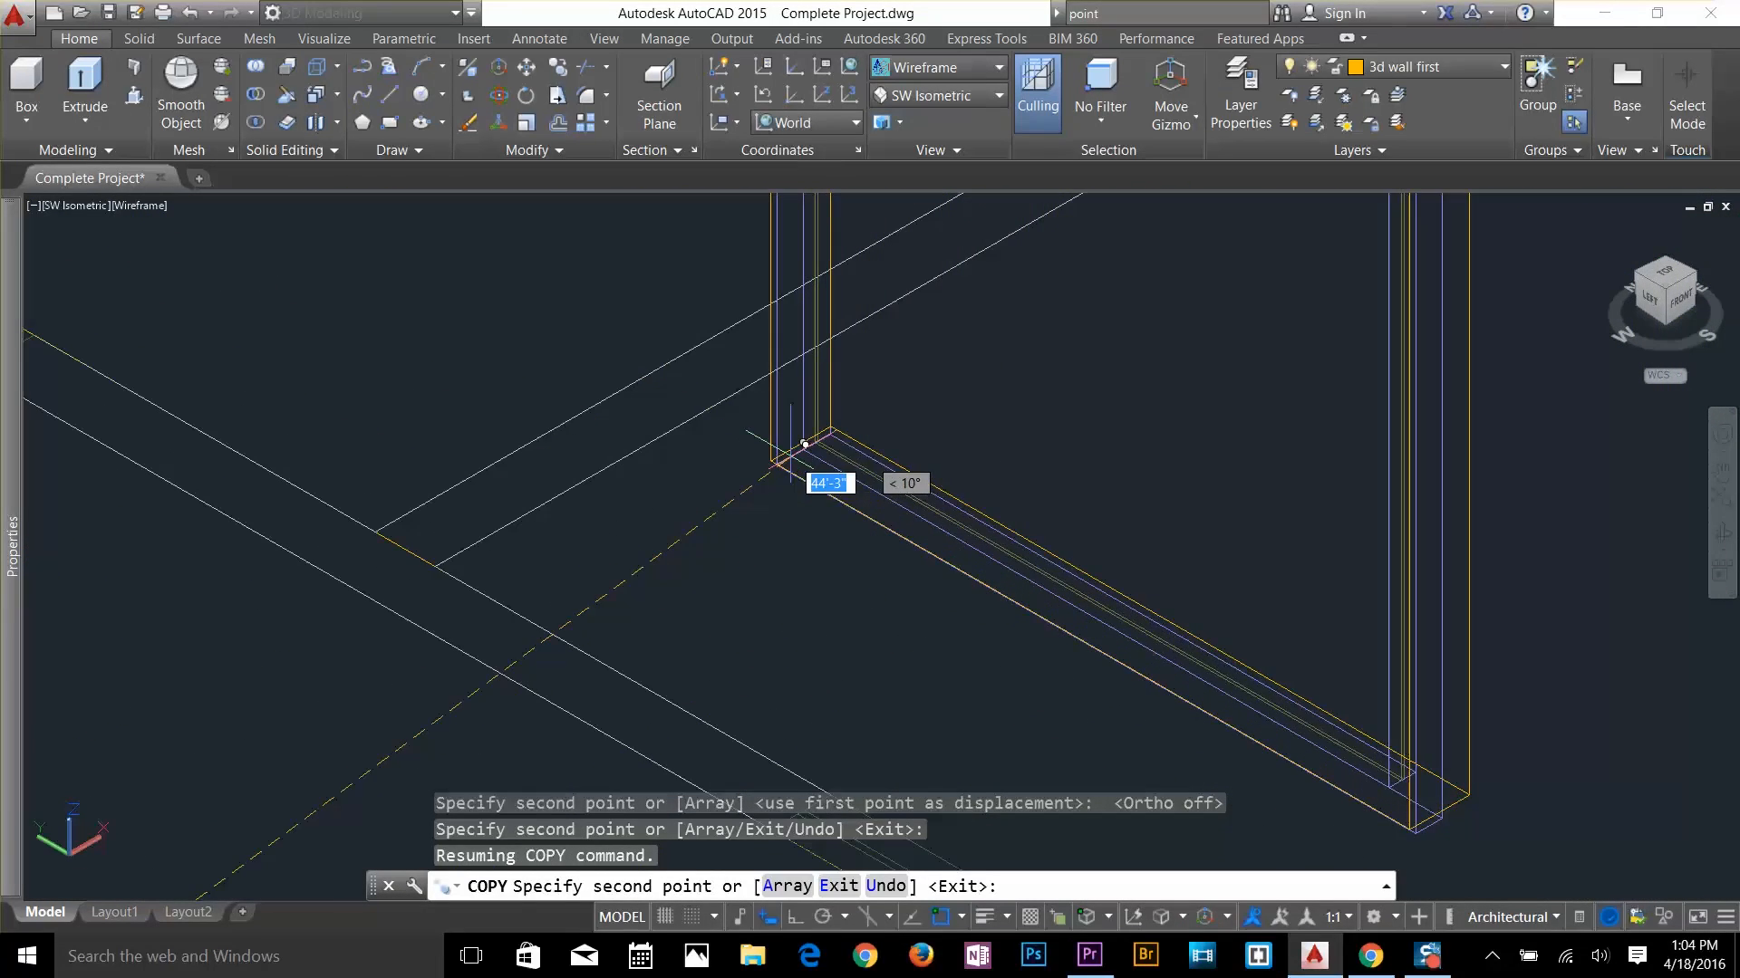
click(807, 439)
scroll(629, 498, down, 5)
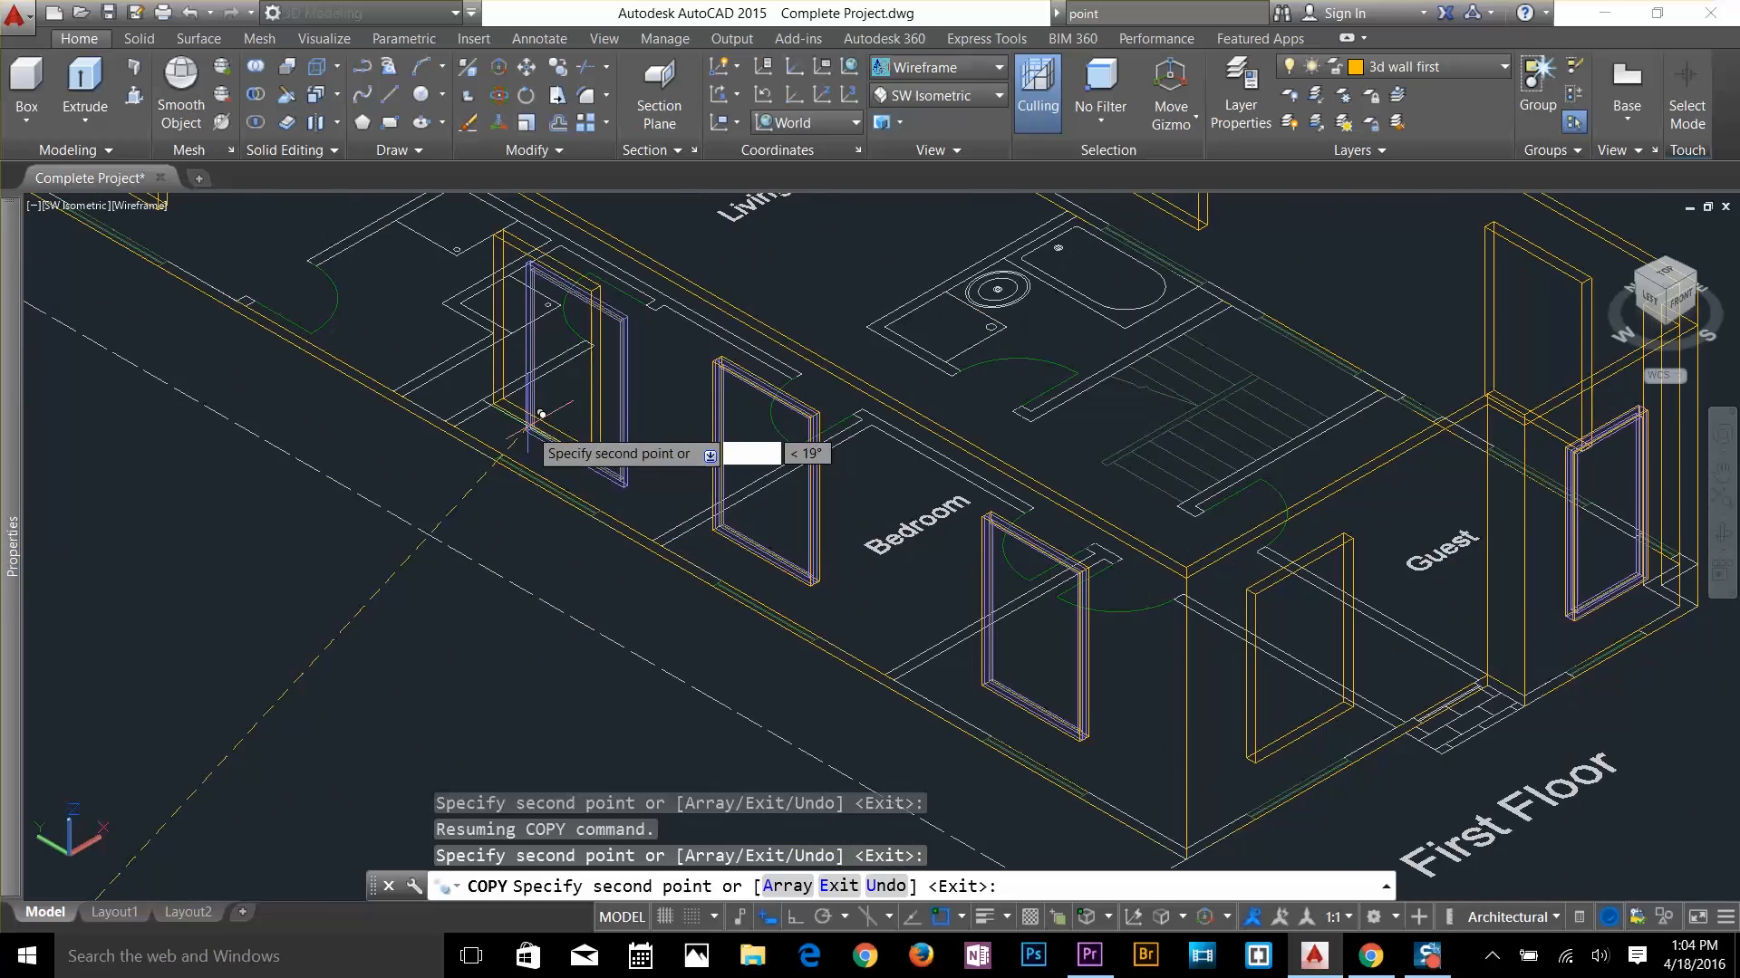
scroll(541, 414, up, 6)
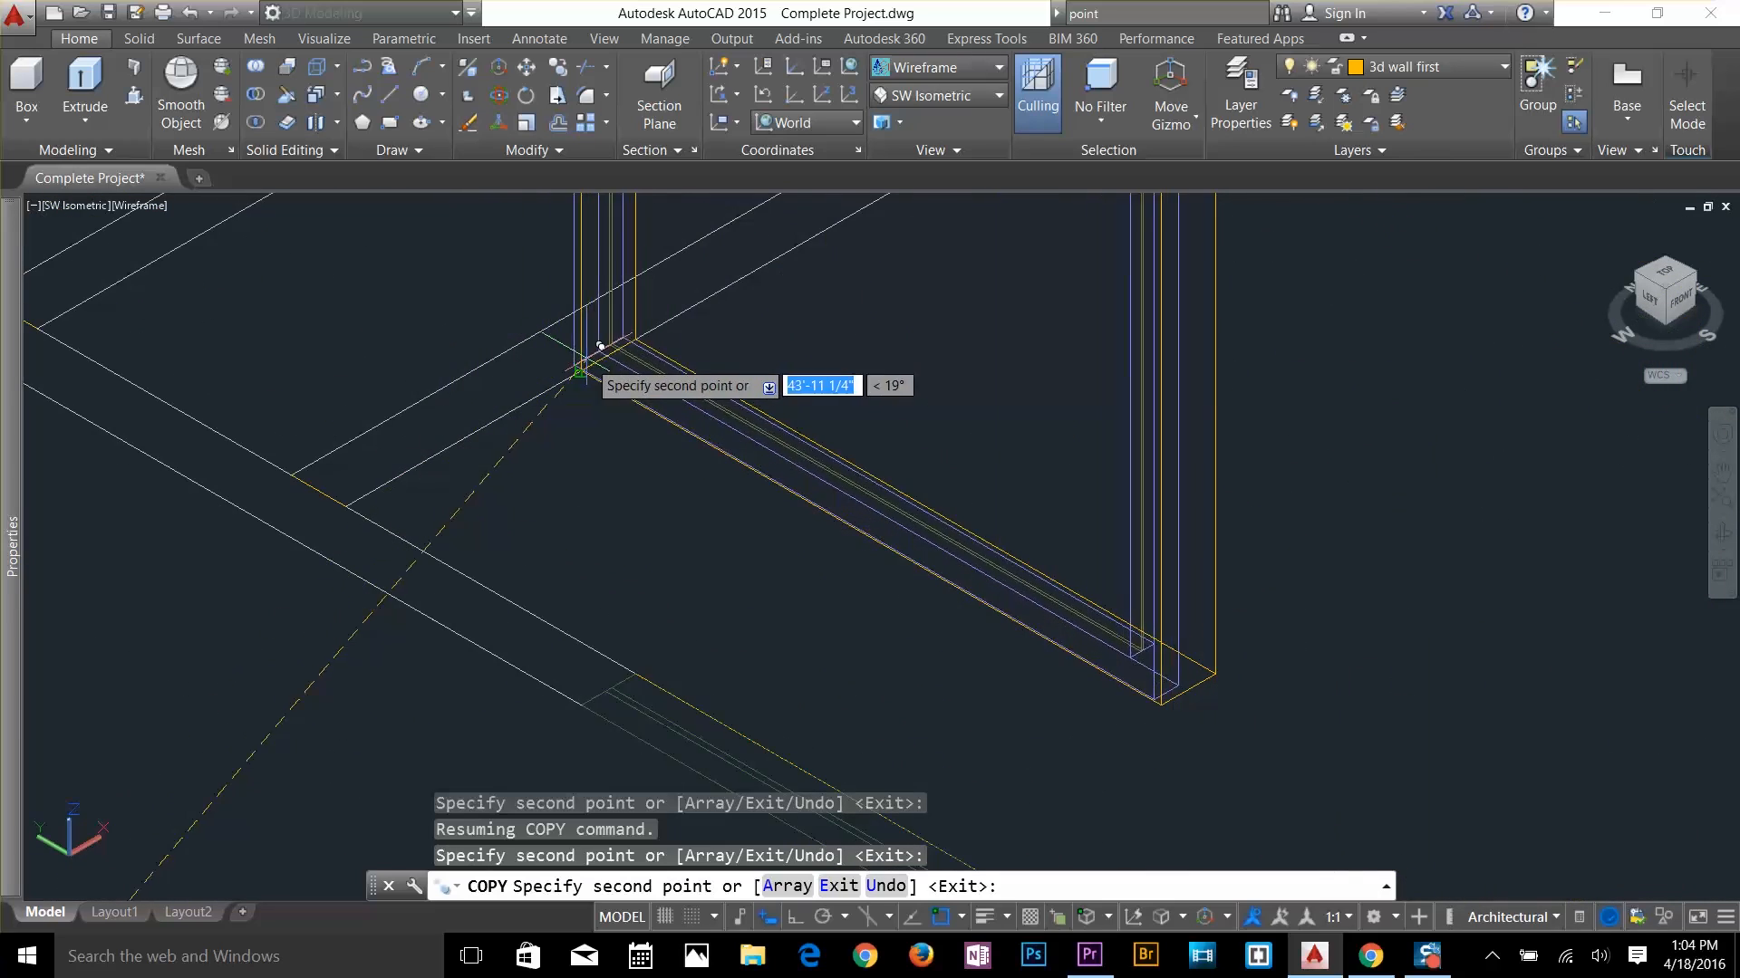
click(600, 347)
scroll(552, 423, down, 6)
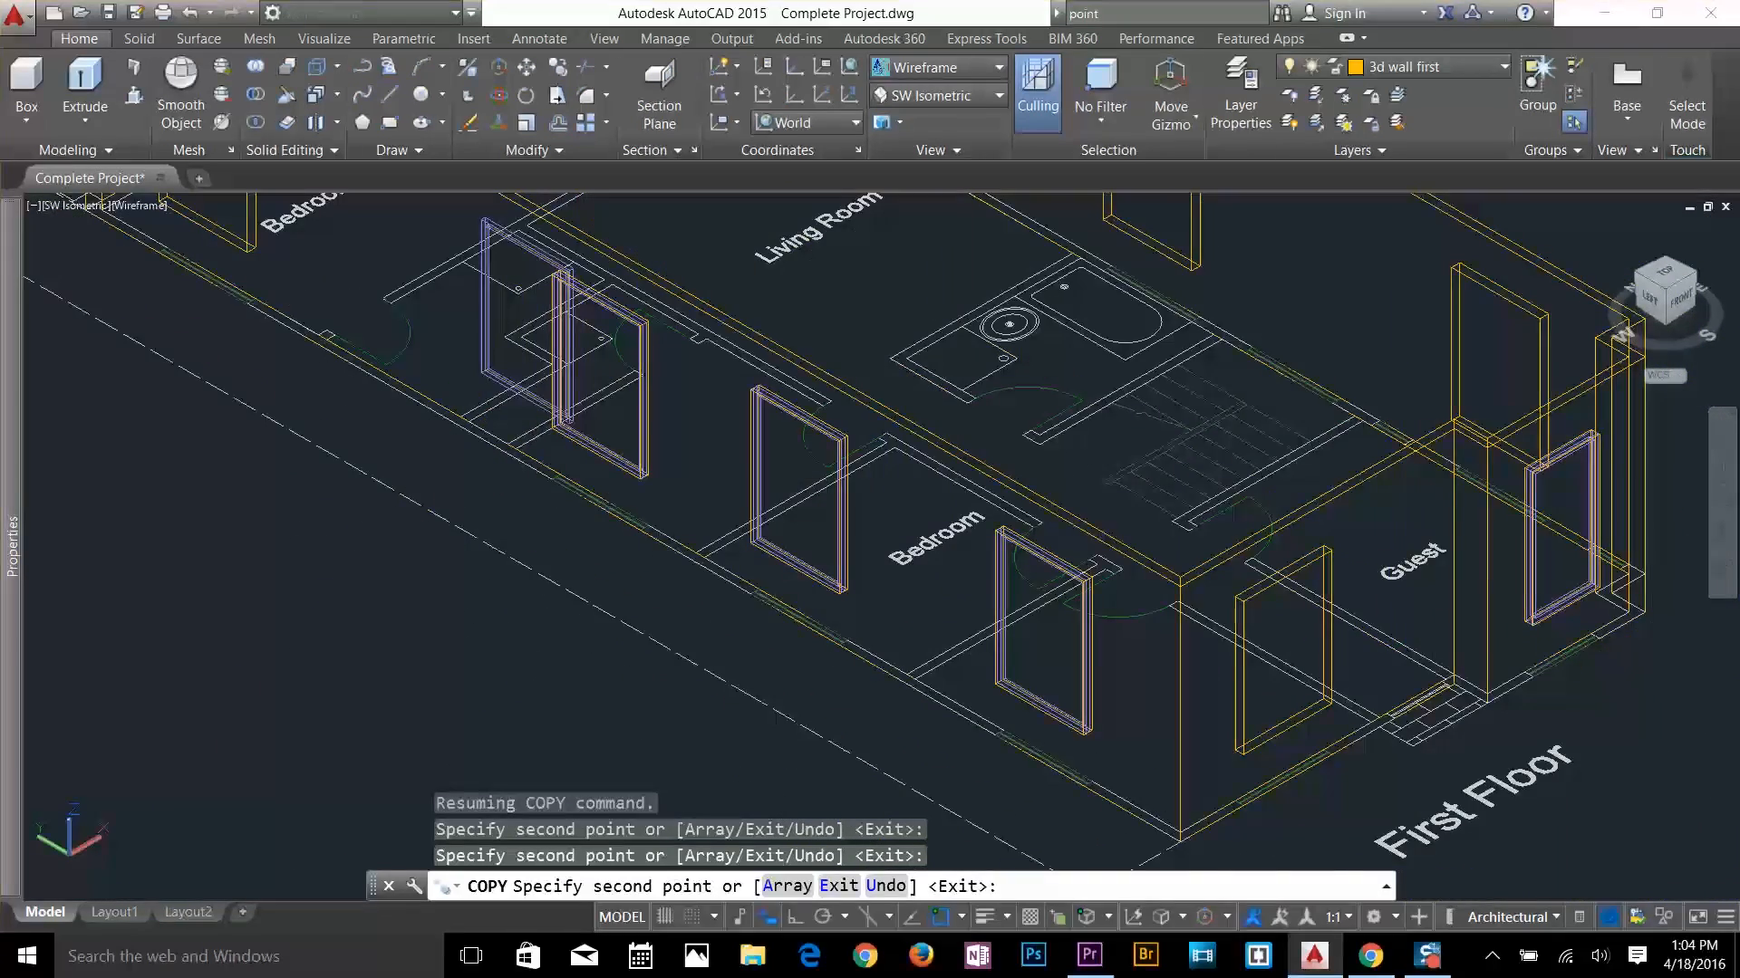
Place another copy of the window in the rear bedroom's side-wall opening on the first floor
middle_drag(485, 374, 979, 671)
scroll(686, 515, up, 6)
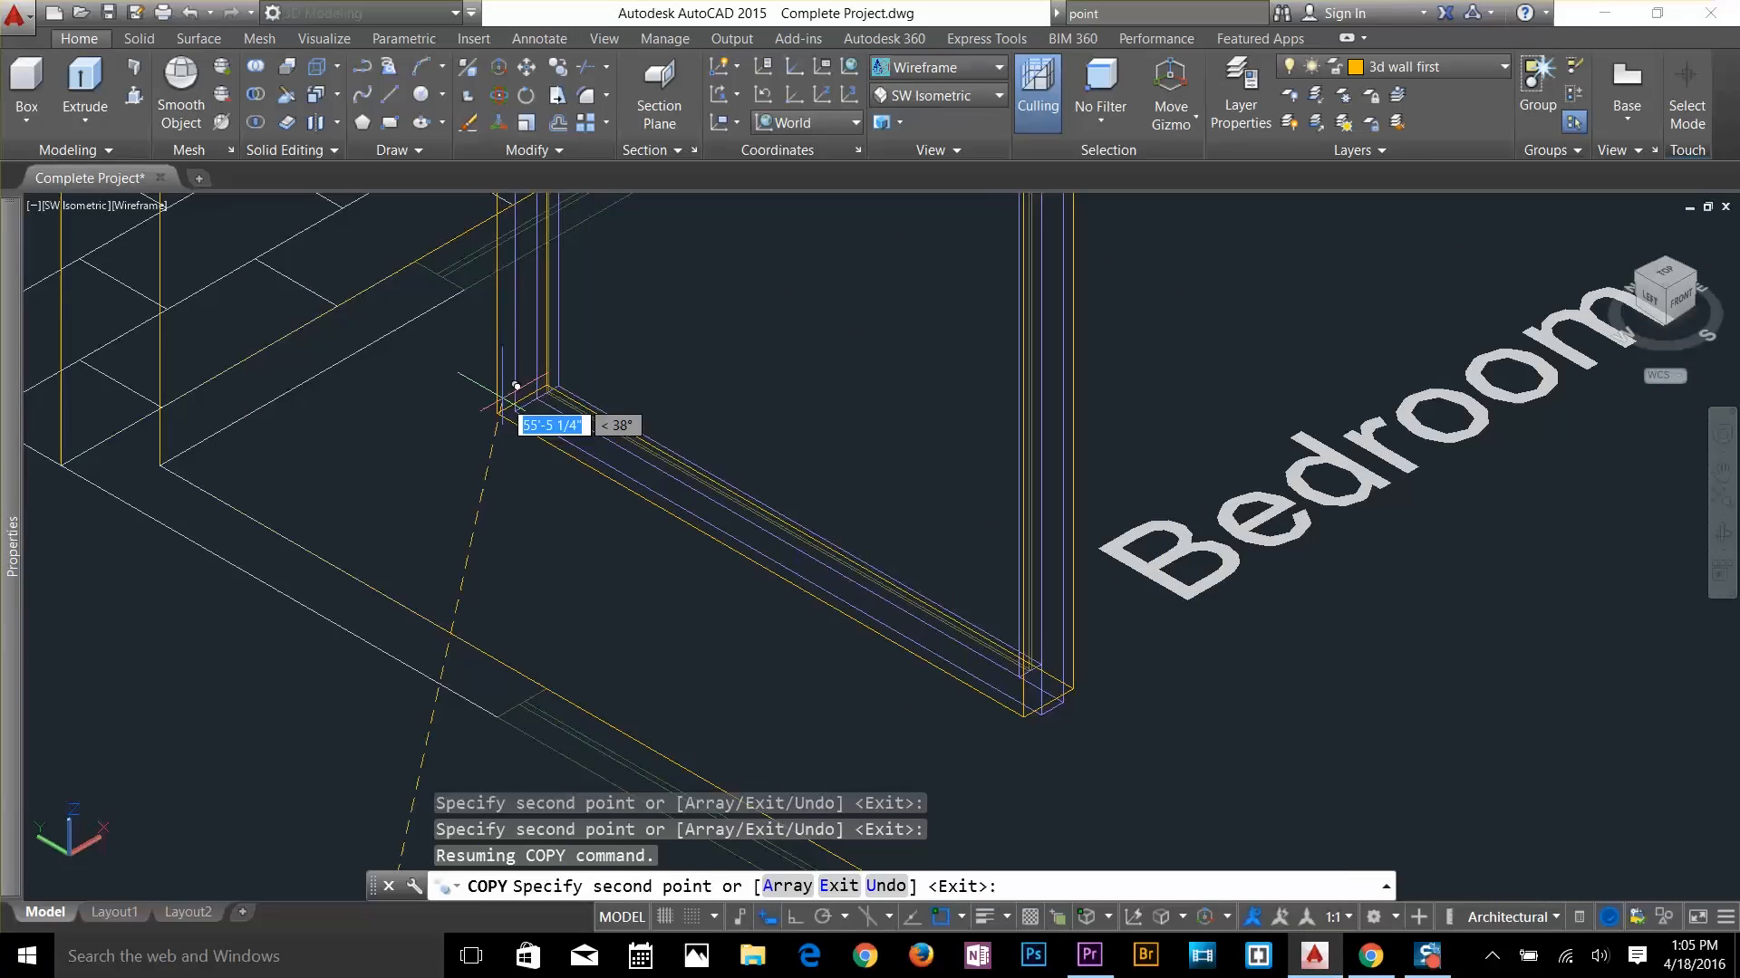
click(527, 391)
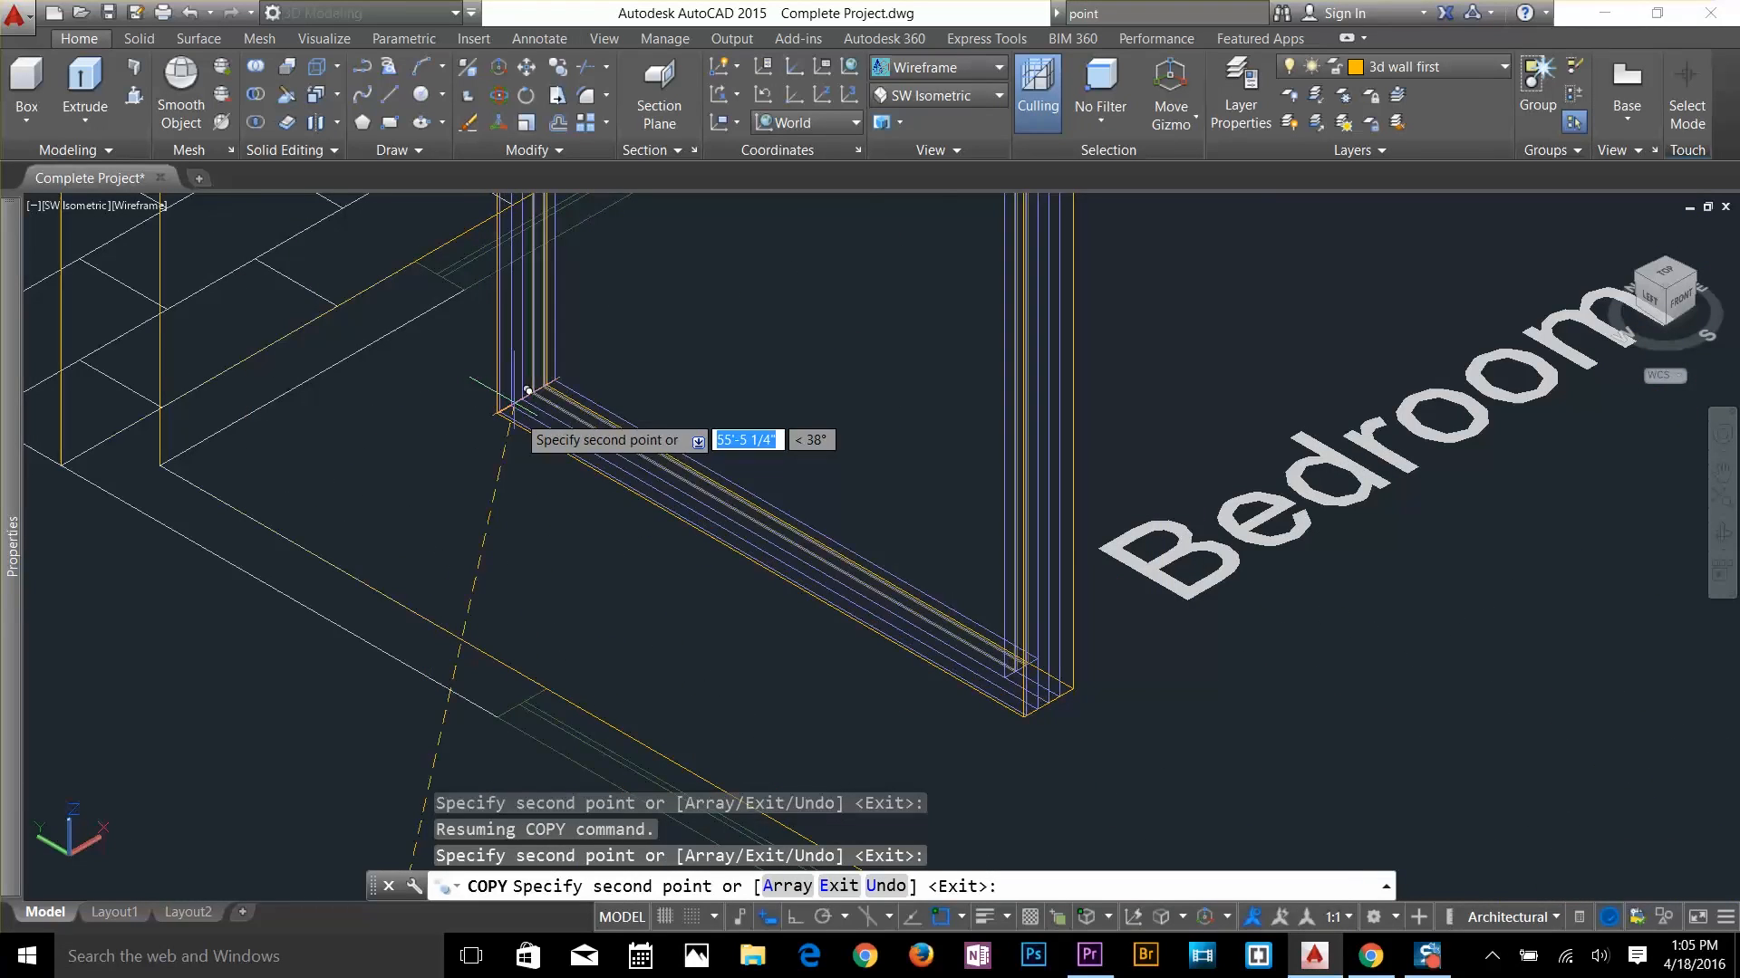
scroll(542, 438, down, 8)
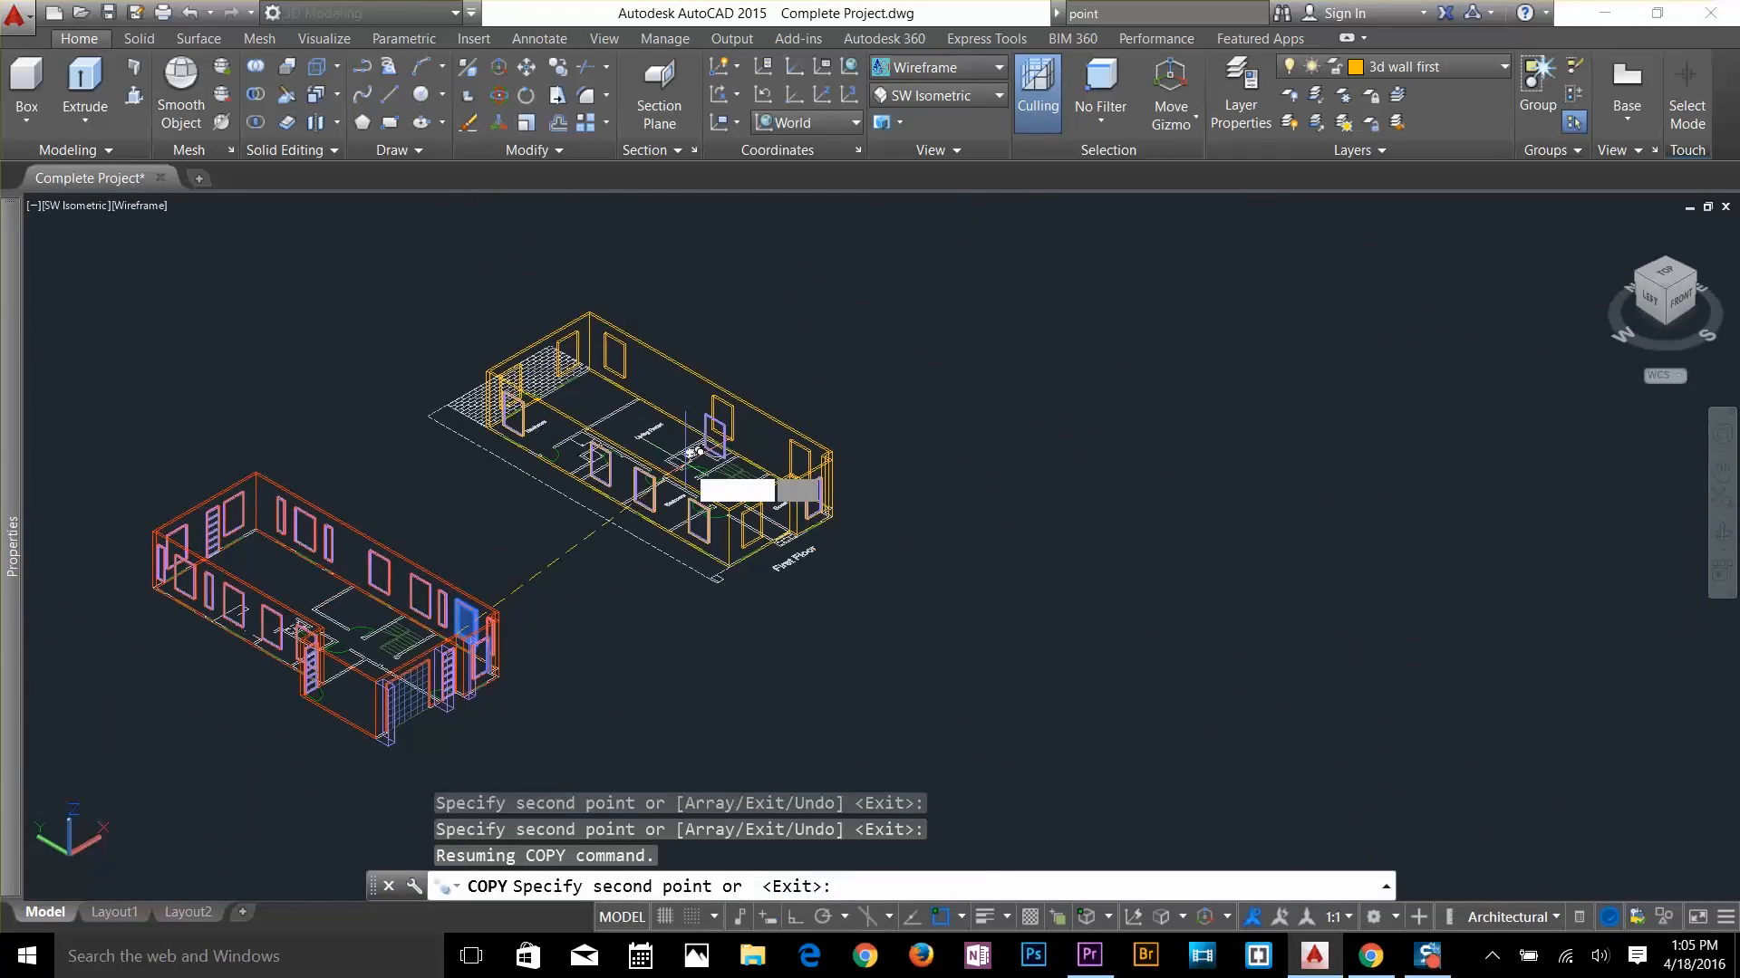
Place copies of the window in the opposite side wall's openings beside the bathroom and nearest the front
scroll(544, 441, up, 10)
middle_drag(663, 535, 660, 574)
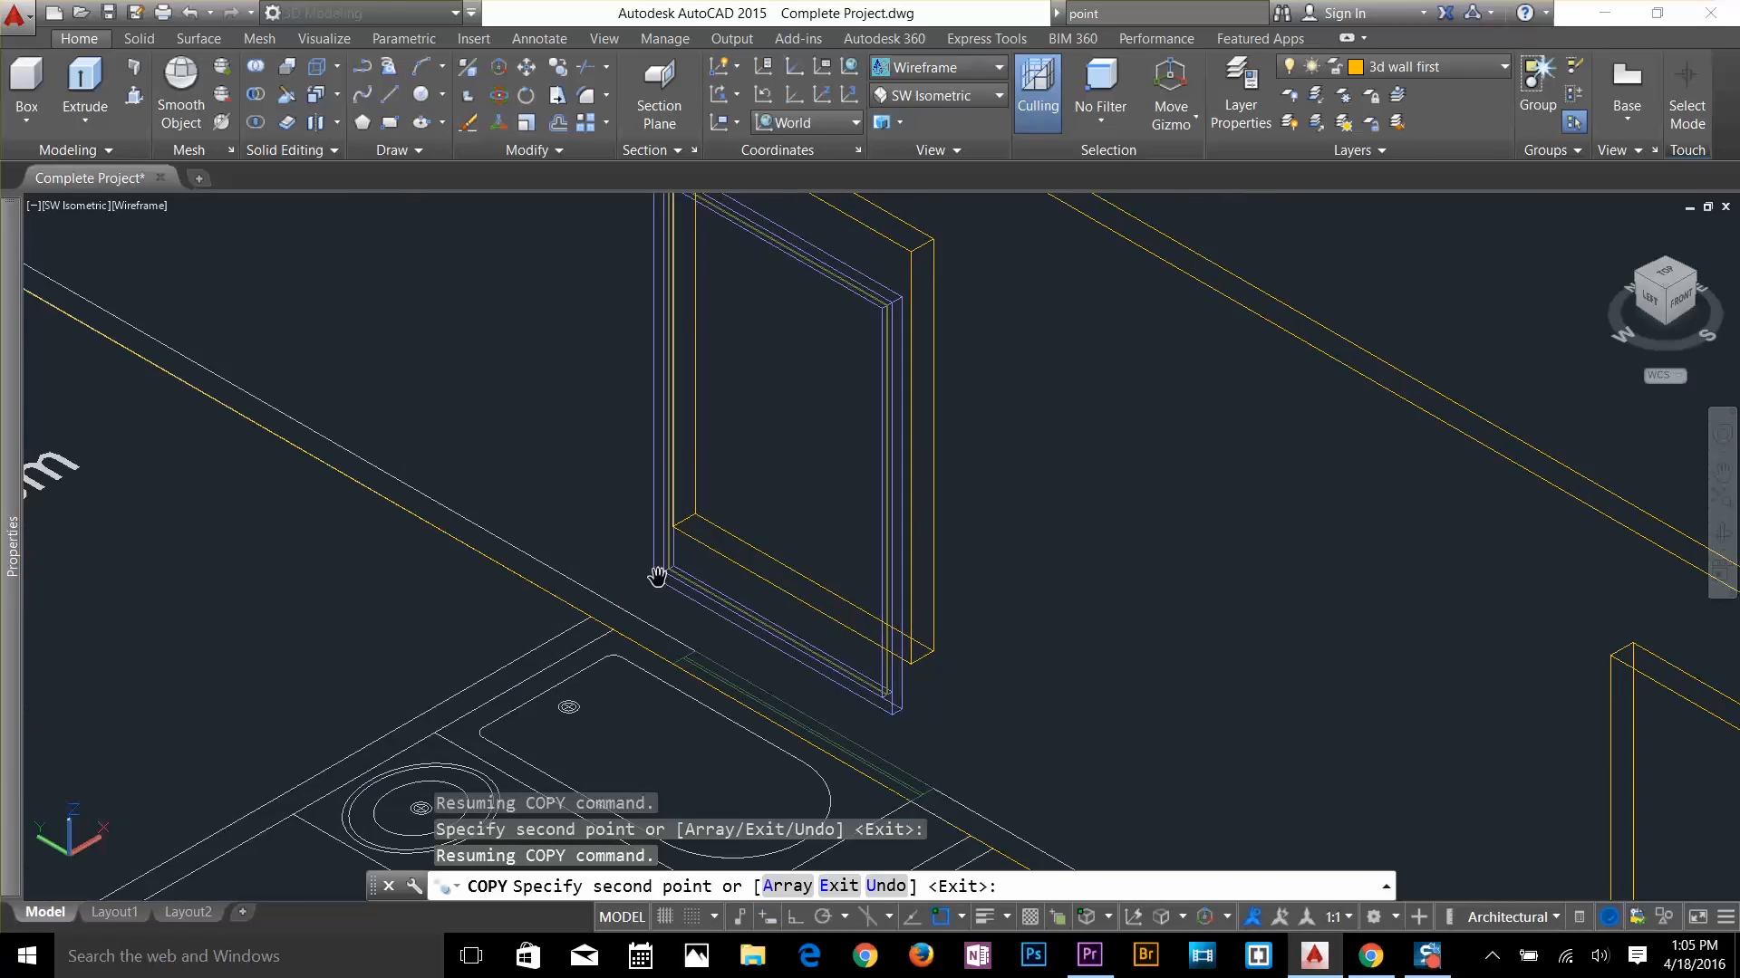
scroll(892, 571, down, 10)
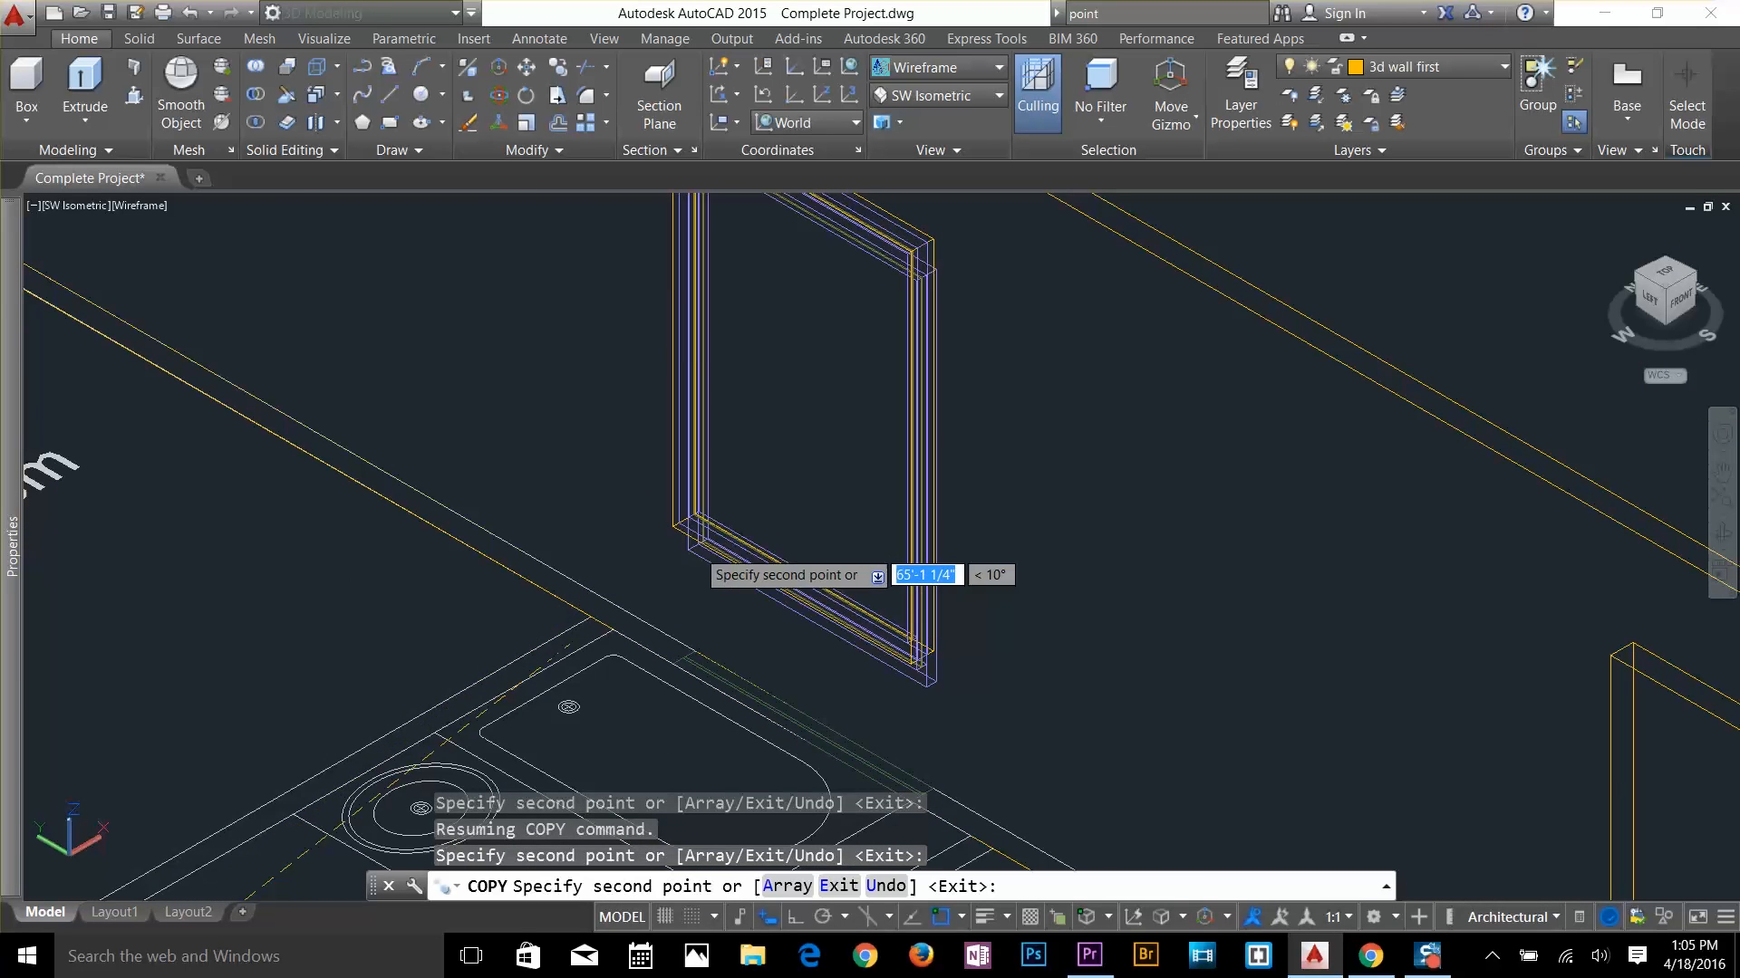
scroll(901, 609, up, 10)
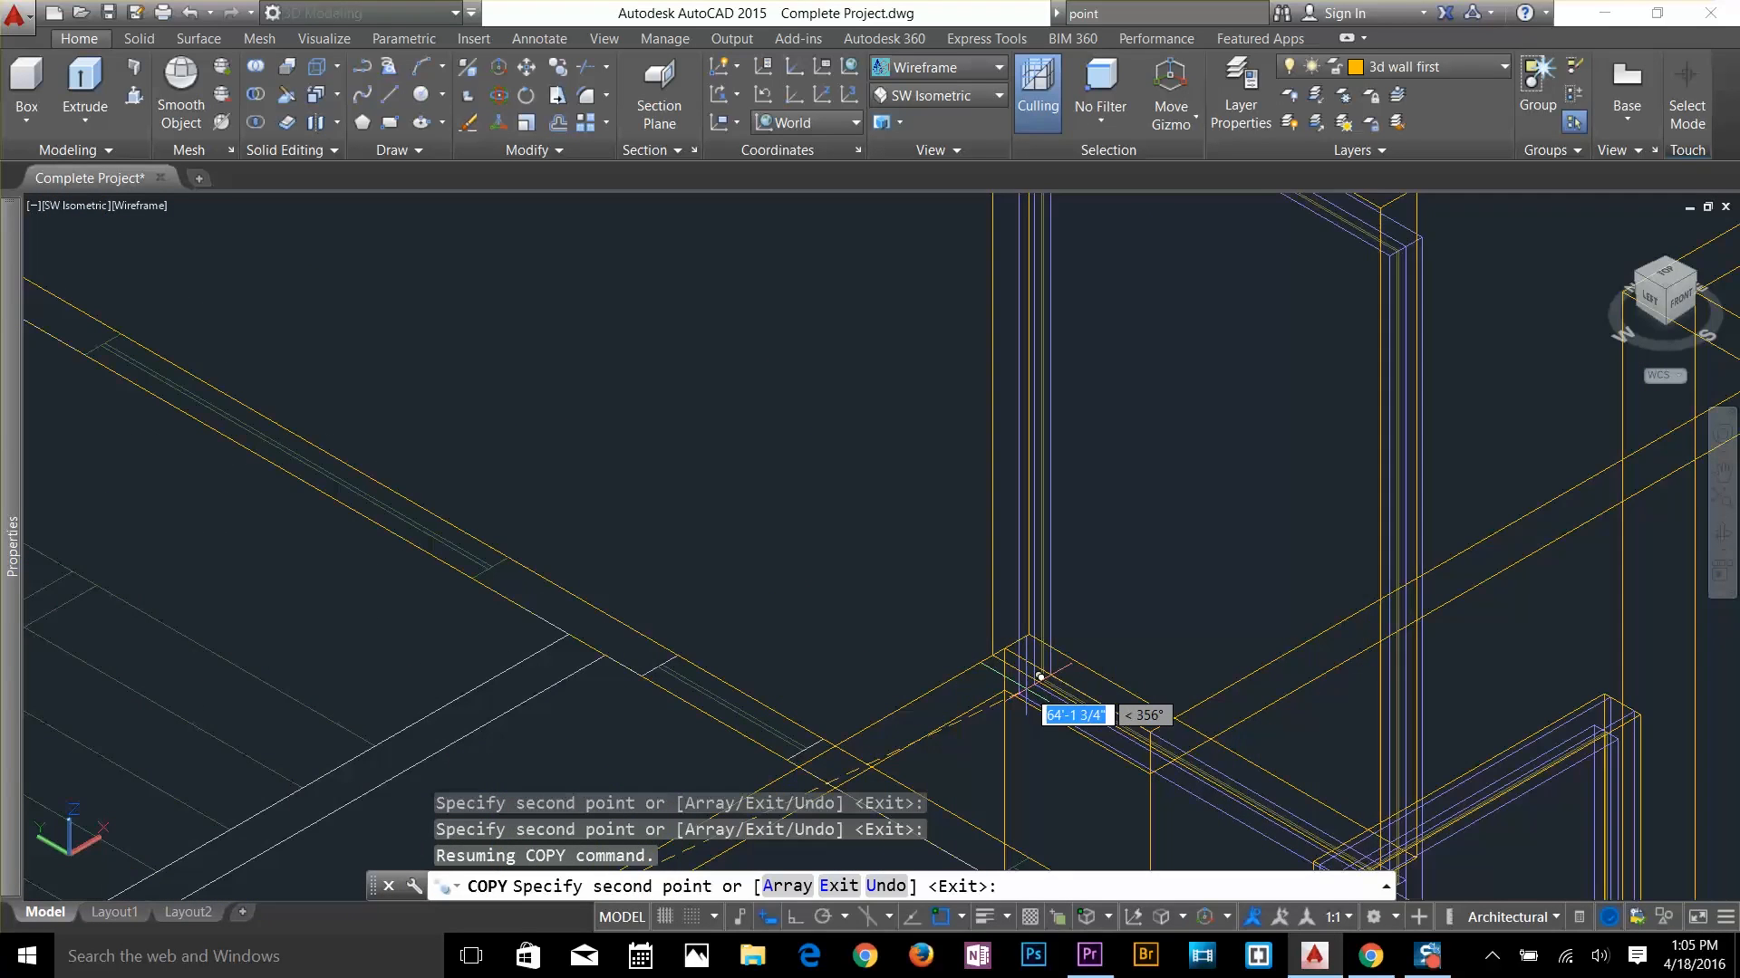
scroll(1017, 640, up, 5)
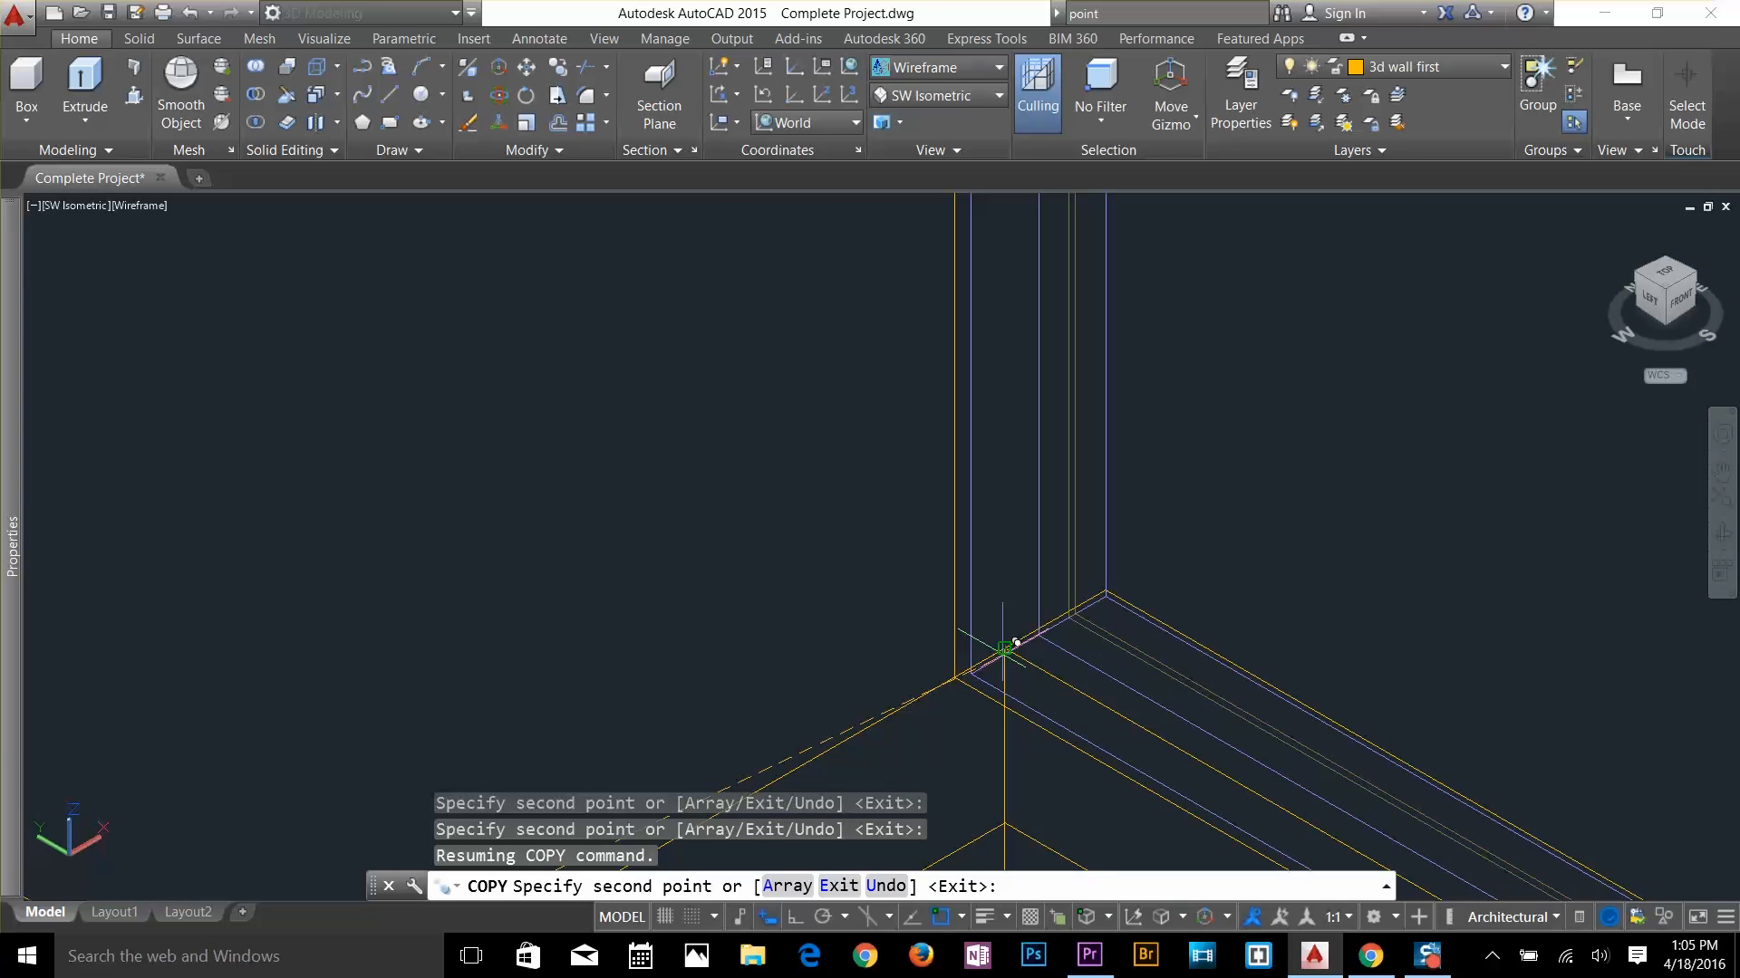
scroll(1036, 631, up, 4)
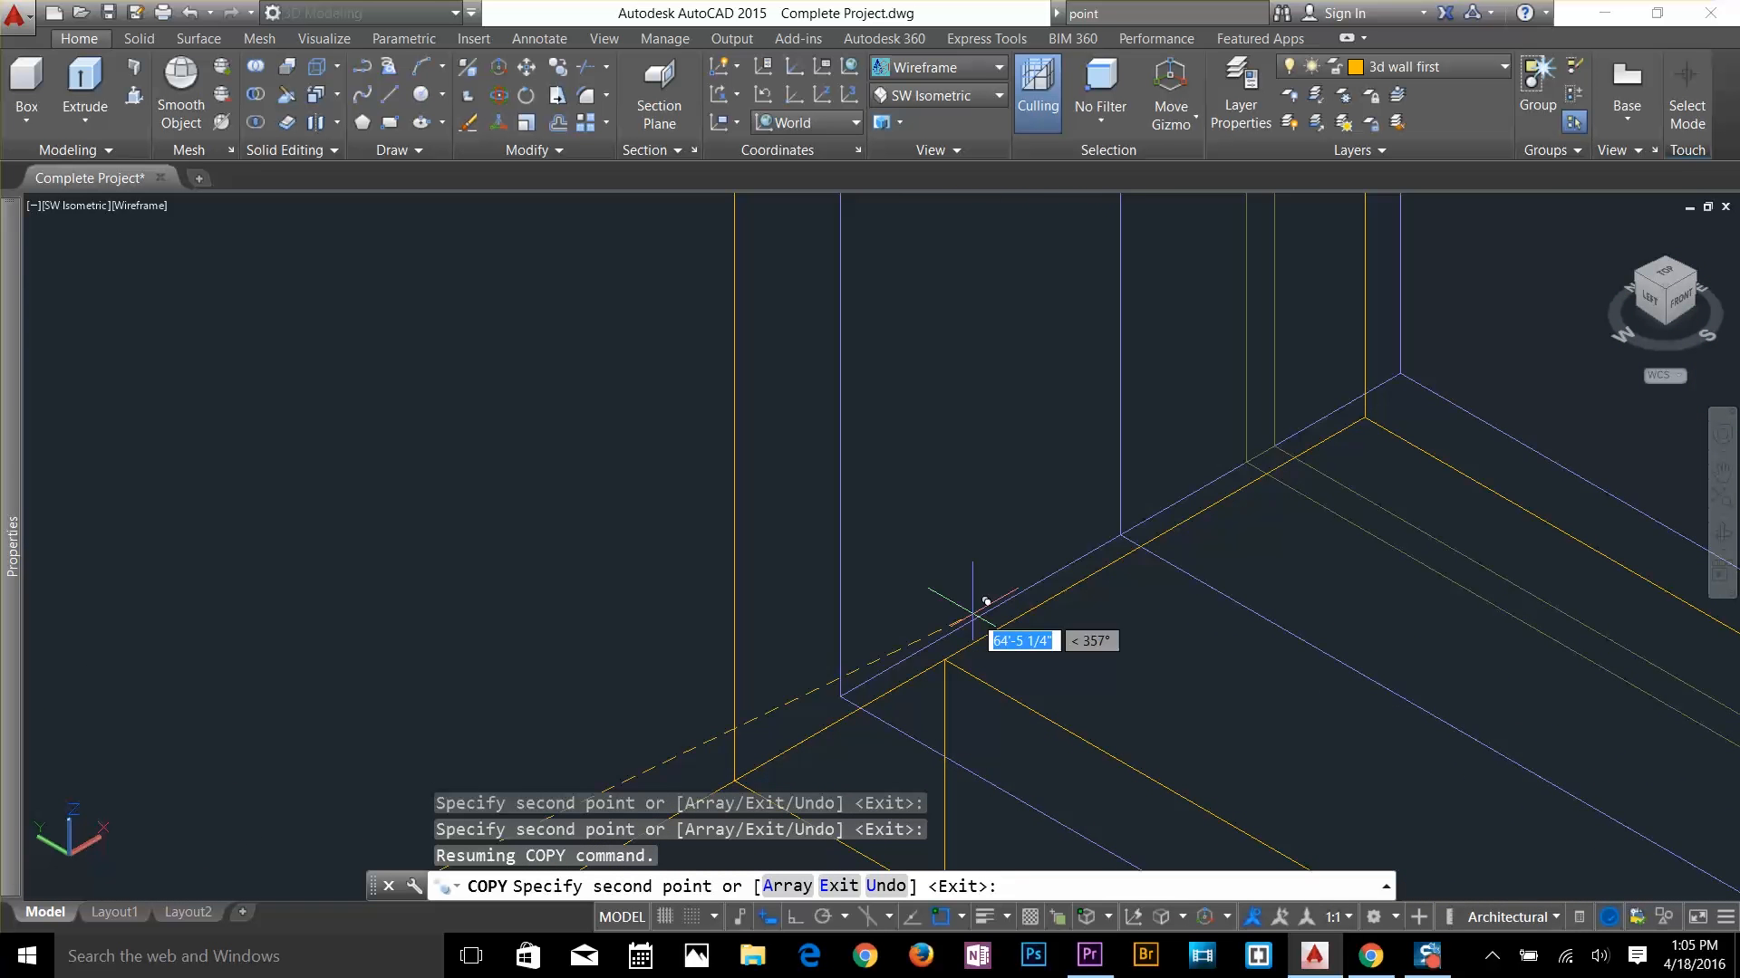
click(1041, 604)
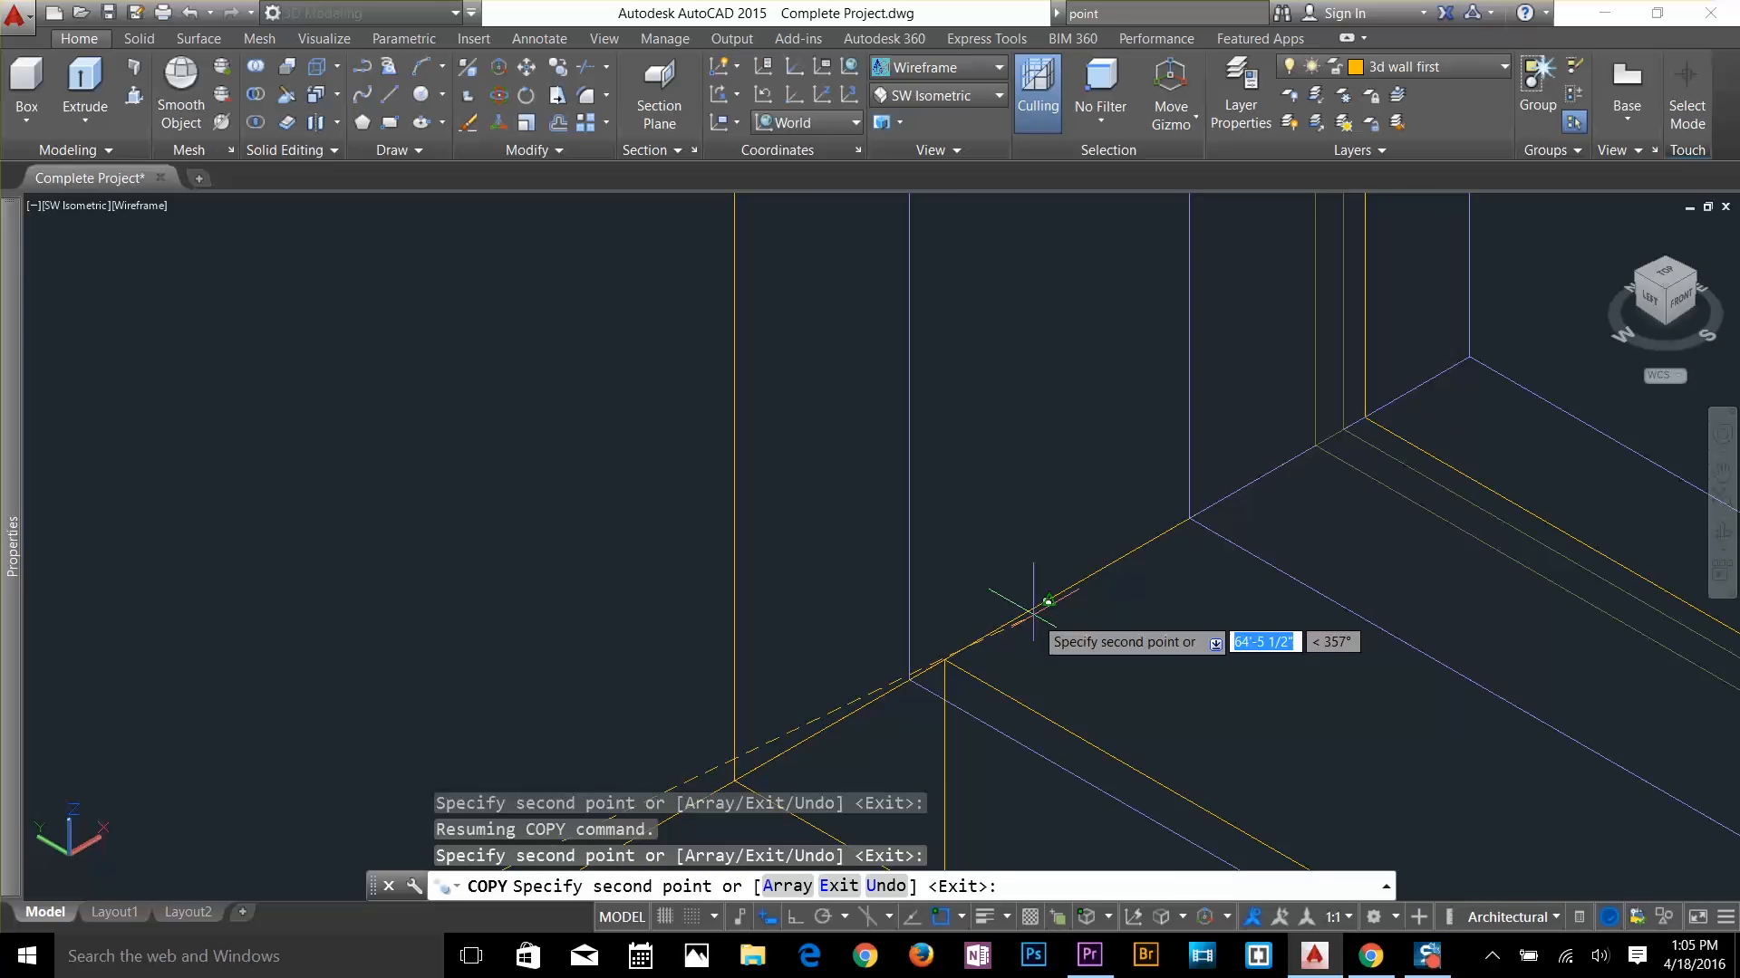
Place a final copy of the window in the opposite side wall's rearmost opening and end the copying
scroll(1009, 652, down, 10)
scroll(1006, 634, down, 10)
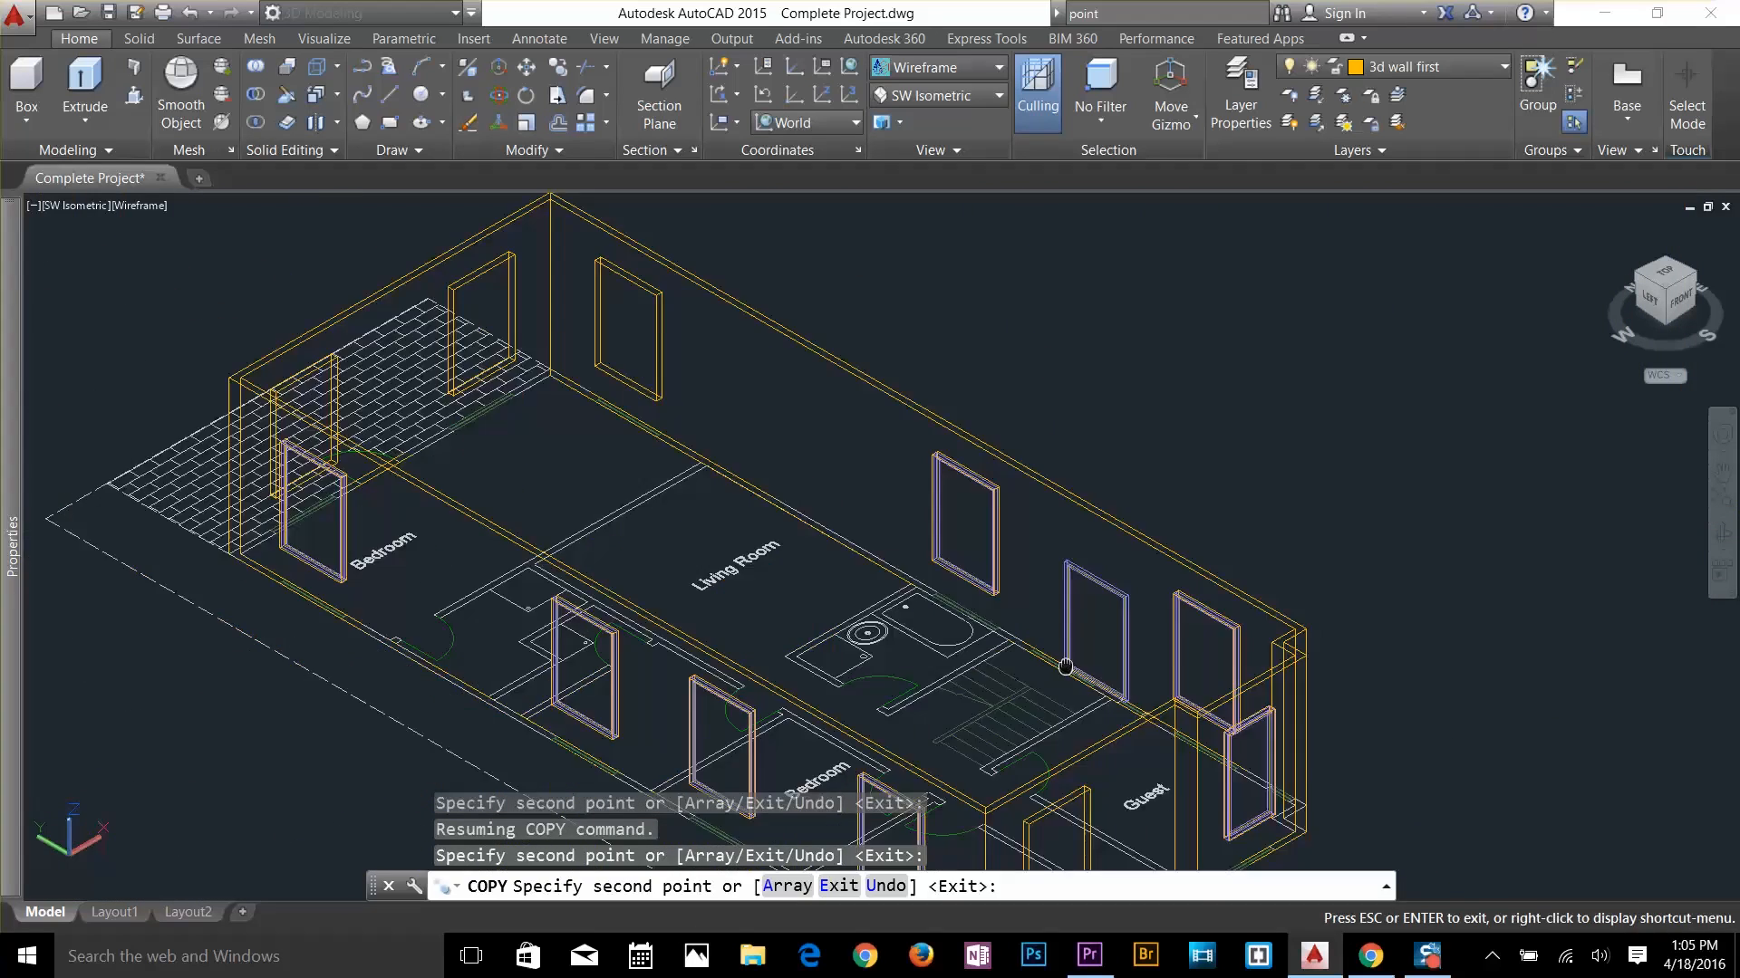
scroll(825, 498, up, 8)
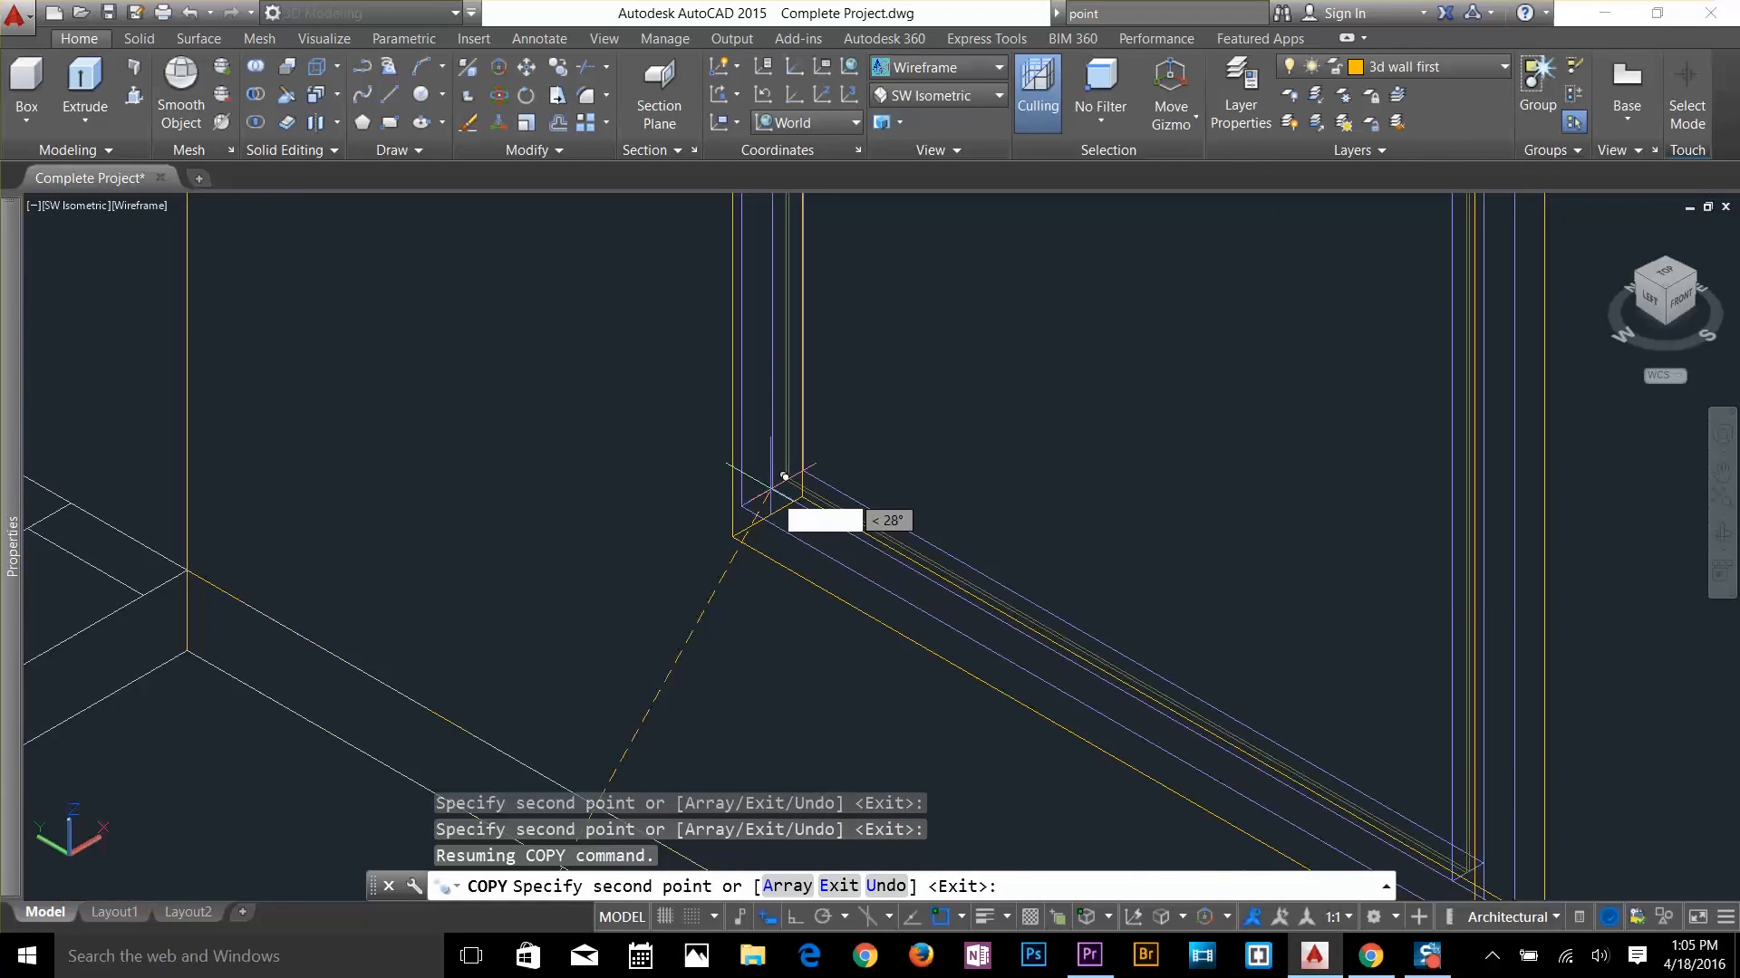
click(753, 526)
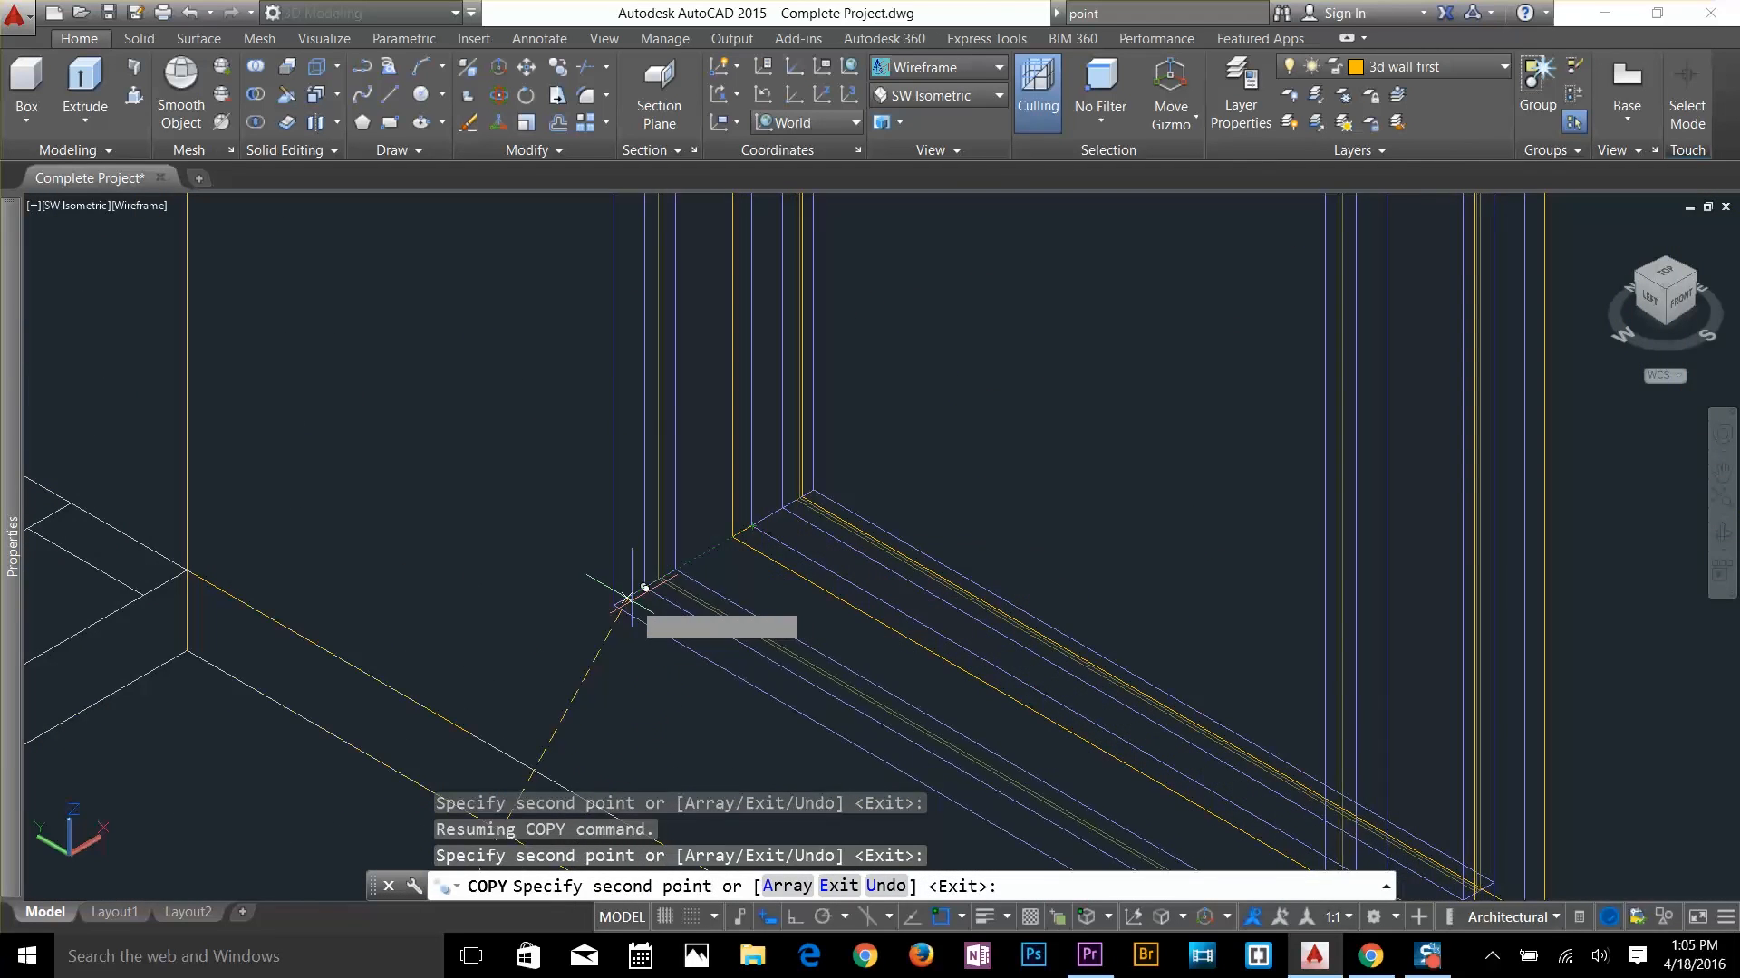
key(Return)
scroll(628, 593, down, 5)
scroll(512, 588, down, 3)
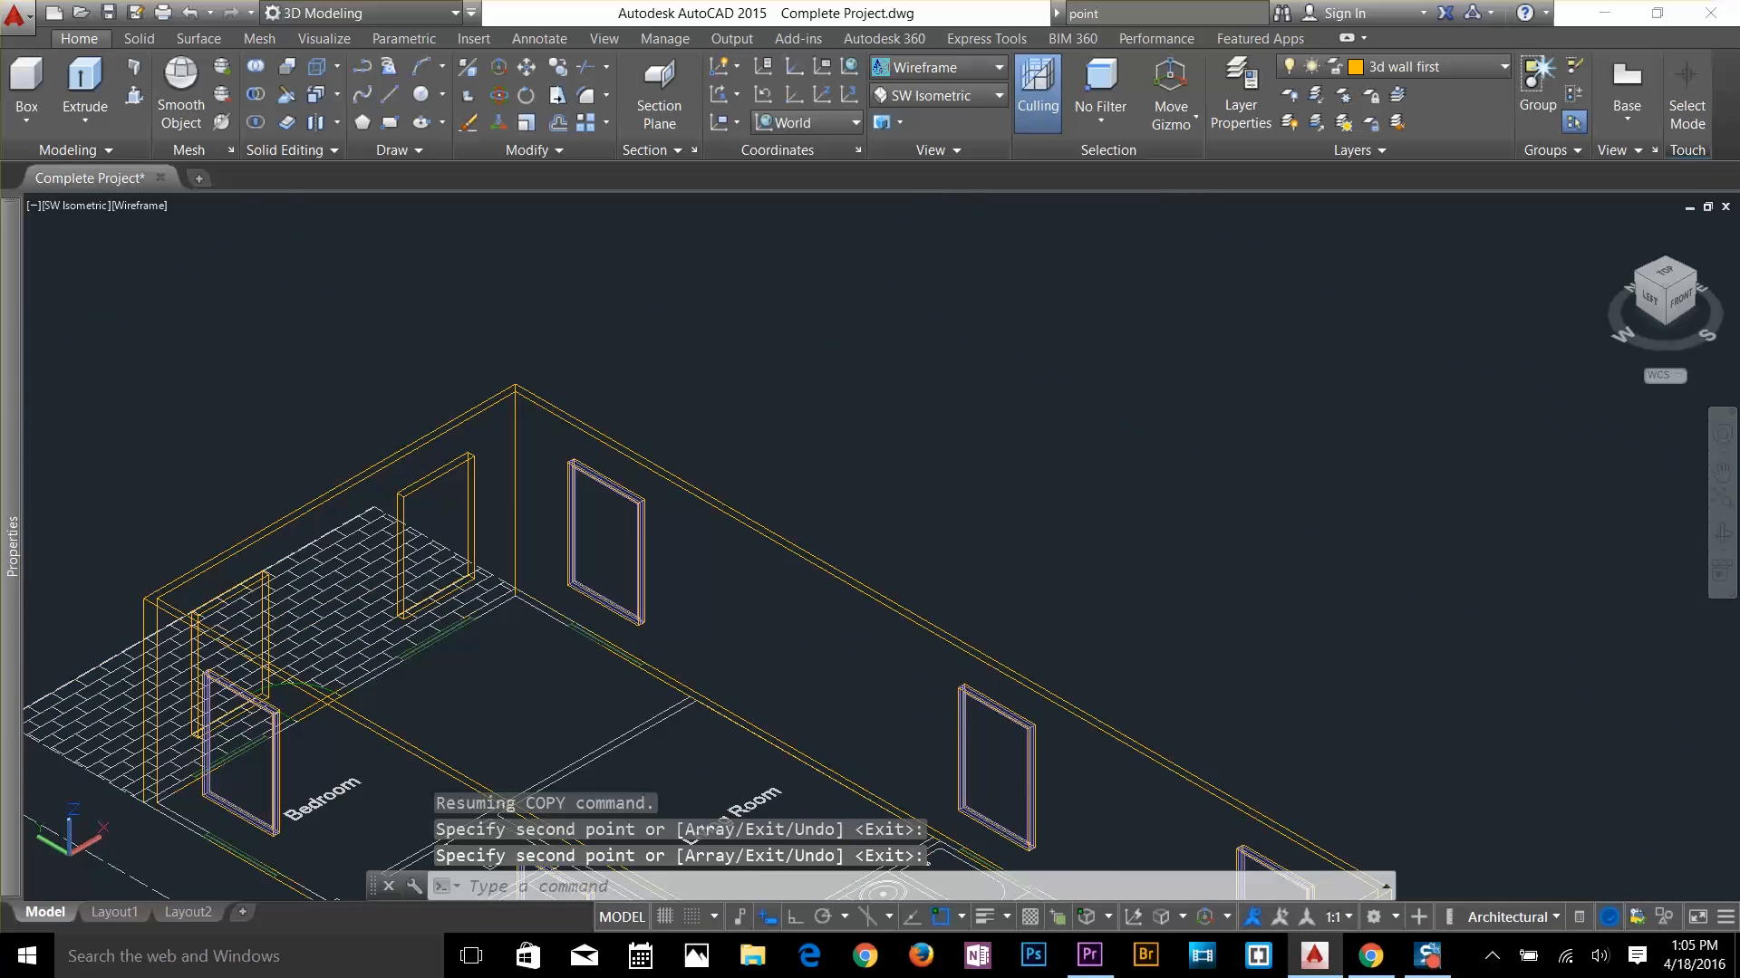
Copy the ground floor's rear-wall window frame and glass beside the slatted door into the first floor's rear-wall opening nearest the living-room side
scroll(879, 488, down, 6)
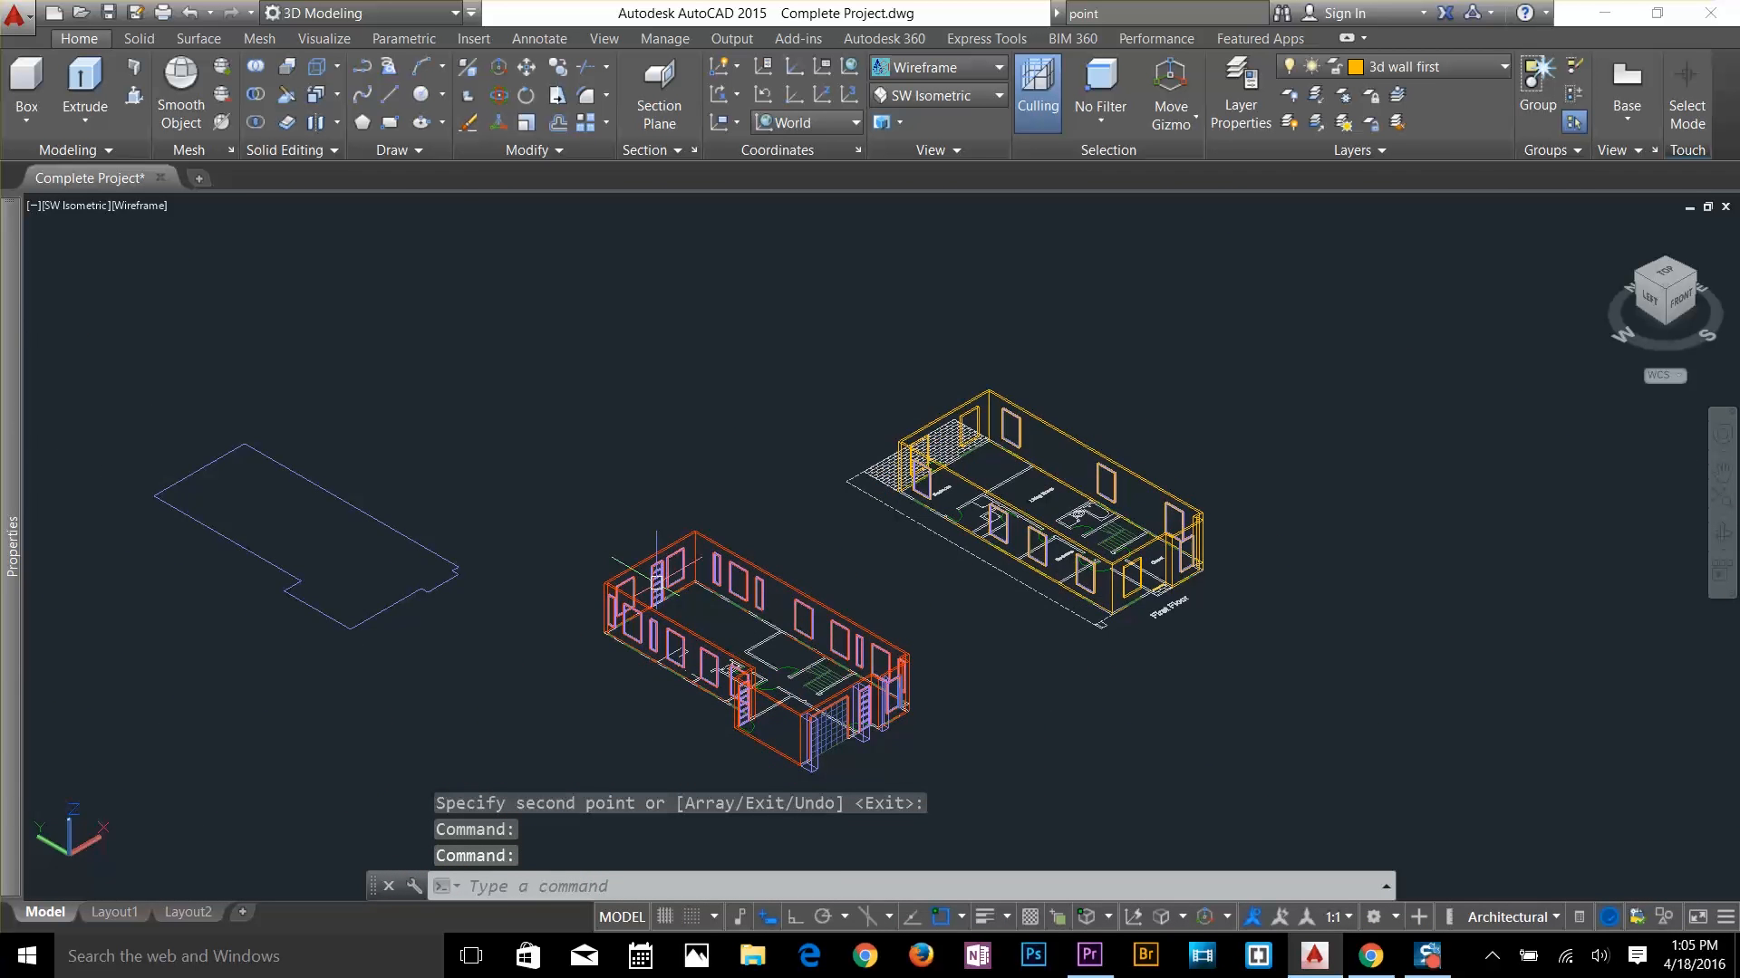
scroll(657, 578, up, 8)
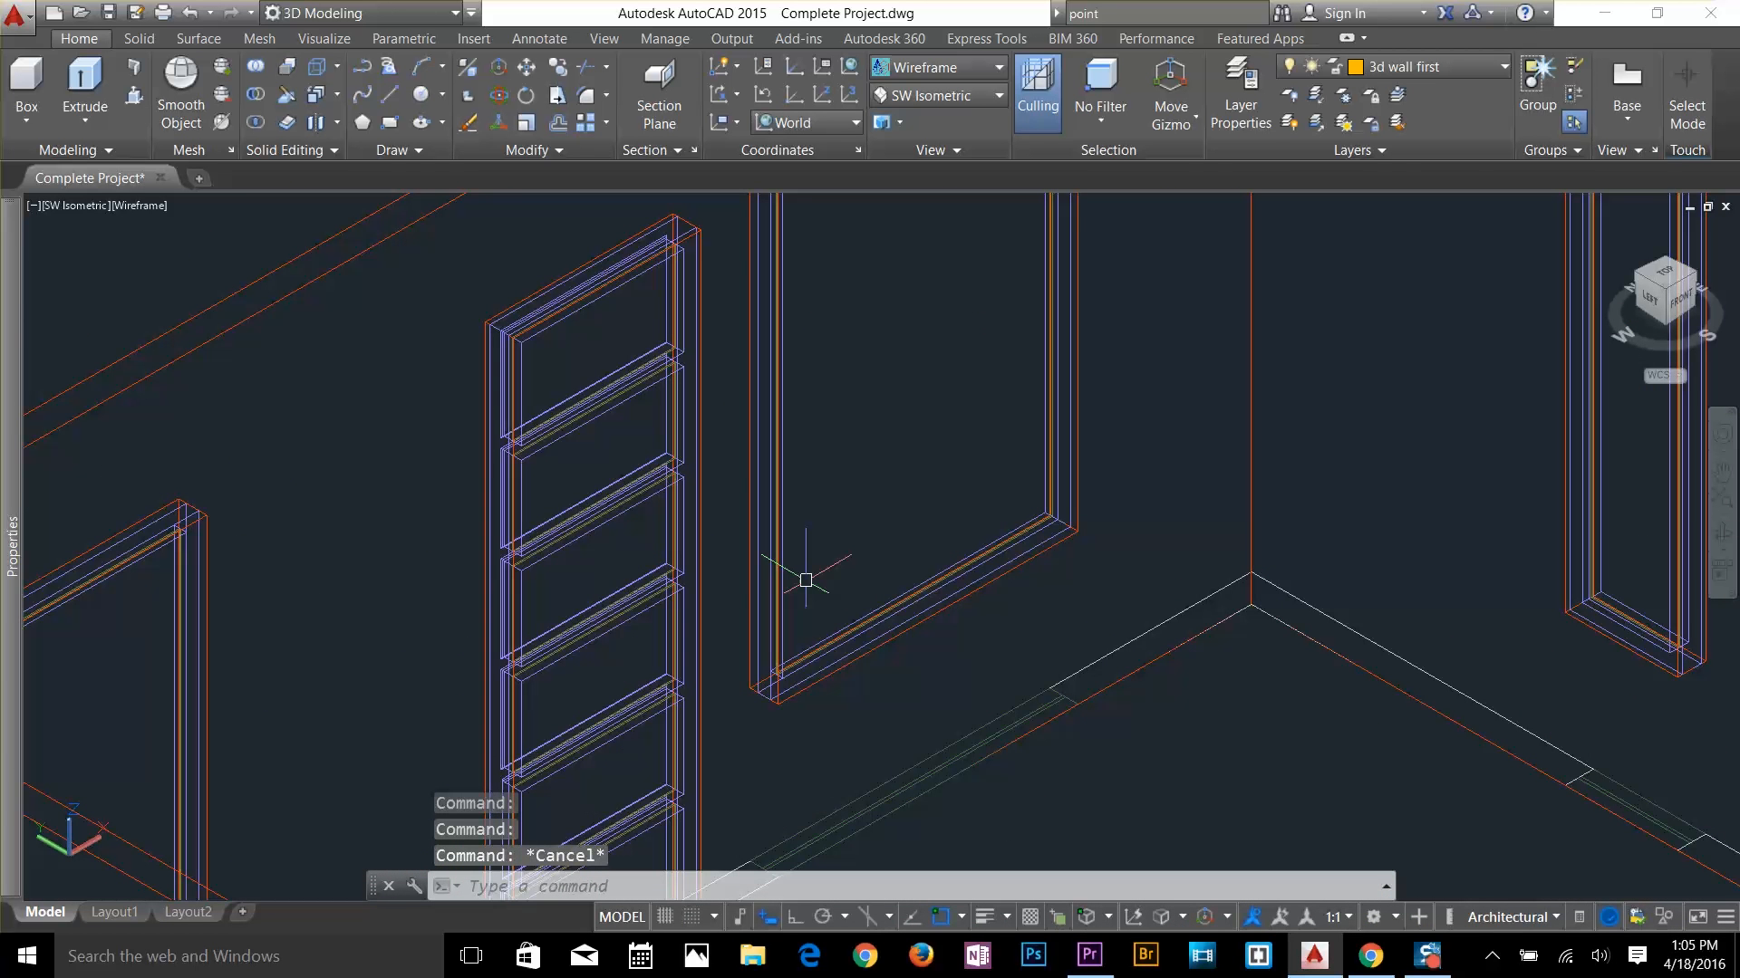
text(o)
key(Return)
scroll(770, 634, up, 3)
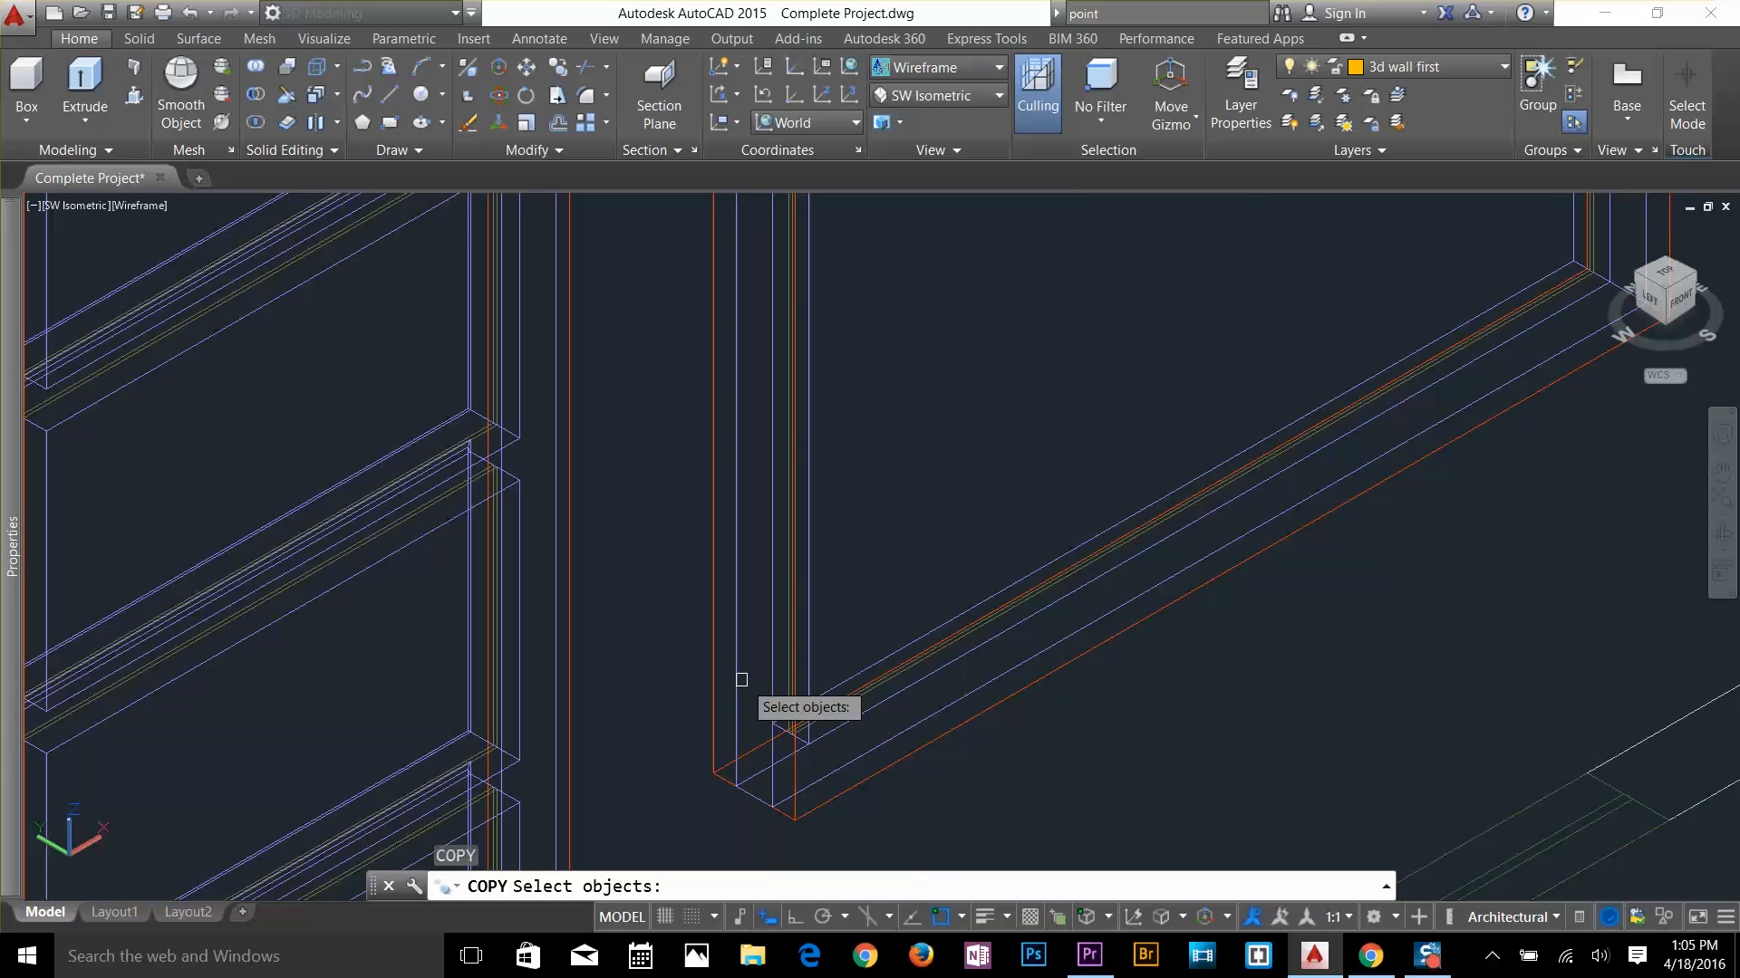
click(756, 690)
click(788, 702)
key(Return)
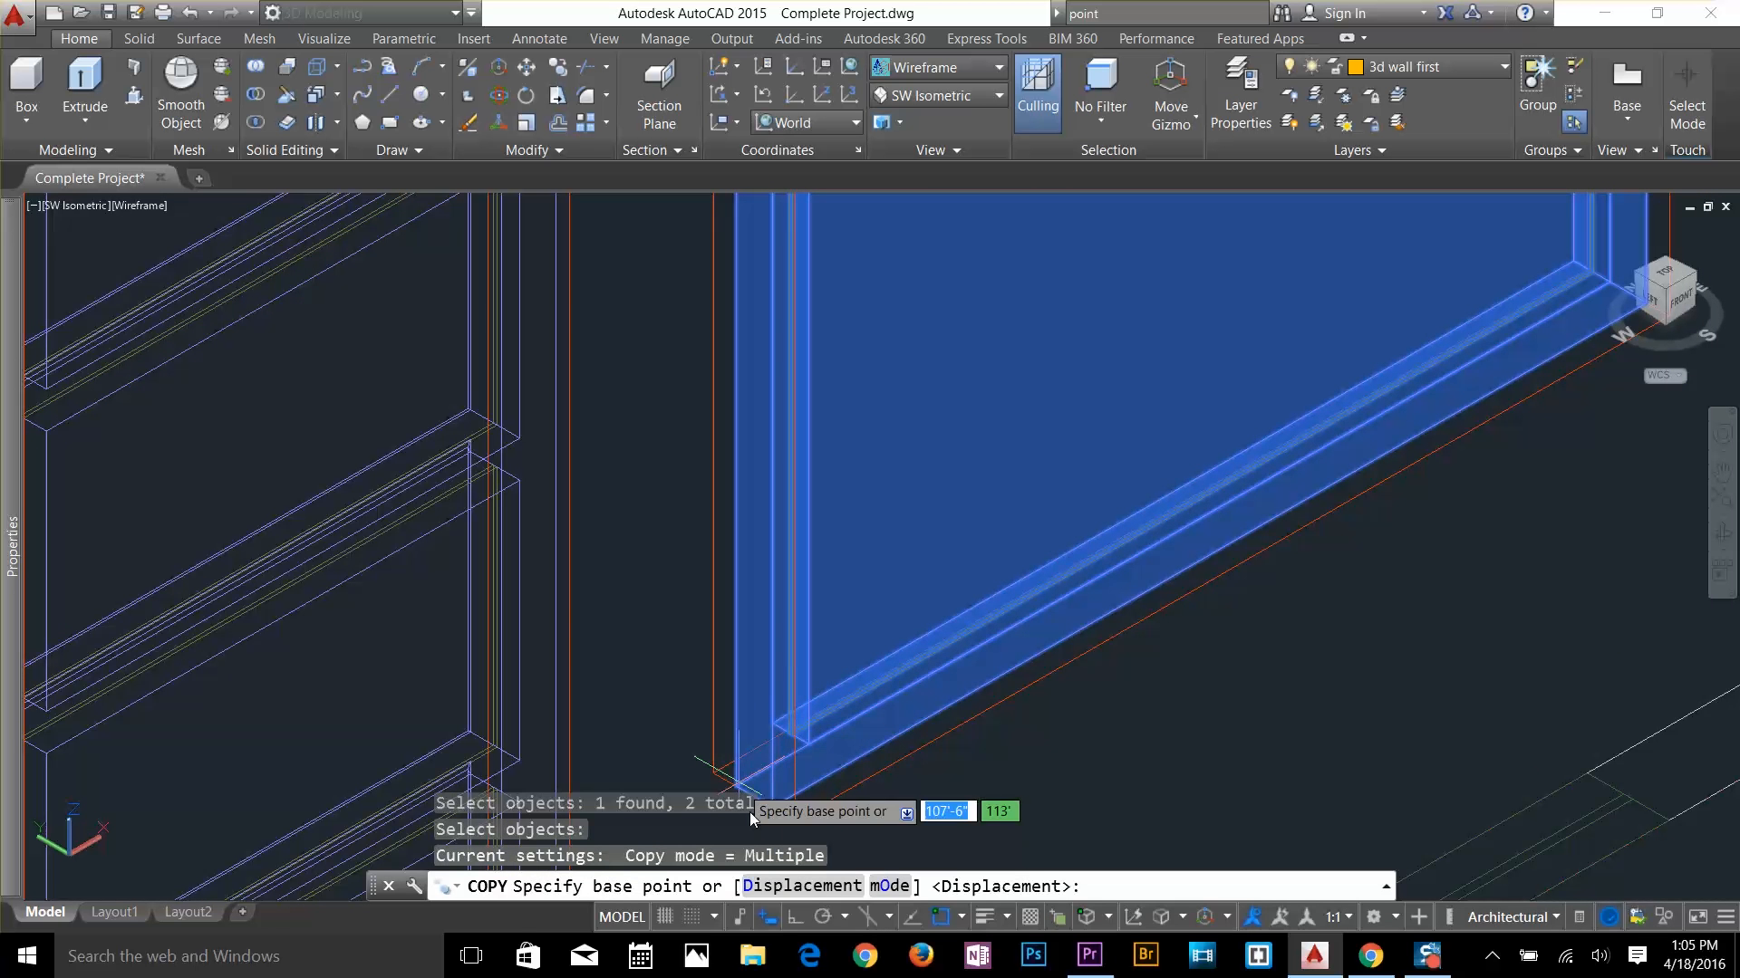
middle_drag(759, 772, 844, 639)
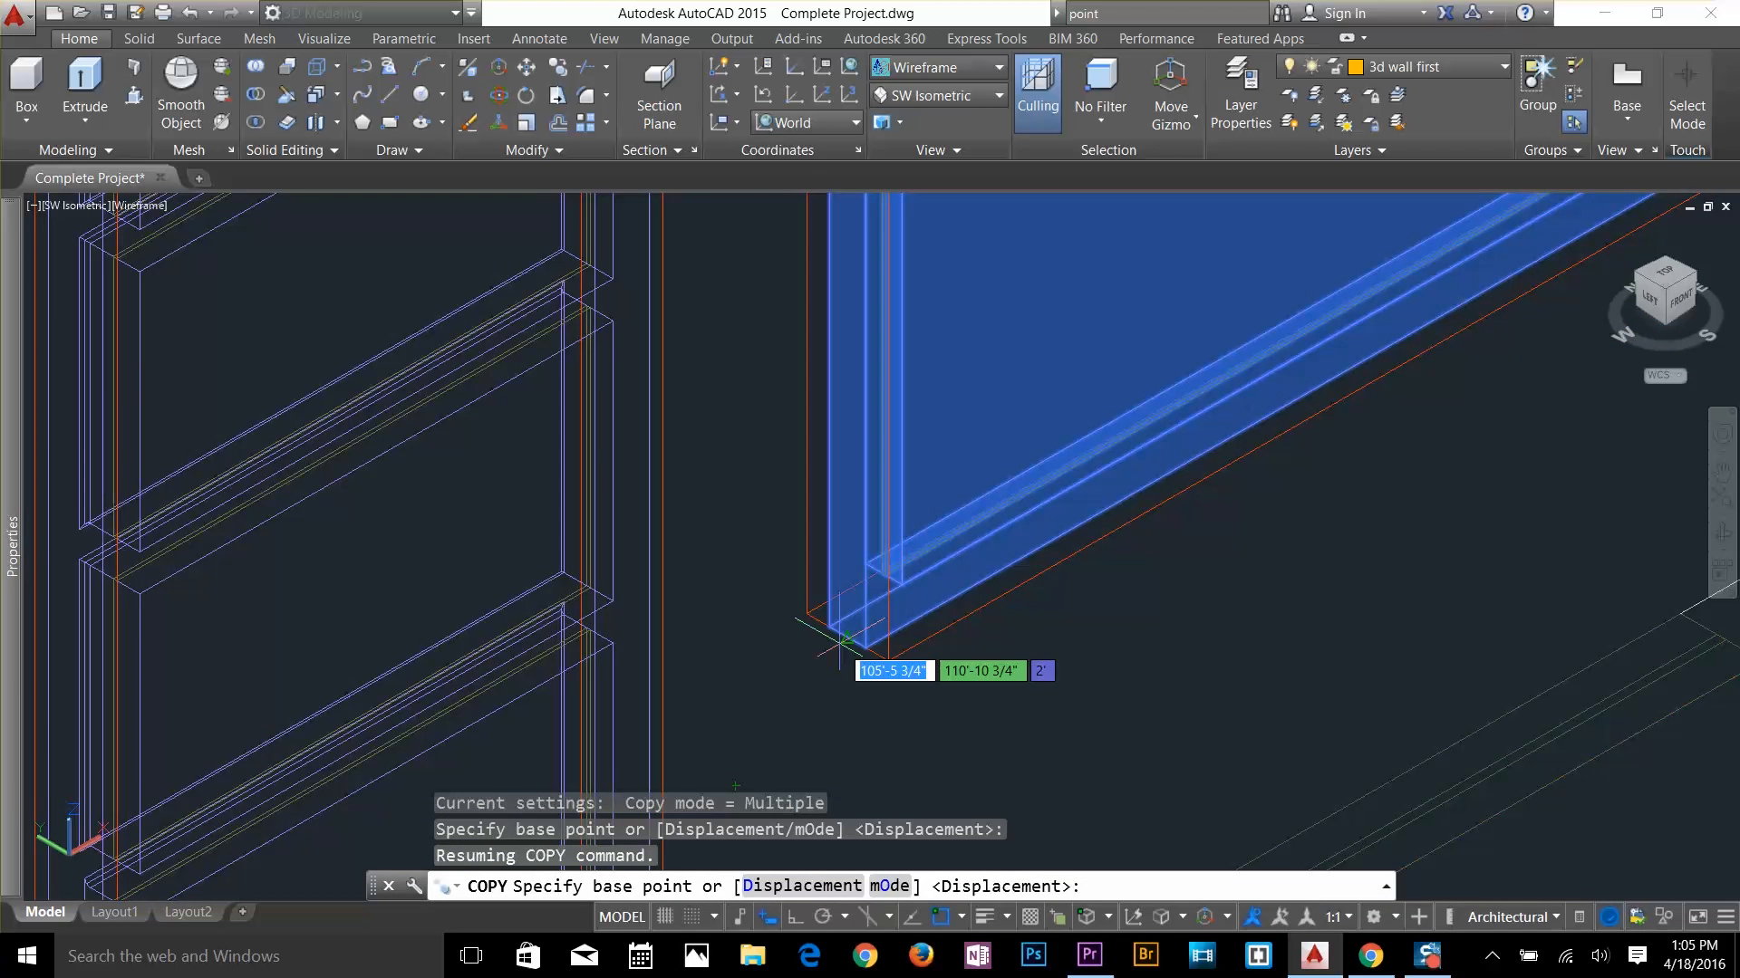
click(846, 639)
scroll(906, 652, down, 5)
scroll(1414, 435, up, 4)
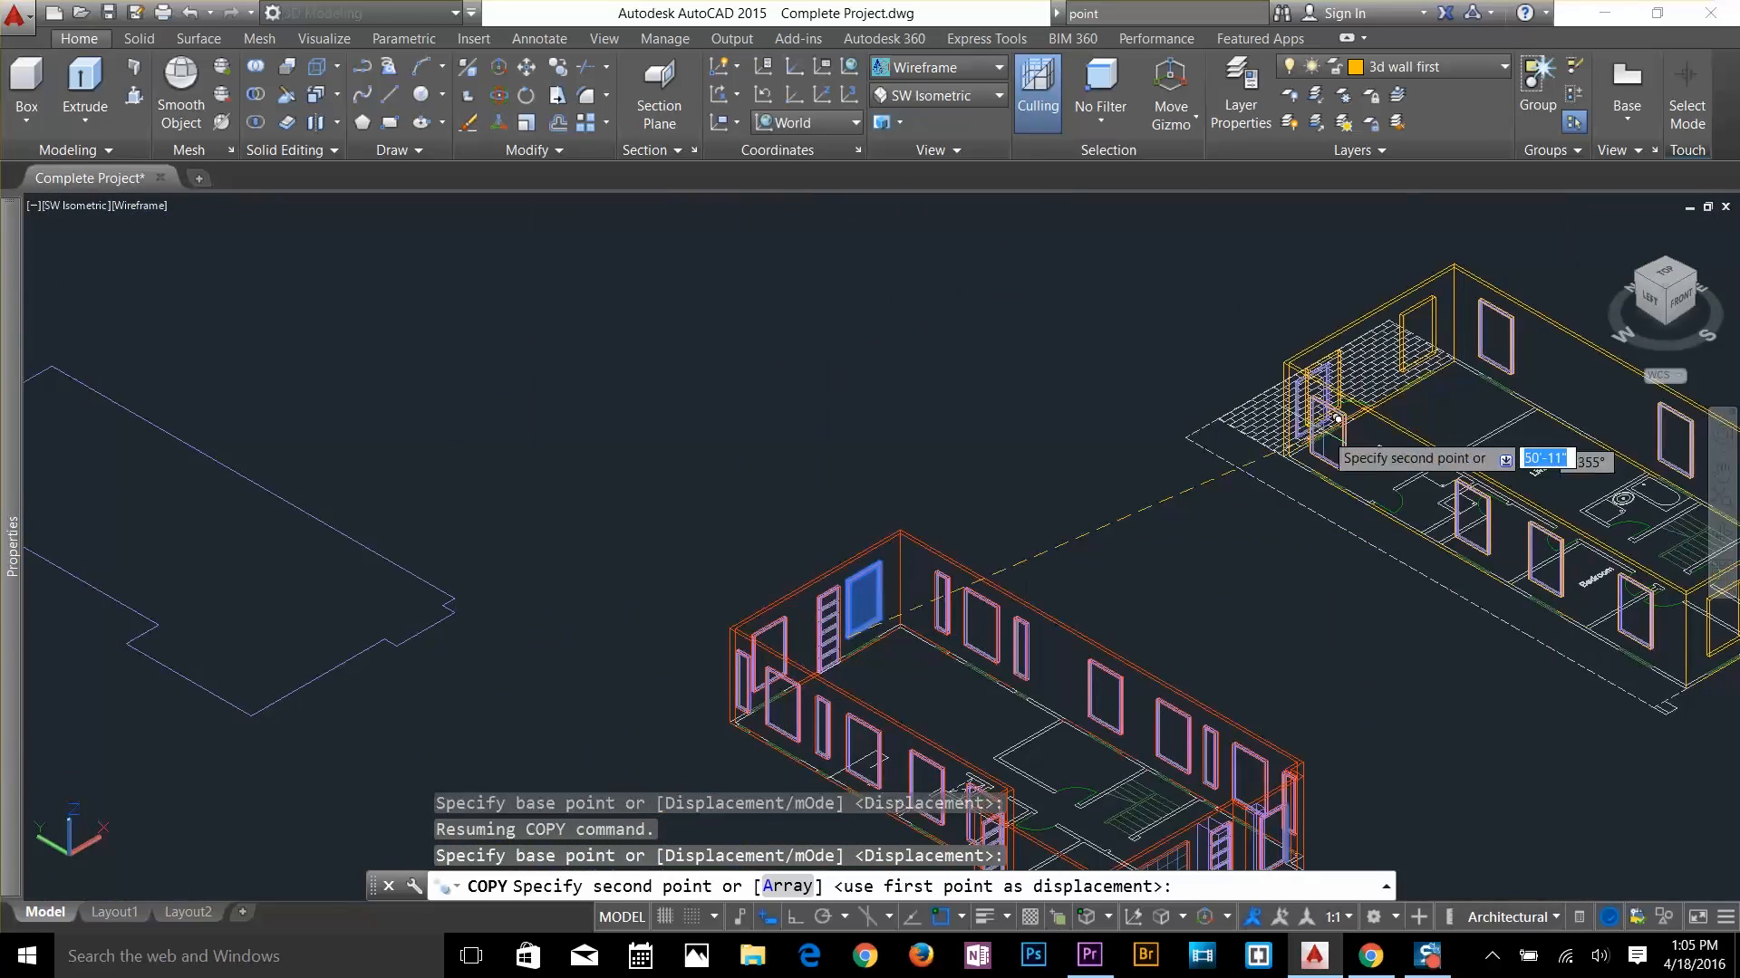
scroll(1407, 343, up, 7)
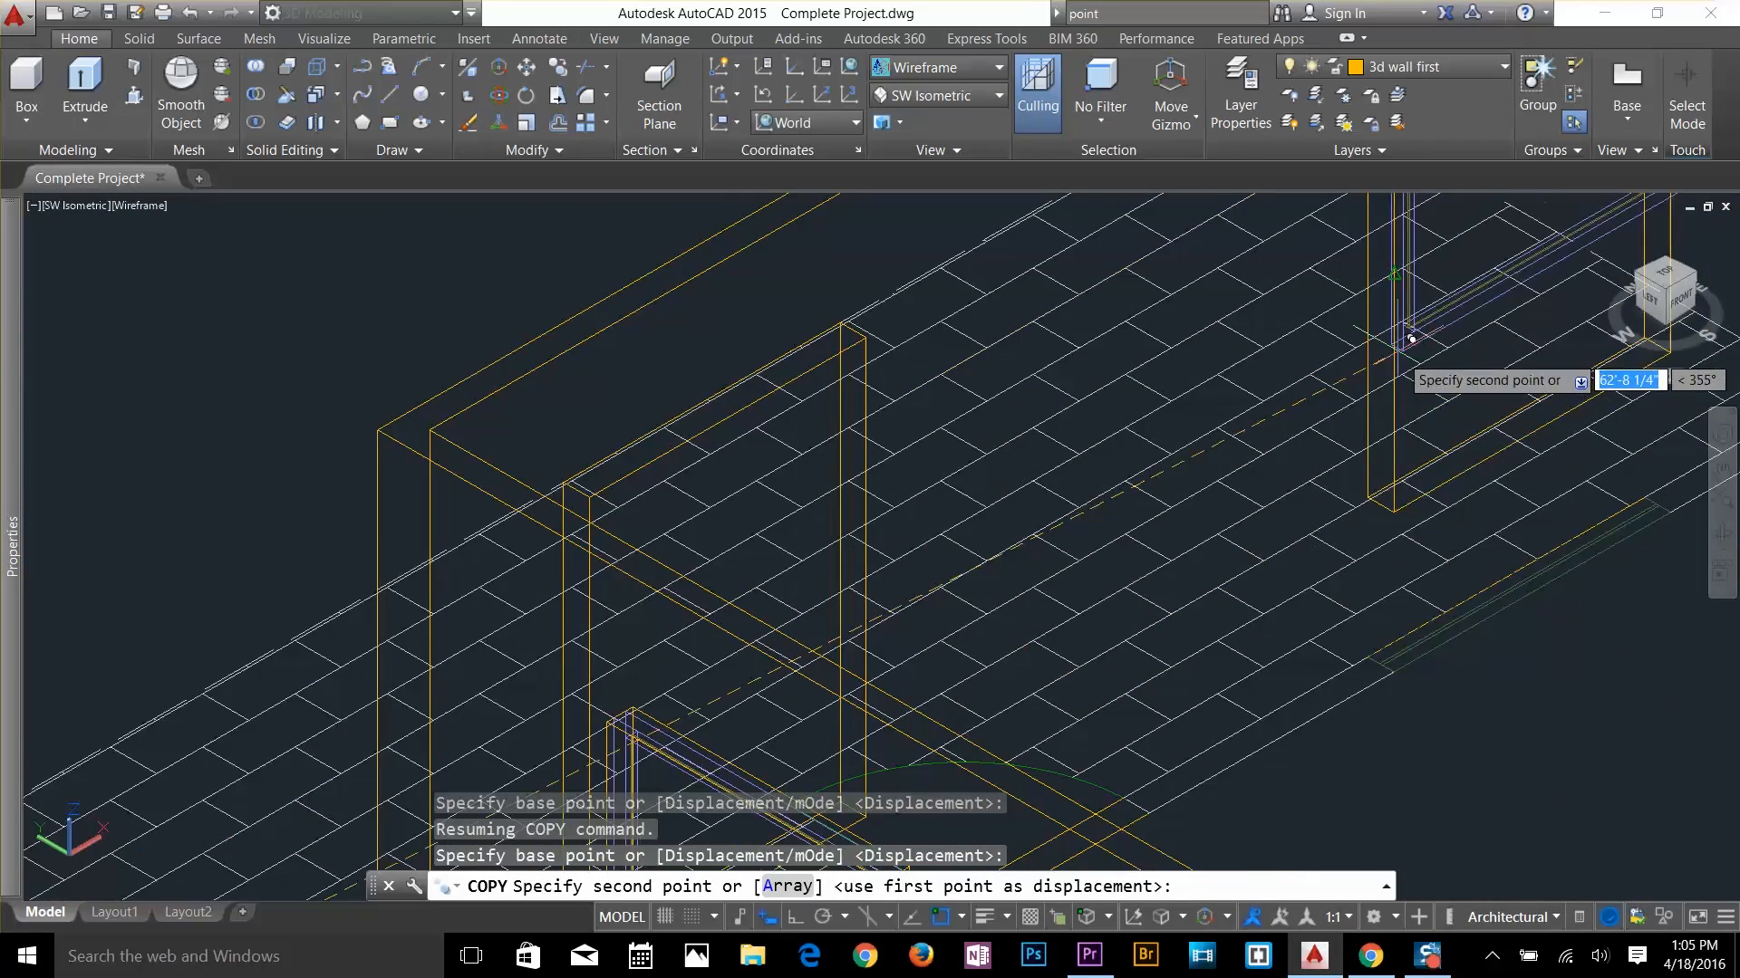
click(1387, 497)
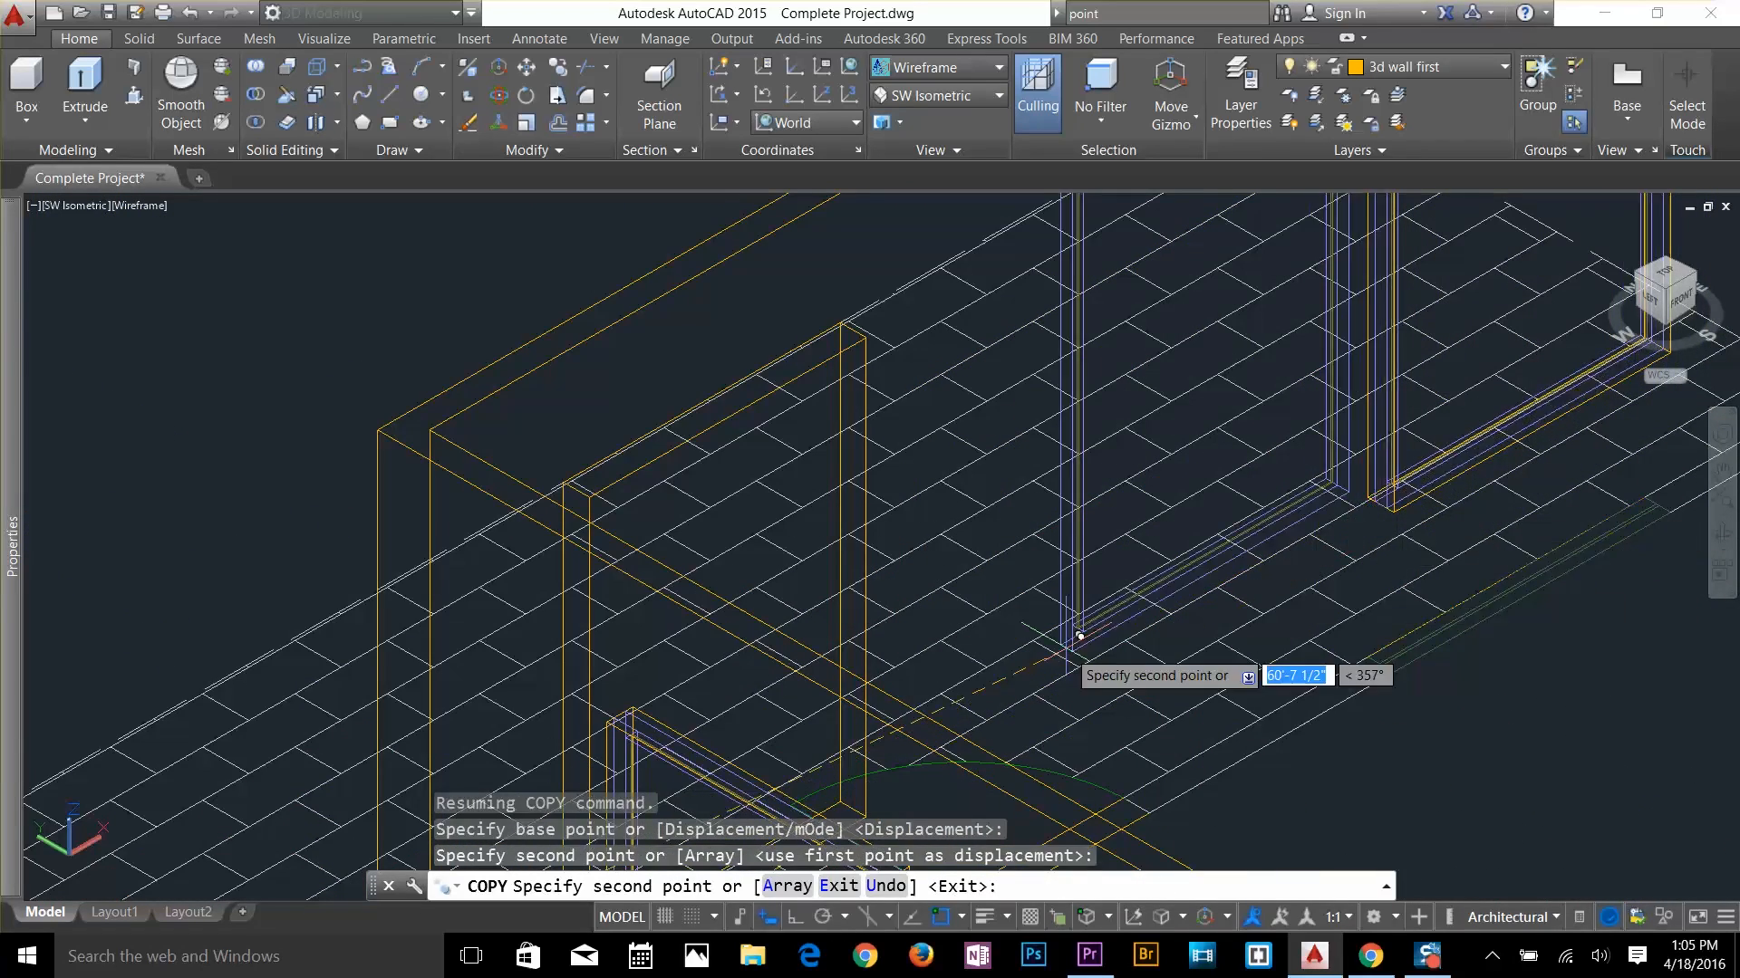
Place a second copy of the rear window in the rear bedroom's back-wall opening and end the copying
scroll(1087, 535, down, 5)
scroll(1168, 525, up, 8)
middle_drag(898, 788, 1274, 342)
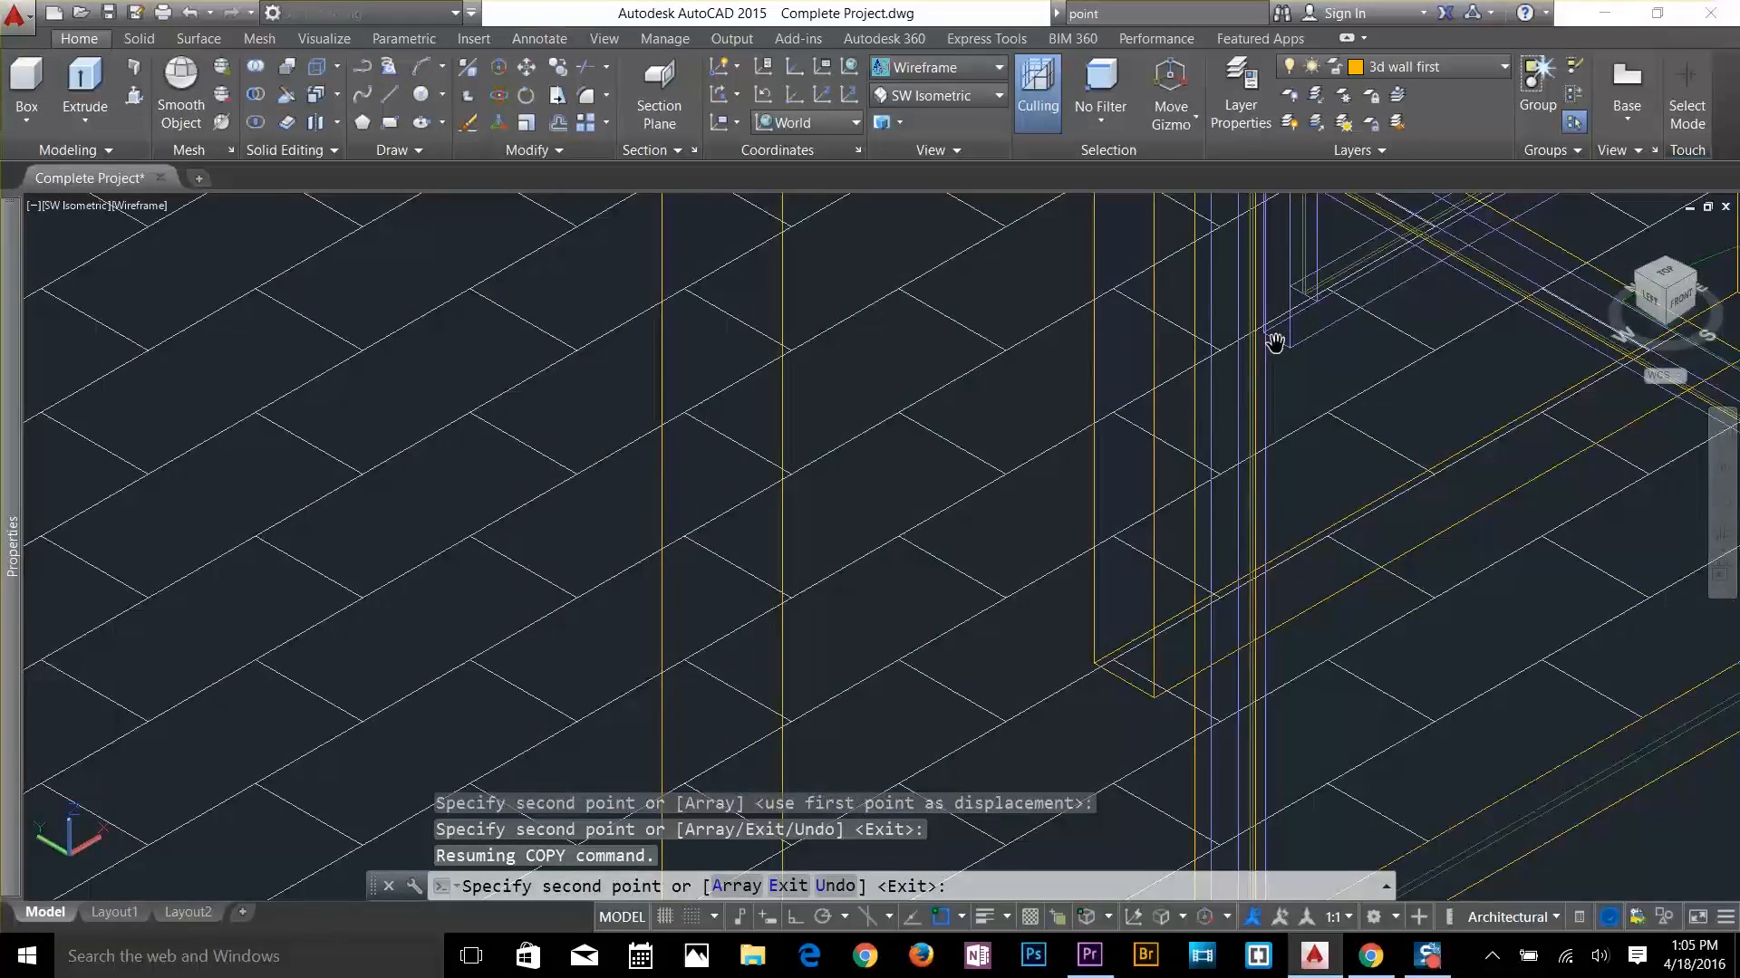
scroll(1123, 637, up, 7)
middle_drag(1117, 777, 1193, 391)
click(1229, 538)
scroll(1205, 544, down, 10)
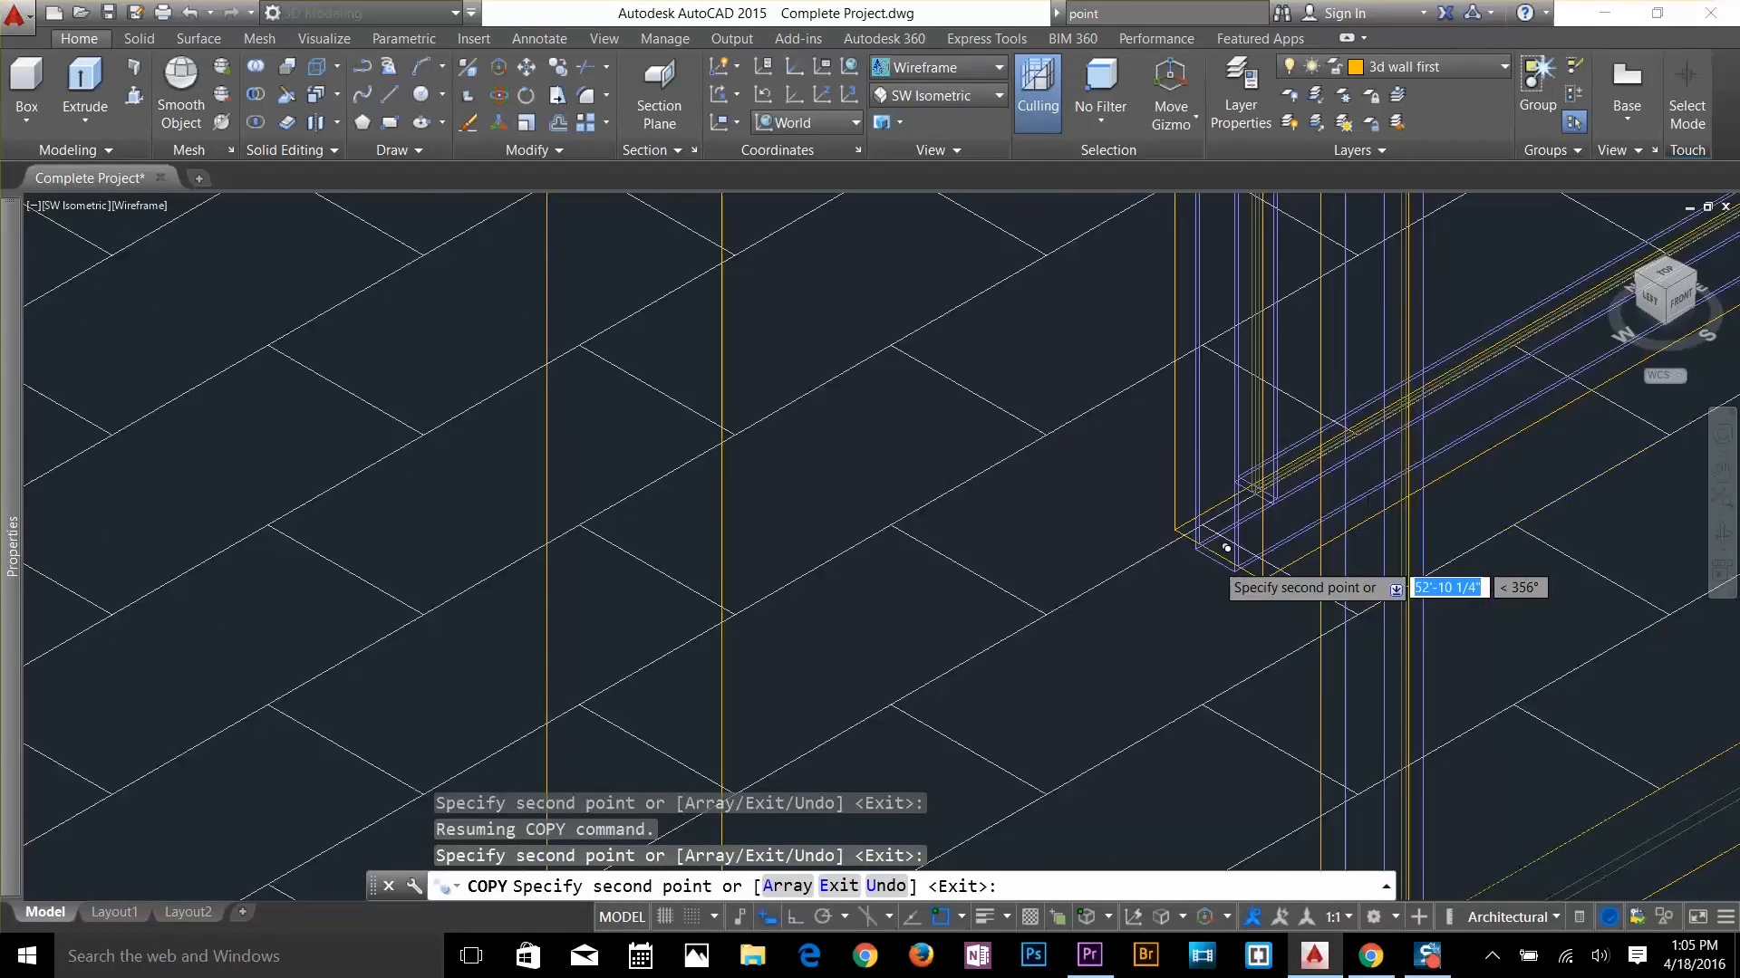
key(Return)
middle_drag(1338, 590, 930, 519)
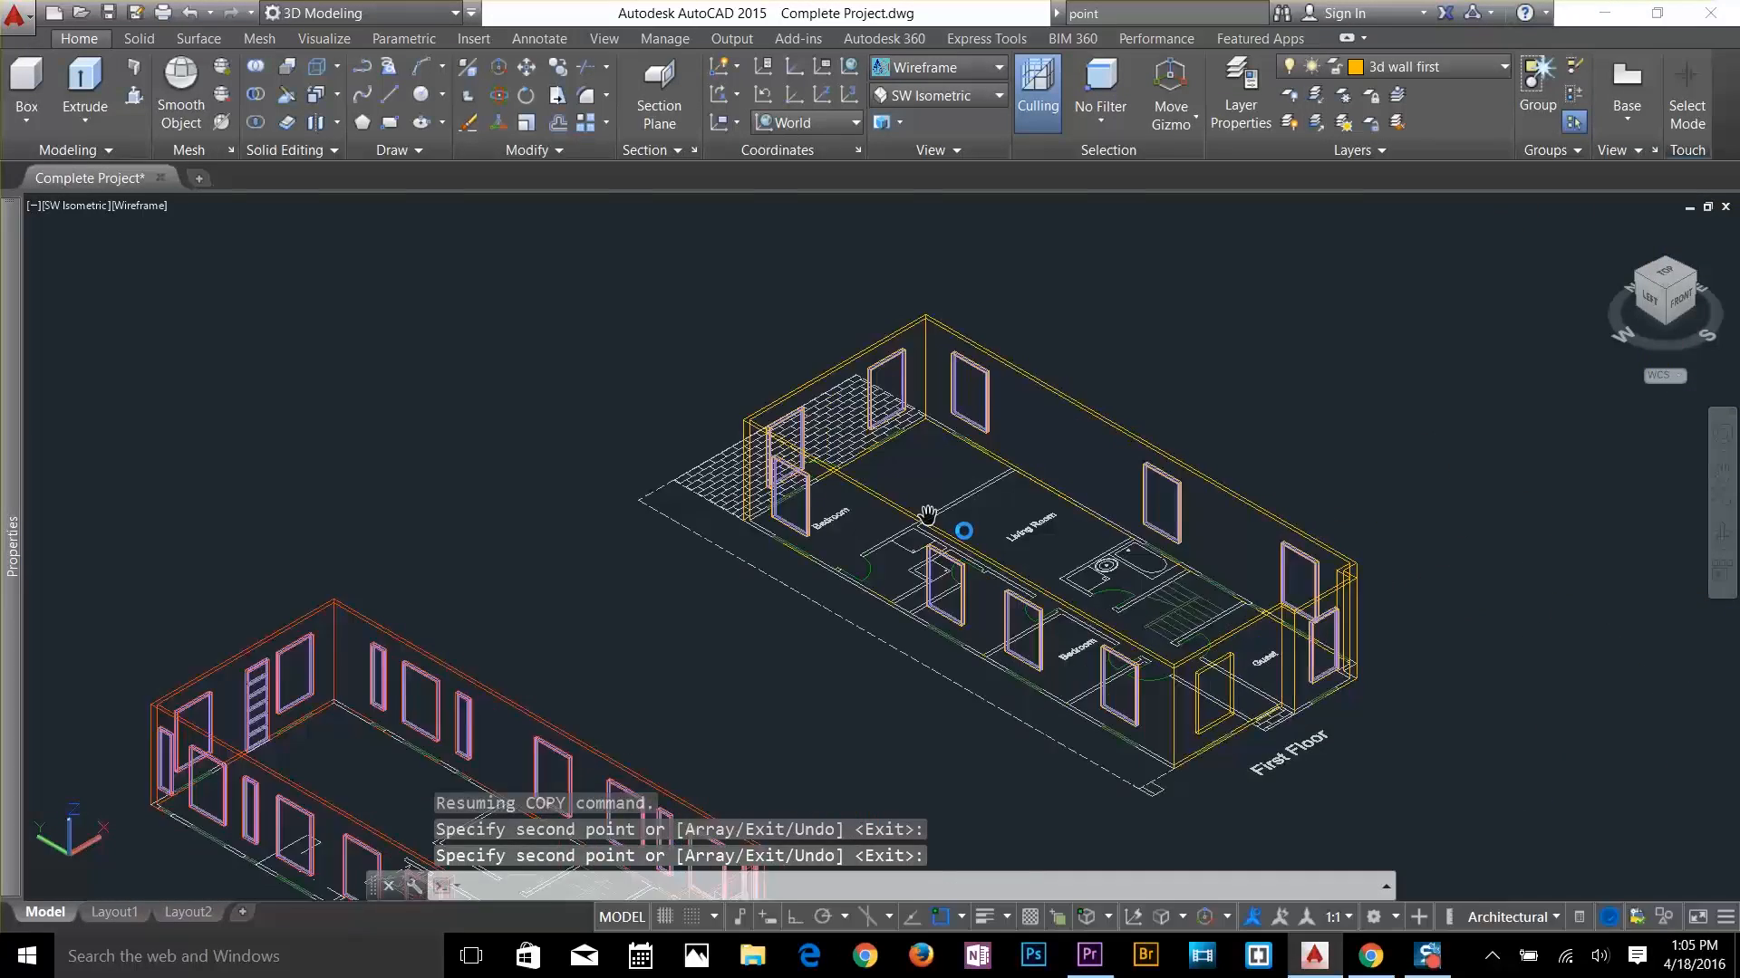
scroll(934, 525, up, 1)
middle_drag(1102, 735, 1288, 375)
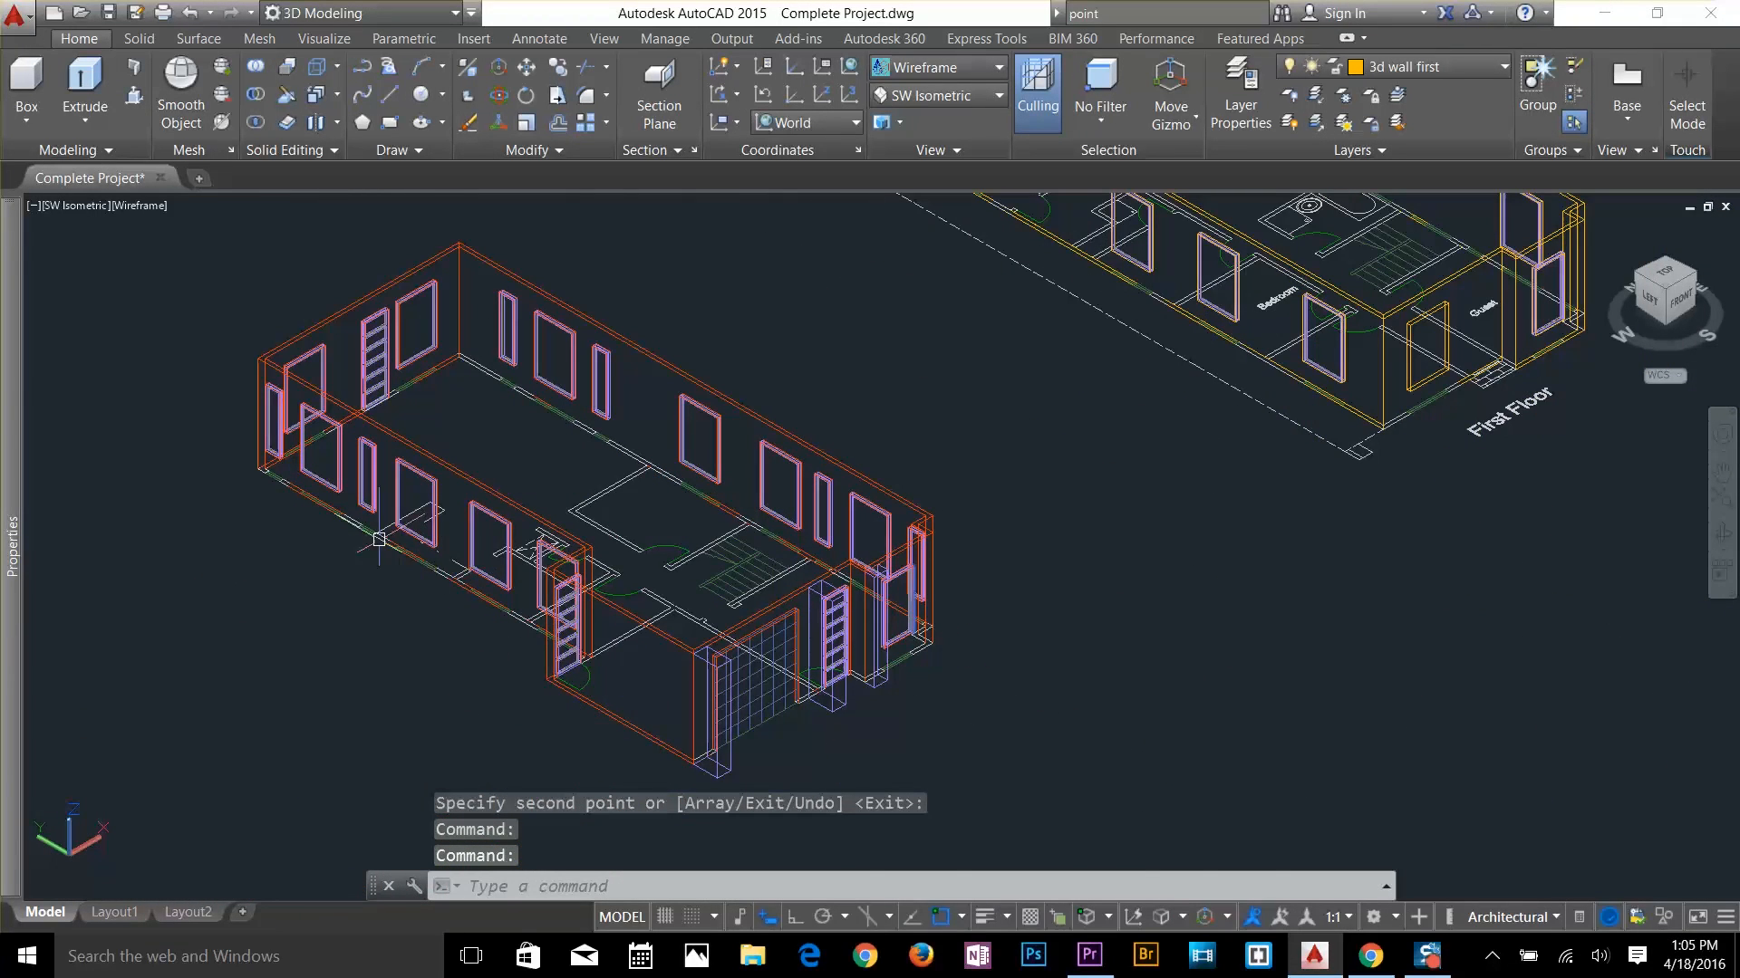
scroll(378, 540, up, 8)
key(Escape)
key(Escape)
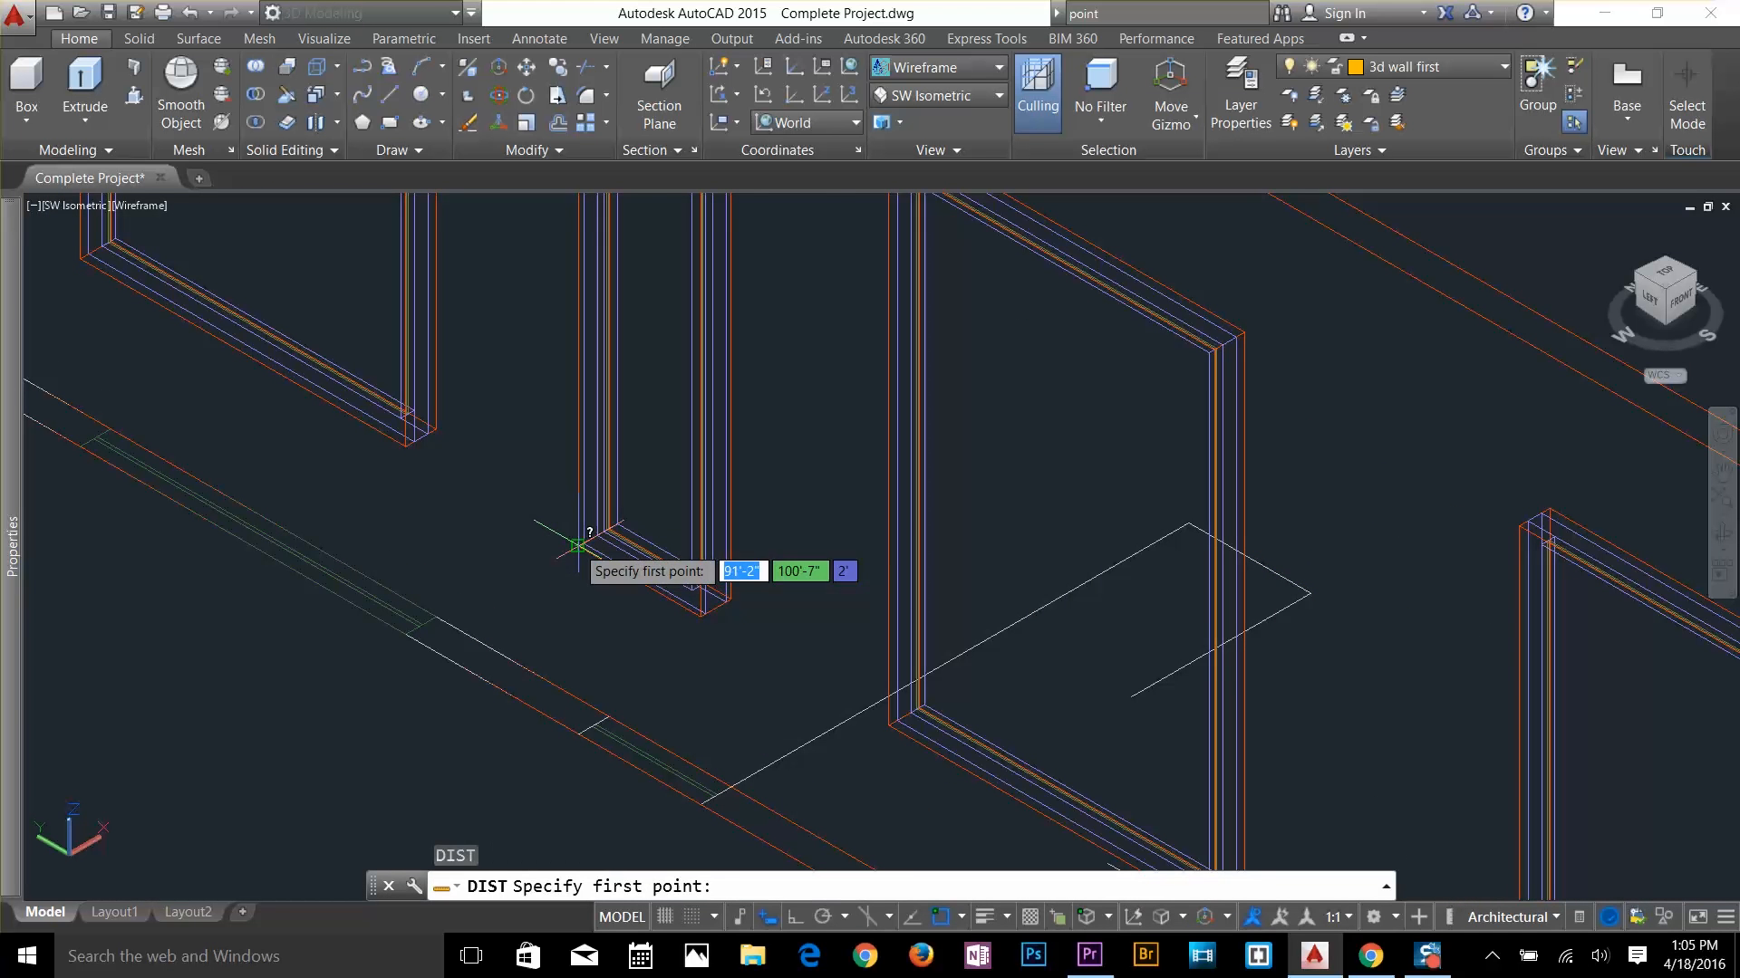
click(577, 545)
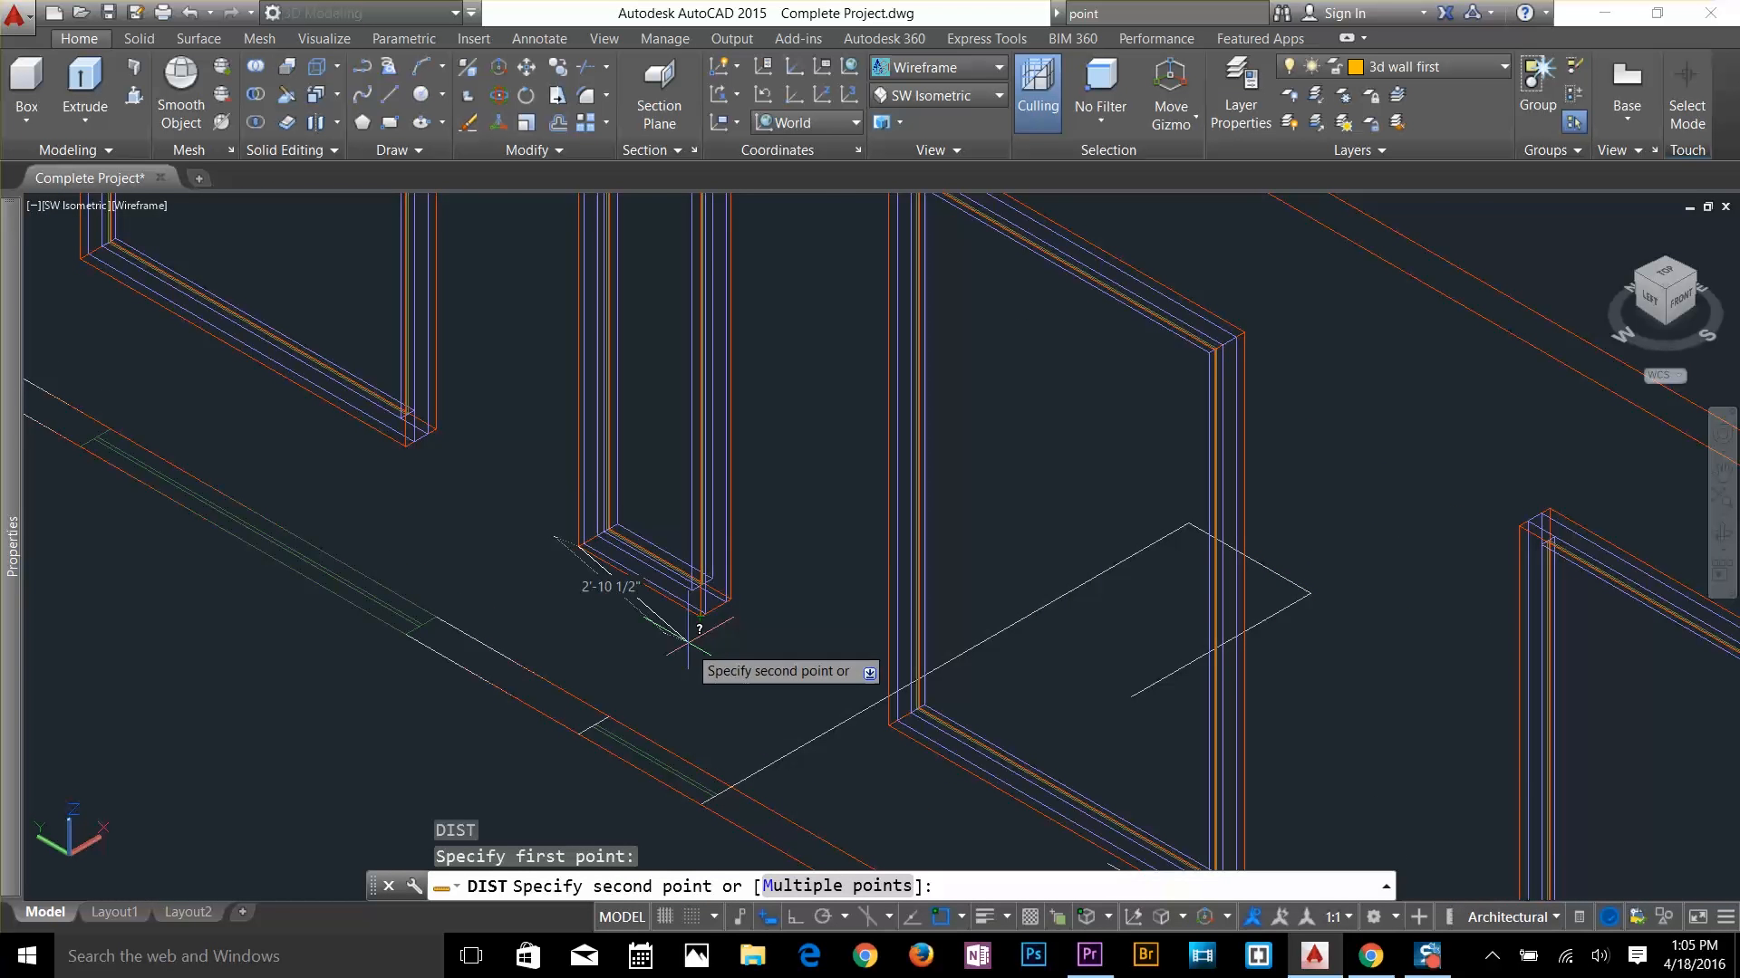
key(Escape)
Outline a closed rectangle, 1.5' long and 4.5" deep, in the first floor's front wall below the Guest room, starting from the plan opening's corner
scroll(689, 640, down, 6)
scroll(827, 485, up, 4)
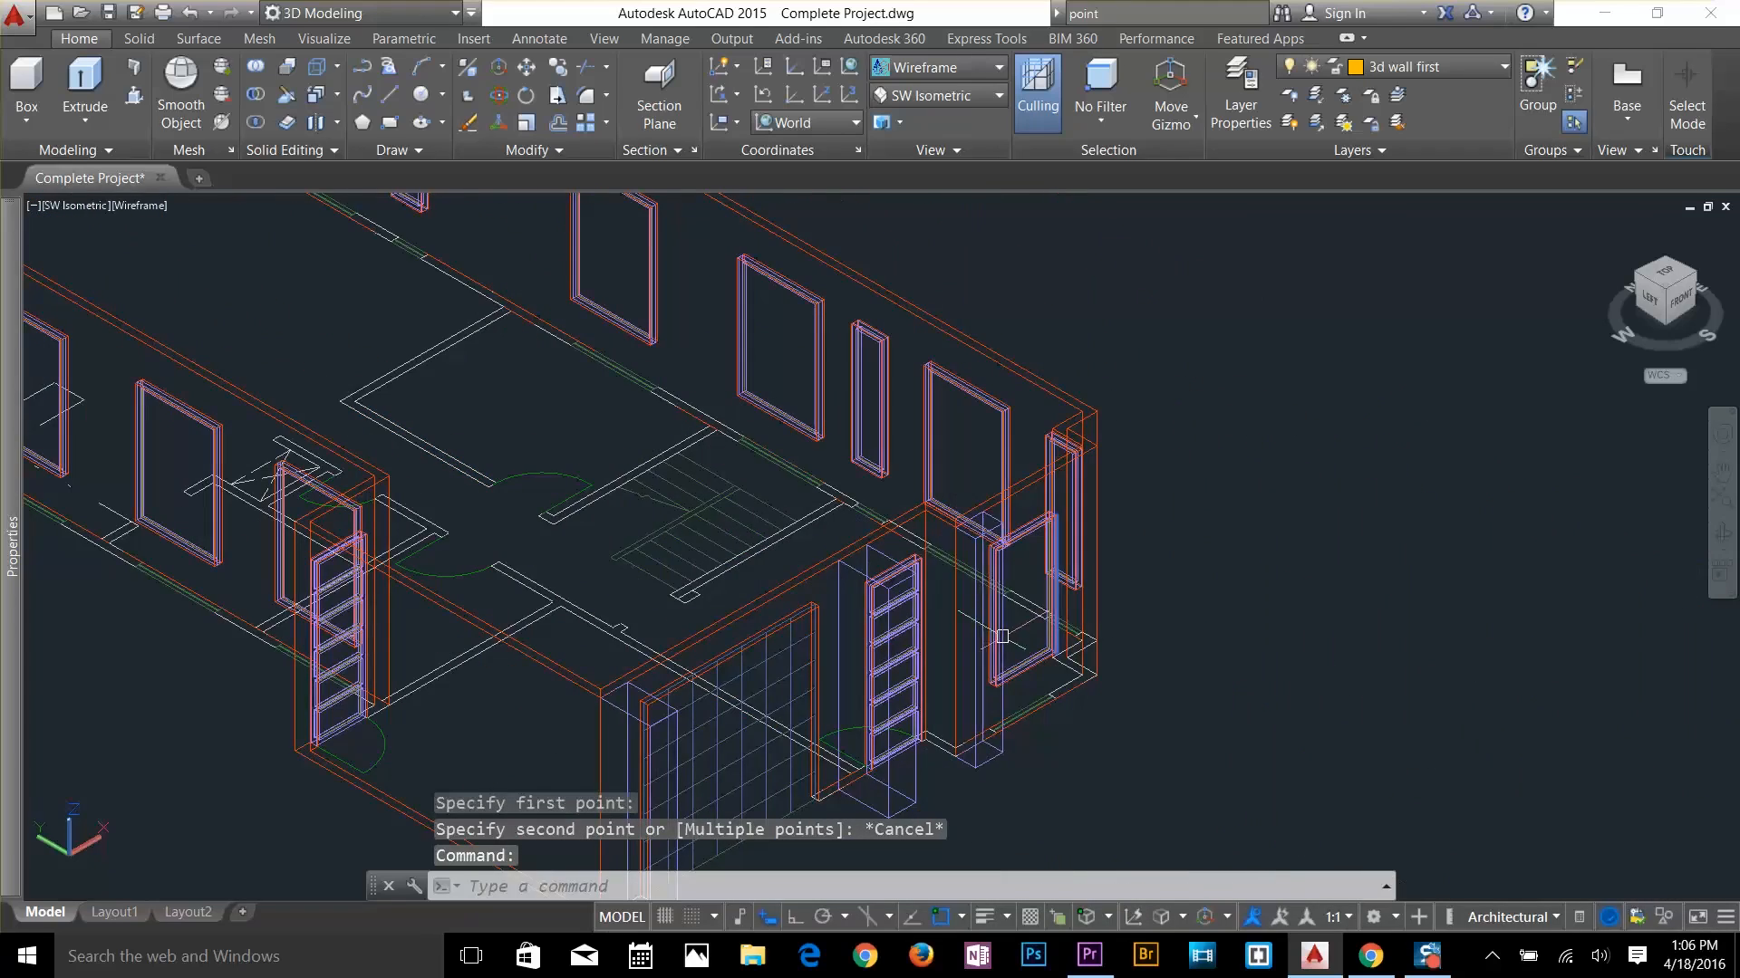
scroll(925, 808, up, 4)
scroll(1067, 711, down, 6)
middle_drag(1328, 521, 437, 776)
scroll(1076, 544, up, 6)
key(Escape)
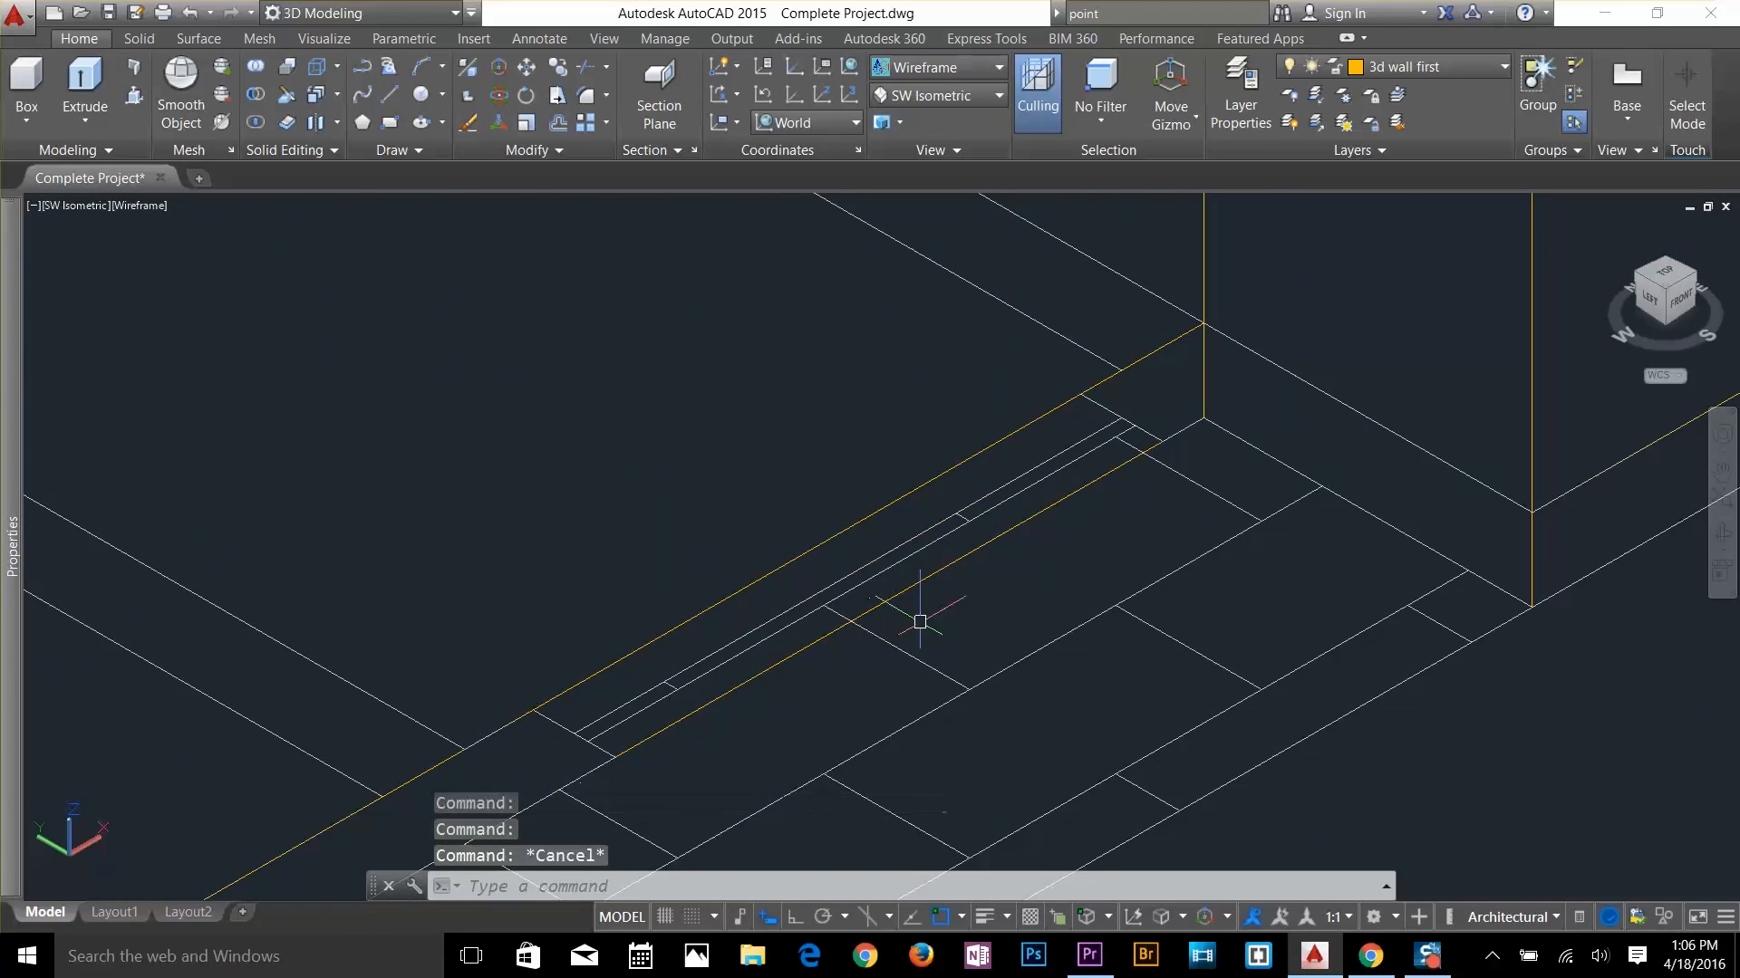
key(Return)
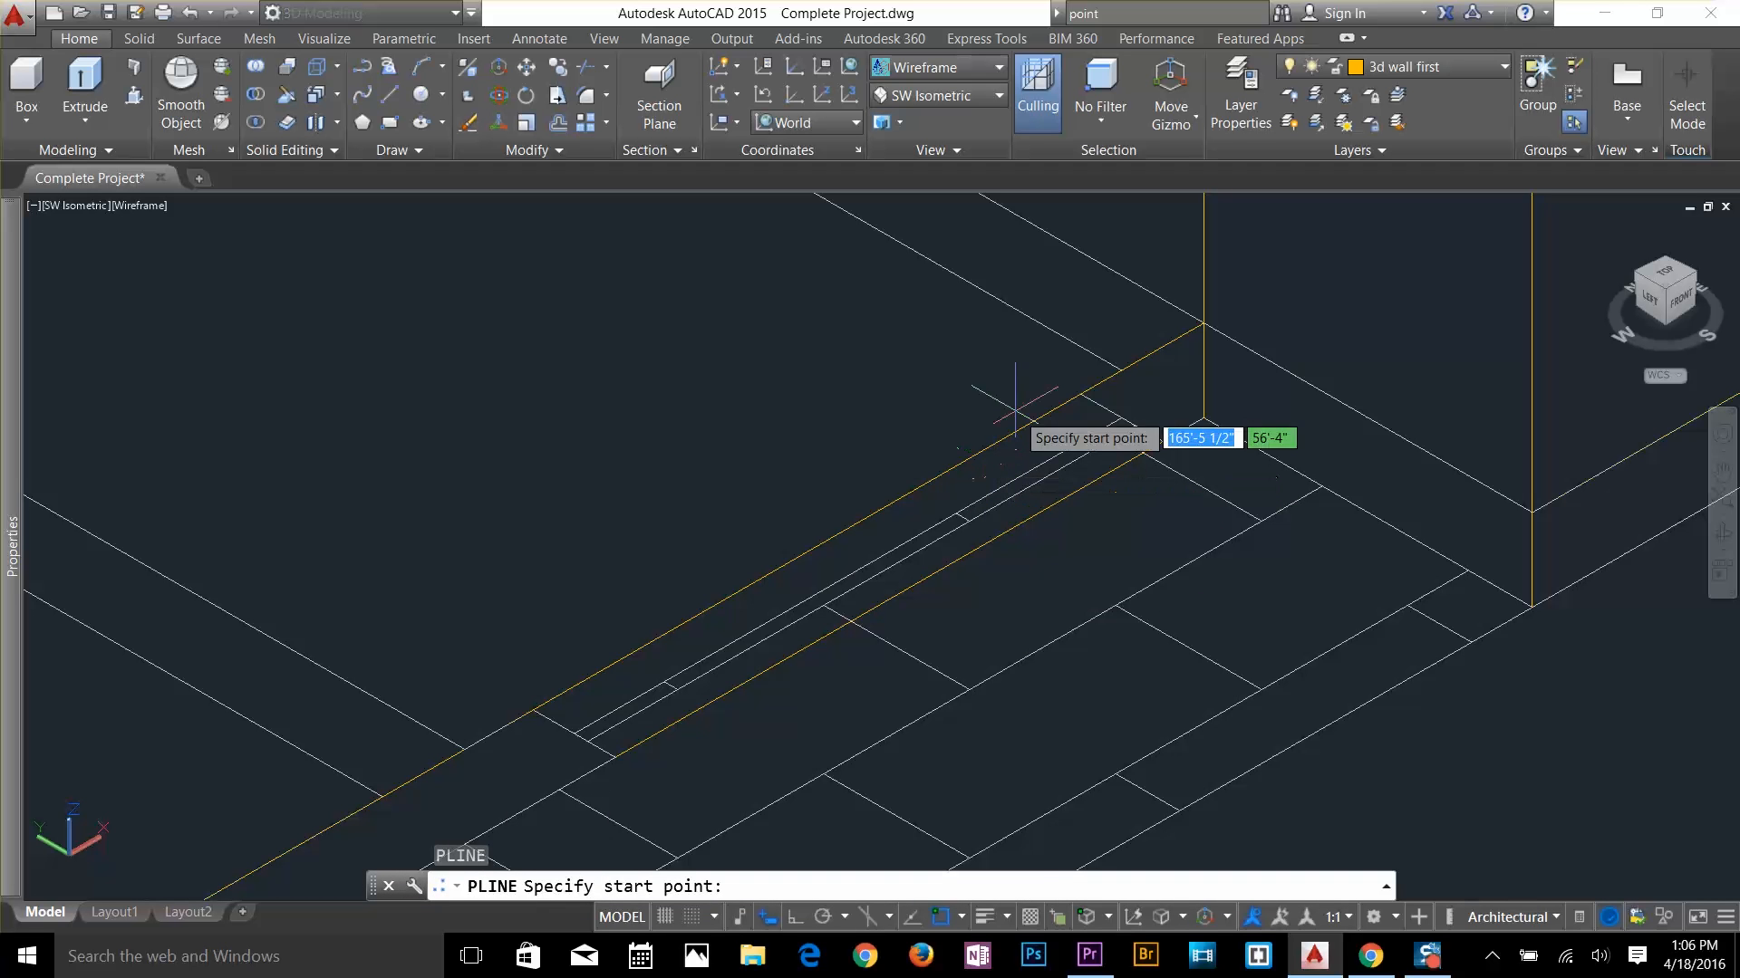
click(1080, 394)
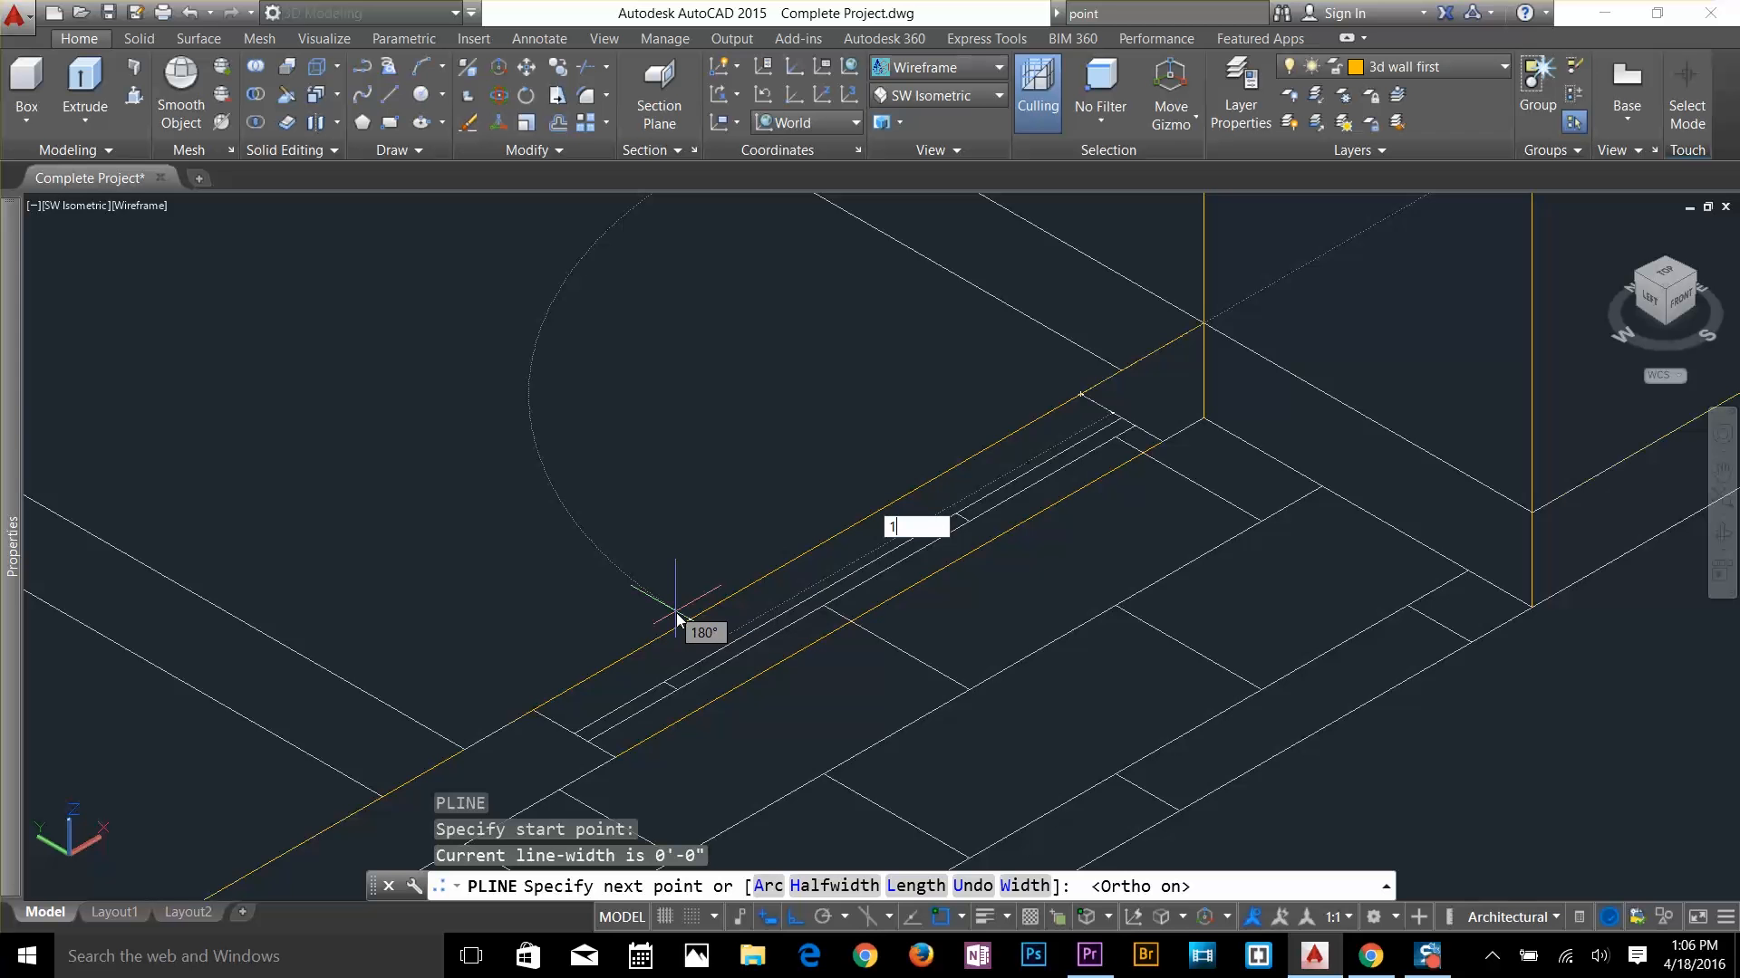
key(Return)
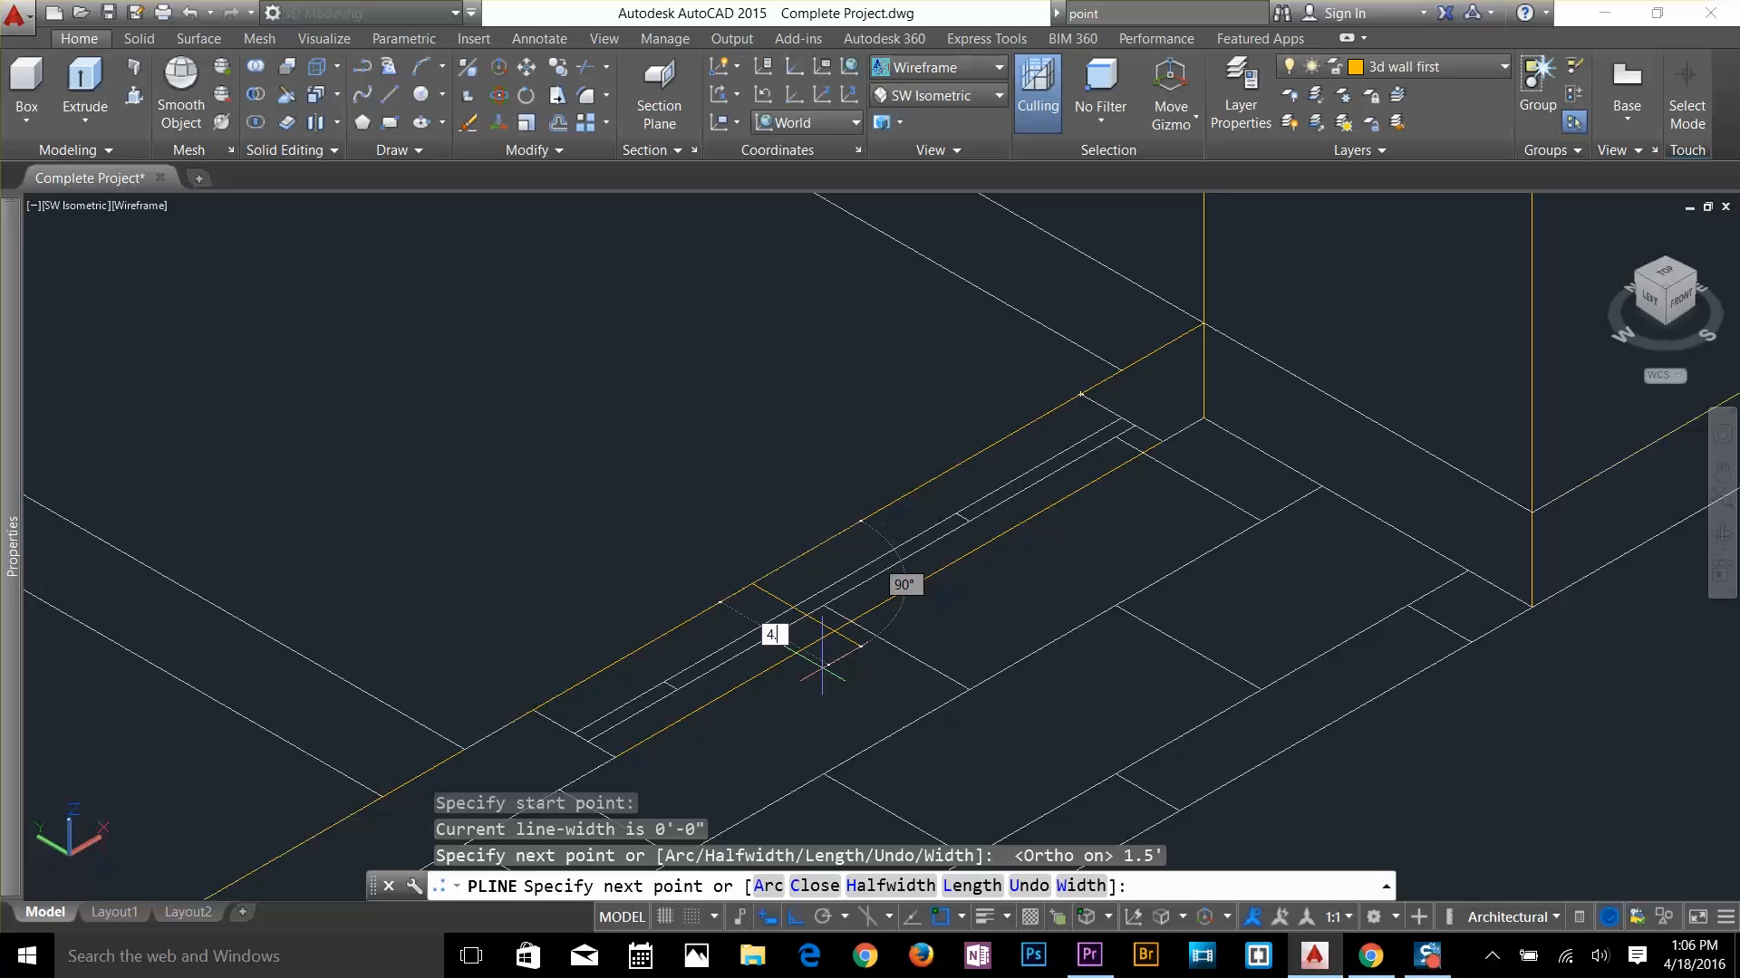
key(Return)
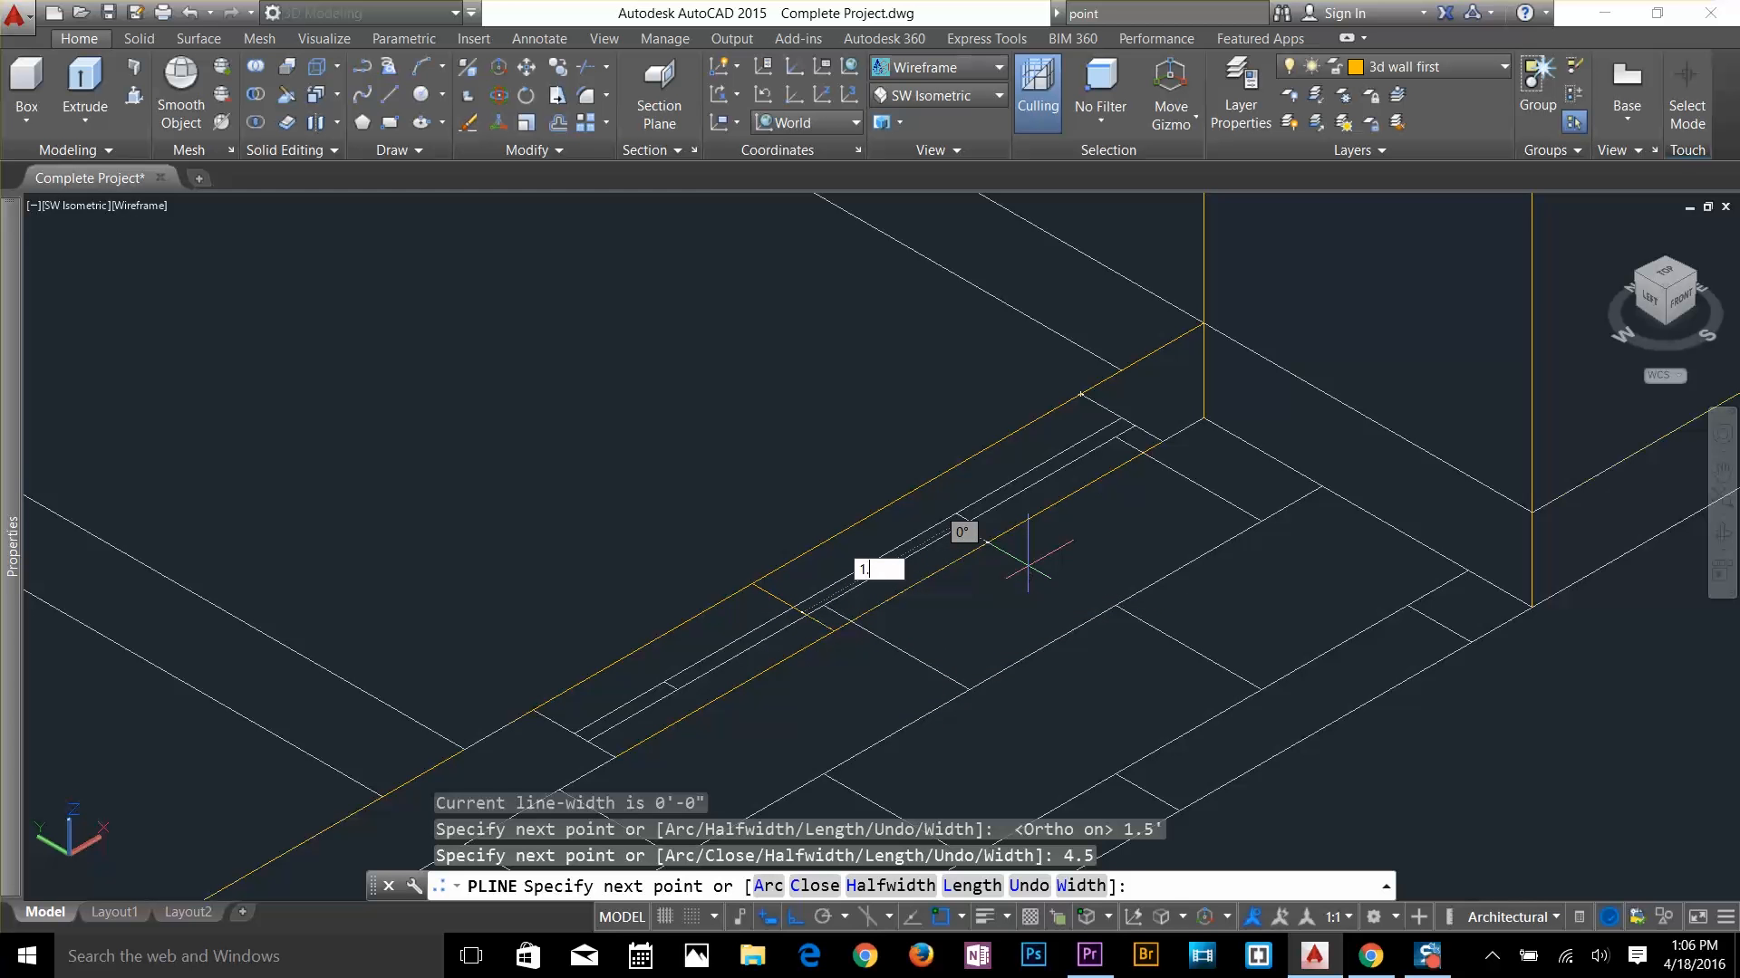
key(Return)
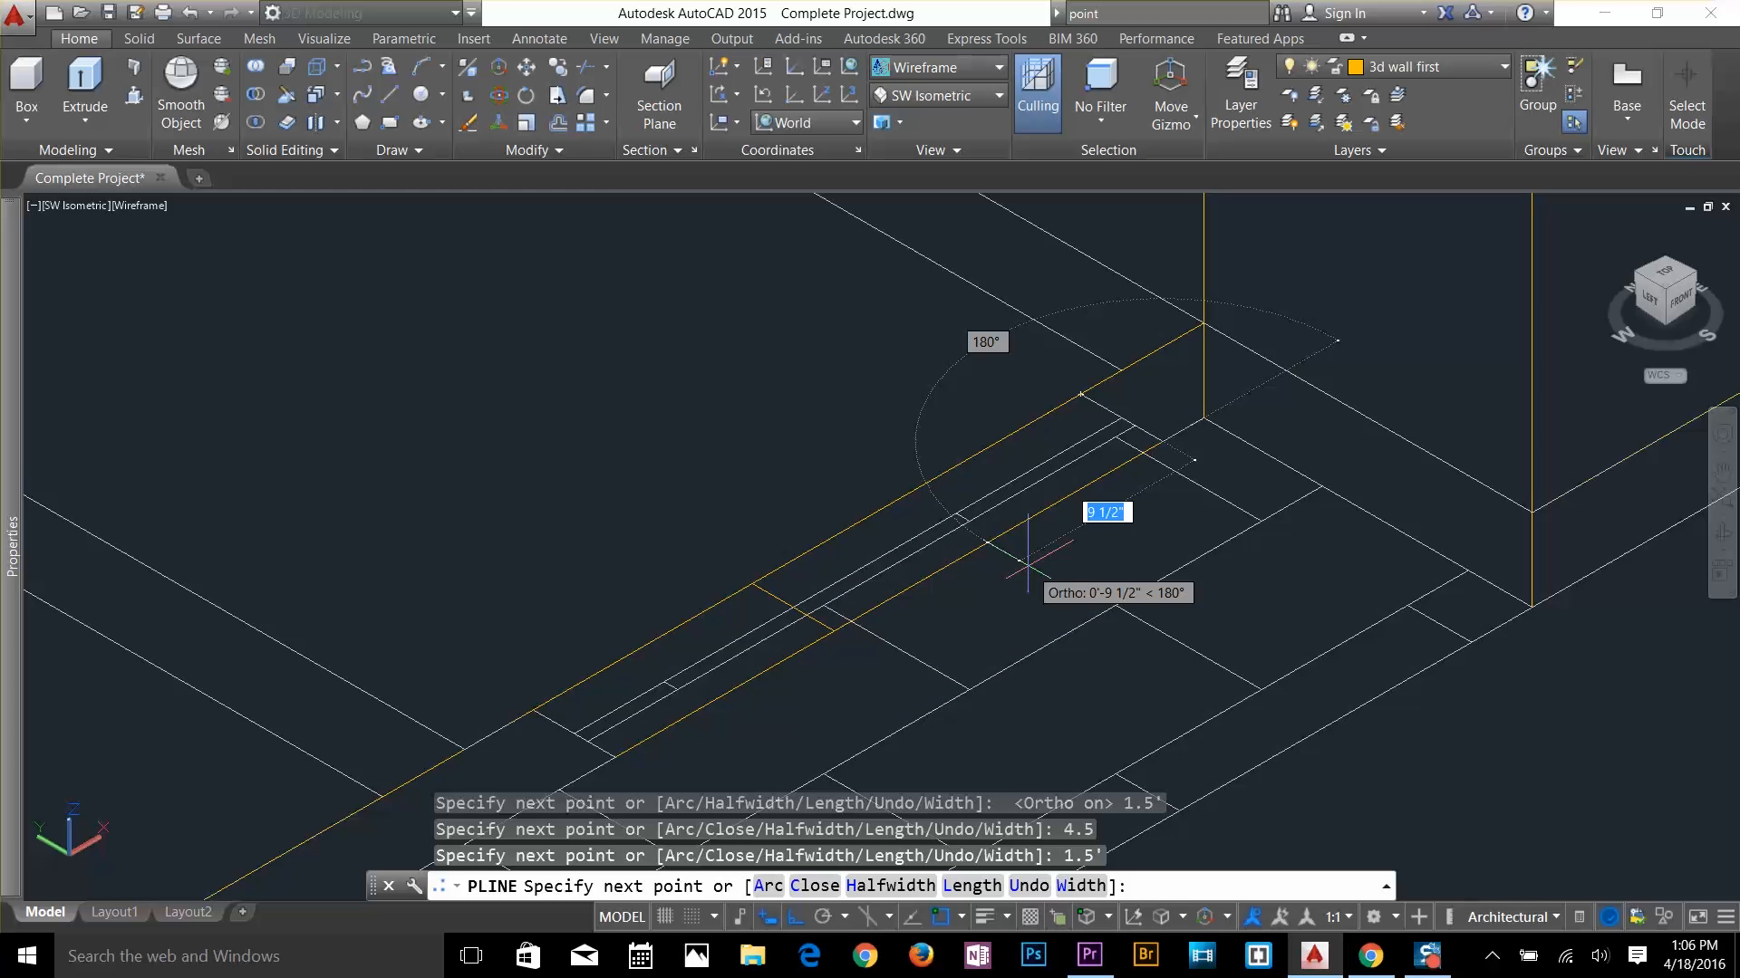
text(c)
key(Return)
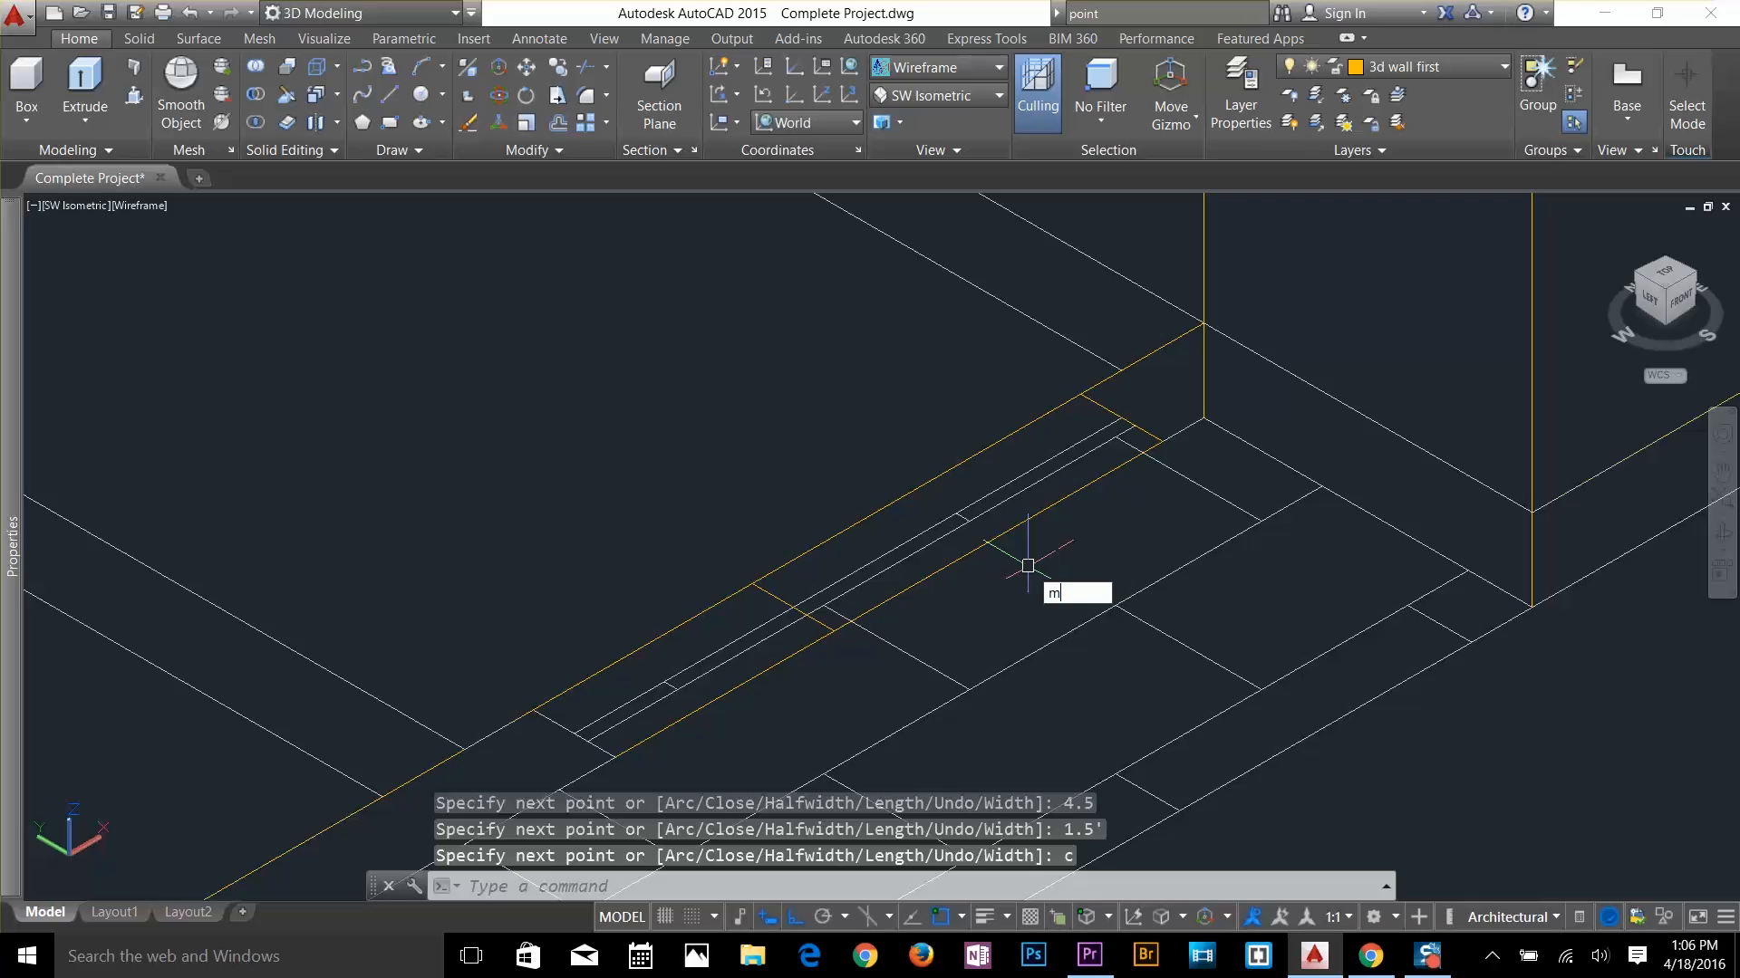
Move the new front-wall rectangle straight up by 2'
text(m)
key(Return)
click(1053, 516)
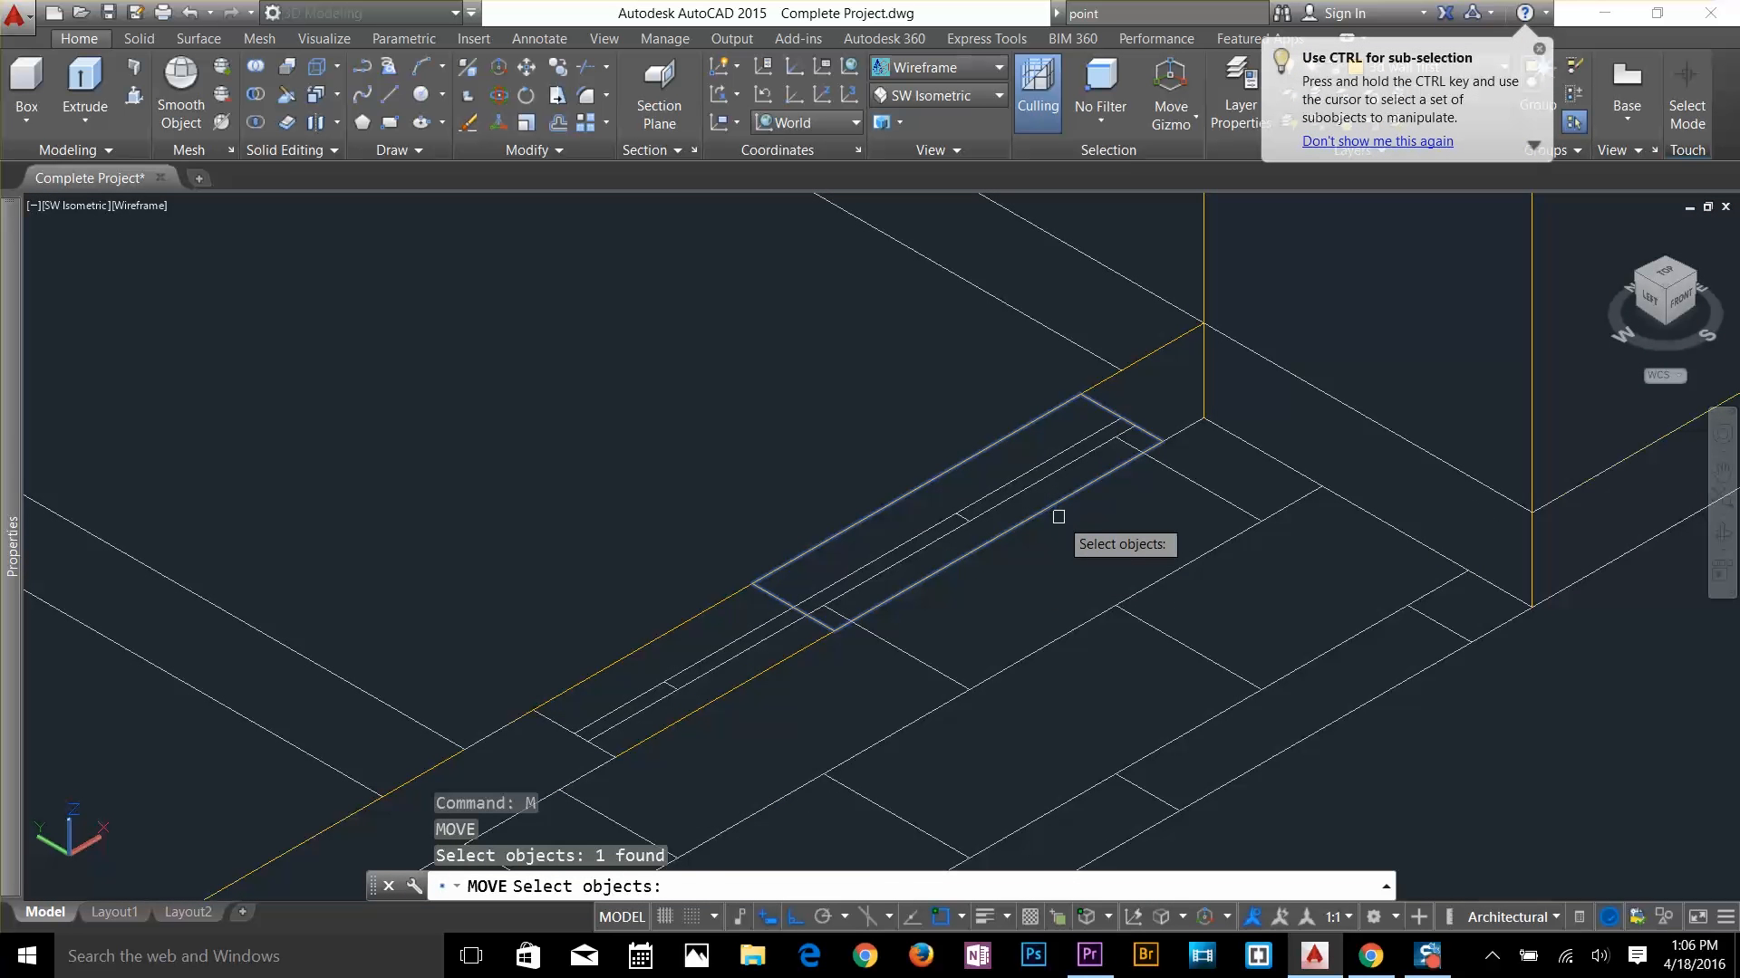
key(Return)
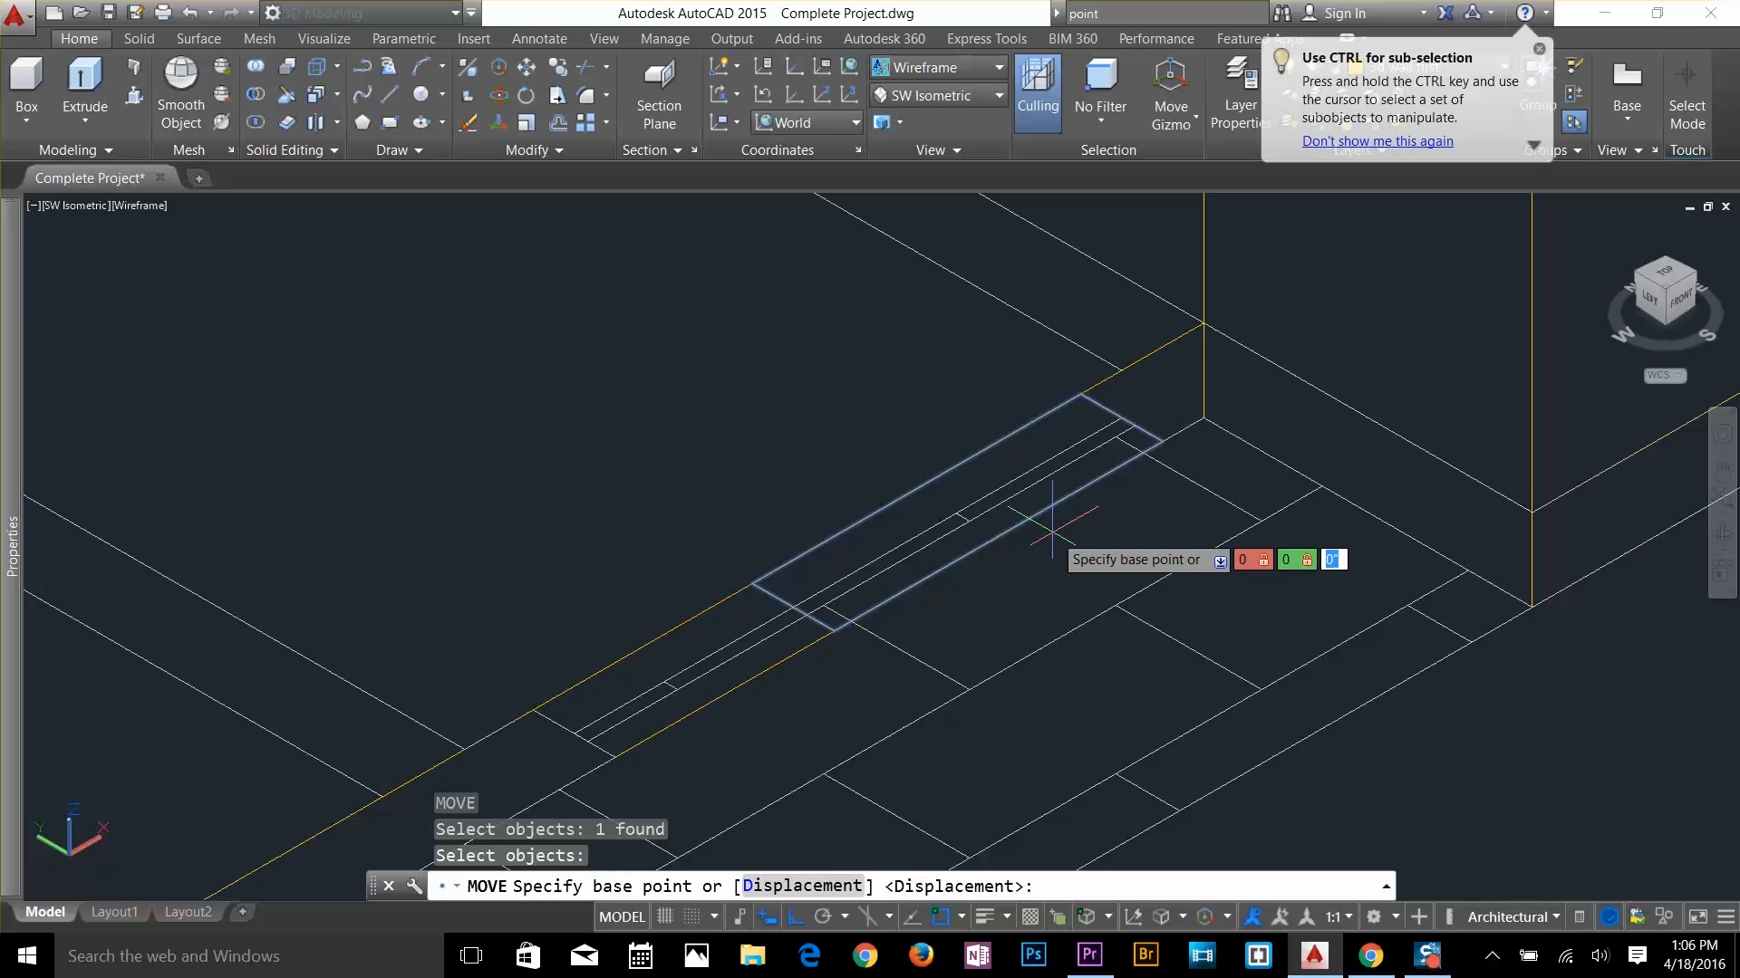
text(0,0,2')
key(Return)
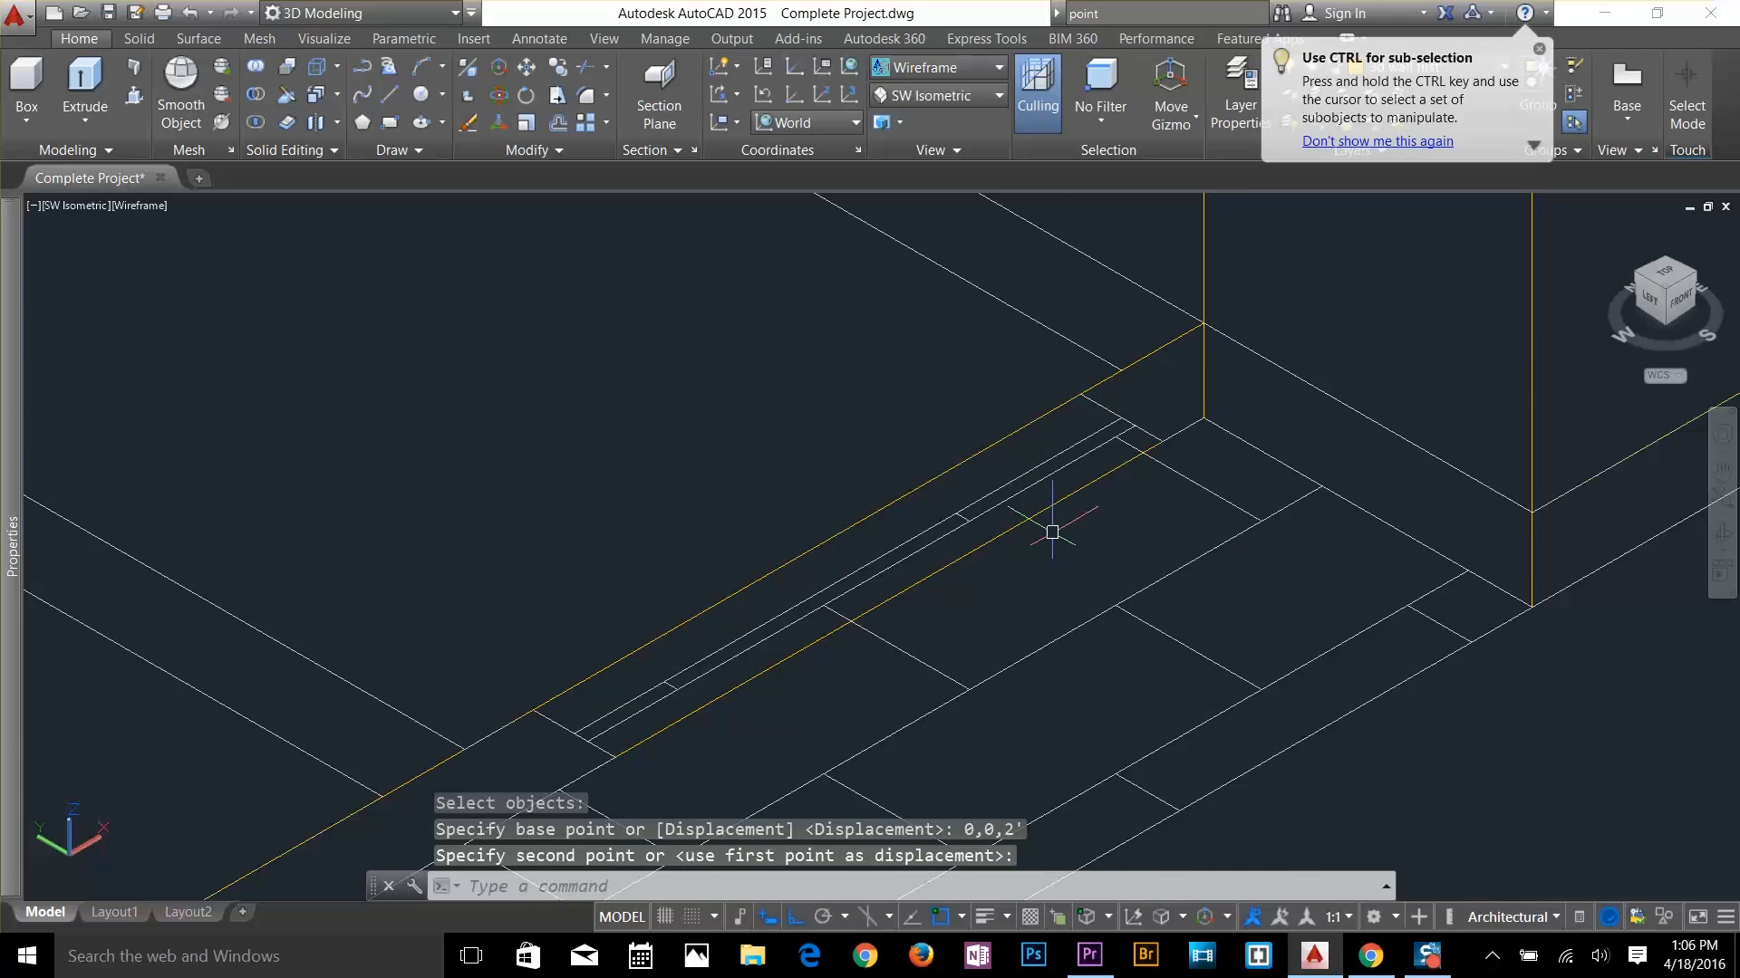
scroll(1052, 531, down, 3)
key(Escape)
key(Escape)
scroll(1080, 497, up, 3)
key(Escape)
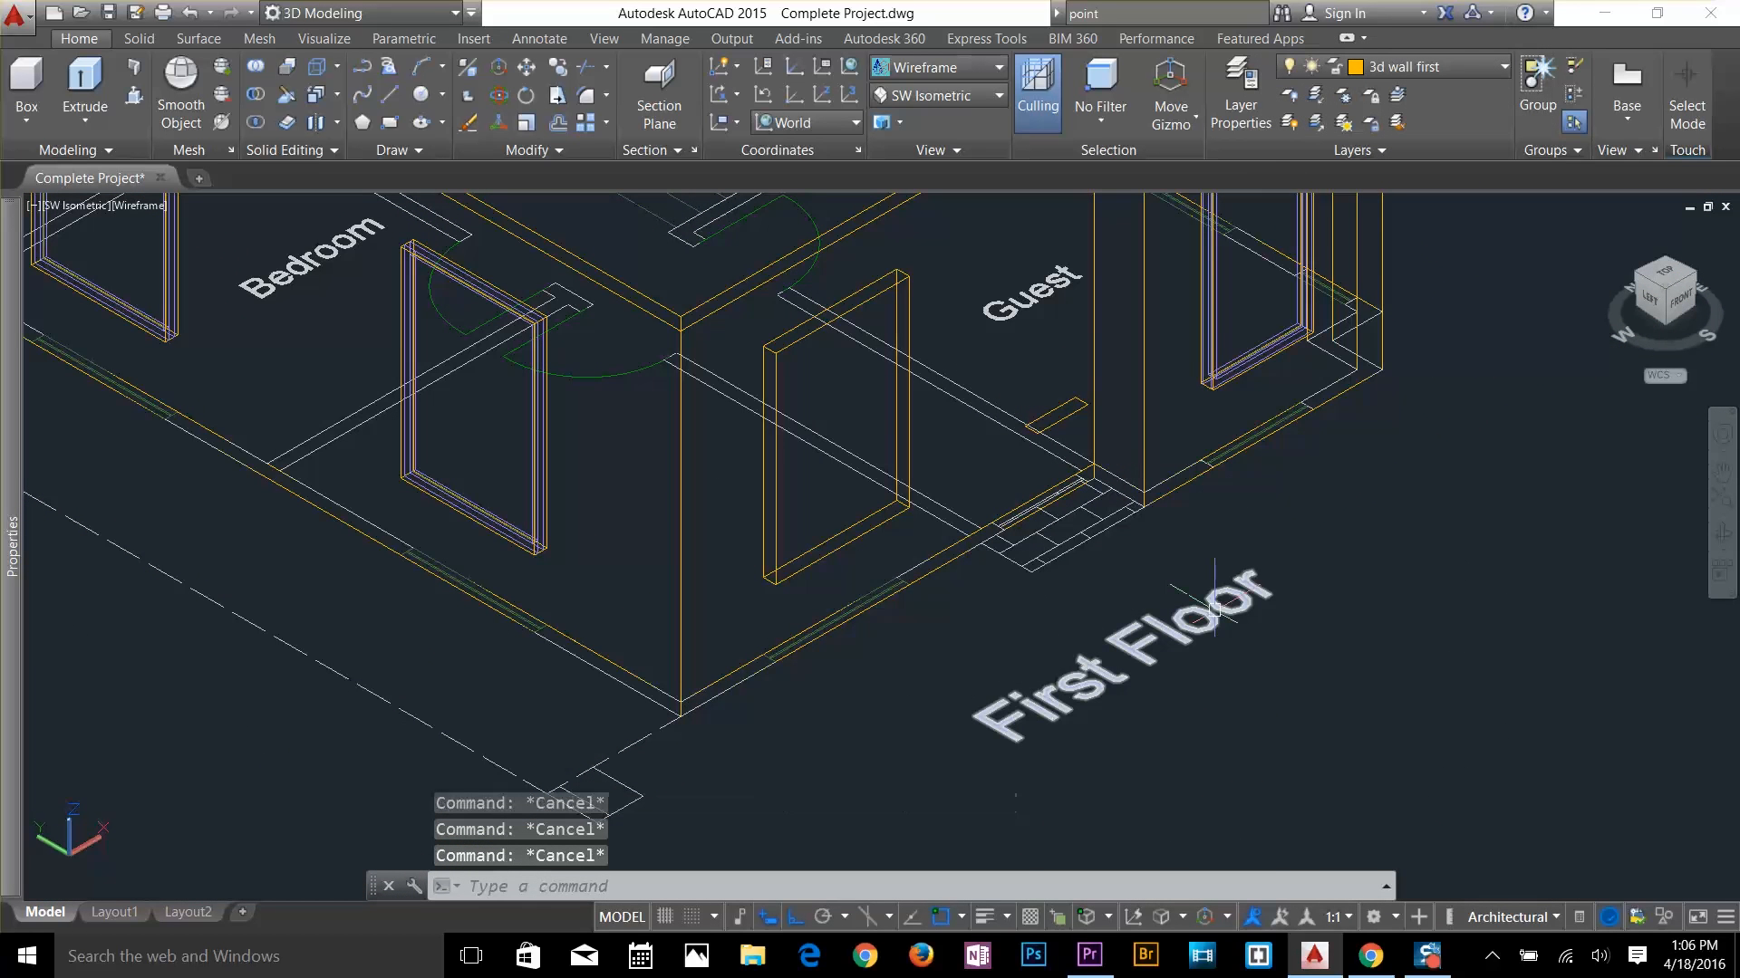
Extrude the raised rectangle by the Guest room to a height of 6'
text(ext)
key(Return)
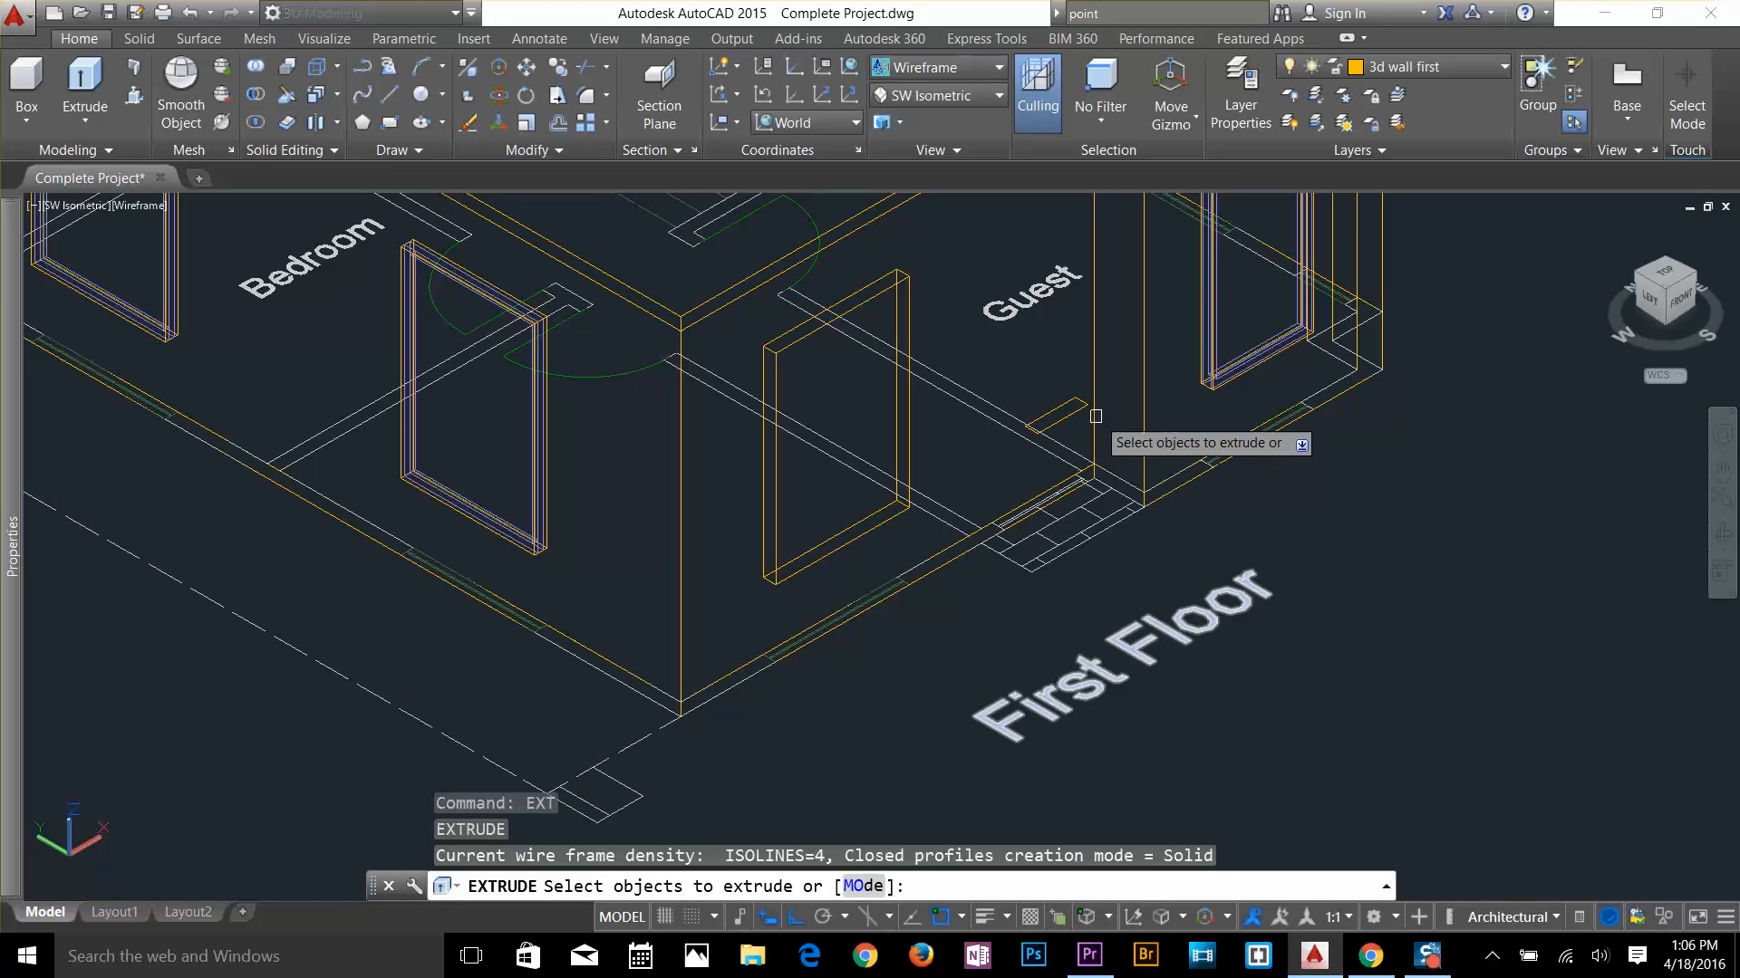
click(1075, 411)
key(Return)
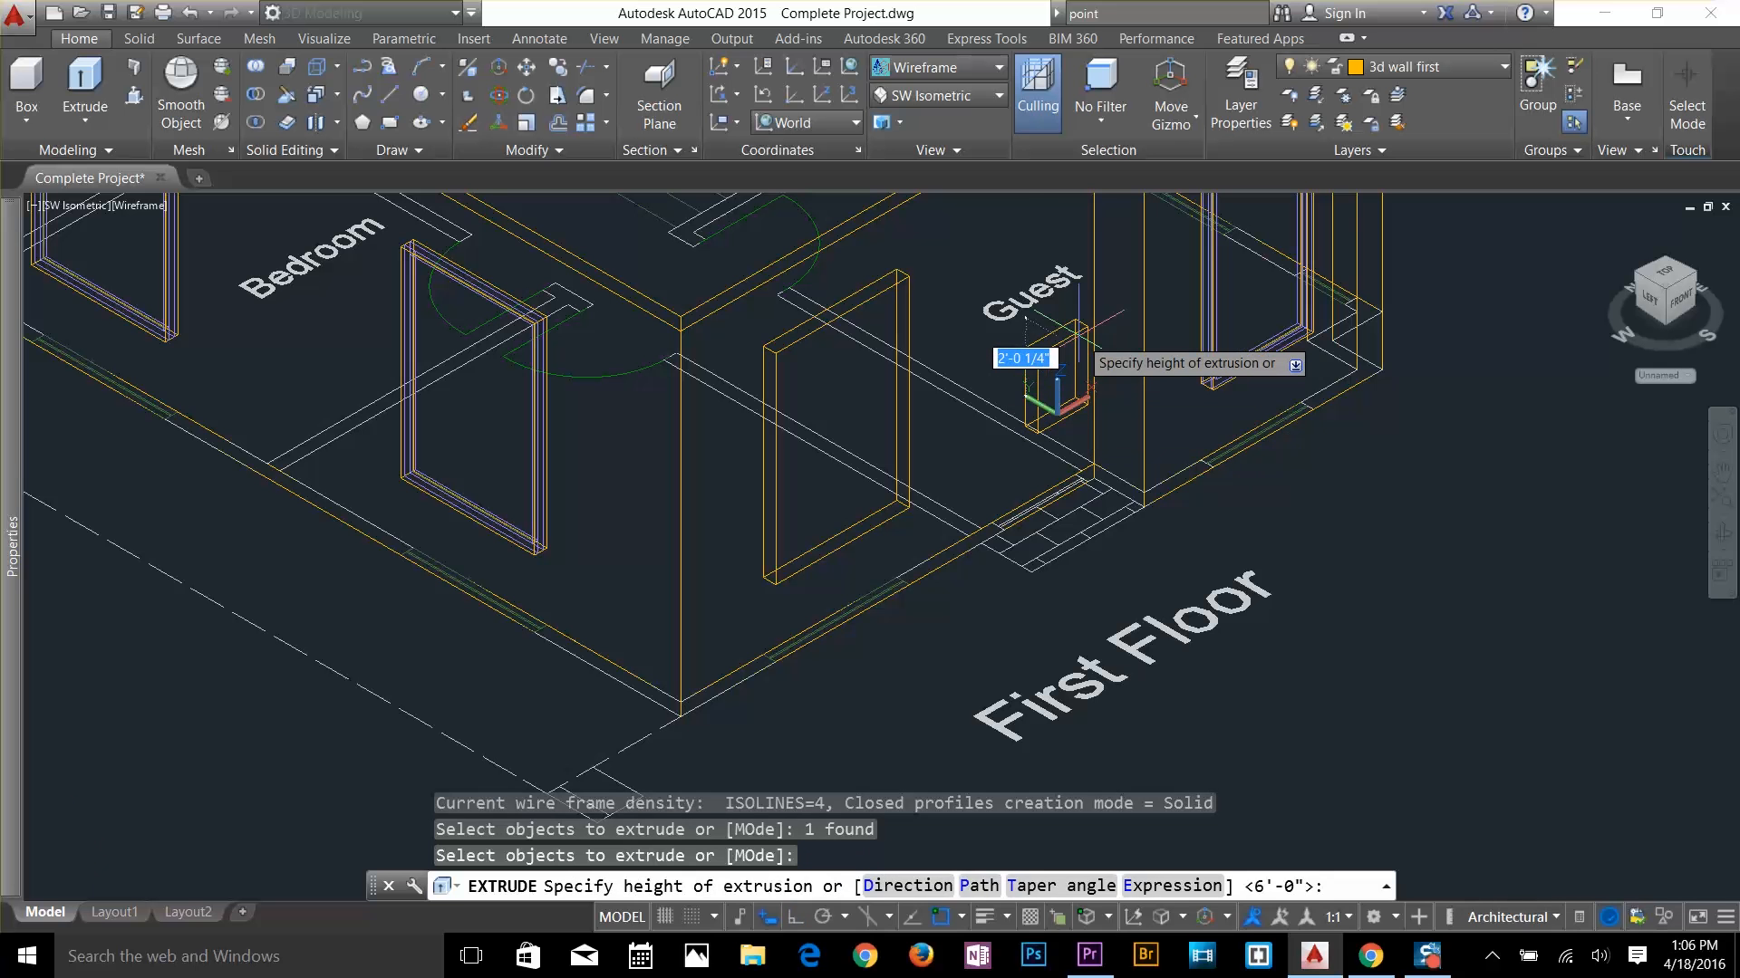
text(6')
key(Return)
key(Escape)
key(Escape)
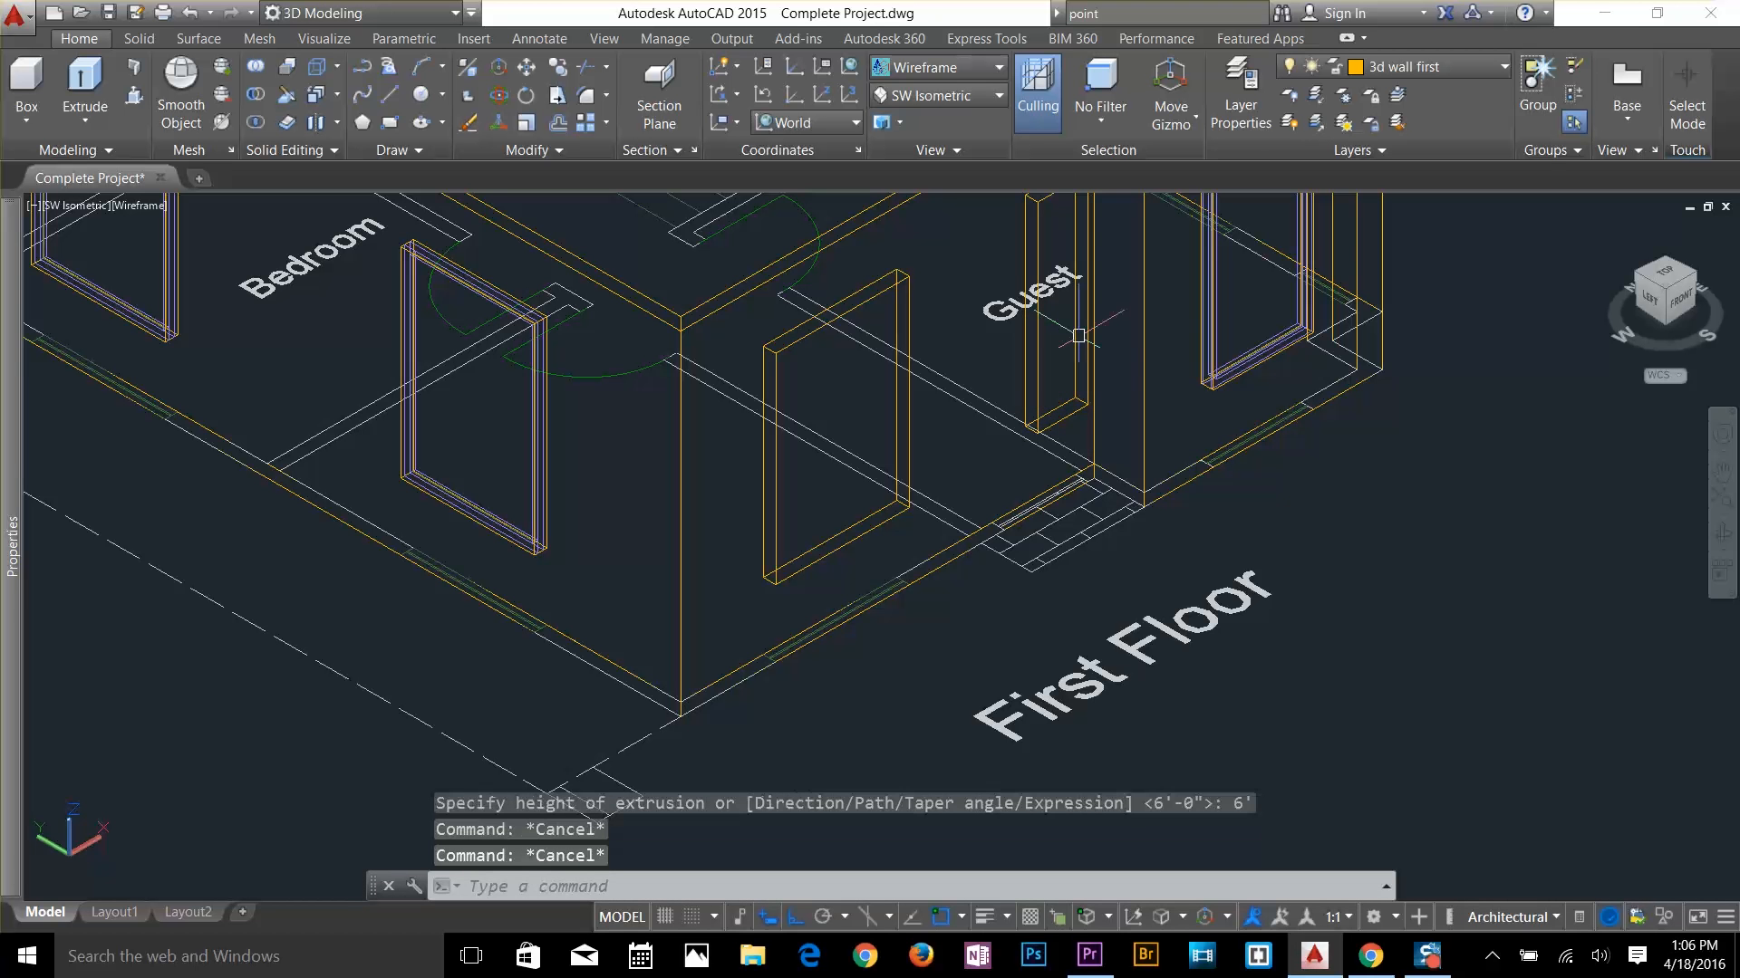
Subtract the extruded block from the first floor's wall solid to cut a narrow window opening
text(su)
key(Return)
click(893, 205)
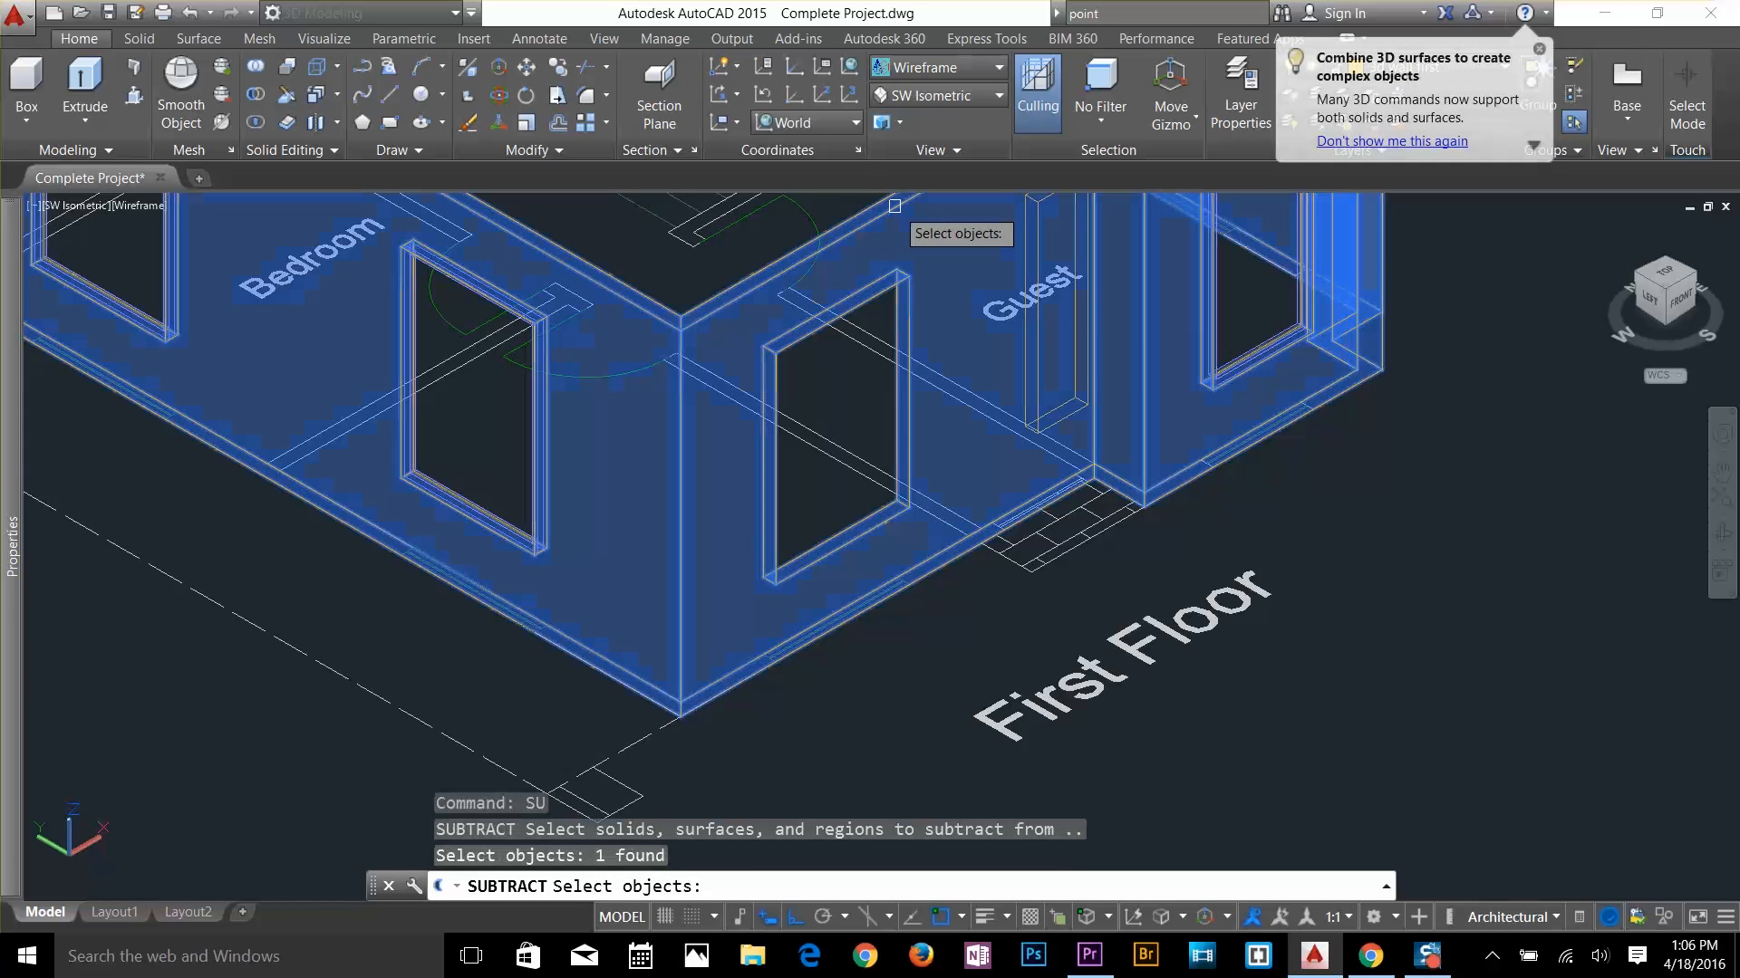
key(Return)
click(1040, 381)
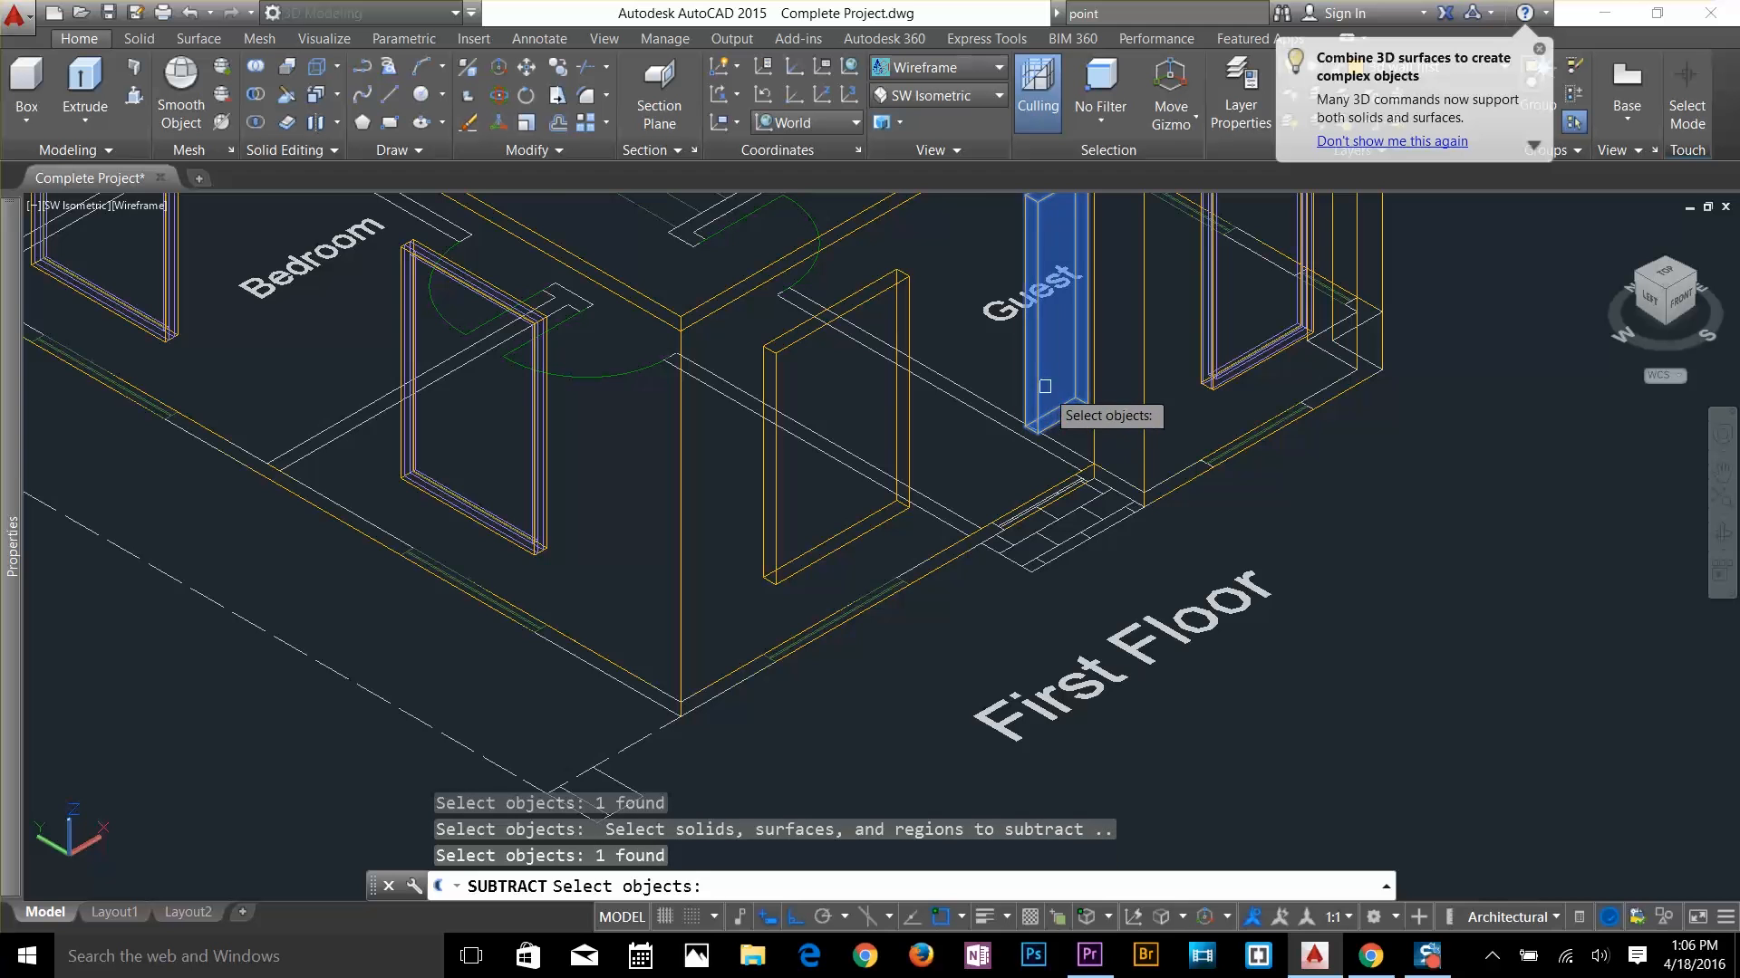
key(Return)
scroll(1048, 559, down, 5)
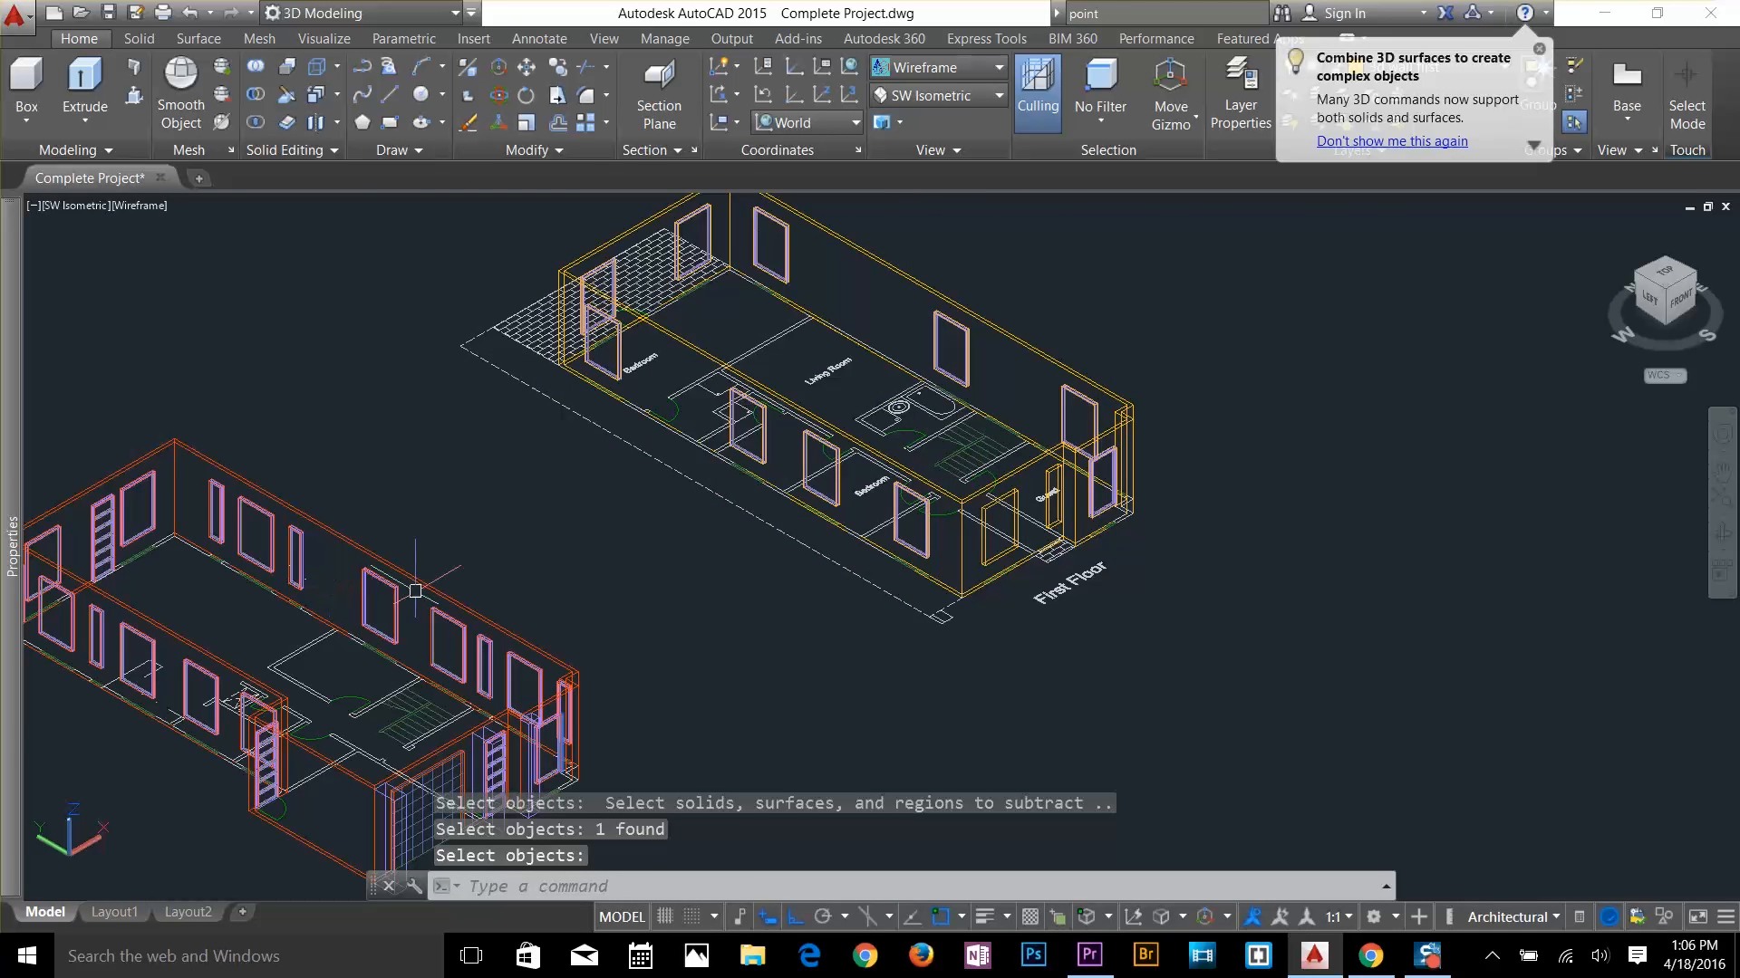
middle_drag(415, 590, 677, 523)
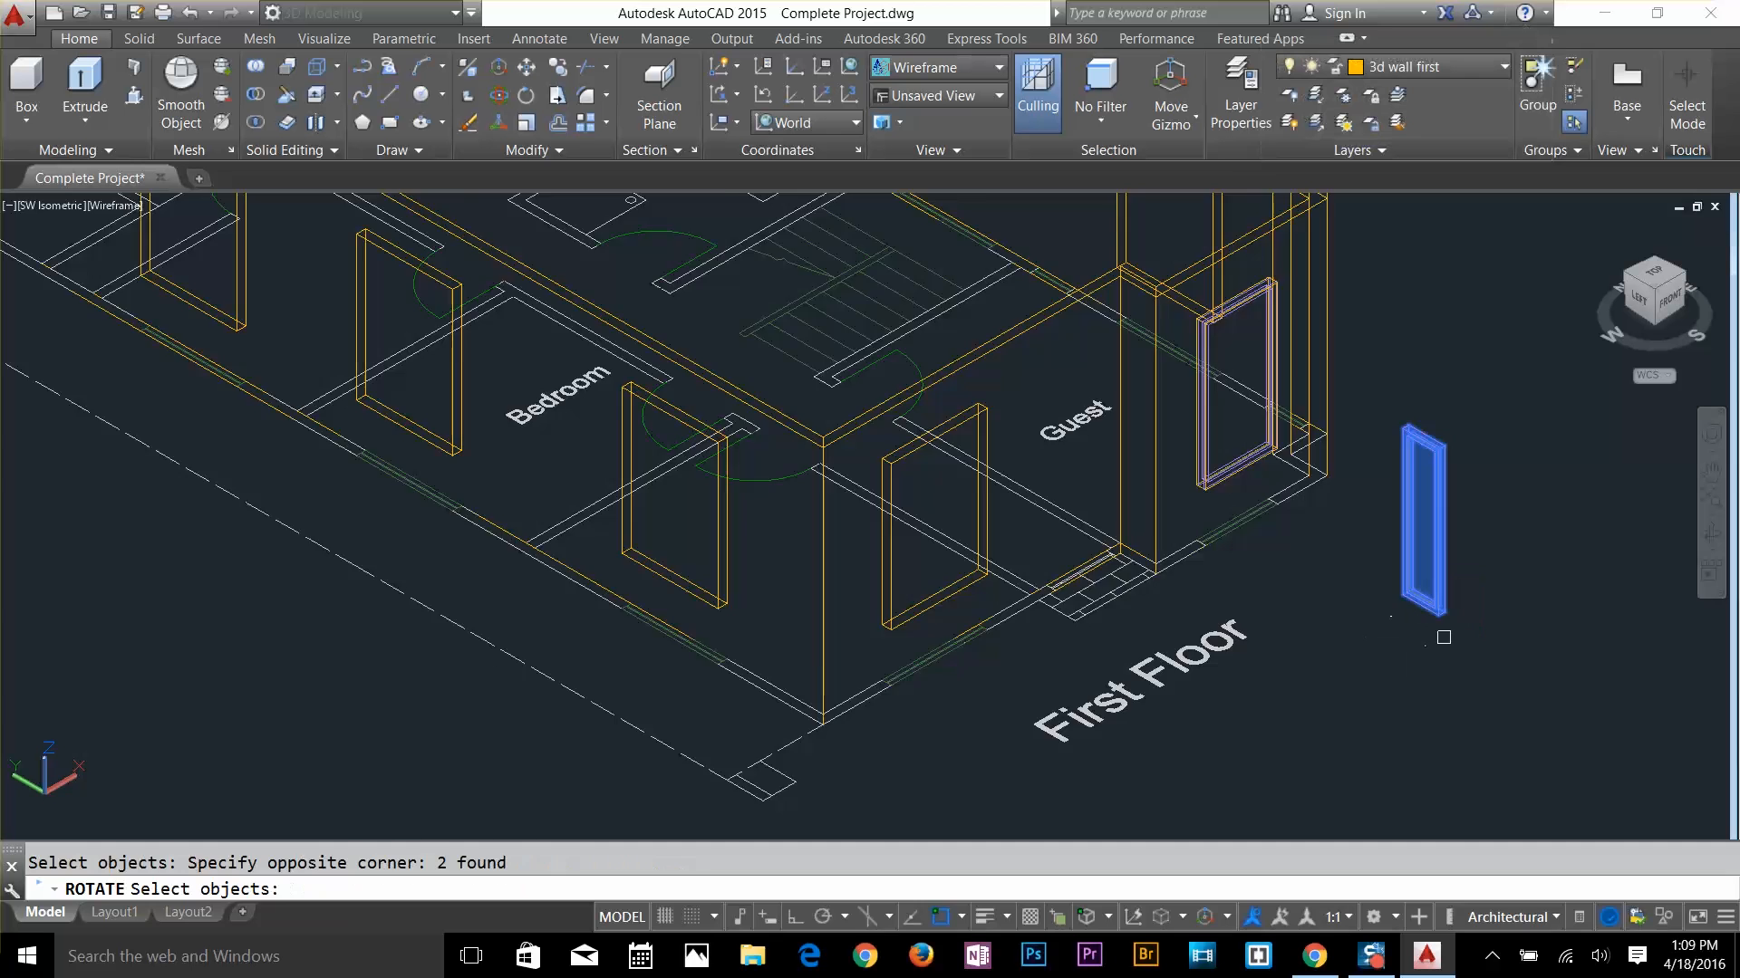
Rotate the loose narrow window about its bottom corner so that it lies parallel to the front wall
scroll(1440, 633, up, 3)
click(1269, 660)
key(F8)
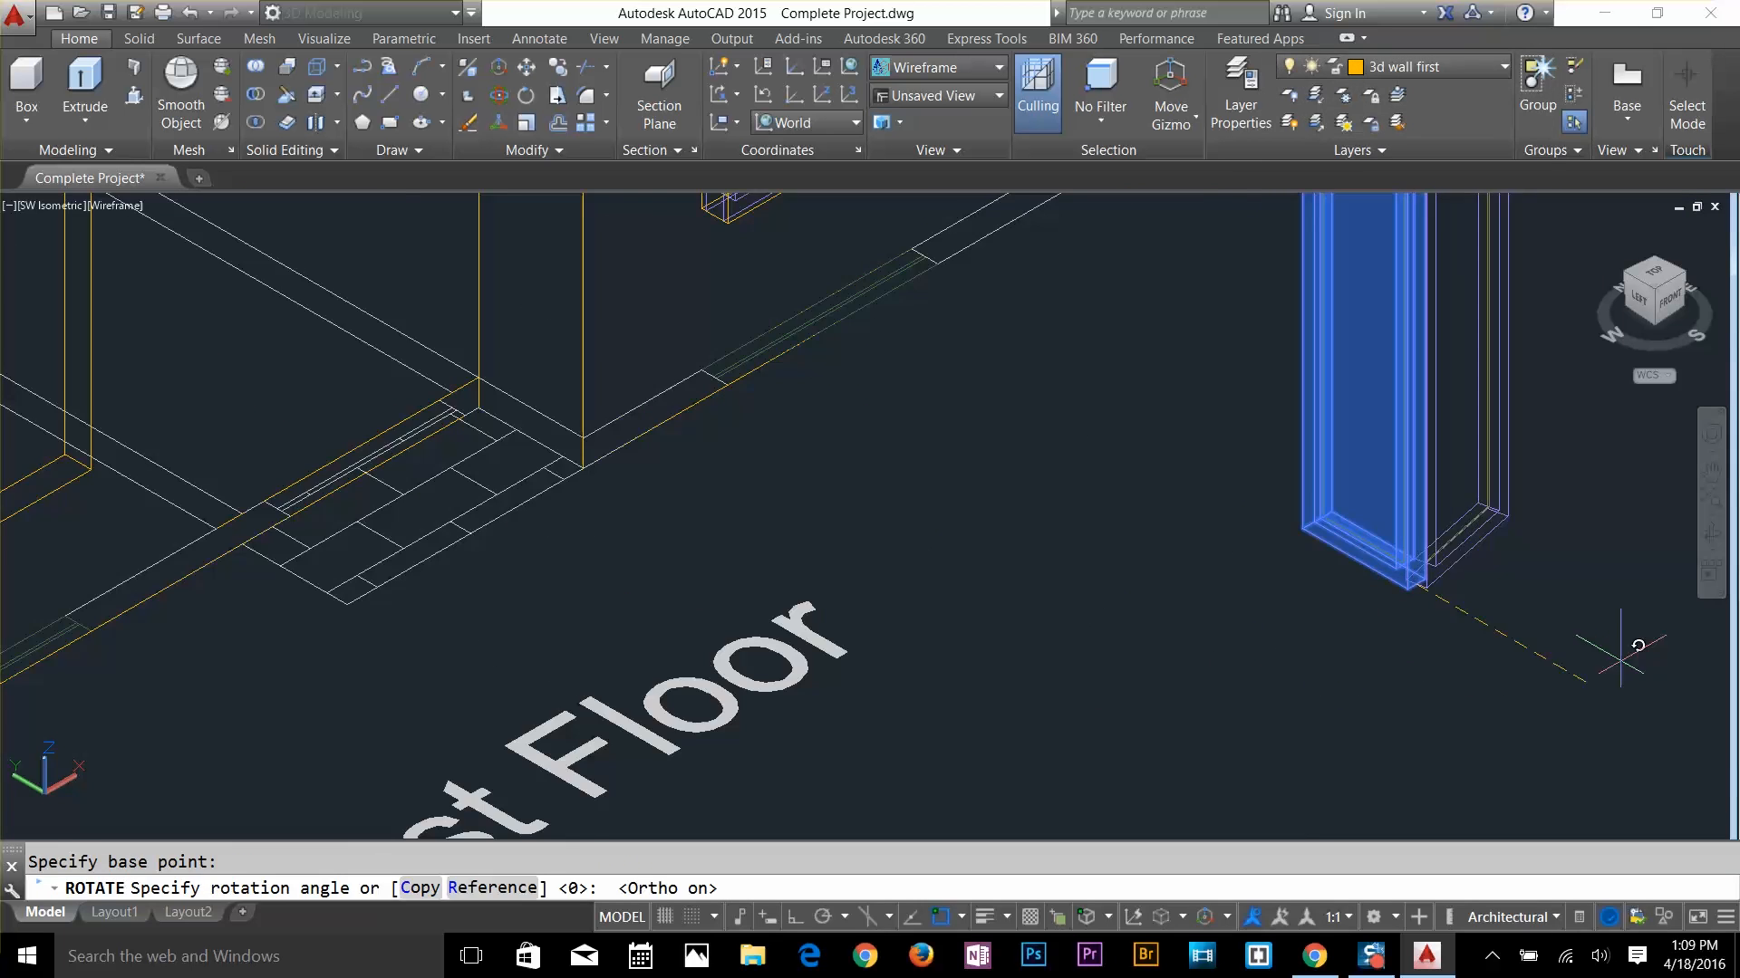
key(Escape)
Draw a closed rectangle 1.5' long across the front wall's thickness, starting from the corner of the plan opening by the Guest room
scroll(310, 472, up, 3)
text(pl)
key(Return)
click(573, 325)
text(1.5')
key(Return)
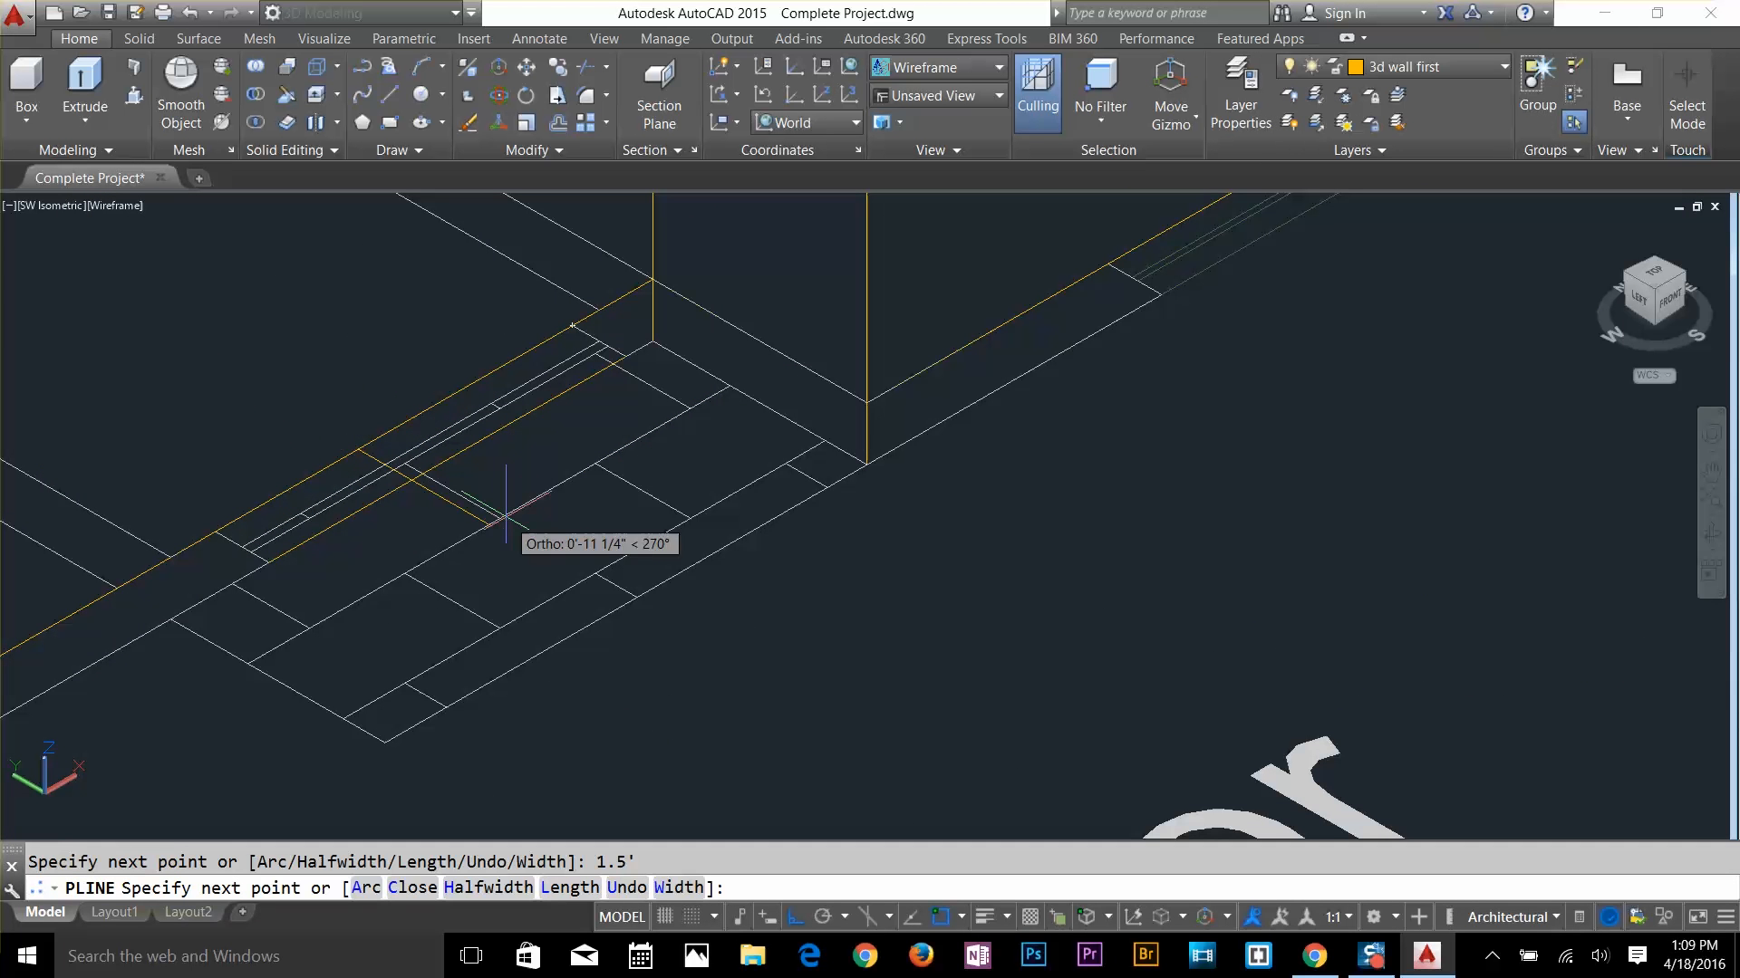
text(1.5')
key(Return)
key(c)
key(Return)
Move the rectangle along the front wall away from the corner of the plan opening
click(589, 378)
key(m)
key(Return)
click(520, 418)
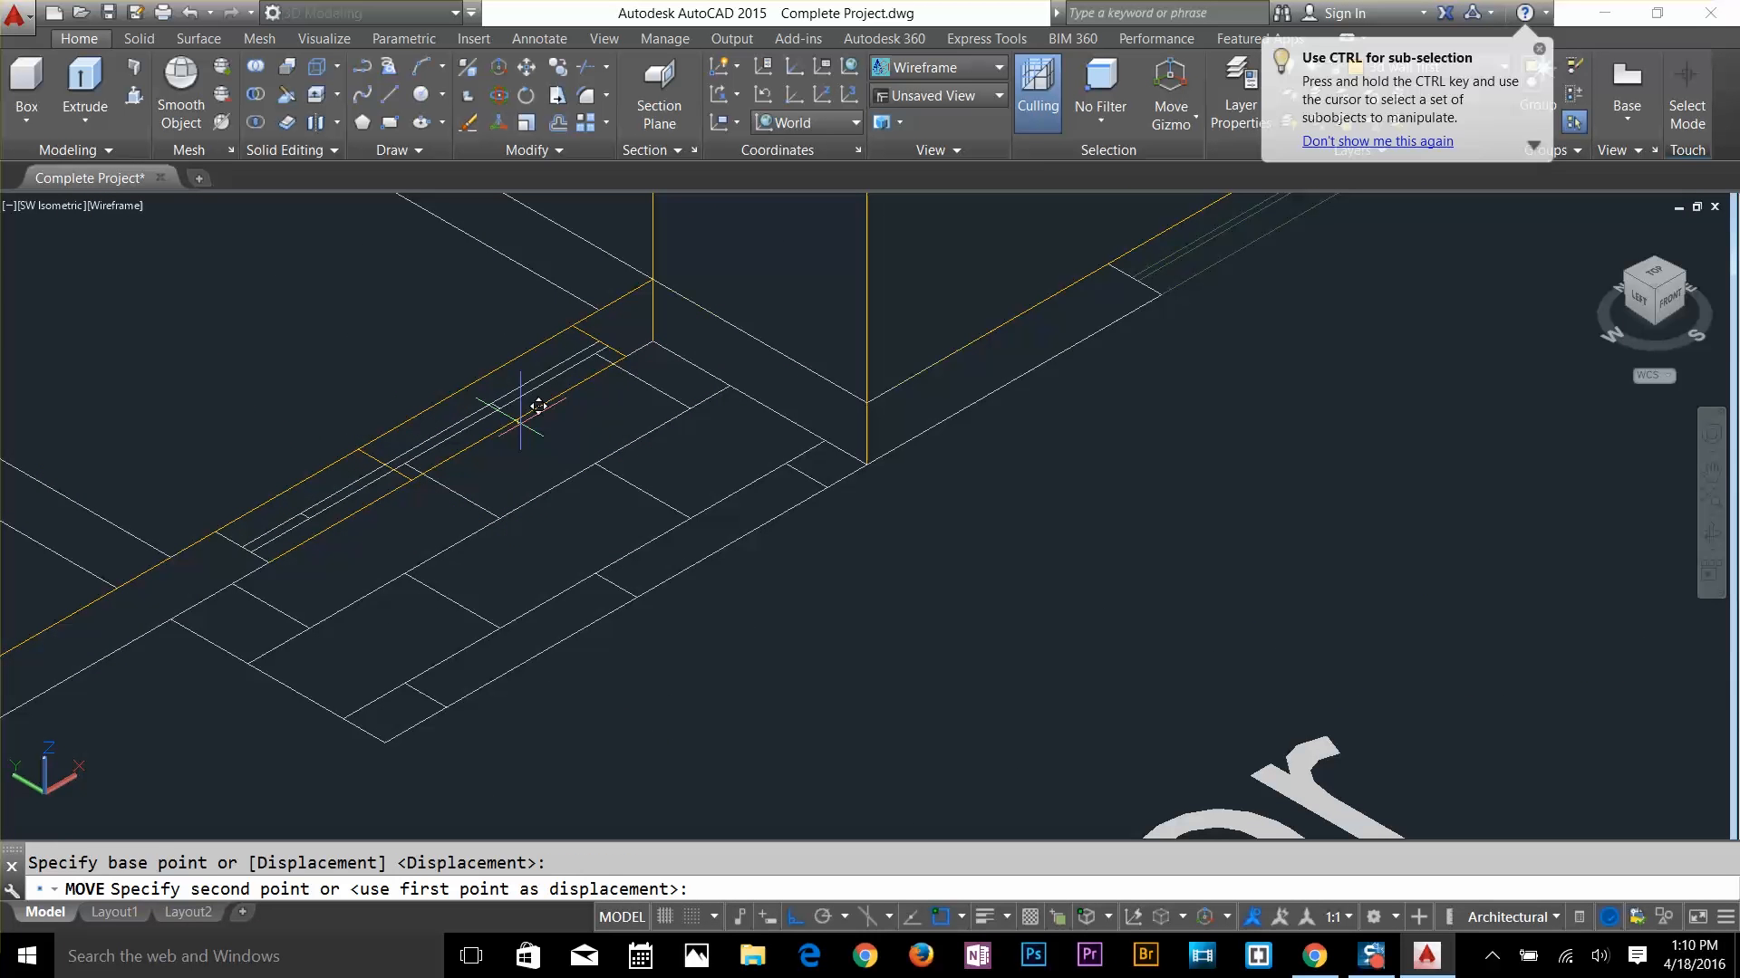
click(414, 480)
key(Escape)
scroll(463, 465, up, 3)
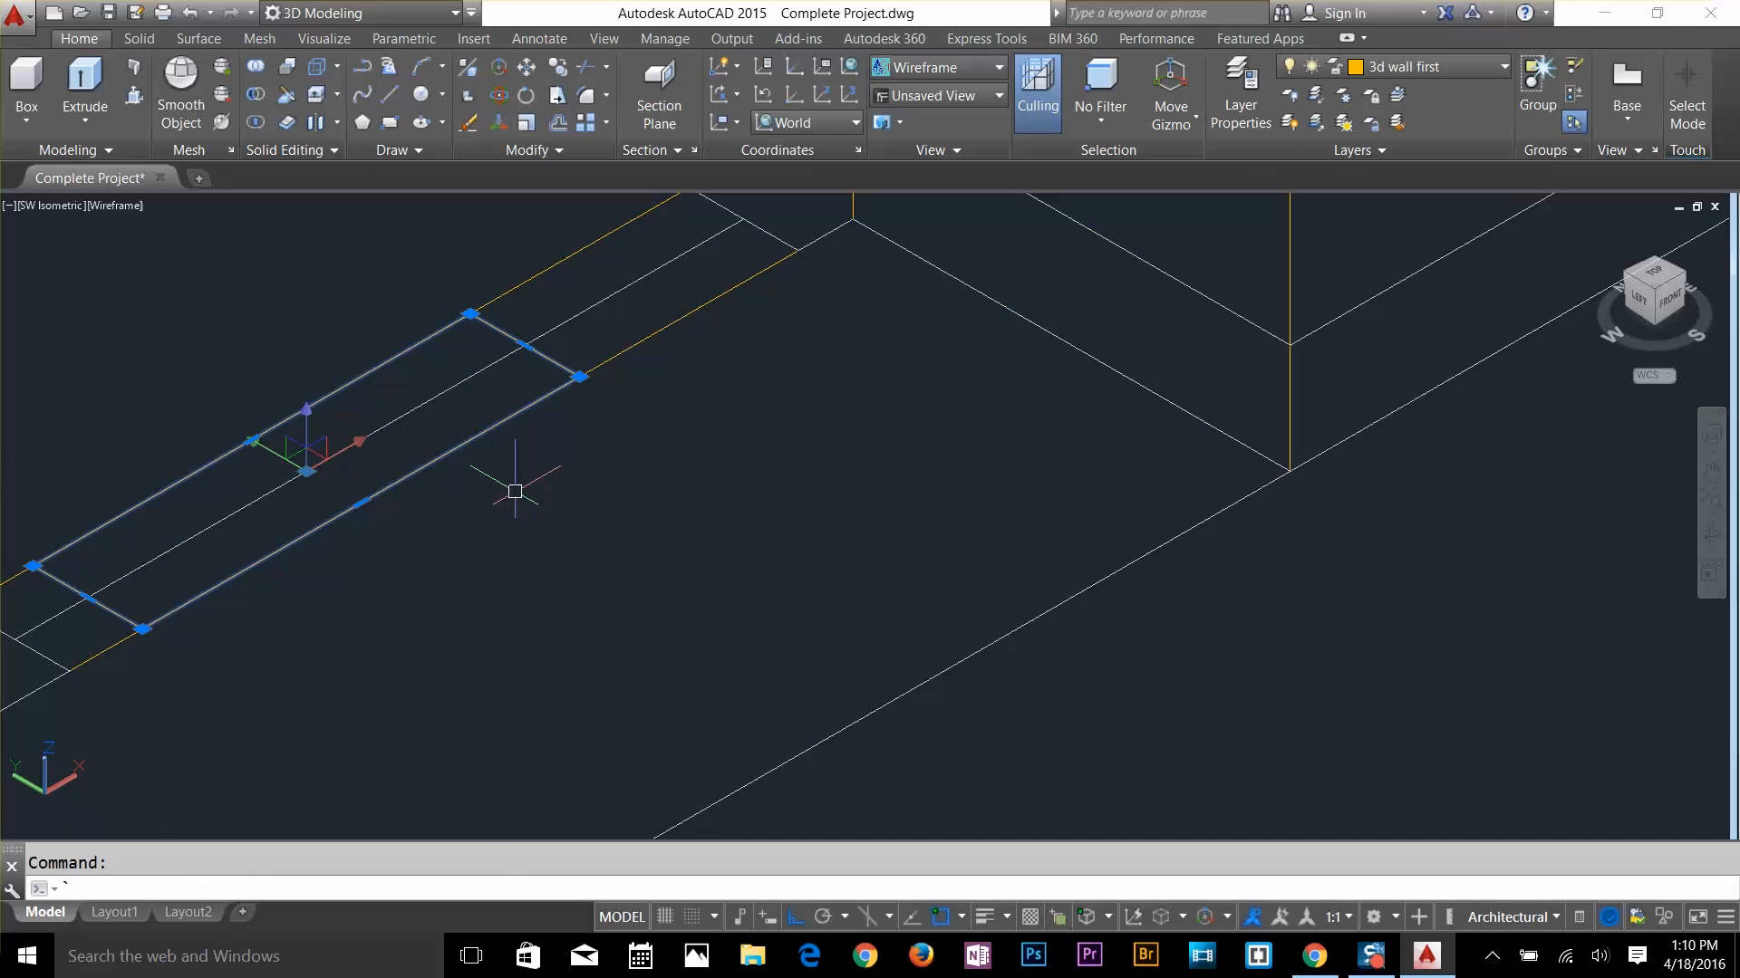
key(Escape)
key(Escape)
text(m)
key(Return)
click(419, 469)
key(Return)
click(413, 487)
scroll(583, 356, down, 3)
key(Escape)
key(Escape)
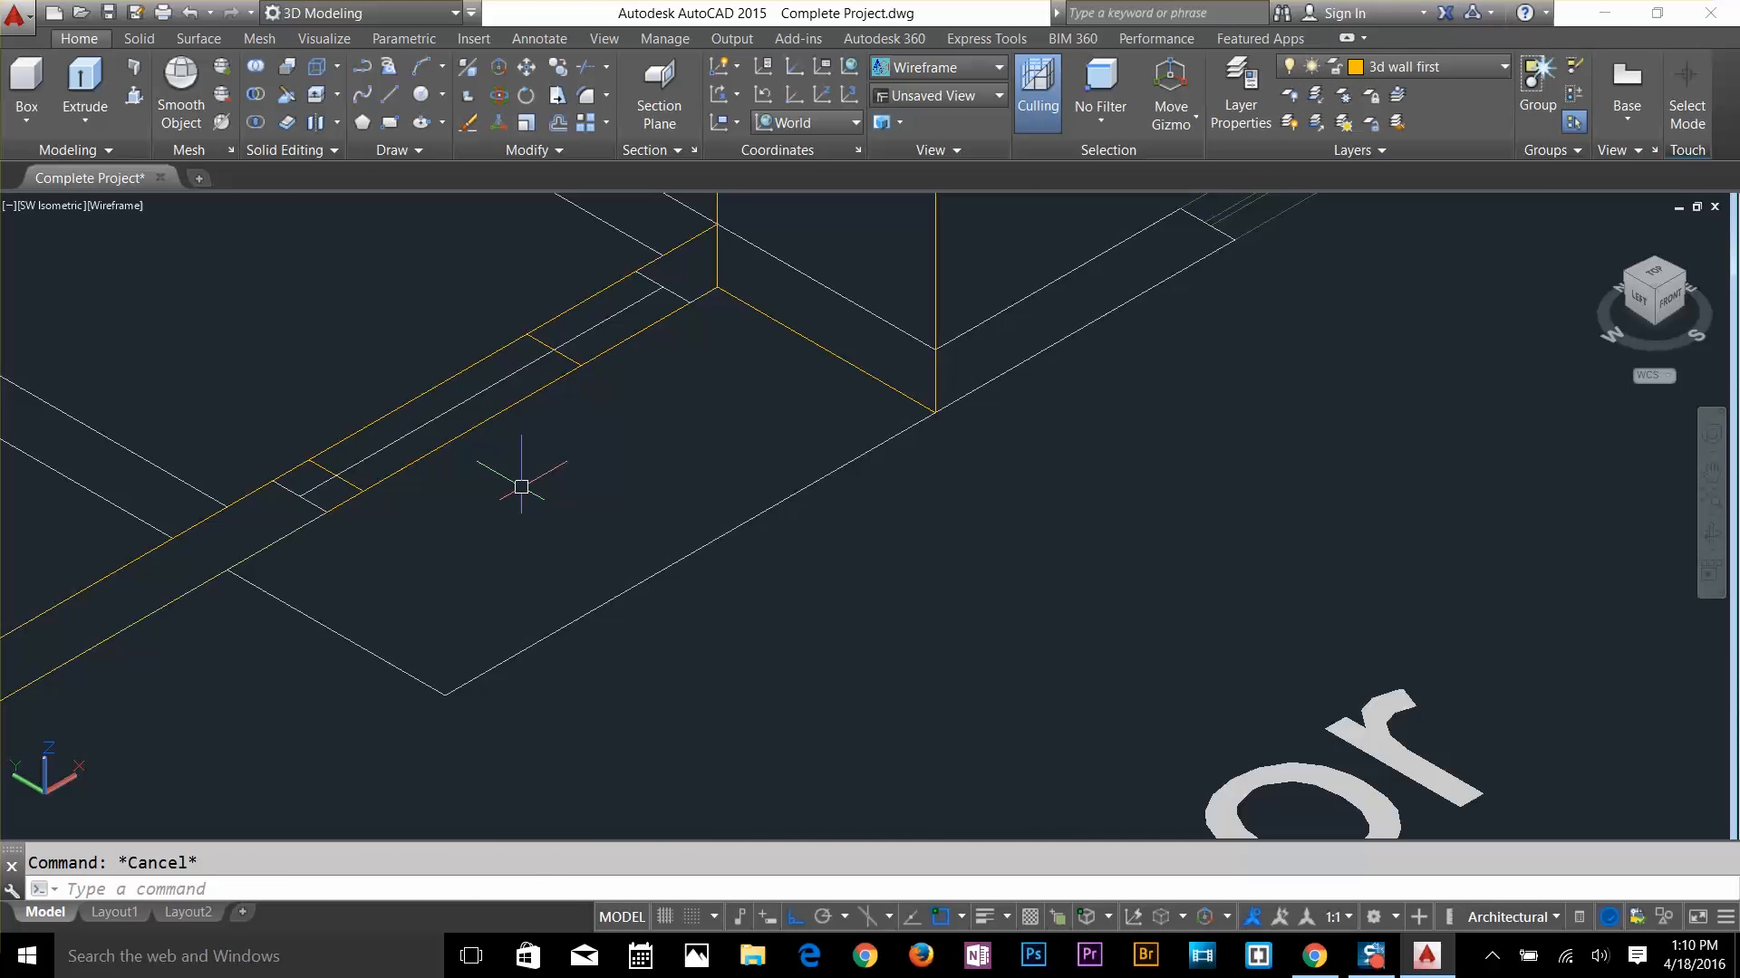
Move the rectangle to the middle of the front wall's plan opening
click(549, 385)
key(m)
key(Return)
click(567, 435)
click(608, 412)
Raise the centred front-wall rectangle by a displacement of 0,0,2'
key(m)
key(Return)
click(608, 351)
text(0,0,2')
key(Return)
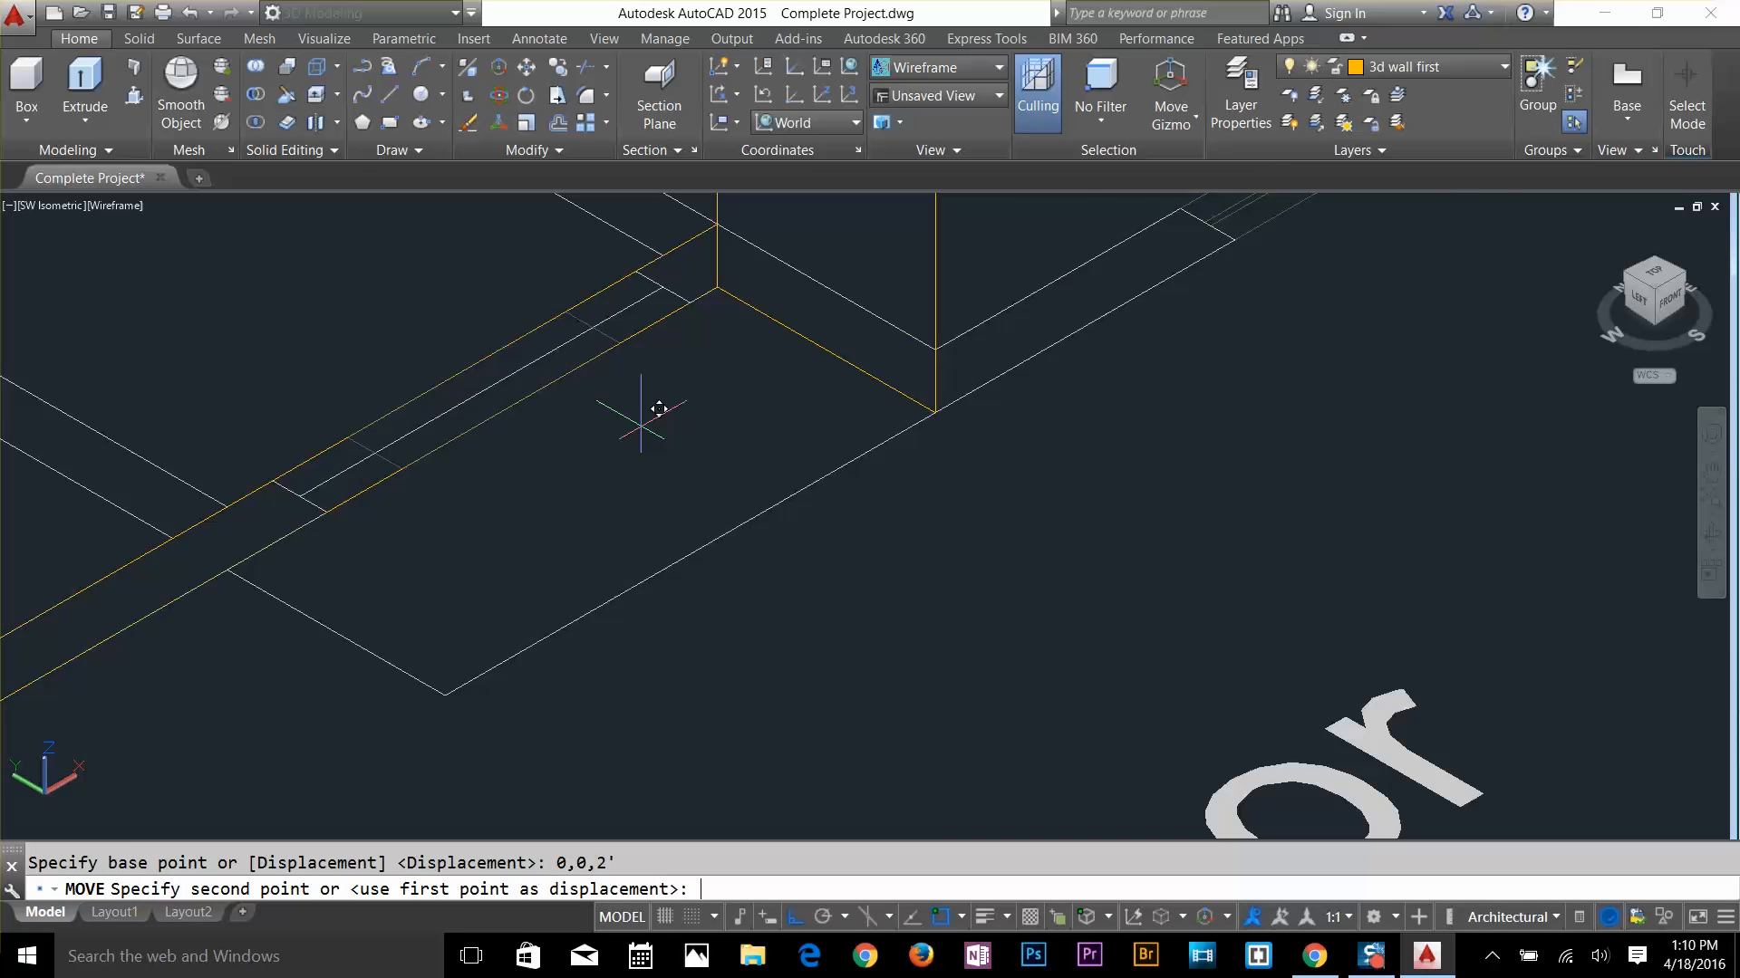
key(Return)
scroll(867, 738, down, 5)
key(Escape)
Extrude the raised rectangle 6' upward into a block for the narrow window opening
key(e)
key(x)
key(Return)
click(731, 480)
key(Return)
key(6)
key(apostrophe)
key(Return)
Subtract the 6' block from the first floor's wall solid to cut the narrow opening by the Guest room
key(s)
key(u)
key(Return)
click(809, 413)
key(Return)
click(754, 469)
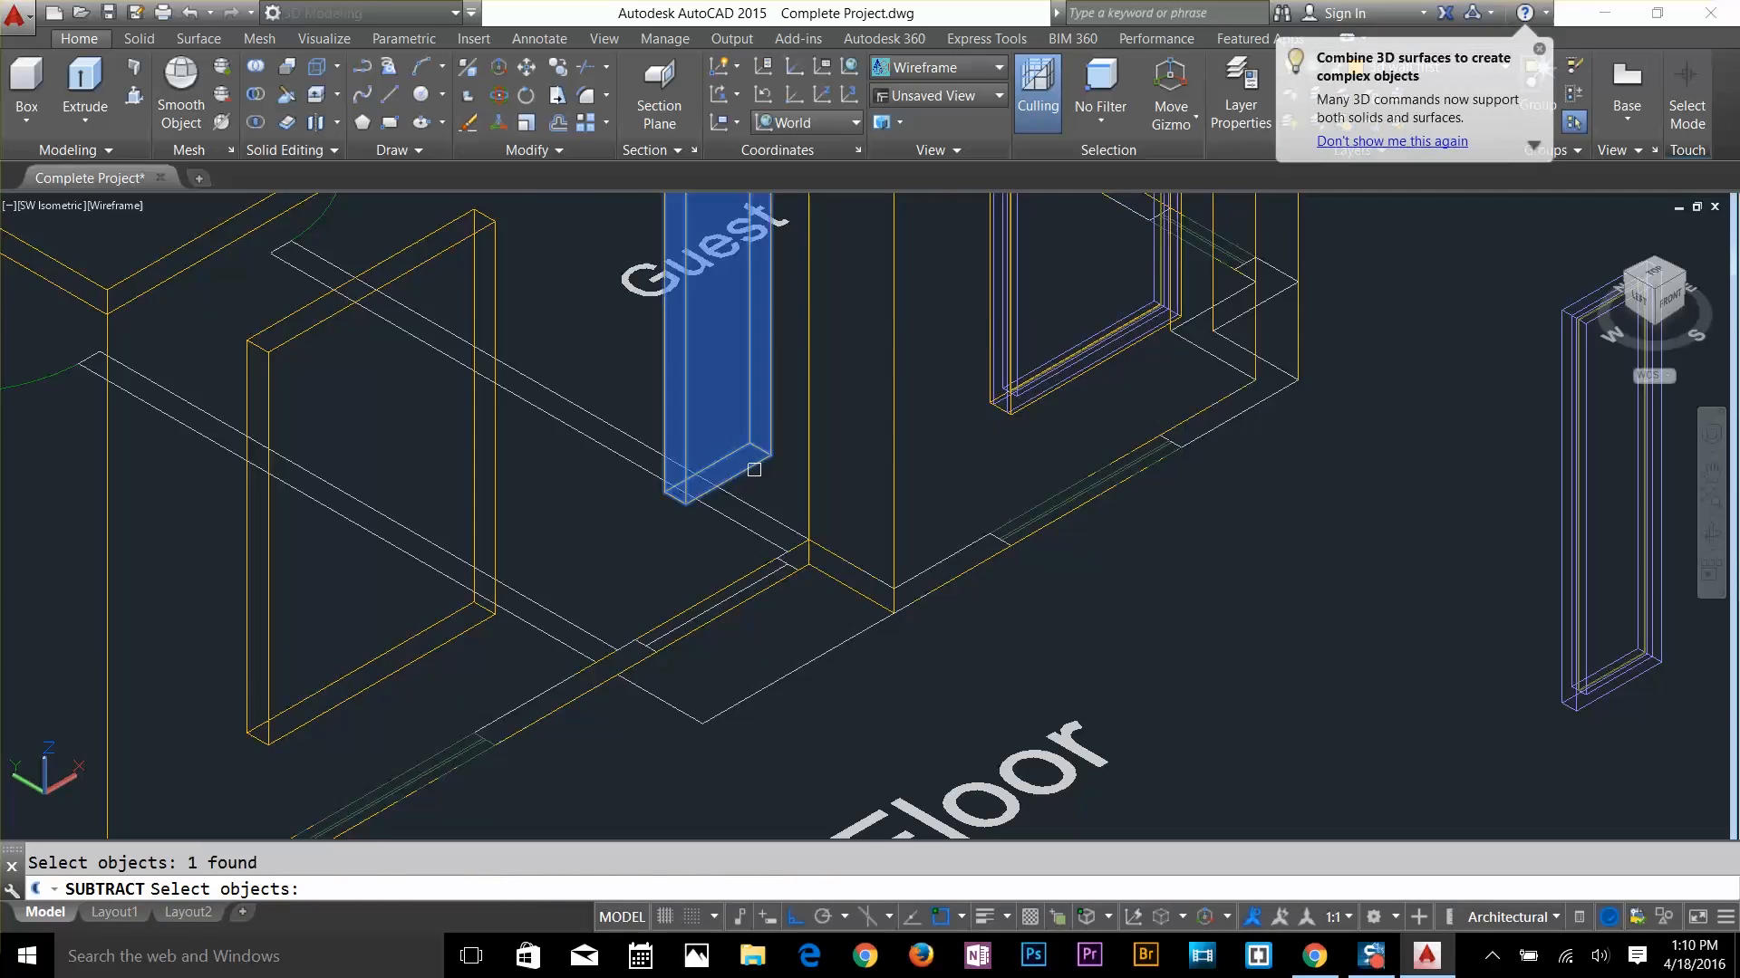
key(Return)
Move the rotated narrow window into the new front-wall opening by the Guest room
key(m)
key(Return)
scroll(1155, 569, down, 5)
click(1324, 652)
key(Return)
click(1320, 634)
key(F8)
click(852, 575)
Delete the First Floor label and the step outline in front of the front wall
click(1081, 708)
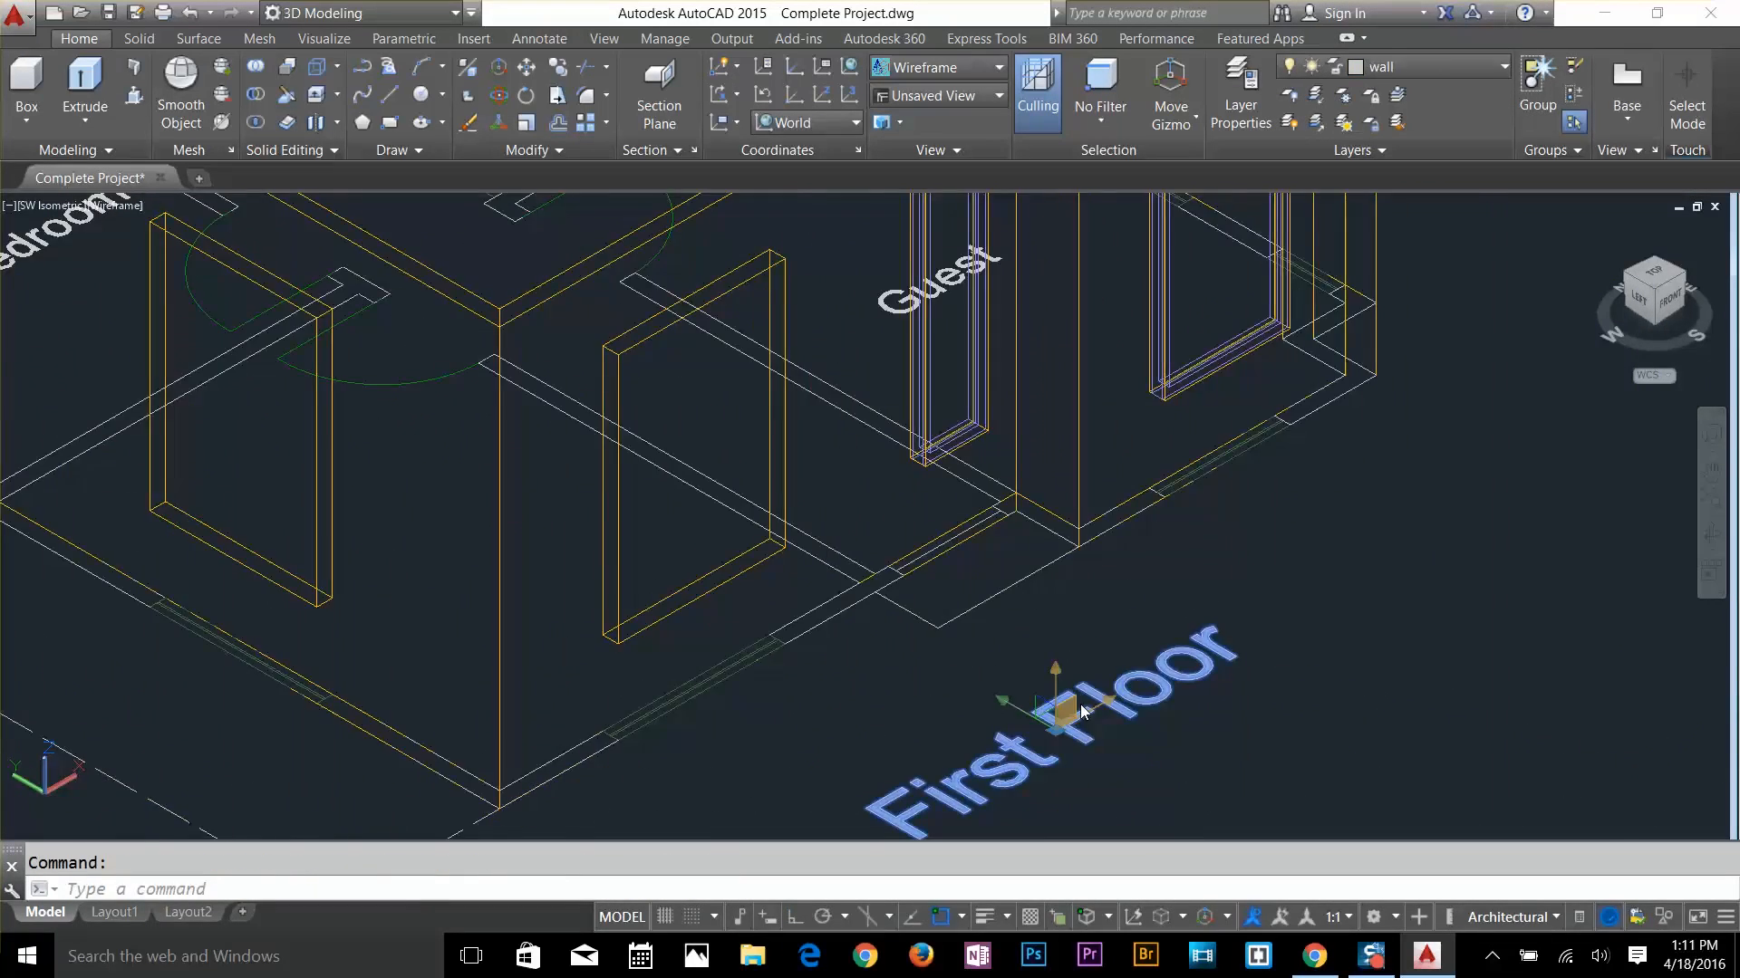
key(Delete)
scroll(1081, 709, down, 5)
click(1018, 656)
key(Delete)
scroll(1042, 671, down, 5)
middle_drag(981, 608, 1155, 453)
click(1422, 67)
click(1422, 67)
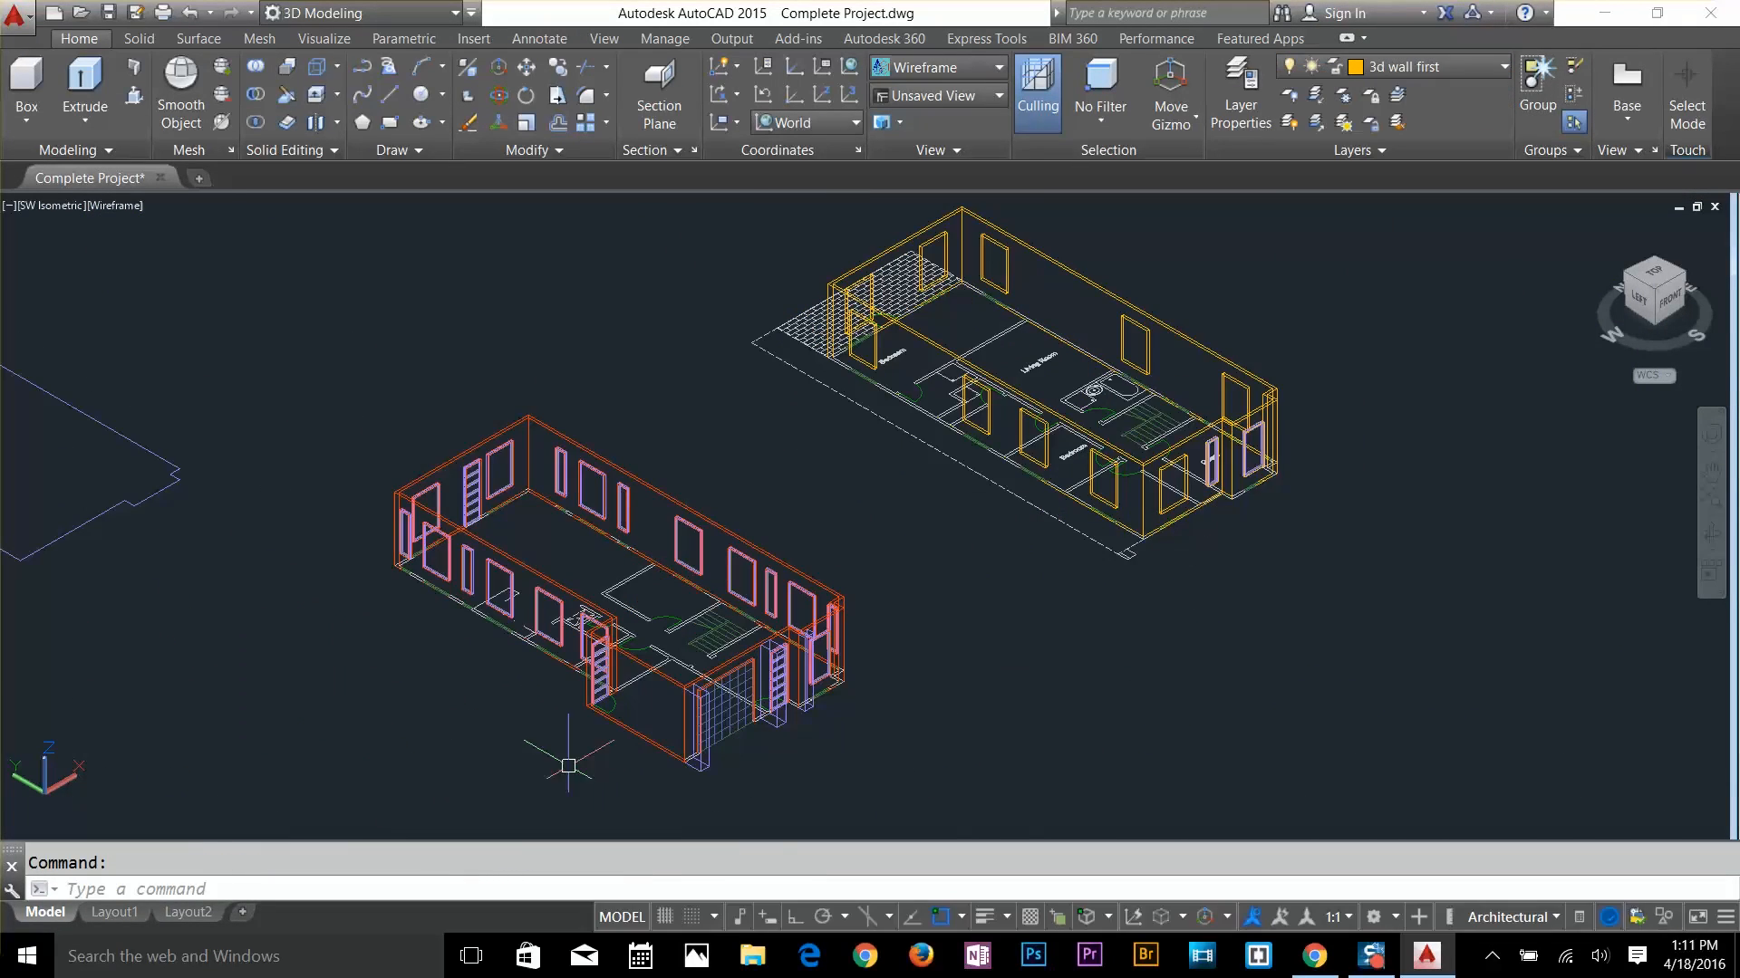
Copy a ground-floor side-wall window with its glass into the front openings of the first floor's near side wall
scroll(535, 657, up, 10)
key(Escape)
text(co)
key(Return)
click(719, 520)
key(Return)
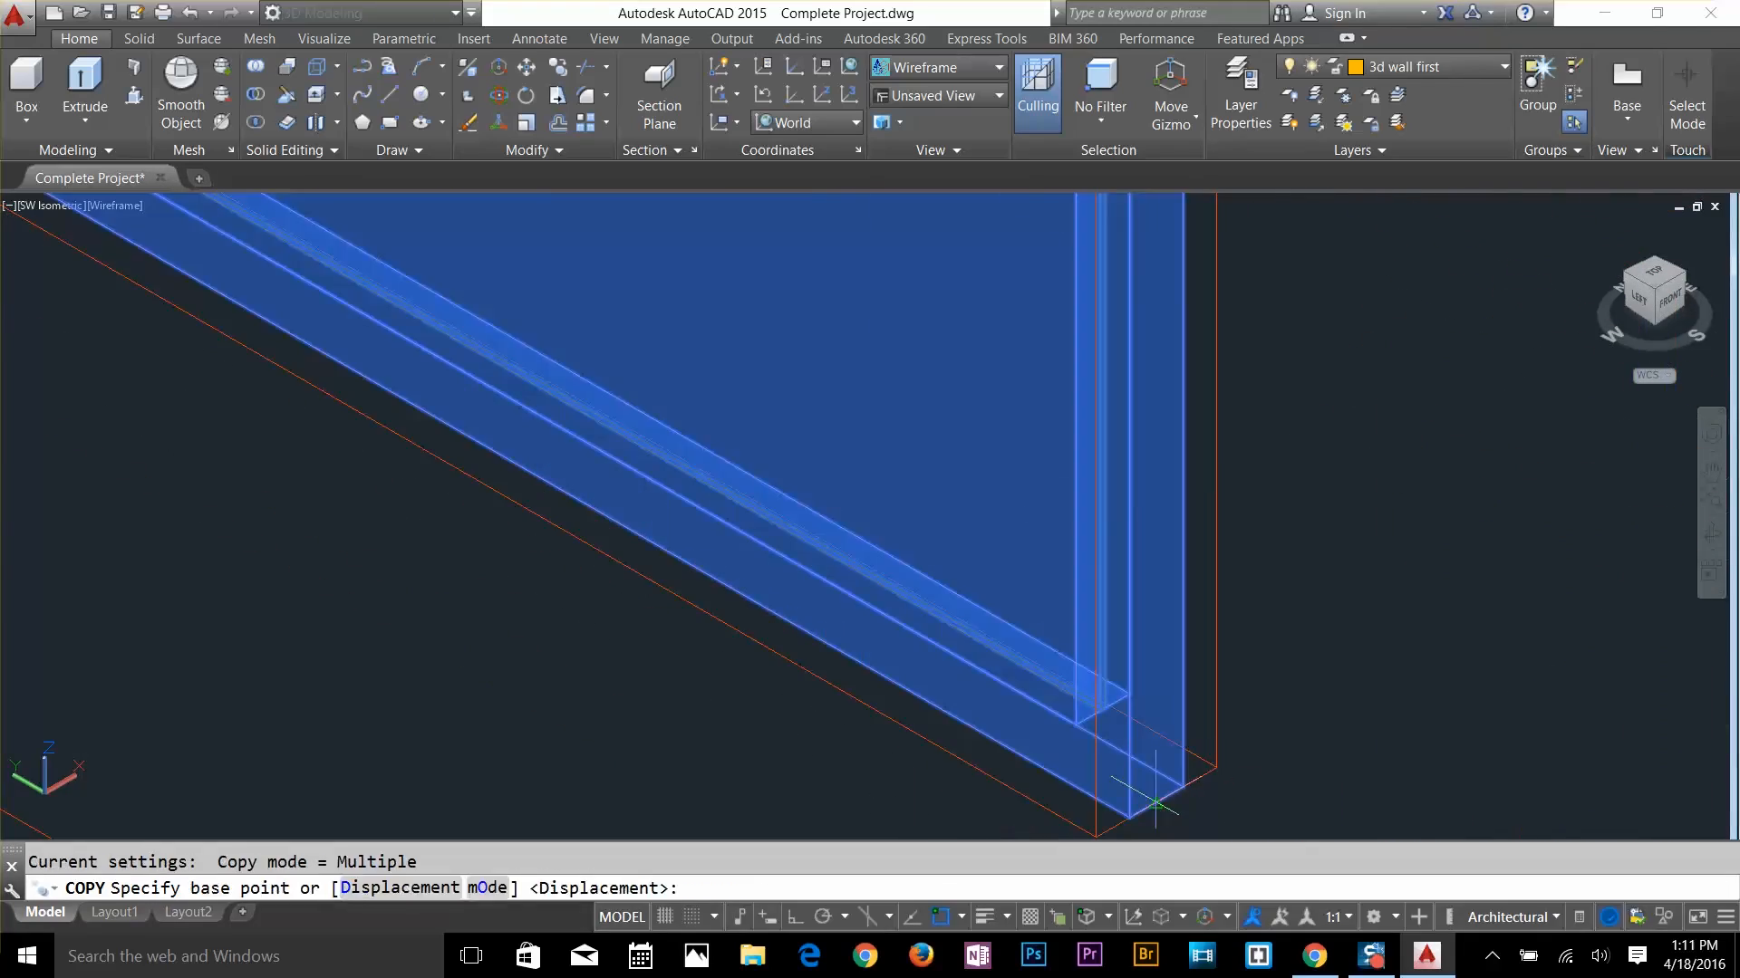
click(1168, 809)
scroll(1169, 809, down, 10)
scroll(1398, 500, up, 8)
scroll(838, 368, down, 5)
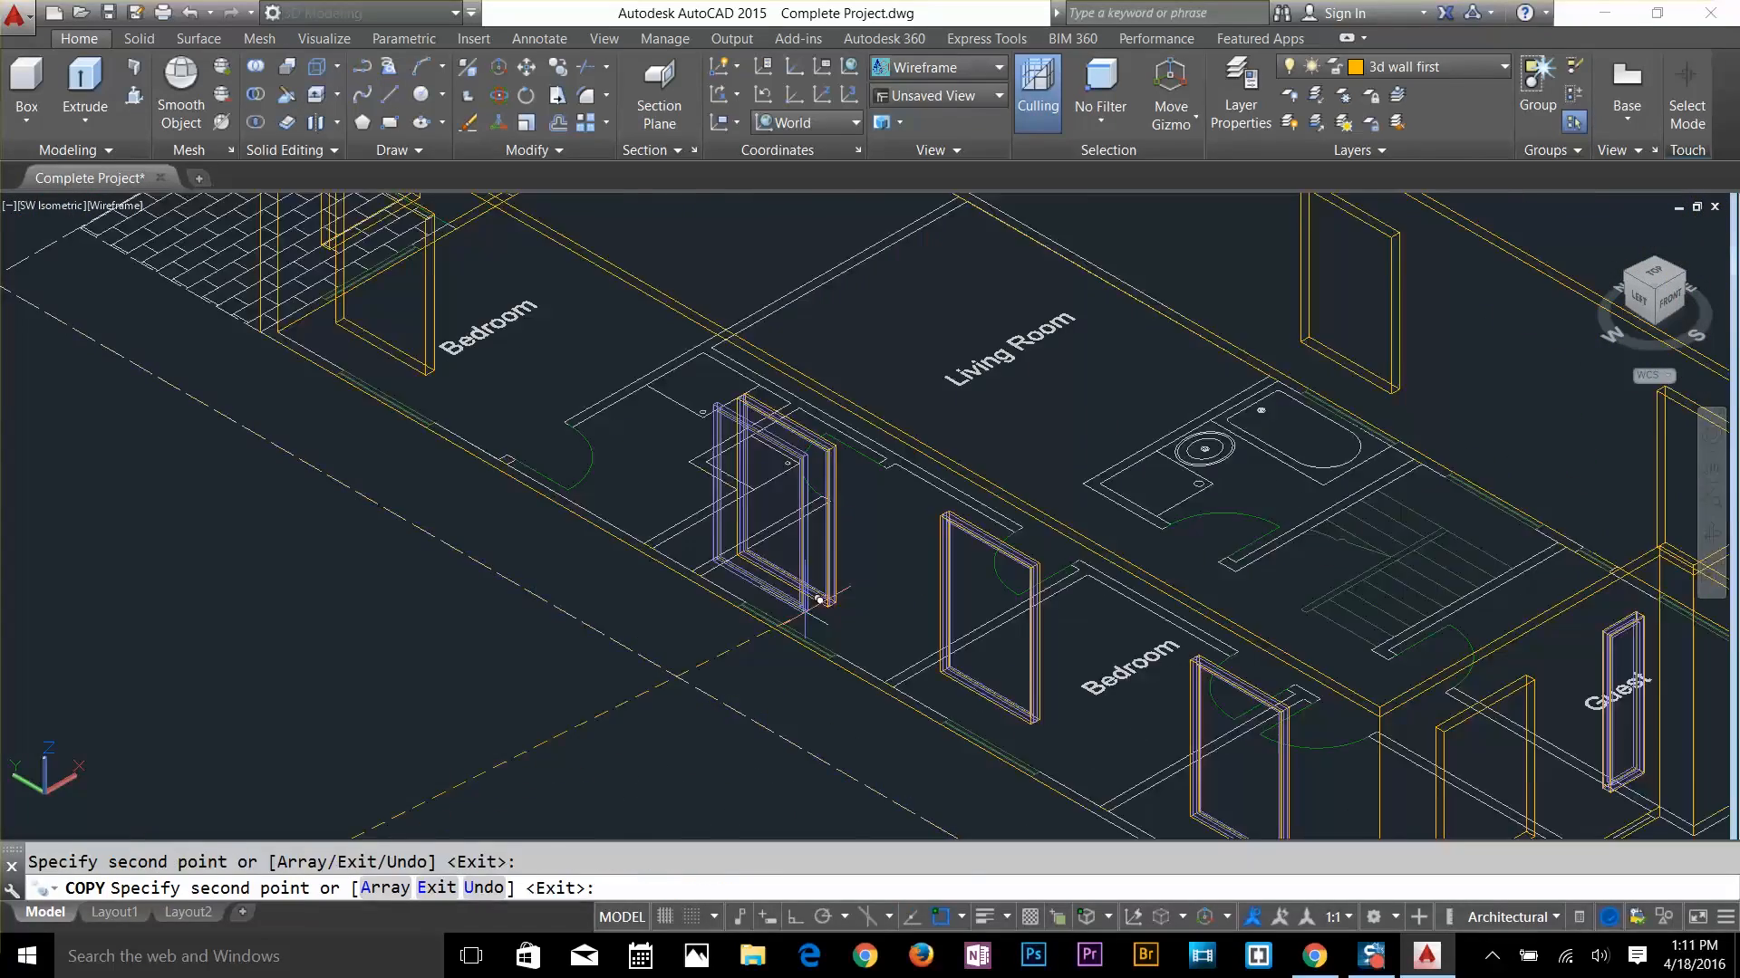
Place further window copies in the near wall's remaining opening, the opposite side wall's openings and at the front-wall opening, ending the copying
scroll(819, 585, up, 5)
scroll(662, 589, down, 4)
scroll(1123, 567, up, 5)
scroll(1014, 533, down, 8)
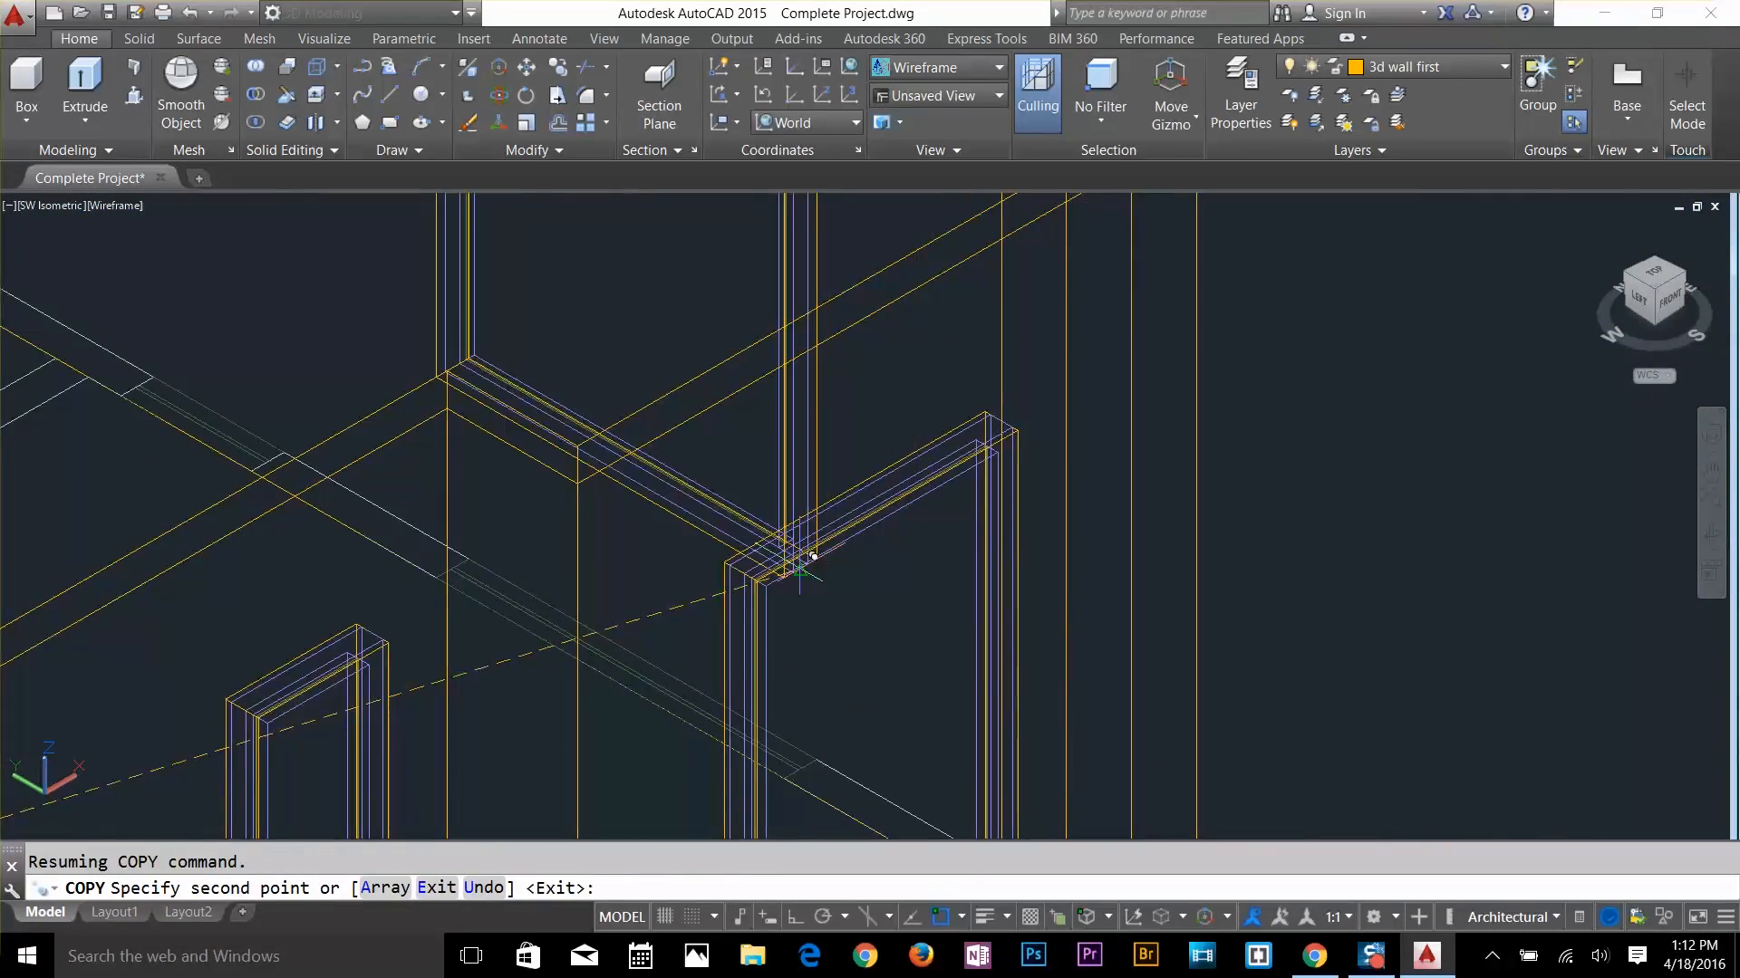
key(Return)
Rotate the window copy at the front-wall opening about its bottom corner so that it fits into that opening
scroll(1178, 781, up, 5)
text(ro)
key(Return)
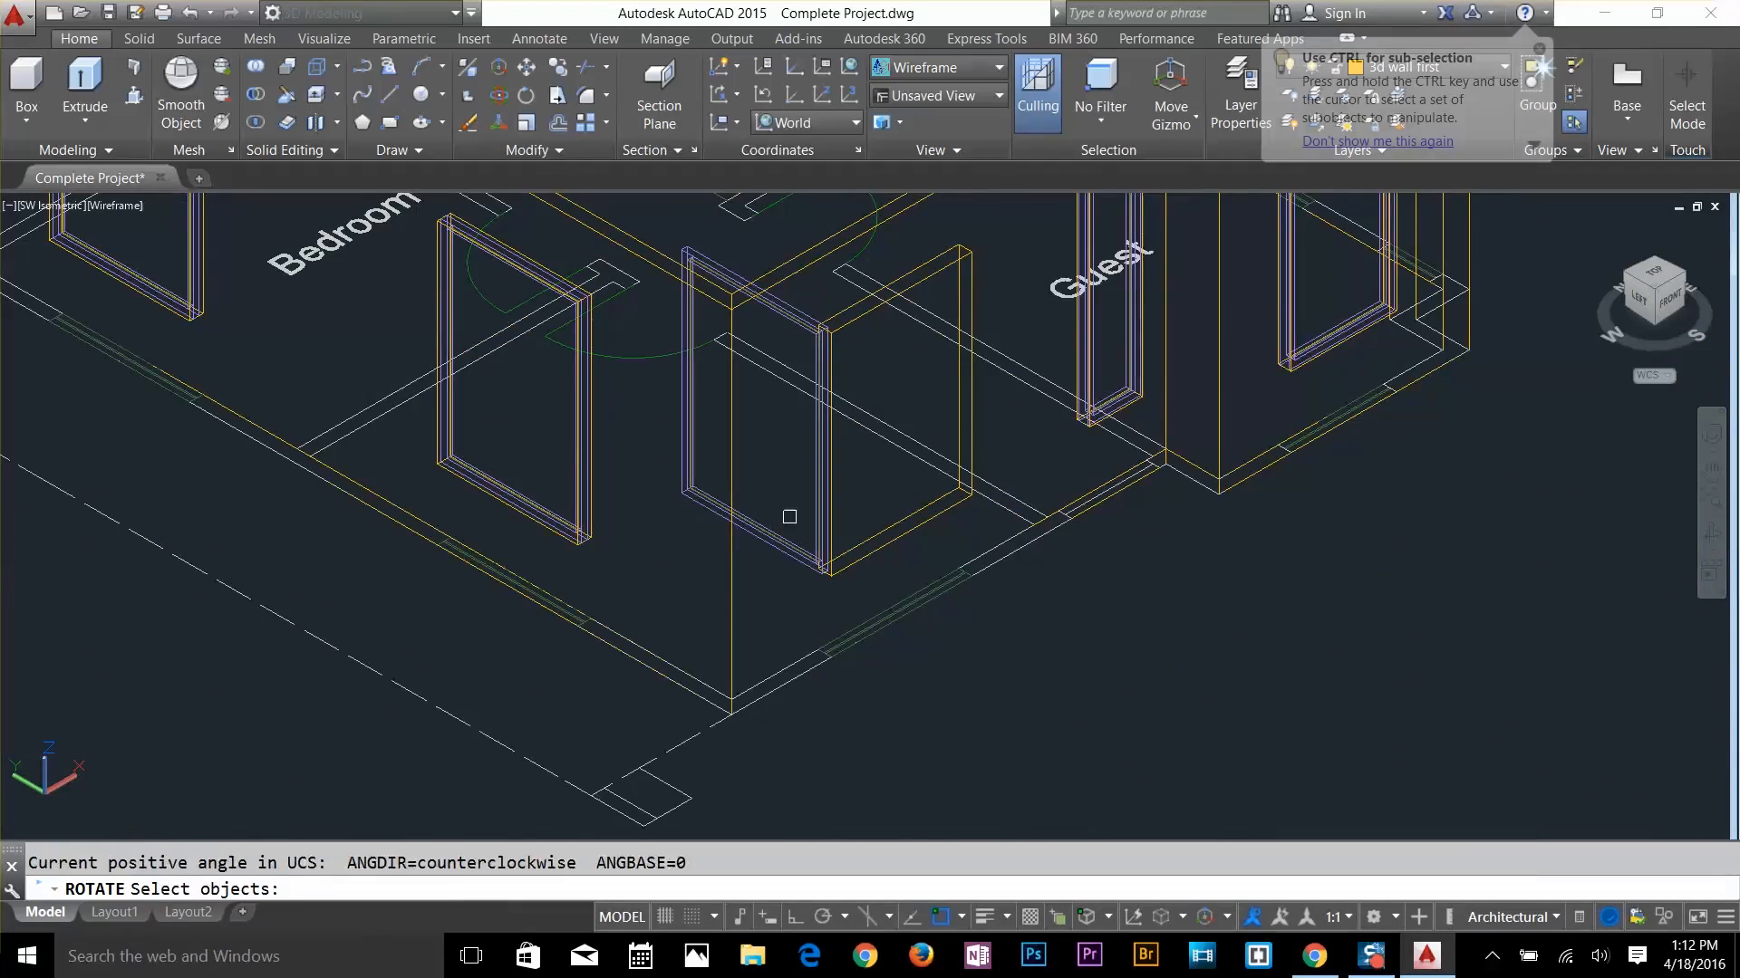
click(786, 542)
key(Return)
click(819, 600)
key(F8)
click(1303, 761)
Copy the rotated front-wall window frame and glass into the first floor's rear-wall openings
text(co)
key(Return)
click(1066, 572)
scroll(1066, 564, up, 5)
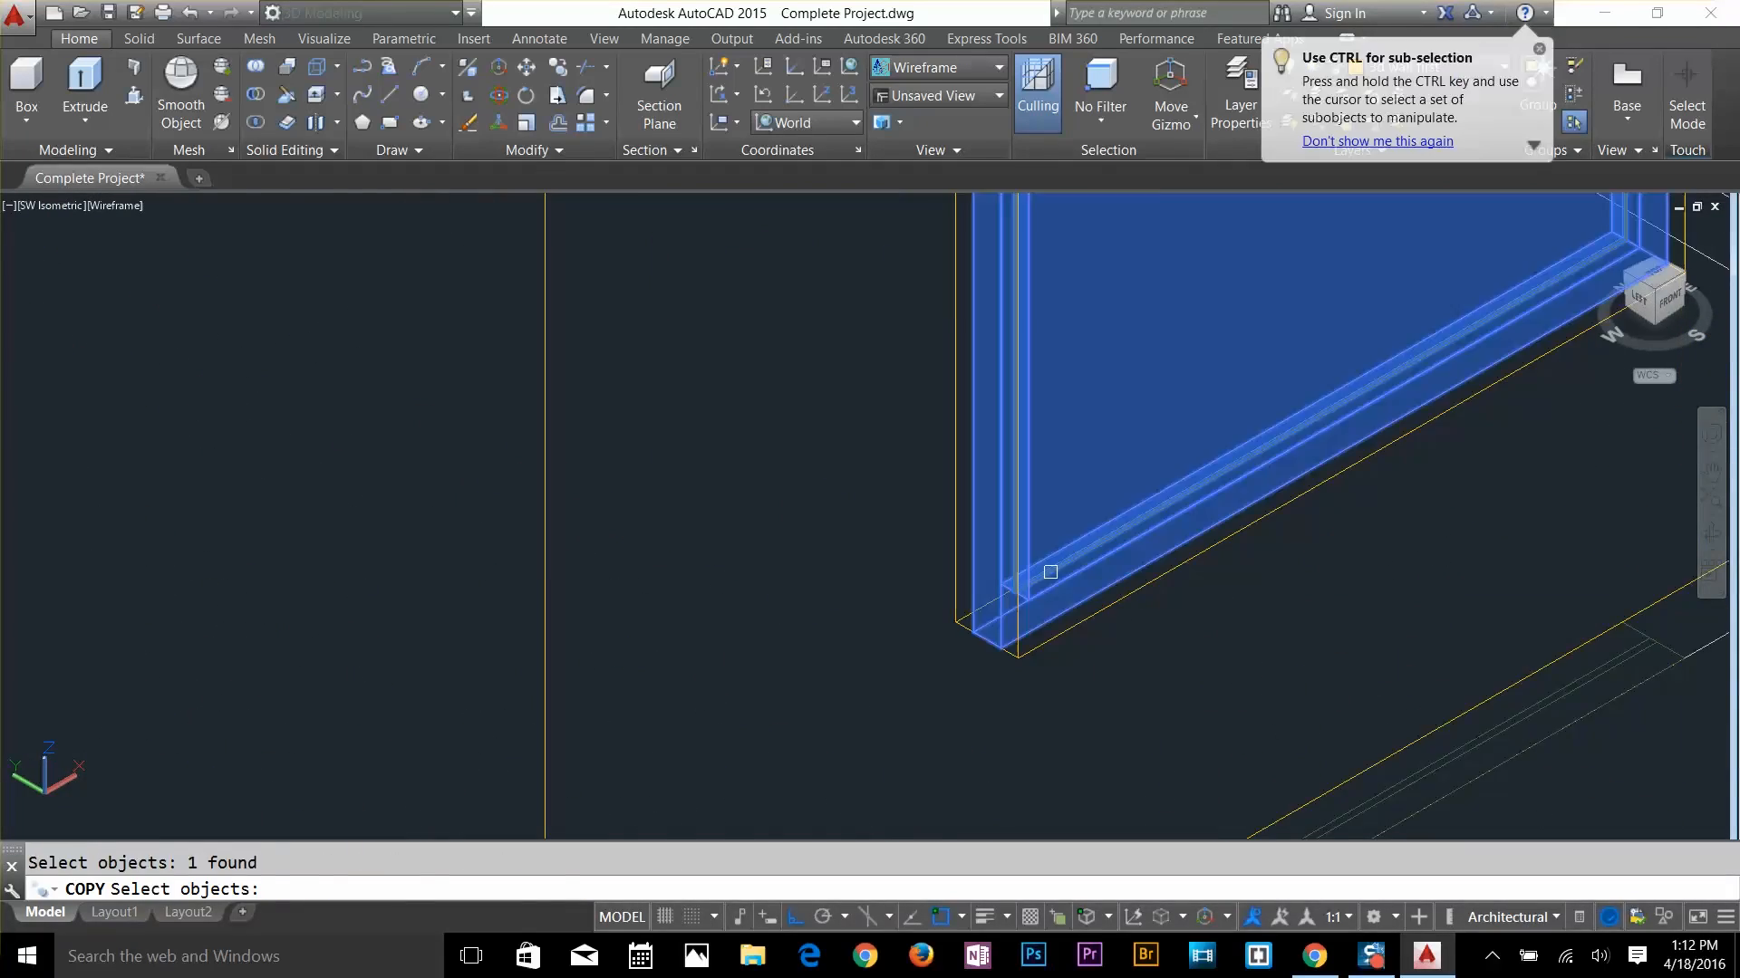
key(Return)
click(989, 634)
key(F8)
click(212, 633)
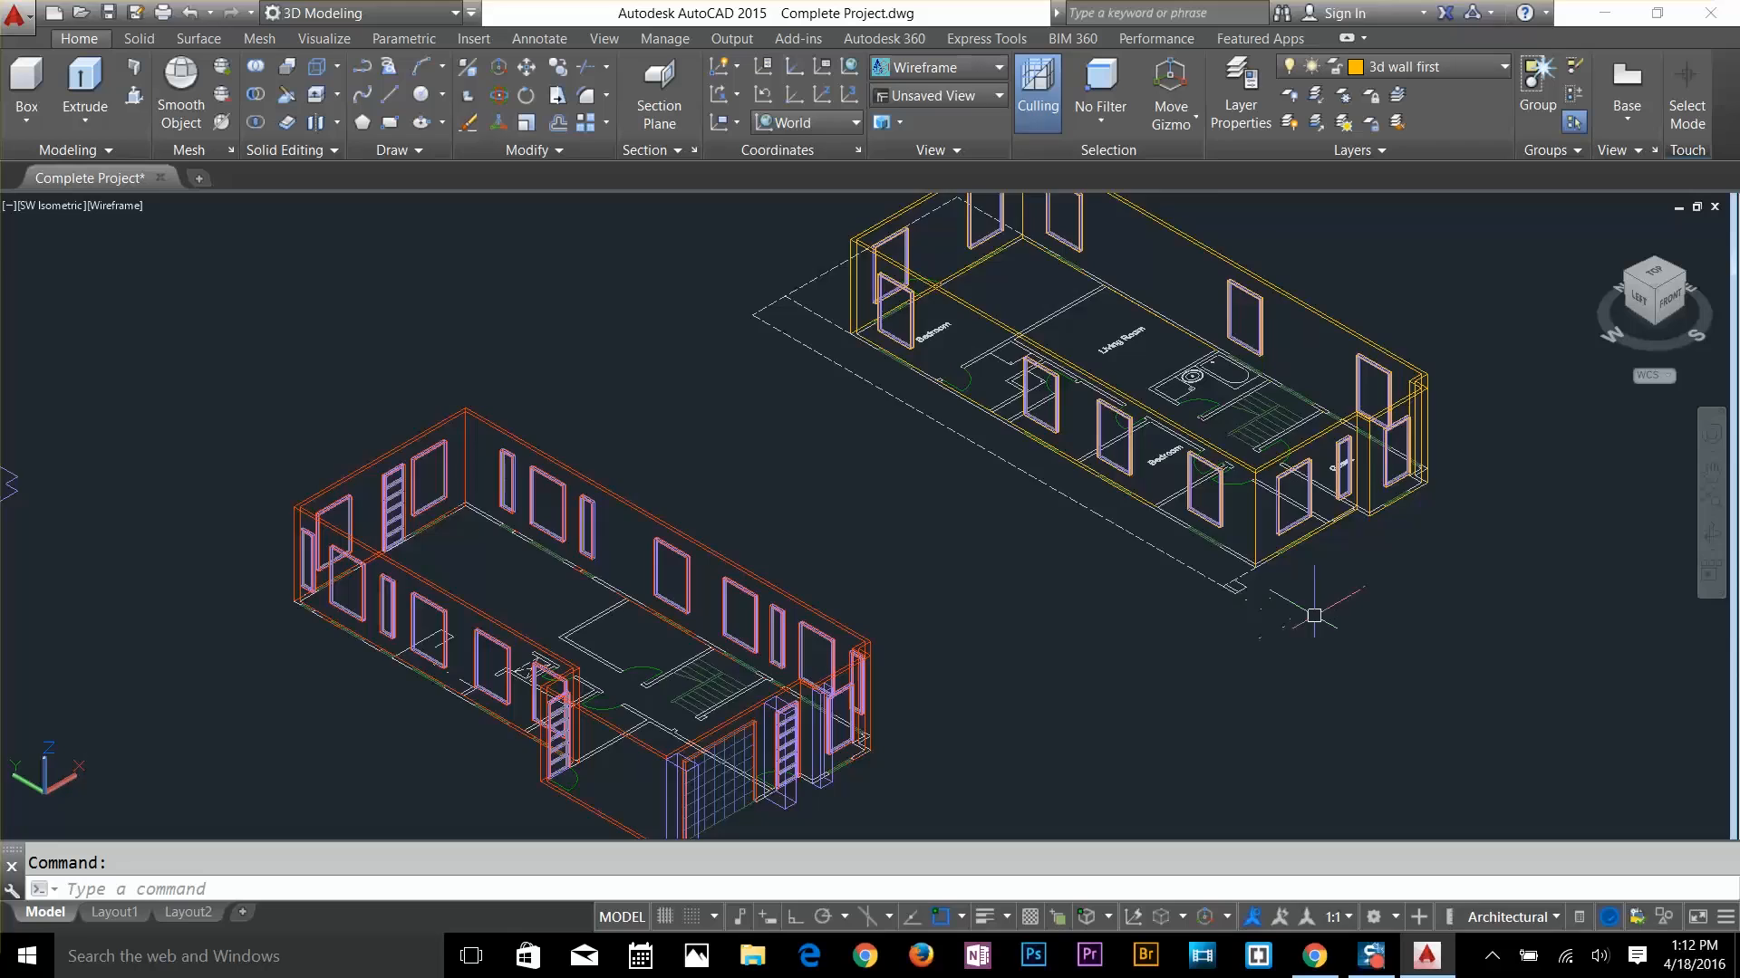
scroll(1156, 447, up, 2)
key(Escape)
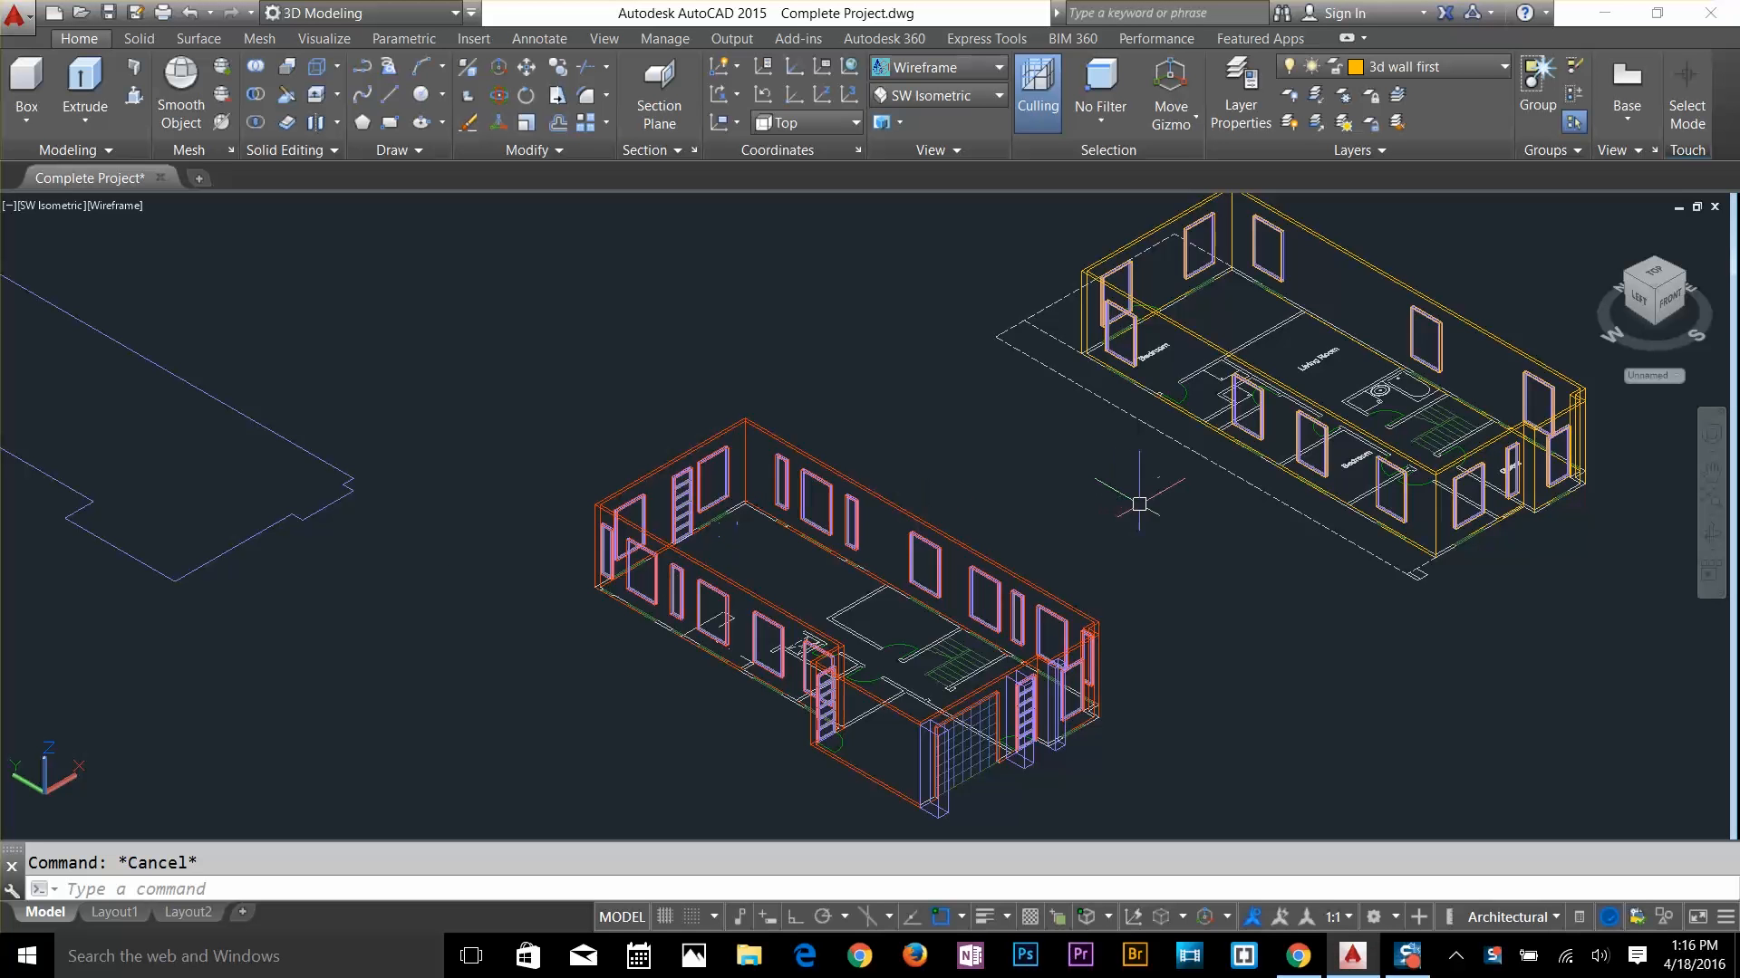
Turn off the 2d stairs, door, Interior and window layers while leaving the wall layer on
click(1395, 67)
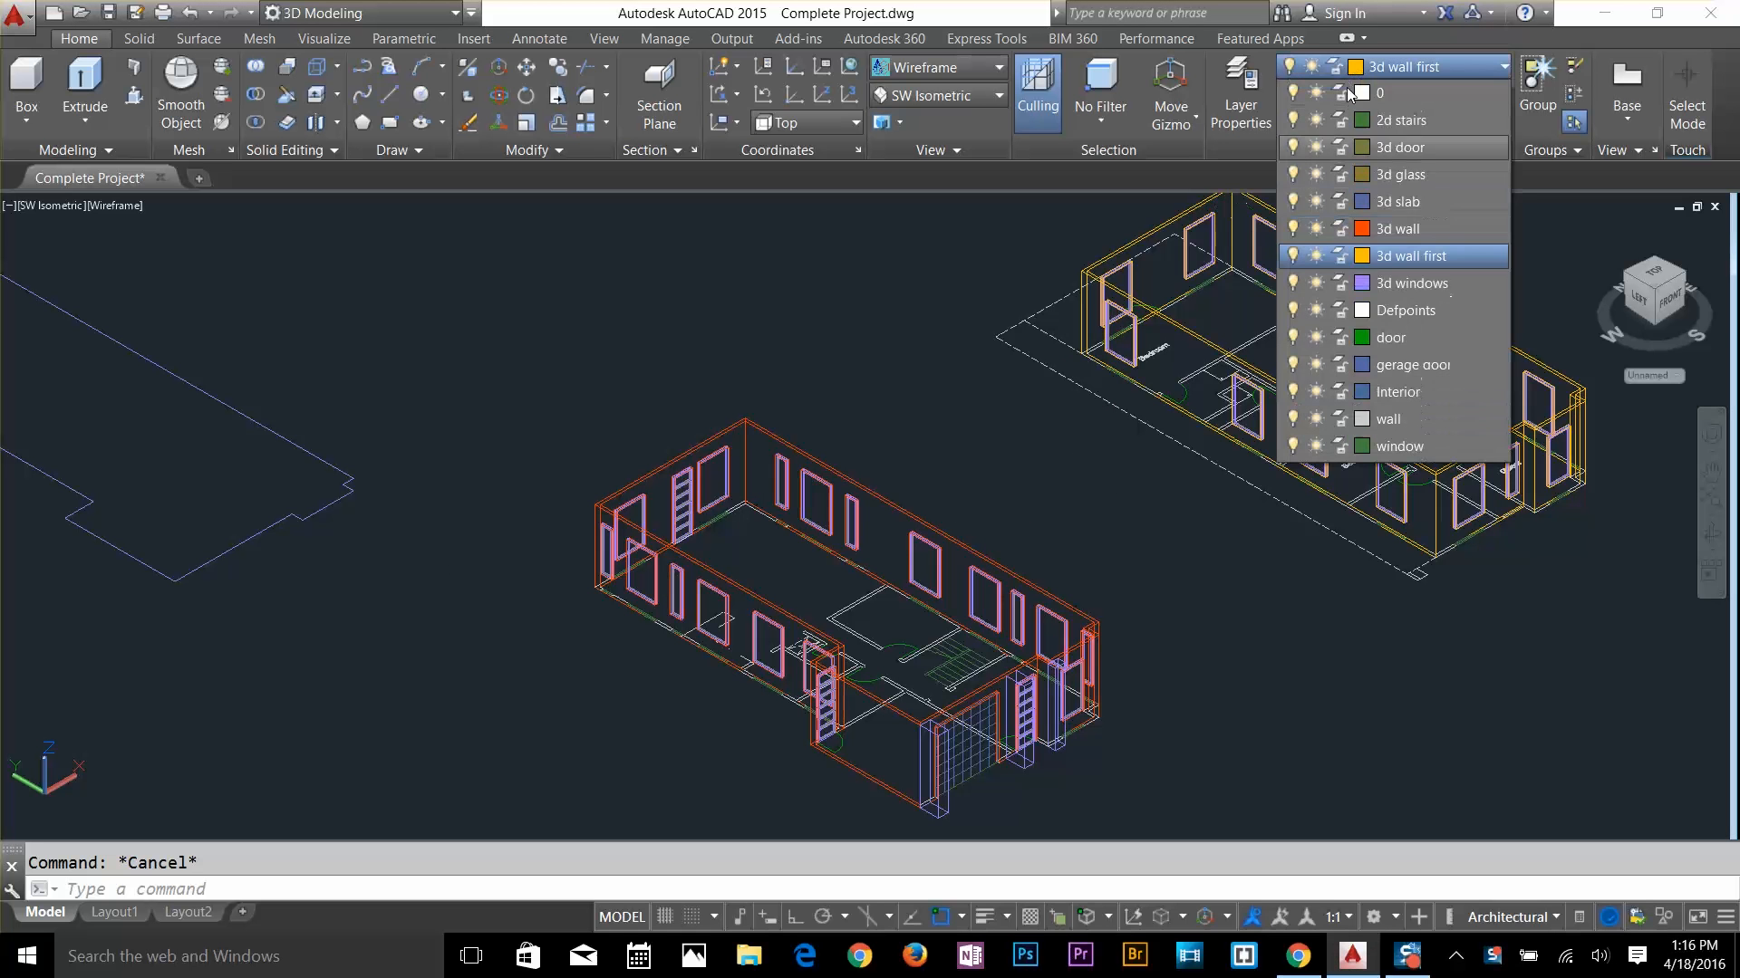
click(1294, 122)
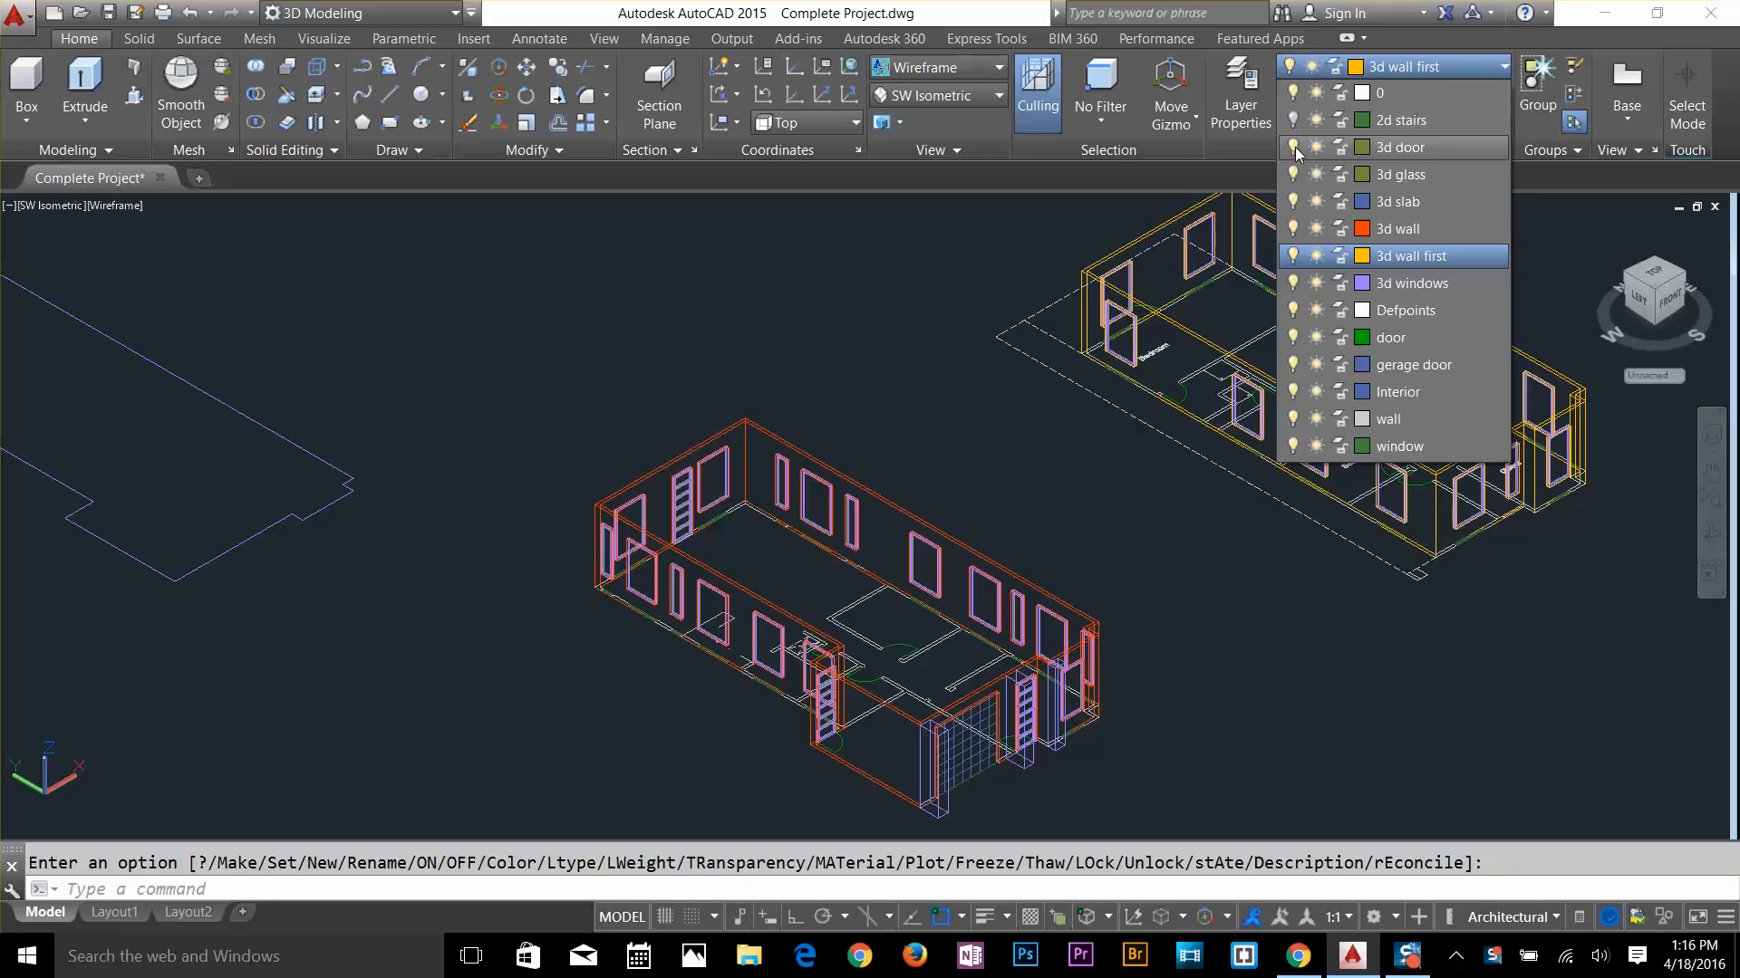
click(1293, 341)
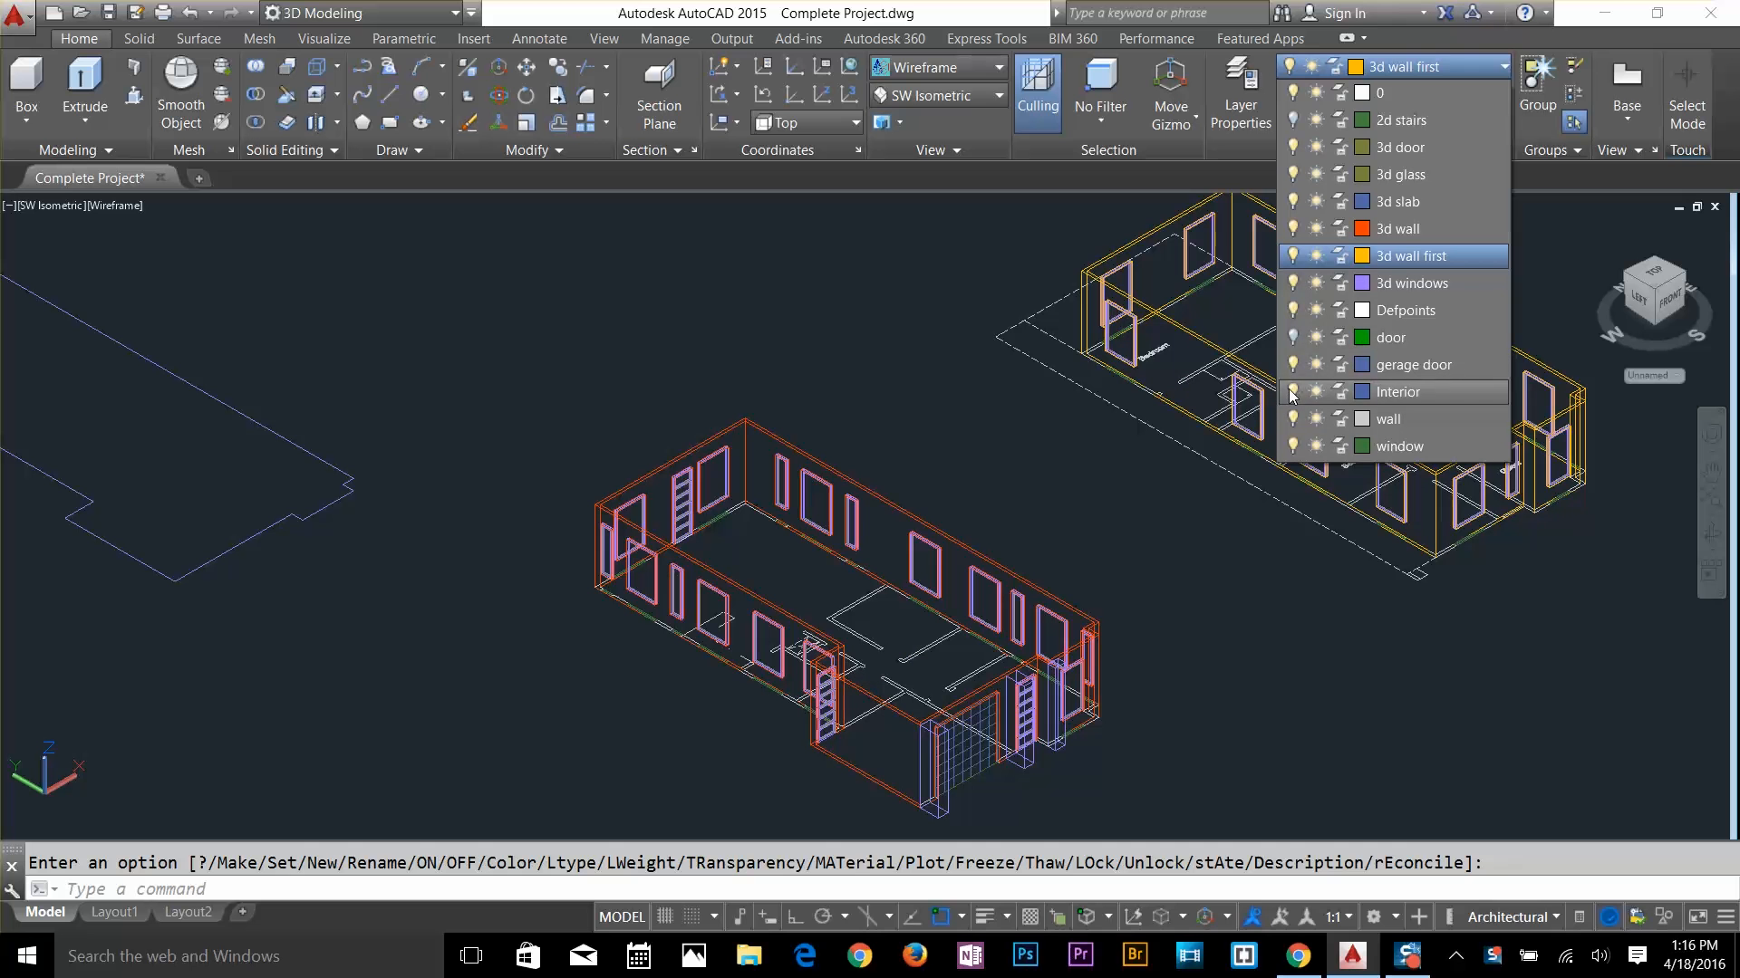
click(1293, 393)
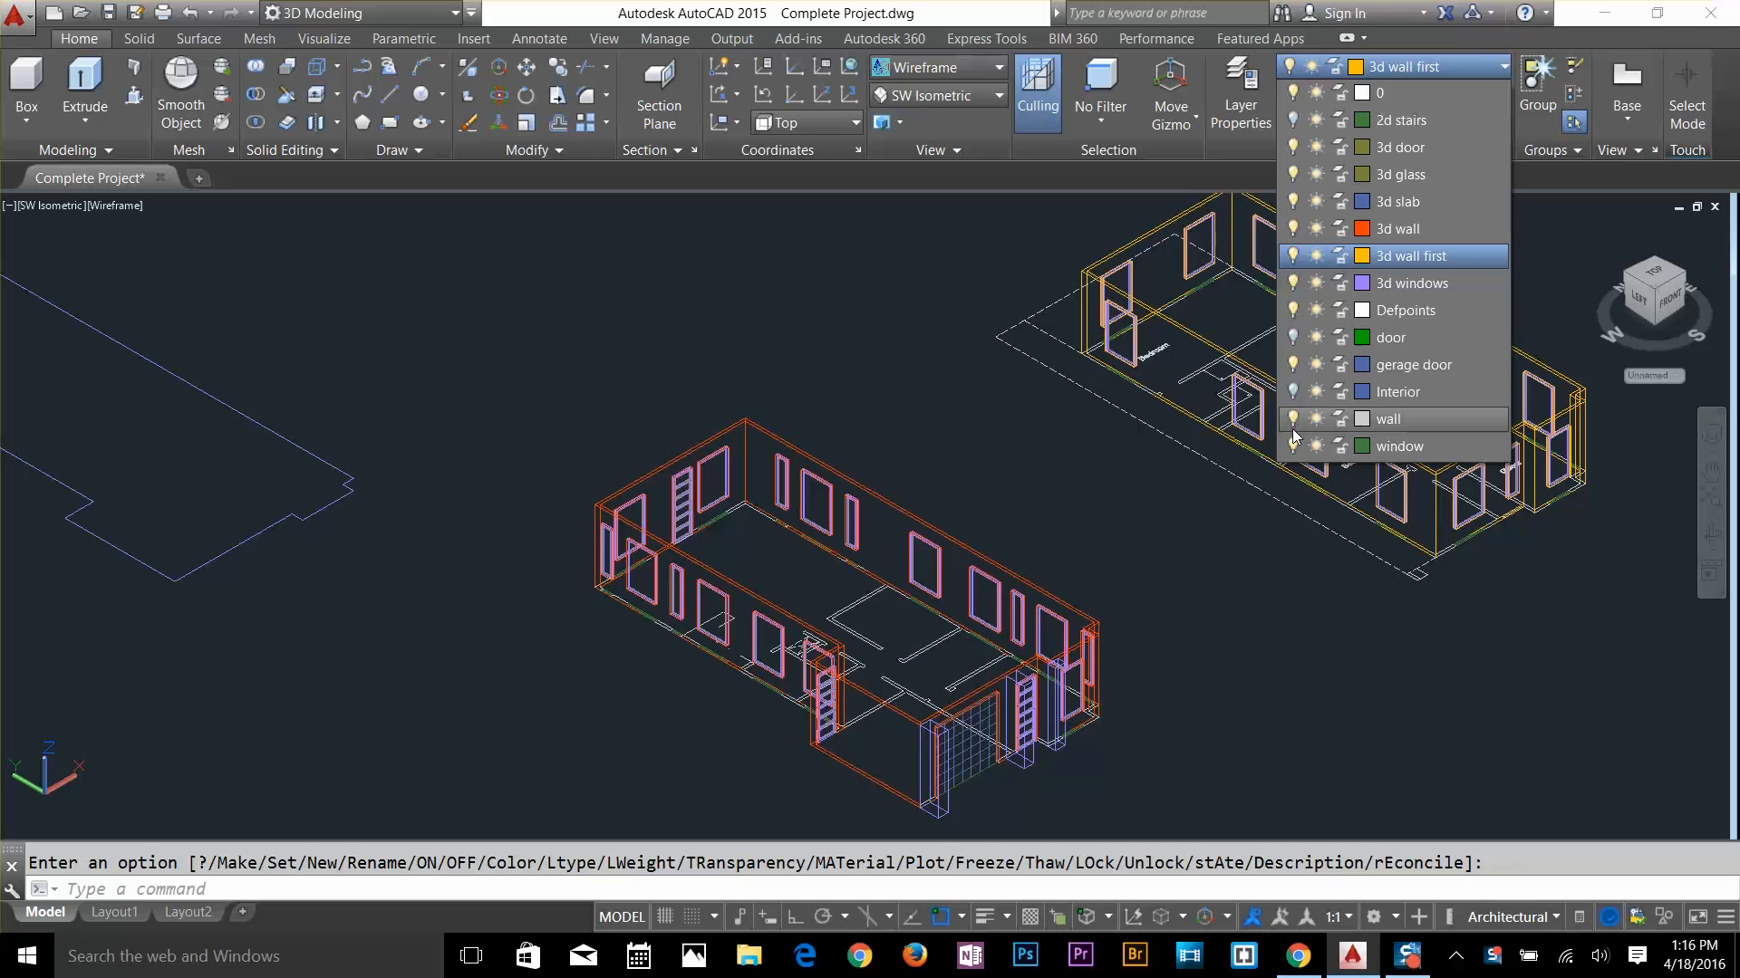
click(1293, 419)
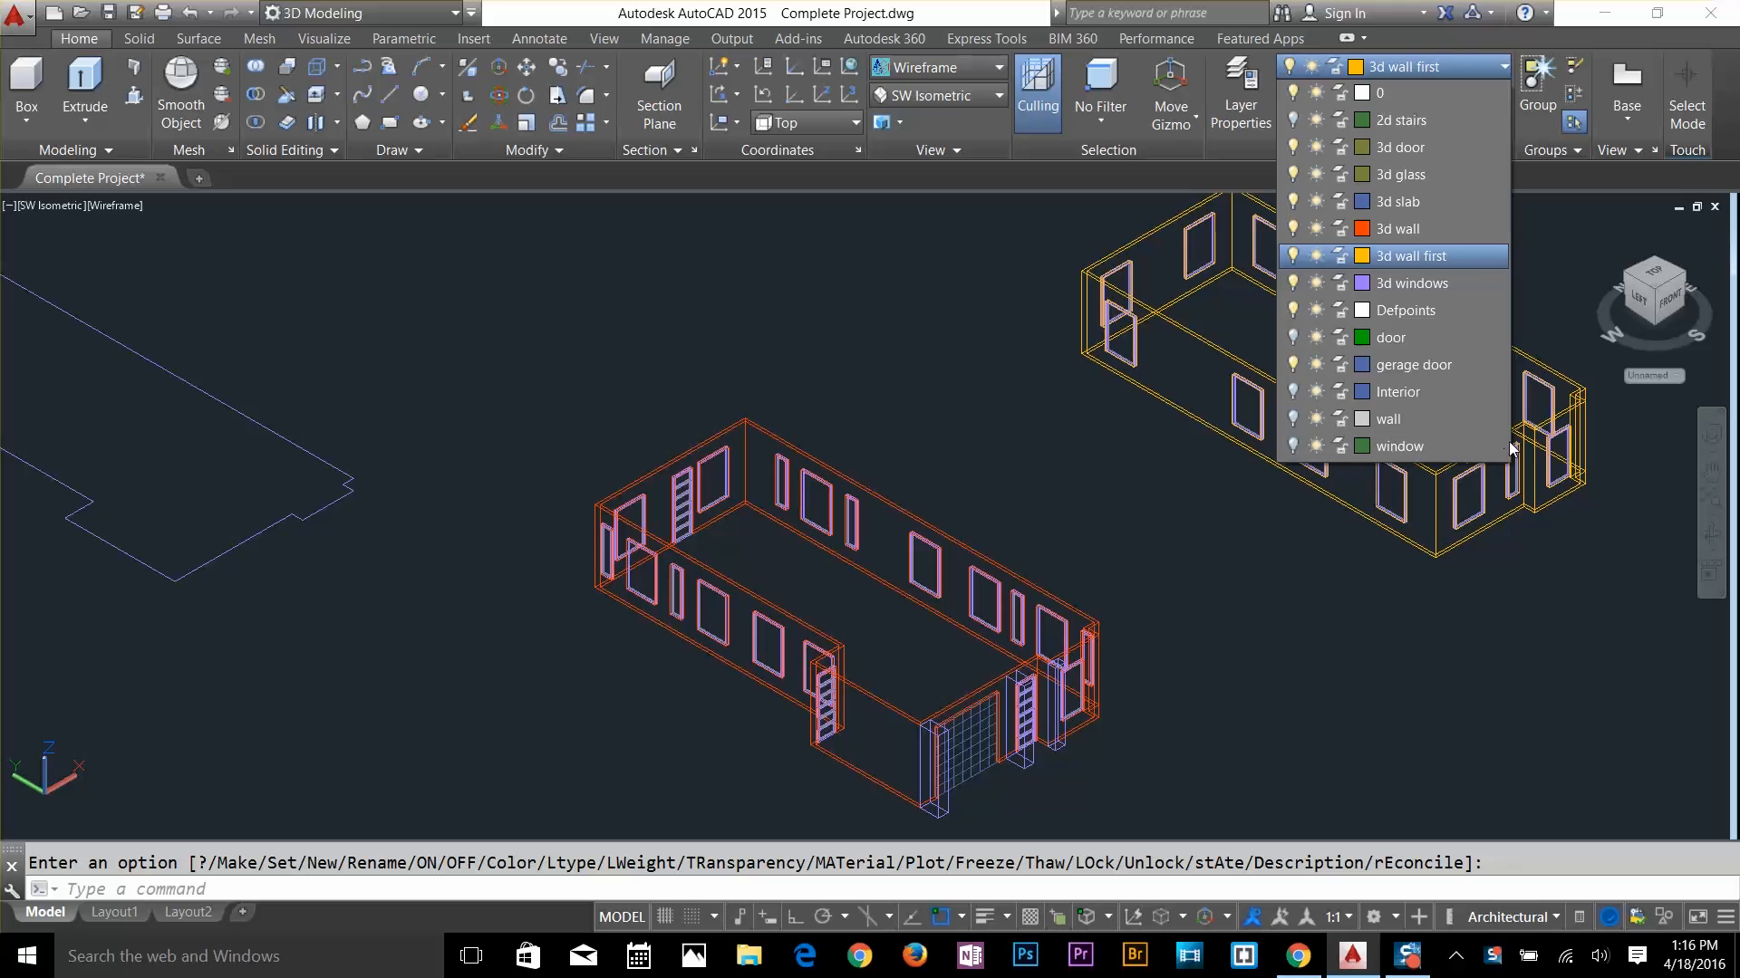
click(1290, 420)
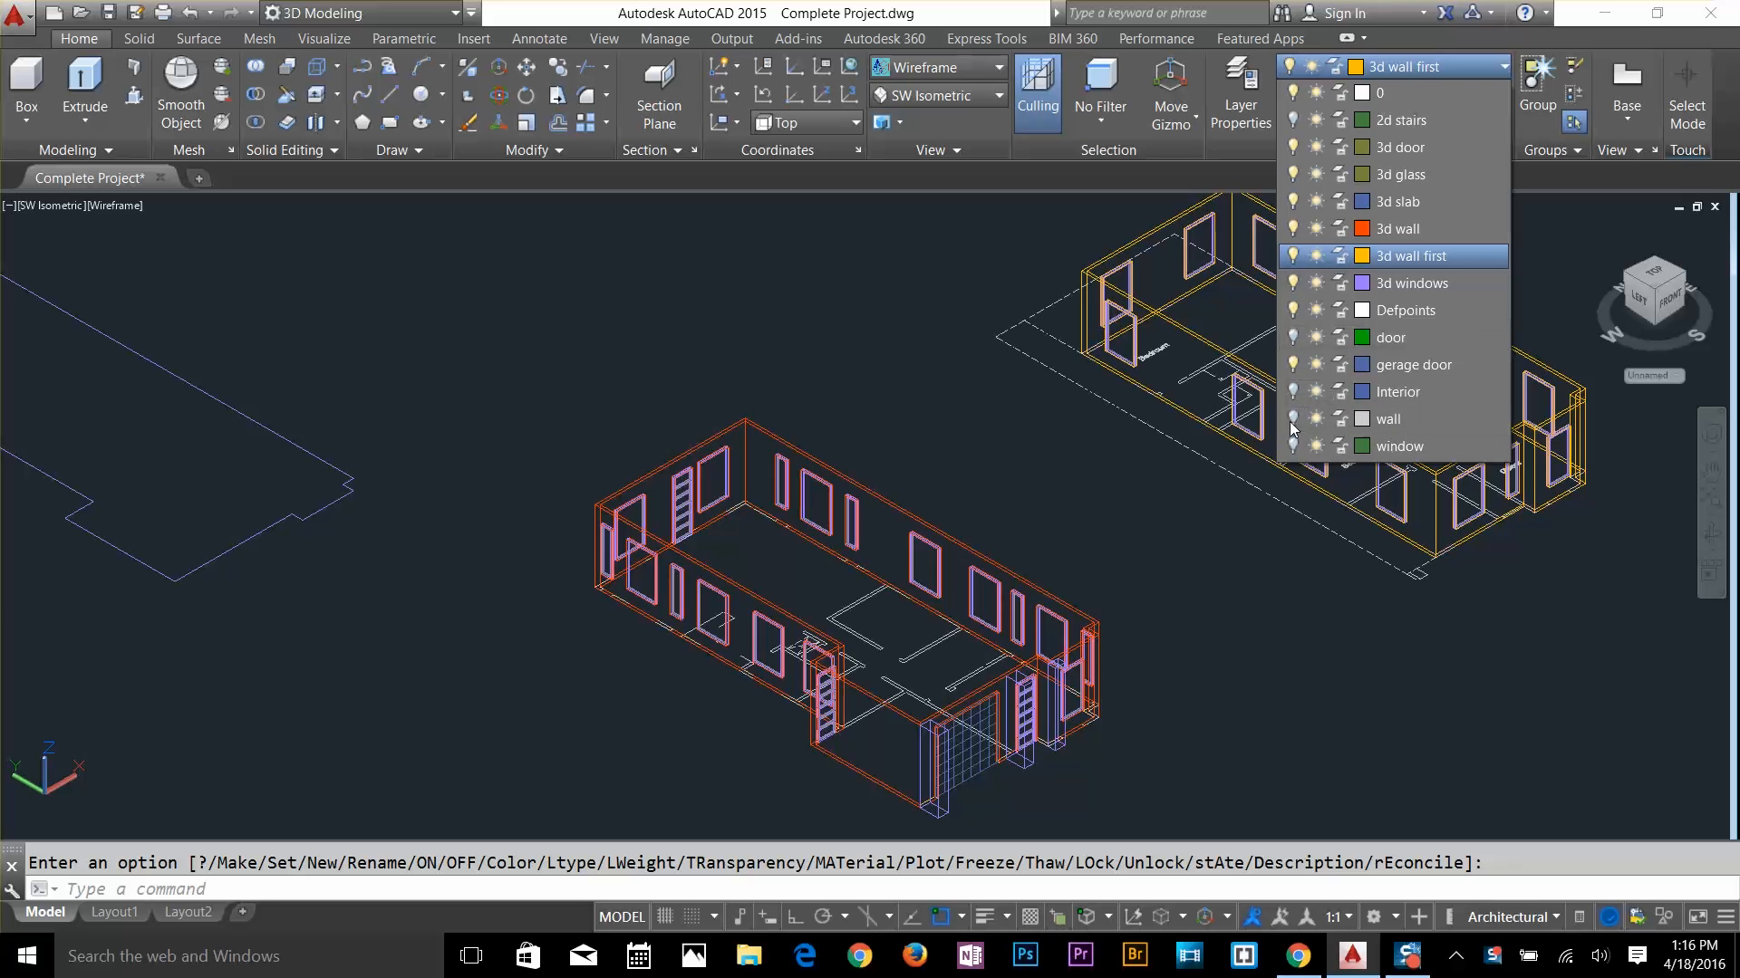
click(1423, 726)
key(Escape)
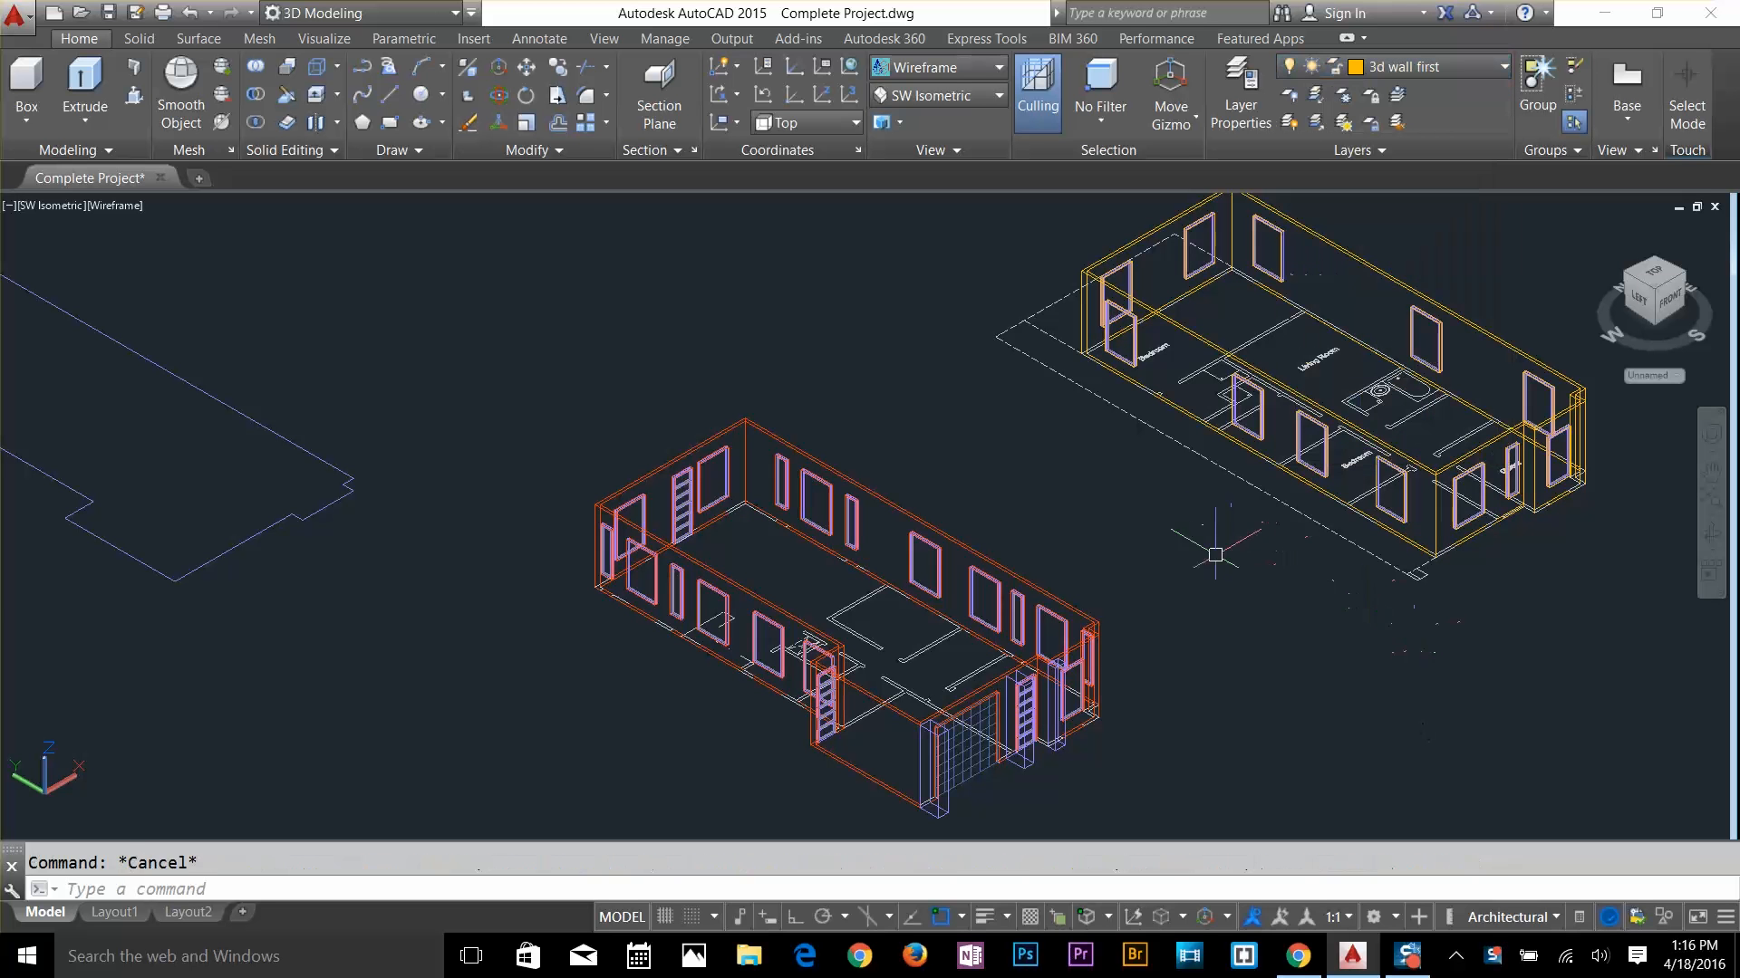
Copy the first-floor plan's three dashed outline lines onto the separate slab outline, aligning them at the matching front corner of the building
text(co)
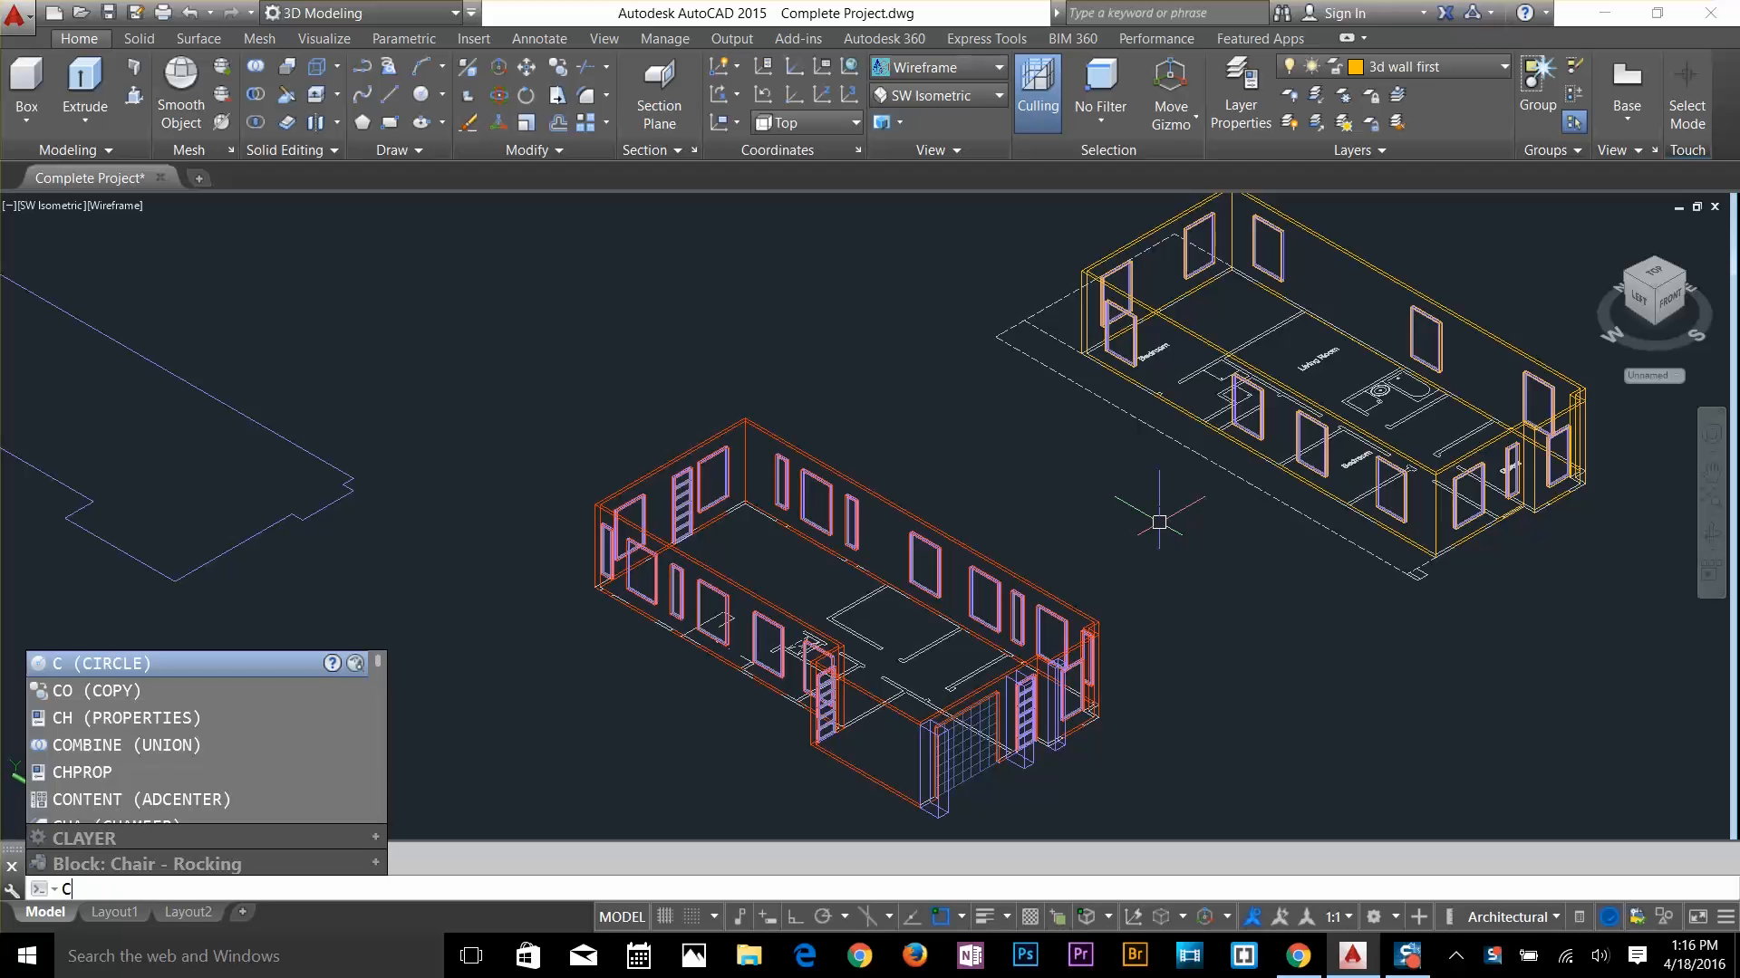
key(Return)
click(1238, 479)
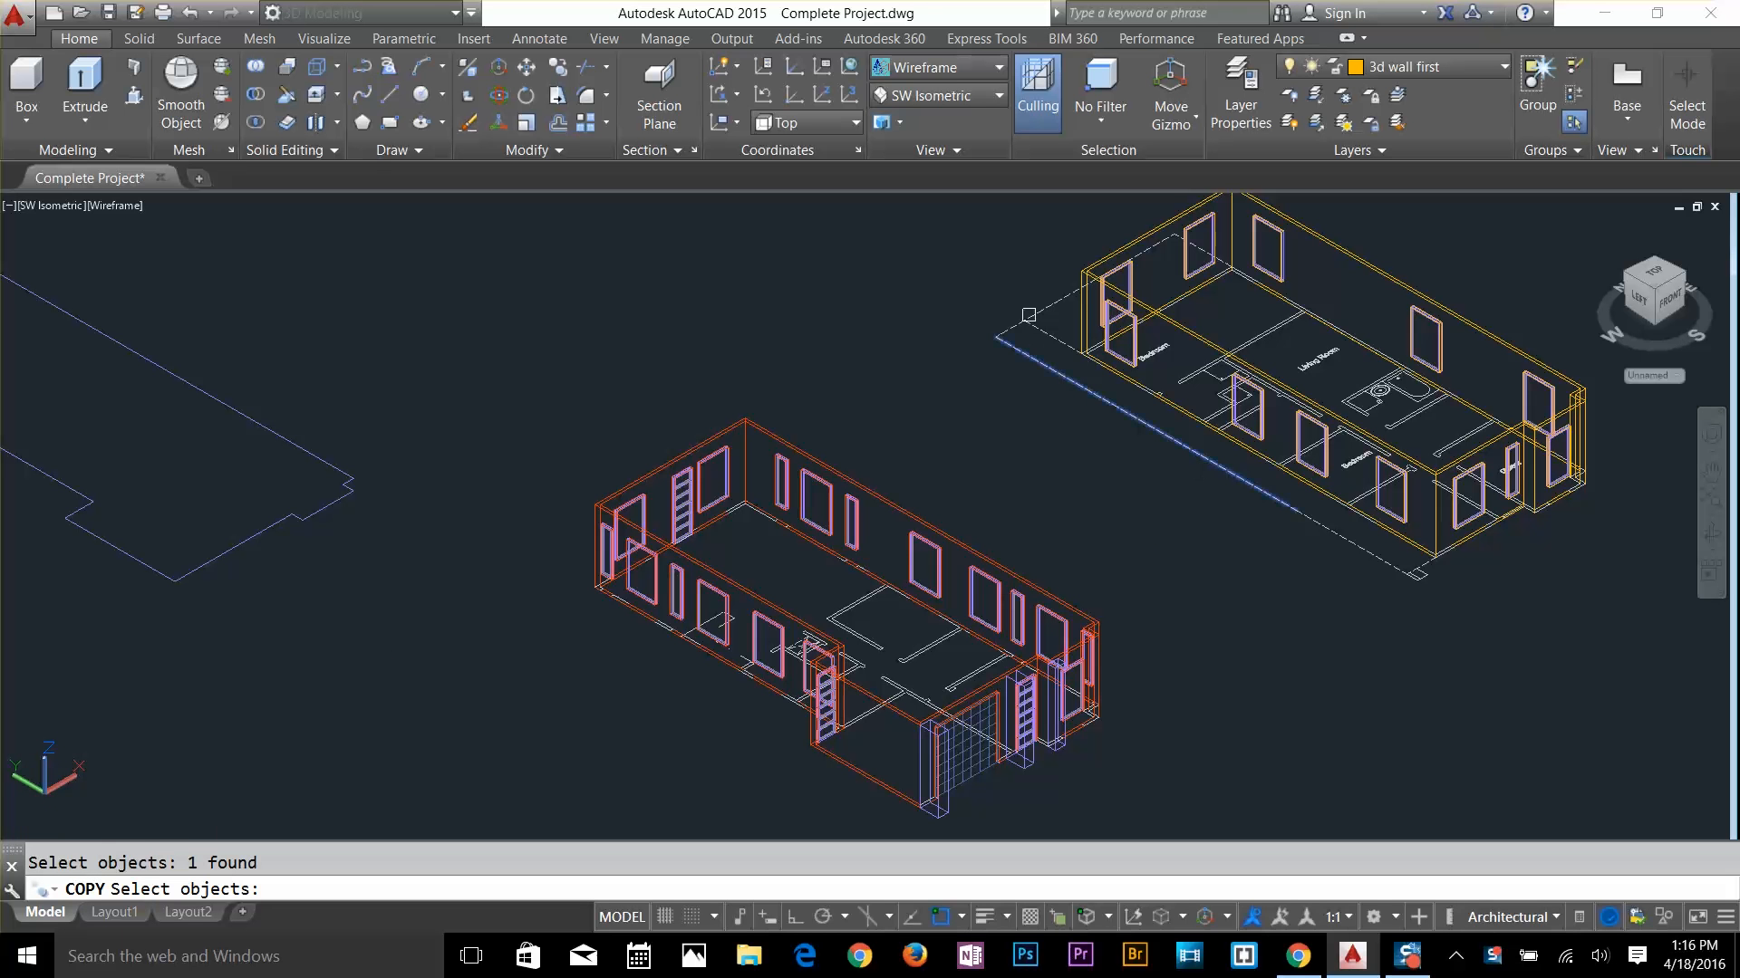
click(1043, 315)
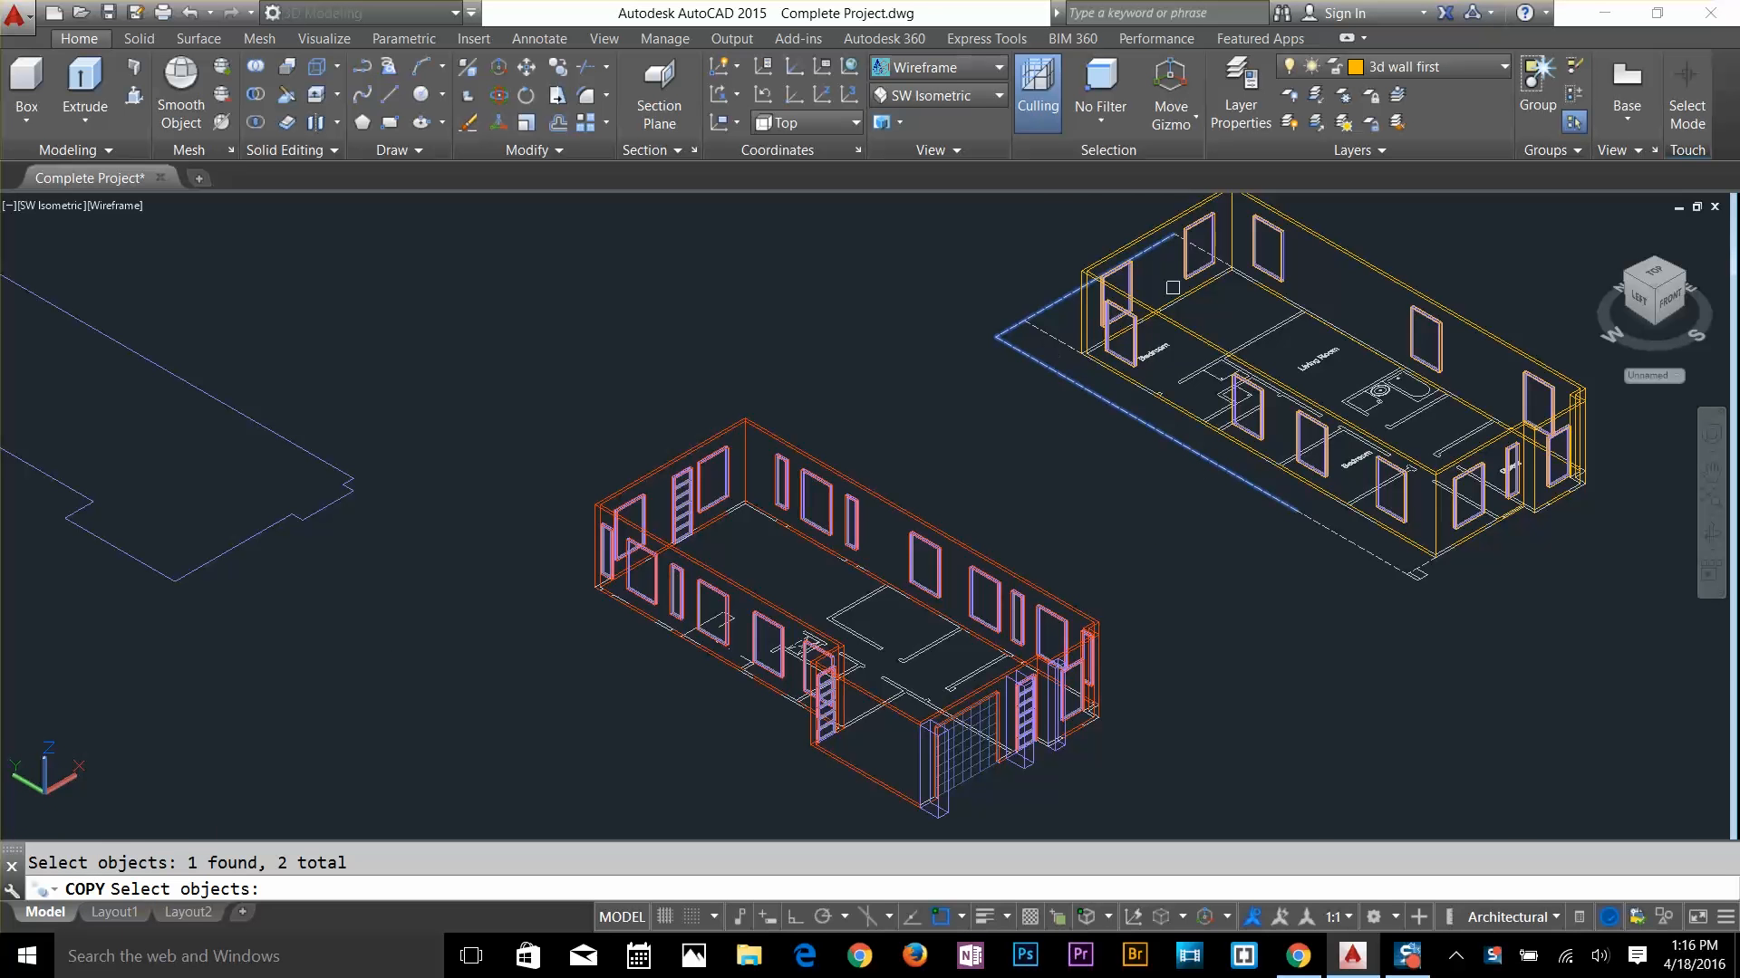
scroll(1173, 287, up, 5)
scroll(1382, 400, down, 6)
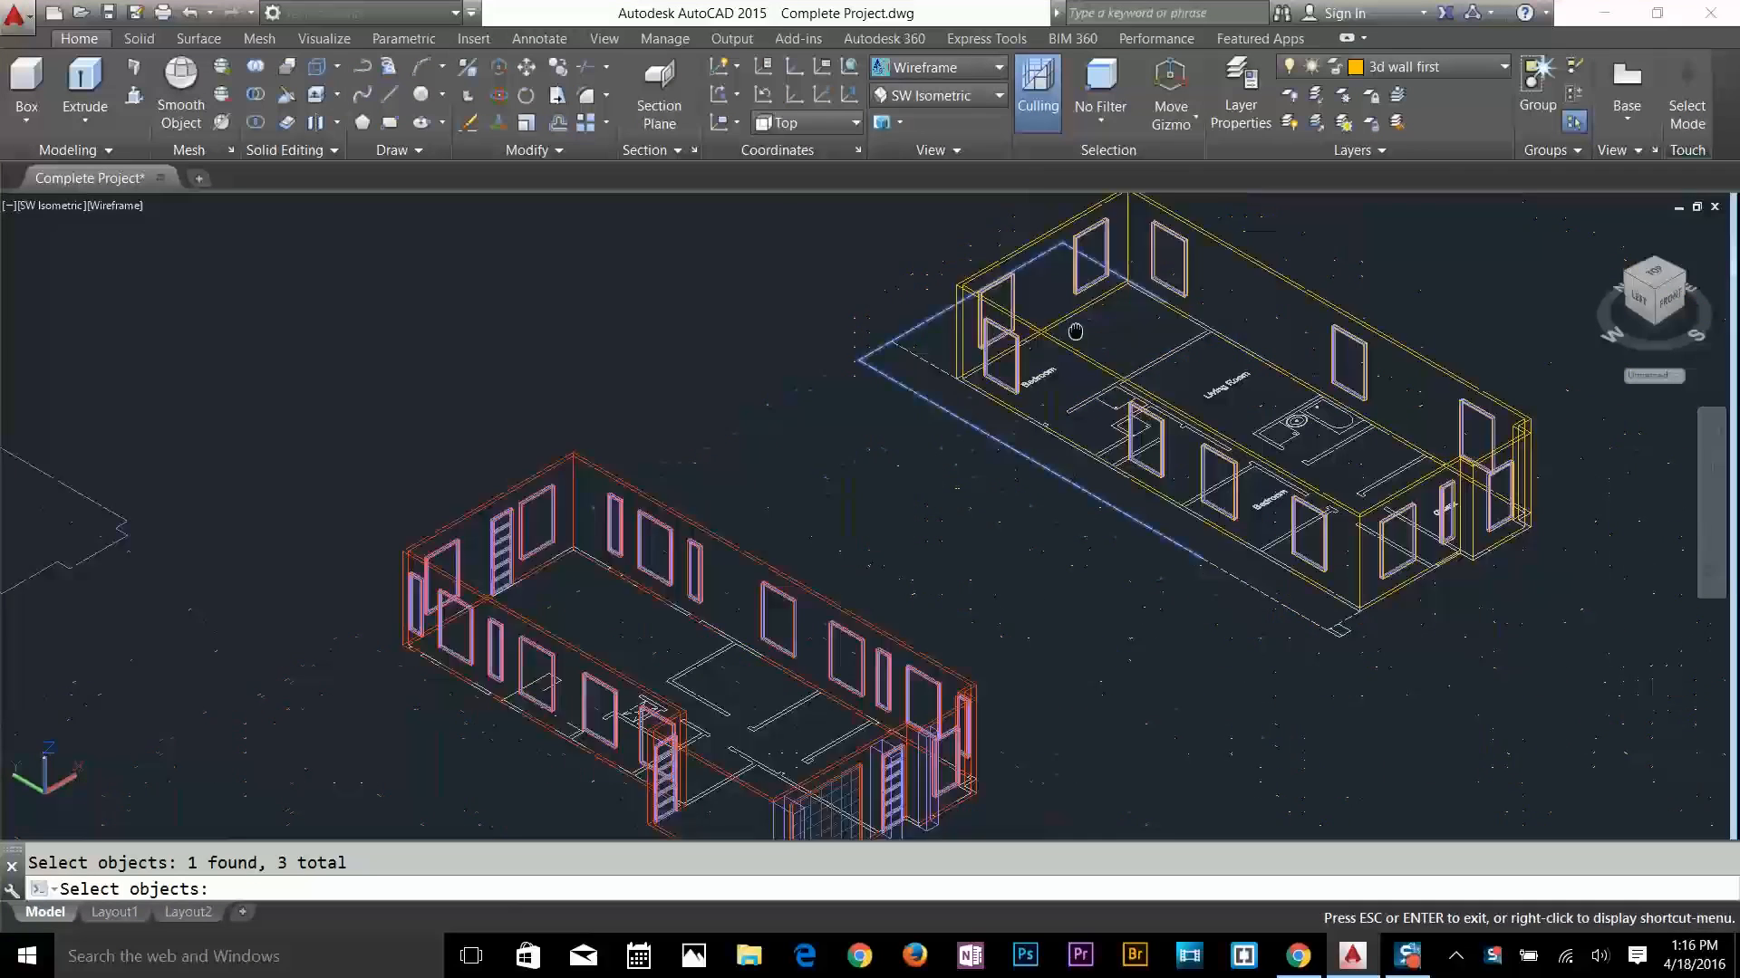
key(Return)
scroll(1441, 394, up, 6)
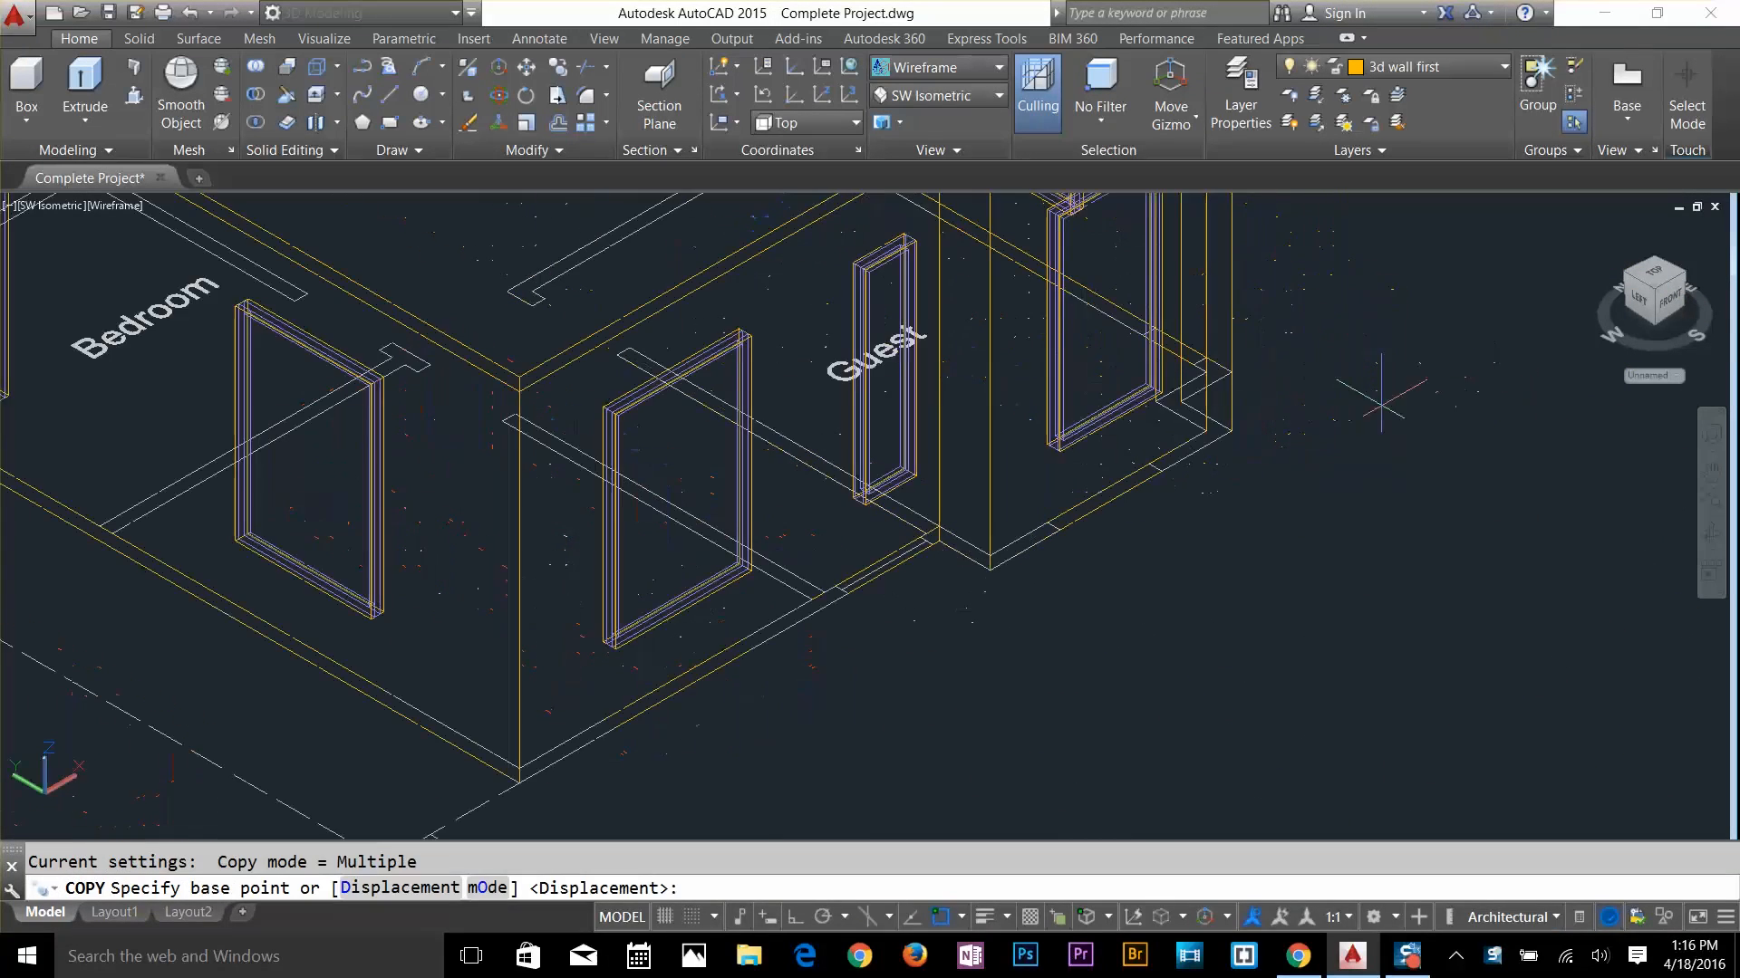
click(1231, 430)
scroll(1242, 439, down, 6)
middle_drag(363, 512, 929, 535)
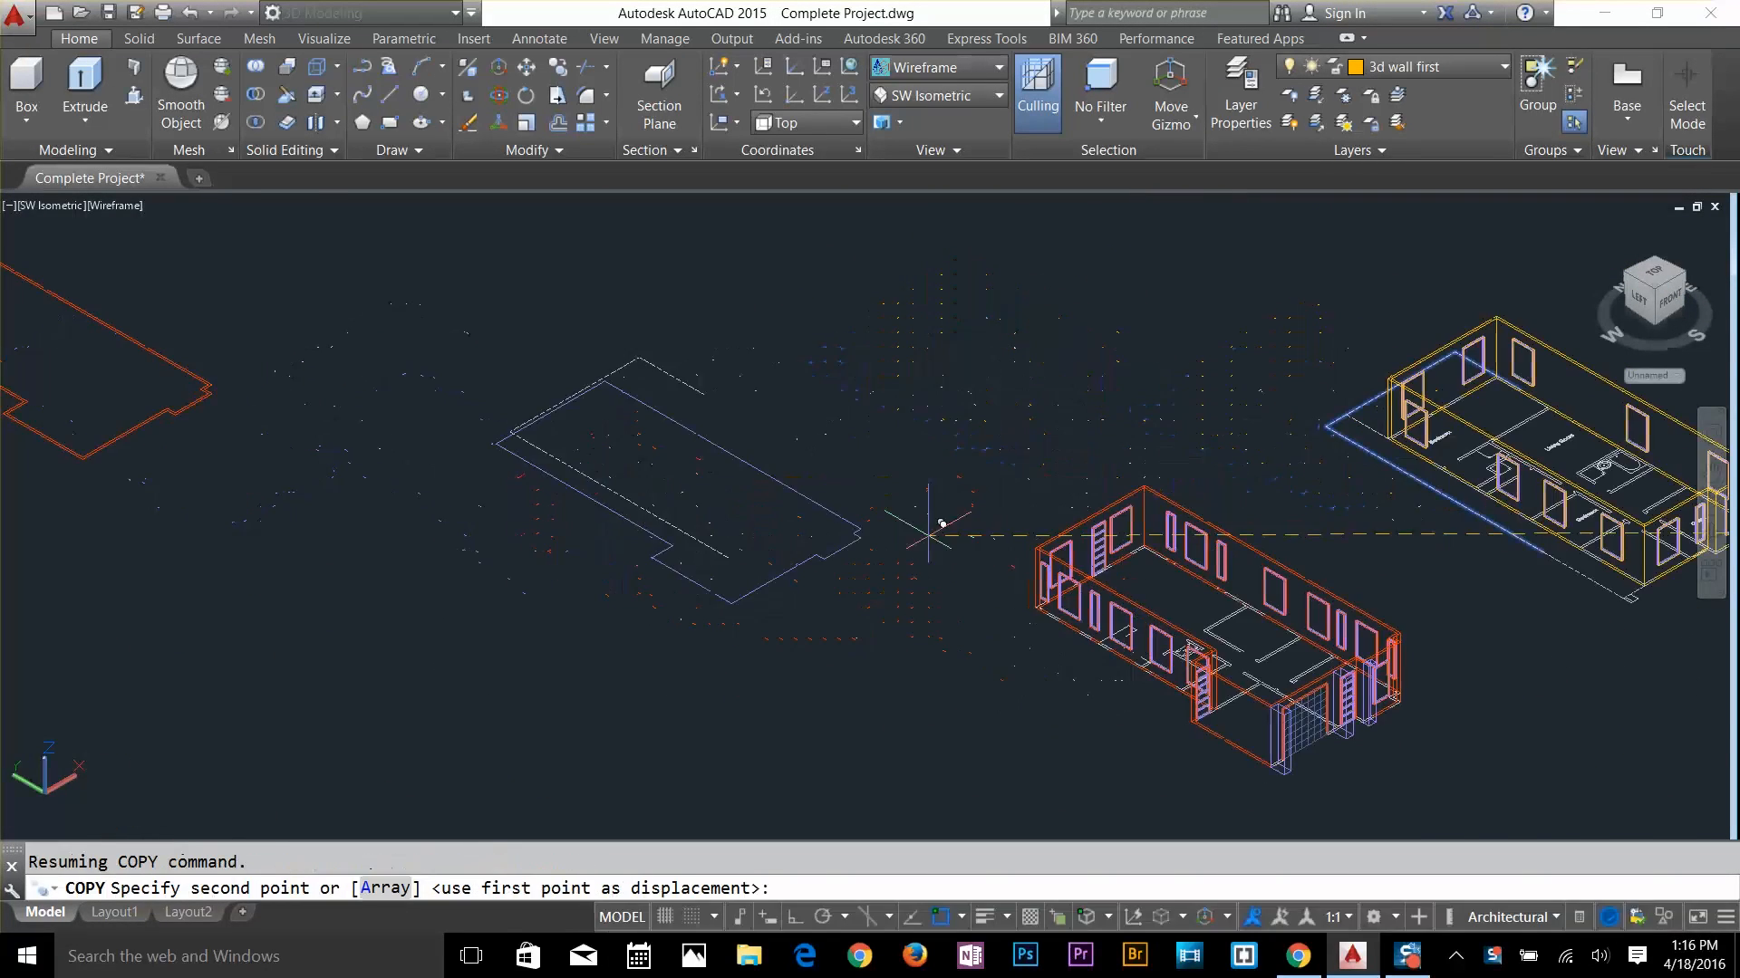
scroll(929, 535, up, 3)
click(825, 533)
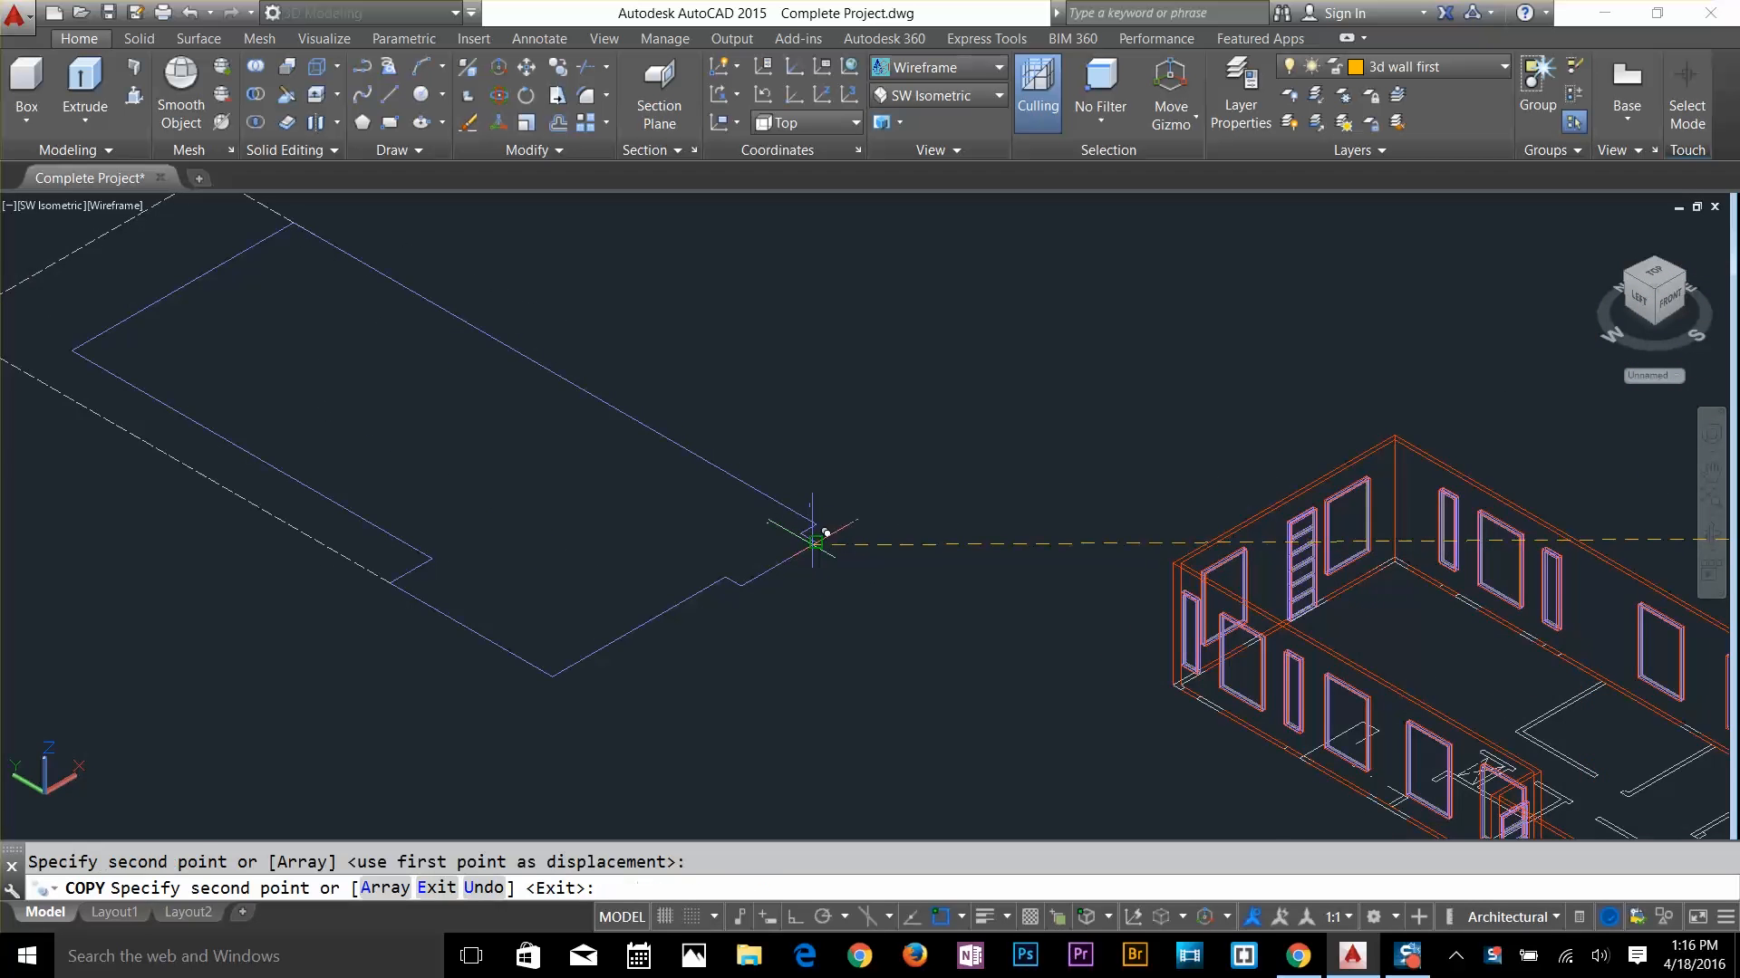
scroll(803, 610, down, 4)
key(Return)
scroll(597, 618, up, 3)
key(Escape)
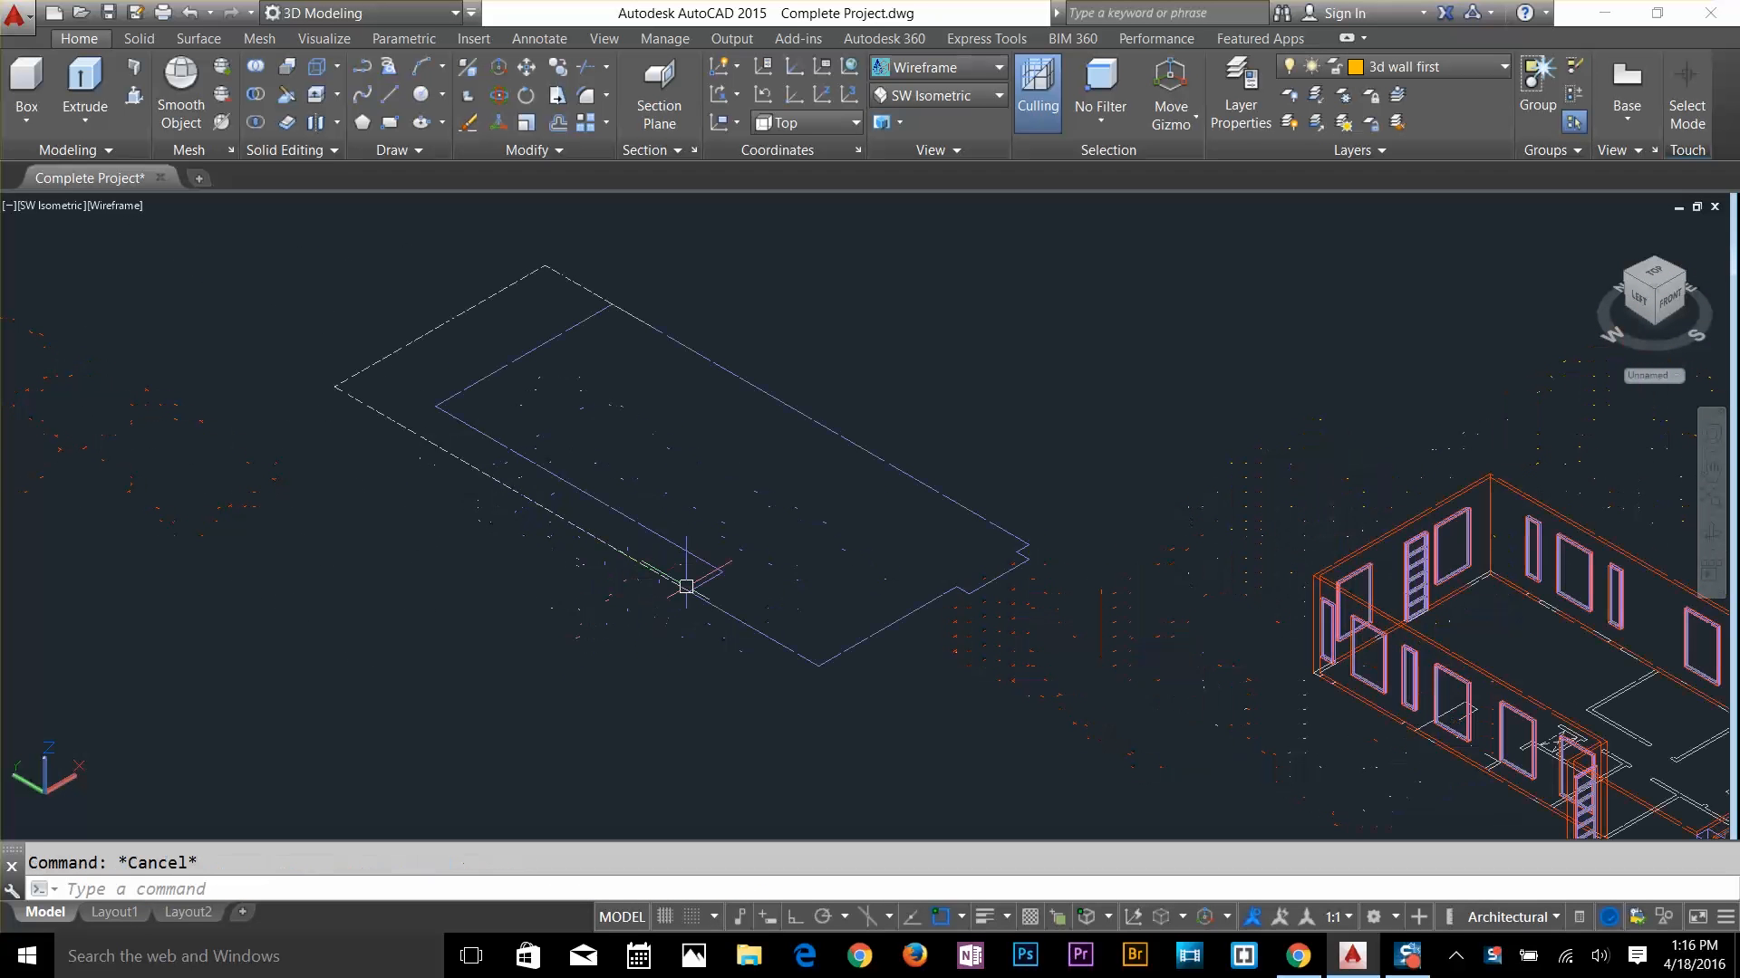
Explode the slab outline polyline into separate line segments
text(x)
key(Return)
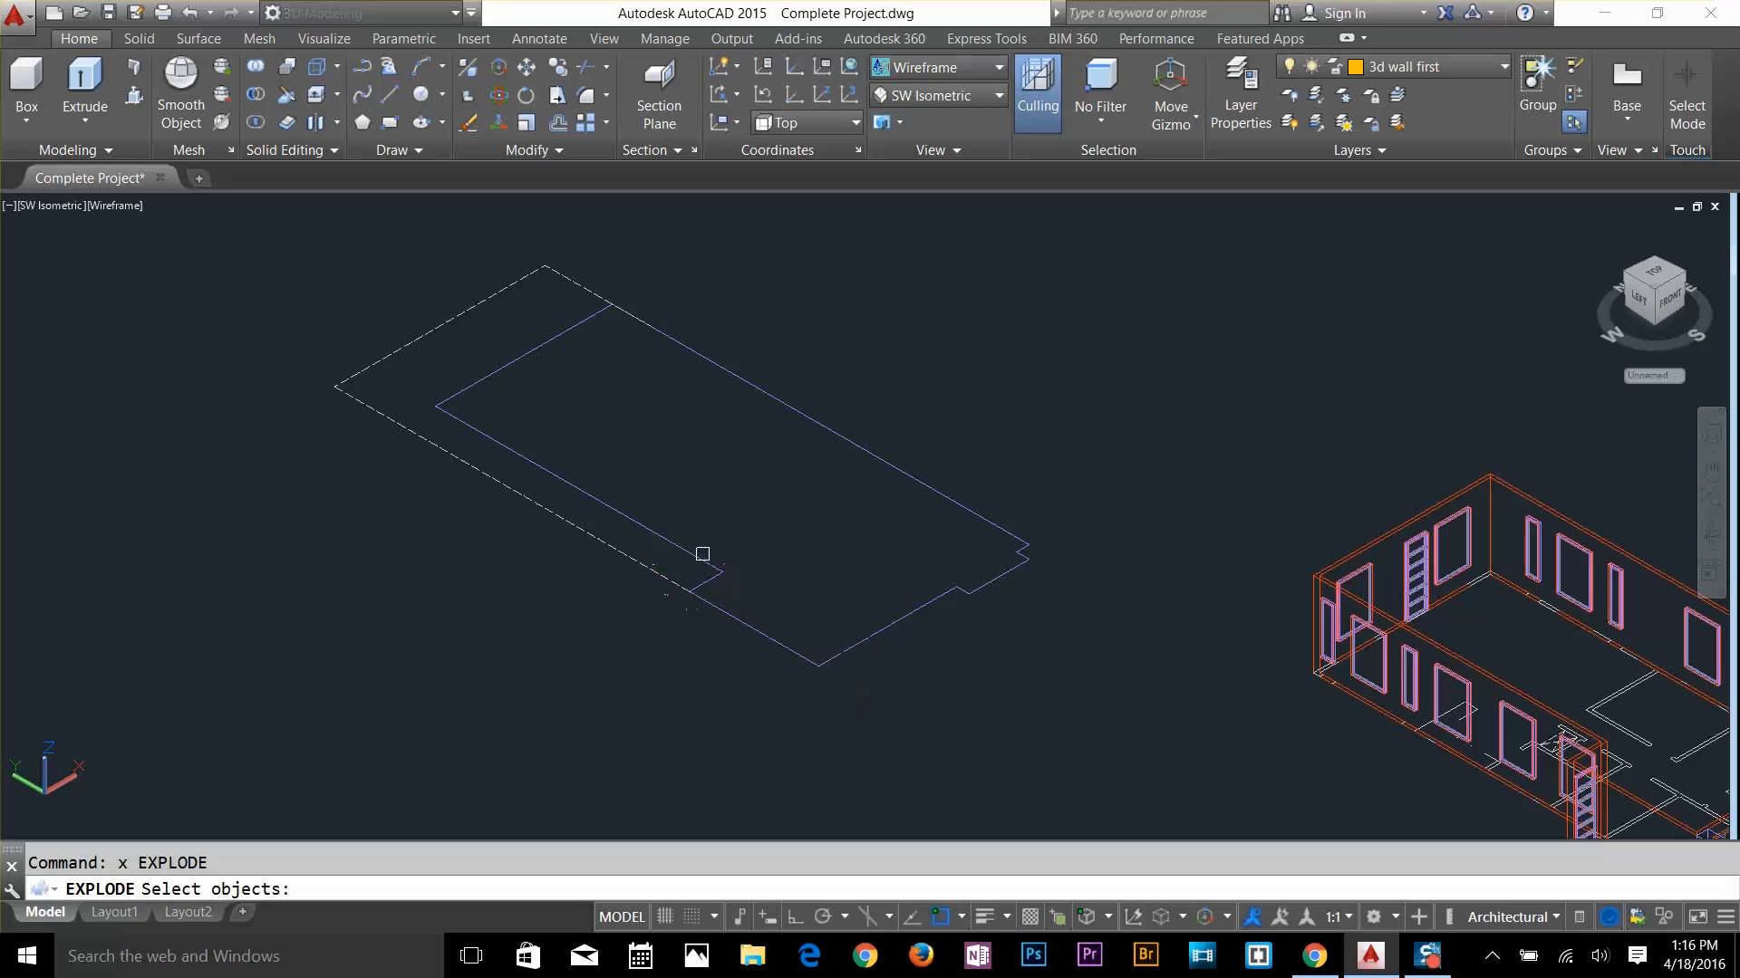
click(703, 554)
key(Return)
Erase the slab outline's short notch line, its inner side line and its inner rear line inside the dashed extension
click(719, 563)
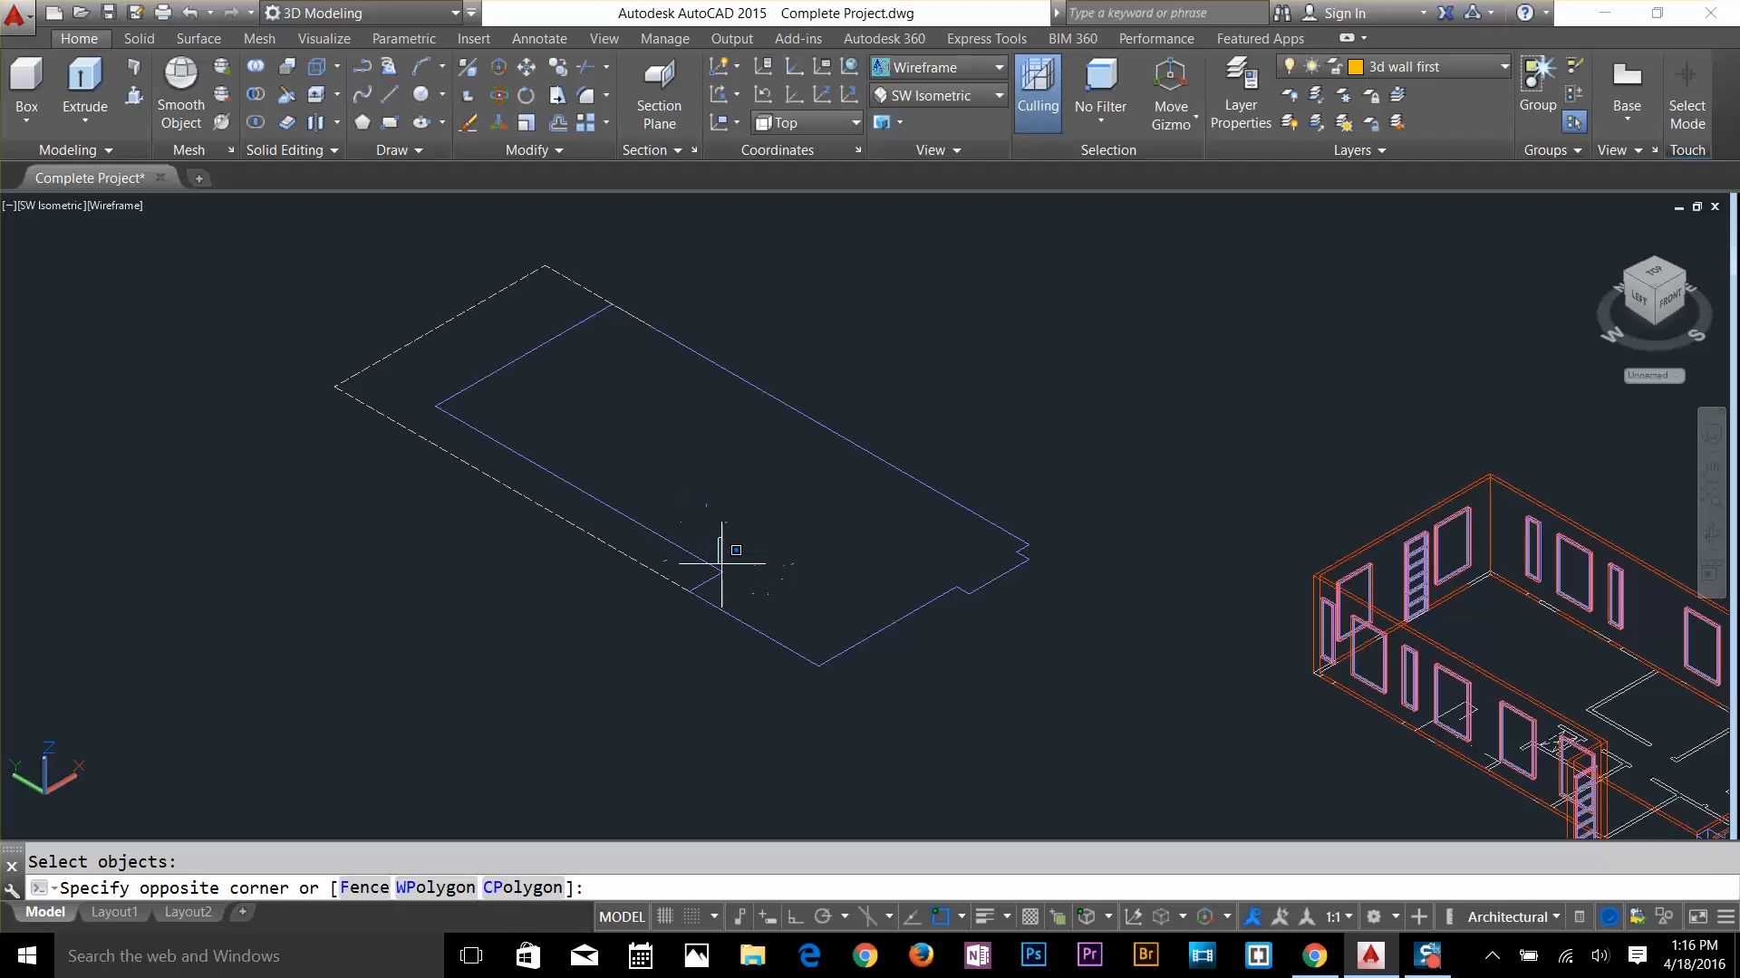
click(710, 583)
key(Delete)
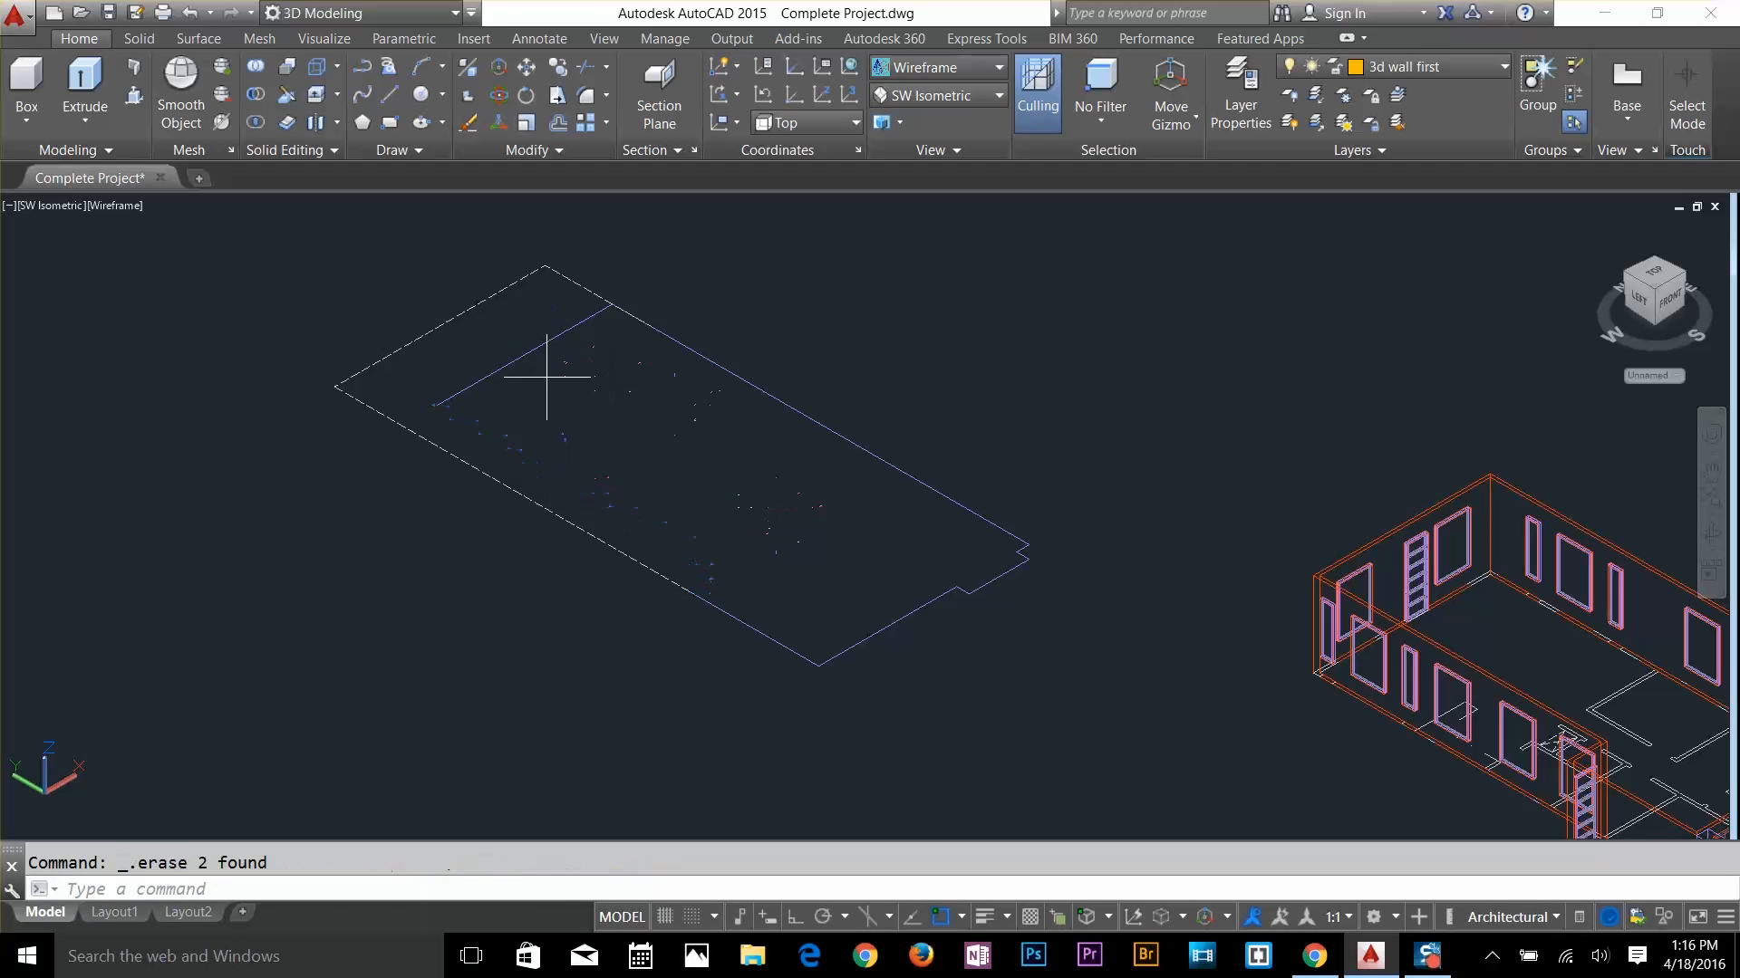
click(548, 382)
click(494, 340)
key(Delete)
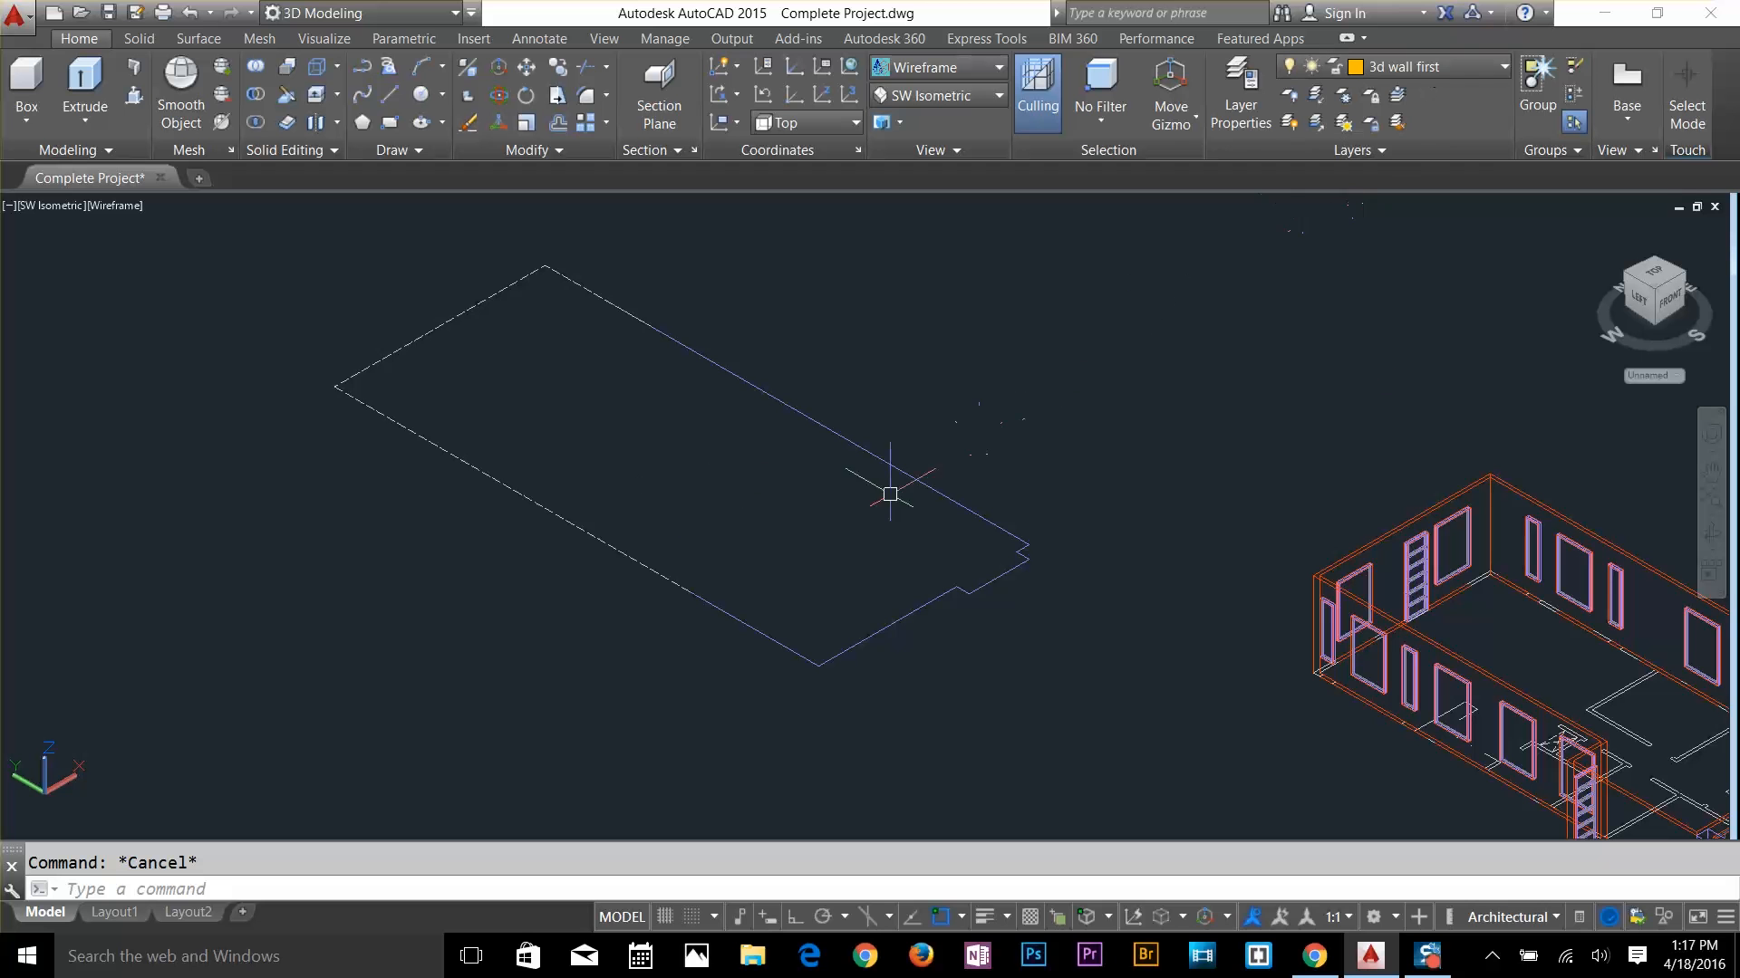
Add a new layer with its default name and settings to the drawing
click(1232, 92)
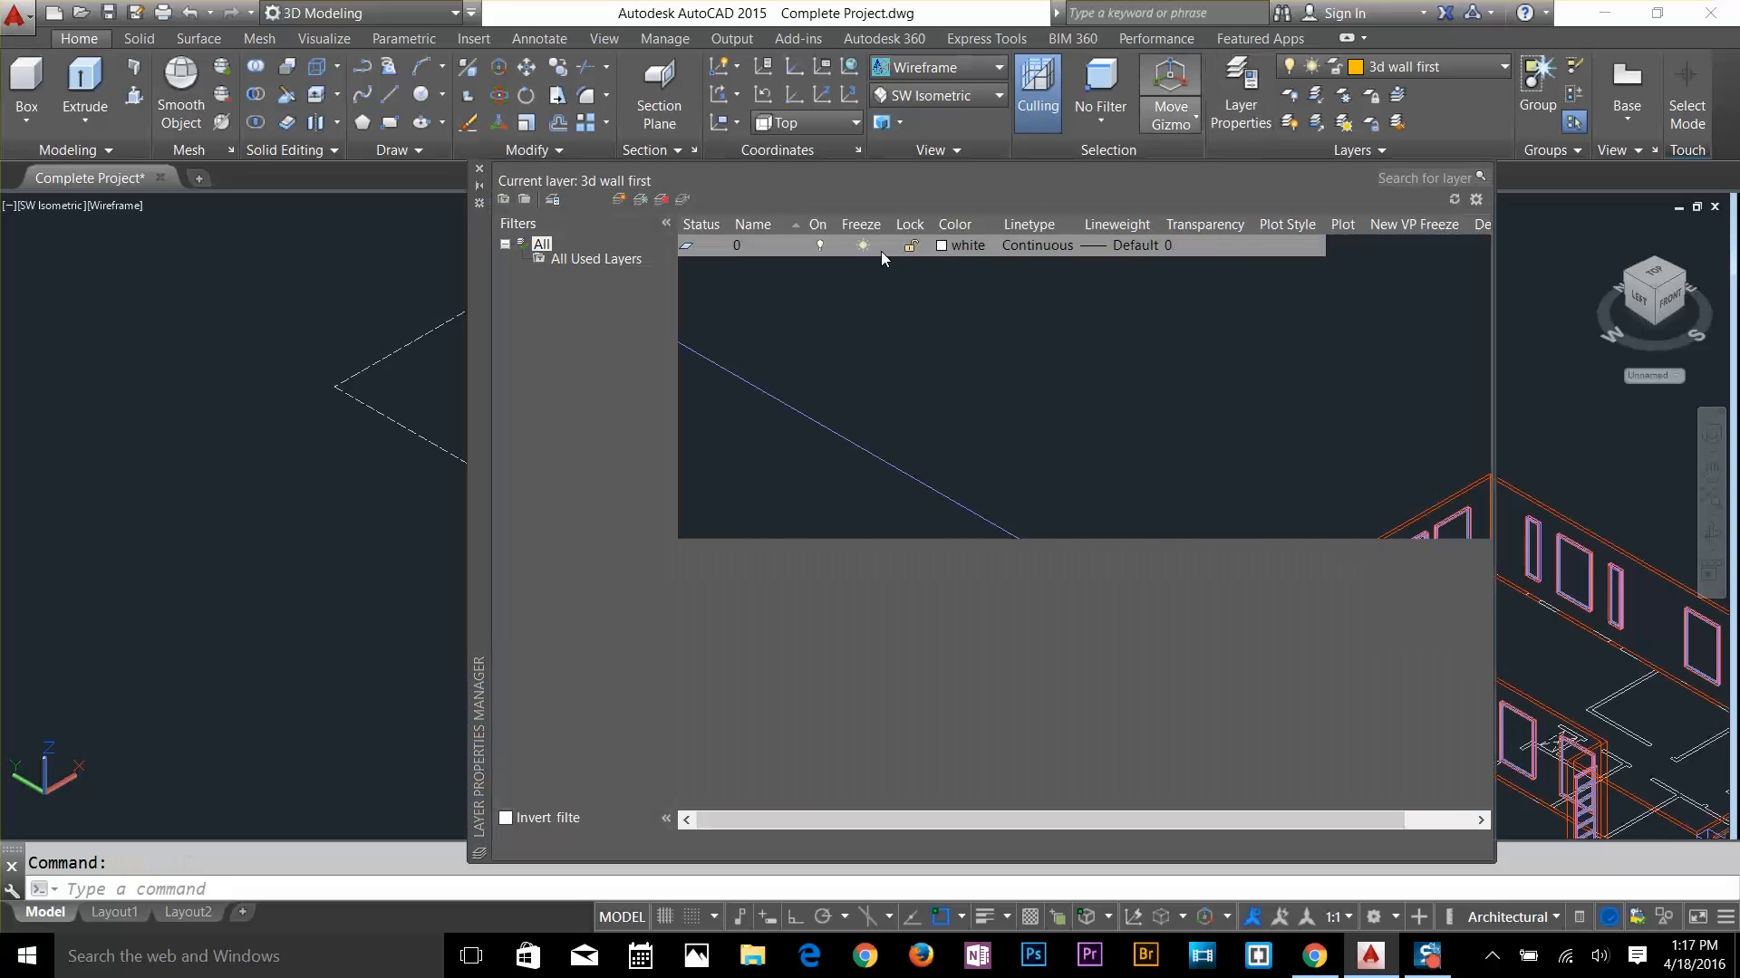
click(618, 200)
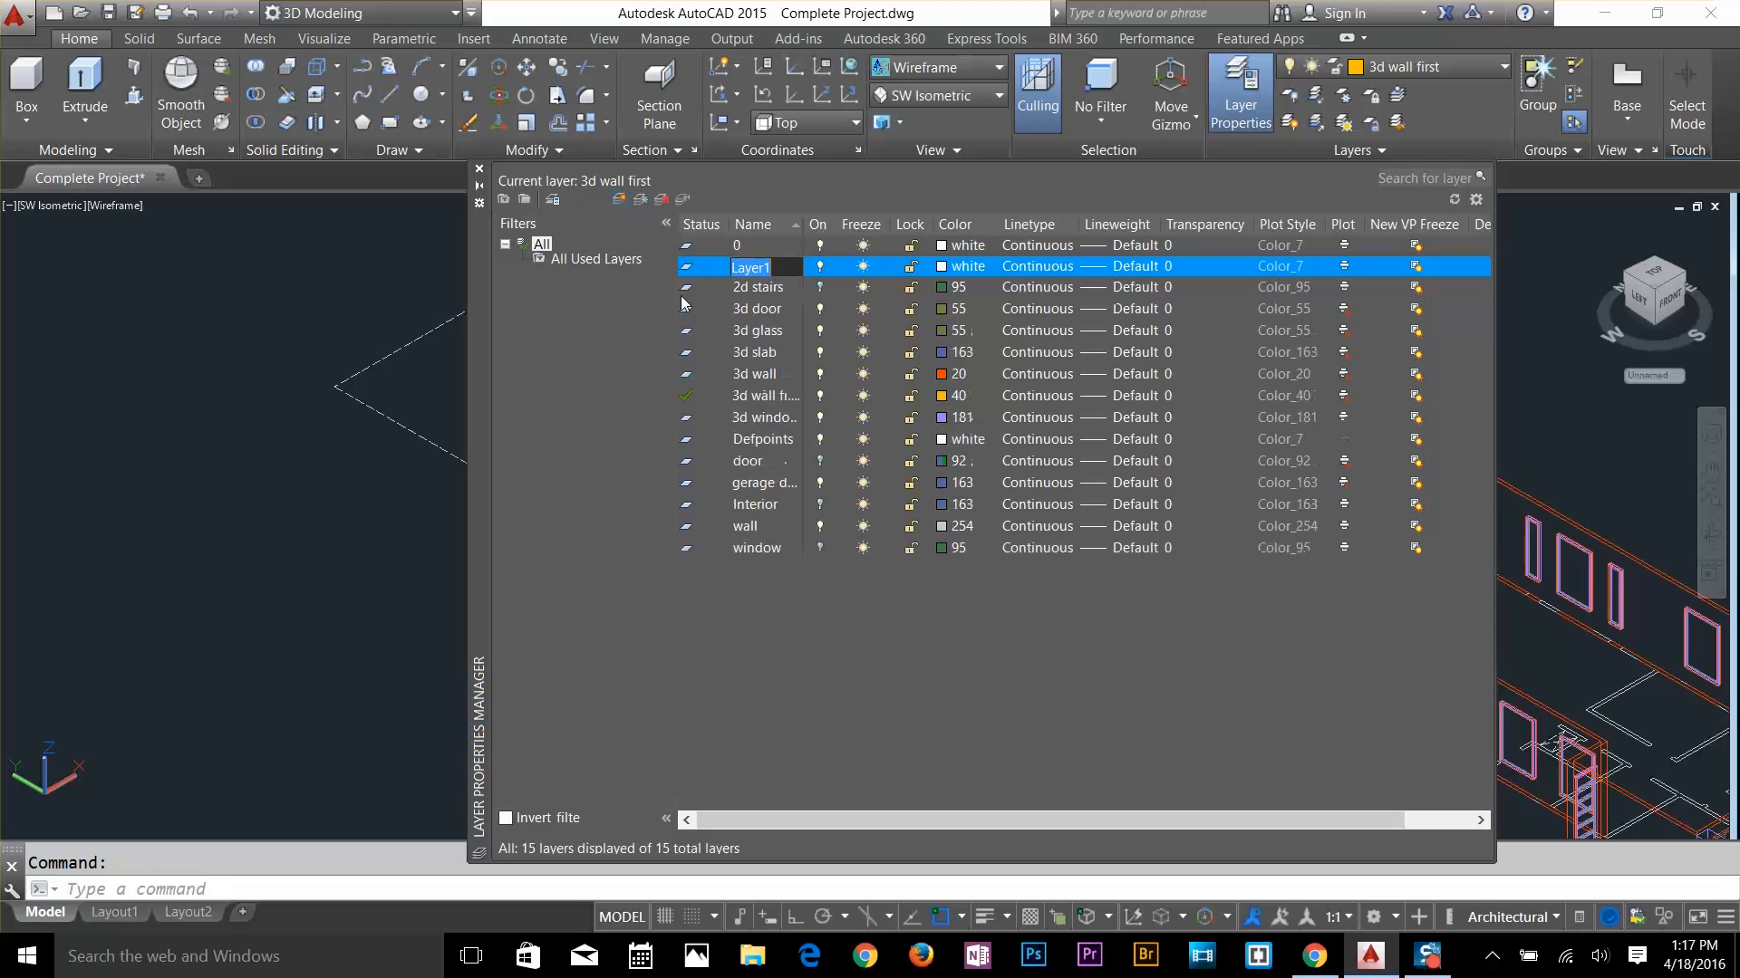
click(763, 356)
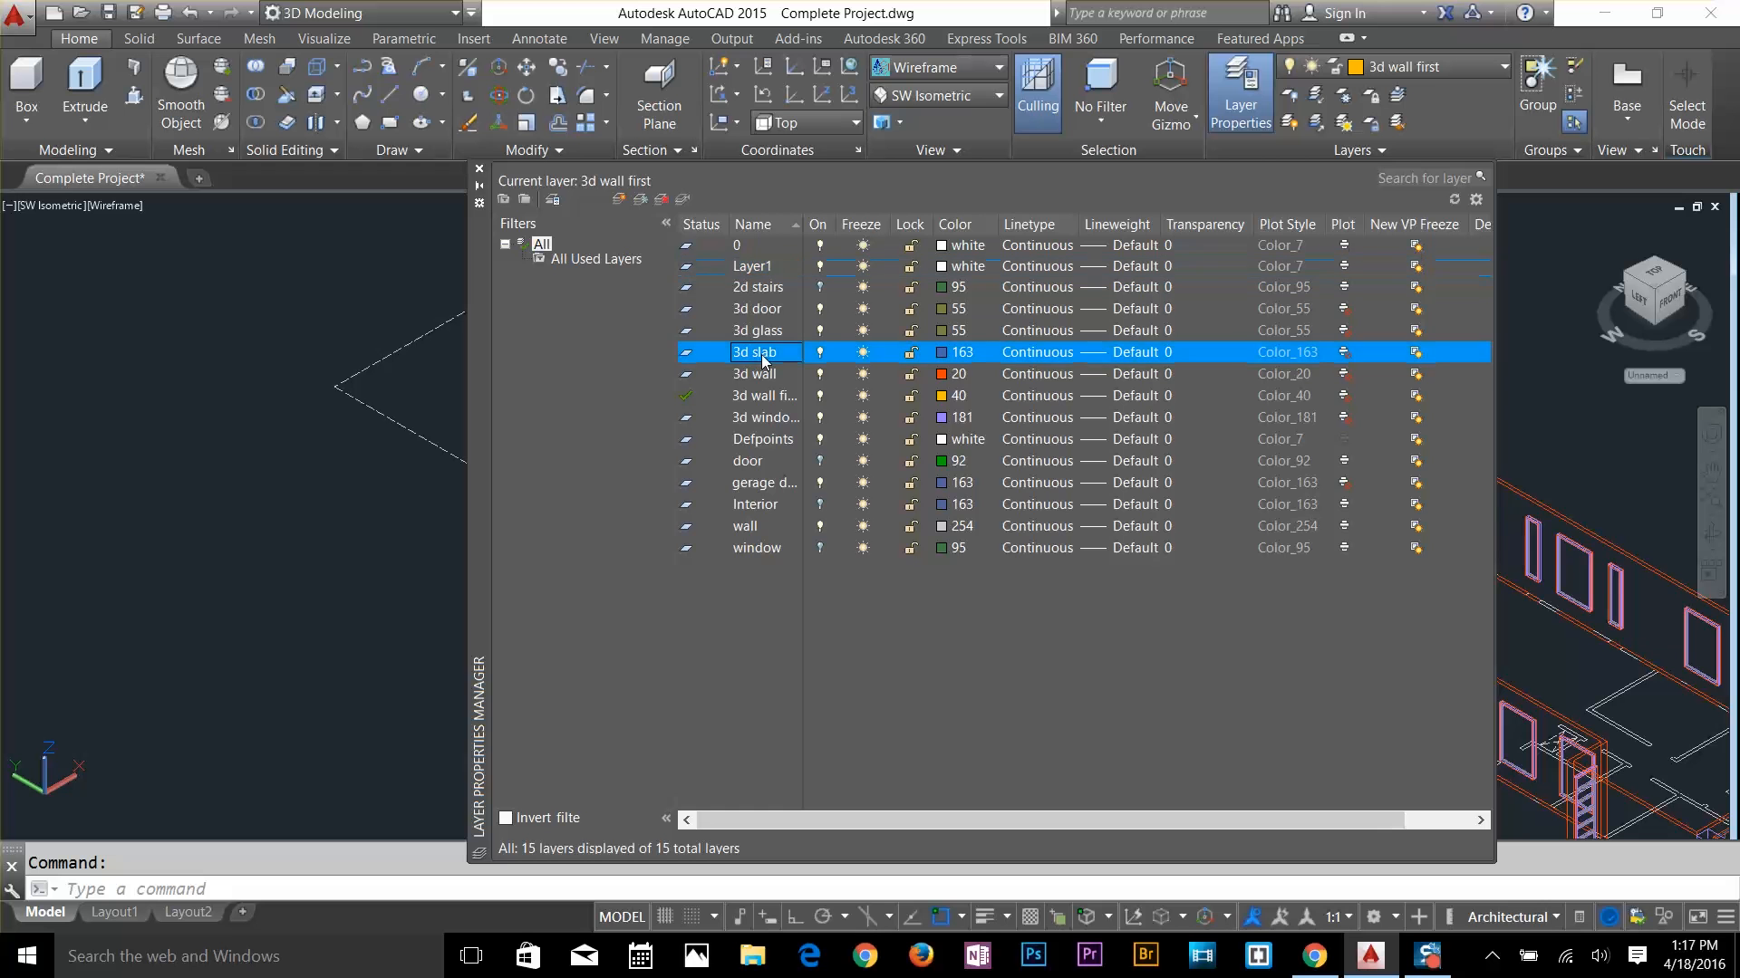
click(479, 169)
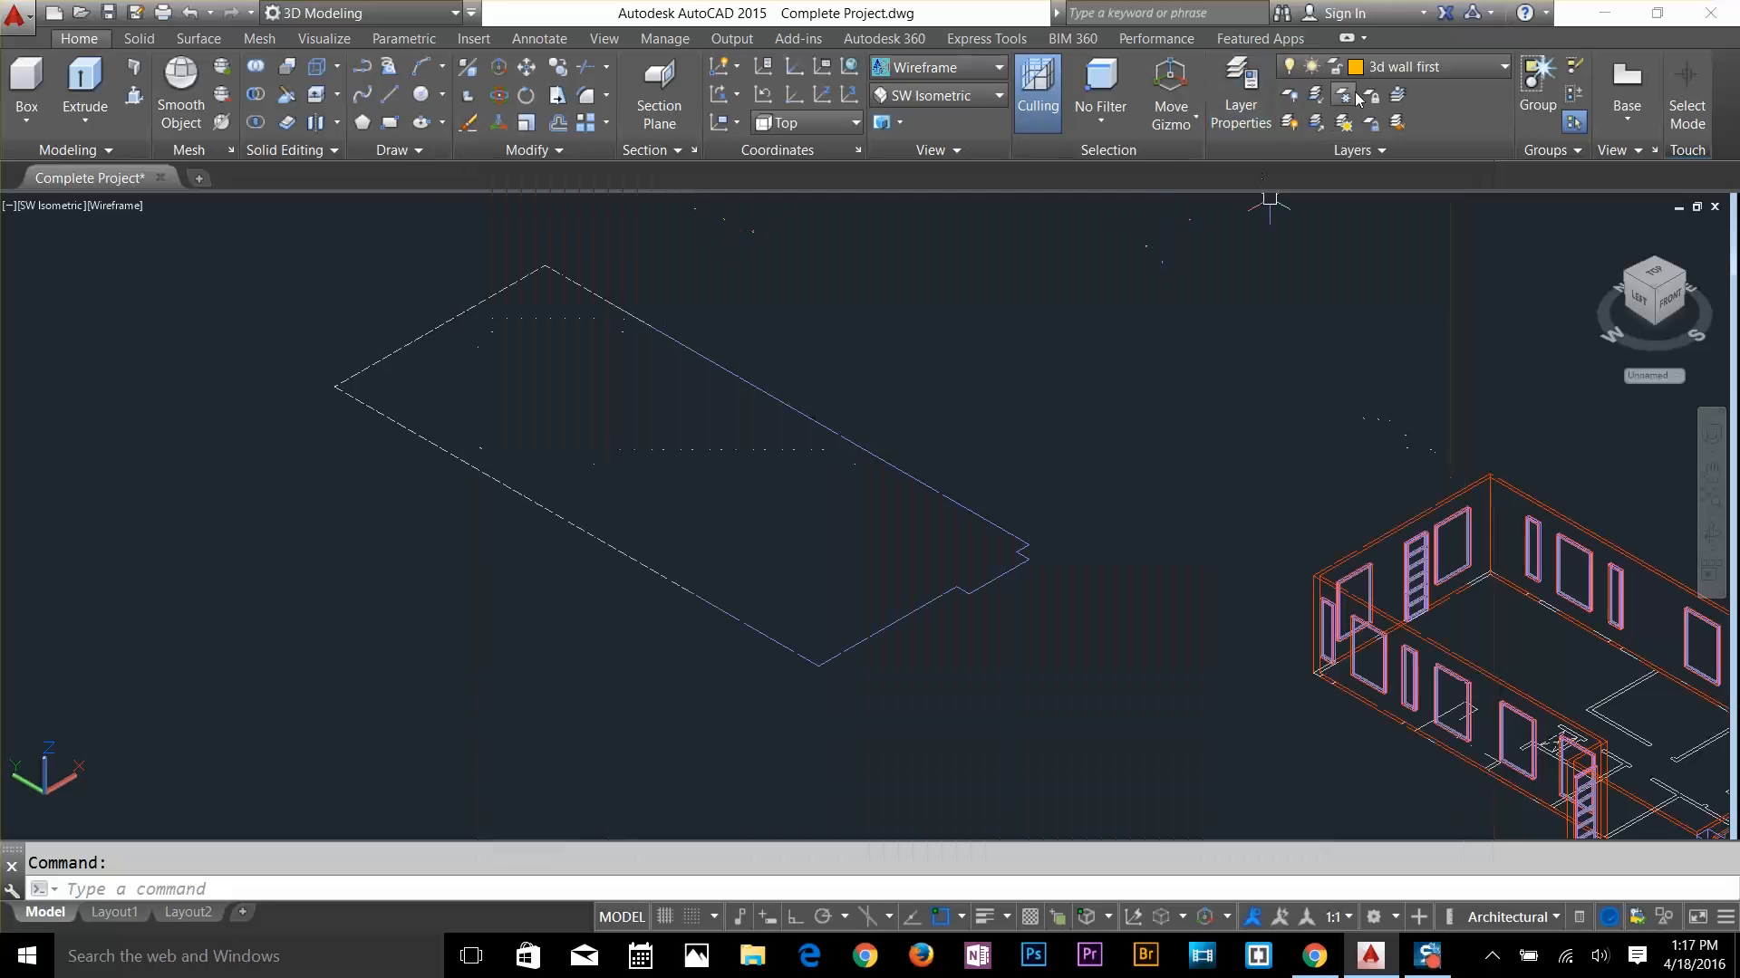
Make 3d slab the current layer and create a polyline boundary inside the combined slab and dashed outline
click(1427, 67)
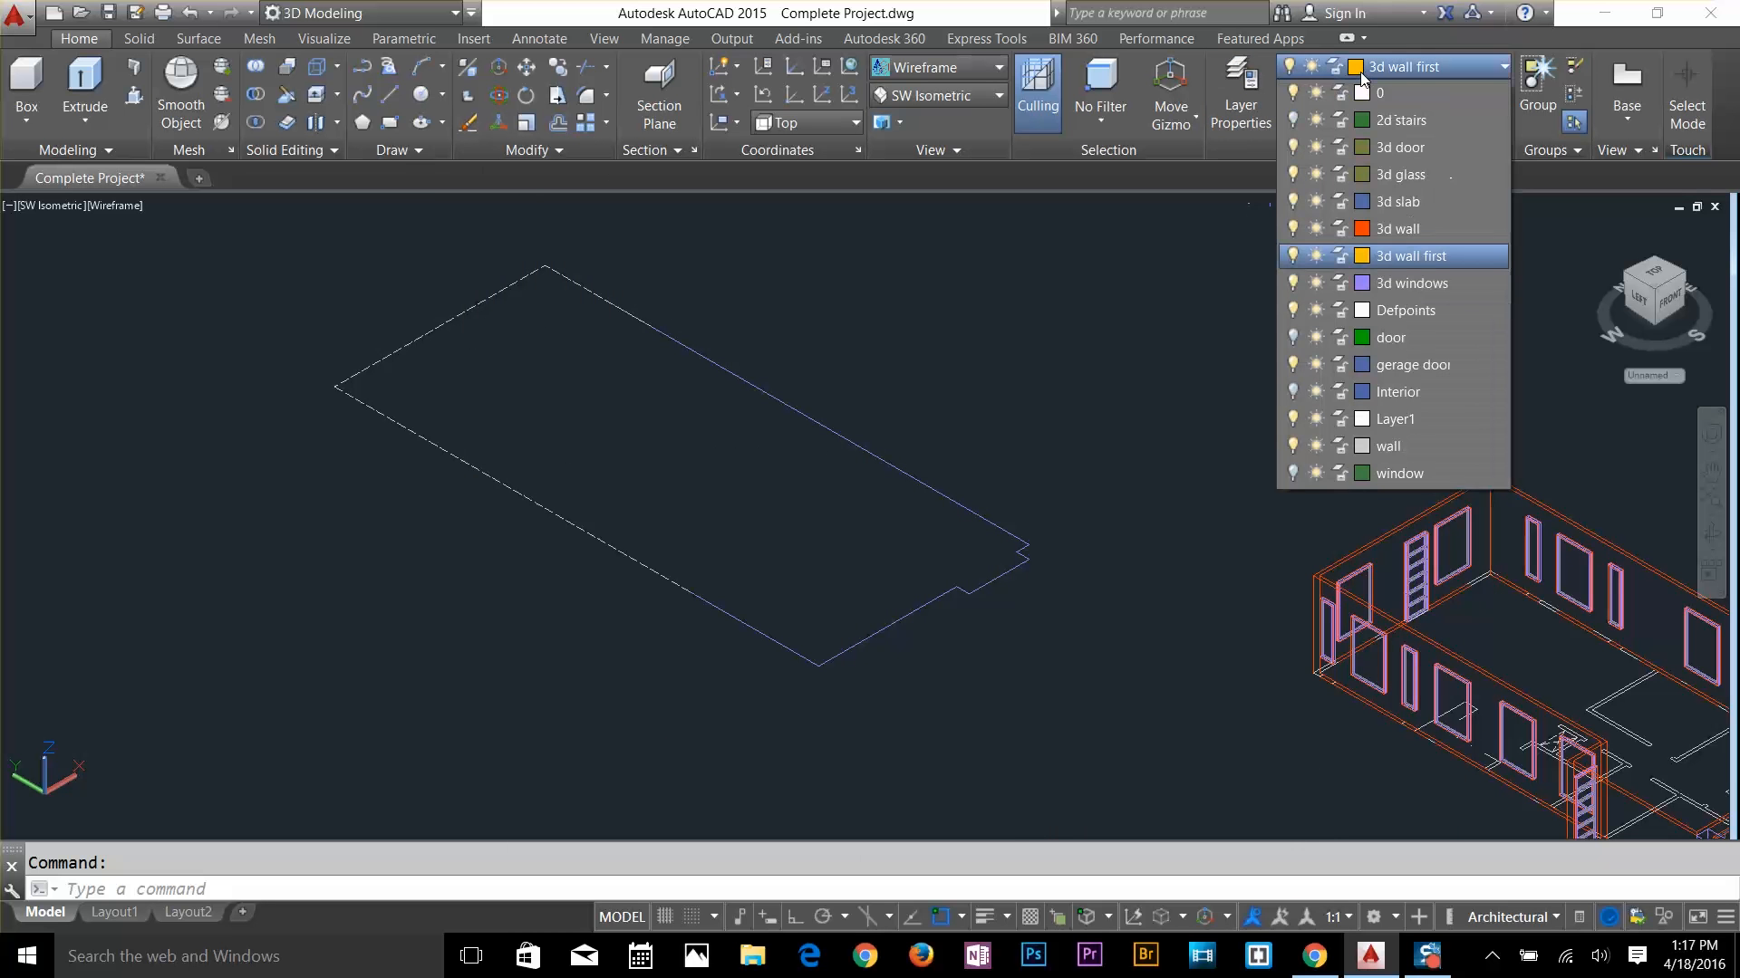
click(1409, 203)
key(Escape)
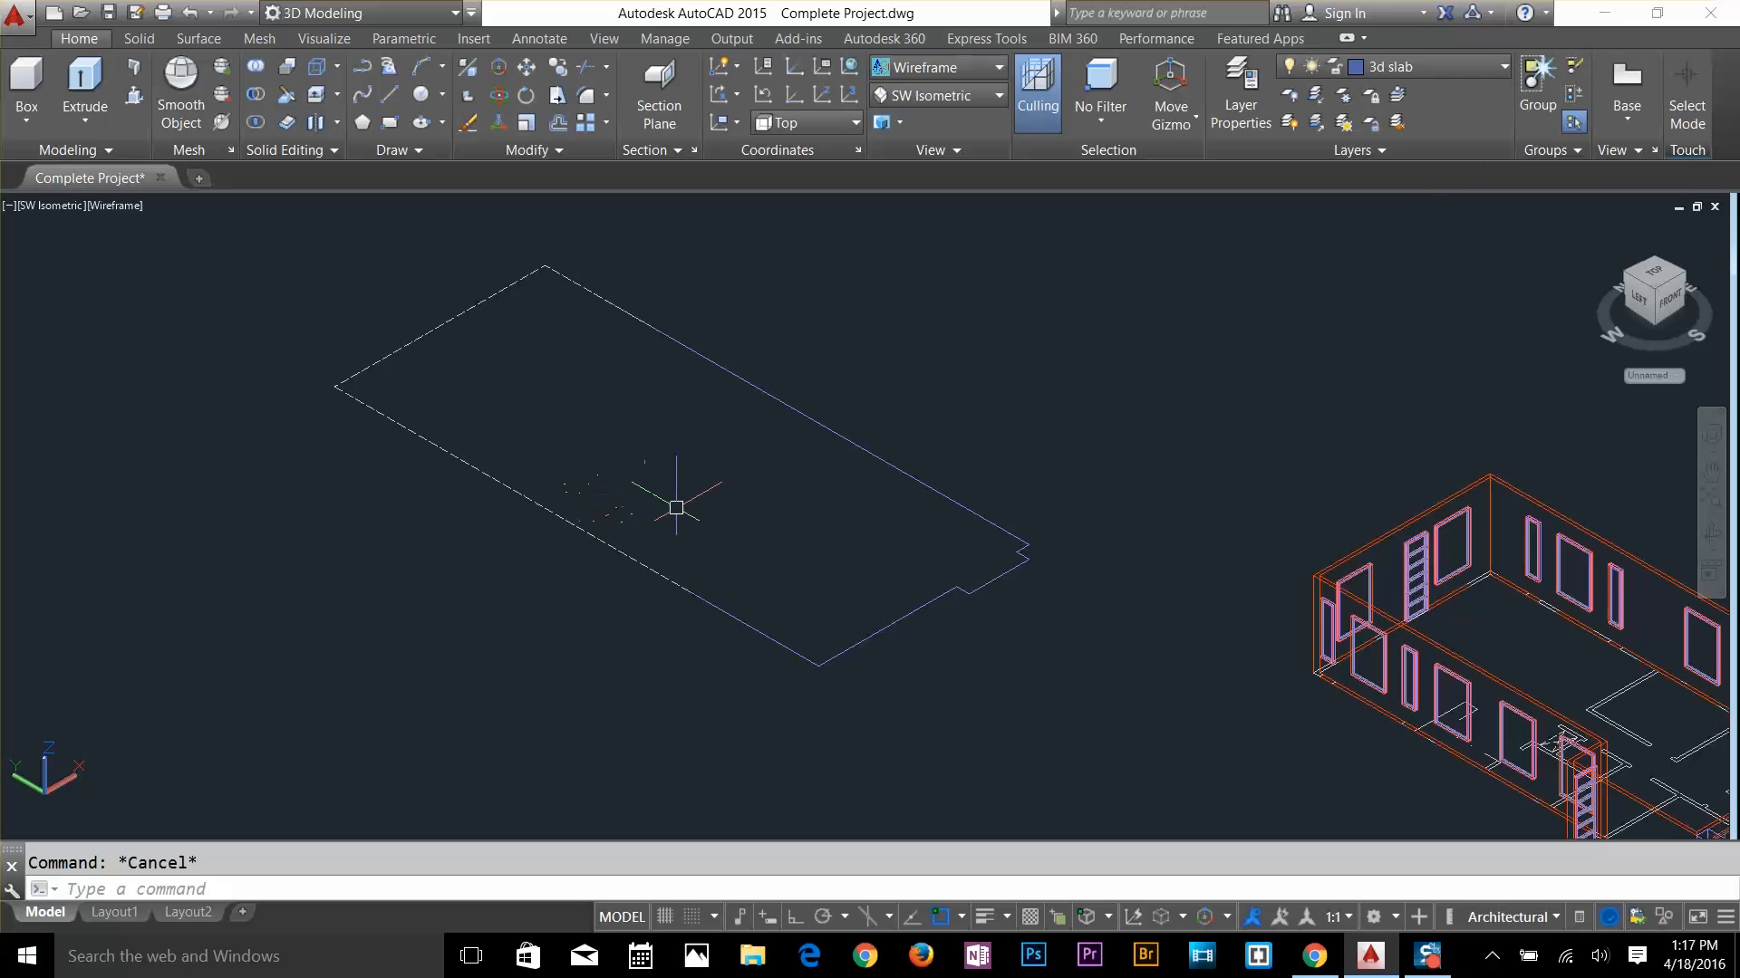
key(Return)
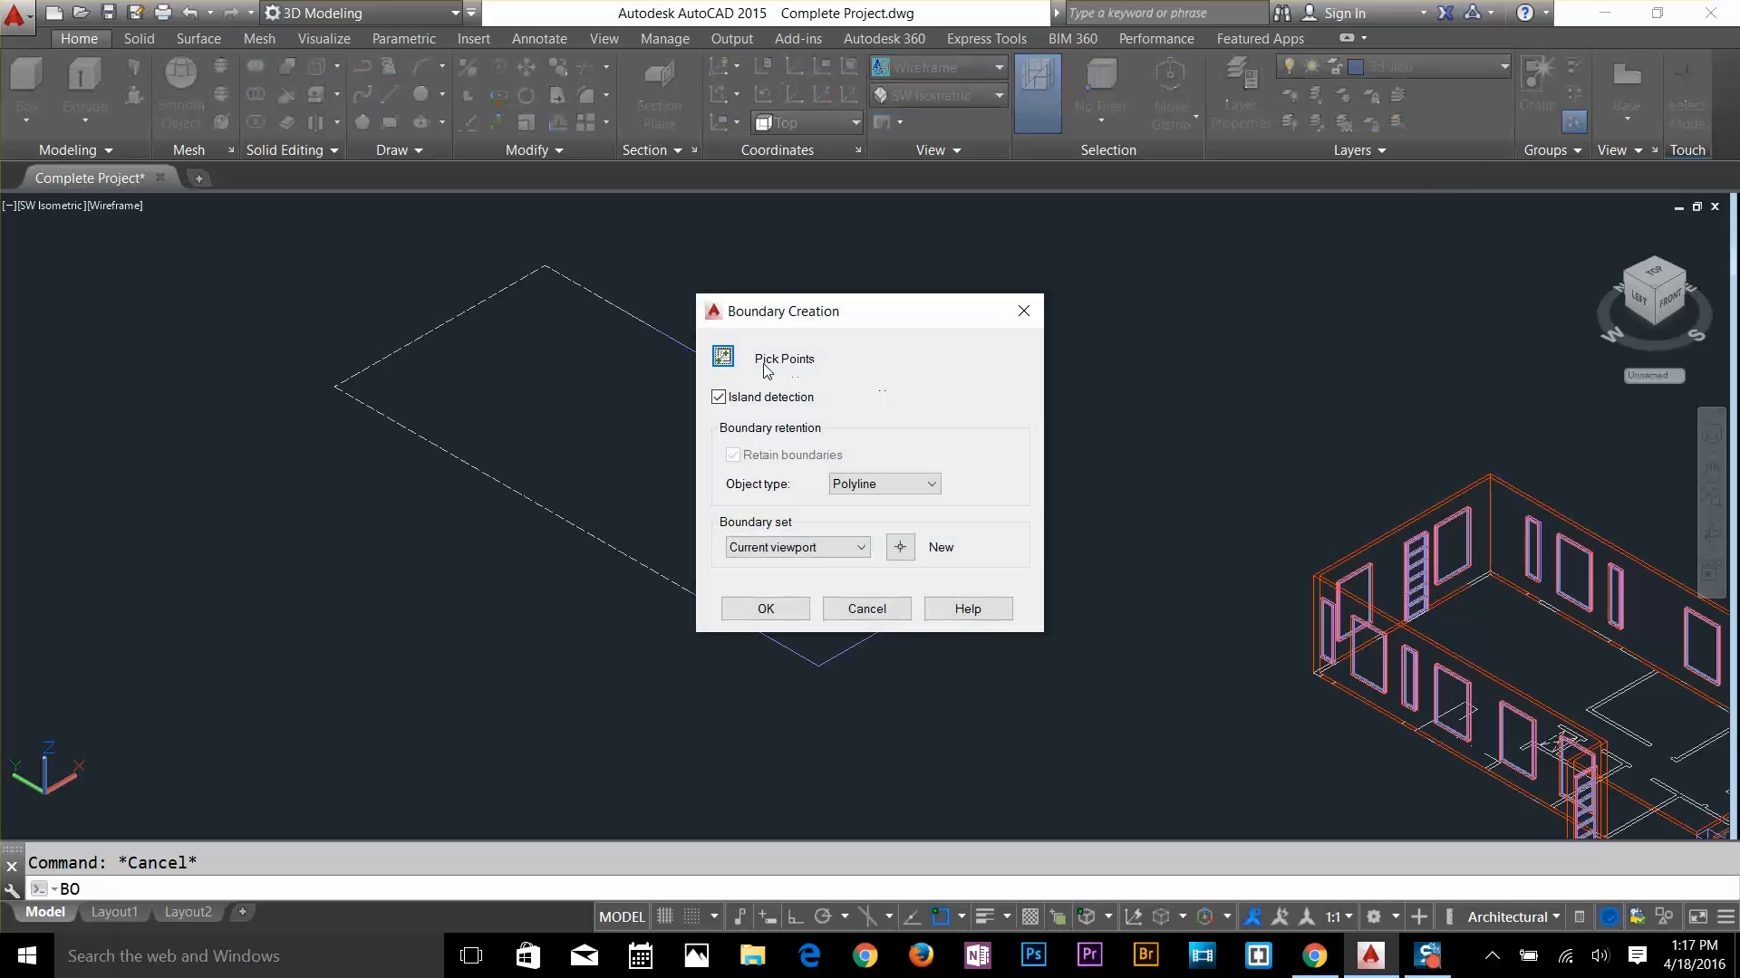
click(723, 358)
click(695, 473)
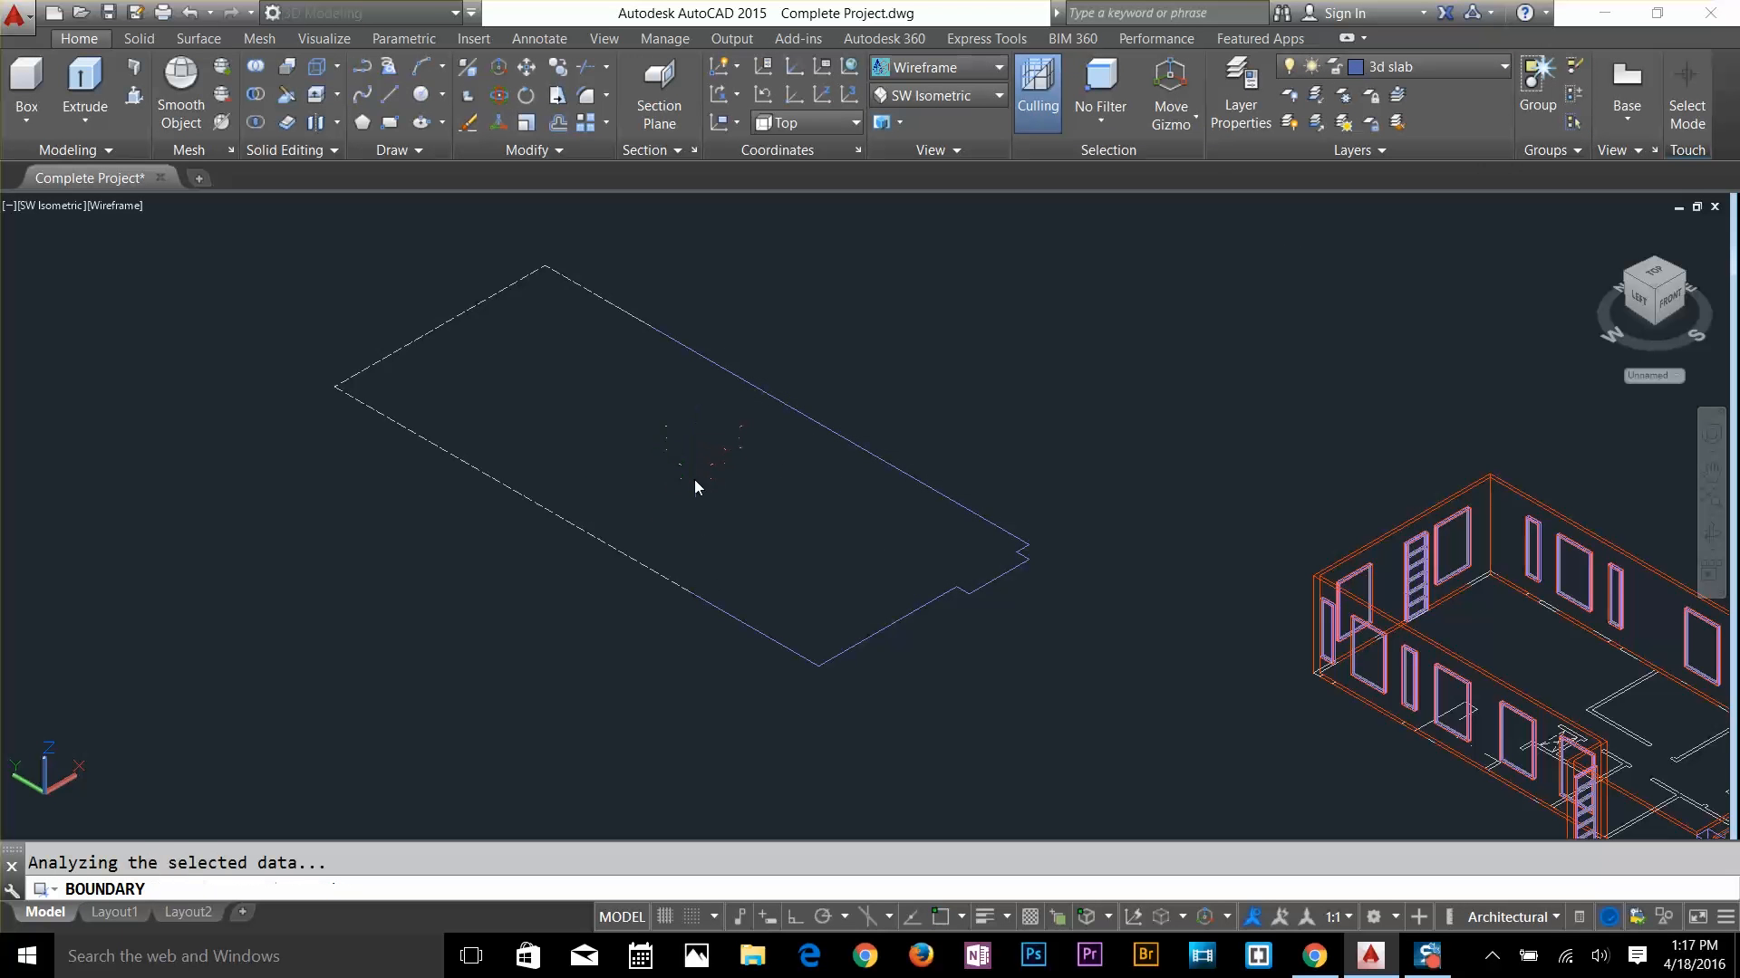
key(Return)
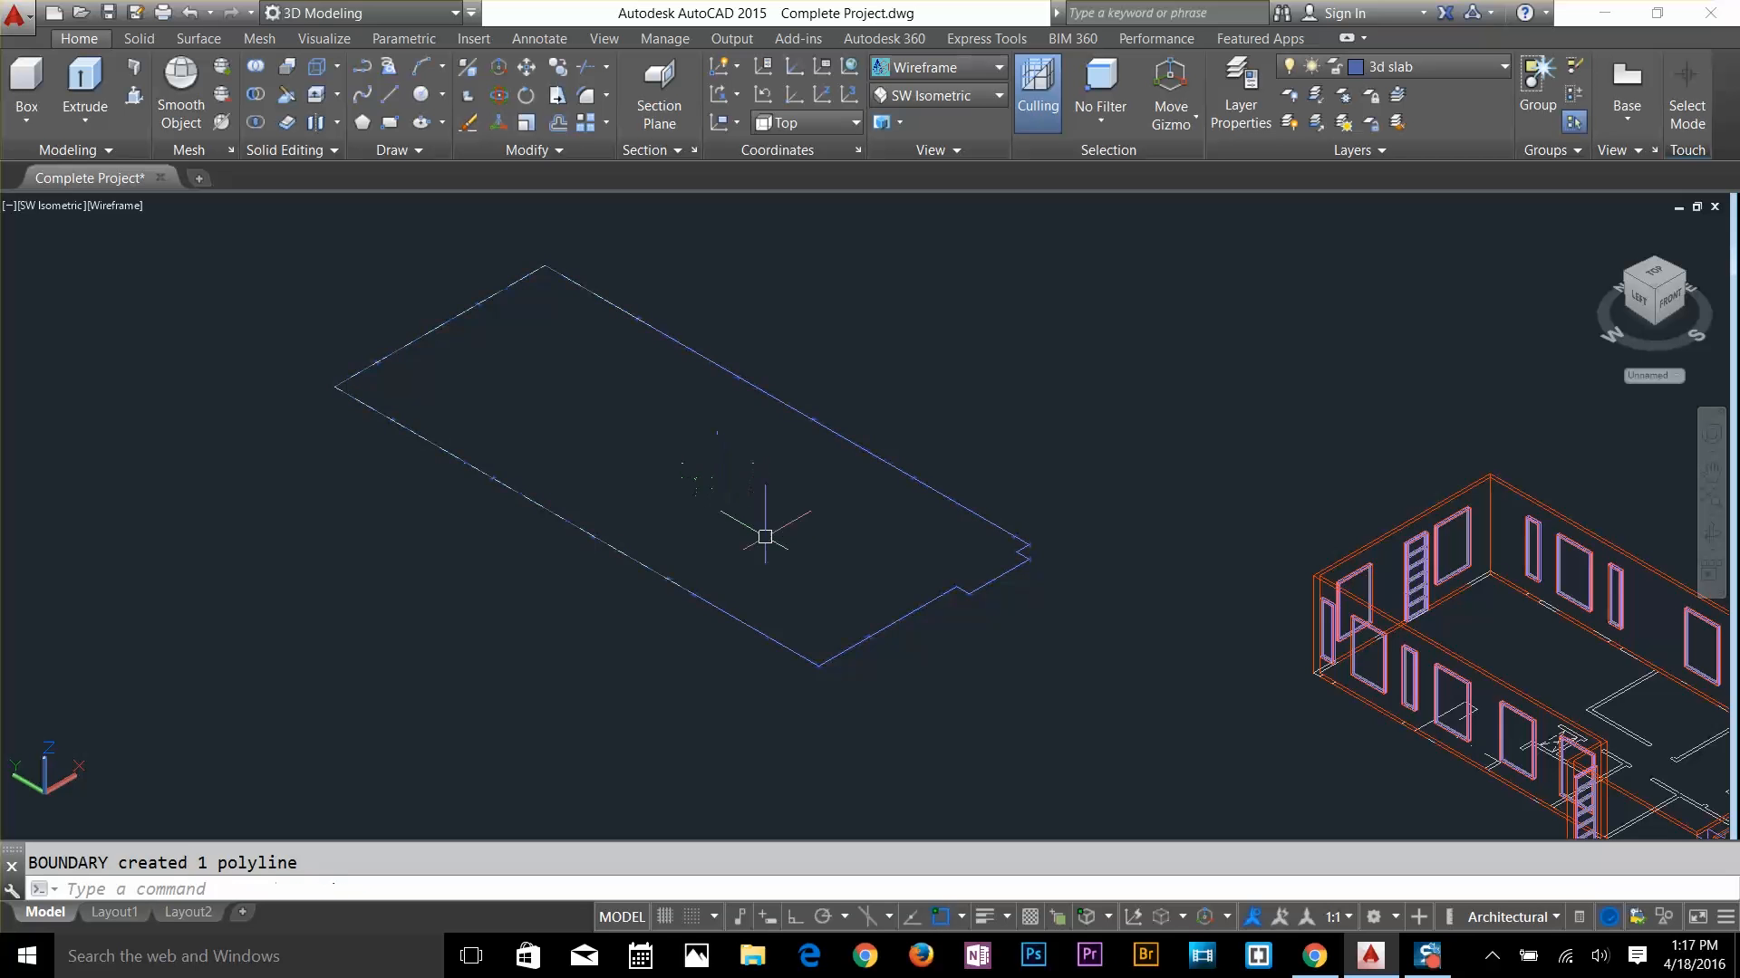
Copy the new boundary polyline to the free area between the combined outline and the 2D floor plans
key(Escape)
text(co)
key(Return)
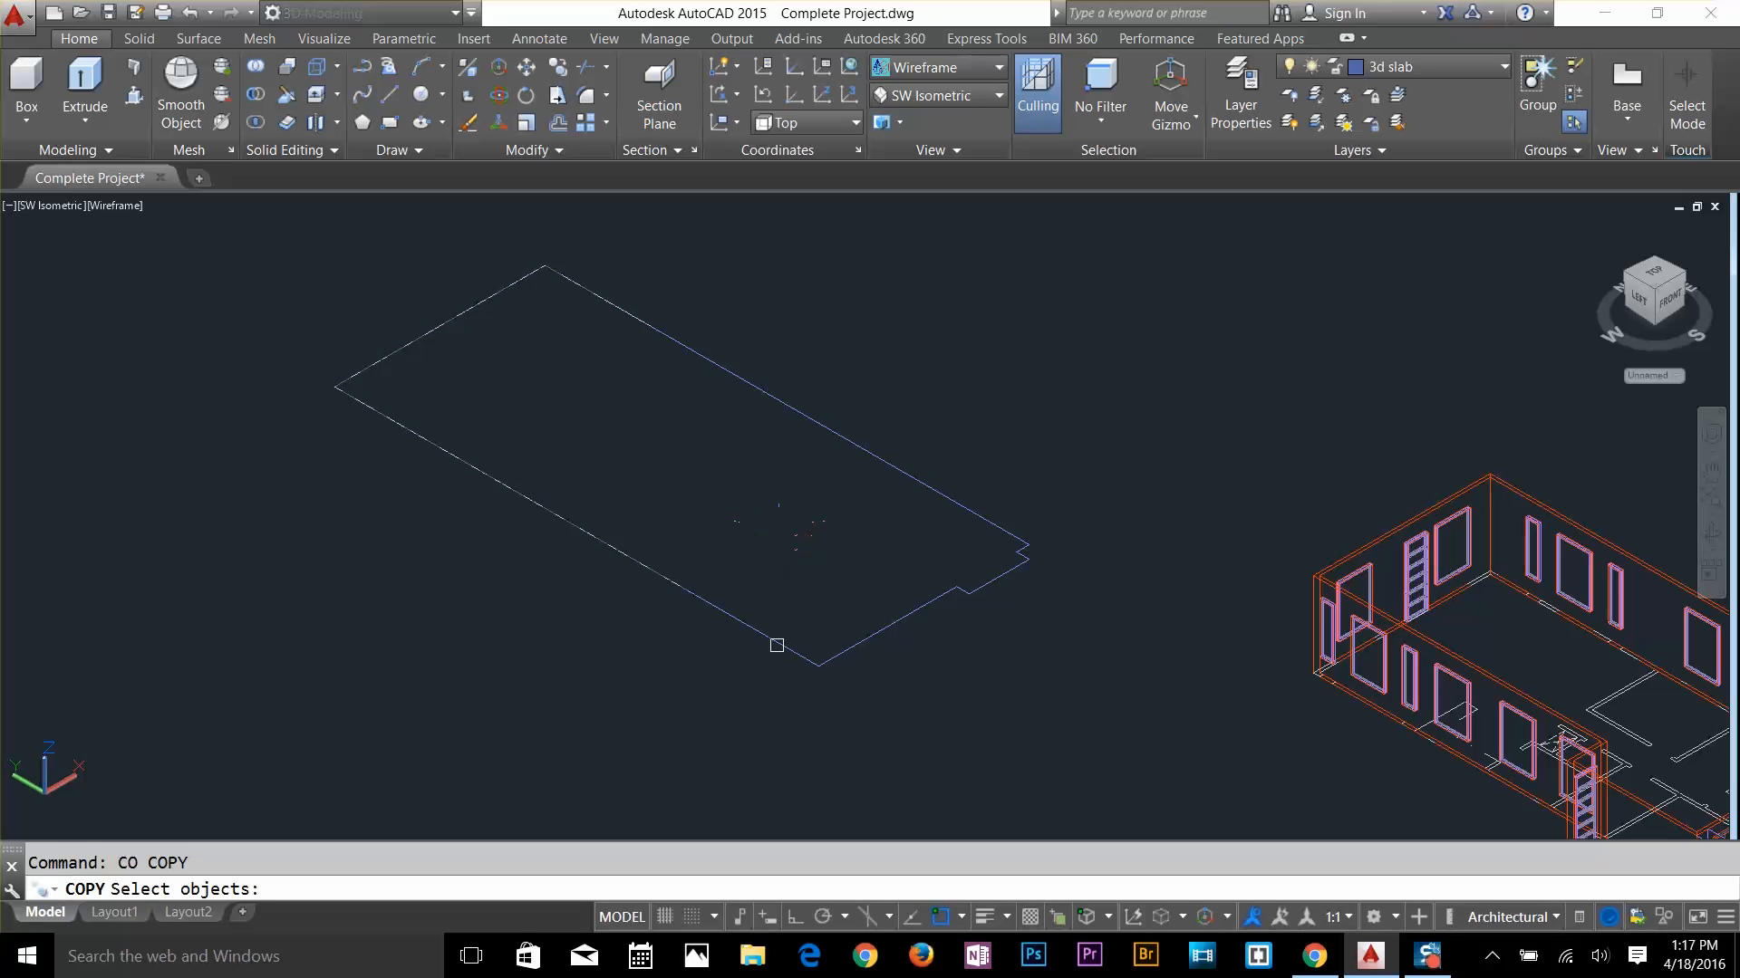
click(777, 644)
key(Return)
click(777, 644)
scroll(779, 644, down, 6)
middle_drag(691, 422, 600, 177)
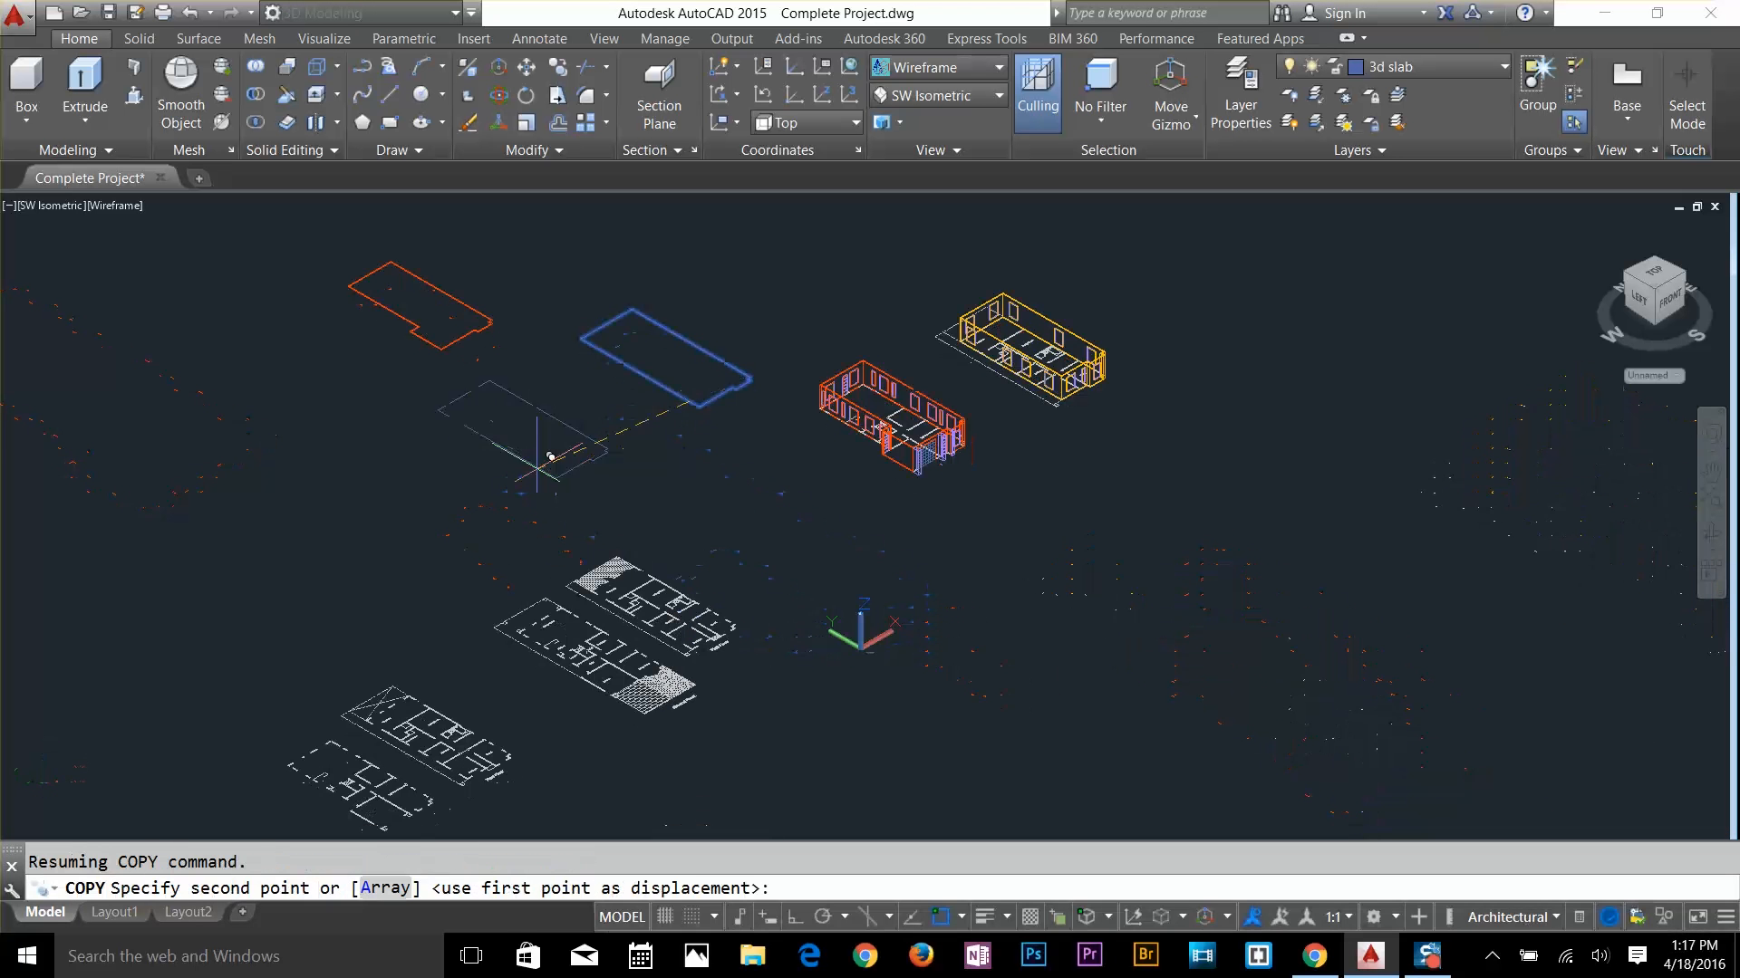
click(605, 504)
key(Escape)
key(Escape)
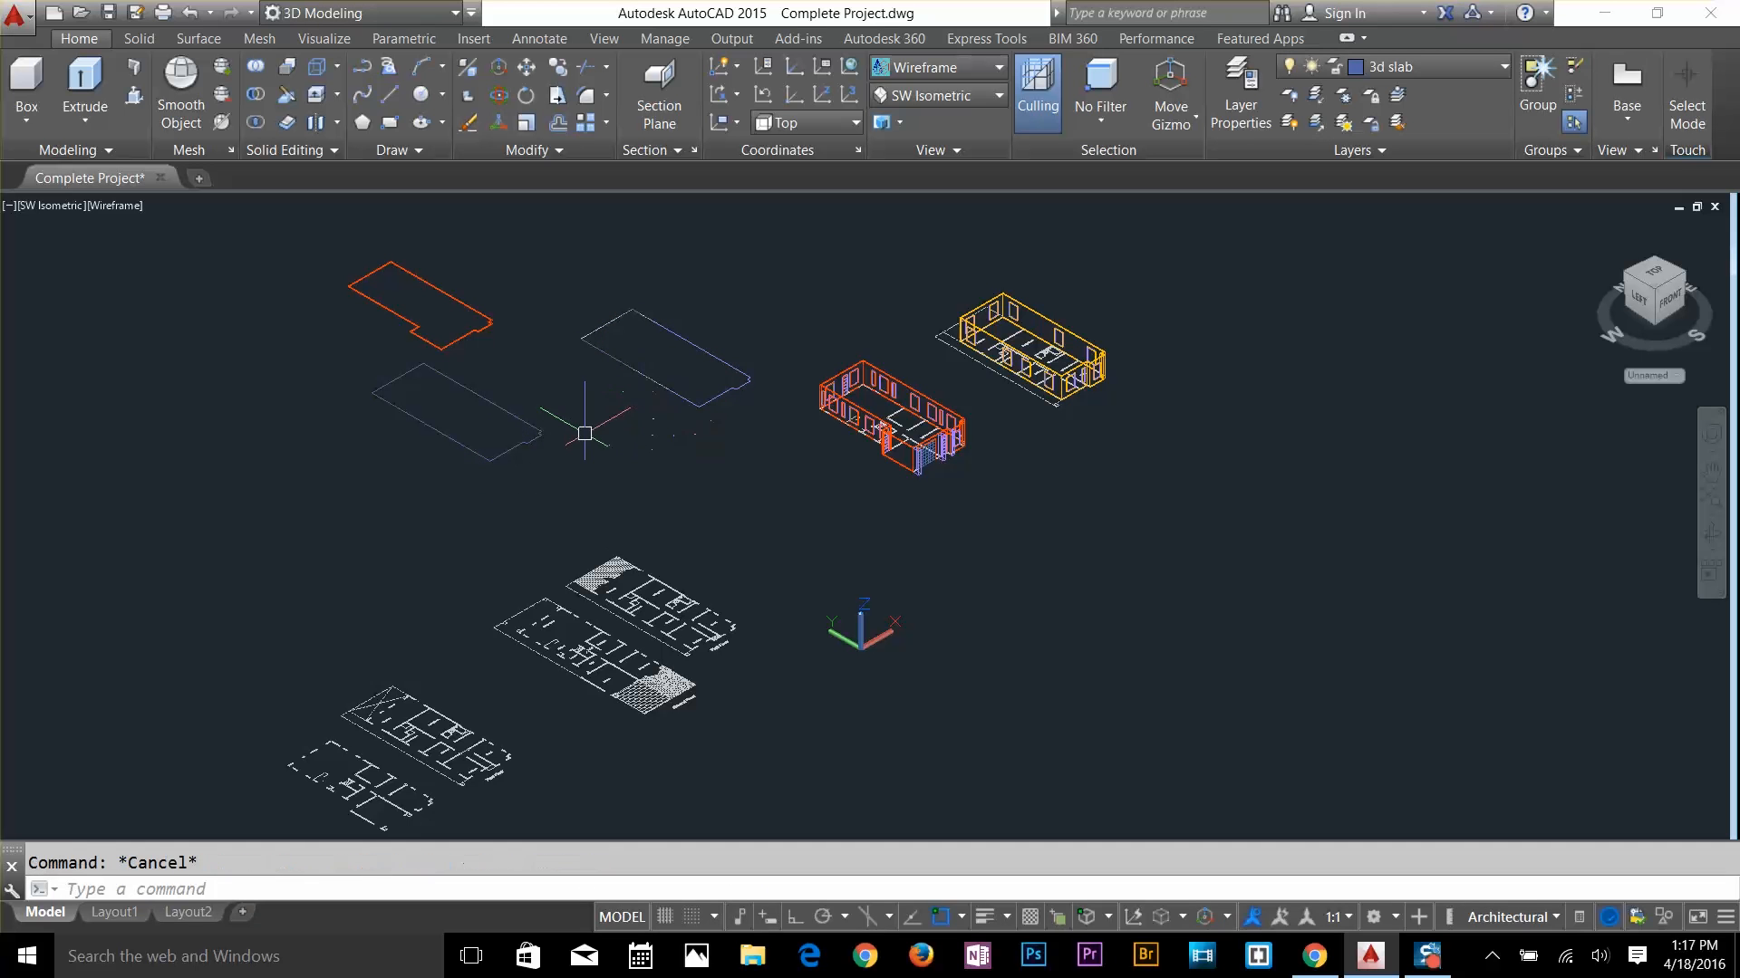
Copy the duplicated boundary polyline again into the open space in front of the ground-floor 3D model
text(co)
key(Return)
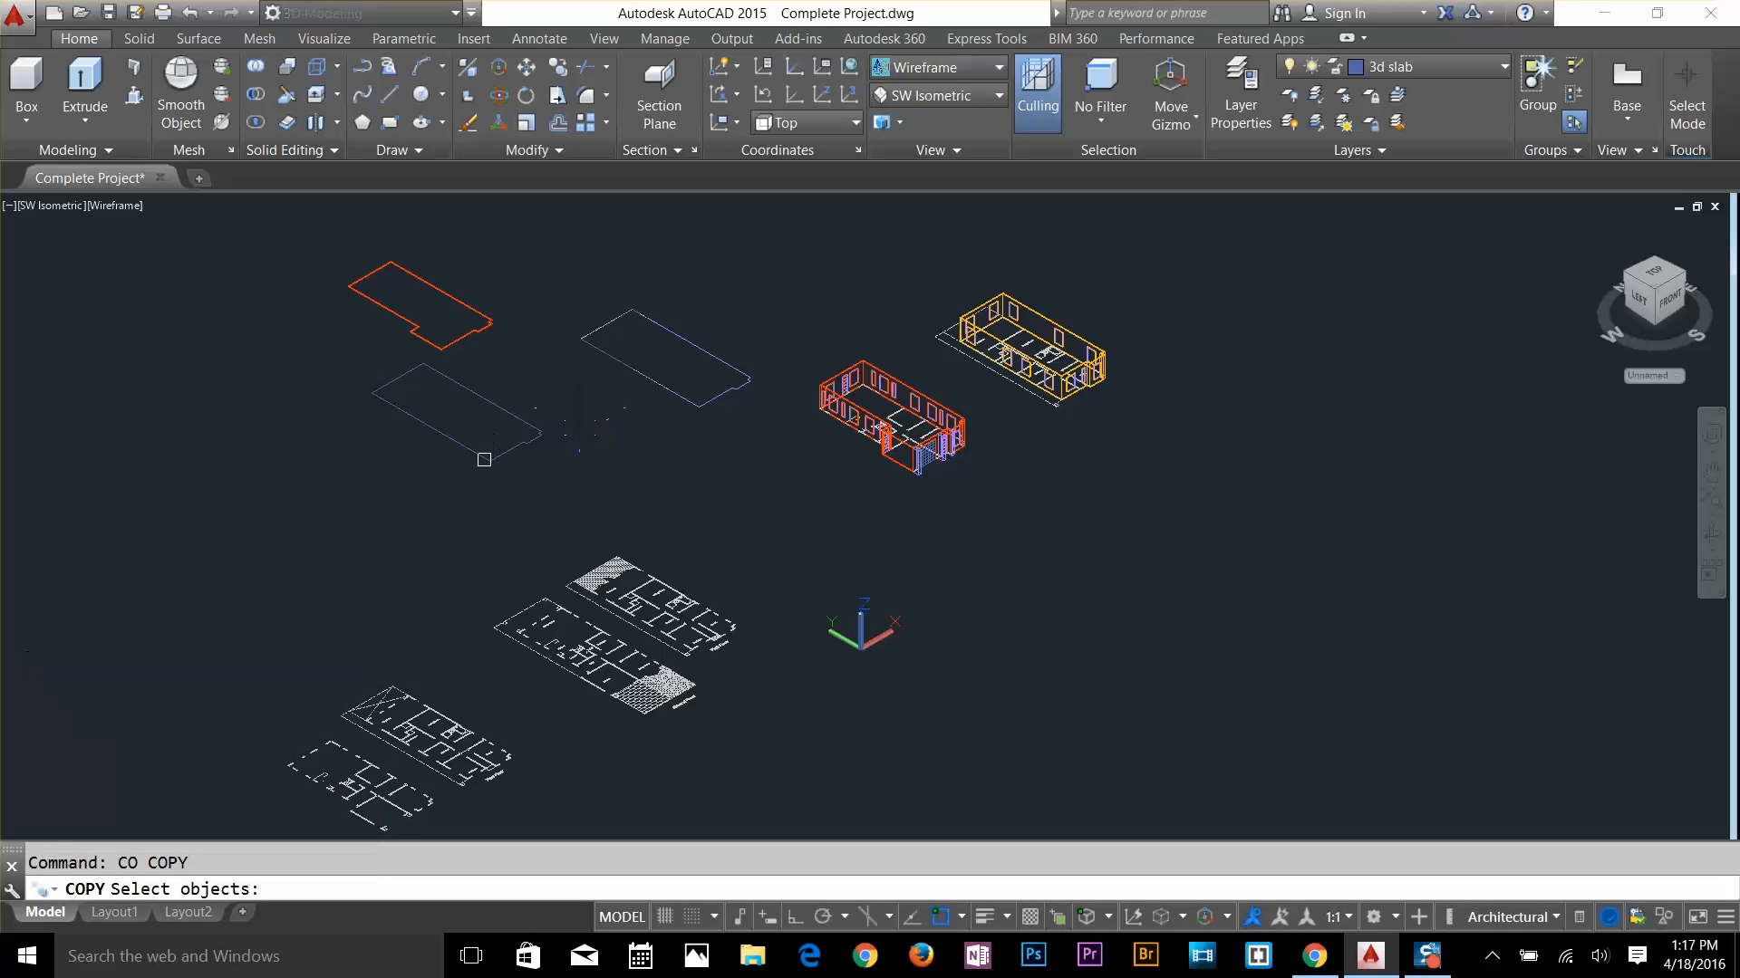
click(489, 458)
key(Return)
click(490, 459)
click(786, 543)
key(Escape)
scroll(781, 526, up, 5)
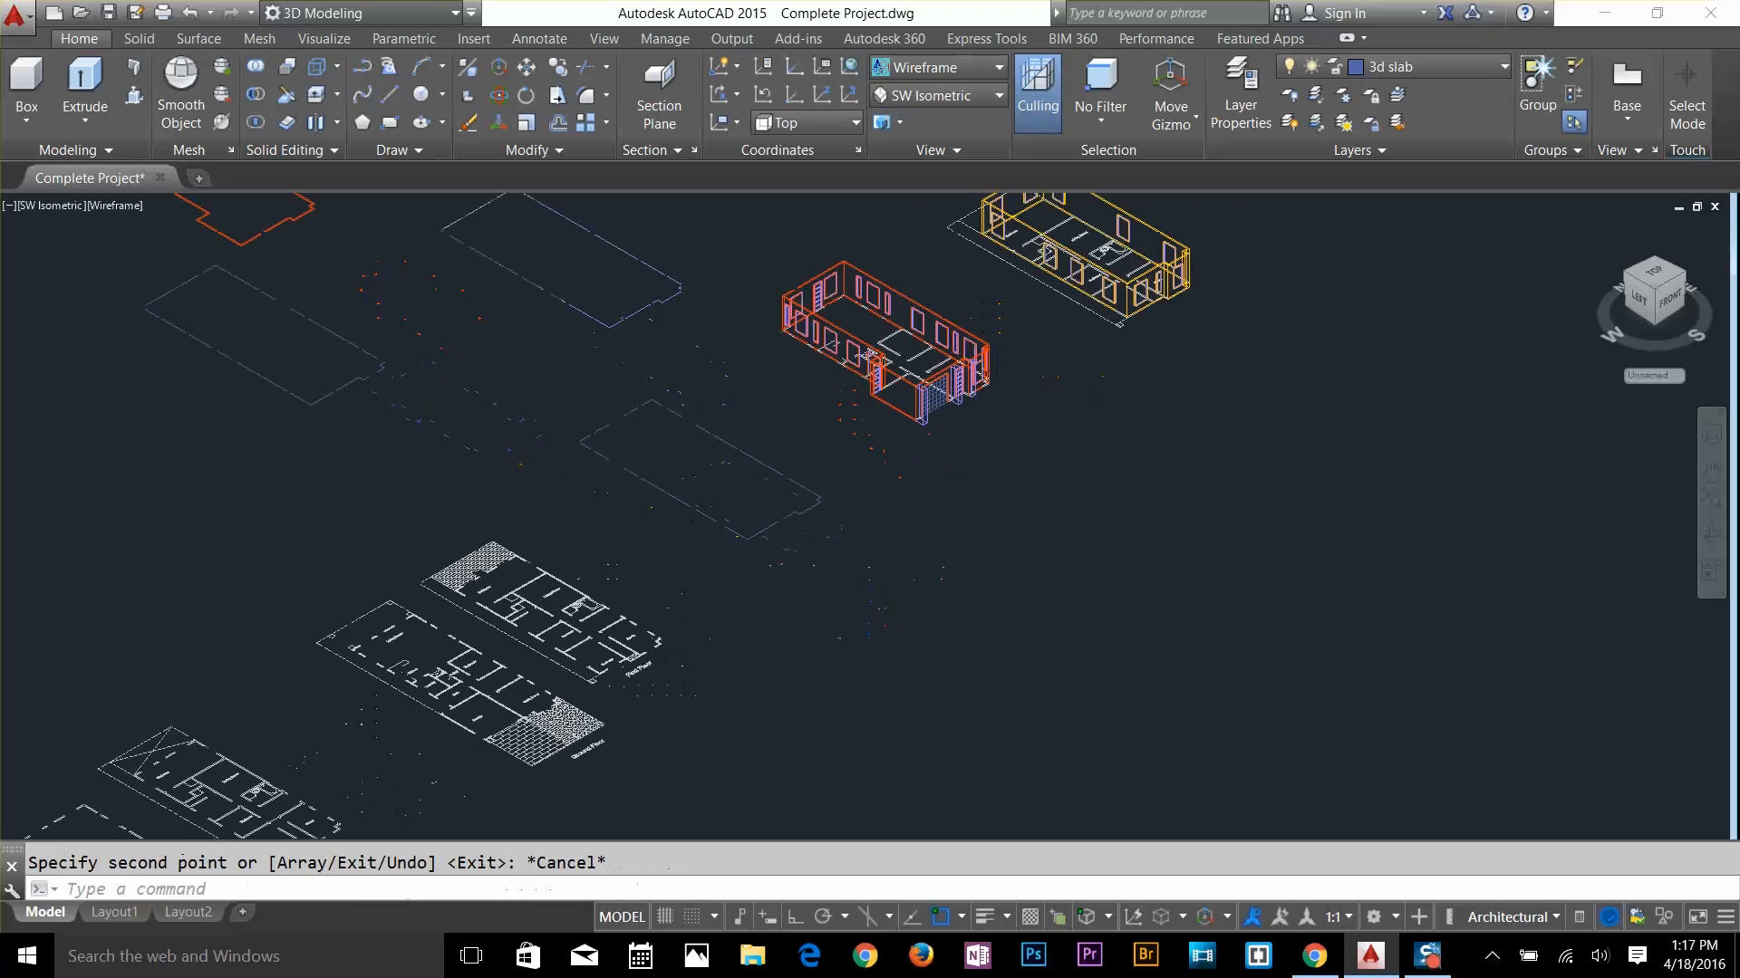
Extrude the slab boundary polyline in front of the ground-floor 3D model to a height of 4.5
text(ext)
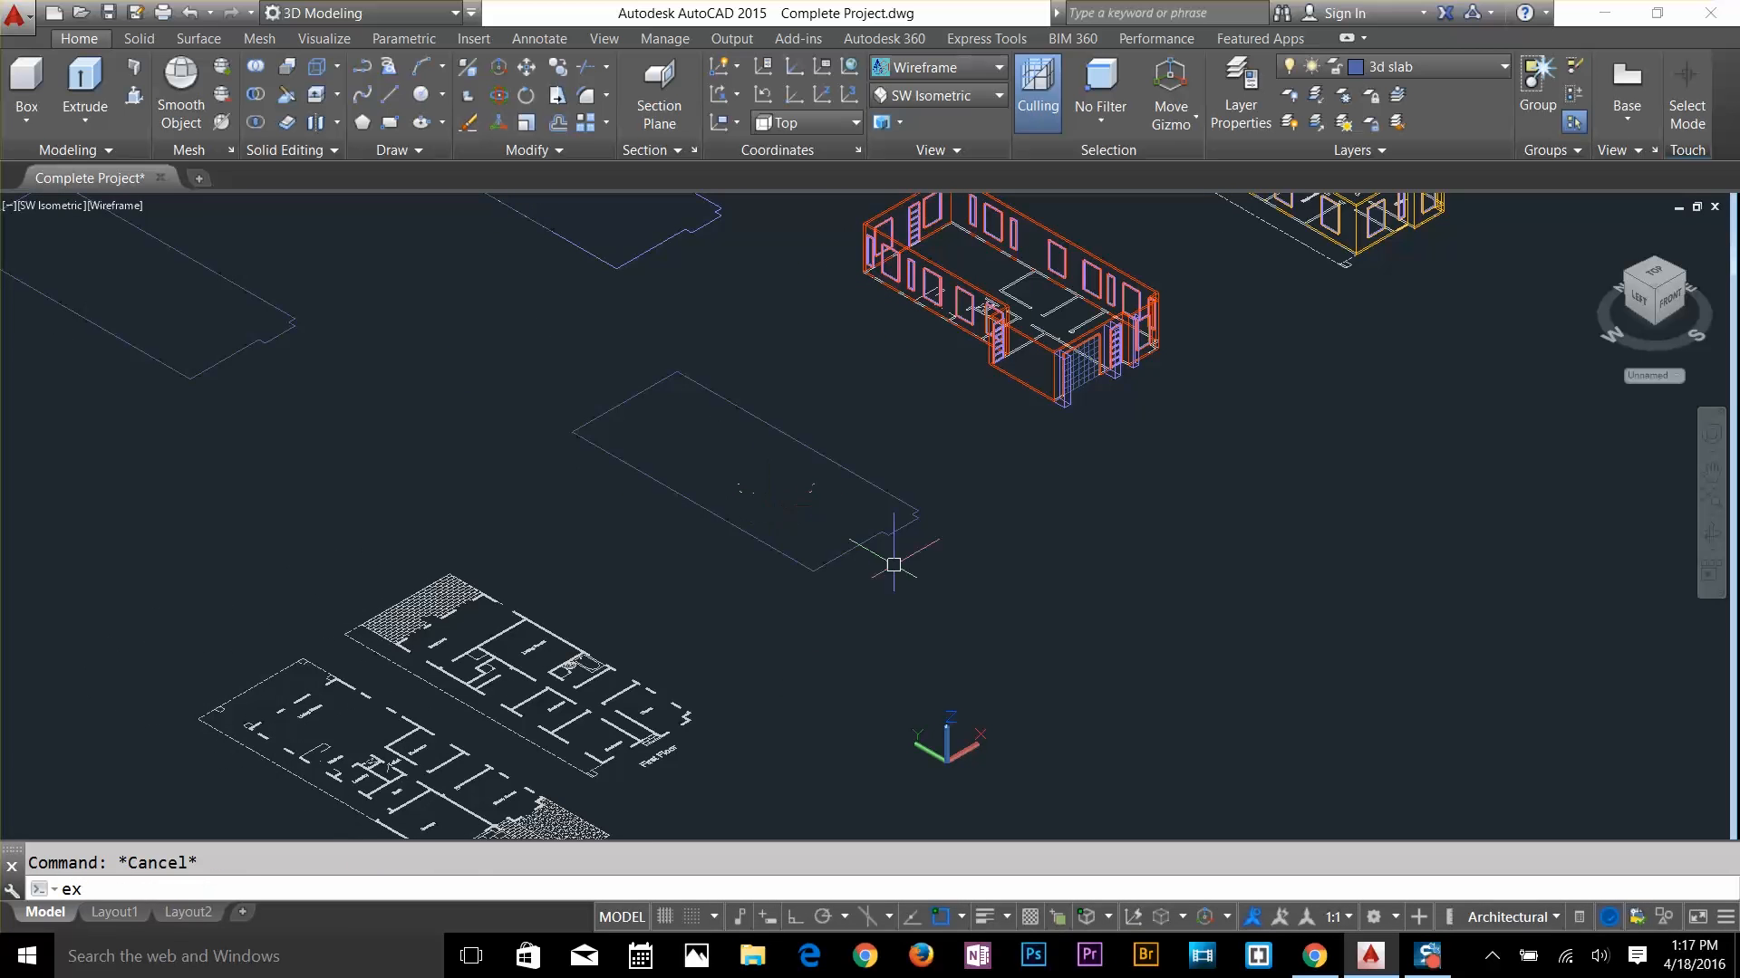
key(Return)
click(846, 554)
key(Return)
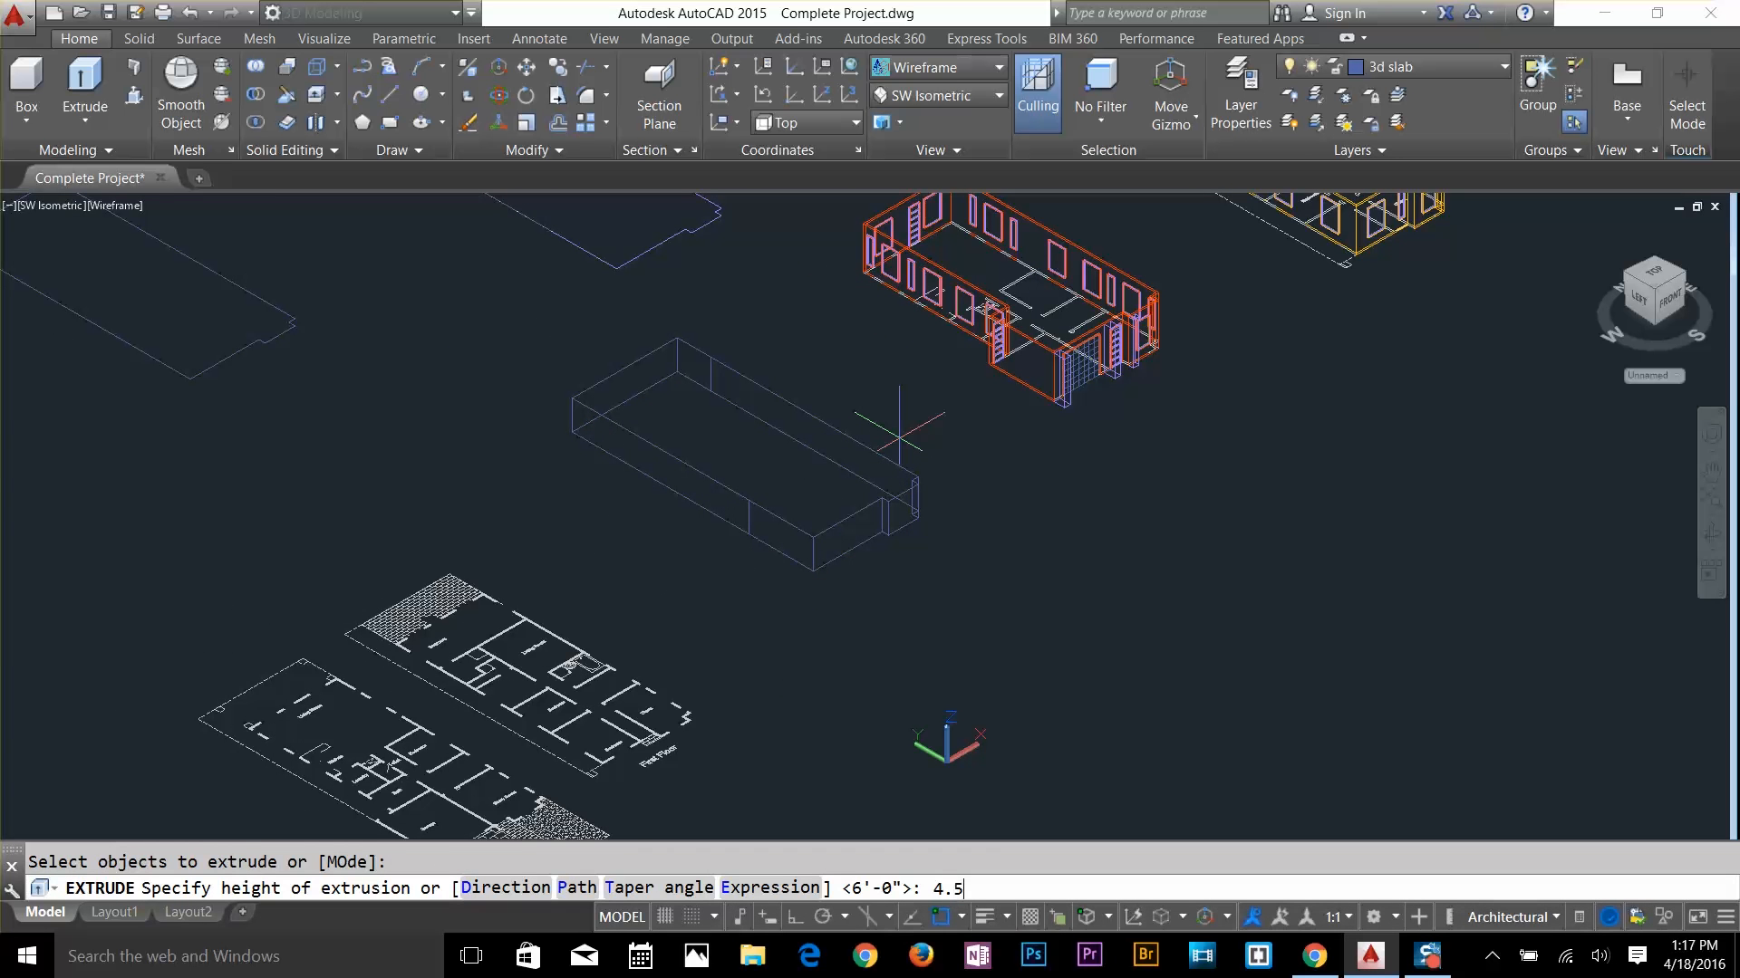
text(4.5)
key(Return)
Move the extruded slab by its lower front corner beside the notch onto the matching top corner of the ground-floor walls
scroll(556, 426, up, 5)
key(Escape)
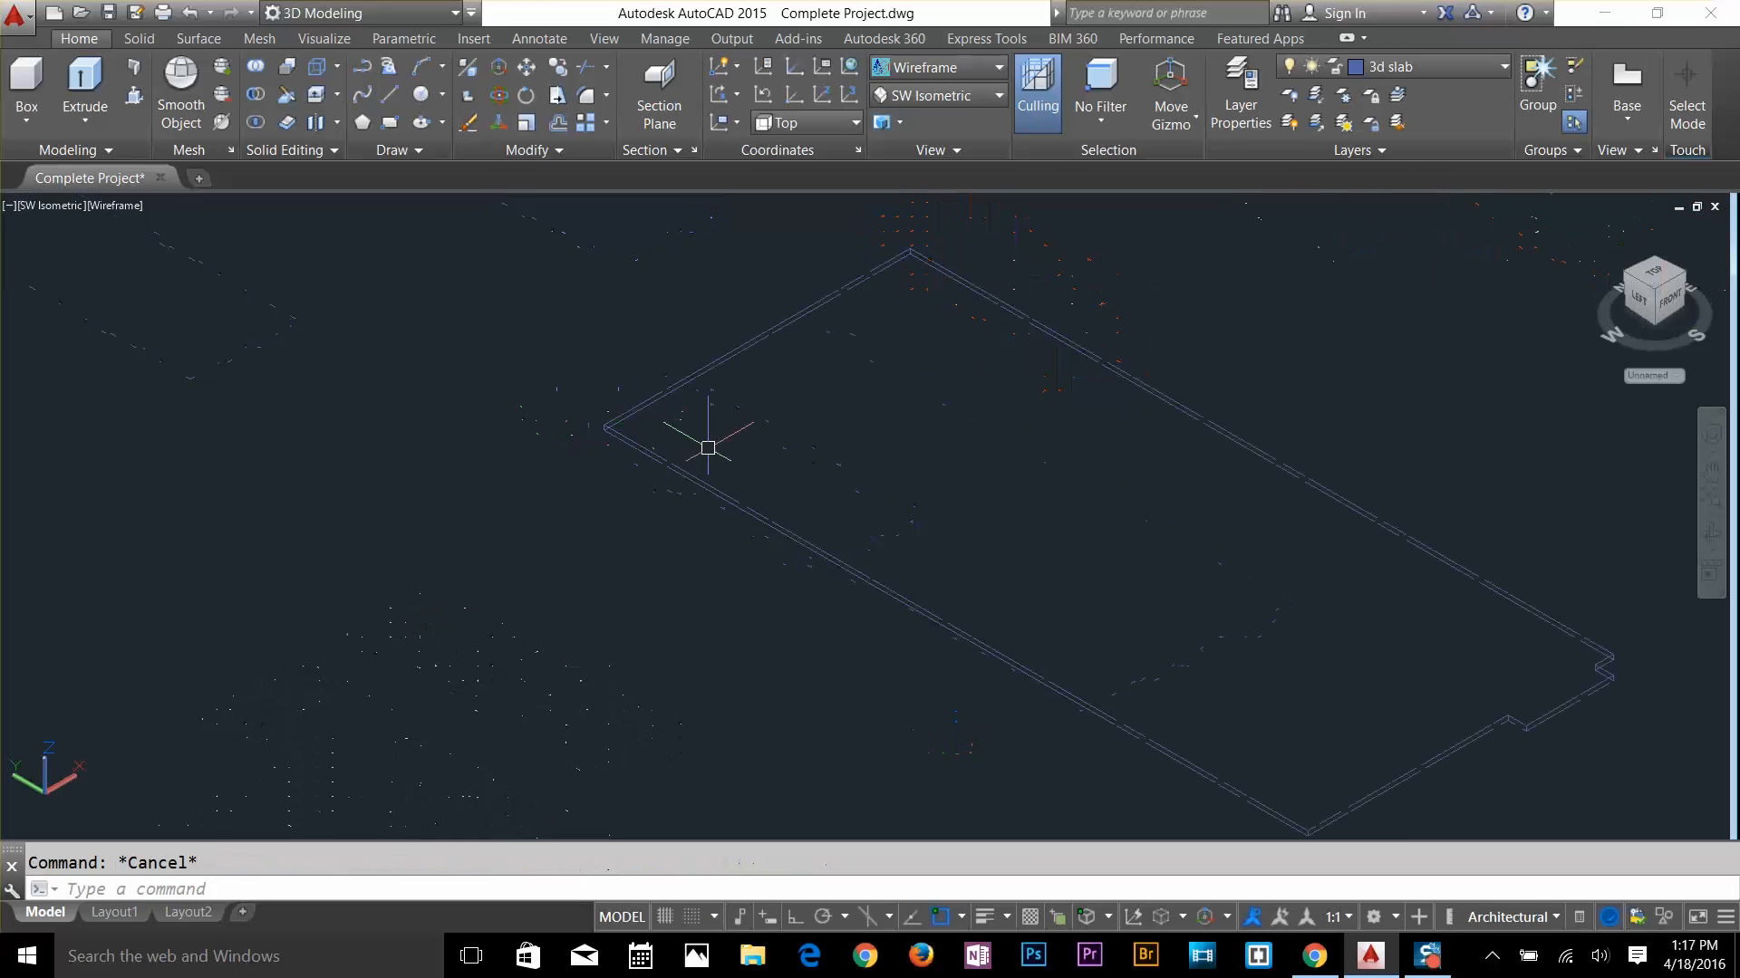
text(m)
key(Return)
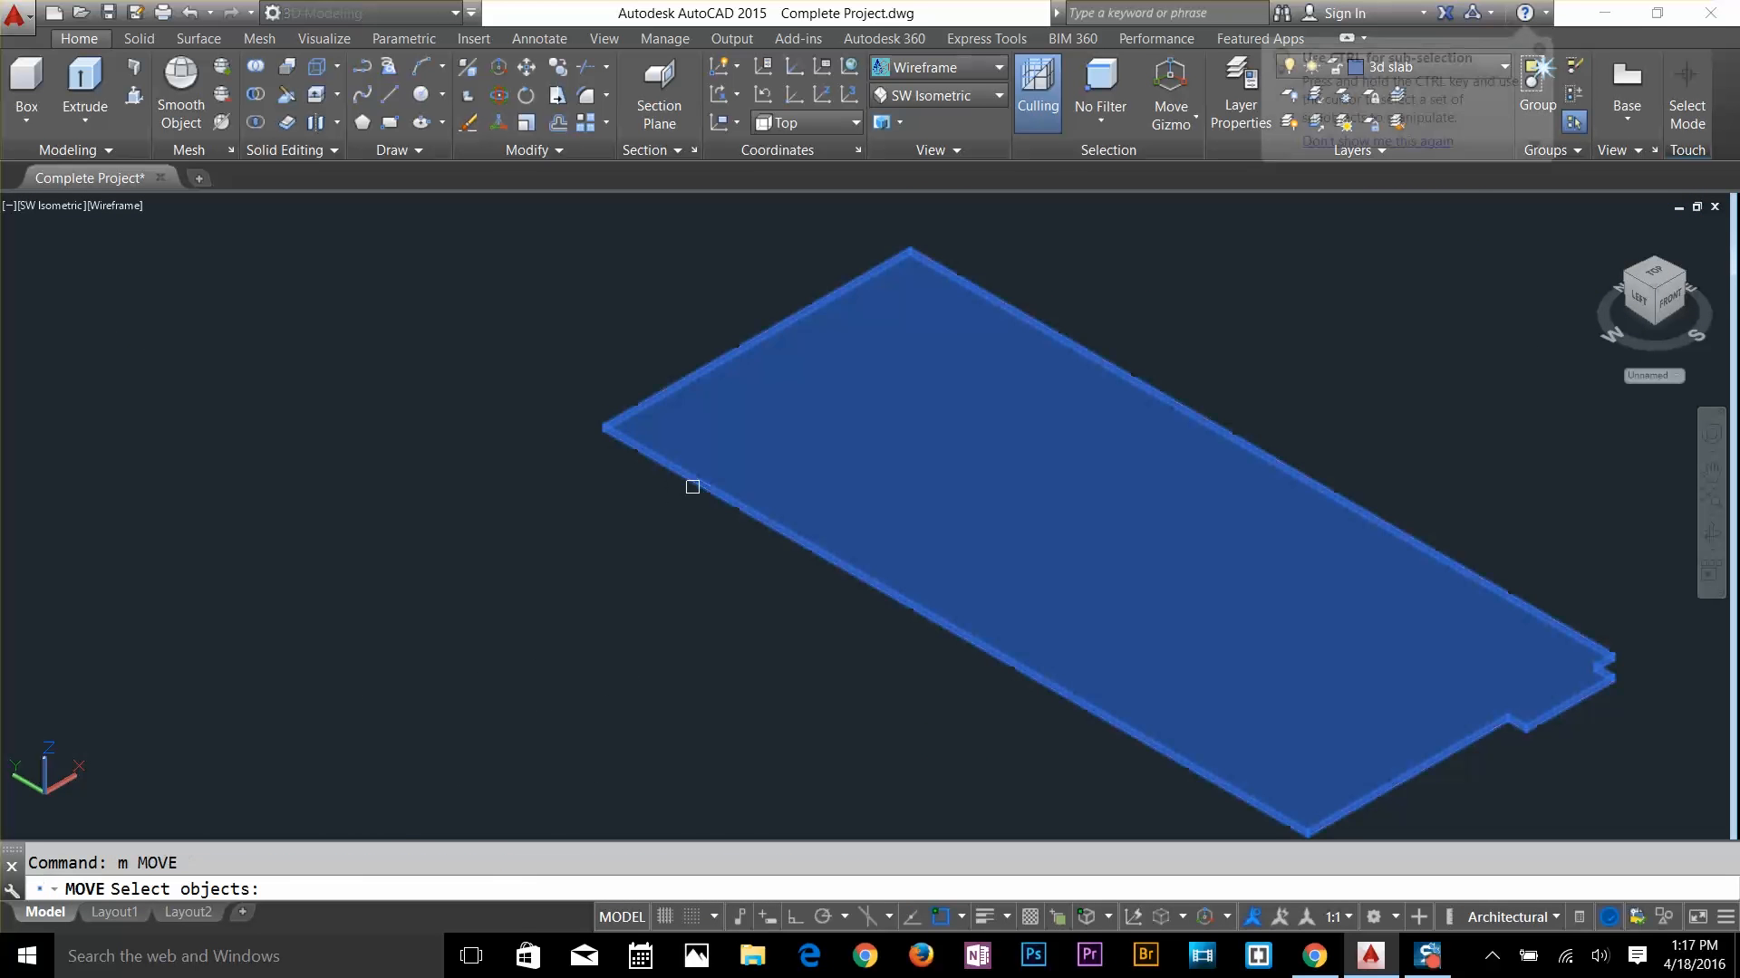
click(691, 484)
scroll(1198, 540, down, 3)
scroll(1304, 552, up, 6)
key(Return)
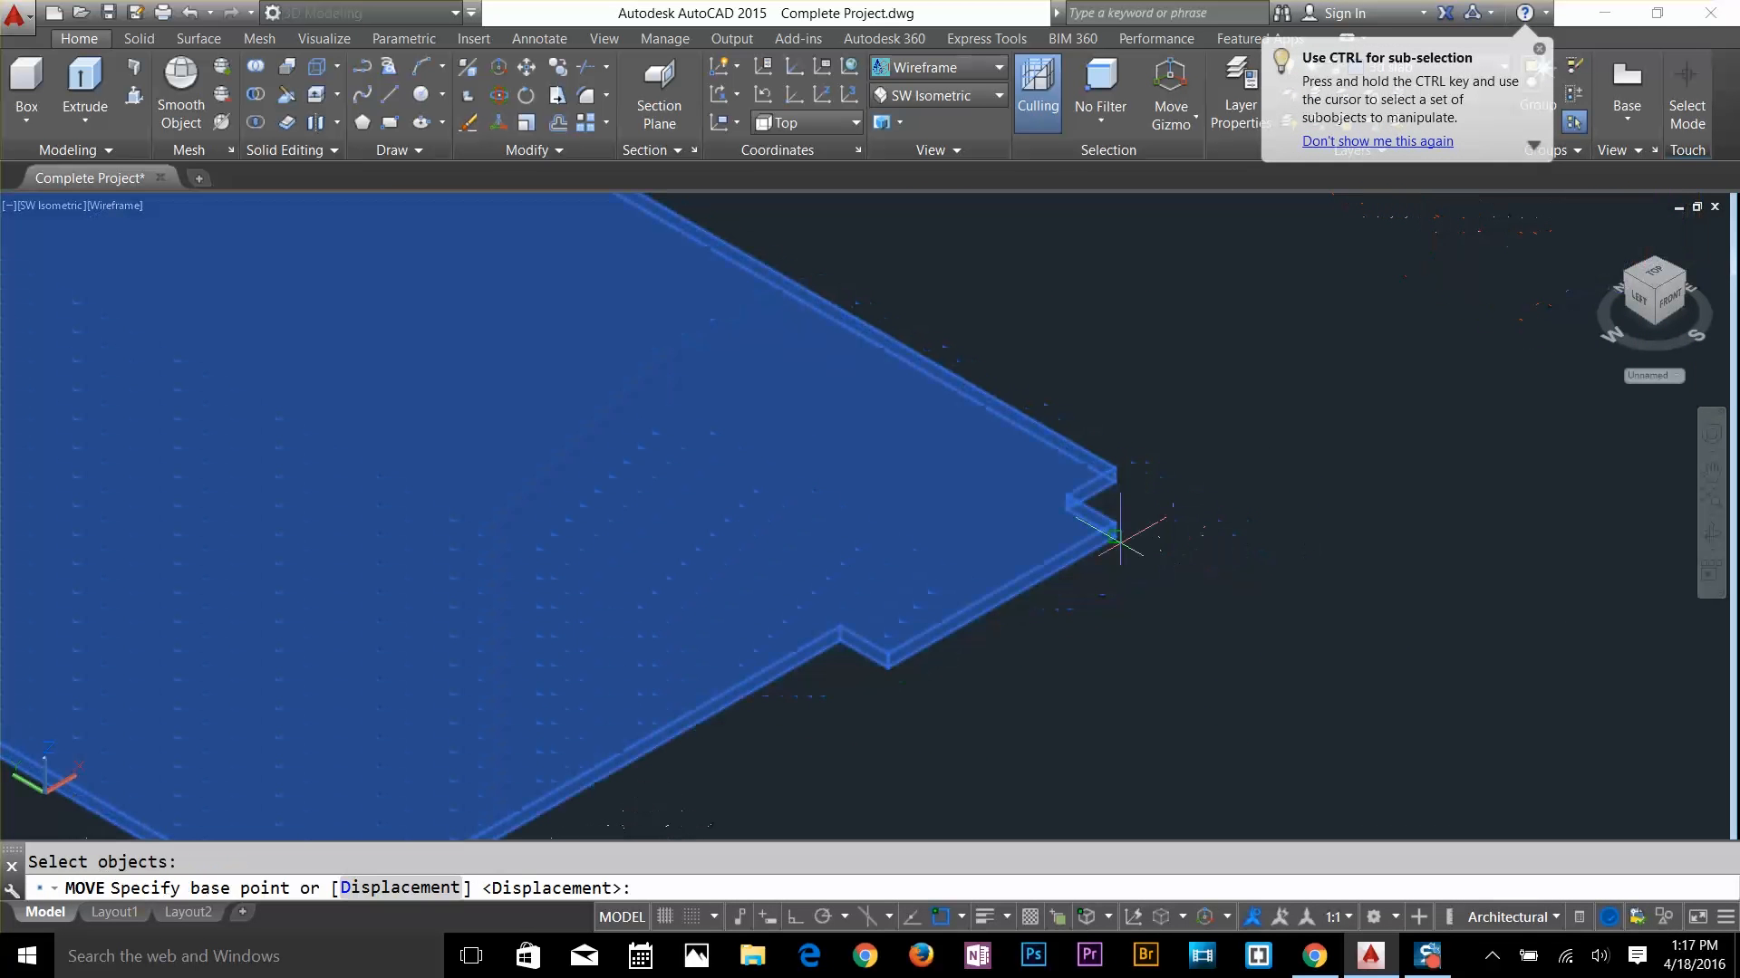
click(1116, 536)
scroll(1444, 369, down, 5)
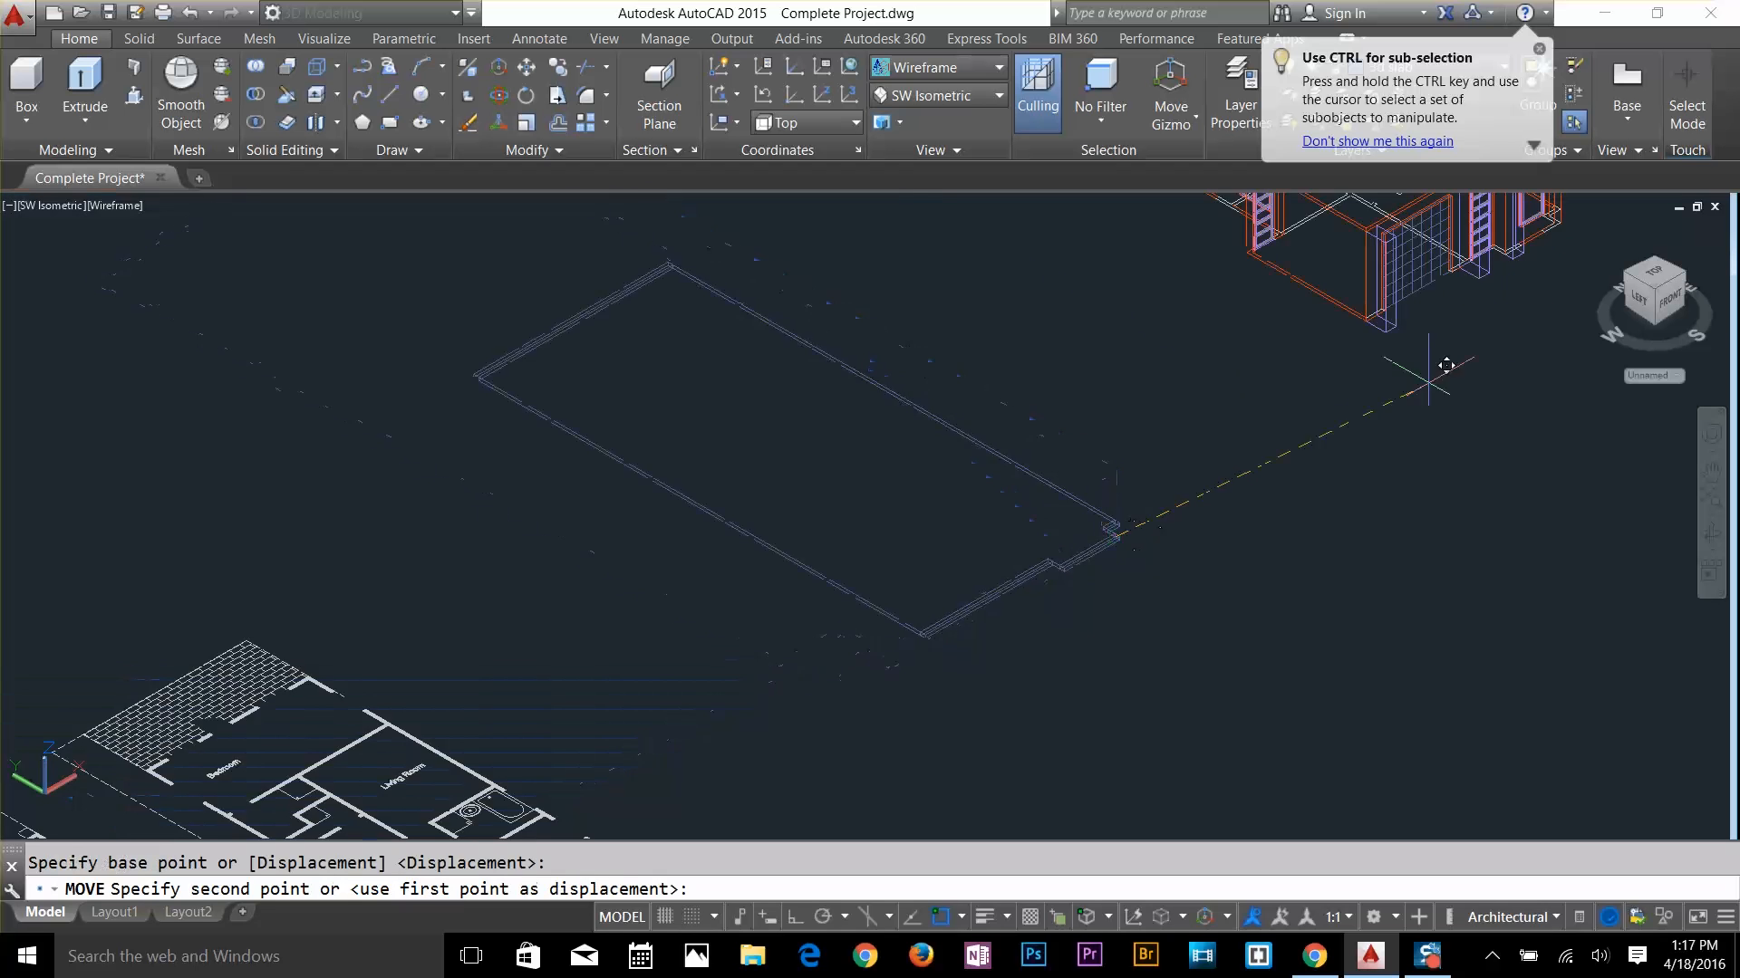
middle_drag(1444, 369, 1090, 562)
scroll(1192, 369, up, 6)
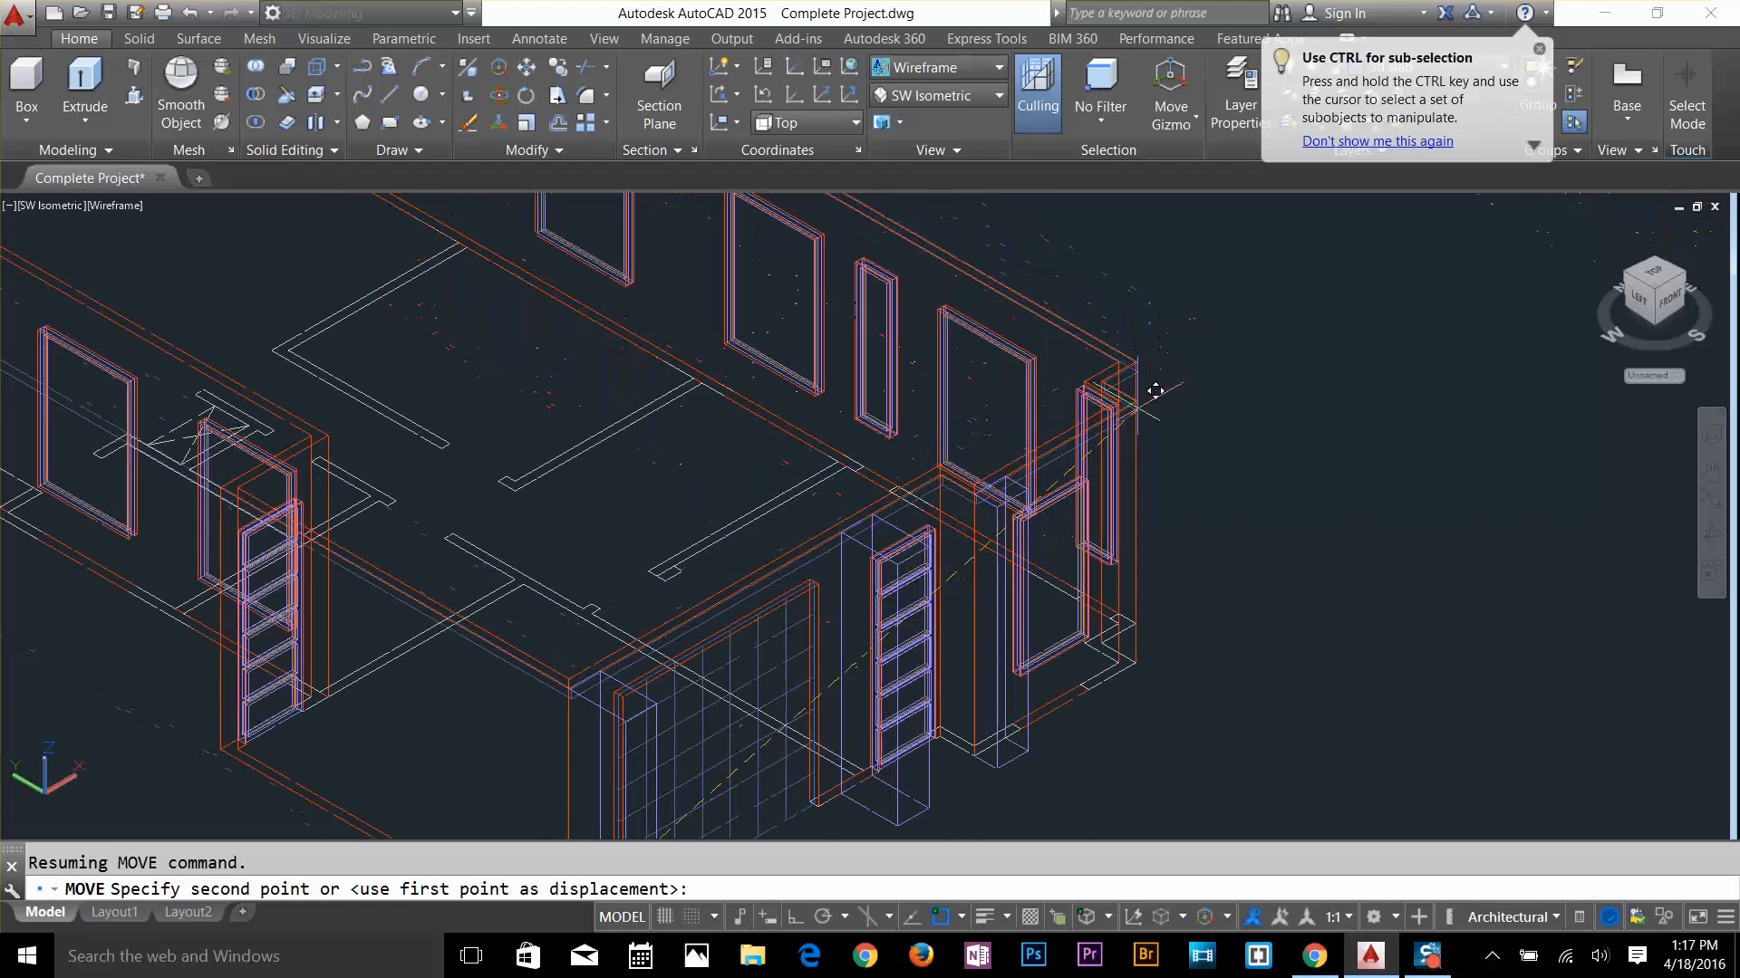
click(1130, 390)
scroll(1105, 435, down, 5)
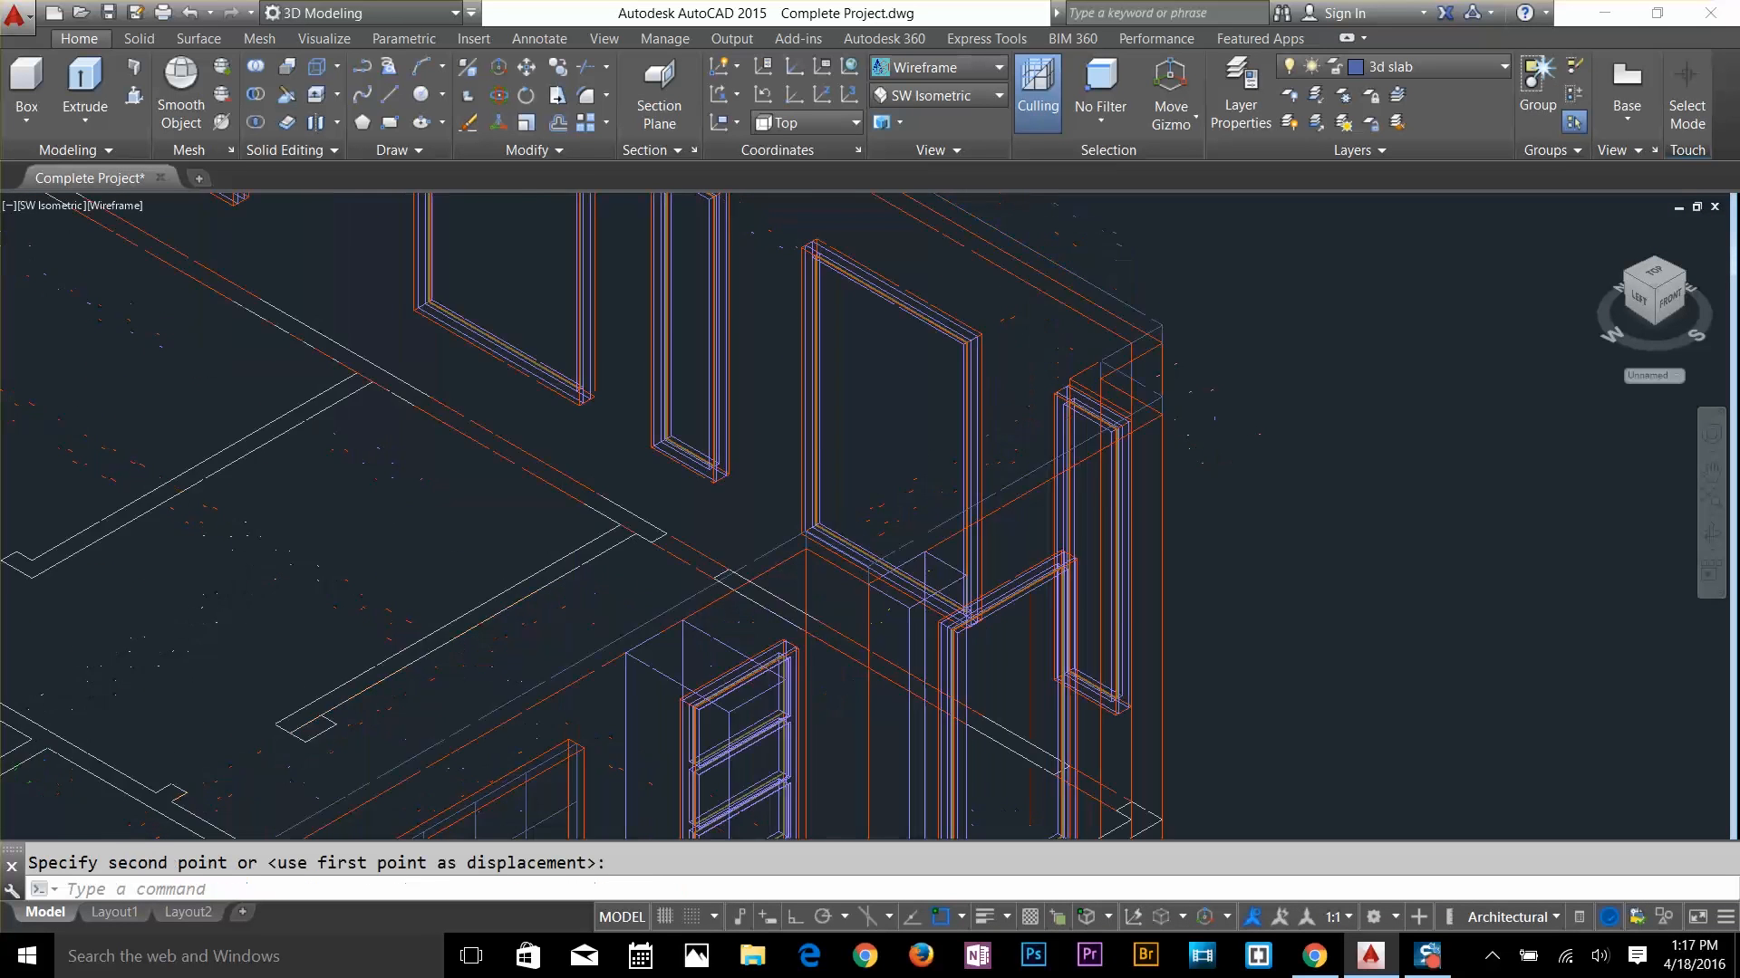
scroll(1050, 499, down, 4)
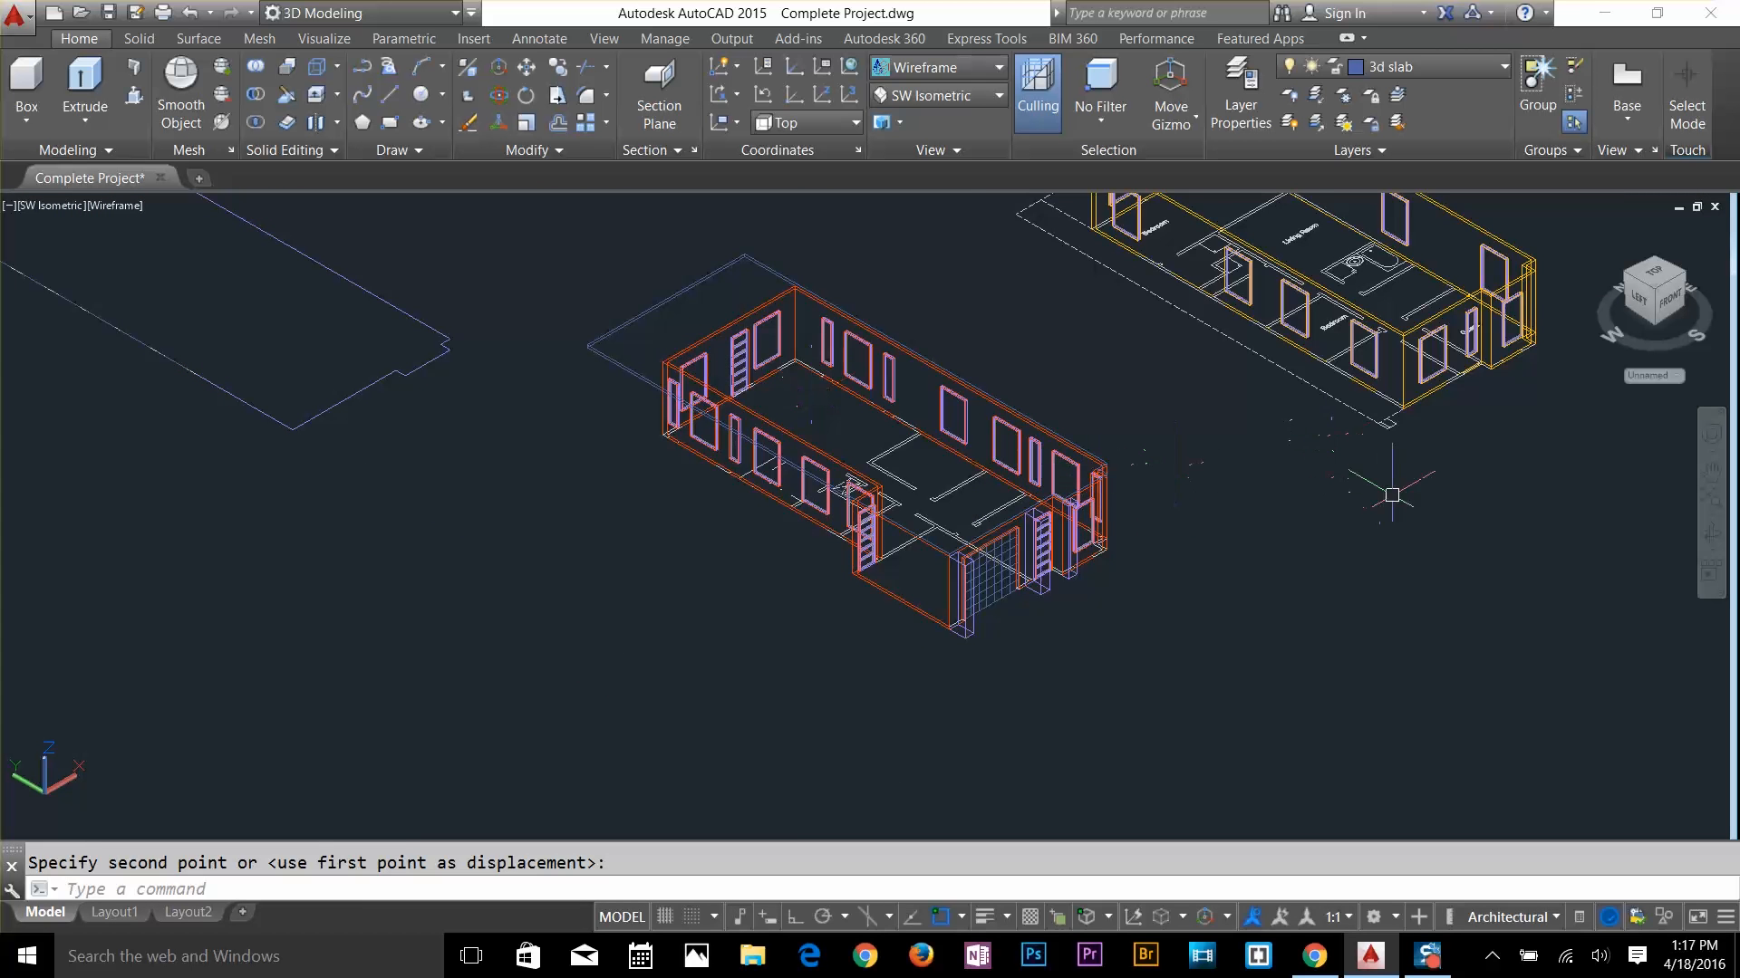
Turn off the wall layer so the 2D plan linework is hidden around both 3D models
middle_drag(1392, 496, 1261, 524)
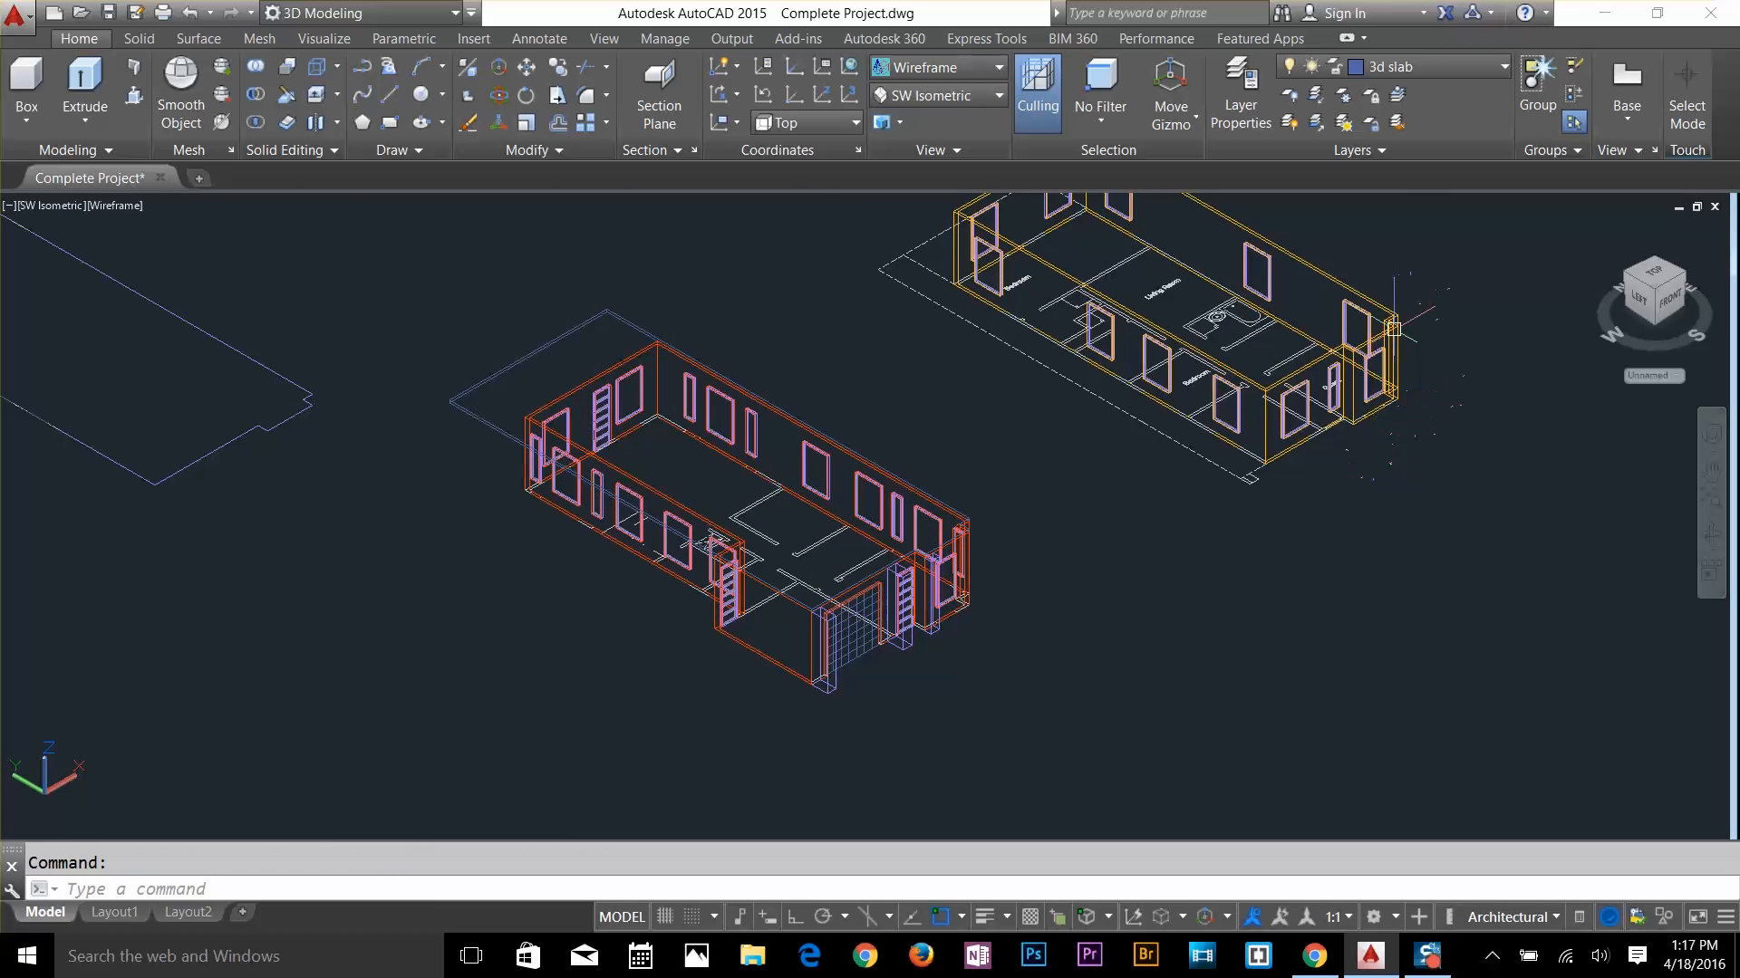
scroll(1393, 328, up, 4)
key(Escape)
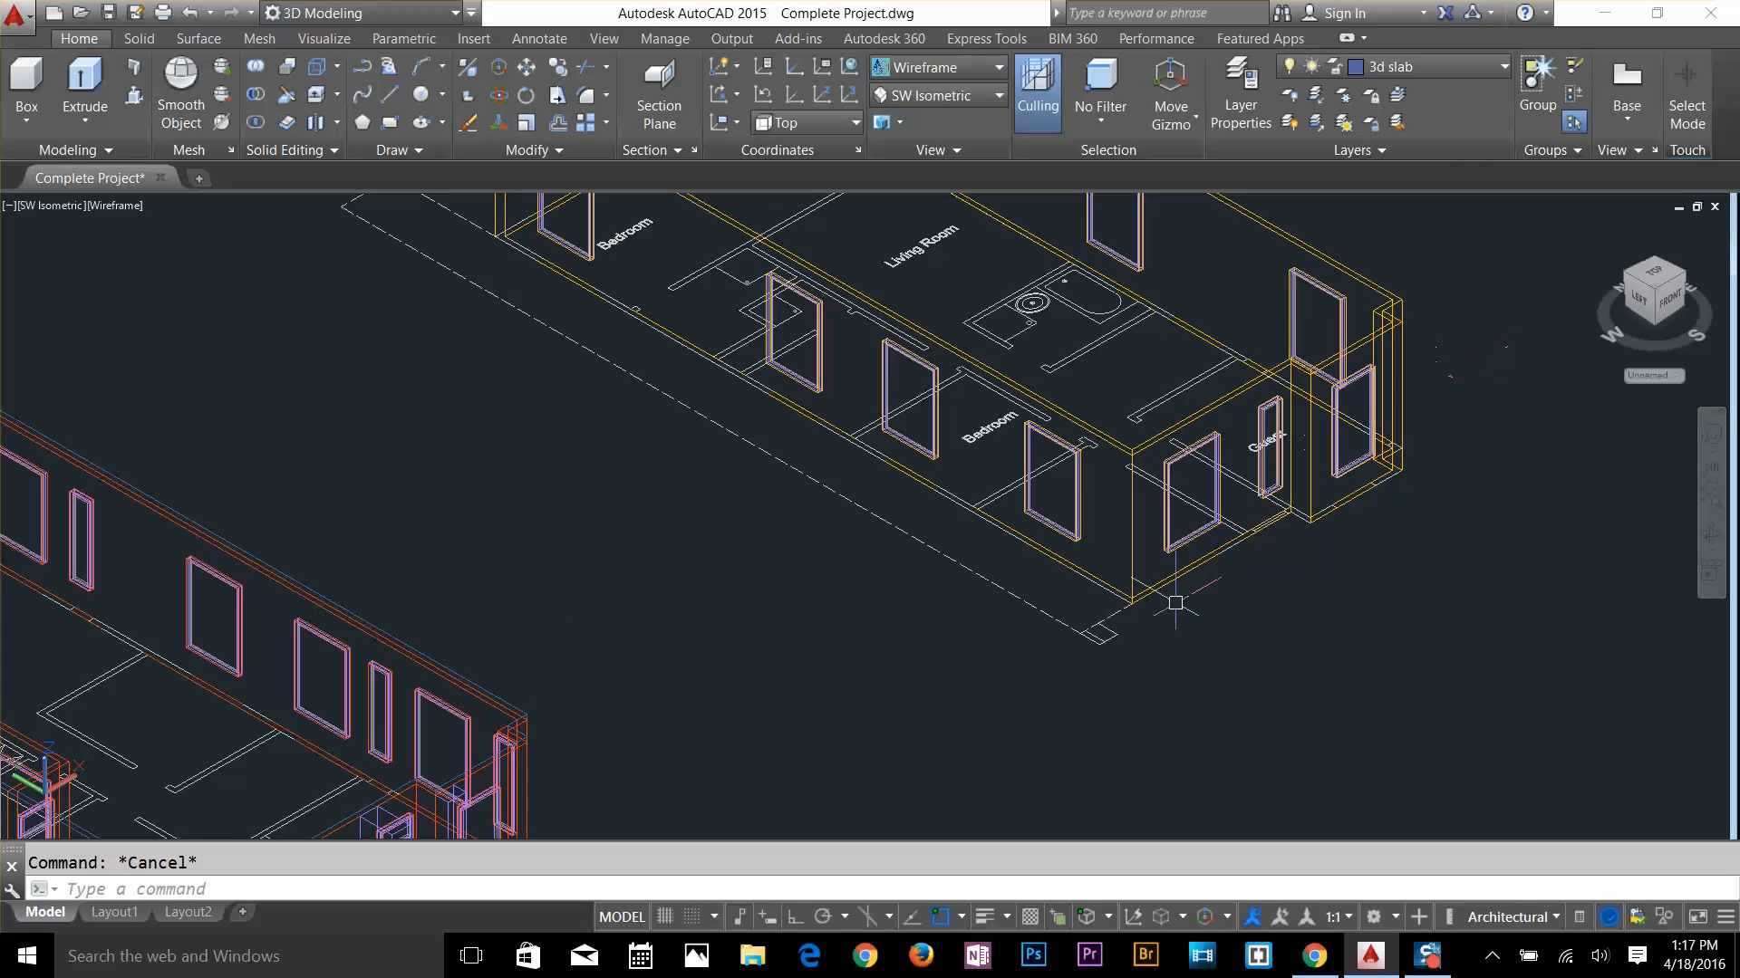
click(1441, 67)
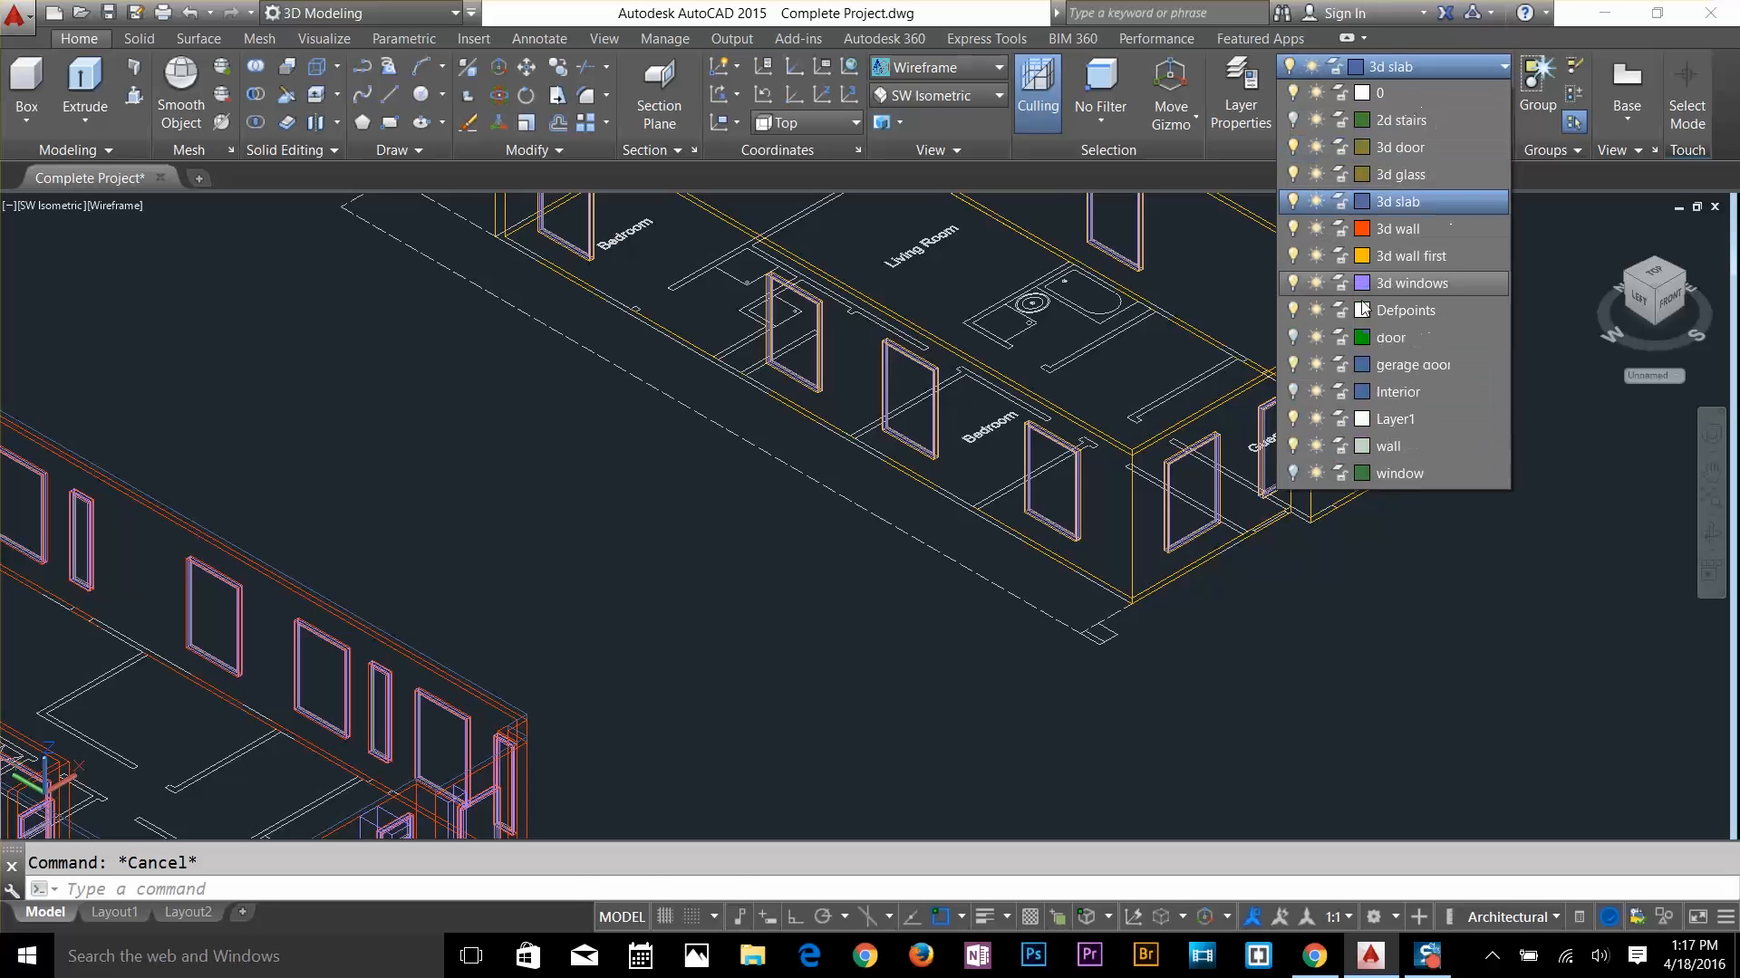
click(1294, 446)
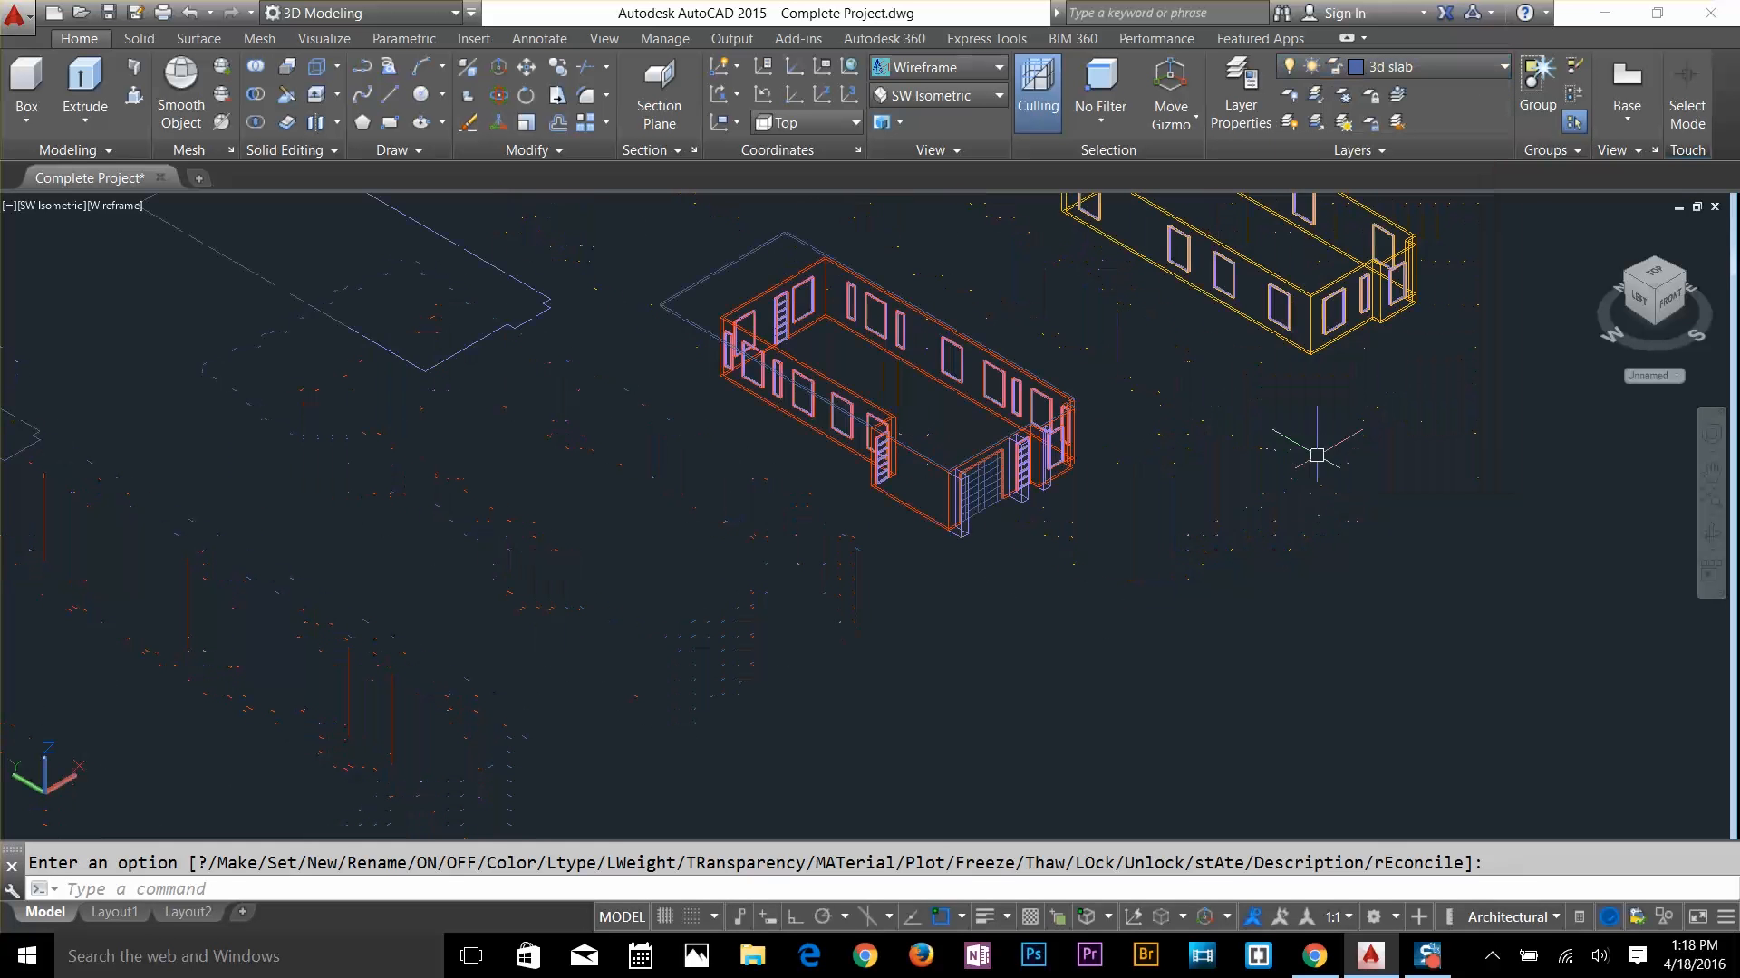
middle_drag(1317, 455, 1243, 612)
key(Escape)
text(c)
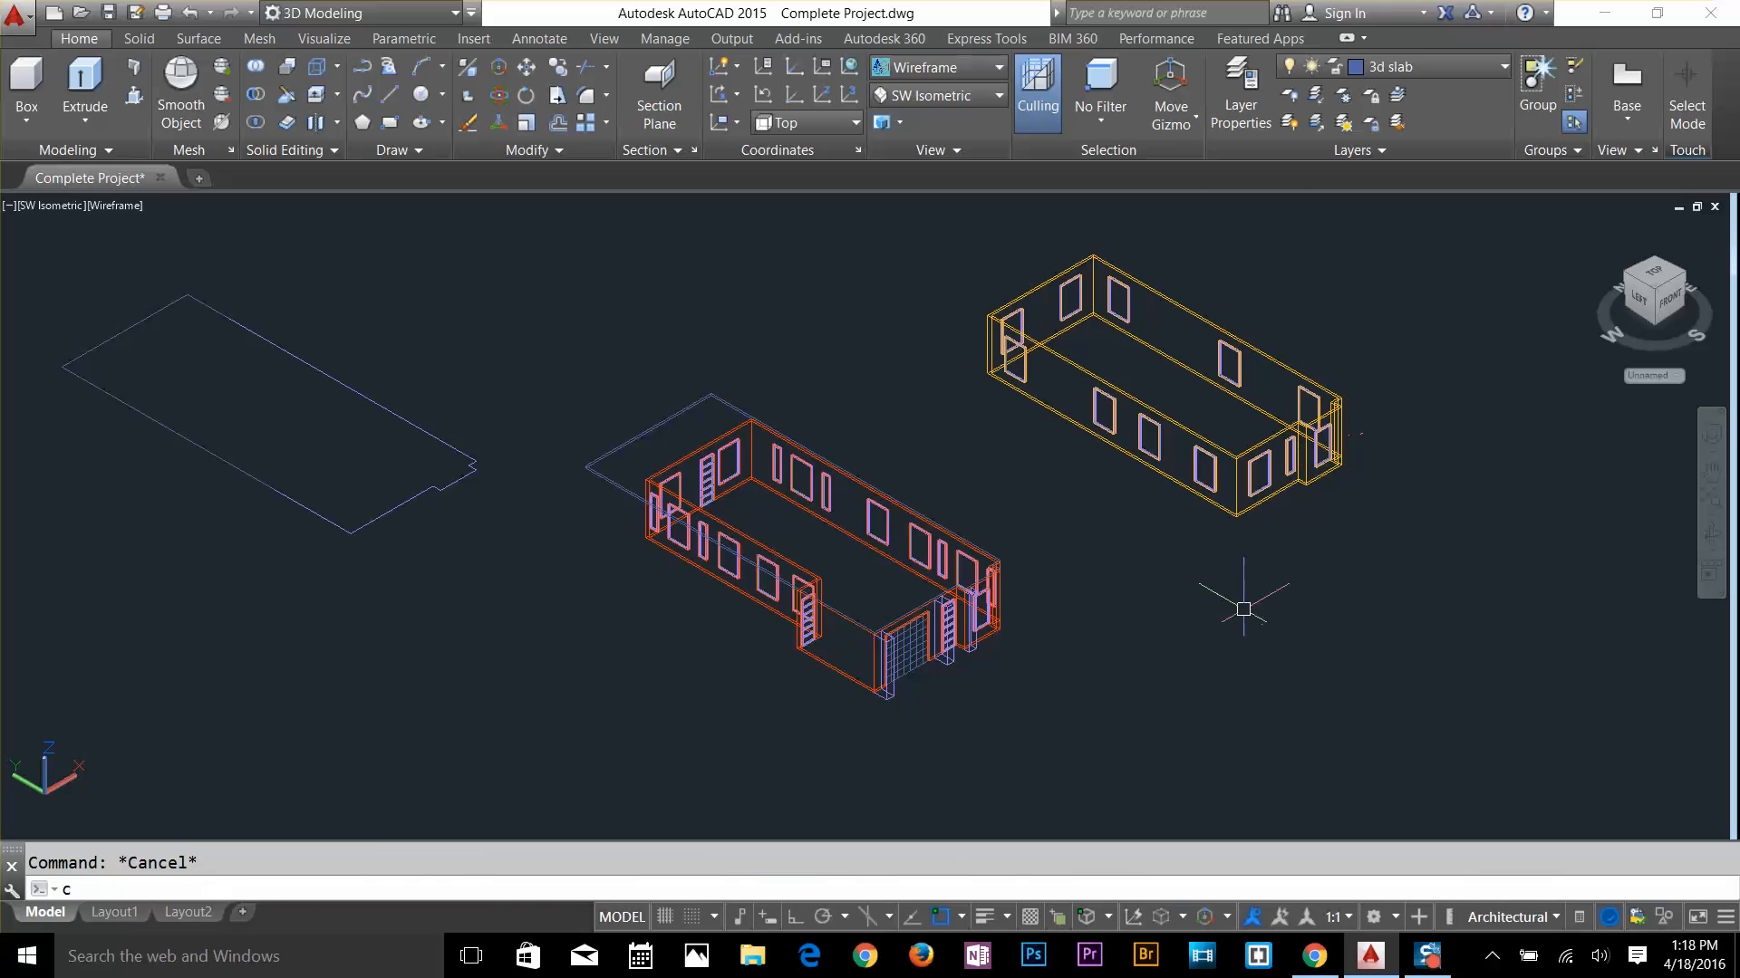
key(Return)
click(1386, 281)
key(Escape)
Copy all first-floor 3D walls and windows from their bottom front corner onto the matching slab corner above the ground floor
text(co)
key(Return)
click(1391, 317)
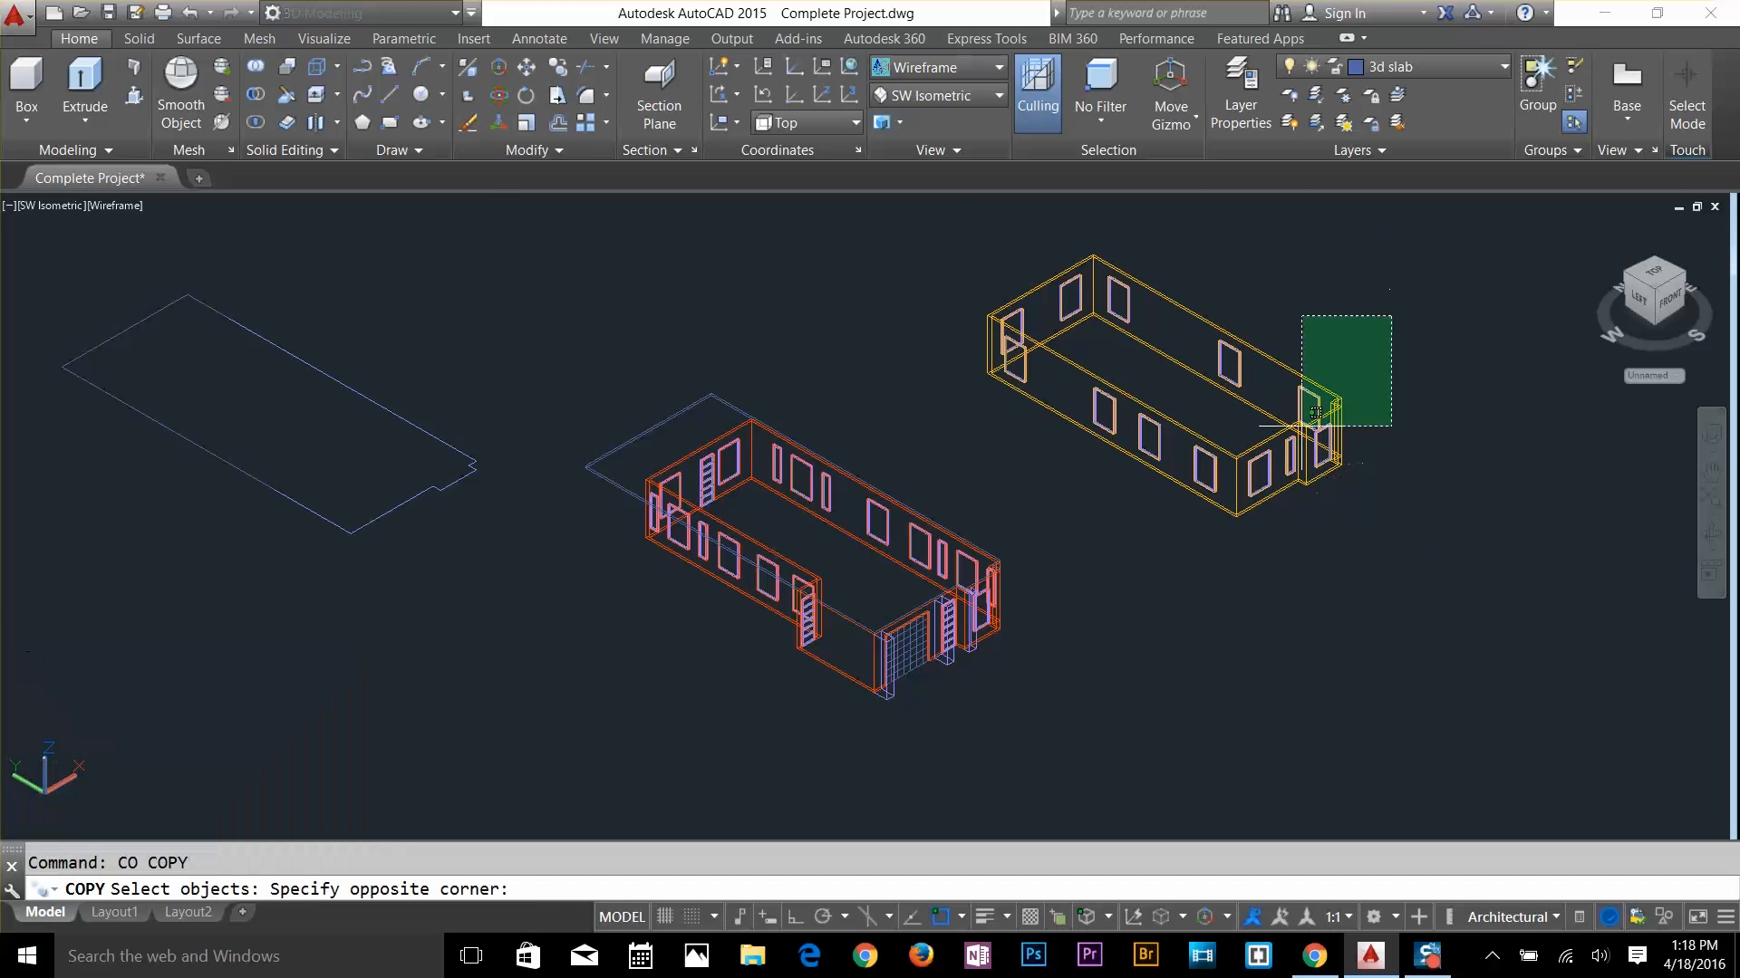
click(1175, 541)
click(1177, 263)
click(923, 458)
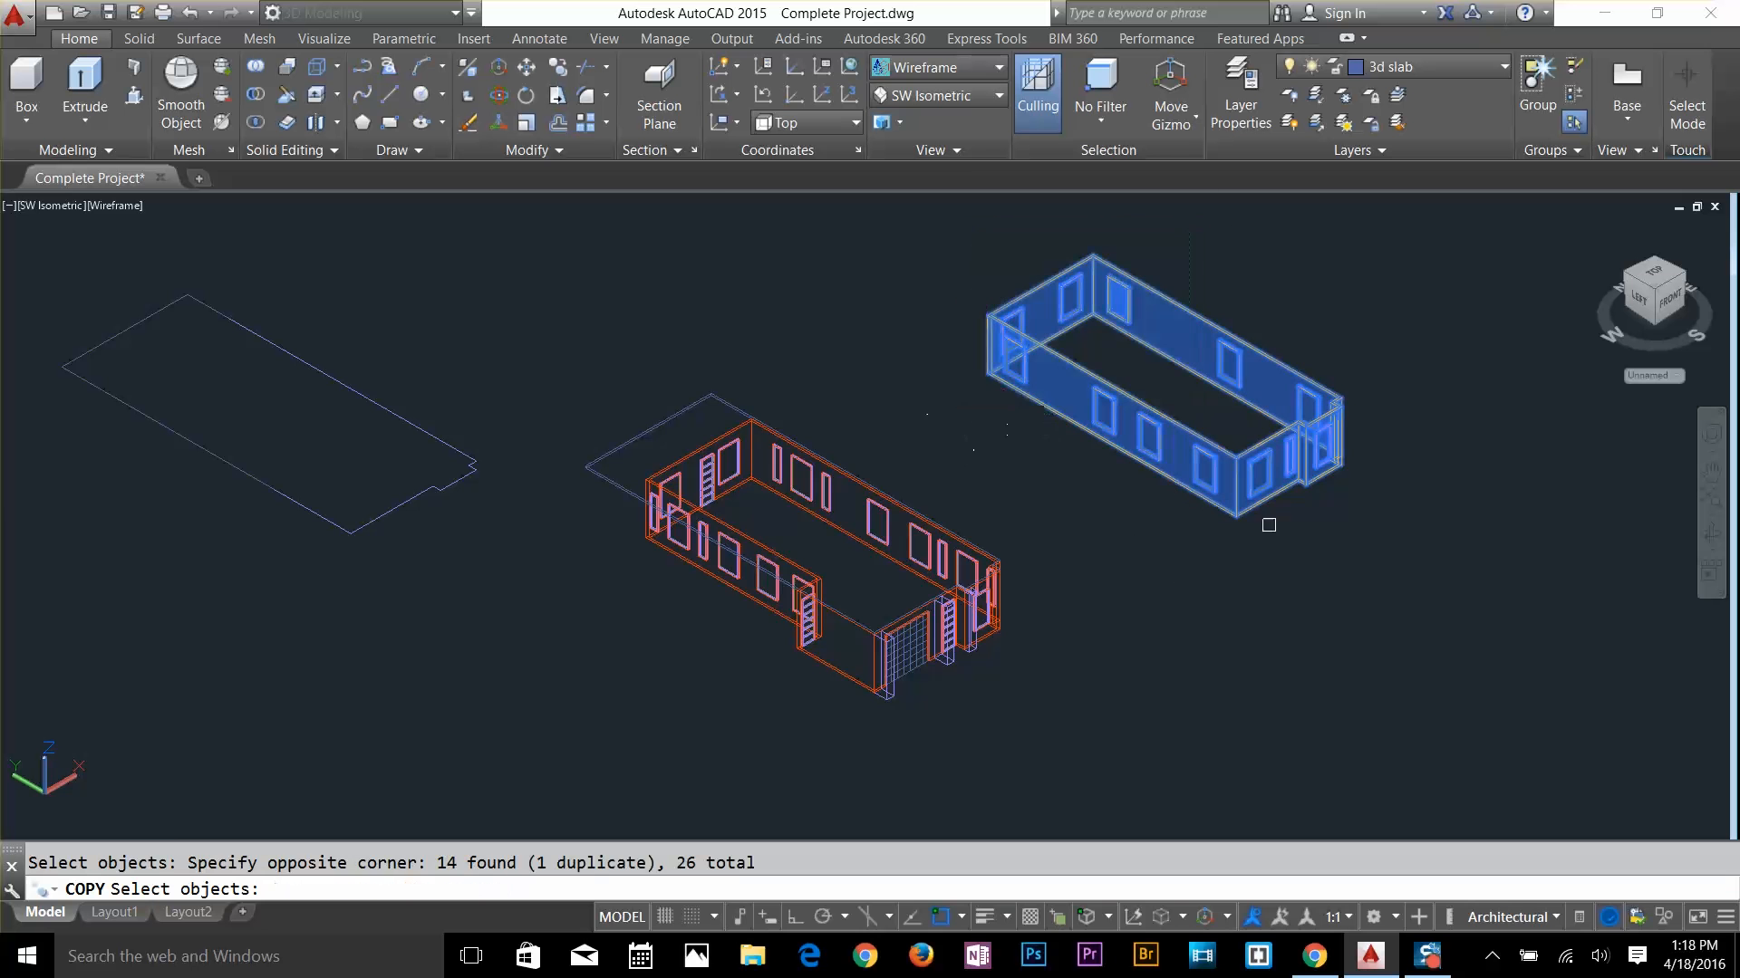
scroll(1311, 501, up, 4)
key(Return)
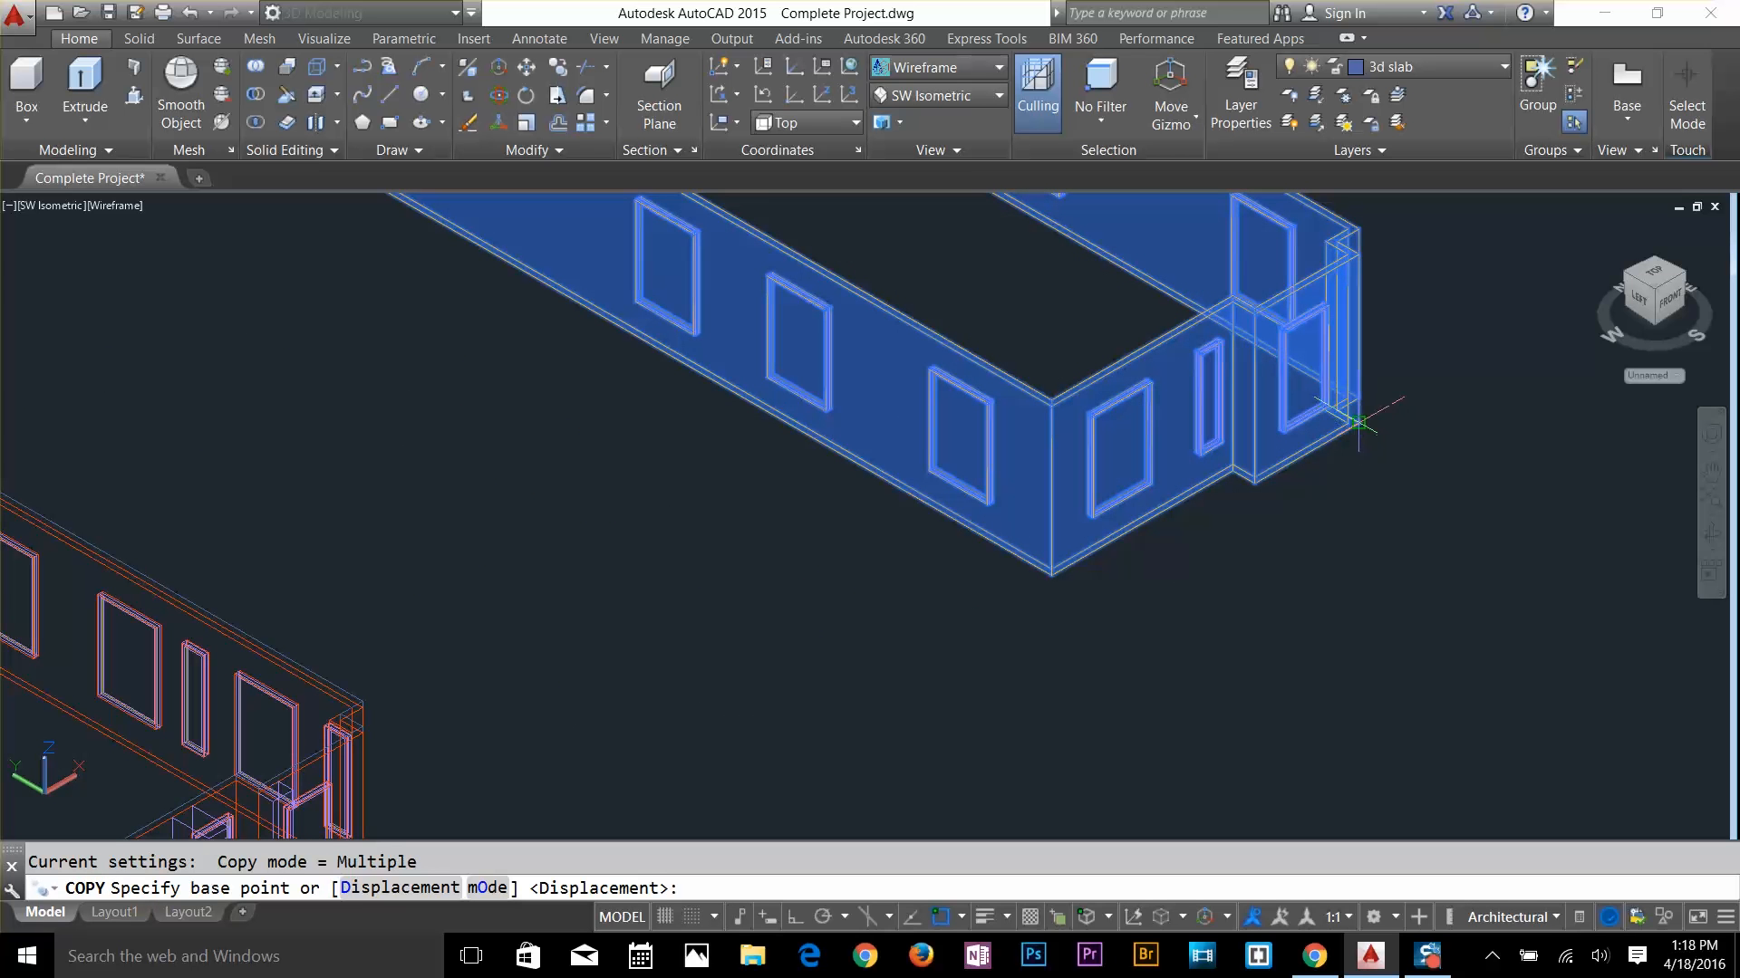
click(1360, 424)
scroll(587, 634, up, 5)
middle_drag(584, 637, 1305, 270)
scroll(699, 476, up, 5)
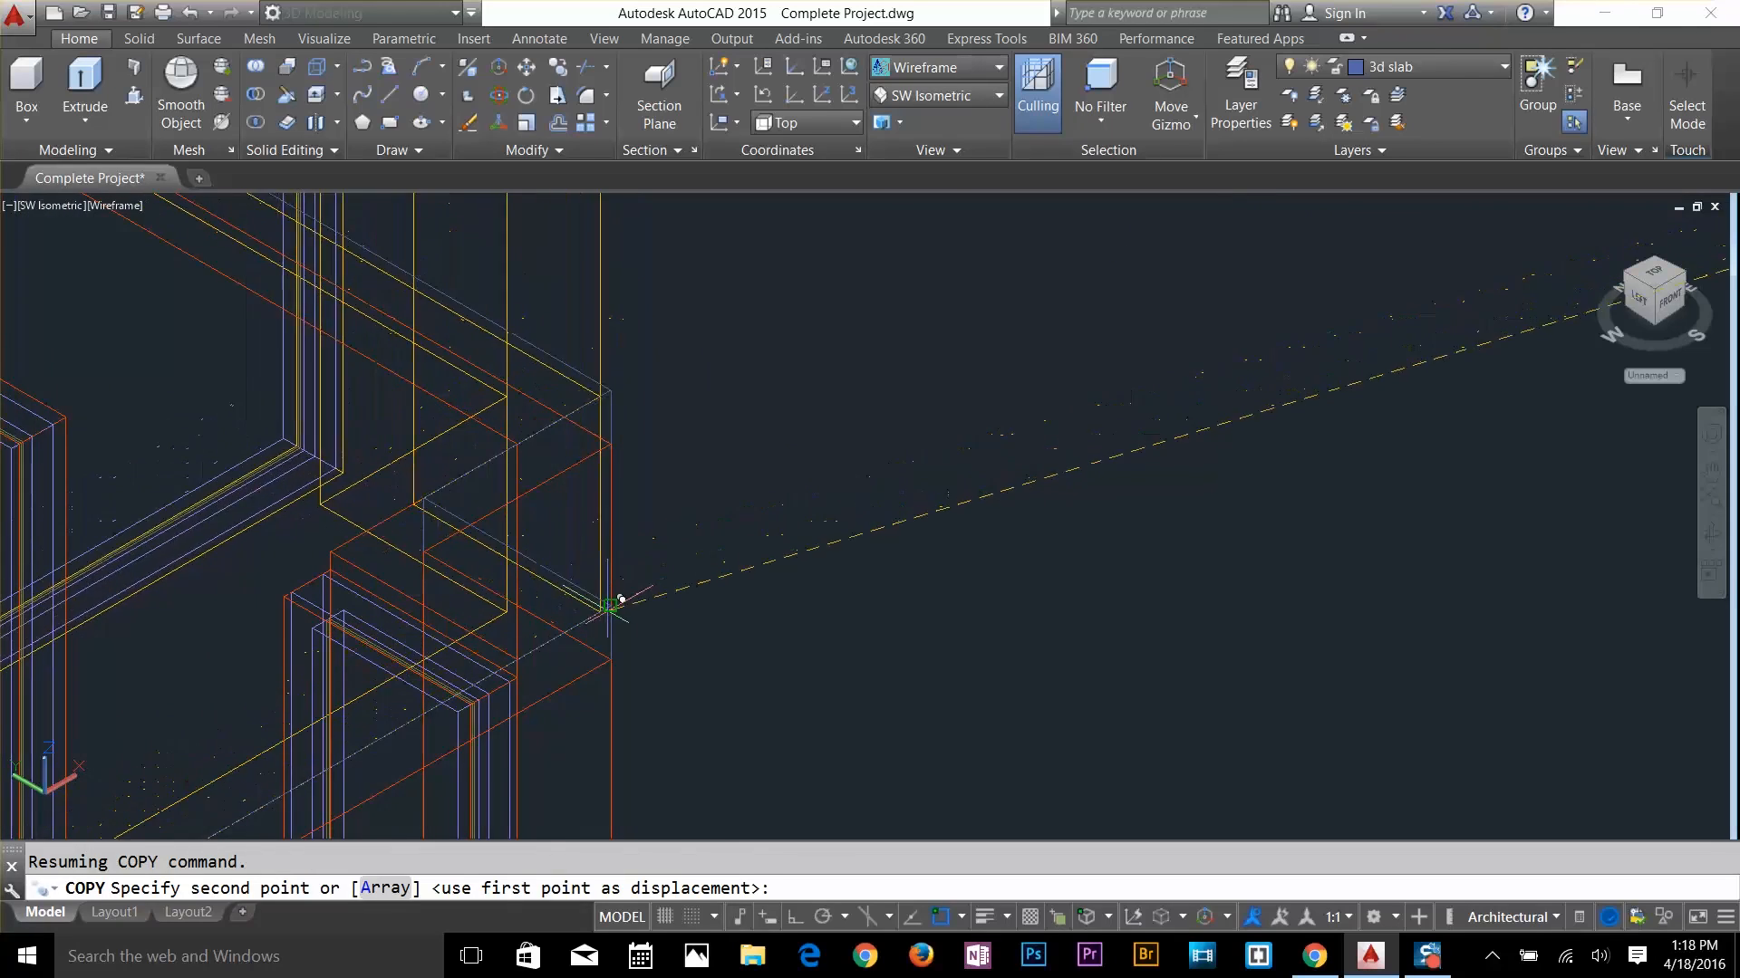
click(609, 605)
scroll(960, 583, down, 10)
key(Return)
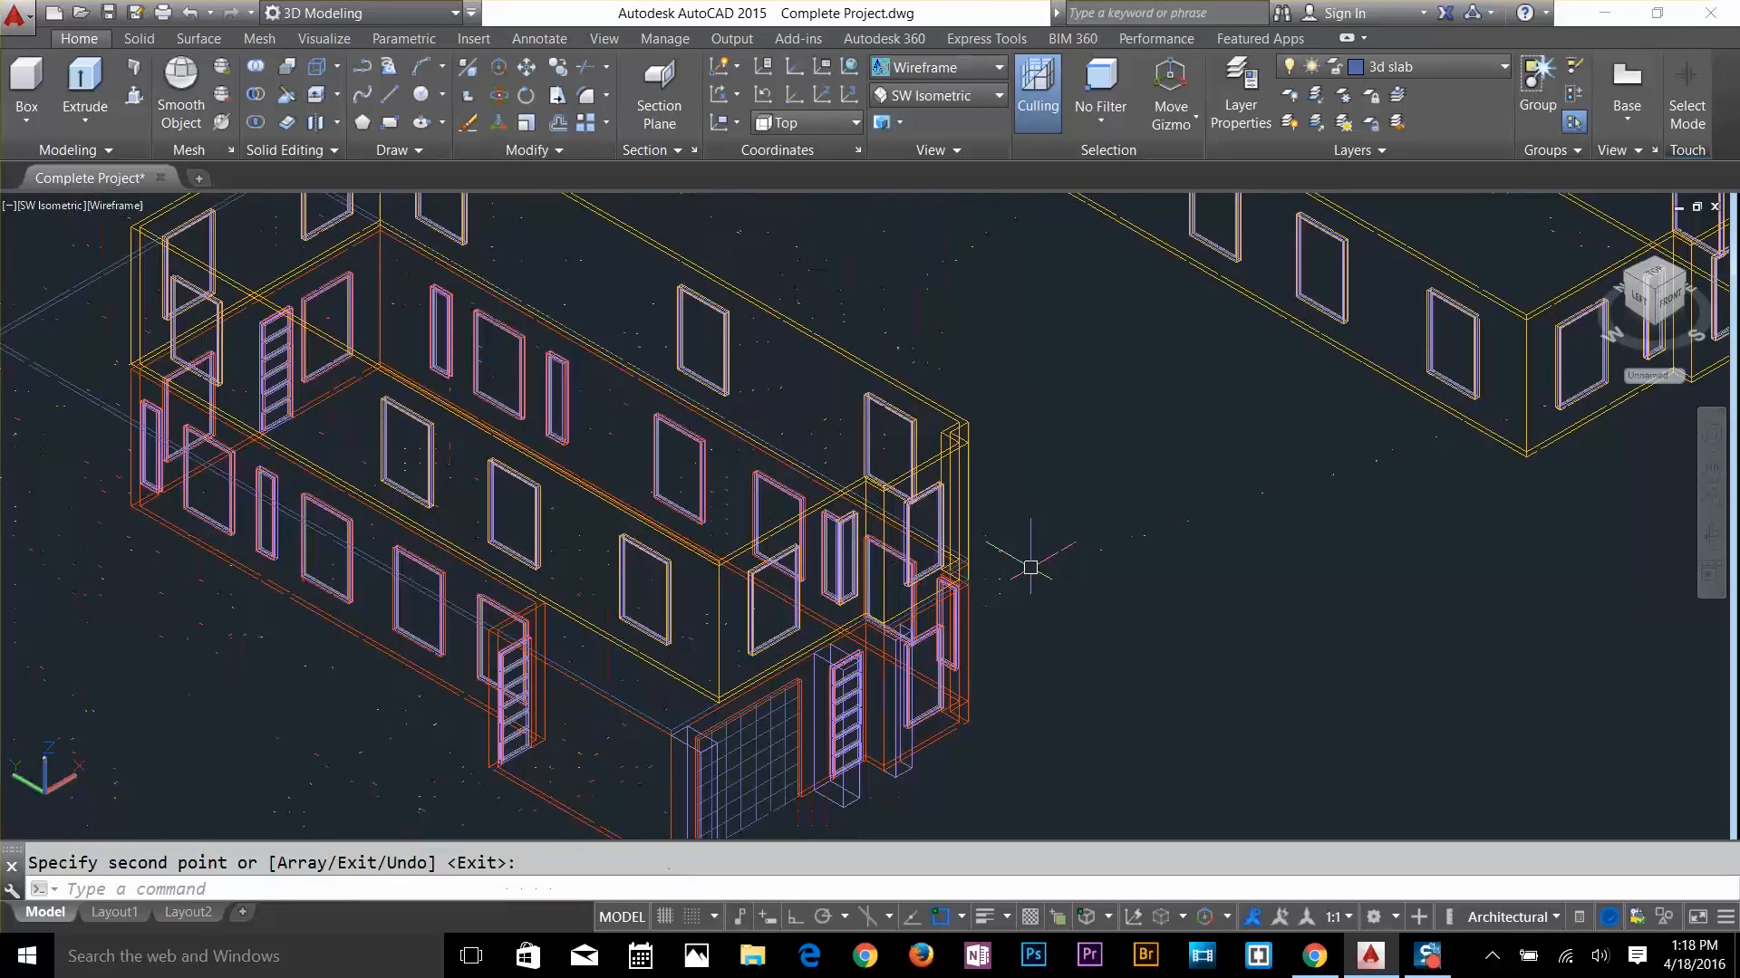
Display the model in the Shaded visual style and examine the stacked floors and slab overhang from the front and side
middle_drag(991, 545, 1121, 451)
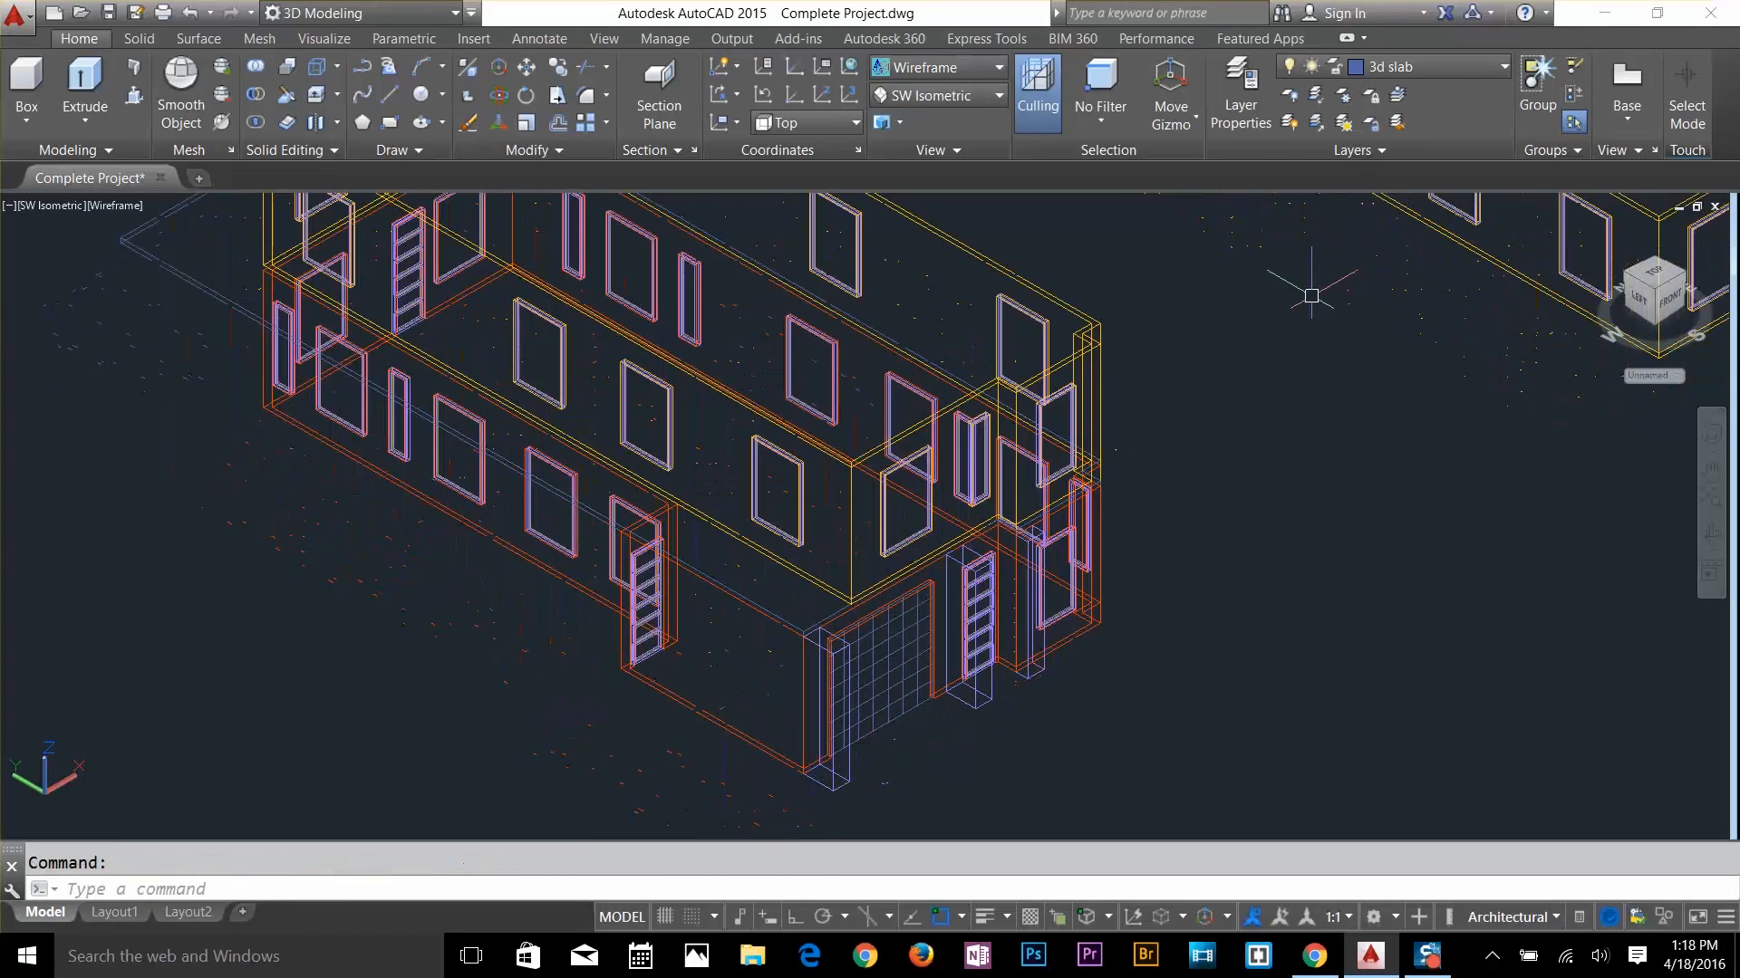
click(956, 70)
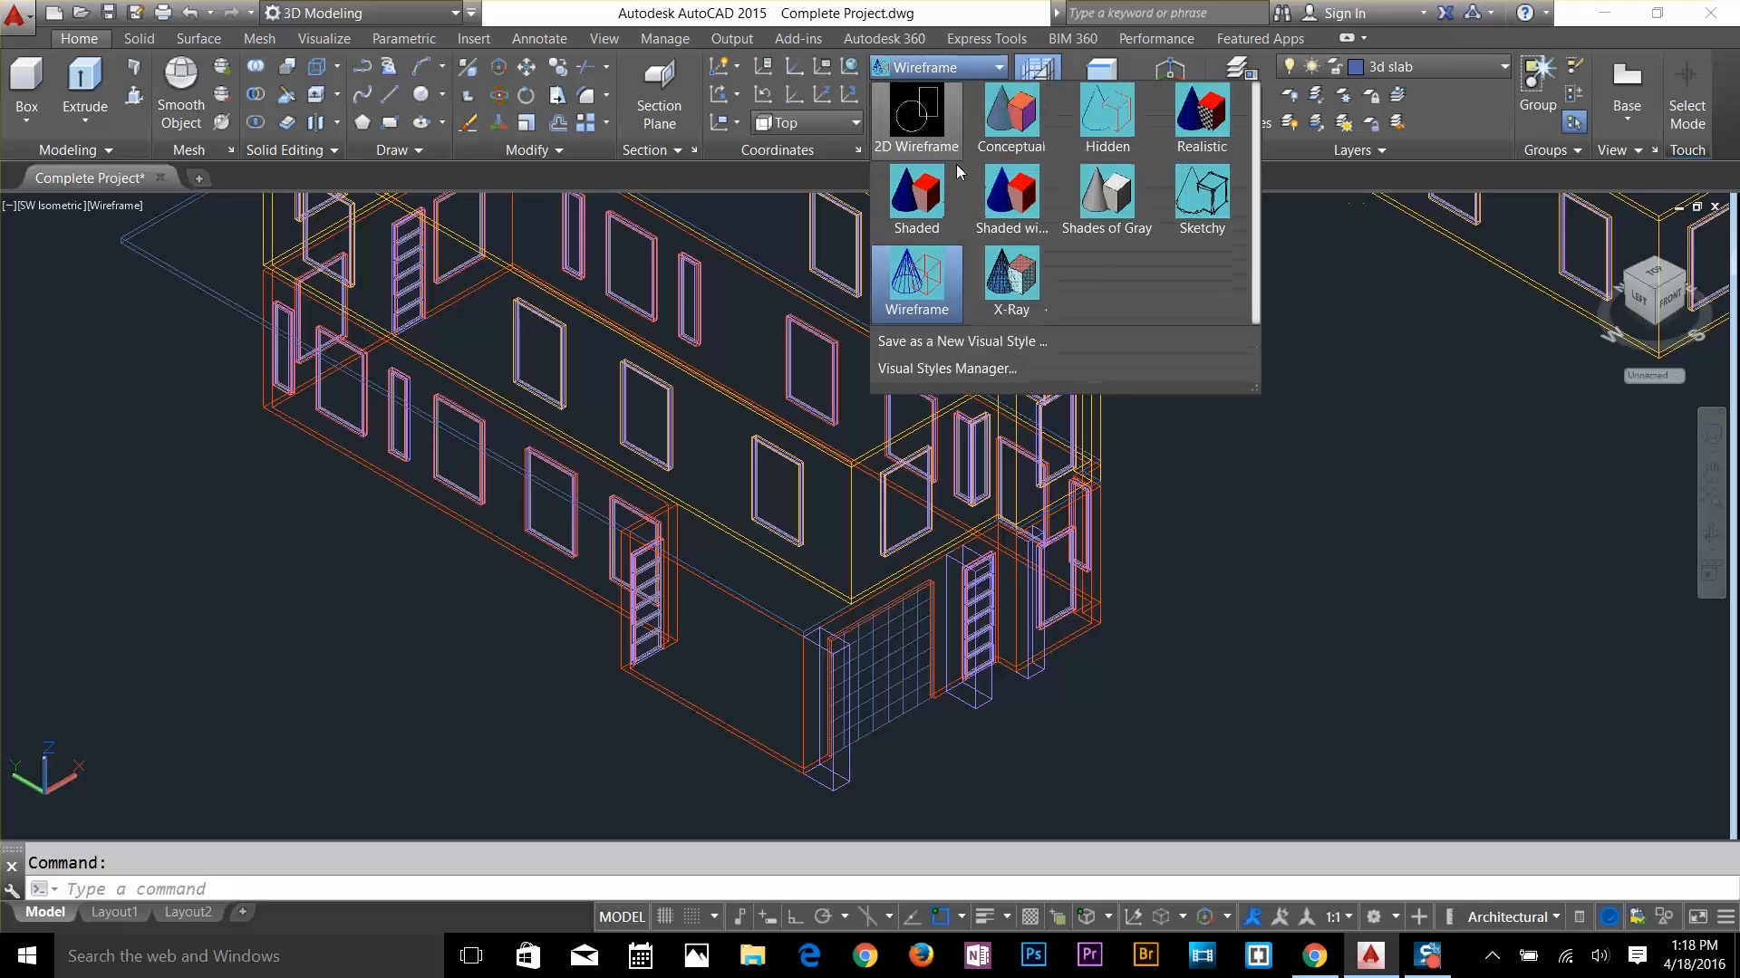
click(916, 192)
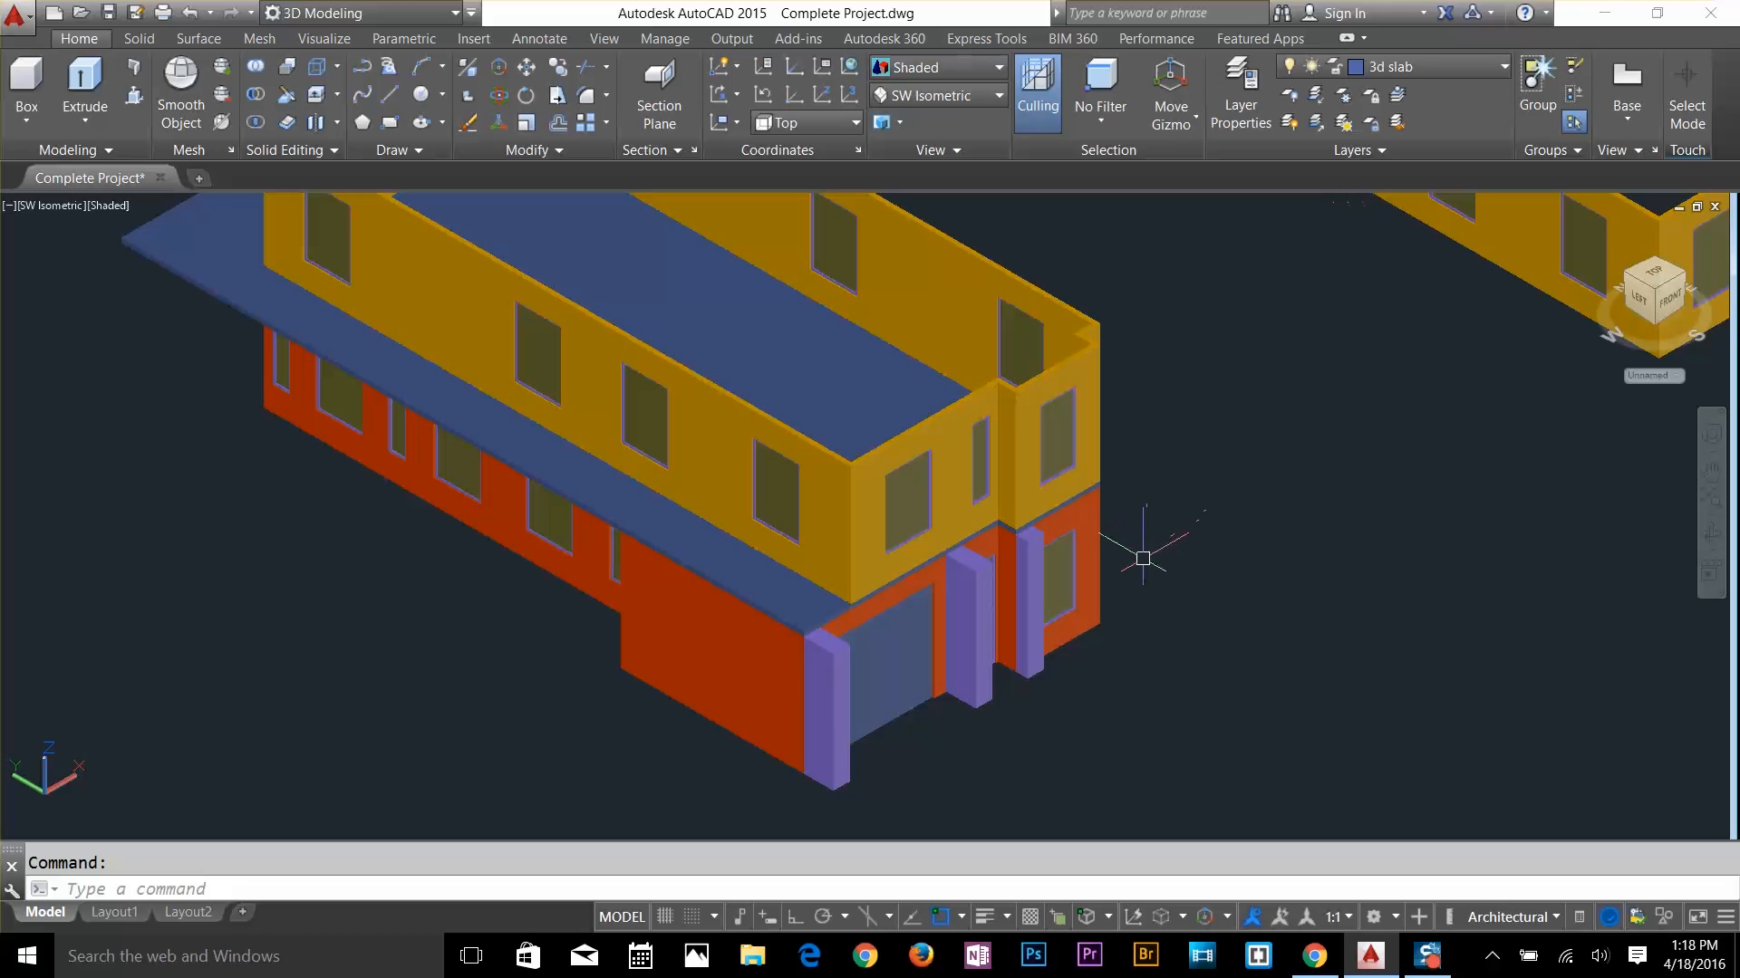
shift+middle_drag(1143, 559, 1107, 550)
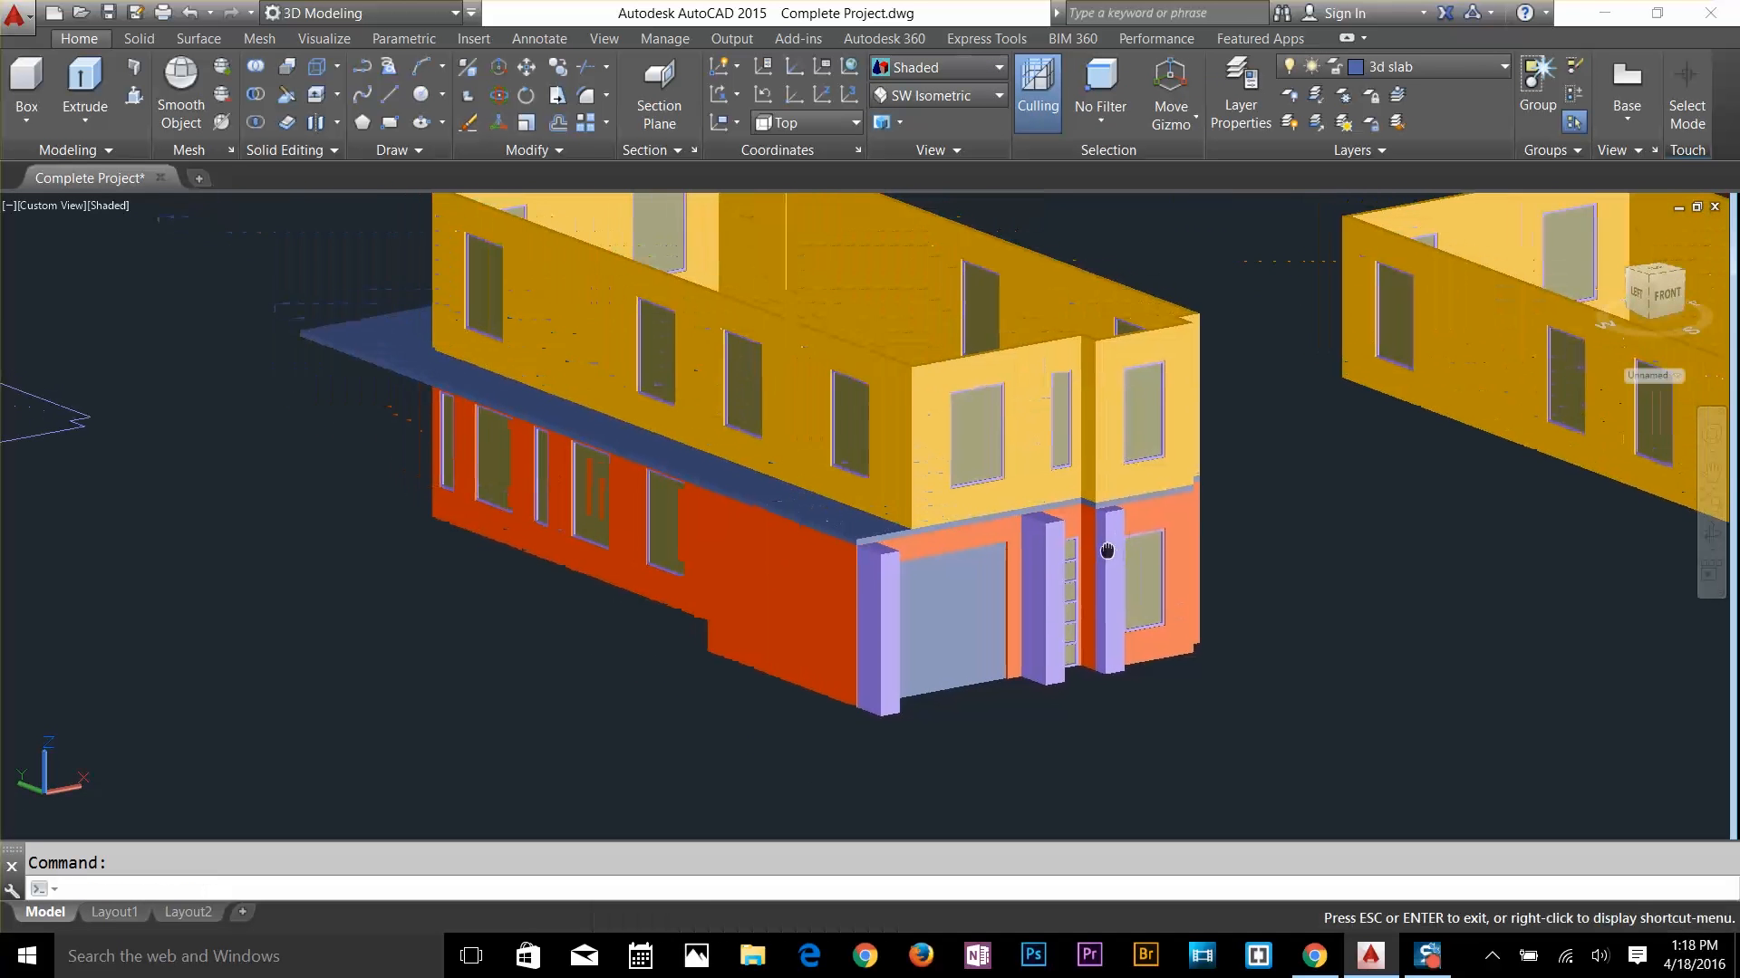
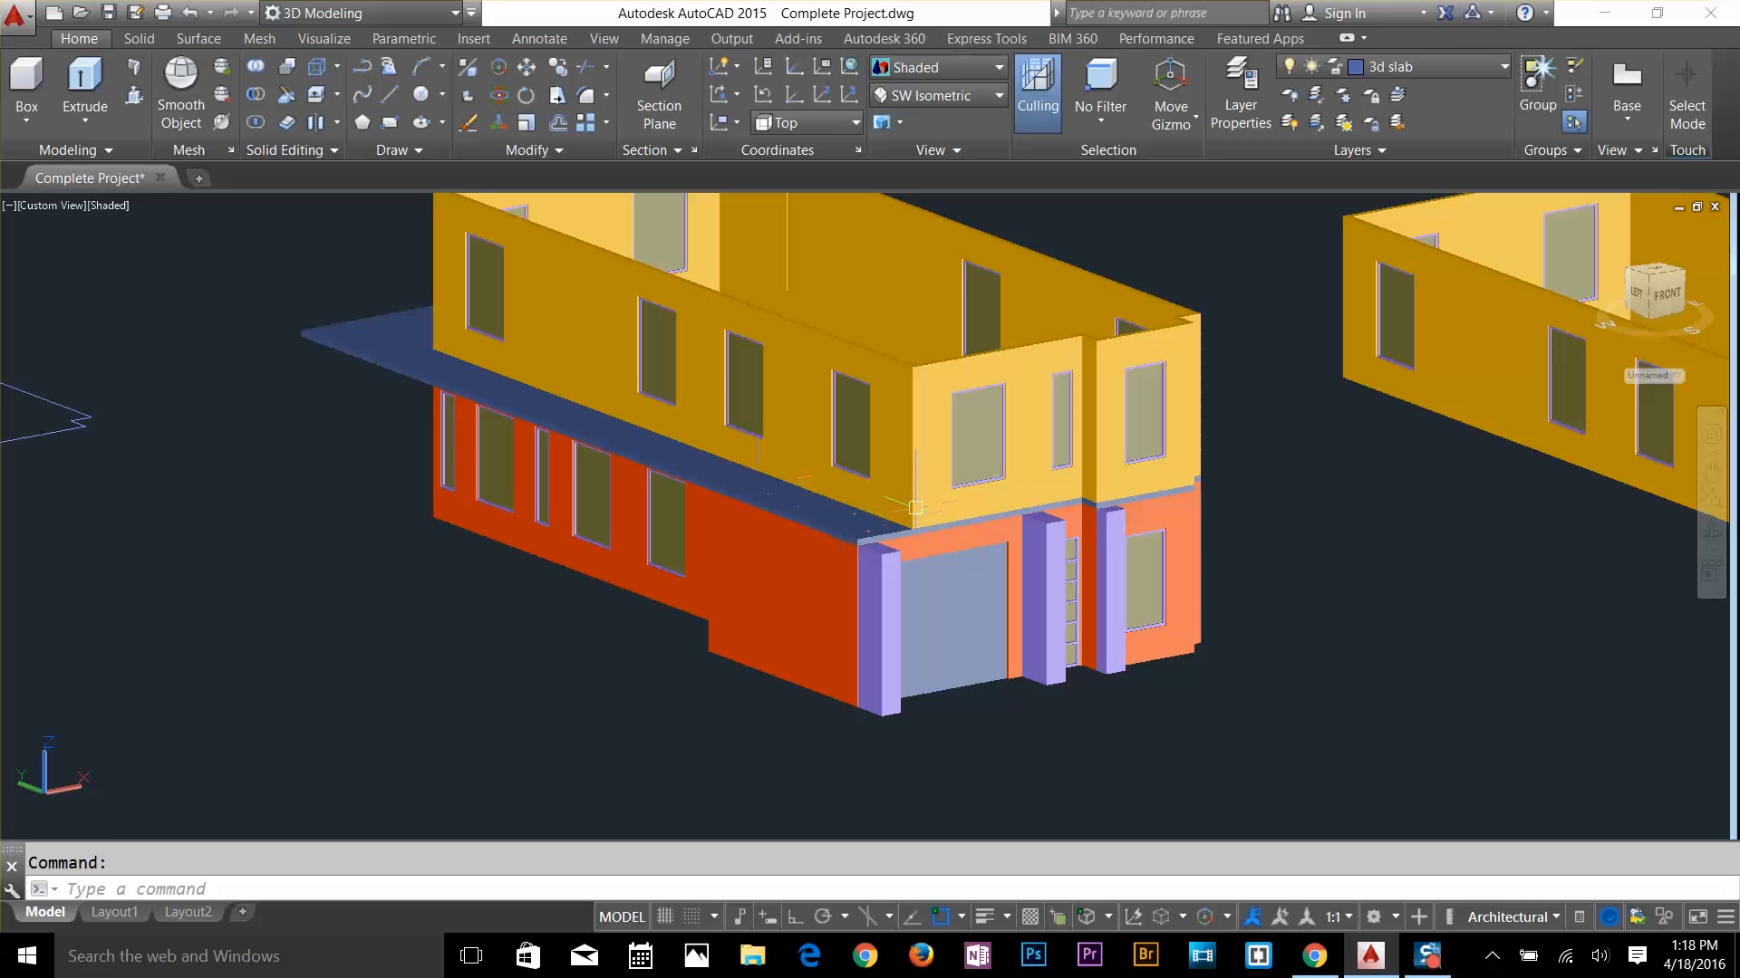
shift+middle_drag(702, 525, 869, 591)
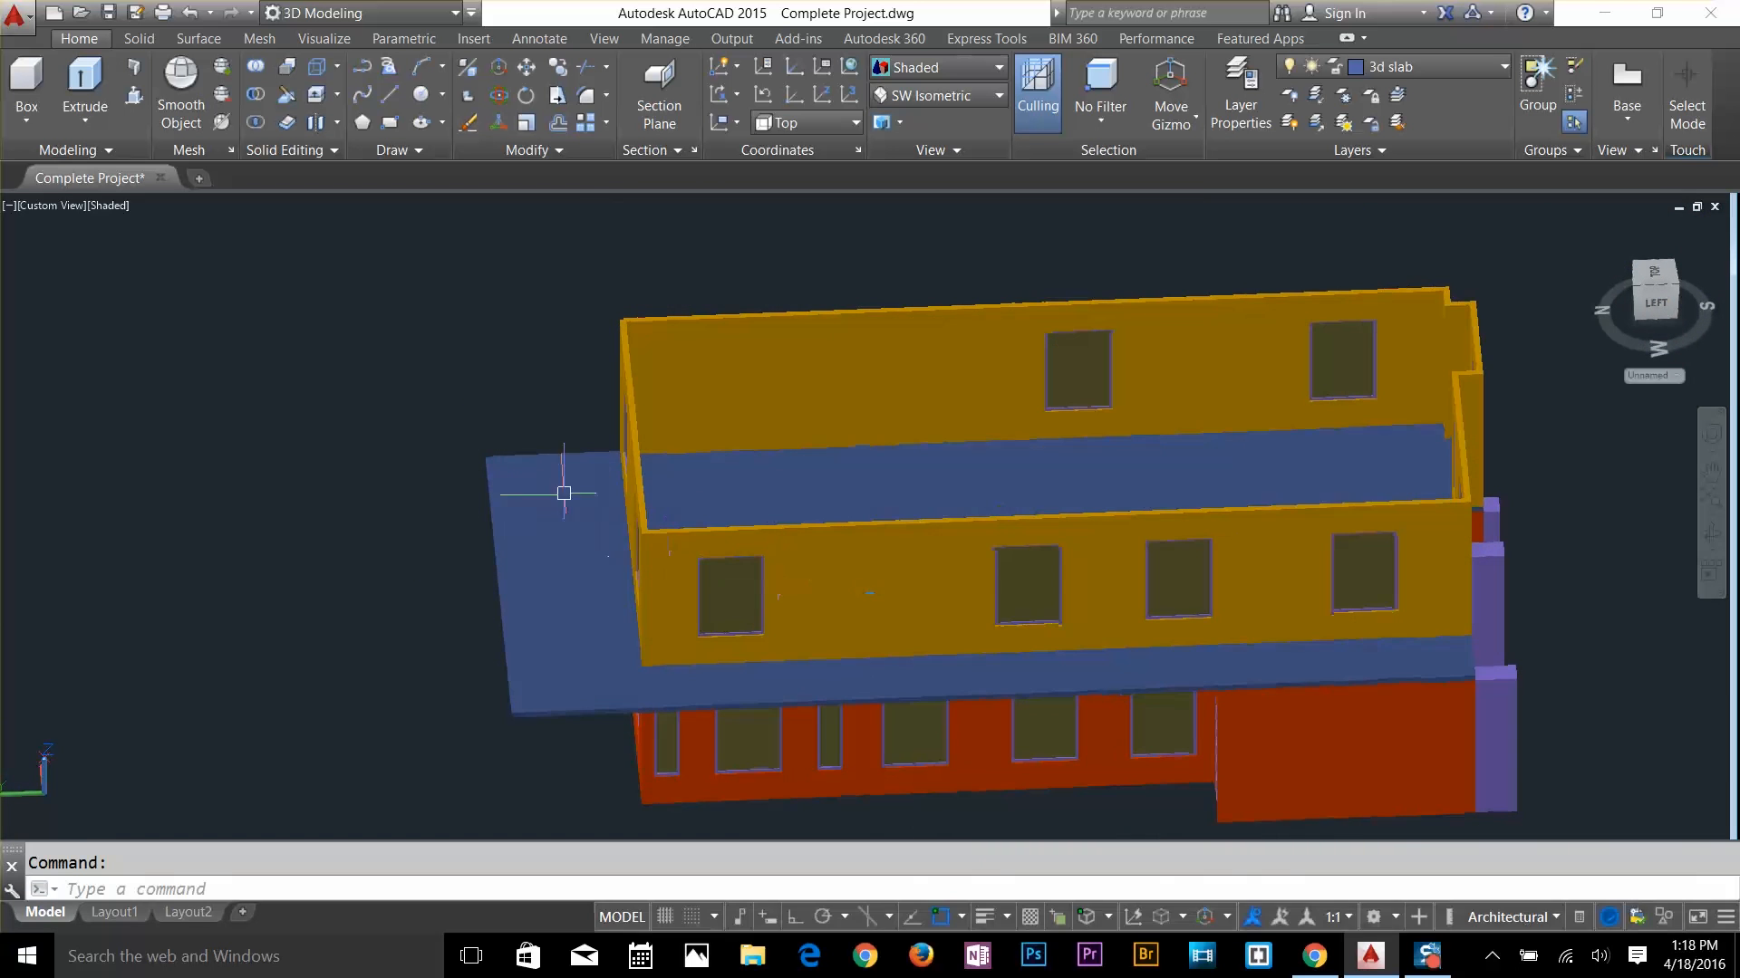
mouse_move(1263, 666)
shift+middle_down()
mouse_move(1224, 667)
mouse_move(1215, 613)
mouse_move(1075, 674)
shift+middle_up()
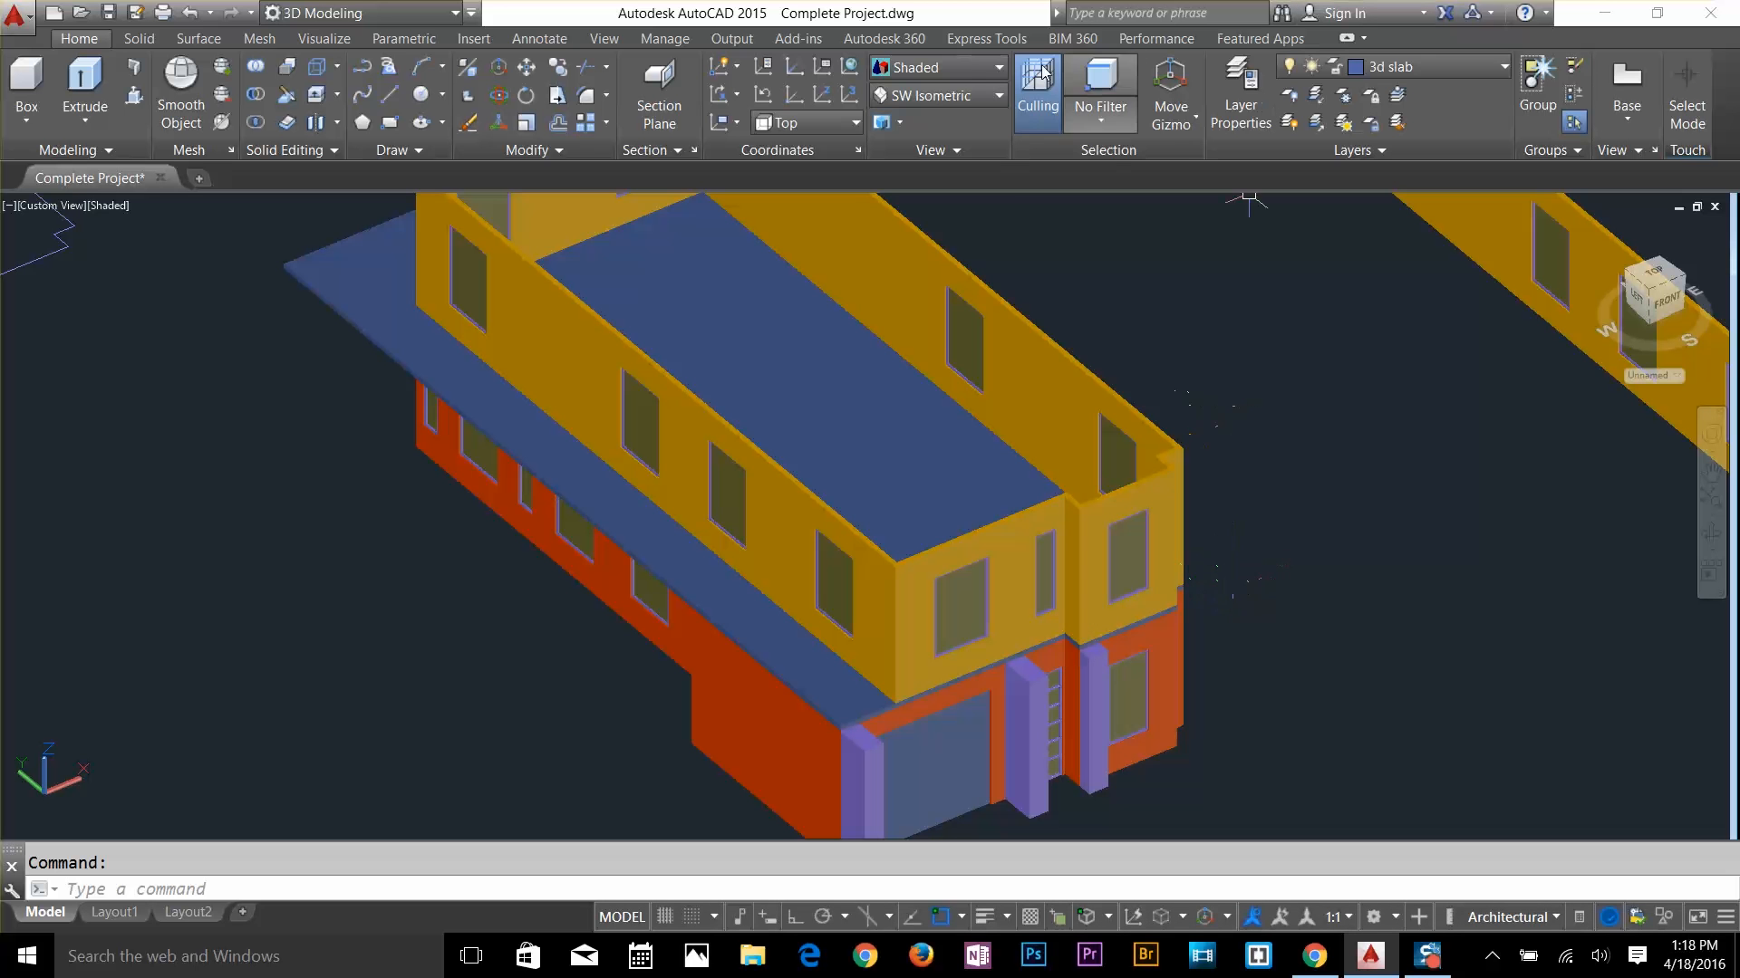
Return the model display to the Wireframe visual style
click(937, 99)
click(942, 70)
click(942, 69)
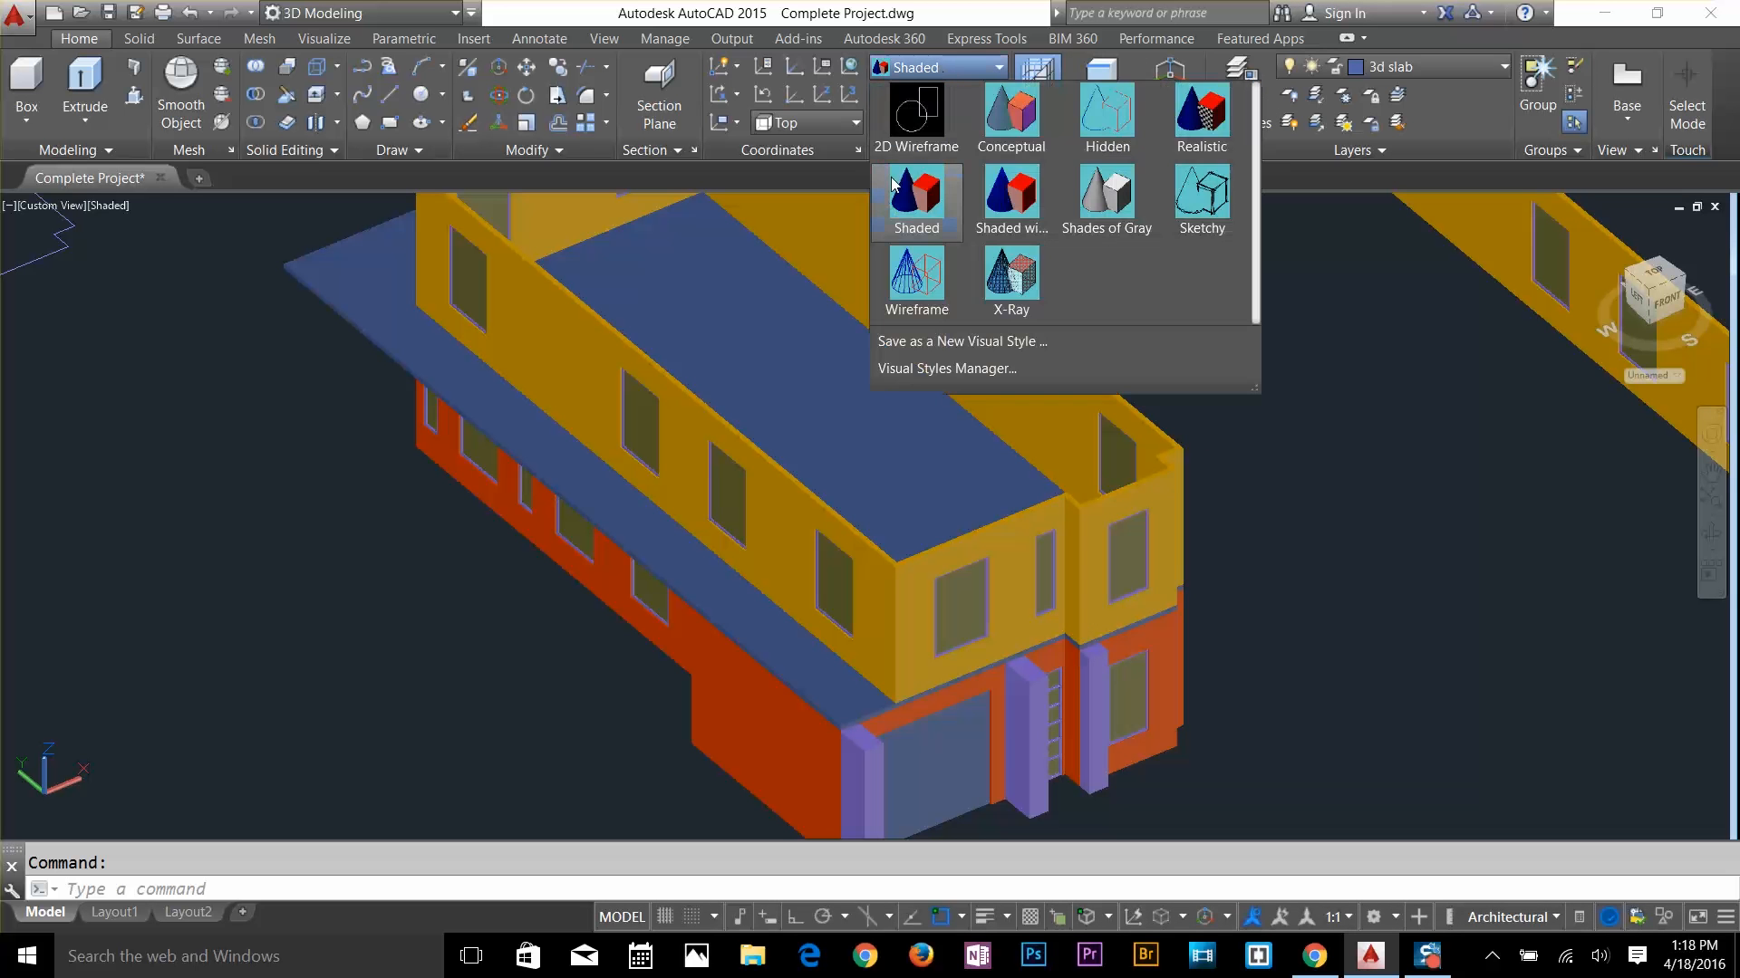
click(917, 271)
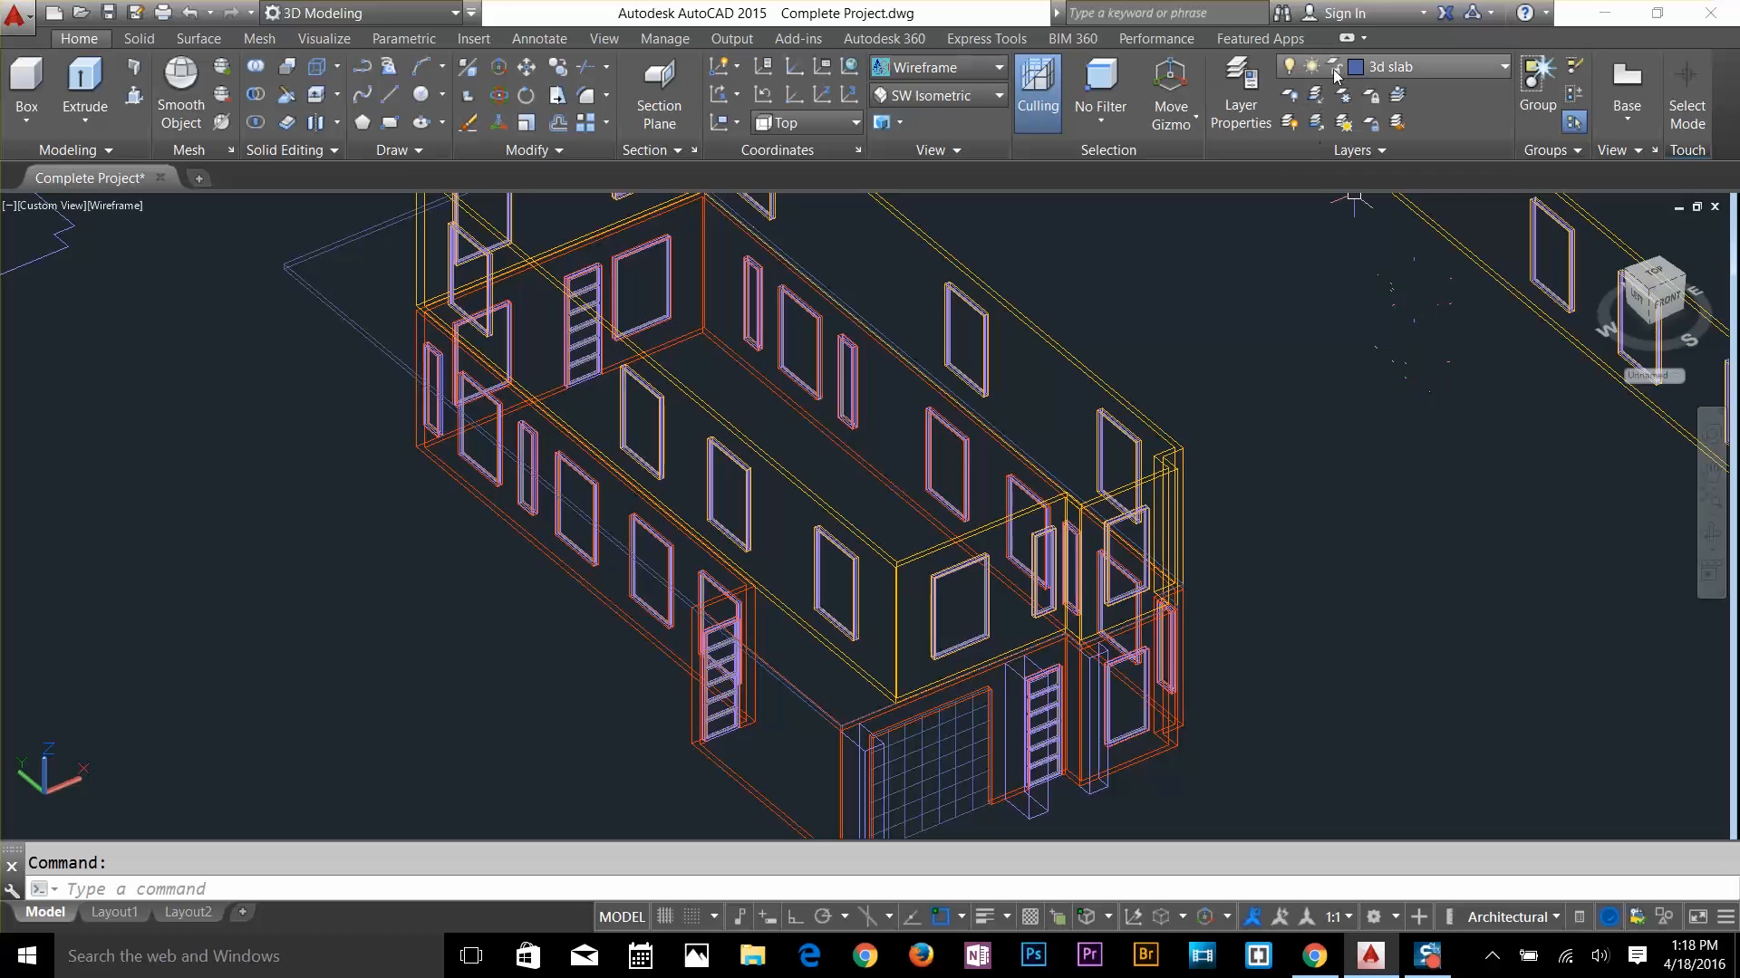
Turn the wall layer back on to show the 2D plan linework under both 3D models
click(1395, 66)
click(1293, 449)
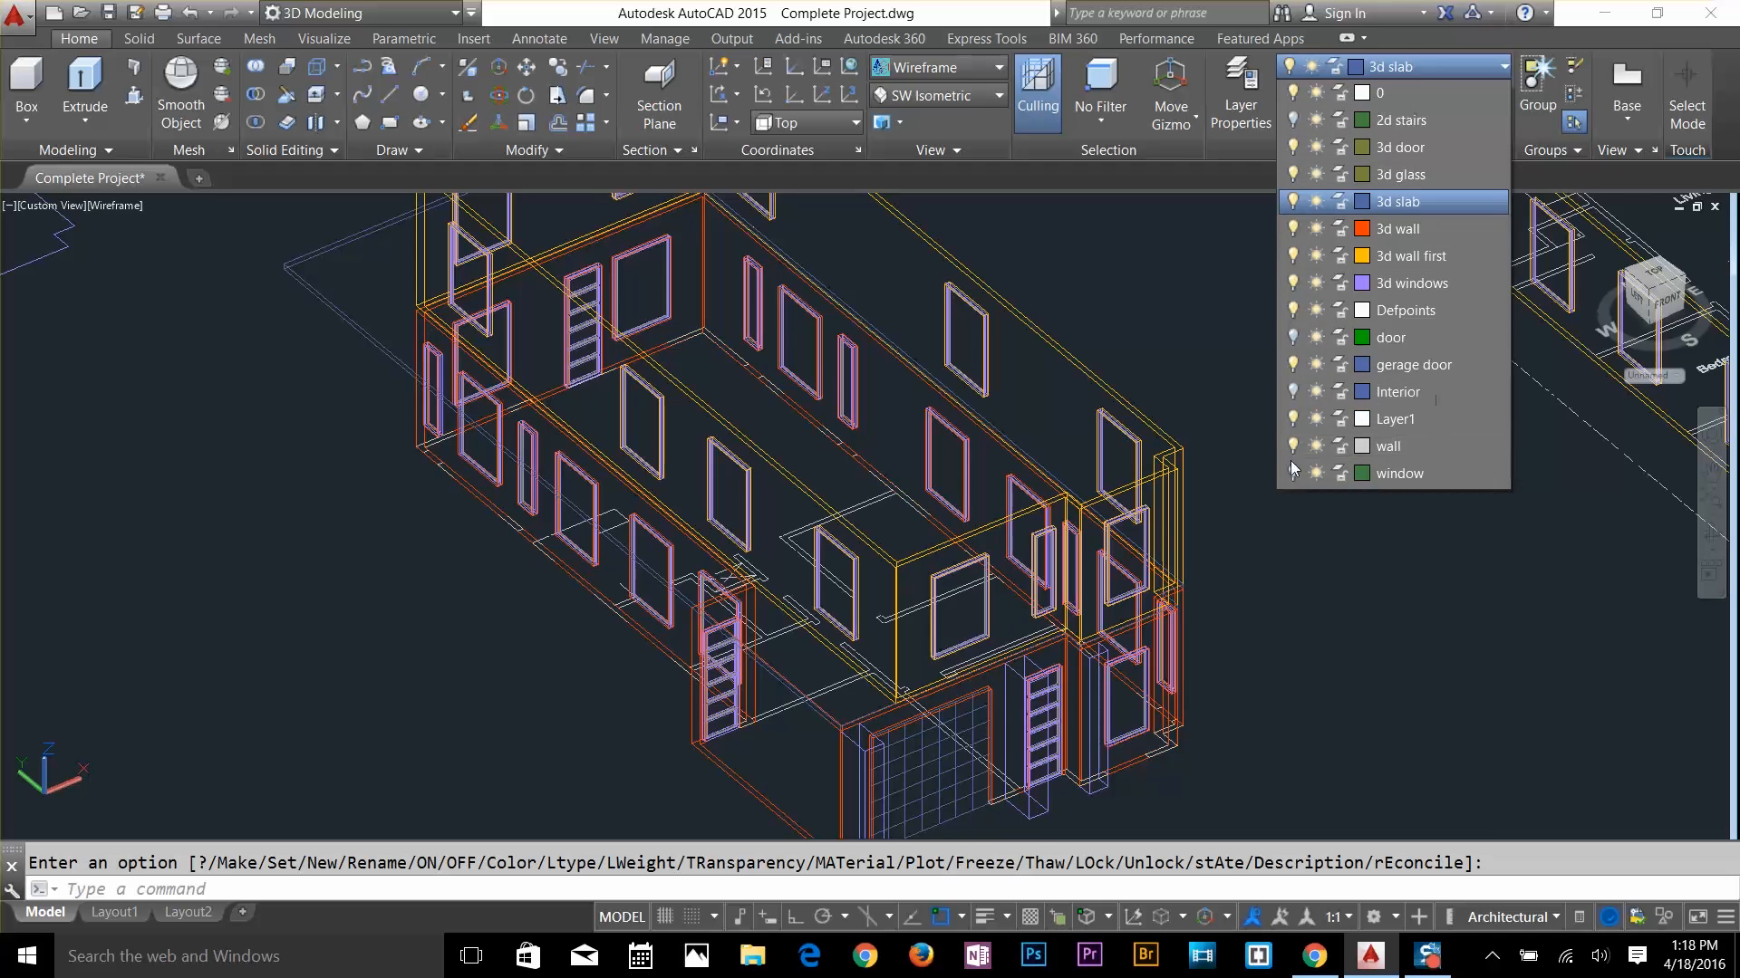
scroll(1339, 509, down, 3)
mouse_move(1504, 499)
middle_down()
mouse_move(1263, 630)
mouse_move(1165, 719)
middle_up()
key(Escape)
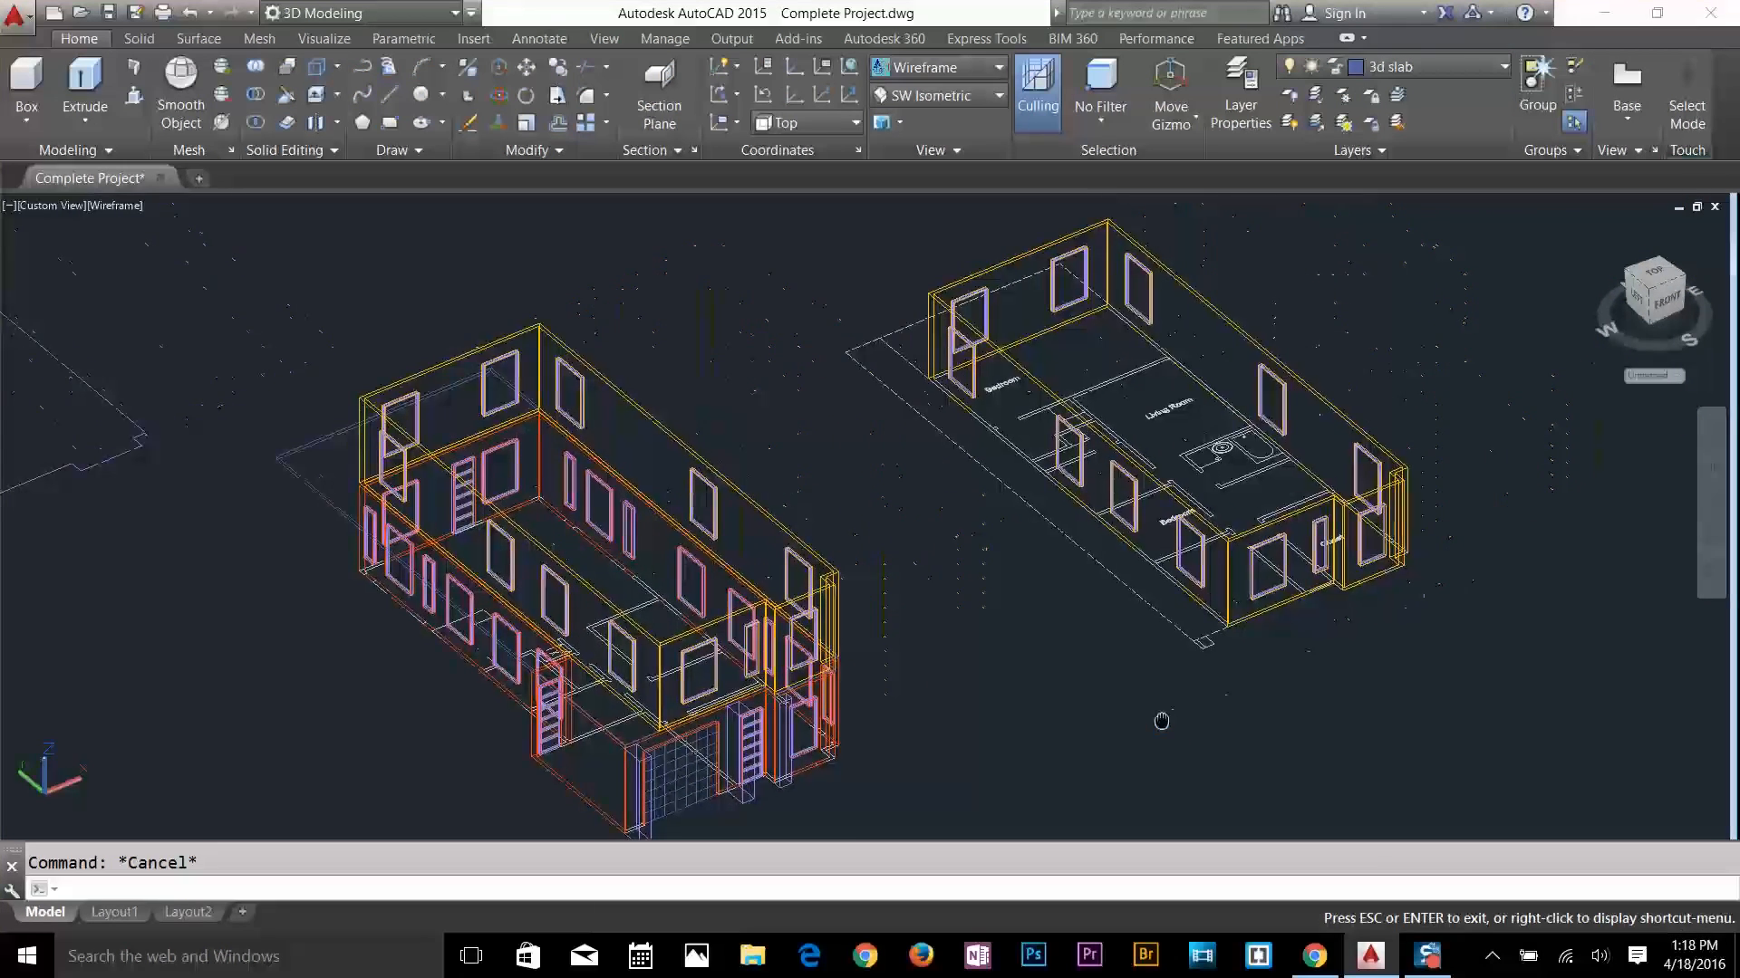
key(Escape)
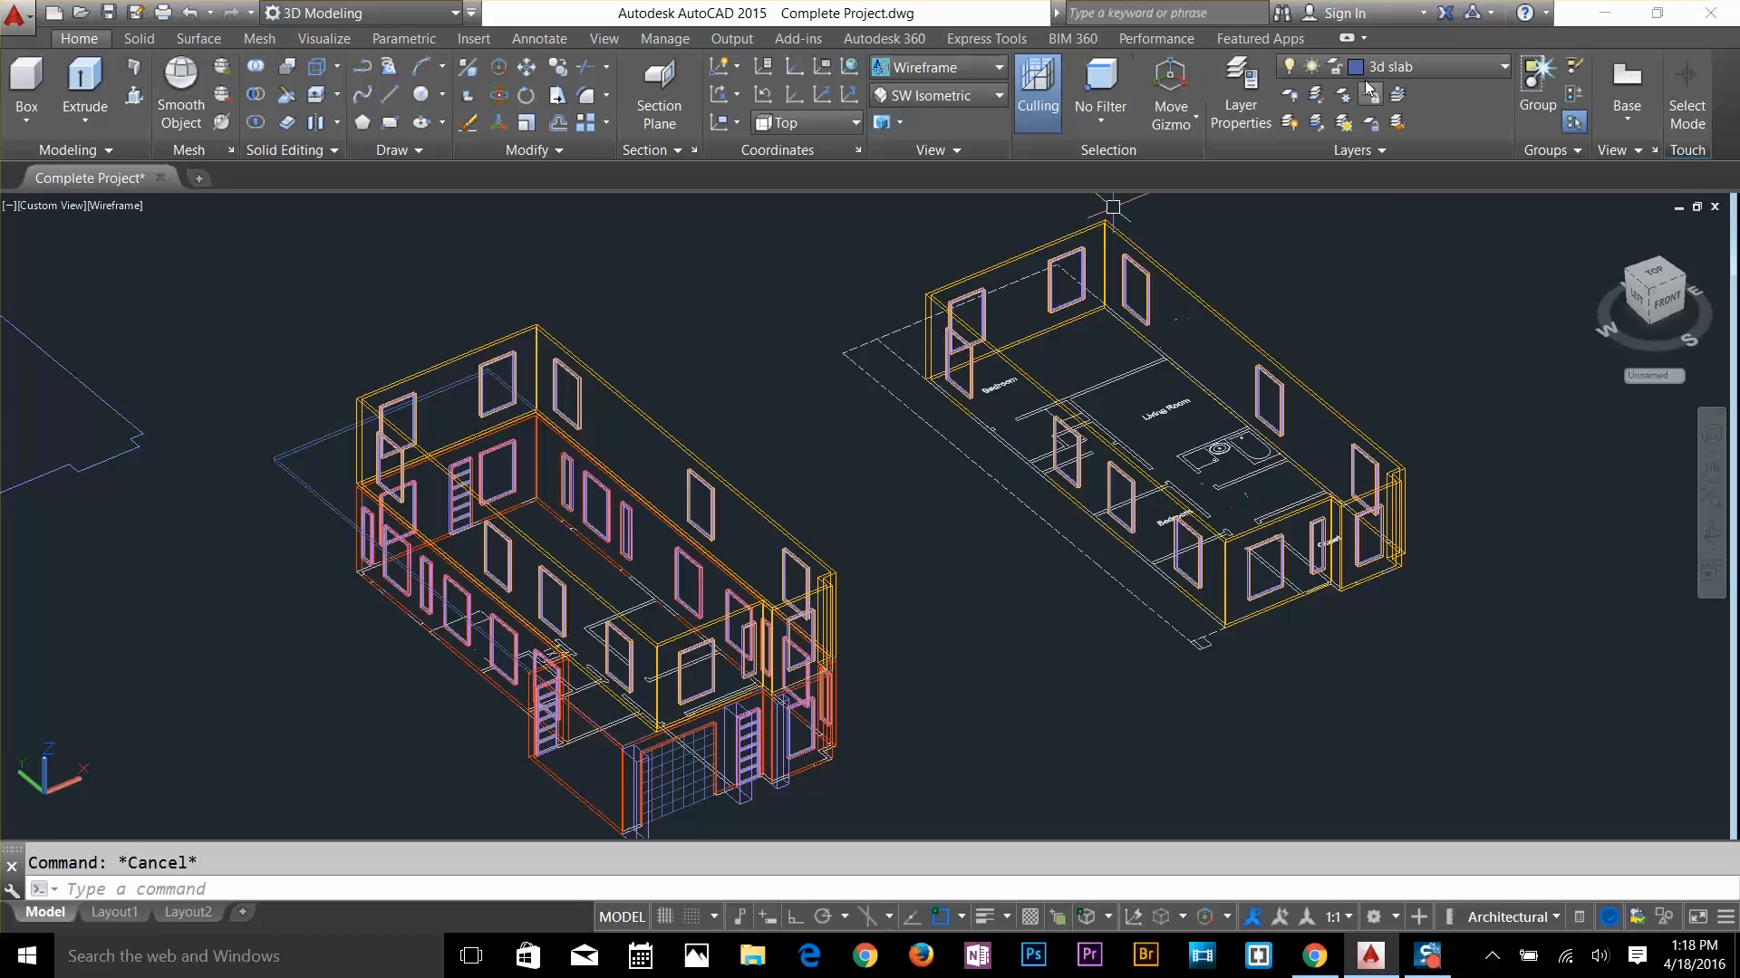
Switch to the Top view with the stacked model and the separate first-floor plan in close view
click(984, 95)
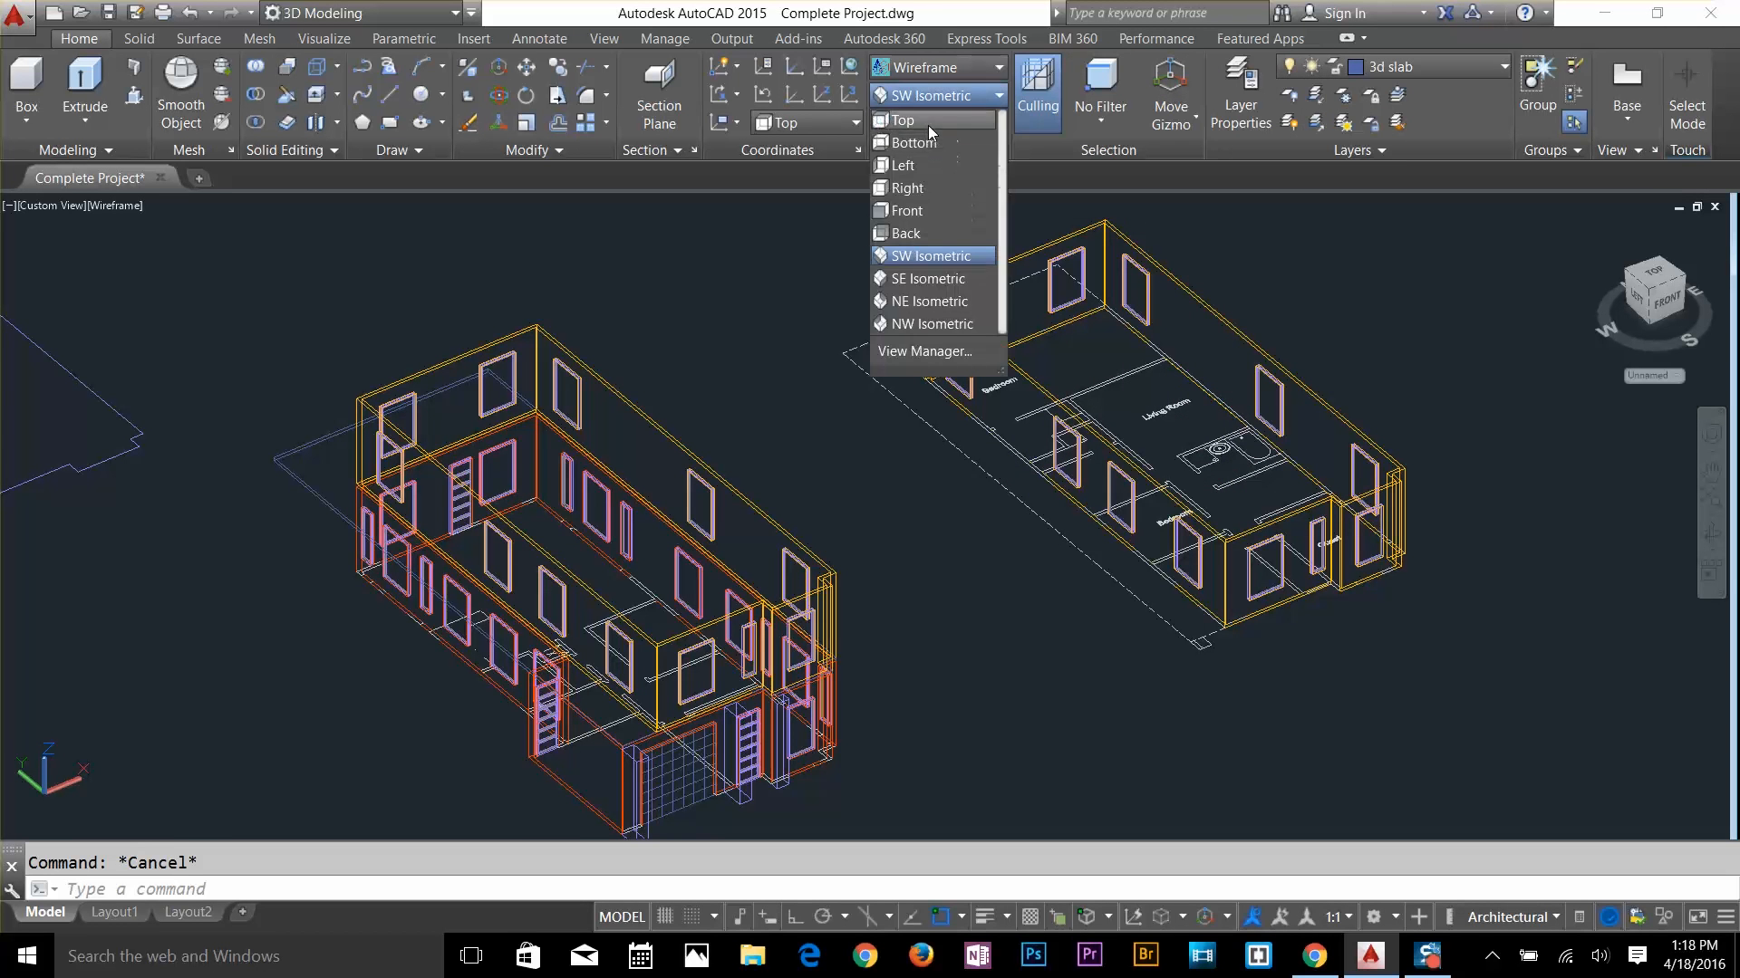
click(915, 120)
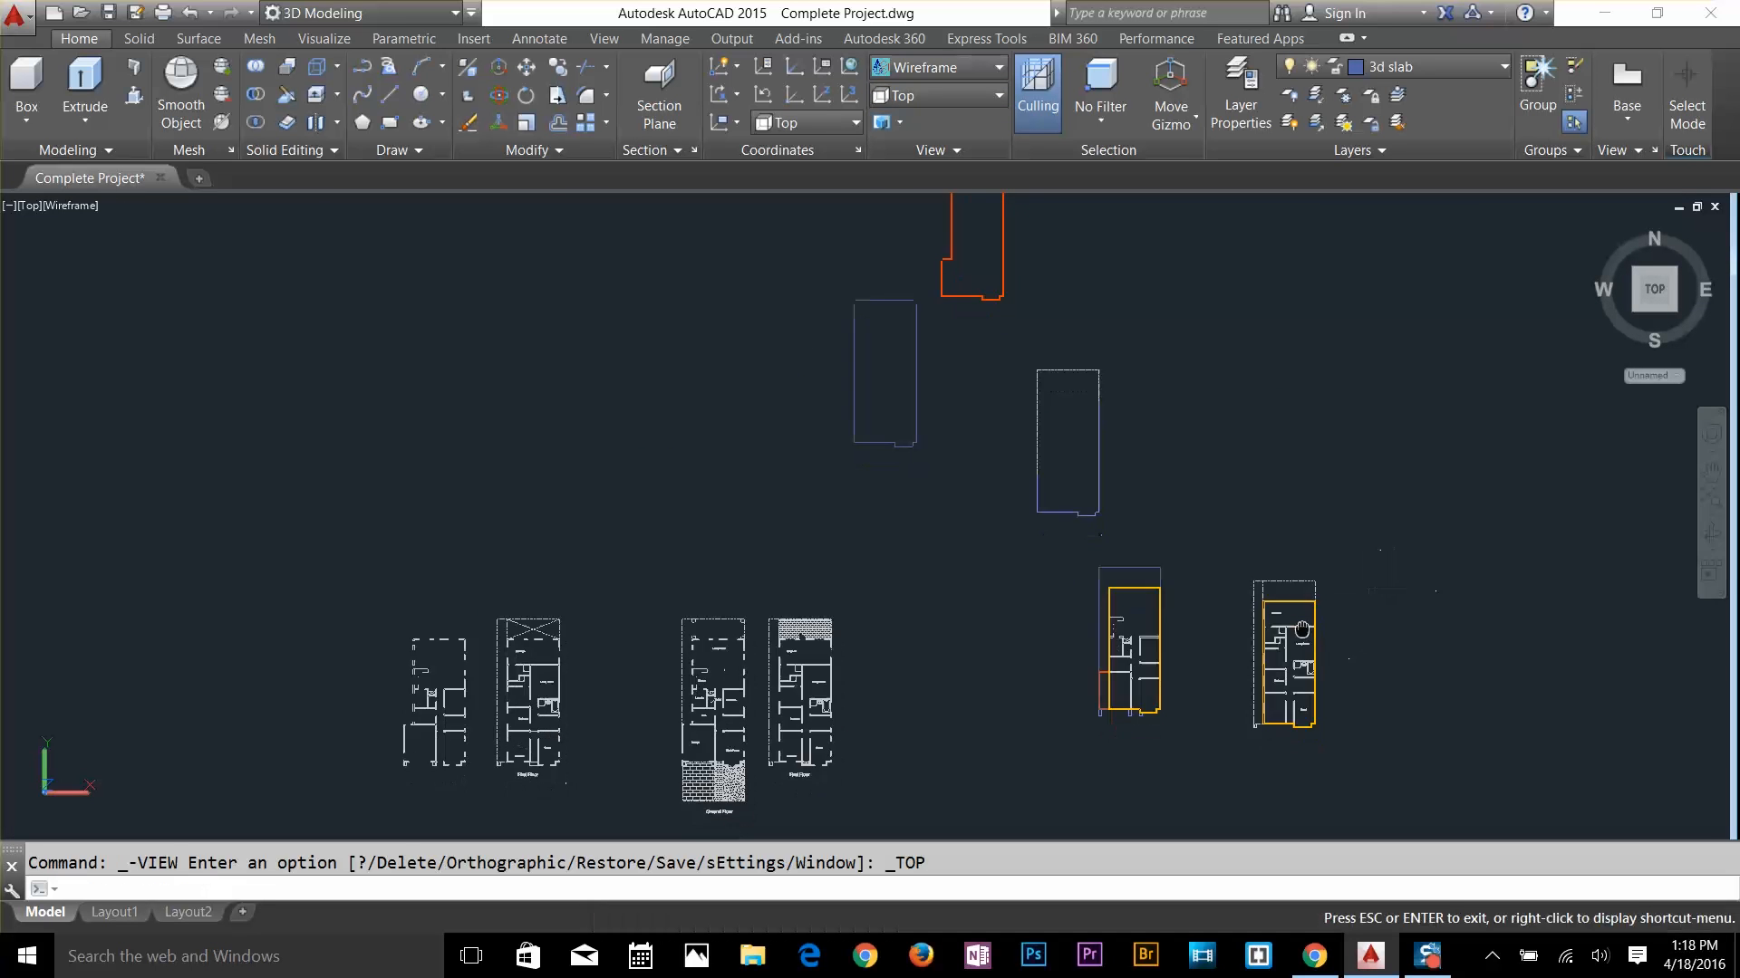
scroll(1257, 556, up, 5)
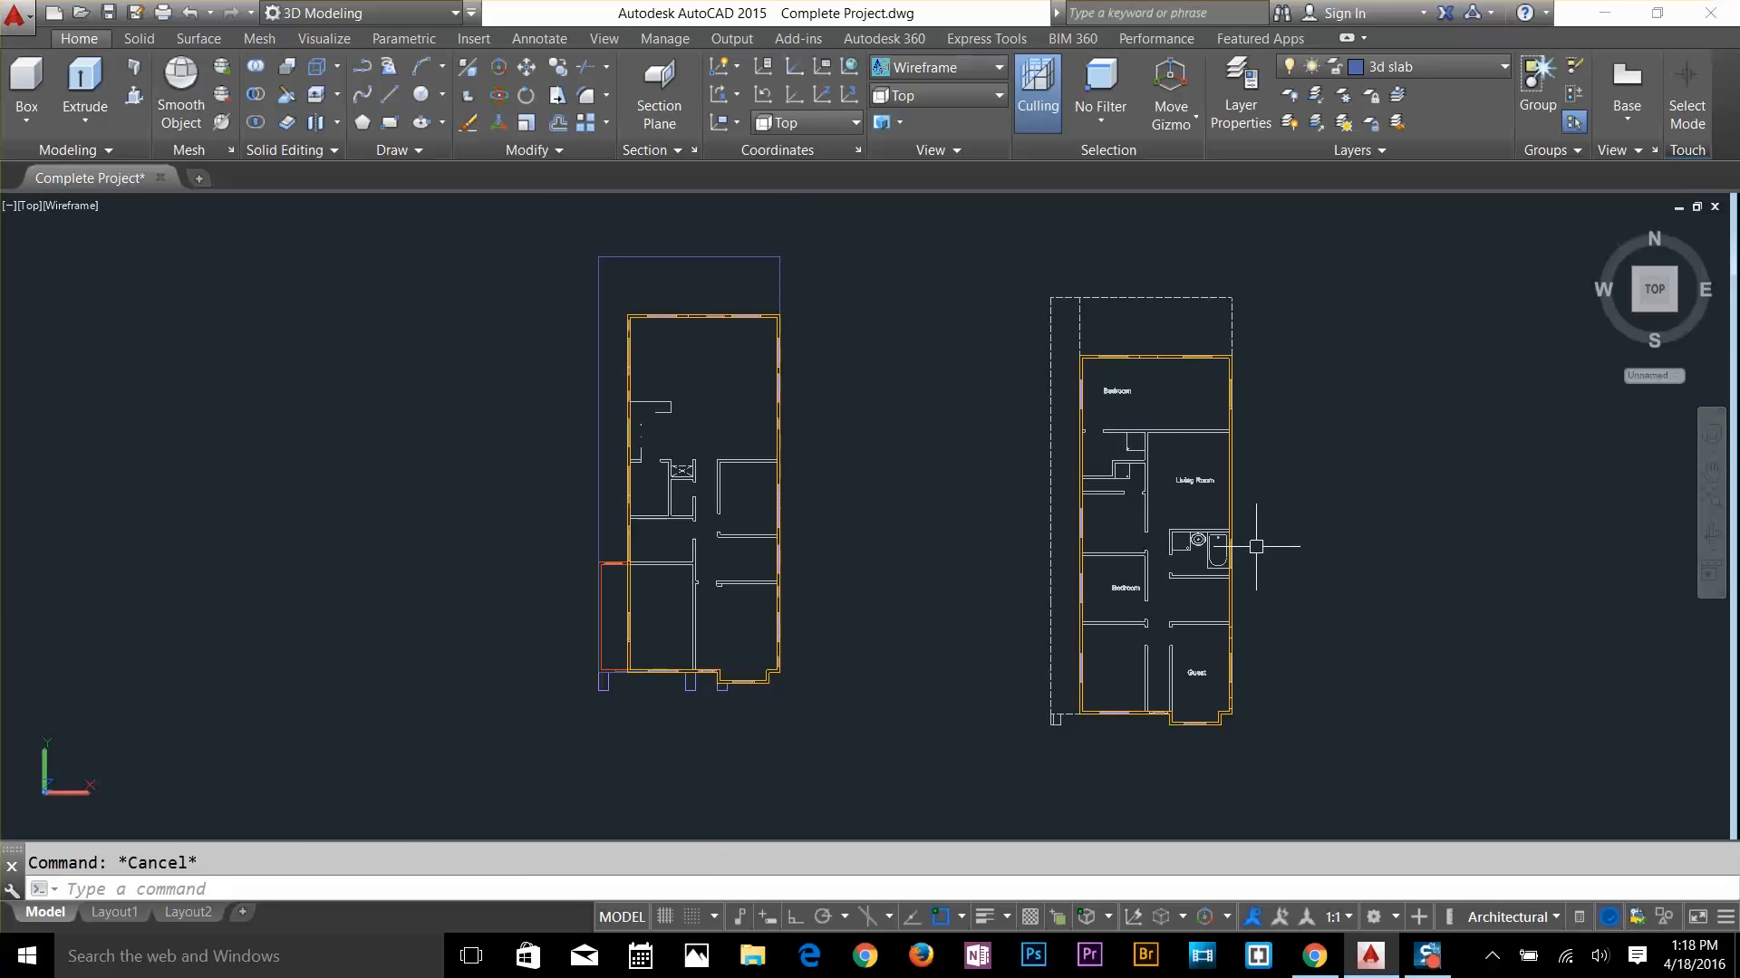
scroll(1218, 604, up, 2)
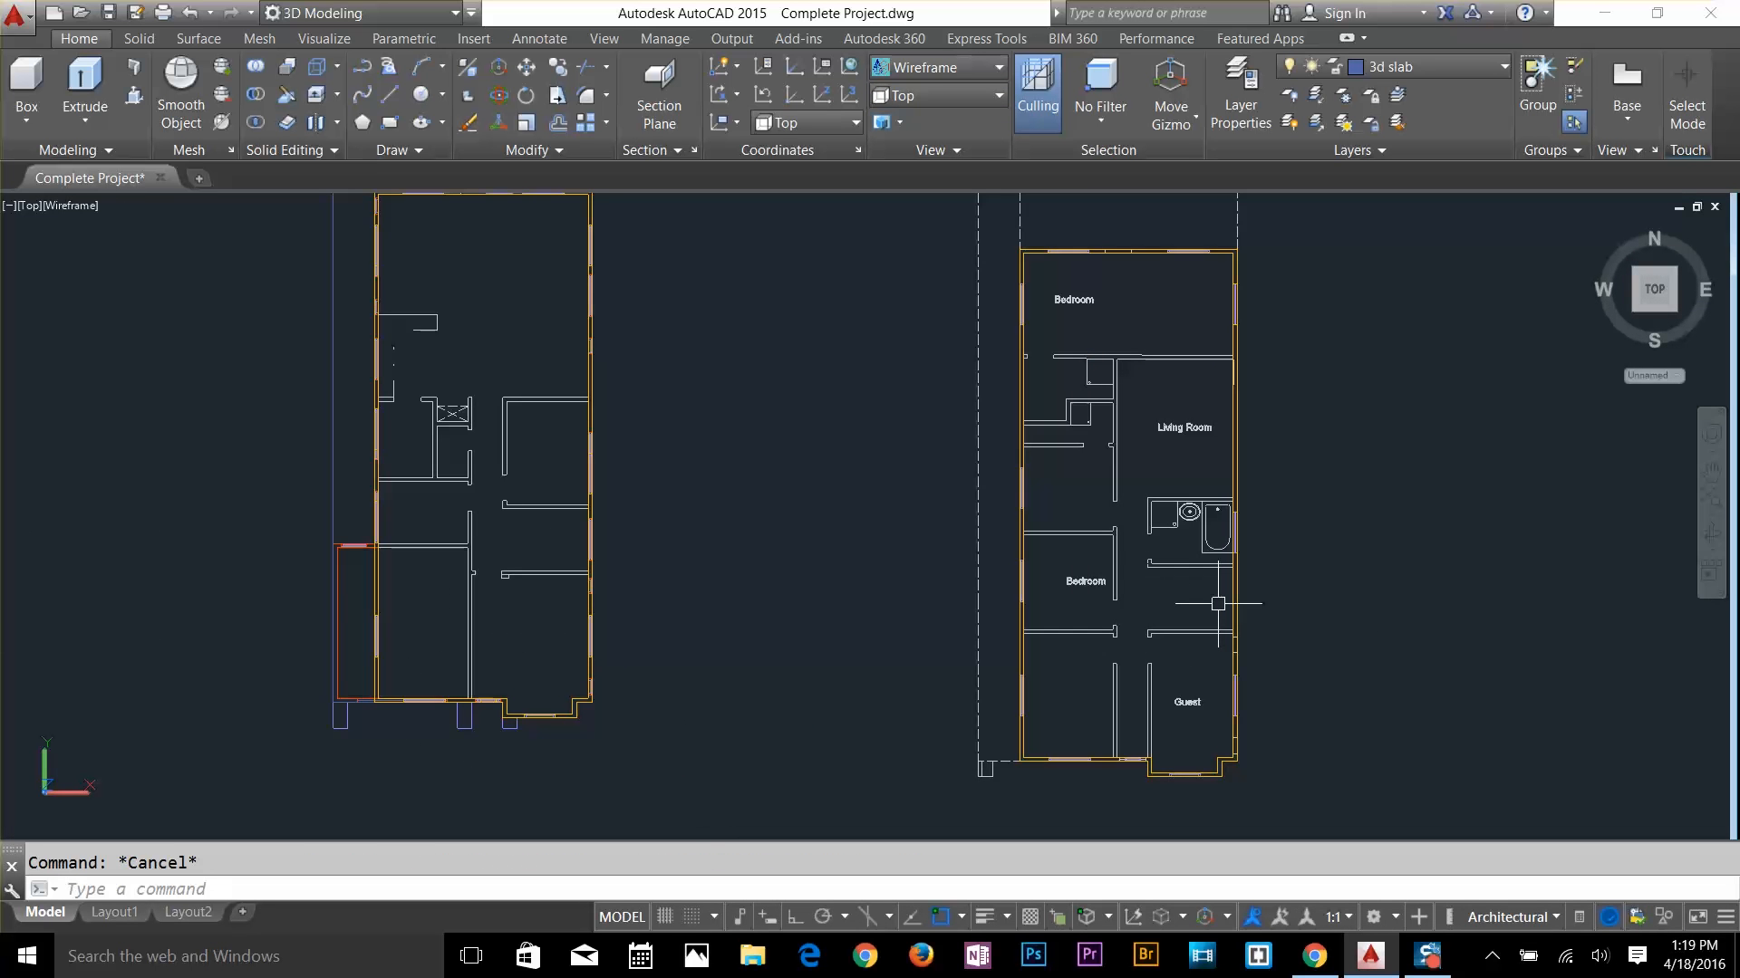
Copy the five dashed slab-edge lines of the first-floor plan from their lower-left corner to the empty area east of the plan
text(co)
key(Return)
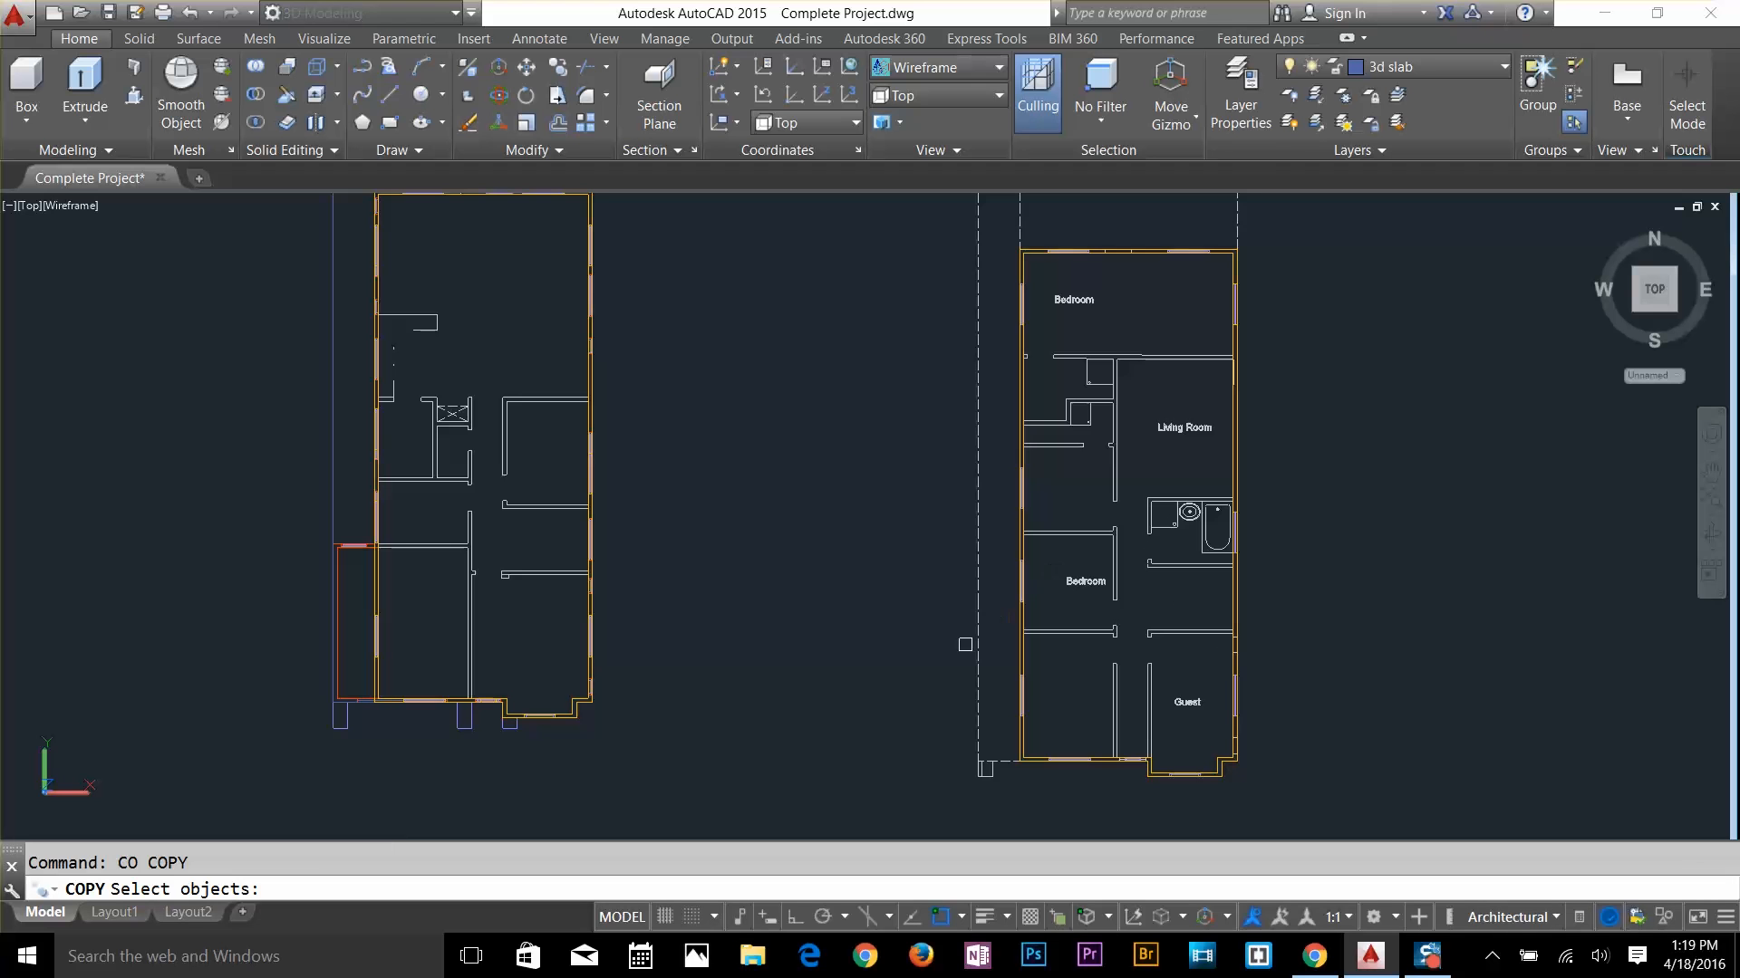
click(978, 702)
click(986, 585)
click(979, 574)
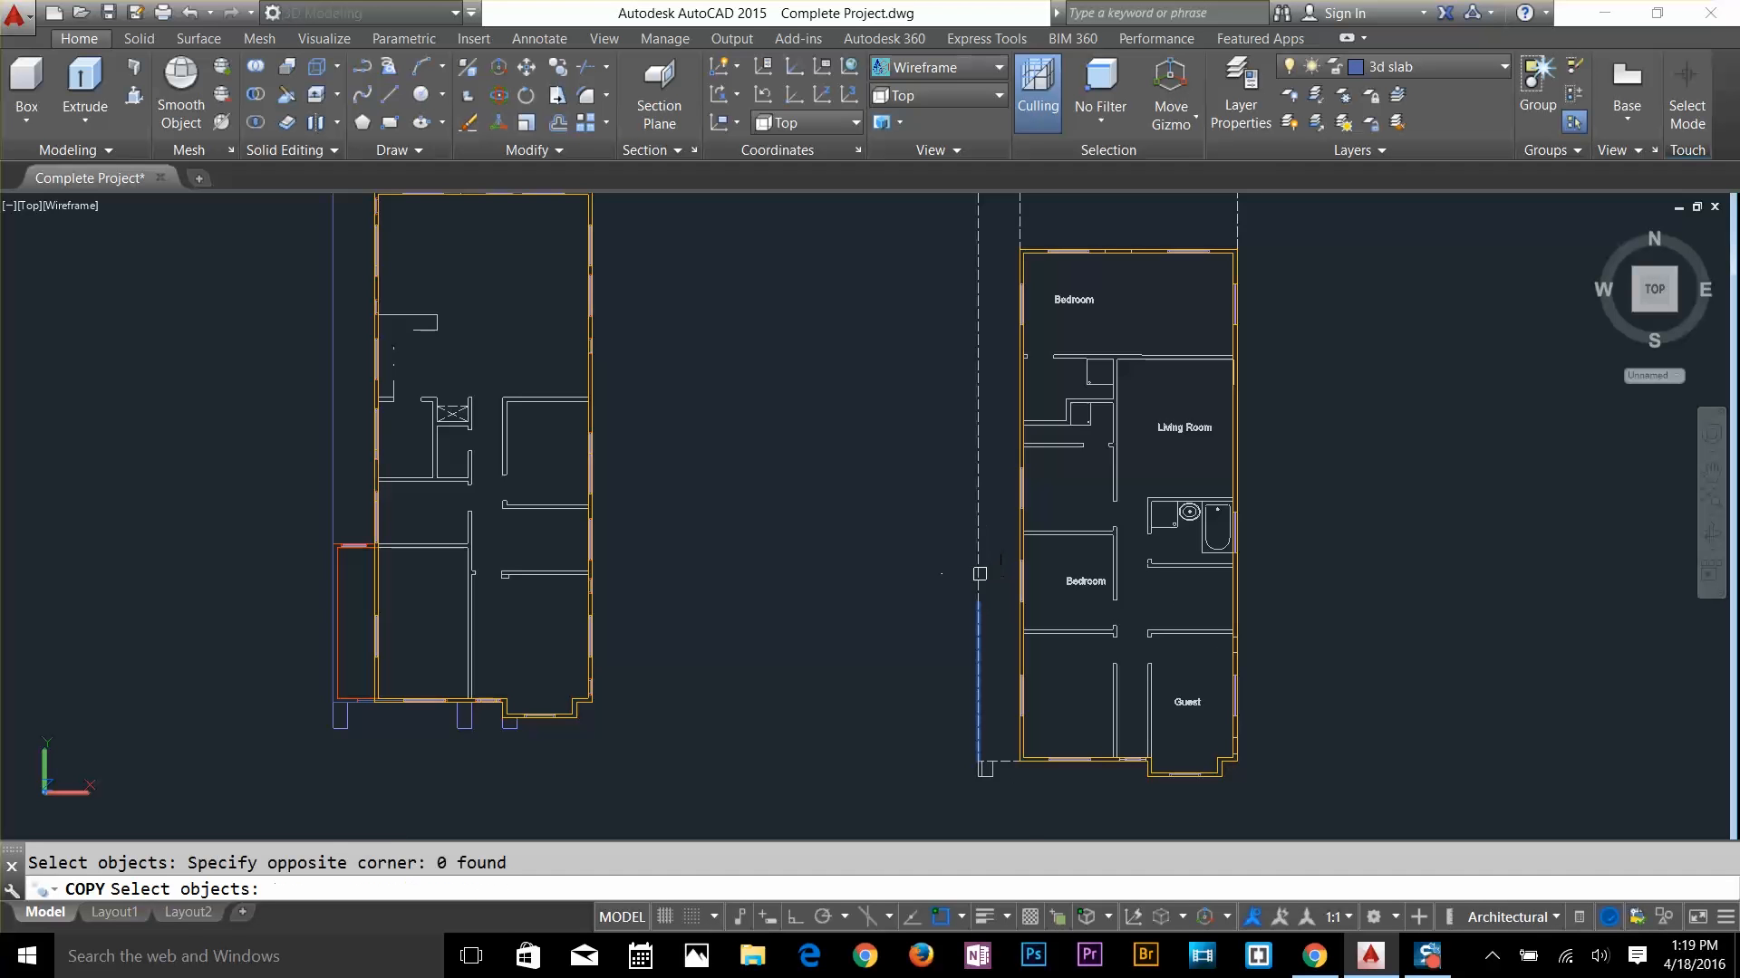
click(979, 571)
scroll(1003, 563, down, 1)
middle_drag(1003, 563, 963, 765)
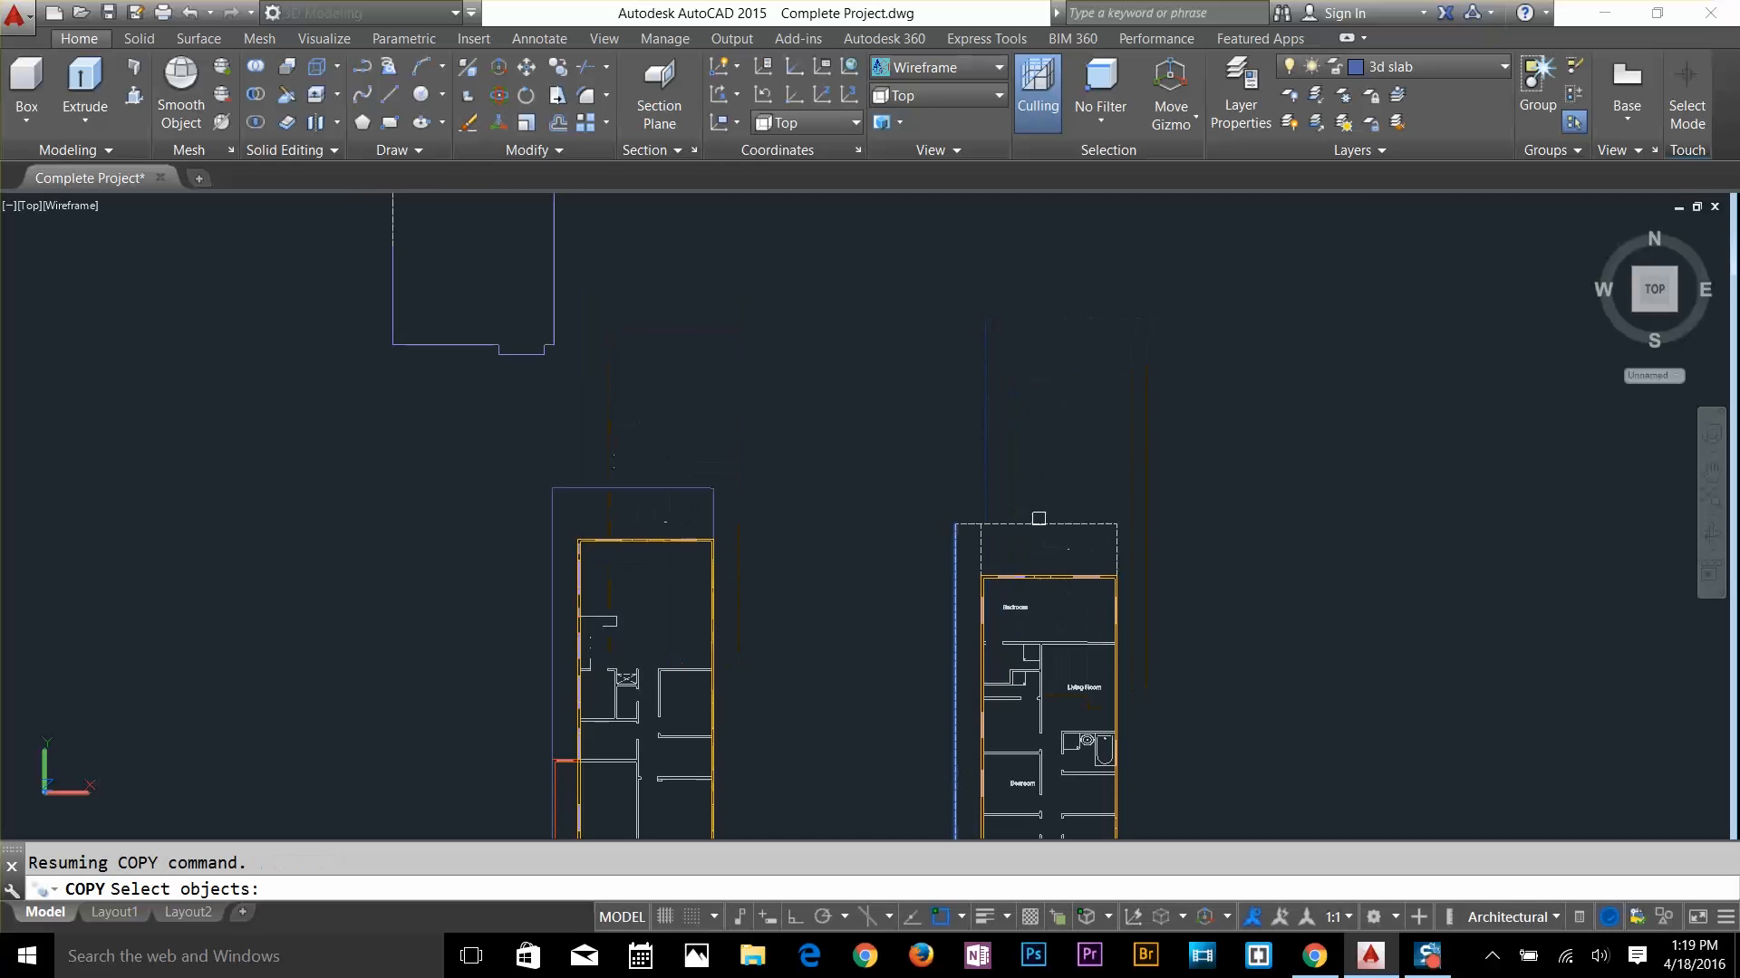
click(1108, 531)
middle_drag(1205, 643, 1313, 341)
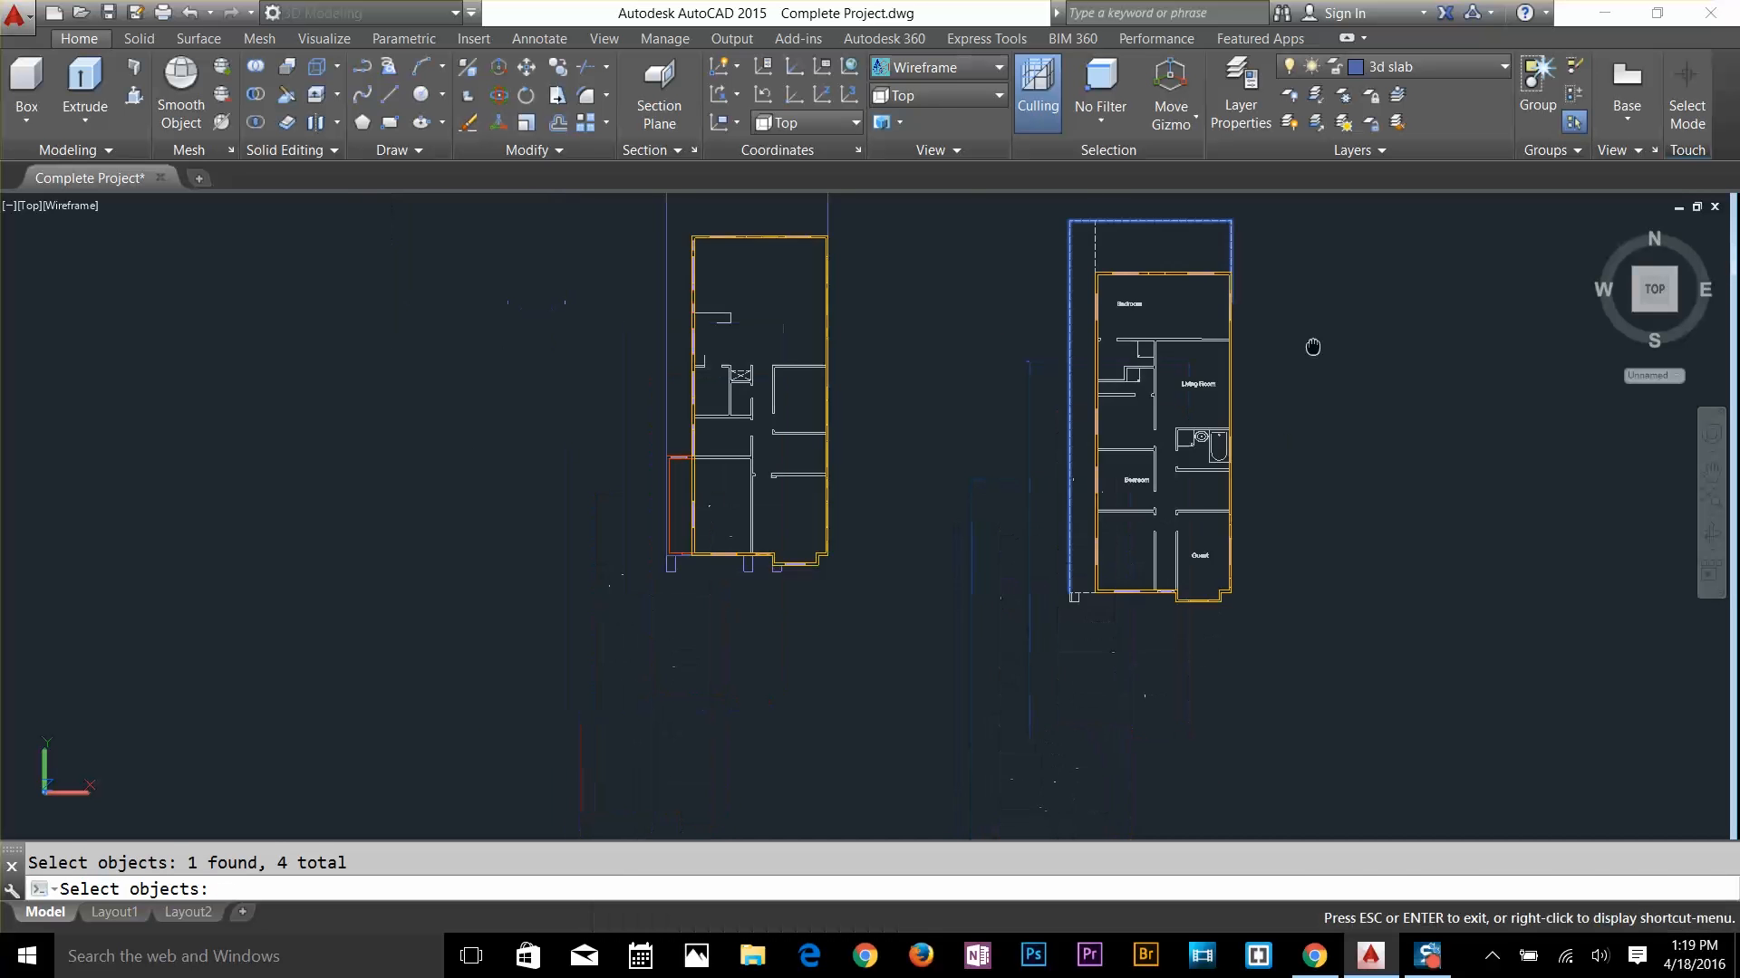
scroll(1002, 583, up, 6)
click(1031, 484)
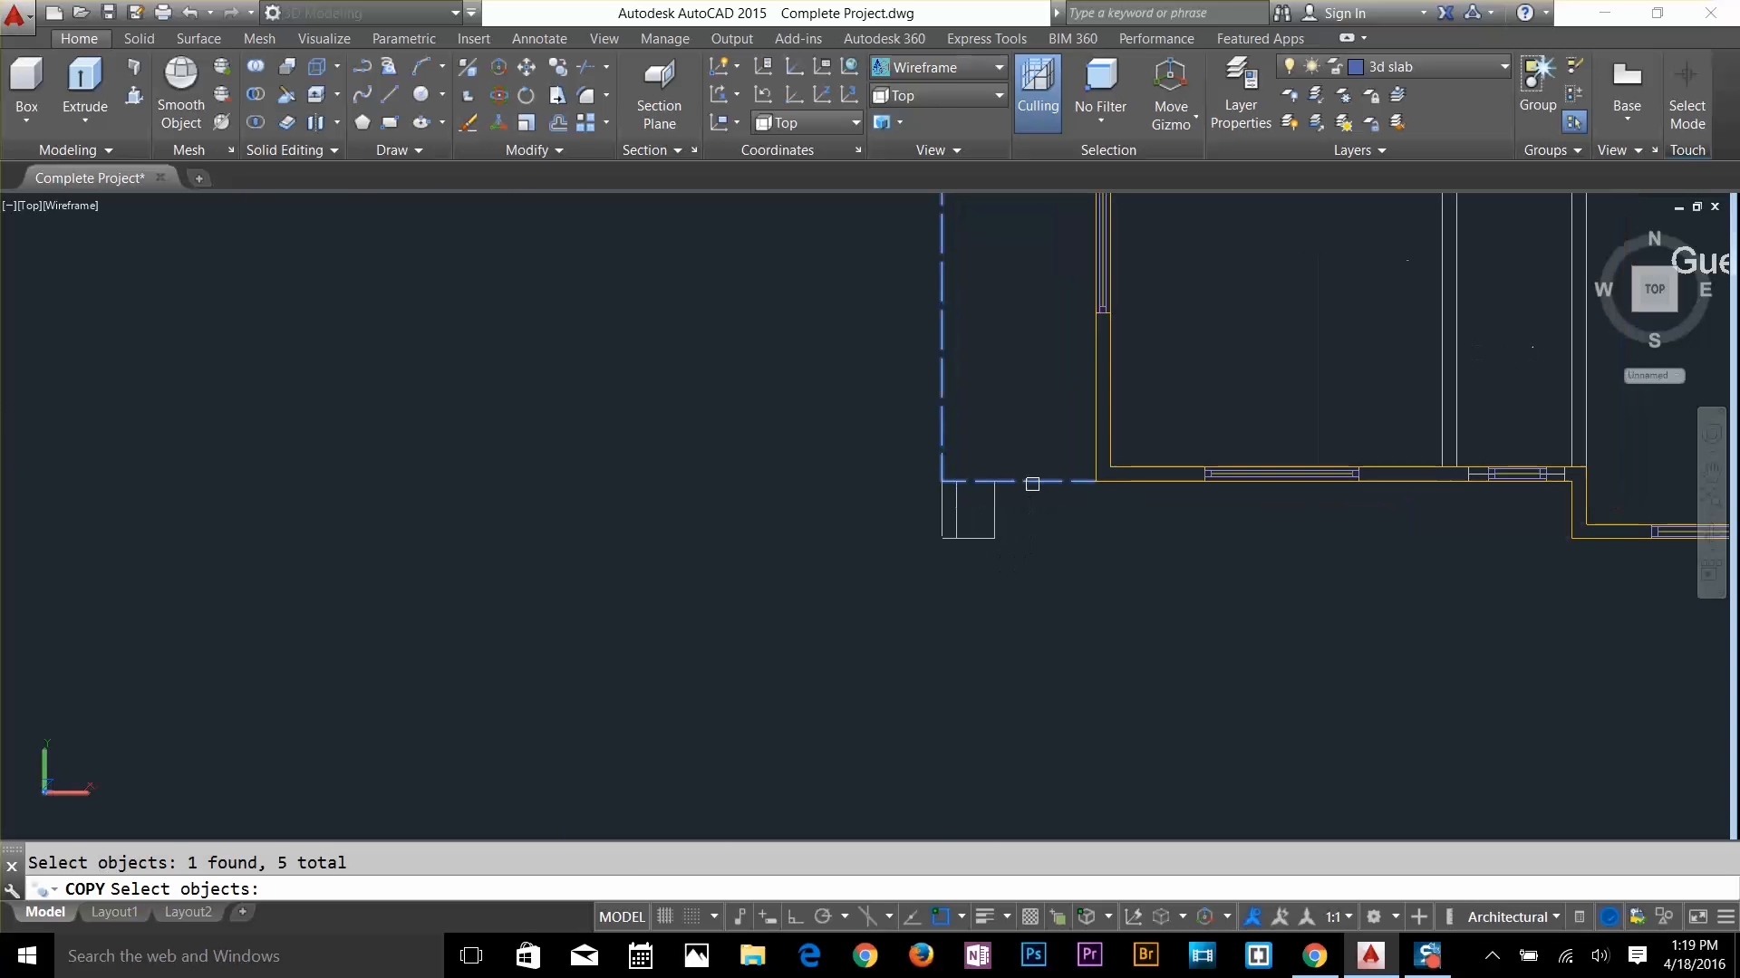
key(Return)
click(942, 481)
scroll(942, 483, down, 6)
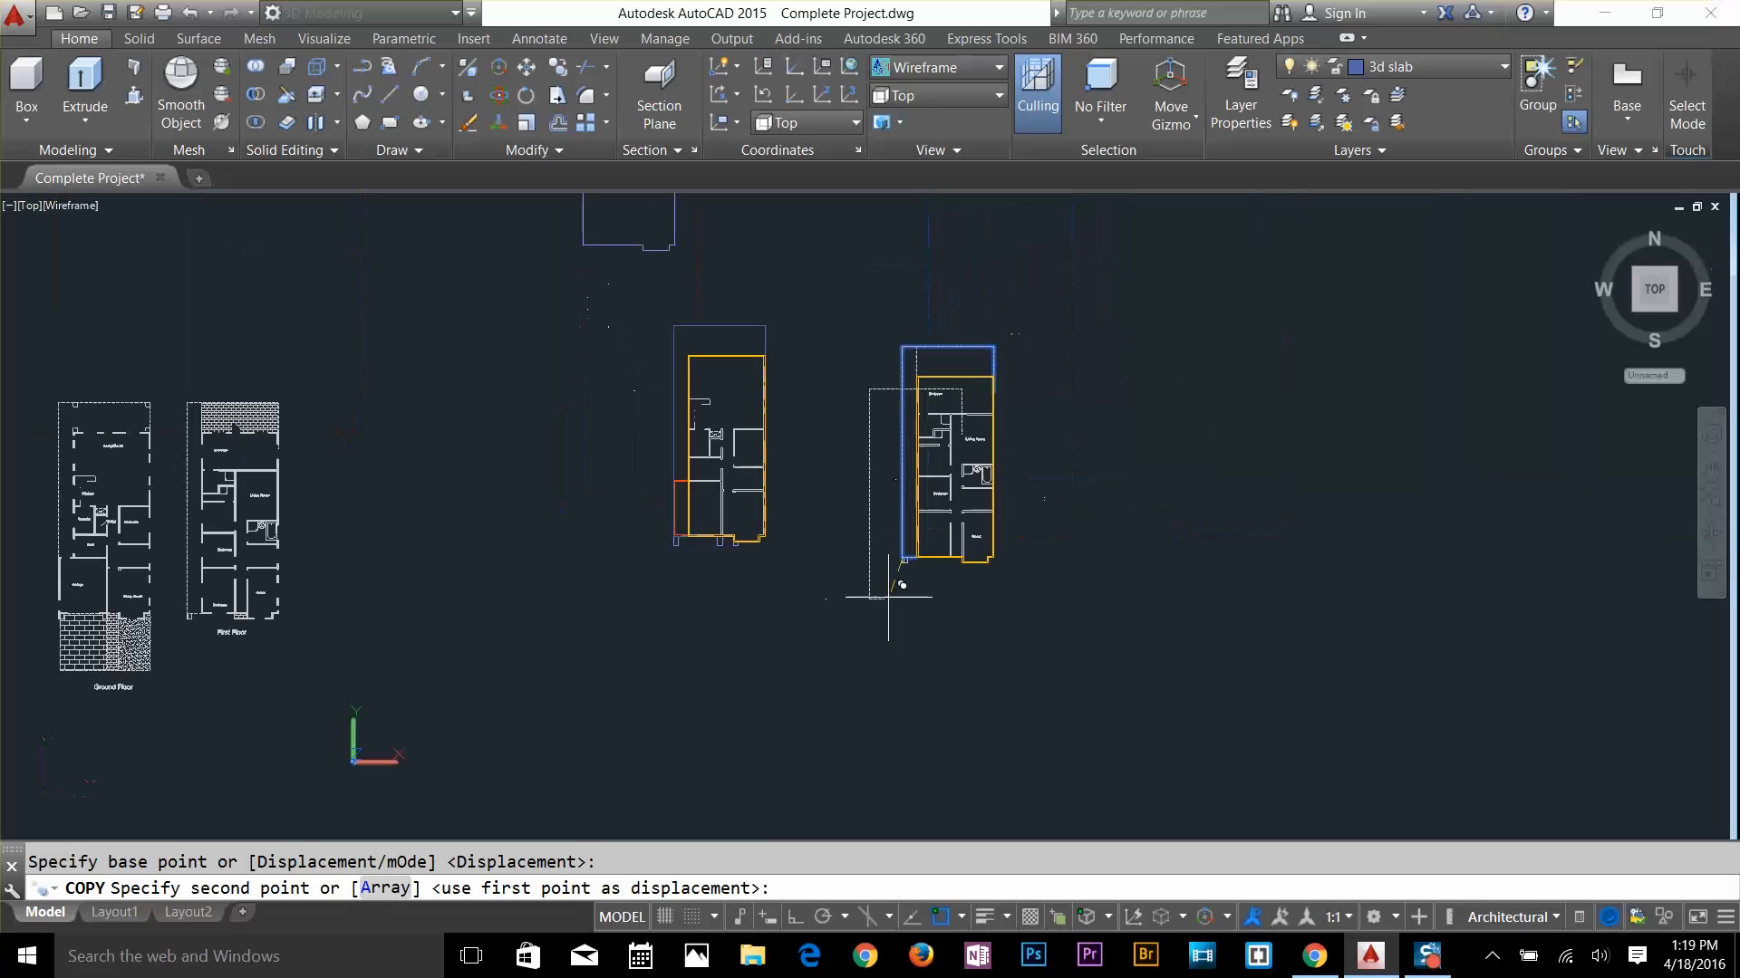
click(1278, 565)
key(Escape)
Join the copied dashed slab-edge lines into a single polyline
scroll(1324, 567, up, 4)
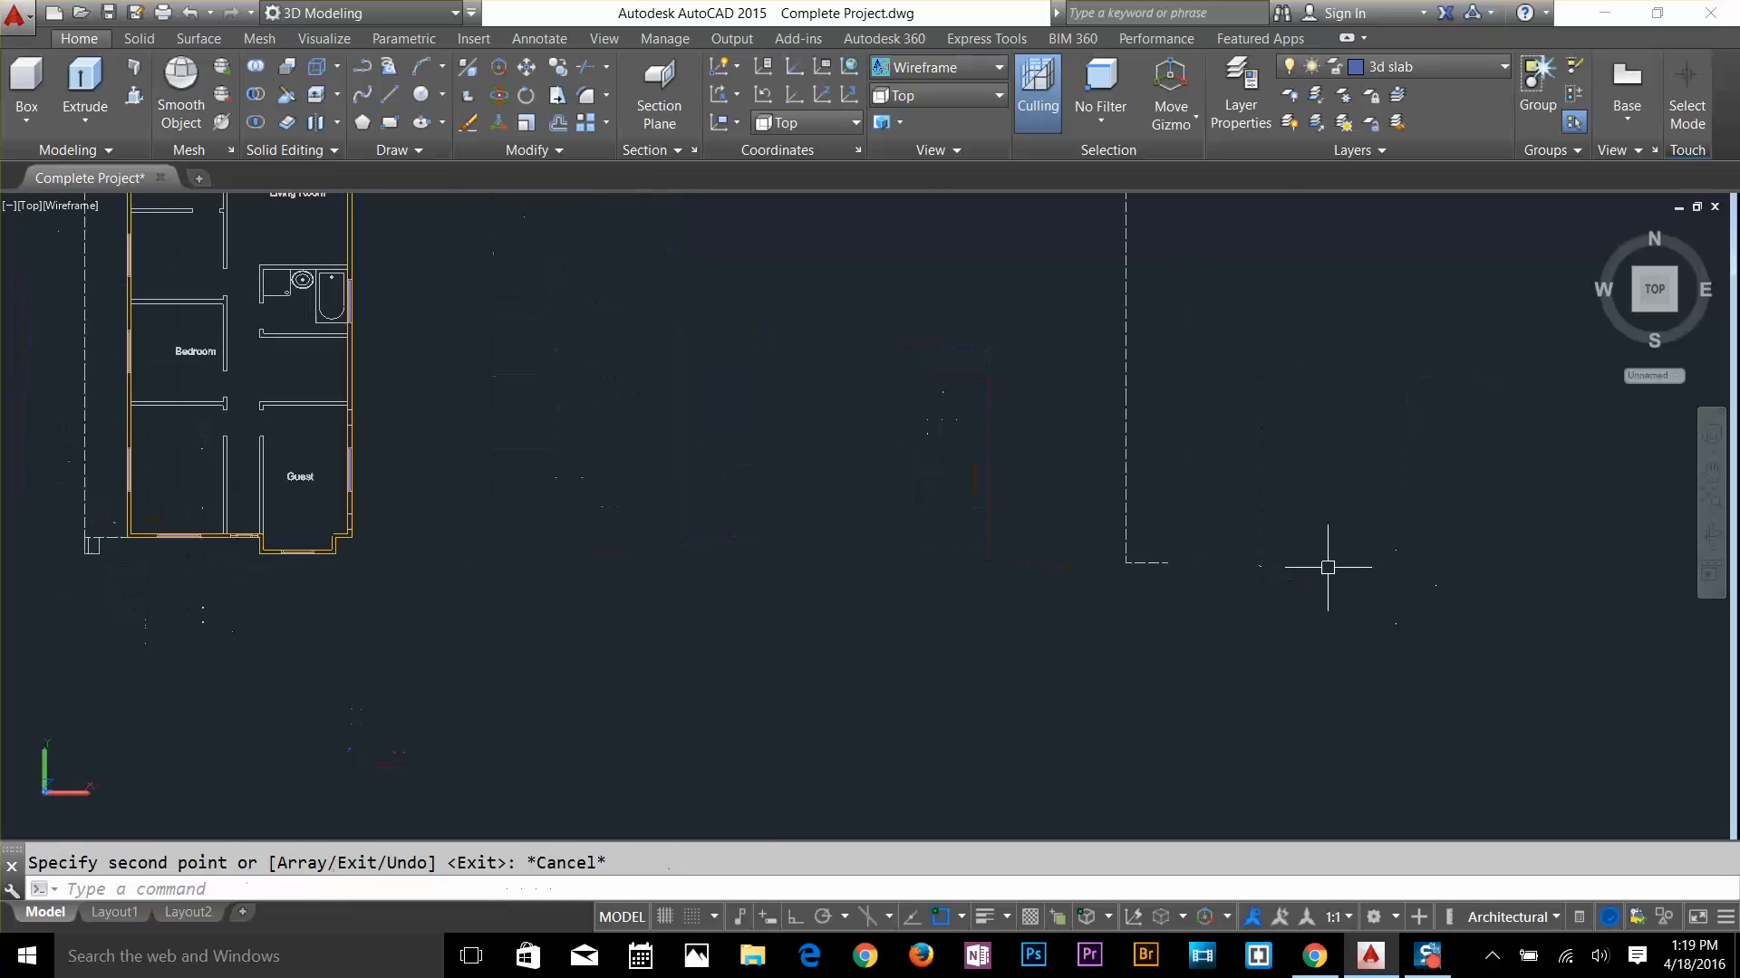
scroll(1077, 829, down, 2)
scroll(1202, 649, up, 3)
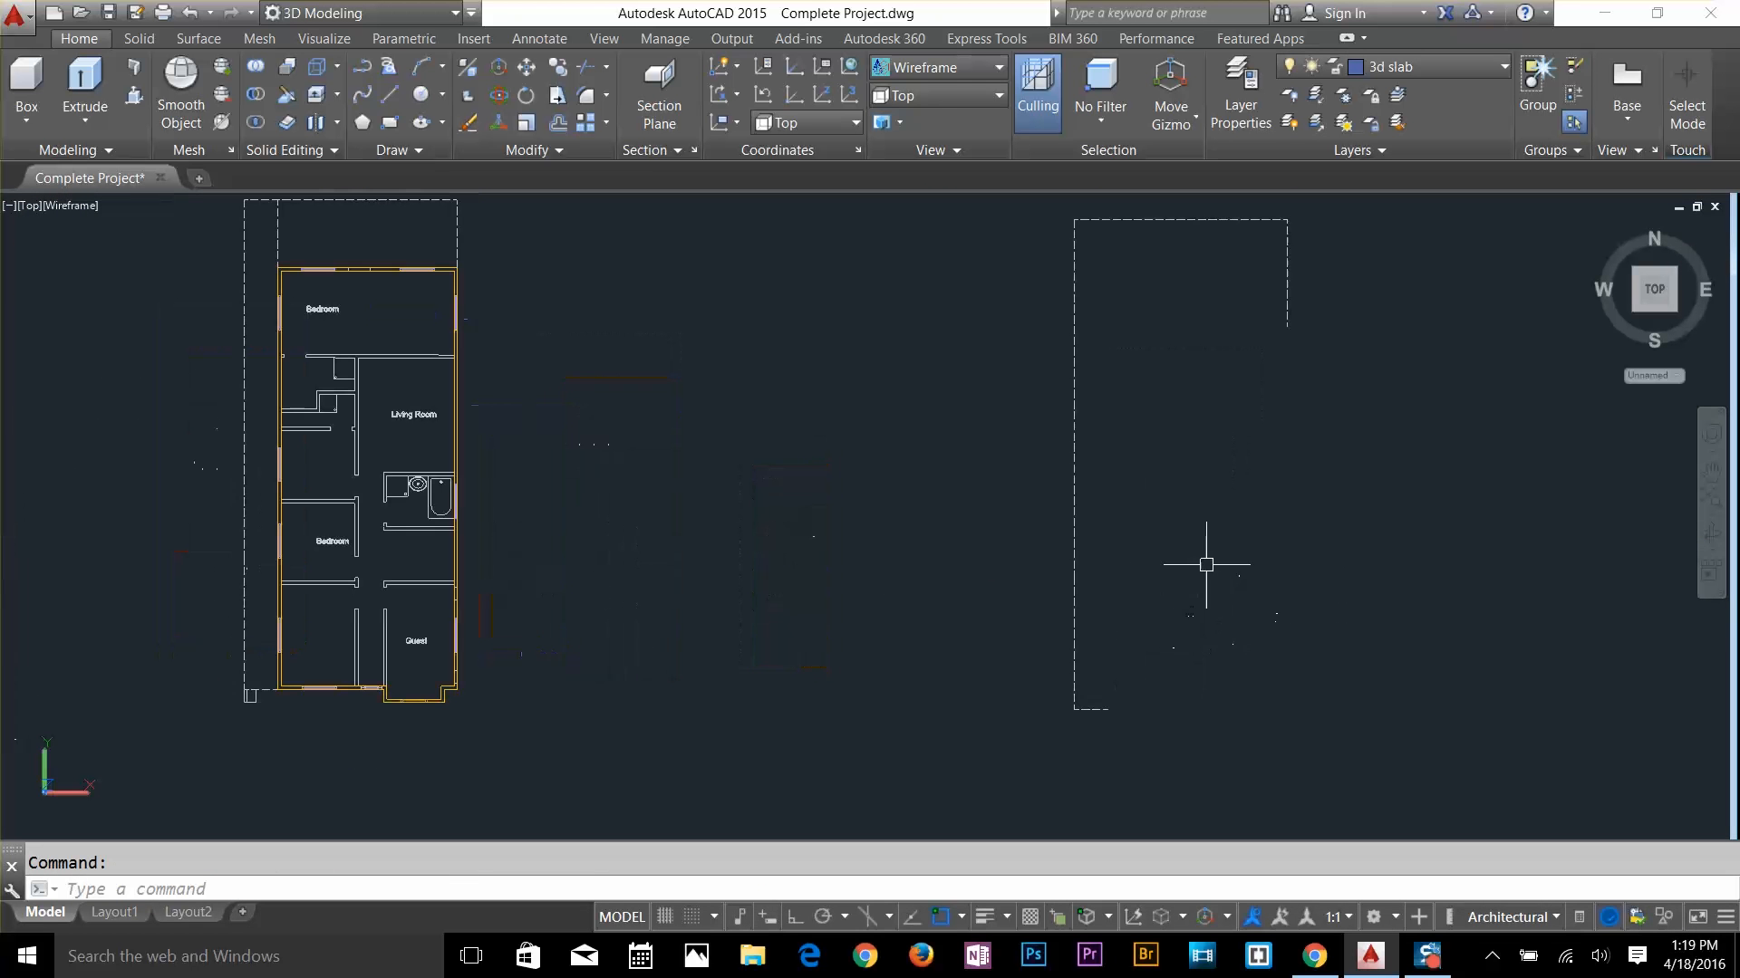
text(join)
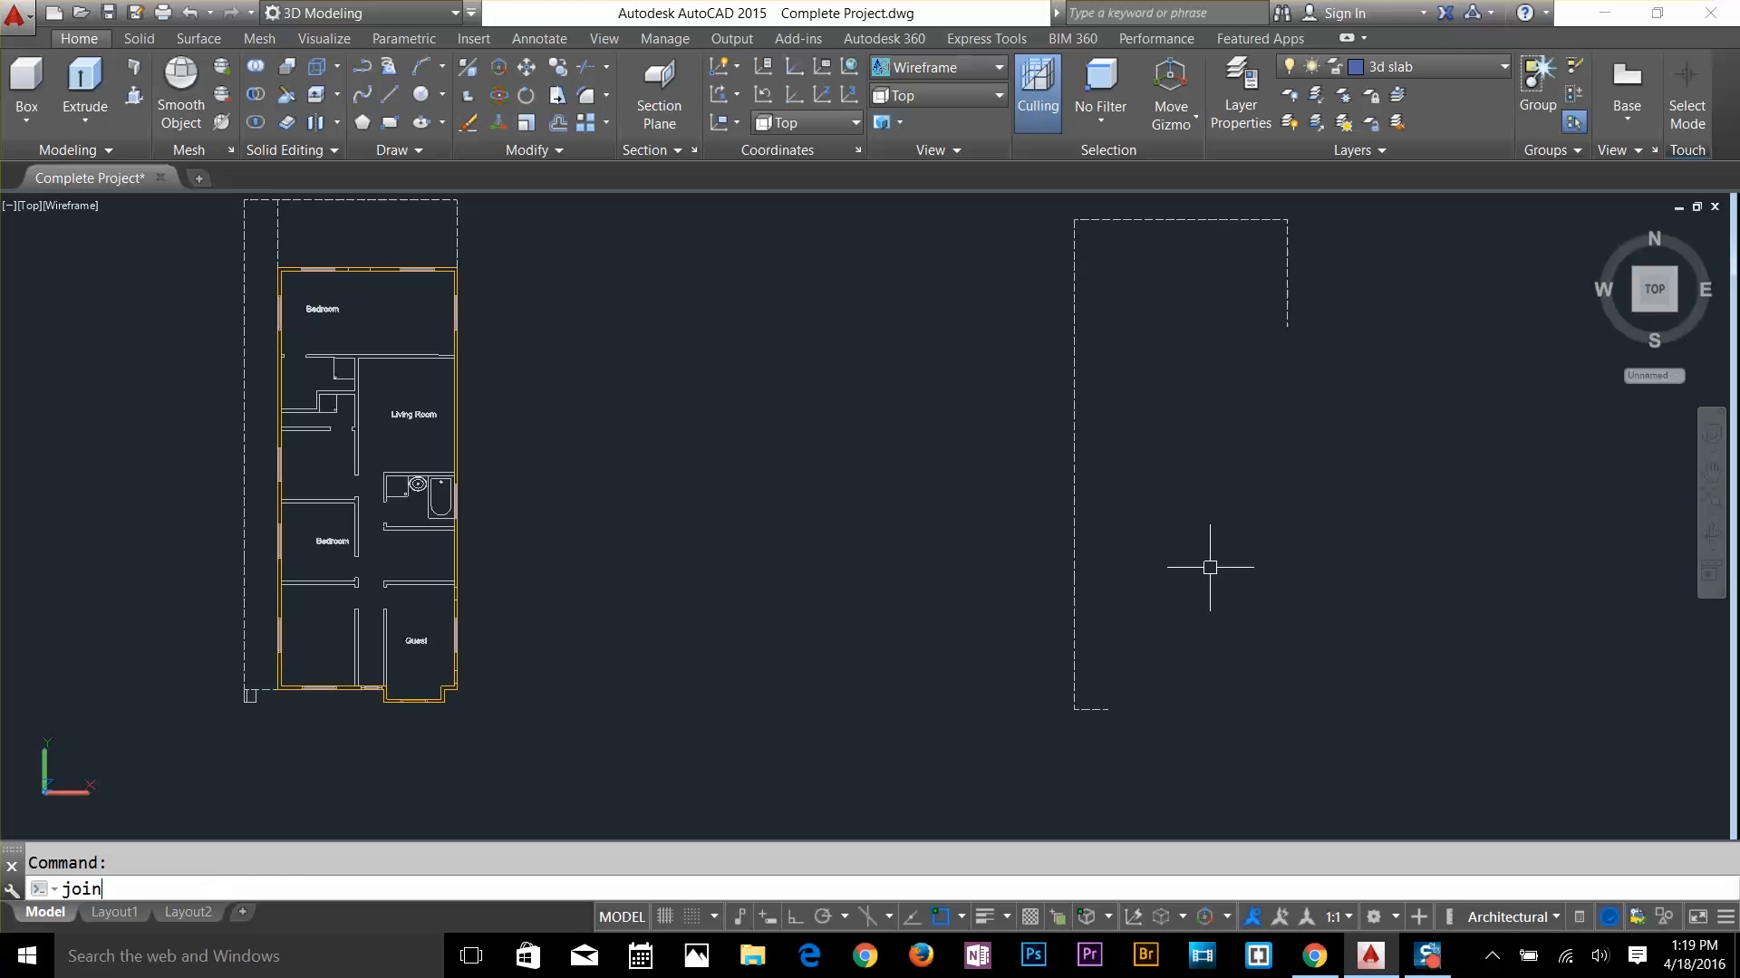
key(Return)
click(1375, 217)
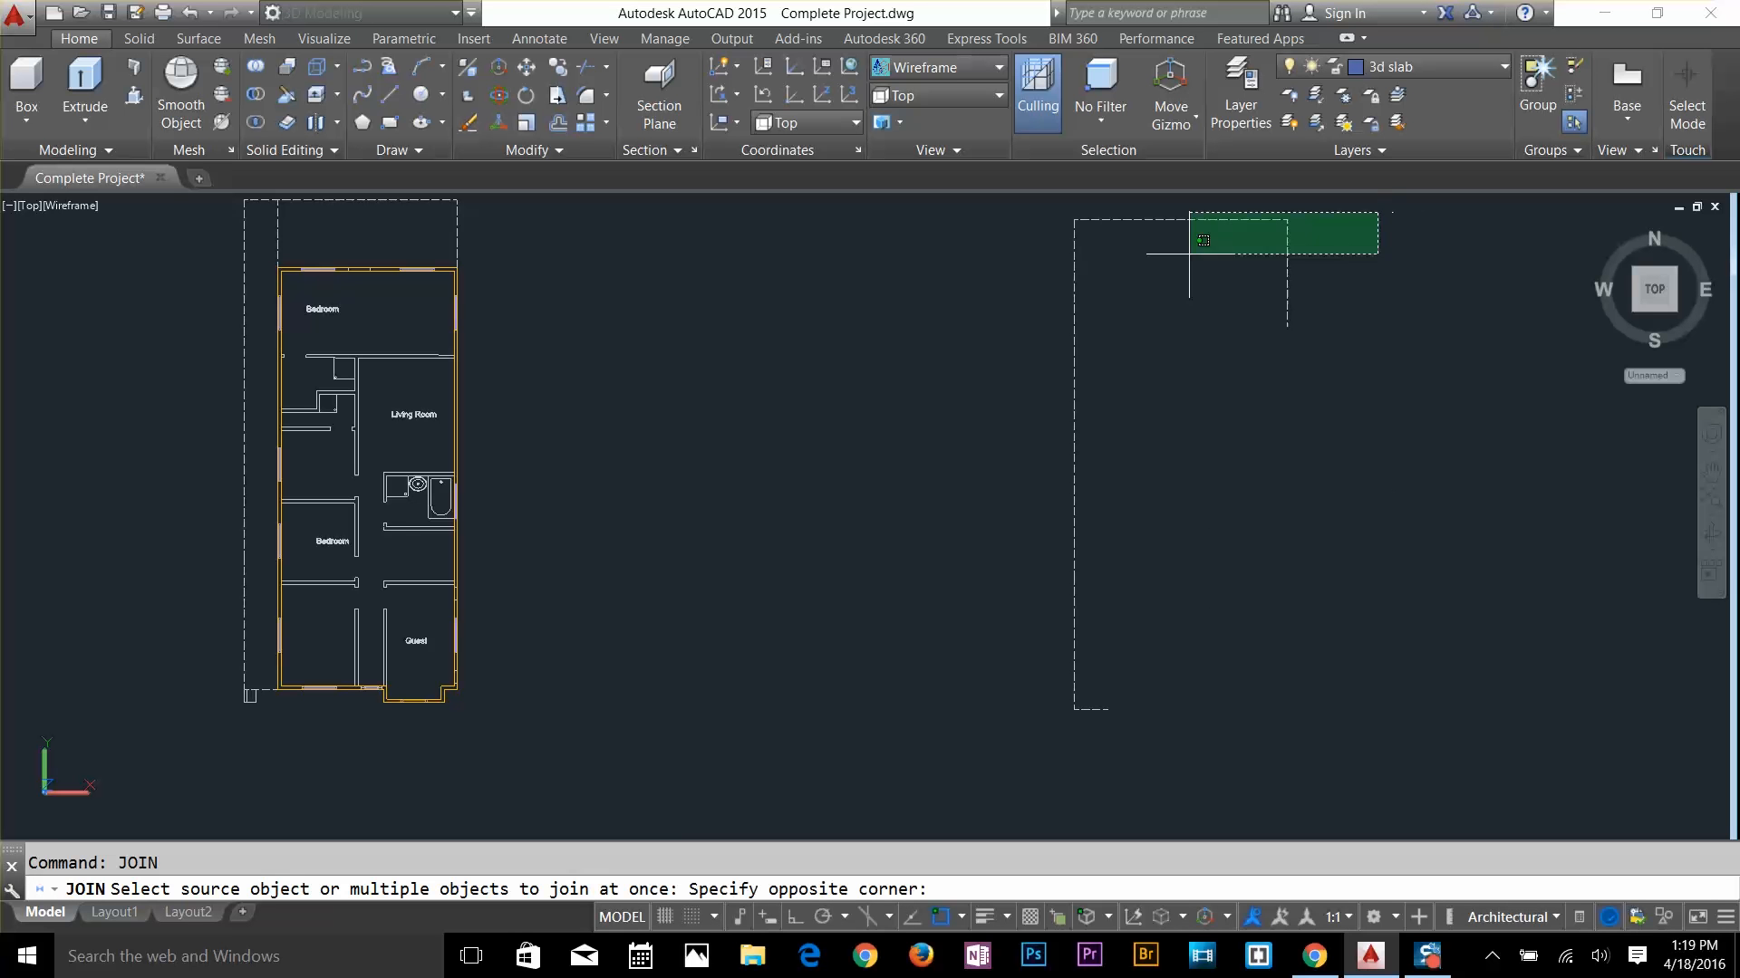
click(970, 755)
key(Return)
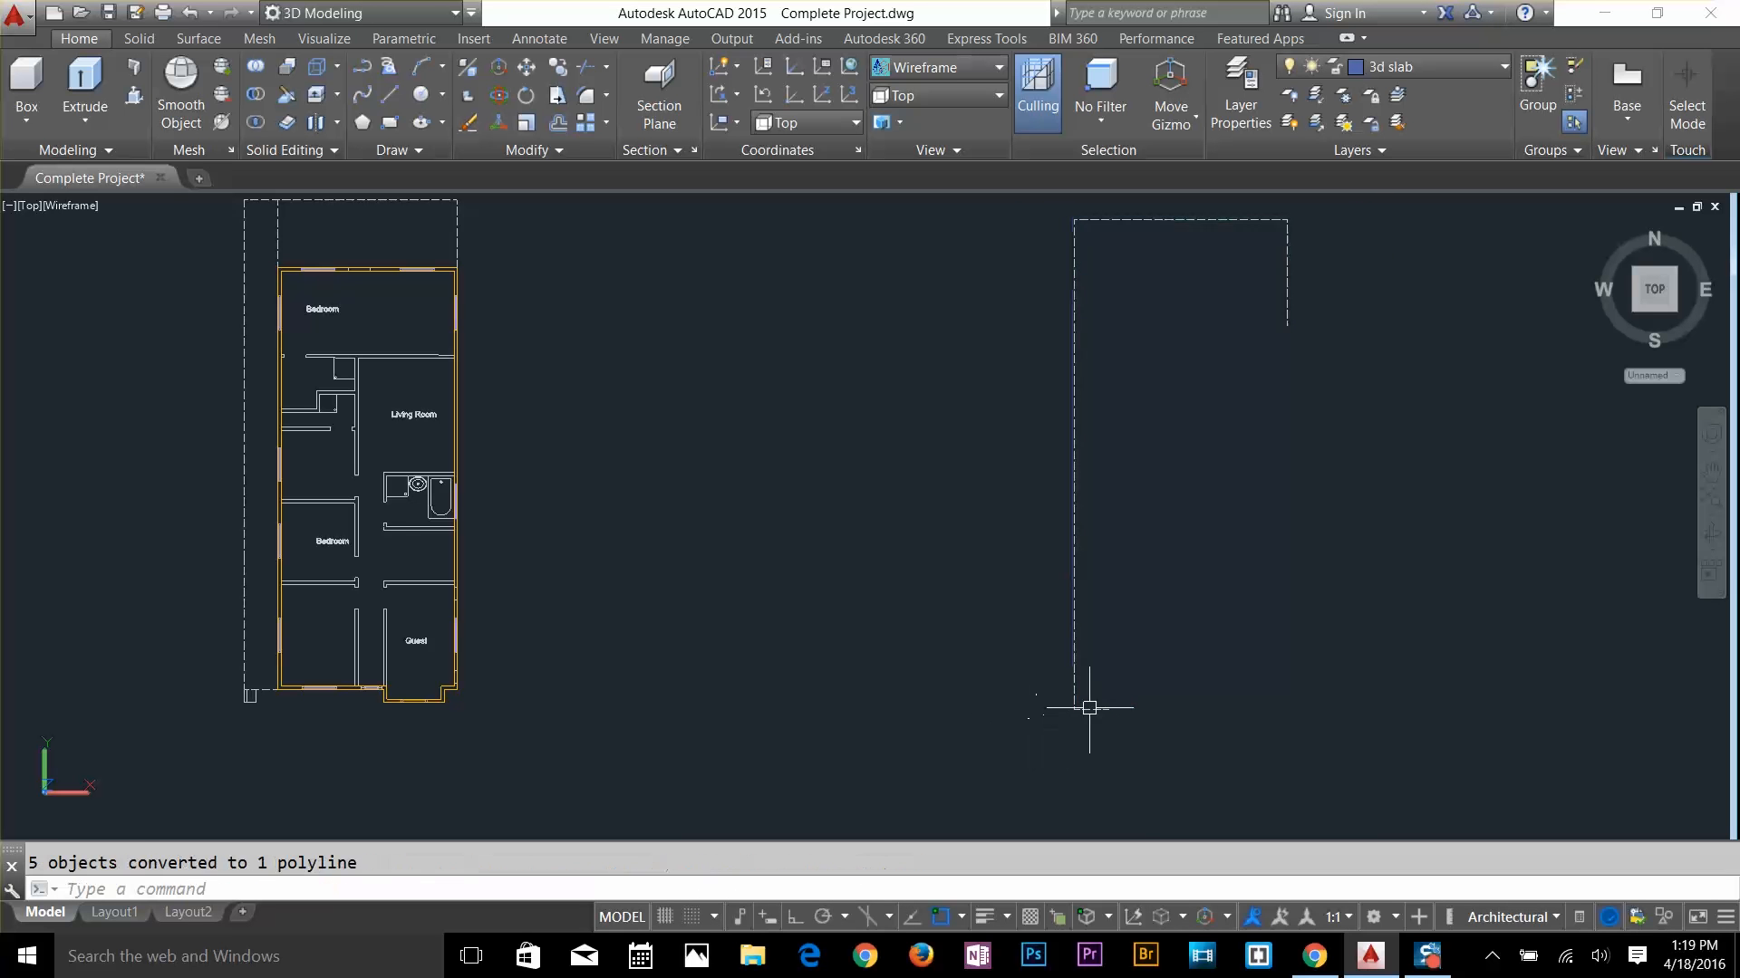
click(1091, 708)
key(Escape)
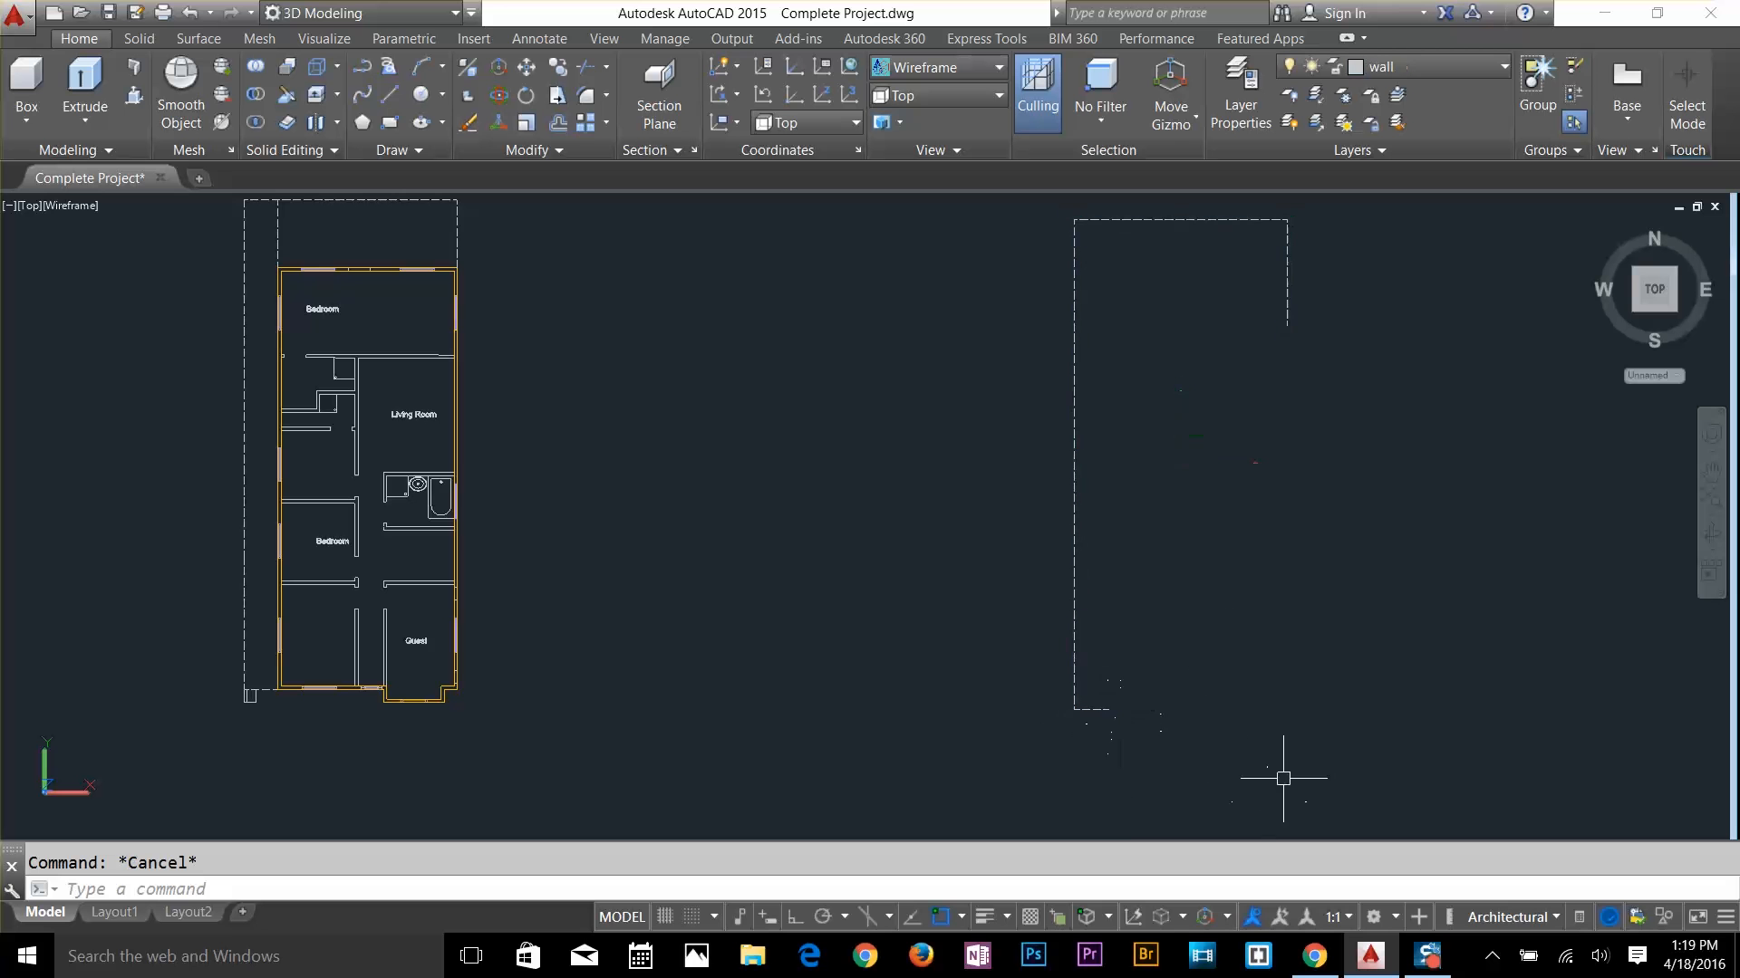
In the SW Isometric view, draw a vertical line with Ortho on, upward from the free end of the polyline's short front segment
scroll(1160, 722, up, 2)
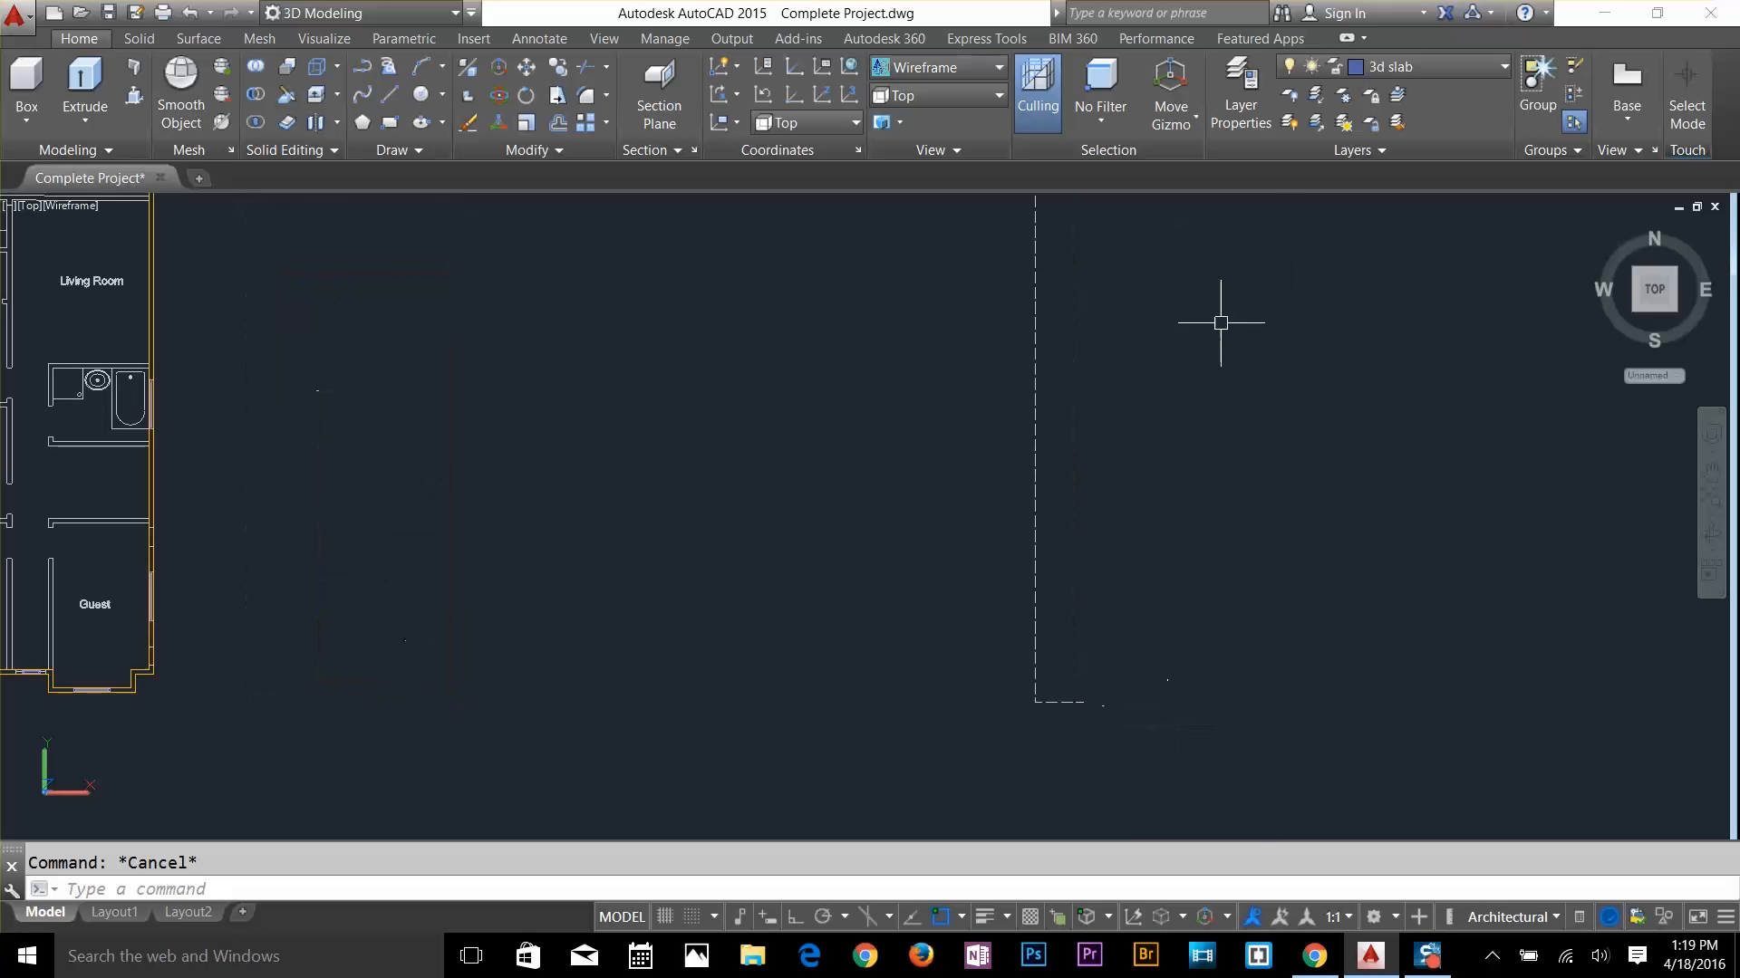
click(1000, 100)
click(933, 237)
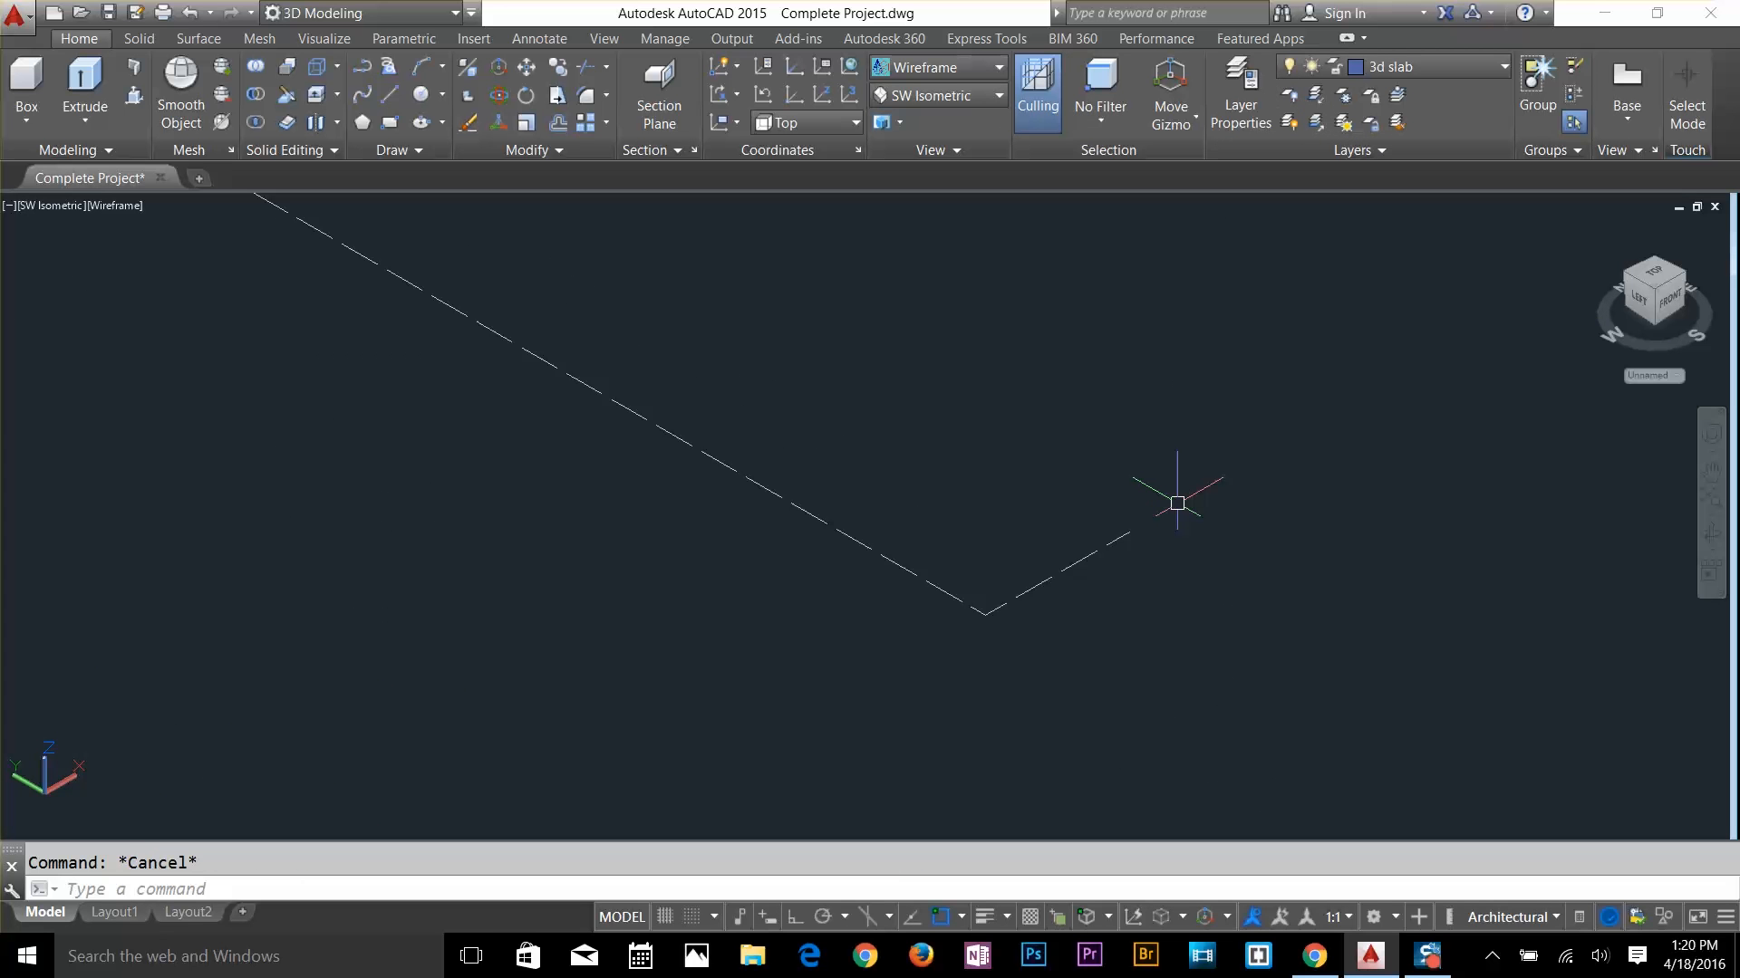
text(l)
key(Return)
click(1129, 533)
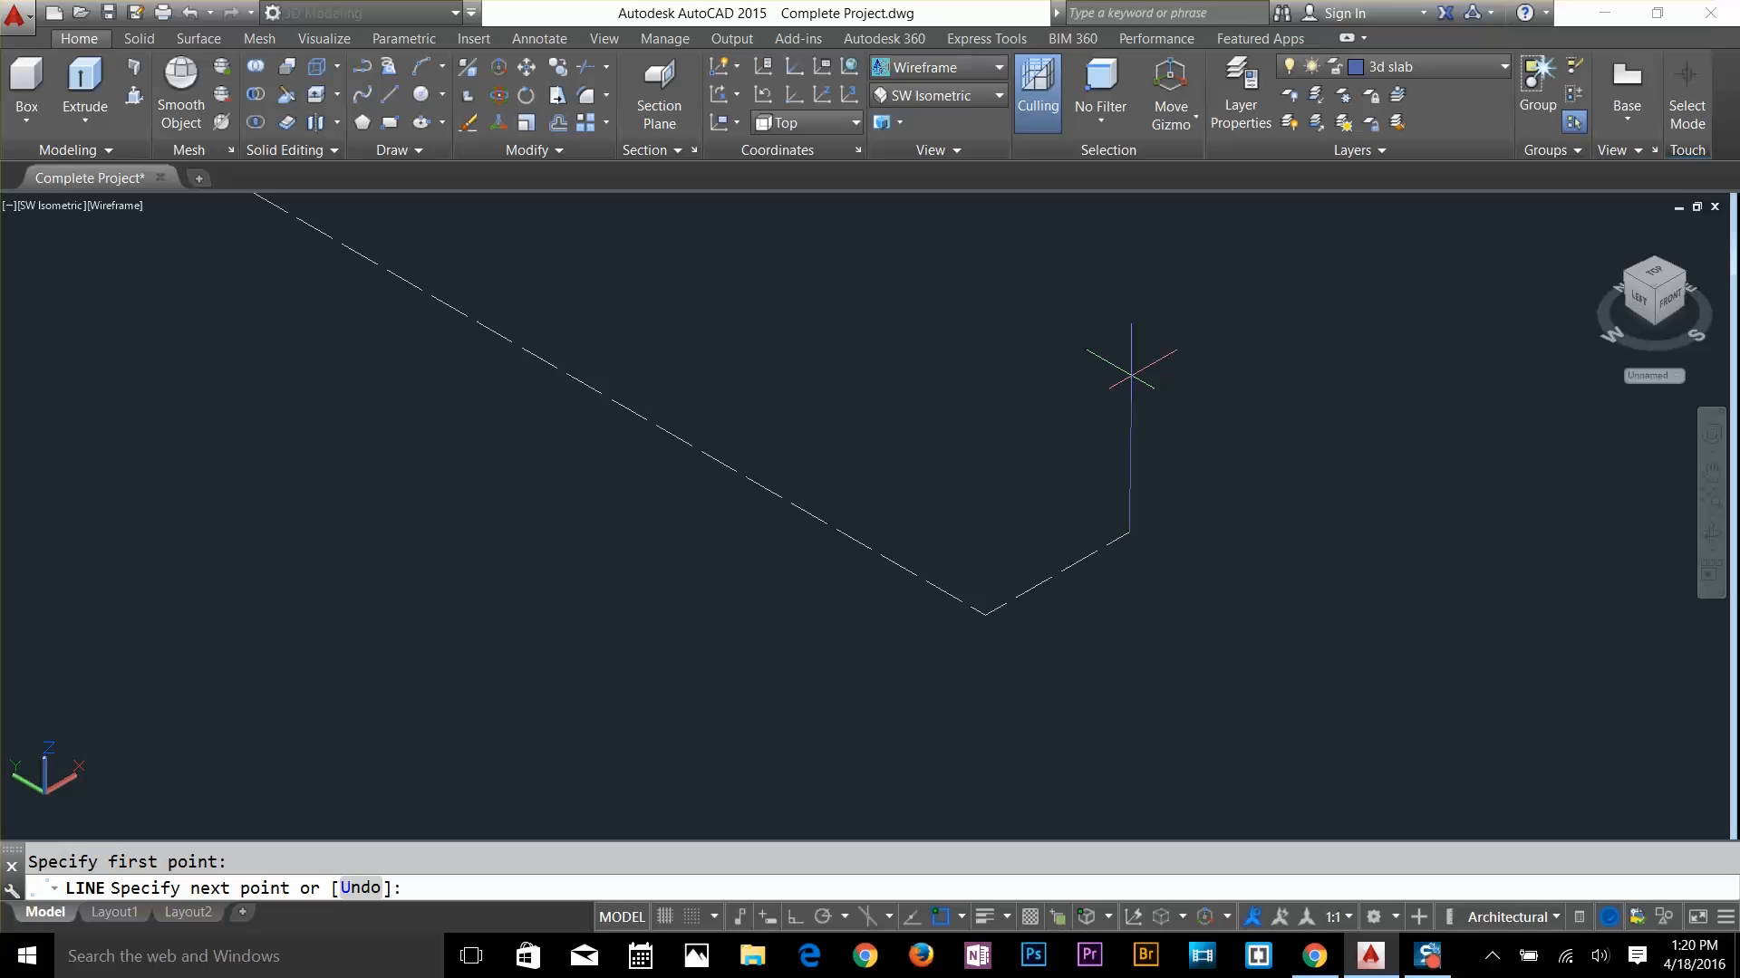
key(F8)
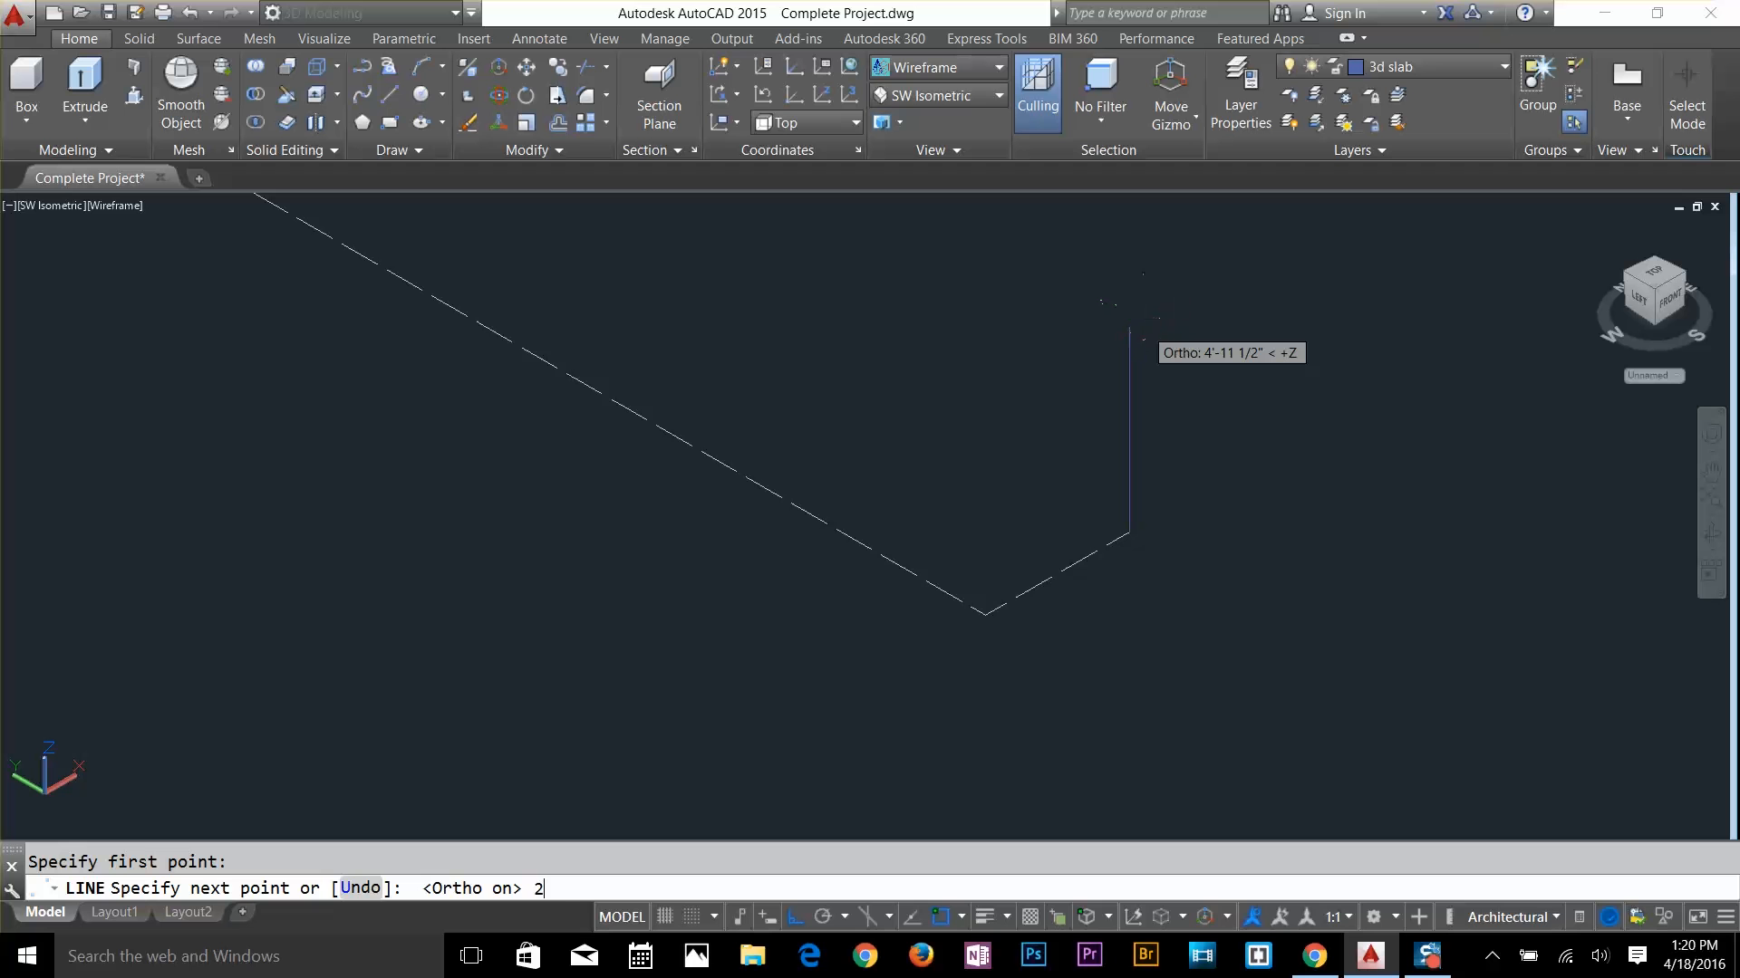
key(Return)
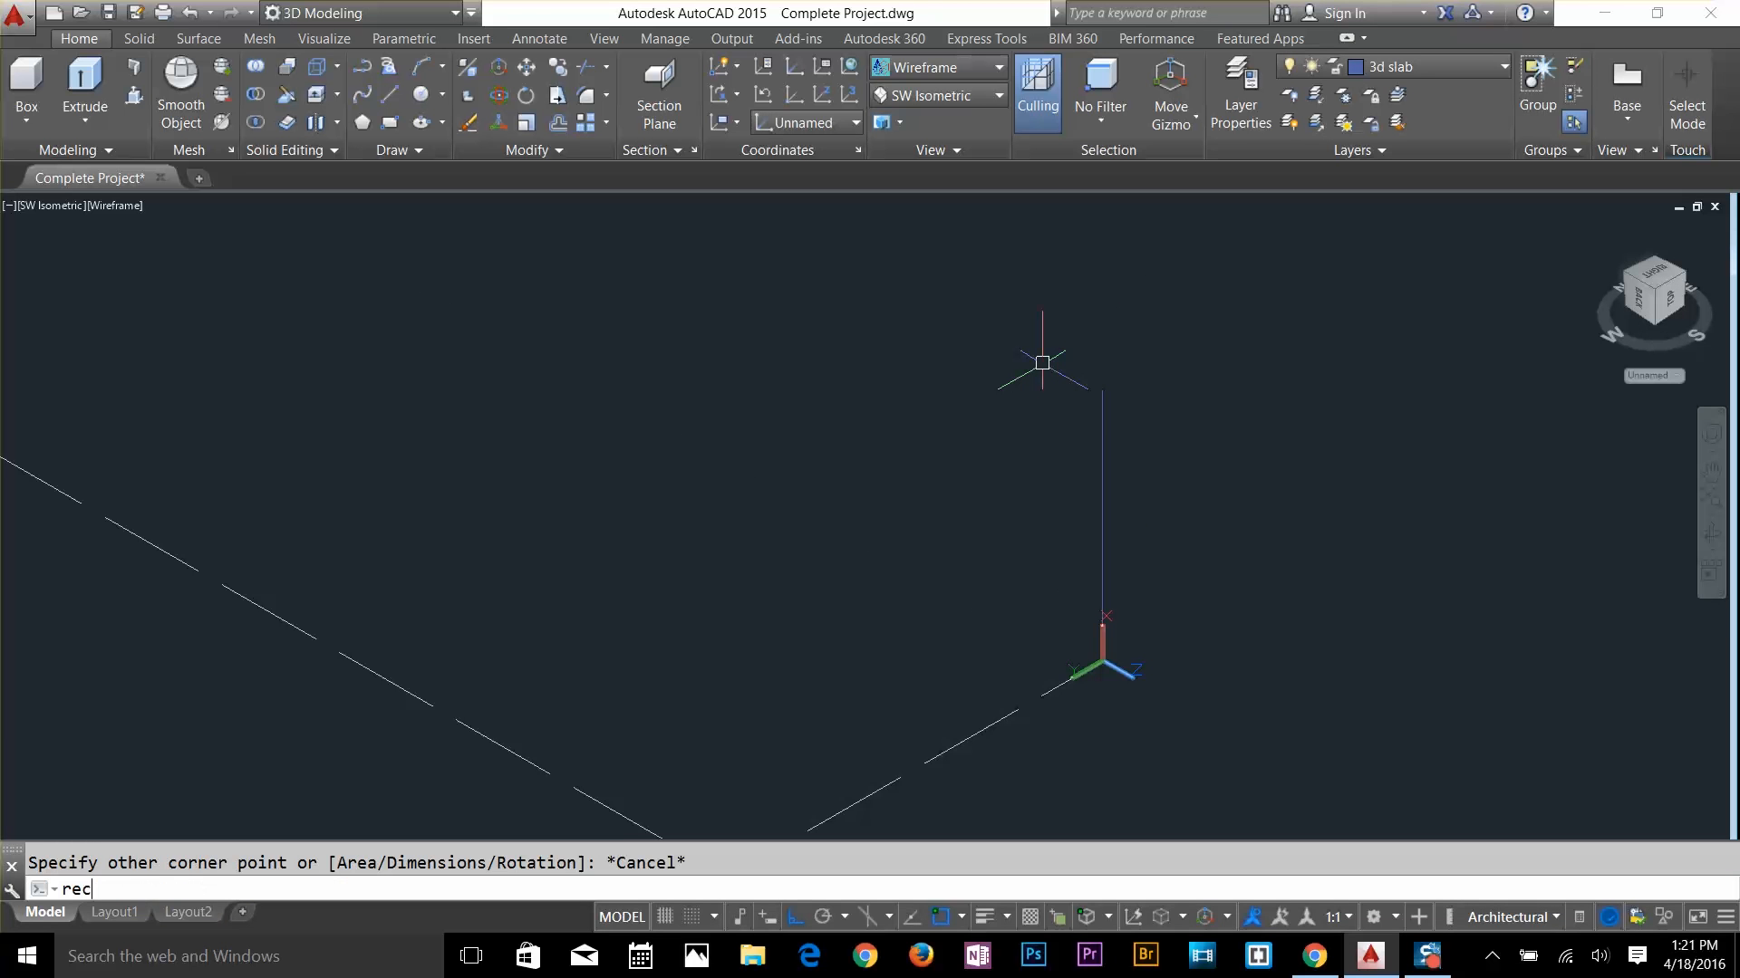
Realign the UCS at the base of the vertical line, with X parallel to the long slab edge and Y pointing up the line
key(Return)
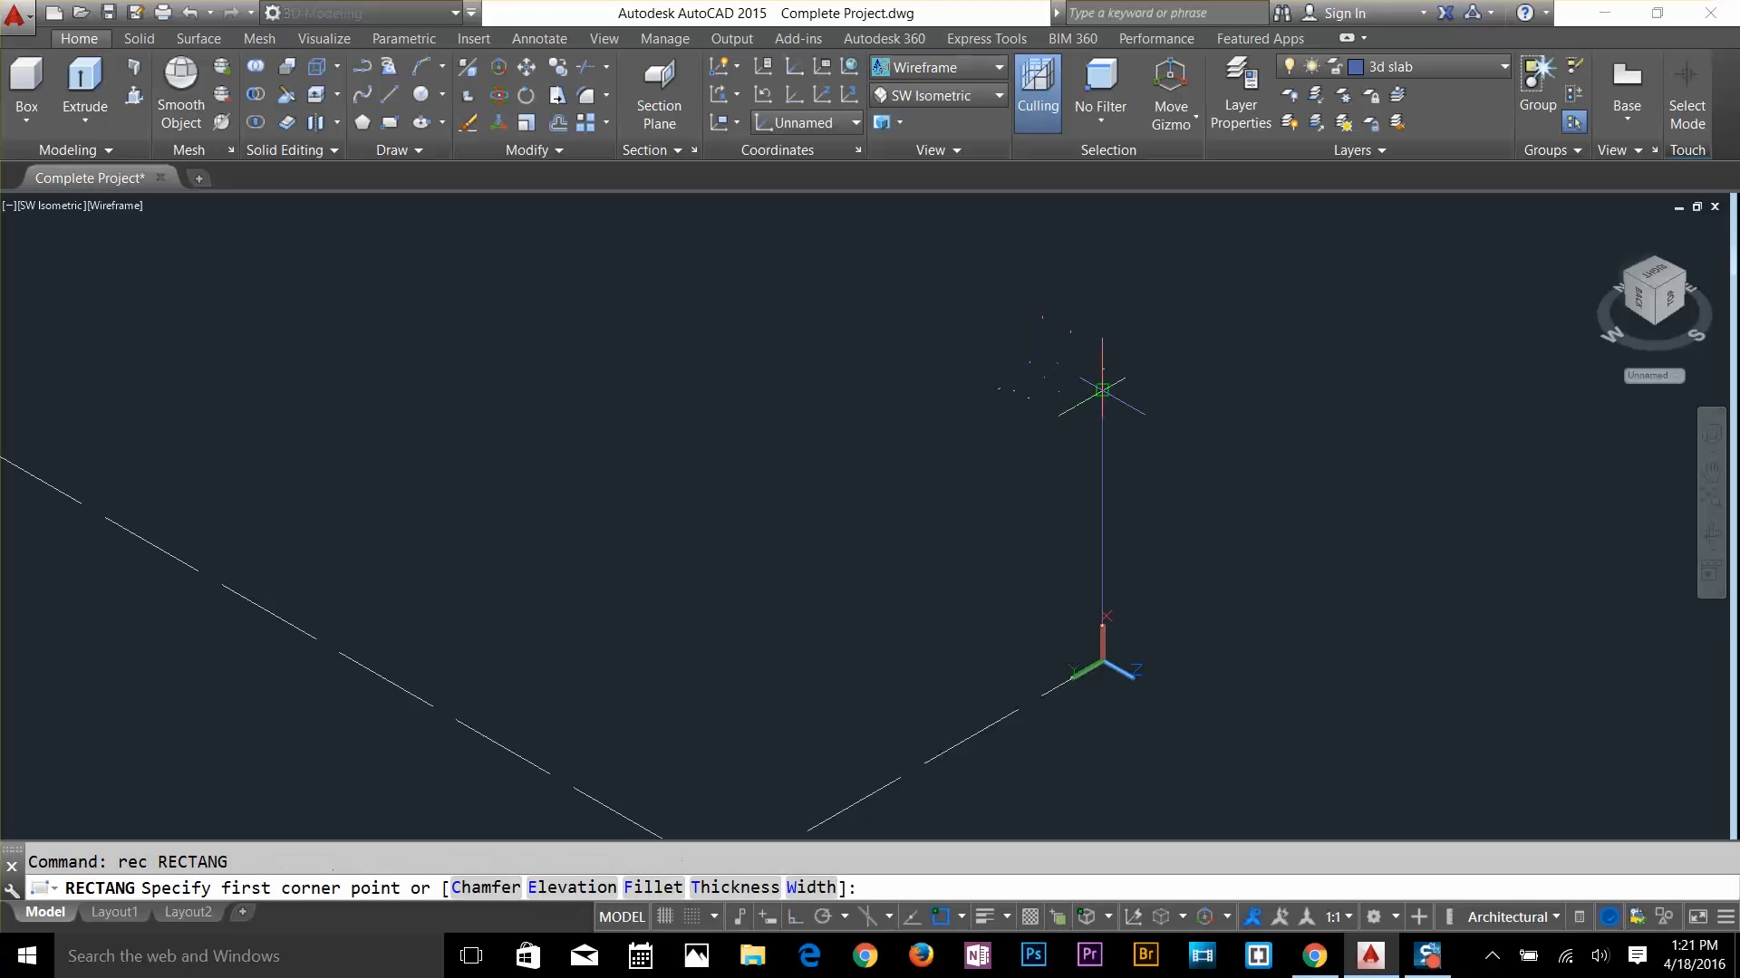
key(Escape)
text(uc)
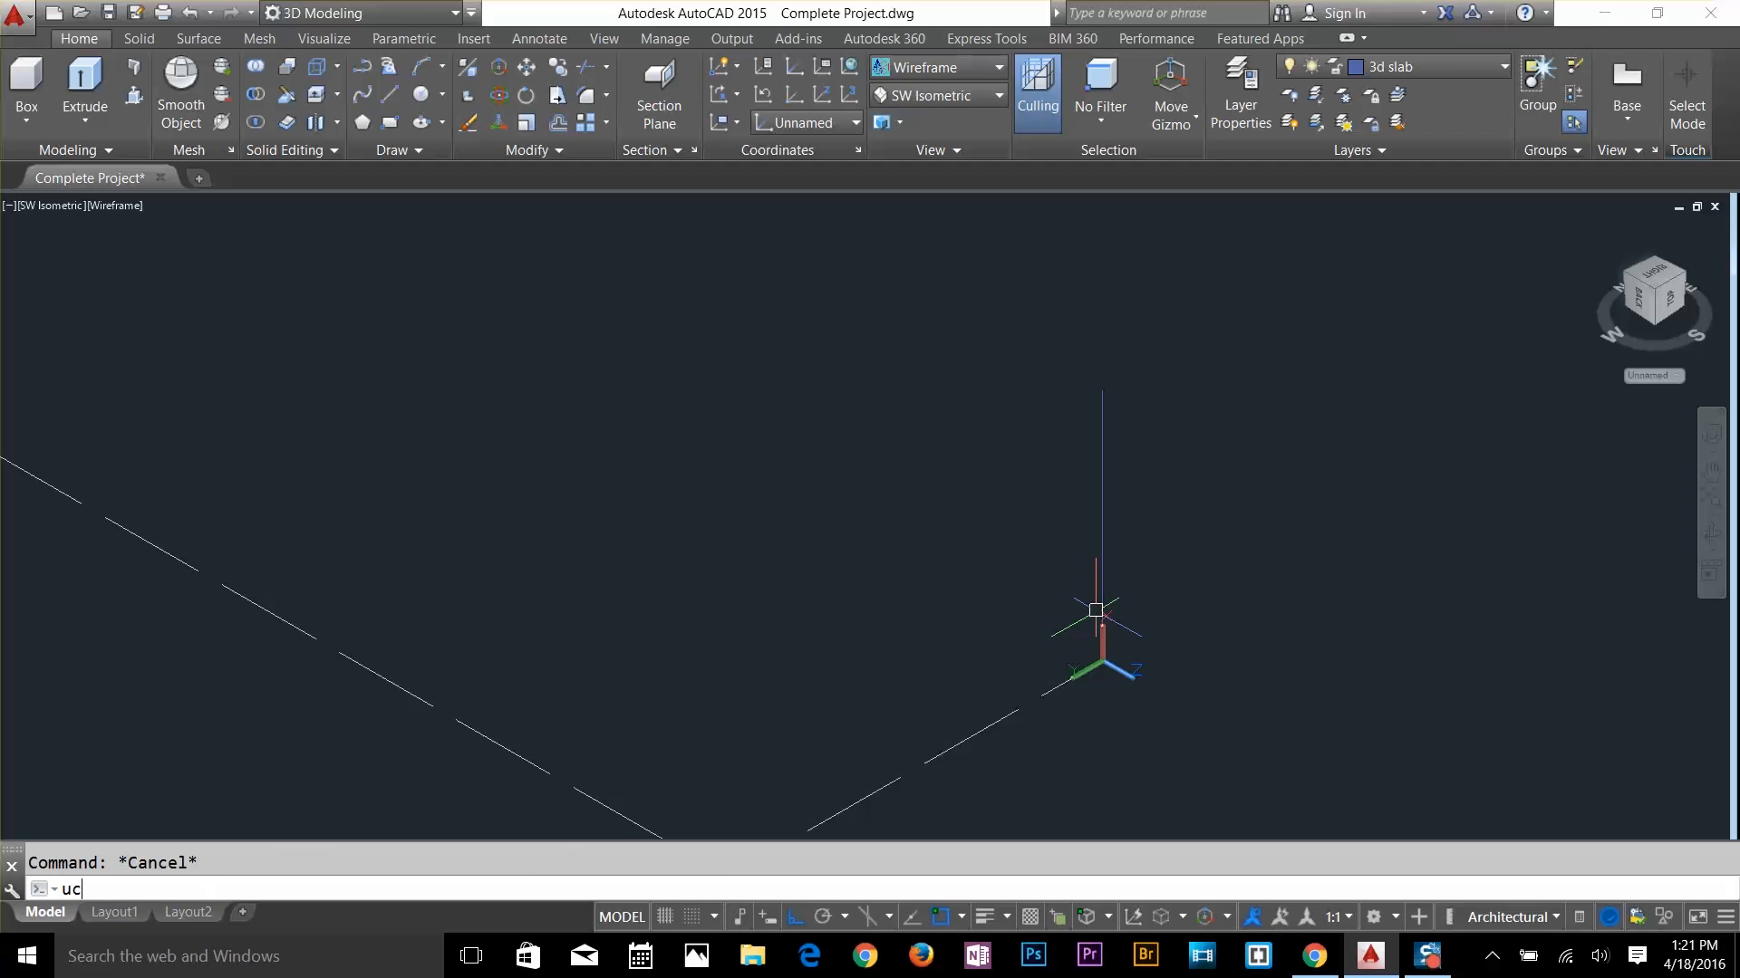
text(s)
key(Return)
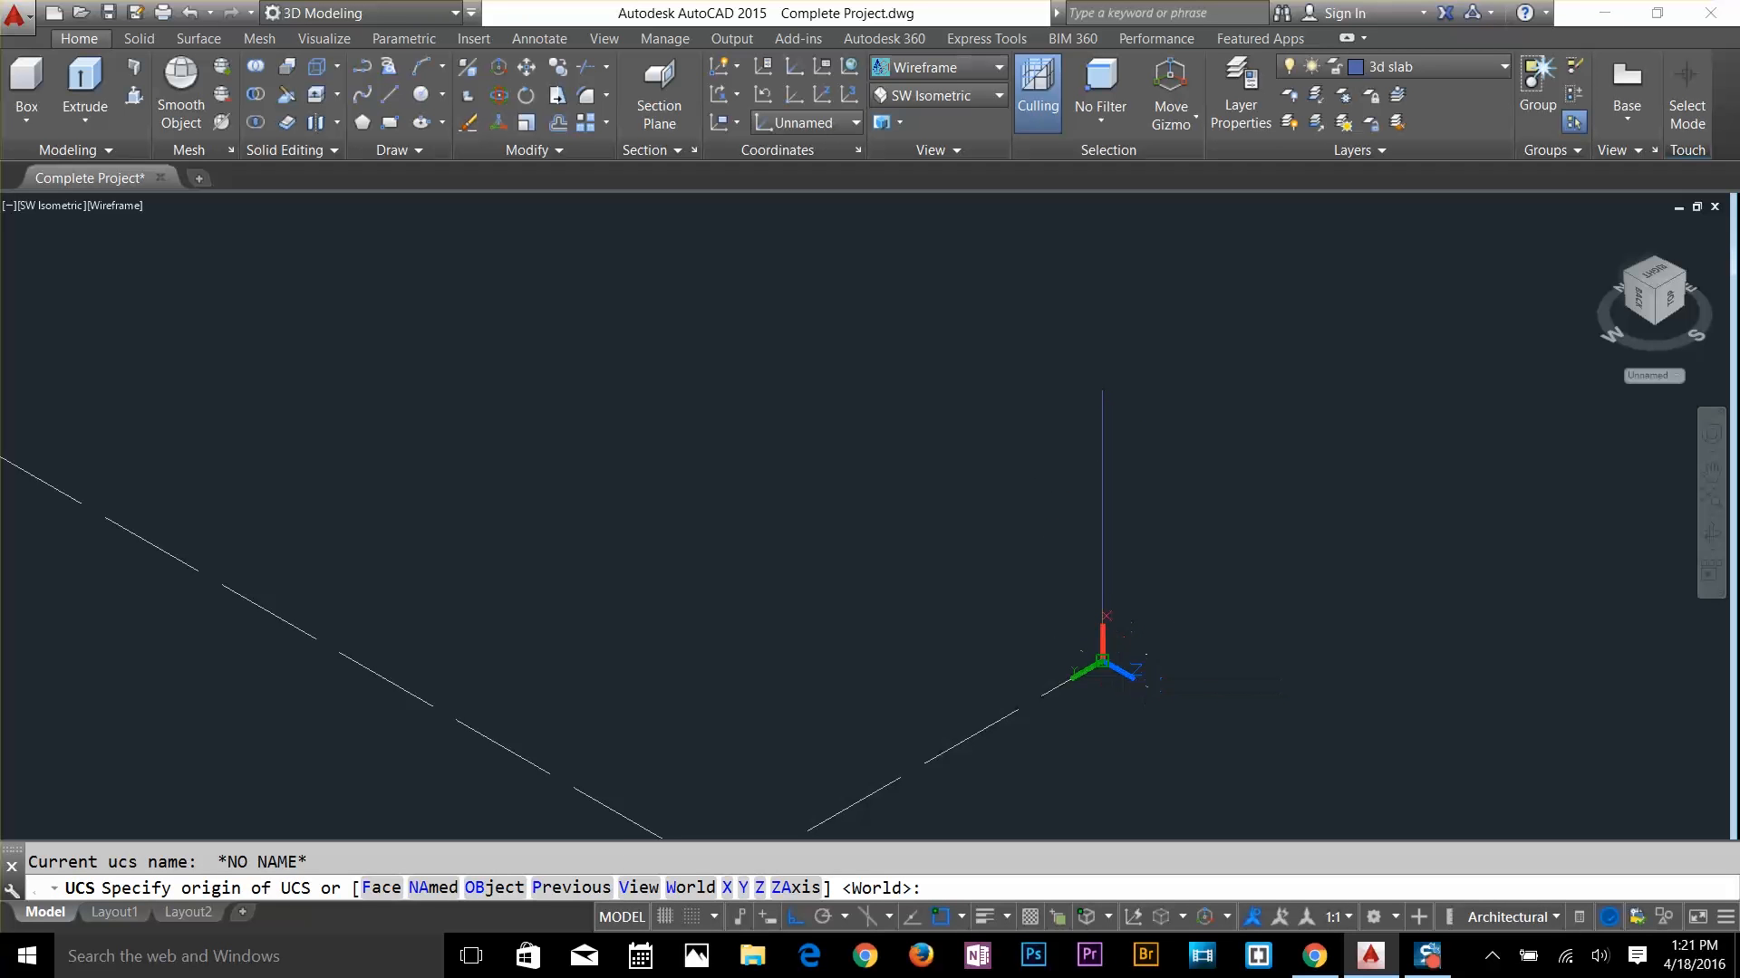
click(1102, 660)
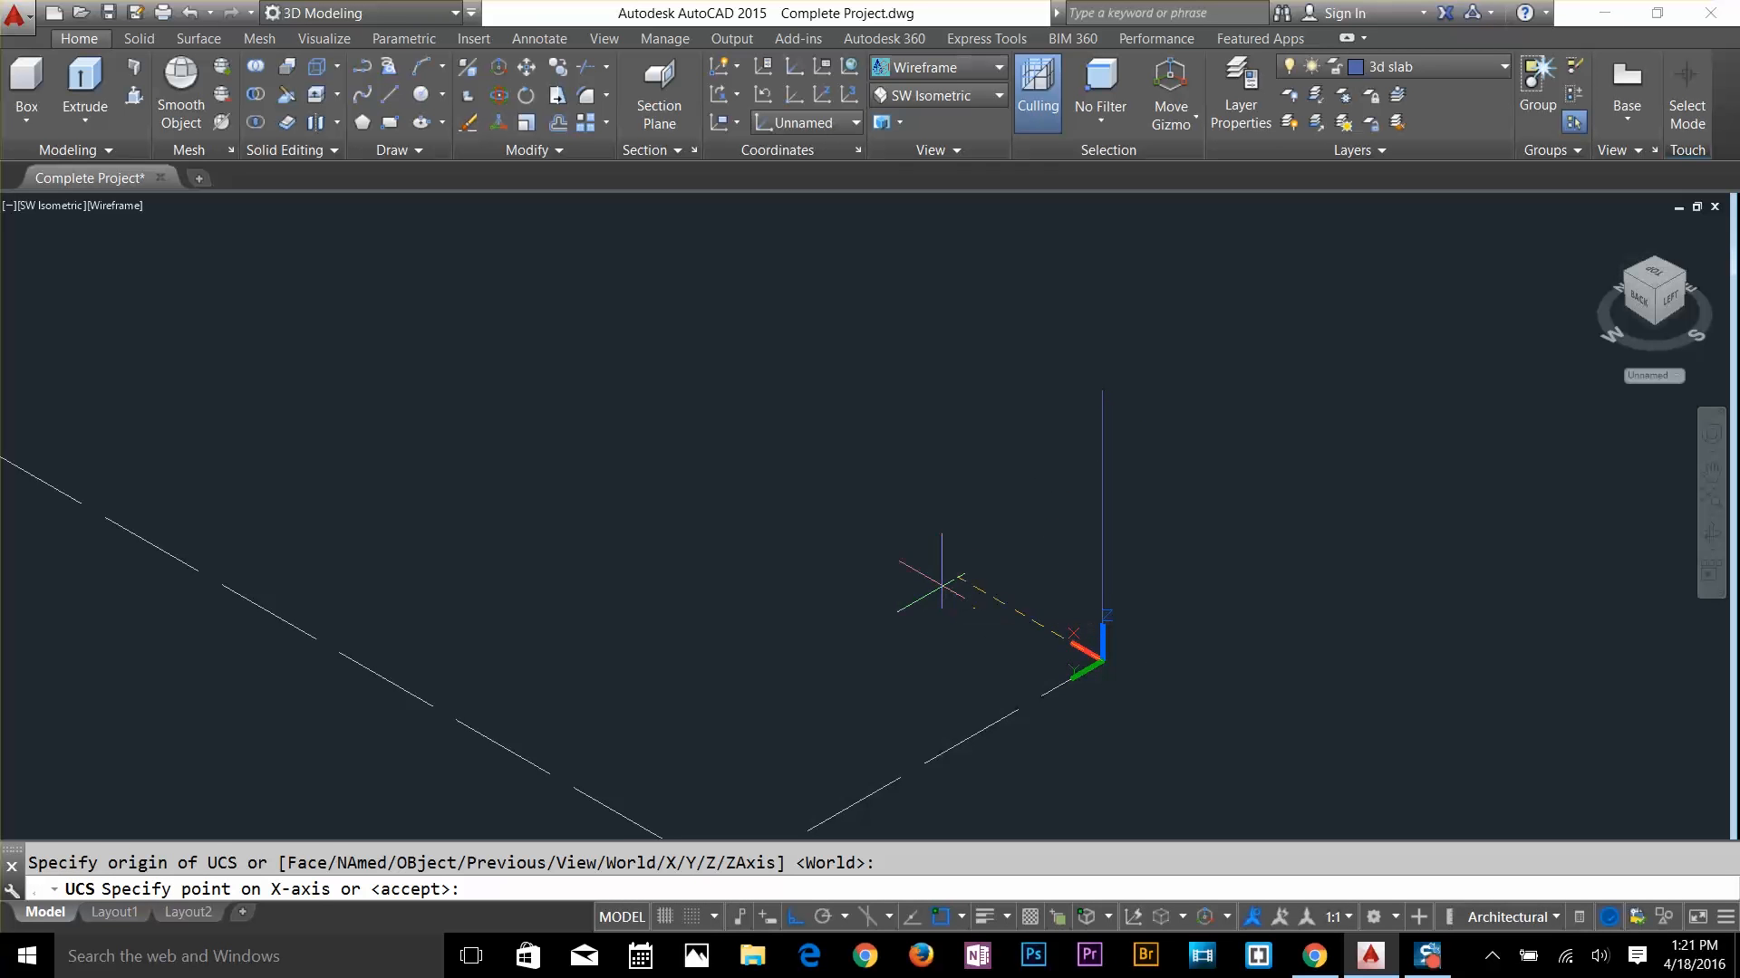
click(942, 584)
click(1103, 380)
key(Escape)
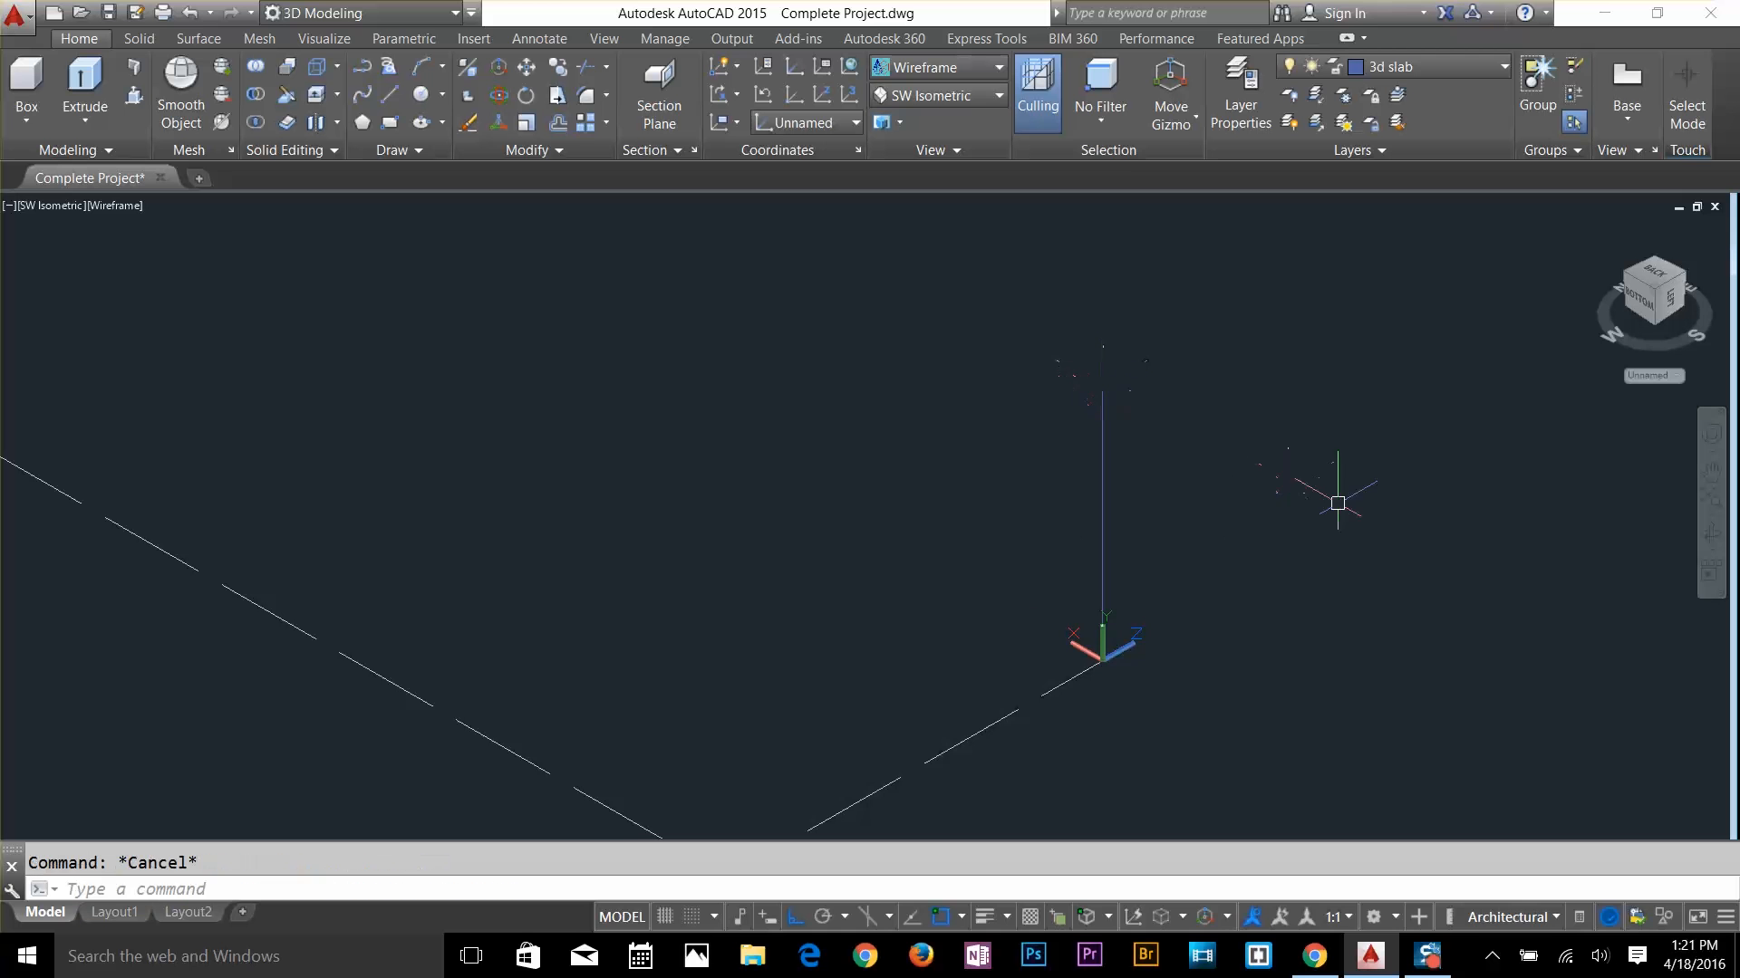
Draw a 4.5 by 4.5 inch rectangle hanging from the upper end of the vertical line
text(rec)
key(Return)
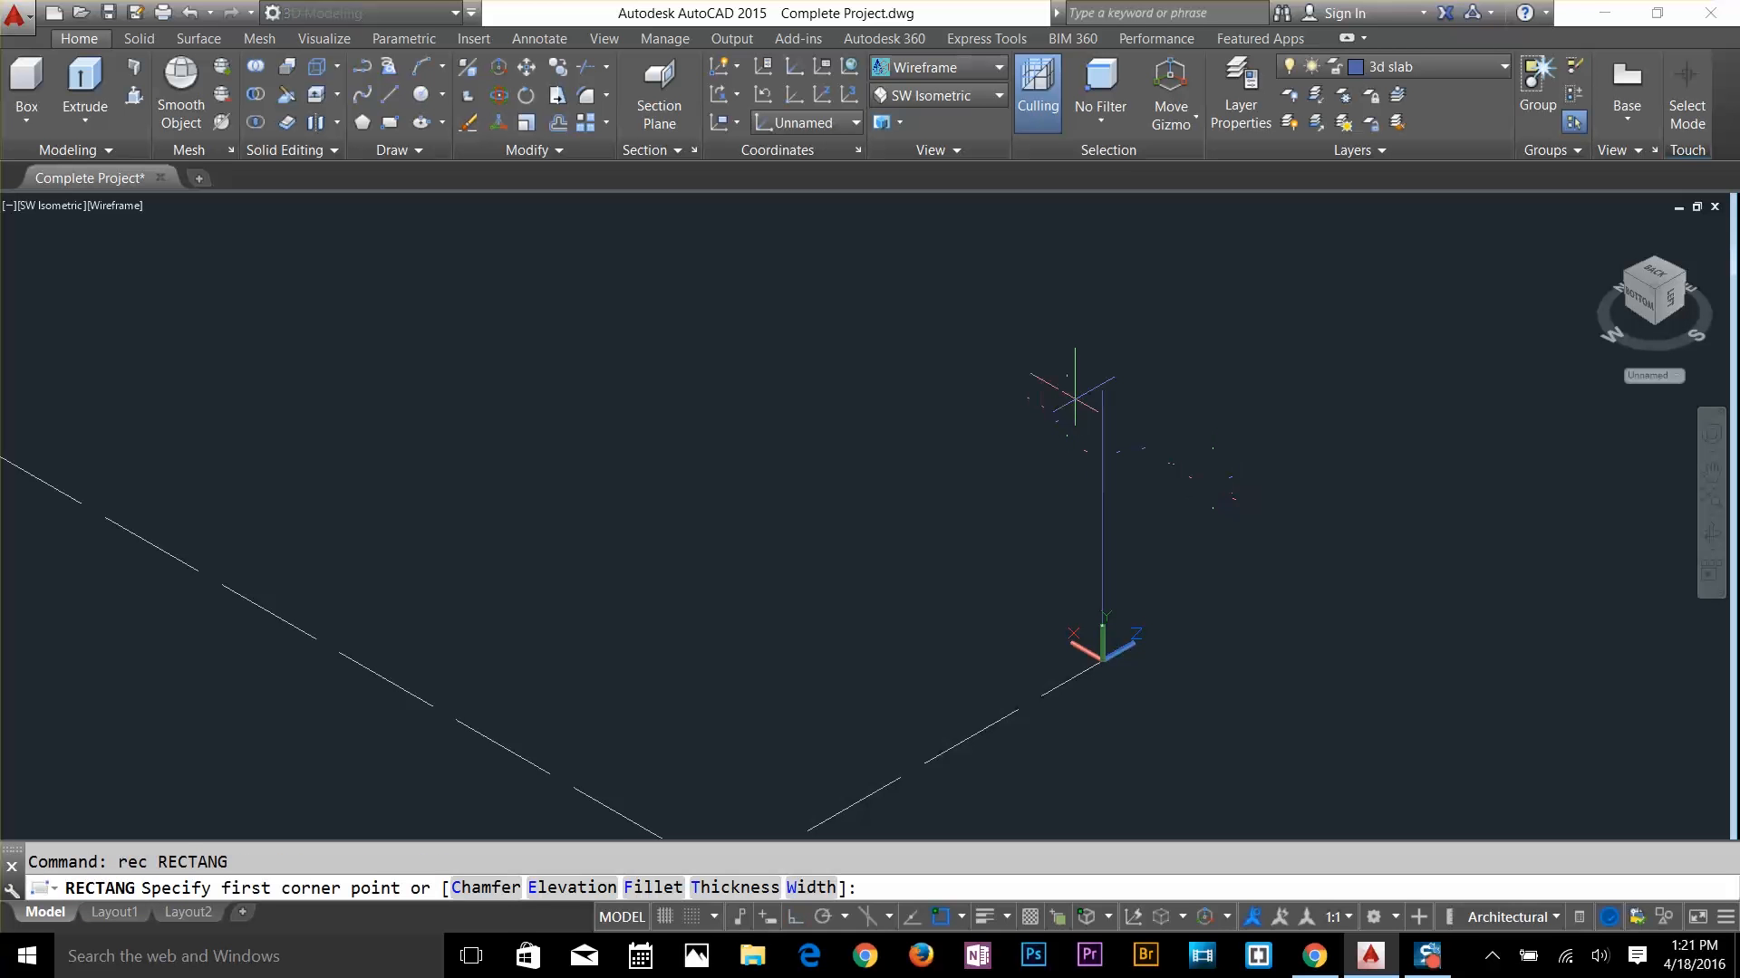
click(1102, 390)
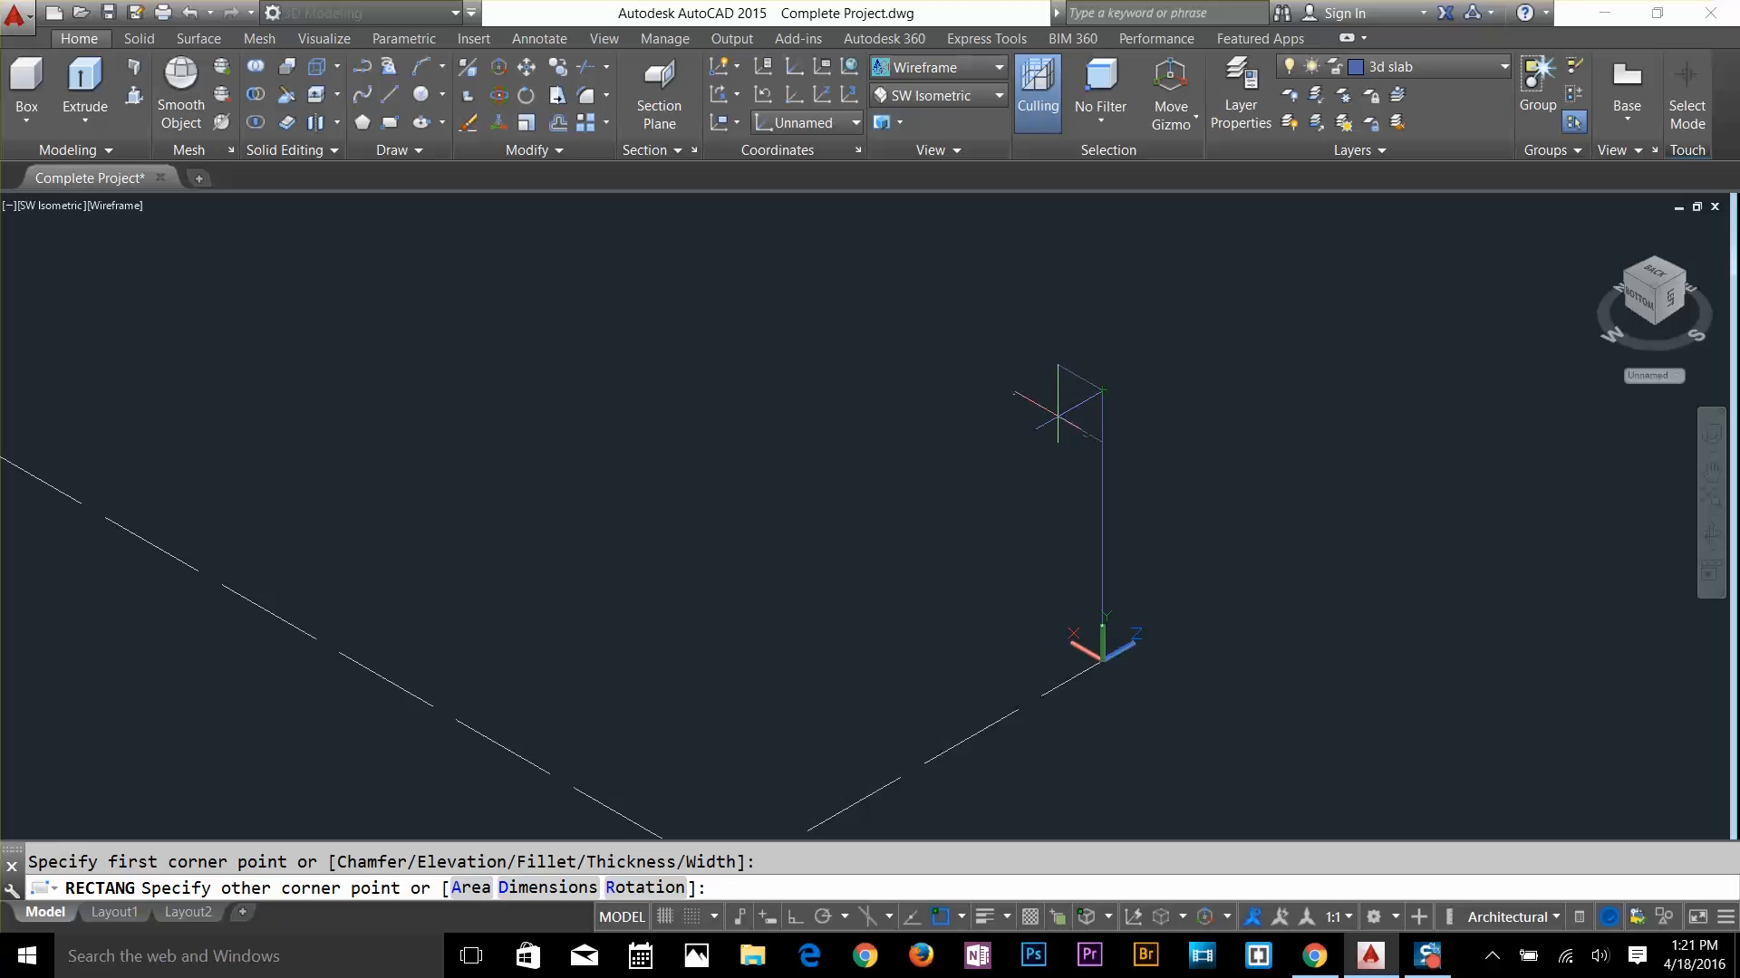
text(d)
key(Return)
text(4)
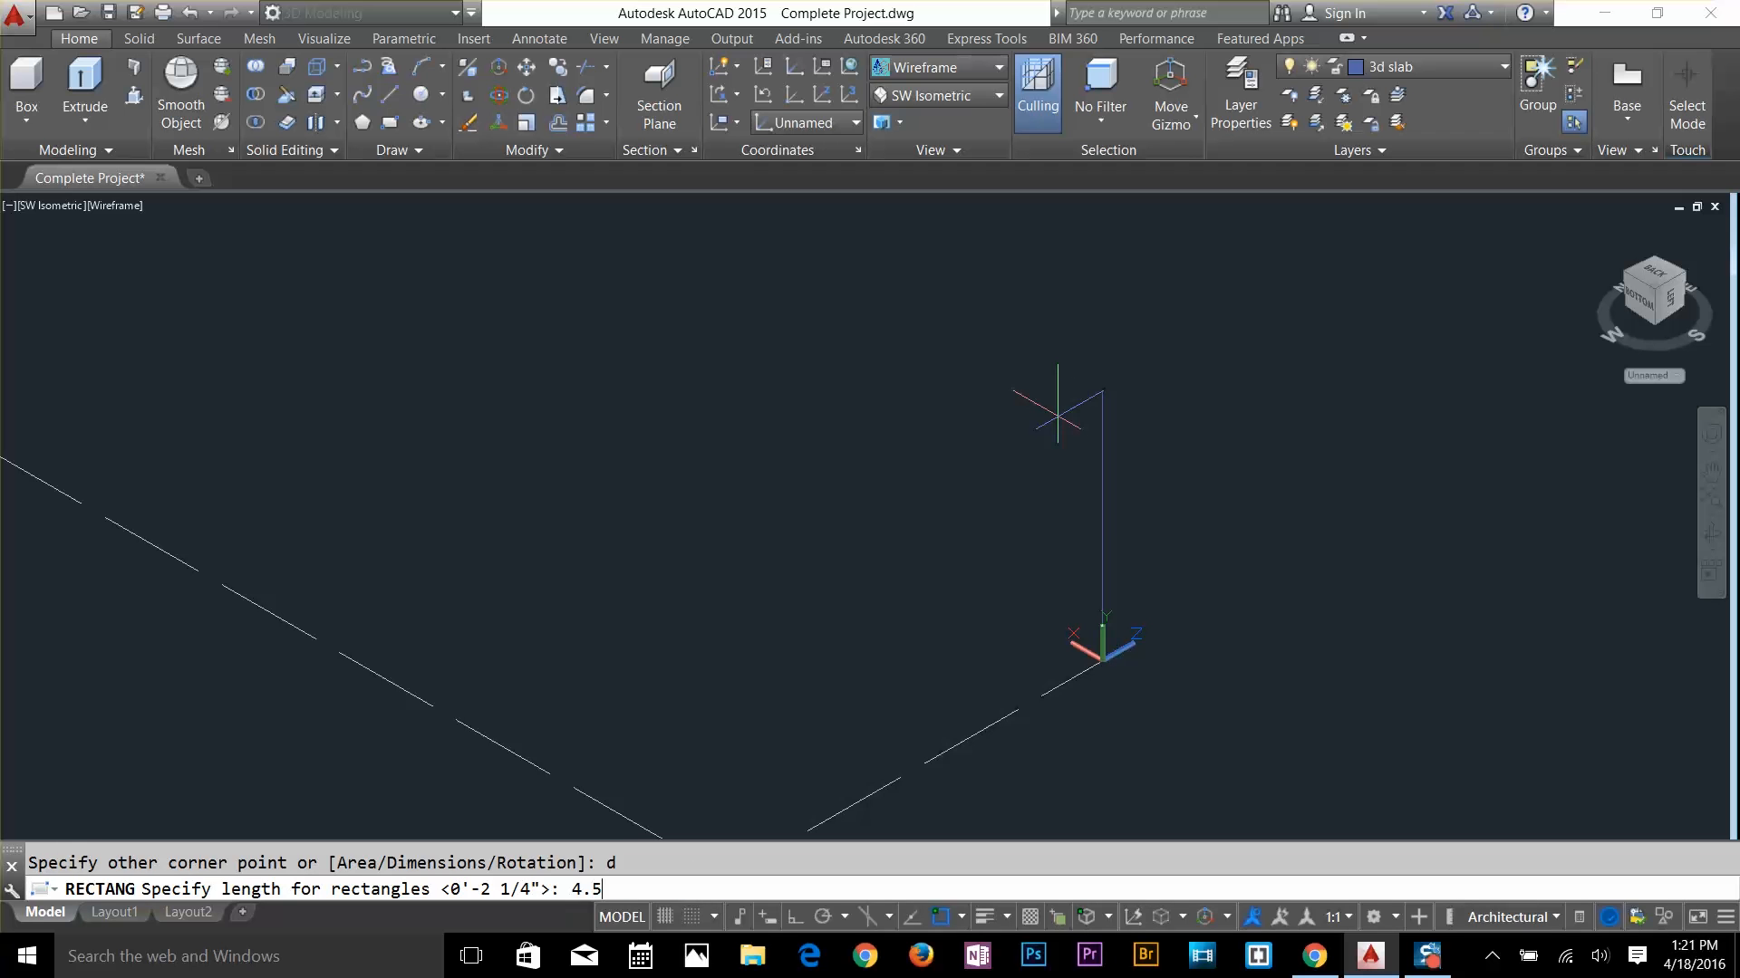
text(.5)
key(Return)
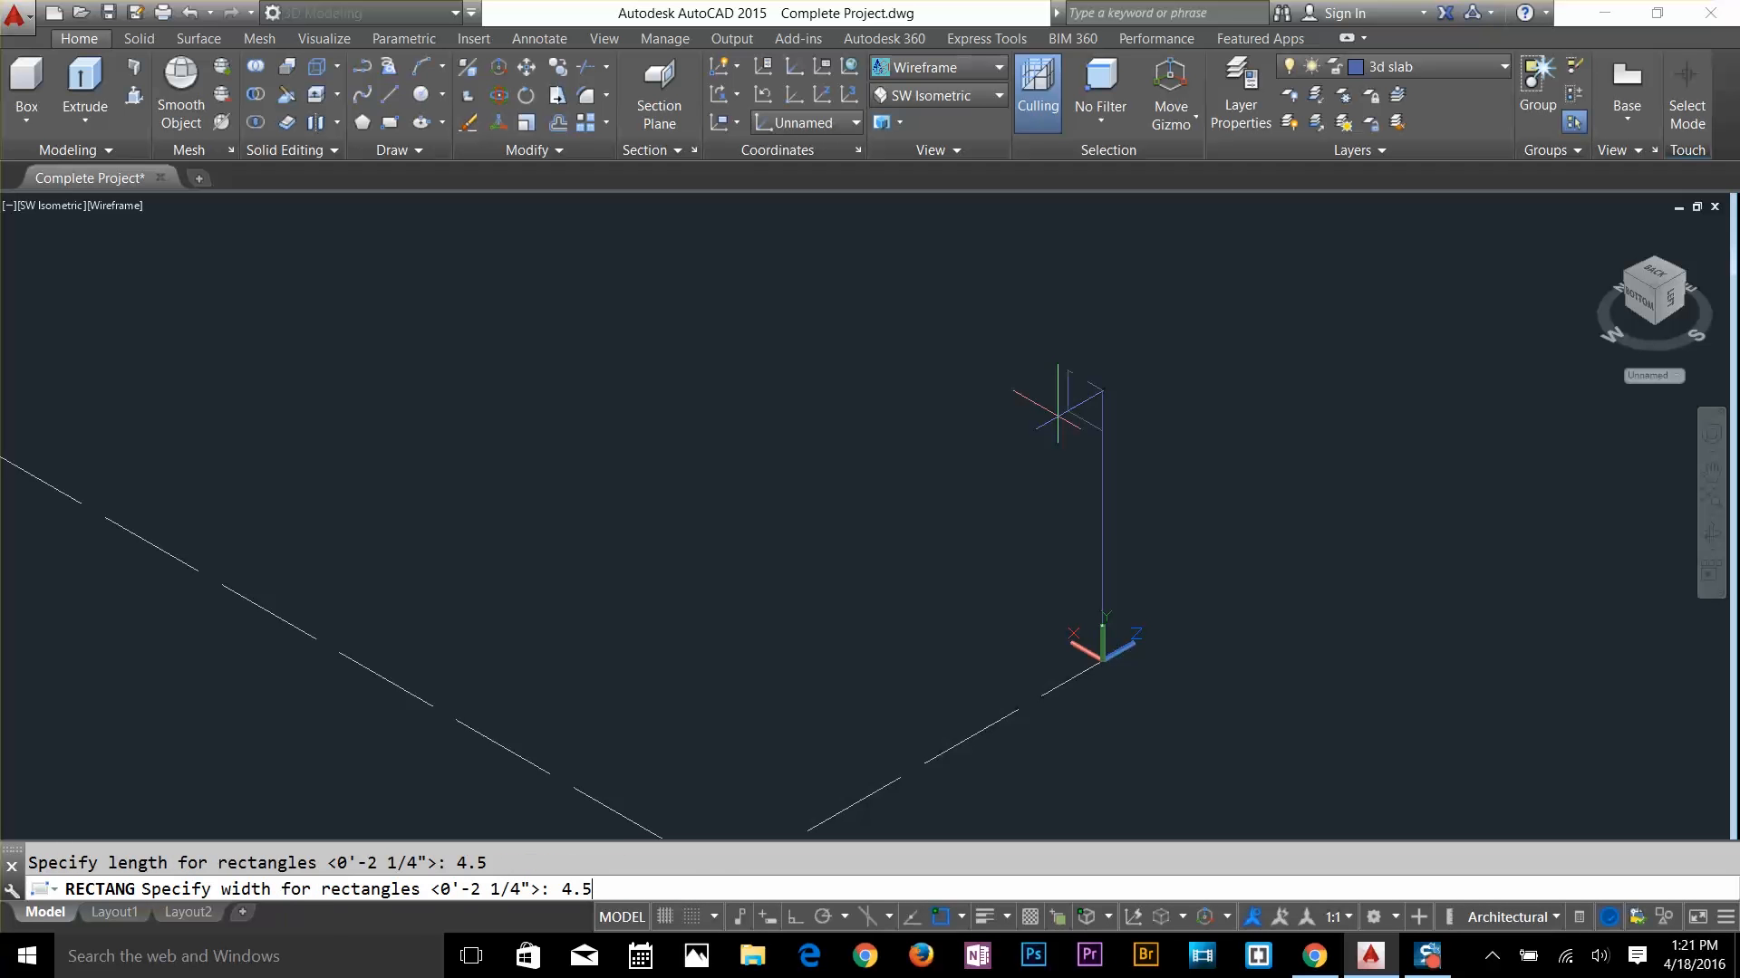
text(4.5)
key(Return)
key(Return)
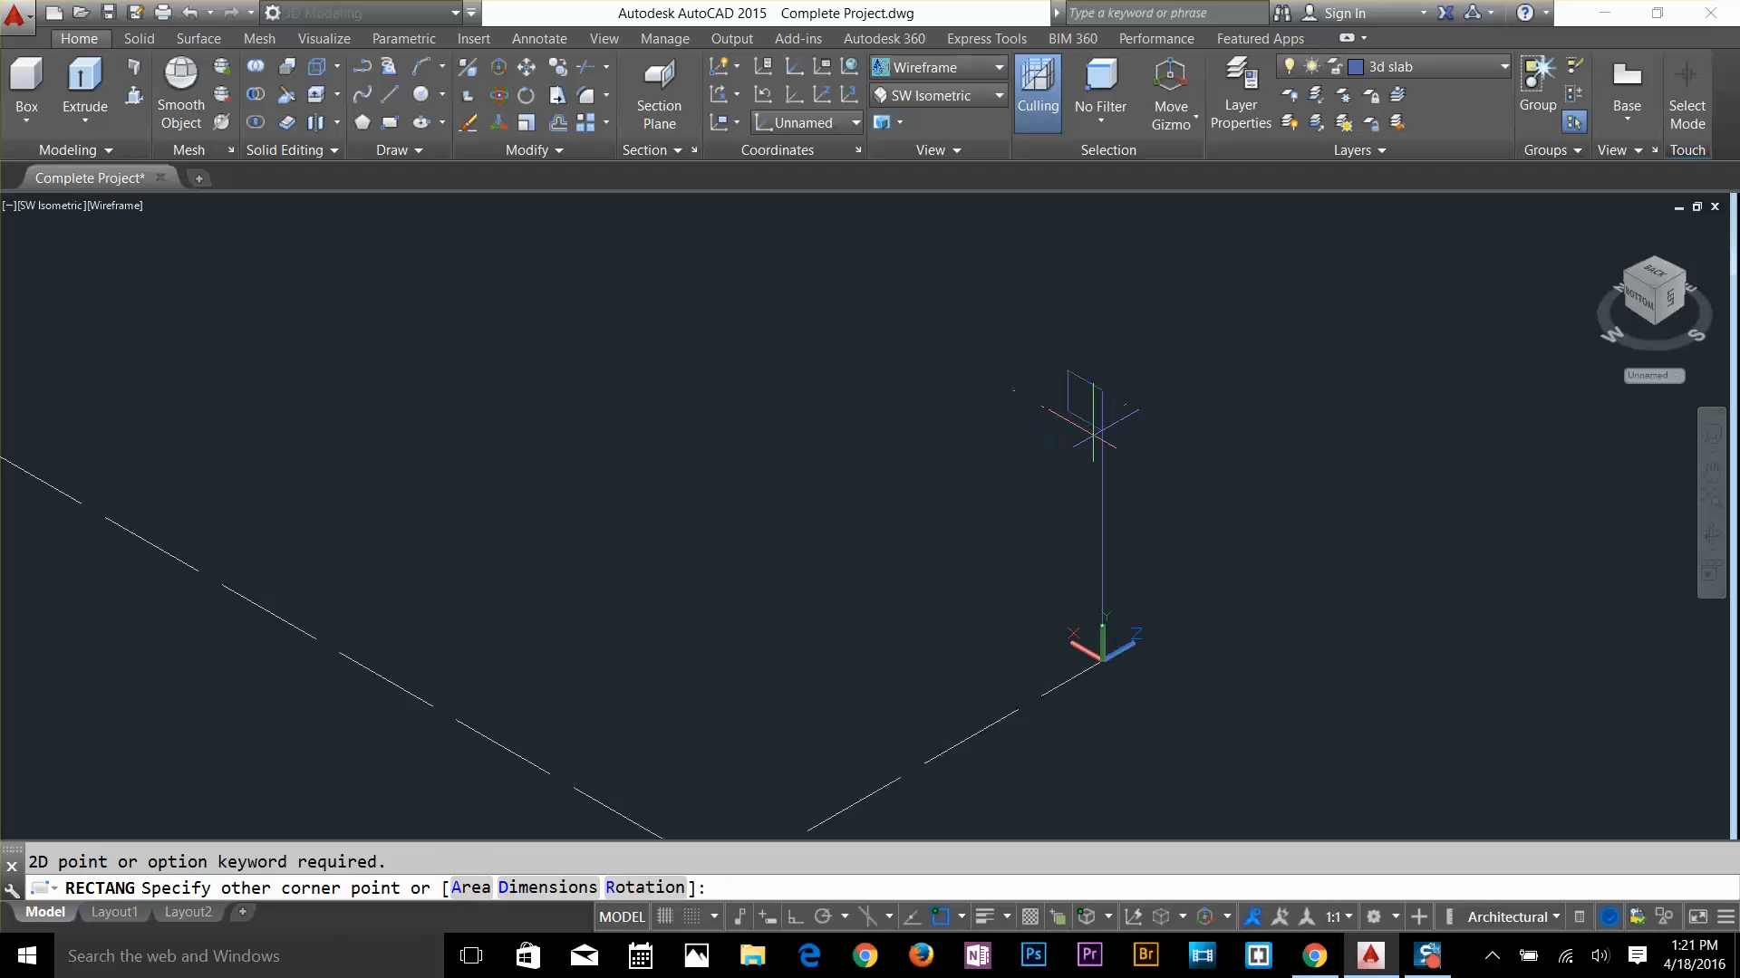
click(1076, 464)
scroll(1087, 411, up, 5)
key(Escape)
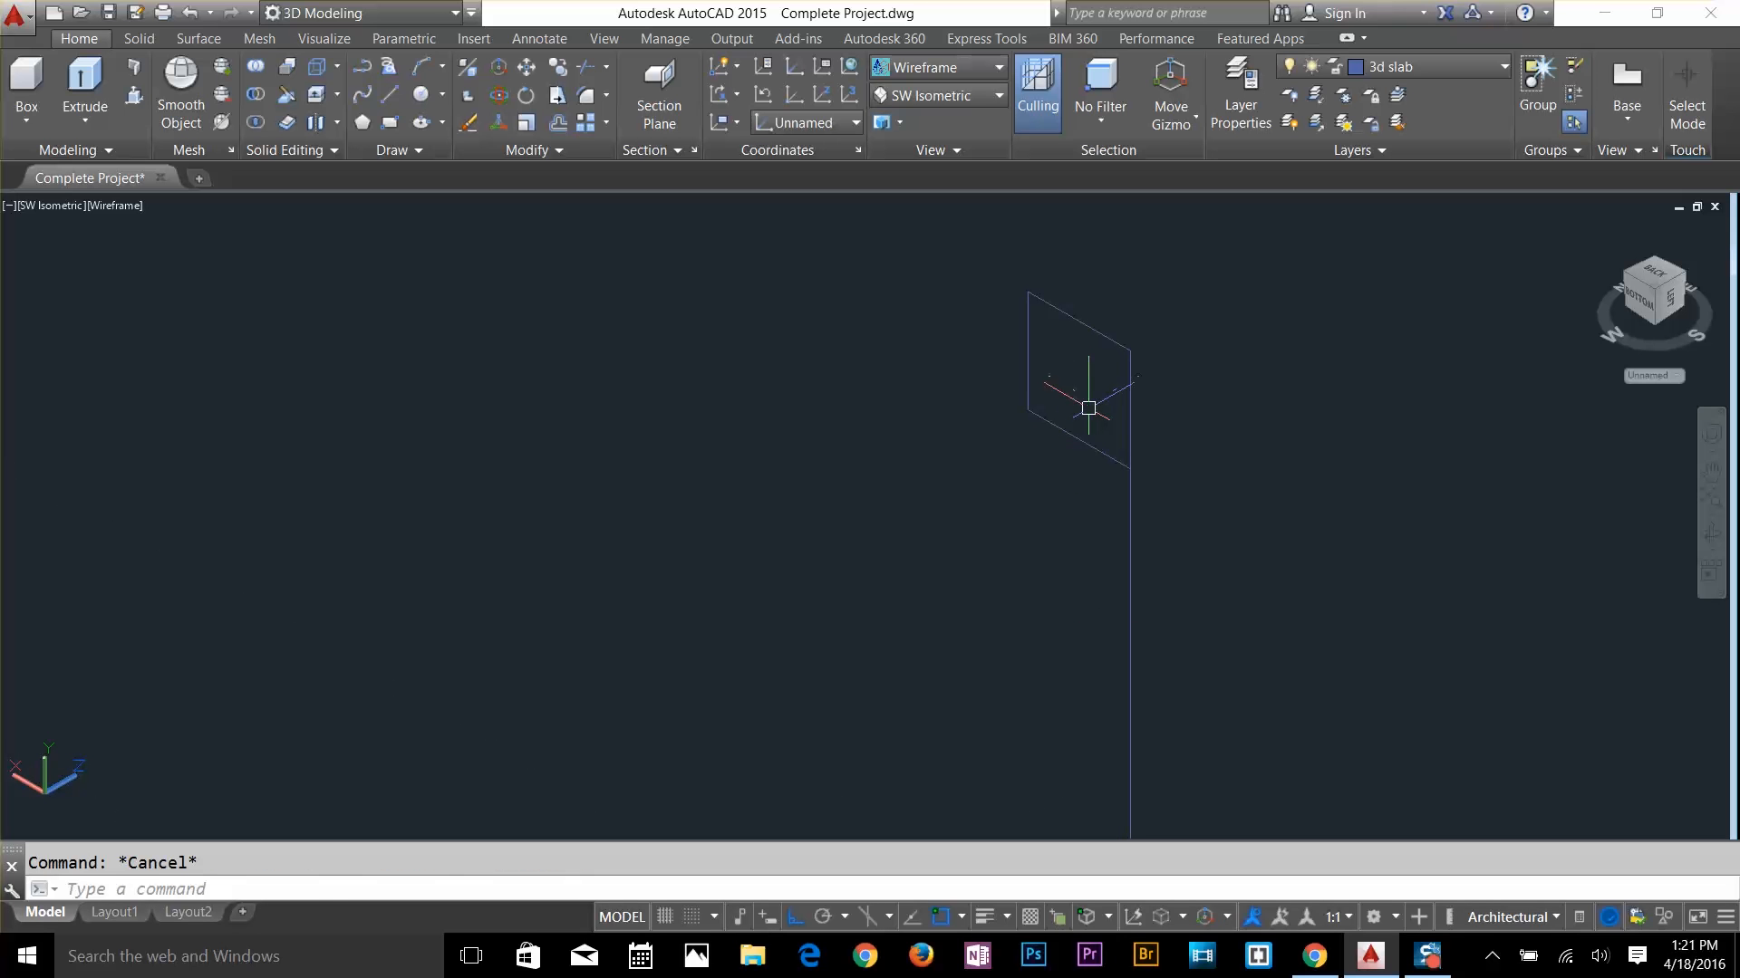
Fillet all four corners of the small rectangle with a 1 inch radius
text(f)
key(Return)
text(r)
key(Return)
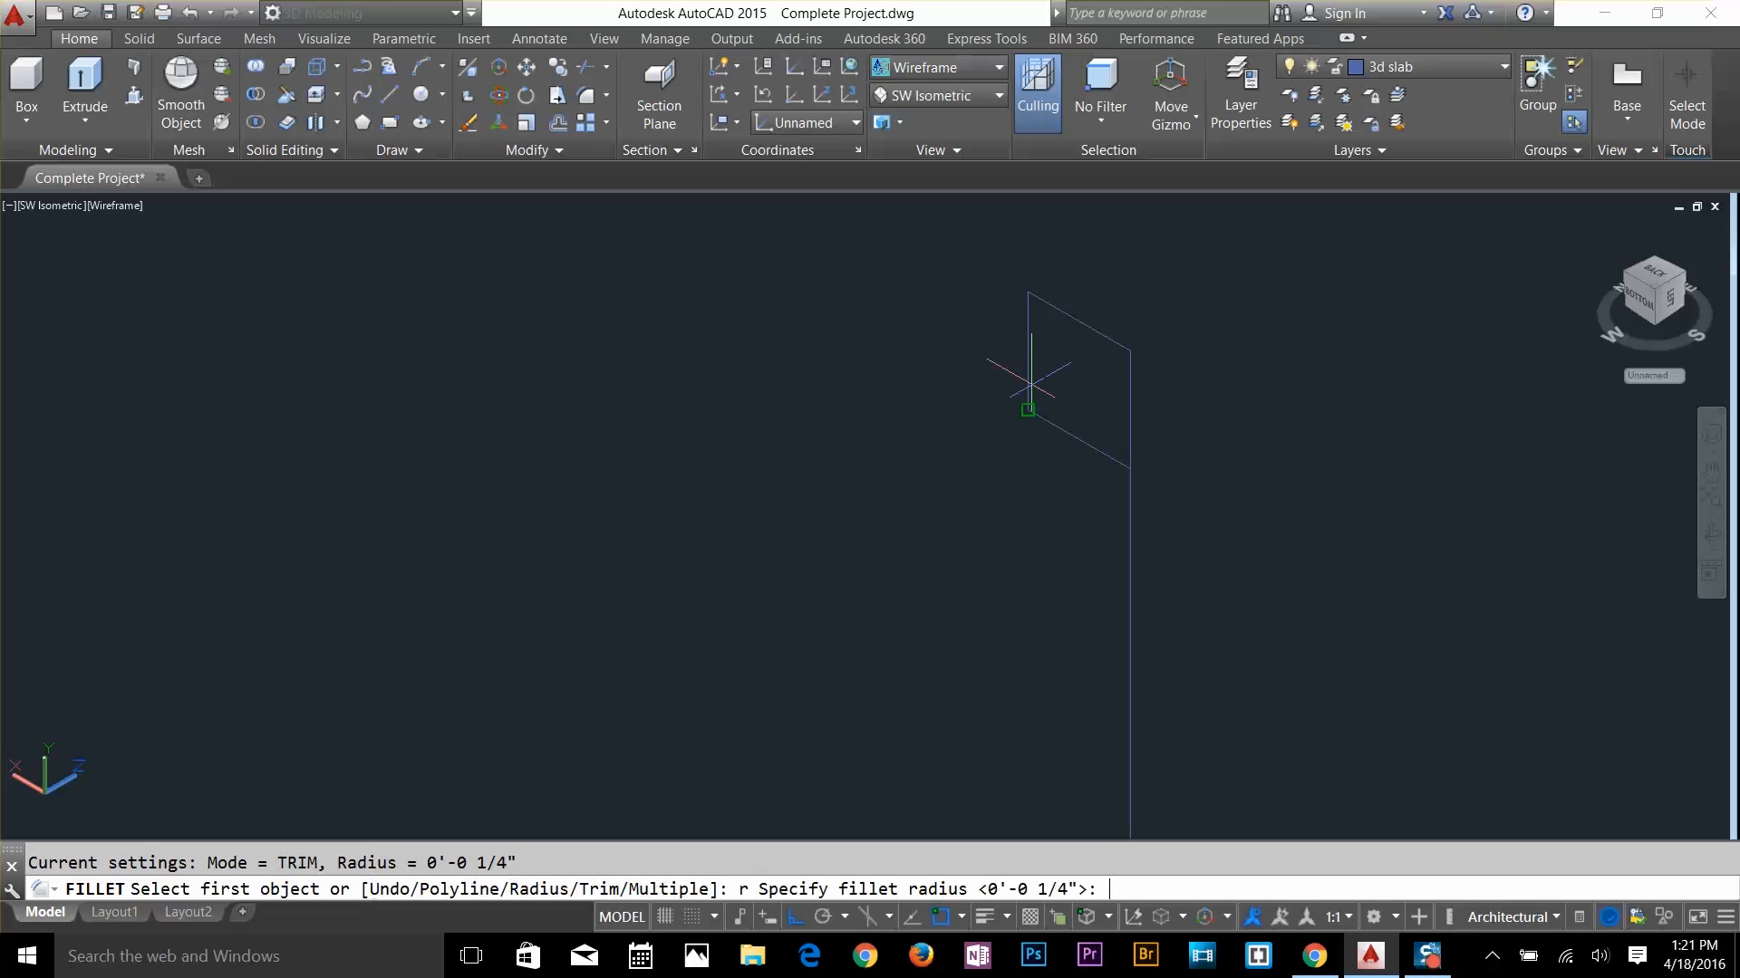
text(1)
key(Return)
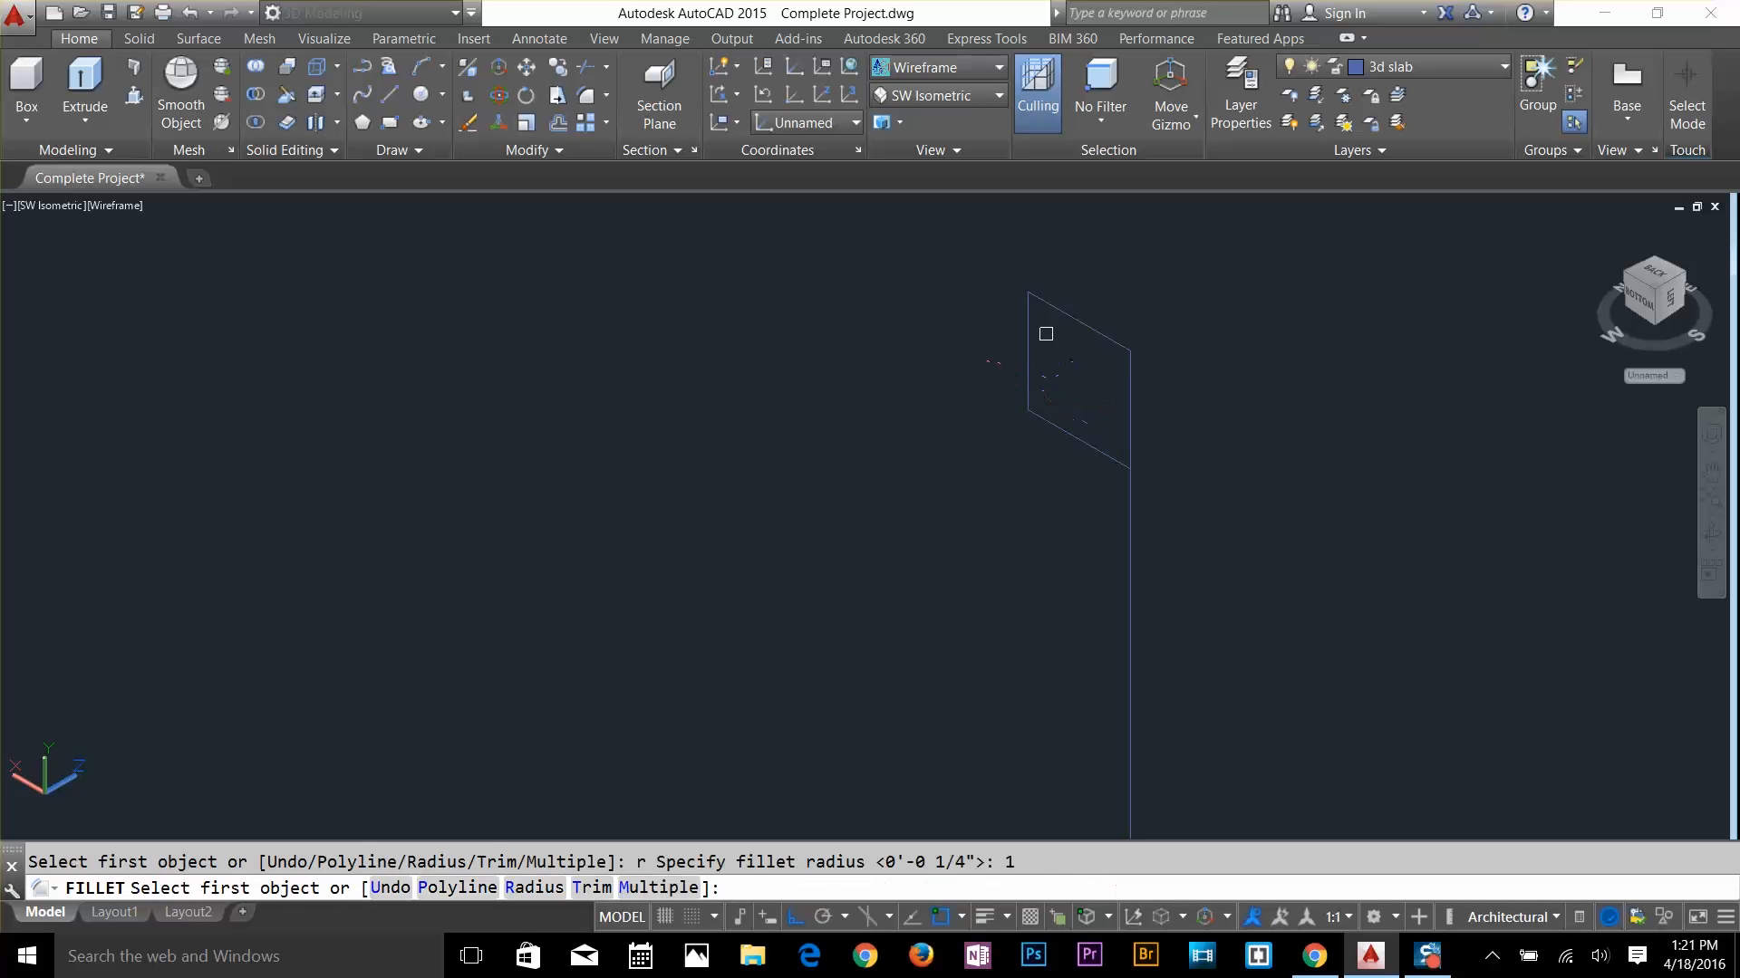
click(1032, 322)
click(1118, 351)
key(Return)
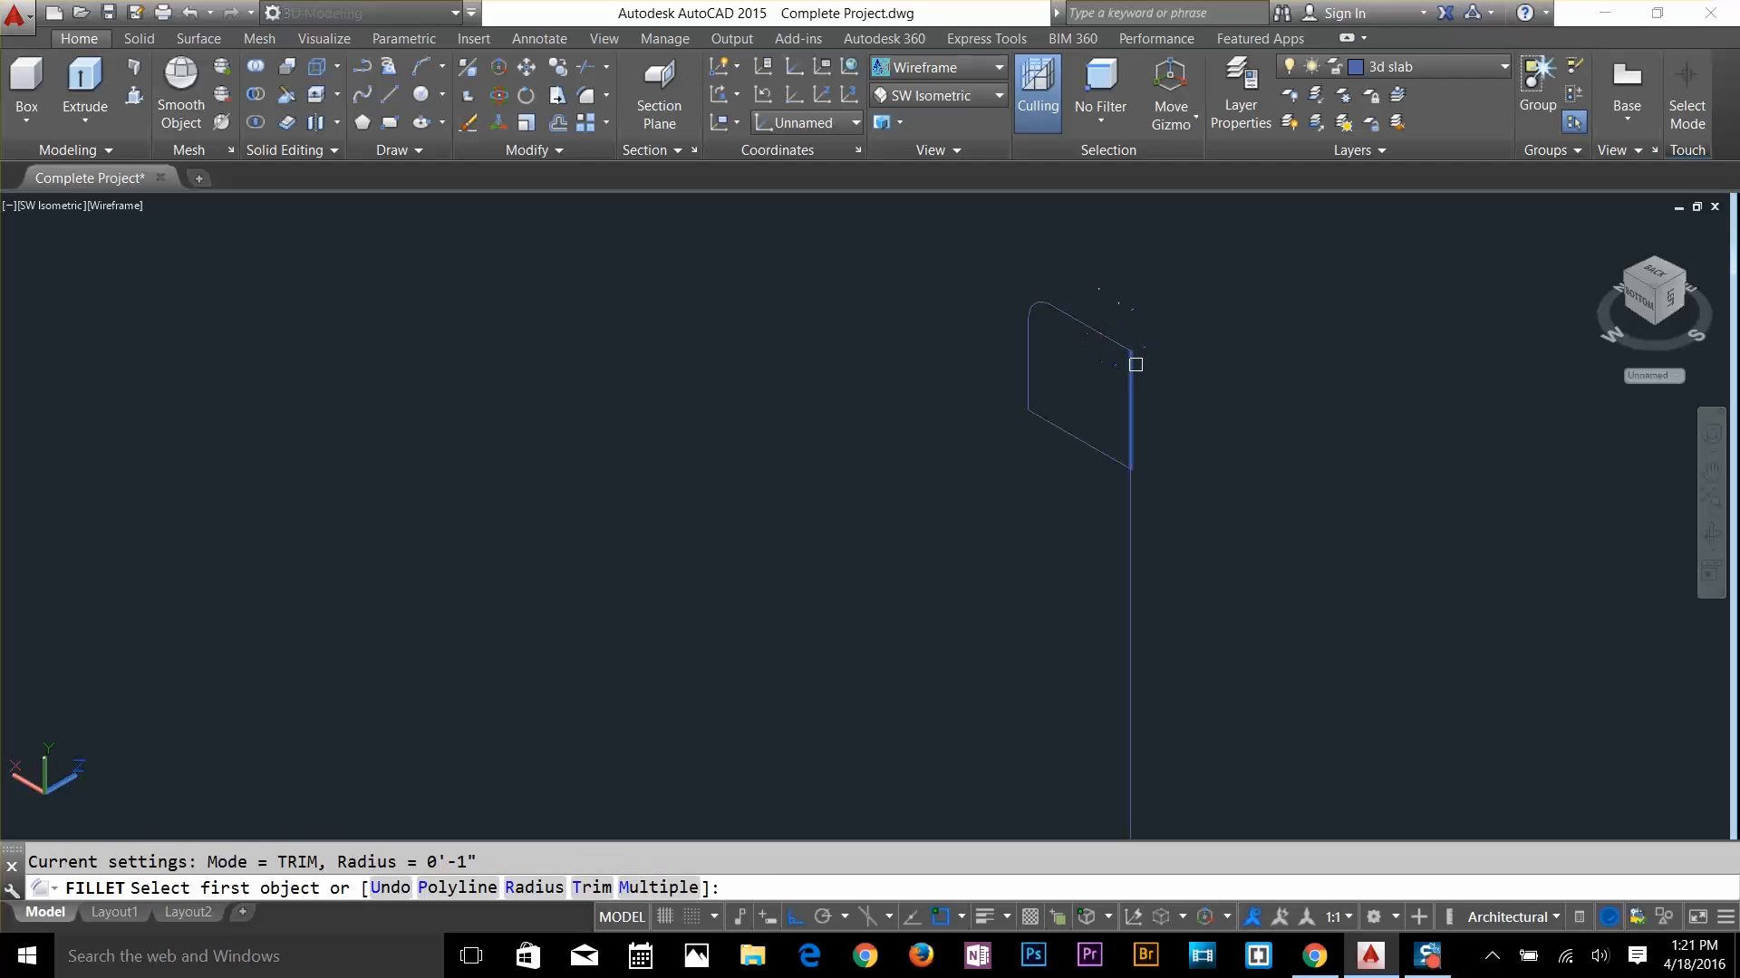
click(1114, 341)
click(1131, 417)
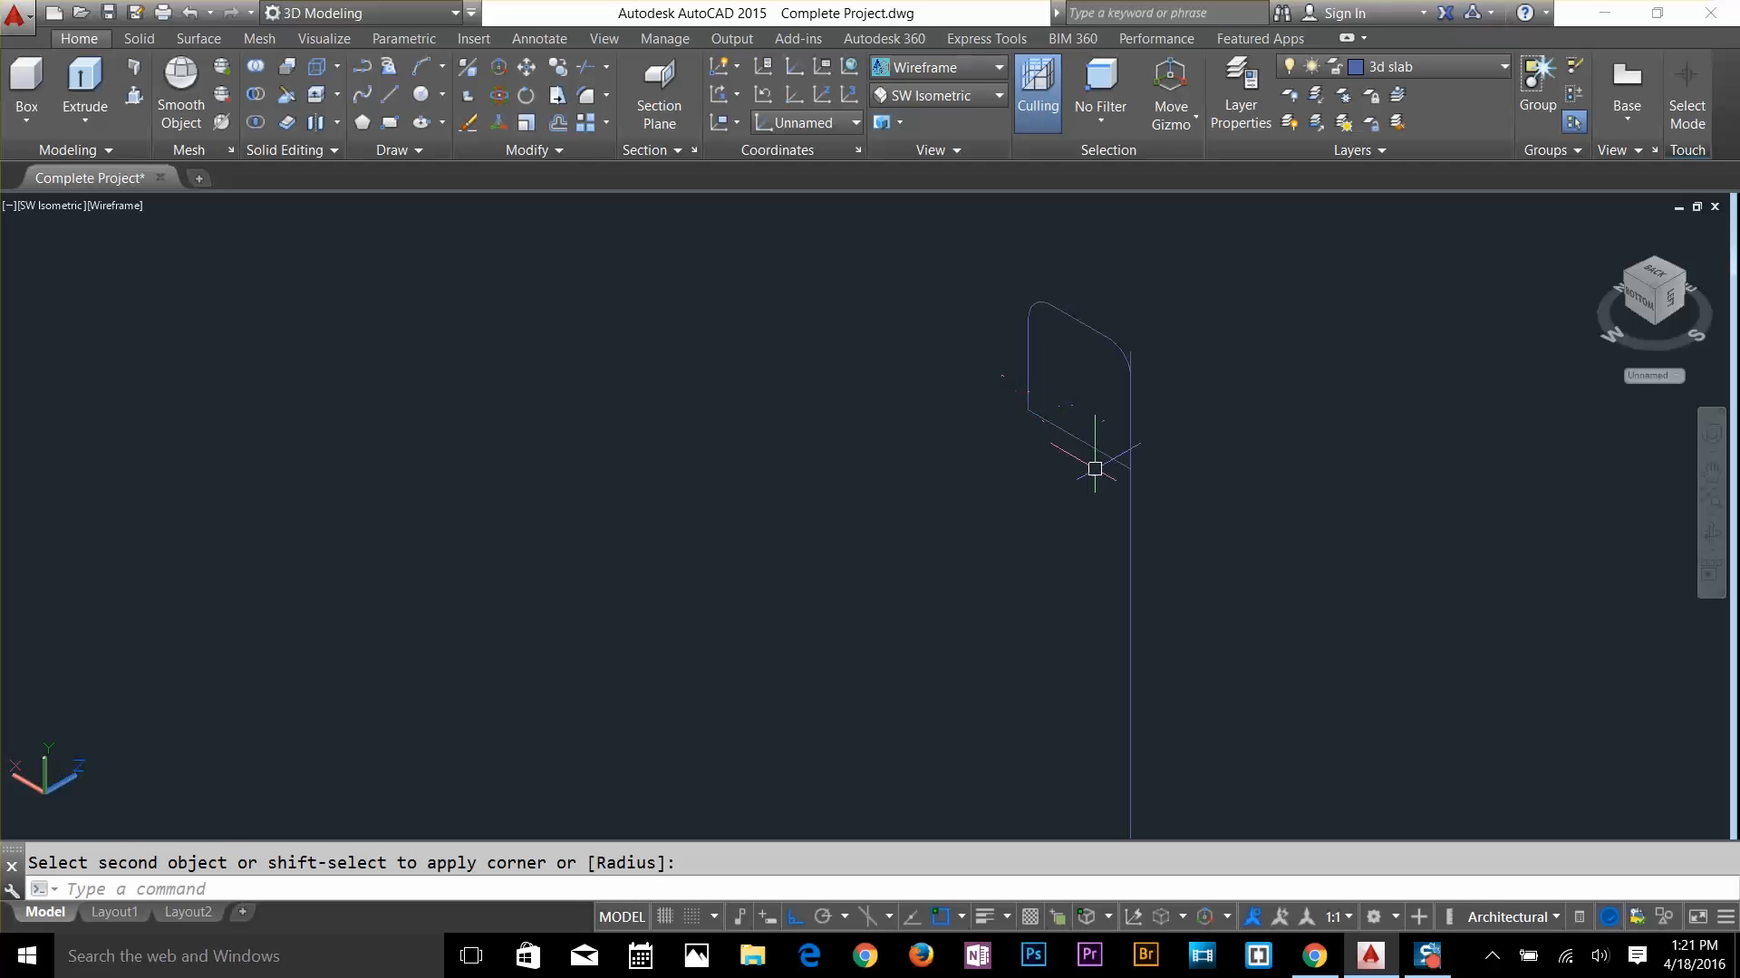
key(Return)
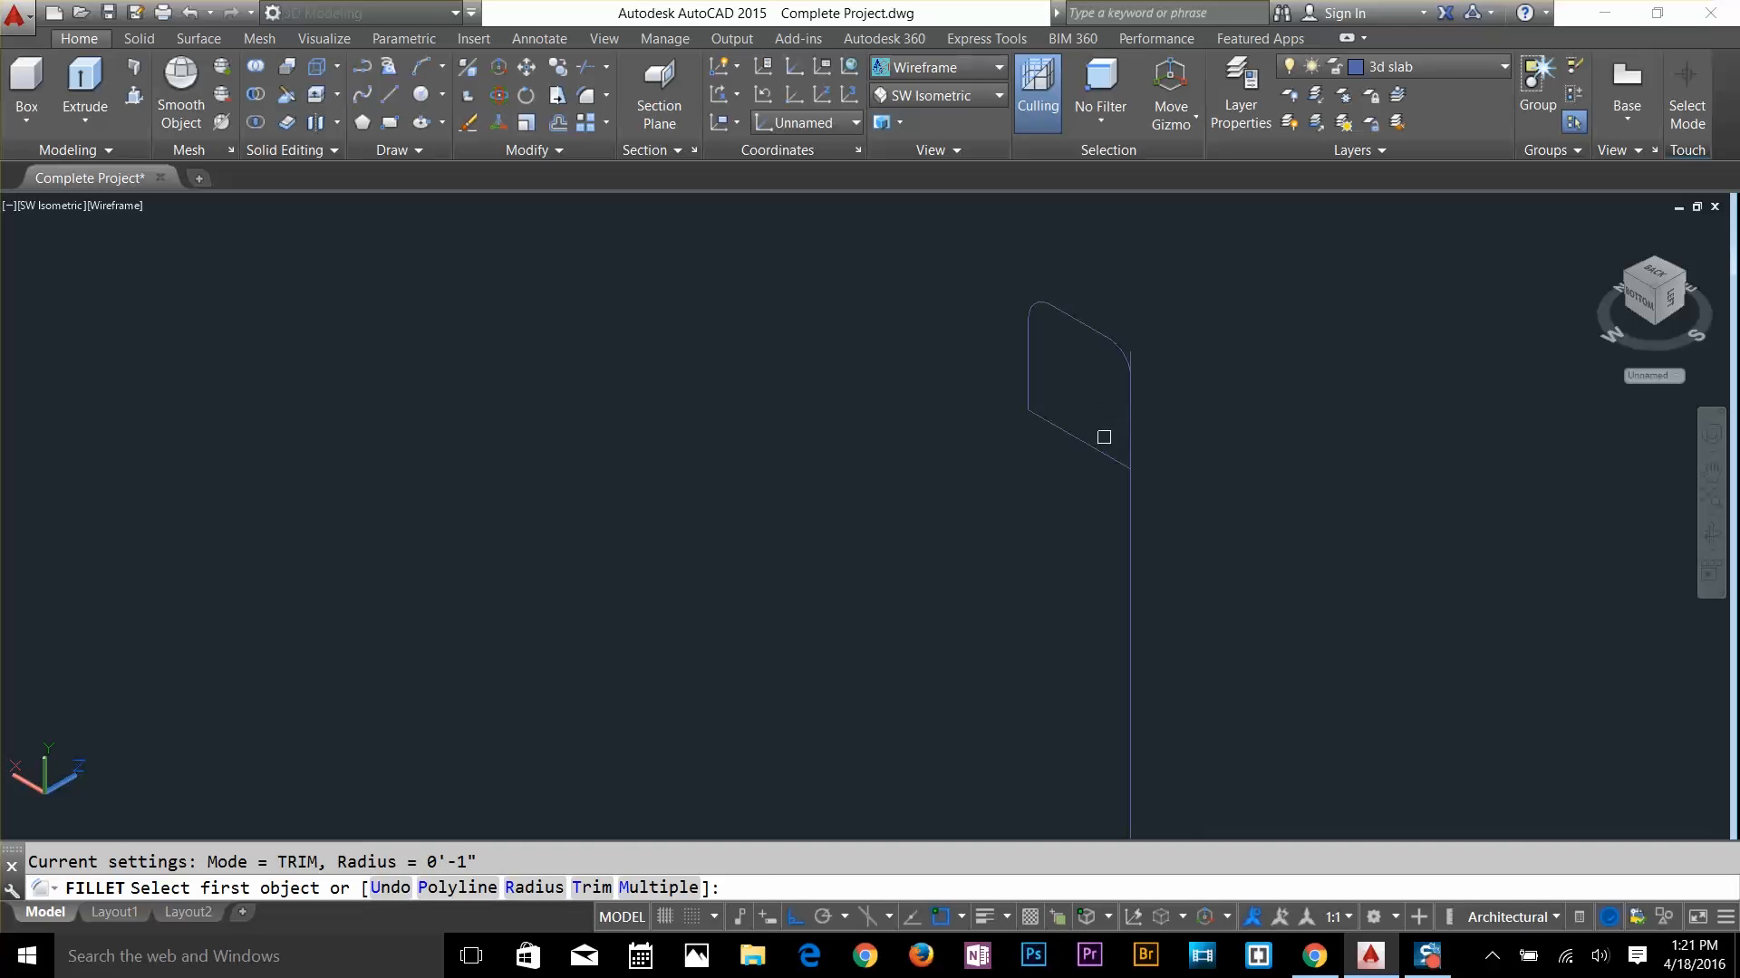
click(1103, 437)
click(1128, 426)
key(Escape)
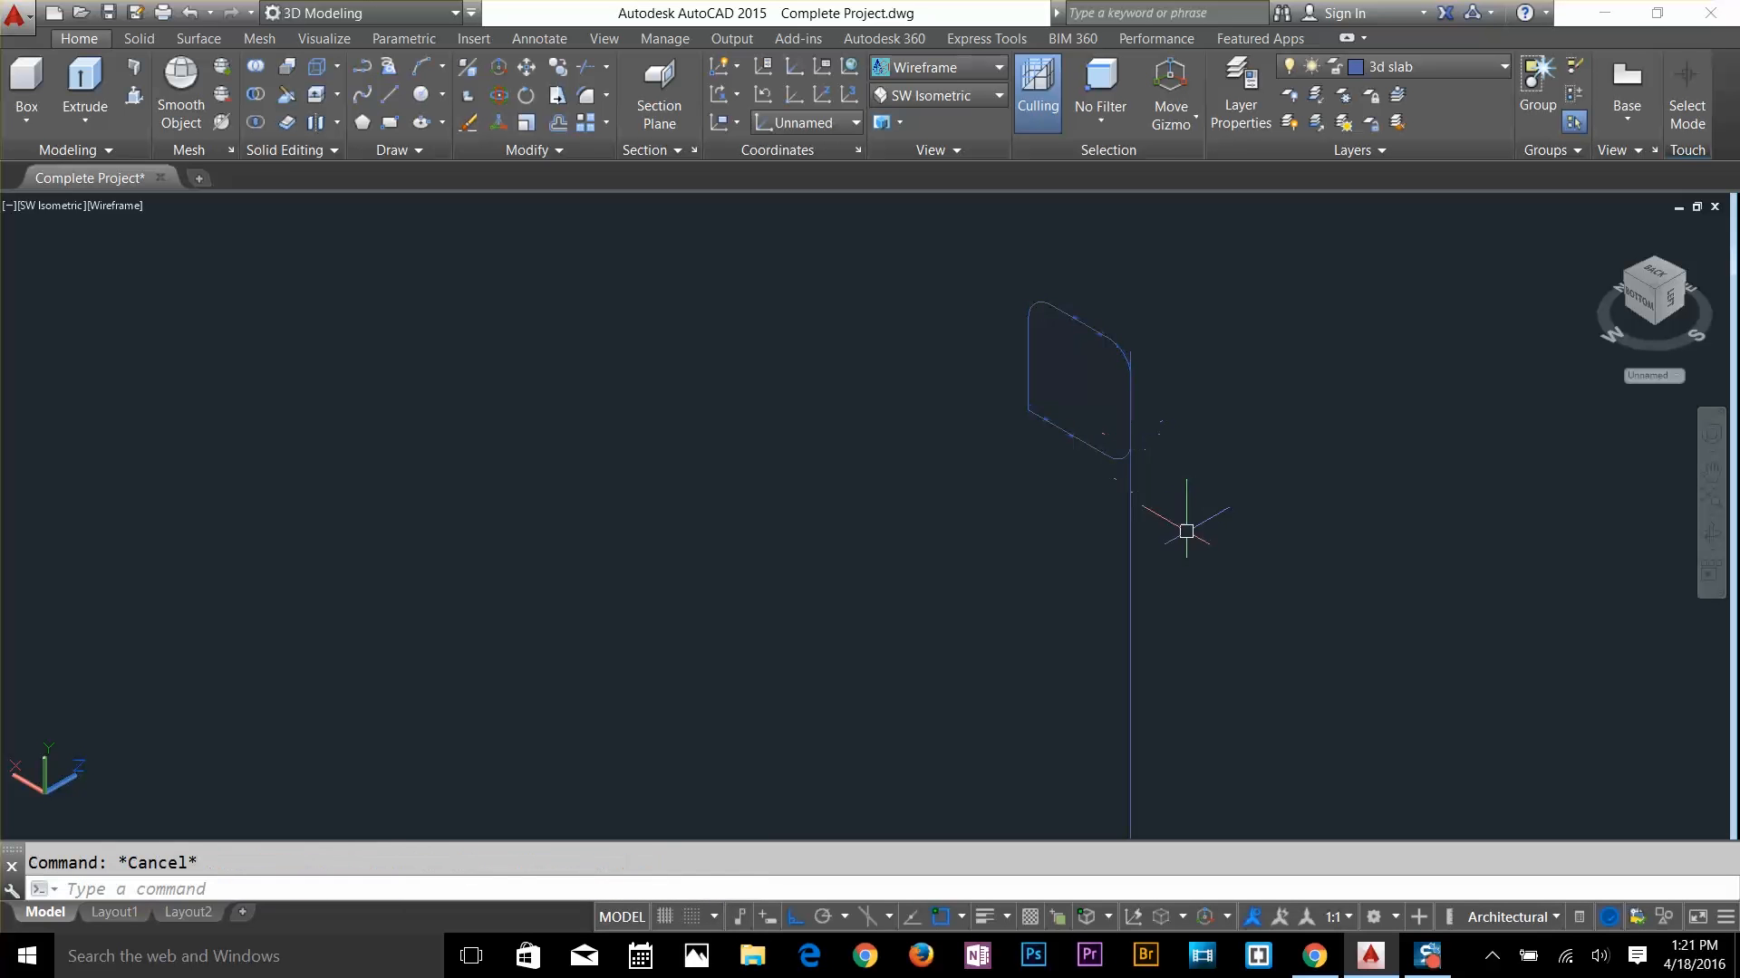
Copy the dashed slab-edge polyline along the Z axis to an open area beside the original with Ortho on
text(co)
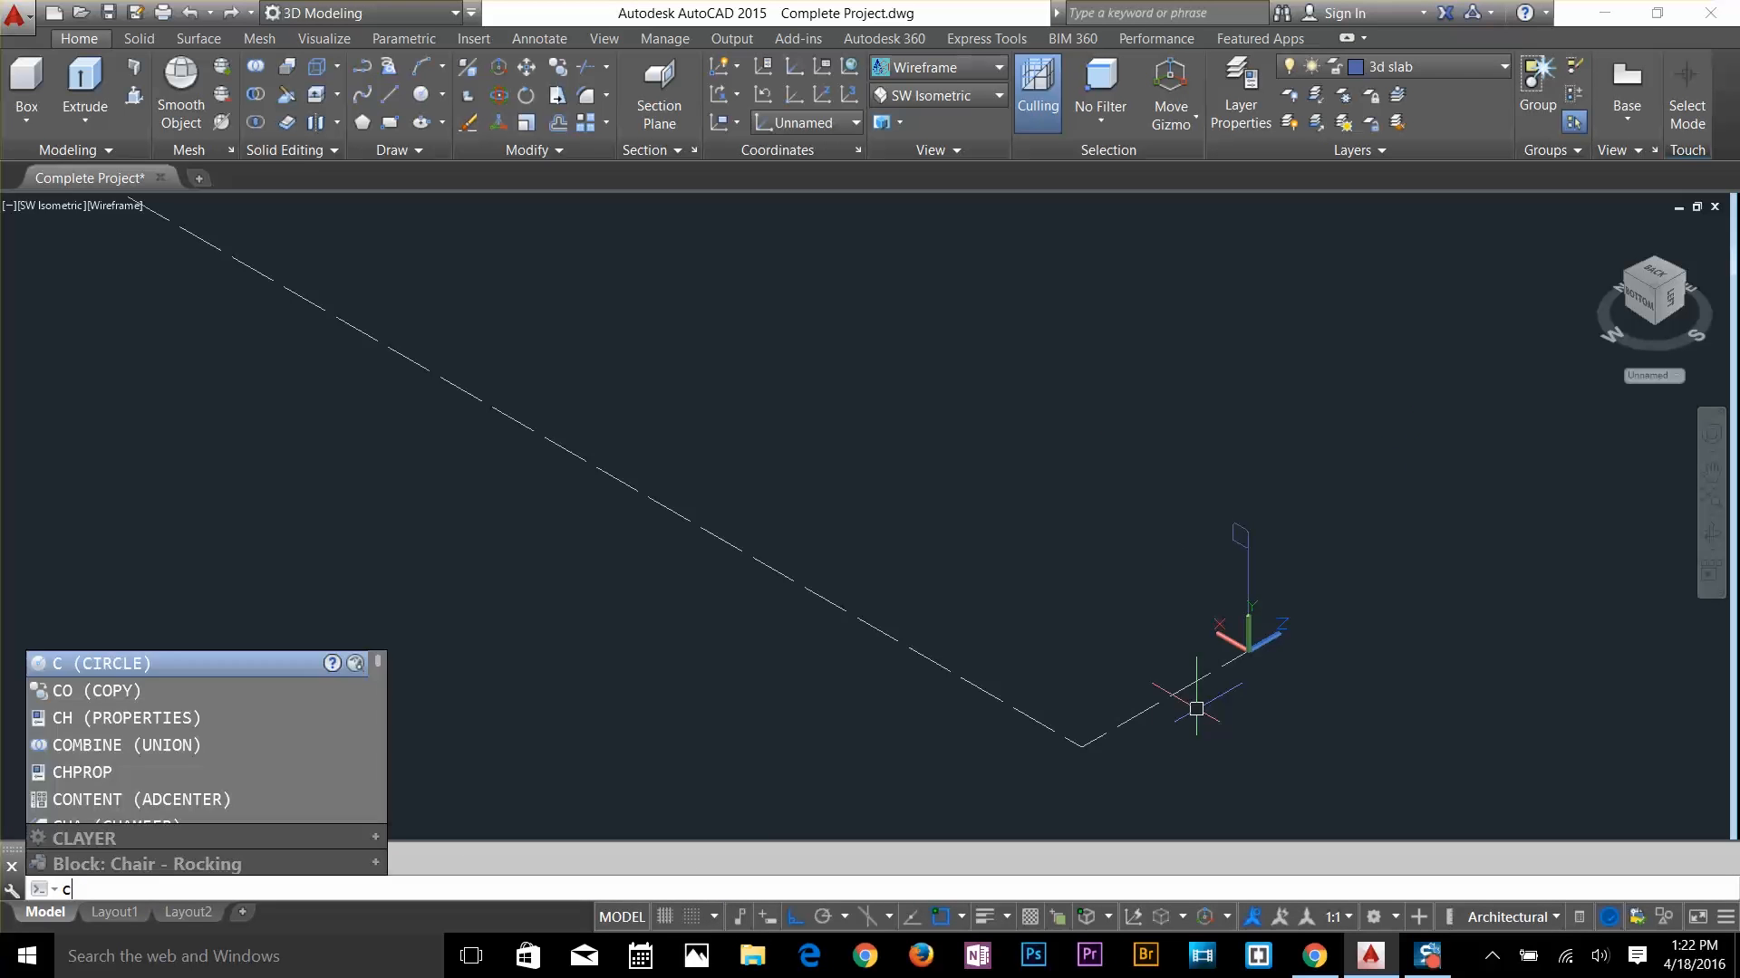
key(Return)
click(1173, 725)
click(1030, 639)
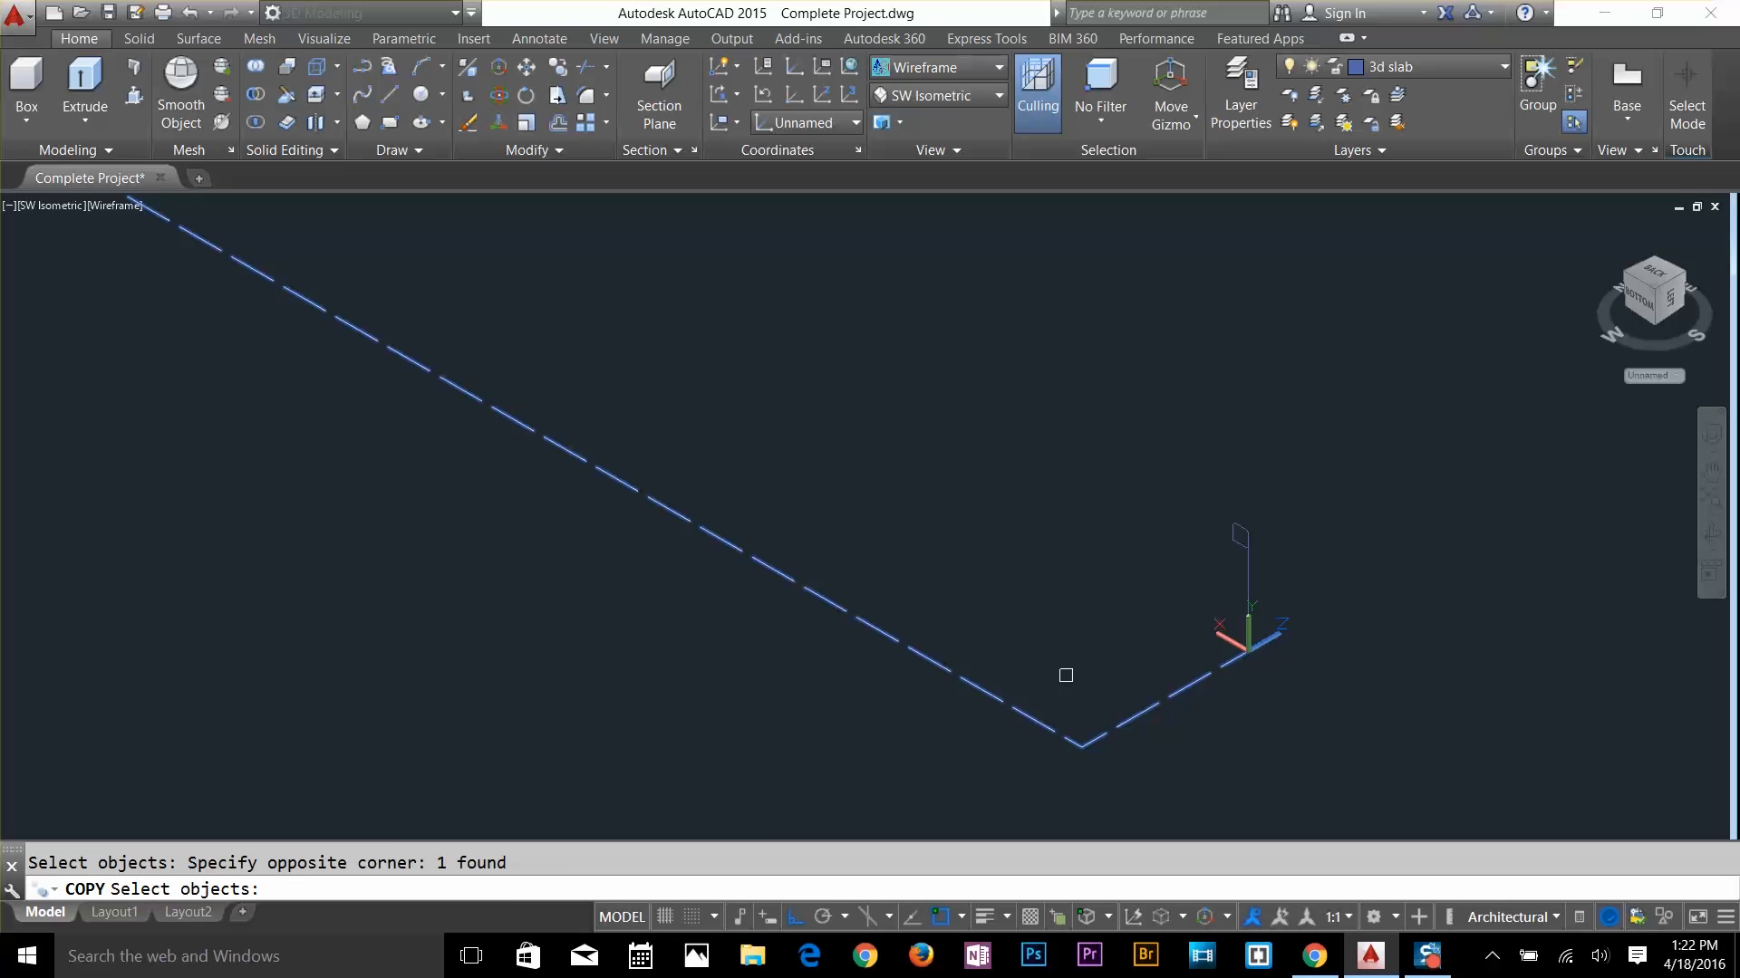
key(Return)
click(1071, 693)
scroll(1037, 684, down, 3)
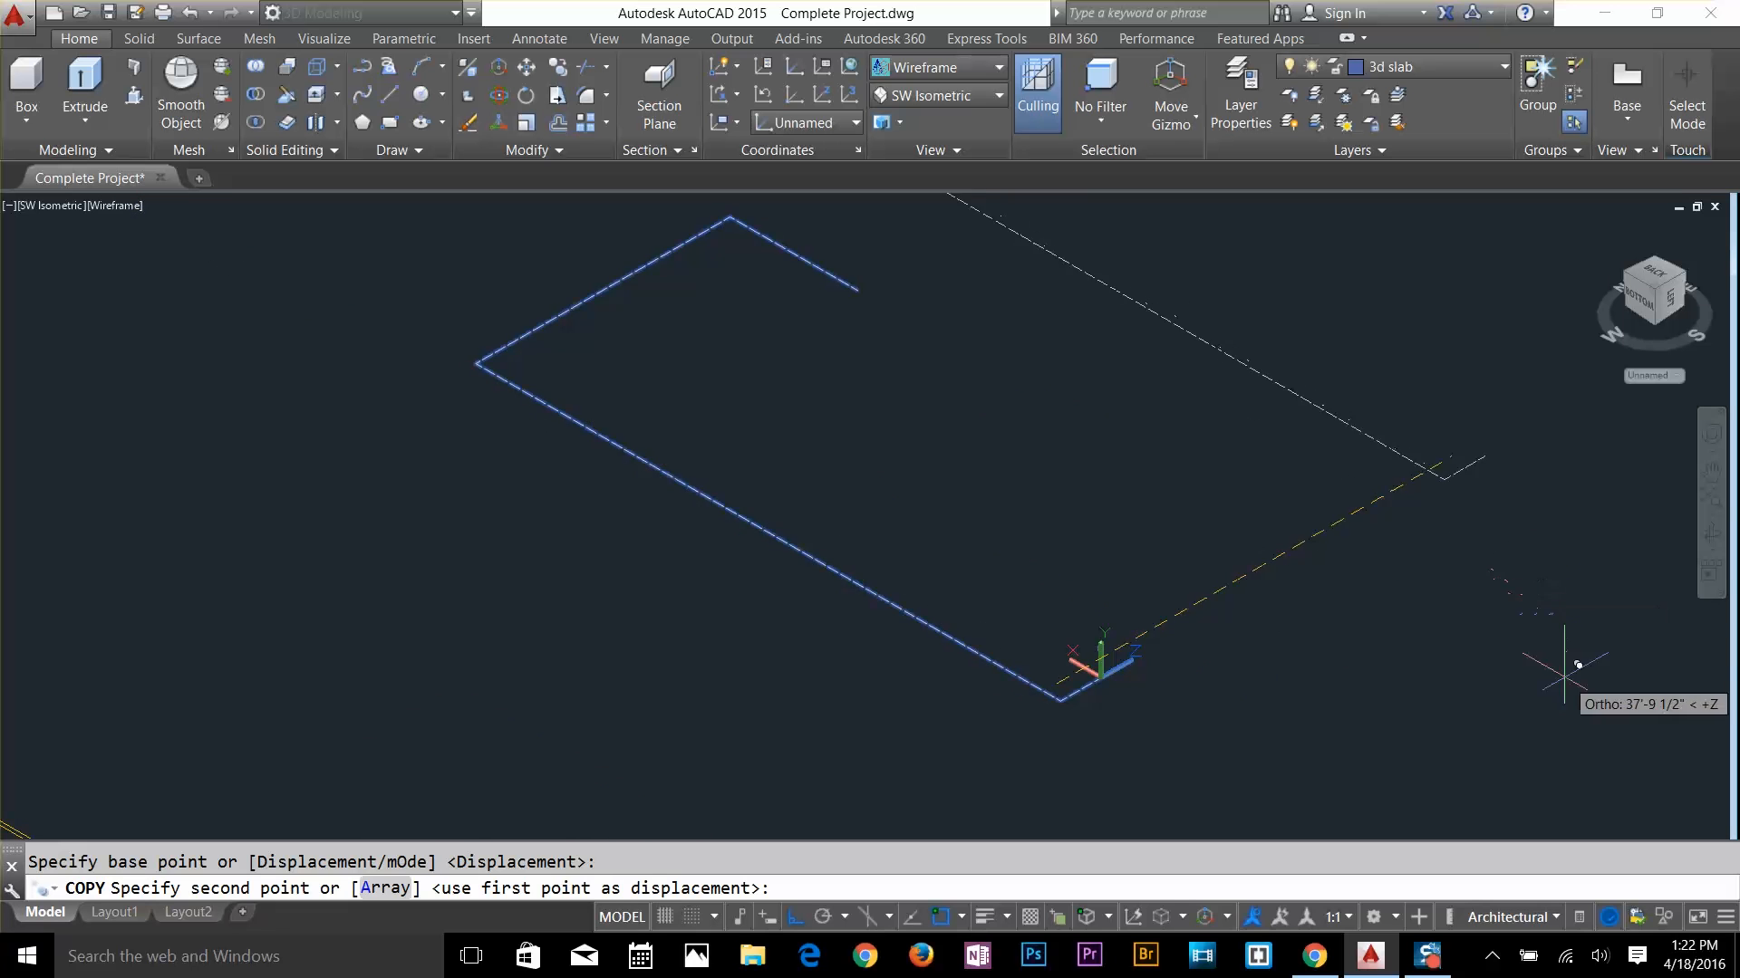
scroll(1577, 666, down, 2)
click(1564, 504)
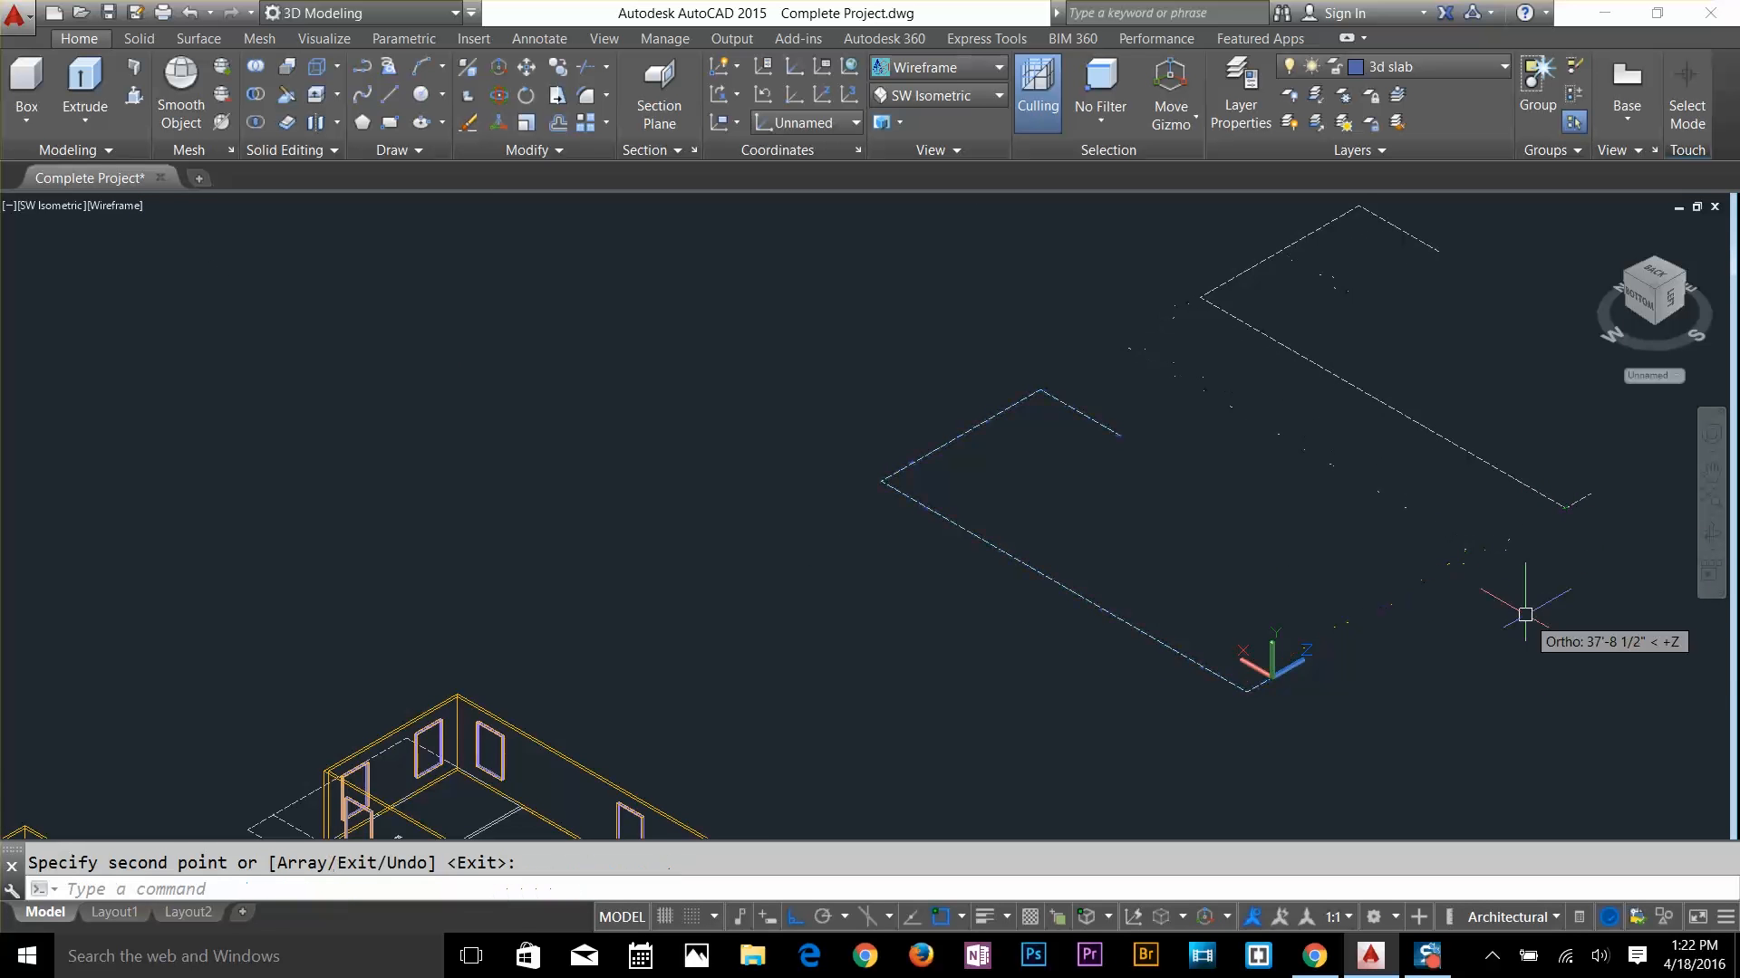
scroll(1216, 725, up, 5)
middle_drag(1216, 691, 1267, 588)
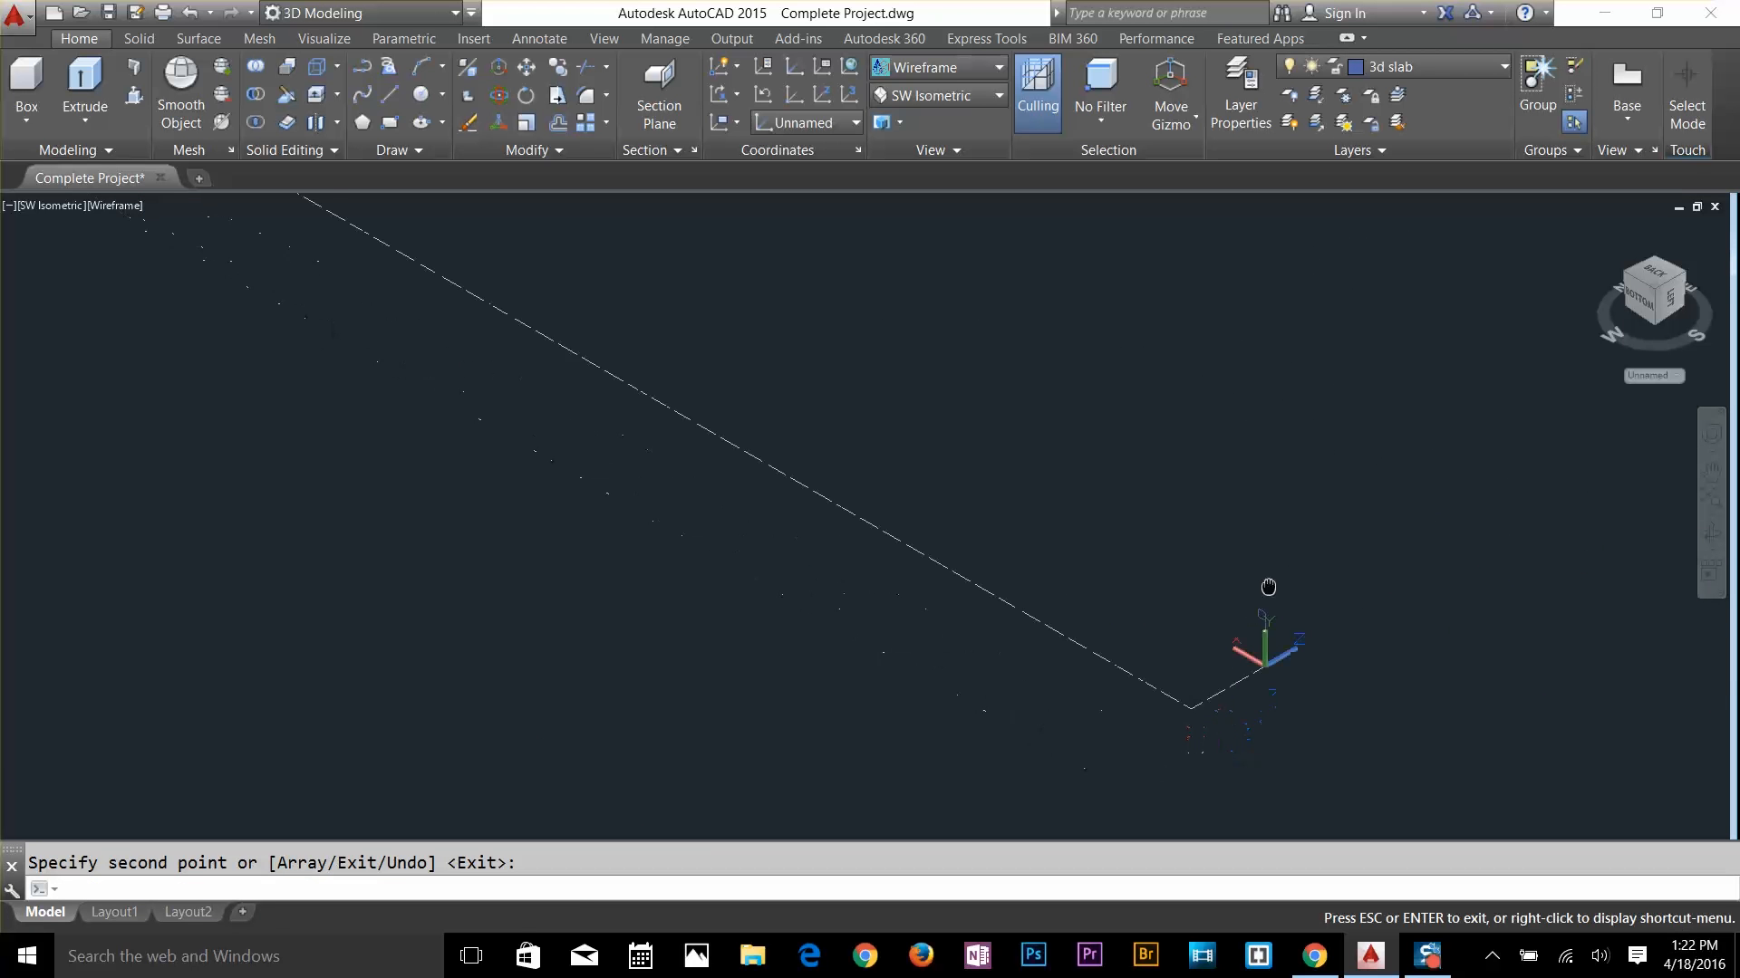
key(Escape)
Extrude the rounded 4.5 inch square profile along the original slab-edge polyline as the path
scroll(1236, 679, up, 3)
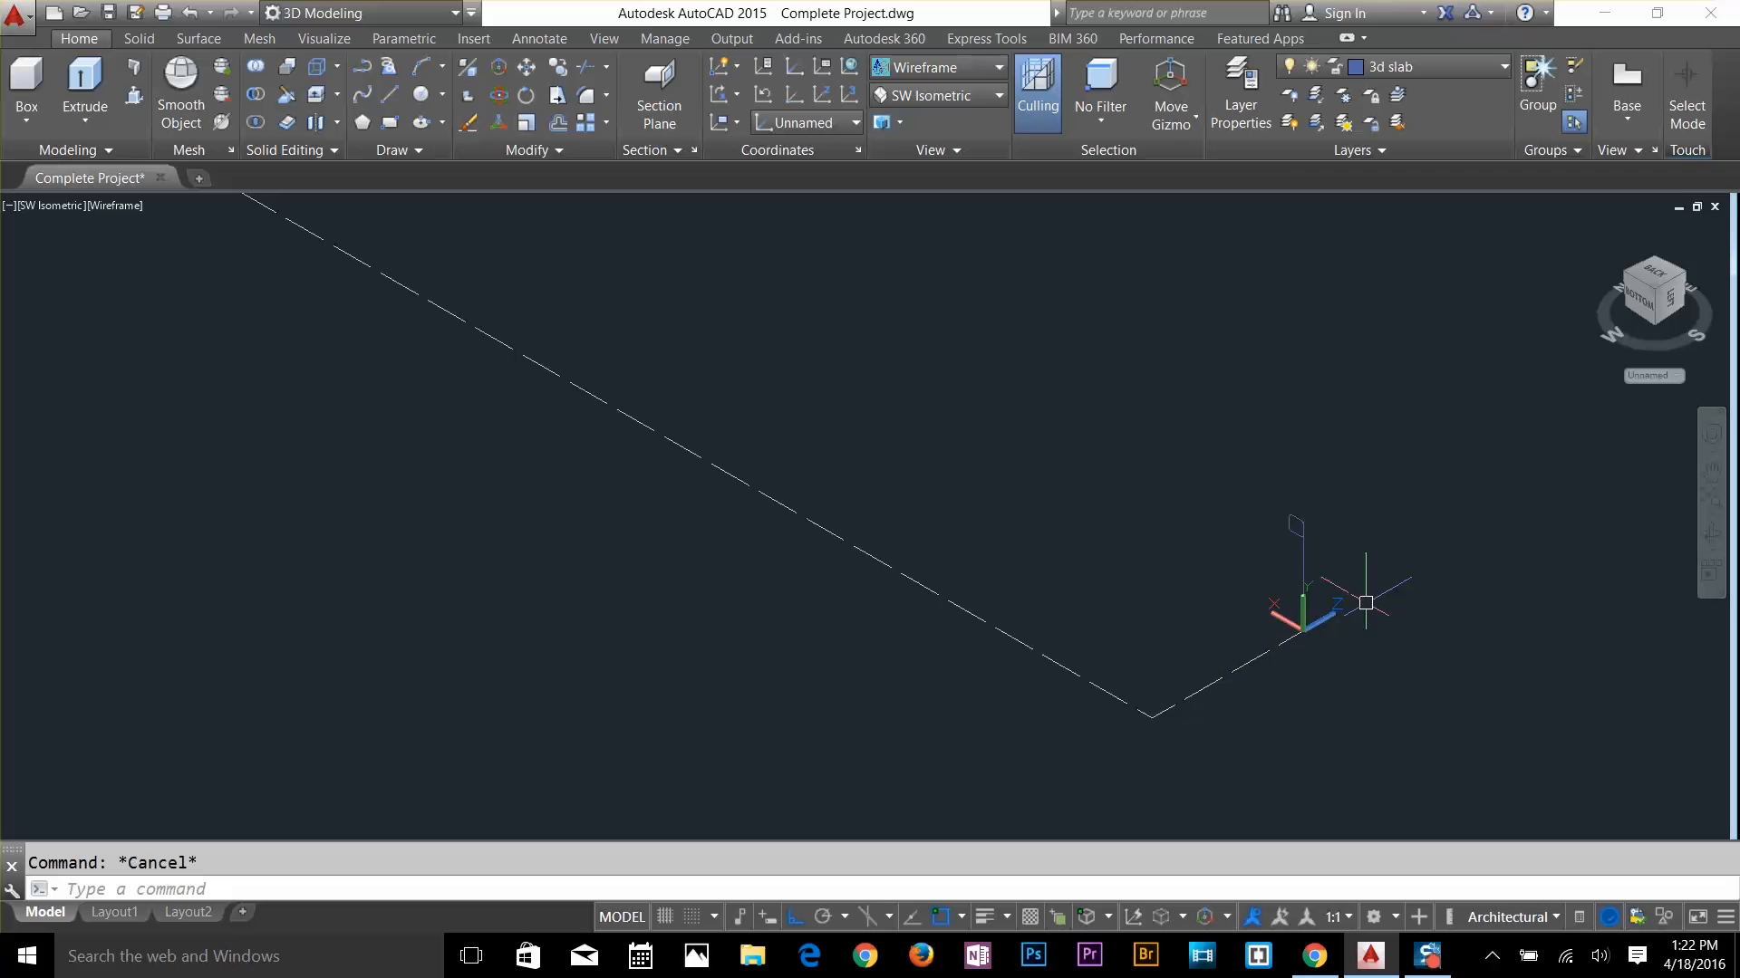
scroll(1282, 598, up, 2)
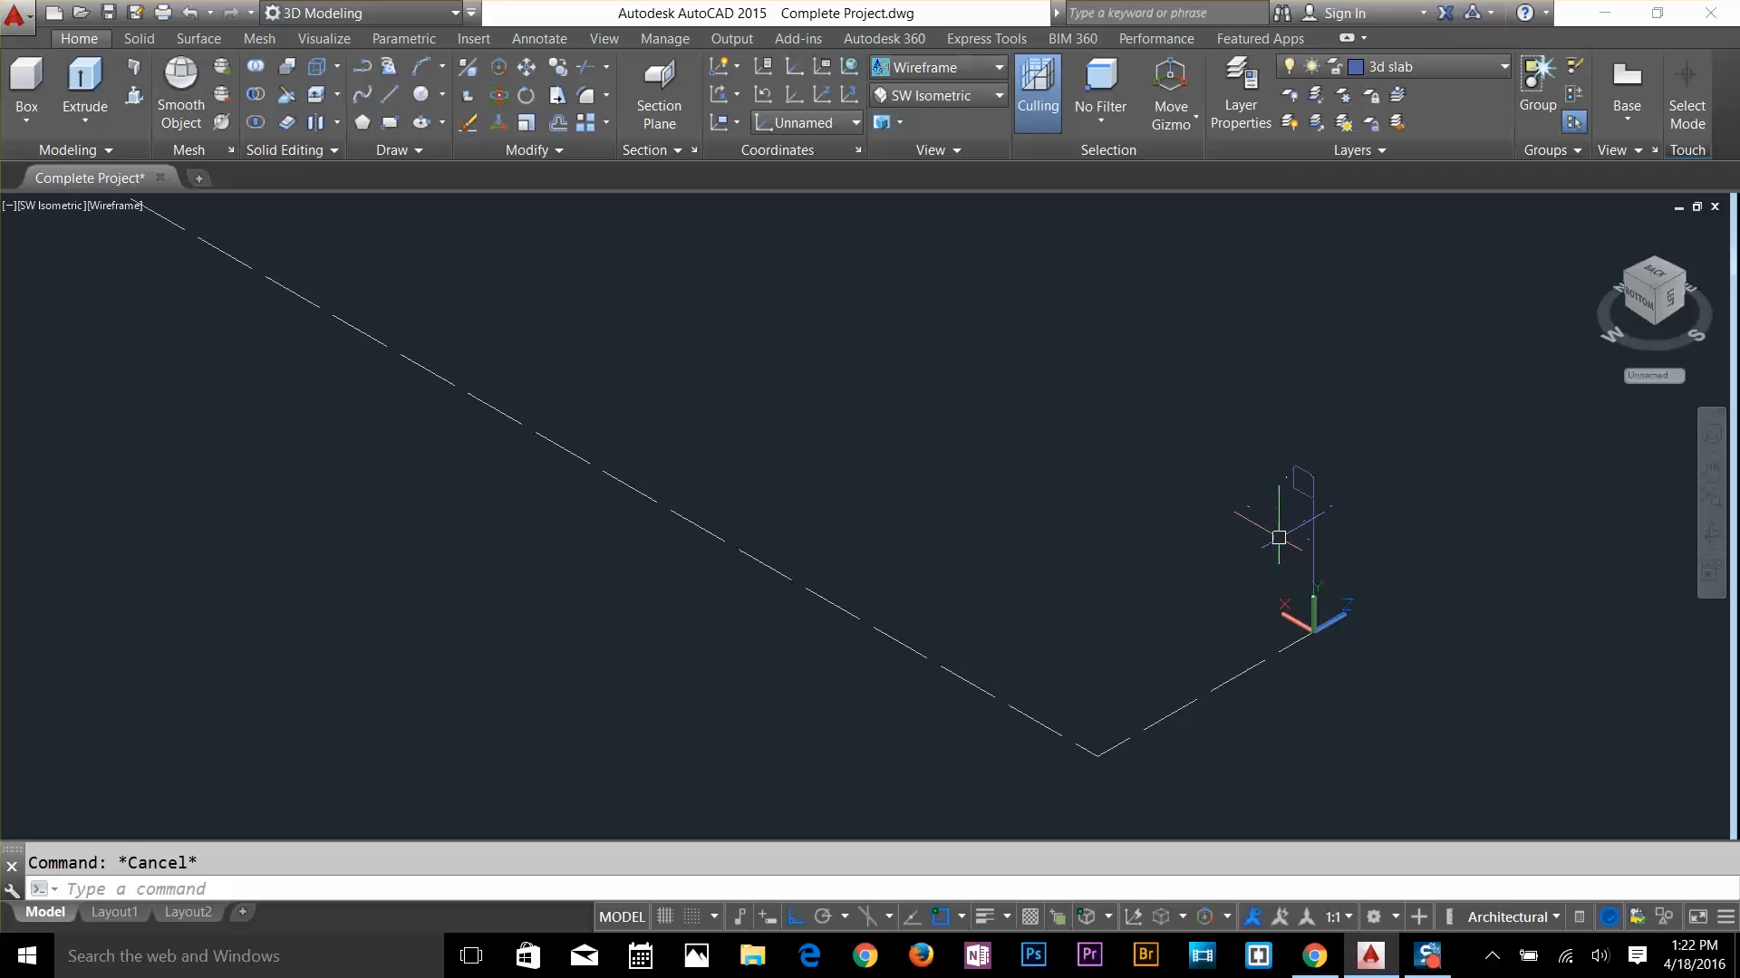
text(ext)
key(Return)
click(1294, 489)
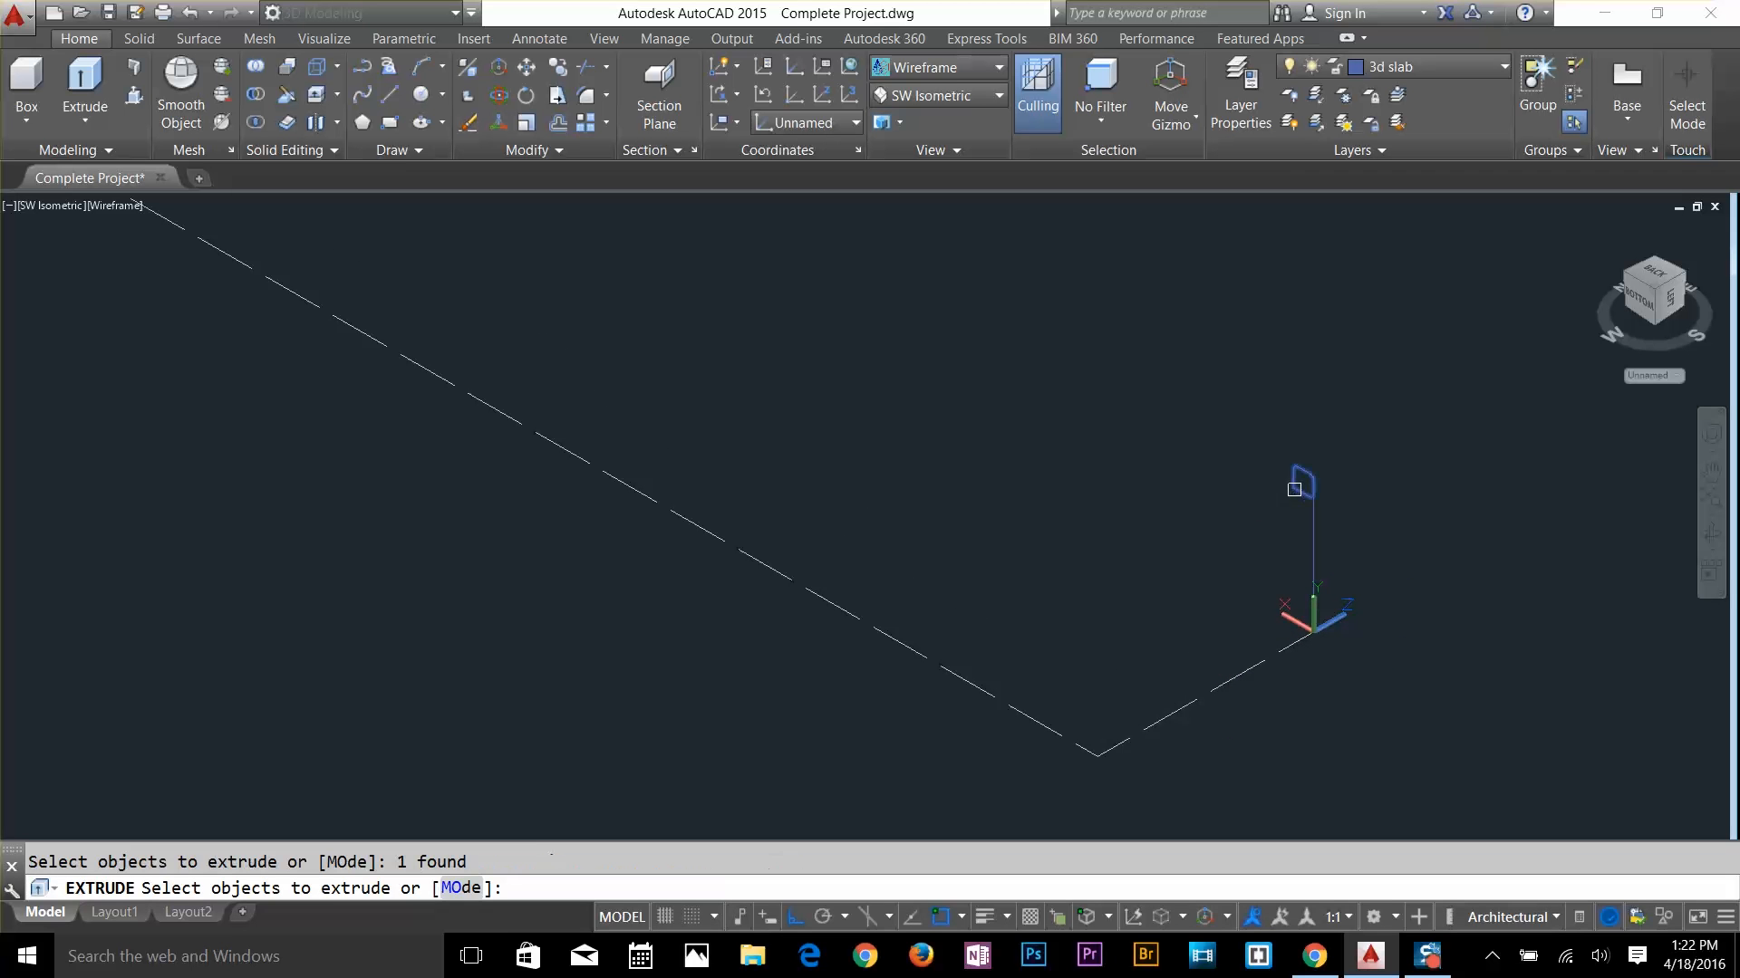
key(Return)
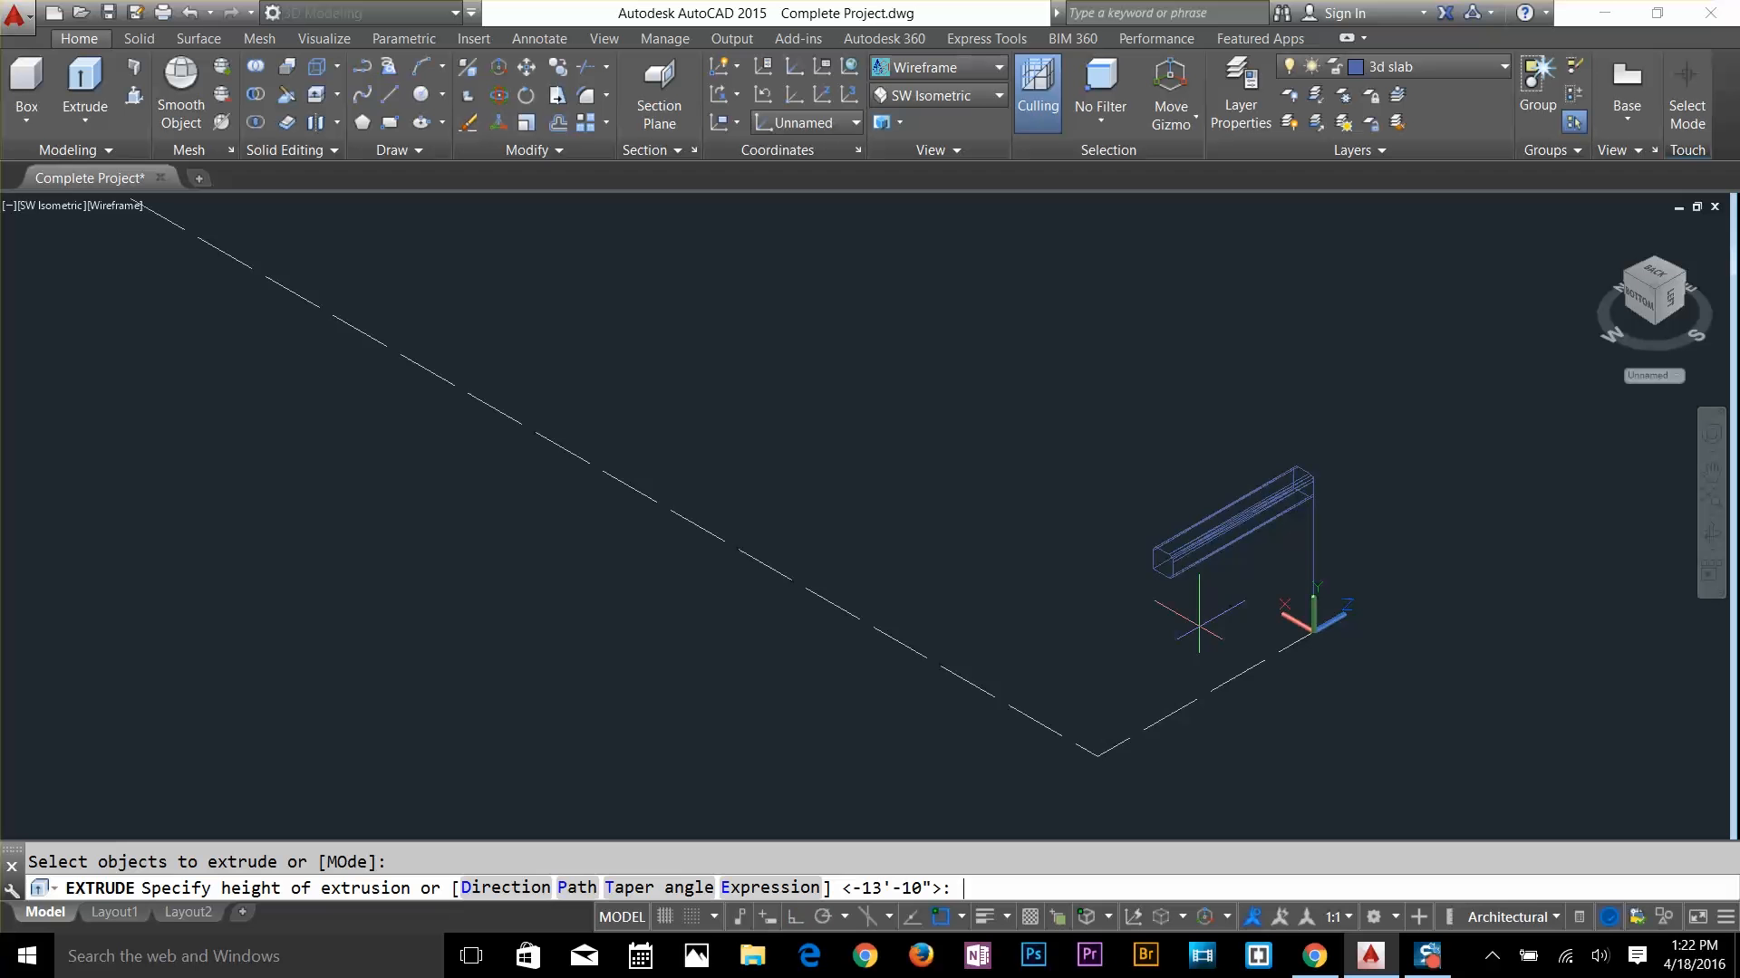
text(p)
key(Return)
click(1204, 700)
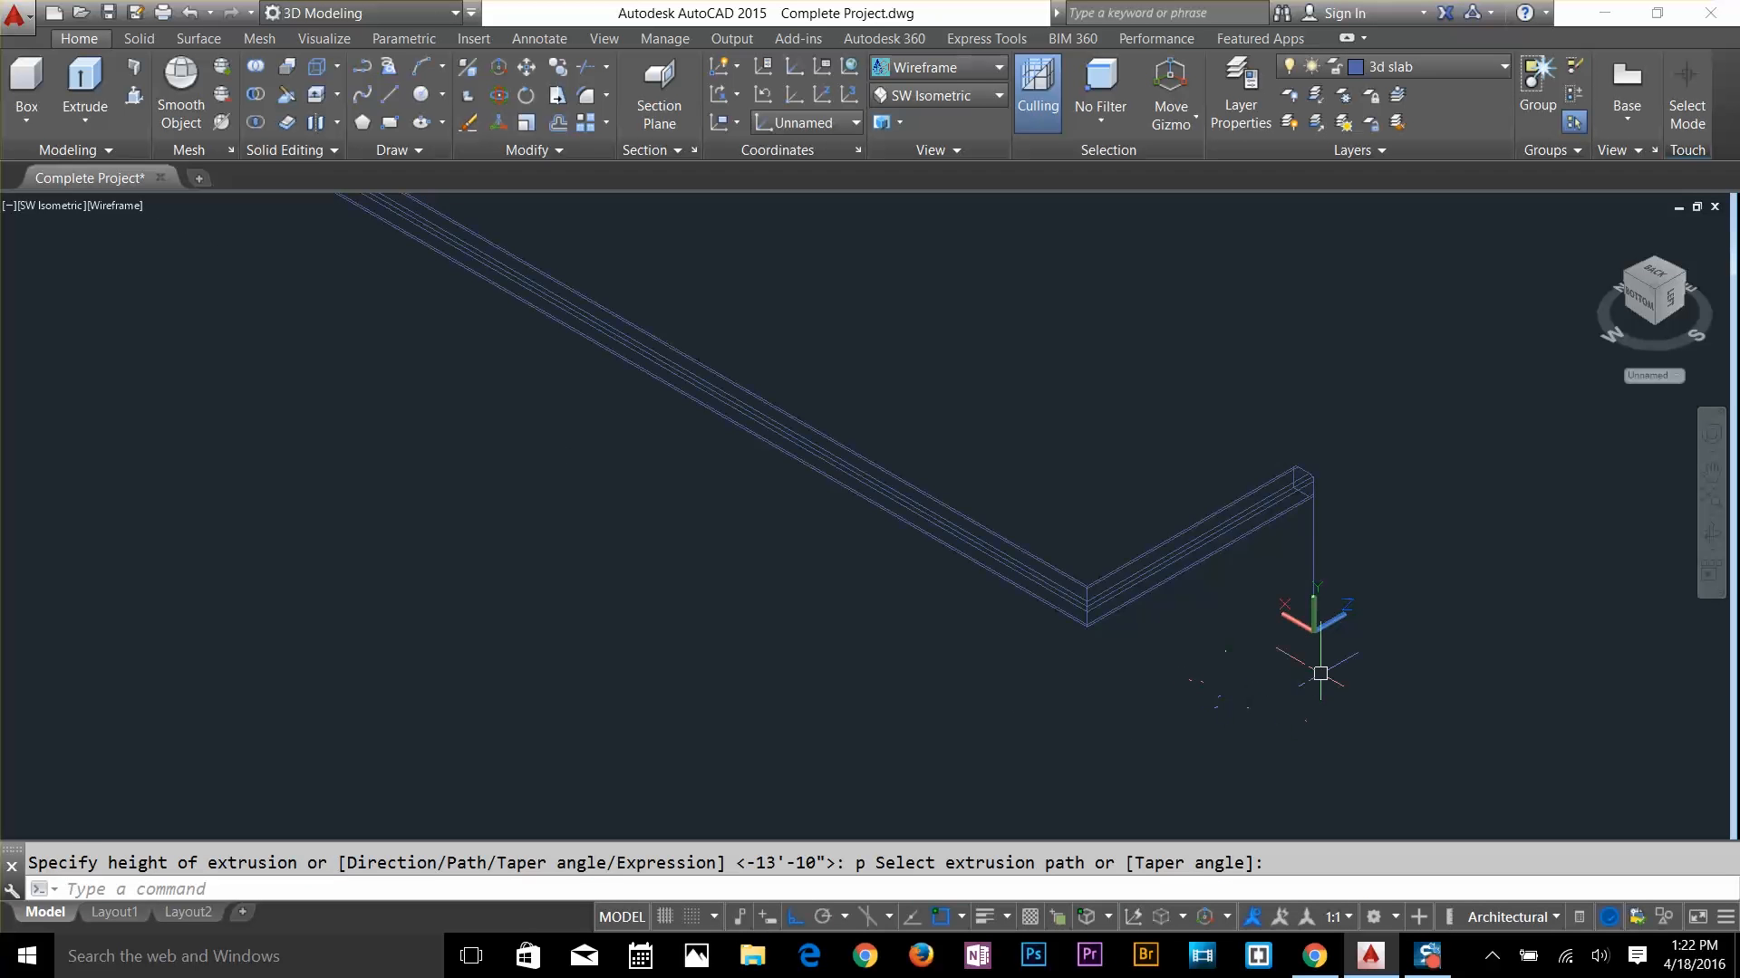
key(Escape)
Reset the UCS to World for working near the copied polyline's short front segment
middle_drag(1389, 617, 891, 607)
scroll(982, 582, down, 5)
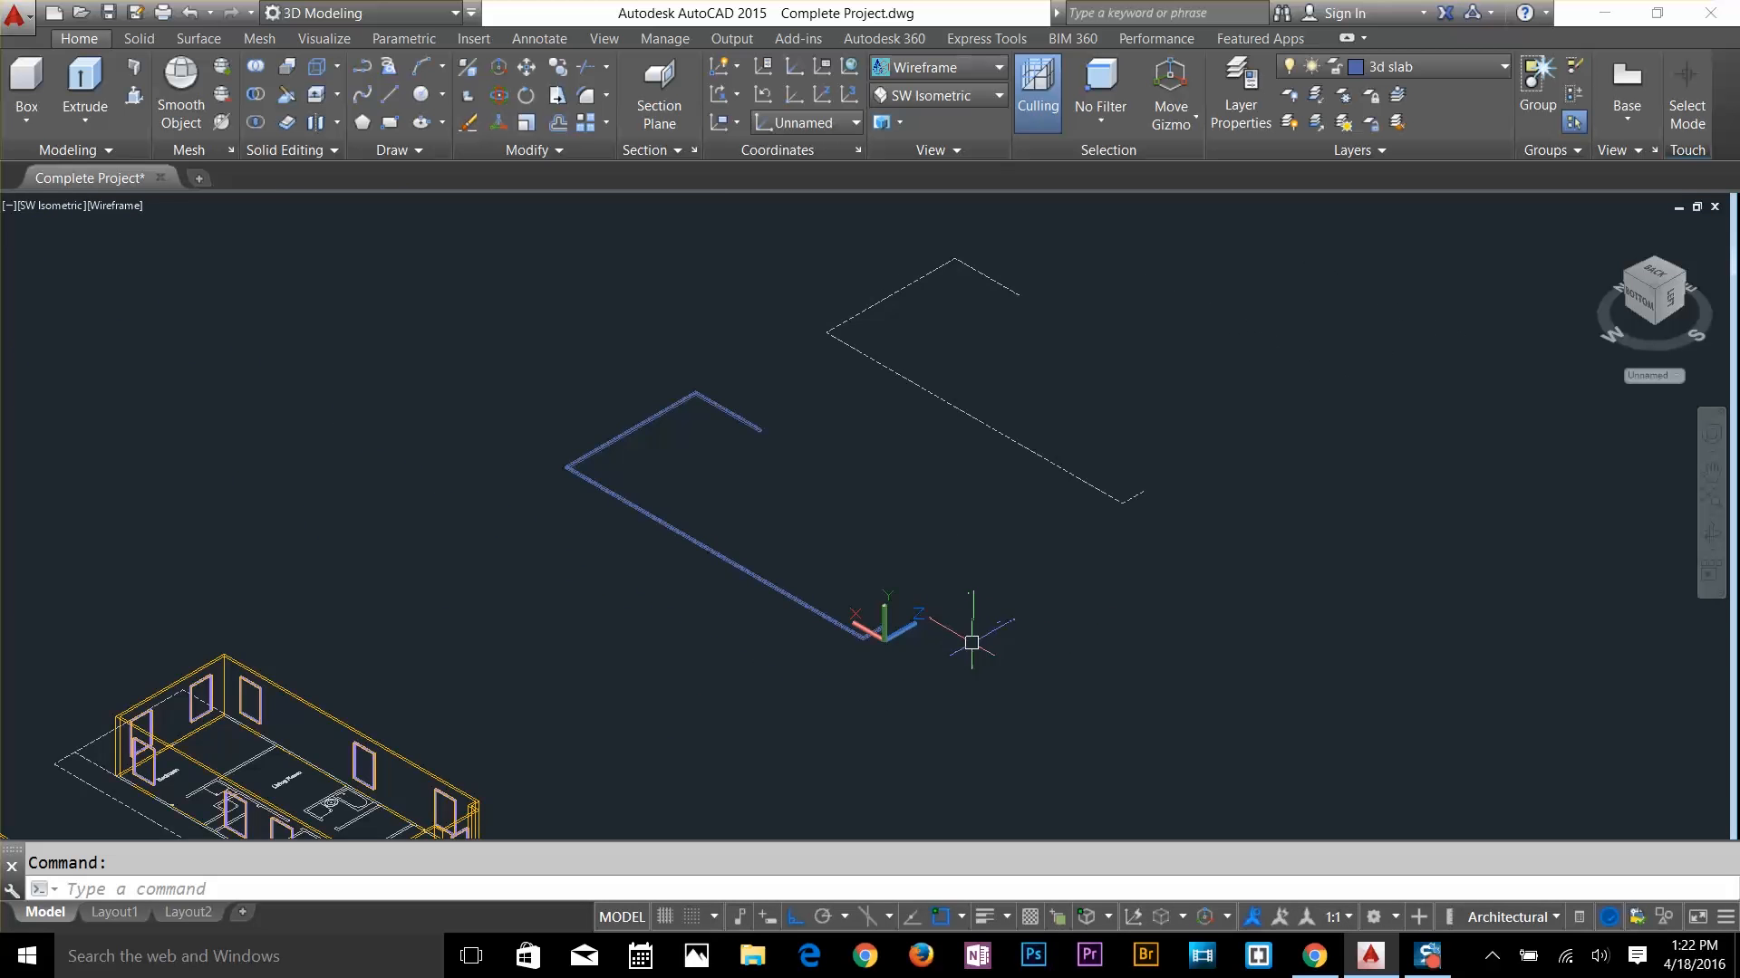
scroll(1096, 529, up, 5)
text(ucs)
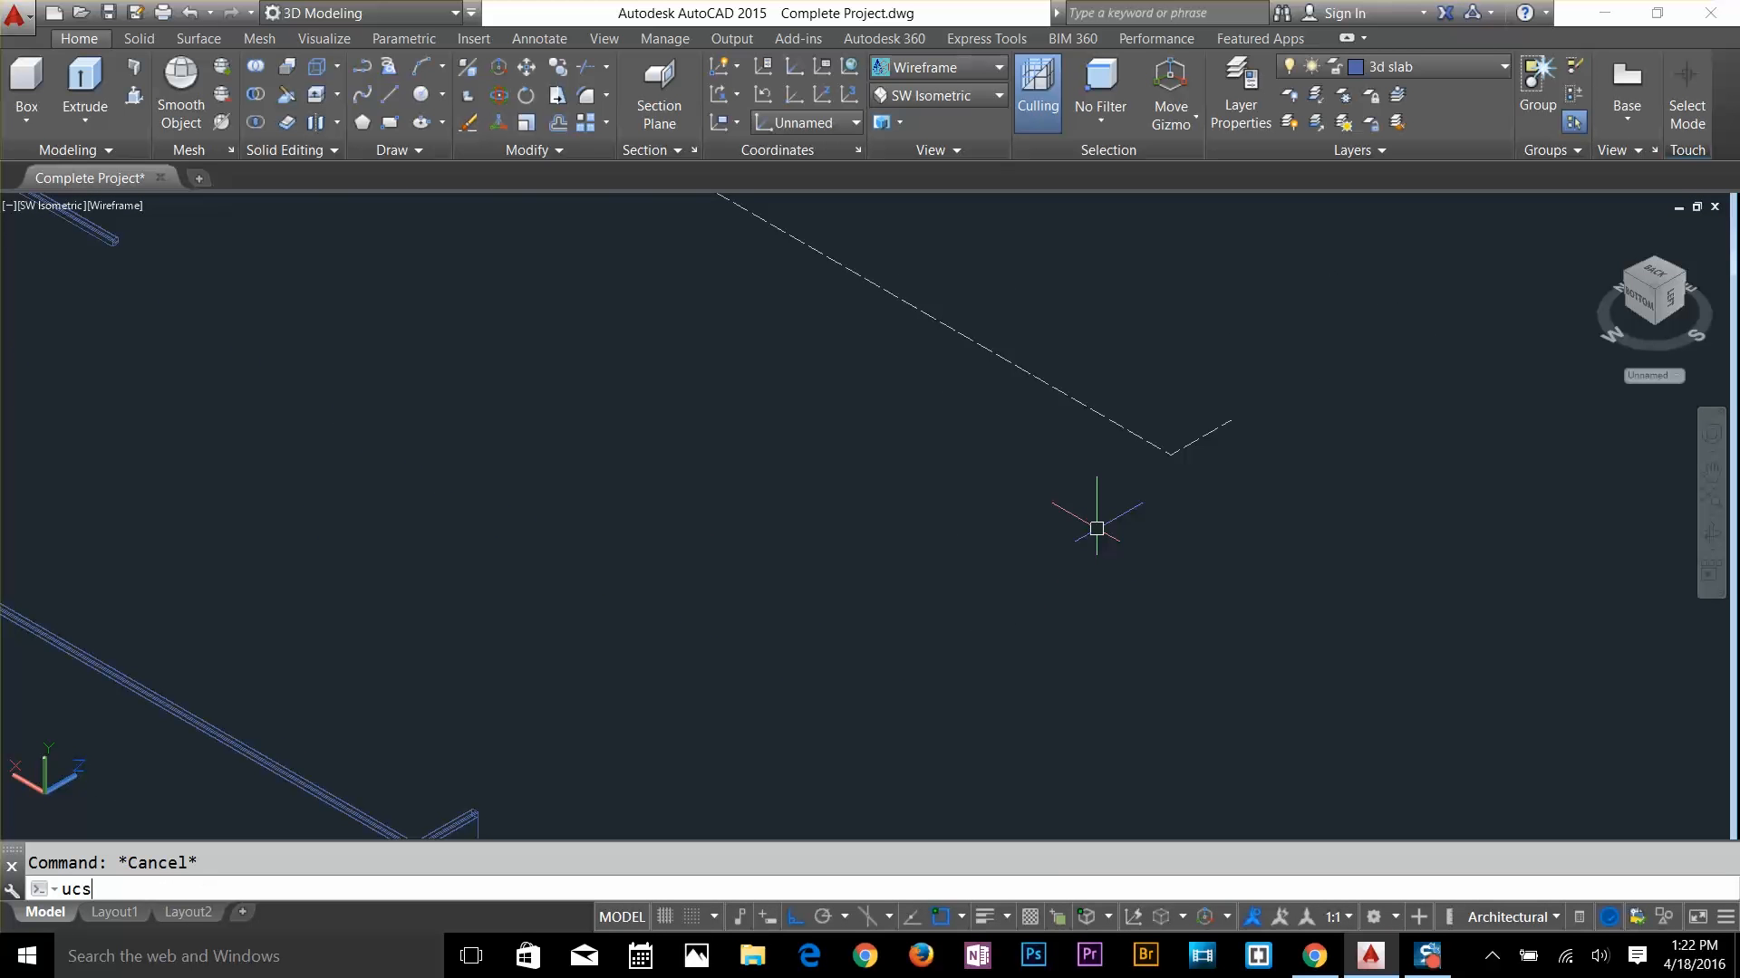
key(Return)
key(Return)
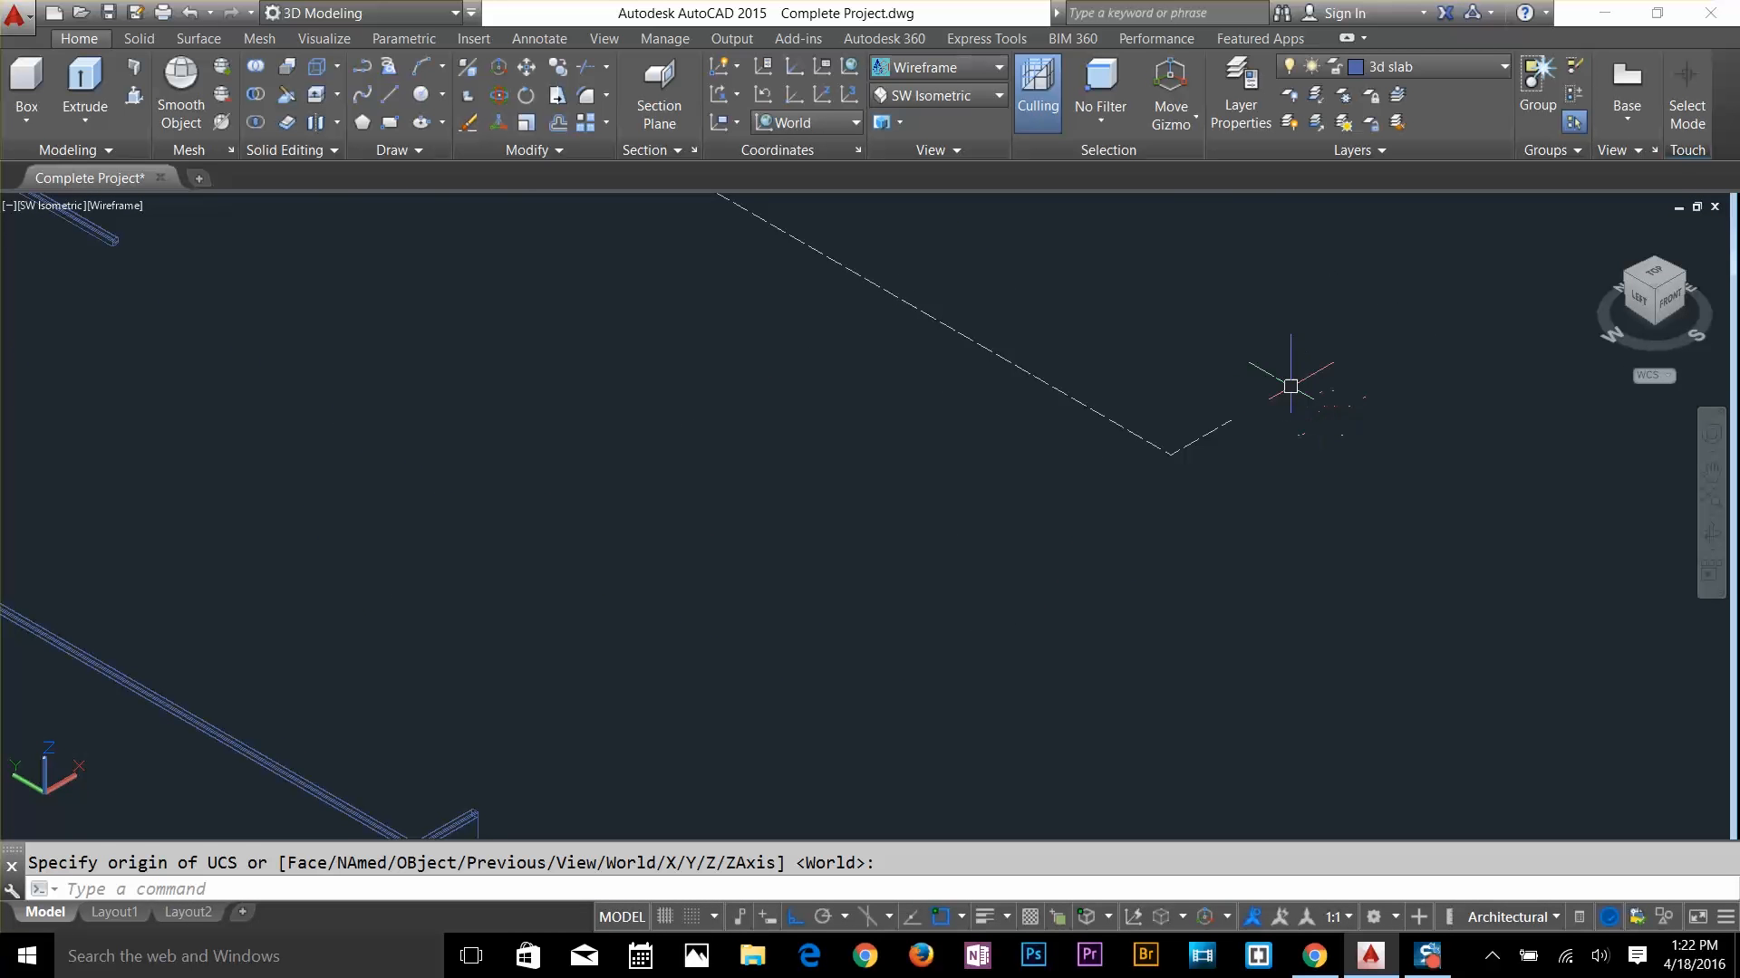
scroll(1282, 383, up, 4)
key(Escape)
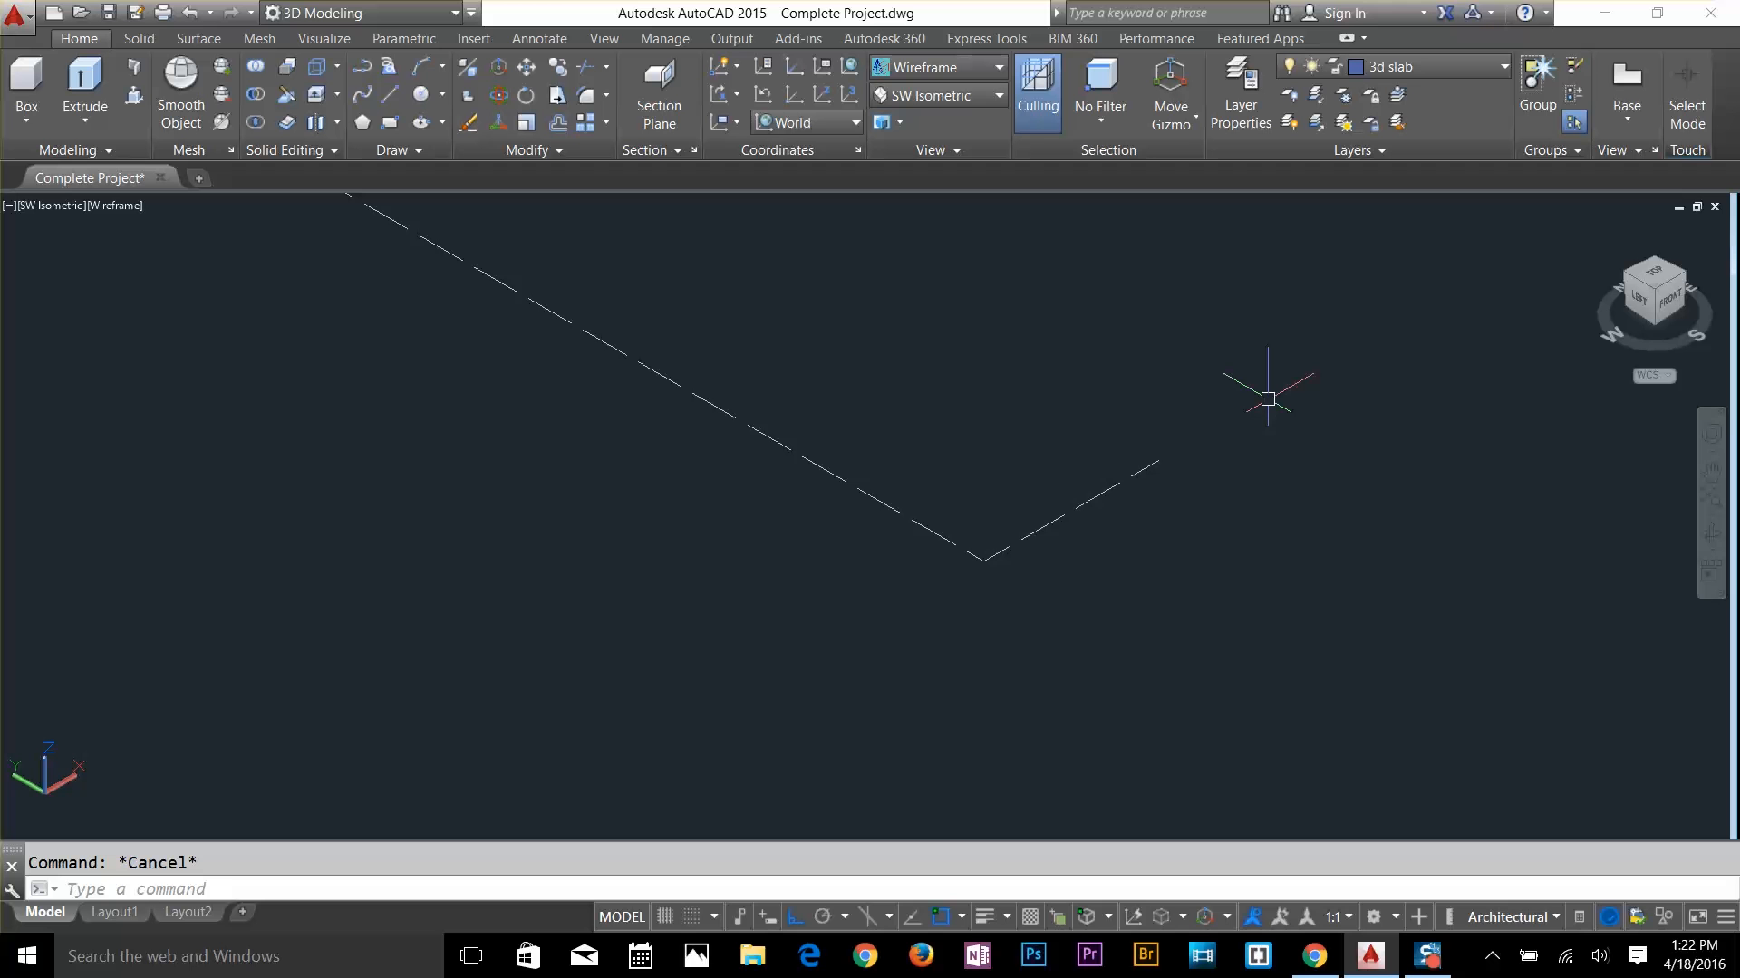
Draw a straight 2.5' polyline segment along the Y axis in the open space near the copied path
text(re)
key(Escape)
middle_drag(718, 717, 1401, 497)
text(pl)
key(Return)
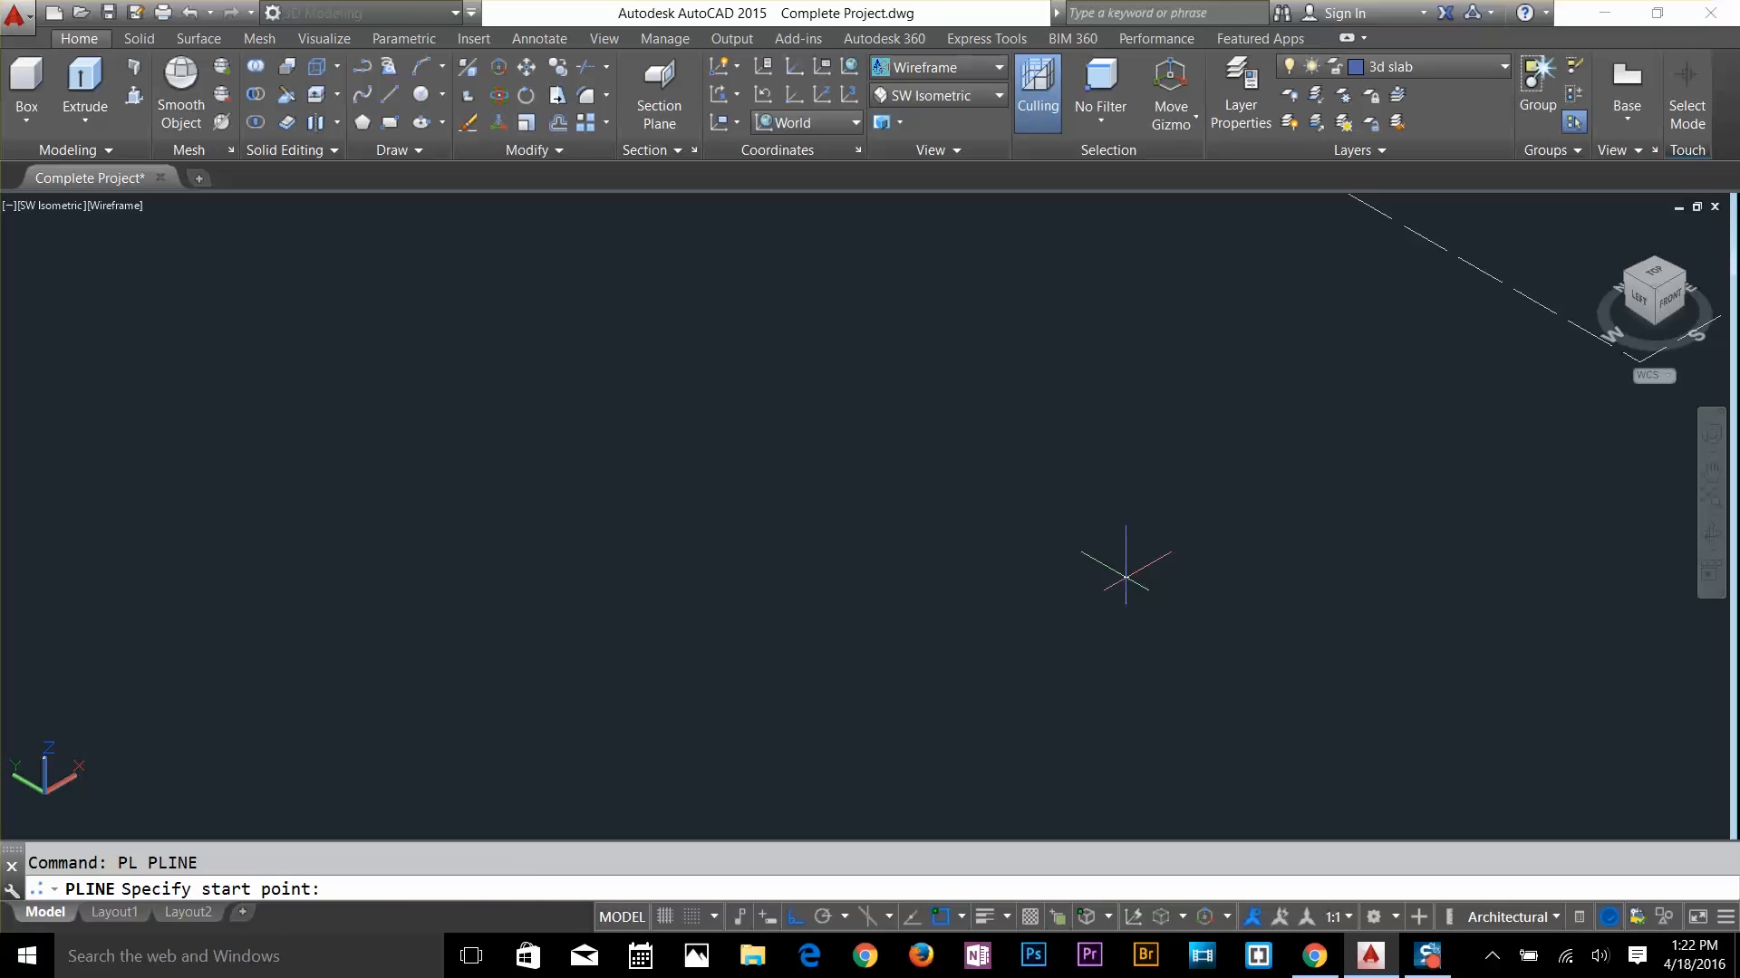
click(1126, 576)
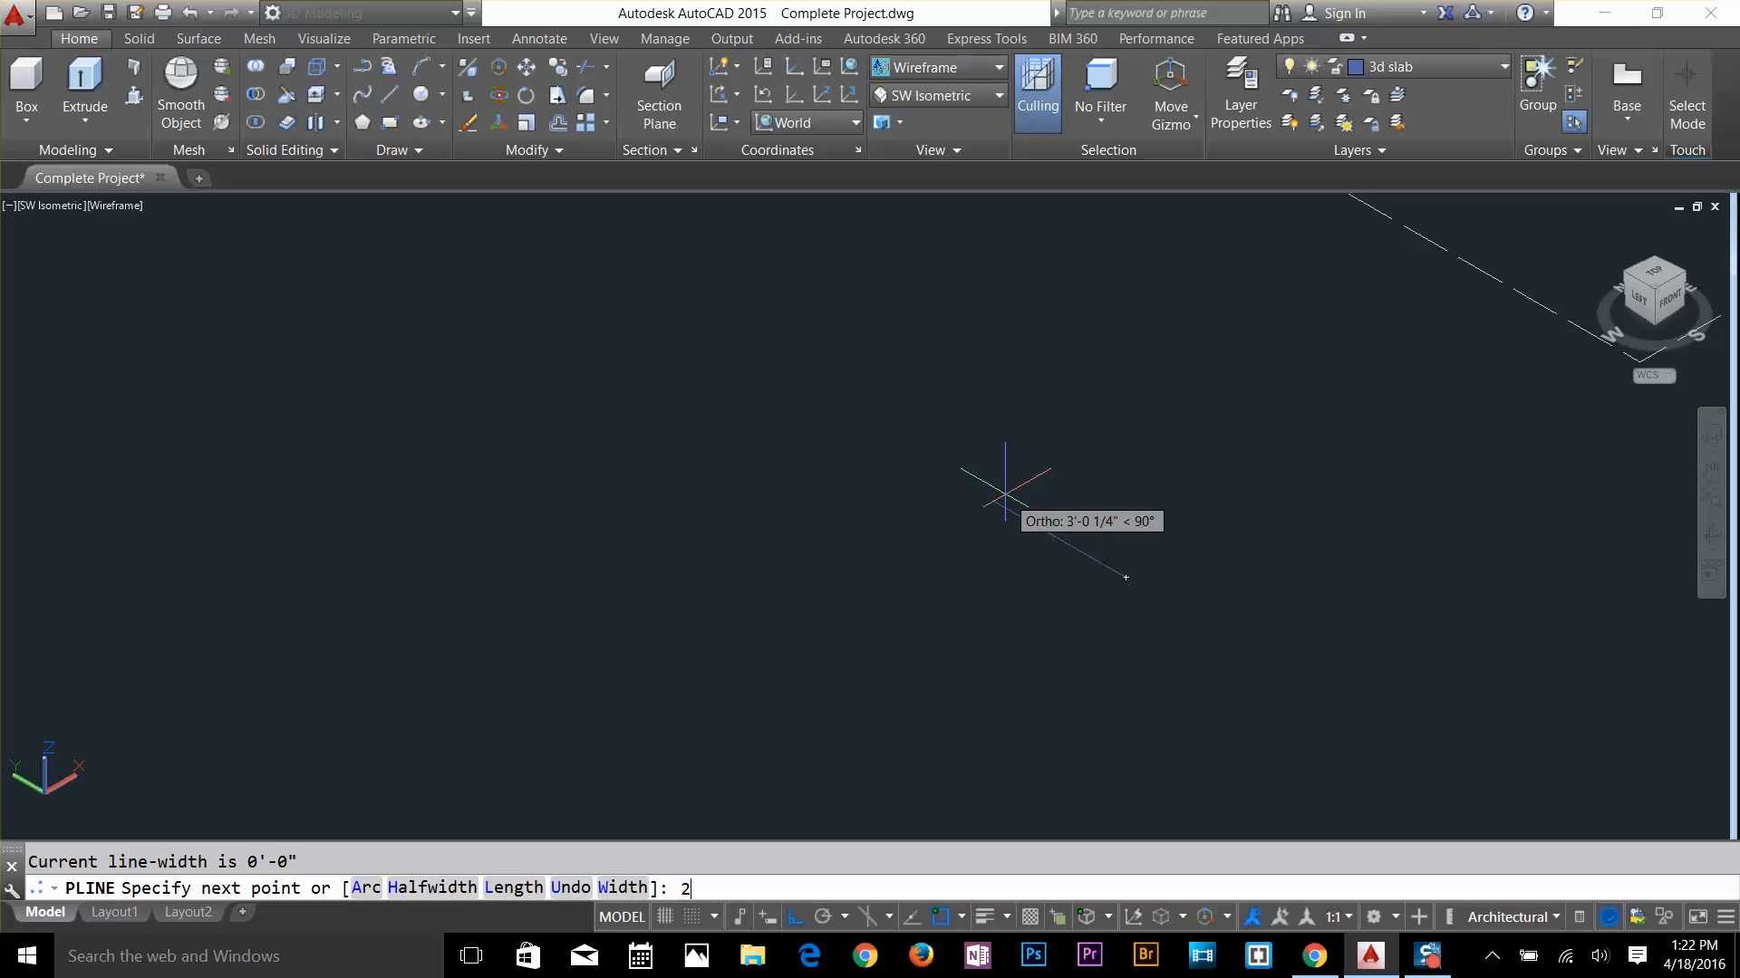
key(Return)
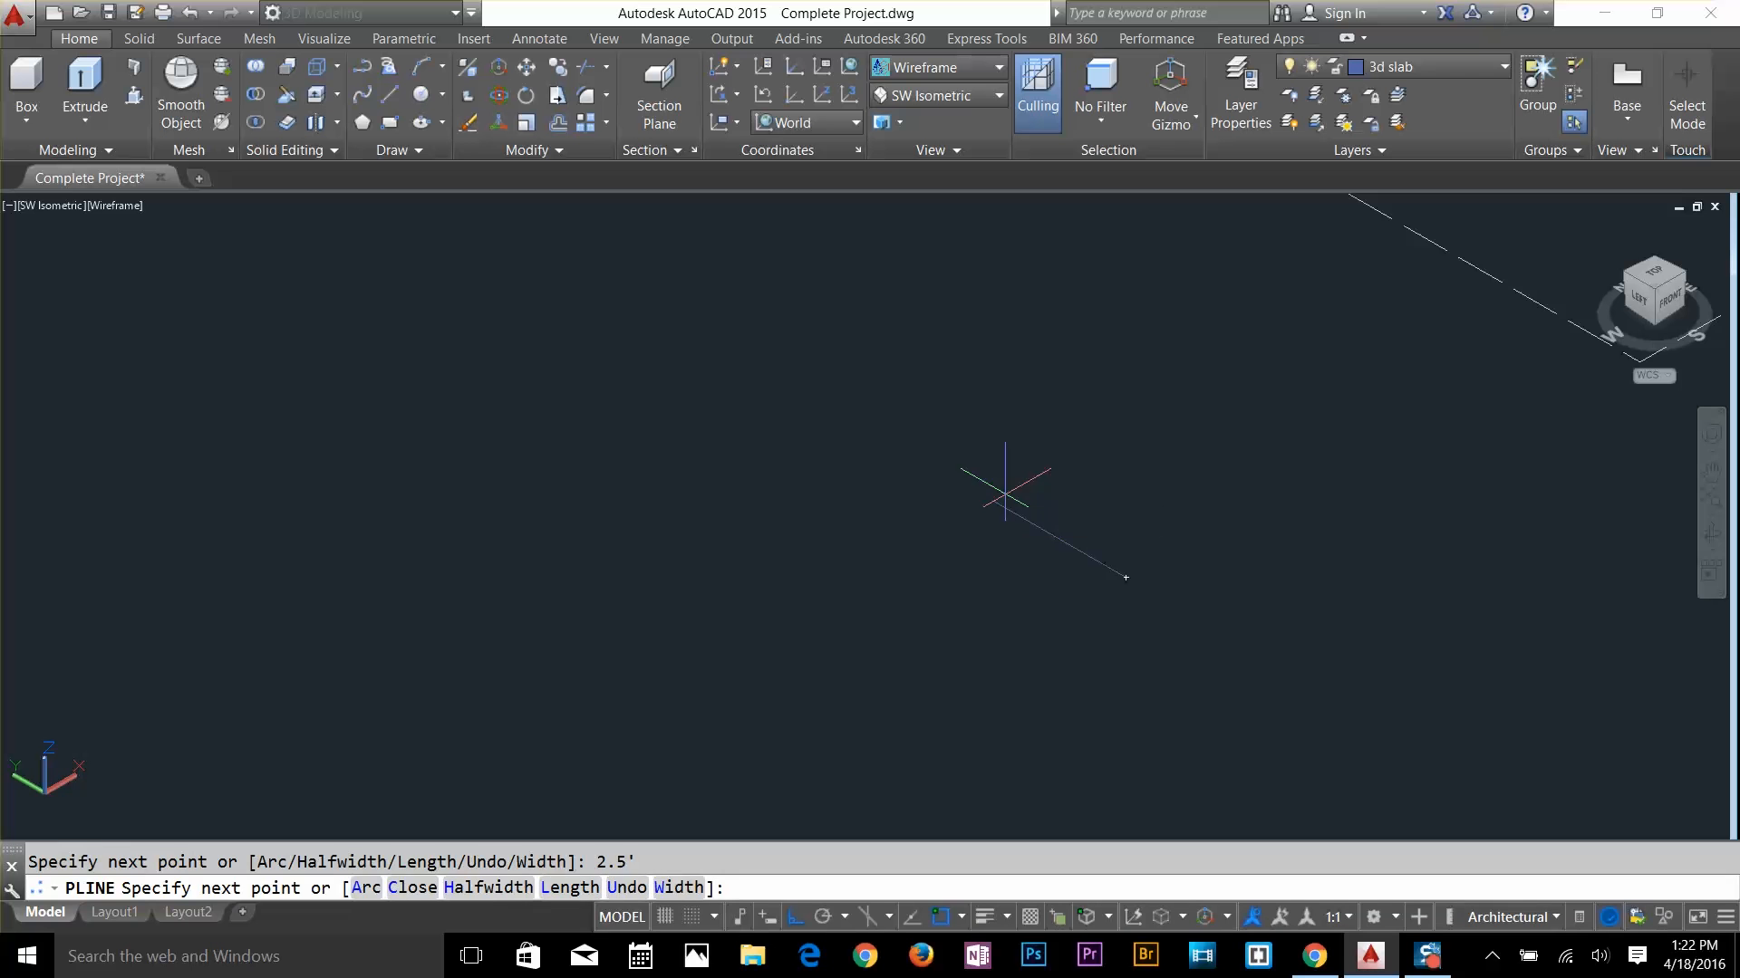
key(Return)
key(Escape)
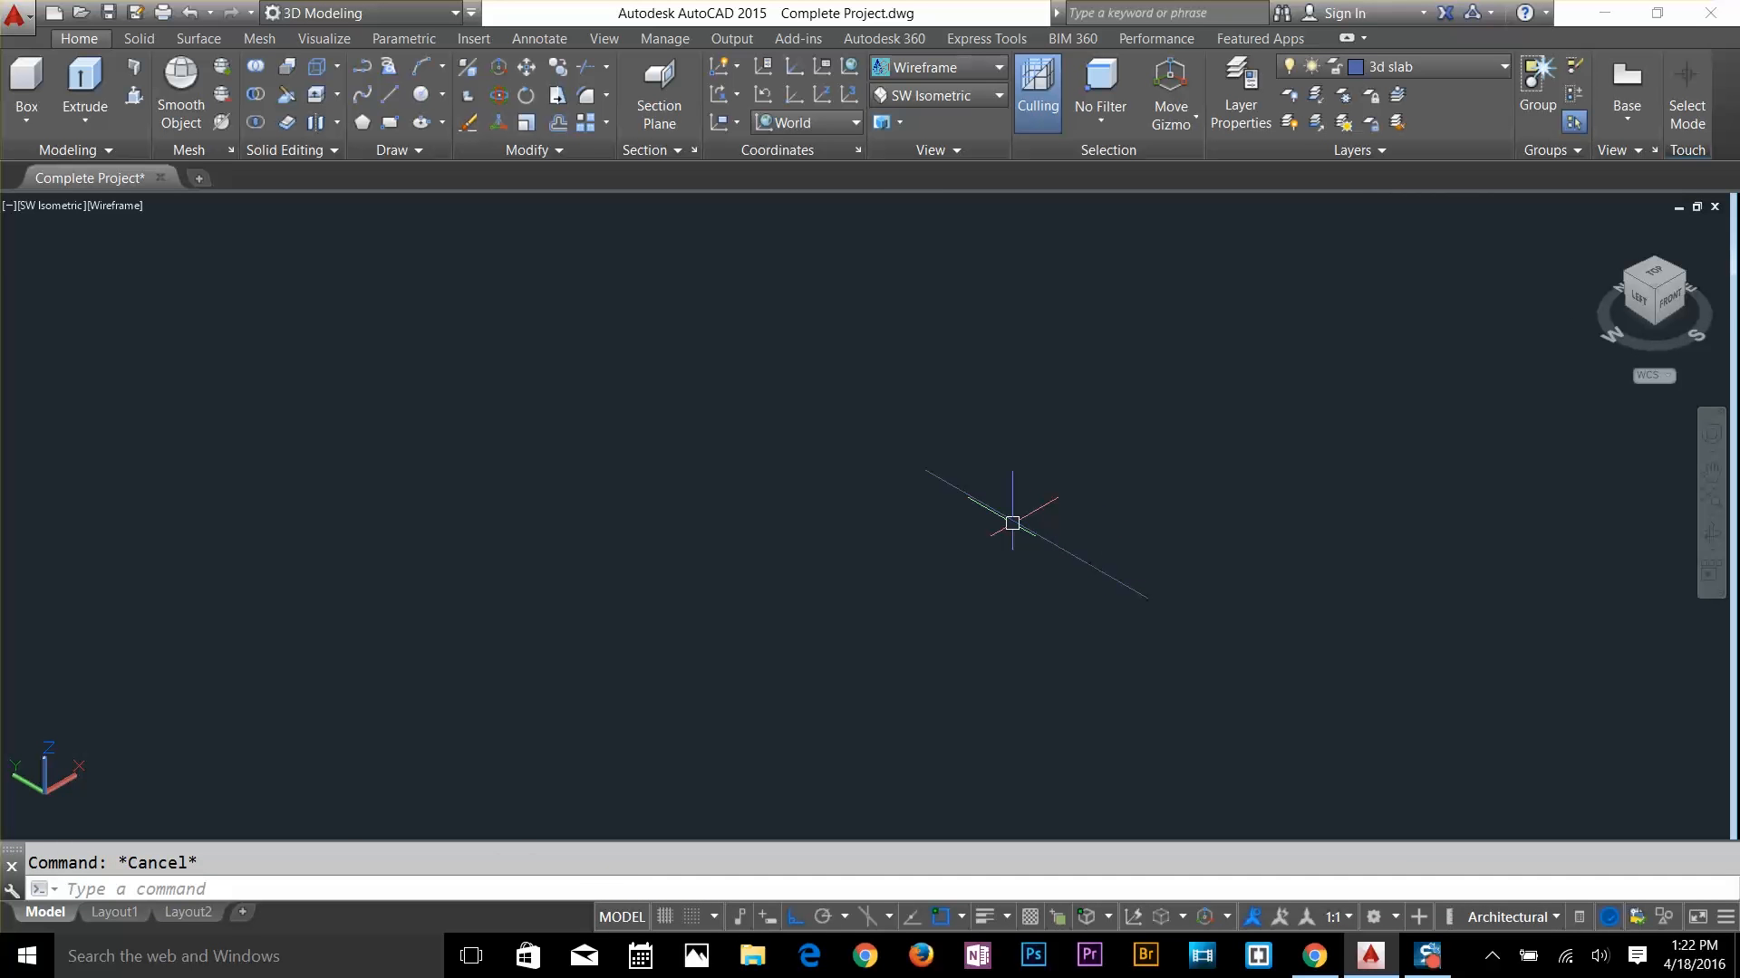
Switch to the Top view and bring the new 2.5' line up close
click(943, 96)
click(920, 123)
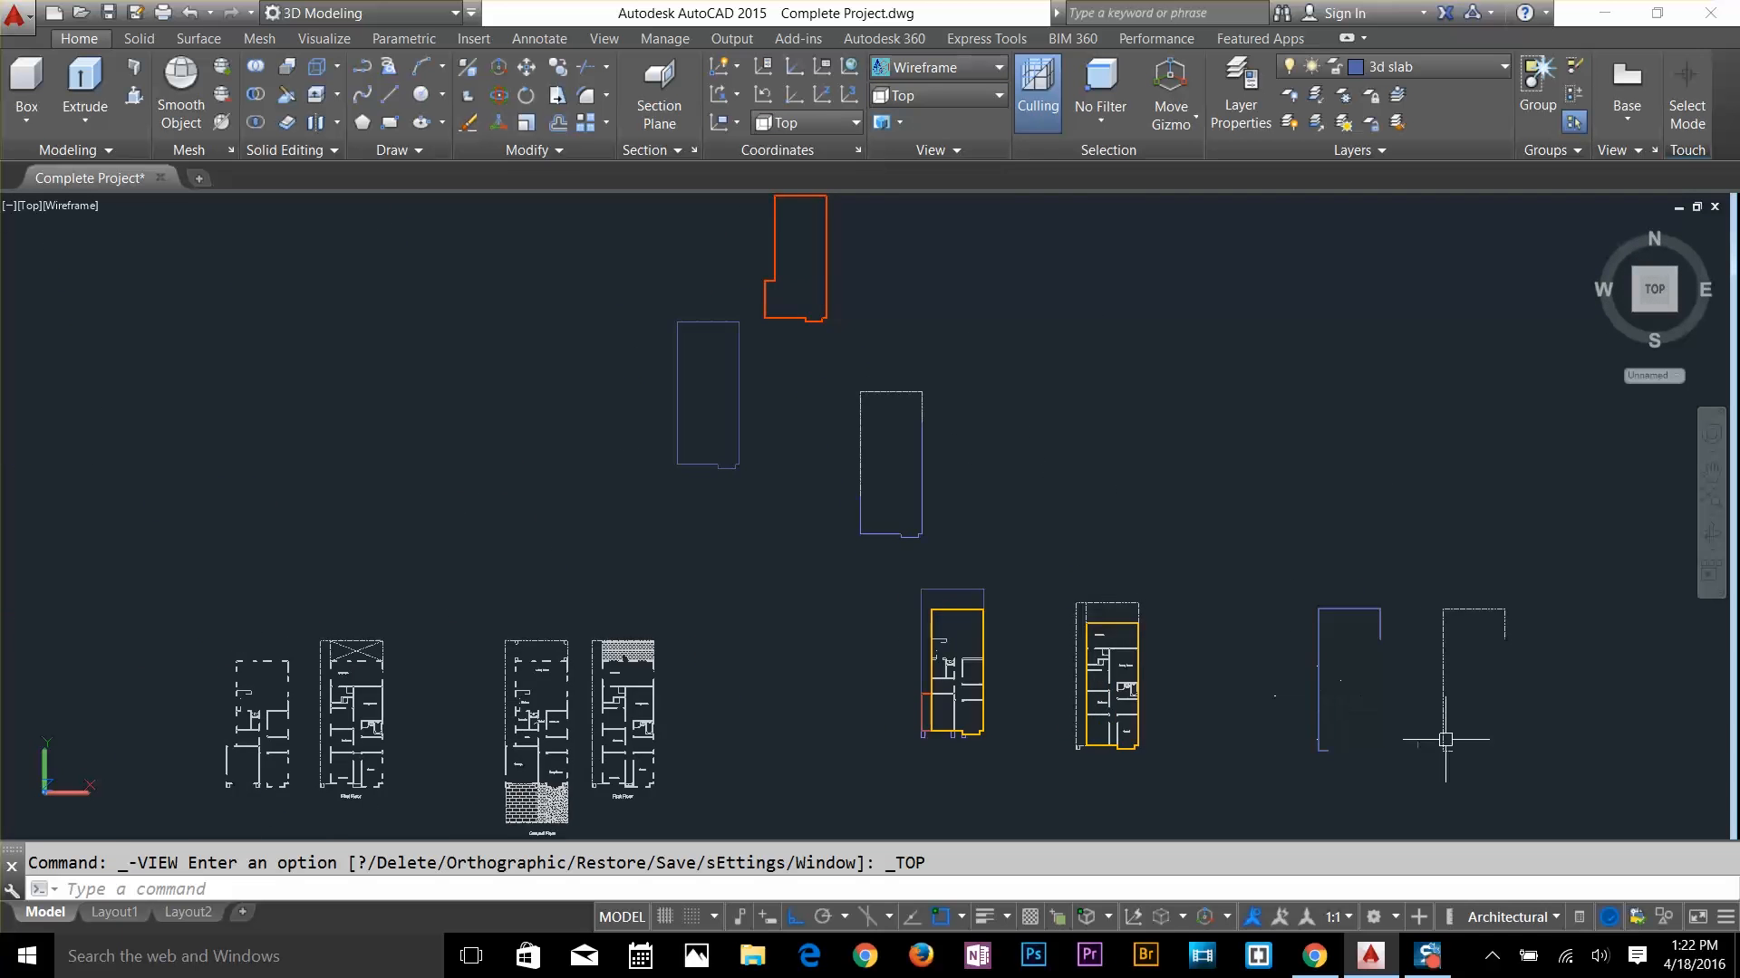
scroll(1386, 748, up, 10)
scroll(1096, 586, up, 3)
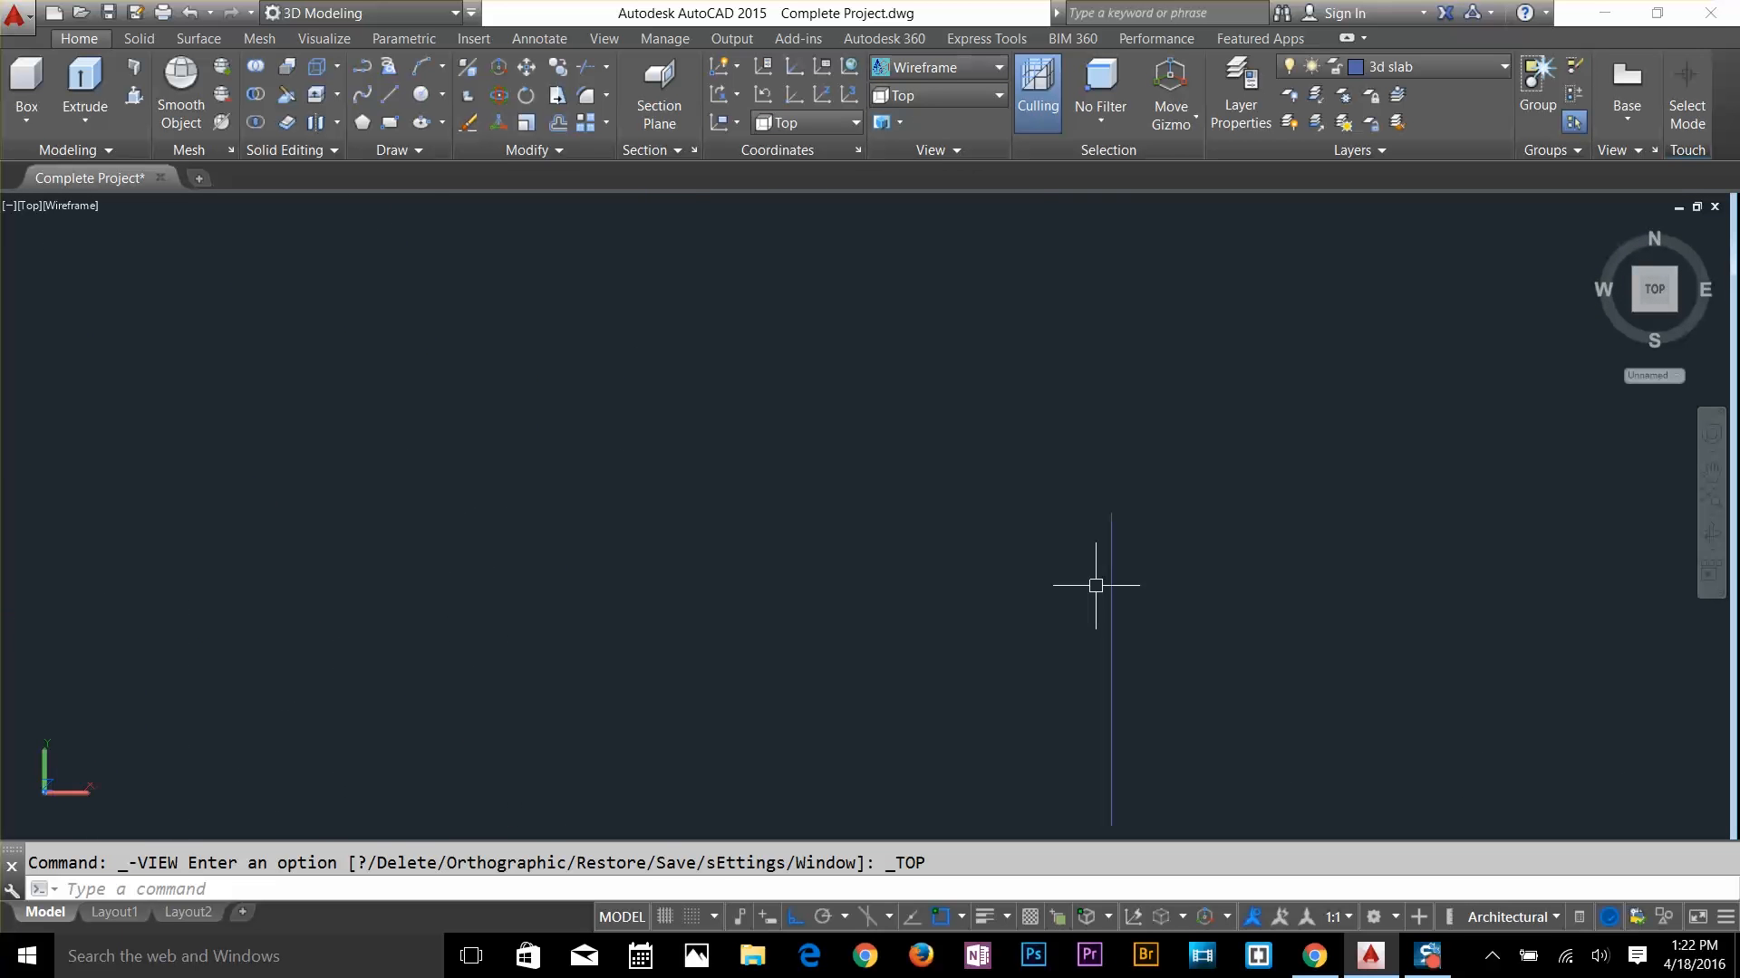
scroll(1098, 585, down, 2)
middle_drag(1108, 582, 1123, 446)
scroll(1127, 444, up, 2)
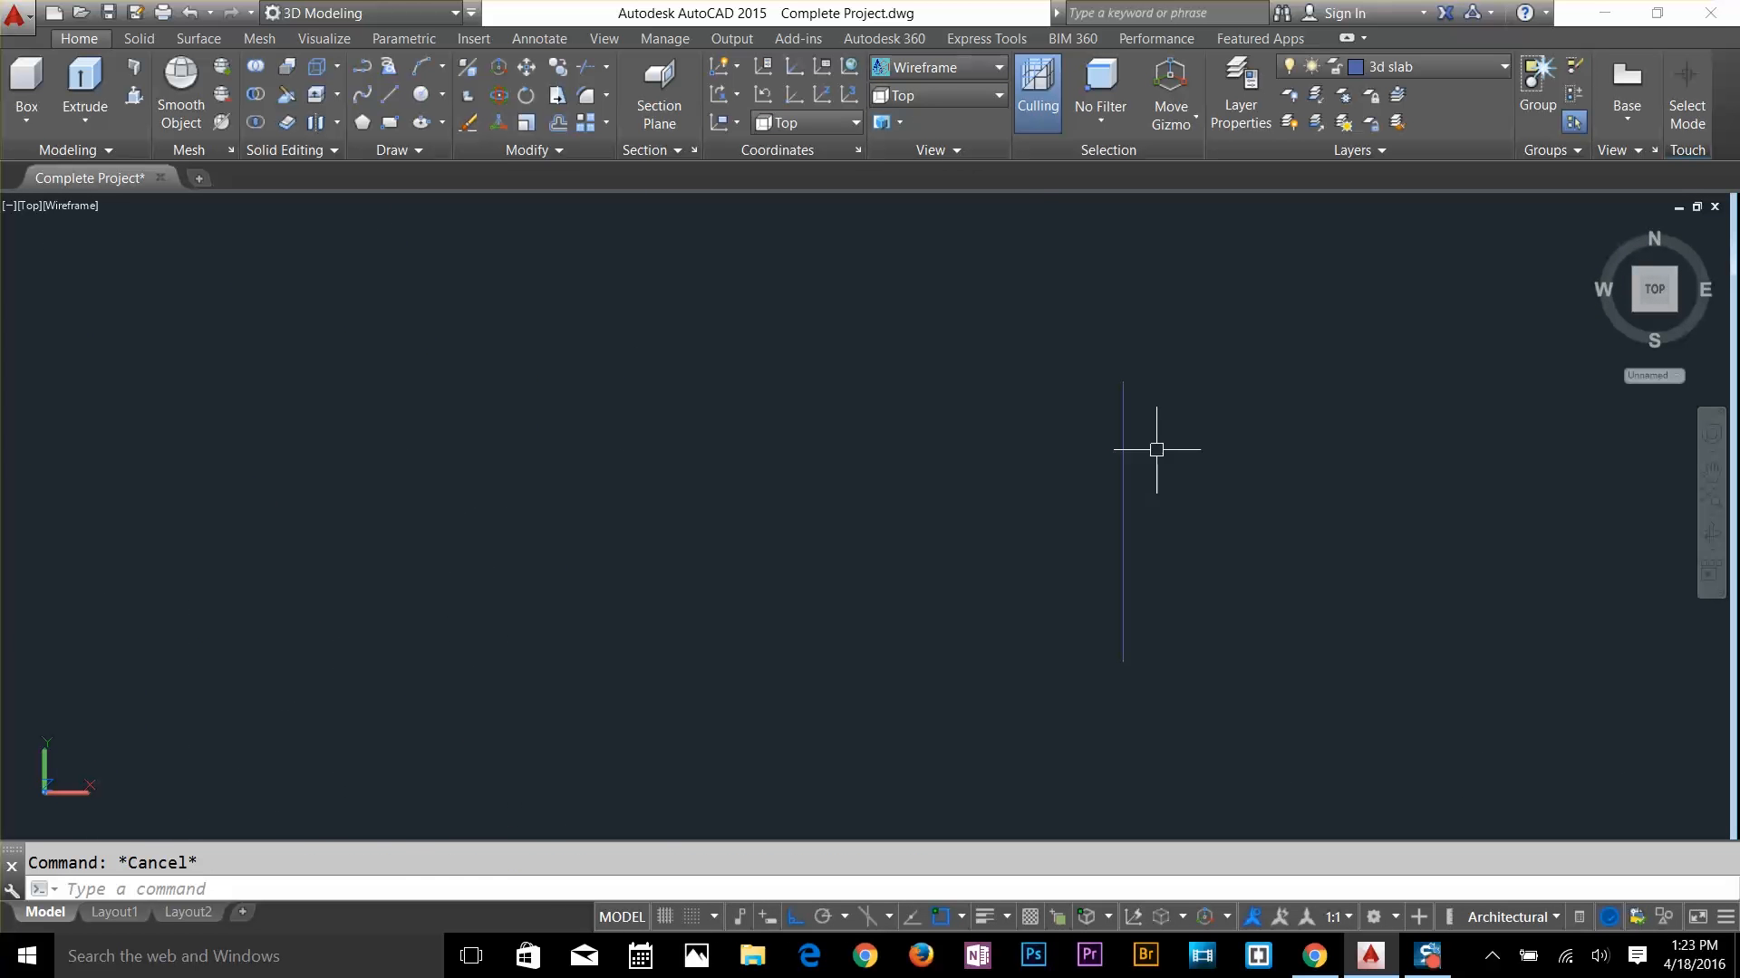
Start a baluster outline polyline at the 2.5' line's upper end, with 2.25 inch segments leftward and downward
text(pl)
key(Return)
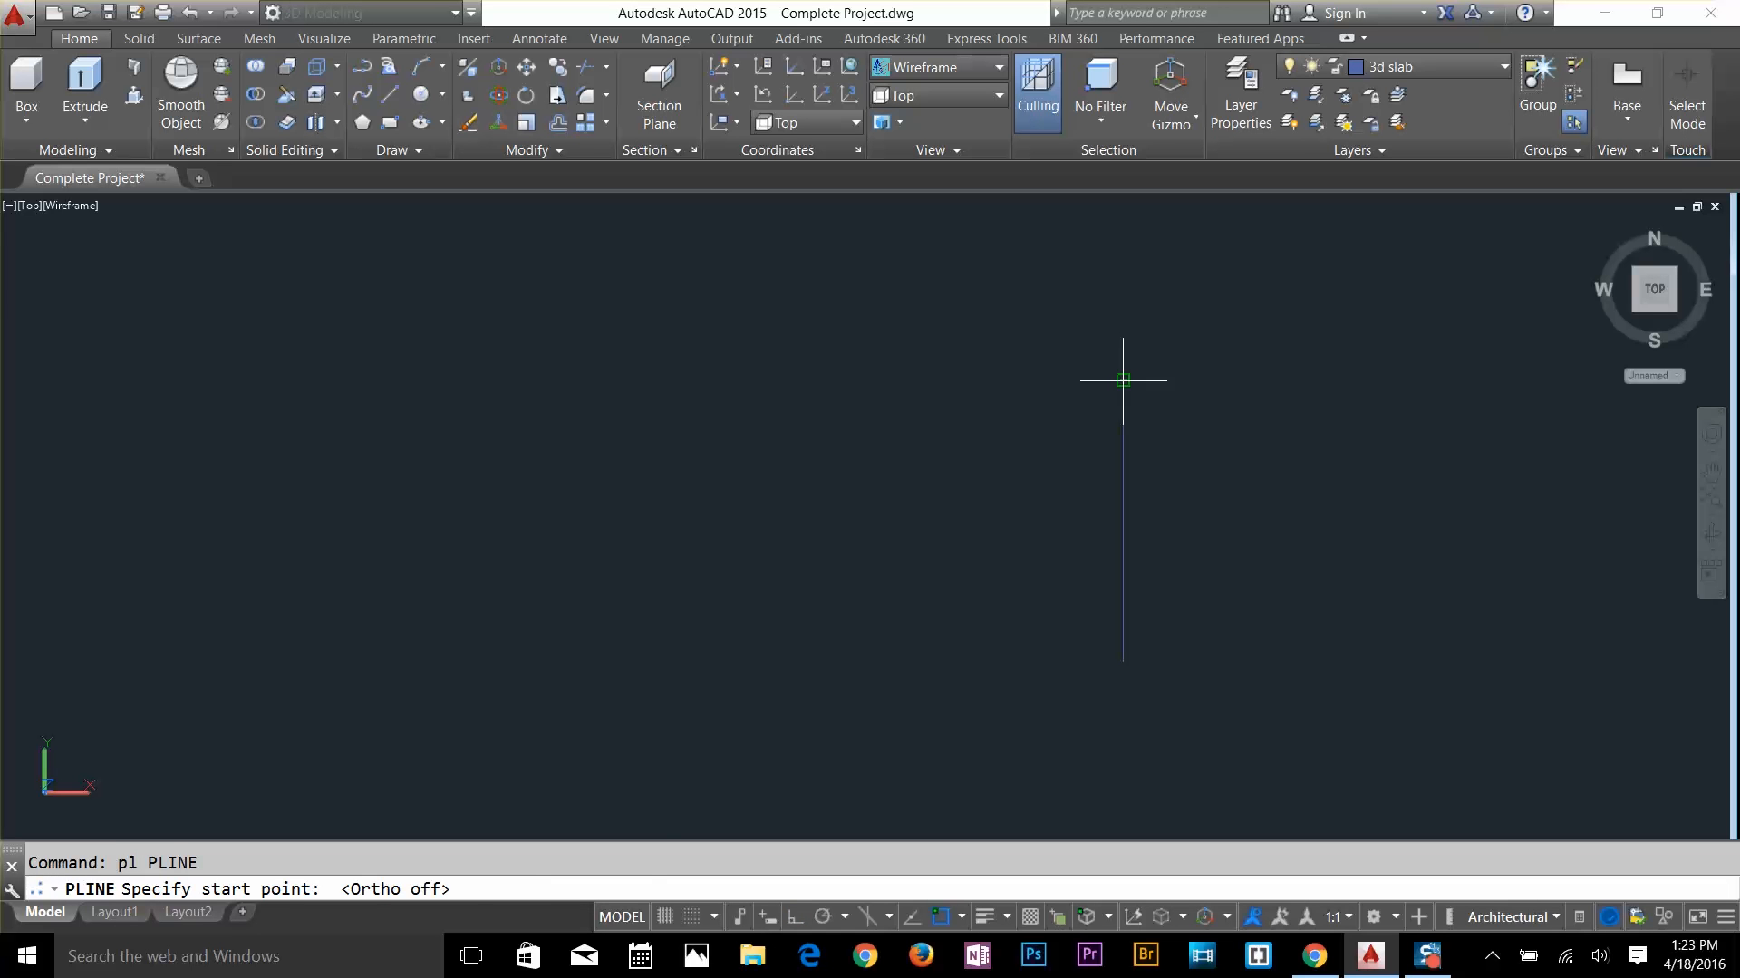
click(1123, 381)
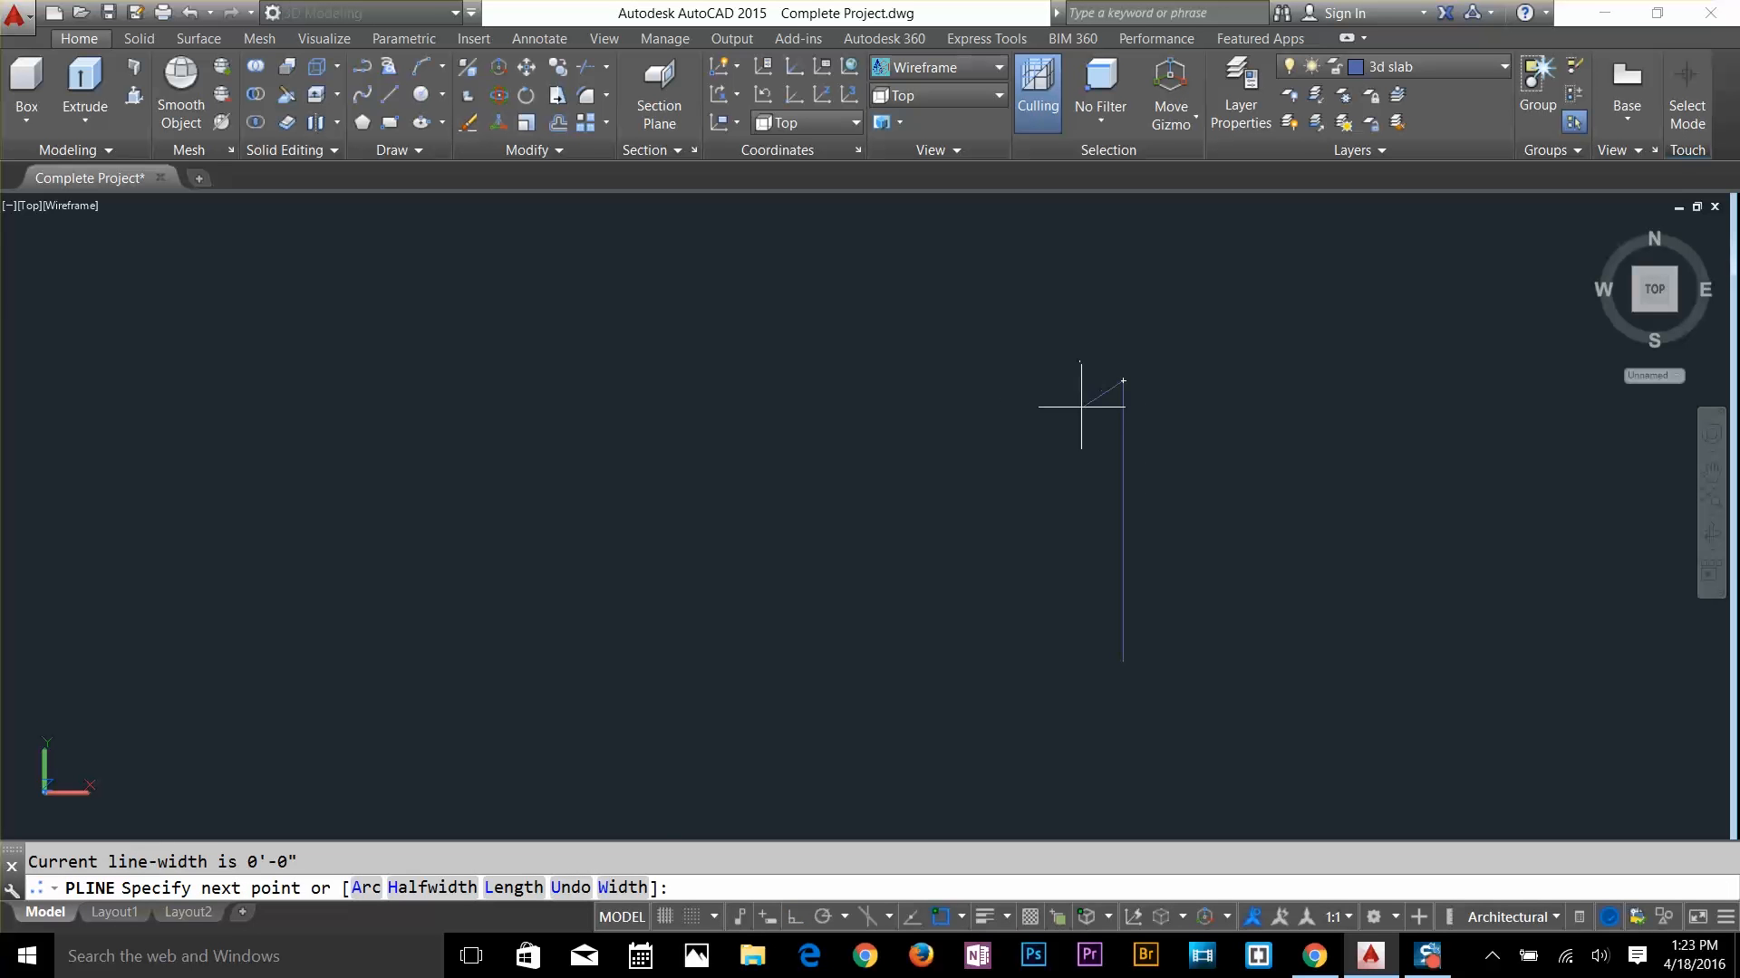
text(a)
key(Return)
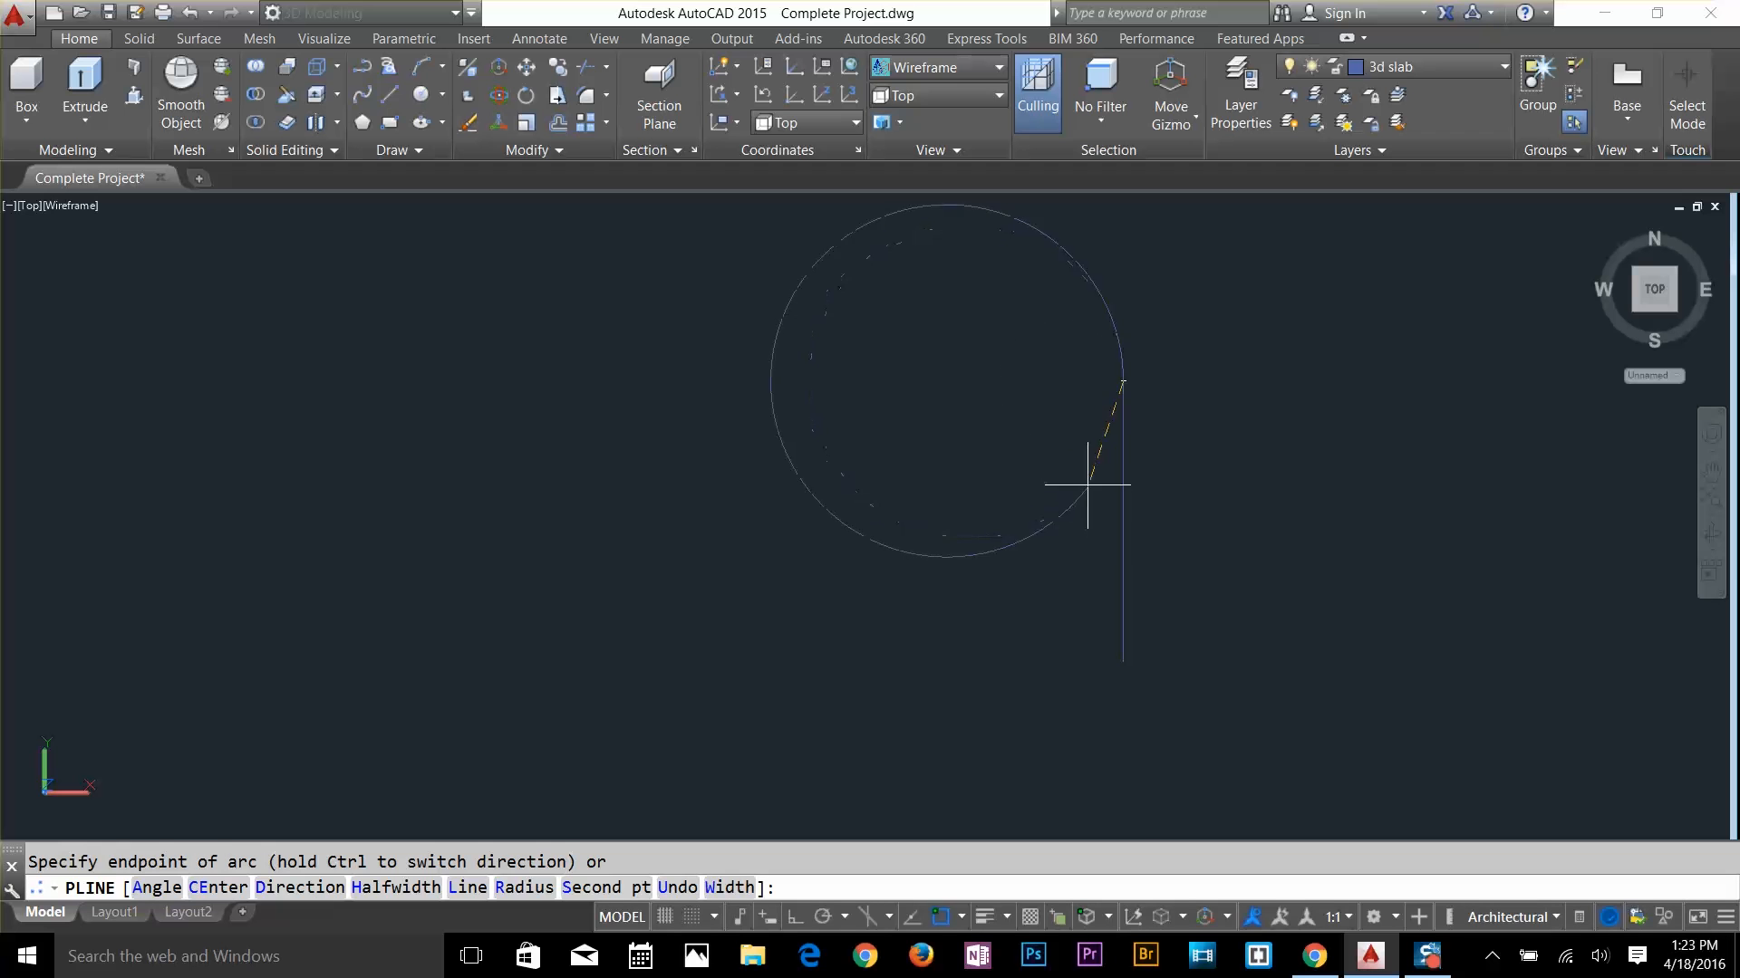
scroll(1109, 396, up, 3)
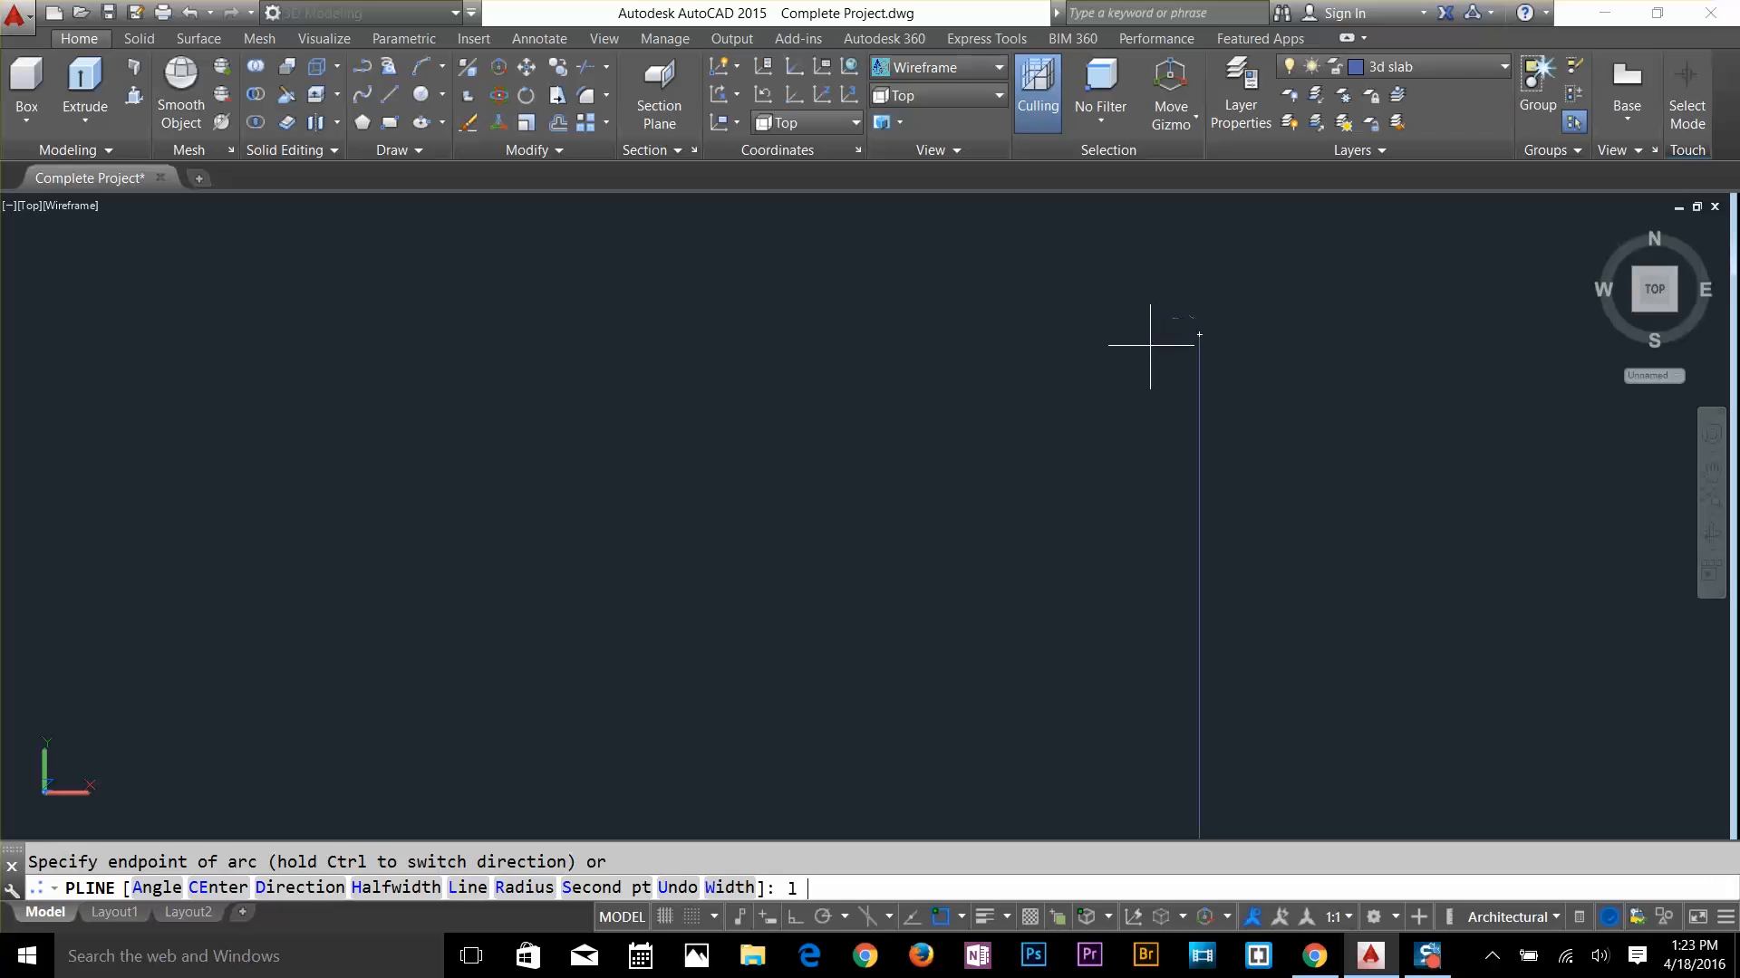
text(l)
key(Return)
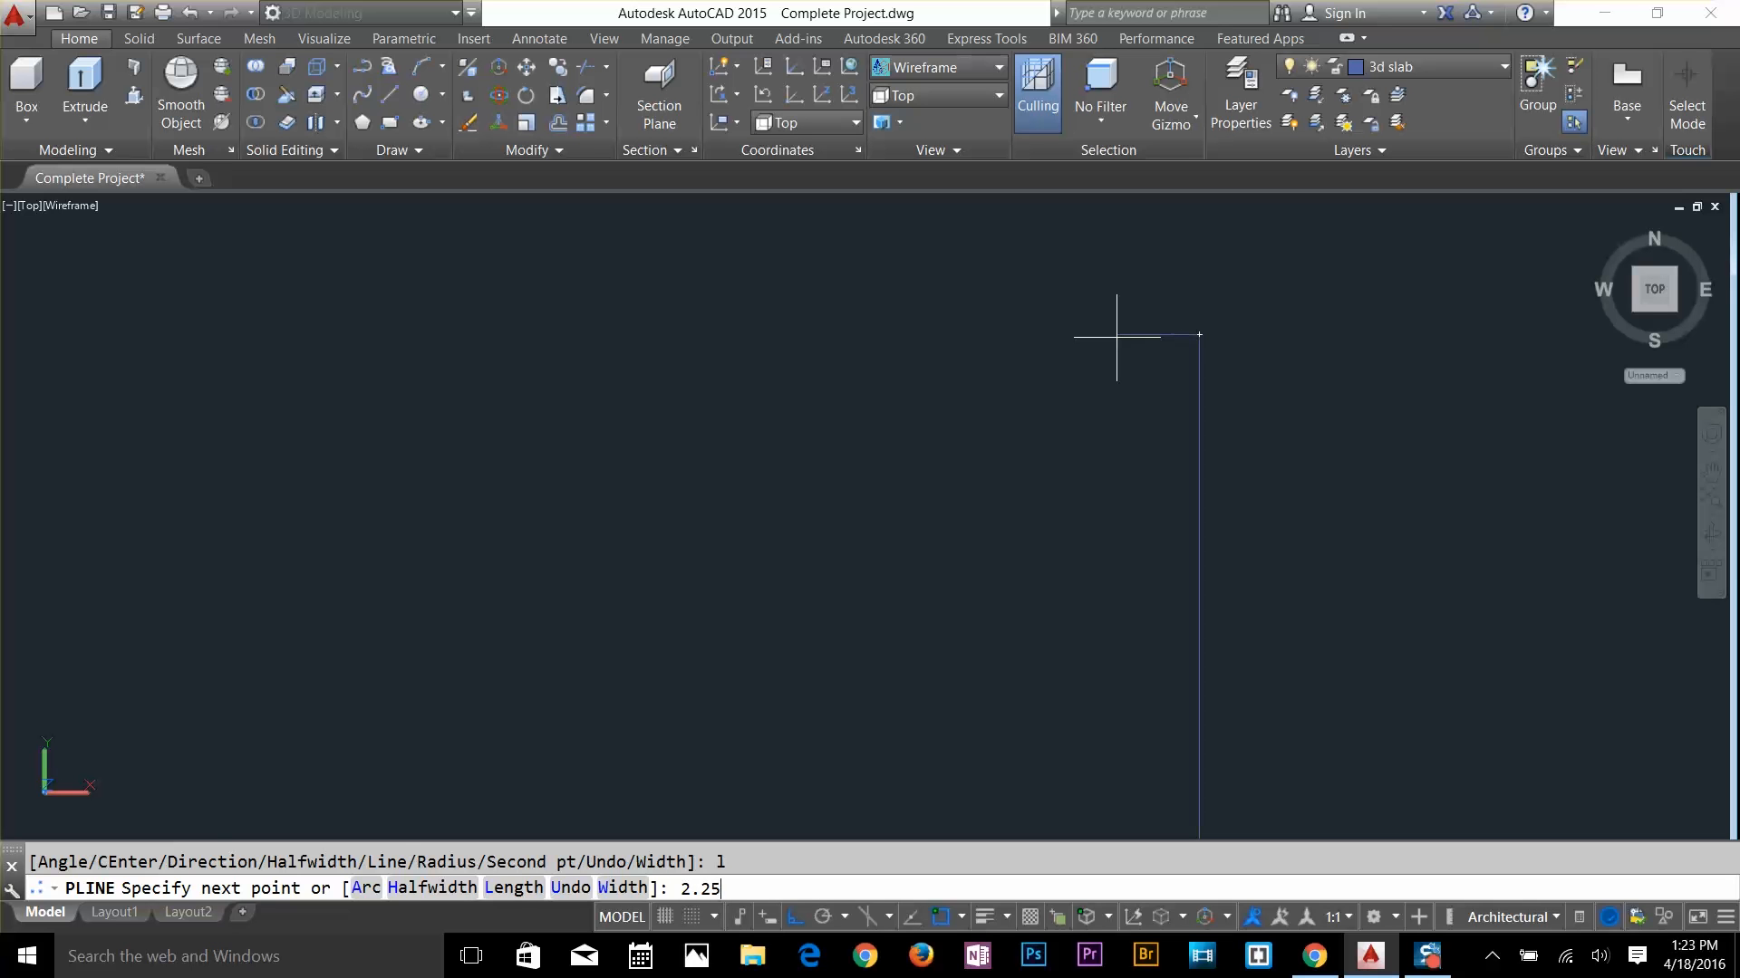
text(2.25)
key(F8)
key(Return)
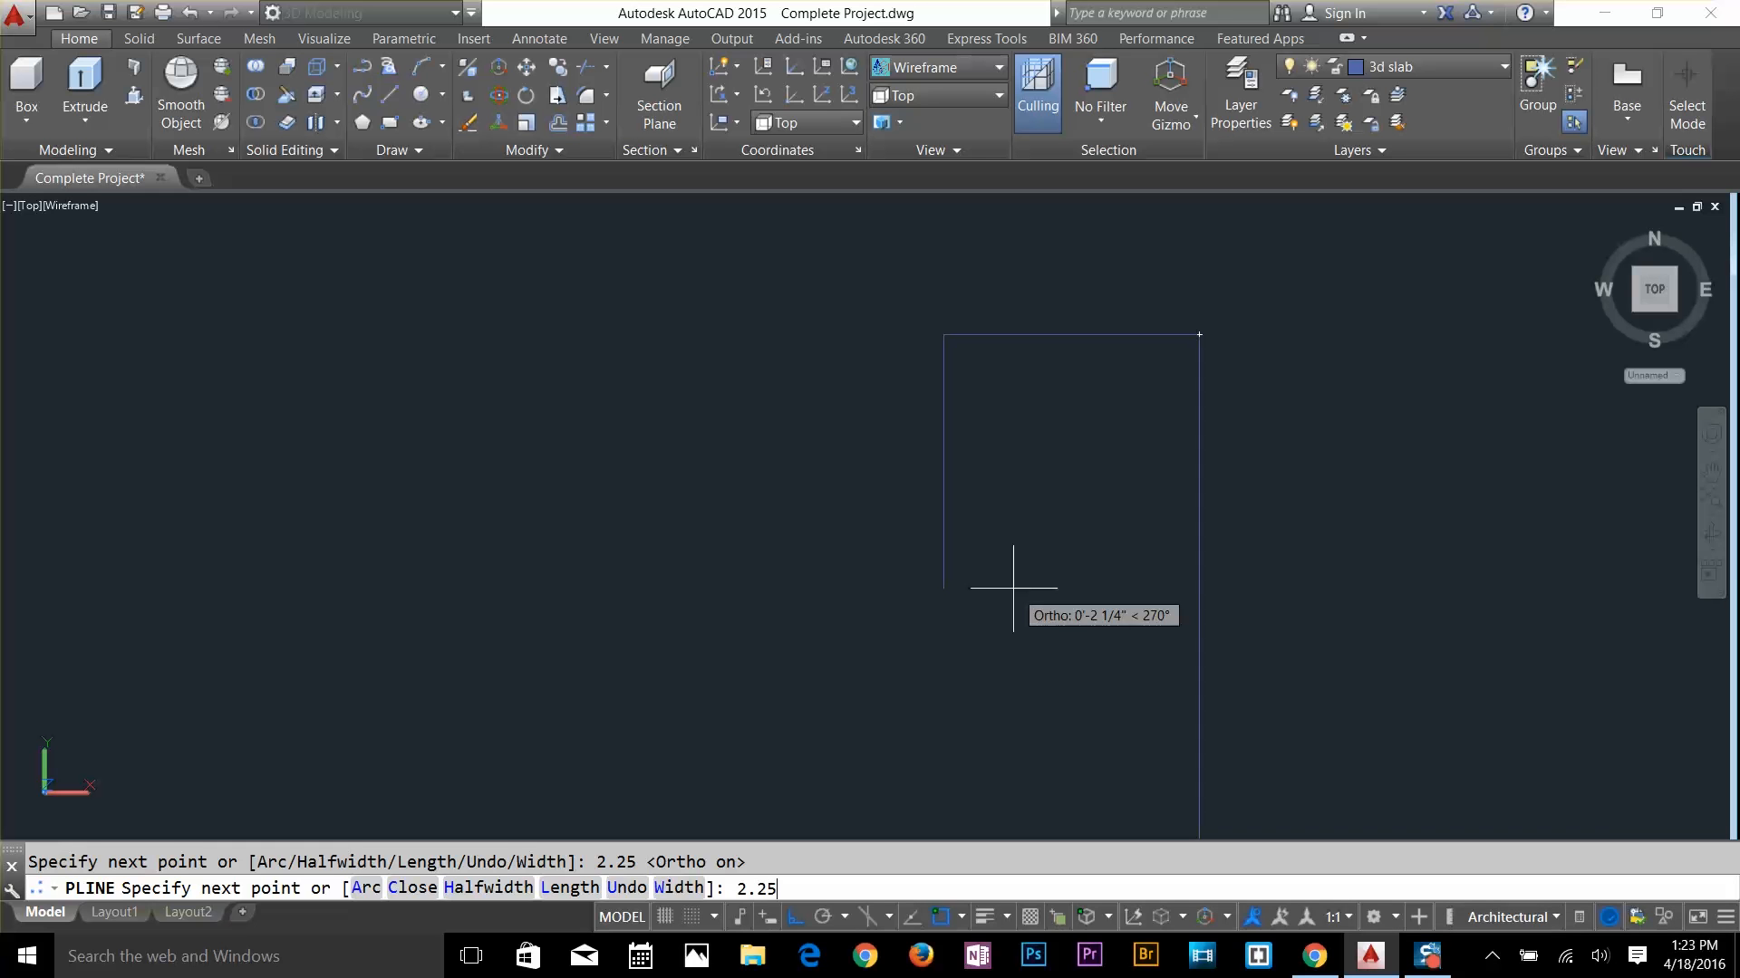
text(2.25)
key(Return)
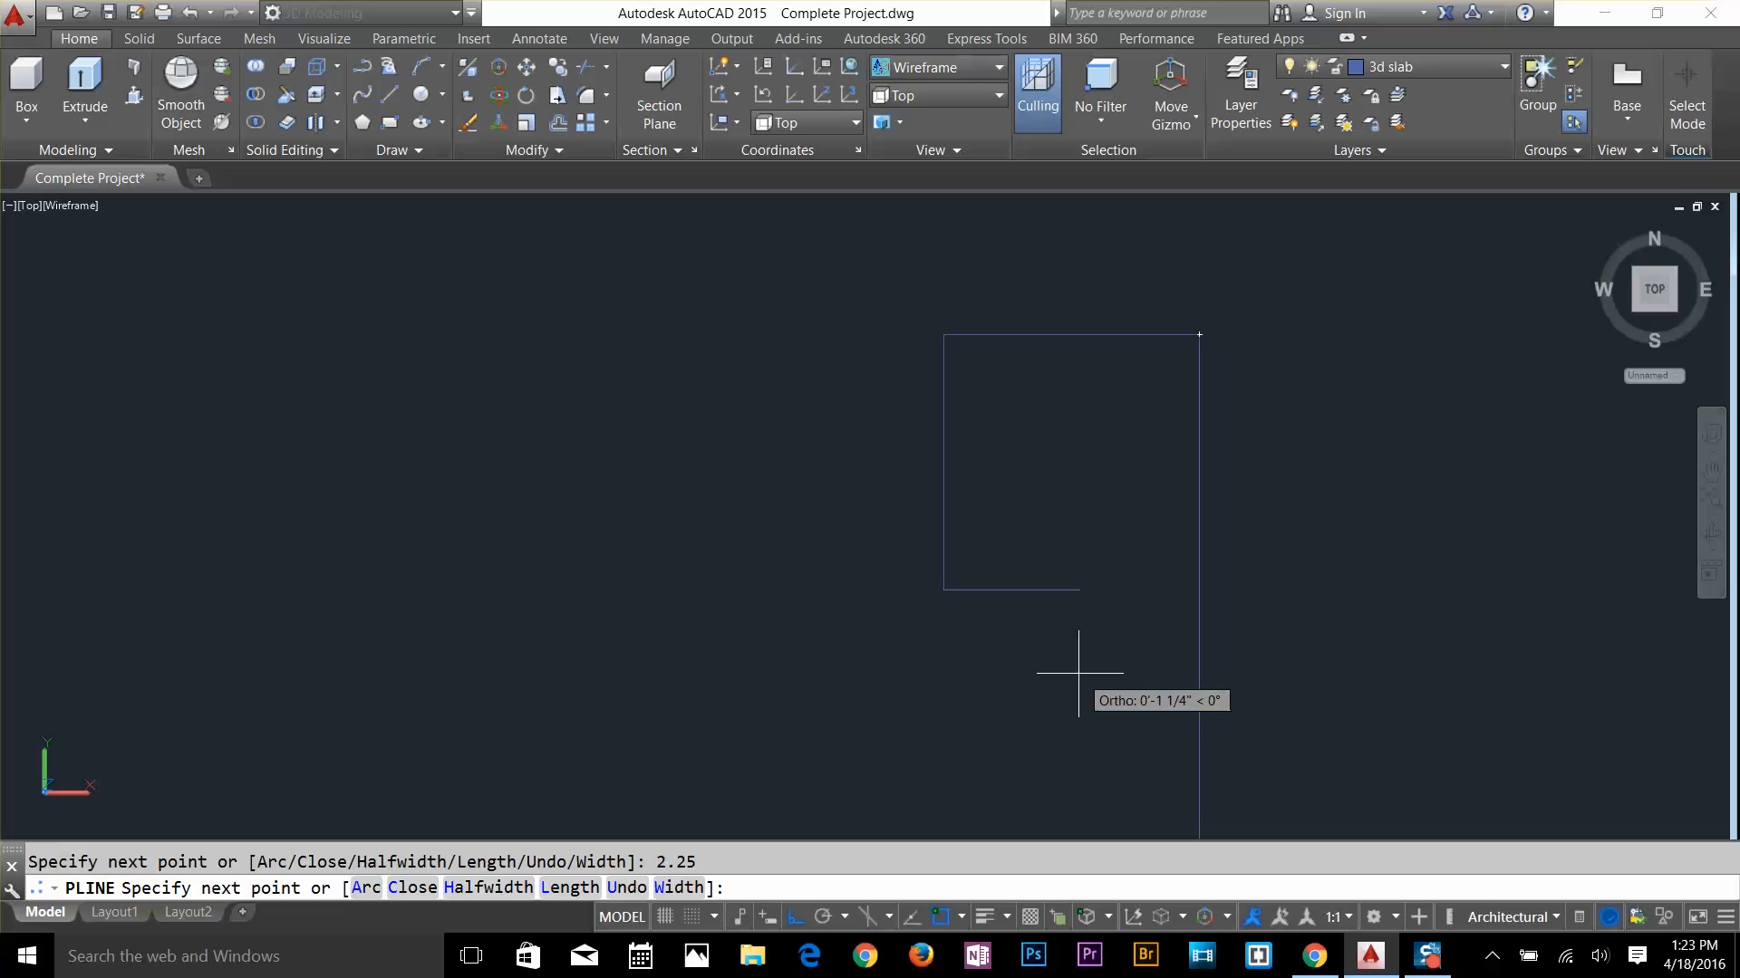
With Ortho off and polar tracking on, continue the outline with a 315° diagonal toward the line and a straight vertical segment downward
key(F8)
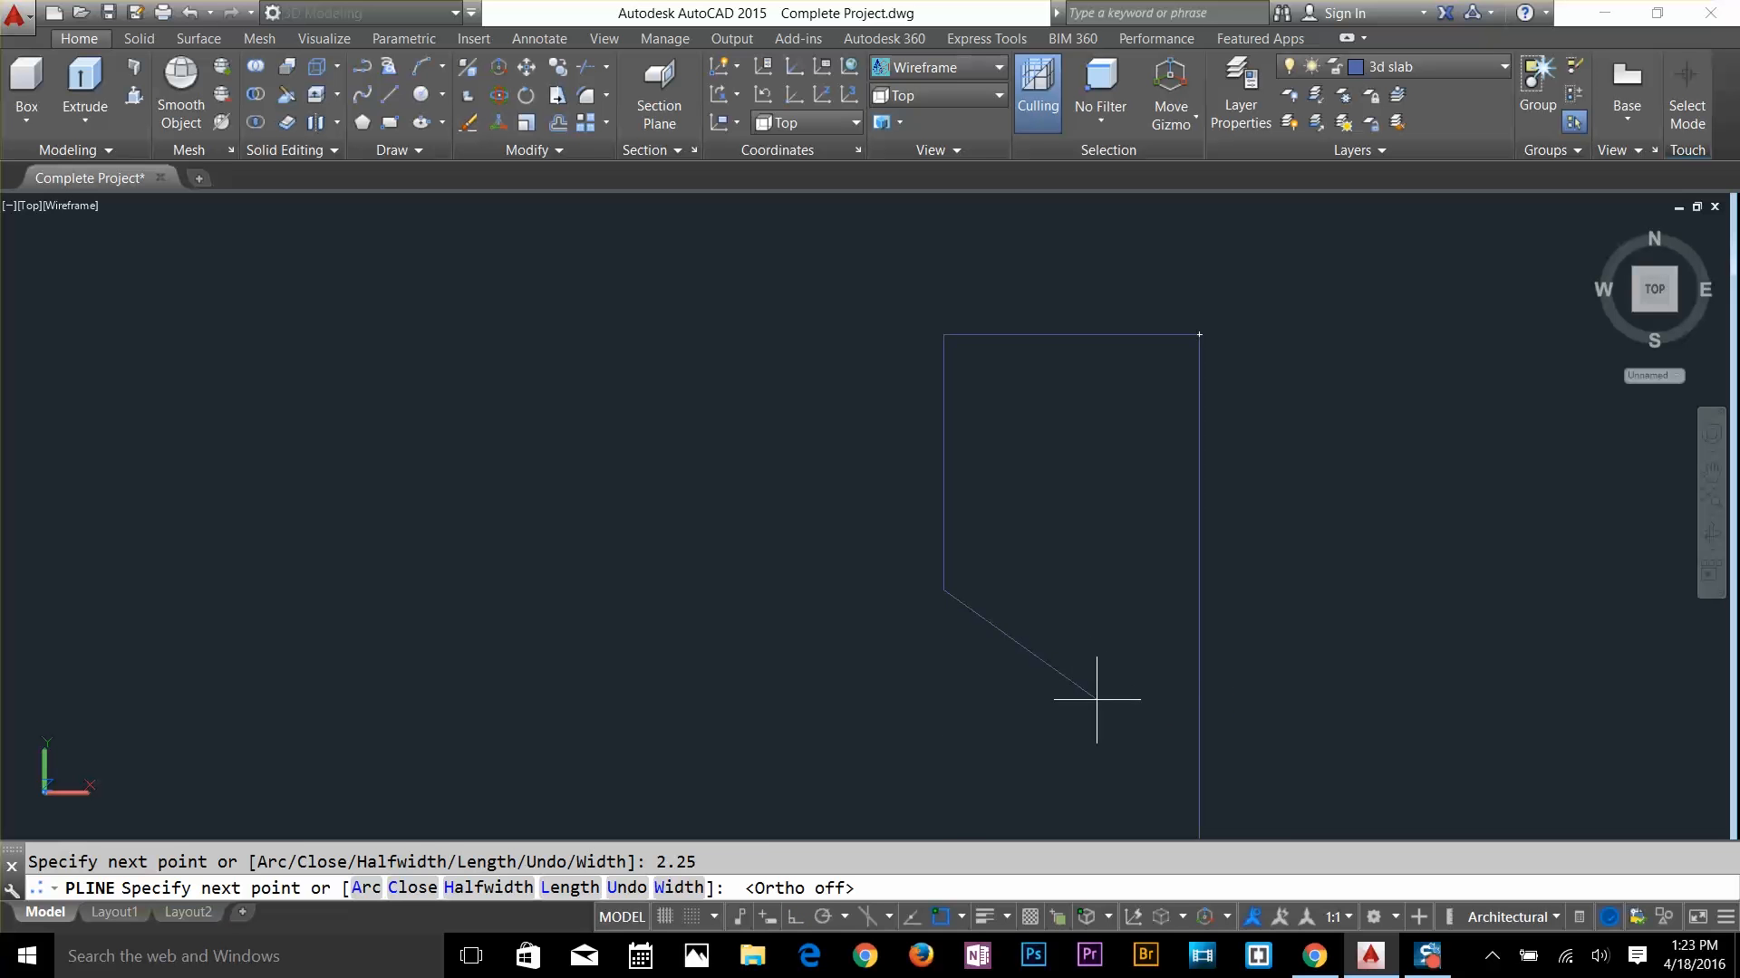
click(820, 918)
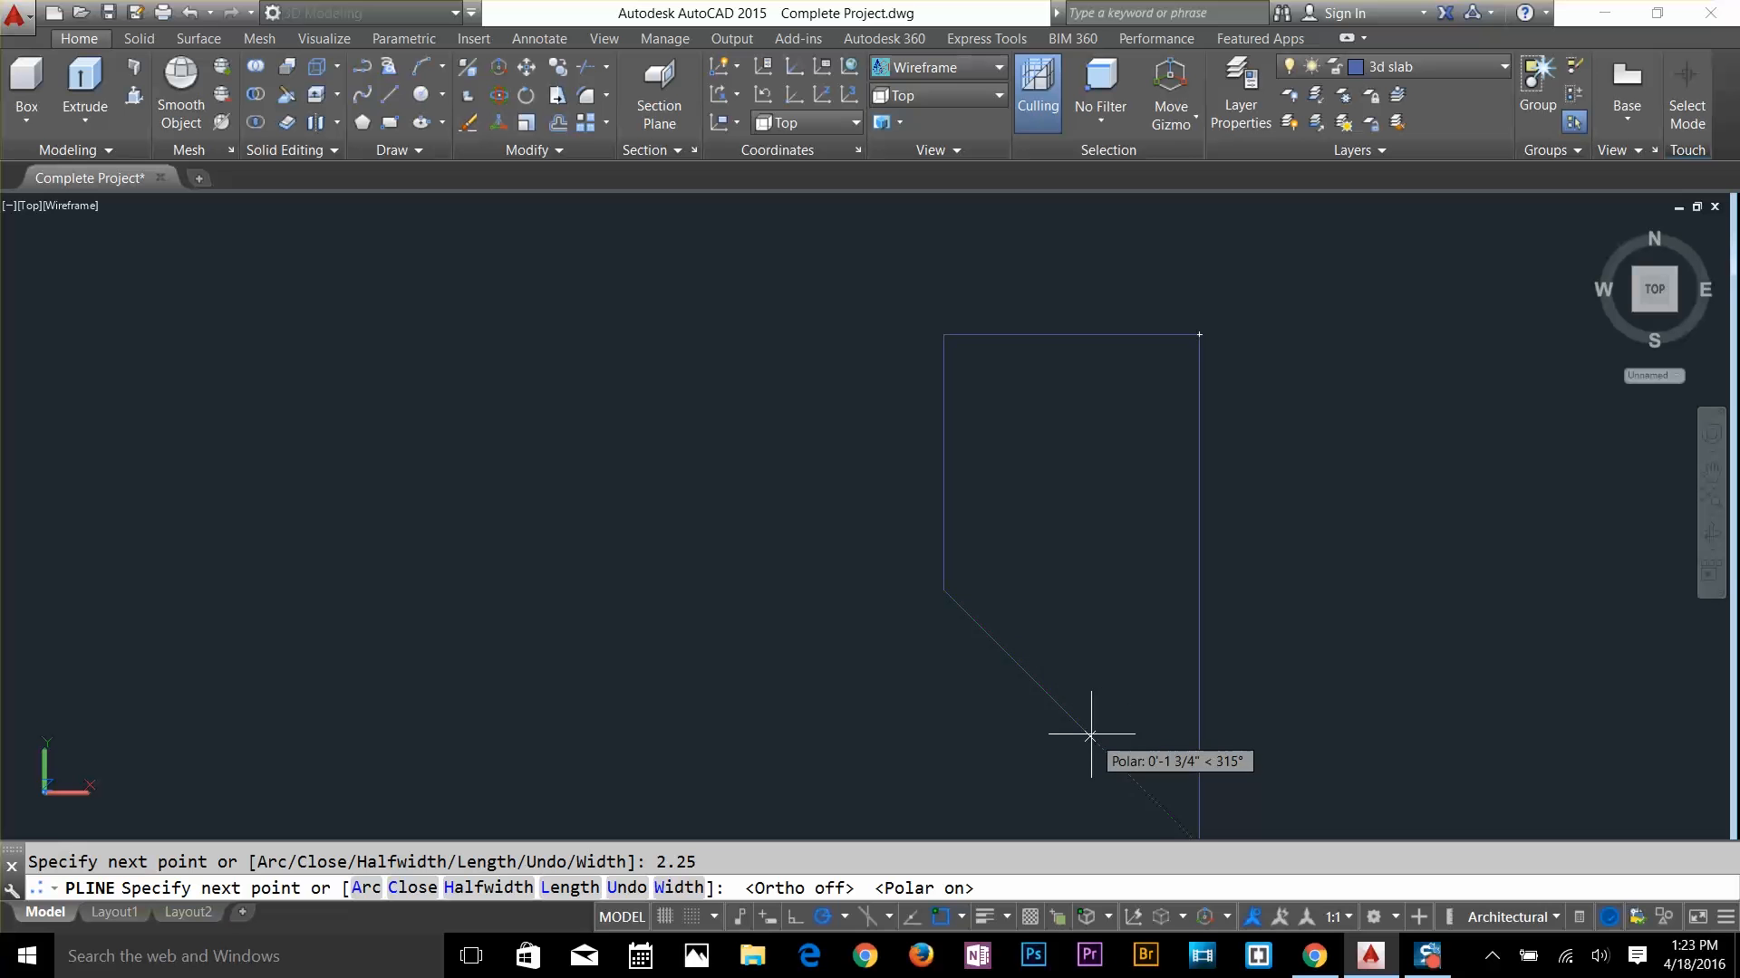
click(1126, 772)
middle_drag(1125, 771, 1129, 271)
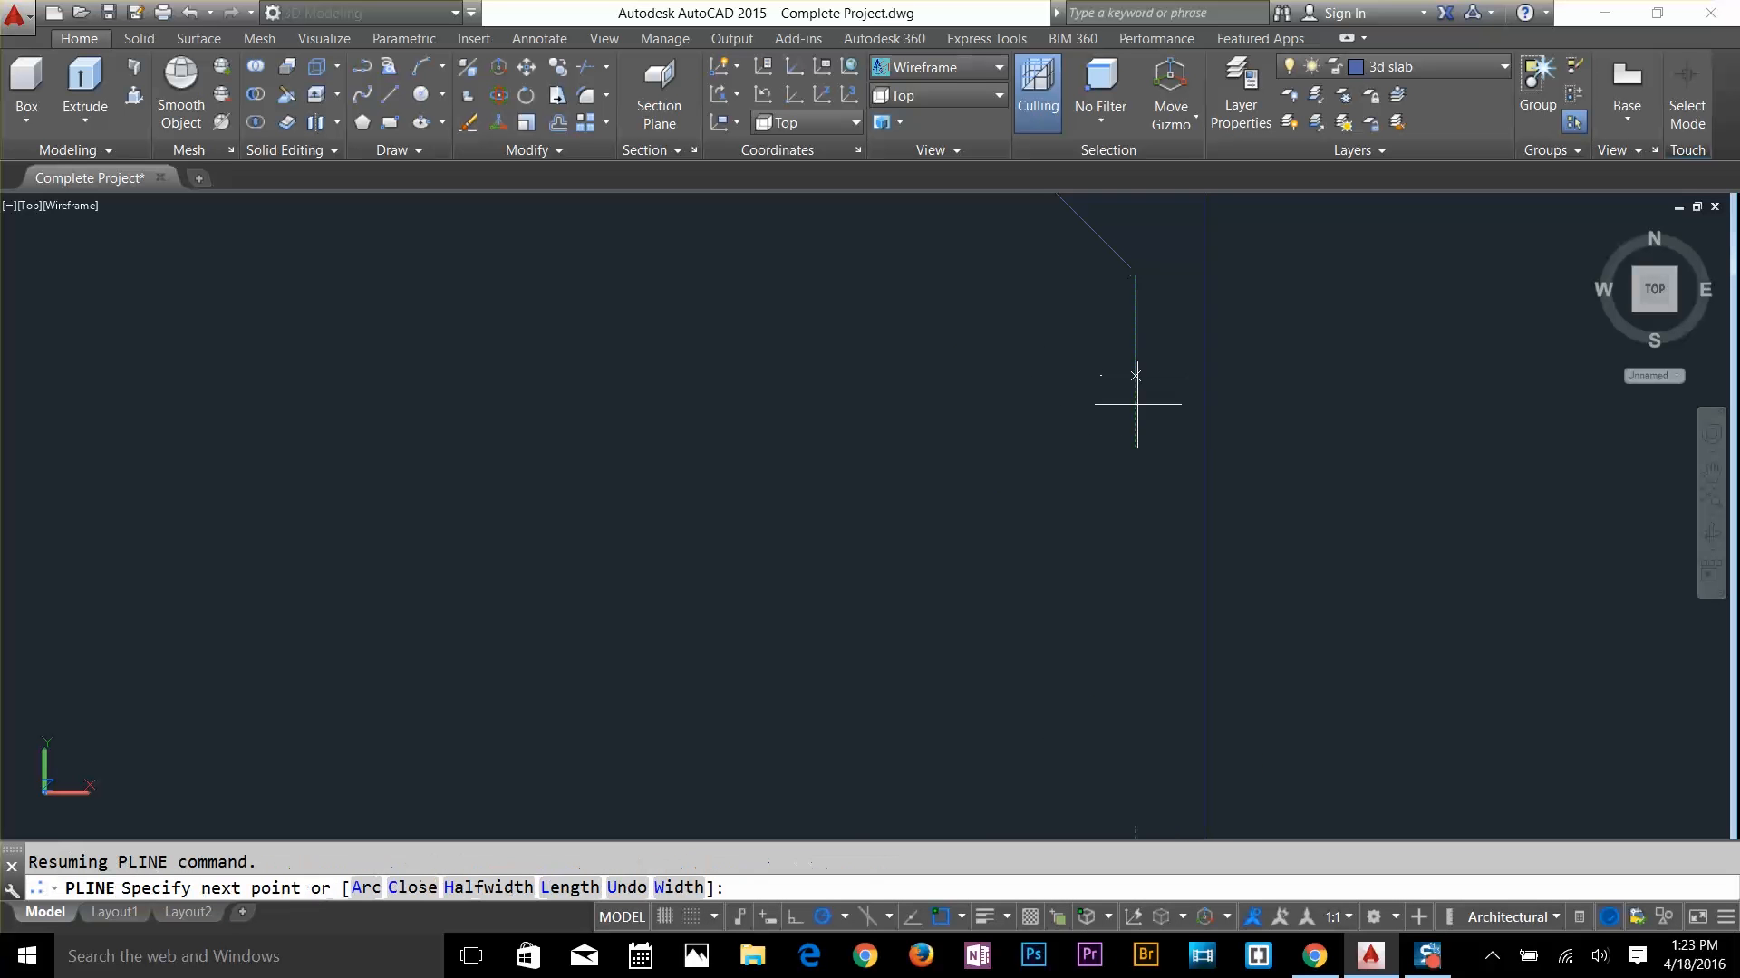
click(1135, 601)
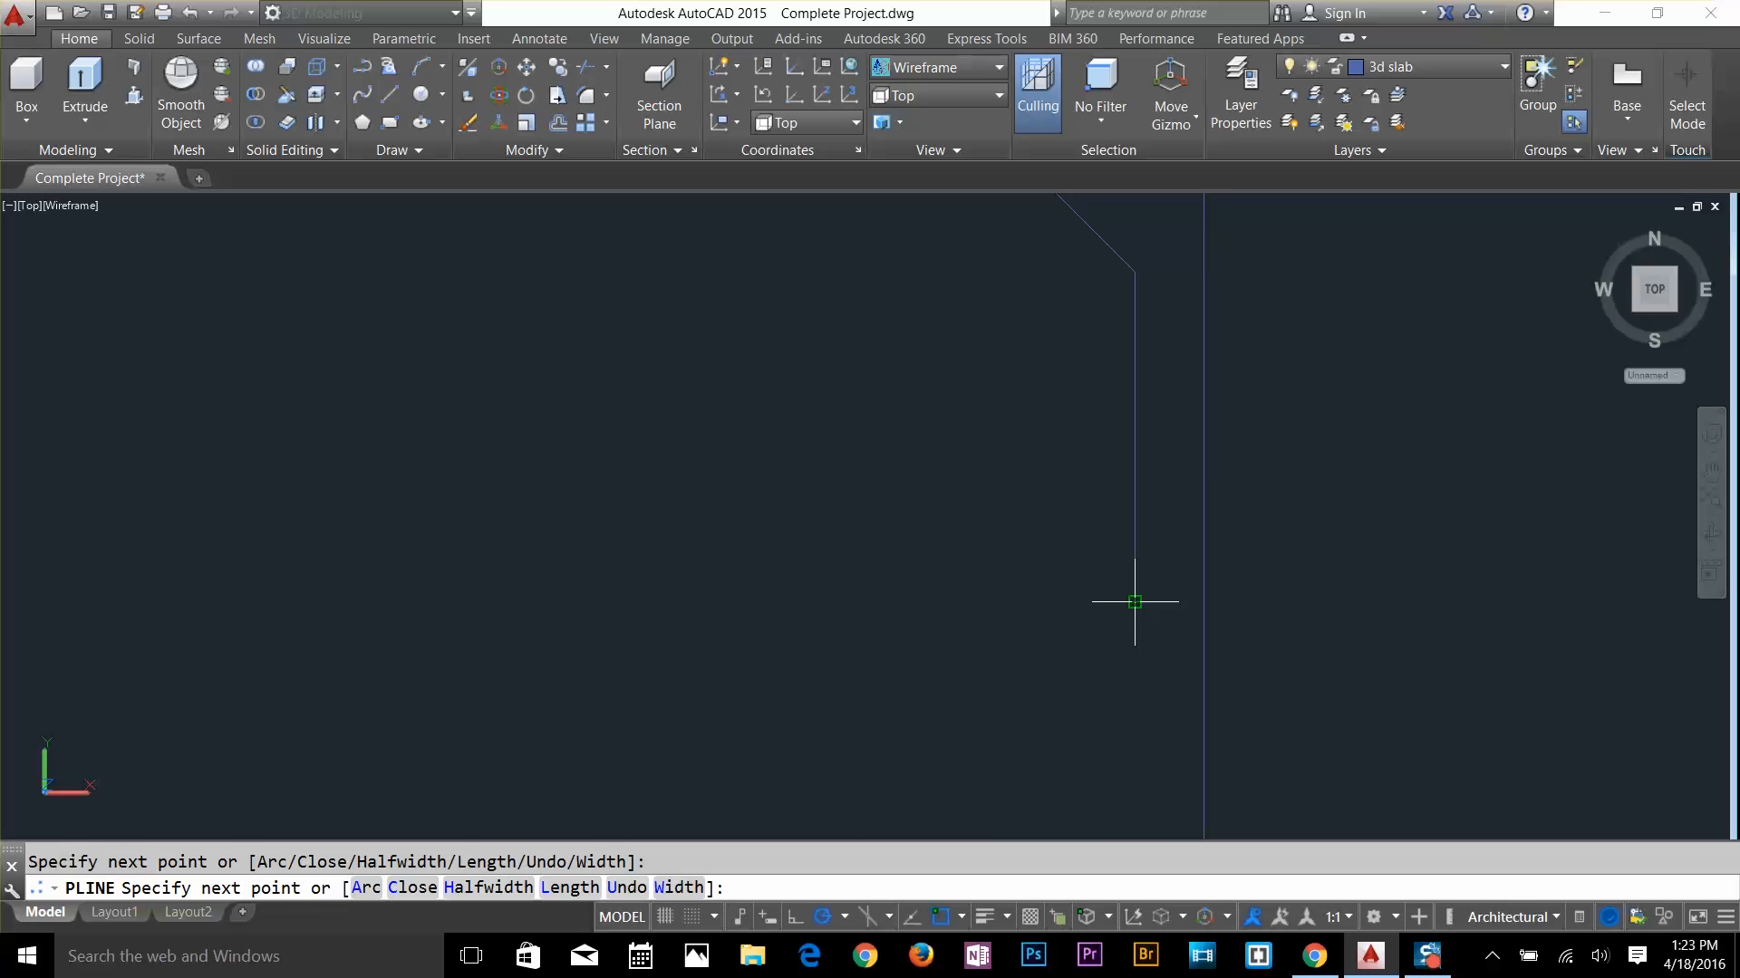
Continue the baluster outline with three alternating arcs below the vertical segment, forming a rounded bulge and neck
text(a)
key(Return)
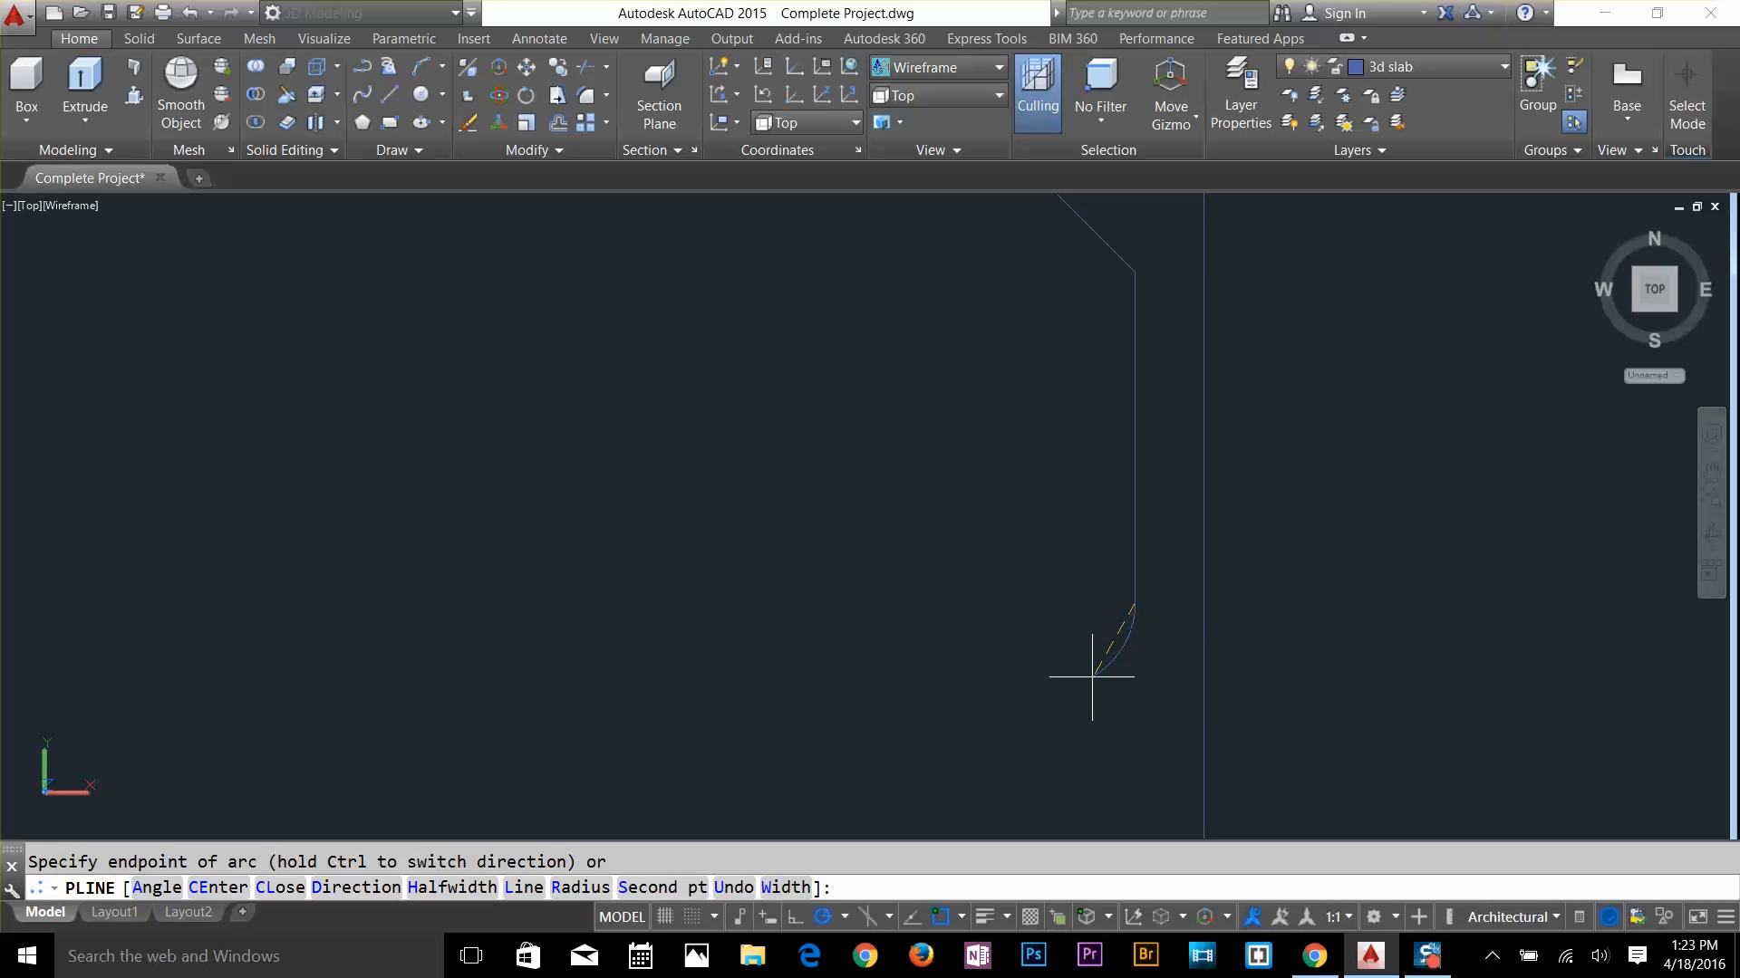
middle_drag(1058, 743, 1074, 426)
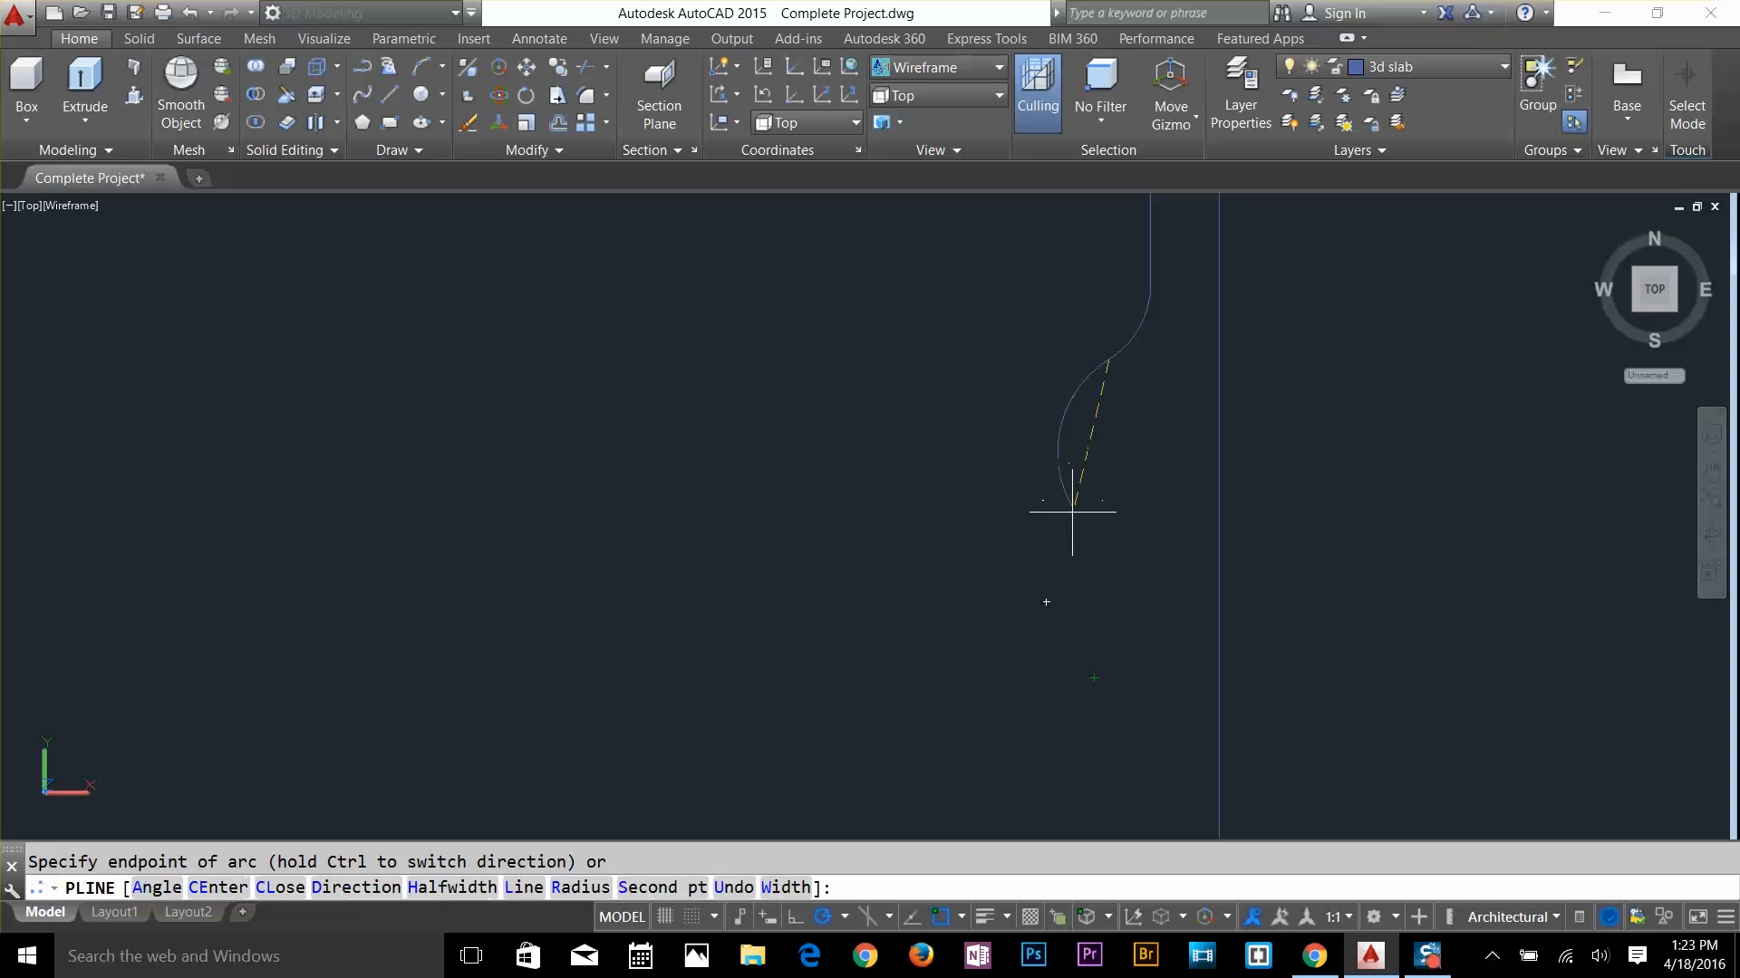
click(1093, 529)
scroll(1126, 742, down, 3)
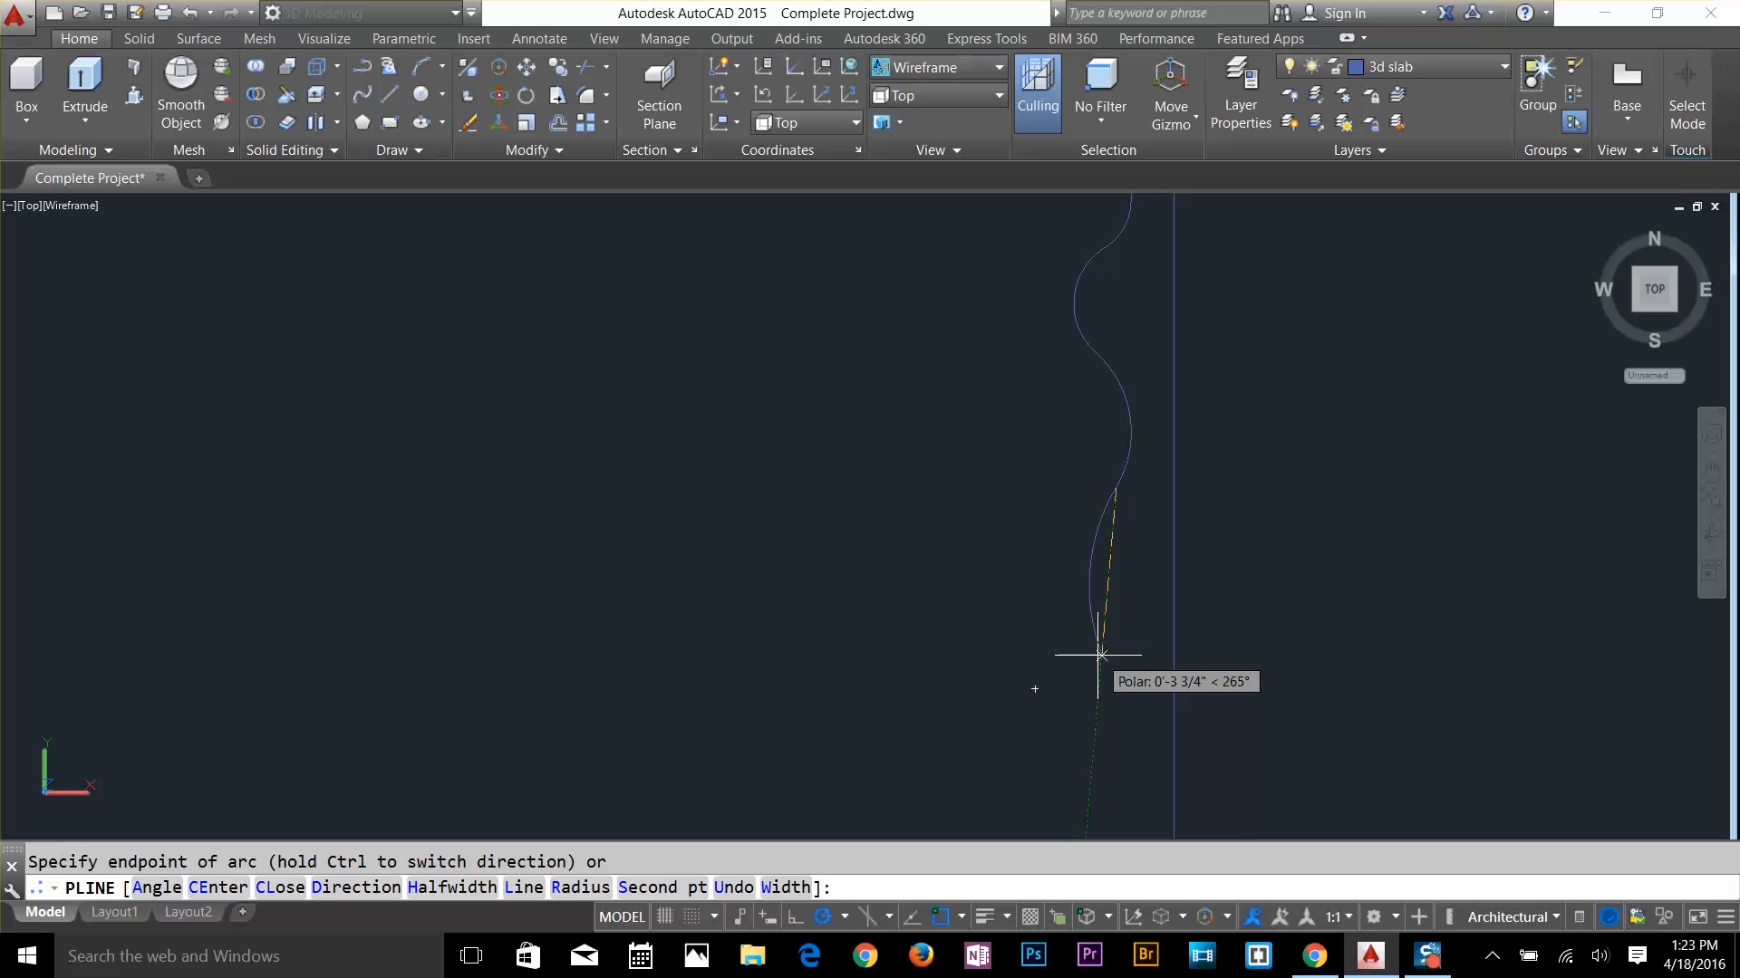
Finish the outline with a straight vertical segment down and a horizontal one to the lower end of the 2.5' line
text(l)
key(Return)
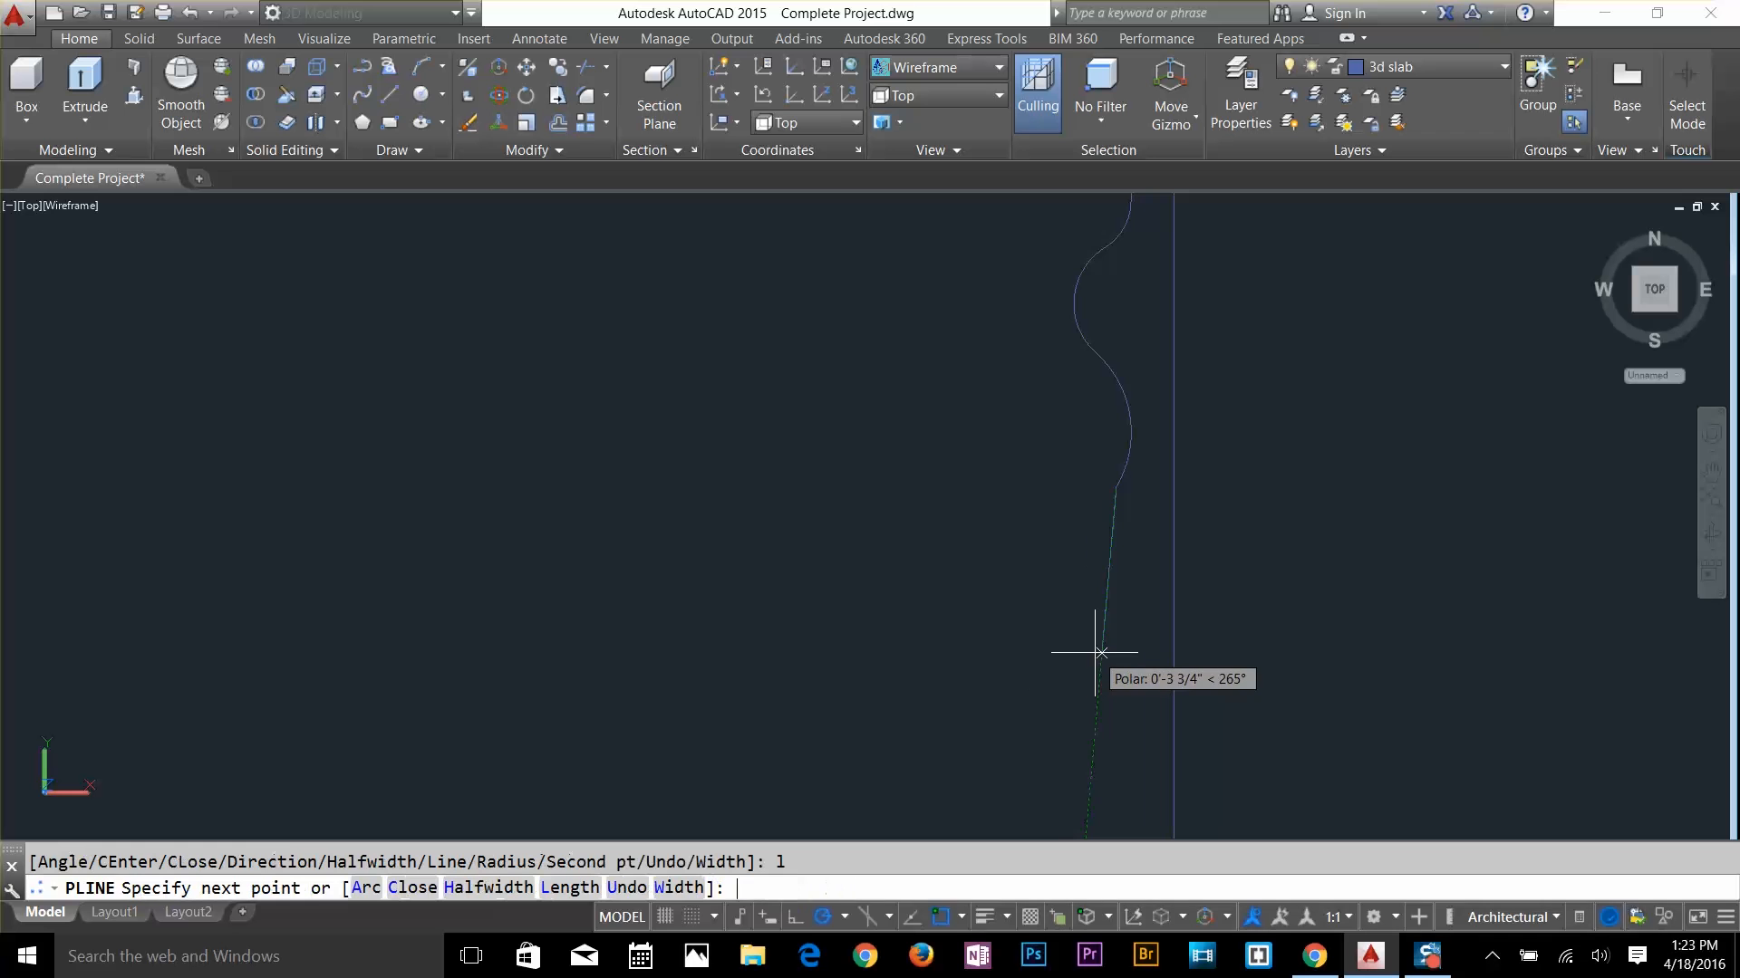
scroll(1094, 651, down, 2)
middle_drag(1095, 651, 1142, 345)
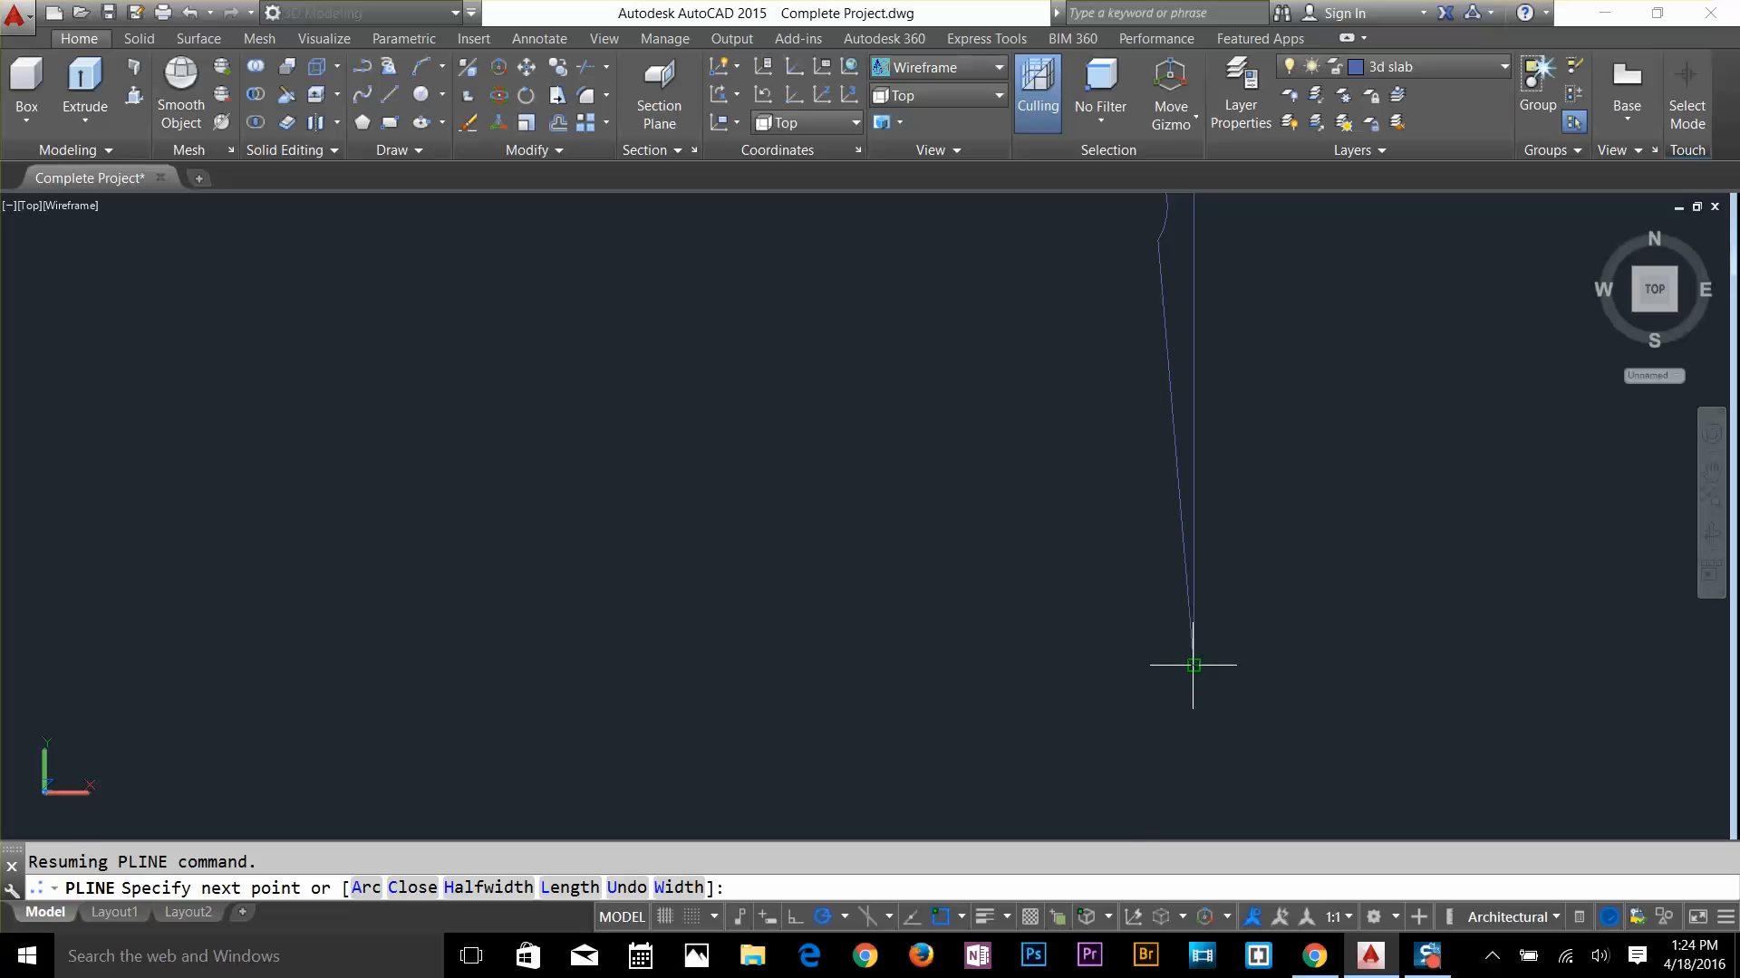
click(1157, 665)
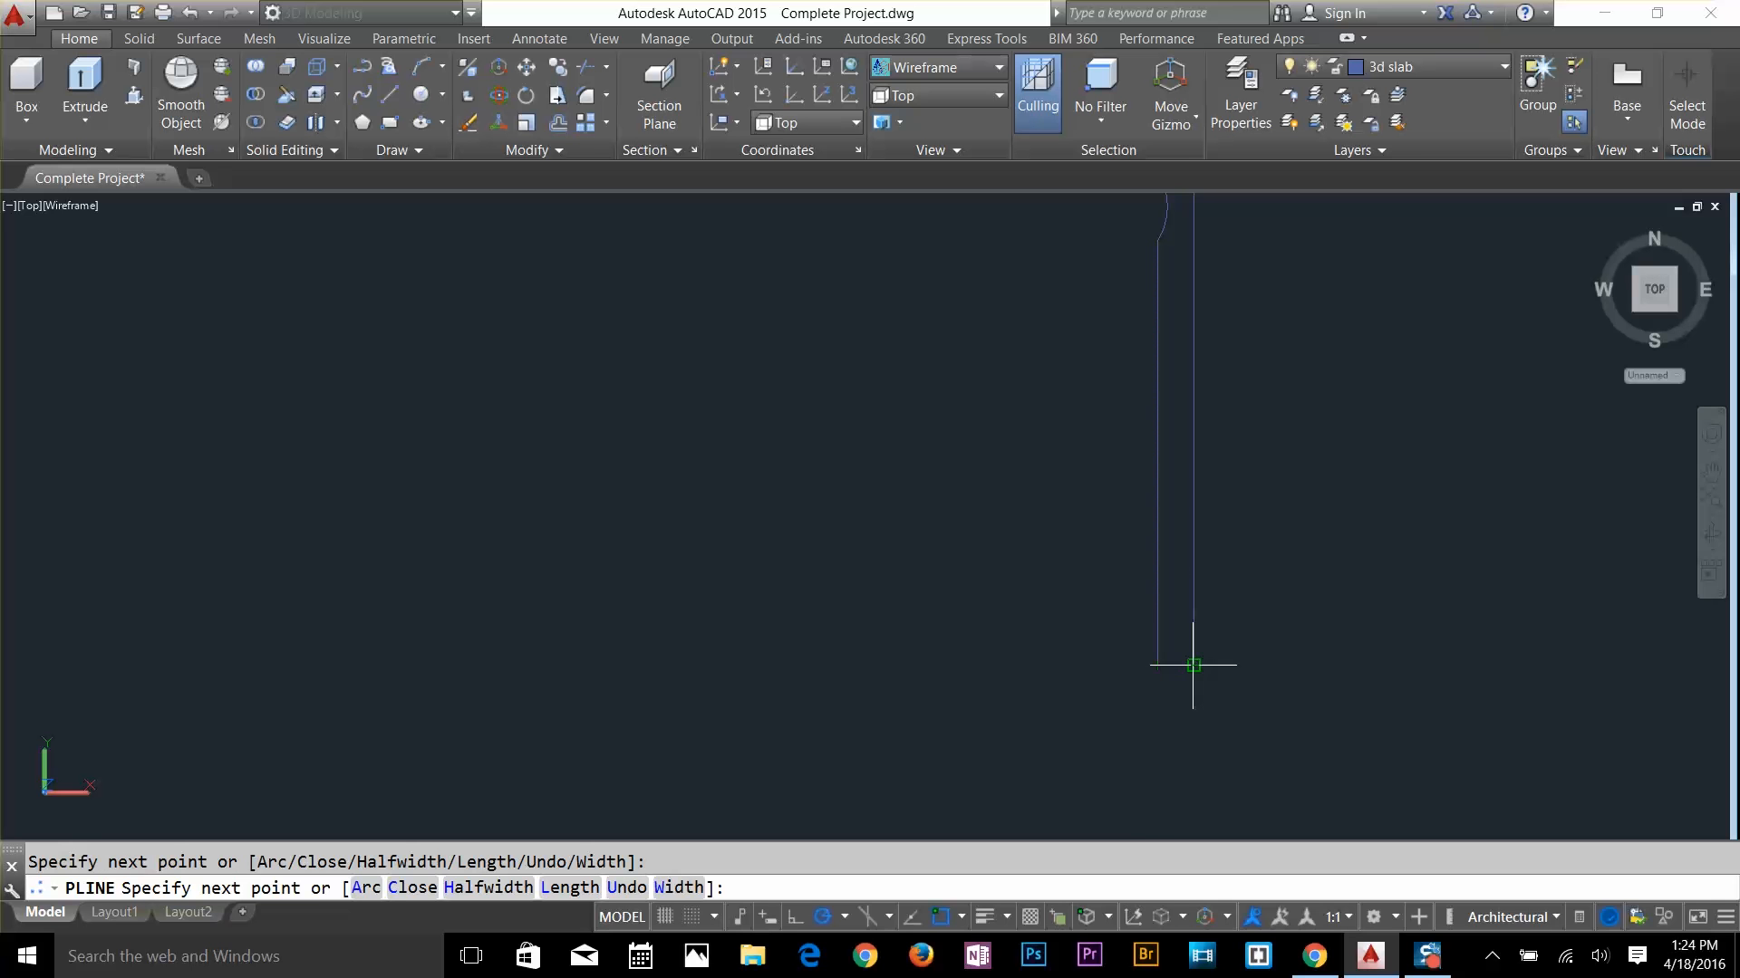
key(Return)
scroll(1185, 673, down, 2)
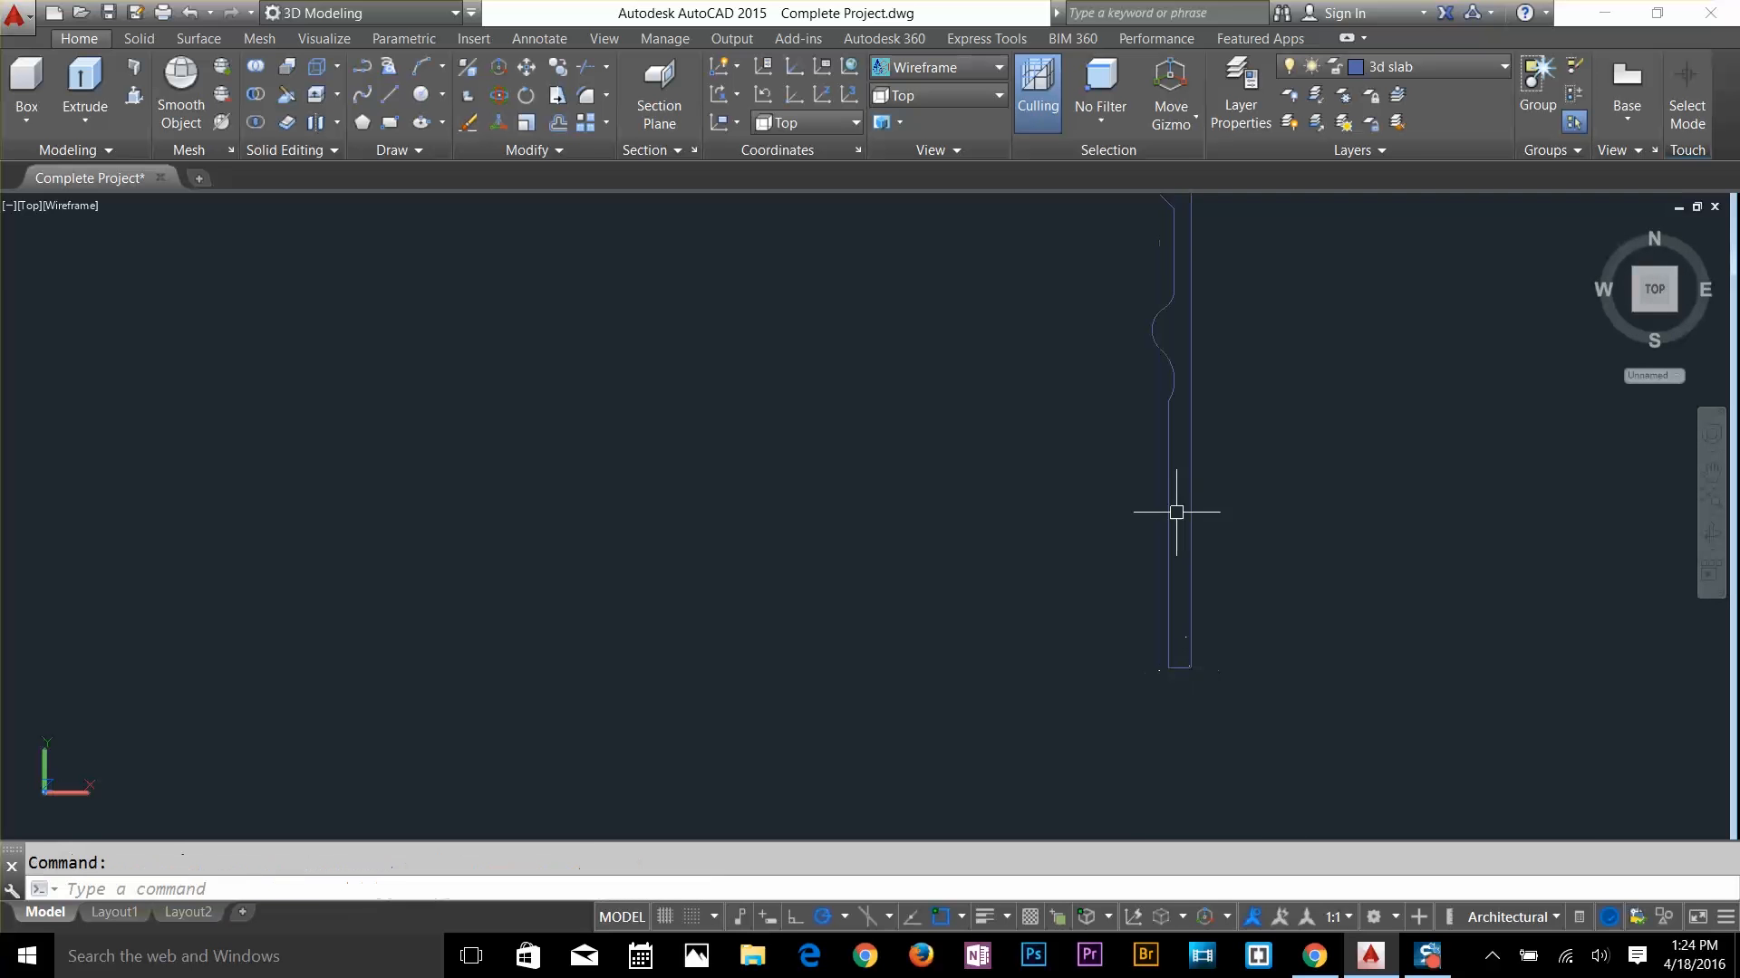
middle_drag(1198, 490, 1200, 596)
key(Escape)
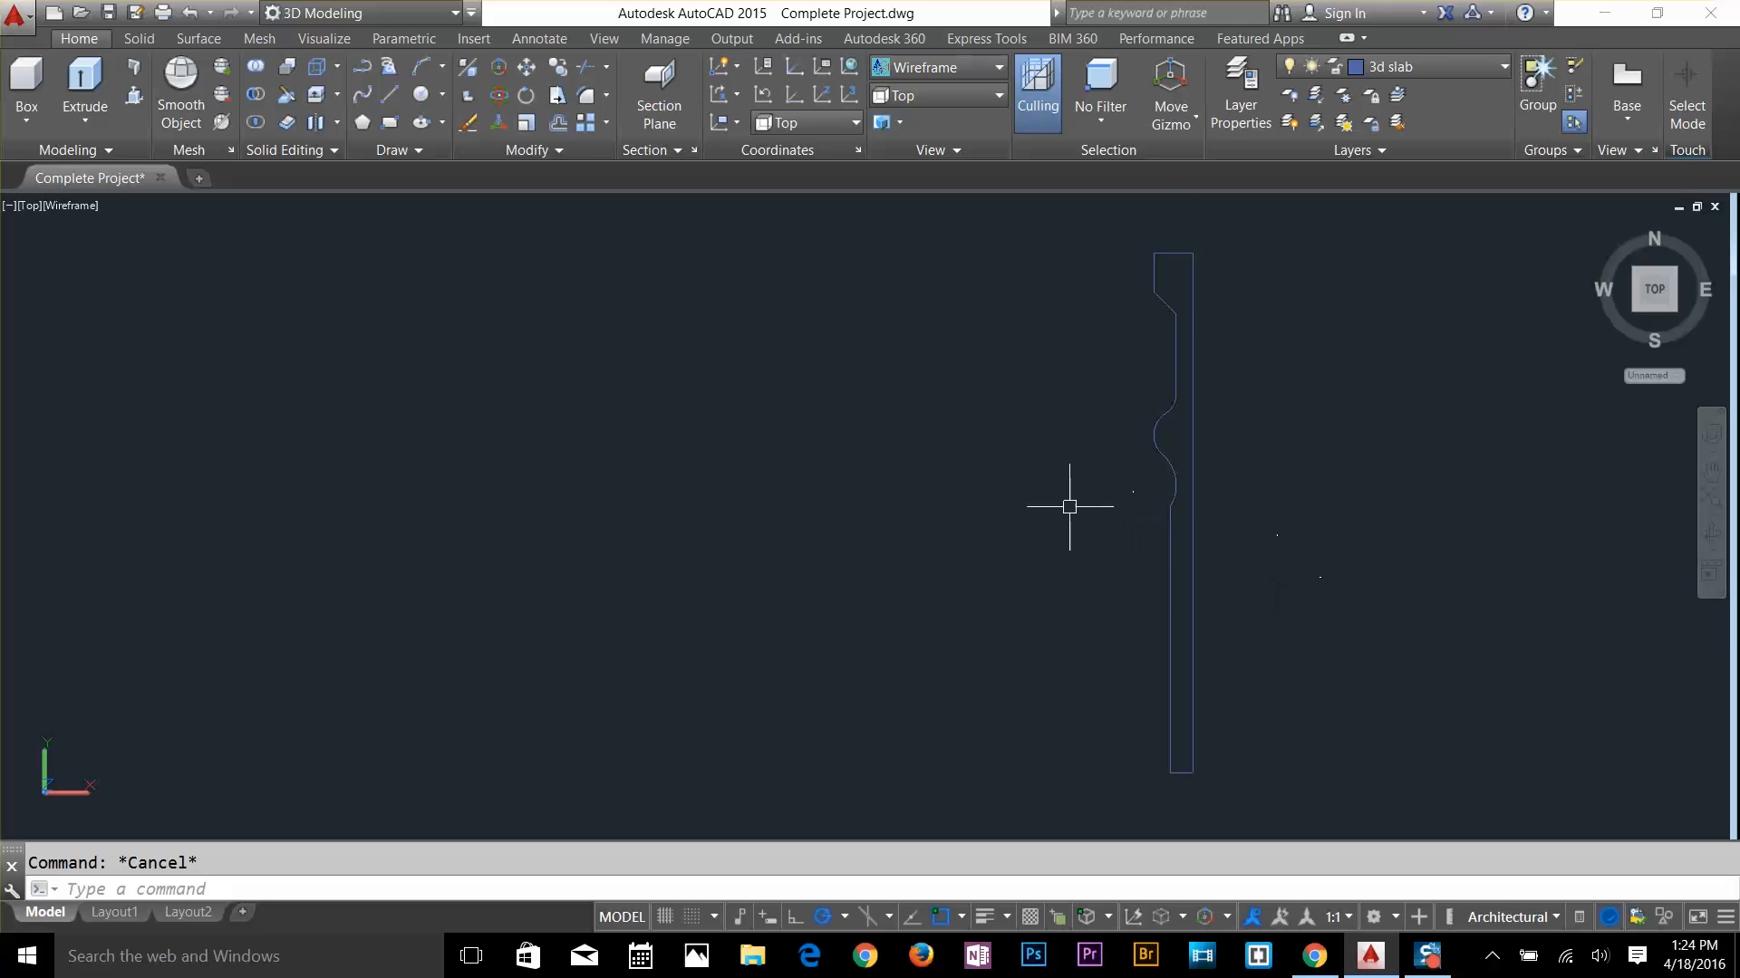
In SW Isometric view, revolve the baluster outline 360° about the straight 2.5' line into a solid
click(920, 96)
click(932, 263)
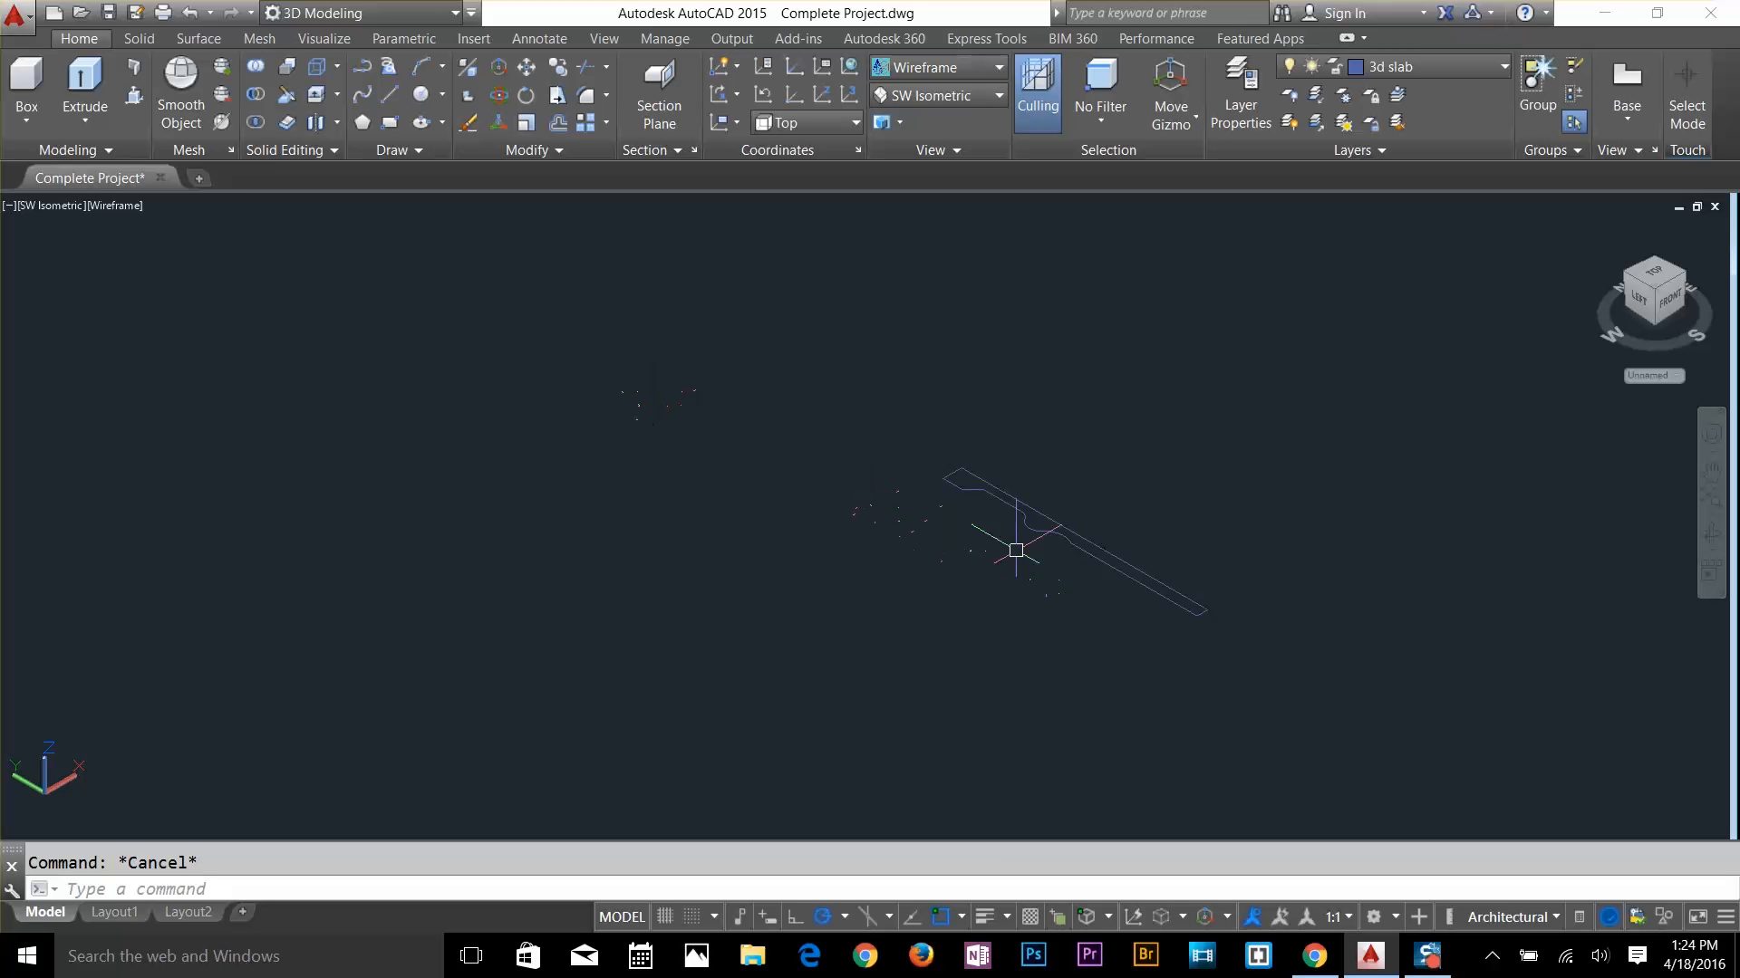
click(97, 133)
click(1023, 530)
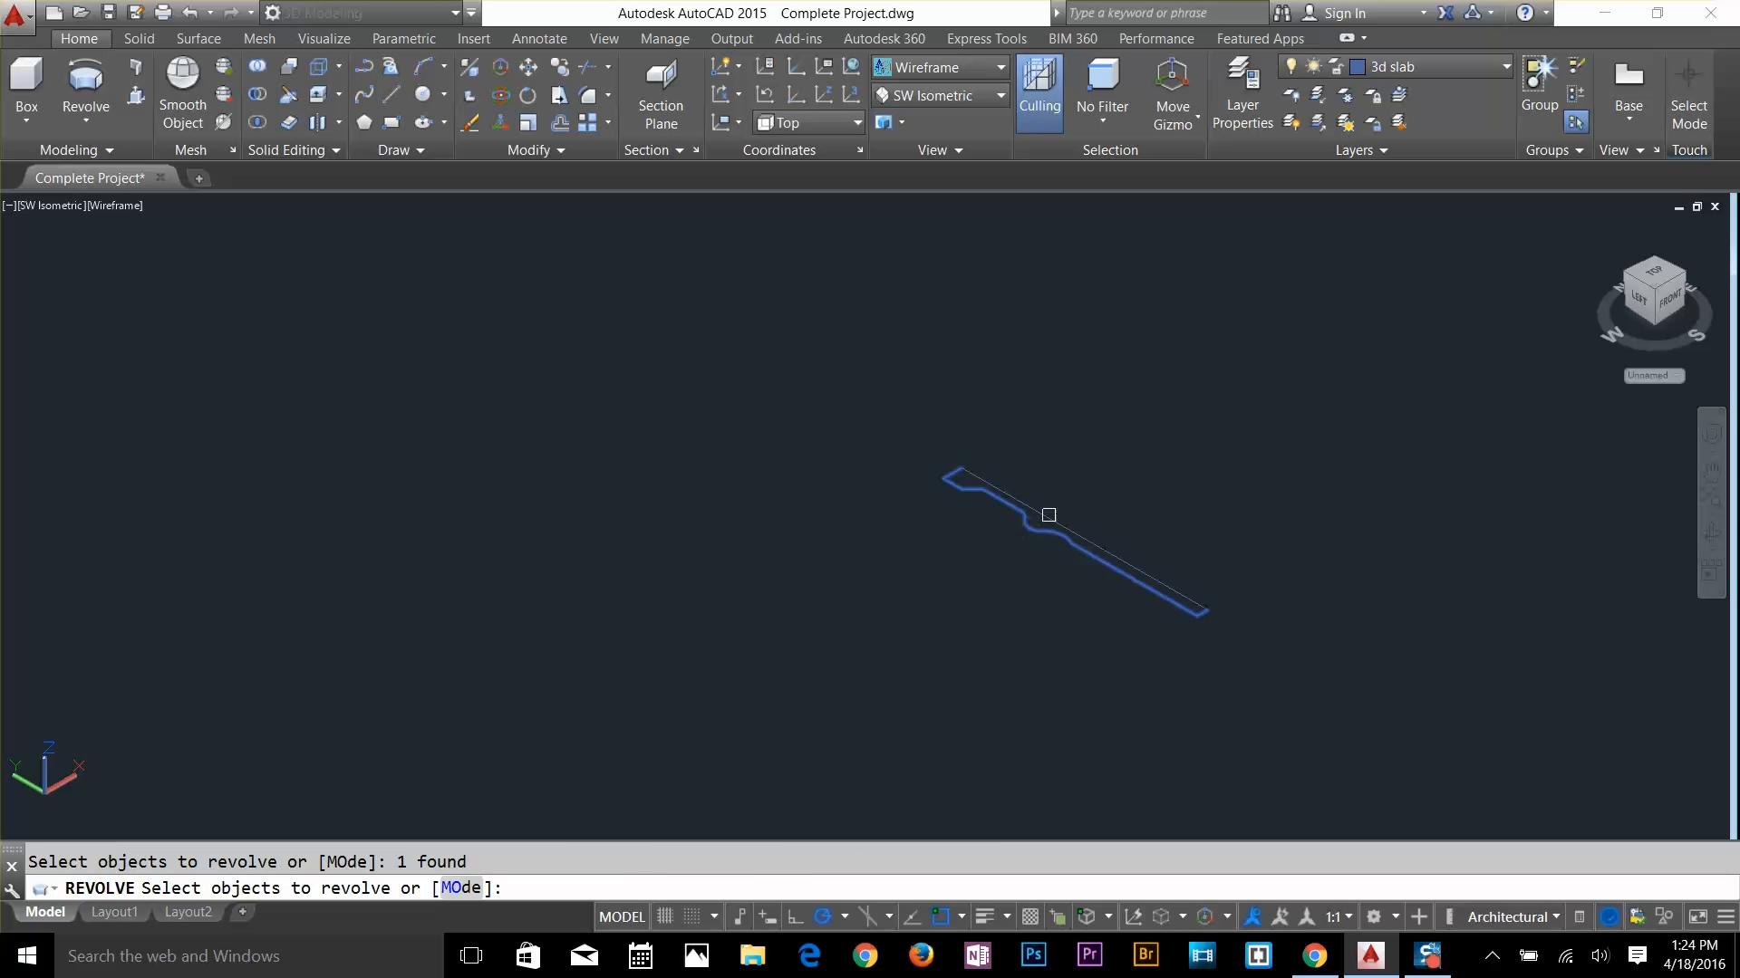
key(Return)
key(Return)
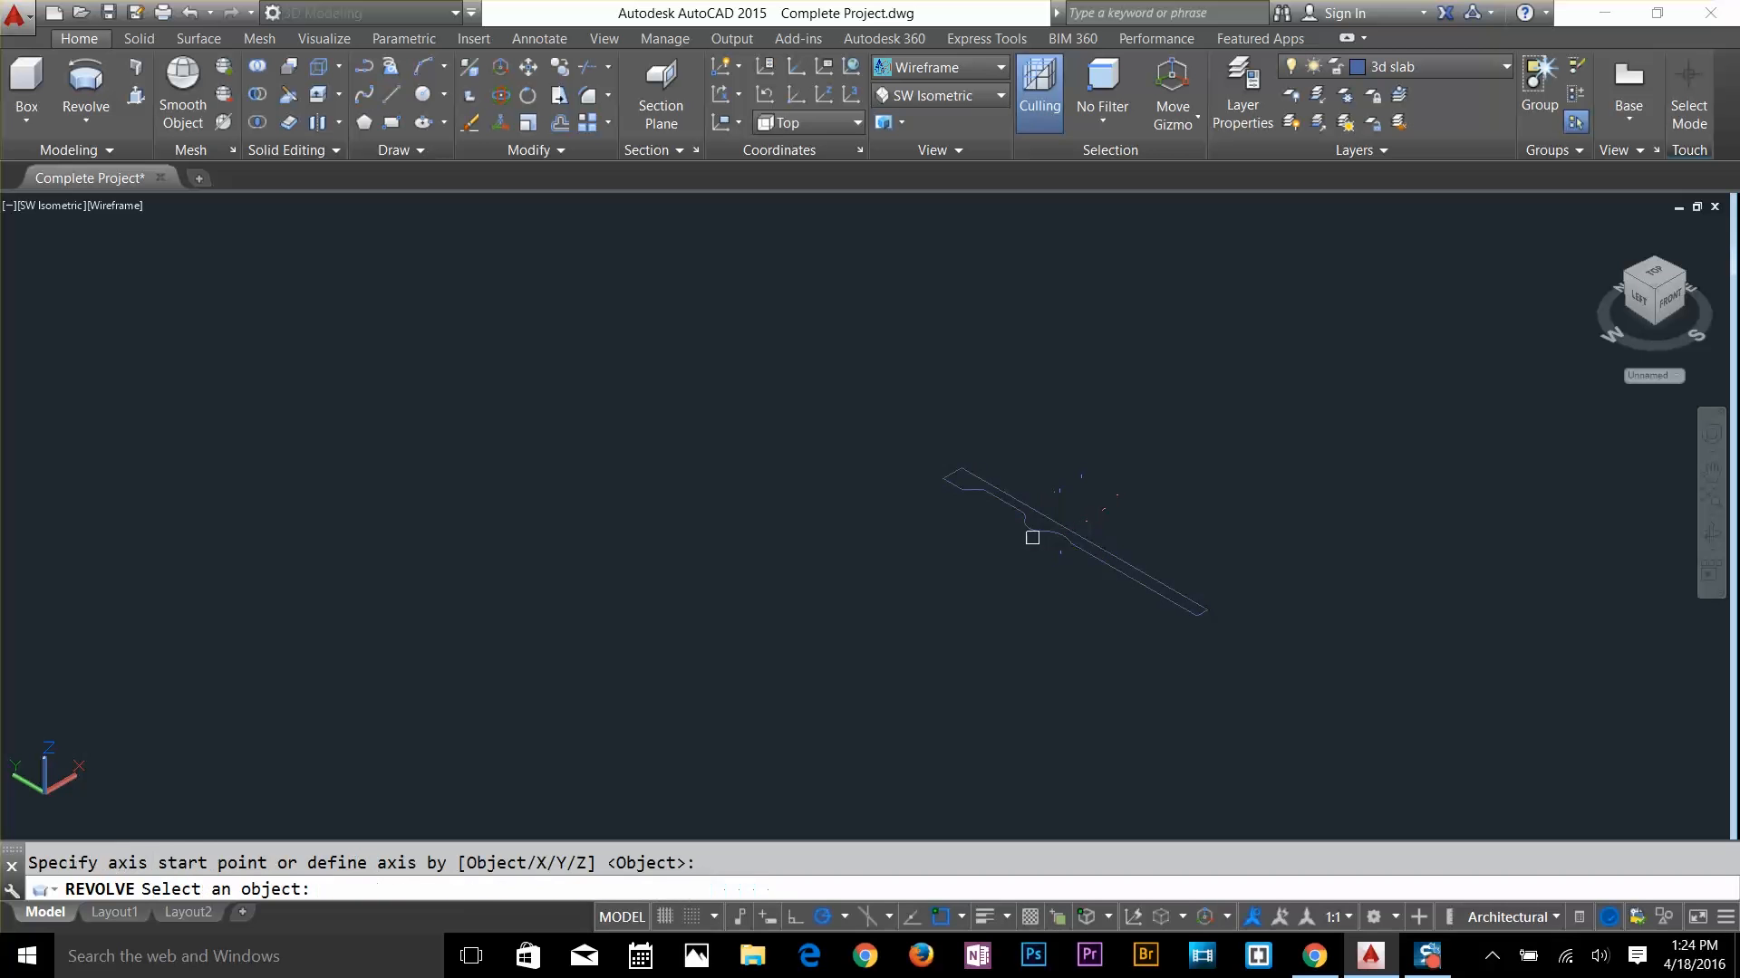
click(1032, 537)
click(1009, 526)
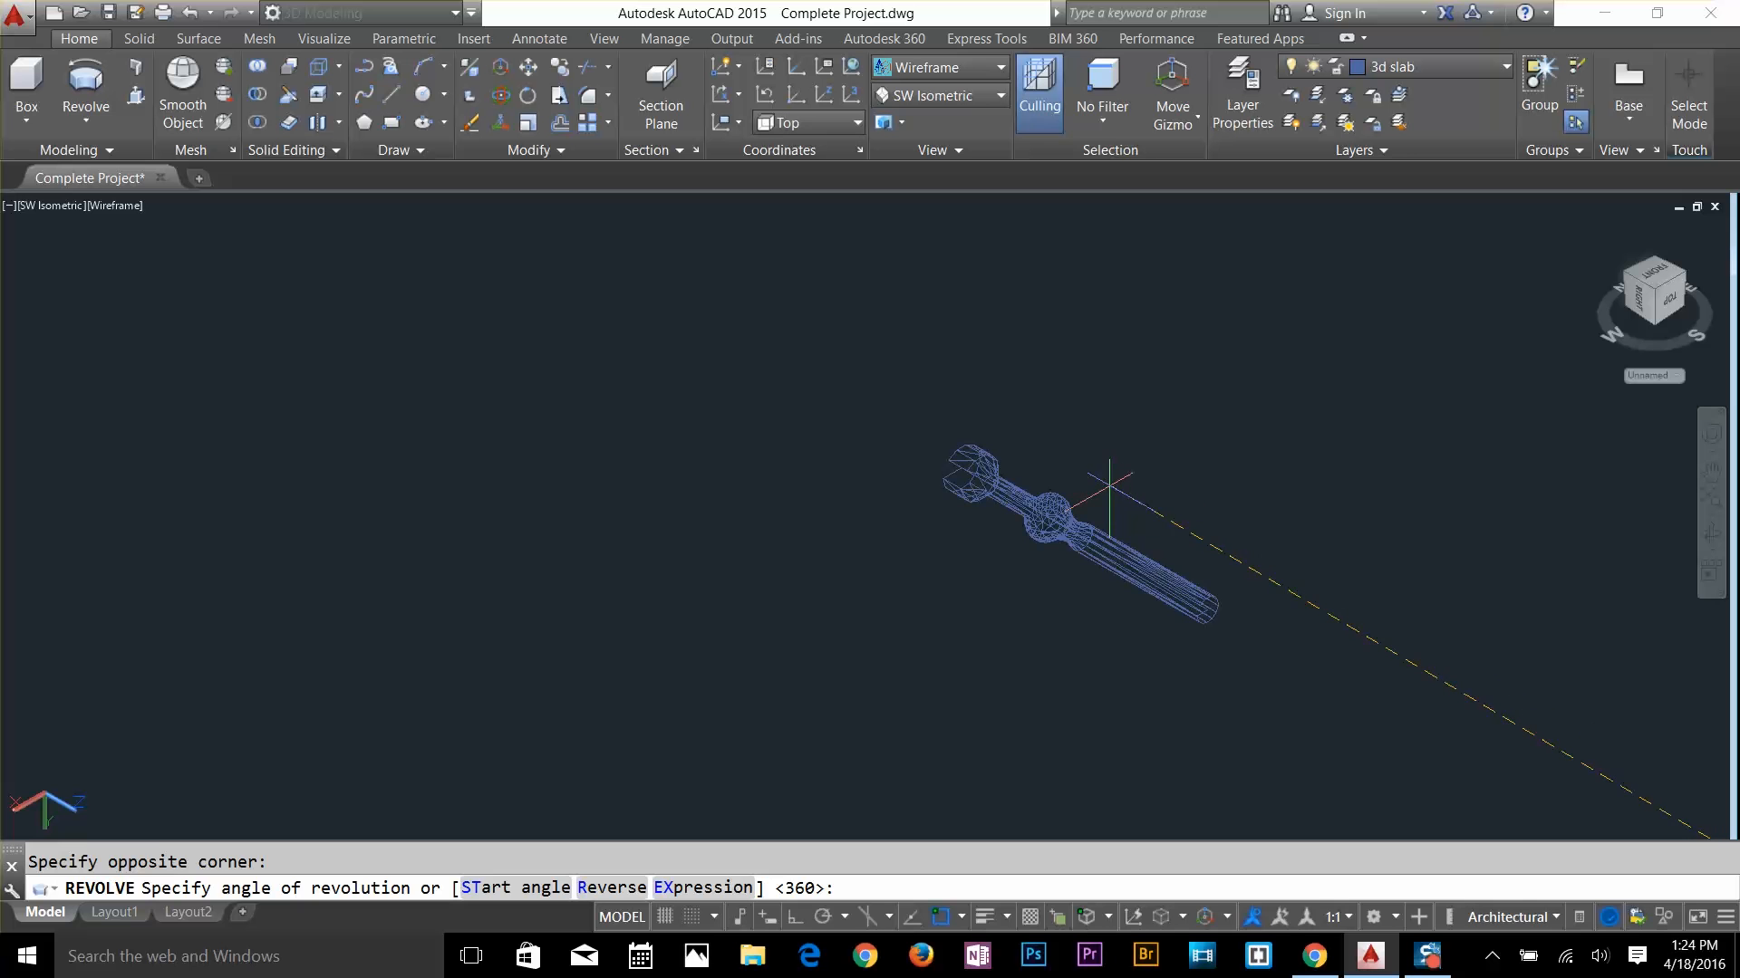
key(Return)
key(Return)
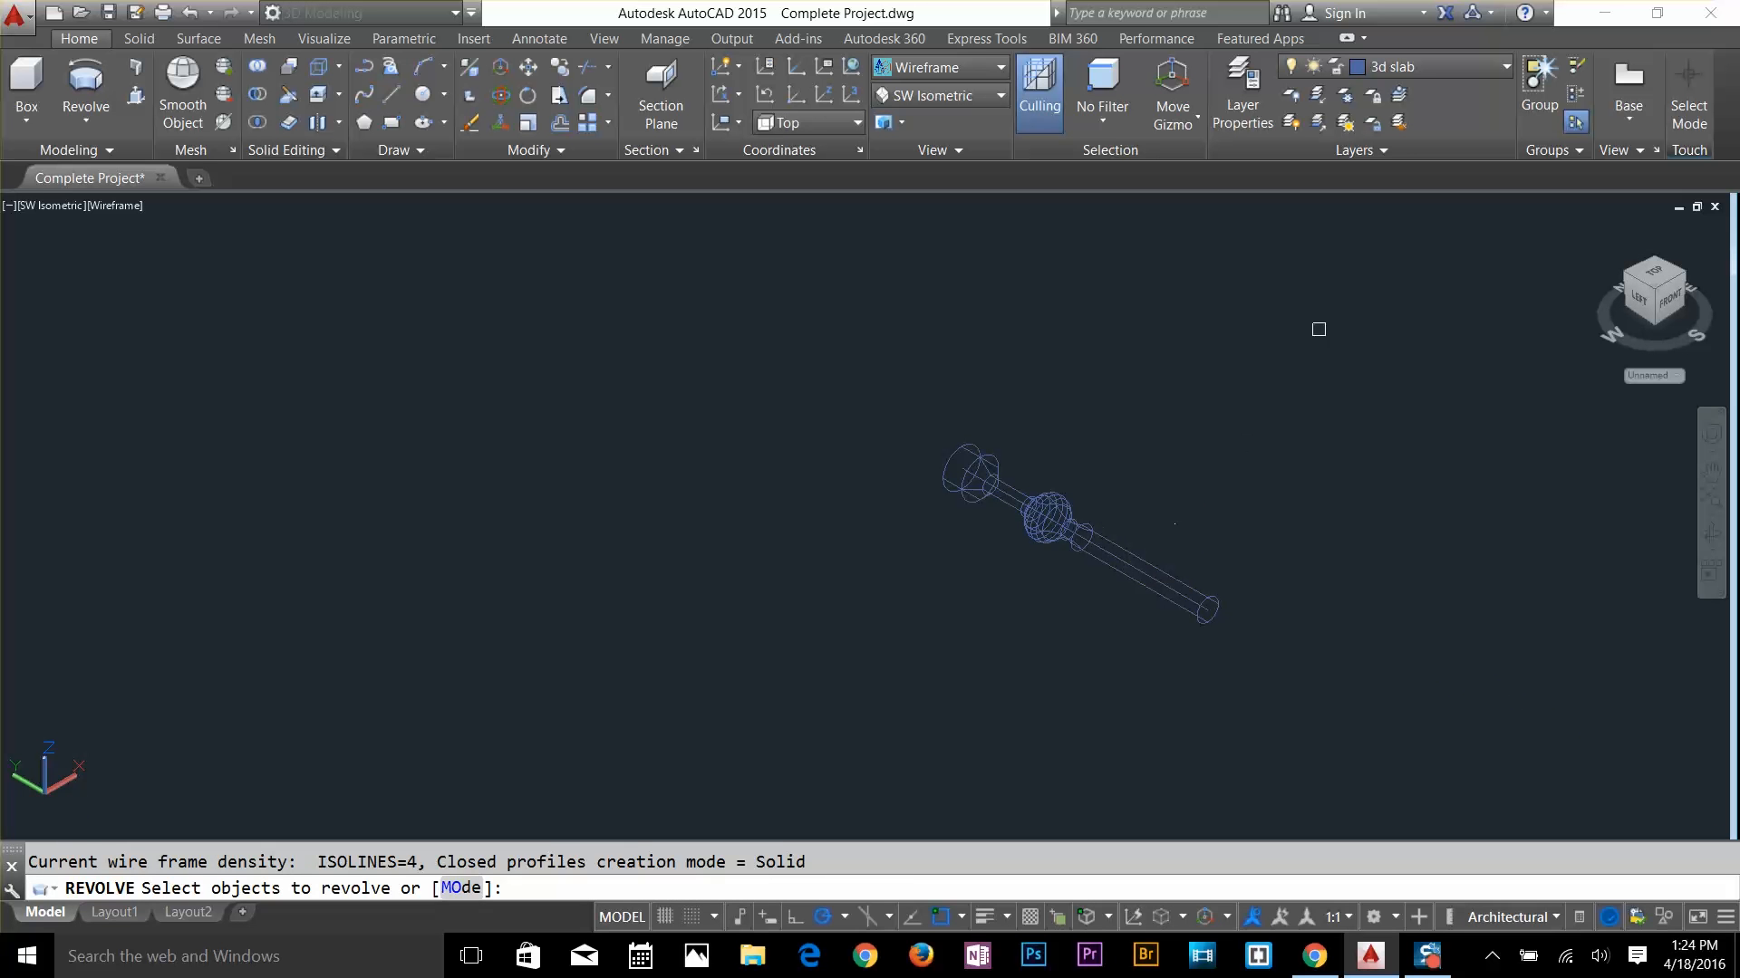
key(Return)
key(Escape)
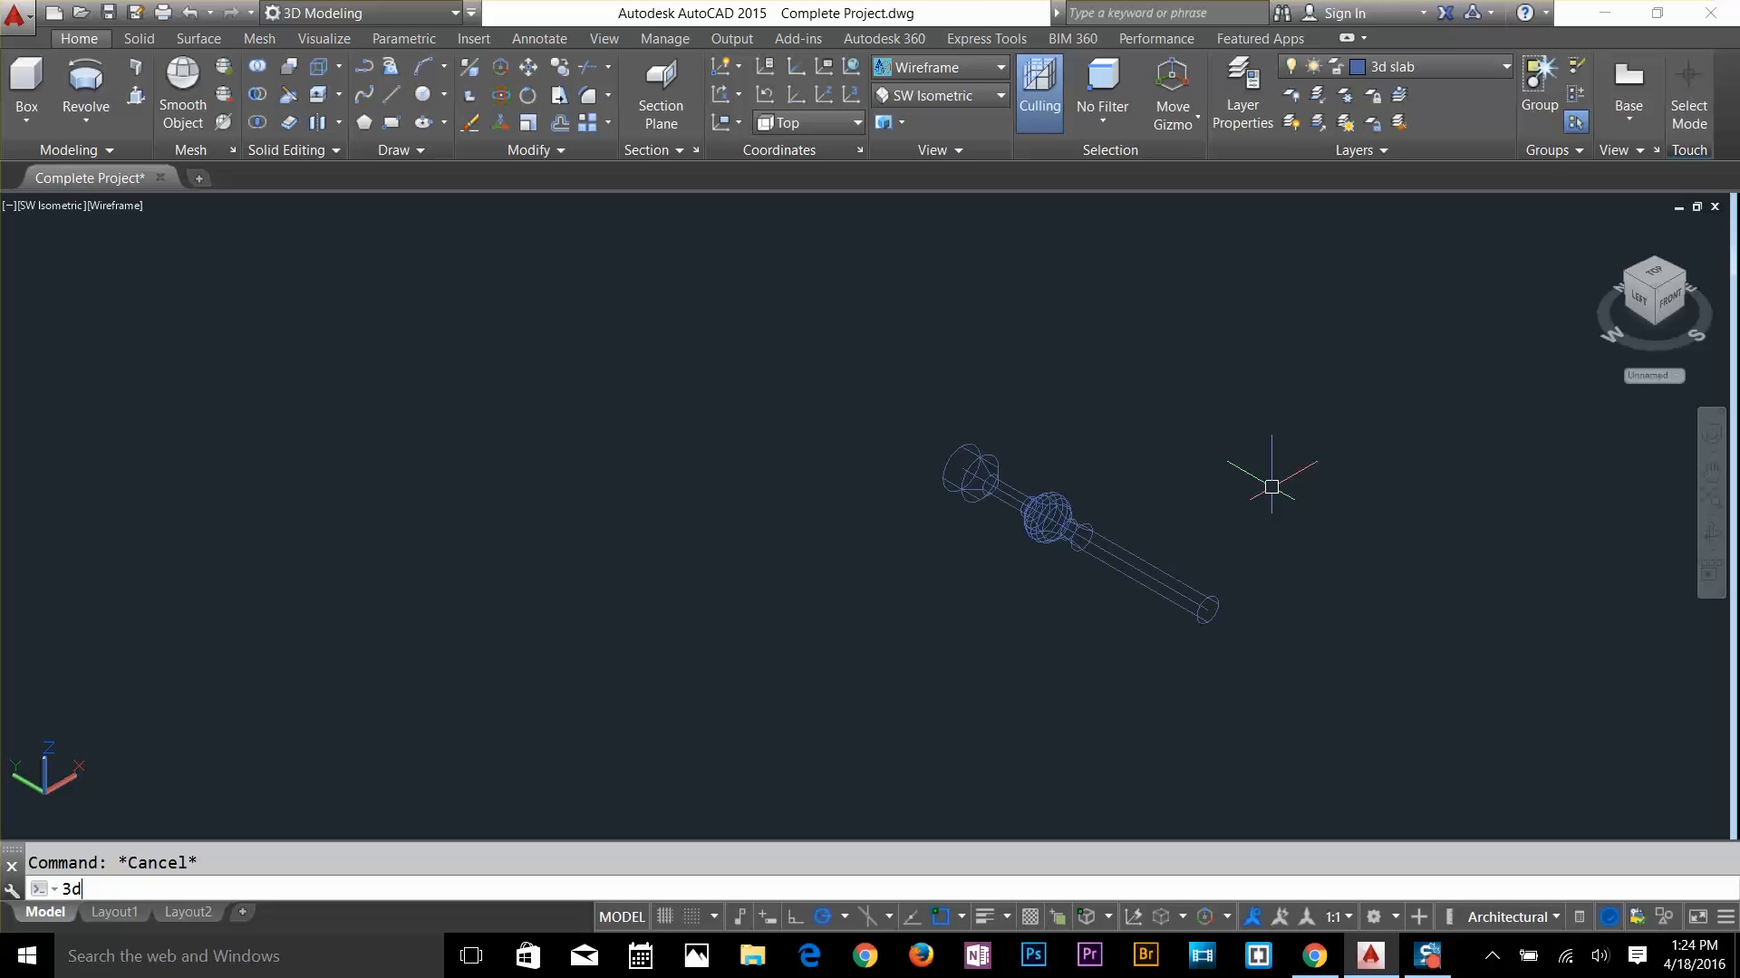
Stand the baluster upright by 3D-rotating it 90° about the X axis through the centre of its lower end
key(Return)
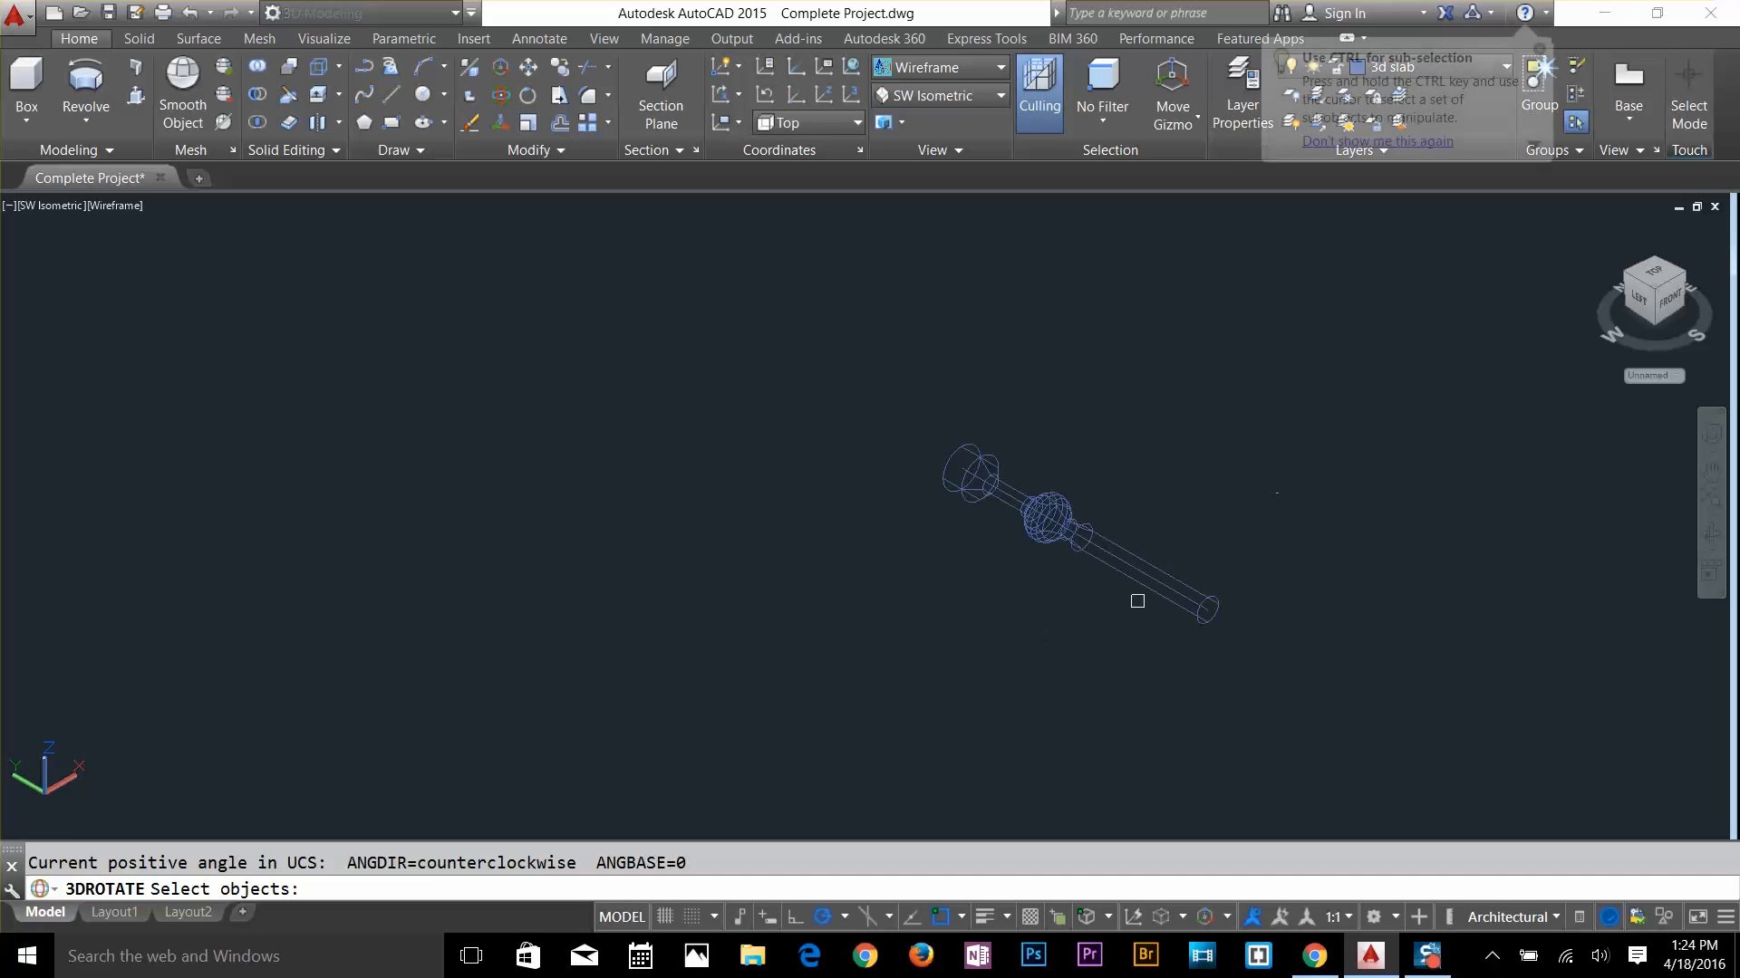
click(1161, 590)
key(Return)
scroll(1208, 613, up, 5)
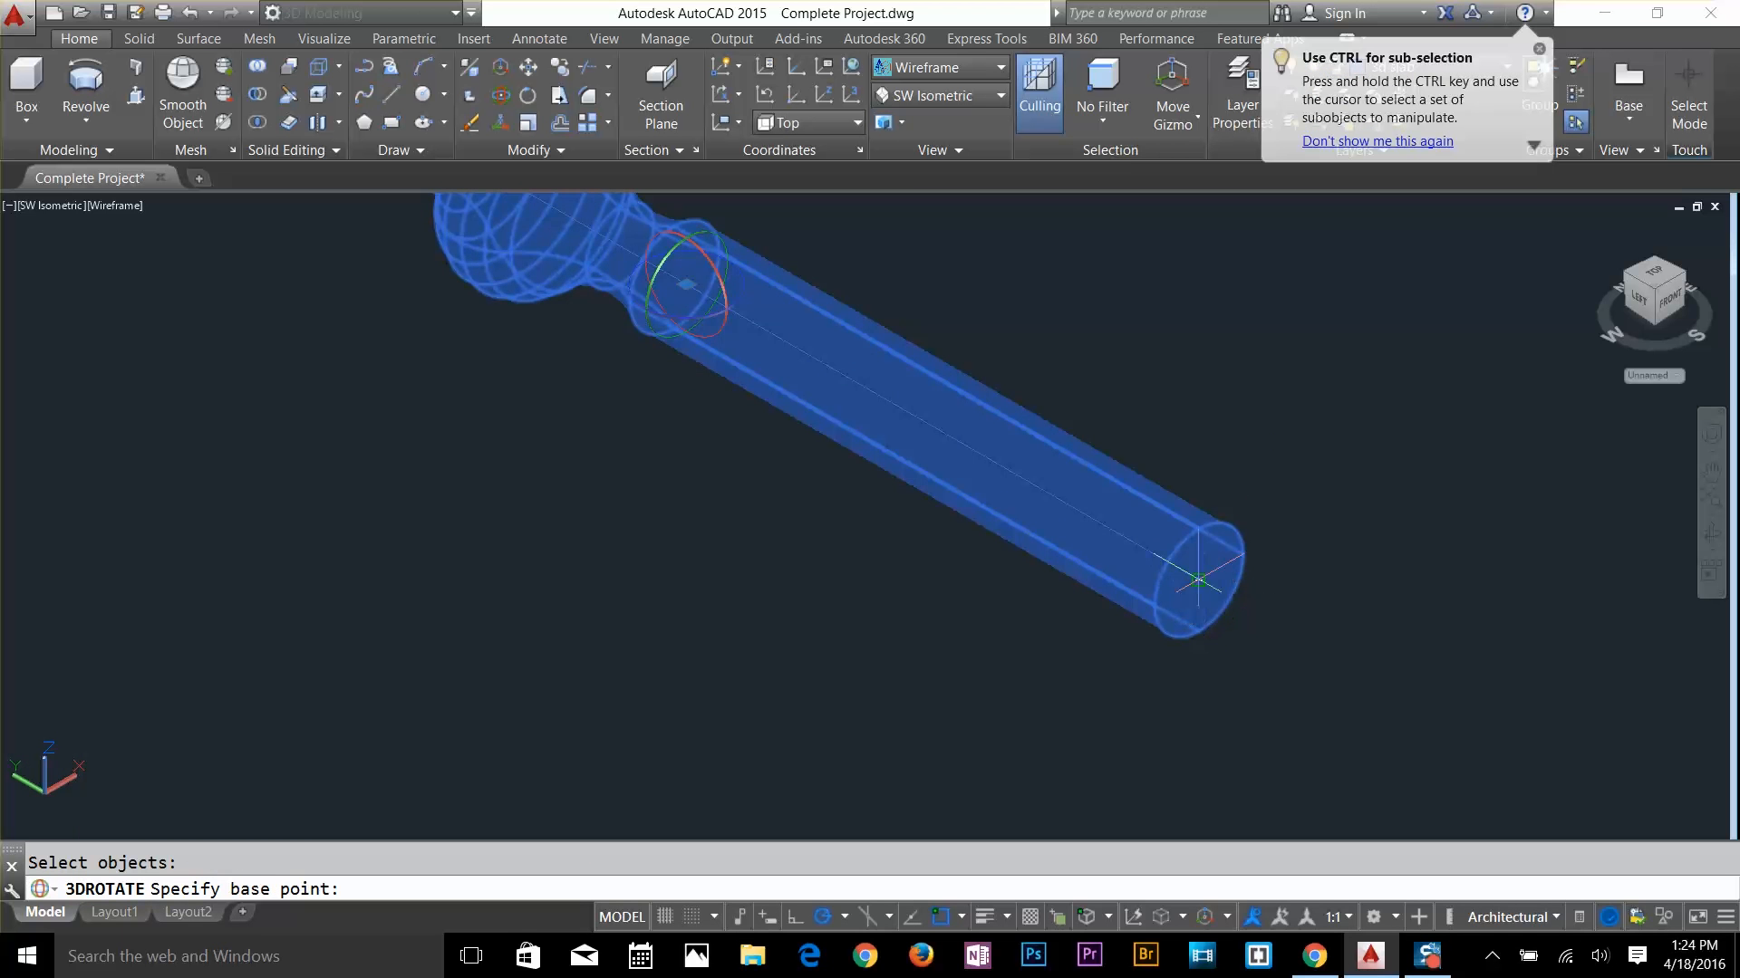
click(1198, 580)
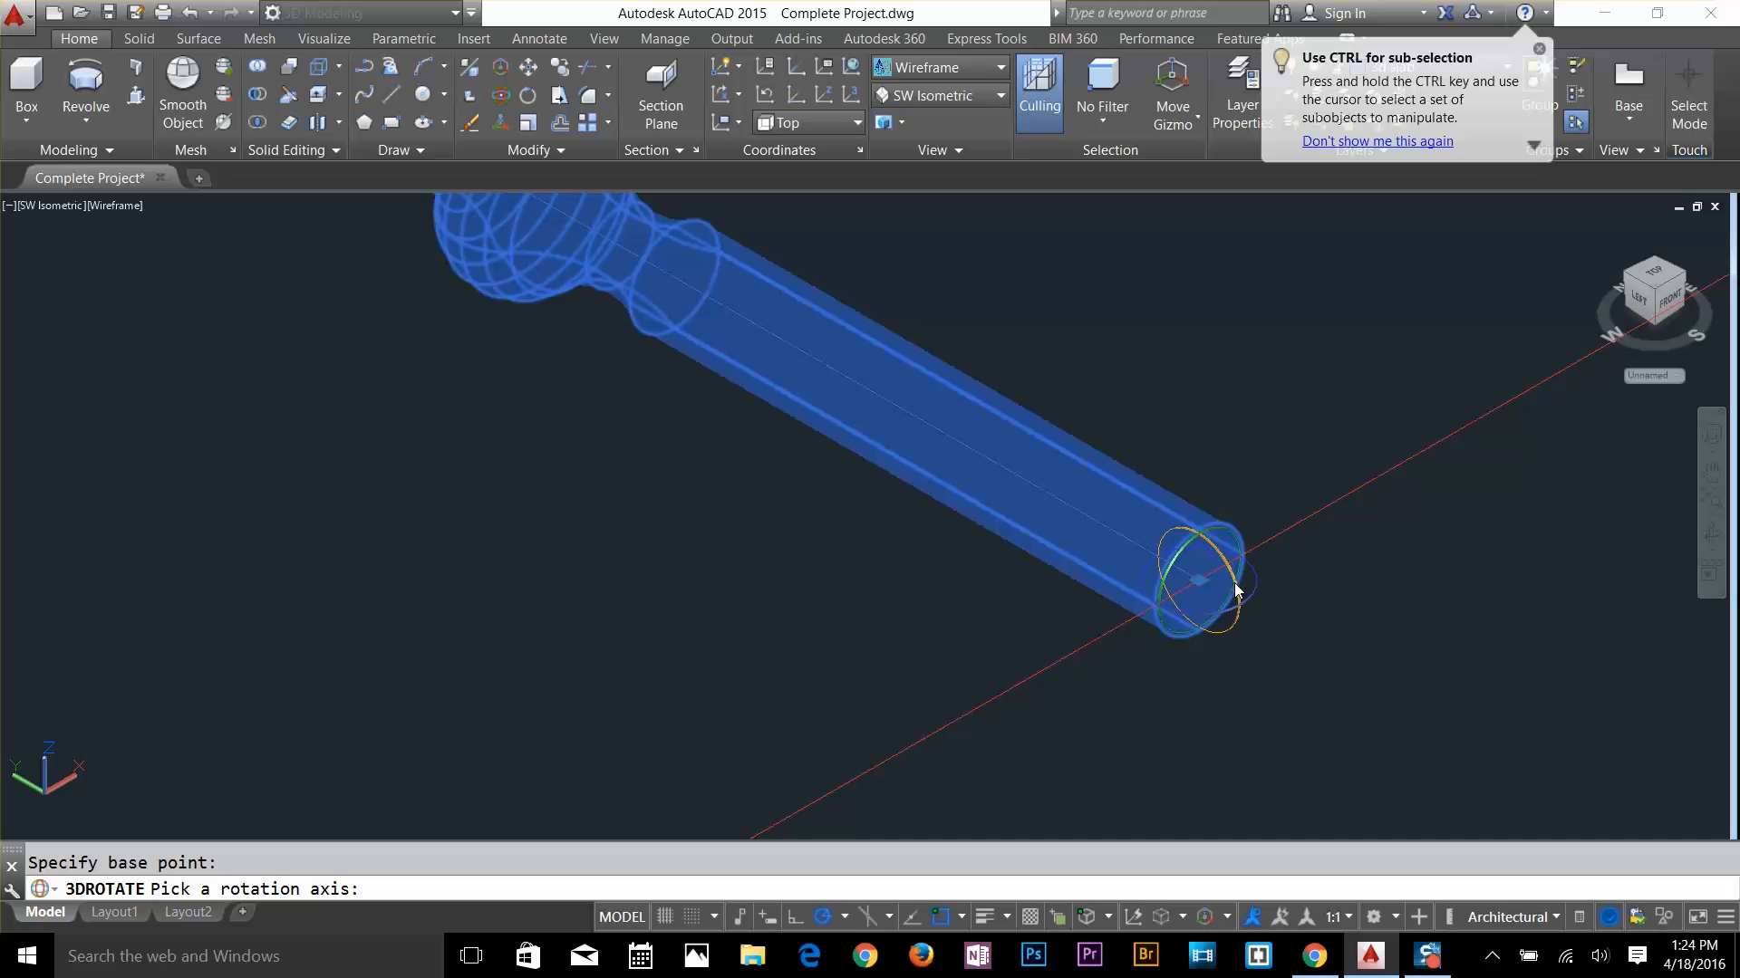
click(1236, 590)
text(90)
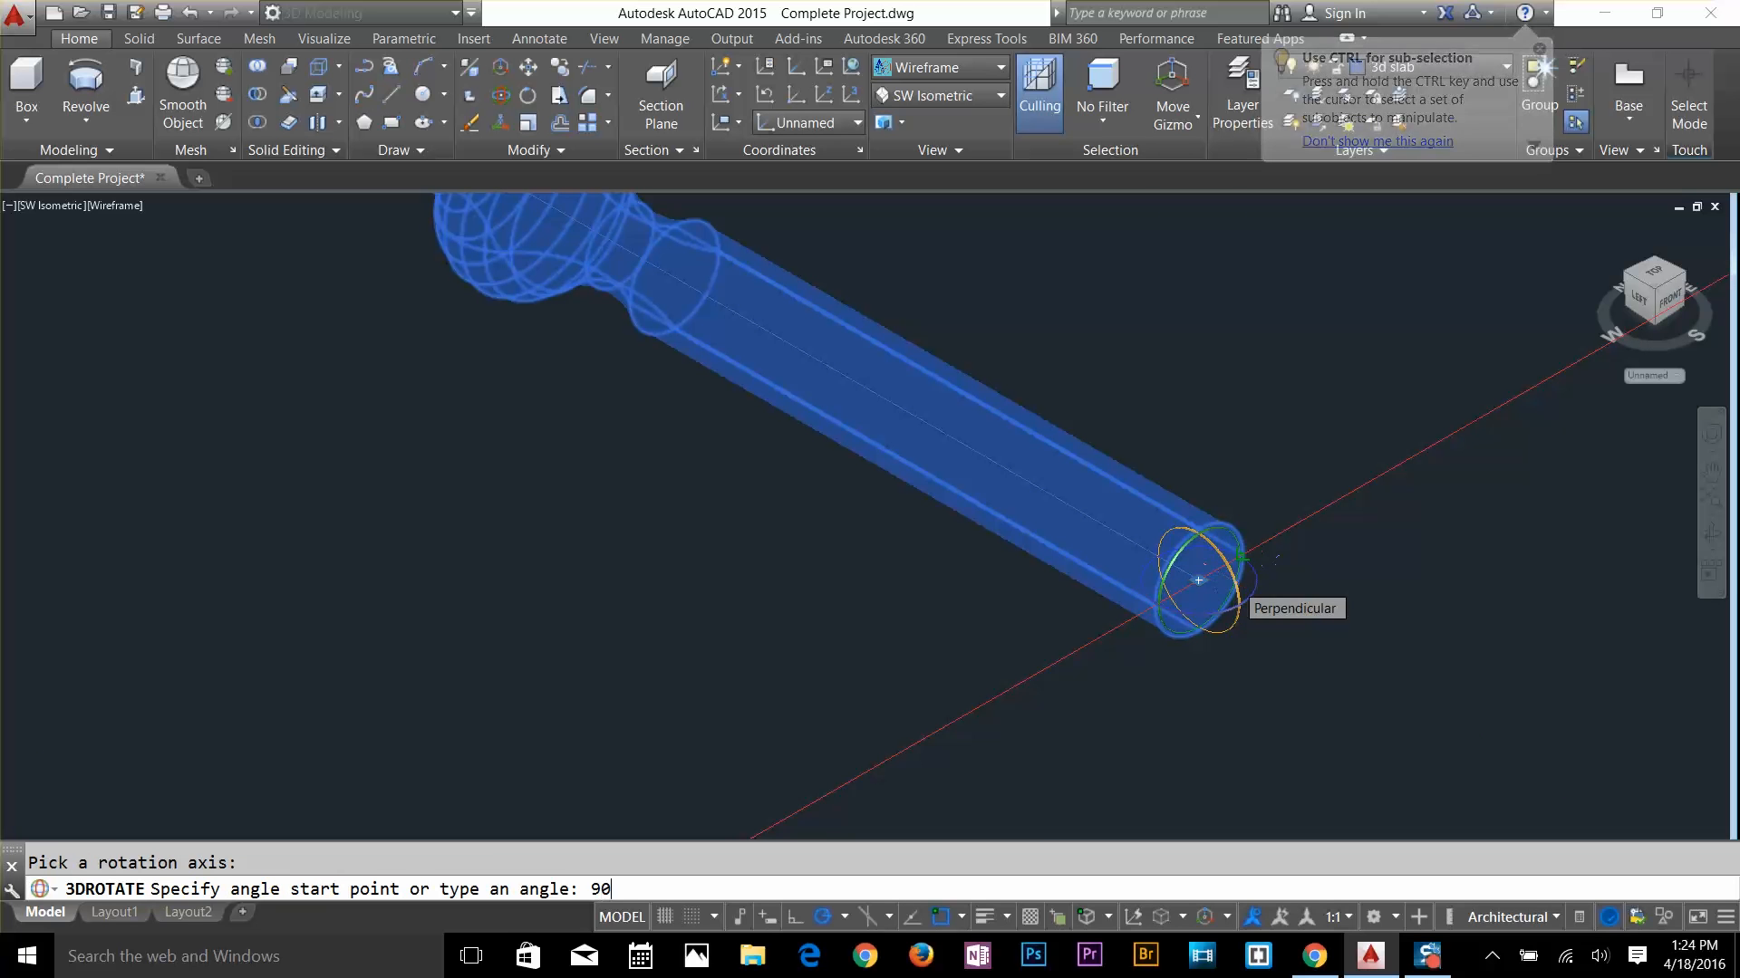
key(Return)
scroll(1345, 623, down, 3)
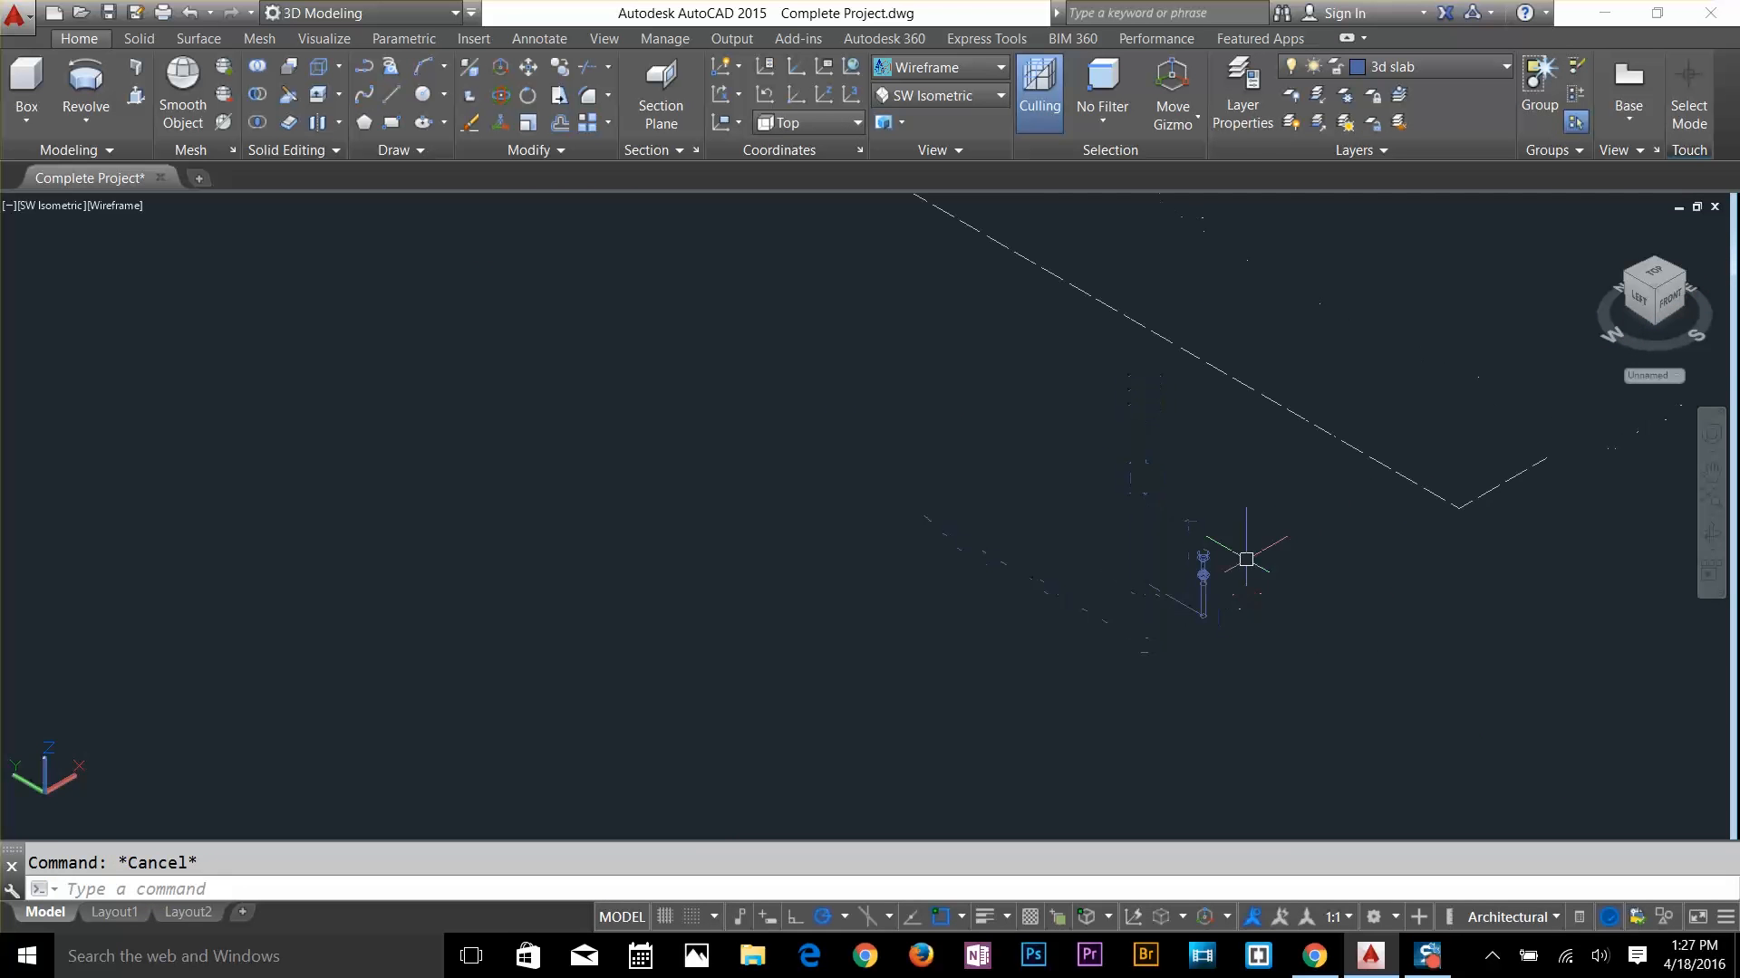
Offset the dashed railing path by 2.25 inches toward its inner side
middle_drag(1480, 445, 1286, 496)
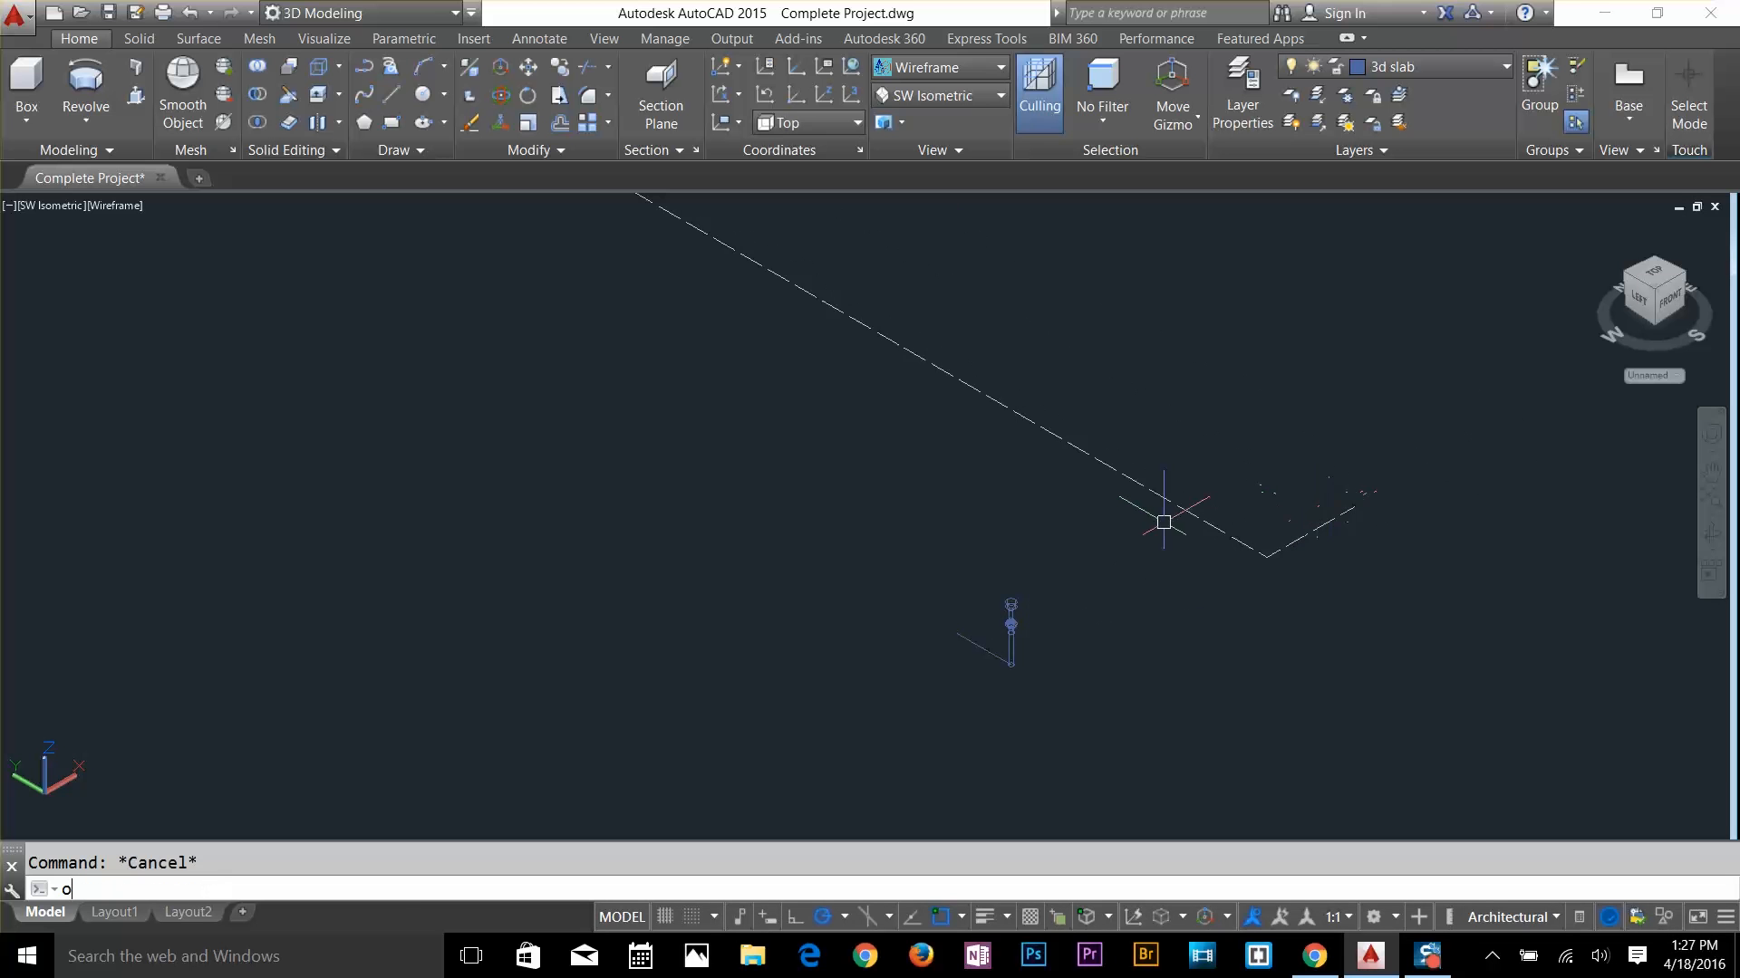
key(Return)
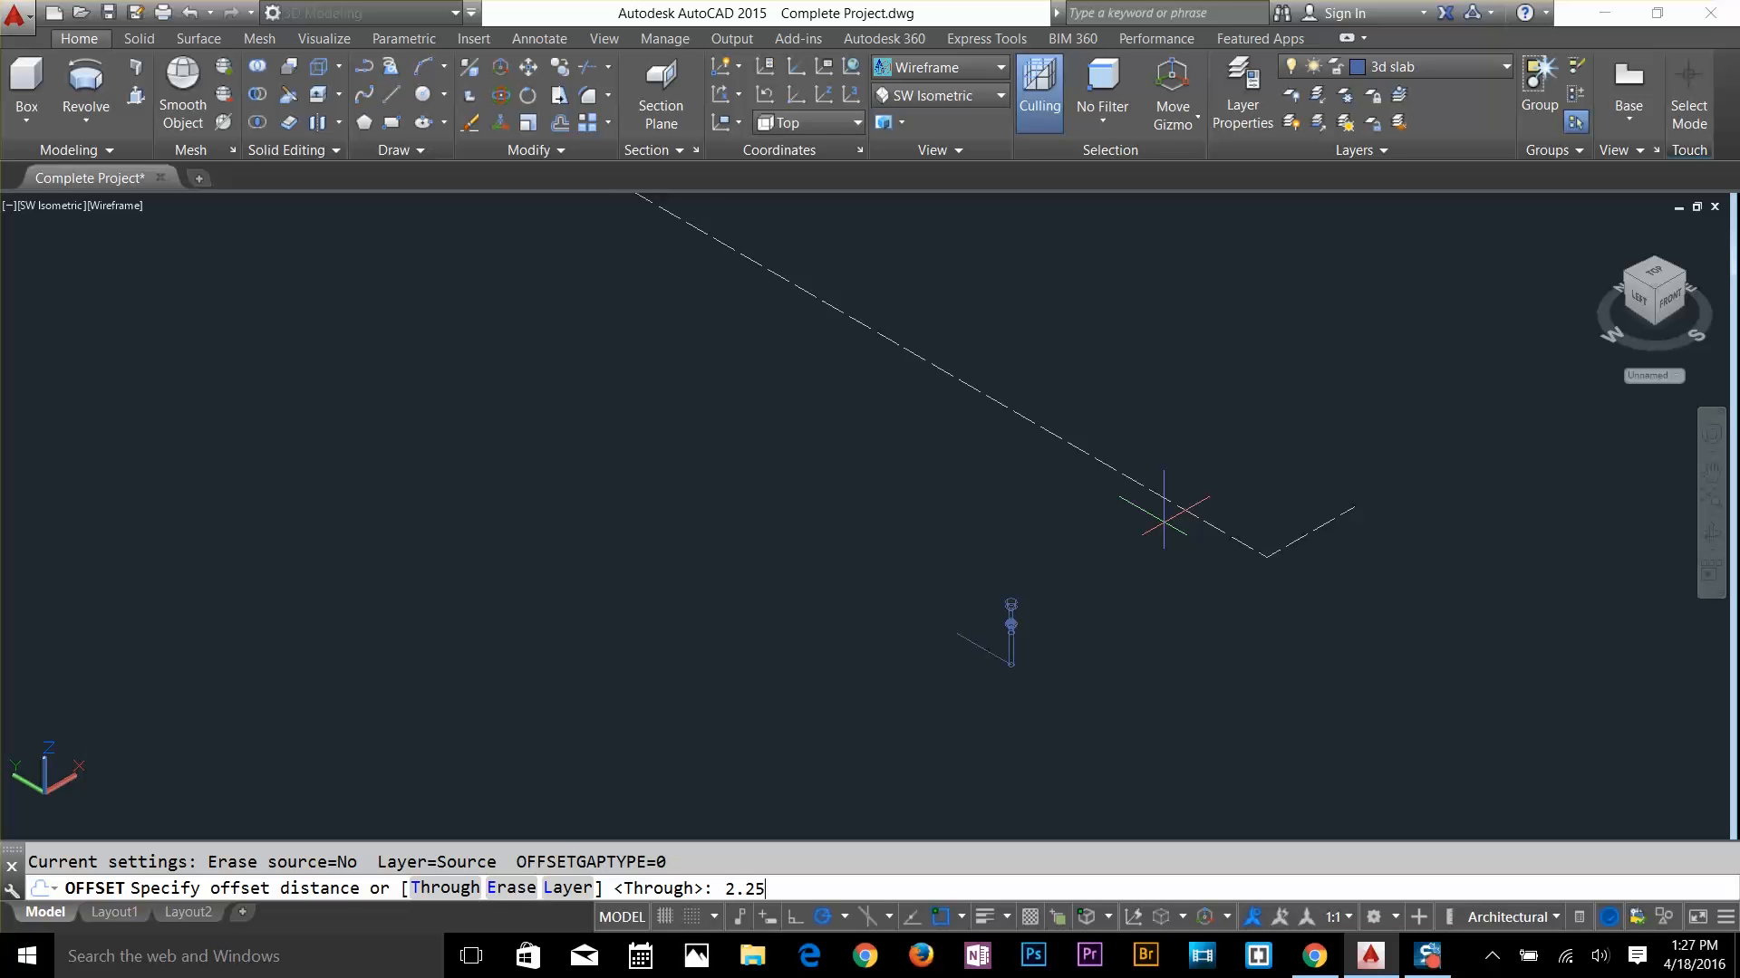
key(Return)
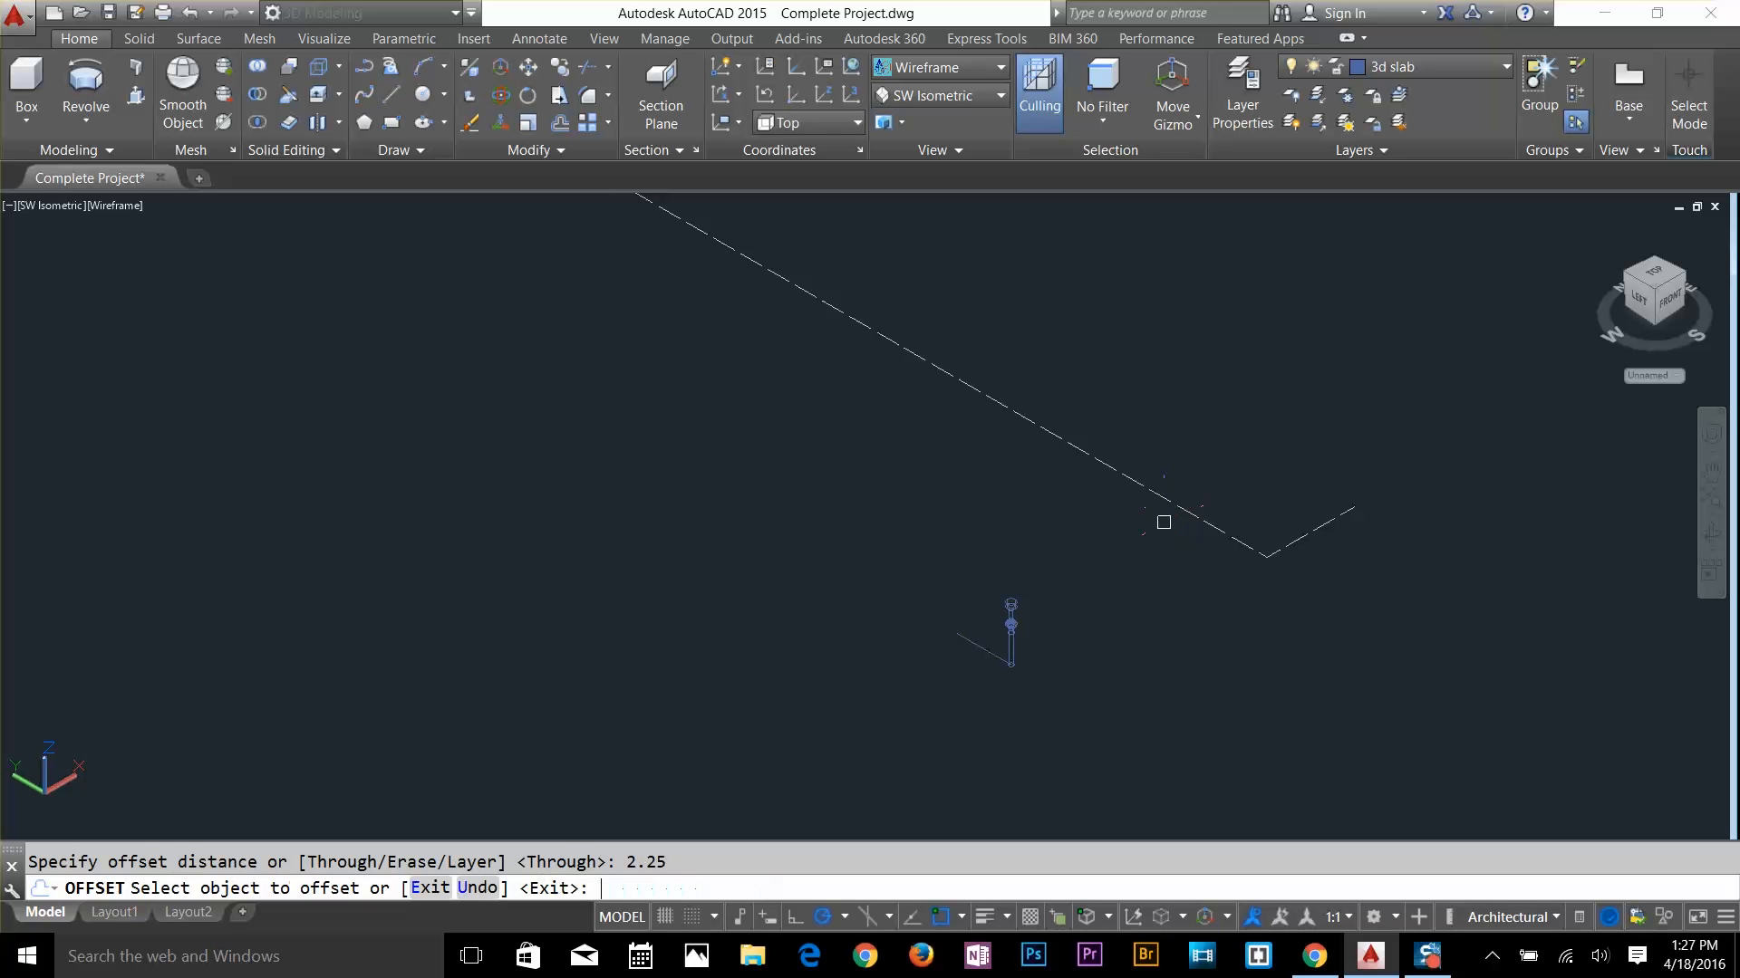
click(1231, 519)
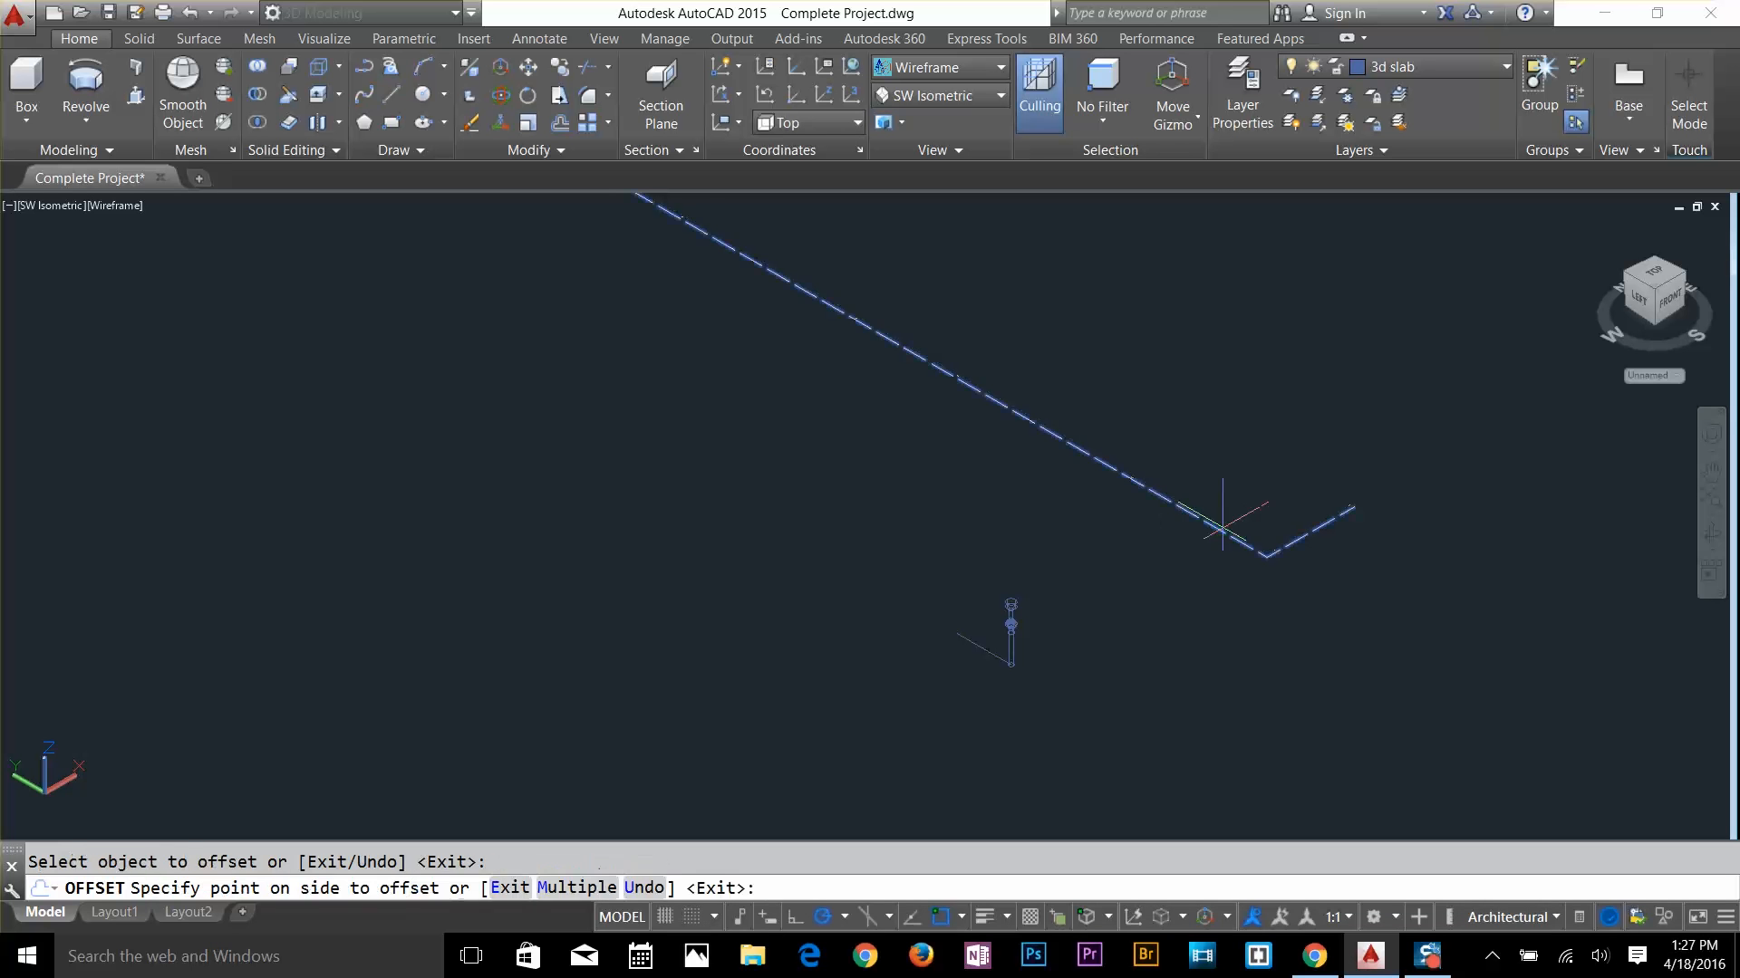
click(1290, 438)
click(1306, 537)
key(Escape)
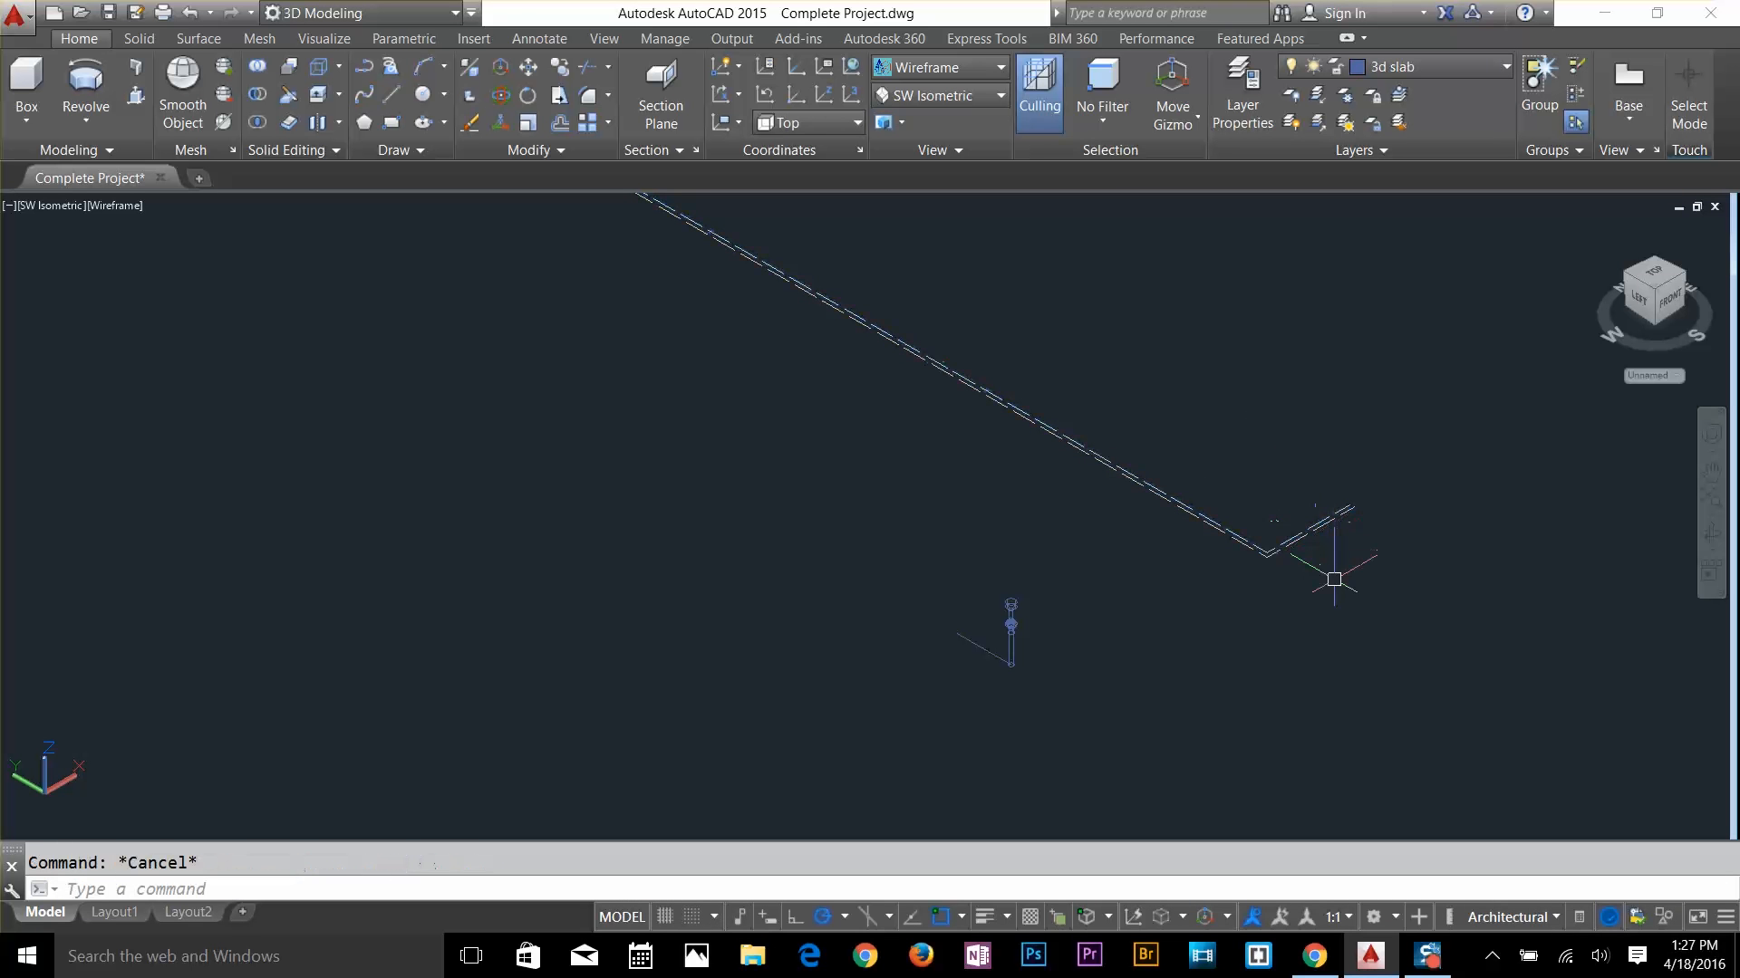
Copy both dashed railing paths from their short end to the open space beyond the handrail
text(Co)
key(Return)
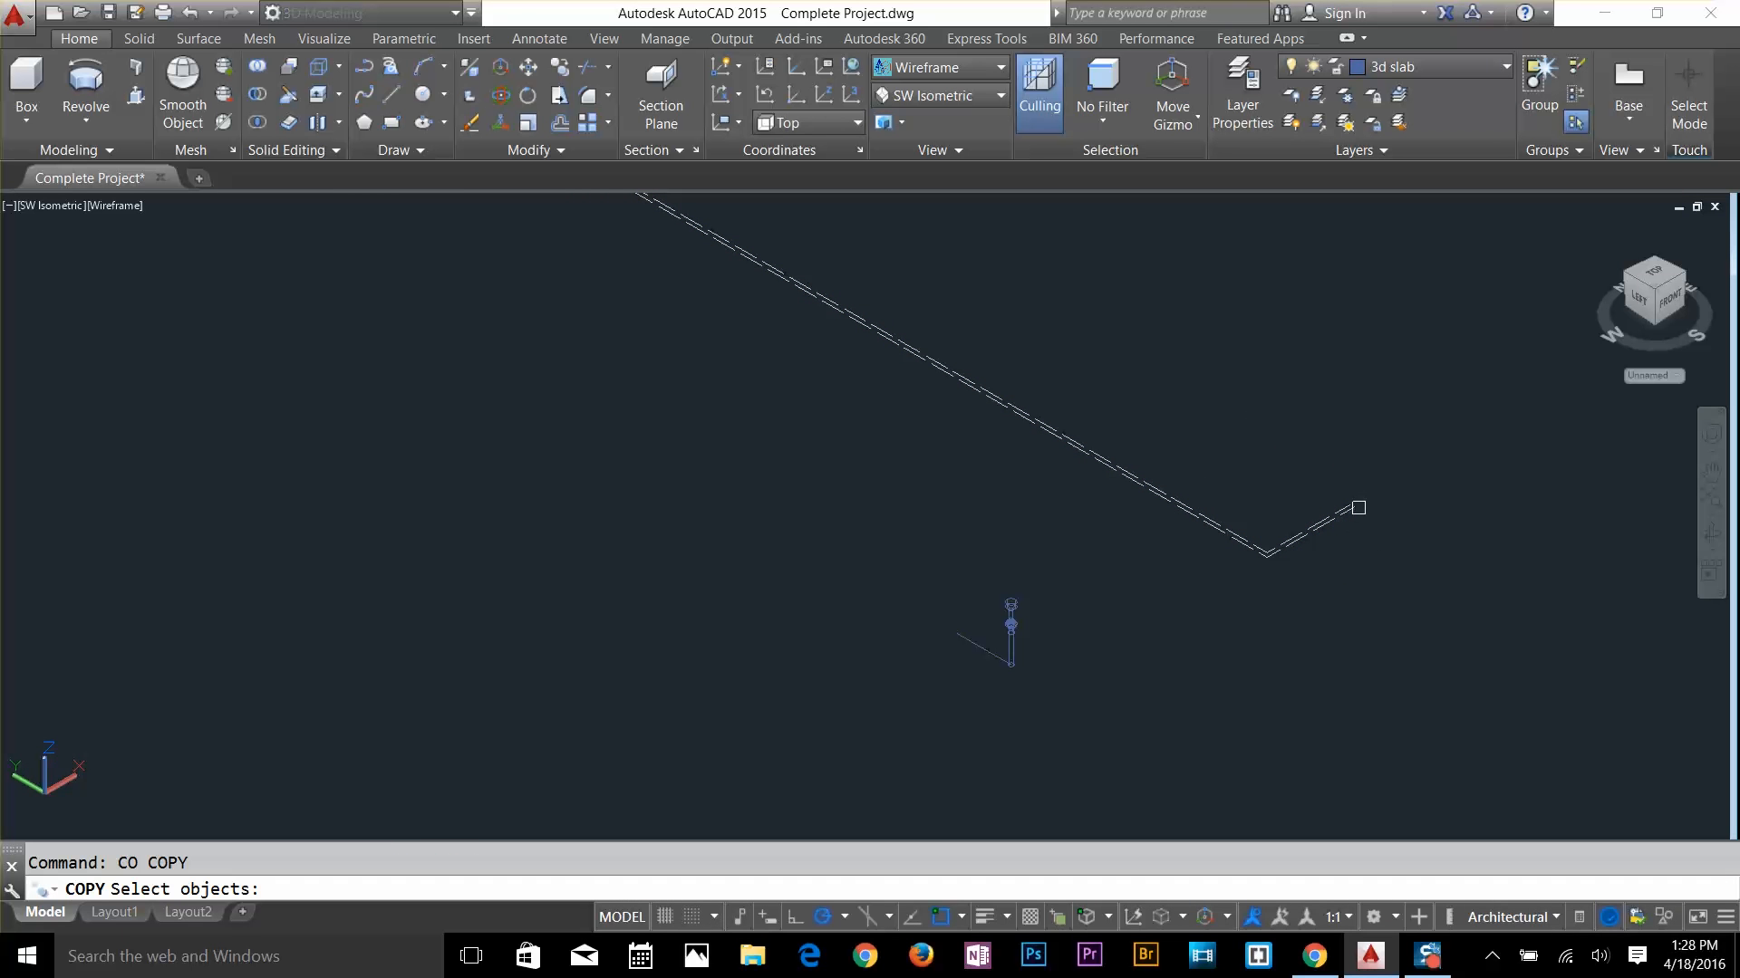
click(1376, 487)
click(1320, 540)
key(Return)
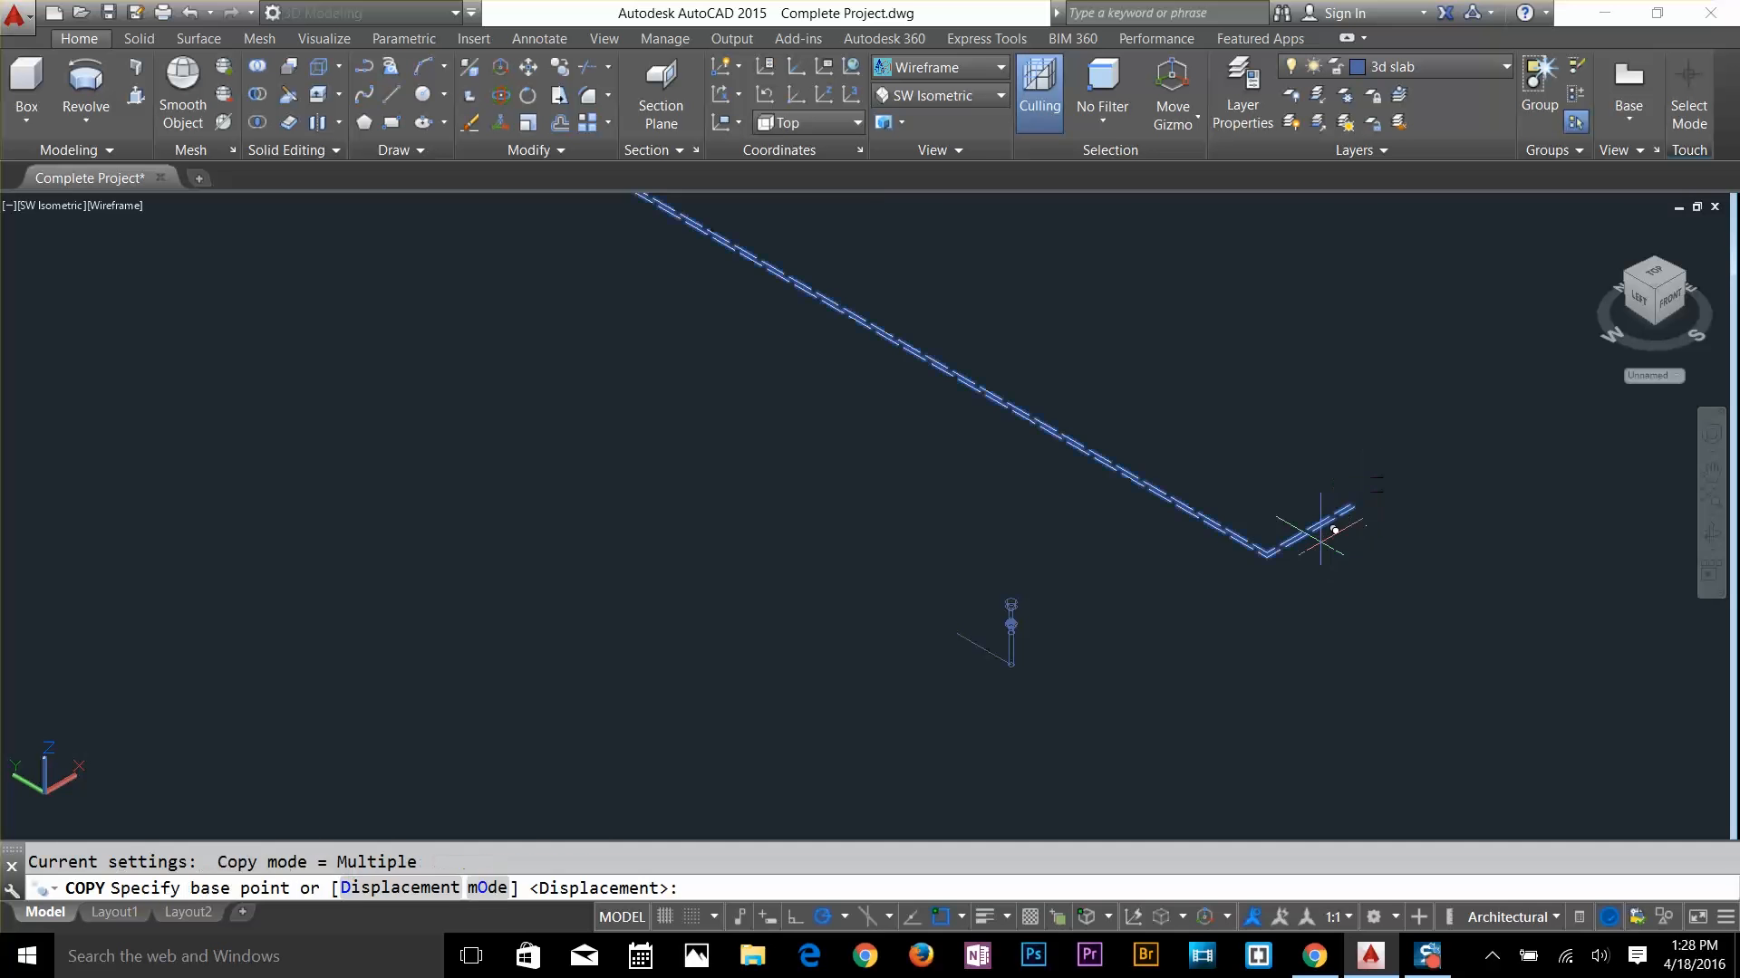
click(1357, 510)
scroll(1333, 533, down, 6)
click(532, 542)
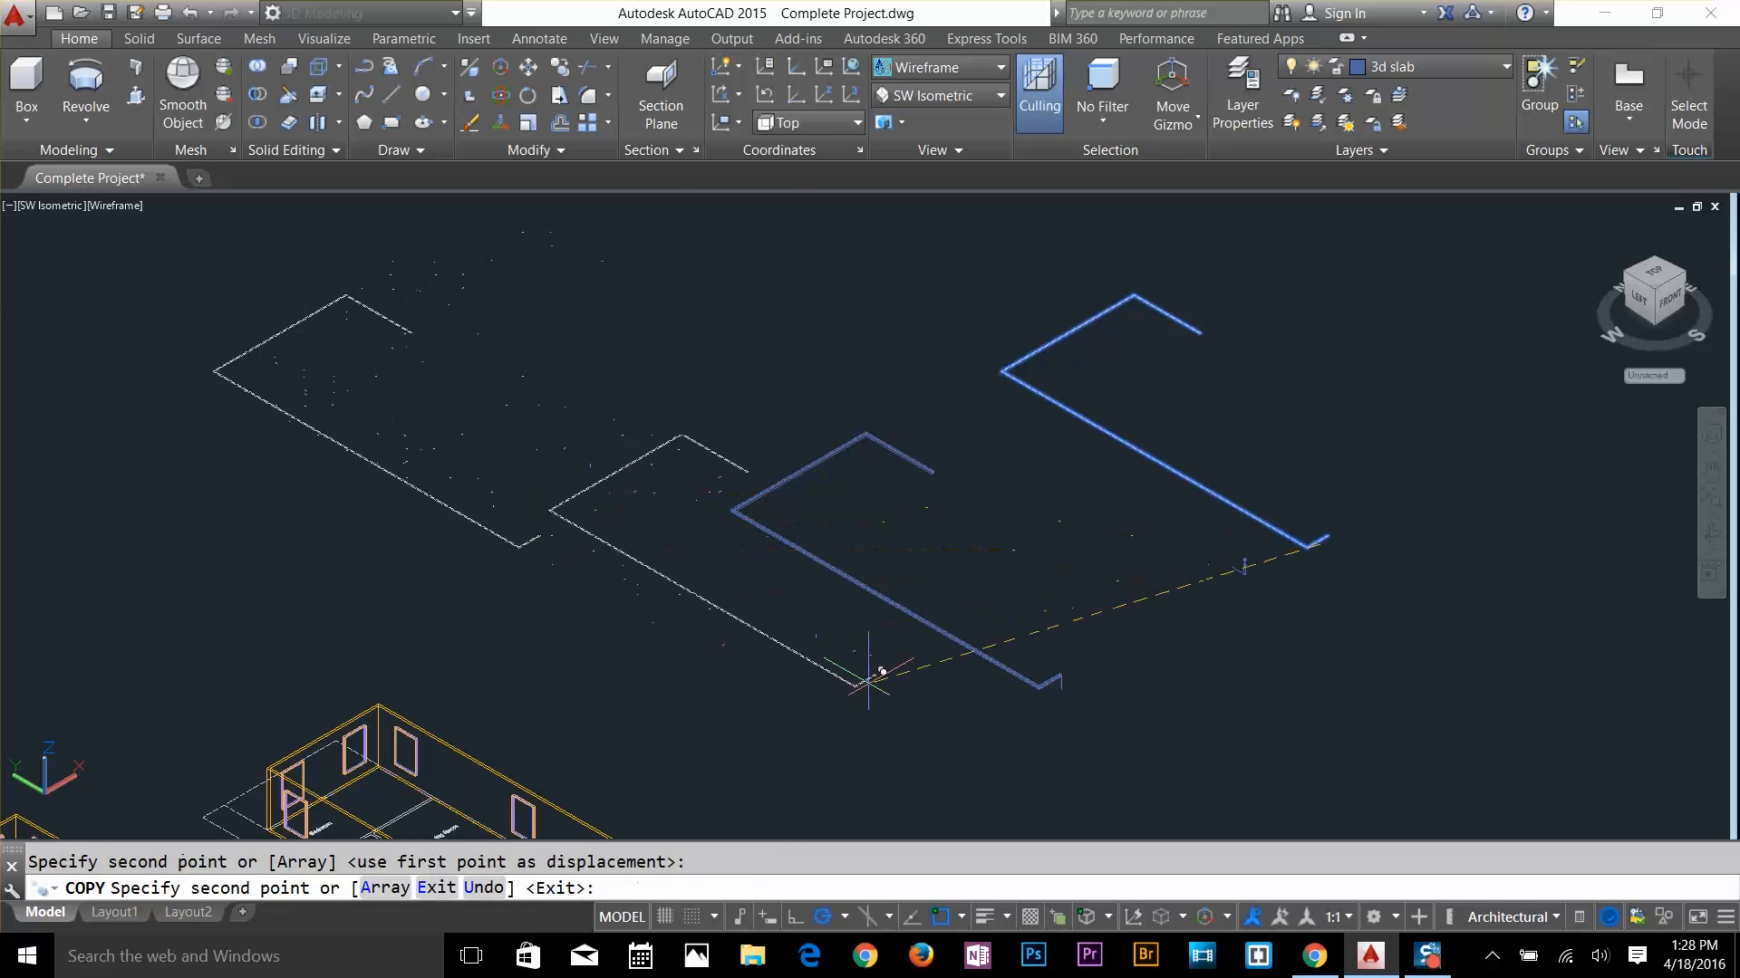
key(Return)
scroll(1340, 554, up, 3)
key(Escape)
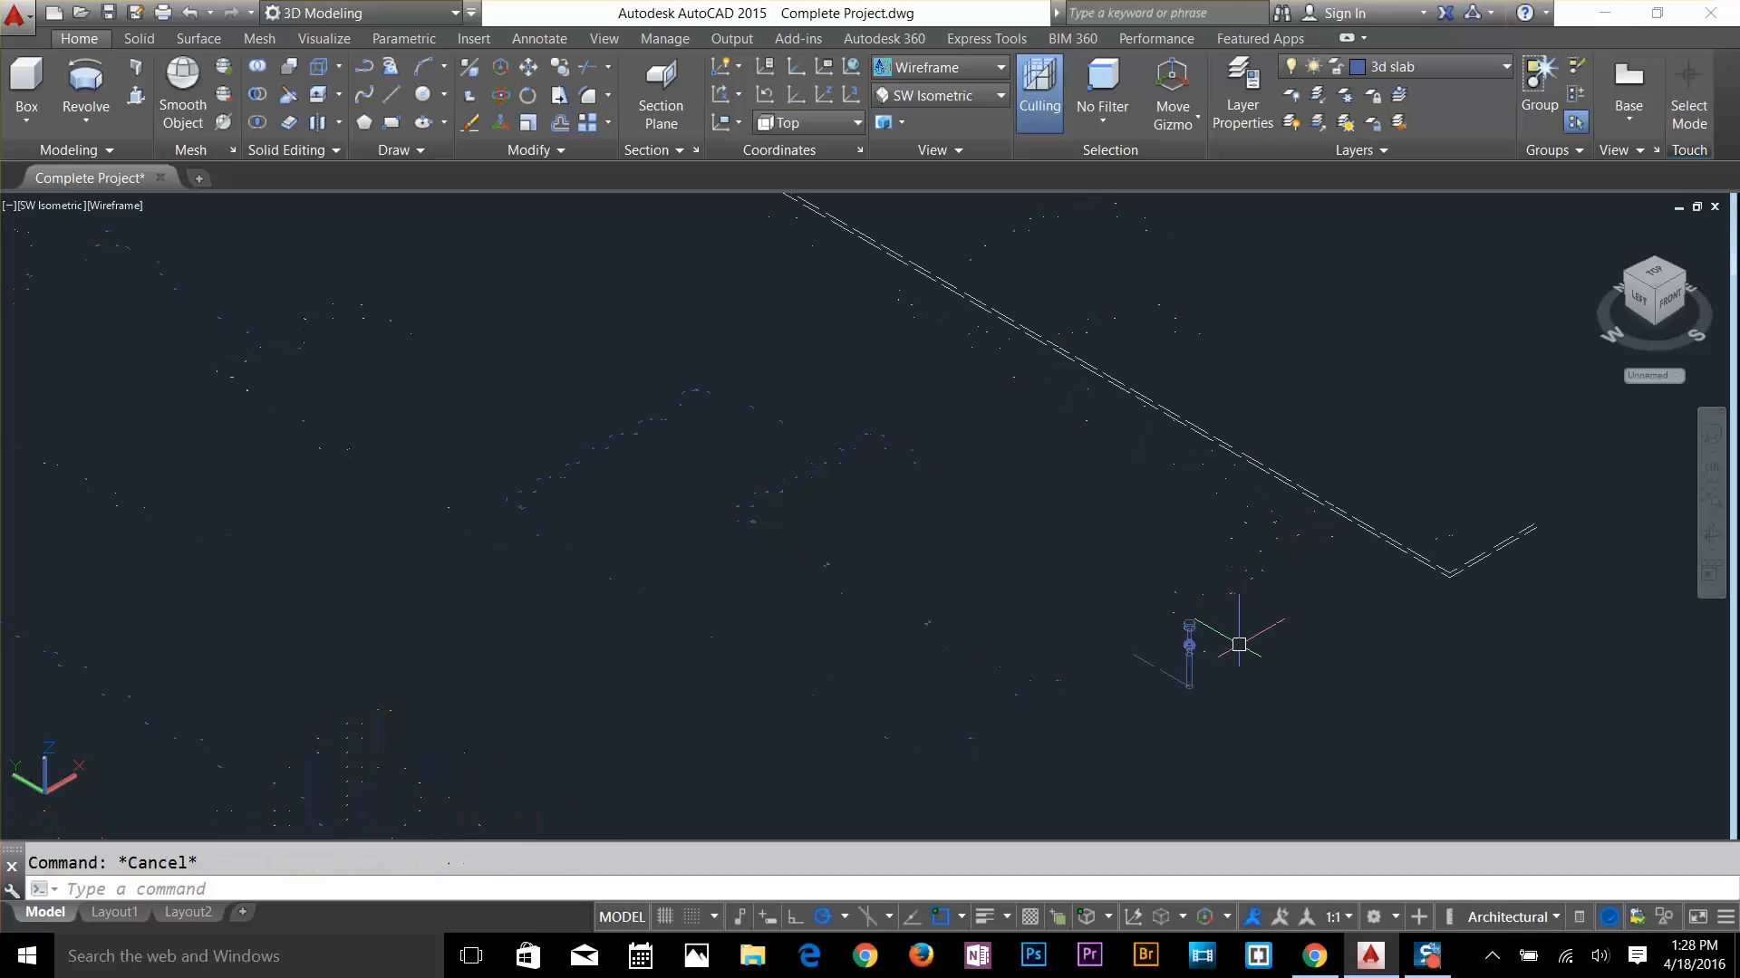
Define the baluster as a block named 3dp, with its base point at the centre of the lower end
key(BackSpace)
key(Return)
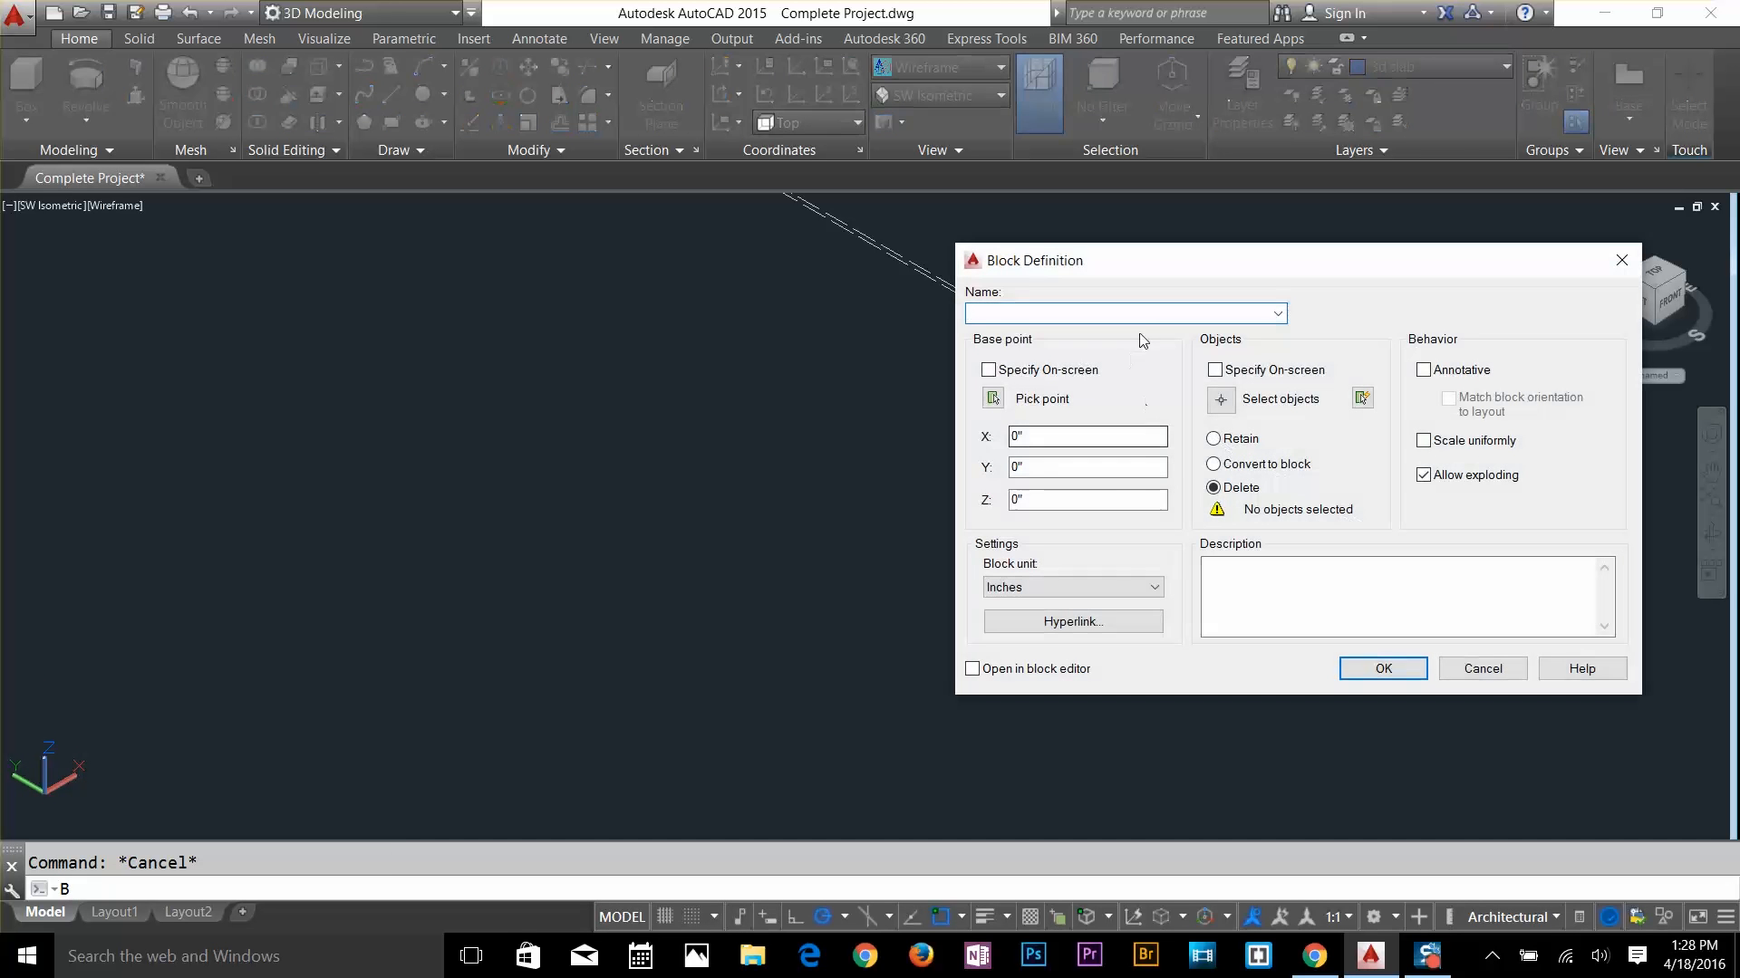
click(1062, 371)
click(1383, 669)
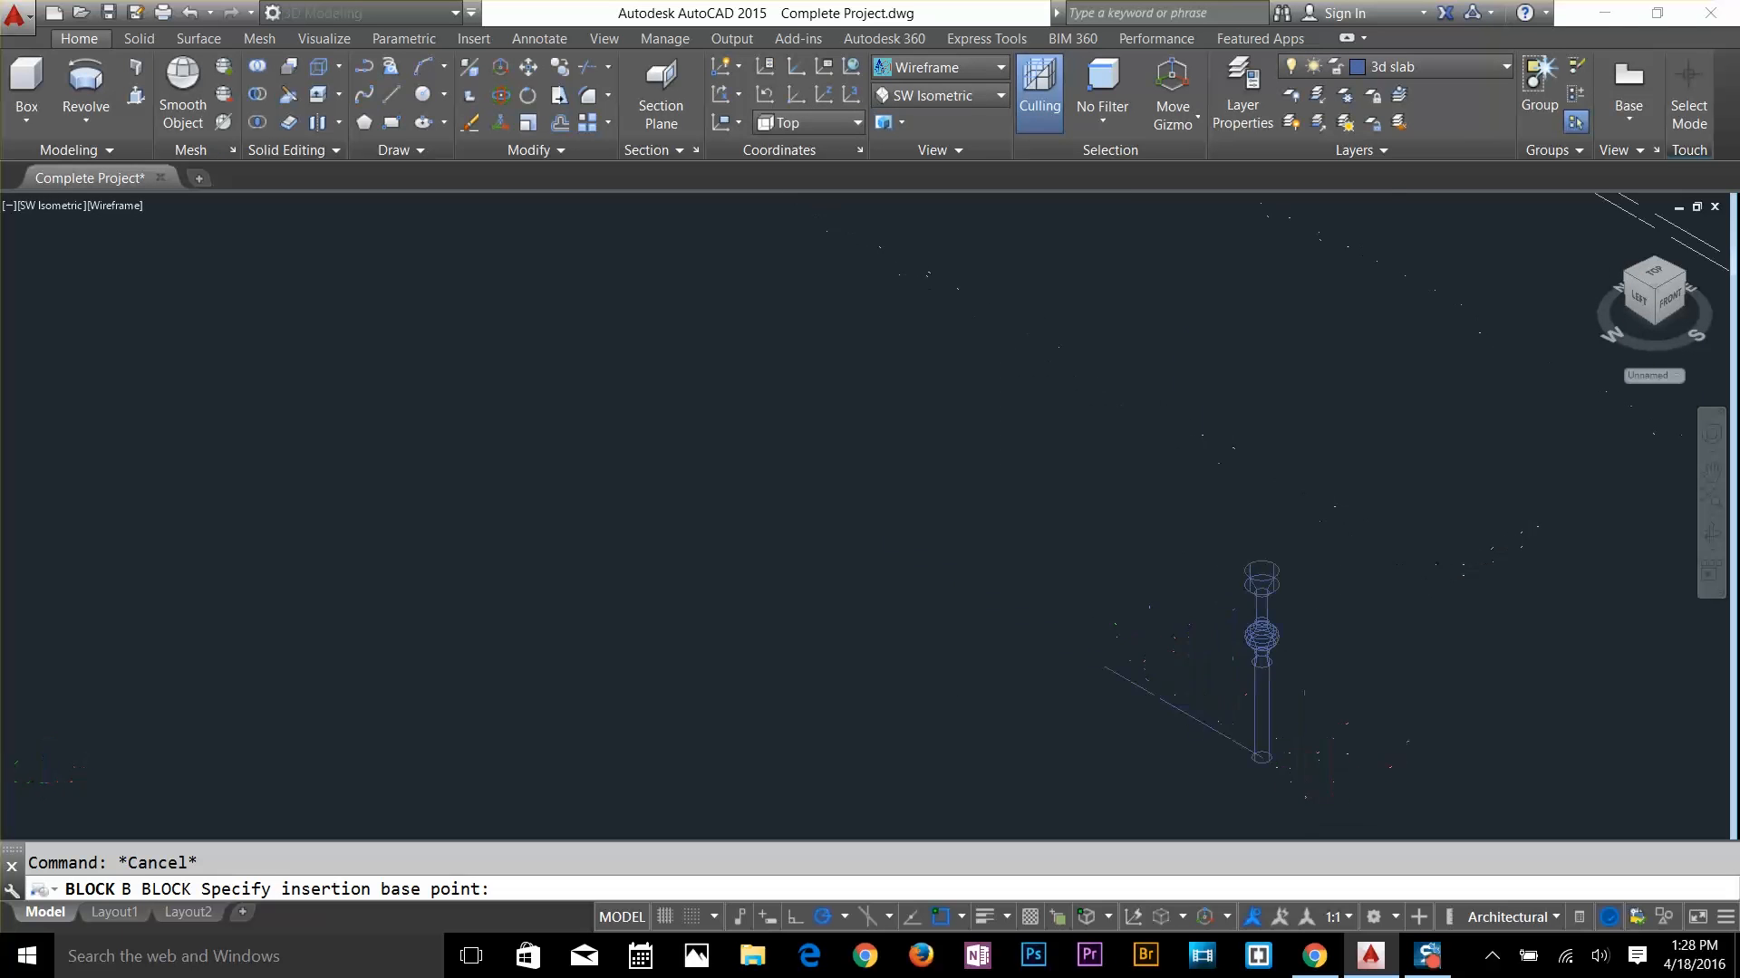
scroll(1177, 705, up, 5)
click(1178, 705)
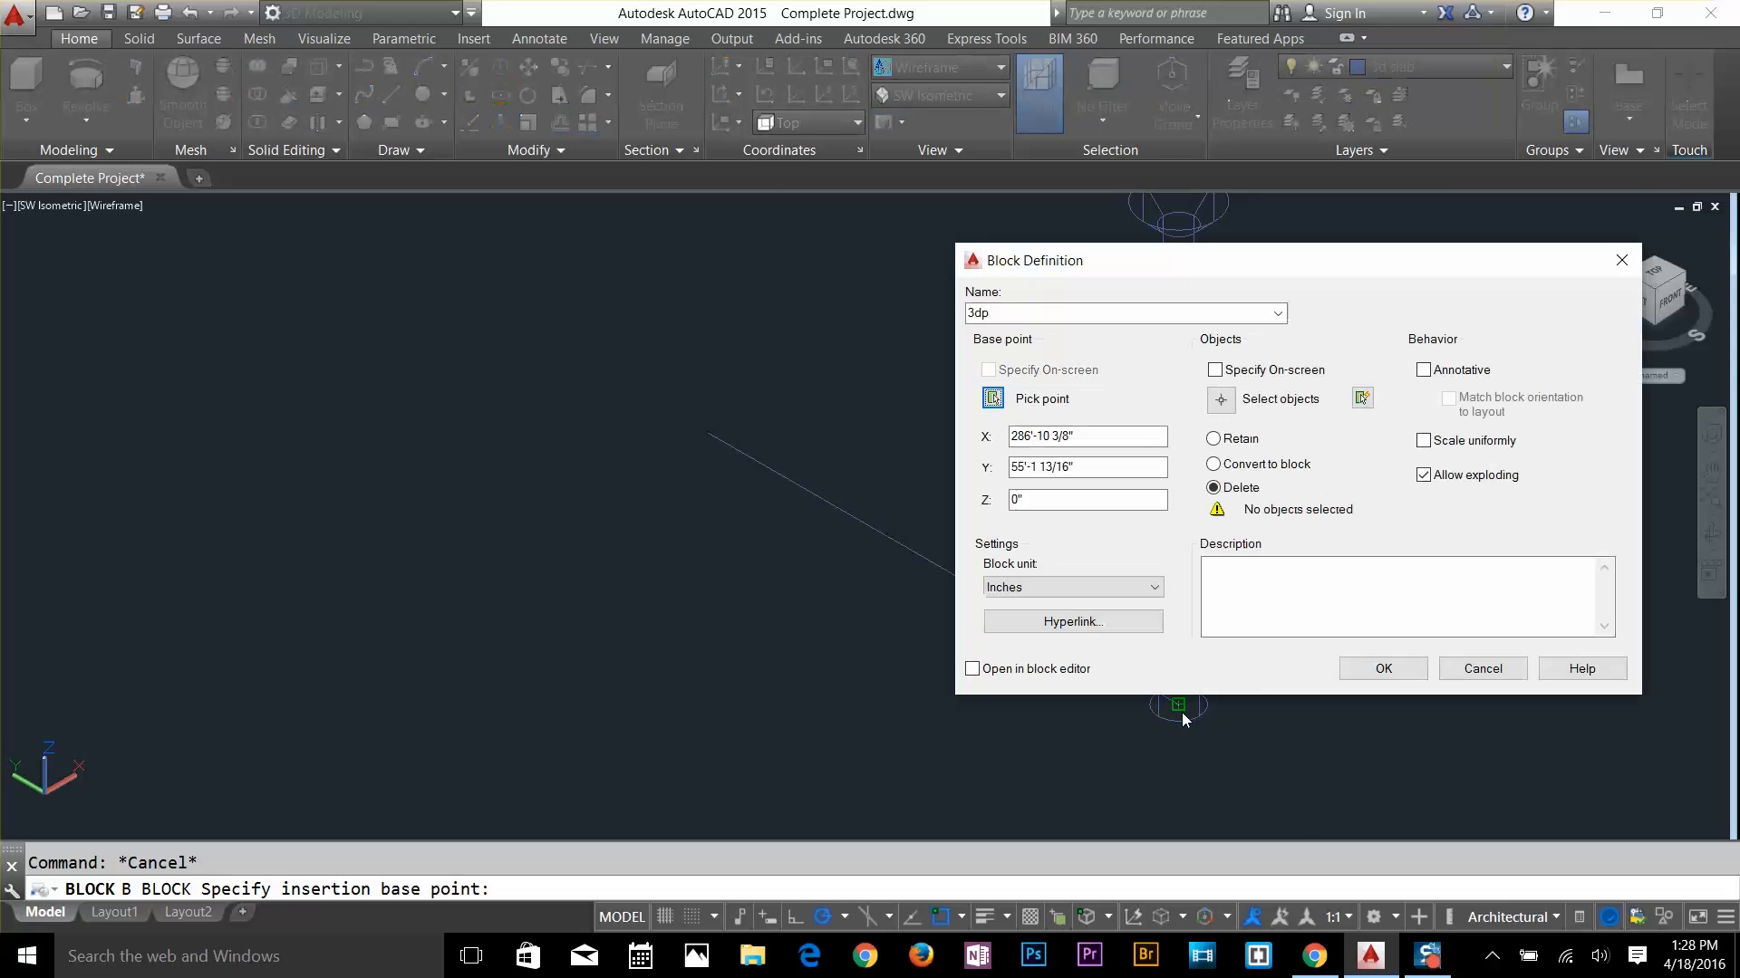
click(1220, 400)
click(1201, 639)
key(Return)
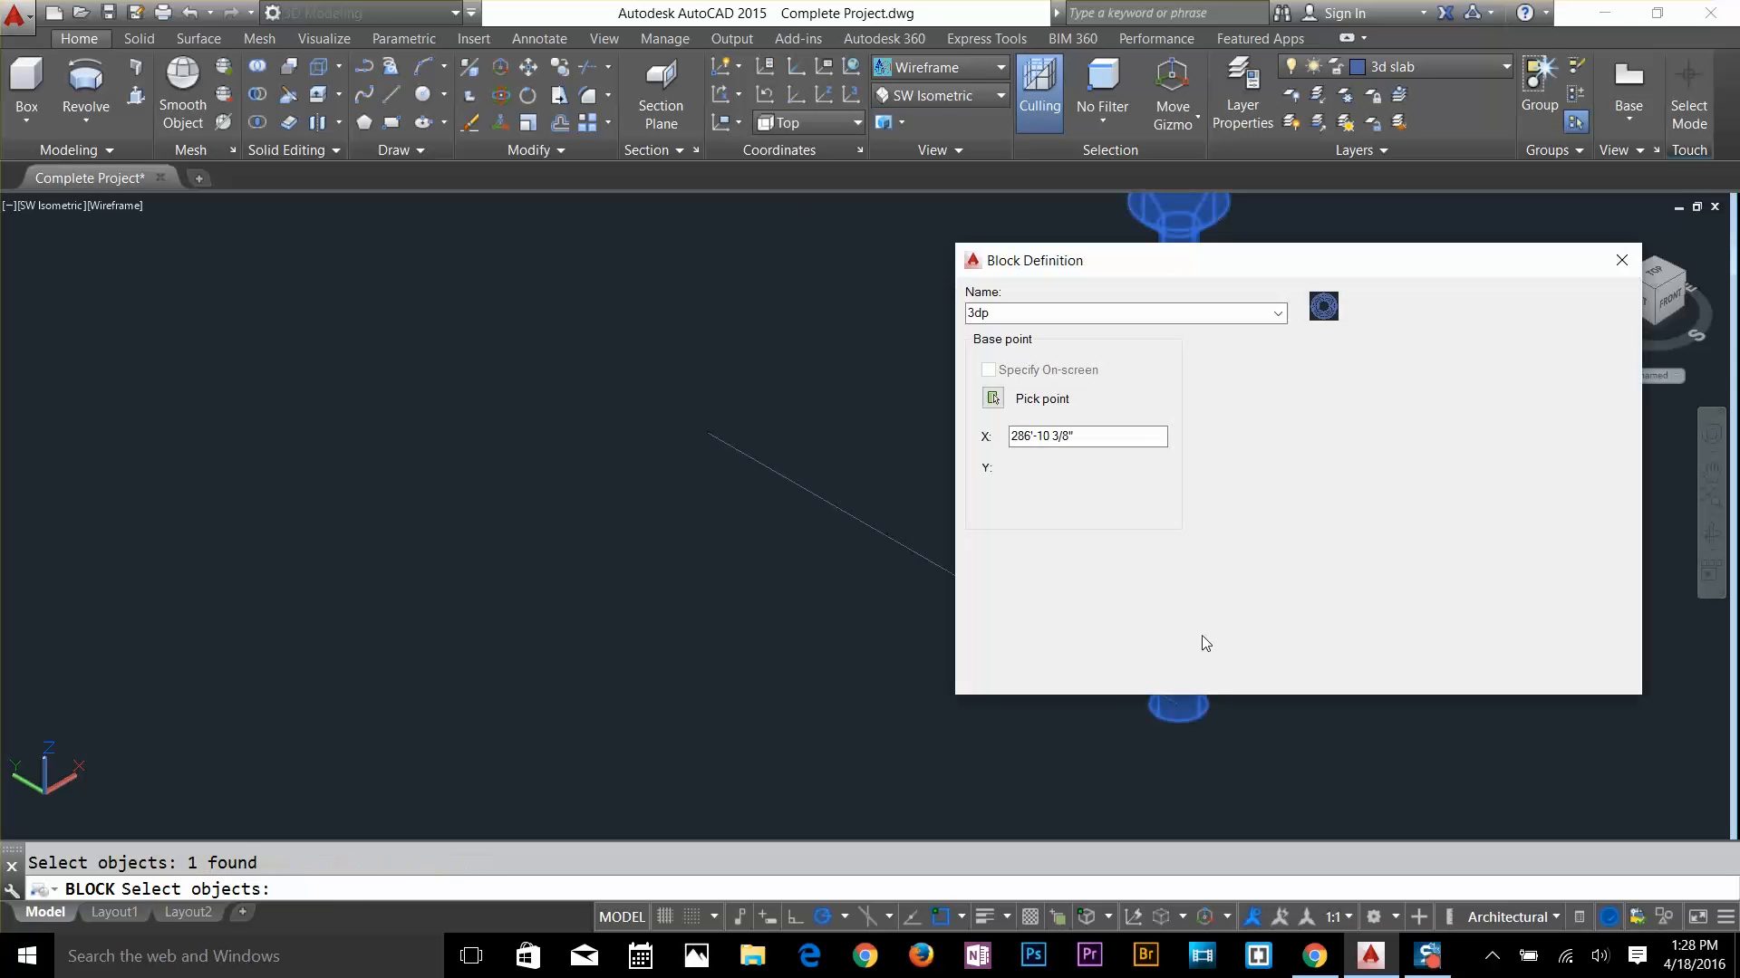
click(1368, 672)
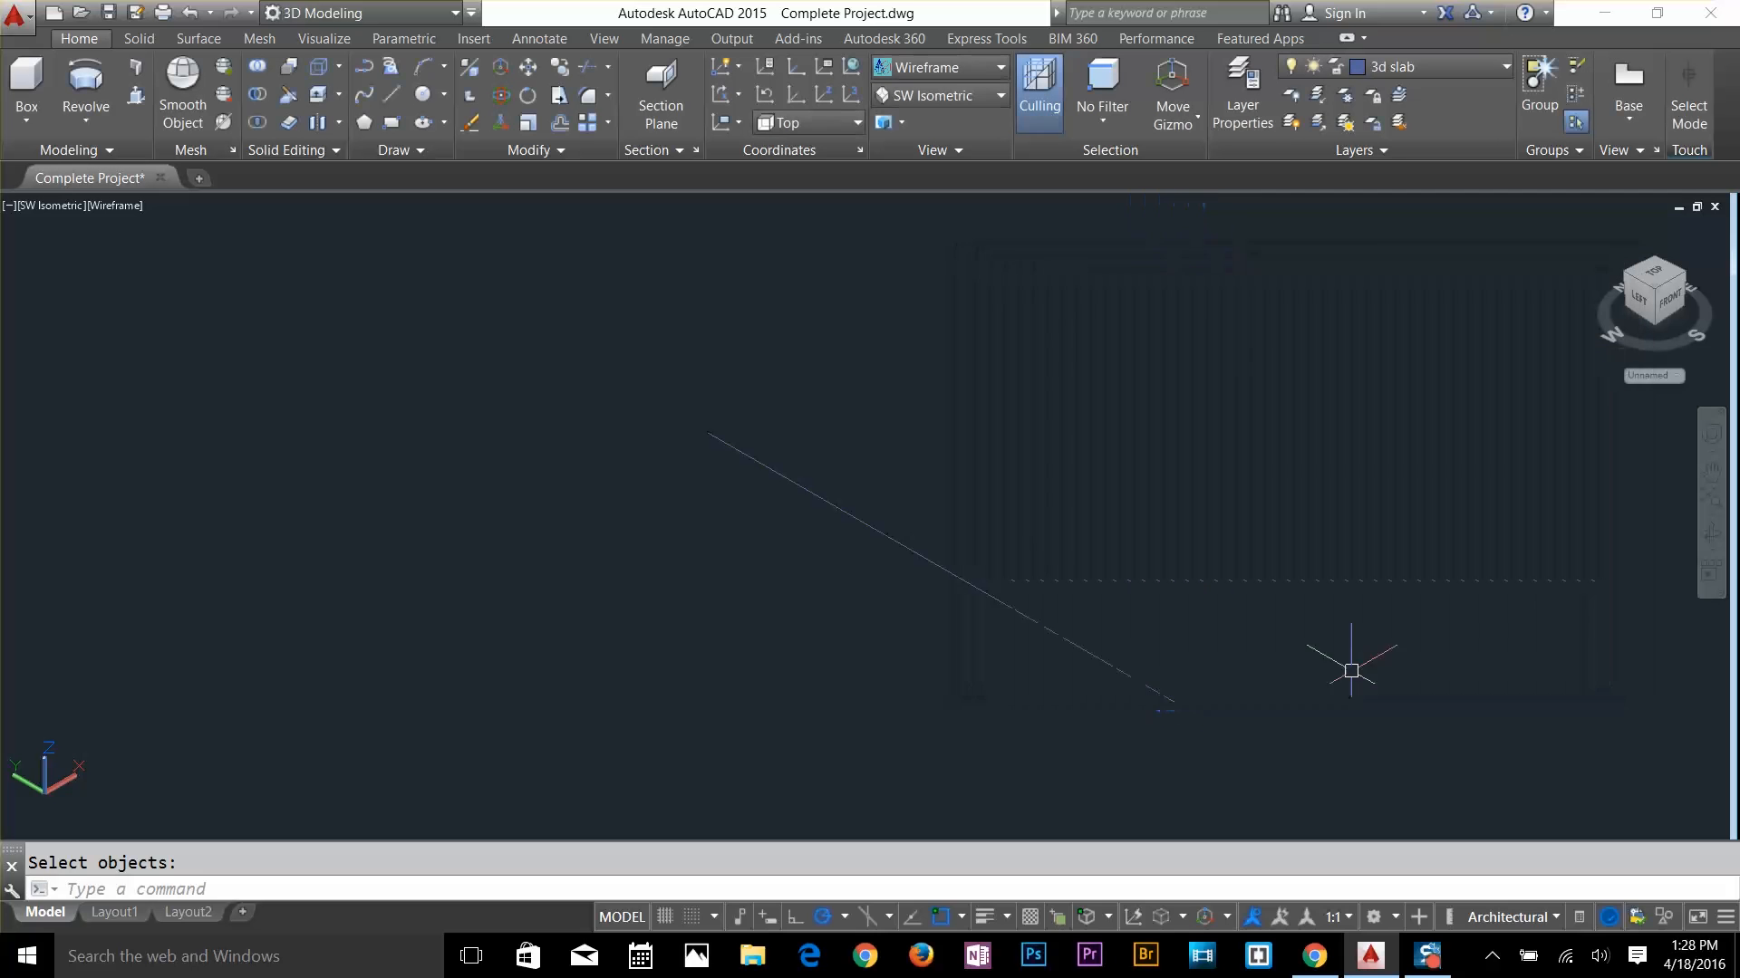
Divide the copied inner dashed path into 45 segments, inserting block 3dp aligned with the path
scroll(1395, 593, down, 6)
scroll(1612, 480, up, 5)
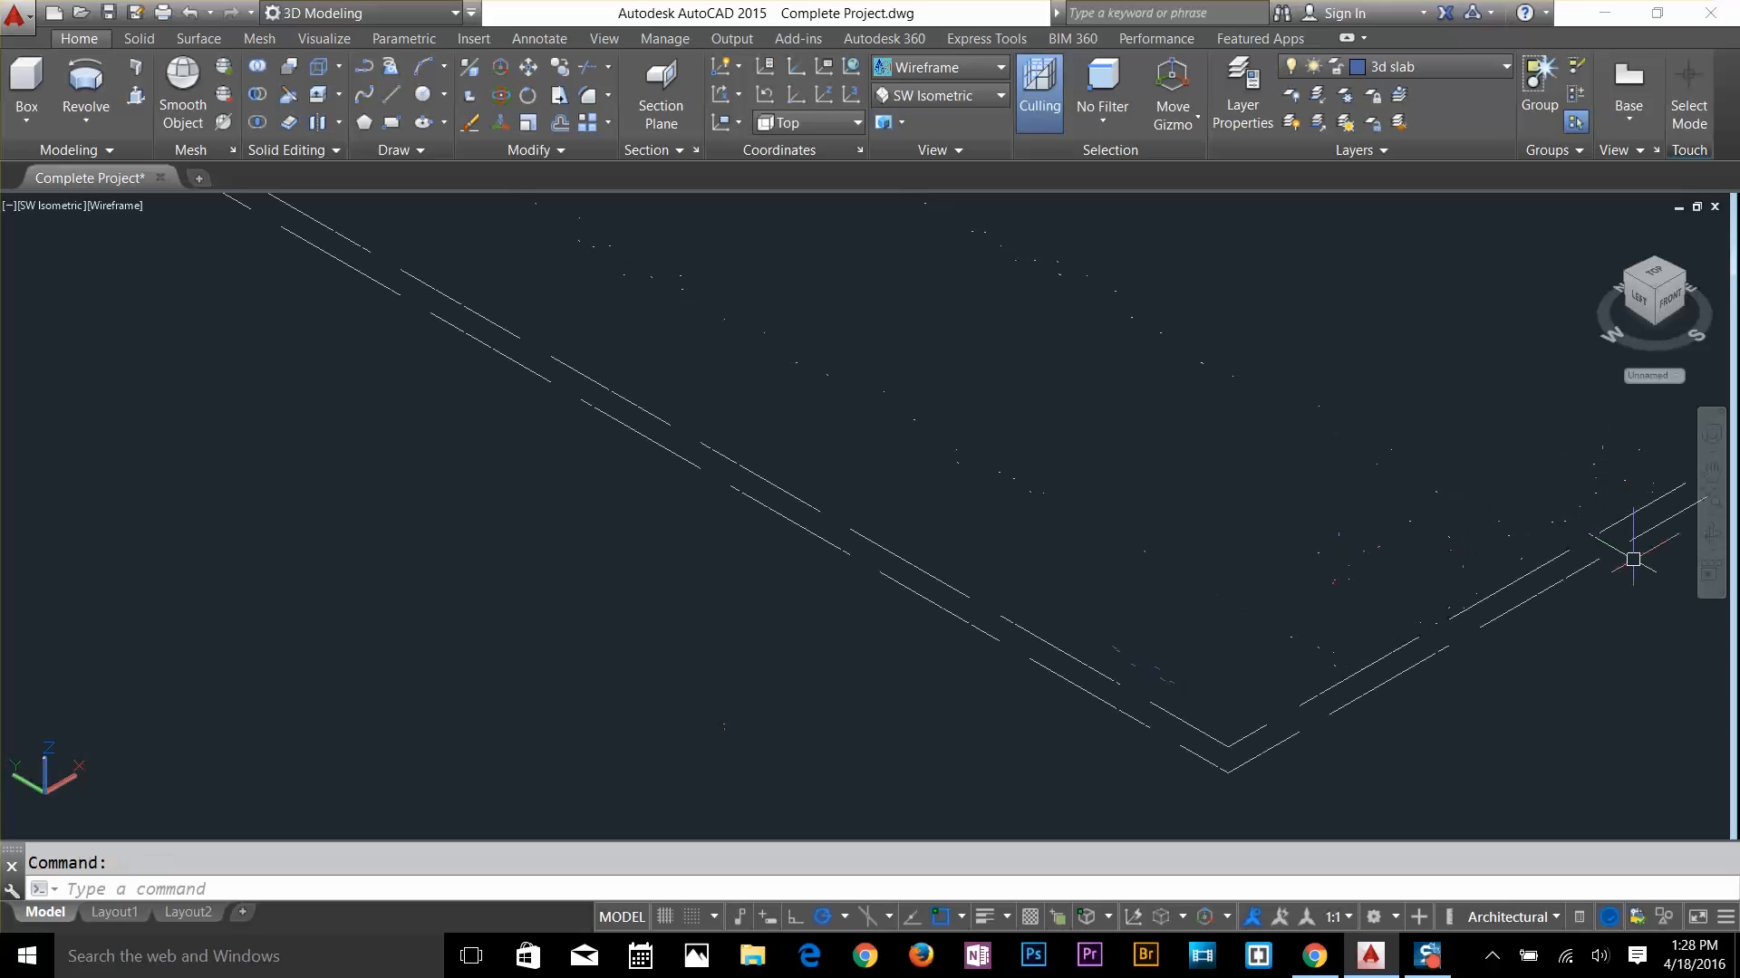
middle_drag(1632, 559, 1184, 540)
key(Escape)
text(di)
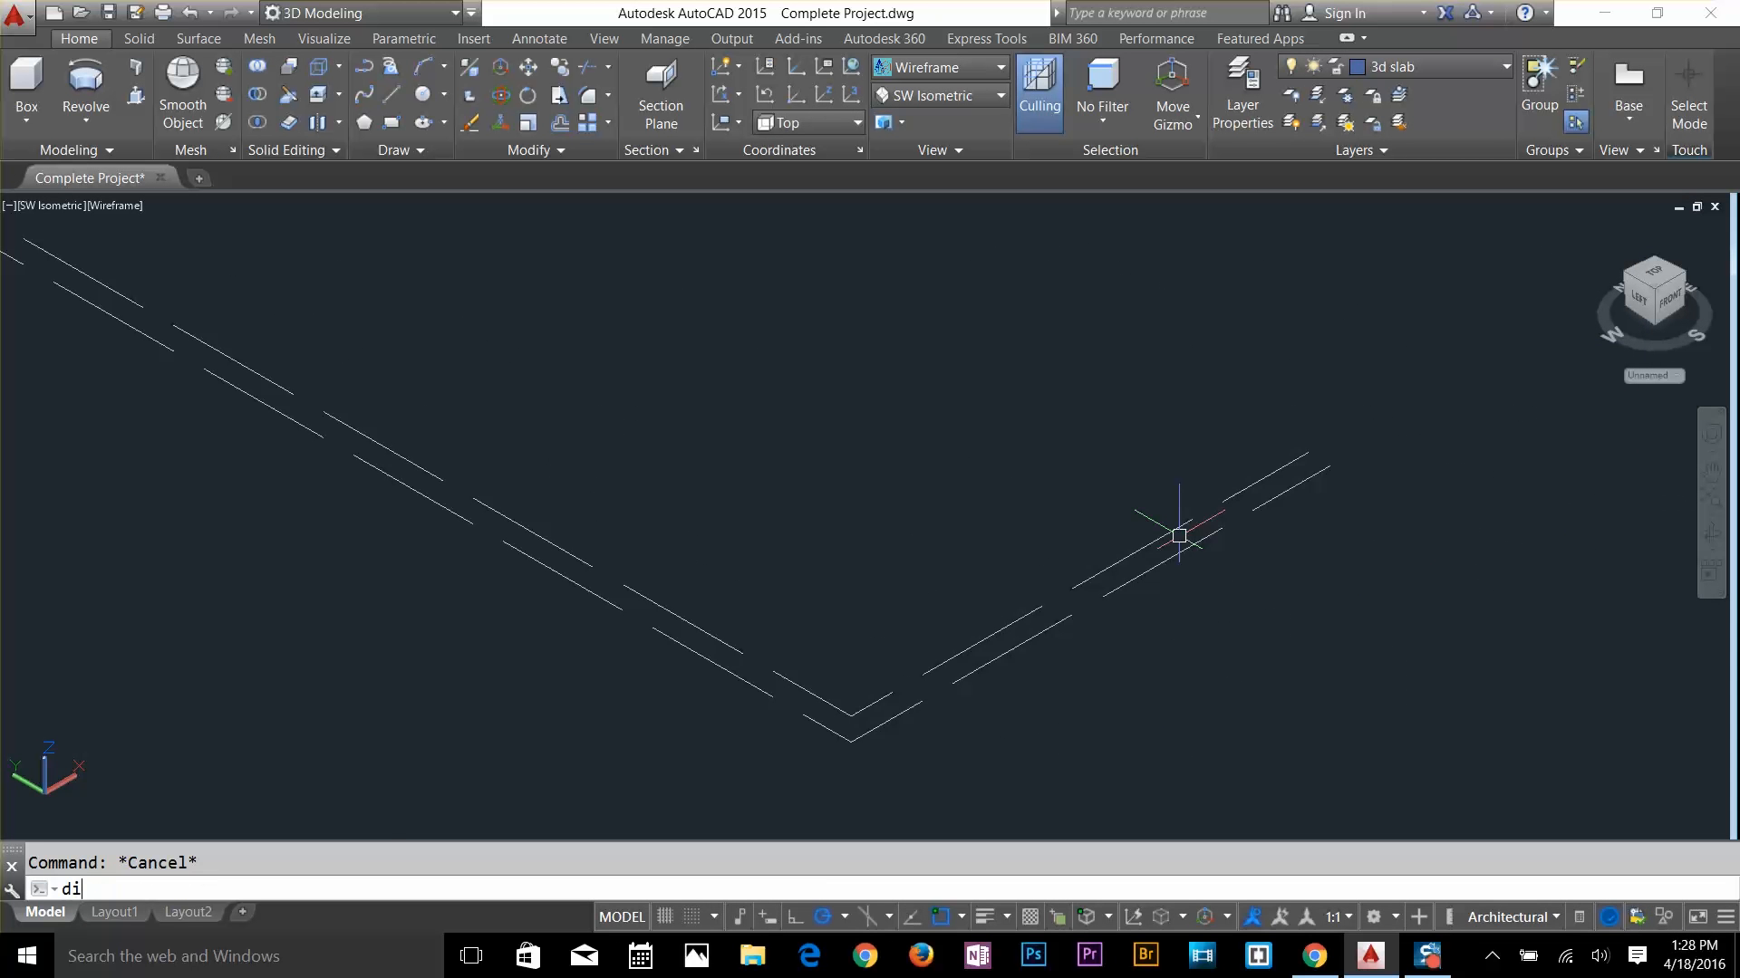
text(v)
key(Return)
click(1239, 487)
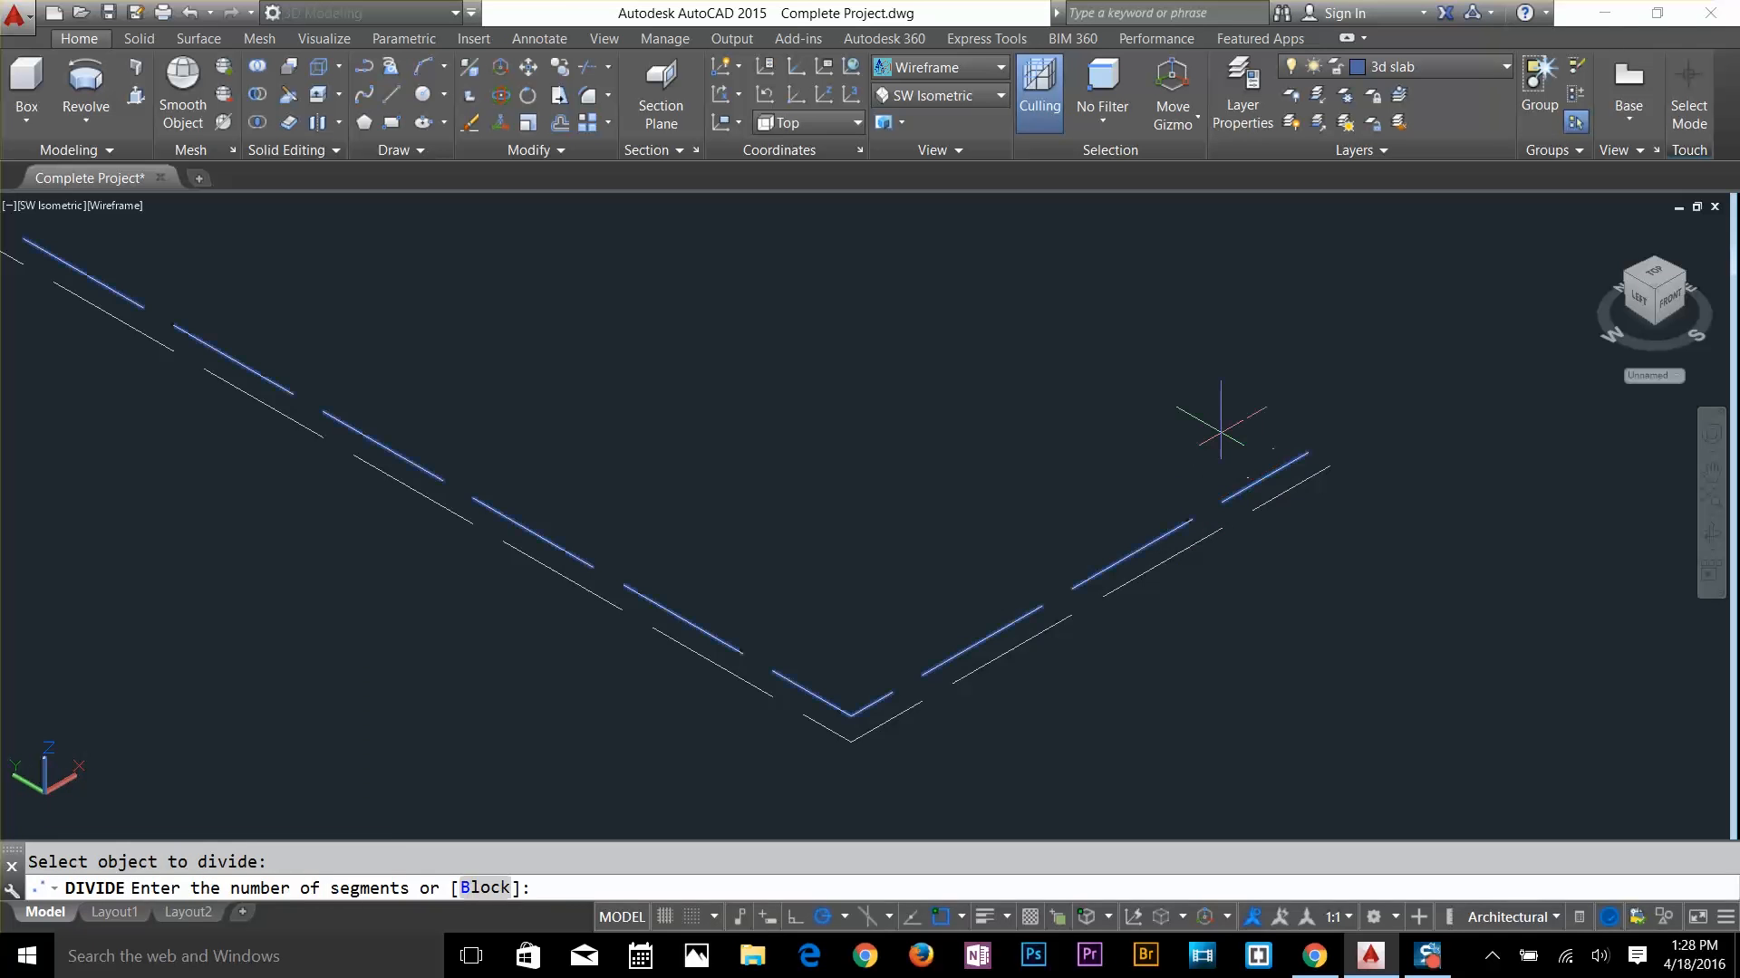
key(Return)
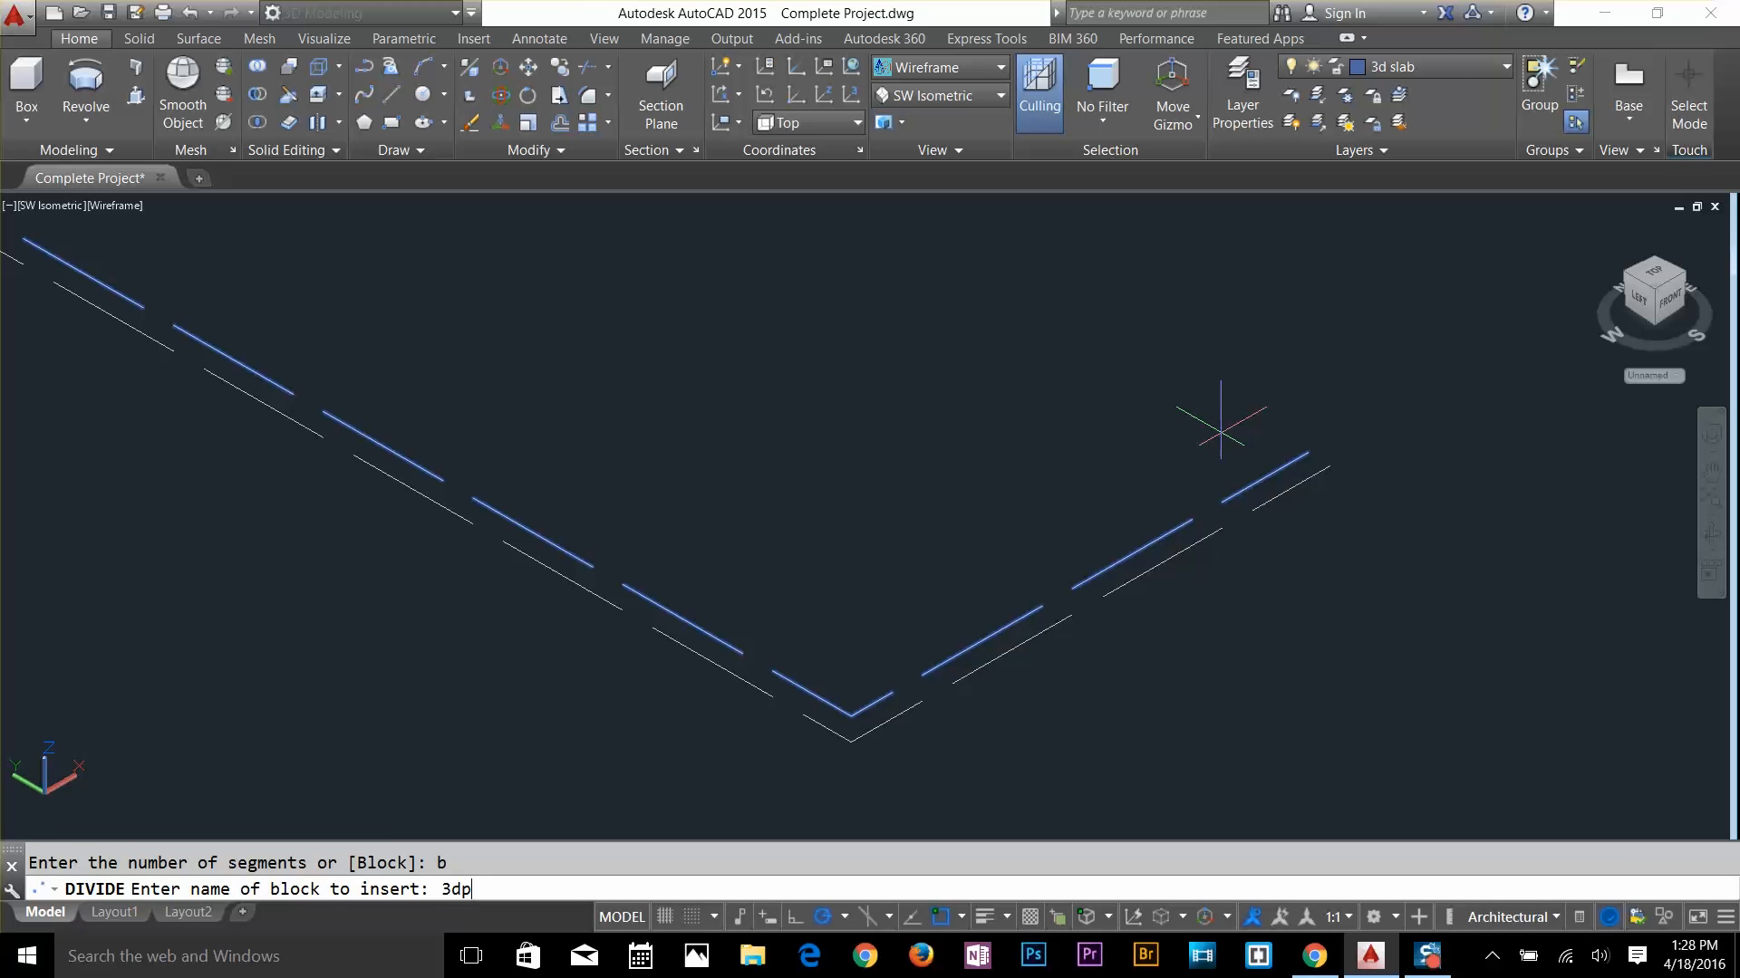
key(Return)
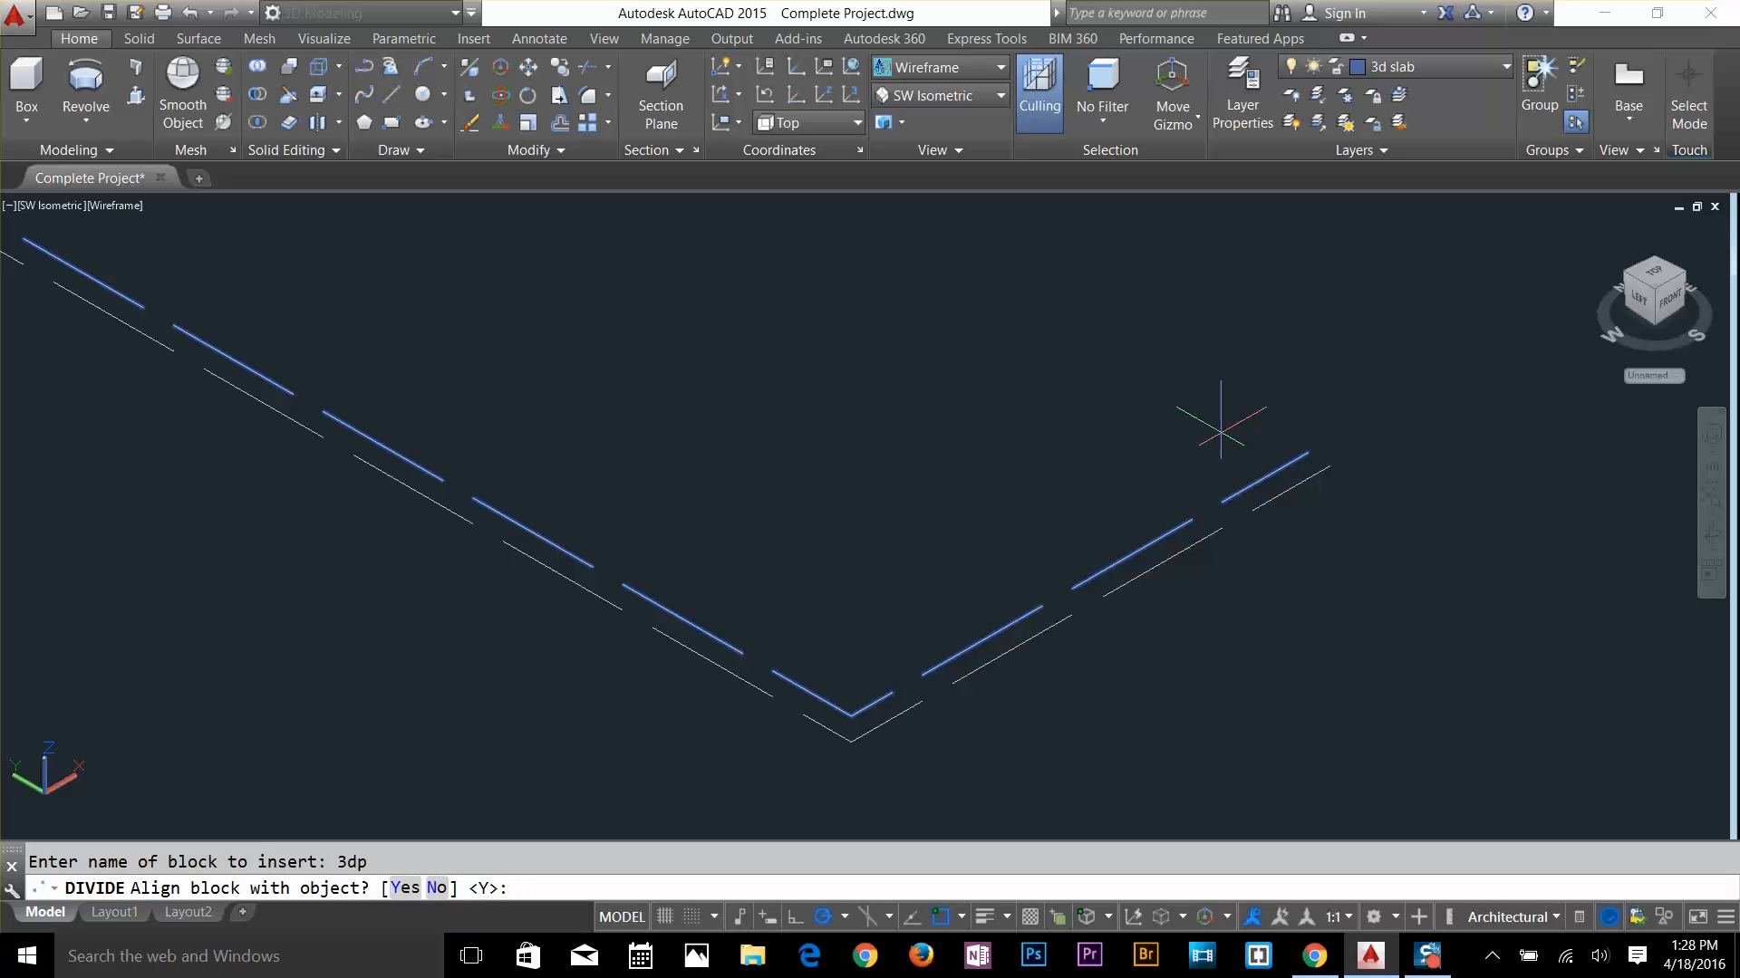
key(Return)
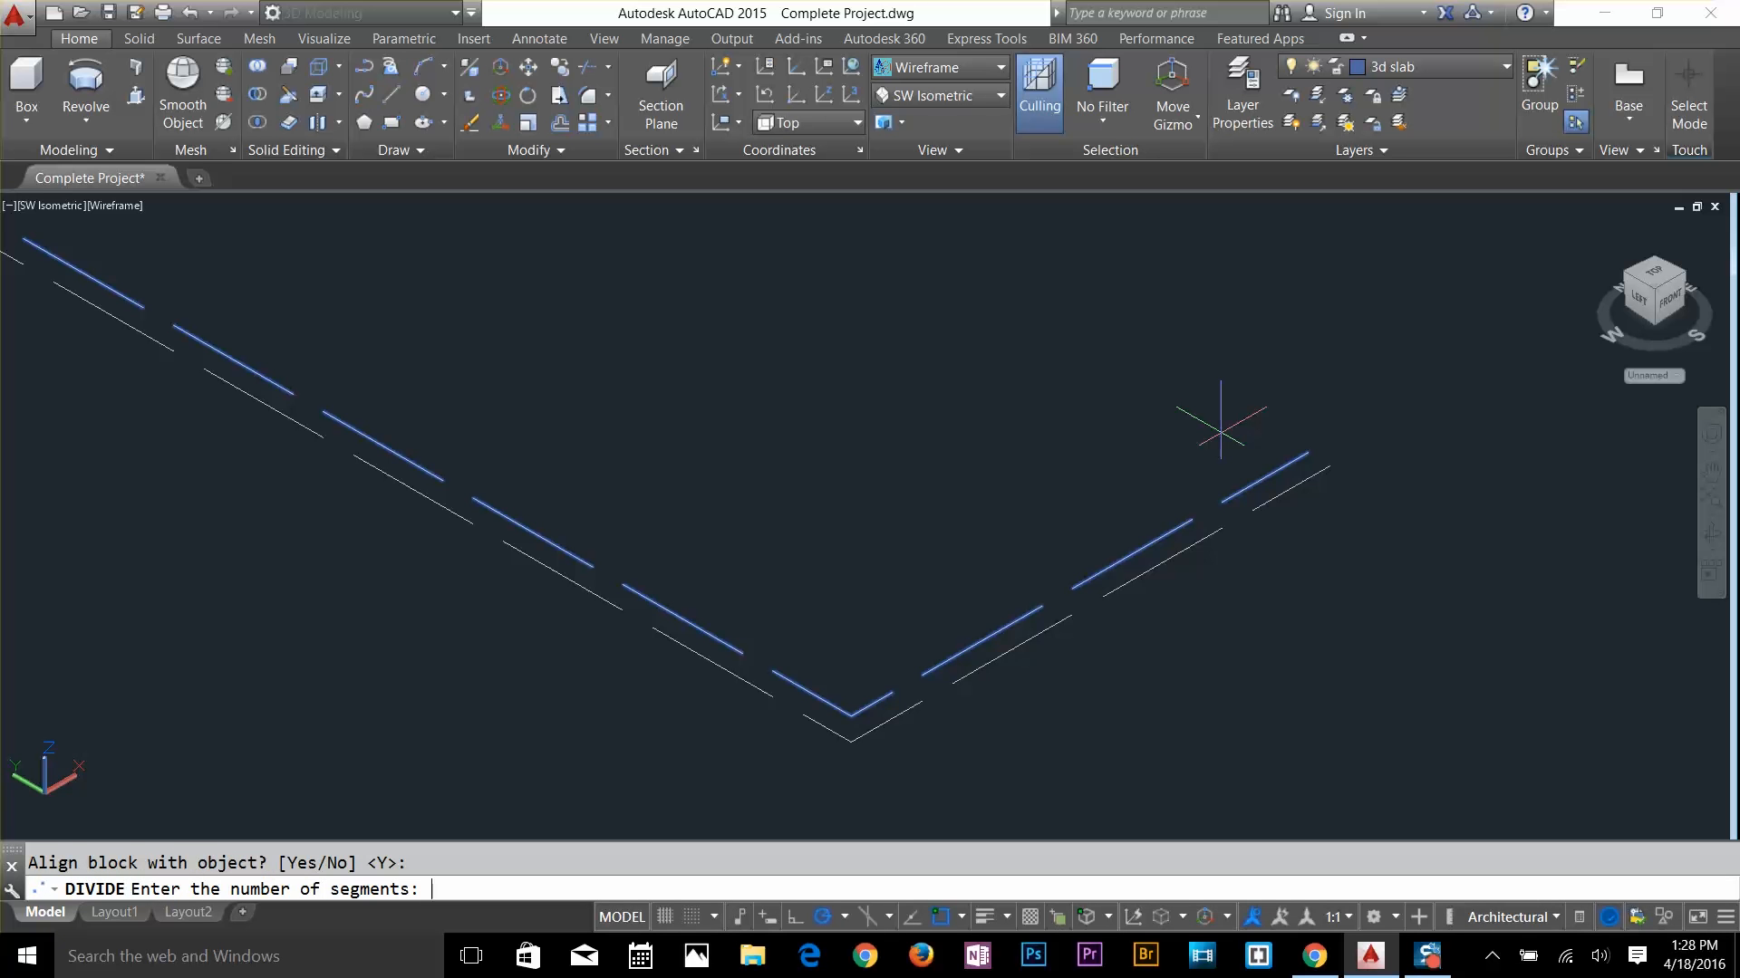
text(45)
key(Return)
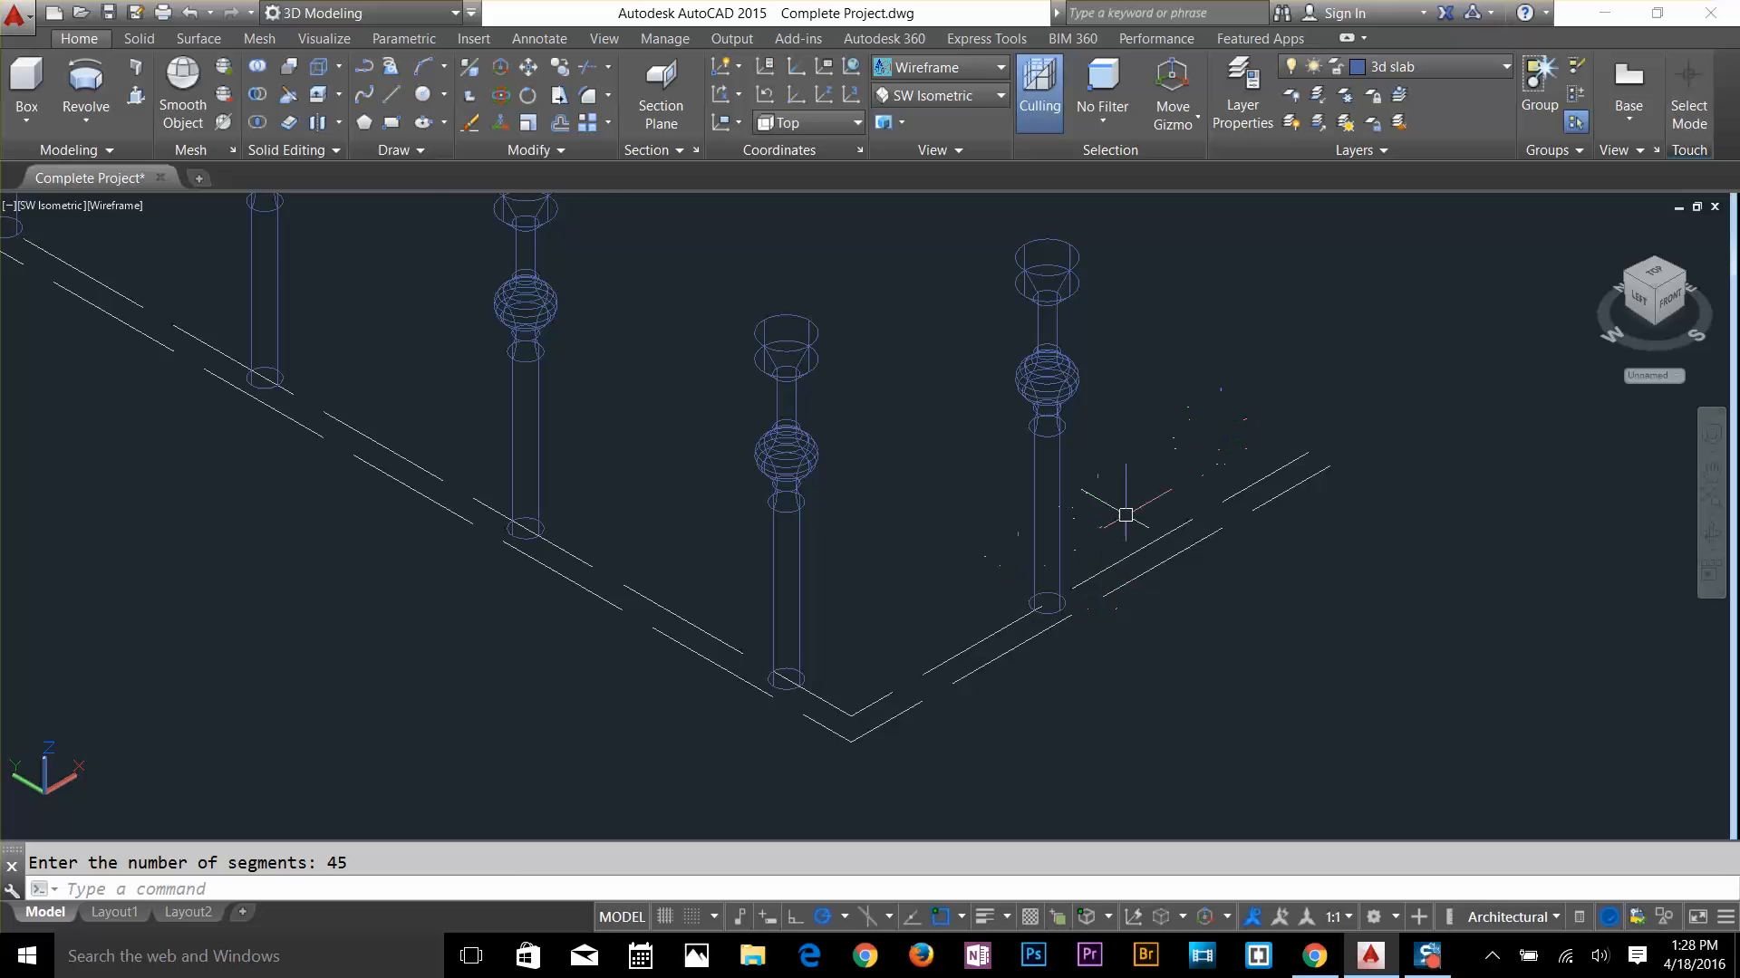
scroll(1126, 514, down, 2)
key(Escape)
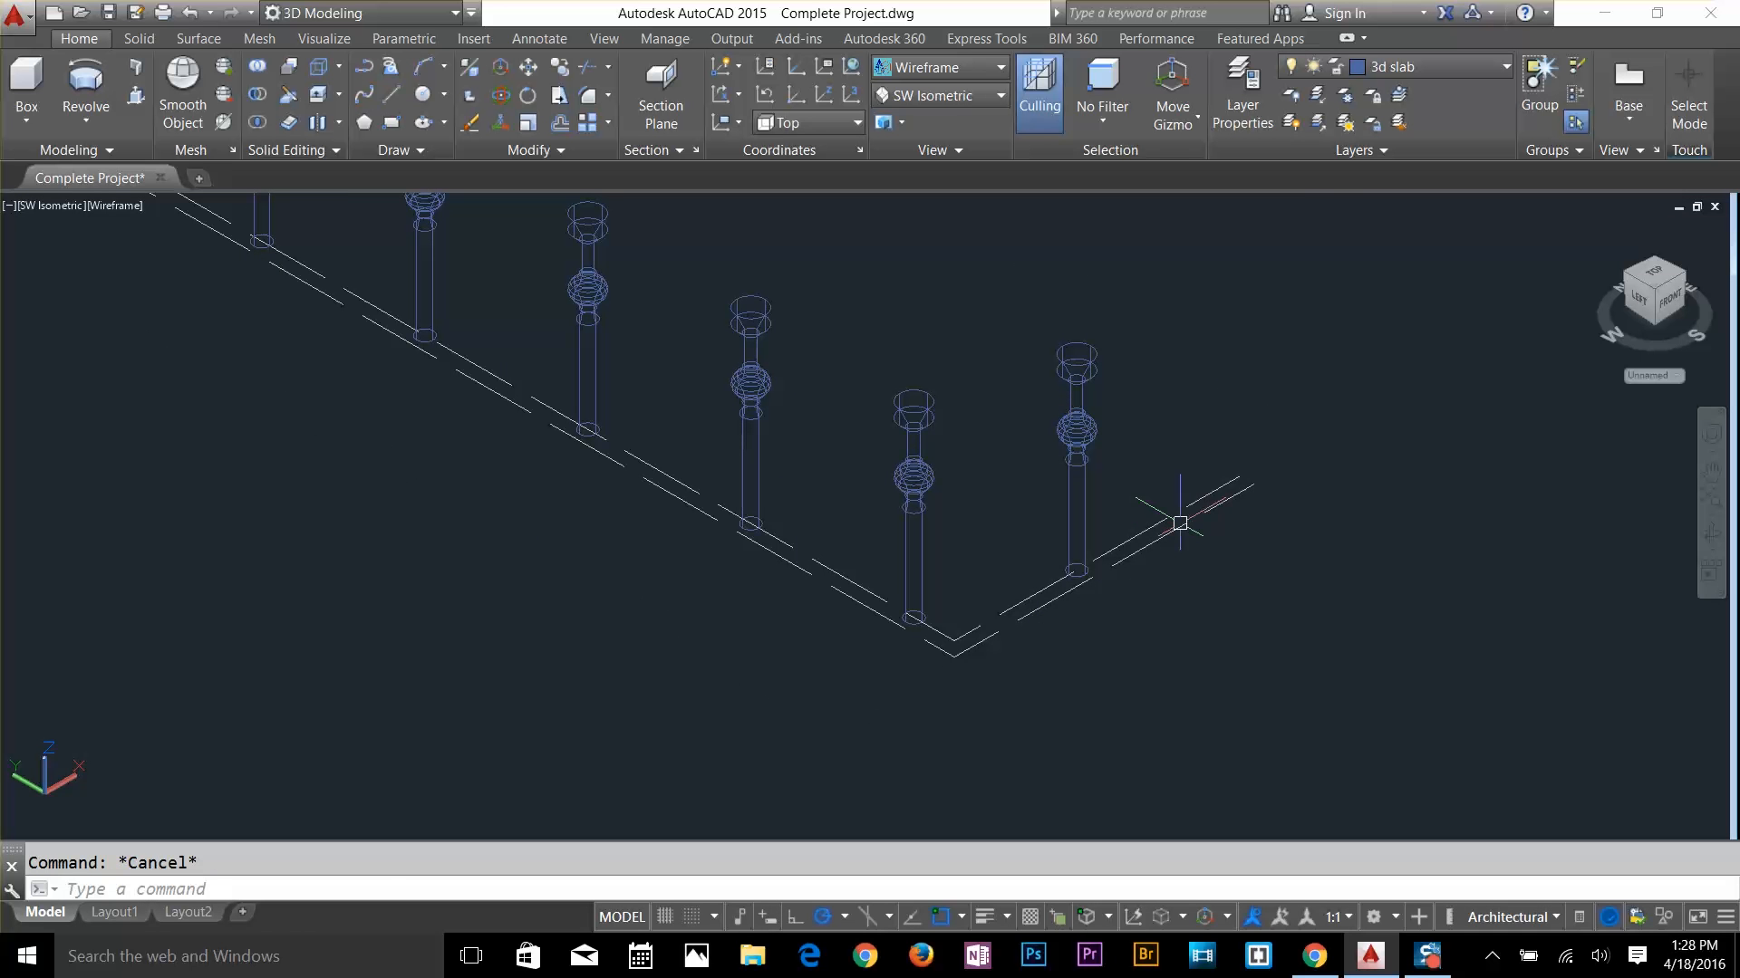
key(Escape)
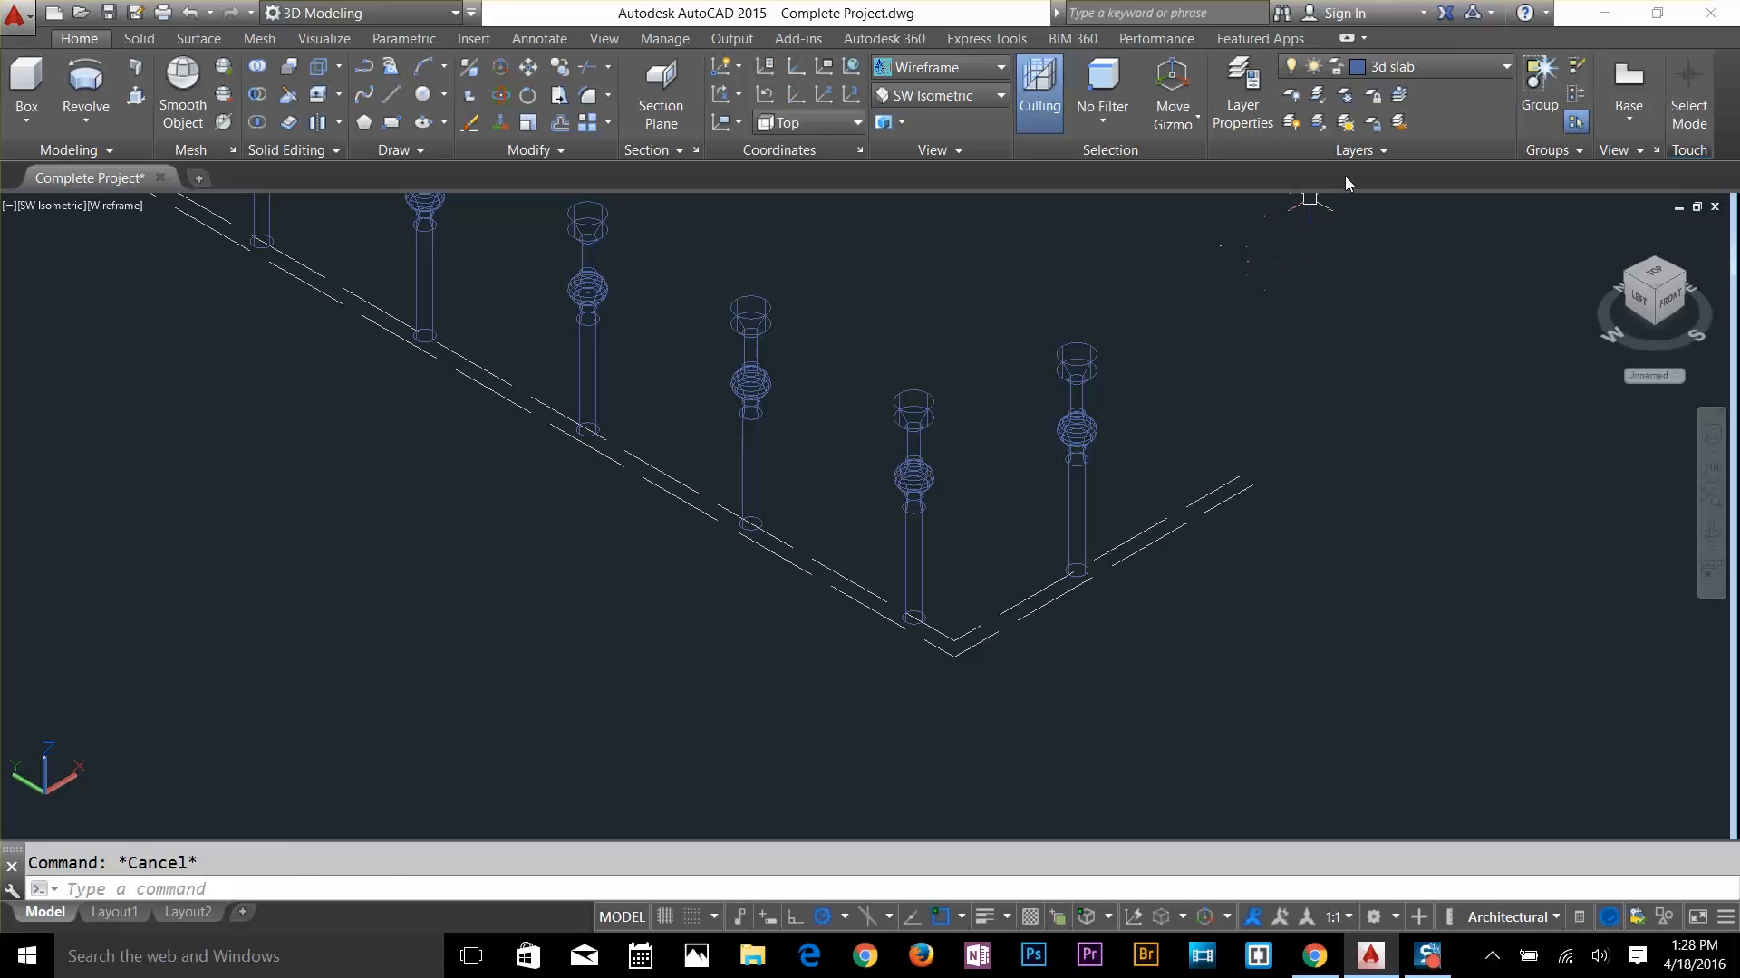
Create a new layer named 3dp and set its colour to index 211
click(1379, 70)
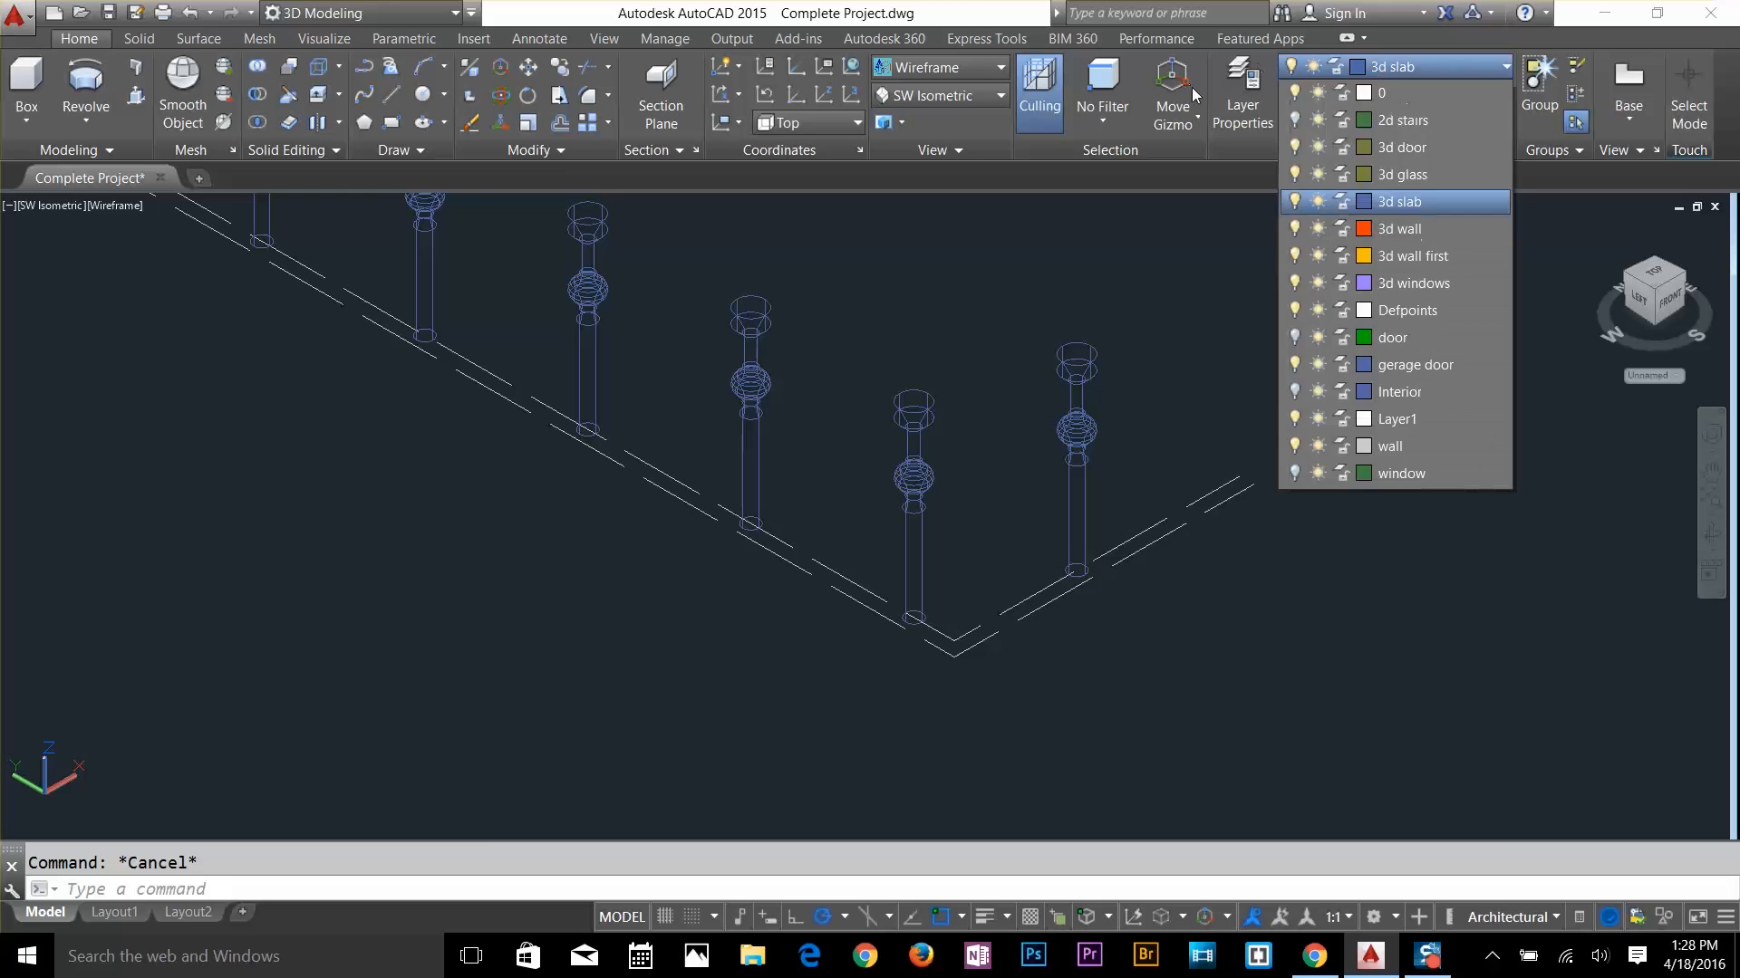
click(1242, 99)
click(619, 200)
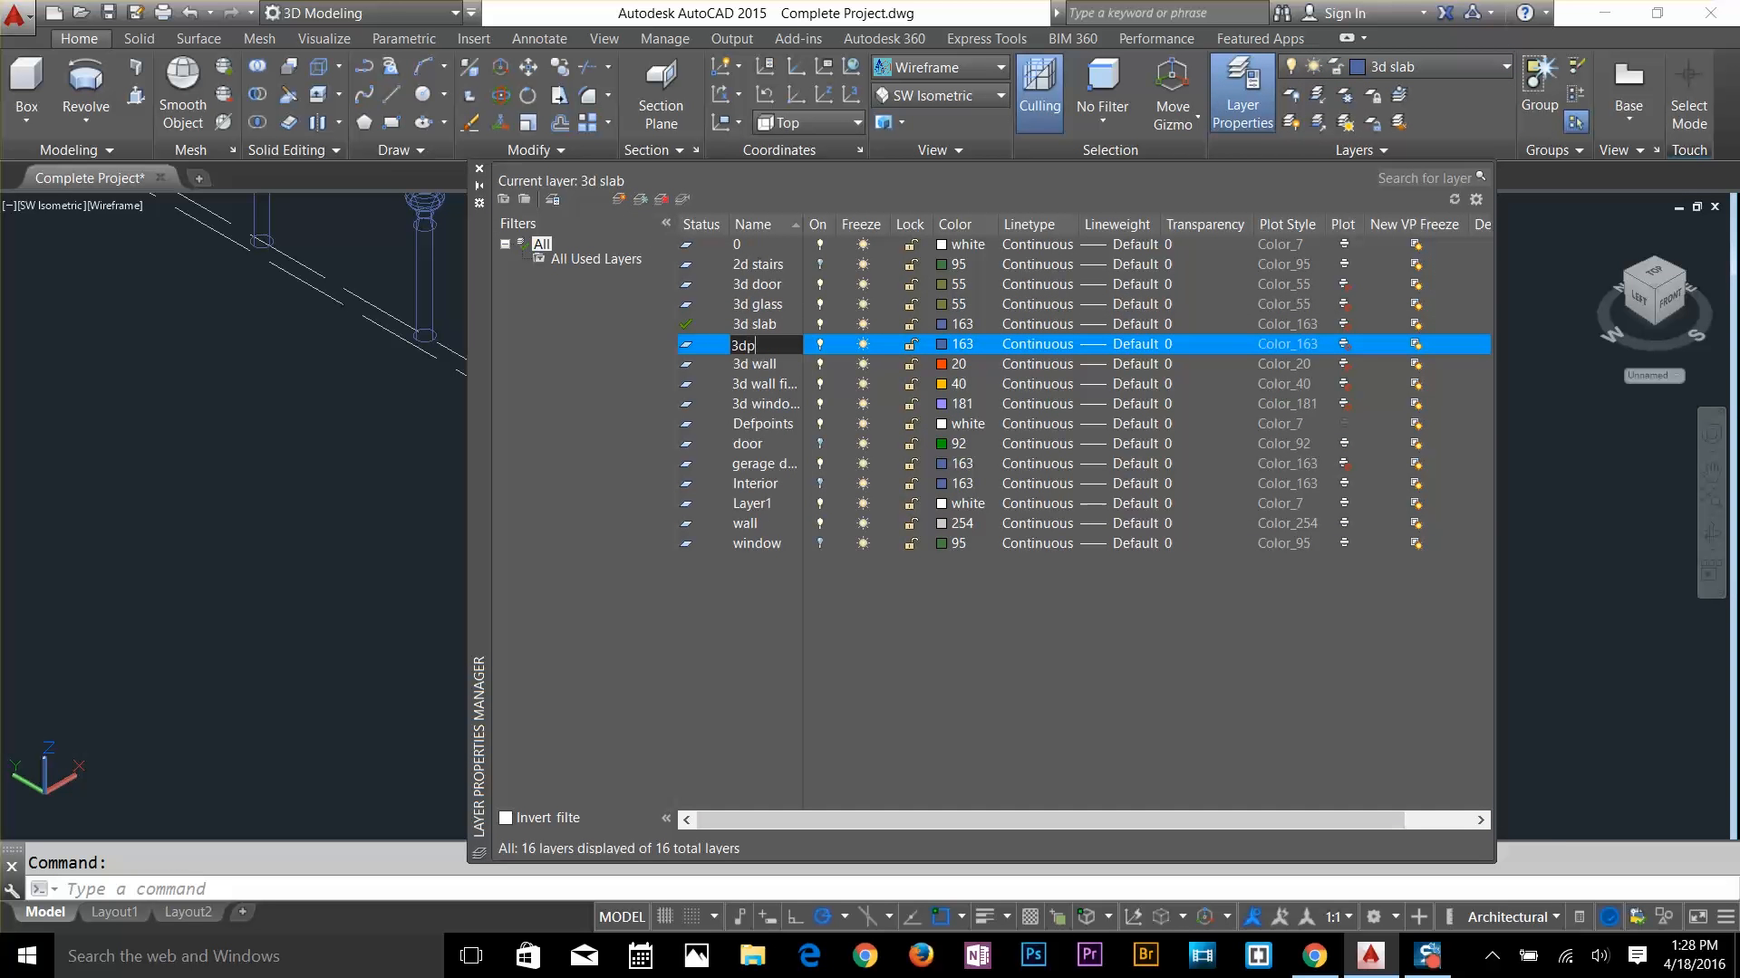
text(3dp)
click(943, 345)
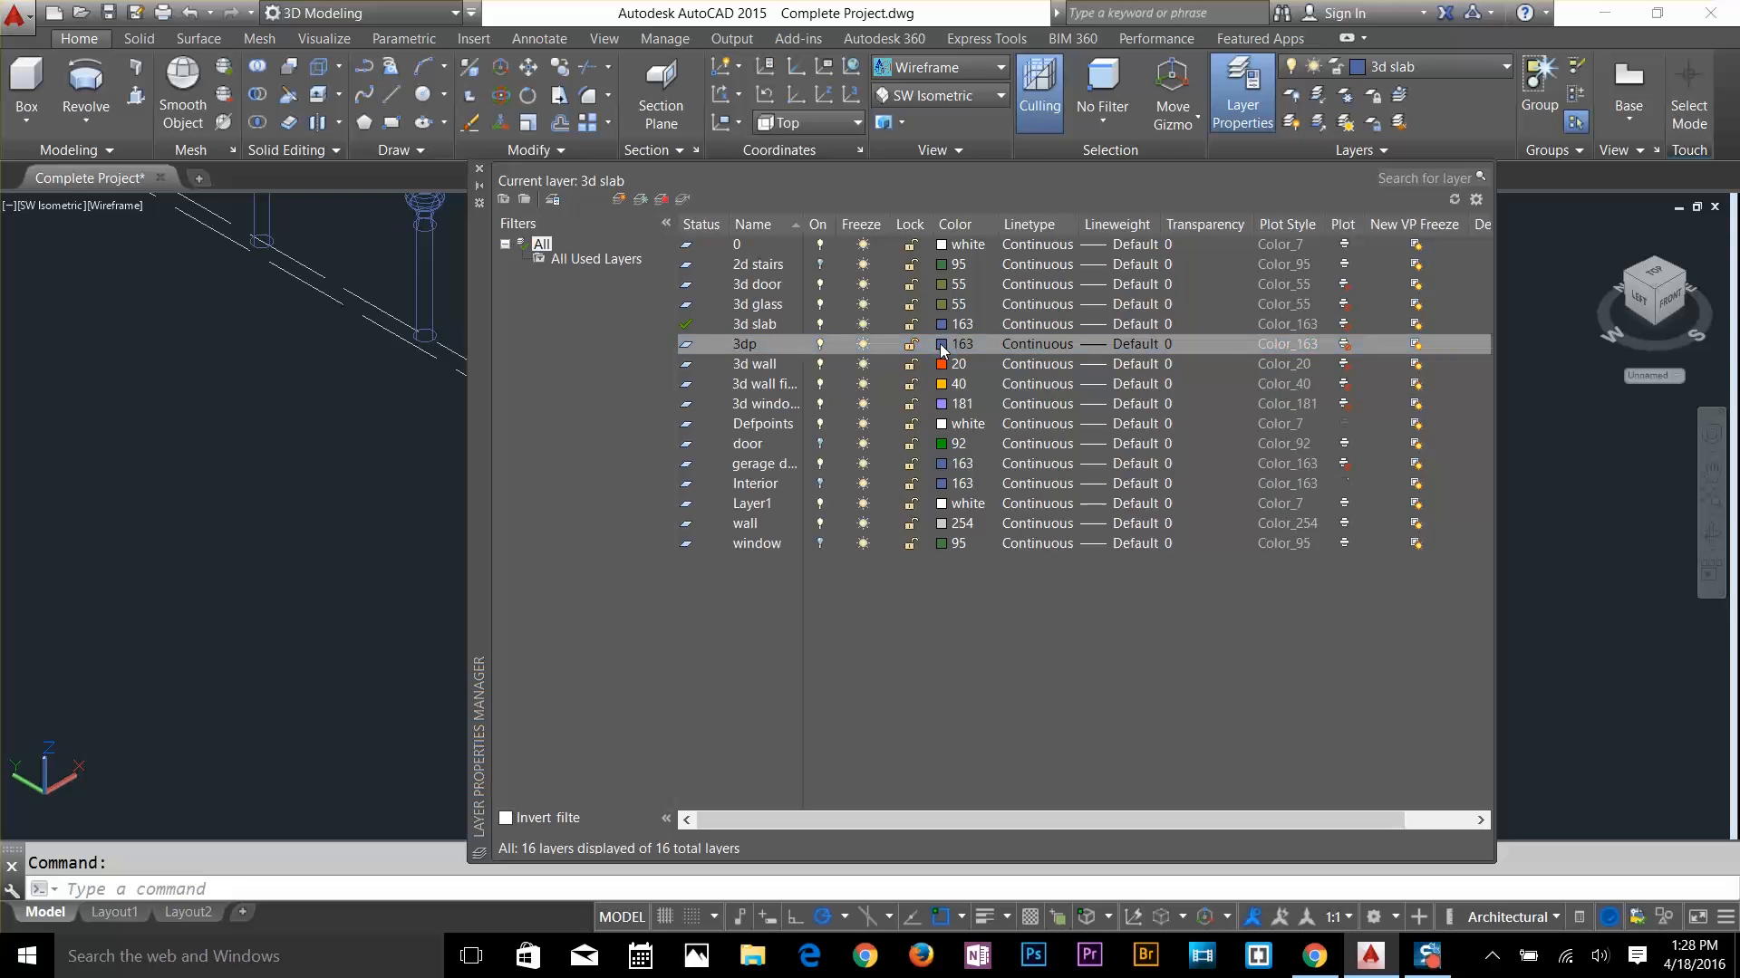
click(1011, 422)
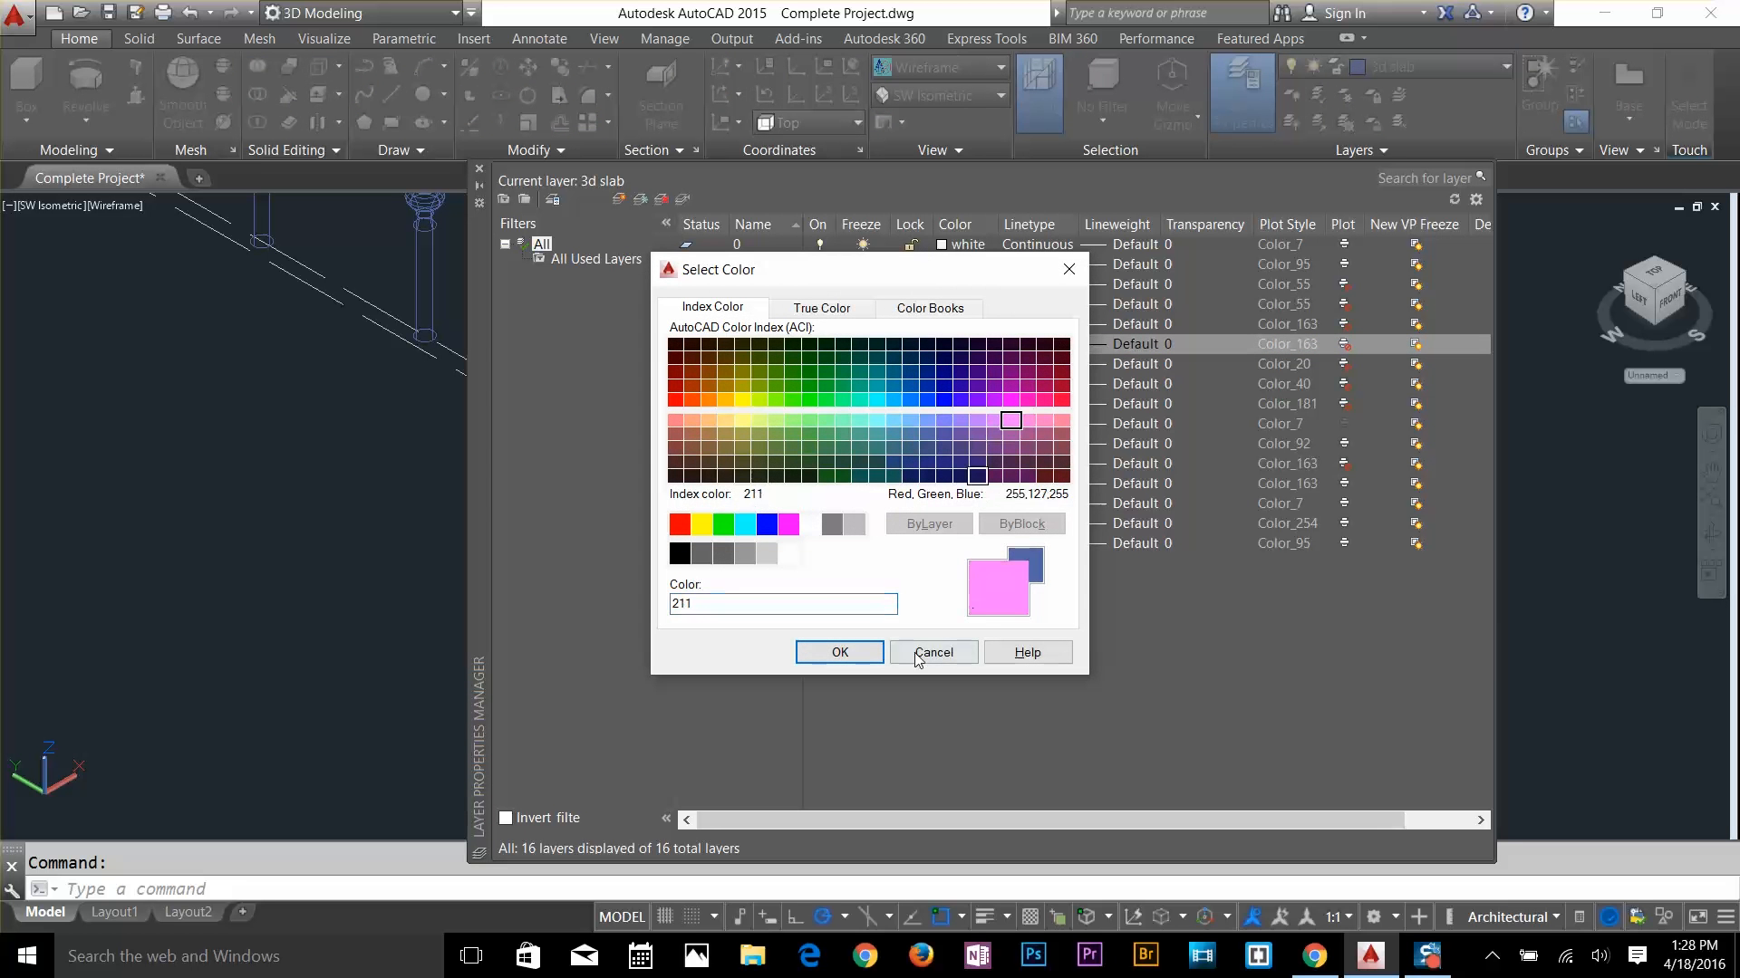
click(840, 652)
click(479, 170)
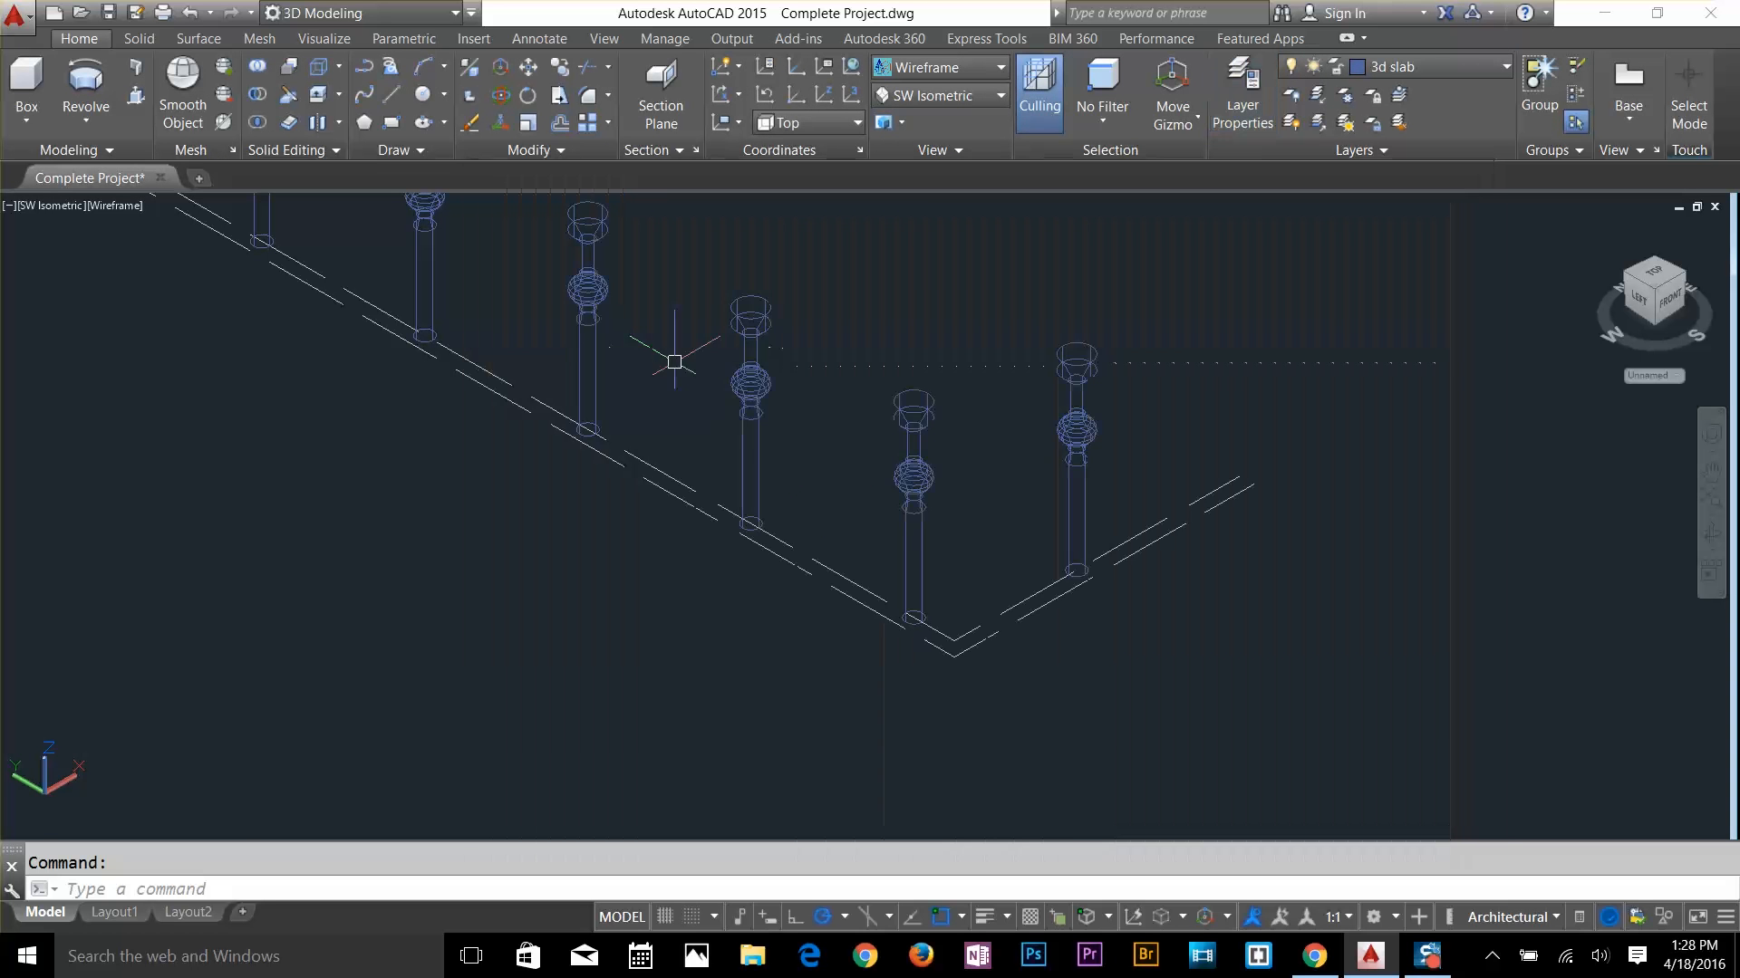
Assign the balusters placed along the dashed path to layer 3dp
scroll(855, 548, down, 6)
click(591, 330)
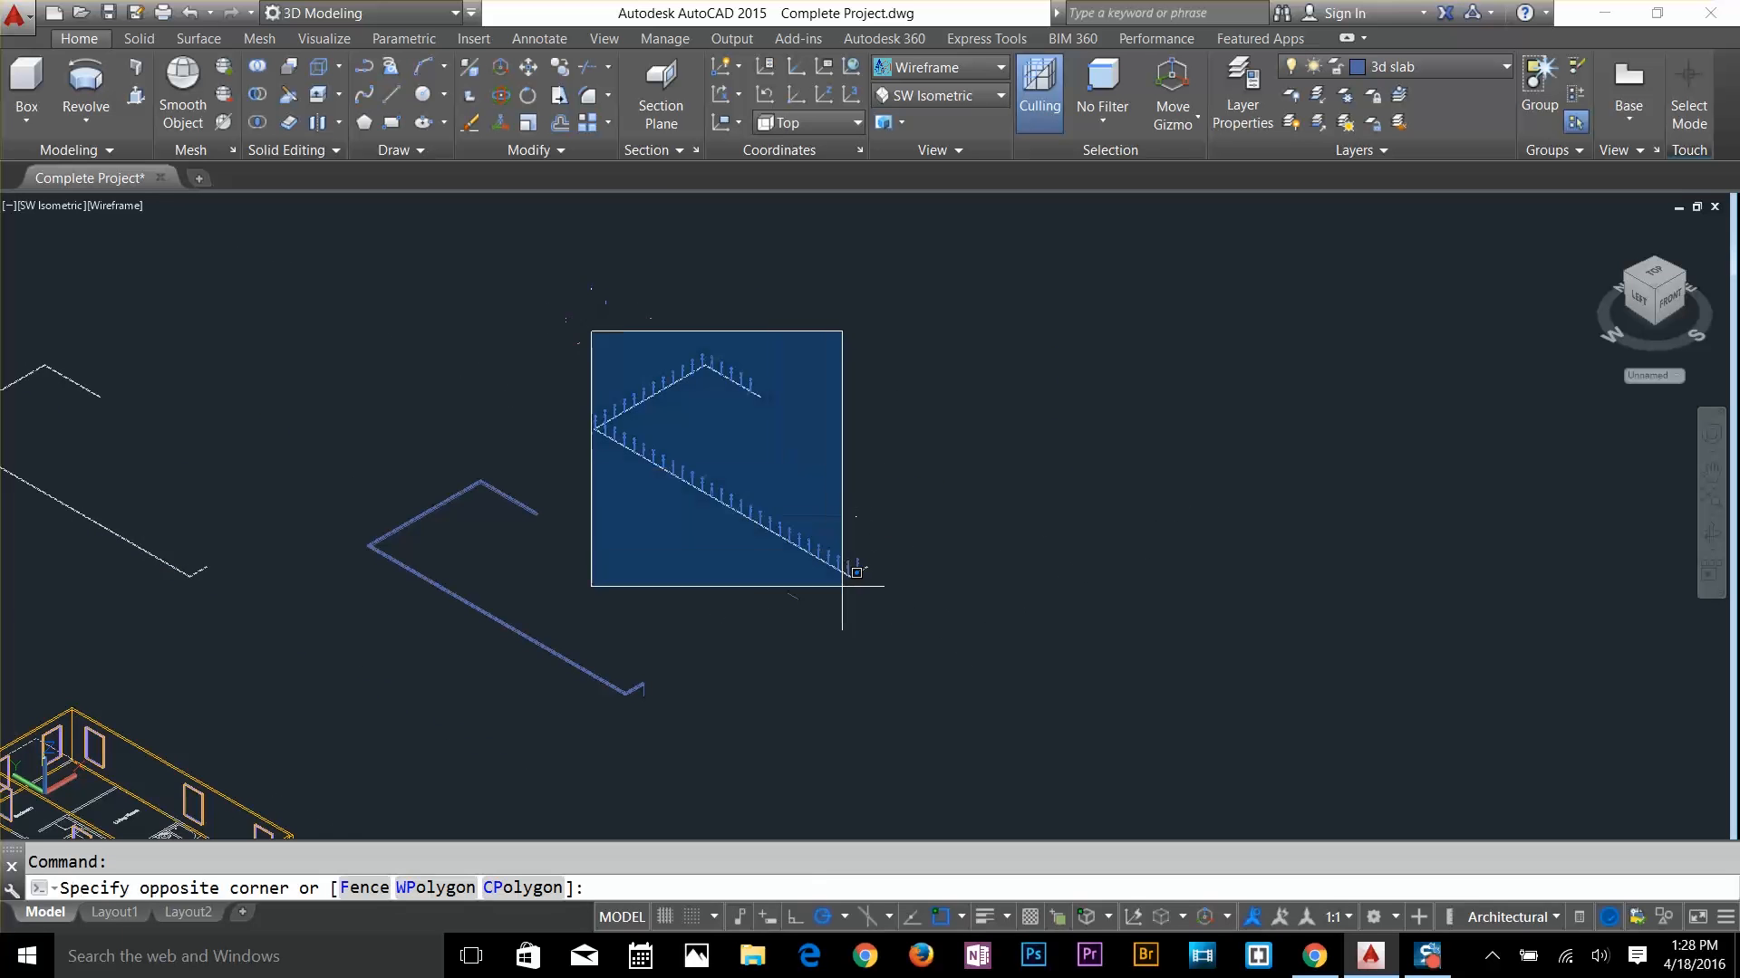
click(861, 594)
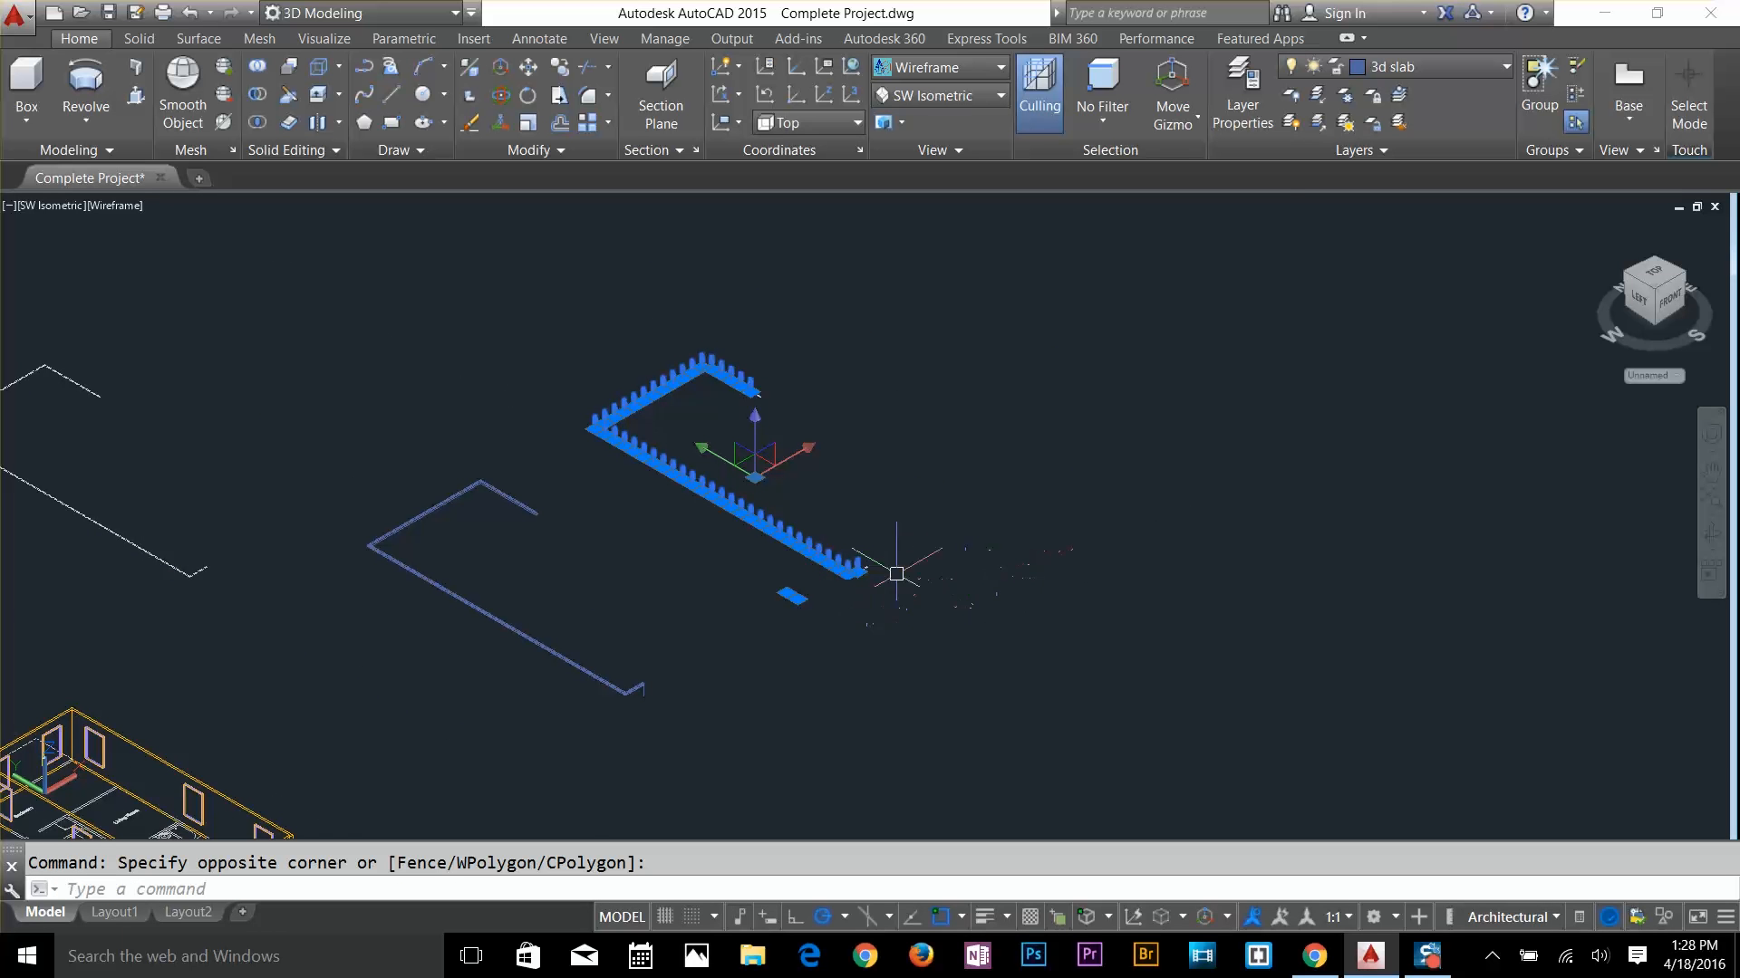
click(1413, 66)
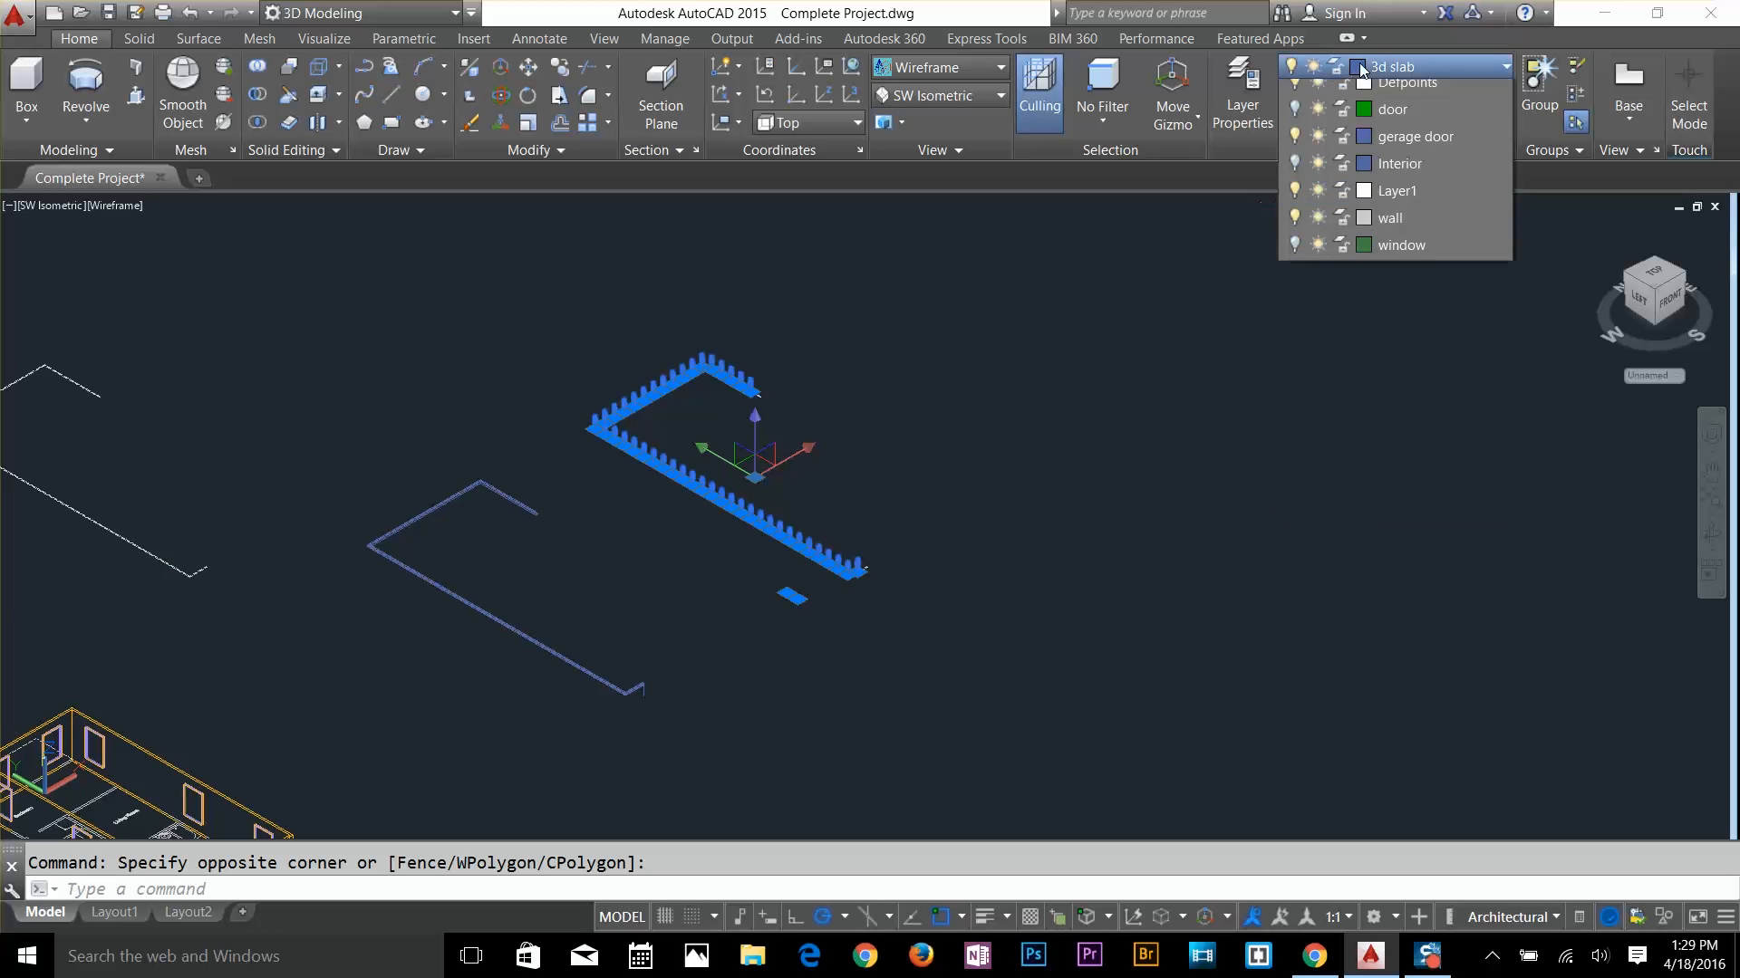
click(1400, 311)
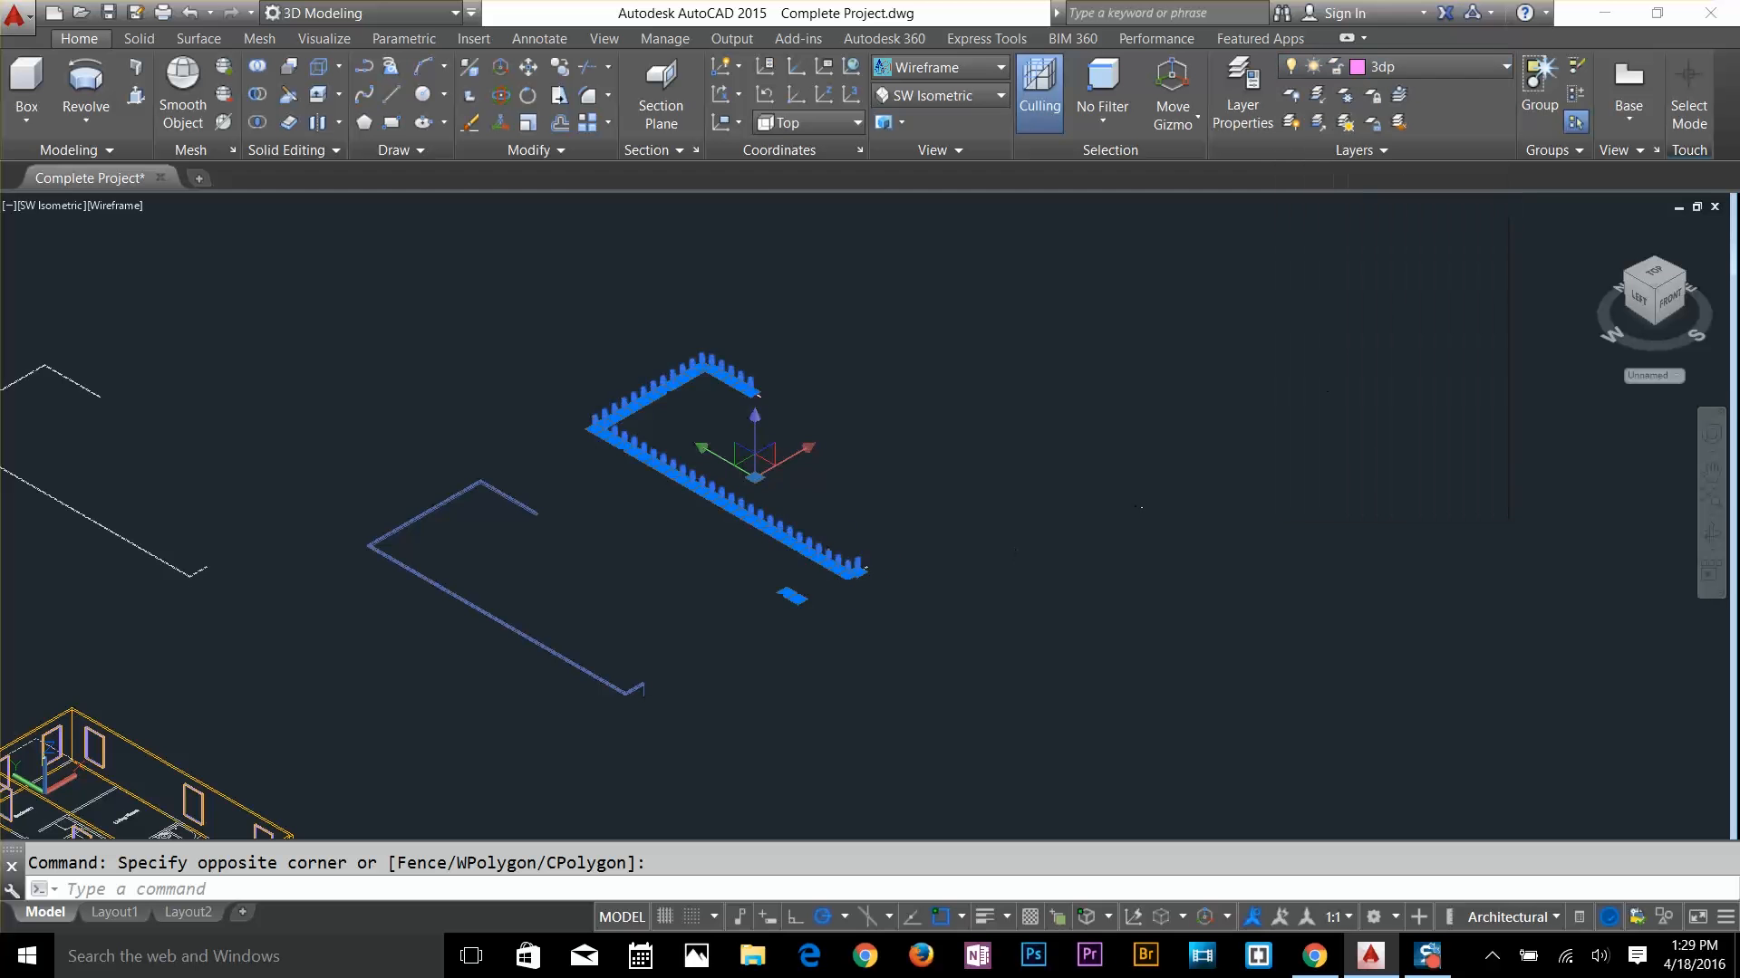
key(Escape)
Copy the row of balusters from the path's short end to the lower end of the vertical line at the handrail's short end
scroll(894, 592, up, 5)
text(co)
key(Return)
scroll(955, 635, down, 6)
click(741, 435)
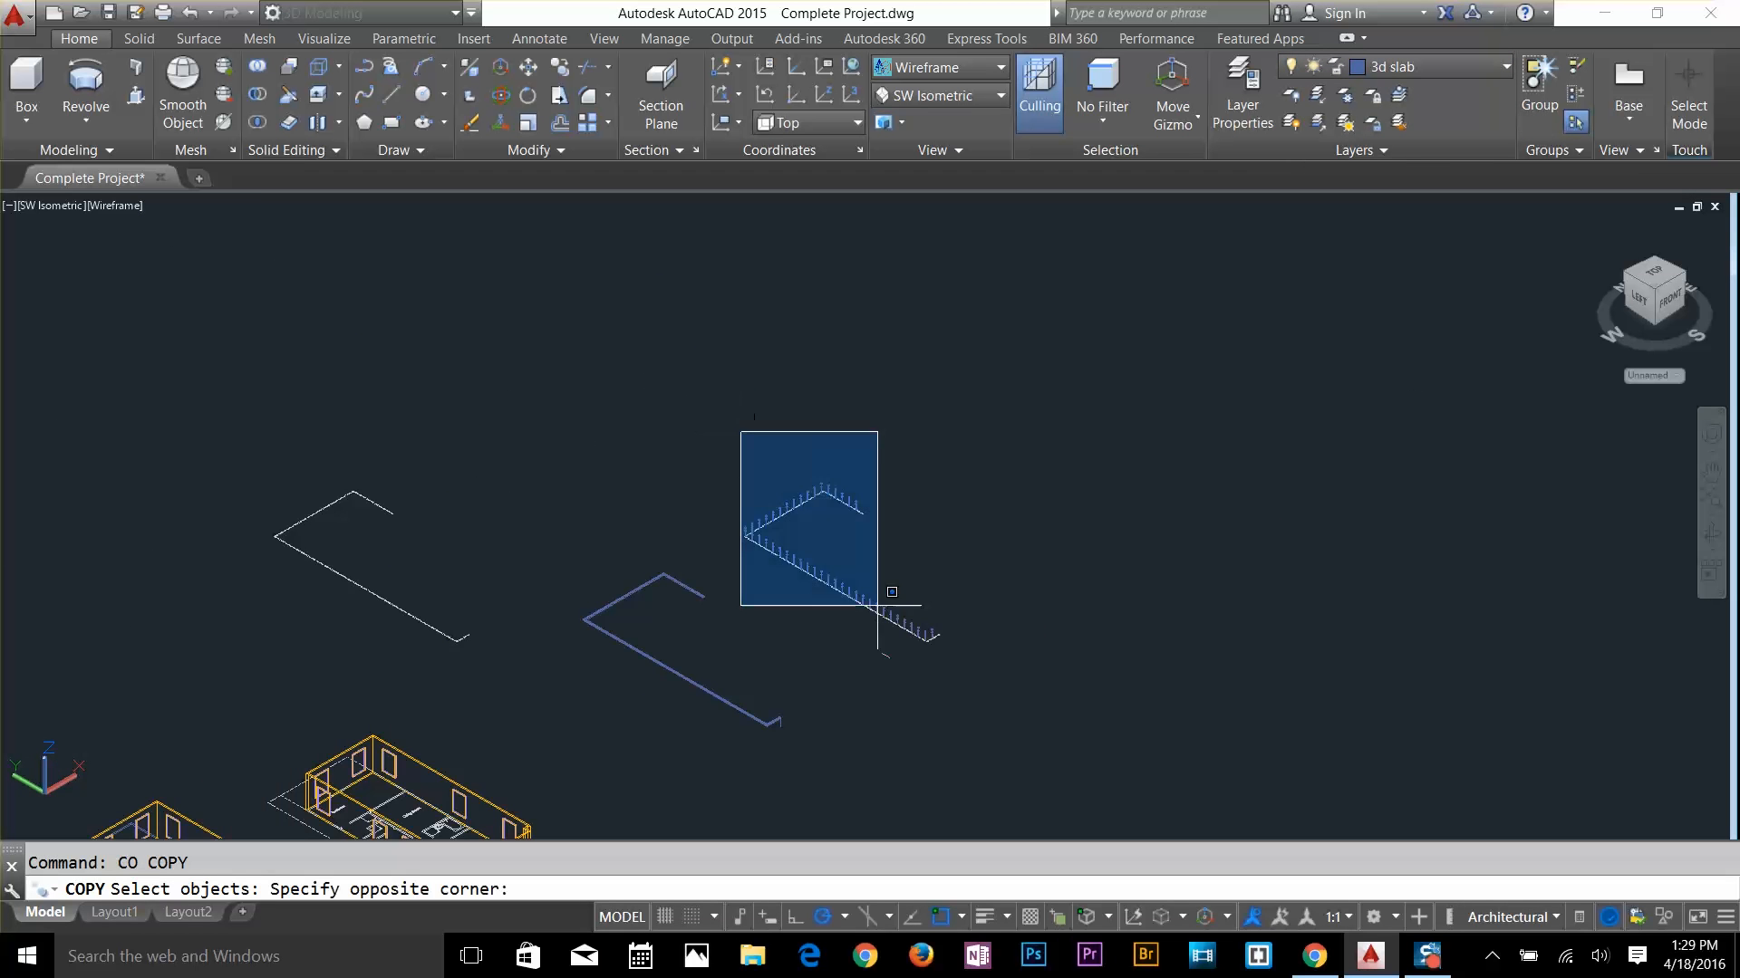
click(950, 646)
scroll(924, 647, up, 6)
key(Return)
scroll(984, 550, up, 7)
click(931, 554)
scroll(987, 555, down, 8)
scroll(673, 794, up, 8)
click(552, 652)
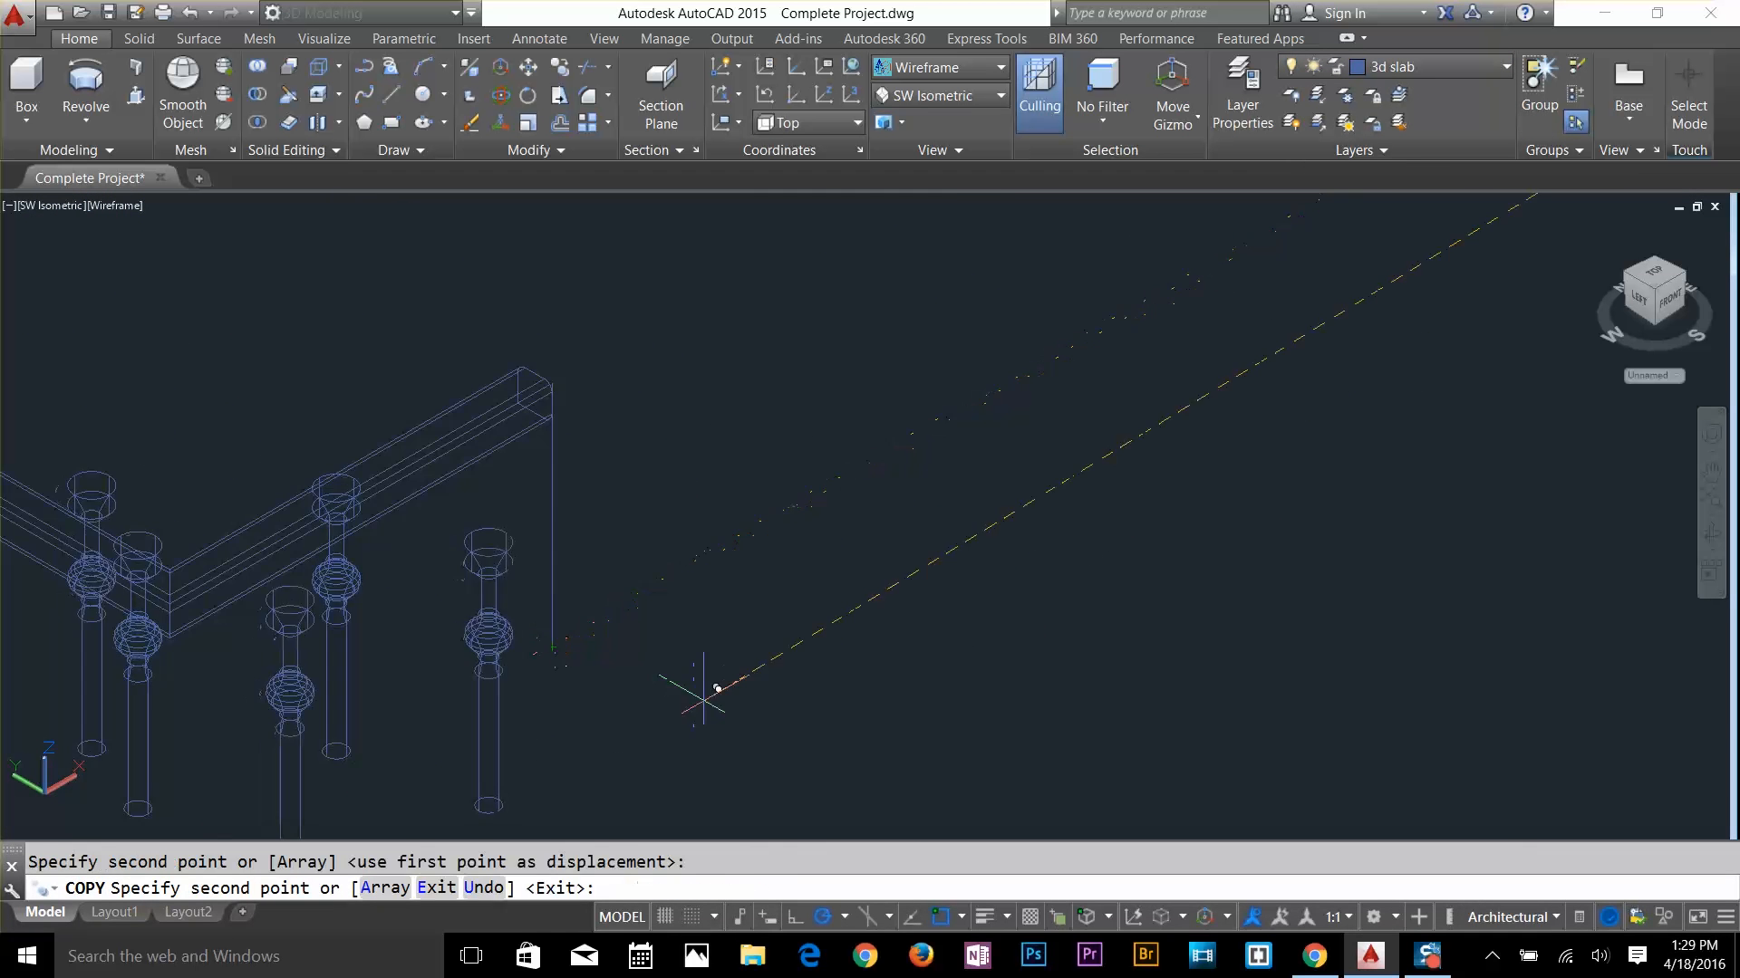
key(Return)
Set the visual style to Shaded and view the handrail with its balusters from above
scroll(970, 625, down, 10)
click(938, 67)
click(921, 192)
shift+middle_drag(970, 501, 861, 589)
Move the balusters of the handrail's long run by -2.25,0,0 toward the rail
scroll(800, 552, down, 8)
text(m)
key(Return)
click(545, 301)
click(873, 645)
middle_drag(512, 352, 862, 567)
scroll(863, 568, up, 6)
click(543, 281)
click(1045, 688)
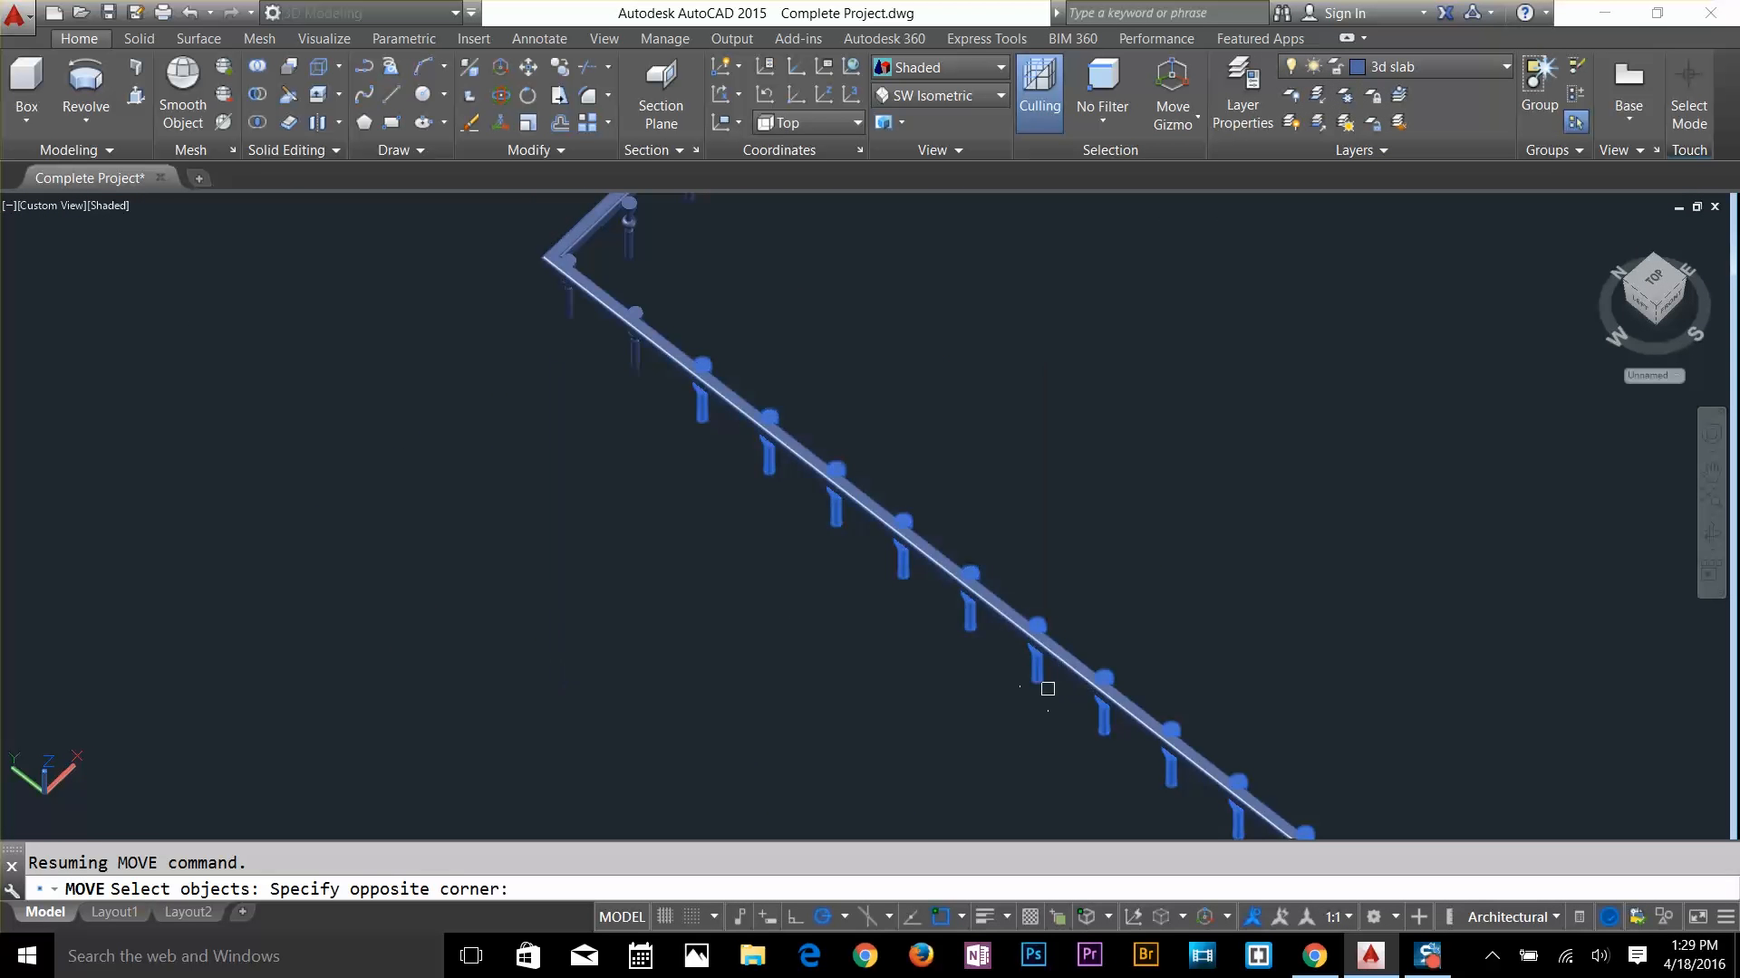
click(485, 401)
key(Return)
text(-2.25,0,0)
key(Return)
key(Return)
scroll(854, 388, up, 5)
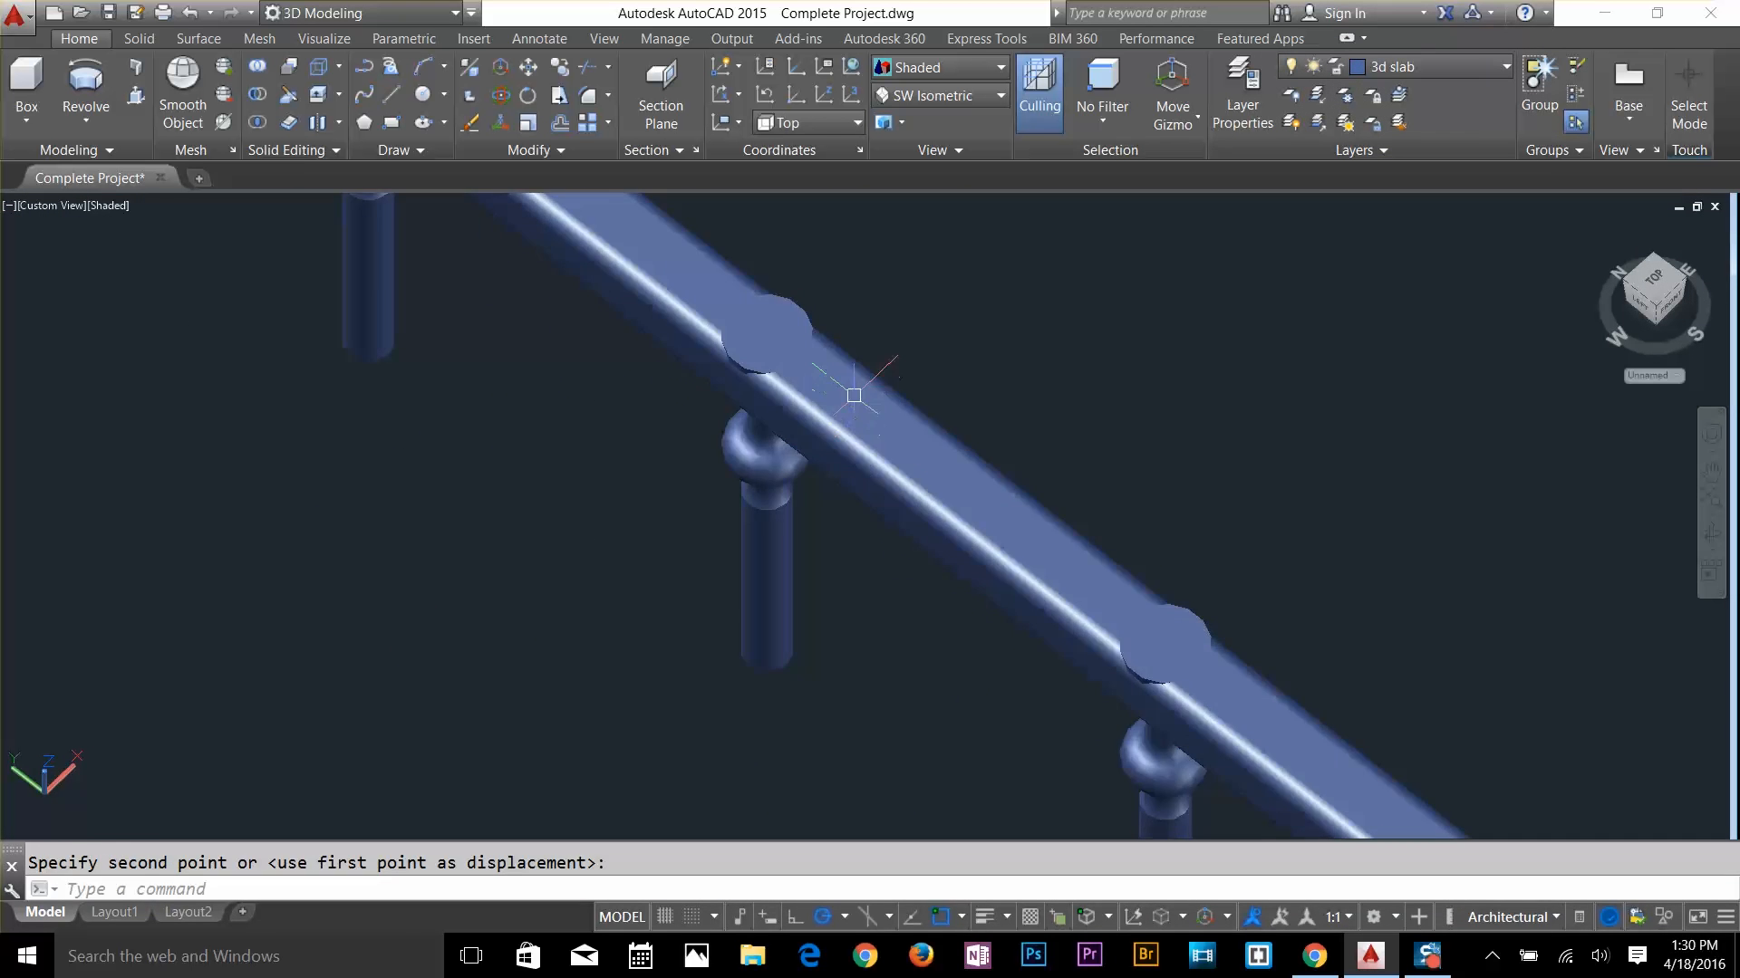
Move the balusters of the handrail's middle run by 0,2.25,0 toward the rail
scroll(641, 610, down, 8)
scroll(644, 286, down, 2)
text(m)
key(Return)
click(644, 286)
click(820, 476)
click(477, 560)
scroll(498, 665, up, 4)
click(413, 634)
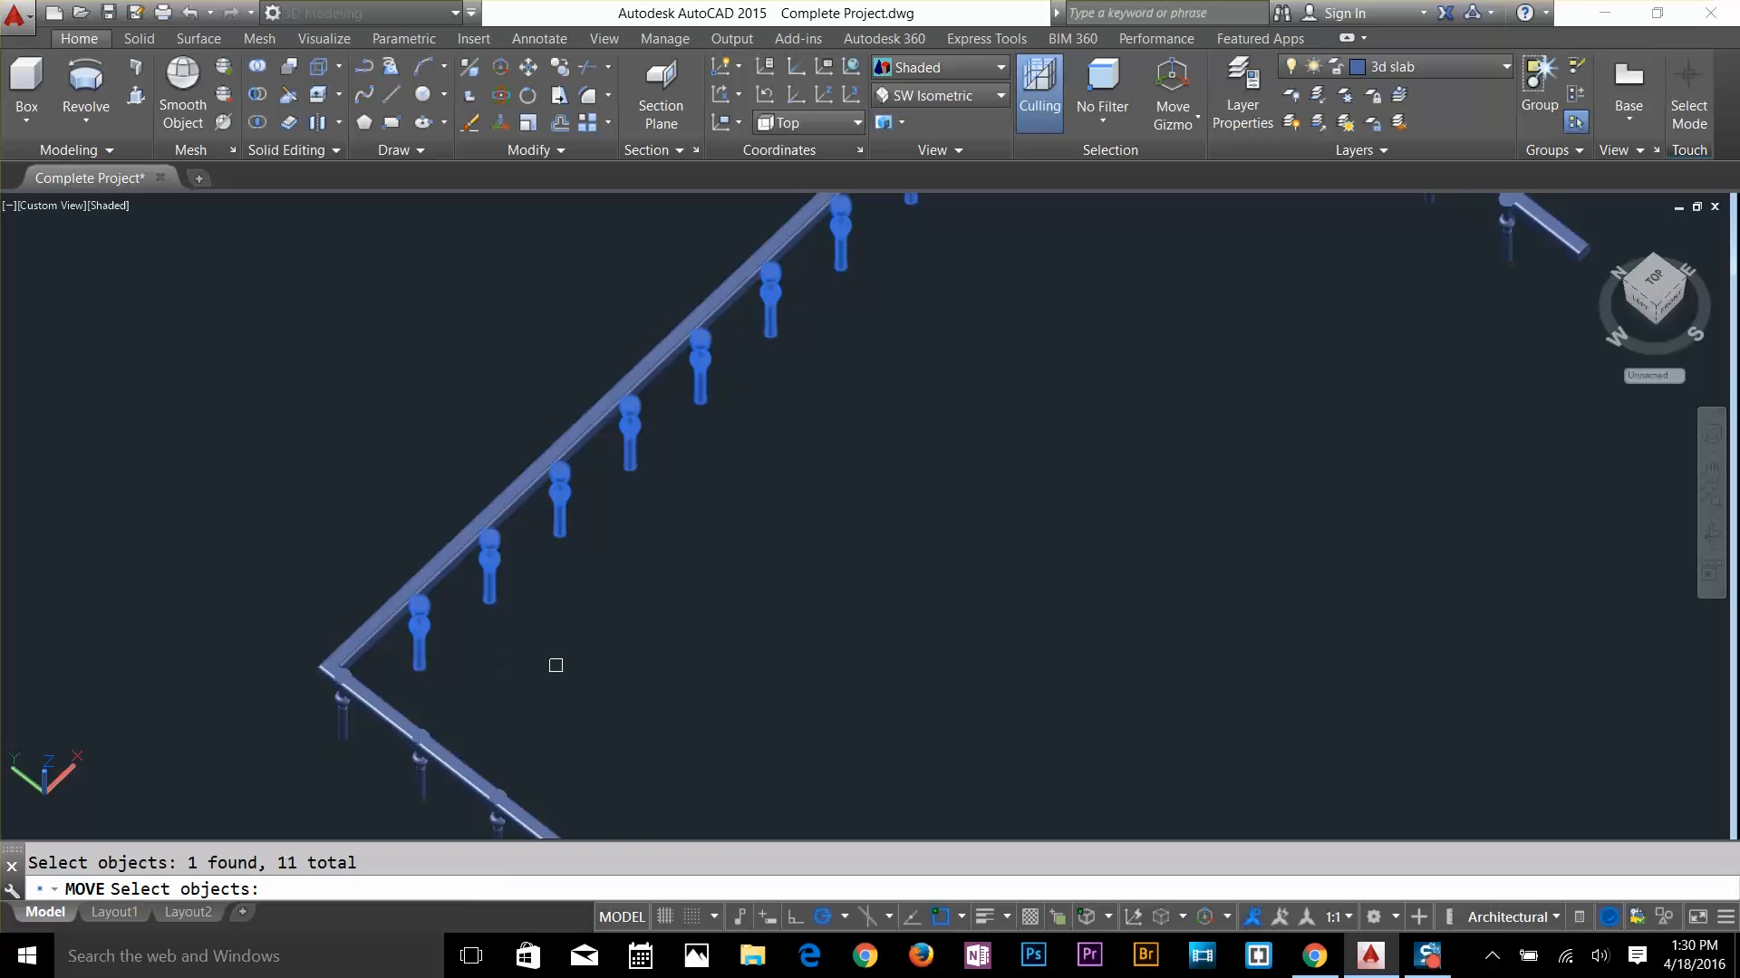
key(Return)
text(0,2.25,0)
key(Return)
key(Return)
Move the previously selected middle-run balusters by a further 0,2.25,0
scroll(874, 563, down, 5)
text(m)
key(Return)
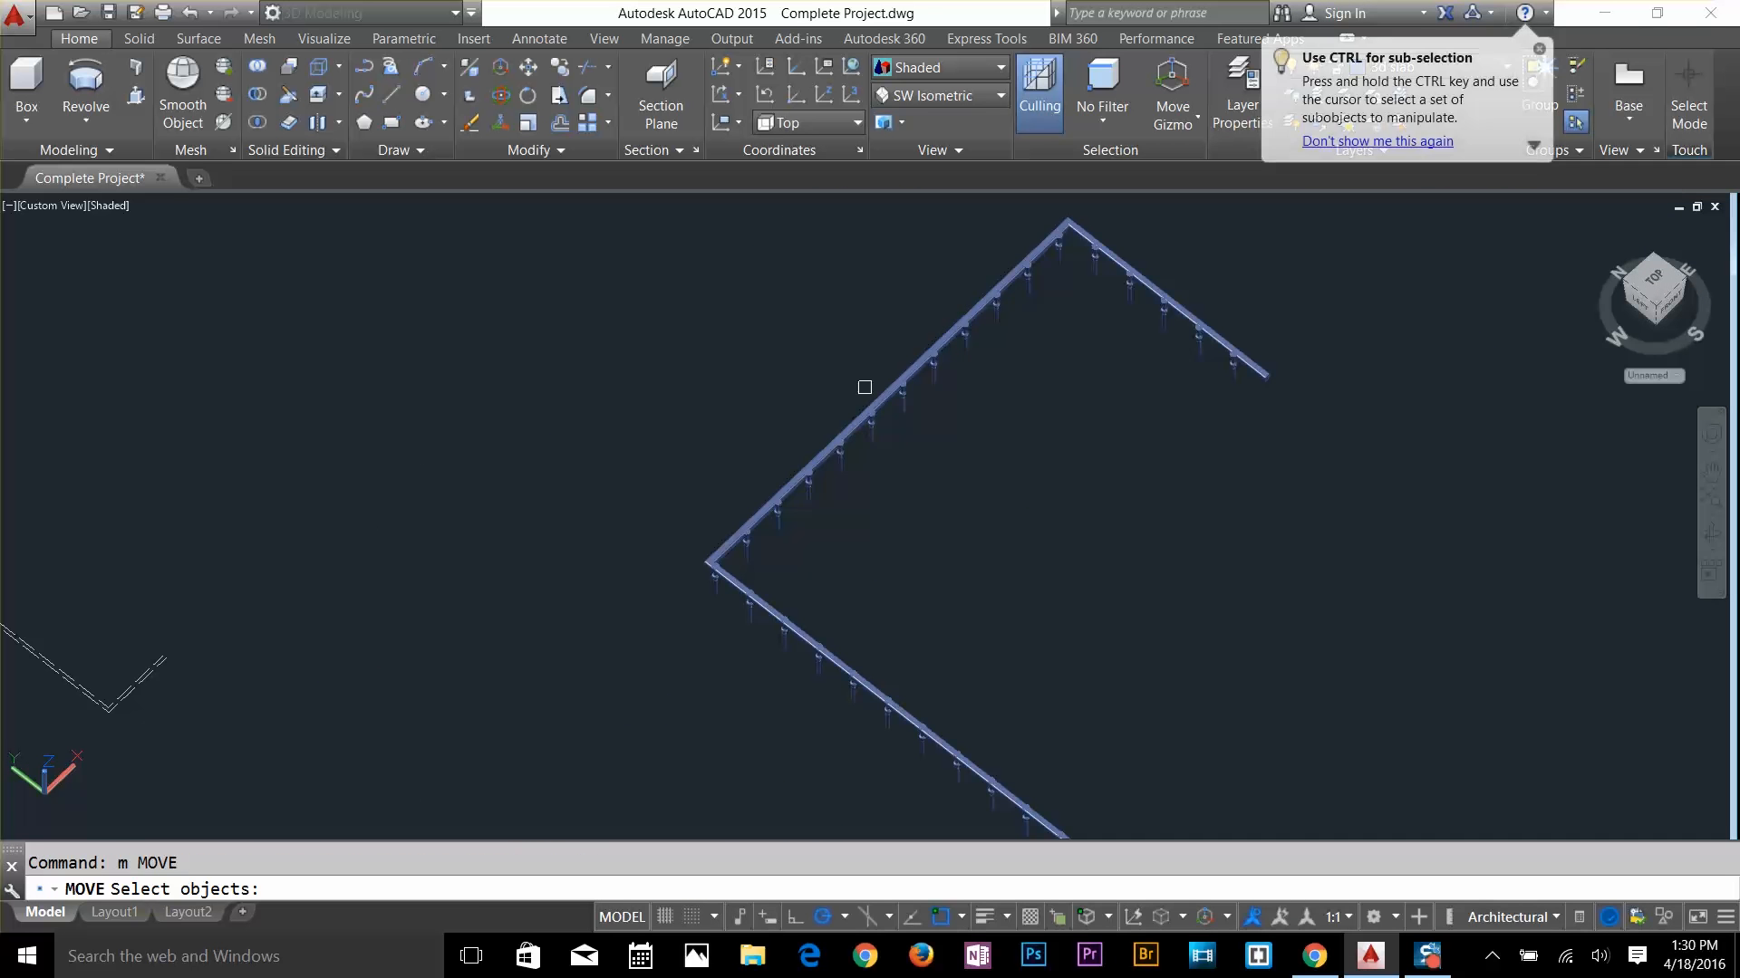
text(p)
key(Return)
key(Return)
text(0,2.25,0)
key(Return)
key(Return)
Move the balusters of the handrail's far end run by 2.25,0,0 toward the rail
text(m)
key(Return)
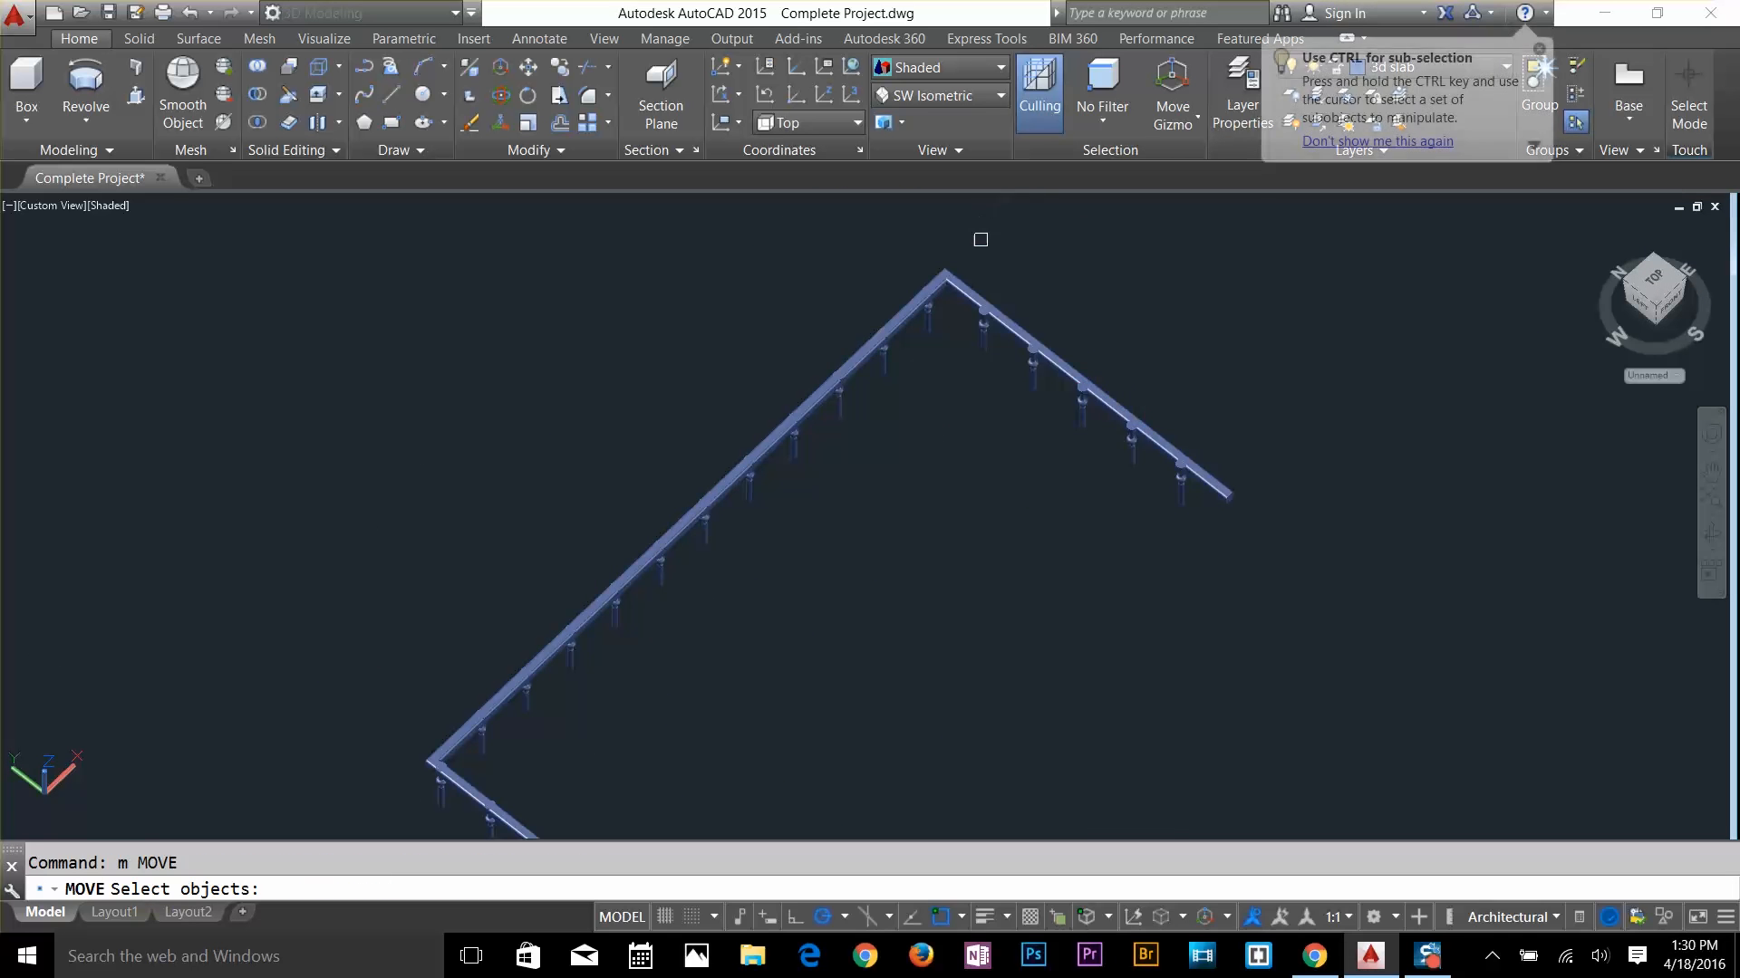
click(981, 241)
click(1211, 529)
key(Return)
text(2.25,0,0)
key(Return)
key(Return)
Copy the complete railing from its short end's lower point onto the house slab at the upper-floor wall's front corner
shift+middle_drag(1262, 656, 1324, 513)
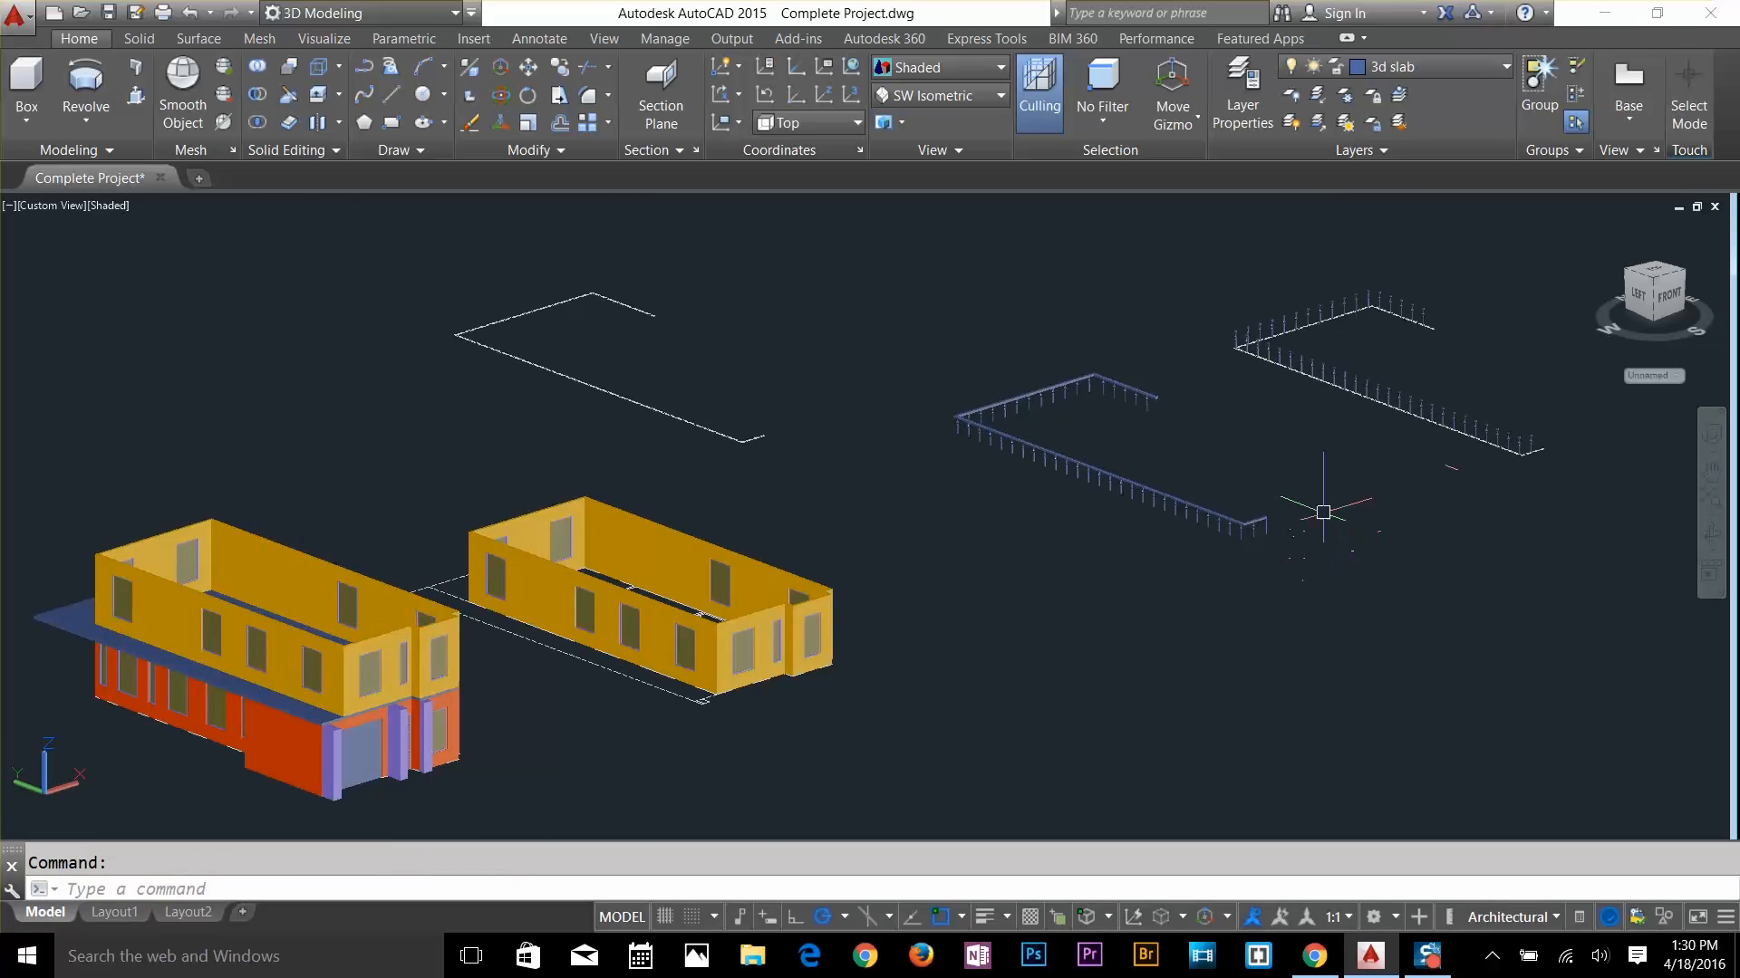
text(co)
key(Return)
click(758, 280)
click(1255, 554)
key(Return)
click(1220, 513)
scroll(1220, 513, down, 5)
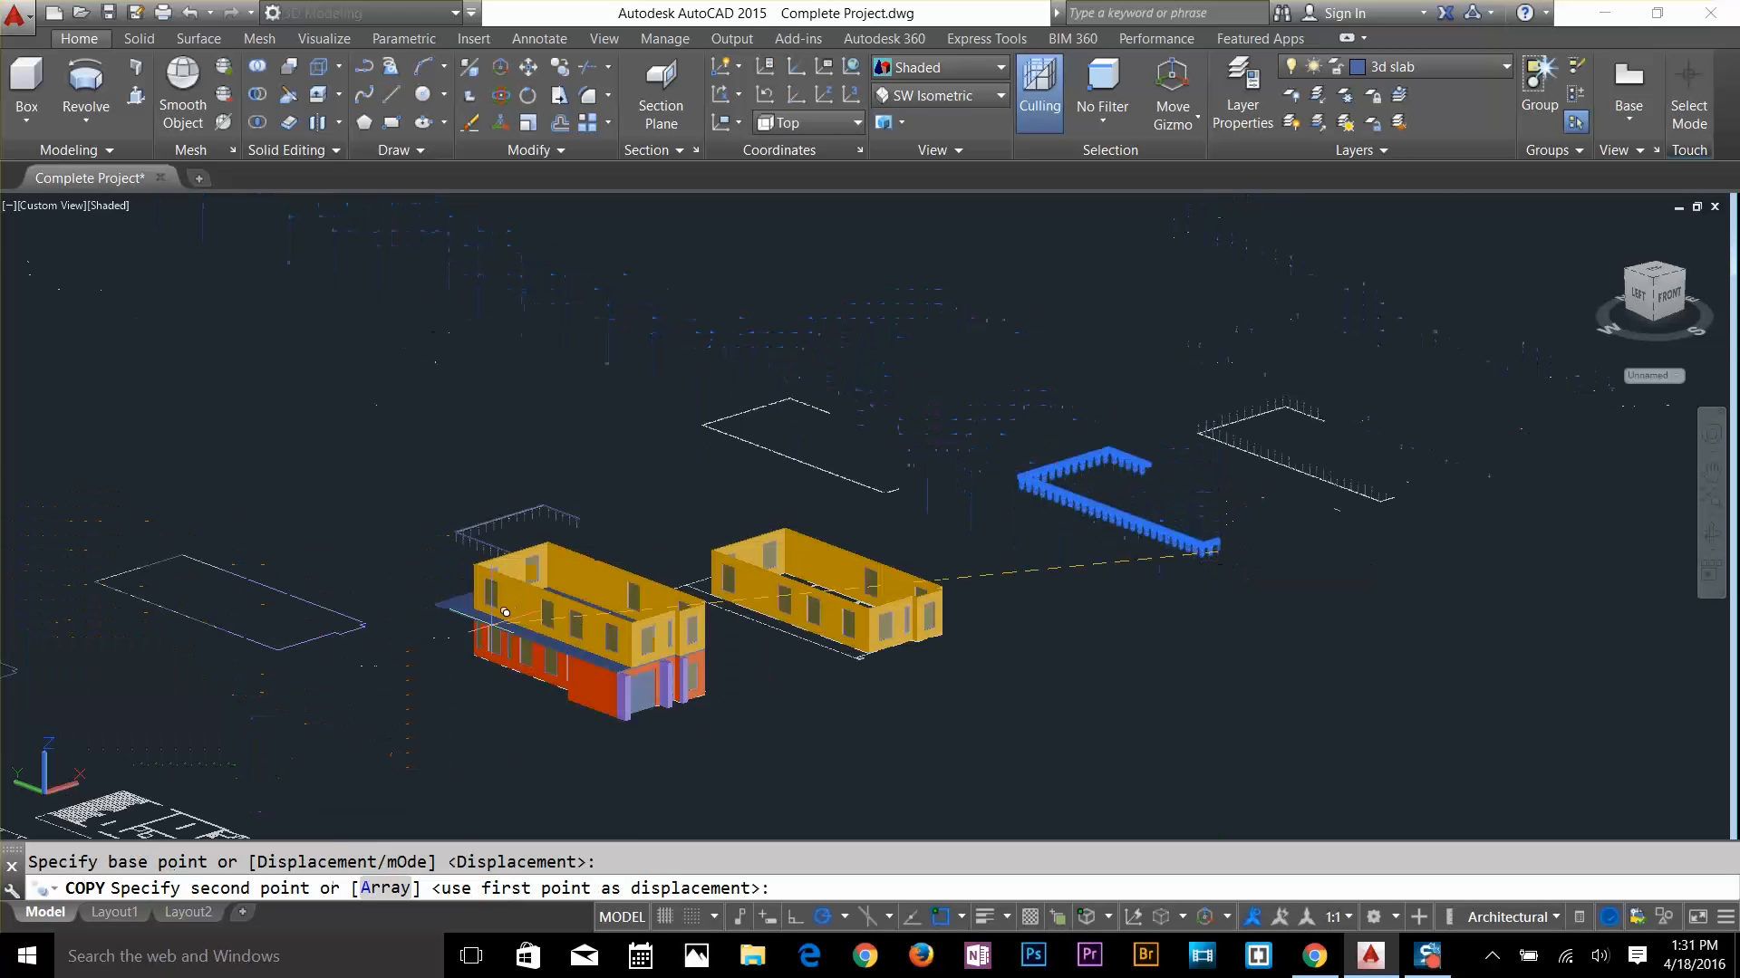
scroll(586, 656, up, 4)
scroll(586, 656, up, 4)
scroll(634, 616, down, 1)
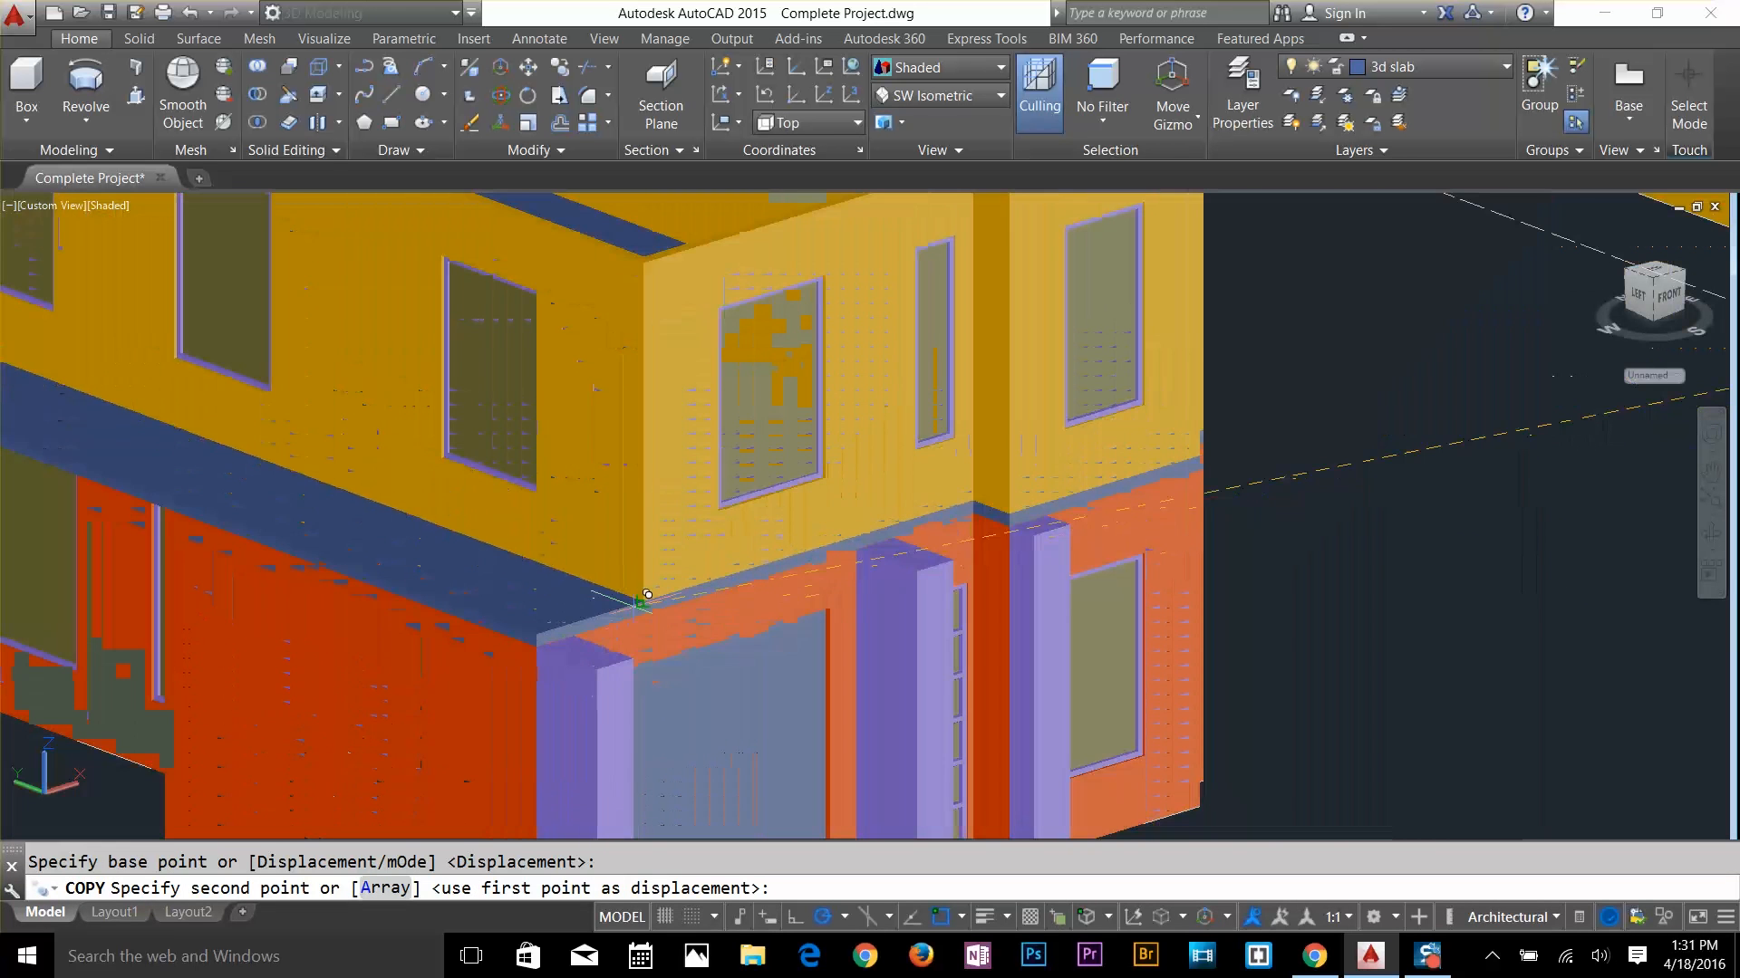
click(654, 589)
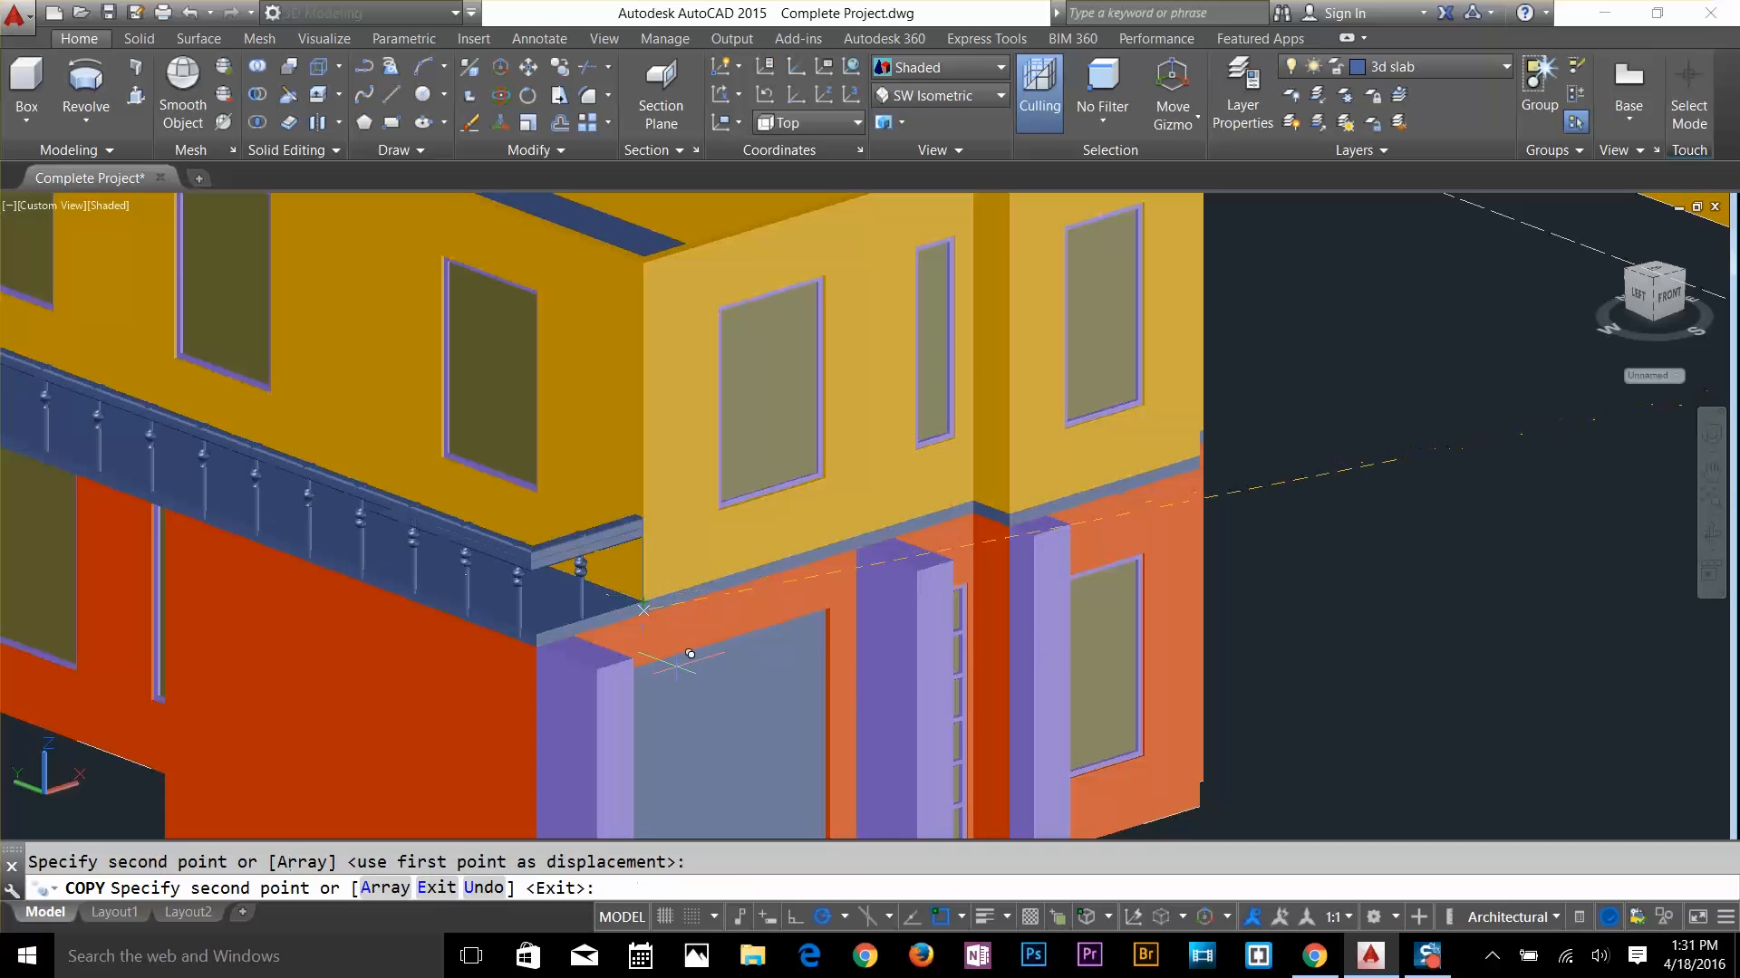
key(Return)
scroll(578, 580, up, 5)
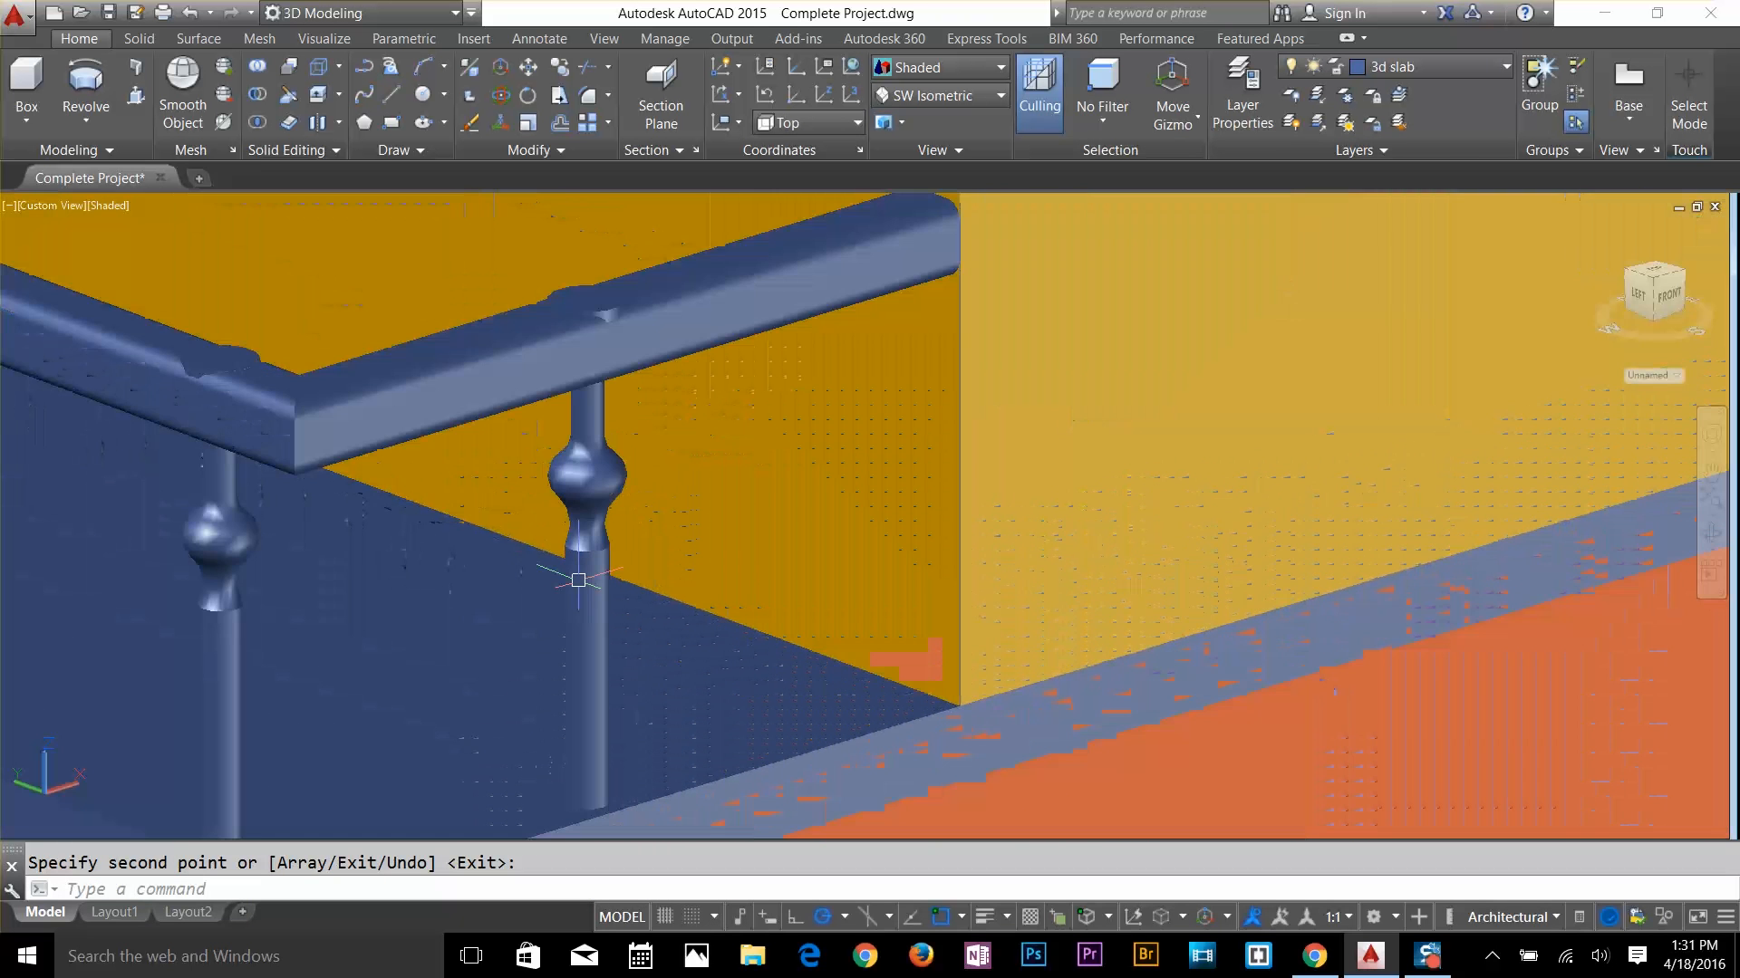
scroll(580, 579, down, 6)
mouse_move(1020, 622)
shift+middle_down()
mouse_move(645, 505)
mouse_move(994, 508)
shift+middle_up()
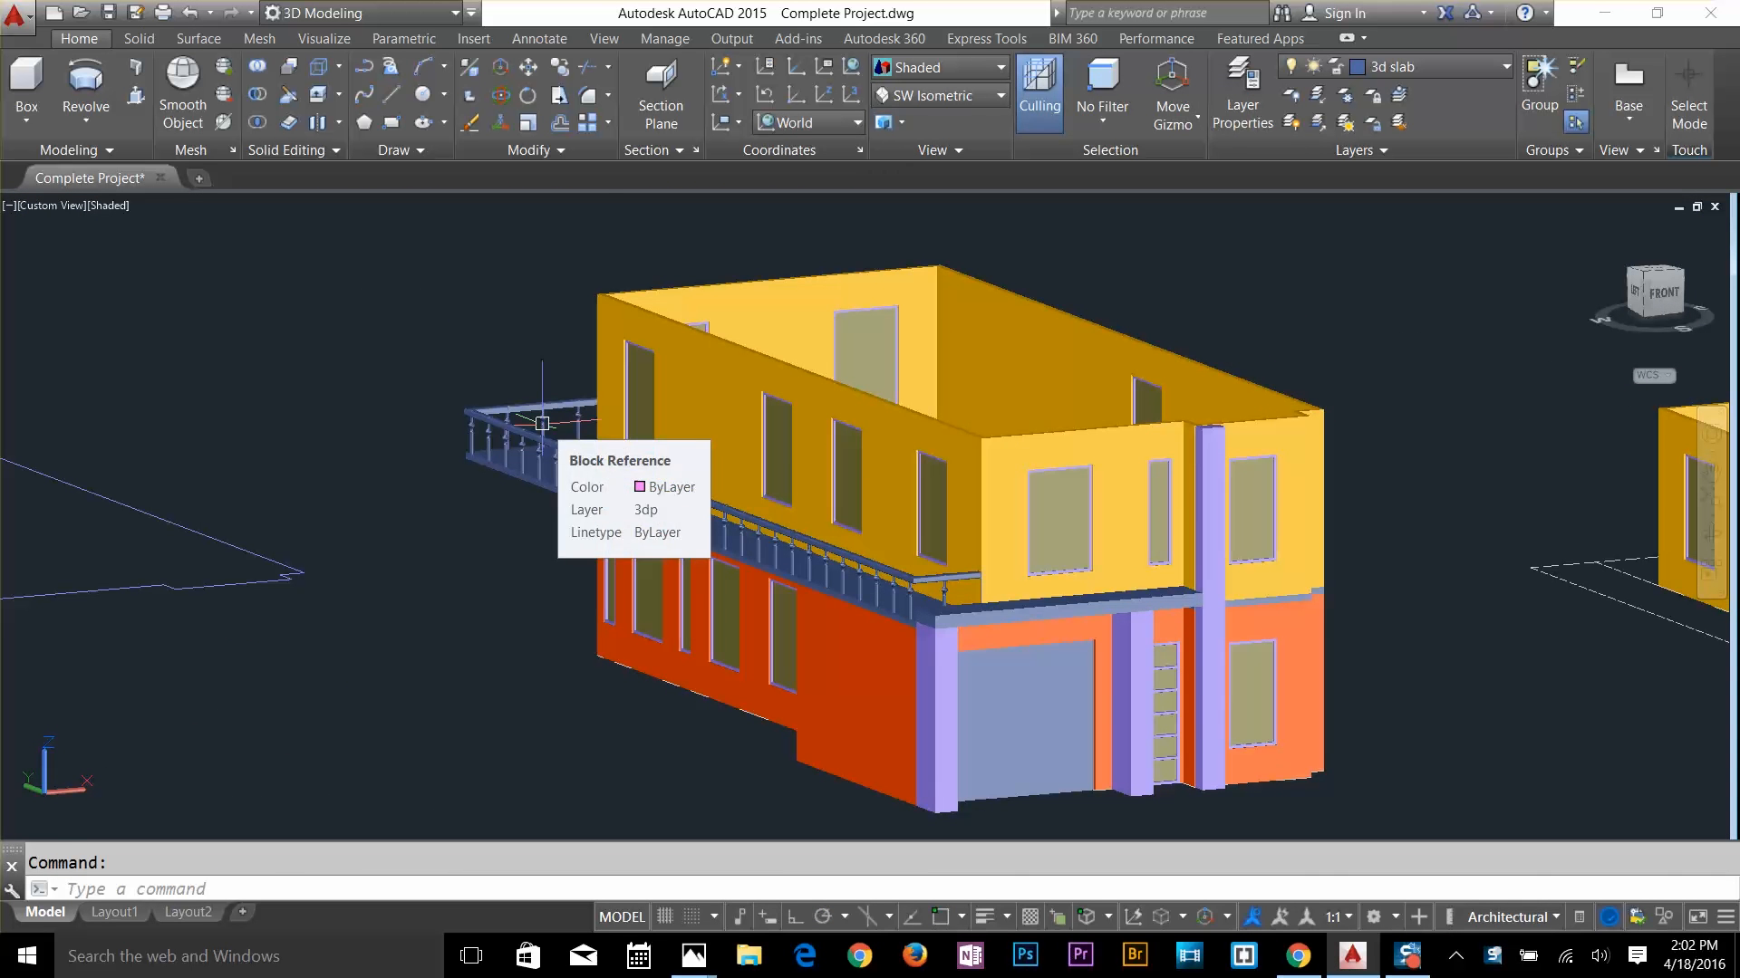
Set the visual style to Wireframe and switch to the Top view of the floor plans
key(Escape)
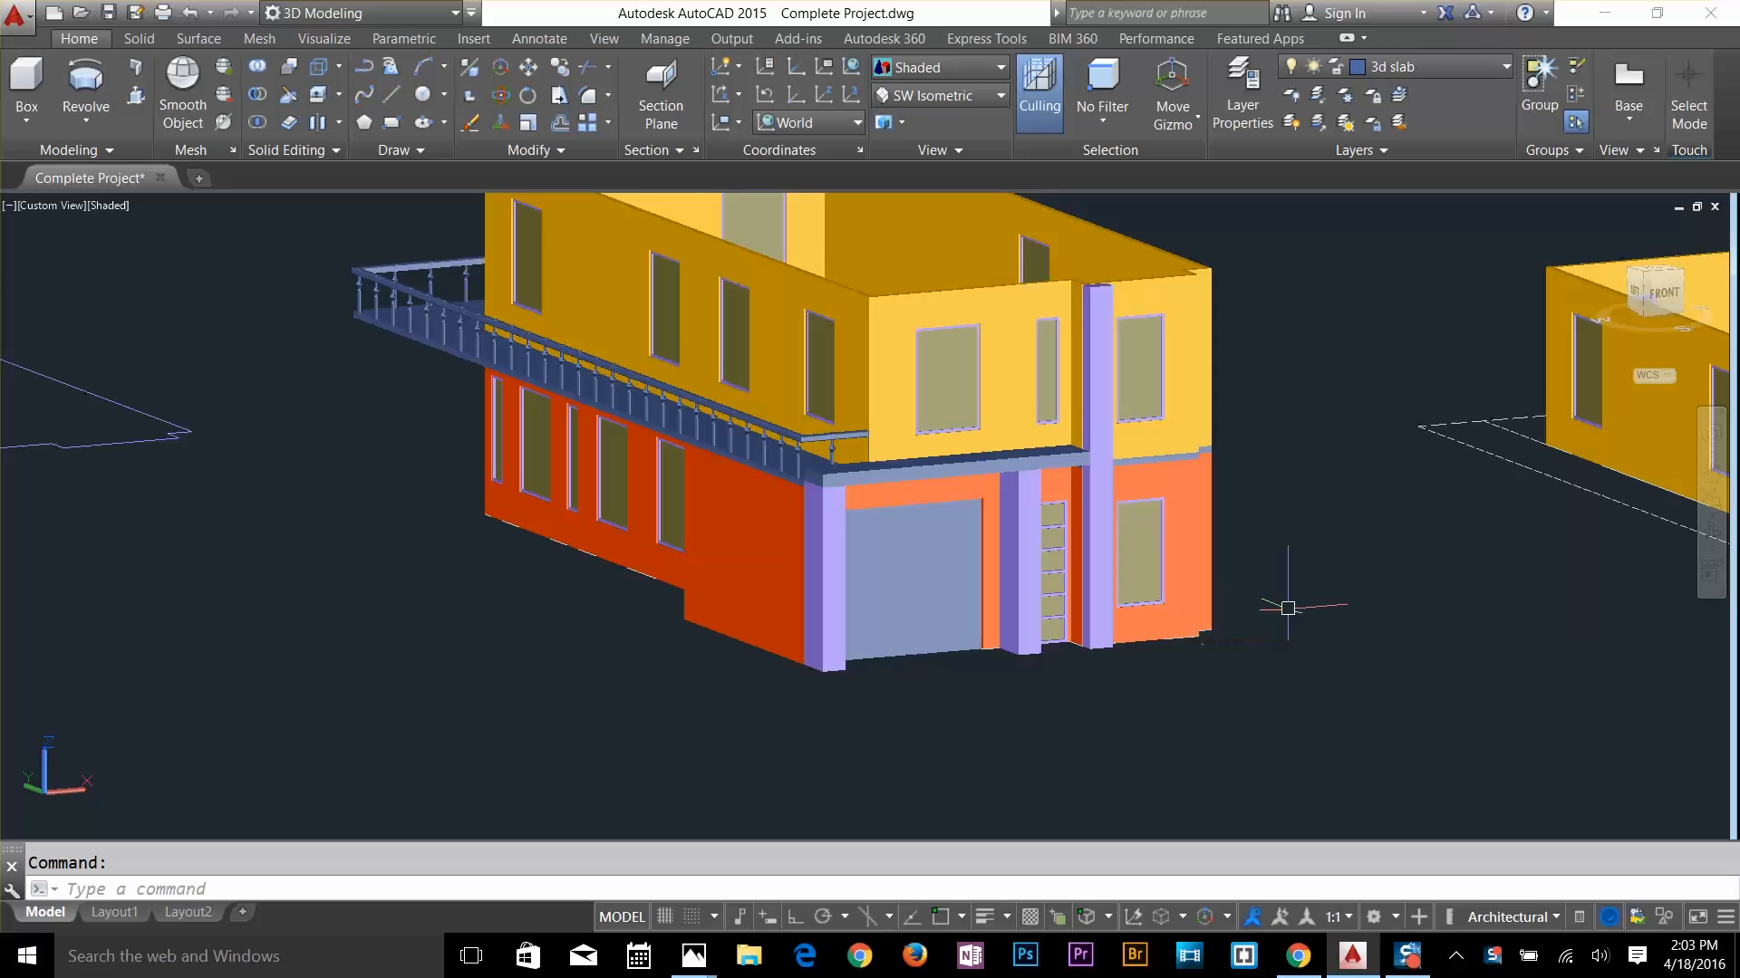
middle_drag(1537, 624, 862, 590)
shift+middle_drag(1101, 603, 1155, 648)
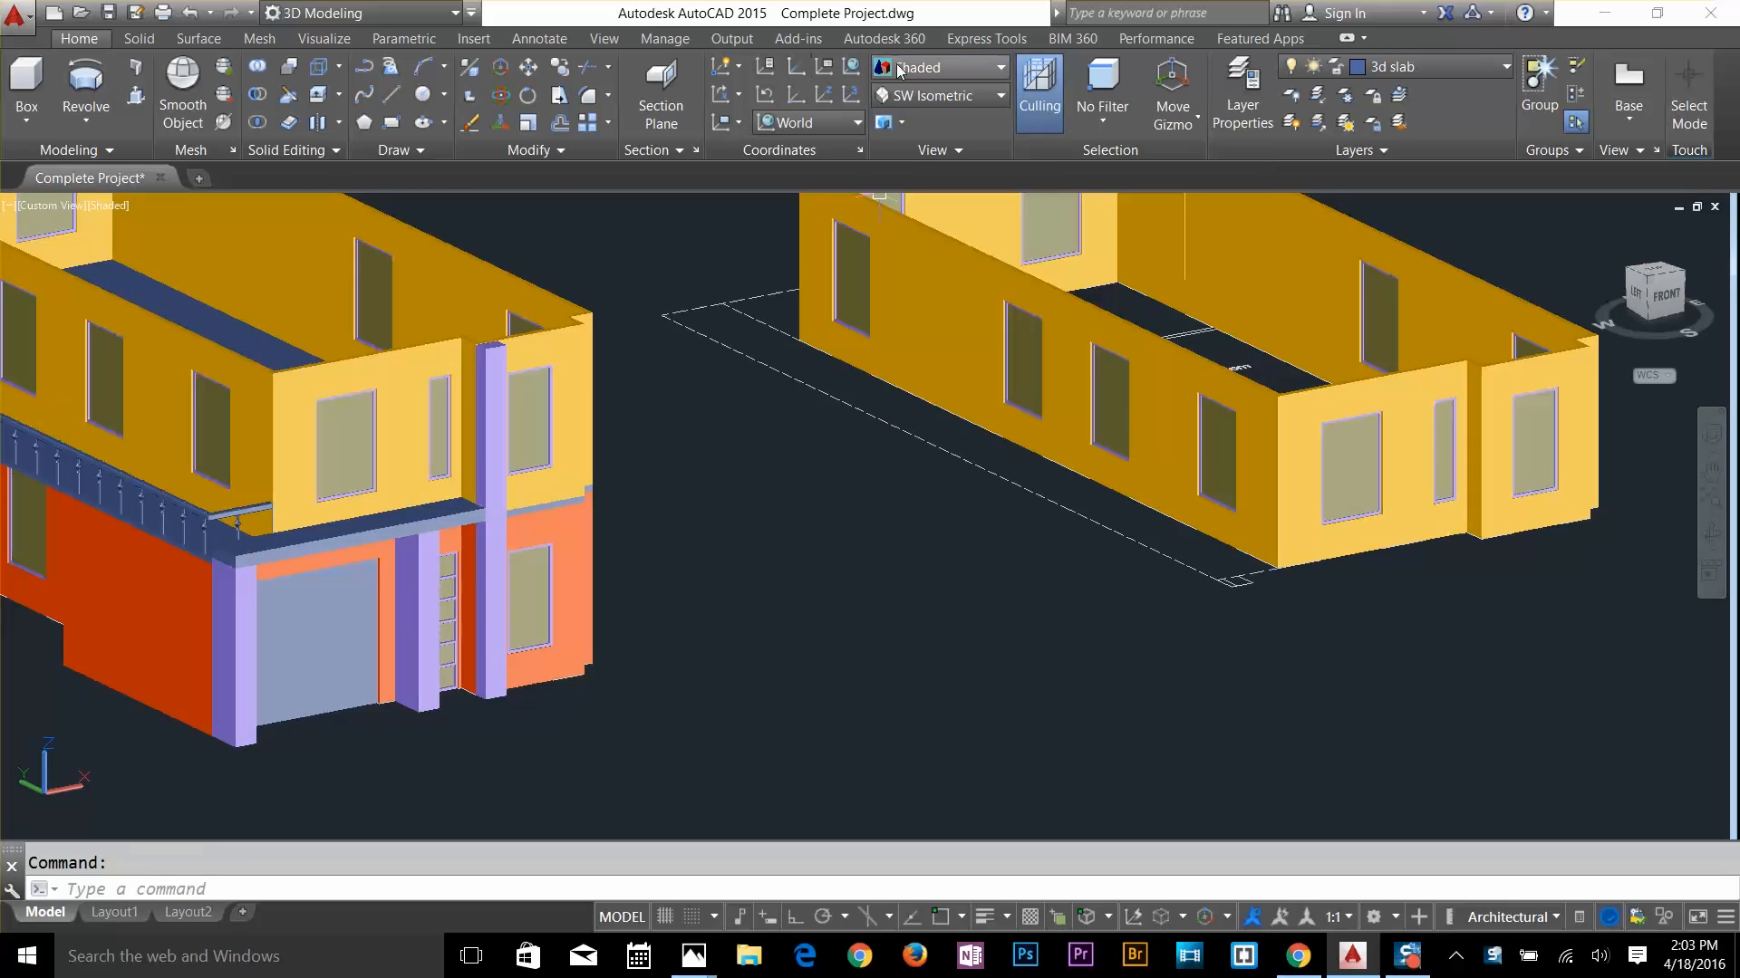
click(895, 68)
click(917, 309)
click(928, 95)
click(915, 119)
scroll(744, 633, up, 3)
middle_drag(744, 632, 224, 322)
click(1441, 67)
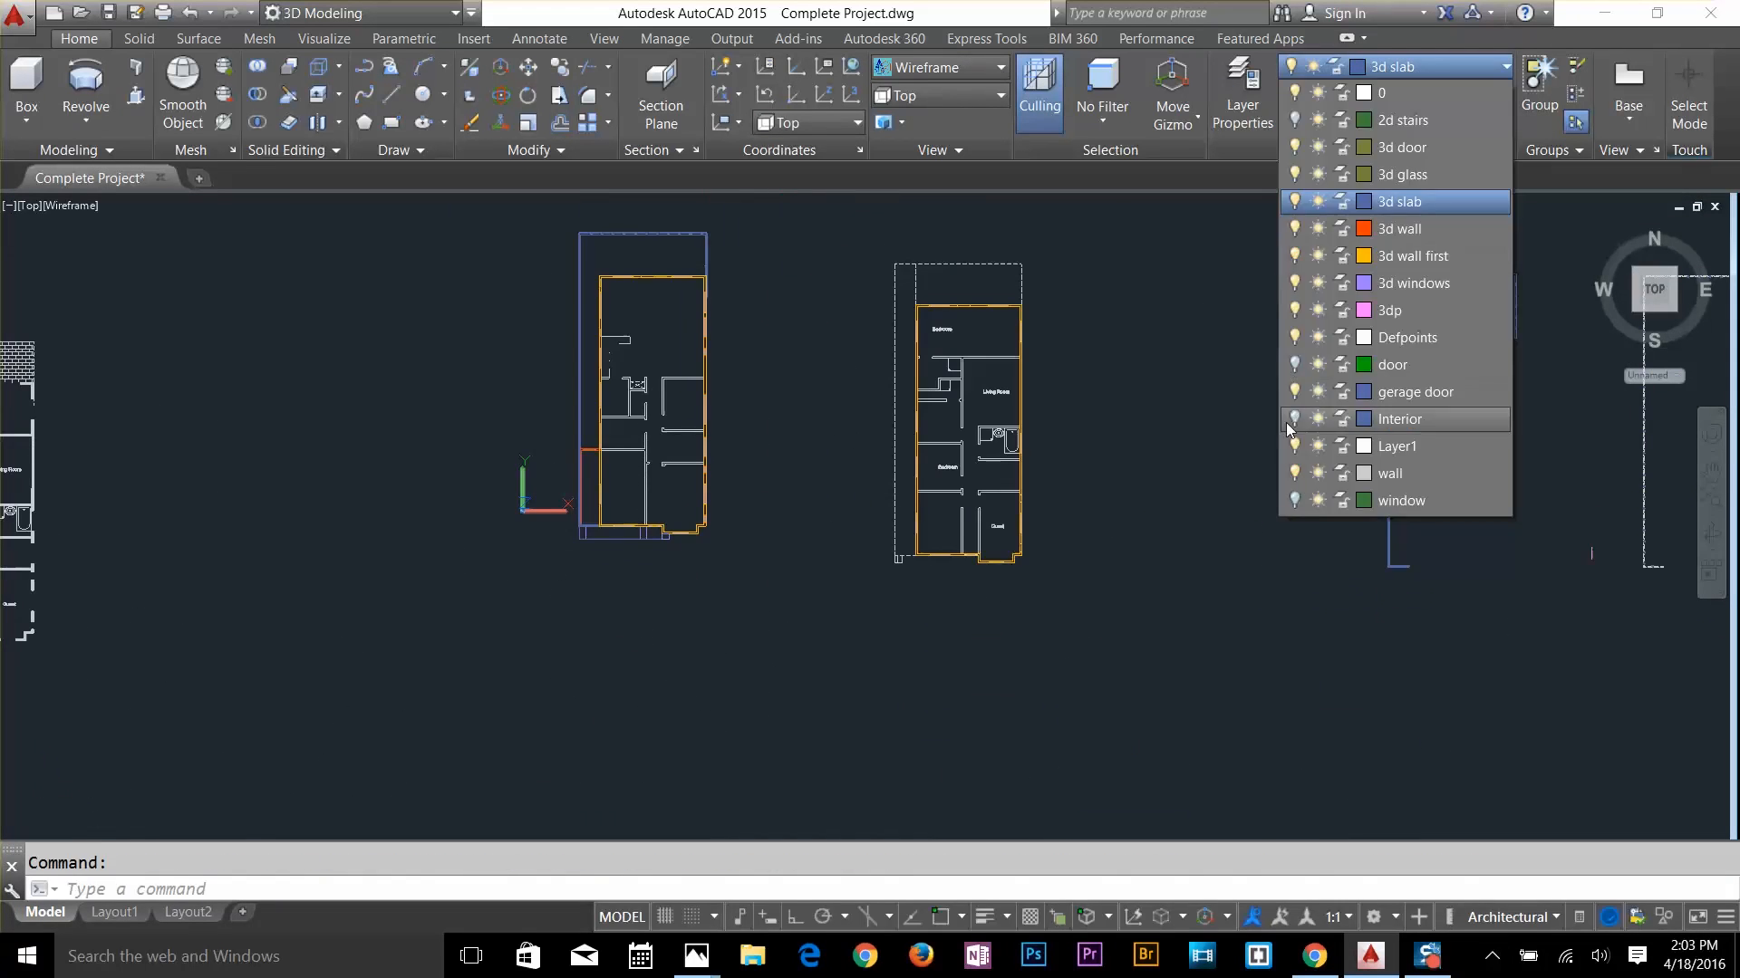
click(1068, 493)
key(Escape)
shift+middle_drag(1068, 493, 1250, 317)
scroll(915, 389, up, 6)
click(339, 96)
click(368, 268)
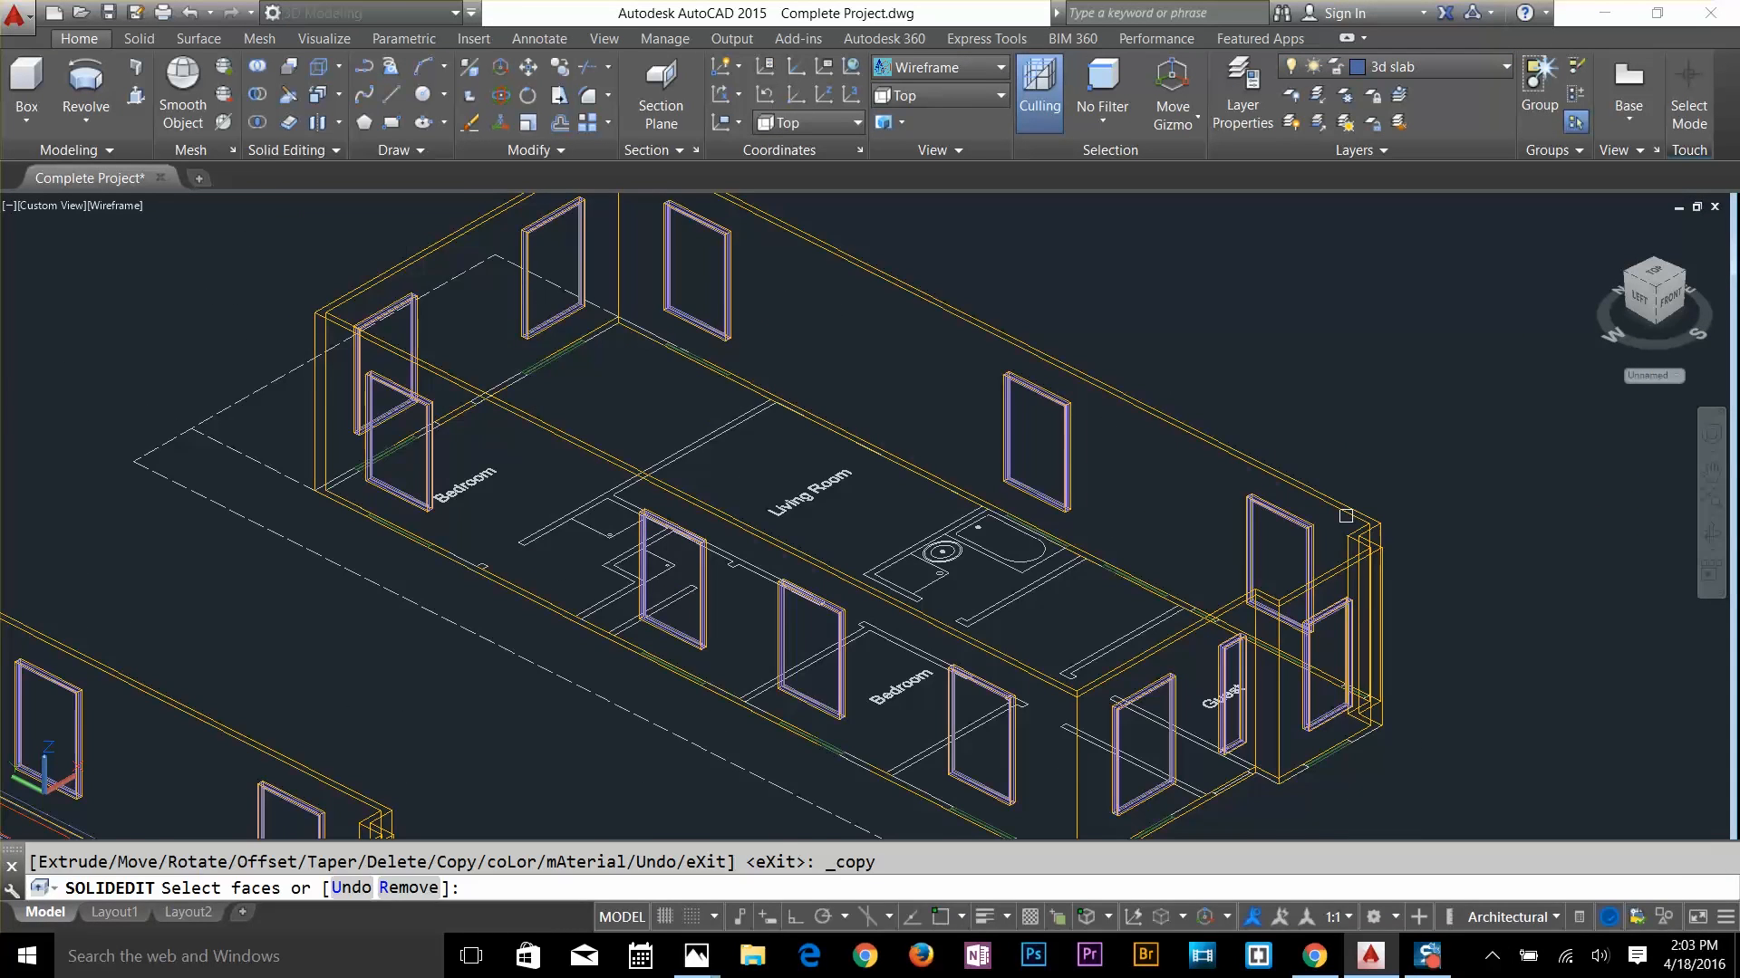
scroll(1348, 513, up, 1)
click(1348, 499)
shift+click(1376, 599)
click(1364, 589)
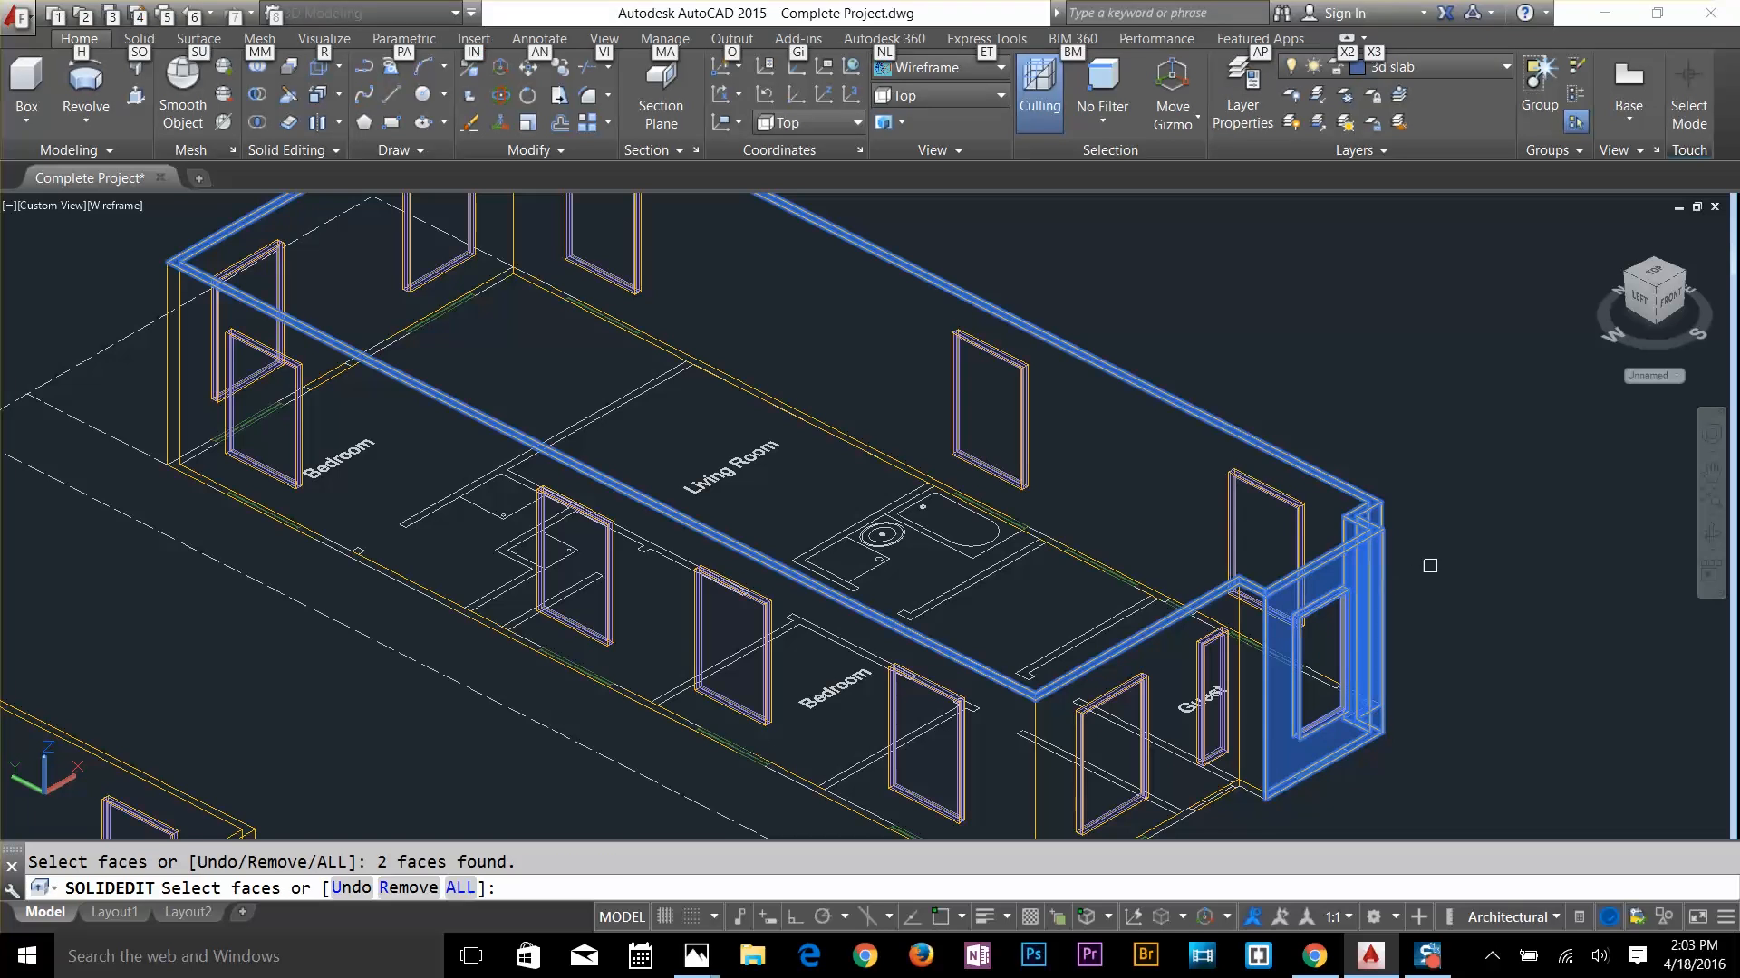
key(Escape)
Copy the top face and the long back wall face of the upper-floor walls to open space away from the model
scroll(1361, 481, up, 4)
click(339, 101)
click(369, 268)
click(1332, 505)
scroll(1331, 504, down, 6)
click(1452, 498)
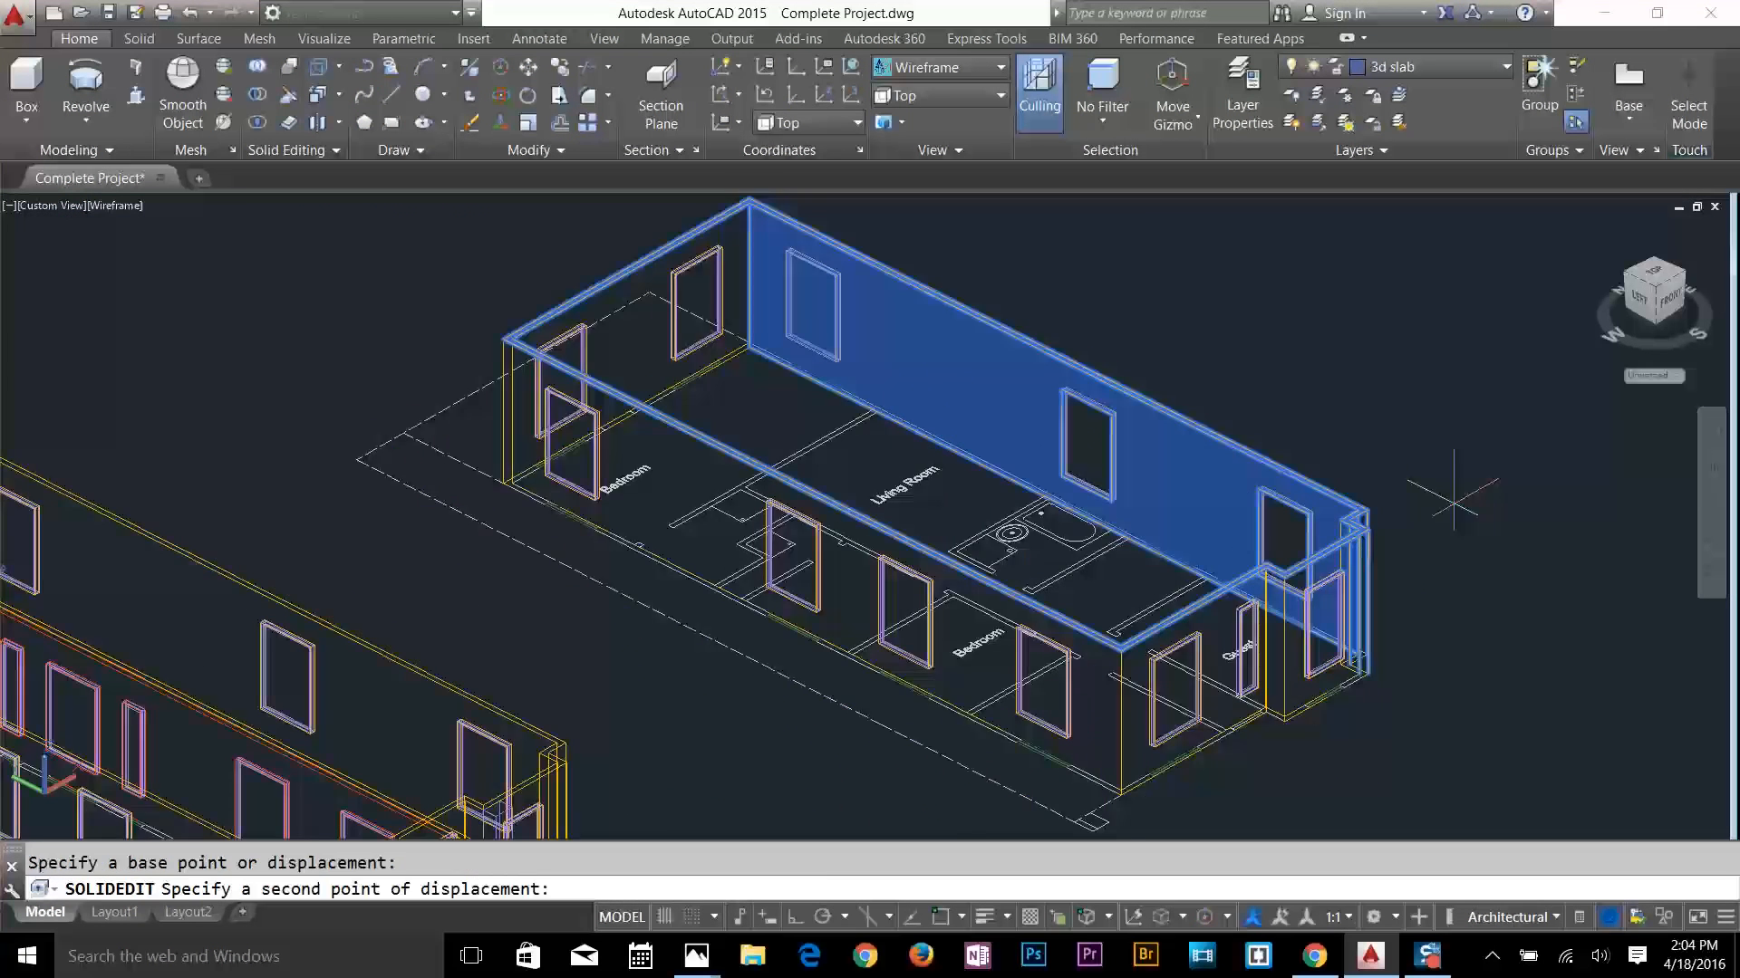
key(Escape)
Delete the copied back wall face and the short front segment of the copied top outline
click(1165, 427)
key(Delete)
key(Escape)
click(1121, 395)
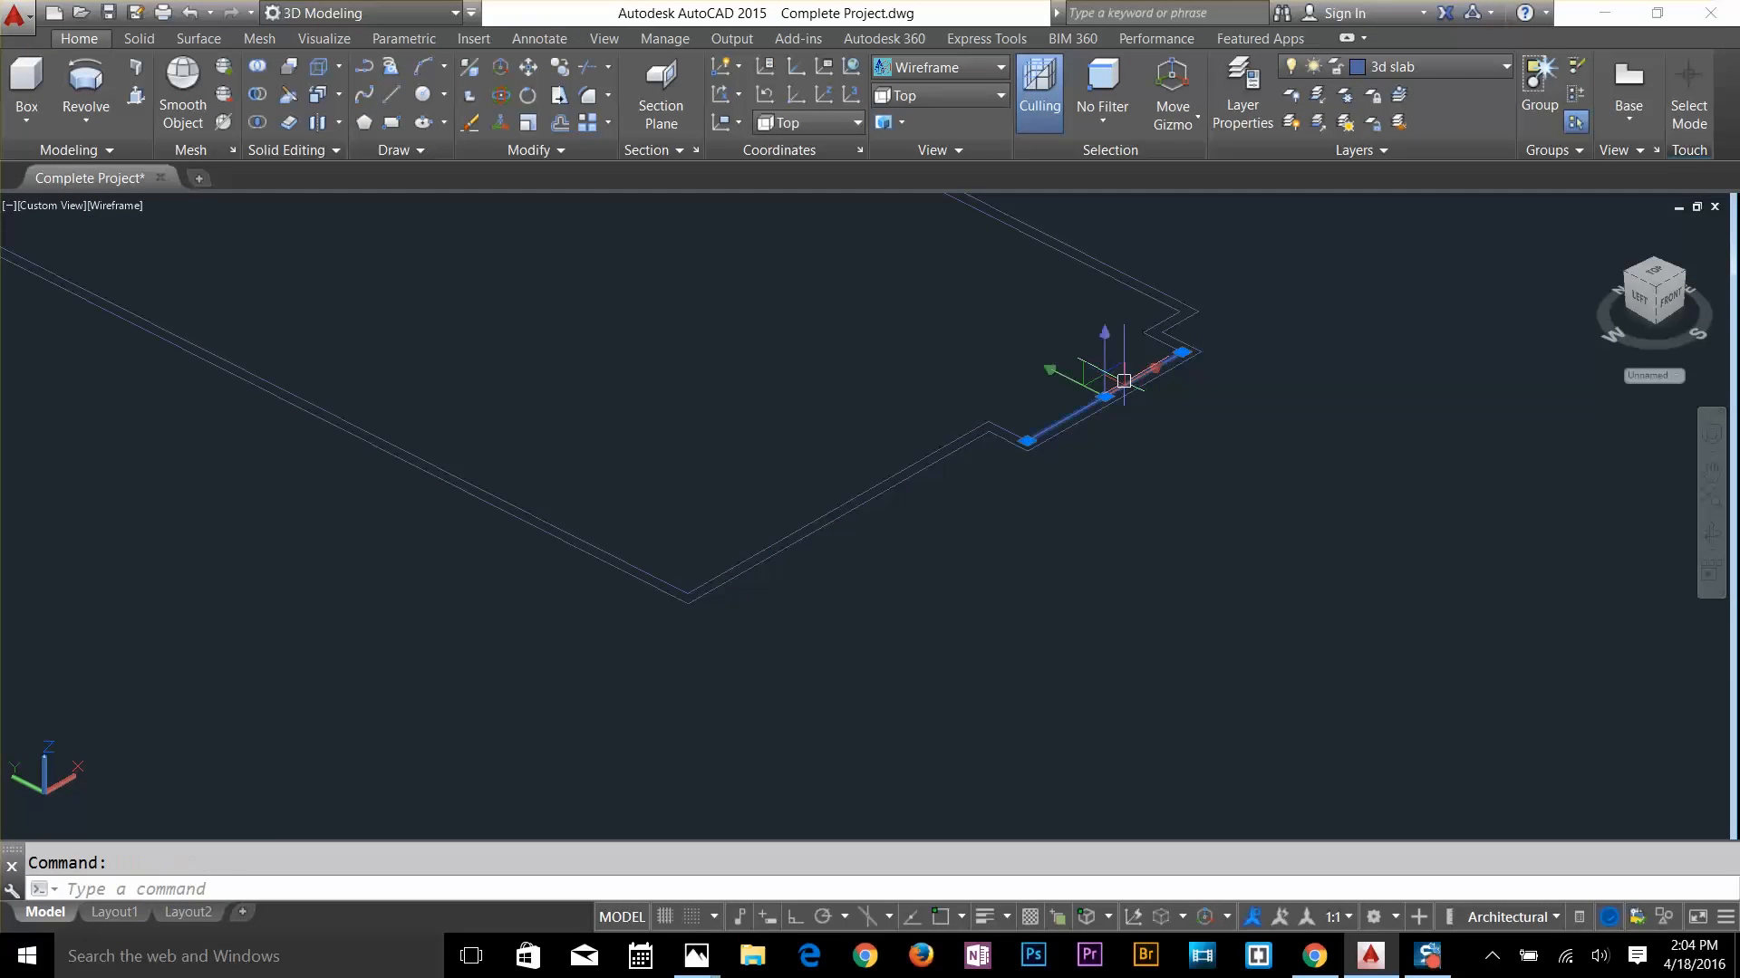
key(Delete)
Try to extrude the copied wall-top outline
scroll(1101, 417, down, 3)
middle_drag(1109, 508, 1215, 635)
text(ext)
key(Return)
click(1192, 542)
key(Return)
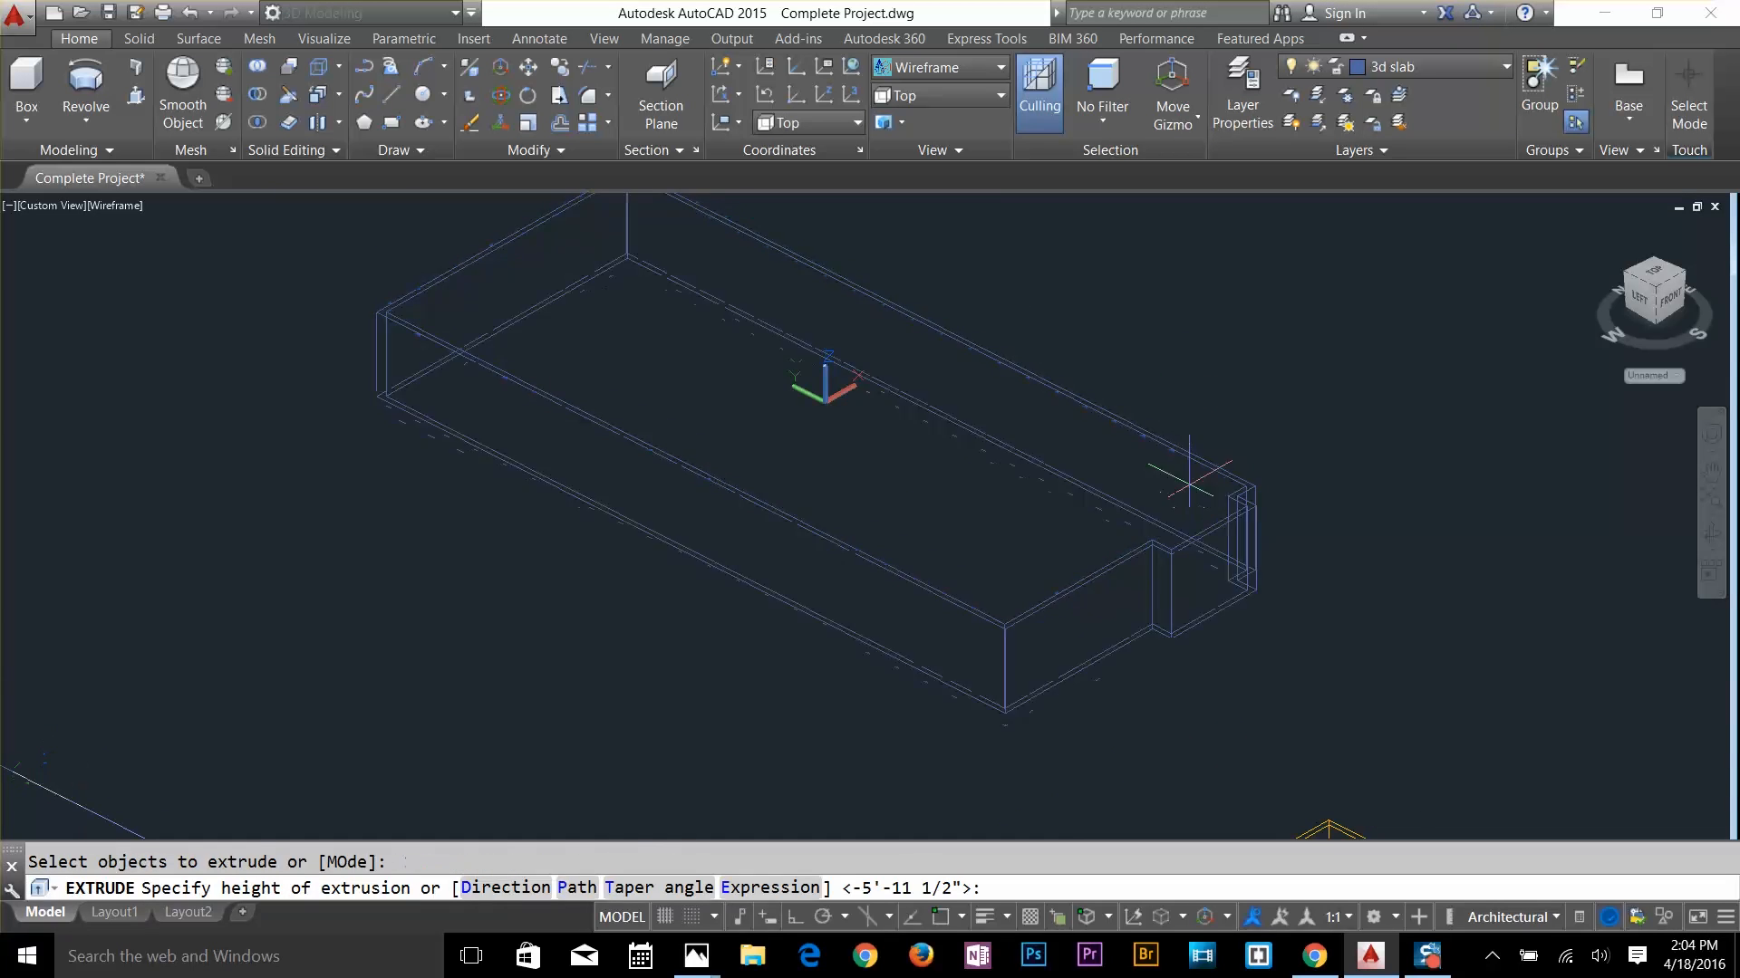
text(4.)
key(Return)
key(Escape)
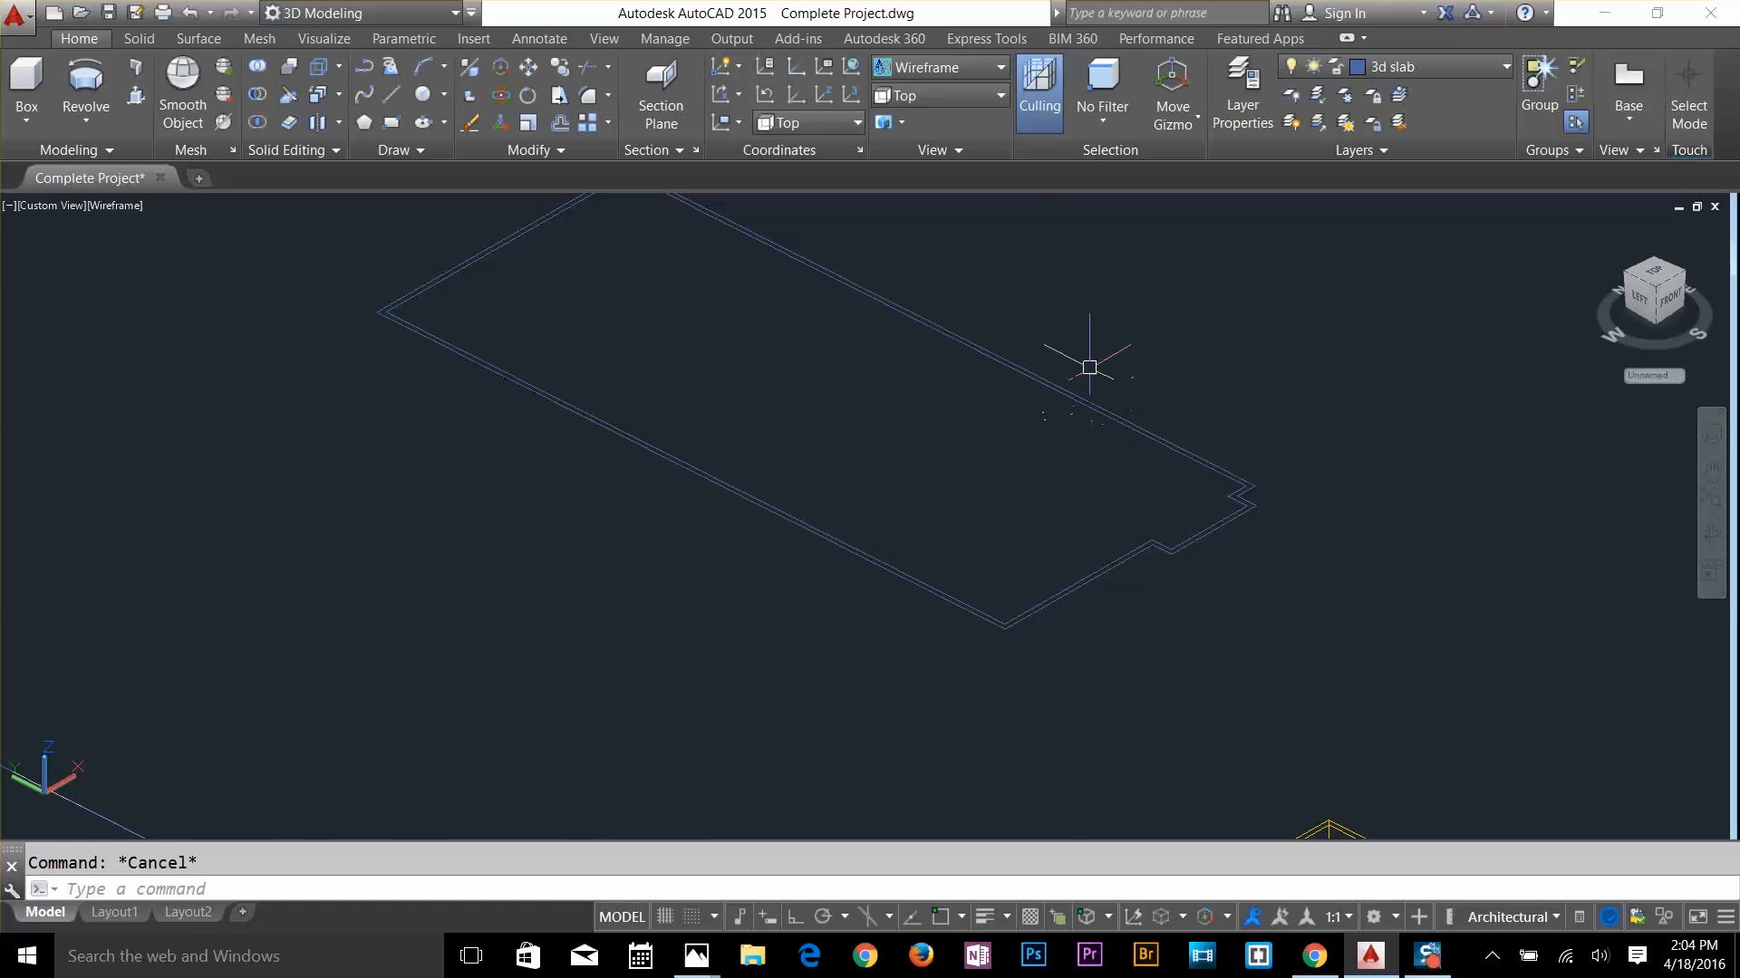
Delete the redundant parallel line of the copied wall outline and the lines across its far short end
scroll(1216, 562, up, 5)
click(1192, 446)
key(Delete)
click(1256, 310)
click(1040, 493)
key(Delete)
scroll(607, 640, down, 4)
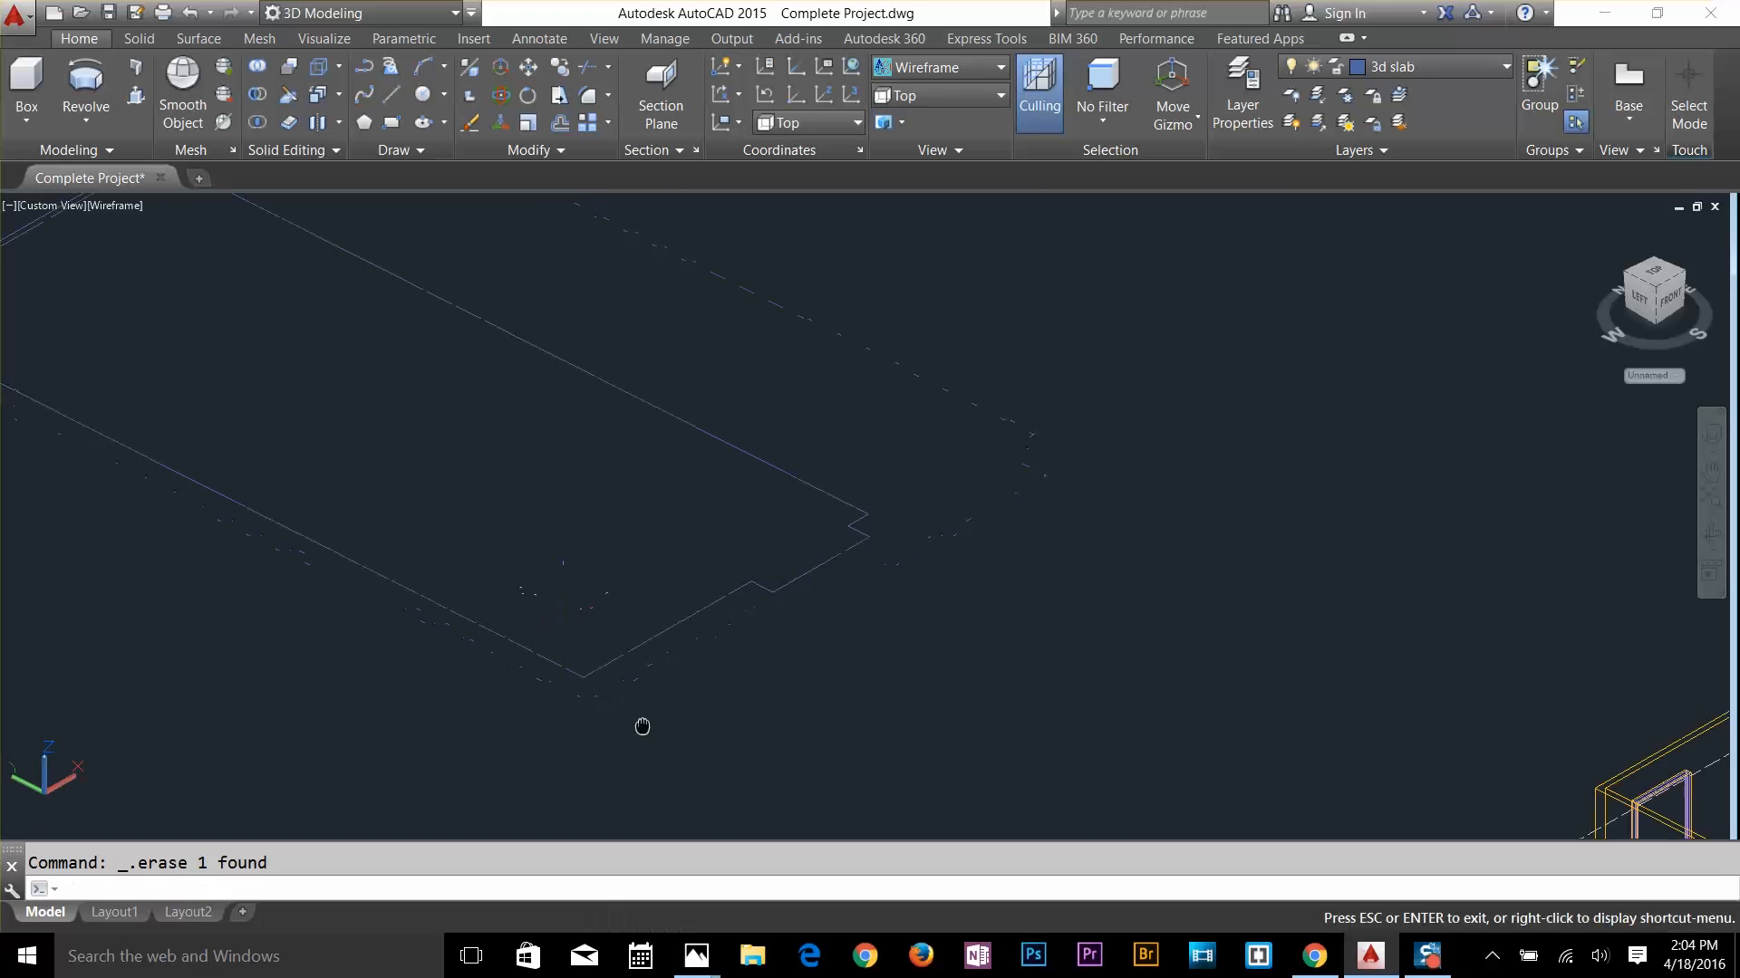
middle_drag(644, 726, 779, 797)
scroll(470, 459, up, 7)
click(804, 480)
click(854, 451)
key(Escape)
key(Delete)
Try to close the outline's open far end with a line and make a boundary from it
scroll(765, 614, down, 9)
text(l)
key(Return)
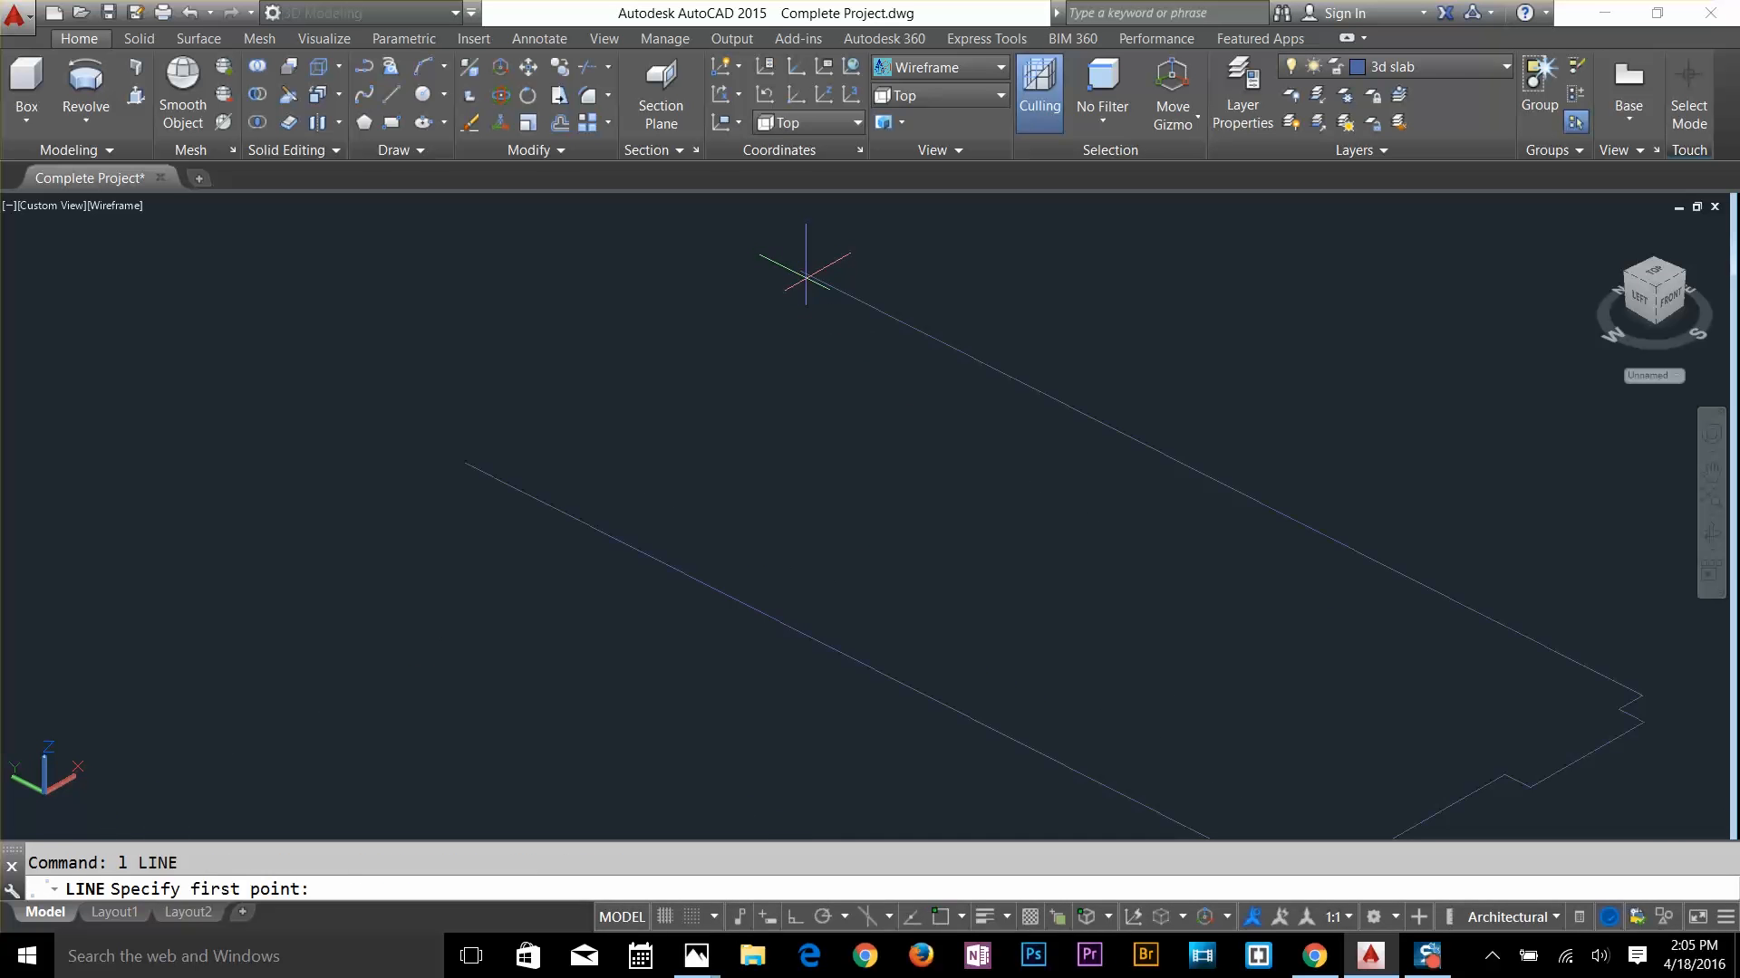
click(760, 290)
click(464, 464)
key(Escape)
key(Escape)
text(bo)
click(722, 342)
click(843, 489)
key(Escape)
key(Escape)
click(611, 363)
key(Delete)
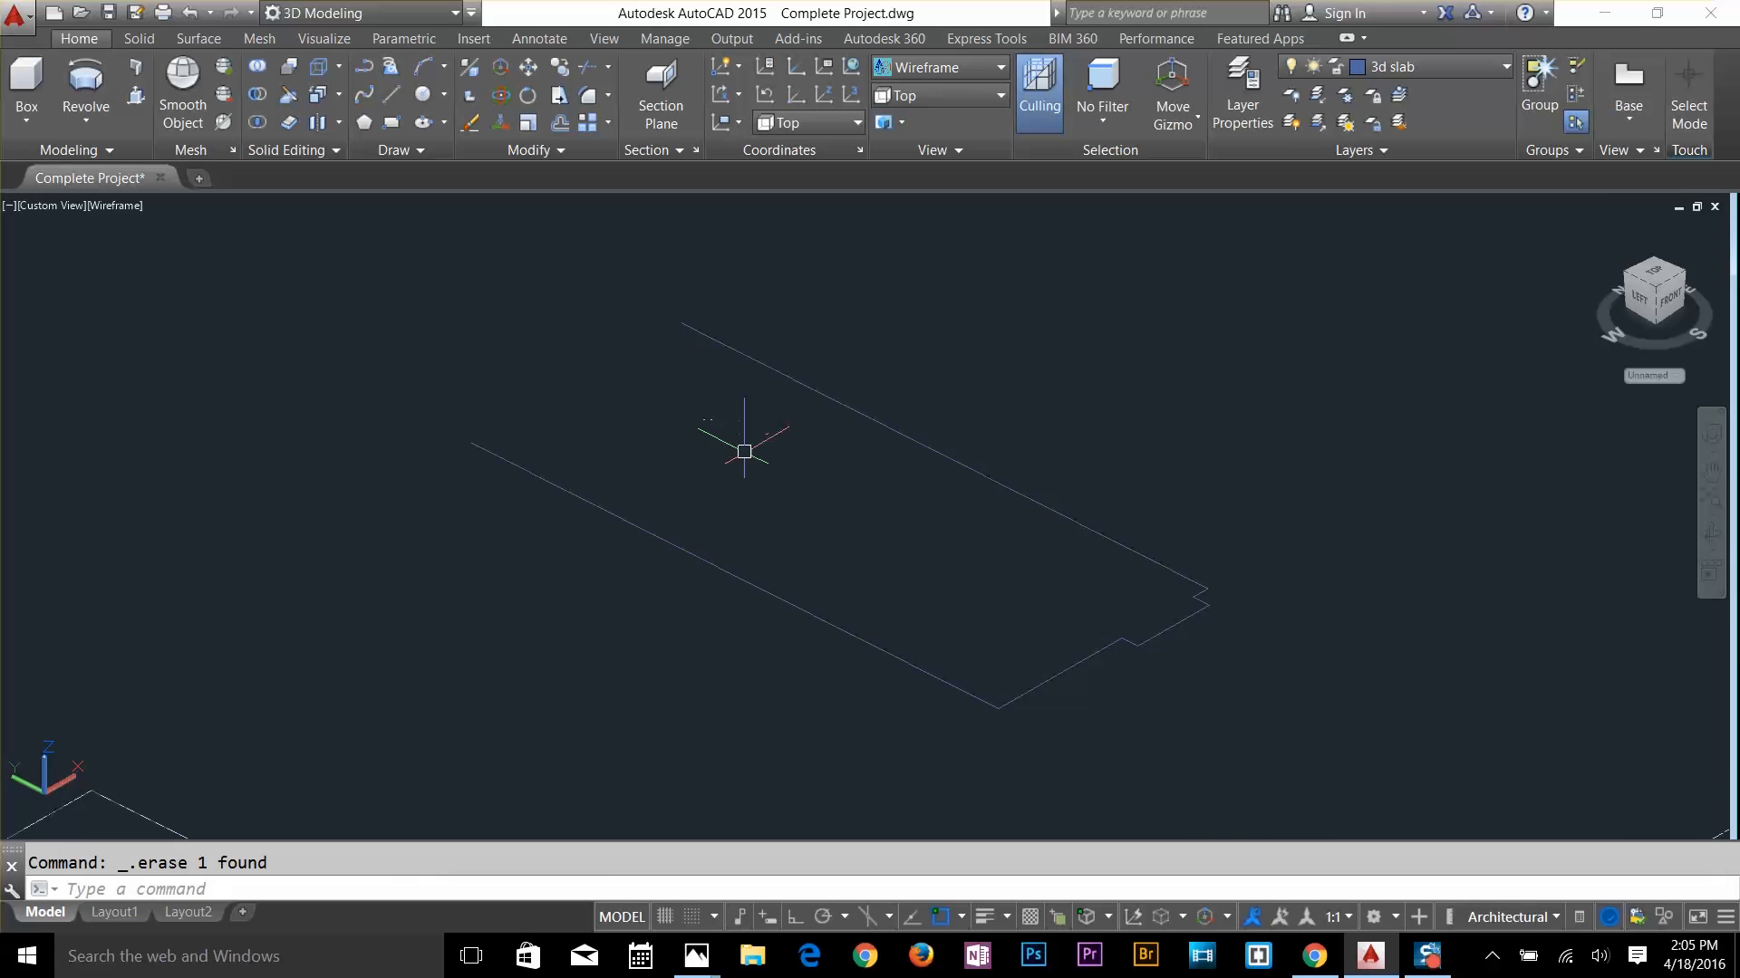
Trace the wall outline with a polyline running from the far back corner across the open end and around the contour
mouse_move(742, 450)
shift+middle_down()
mouse_move(931, 544)
mouse_move(779, 598)
shift+middle_up()
key(Escape)
text(pl)
key(Return)
click(815, 229)
click(557, 333)
click(949, 713)
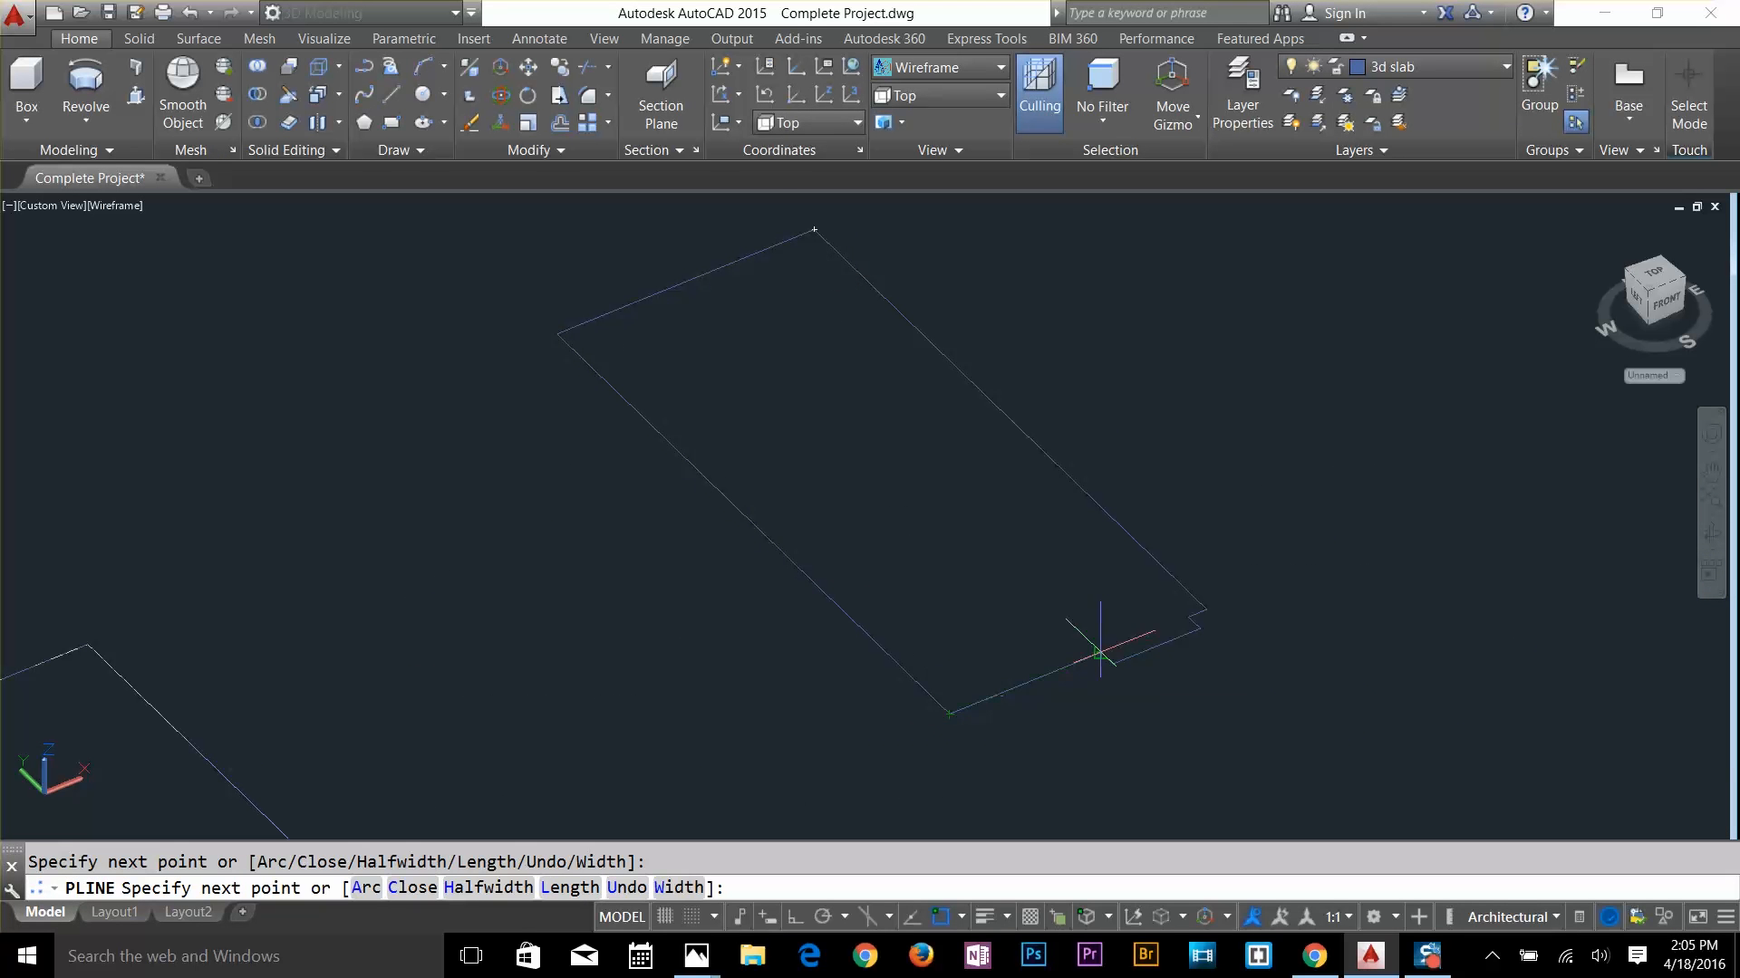
click(815, 229)
key(Escape)
Offset the traced outline outward by 4.5
text(o)
key(Return)
text(4.5)
key(Return)
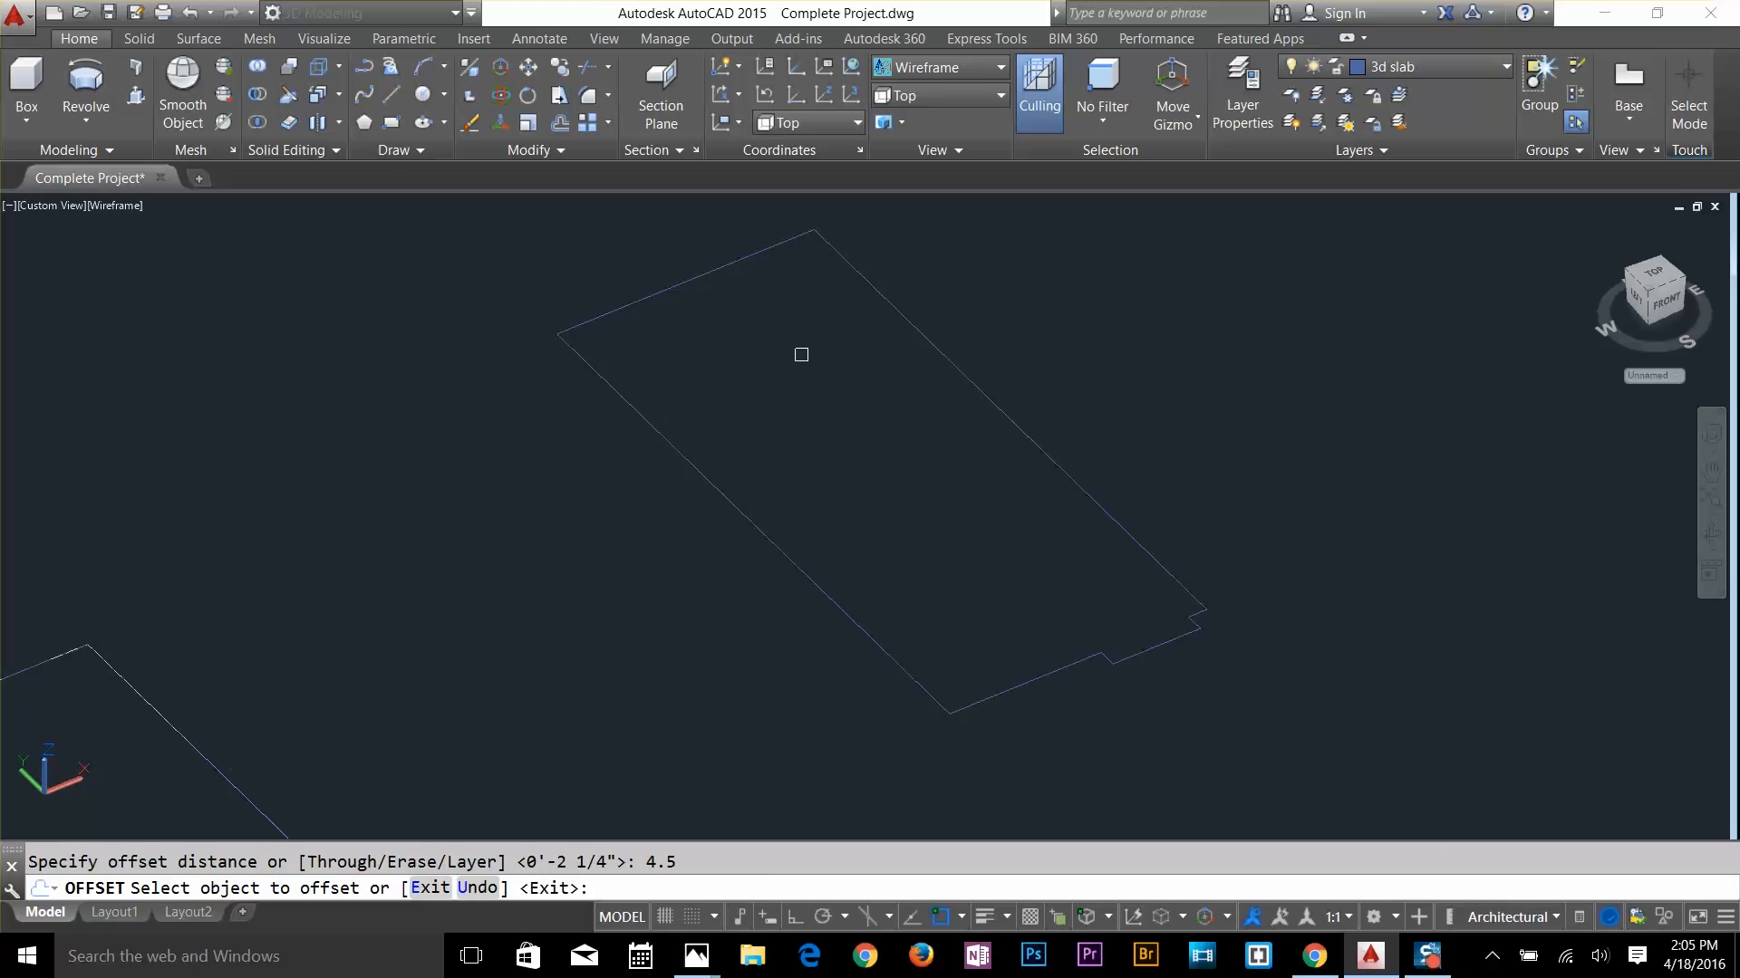
click(654, 429)
click(624, 444)
Copy the wall outlines to open space beside the originals and extrude the offset outline by 4.5 into a slab
text(co)
key(Return)
click(816, 518)
click(723, 613)
key(Return)
click(1178, 664)
scroll(884, 691, down, 7)
click(594, 501)
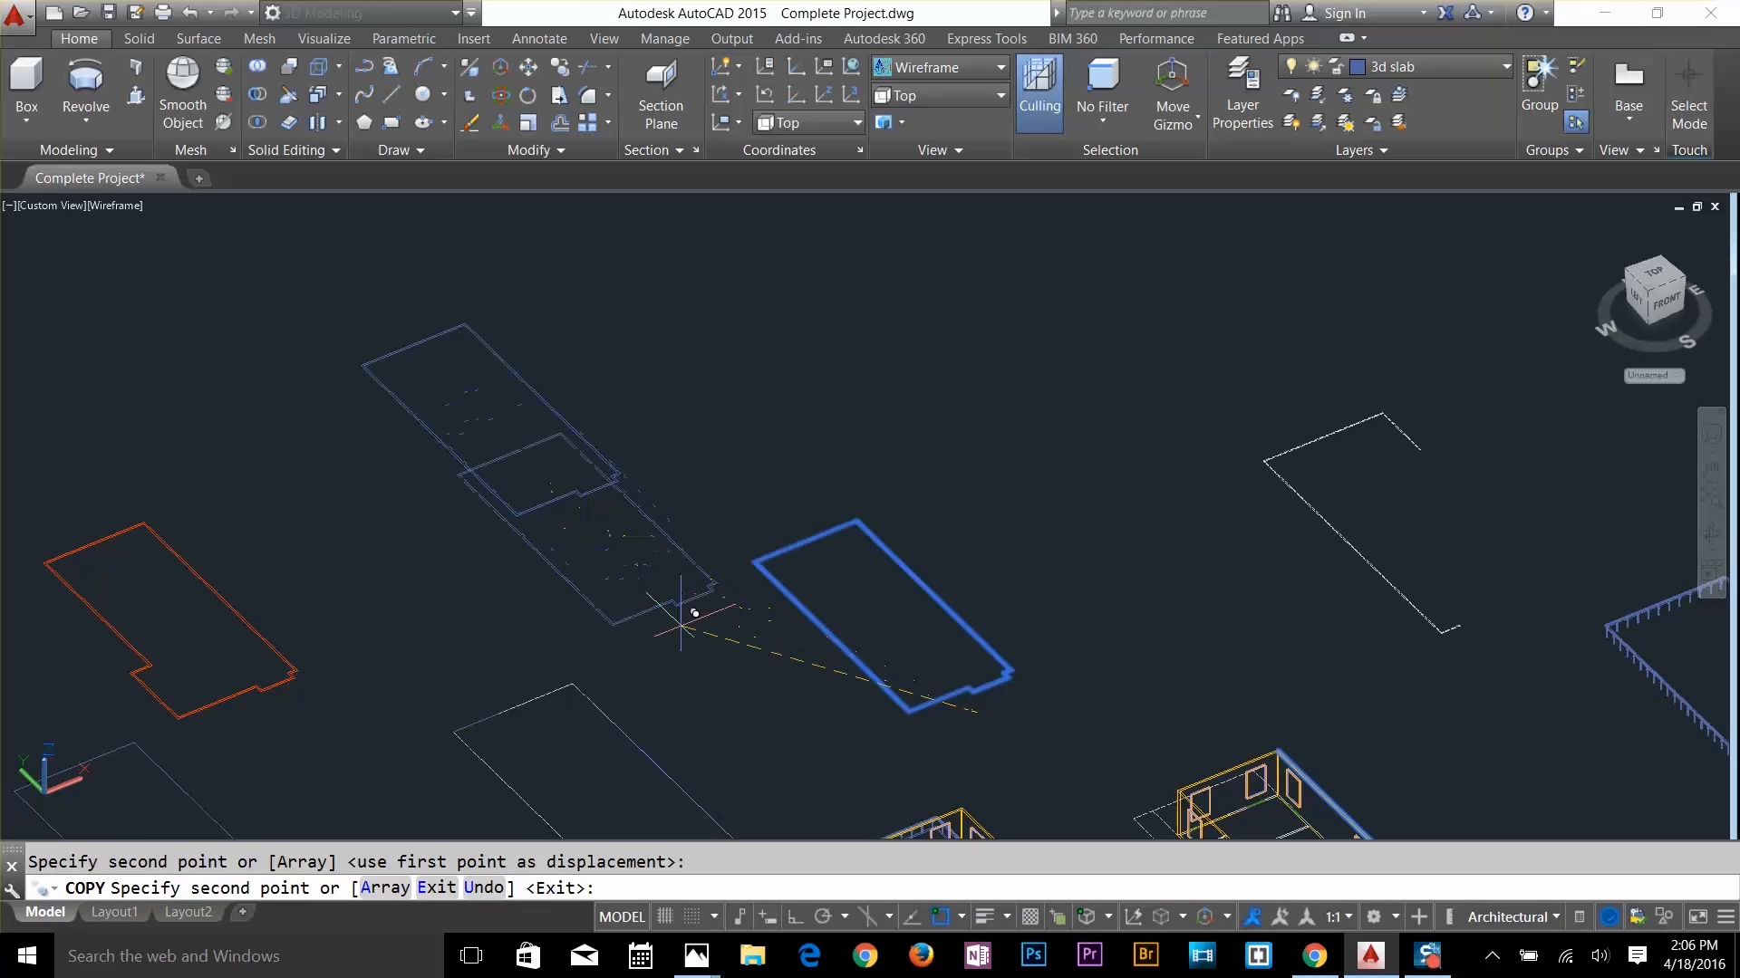
text(4.5)
key(Return)
Try to copy the slab from its front notched corner onto the matching corner of the upper-floor walls
text(co)
key(Return)
click(580, 399)
key(Return)
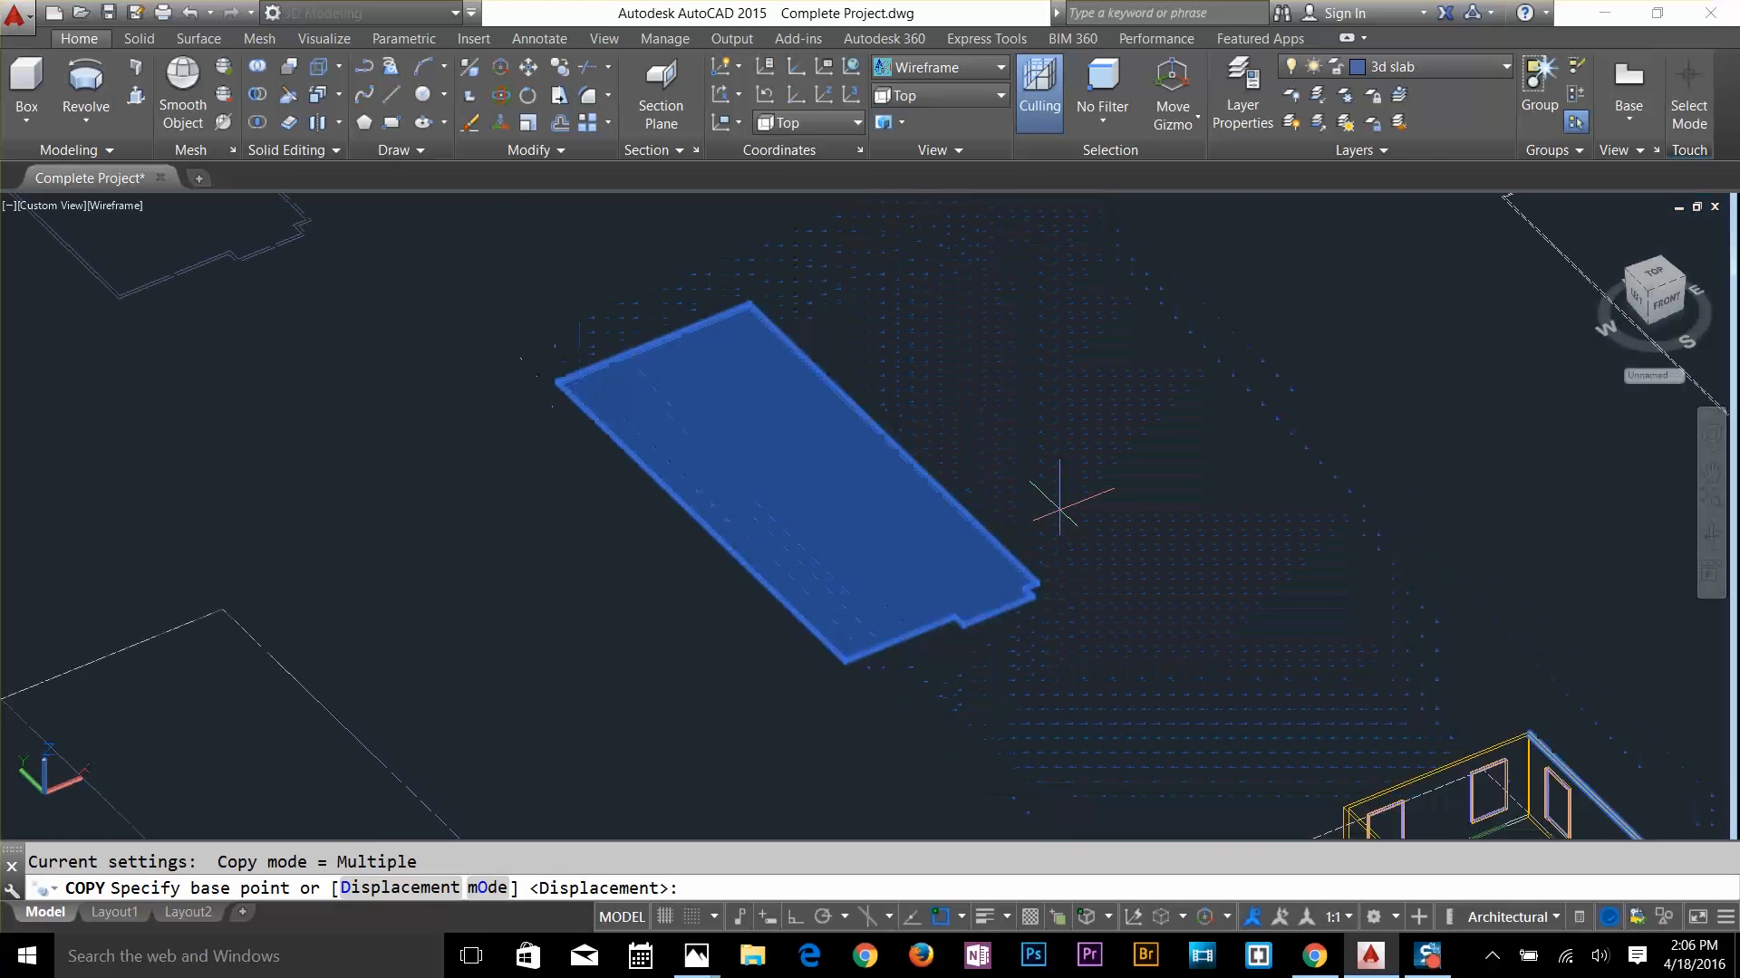
click(1035, 590)
scroll(1029, 401, up, 10)
click(1225, 636)
key(Return)
scroll(1099, 466, down, 10)
shift+middle_drag(1060, 589, 969, 607)
Undo the slab's placement on the upper-floor walls
key(ctrl+z)
key(ctrl+z)
key(ctrl+z)
key(ctrl+z)
Copy the slab by its front corner toward the separate upper-floor wall model
text(co)
key(Return)
click(1274, 531)
key(Return)
click(1223, 480)
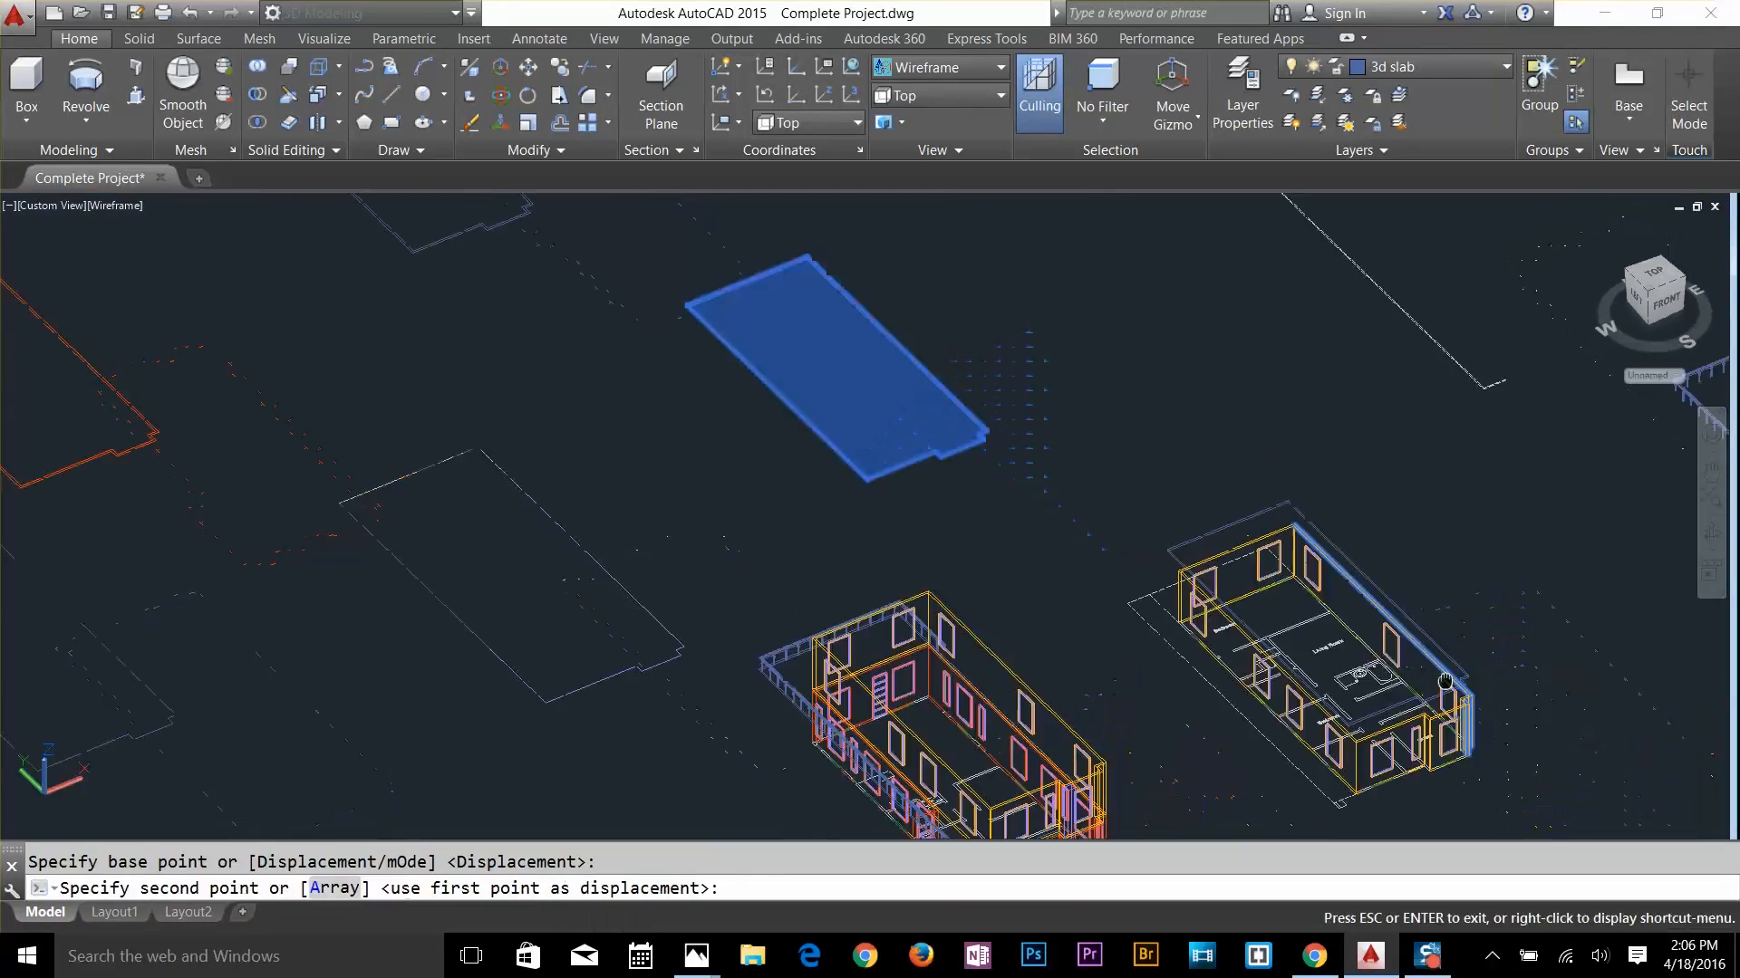
Place the copy of the 3D slab at the corner of the separate upper-floor walls
scroll(1164, 449, up, 10)
click(1159, 436)
key(Escape)
Move the slab copy to line up with the outline of the upper-floor walls and sit on top of them
text(m)
key(Return)
click(675, 344)
key(Return)
click(640, 362)
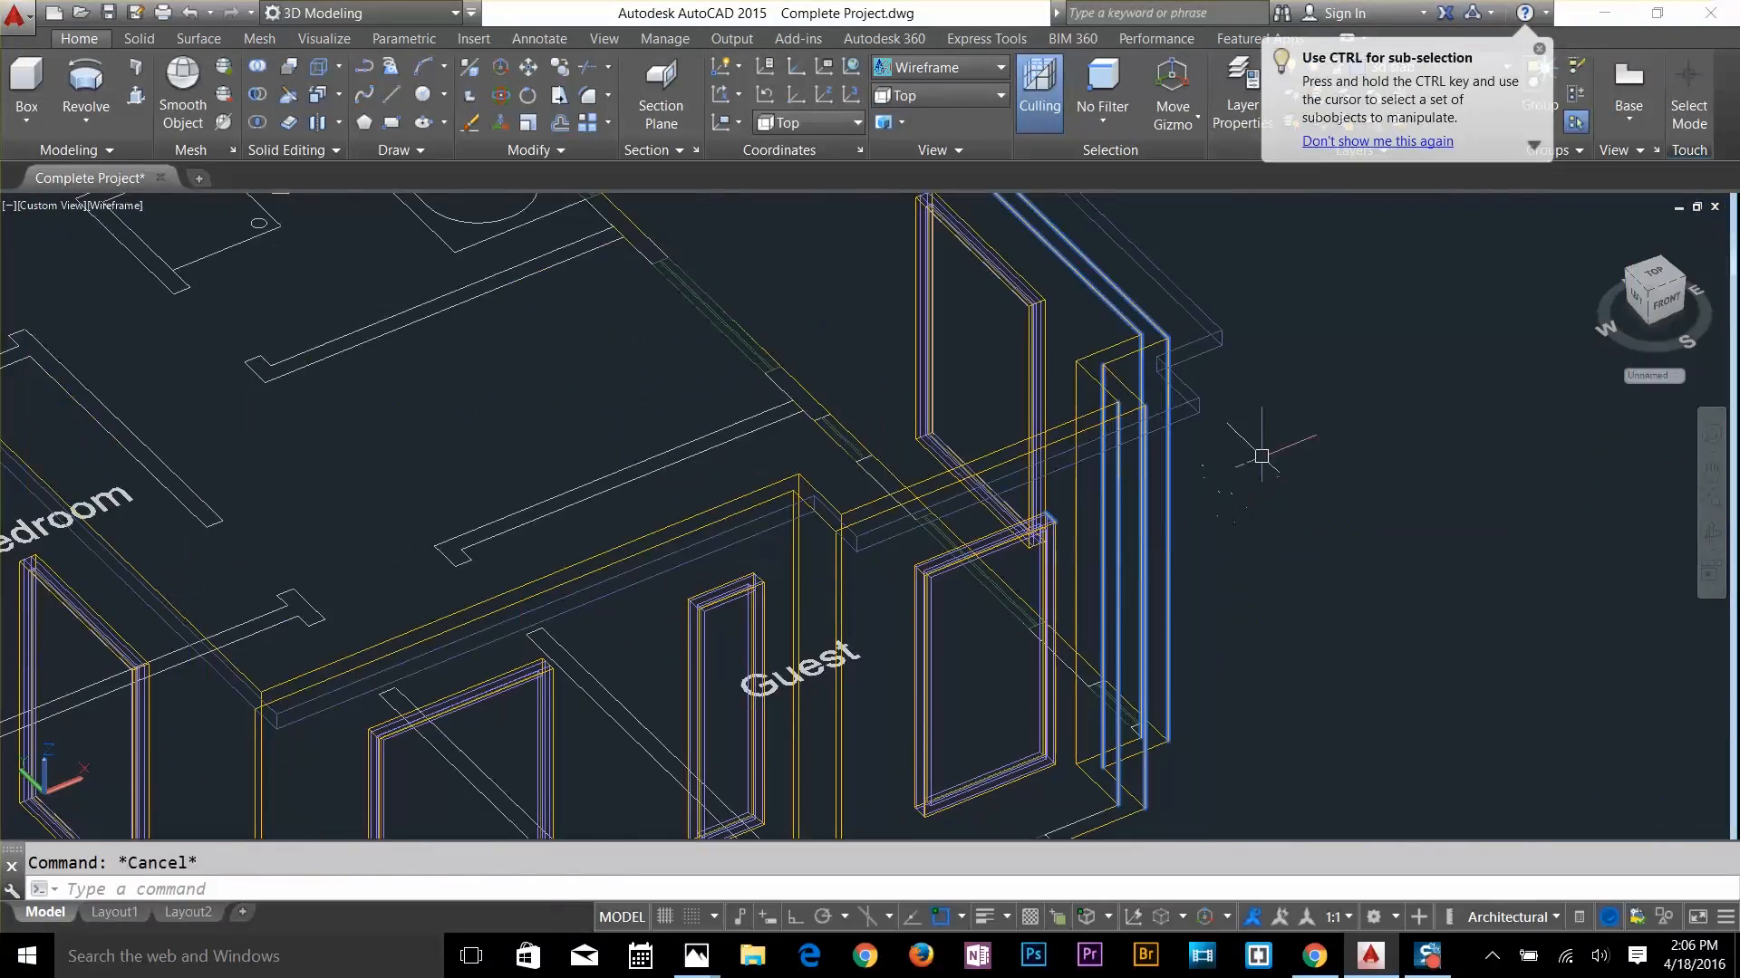
text(m)
key(Return)
click(1205, 399)
key(Return)
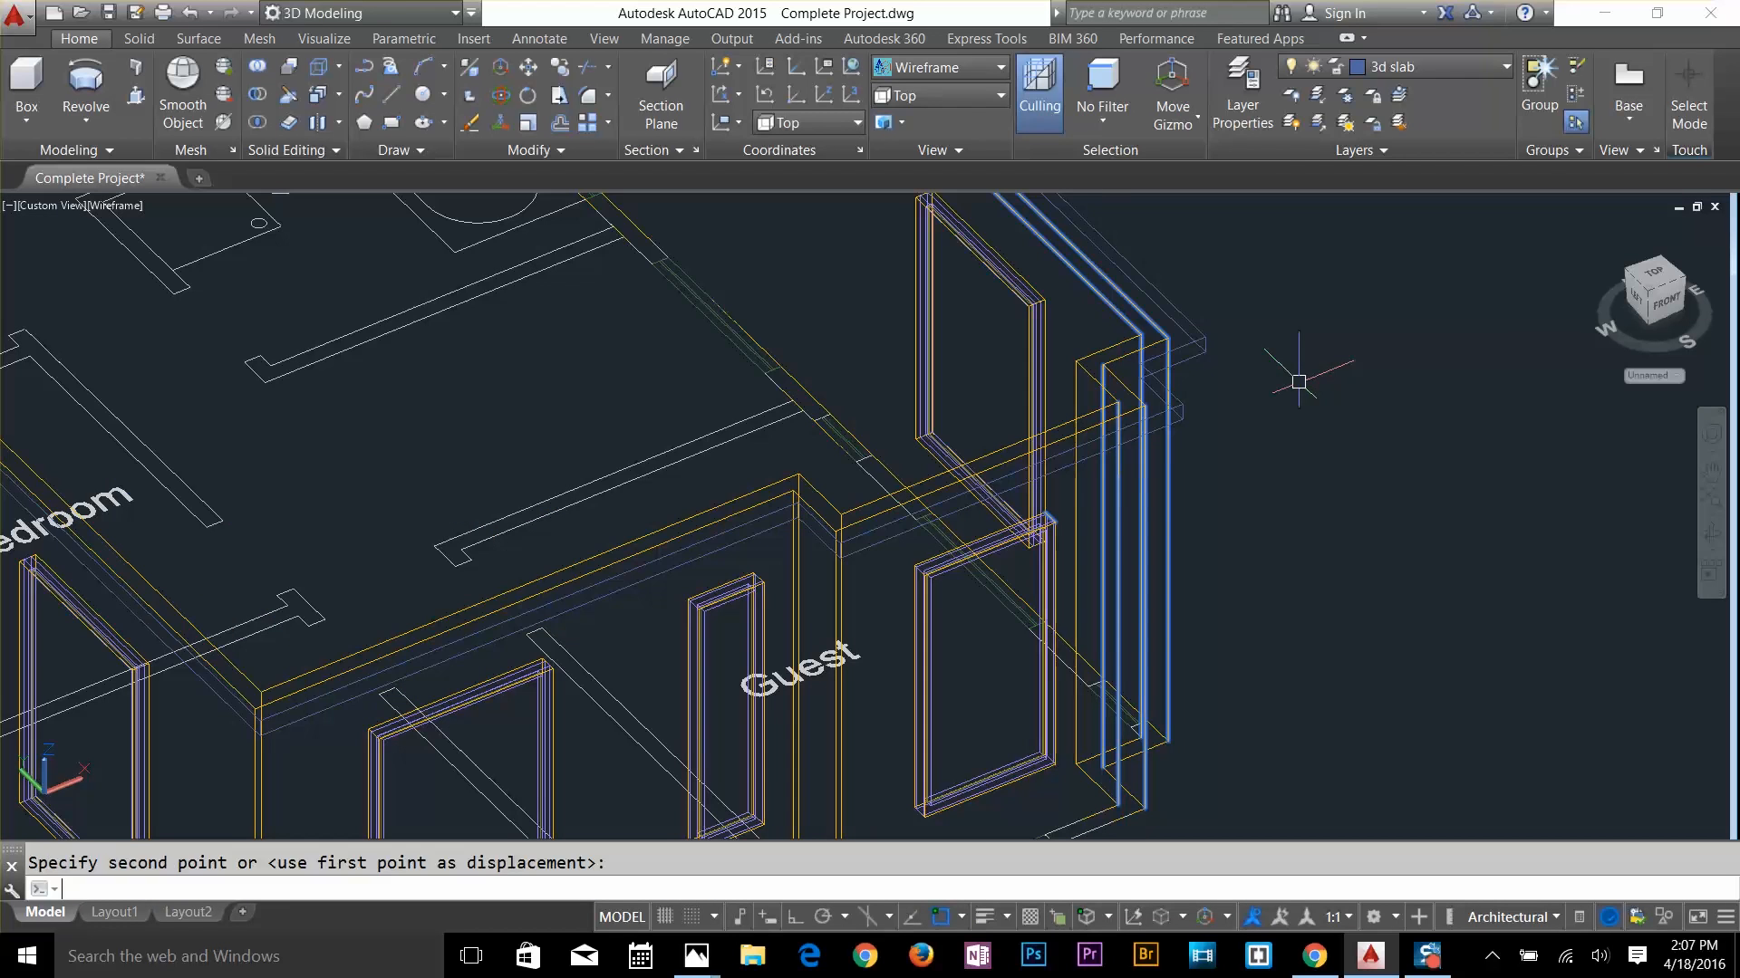
text(m)
key(Return)
click(1205, 398)
key(Return)
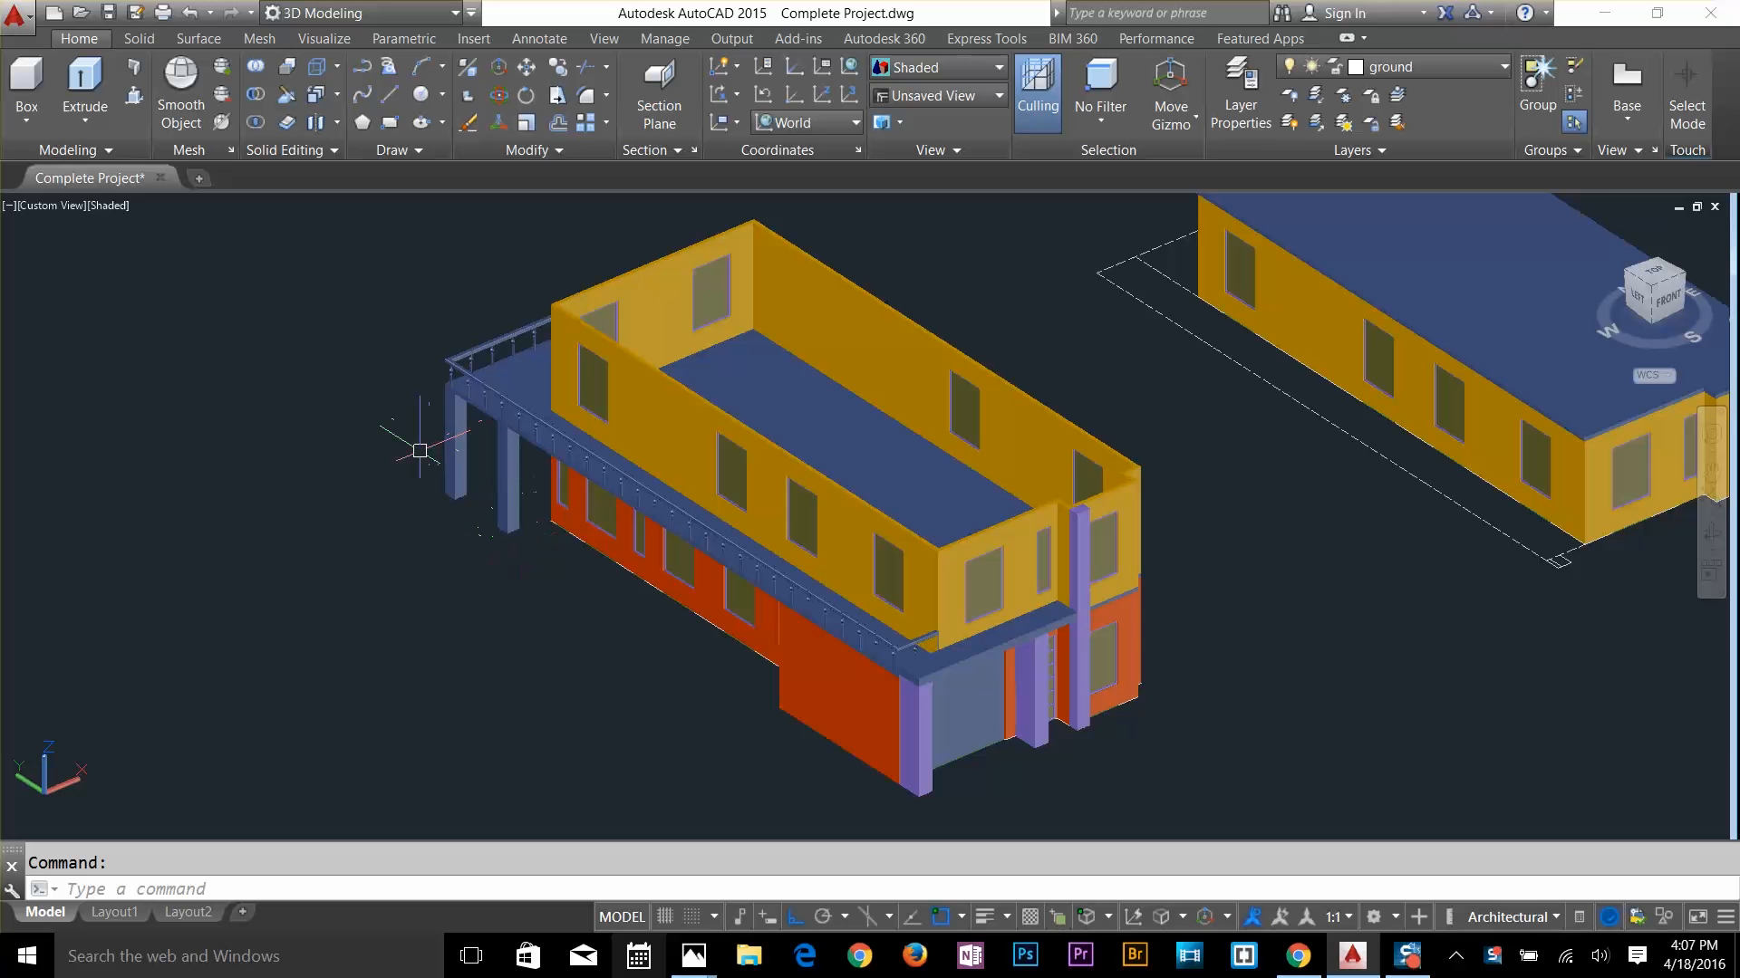
Examine the floor plans, the columns beside the ground-floor plan and the assembled two-storey building
scroll(549, 696, down, 4)
middle_drag(531, 738, 1291, 478)
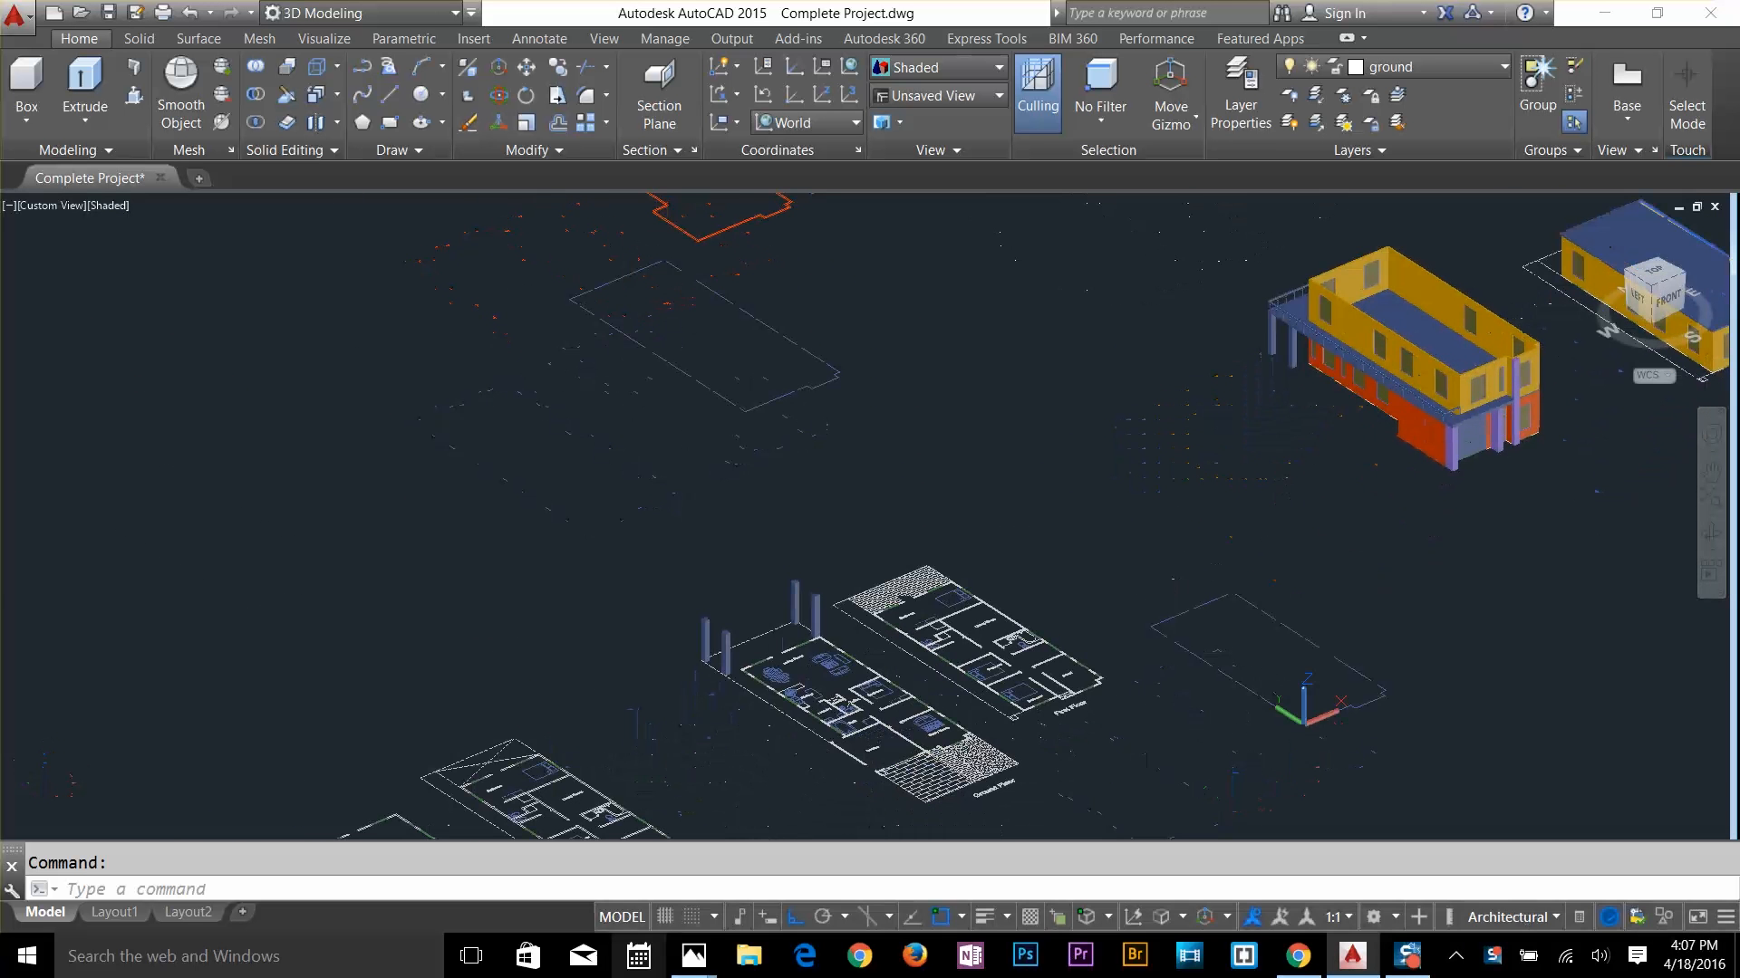
scroll(799, 636, up, 4)
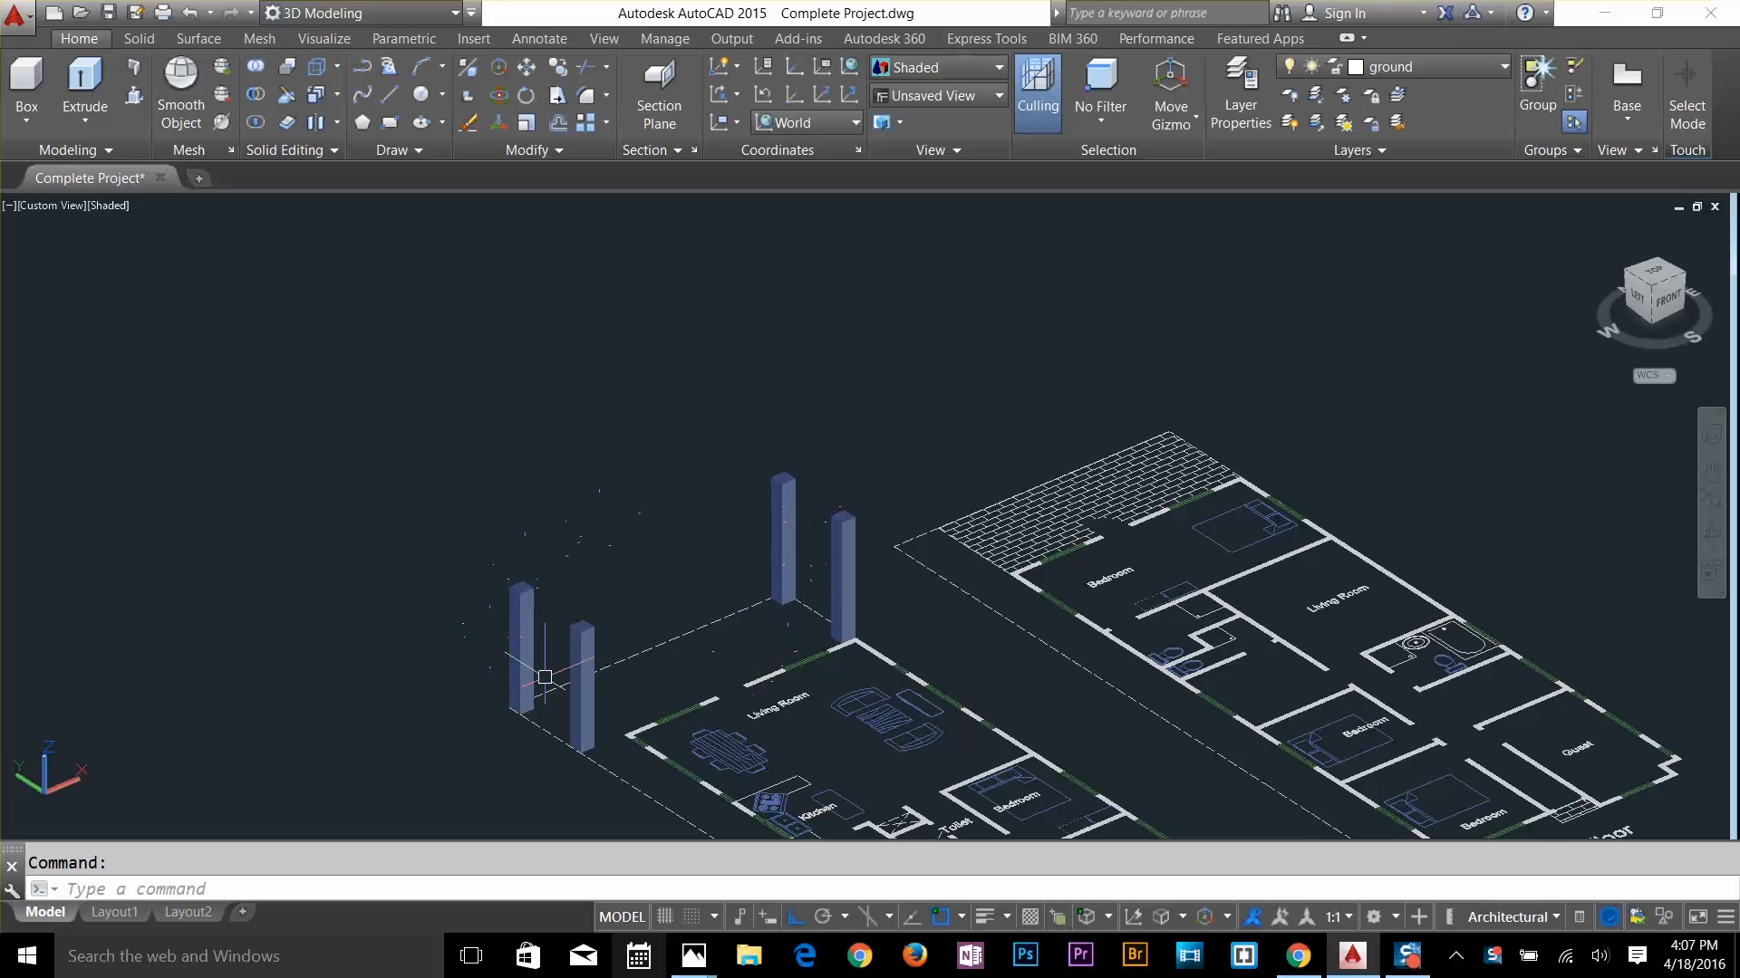
scroll(742, 534, down, 3)
mouse_move(742, 534)
middle_down()
mouse_move(851, 567)
mouse_move(322, 633)
middle_up()
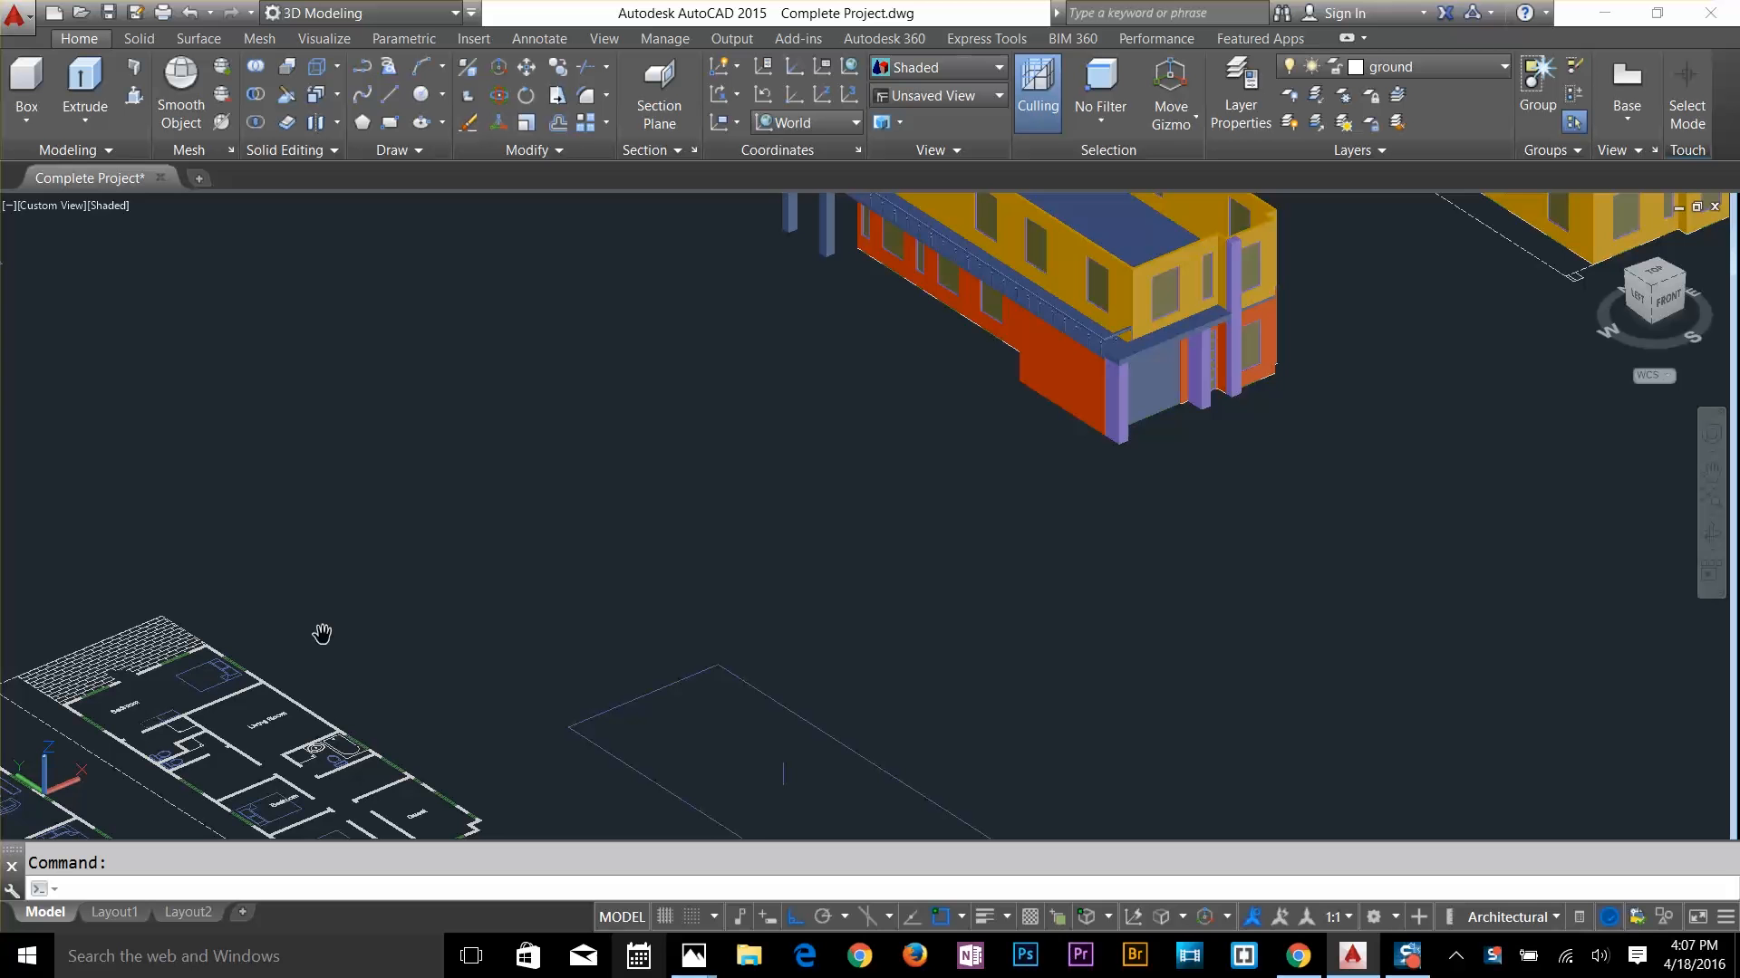
mouse_move(843, 396)
middle_down()
mouse_move(1580, 361)
mouse_move(1095, 488)
mouse_move(787, 672)
middle_up()
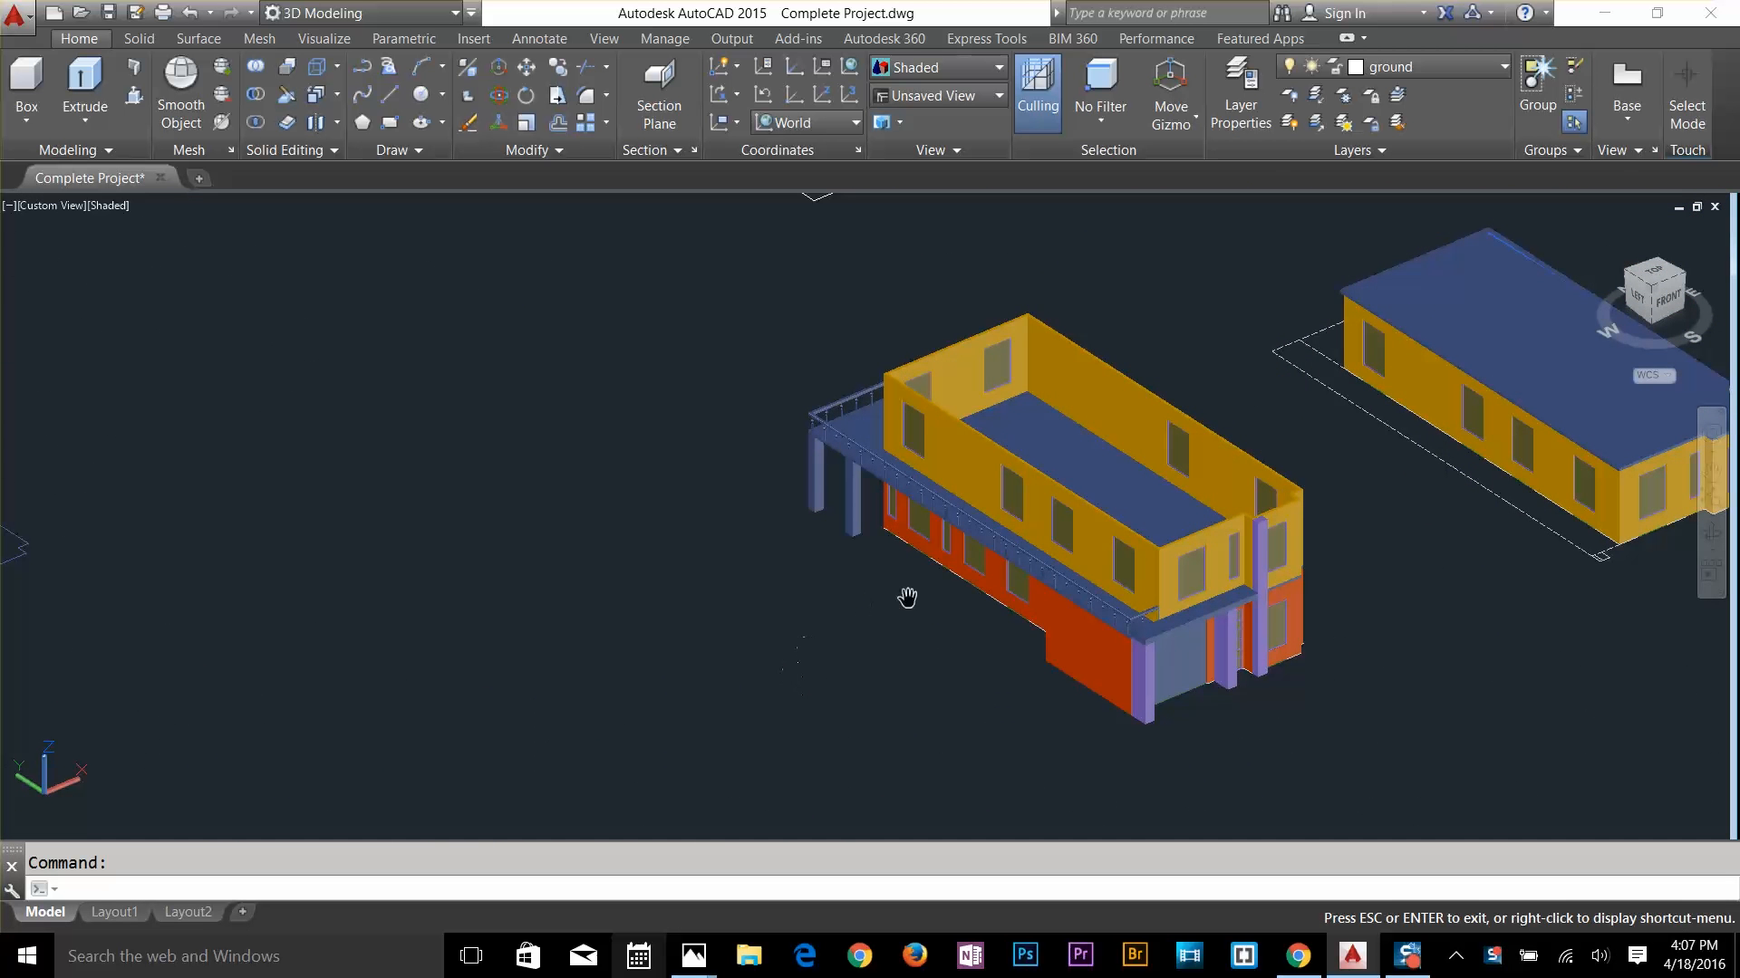
right_click(938, 643)
click(1042, 704)
key(Escape)
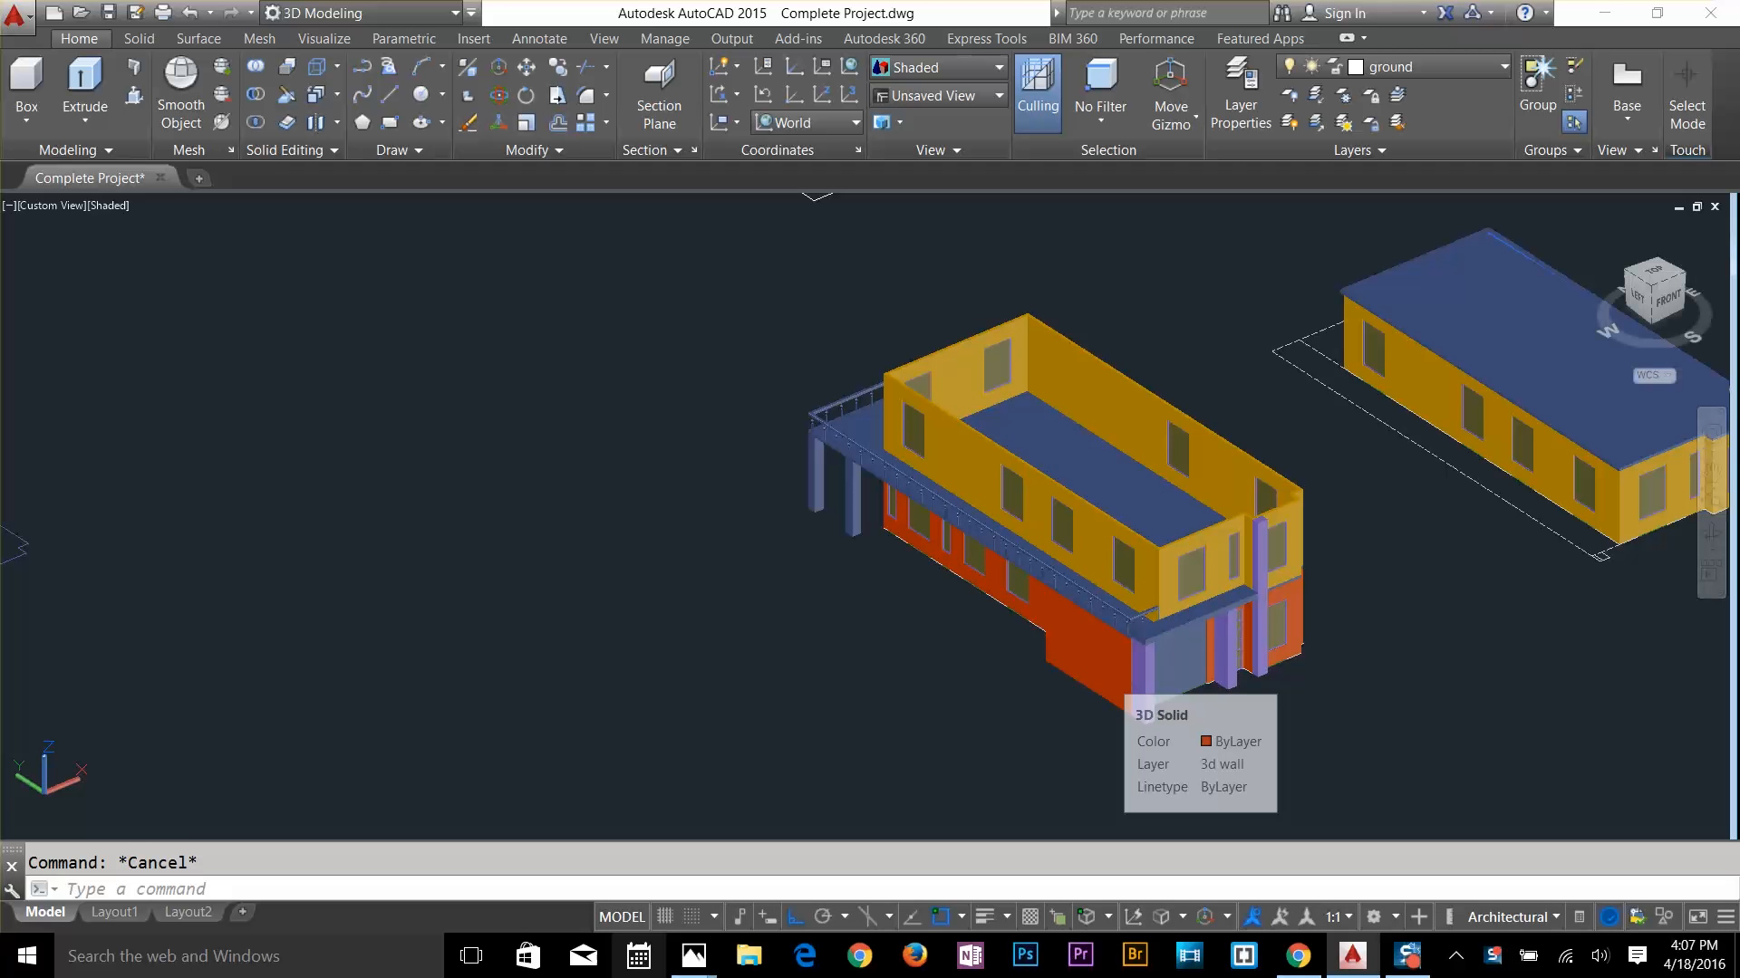
Save the drawing
key(ctrl+s)
middle_drag(1126, 548, 886, 680)
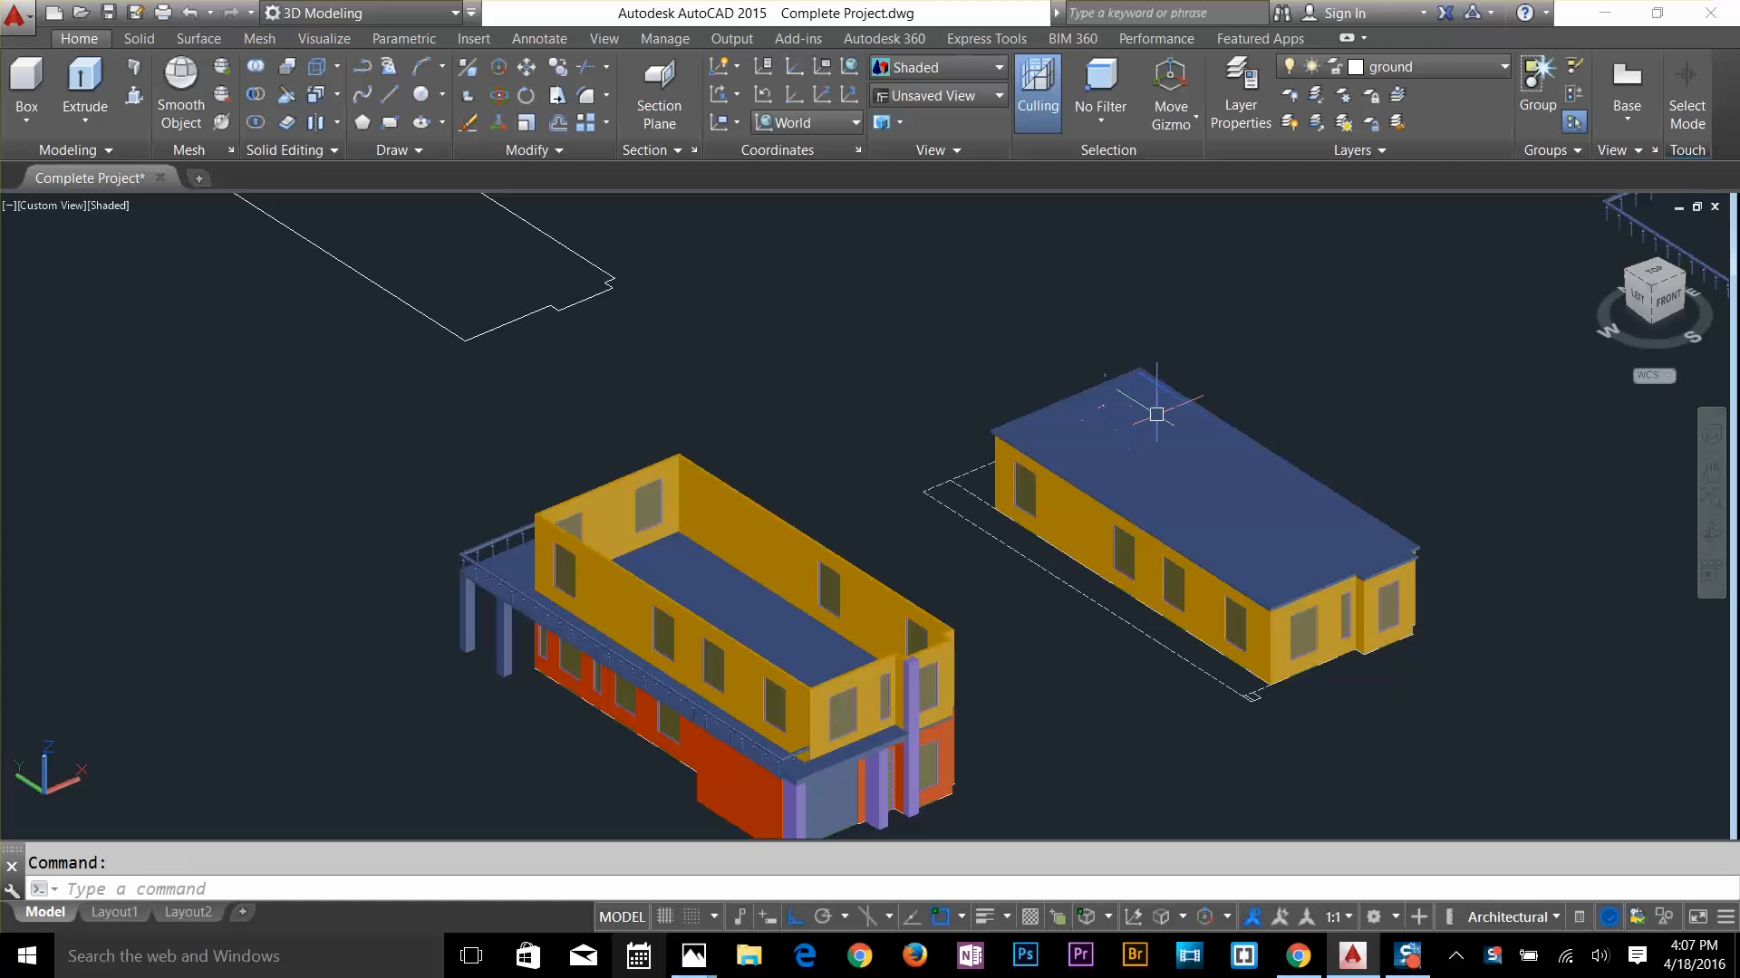
click(338, 95)
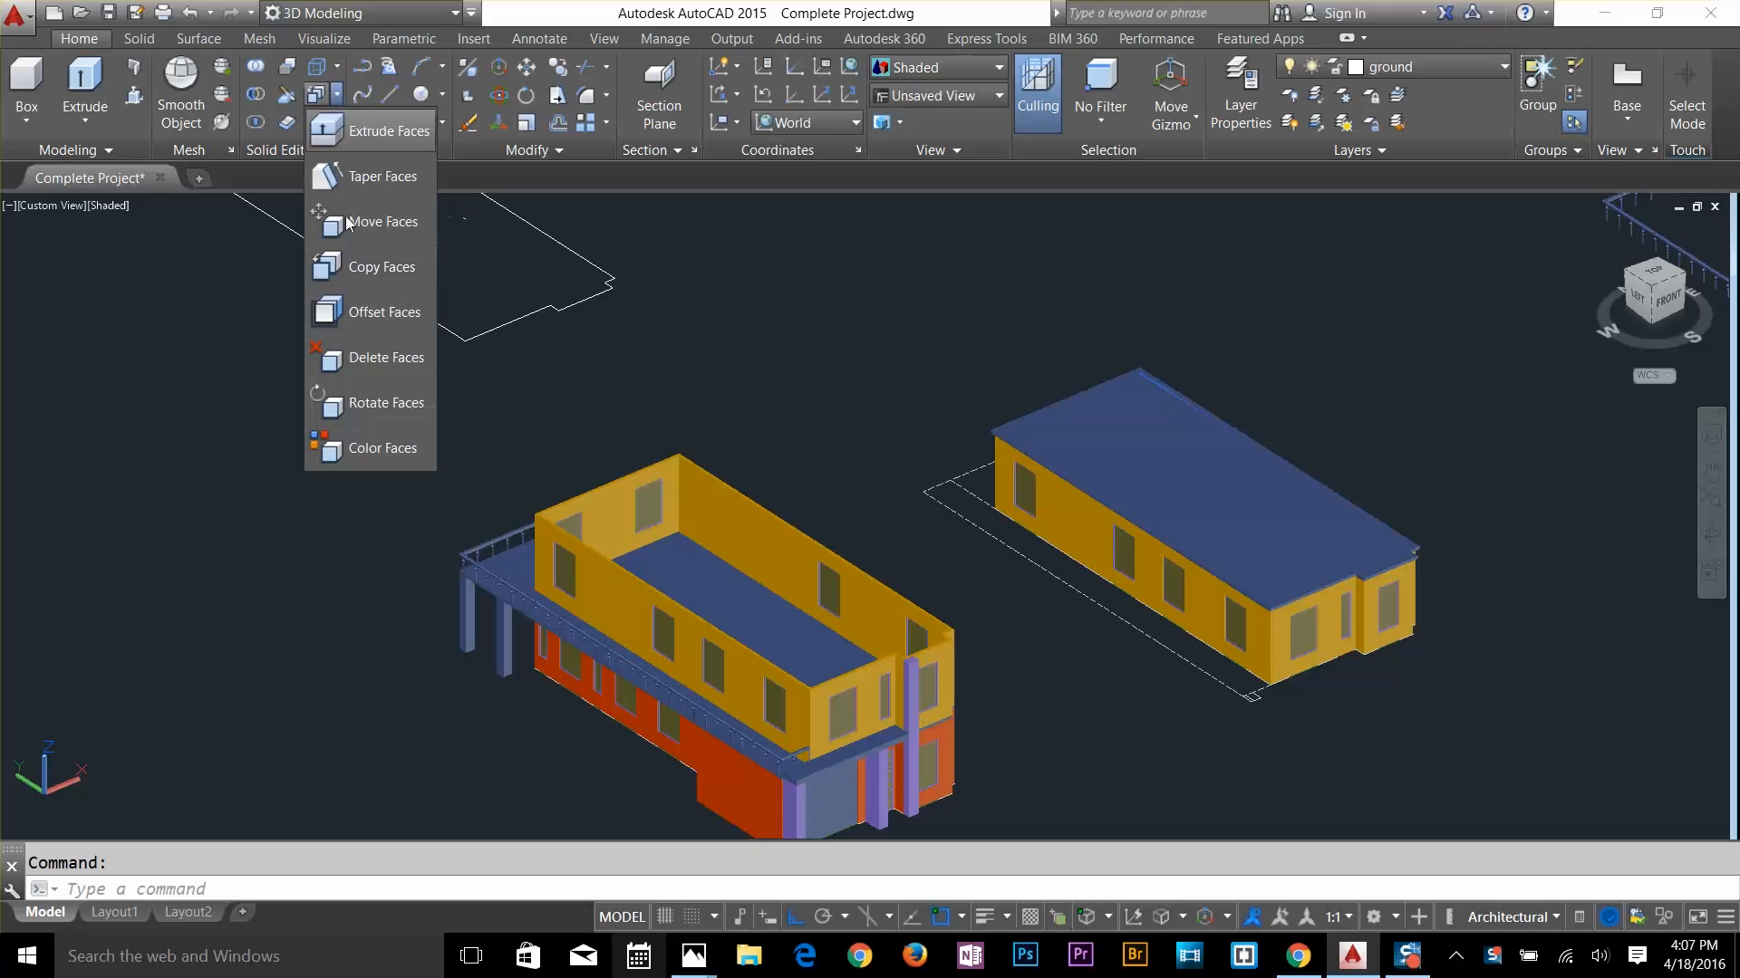
Join all the line segments of the separate white building outline into one polyline
middle_drag(351, 398, 757, 621)
scroll(854, 492, up, 2)
click(818, 570)
key(Escape)
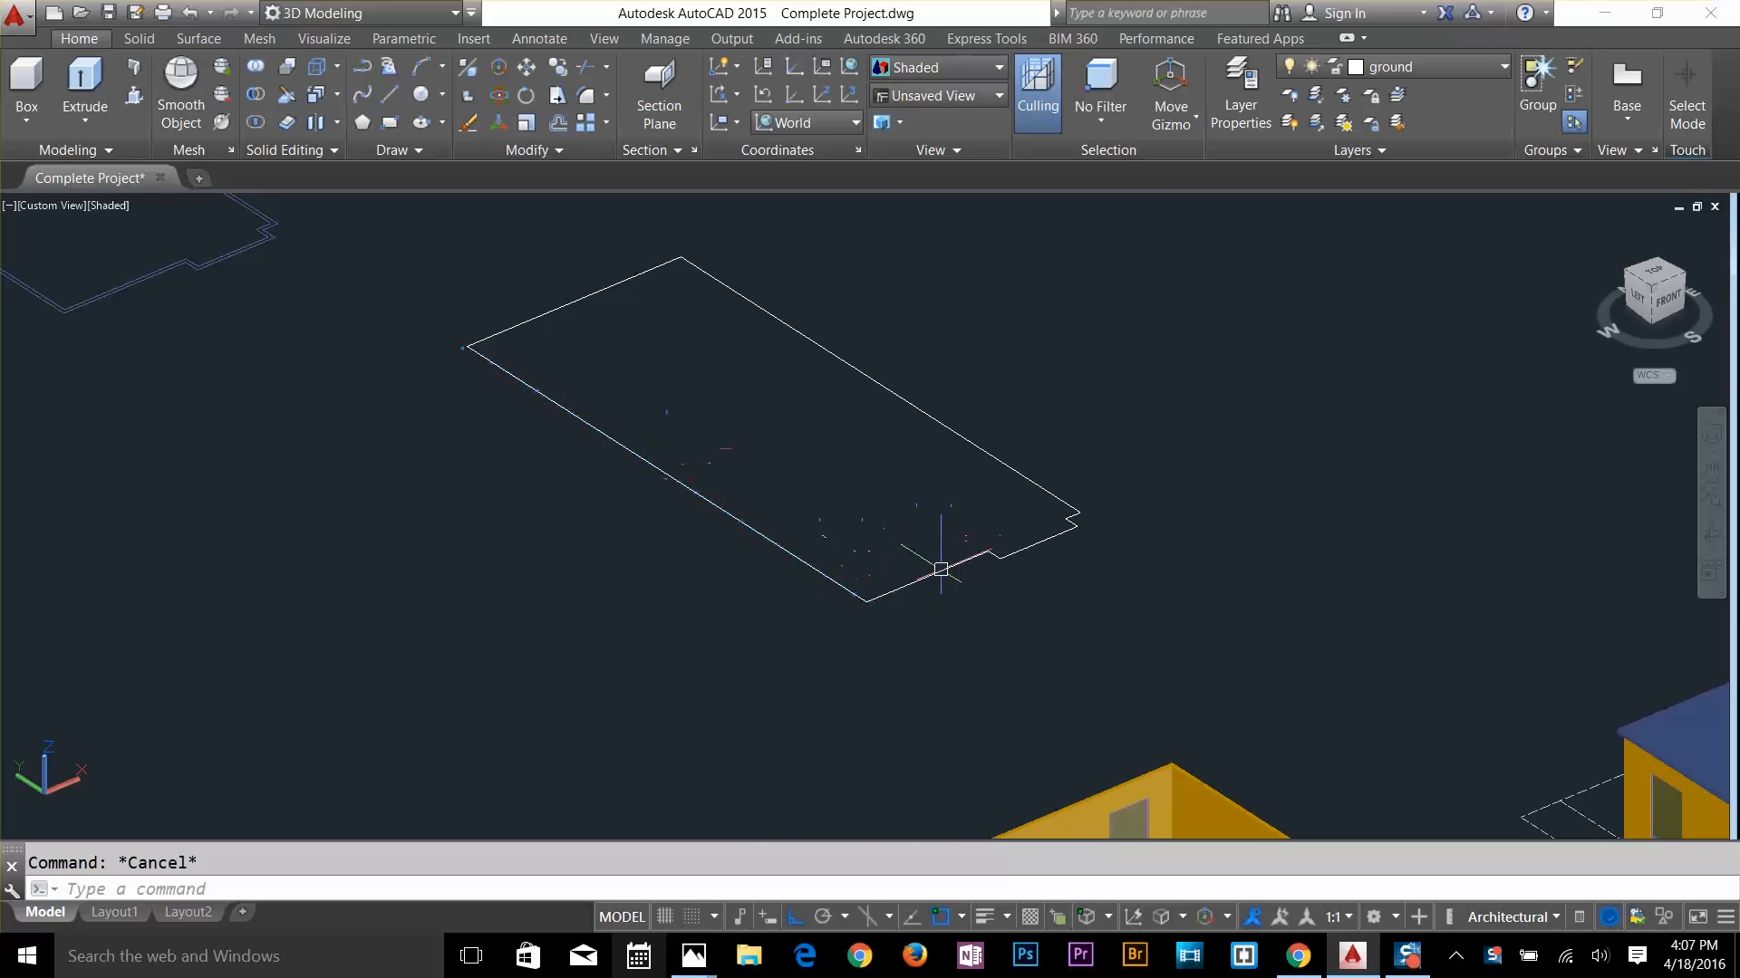
click(946, 558)
key(Escape)
text(join)
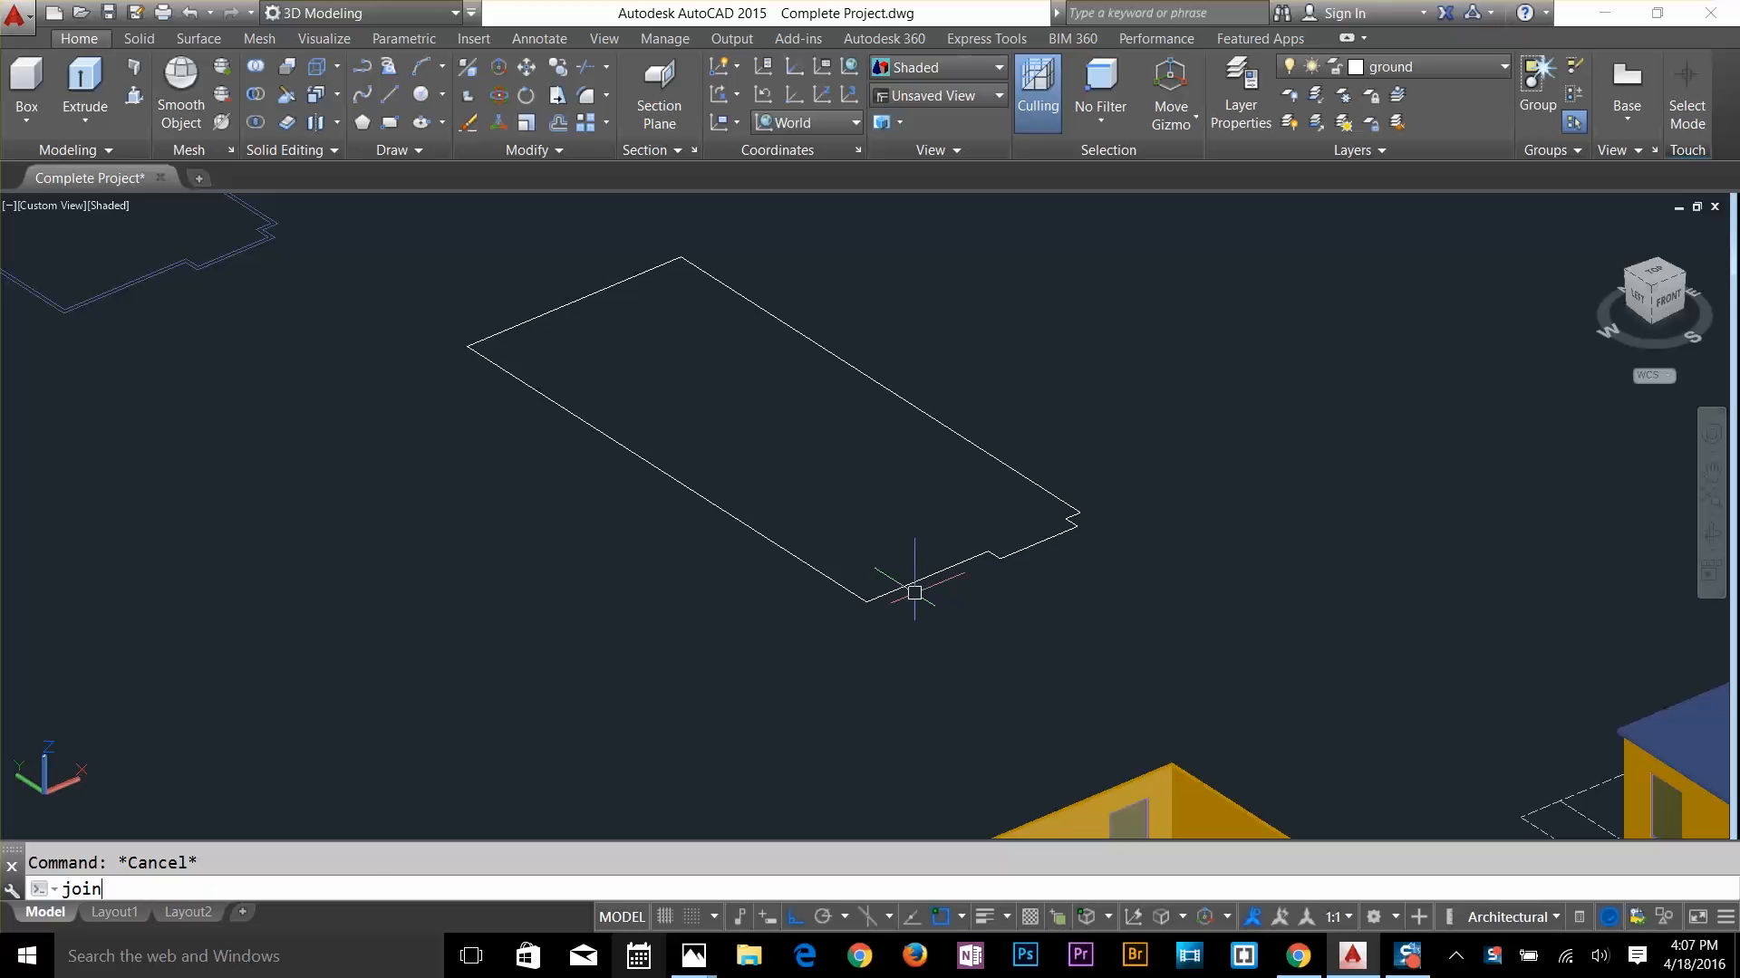
key(Return)
click(1110, 448)
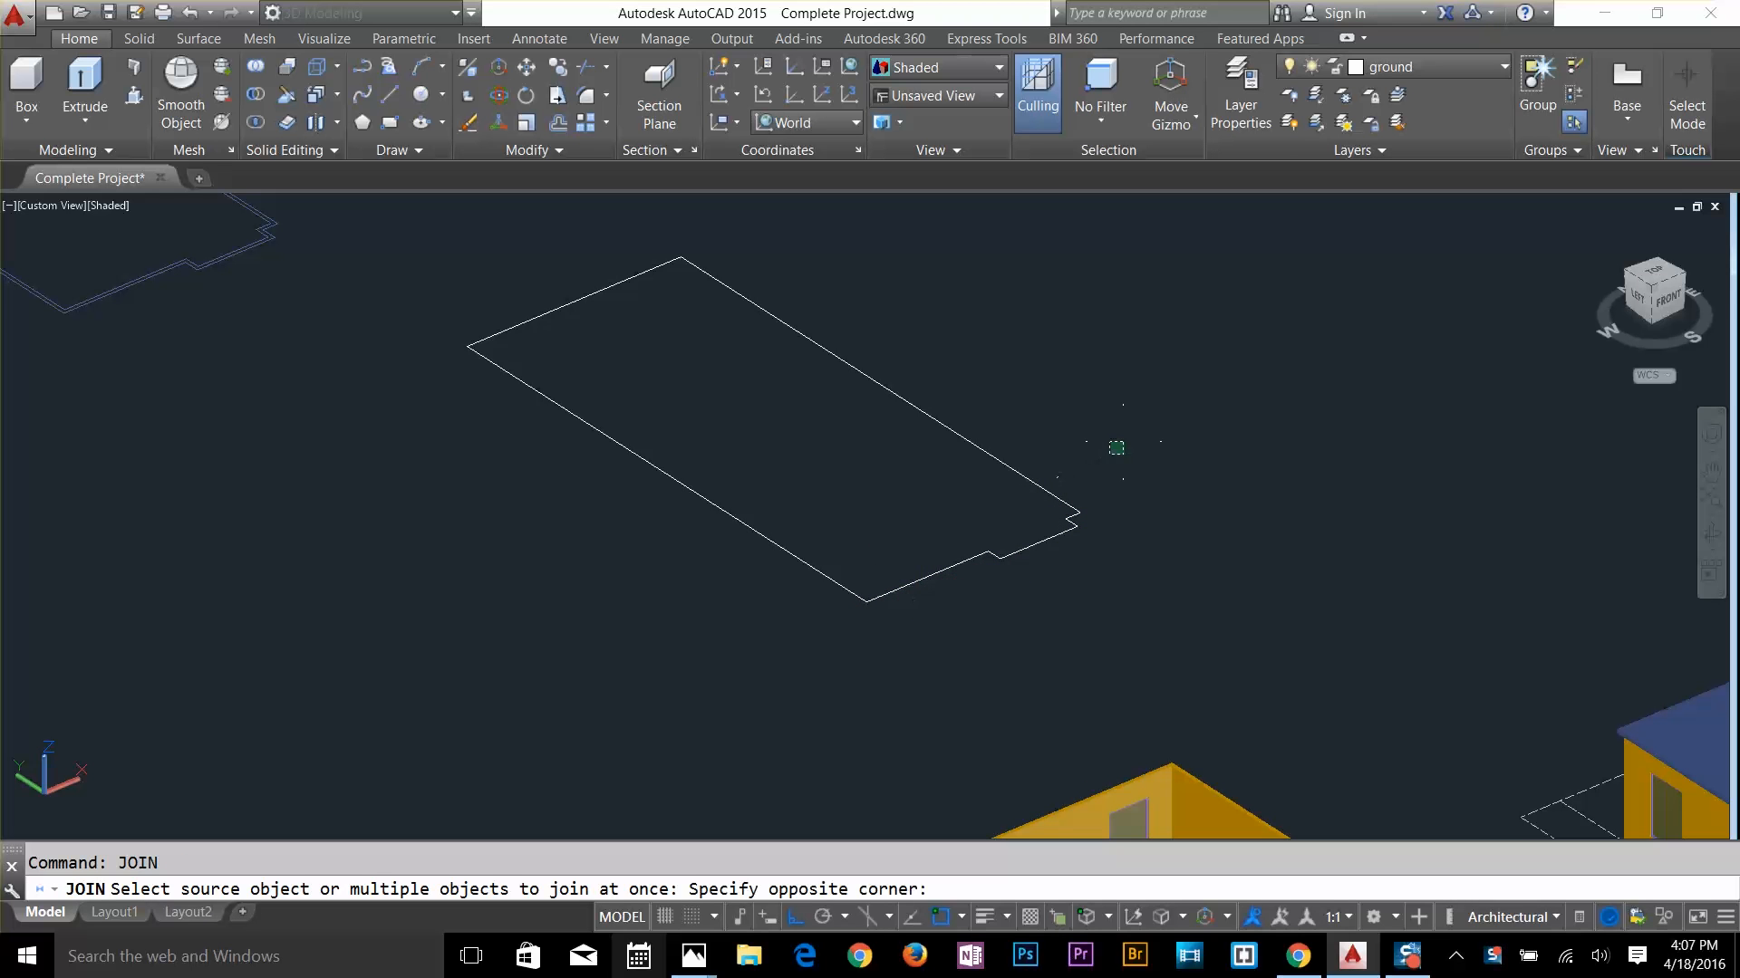
click(718, 400)
click(716, 235)
click(422, 450)
key(Return)
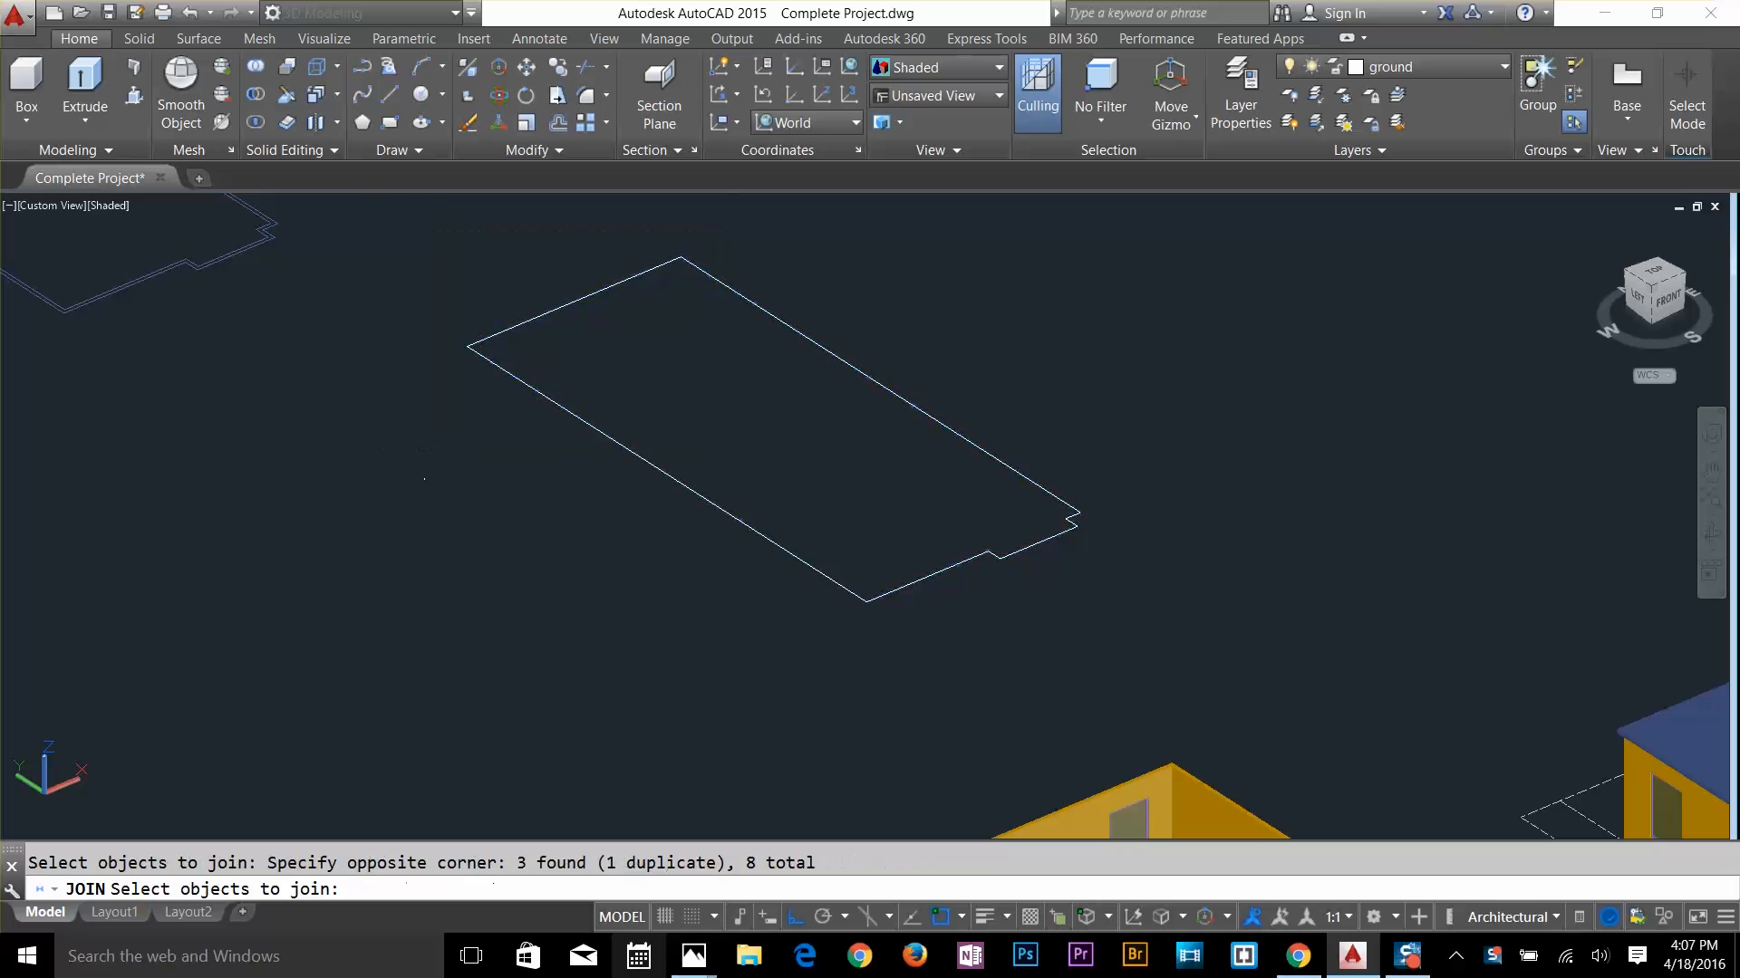
click(669, 476)
key(Escape)
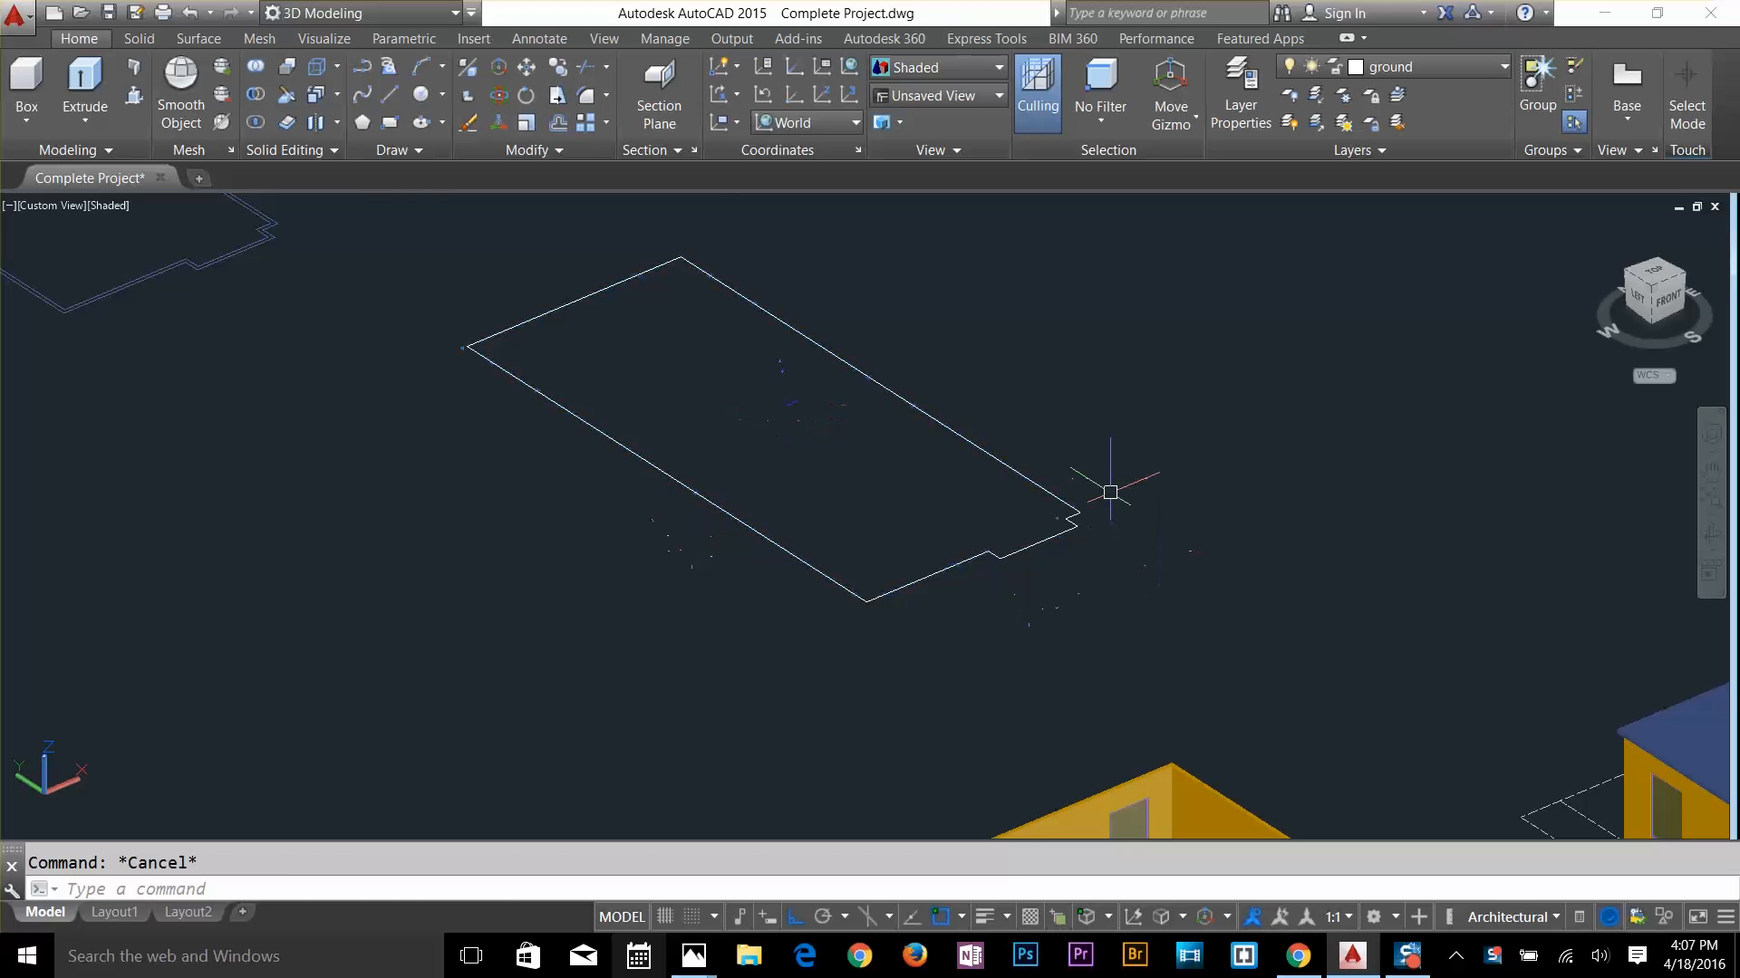
Offset the joined building outline 6' inward
text(o)
key(Return)
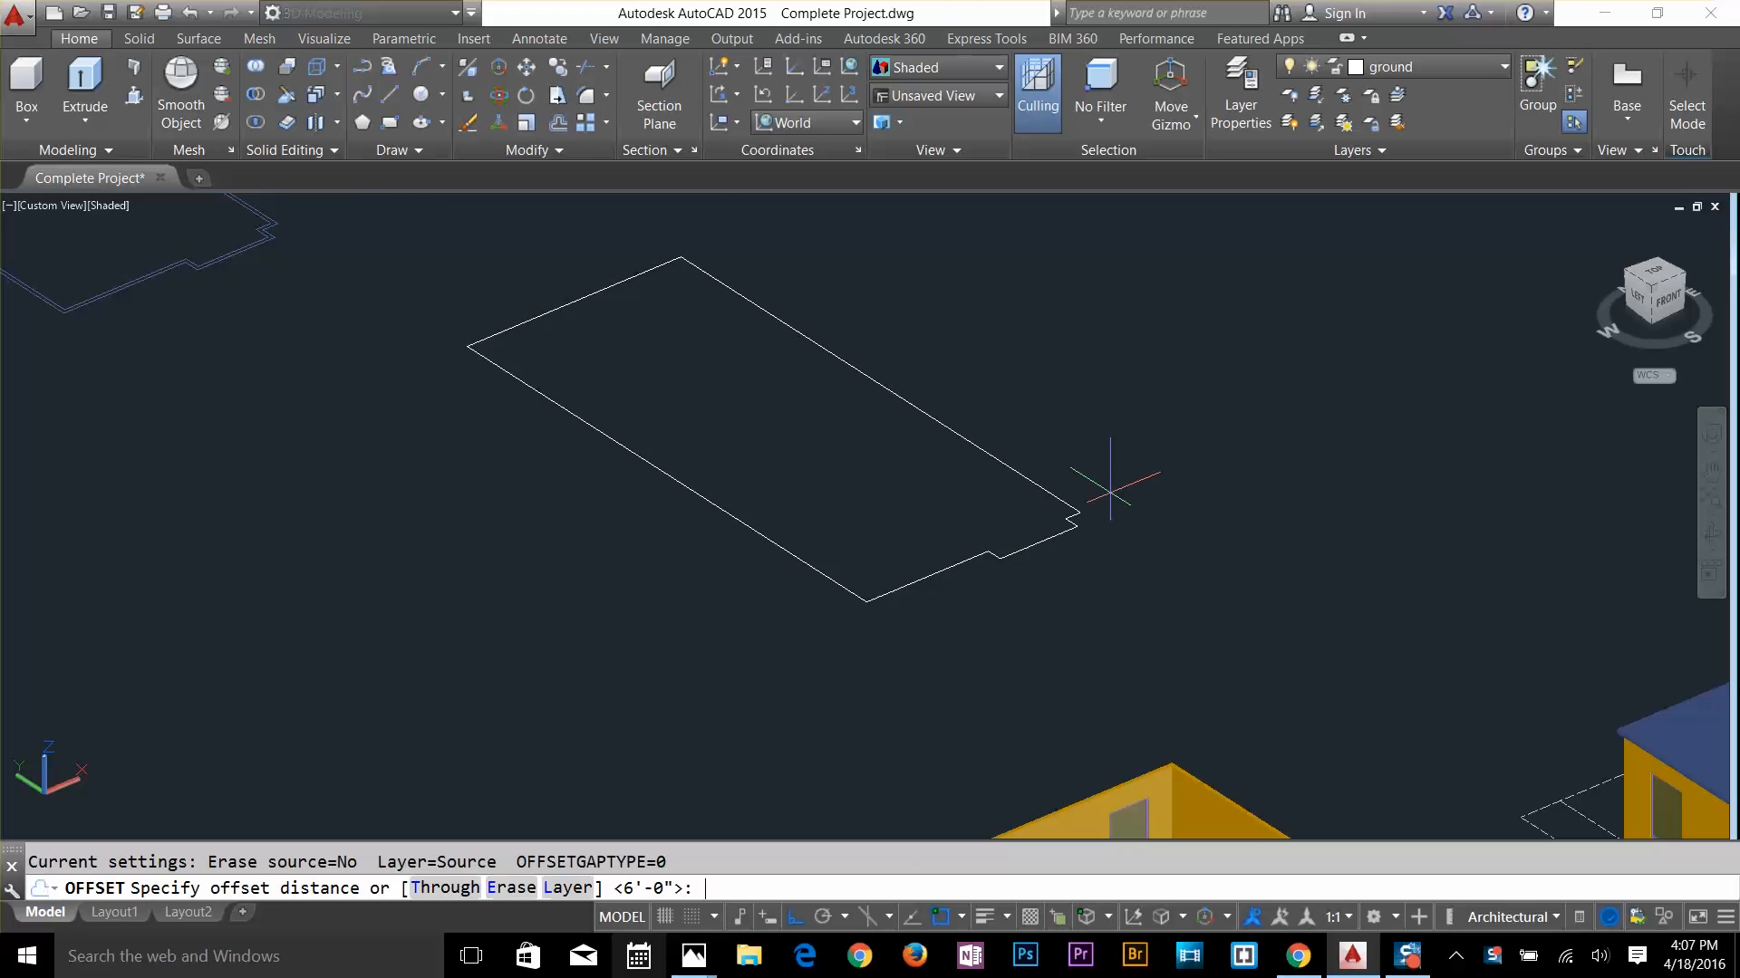
text(6')
key(Return)
click(794, 545)
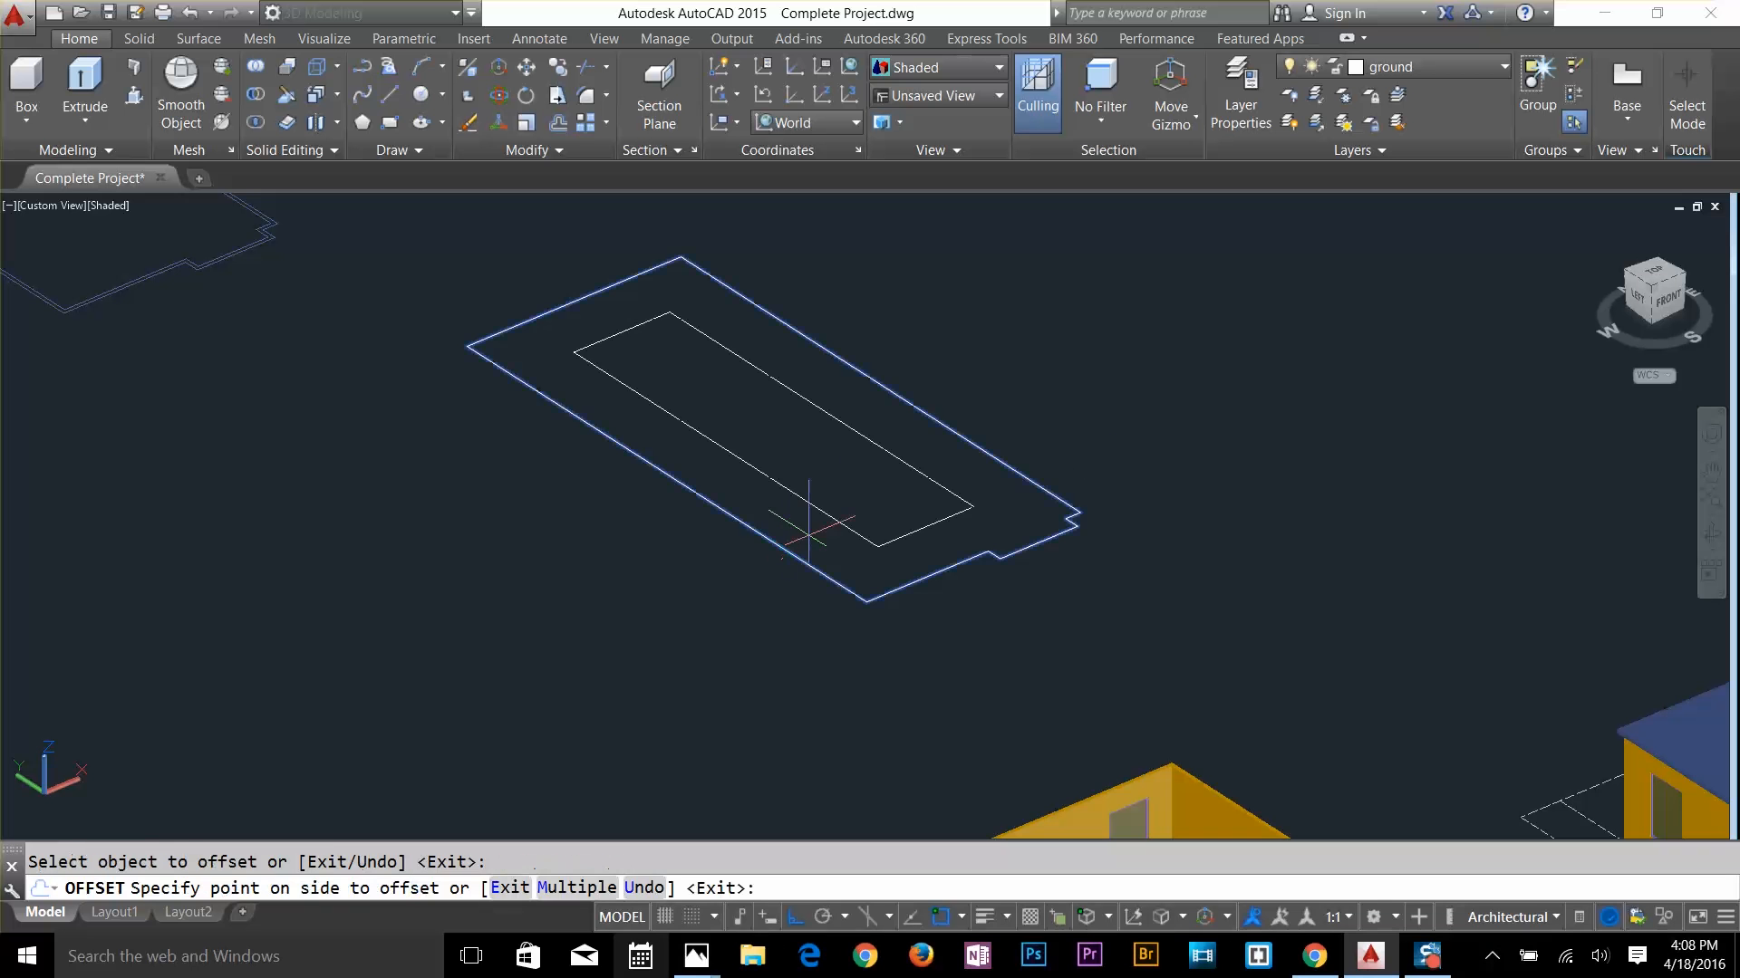
click(839, 508)
key(Return)
key(Escape)
Explode both the outer outline and the inner offset rectangle into separate lines
scroll(827, 511, up, 3)
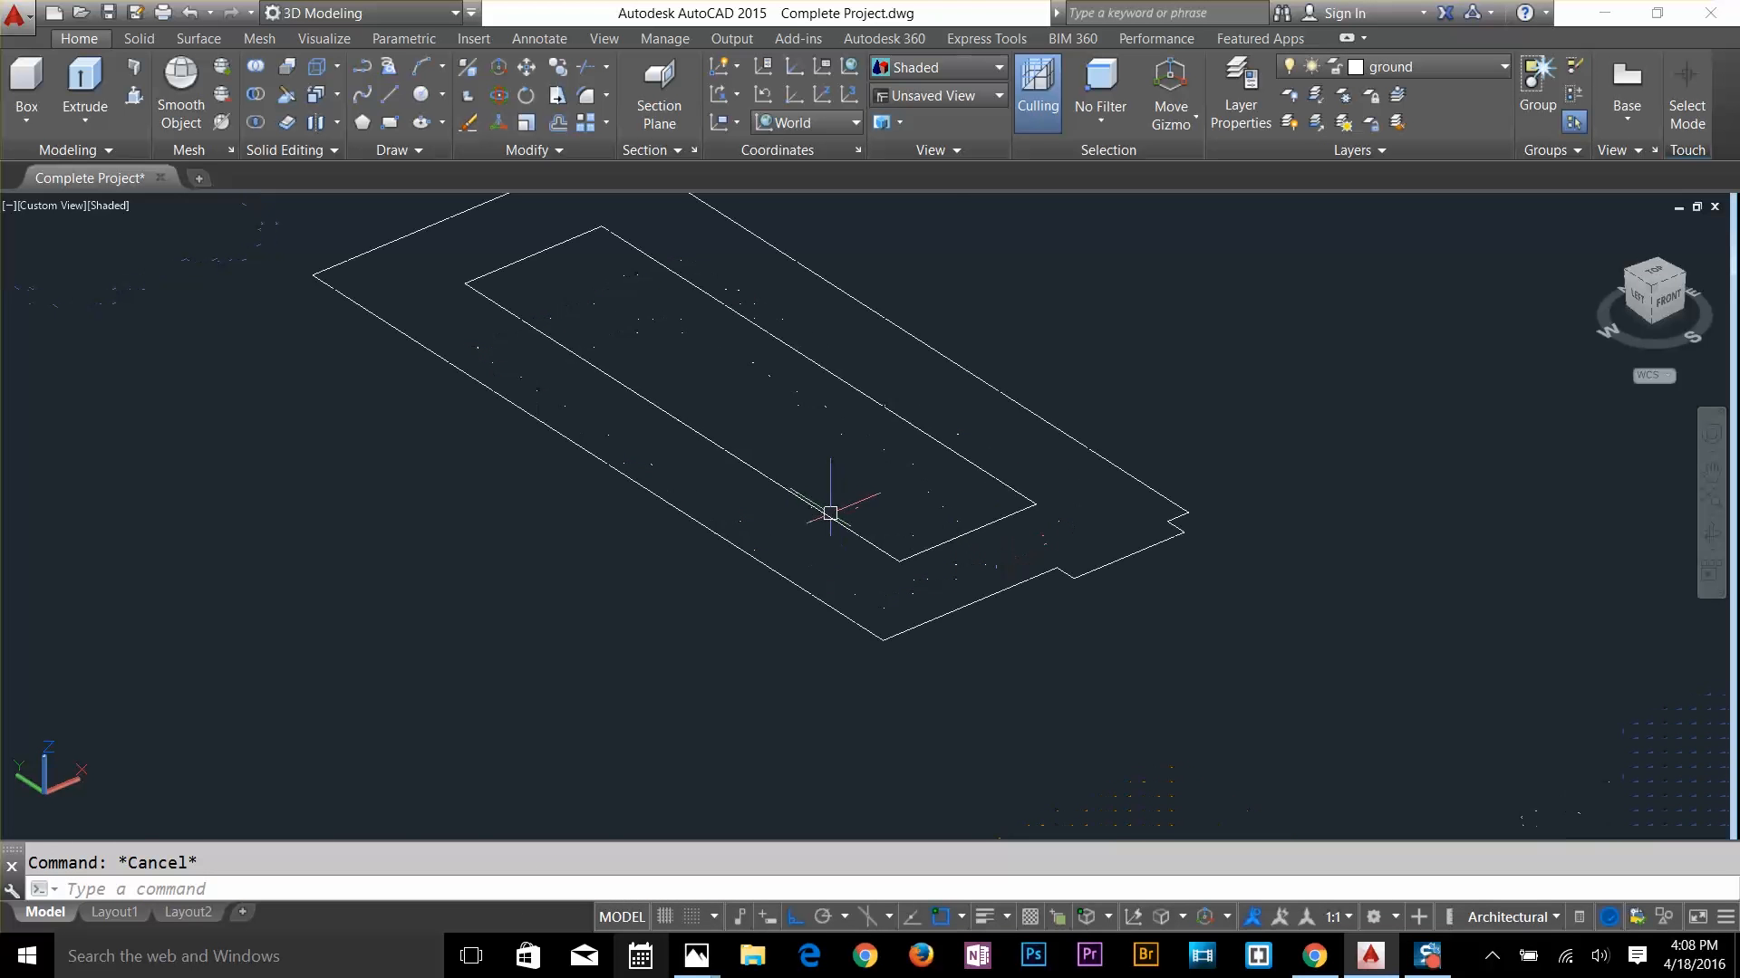
scroll(827, 511, down, 4)
middle_drag(882, 606, 972, 743)
scroll(935, 660, up, 3)
key(Escape)
text(x)
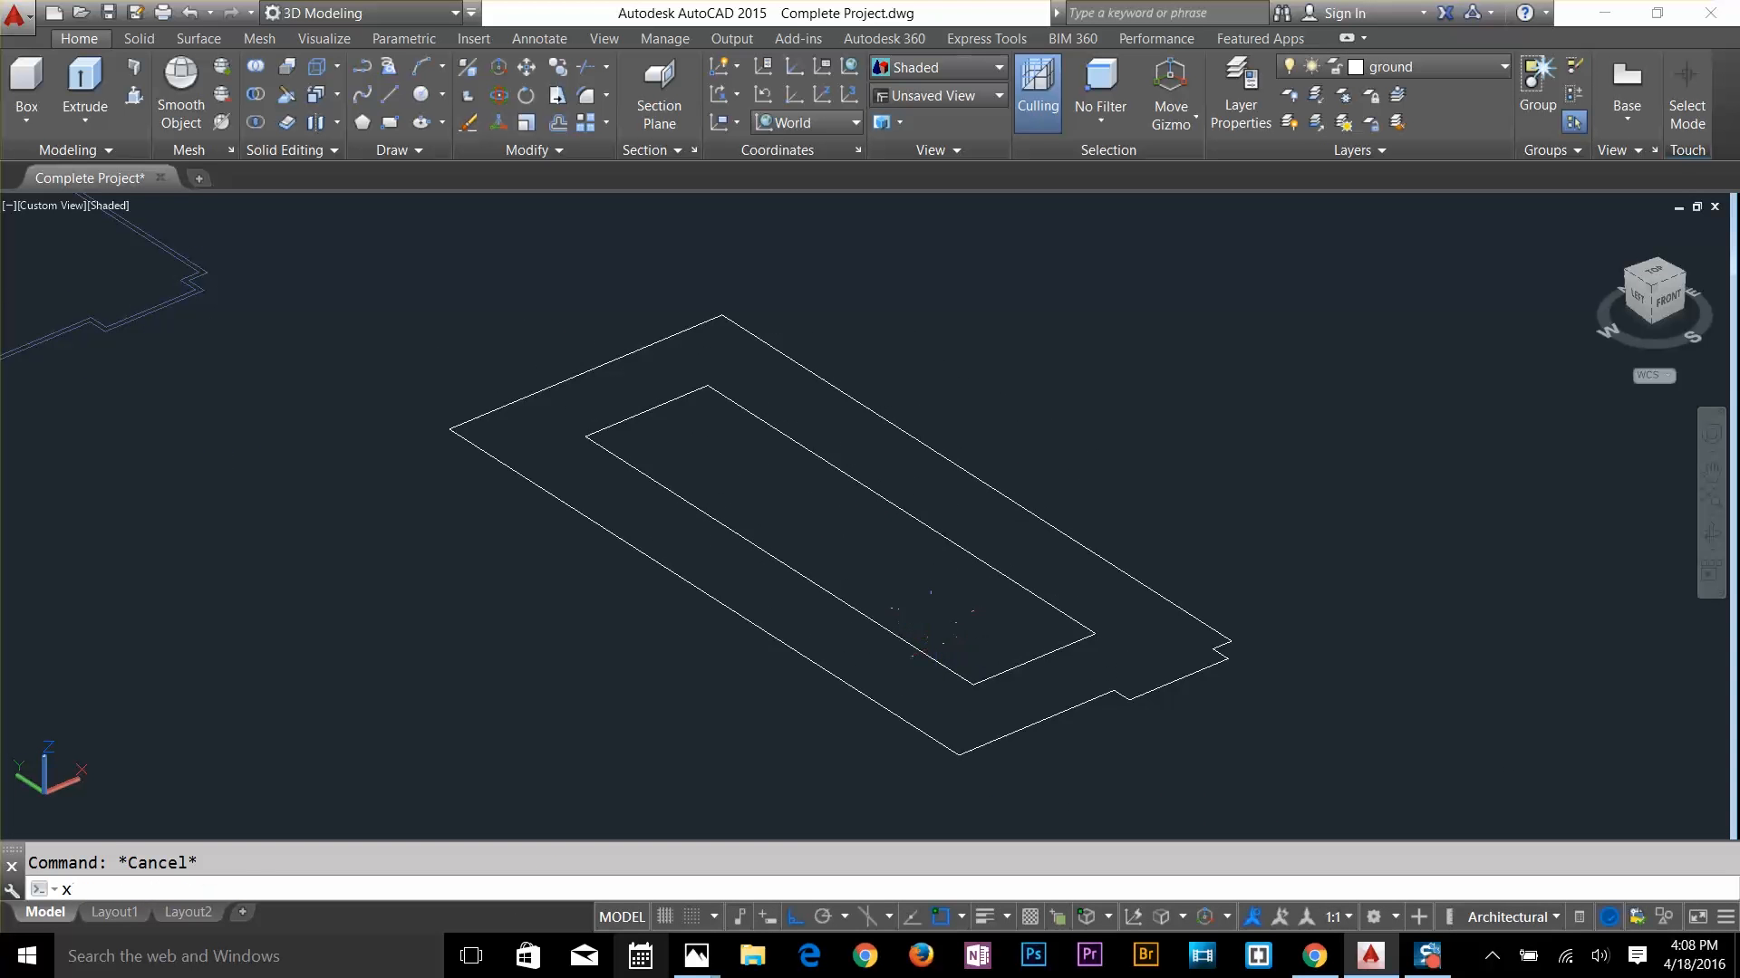
key(Return)
click(906, 641)
key(Return)
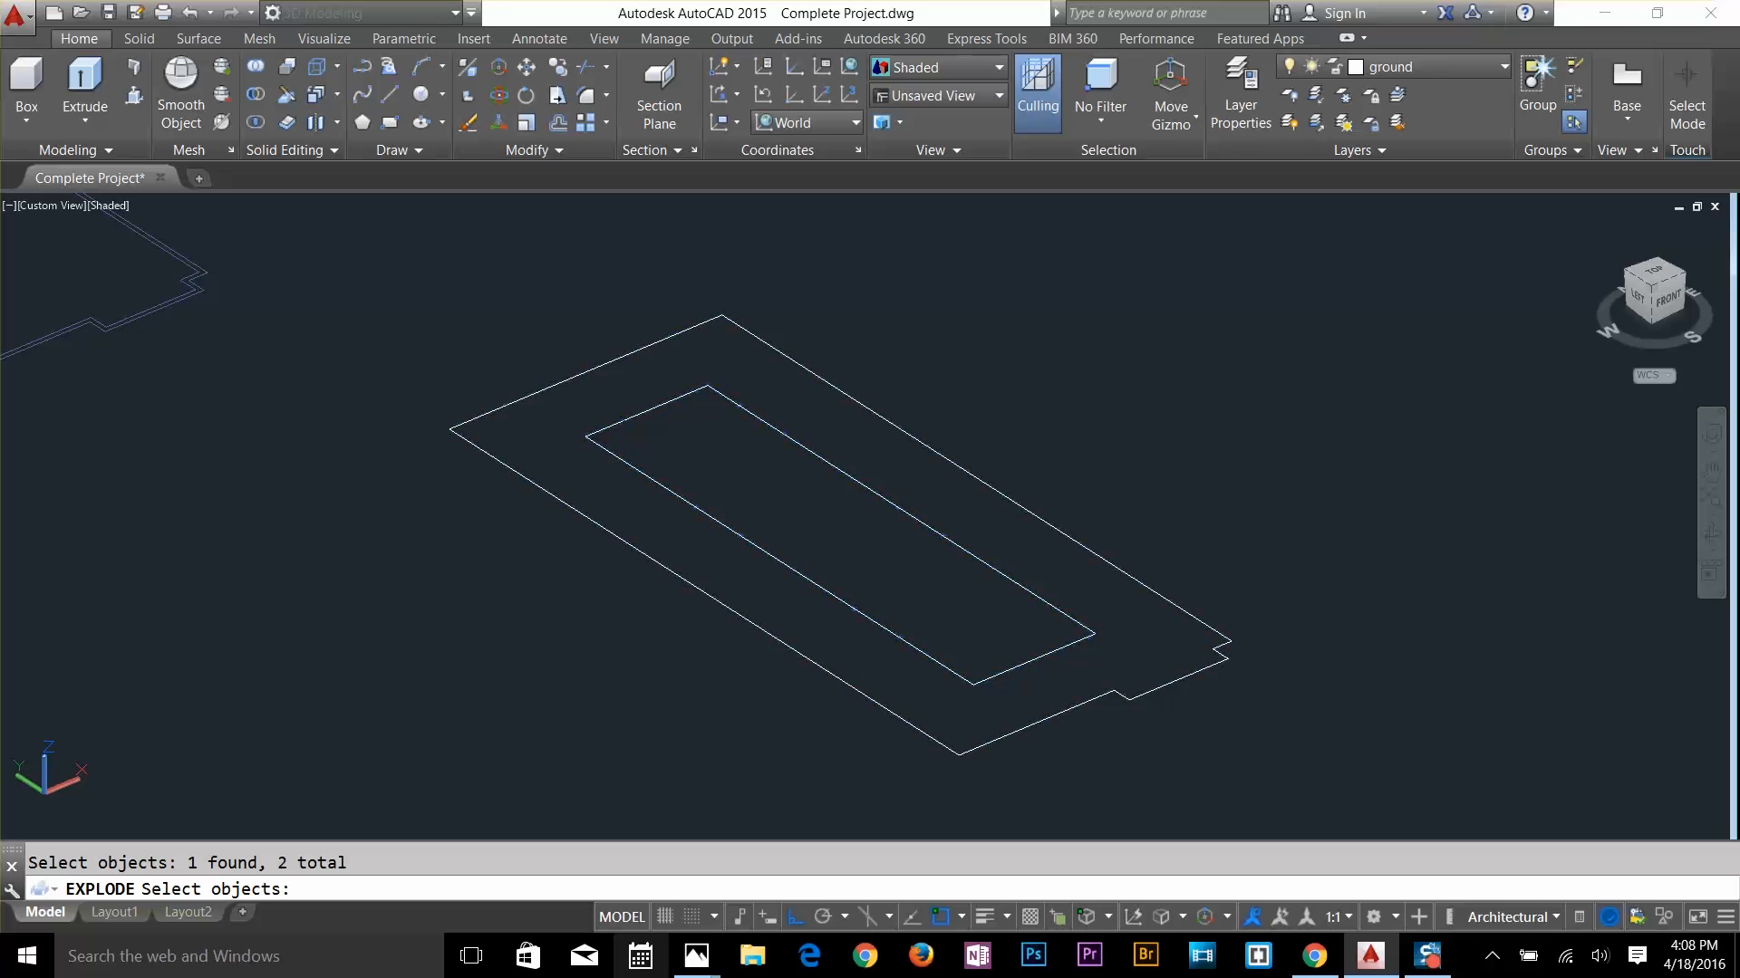
key(Escape)
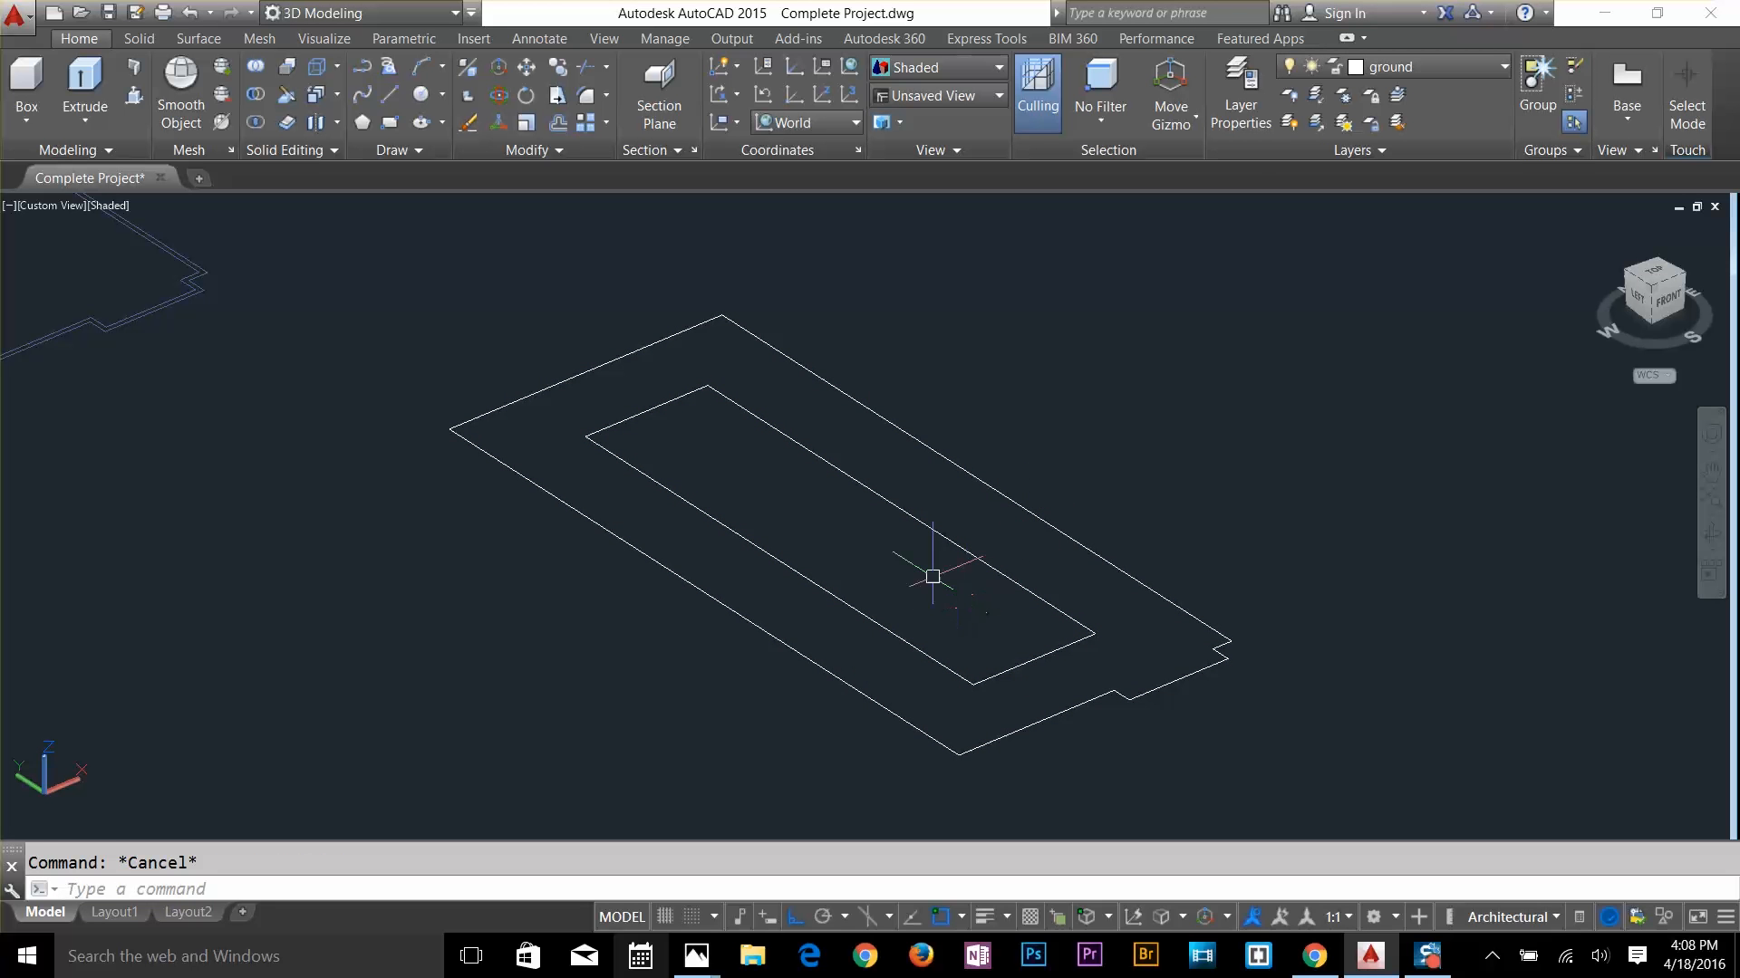
Move the four lines of the inner rectangle vertically by a displacement of 0,0,3'
text(m)
key(Return)
click(549, 327)
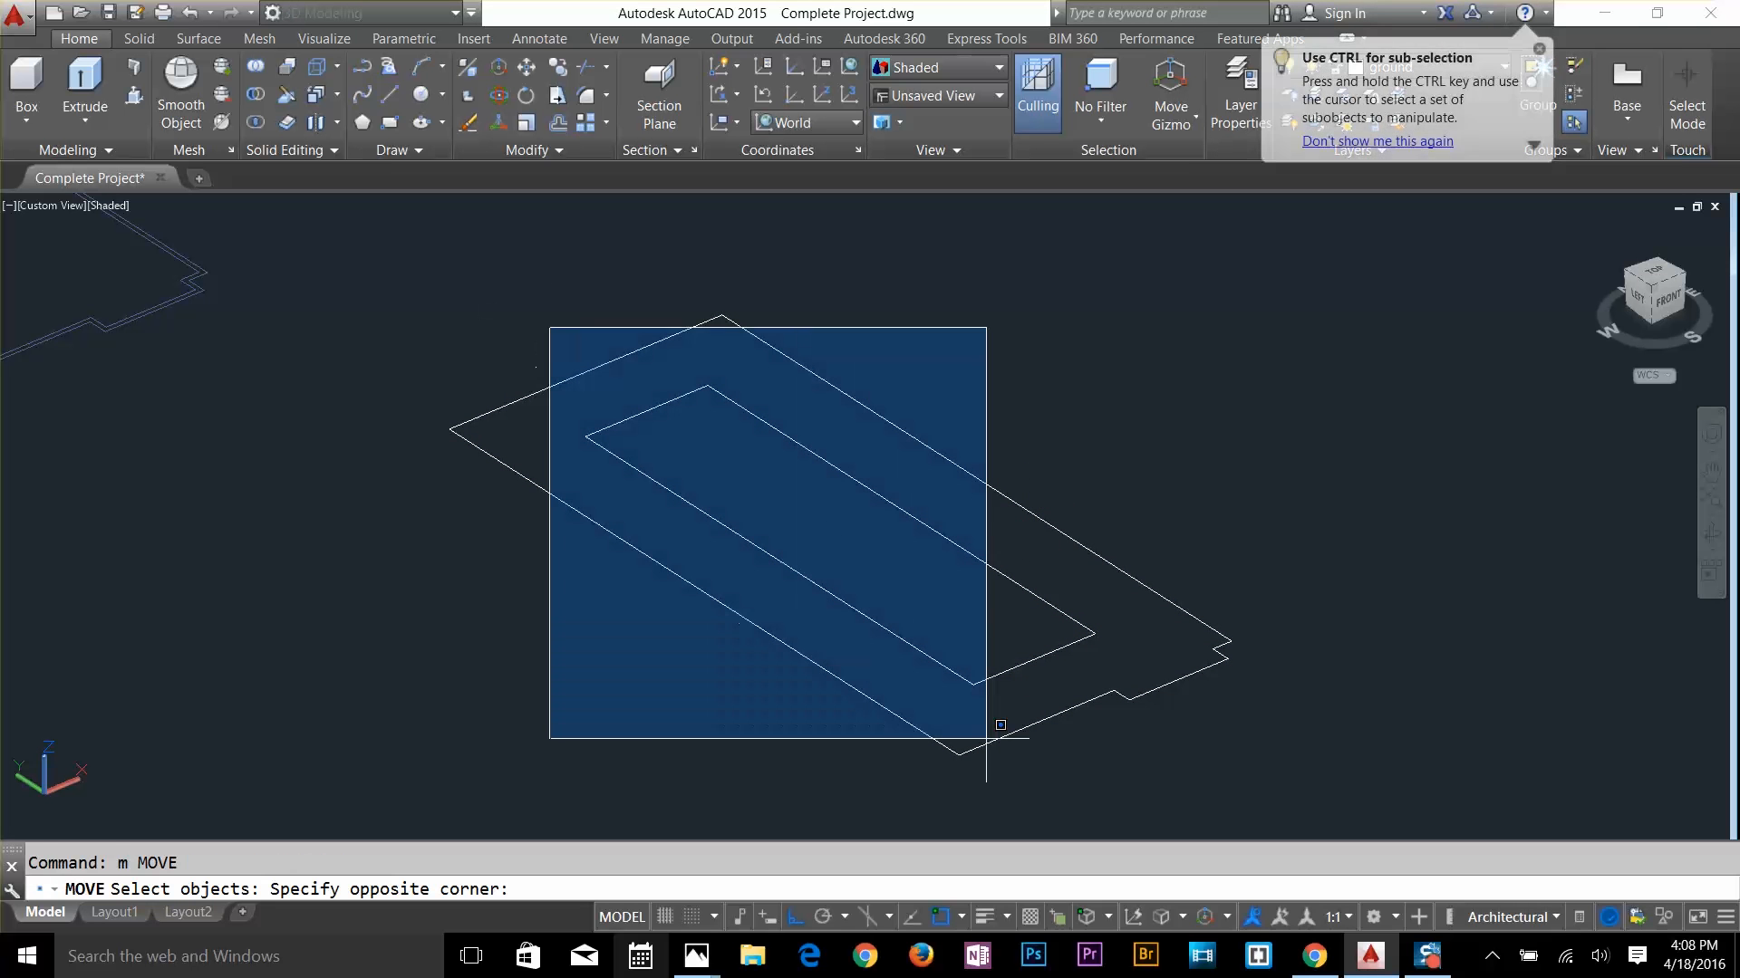
click(1112, 751)
key(Return)
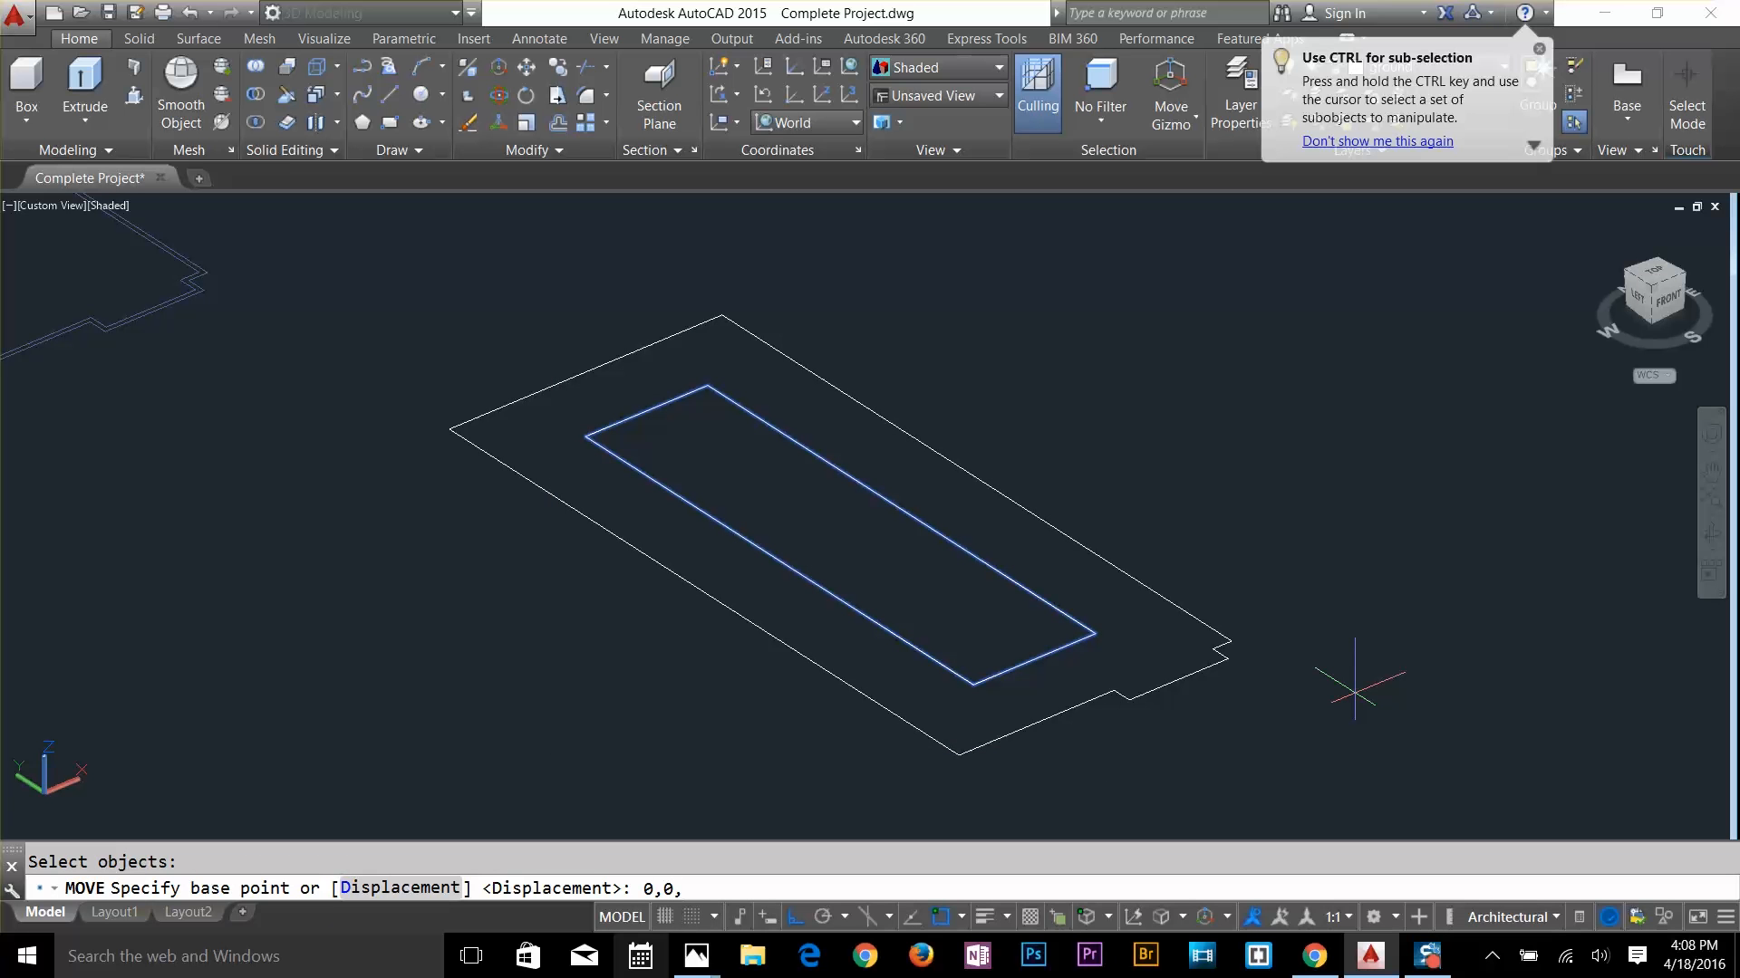
text(0,0,2)
key(BackSpace)
text(3)
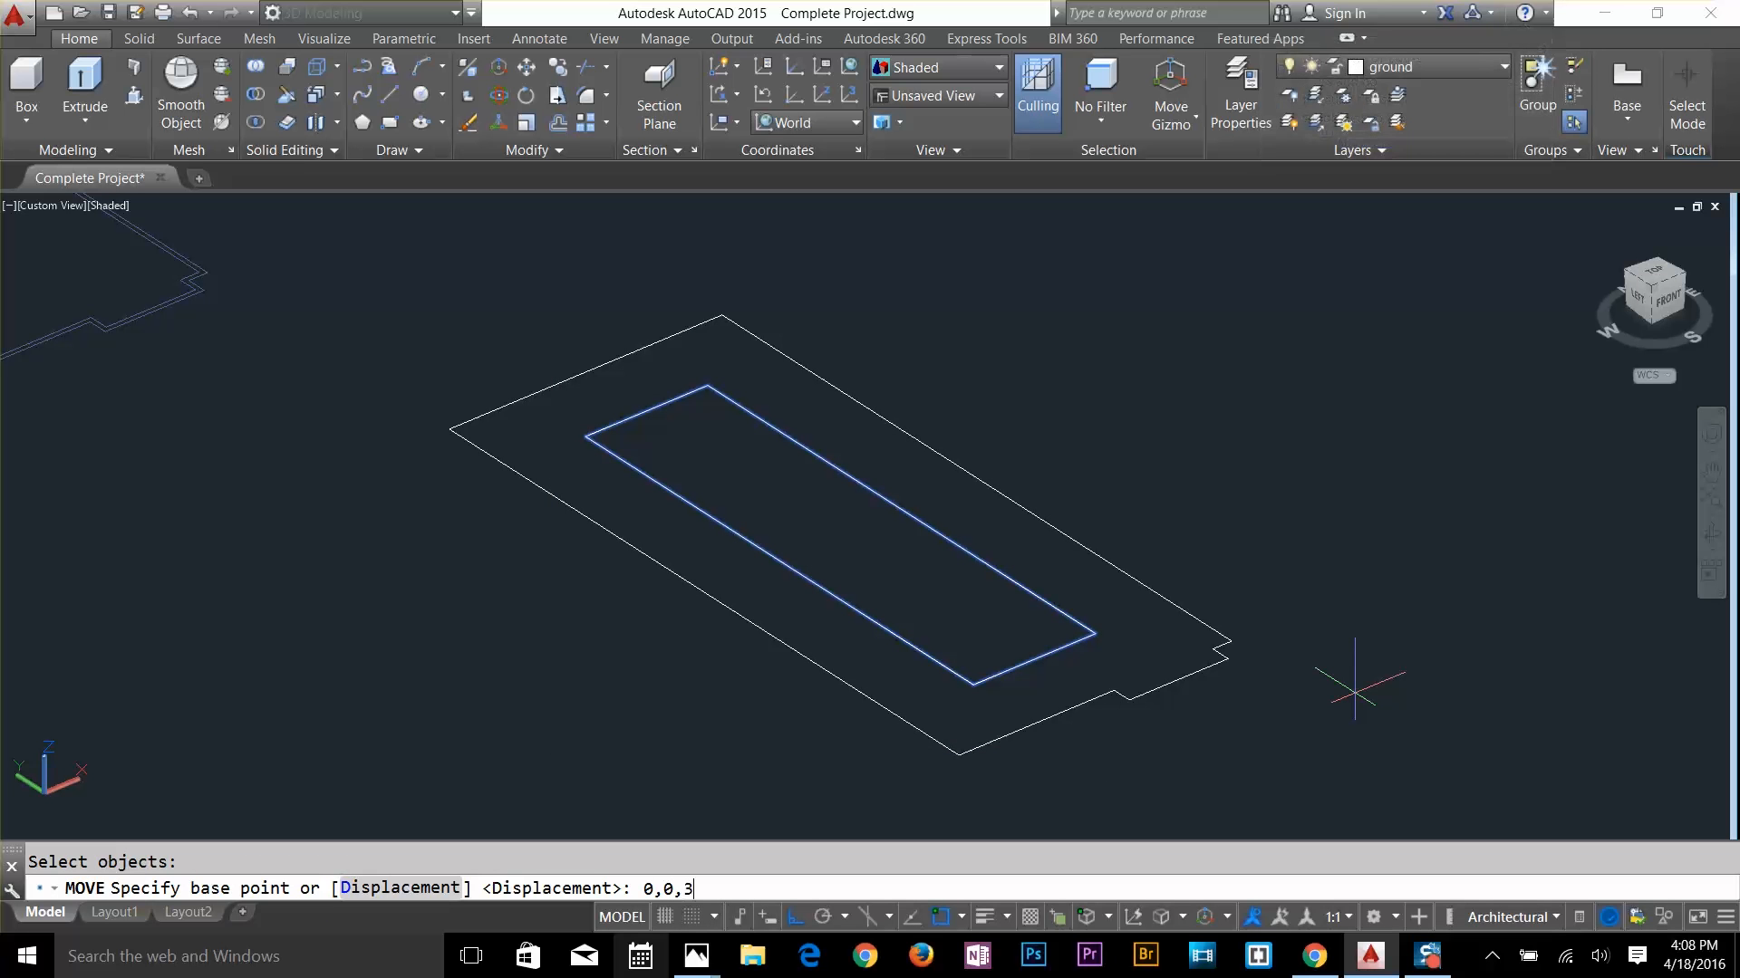
text(')
key(Return)
key(Return)
key(Escape)
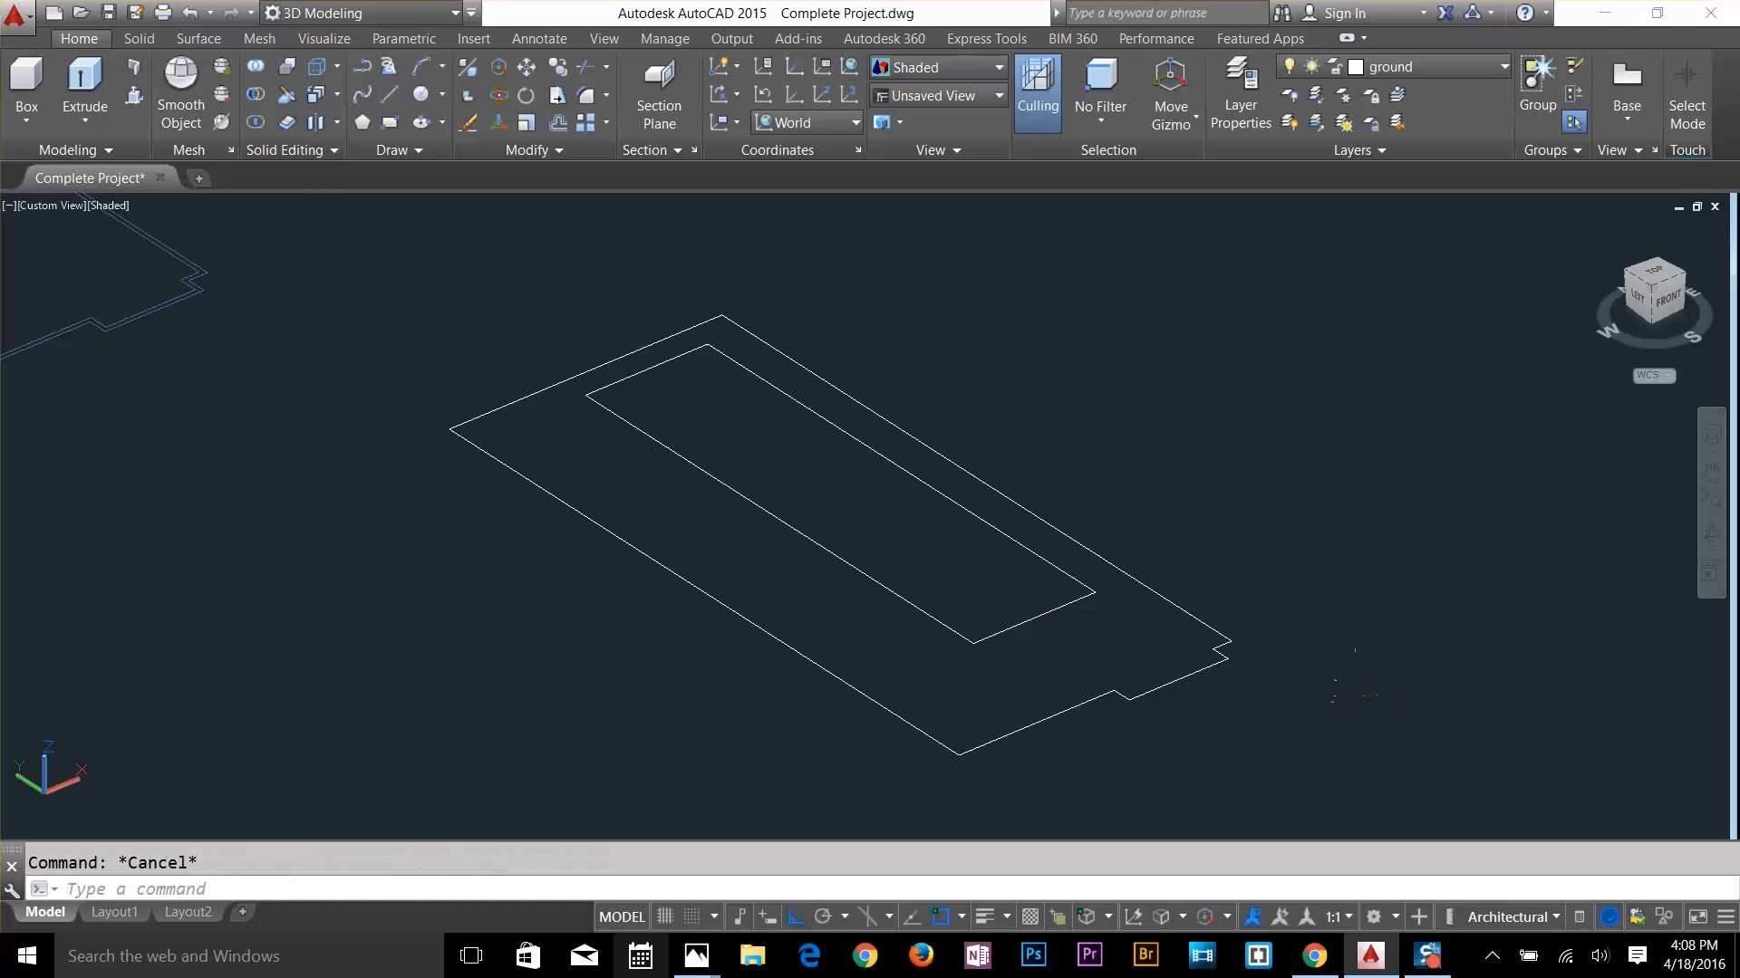
Loft a surface between the near long edge of the outer outline and the matching edge of the raised rectangle
click(195, 39)
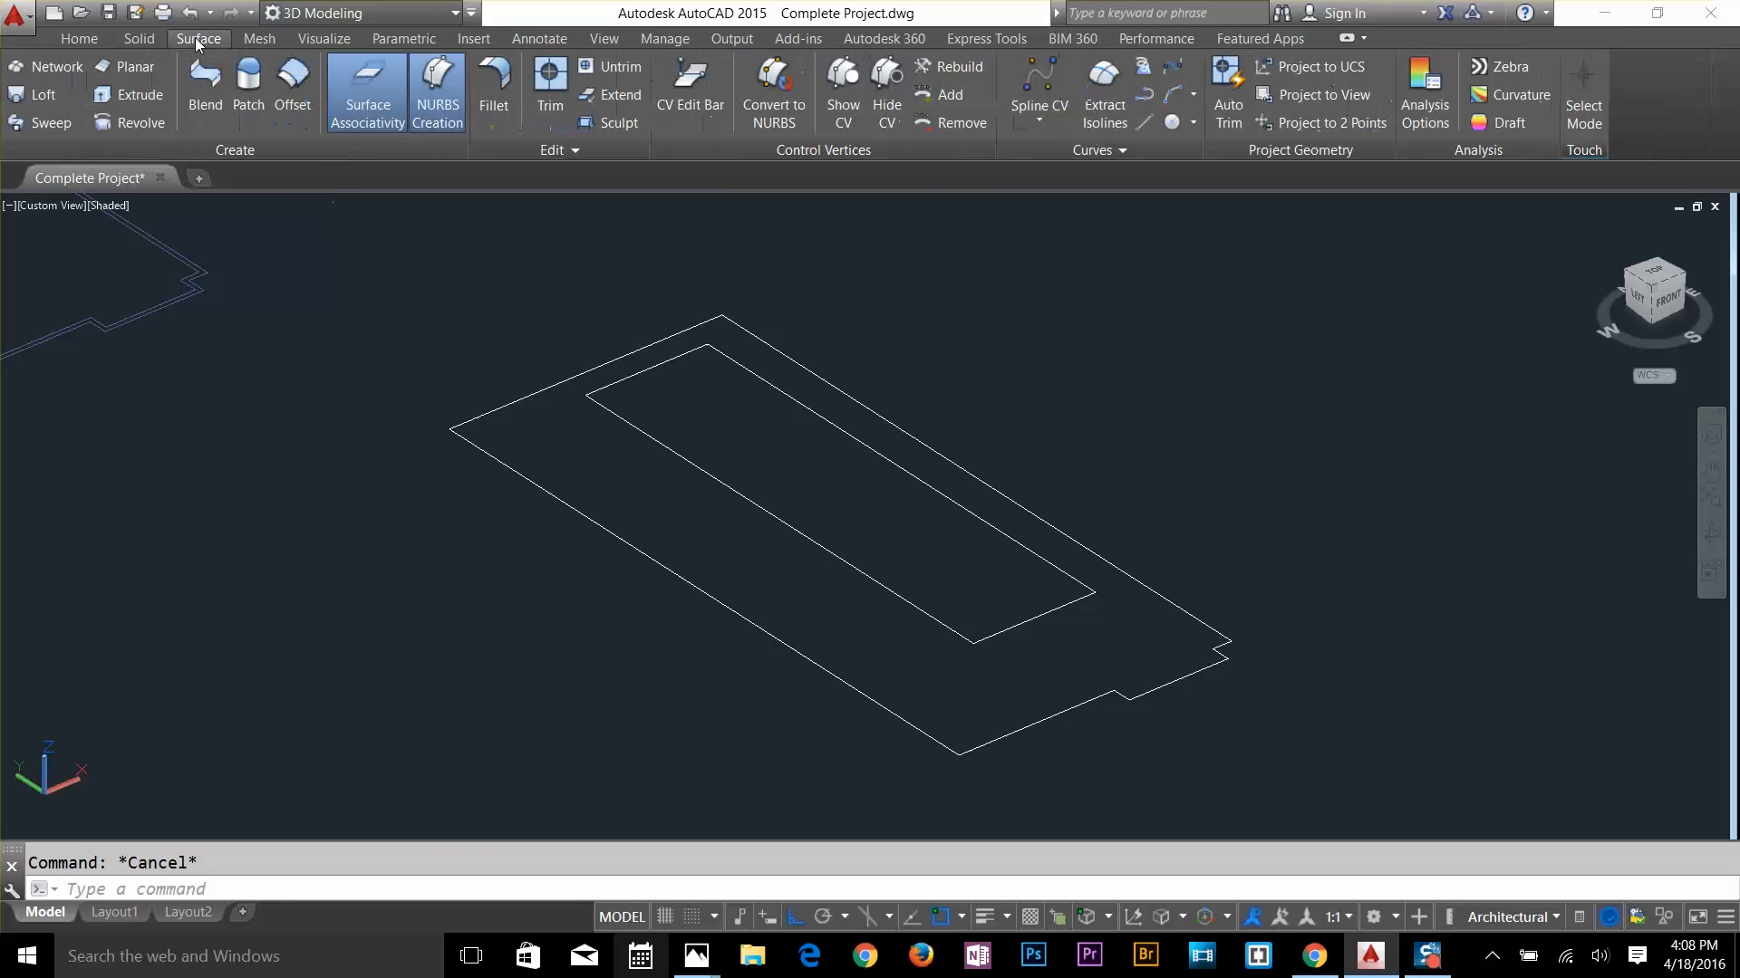
click(37, 94)
click(605, 526)
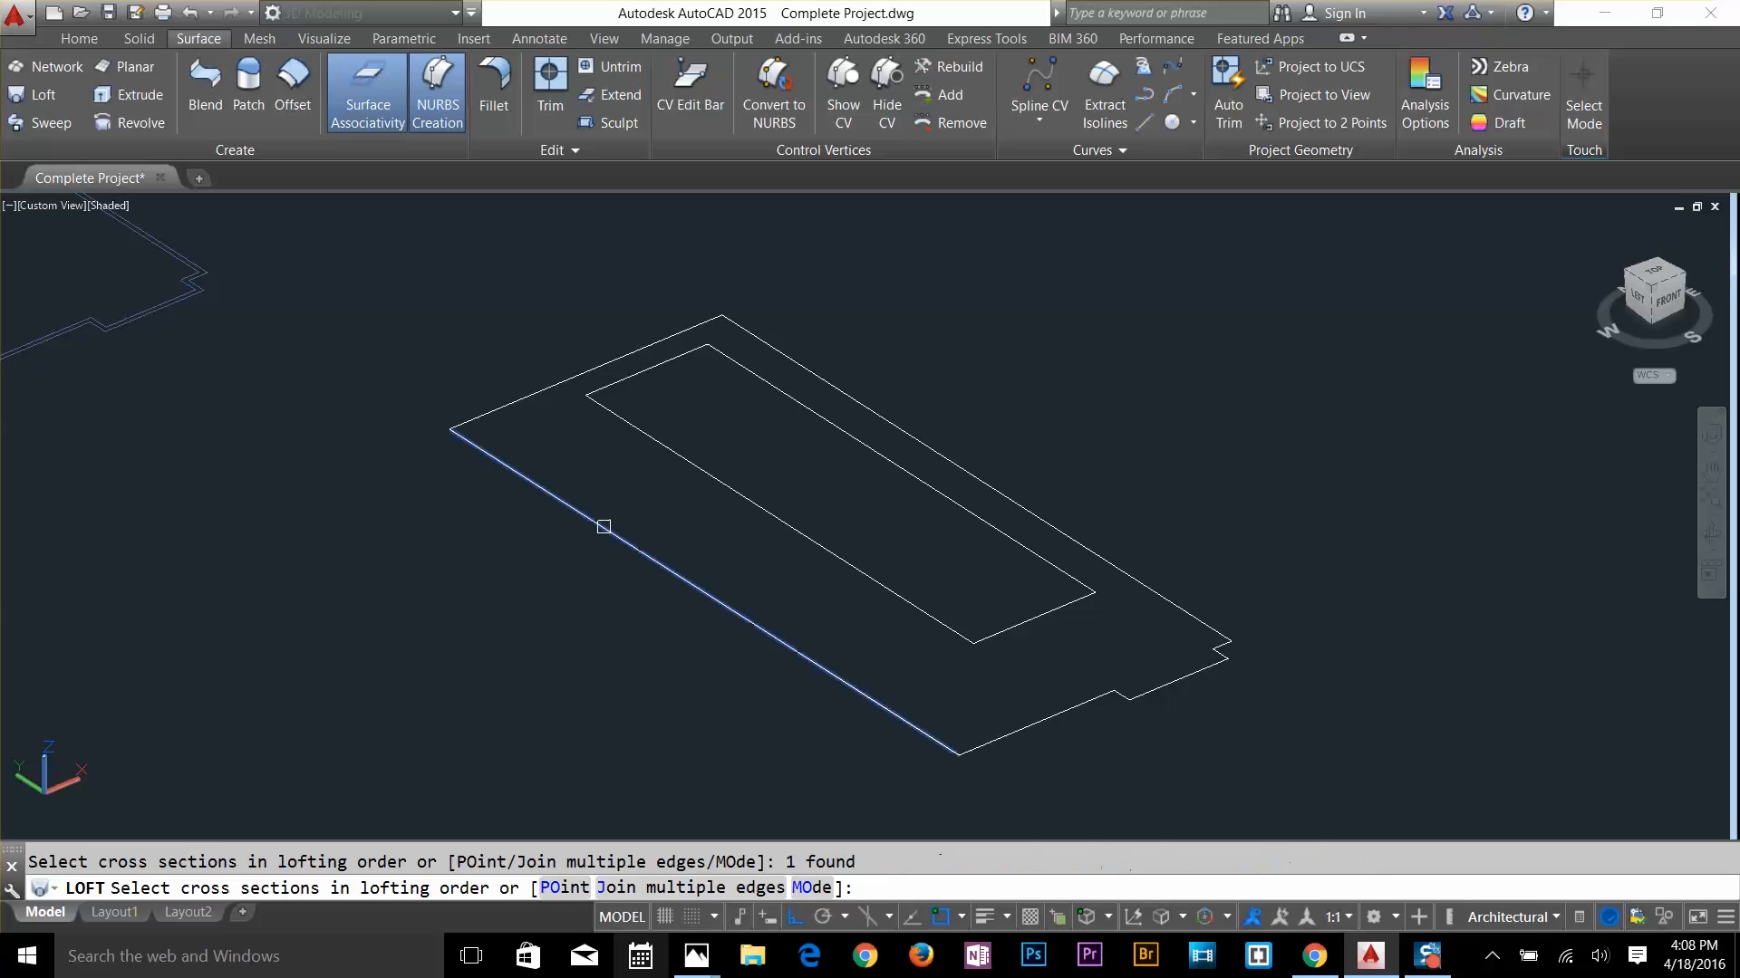
click(752, 502)
key(Return)
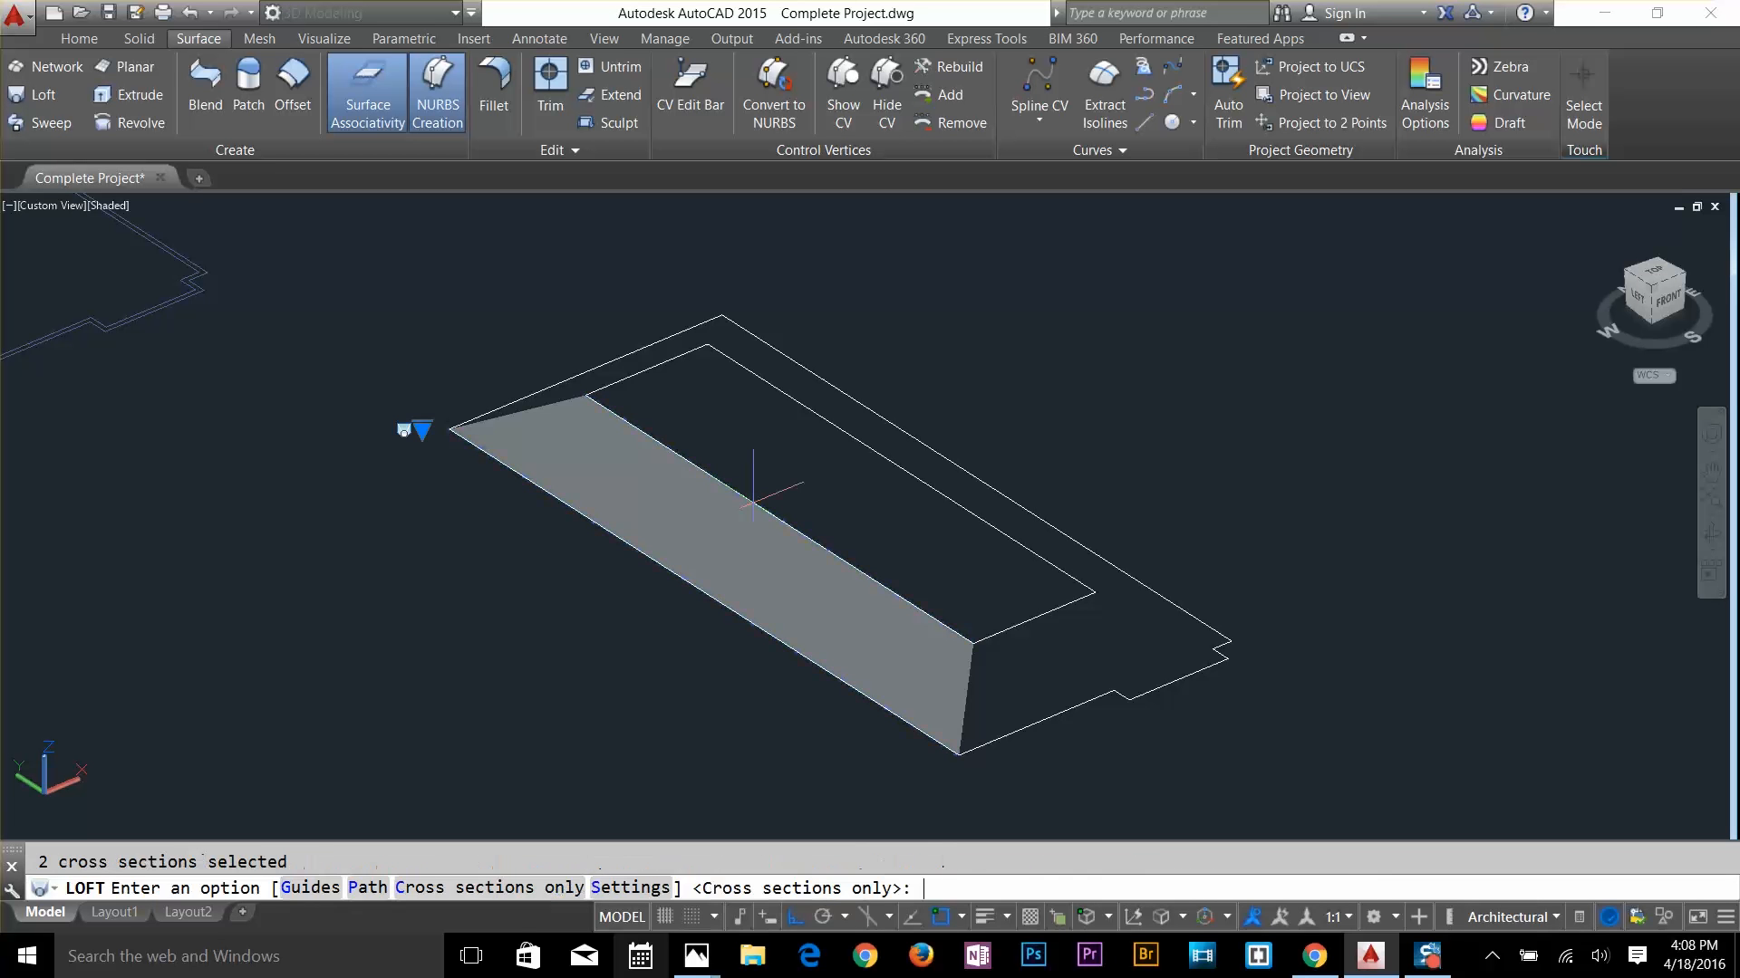
key(Return)
Loft a surface between the straight short edge of the outer outline and the matching short edge of the raised rectangle
key(Return)
click(602, 364)
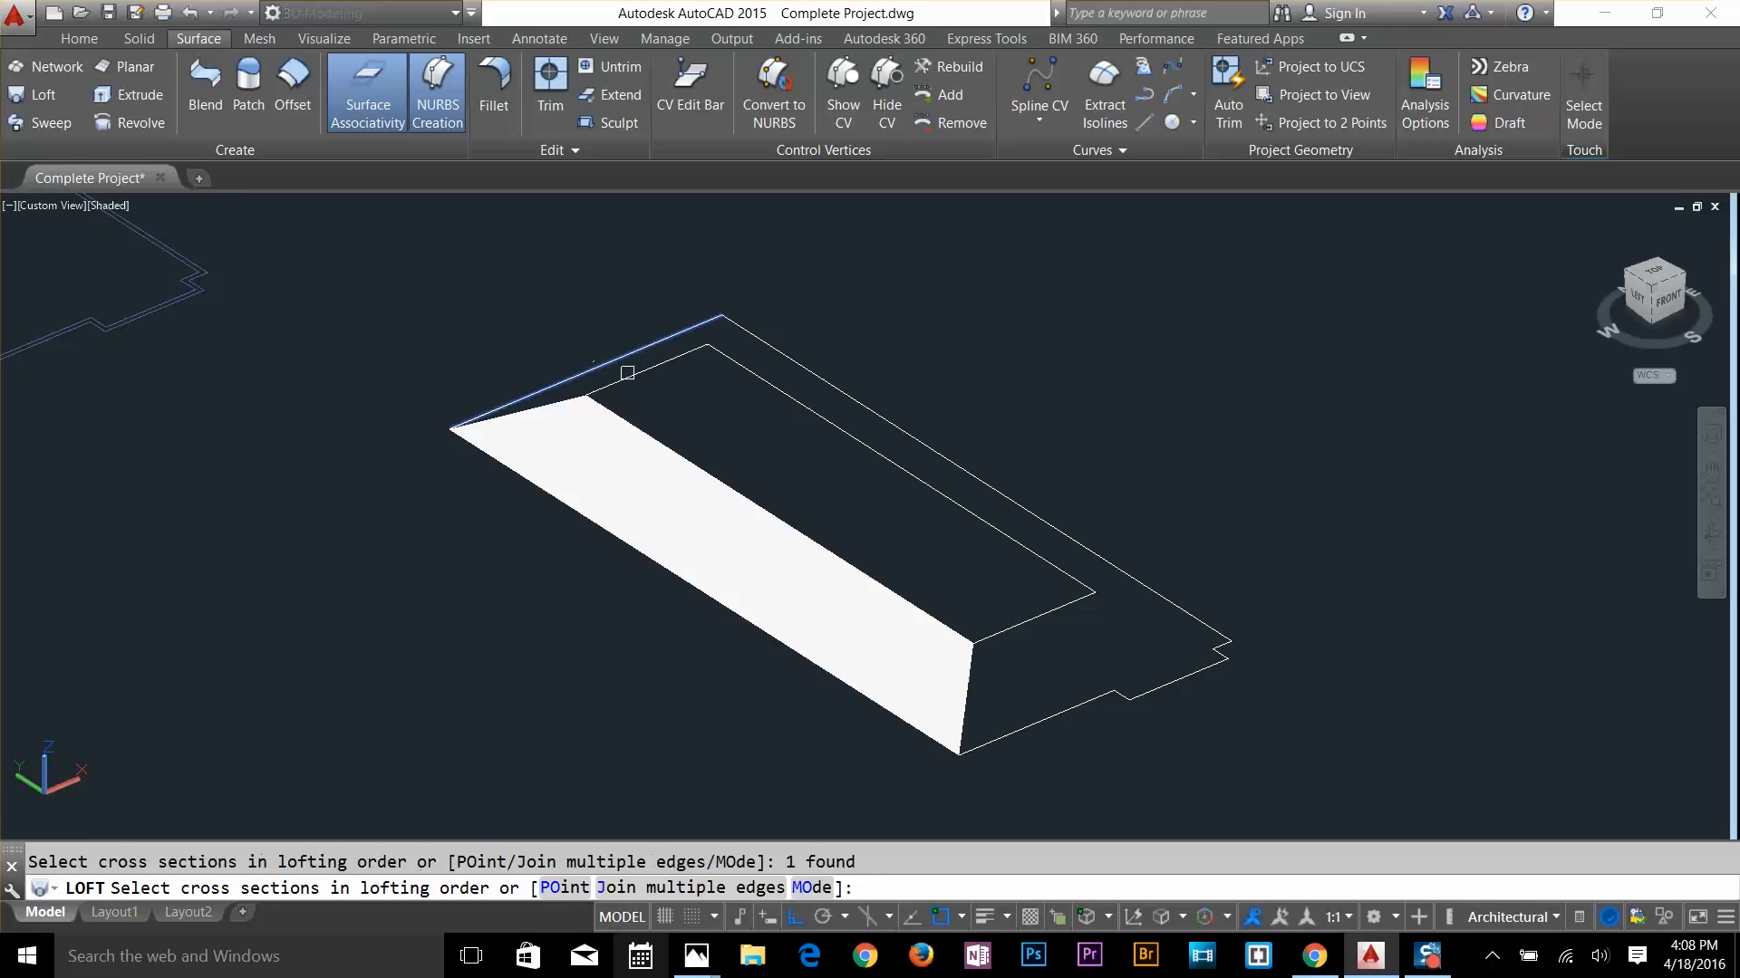
click(634, 376)
key(Return)
key(Return)
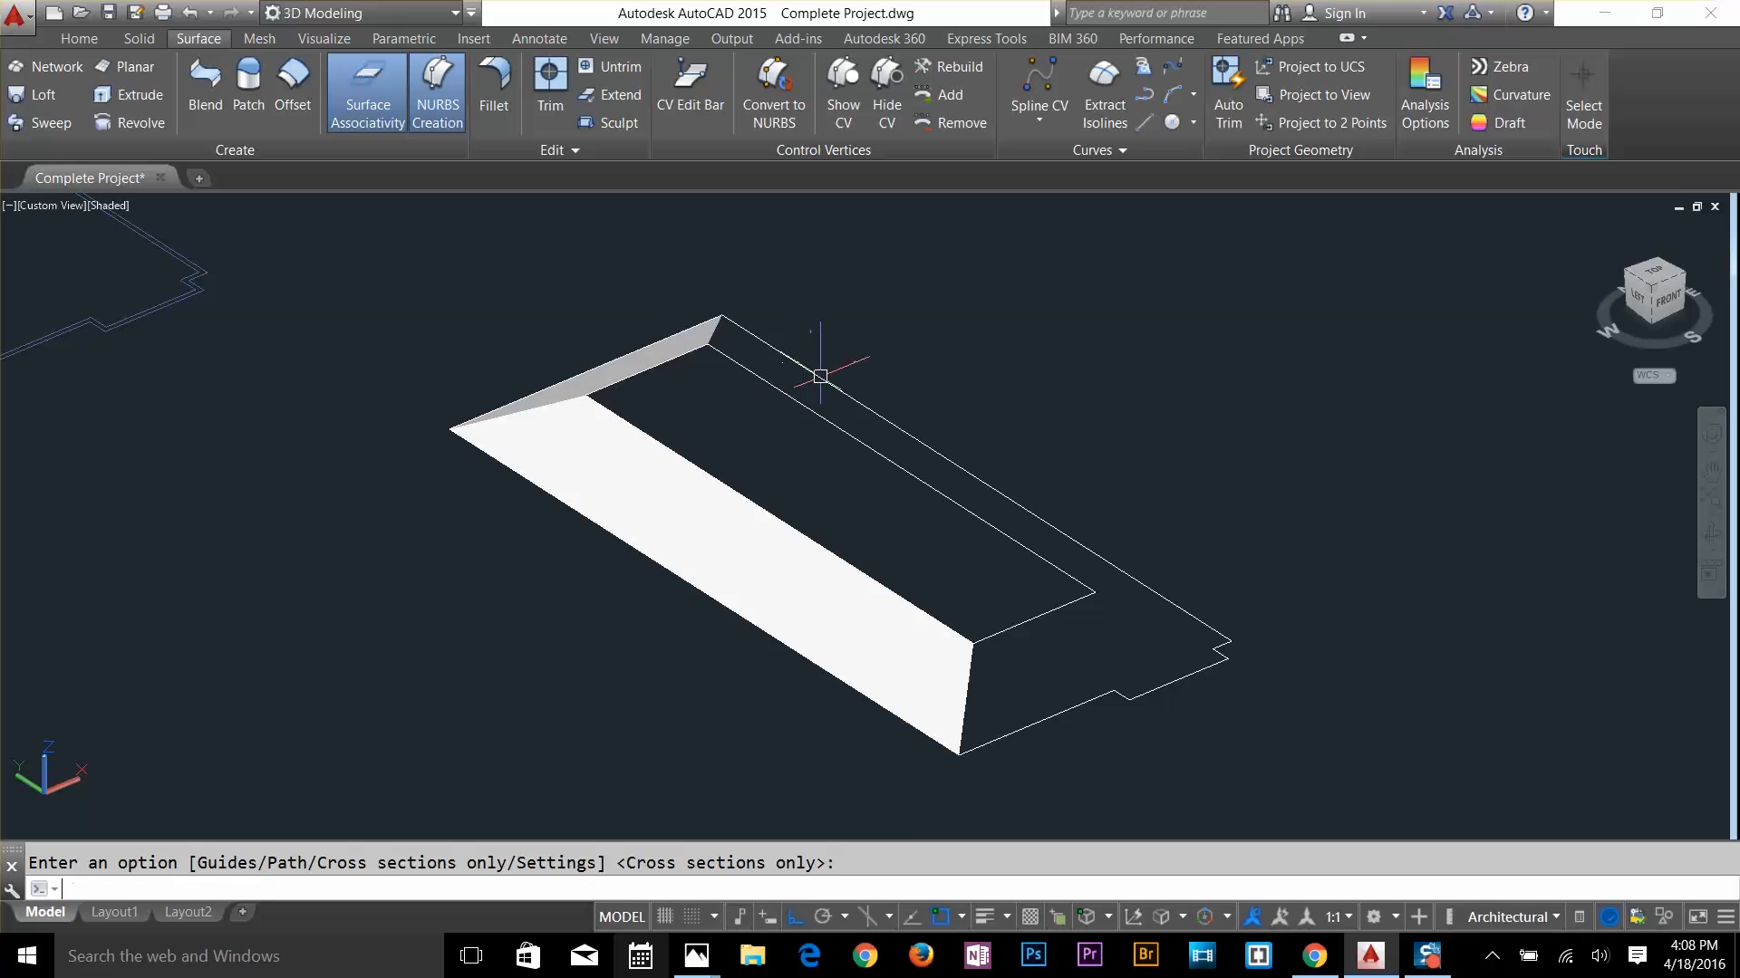
Loft a surface between the far long edge of the outer outline and the matching edge of the raised rectangle
key(Return)
click(819, 377)
click(816, 403)
key(Return)
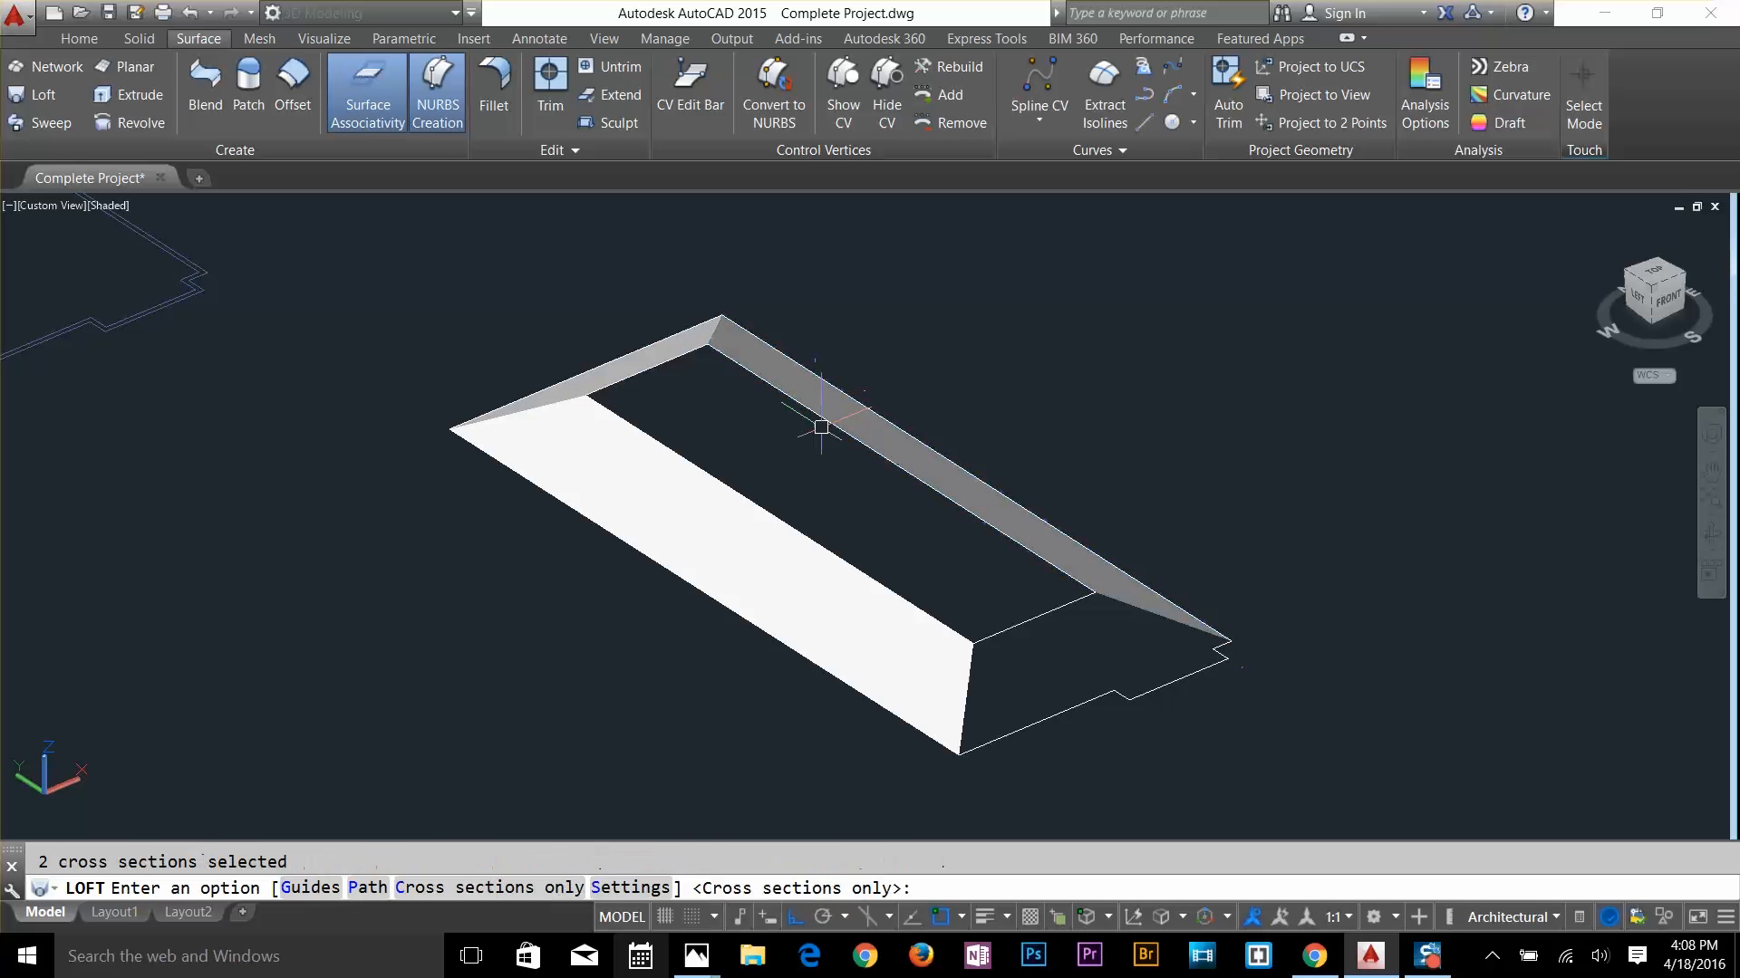
key(Return)
key(Return)
key(Escape)
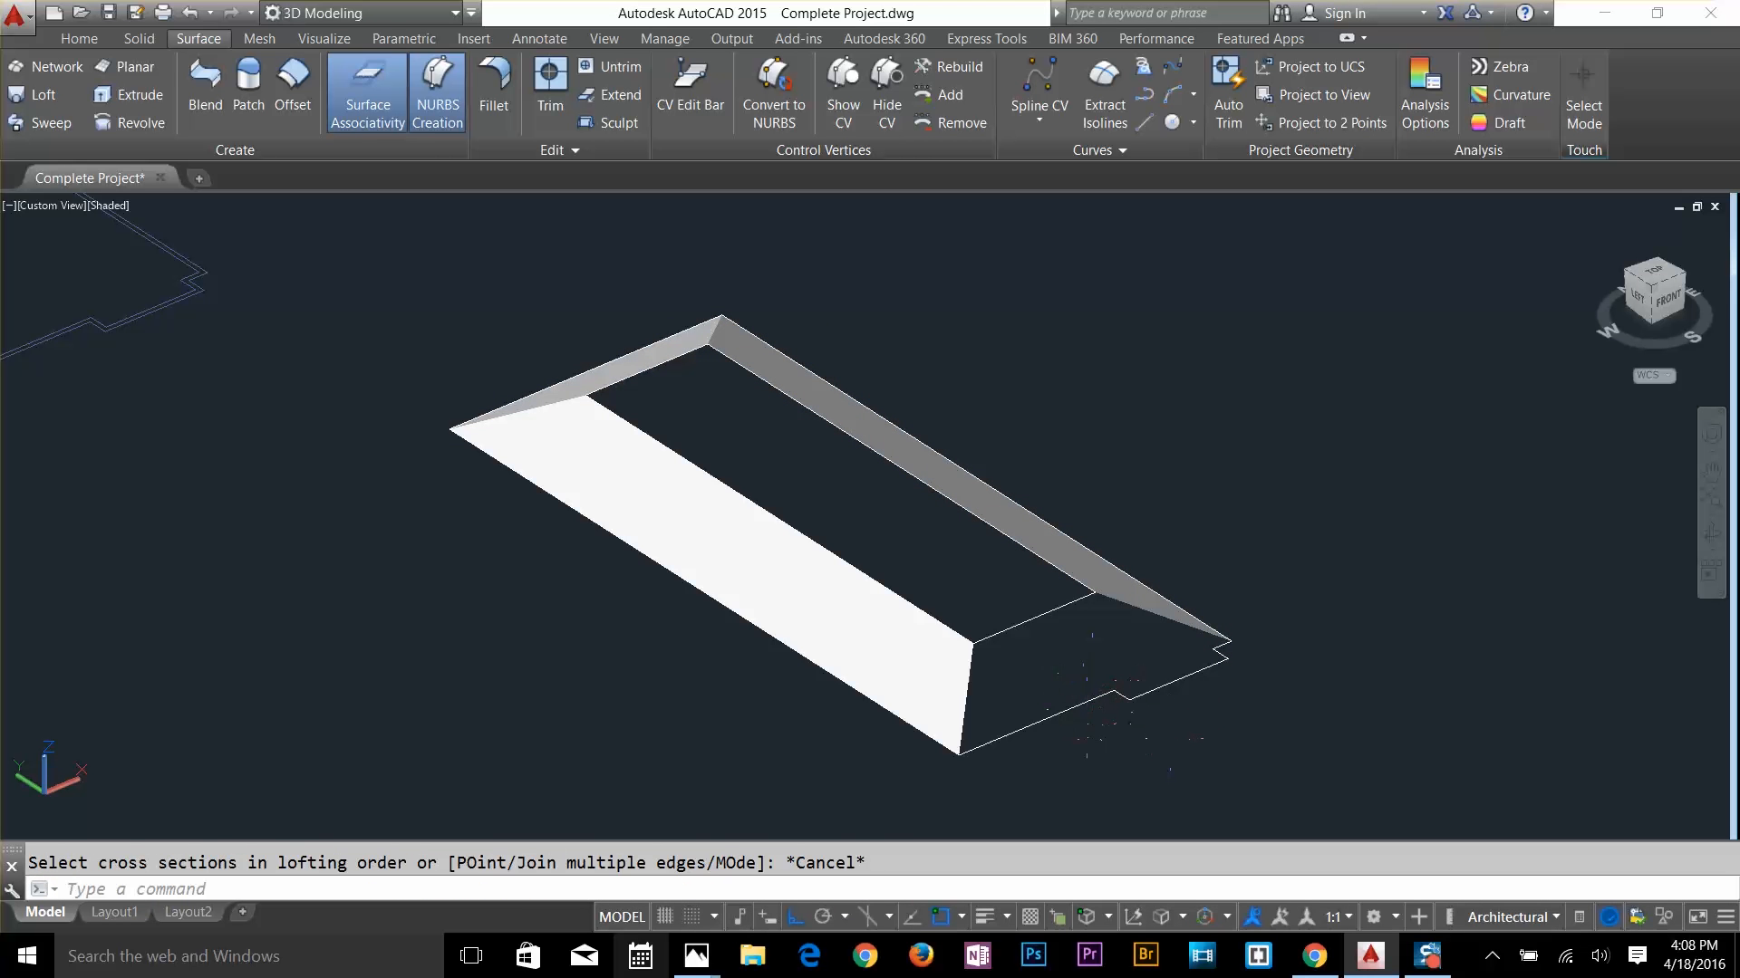
Join the segments of the outer outline's stepped short edge into a single polyline
text(joi)
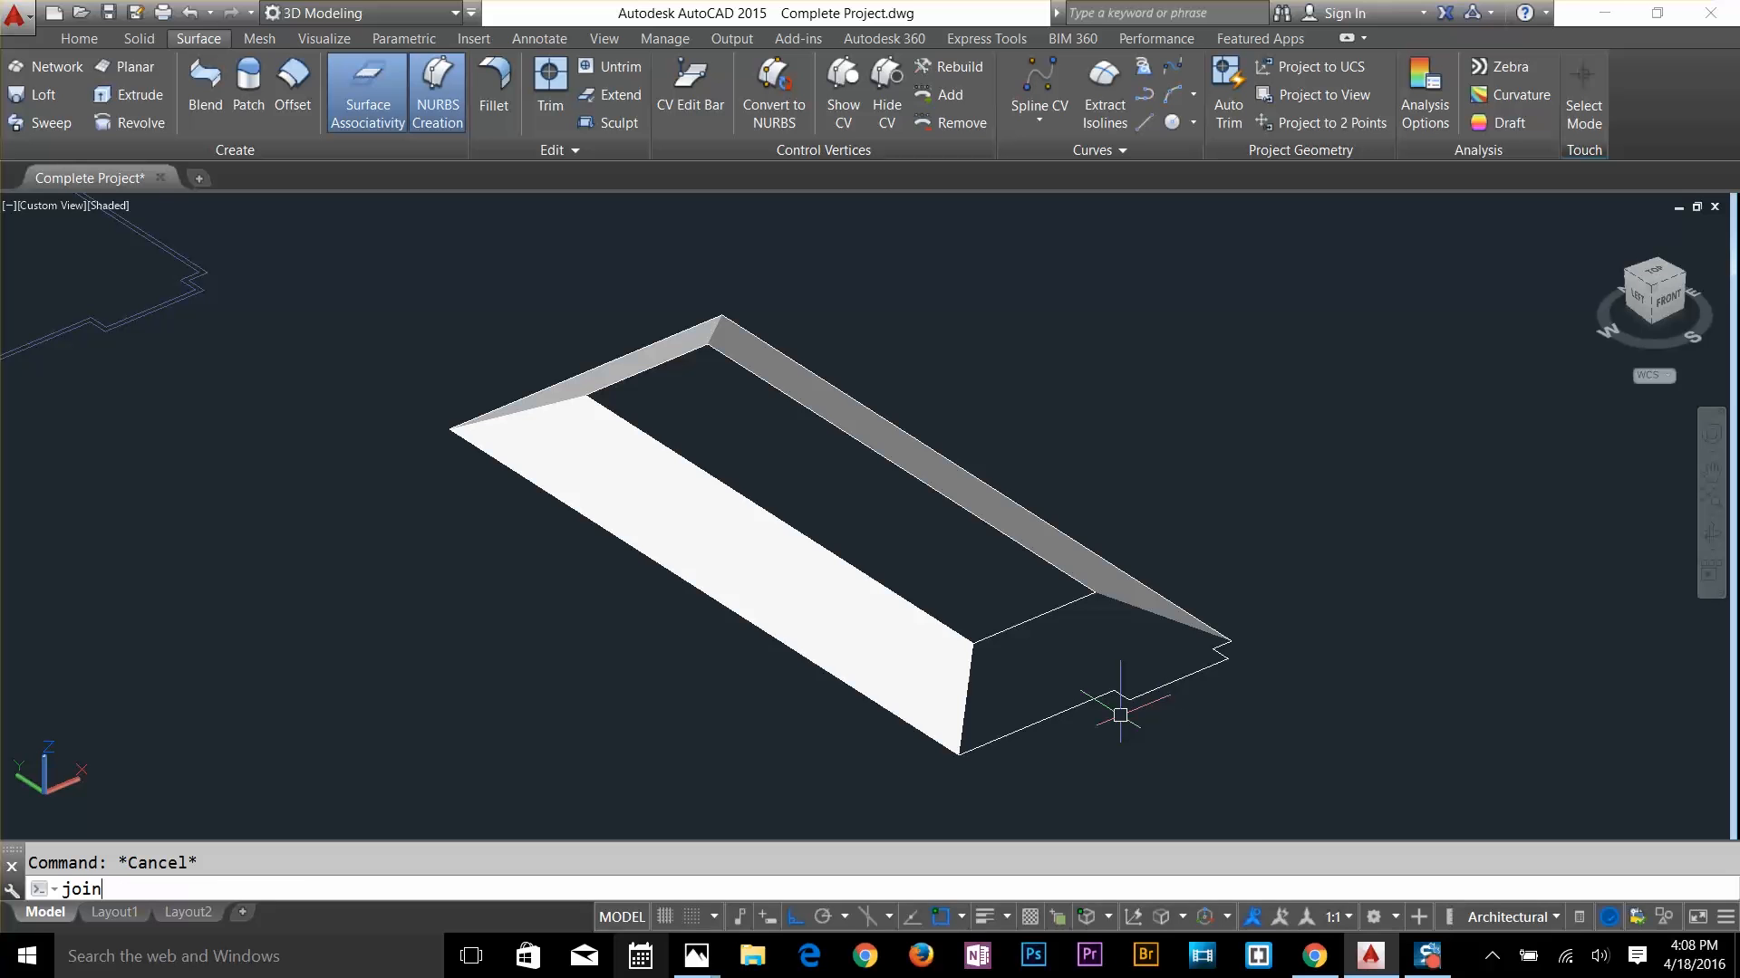
text(n)
key(Return)
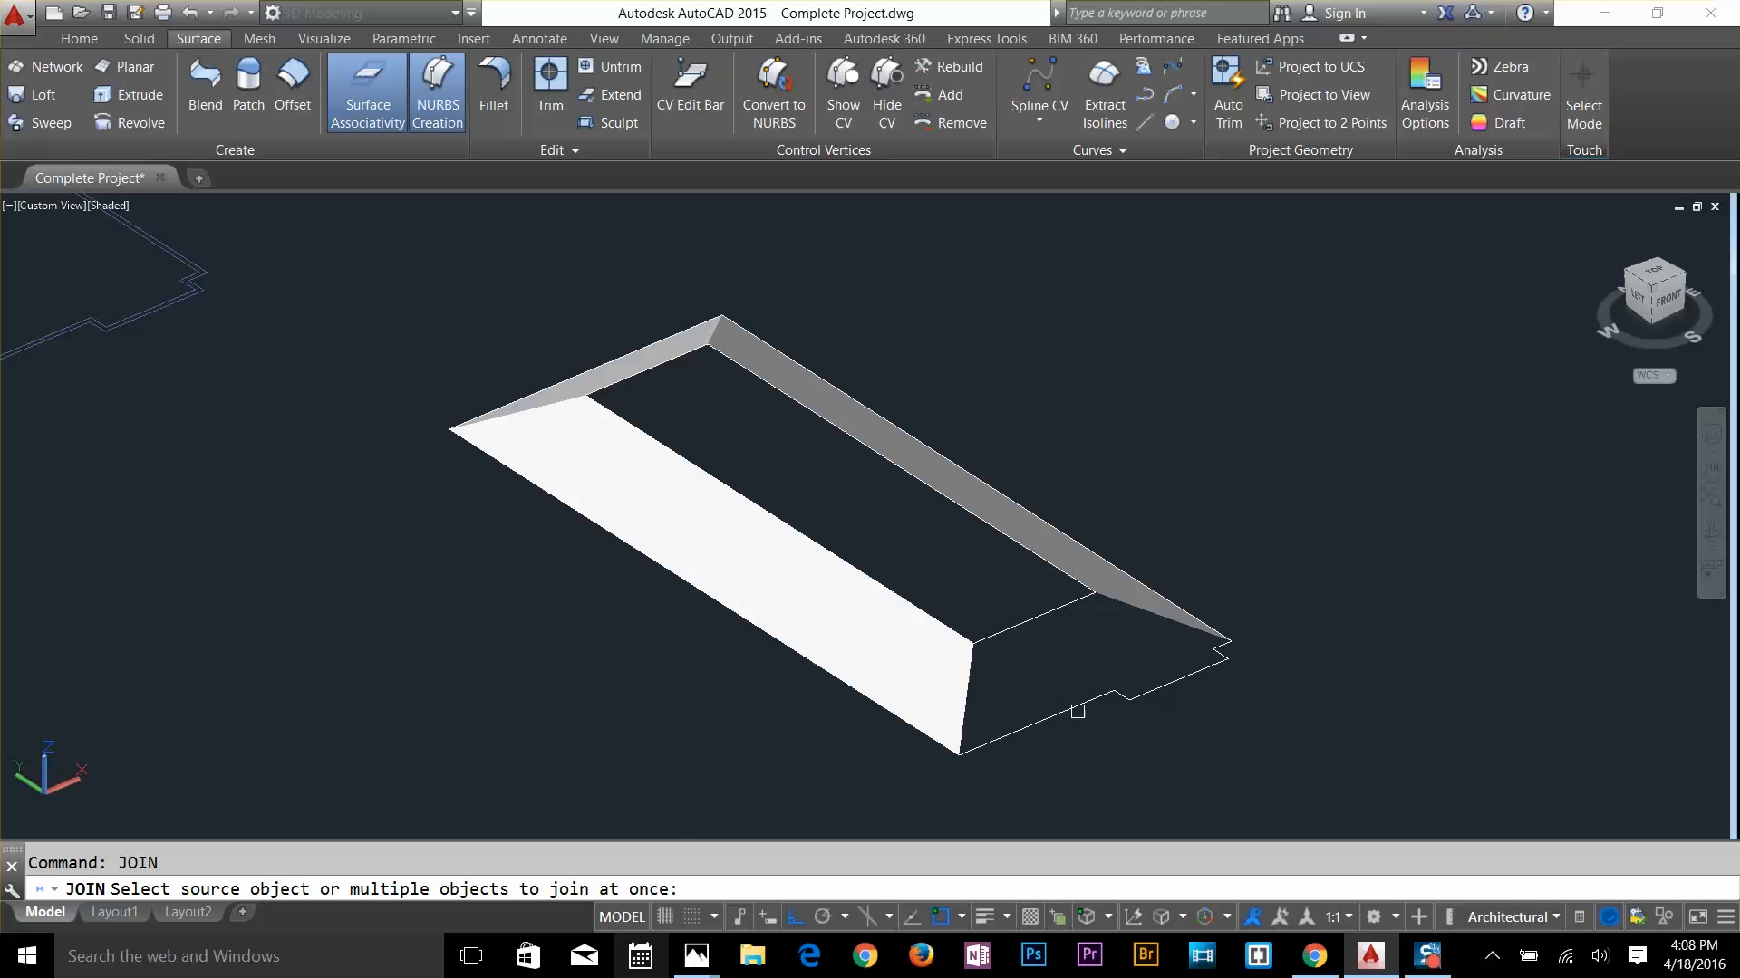
click(1077, 712)
click(1126, 699)
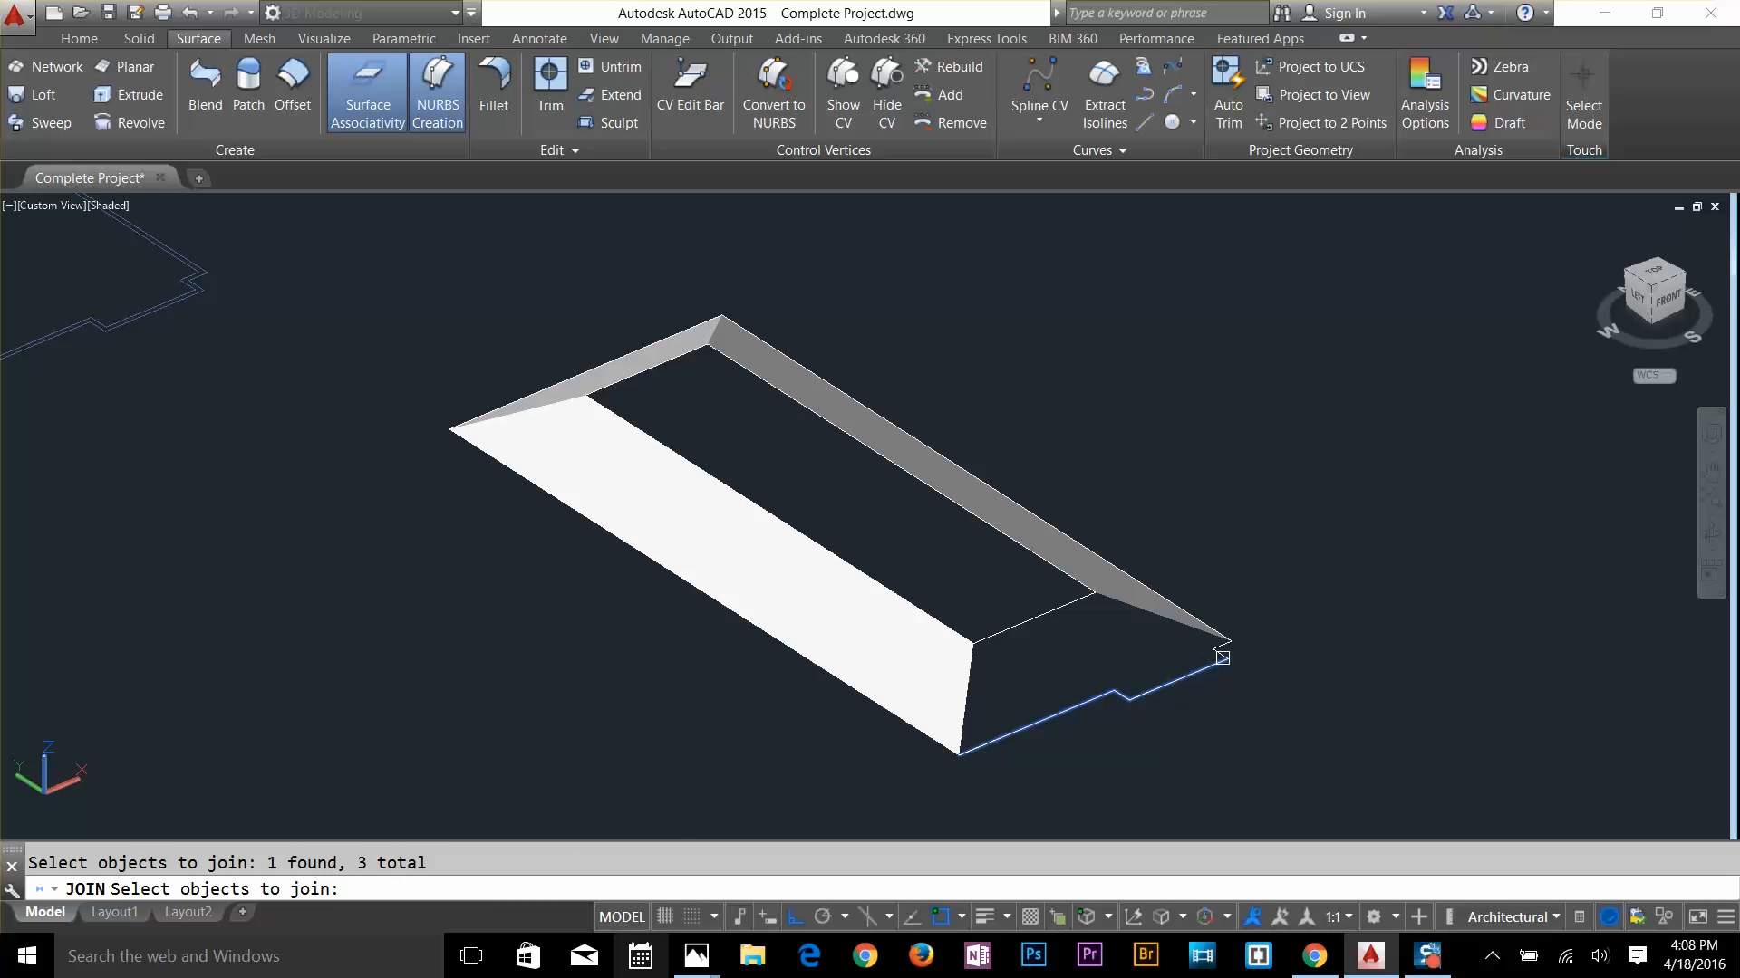
click(1222, 656)
click(1220, 654)
key(Return)
click(1197, 684)
key(Escape)
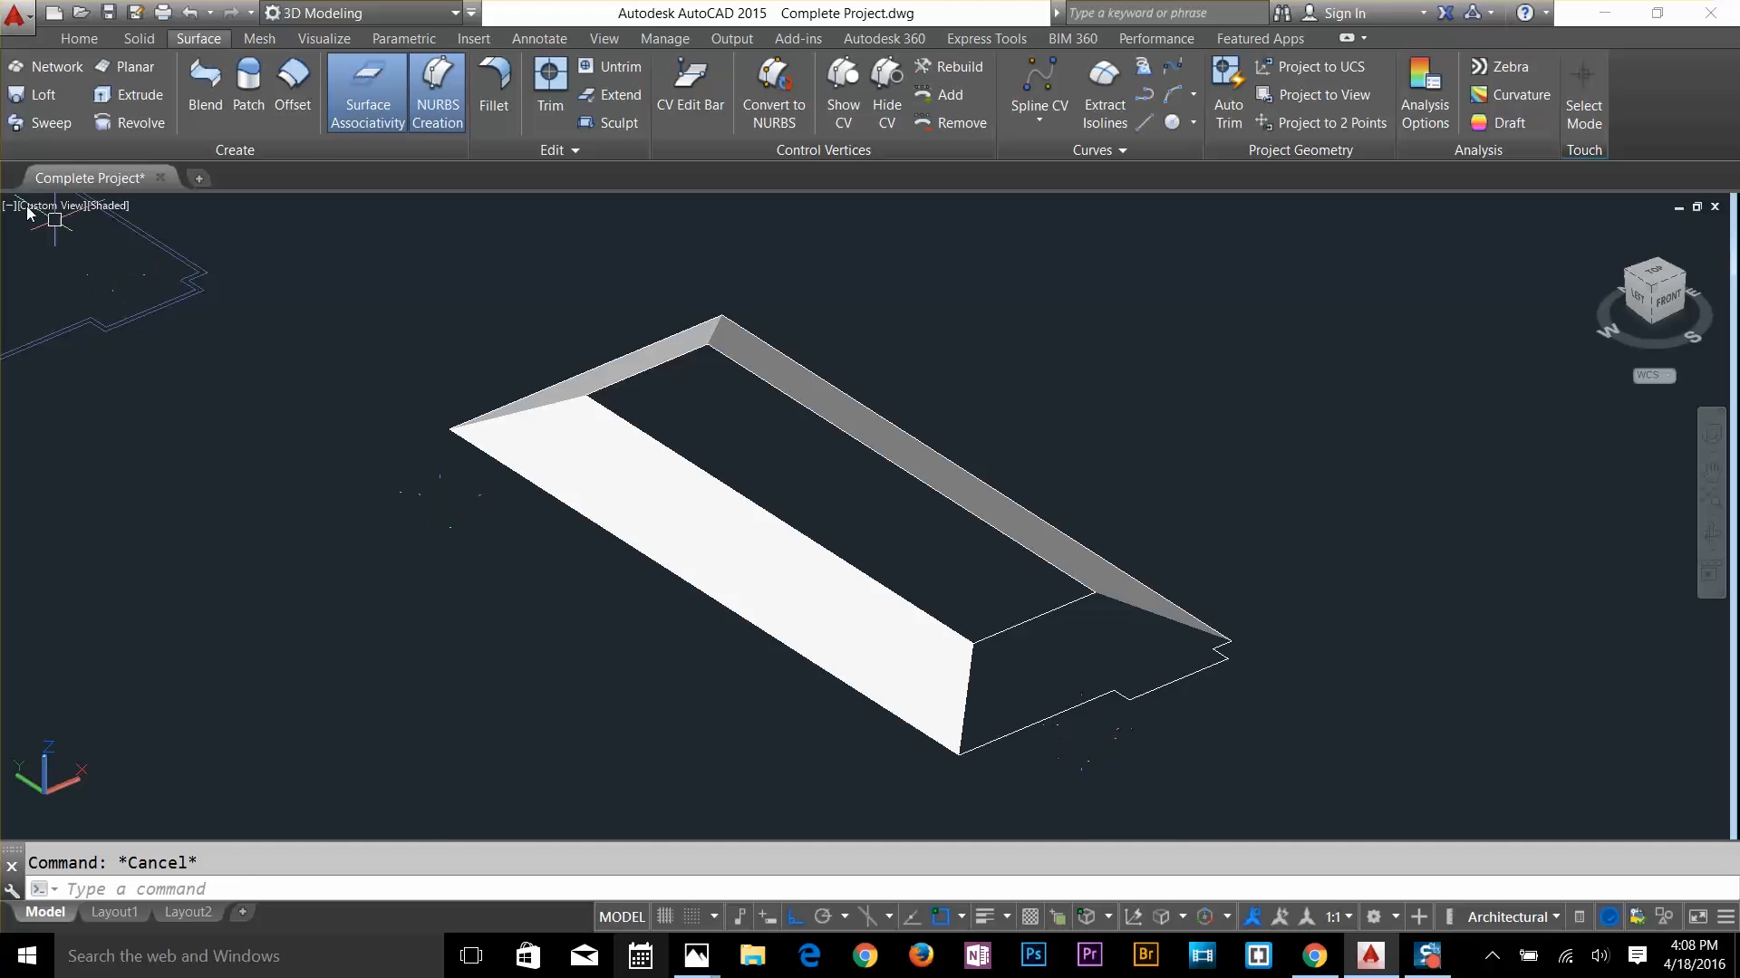
Loft a surface between the joined stepped edge and the matching short edge of the raised rectangle
click(36, 95)
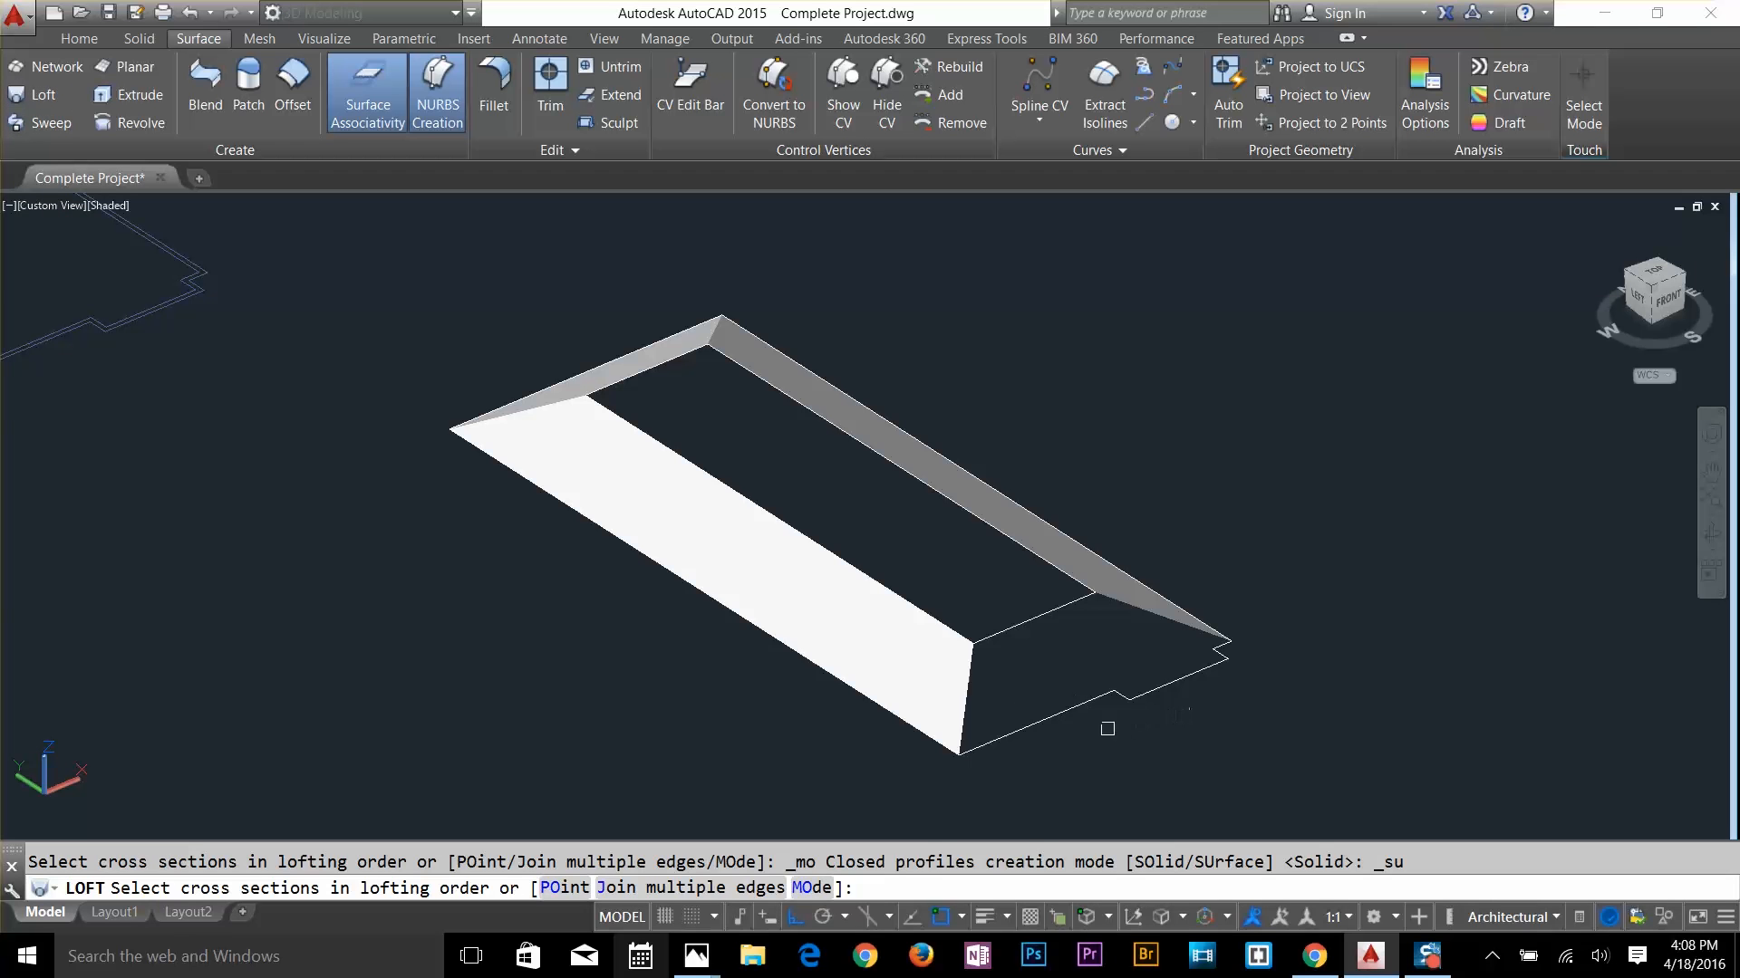
click(1077, 701)
click(1031, 615)
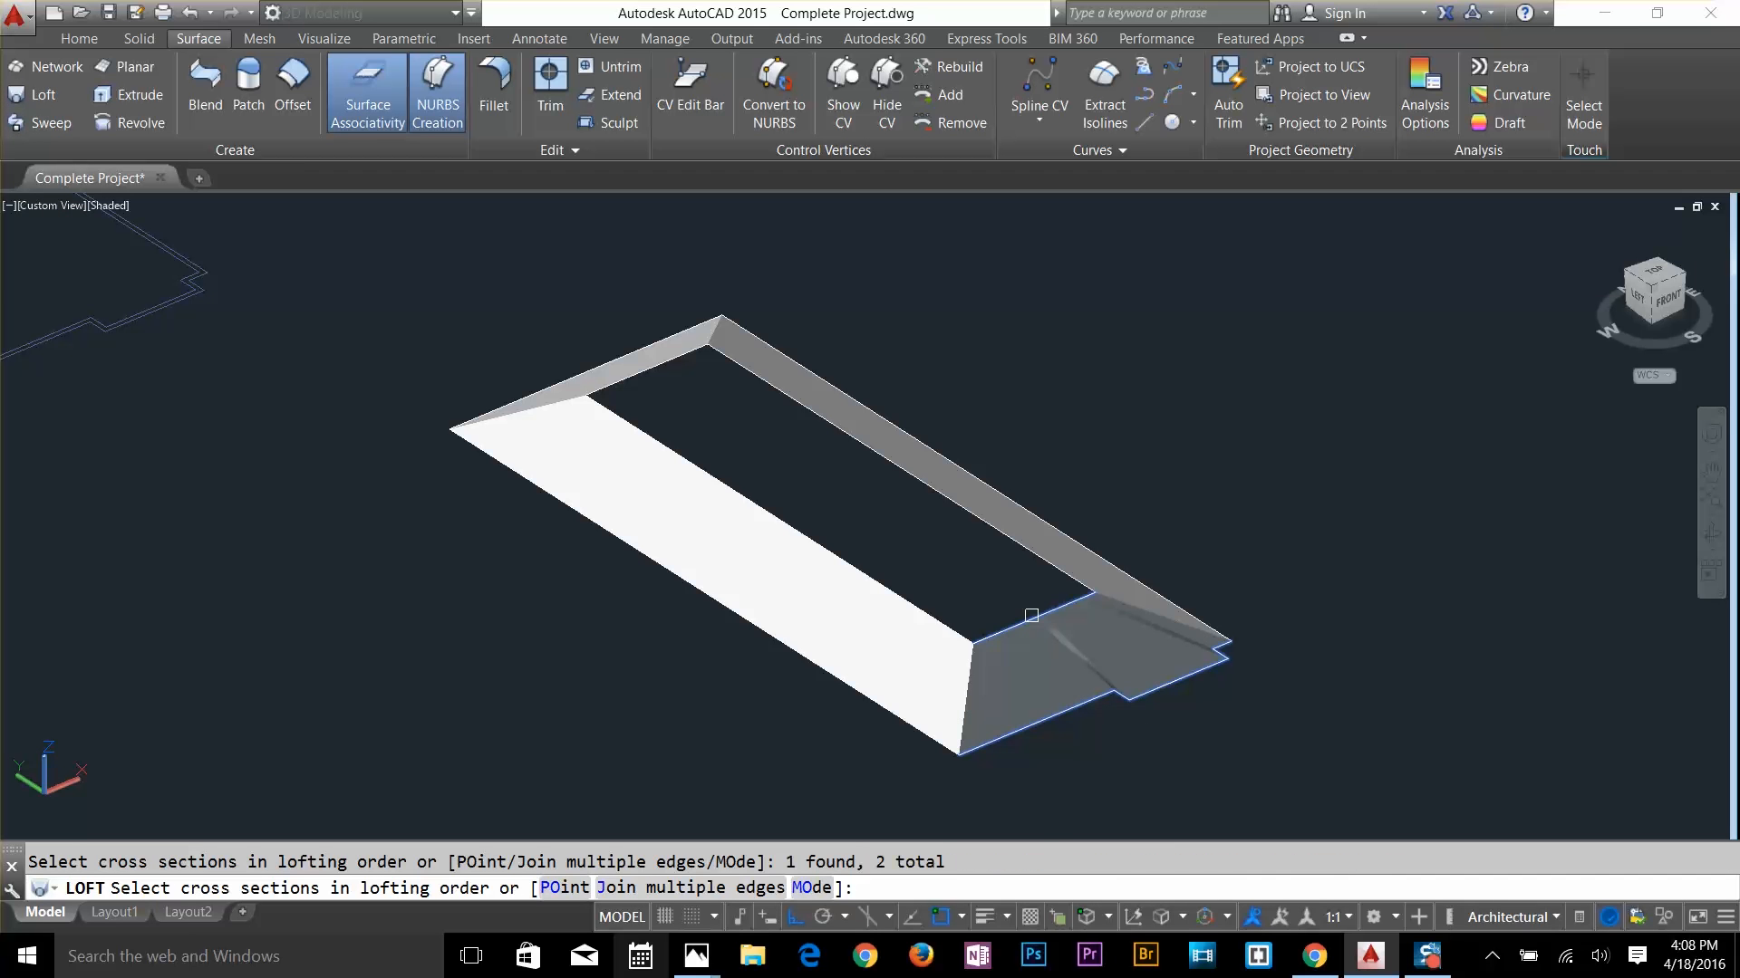
key(Return)
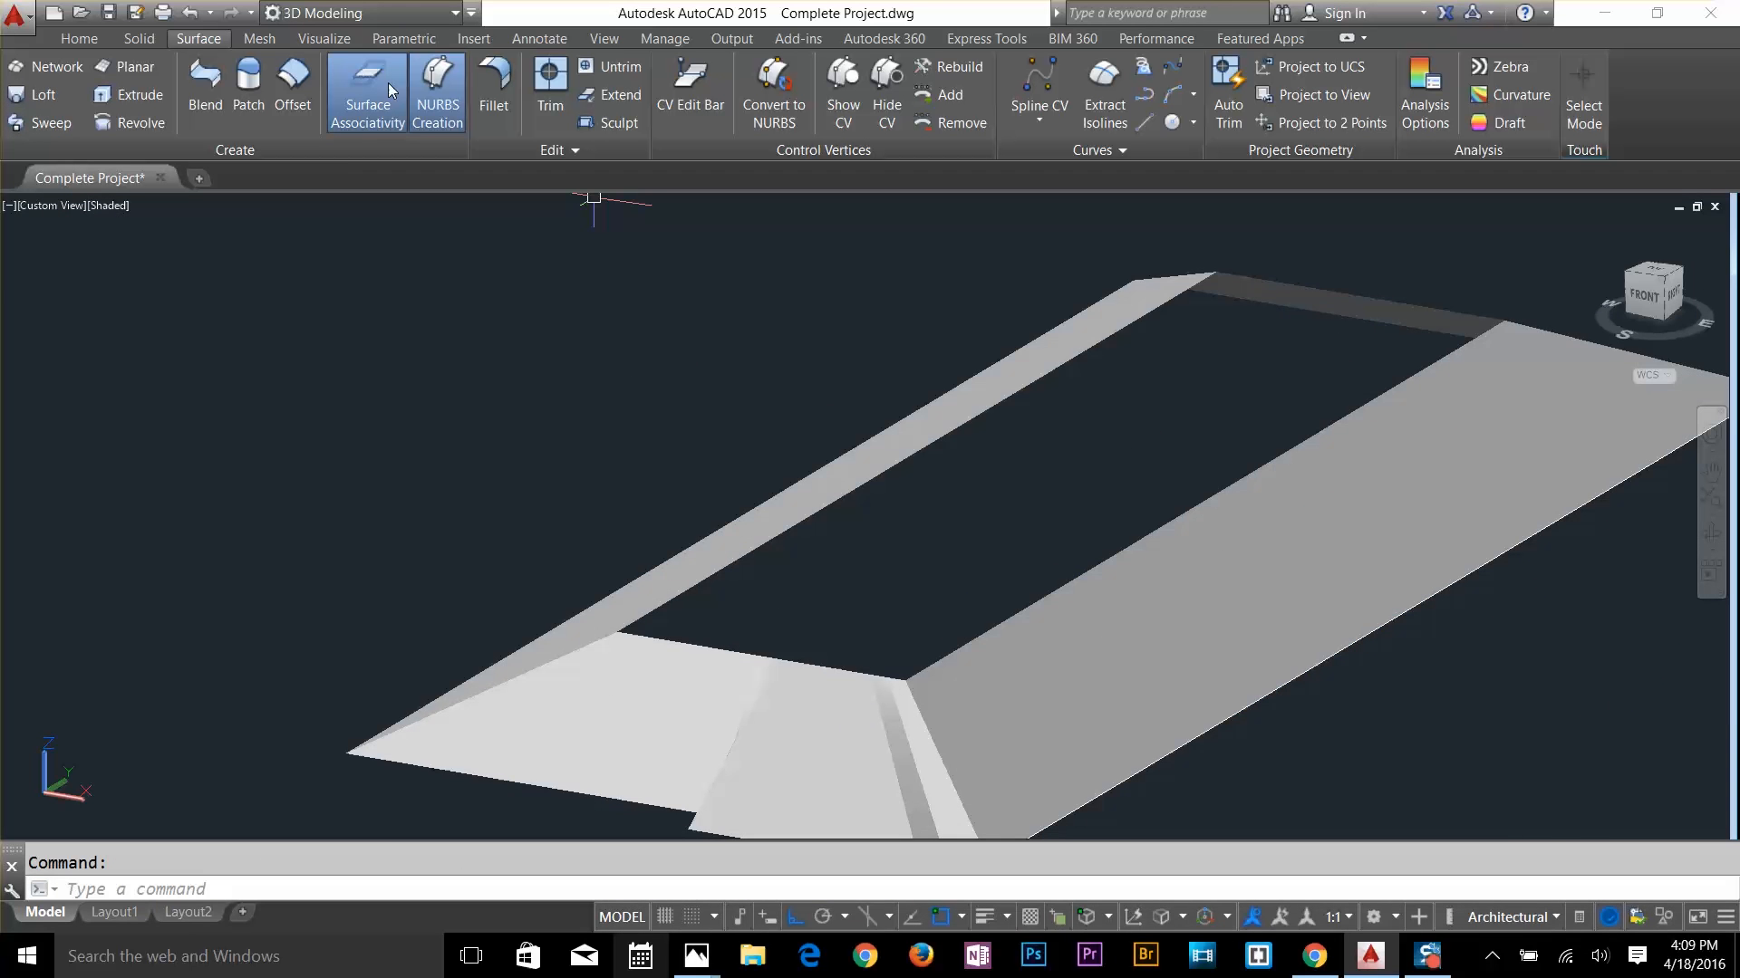
Patch the roof's open top using the four inner edges of the sloped surfaces
click(260, 102)
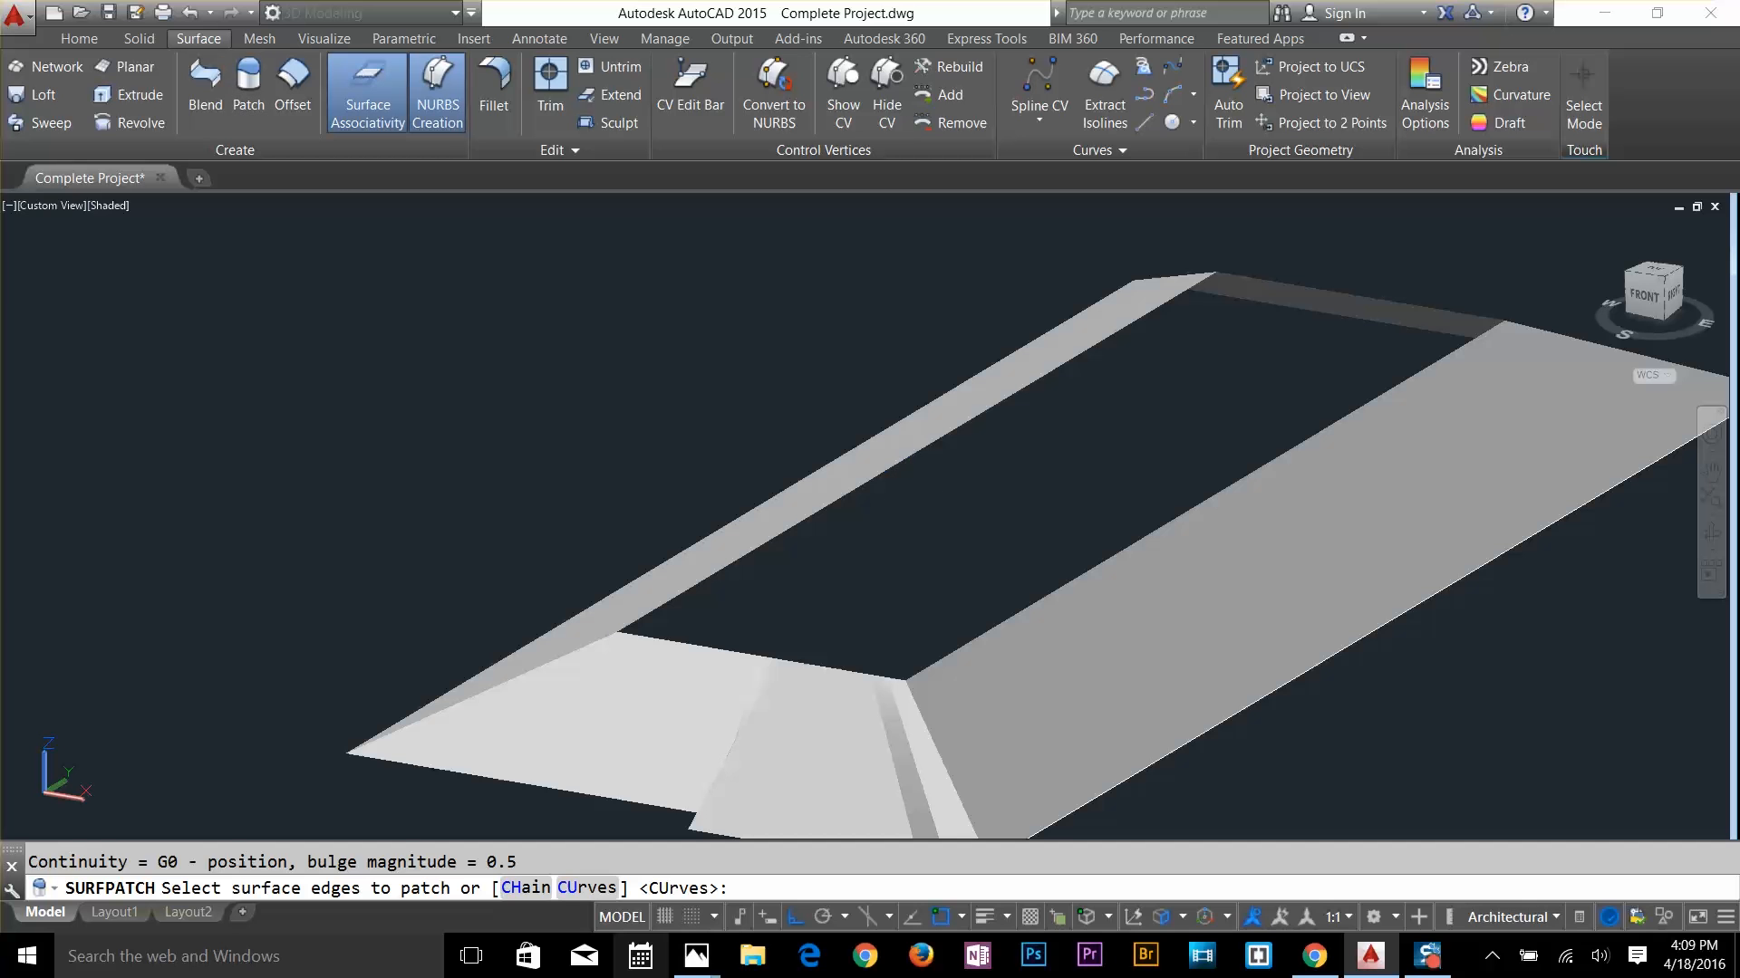
click(917, 452)
click(1309, 300)
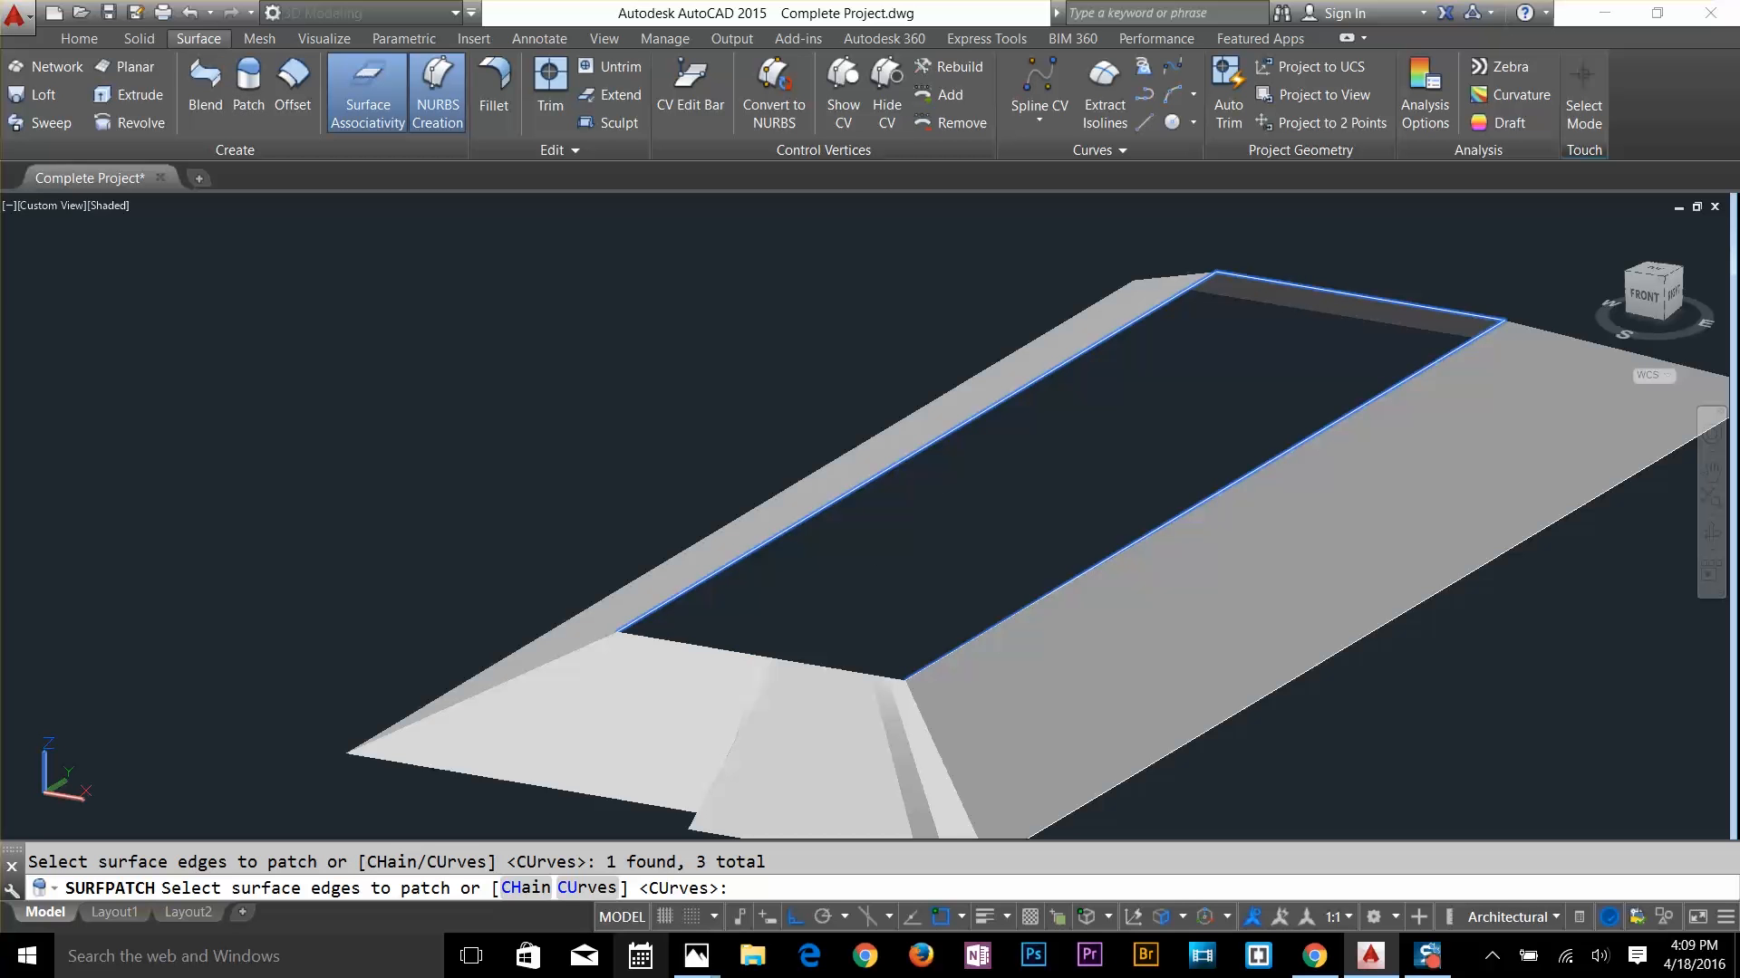
click(840, 667)
scroll(842, 668, up, 5)
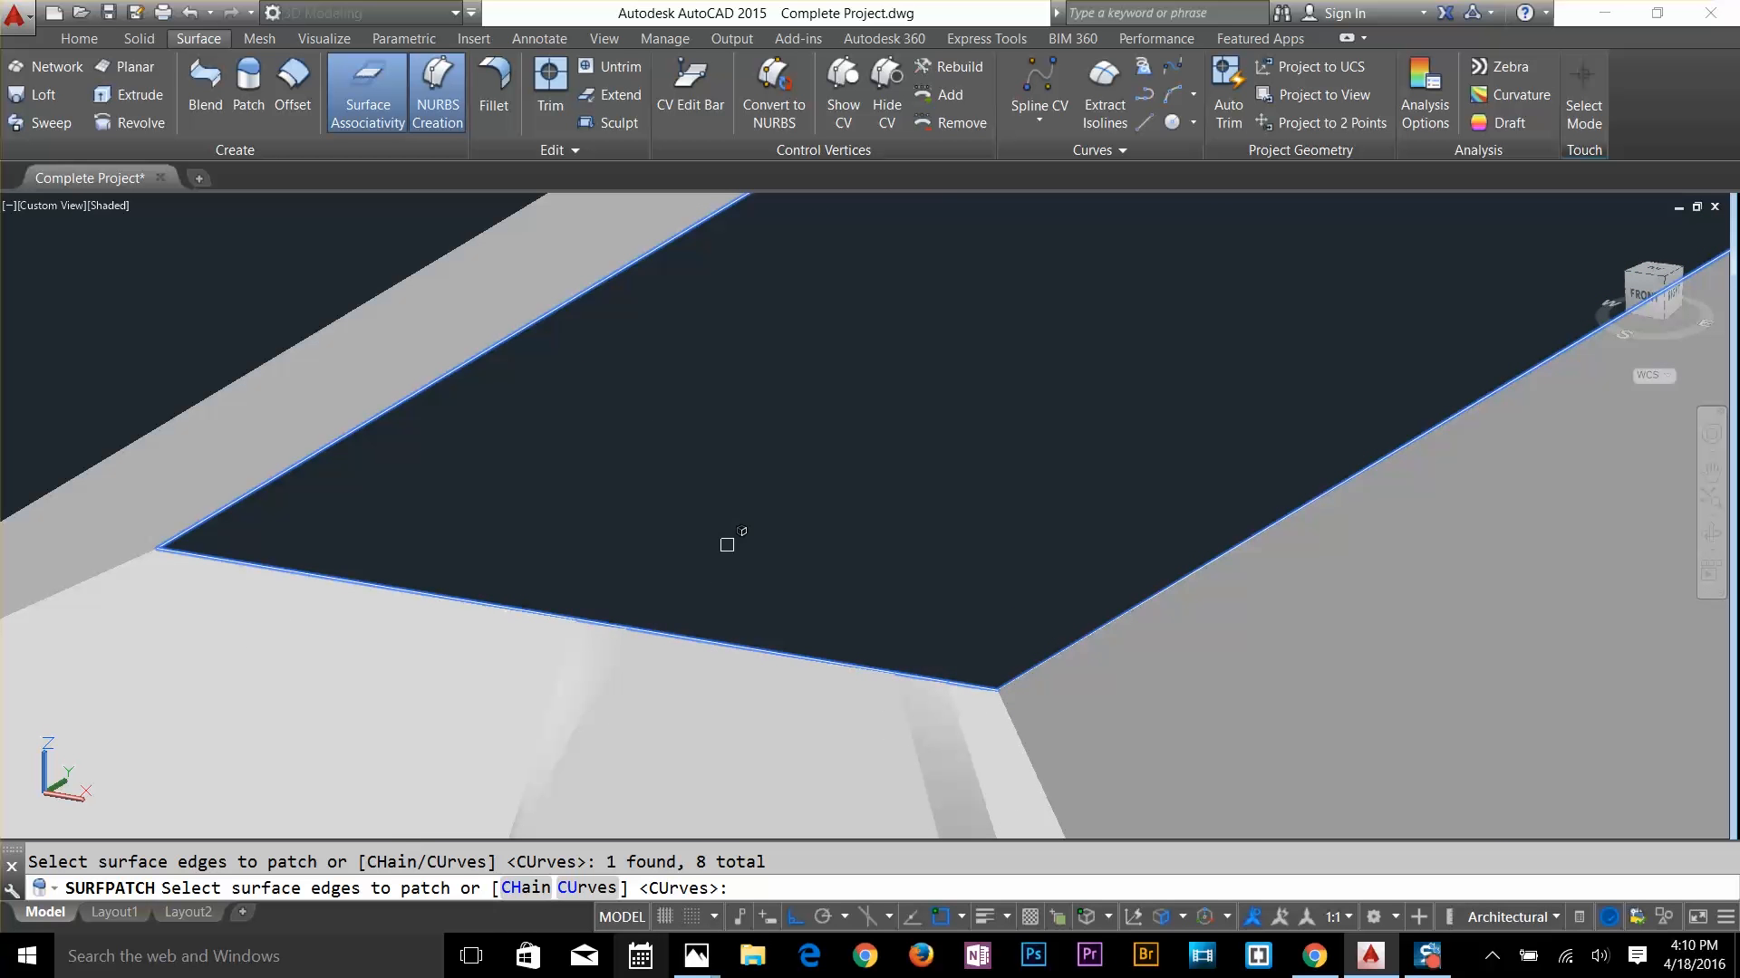
key(Return)
scroll(725, 539, down, 6)
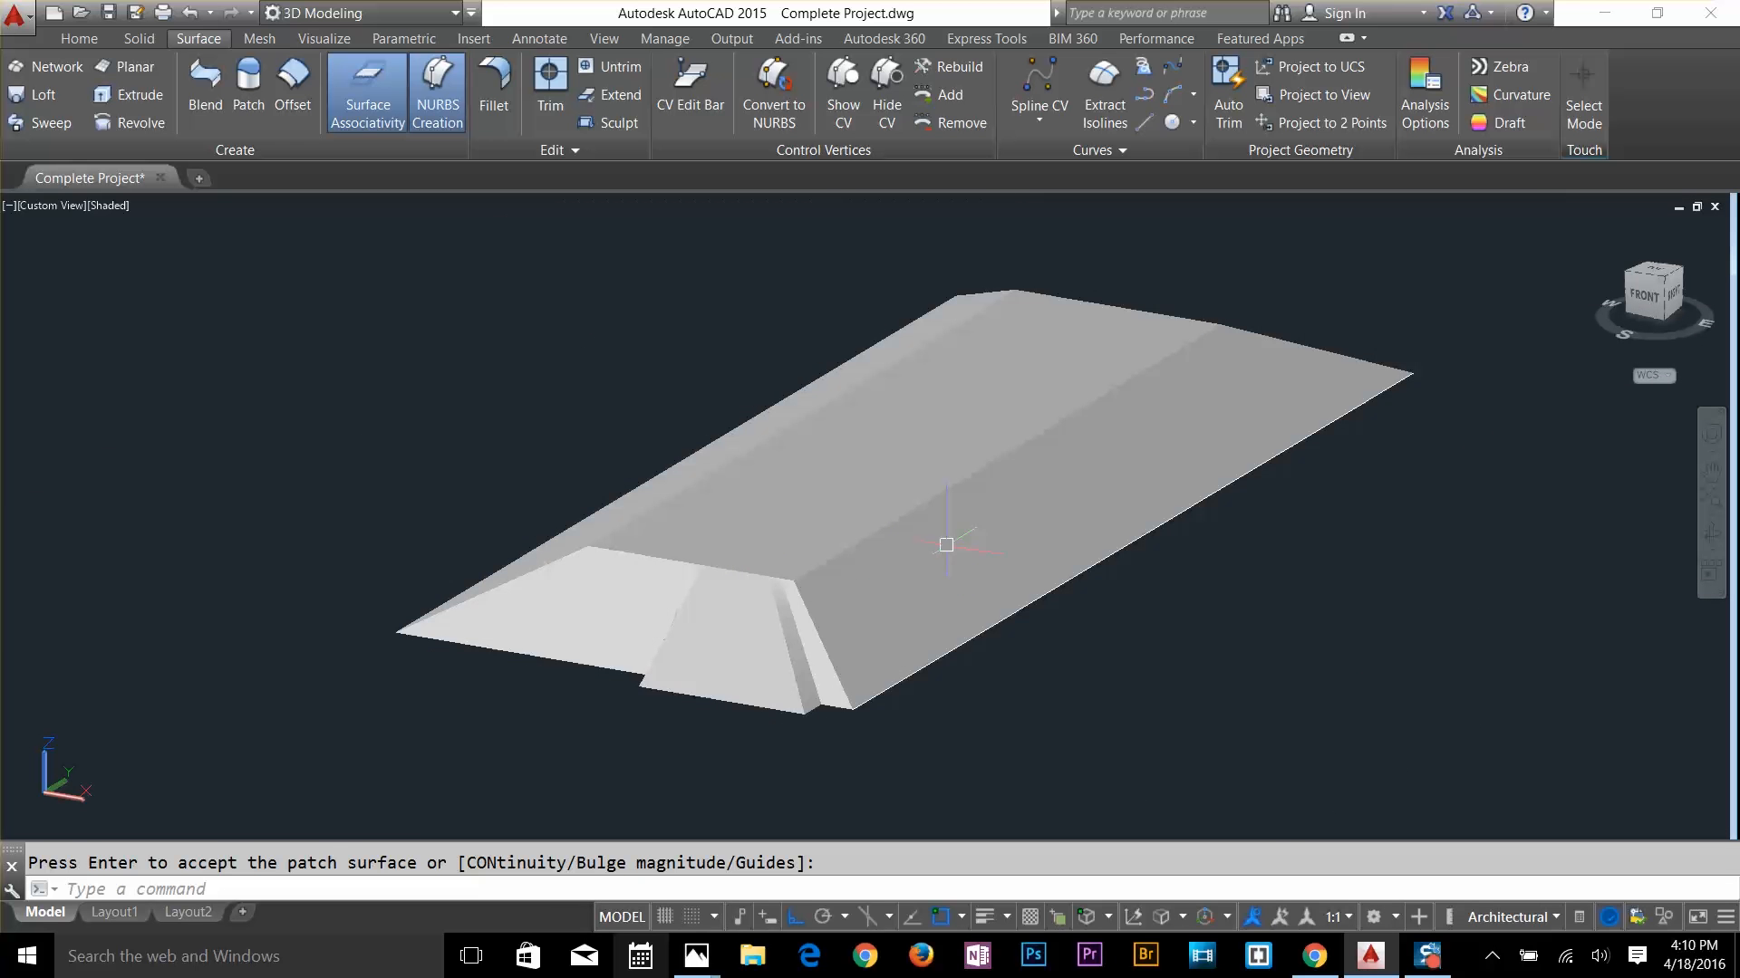
key(Return)
key(Return)
scroll(1029, 670, up, 5)
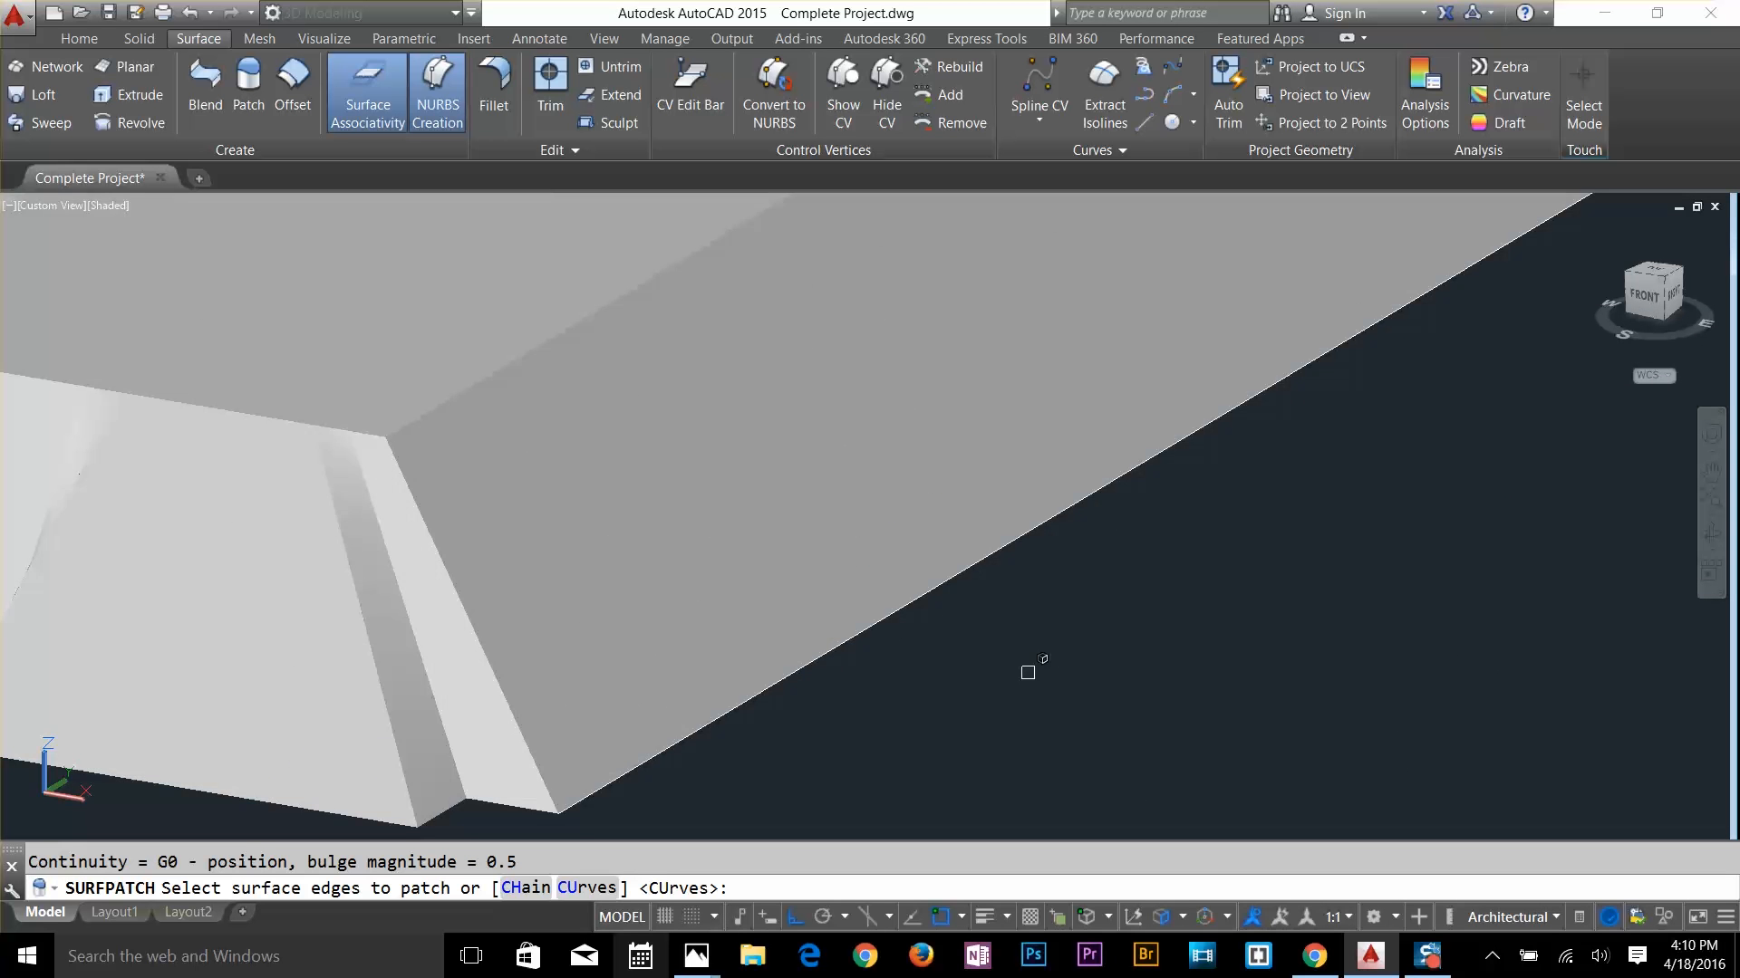
scroll(1024, 667, down, 3)
shift+middle_drag(1024, 667, 924, 504)
key(Return)
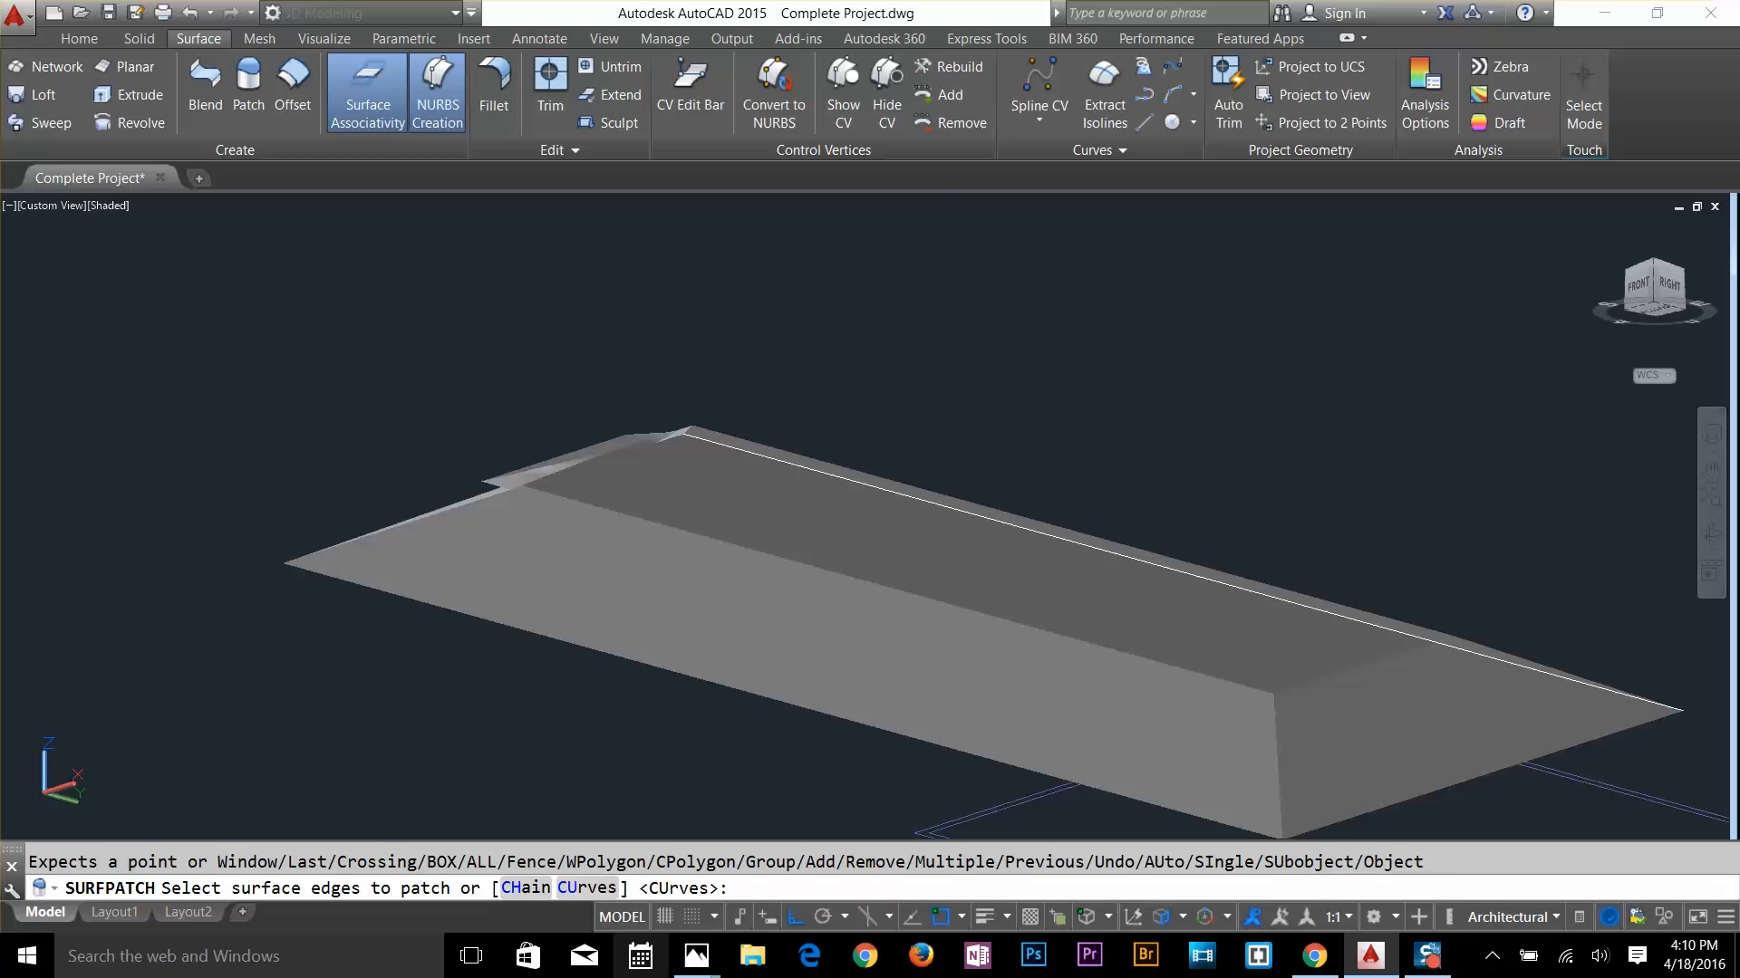
click(937, 512)
key(Escape)
Erase the leftover outline line along the roof's long eave
click(948, 508)
key(Delete)
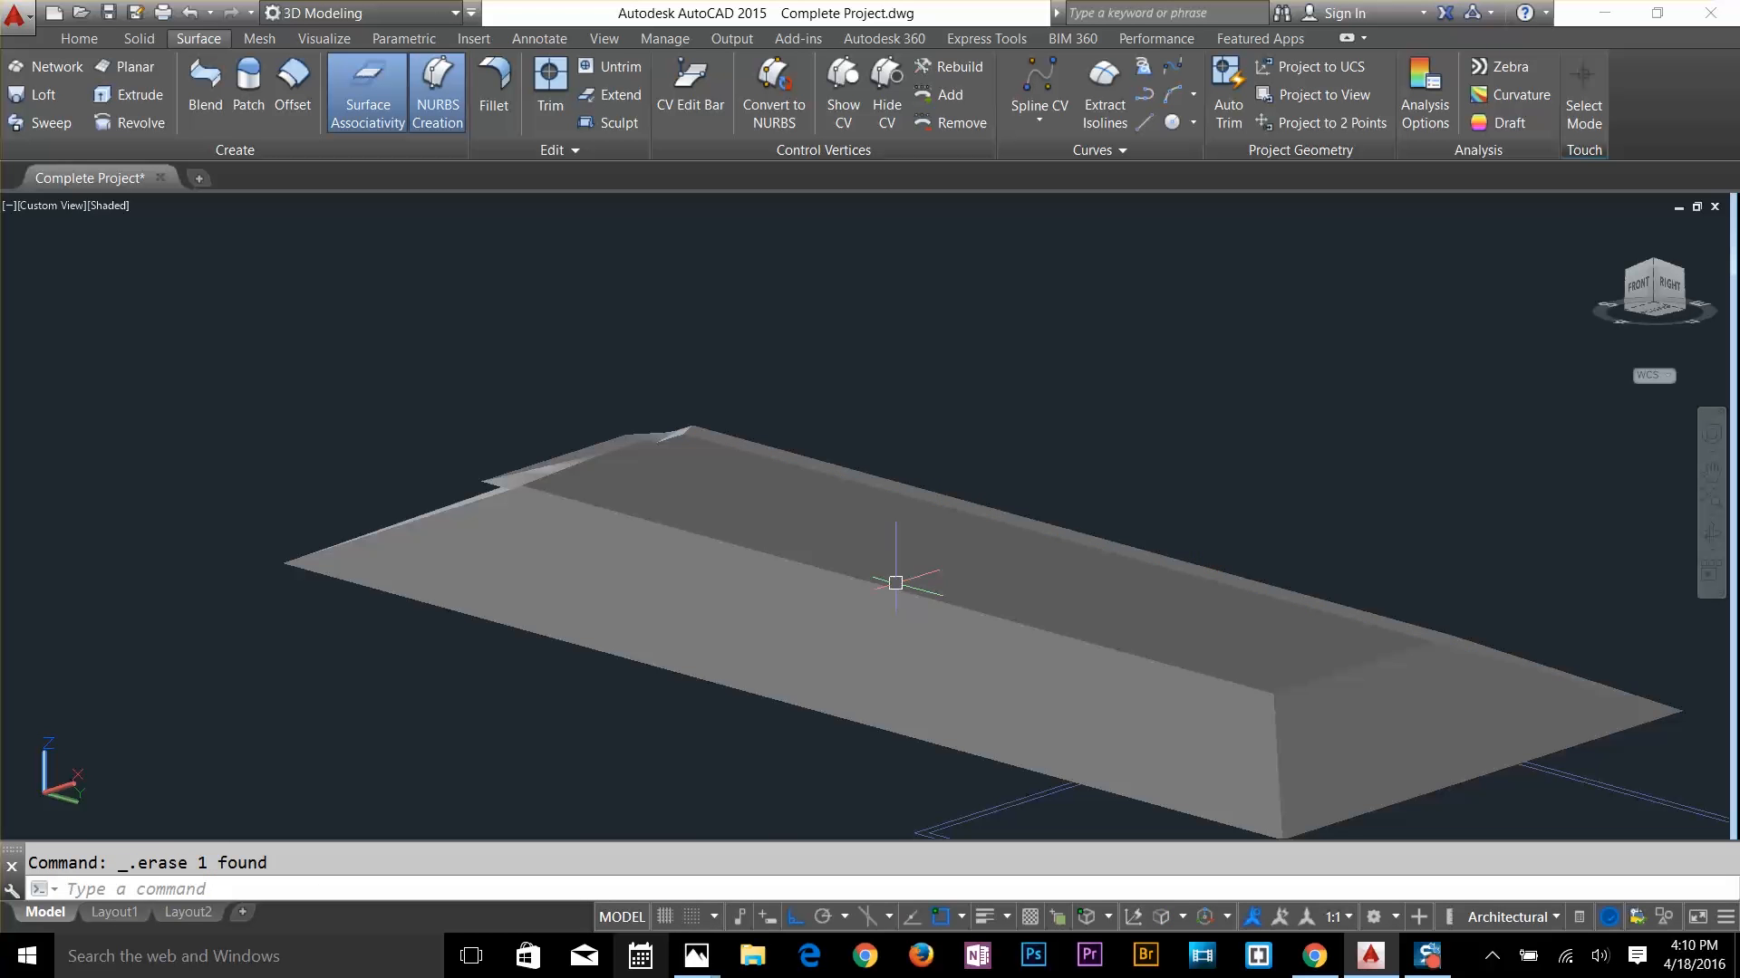
Patch the roof's open underside using the outer eave edges of all four sides, including every segment of the stepped short end
mouse_move(897, 580)
middle_down()
mouse_move(870, 493)
mouse_move(795, 396)
middle_up()
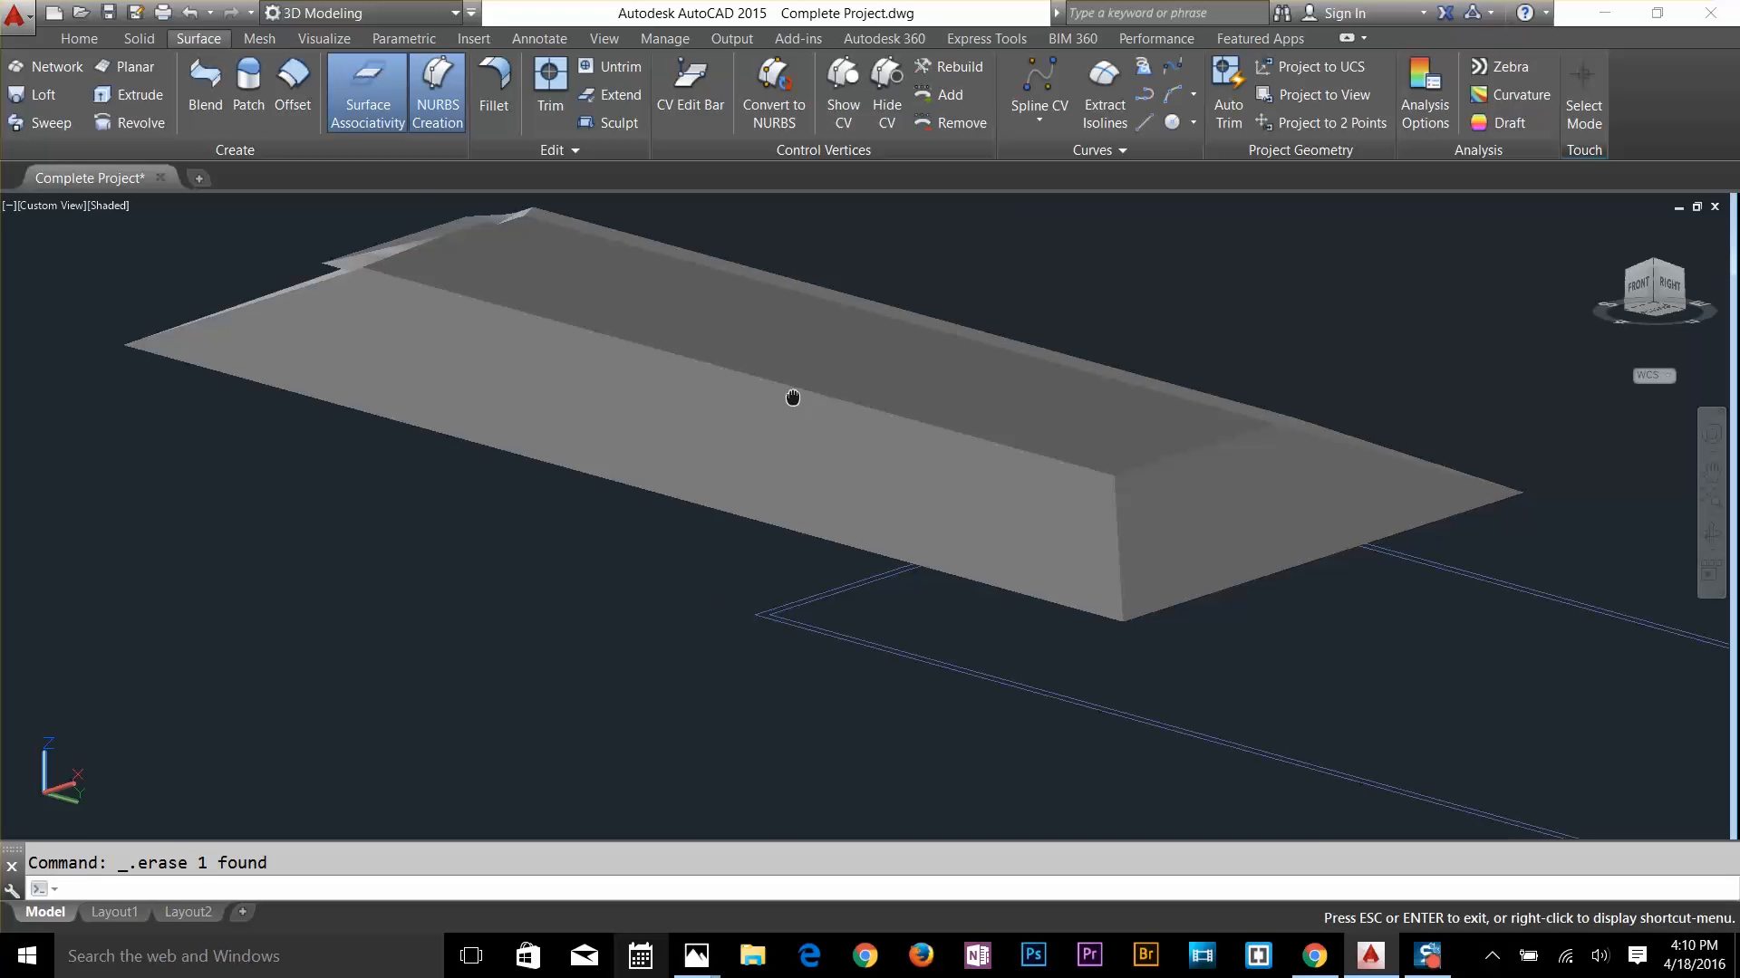
click(246, 84)
click(217, 370)
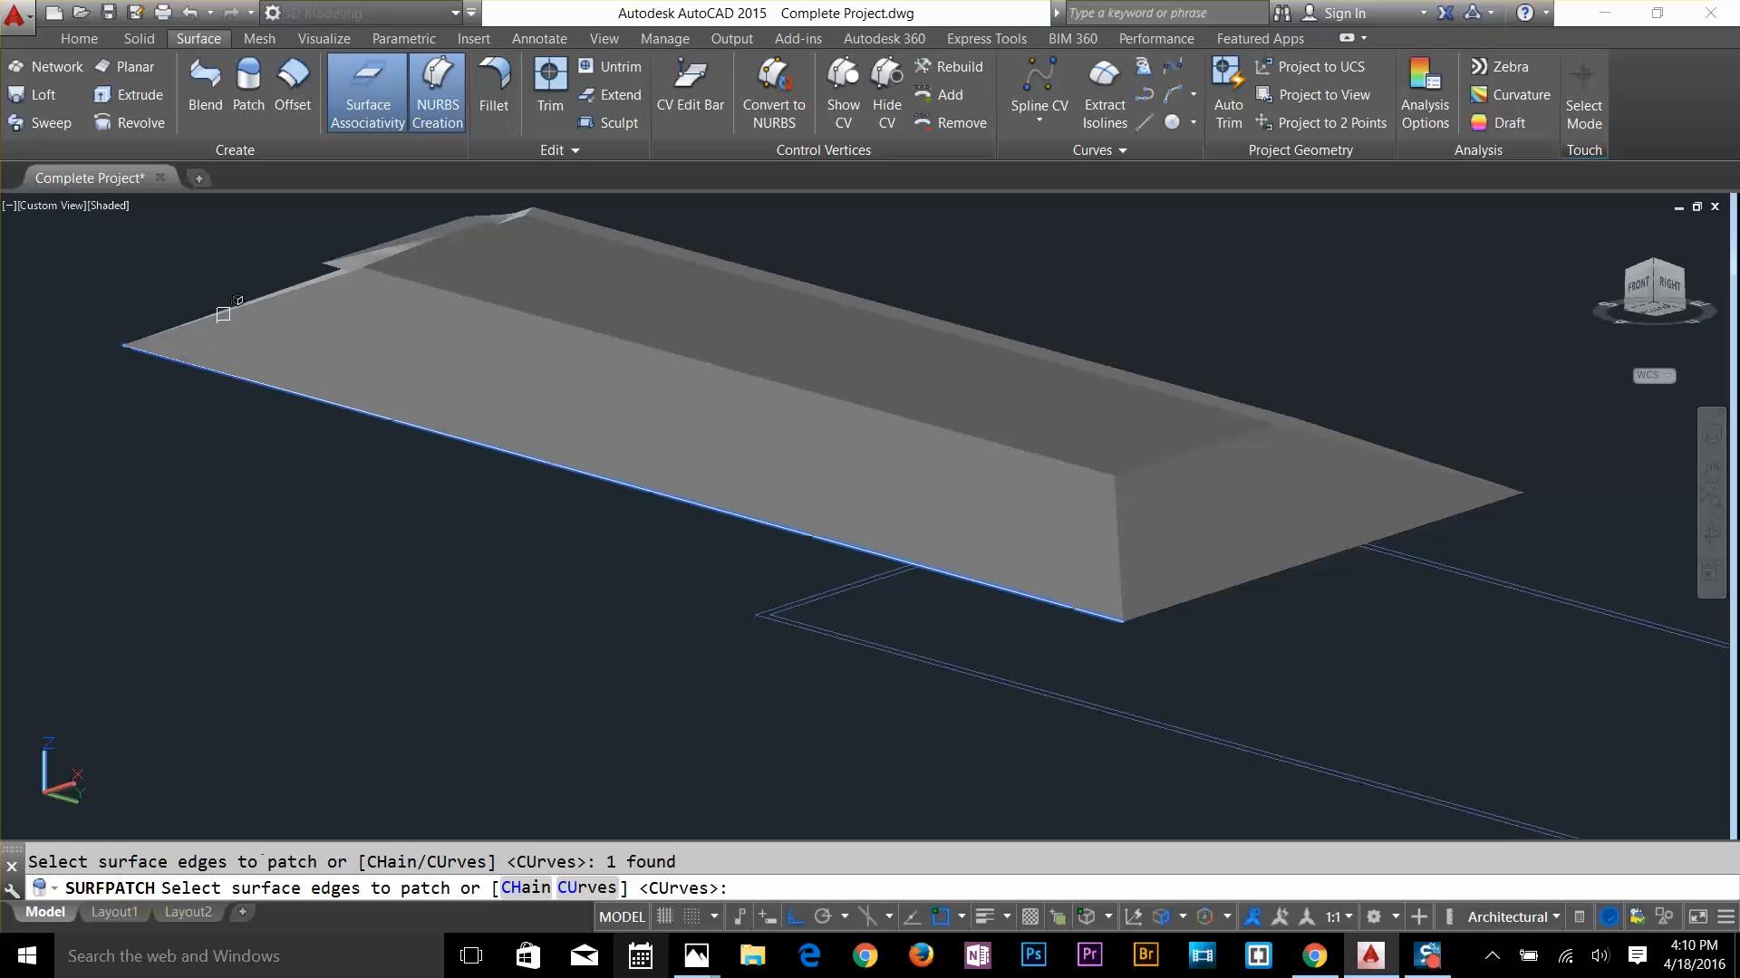
click(223, 312)
click(770, 278)
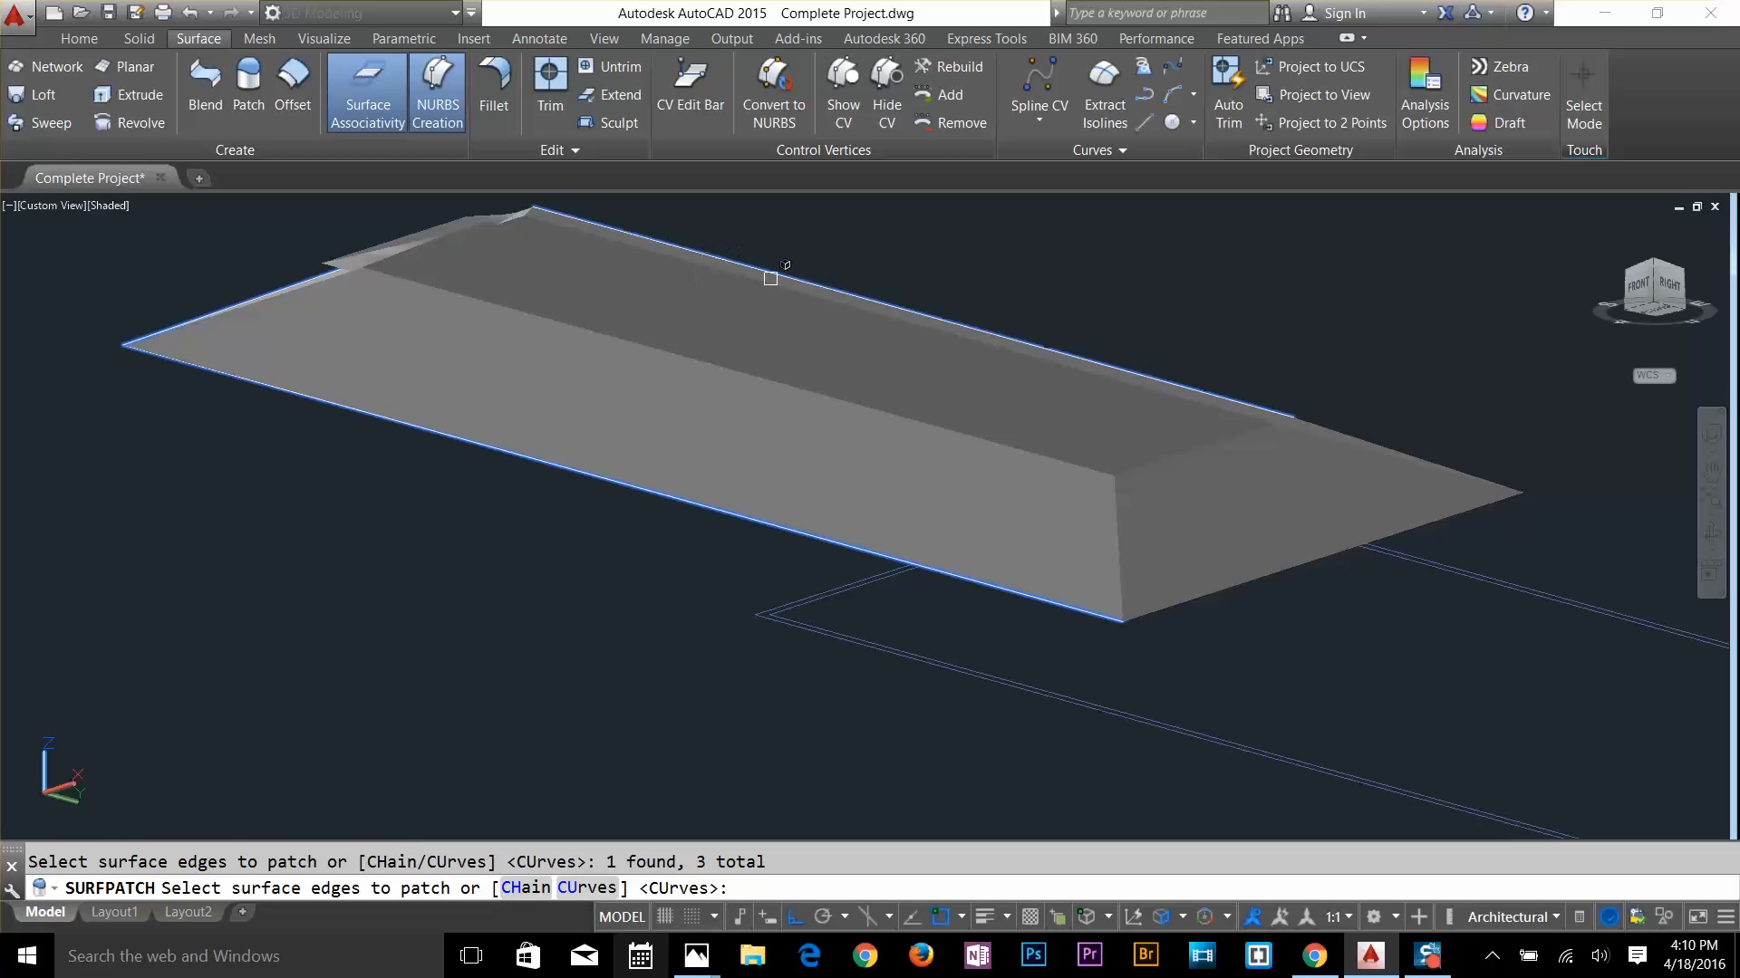
shift+middle_drag(1345, 525, 1280, 513)
shift+click(1288, 465)
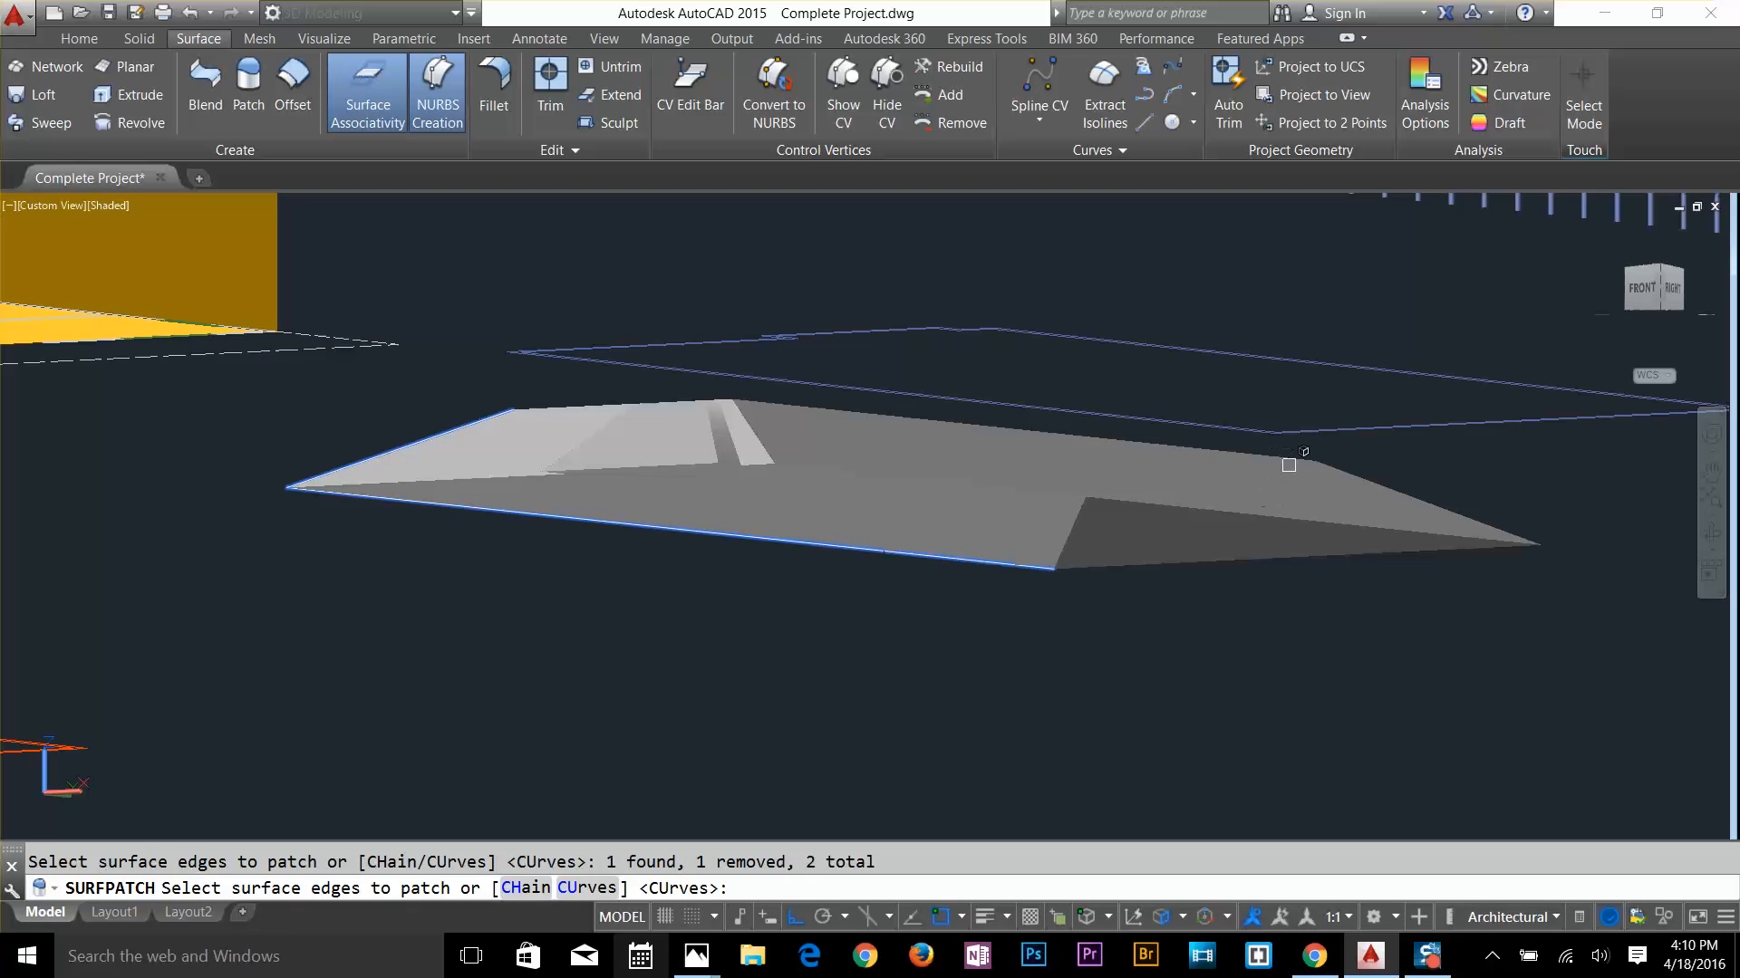
click(1424, 545)
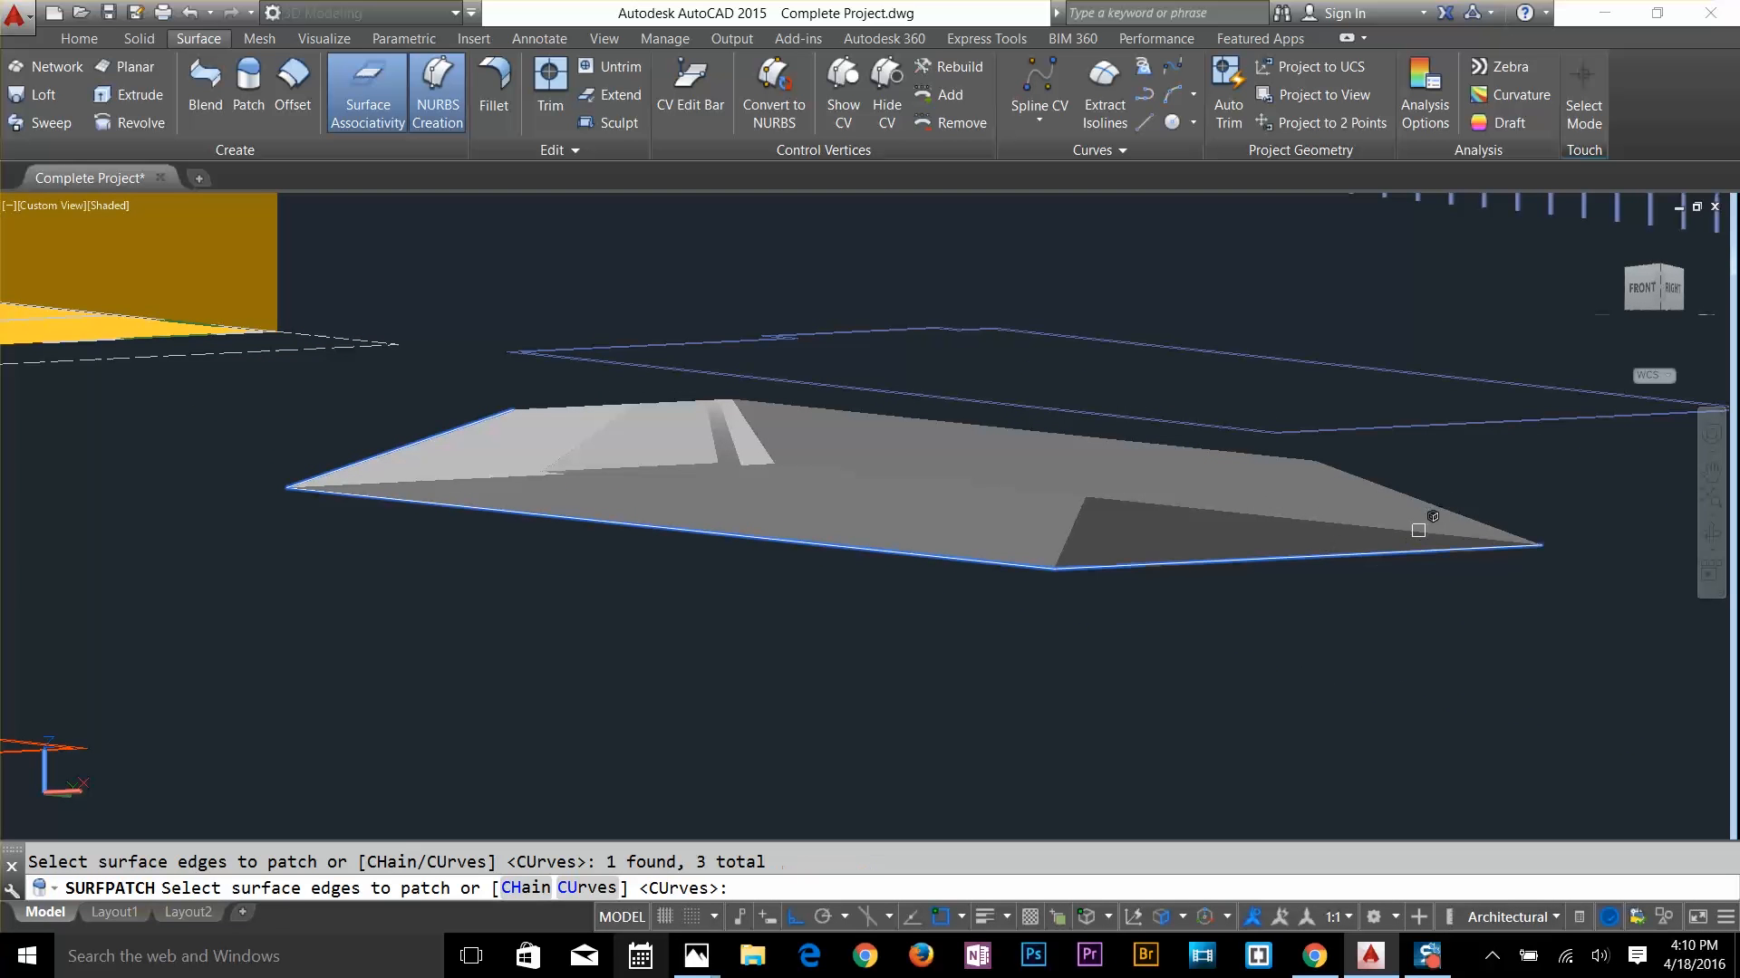
click(1424, 542)
scroll(589, 498, up, 3)
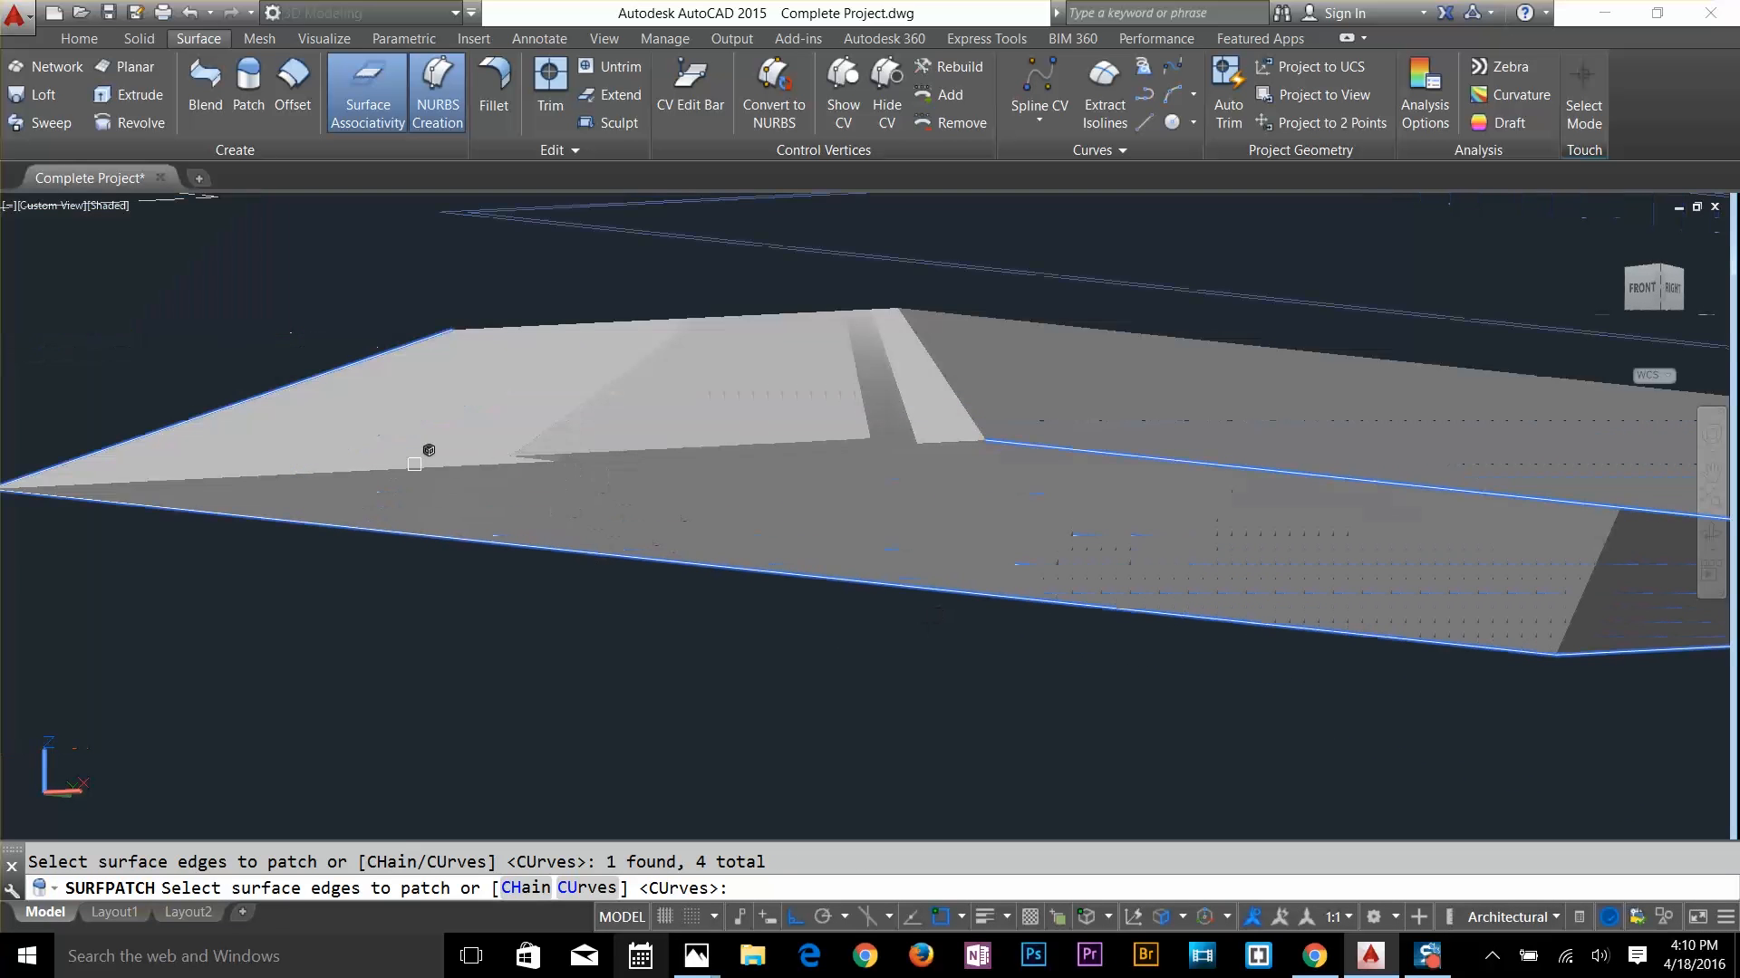
click(506, 490)
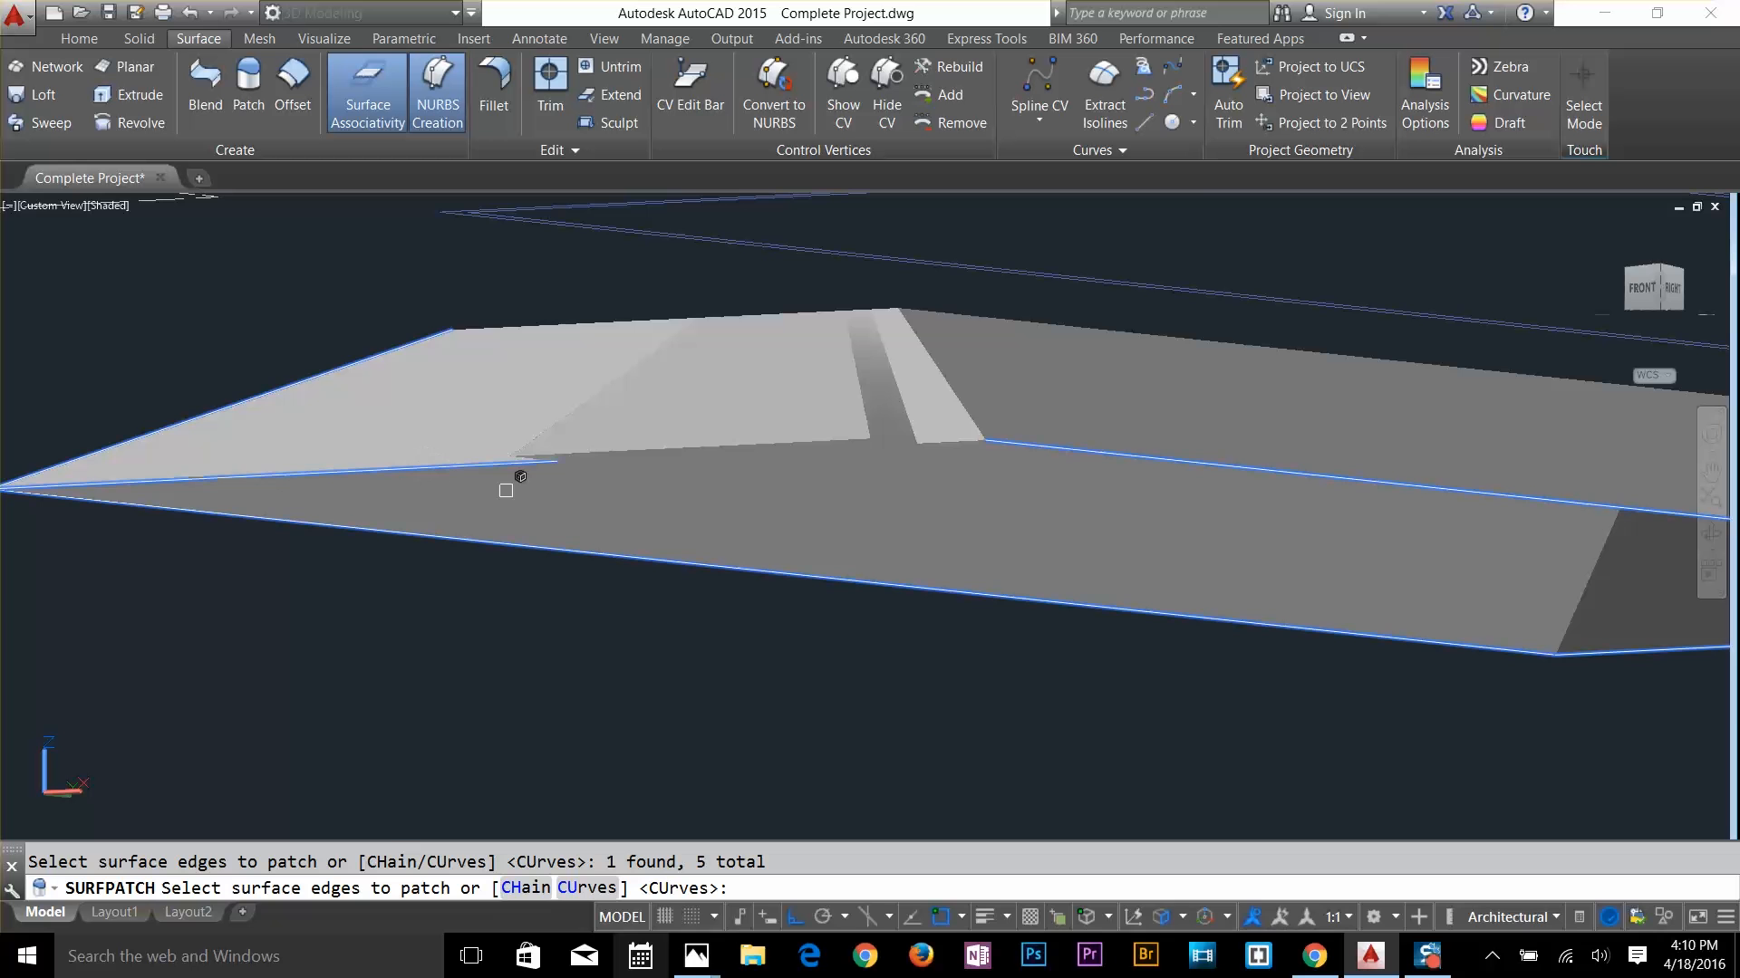
click(637, 449)
scroll(526, 449, up, 5)
shift+middle_drag(625, 572, 626, 555)
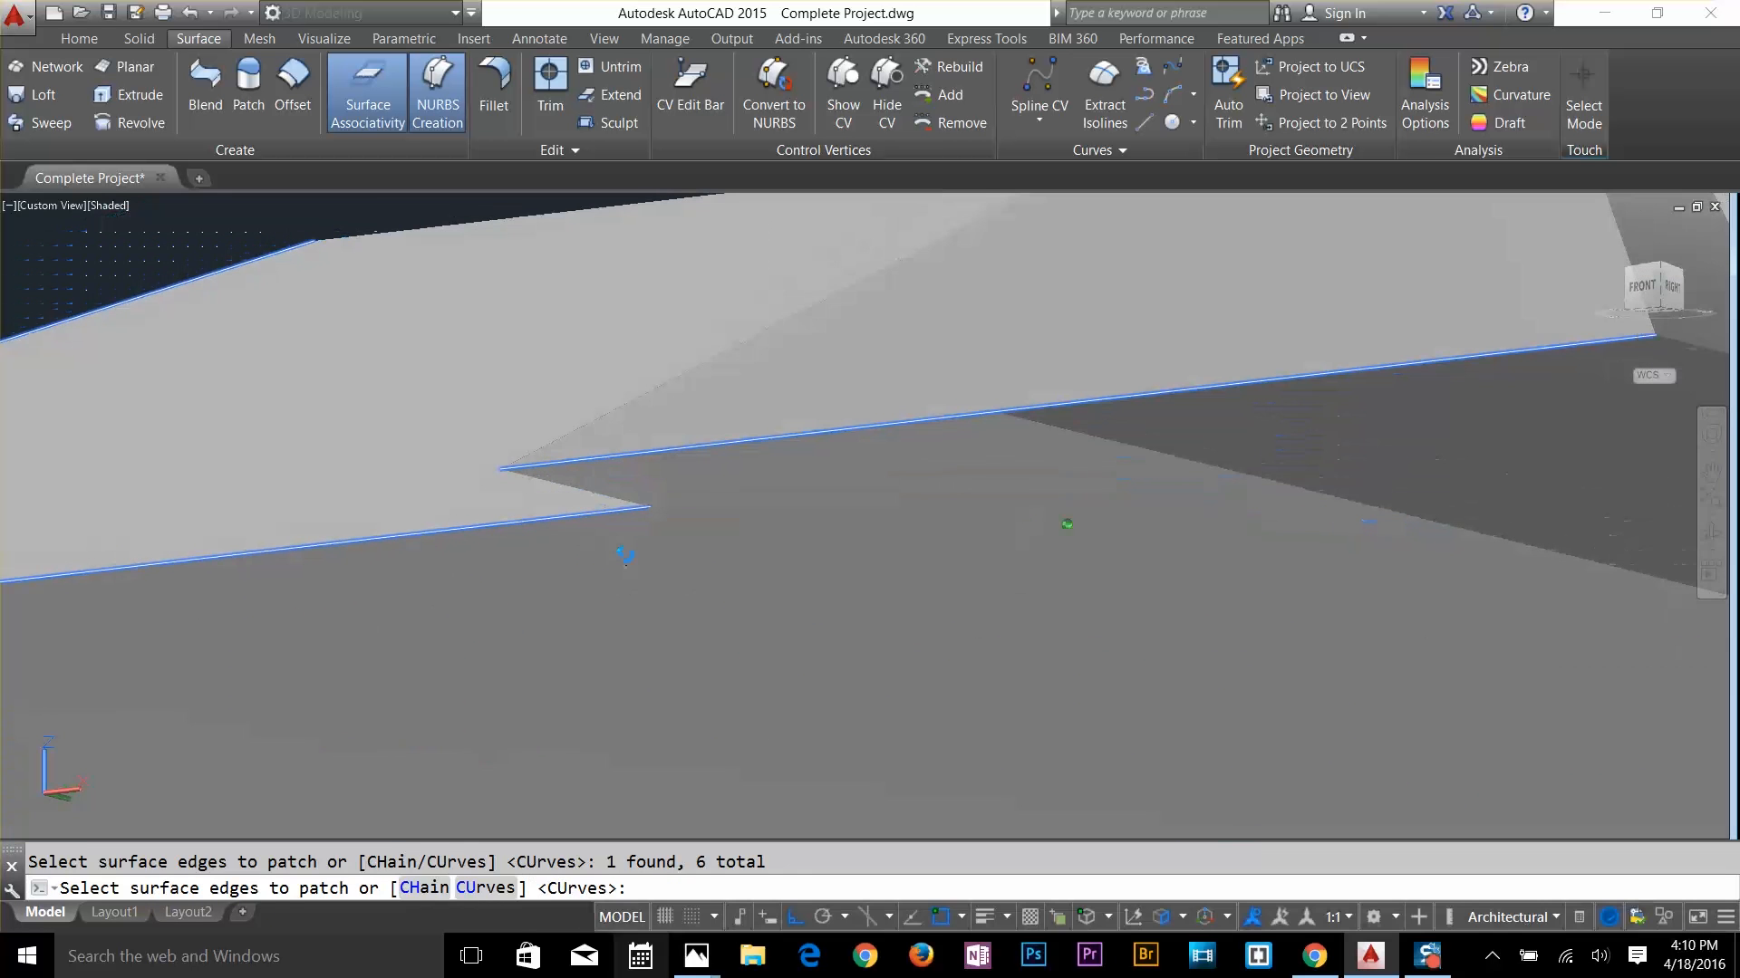
click(622, 500)
middle_drag(1159, 484, 547, 469)
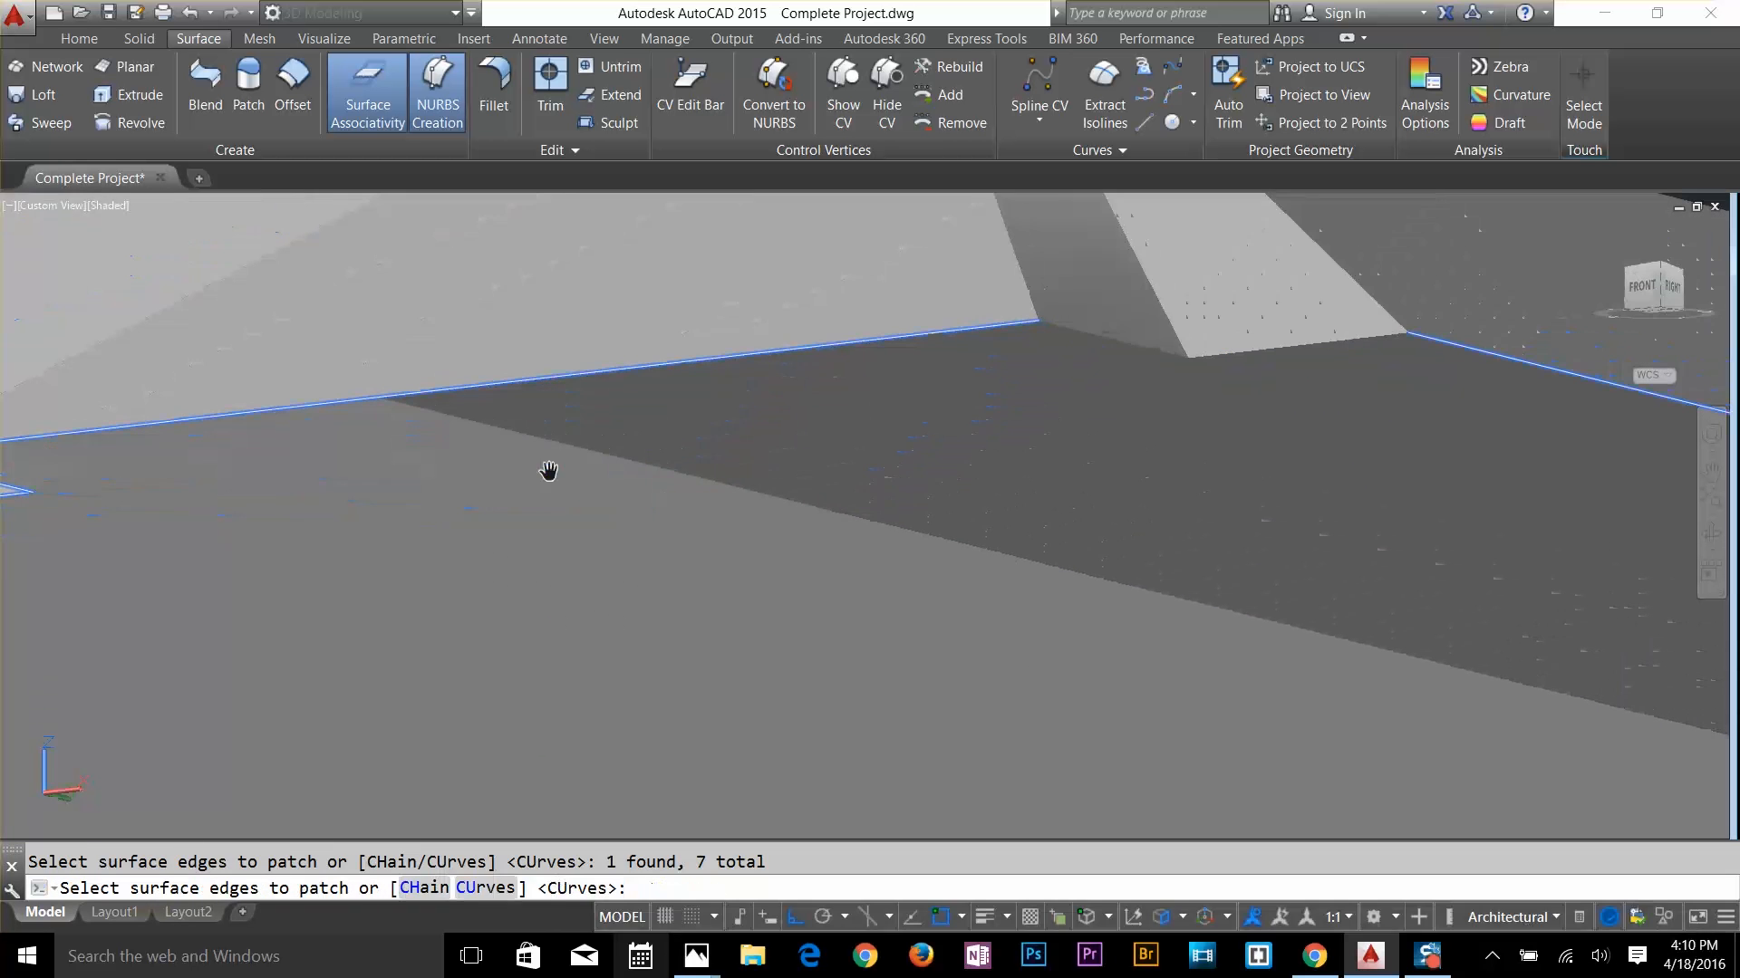
click(1128, 343)
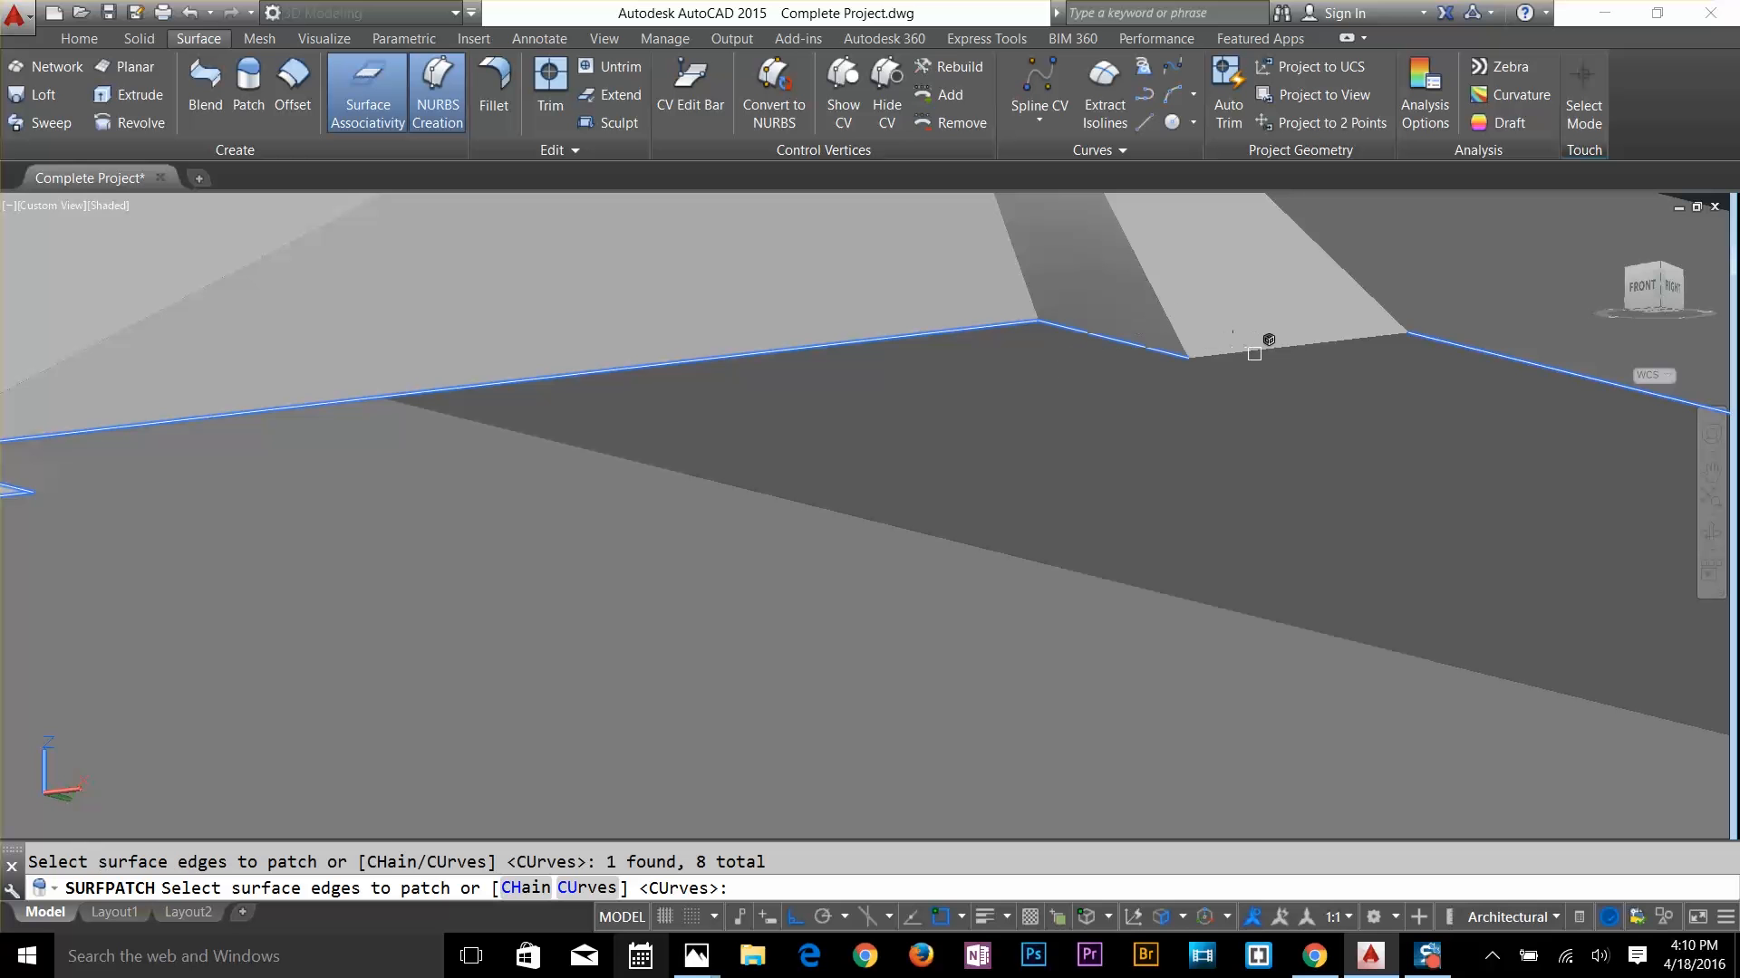
click(1254, 353)
key(Return)
key(Return)
scroll(1173, 400, down, 5)
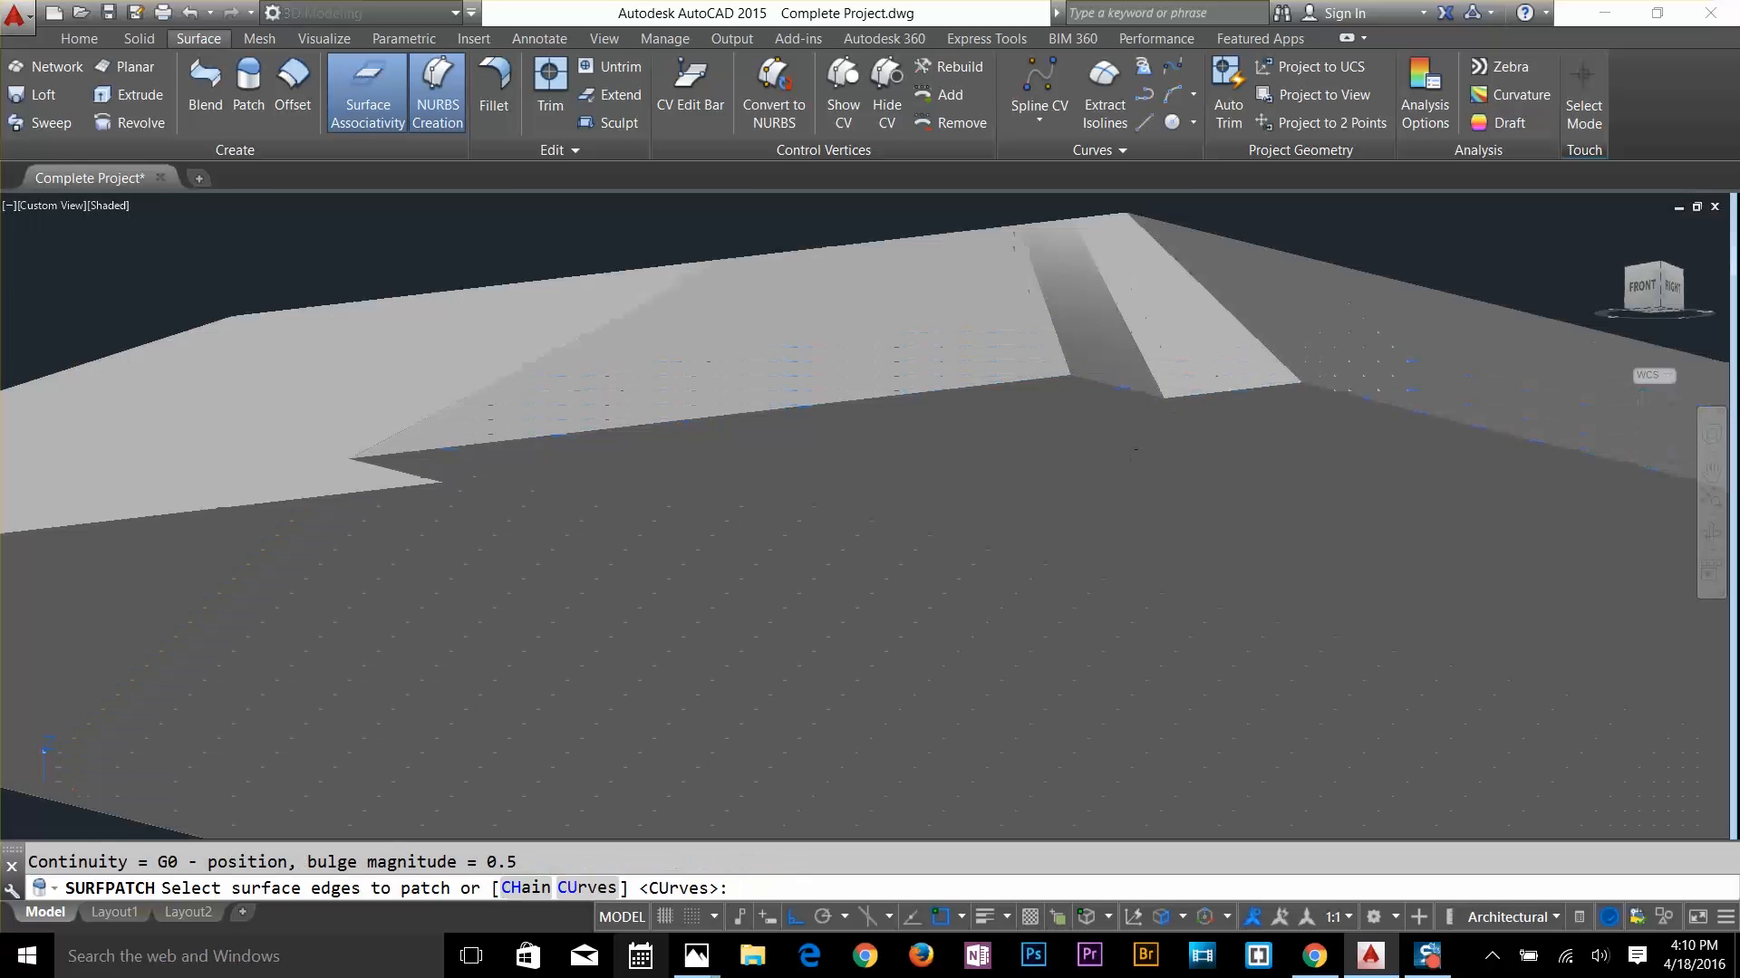
key(Return)
key(Return)
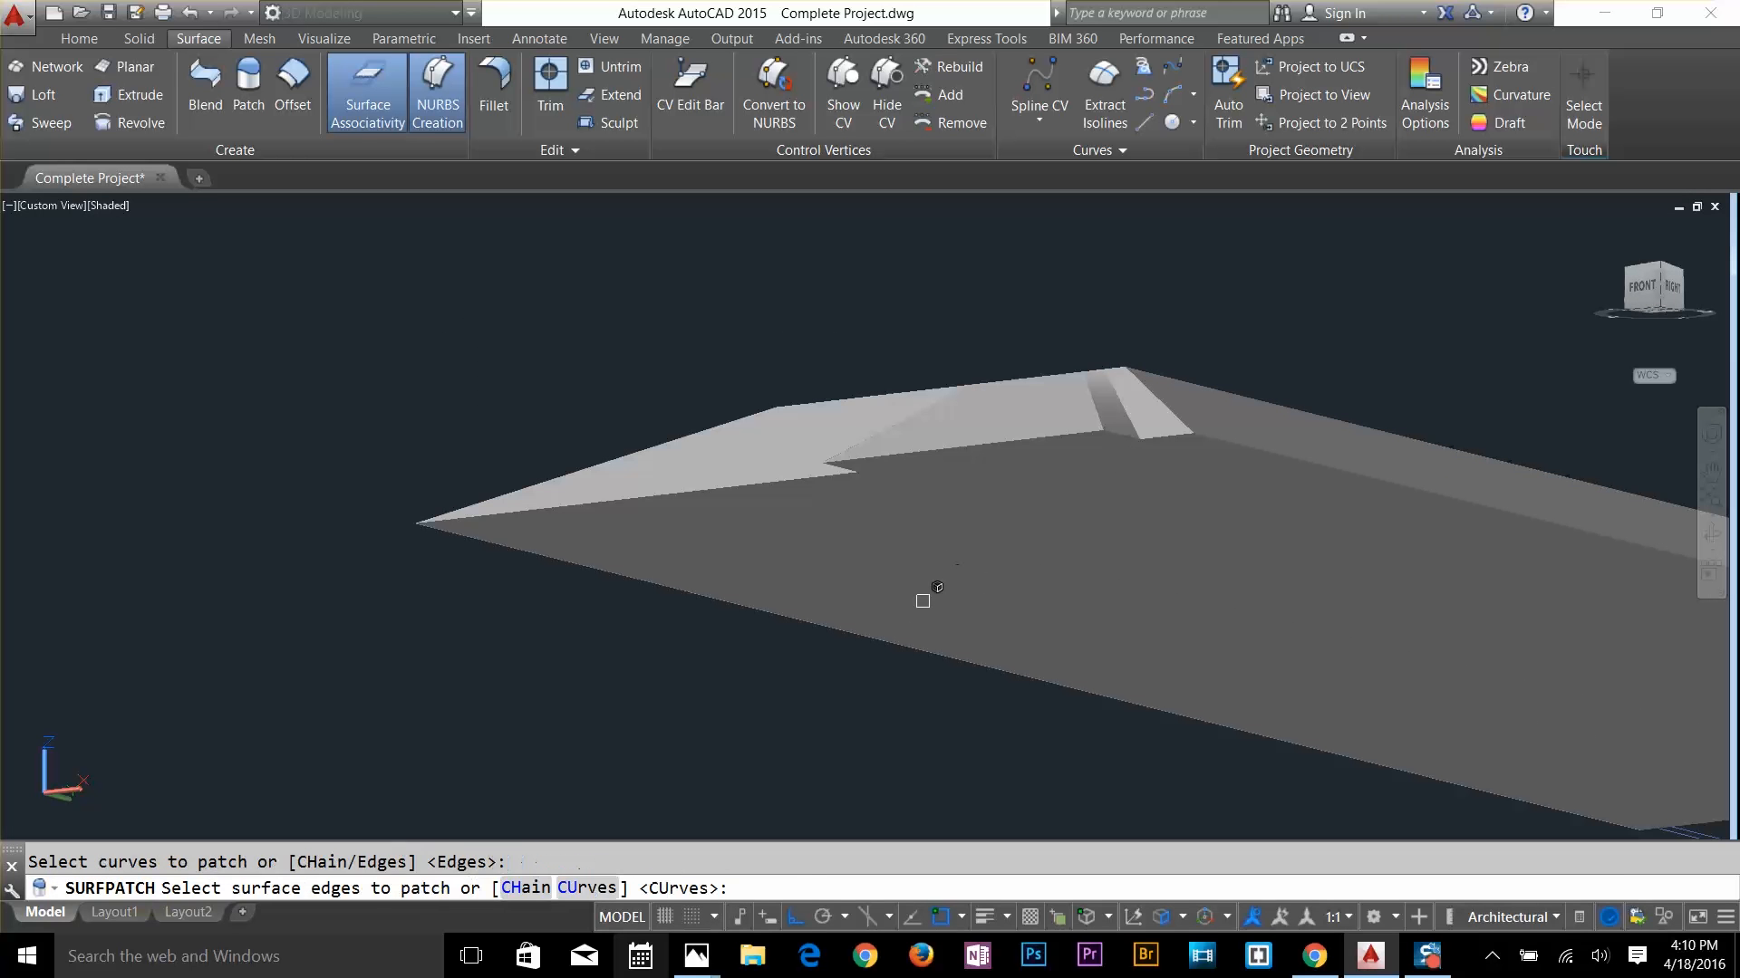
key(Escape)
Copy the complete roof from its eave corner to the matching slab corner on the separate upper-floor model, with ortho off
shift+middle_drag(942, 616, 1129, 713)
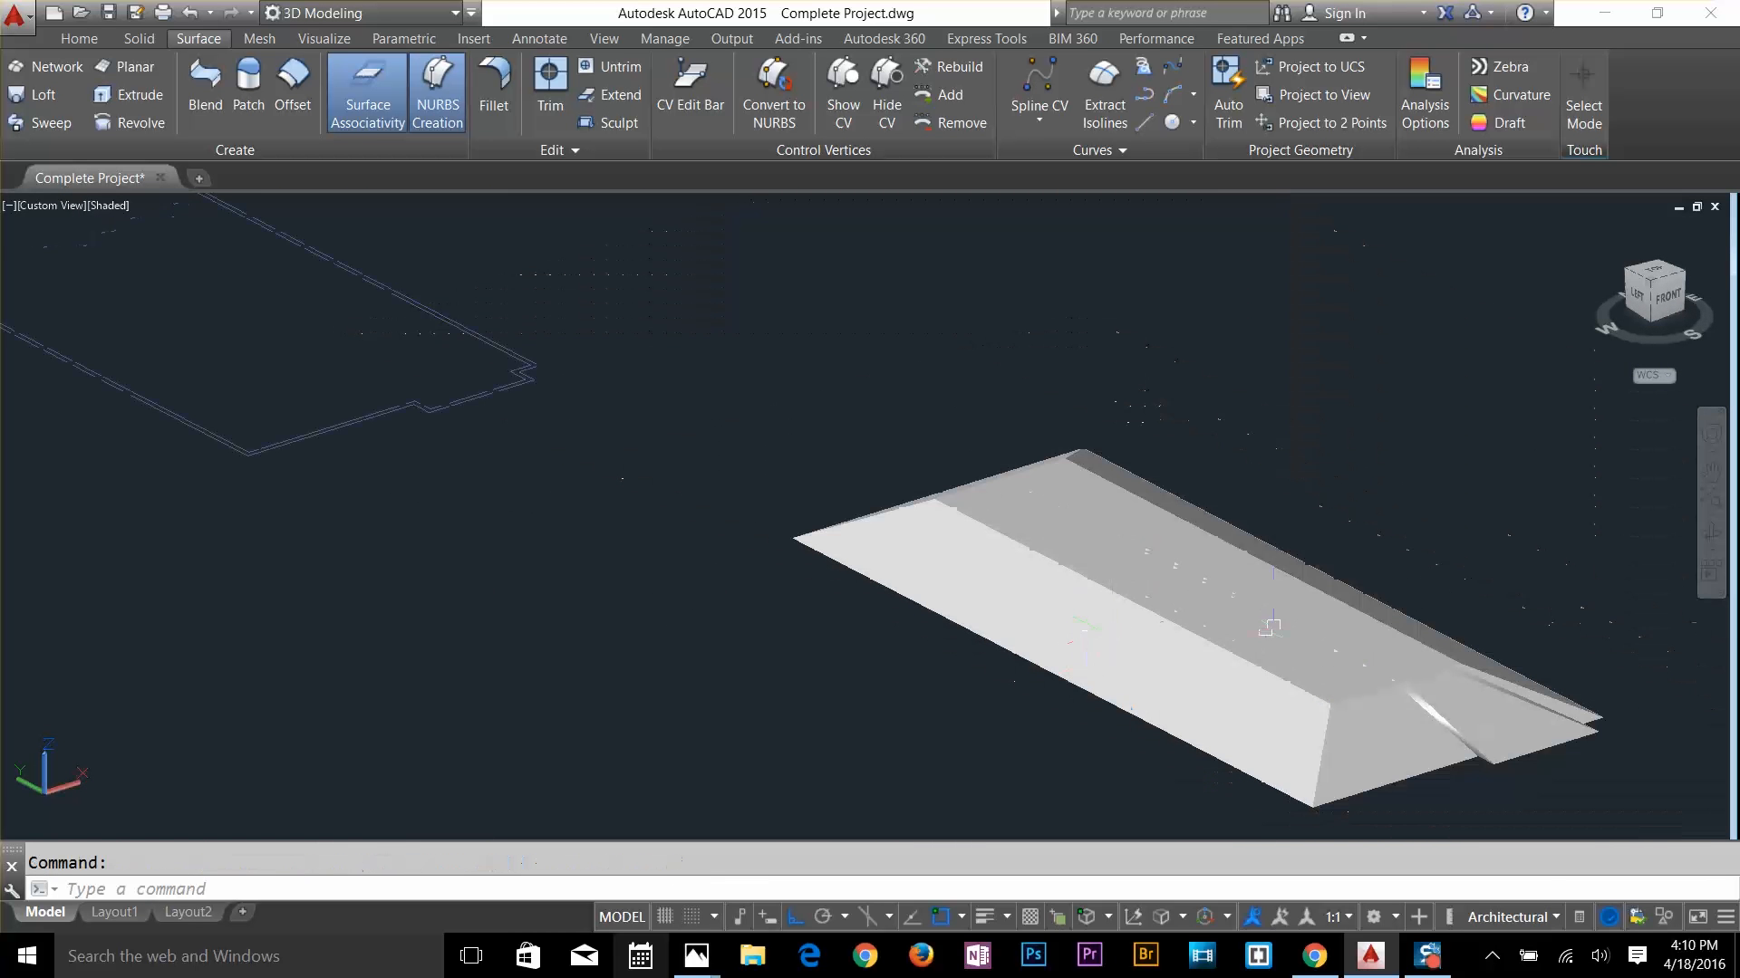
key(Escape)
text(cp)
key(Return)
click(1531, 439)
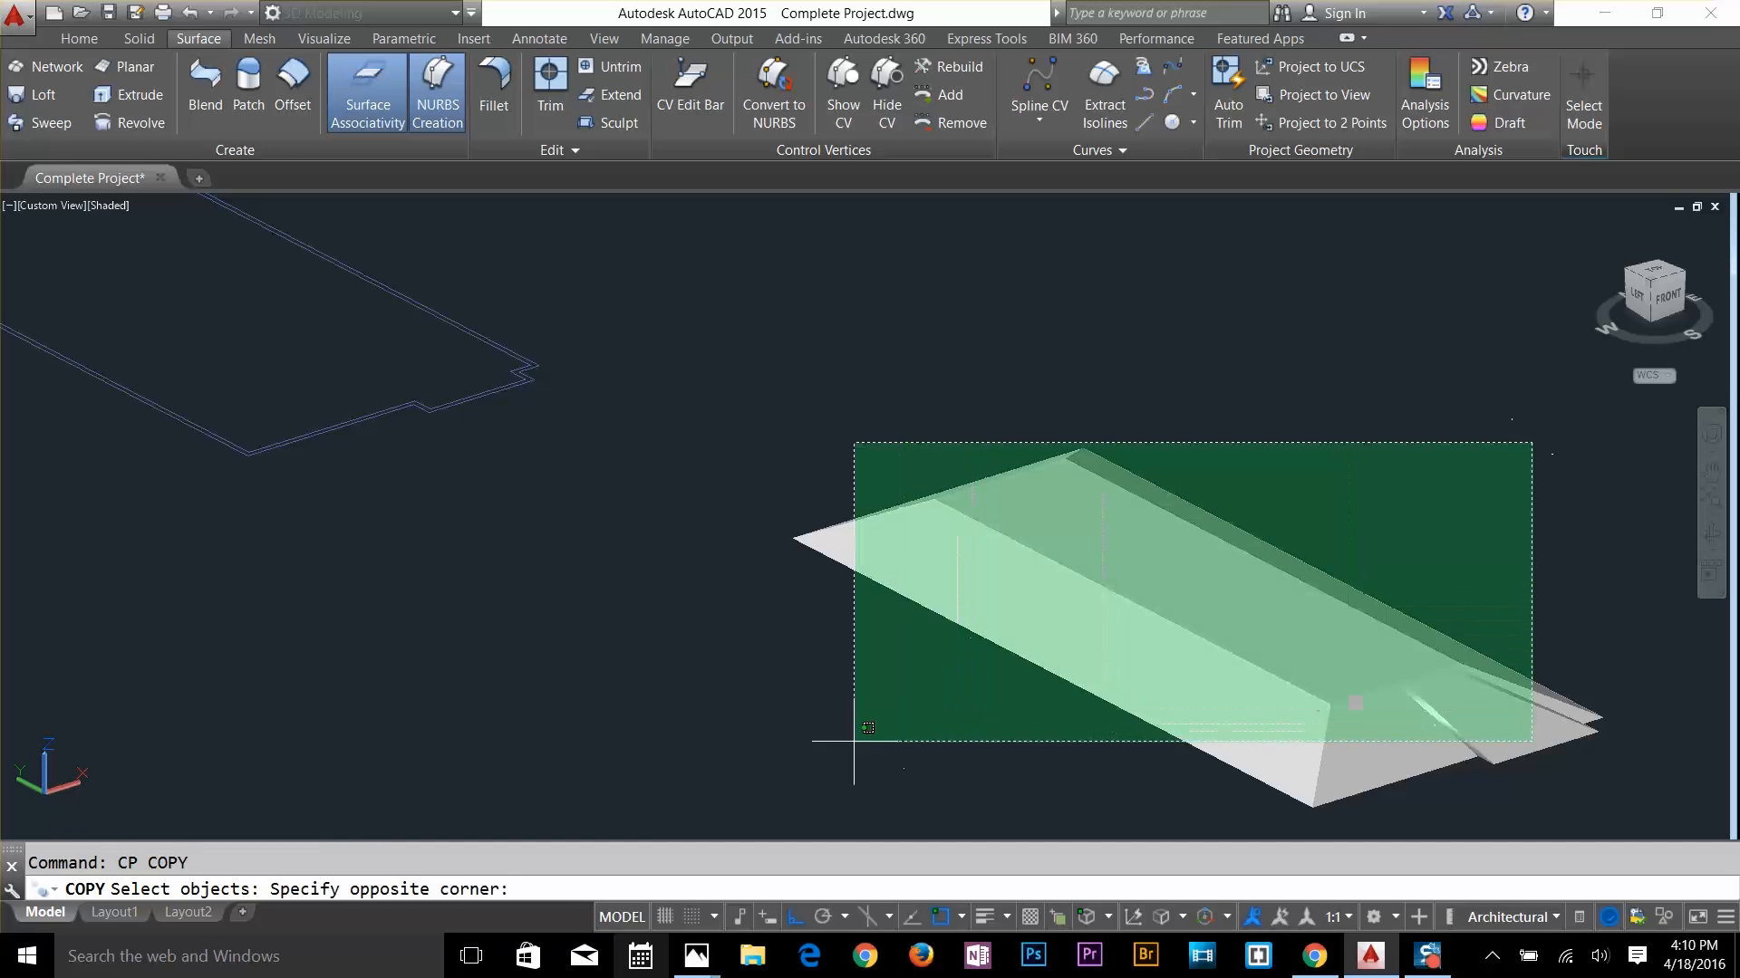
click(793, 640)
scroll(780, 507, up, 3)
key(Return)
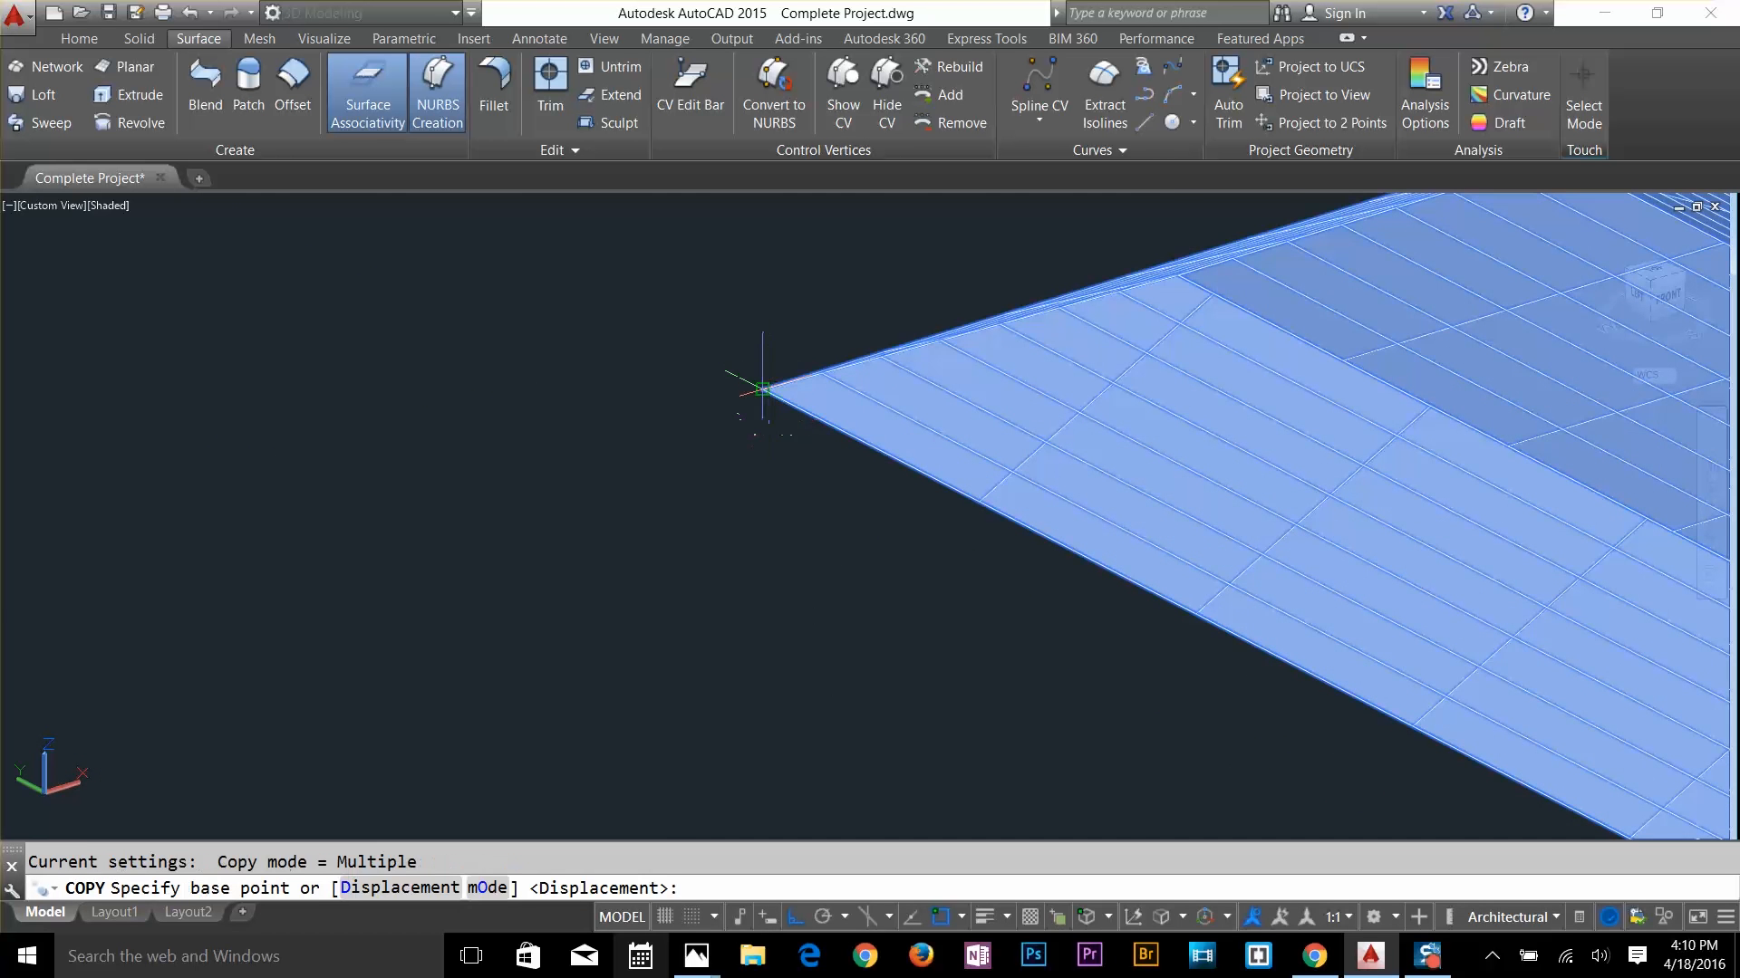
click(777, 377)
scroll(777, 377, down, 8)
scroll(1232, 431, up, 4)
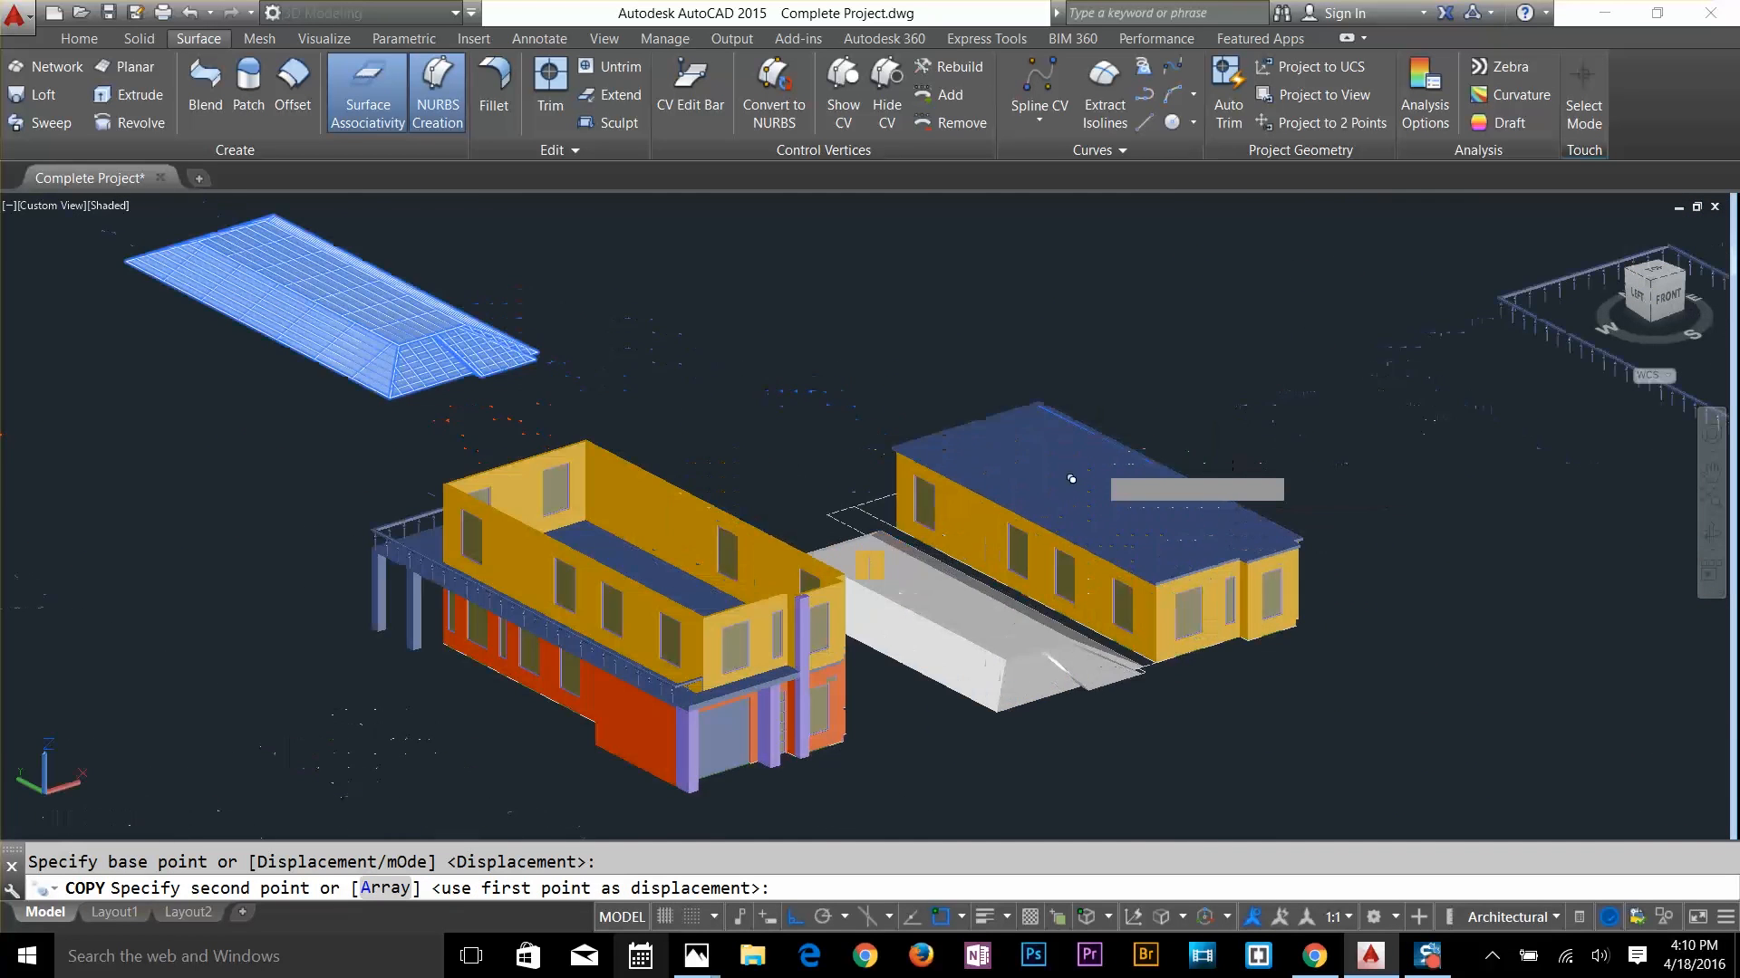
scroll(893, 449, up, 3)
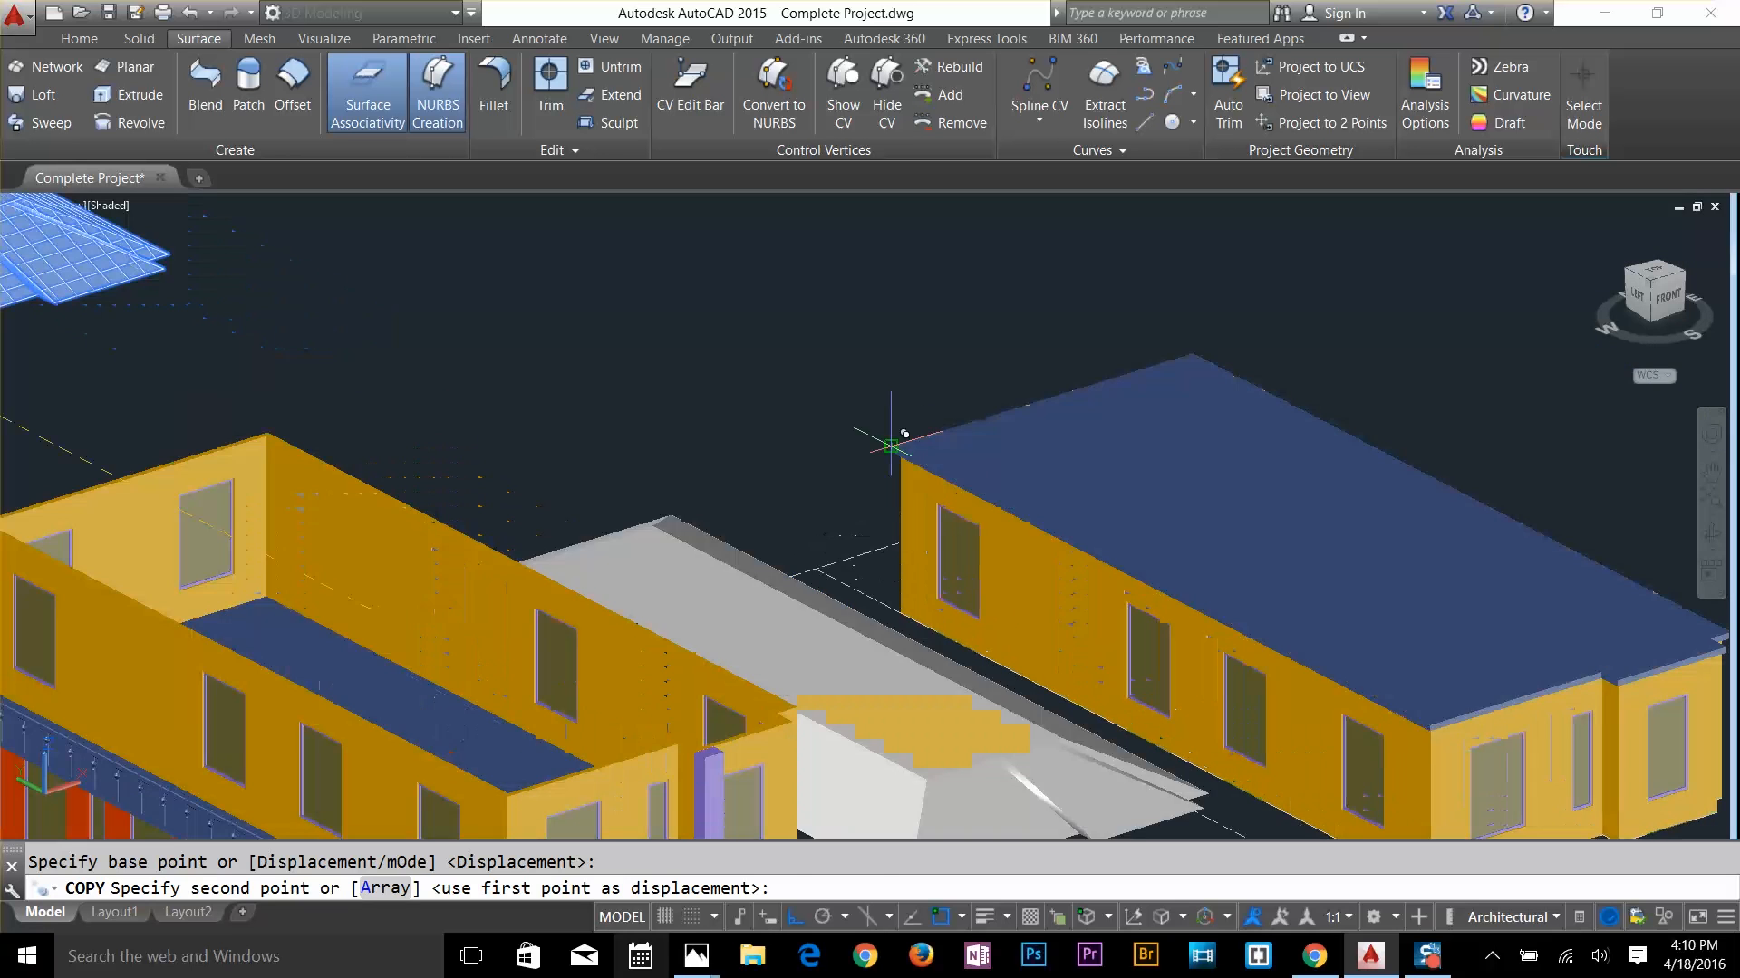
key(F8)
scroll(890, 446, up, 2)
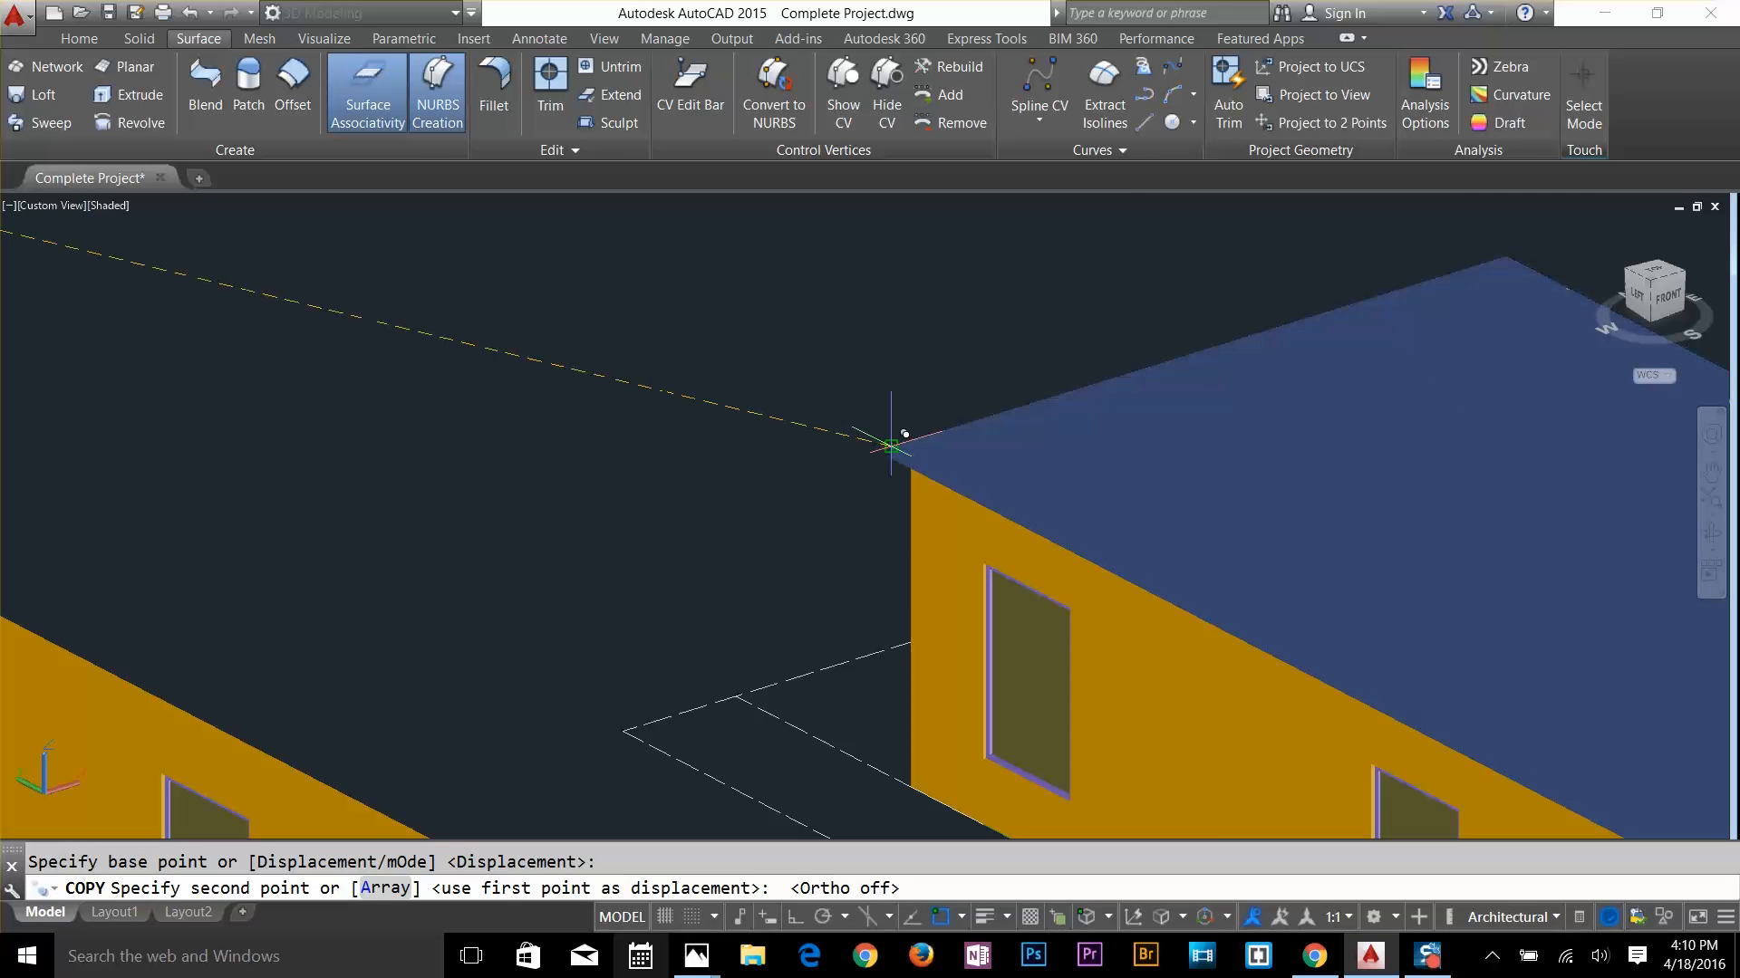
click(893, 445)
key(Return)
scroll(960, 601, down, 3)
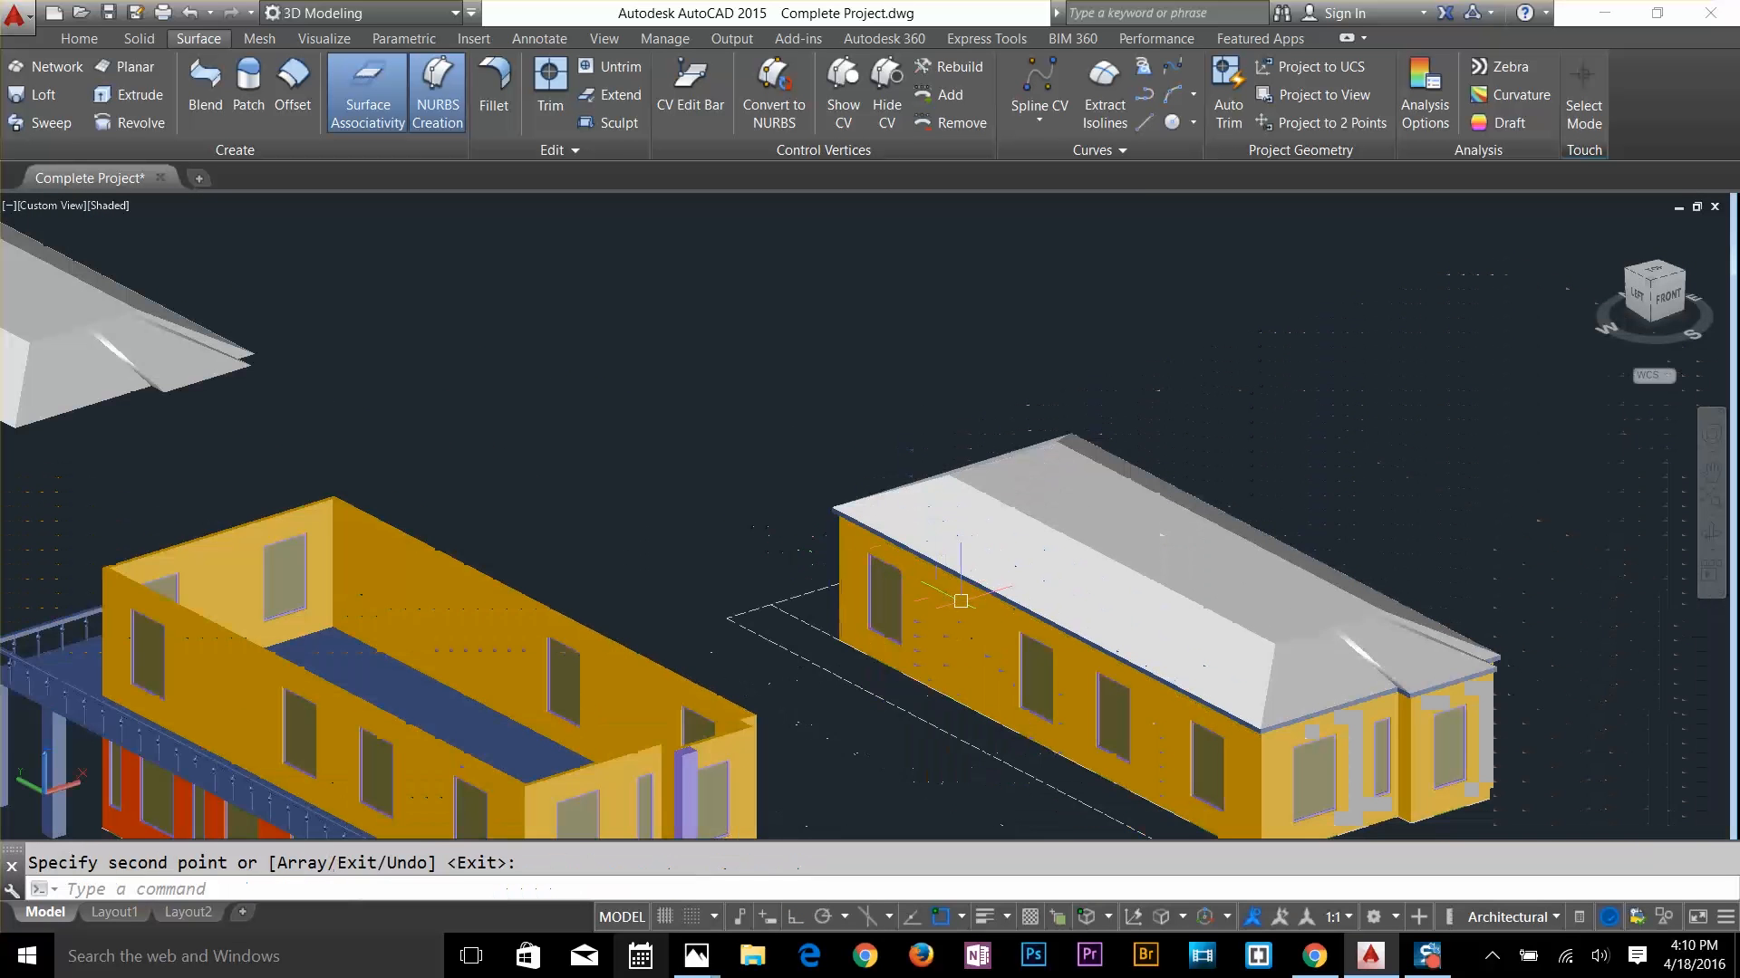
shift+middle_drag(1224, 700, 1126, 561)
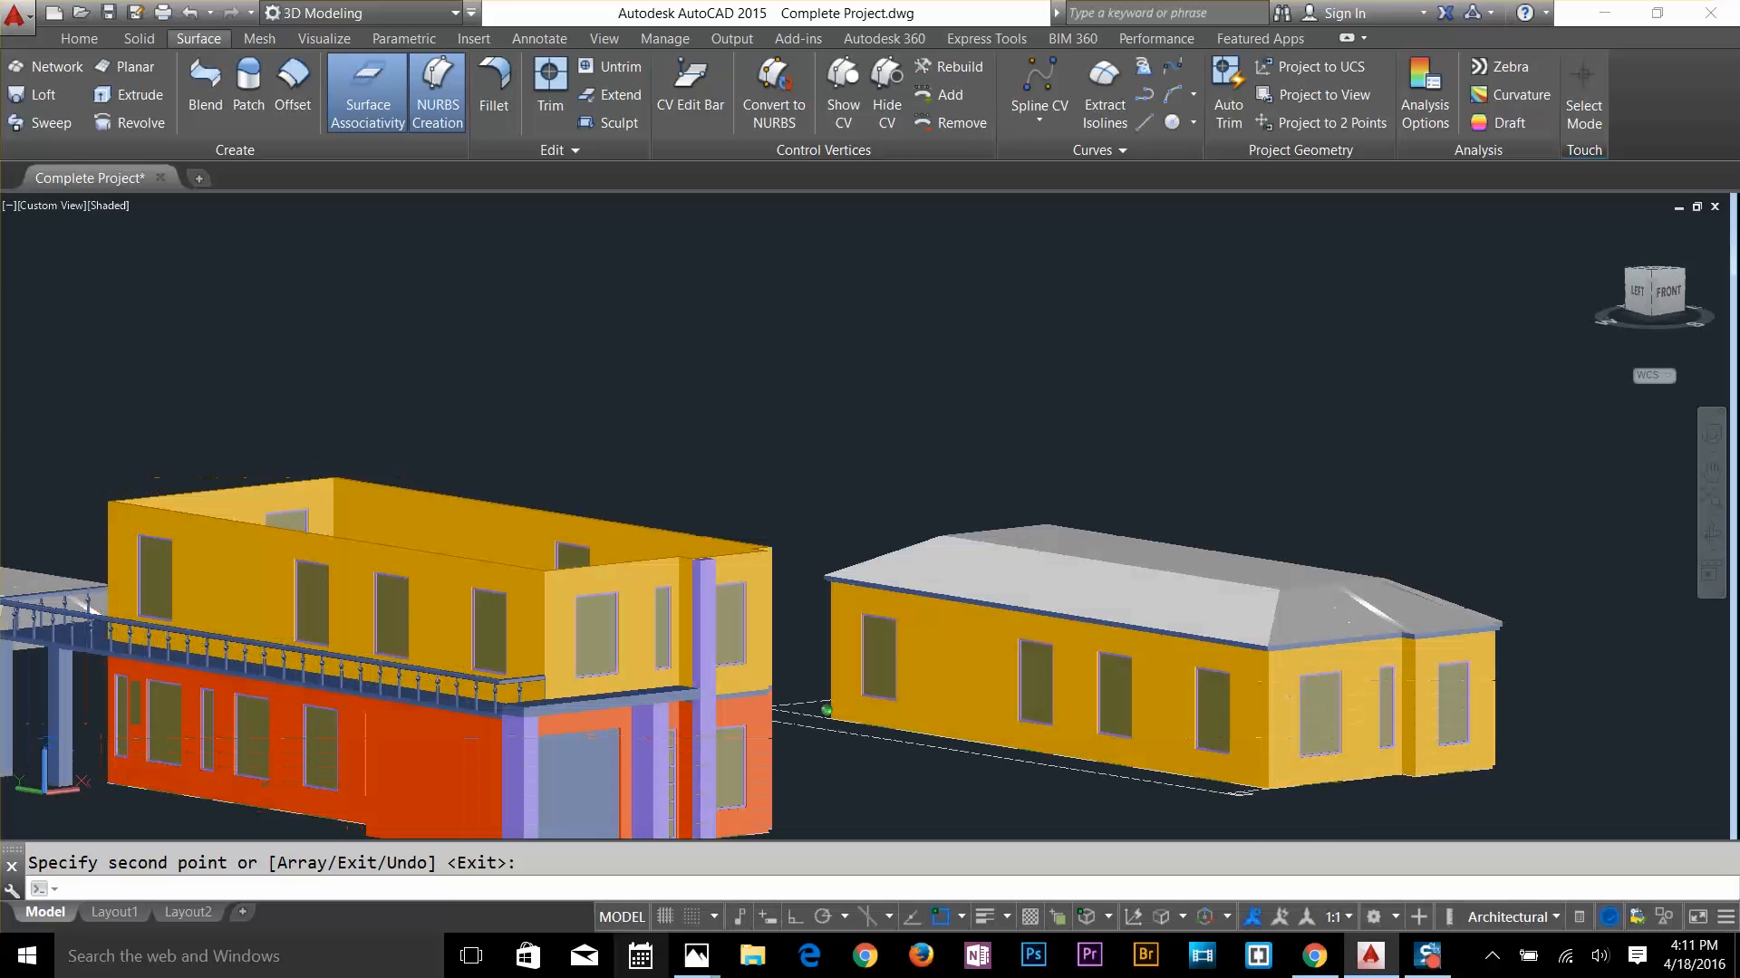
key(Escape)
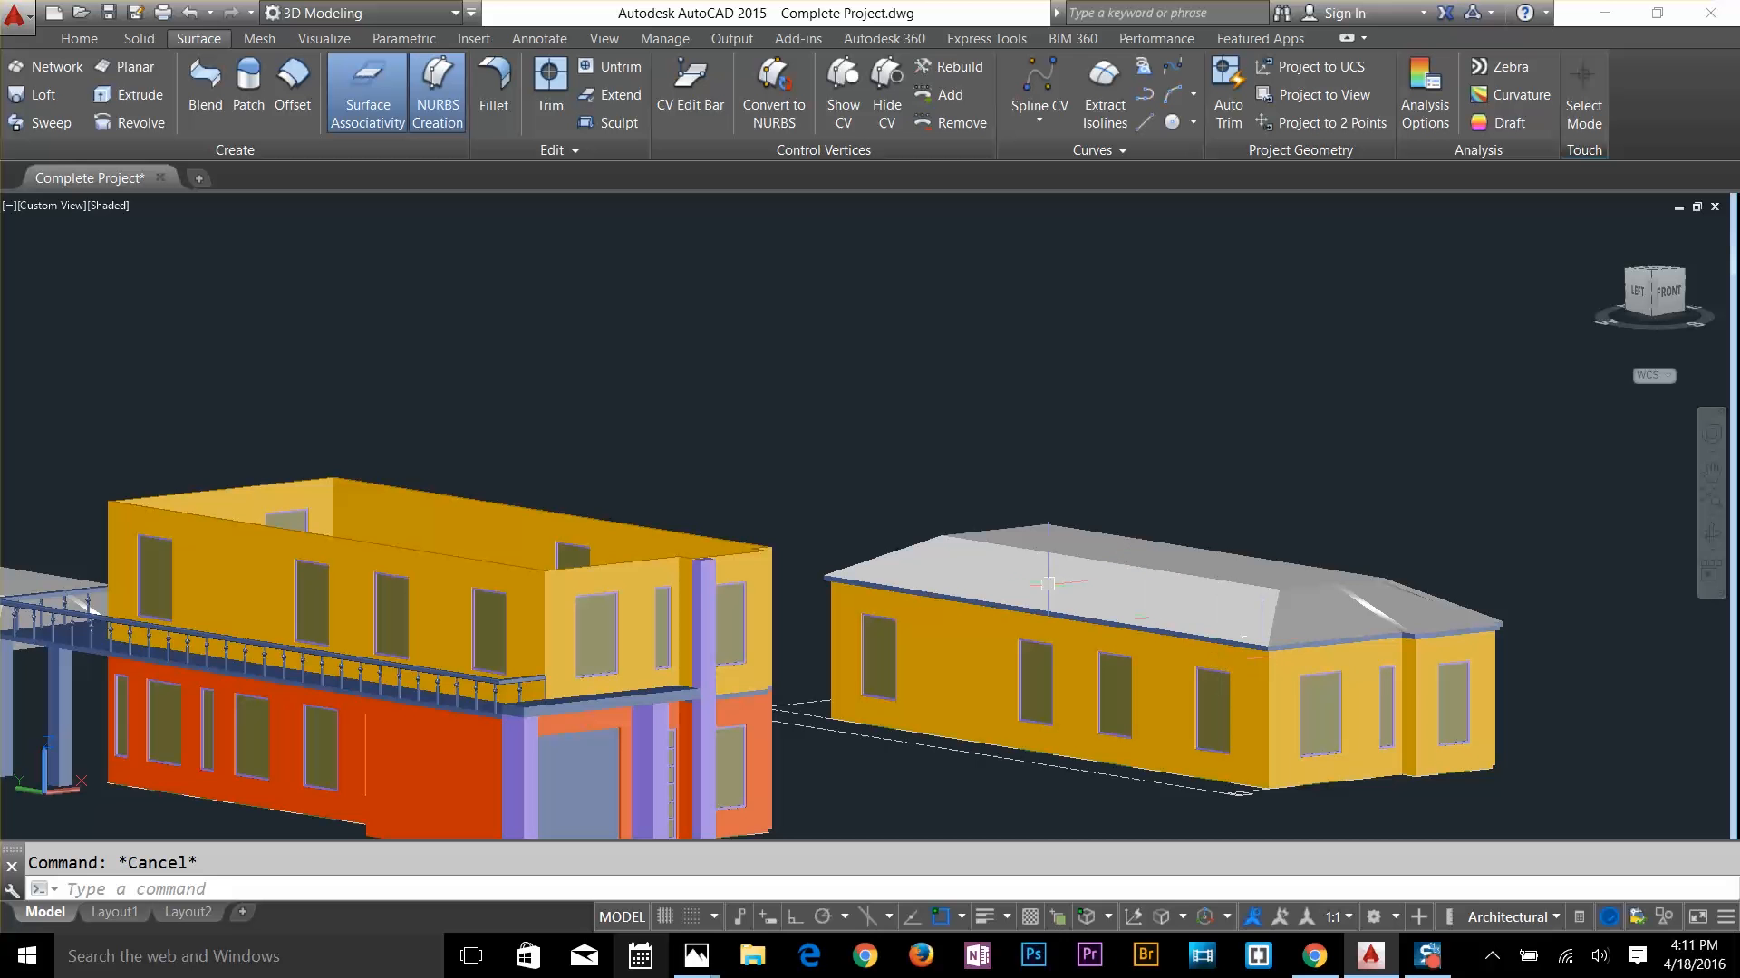
Copy the roof and its slab by the slab's lower corner onto the top of the two-storey building's walls, with ortho off
text(co)
key(Return)
click(975, 541)
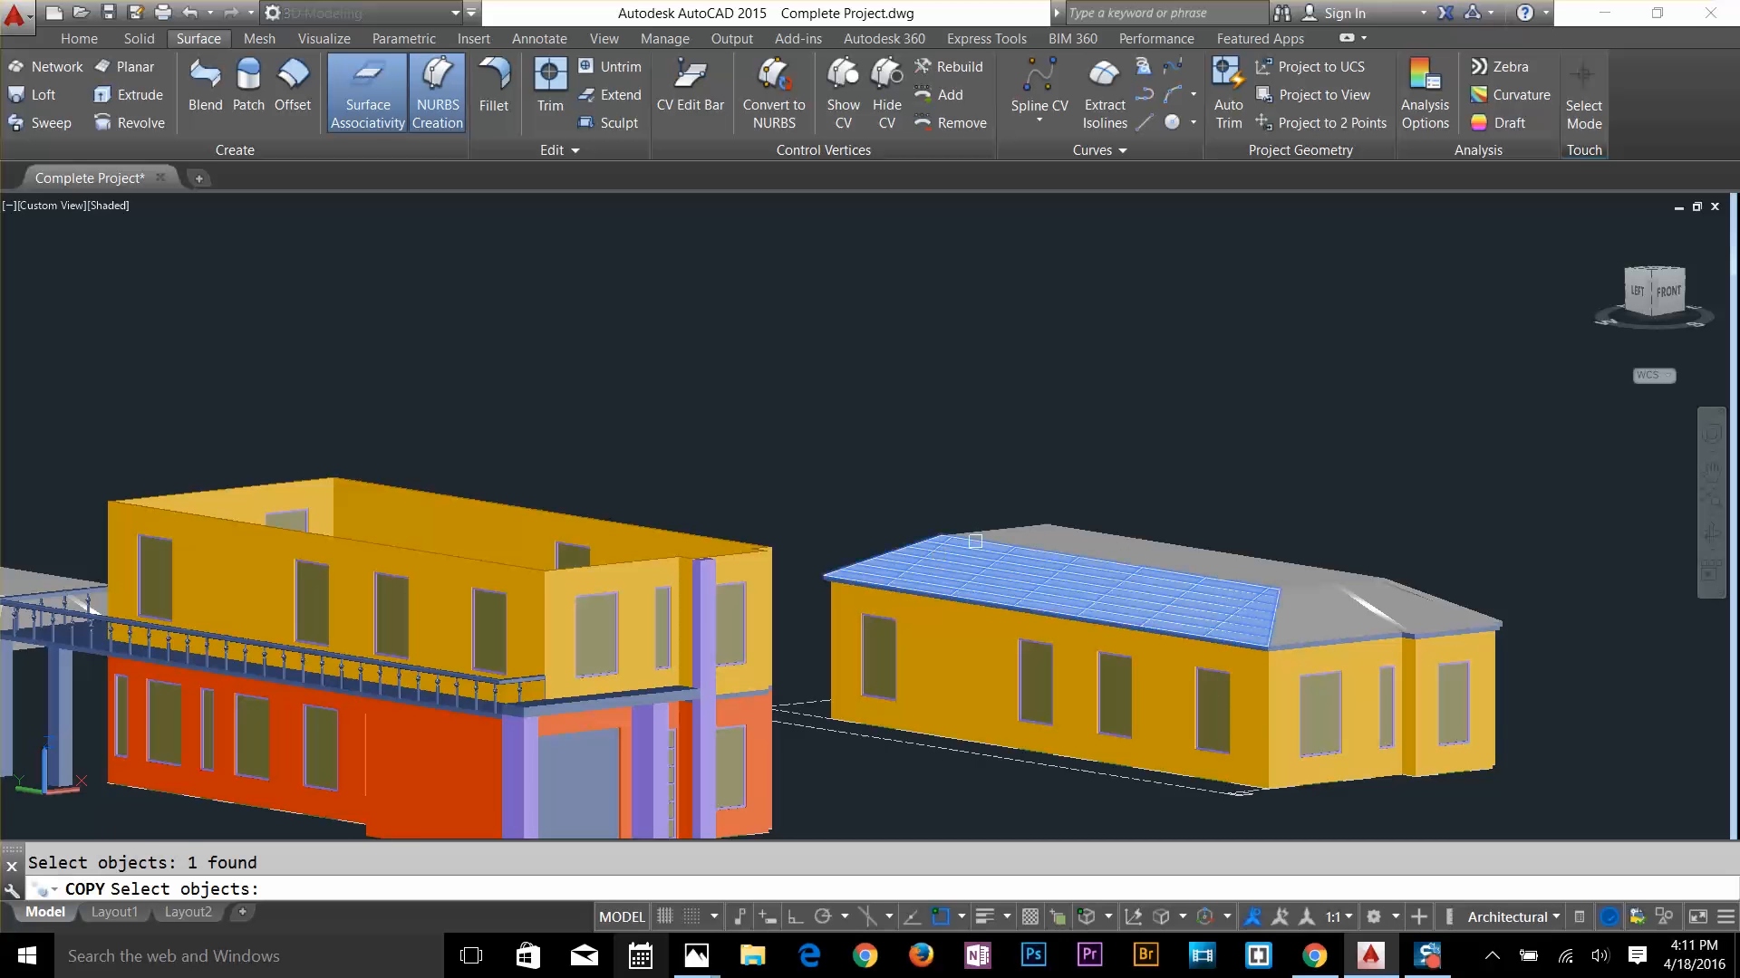
shift+middle_drag(1333, 616, 1259, 600)
scroll(1402, 563, up, 3)
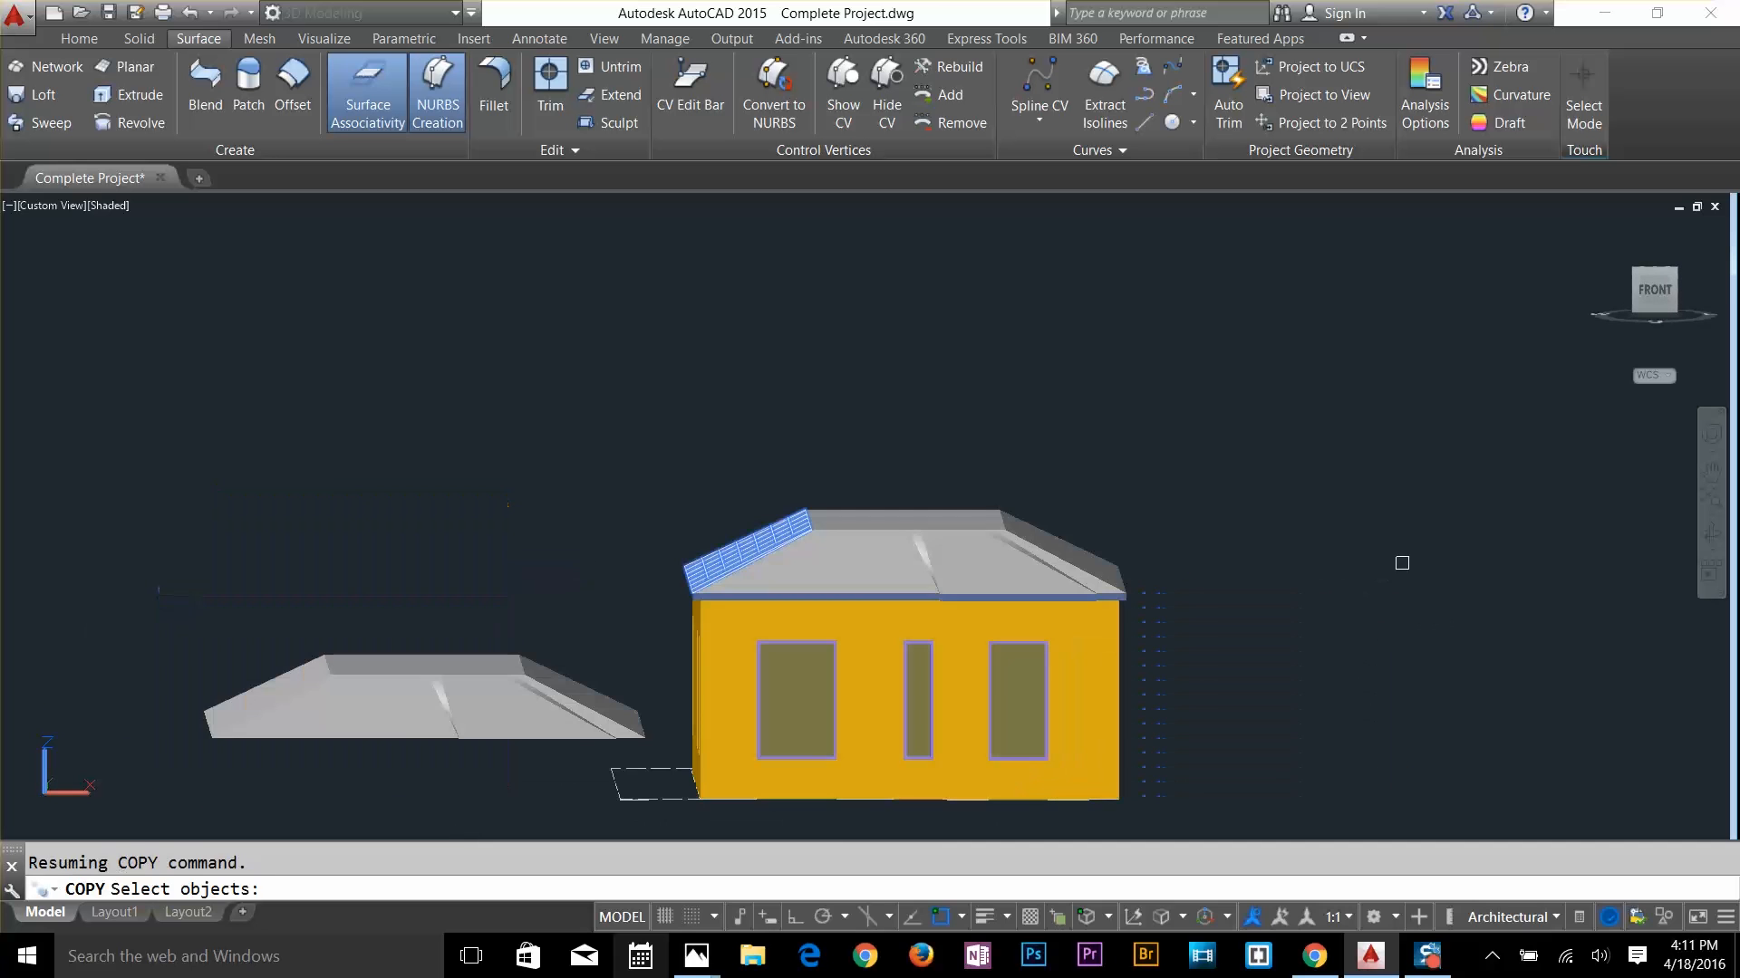
click(1127, 459)
click(789, 585)
scroll(1187, 615, up, 5)
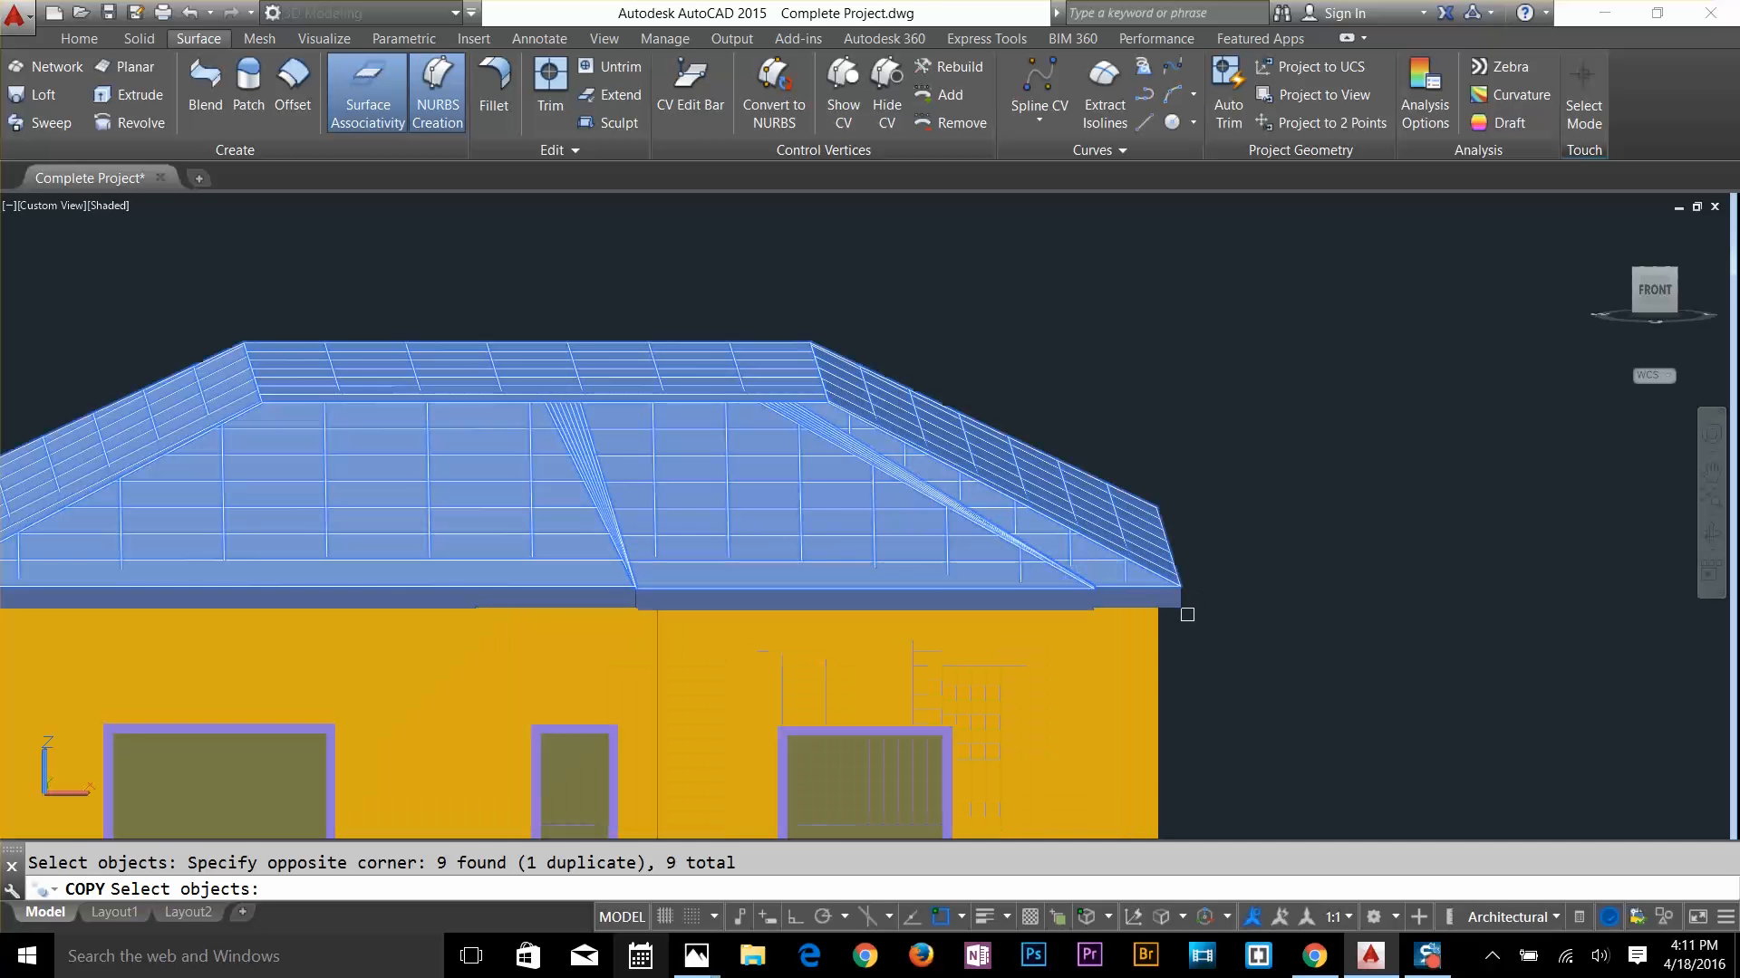
click(1181, 609)
key(Return)
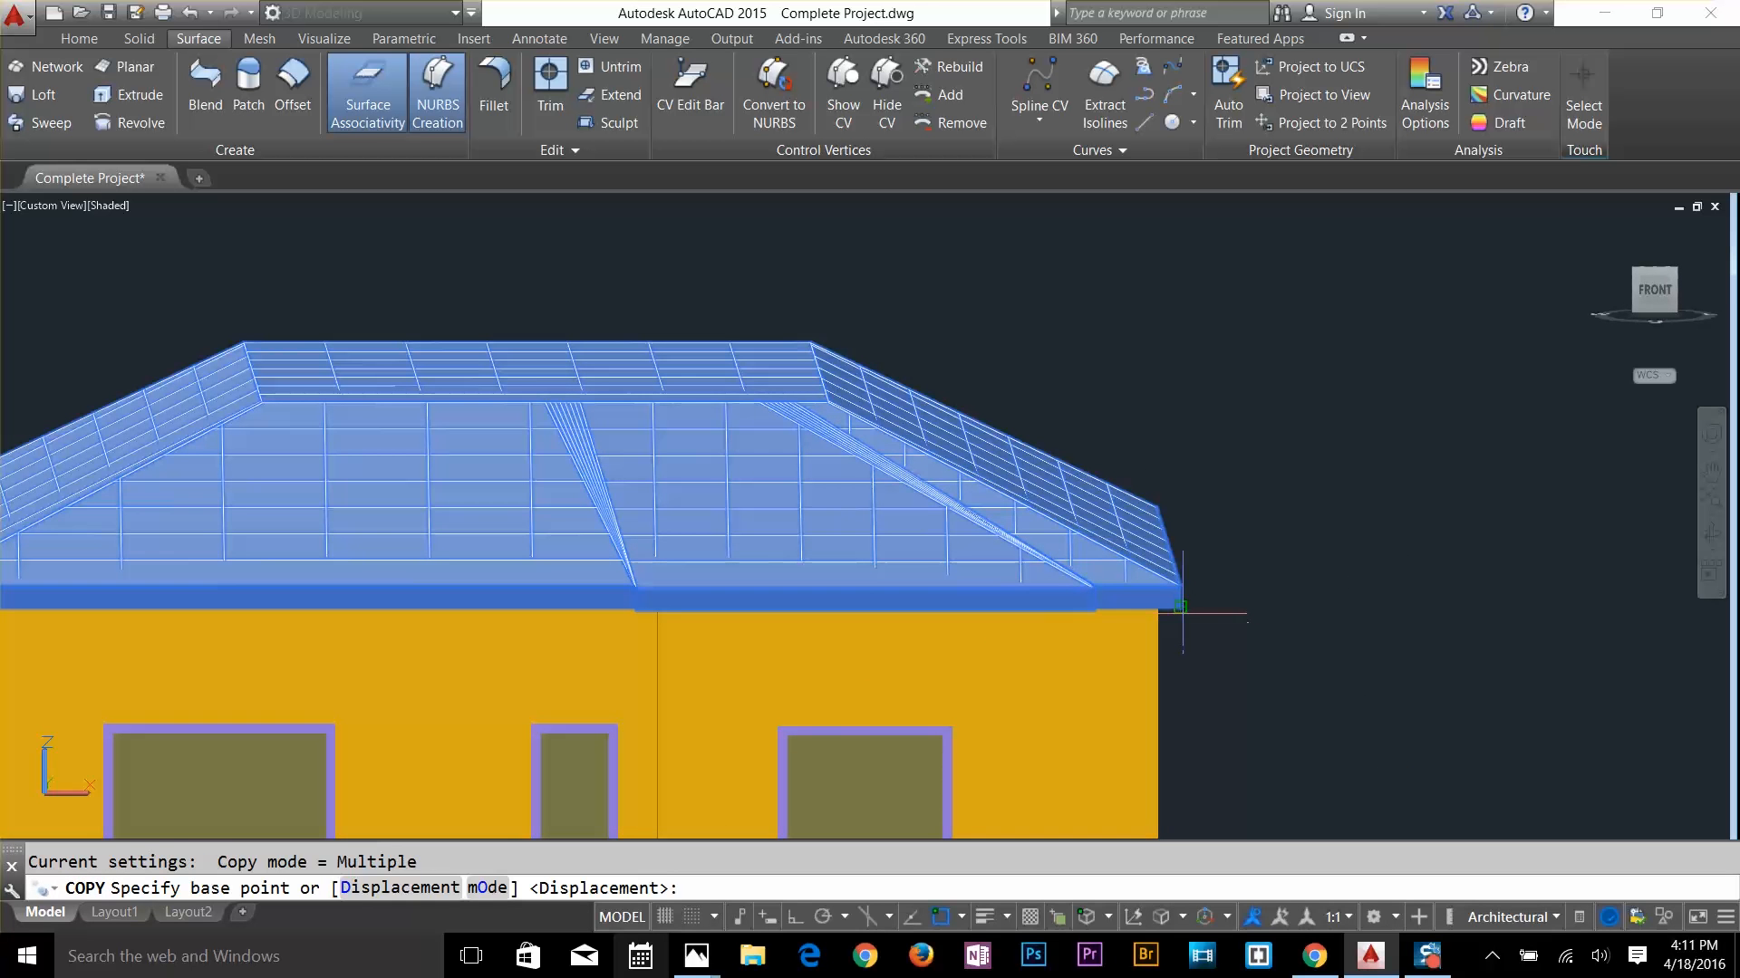
click(1182, 611)
scroll(1153, 627, down, 5)
scroll(602, 589, down, 5)
middle_drag(585, 583, 1358, 664)
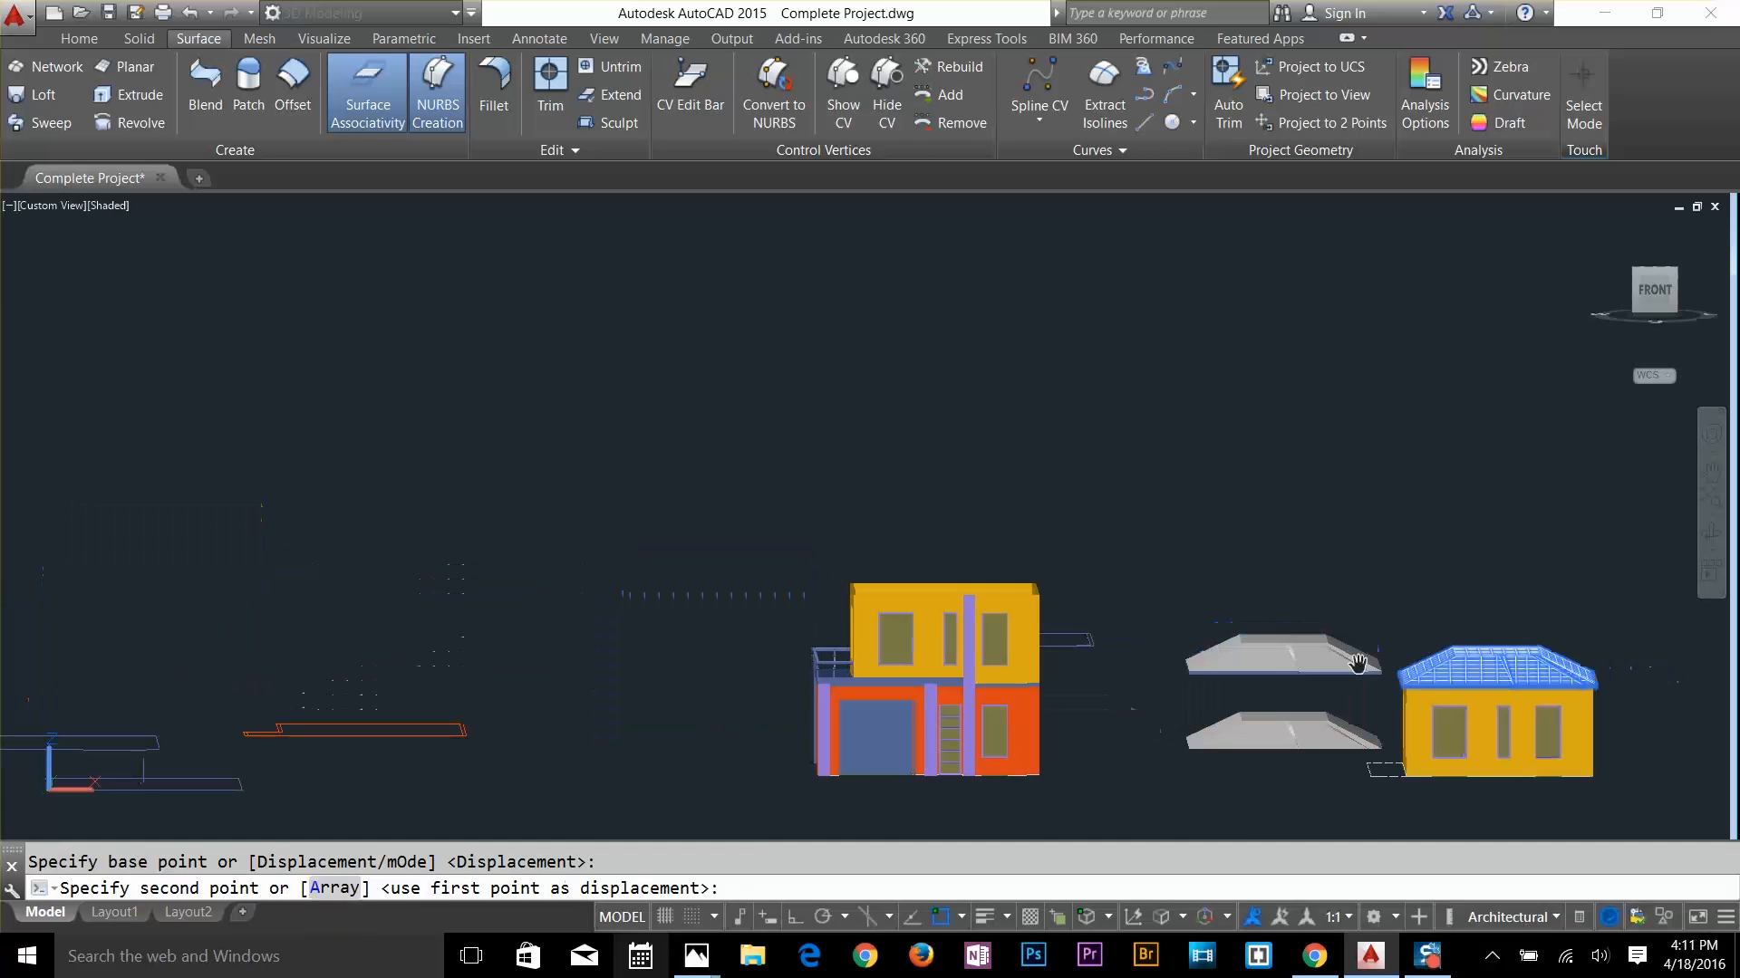
scroll(1141, 621, up, 5)
shift+middle_drag(863, 562, 540, 609)
scroll(966, 583, up, 4)
scroll(1215, 583, down, 6)
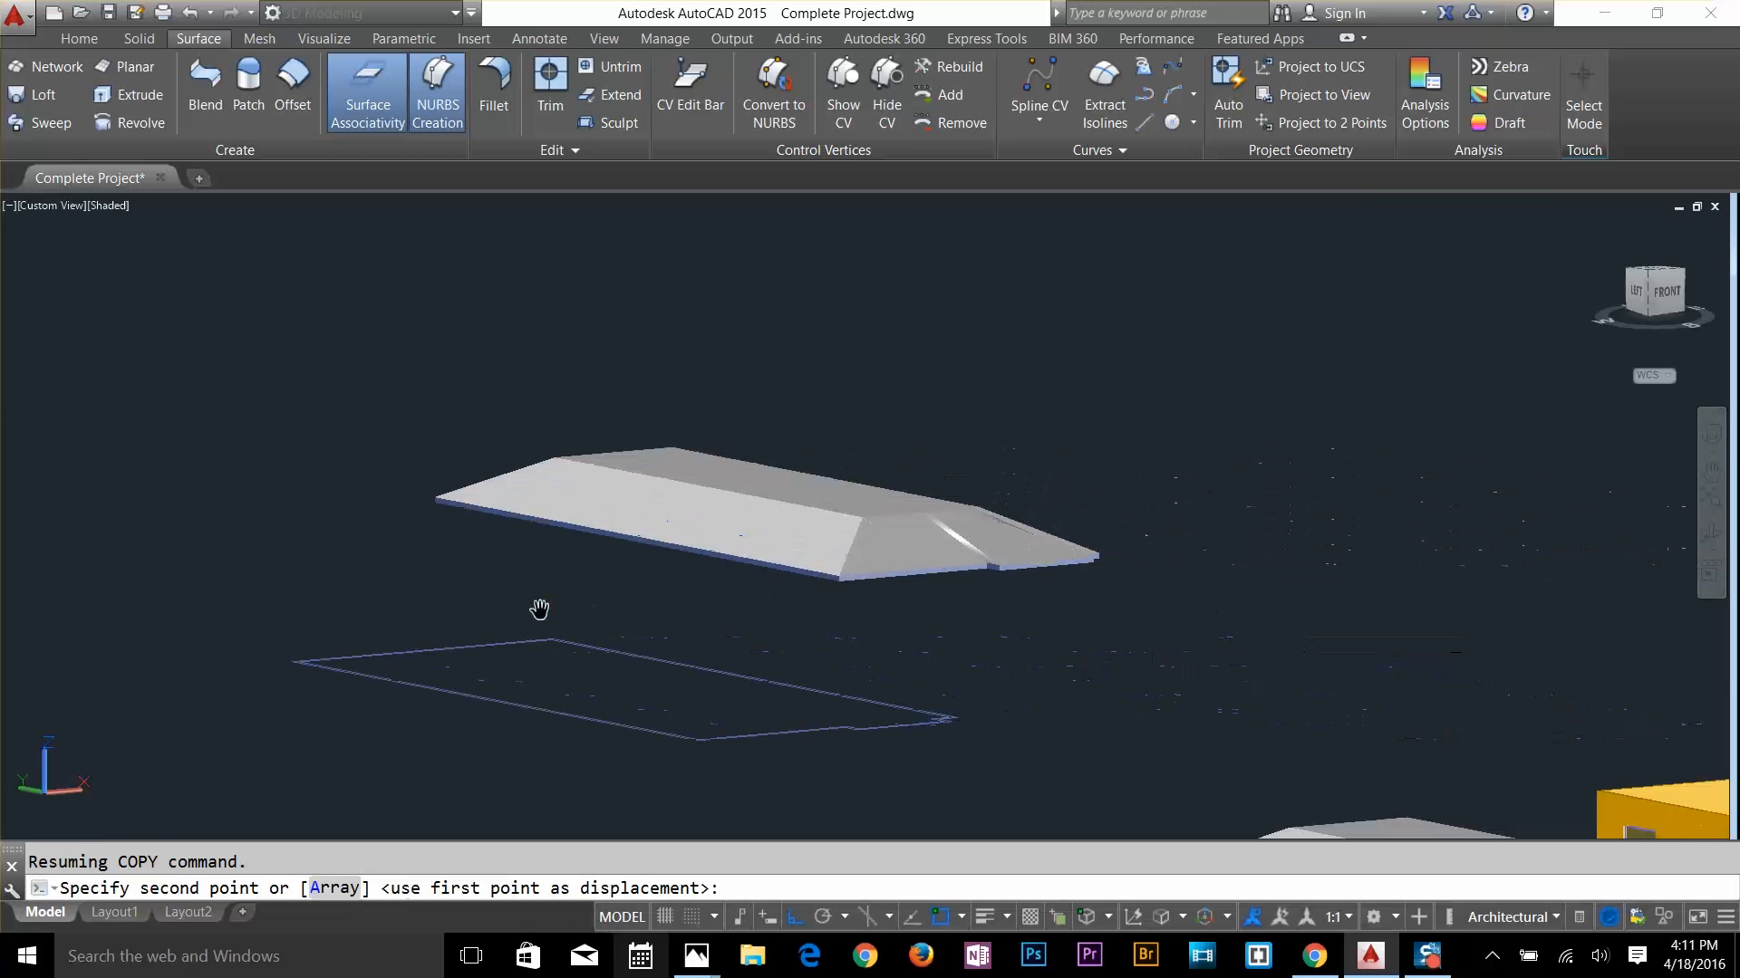
middle_drag(1302, 699, 539, 456)
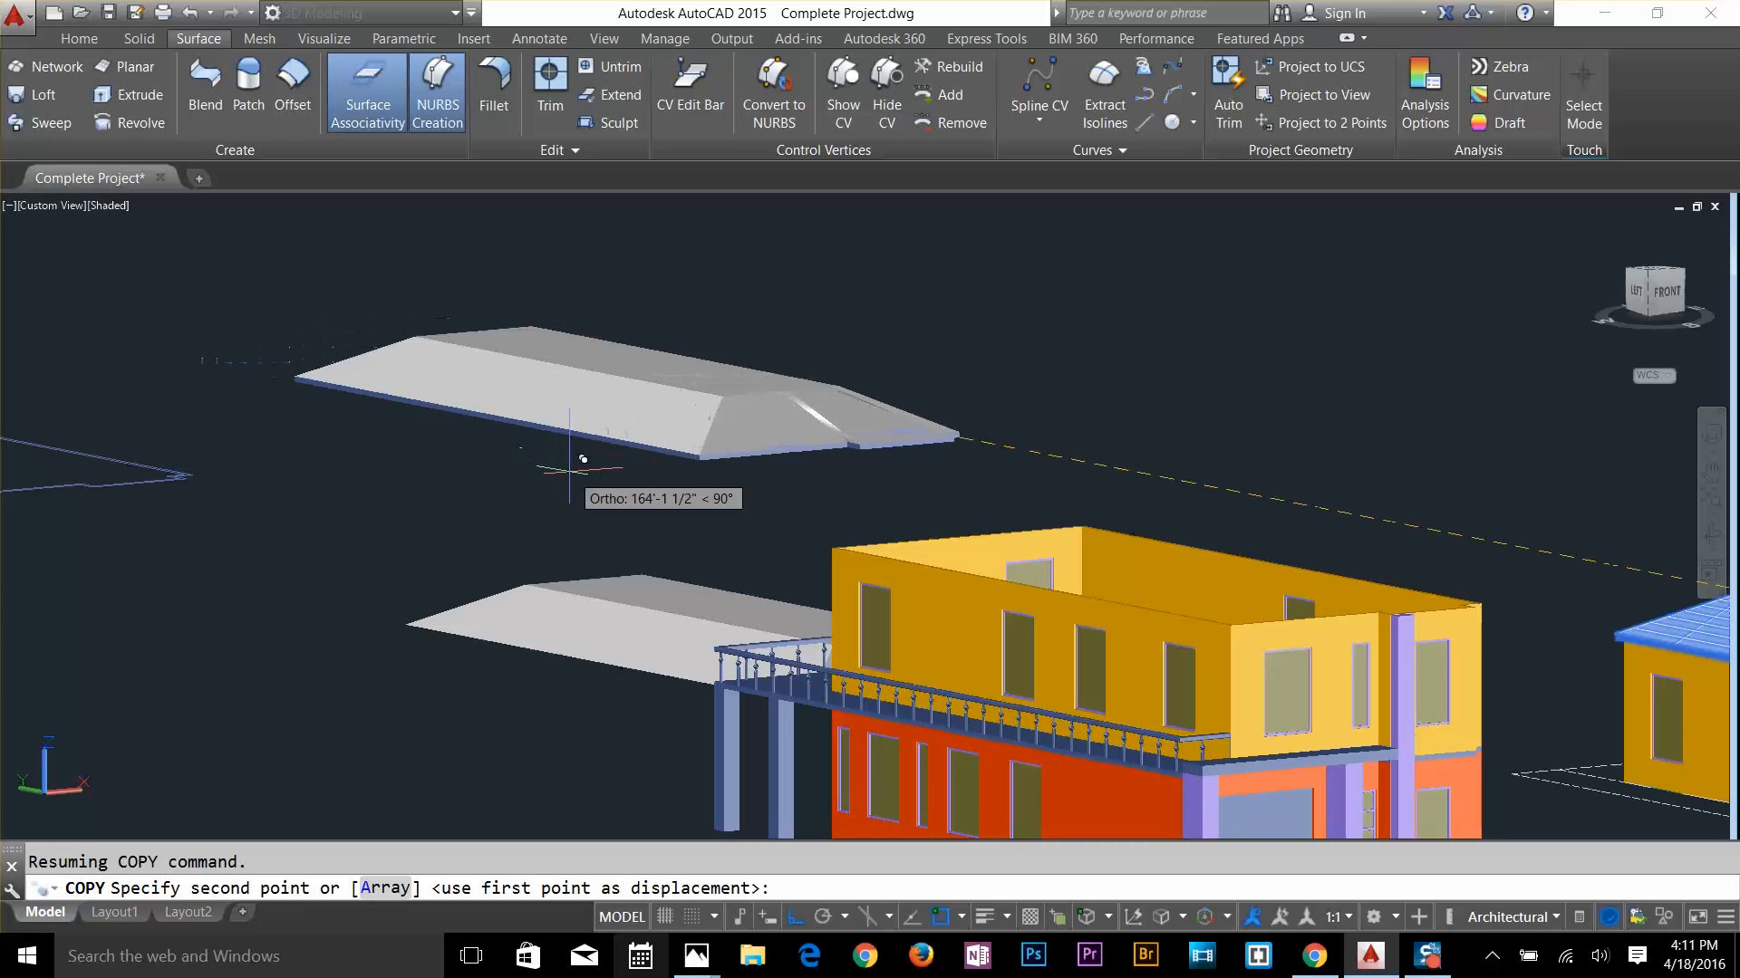
key(F8)
scroll(1302, 472, up, 6)
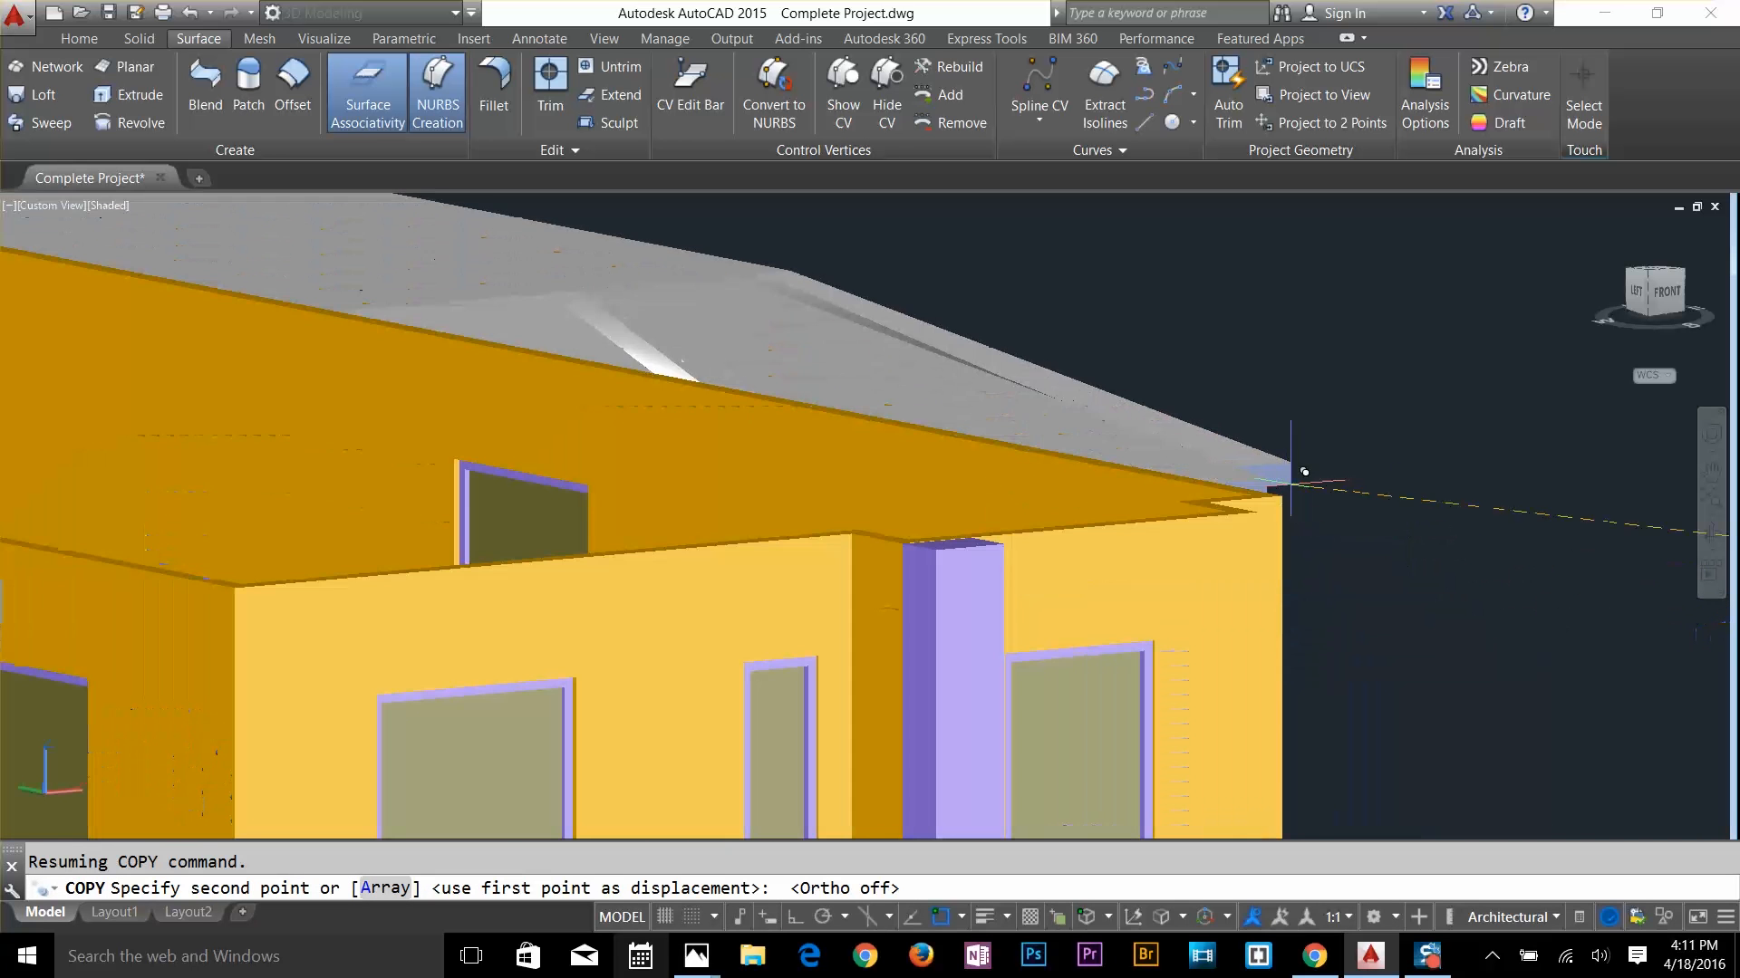
click(1291, 485)
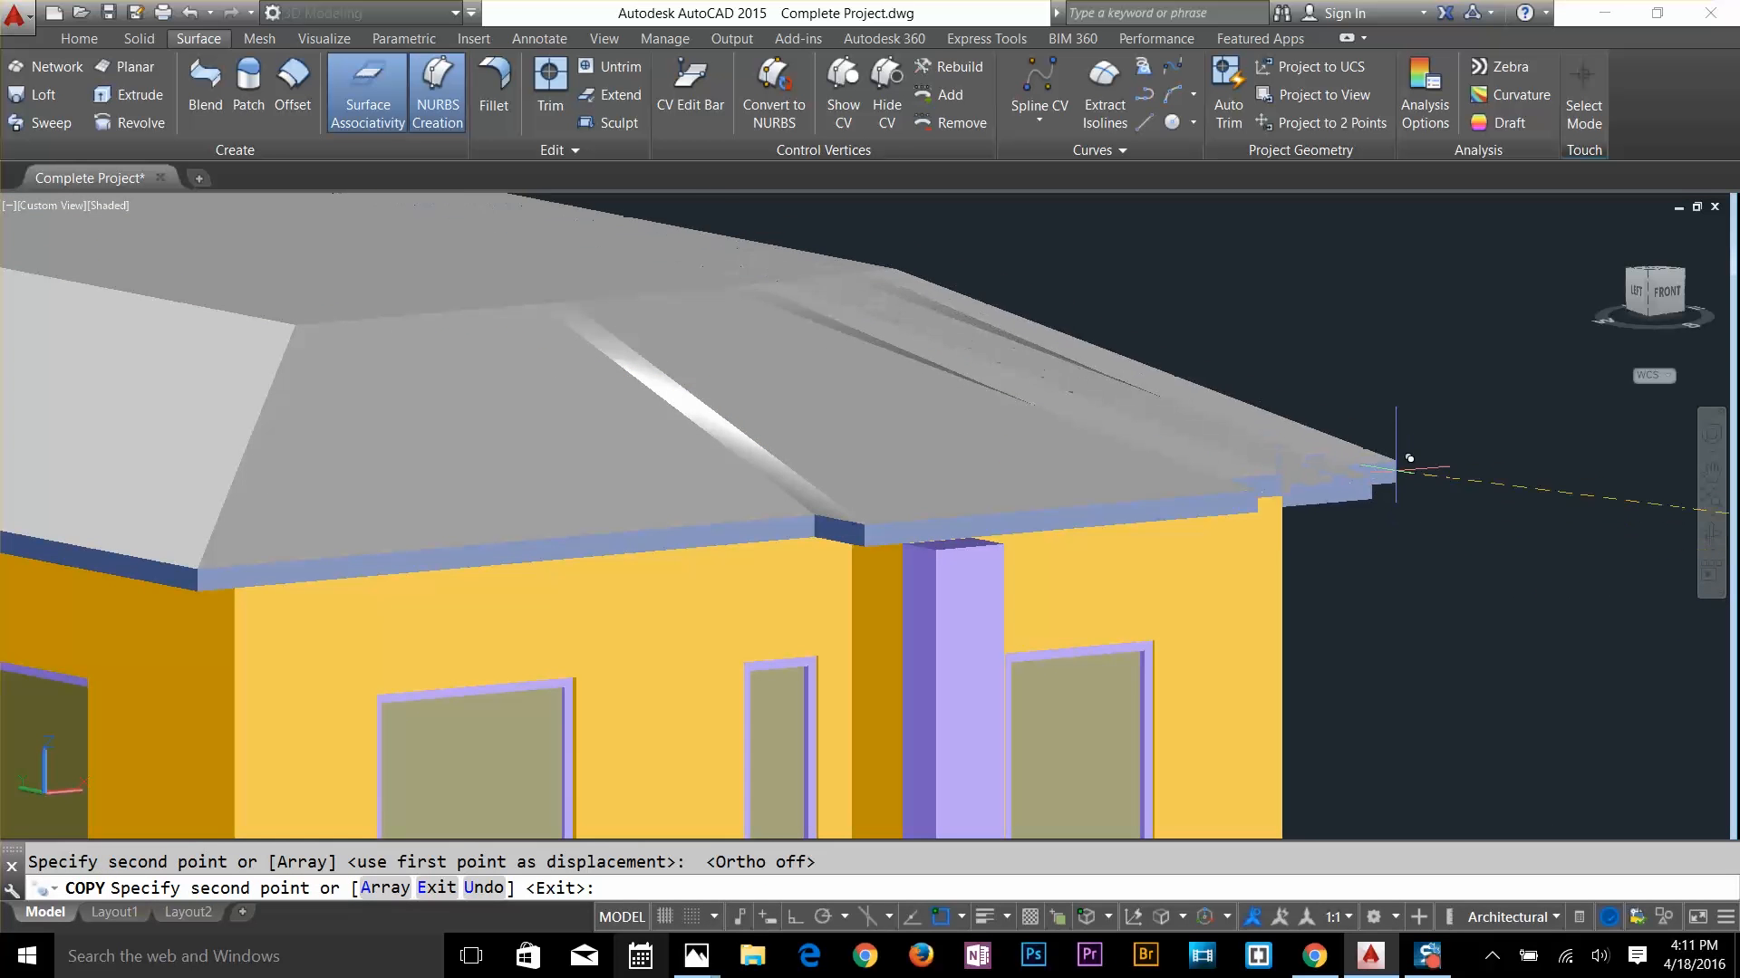
End the copy command and save the drawing
mouse_move(1367, 574)
shift+middle_down()
mouse_move(1312, 563)
mouse_move(1437, 598)
mouse_move(1171, 629)
shift+middle_up()
scroll(1439, 599, down, 4)
scroll(1439, 600, down, 5)
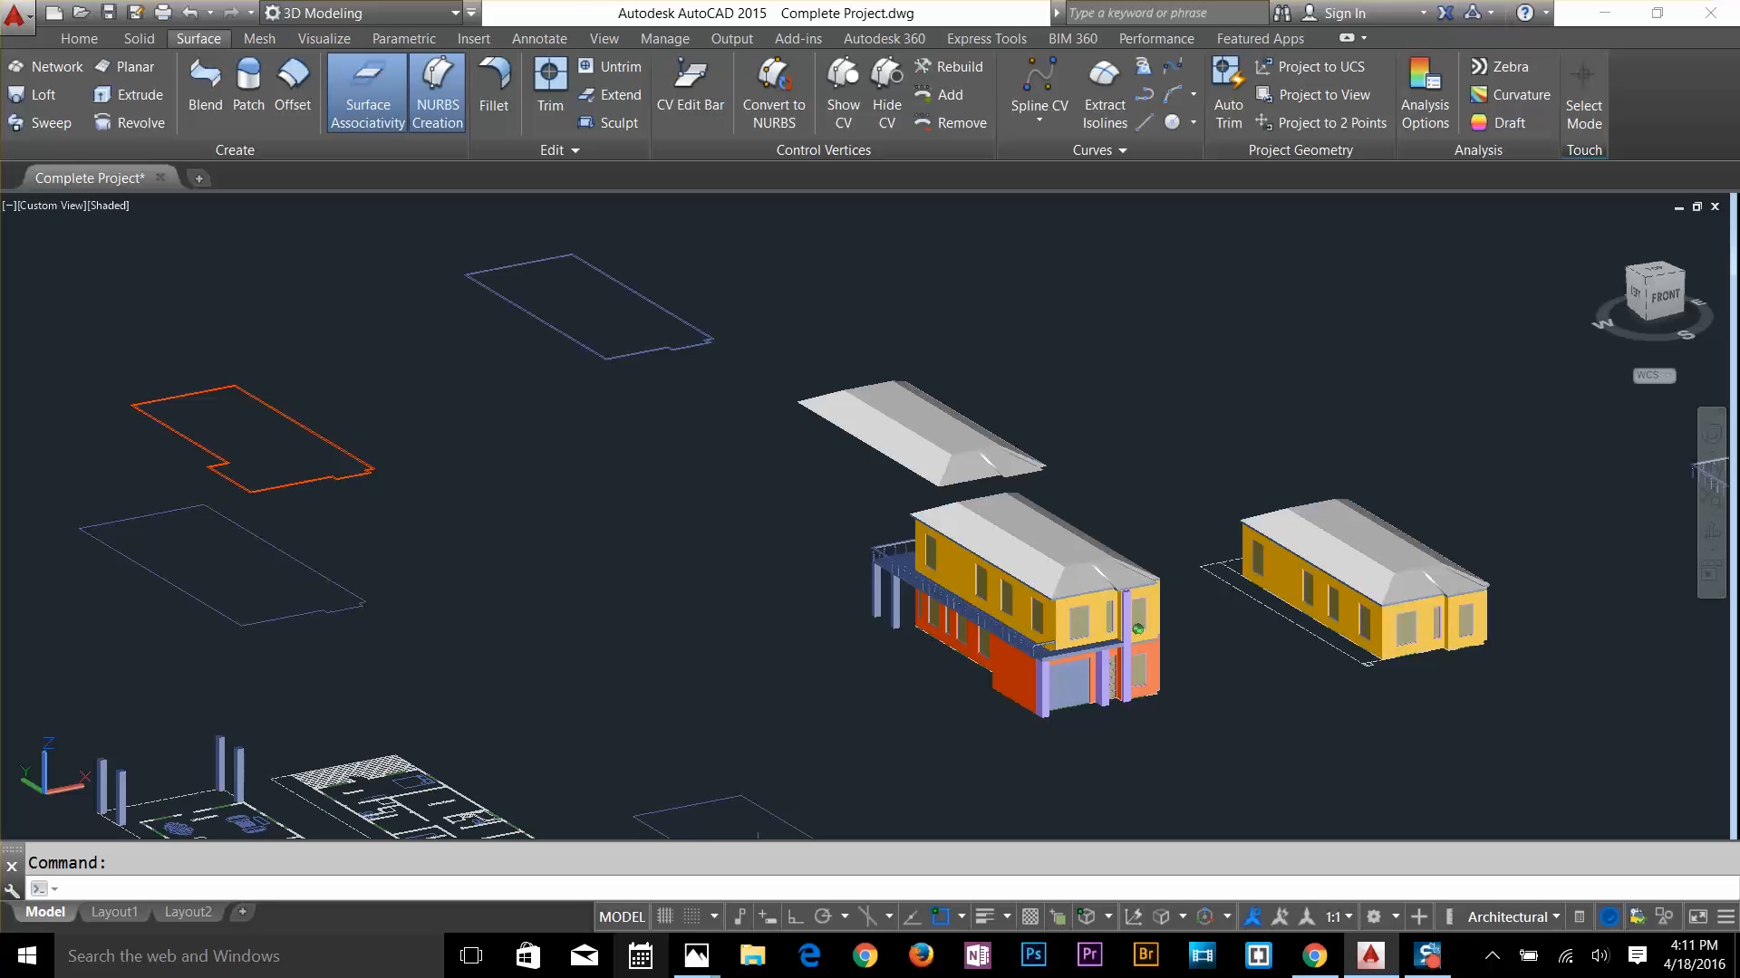
middle_drag(1023, 768, 1023, 768)
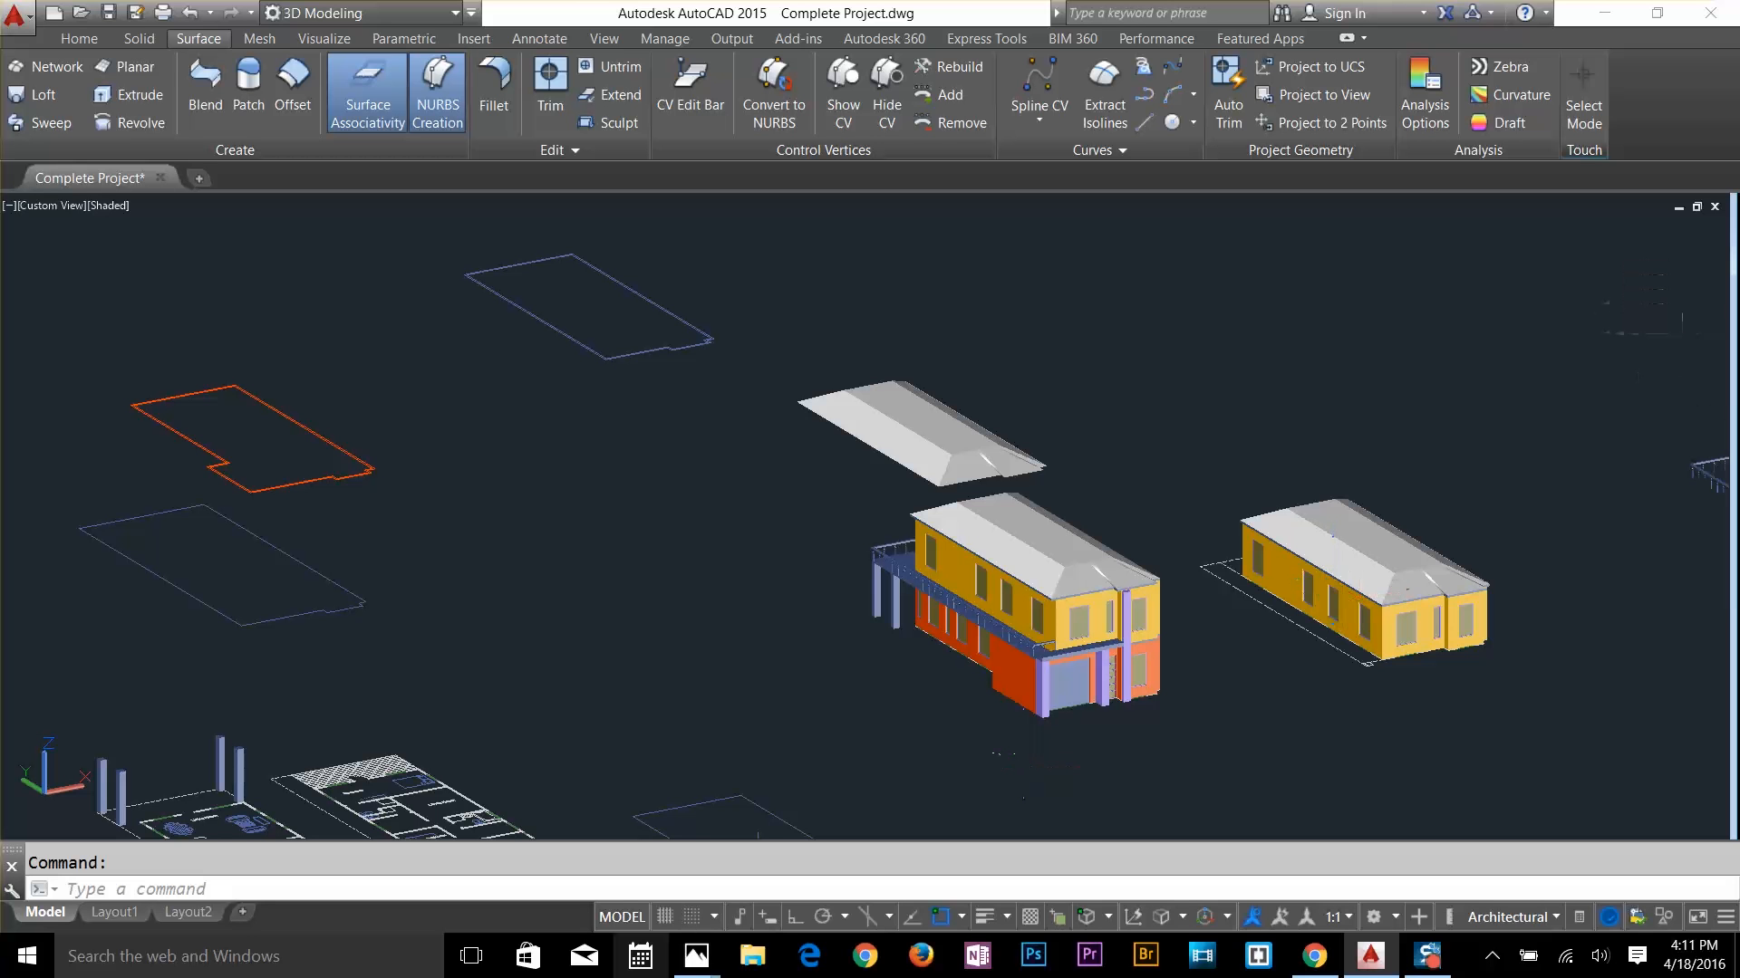
key(ctrl+s)
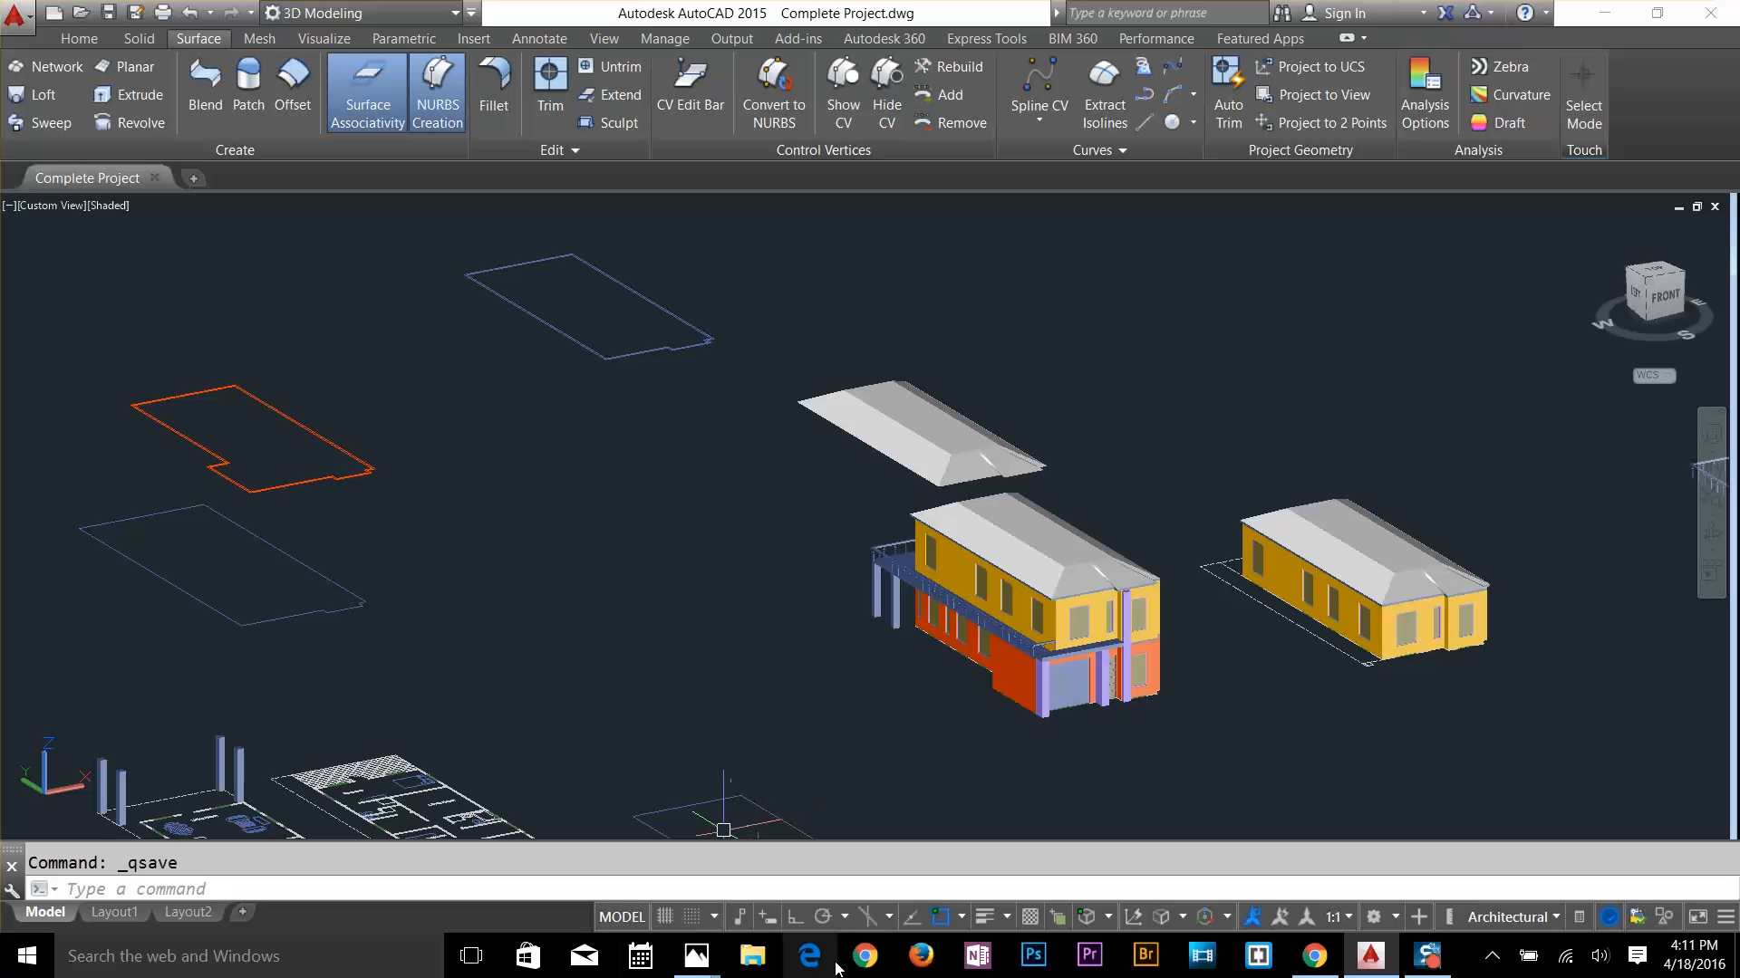
Erase the separate upper-floor model beside the two-storey building, including its roof, leftover windows and outlines
click(1563, 467)
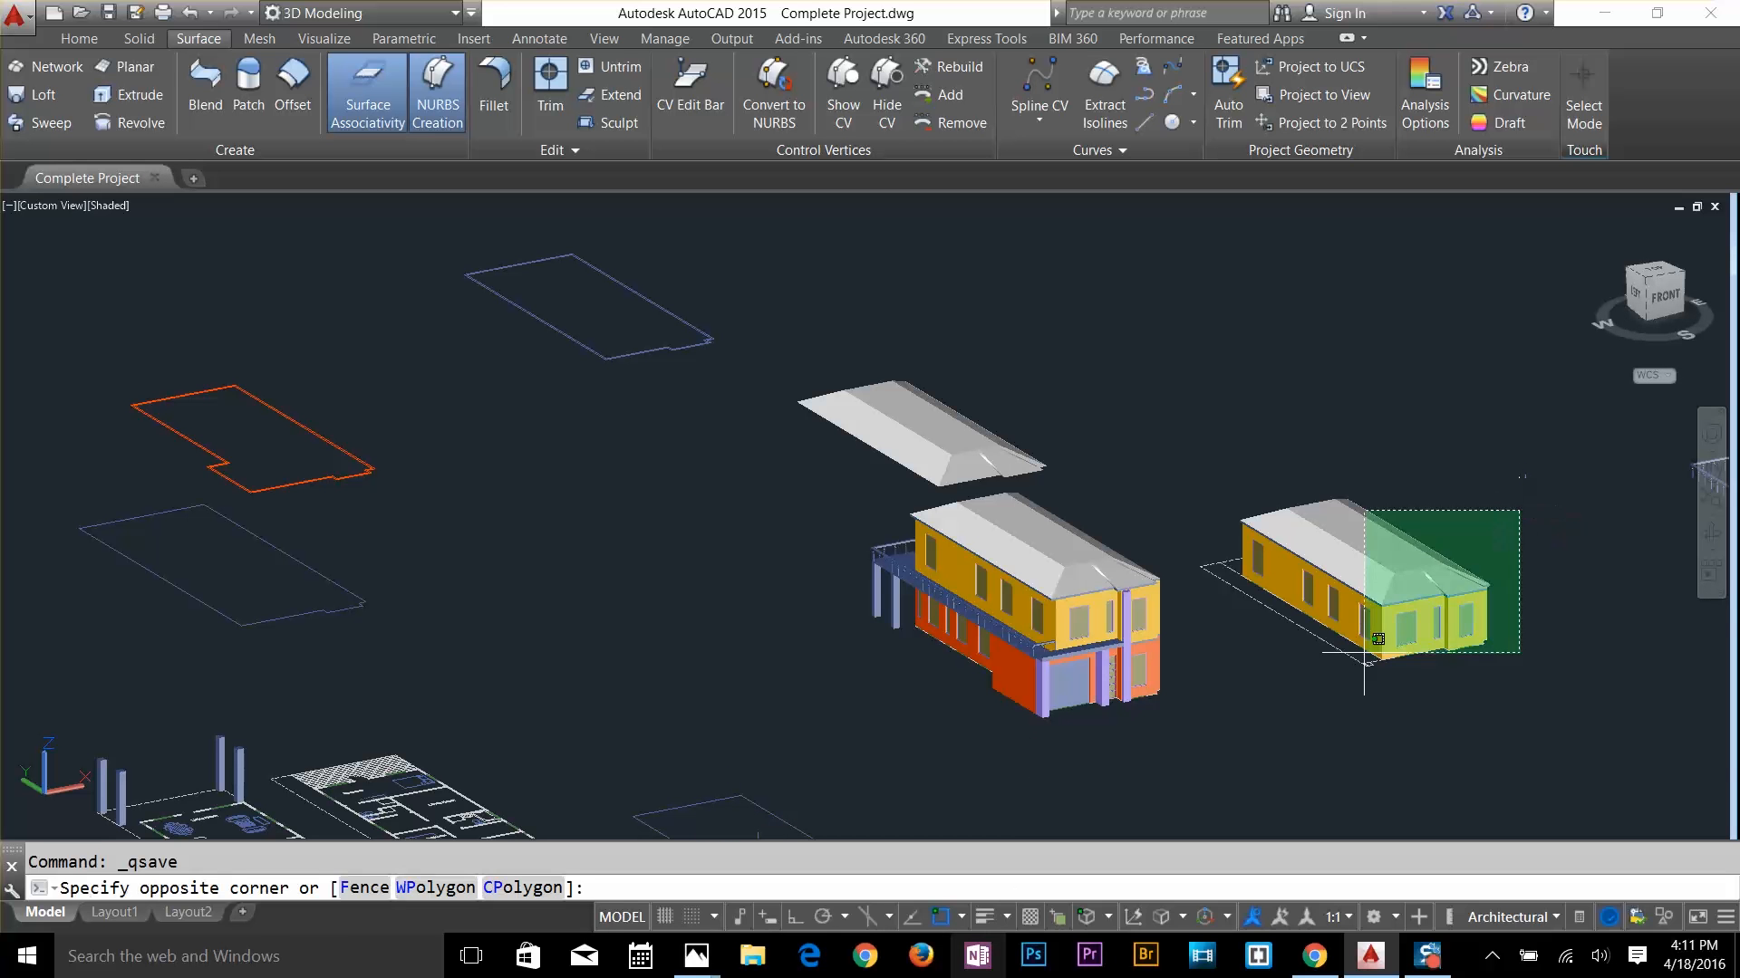
click(1323, 693)
key(Delete)
click(1450, 451)
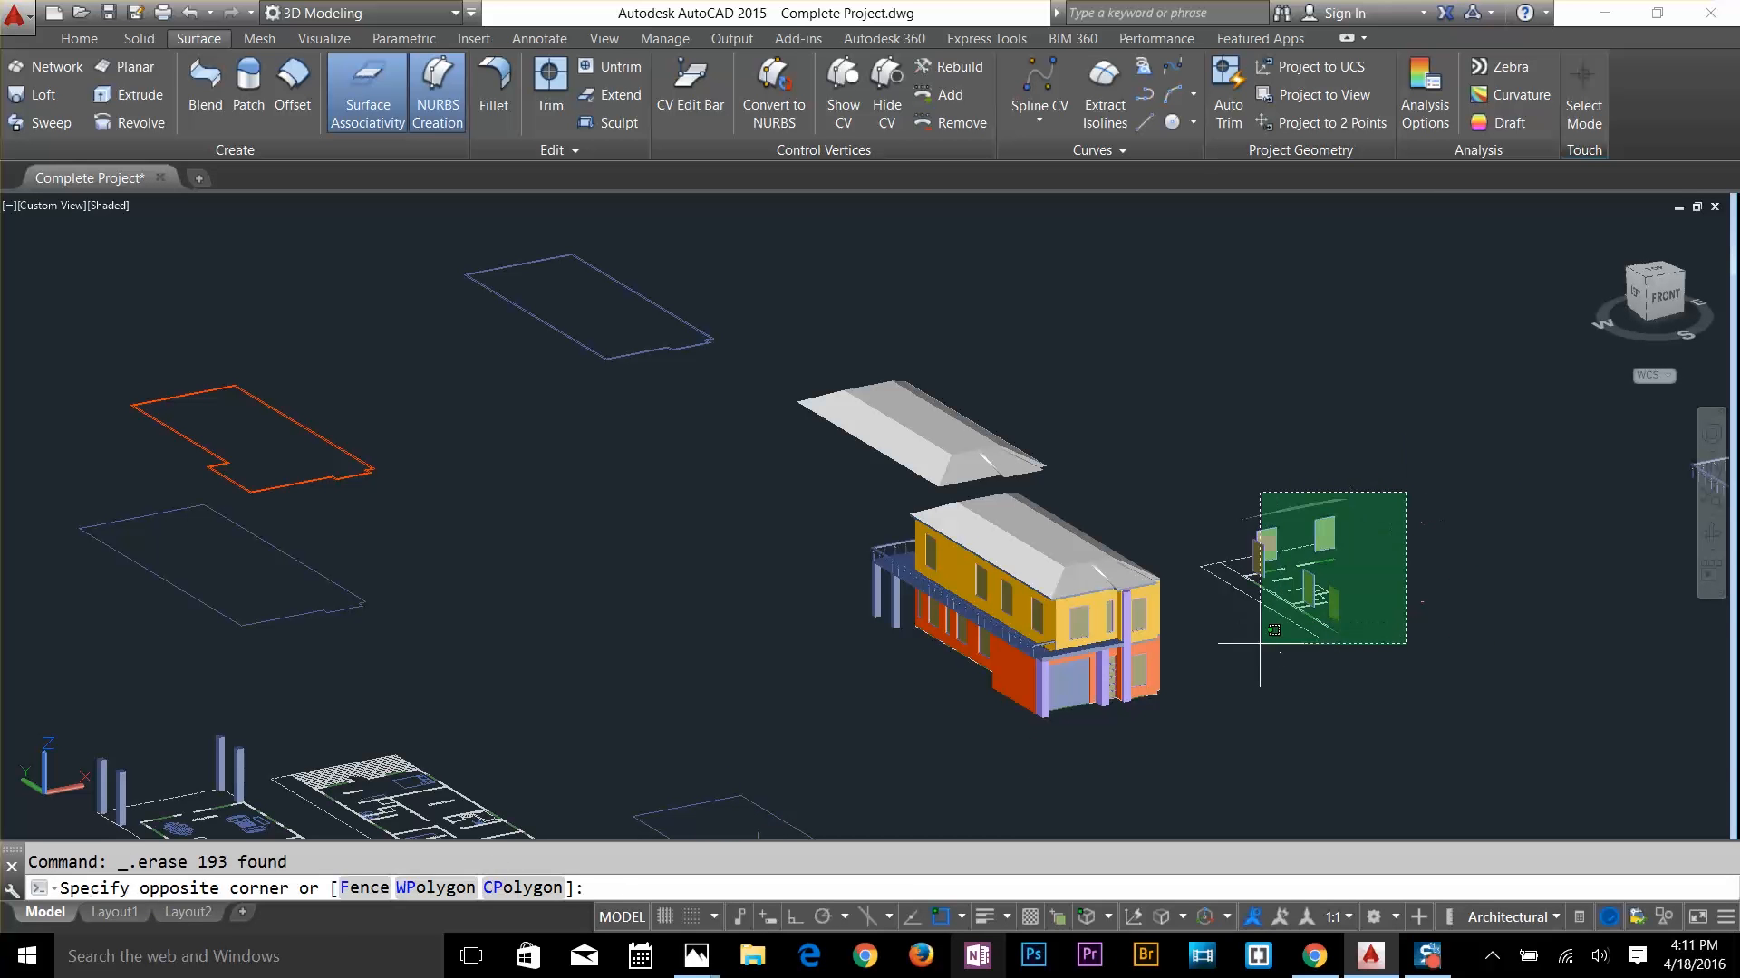
click(1198, 687)
key(Delete)
click(1389, 476)
click(1178, 680)
key(Delete)
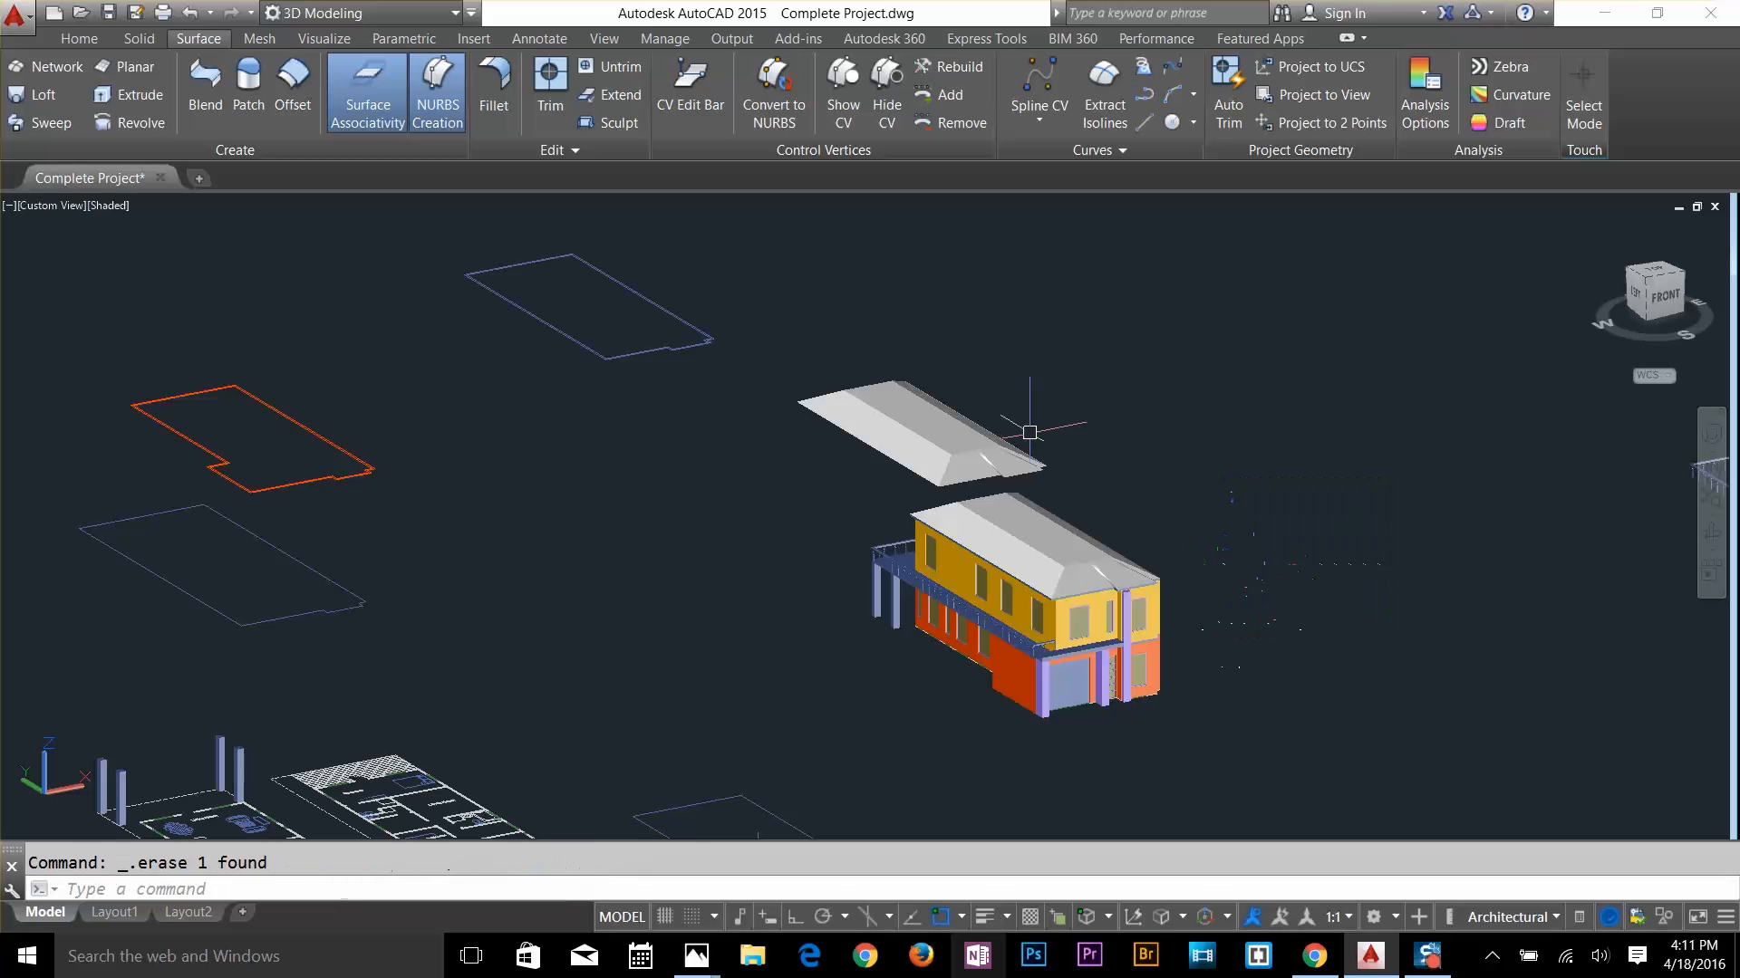
Erase the spare roof copy floating behind the two-storey building
click(1035, 370)
click(877, 466)
key(Delete)
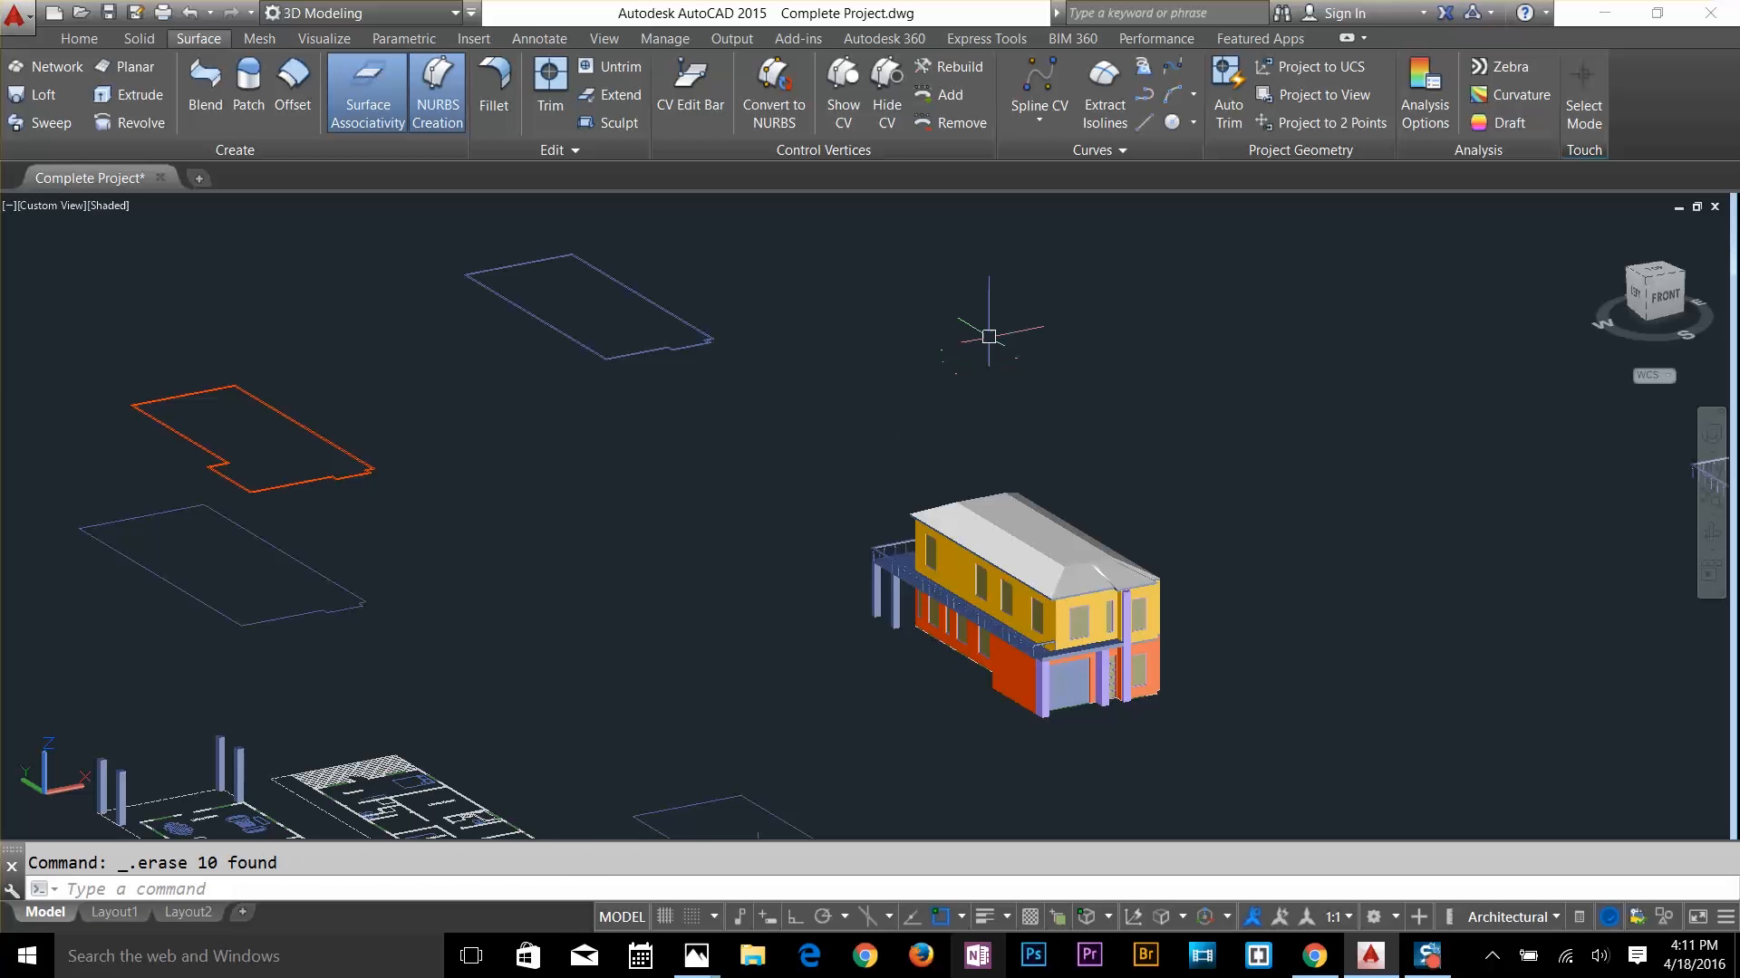
click(763, 304)
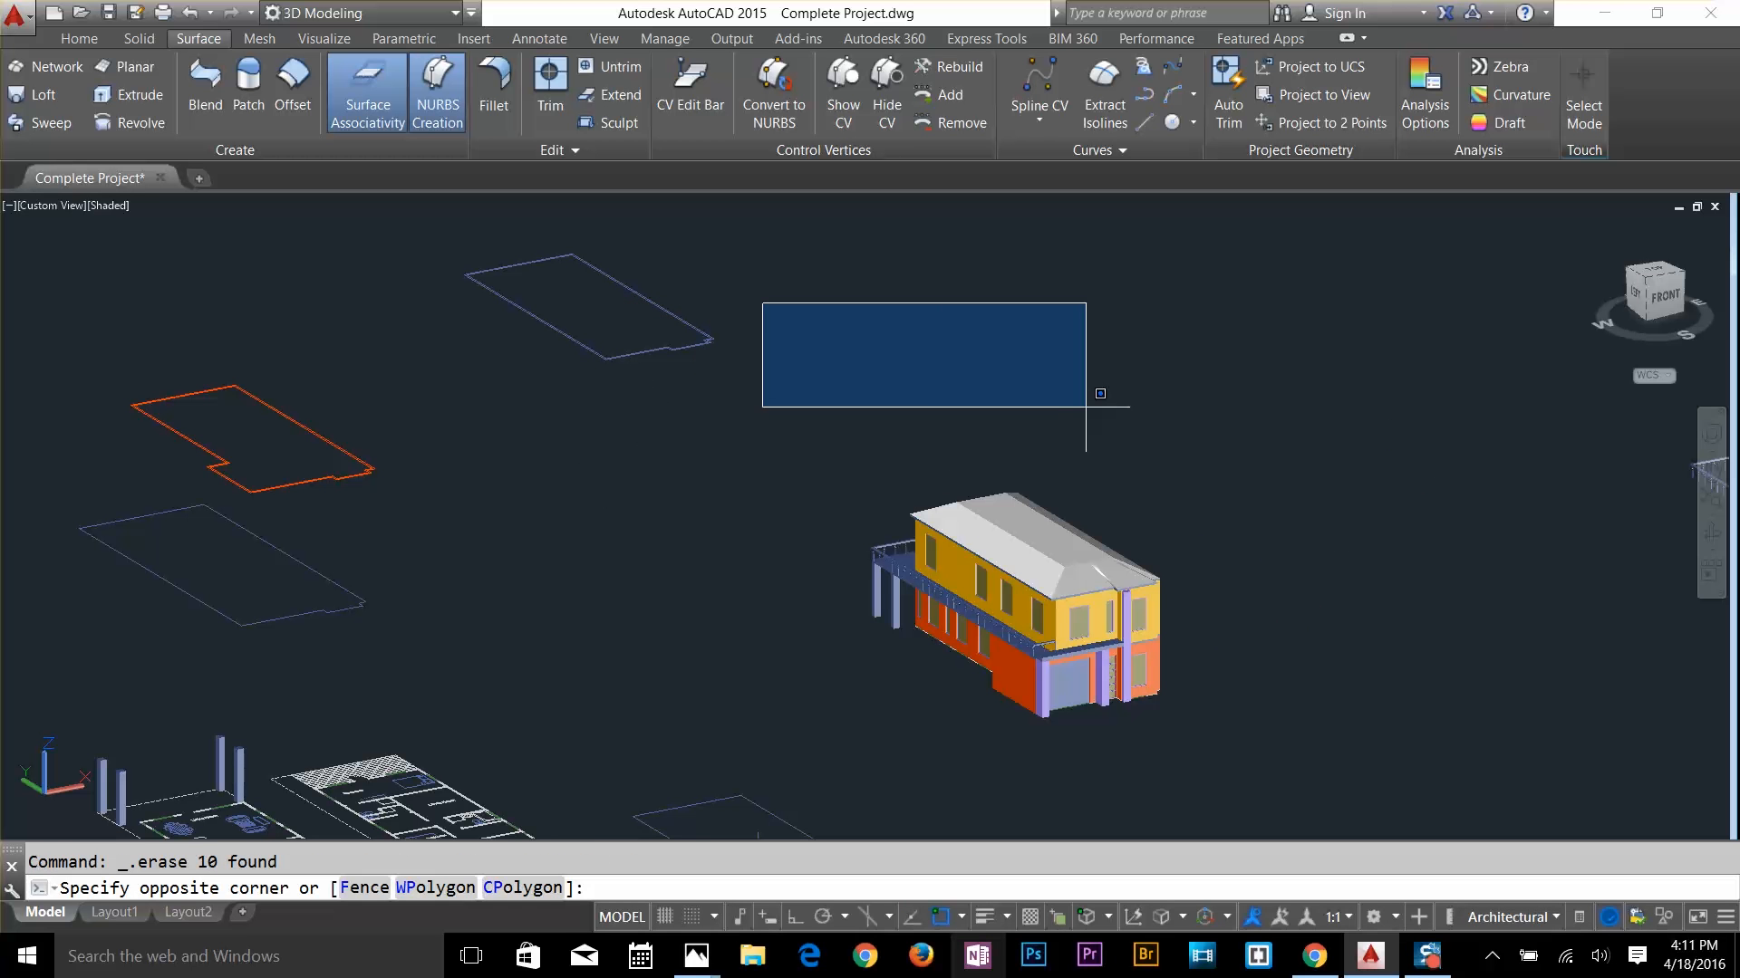
key(Escape)
Examine the remaining outlines and floor plans around the finished building
middle_drag(537, 626, 885, 583)
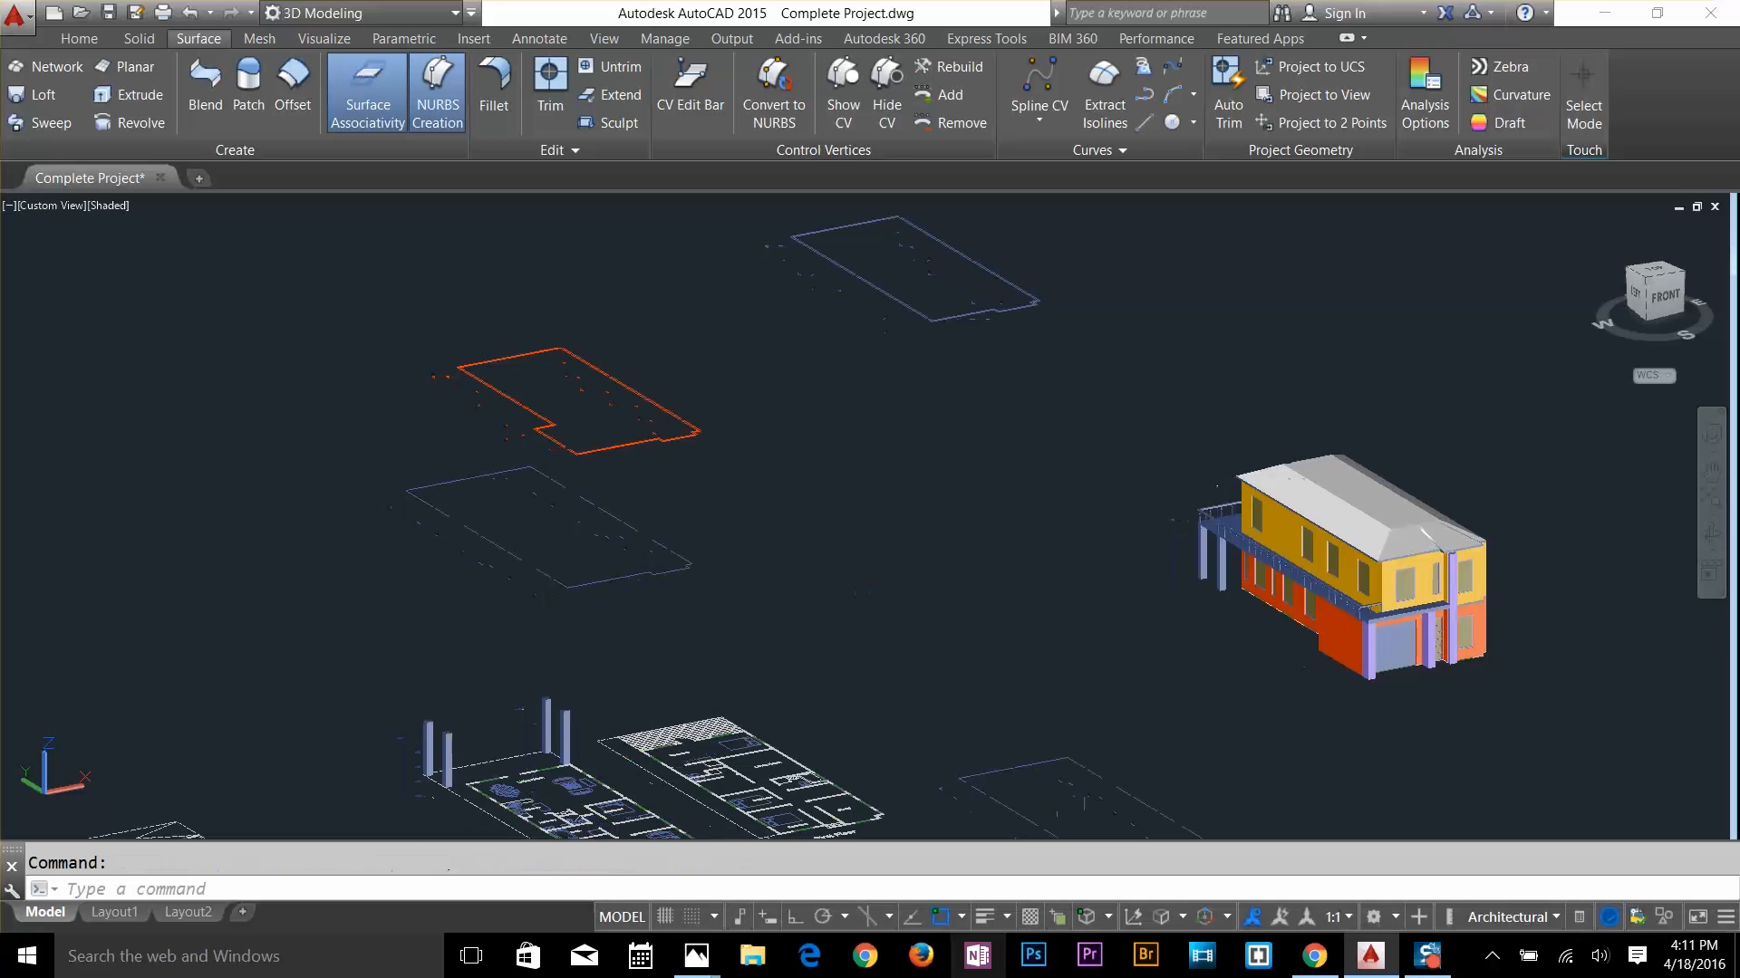
scroll(931, 621, down, 2)
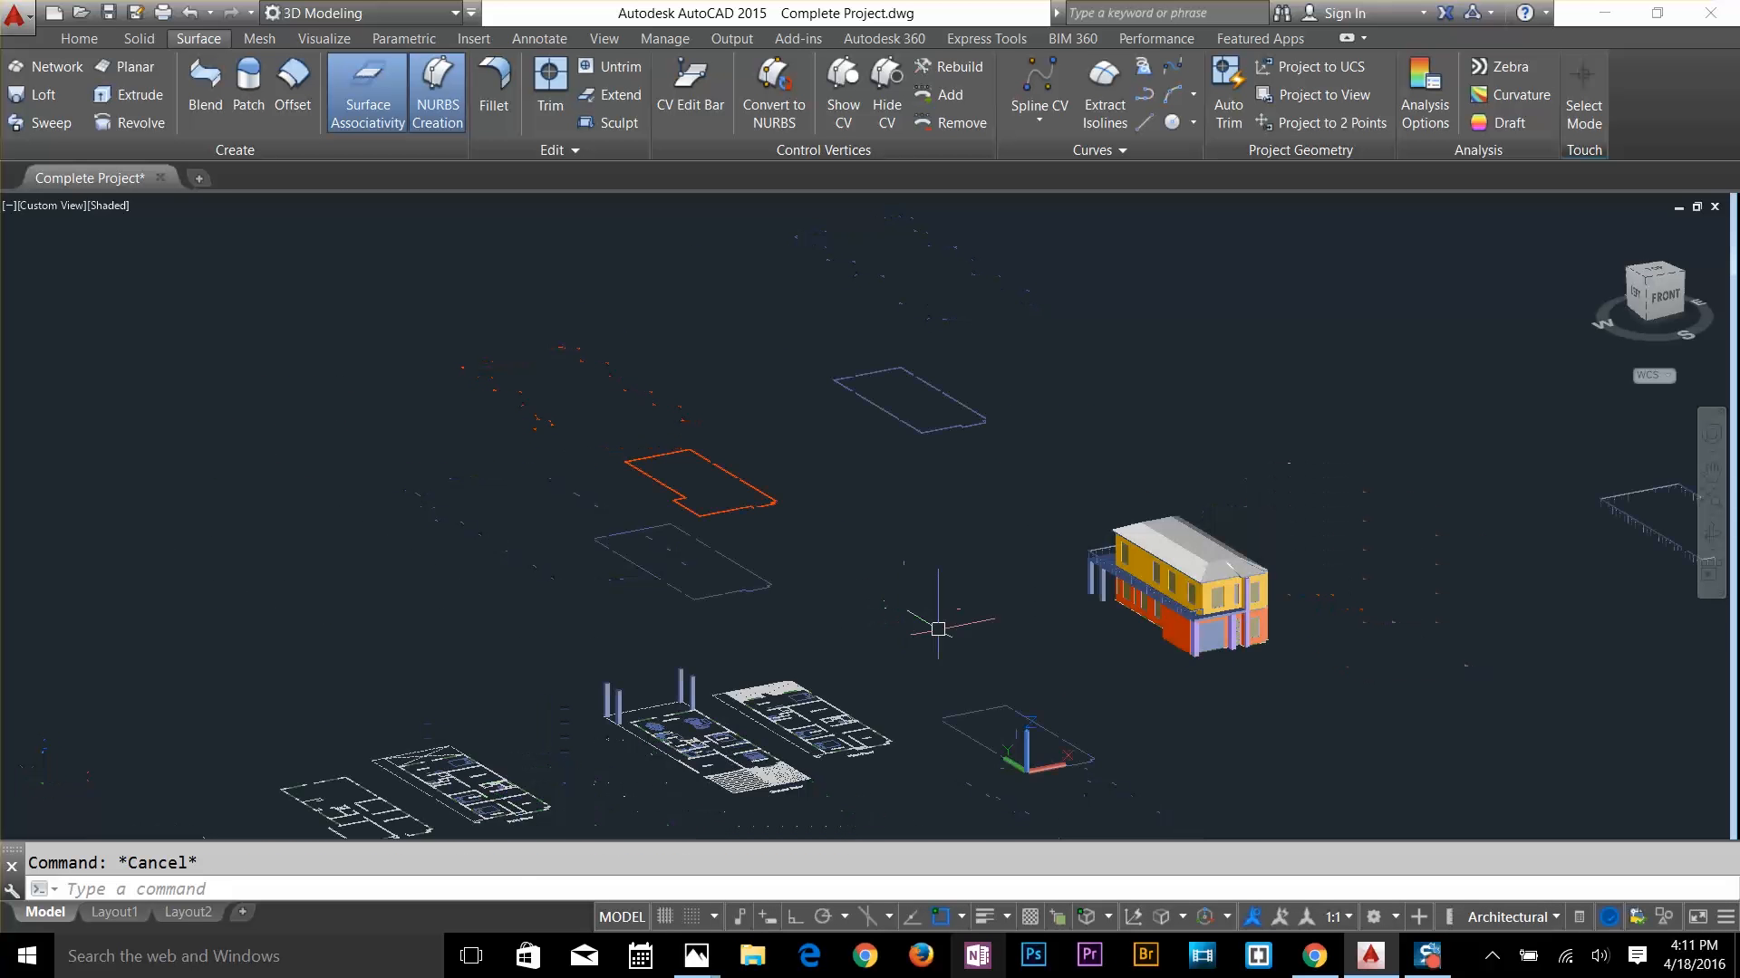
scroll(1178, 652, up, 5)
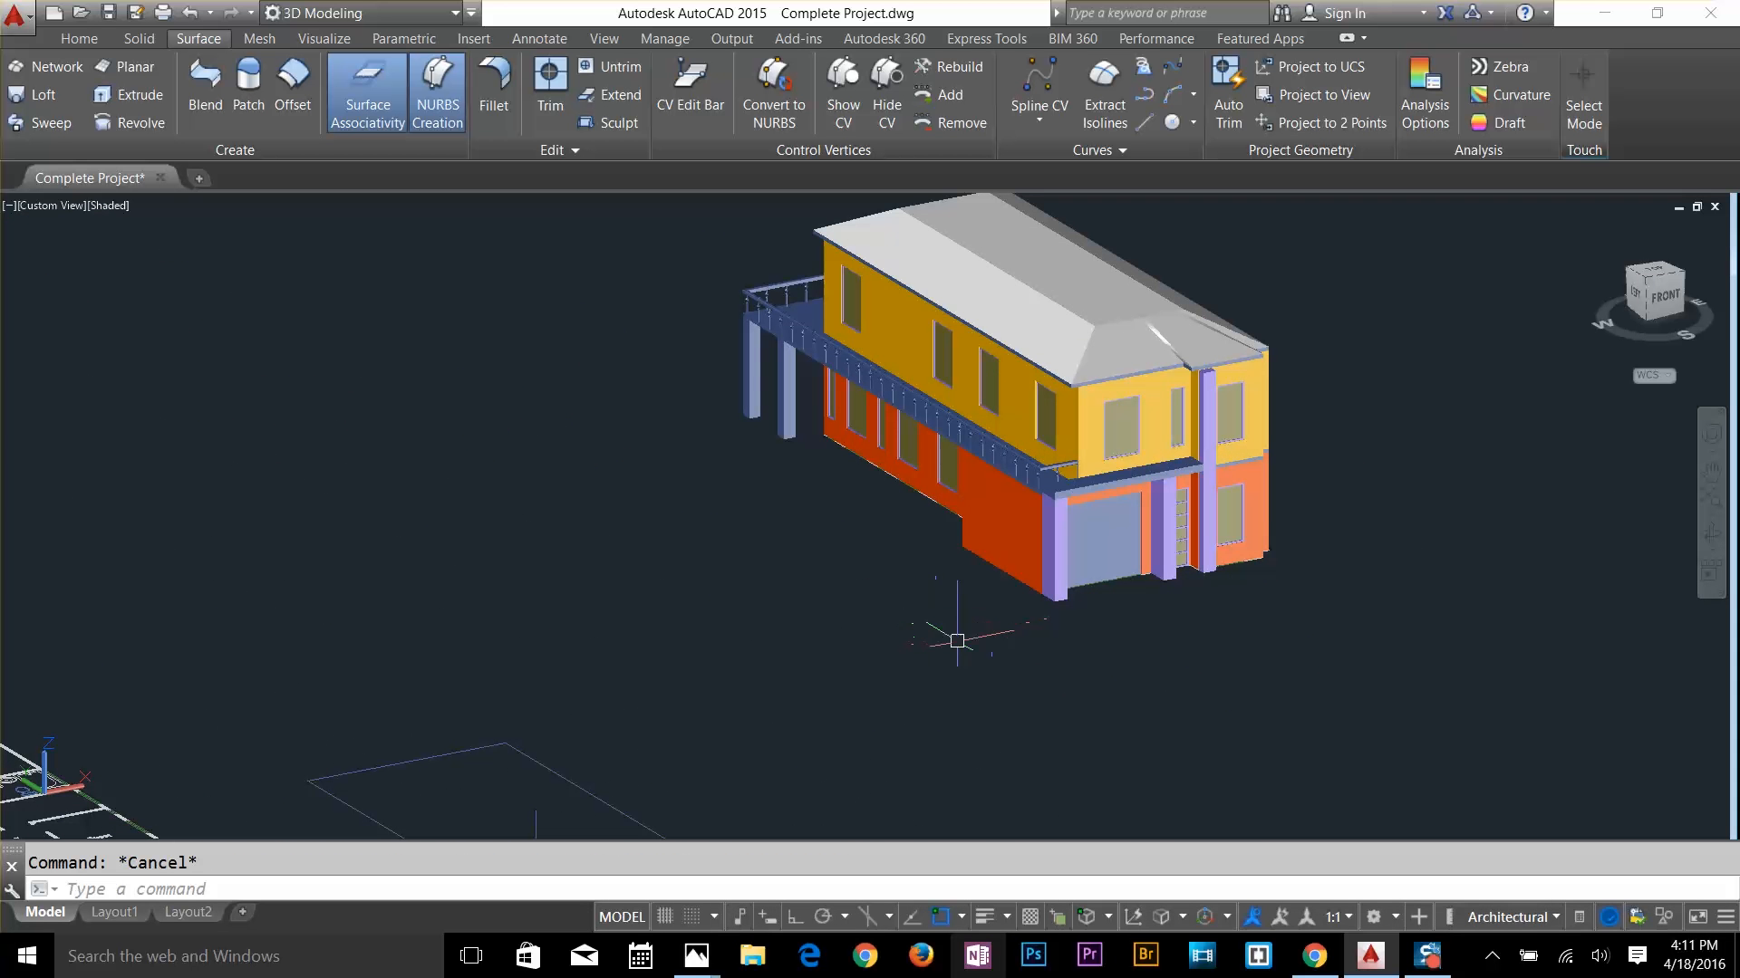
scroll(829, 543, down, 3)
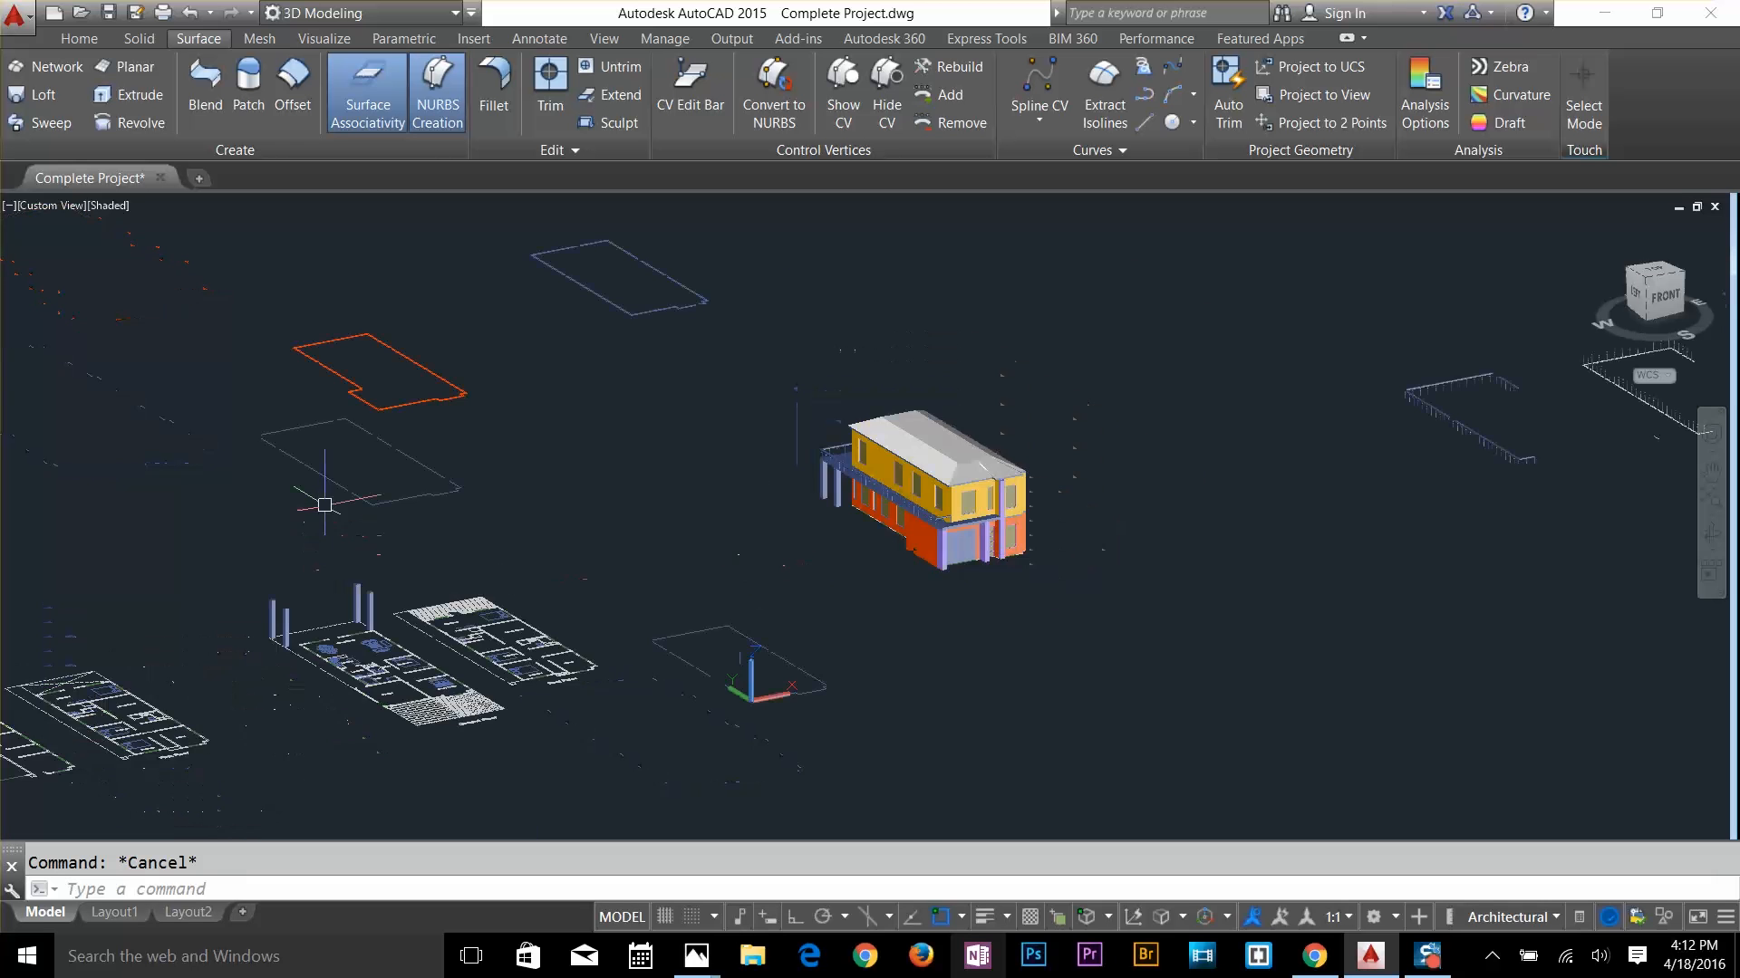
scroll(372, 709, up, 3)
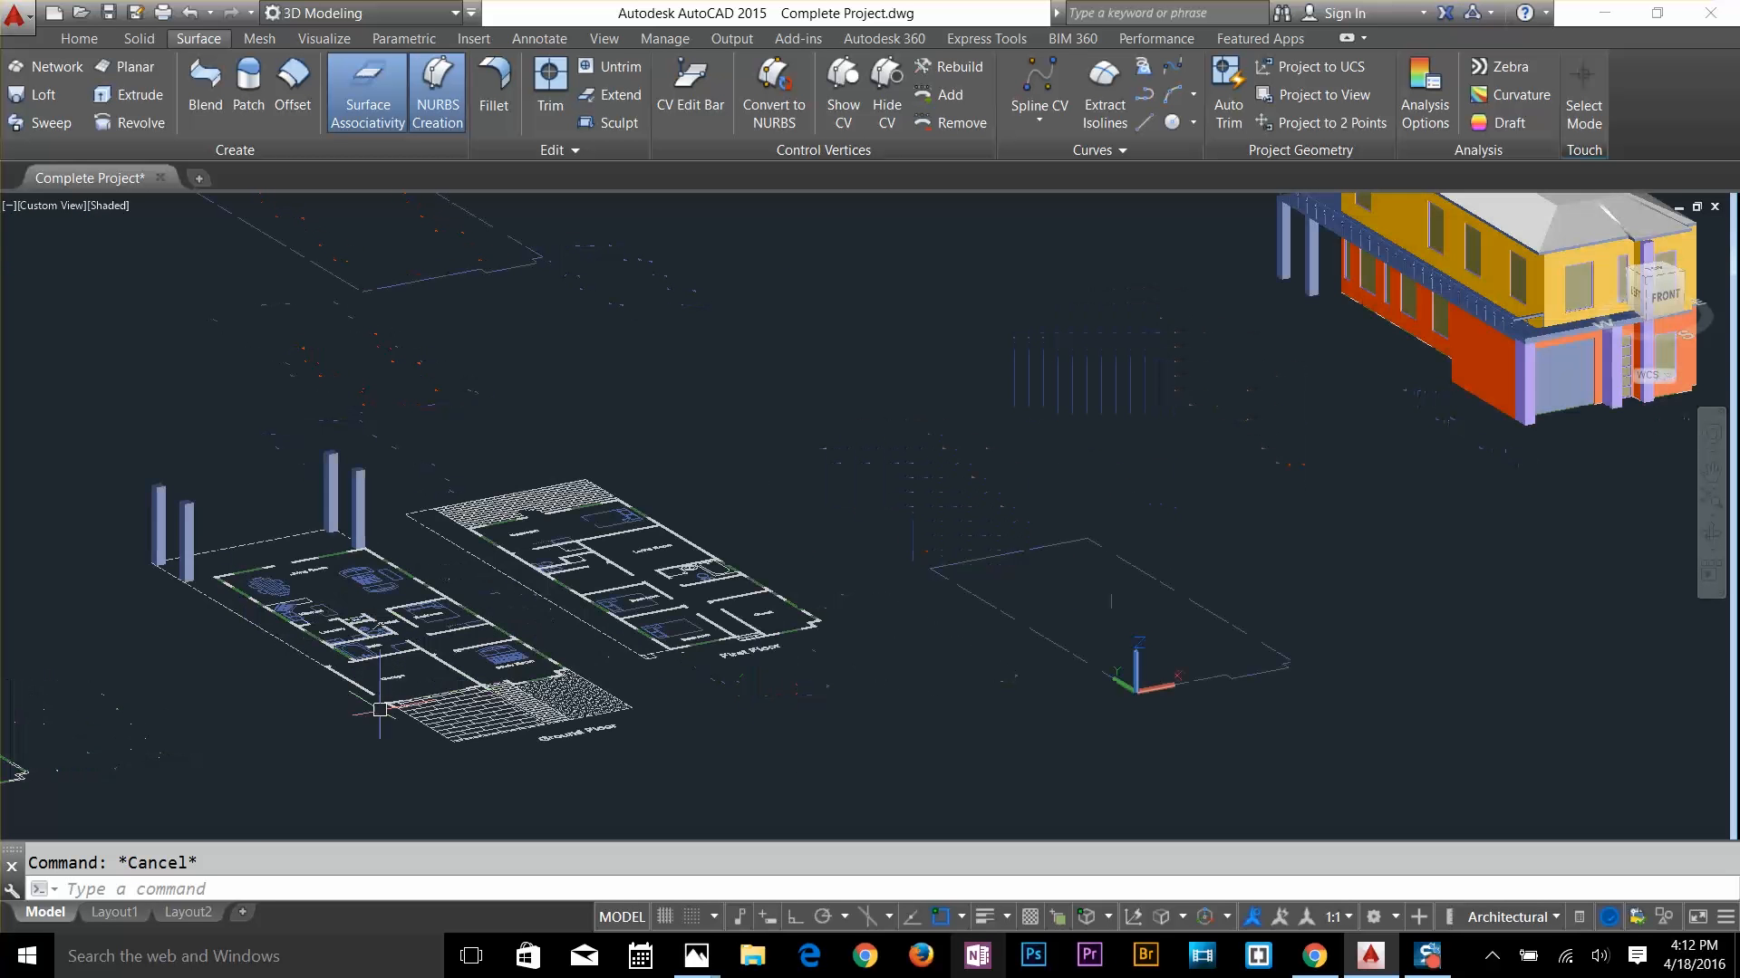
middle_drag(525, 554, 932, 806)
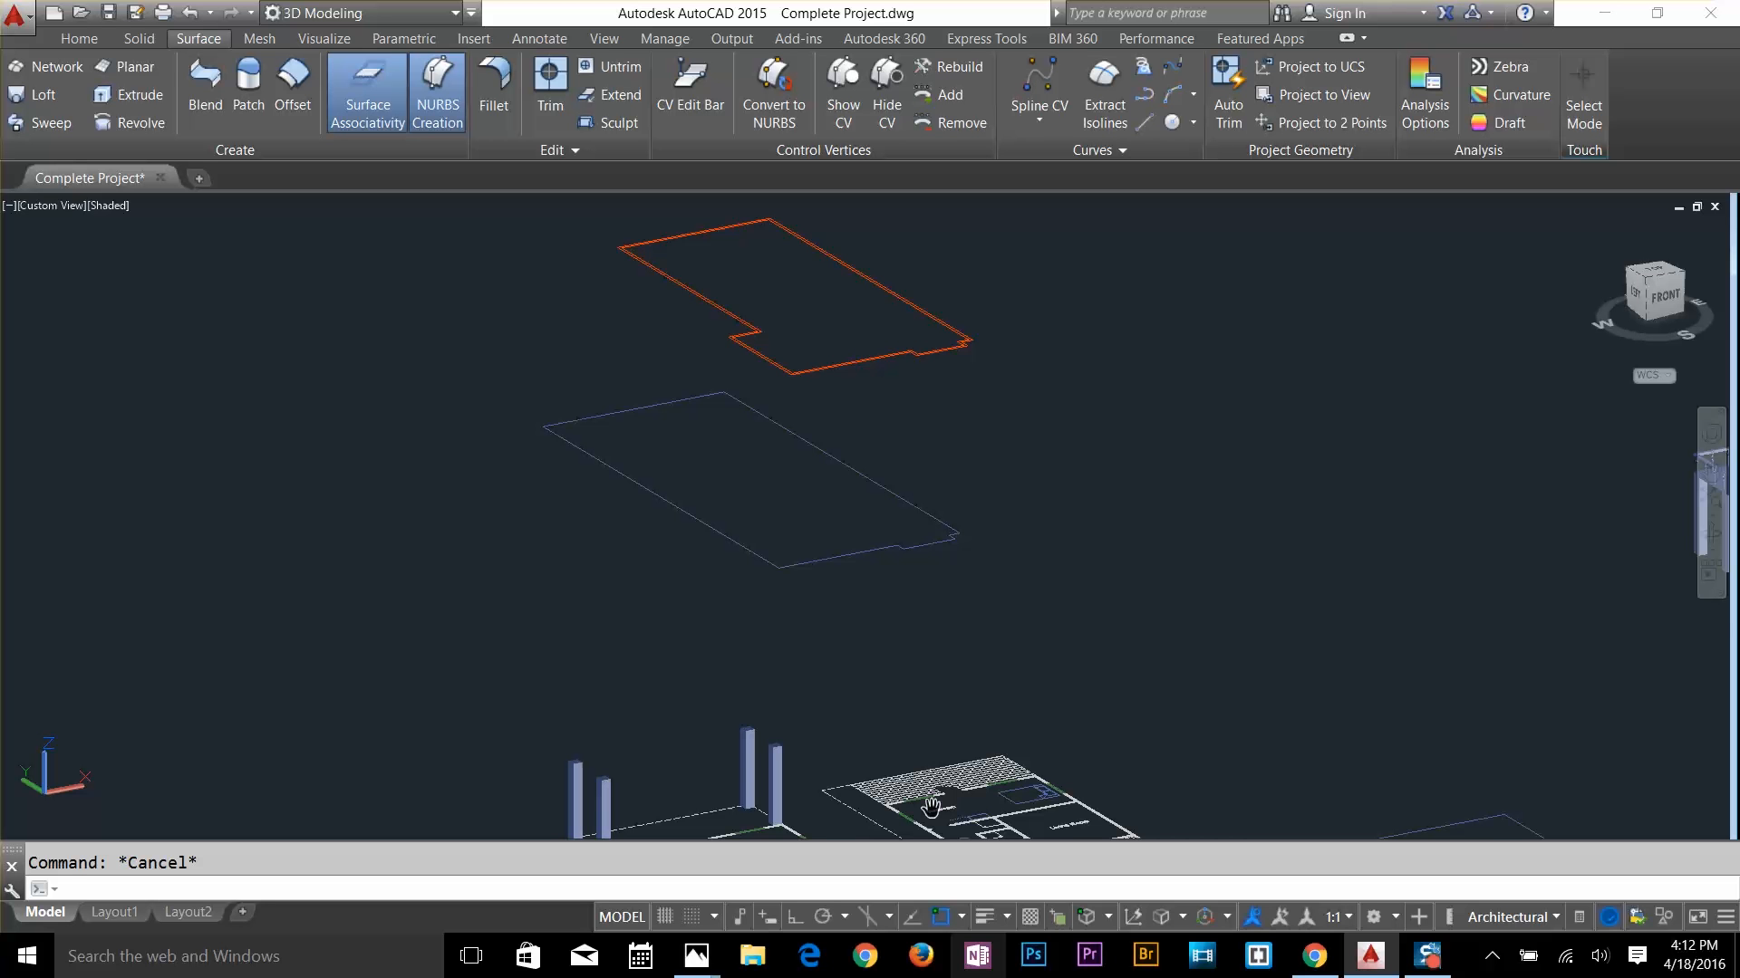
scroll(932, 806, down, 3)
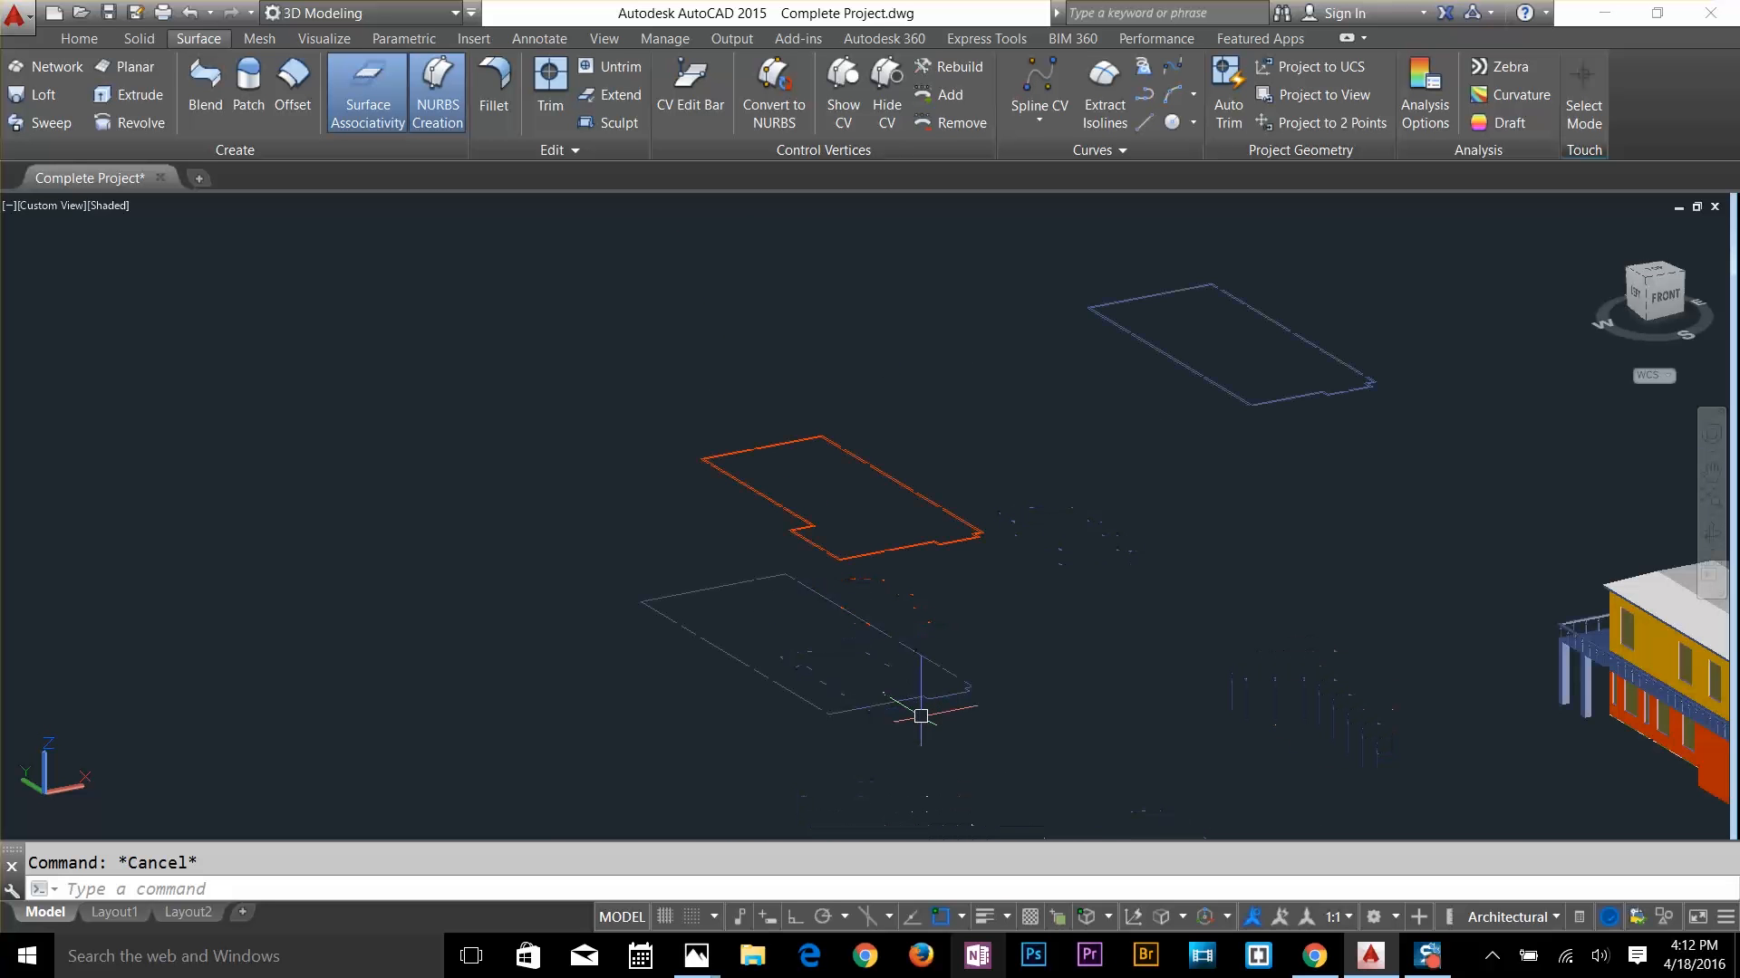
key(Return)
click(882, 704)
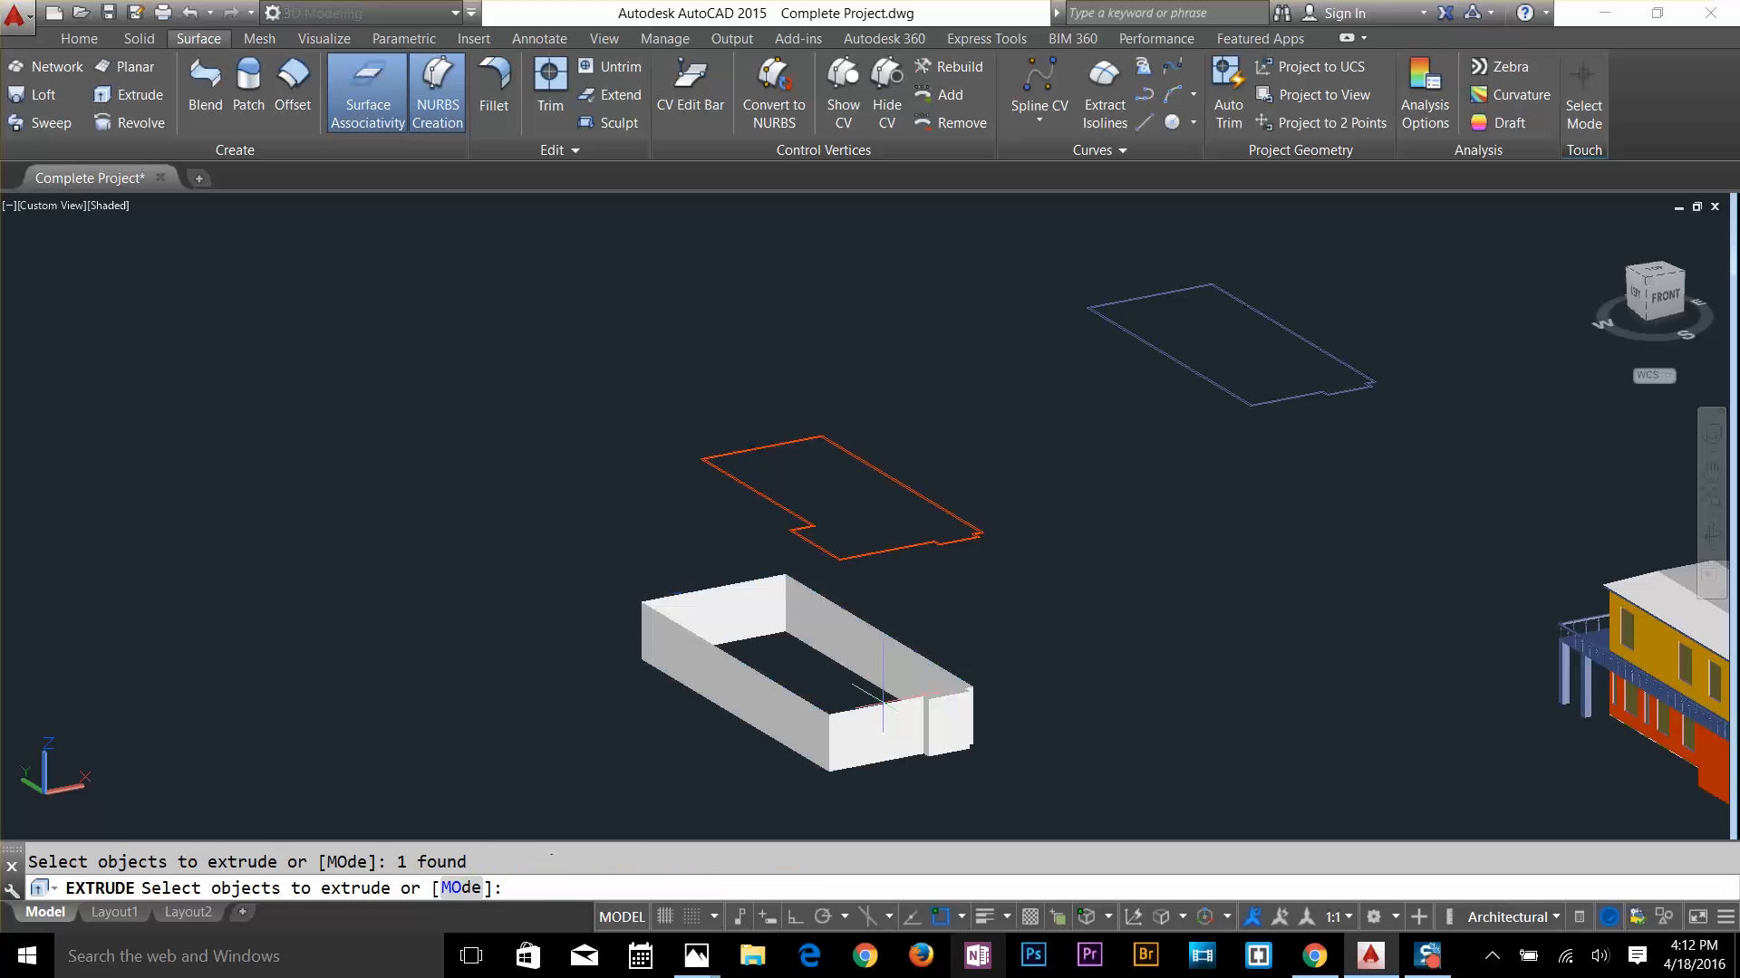
key(Return)
key(Escape)
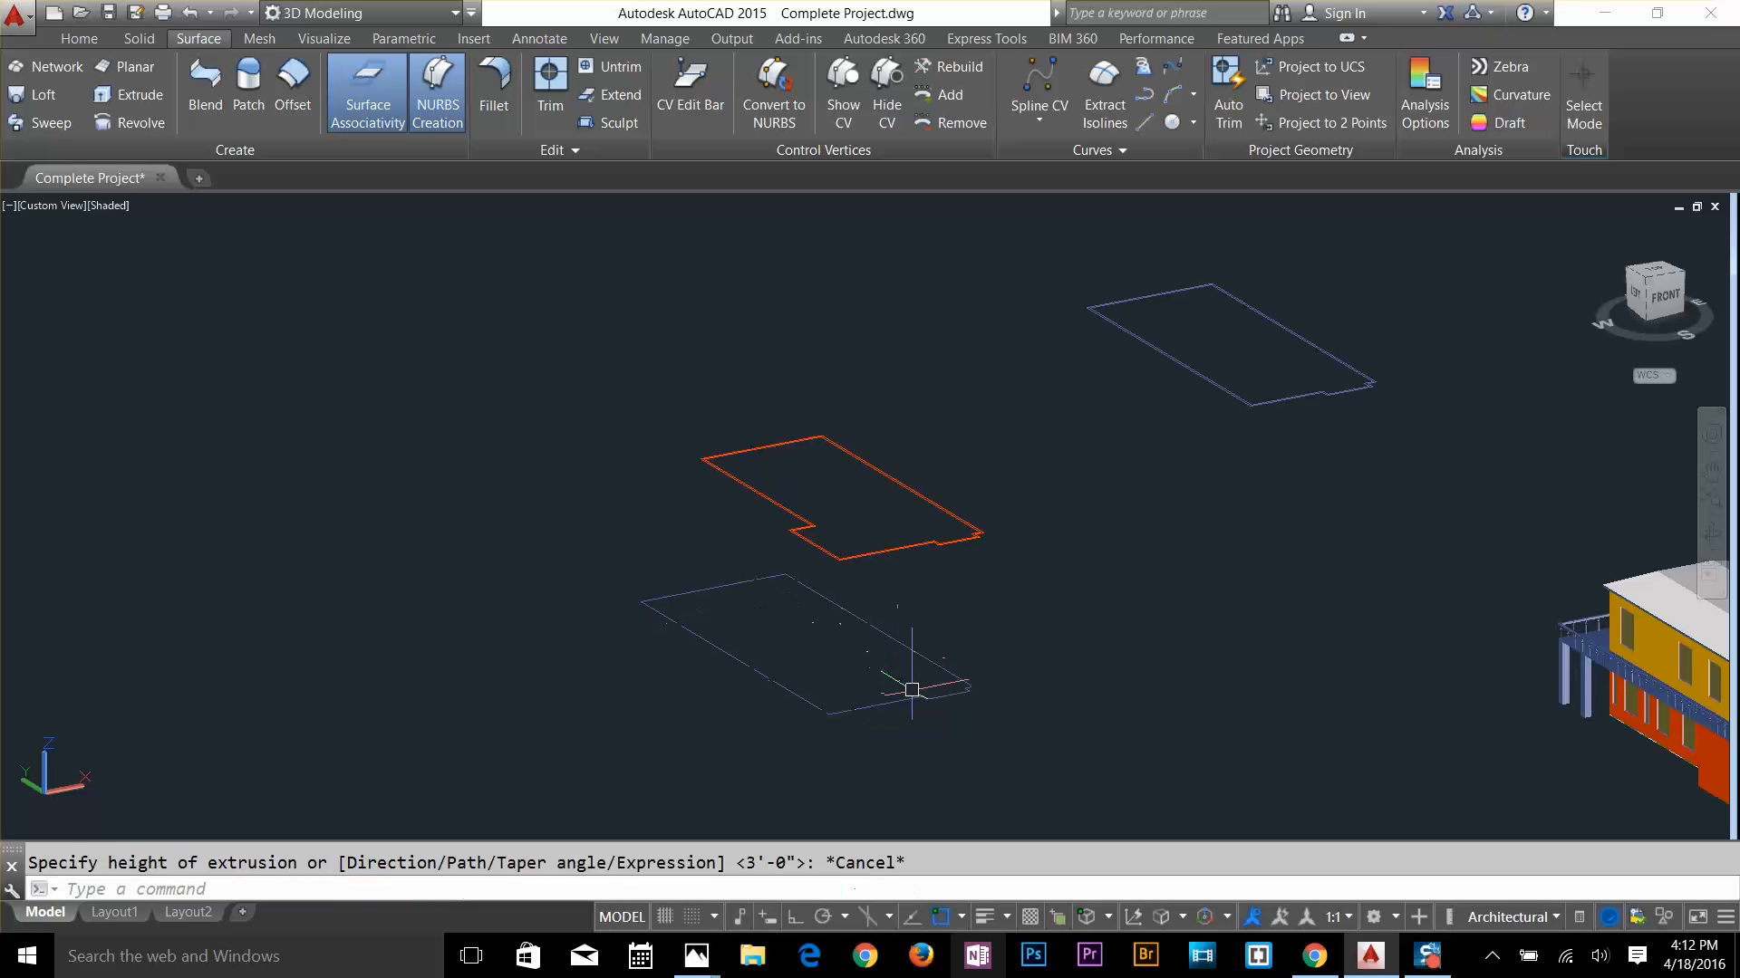
shift+middle_drag(921, 703, 933, 739)
click(909, 718)
key(Escape)
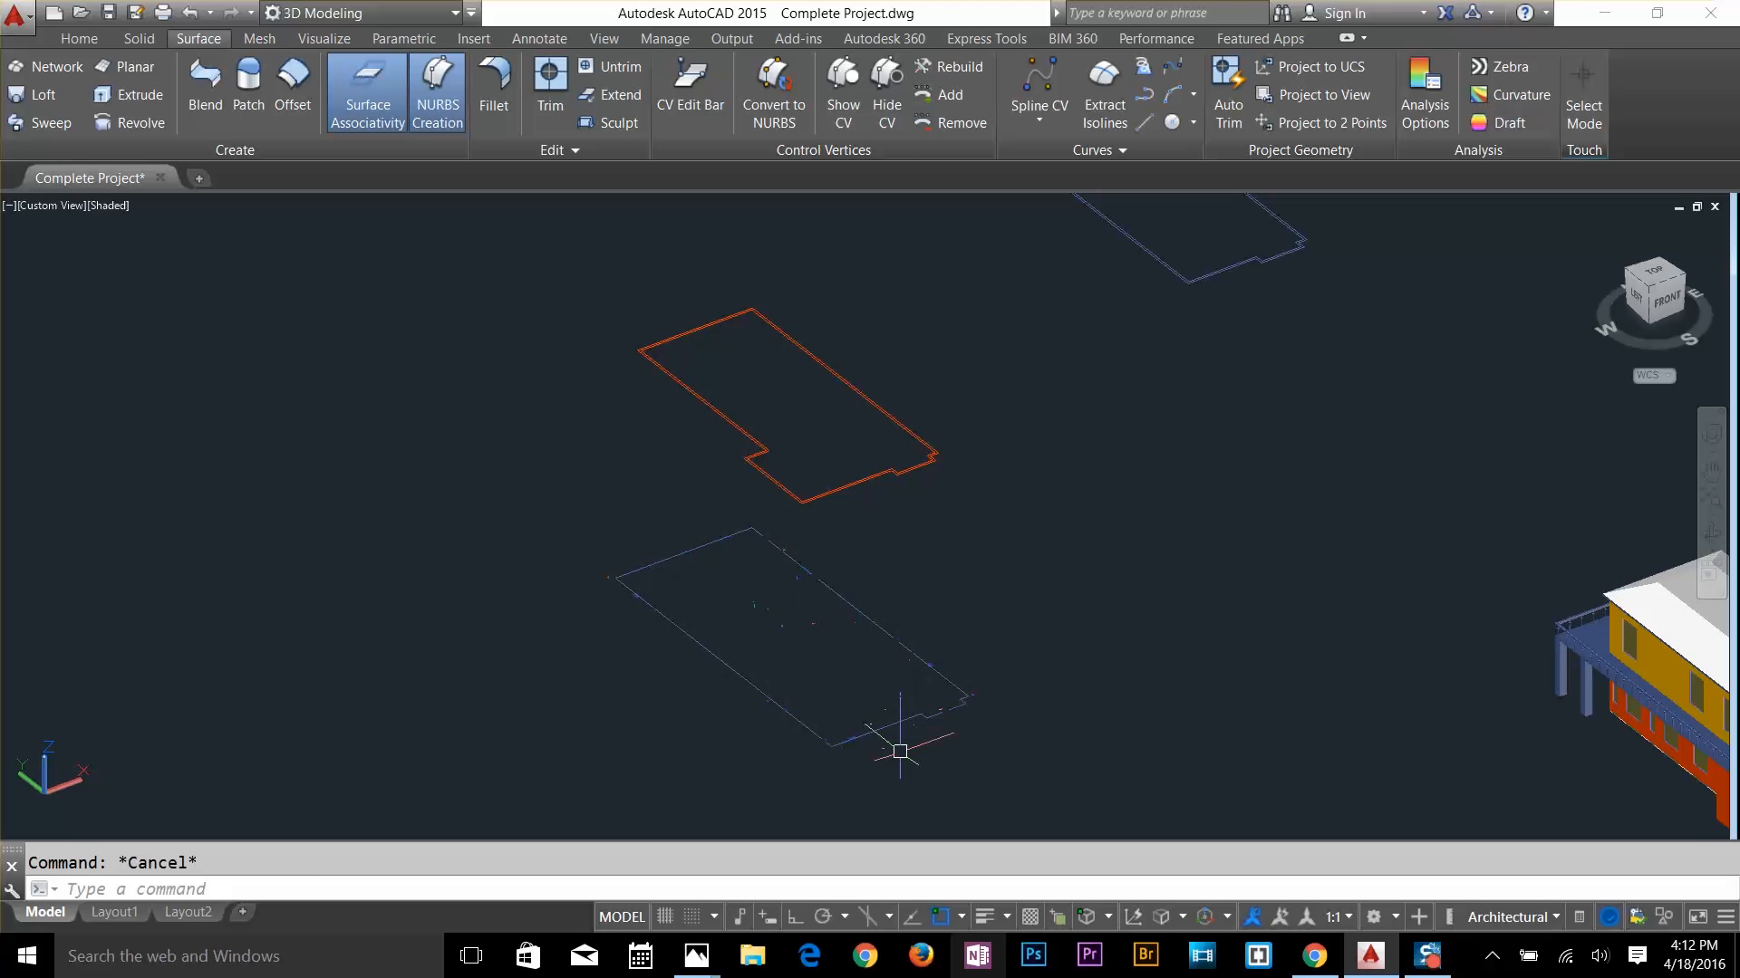
key(Escape)
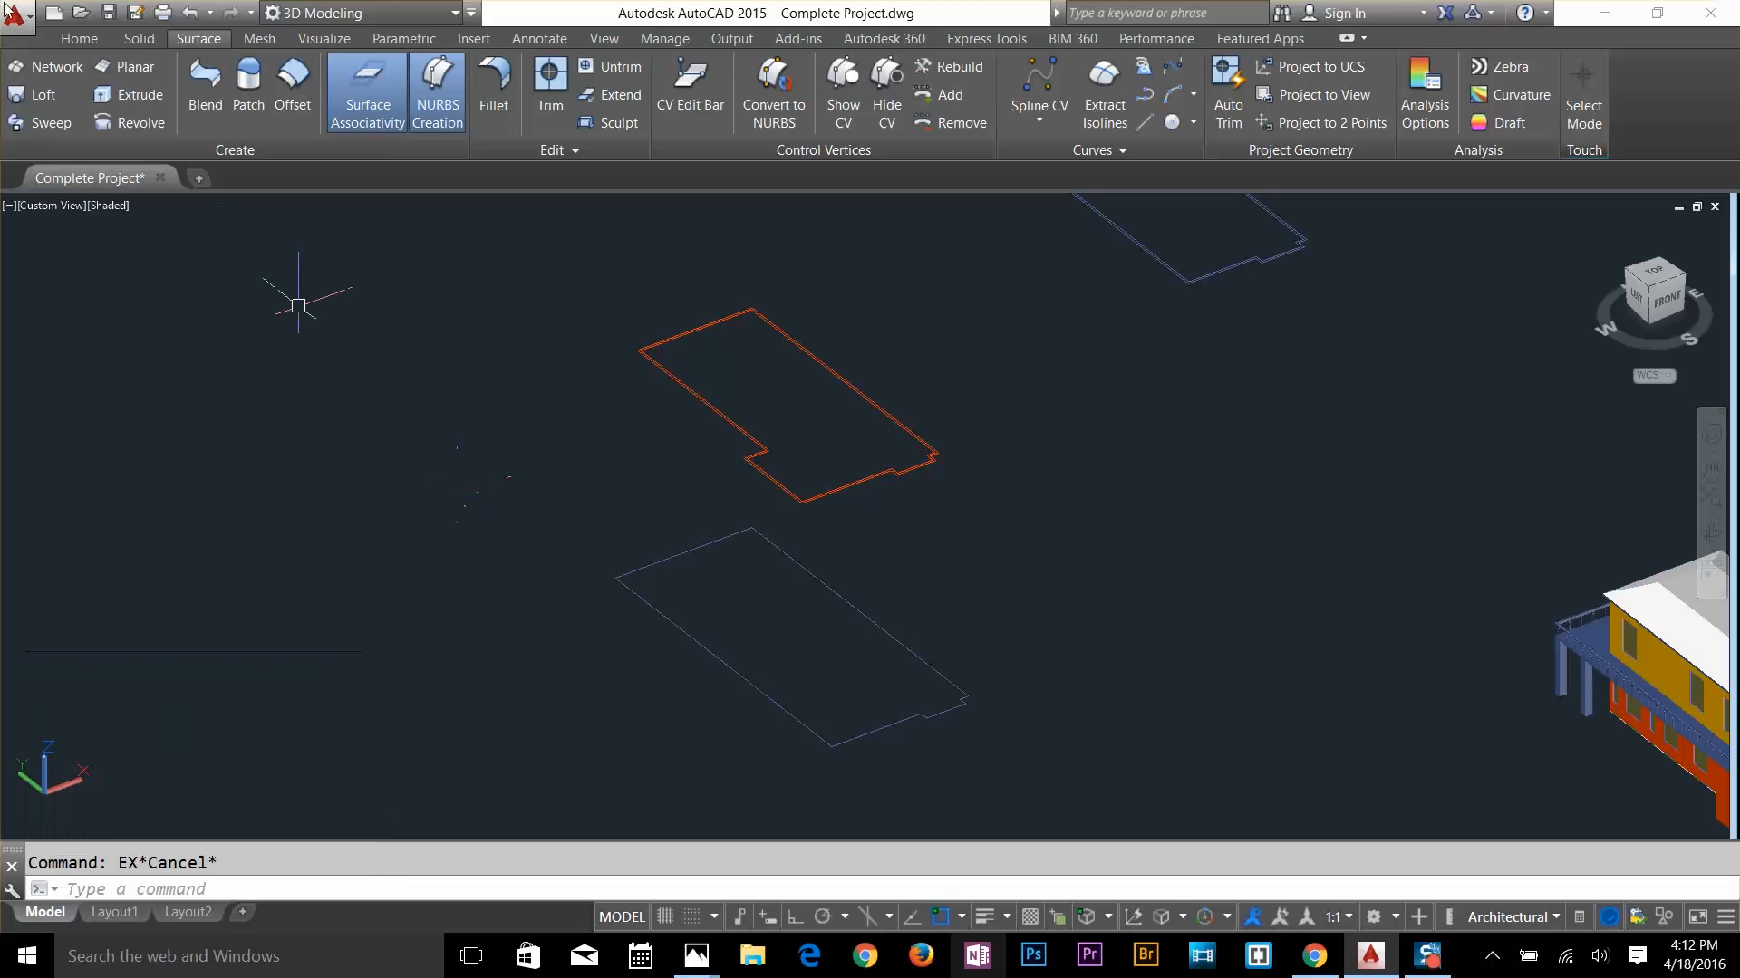
Extrude the blue floor outline below the orange wall outline into a solid slab 1' high
click(94, 38)
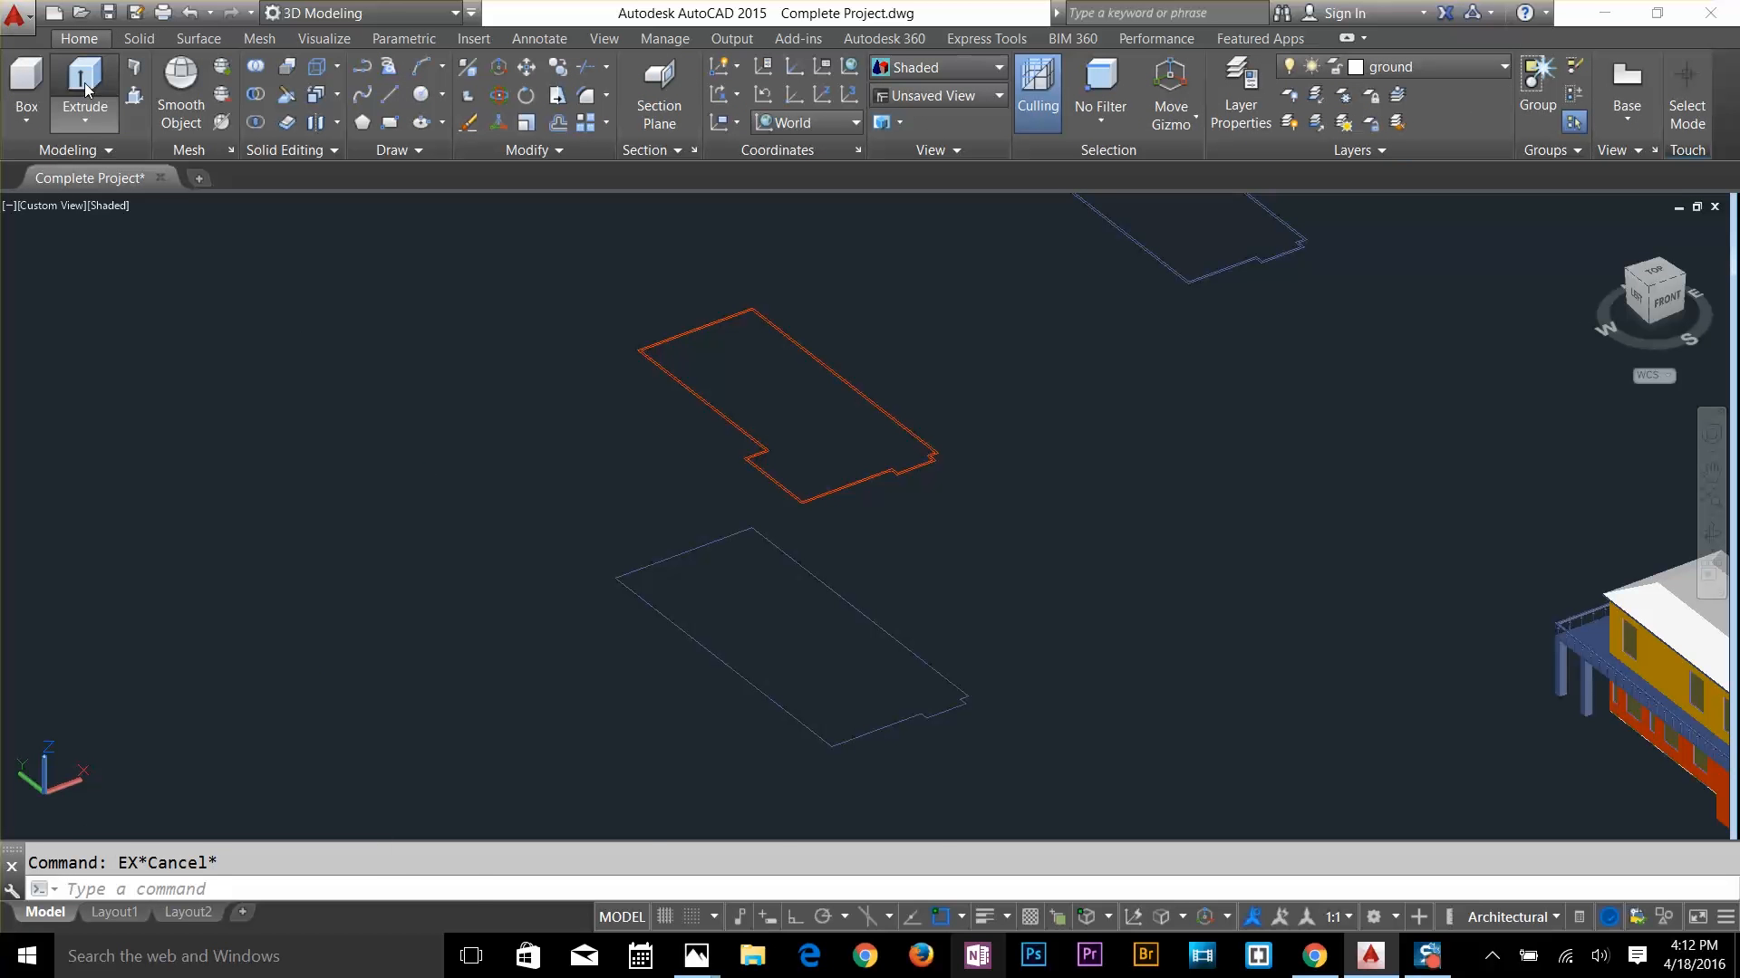
click(84, 86)
click(706, 641)
key(Return)
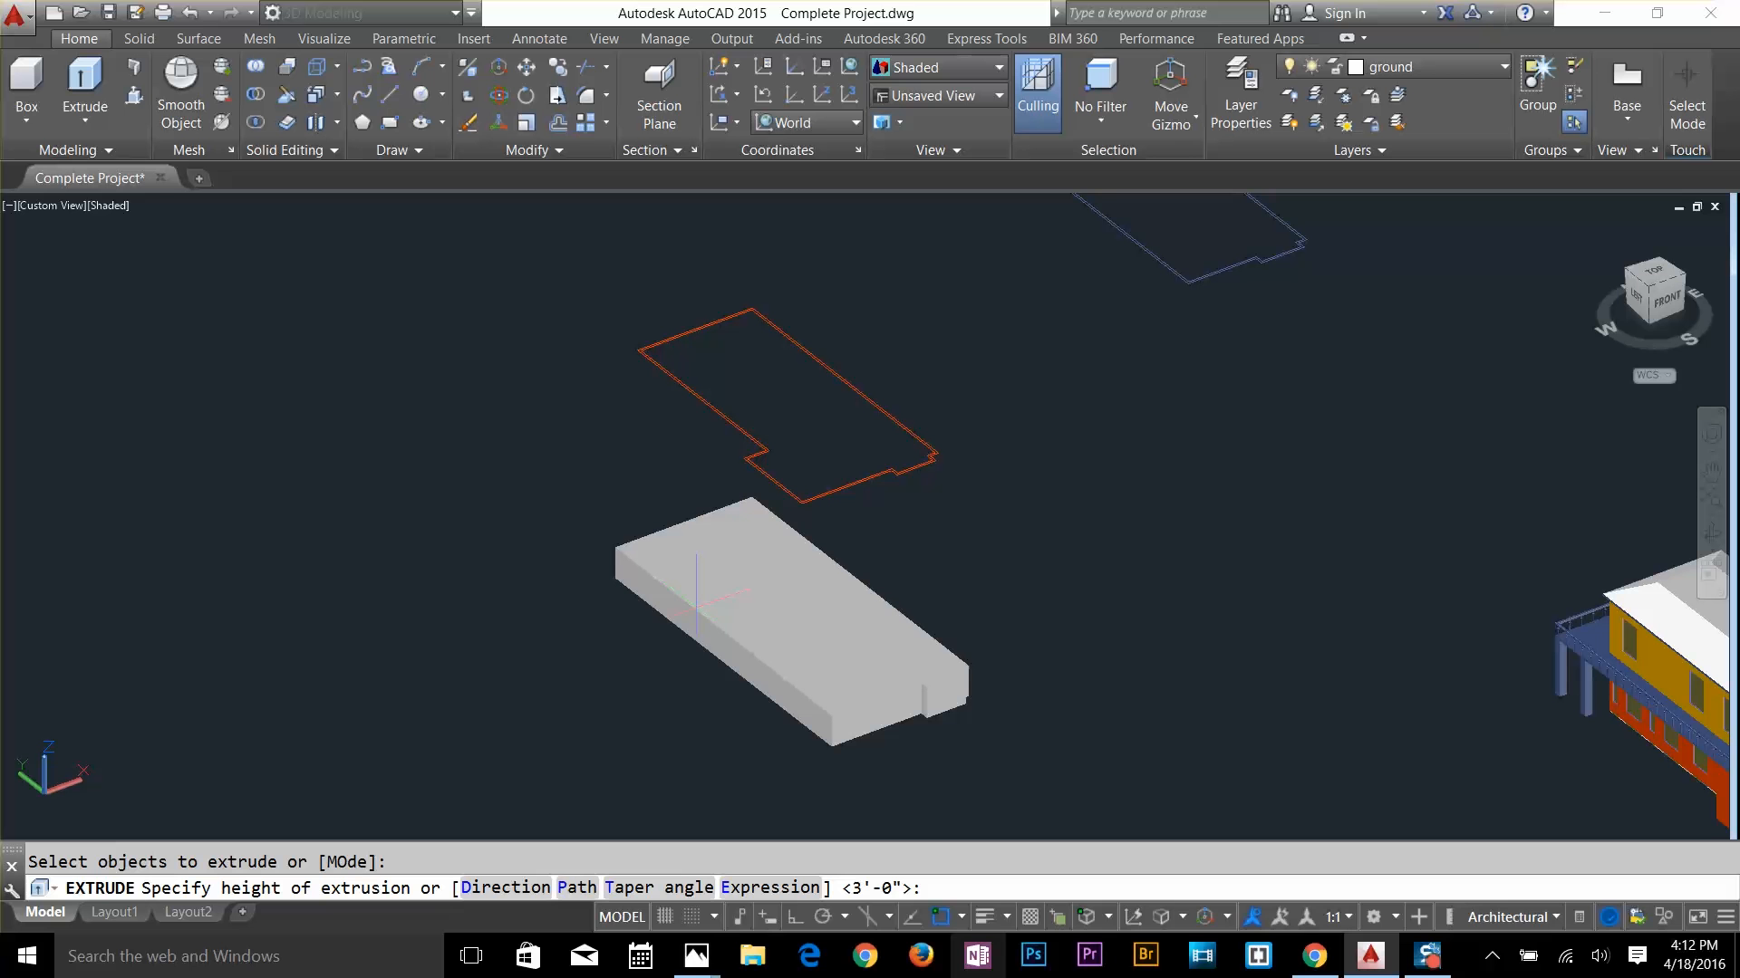
text(1')
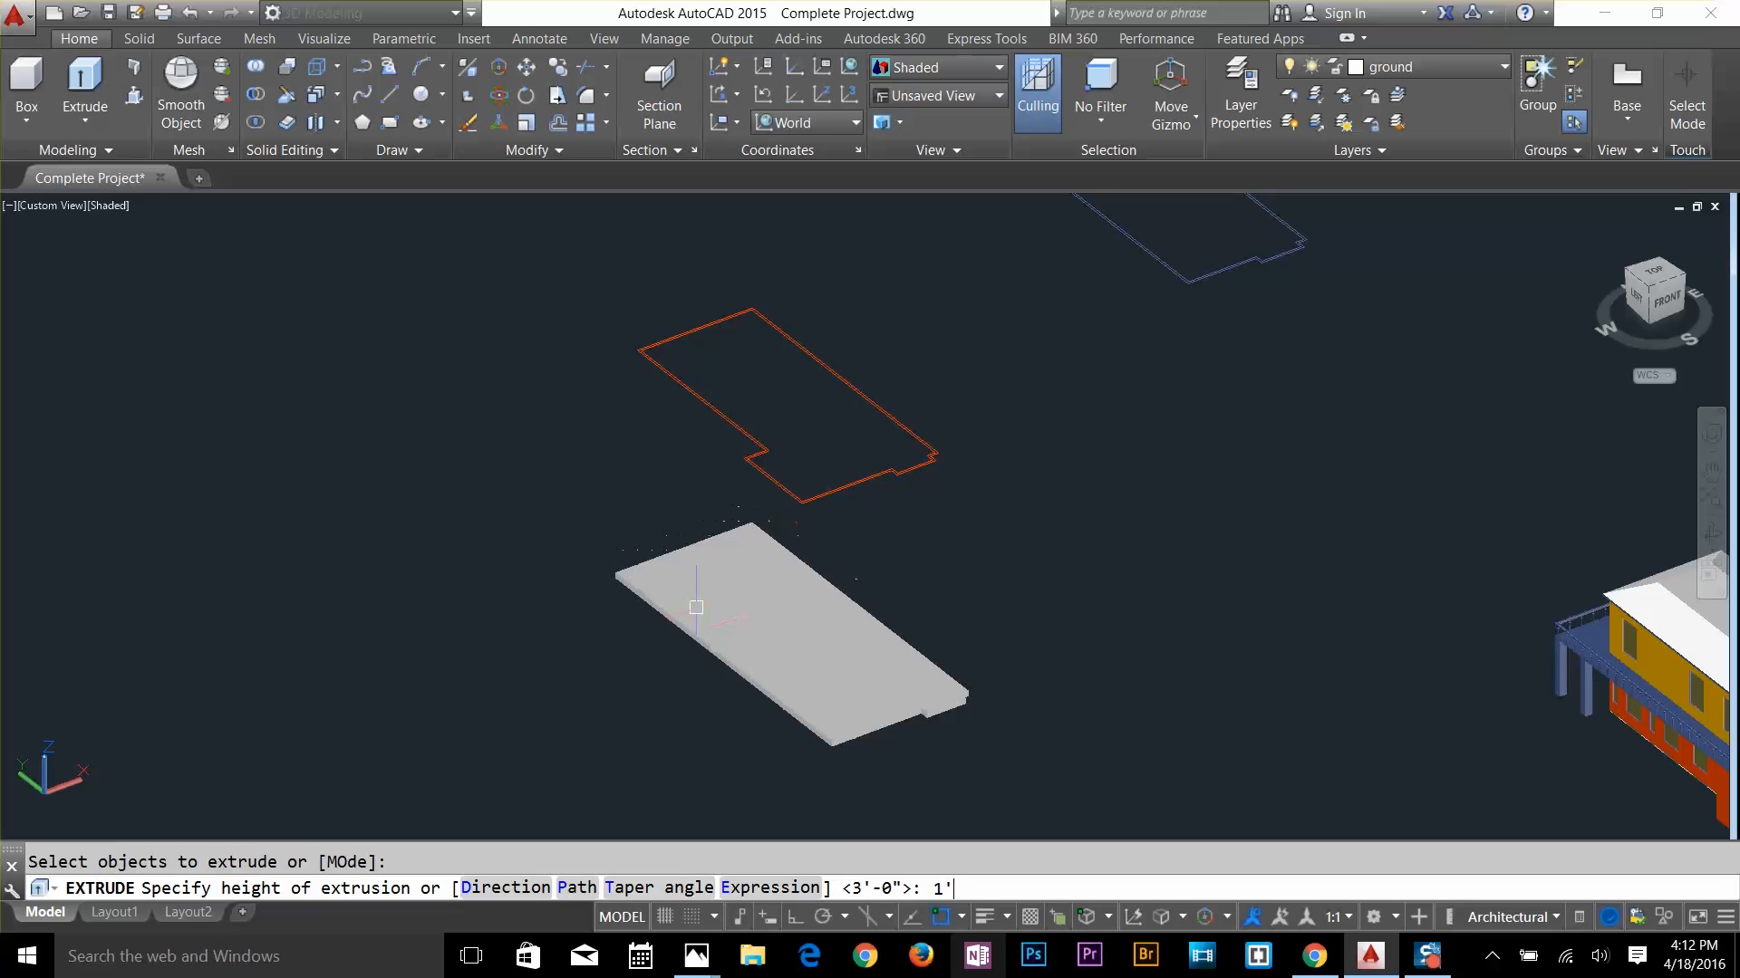
key(Return)
key(Return)
key(Escape)
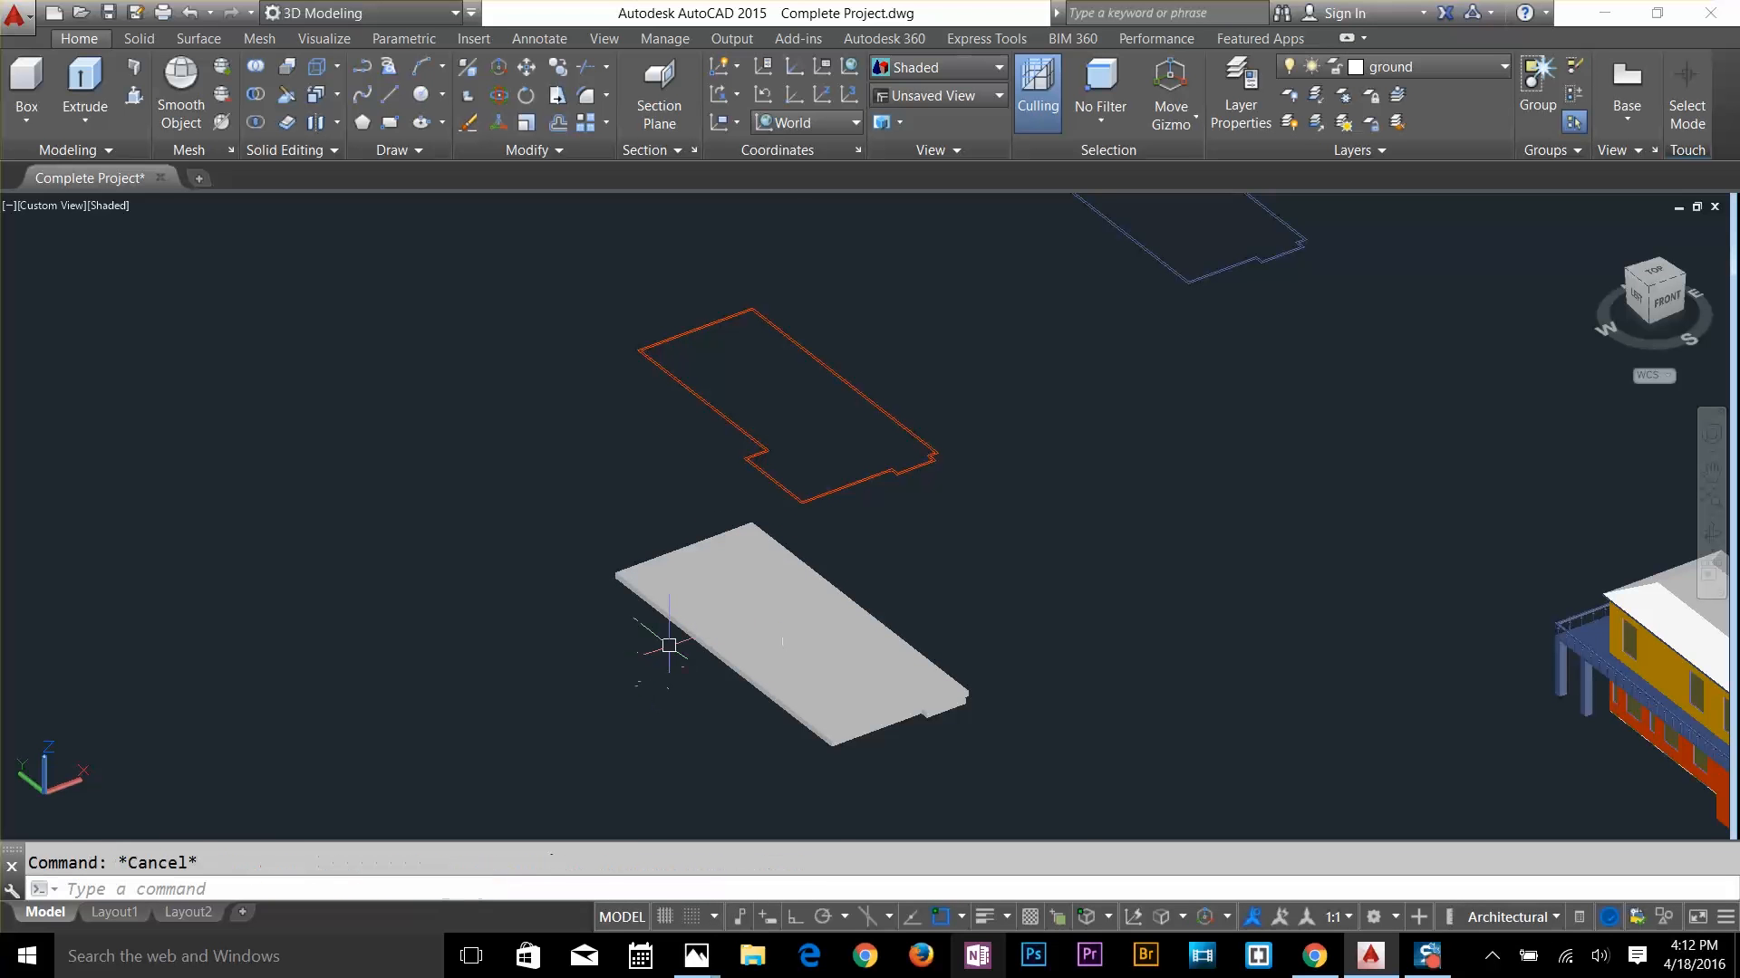
scroll(671, 640, up, 3)
scroll(904, 590, down, 4)
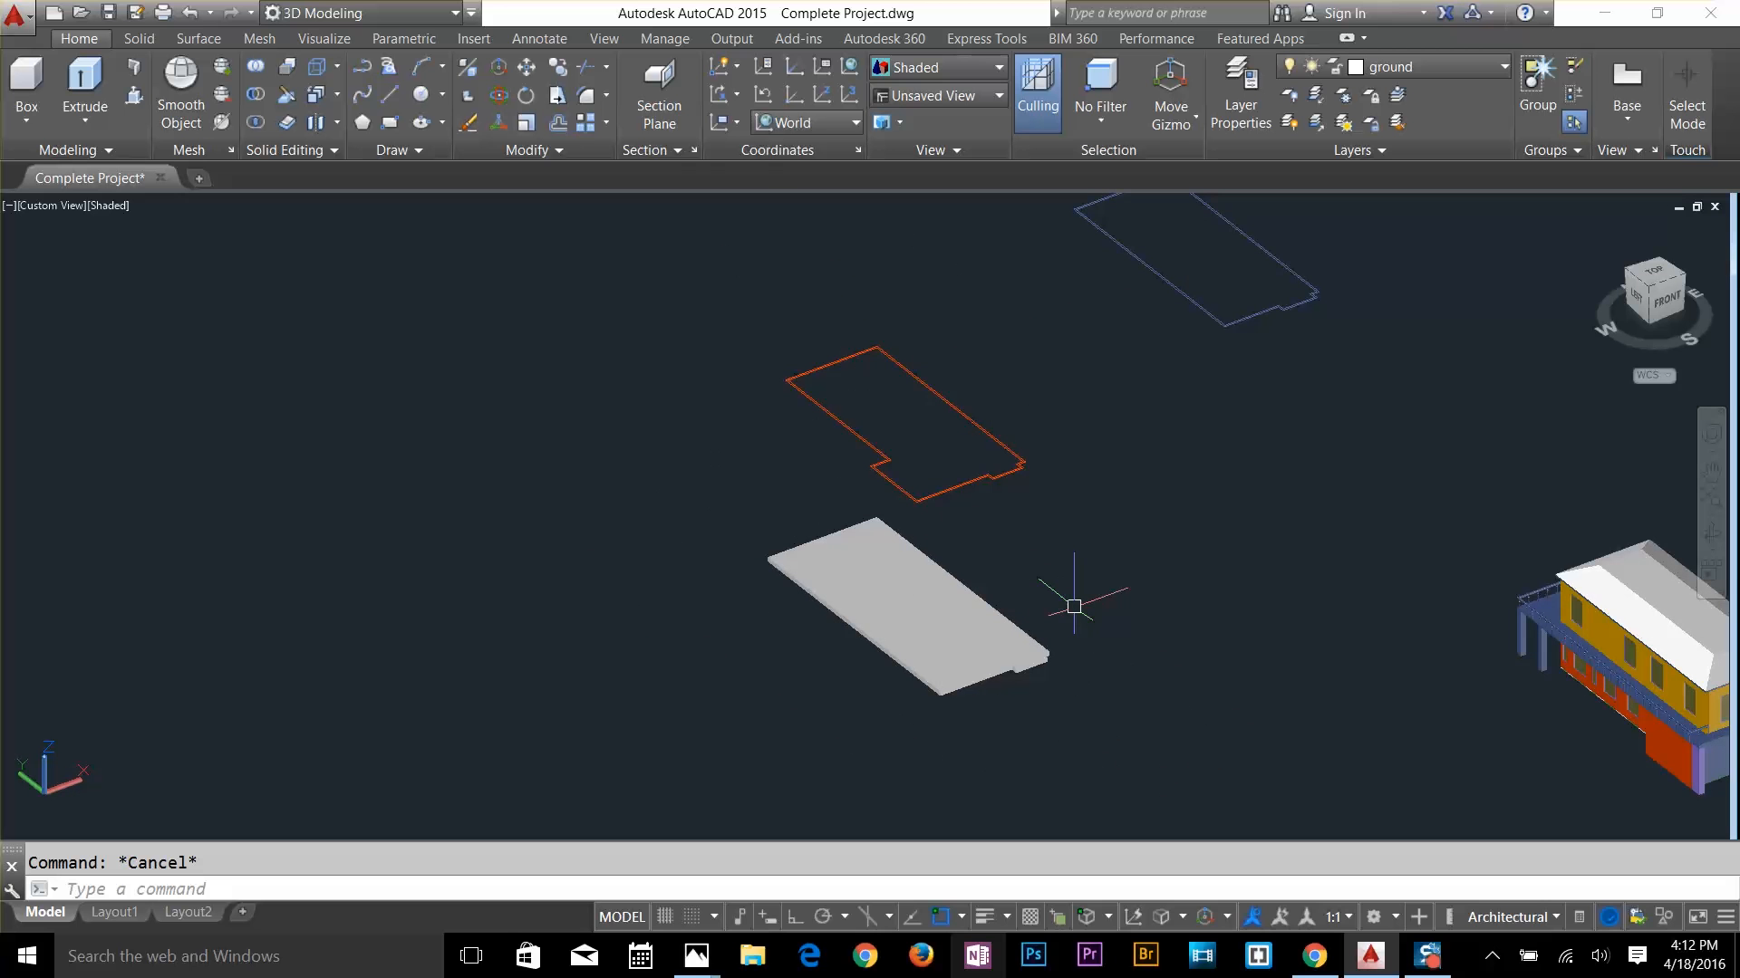
Move the extruded grey floor slab beneath the two-storey building, matching its back corner to the corner of the building's base
text(M)
key(Return)
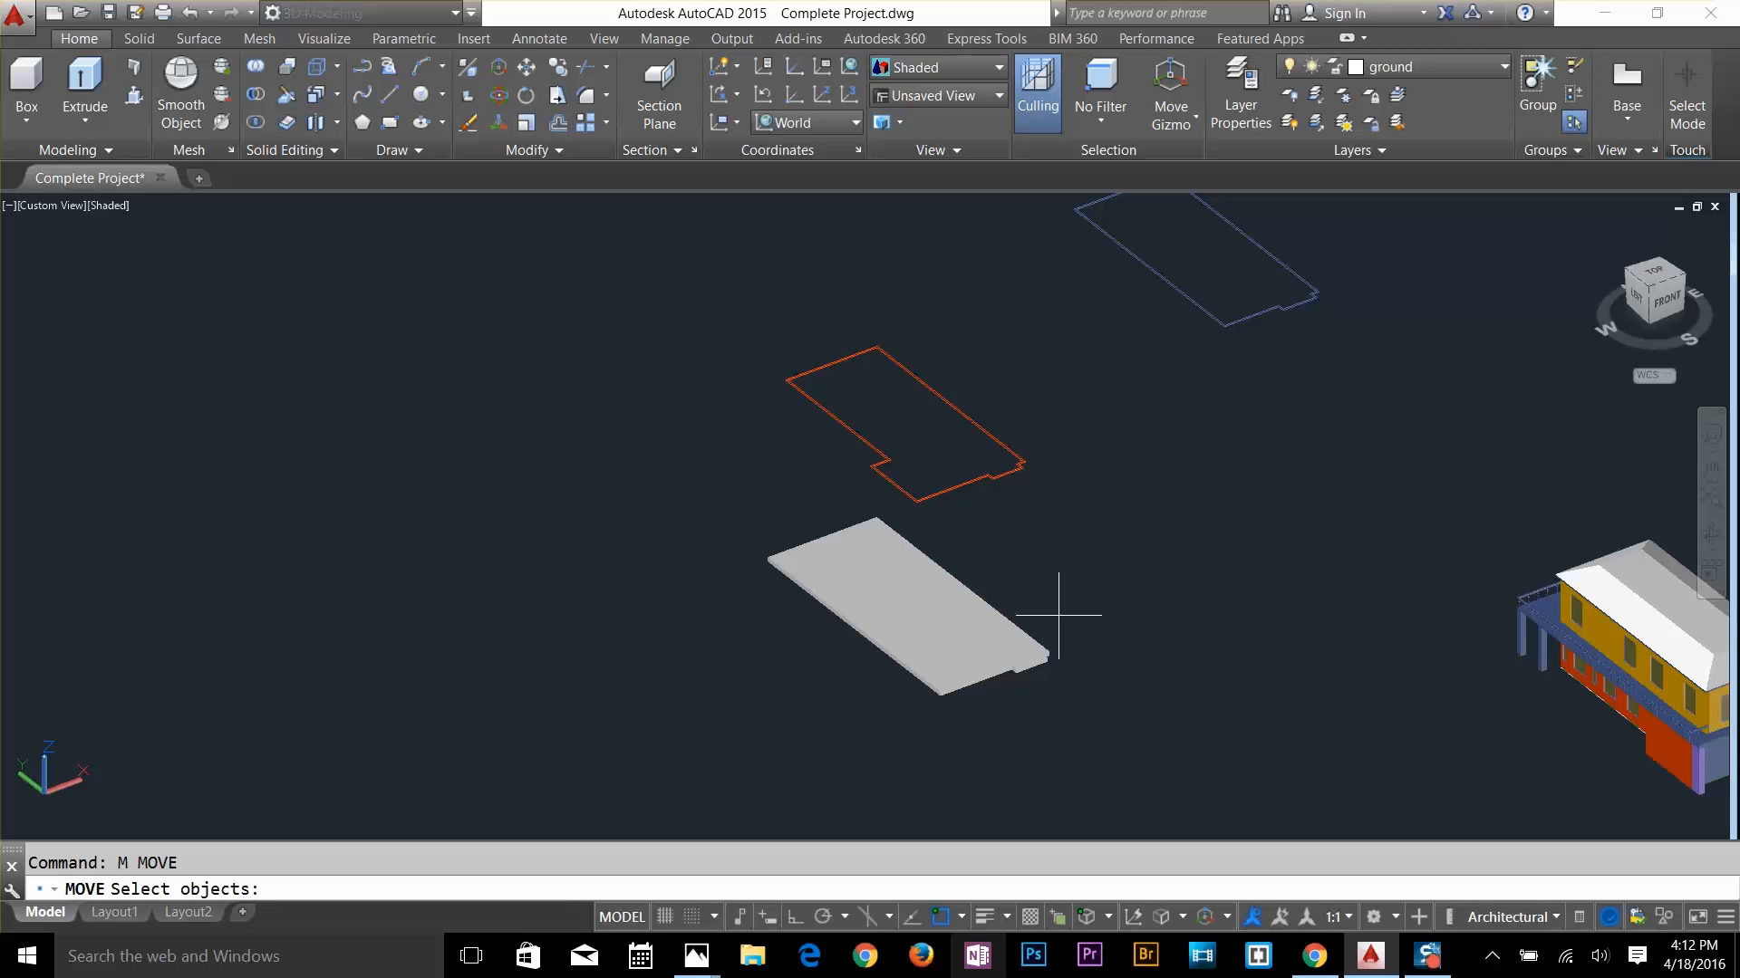
drag(1057, 613, 961, 725)
key(Return)
scroll(772, 559, up, 3)
scroll(777, 539, up, 3)
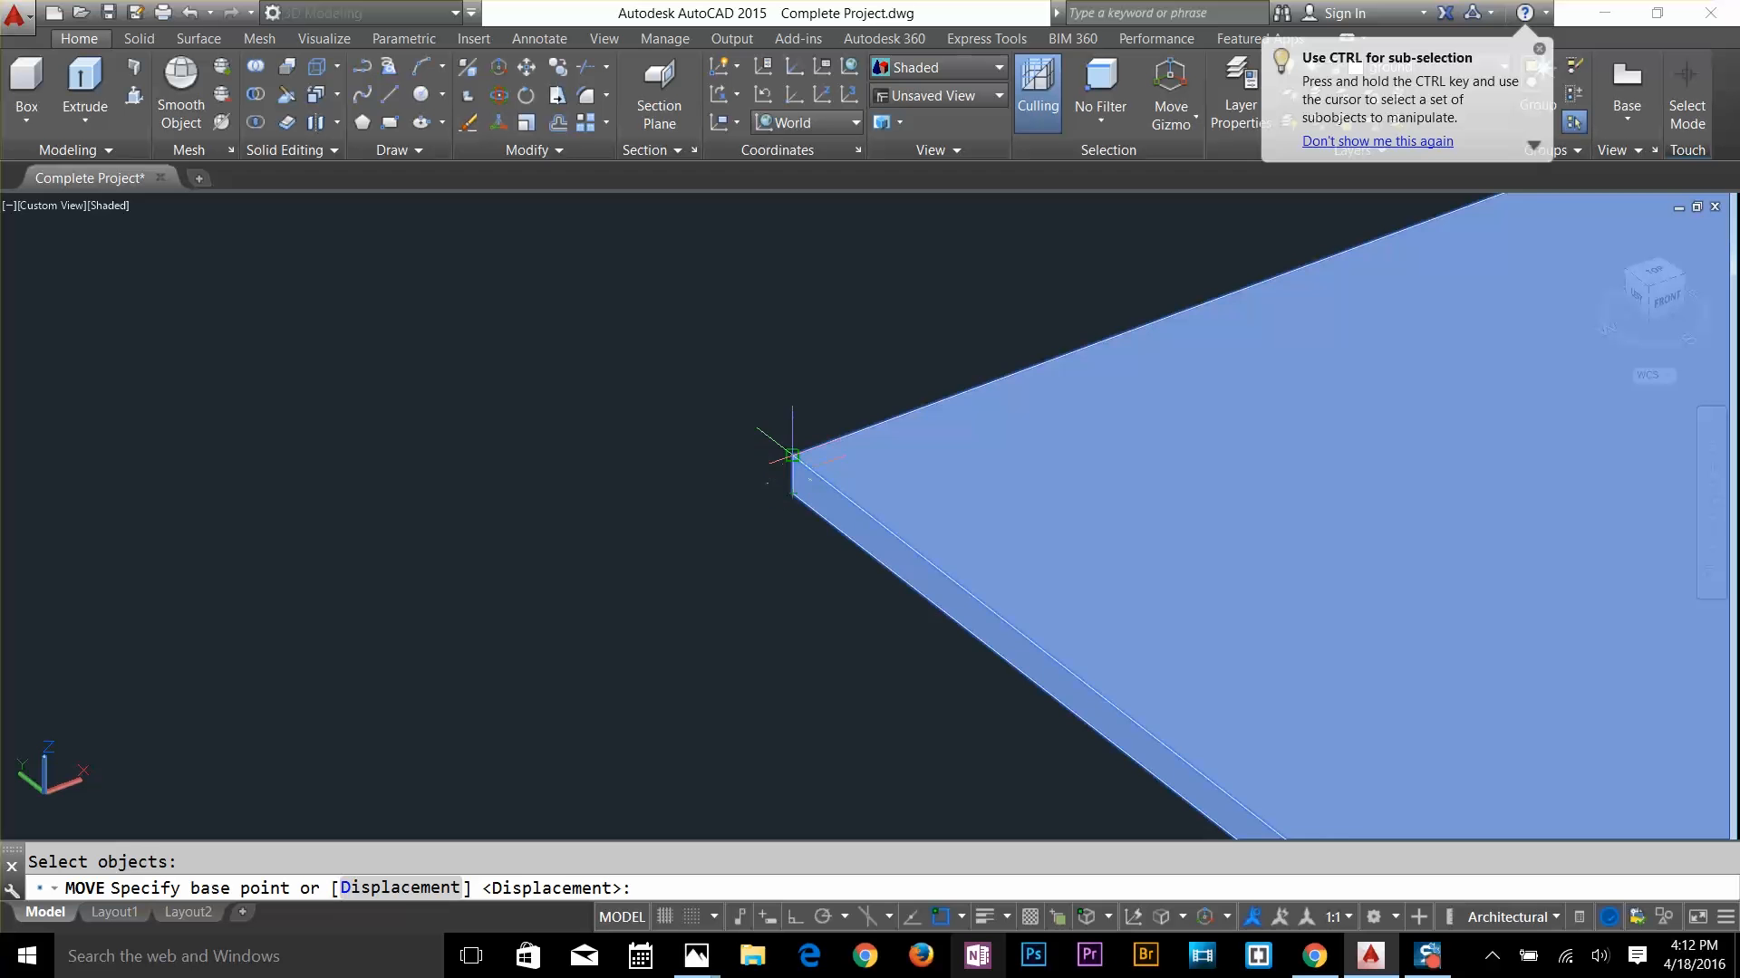
click(792, 456)
scroll(794, 457, down, 8)
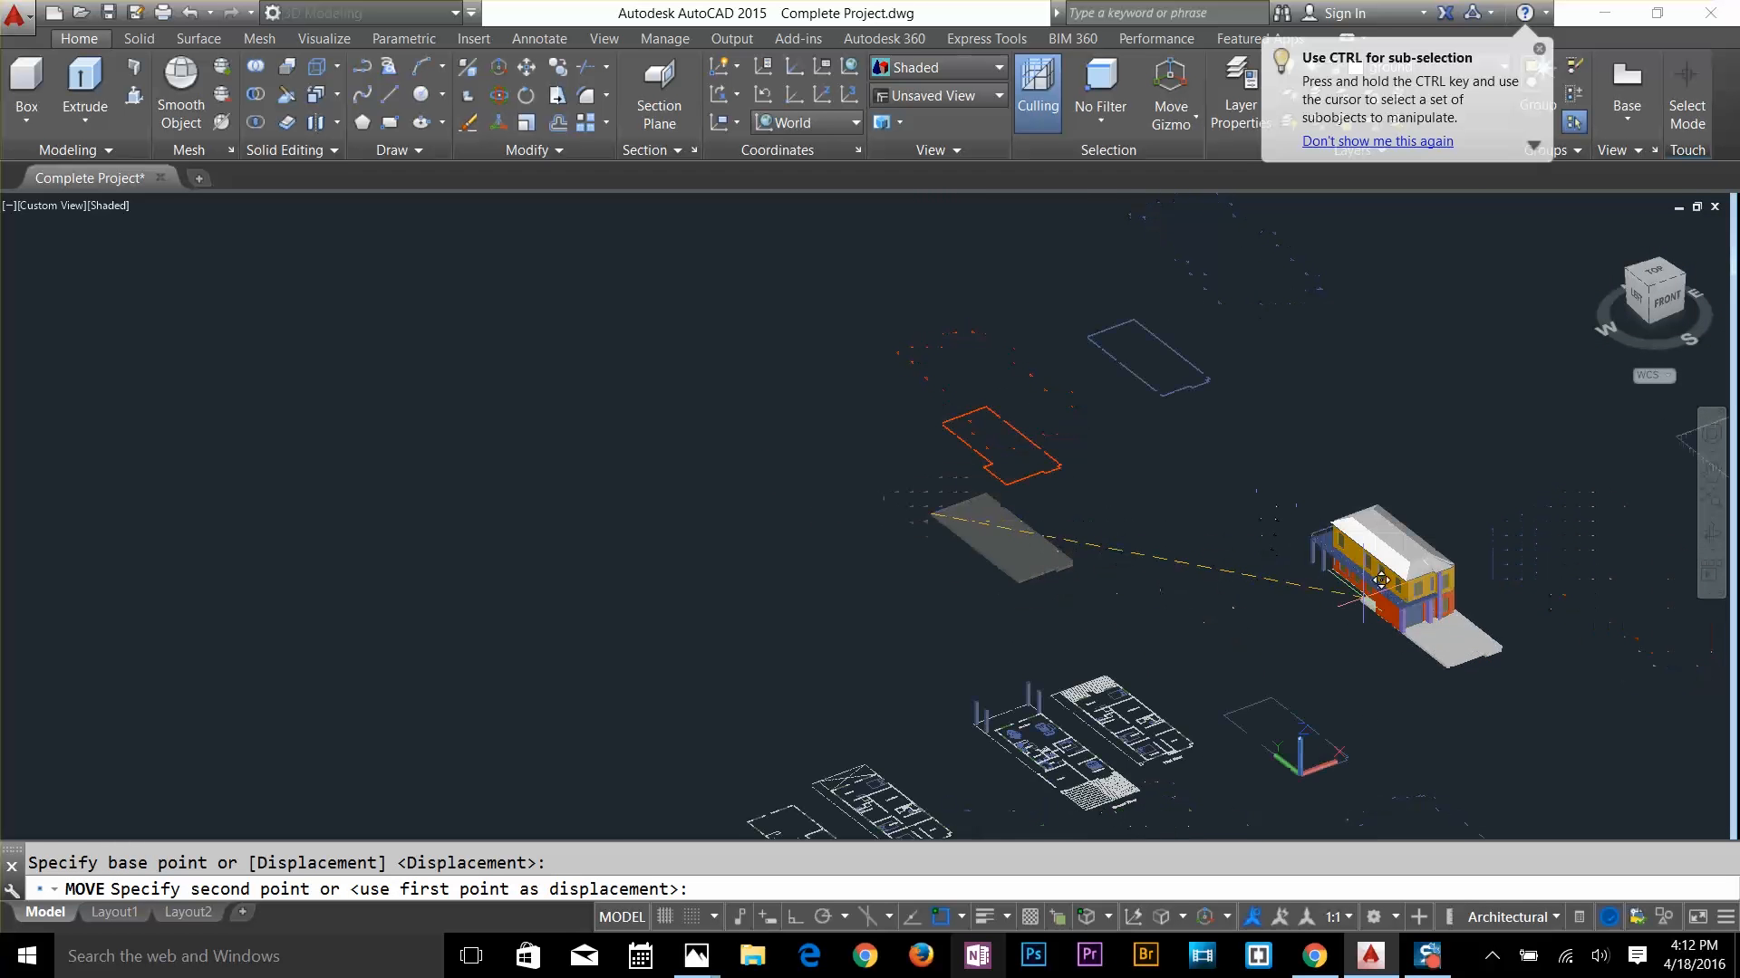
scroll(1250, 580, up, 8)
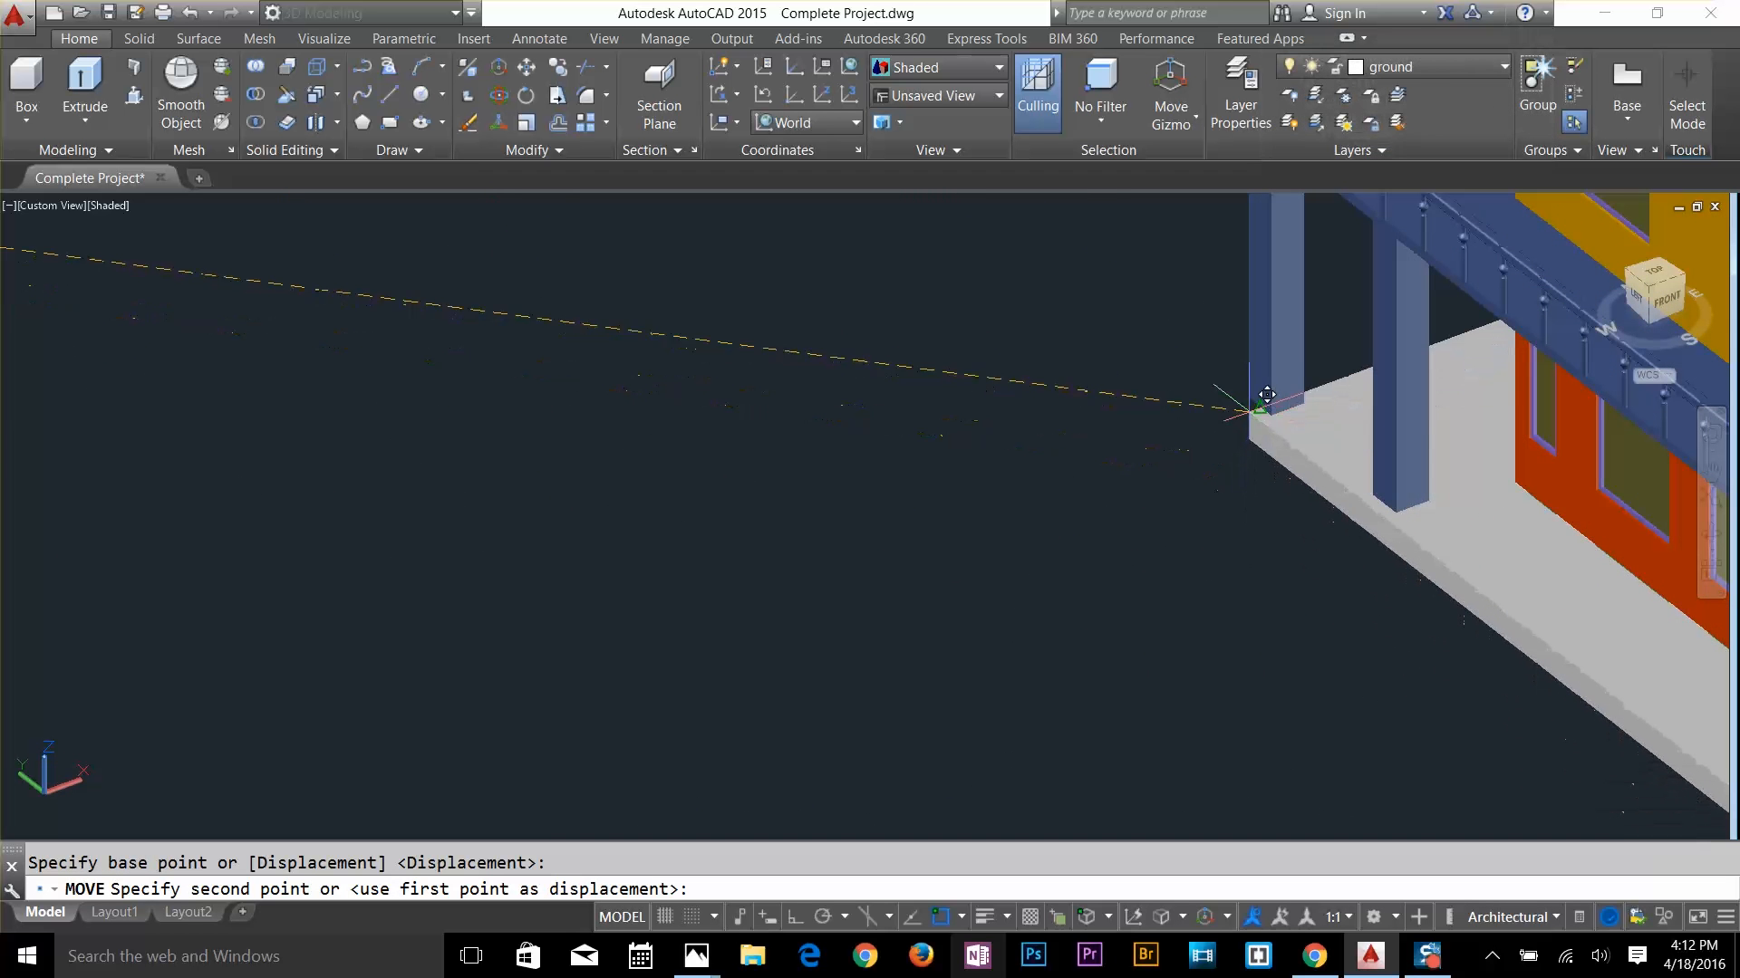
scroll(1236, 390, down, 5)
middle_drag(1237, 390, 807, 379)
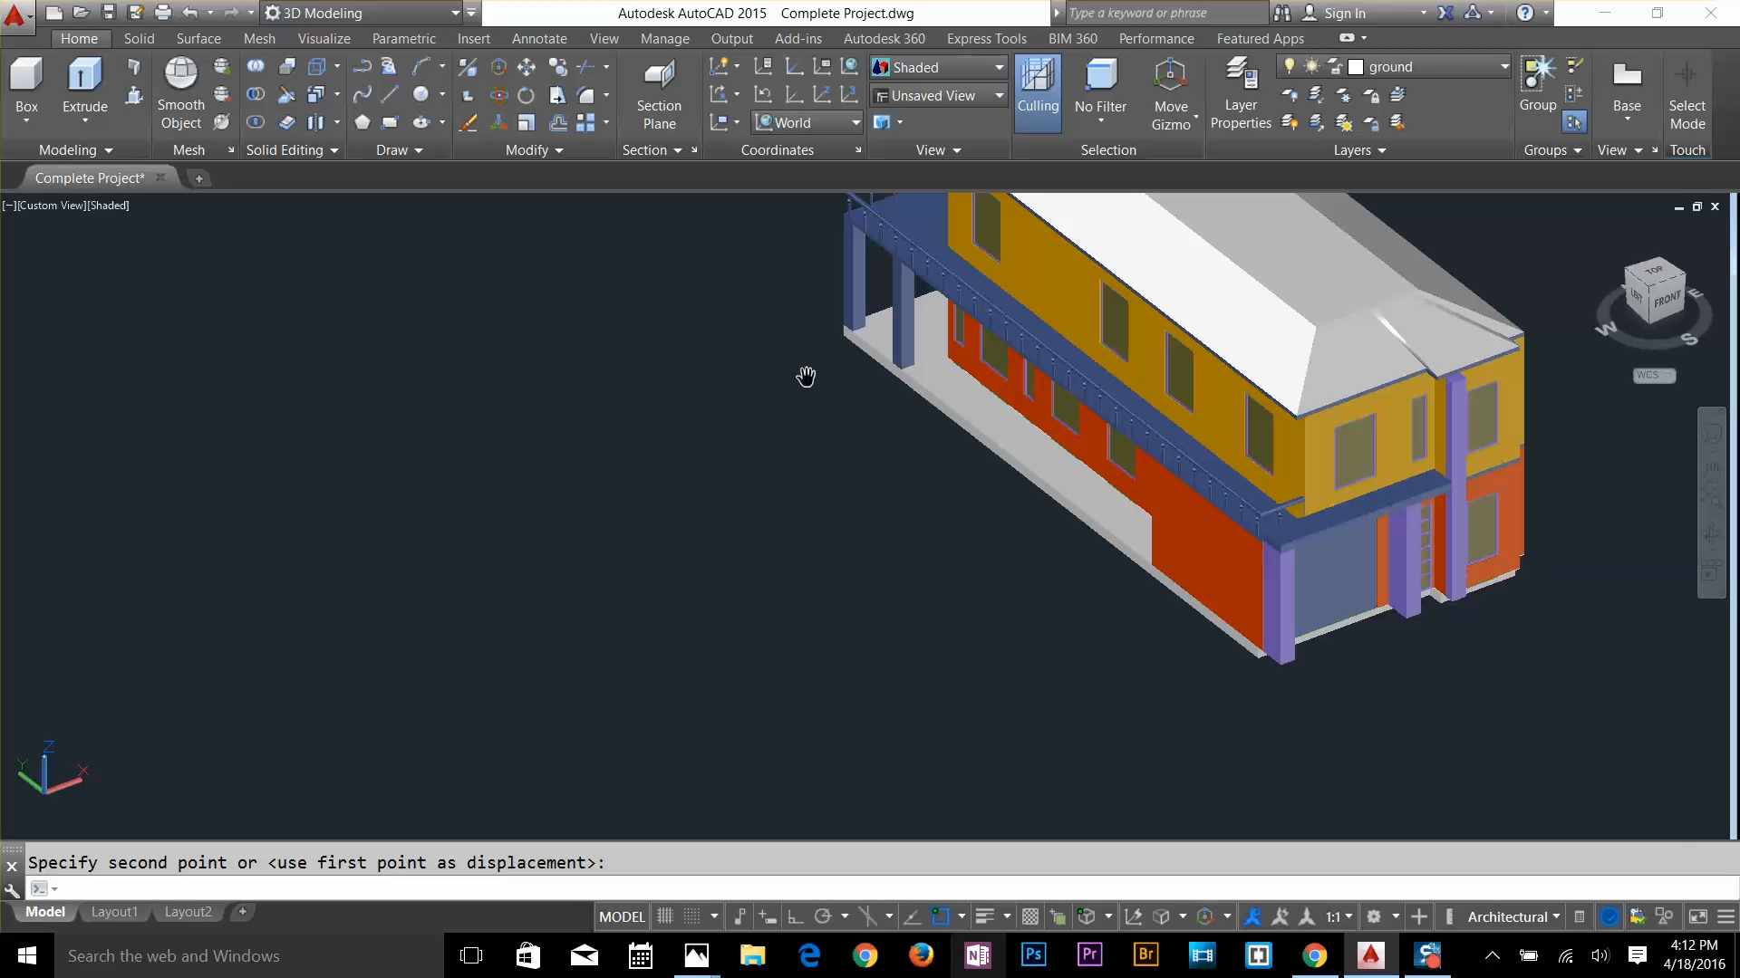
click(1374, 722)
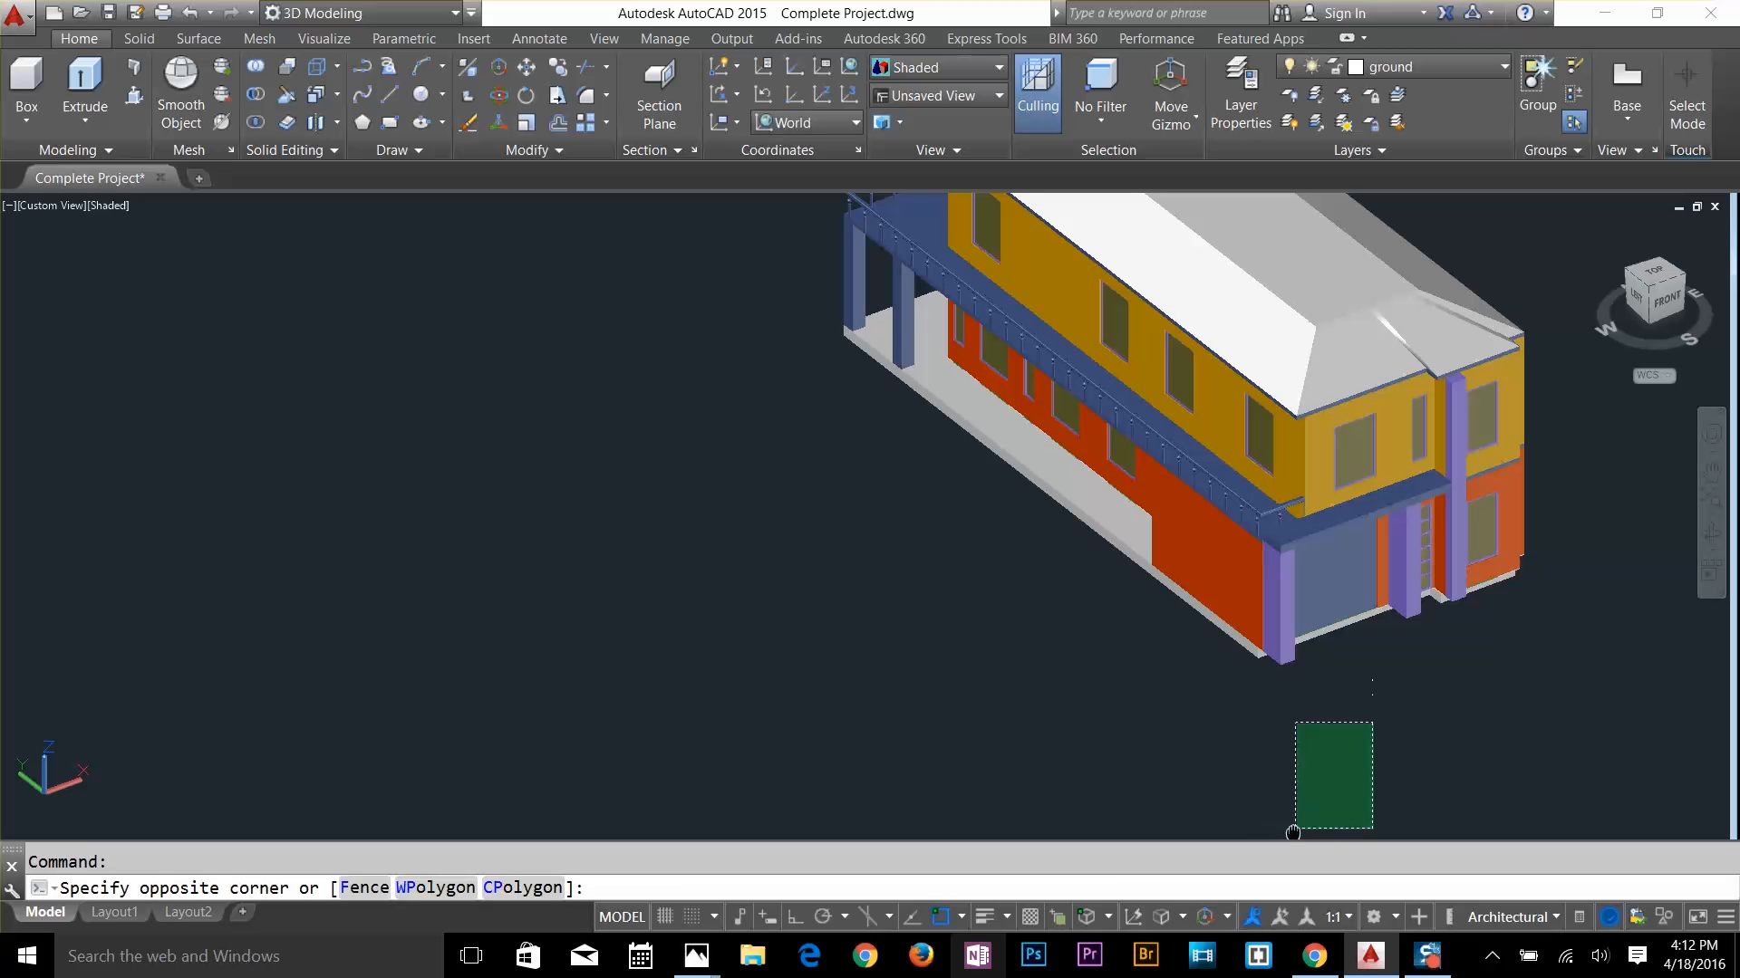
middle_drag(1293, 827, 1291, 827)
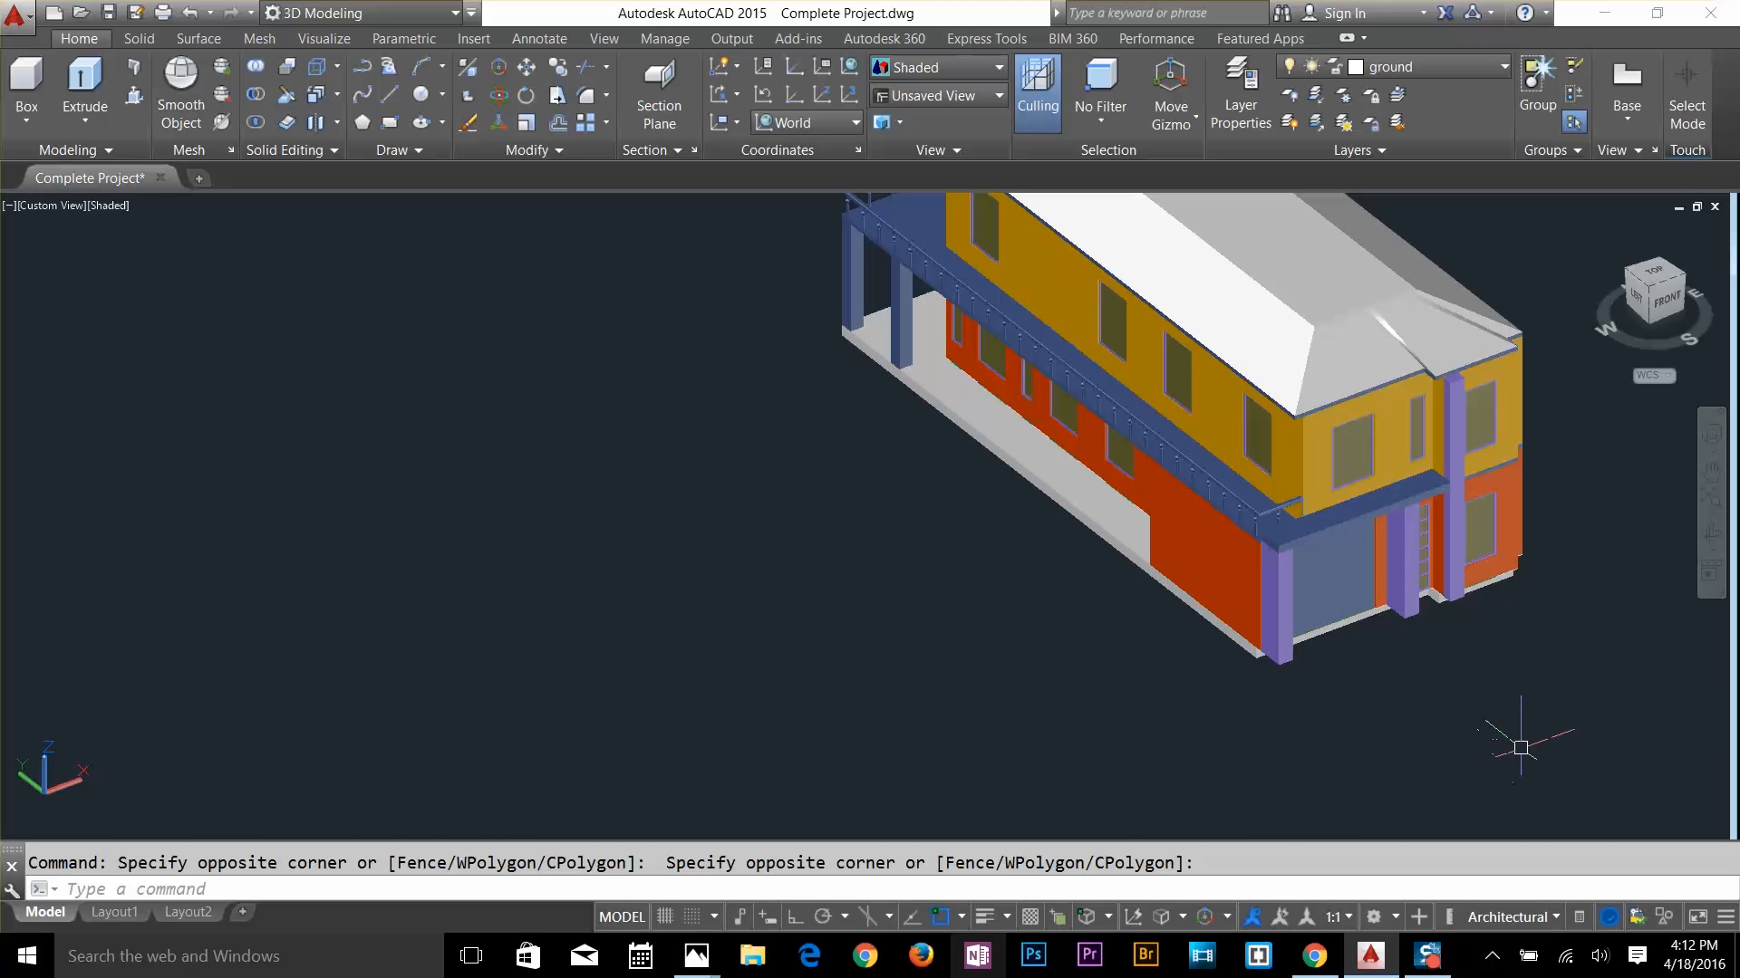
Press-pull the base slab's front face outward below the garage door to form a long driveway
mouse_move(1495, 732)
shift+middle_down()
mouse_move(1422, 680)
mouse_move(1492, 707)
shift+middle_up()
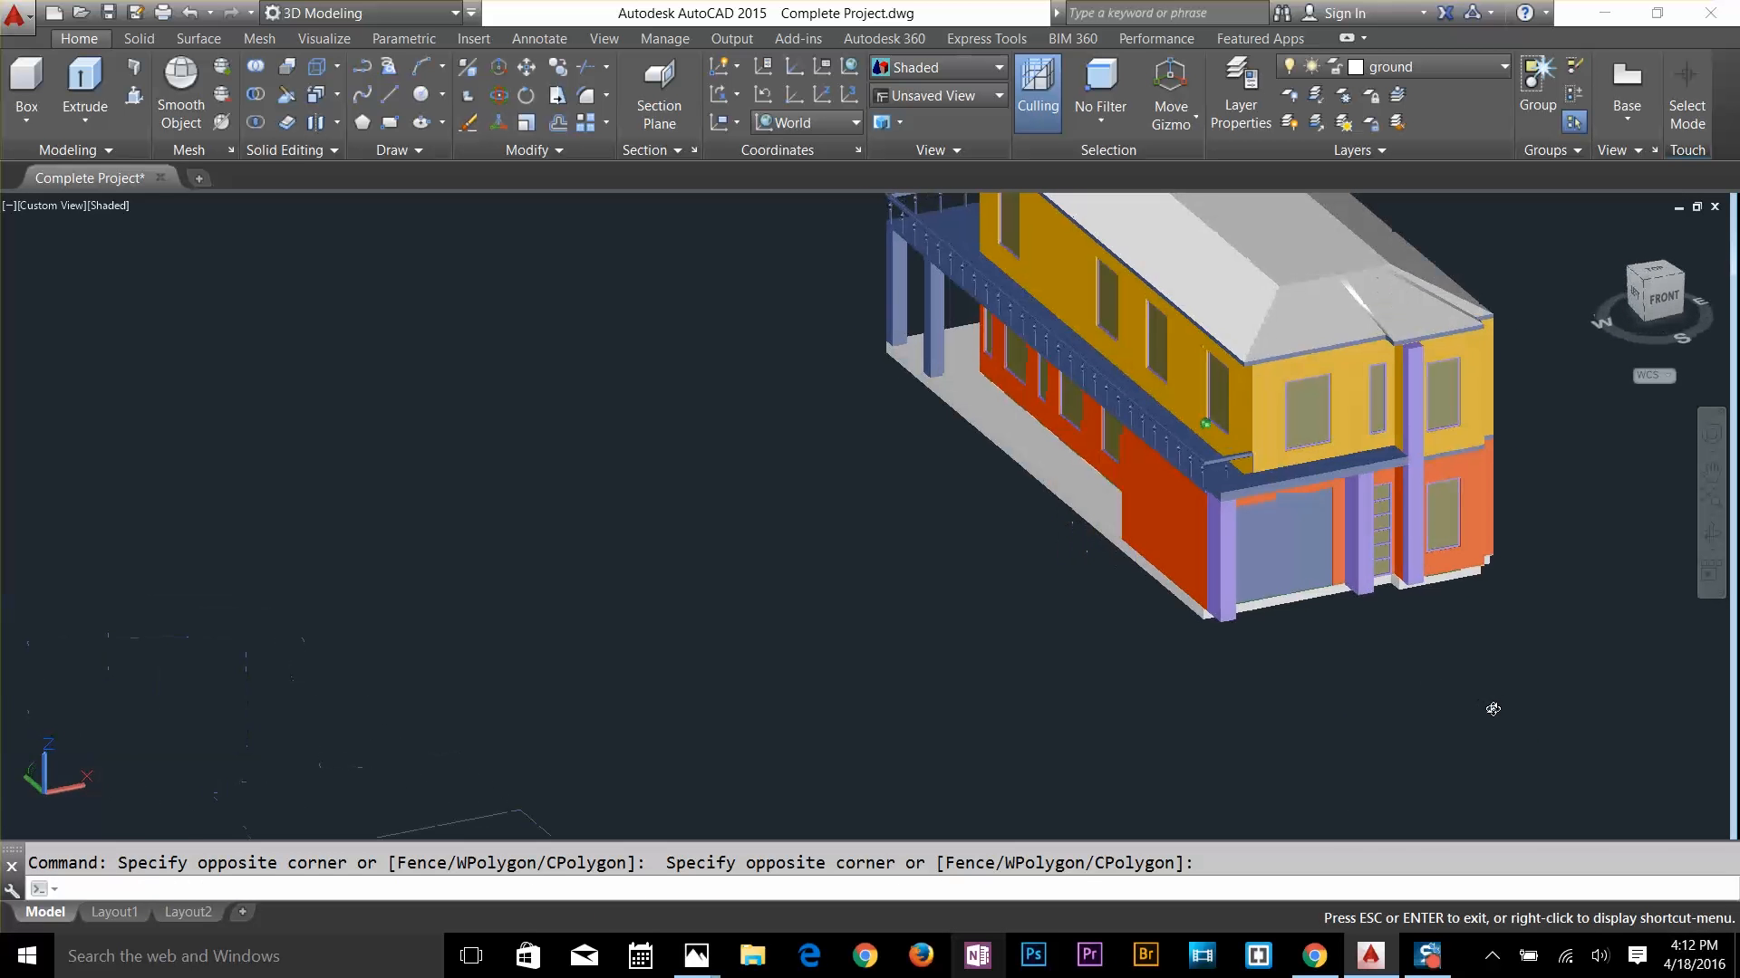
scroll(1183, 627, up, 3)
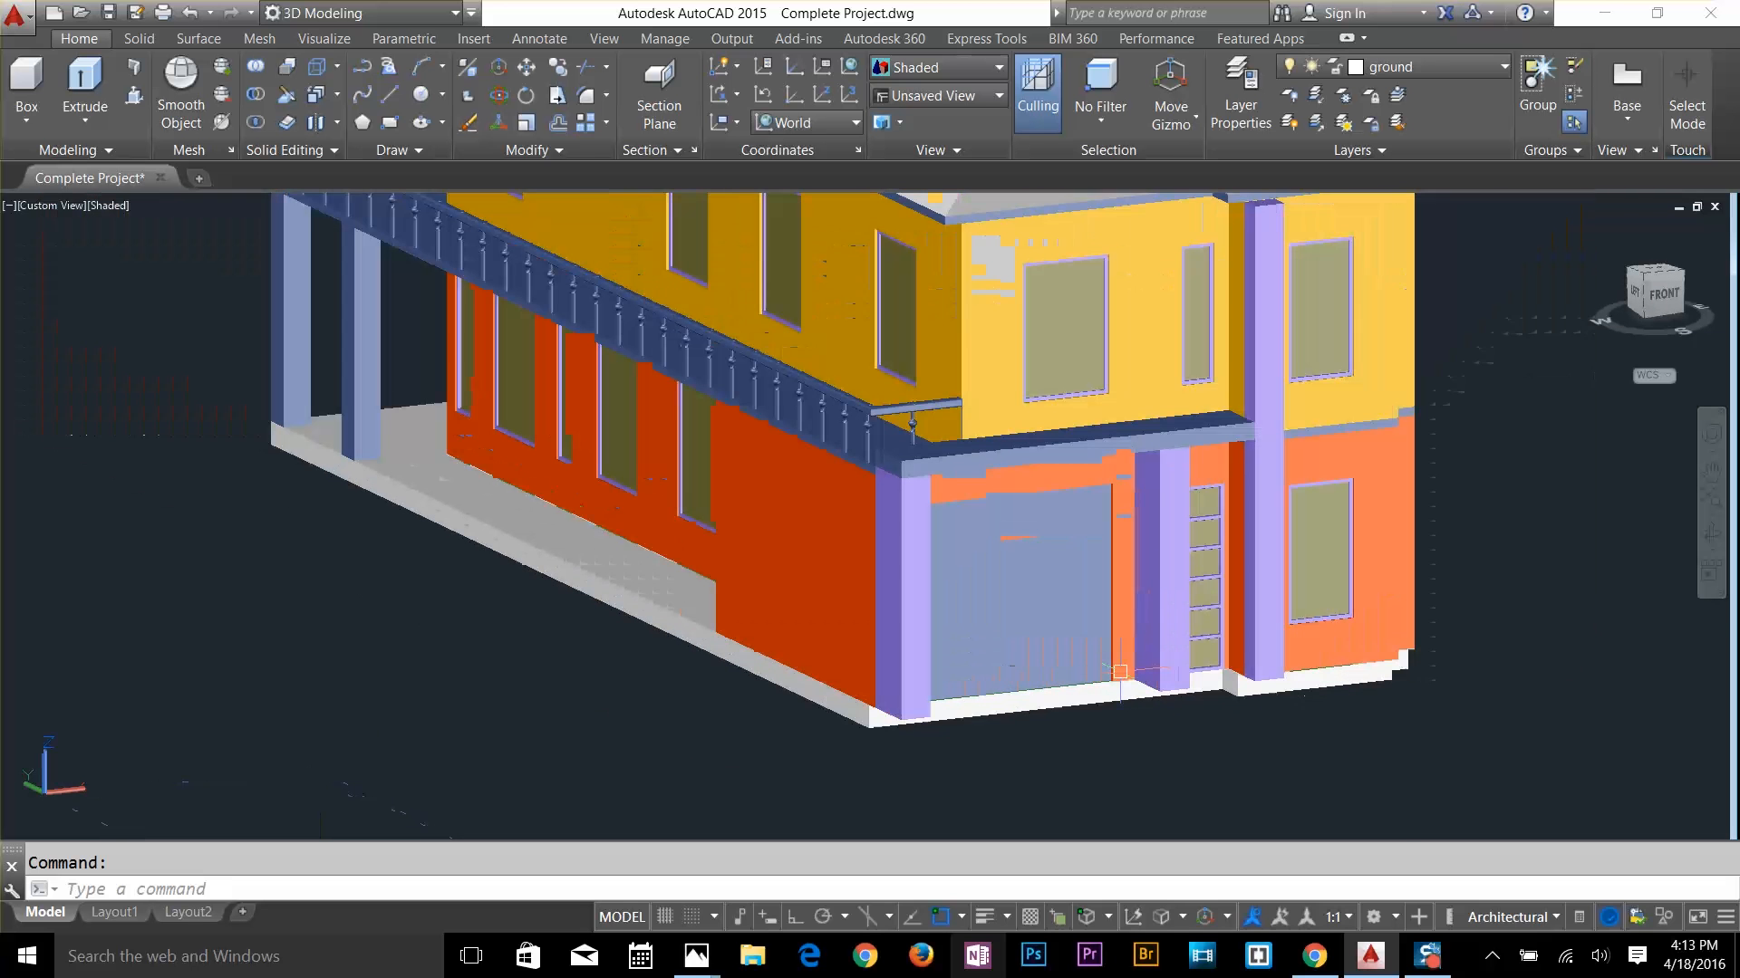
middle_drag(1115, 611, 1084, 610)
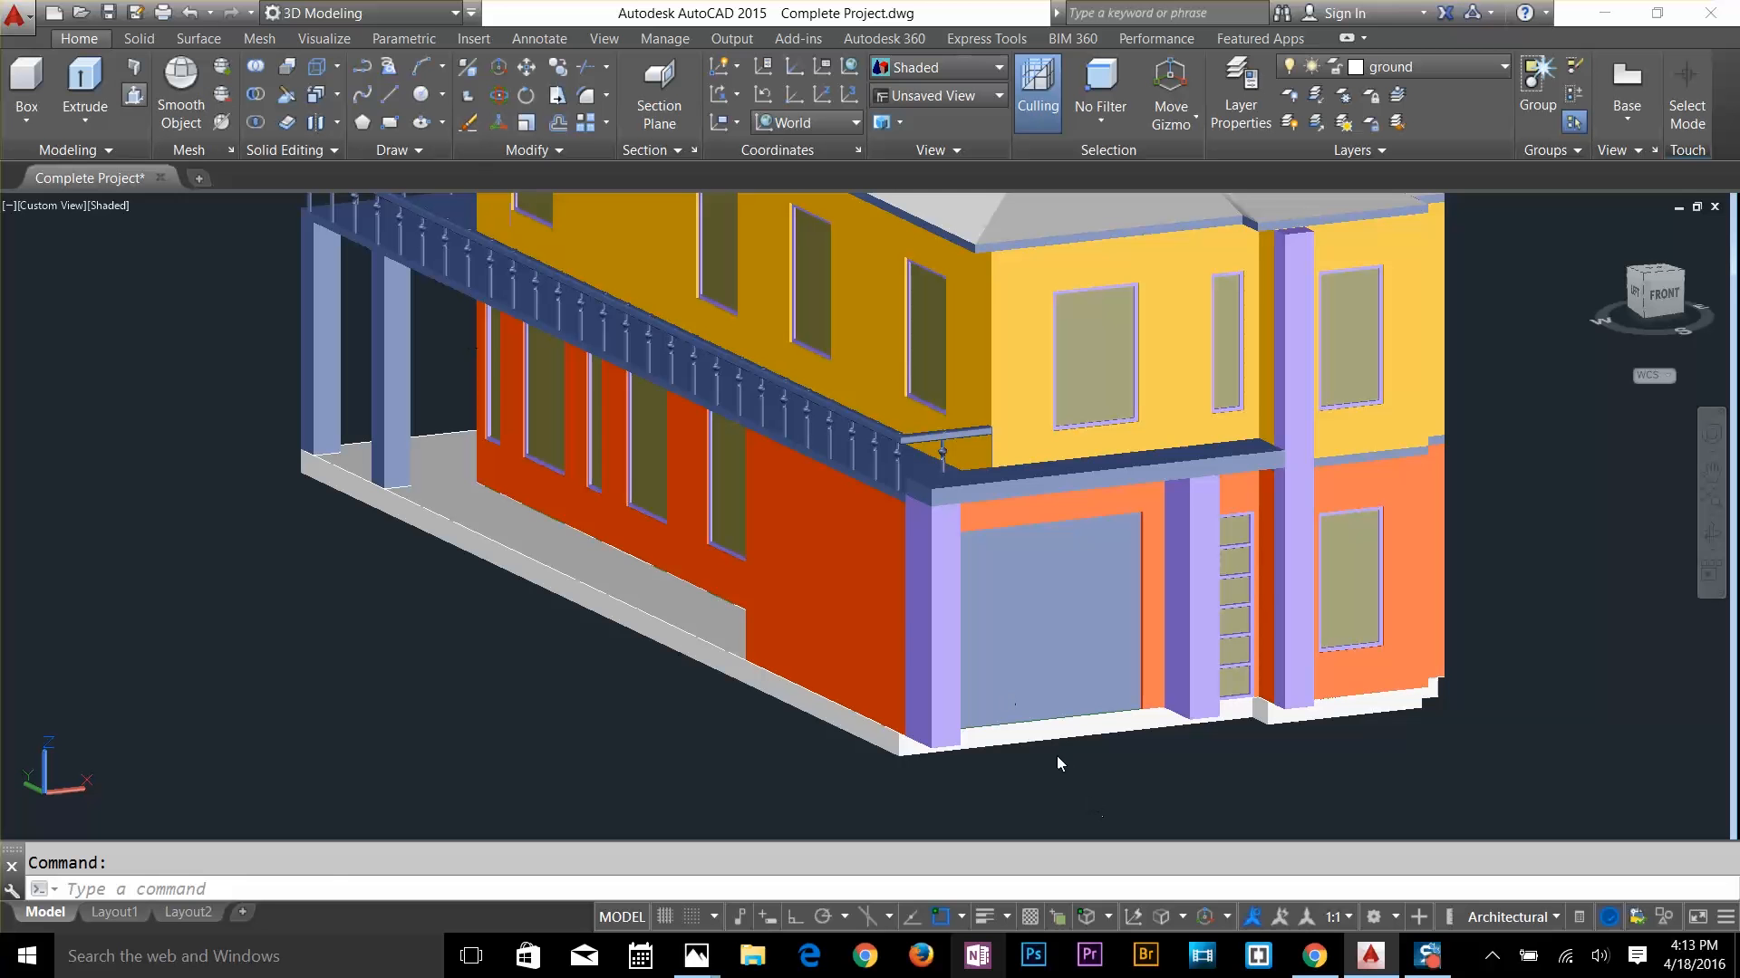
key(ctrl+shift+e)
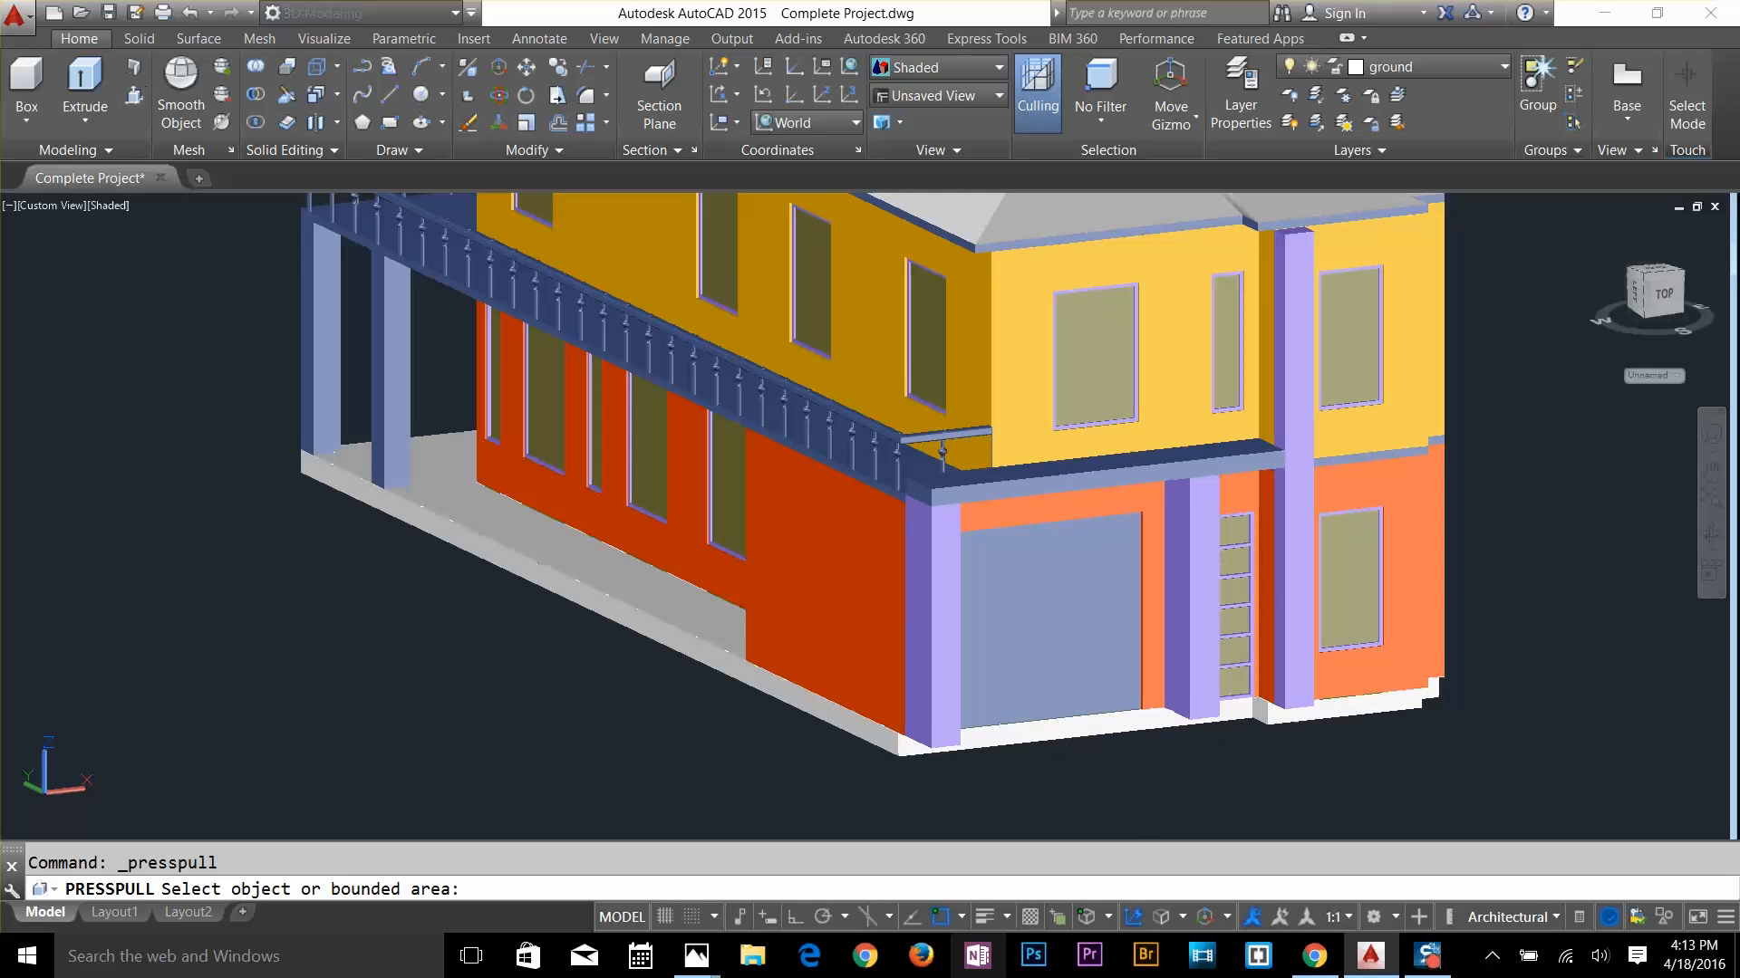
scroll(1067, 721, up, 3)
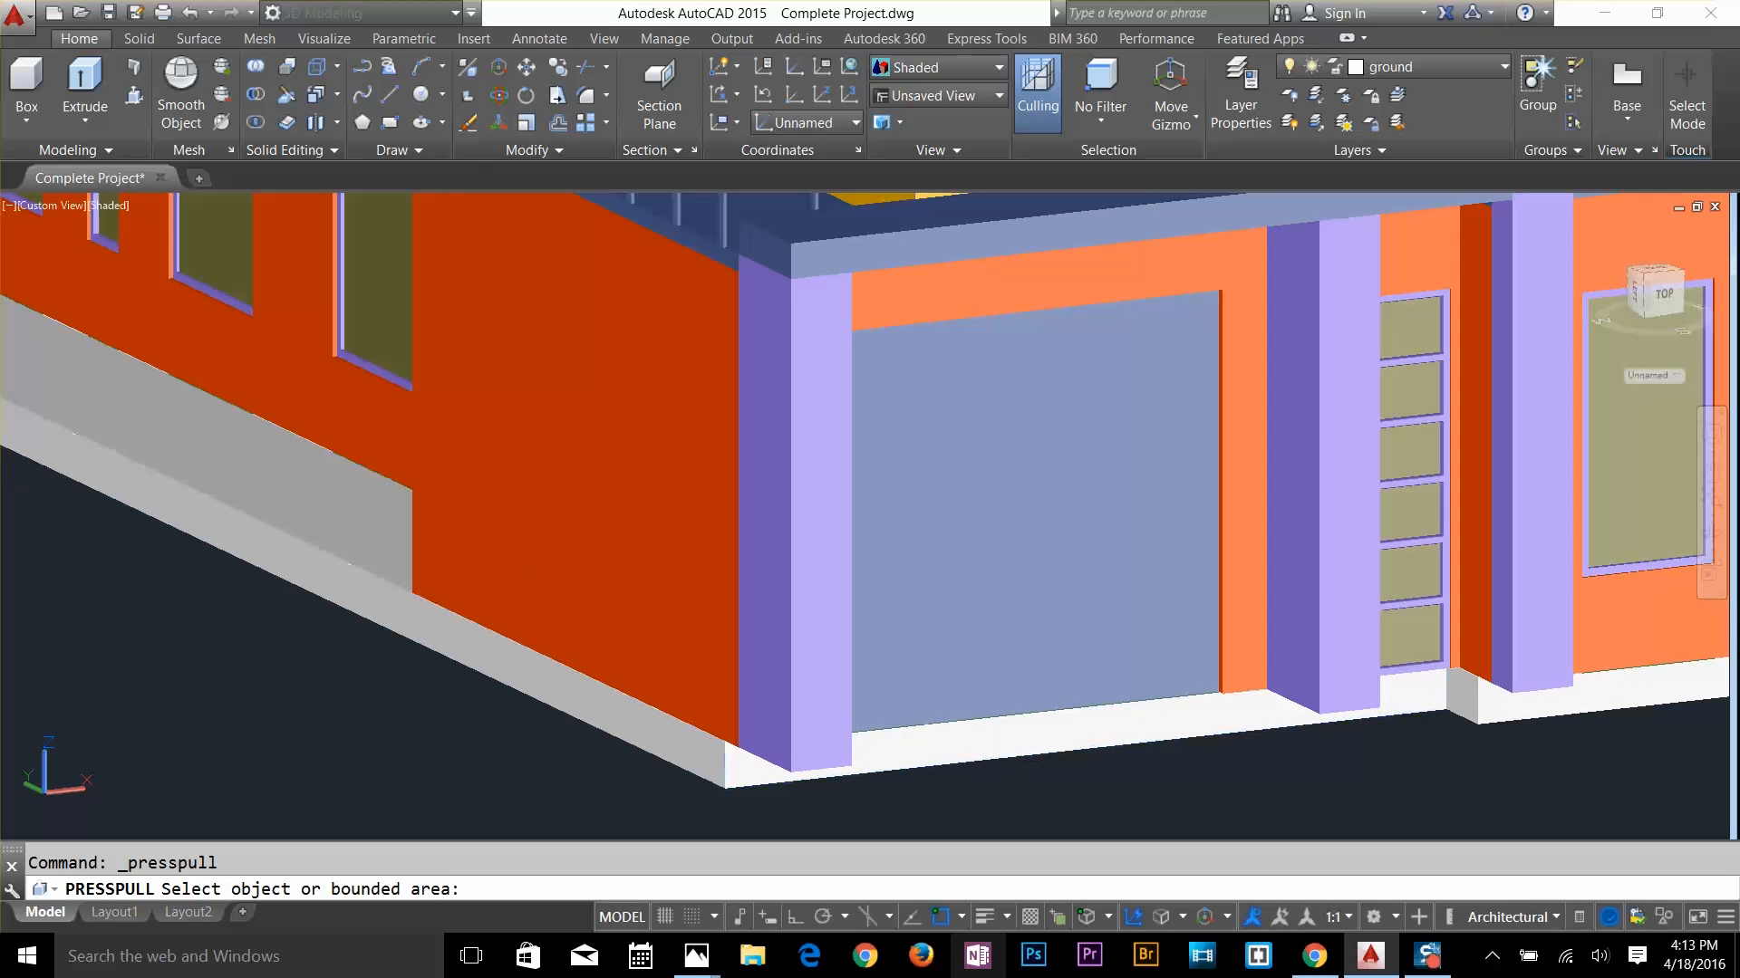
click(1031, 734)
scroll(1032, 733, down, 4)
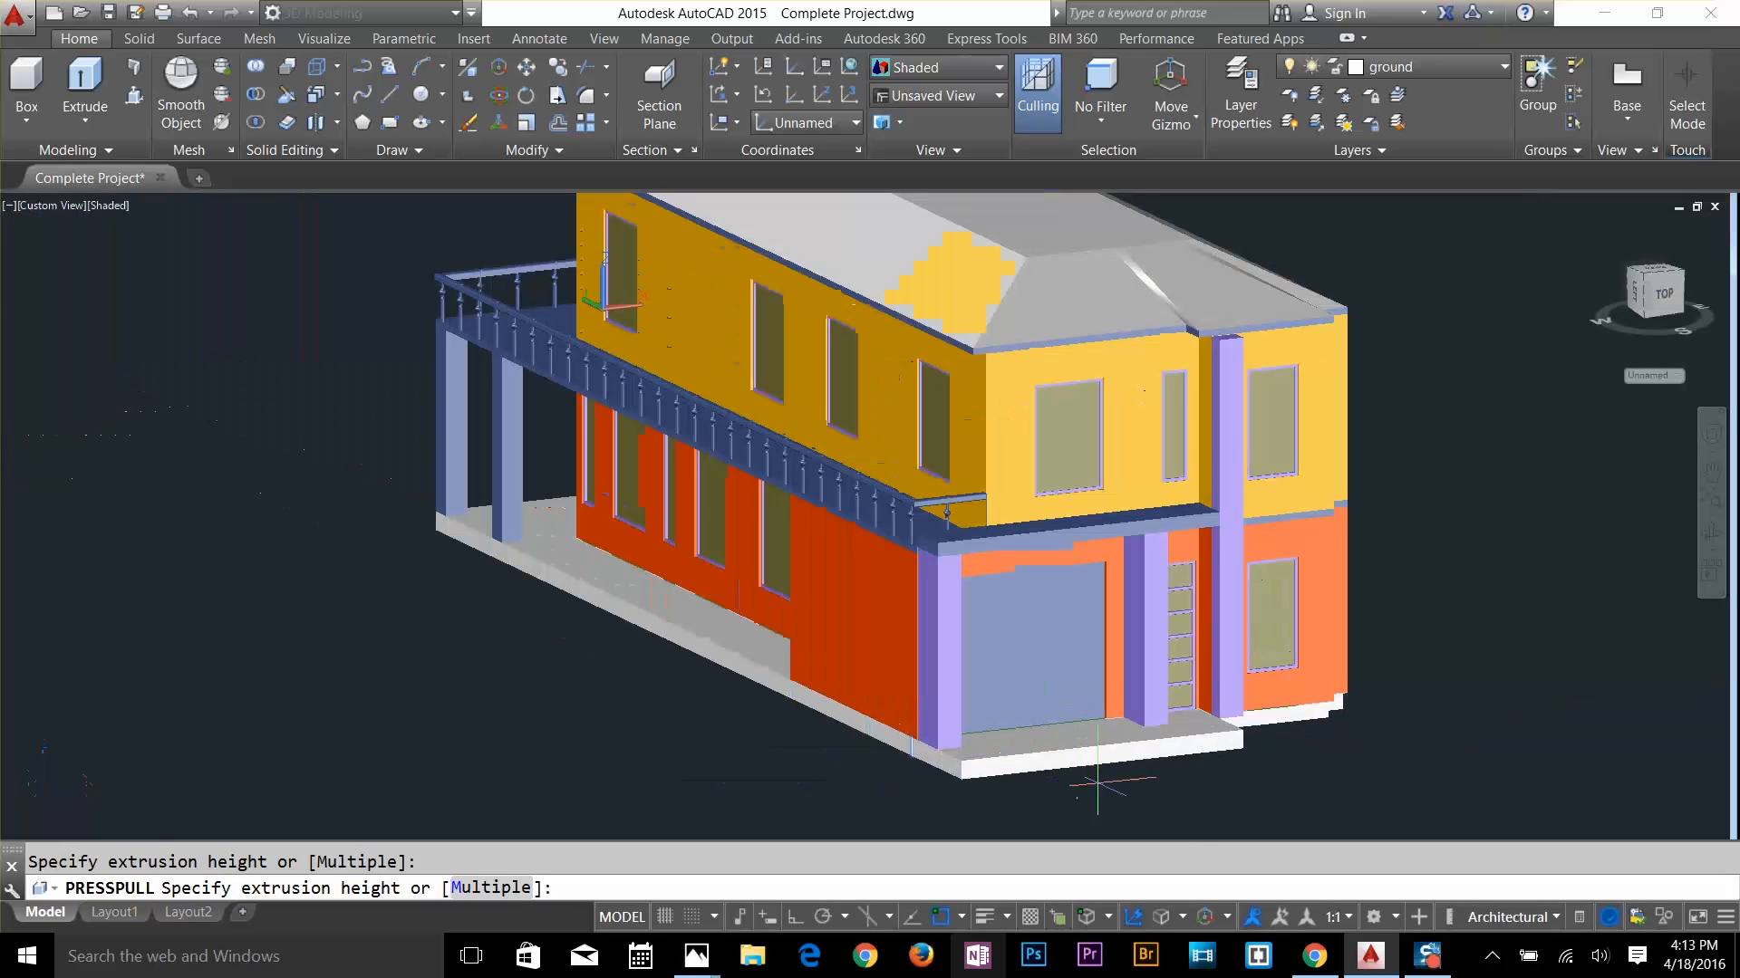
middle_drag(1180, 820, 1141, 675)
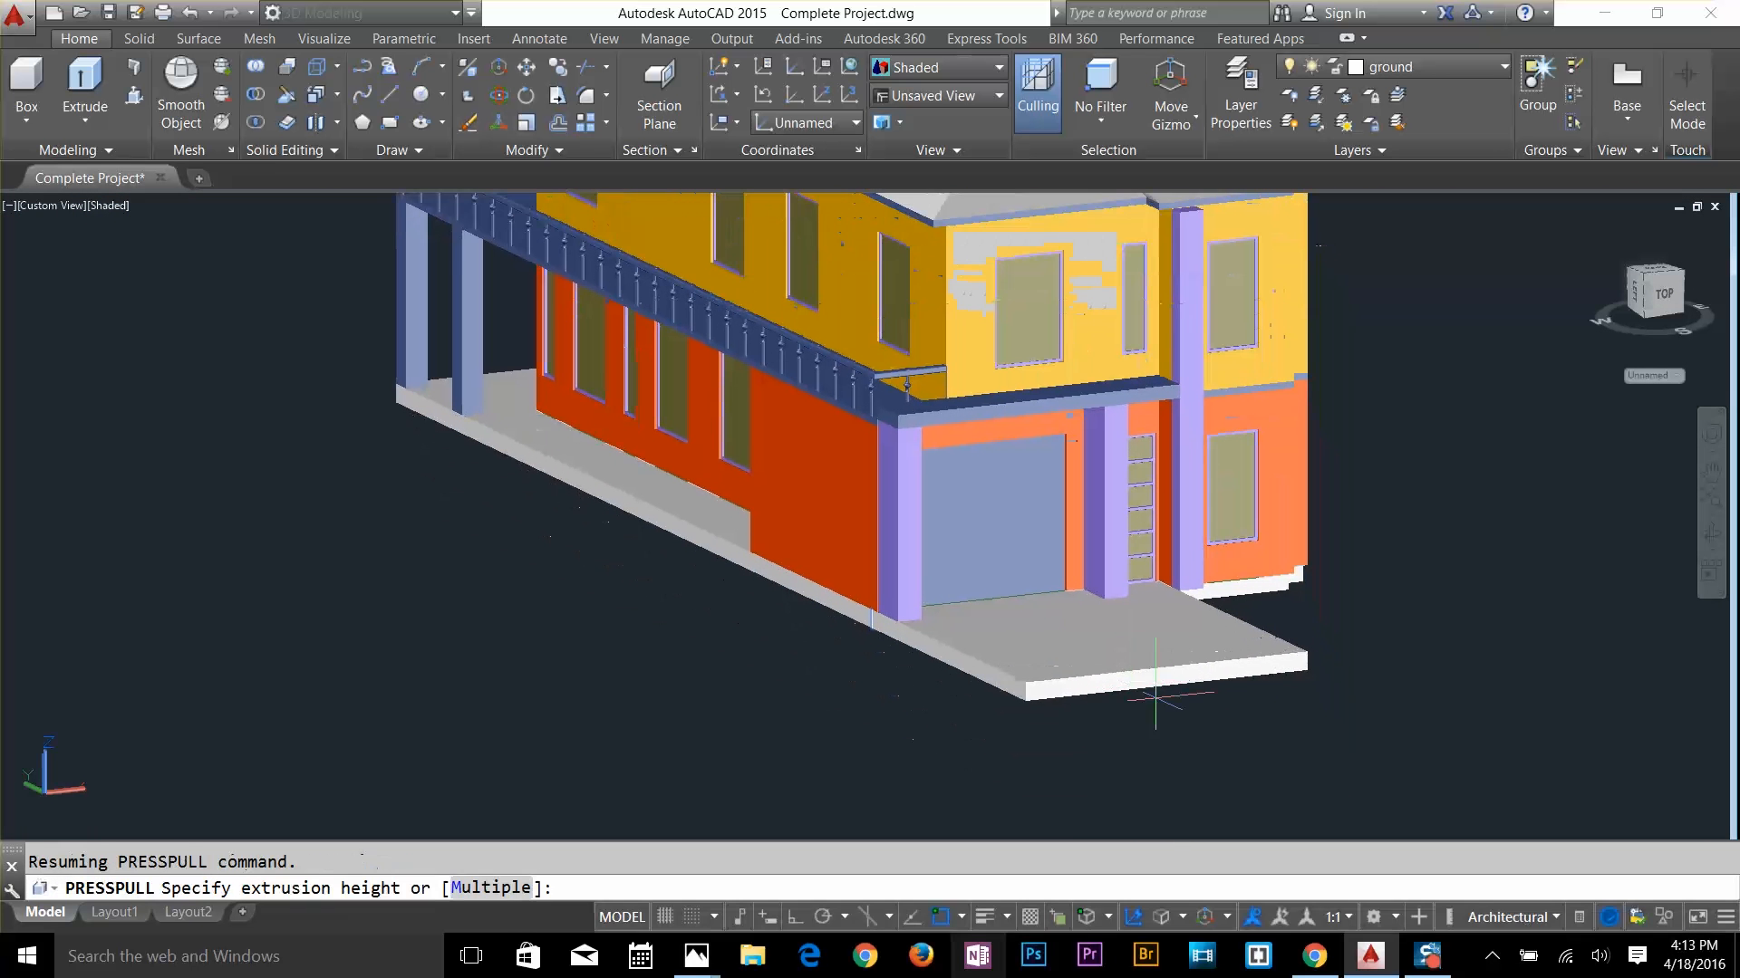
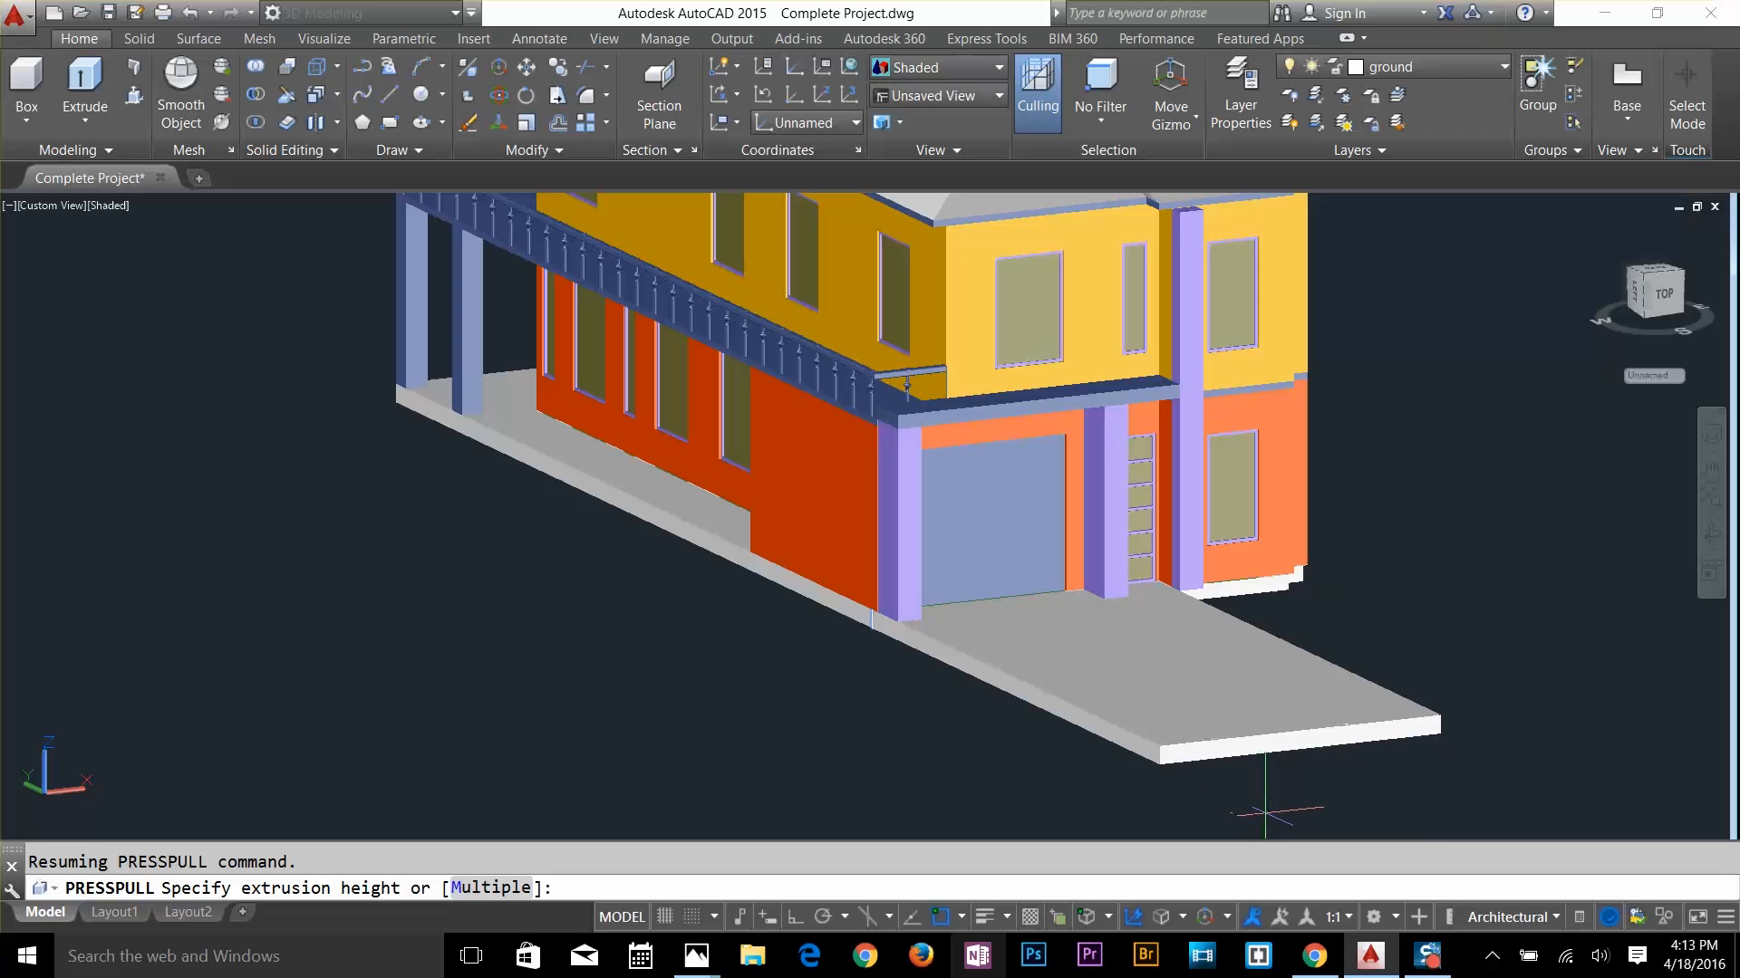
click(1440, 738)
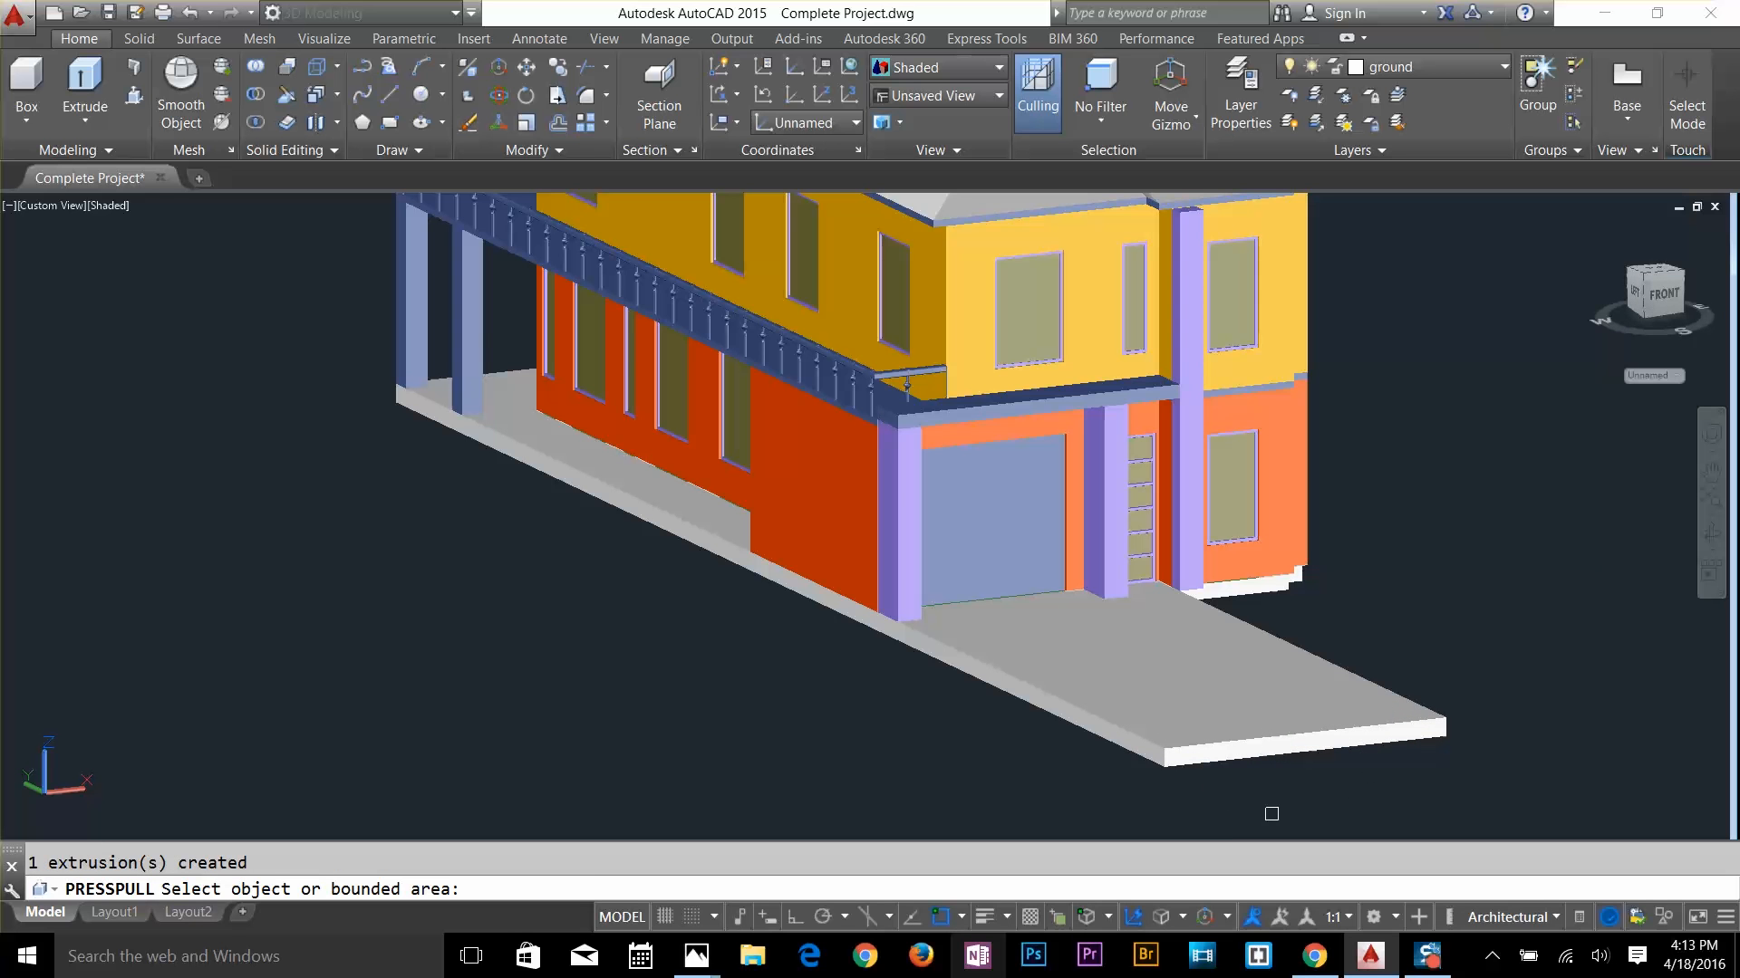
key(Escape)
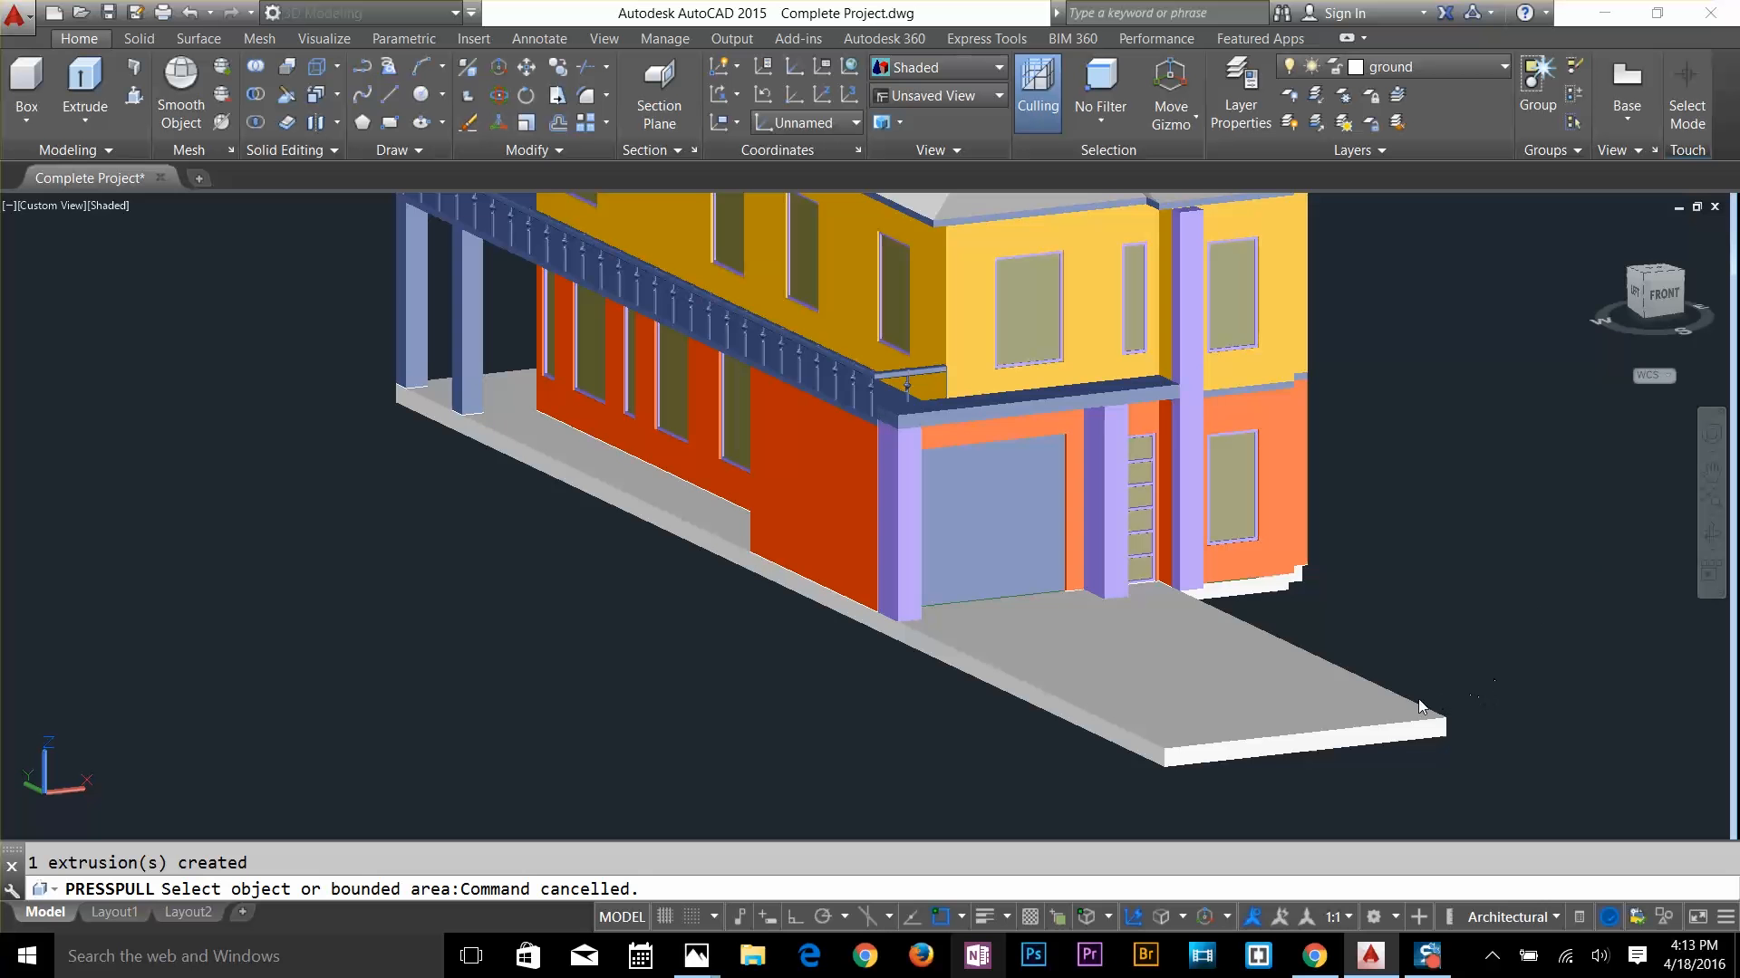
key(Escape)
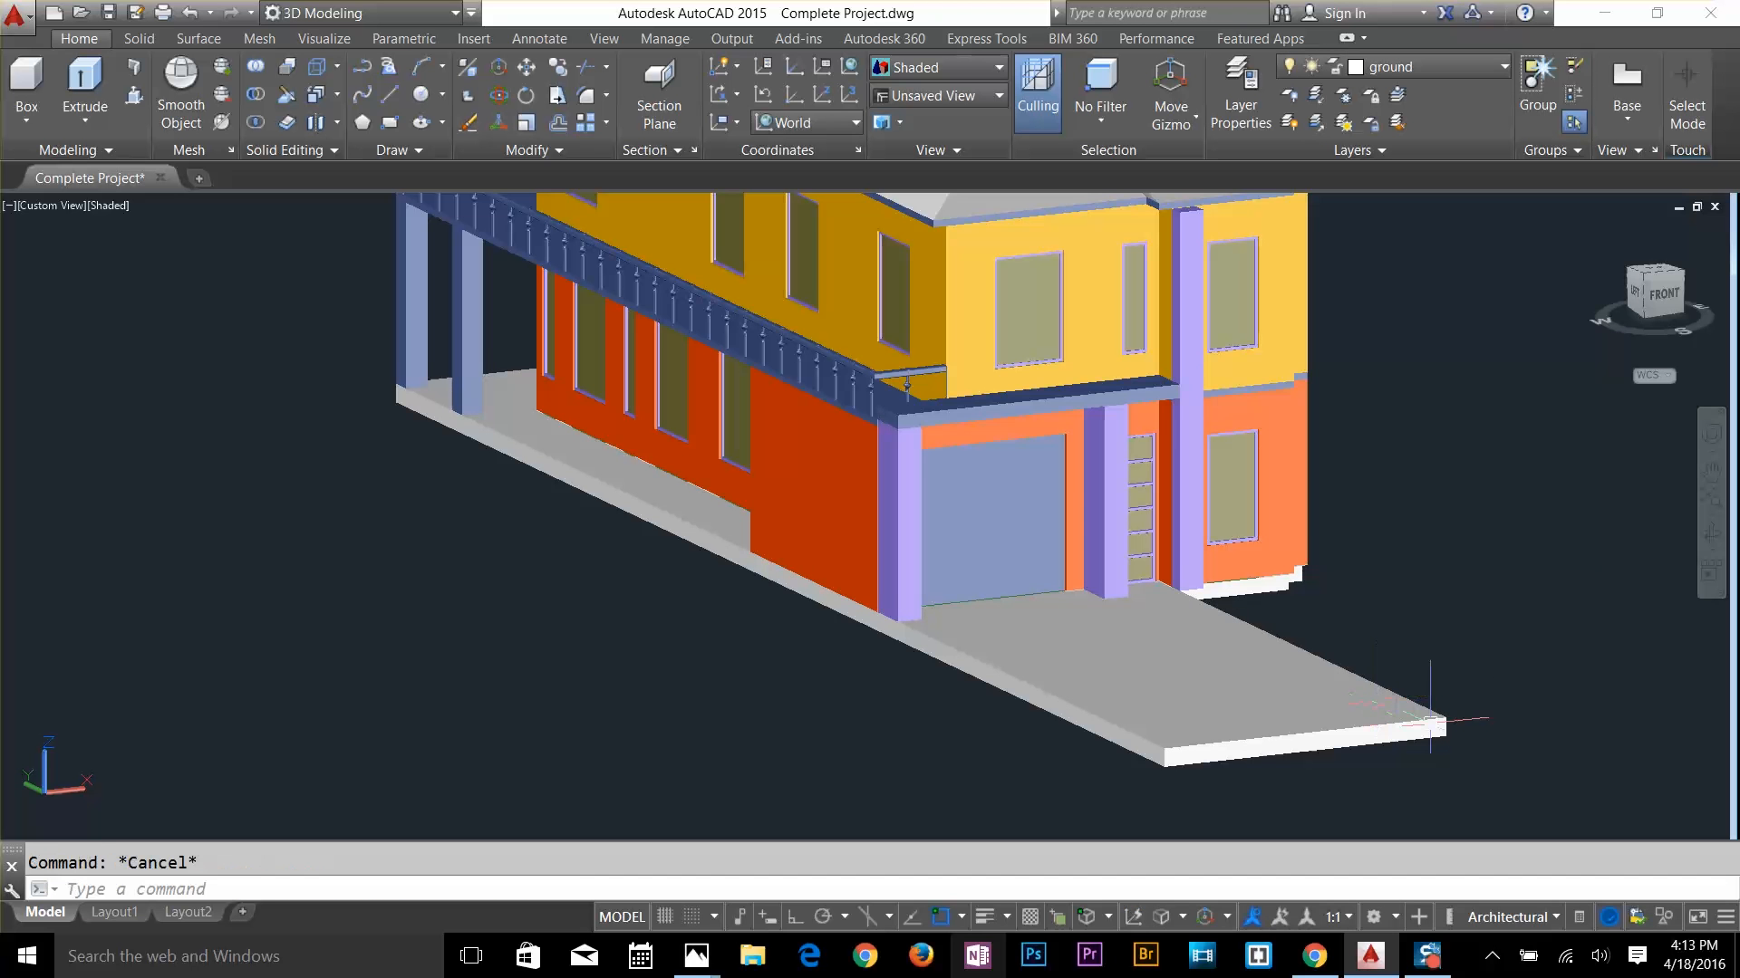
Press-pull the driveway's side face inward from the entrance column to the column beside the garage door
shift+middle_drag(1429, 721, 916, 644)
scroll(789, 657, up, 3)
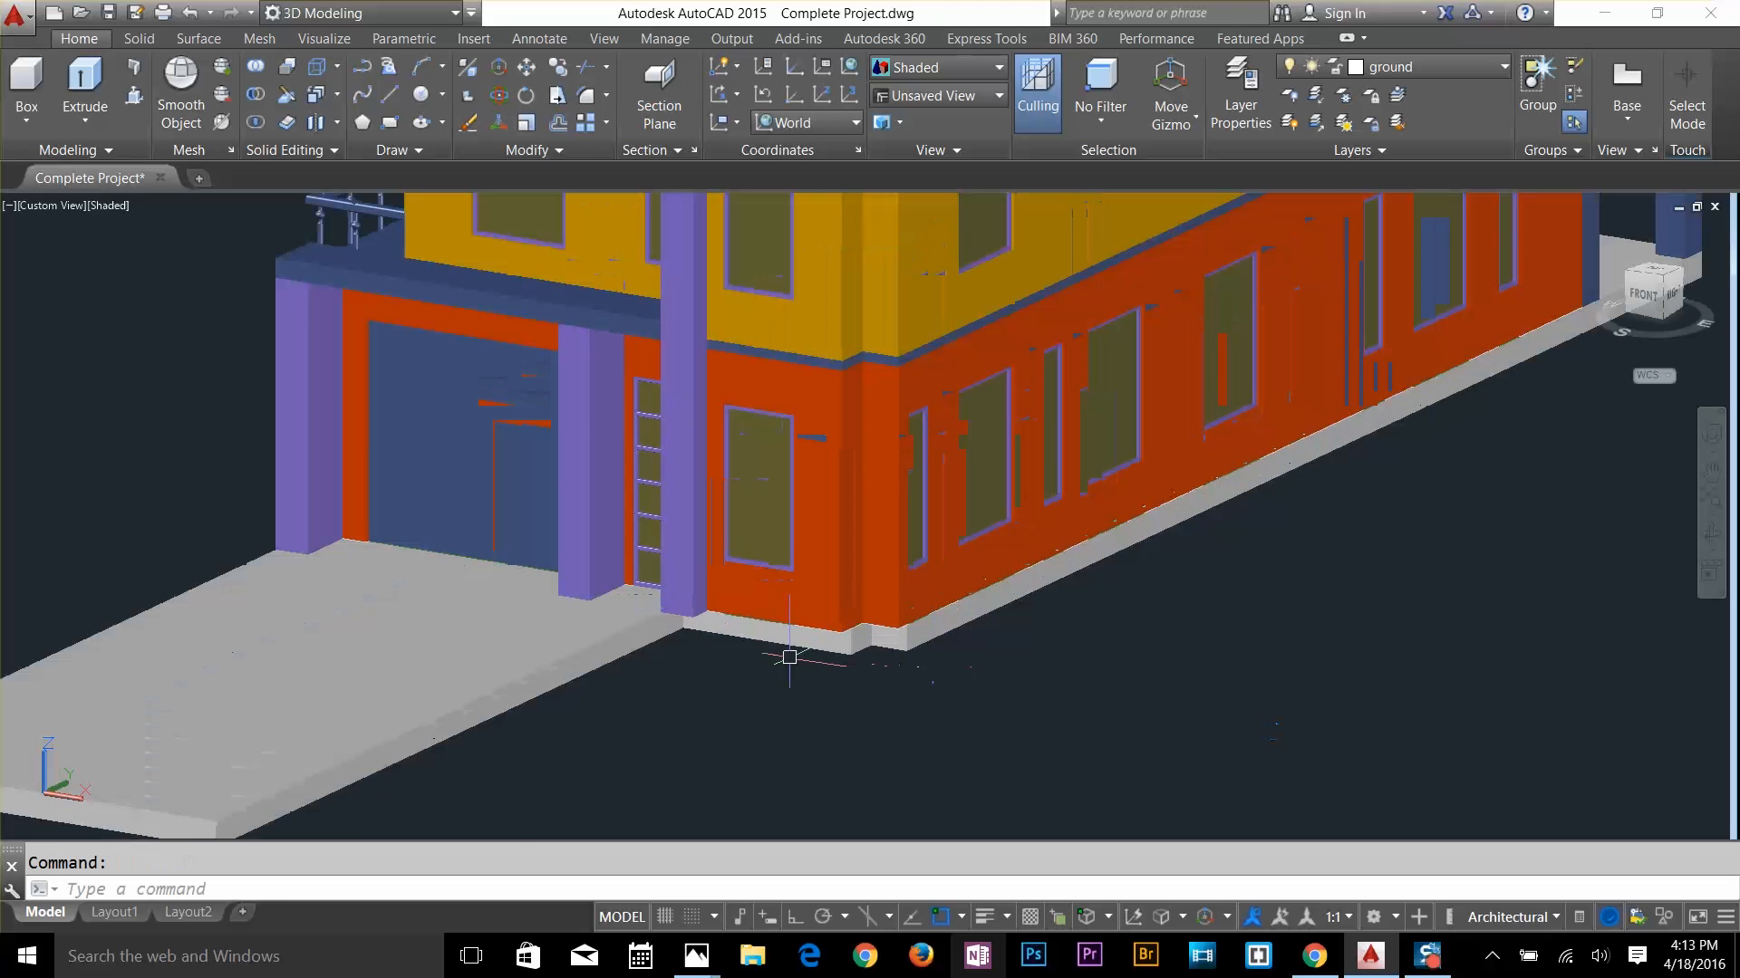
middle_drag(692, 643, 993, 609)
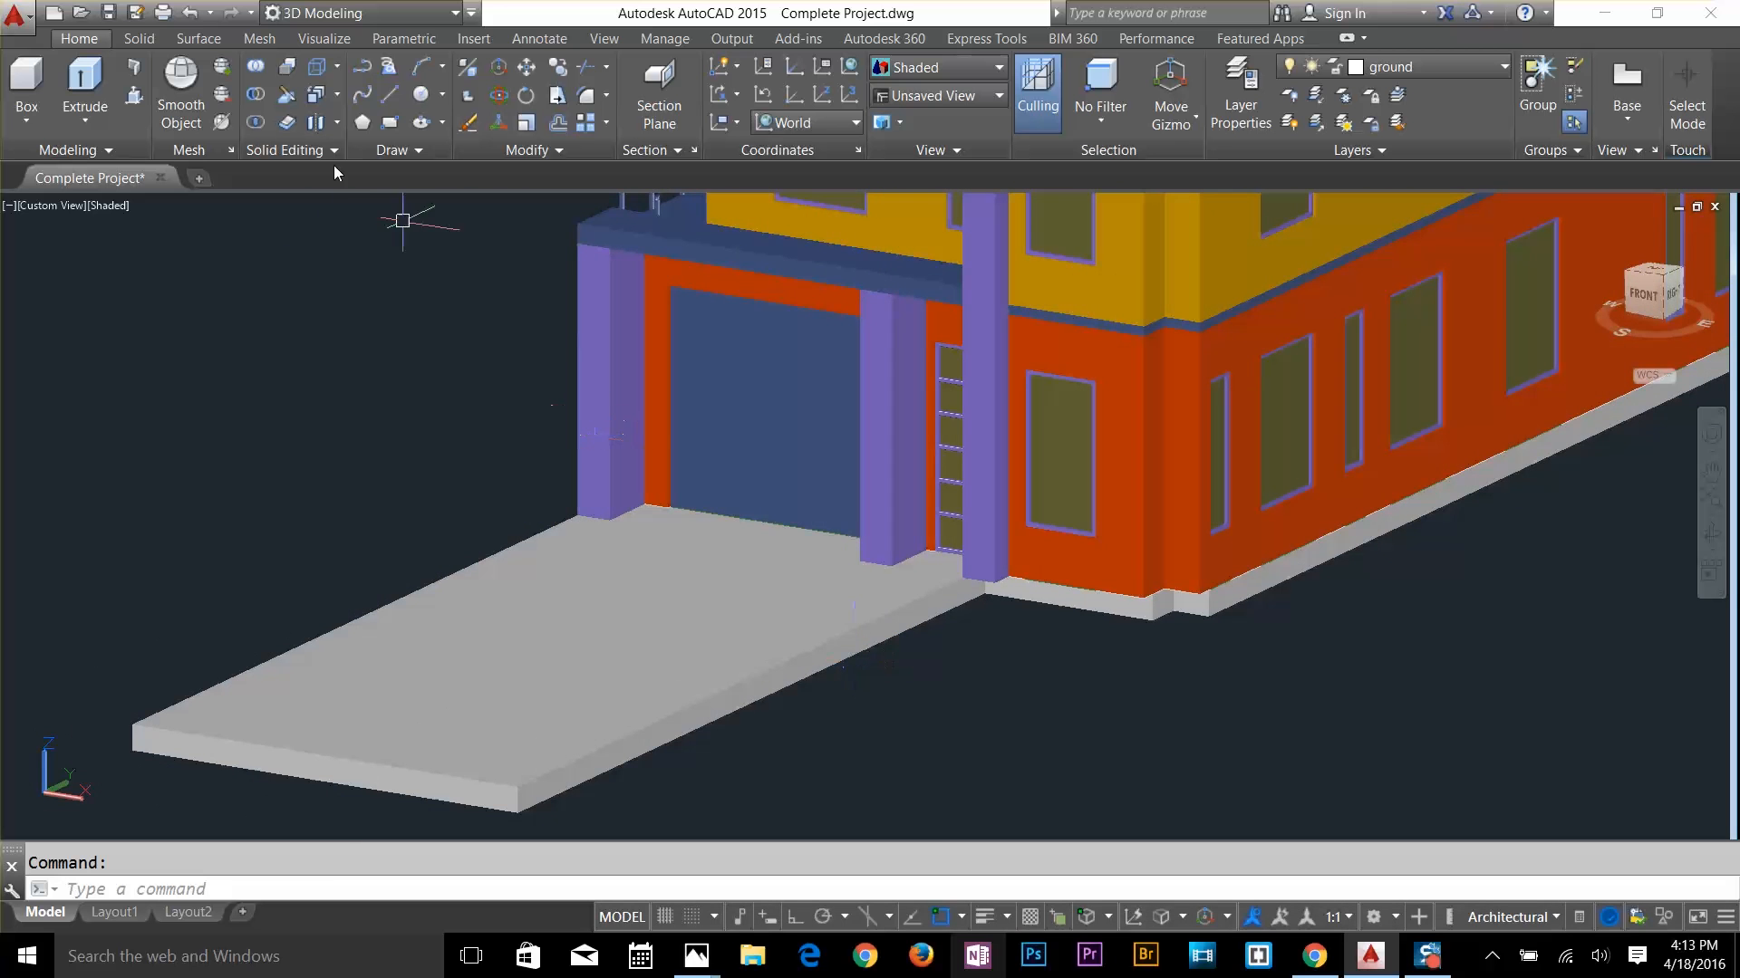
click(133, 95)
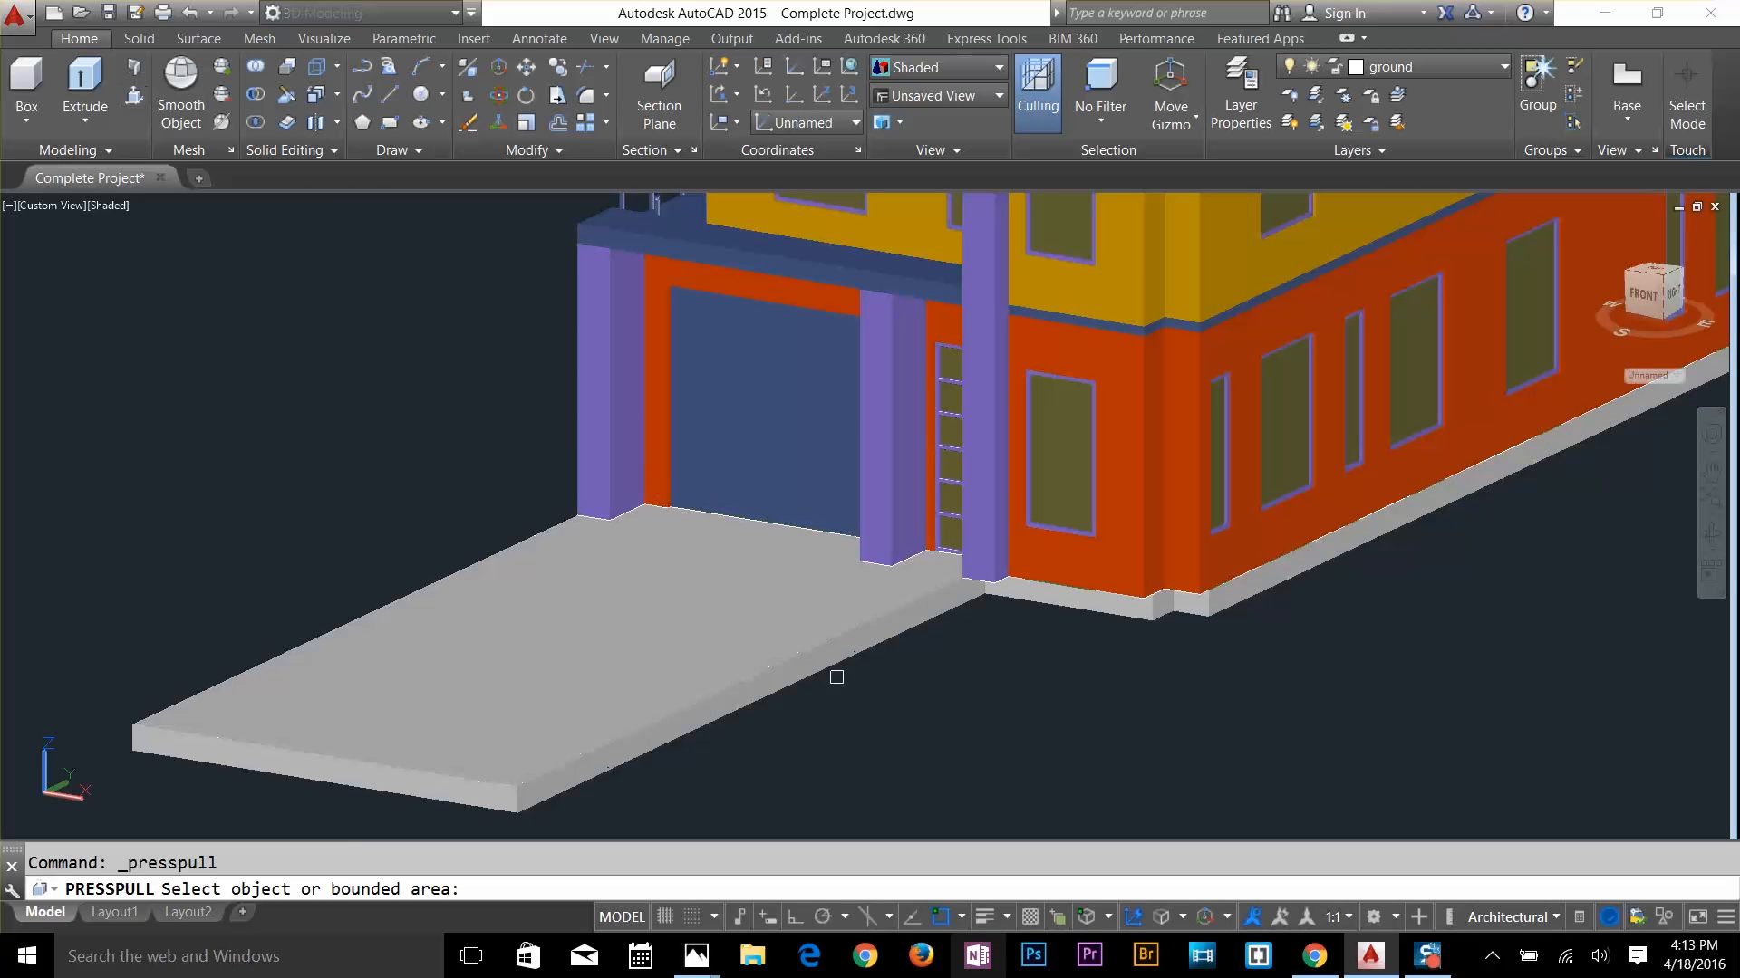
click(765, 691)
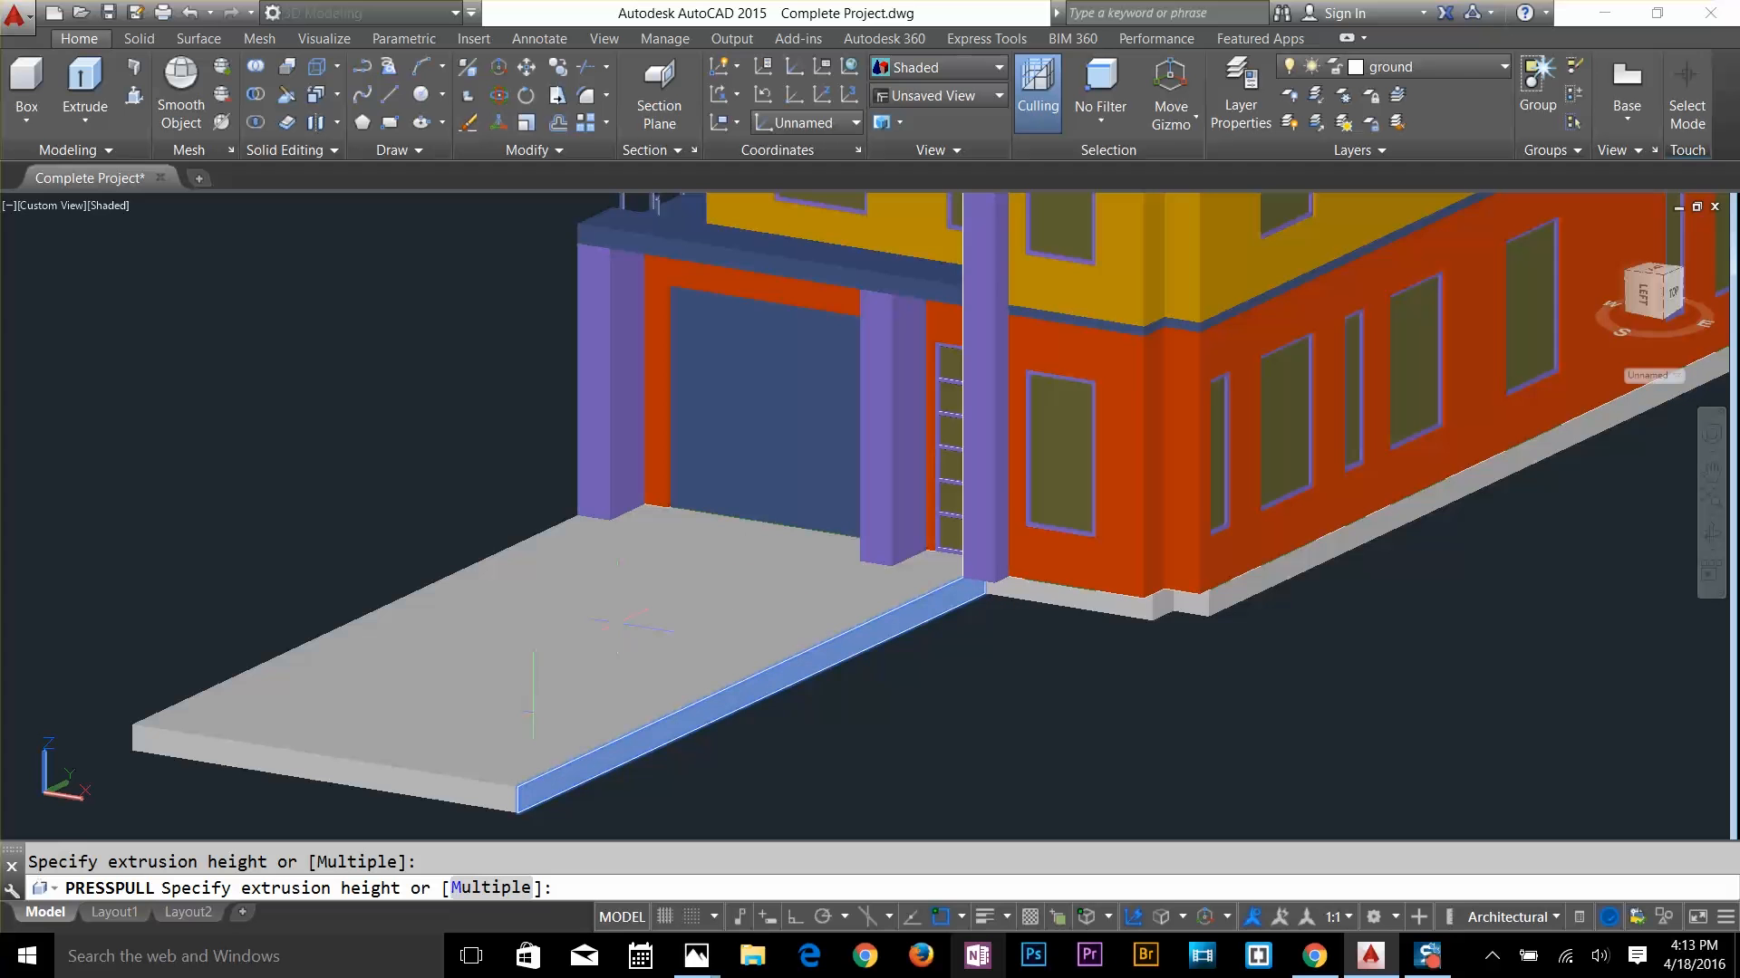
click(895, 568)
key(Escape)
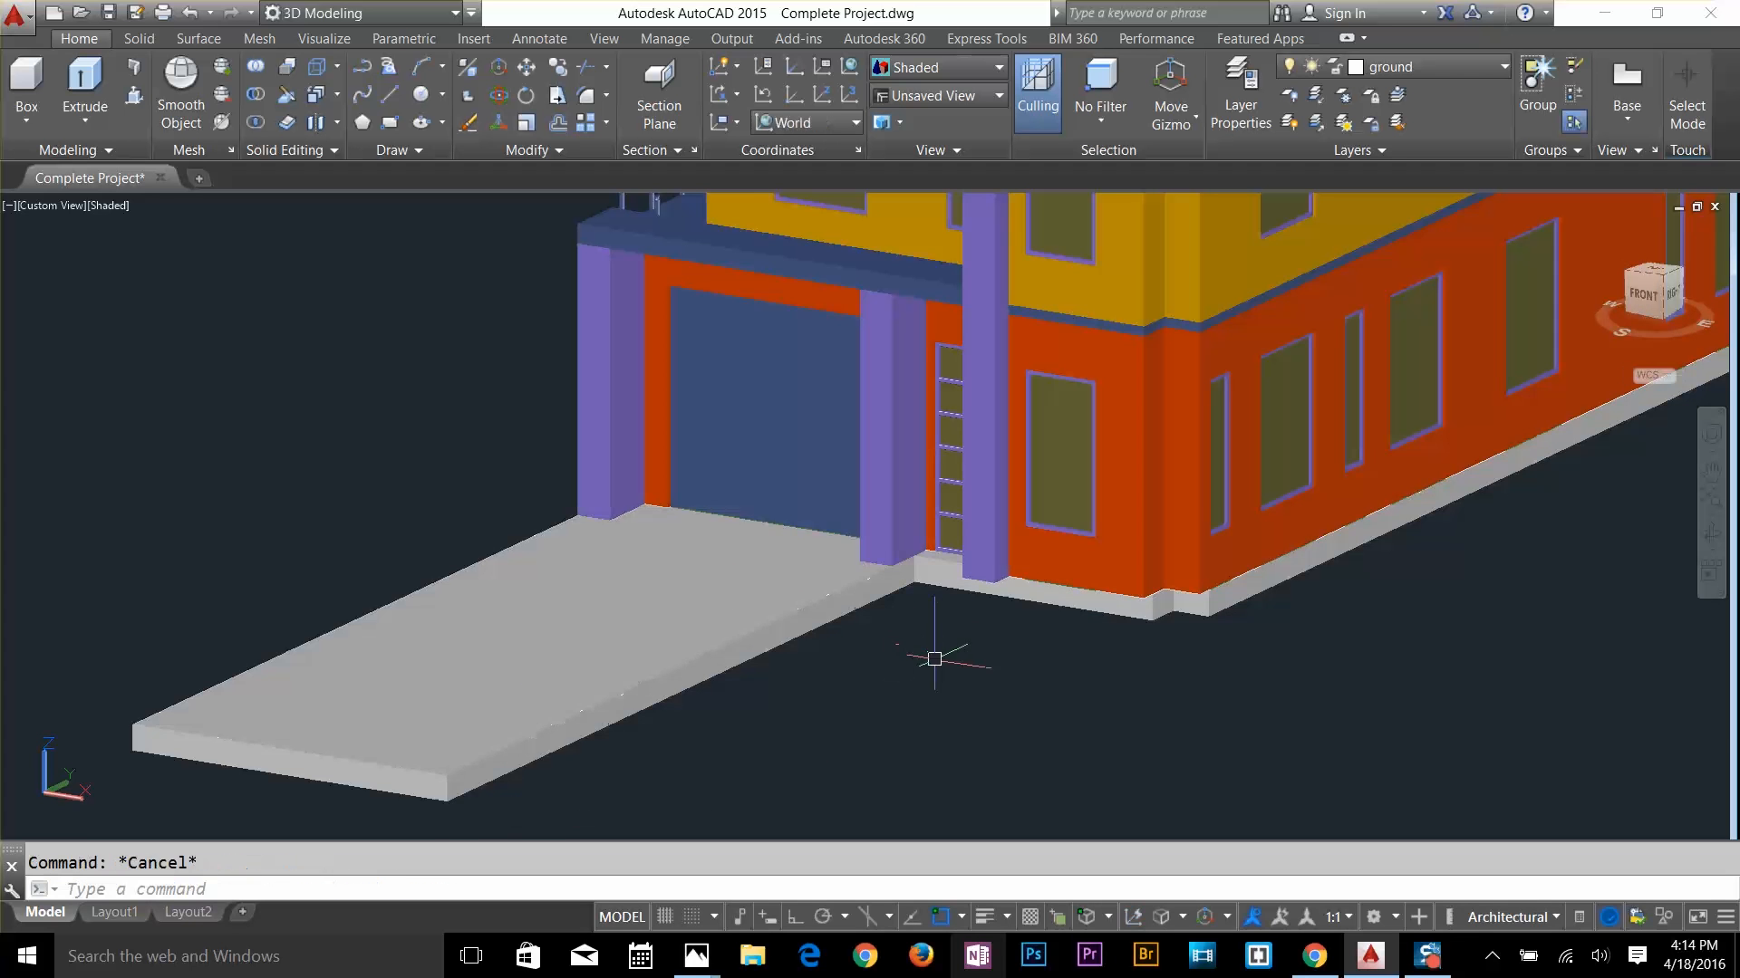
Press-pull the base slab's remaining front face below the ground-floor window outward until it is flush with the driveway's end
scroll(951, 575, up, 5)
scroll(961, 556, down, 3)
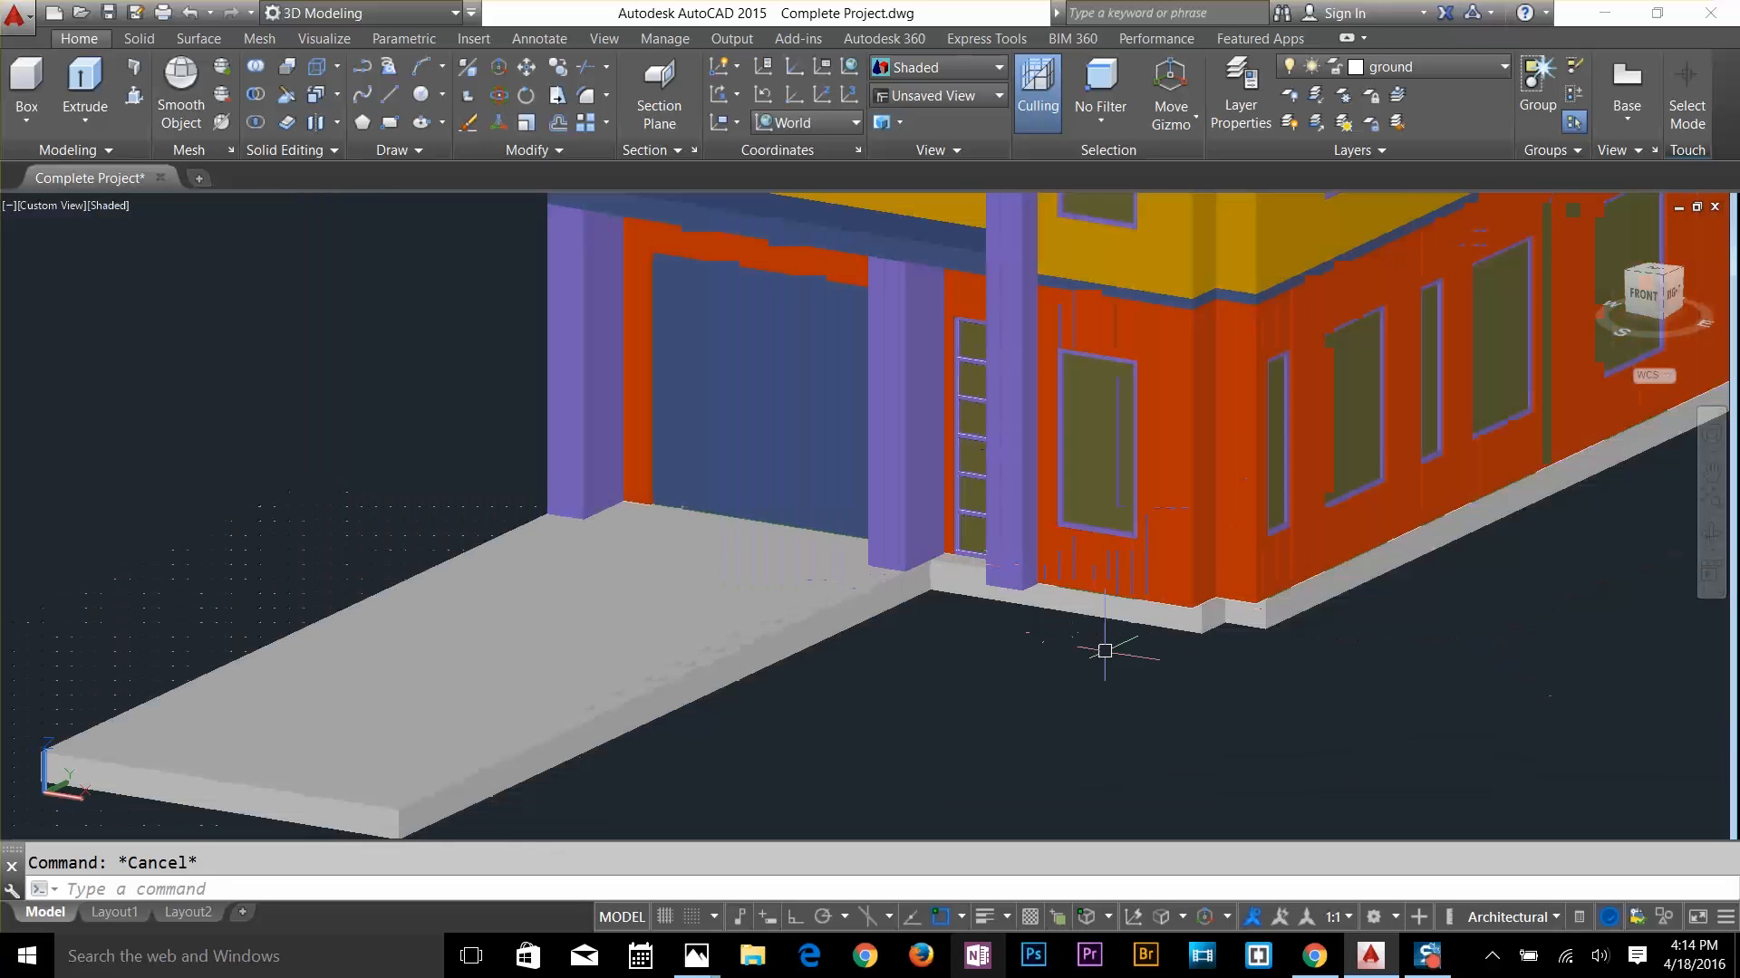
shift+middle_drag(1041, 710, 1134, 703)
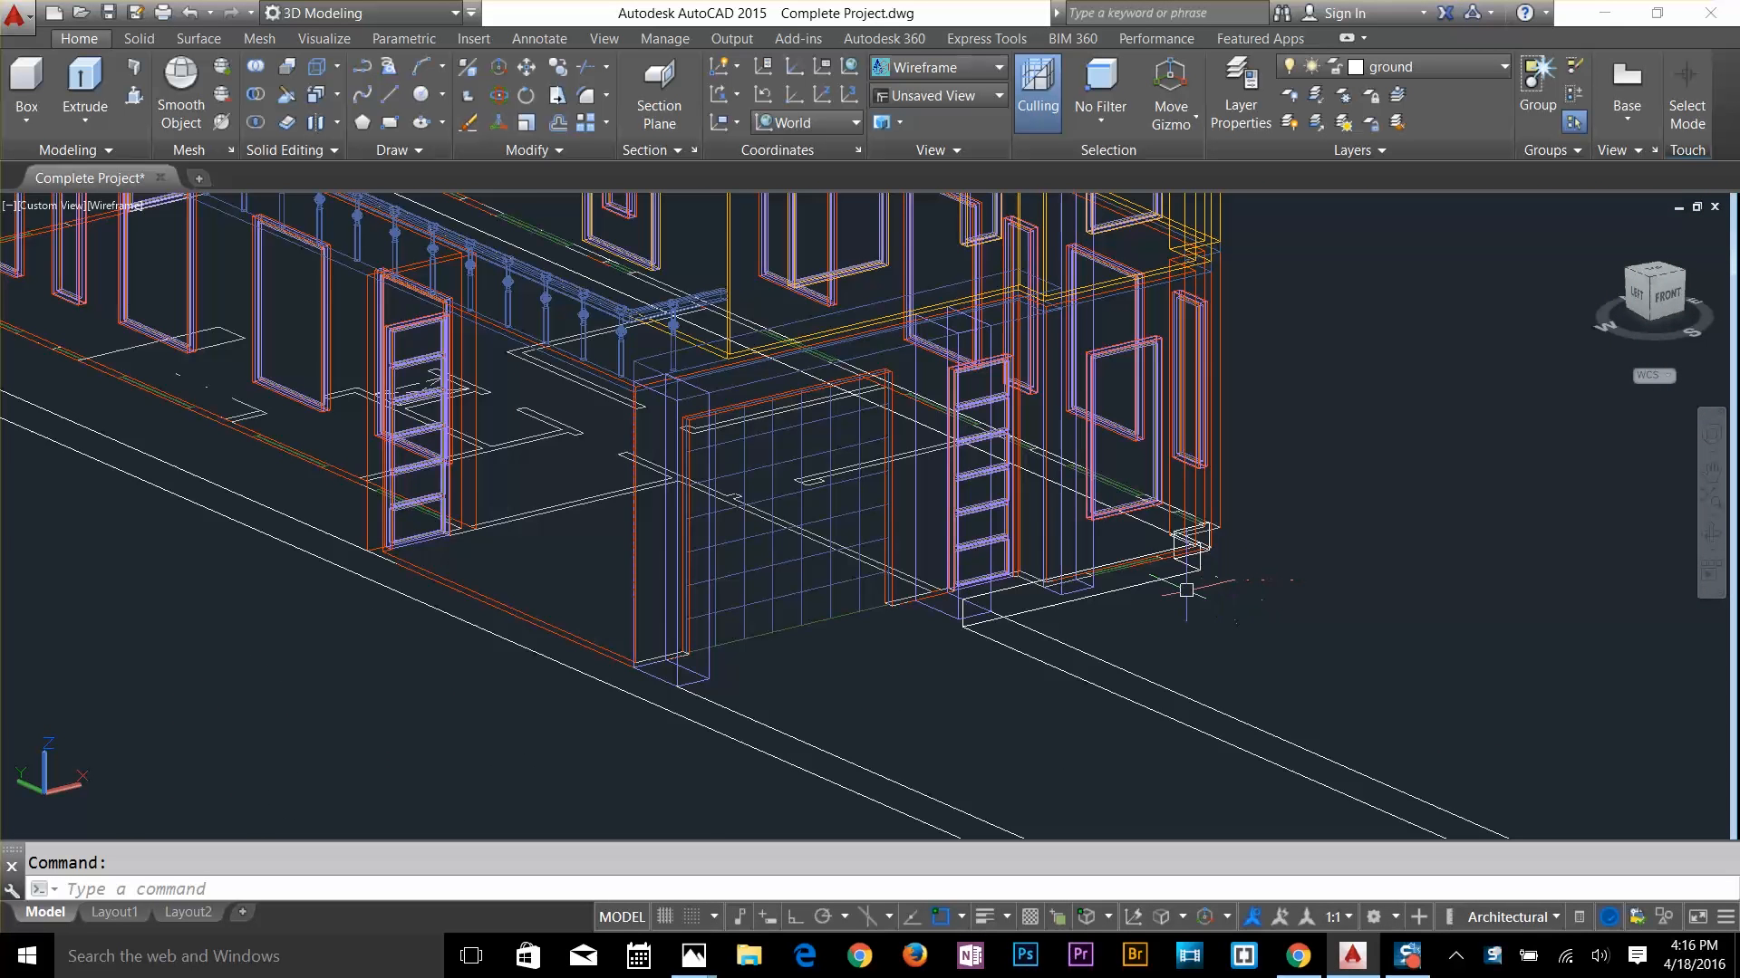
scroll(1179, 586, up, 3)
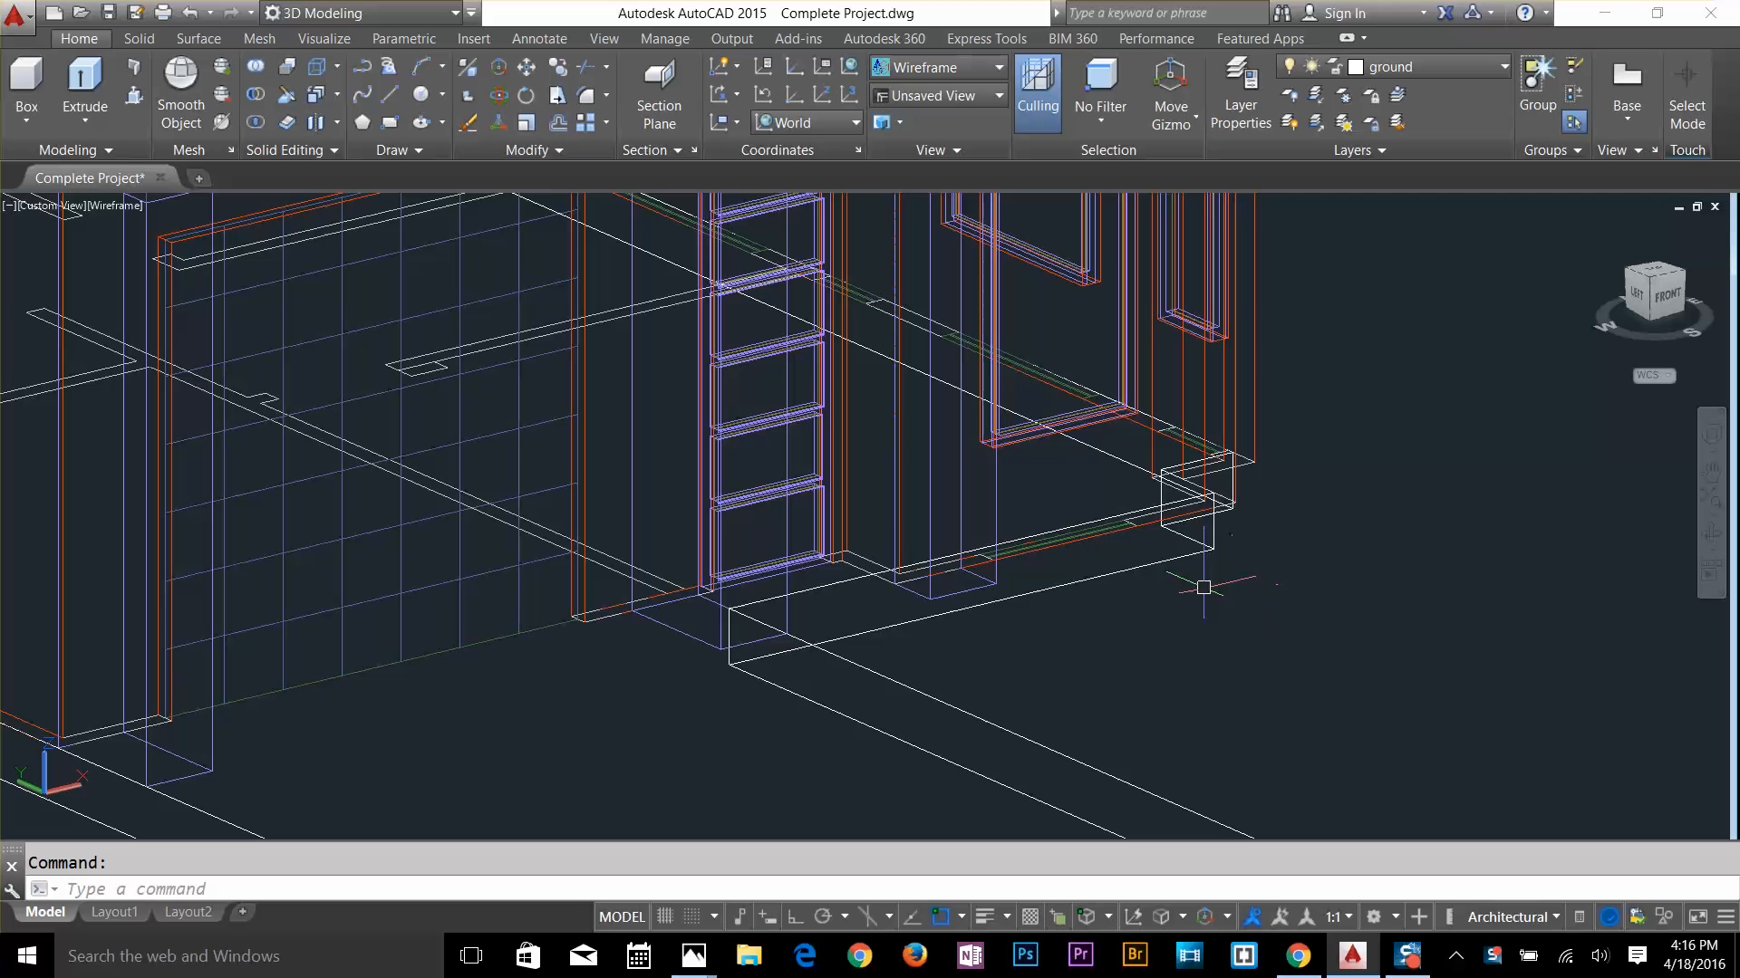
click(134, 95)
click(968, 575)
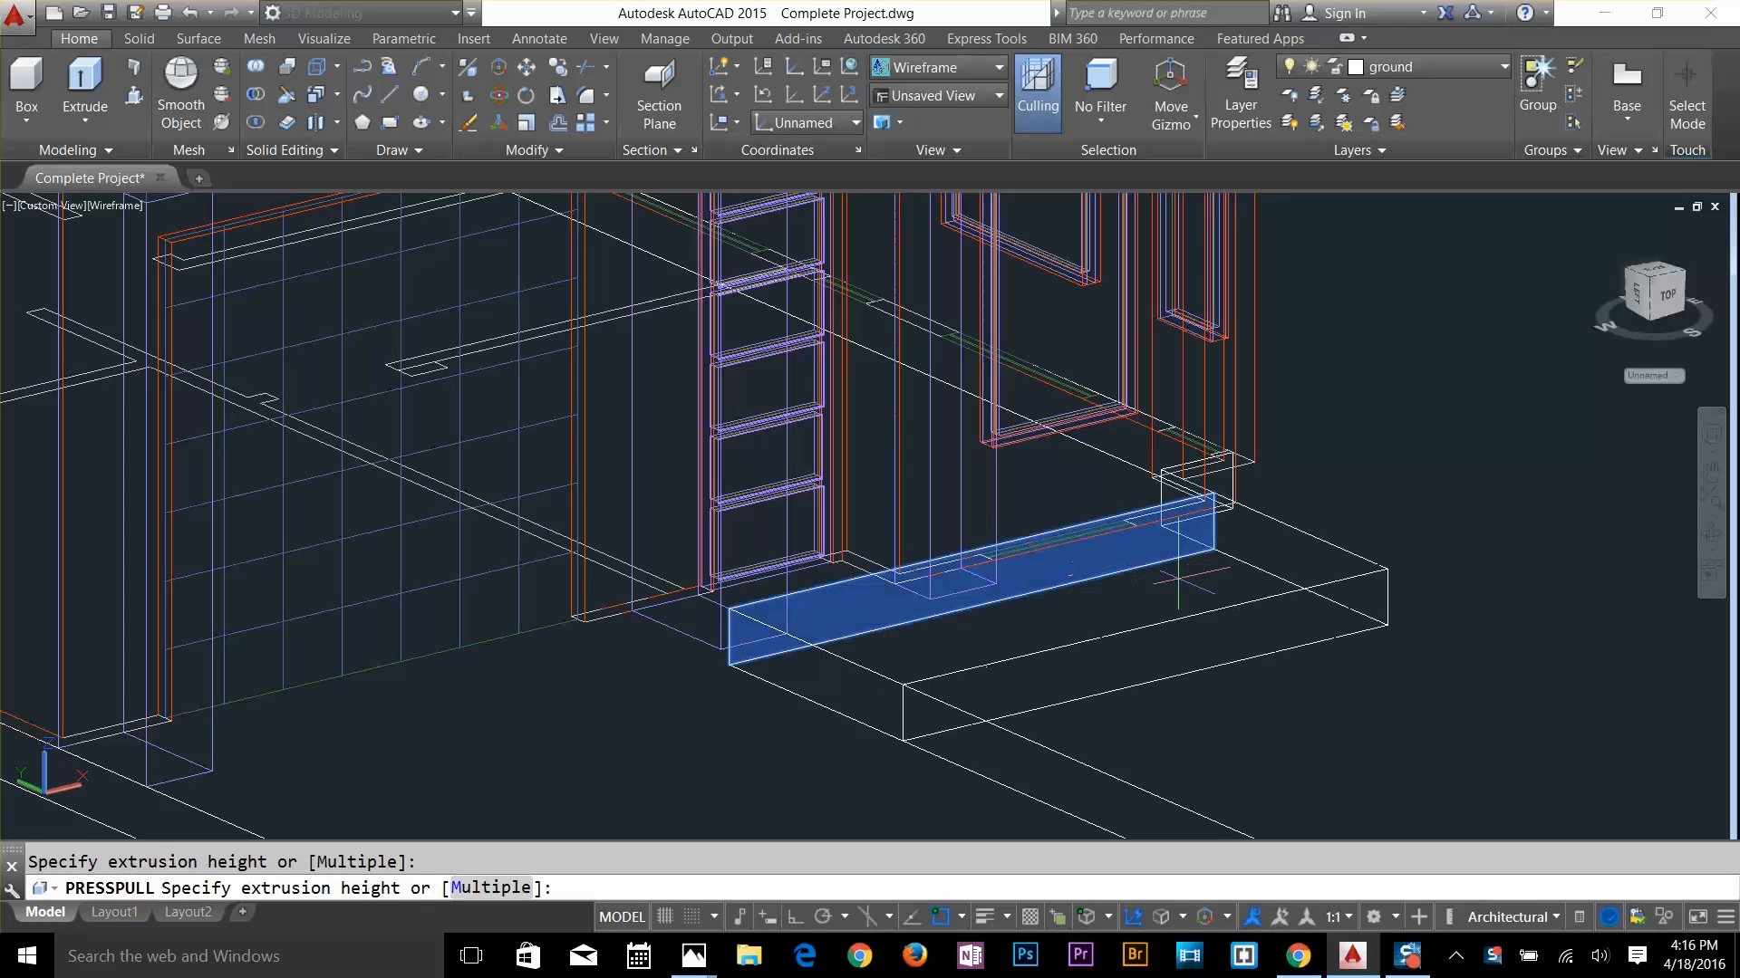
scroll(1202, 617, down, 2)
middle_drag(1259, 634, 765, 334)
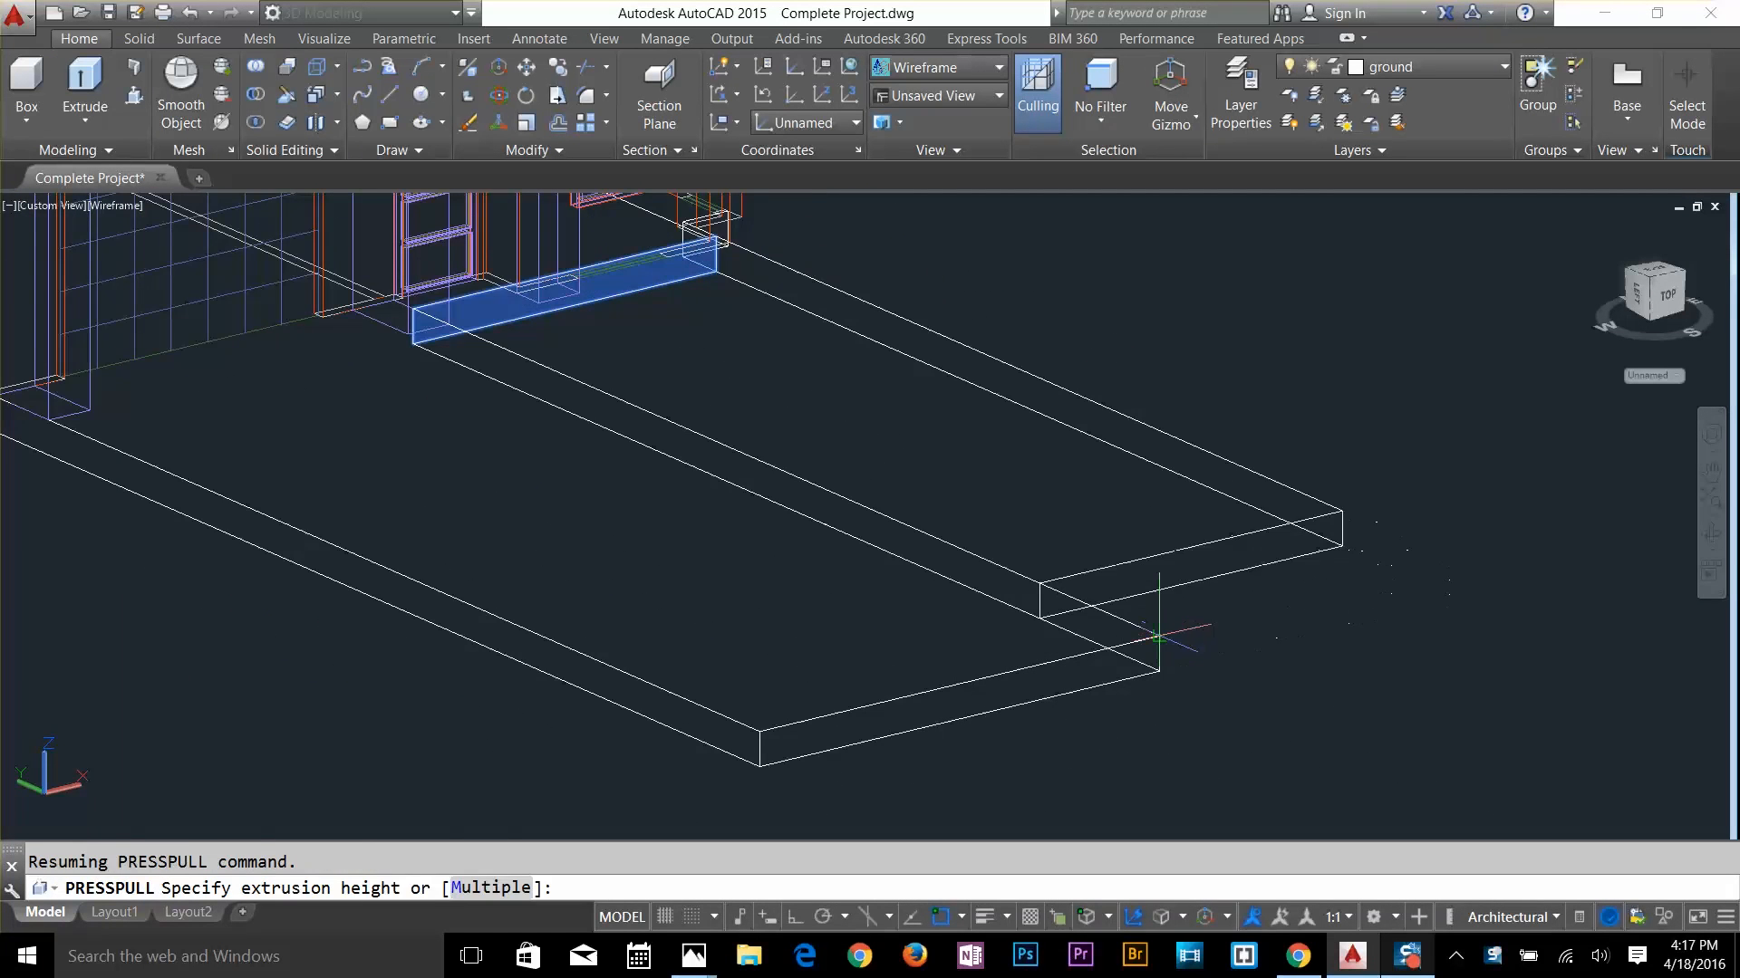
click(1158, 637)
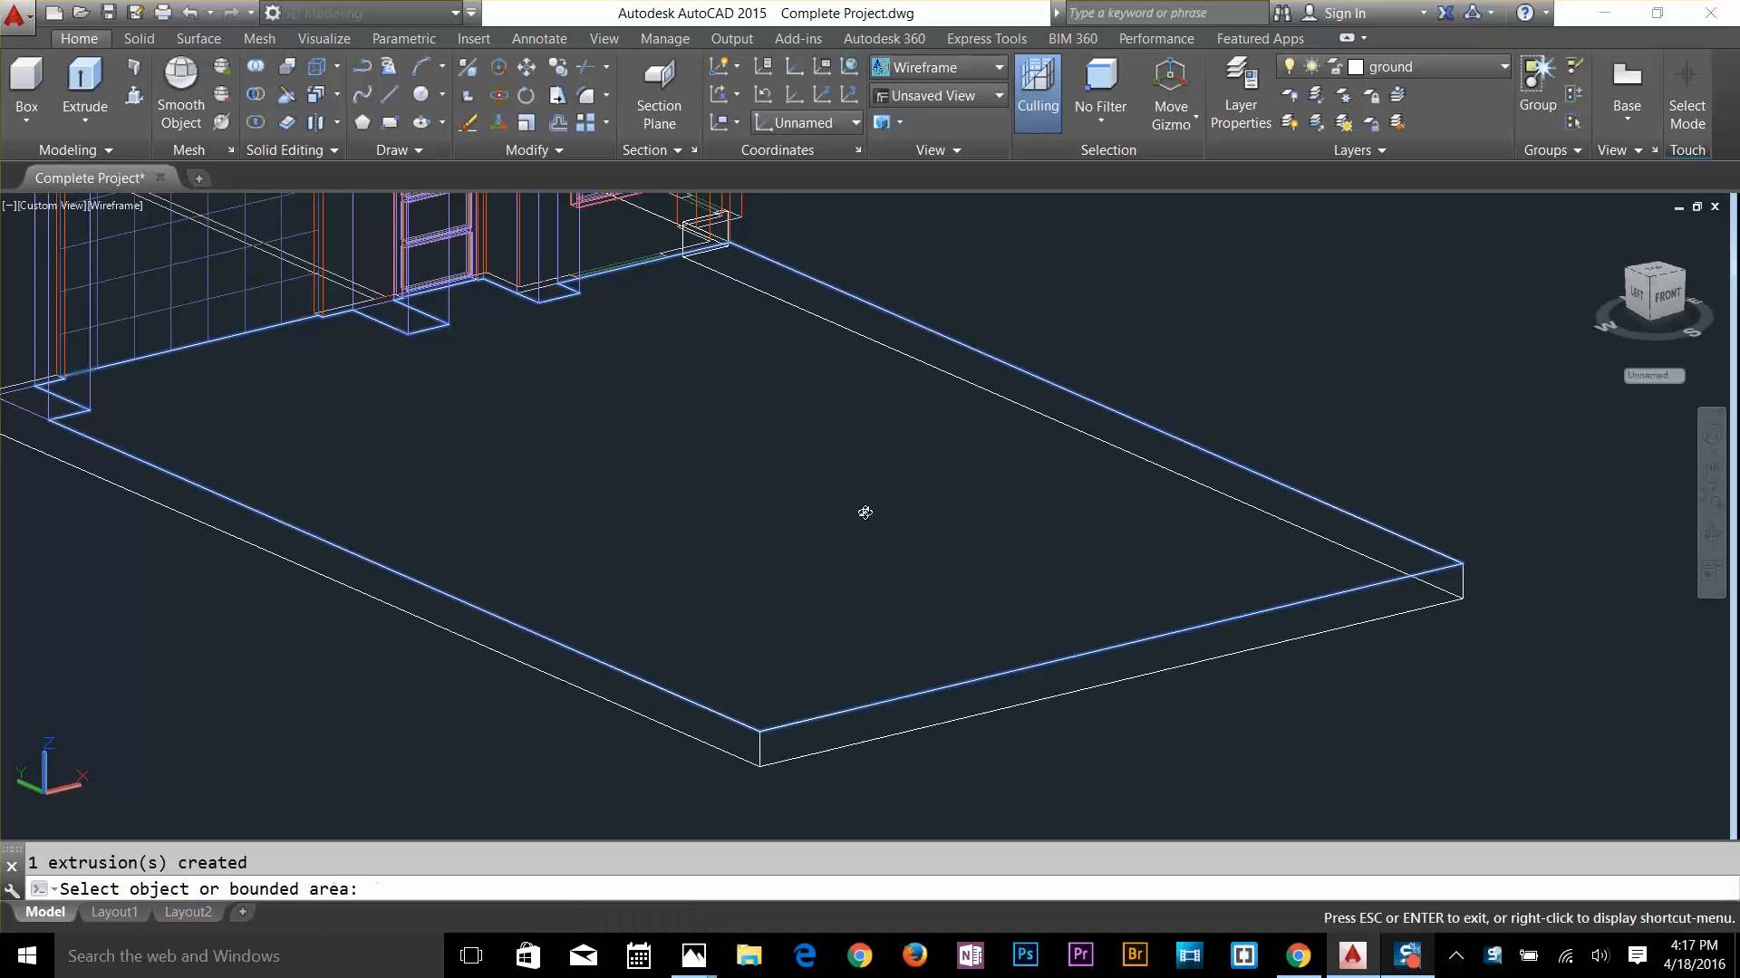
Draw a rectangle at the entrance door between the two columns, from one column's back corner to the other's front corner
shift+middle_drag(866, 512, 834, 569)
middle_drag(510, 308, 695, 509)
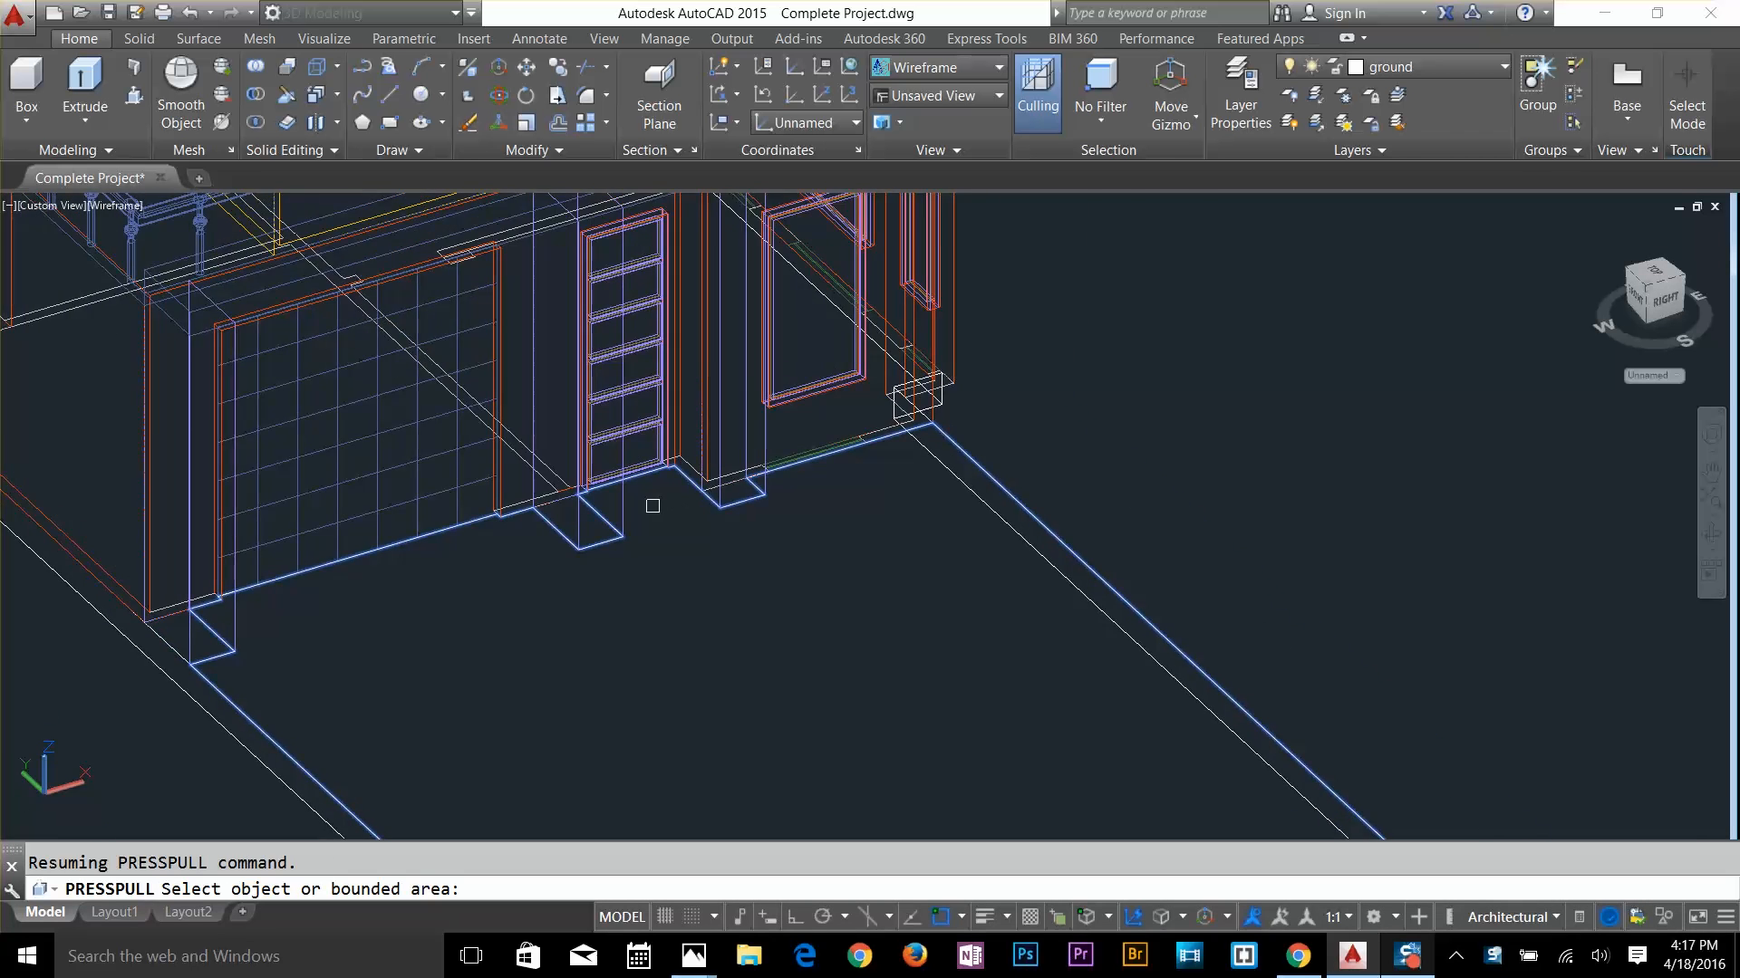
scroll(653, 505, up, 3)
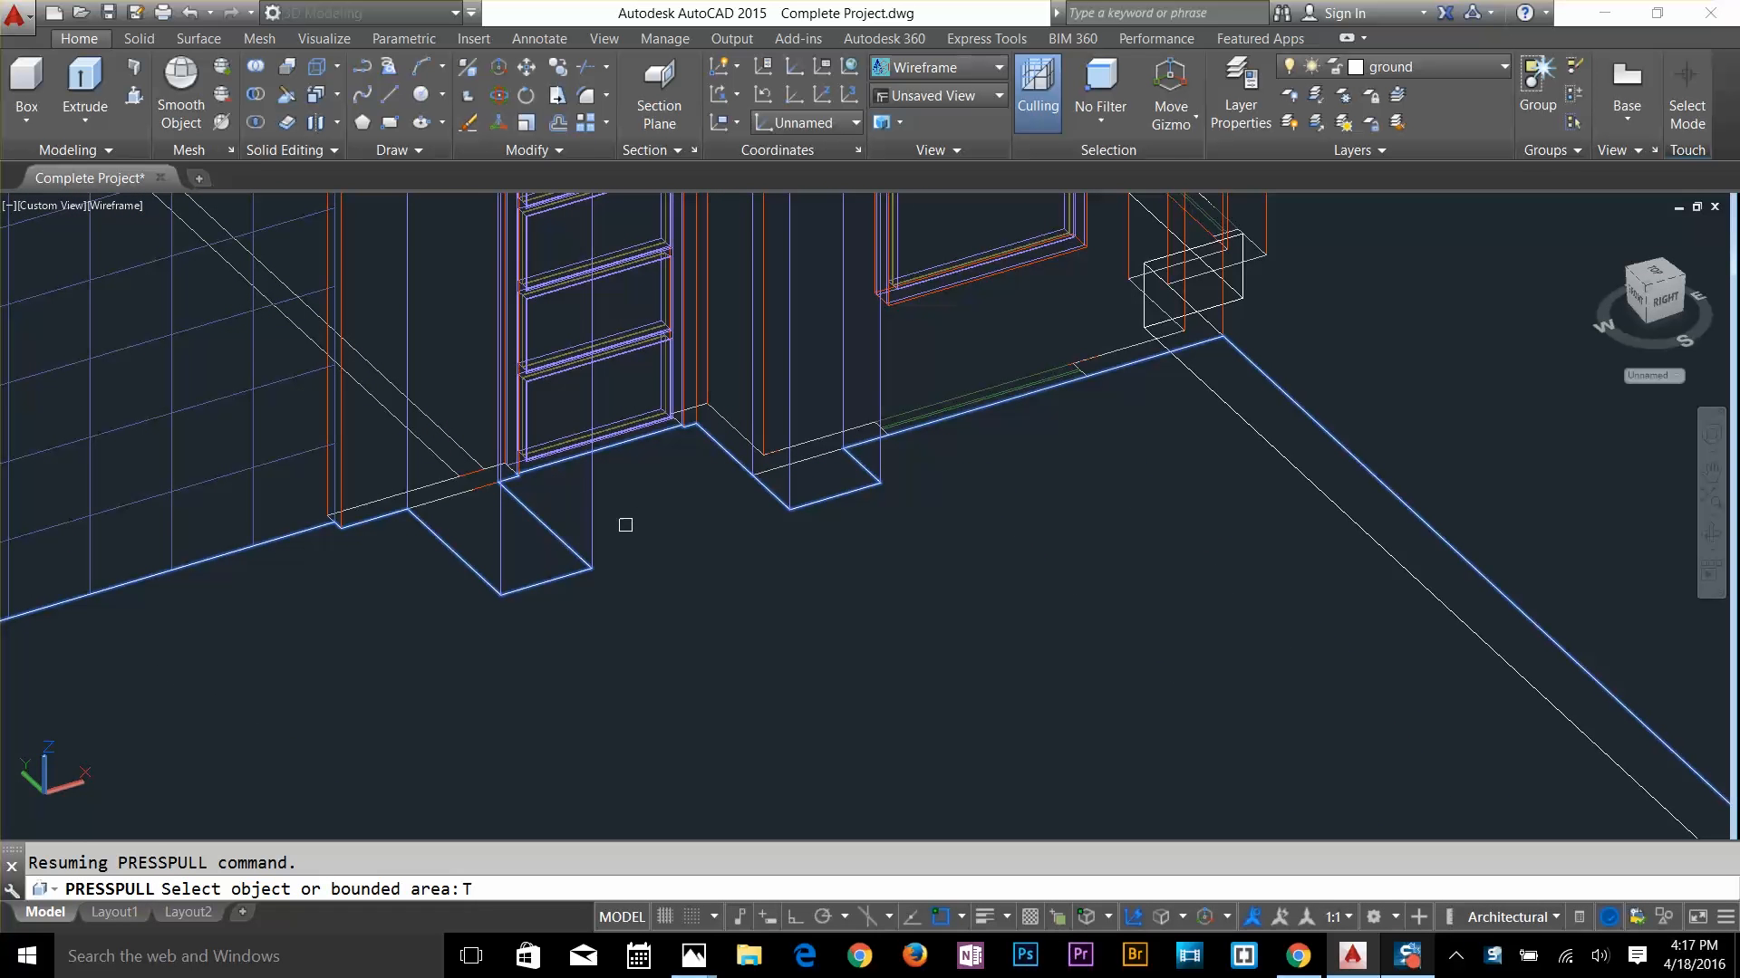
key(Escape)
text(RE)
key(Return)
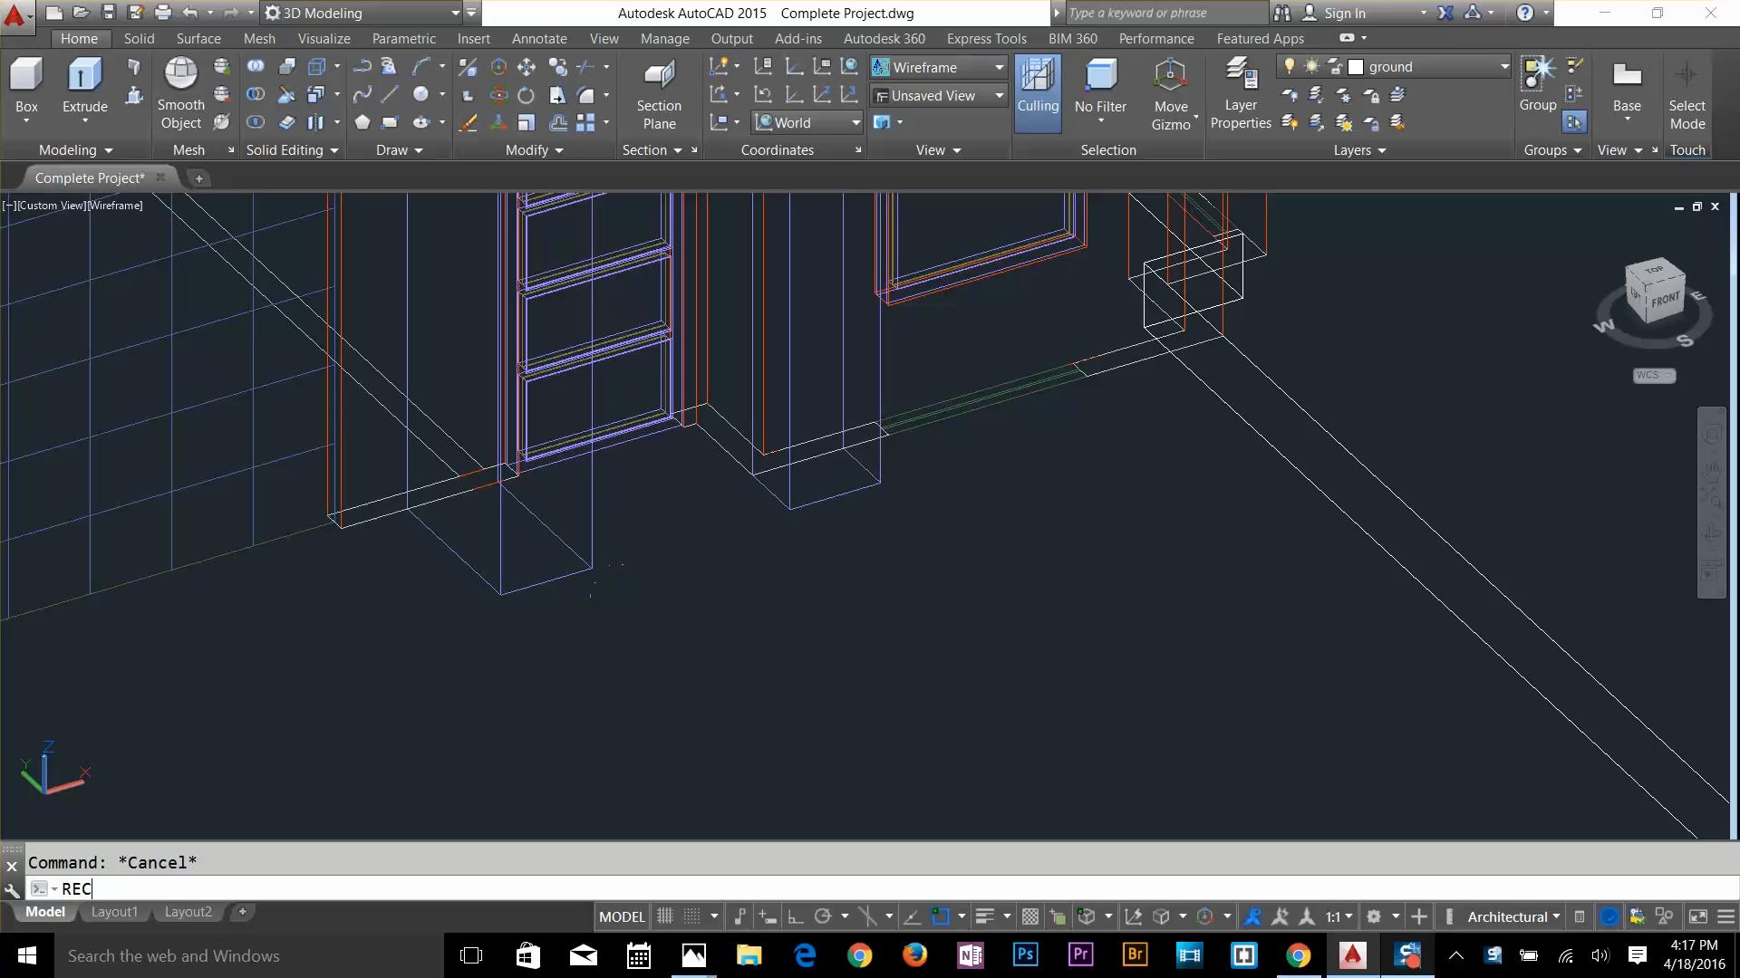
text(C)
key(Return)
scroll(479, 489, up, 2)
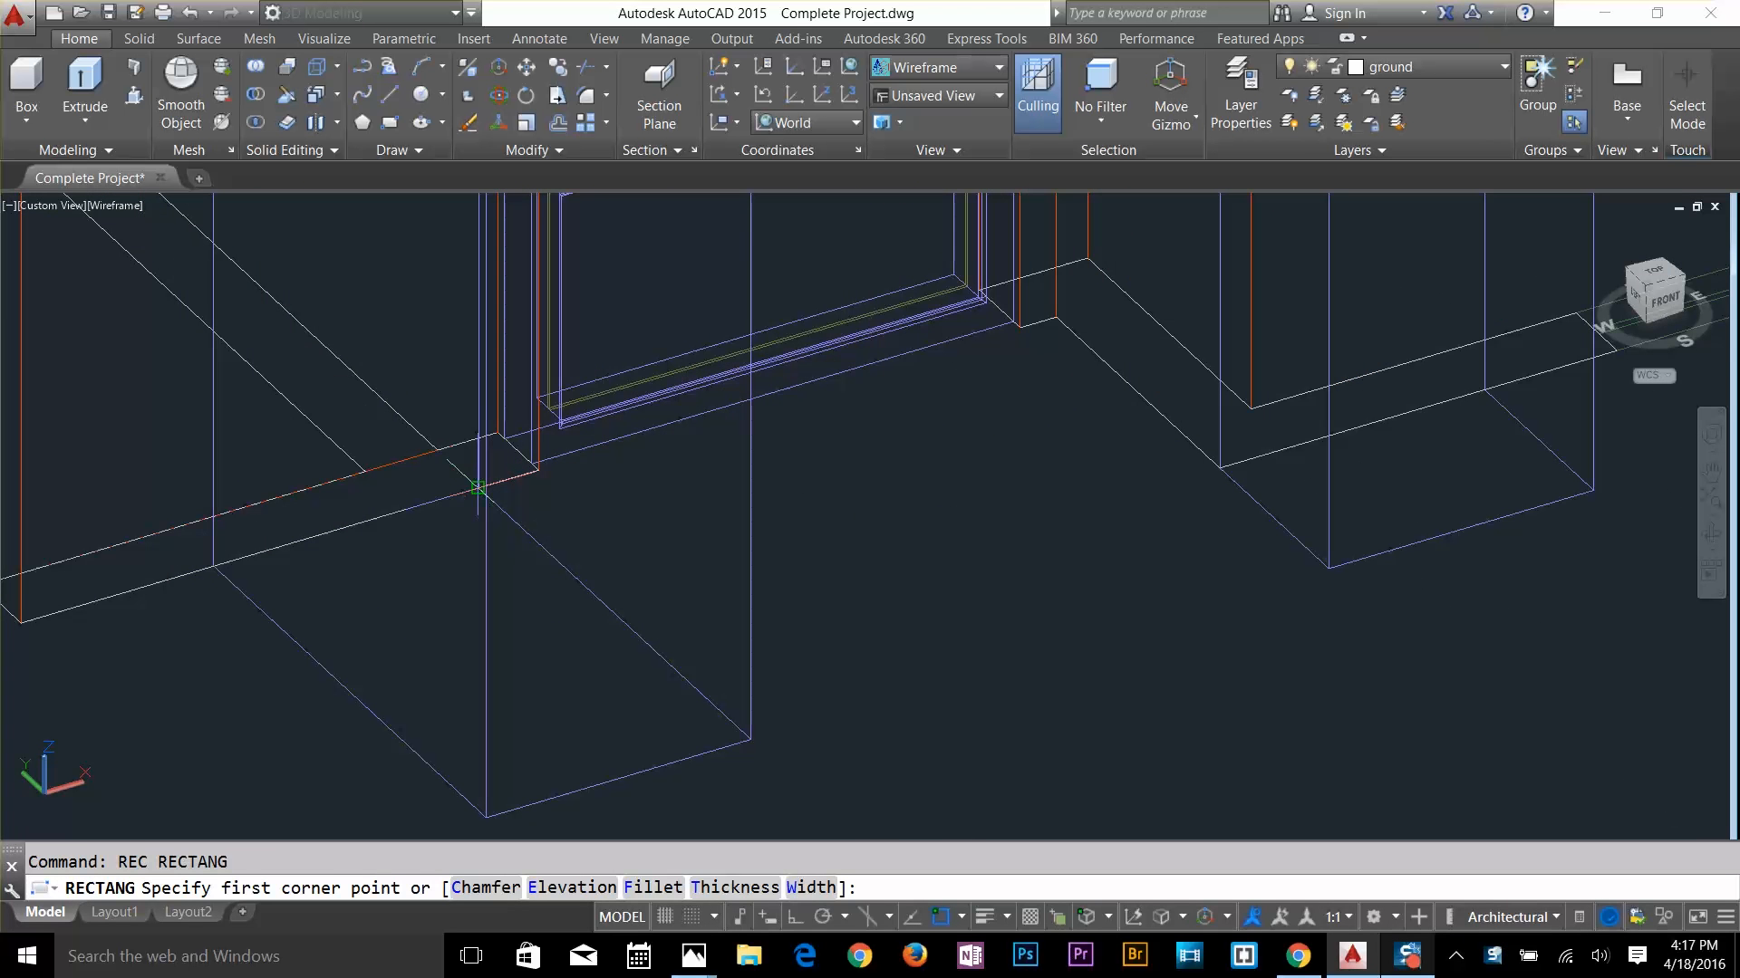
click(478, 487)
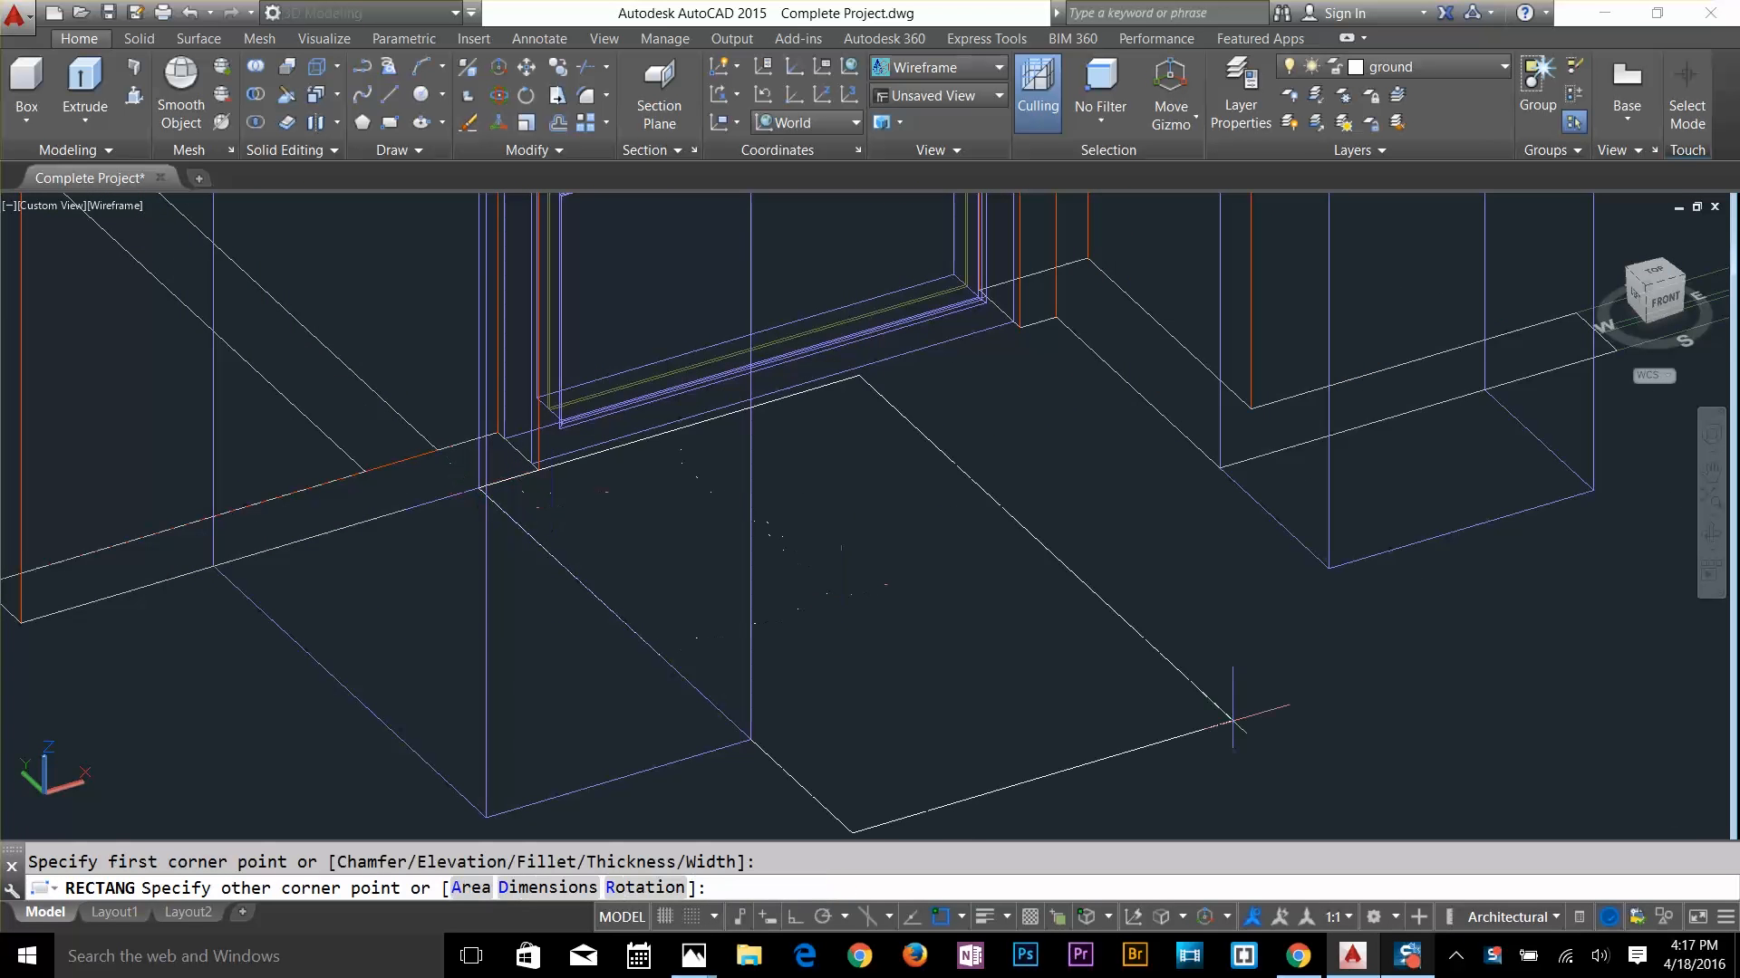
click(1328, 568)
key(Escape)
scroll(1228, 718, down, 6)
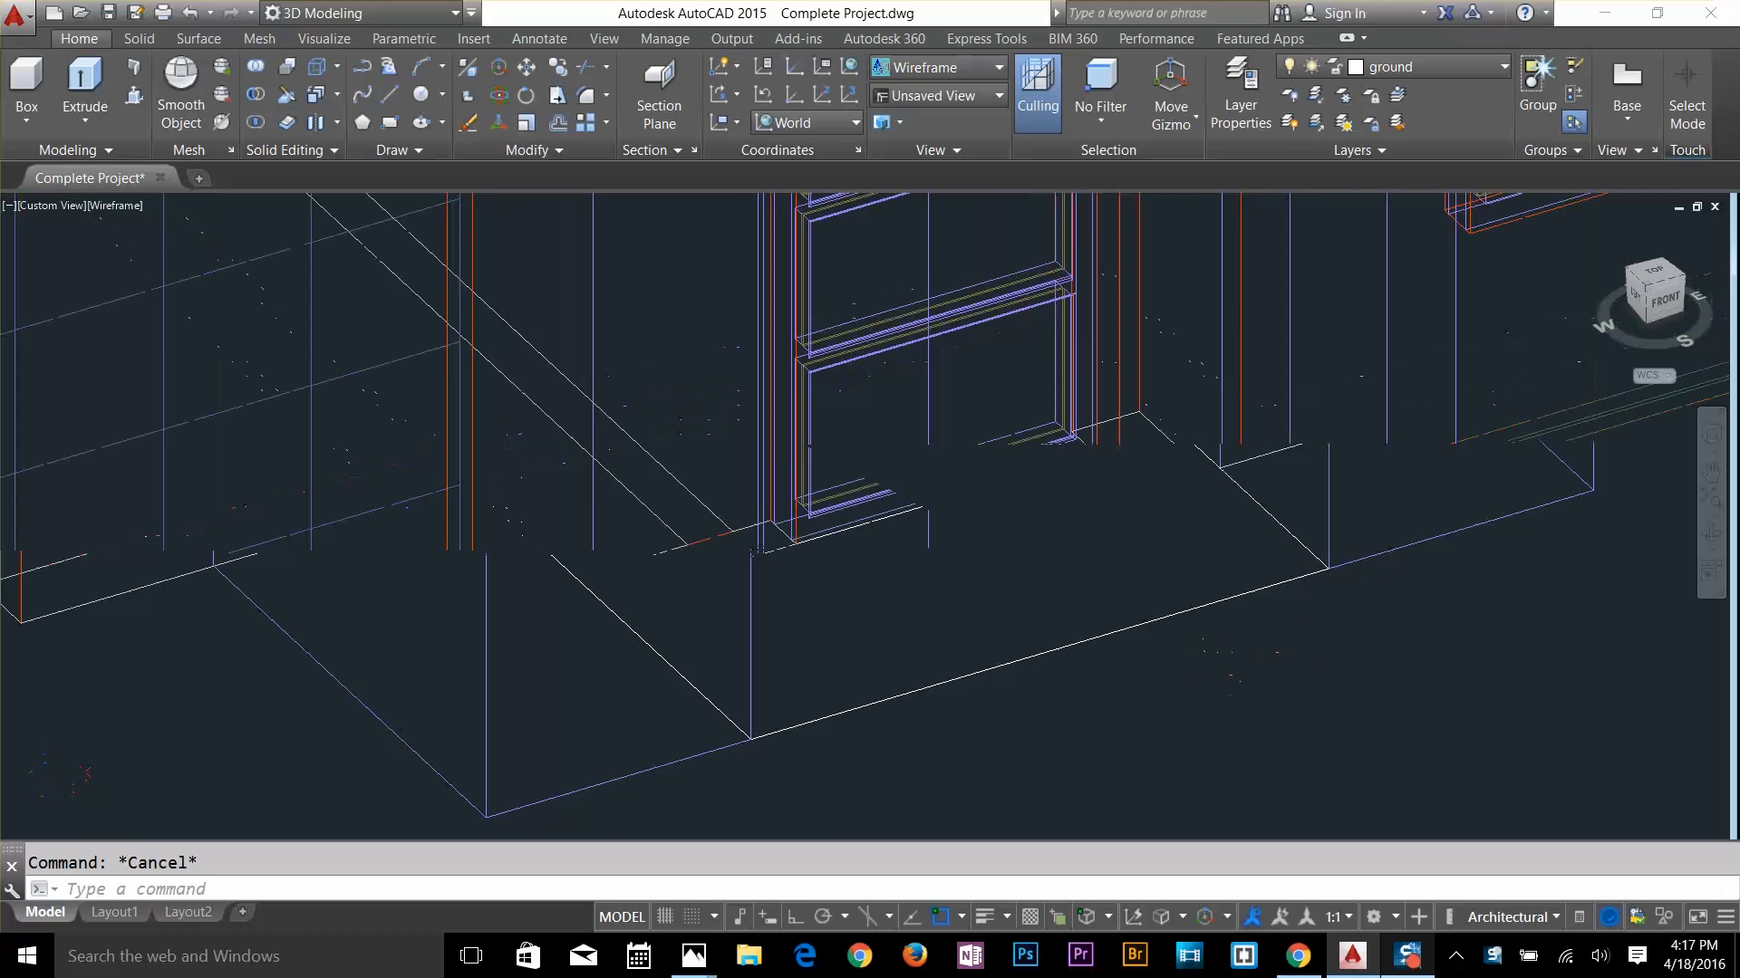
Stretch both front corners of the entrance rectangle straight out to the slab's front edge, making a long strip
middle_drag(1130, 568, 924, 287)
click(924, 286)
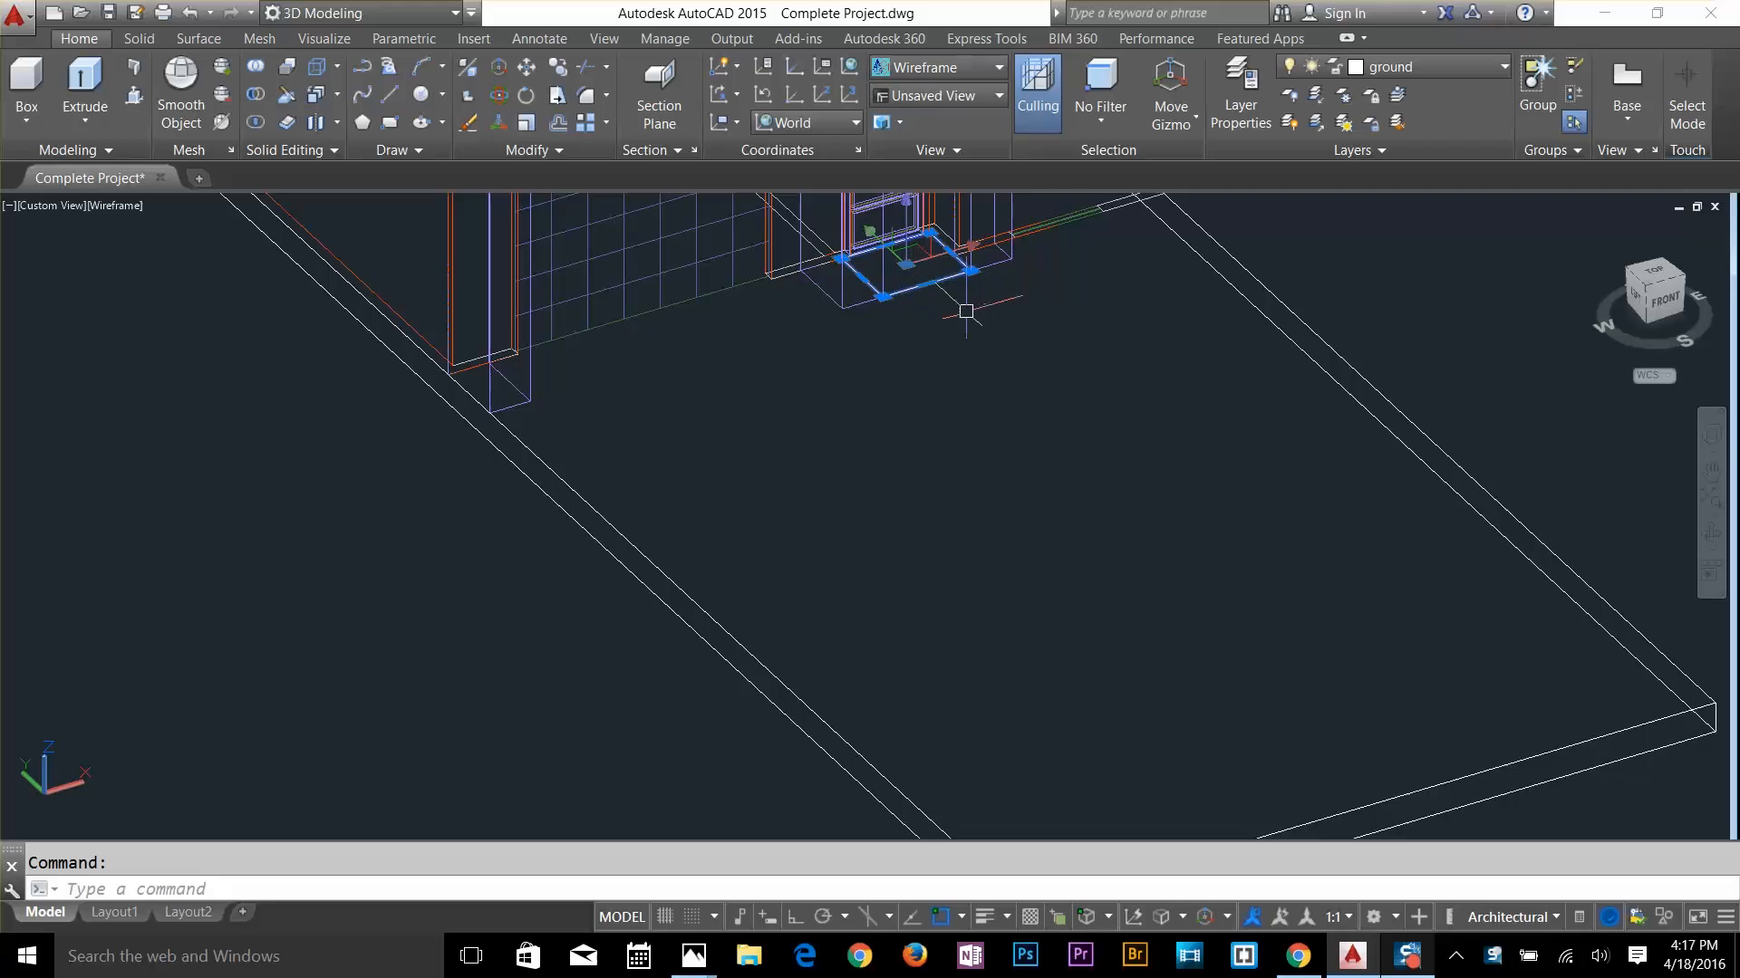
click(883, 298)
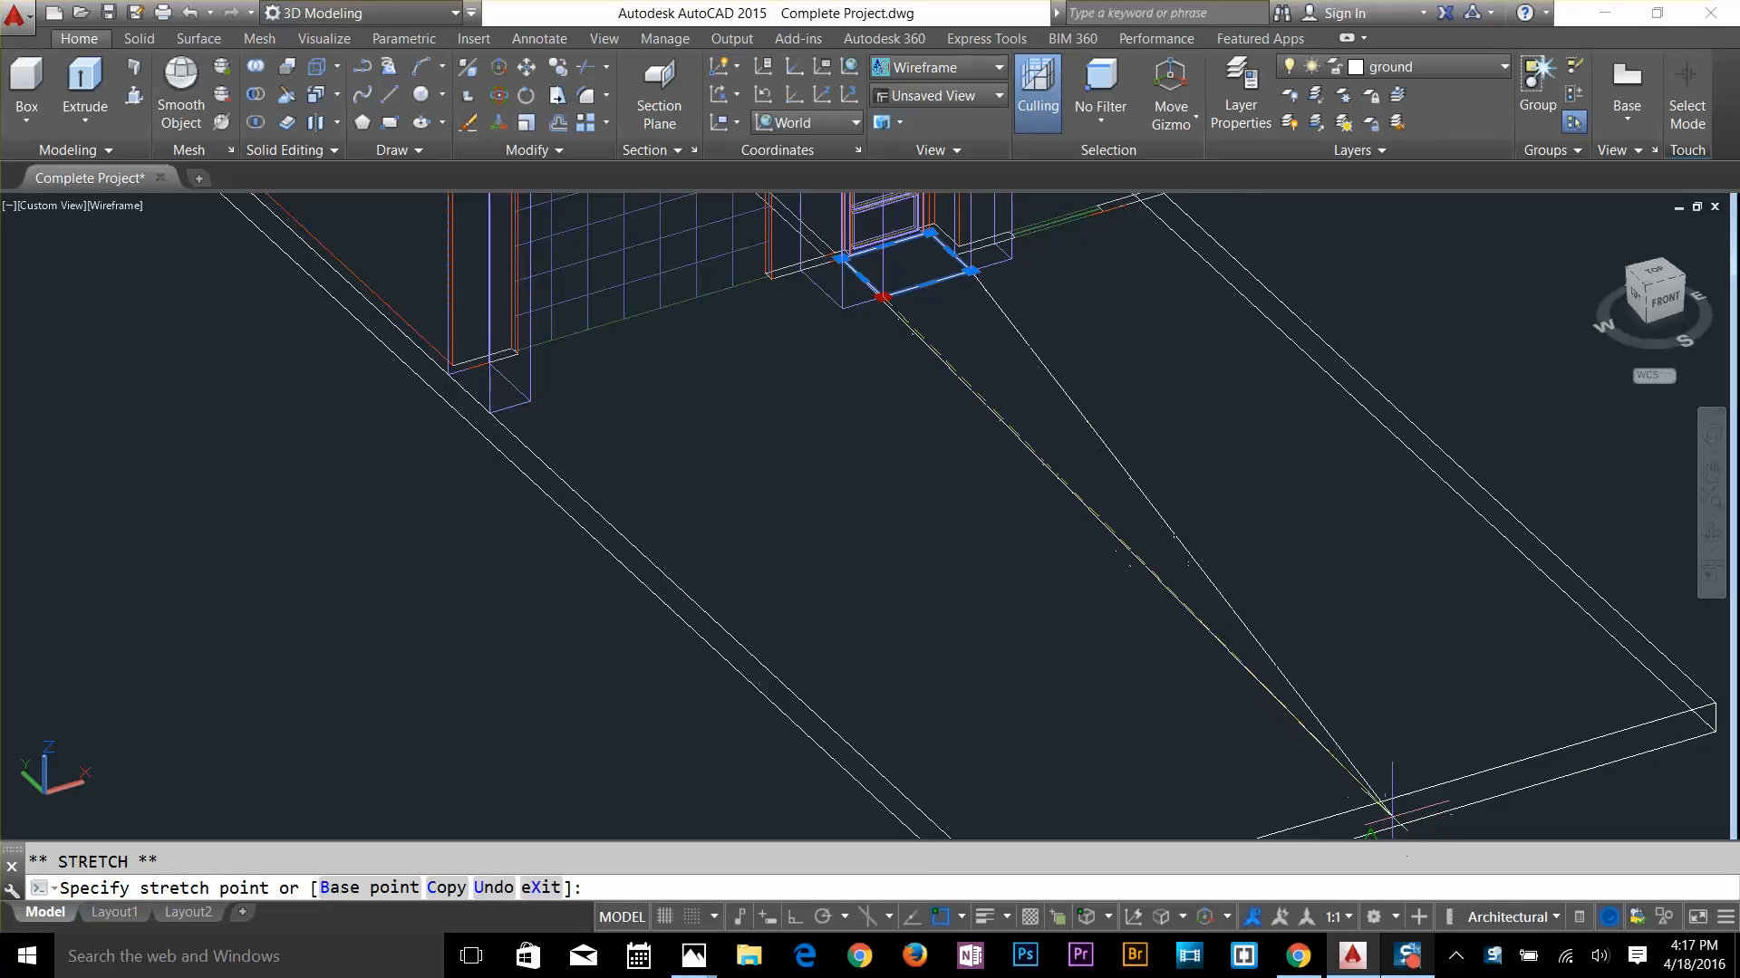
middle_drag(1392, 817, 1233, 587)
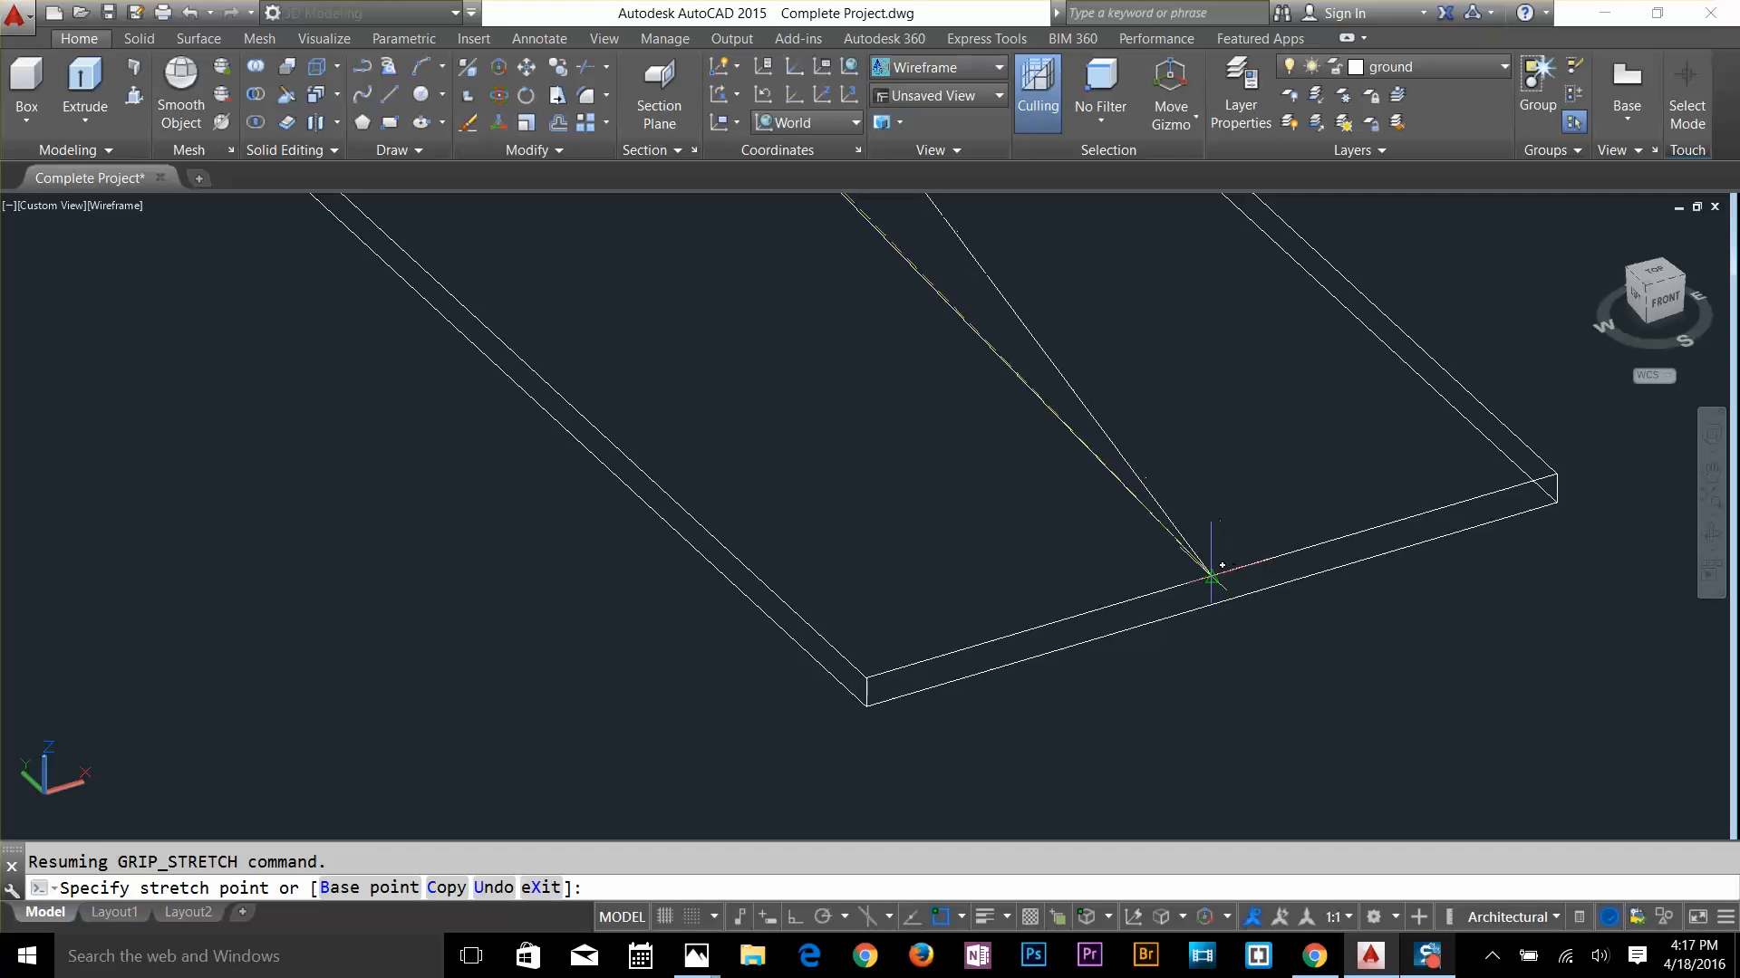
scroll(1223, 565, down, 2)
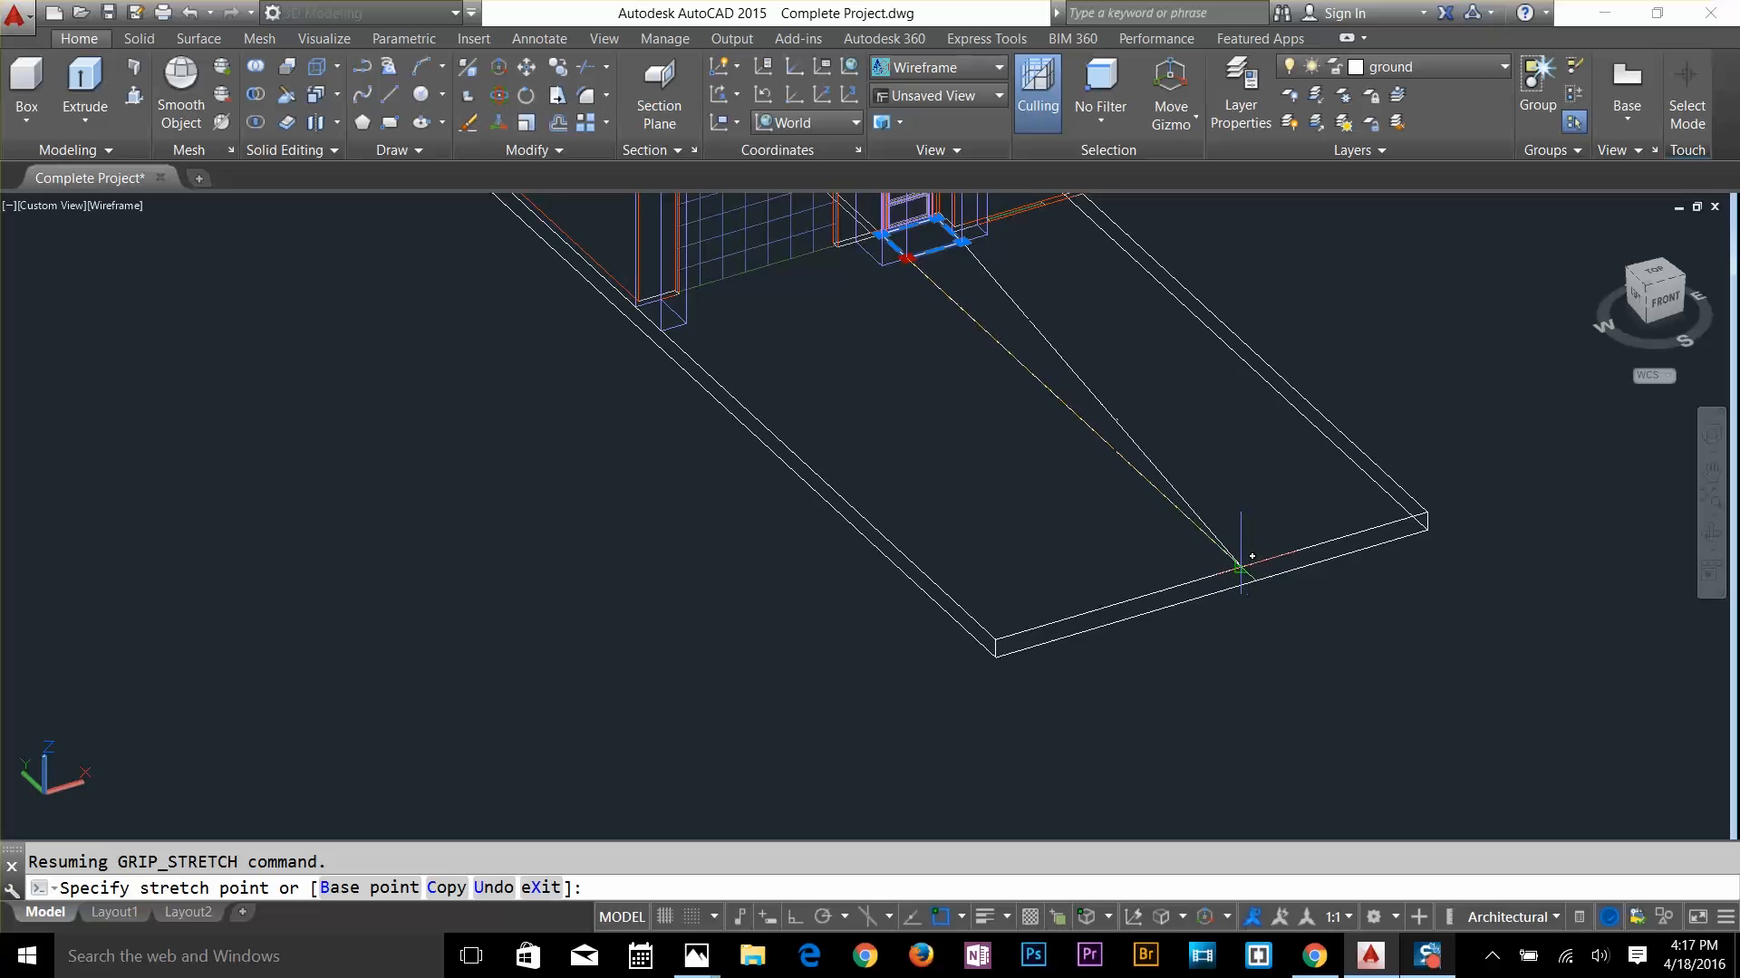
click(1241, 569)
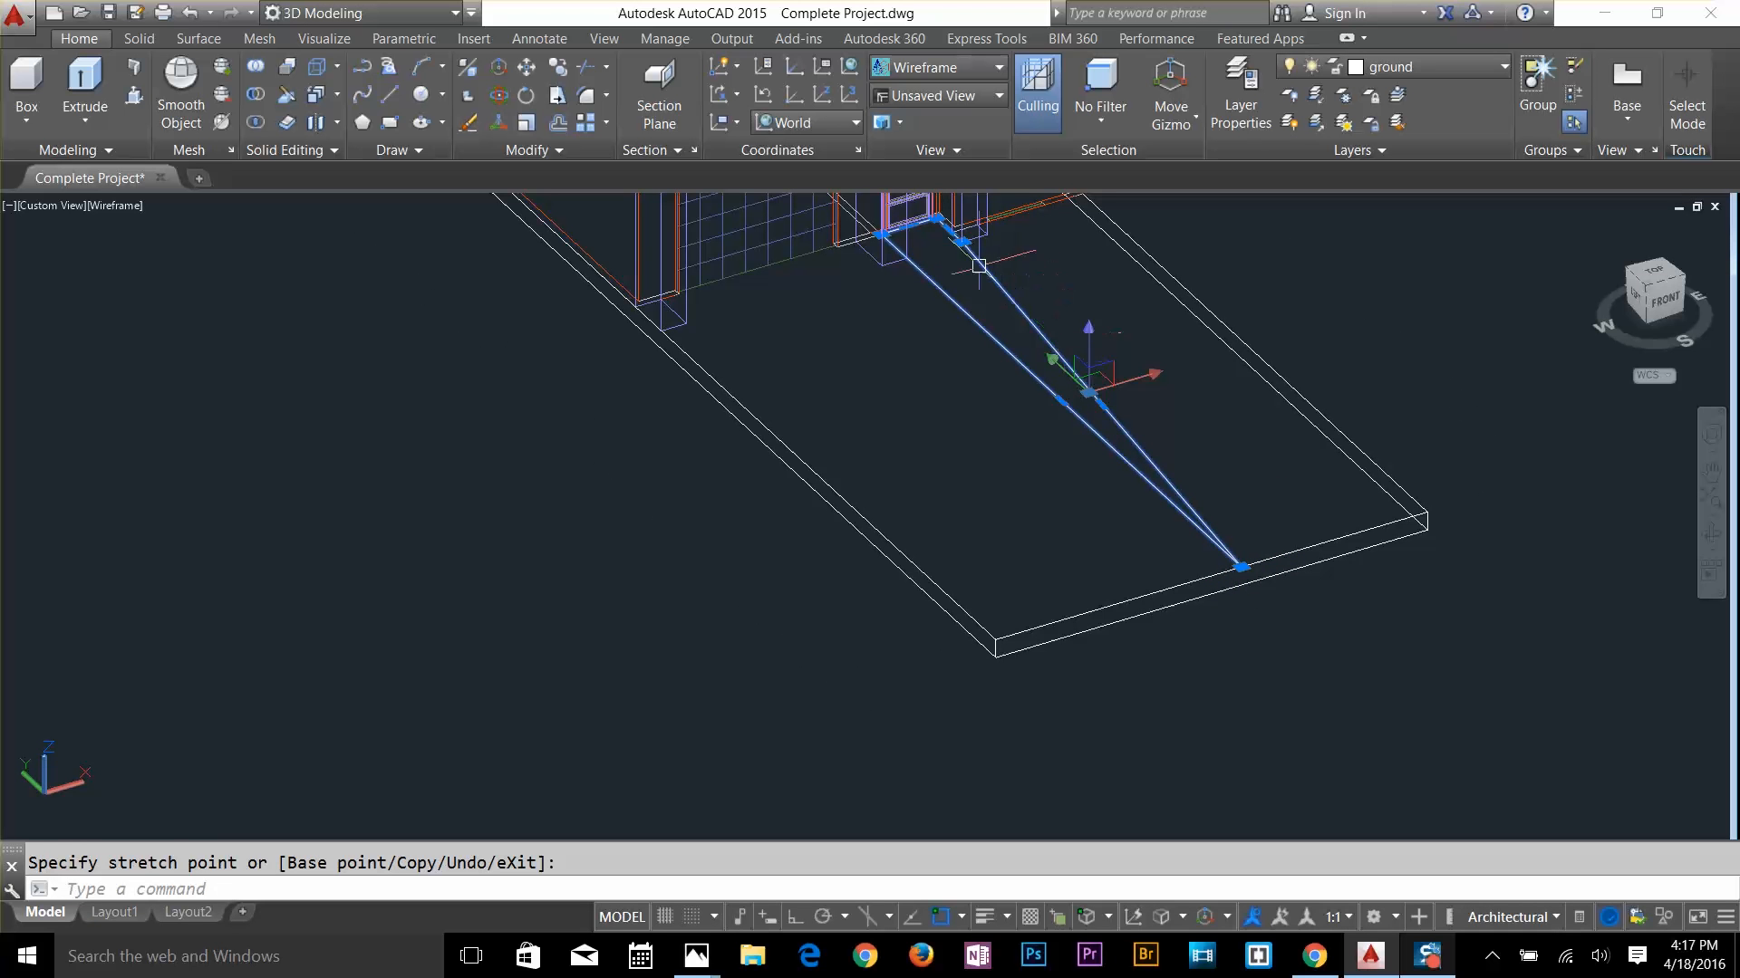
click(961, 241)
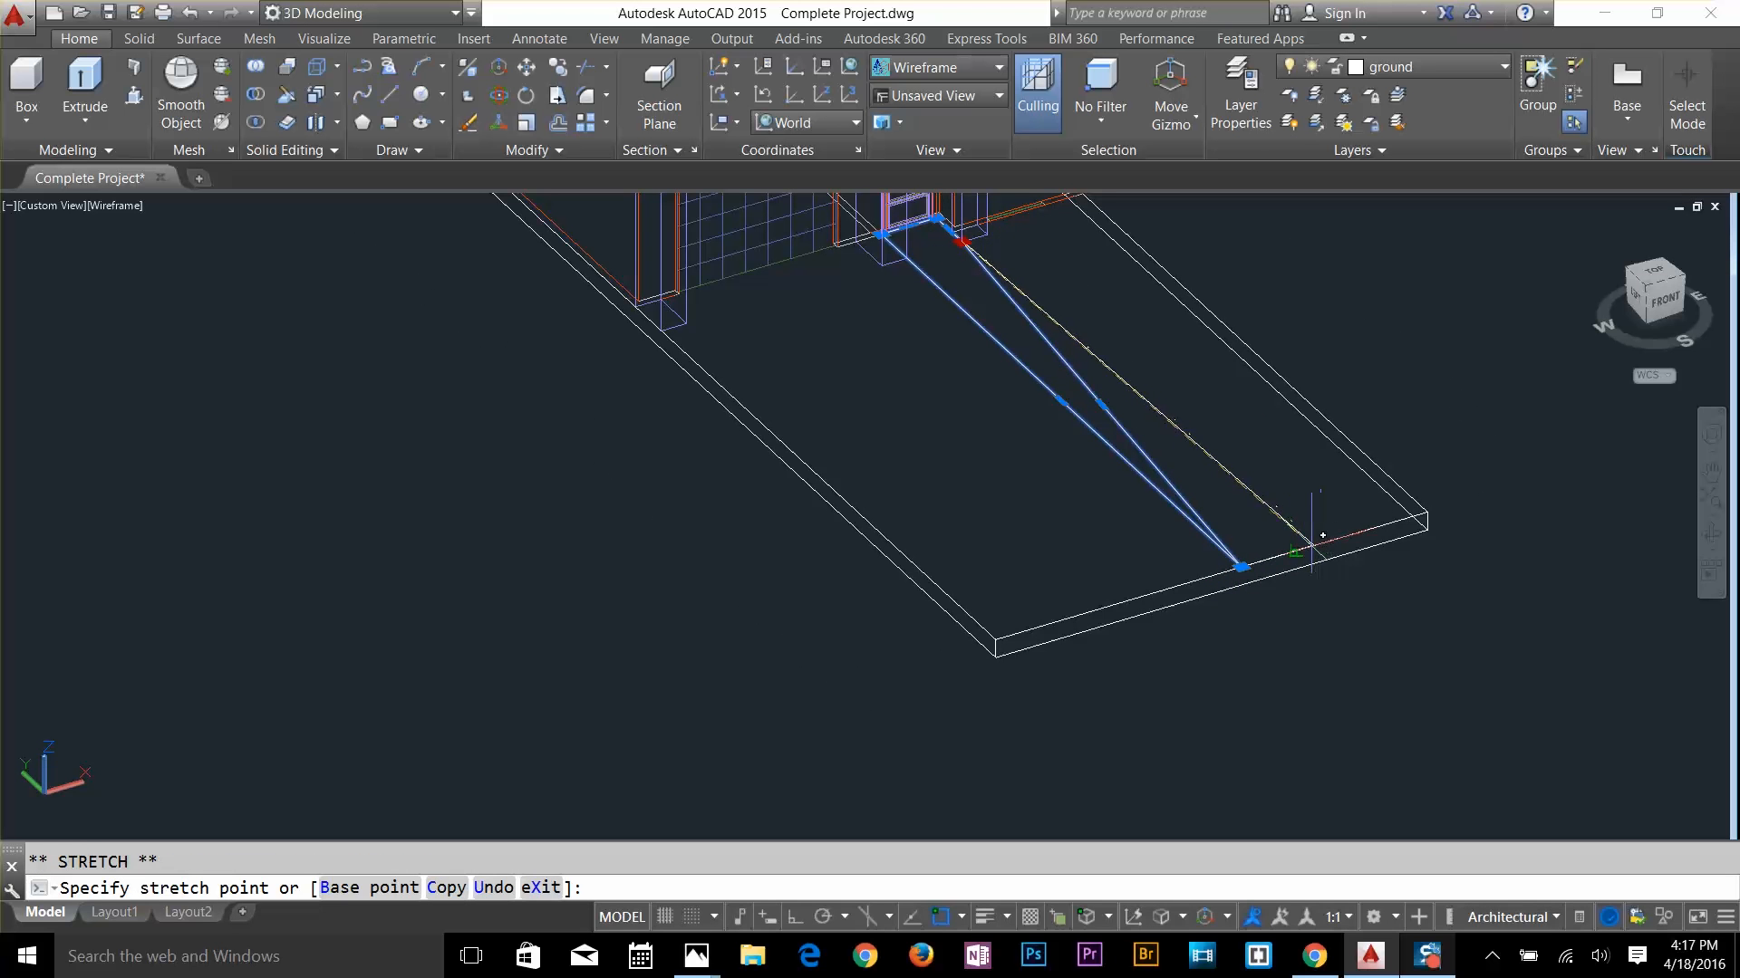
click(1296, 553)
key(Escape)
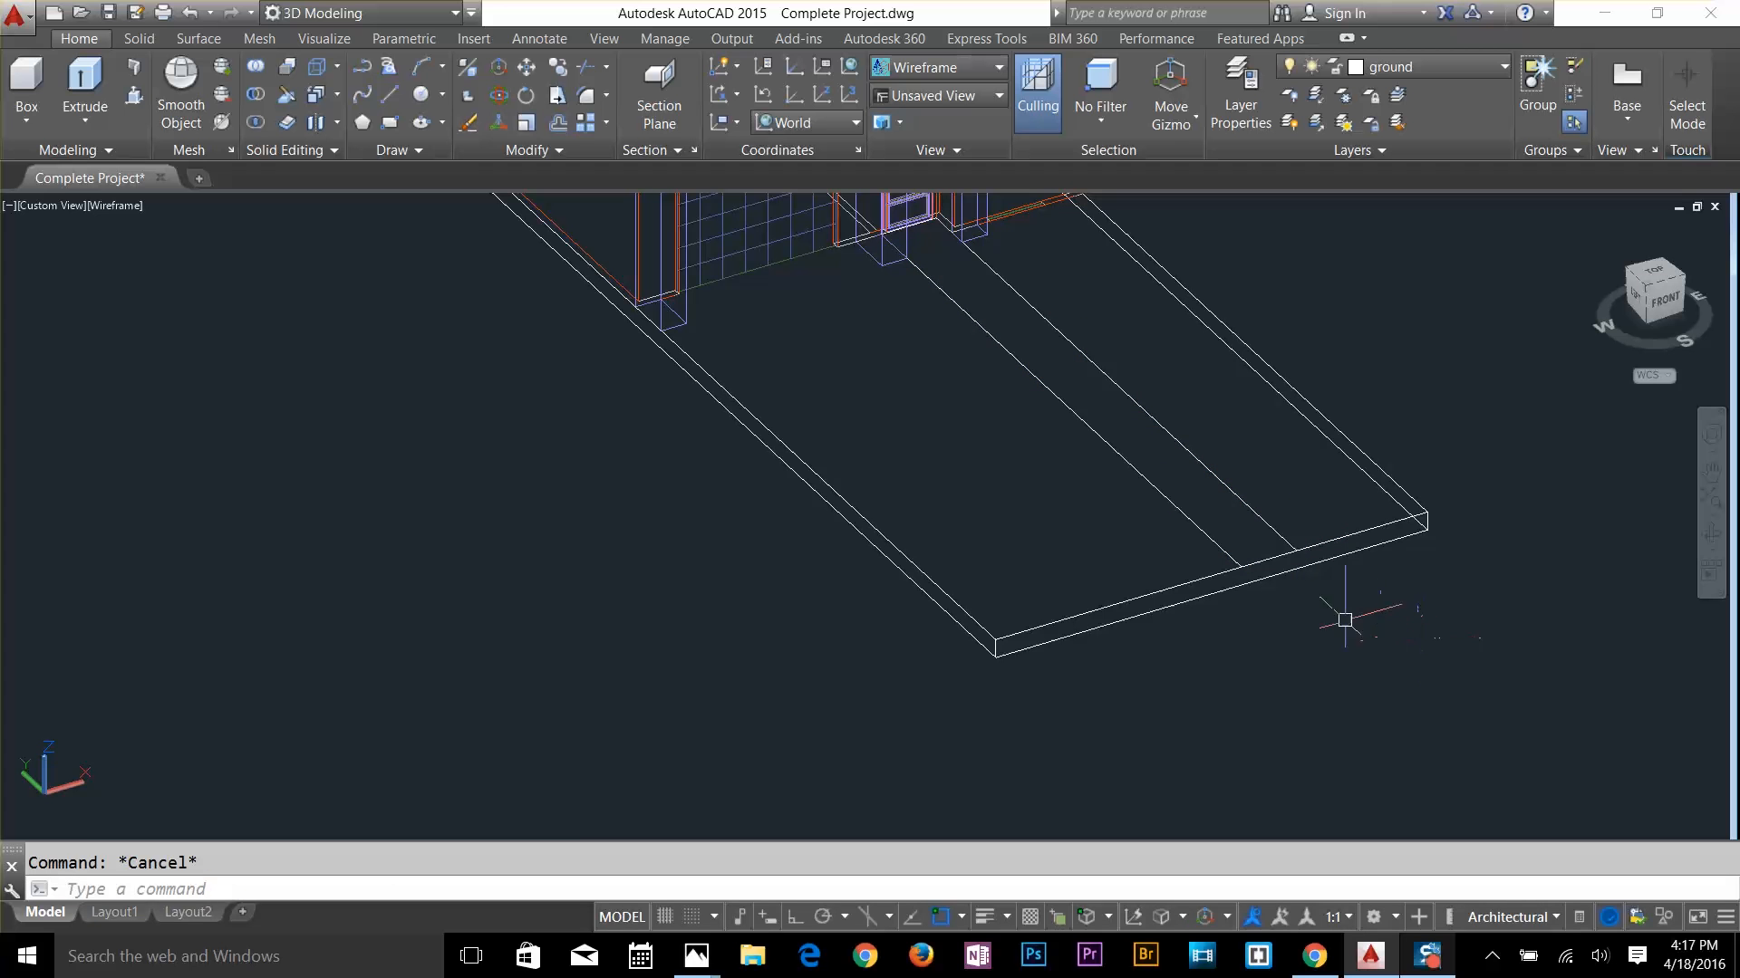
Extrude the long entrance strip downward through the full thickness of the slab
text(EXT)
key(Return)
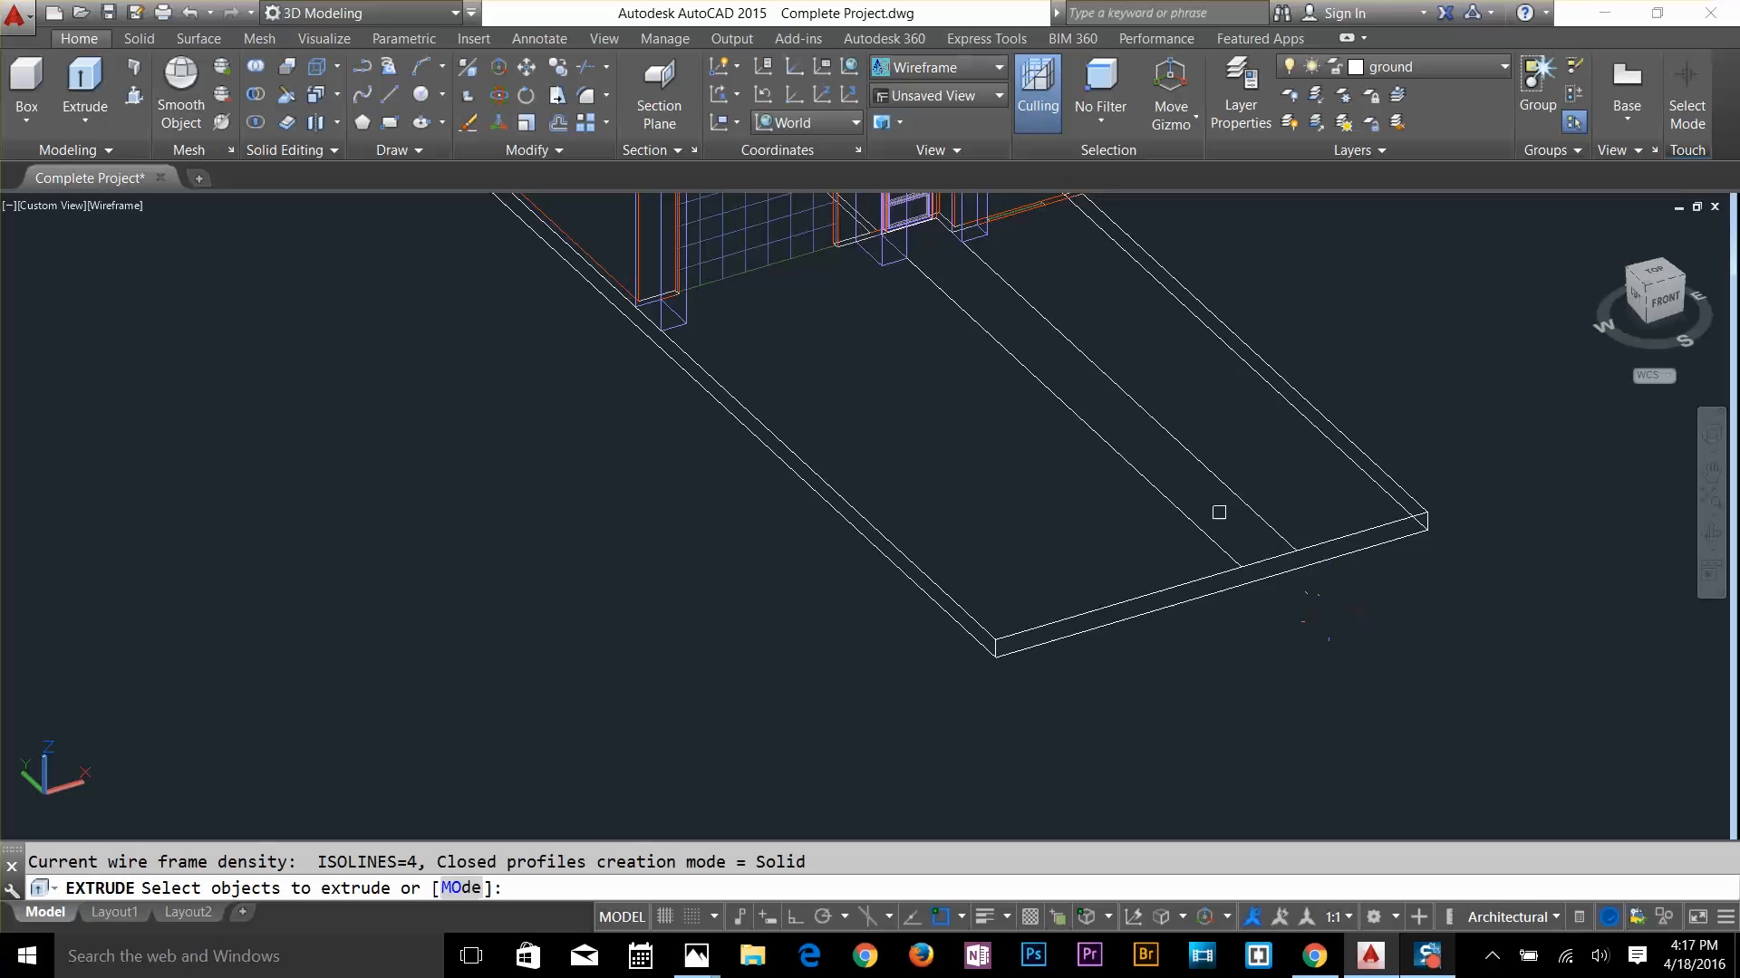
click(1204, 526)
key(Return)
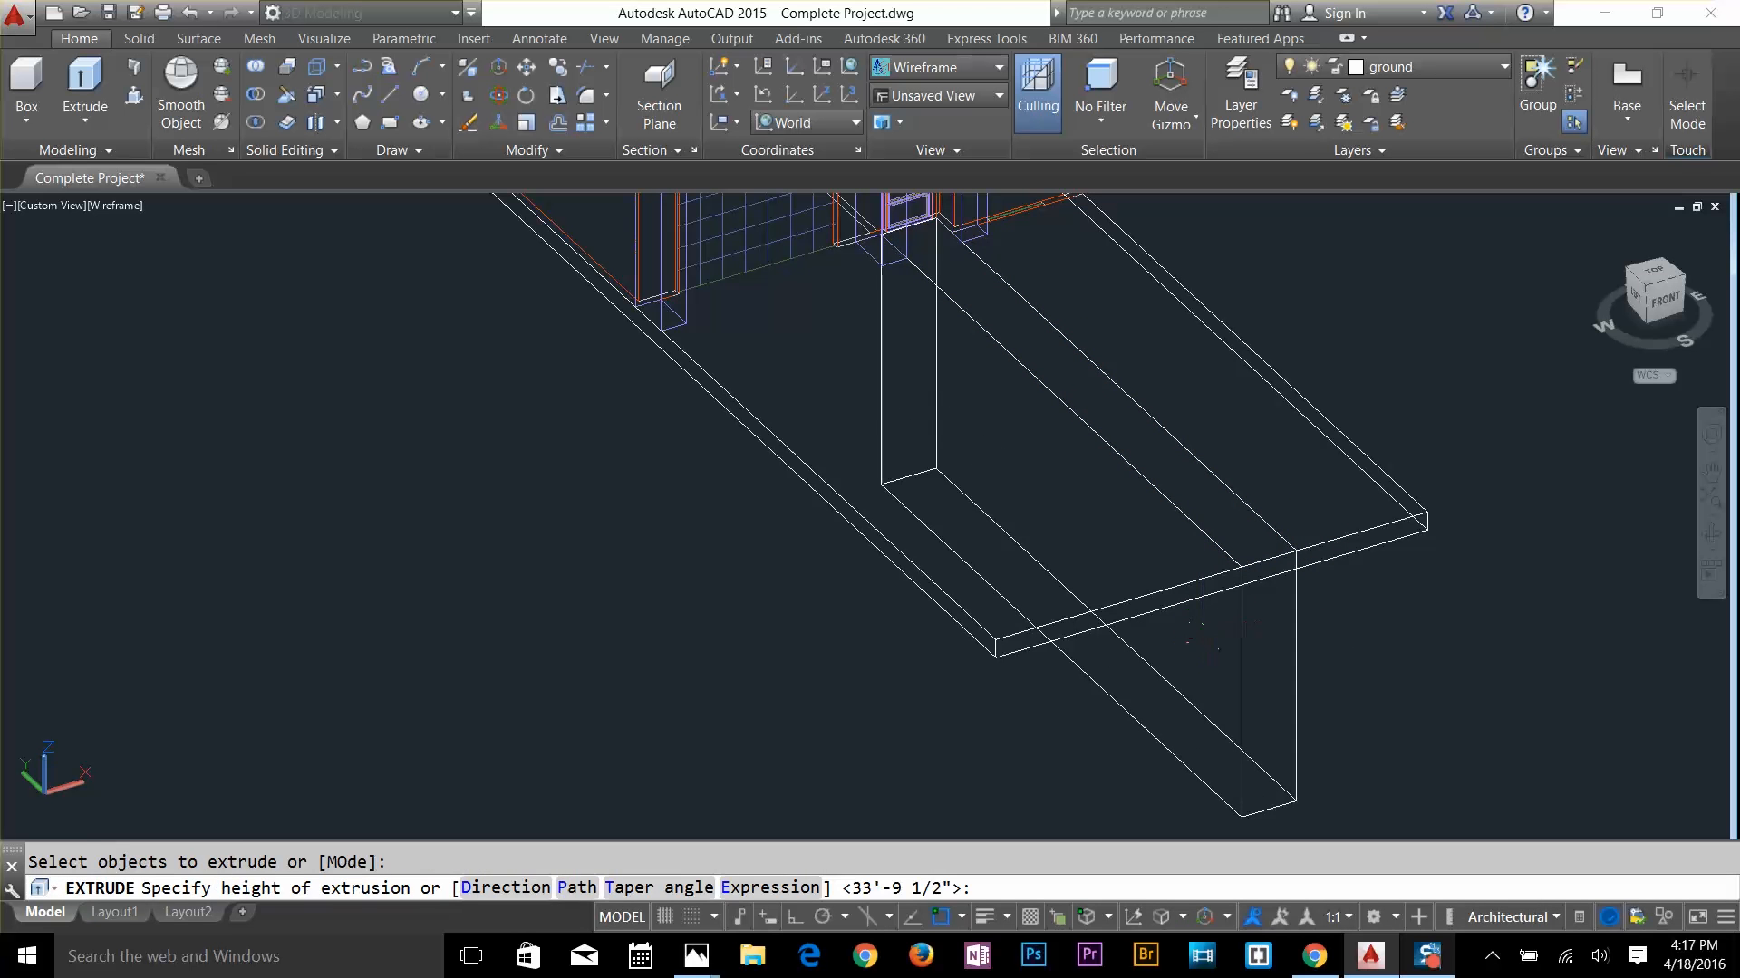
key(Escape)
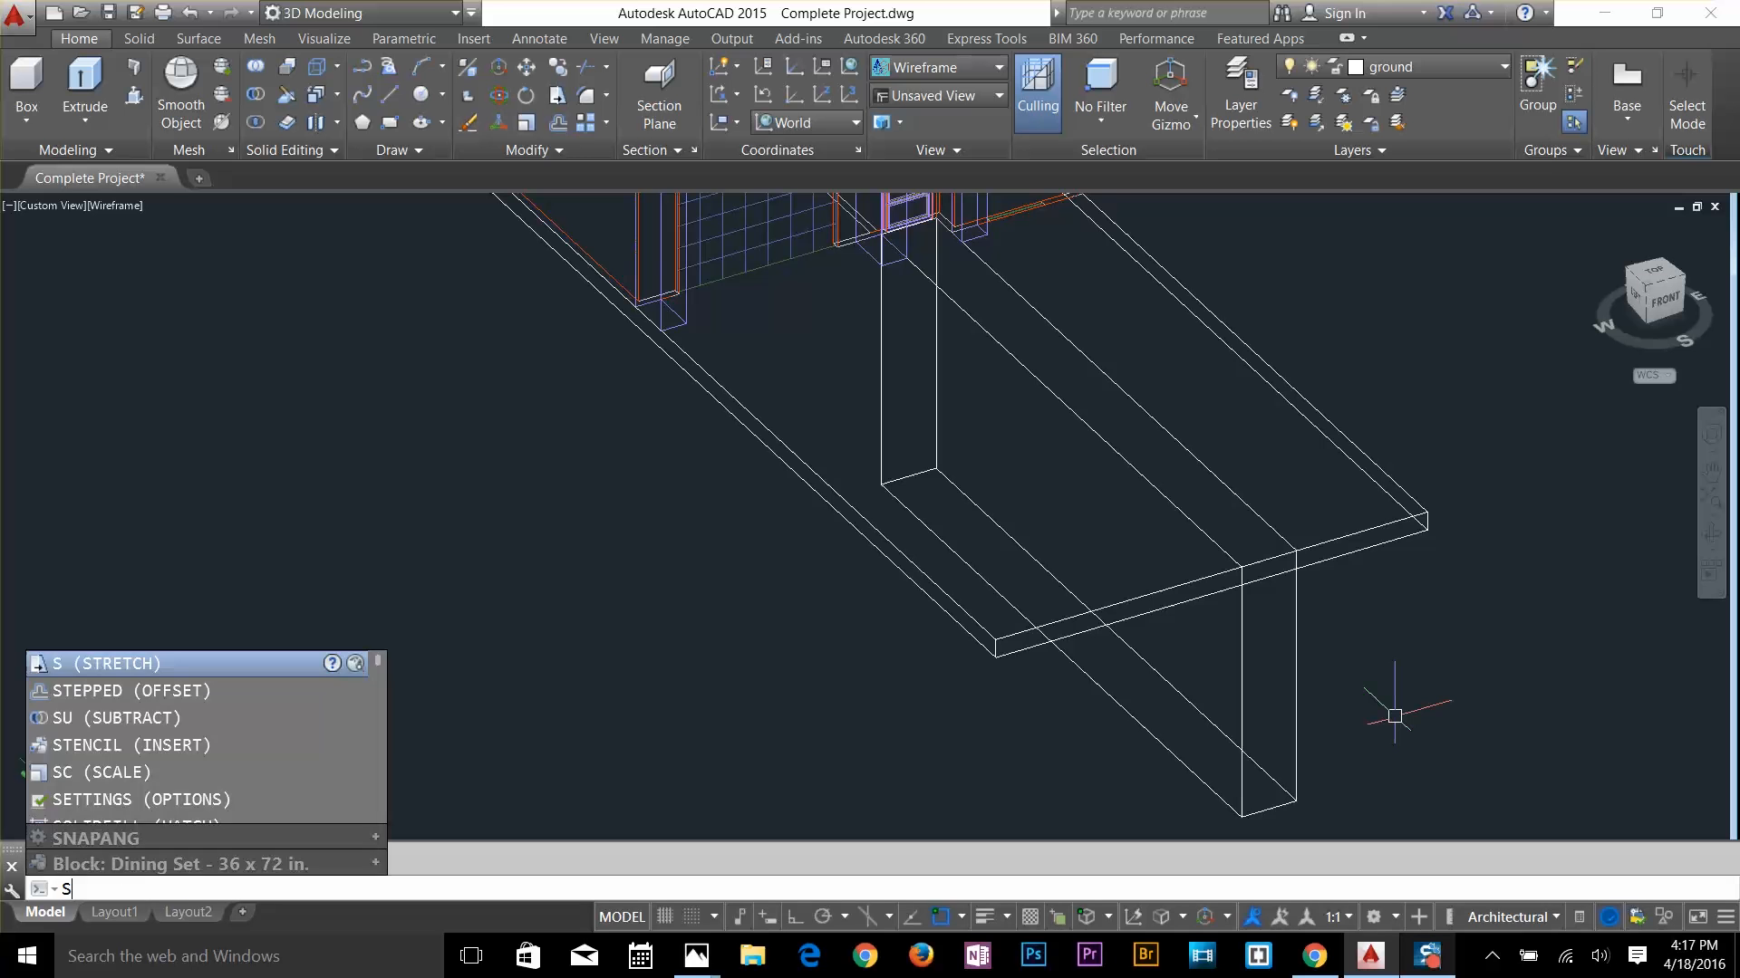
Subtract the extruded entrance strip from the slab to separate the driveway from the section below the window
text(Su)
key(Return)
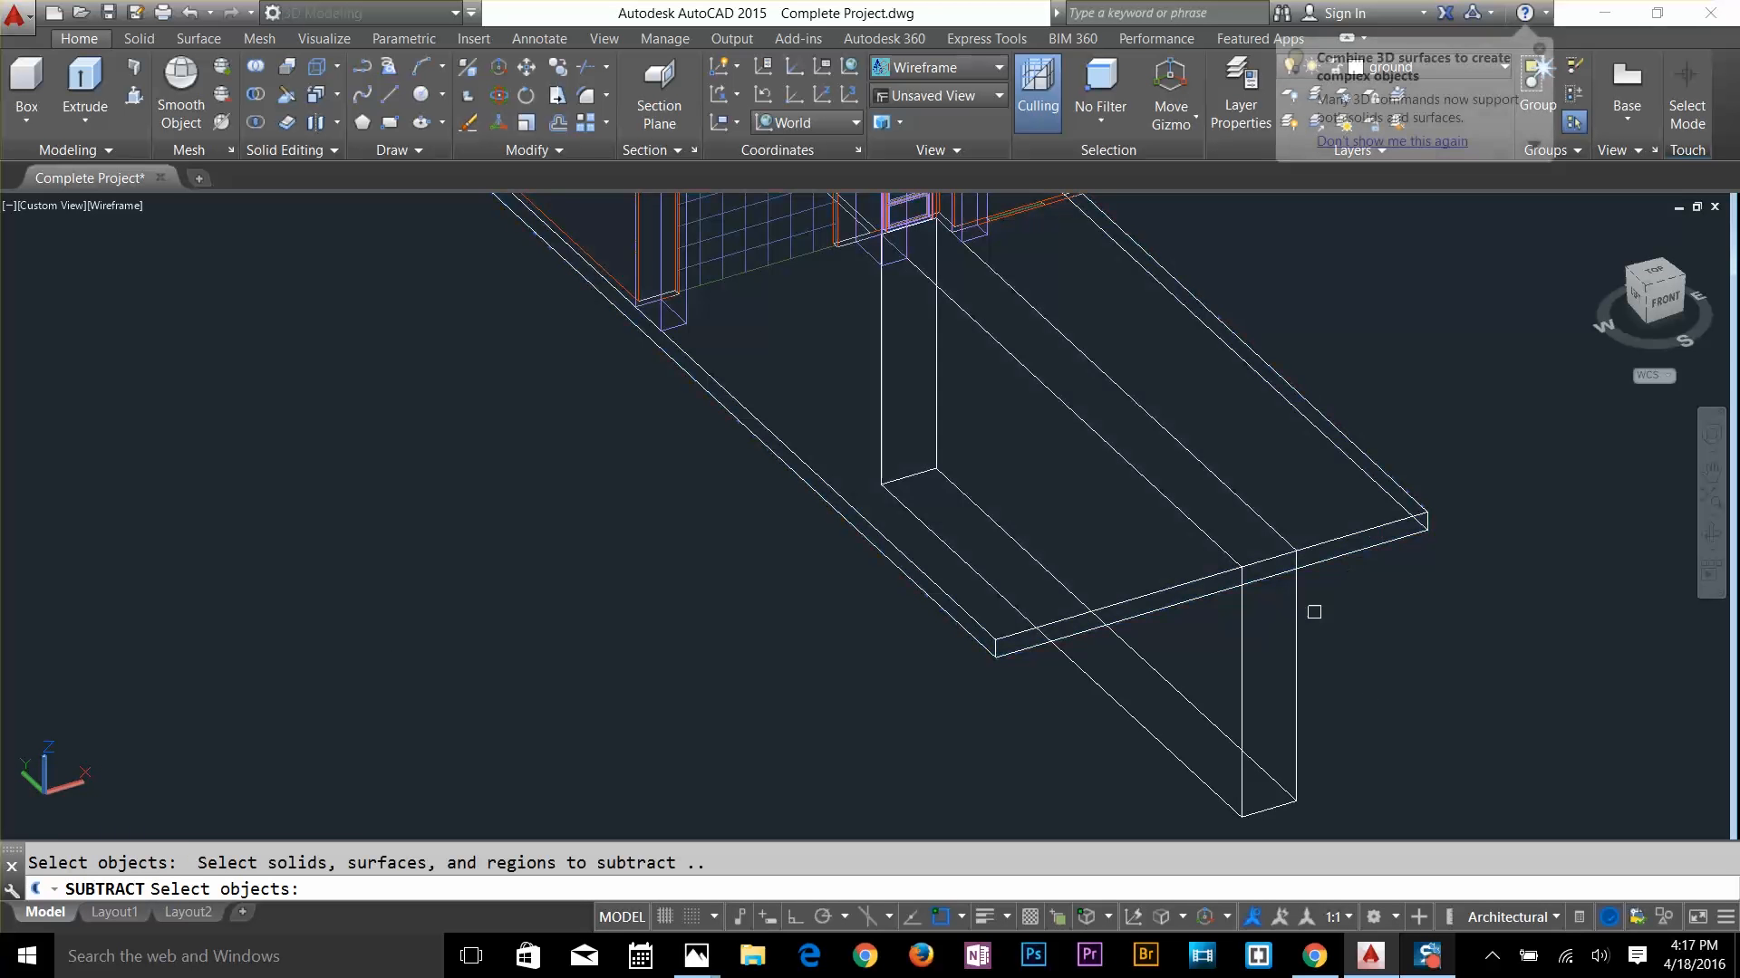
click(1302, 626)
click(1303, 626)
click(1295, 627)
key(Return)
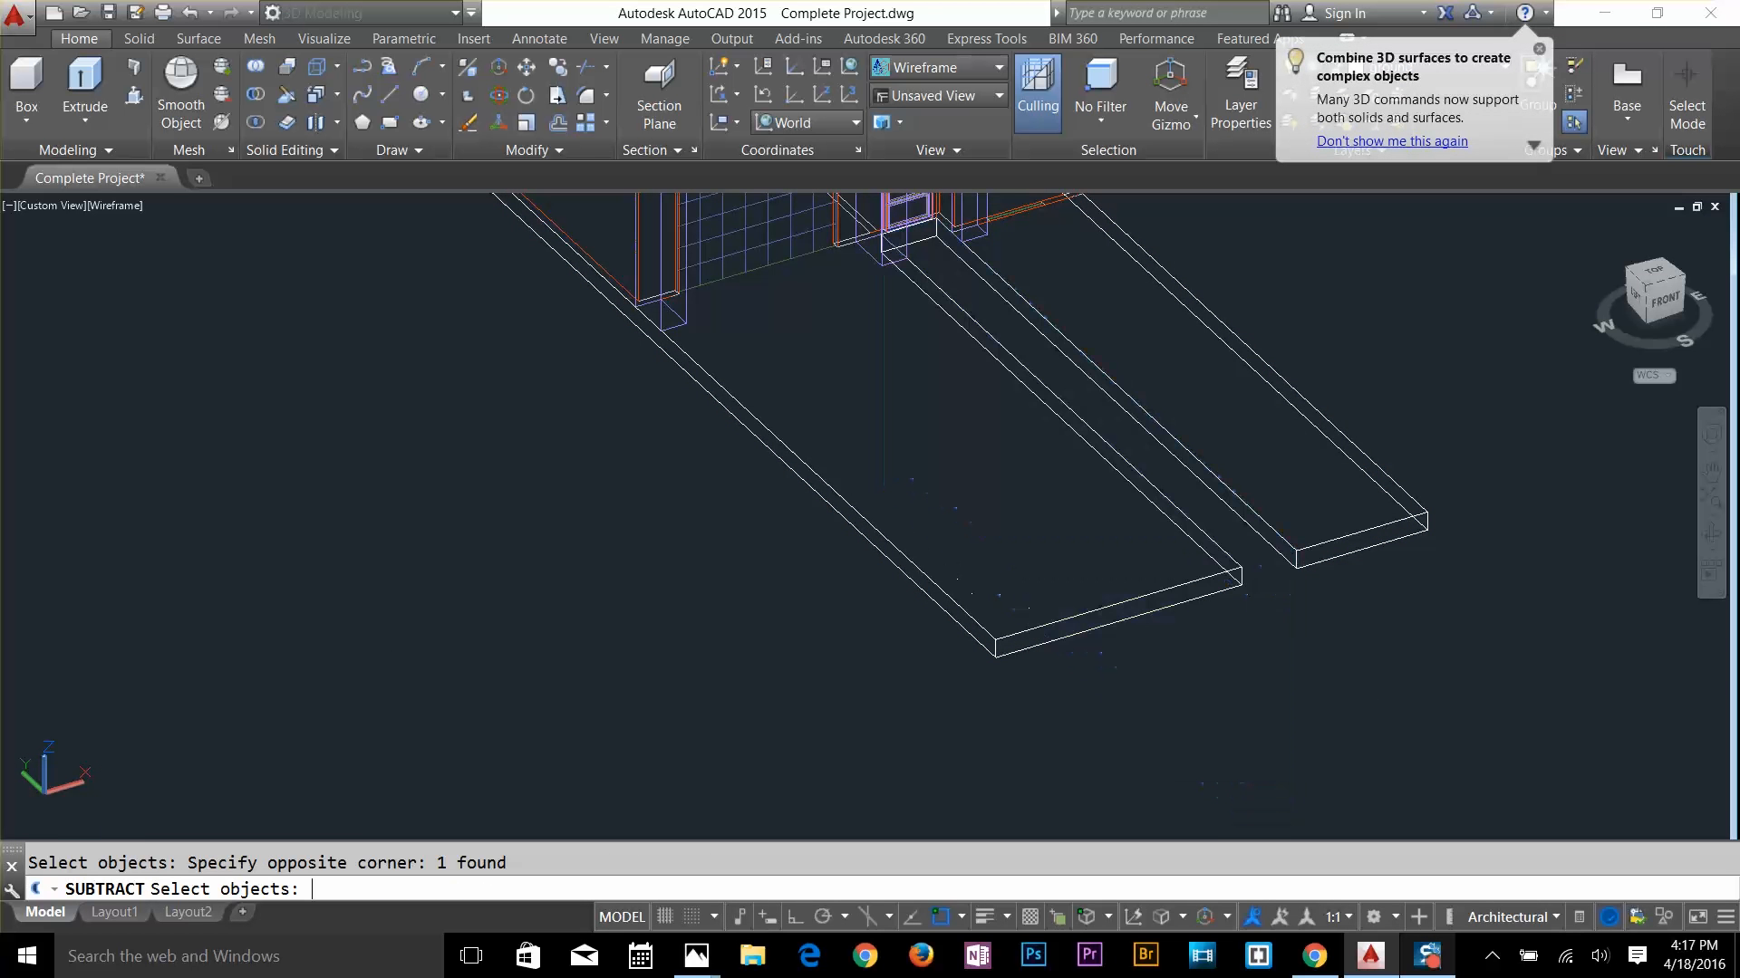
middle_drag(1268, 549, 1279, 657)
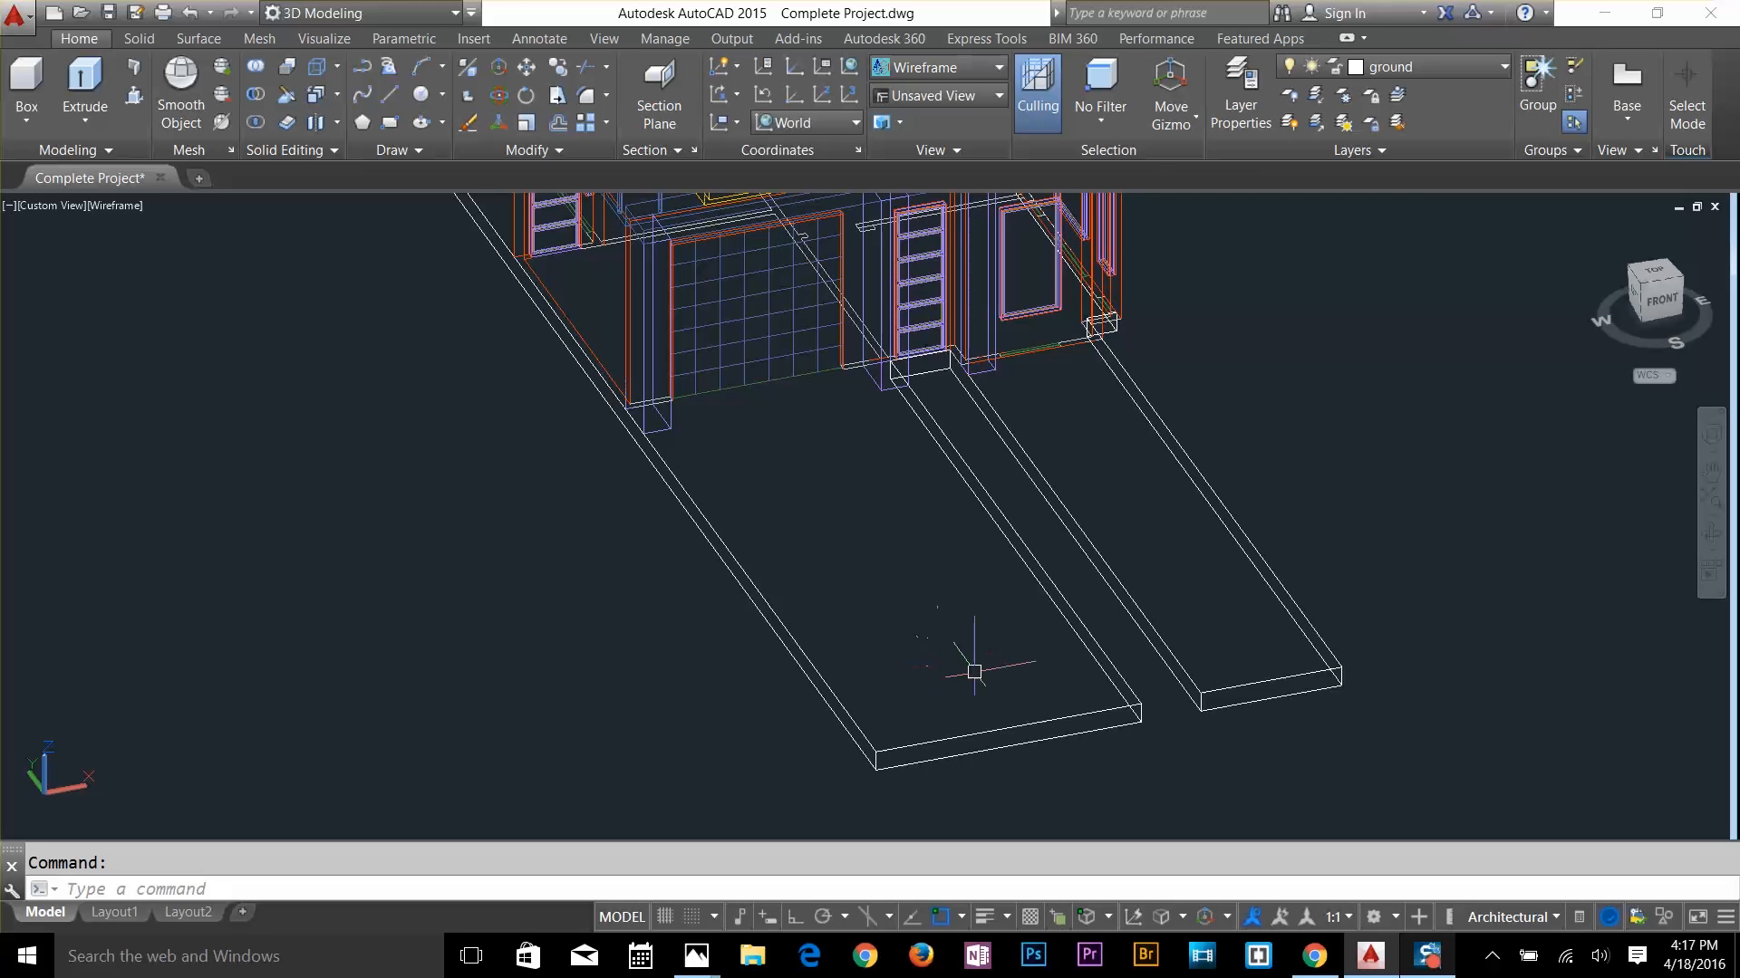
Set the UCS origin at the driveway's outer bottom front corner, with X up its vertical edge and XY on the side face
shift+middle_drag(979, 720, 1092, 710)
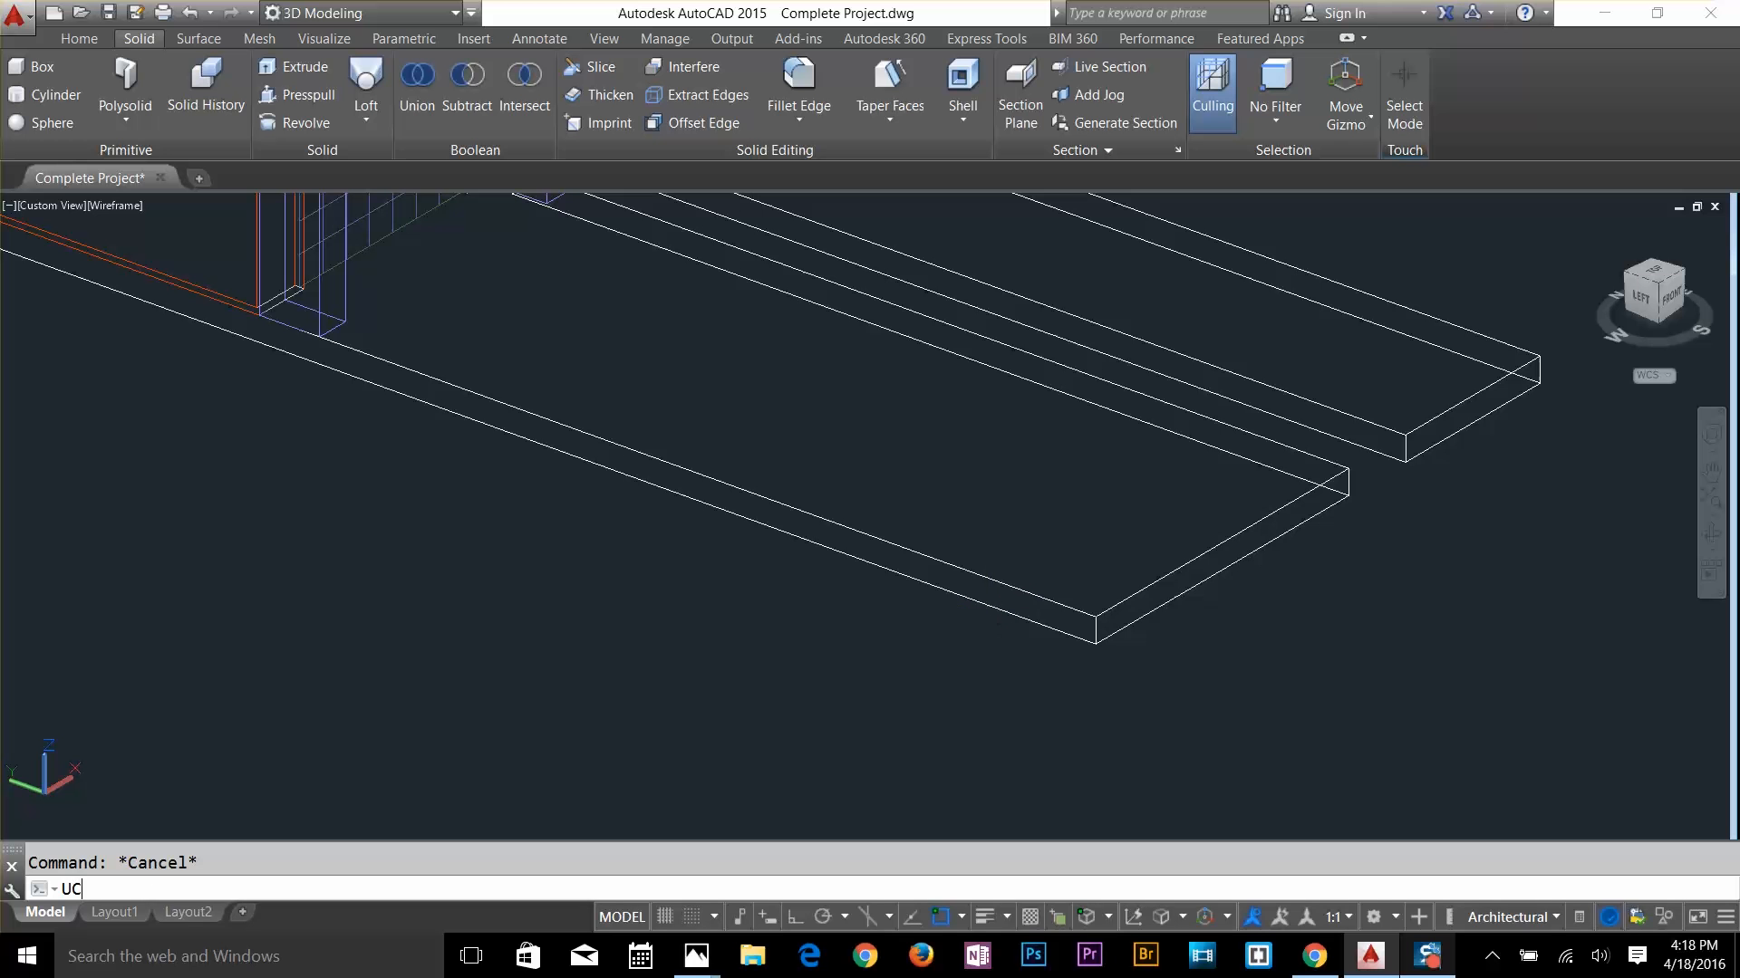
key(Escape)
text(UCS)
key(Return)
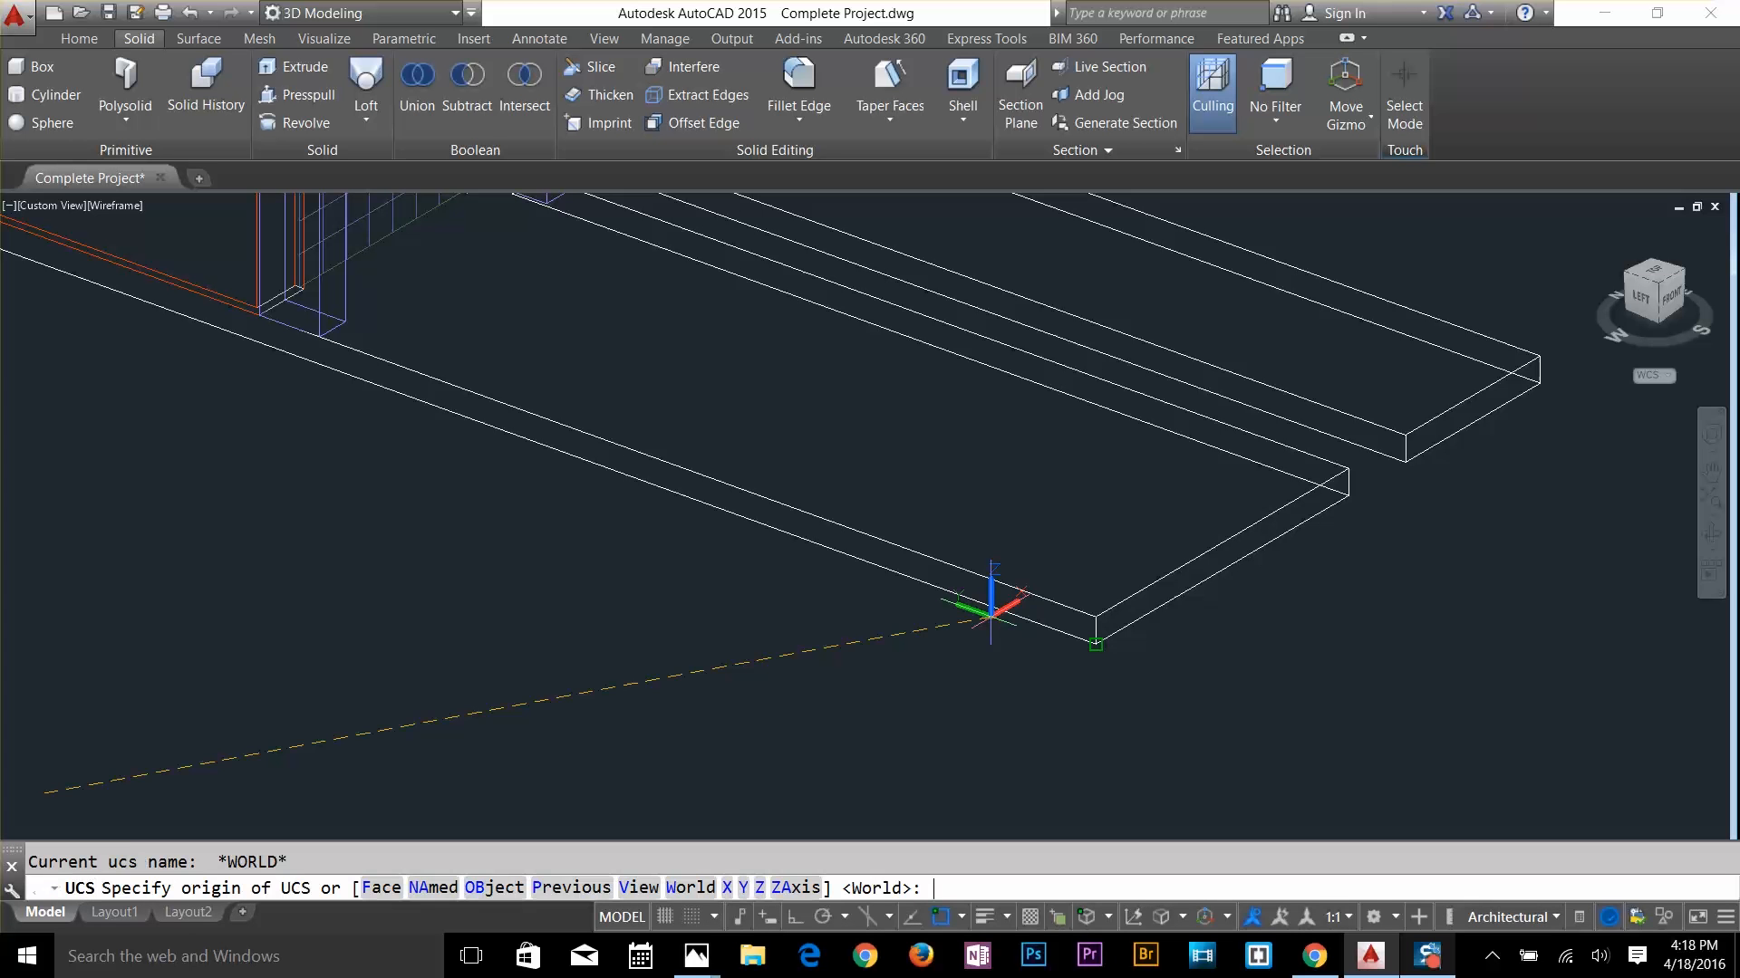
click(1096, 643)
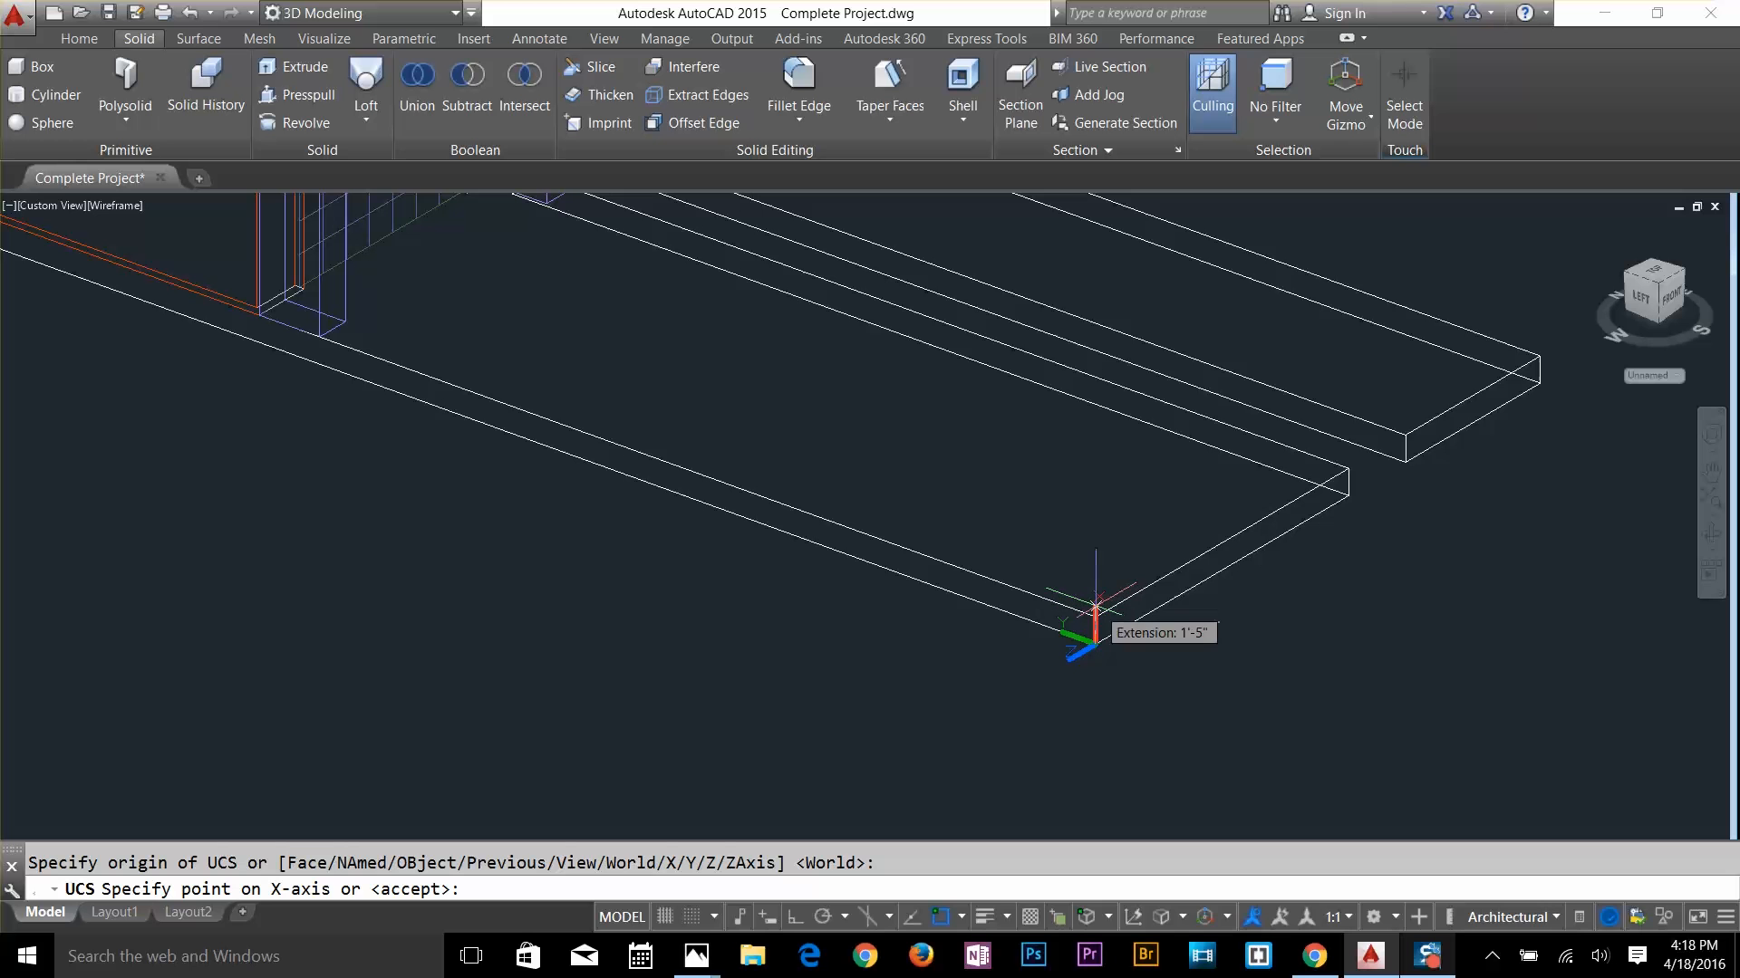
click(1095, 604)
click(1140, 633)
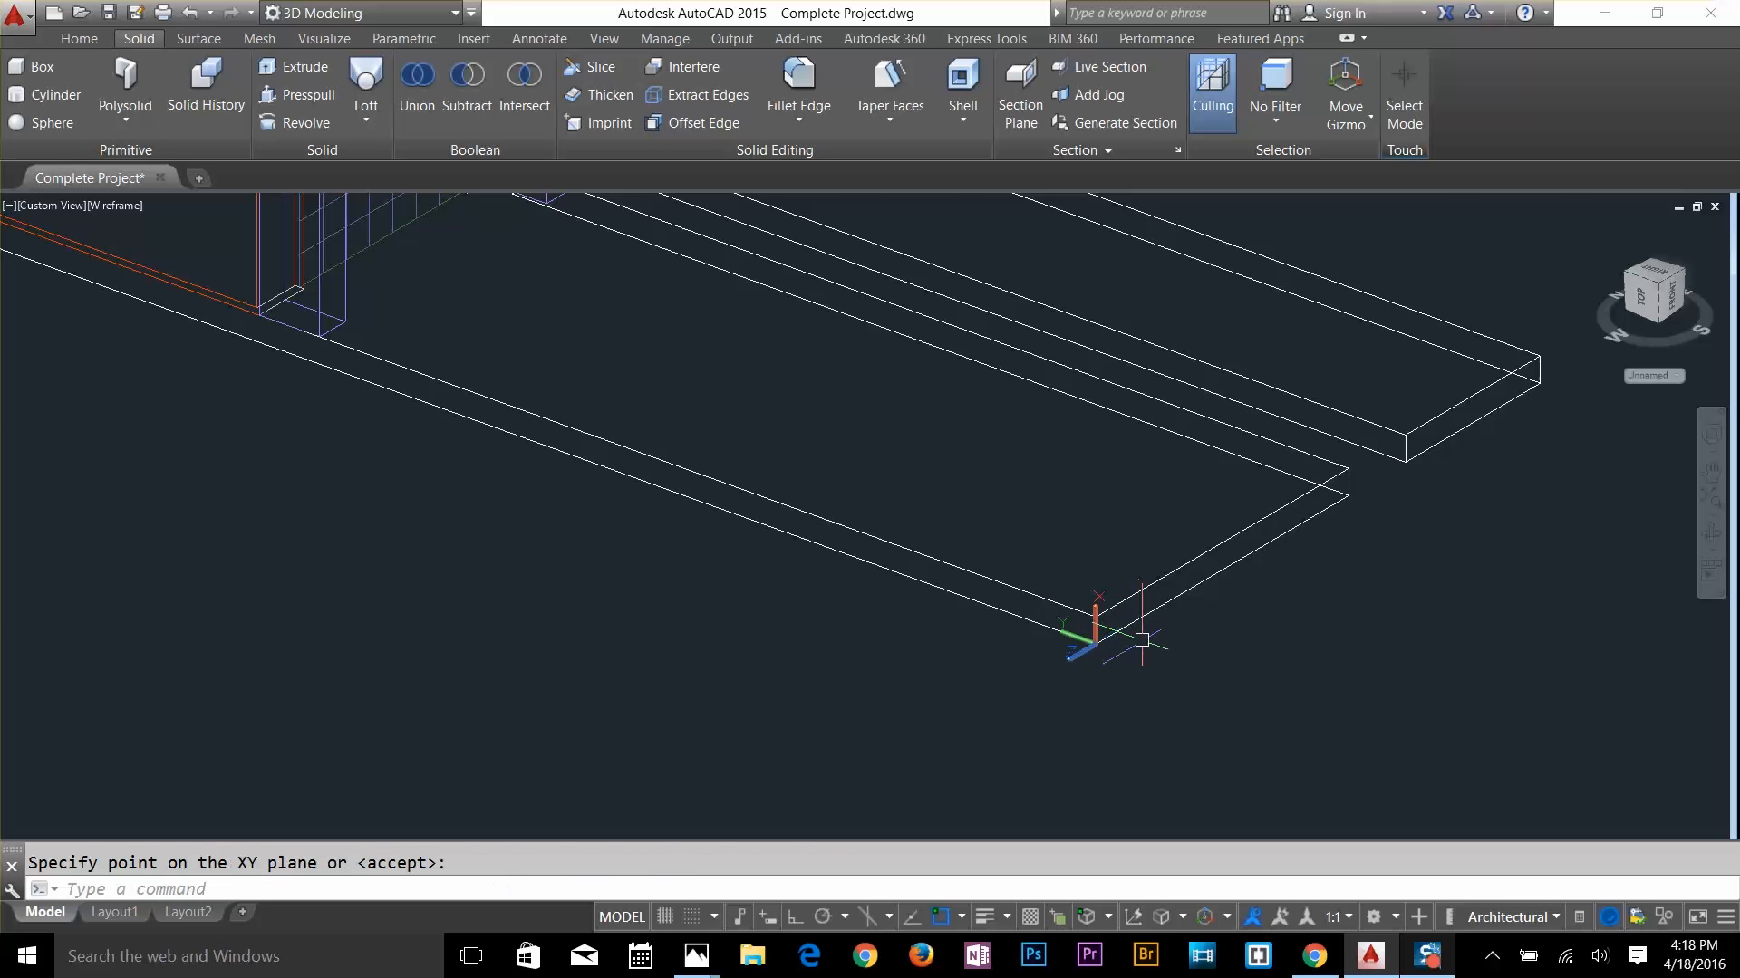
scroll(1032, 561, up, 2)
key(Escape)
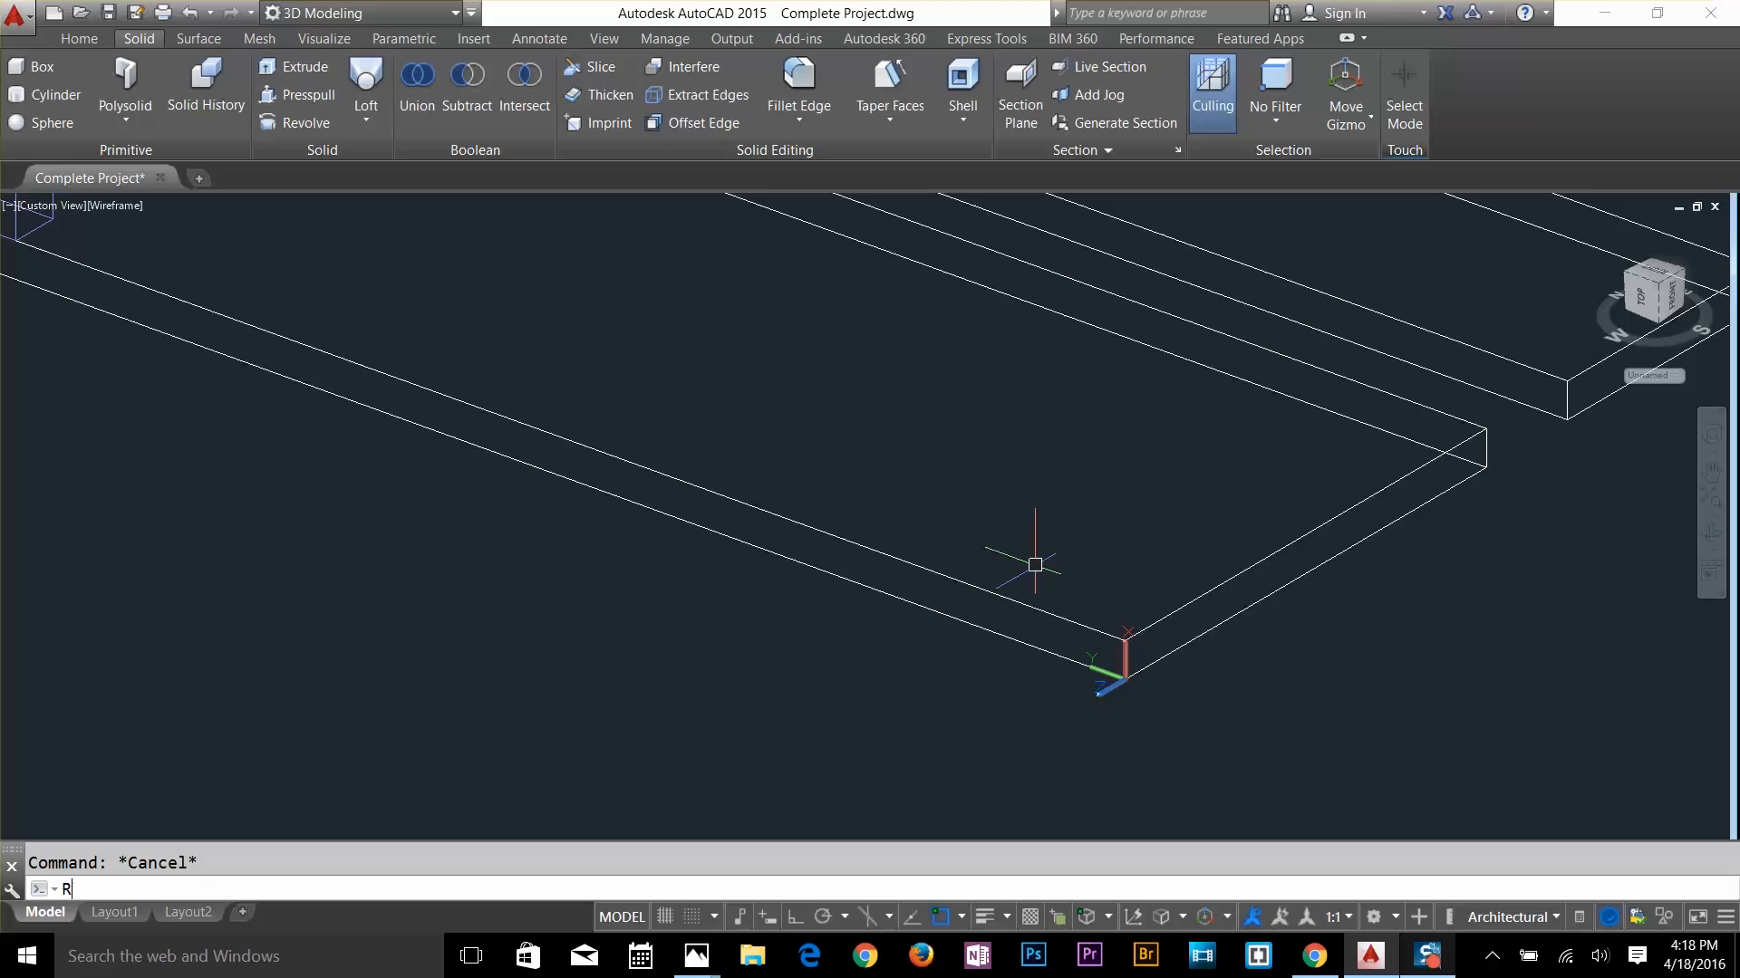
Draw a rectangle on the driveway's outer side face from its bottom front corner to the top edge at the garage column
text(REC)
key(Return)
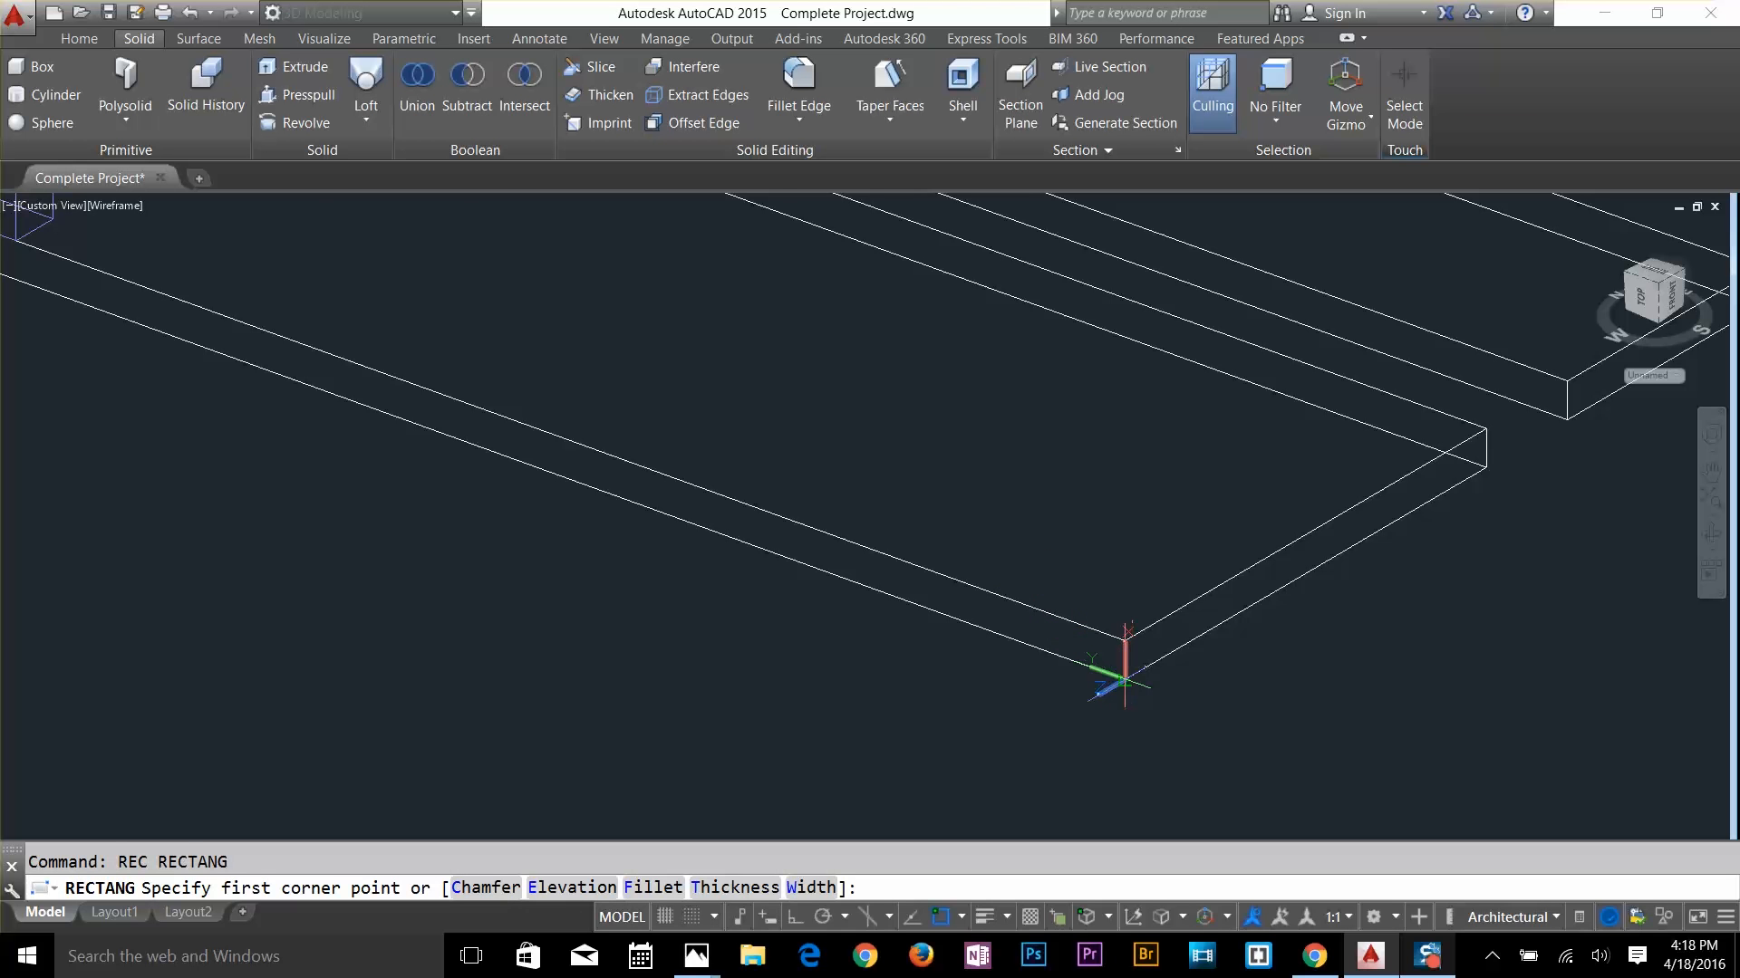
click(1126, 680)
scroll(394, 466, down, 4)
middle_drag(283, 388, 720, 540)
scroll(628, 505, up, 3)
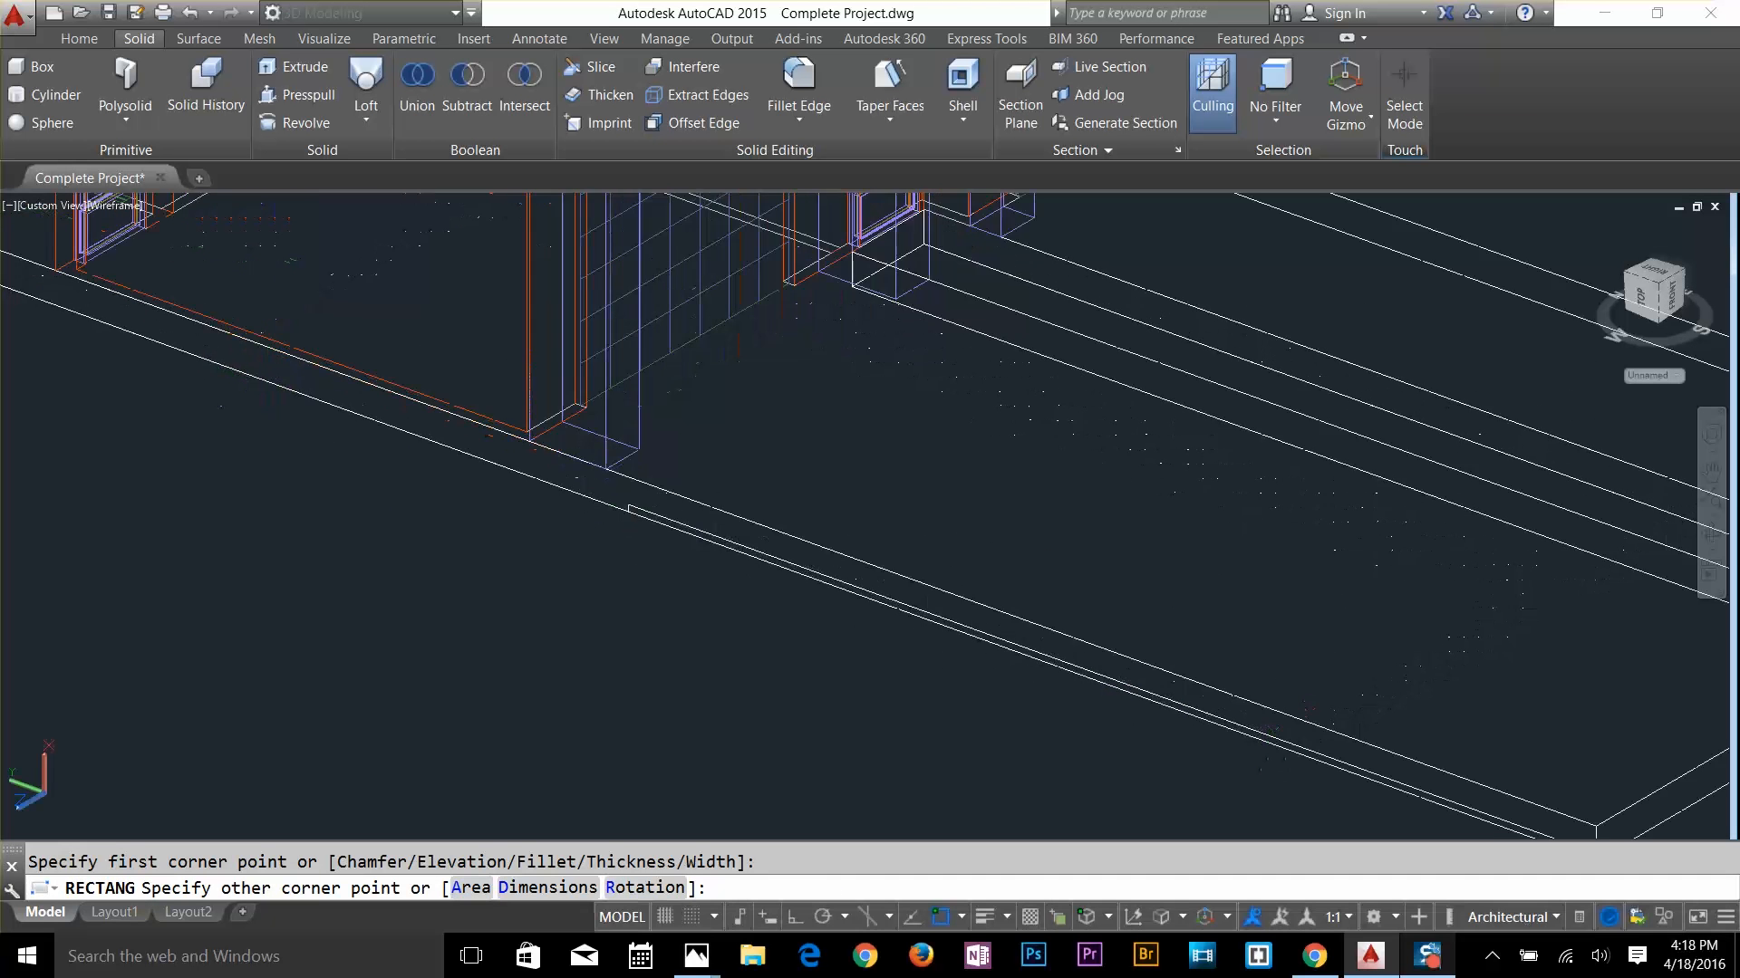
scroll(612, 480, up, 2)
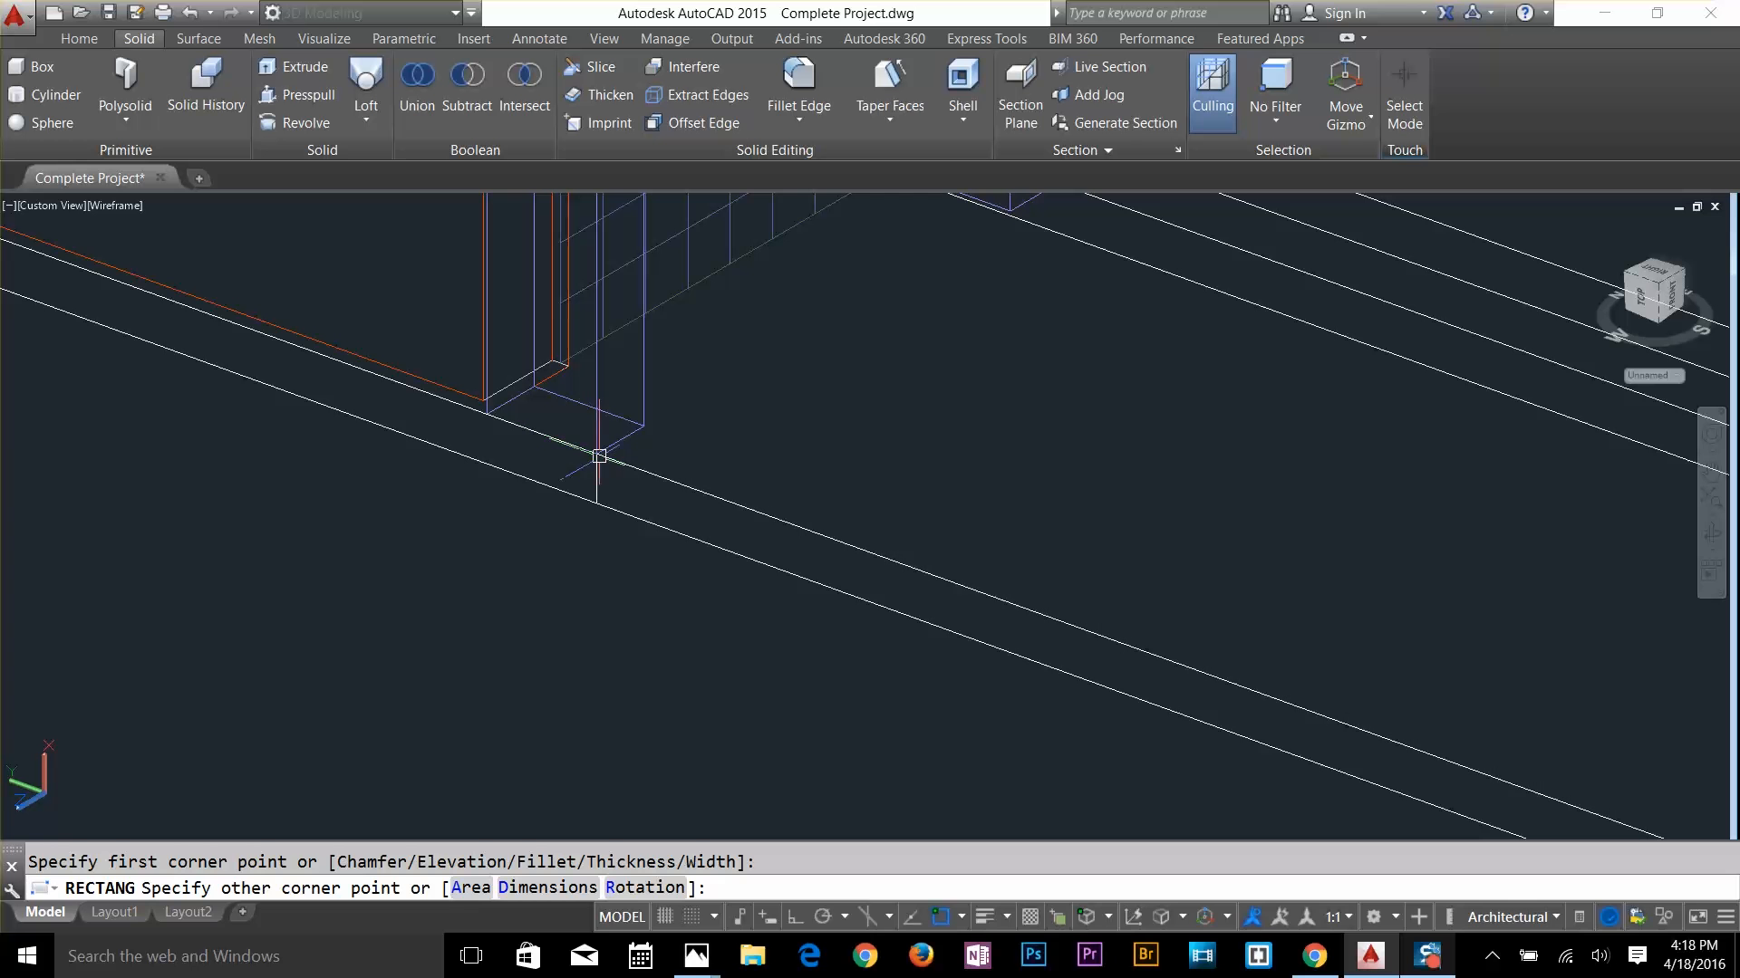
key(Escape)
Stretch the side-face rectangle's lower rear corner up to its upper rear corner to form a wedge profile
click(596, 501)
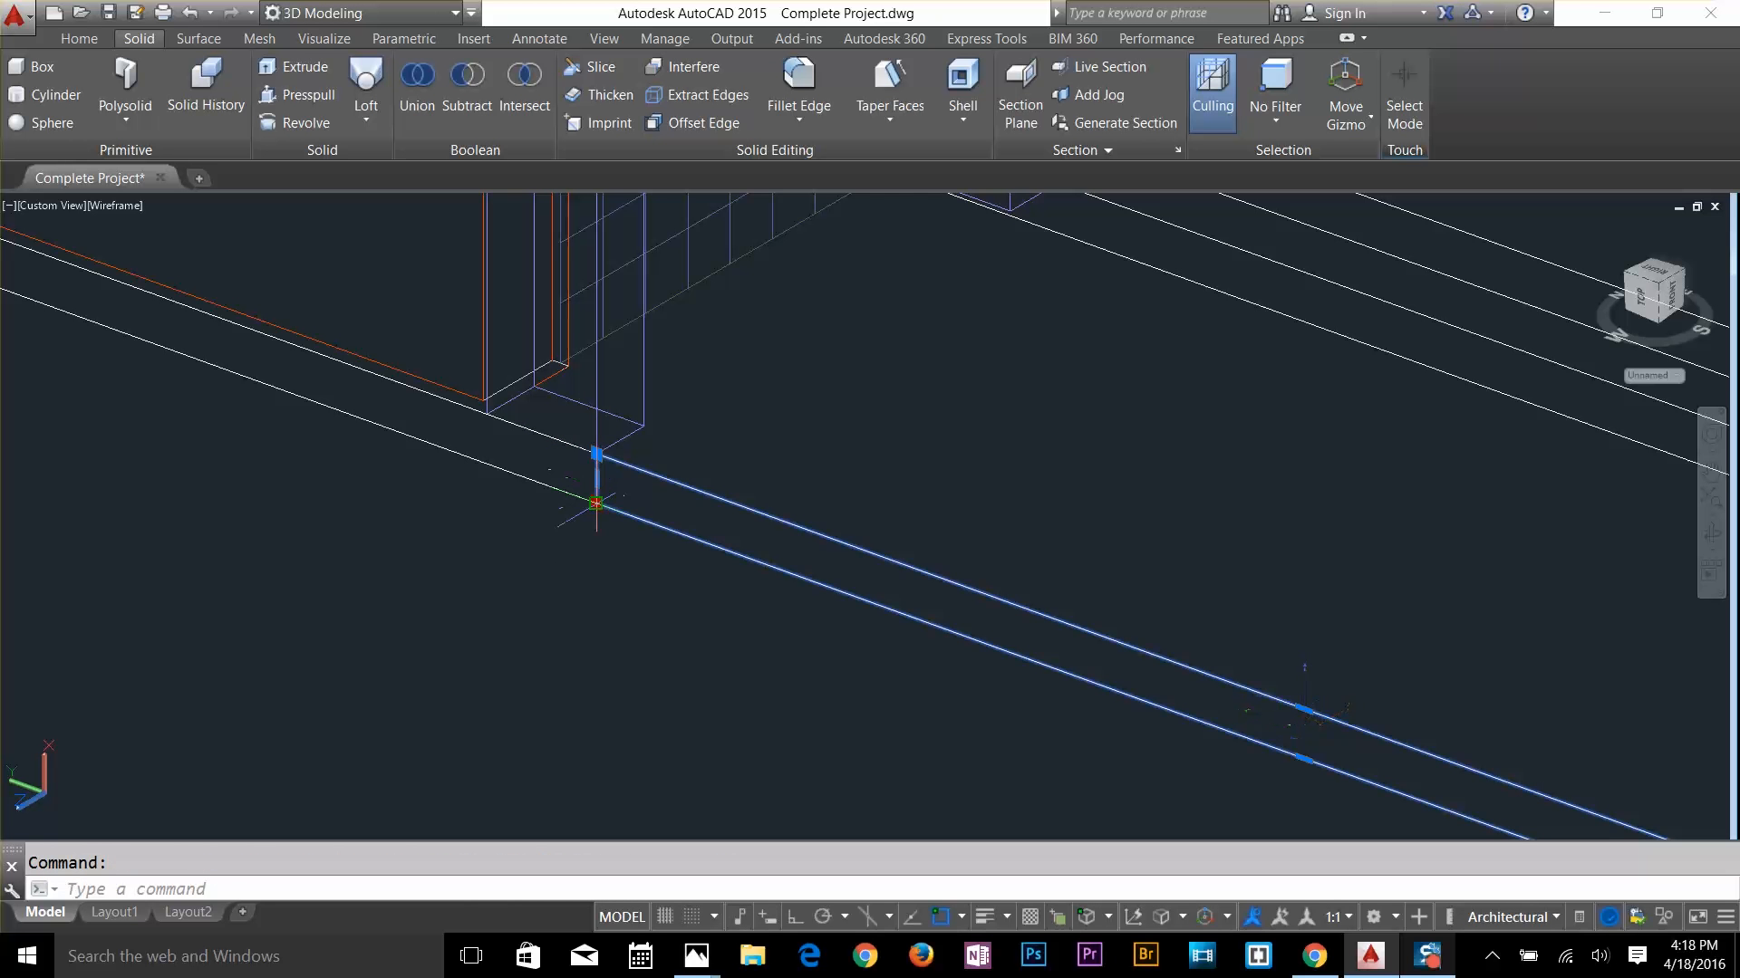
click(596, 501)
key(Escape)
key(Escape)
Extrude the wedge profile across the full width of the driveway to its opposite bottom front corner
scroll(1023, 675, down, 2)
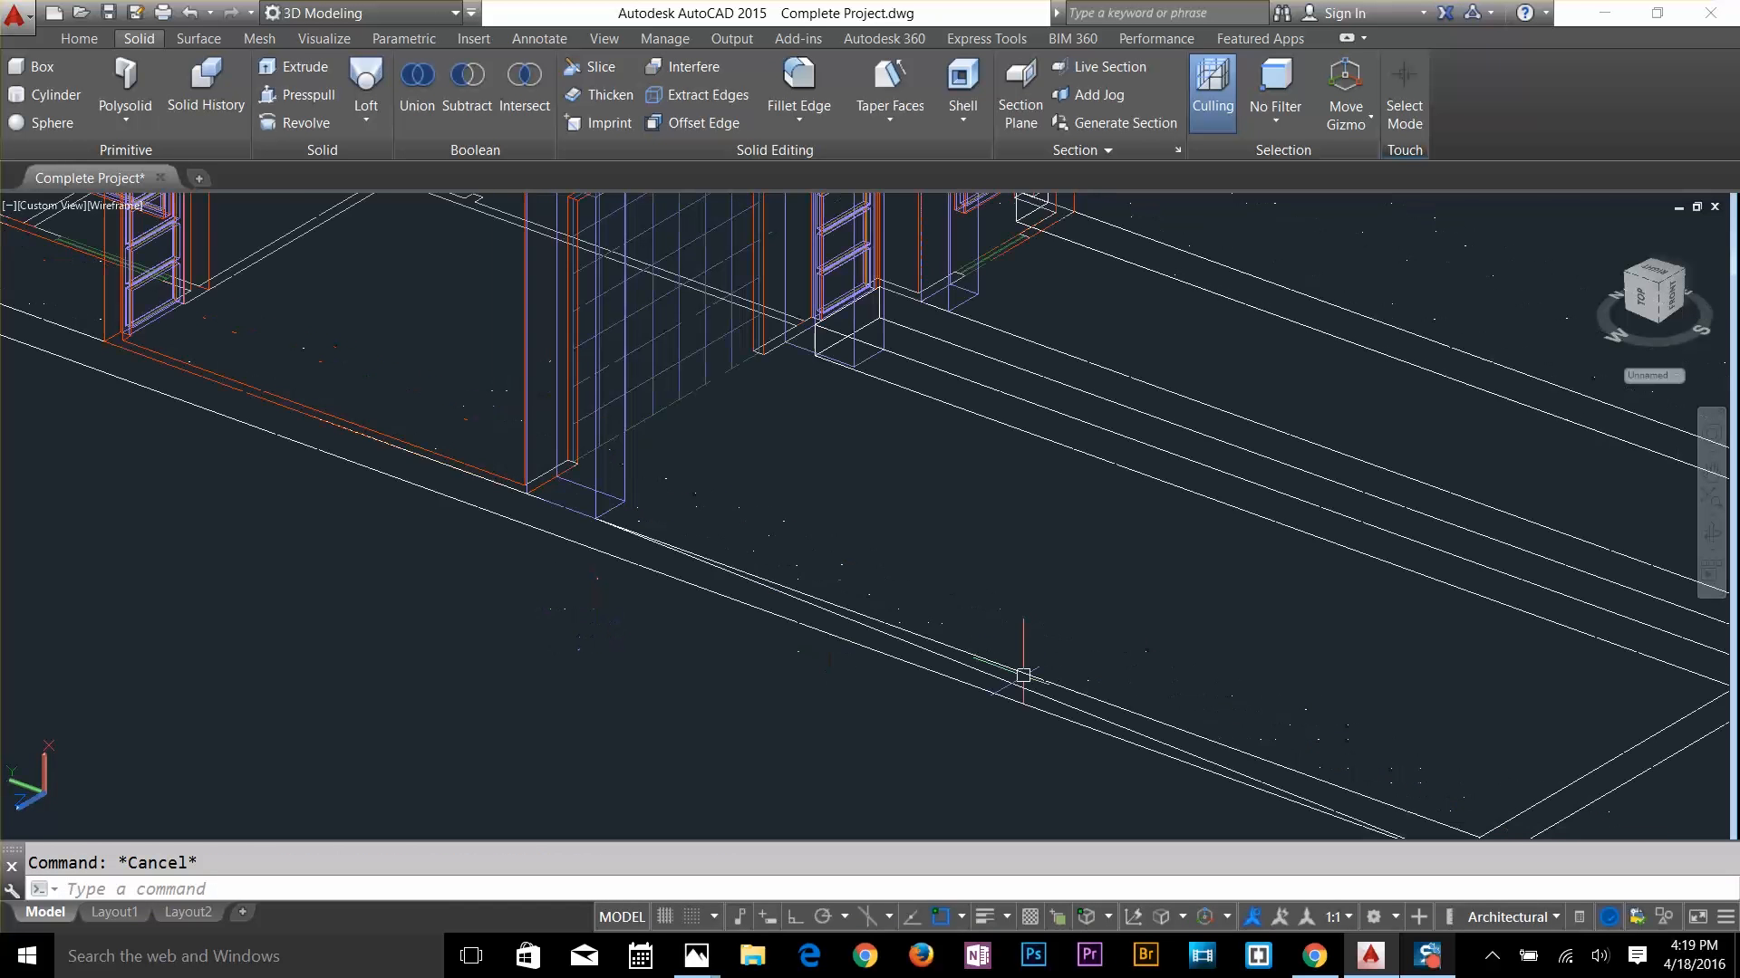
middle_drag(1023, 675, 765, 359)
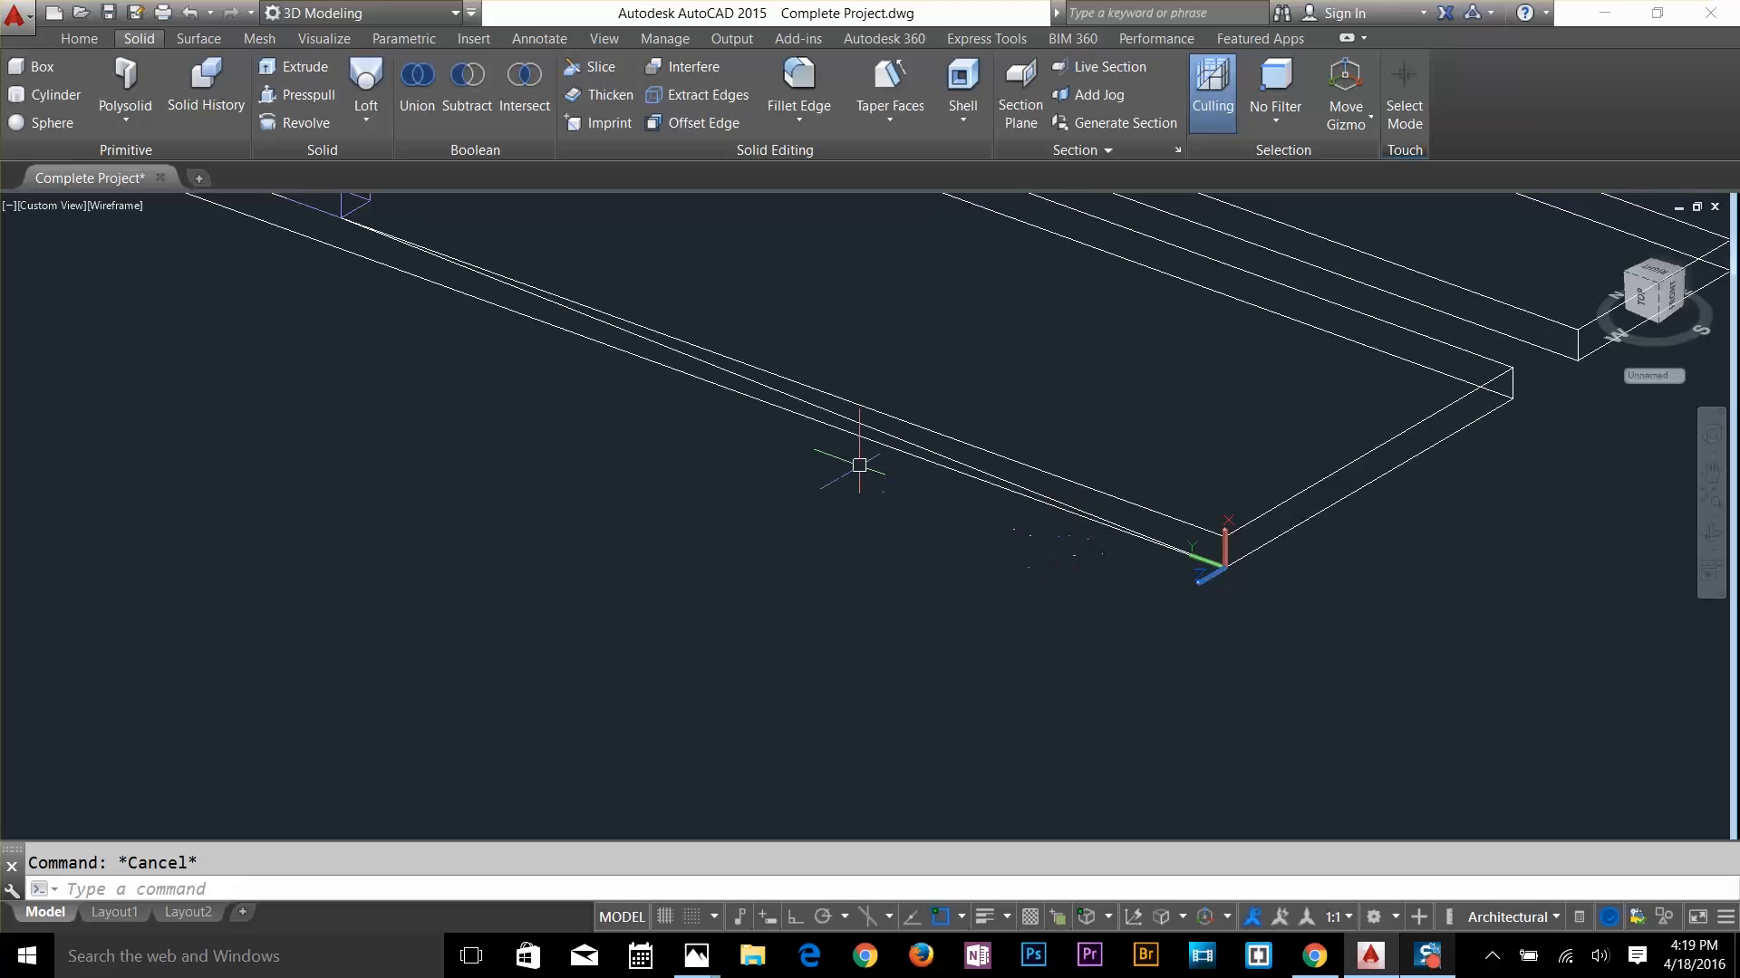
click(872, 422)
key(Escape)
key(Return)
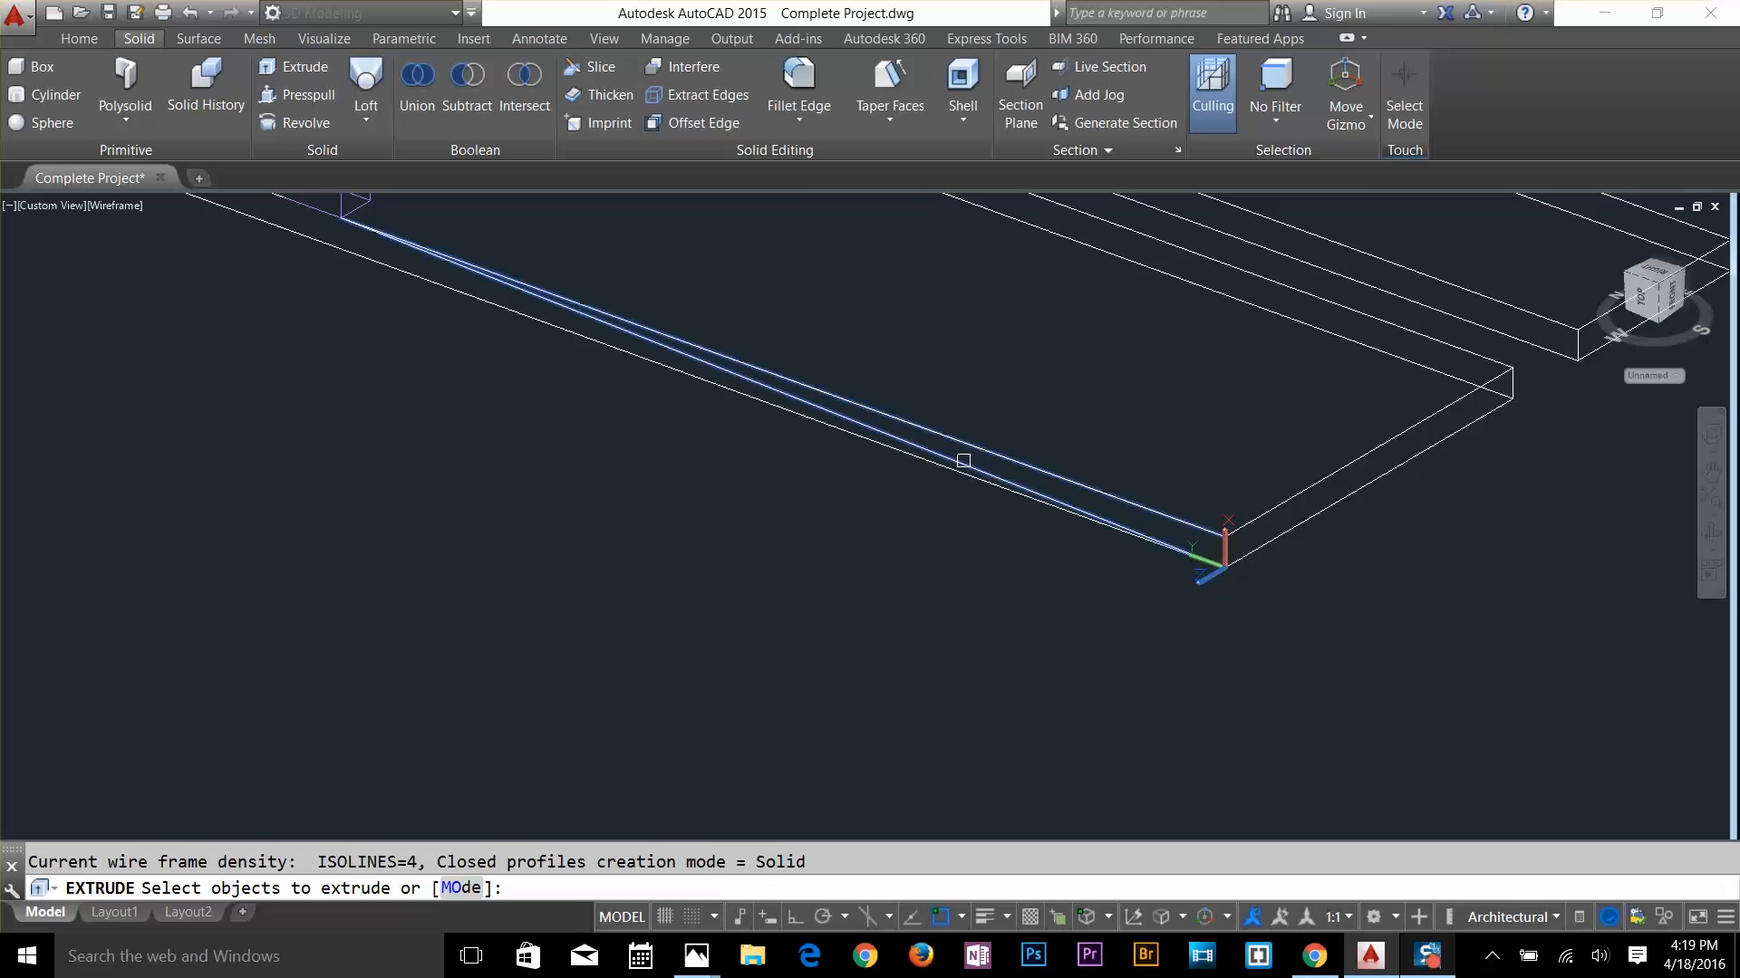
click(996, 465)
key(Return)
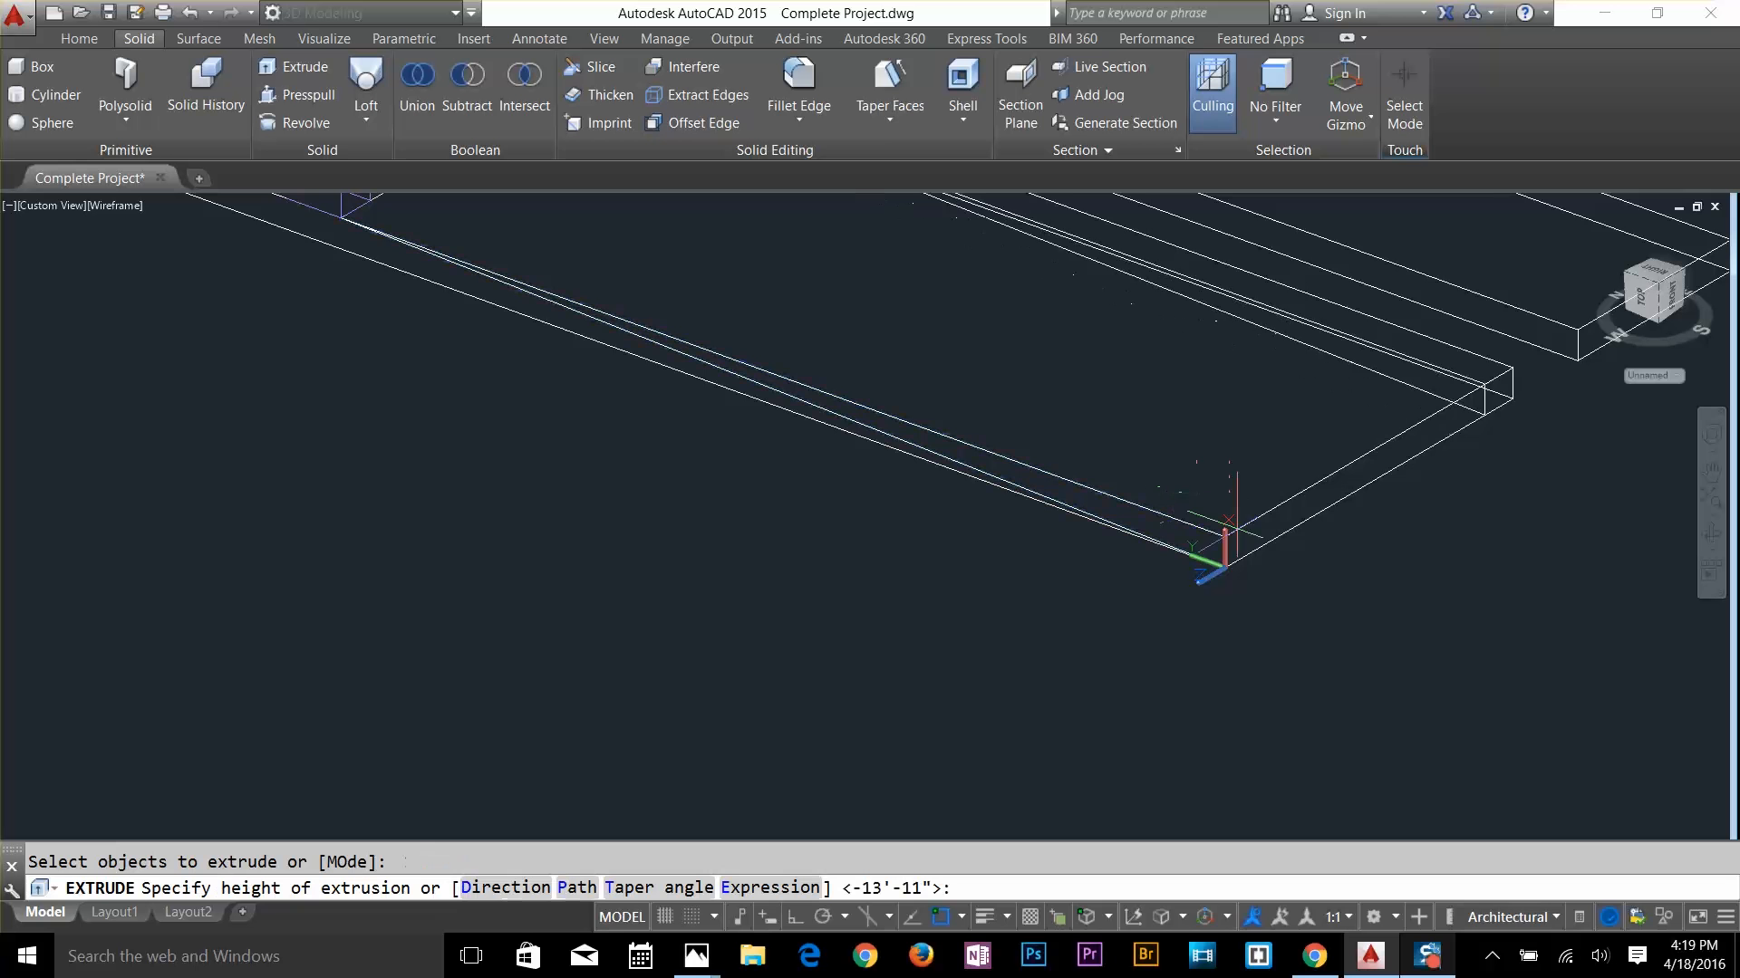
click(1512, 398)
Subtract the extruded wedge from the base slab so the driveway slopes down from the garage to its front edge
middle_drag(1085, 393, 1219, 598)
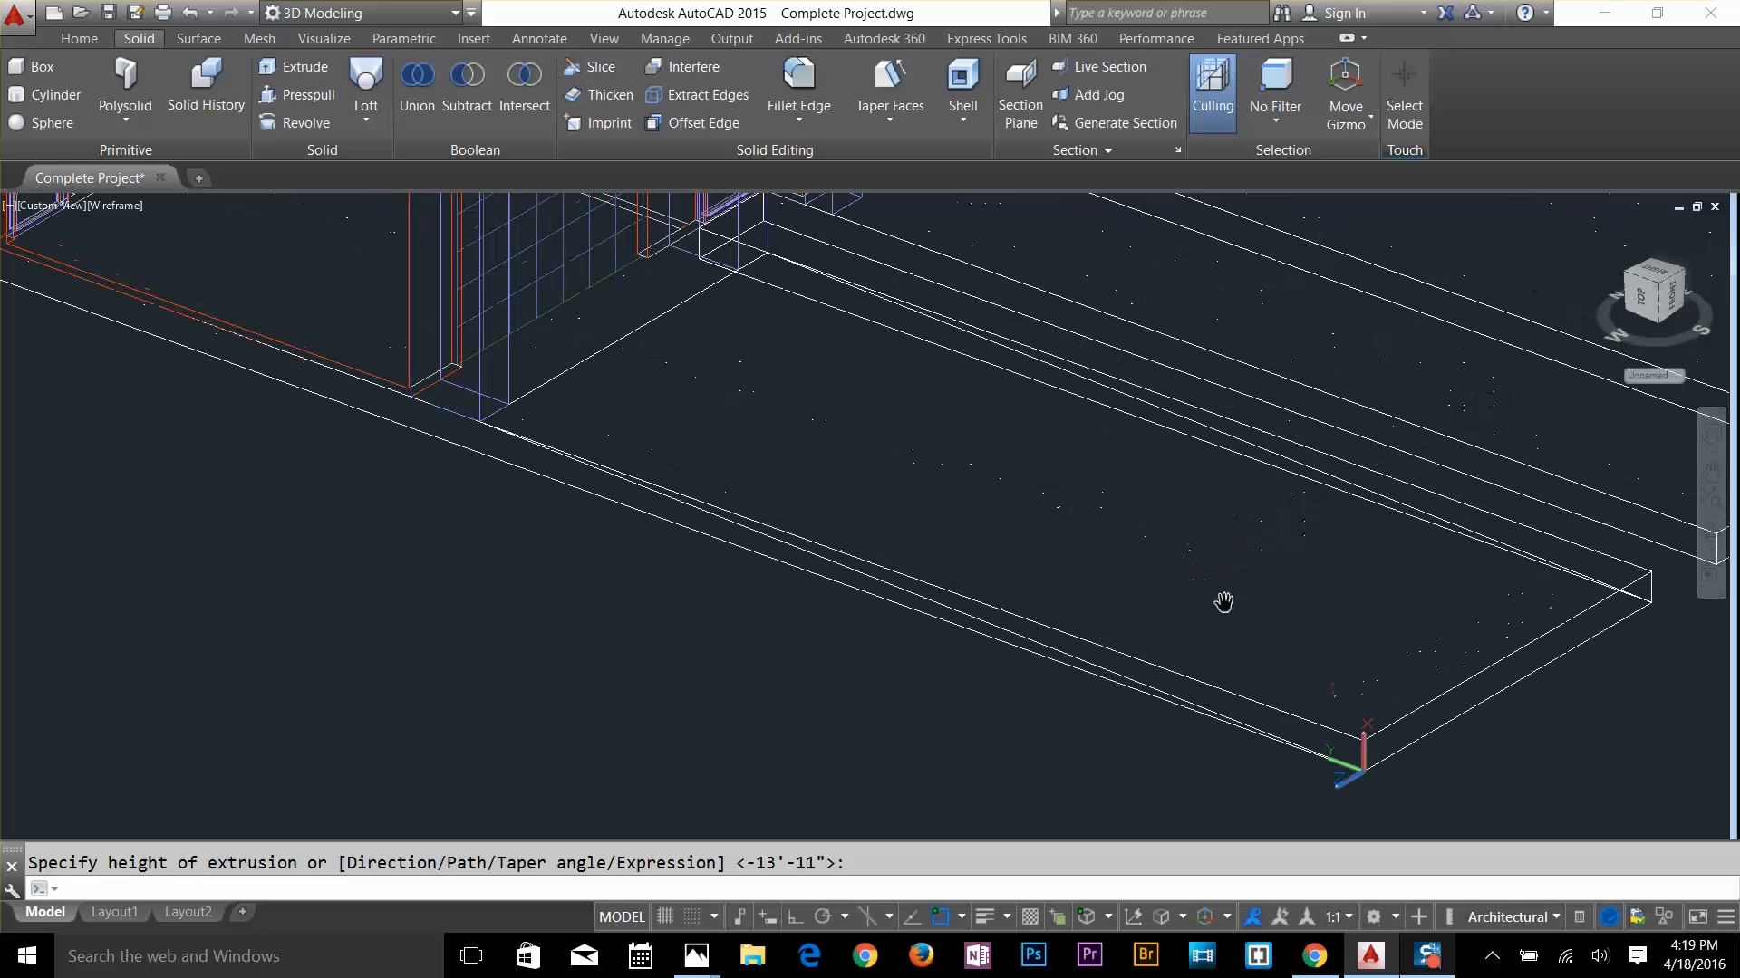
key(Escape)
text(SU)
key(Return)
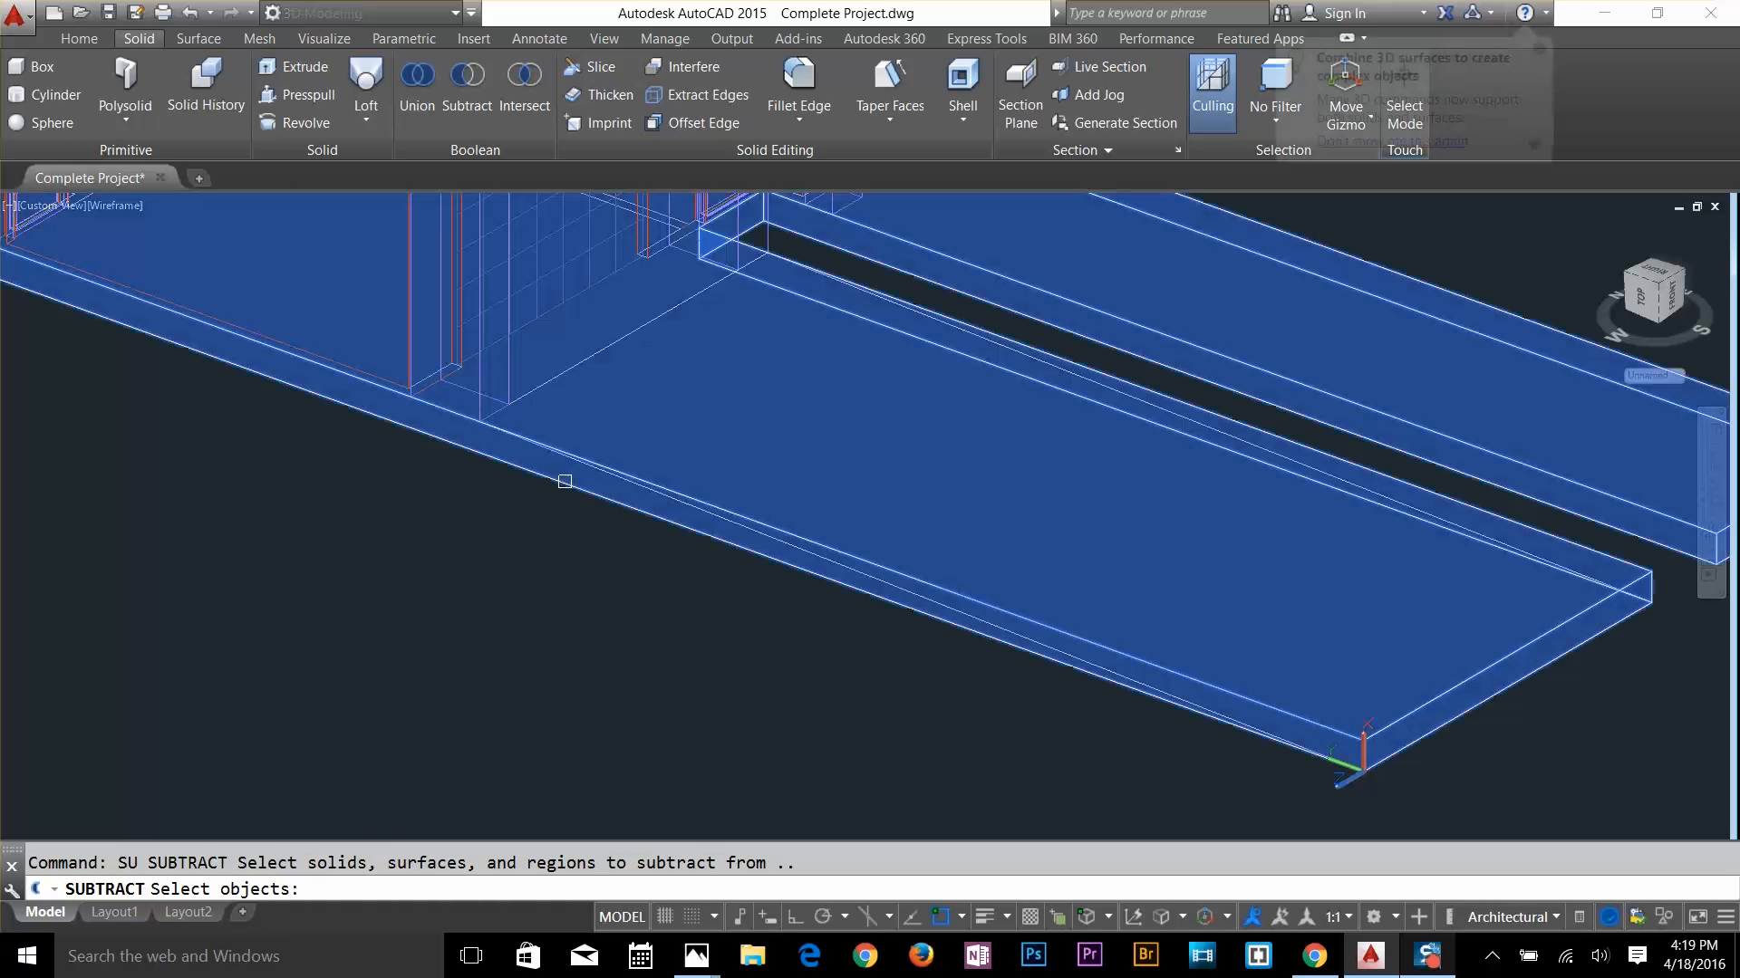
click(564, 483)
key(Return)
click(663, 488)
key(Return)
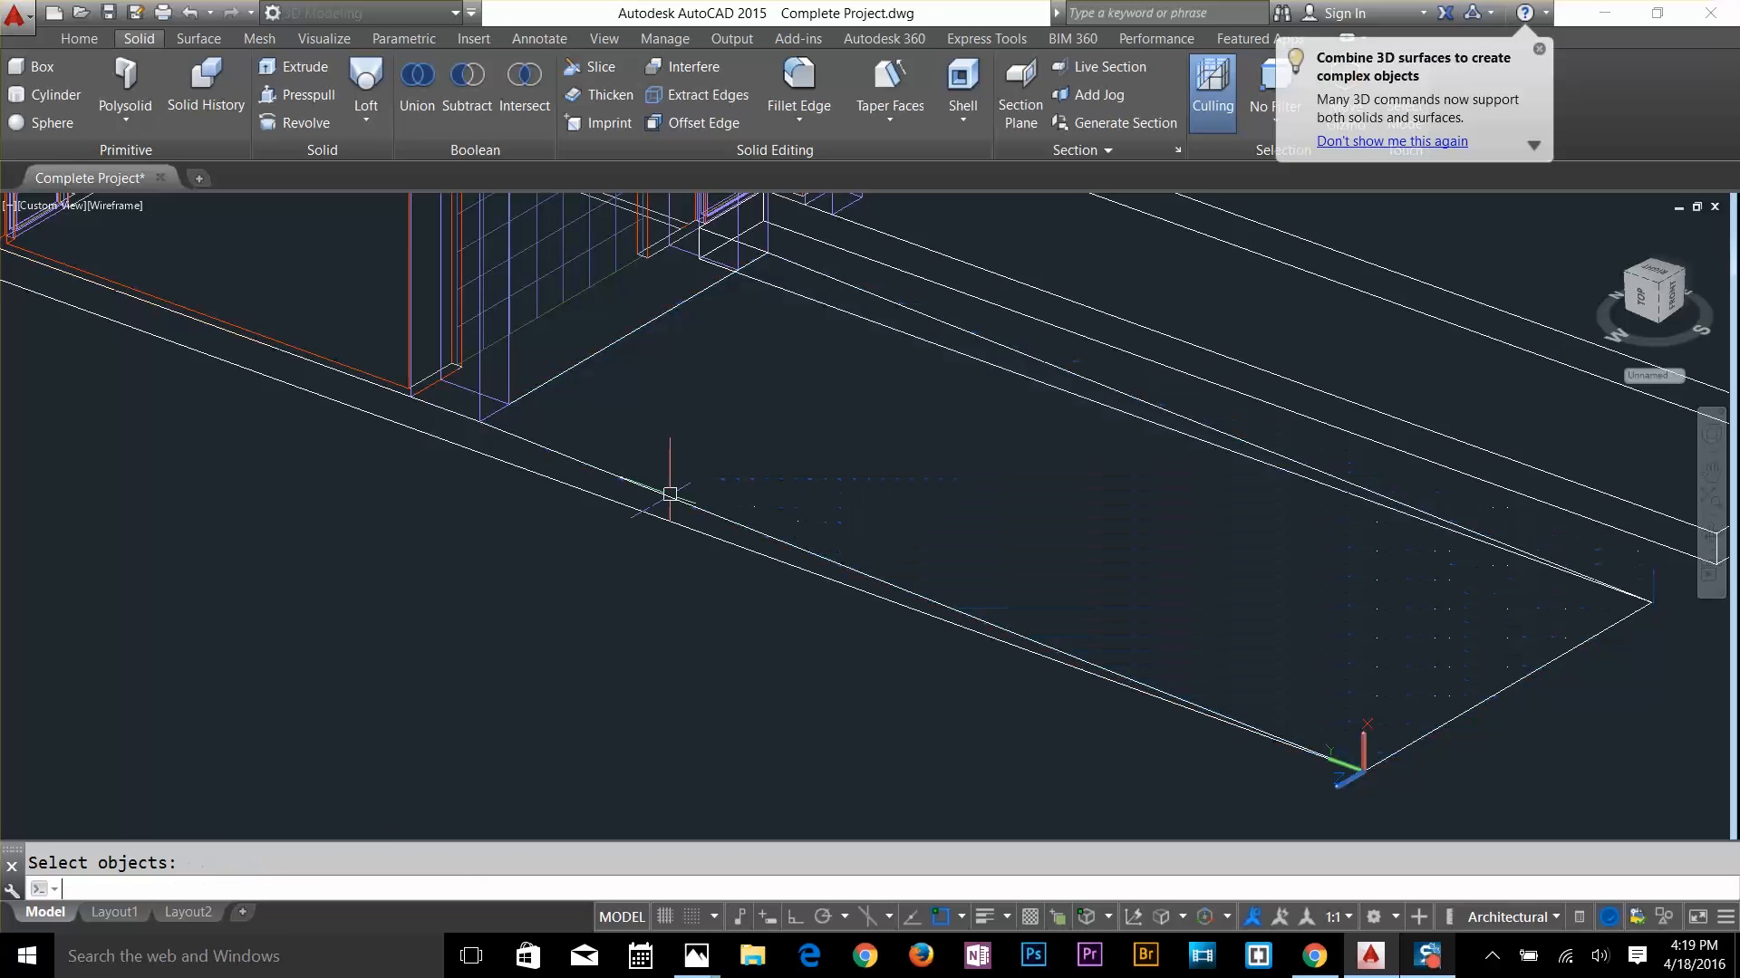
key(Escape)
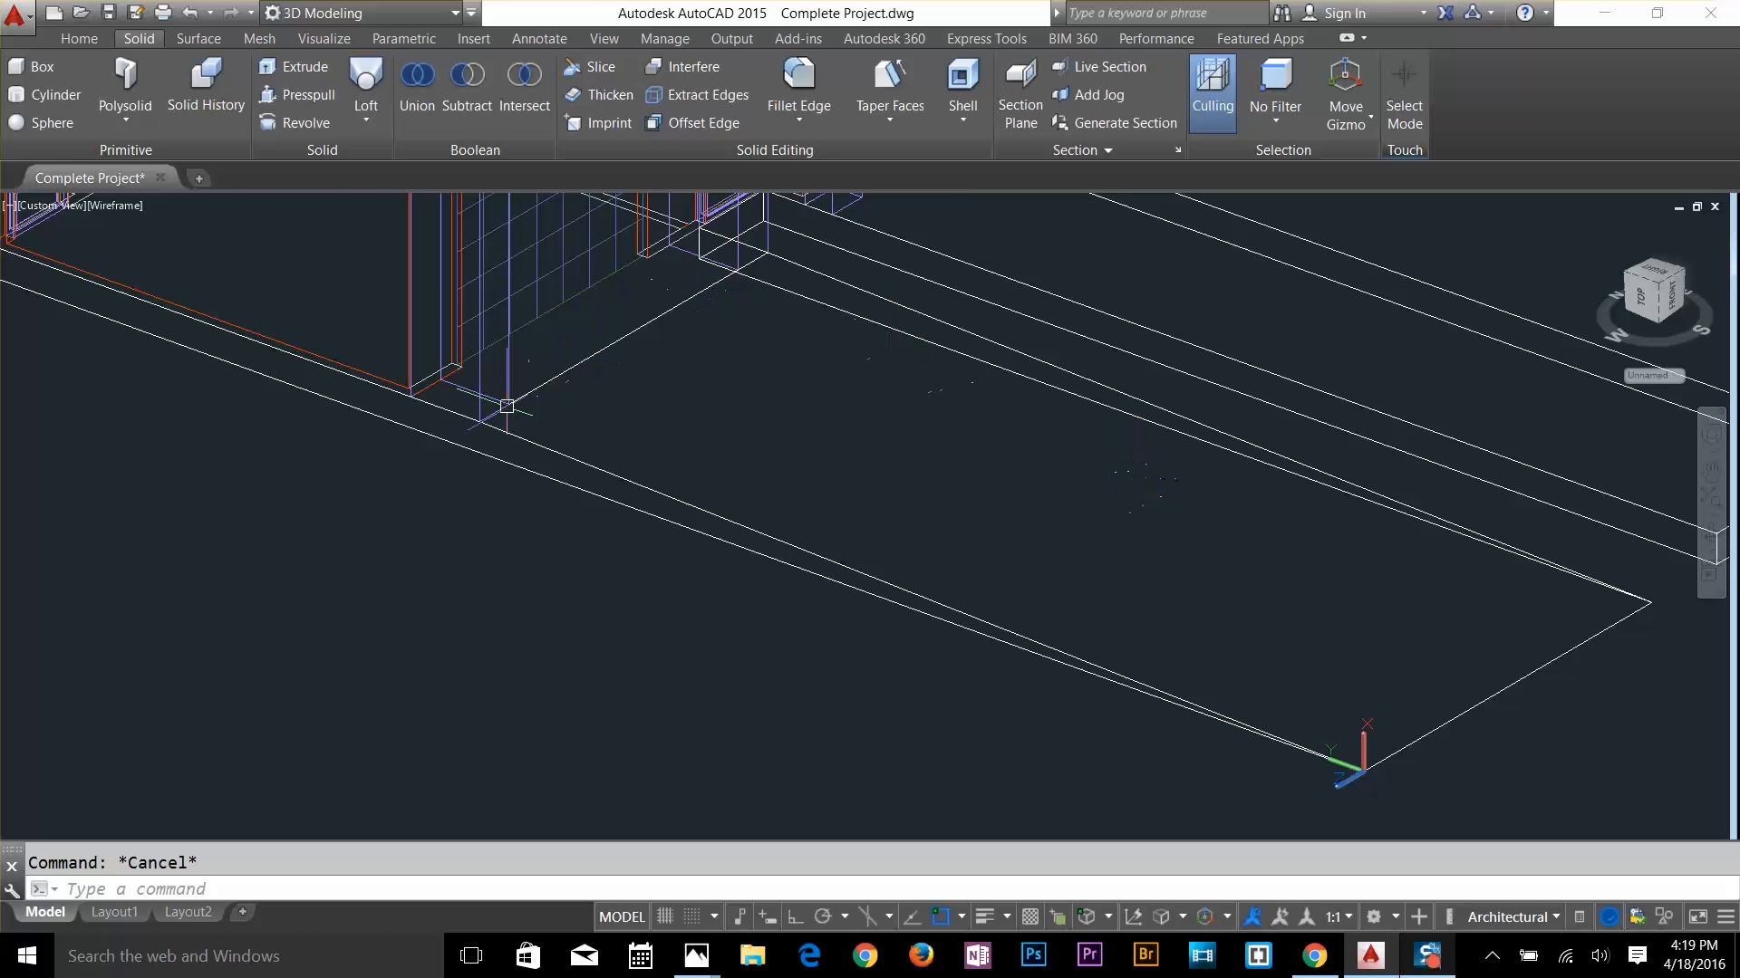
Draw a wedge profile on the remaining slab section's inner side, from its bottom front corner to the entrance column, and extrude it across the section
scroll(933, 498, down, 2)
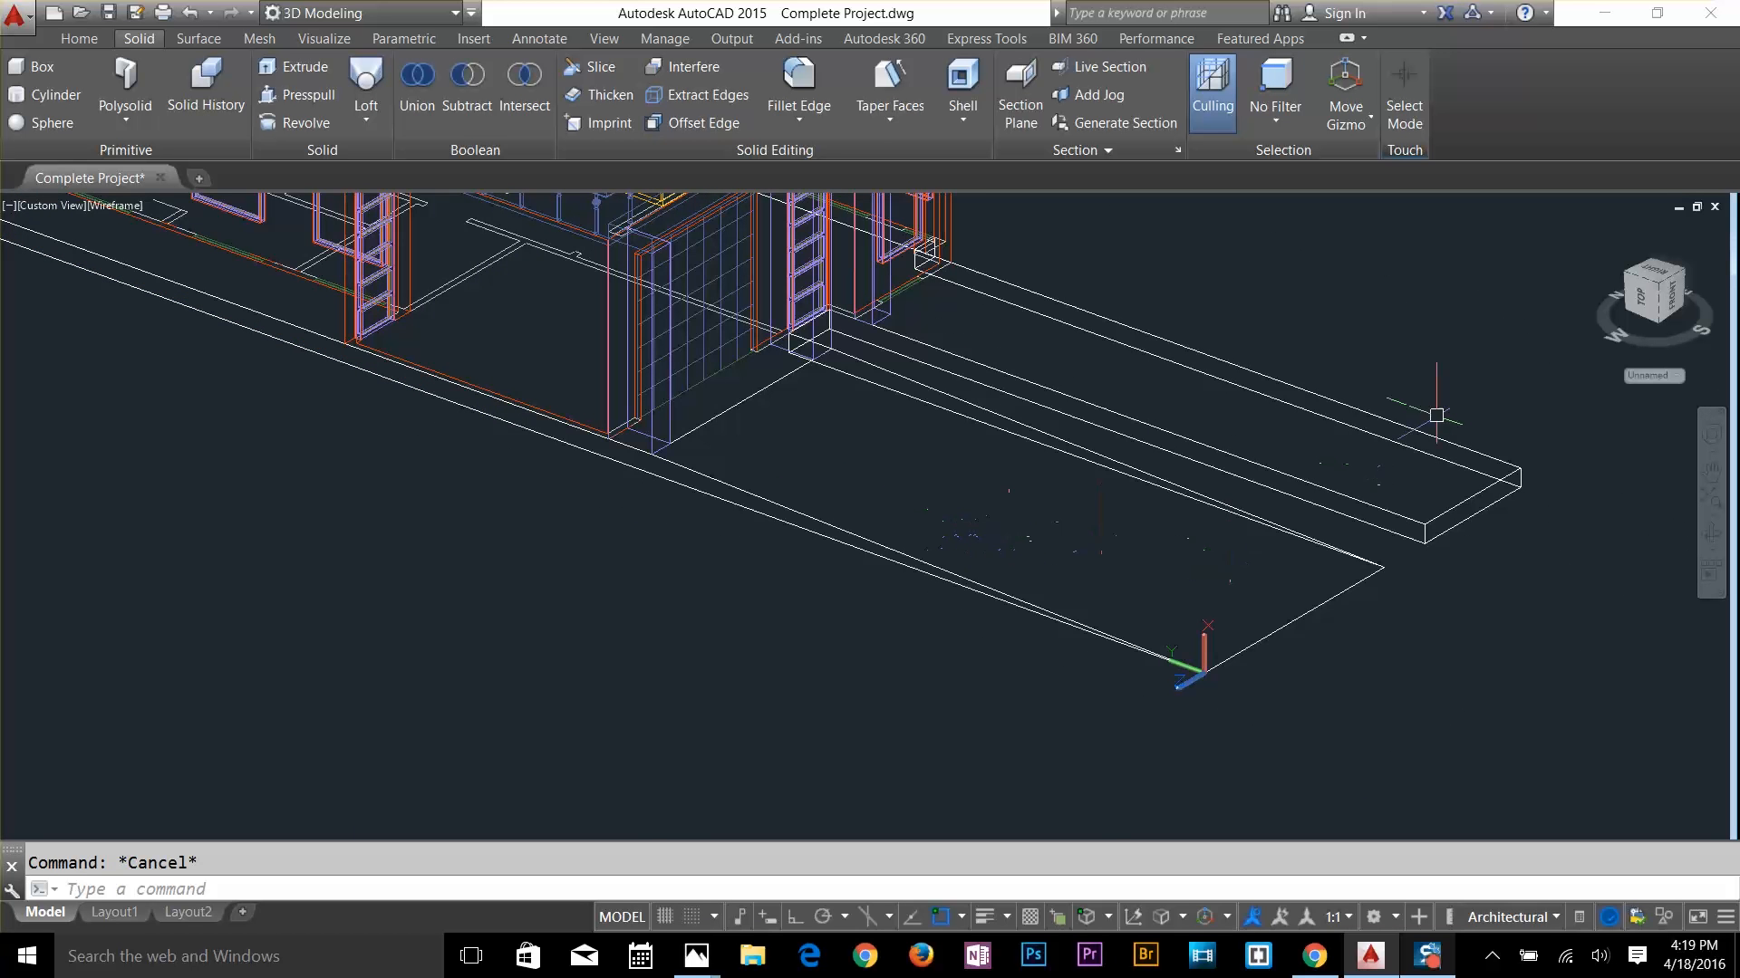
scroll(1449, 417, up, 3)
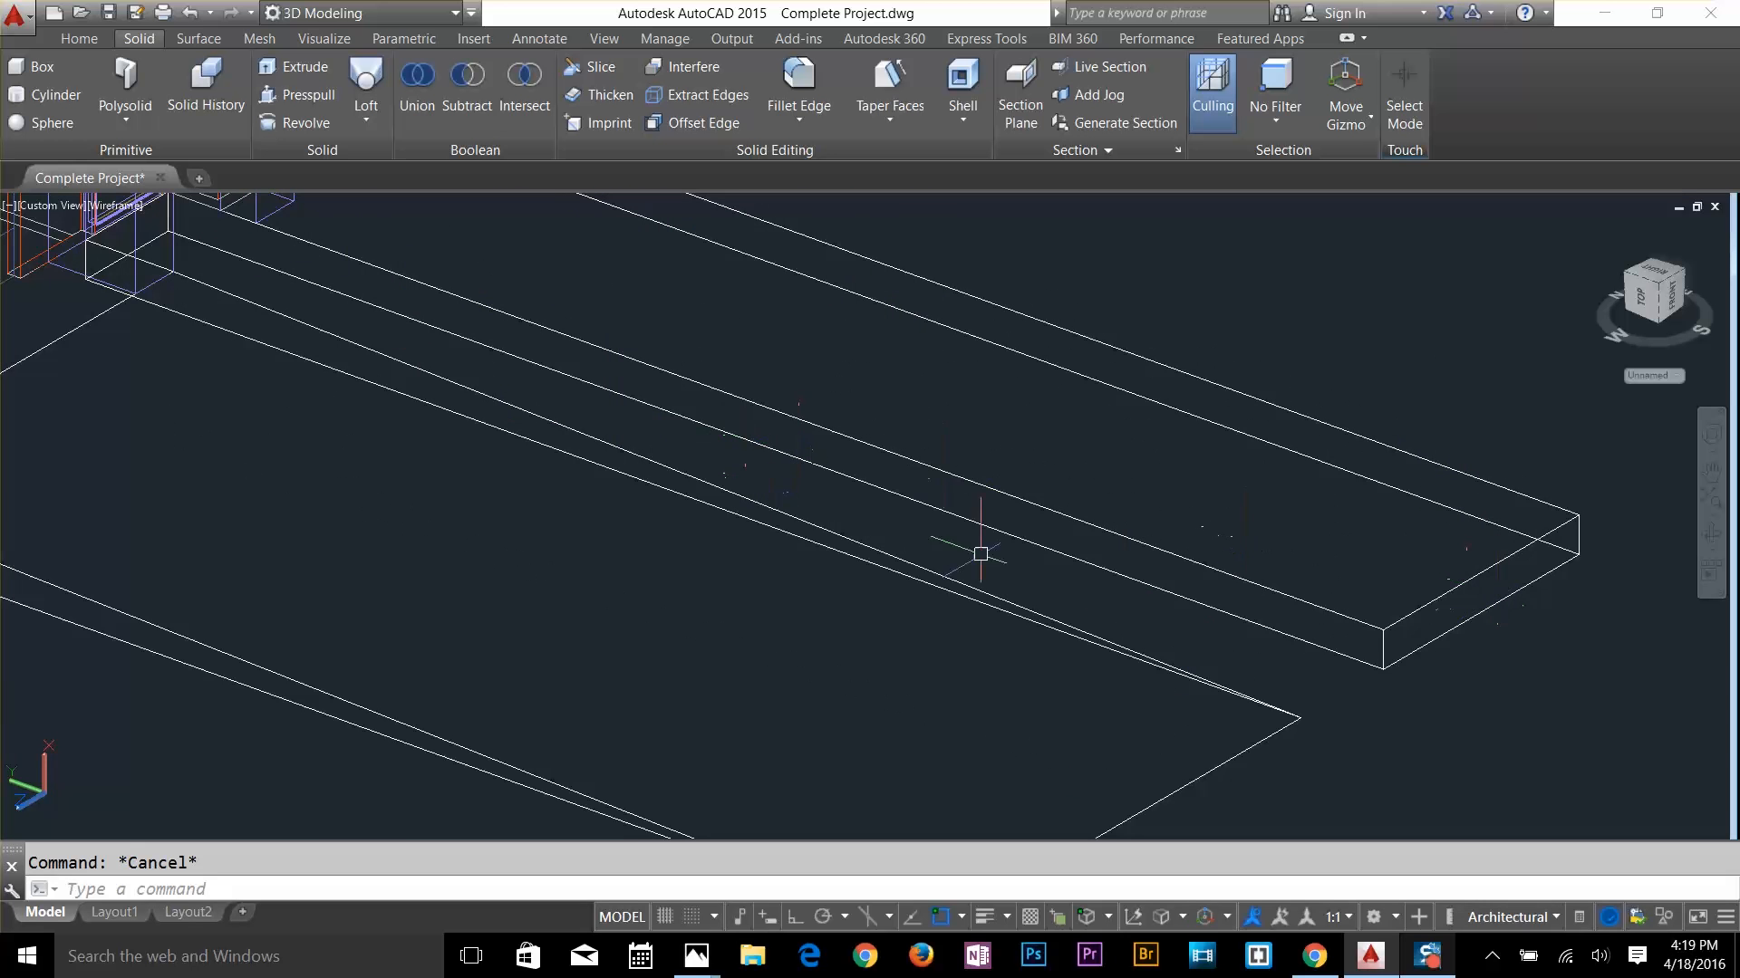
text(e)
key(Return)
text(rec)
key(Return)
click(1383, 668)
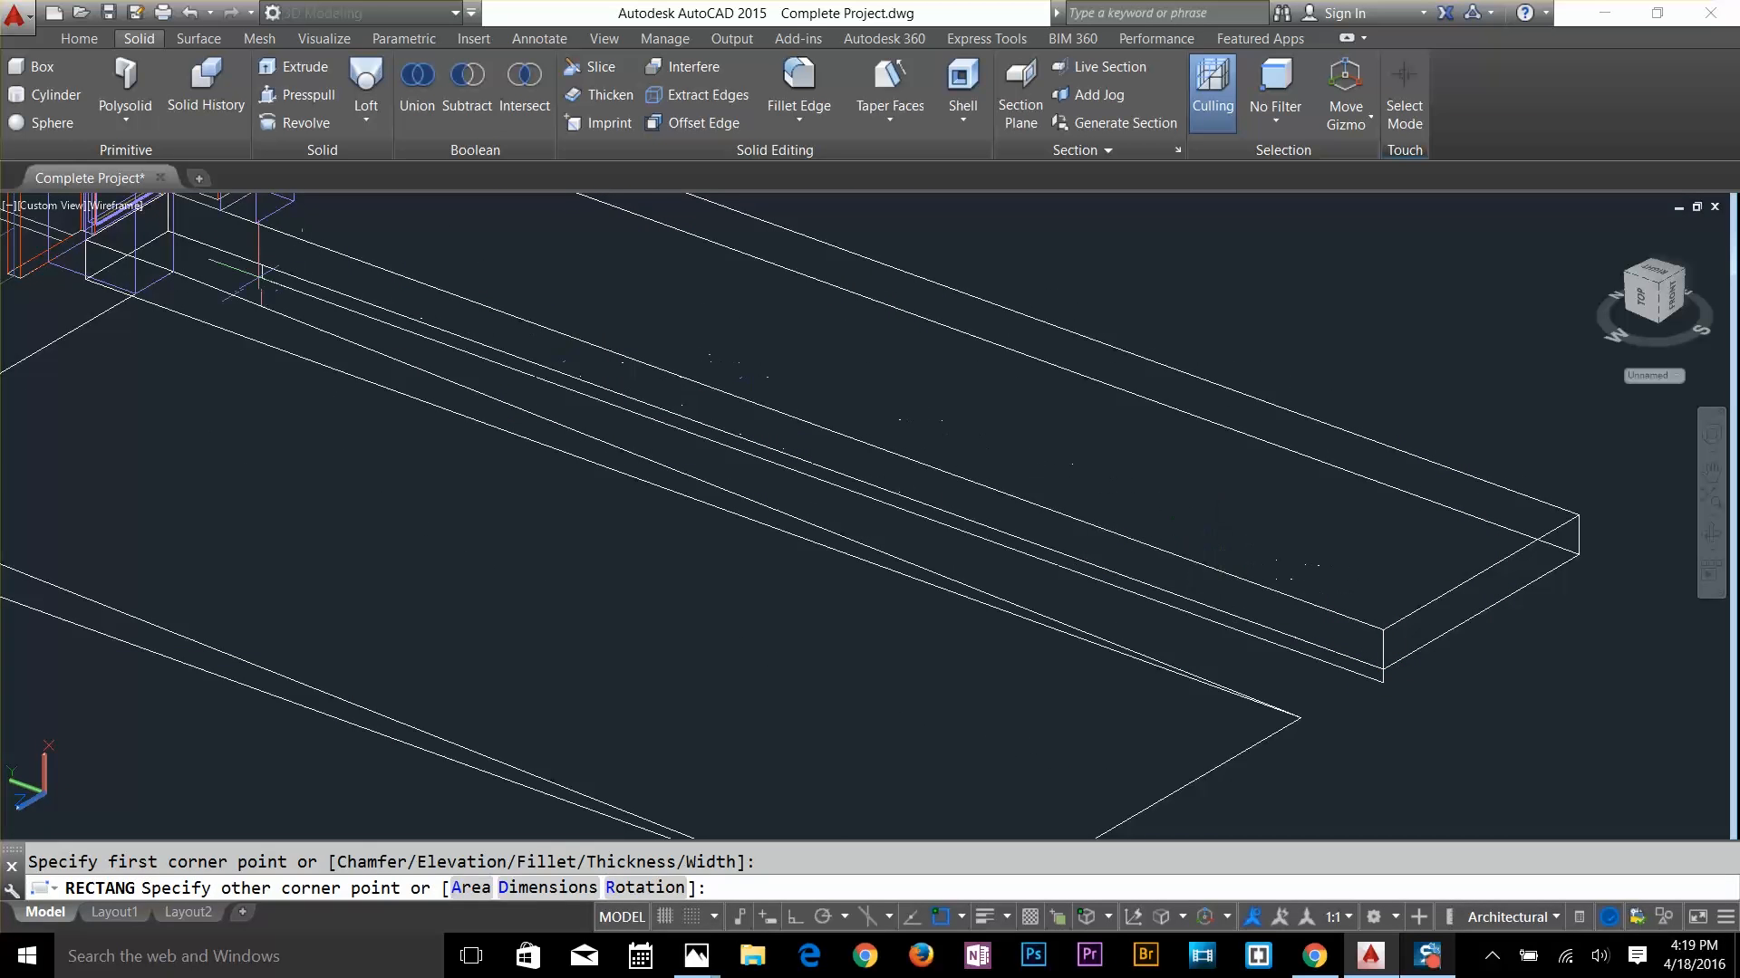
click(256, 223)
click(256, 246)
click(256, 264)
click(257, 224)
key(Escape)
Subtract the second wedge from the slab section below the window so it slopes down to its front edge
text(su)
key(Return)
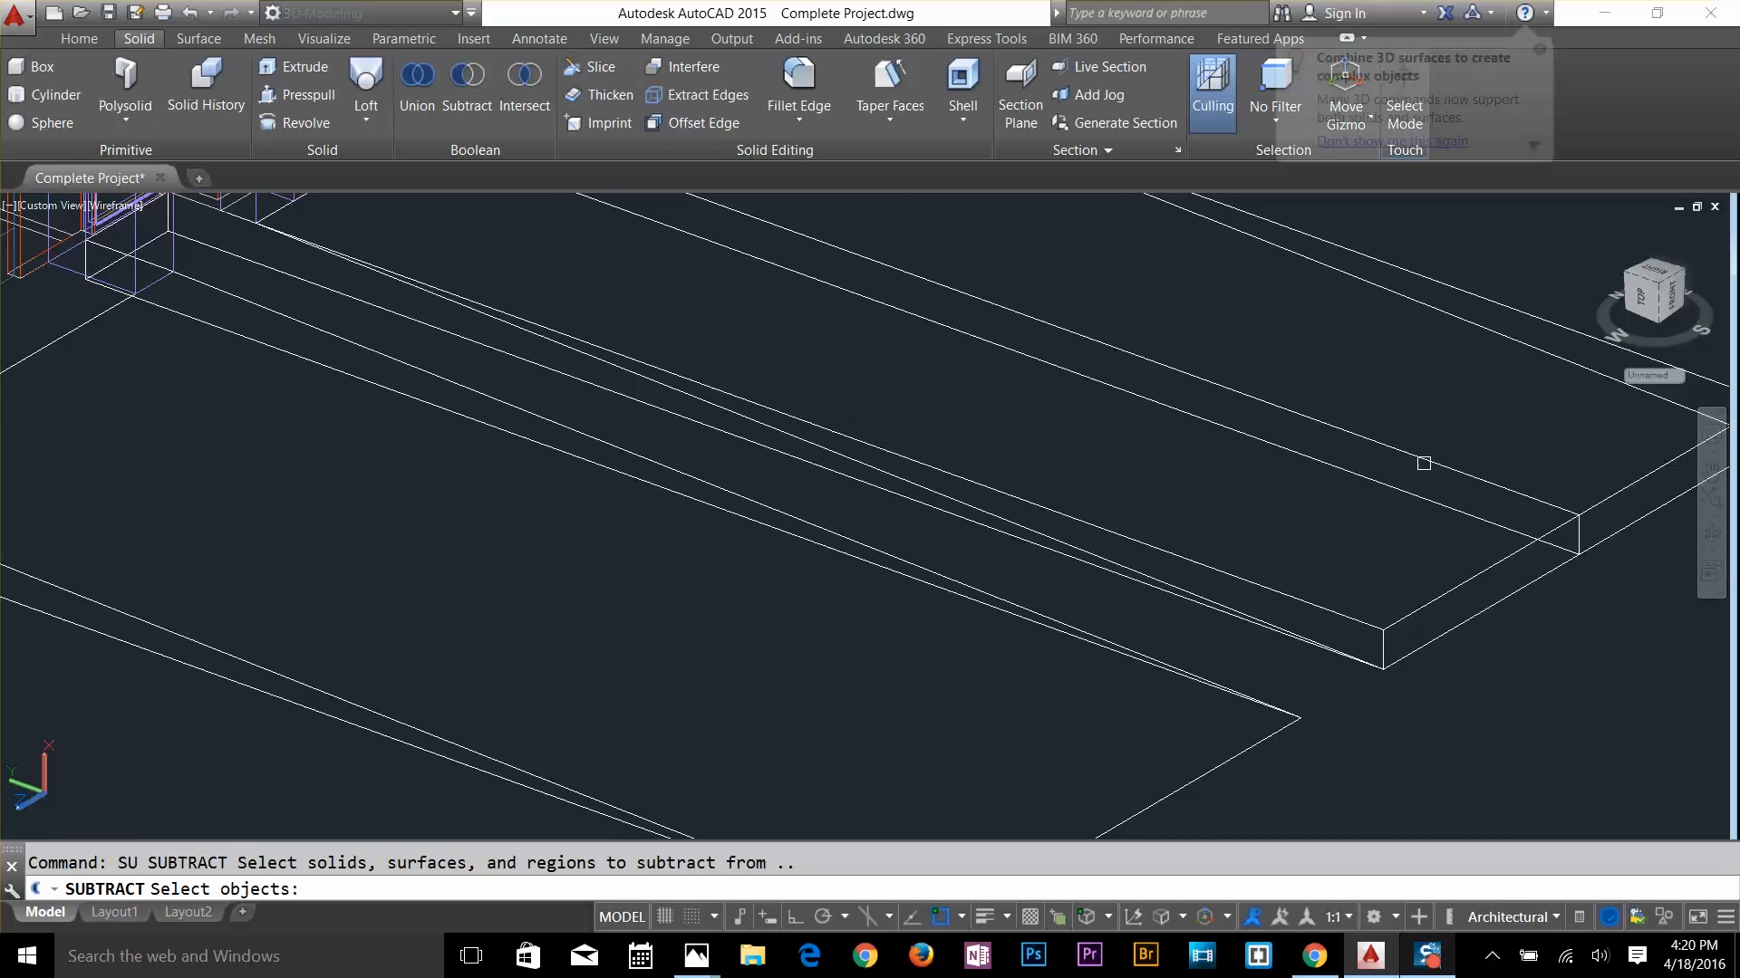
click(1425, 463)
click(1534, 313)
key(Return)
key(Escape)
scroll(1042, 520, down, 4)
shift+middle_drag(1042, 520, 918, 492)
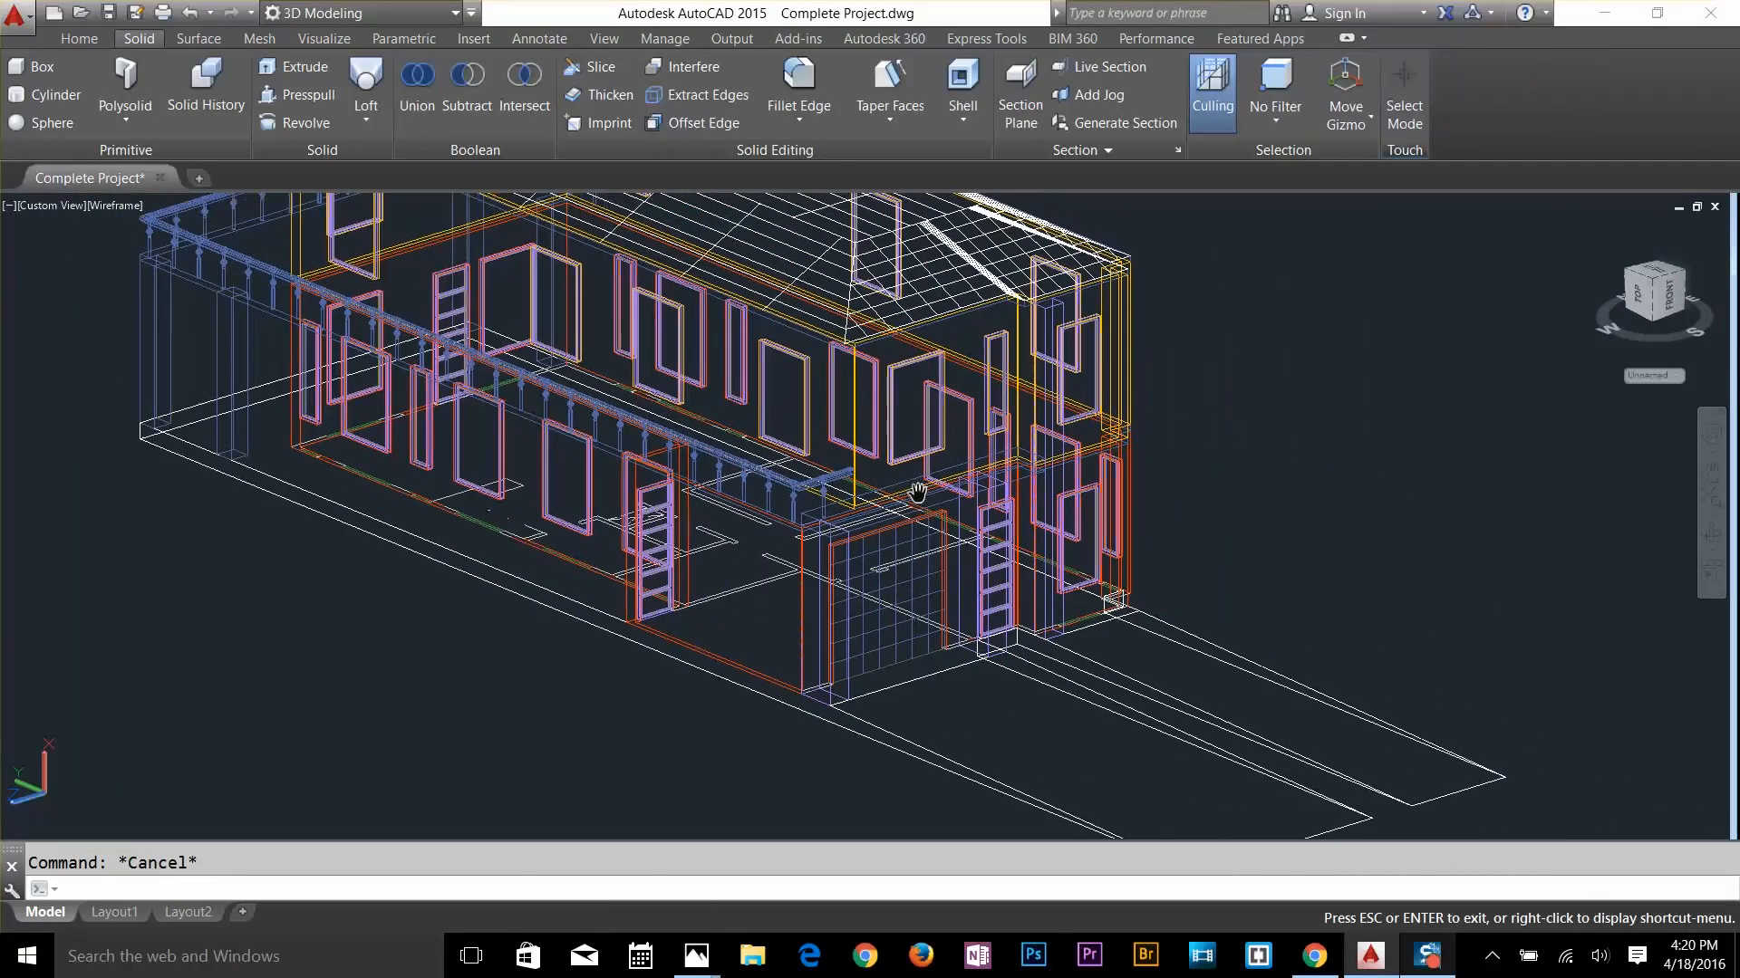
Display the building model in the Shaded visual style
click(94, 40)
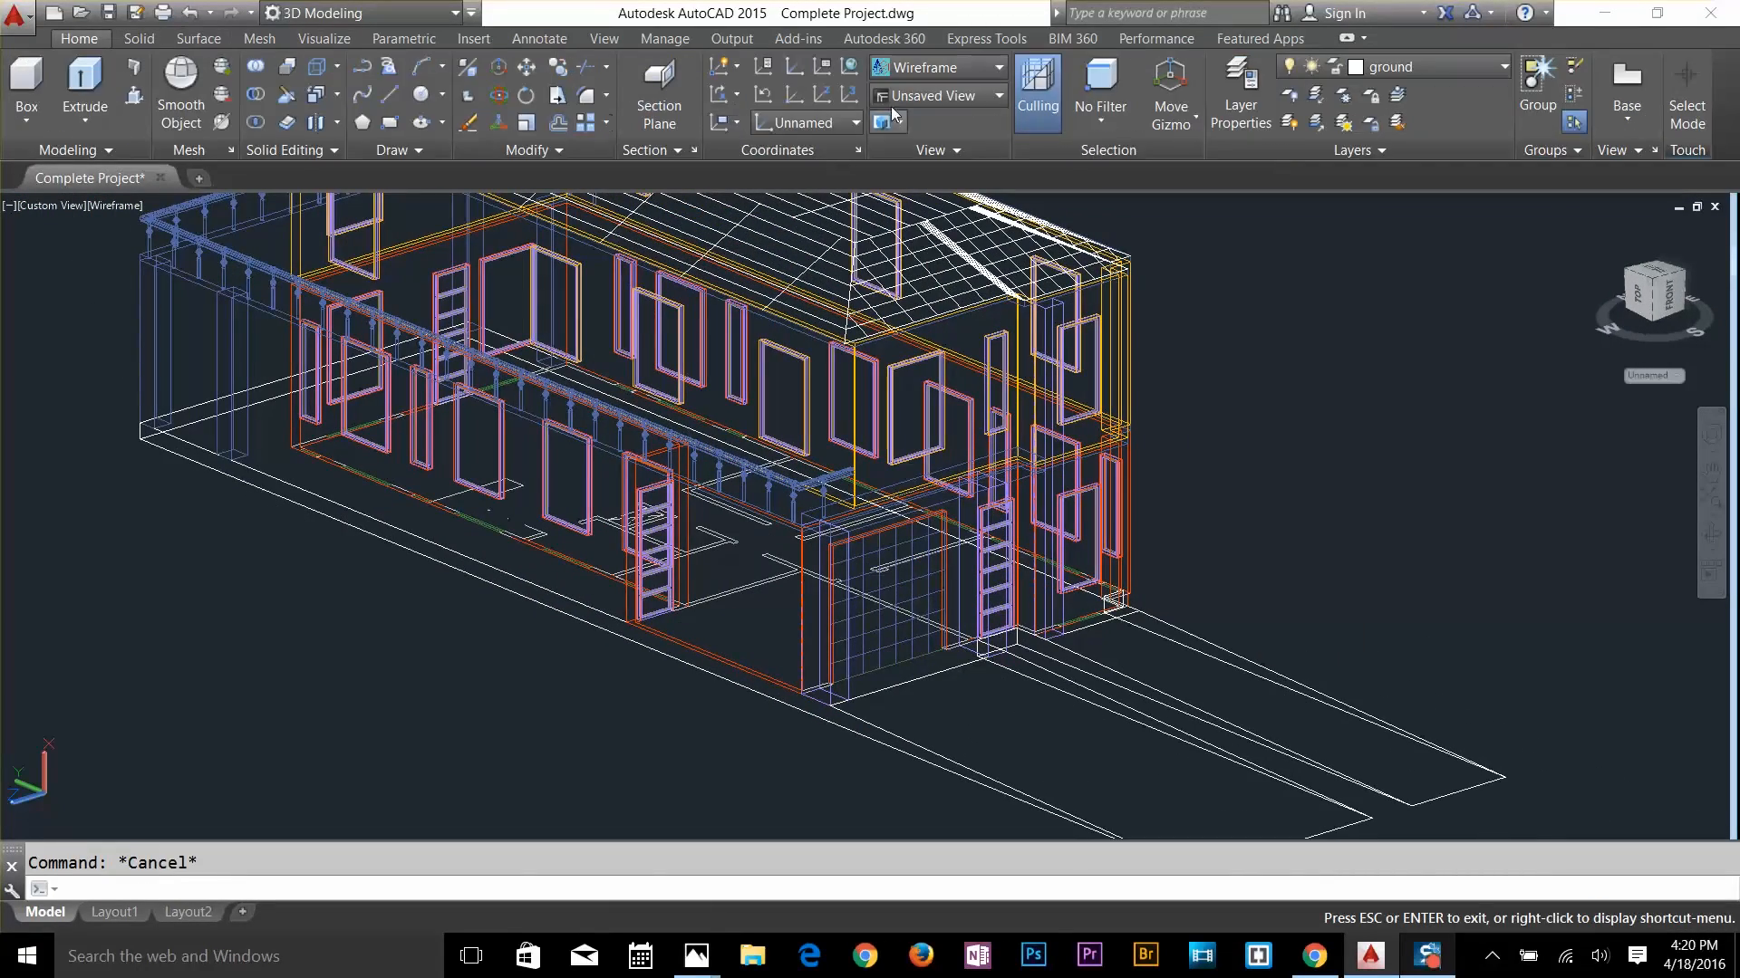
click(901, 95)
click(933, 68)
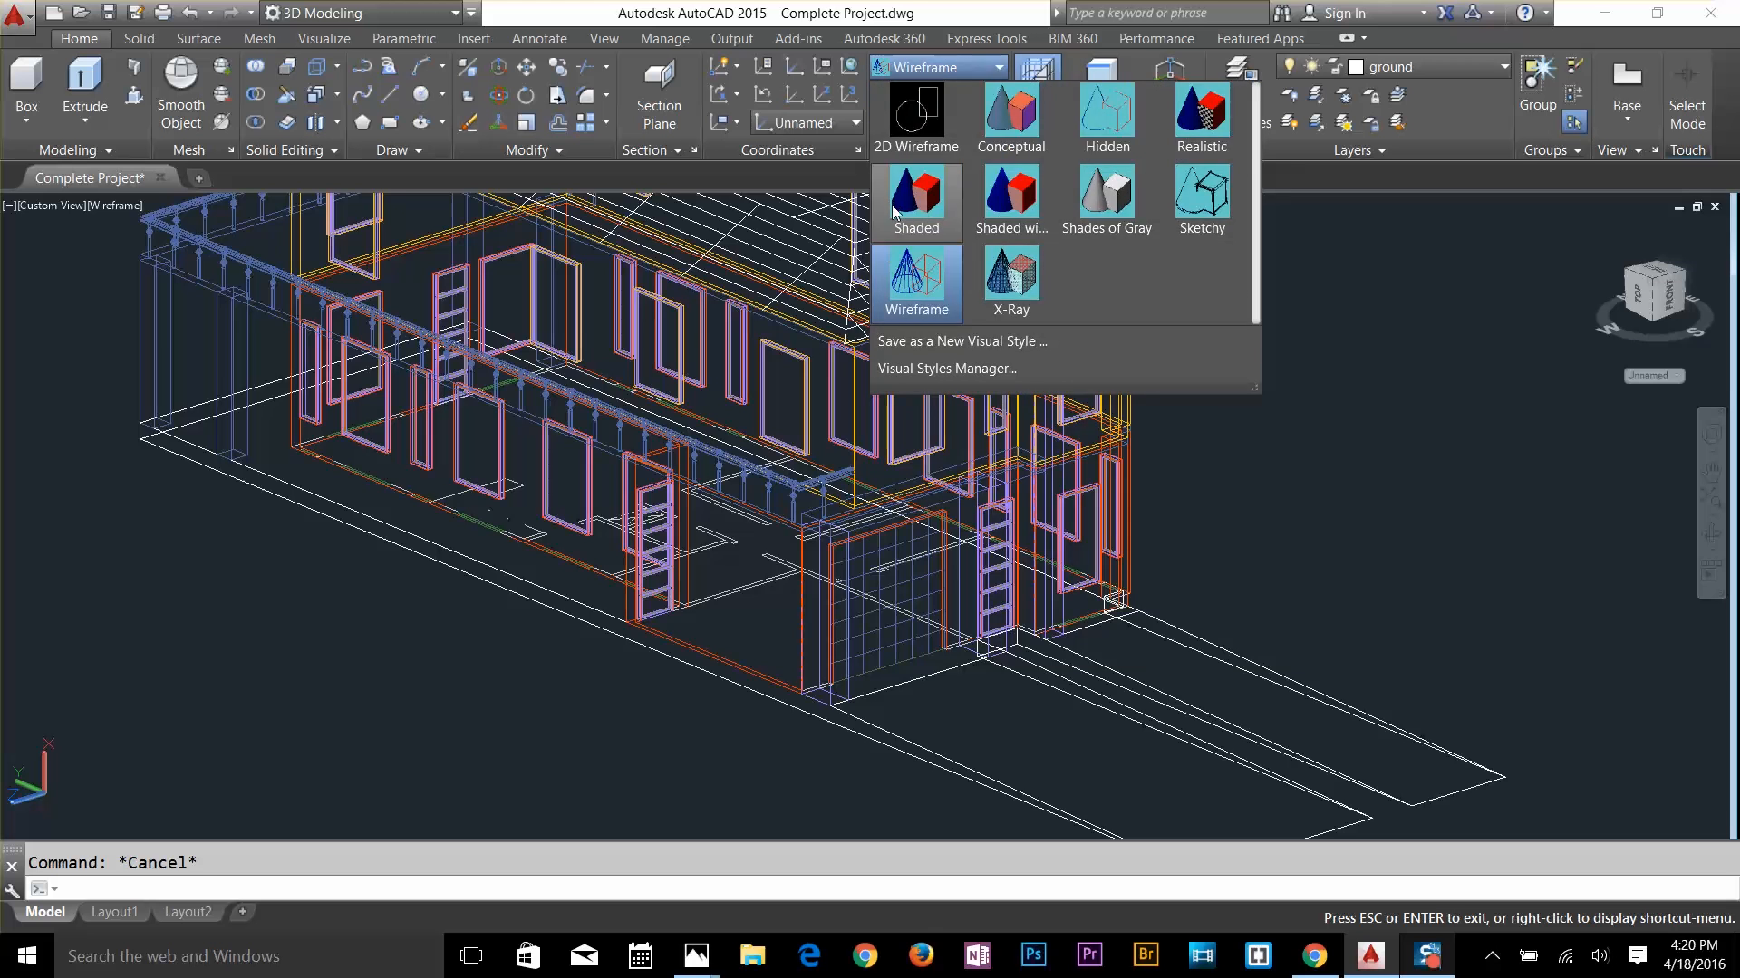
click(892, 204)
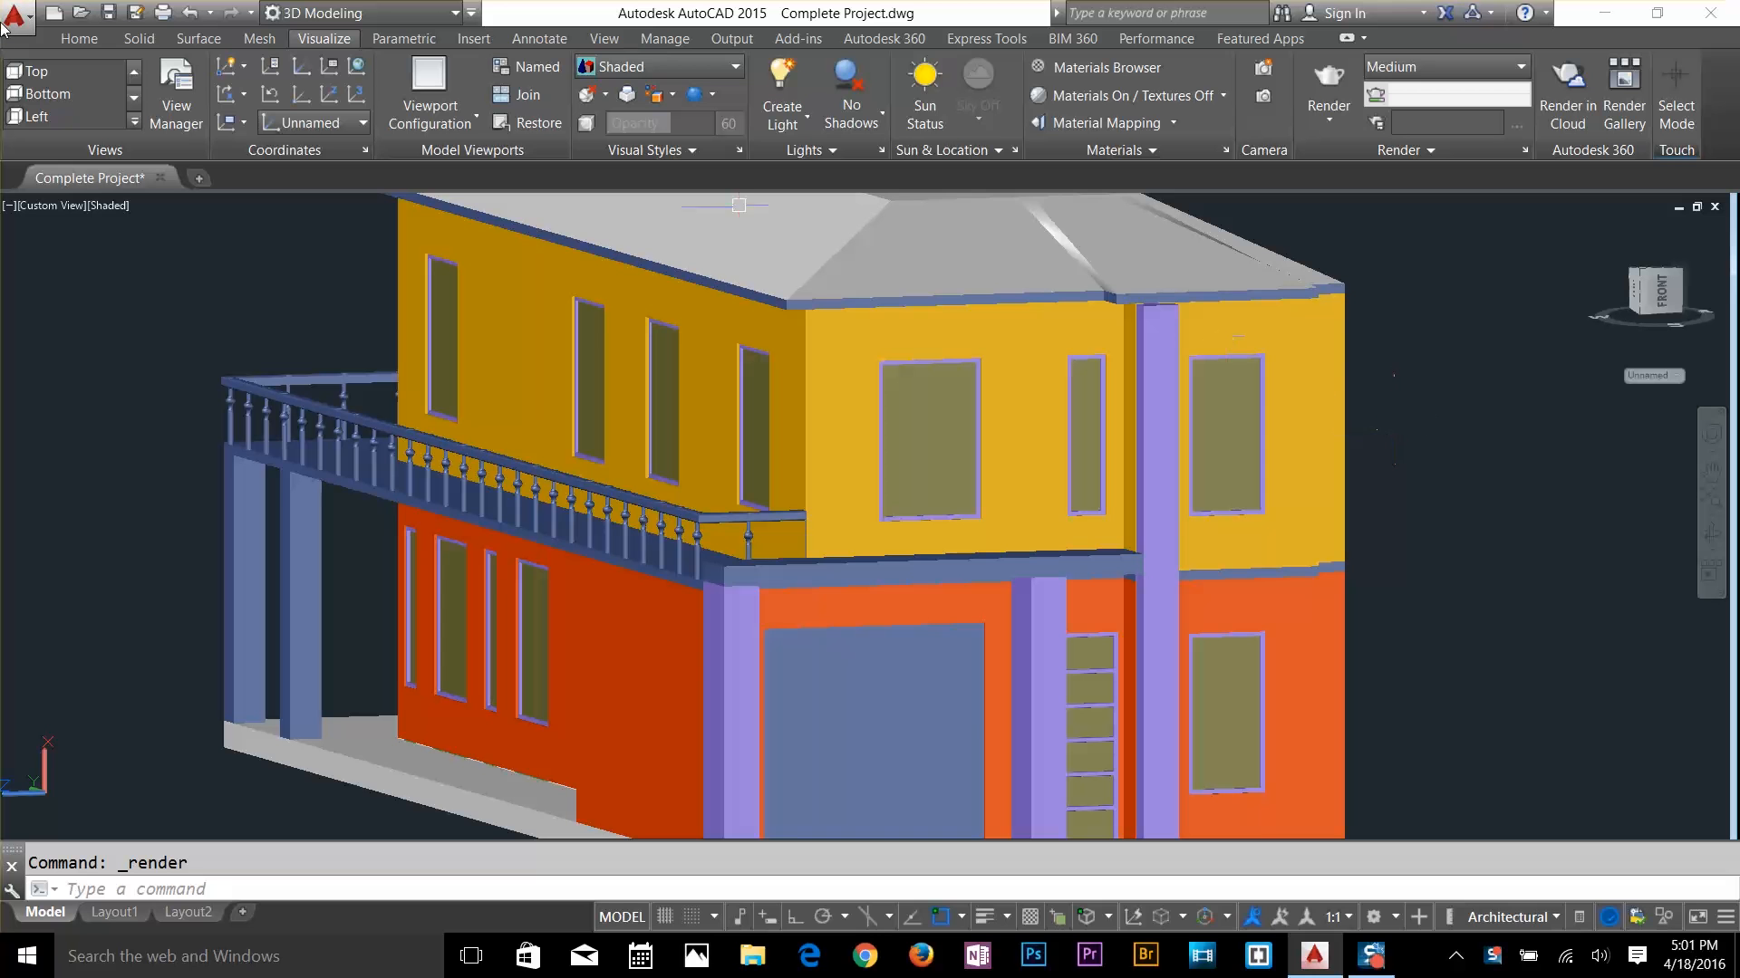
Erase the surplus roof surface pieces that stick out along the outer slope on the entrance side of the building
click(79, 38)
click(1328, 383)
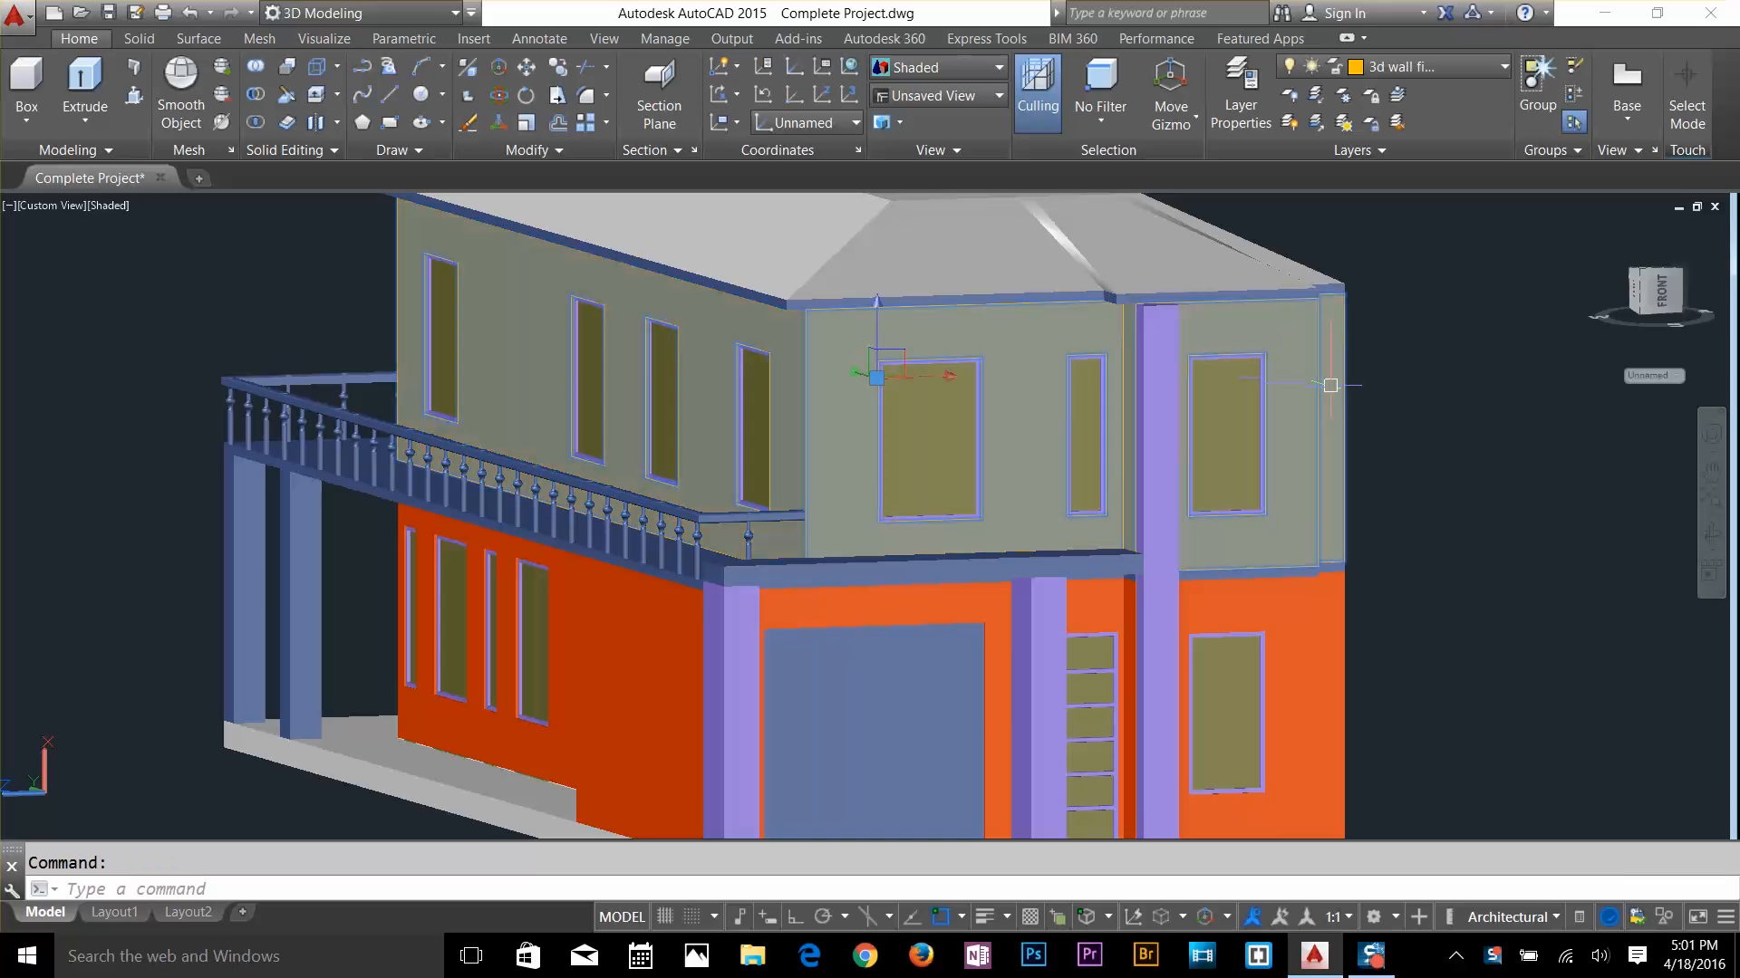
key(Escape)
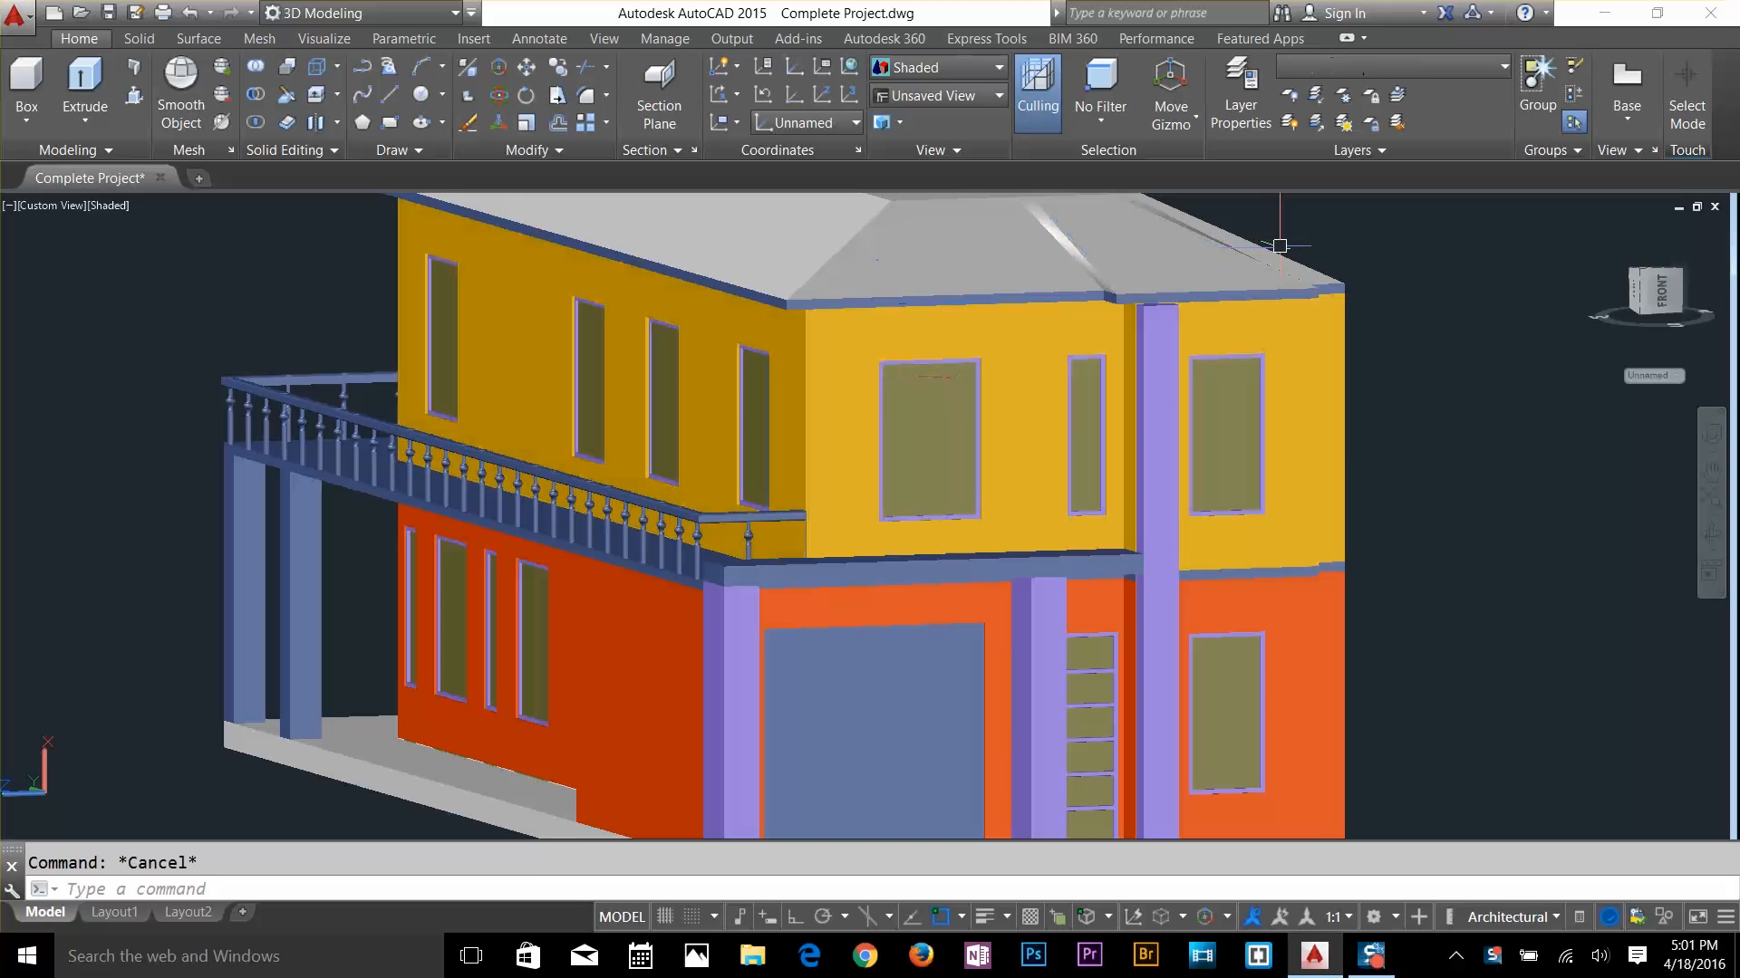
click(1264, 249)
click(1266, 250)
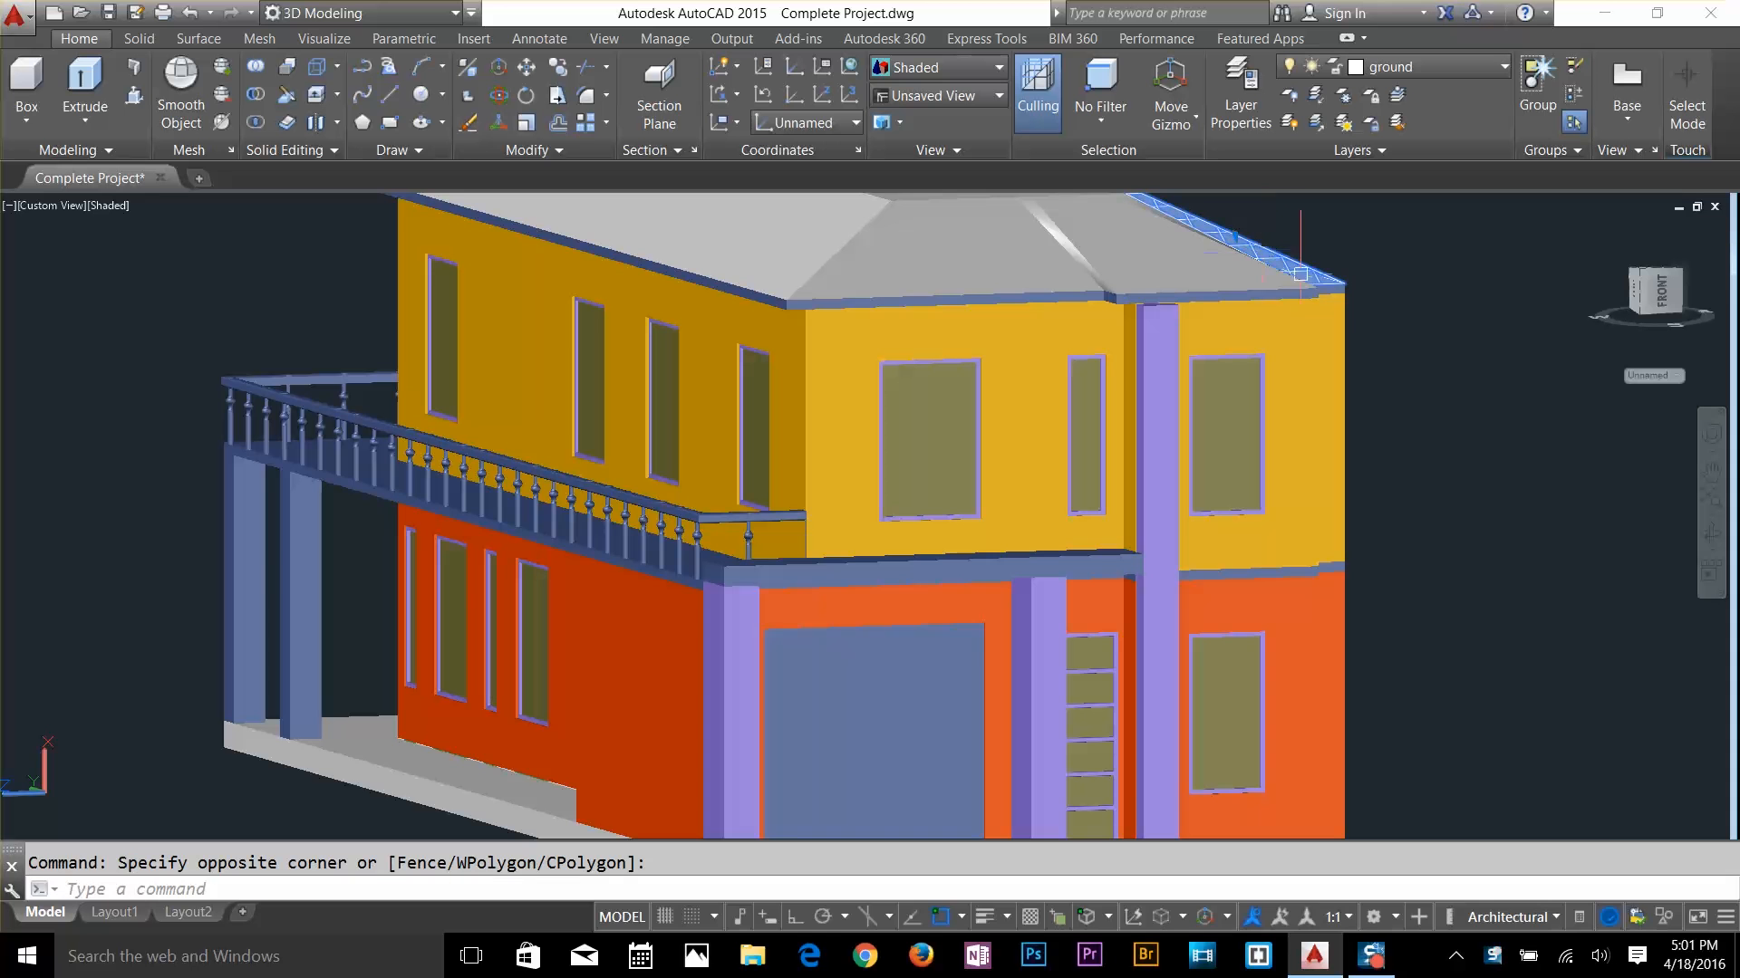
click(1372, 317)
middle_drag(1373, 317, 1263, 472)
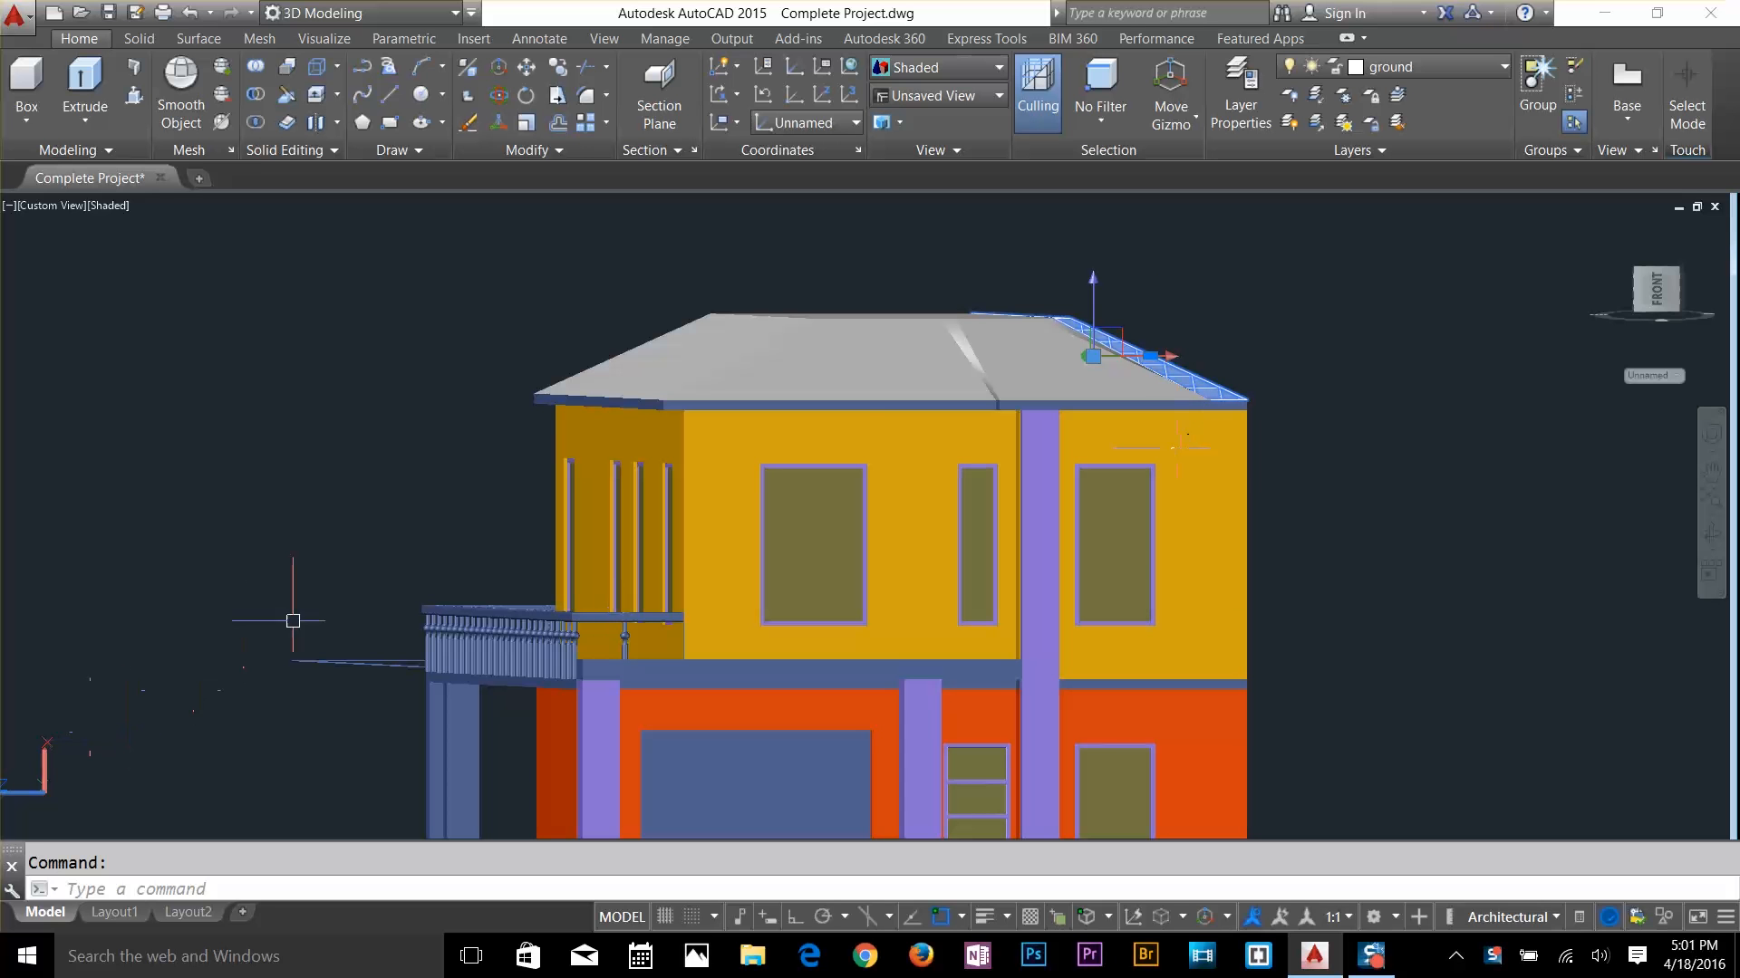
click(368, 601)
click(290, 735)
key(Delete)
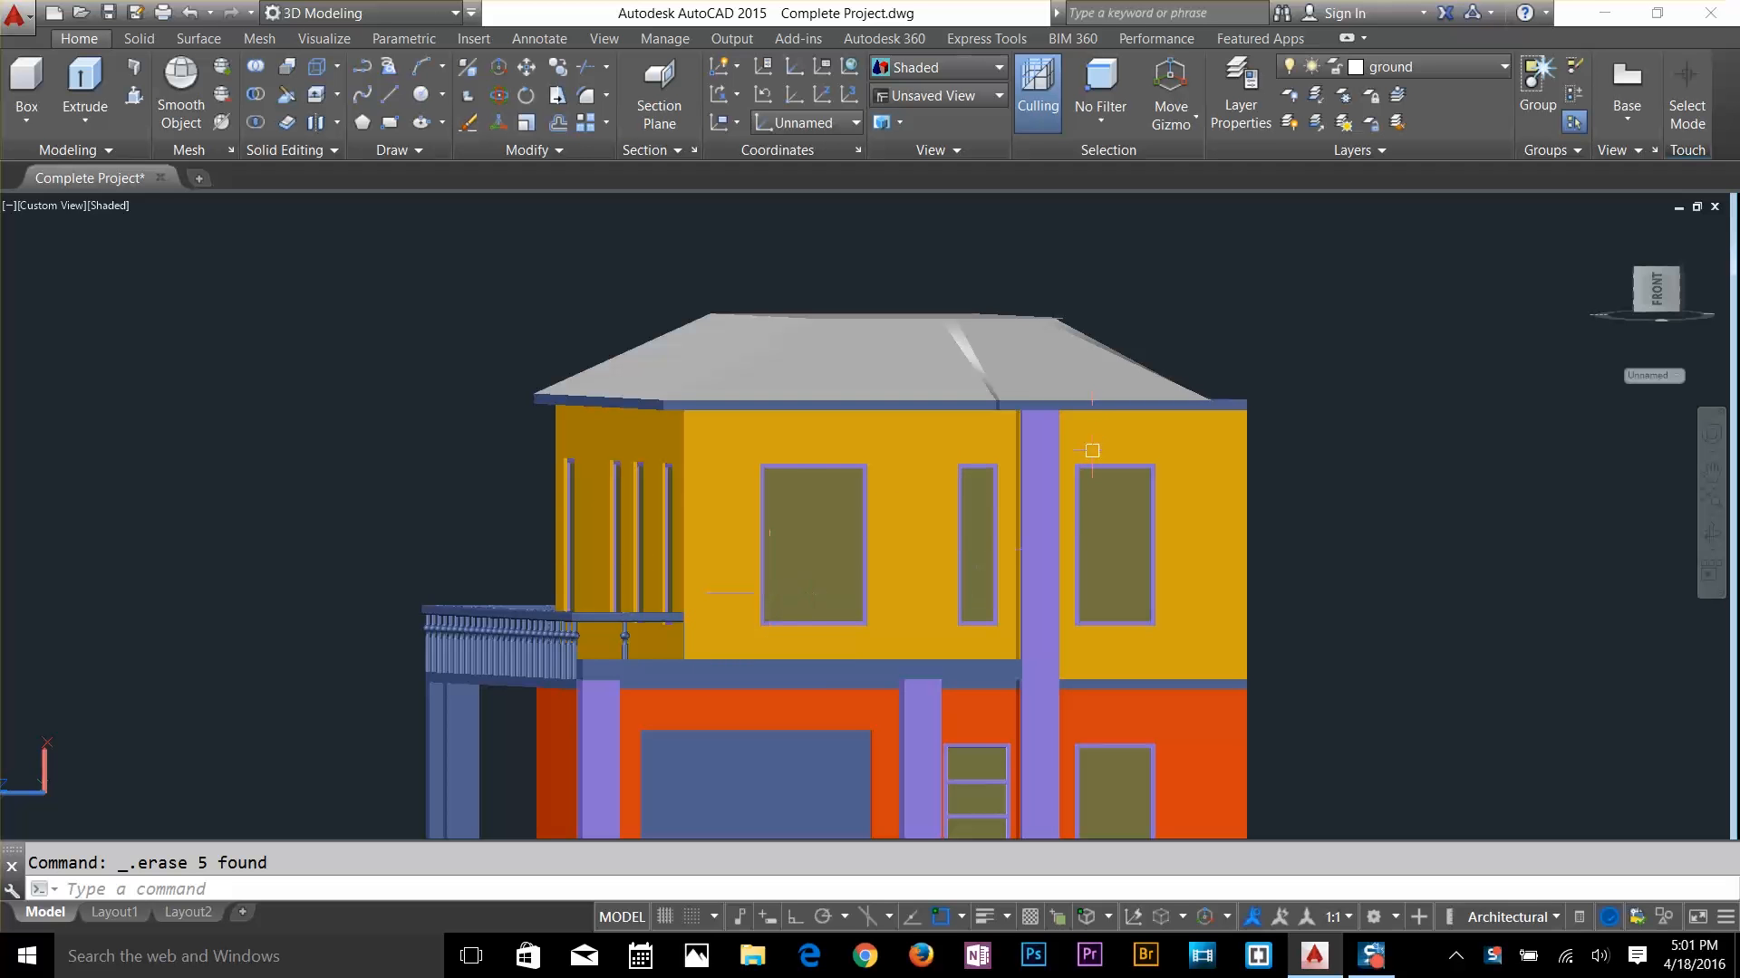
Select all the remaining roof surfaces and assign them to the top roof layer
scroll(1099, 292, up, 2)
click(1119, 283)
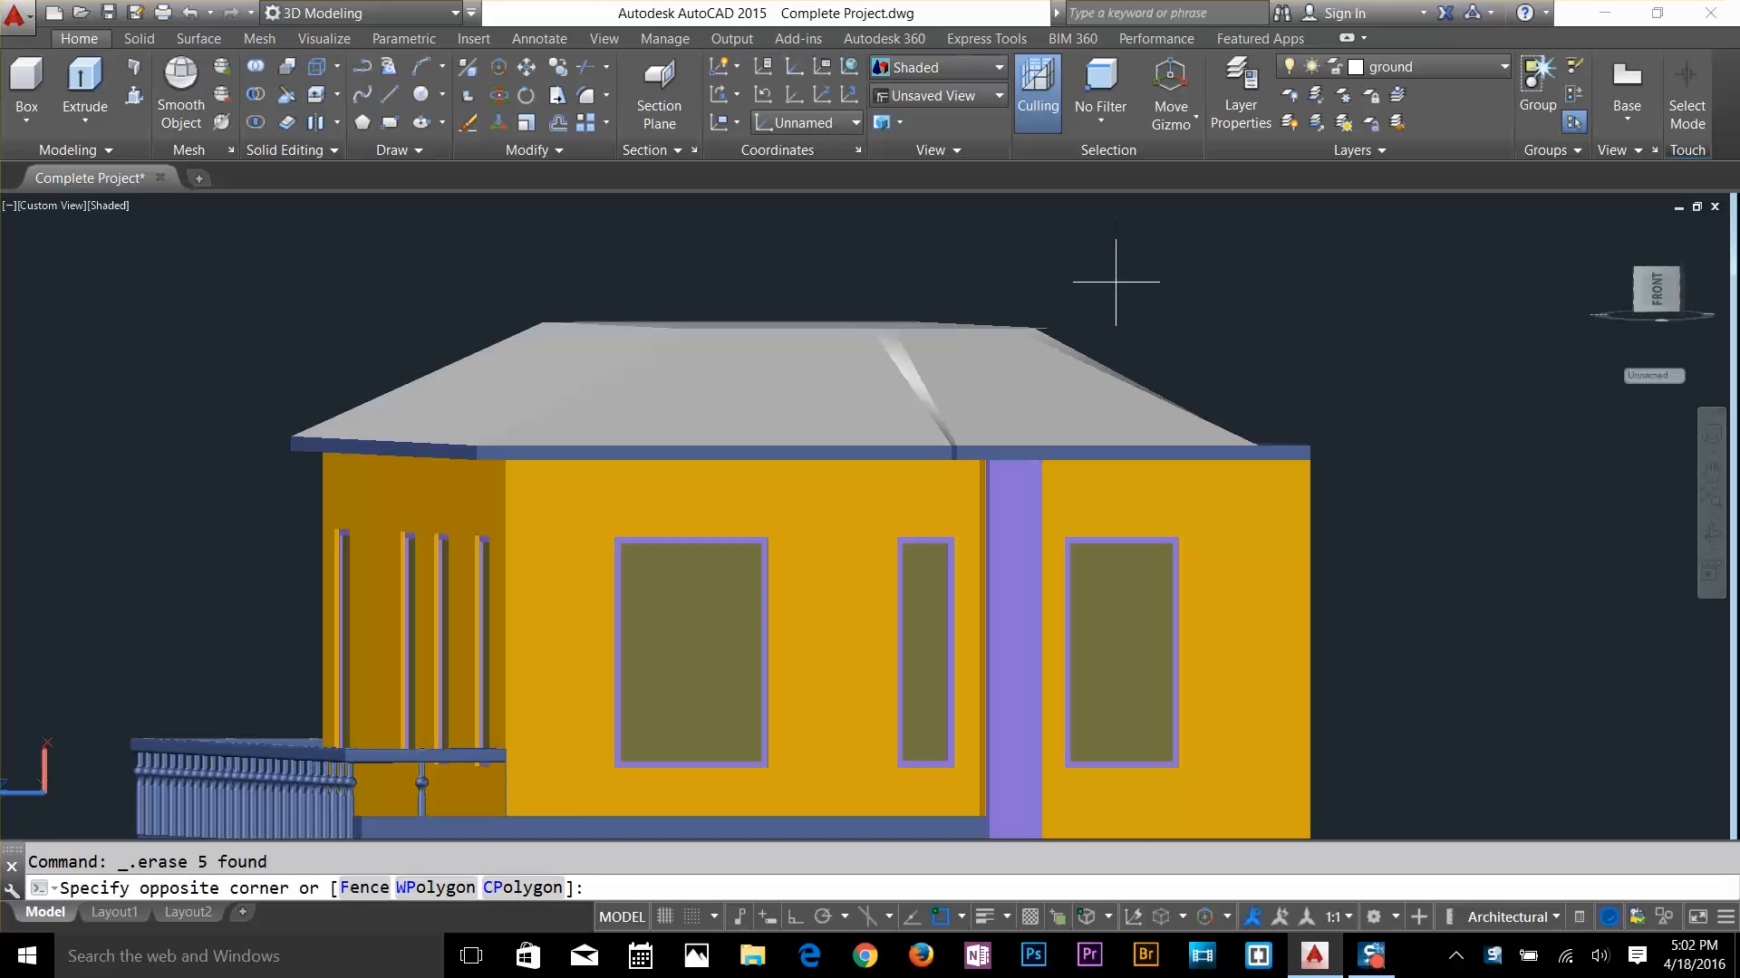
click(404, 342)
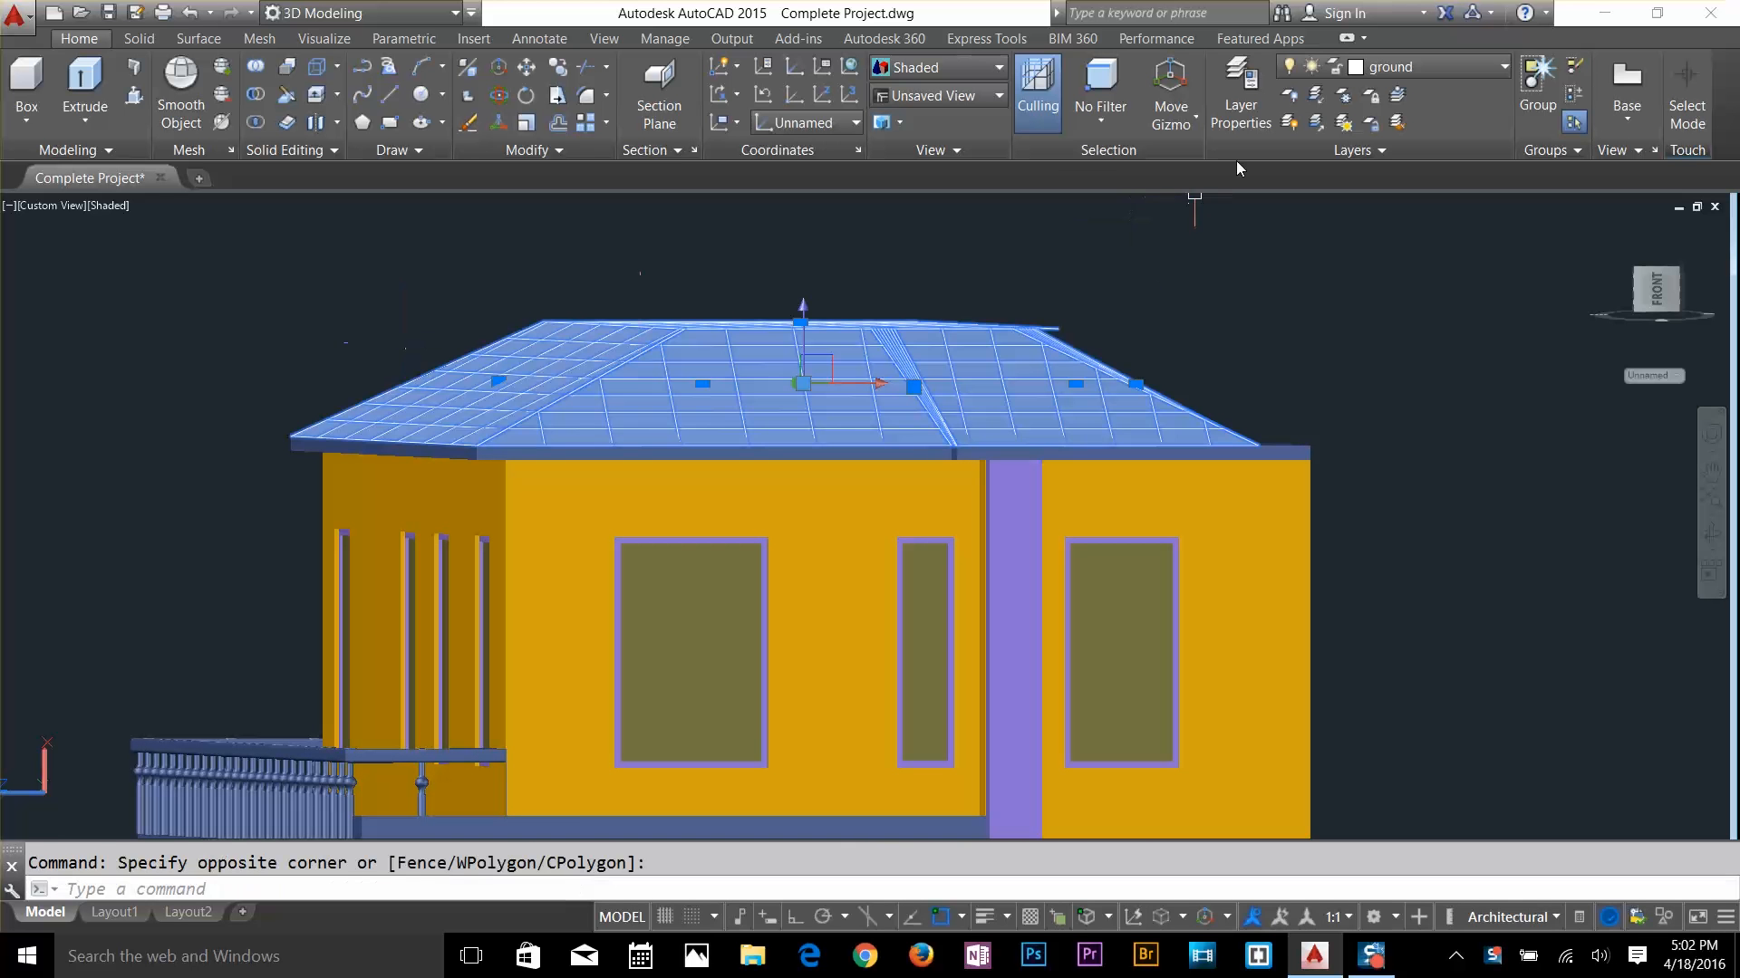
click(1390, 66)
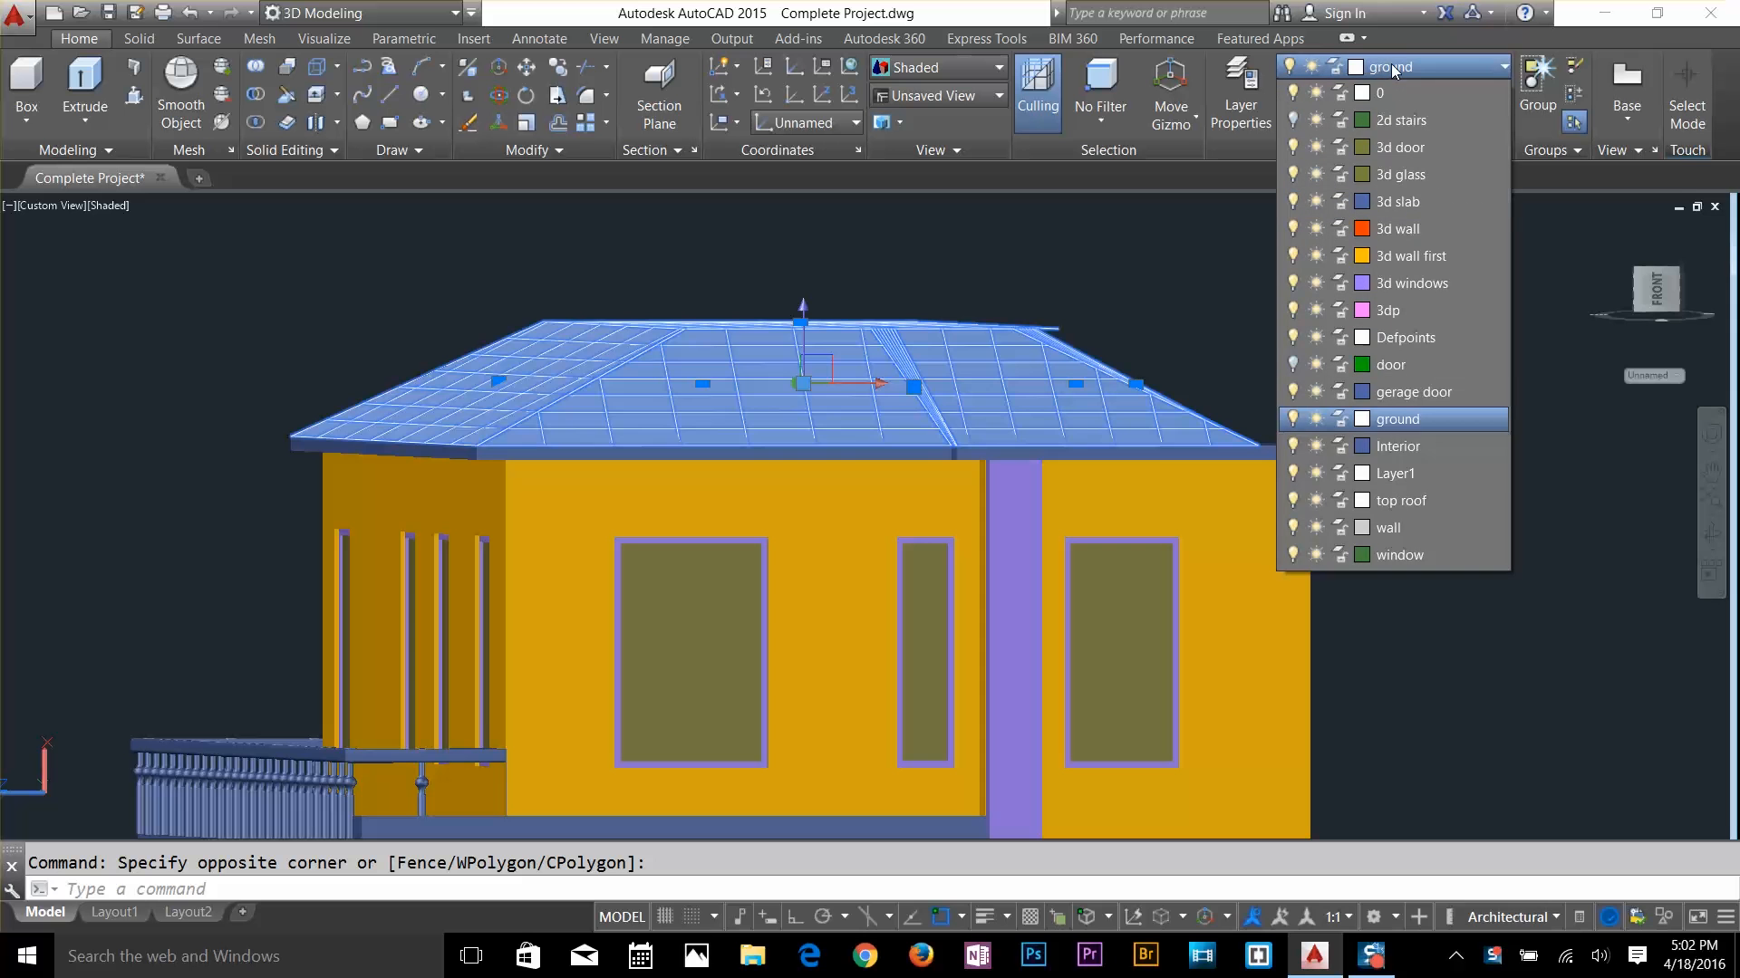
click(1409, 498)
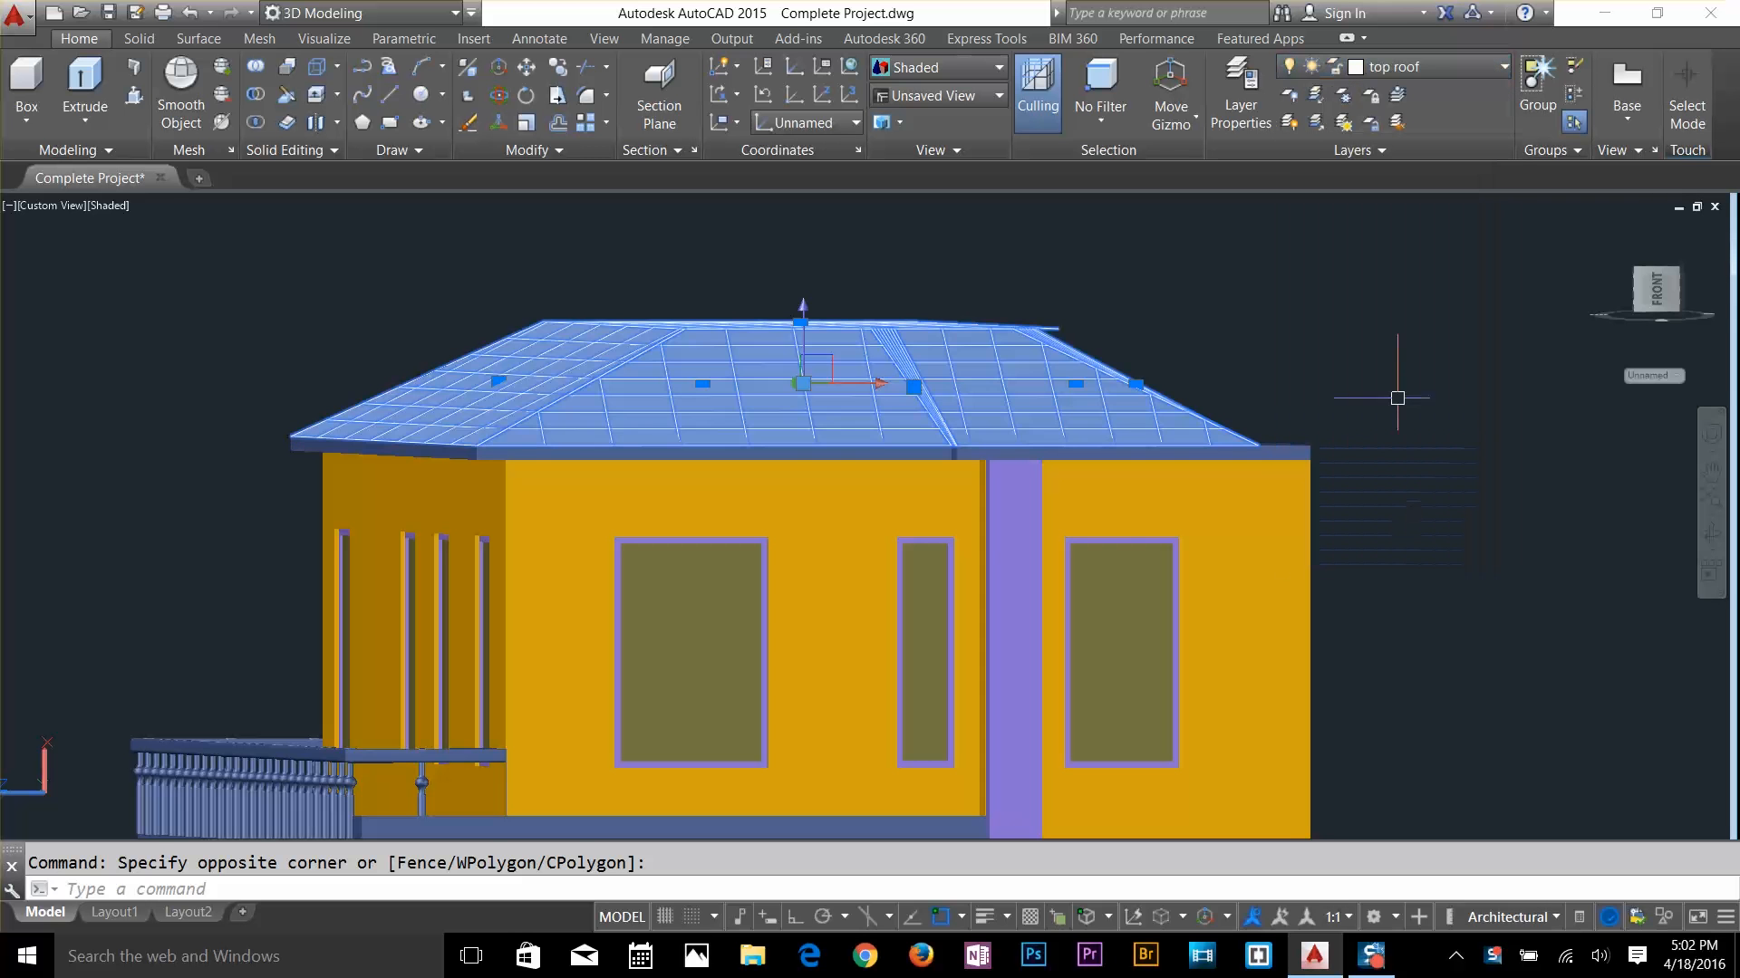
key(Escape)
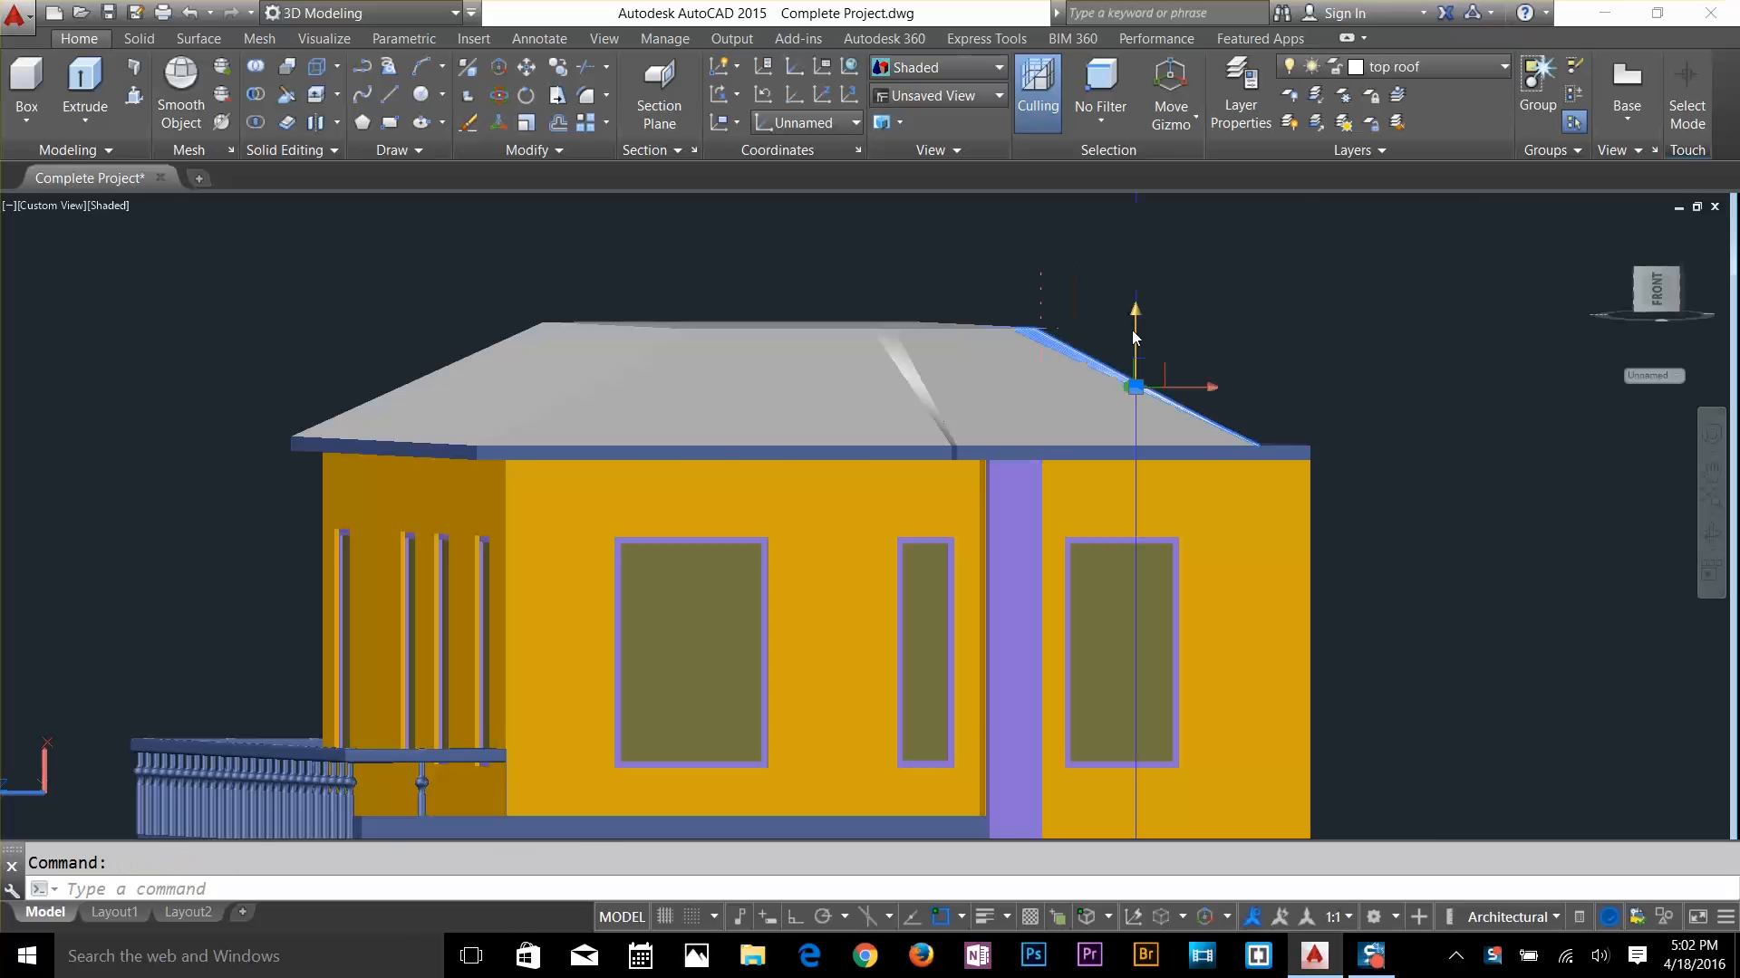
Inspect the outer end of the roof ridge, the front facade and the sloped slab sections in front of the building
scroll(1016, 324, up, 5)
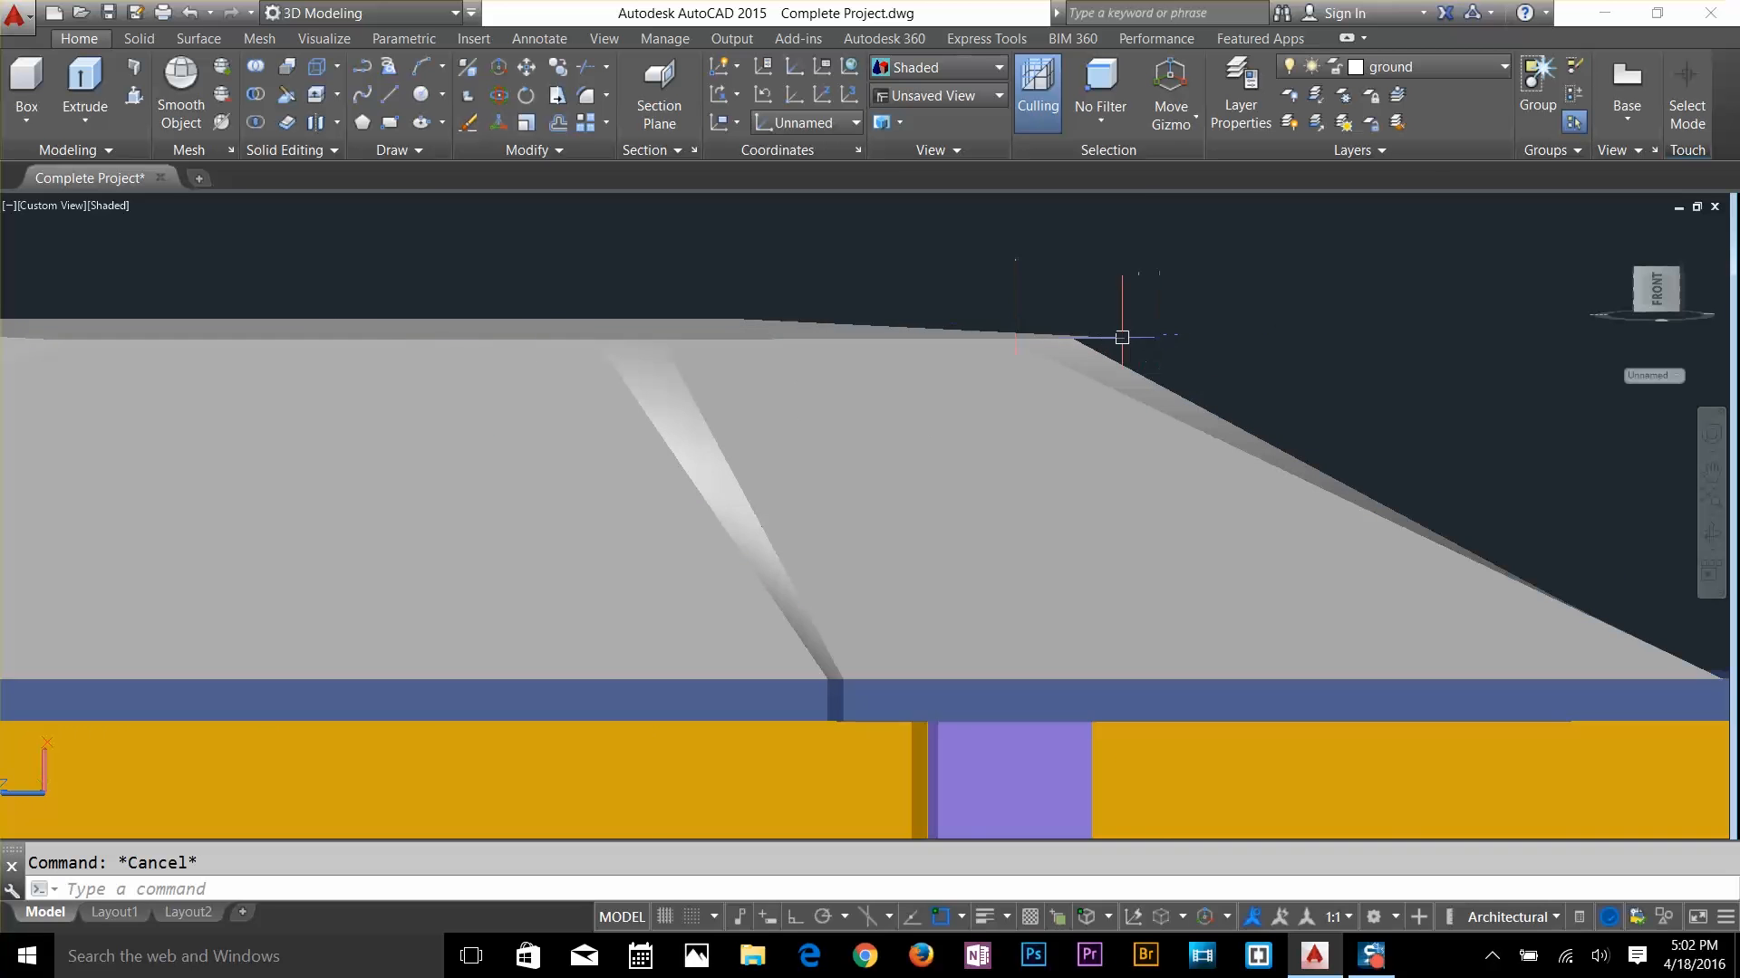
click(1121, 337)
key(Escape)
scroll(1230, 372, down, 6)
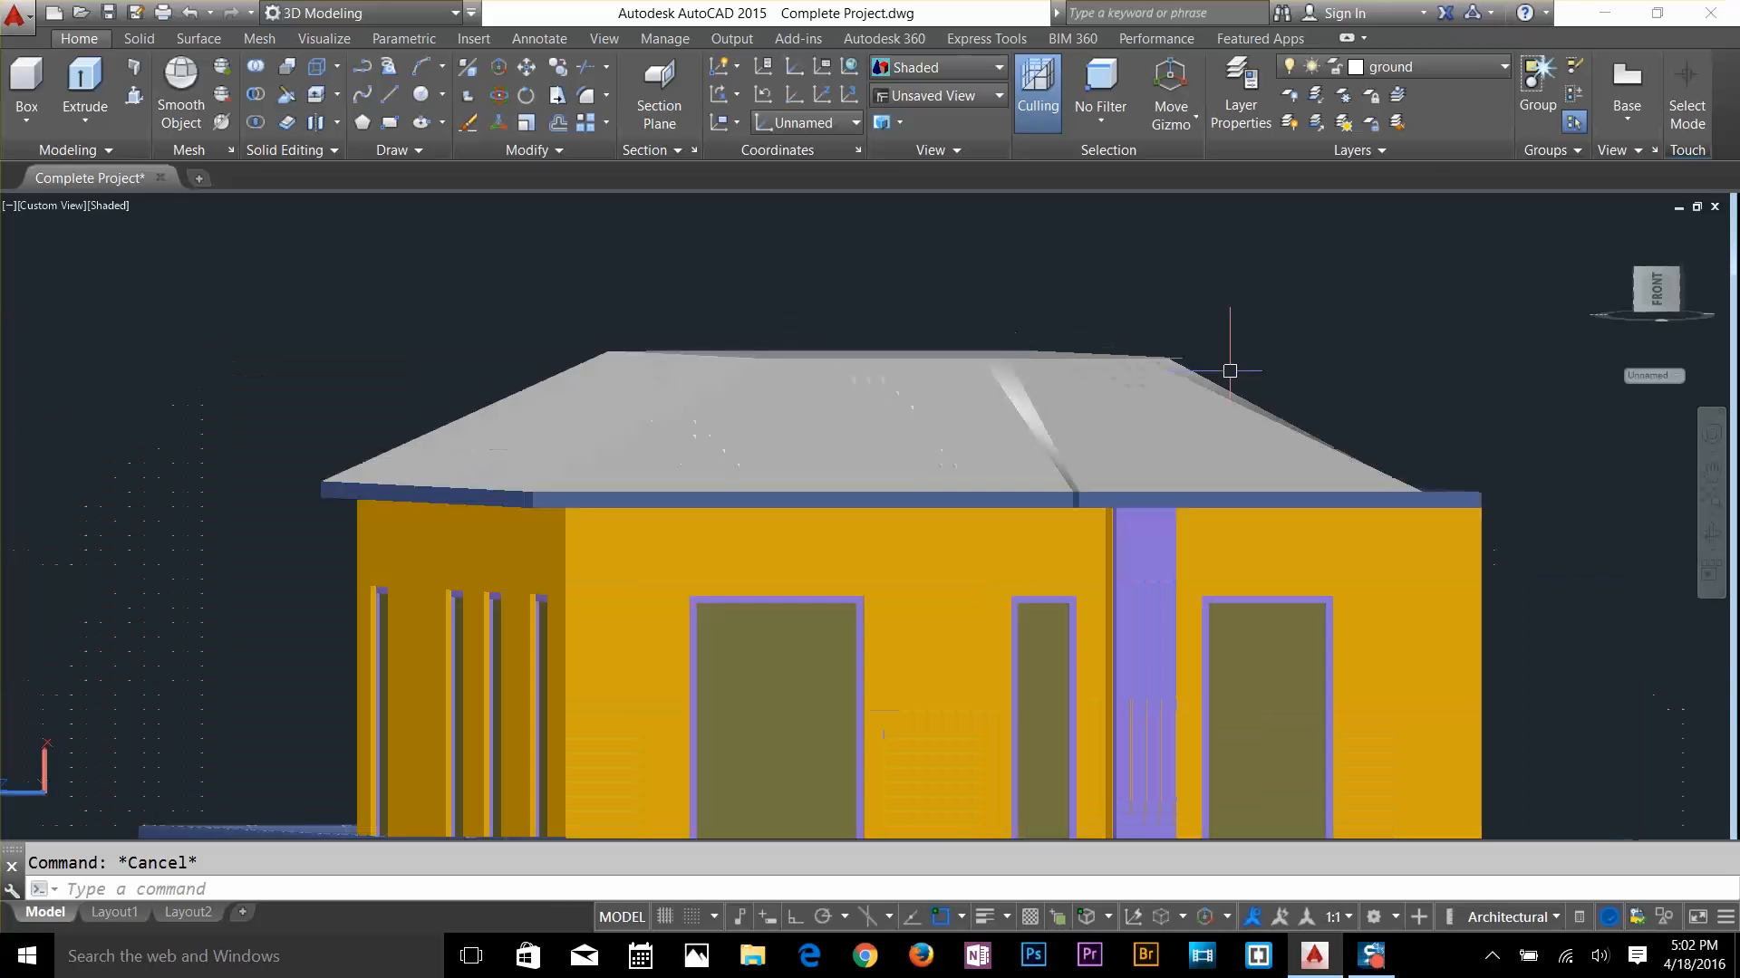
middle_drag(1215, 544, 1161, 279)
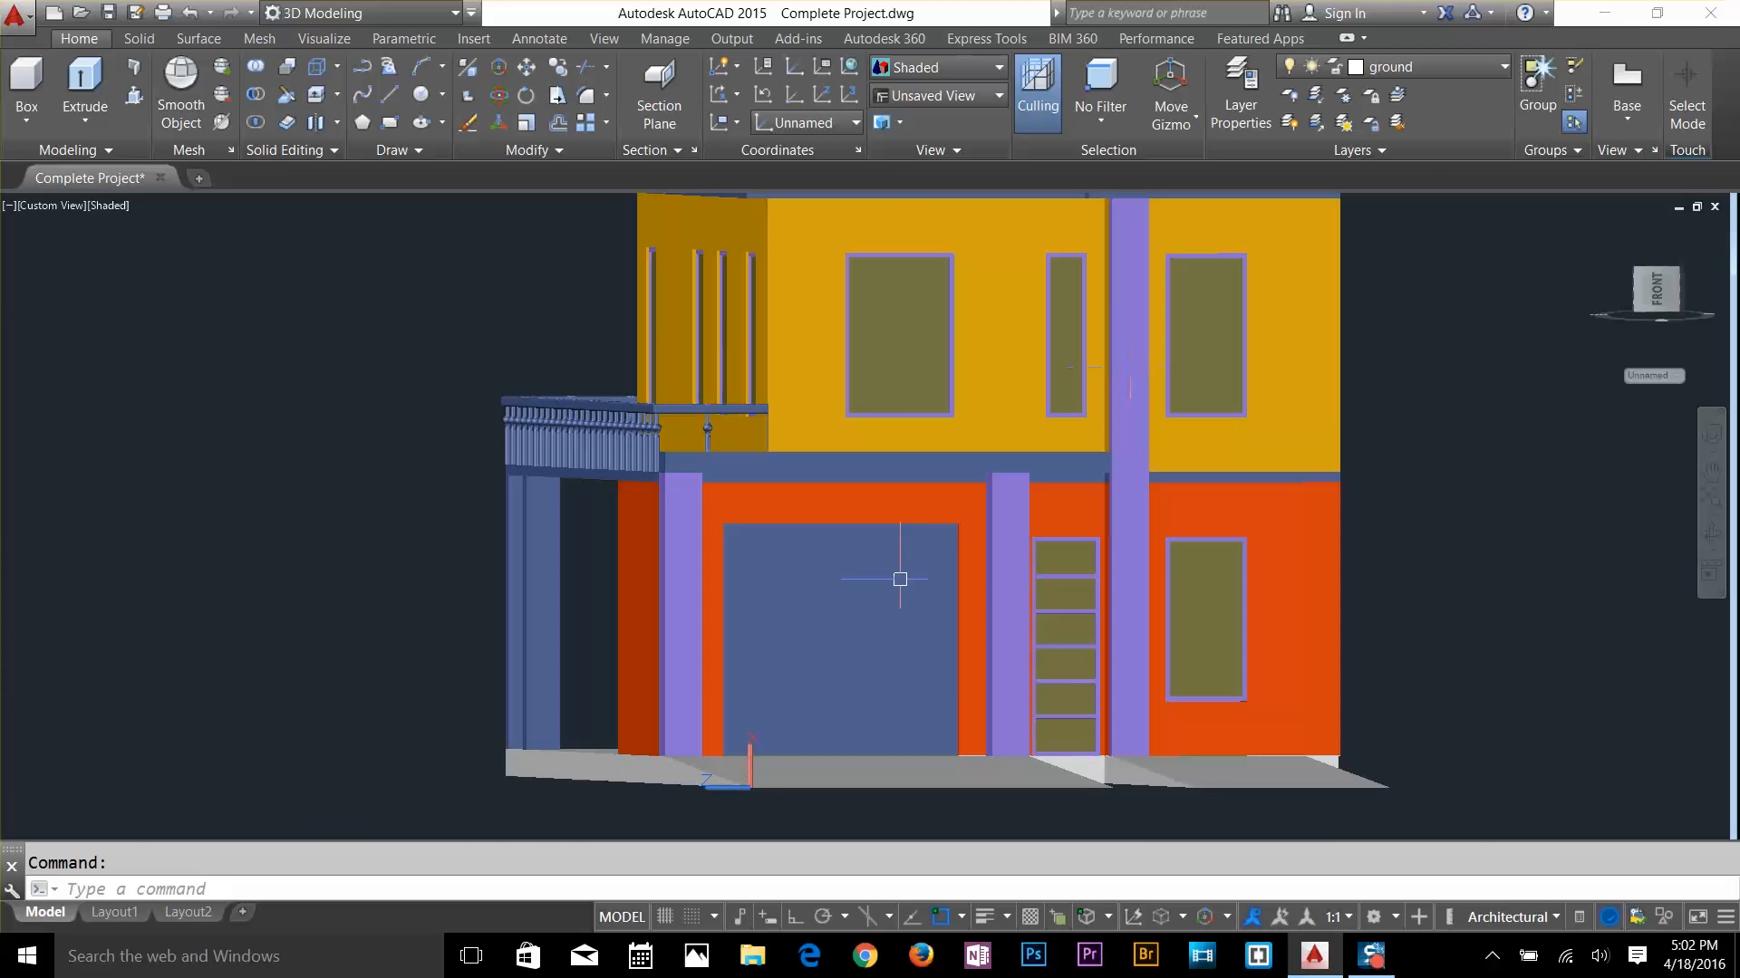
click(685, 777)
key(Escape)
shift+middle_drag(1069, 826, 1137, 812)
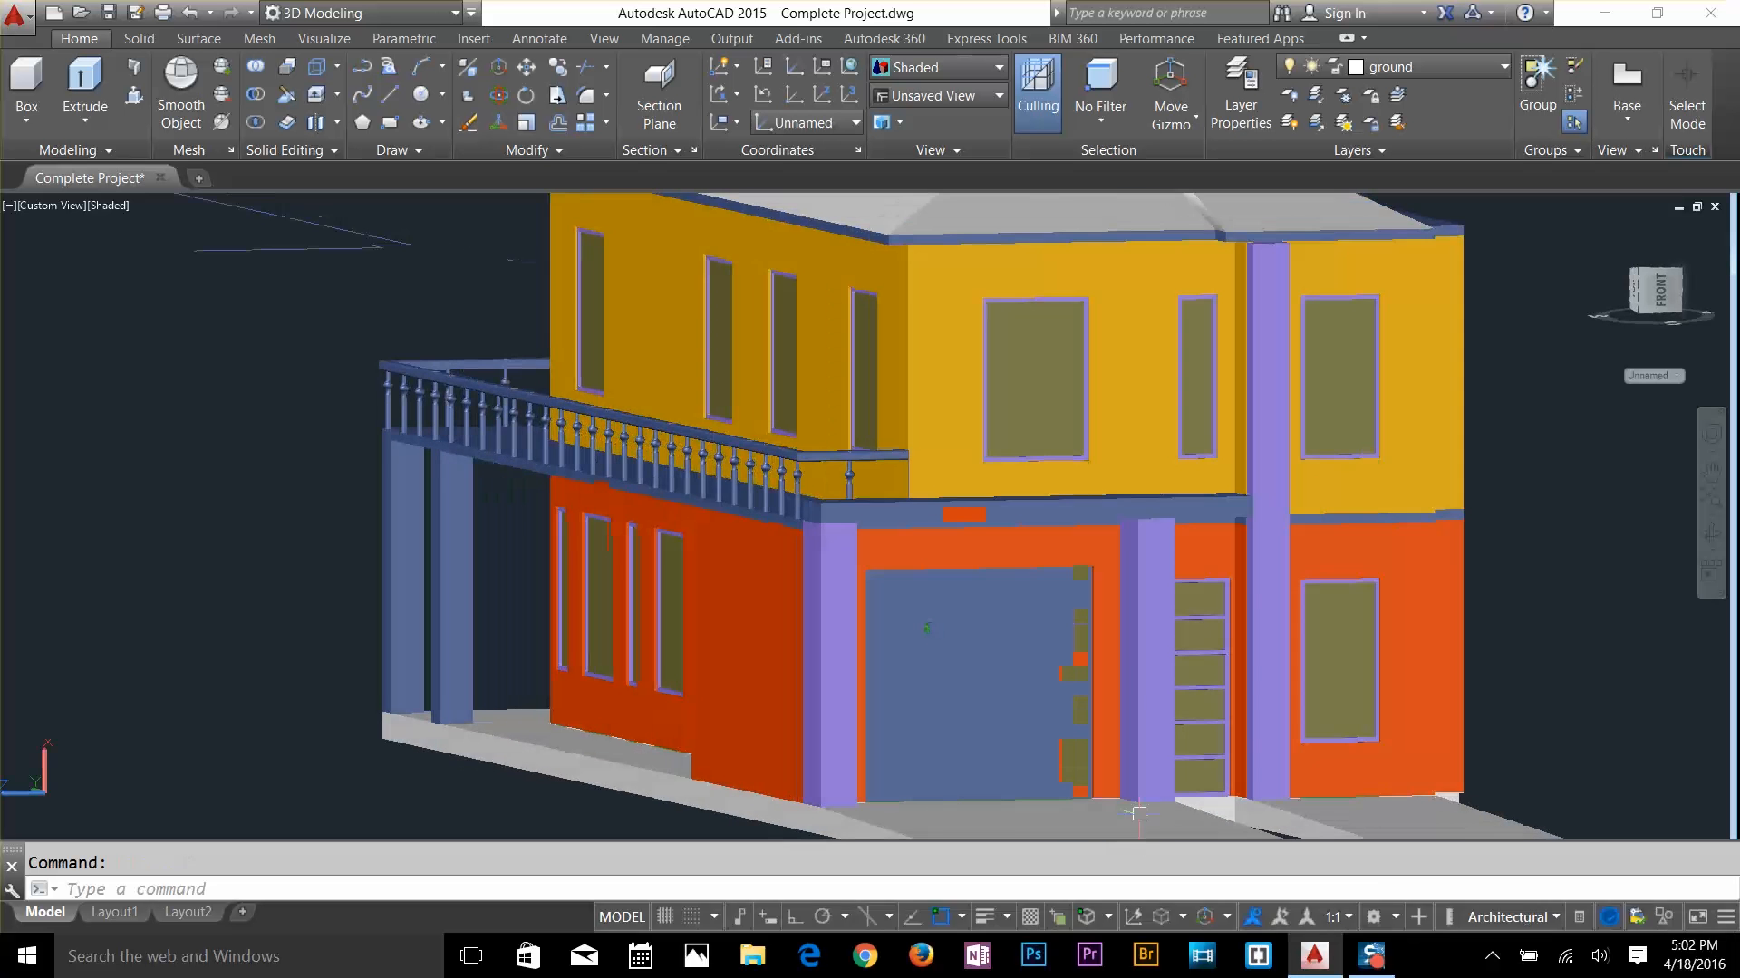
middle_drag(1126, 698, 1040, 420)
shift+middle_drag(977, 594, 800, 405)
click(1190, 661)
key(Escape)
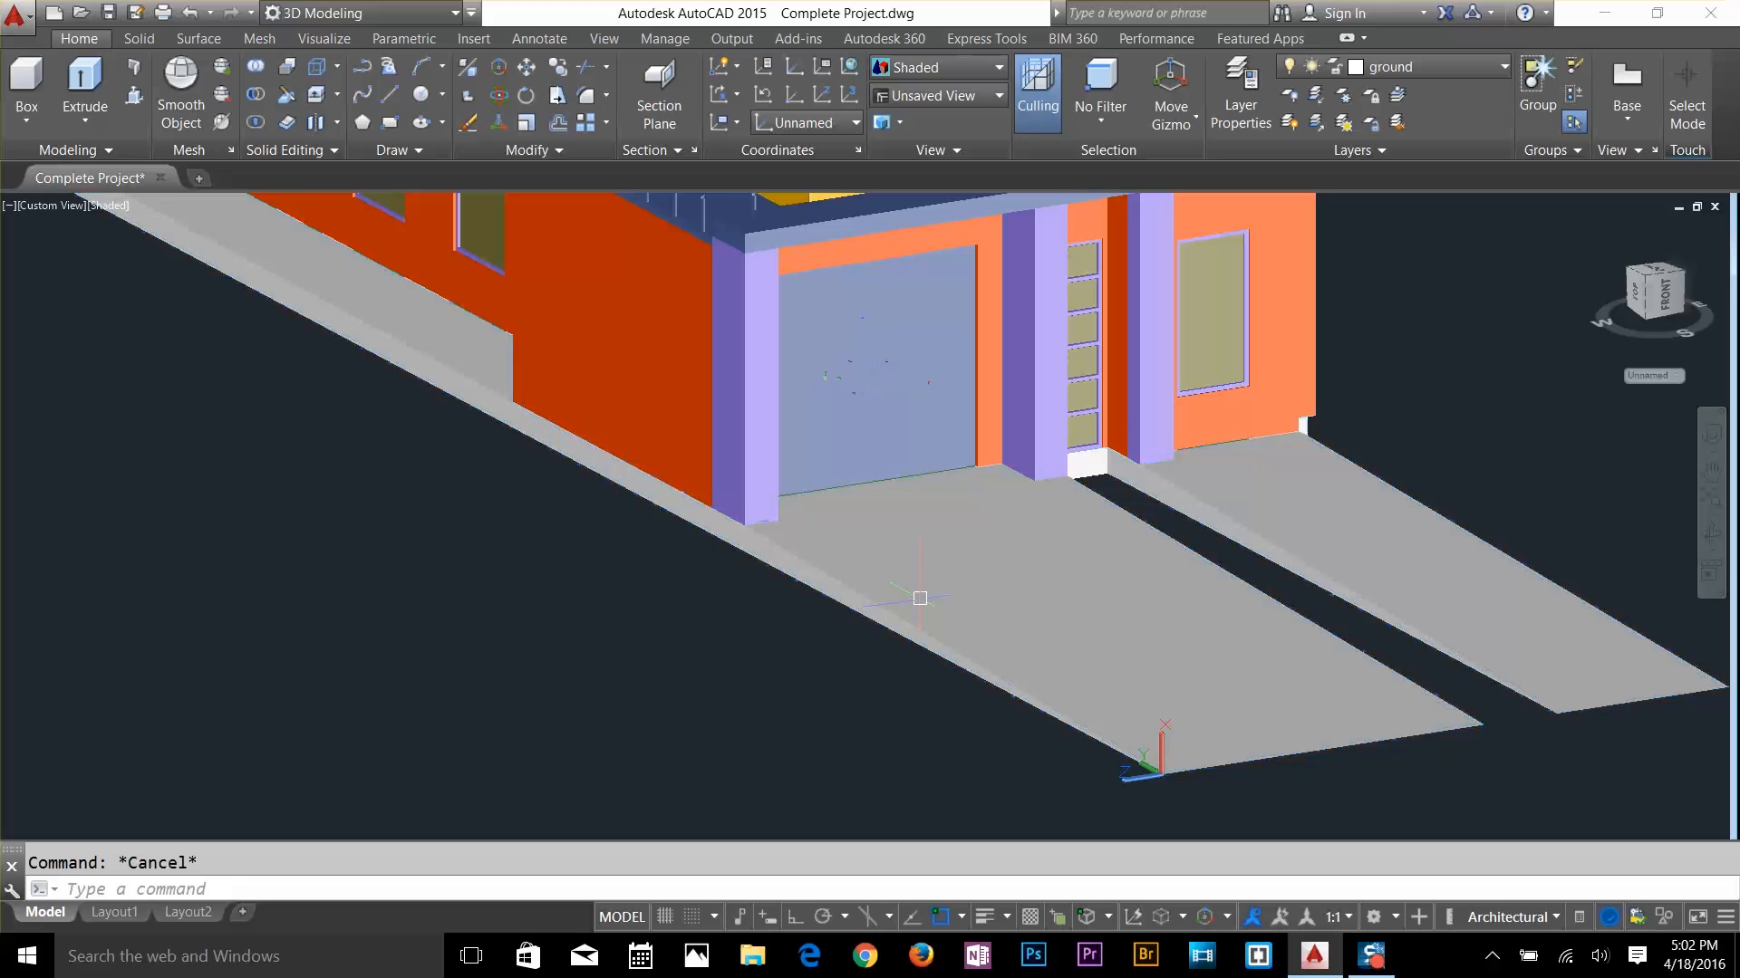
Color the sloped driveway face in front of the garage with index color 75 using Color Faces
click(156, 37)
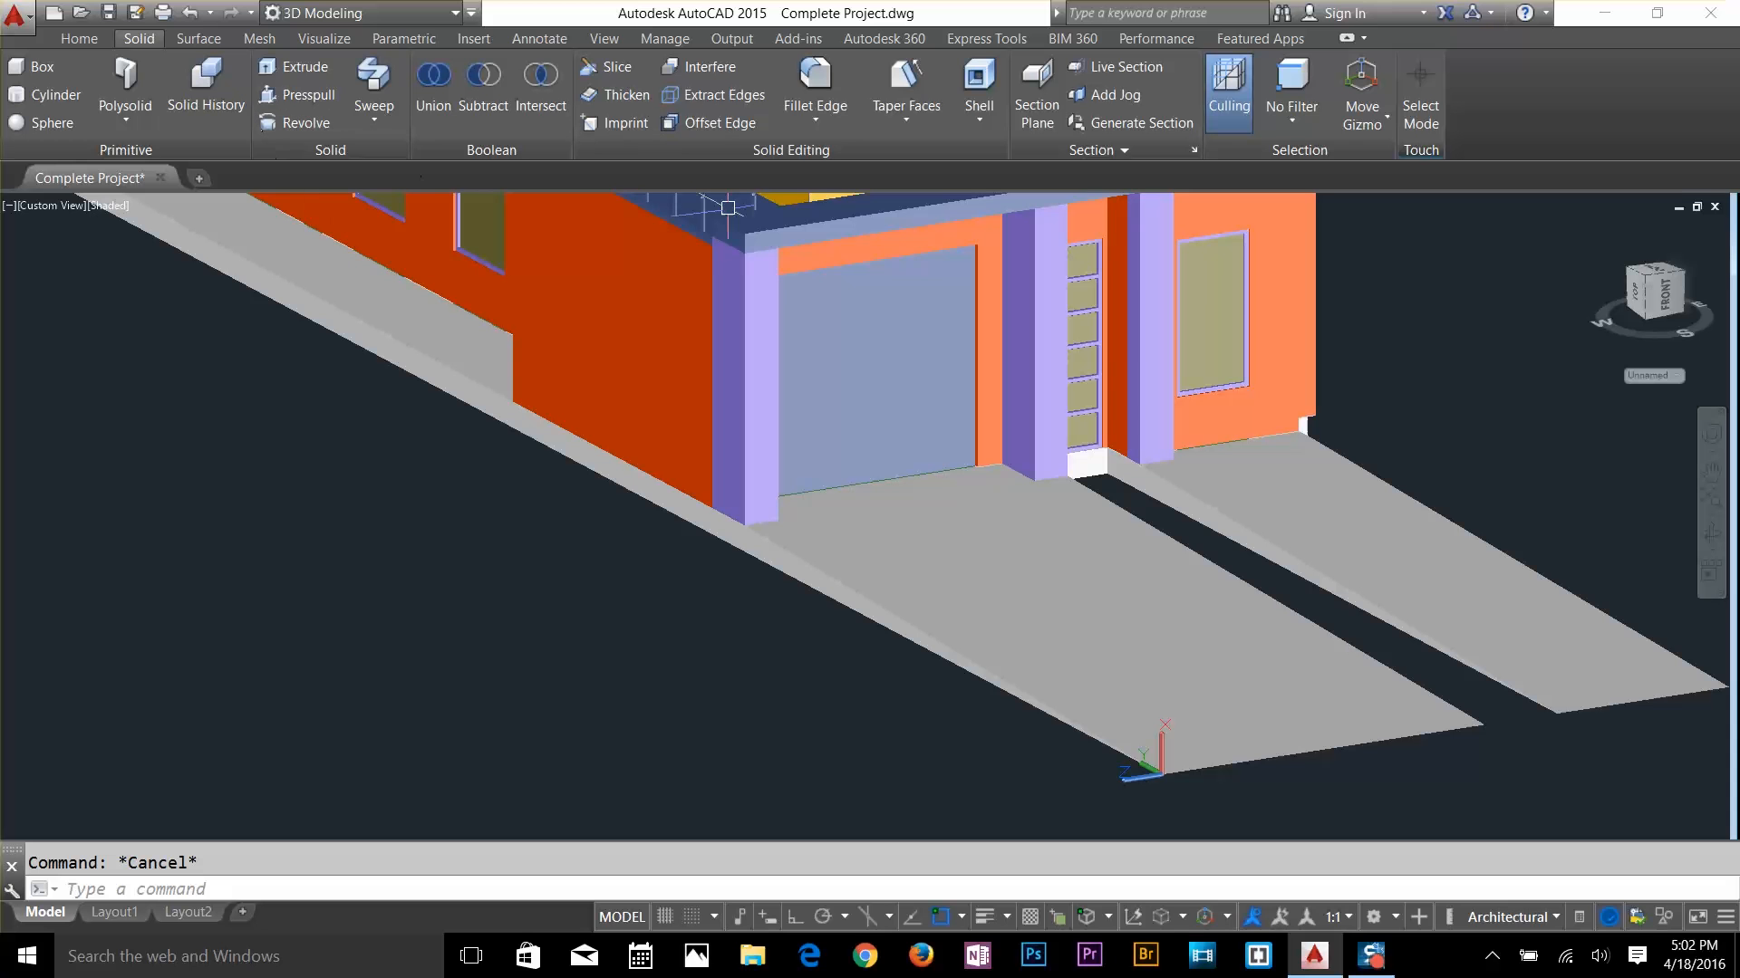
click(894, 118)
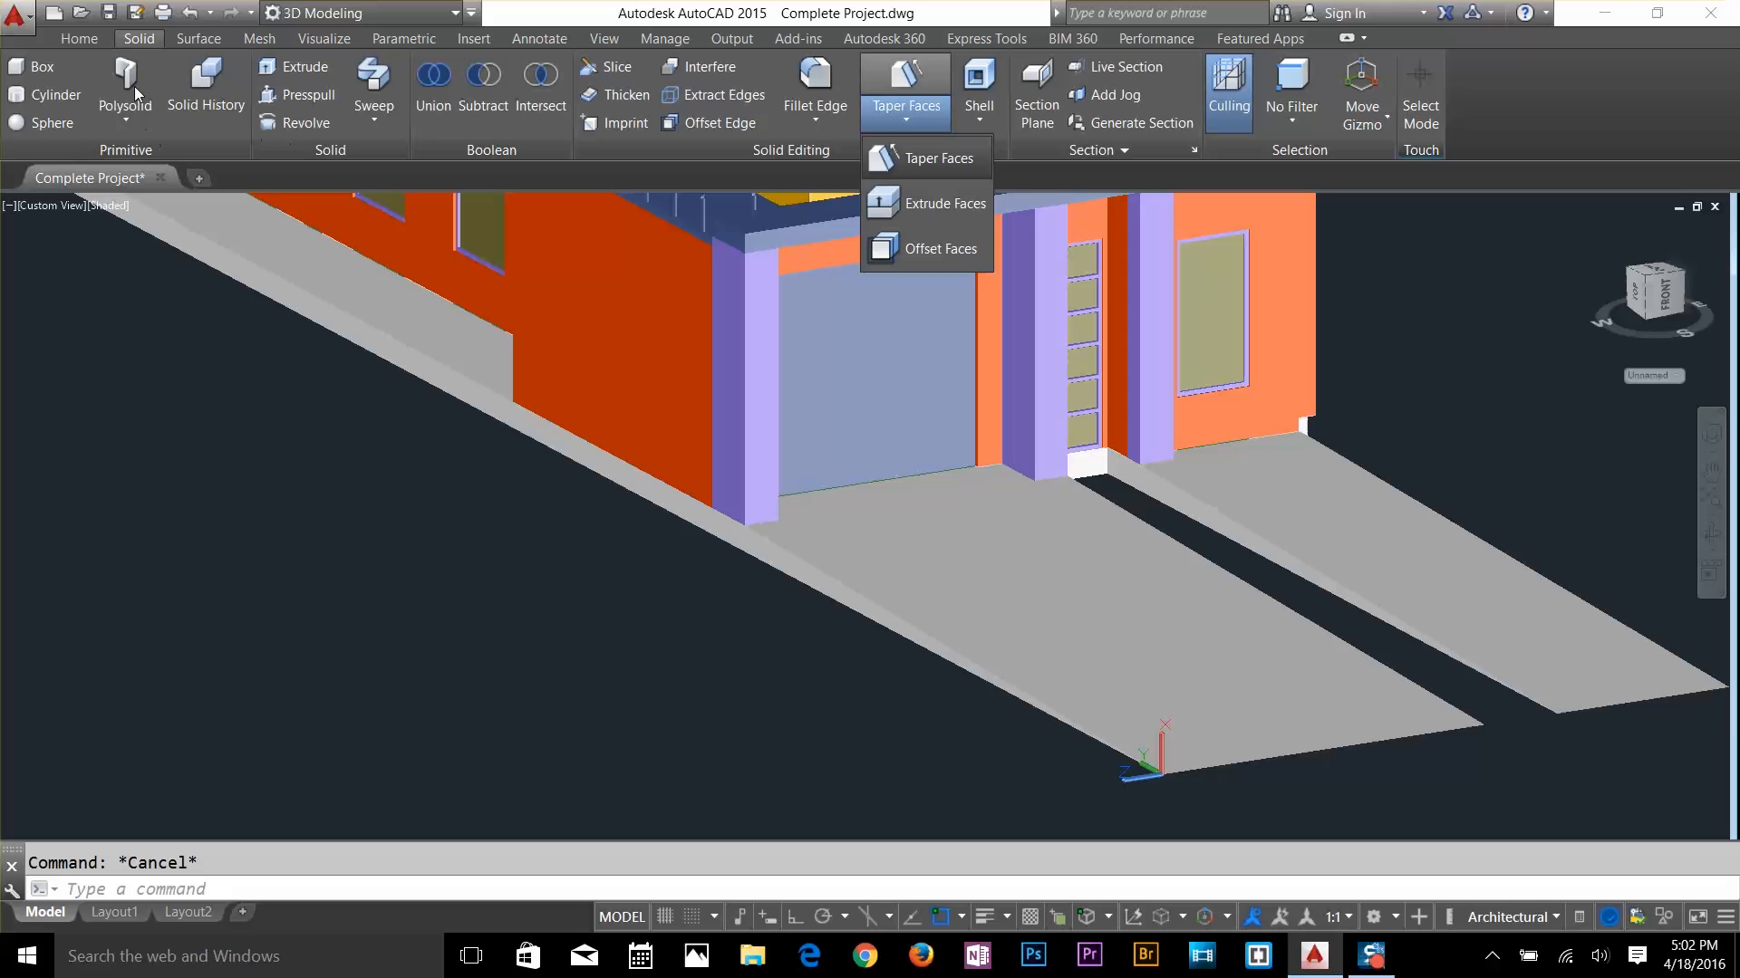
click(339, 9)
click(339, 7)
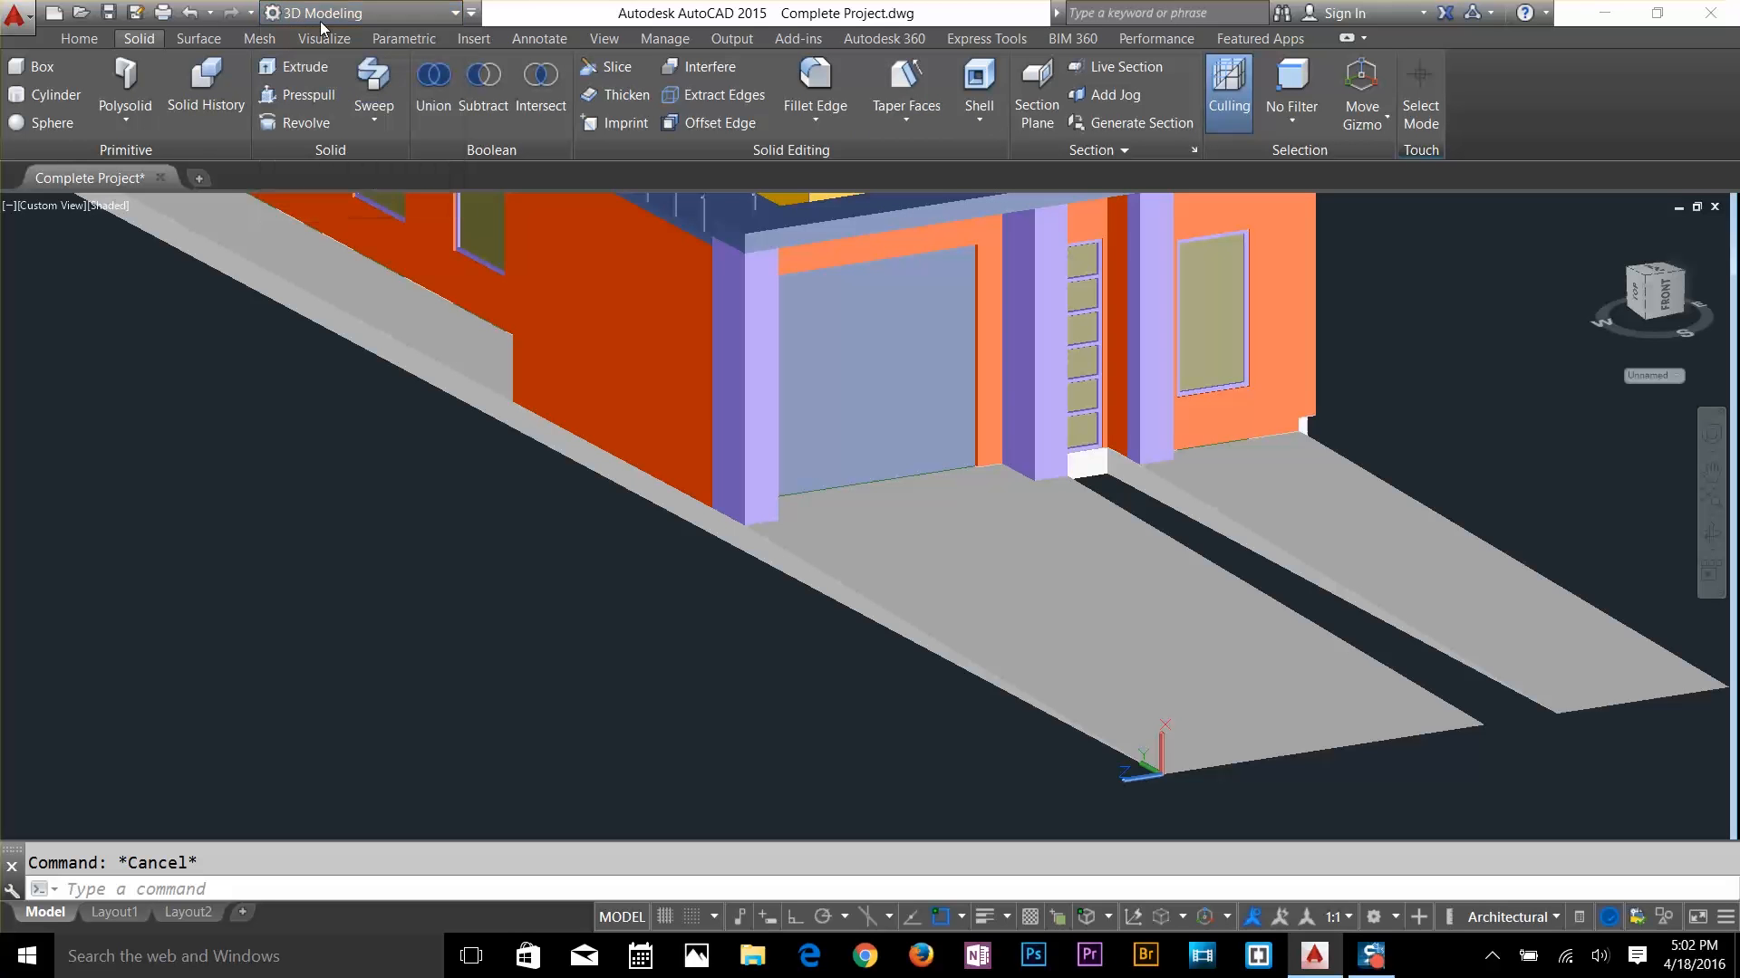
click(80, 38)
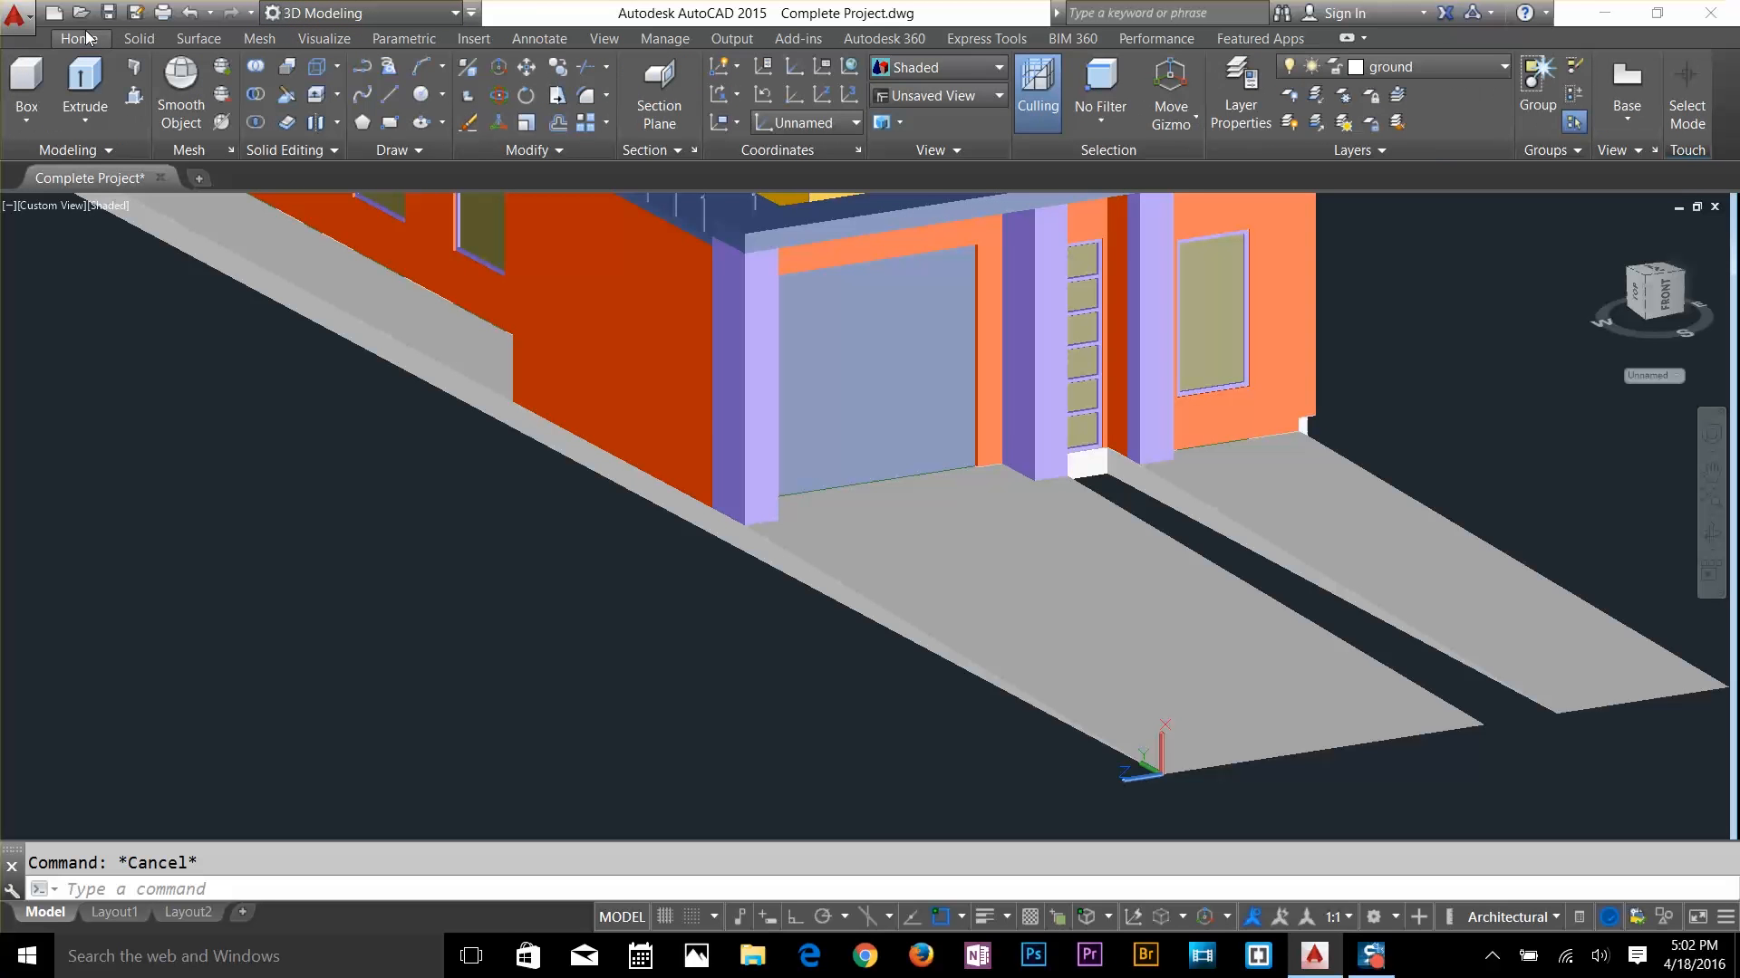
click(337, 95)
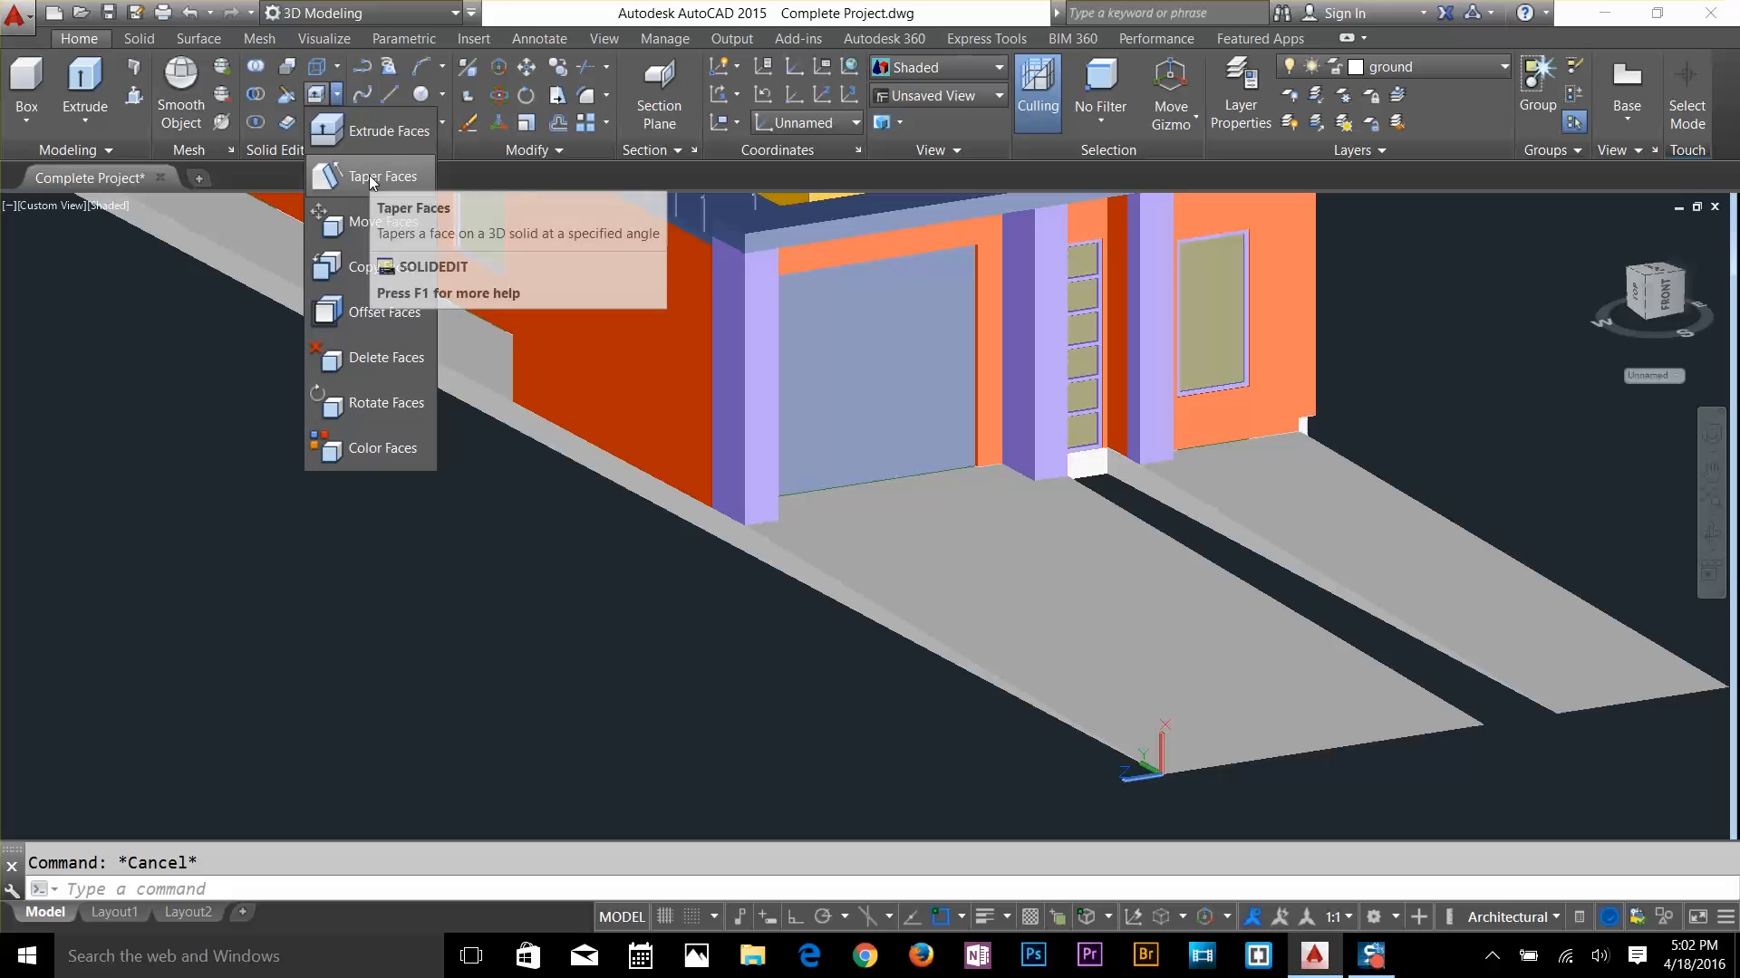
click(380, 448)
click(1139, 628)
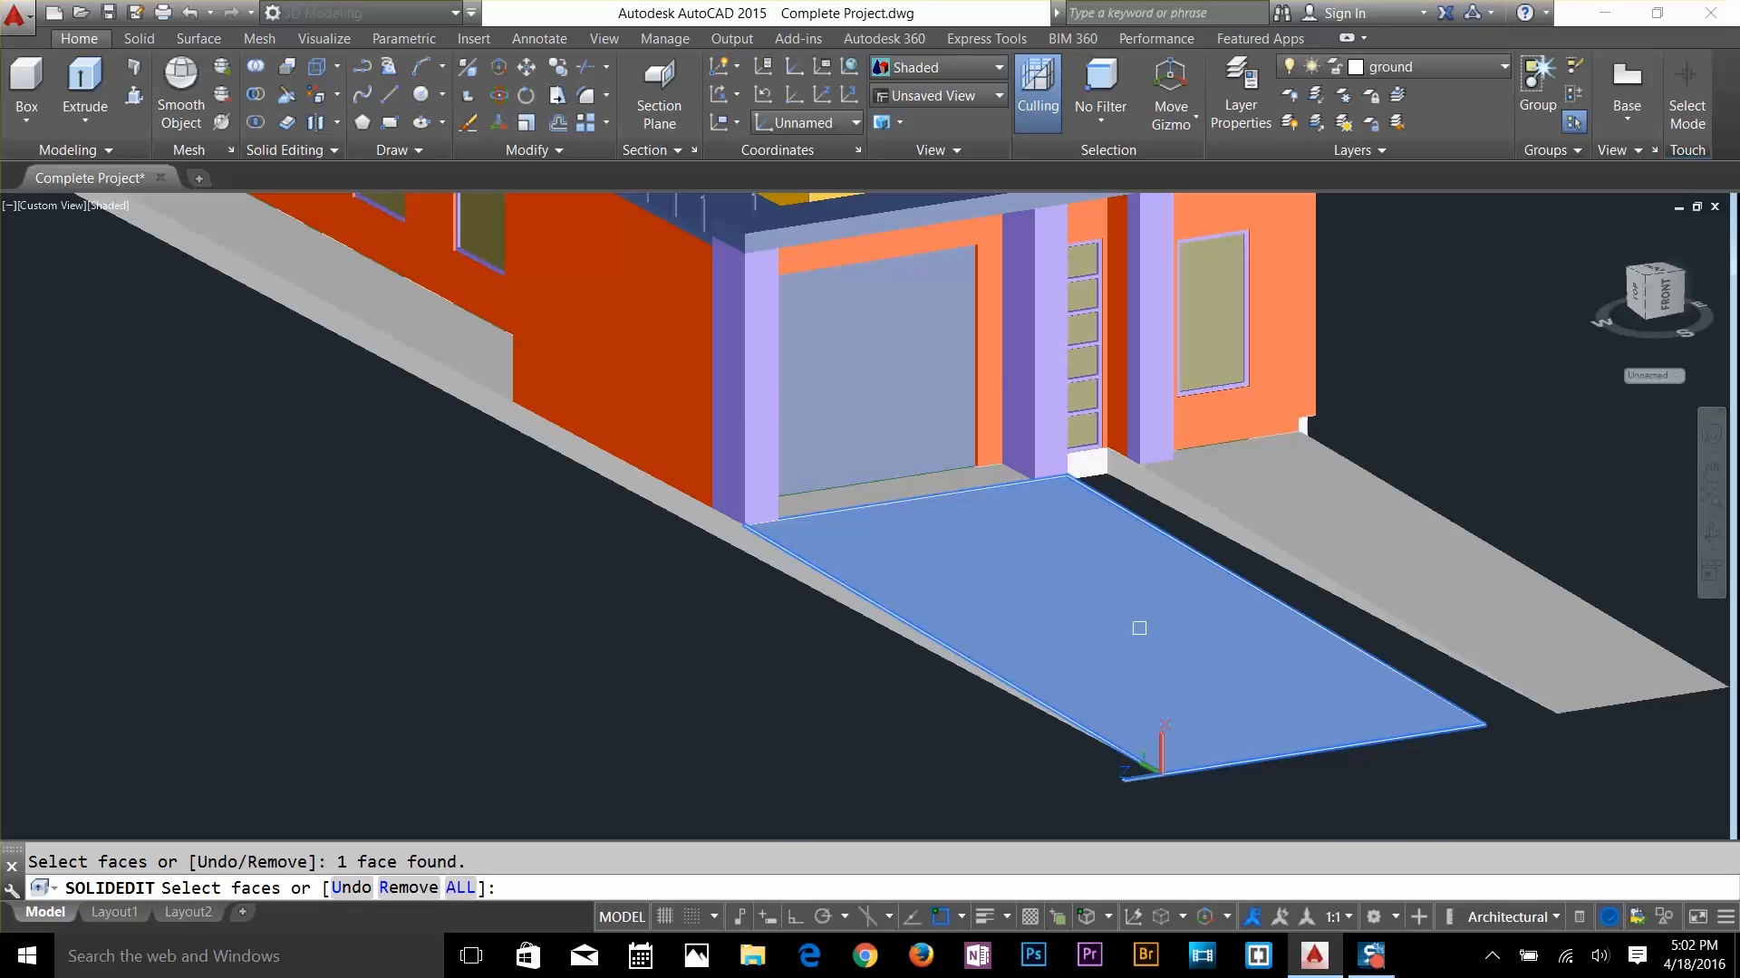
key(Return)
click(777, 447)
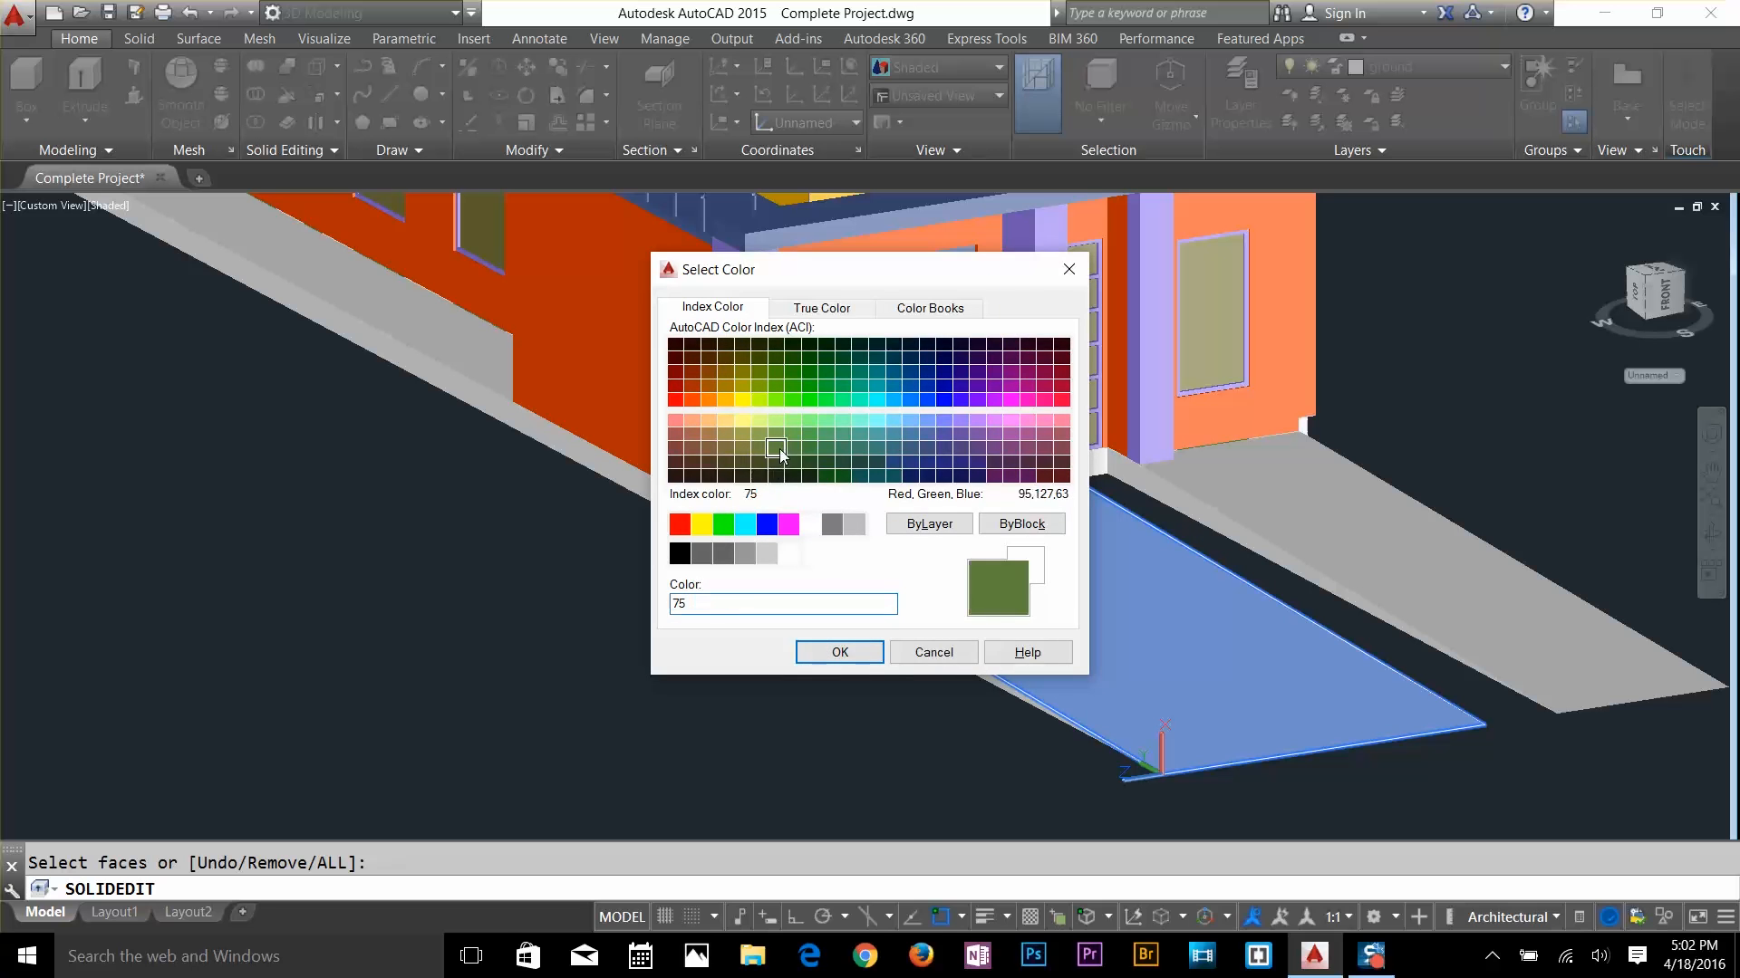
click(840, 652)
key(Escape)
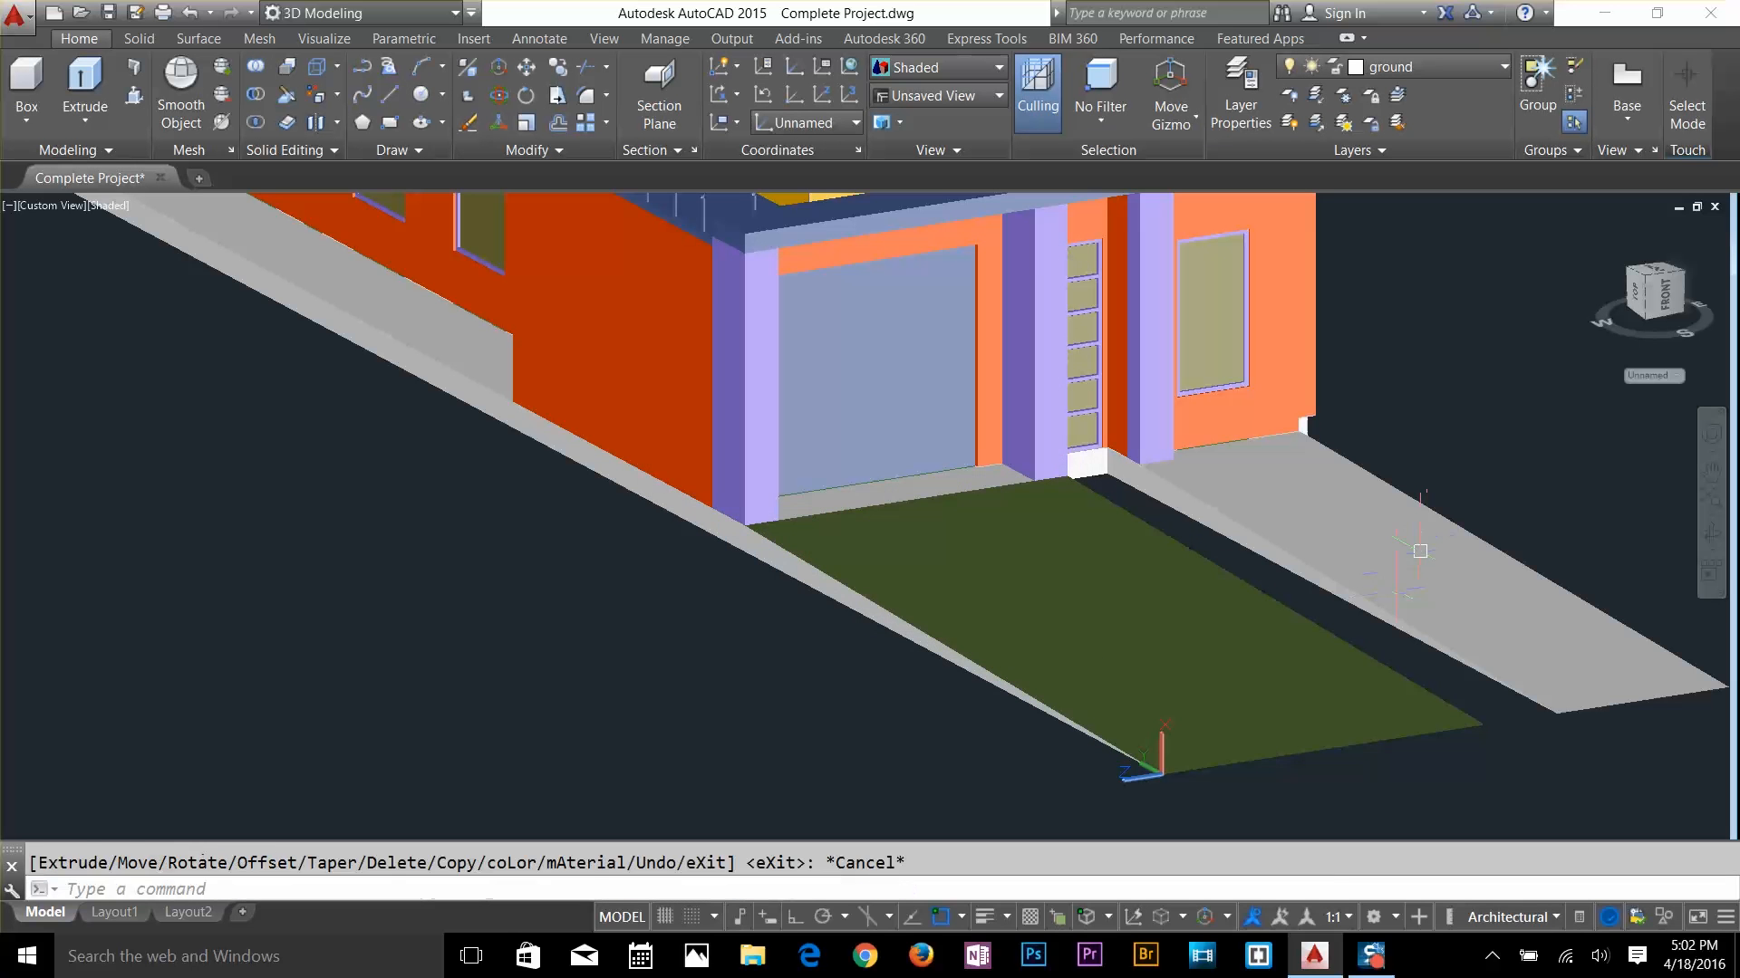
Color the sloped face of the slab section below the window with index color 95
click(1419, 551)
key(Escape)
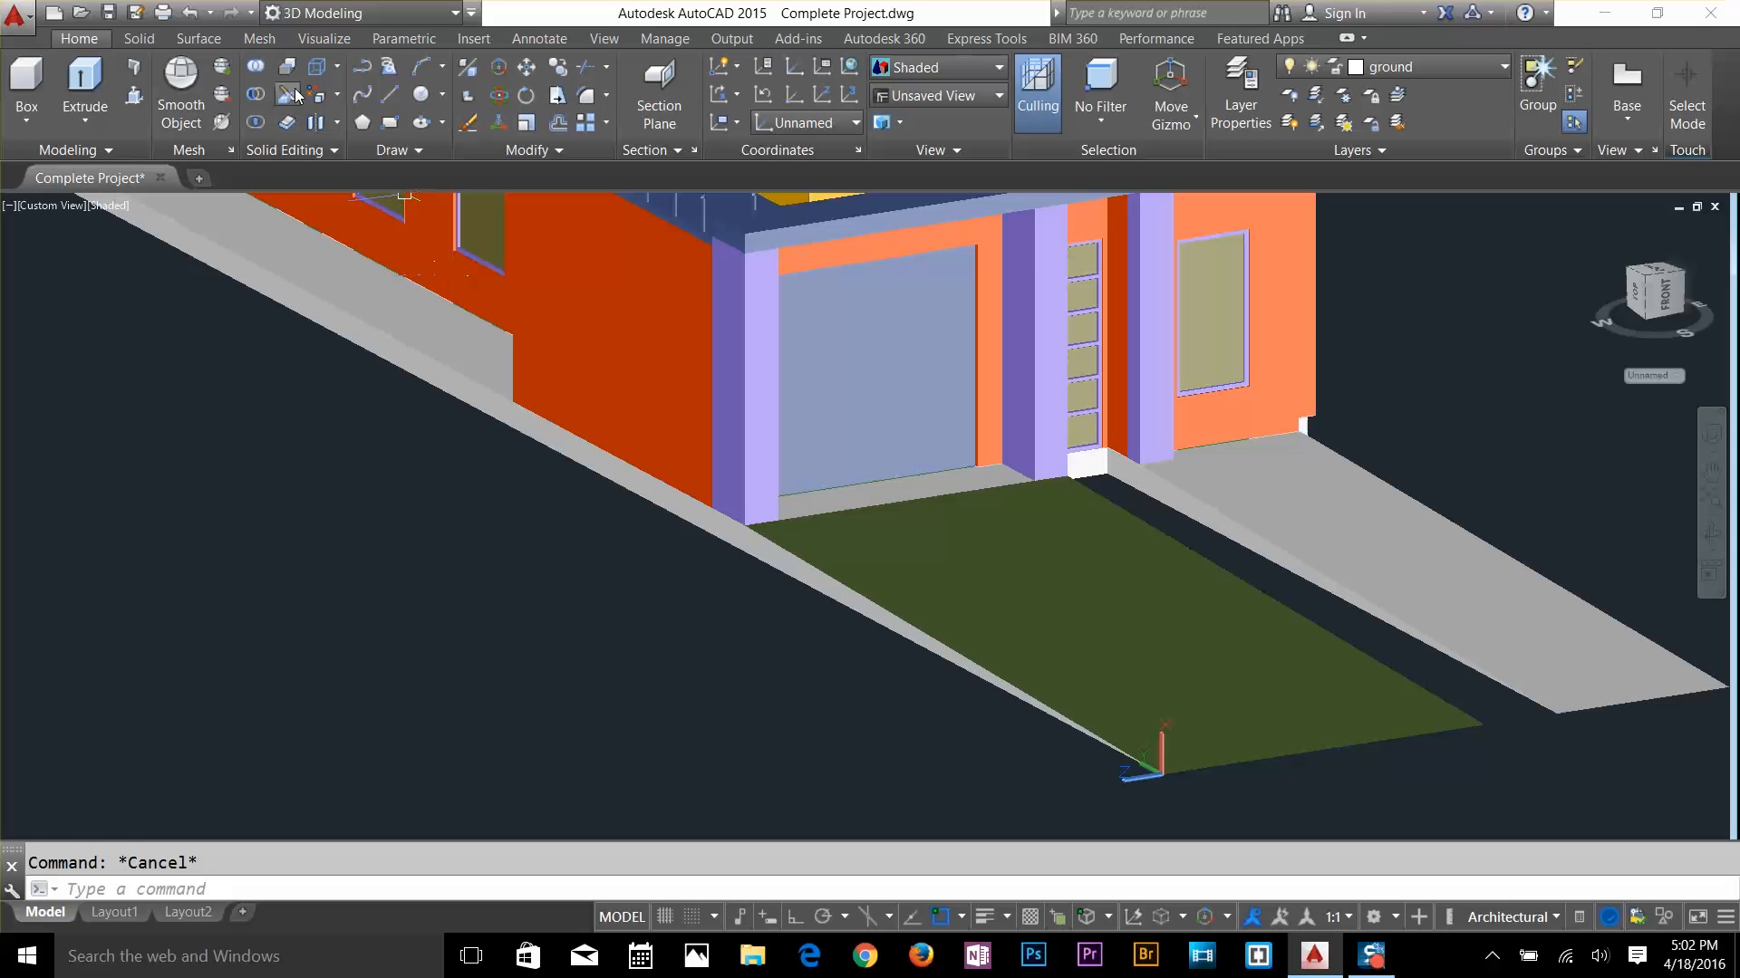
click(336, 94)
click(381, 448)
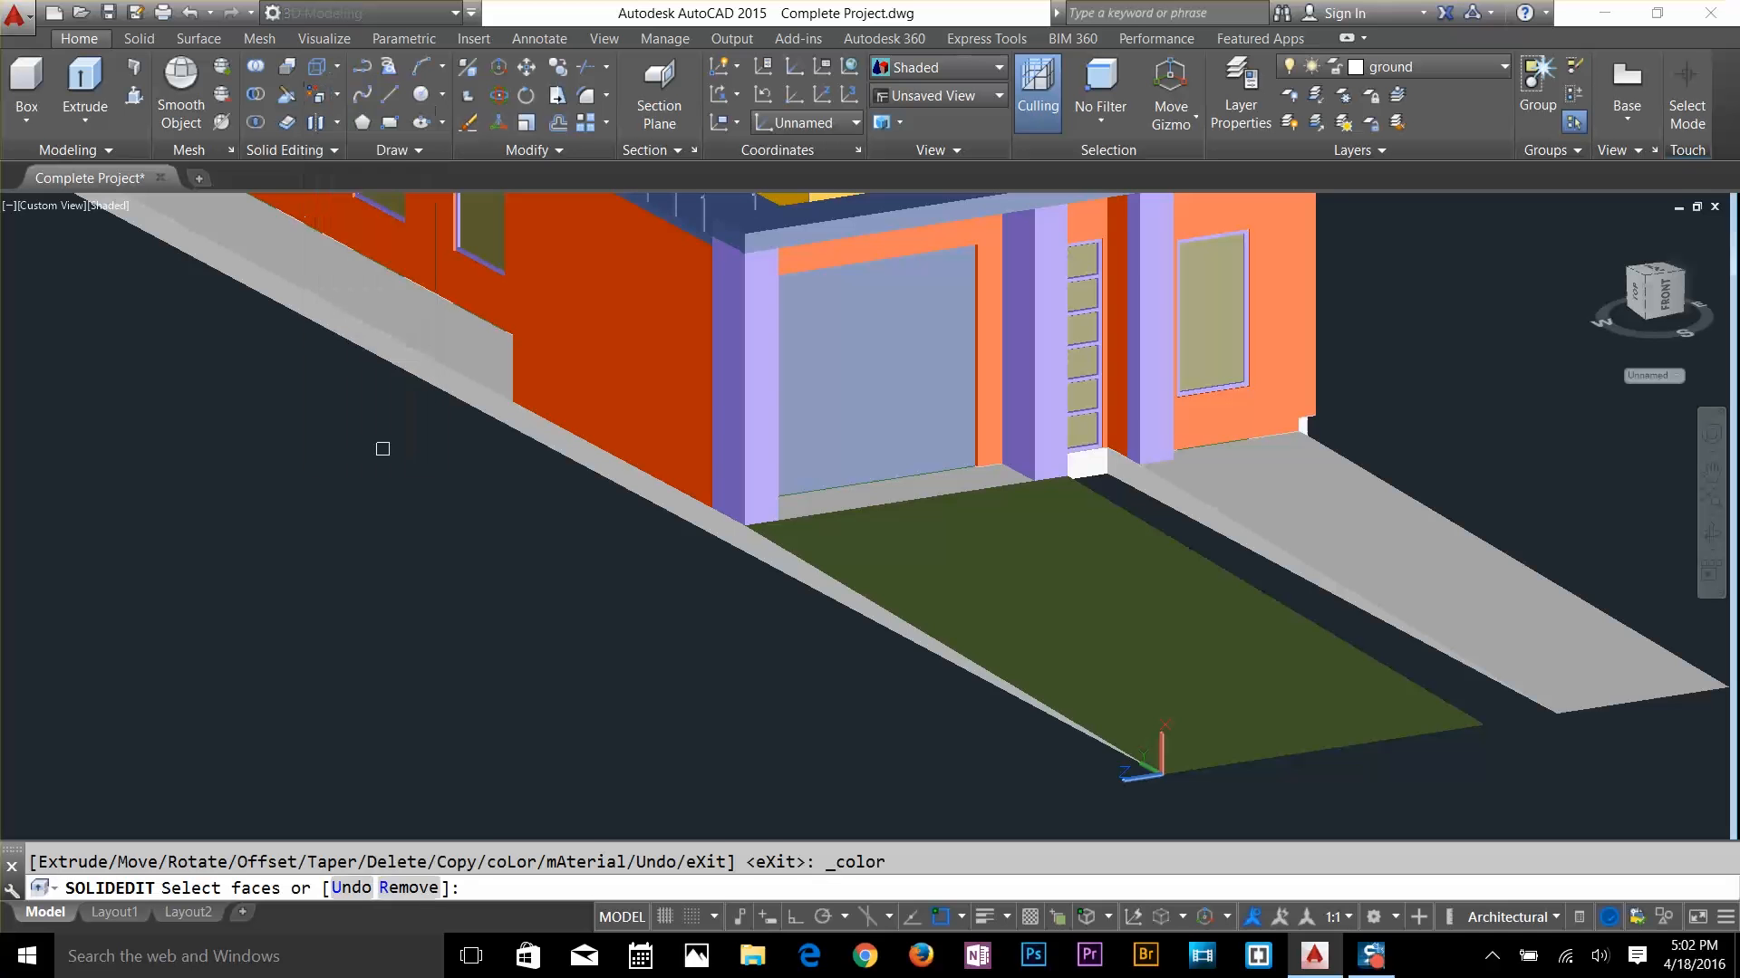
click(1576, 645)
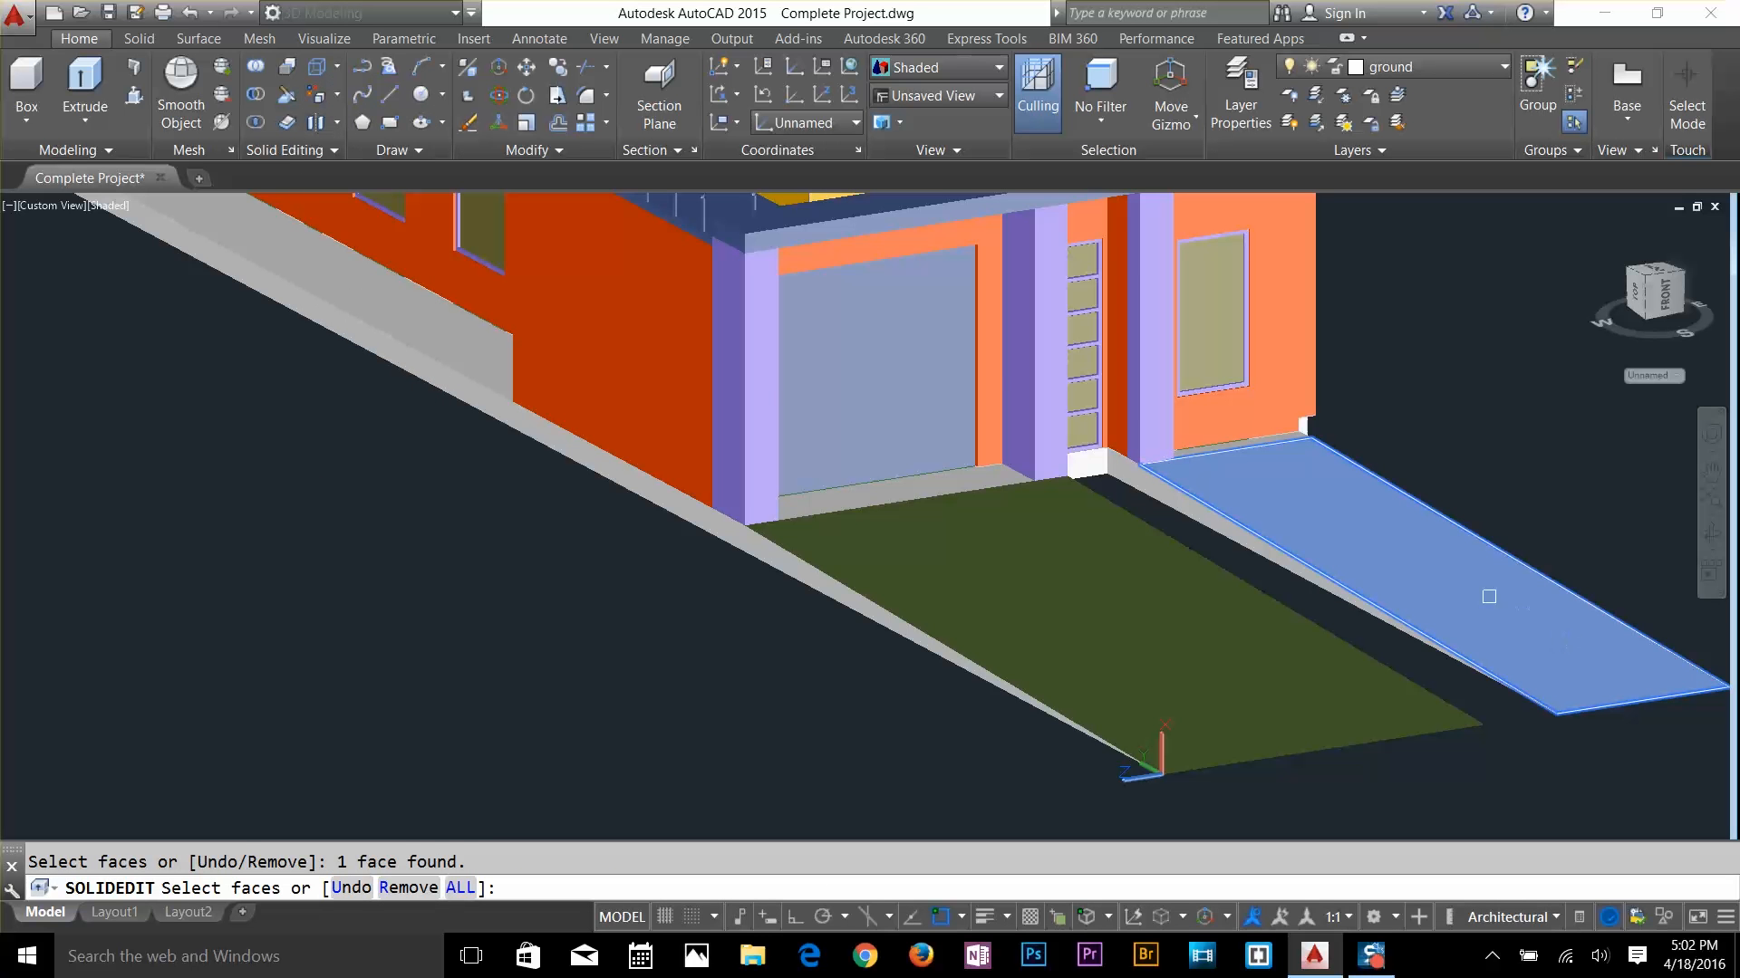
key(Return)
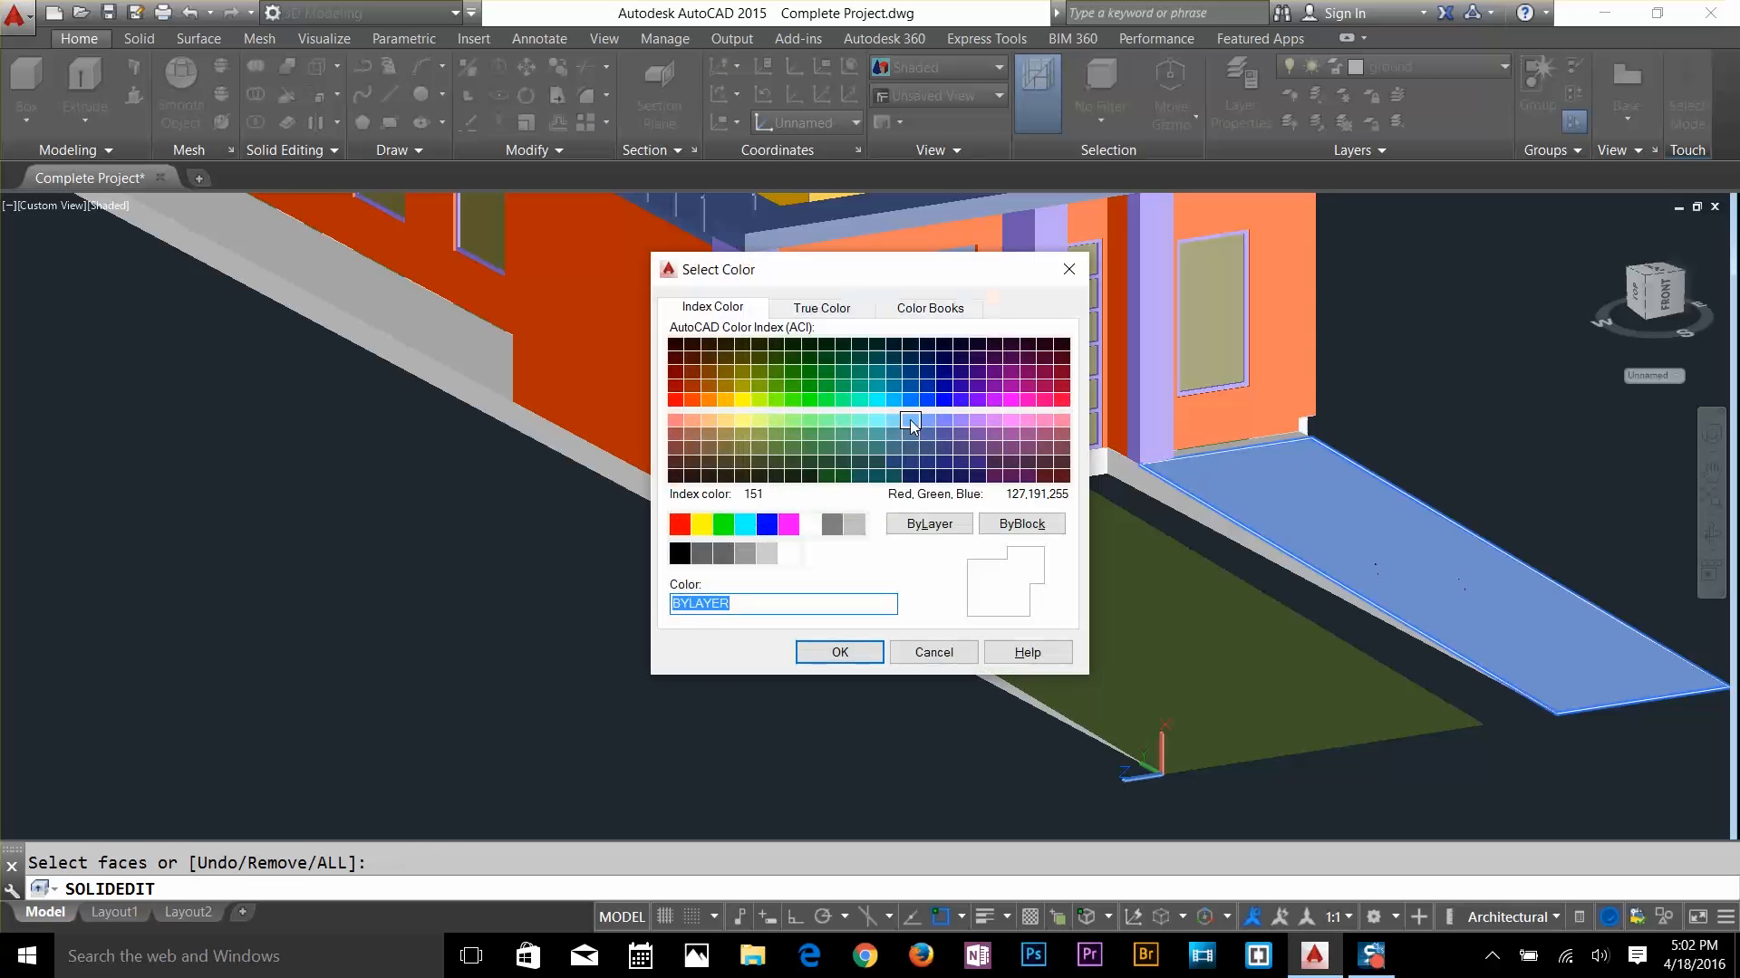
click(809, 448)
click(840, 652)
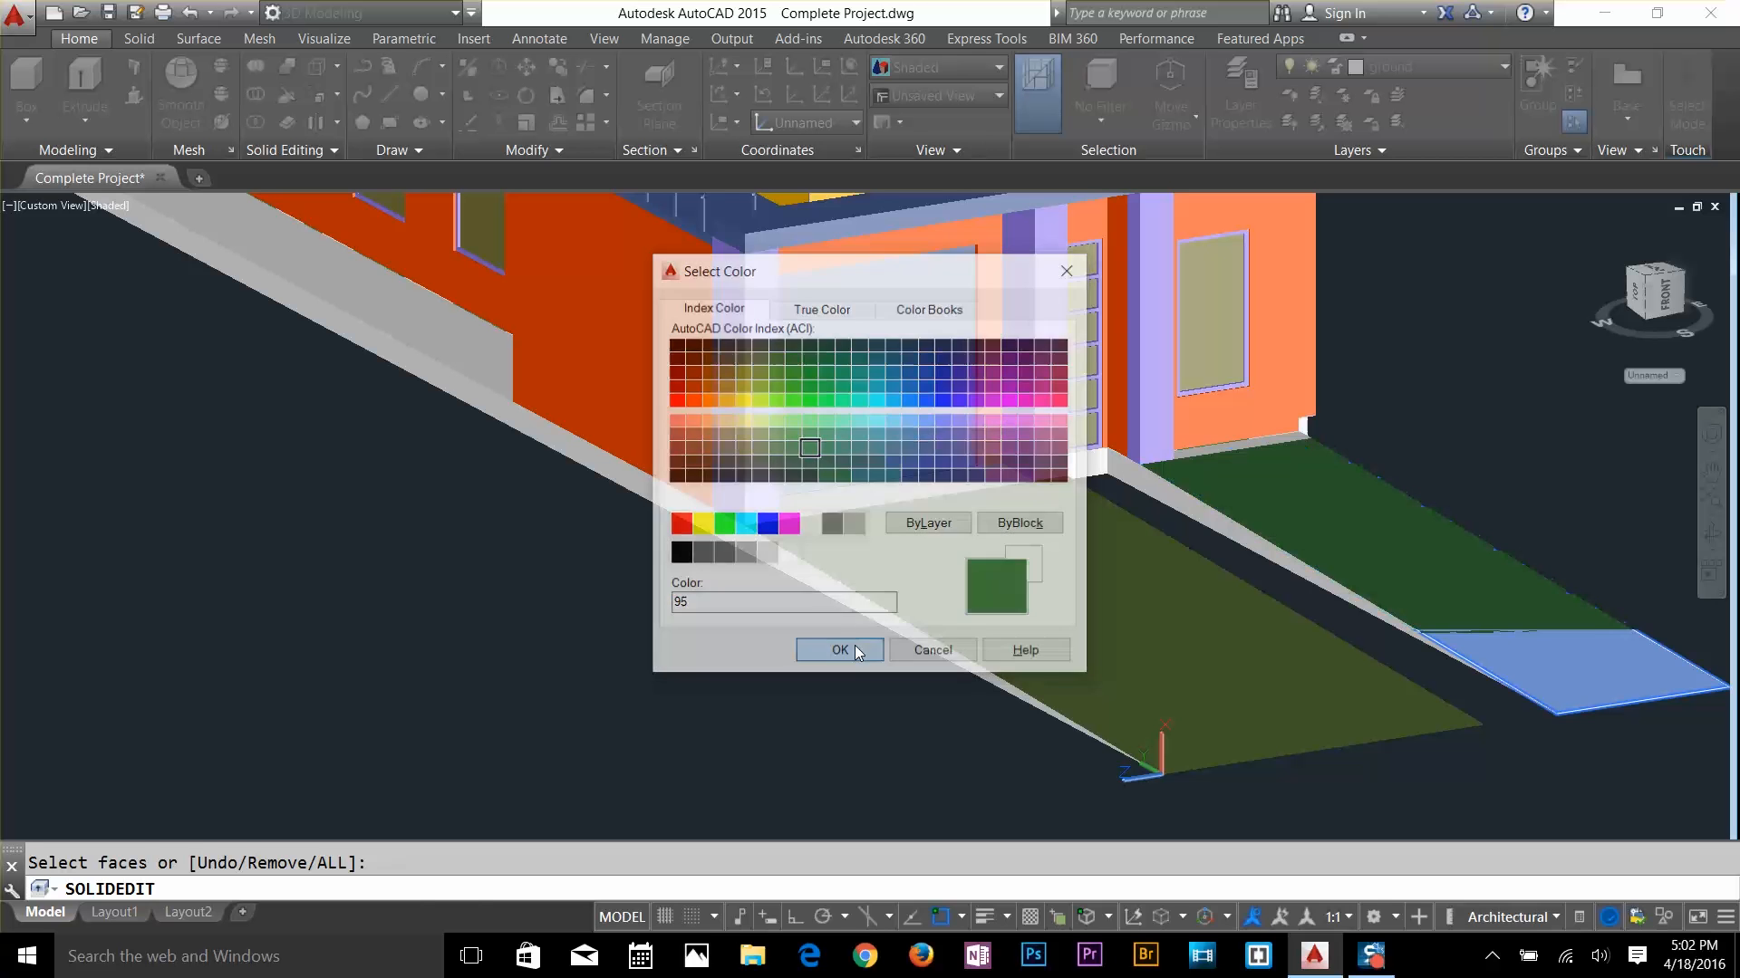
key(Escape)
Show the entrance gap between the two ramps up close in the Wireframe visual style
scroll(1157, 439, up, 4)
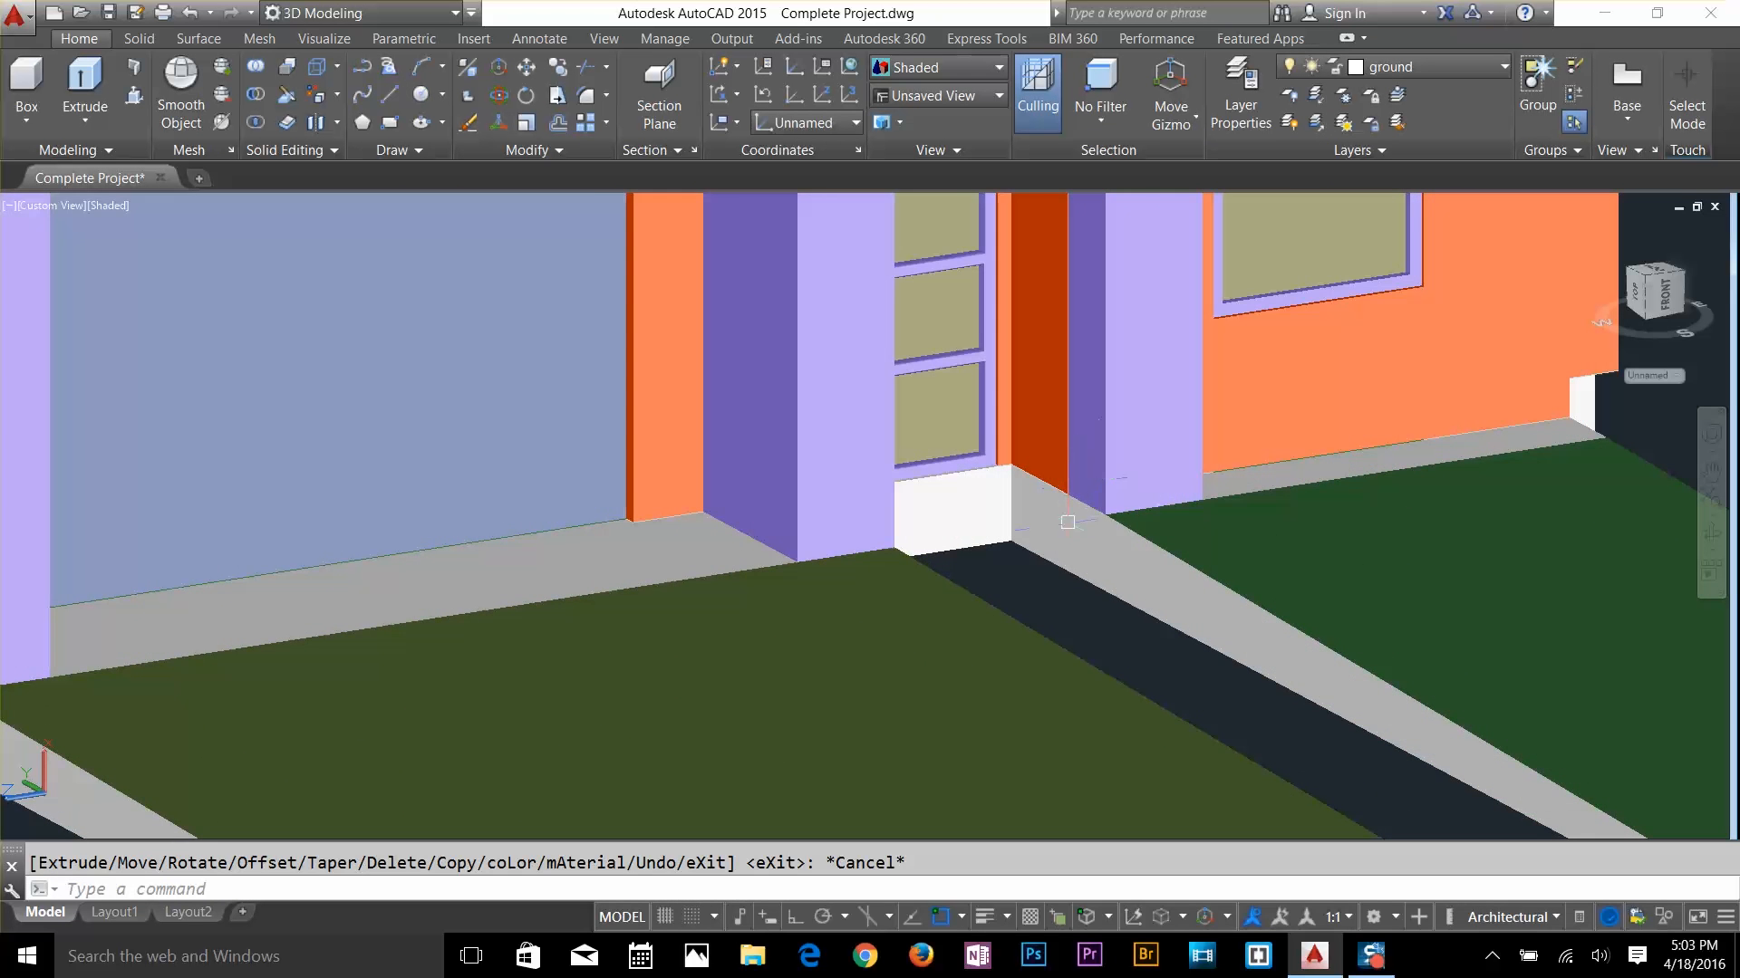
shift+middle_drag(1069, 526, 925, 564)
scroll(942, 560, up, 3)
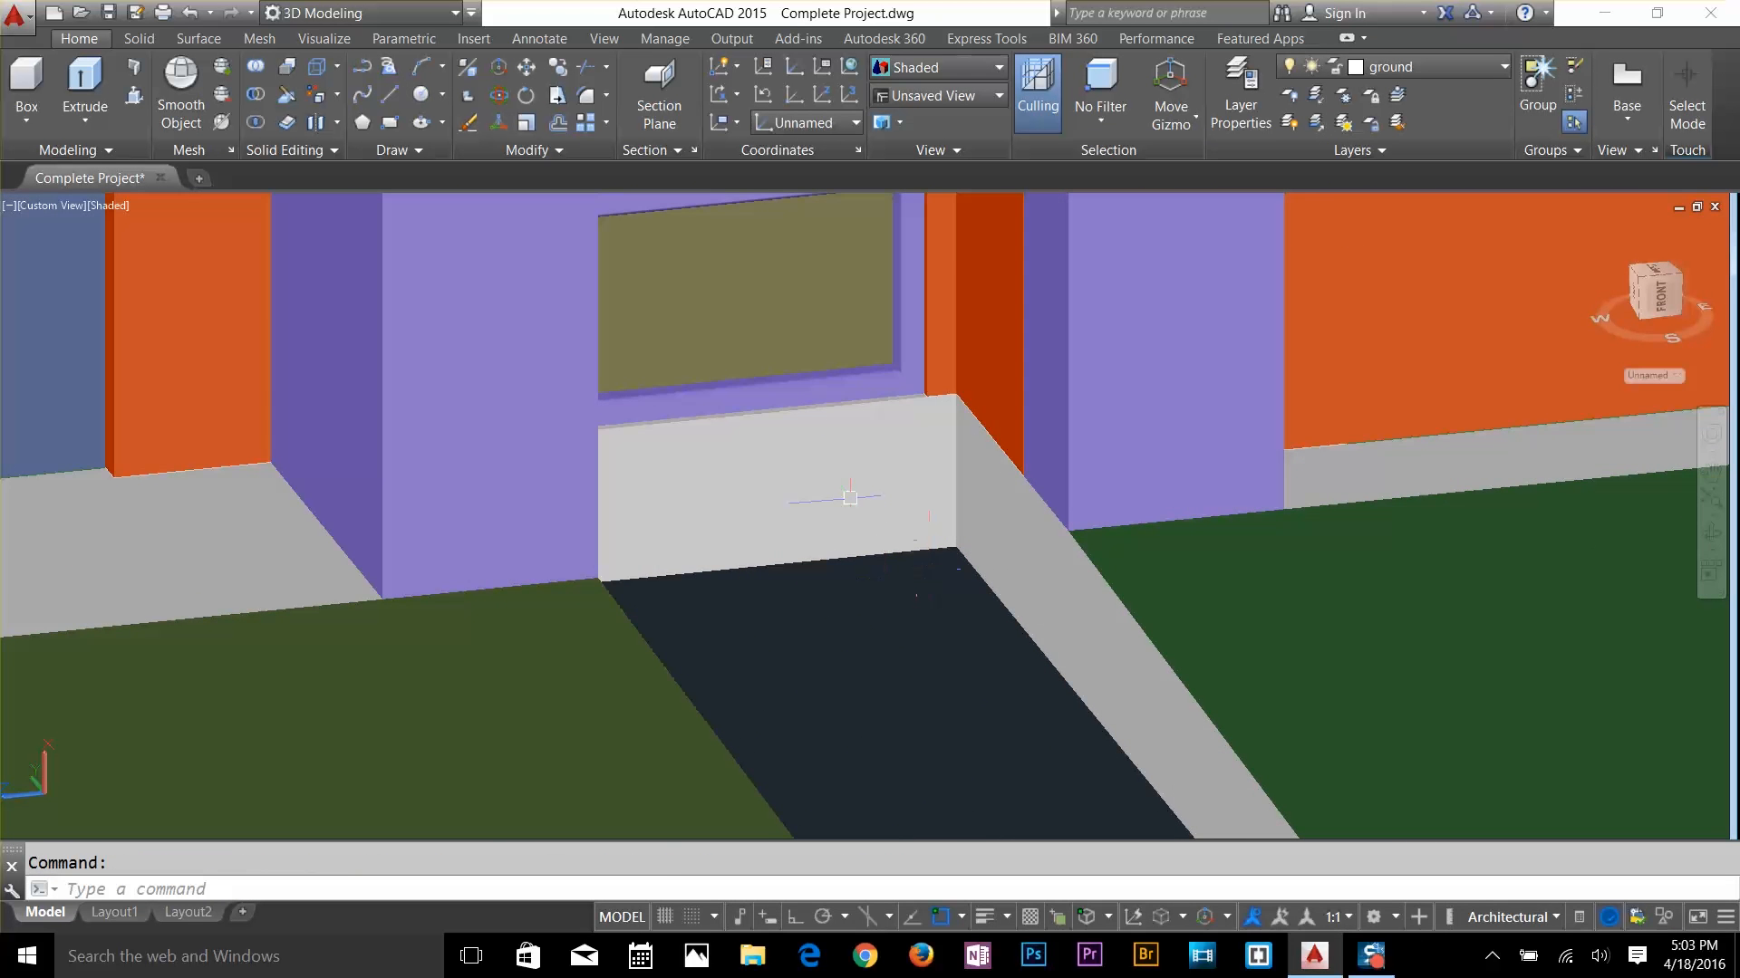
scroll(838, 461, up, 2)
scroll(824, 560, down, 3)
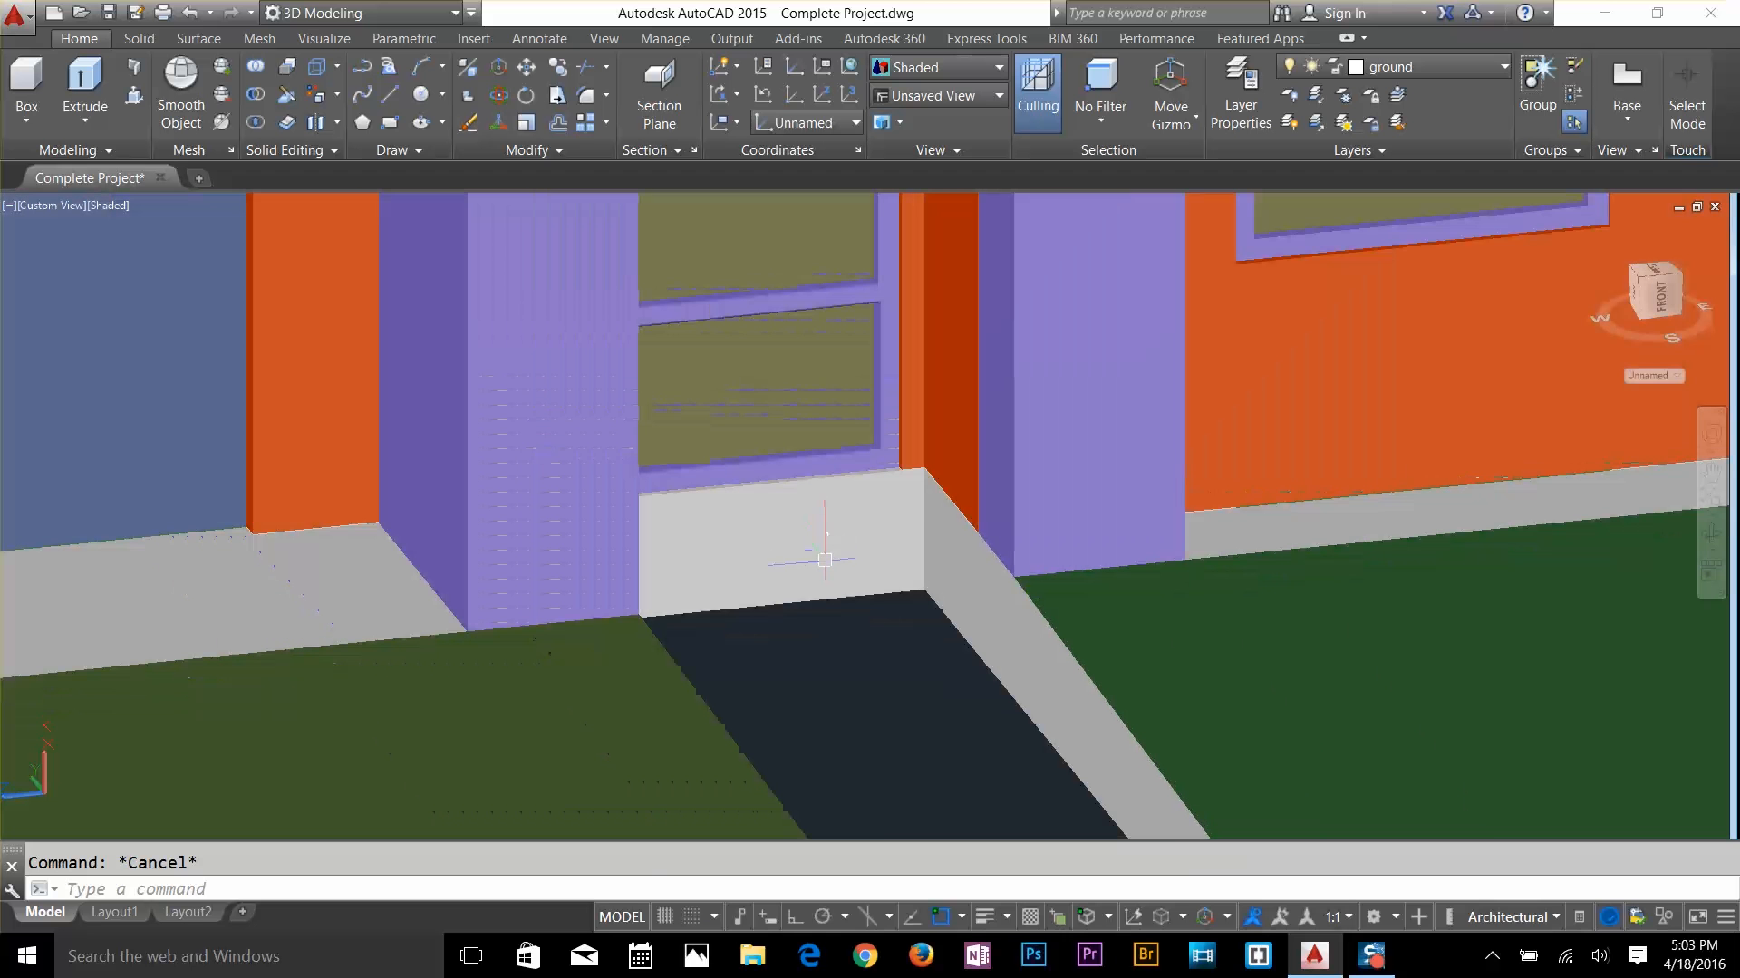
click(942, 80)
click(901, 270)
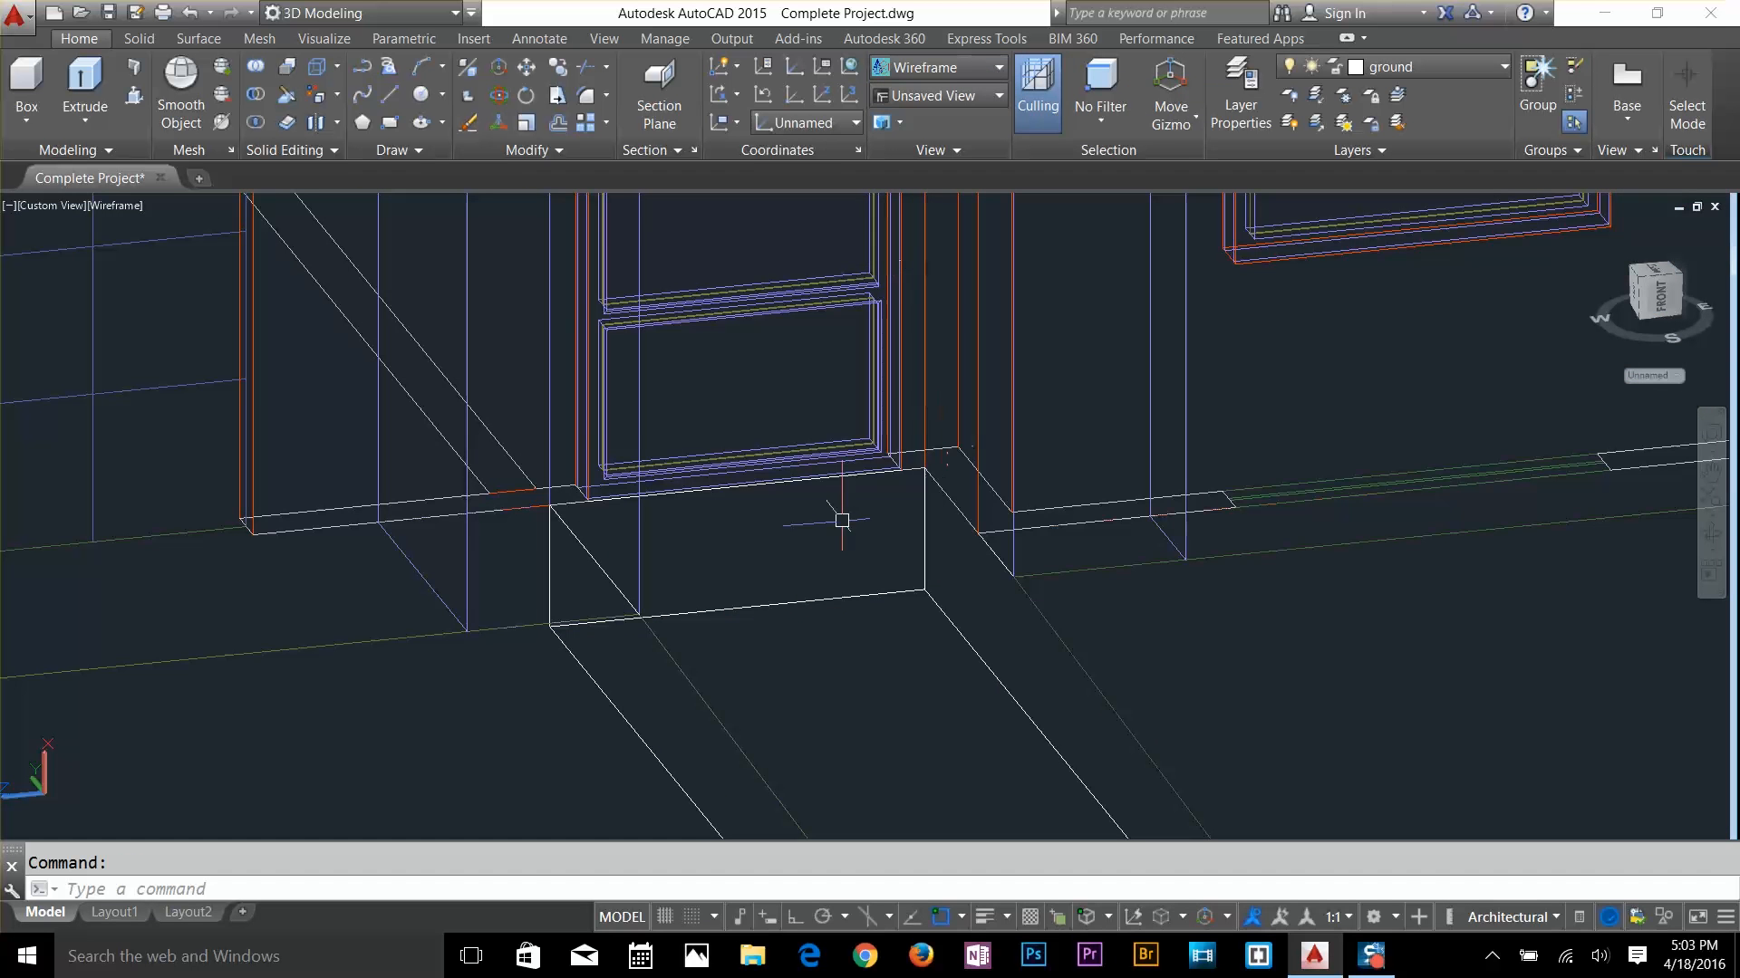
text(rec)
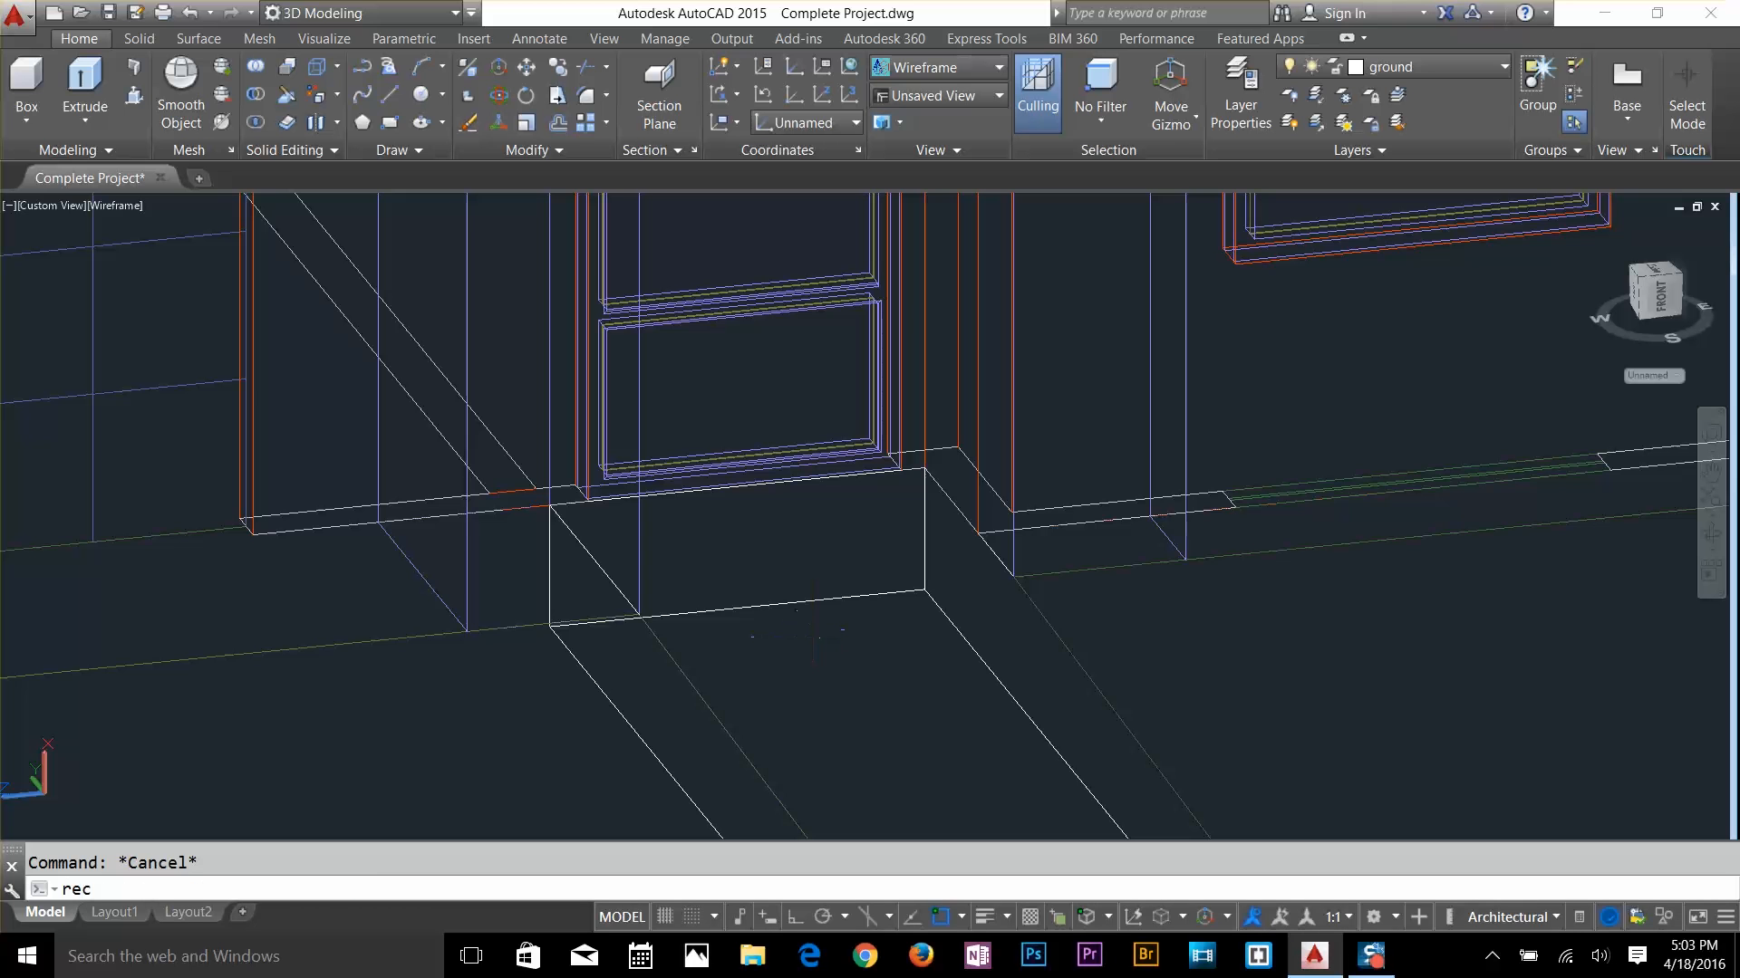
key(Return)
click(924, 590)
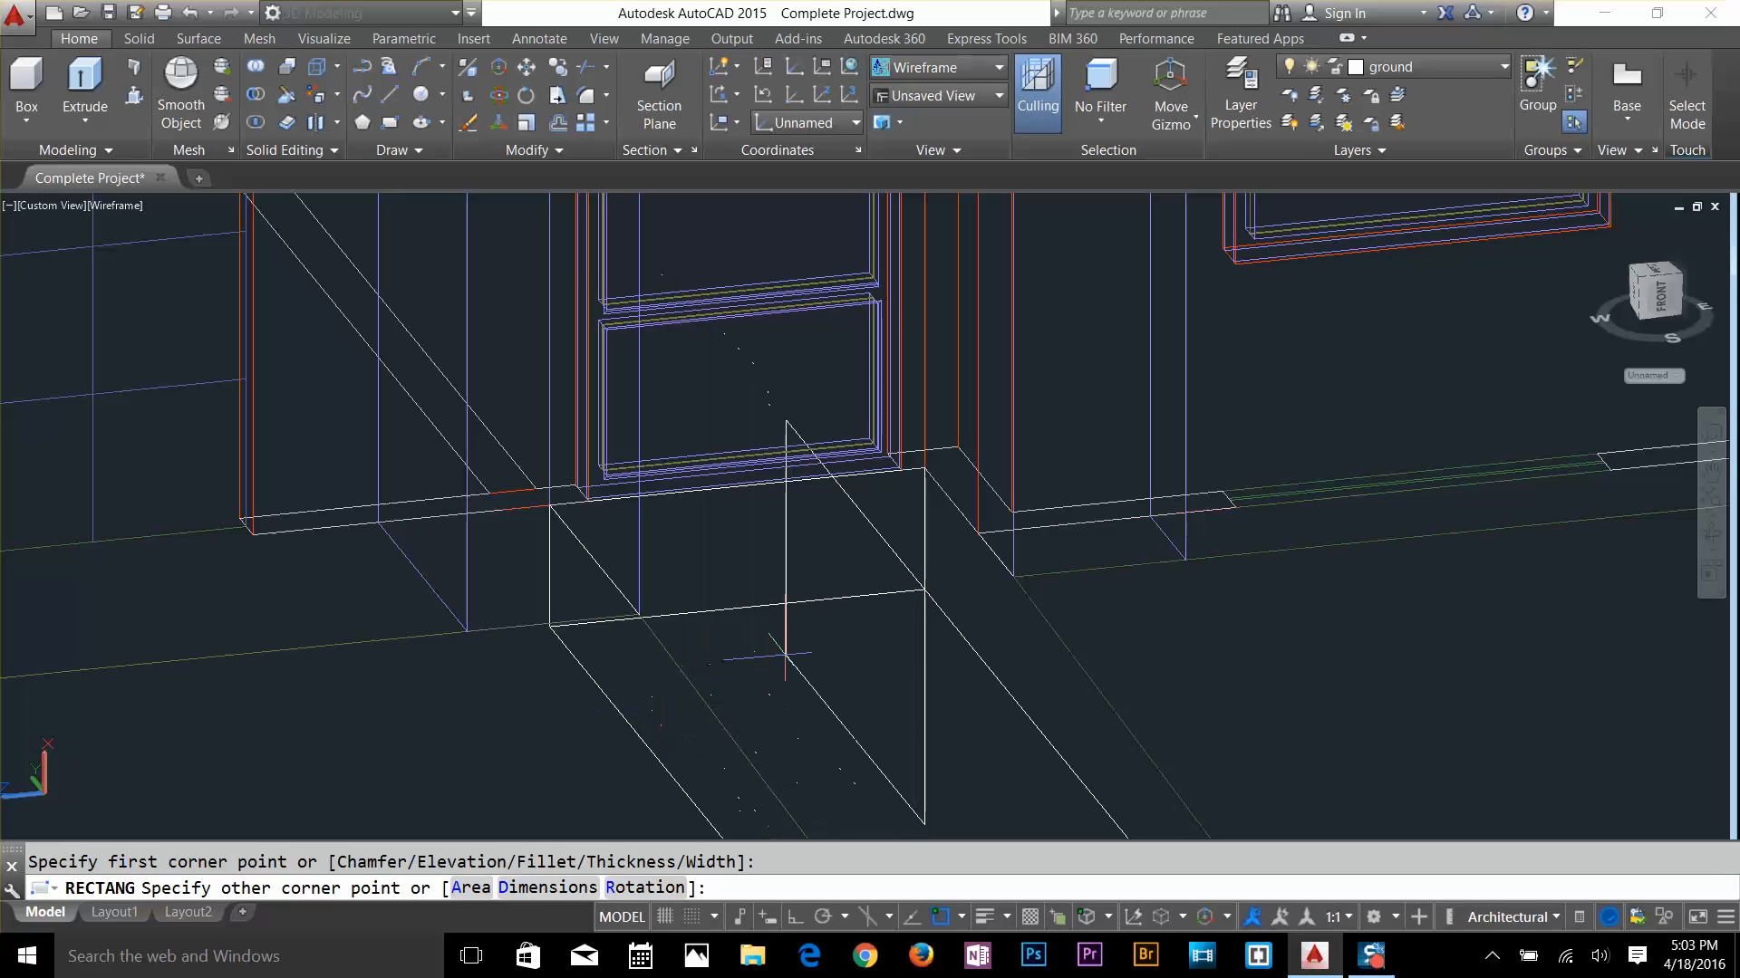
key(Escape)
Reset the UCS to World
text(uc)
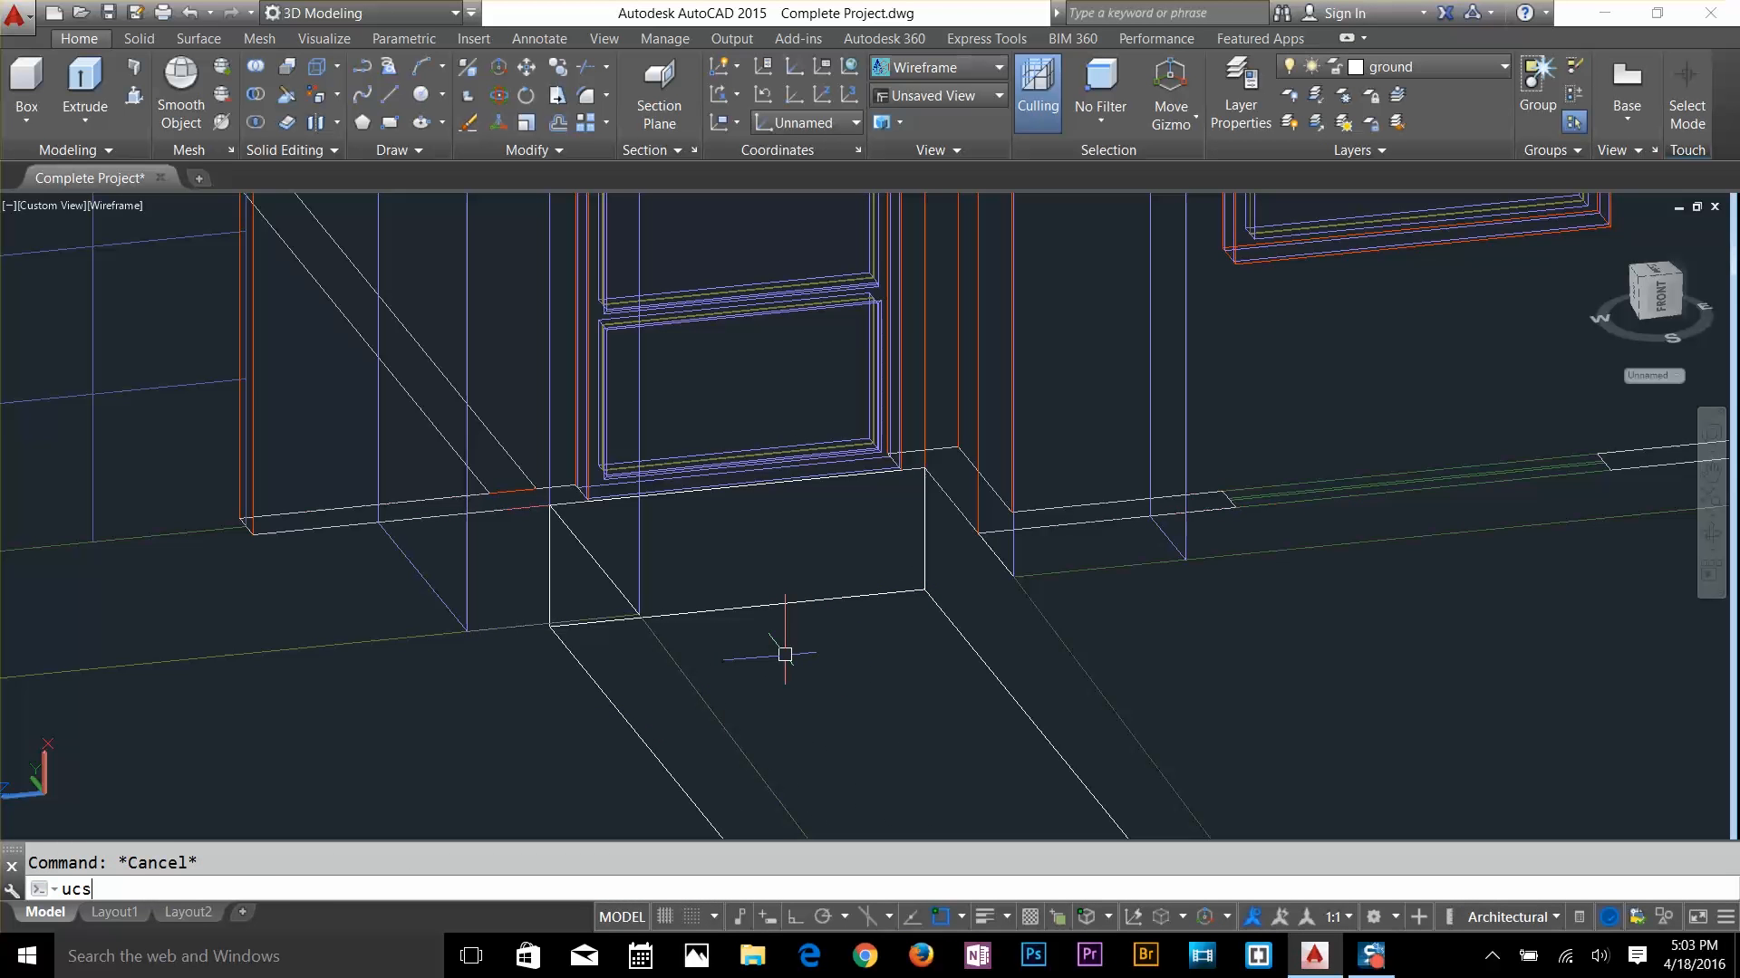
text(s)
key(Return)
key(Escape)
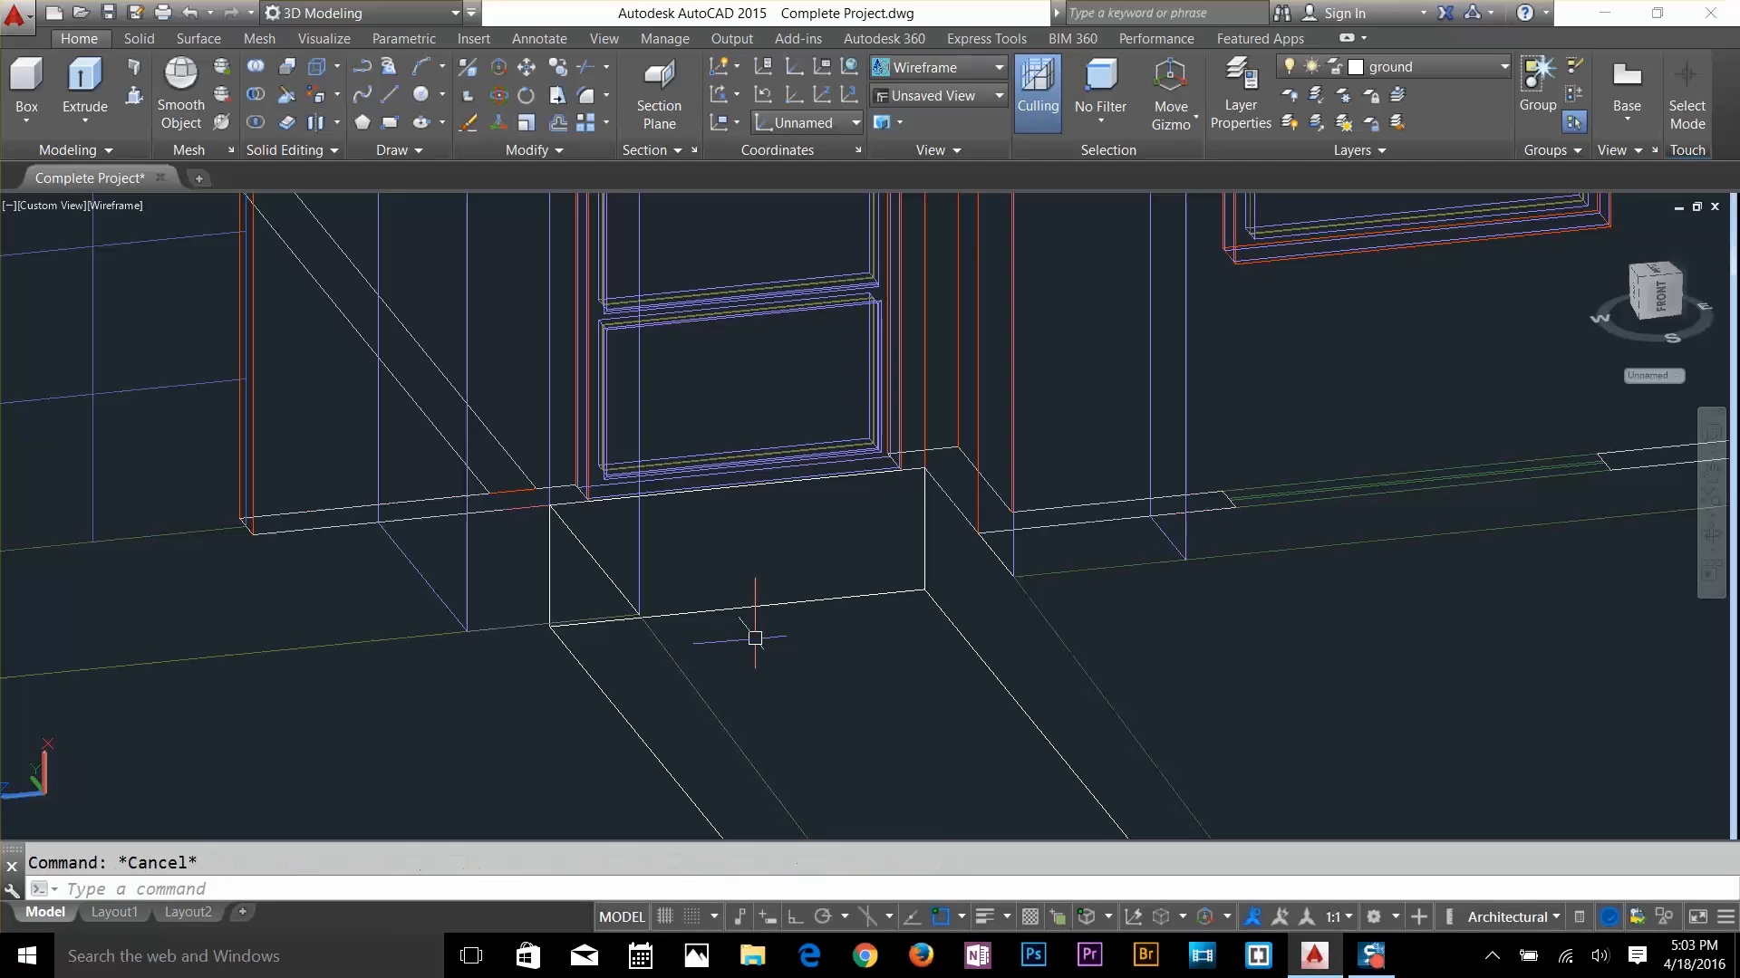
key(Return)
key(Return)
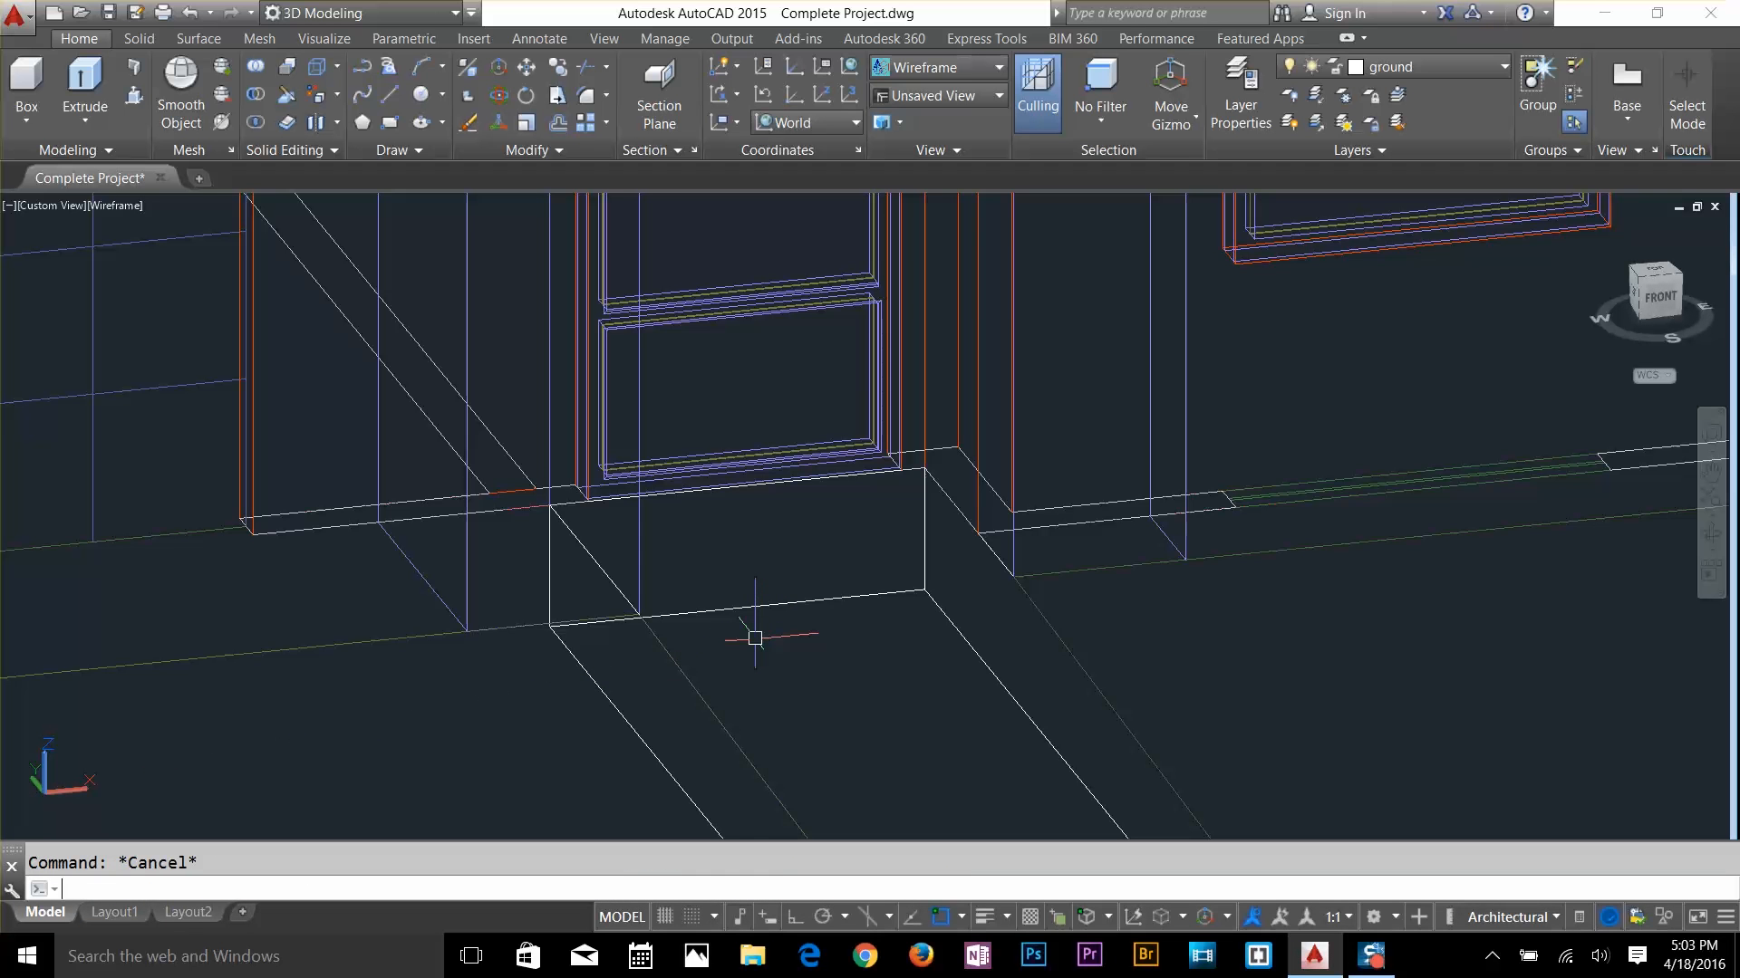
Draw a ground-level rectangle in front of the entrance, spanning the gap between the two ramps from the slab's base corner
text(rec)
key(Return)
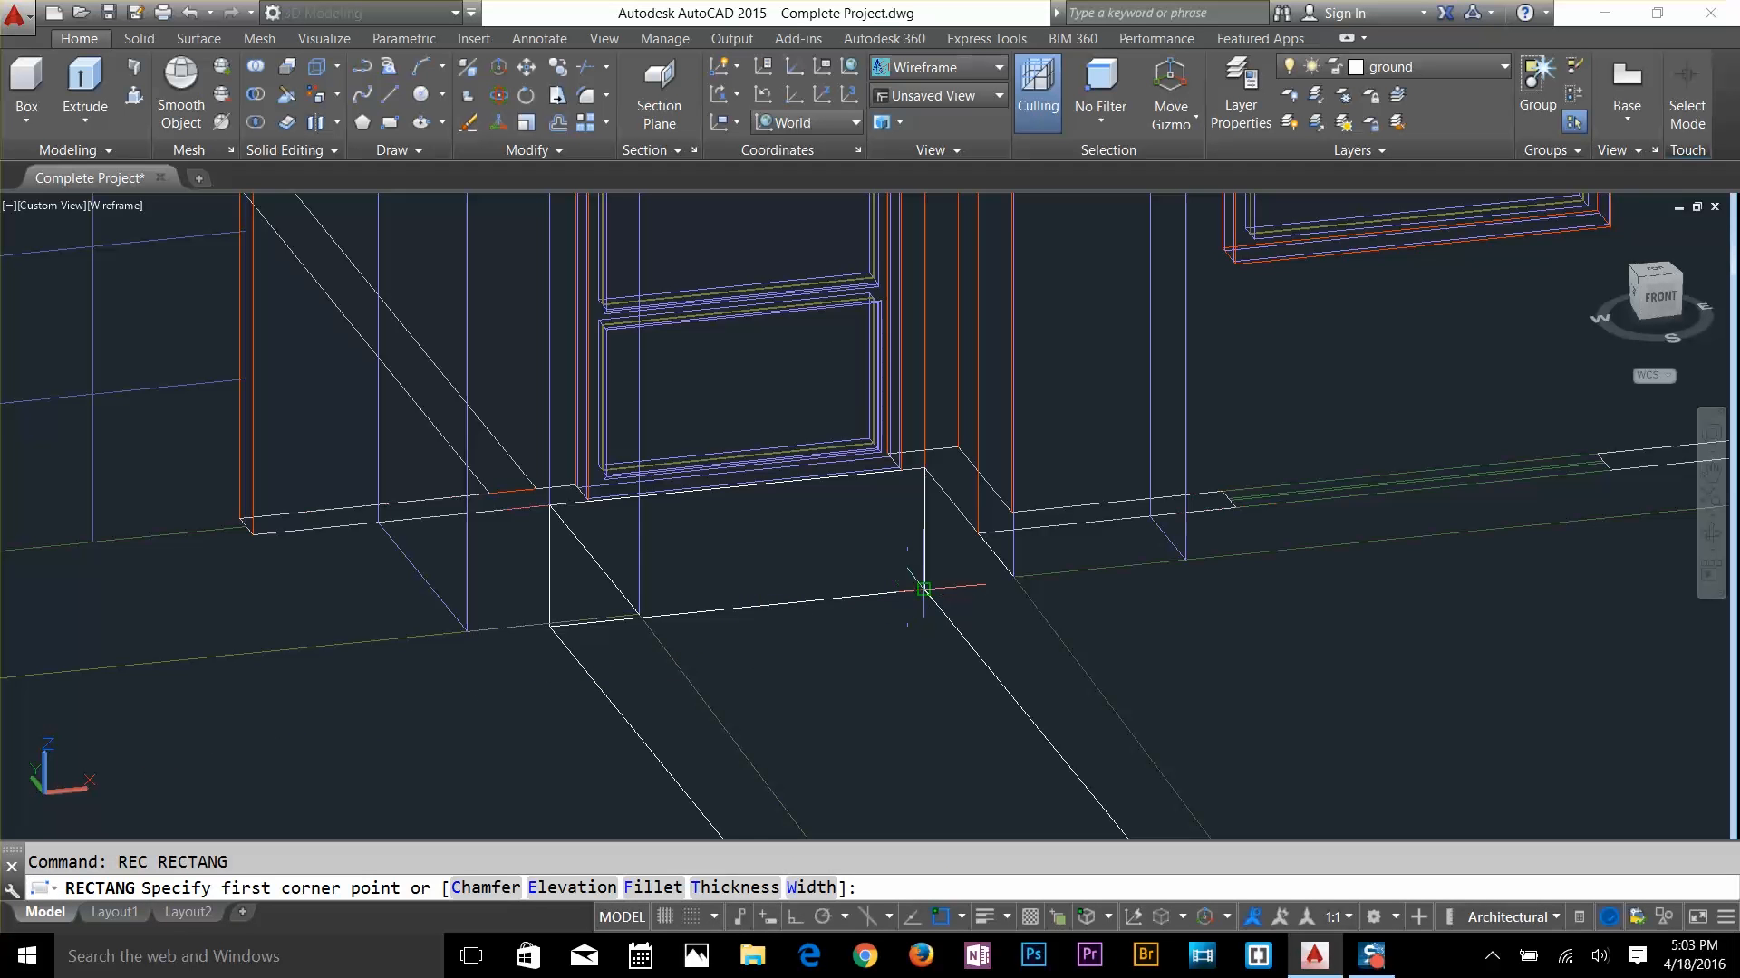
click(921, 590)
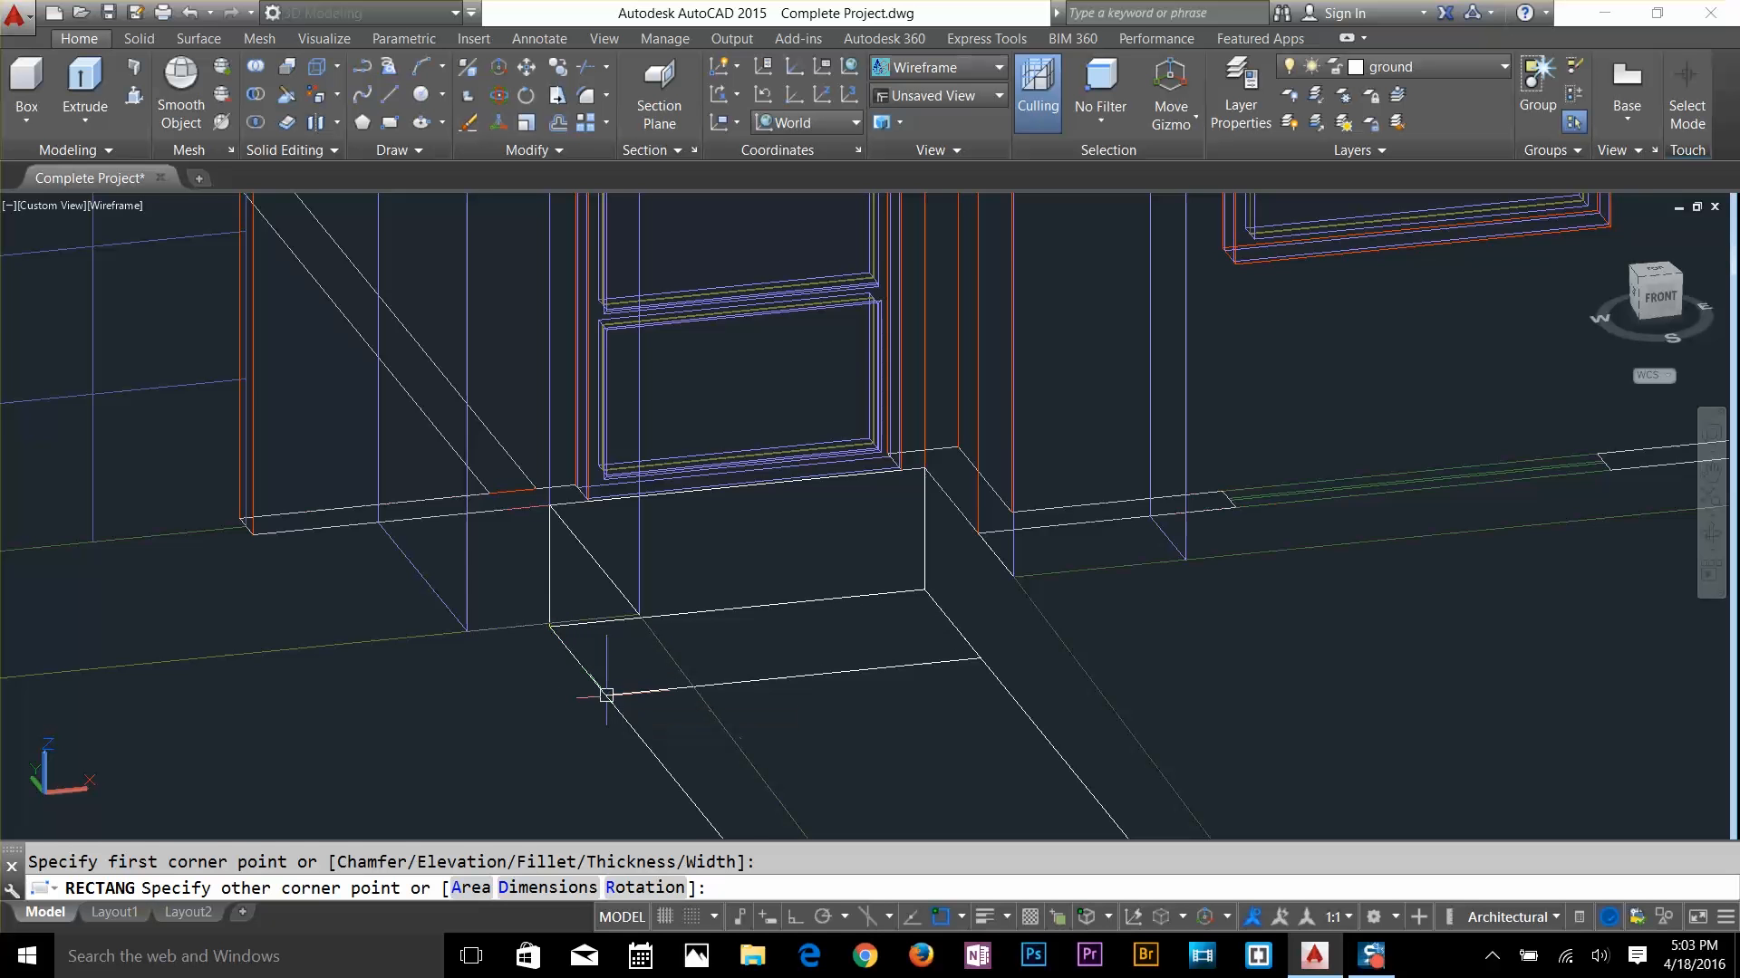
key(Escape)
Extrude the rectangle in front of the entrance upward to about half the slab's height as a low step
text(ex)
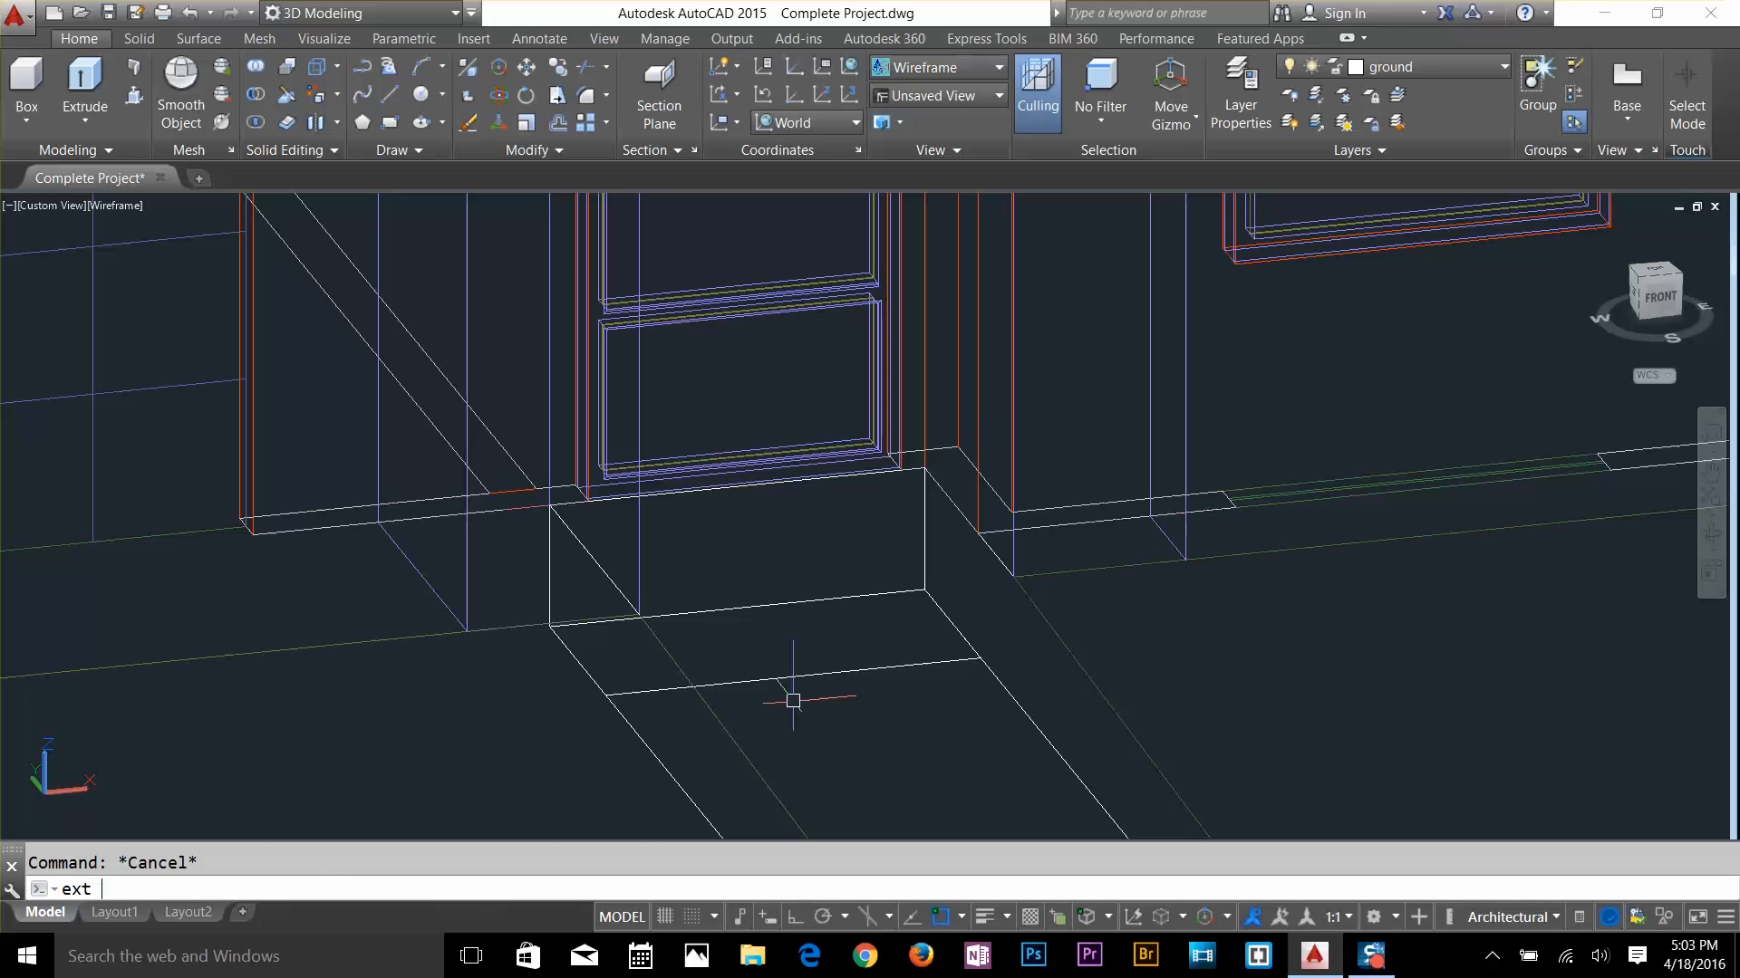
text(t)
key(Return)
click(794, 676)
key(Return)
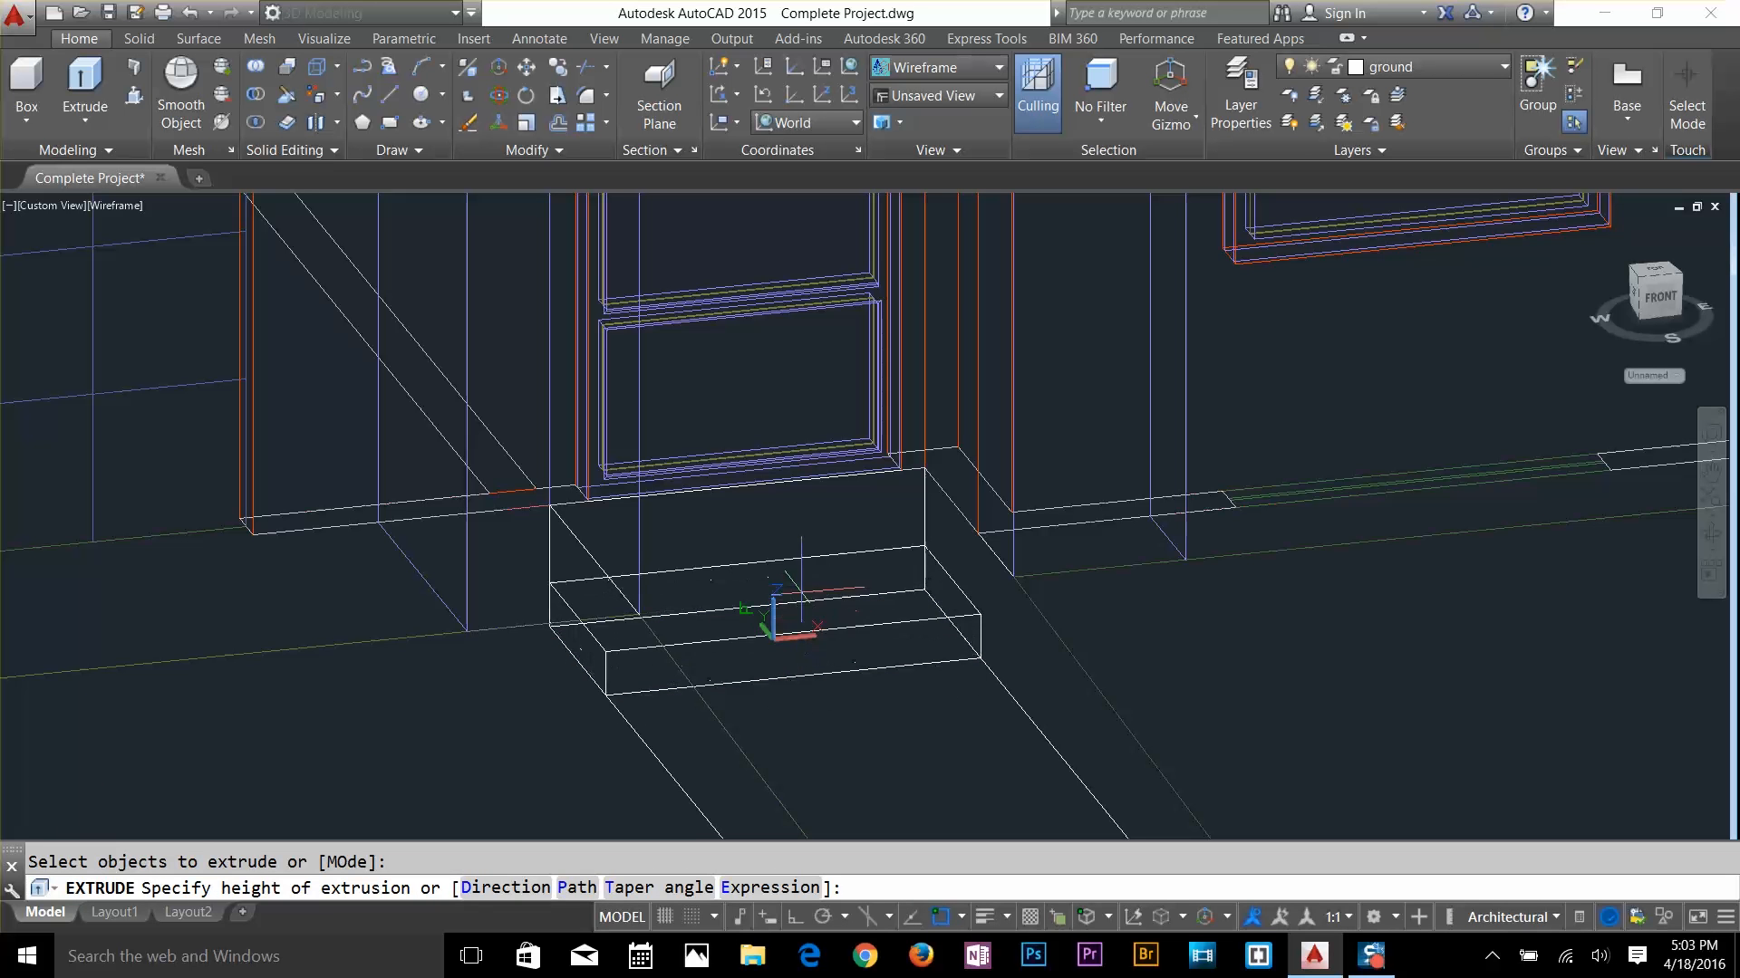
key(Escape)
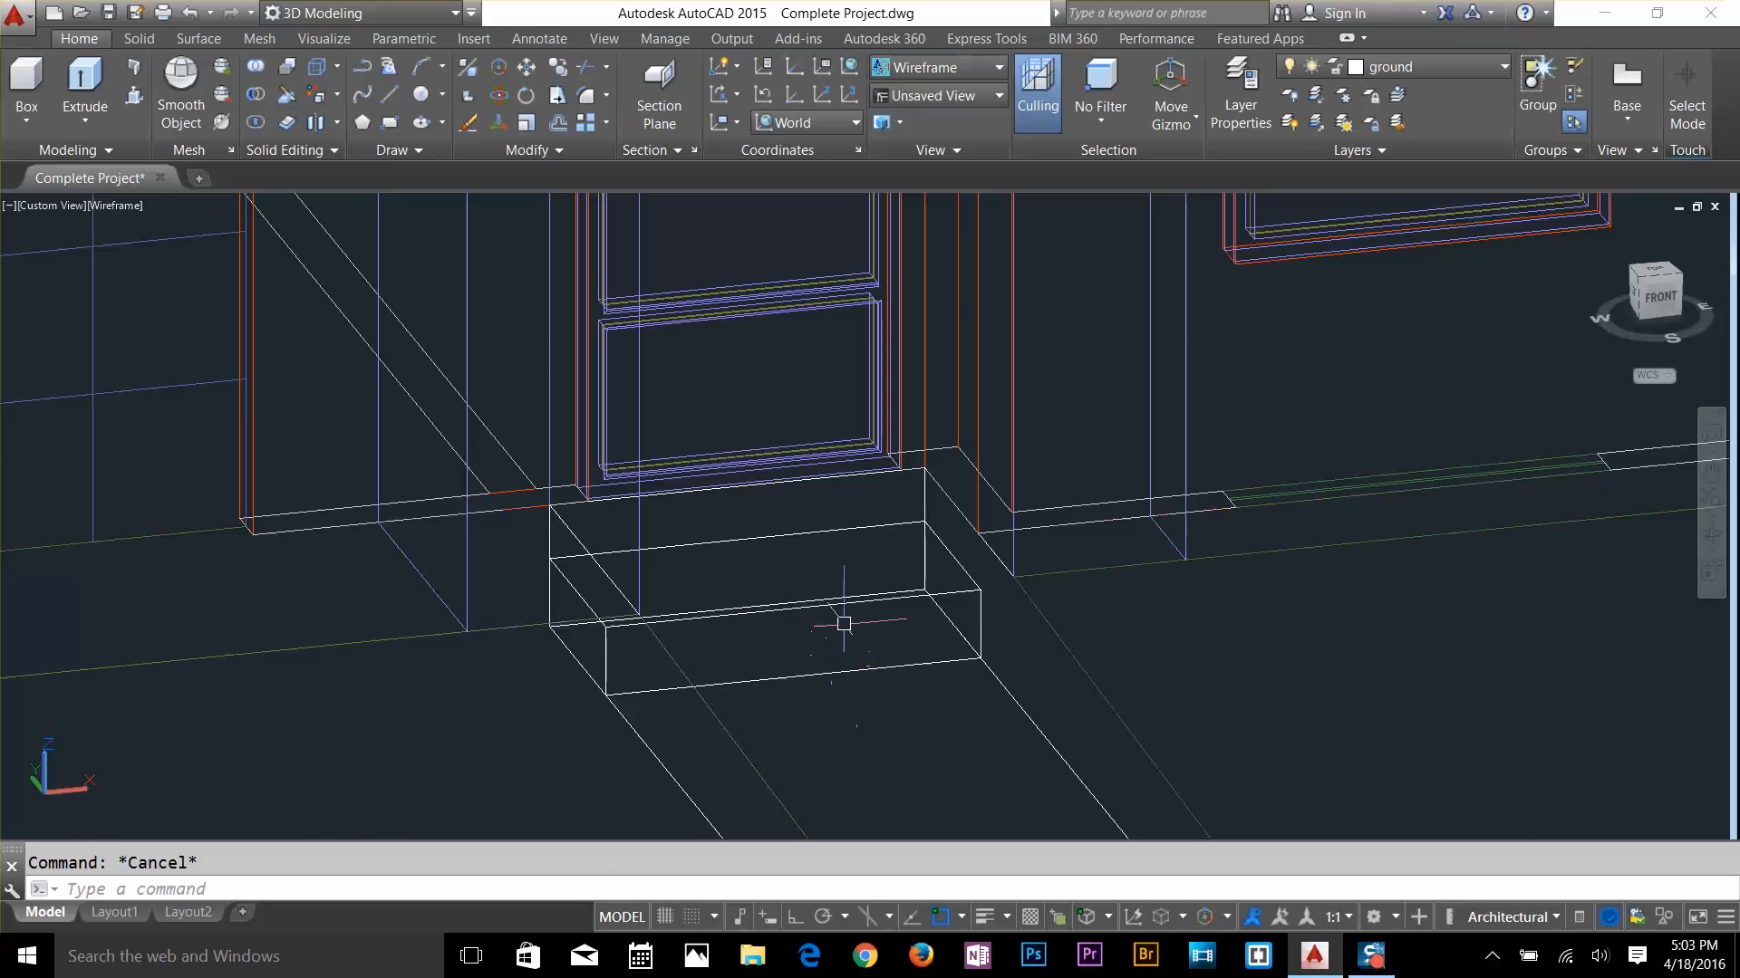
scroll(844, 624, up, 4)
text(f)
key(Return)
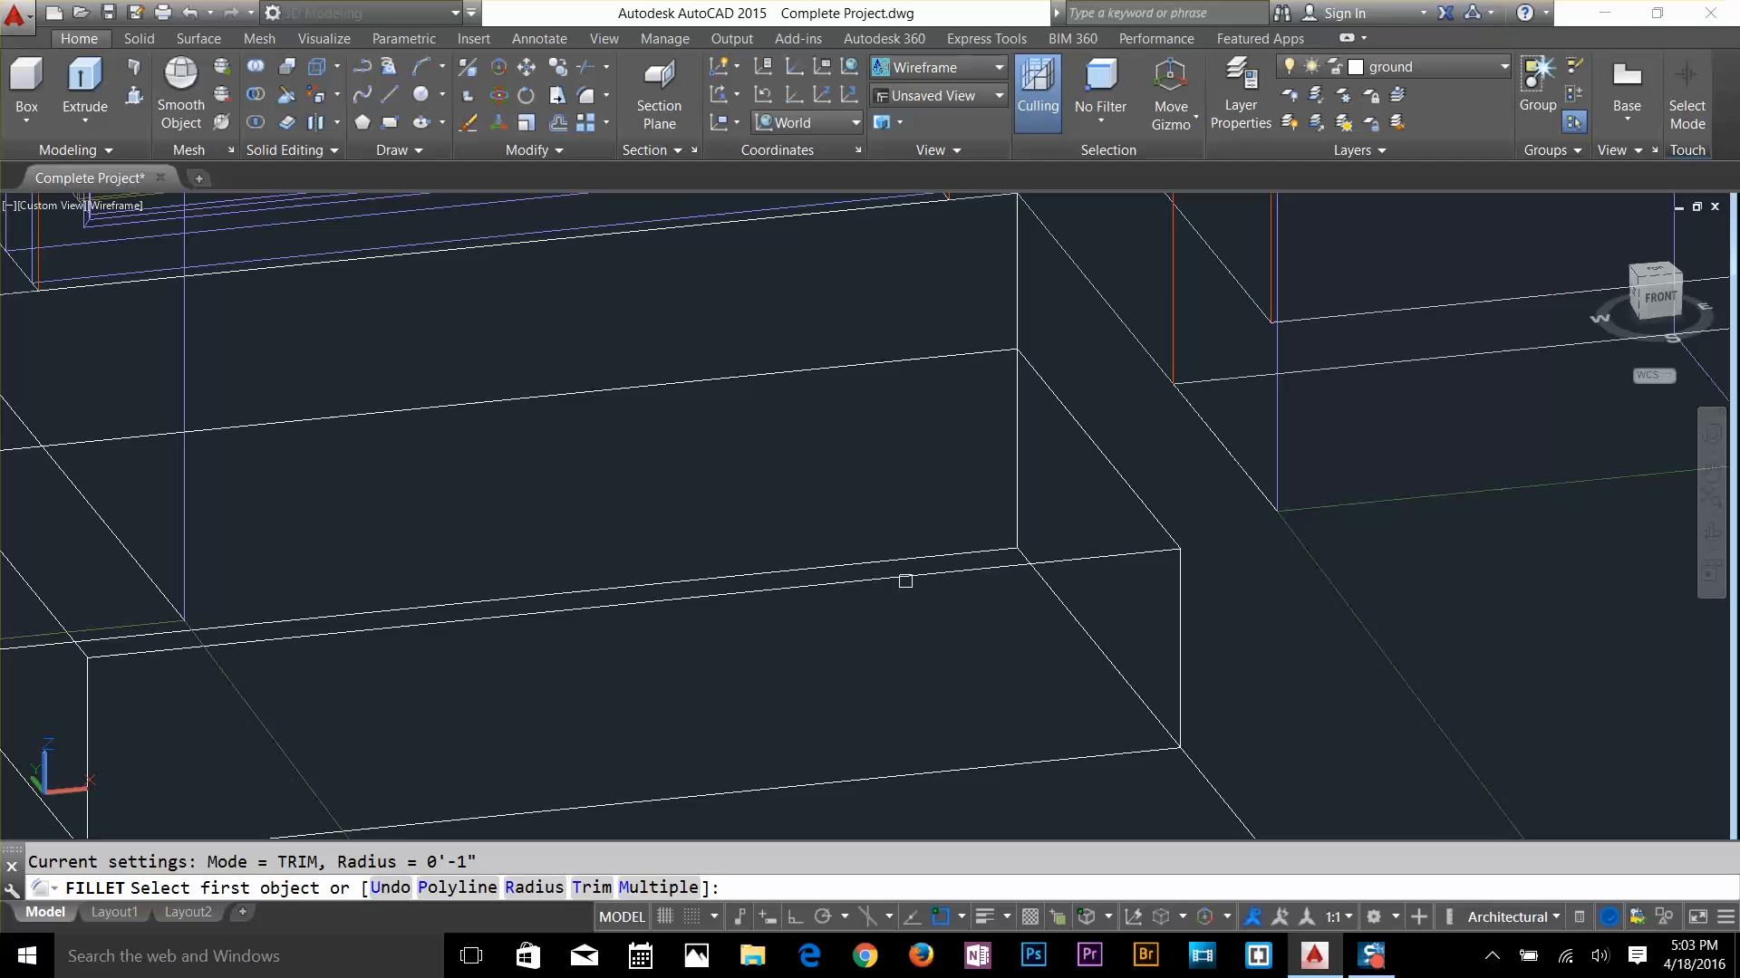
click(905, 579)
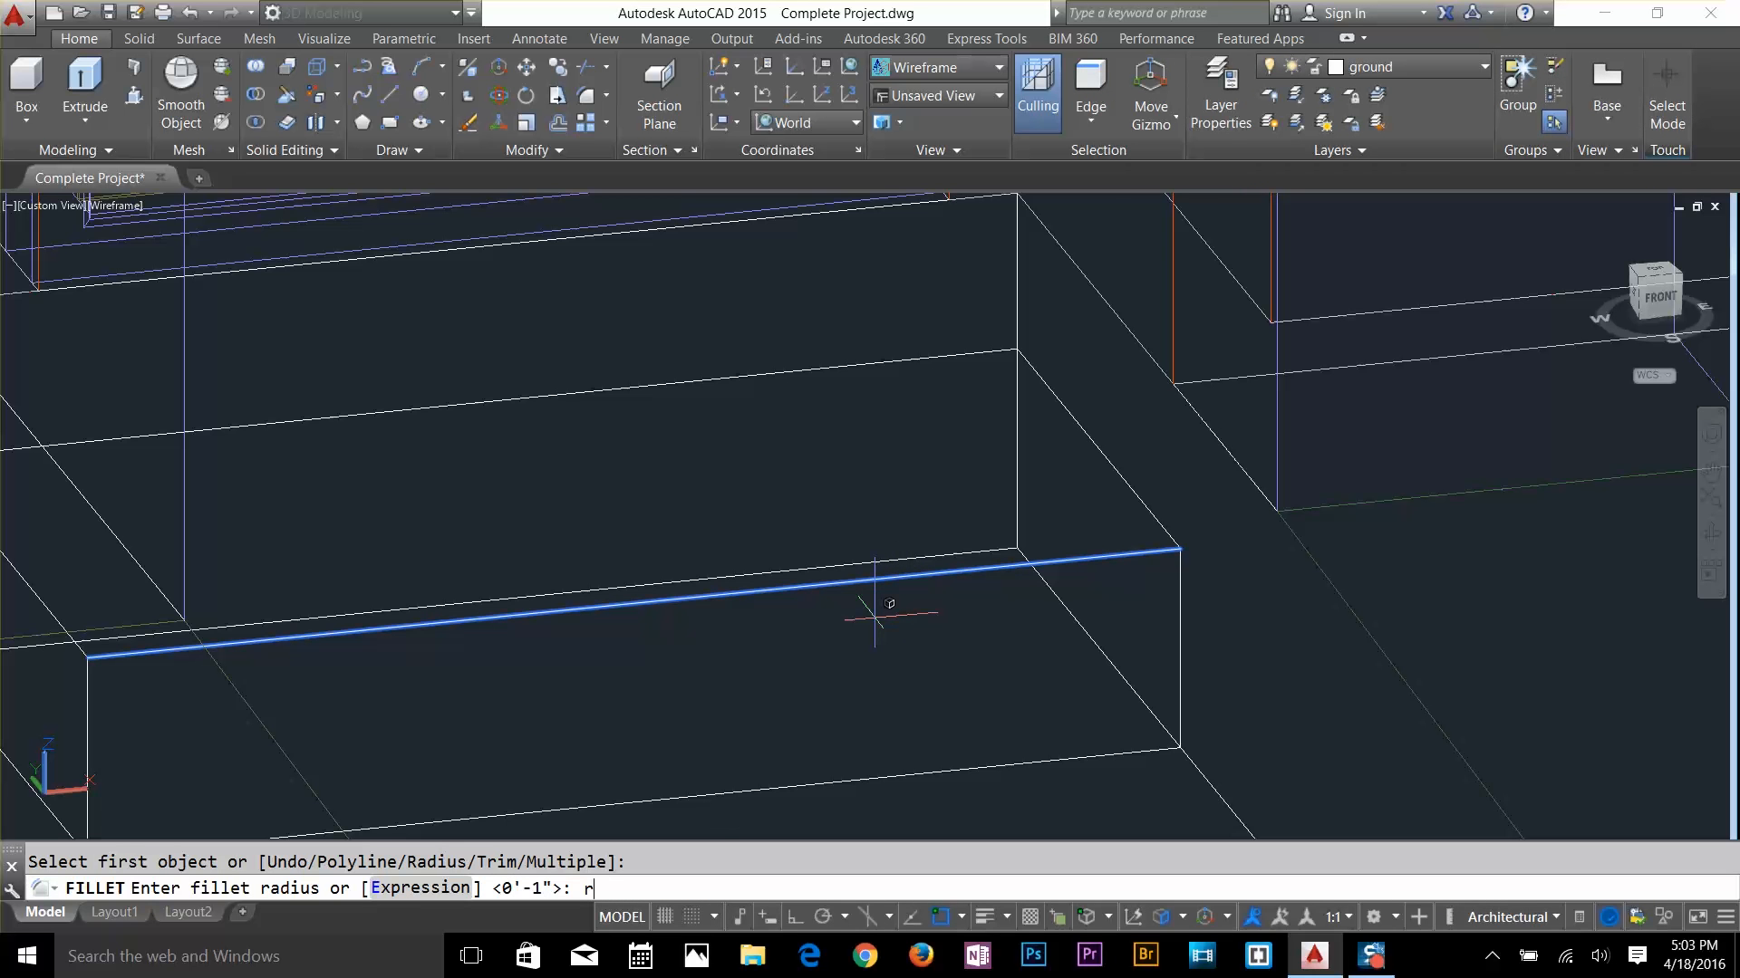
key(Escape)
Fillet the upper front edge of the entrance step with a radius of 3 inches
text(f)
key(Return)
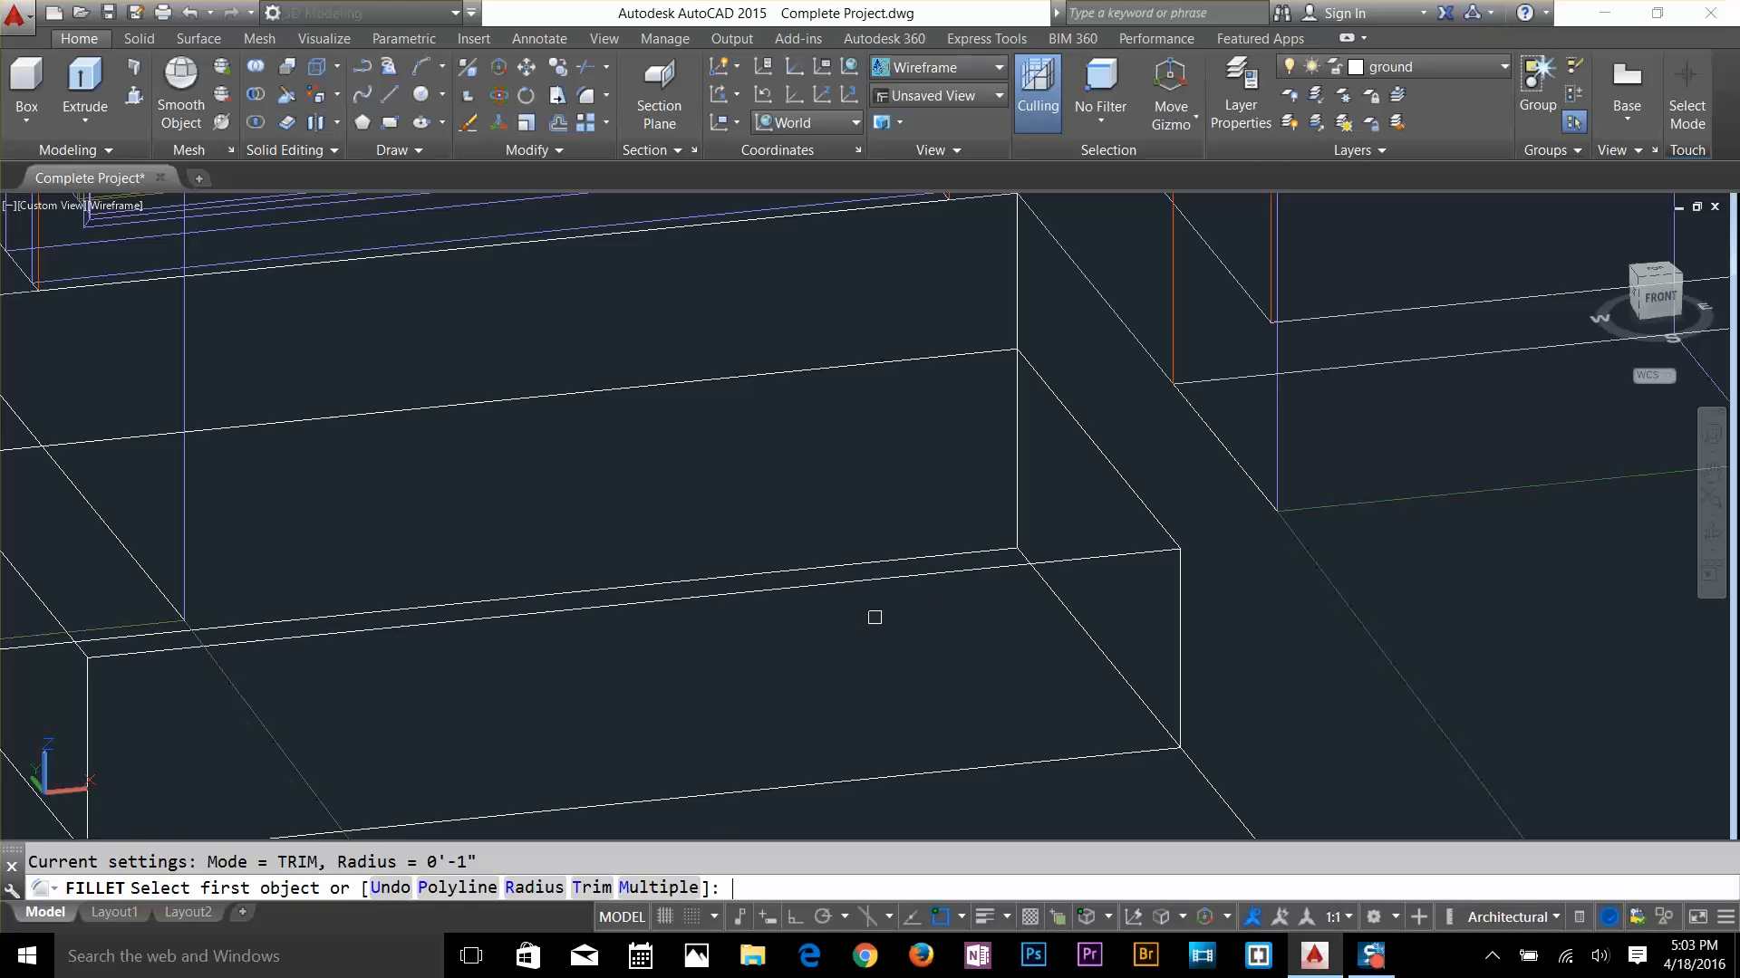
text(r)
key(Return)
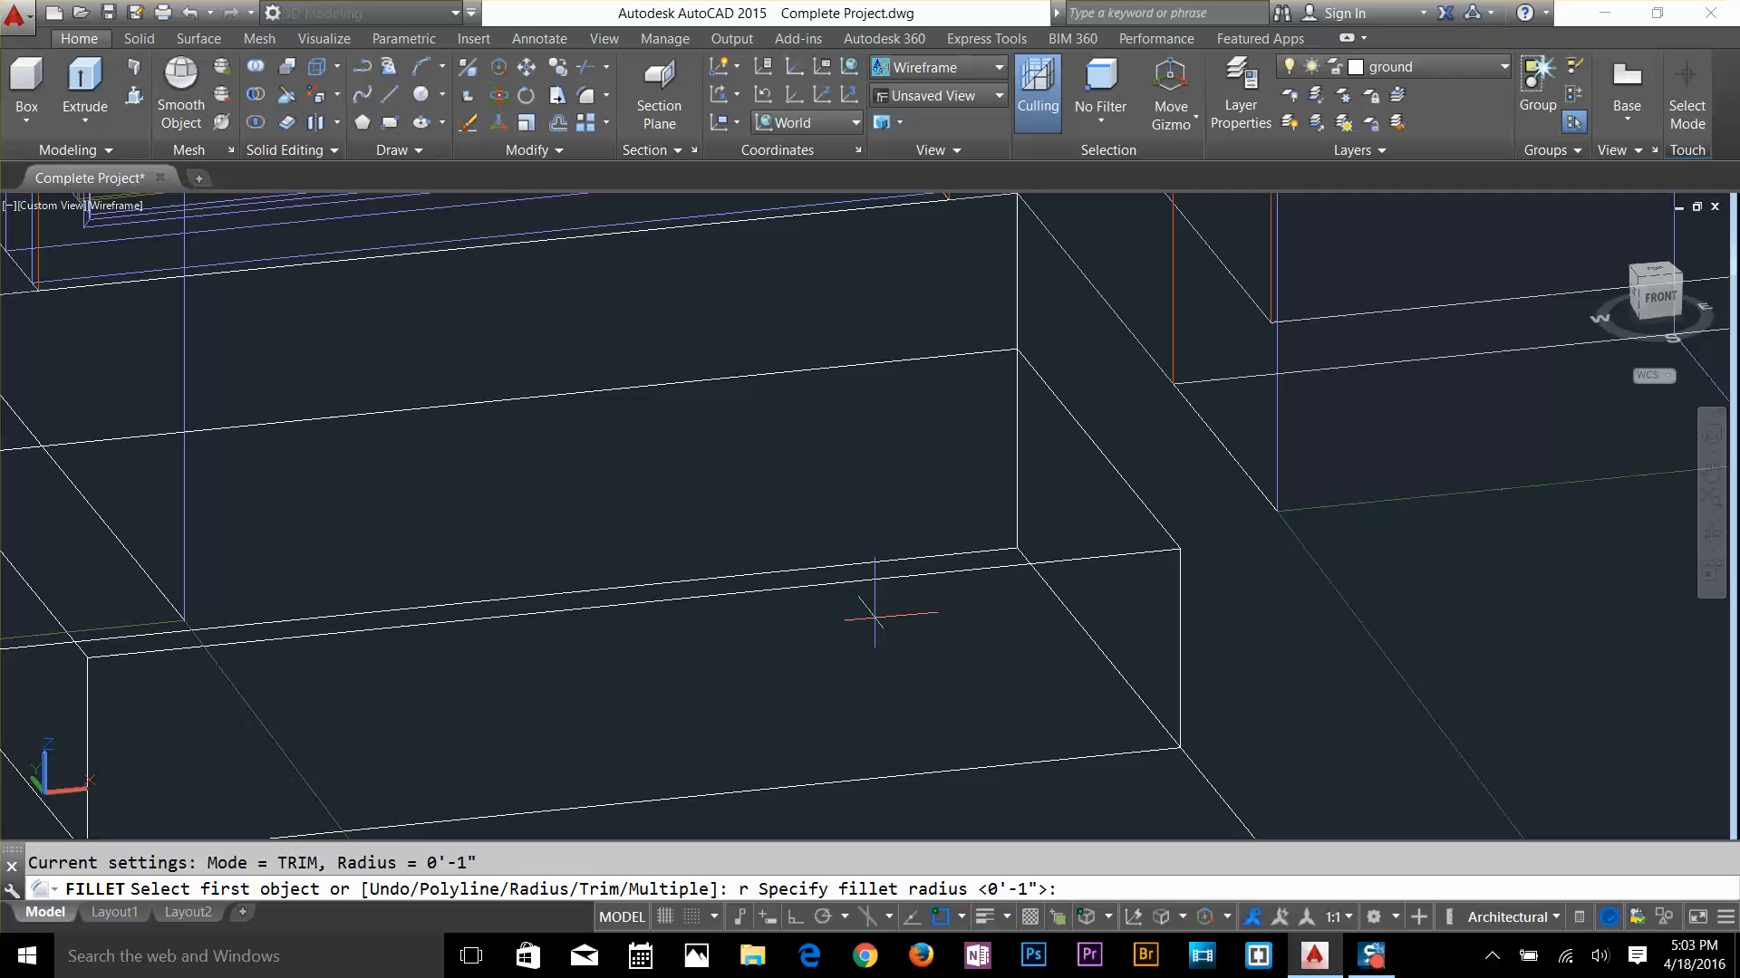
text(3)
key(Return)
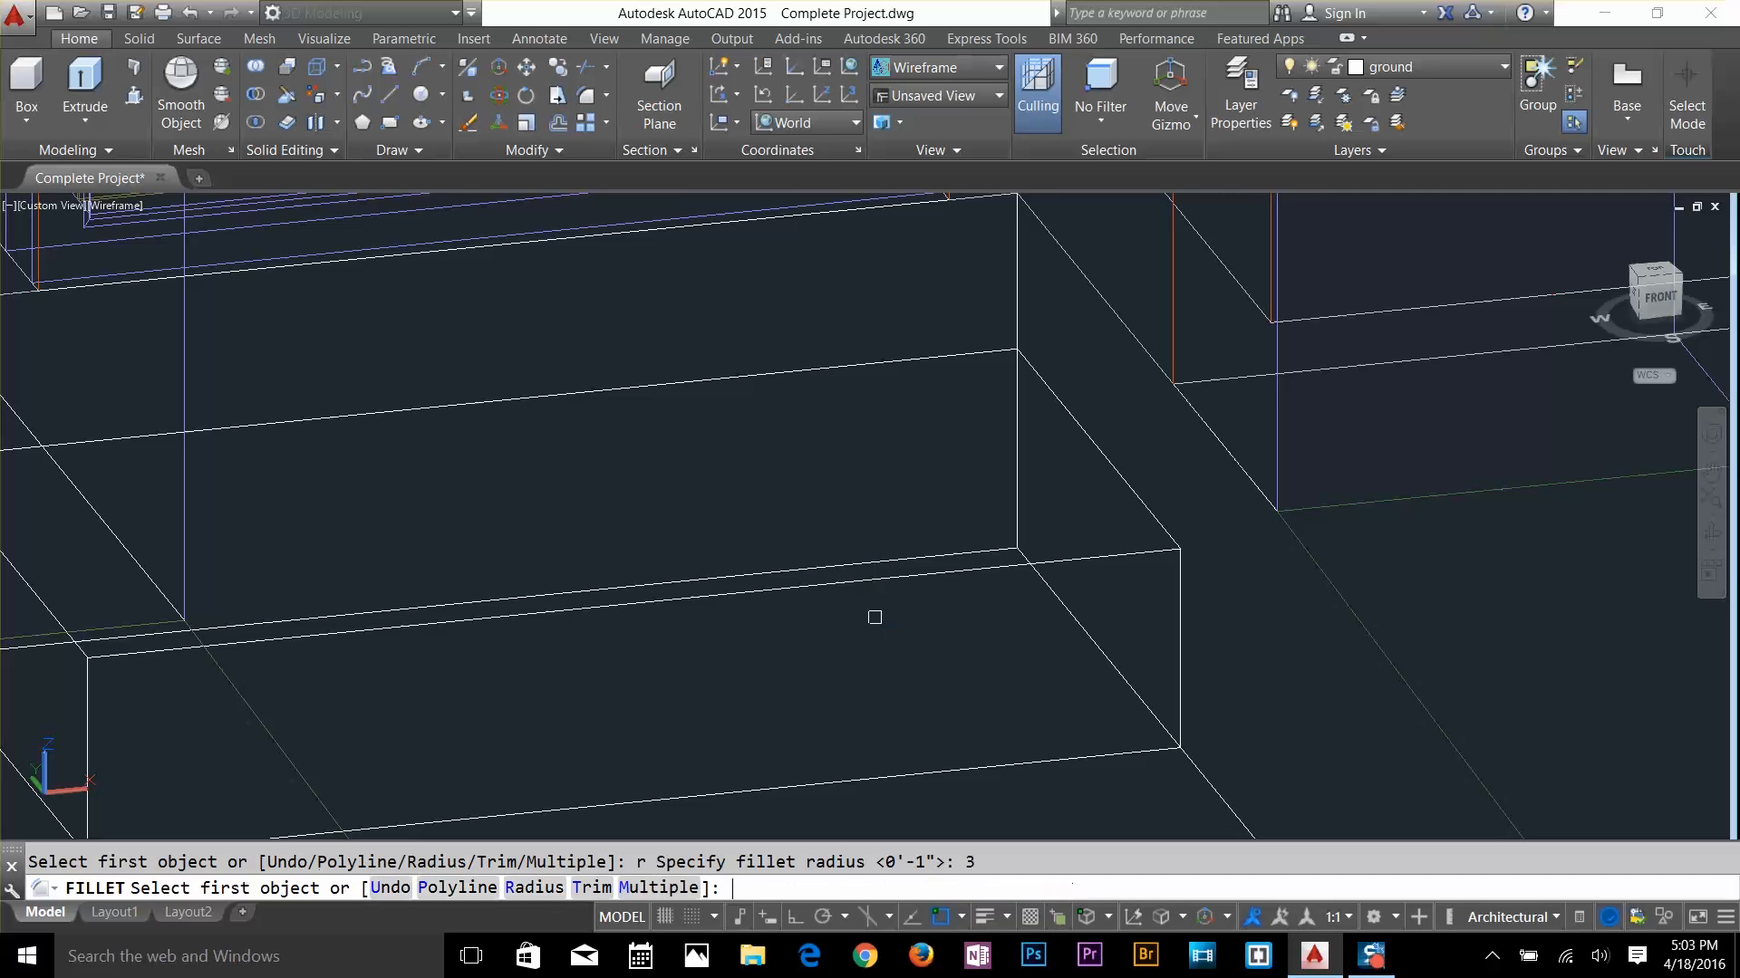
click(915, 576)
key(Return)
click(915, 576)
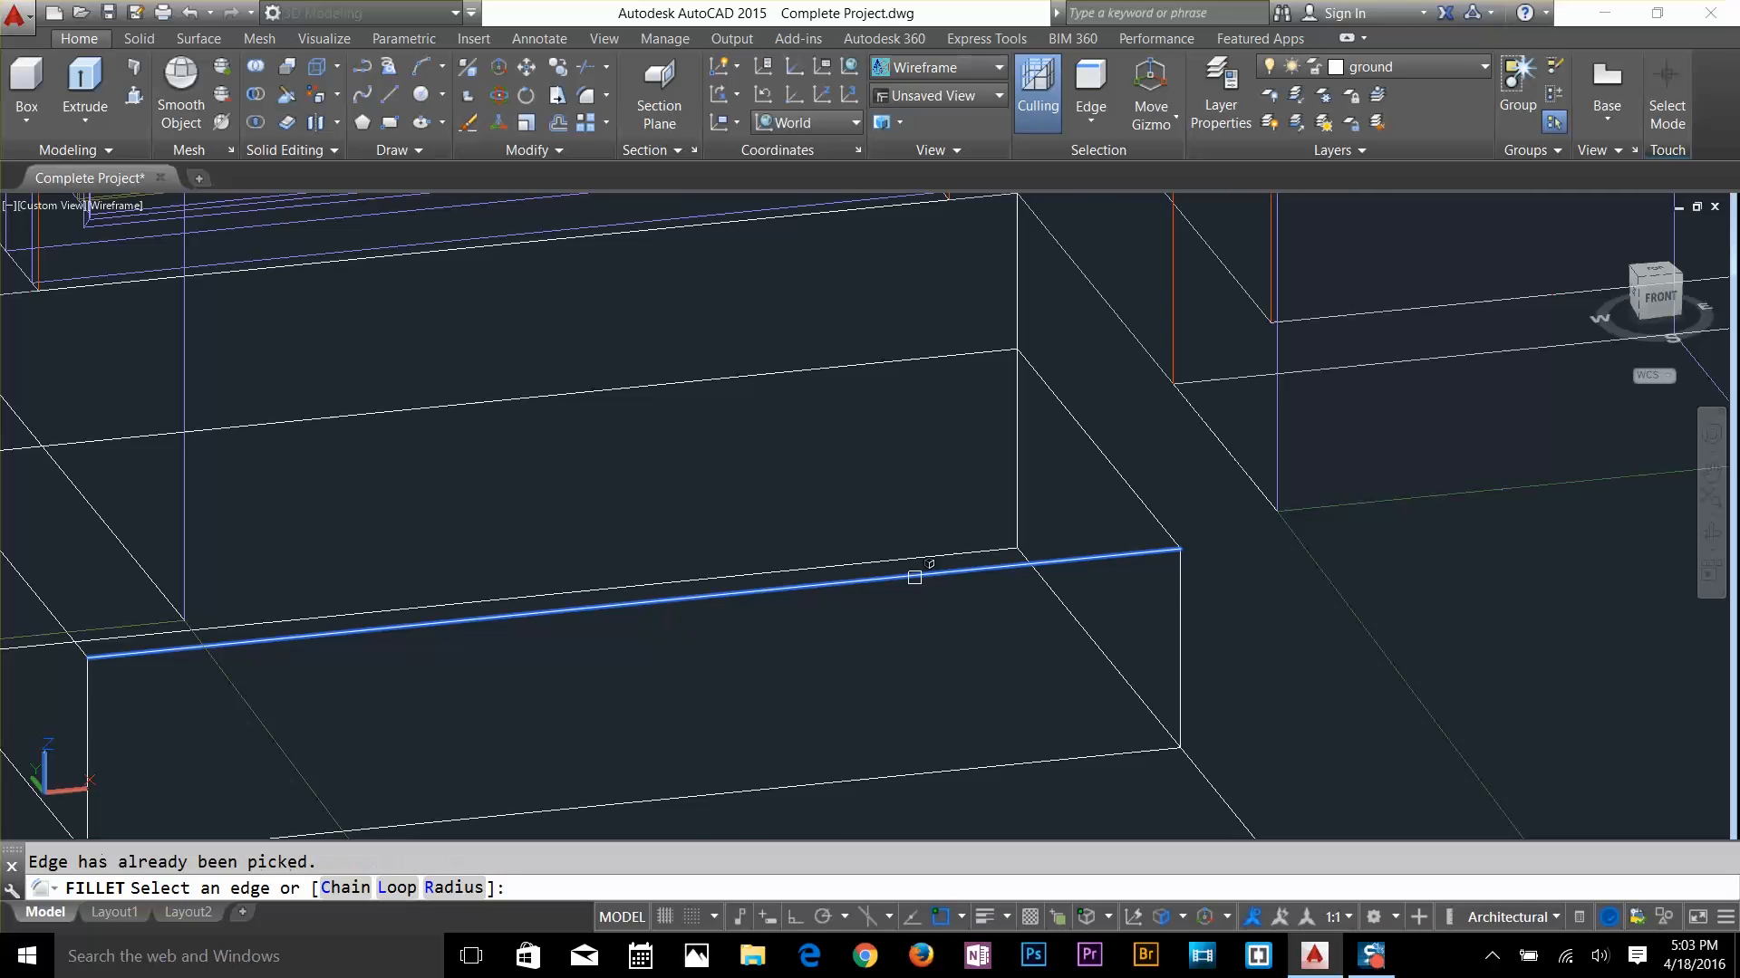
key(Return)
key(Escape)
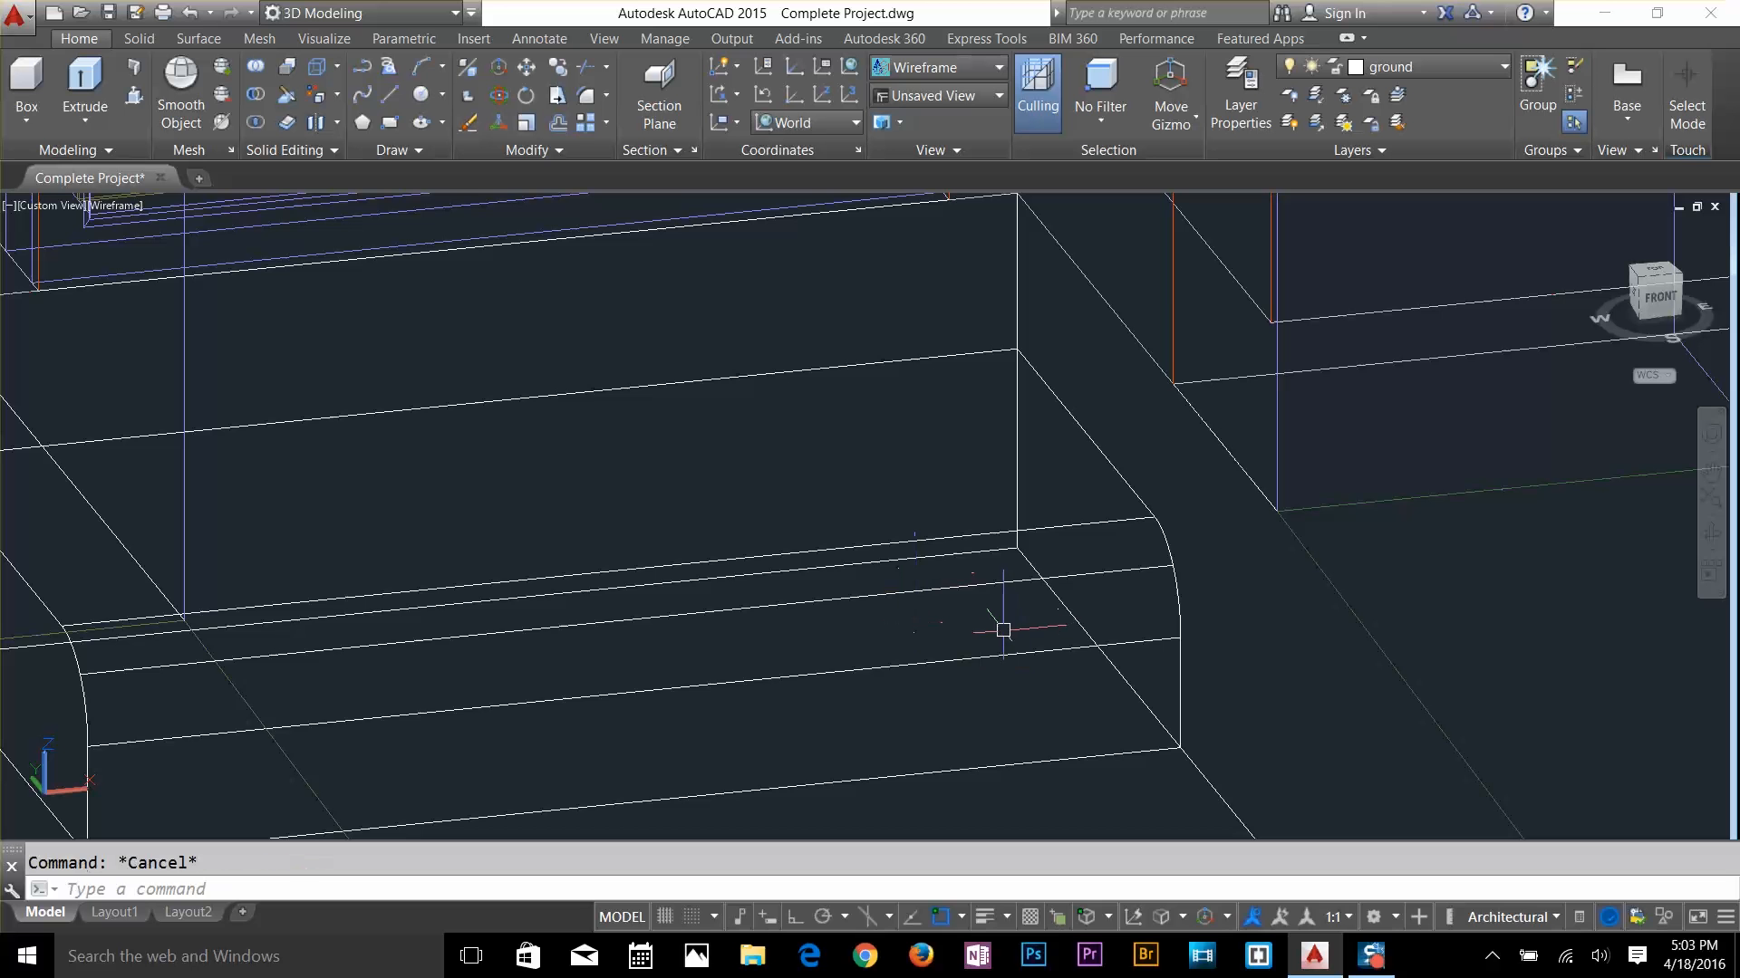
Create a new layer named steps
click(1008, 541)
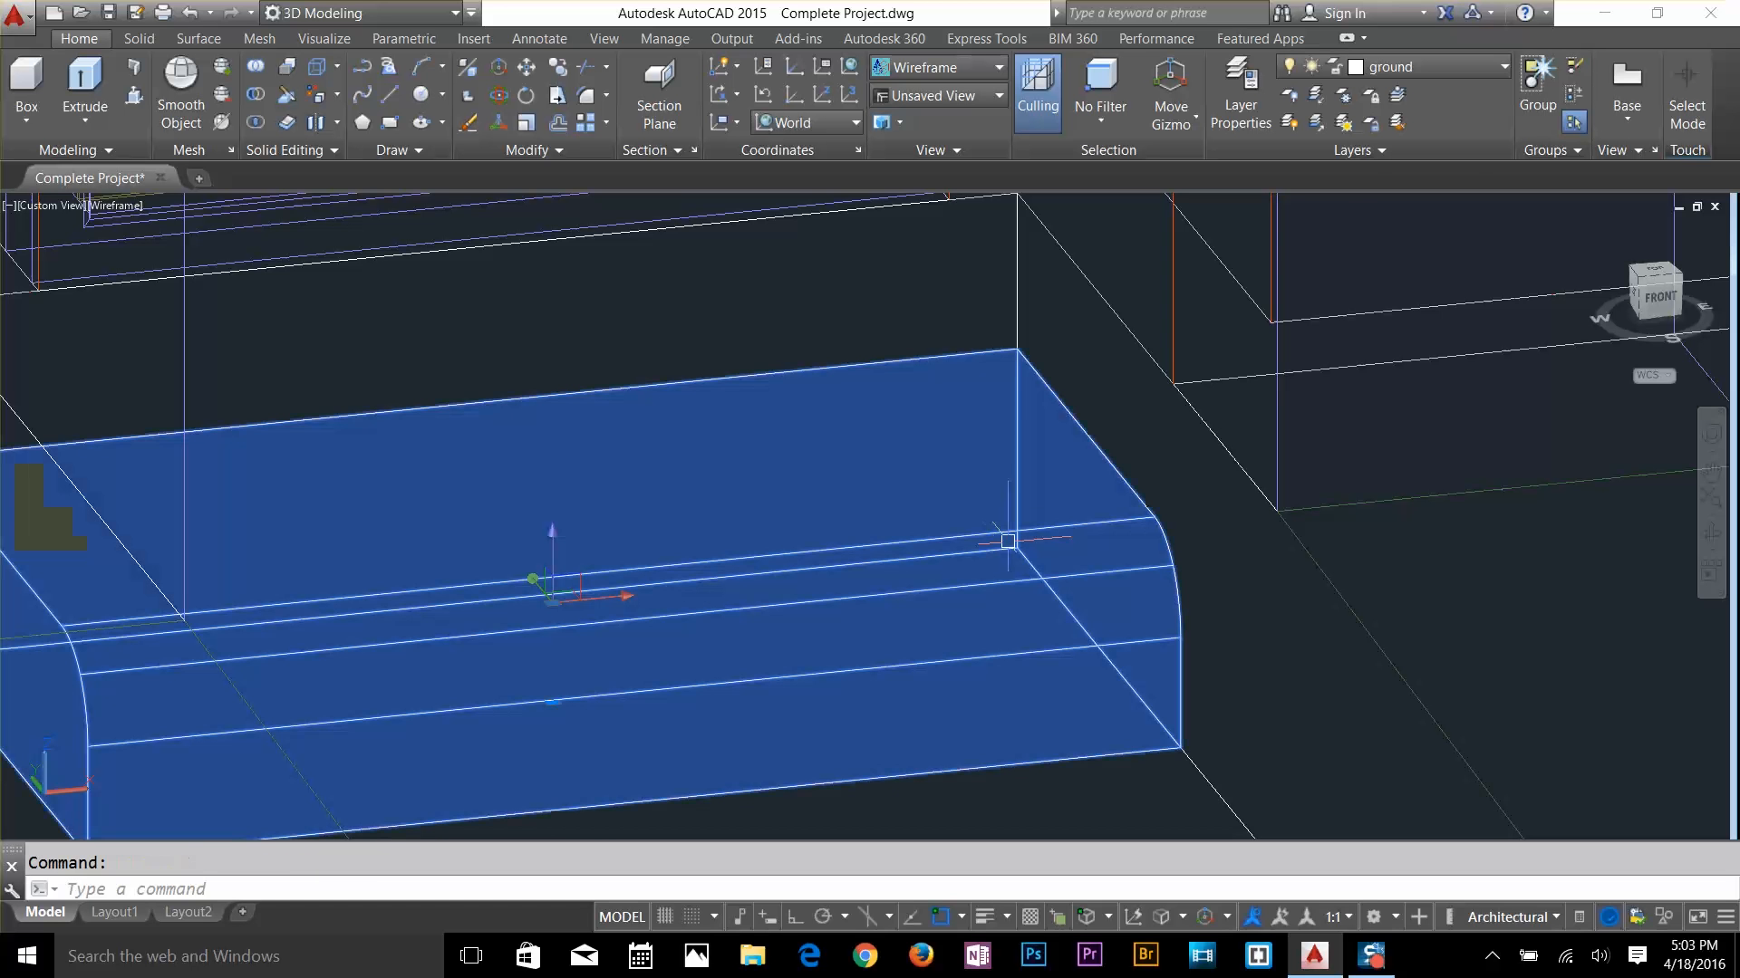
click(1237, 103)
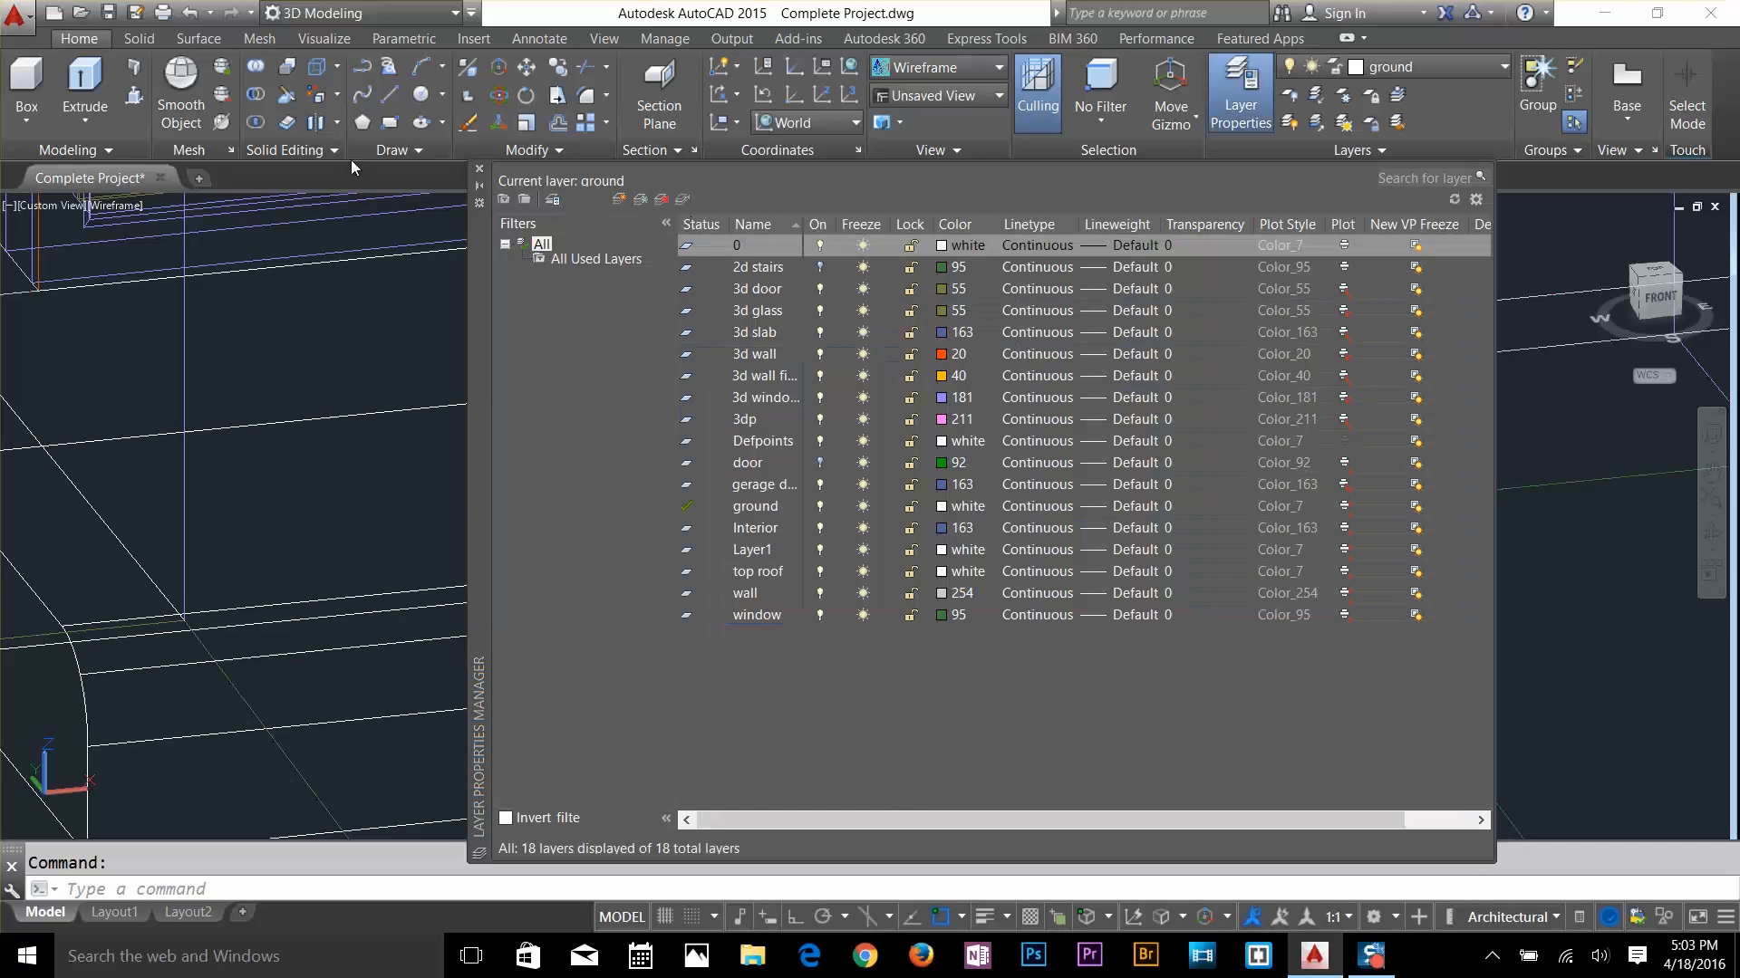
click(620, 200)
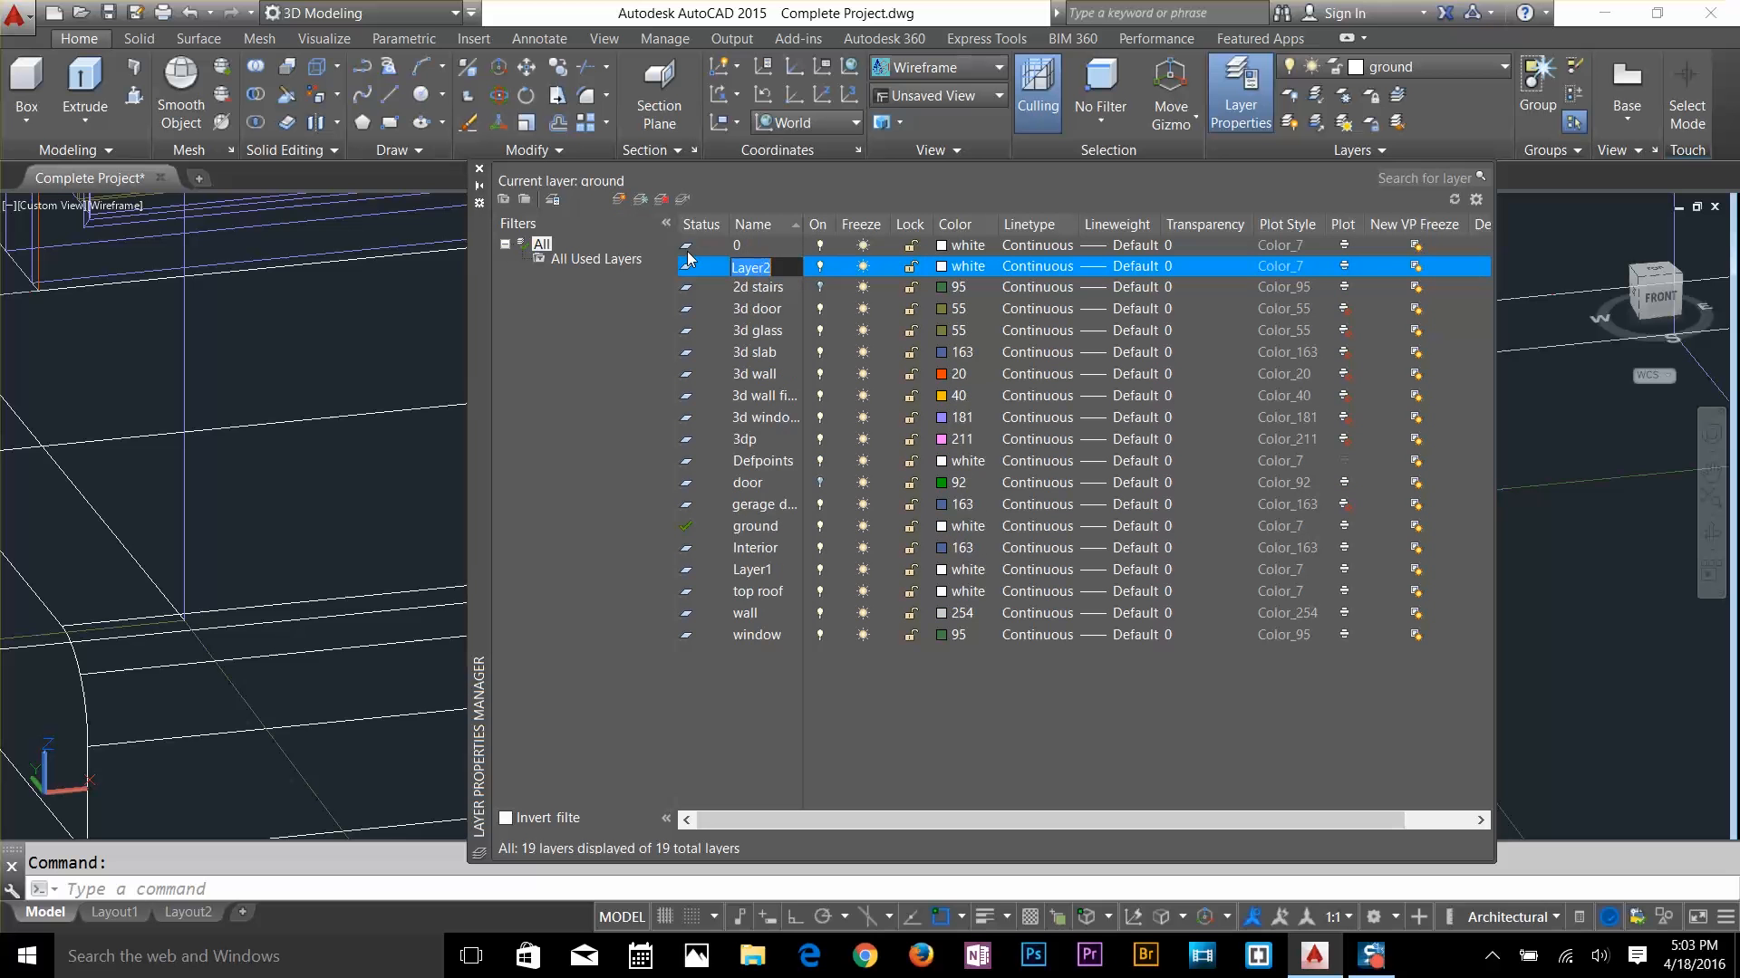
text(steps)
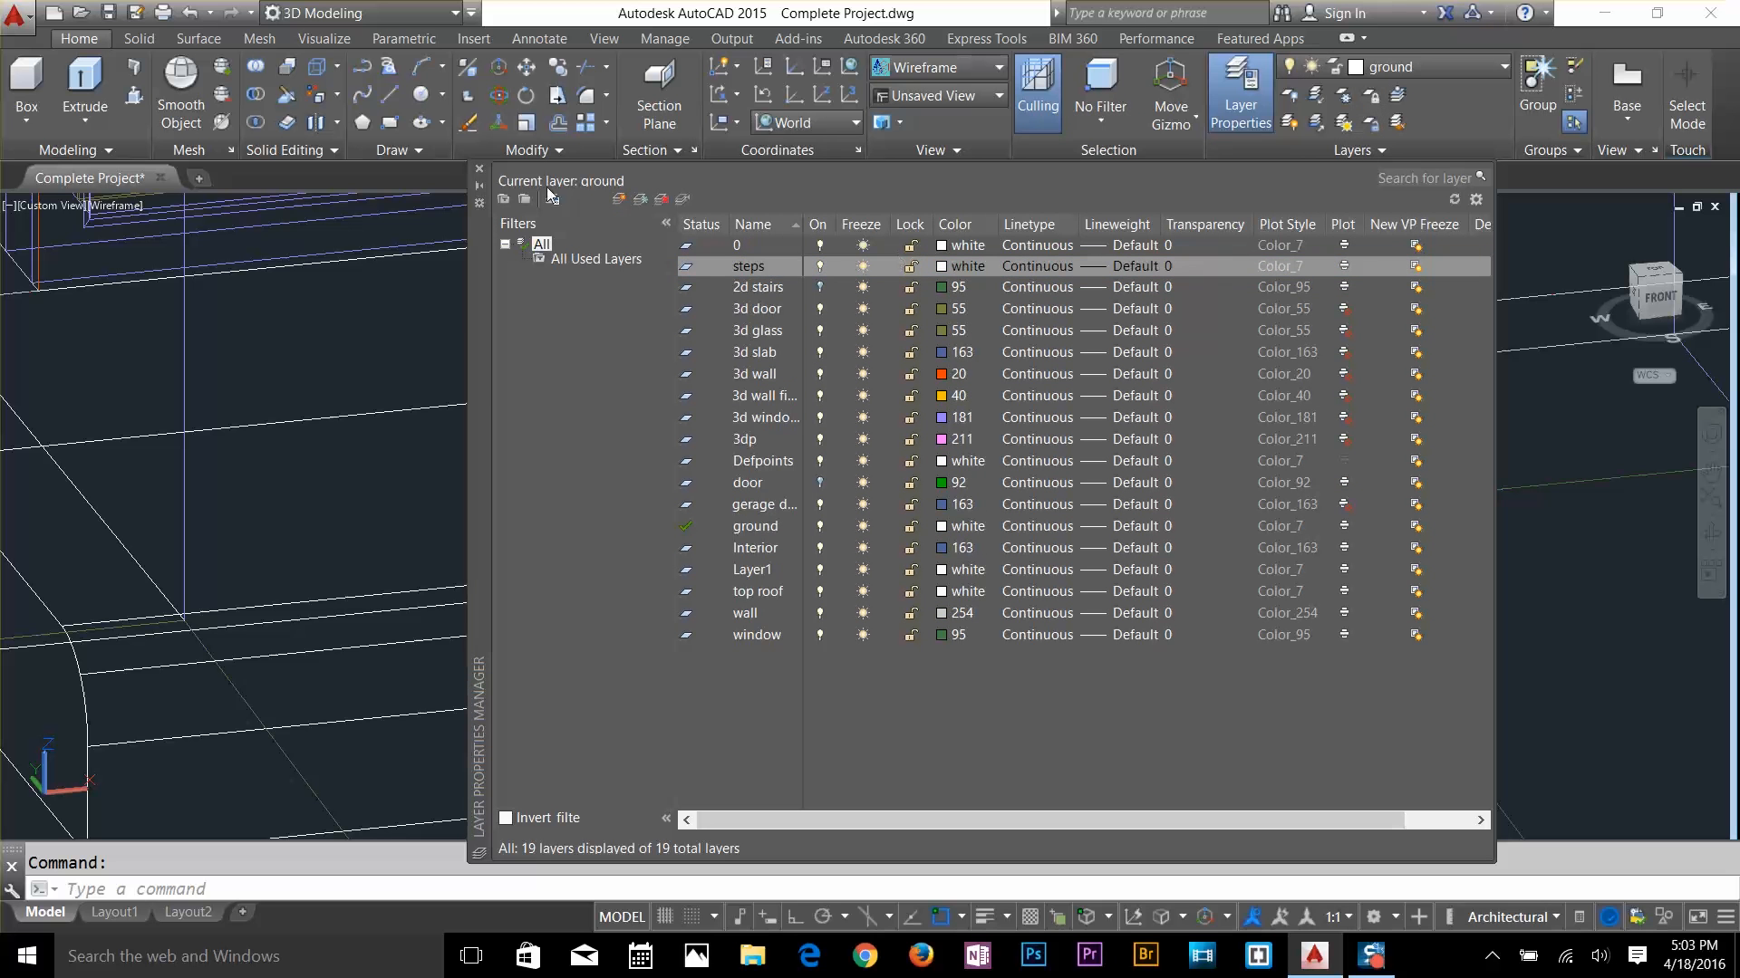
click(480, 170)
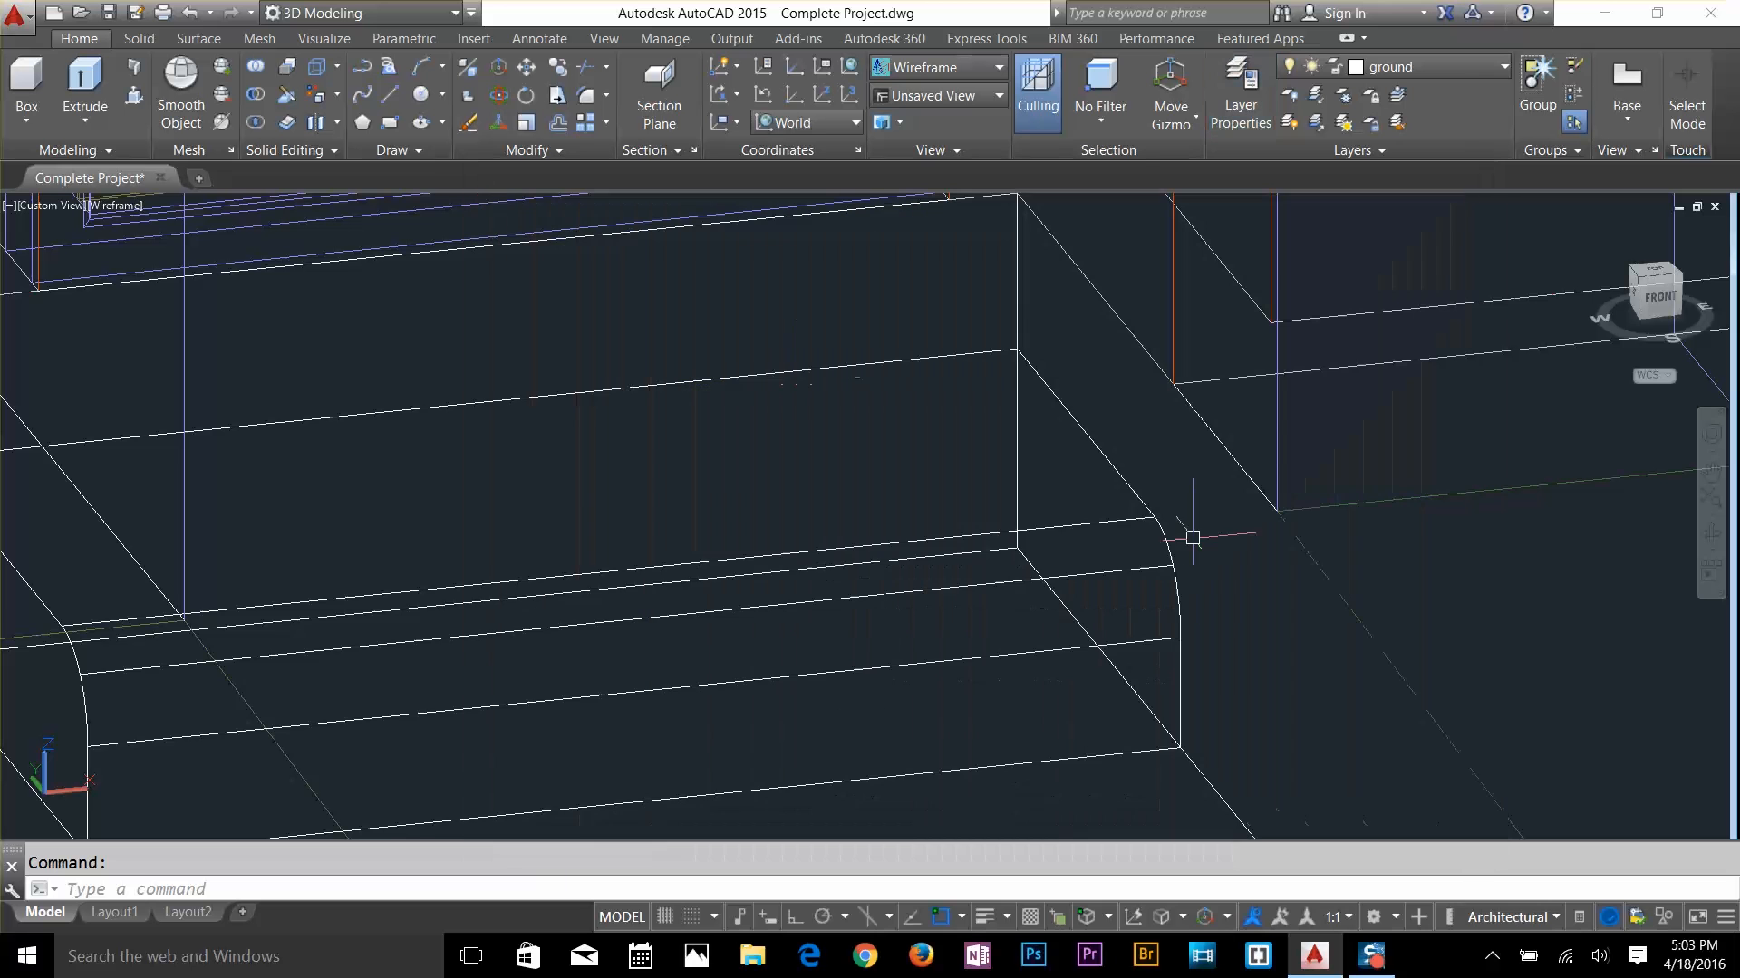
Assign the filleted entrance step to the steps layer
click(951, 616)
click(878, 571)
click(1415, 66)
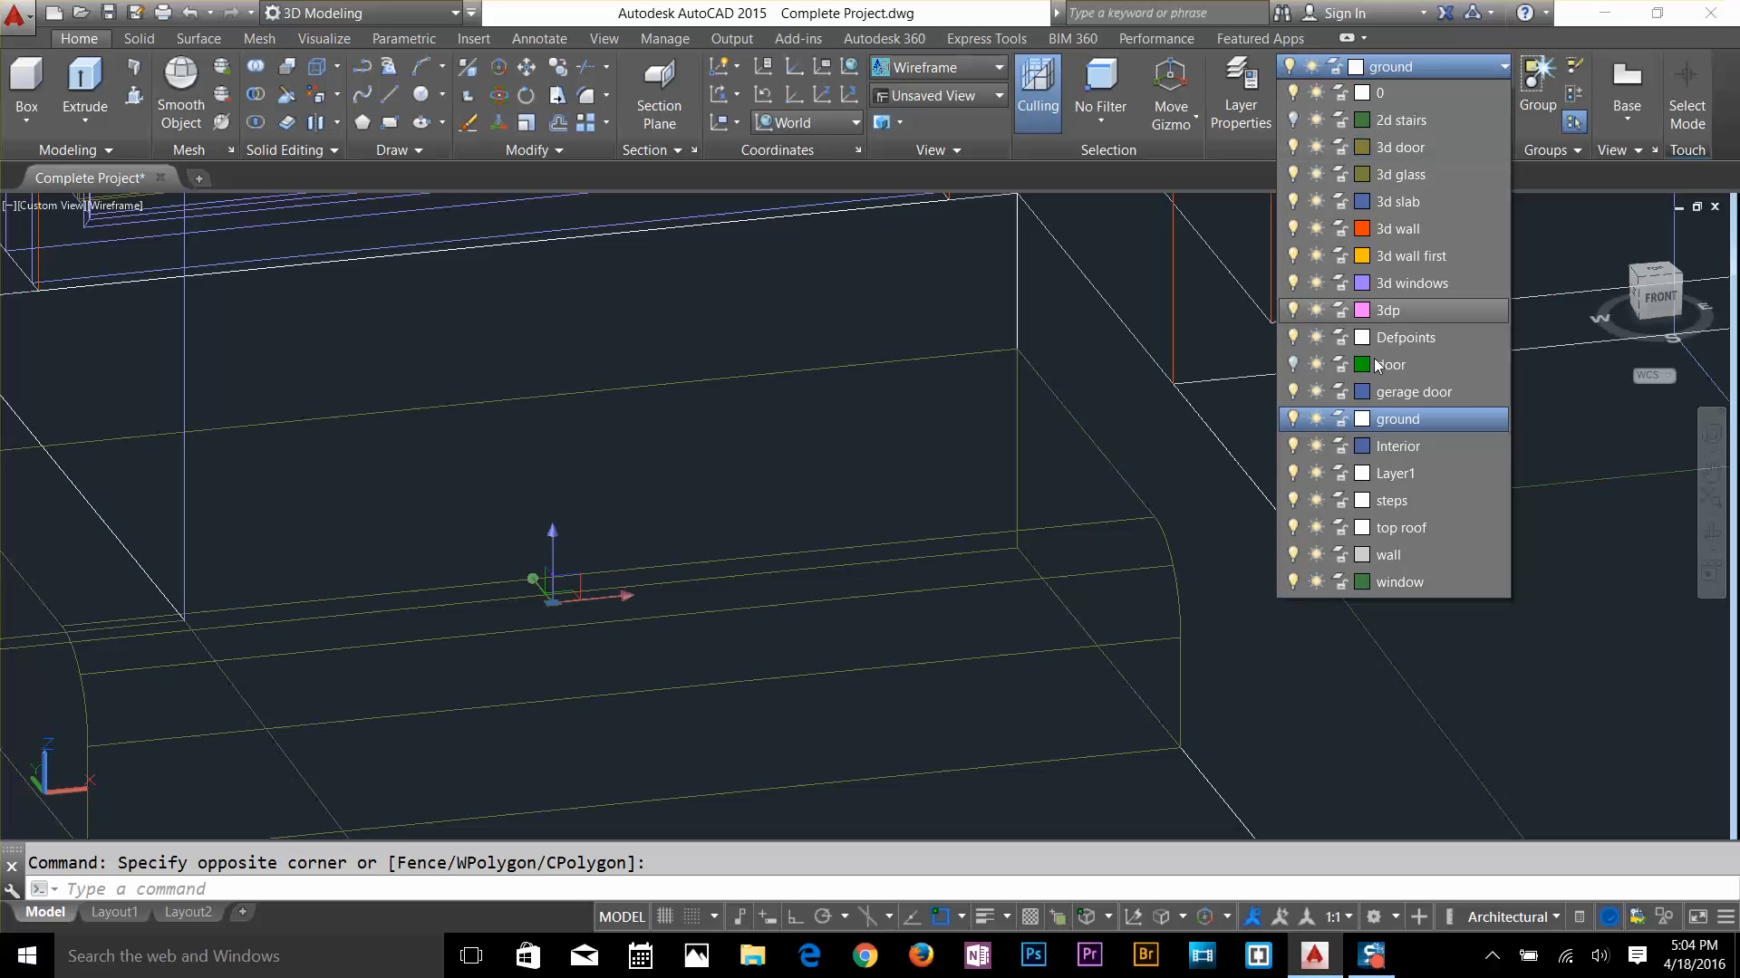
click(1382, 503)
key(Escape)
Turn on the 2d stairs layer and turn off the Interior layer
scroll(809, 449, down, 8)
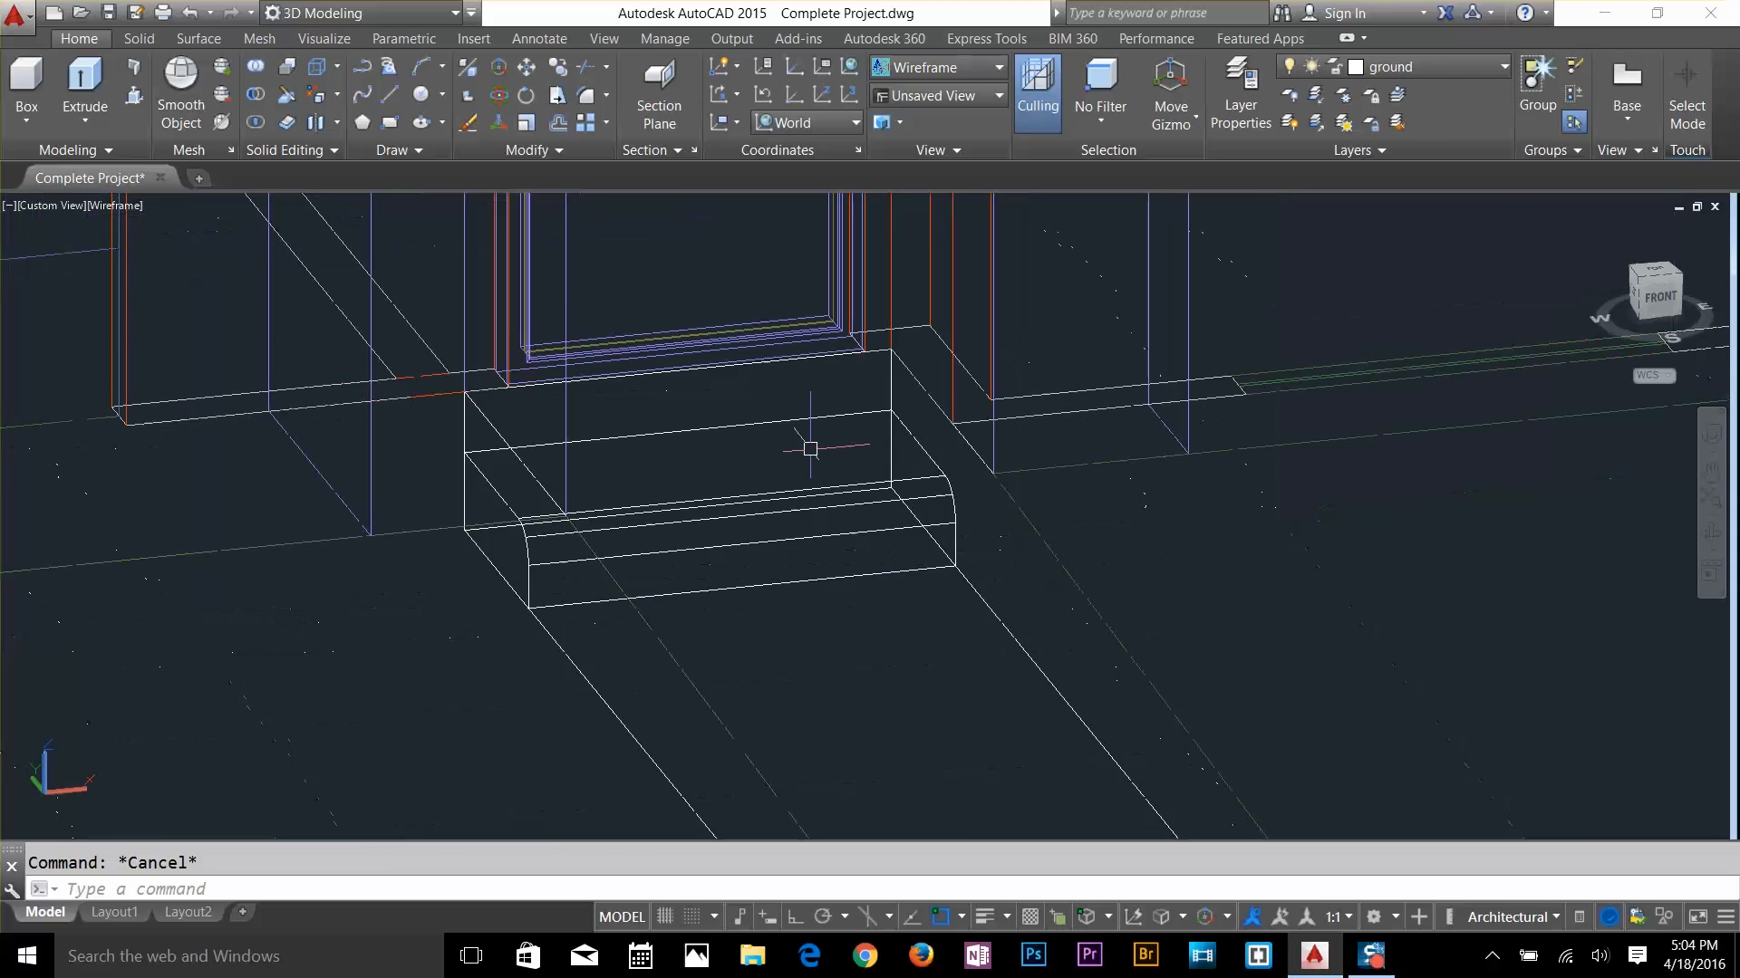
scroll(1041, 415, down, 4)
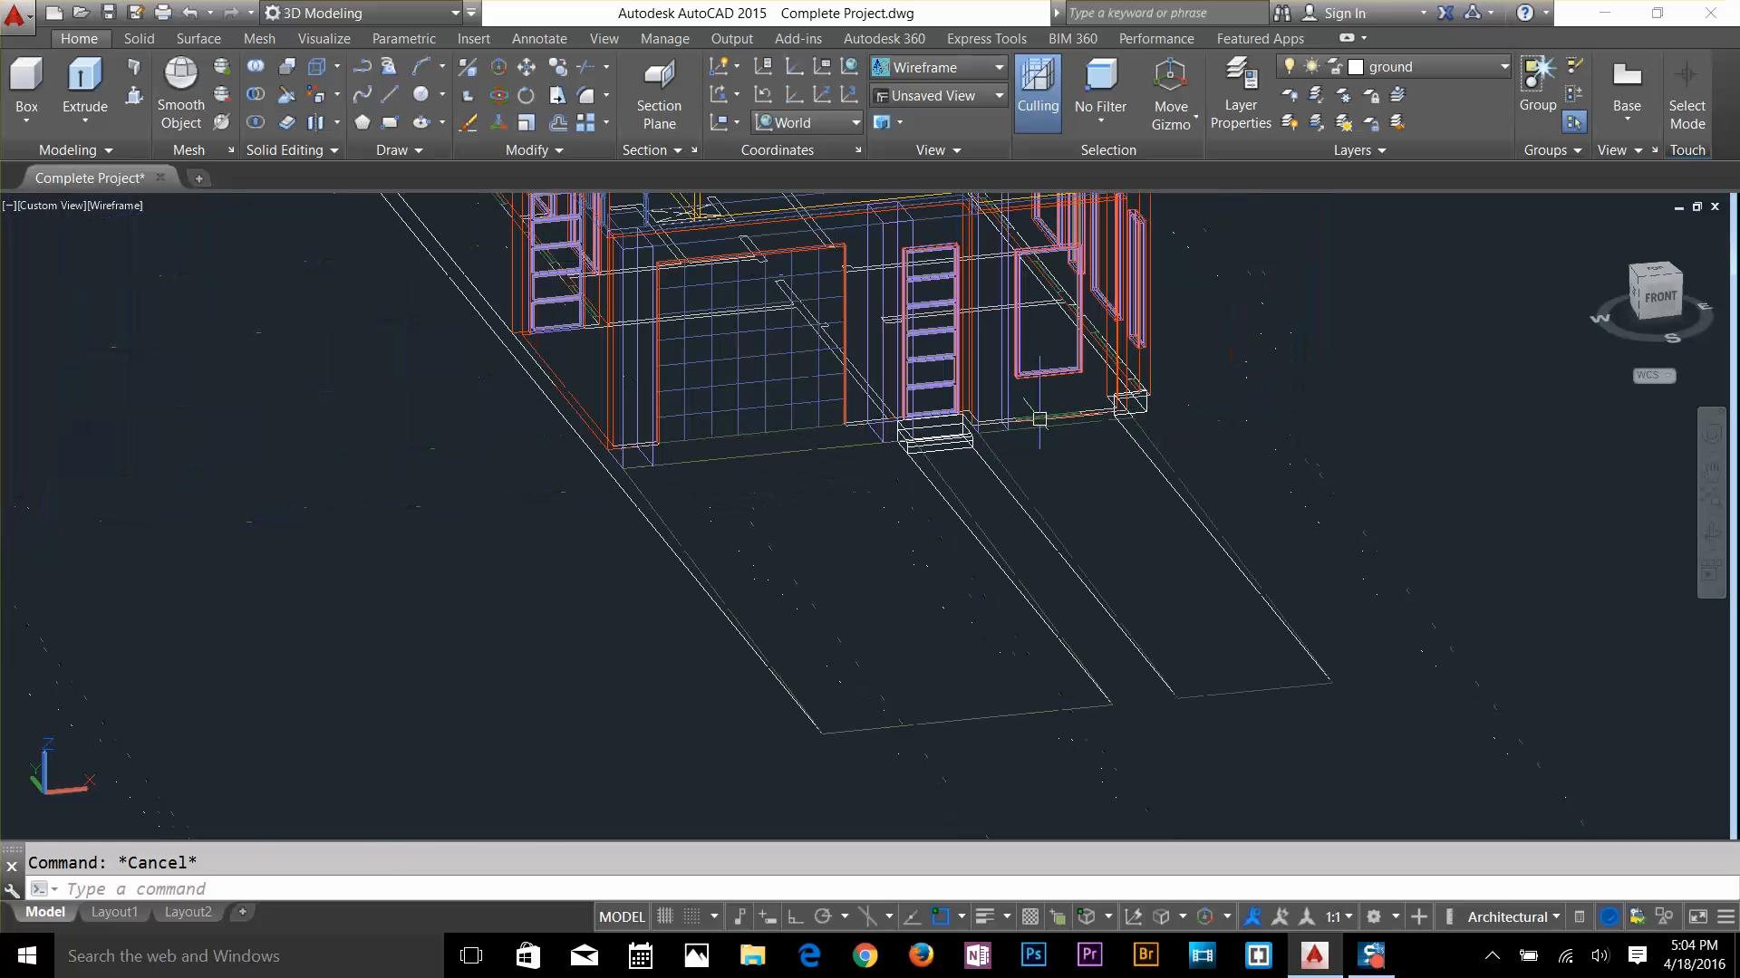
shift+middle_drag(1052, 546, 1166, 685)
shift+middle_drag(1167, 598, 1285, 579)
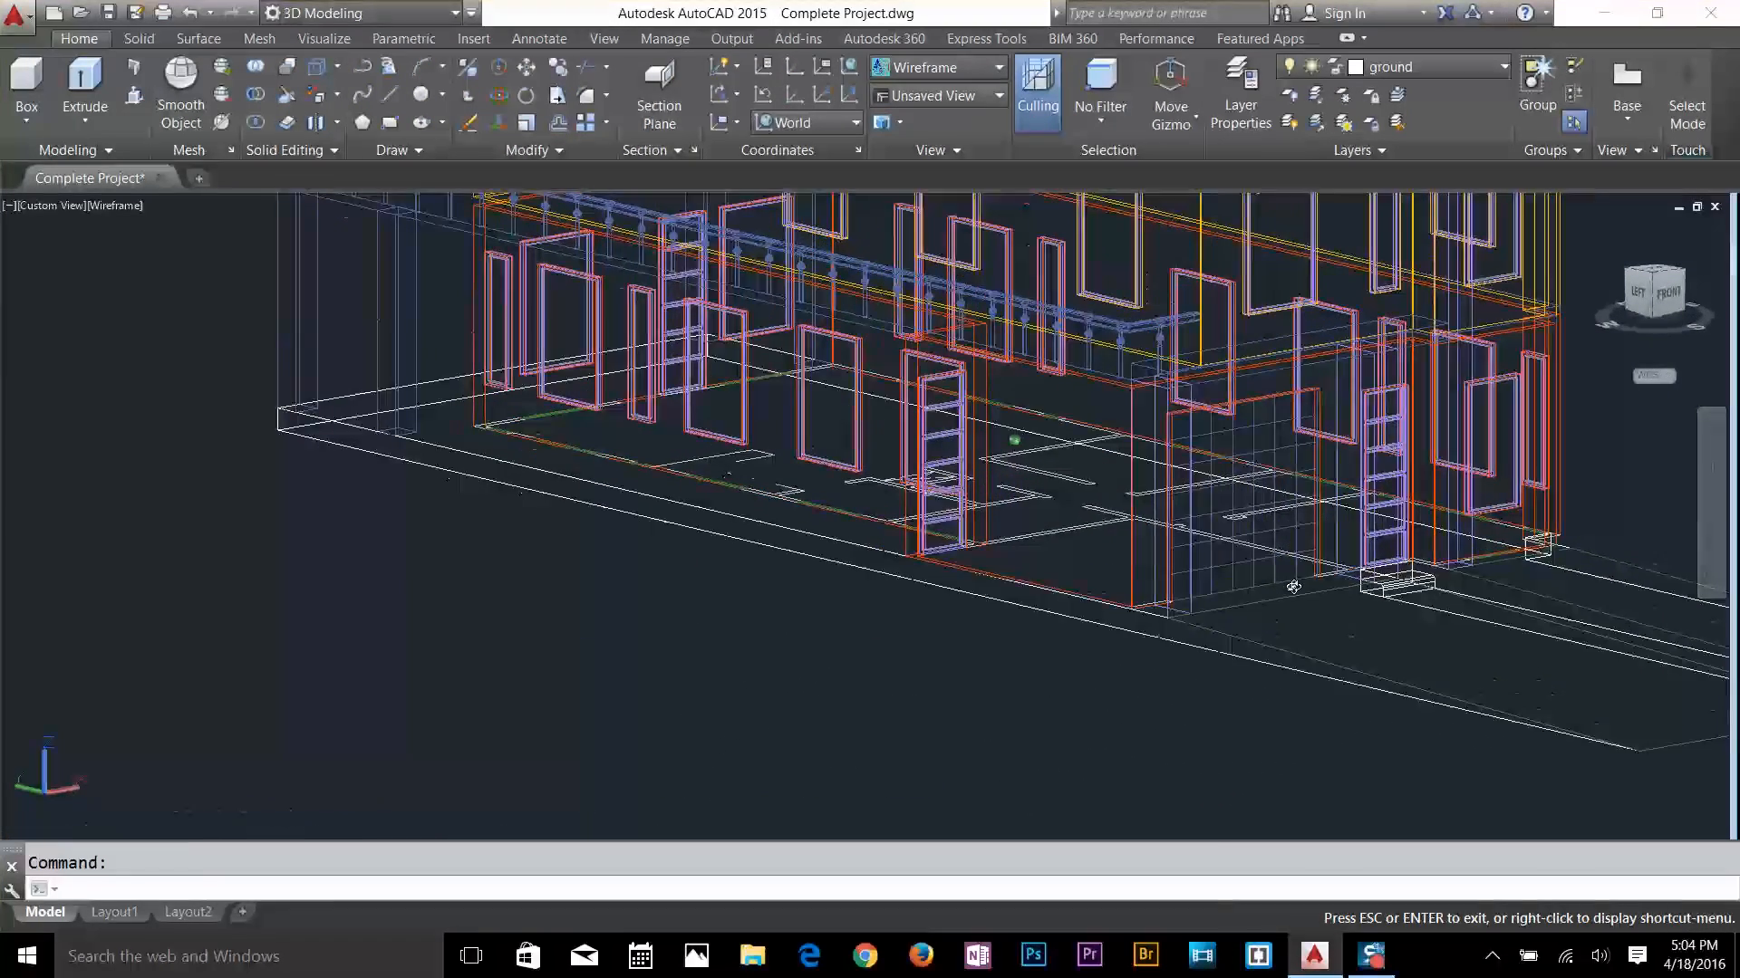
scroll(978, 509, down, 3)
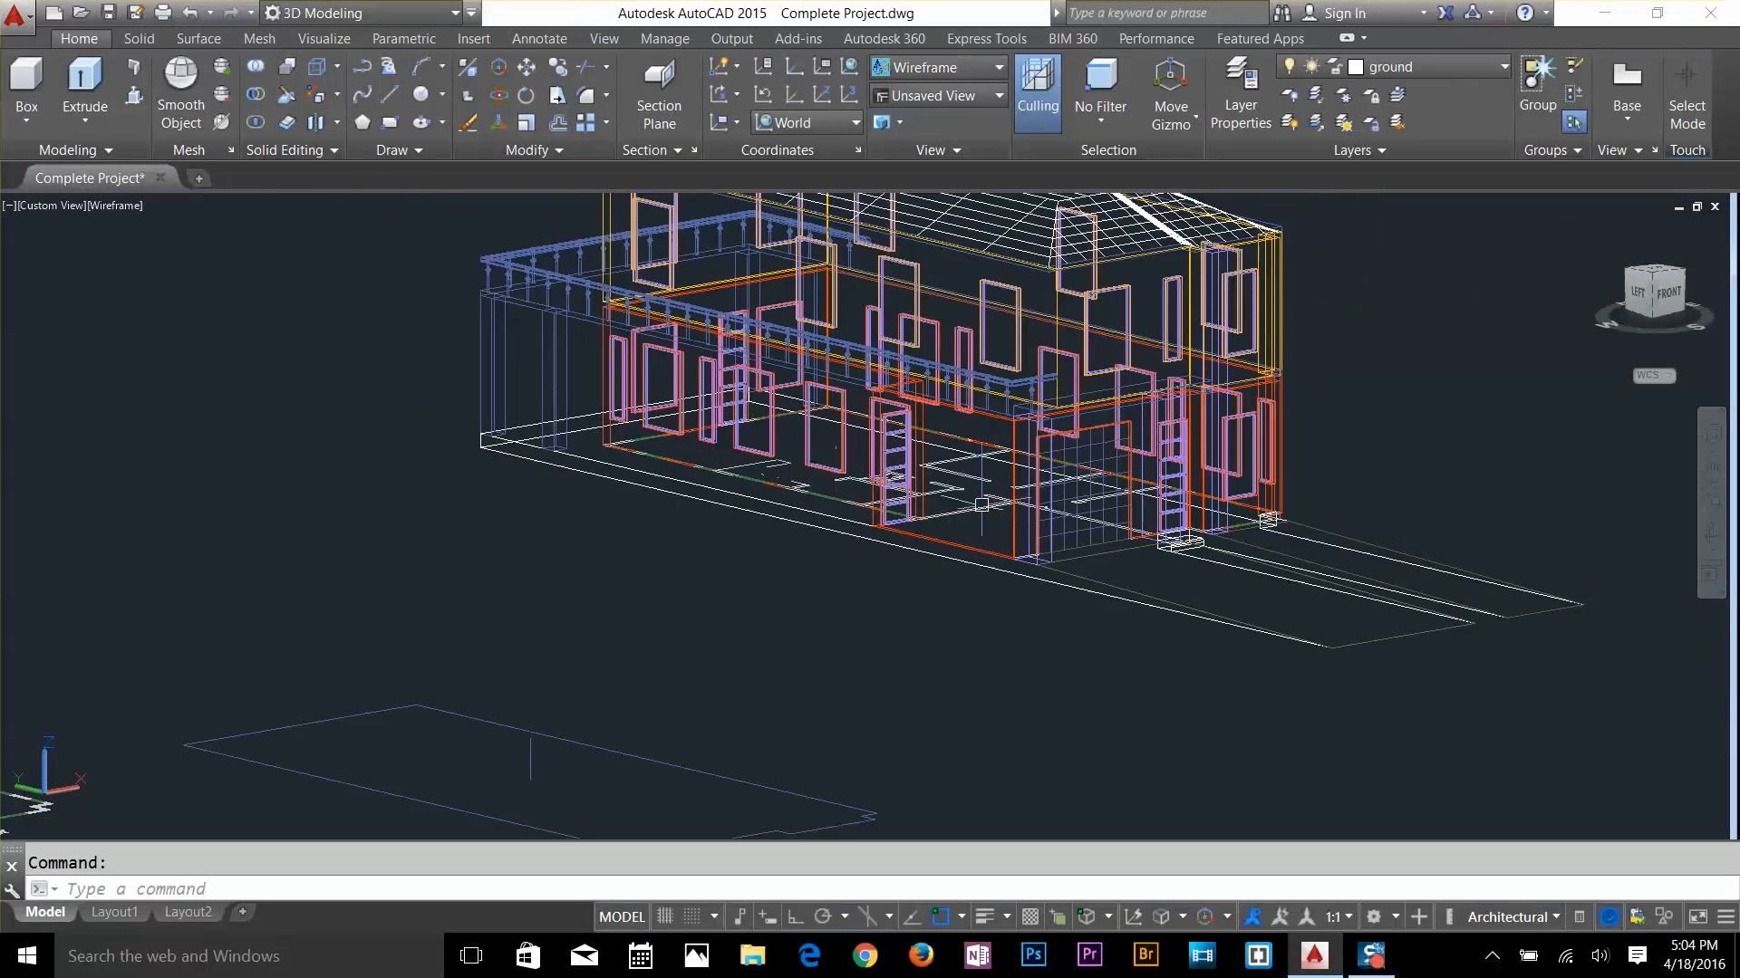
shift+middle_drag(982, 511, 983, 499)
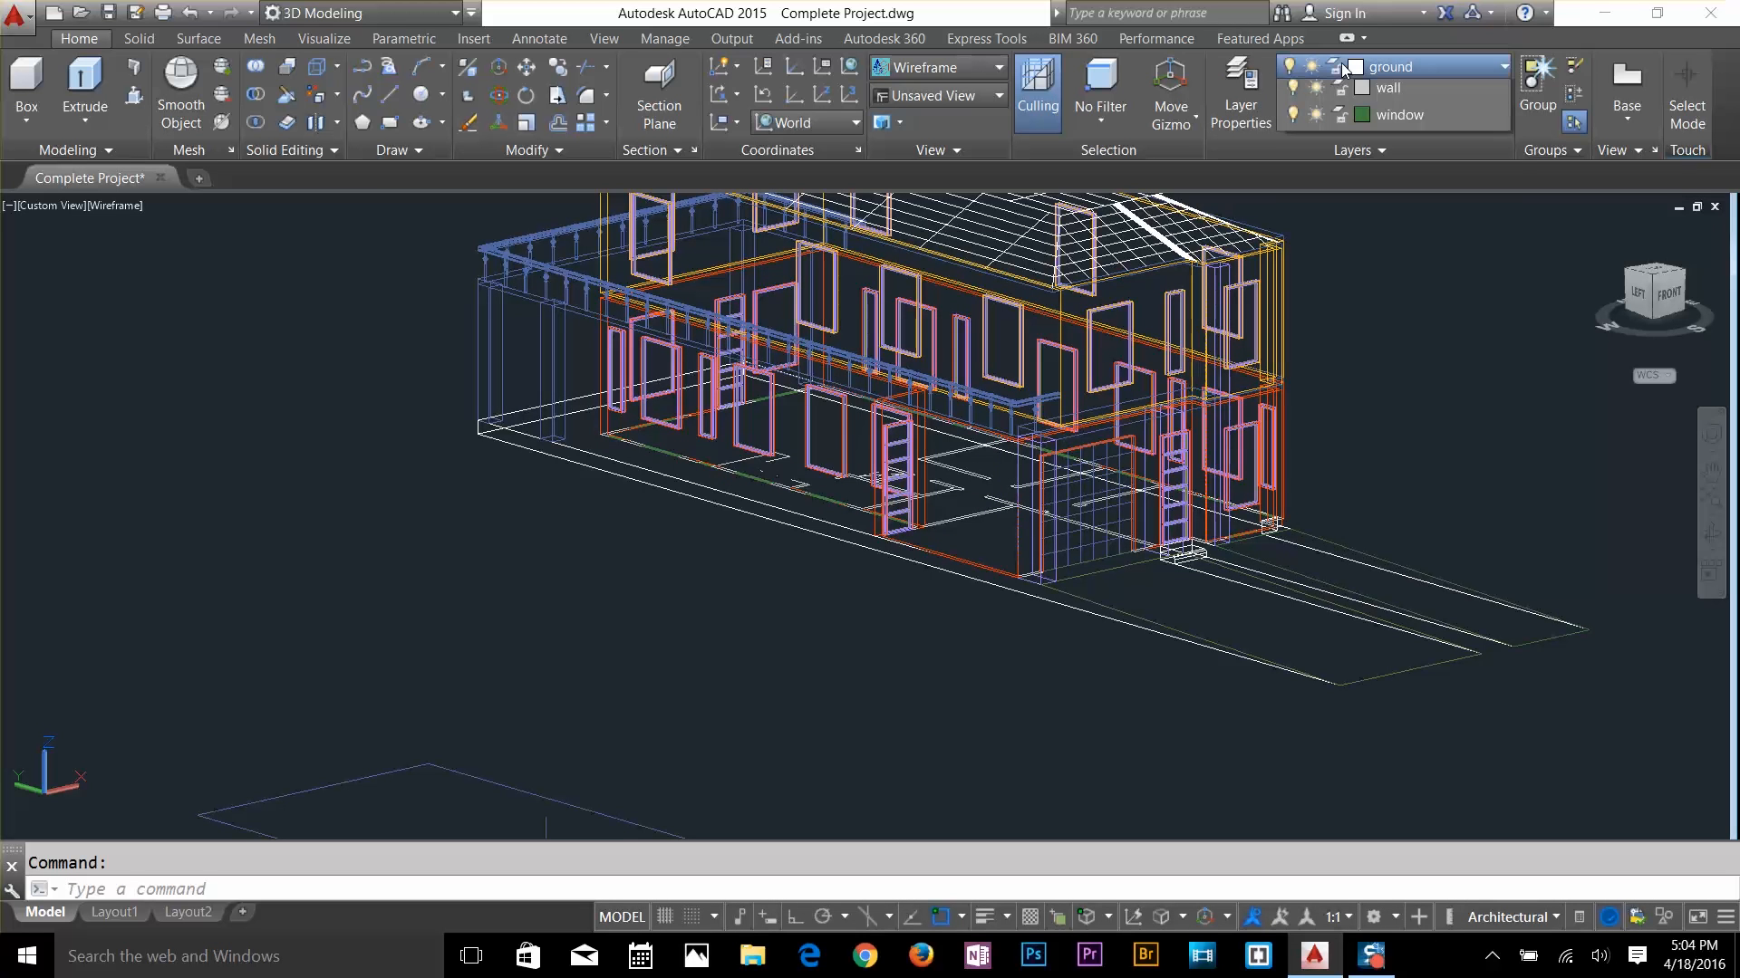
click(1305, 68)
click(1293, 120)
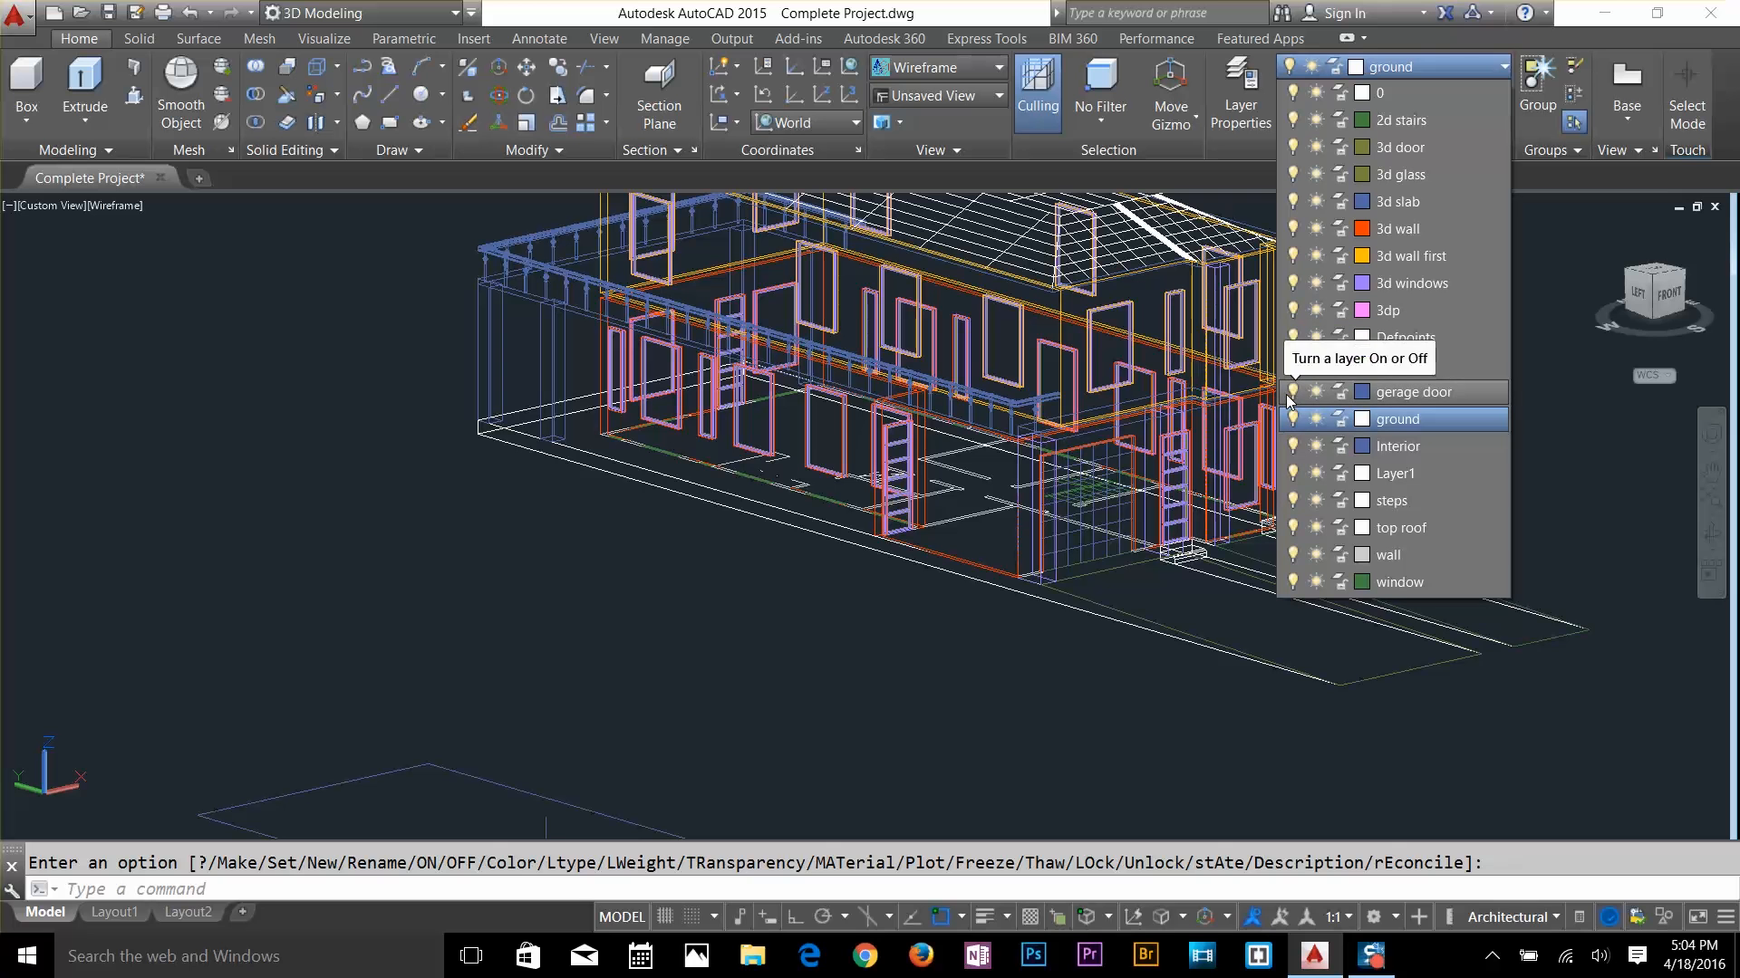
click(1293, 446)
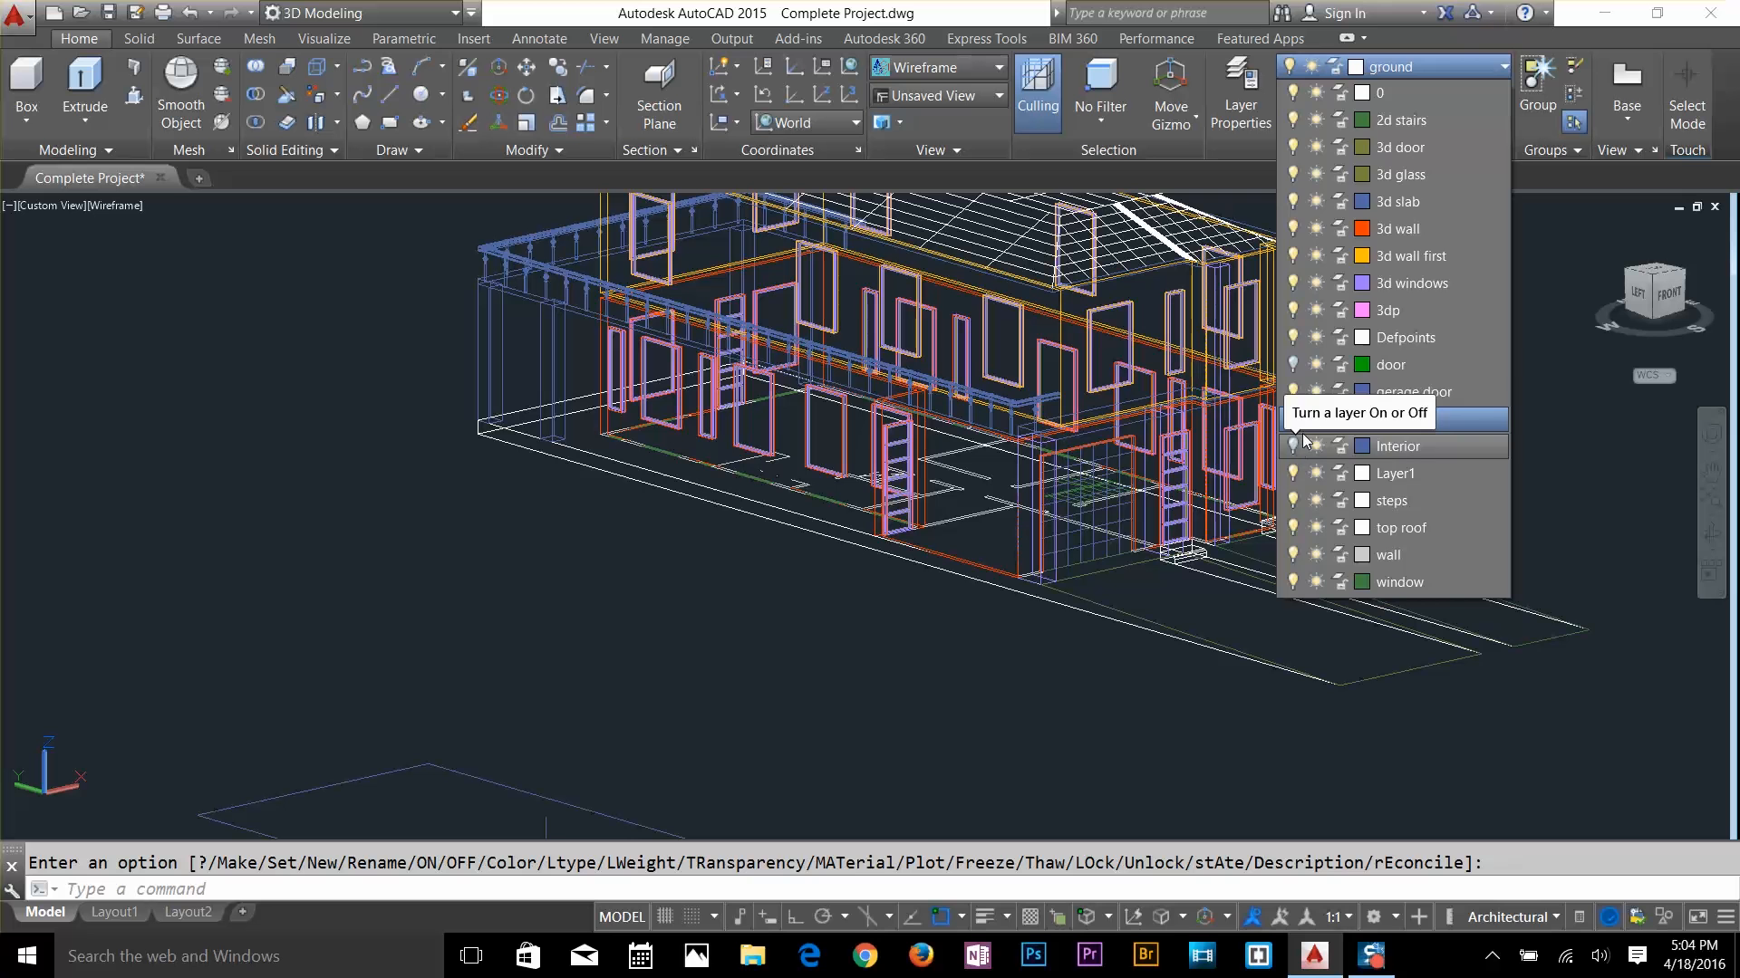
key(Escape)
Turn off the 3d door, 3d glass, 3d slab, 3d wall, 3d wall first, 3d windows, 3dp, gerage door and ground layers
click(1343, 70)
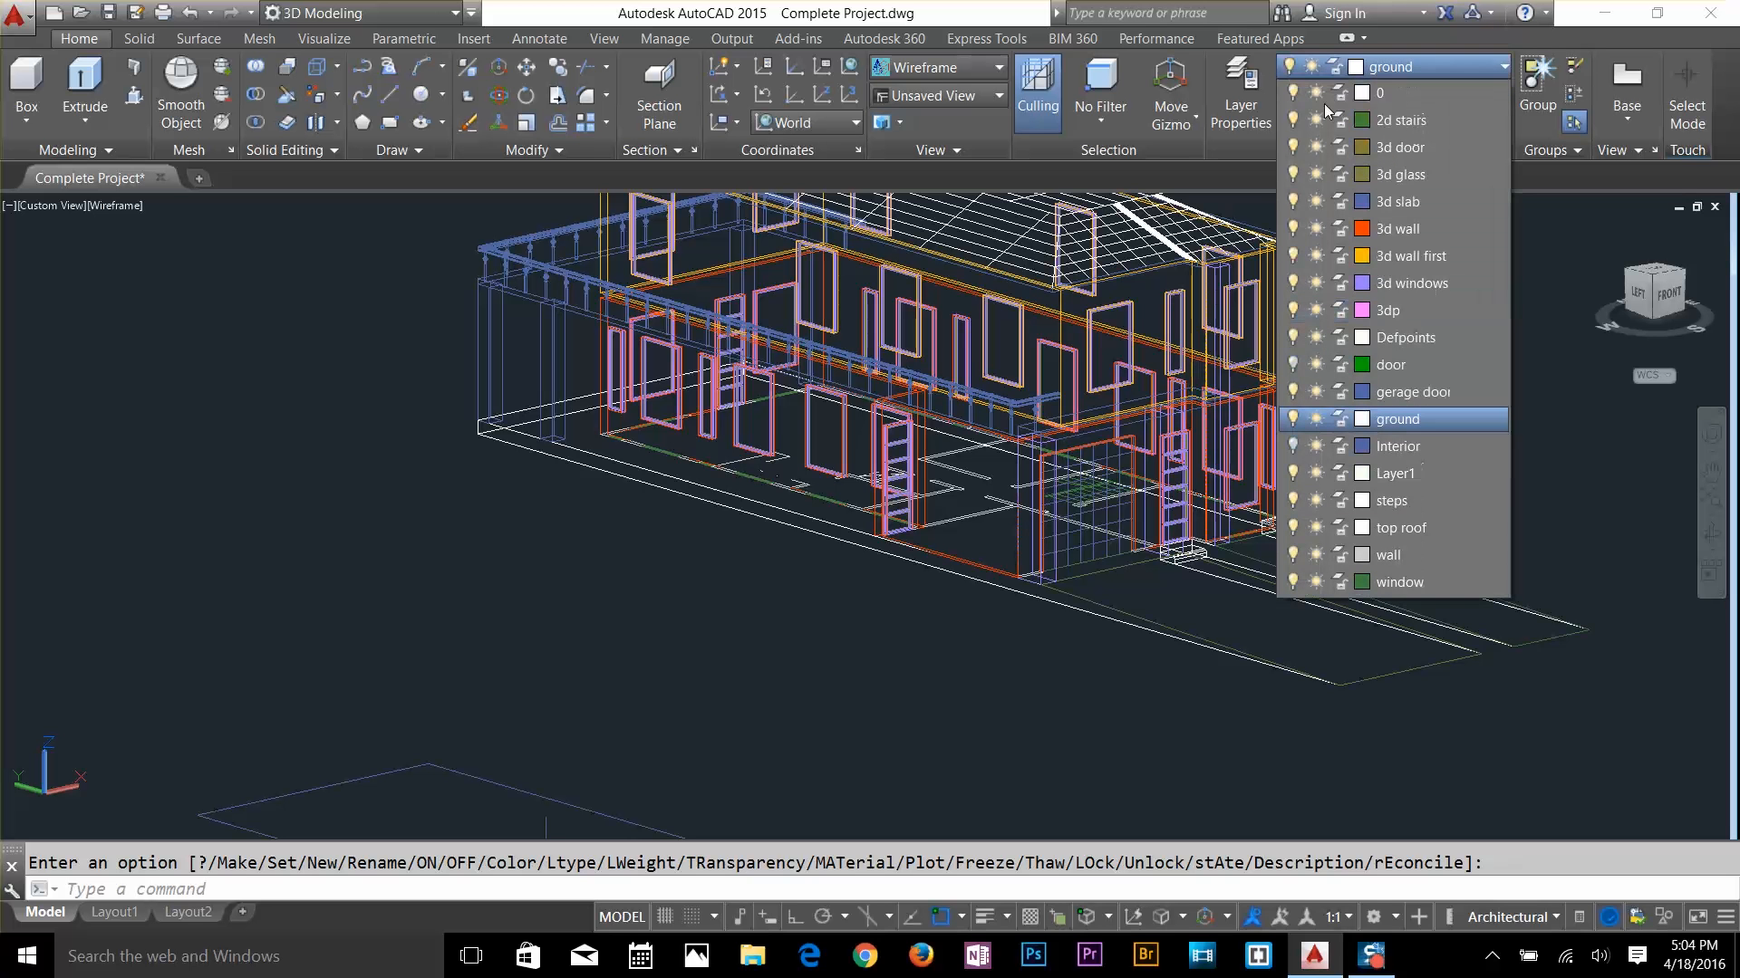
click(1296, 147)
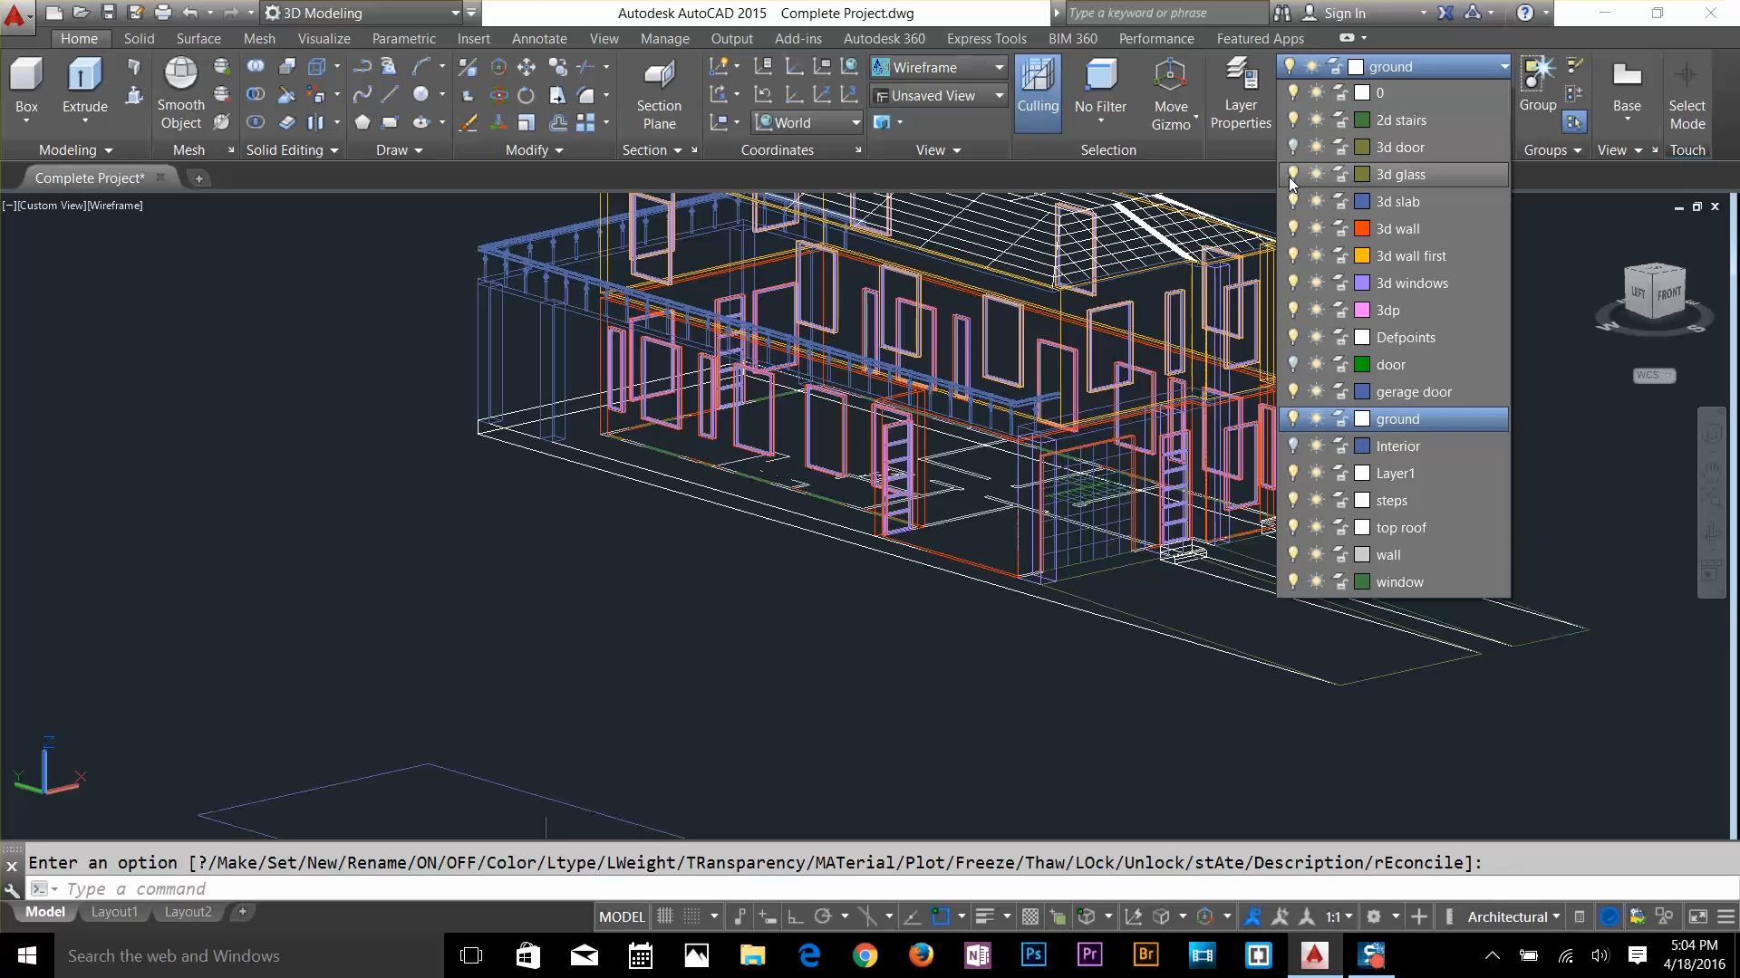
click(1293, 174)
click(1293, 201)
click(1293, 228)
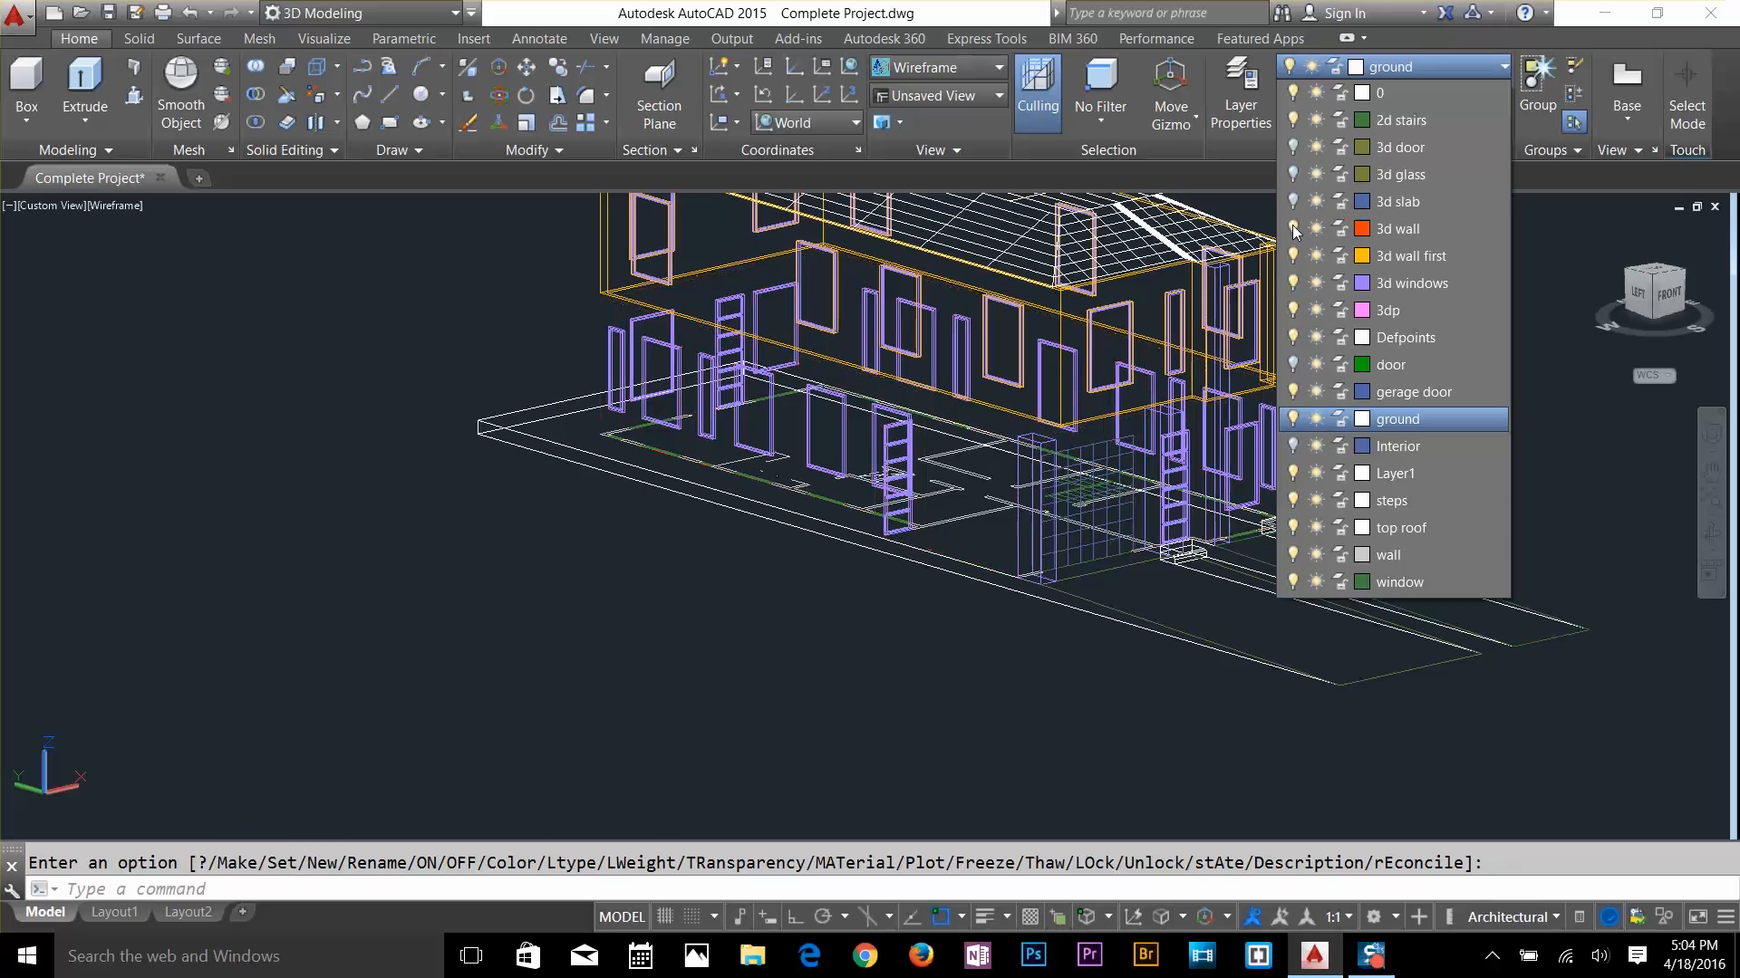
click(1293, 256)
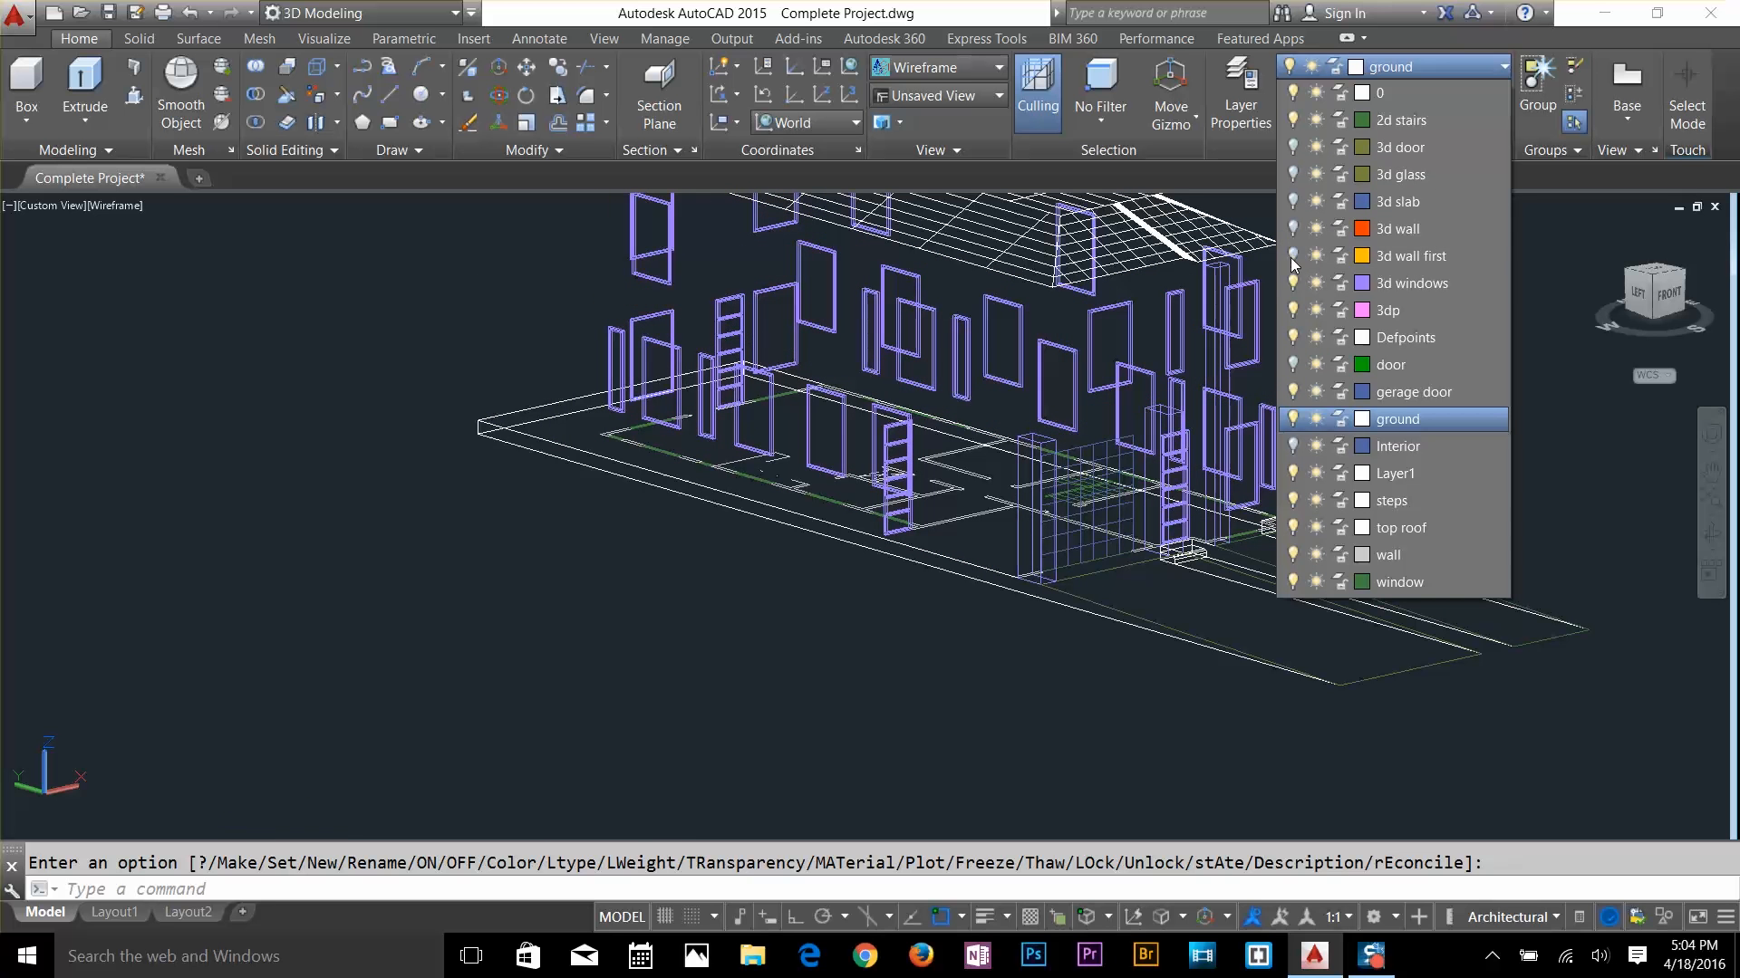
click(1293, 285)
click(1294, 310)
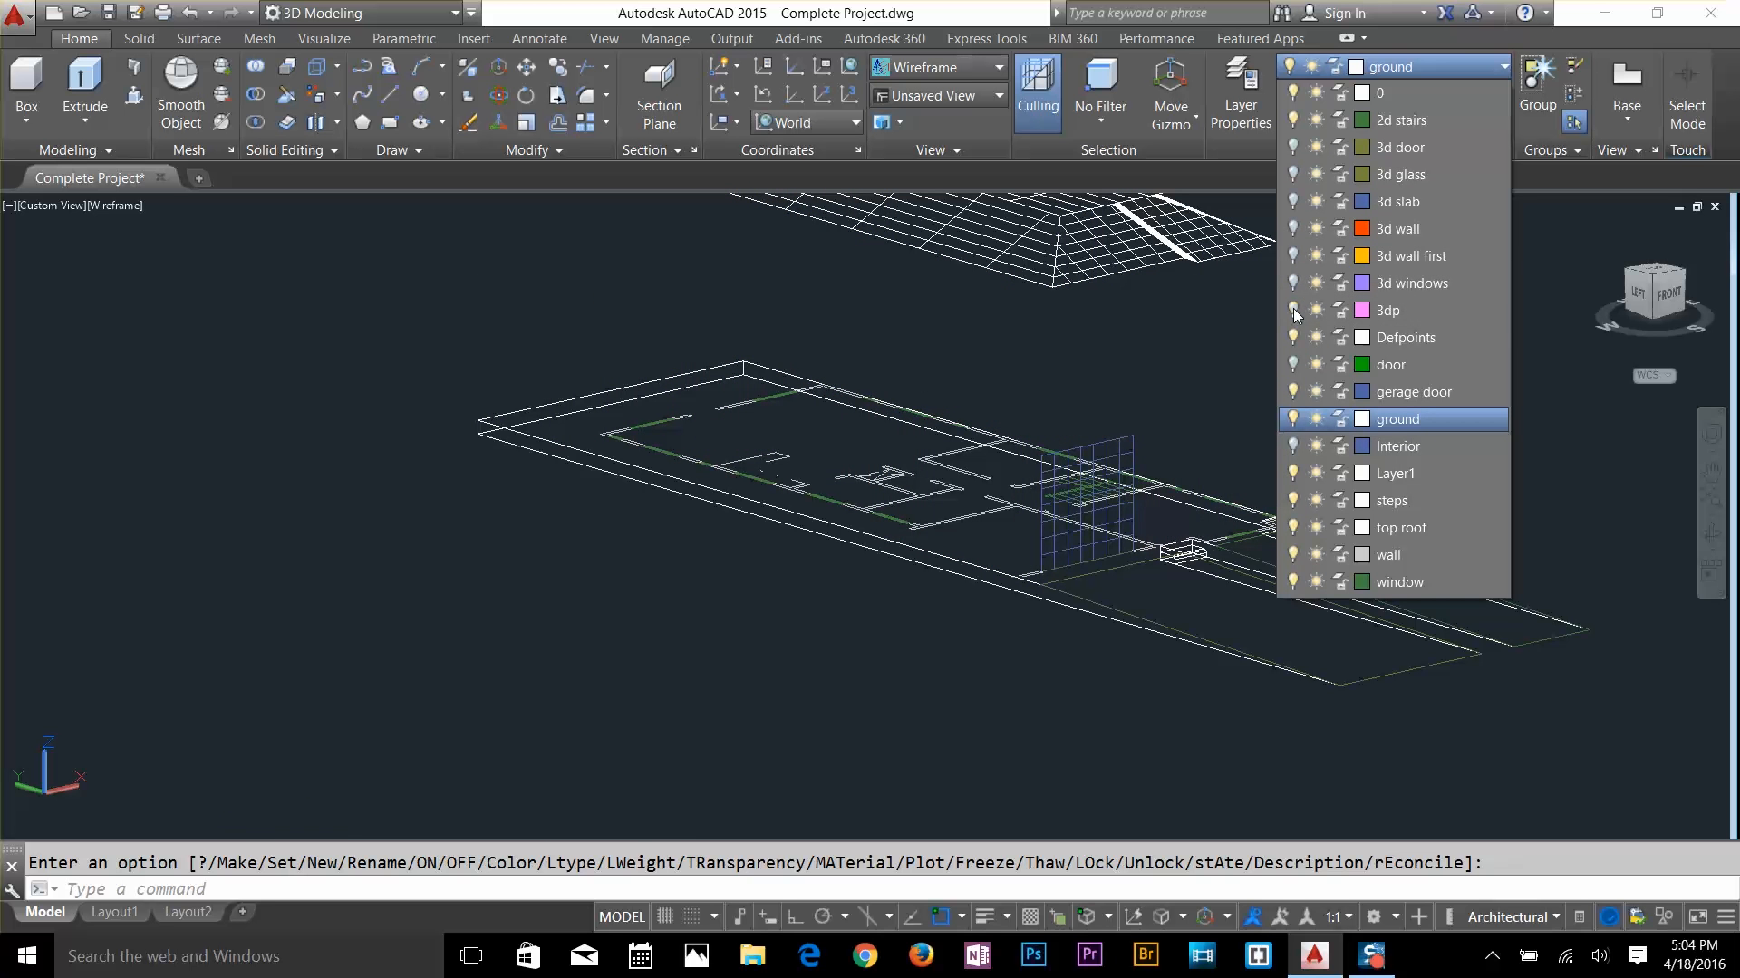
click(1293, 392)
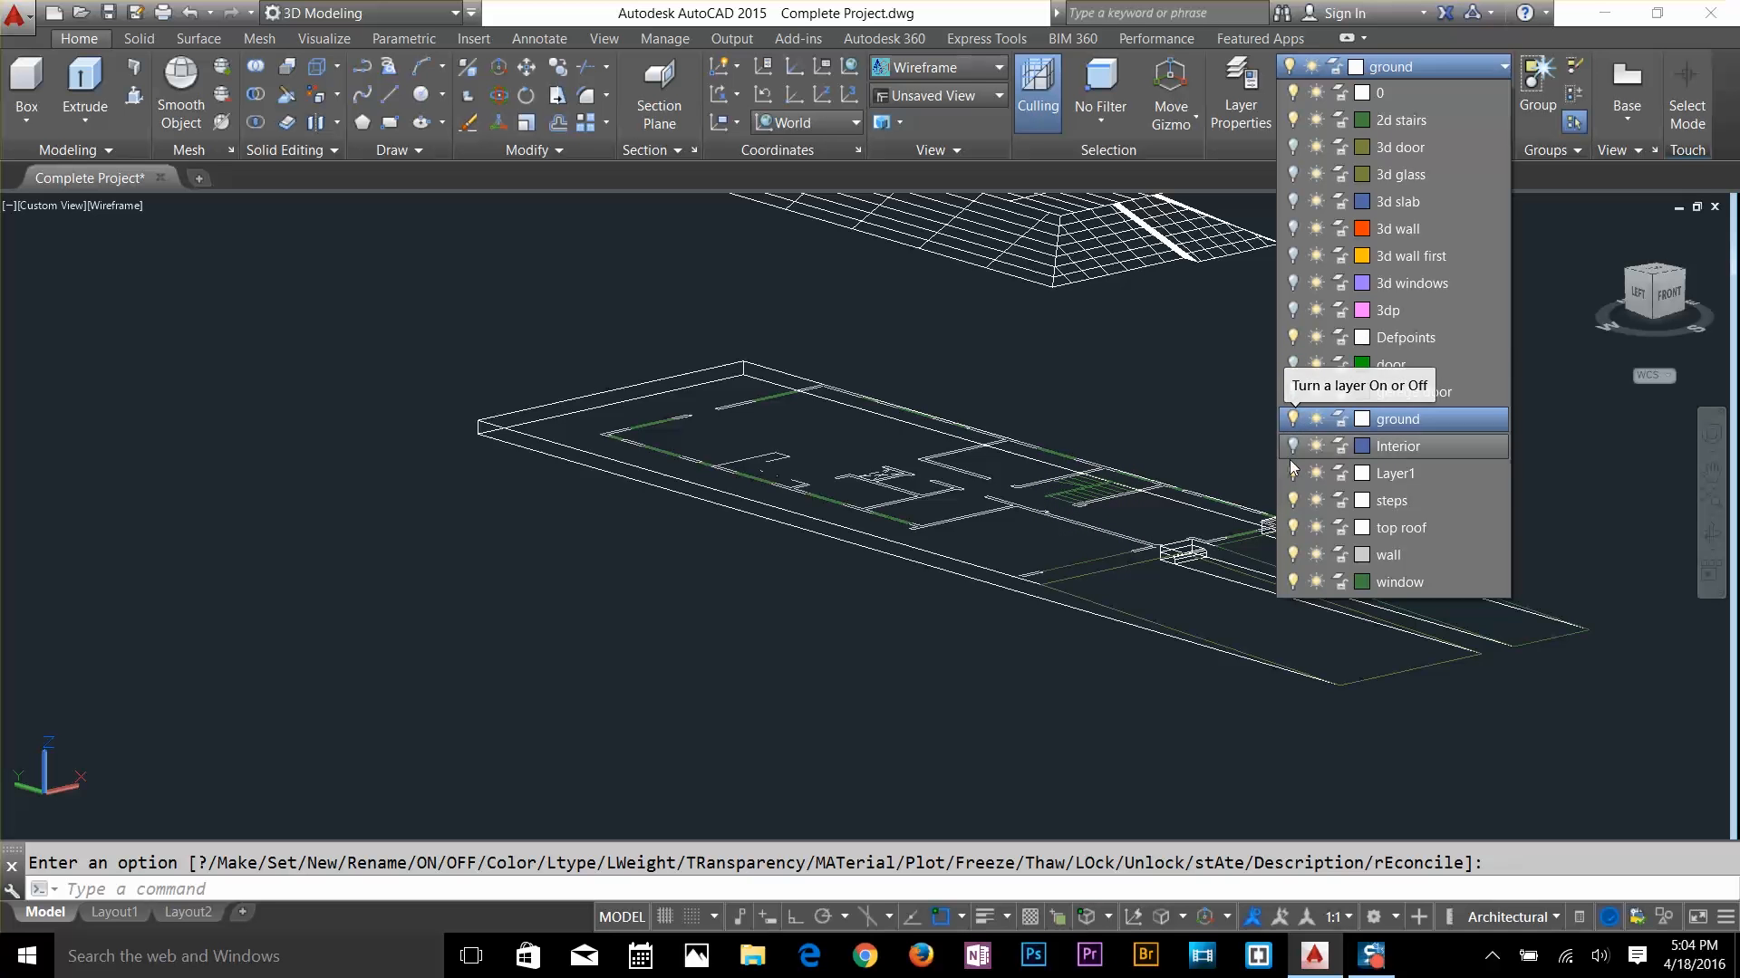
click(1292, 419)
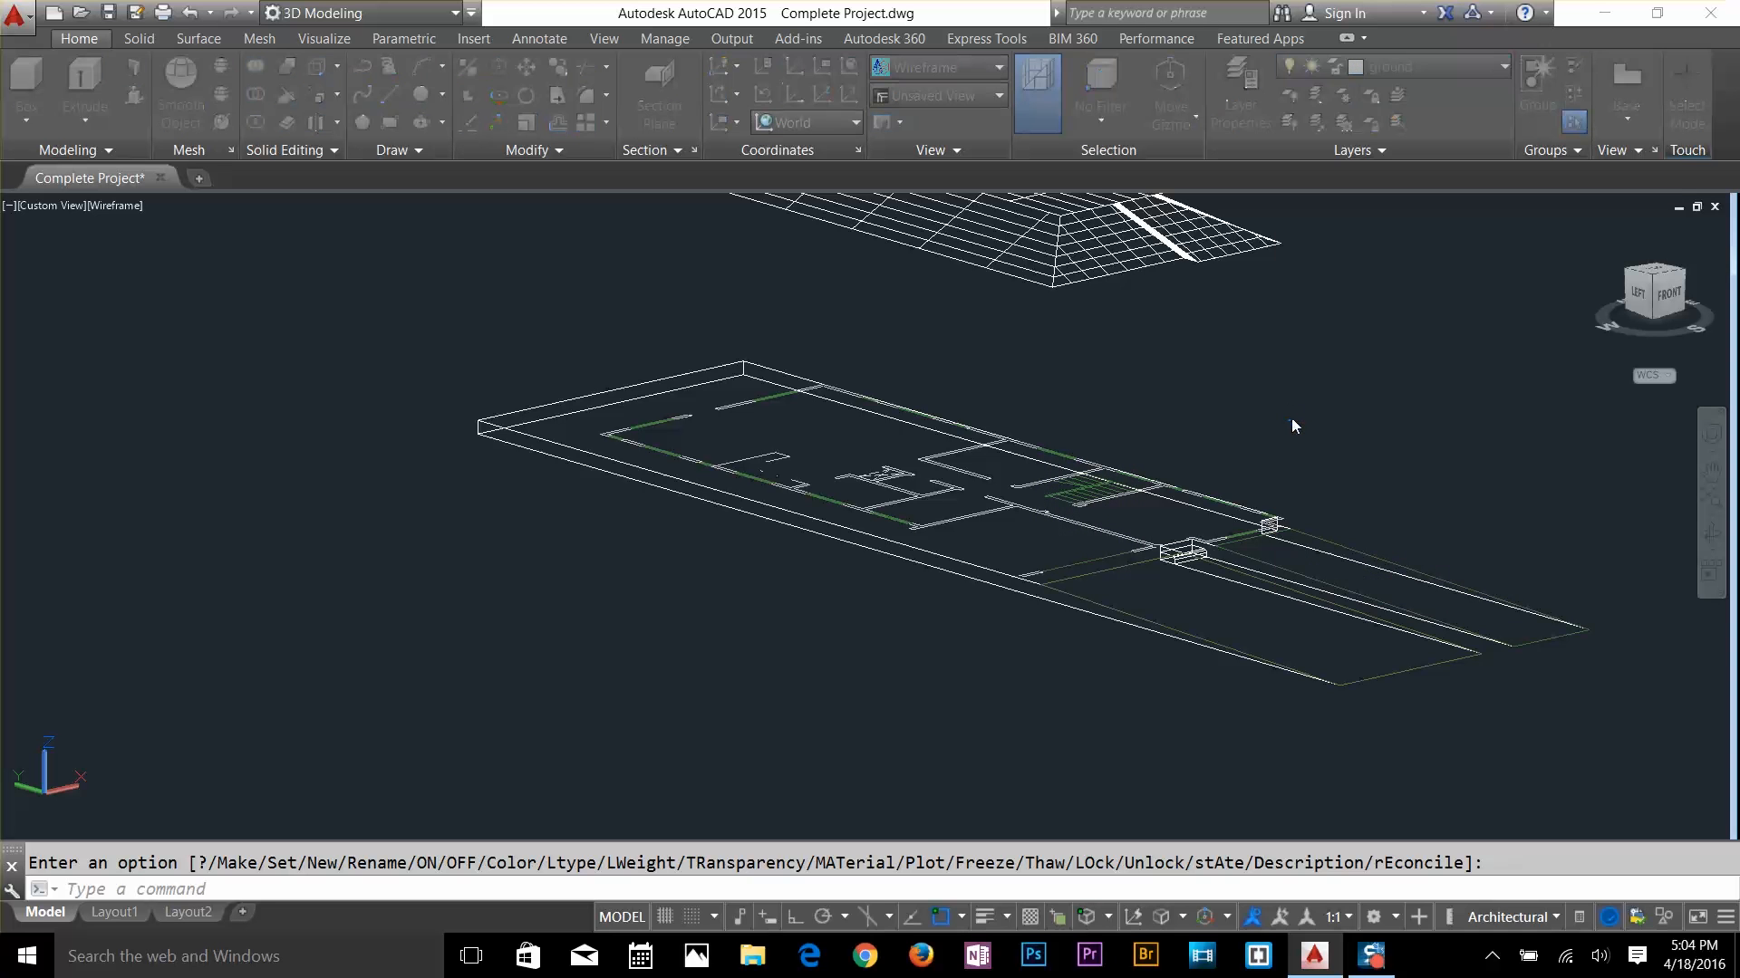
click(835, 467)
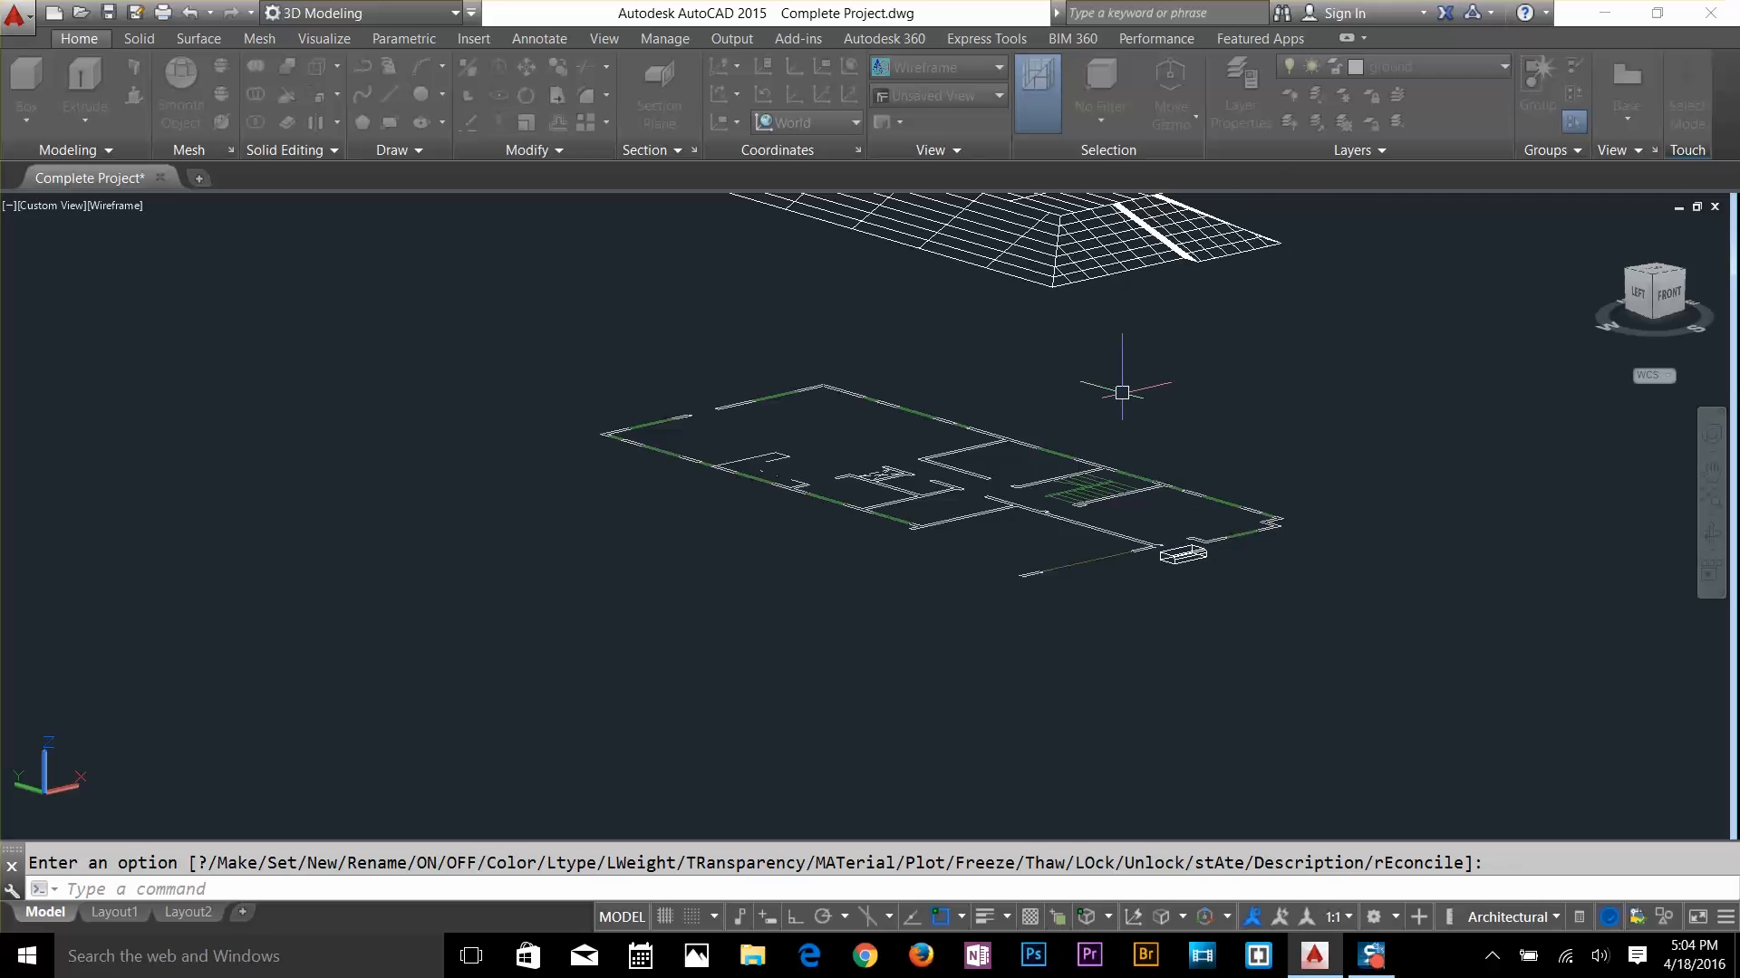
Make layer 0 the current layer
click(1413, 66)
click(1353, 68)
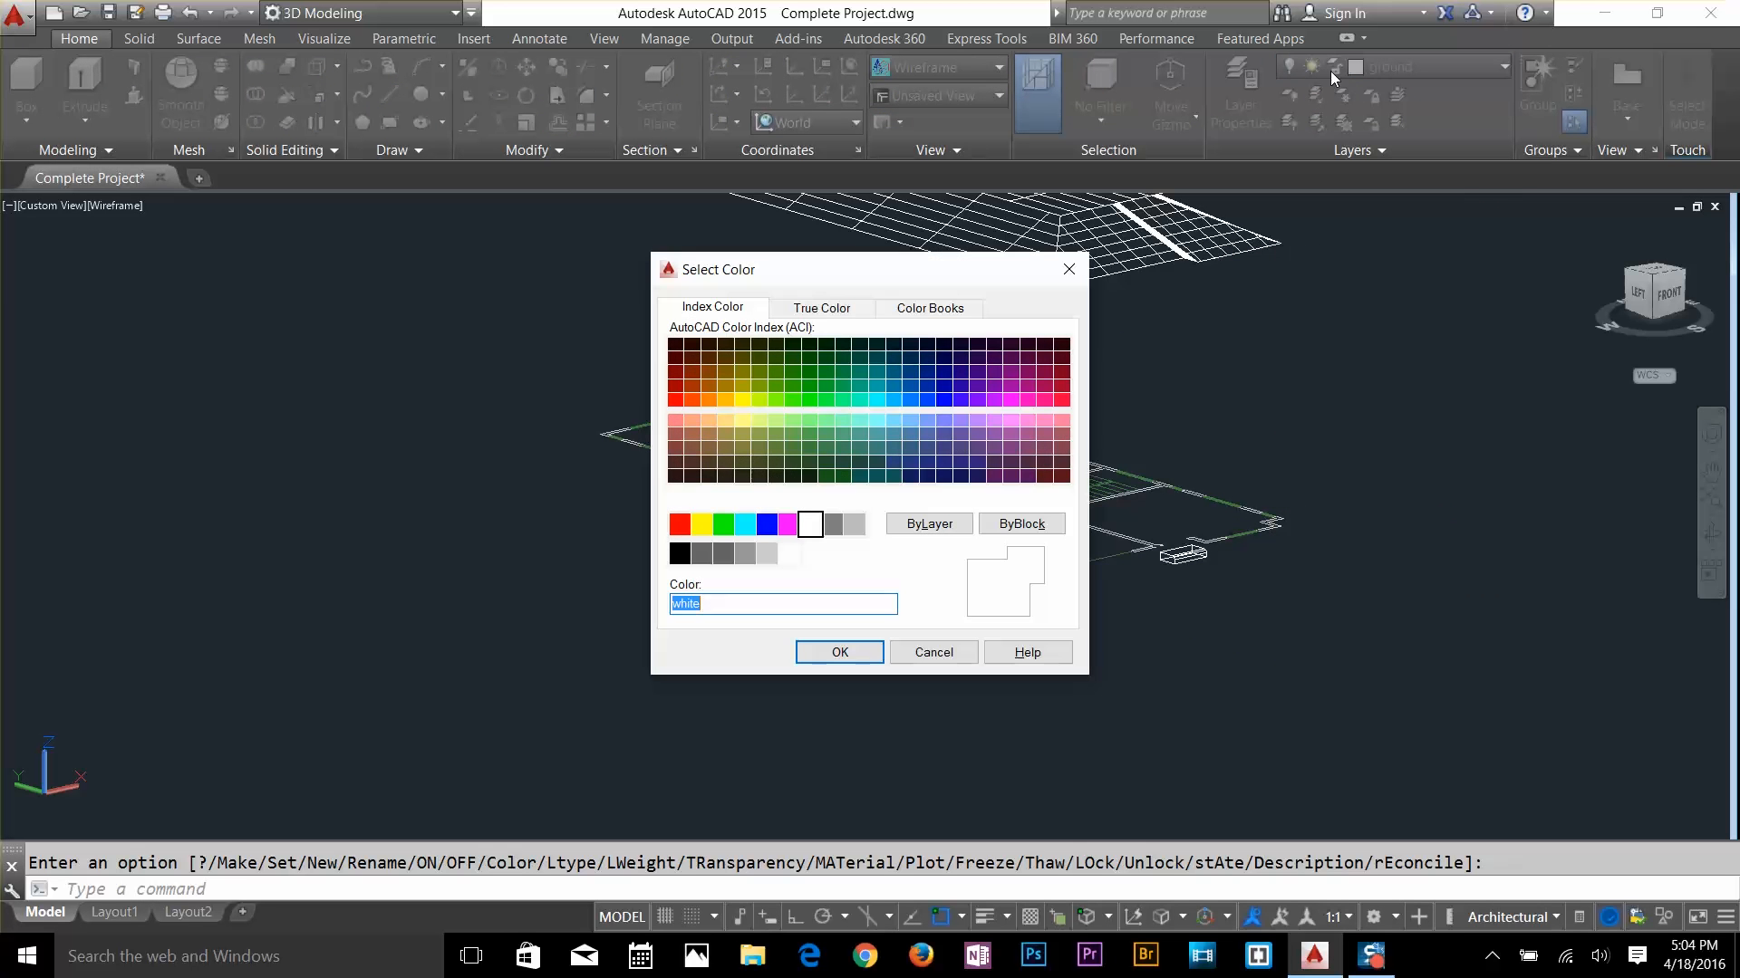
click(877, 653)
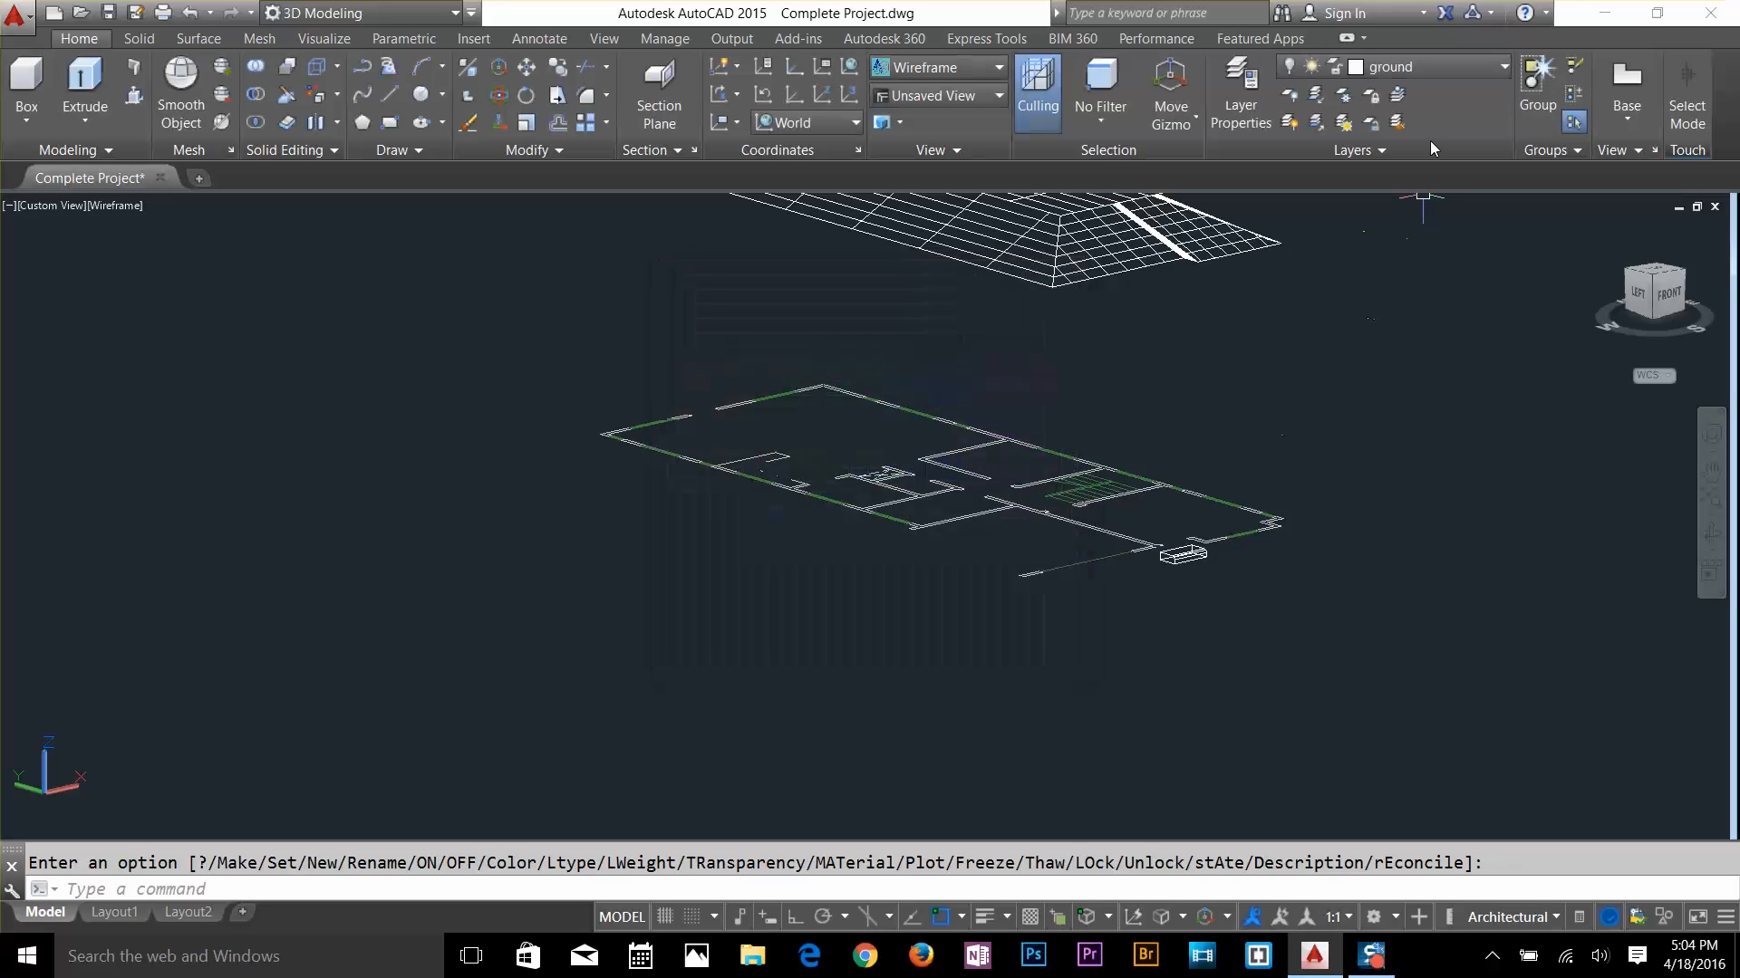
click(1413, 66)
click(1371, 92)
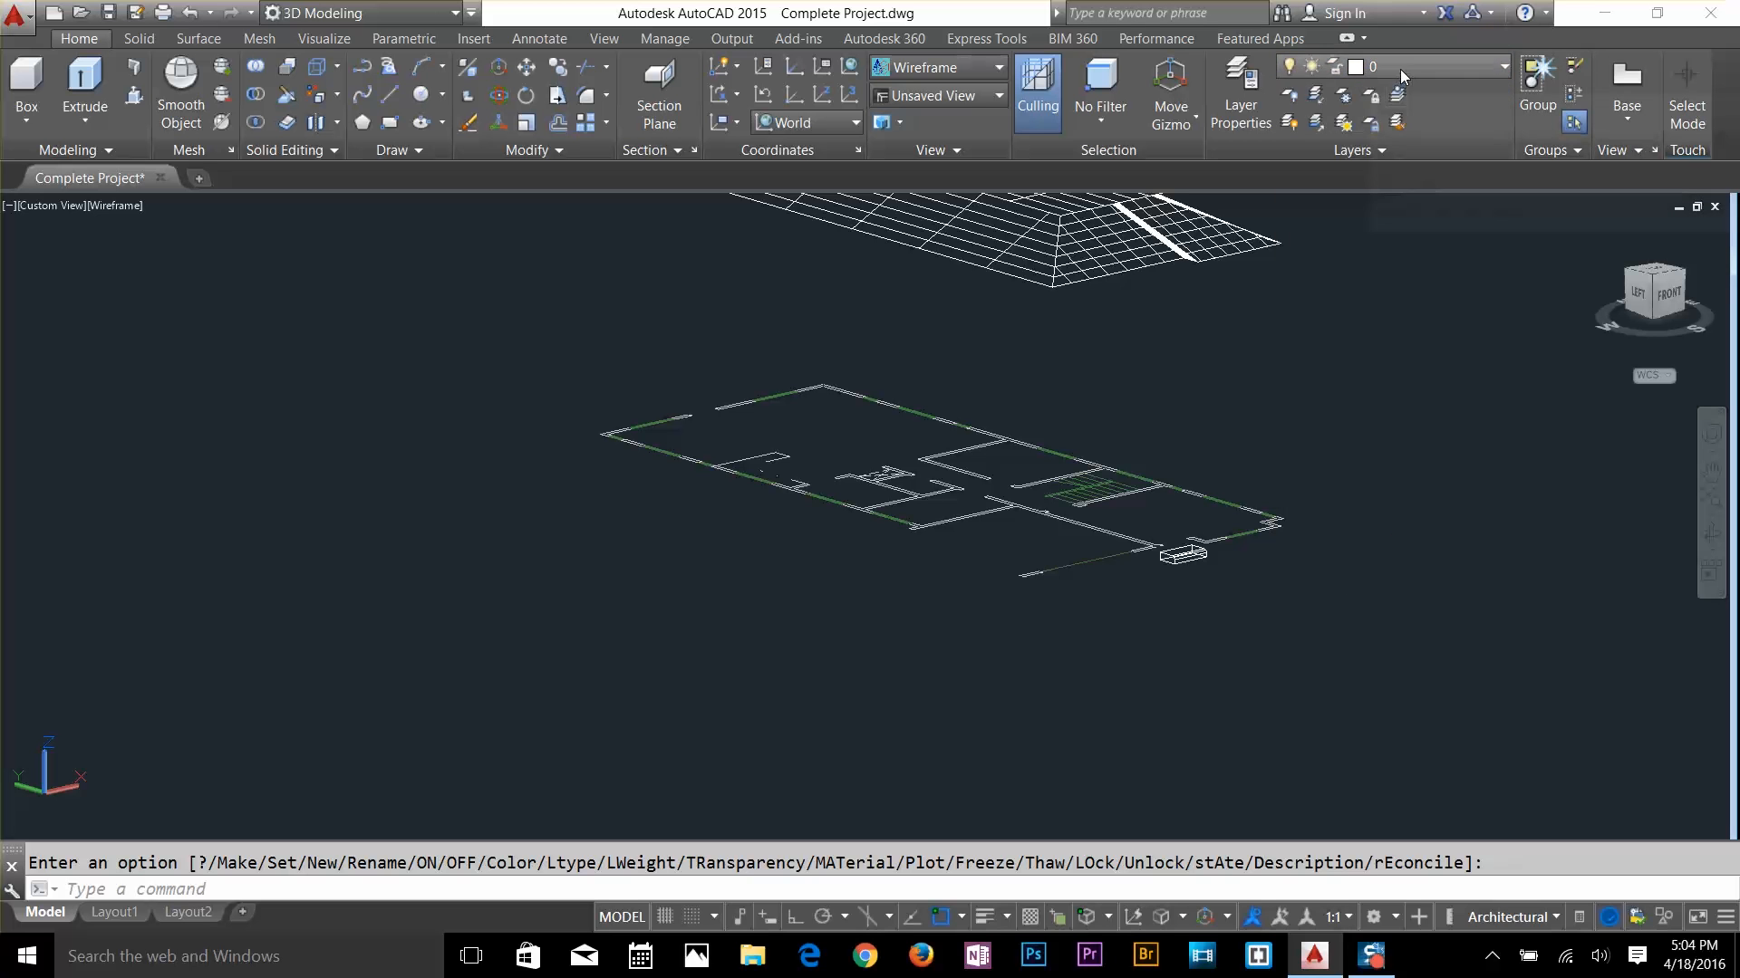
Turn off the steps and top roof layers, and turn on the door layer so only the 2D plan linework shows
click(1399, 67)
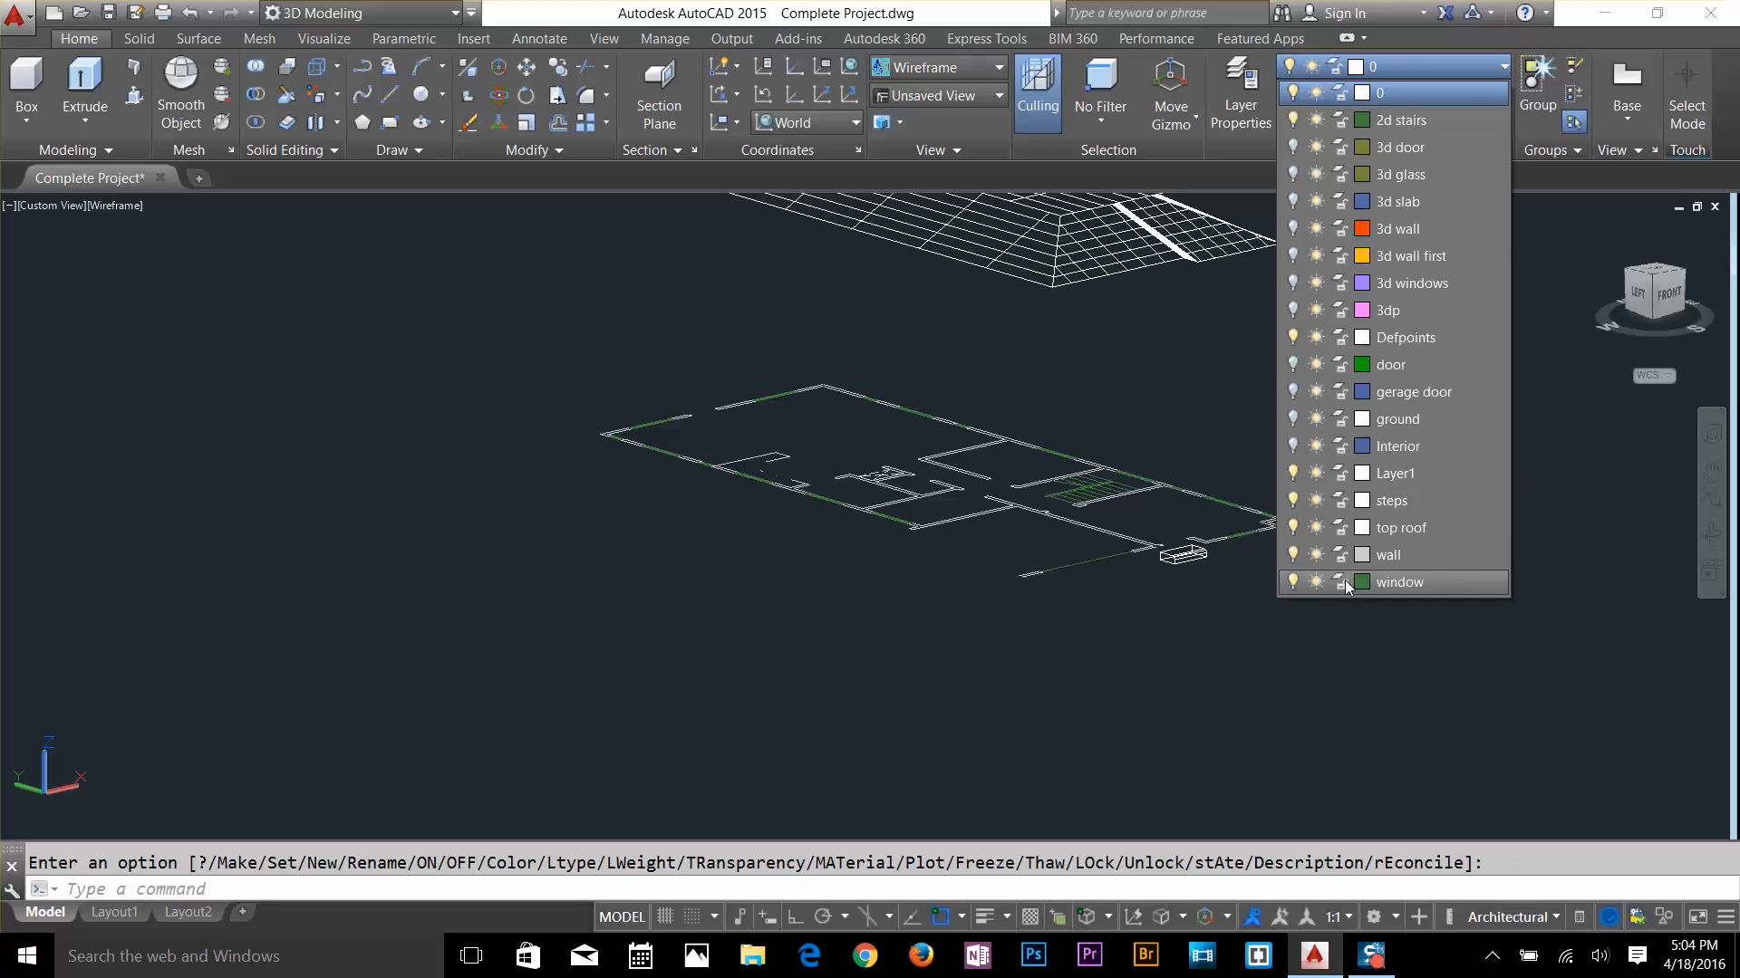
click(1294, 501)
click(1294, 528)
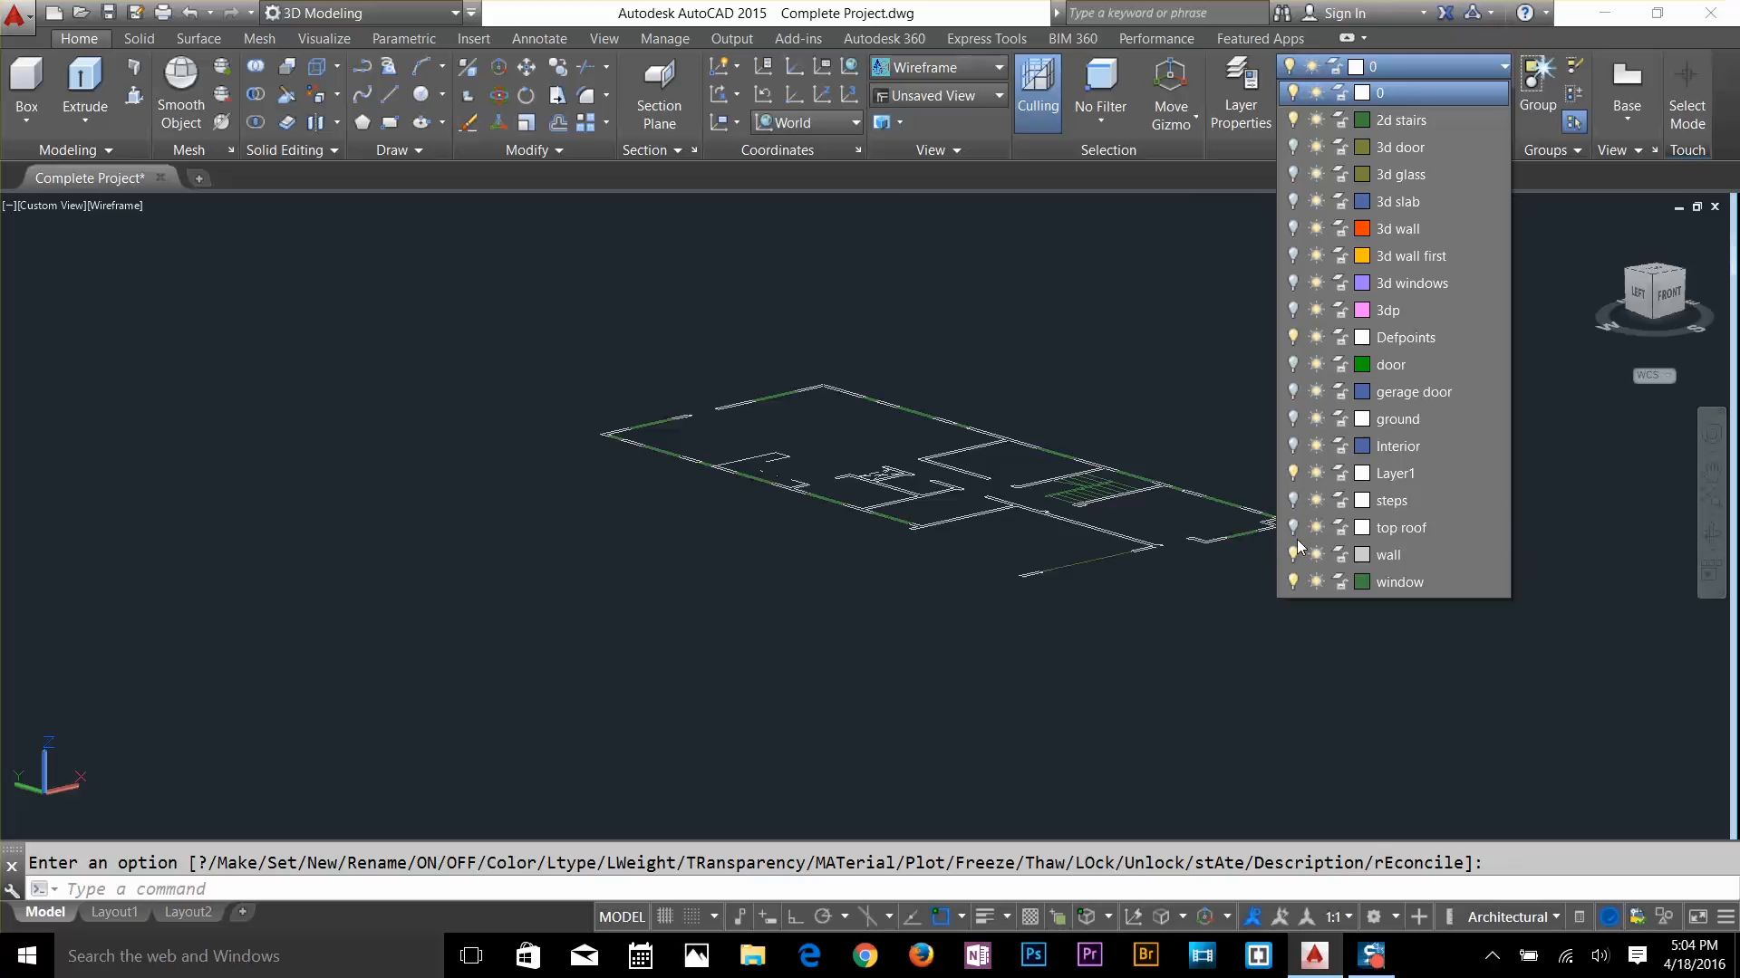
click(1294, 556)
click(1295, 562)
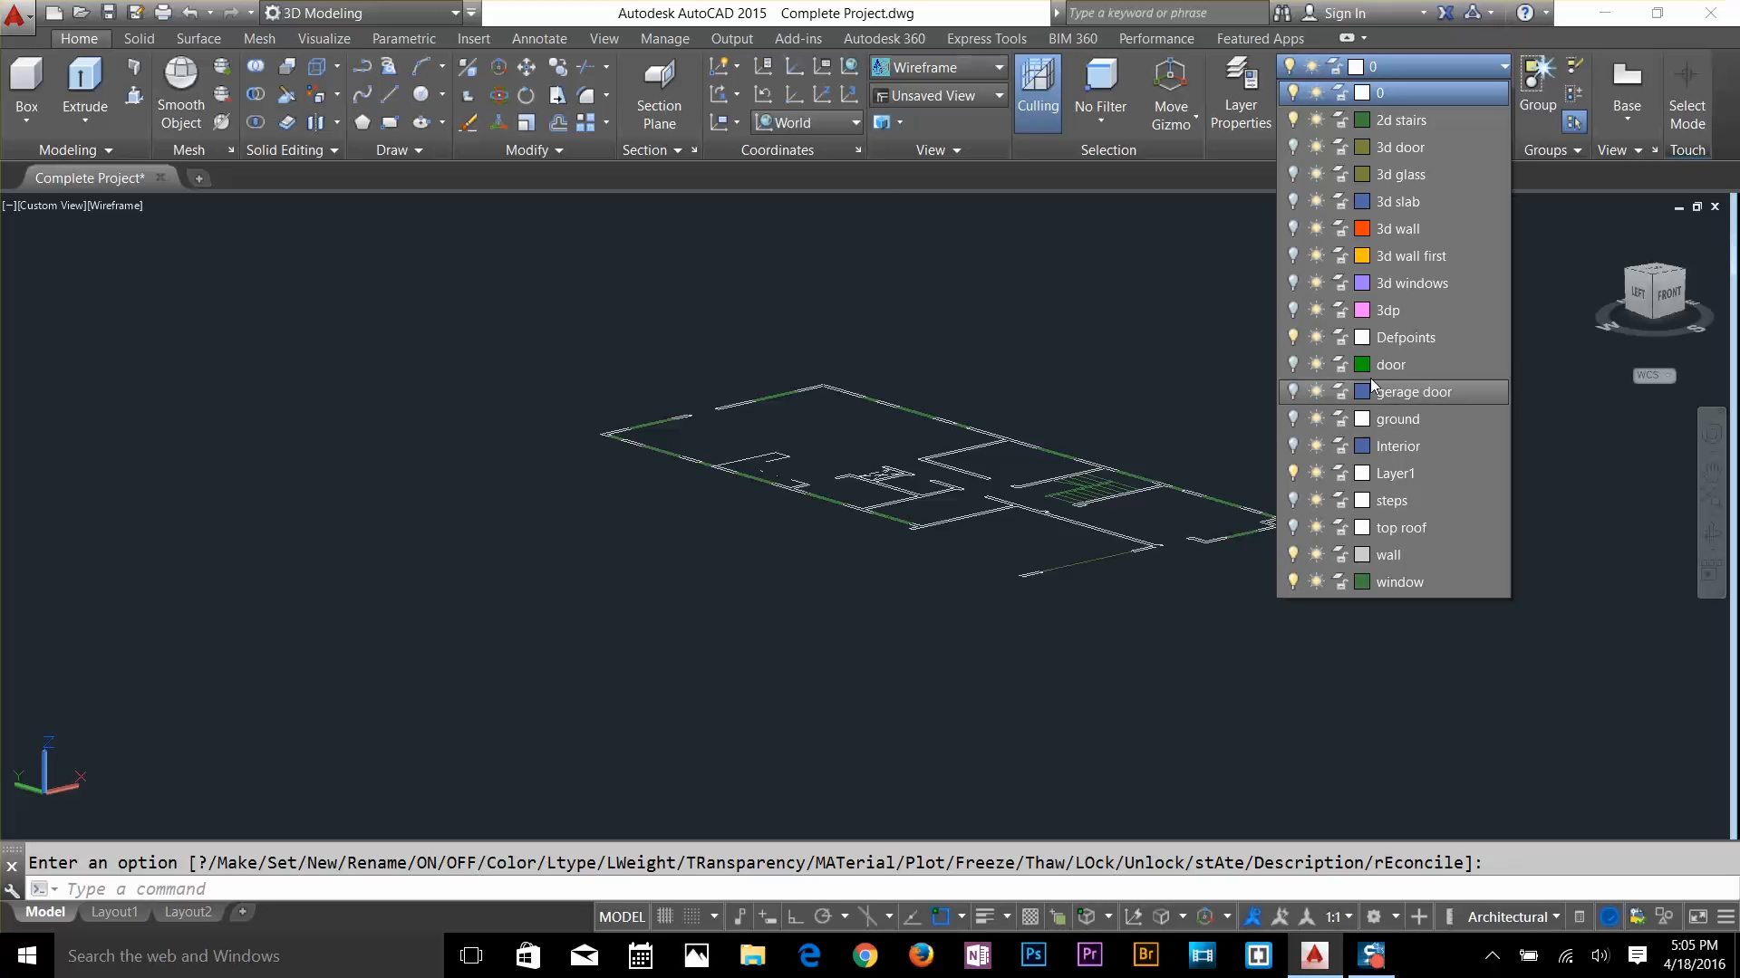
click(1294, 365)
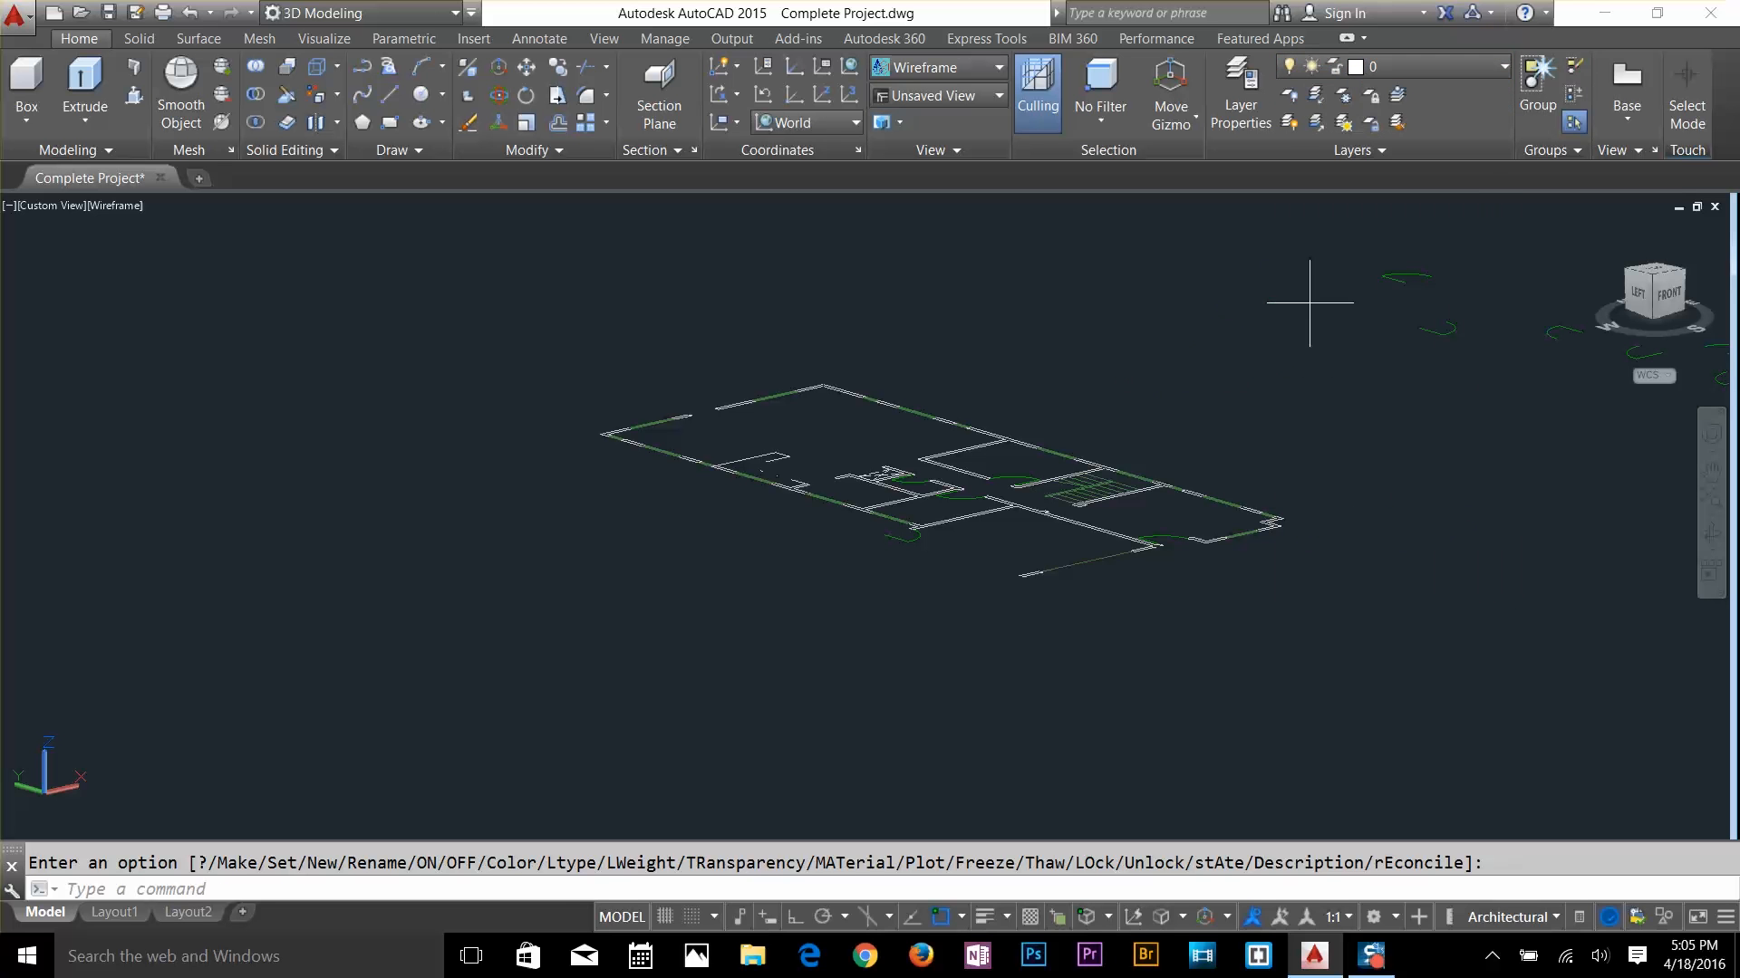
Erase the 2D ground-floor plan linework under the building model, including the remaining wall corner
click(1311, 300)
click(677, 589)
key(Delete)
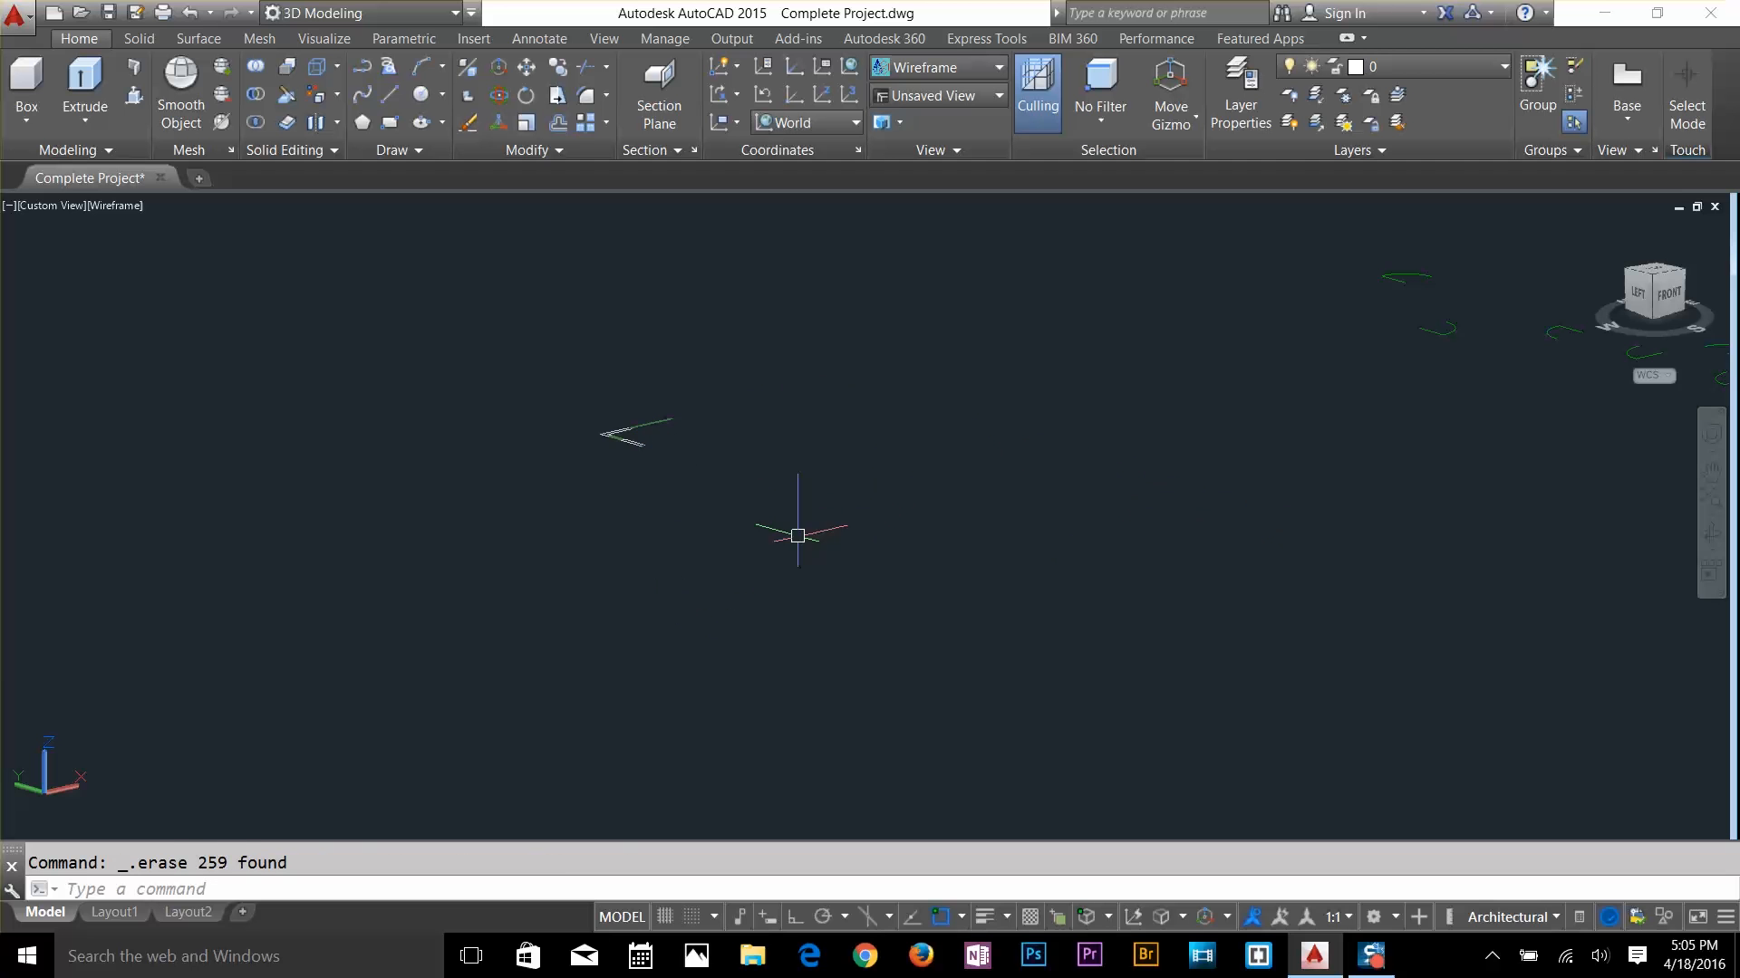
click(892, 360)
click(470, 567)
key(Delete)
Erase the stray 2D door and stair linework lying beyond the building's location
middle_drag(761, 530, 1255, 421)
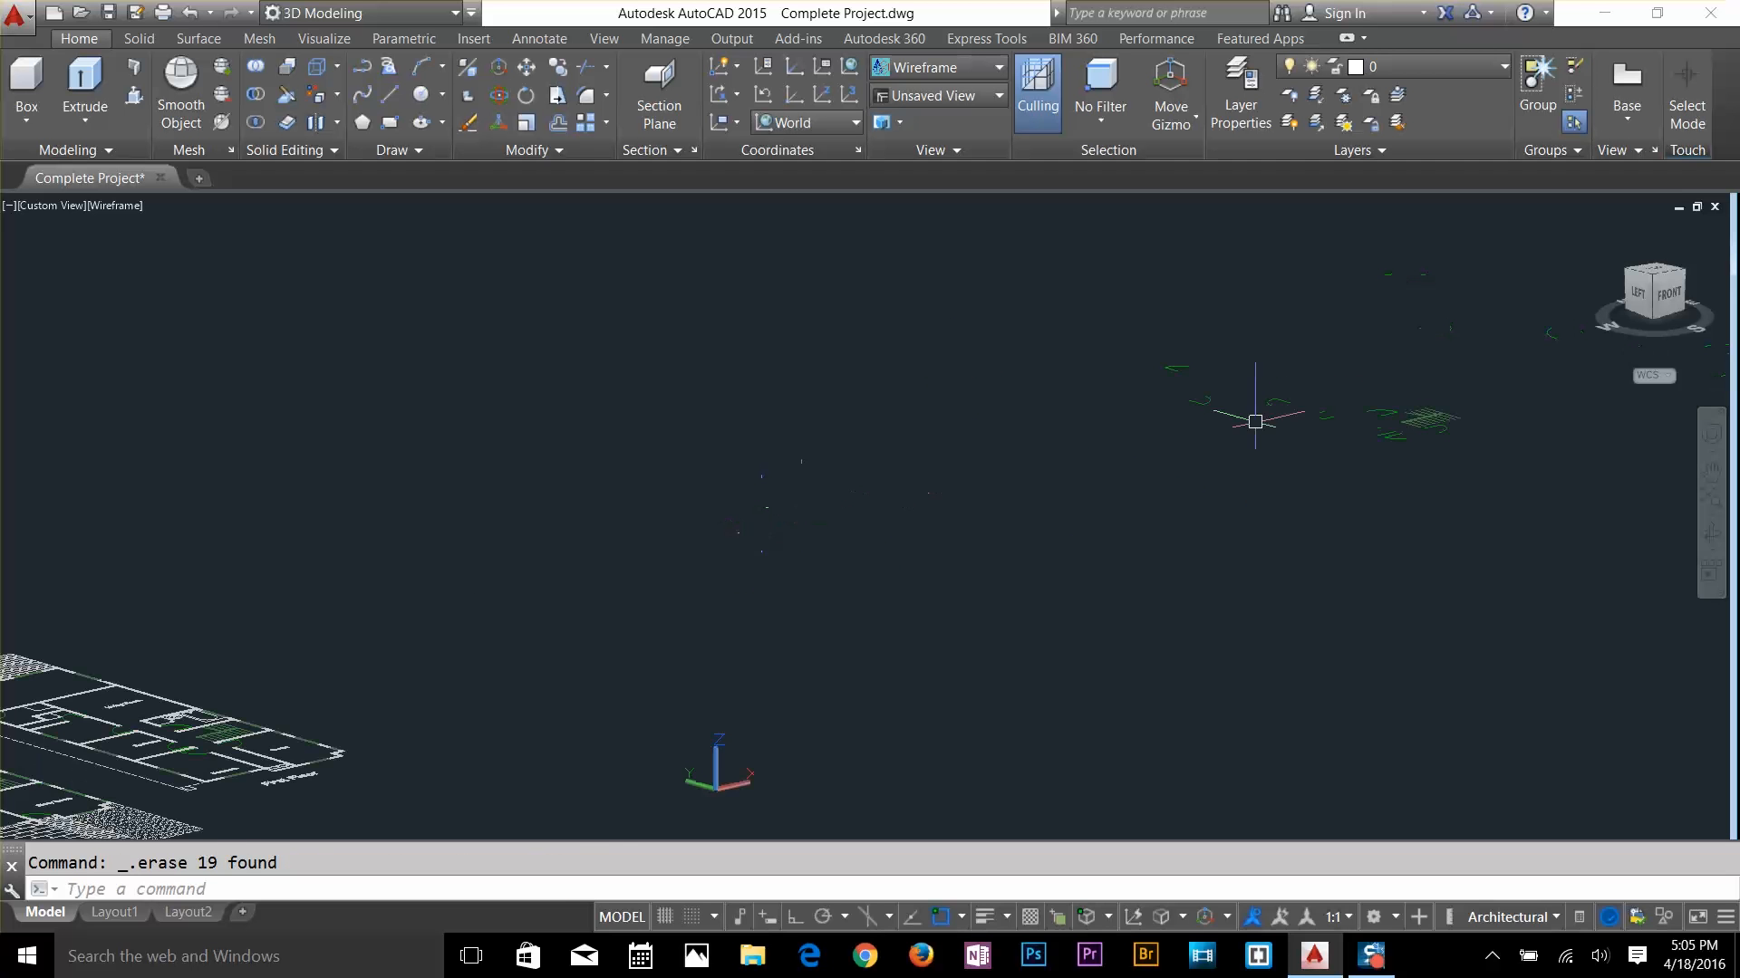
click(1483, 331)
click(968, 502)
key(Delete)
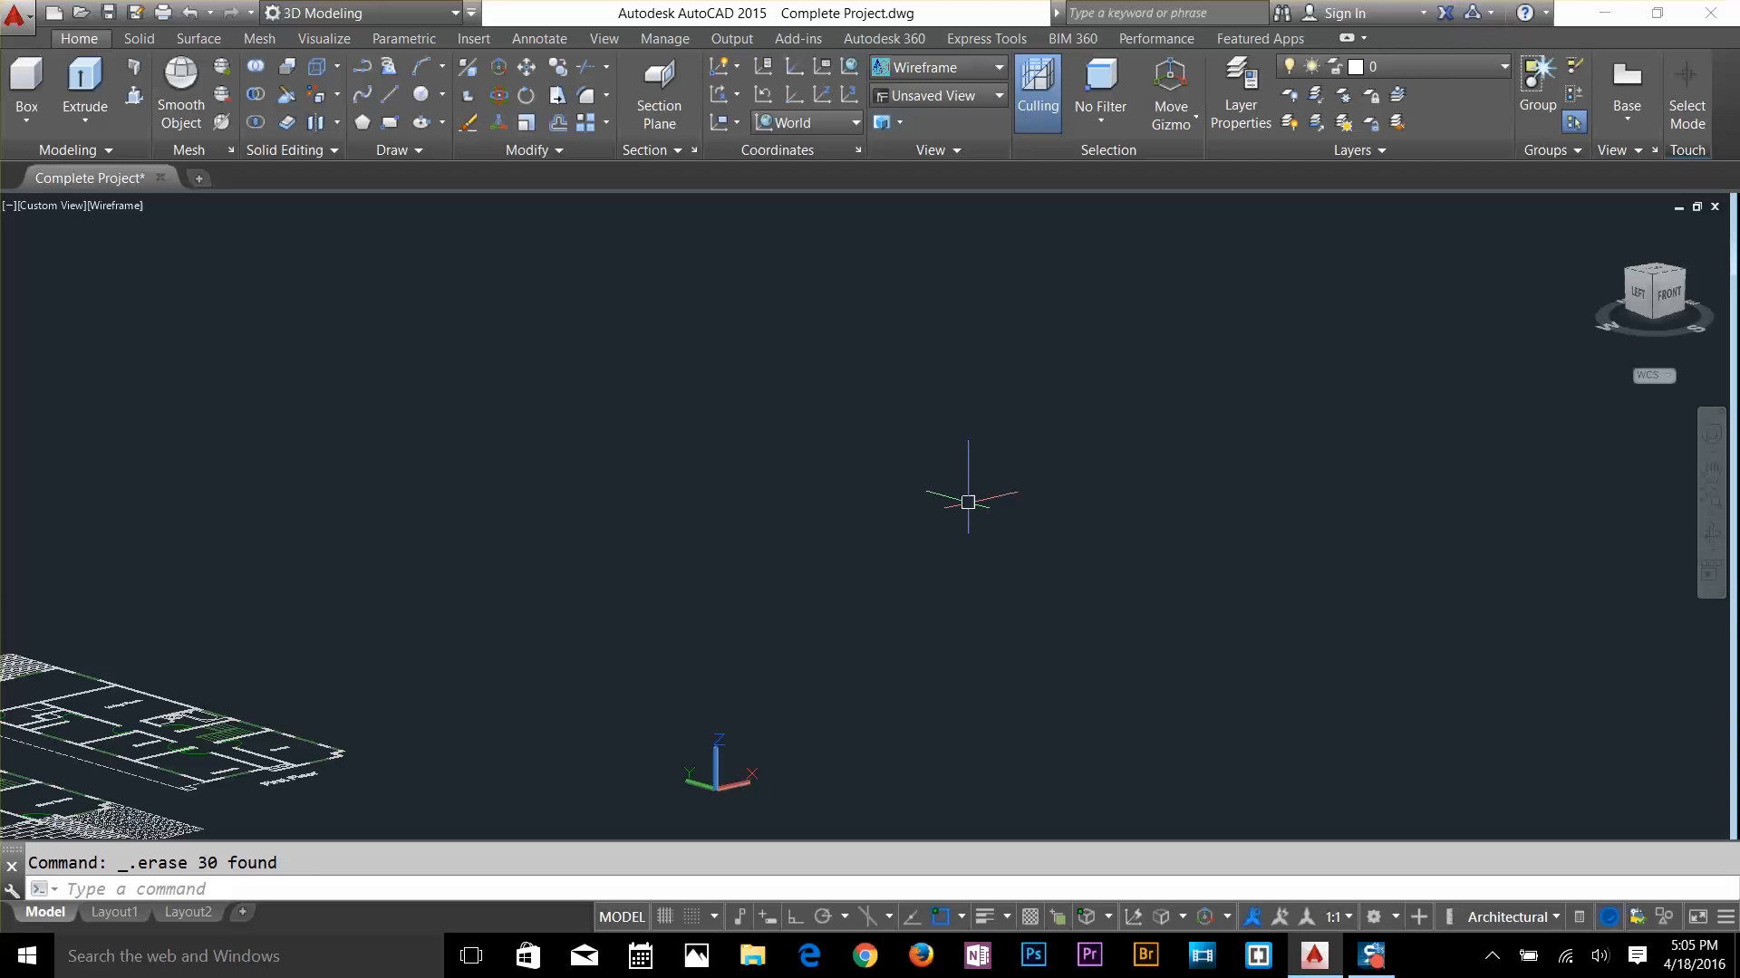
Turn all layers of the drawing back on
middle_drag(855, 556, 1239, 485)
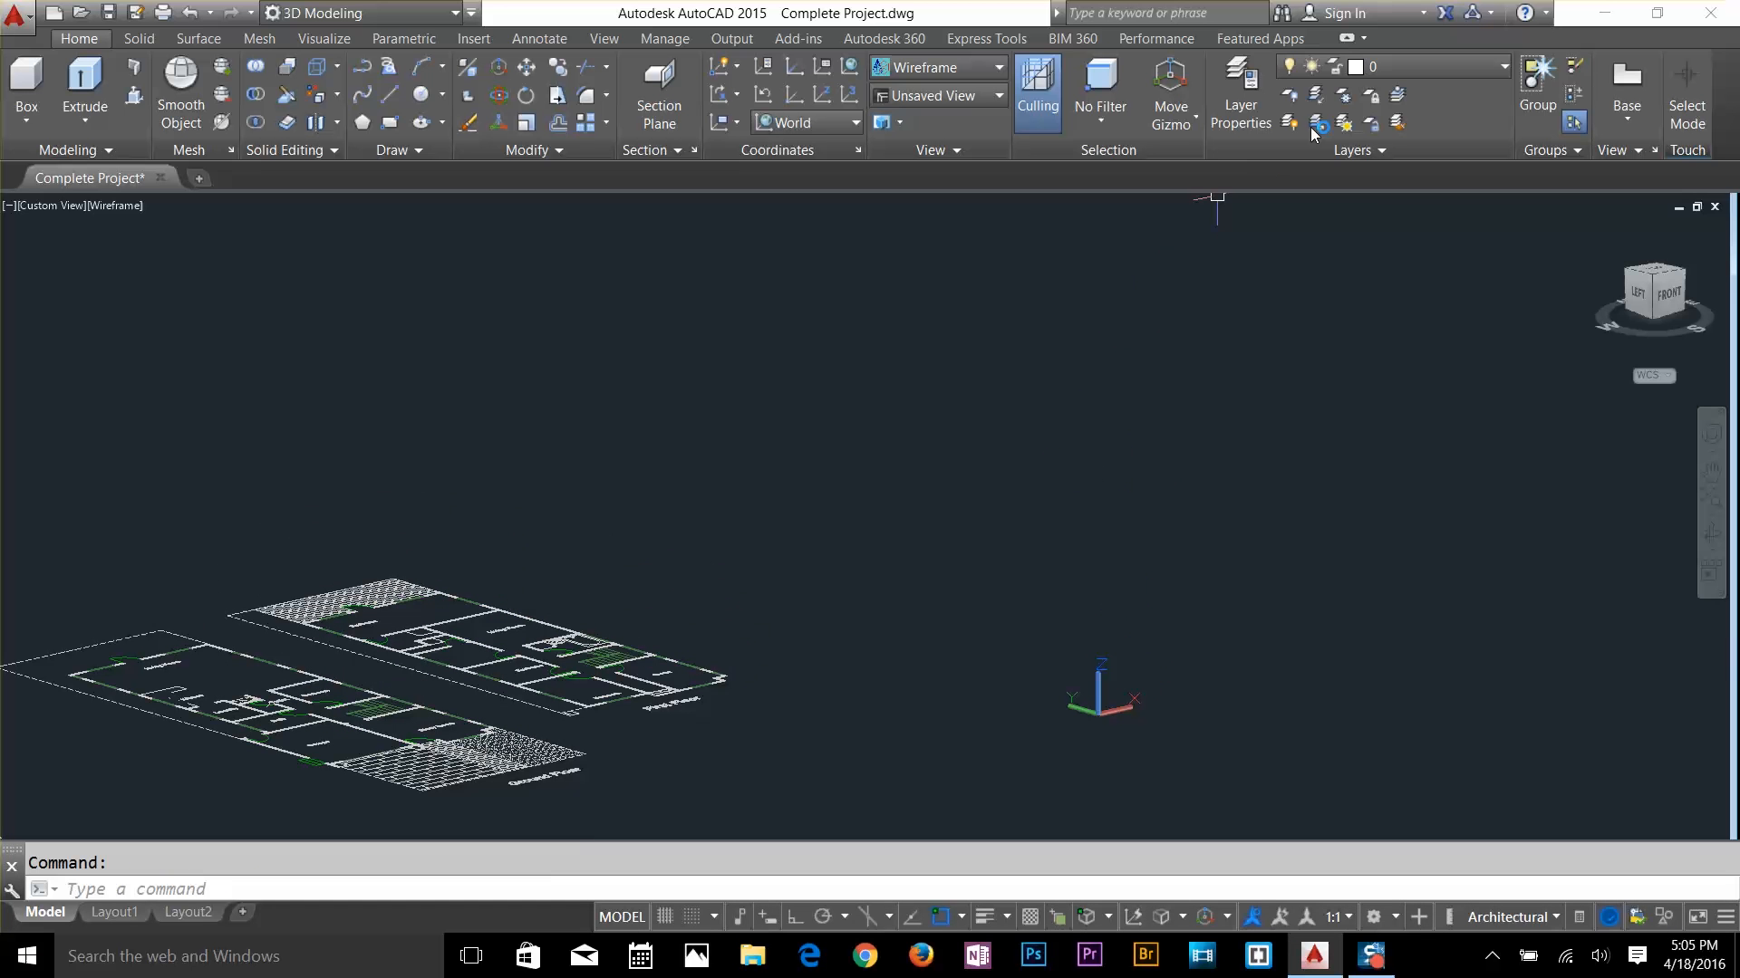
click(1359, 67)
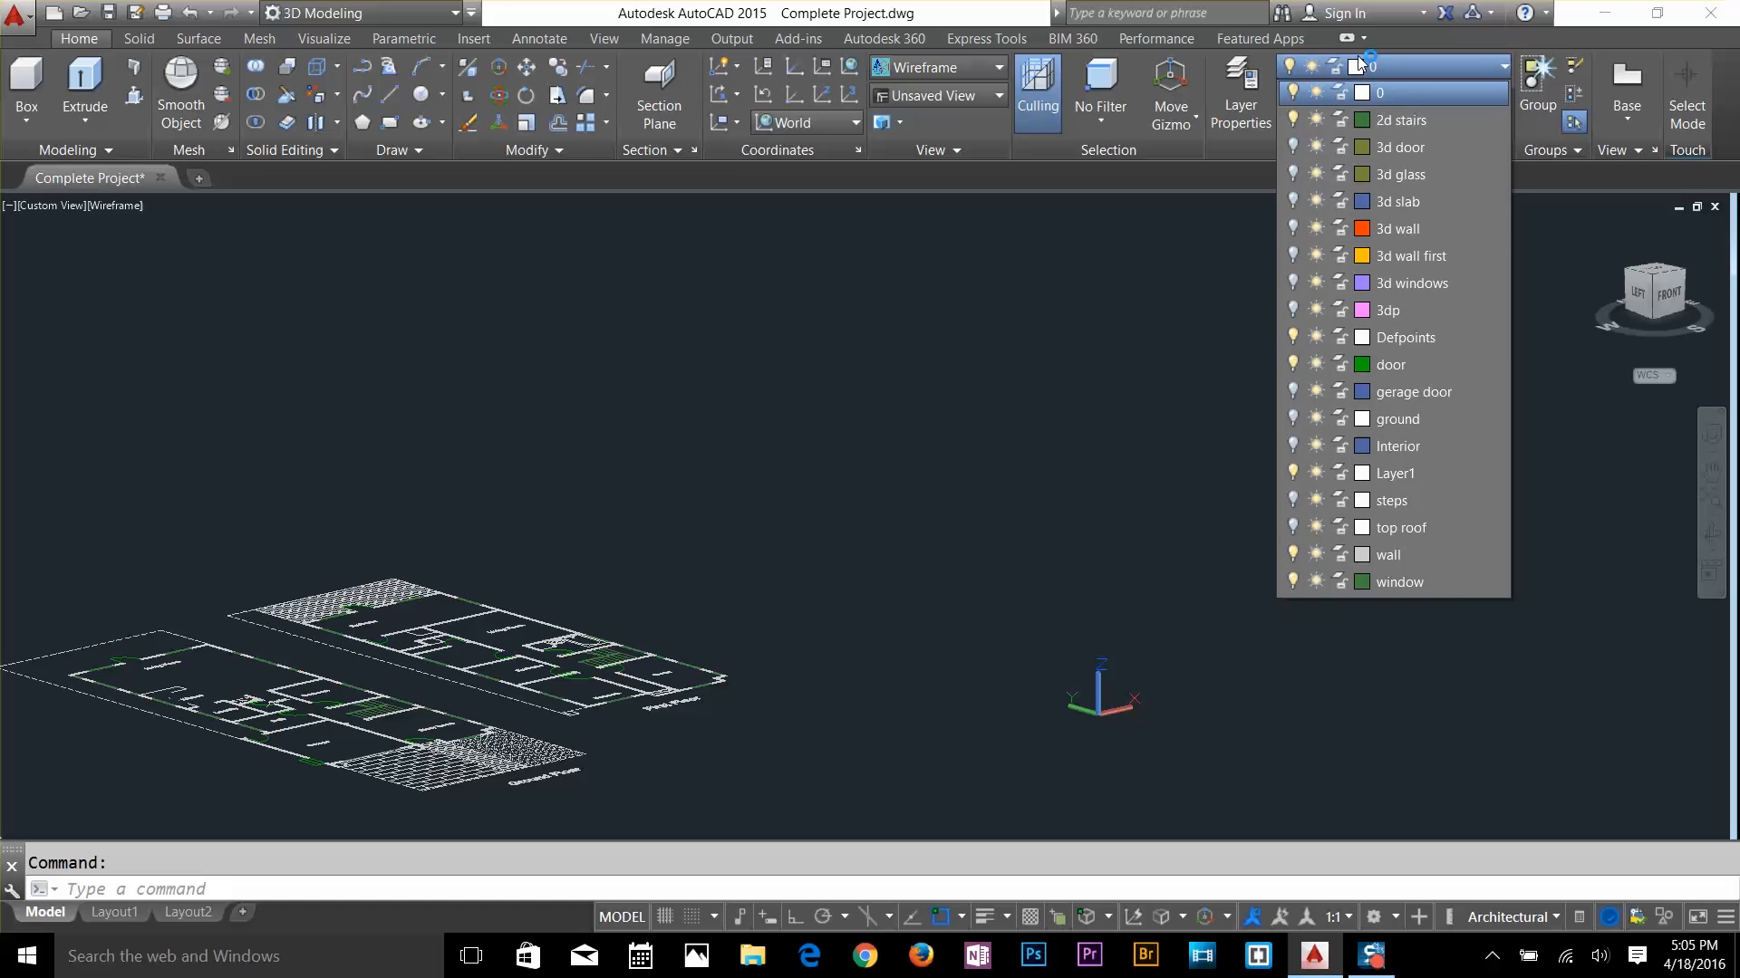
click(1369, 91)
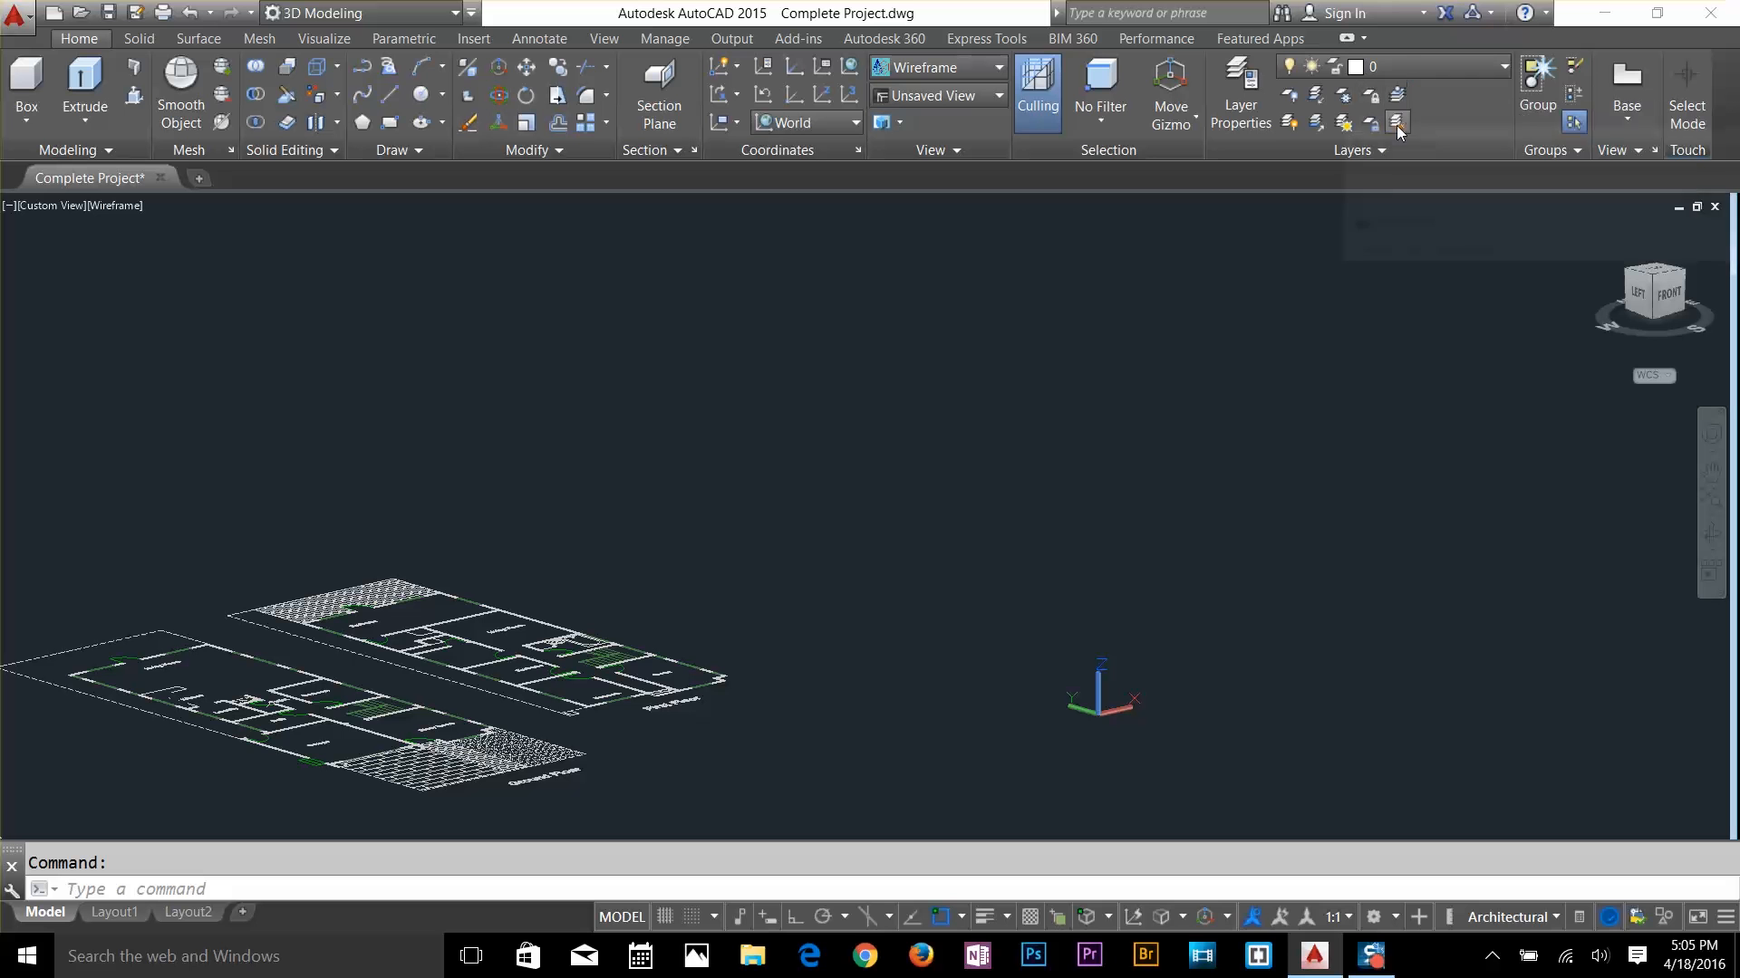
click(1289, 96)
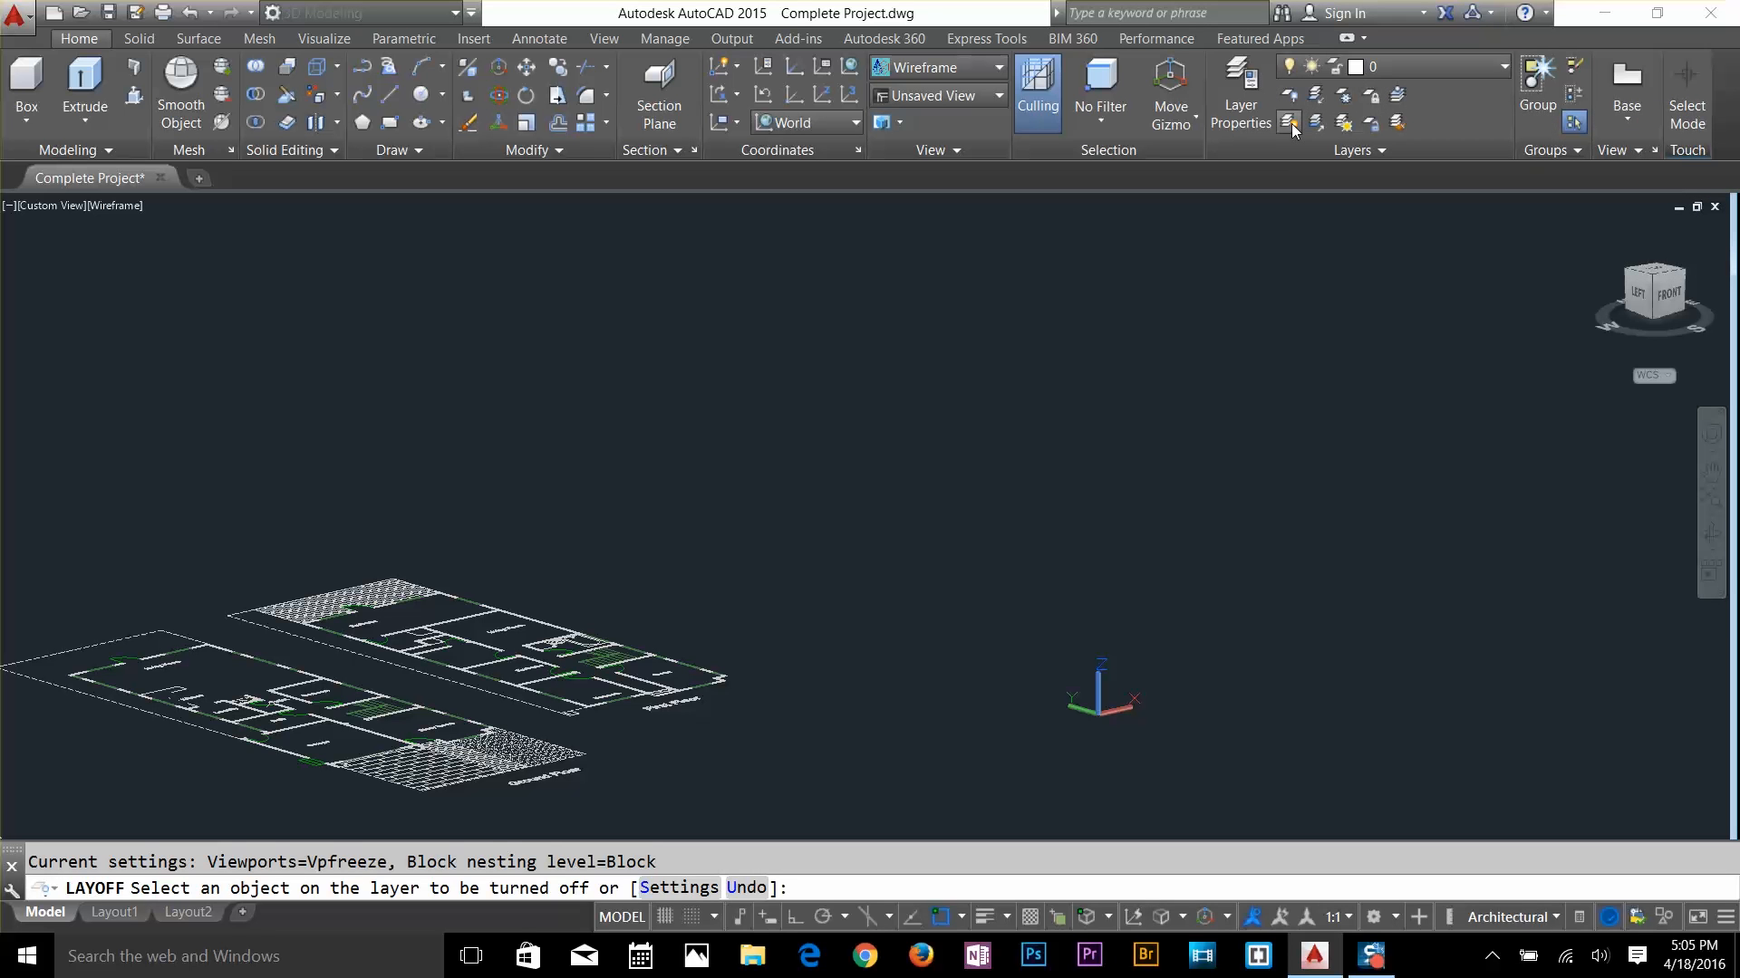
click(1291, 124)
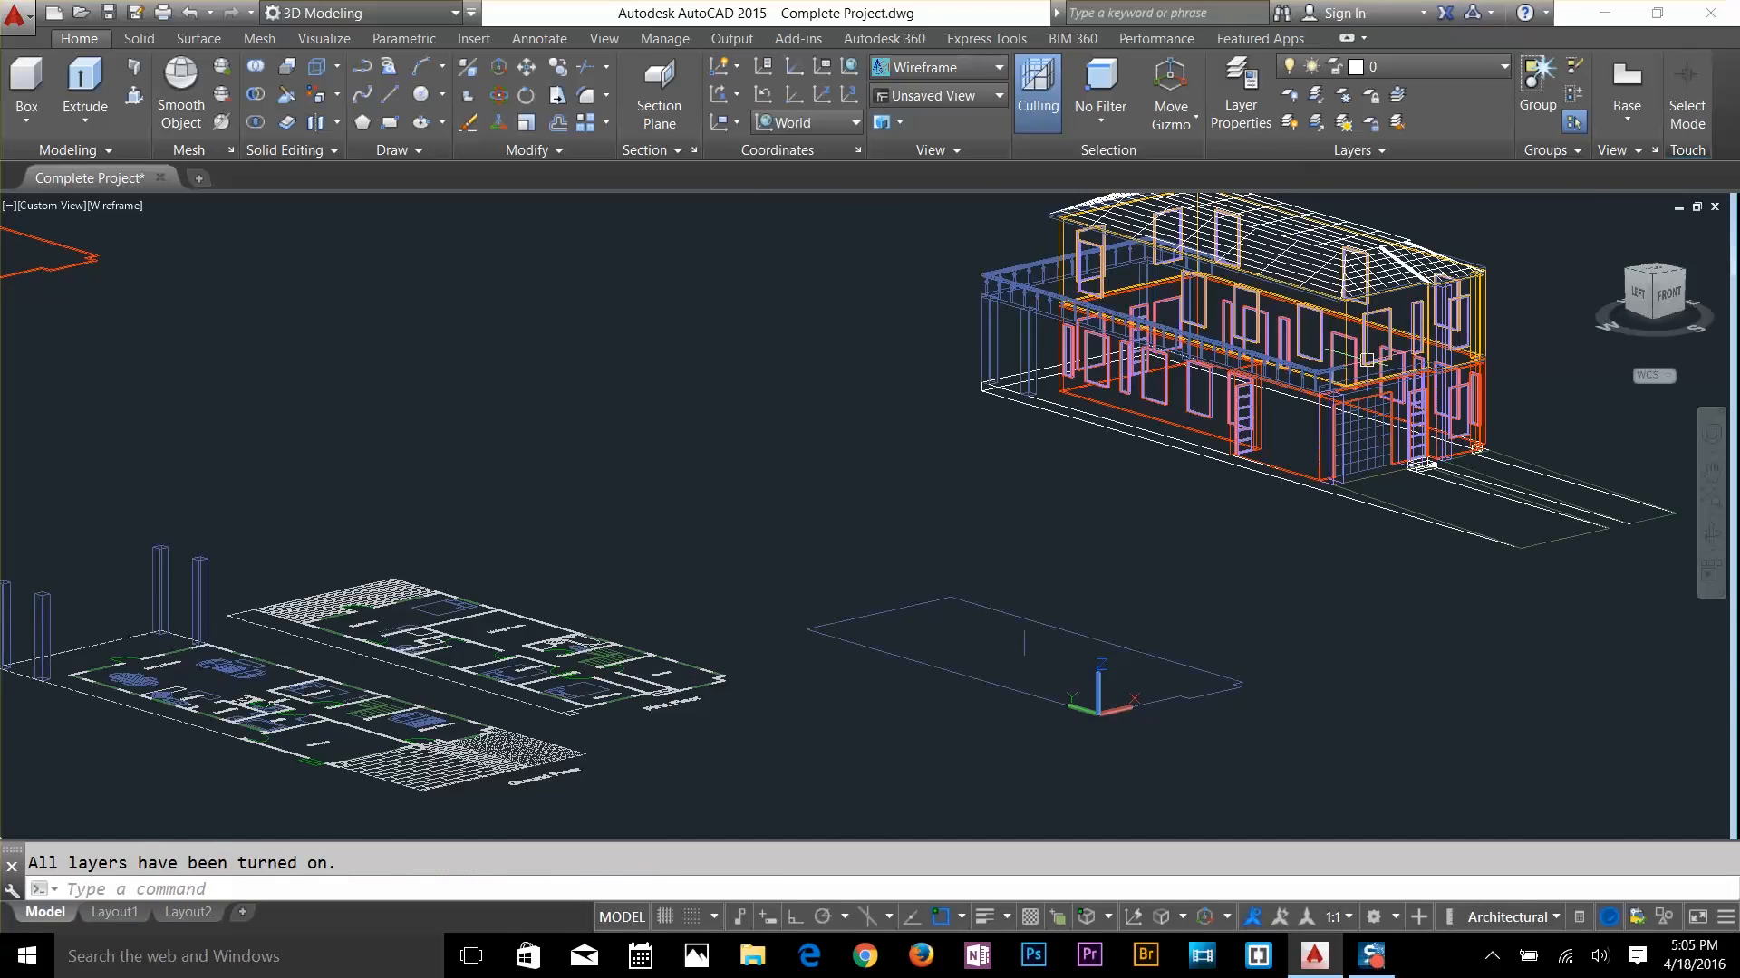
Examine the complete building model up close from the front and the front-left corner
scroll(1345, 386, up, 5)
scroll(1214, 457, down, 5)
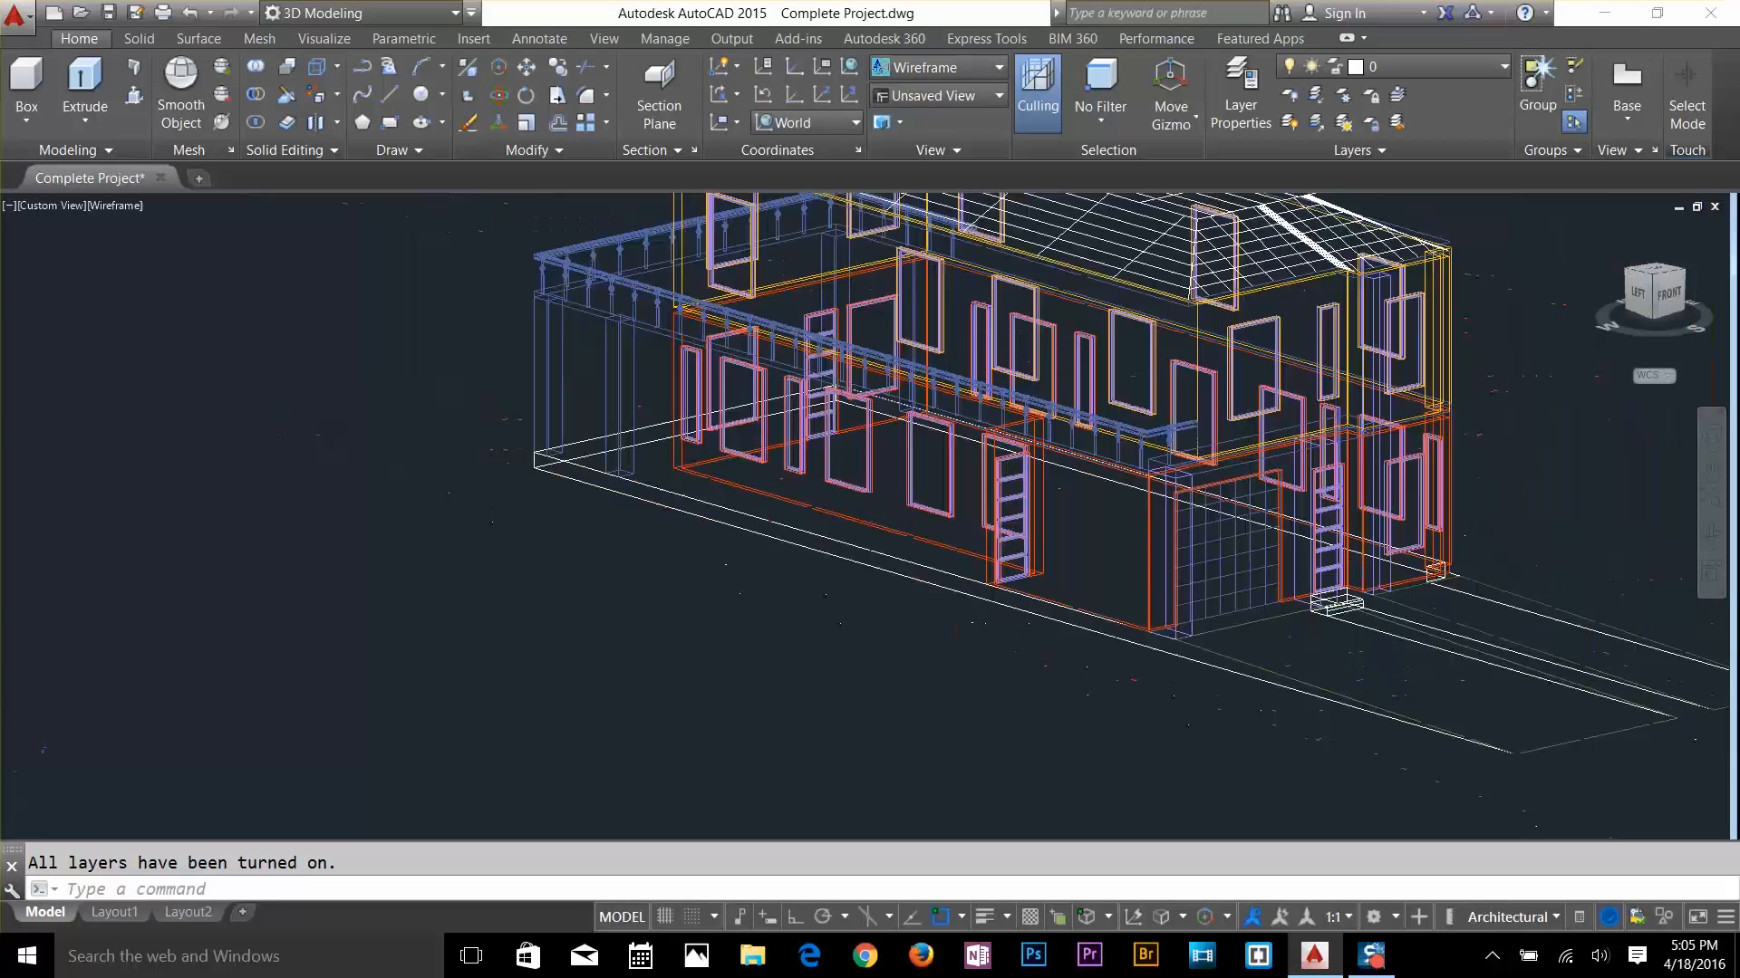
scroll(1095, 483, up, 4)
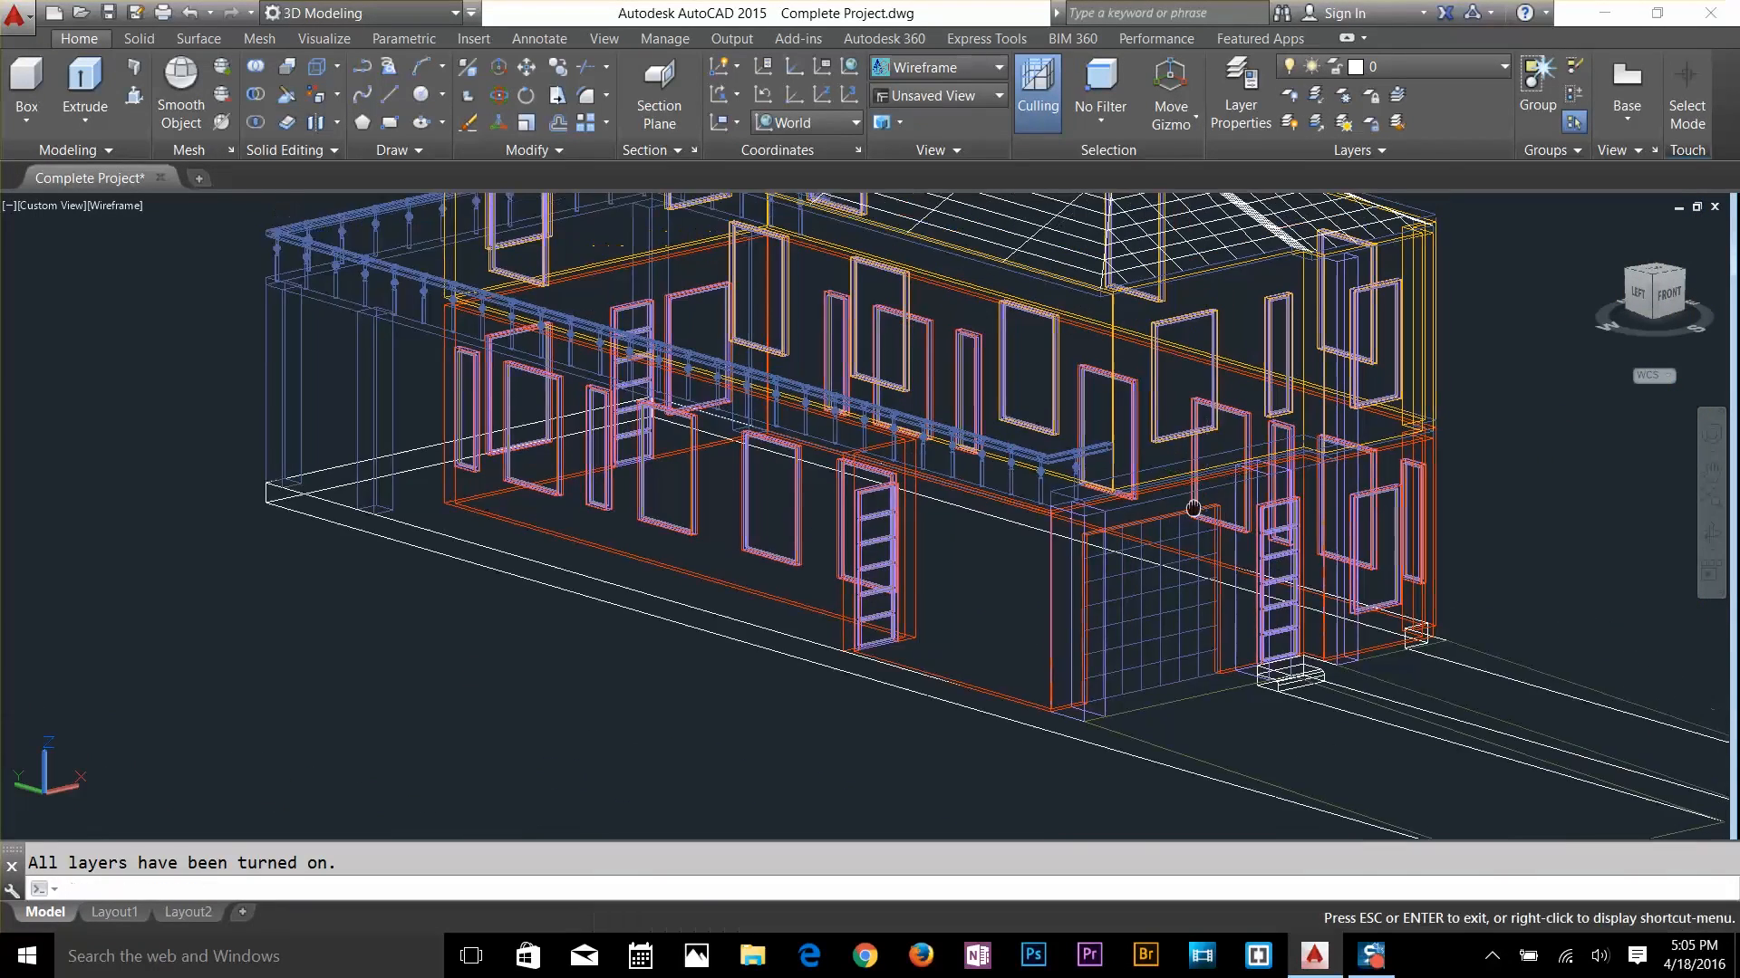
shift+middle_drag(1252, 482, 1172, 474)
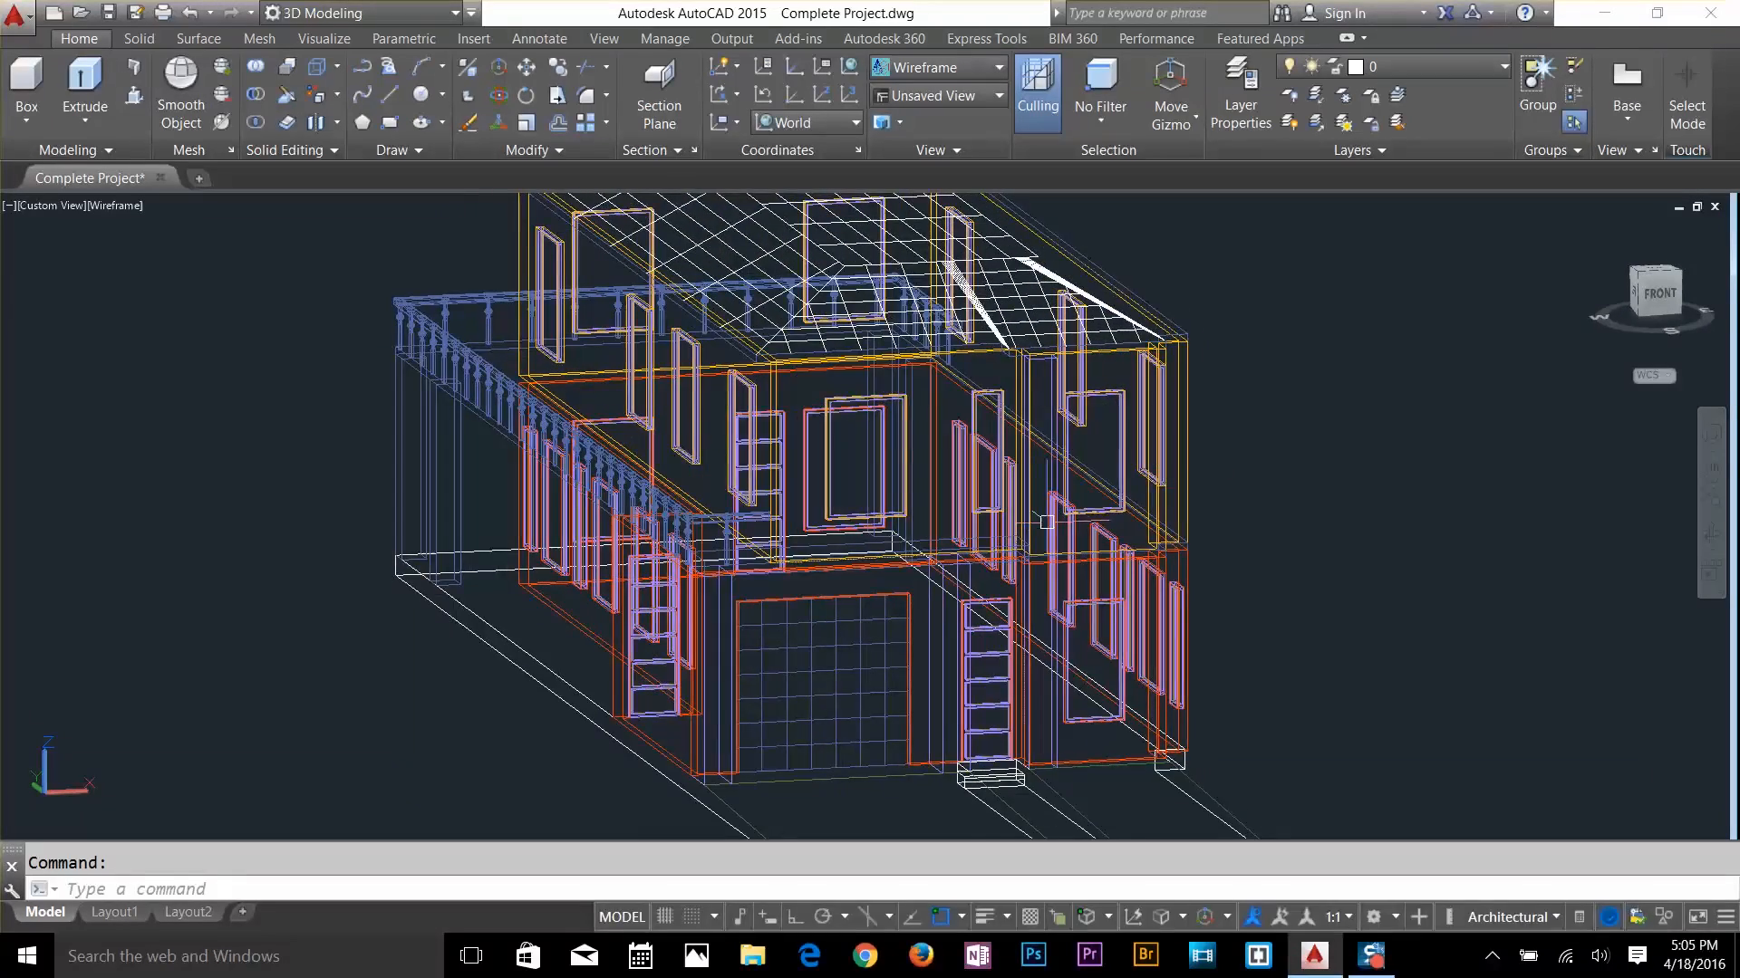
shift+middle_drag(1061, 506, 1096, 508)
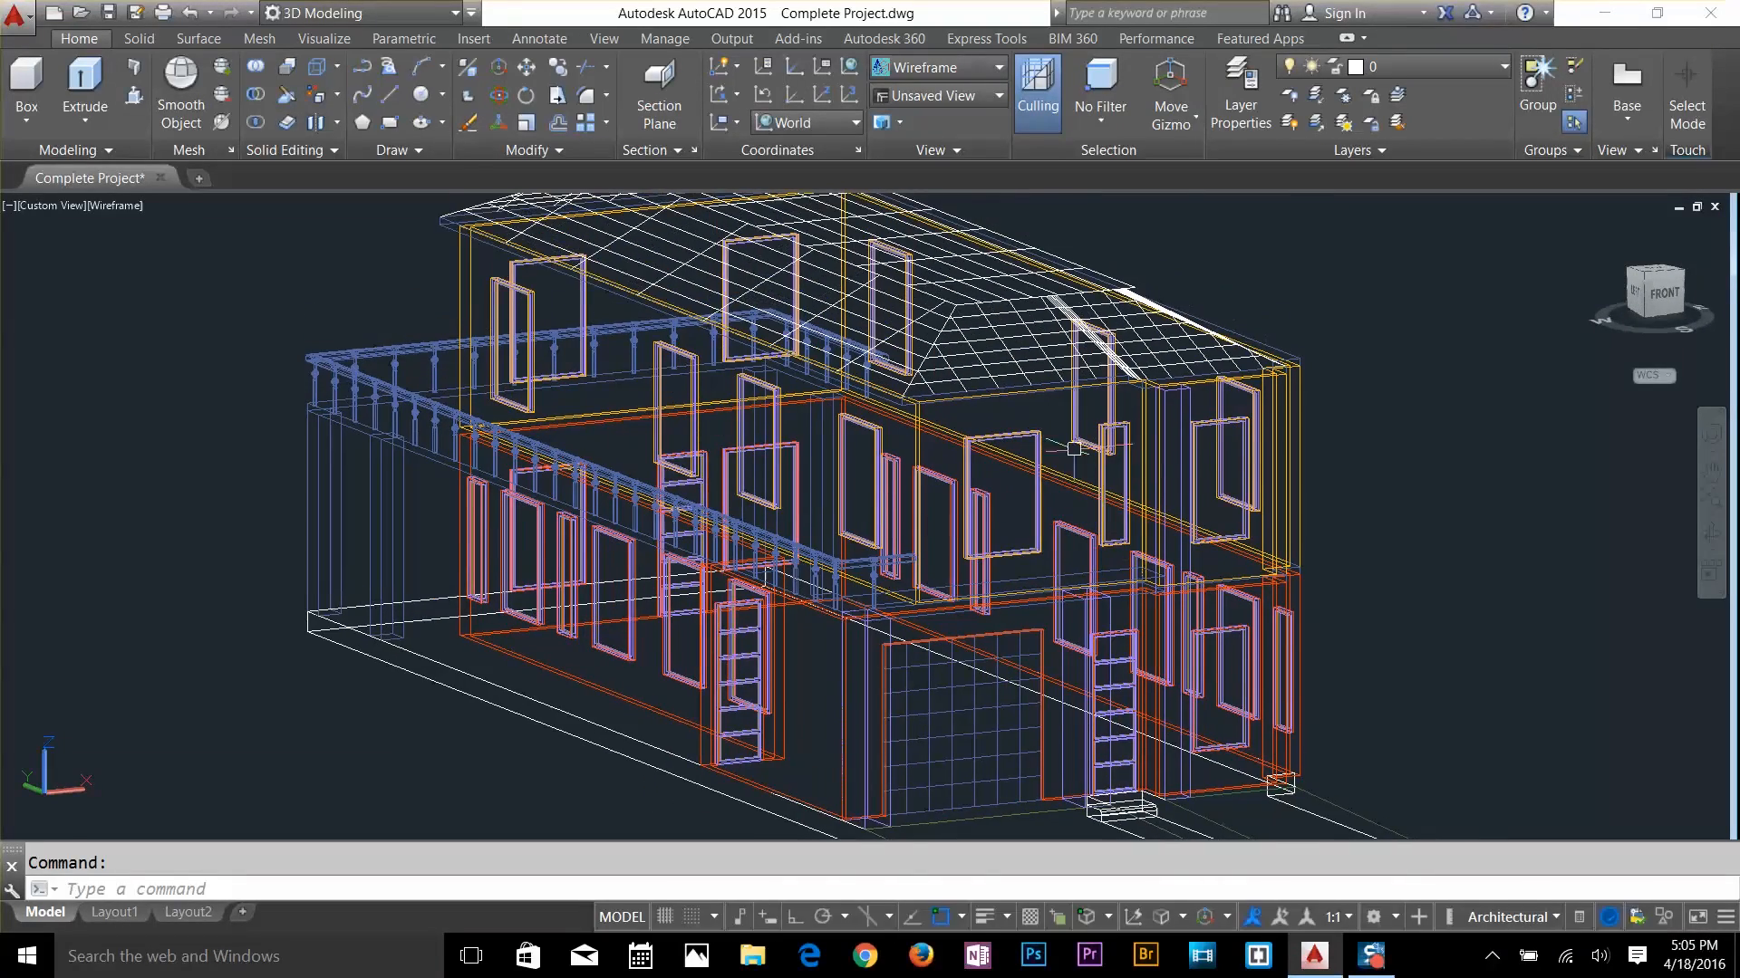
View the document materials and the Autodesk Library wood materials in the Materials Browser, and close it again
click(324, 39)
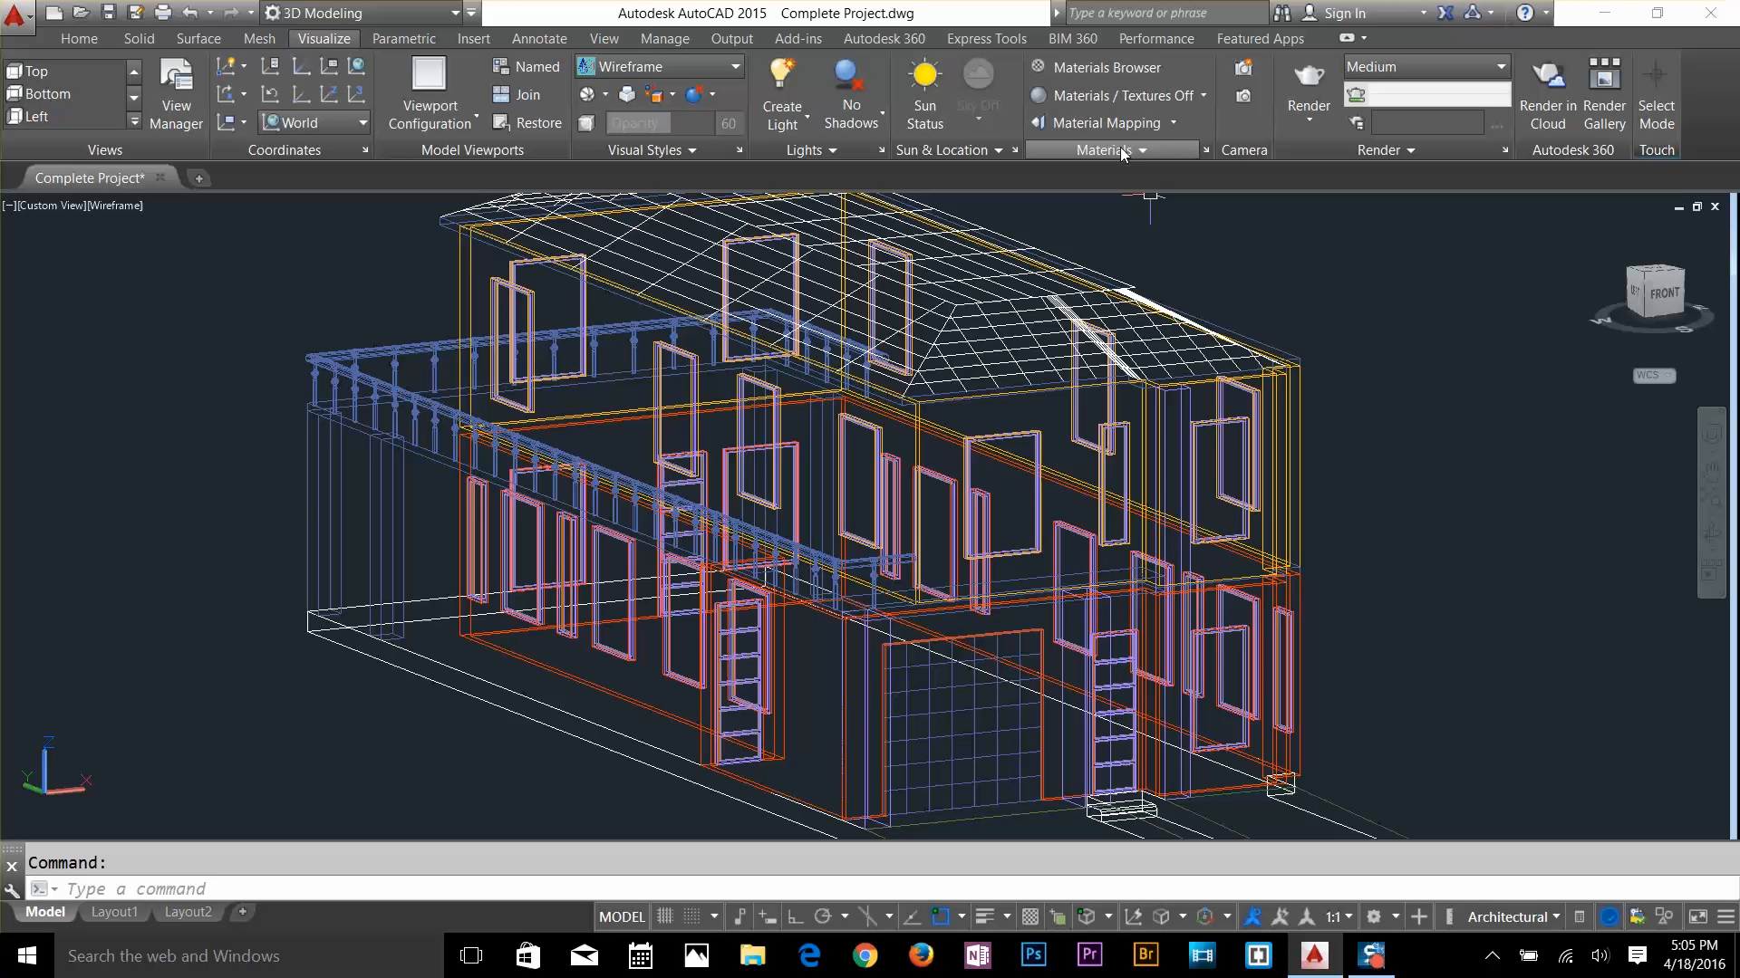
click(1105, 74)
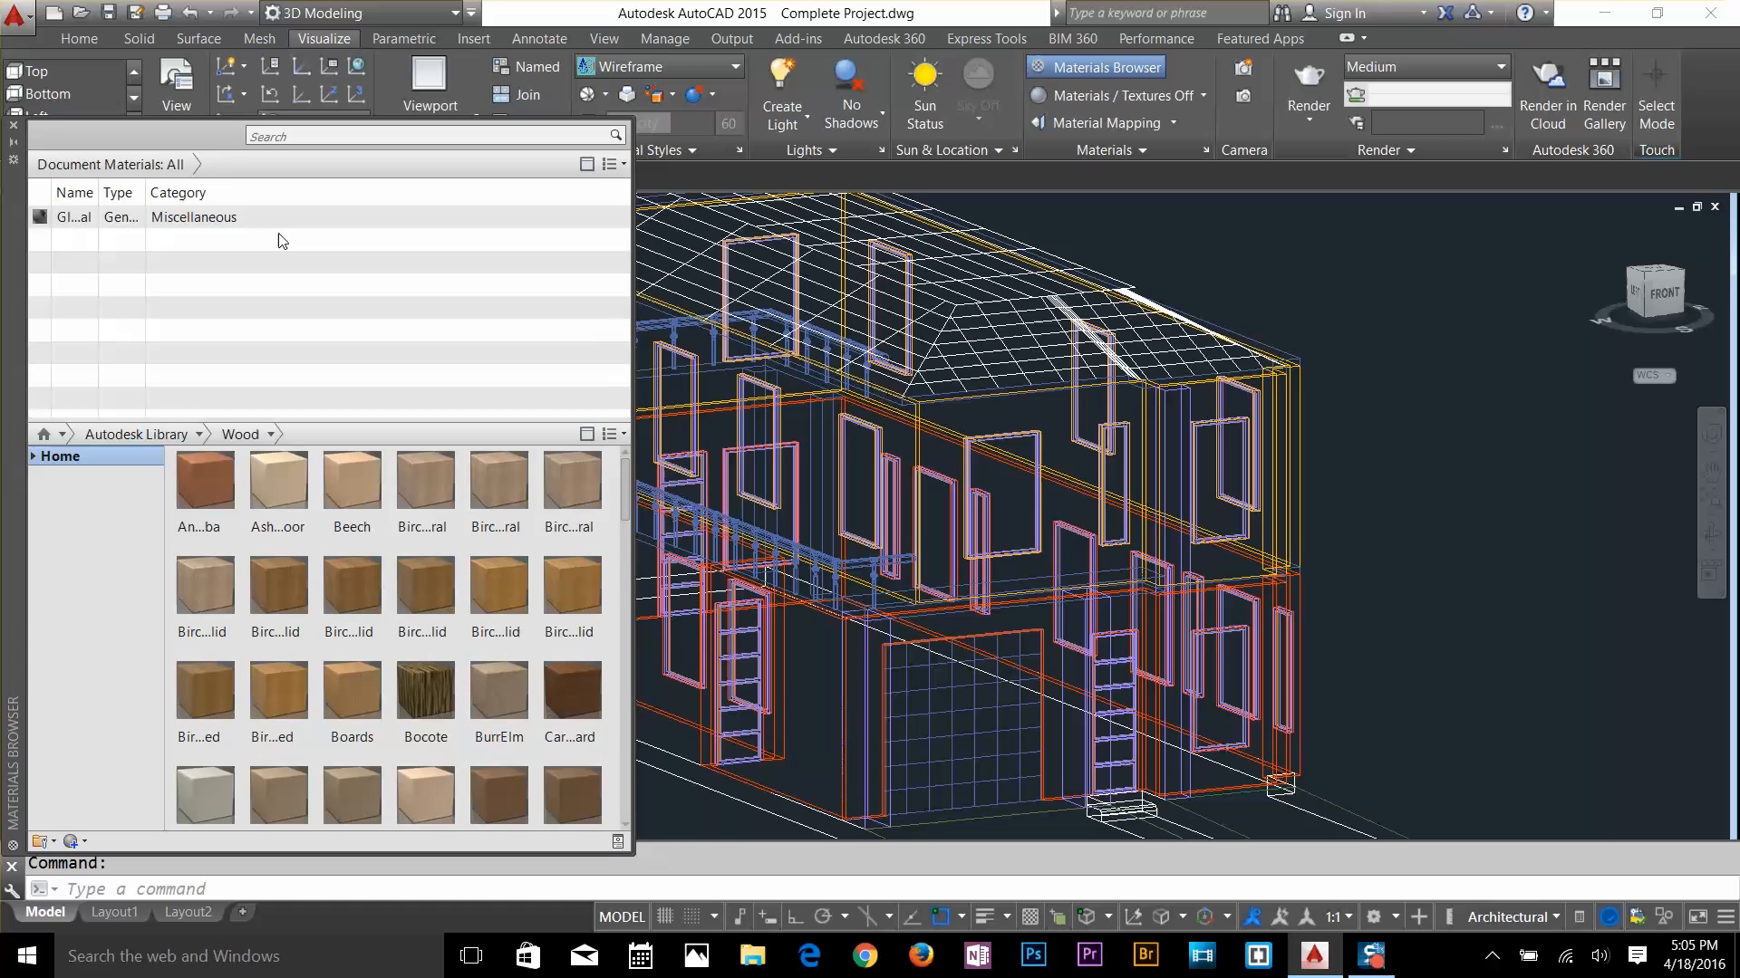
click(13, 130)
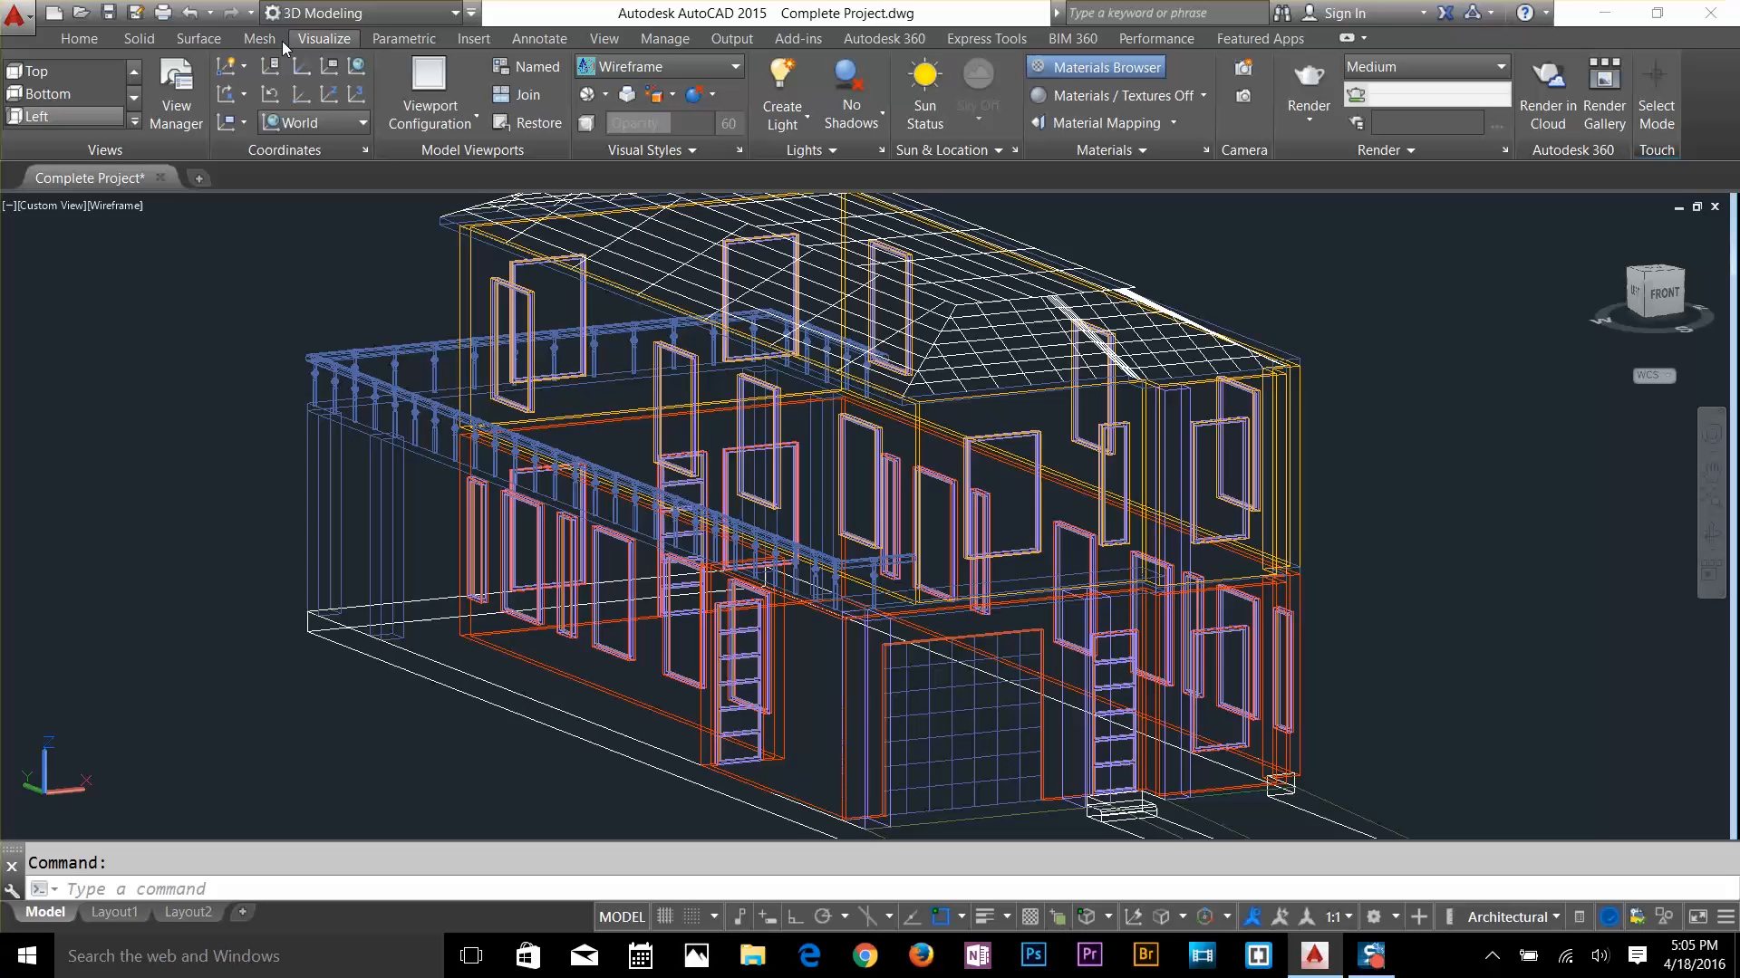
click(198, 41)
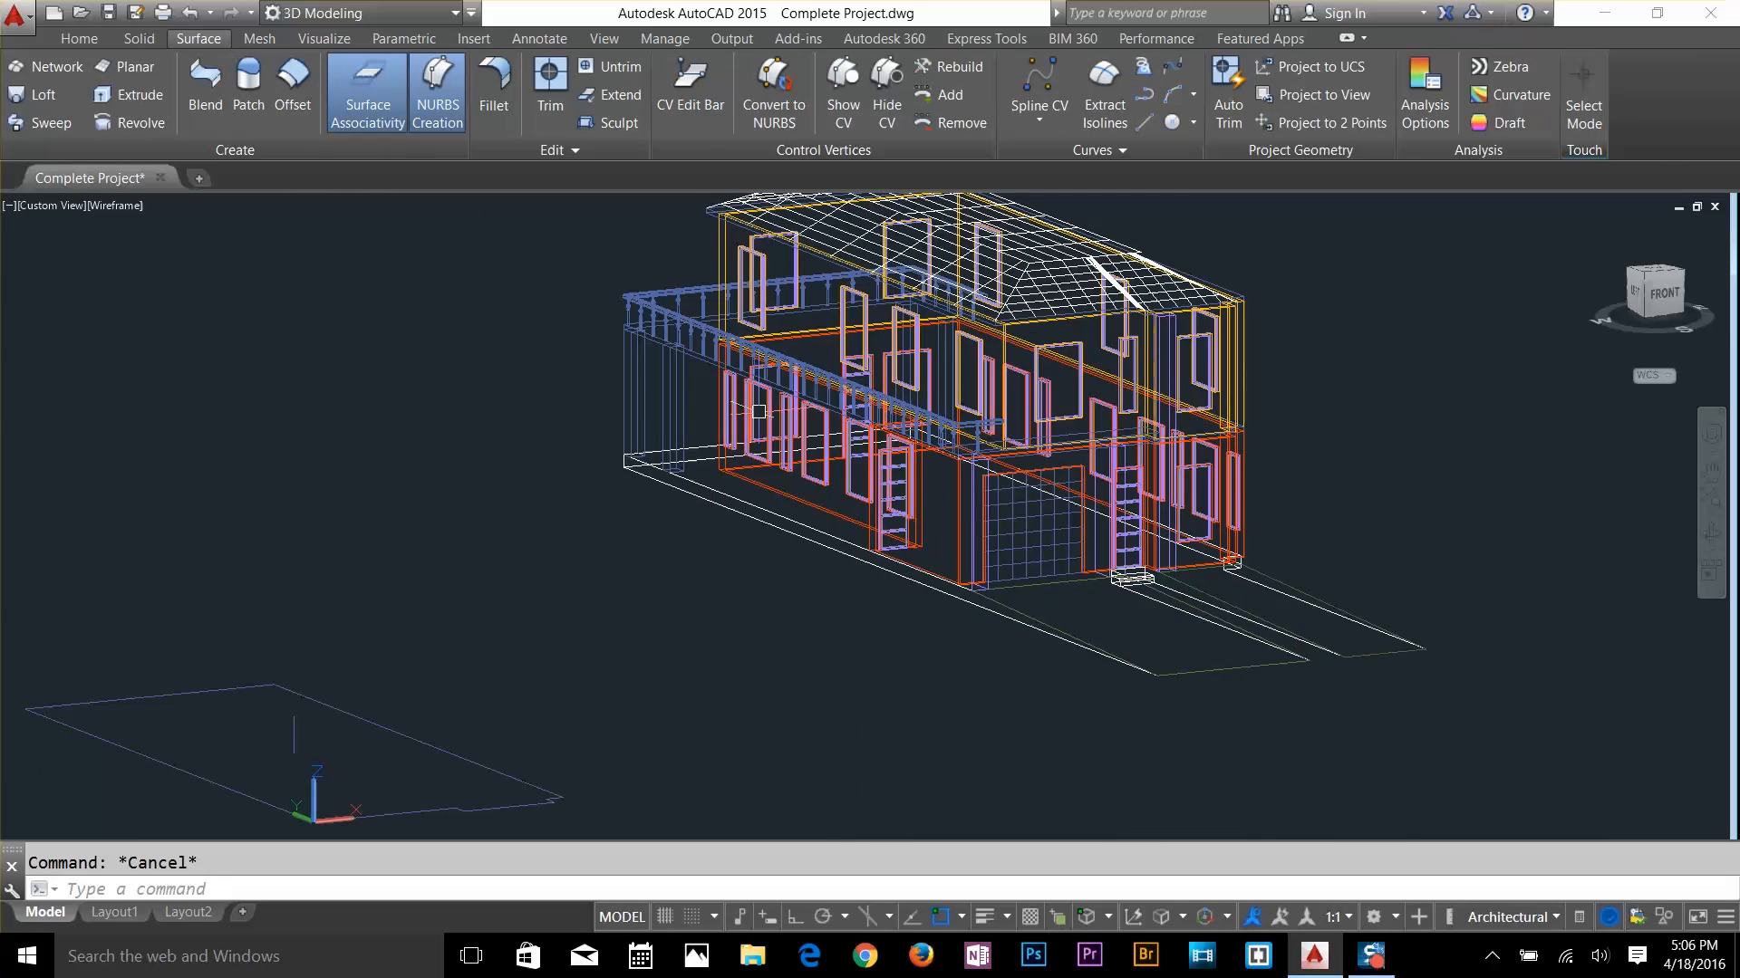
Erase the leftover blue slab outline and the red wall outline lying beside the building model
middle_drag(882, 441, 807, 559)
scroll(804, 517, down, 5)
click(696, 560)
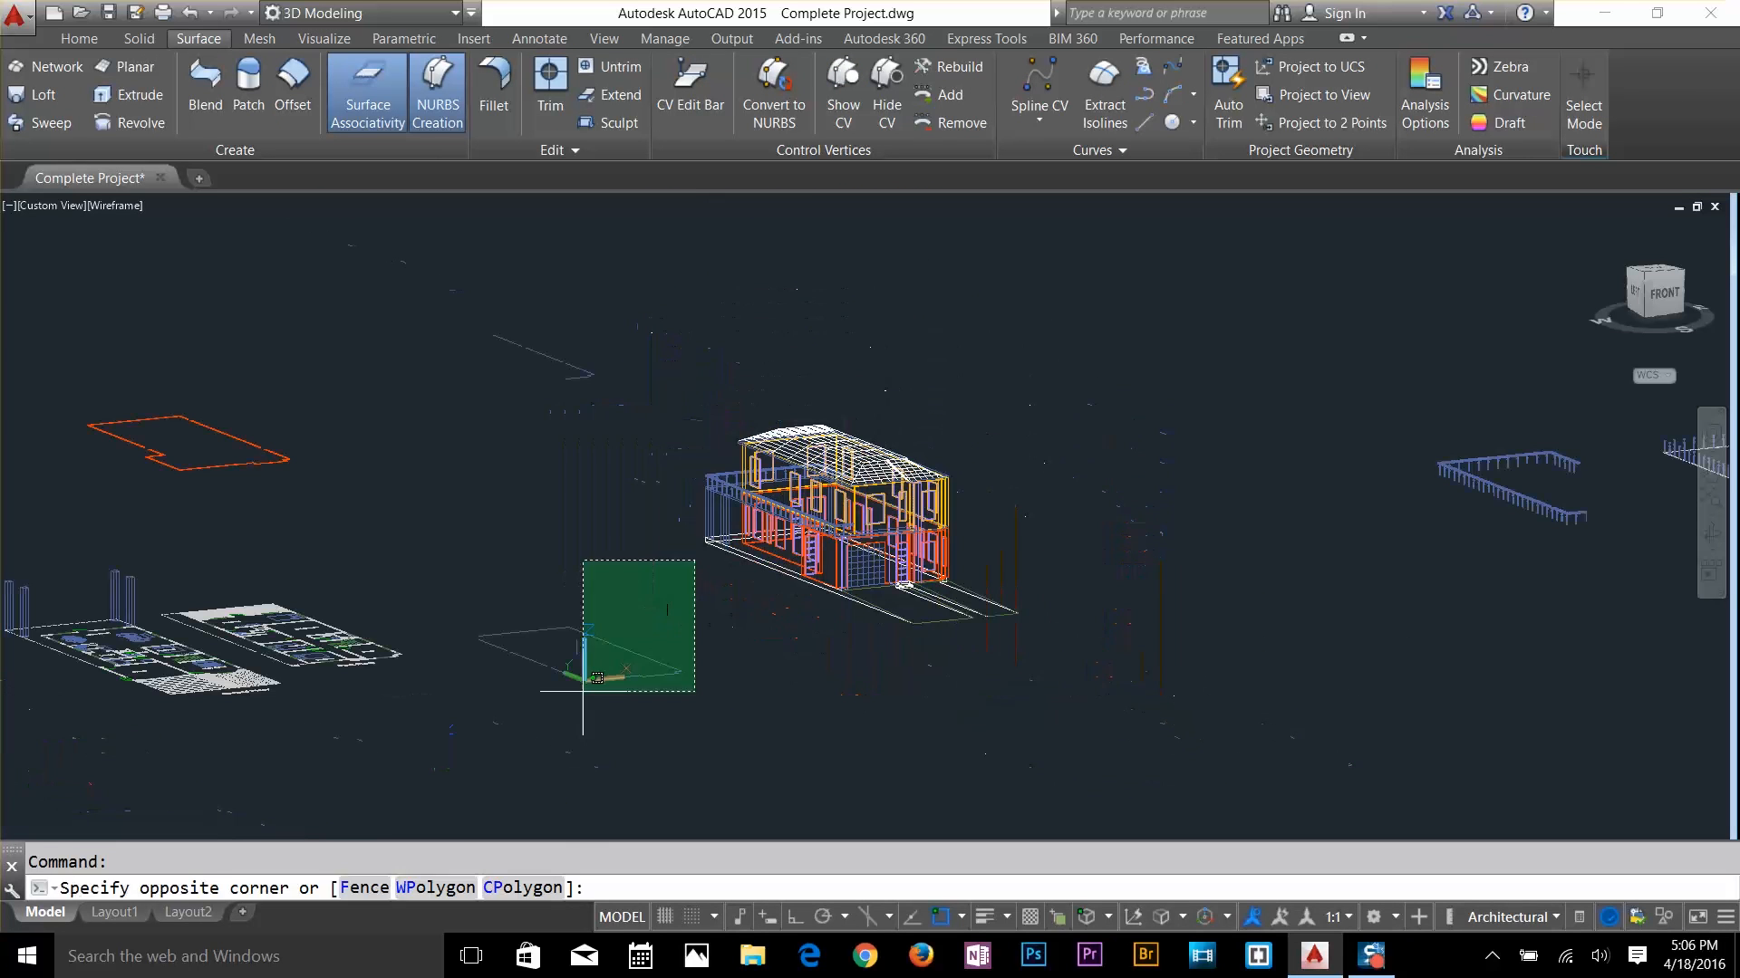
click(543, 723)
key(Delete)
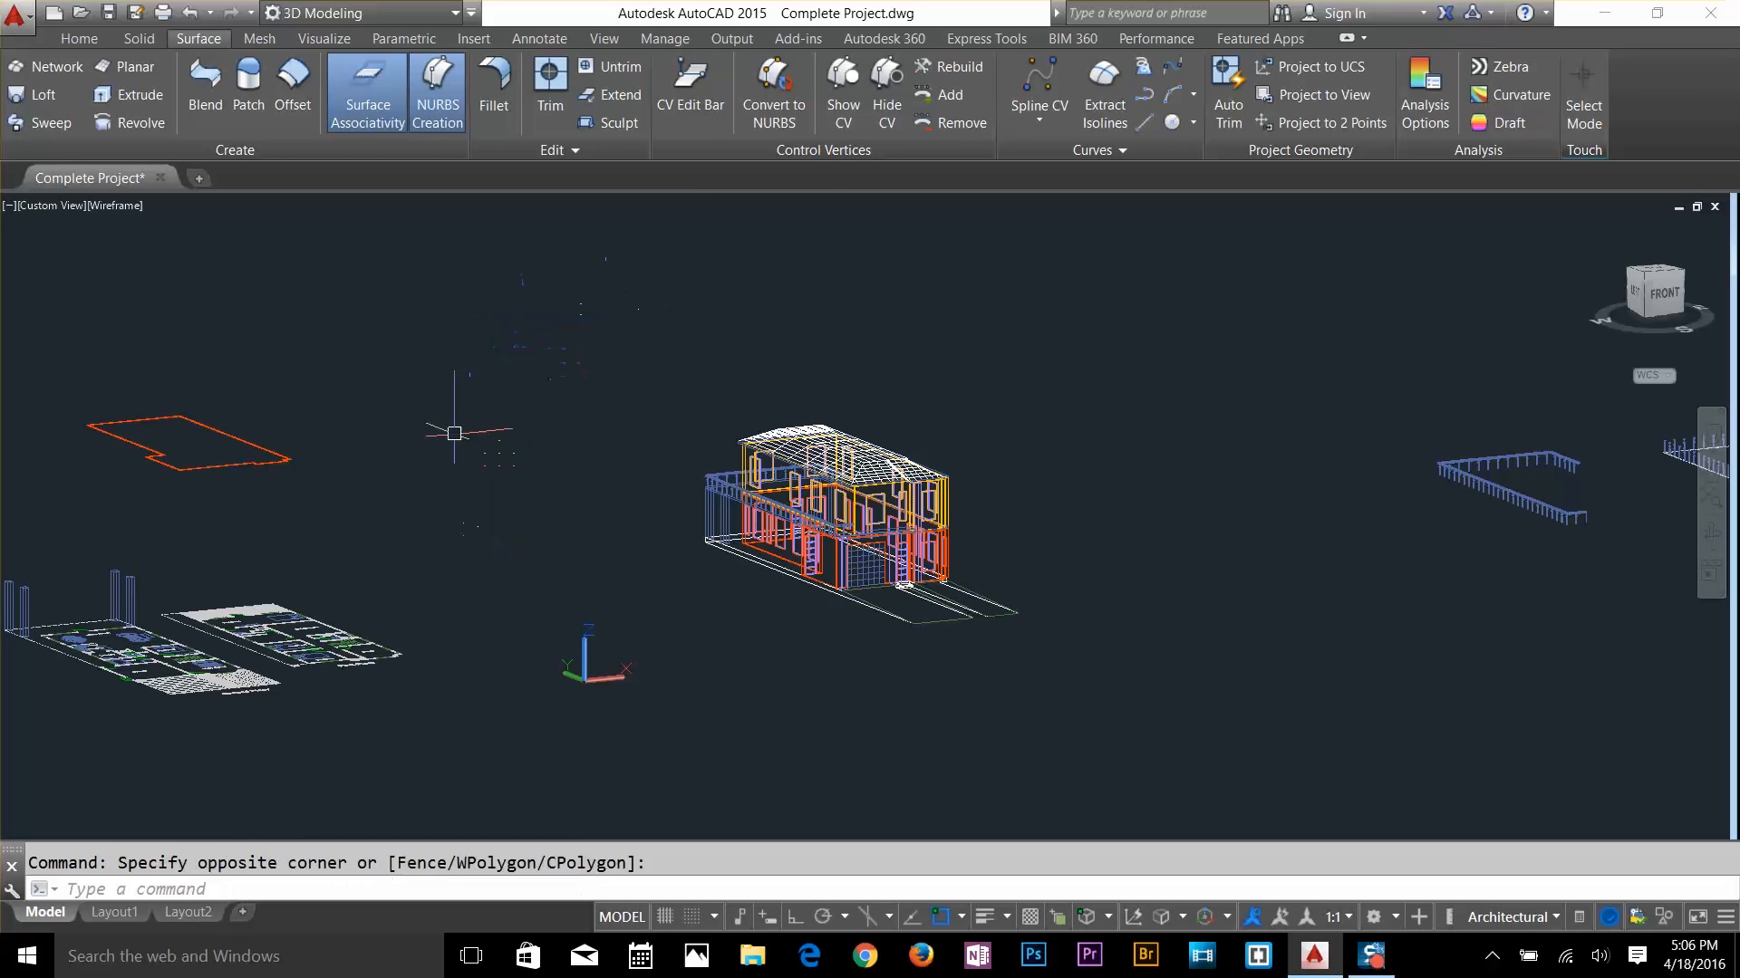
click(343, 347)
click(152, 491)
key(Delete)
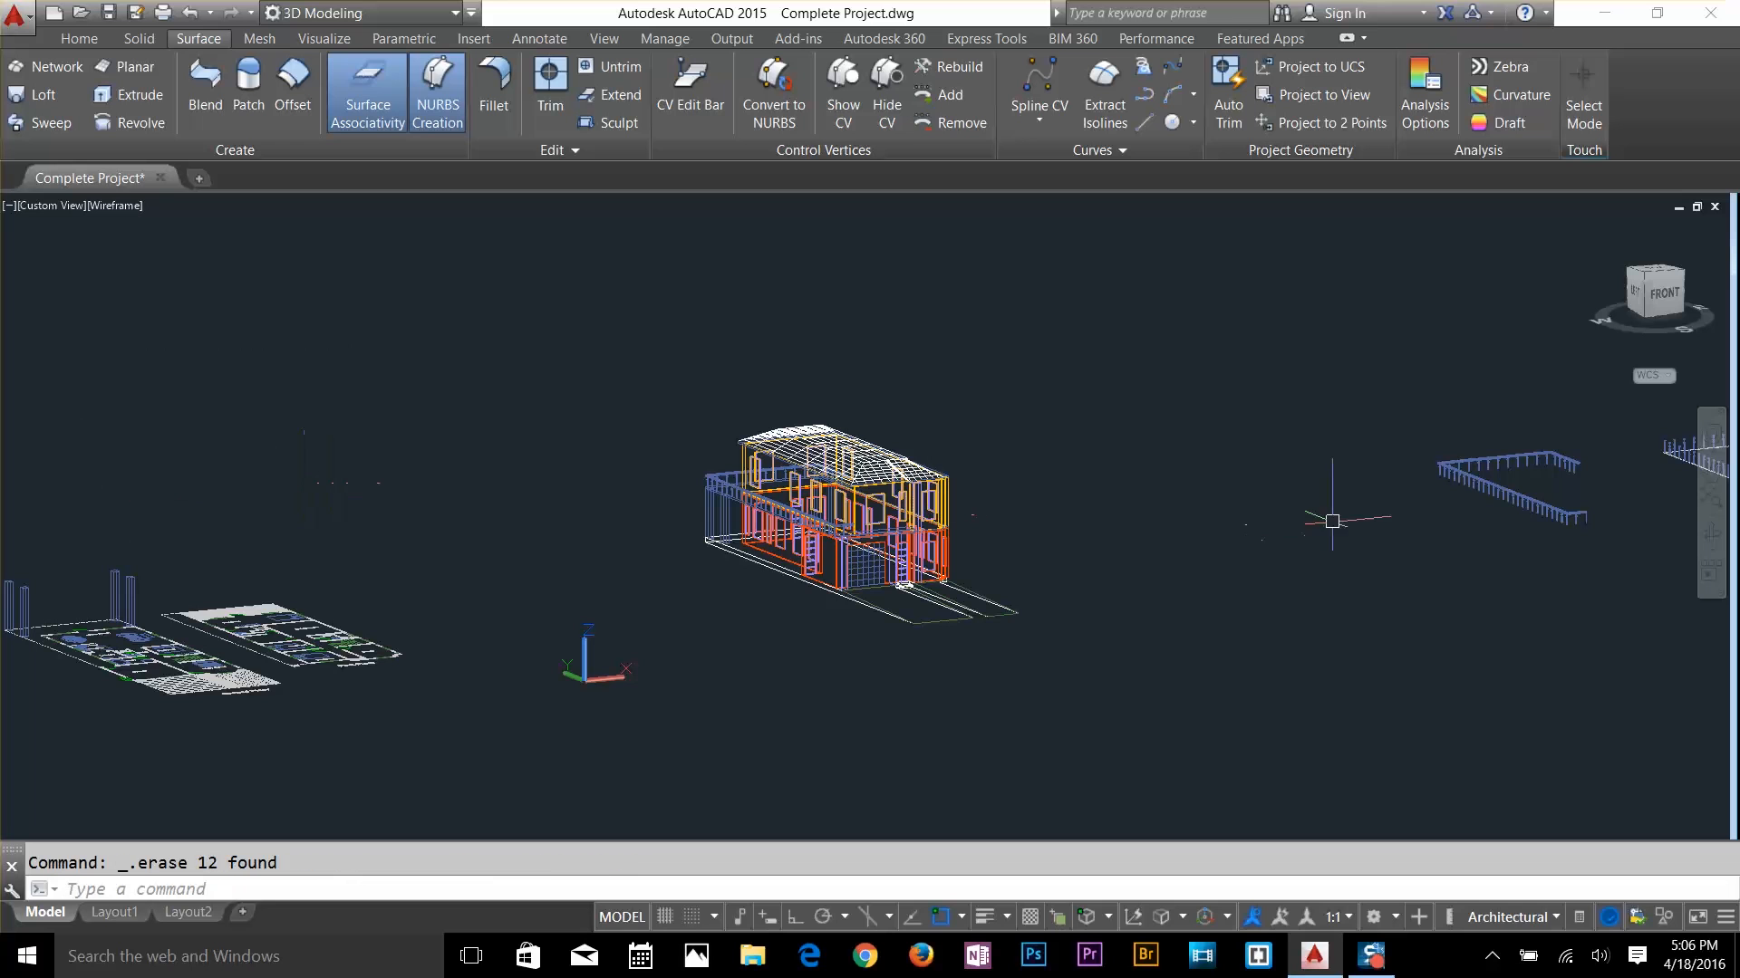
Erase the spare blue railing copies and the stray linework lying beside the building model
click(1580, 576)
click(1412, 378)
key(Delete)
middle_drag(1324, 498, 937, 588)
click(1268, 443)
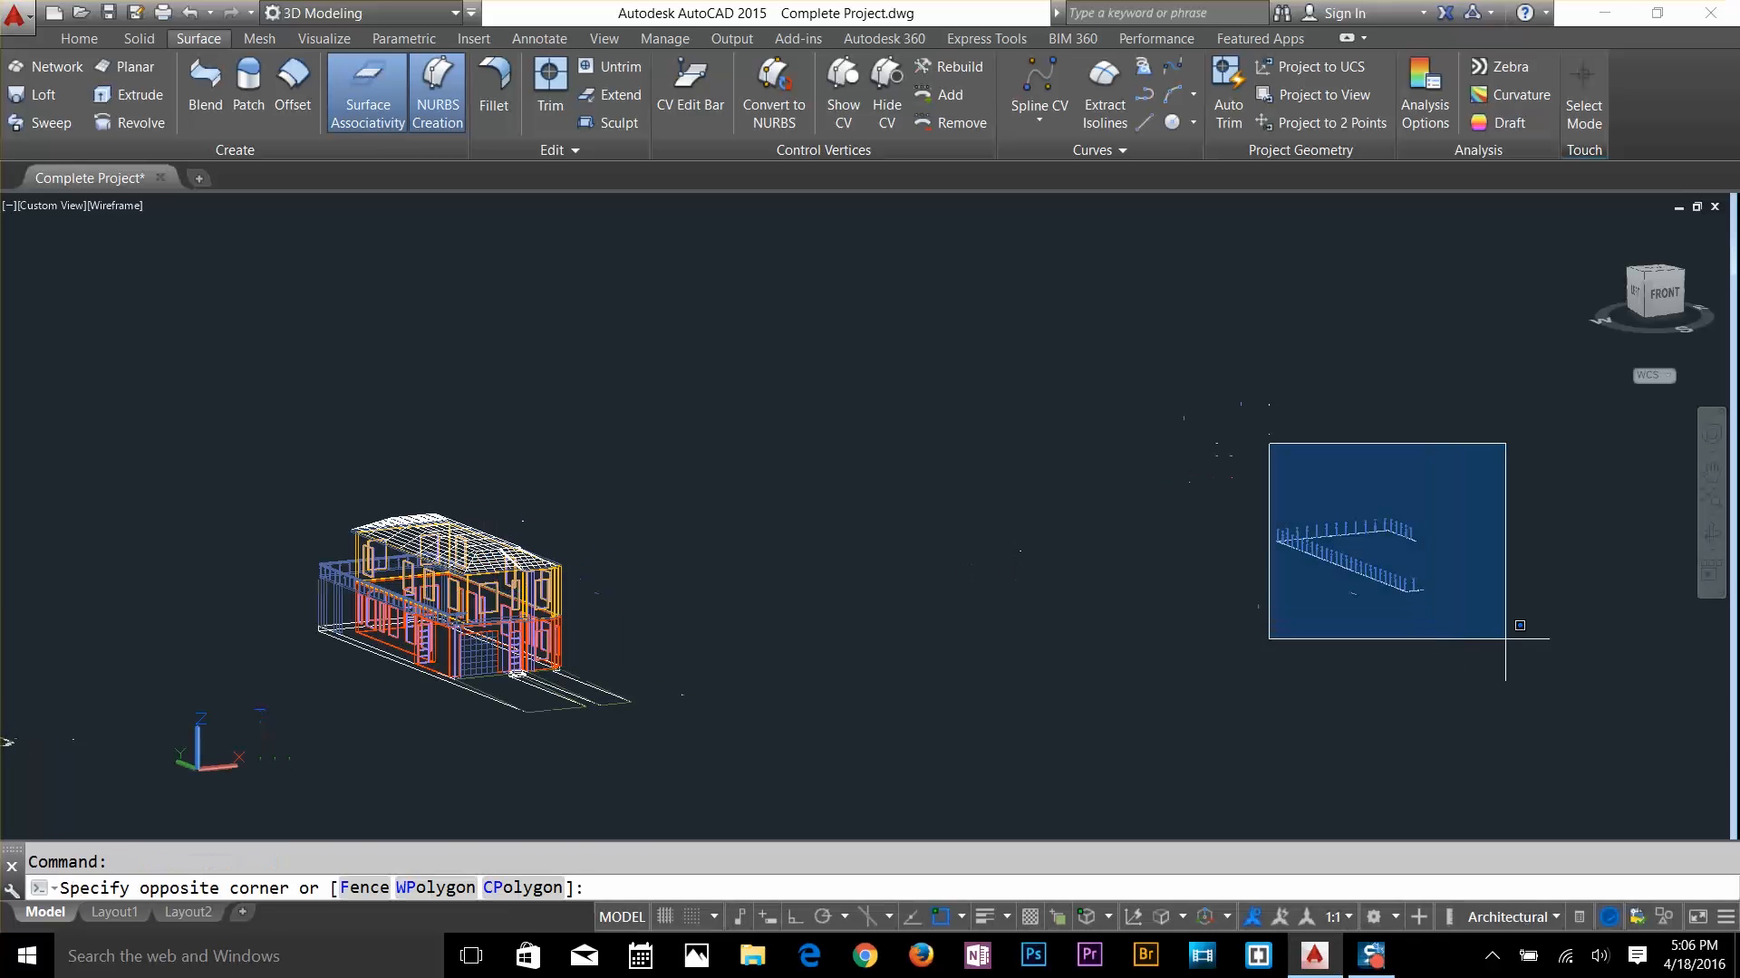
click(1505, 639)
key(Delete)
click(1423, 541)
click(1072, 705)
key(Delete)
middle_drag(830, 616, 1332, 478)
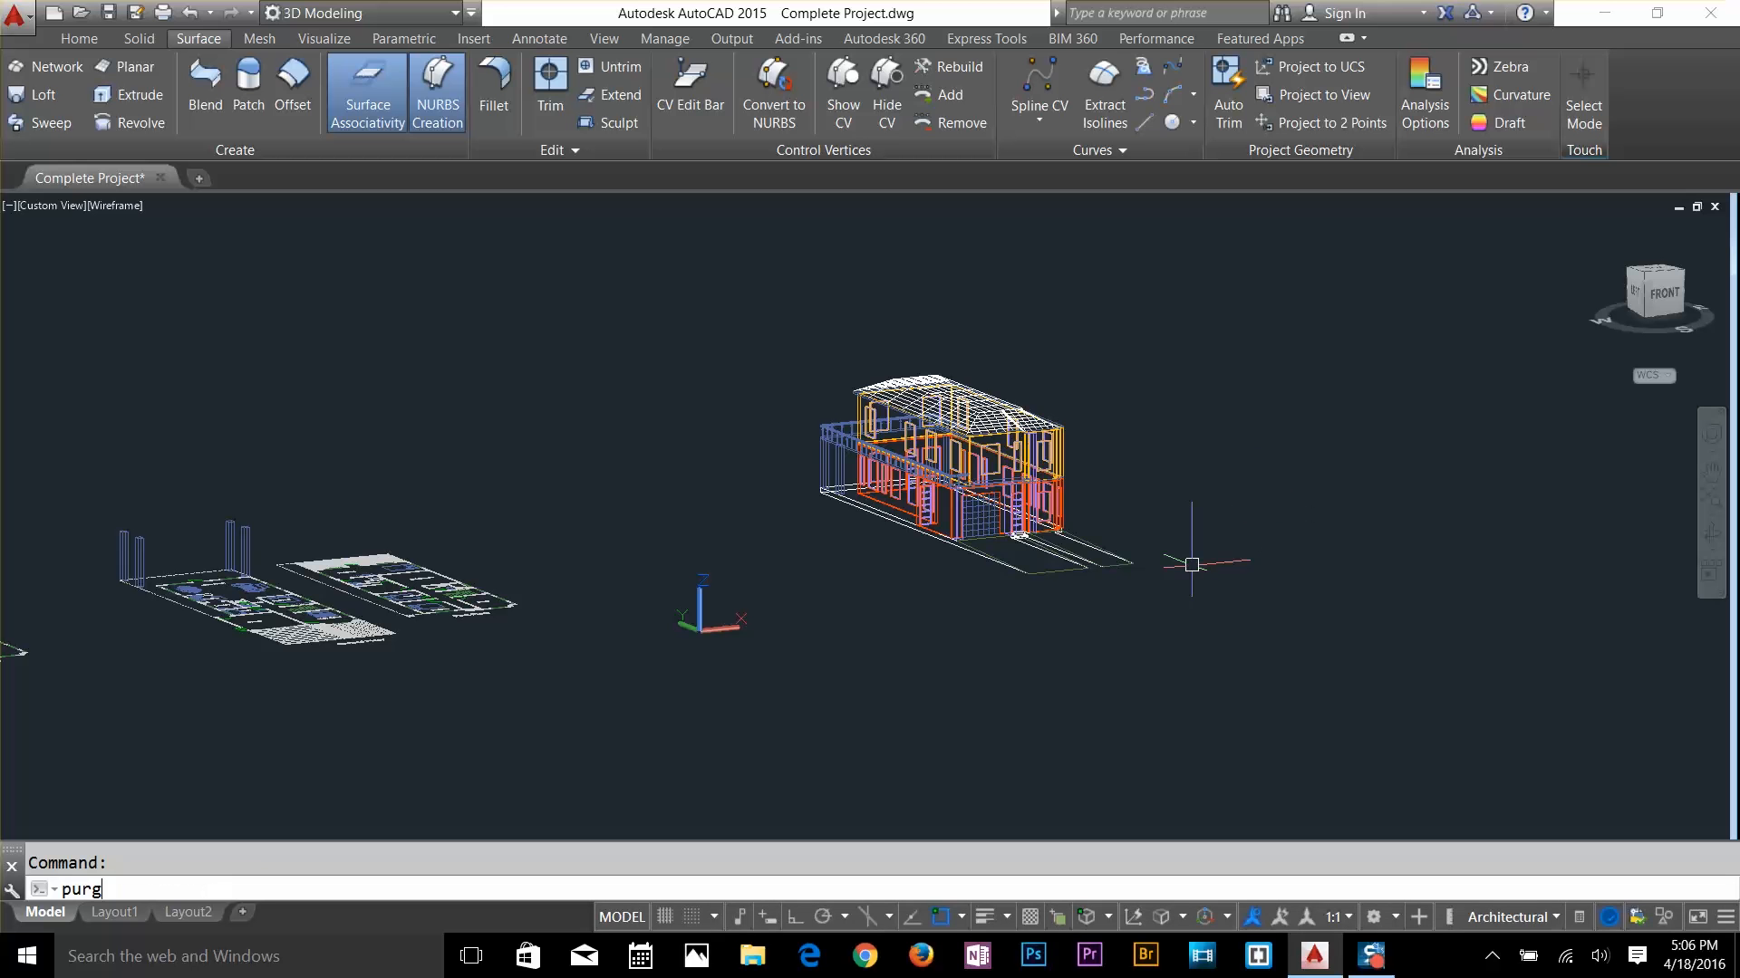
Purge all unused items from the drawing, confirming for all items at once
text(purge)
key(Return)
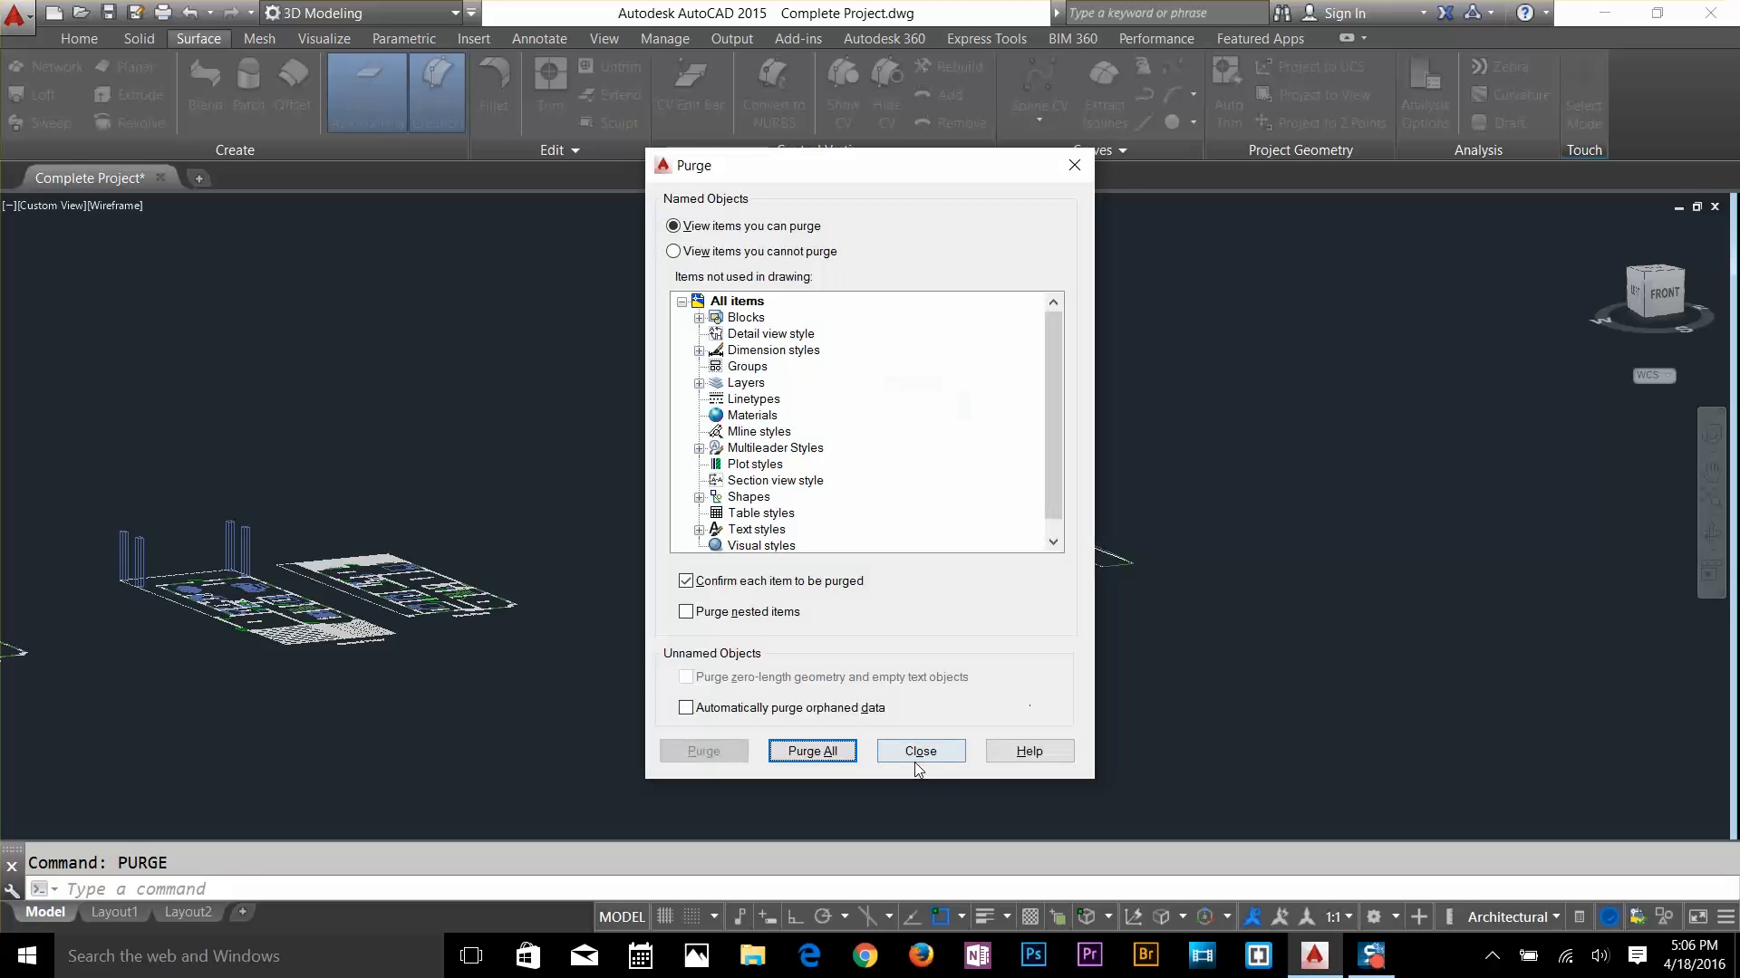
click(827, 751)
click(884, 444)
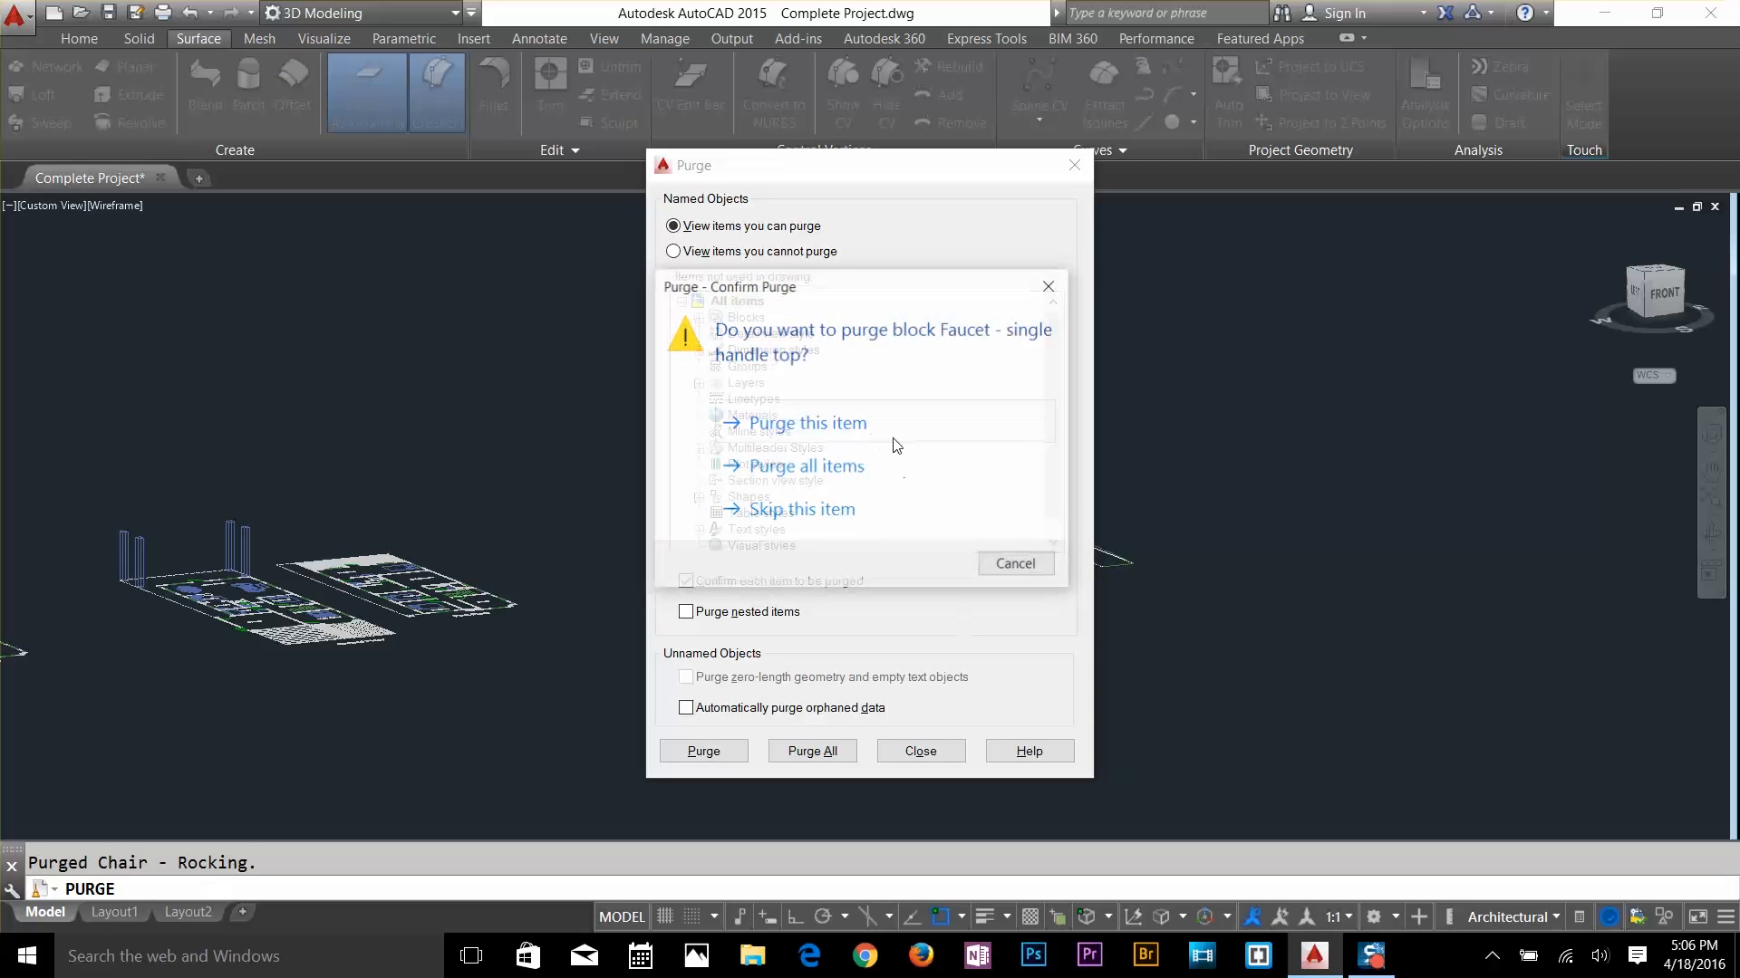
click(833, 489)
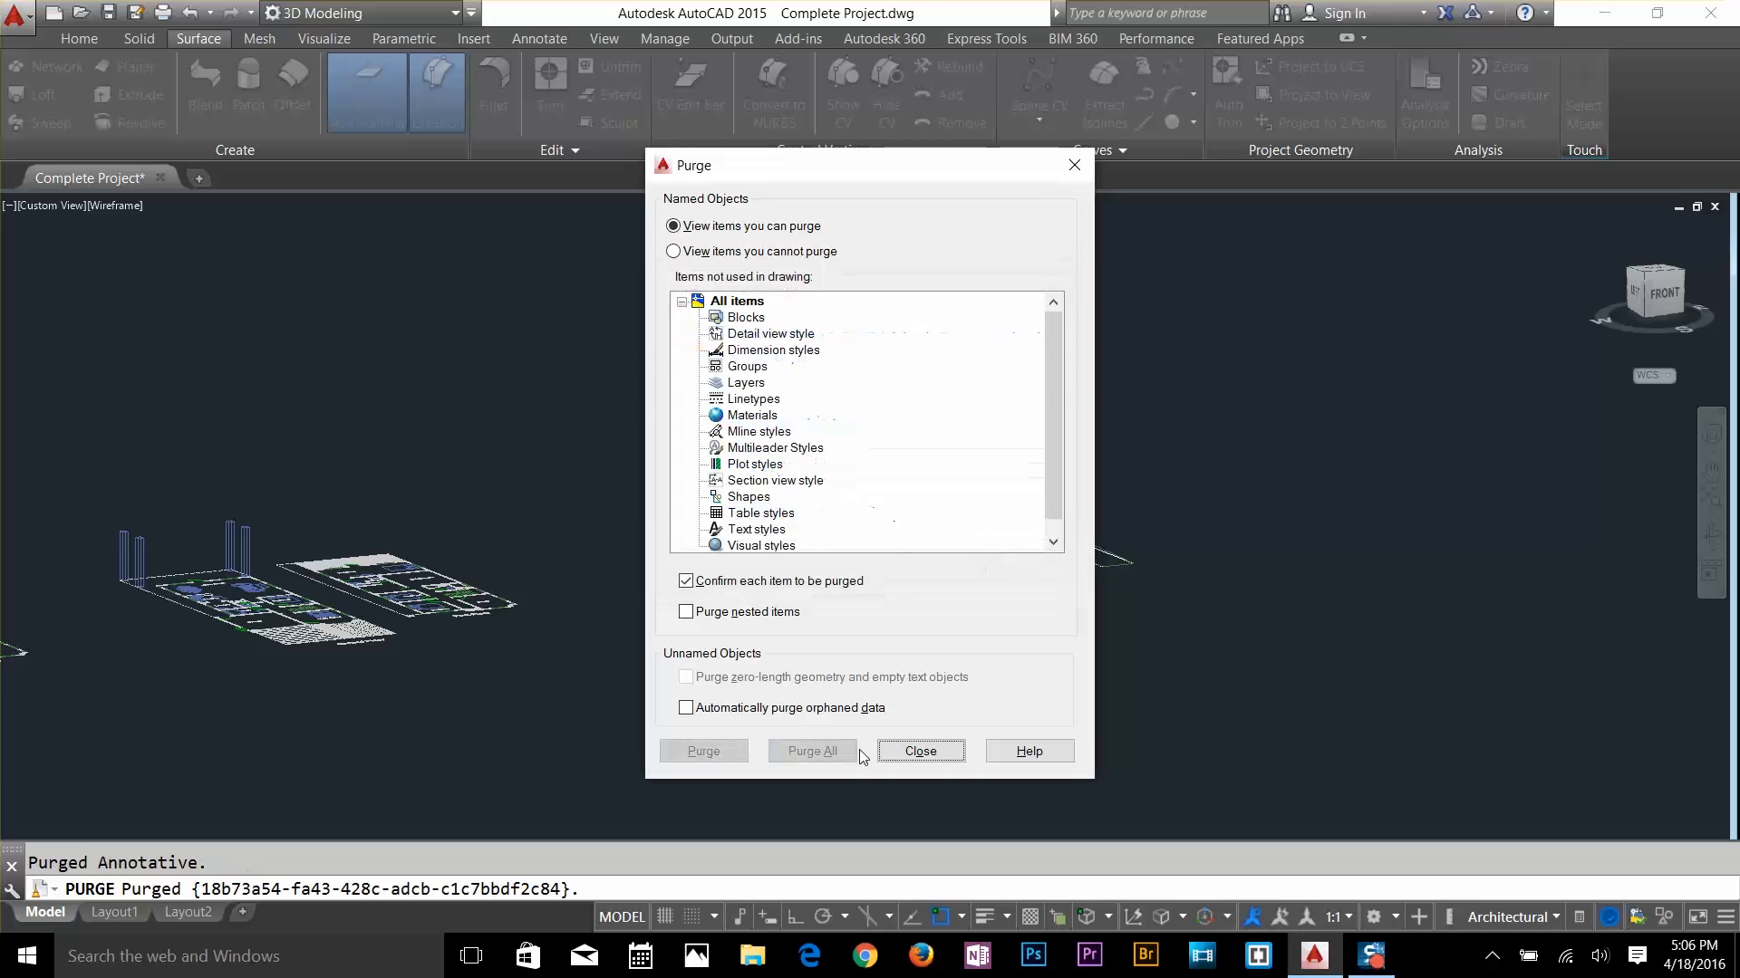
click(919, 751)
Create a large rectangular planar surface as the ground around the building, reaching well beyond its front
scroll(599, 637, up, 8)
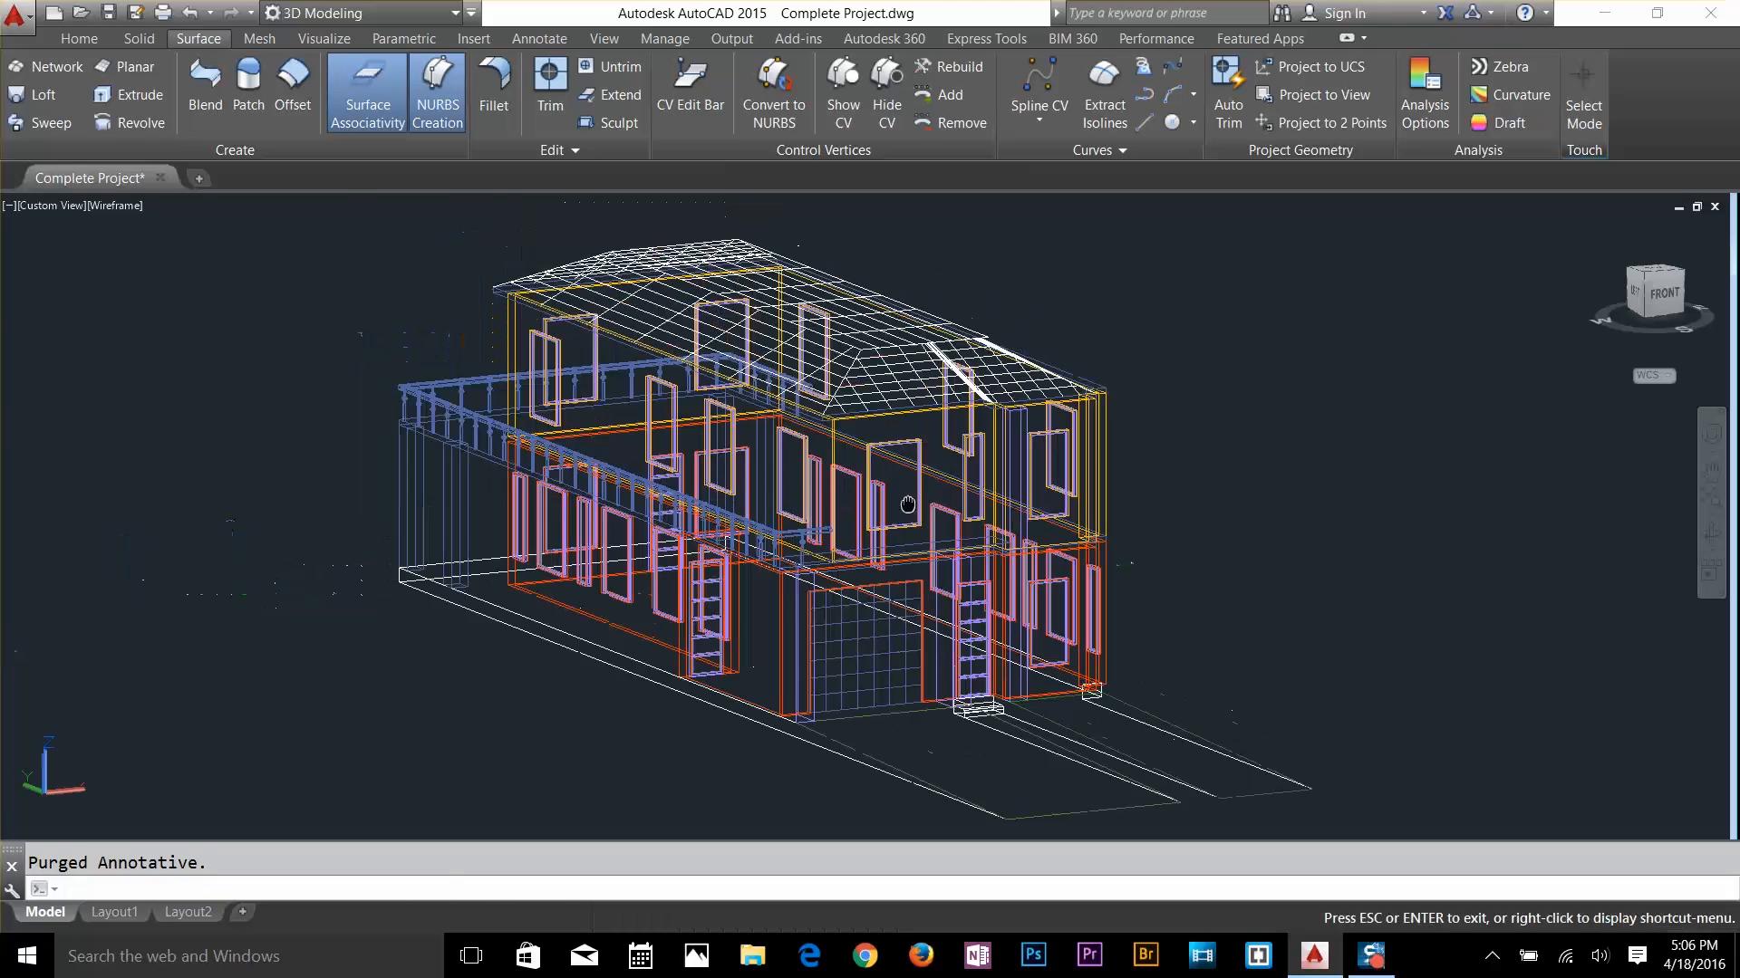
scroll(977, 542, down, 3)
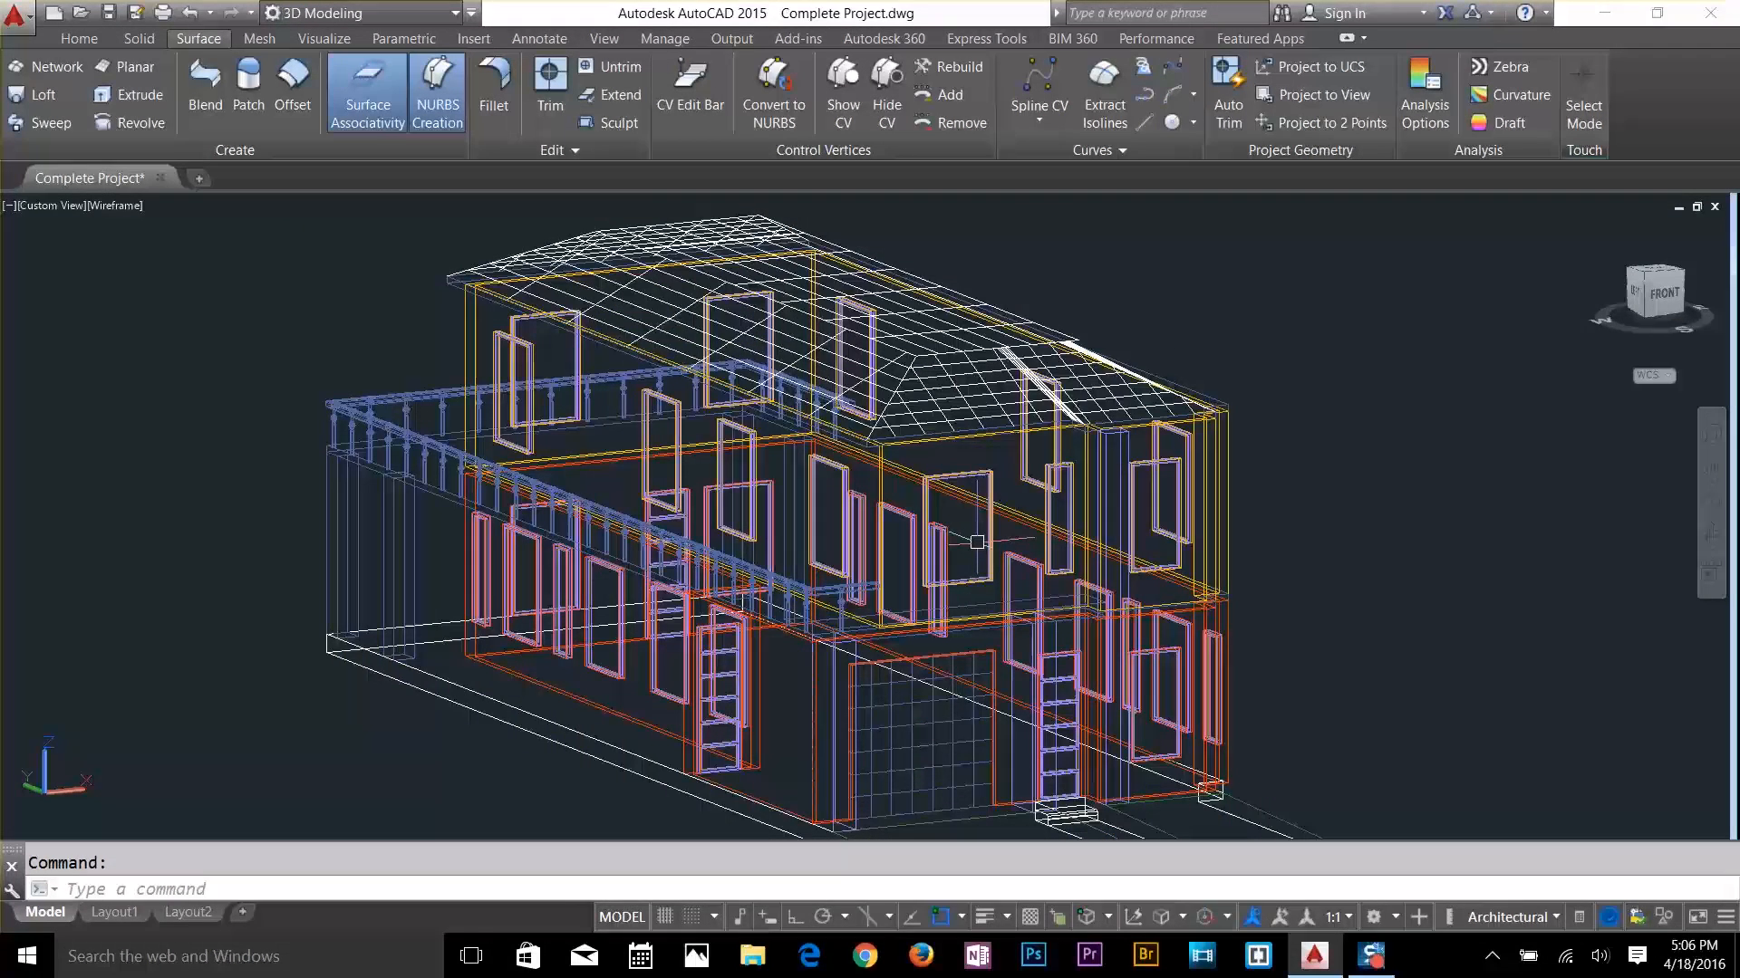
scroll(444, 222, down, 1)
scroll(344, 253, down, 5)
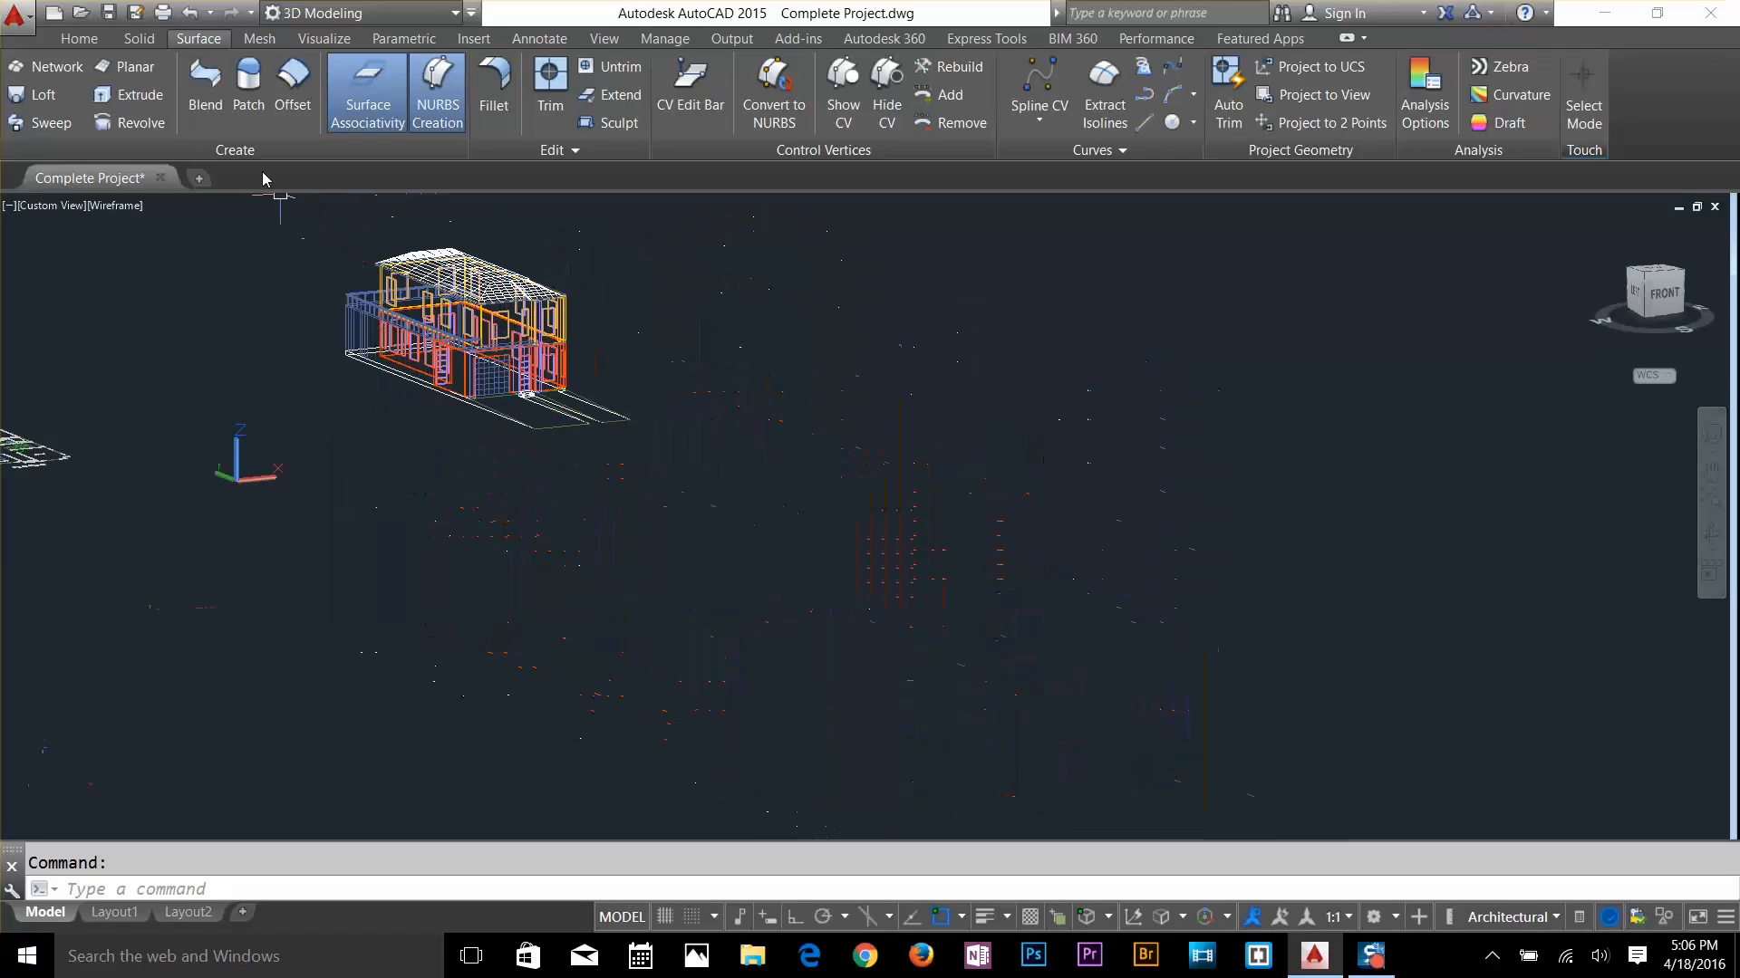
click(127, 66)
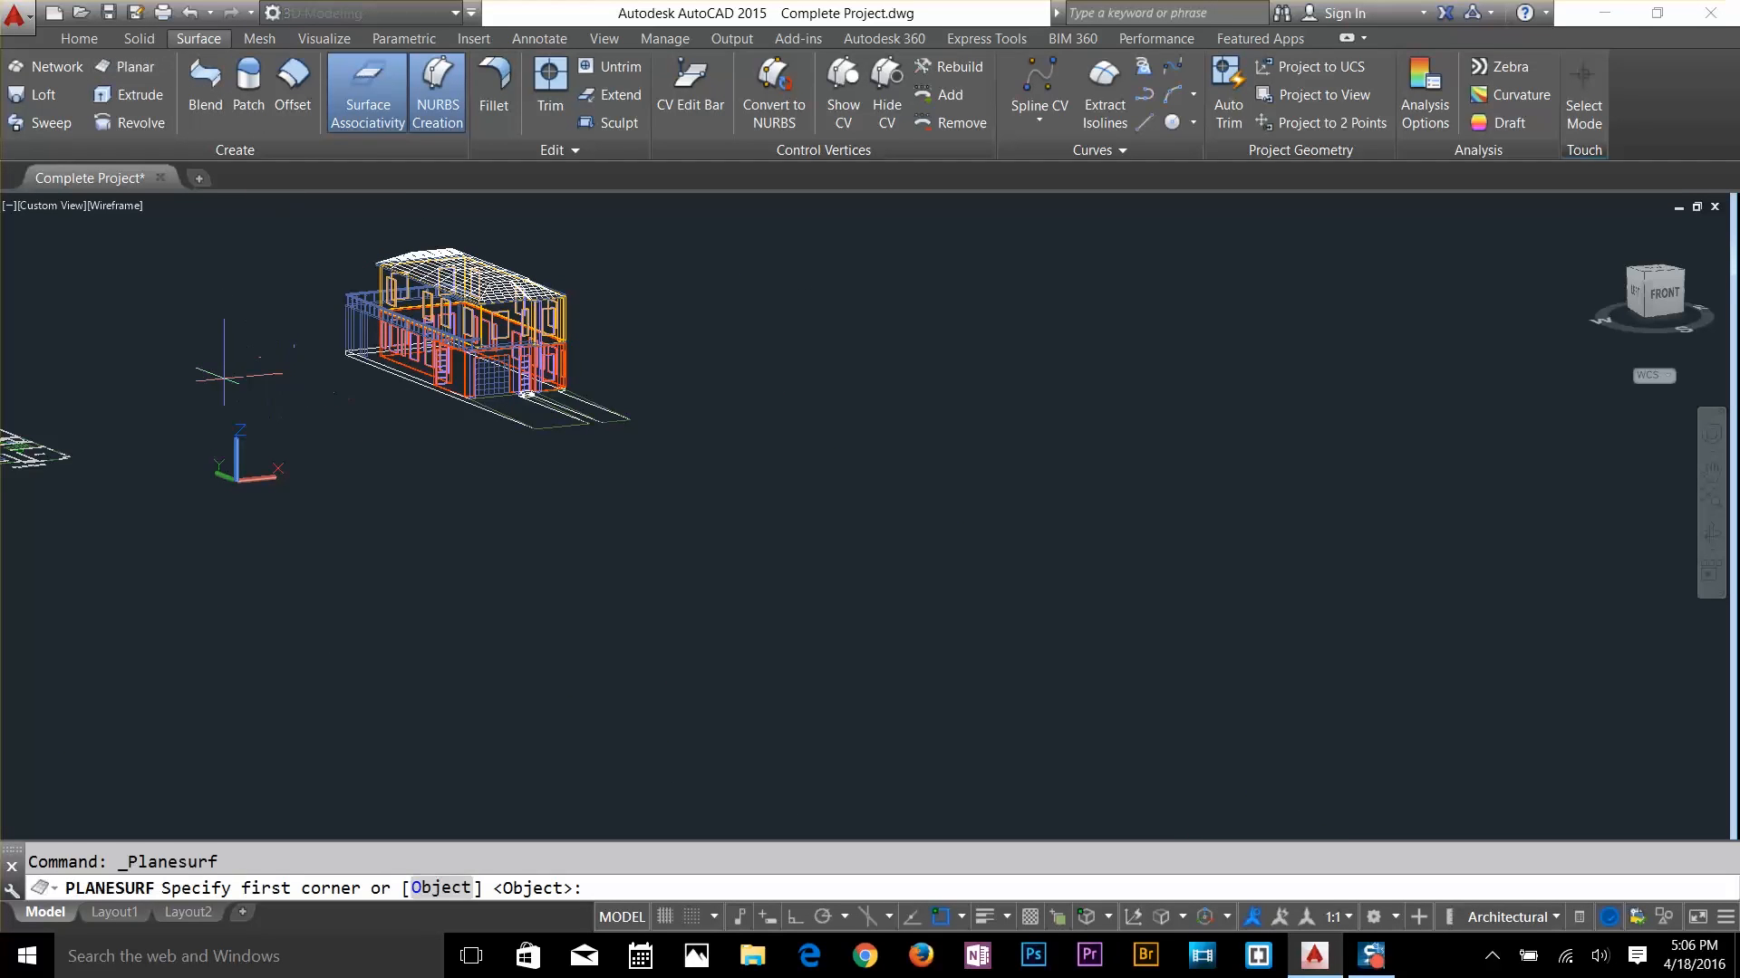
click(224, 376)
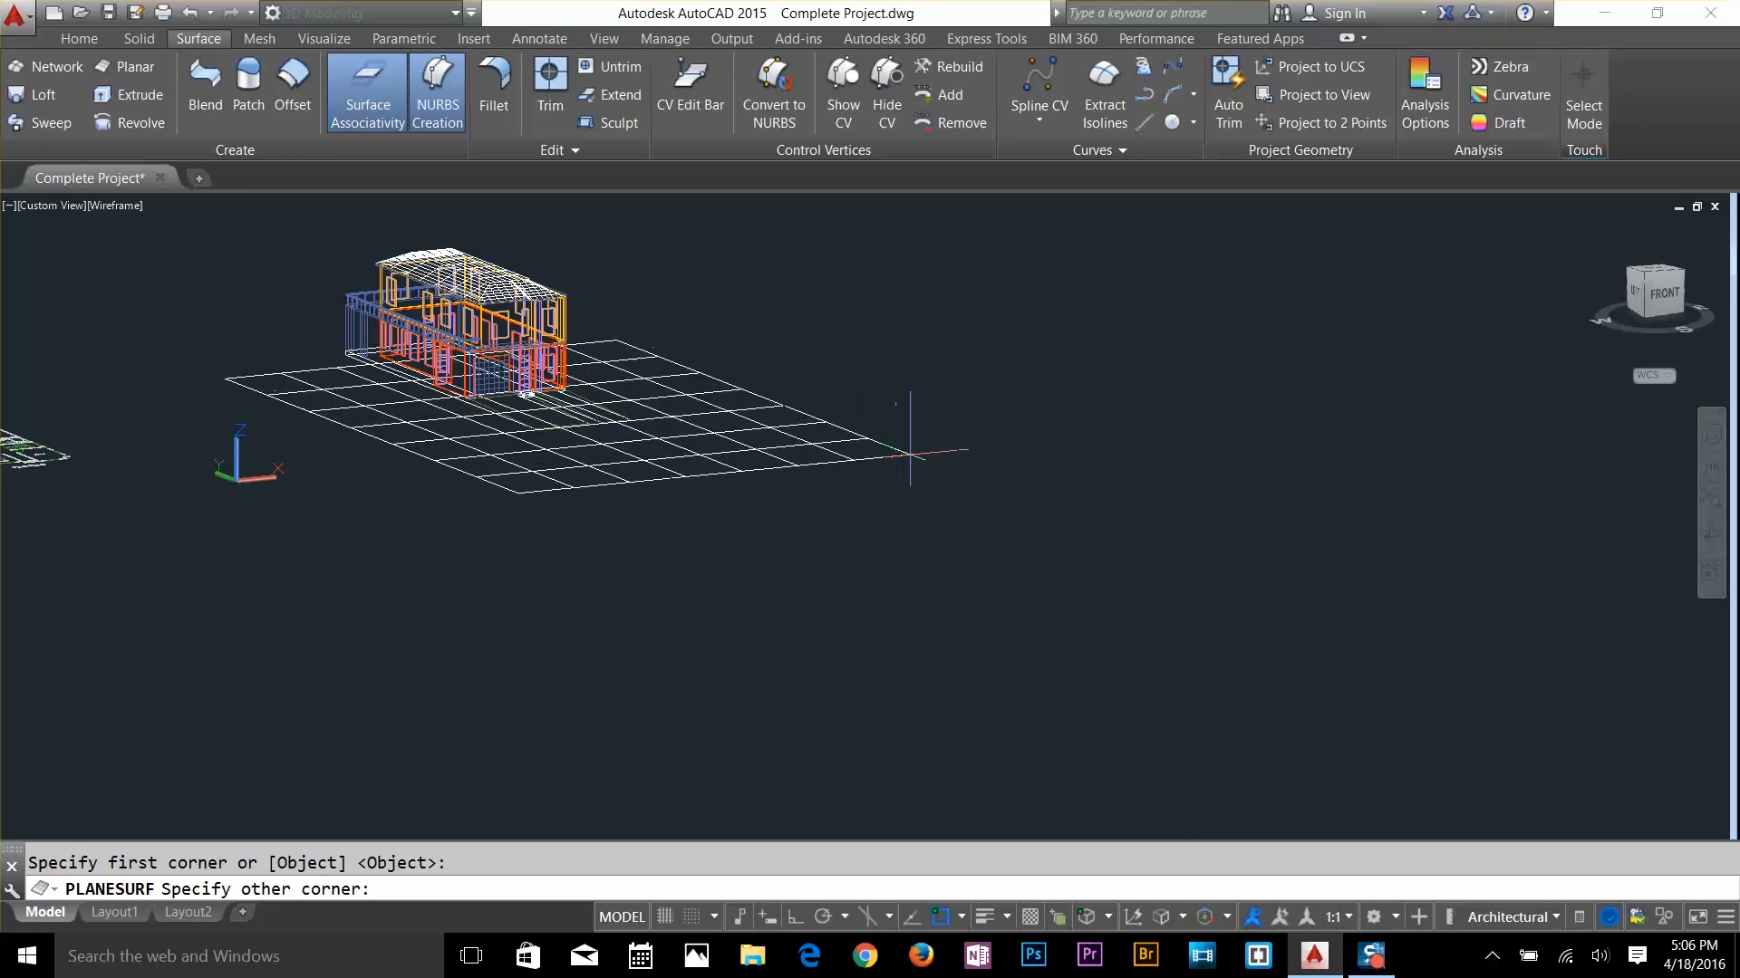
click(928, 447)
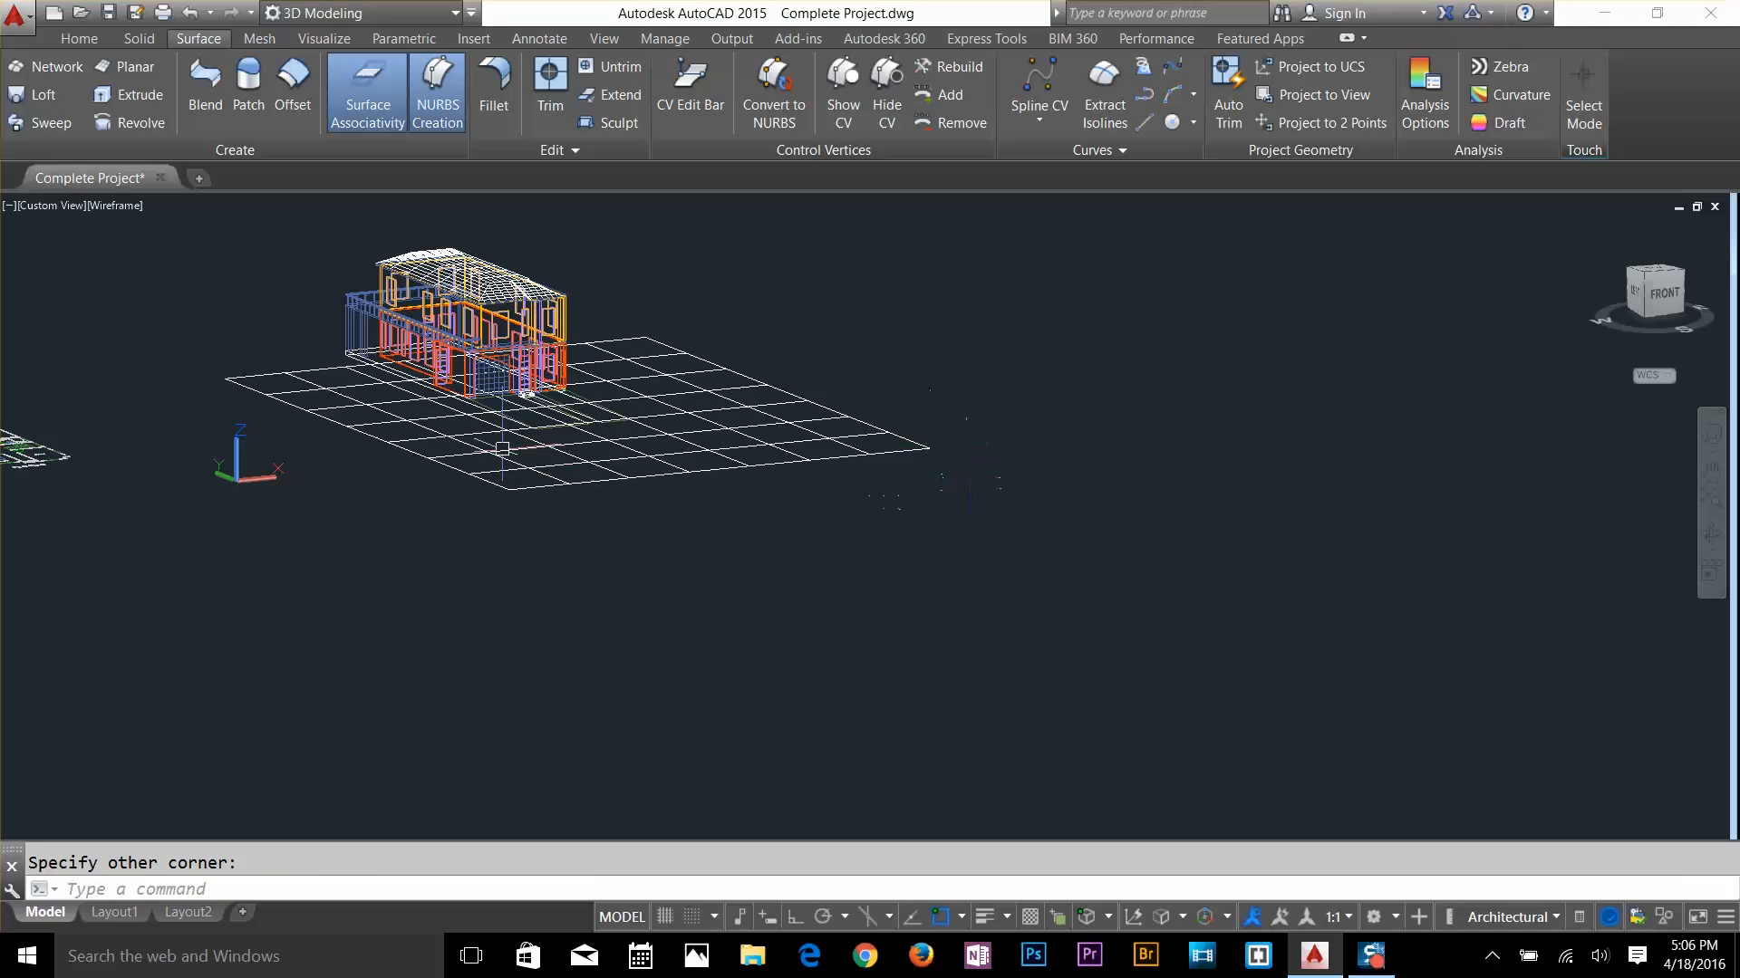
key(Return)
key(Escape)
Move the ground surface sideways and backward so that it surrounds the building more evenly
shift+middle_drag(602, 505, 561, 499)
text(m)
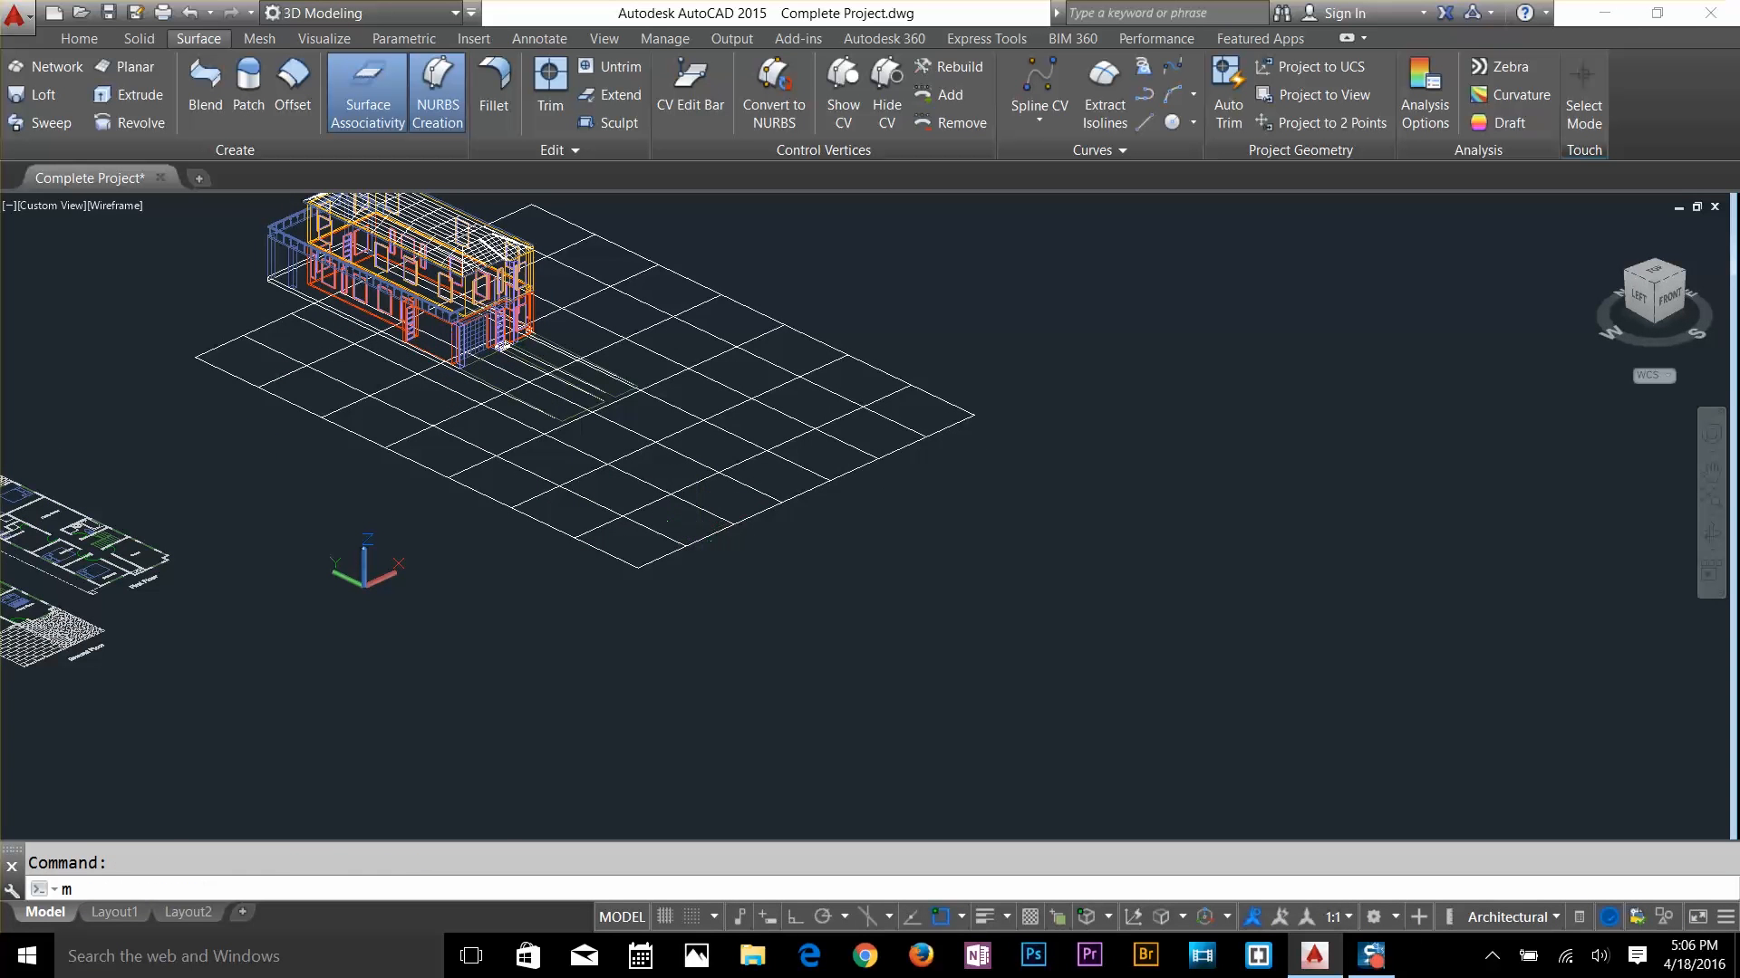
key(Return)
click(697, 538)
click(652, 583)
click(696, 620)
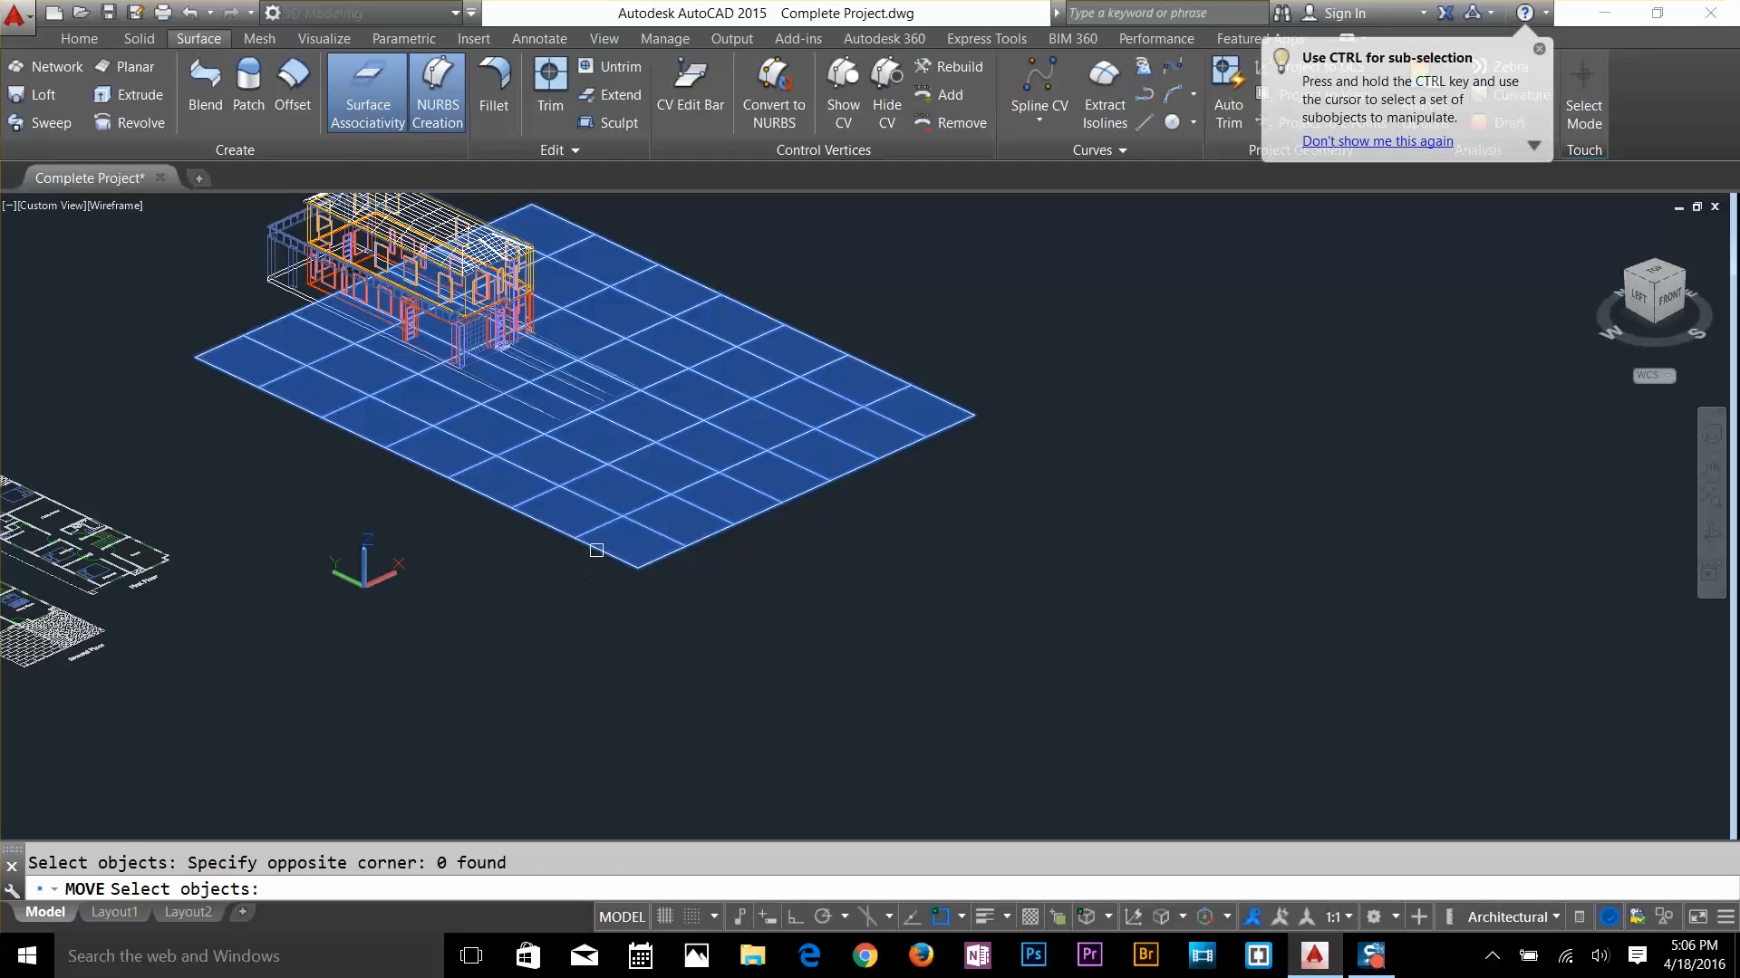
key(Return)
click(598, 557)
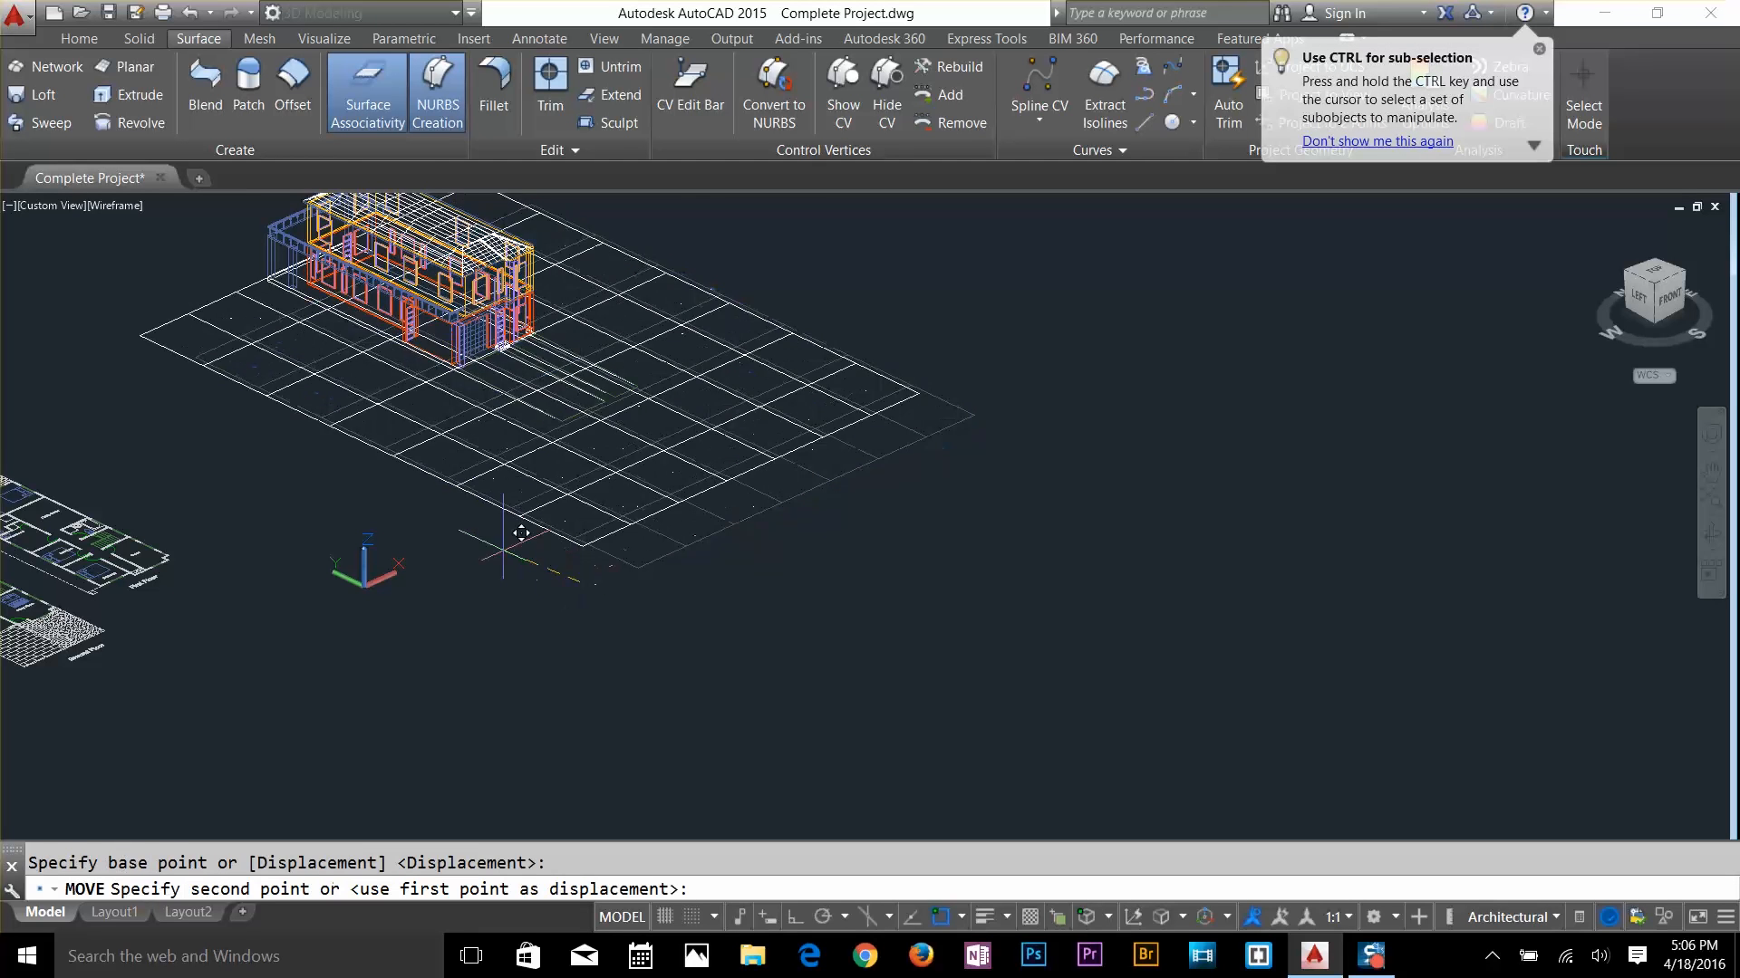
click(449, 523)
Set the visual style of the model to Shaded
middle_drag(480, 348, 800, 589)
scroll(795, 575, up, 3)
scroll(759, 525, up, 3)
scroll(847, 499, down, 2)
shift+middle_drag(848, 507, 835, 423)
click(94, 39)
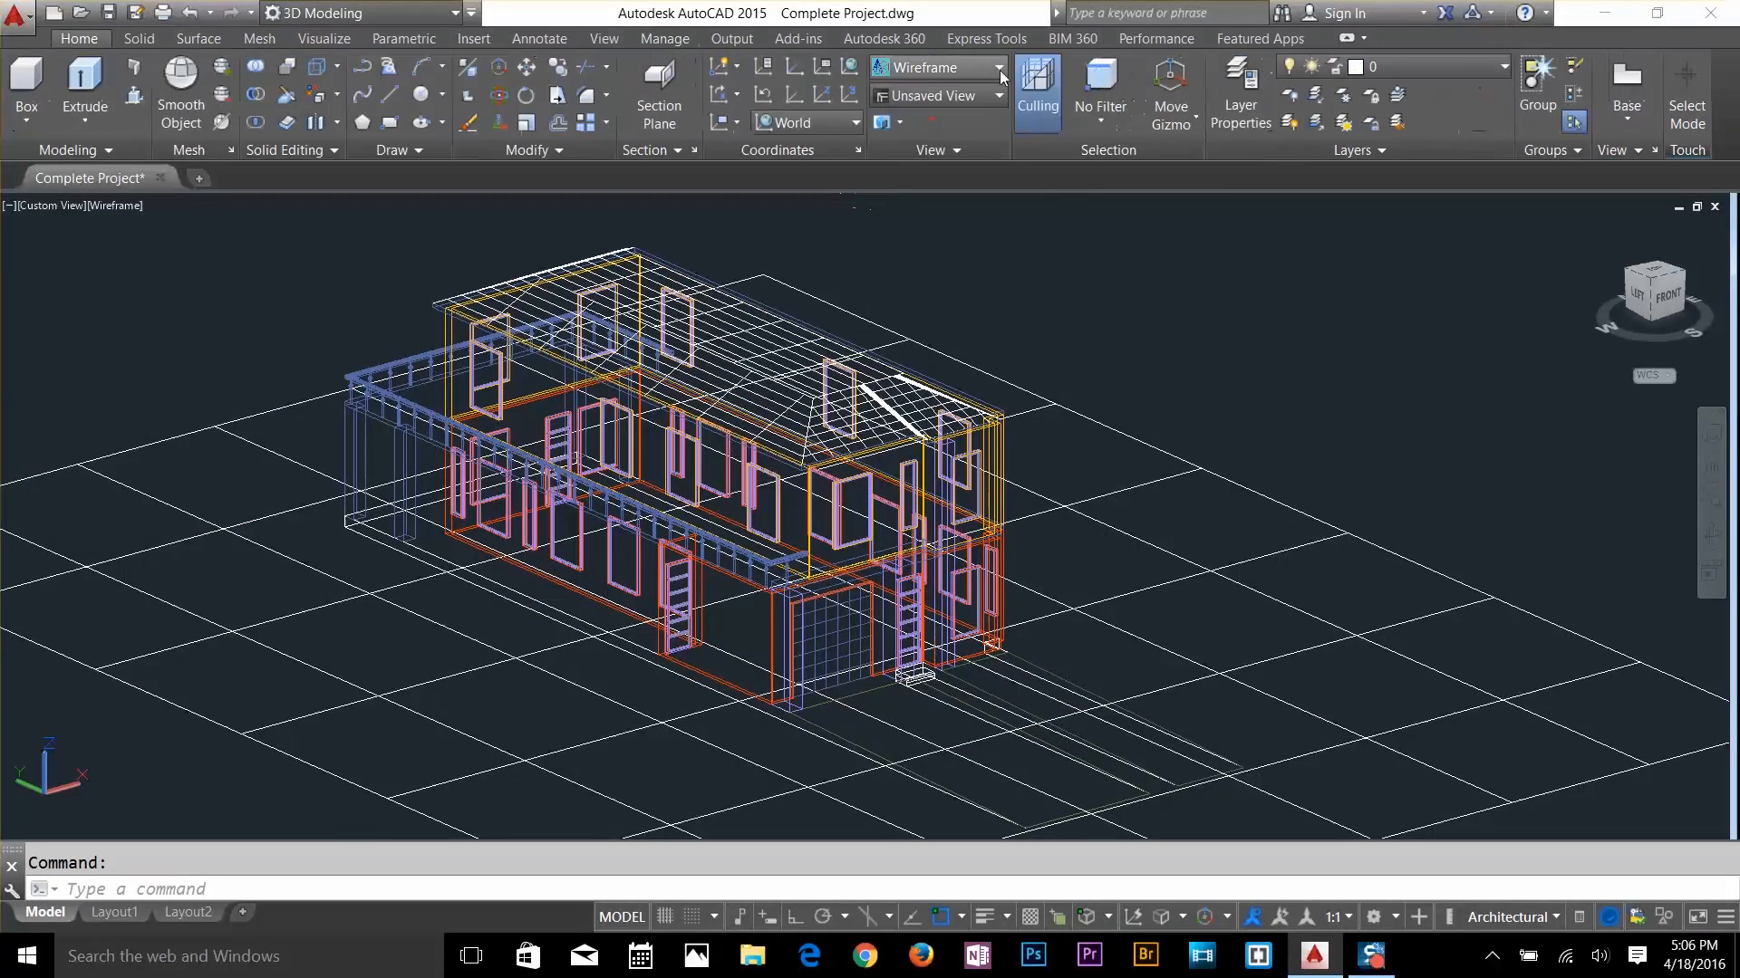
click(955, 75)
click(937, 202)
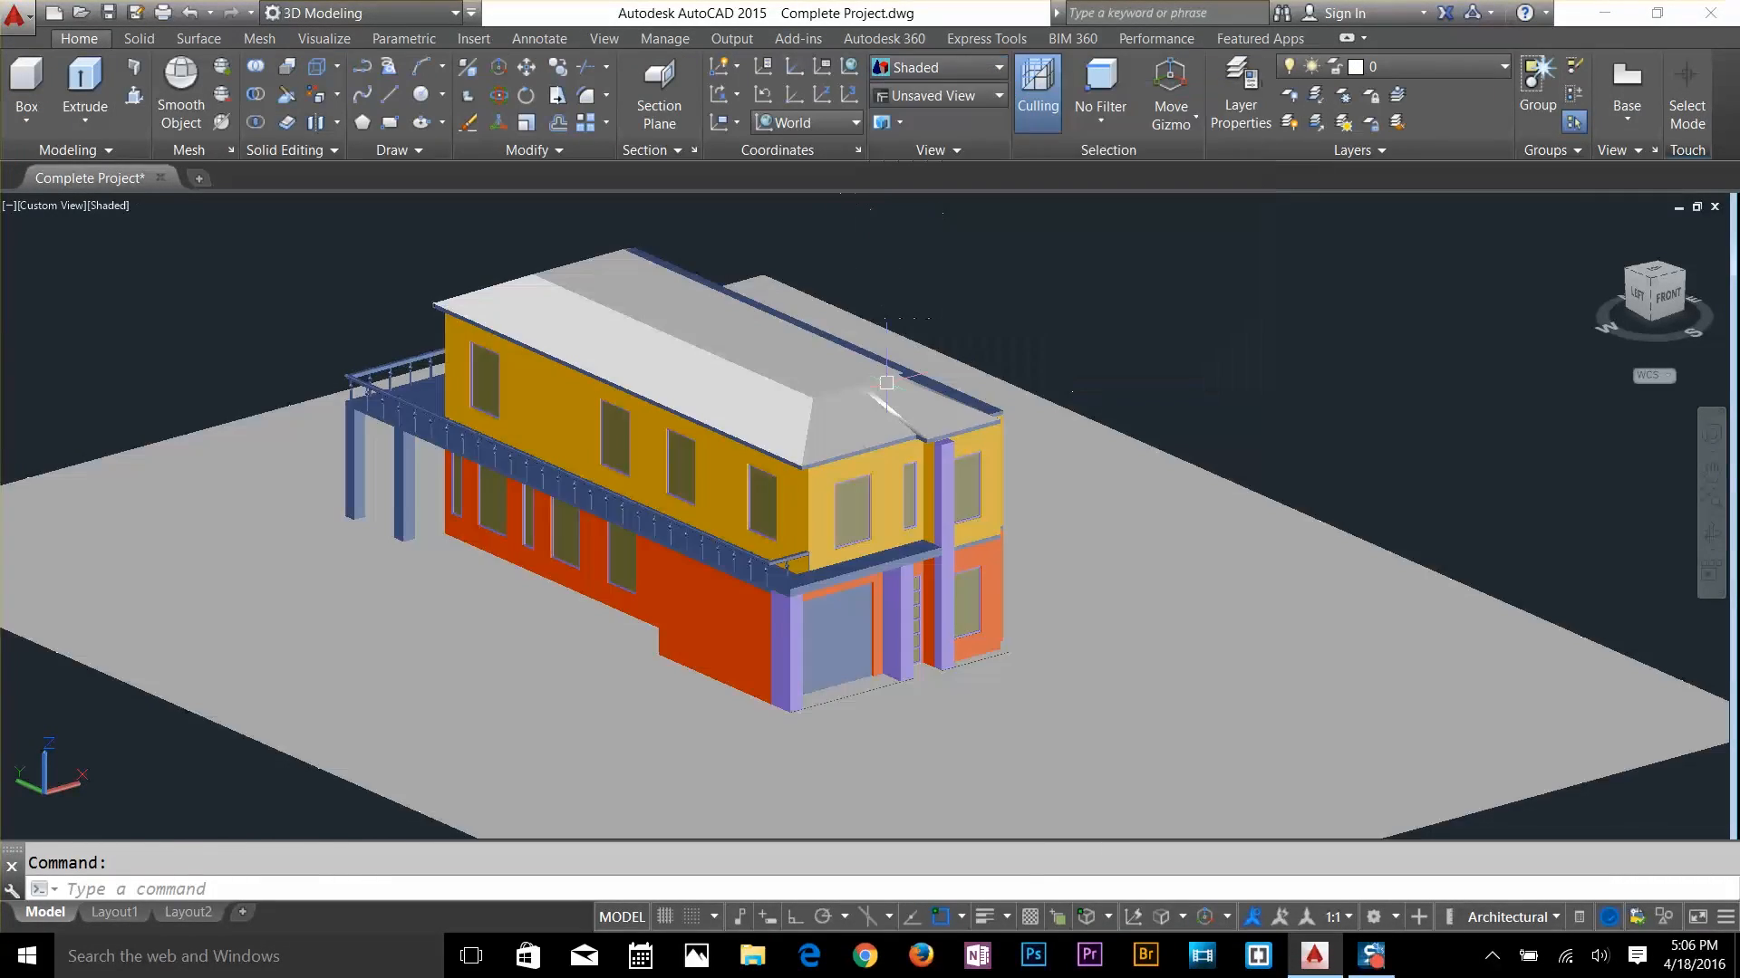
Move the building model up with a displacement of 0,0,1'
scroll(877, 471, up, 2)
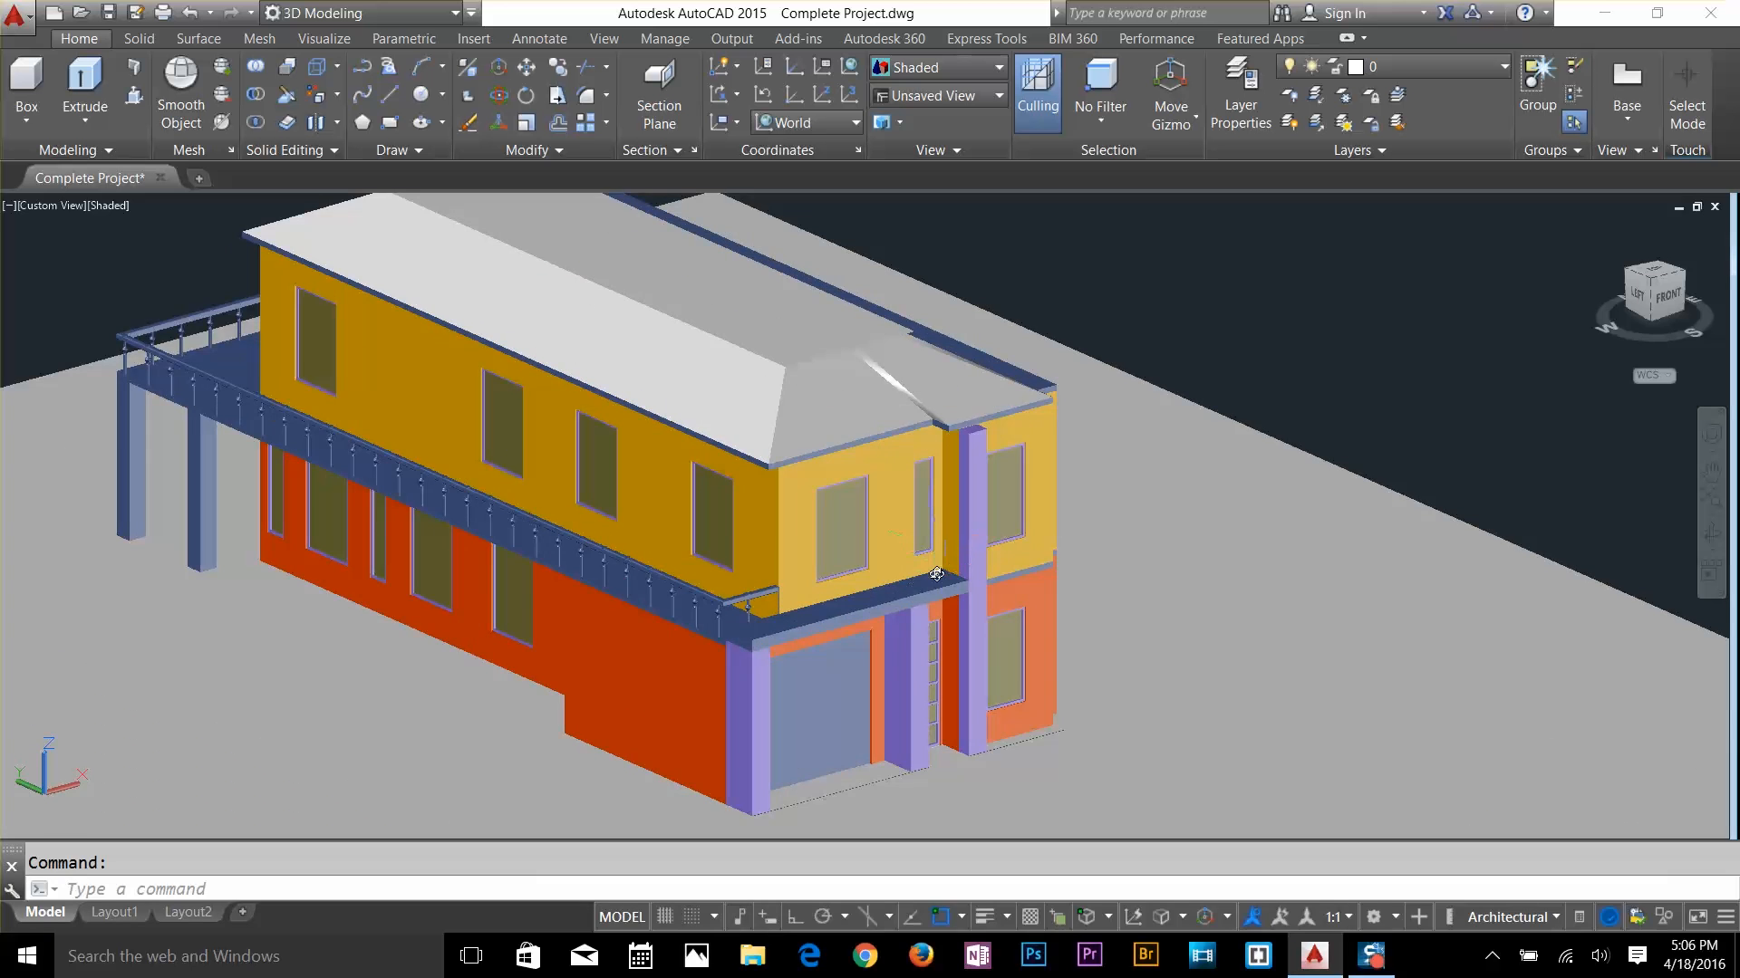
shift+middle_drag(937, 573, 953, 523)
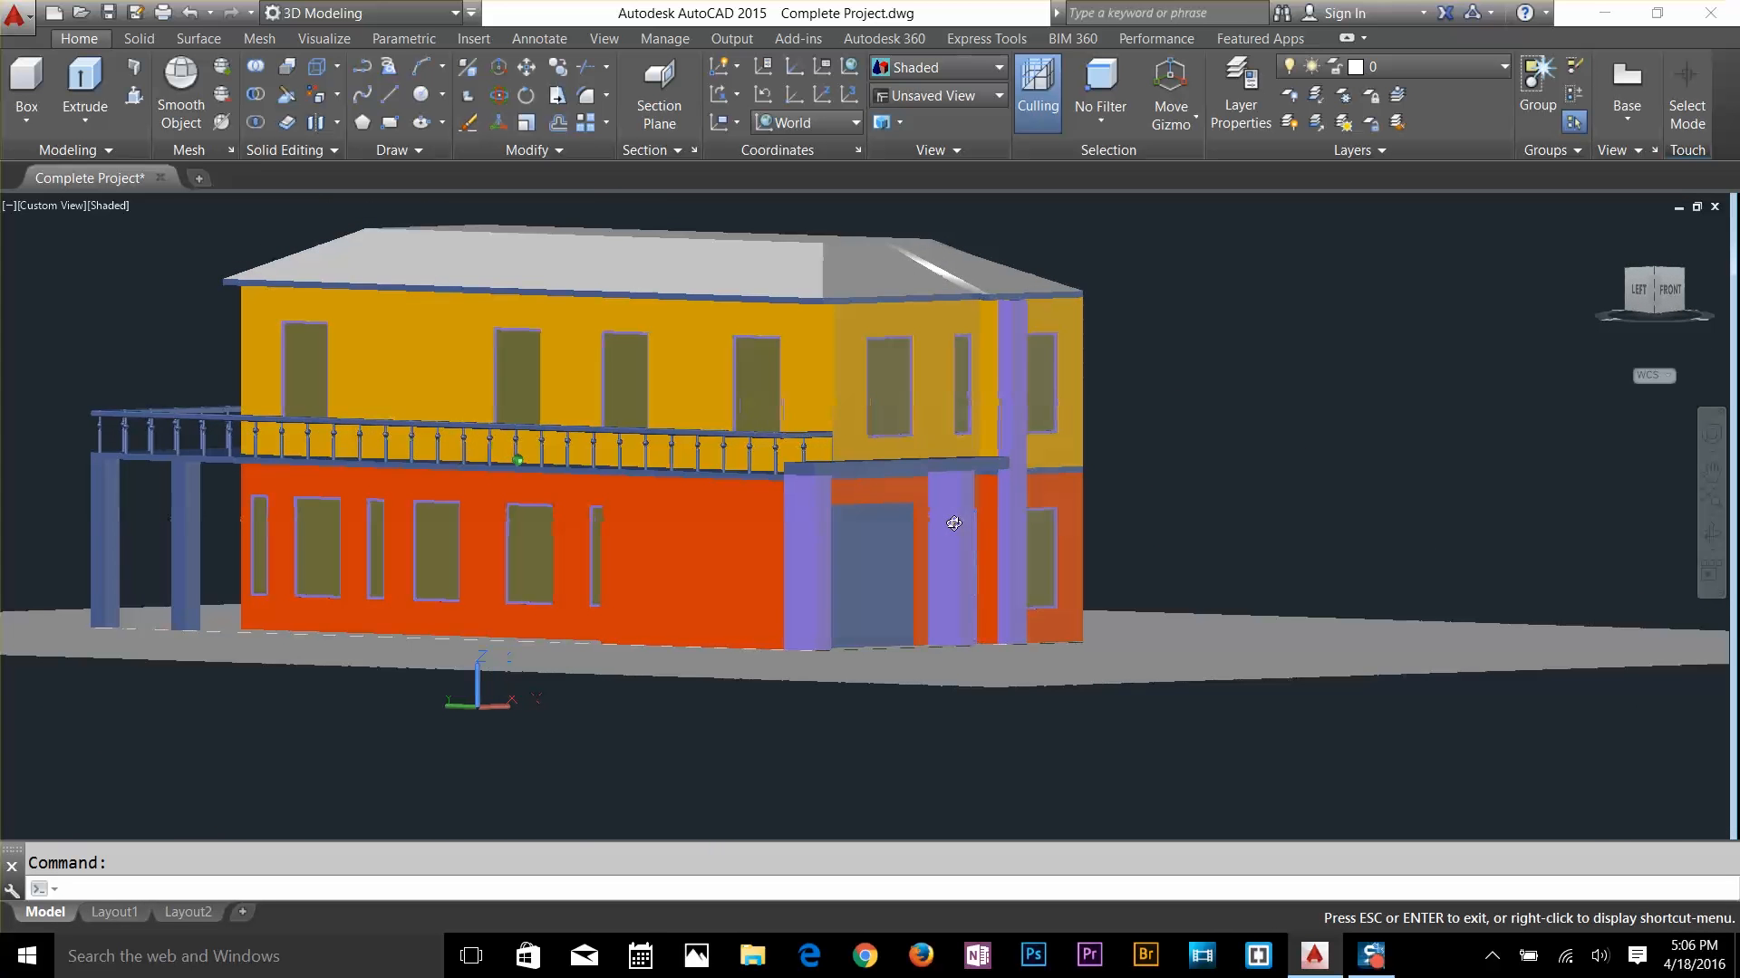
scroll(940, 539, down, 2)
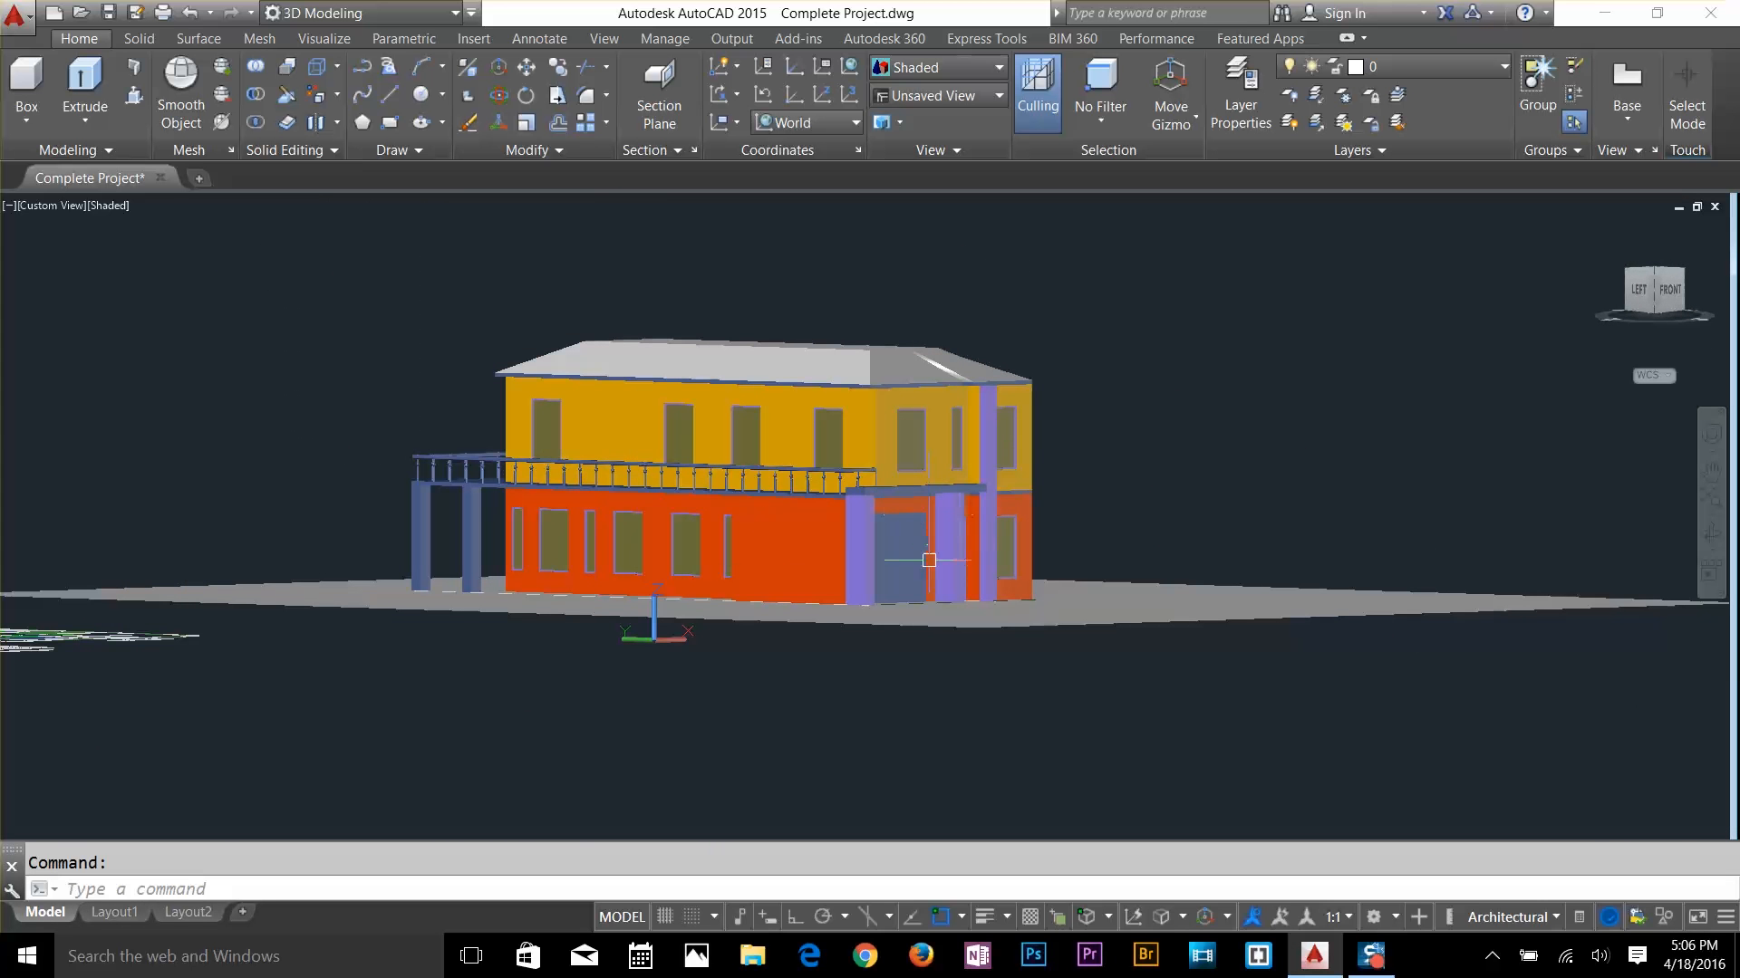
text(m)
key(Return)
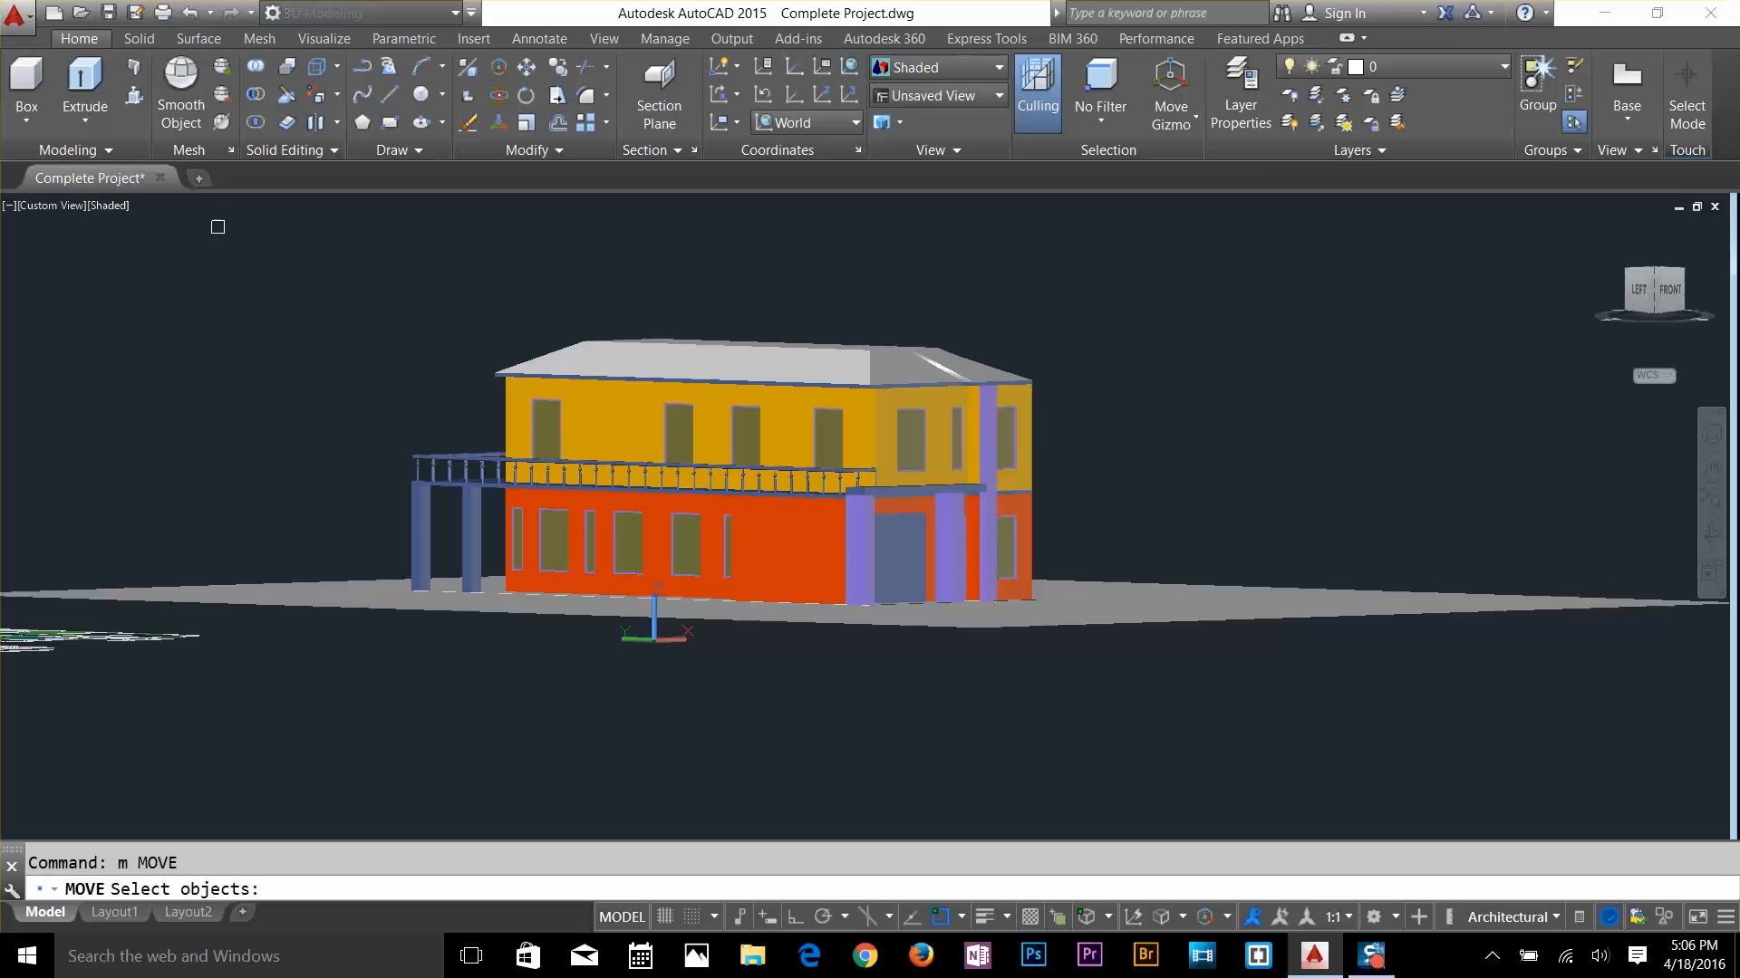
click(347, 276)
click(1126, 725)
key(Return)
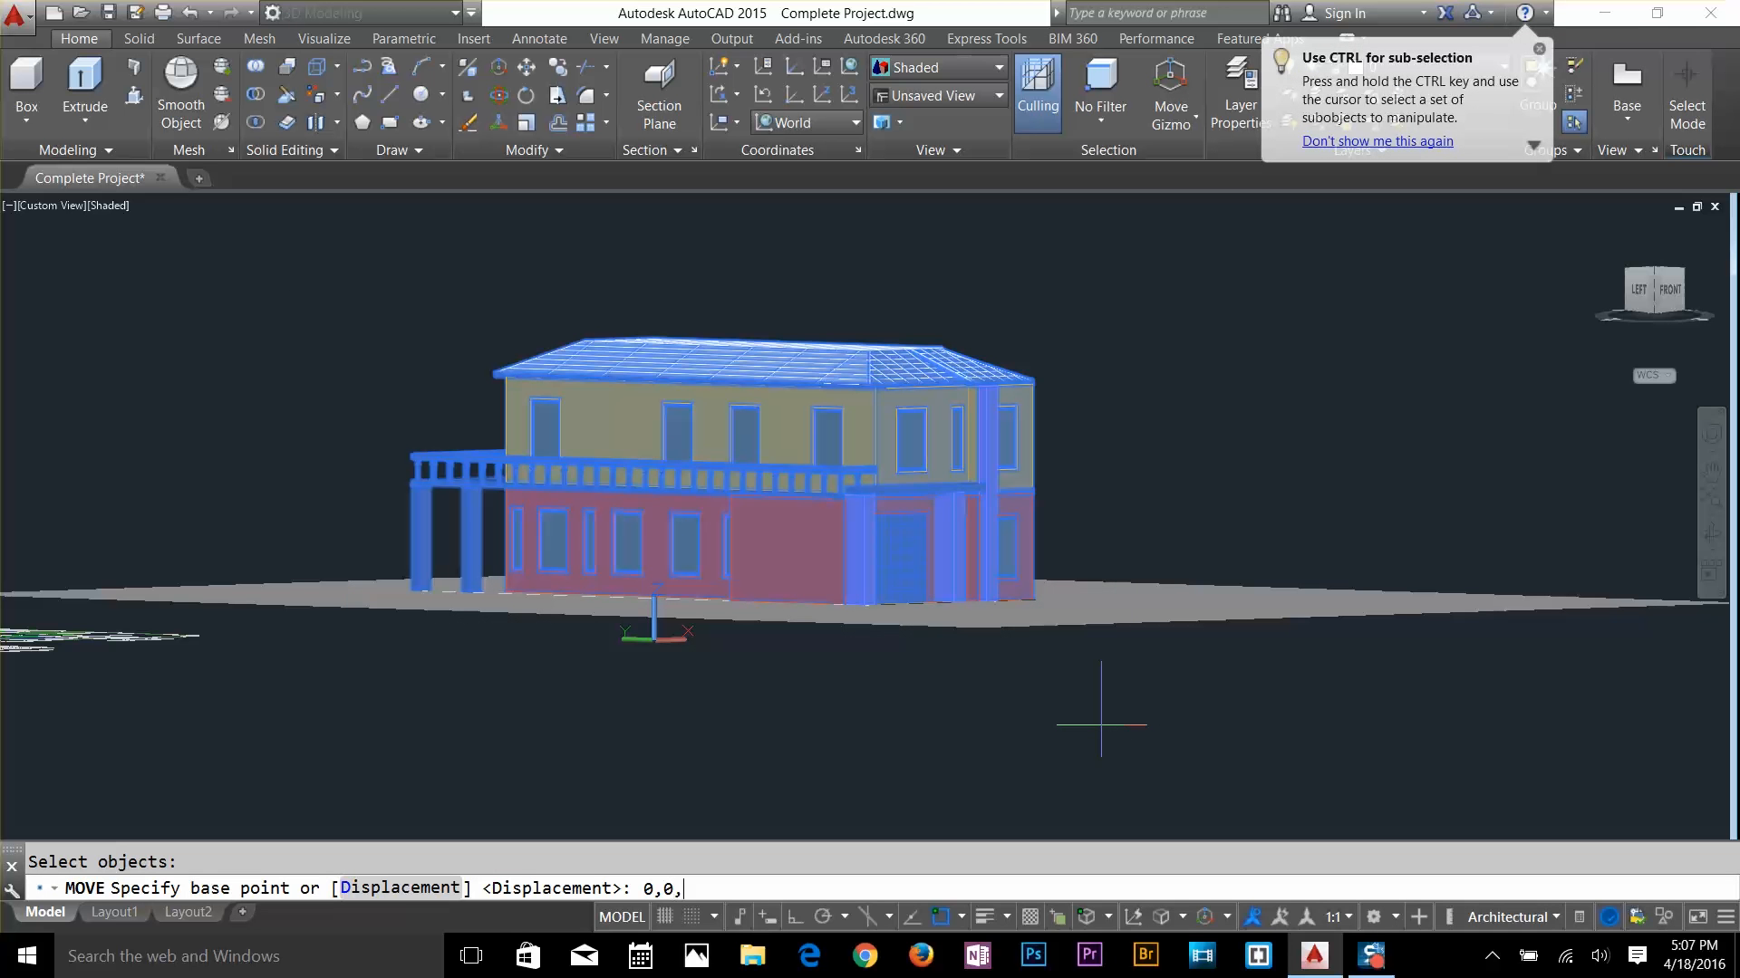
text(0,0,1')
key(Return)
key(Return)
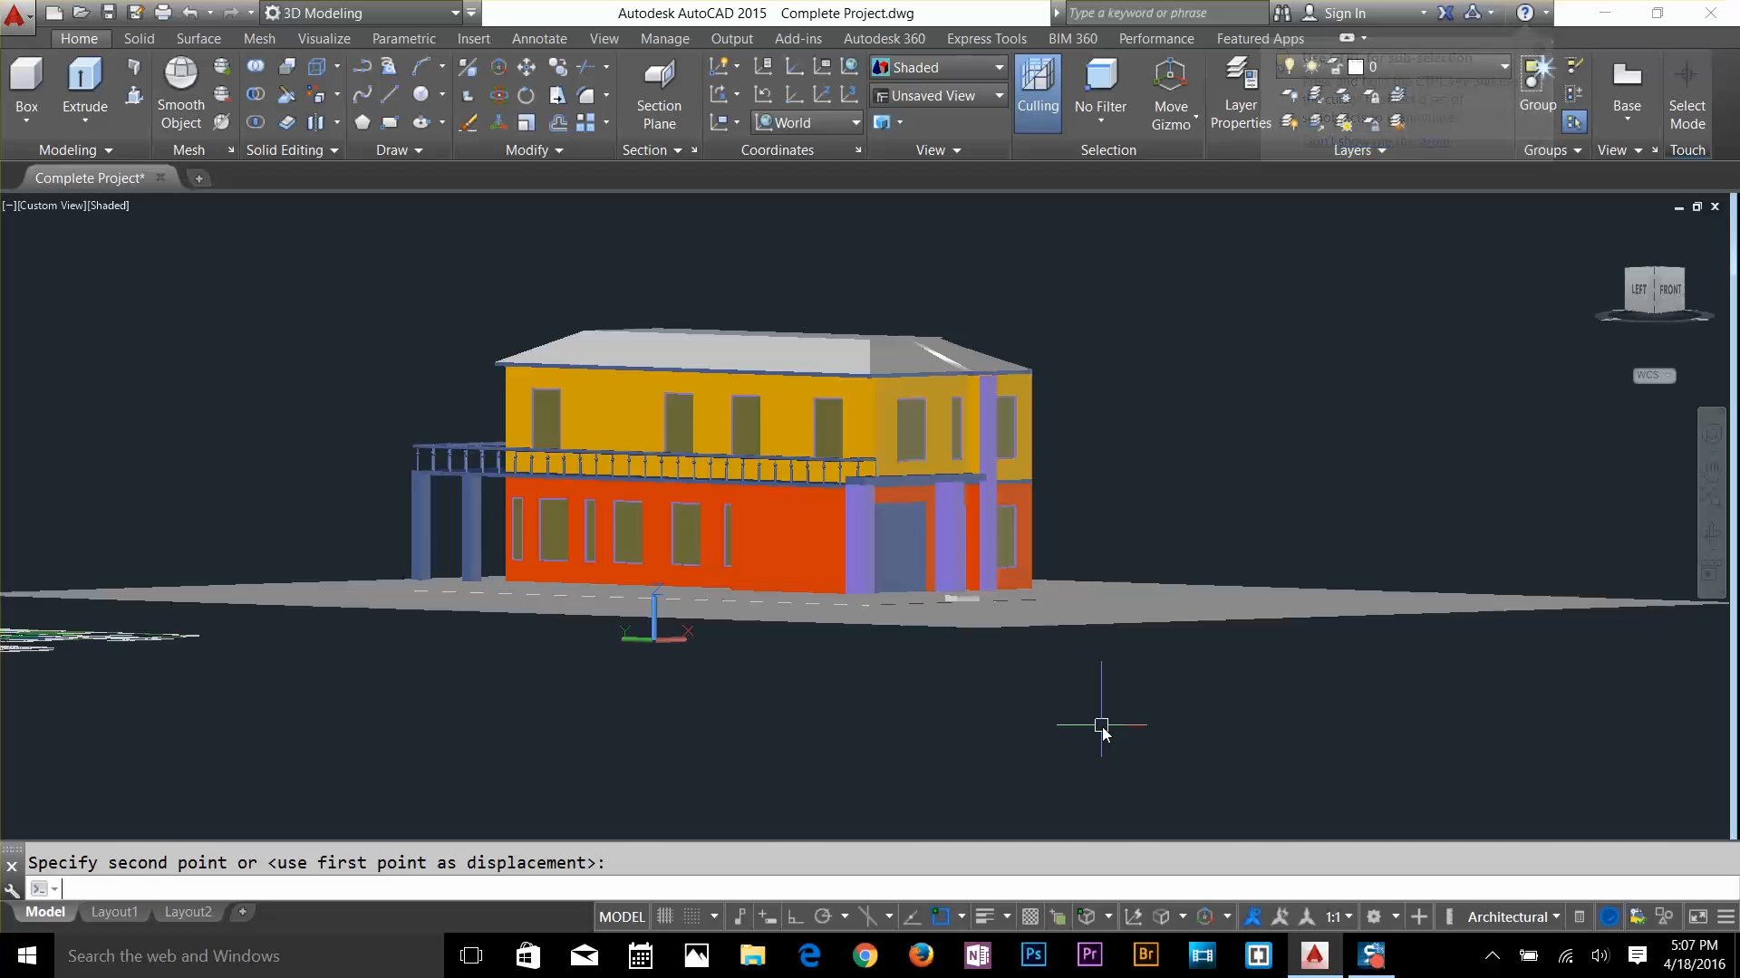
Examine the base of the building and the entrance step against the ground surface from above and from the side
shift+middle_drag(1098, 685, 1090, 754)
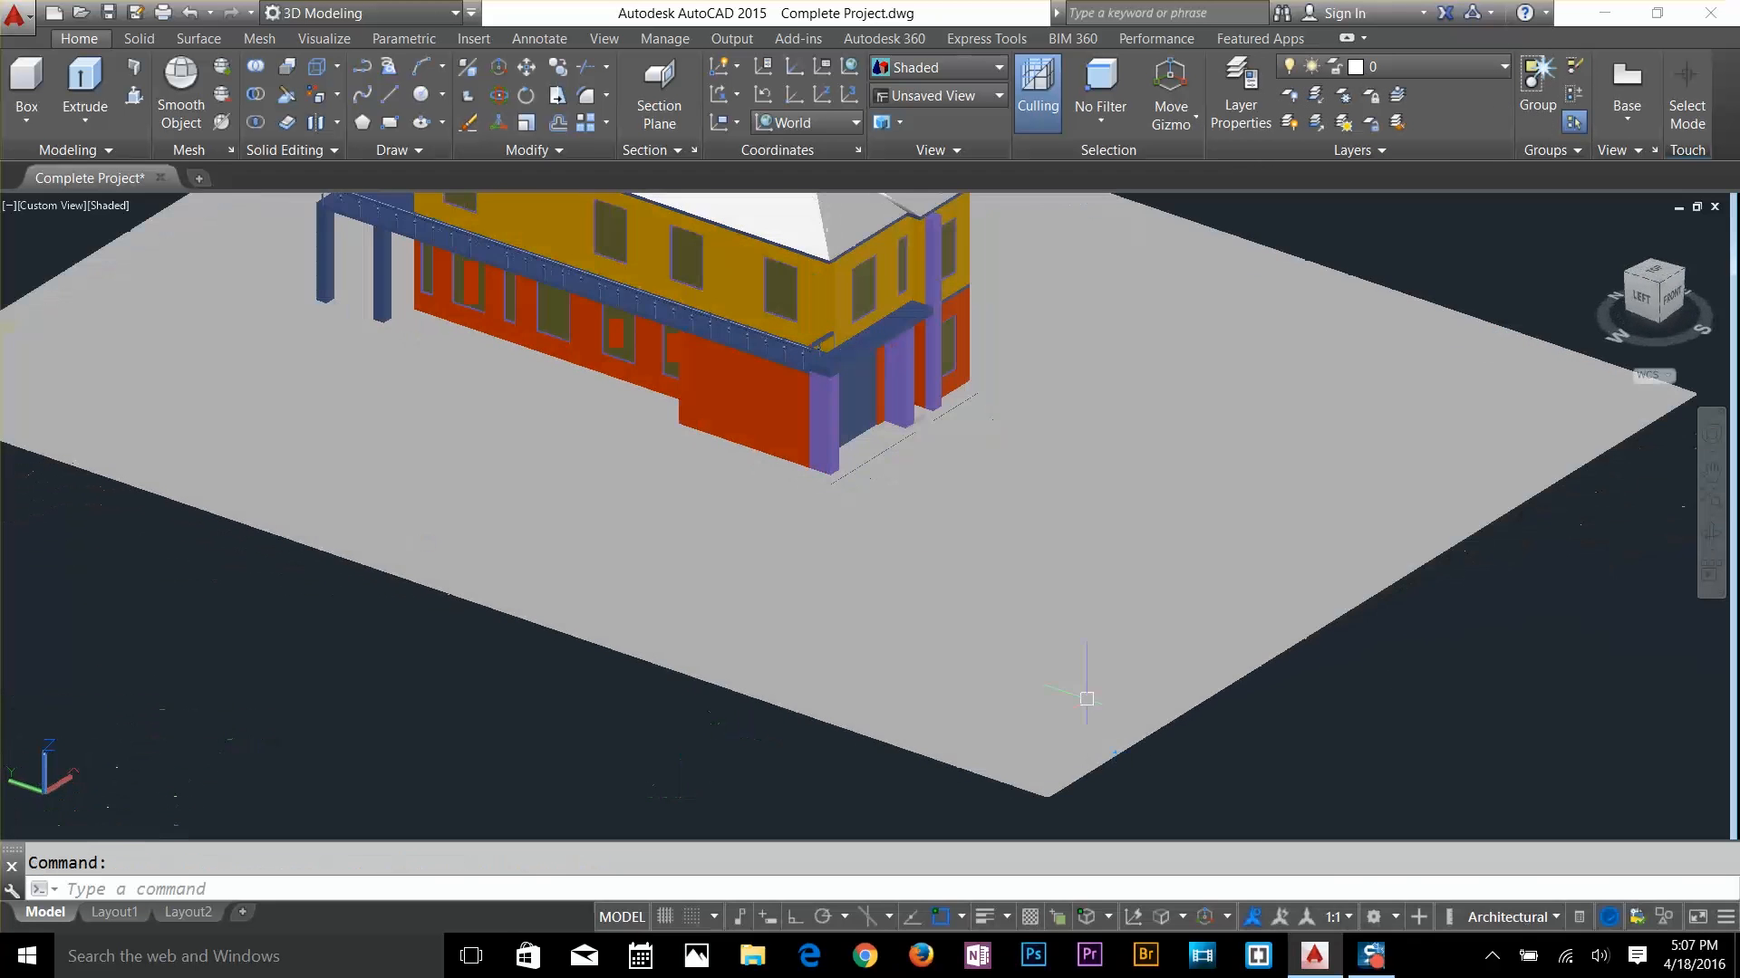
scroll(917, 512, up, 5)
shift+middle_drag(874, 510, 828, 533)
scroll(906, 478, up, 3)
text(ucs)
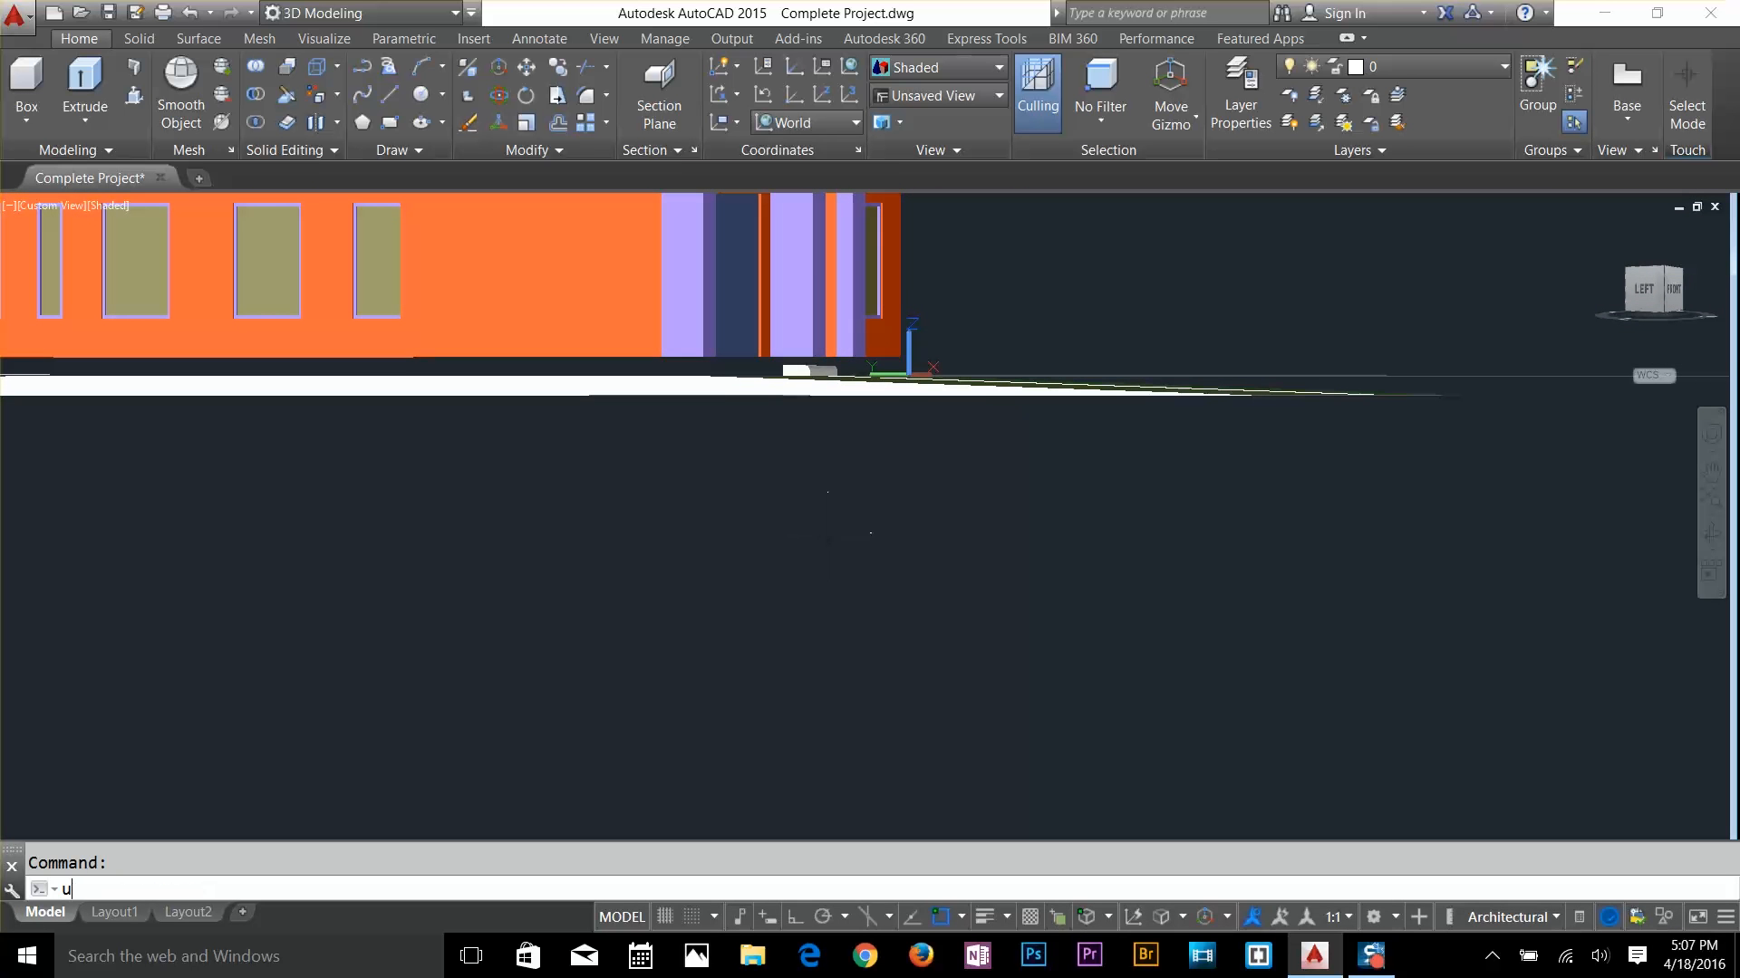
key(Return)
key(Escape)
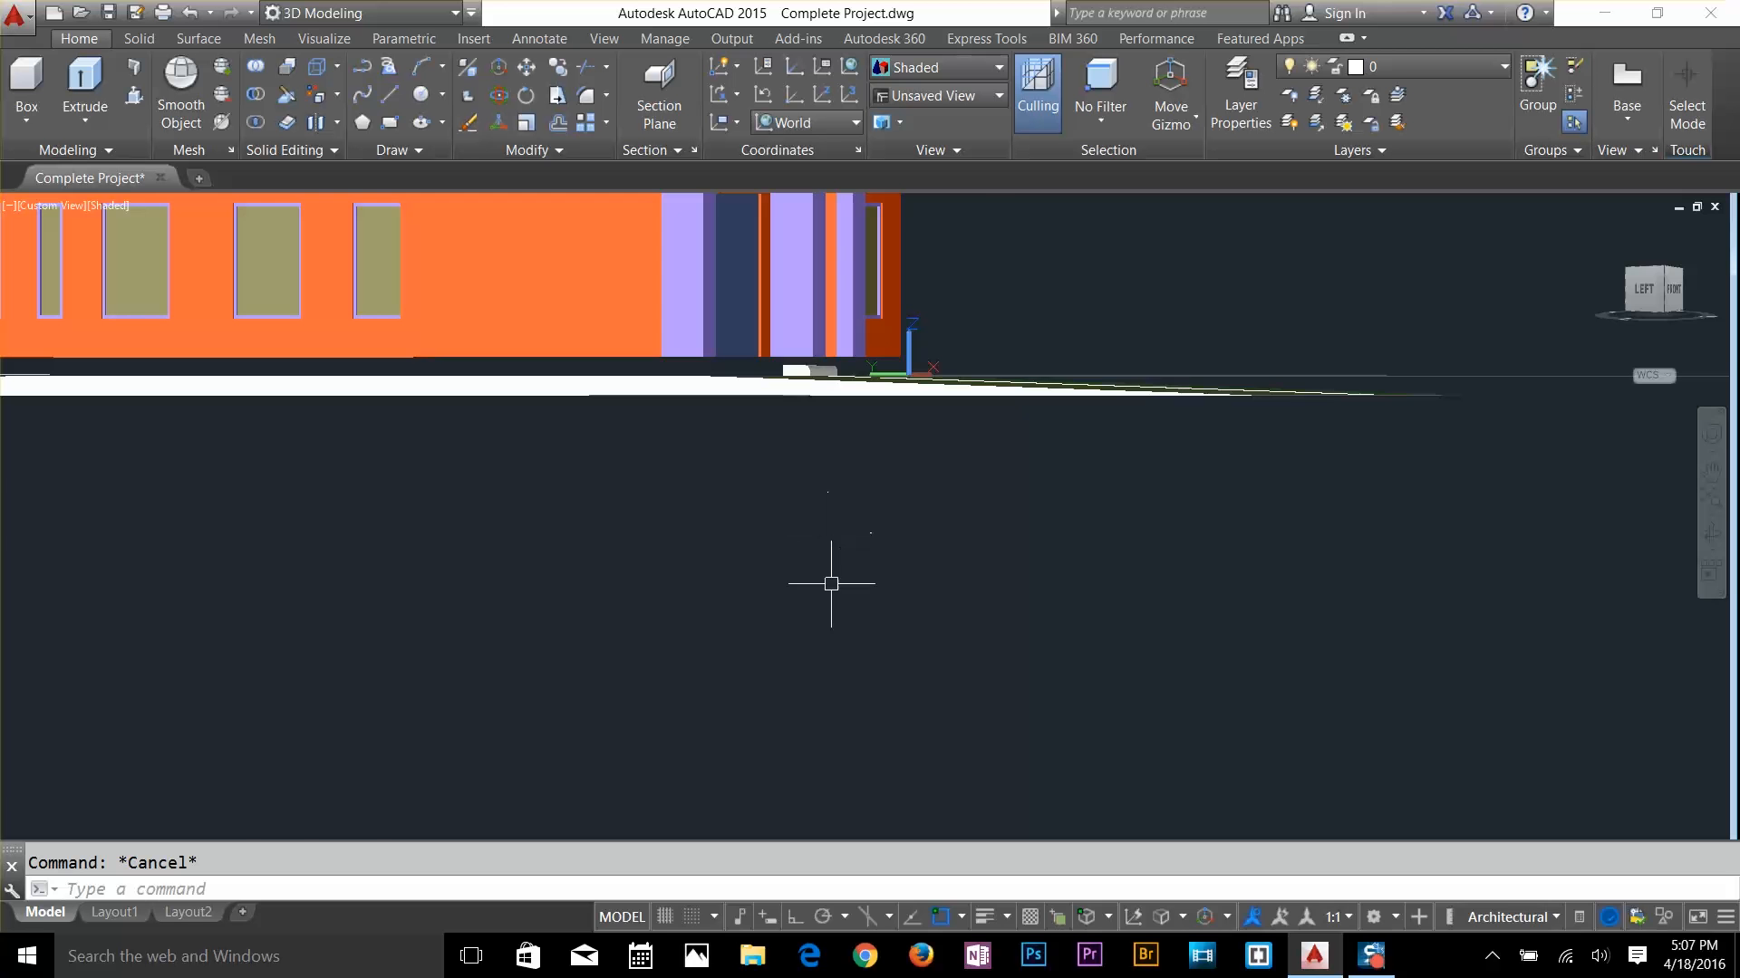
shift+middle_drag(831, 582, 801, 637)
scroll(802, 637, down, 3)
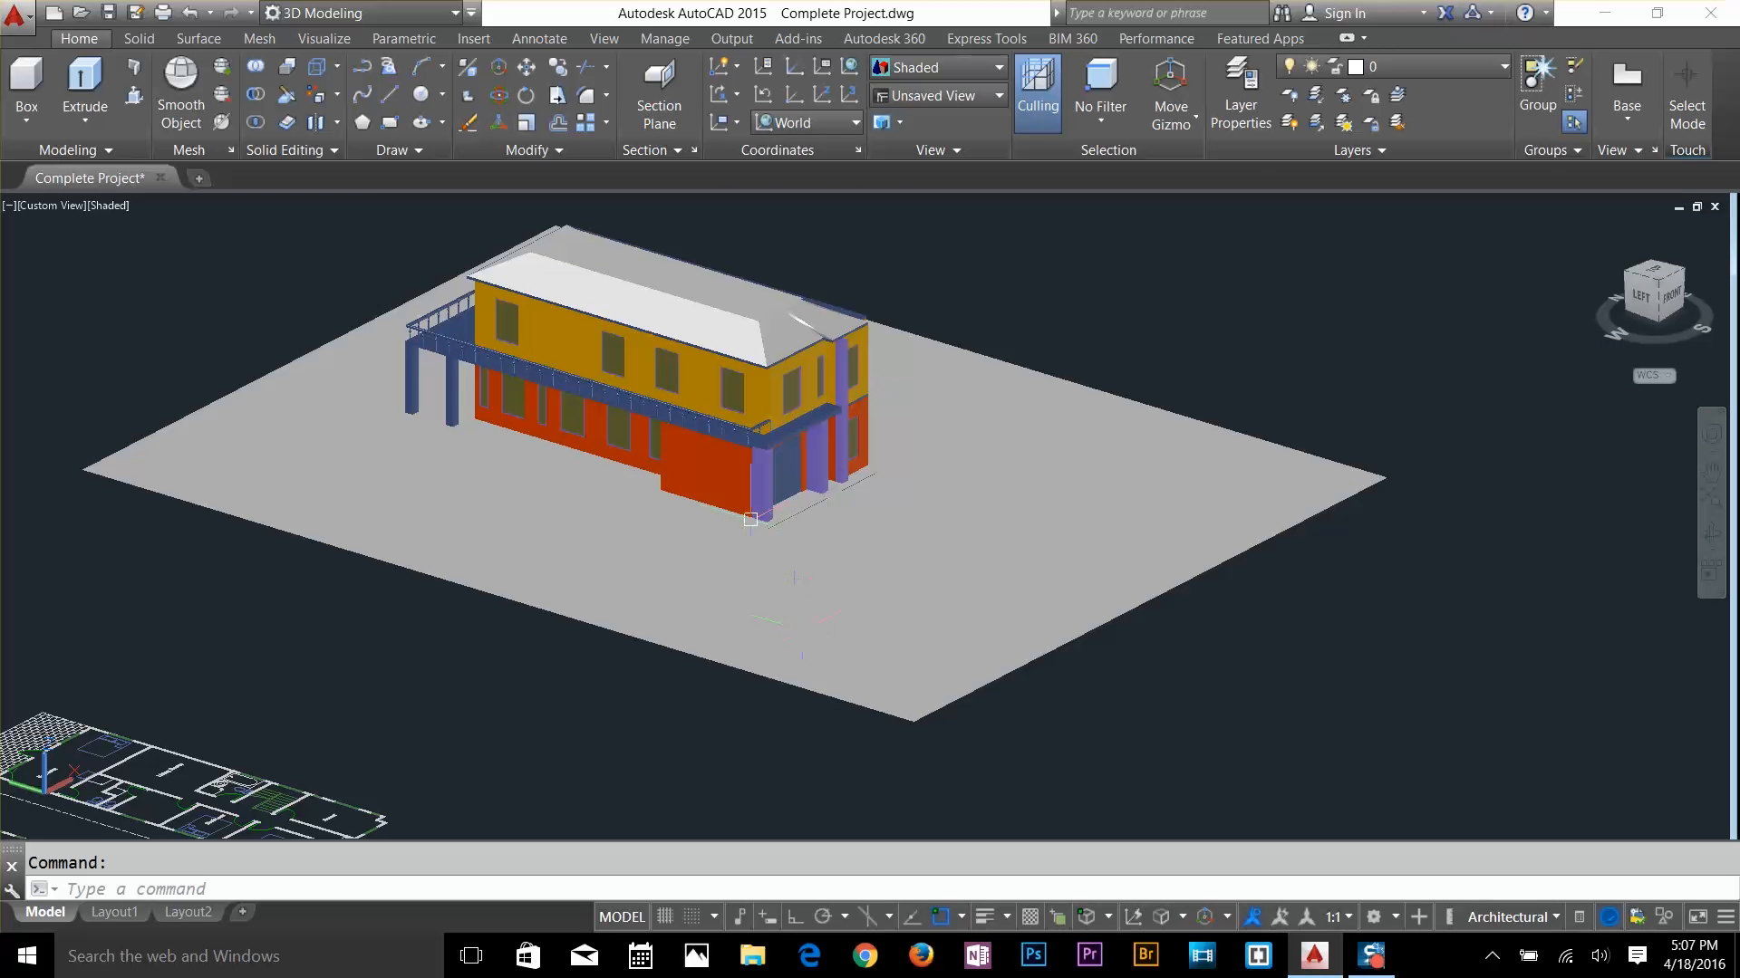
text(m)
key(Return)
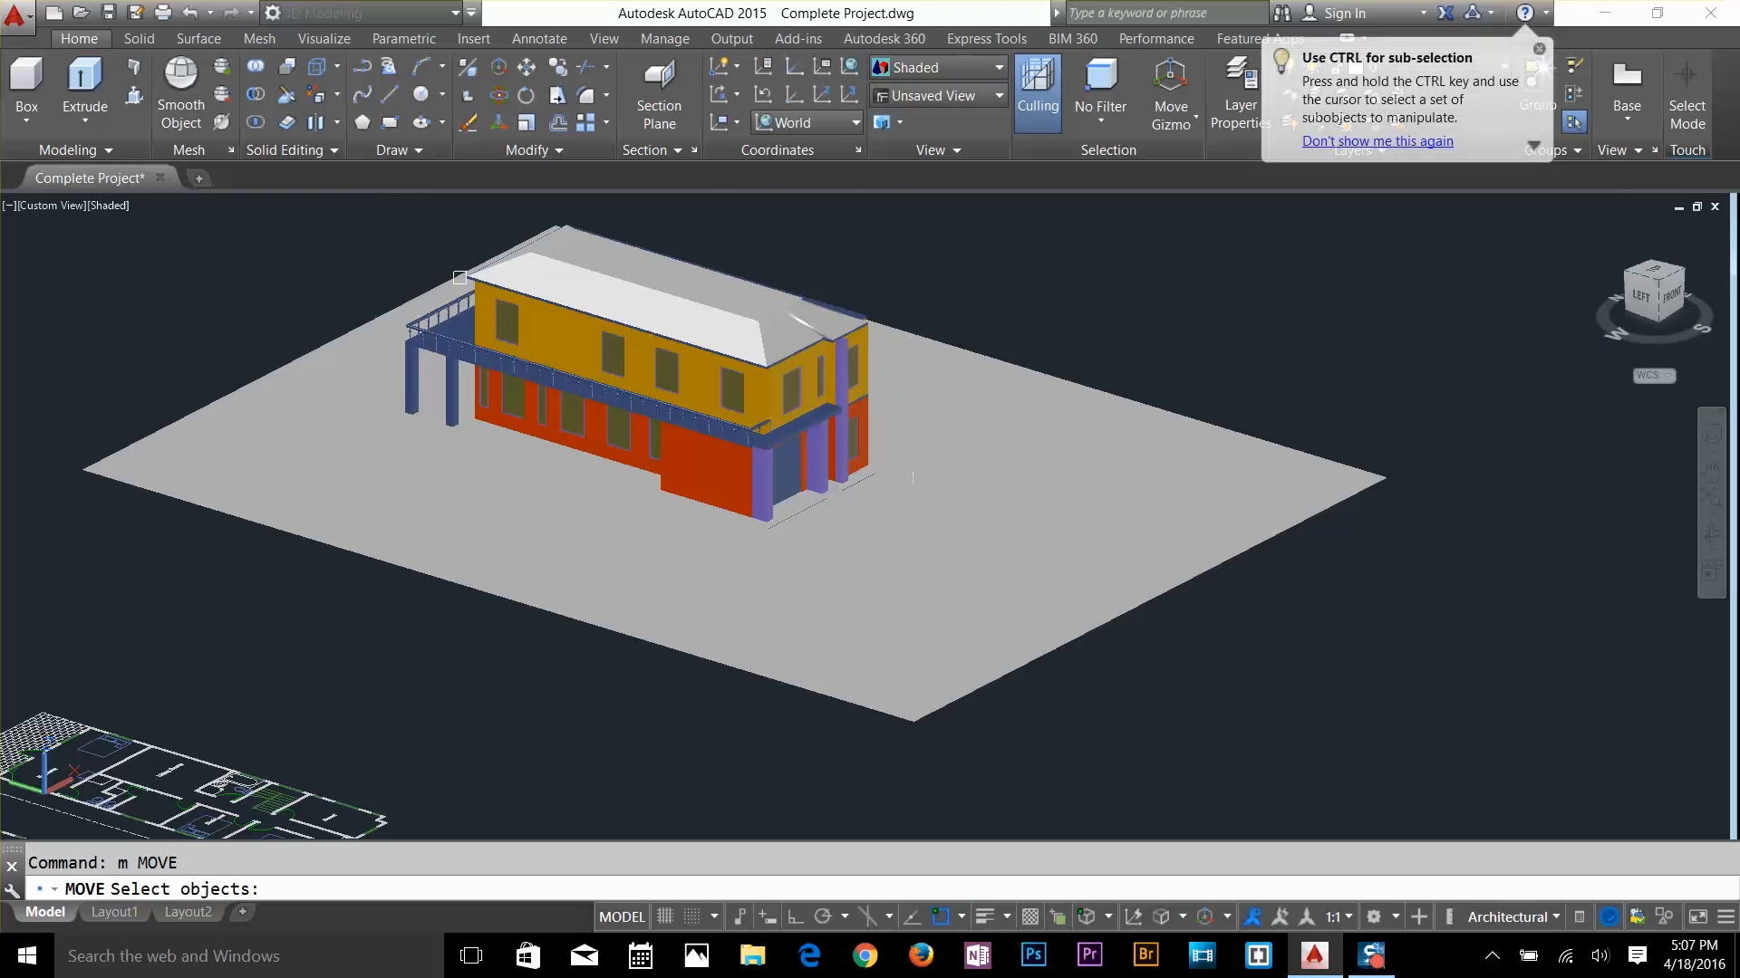
click(399, 215)
click(1002, 688)
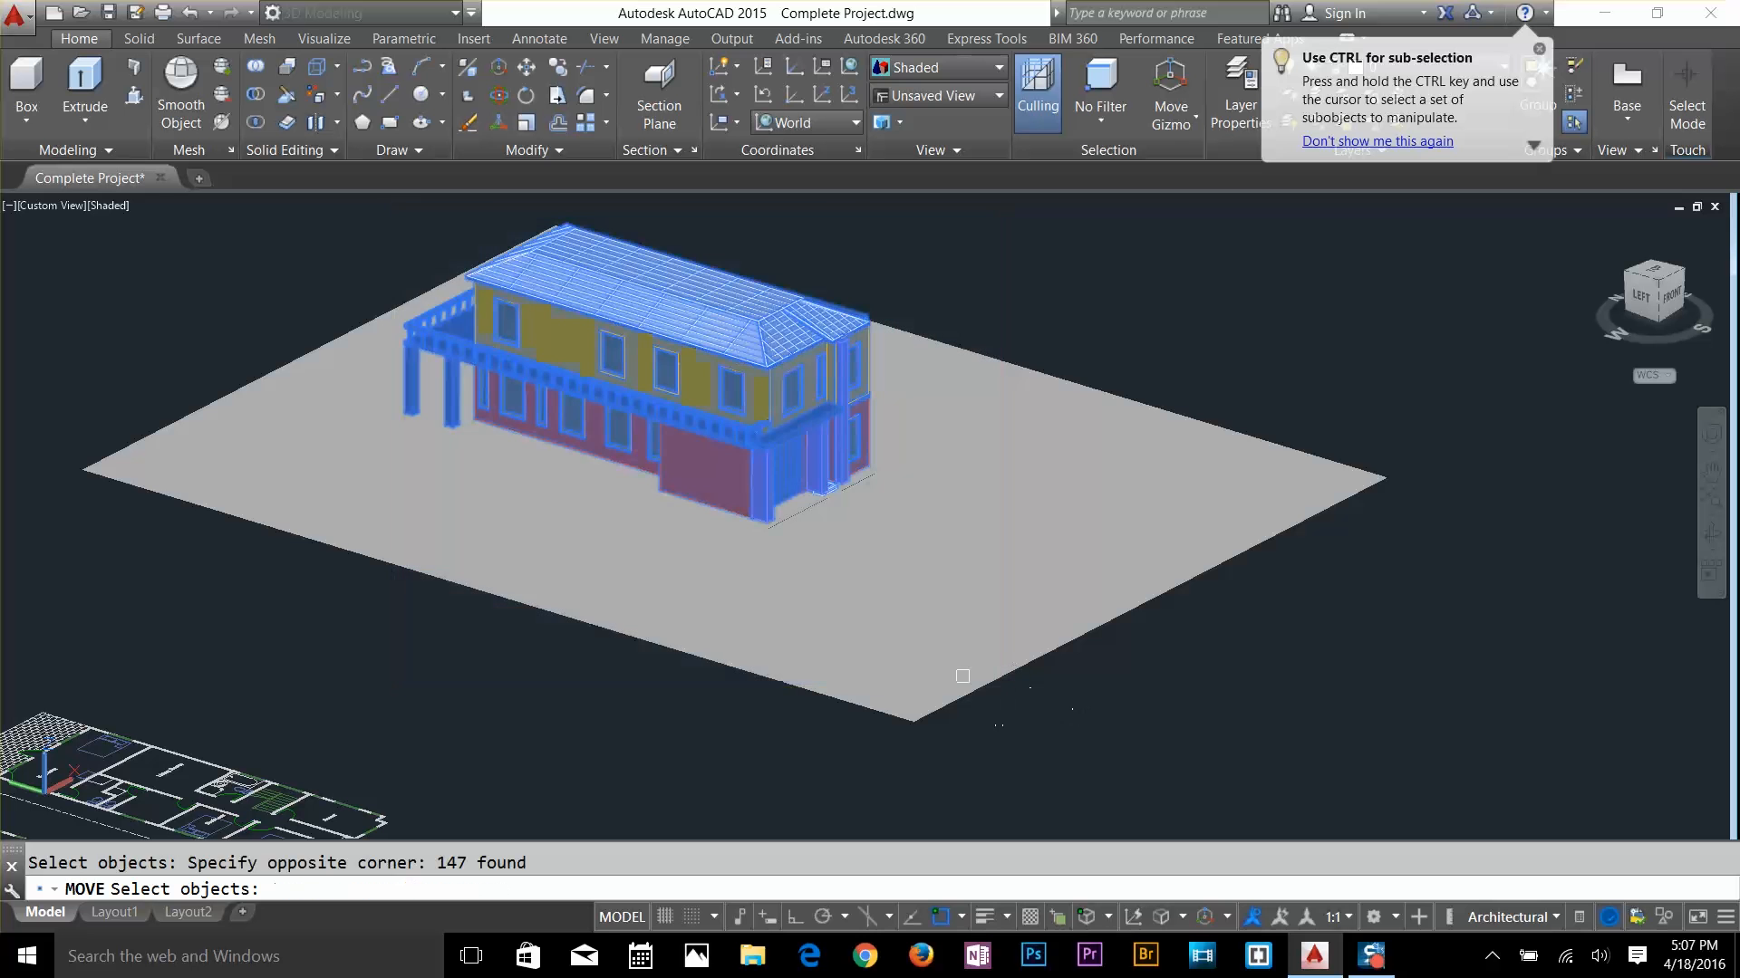
click(350, 245)
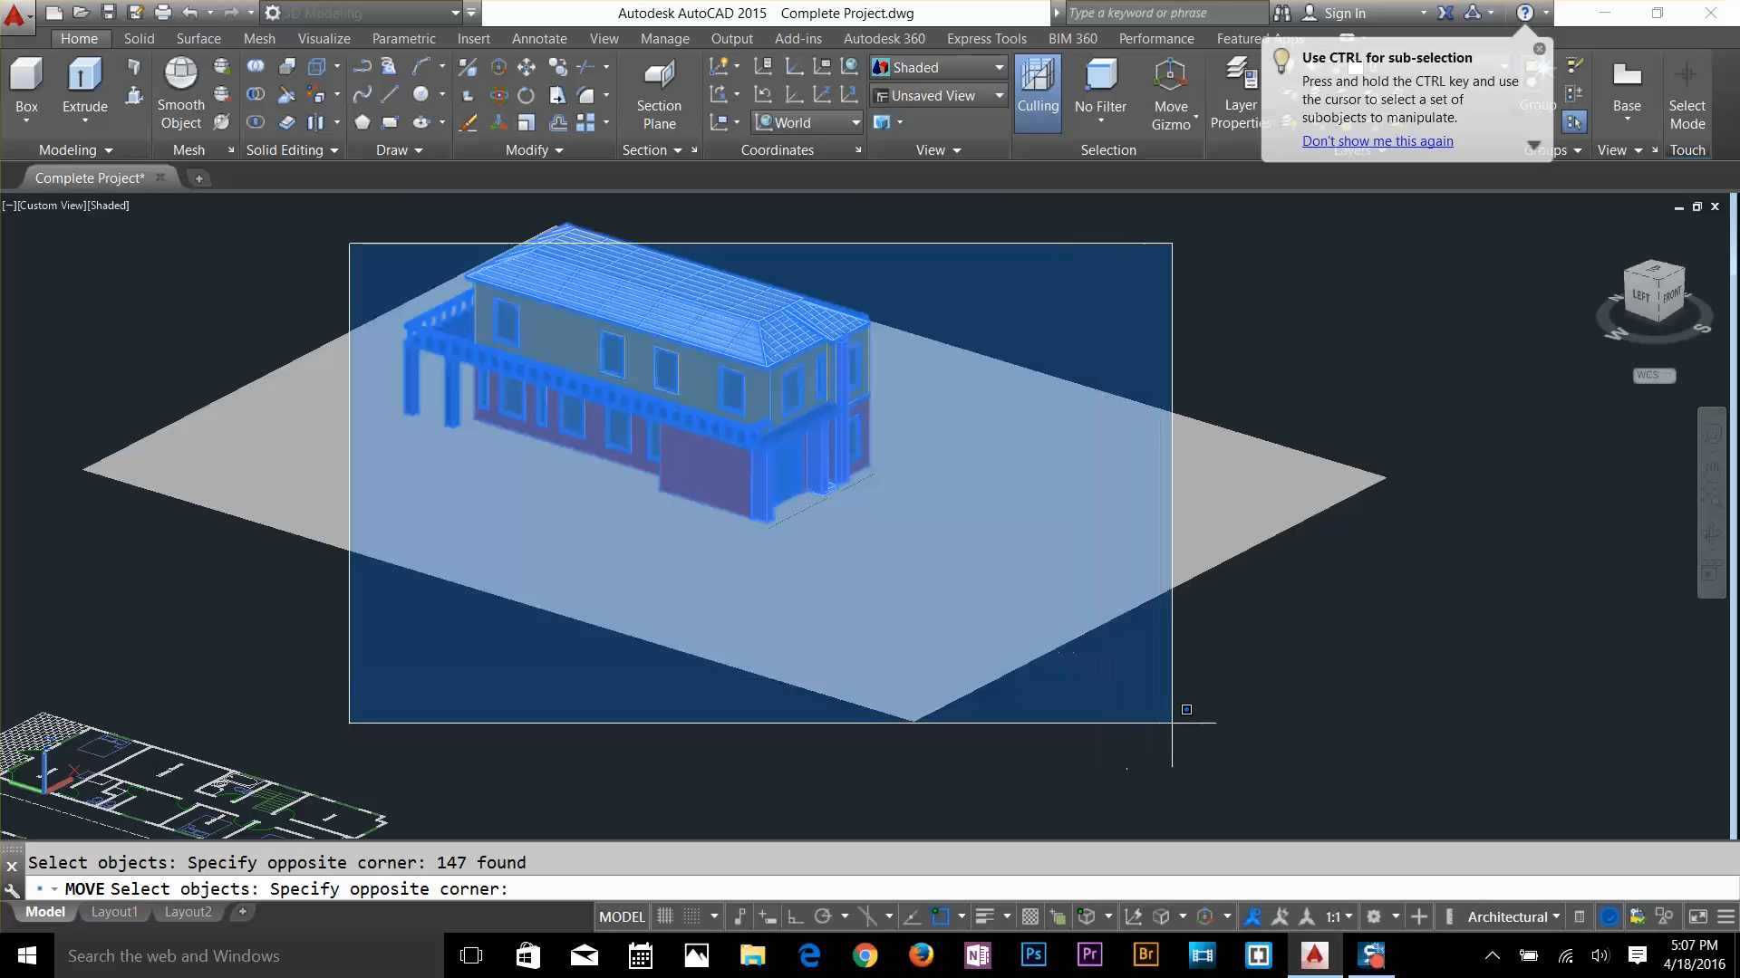
click(1183, 723)
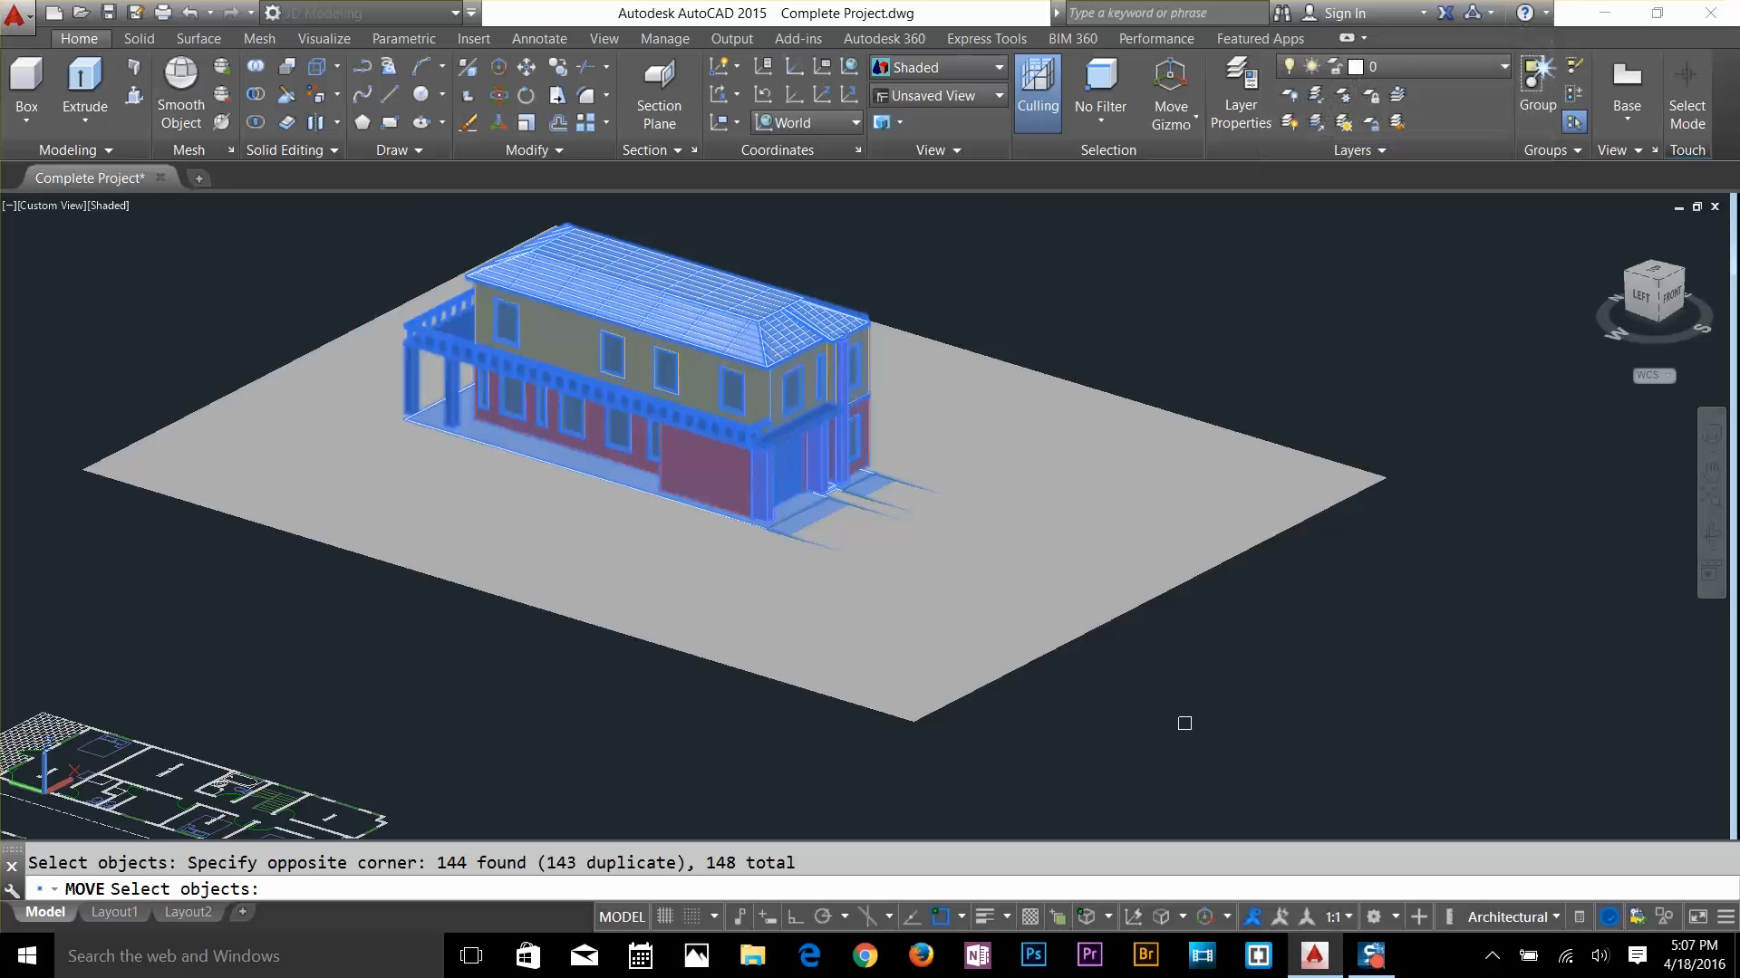
key(Escape)
key(Escape)
Undo the recent view changes and the last upward move of the building
key(ctrl+z)
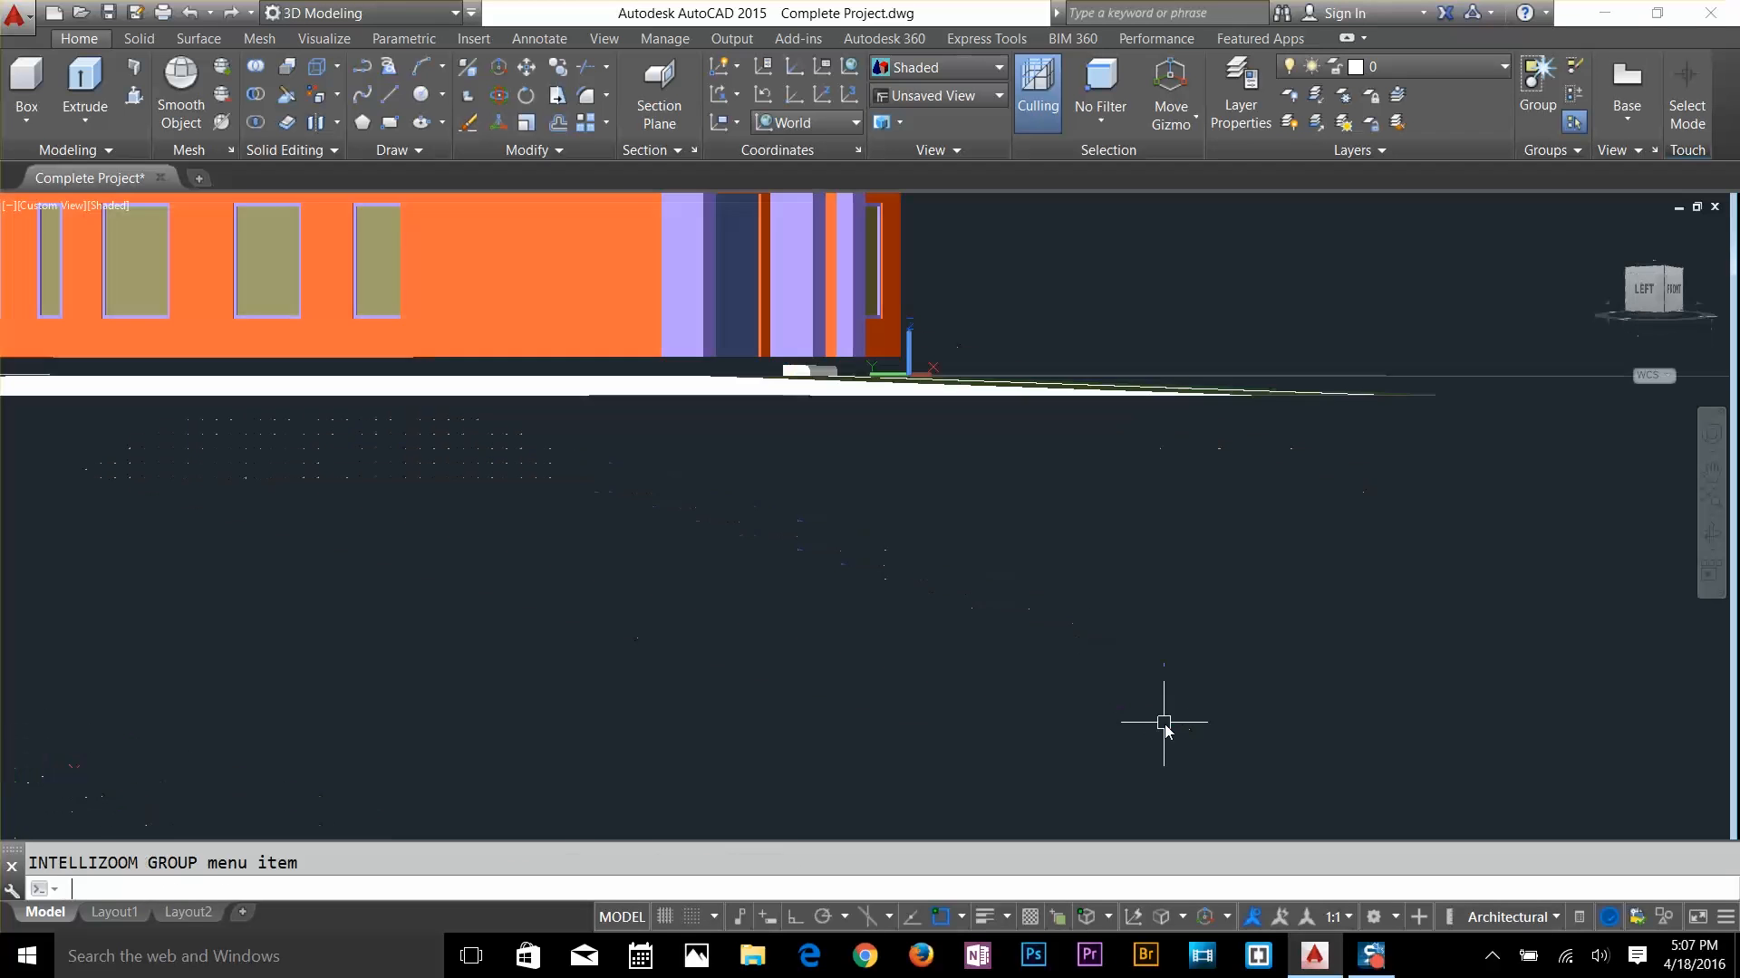
key(ctrl+z)
key(ctrl+z)
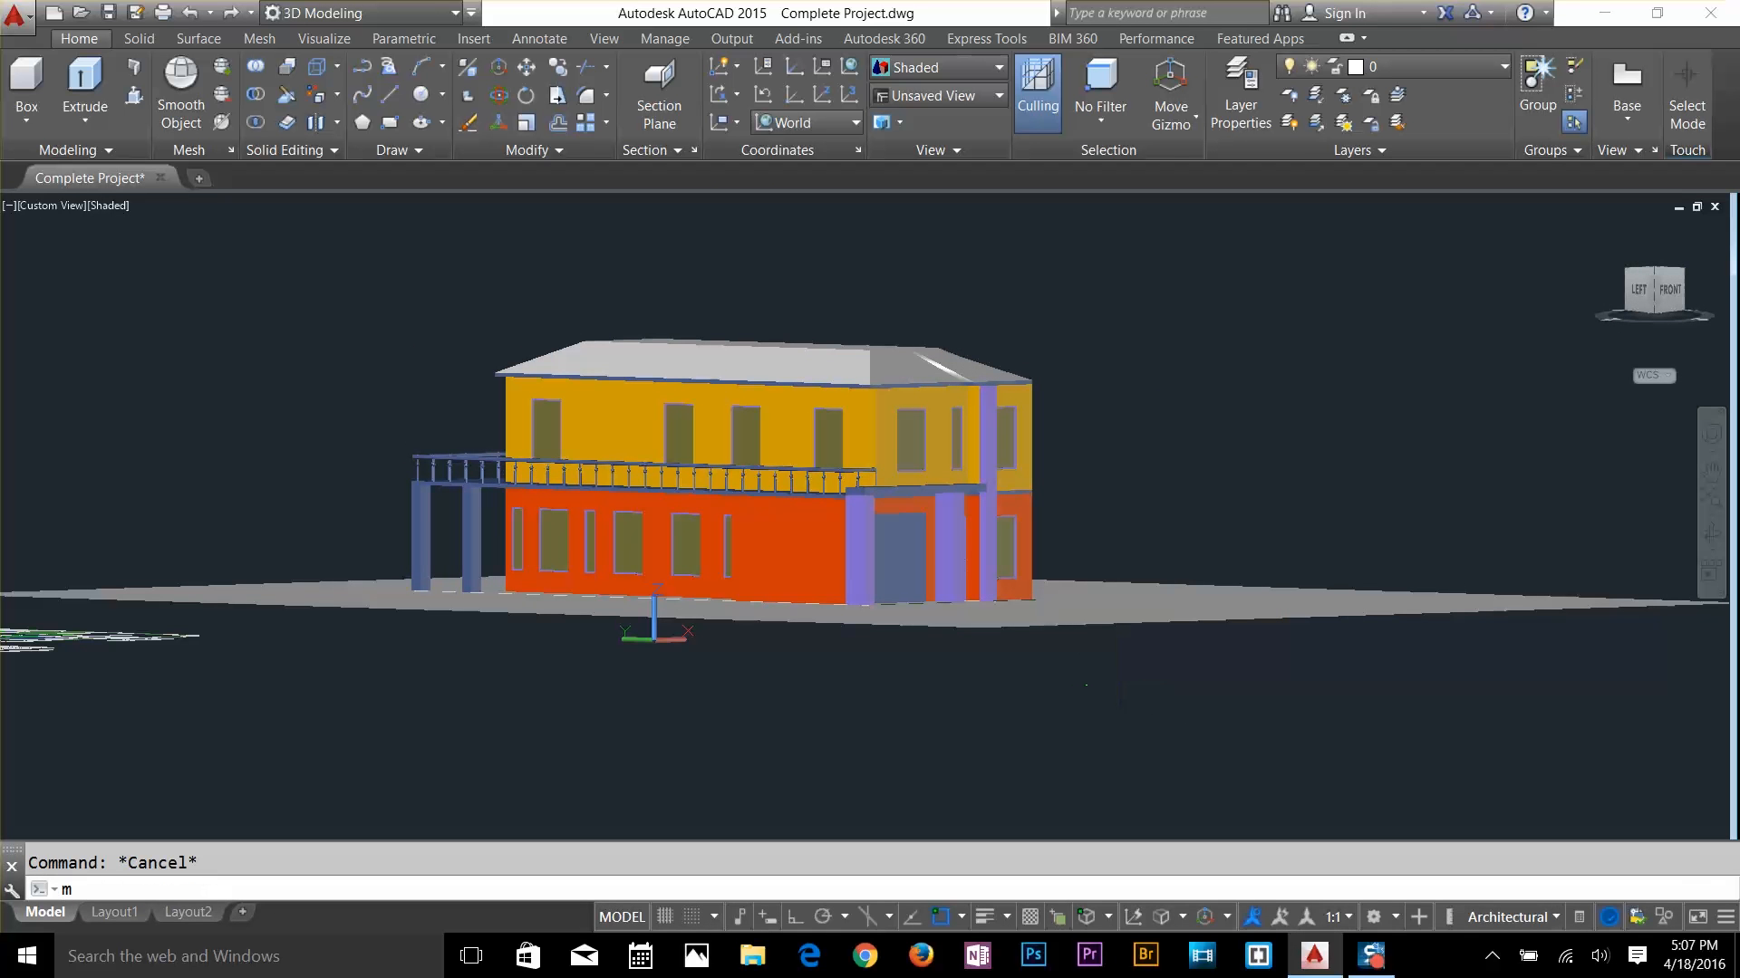
Move the whole building model up with a displacement of 0,0,1'
key(Return)
click(262, 254)
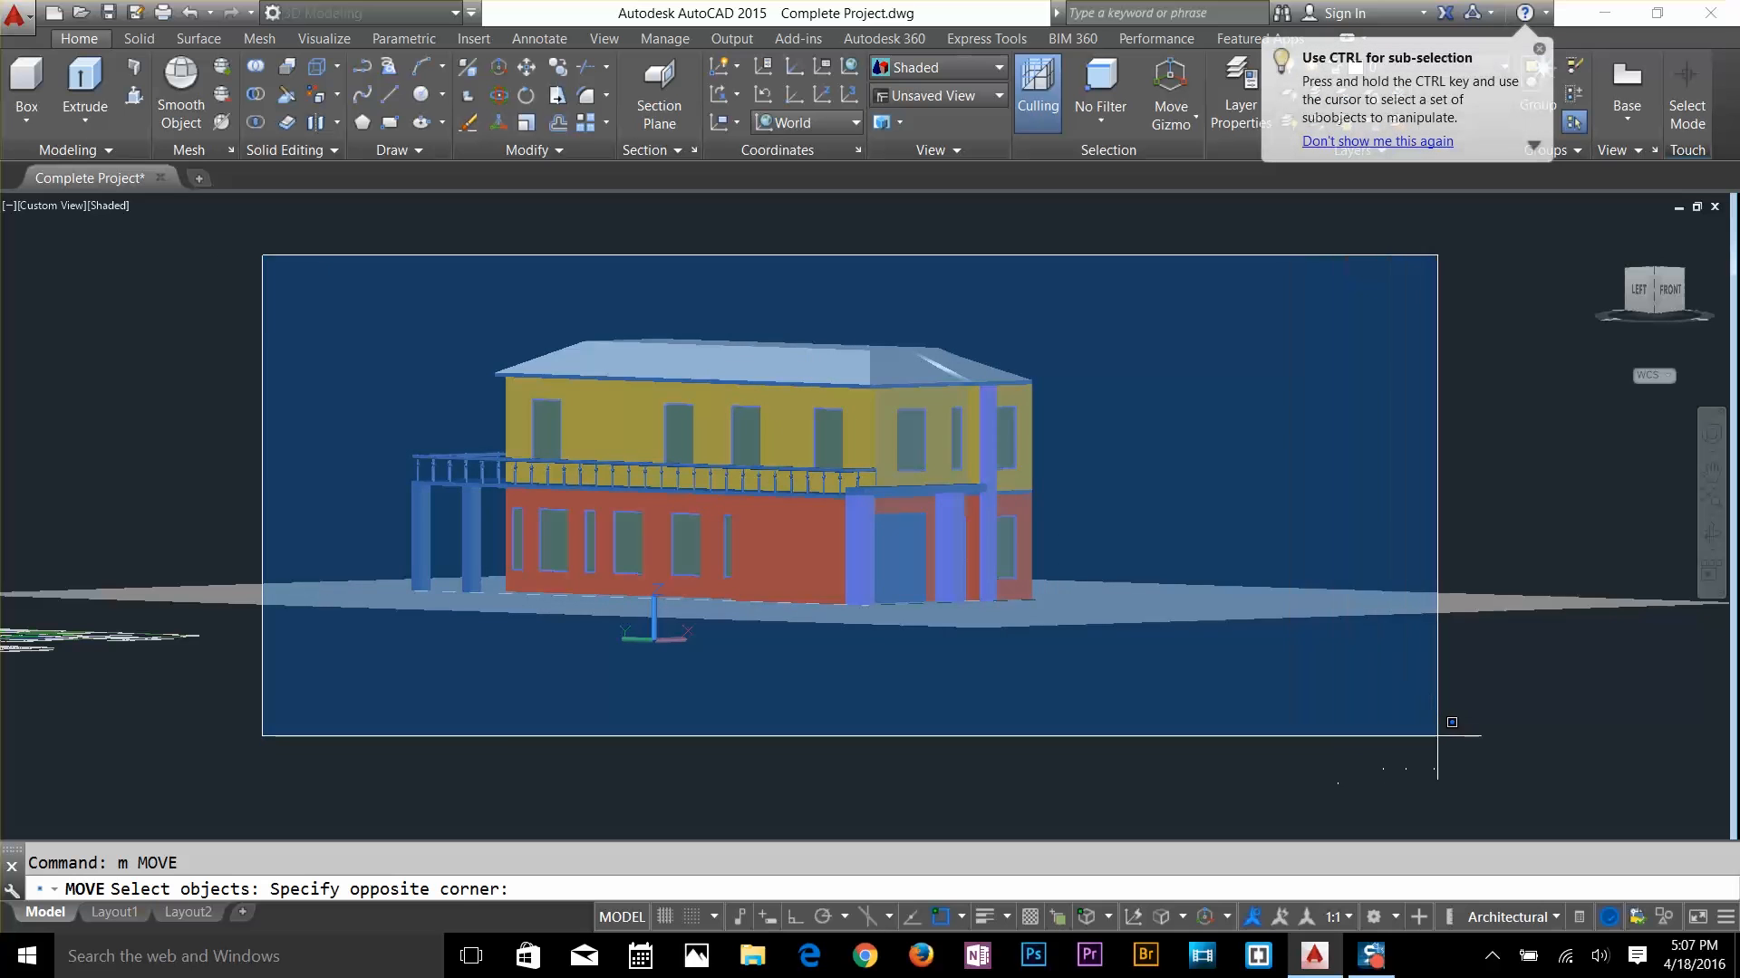
click(1438, 735)
key(Return)
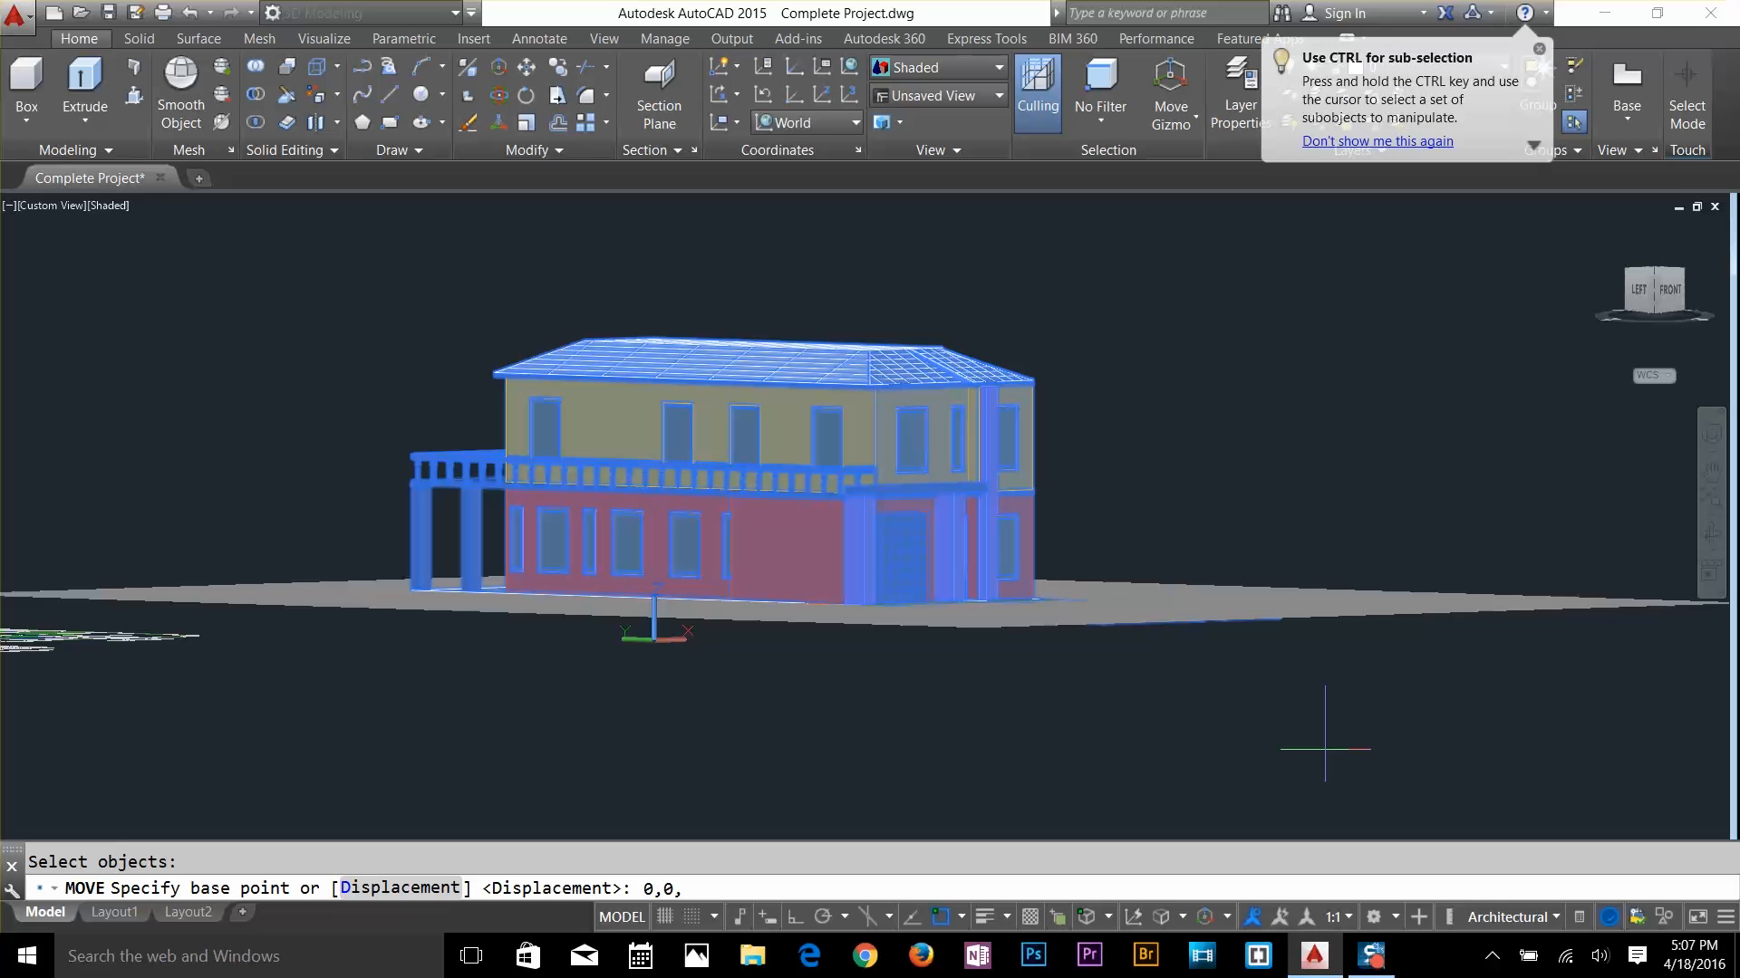
text(0,0,1)
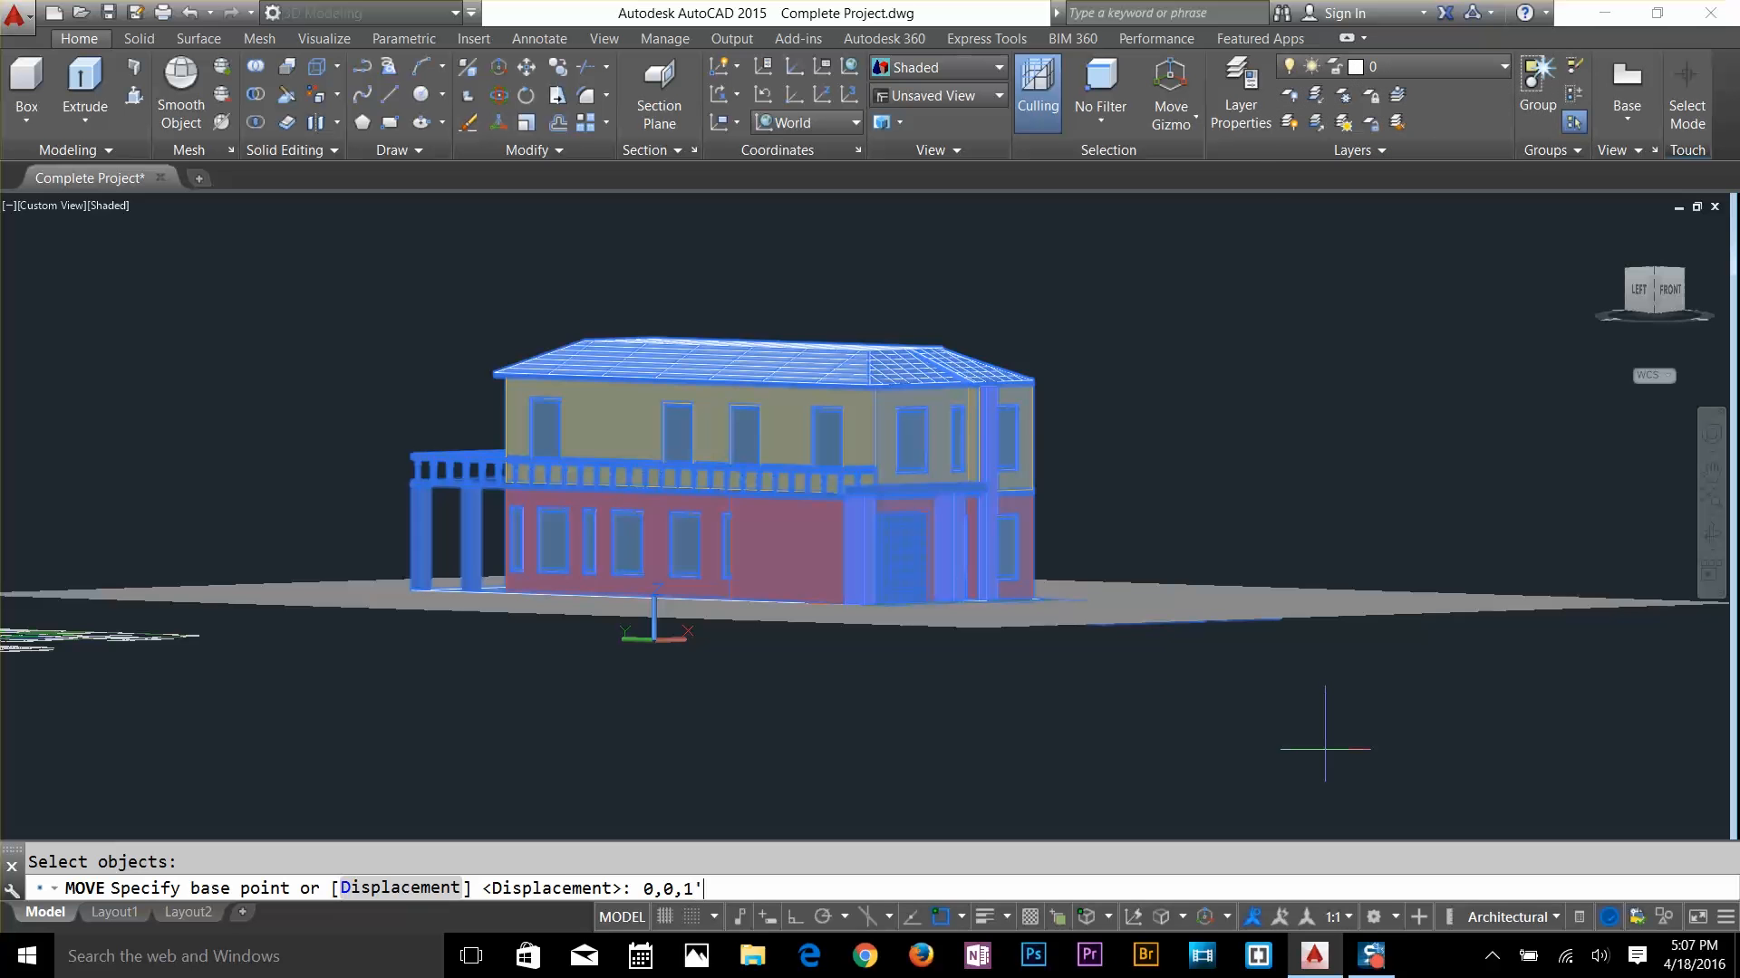
text(')
key(Return)
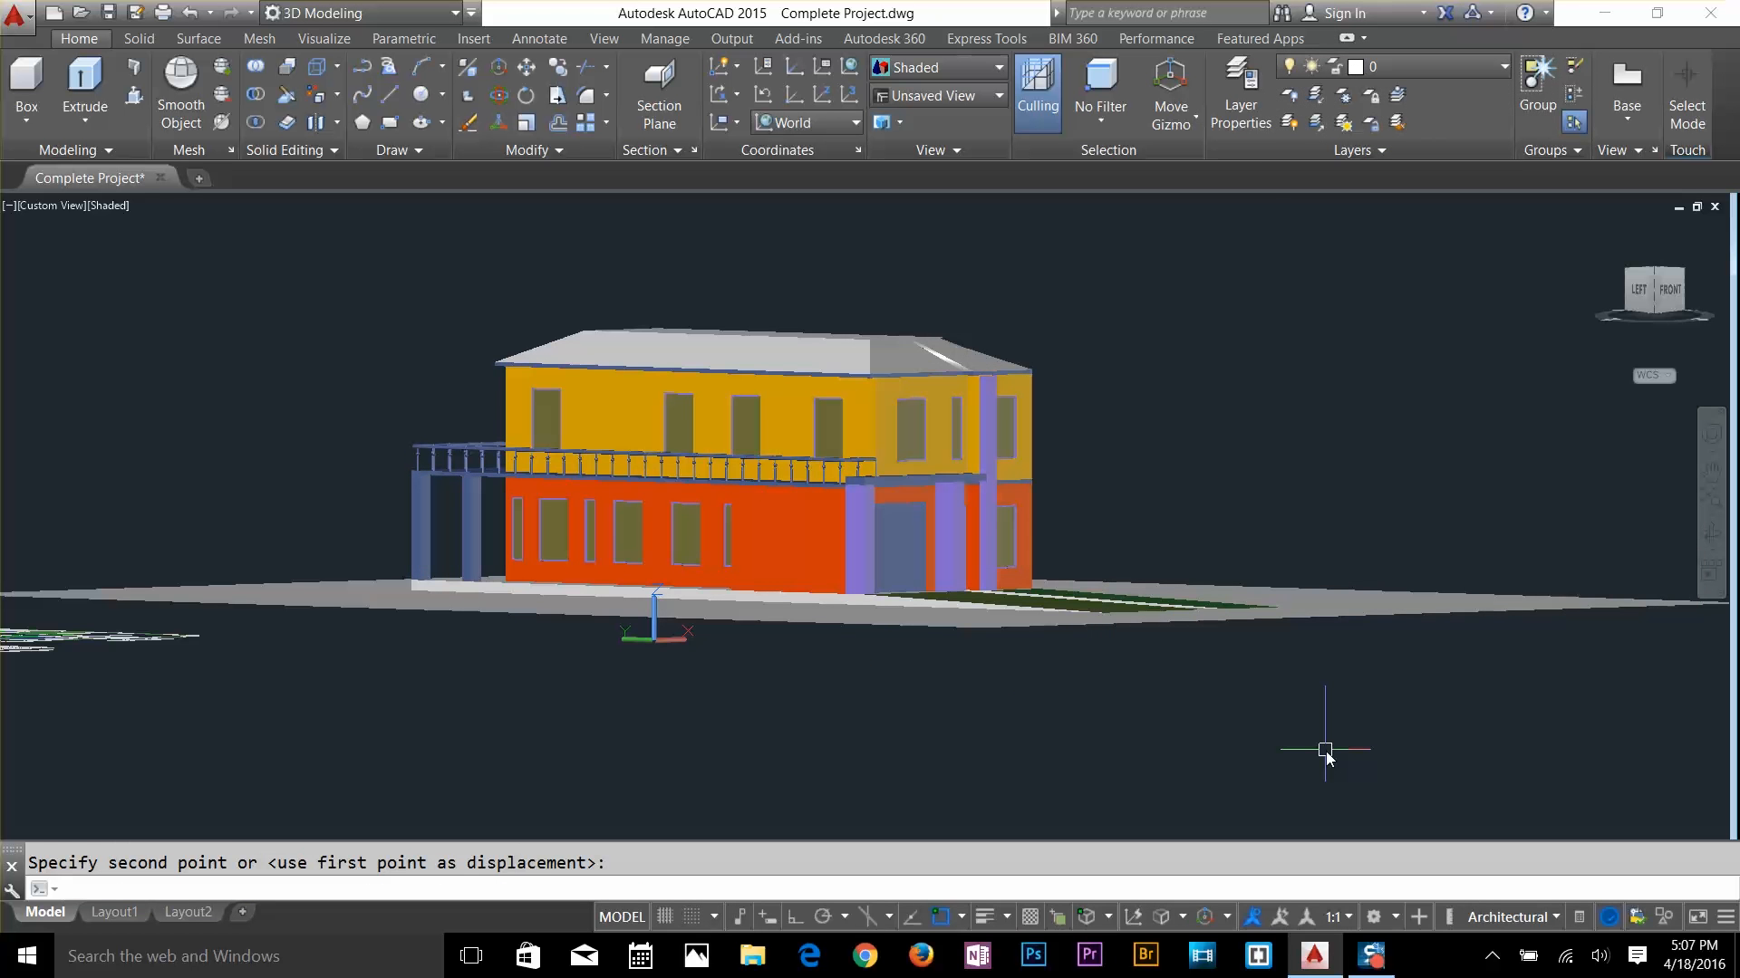
Examine the raised building, its base and its front facade from above and close up
shift+middle_drag(1324, 754, 1284, 773)
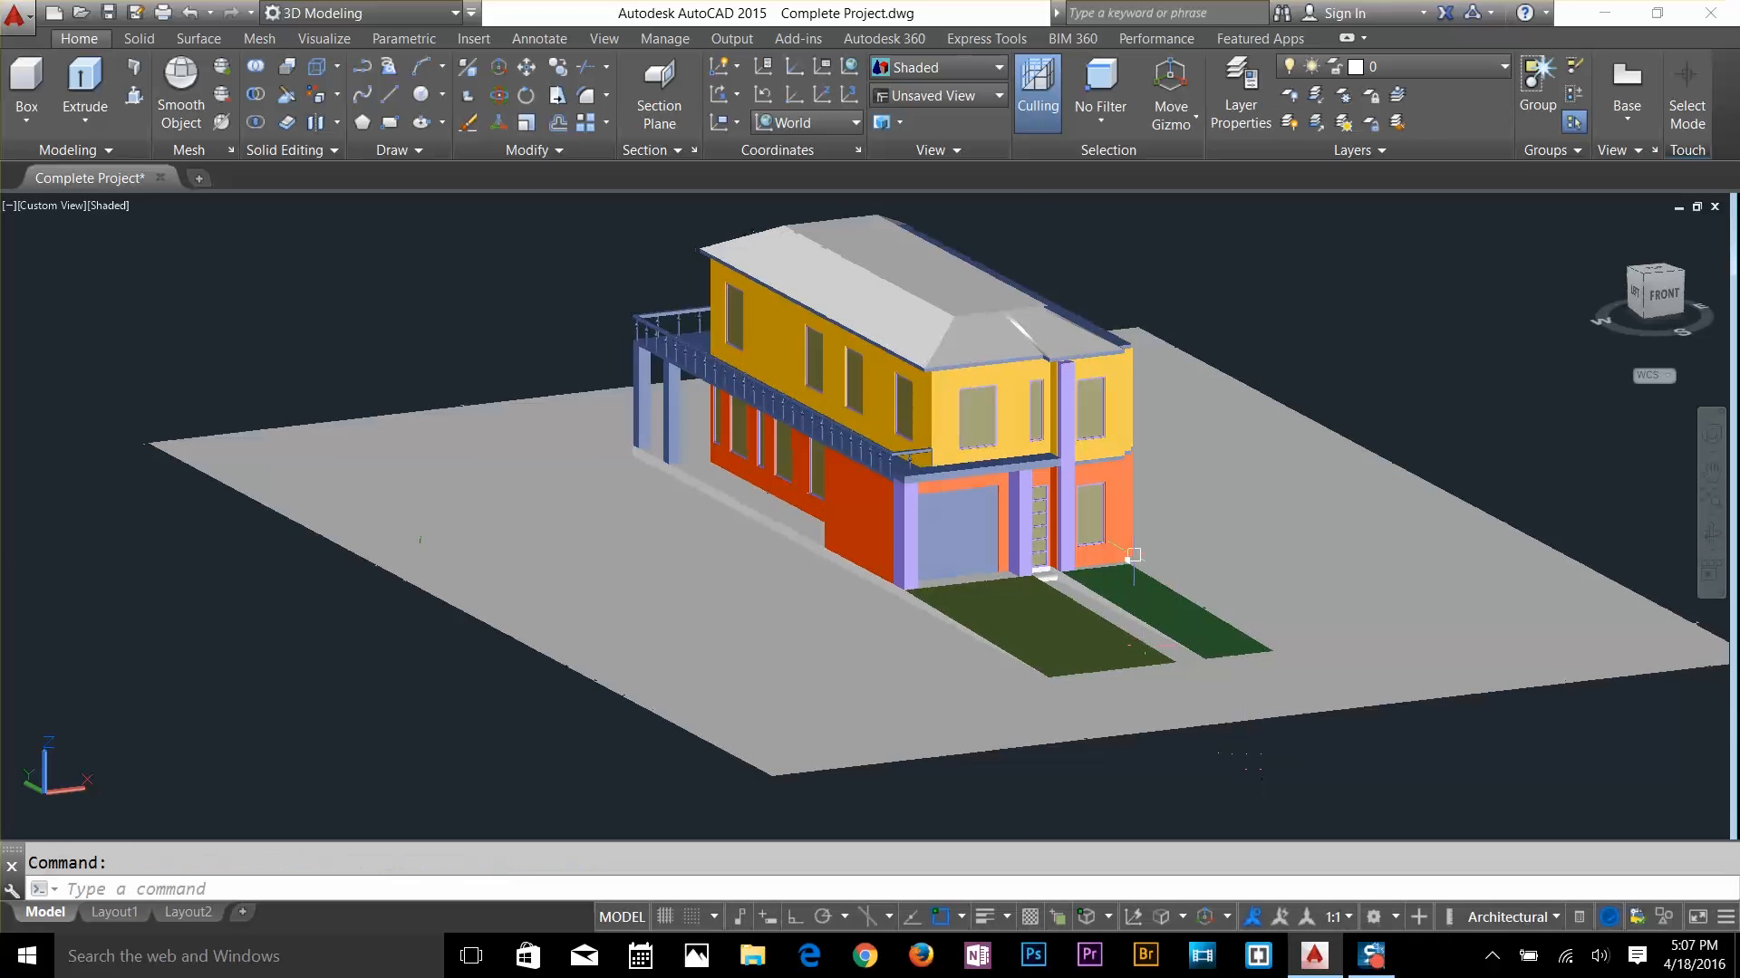
scroll(1135, 555, up, 2)
scroll(984, 497, up, 1)
scroll(997, 499, down, 2)
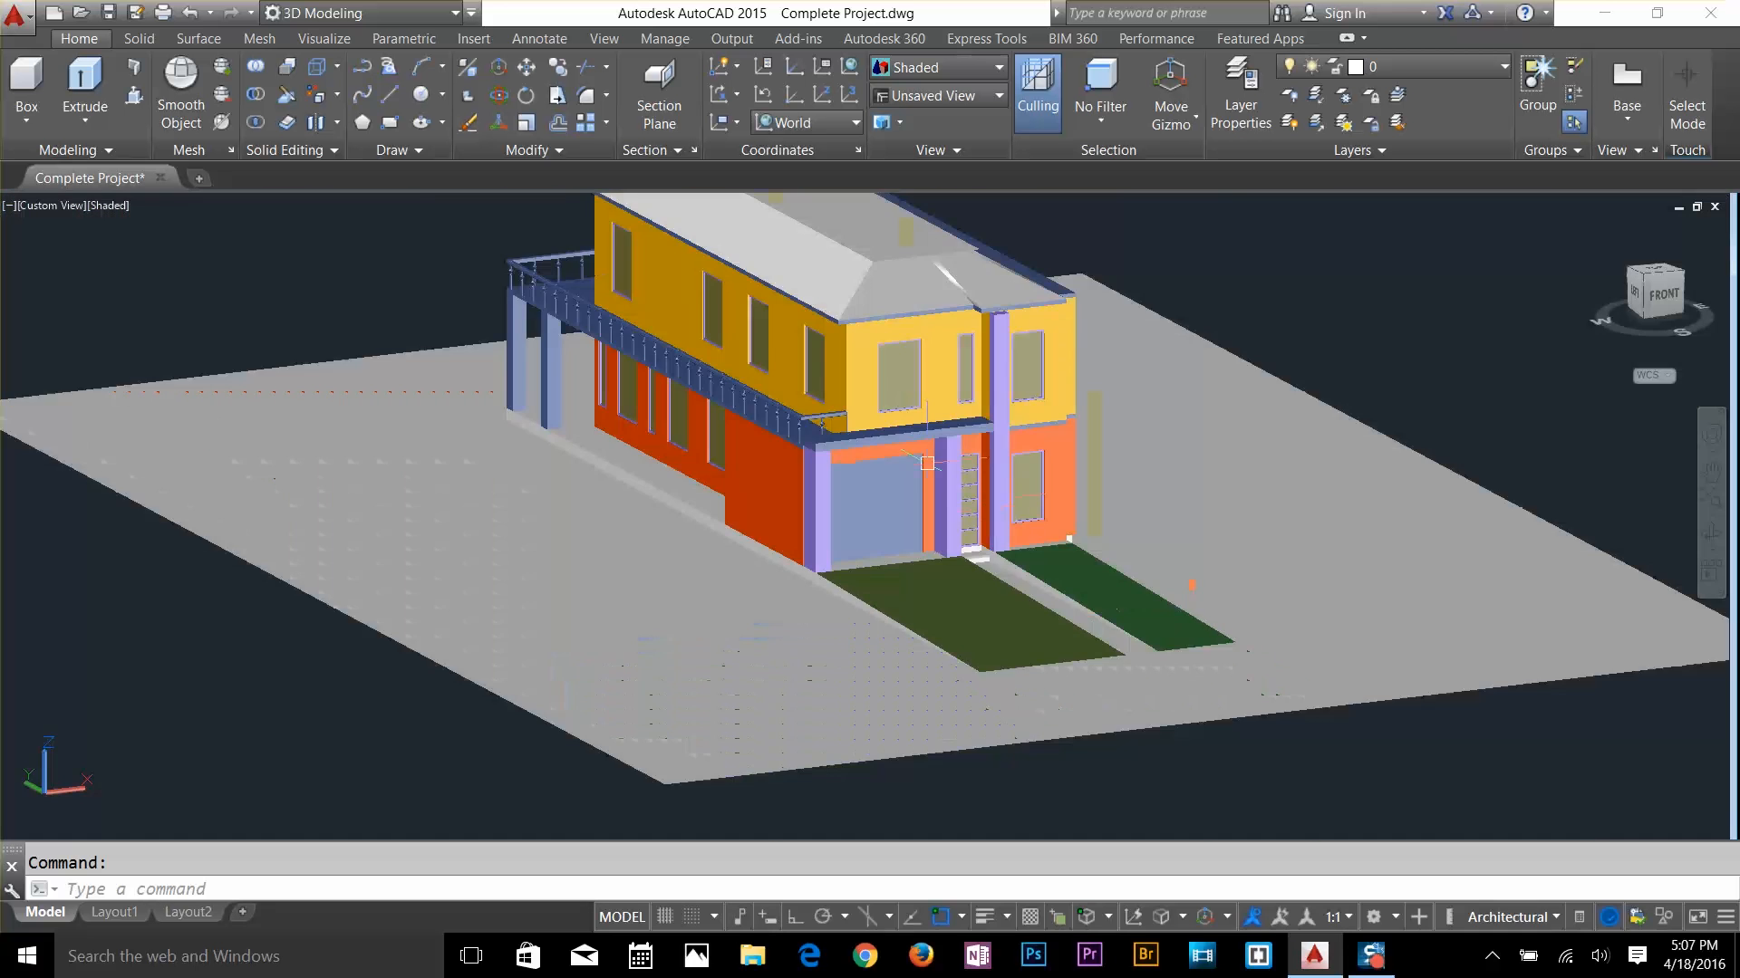
scroll(998, 499, up, 3)
middle_drag(886, 408, 925, 541)
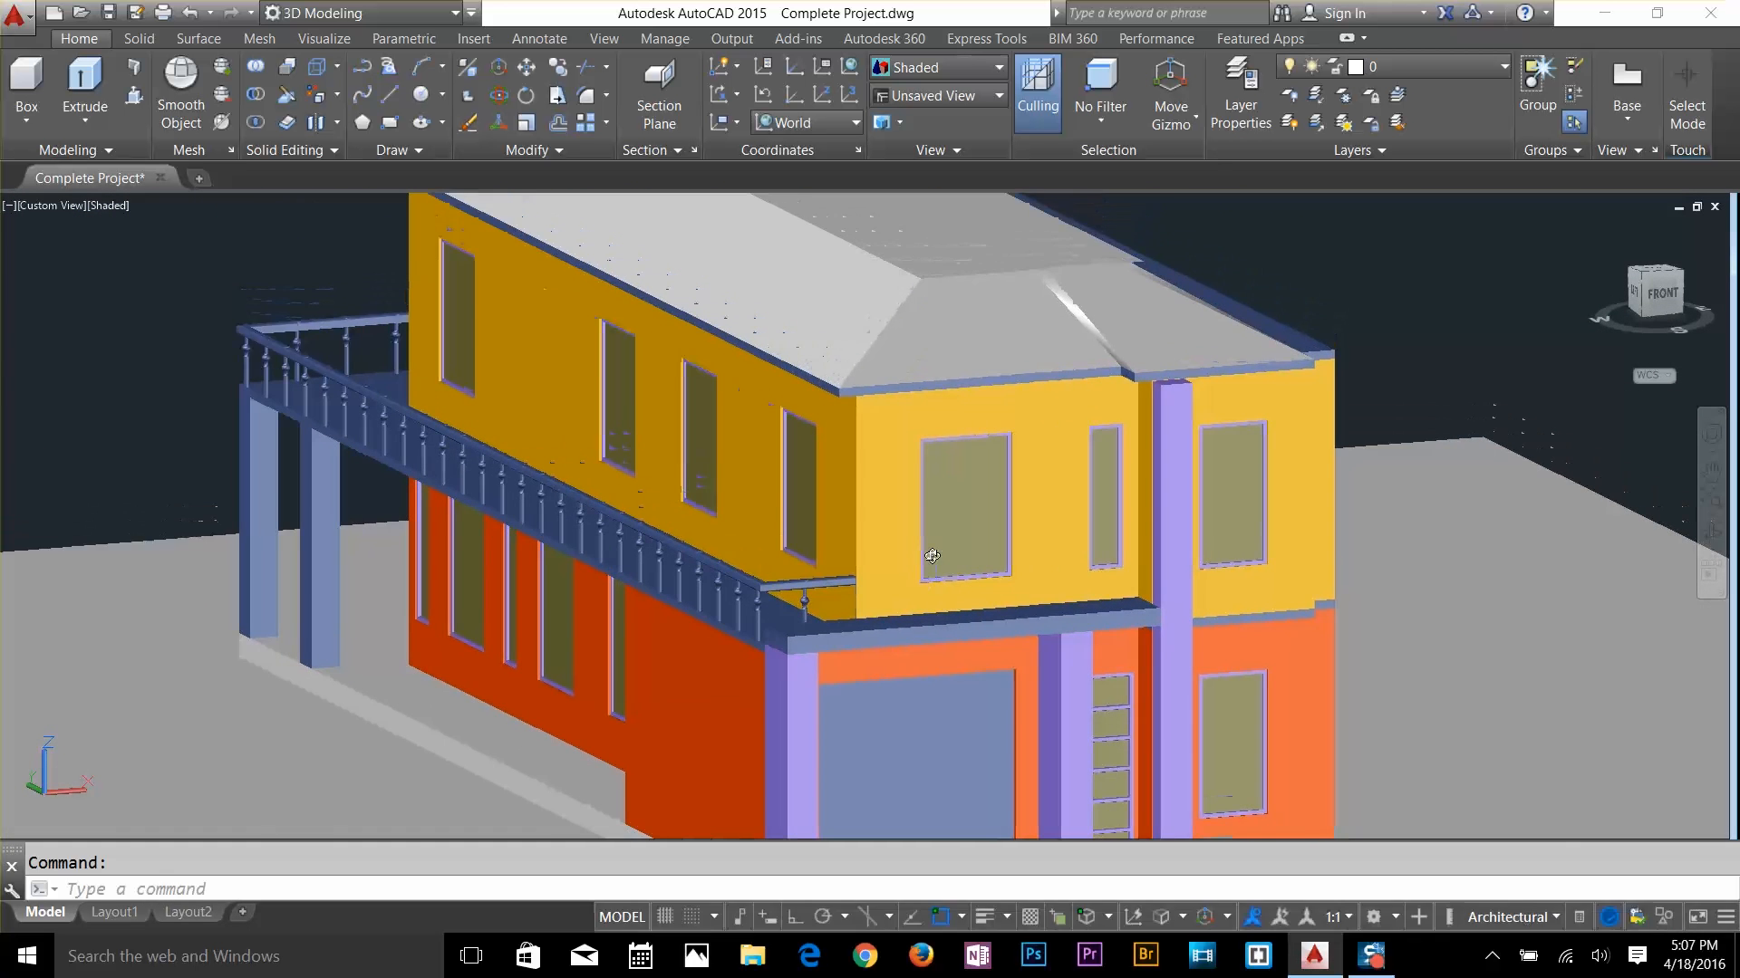
scroll(925, 541, down, 4)
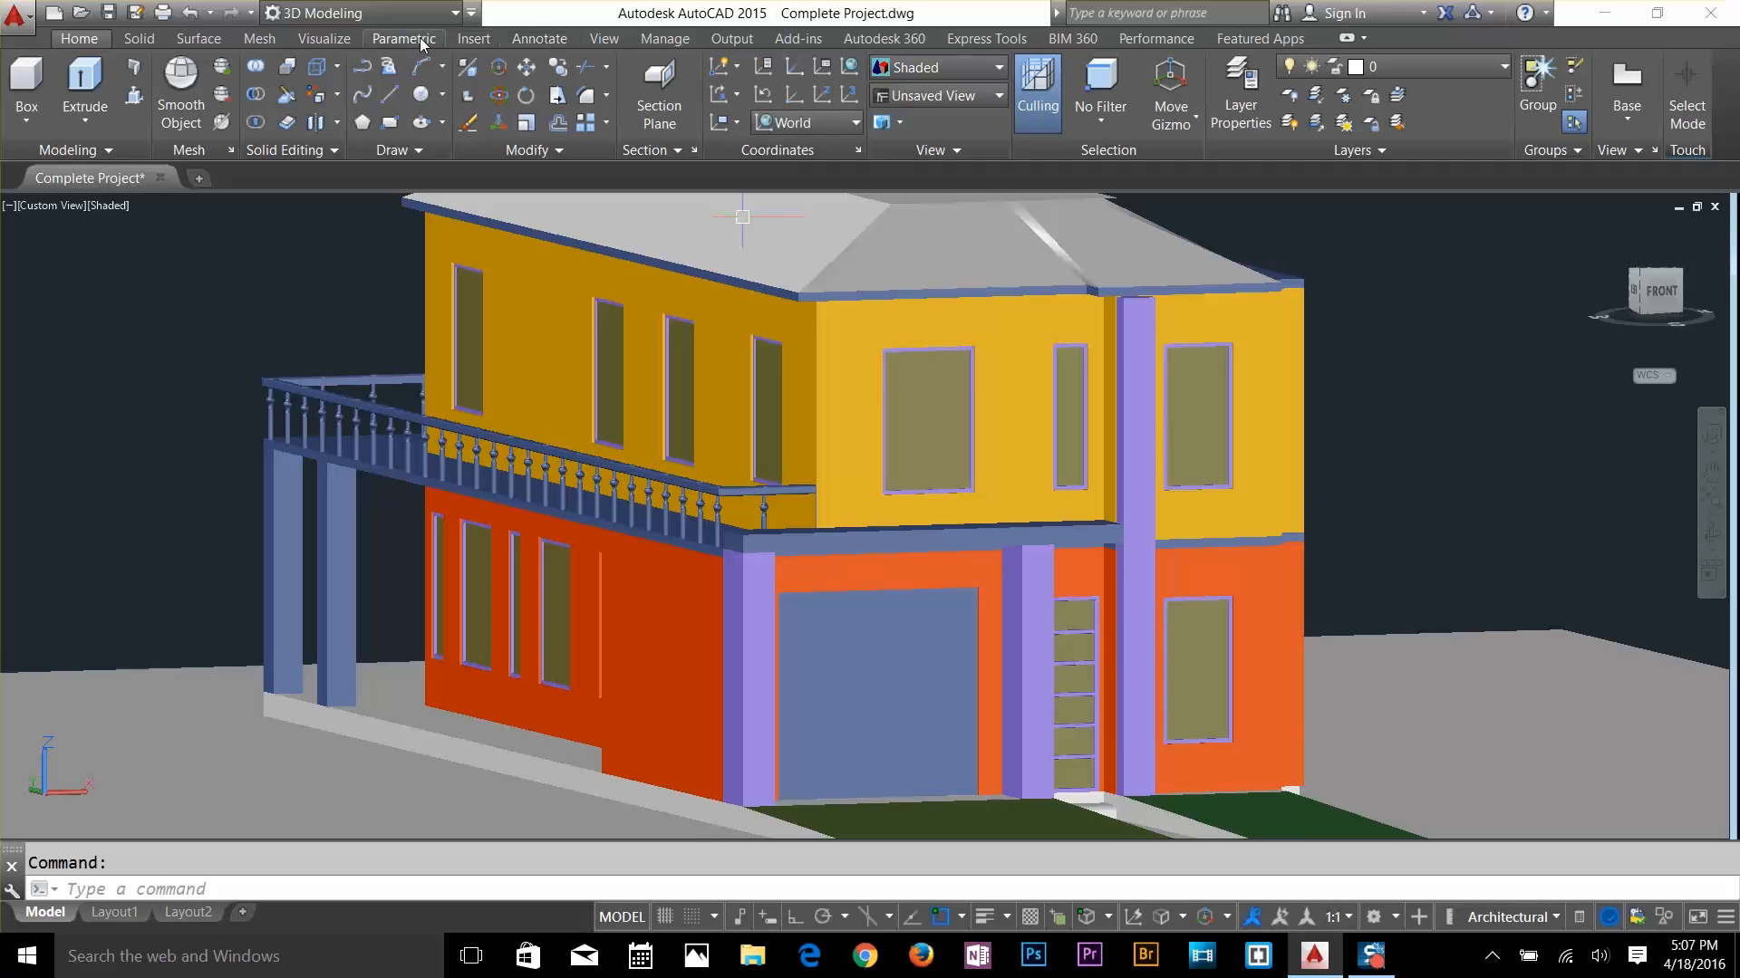
Open the Materials Browser, expand the Autodesk Library and display its Wall Paint materials
click(326, 38)
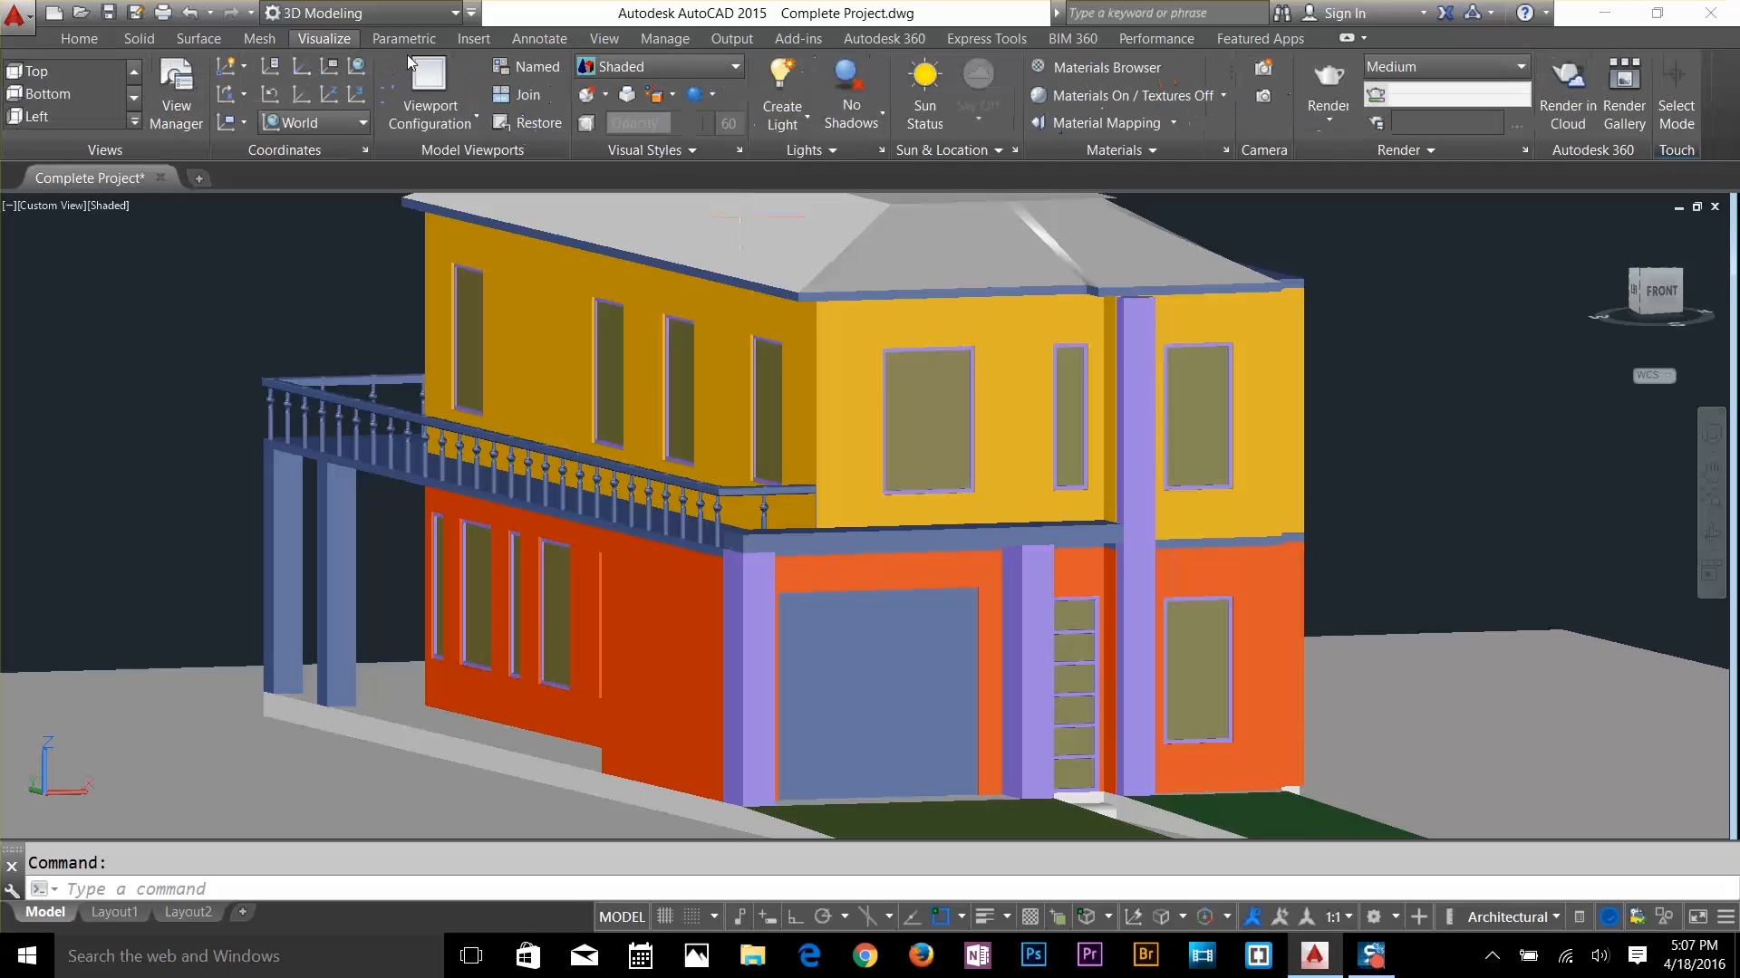
click(1094, 71)
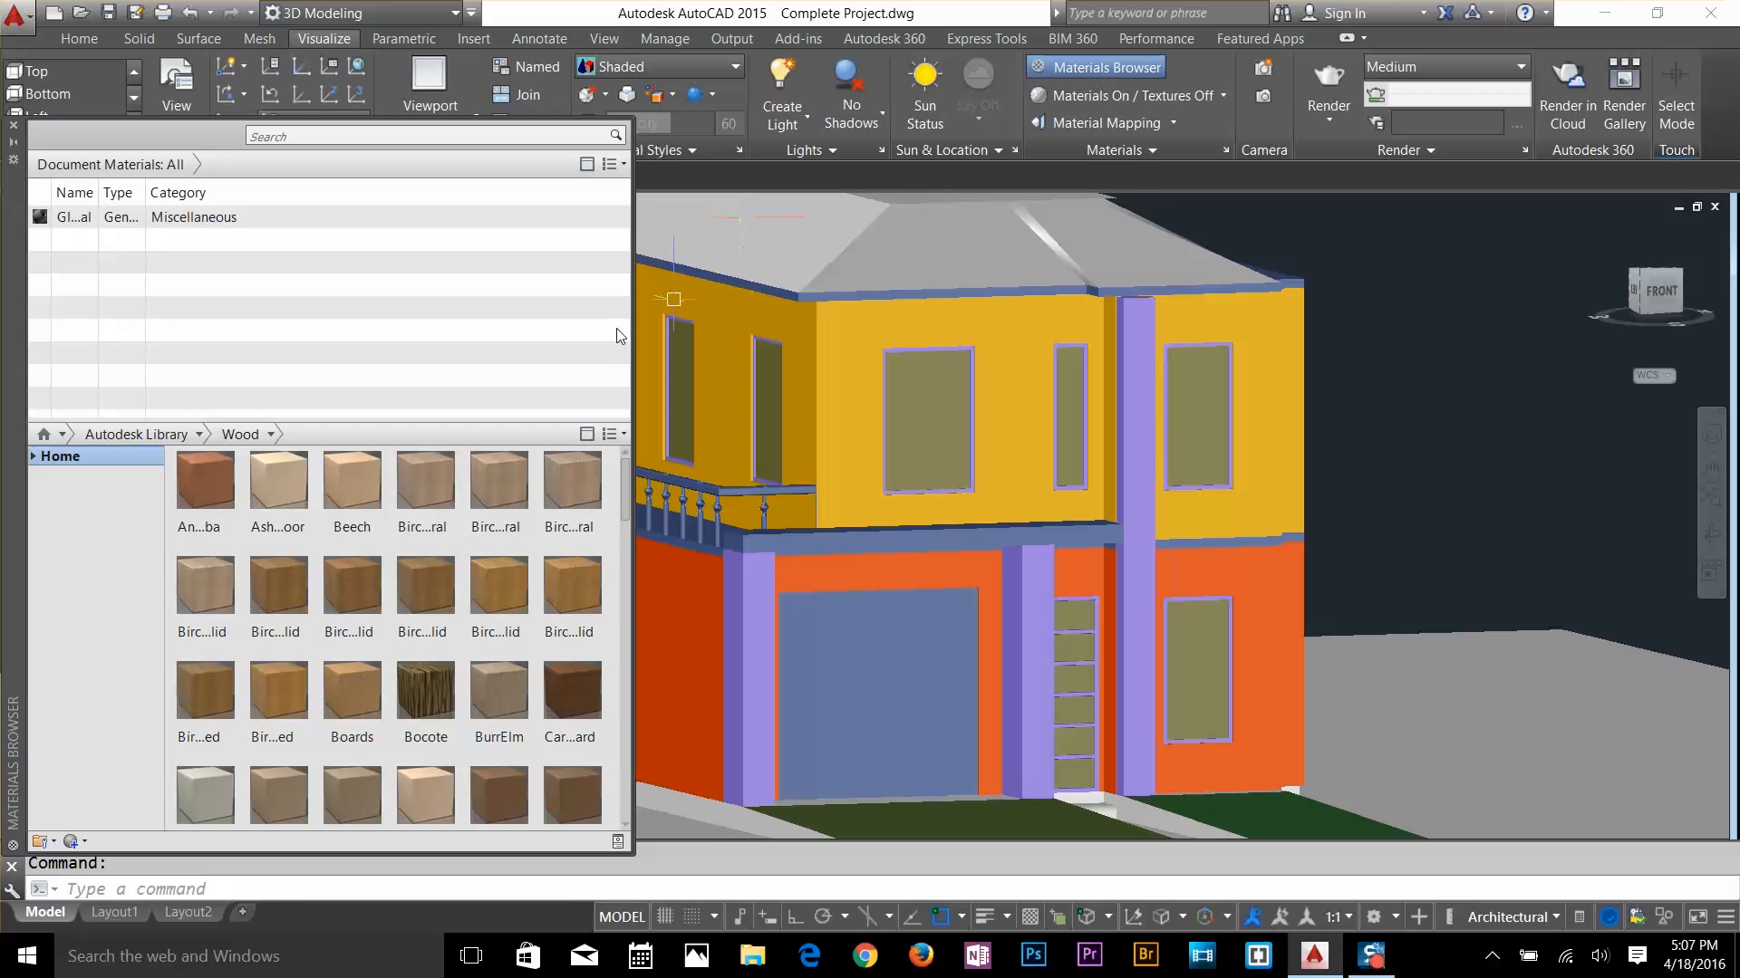
mouse_move(184, 478)
double_click(54, 462)
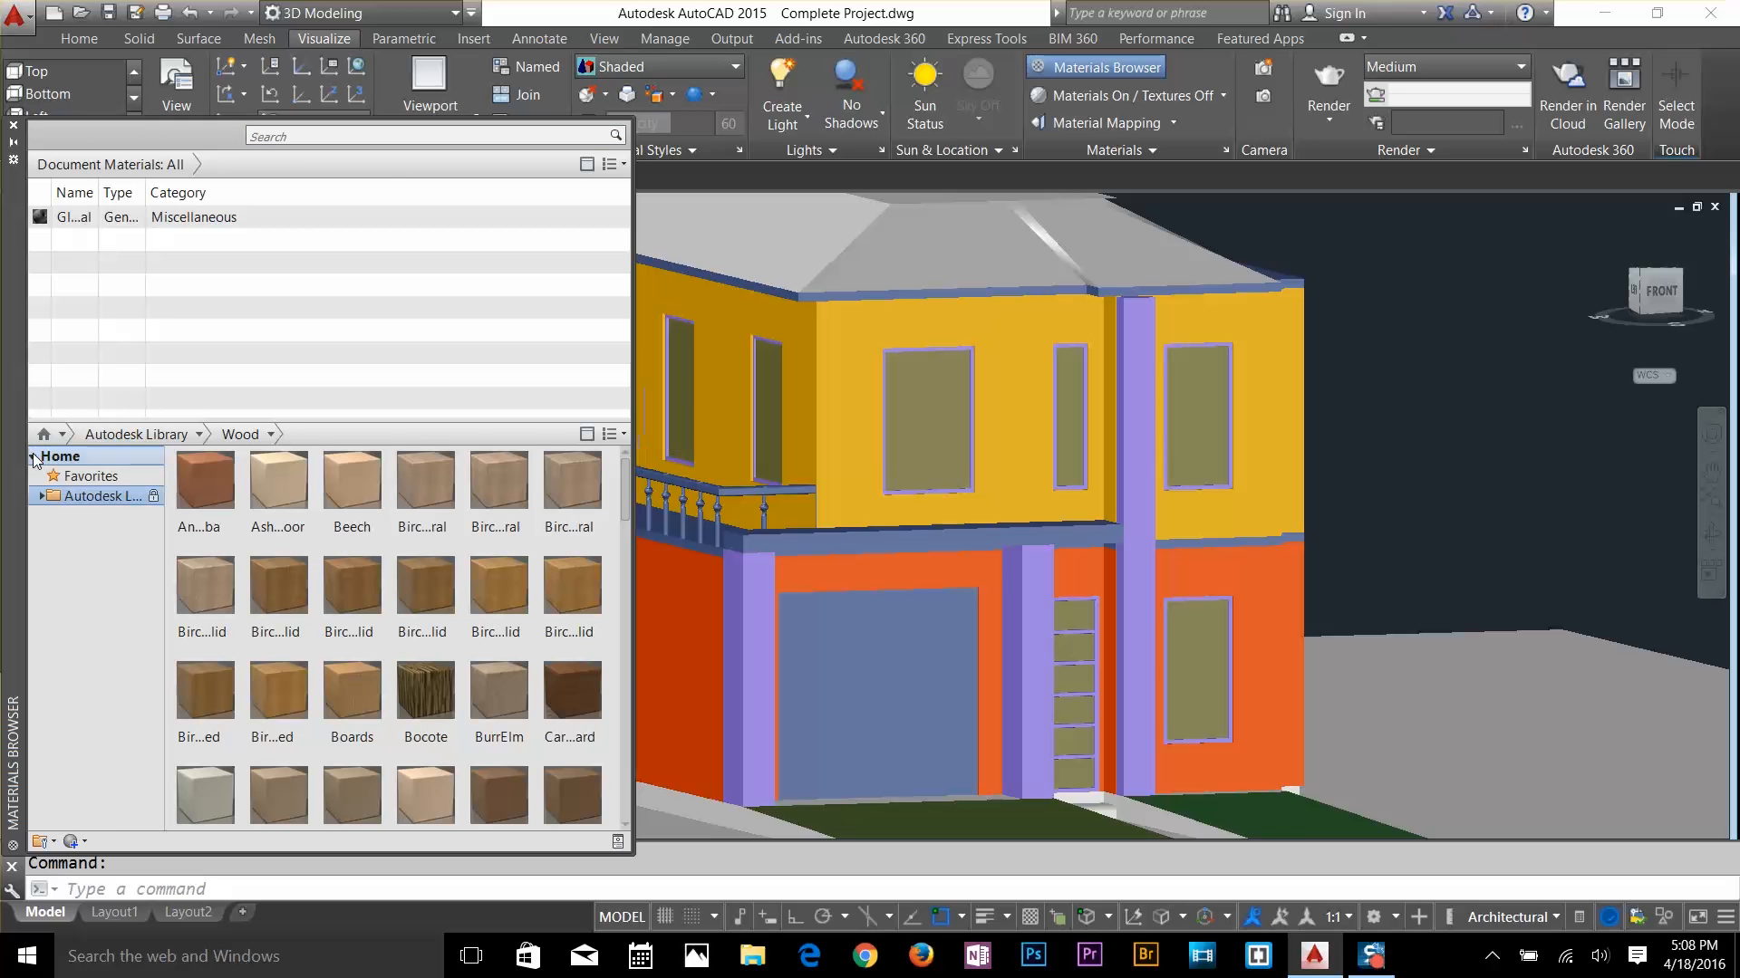
click(41, 497)
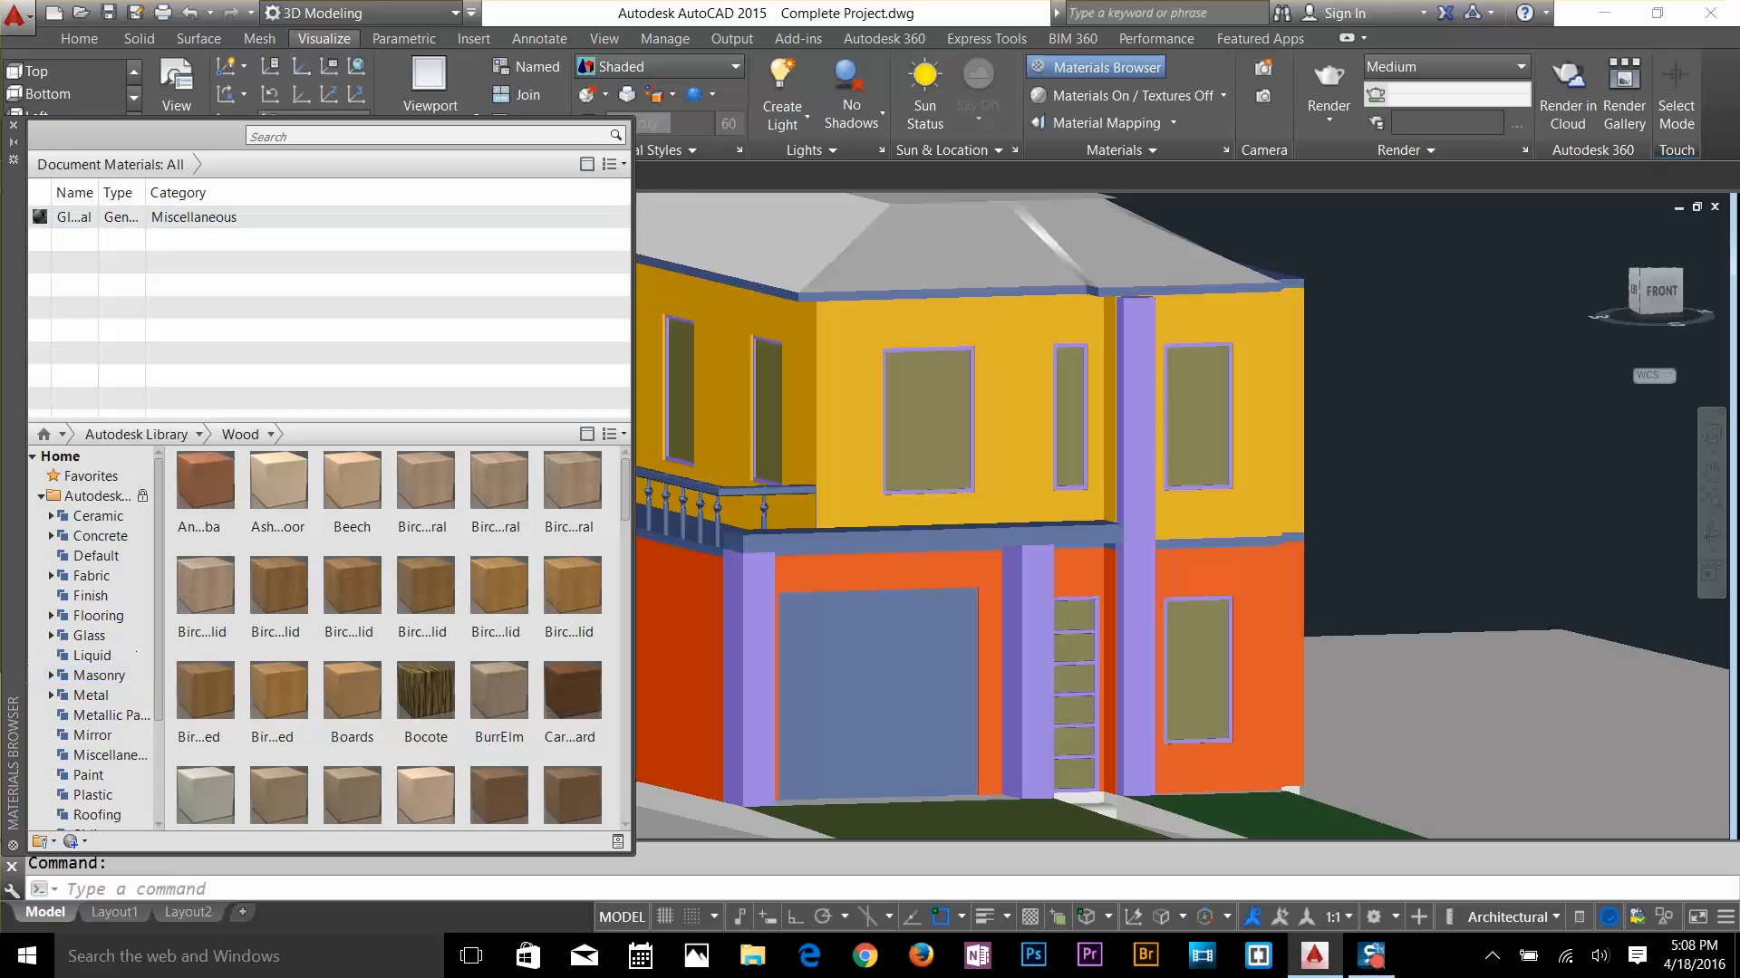
drag(6, 296, 70, 241)
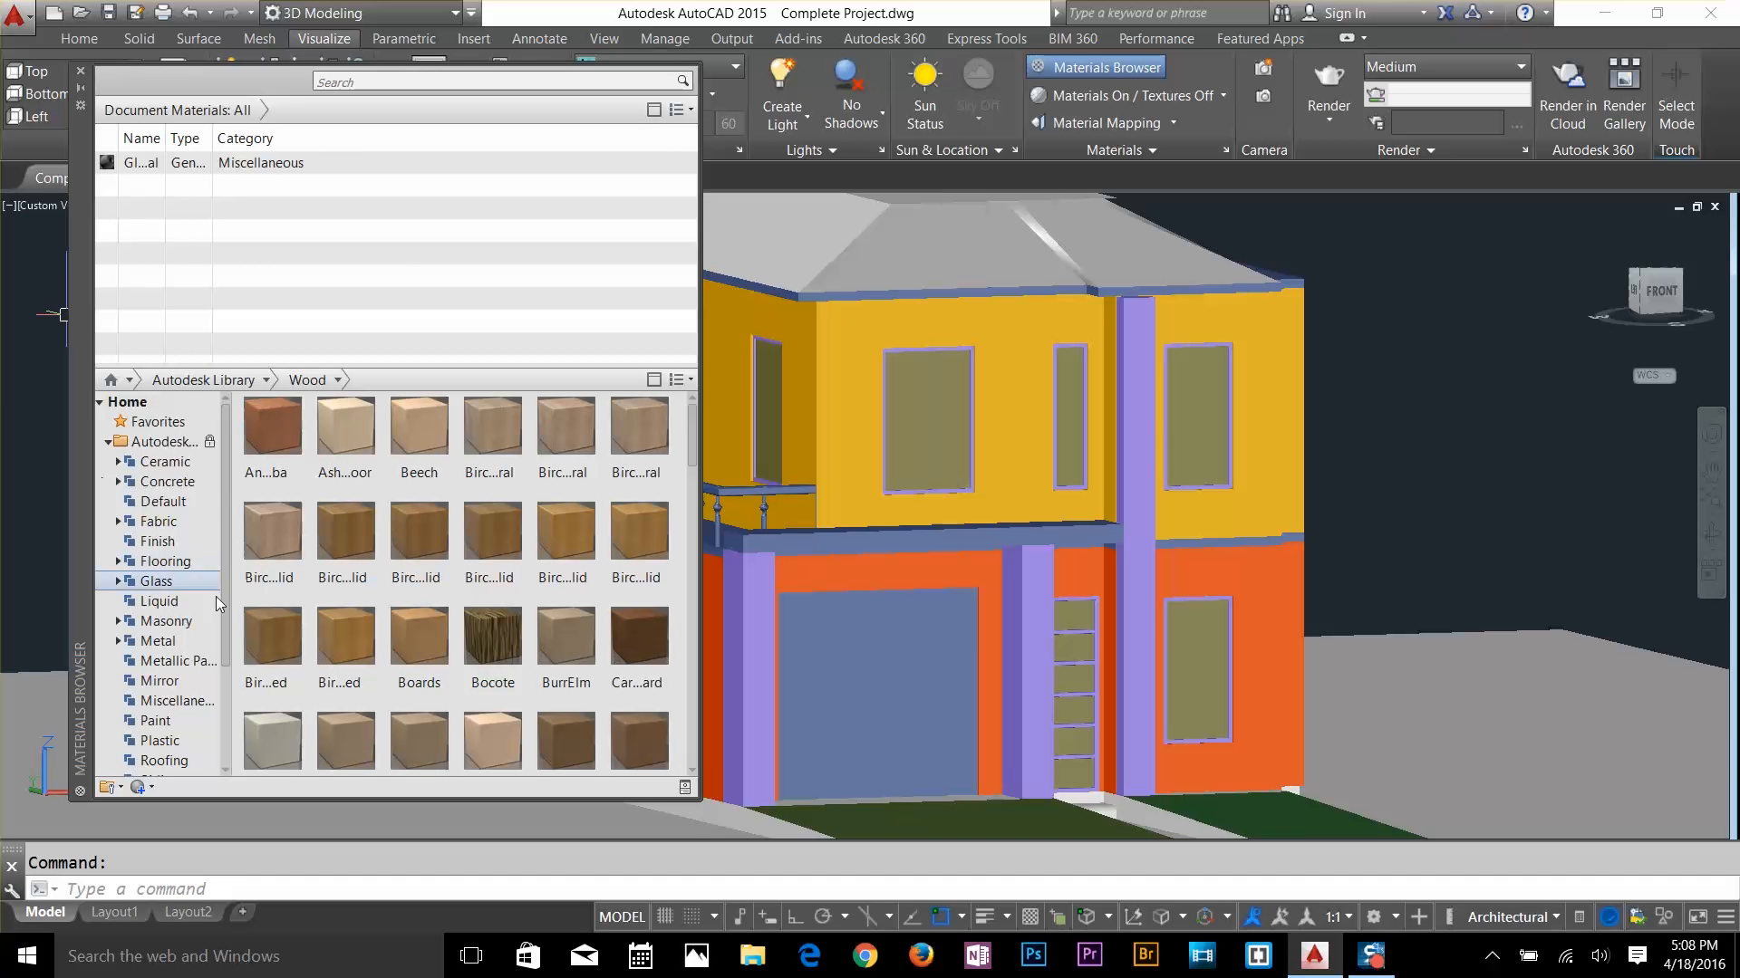
scroll(178, 691, down, 2)
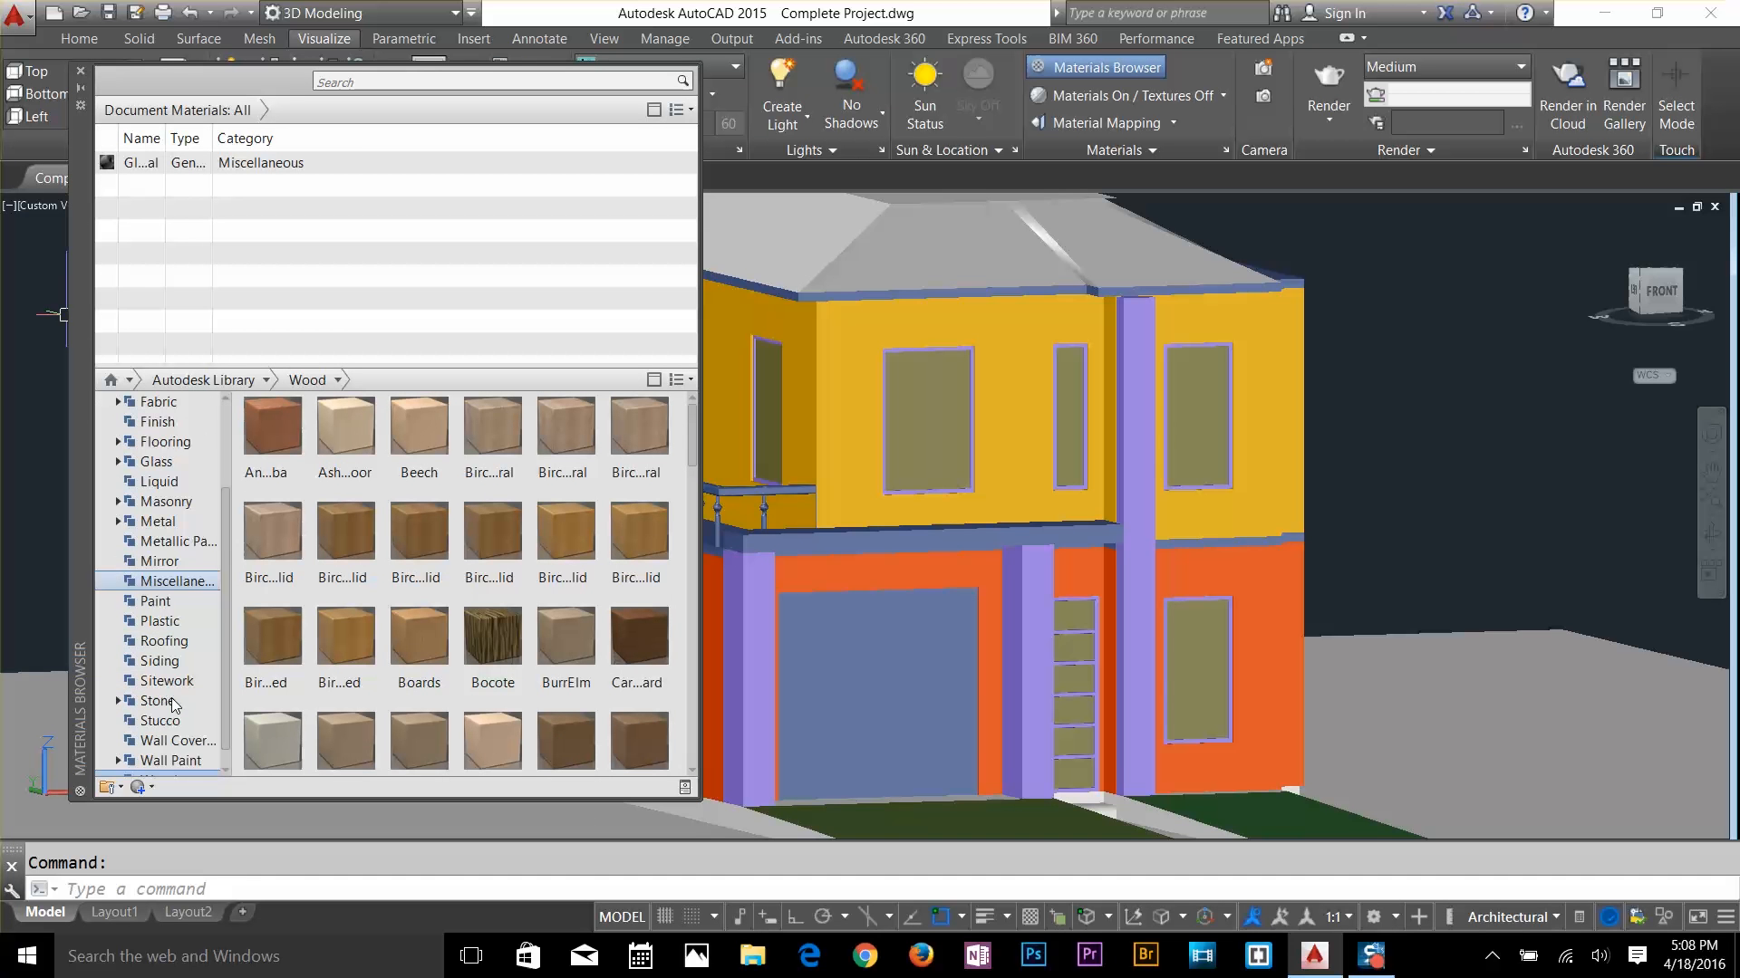
click(166, 761)
scroll(434, 679, down, 1)
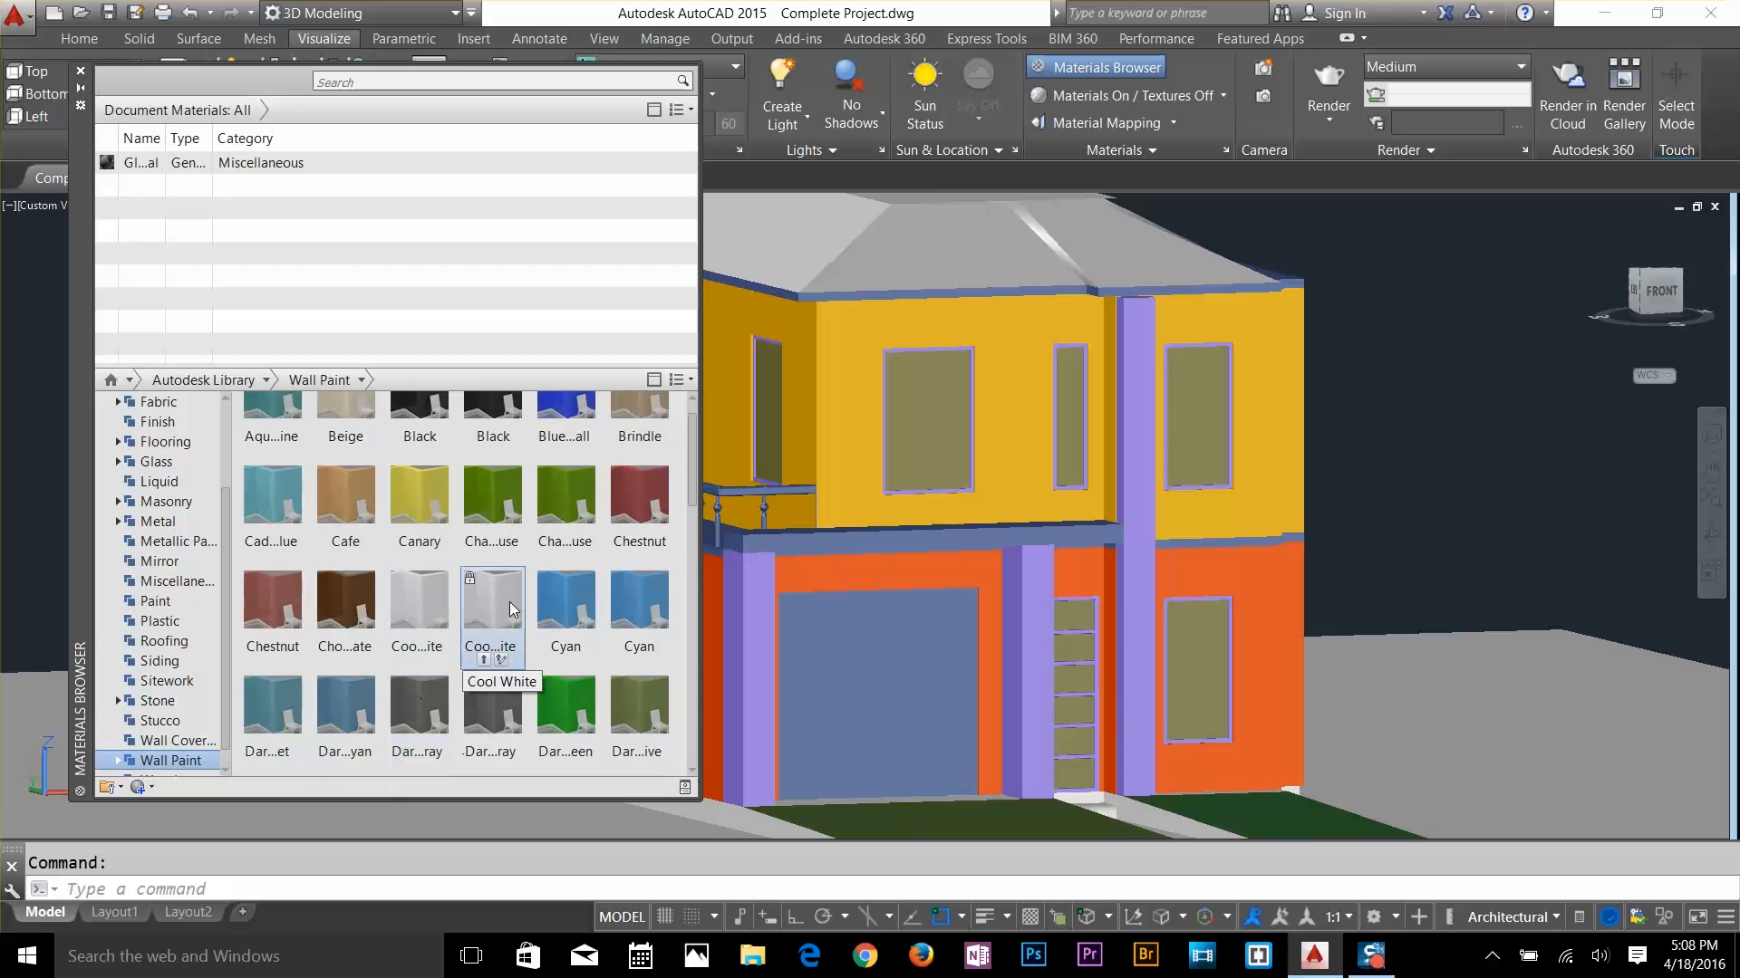
scroll(498, 661, down, 5)
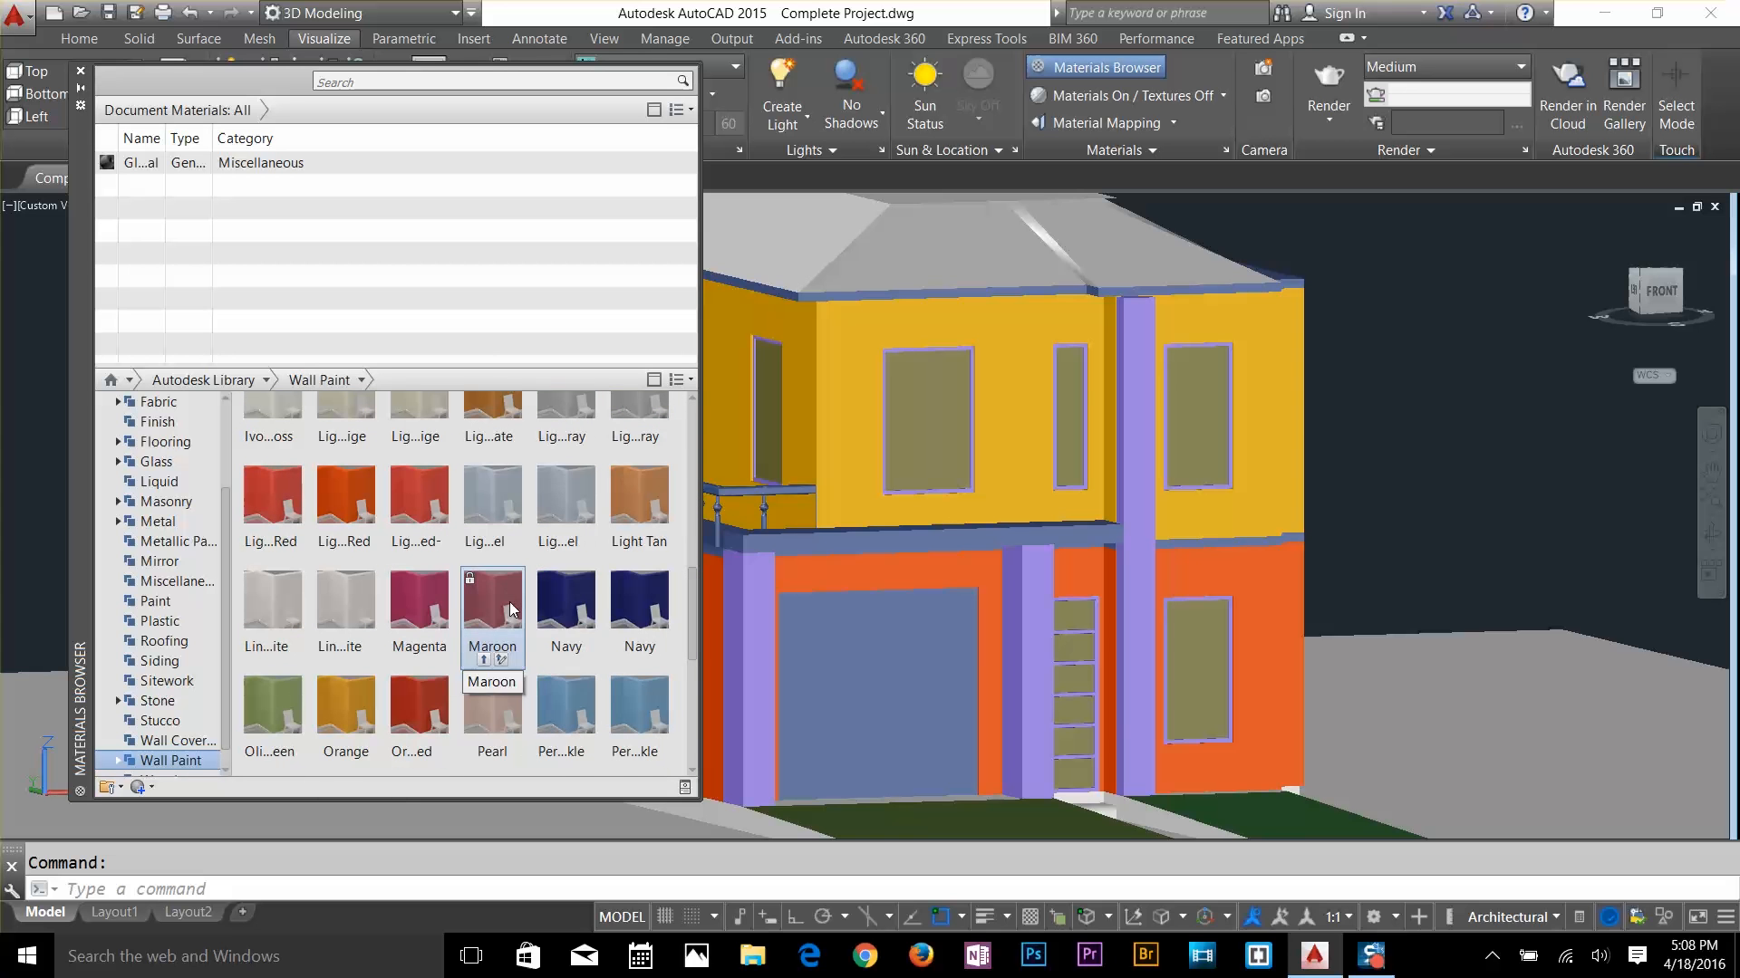
click(499, 507)
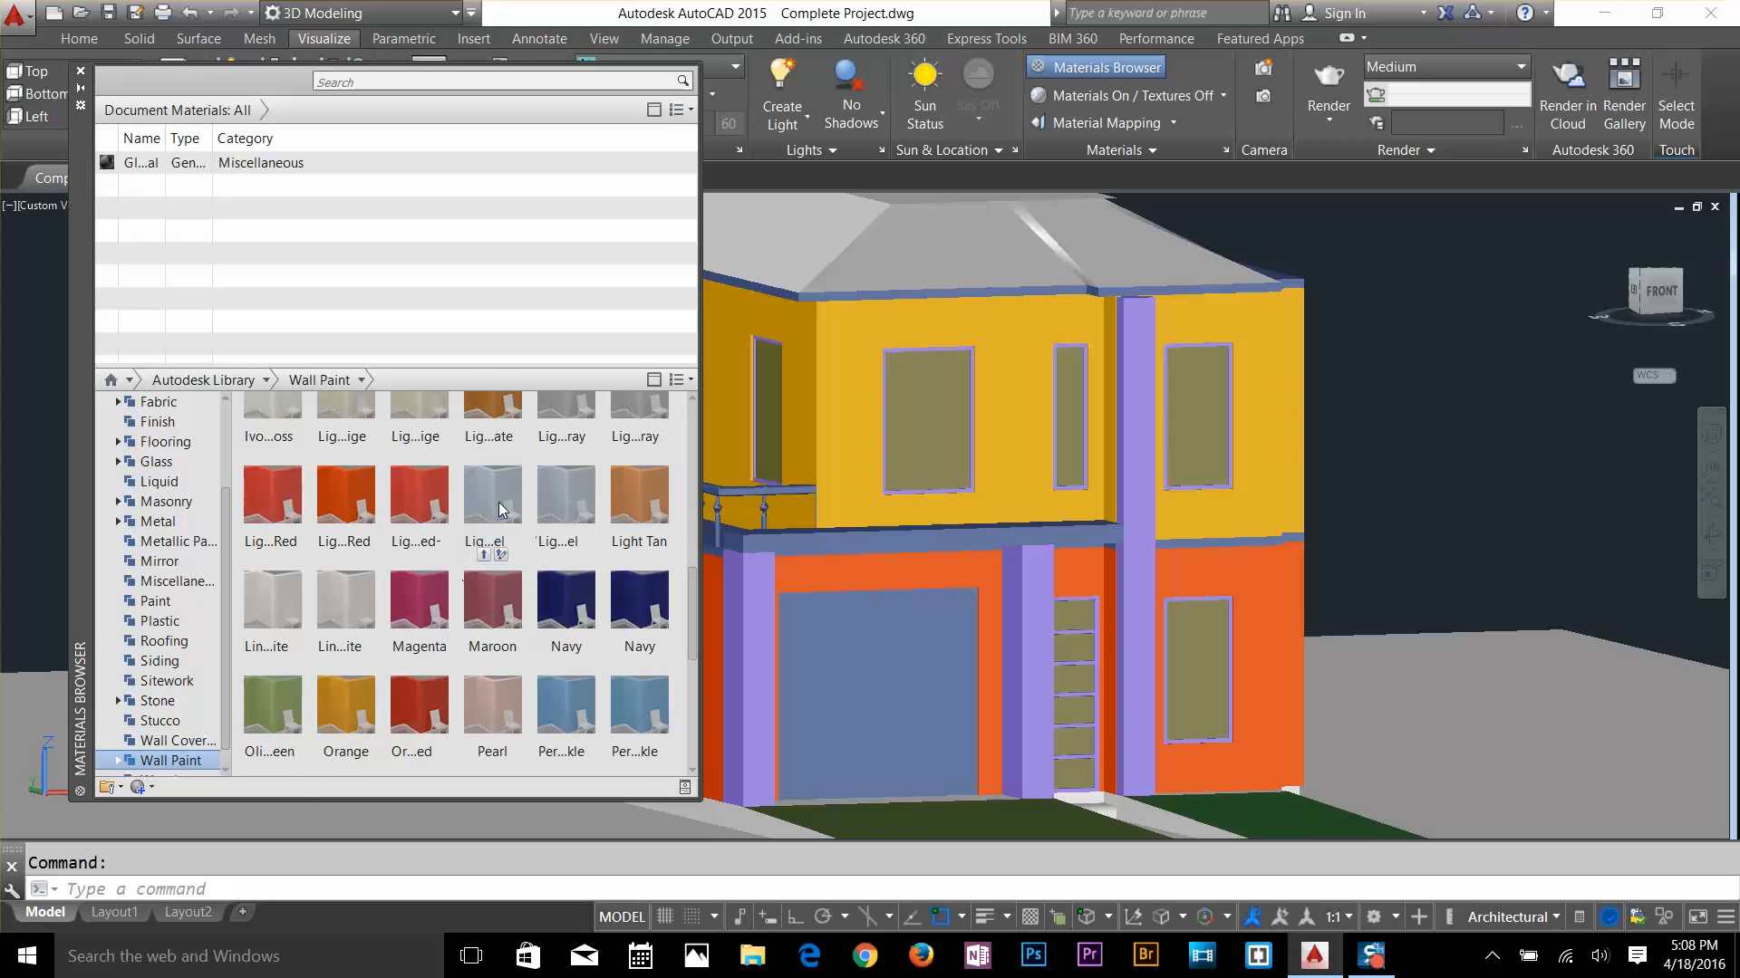
double_click(500, 509)
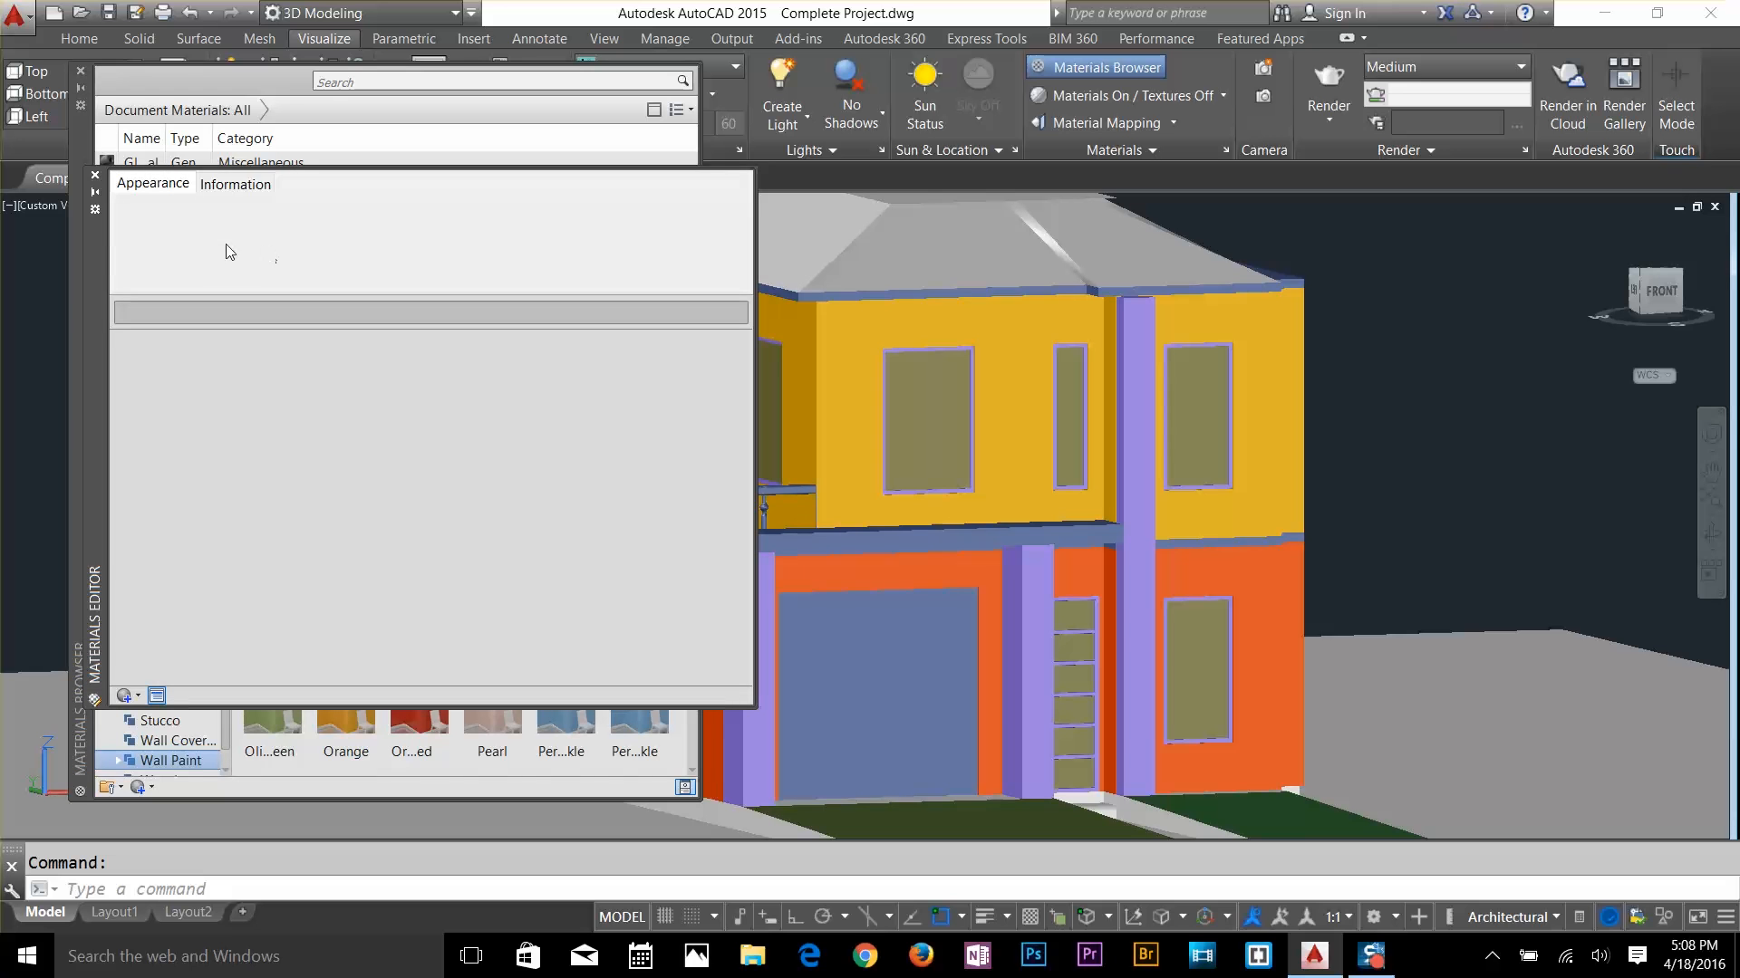
click(96, 177)
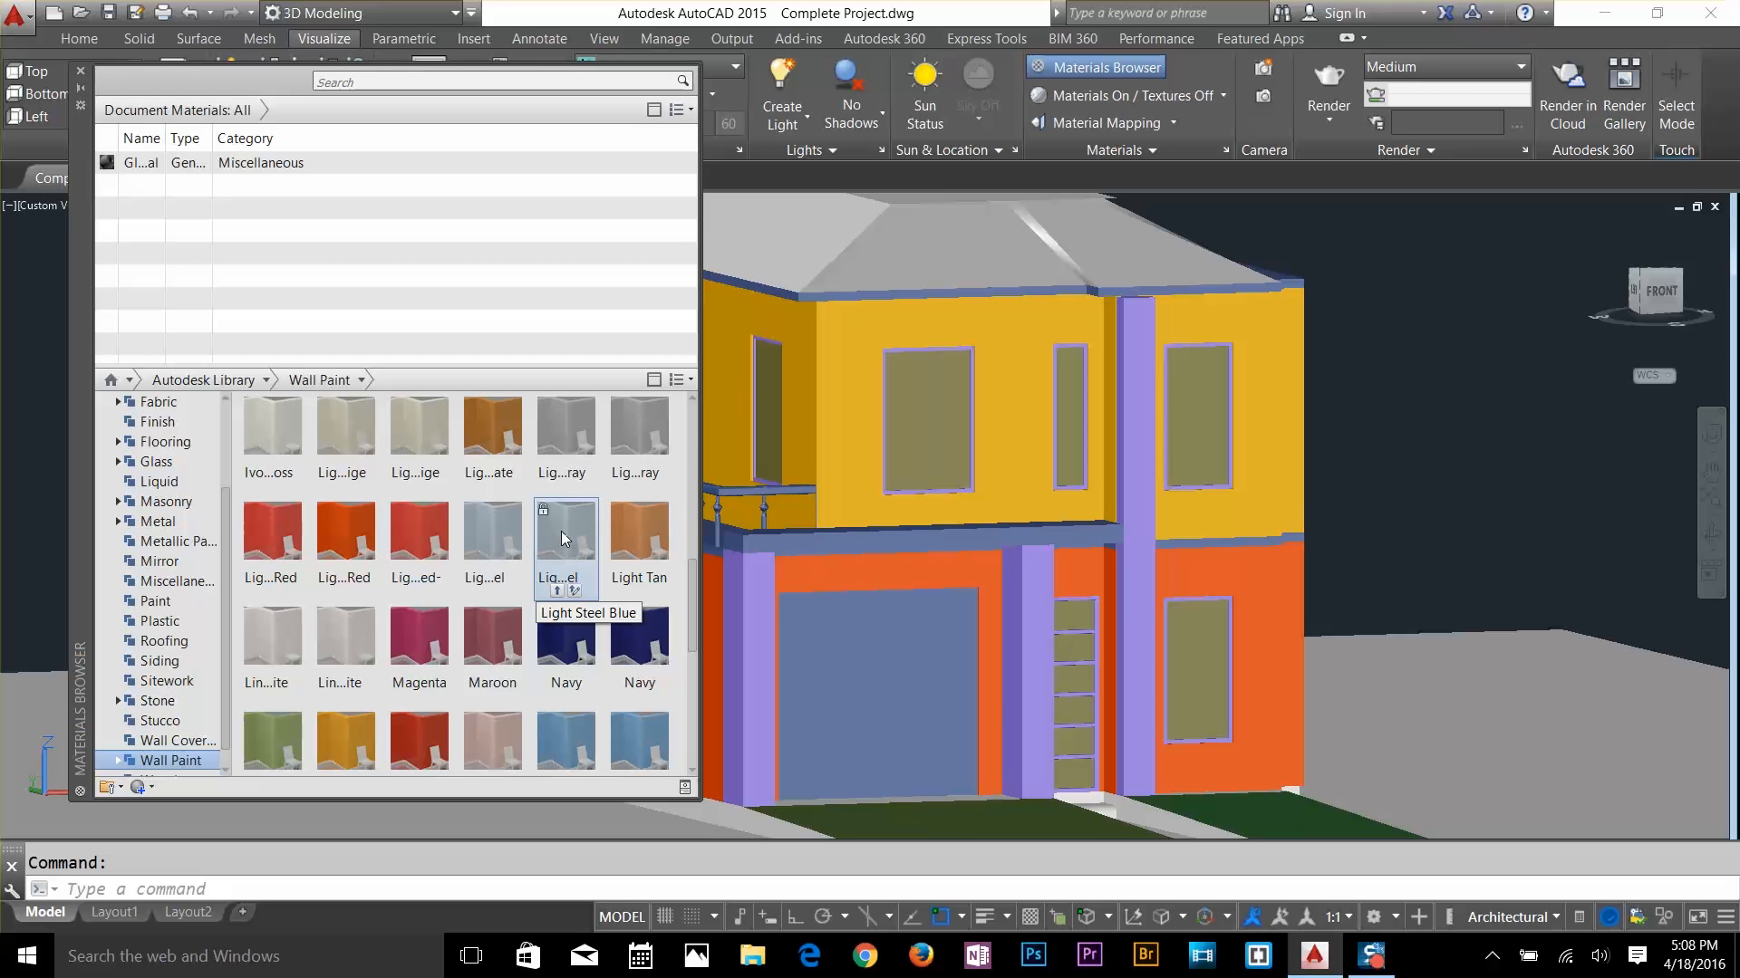
Add the matte White wall paint to the document materials
scroll(550, 573, down, 5)
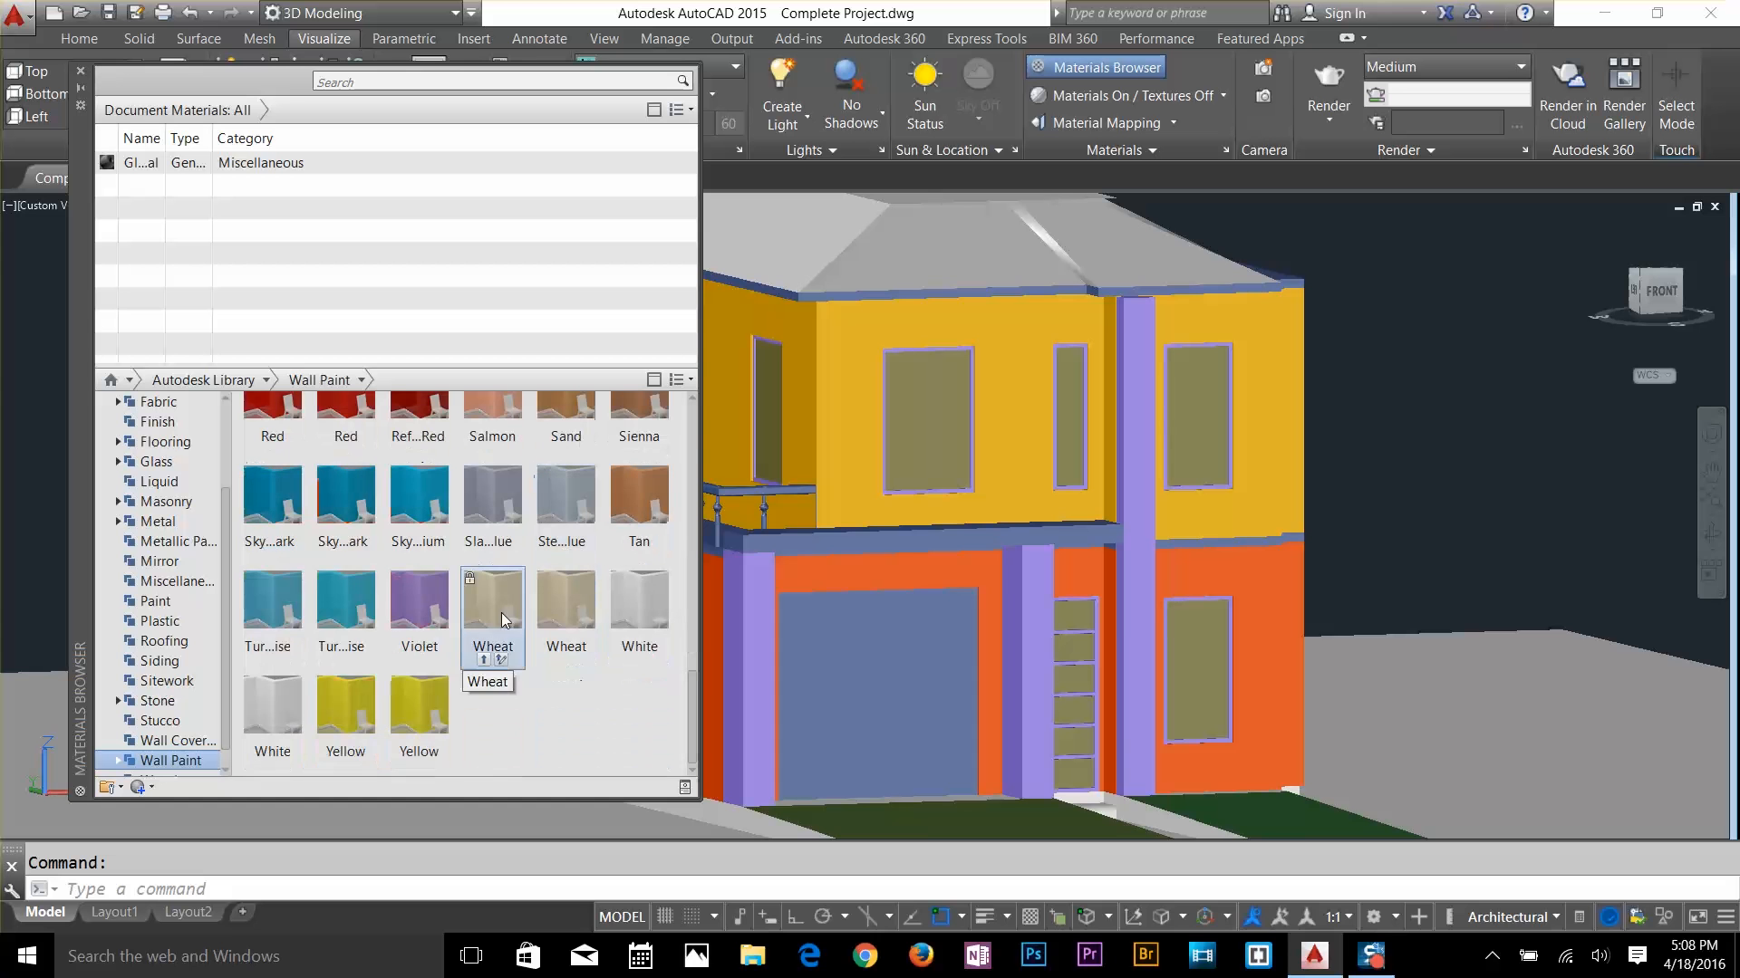
drag(283, 719, 251, 243)
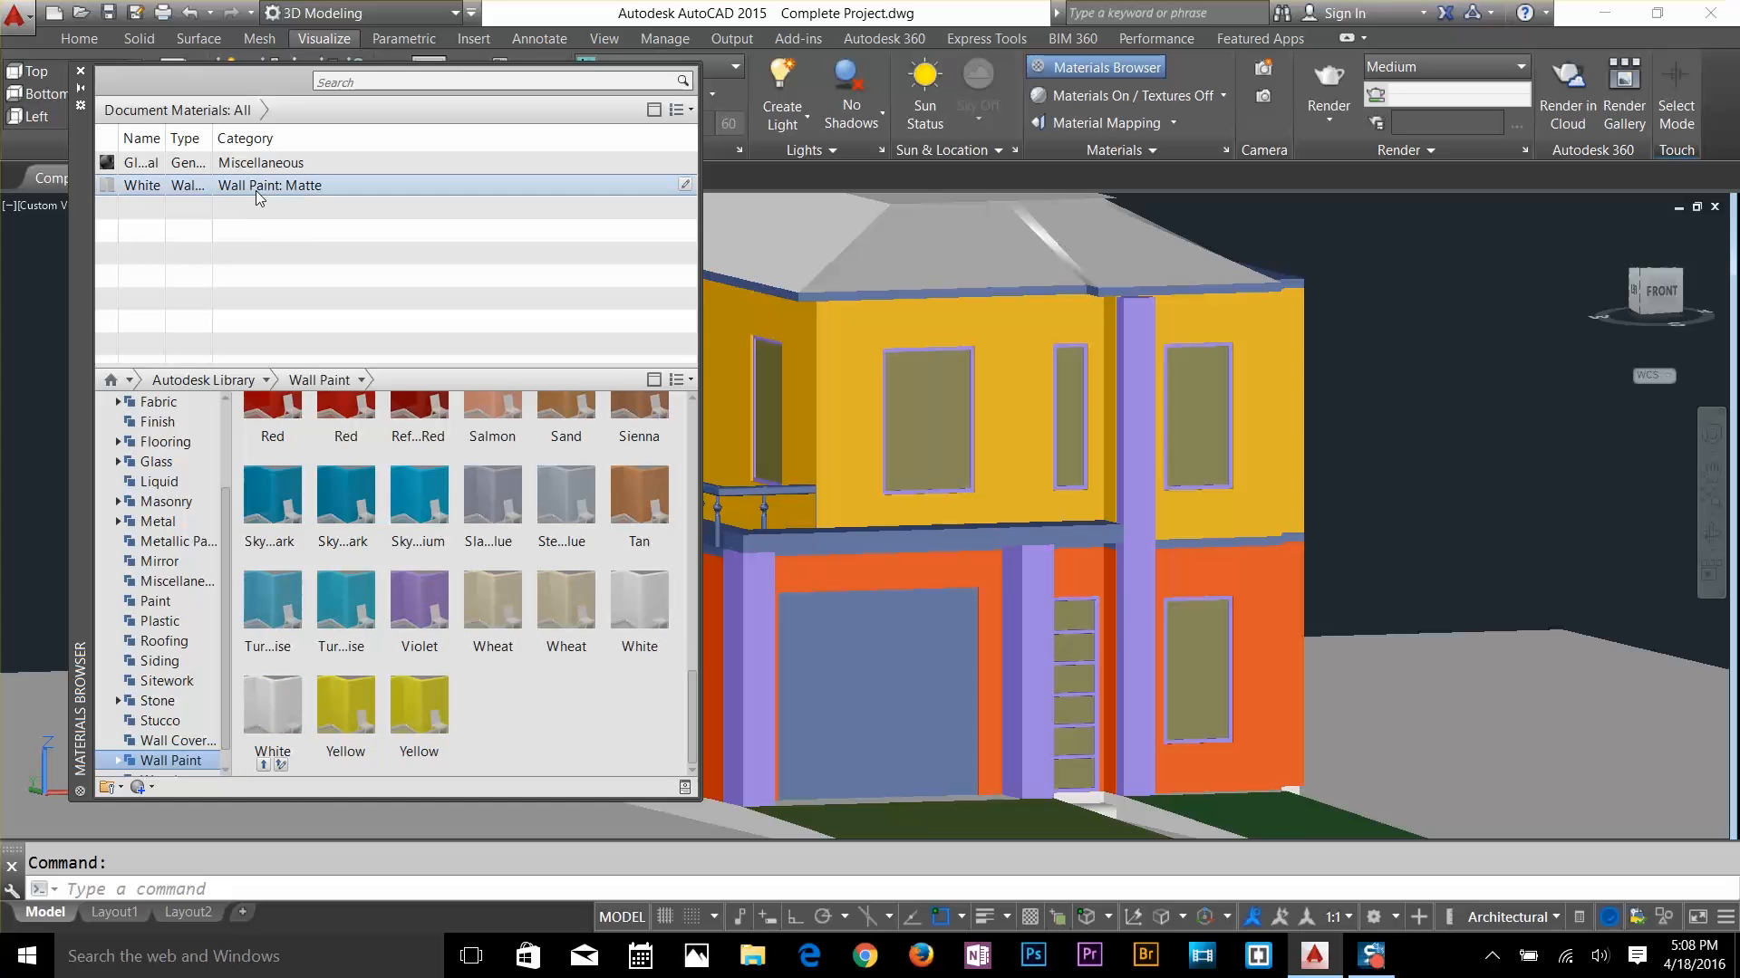
scroll(350, 426, up, 1)
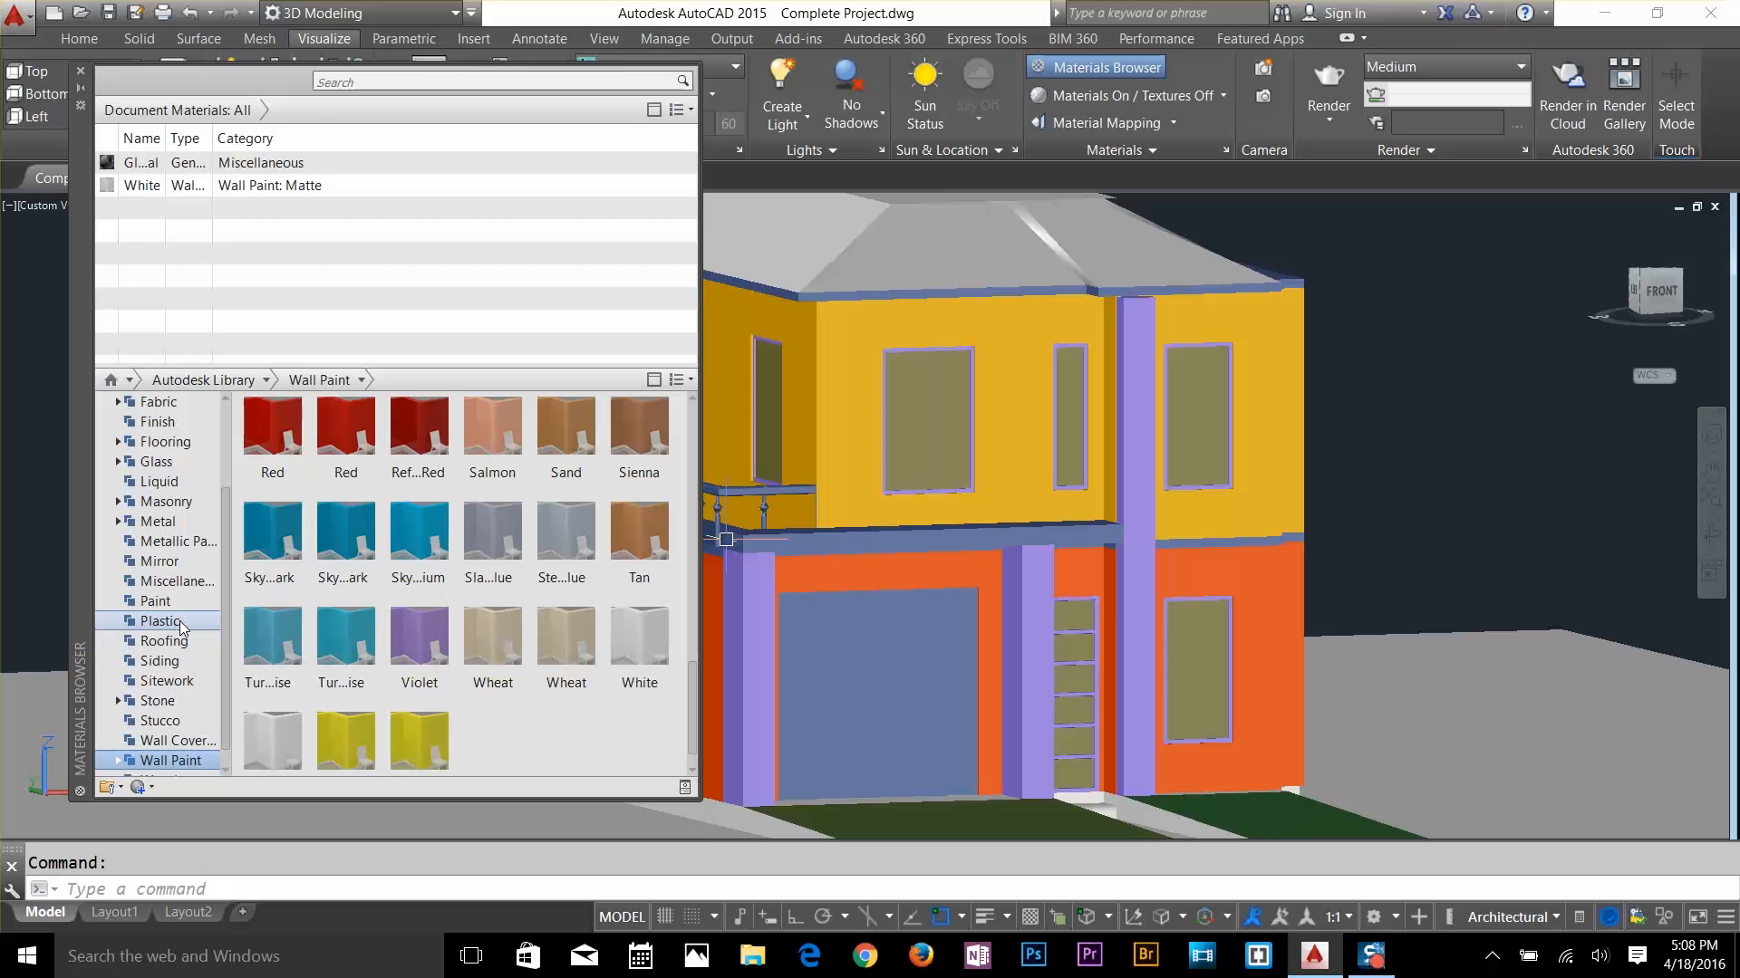
Look through the Wall Covering materials and add a solid birch from the Wood category to the document materials
click(172, 745)
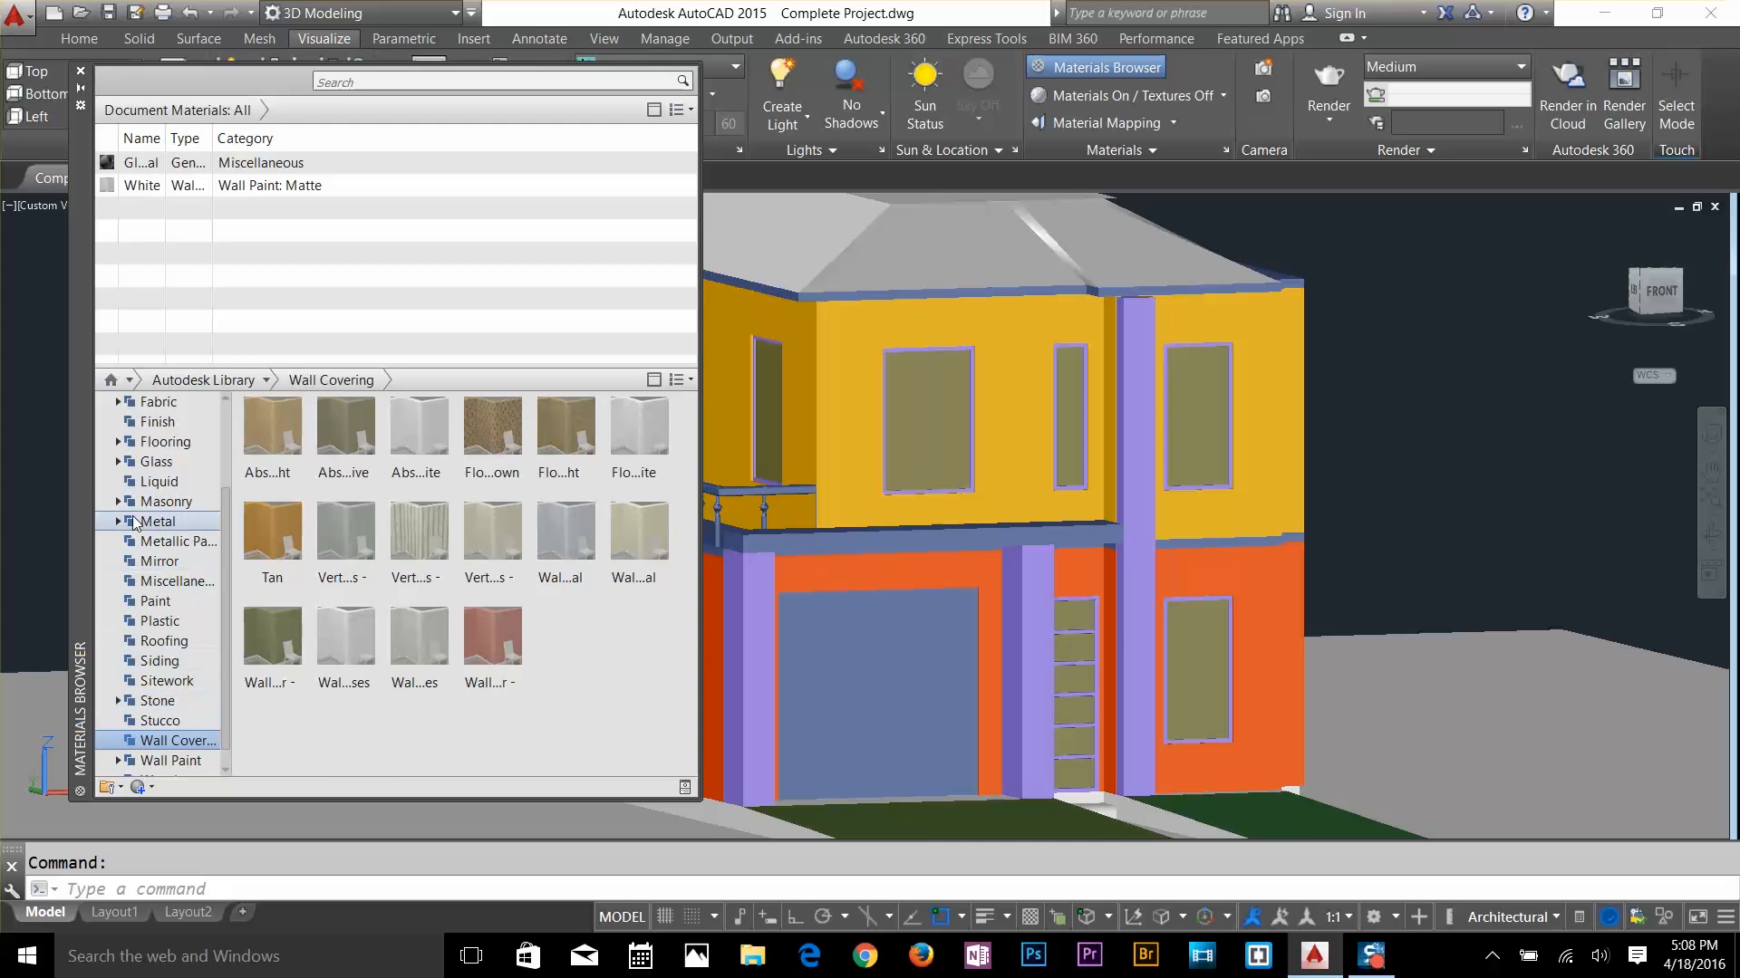
scroll(164, 716, down, 1)
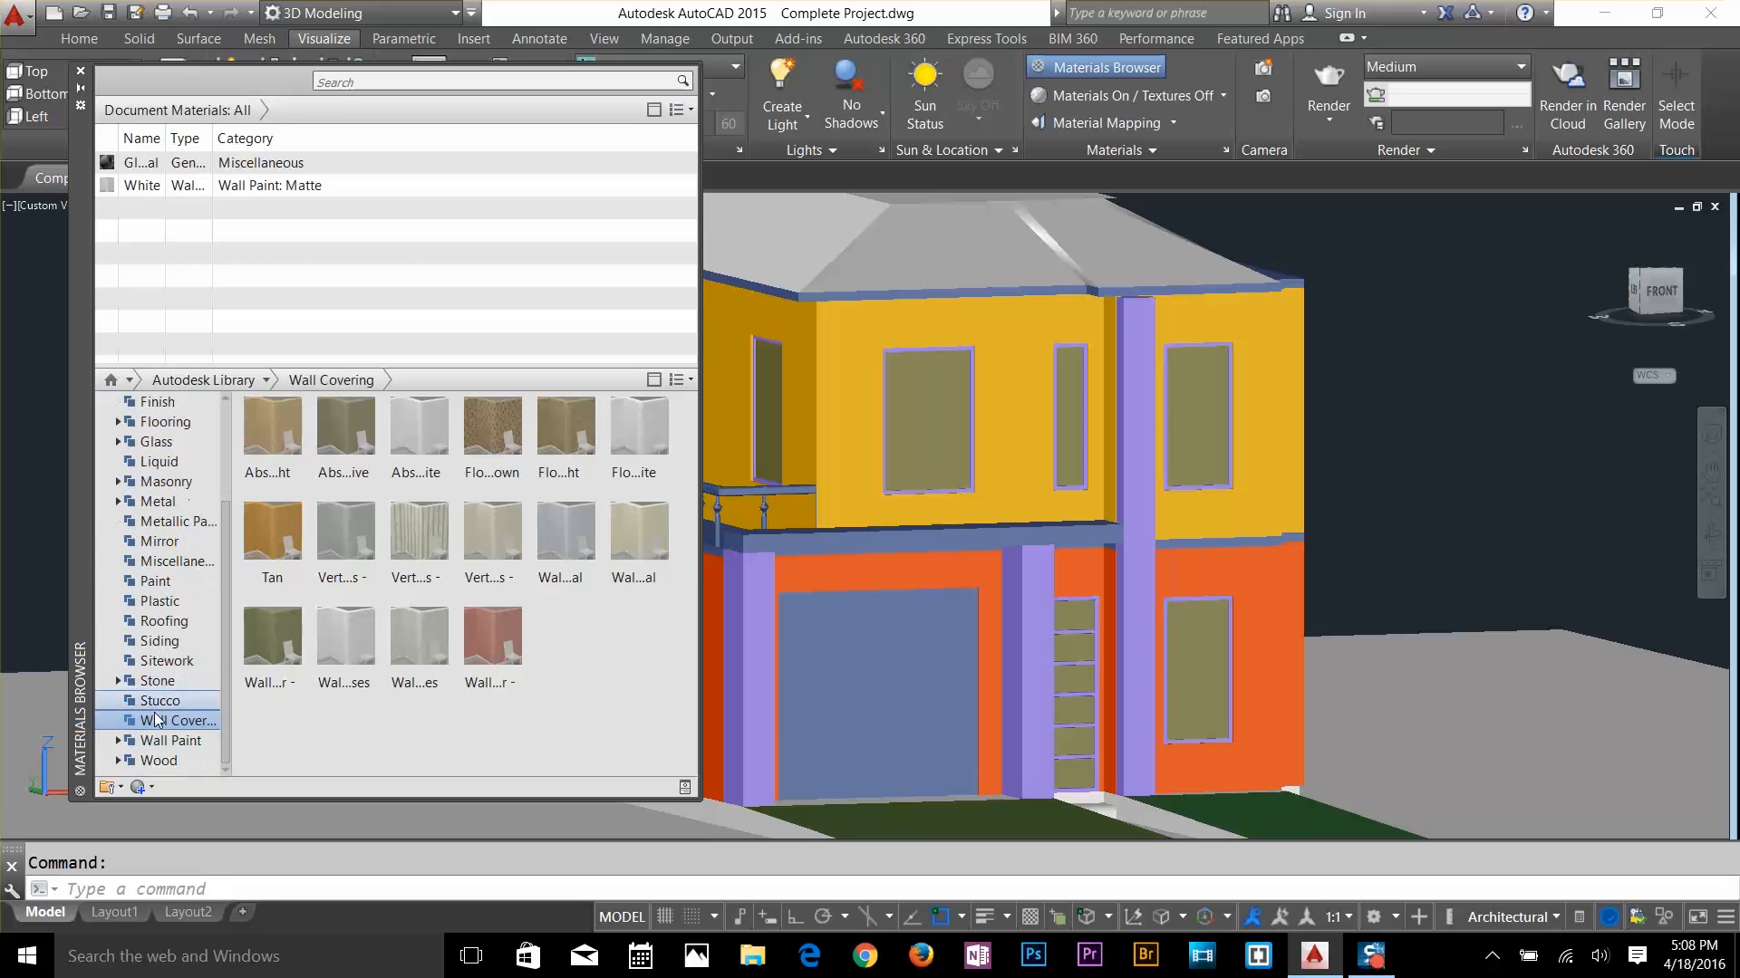
click(159, 760)
scroll(344, 709, down, 1)
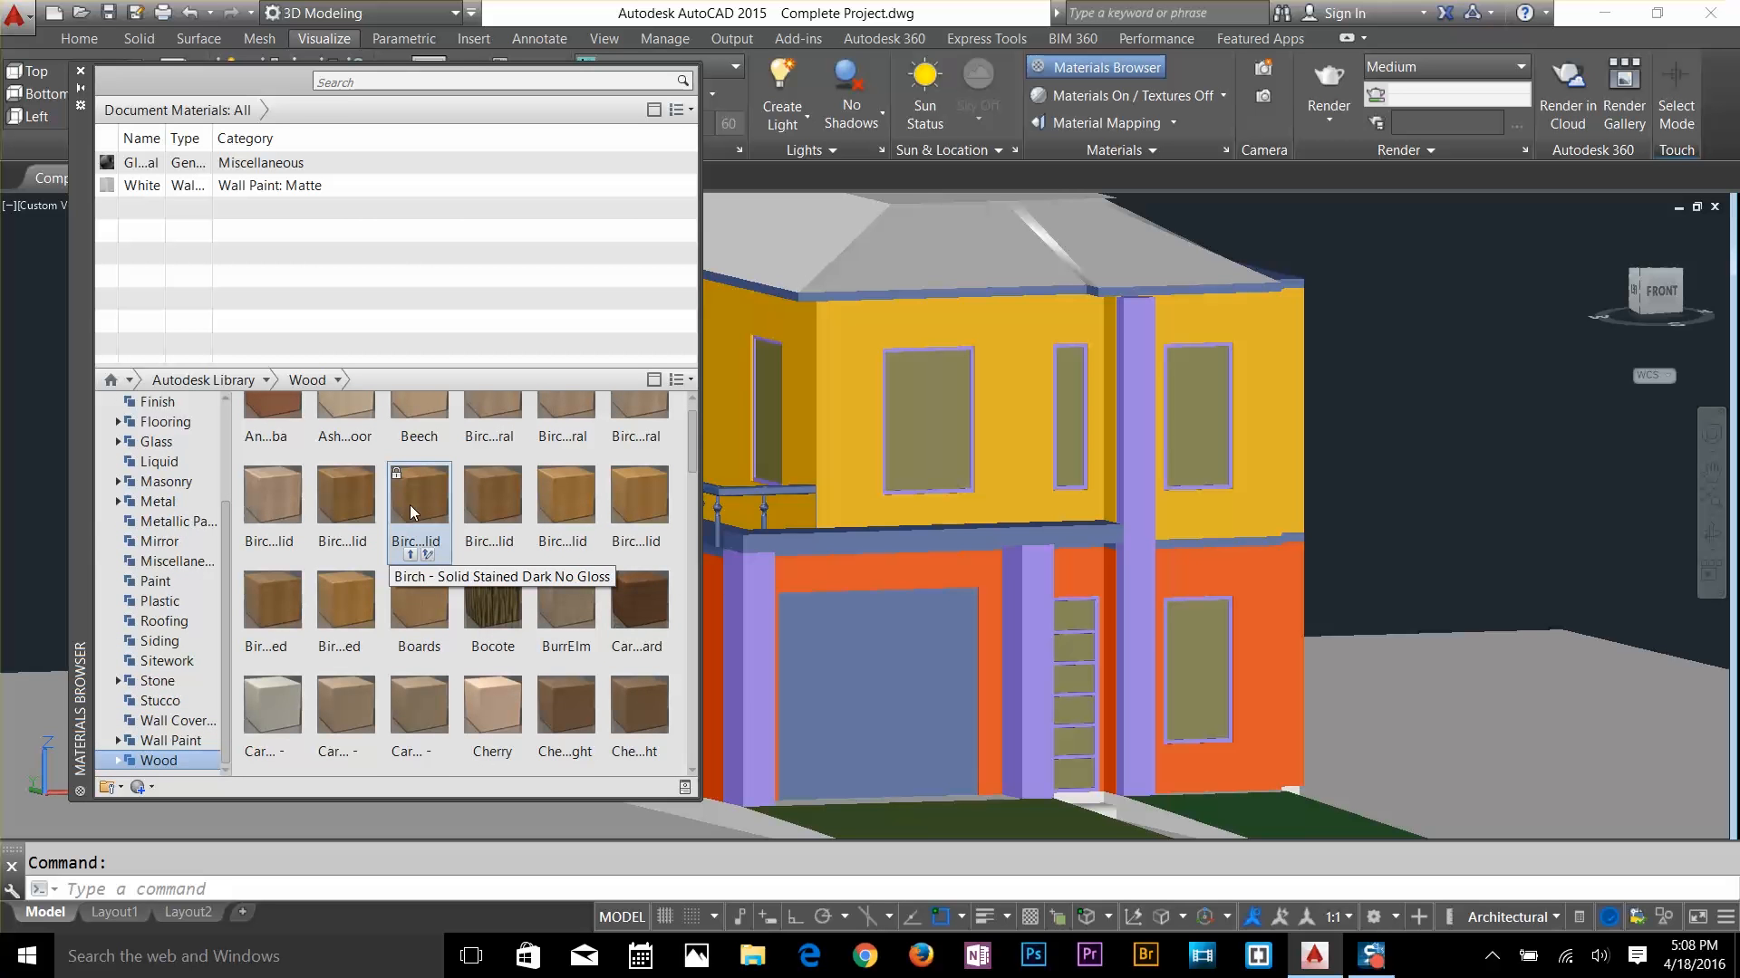
scroll(561, 652, up, 1)
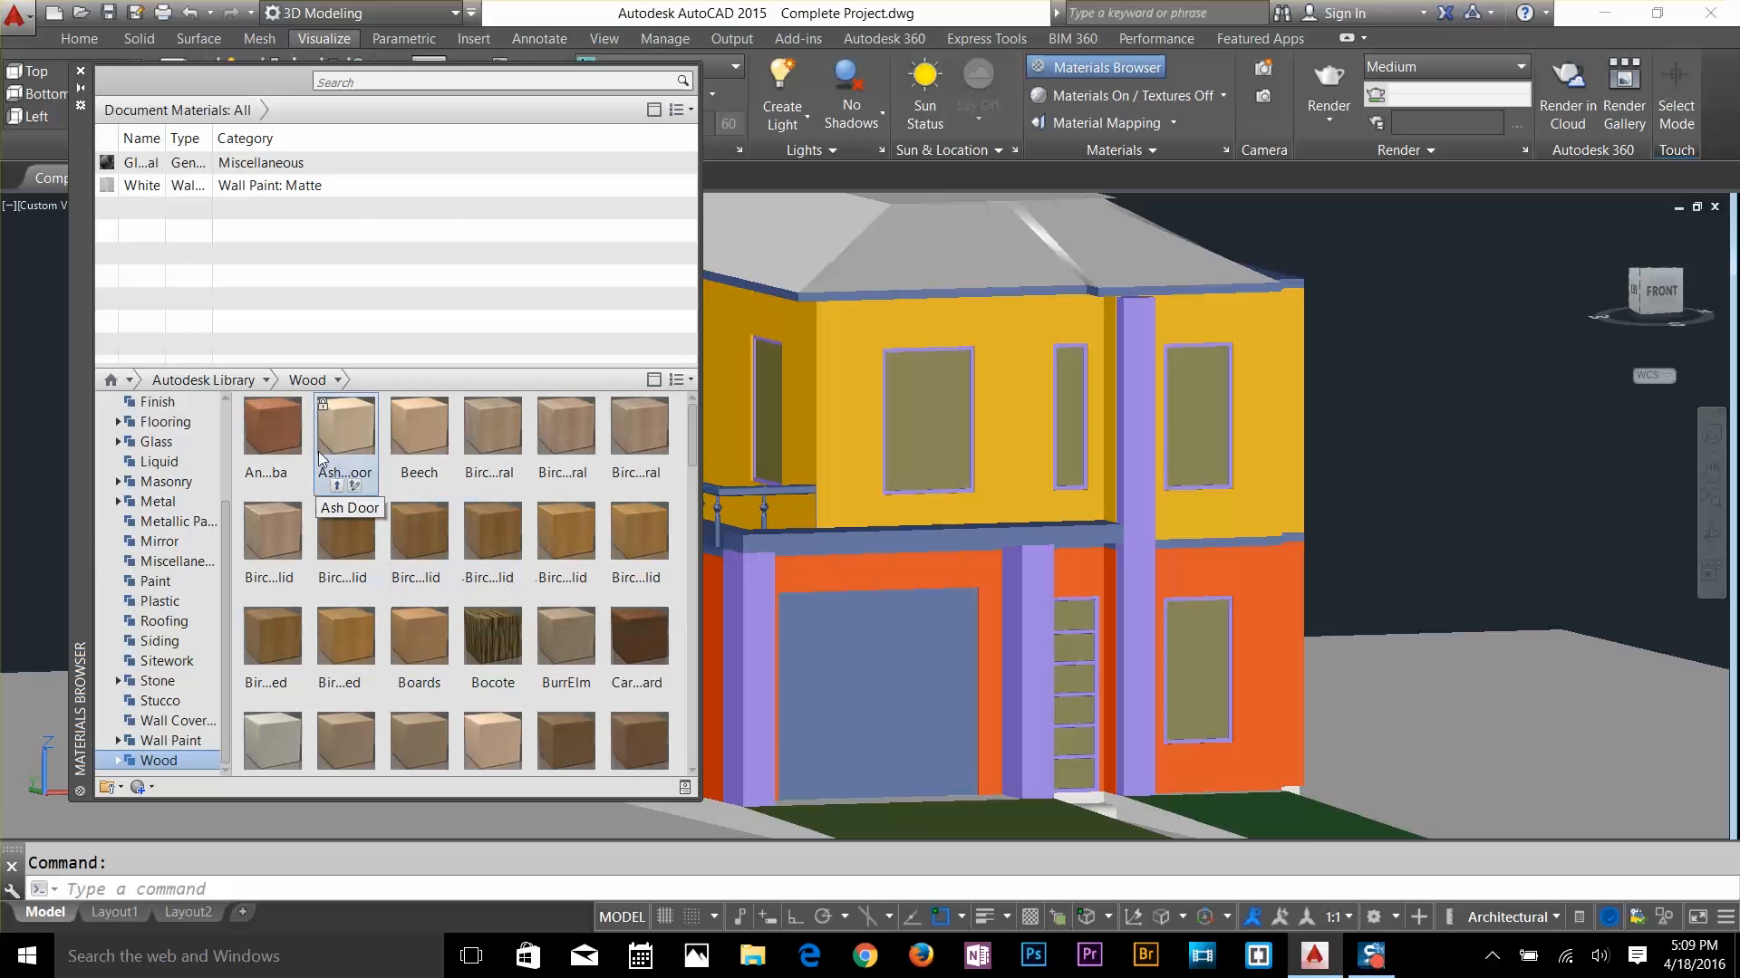
drag(487, 542, 204, 226)
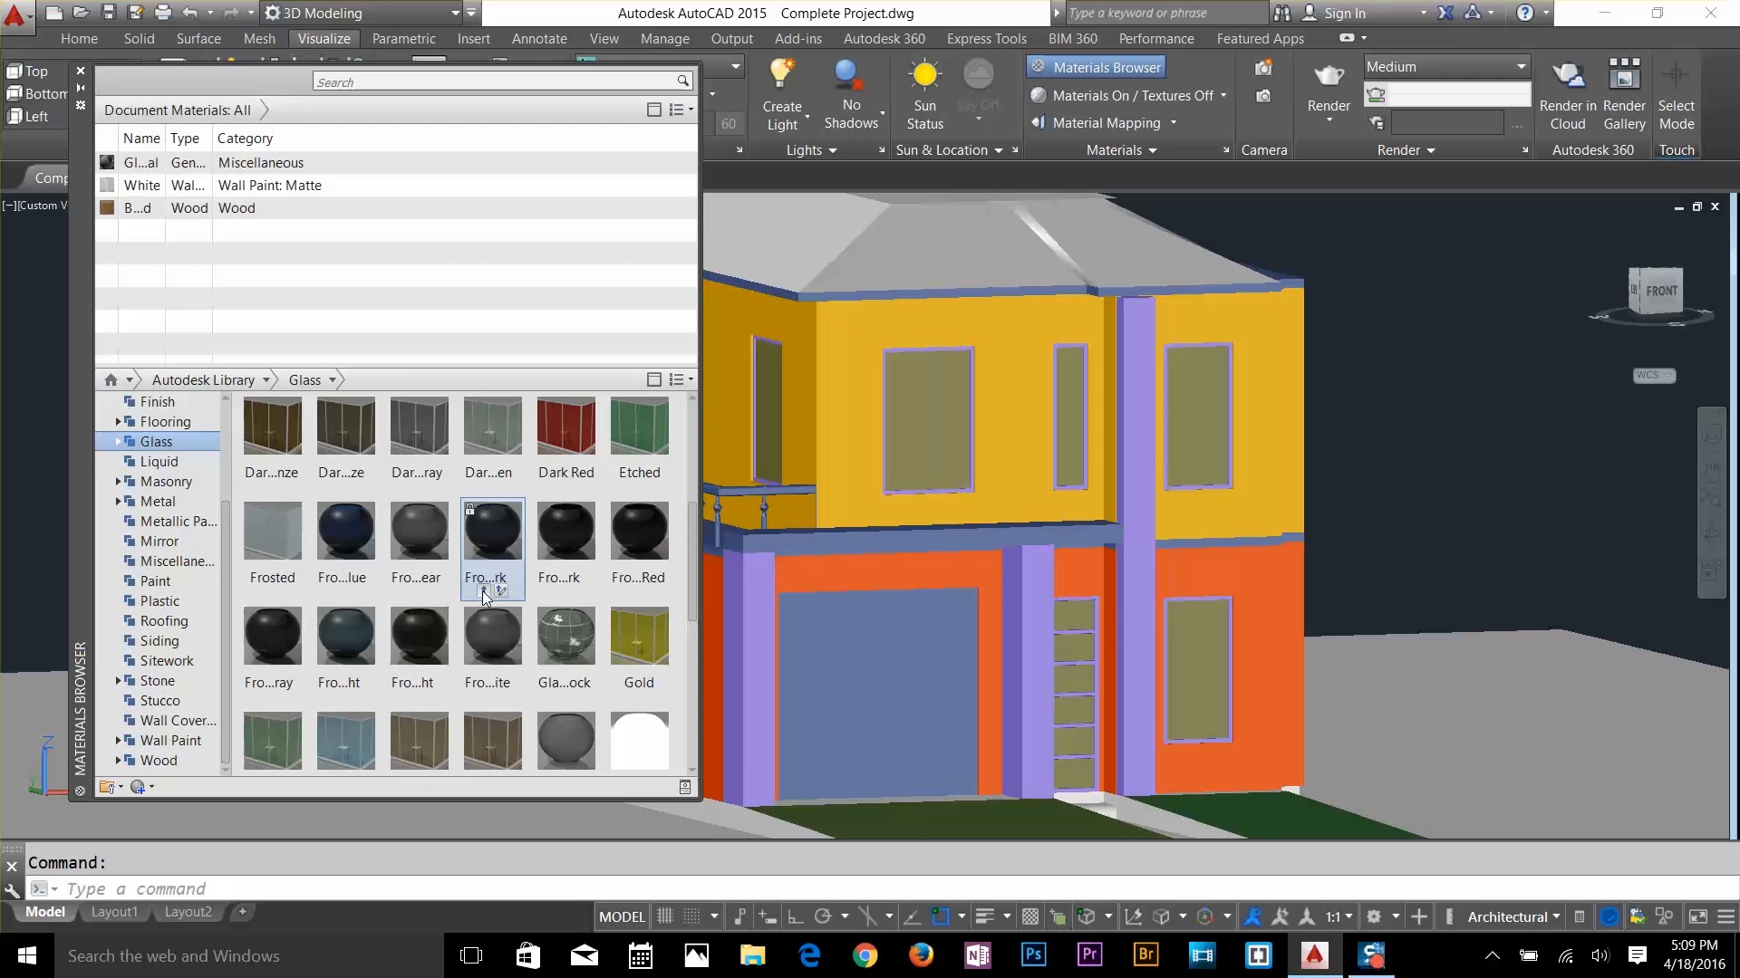
Add the Clear - Amber material from the Glass category to the document materials
scroll(485, 598, down, 3)
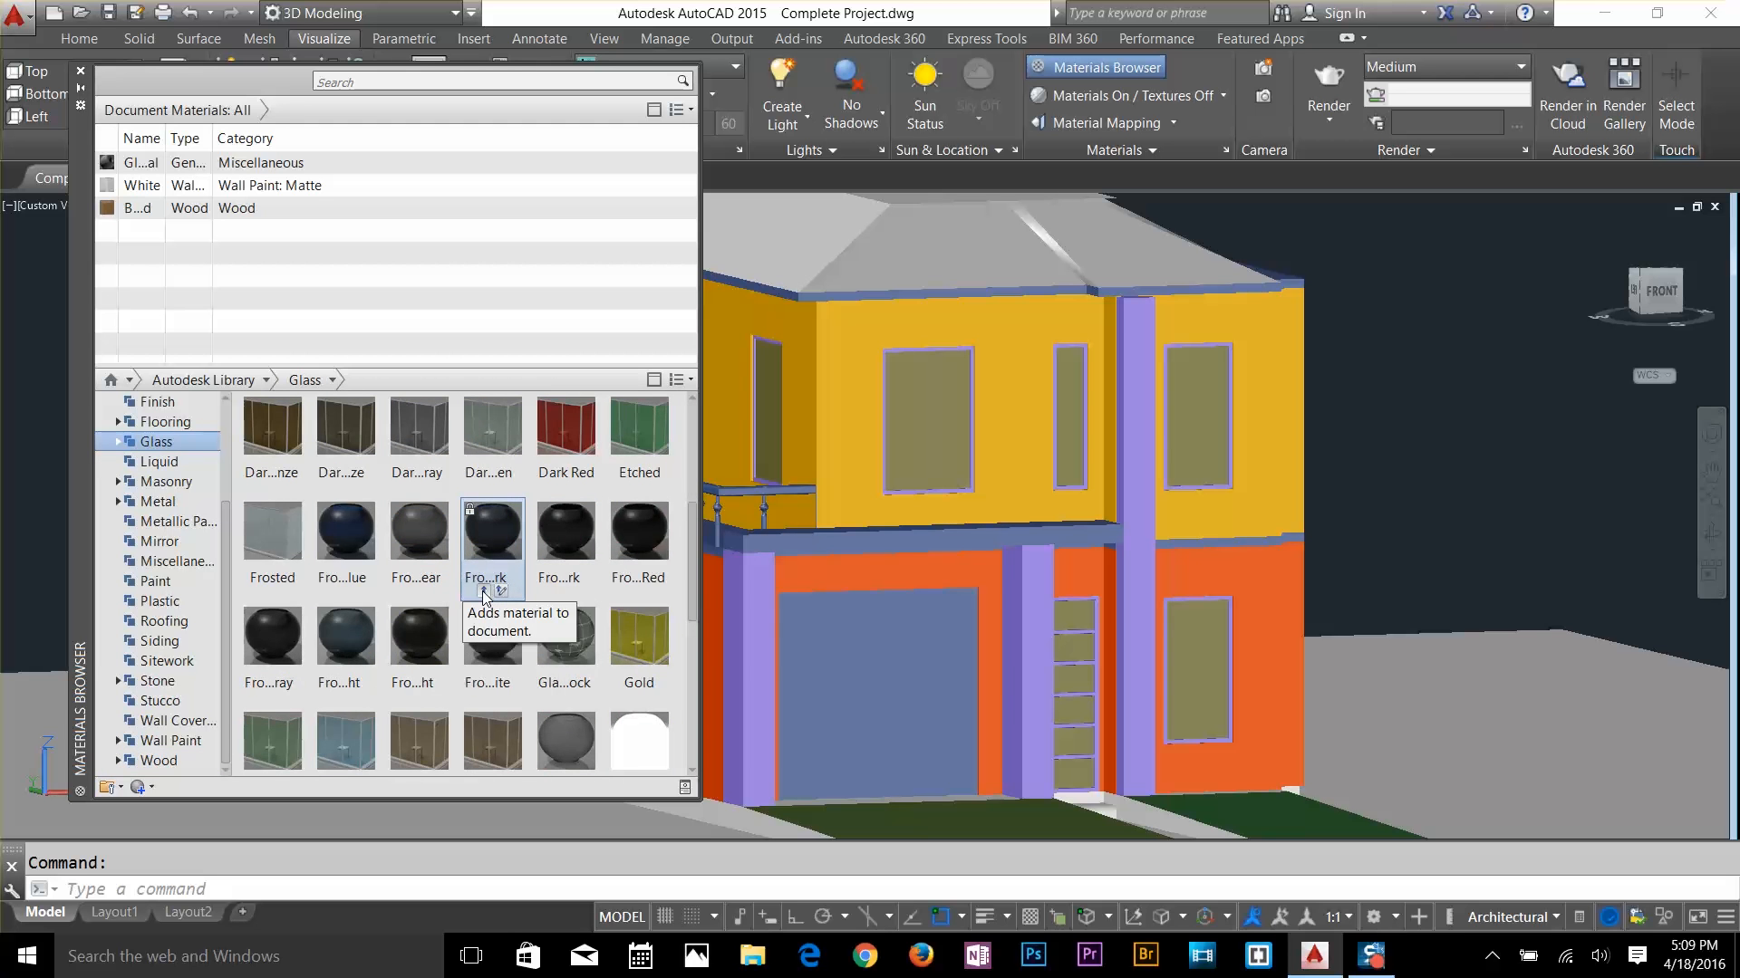
scroll(485, 598, up, 3)
drag(419, 535, 268, 246)
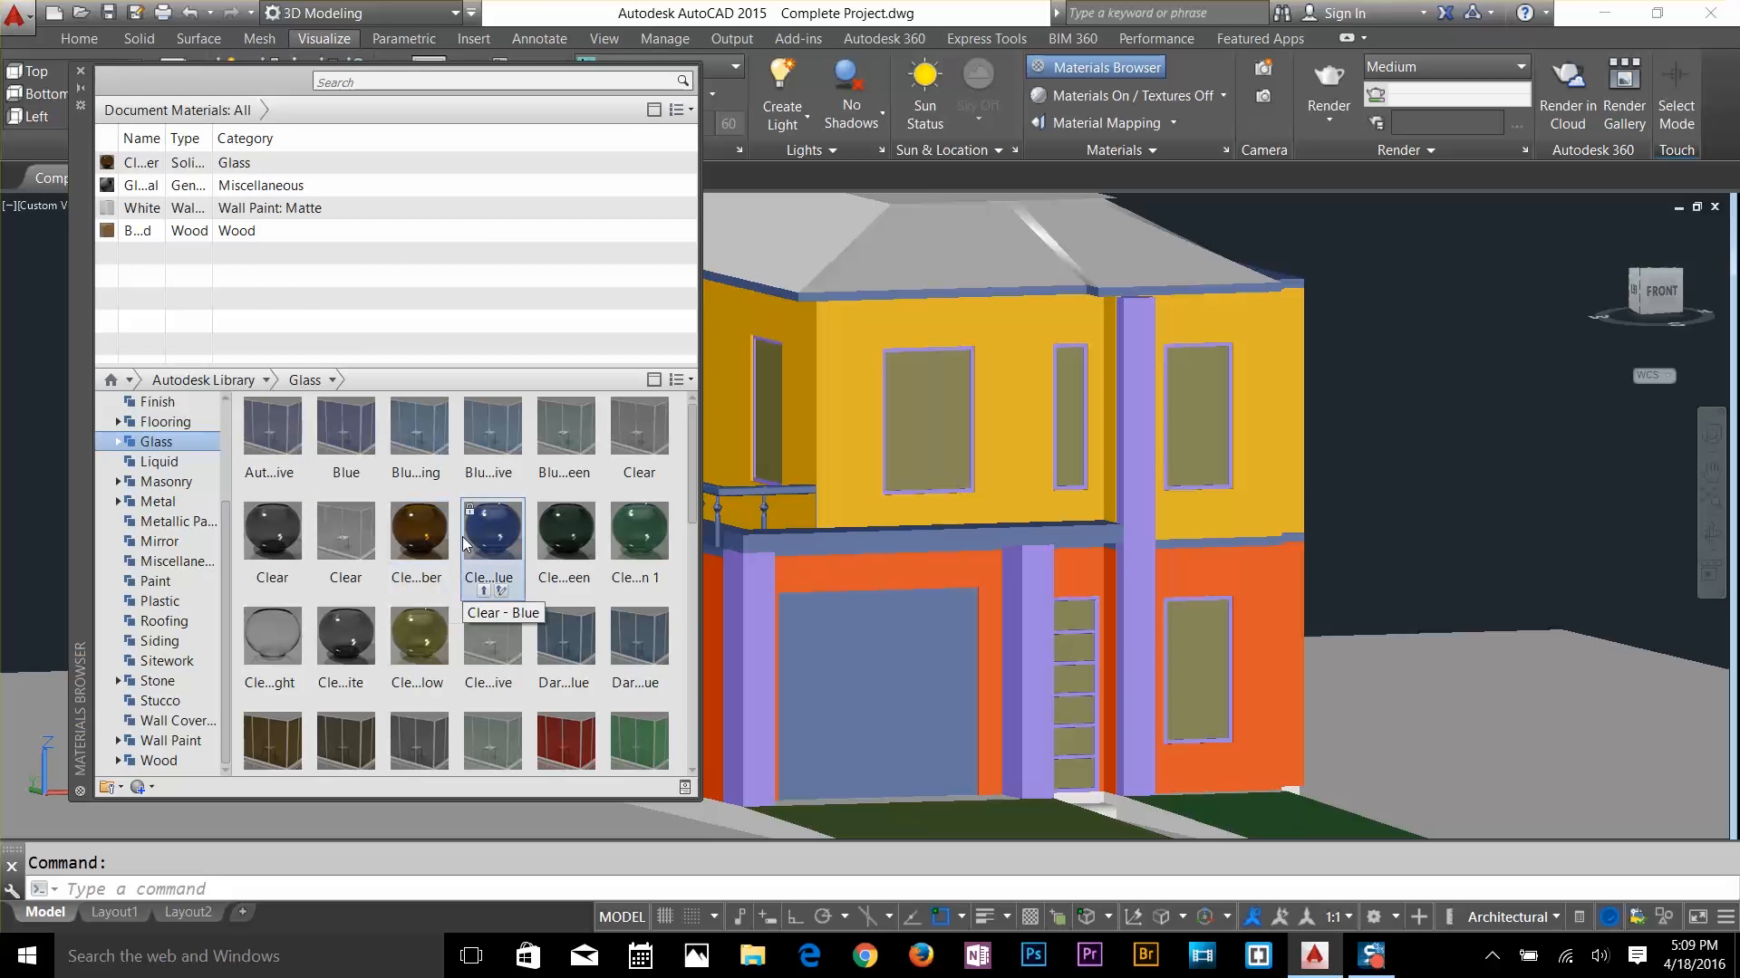
Add Shingle - Composition Gray from the Roofing category to the document materials and close the Materials Browser
click(159, 625)
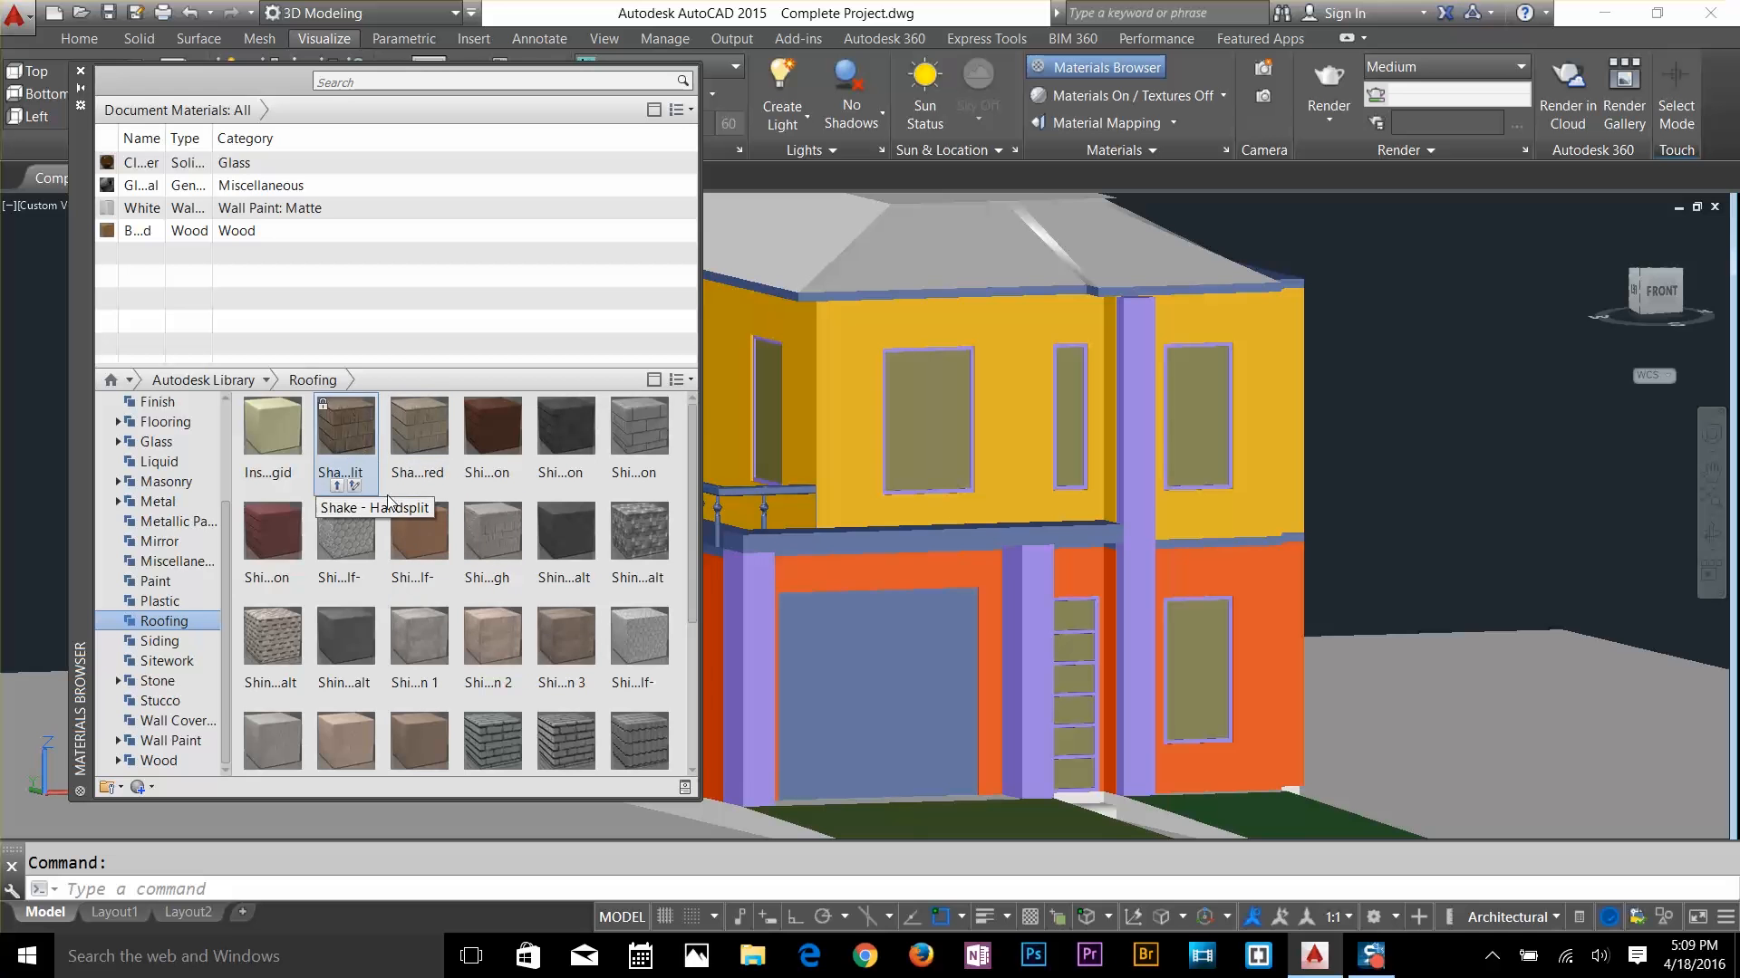
scroll(420, 523, down, 3)
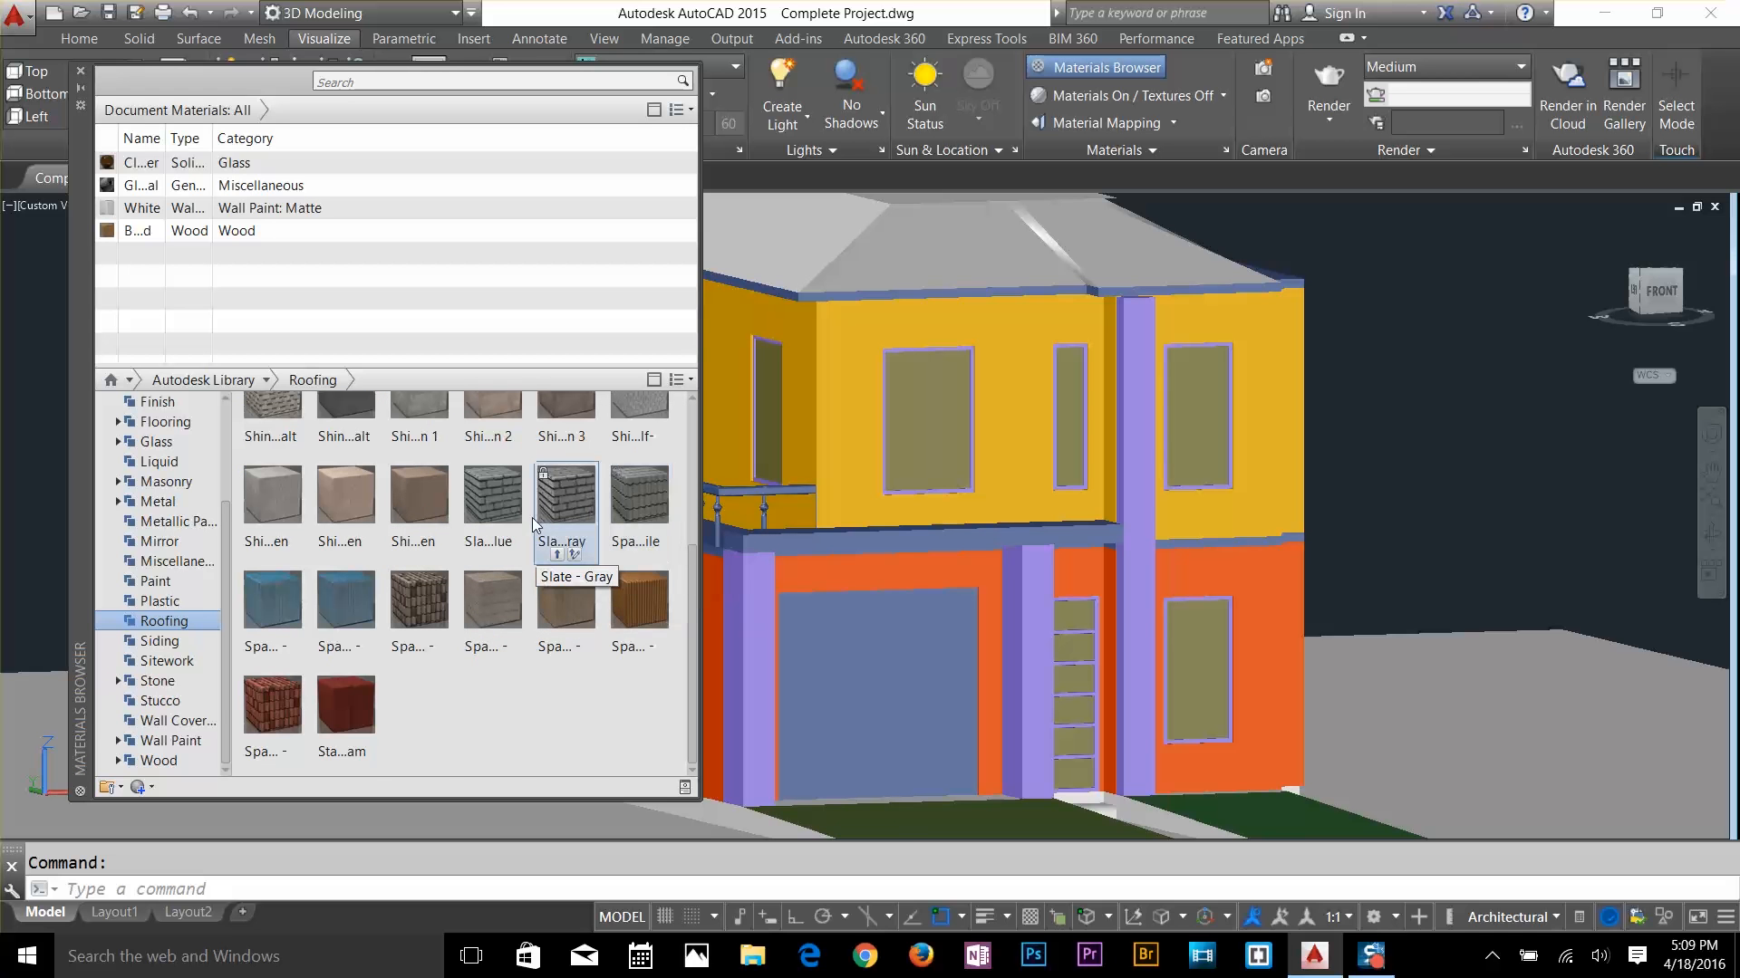
scroll(527, 531, up, 3)
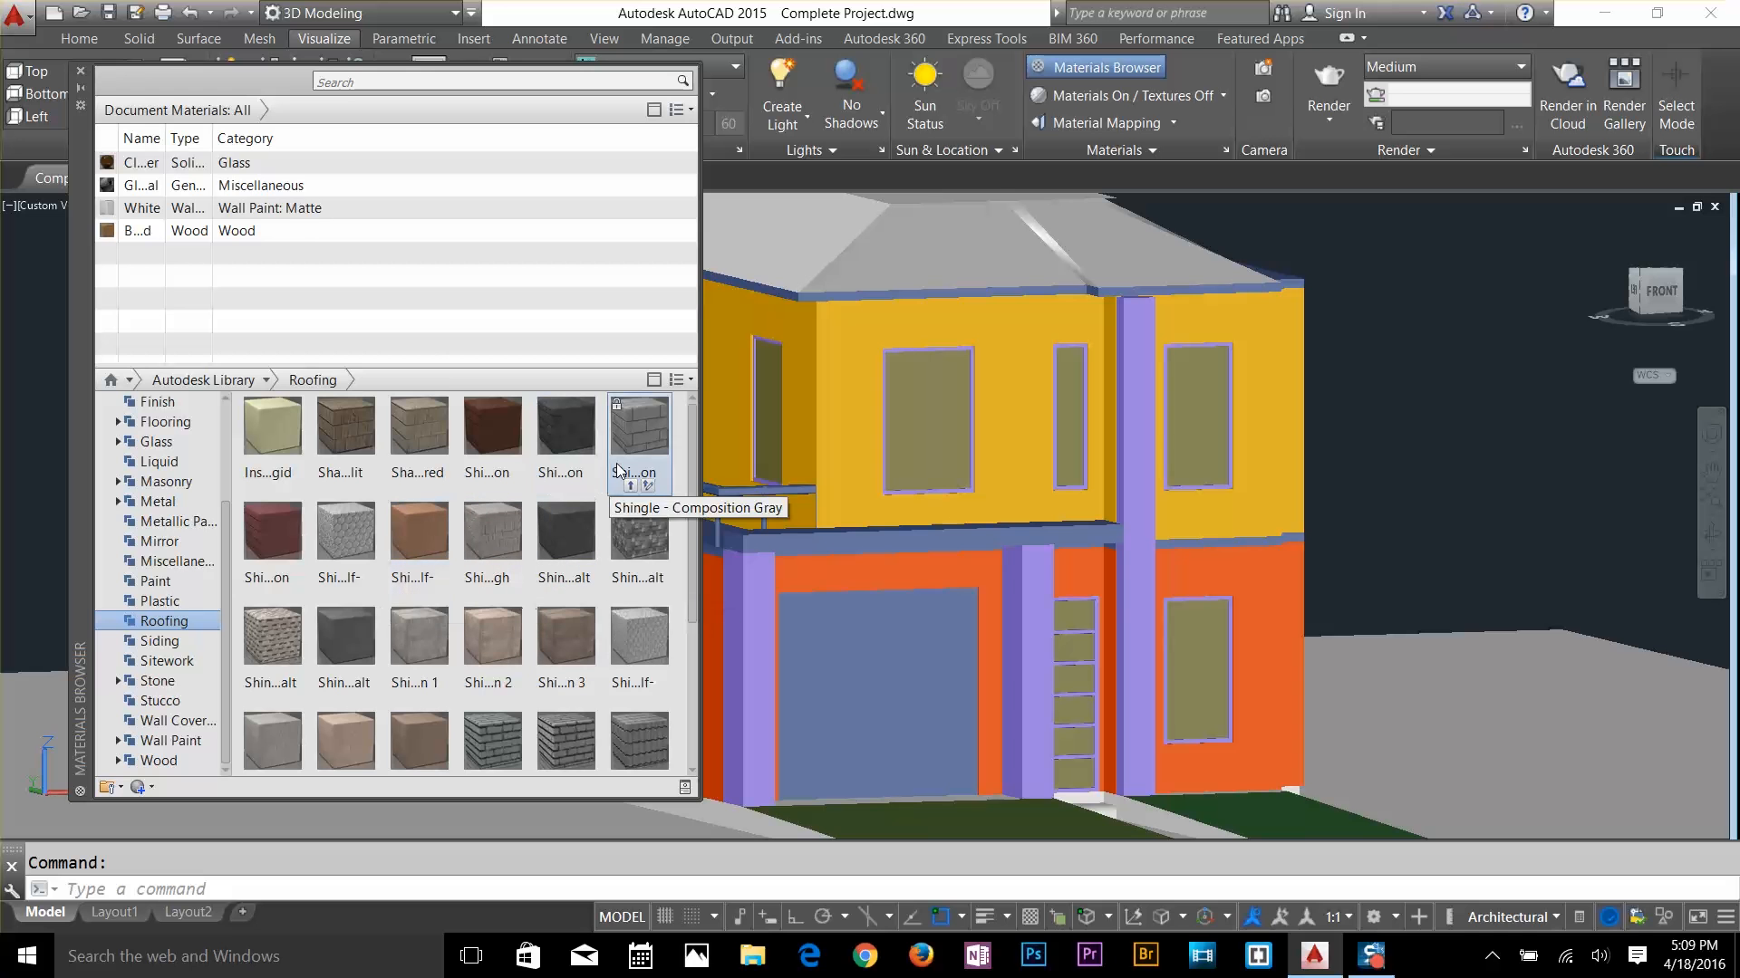
drag(625, 437, 383, 308)
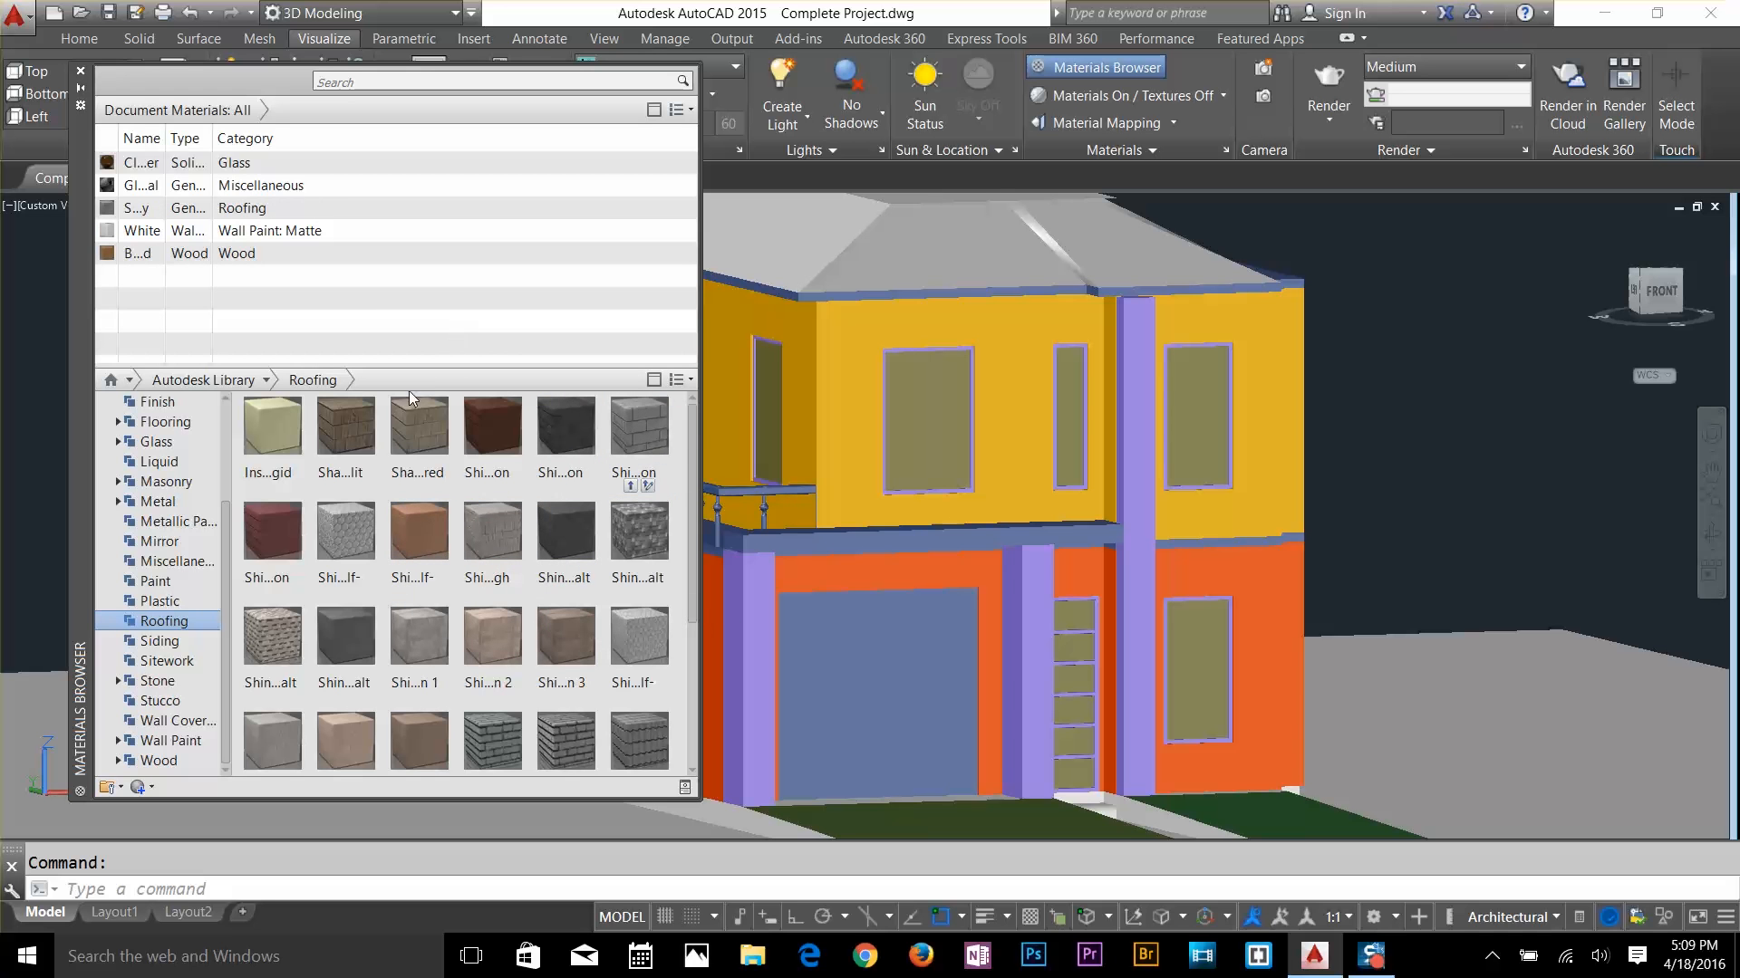
scroll(590, 680, down, 3)
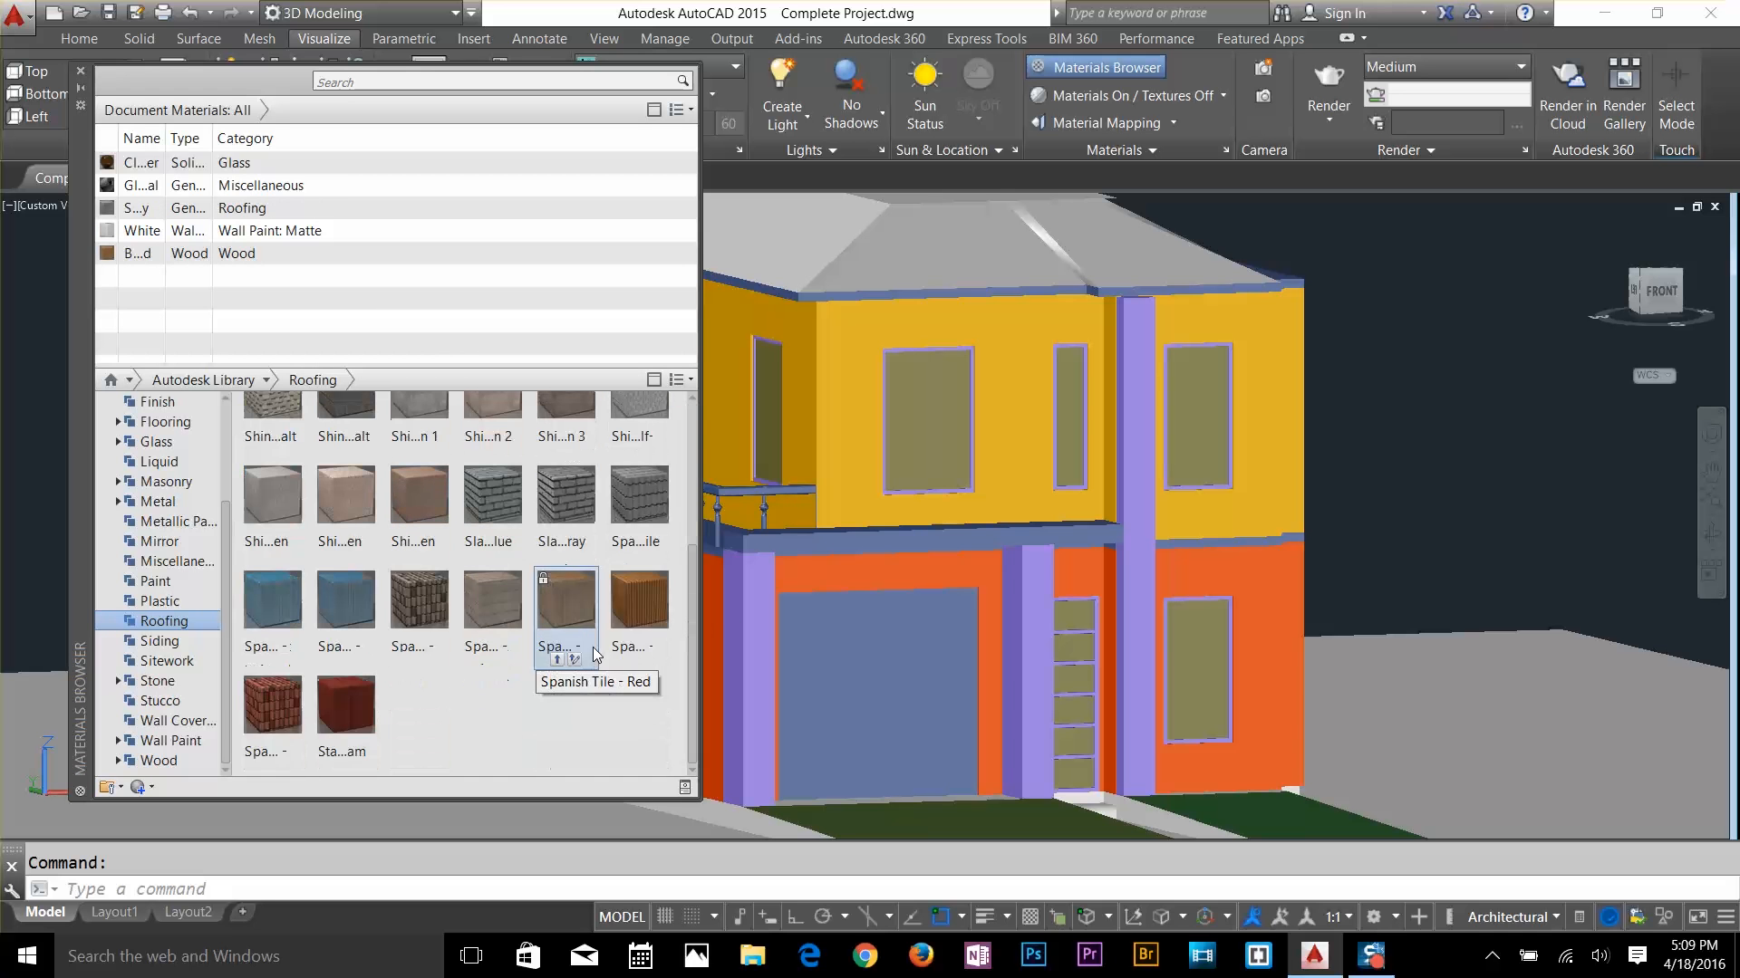
click(80, 76)
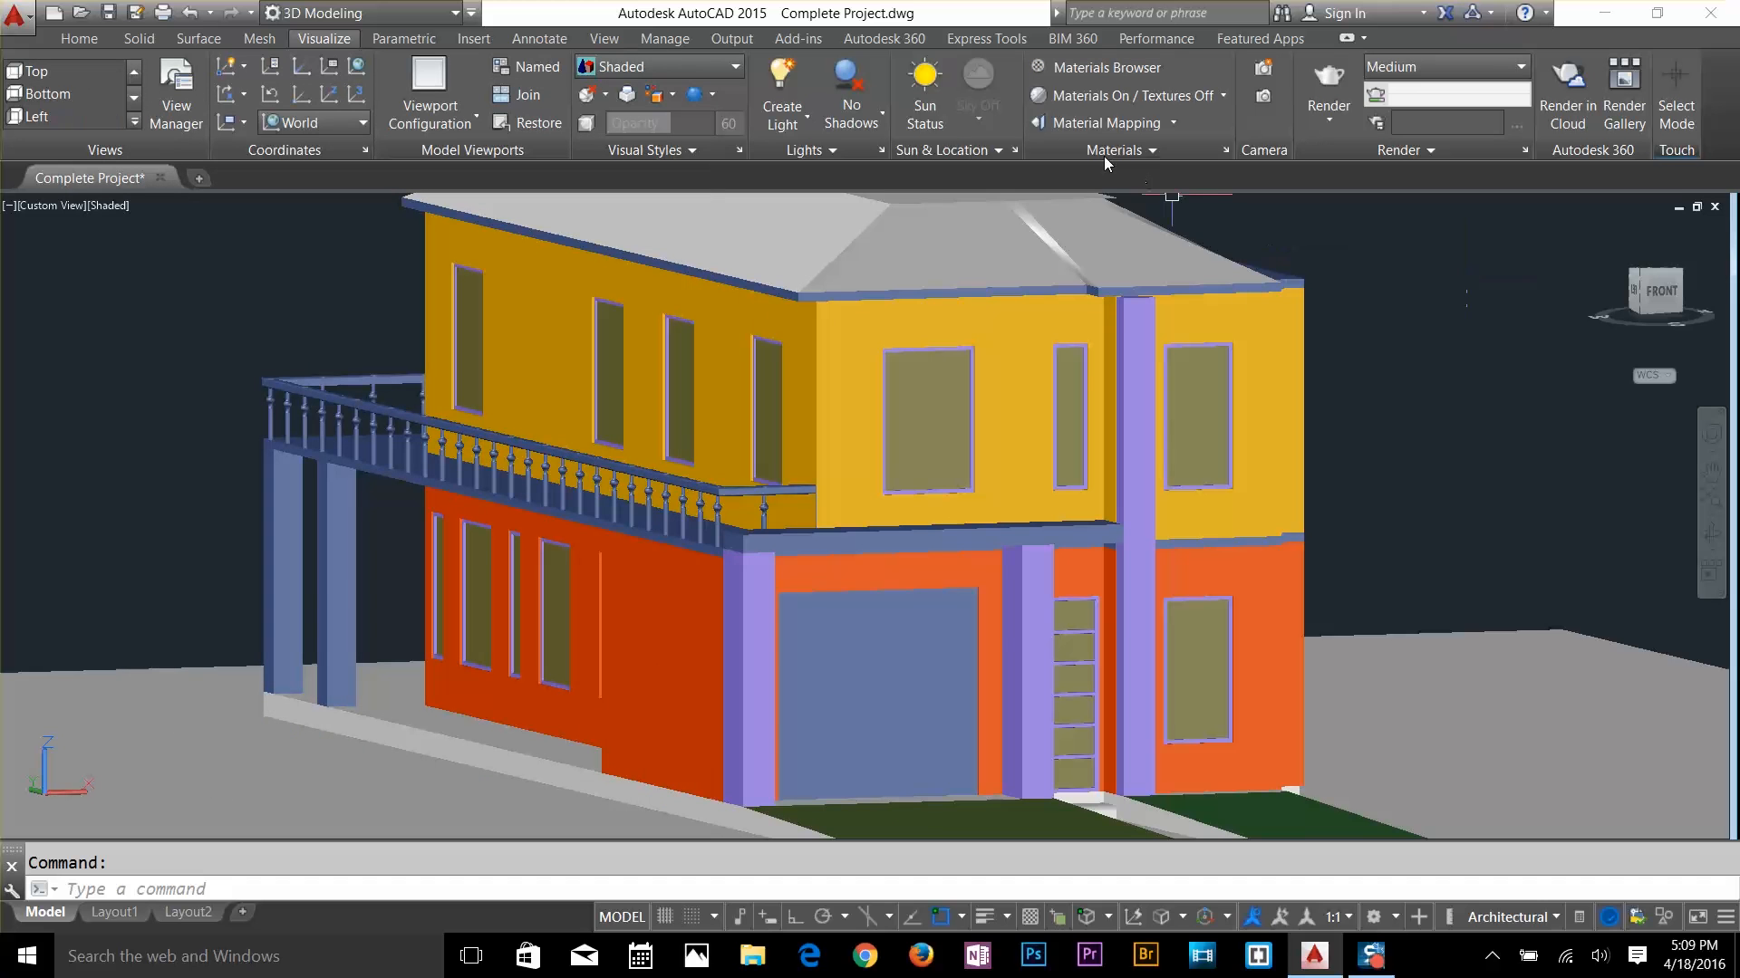
Start attaching materials by layer and assign White to the 3d wall and 3d wall first layers
click(1141, 150)
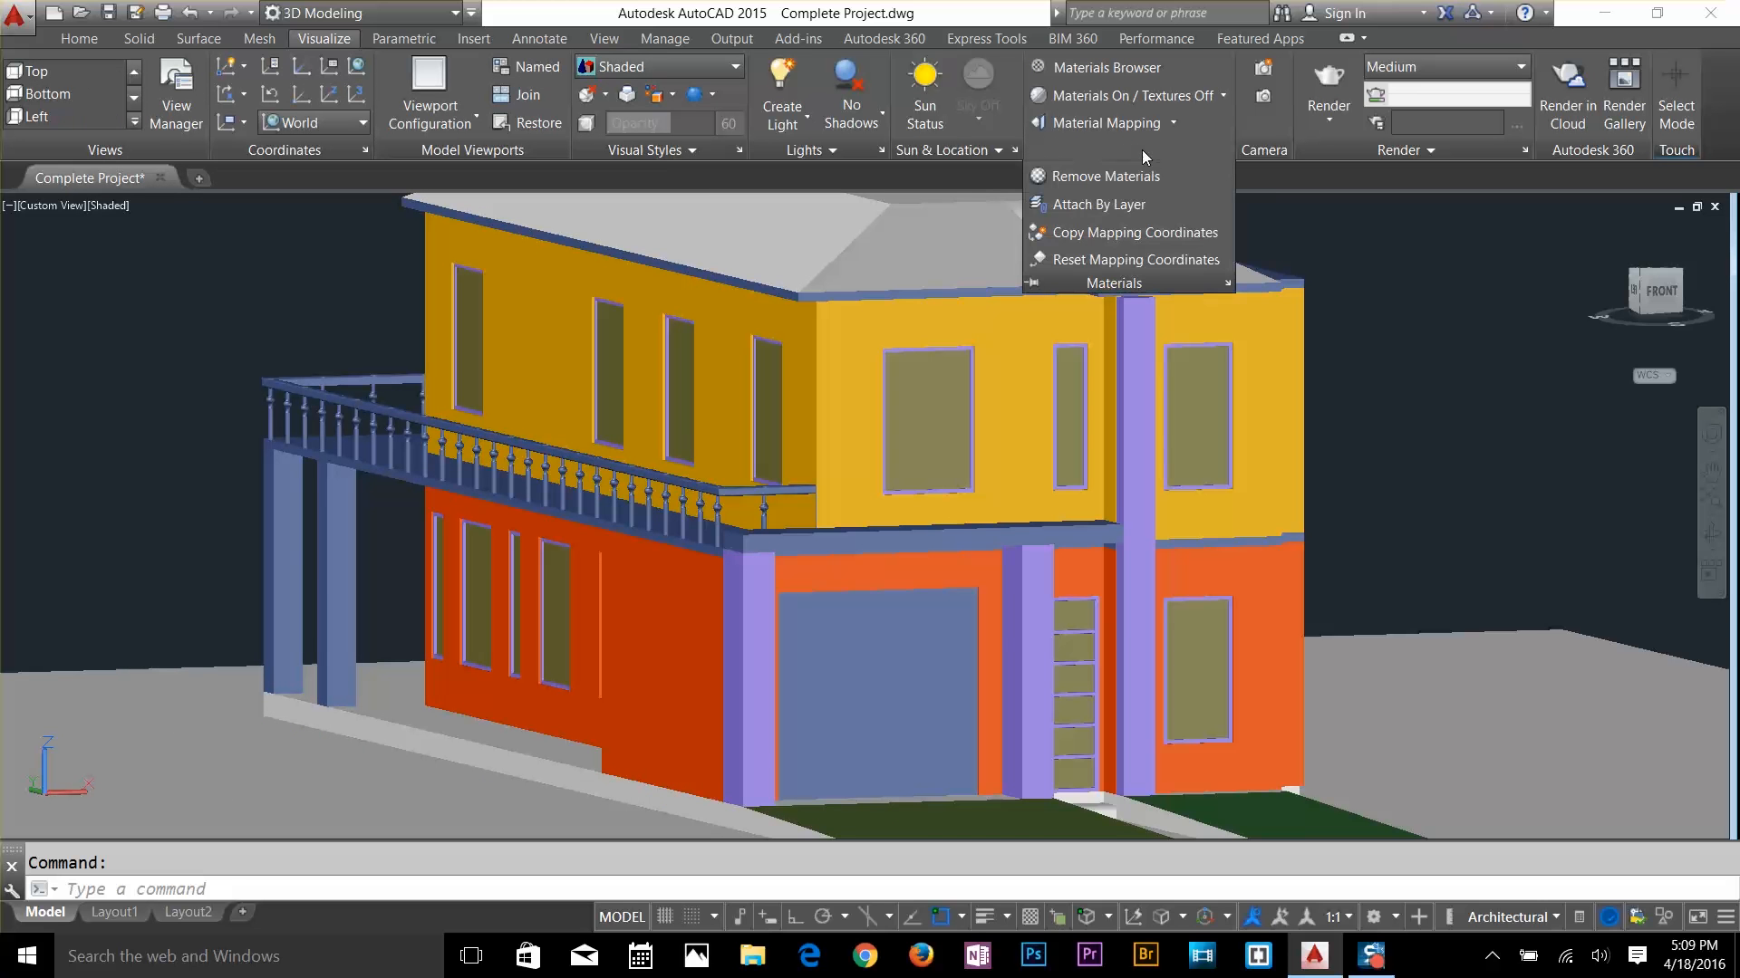
click(1123, 208)
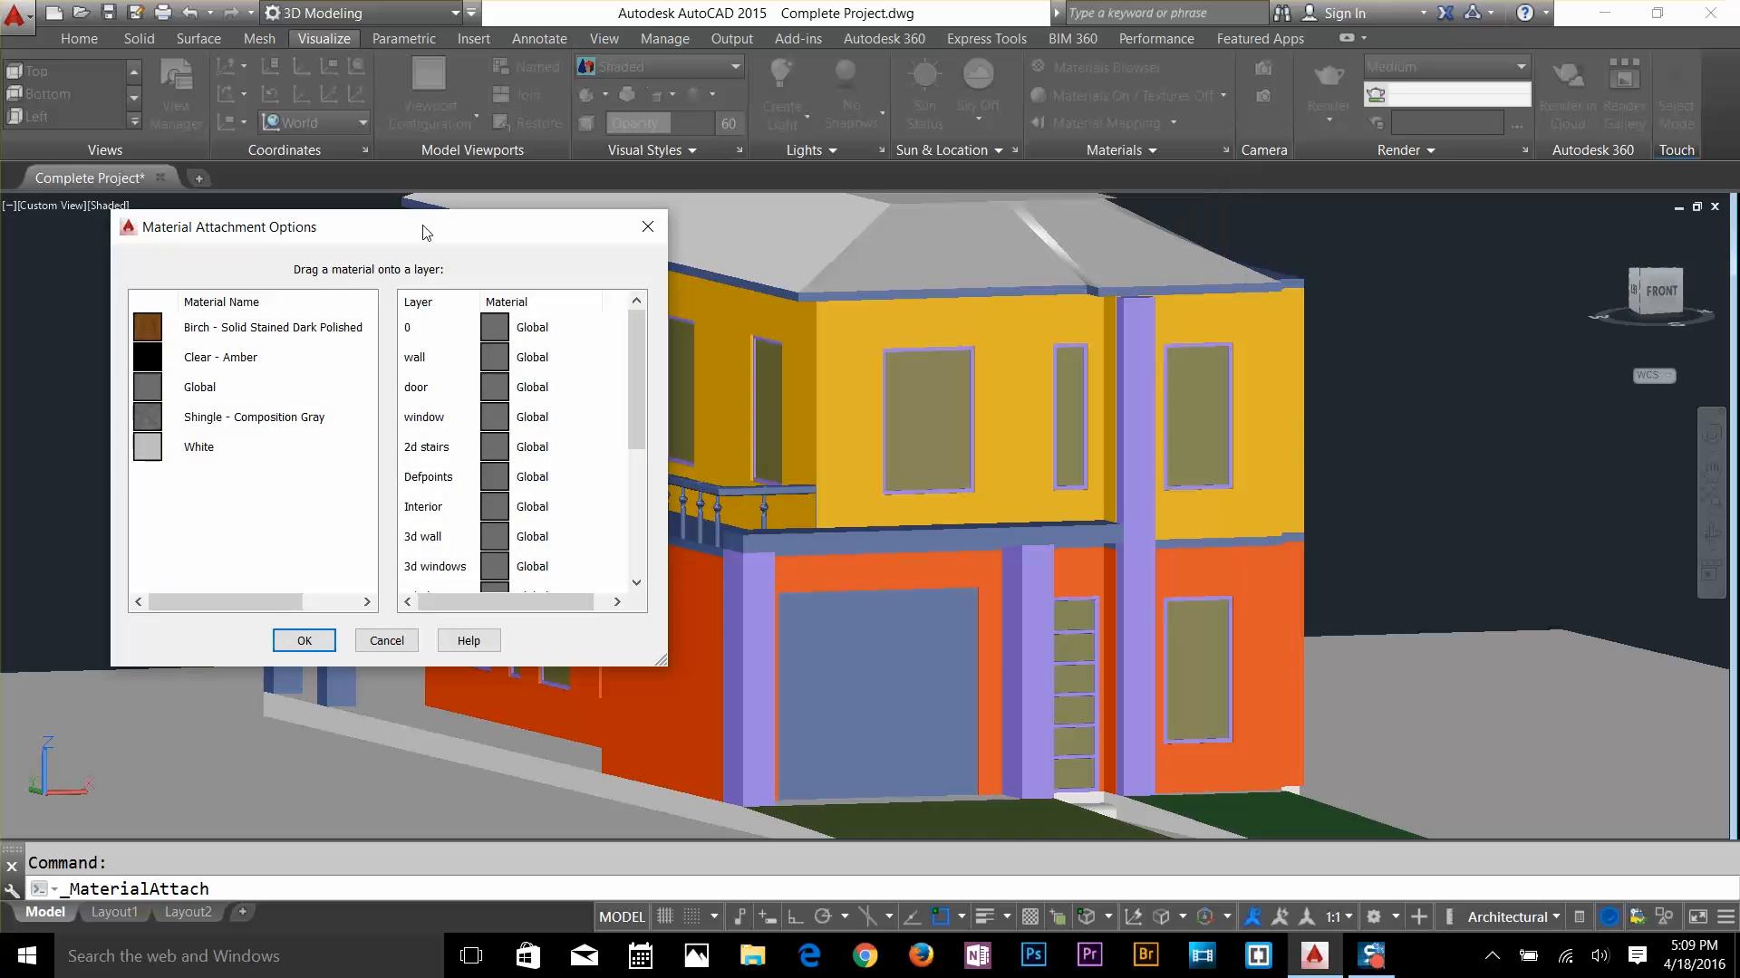
drag(421, 226, 331, 182)
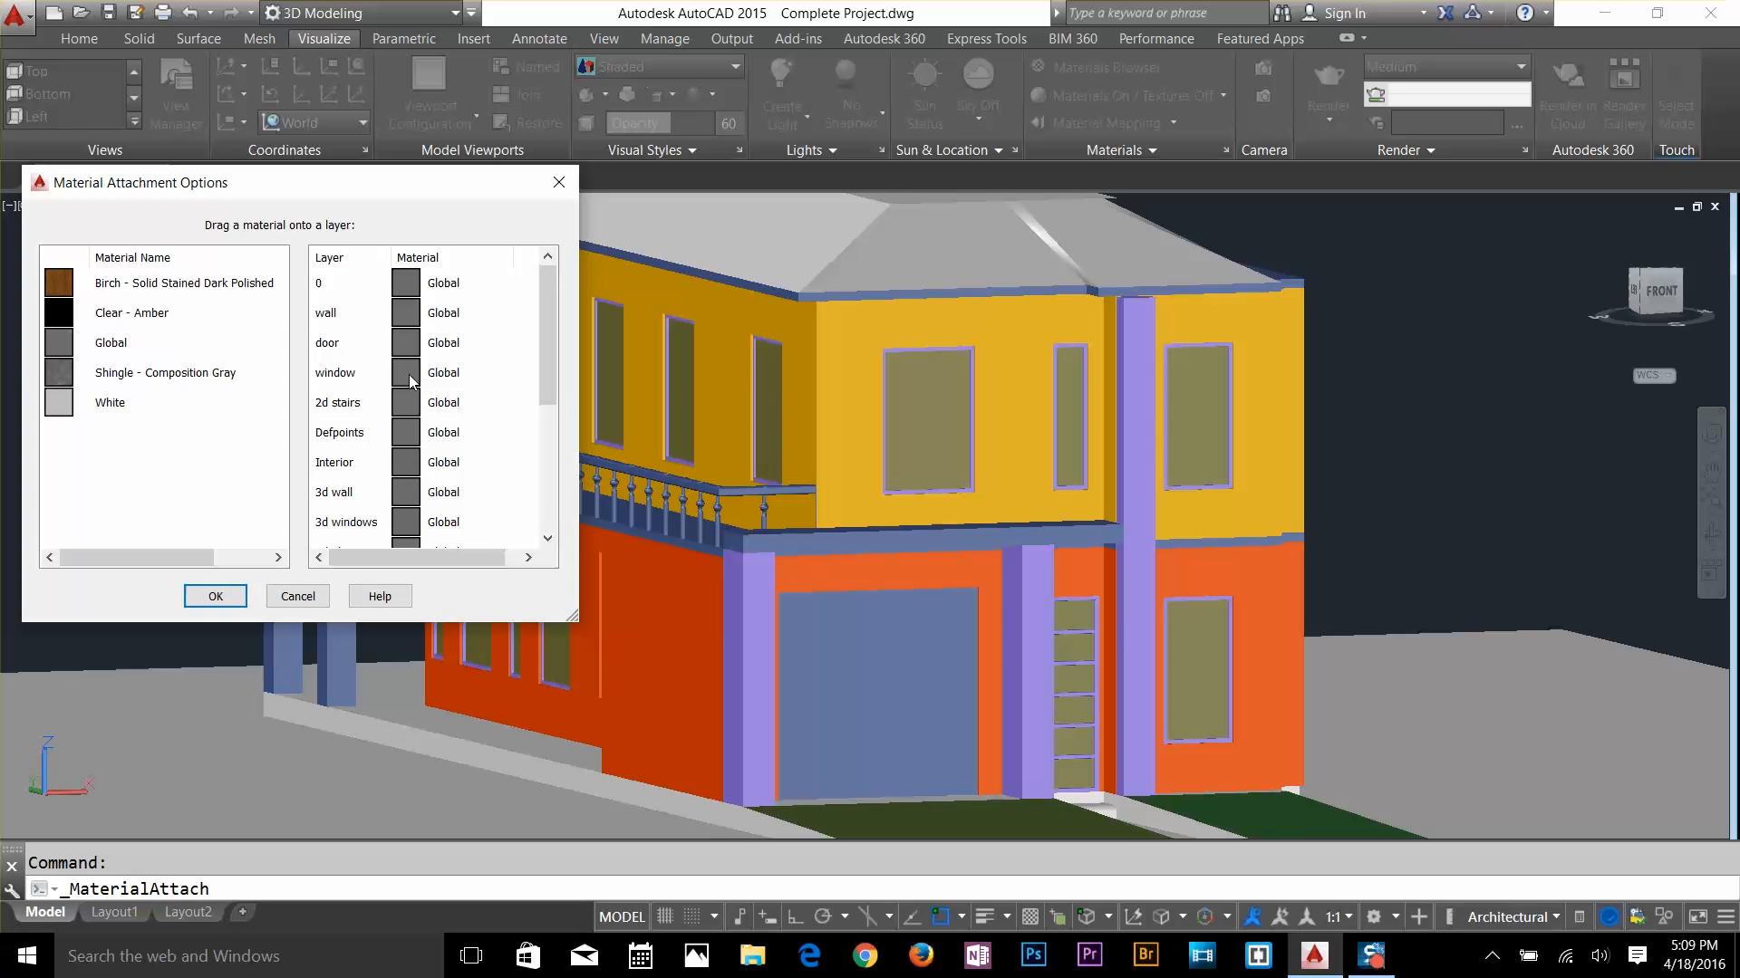
drag(111, 405, 460, 494)
scroll(464, 436, down, 1)
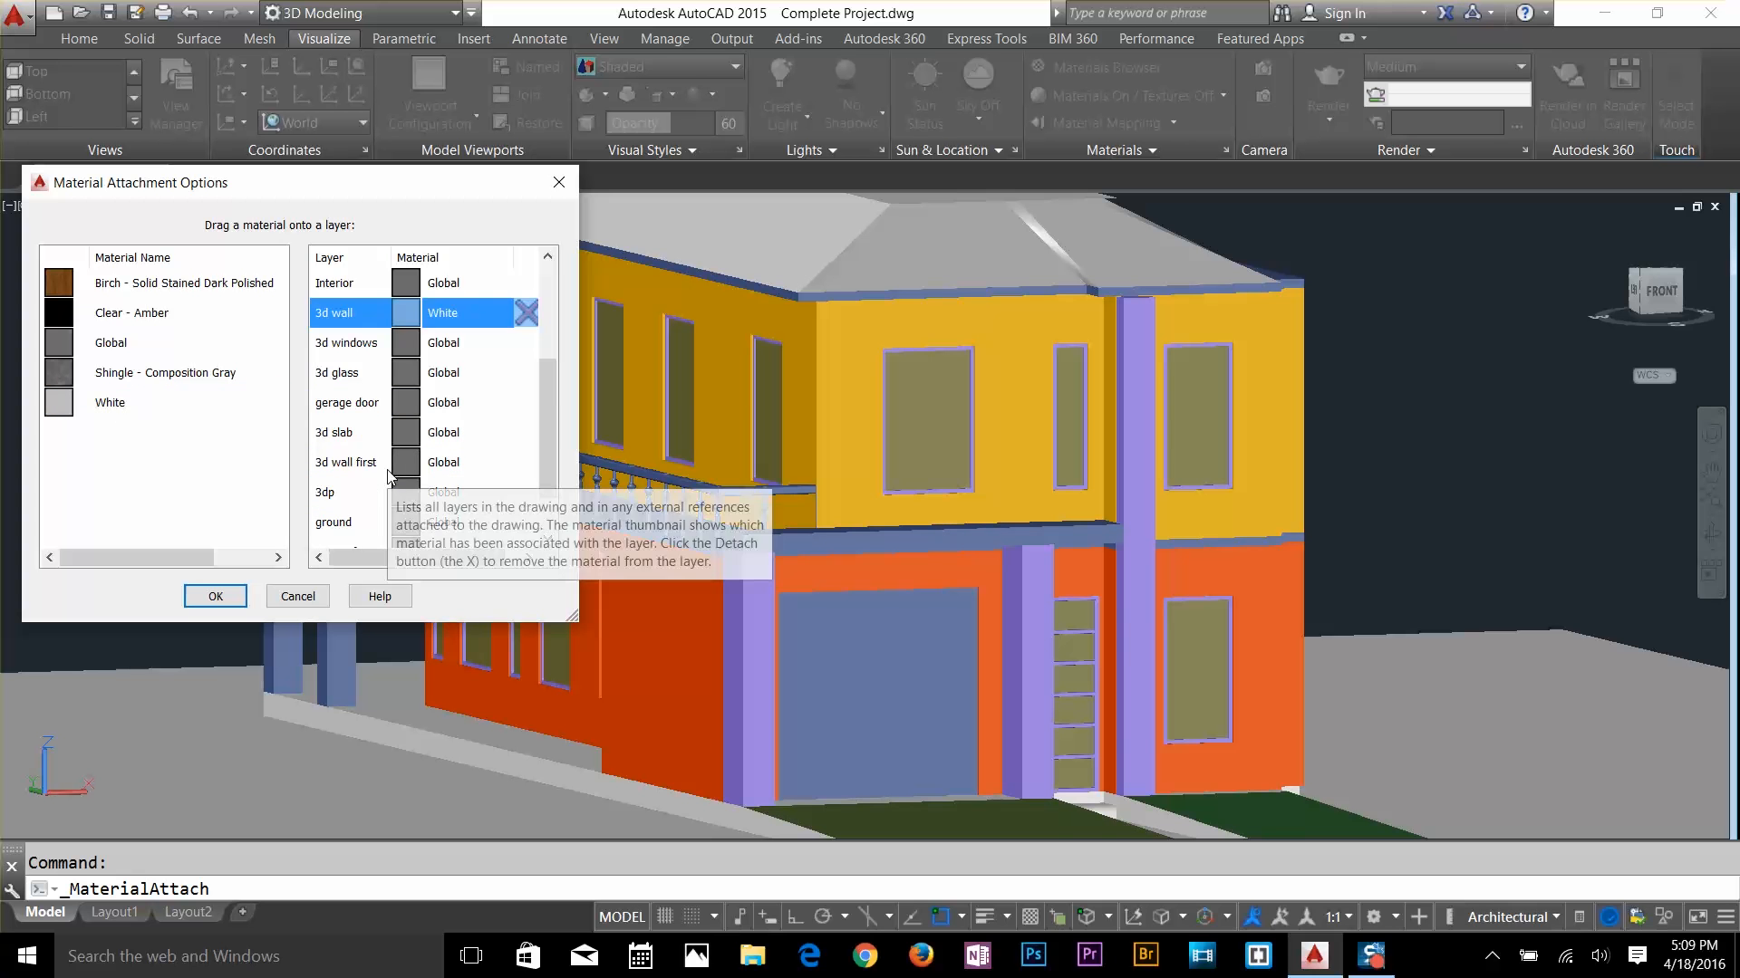
scroll(387, 483, down, 2)
drag(108, 403, 516, 411)
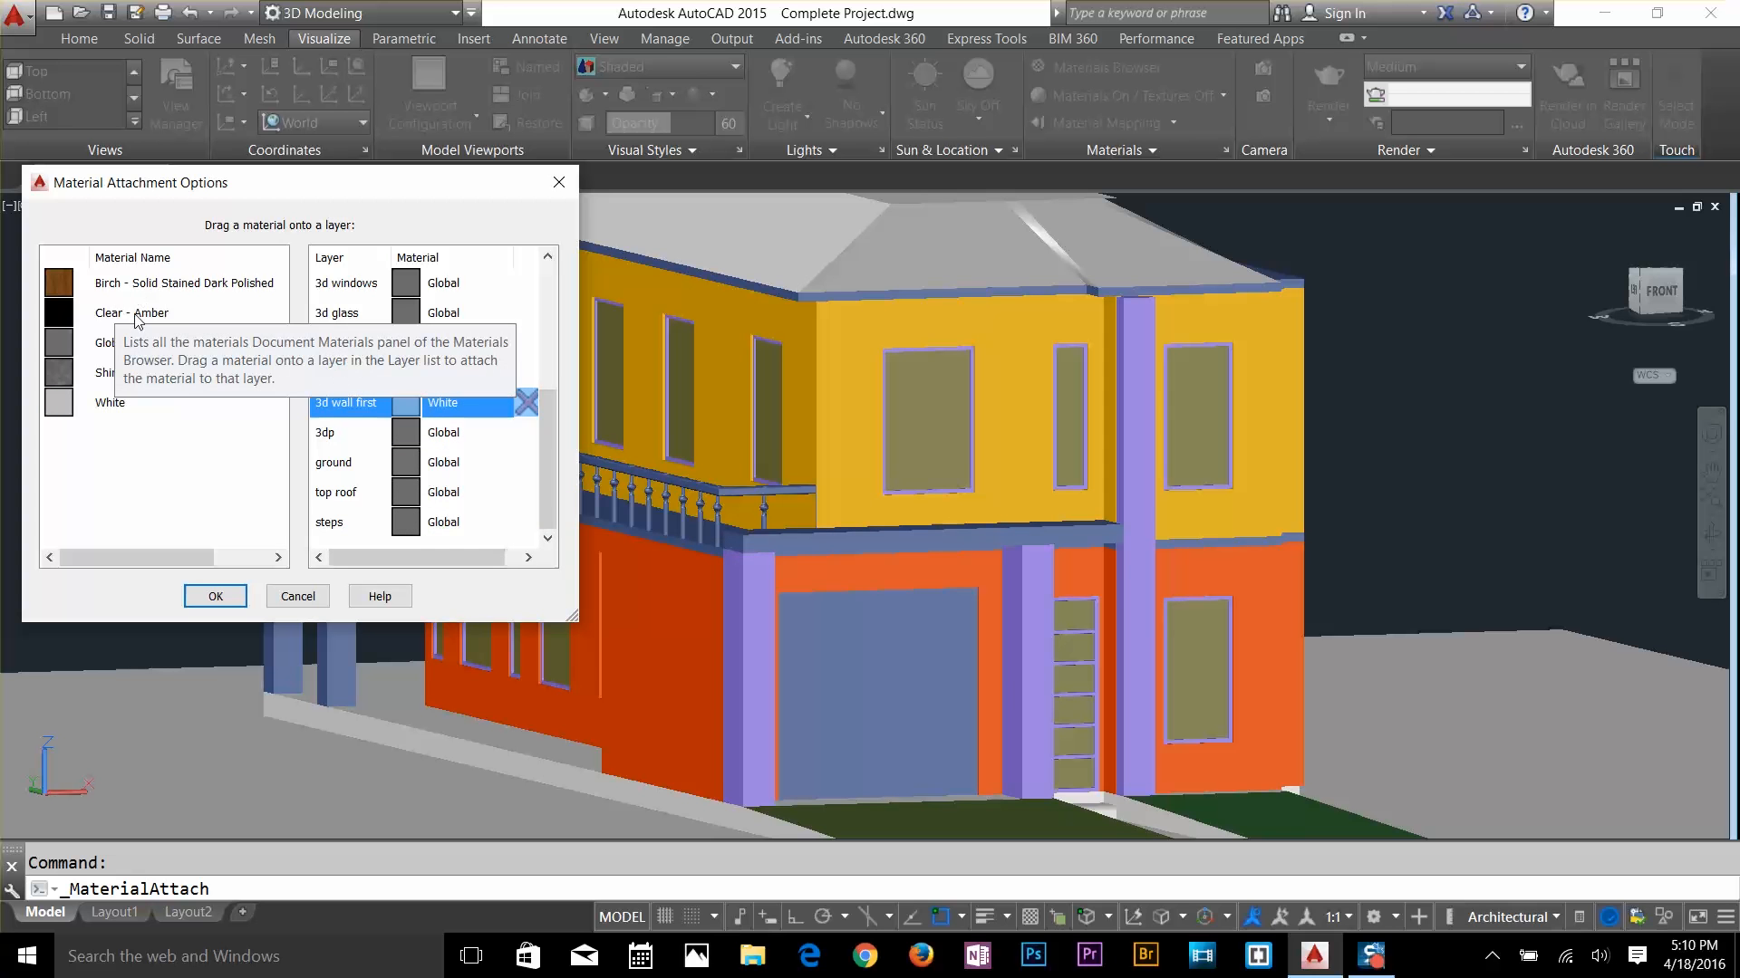
Assign the Birch - Solid Stained Dark Polished material to the 3d windows layer
click(123, 405)
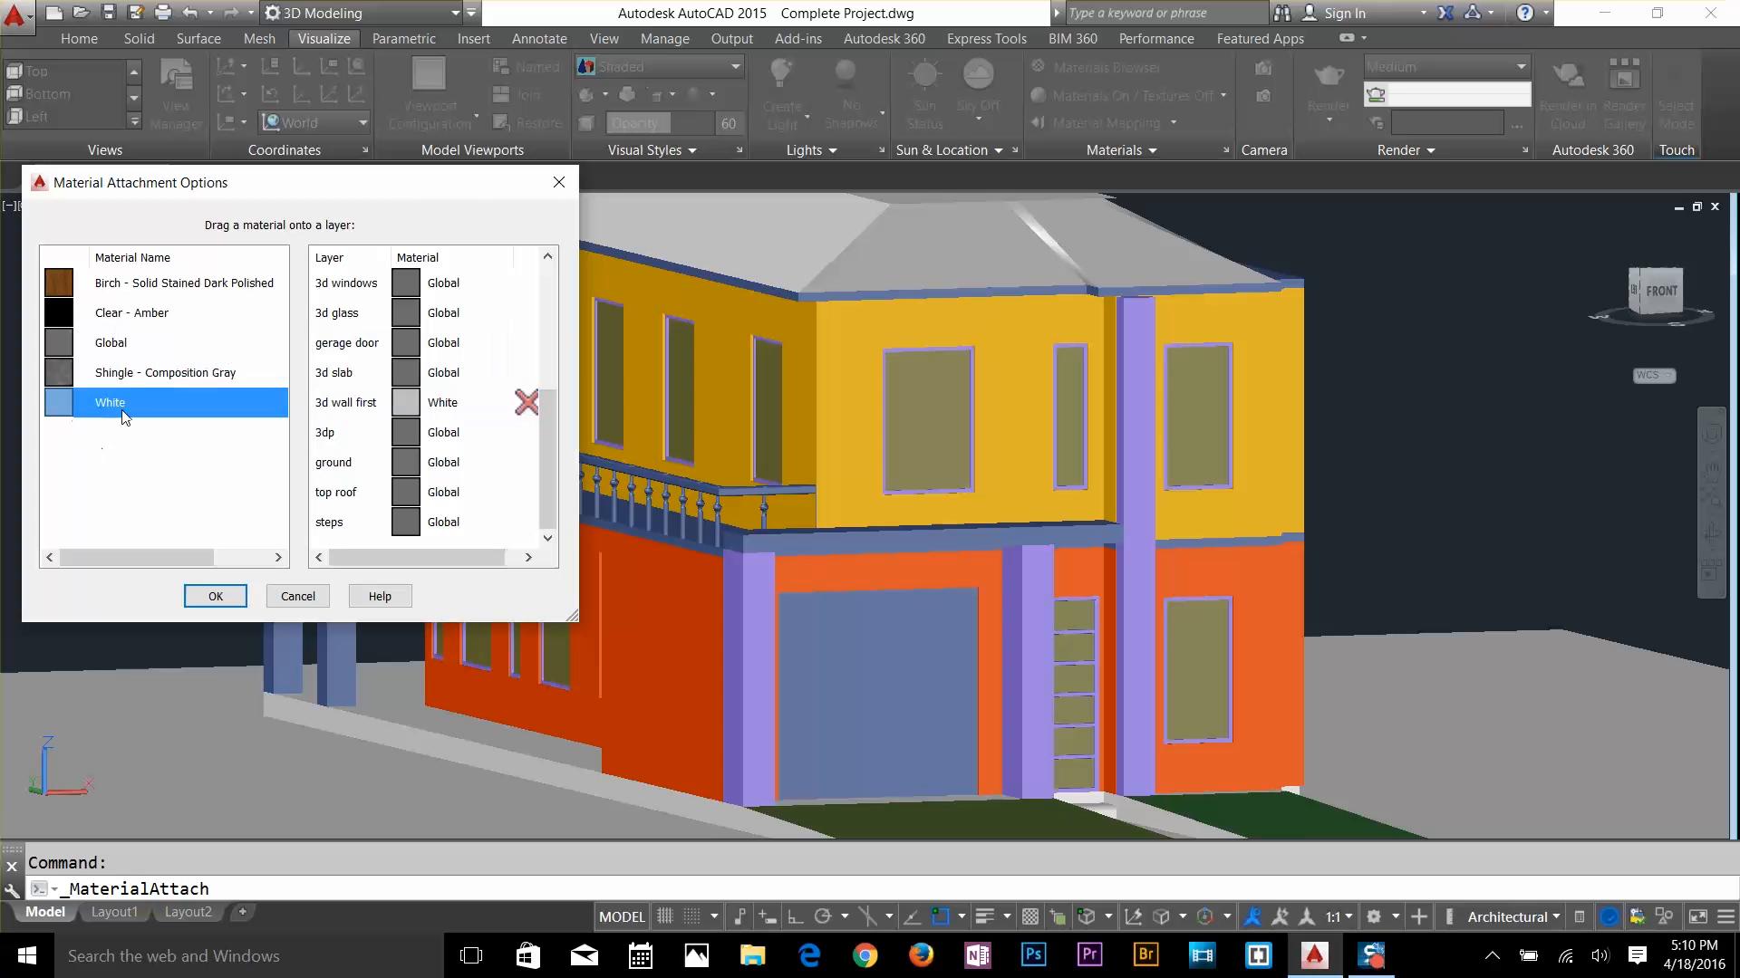
click(150, 373)
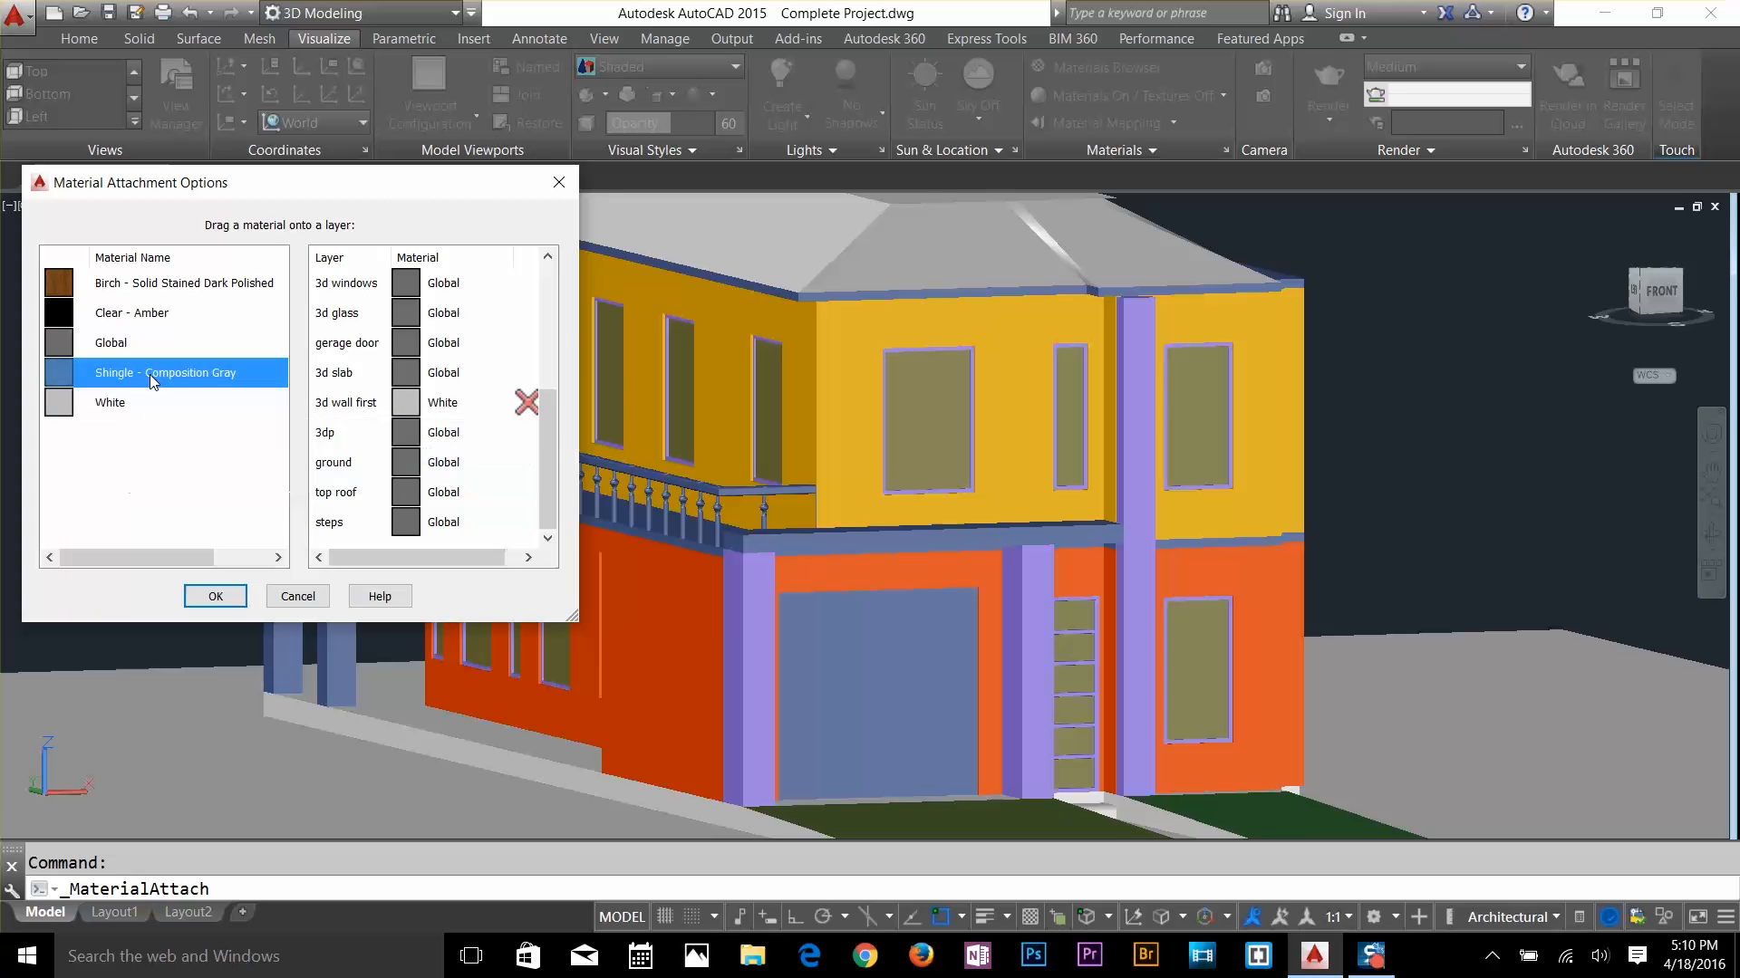
click(126, 287)
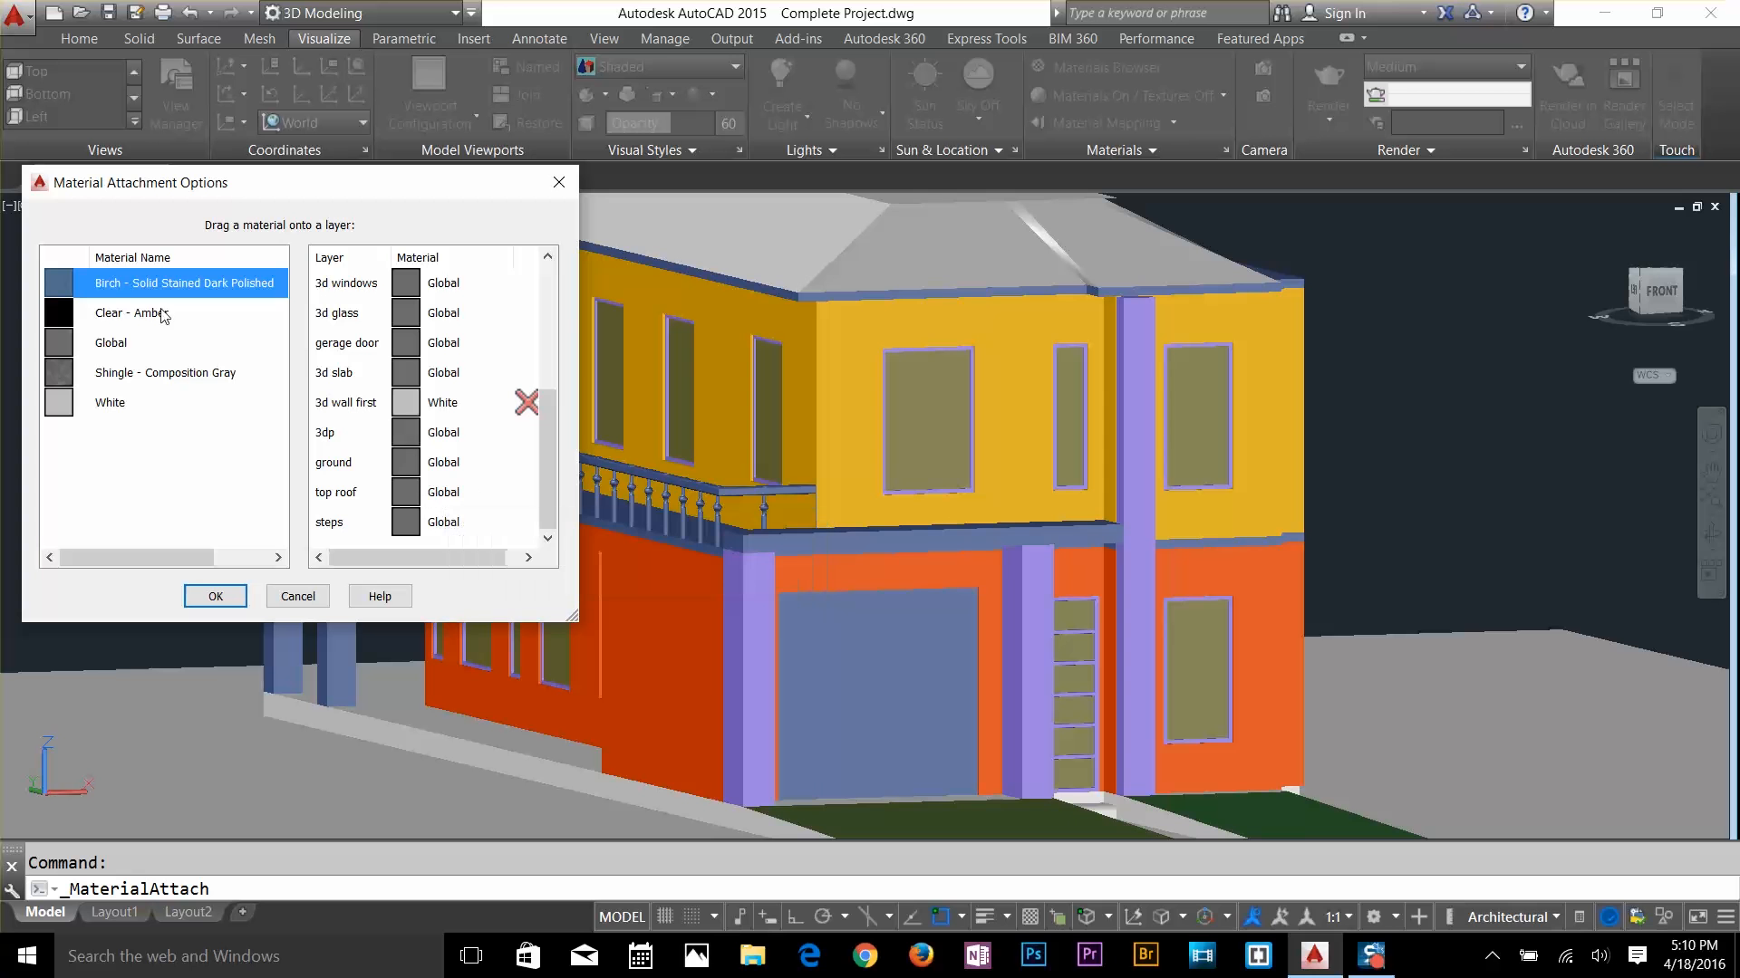
scroll(460, 479, up, 1)
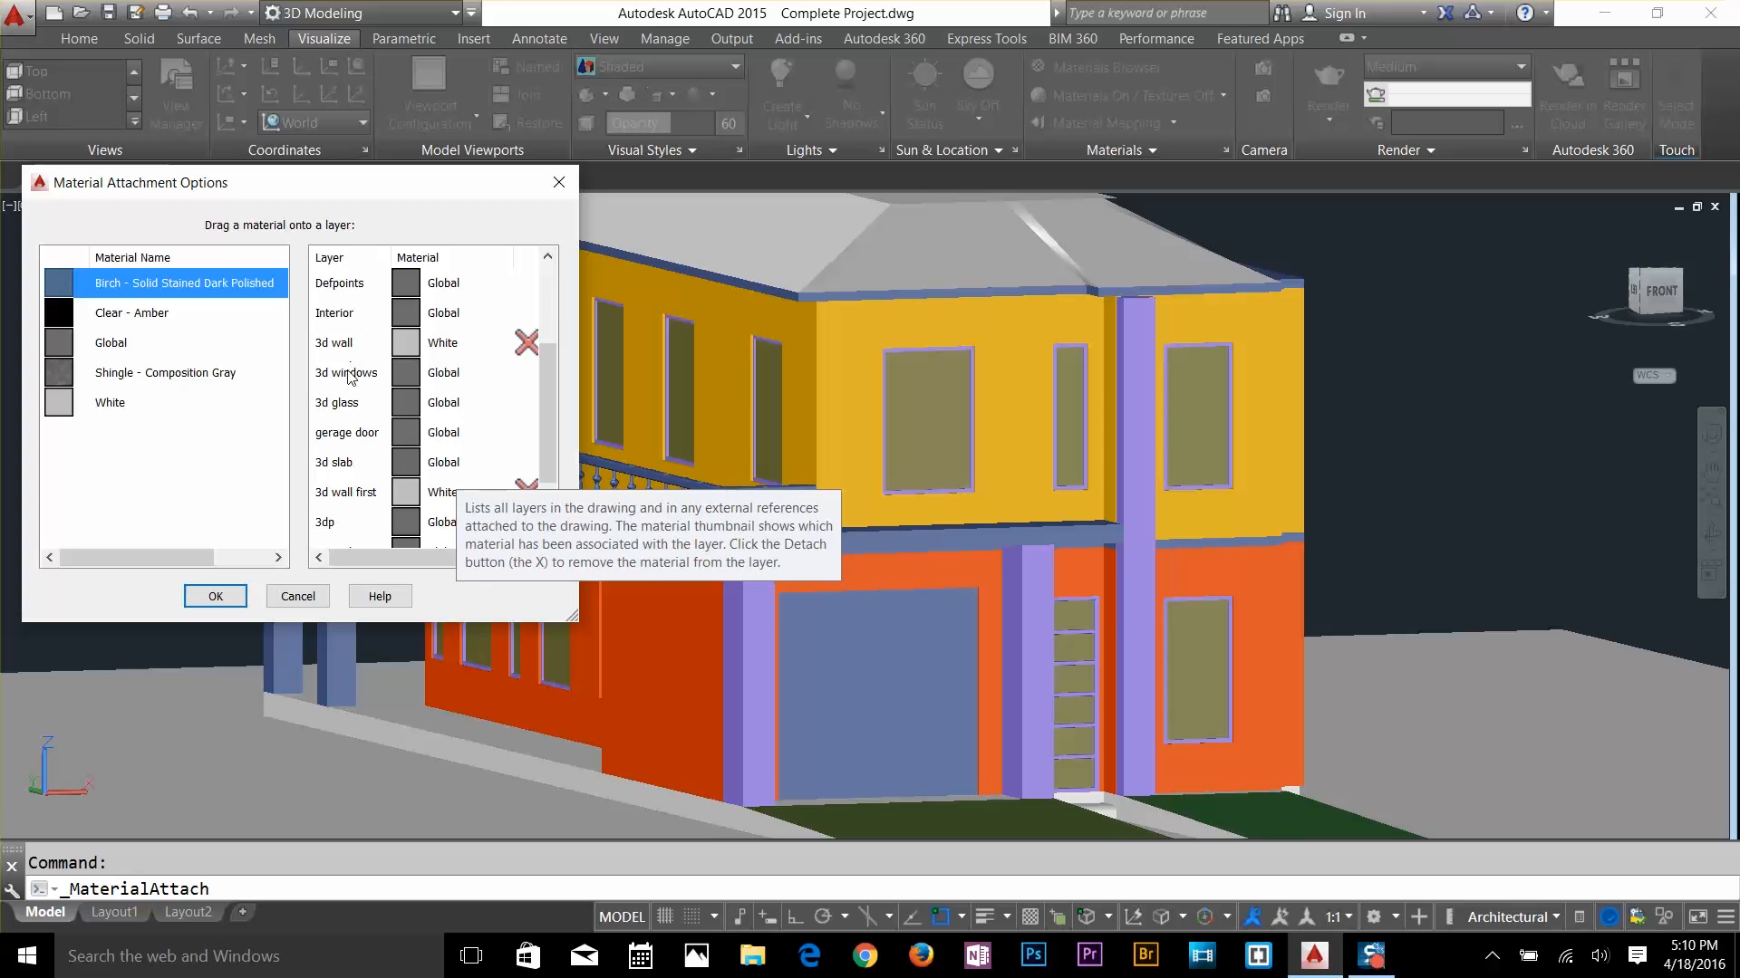
drag(283, 305, 362, 372)
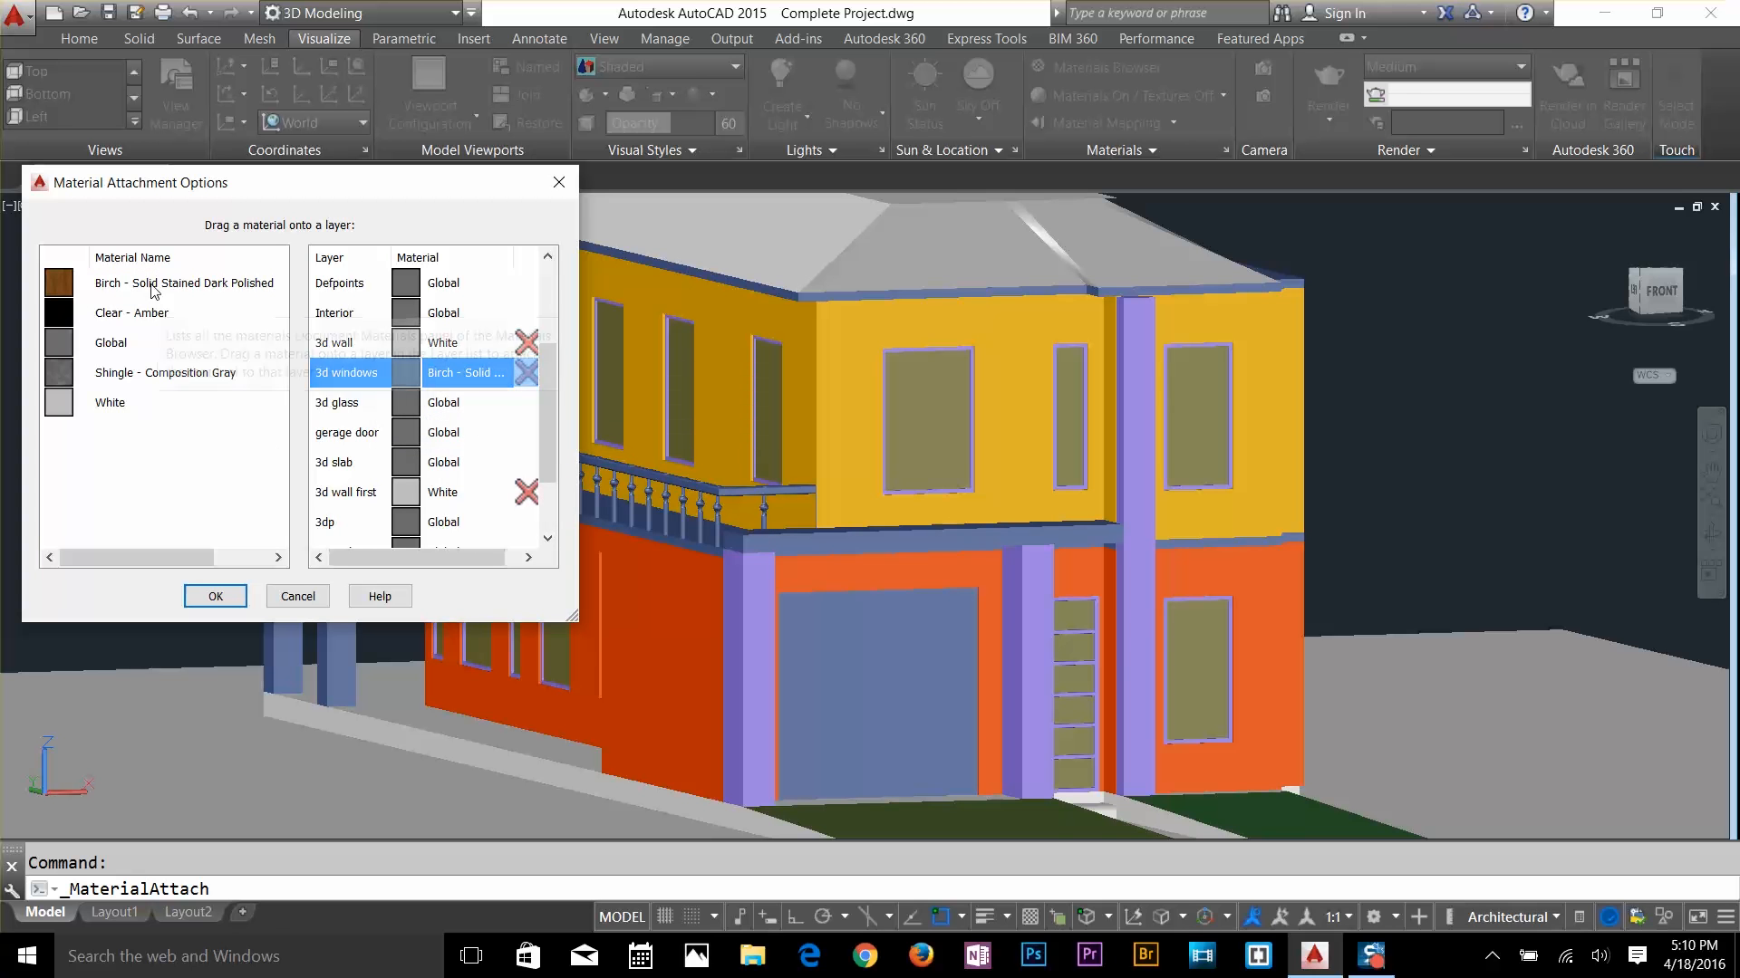
Assign the Clear - Amber glass material to the 3d glass layer
scroll(433, 443, down, 1)
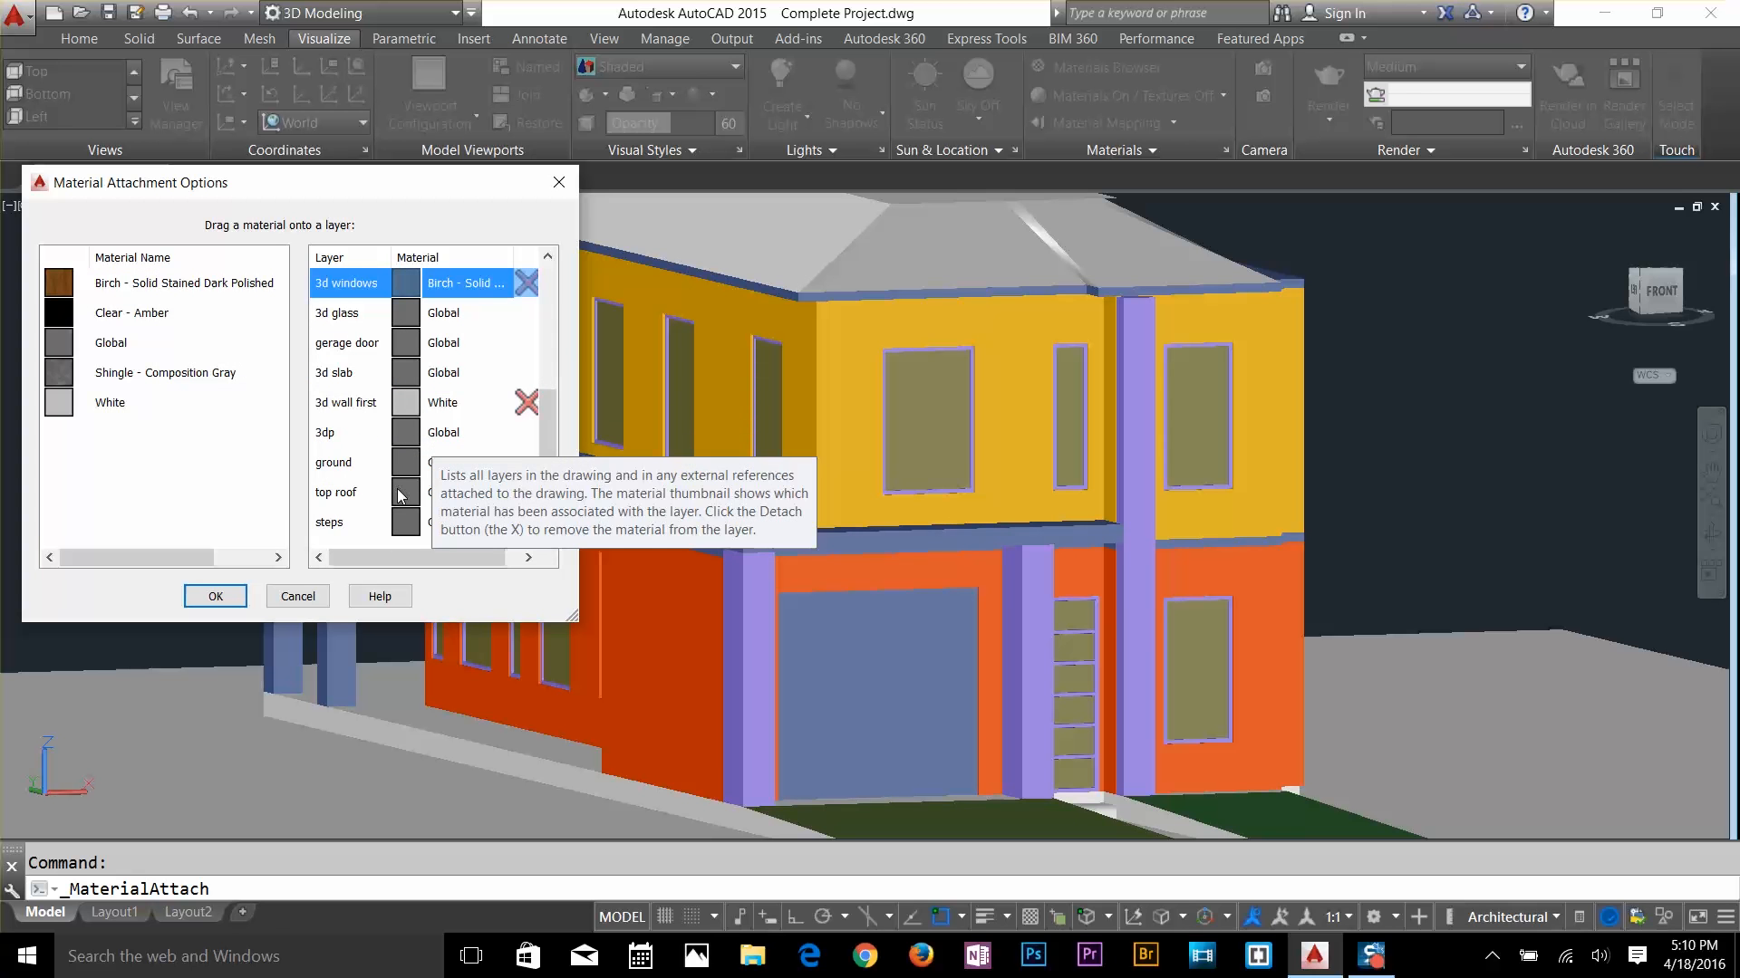
scroll(395, 396, up, 1)
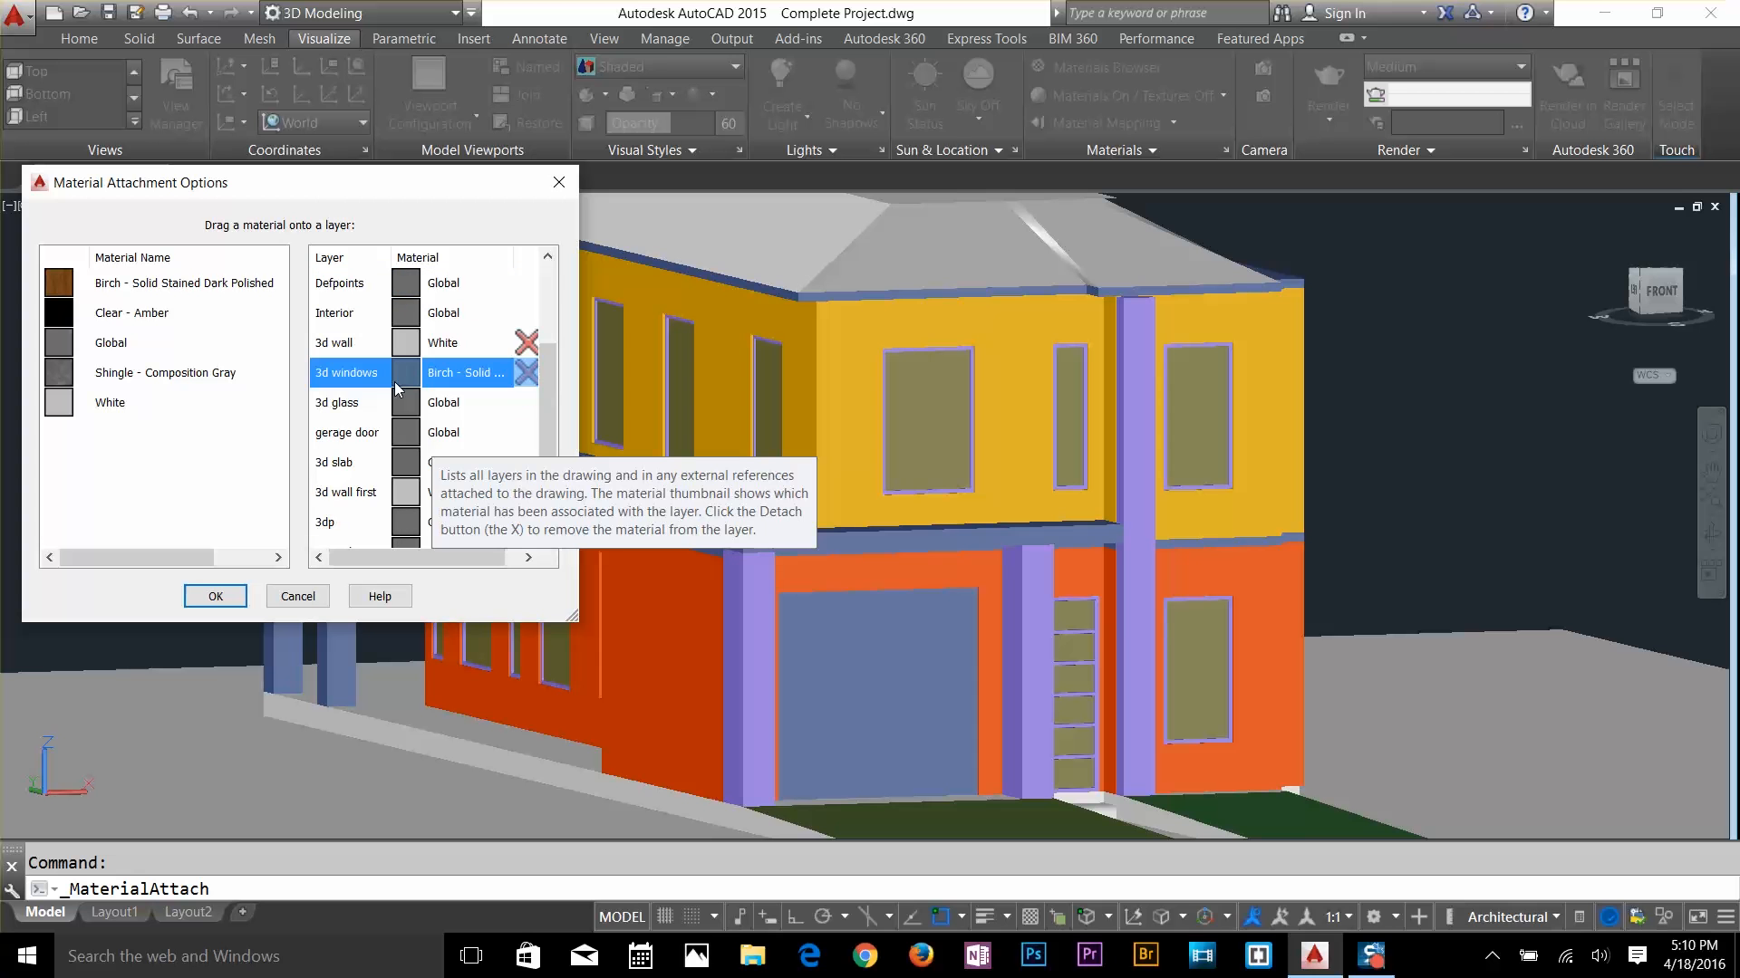
click(384, 499)
scroll(362, 503, down, 1)
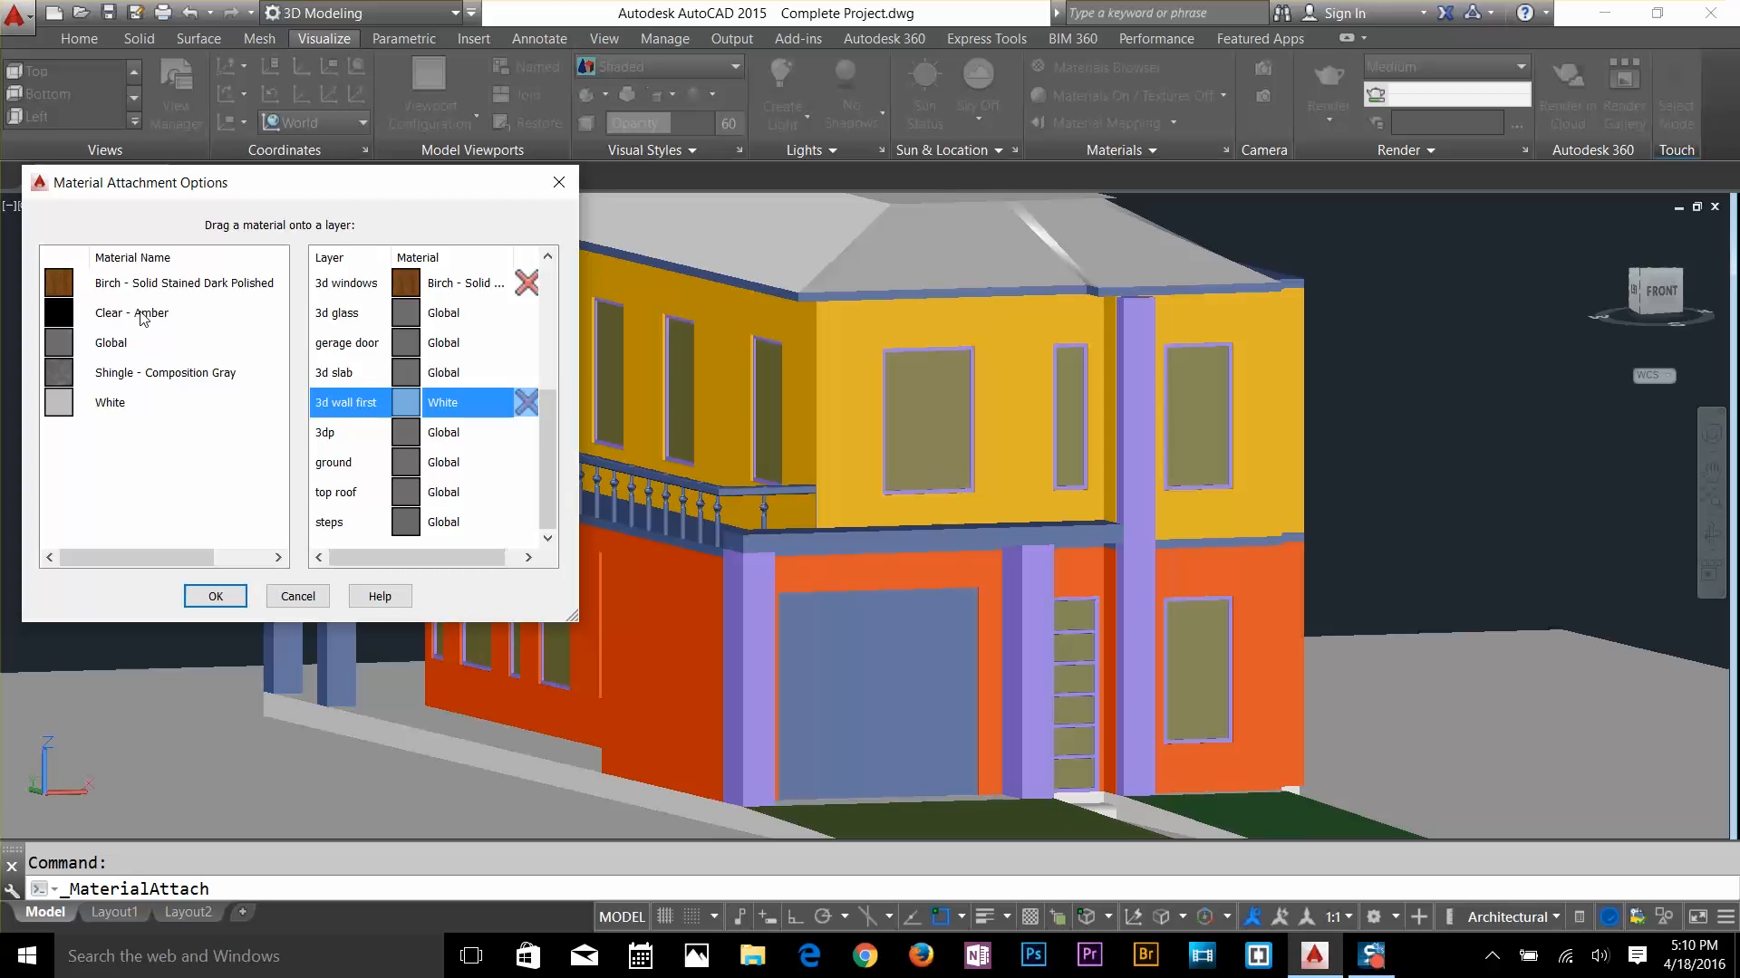
drag(142, 317, 444, 312)
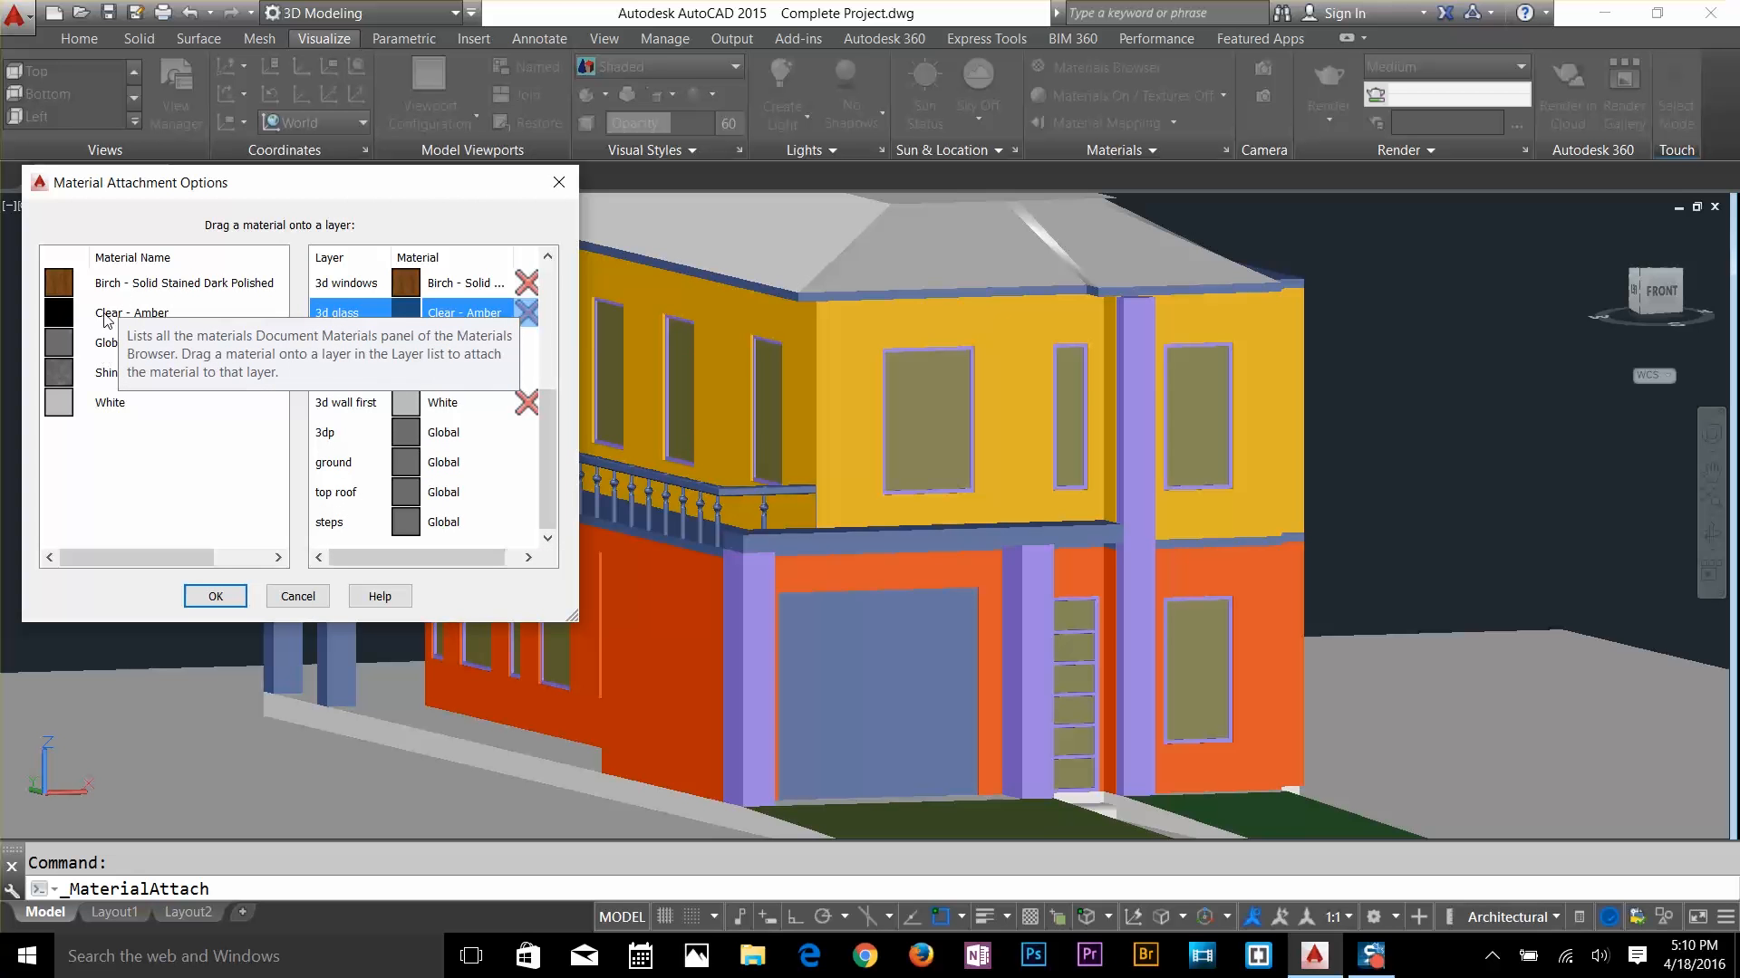
Assign Shingle - Composition Gray to the ground layer and apply the material attachments
drag(115, 282, 170, 279)
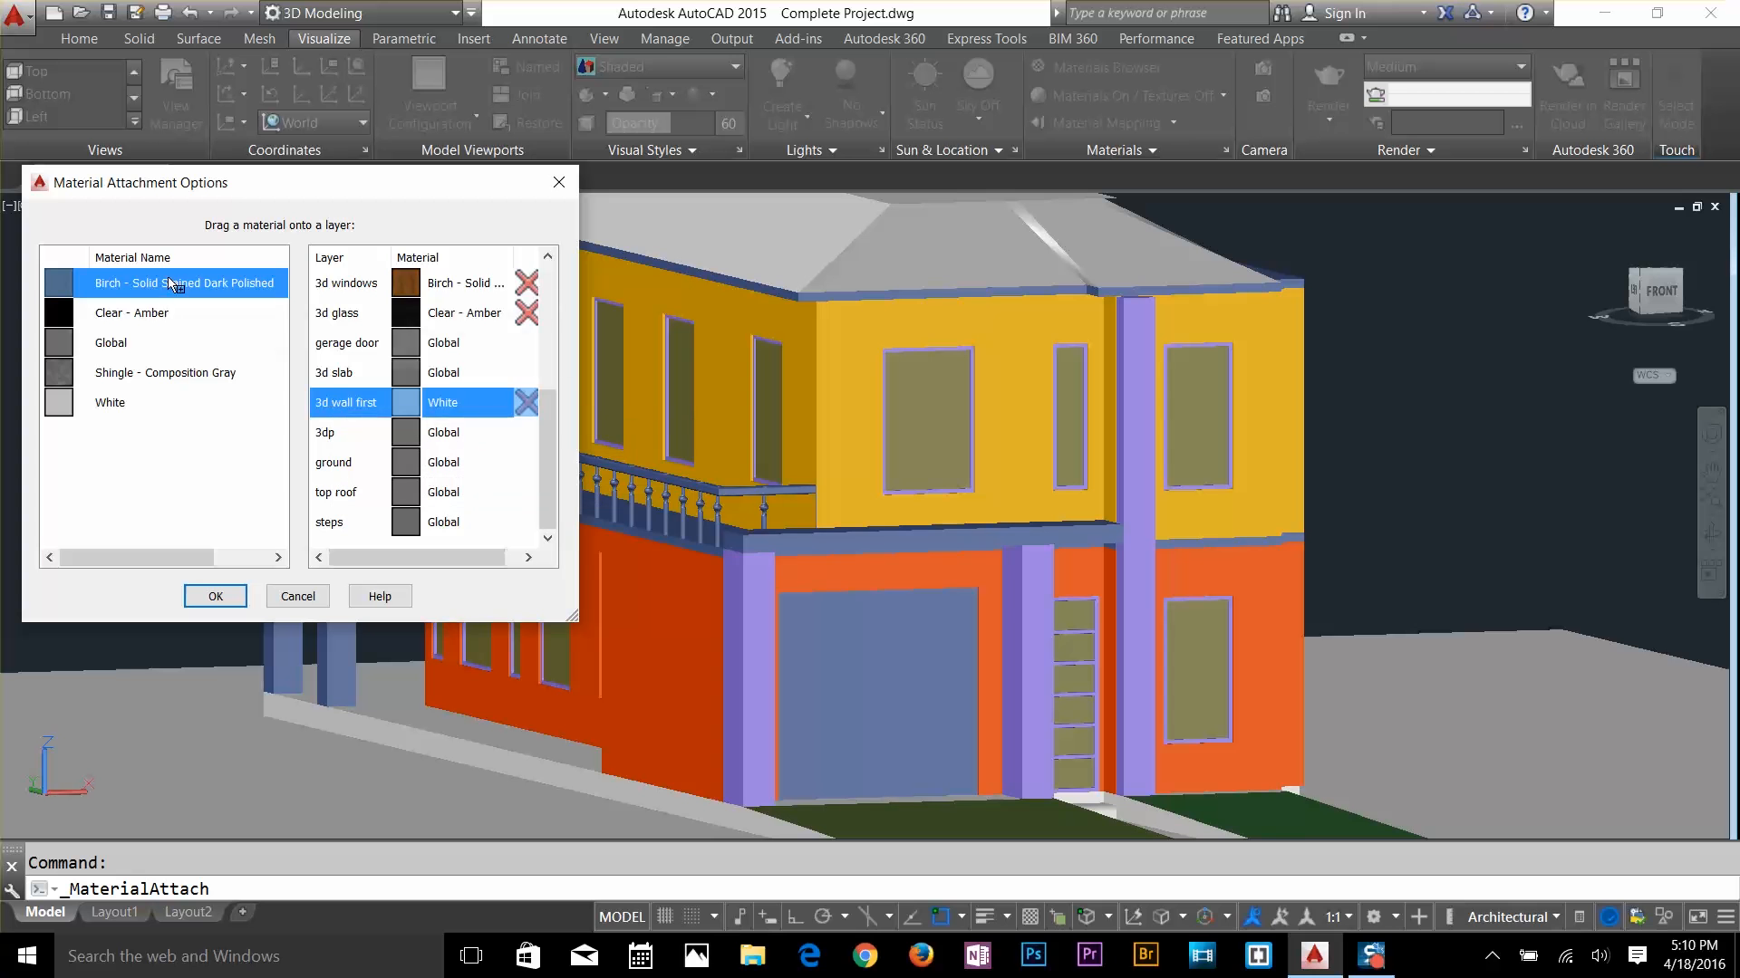
drag(126, 383, 508, 467)
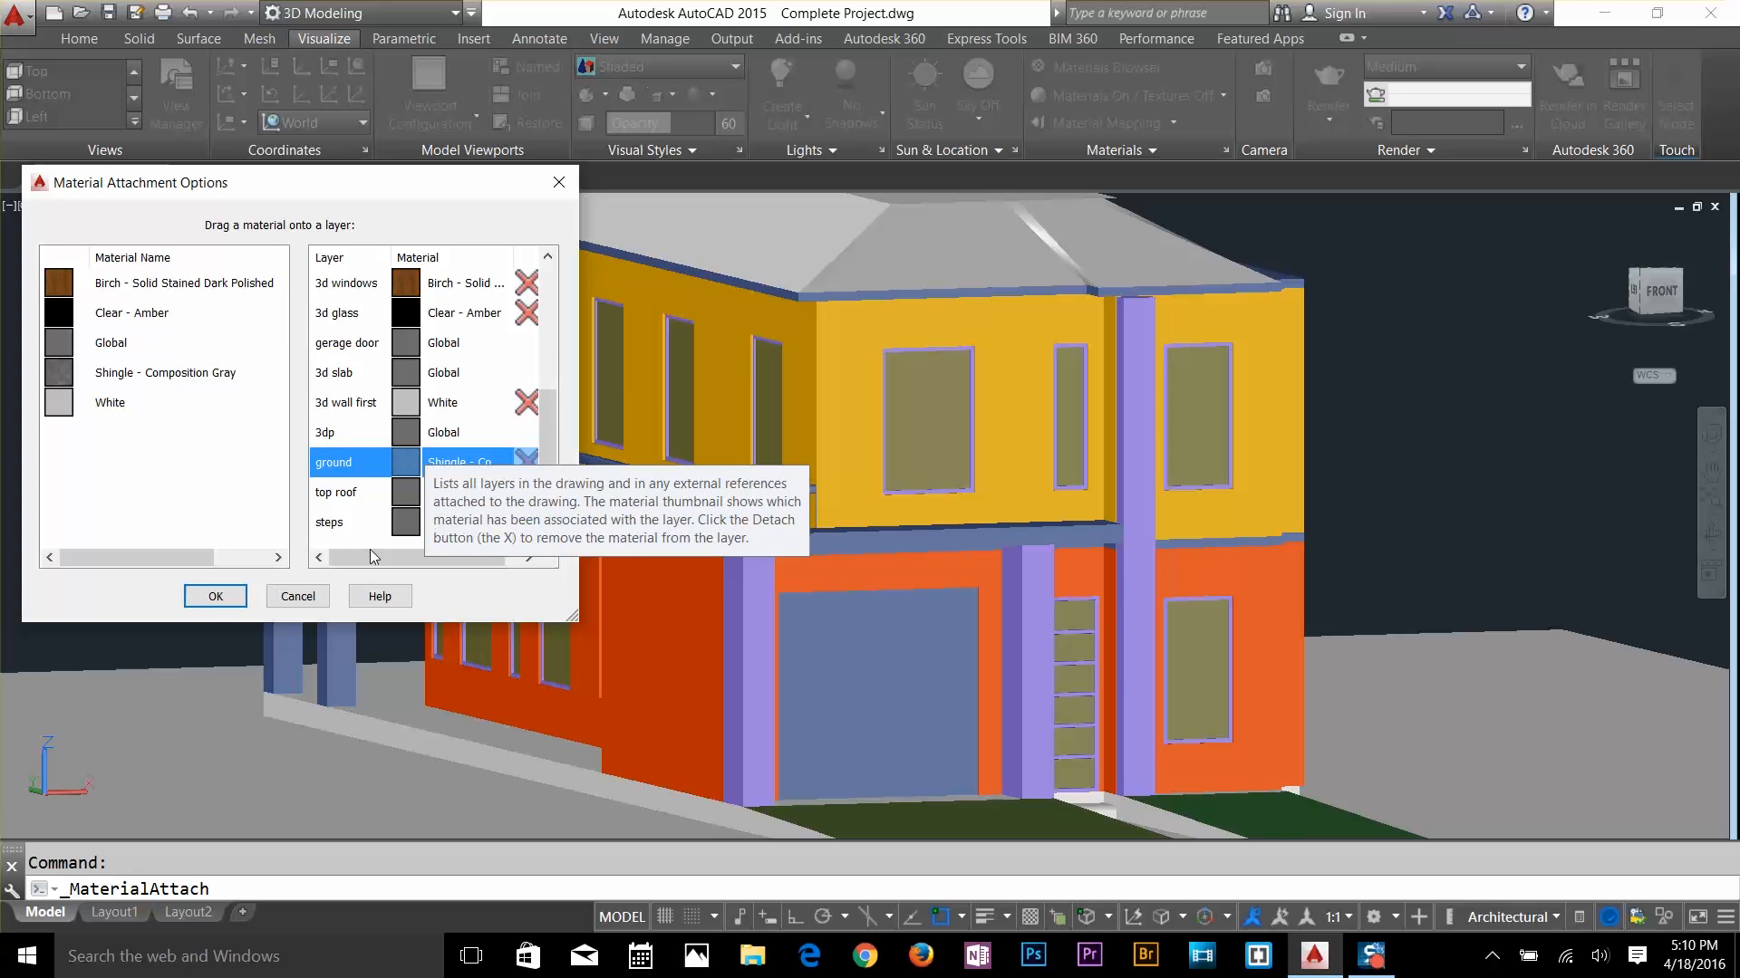
click(215, 596)
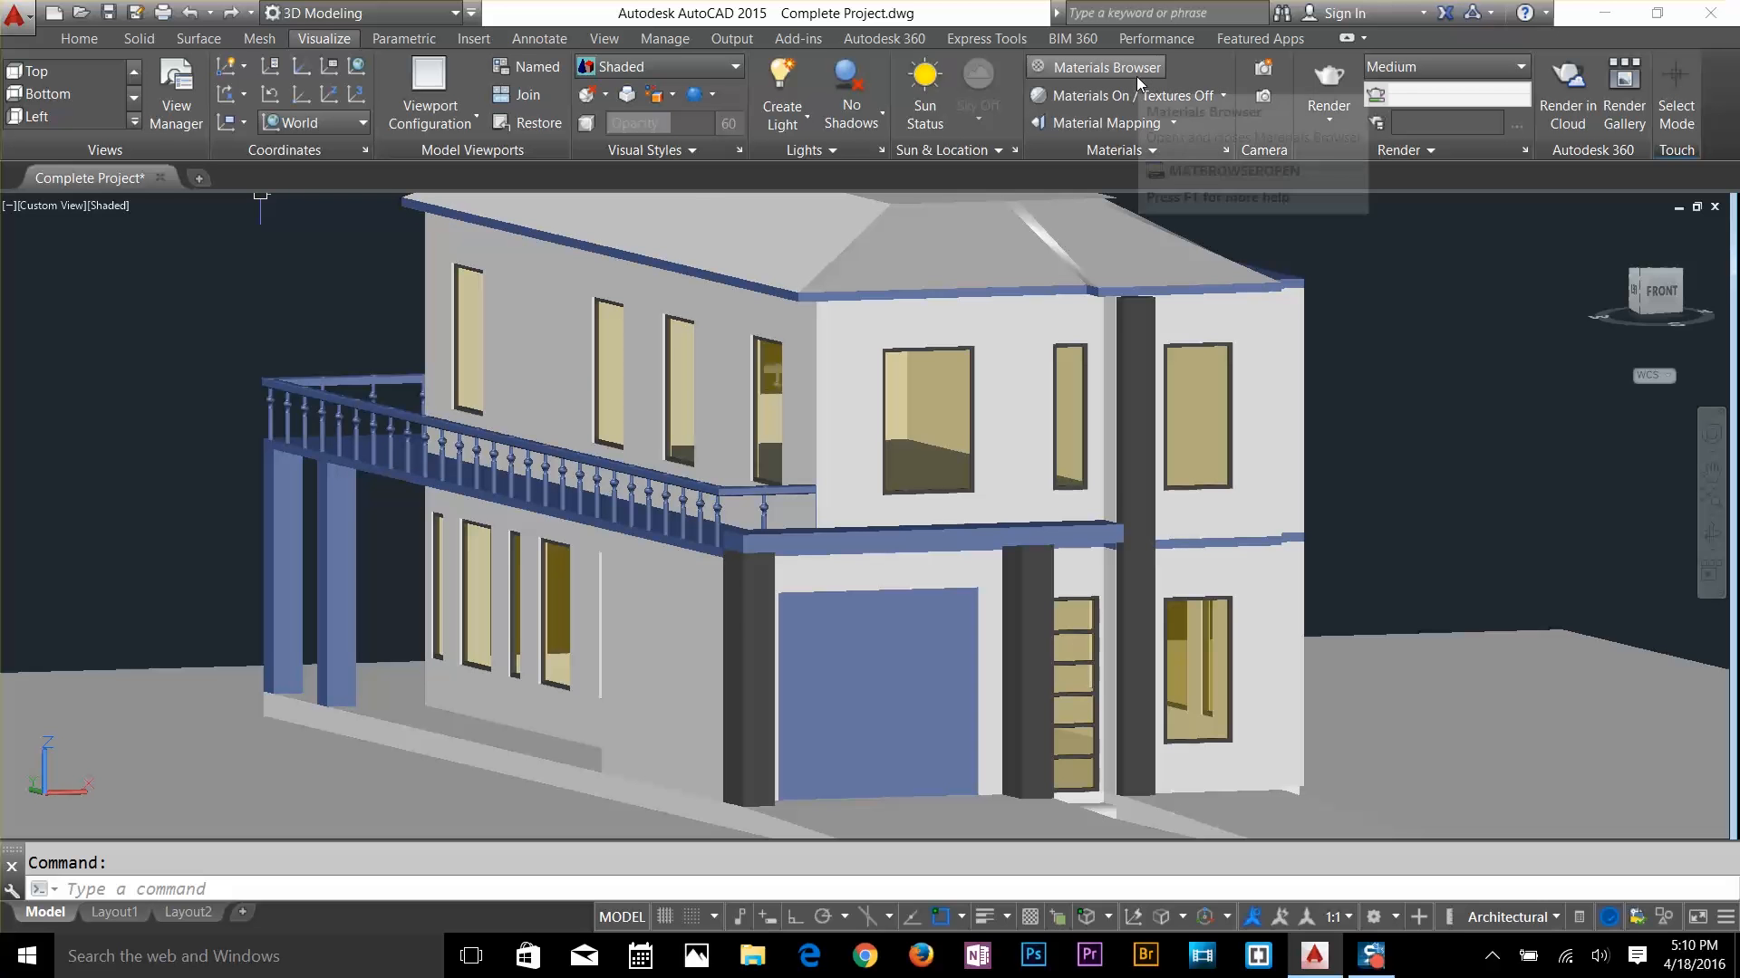
Add Coarse Polished - White from the Stone category to the document materials and close the Materials Browser
click(1105, 67)
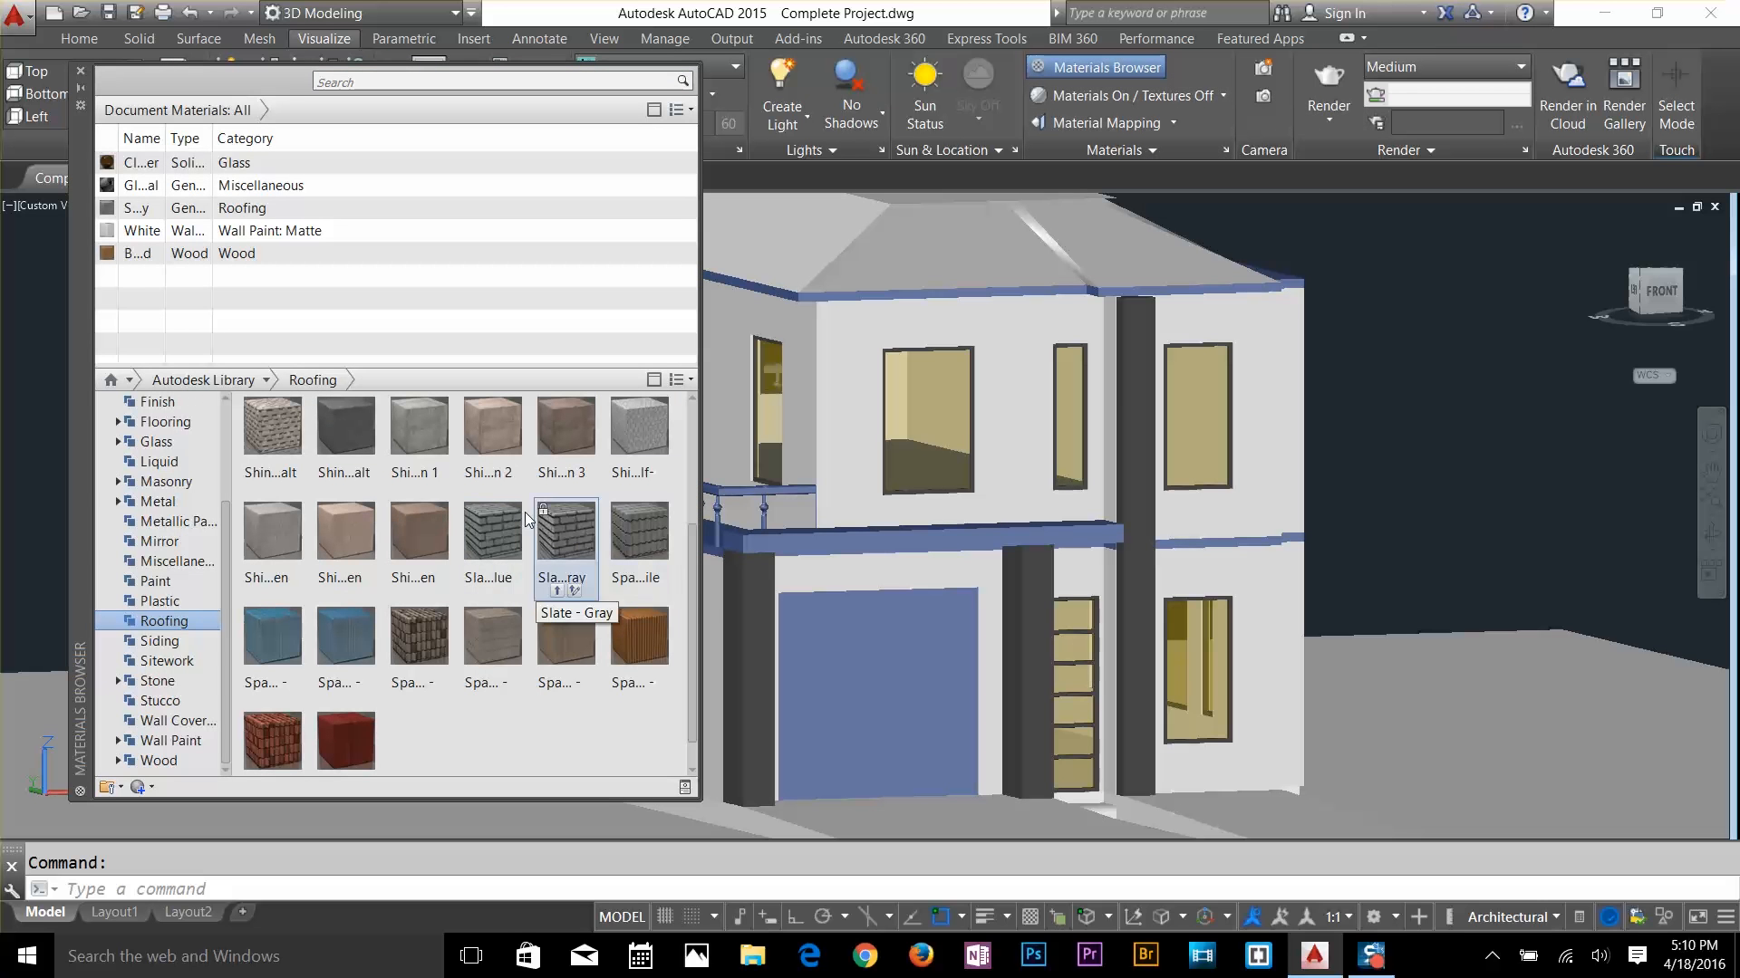
scroll(399, 640, down, 1)
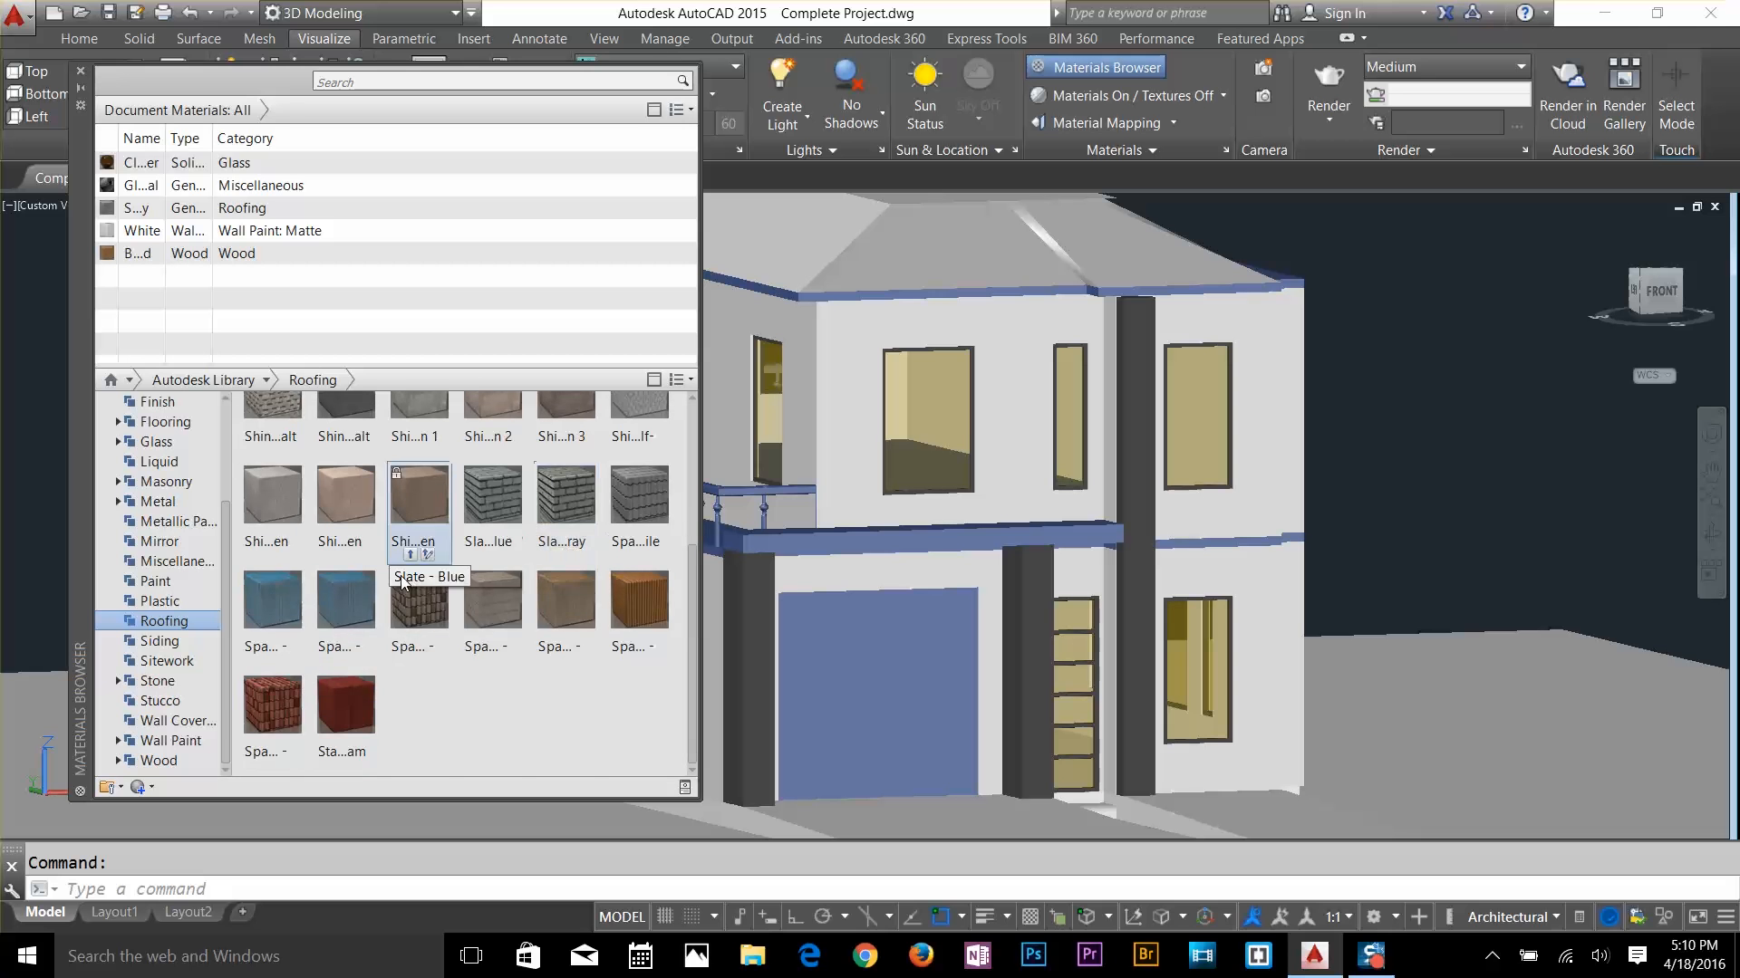
scroll(399, 639, up, 3)
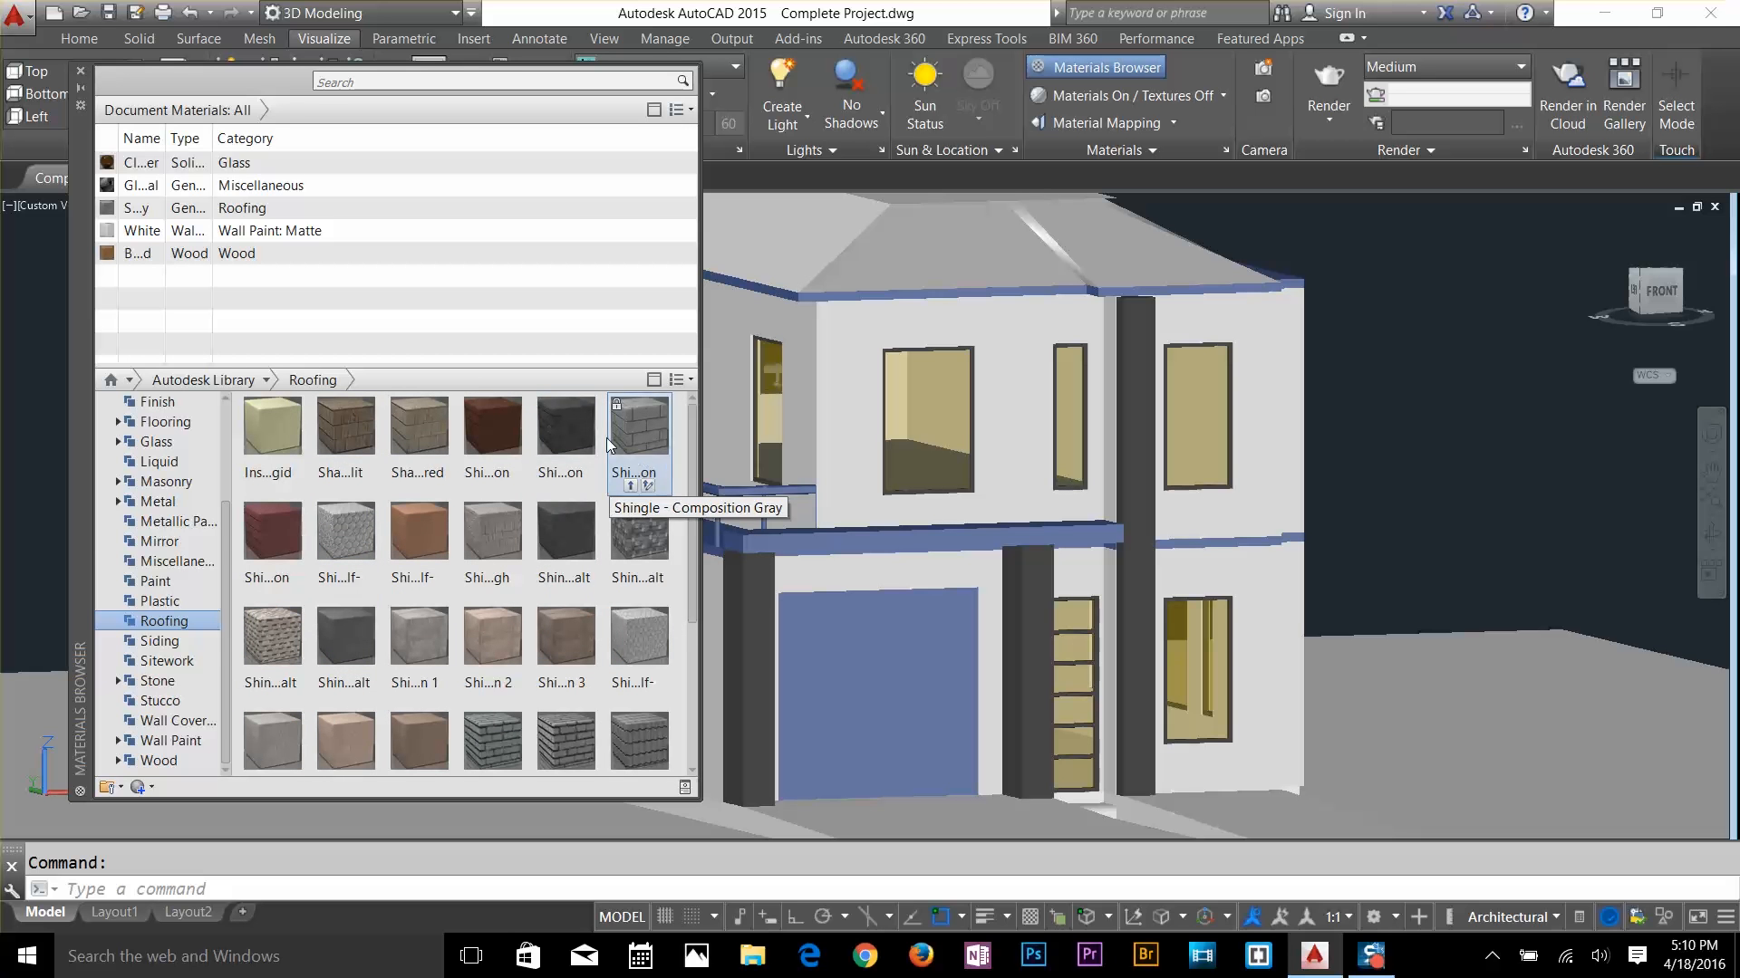
click(156, 681)
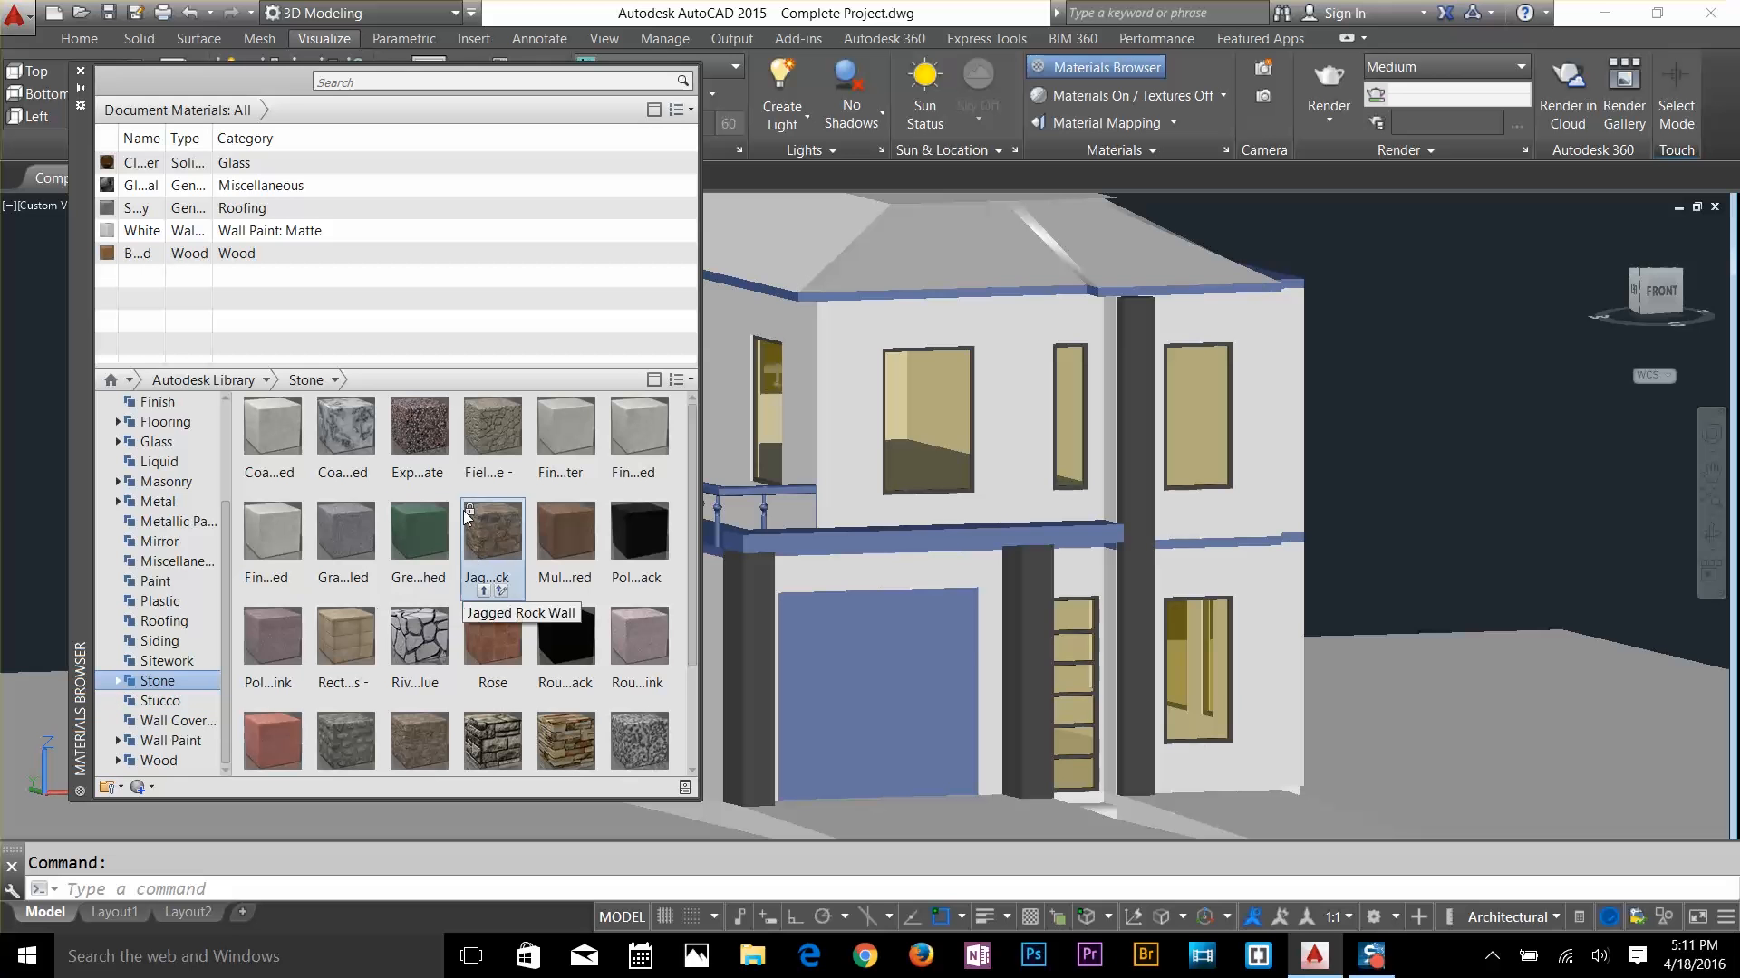
drag(351, 440, 281, 278)
click(80, 70)
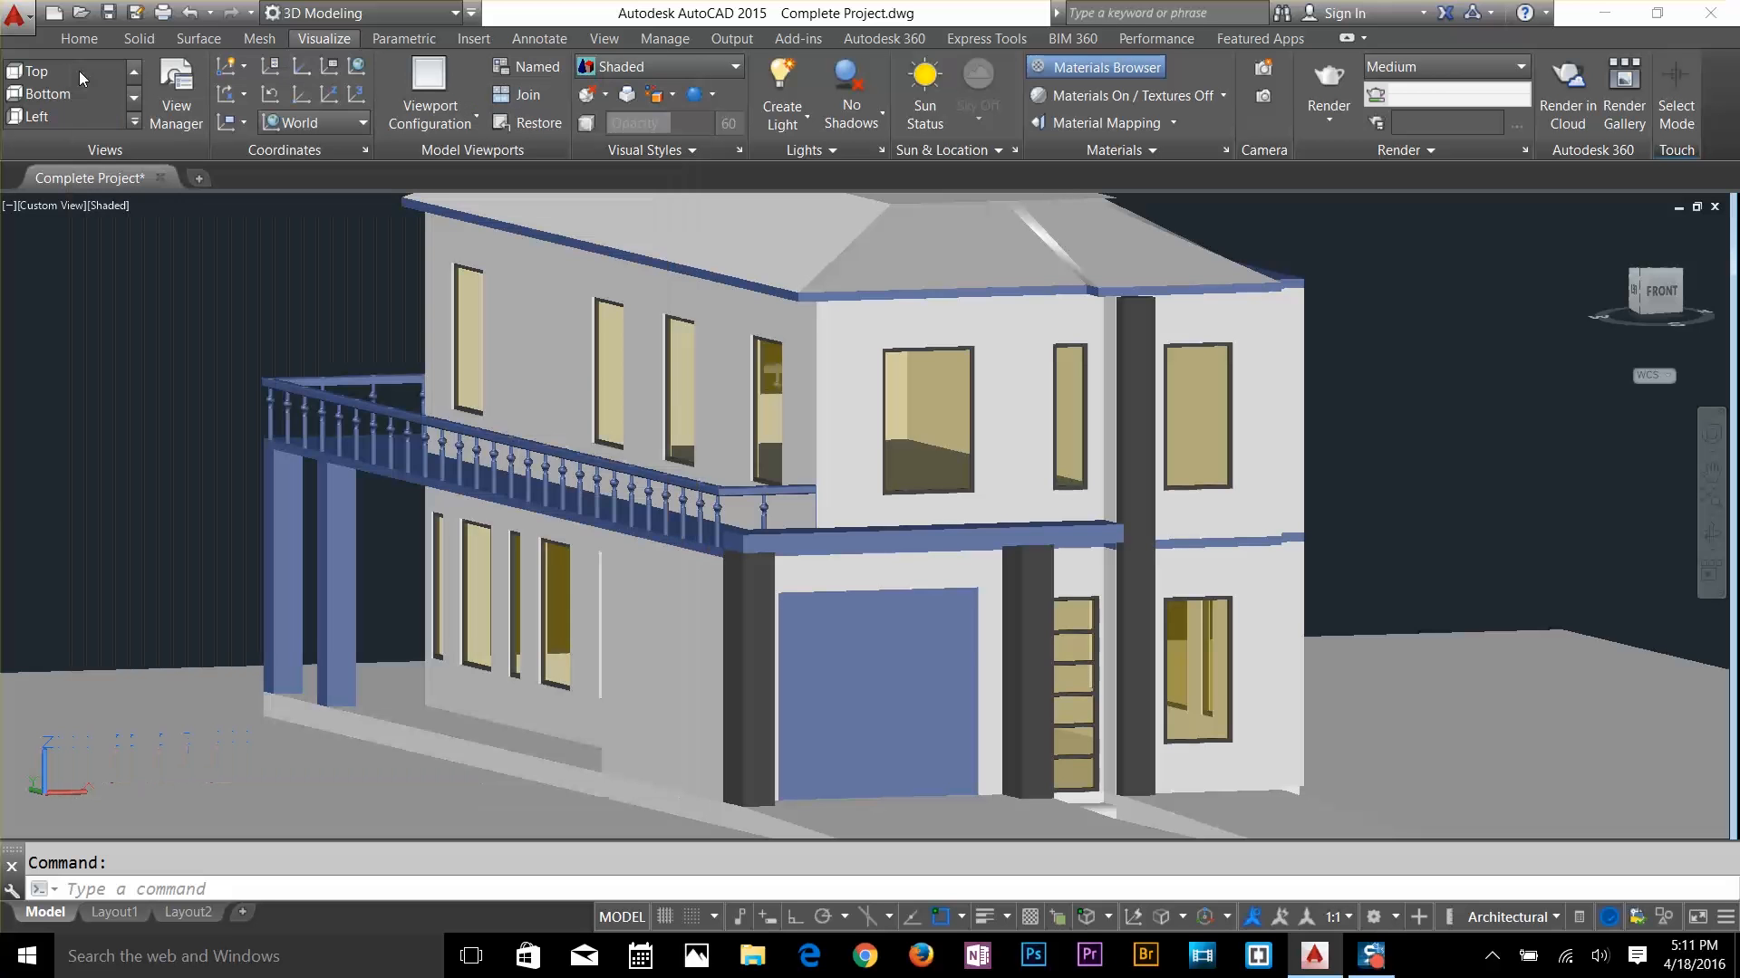
Attach Coarse Polished - White to the 3d slab, 3dp and steps layers and apply the attachments
click(1124, 150)
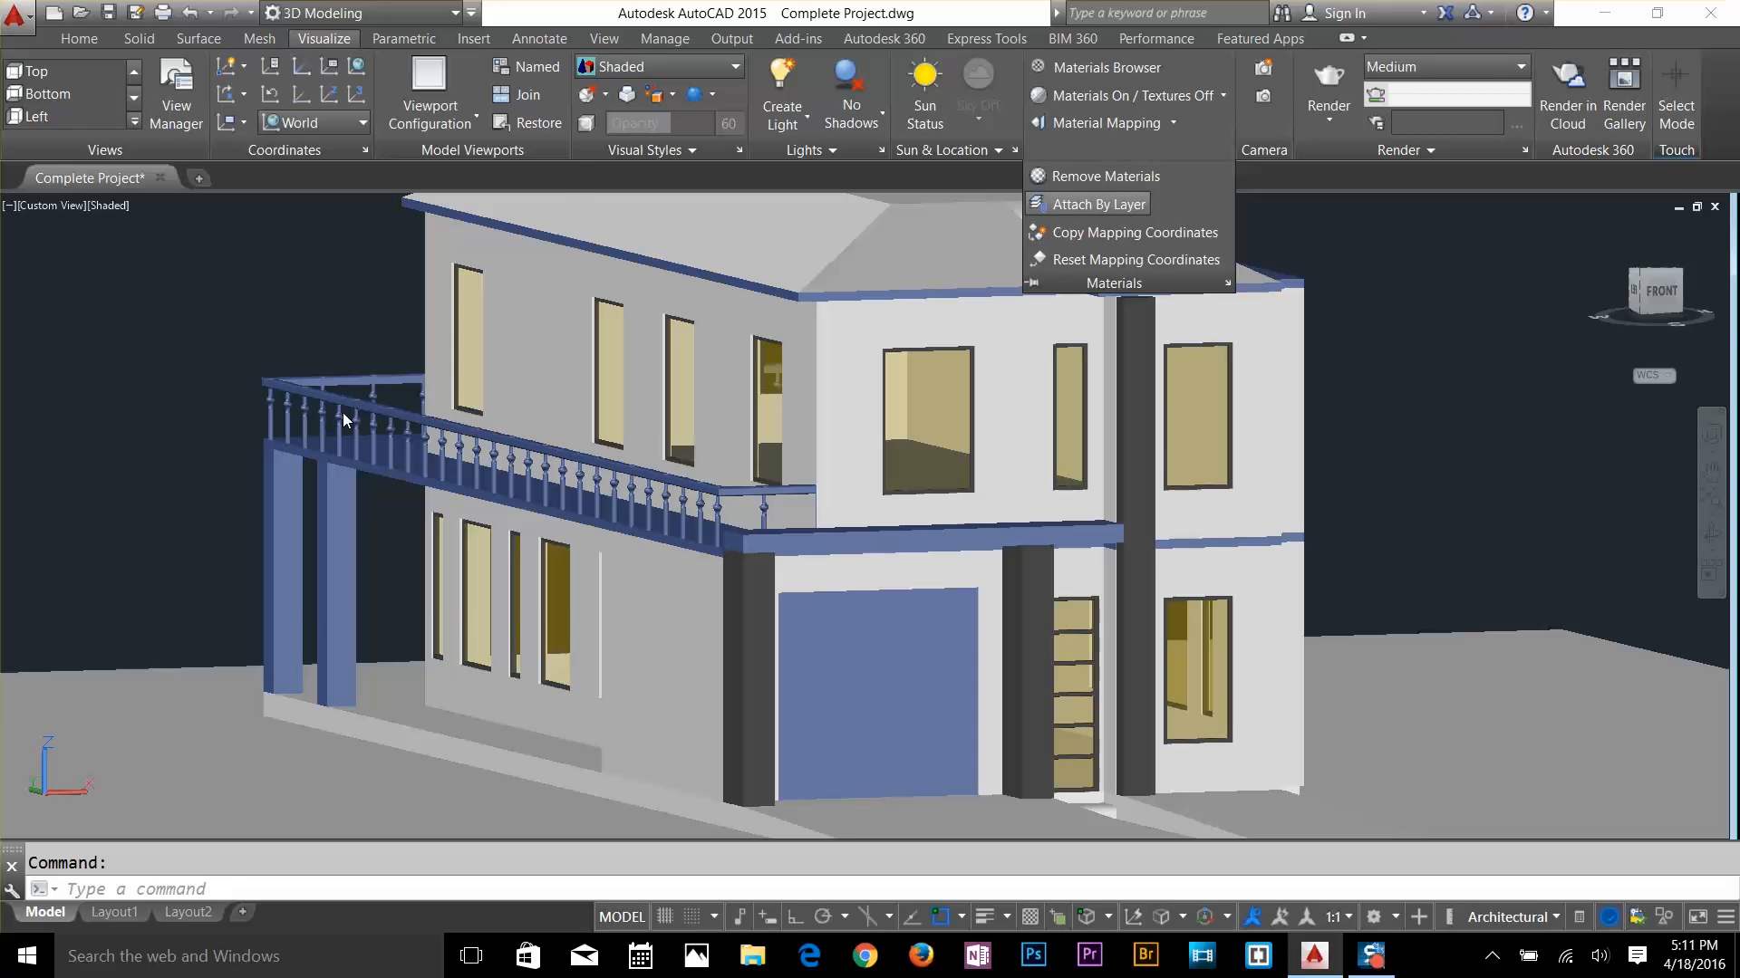
click(1099, 204)
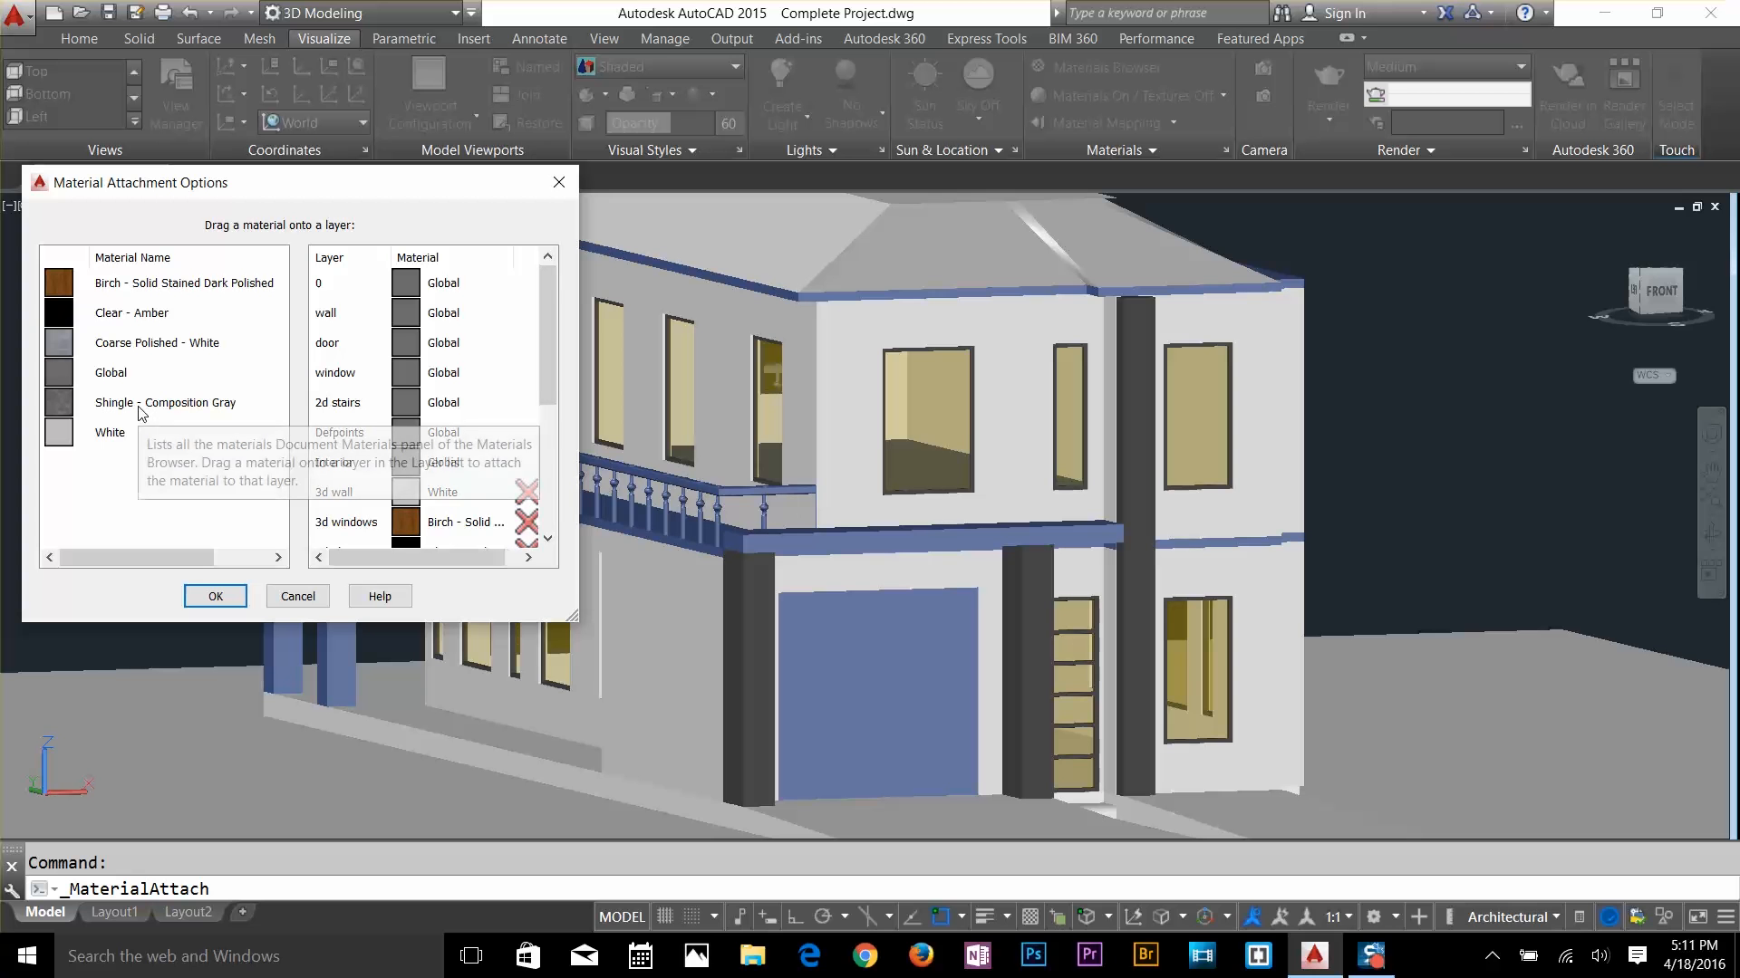
scroll(418, 487, down, 2)
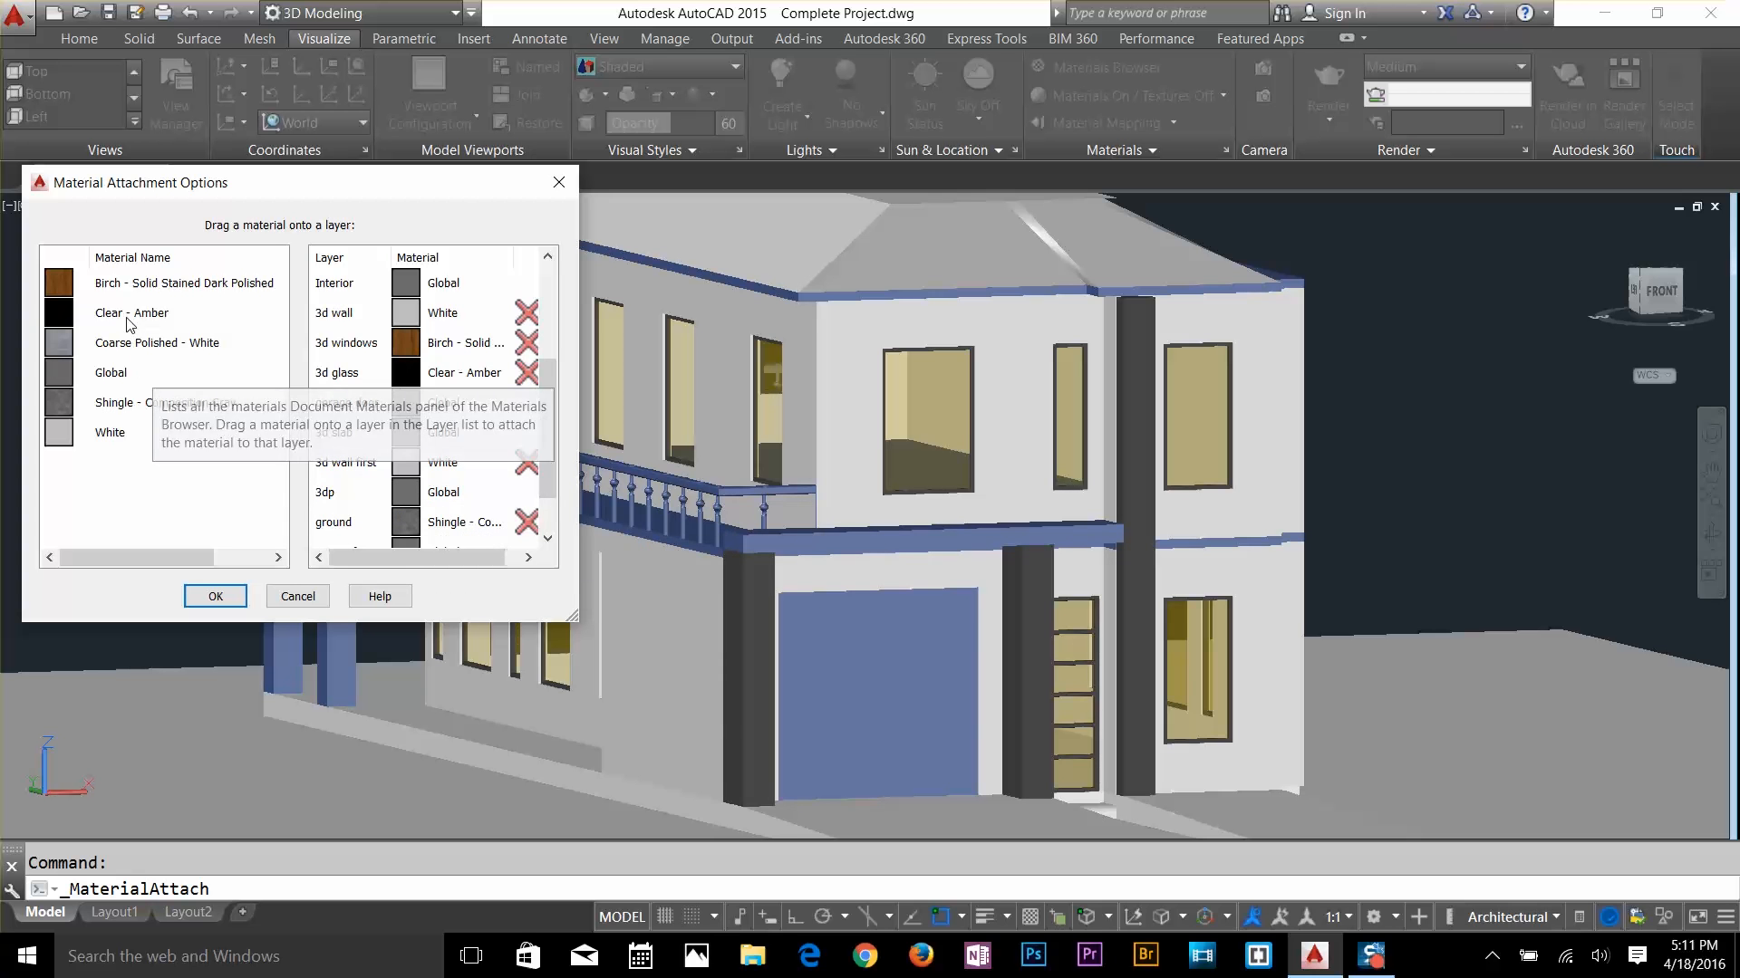
drag(136, 343, 491, 423)
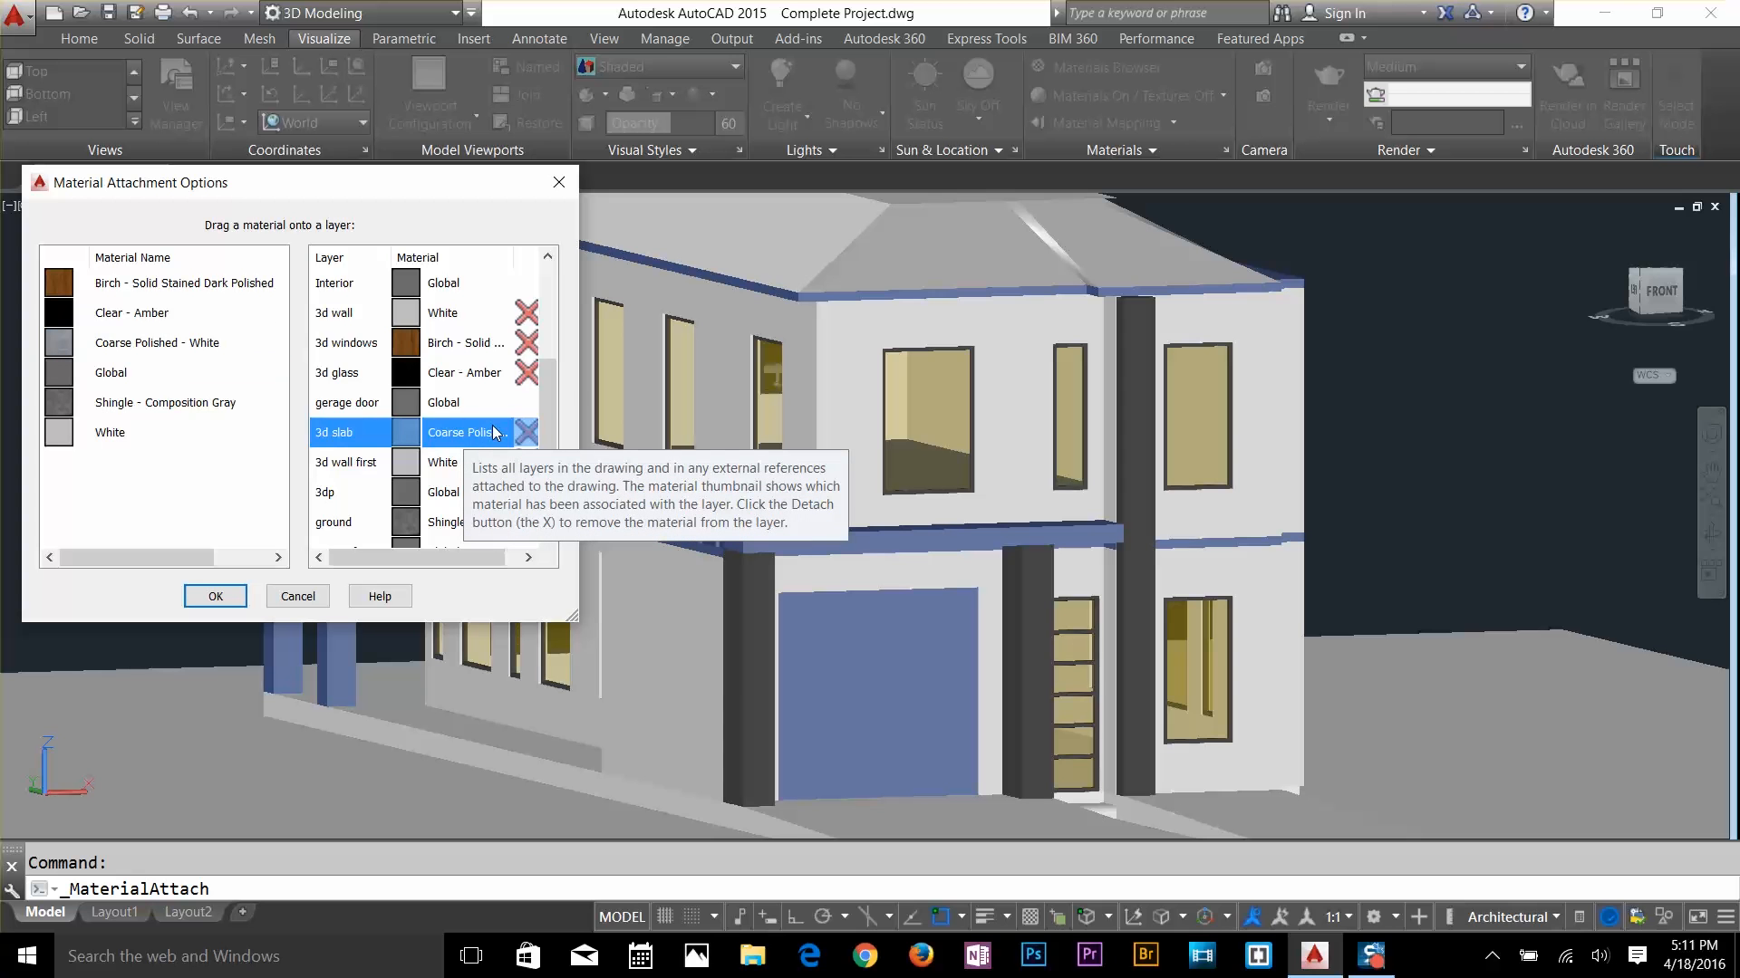
scroll(413, 458, down, 1)
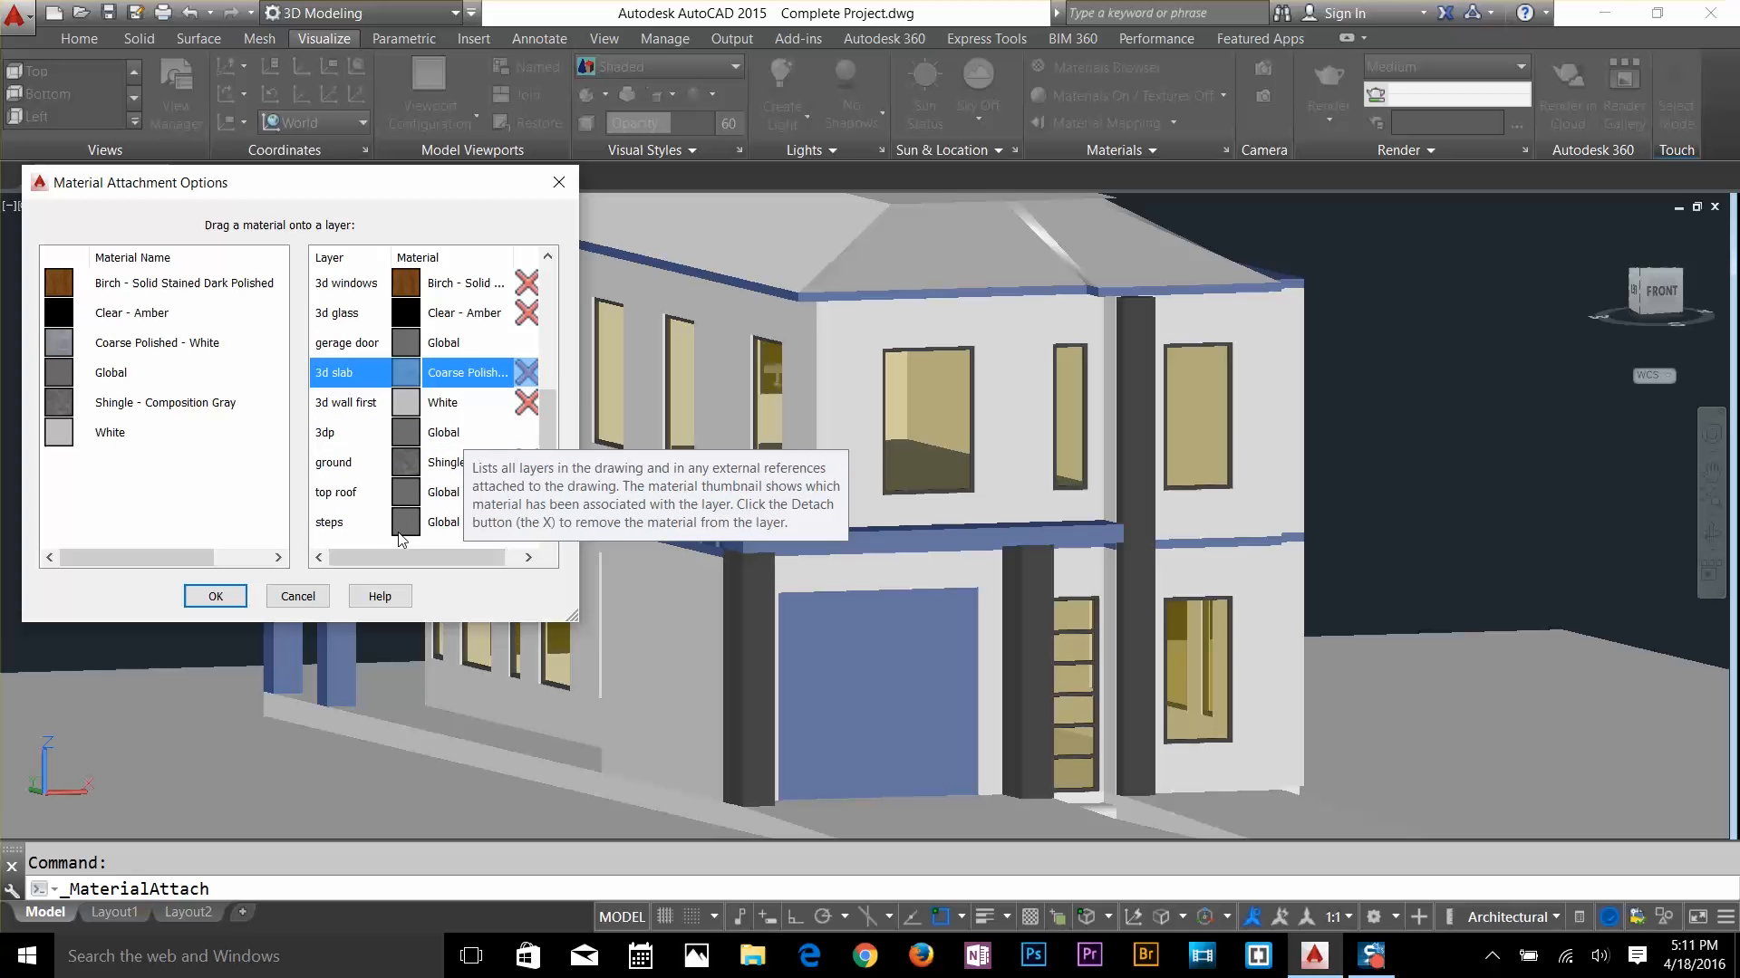
drag(173, 343, 499, 432)
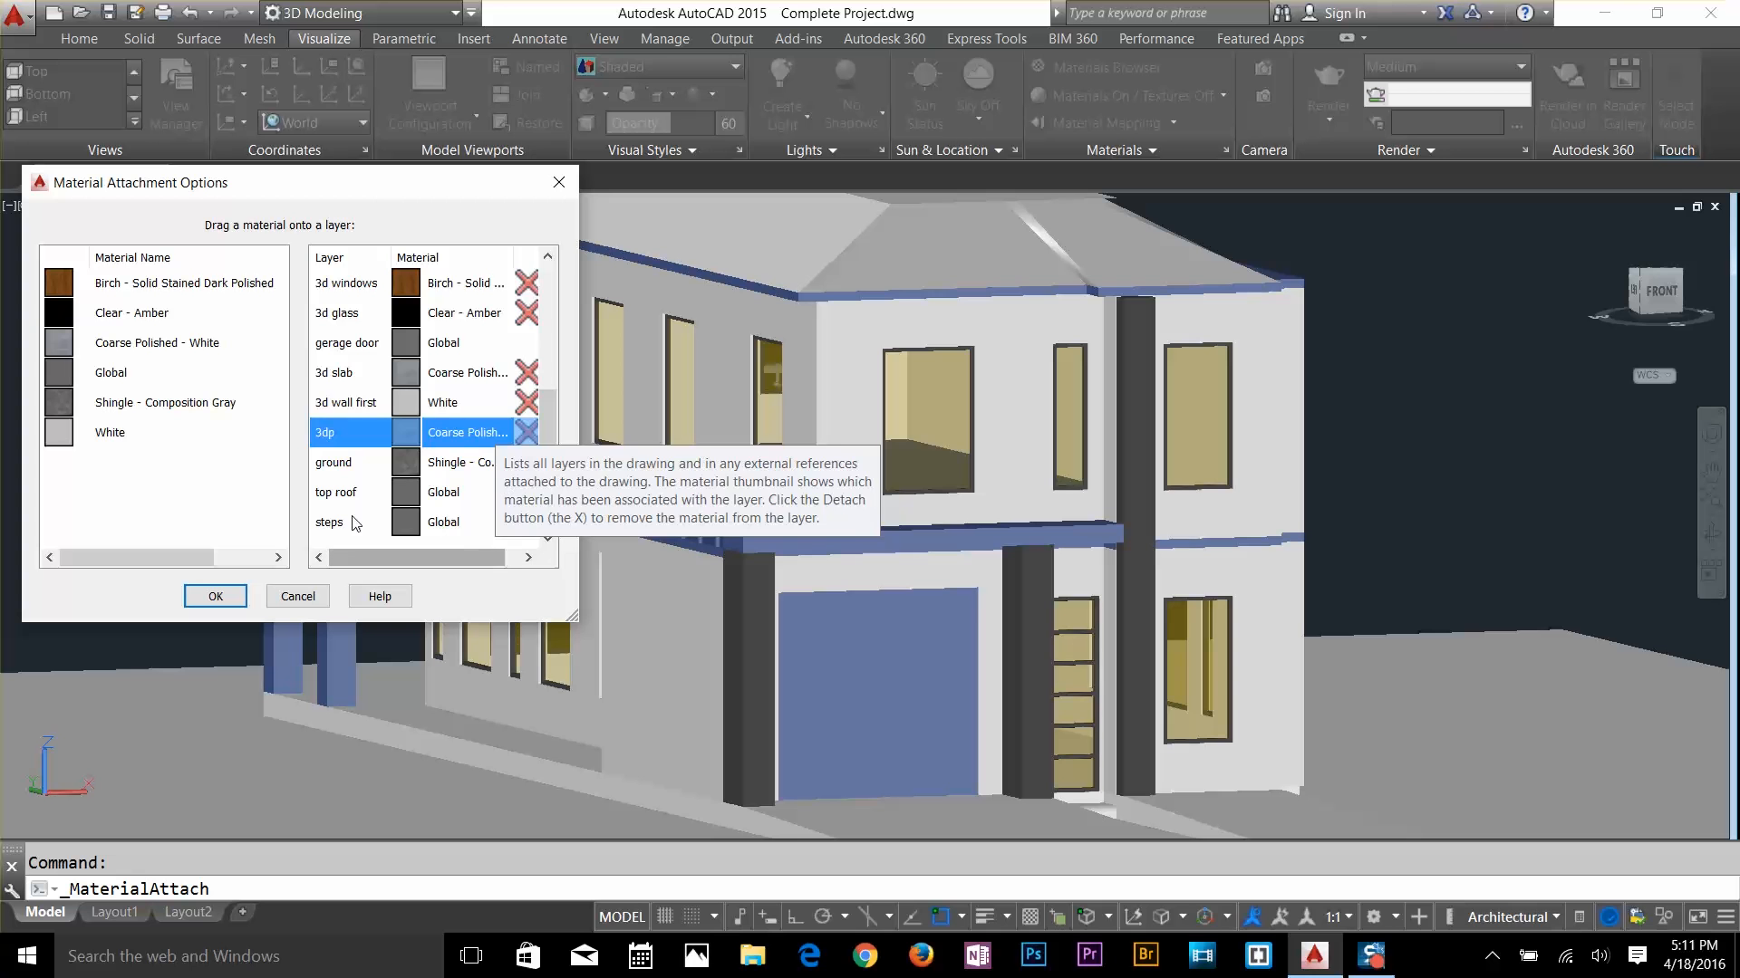
drag(104, 345, 465, 491)
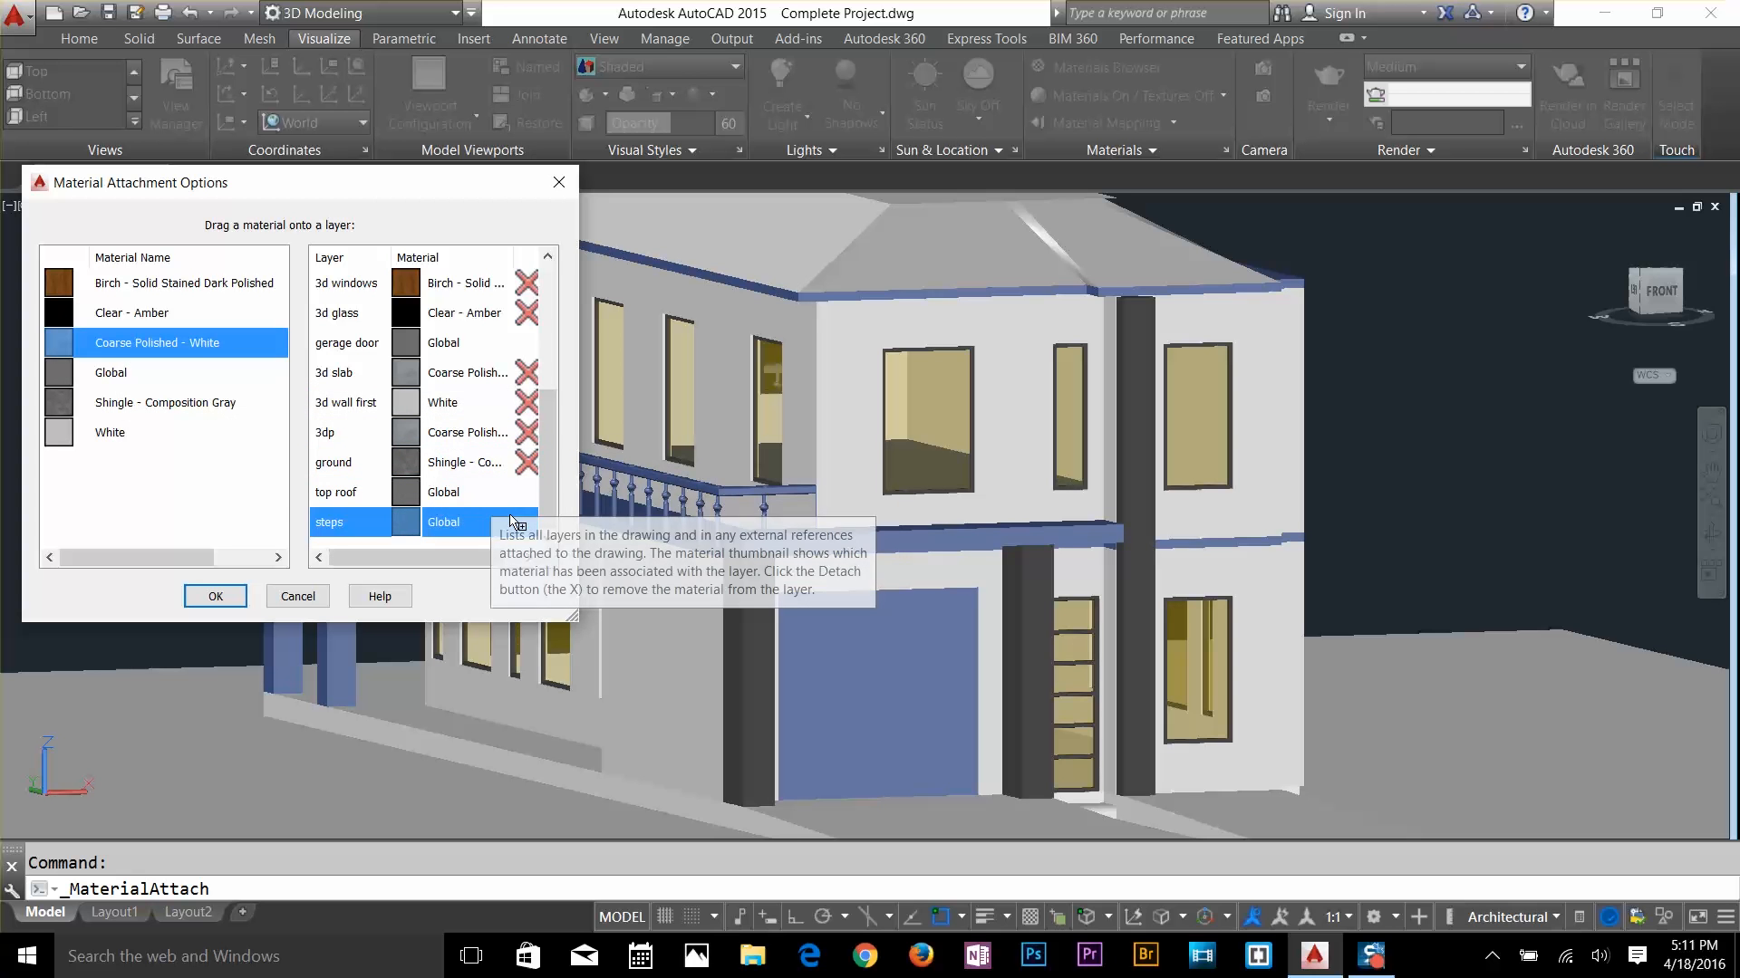
scroll(456, 387, up, 3)
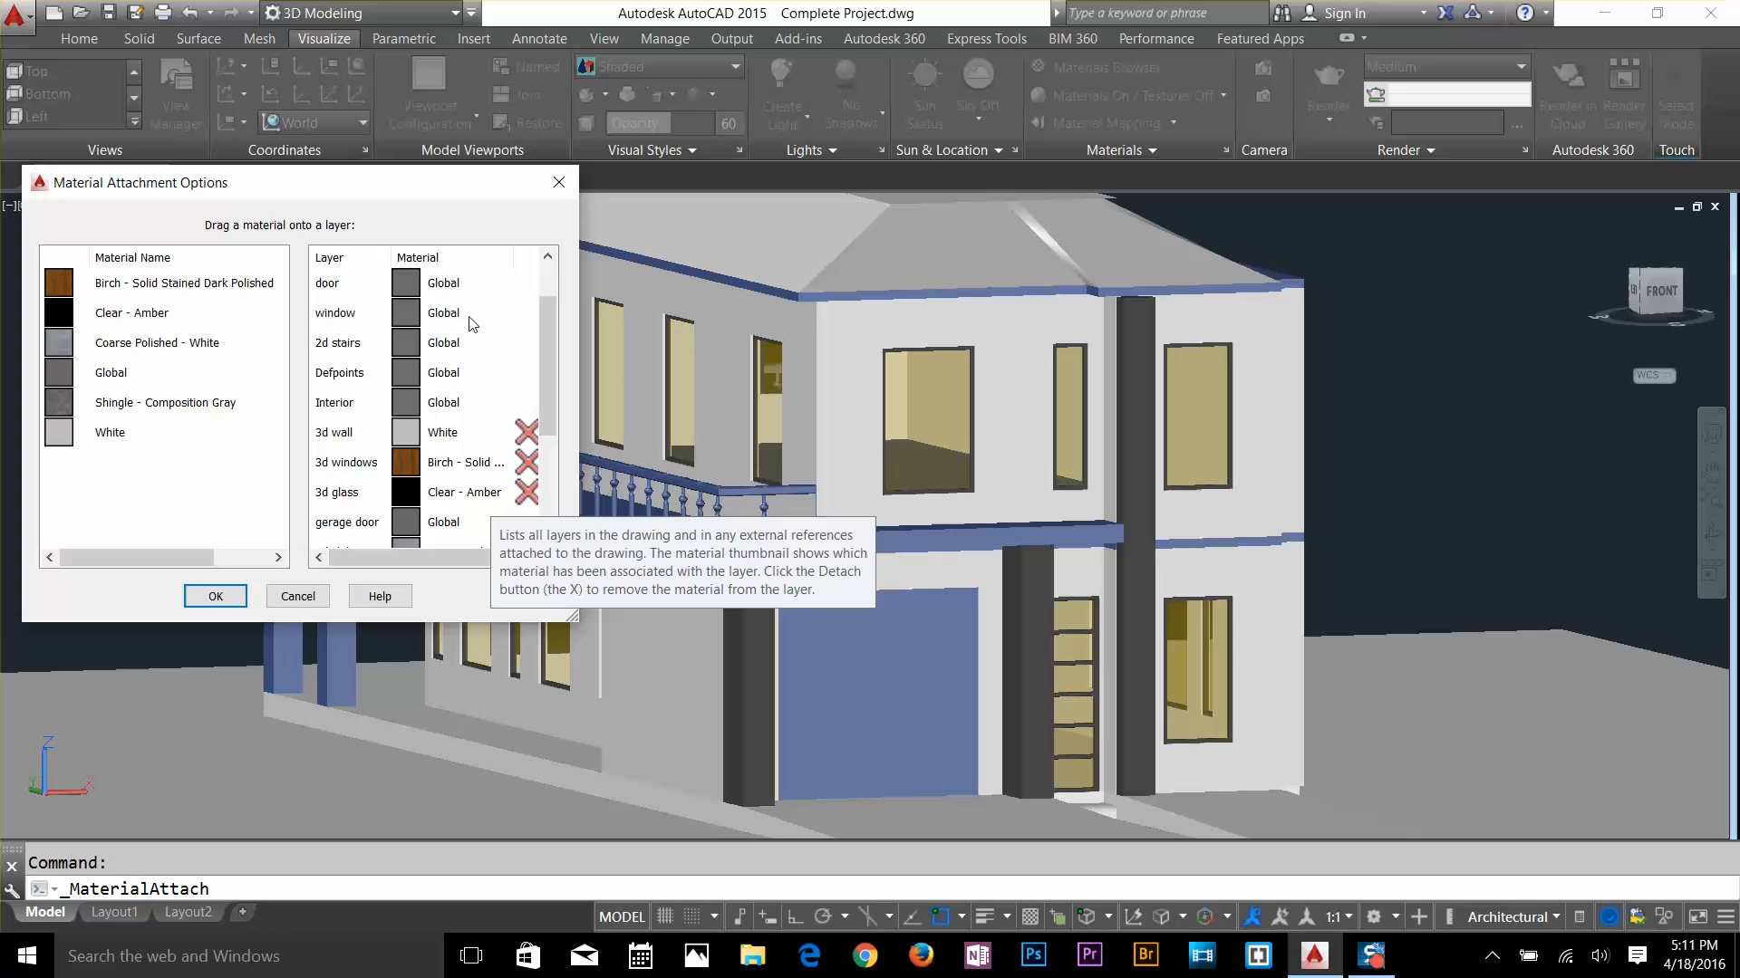
scroll(471, 322, up, 1)
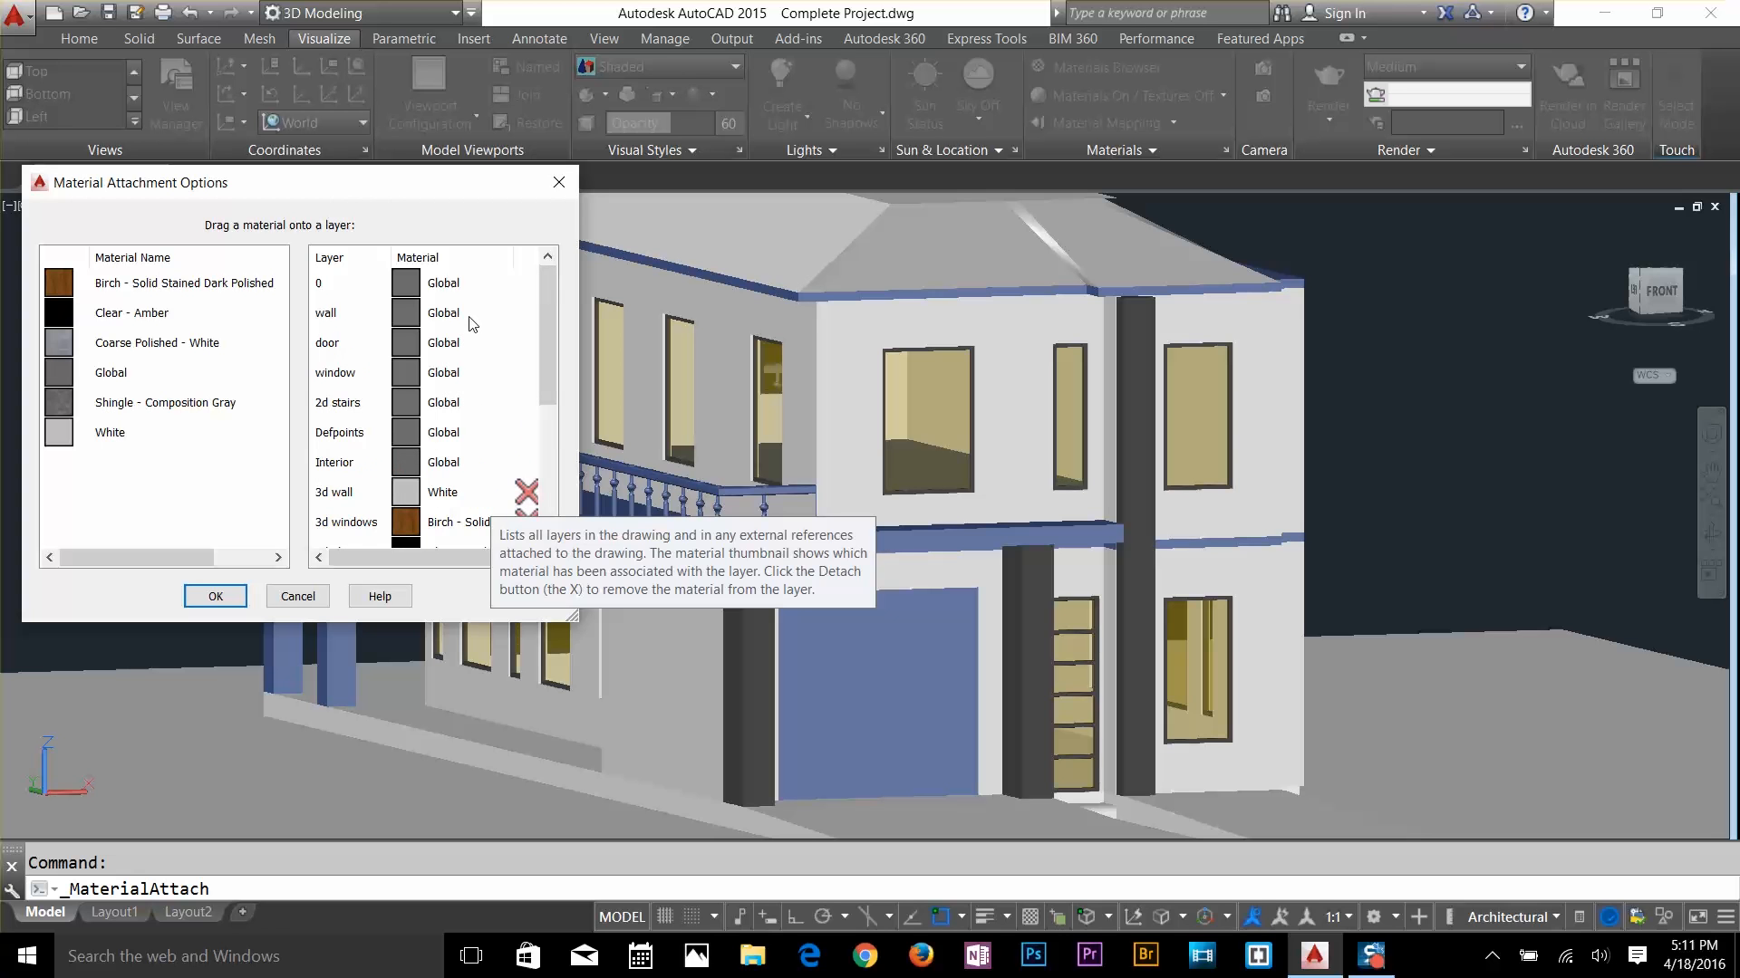
click(215, 596)
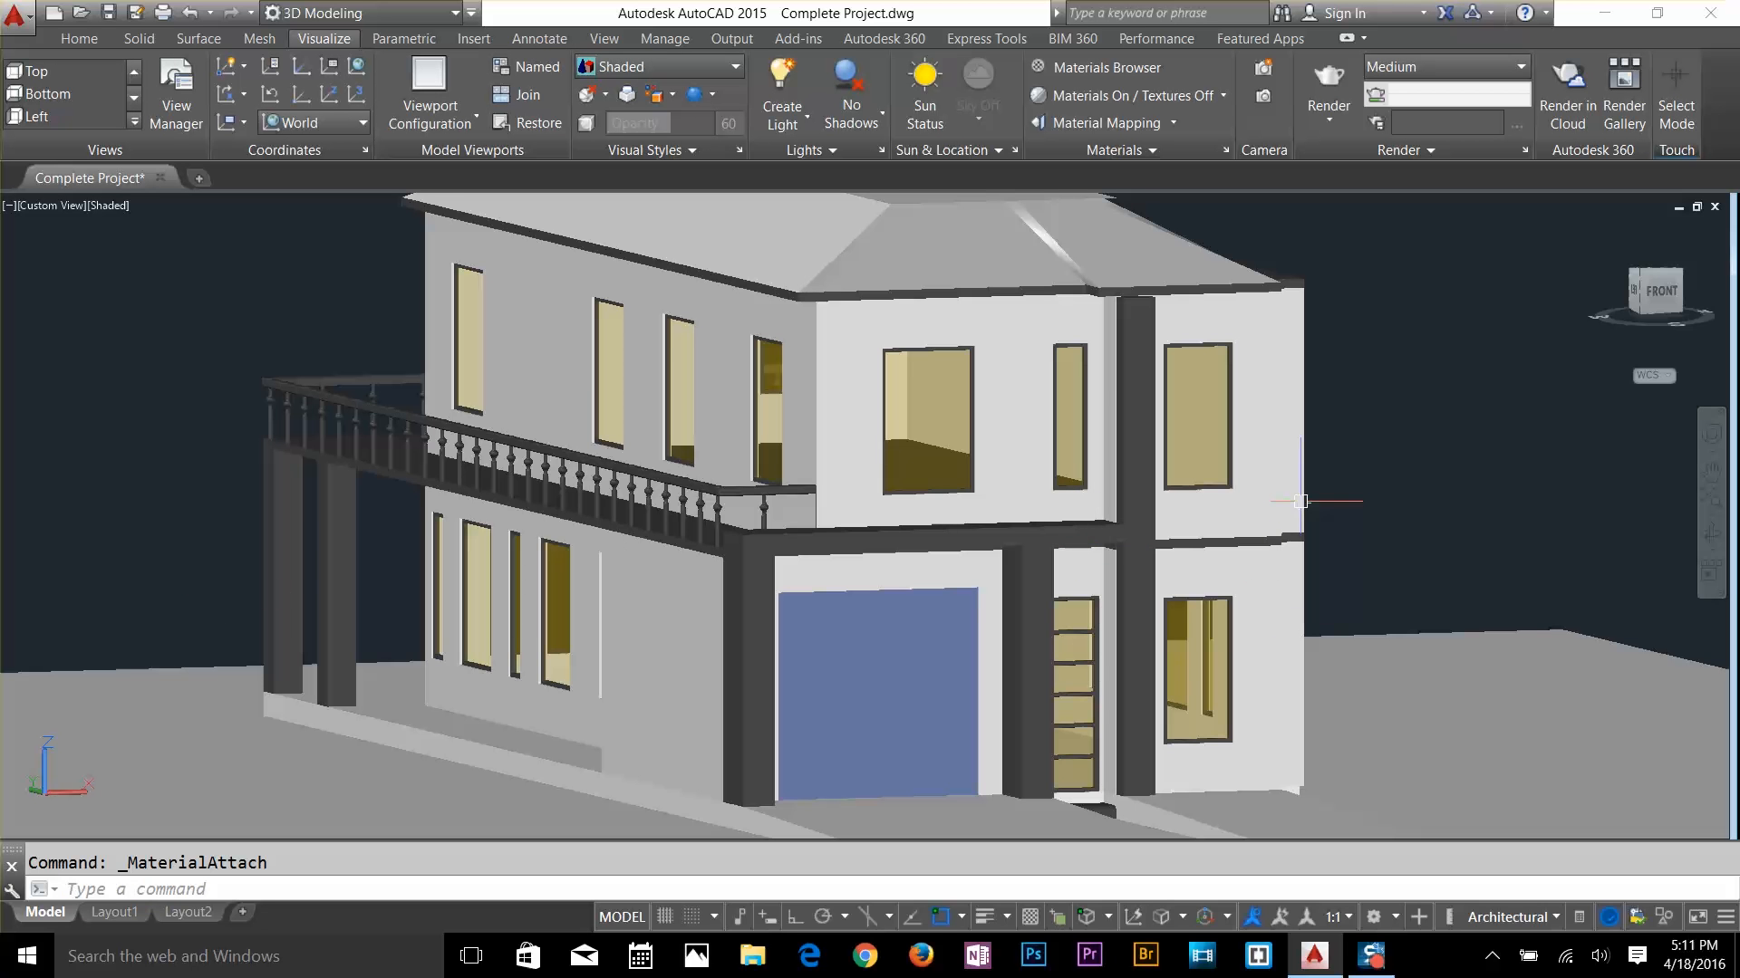
Orbit the house to a lower front view and turn on Full Shadows for the viewport
shift+middle_drag(1296, 539, 1233, 565)
middle_drag(1116, 457, 1163, 487)
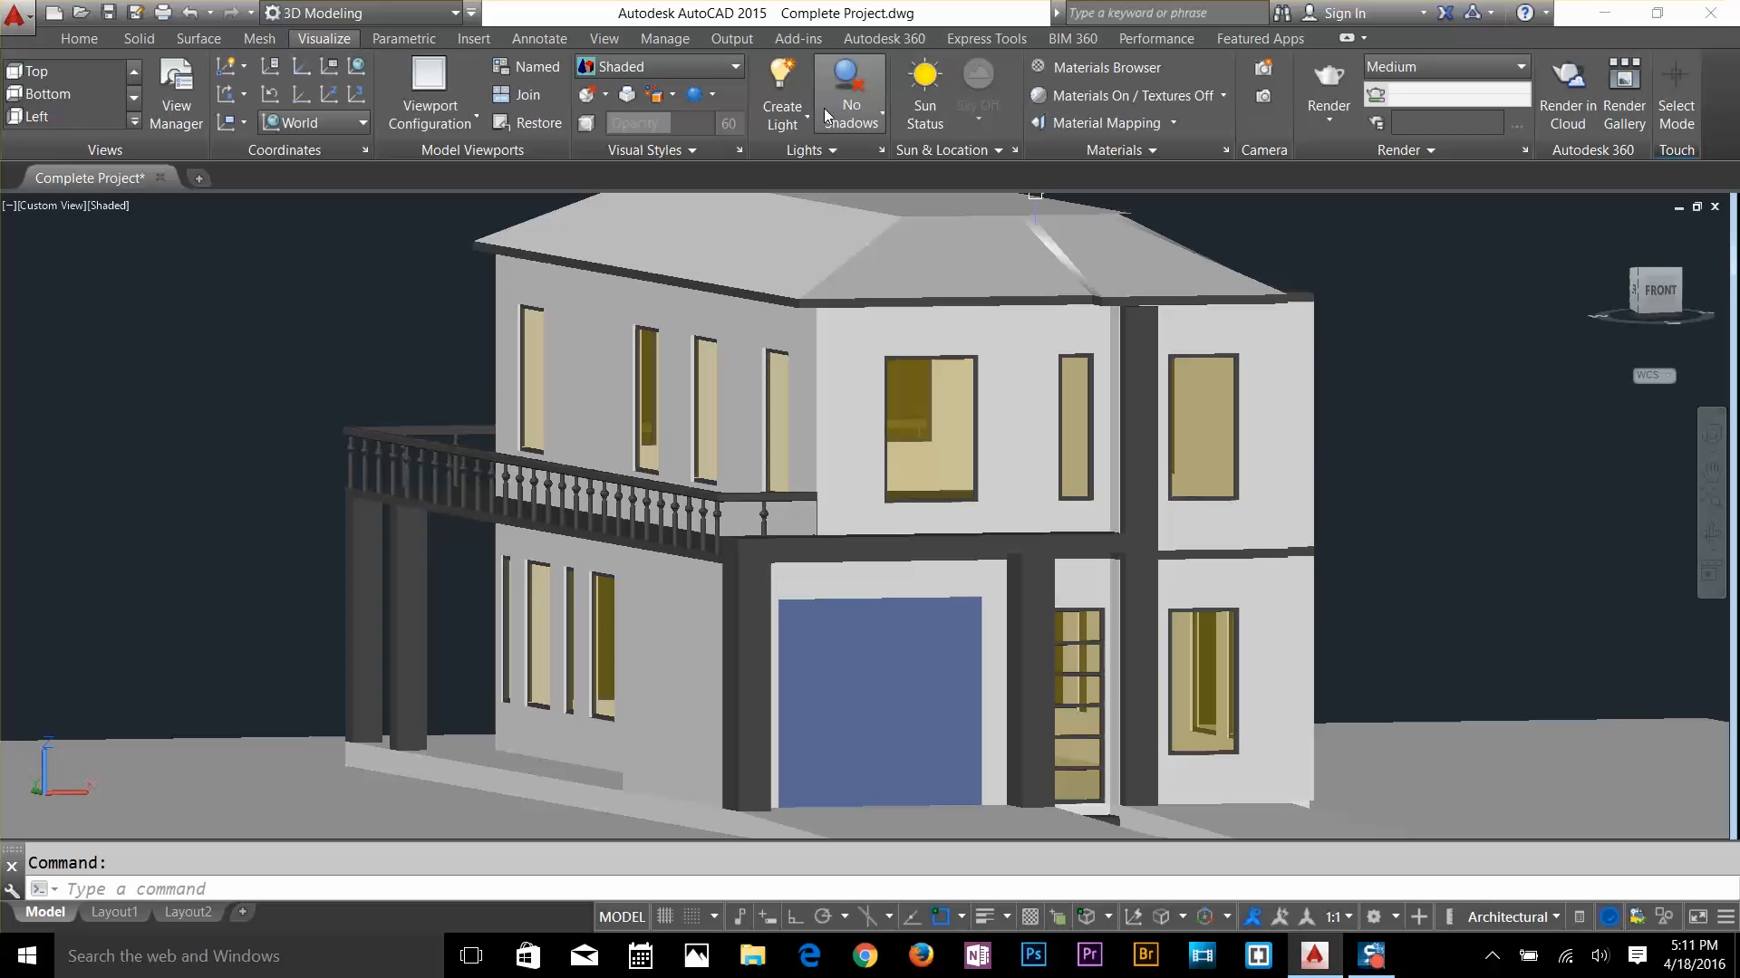
click(868, 128)
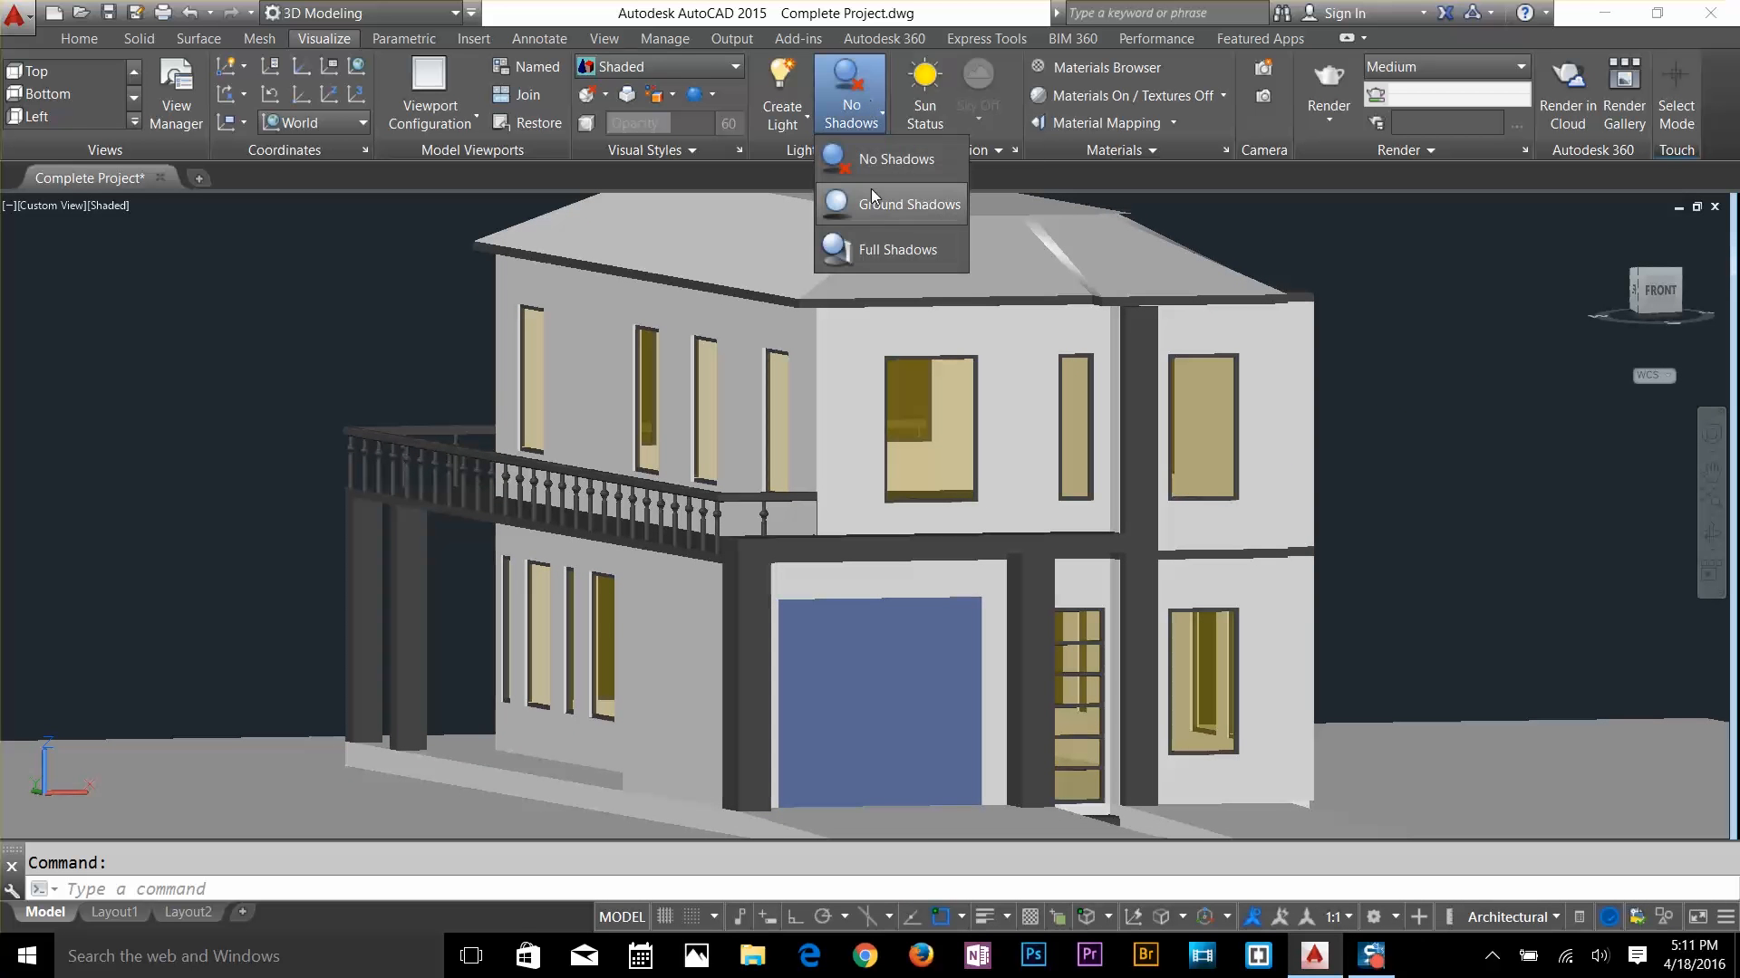
click(883, 250)
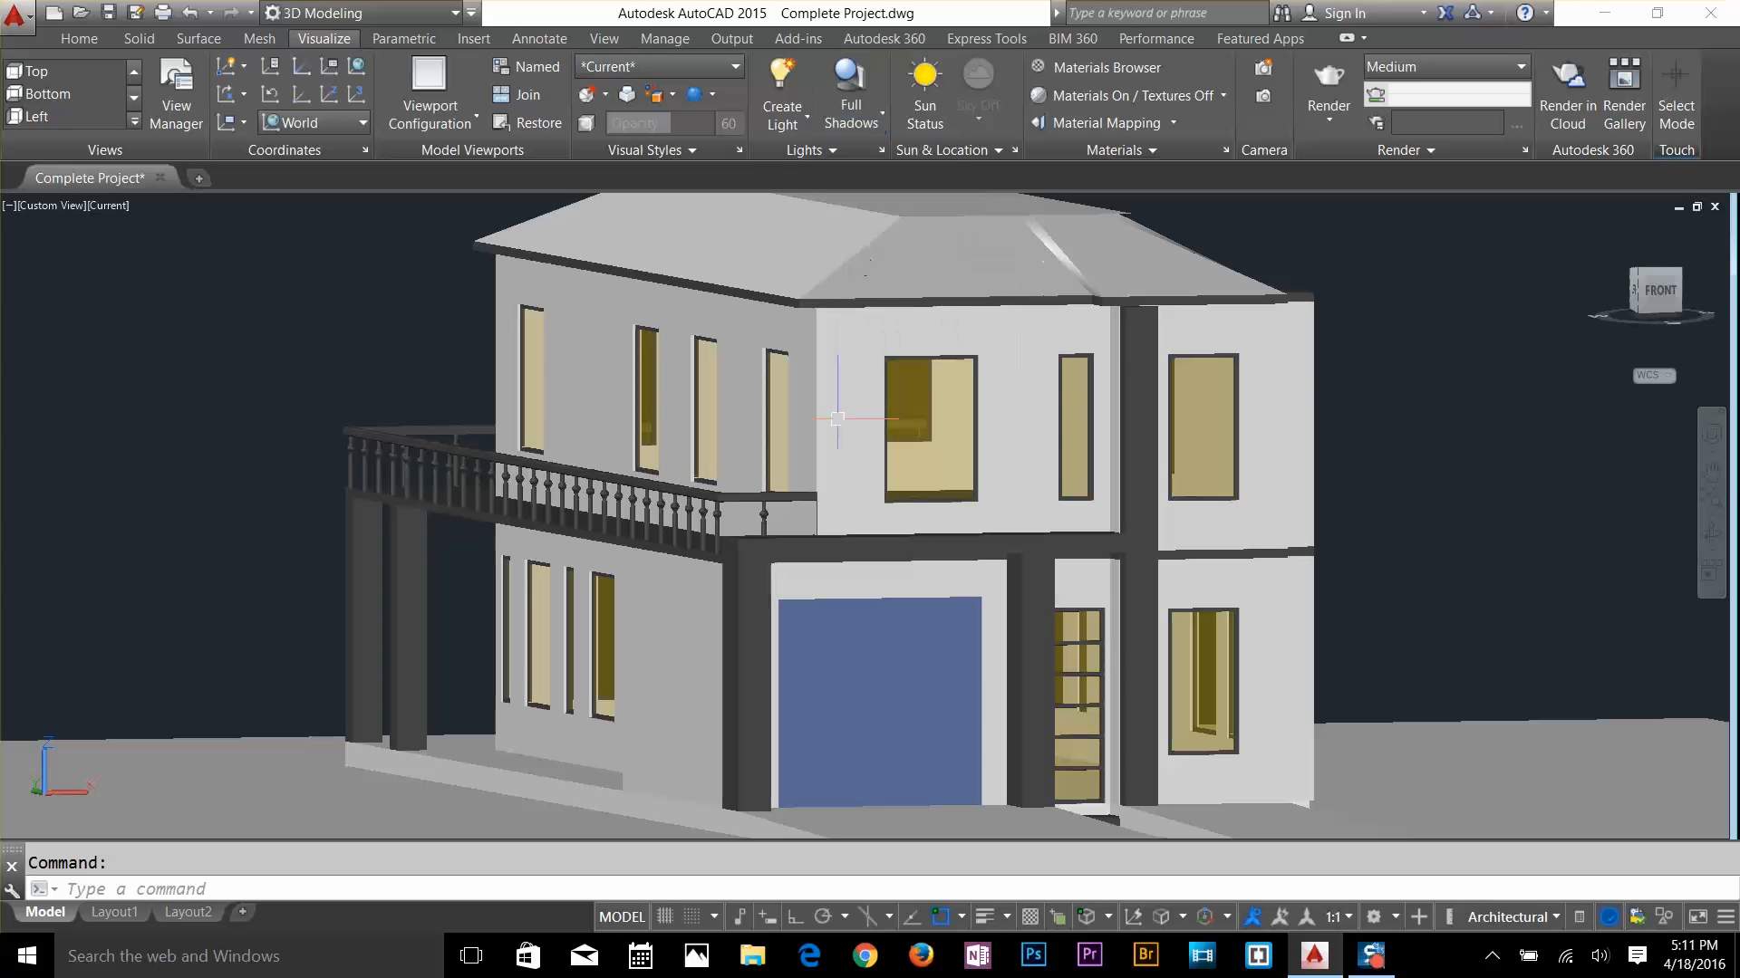
click(809, 119)
click(803, 118)
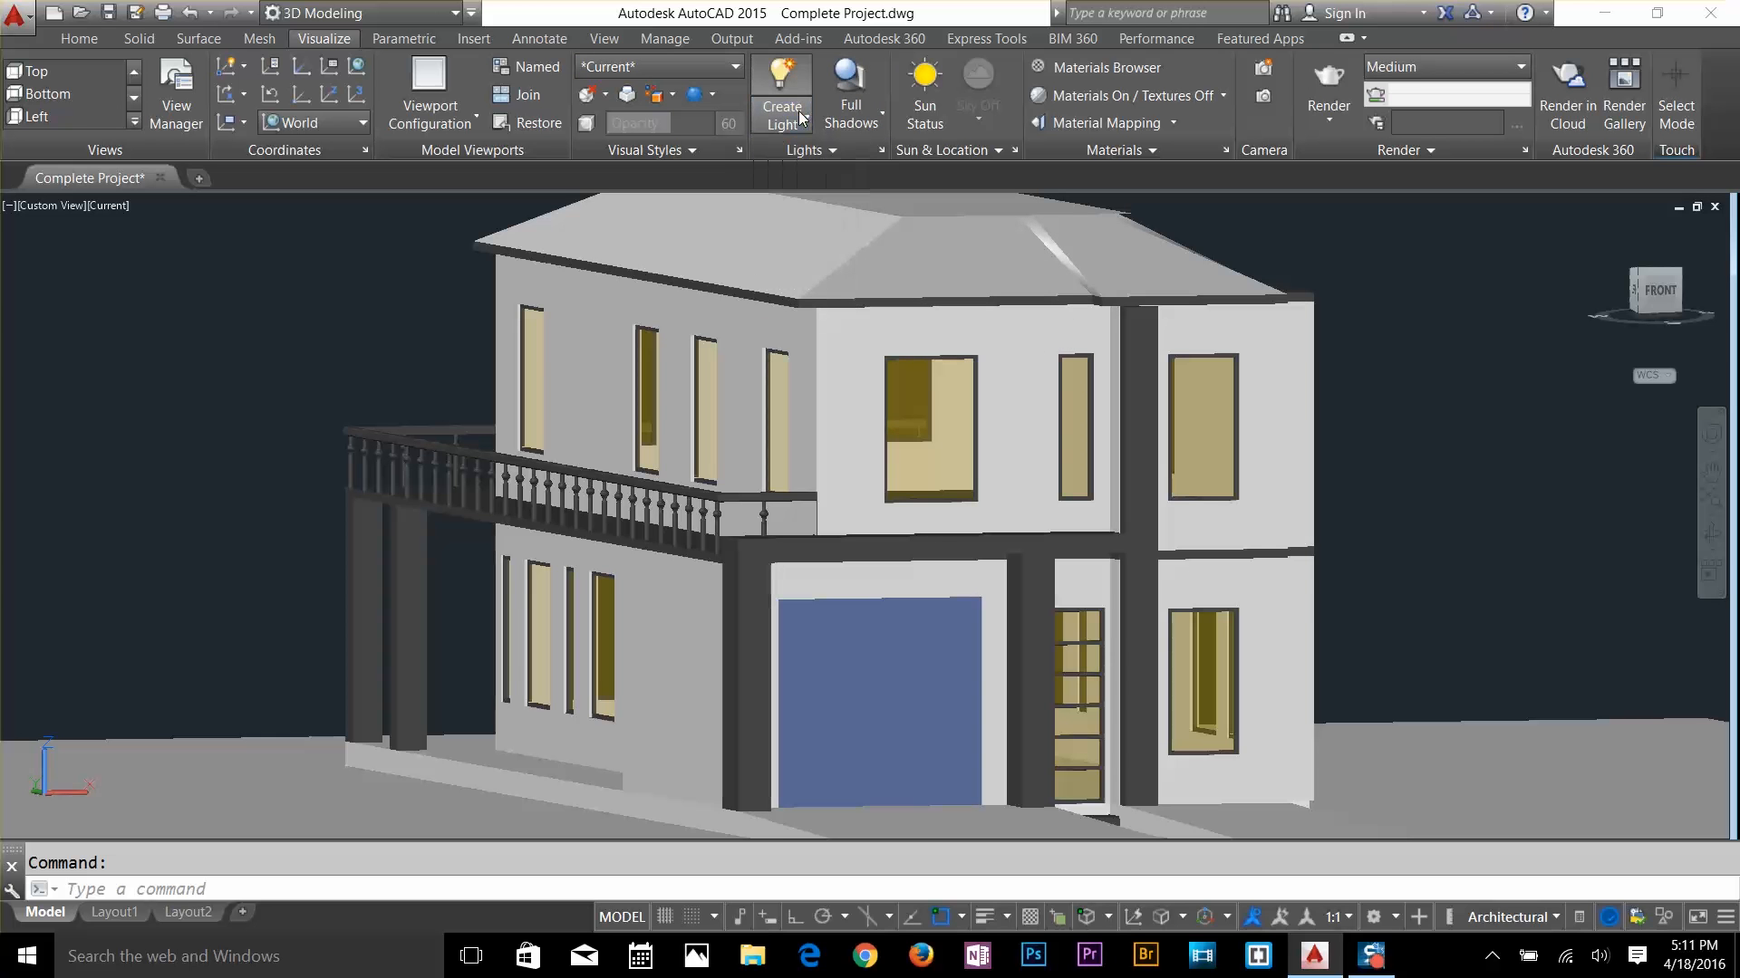
click(1340, 118)
click(1340, 118)
Specify a custom render image size with a width of 1980 pixels and lock the image aspect
click(1415, 147)
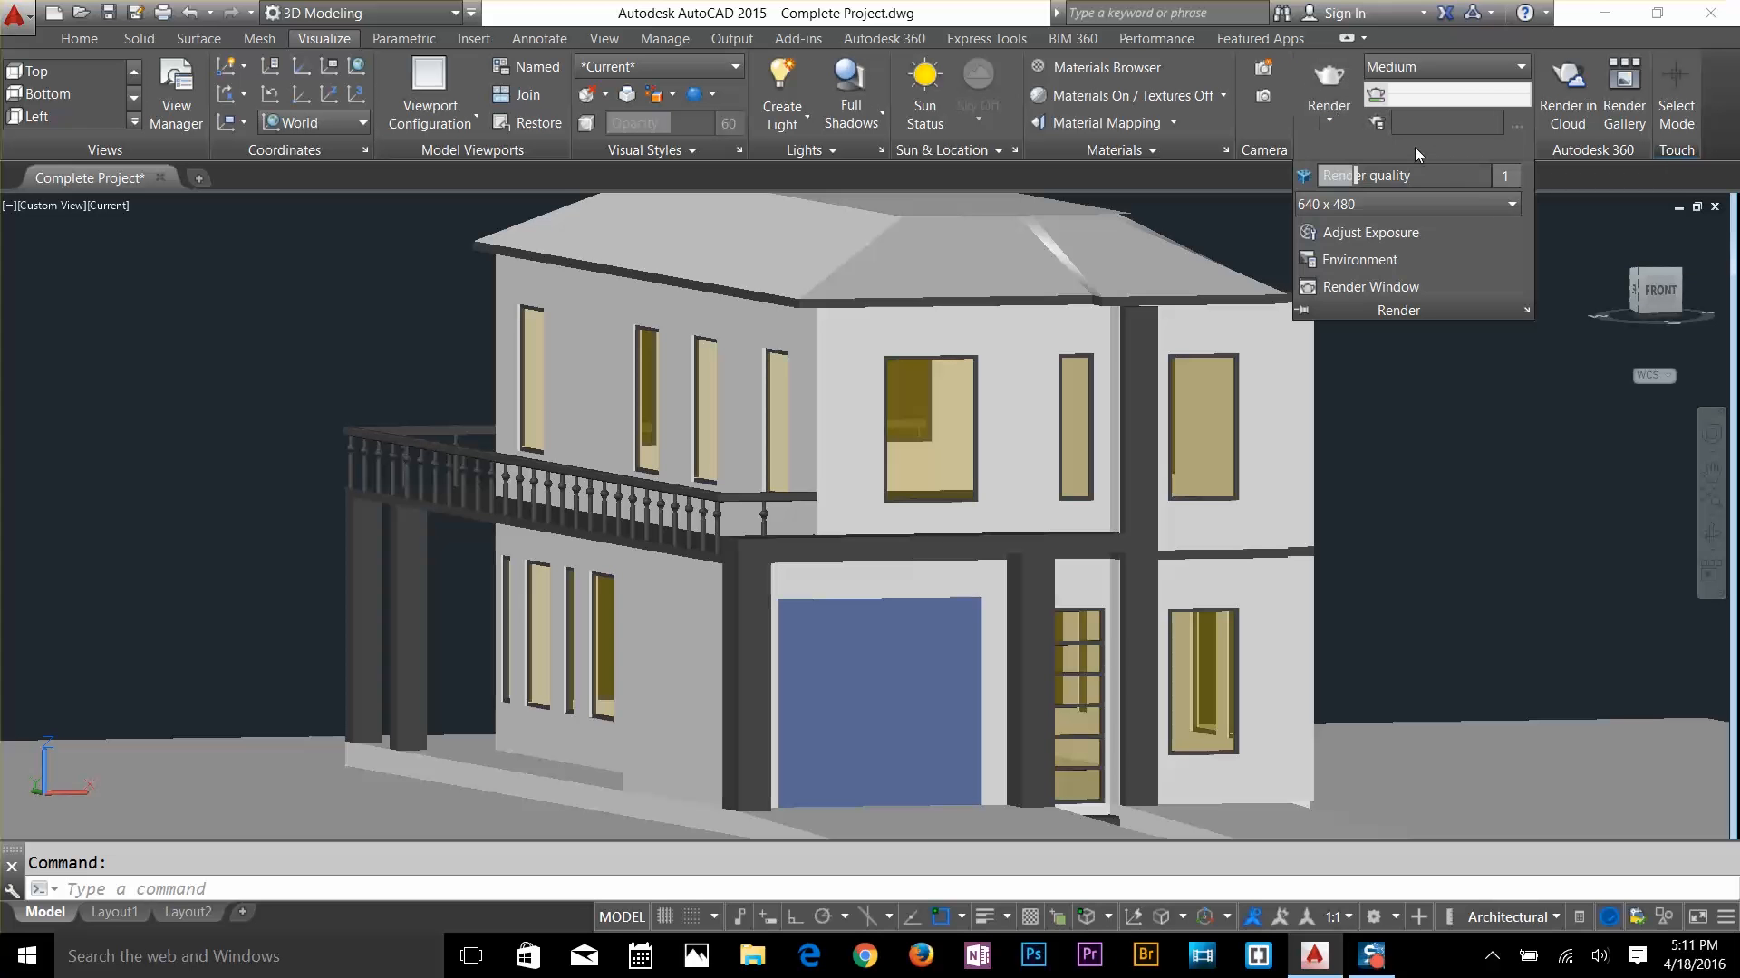
click(1372, 204)
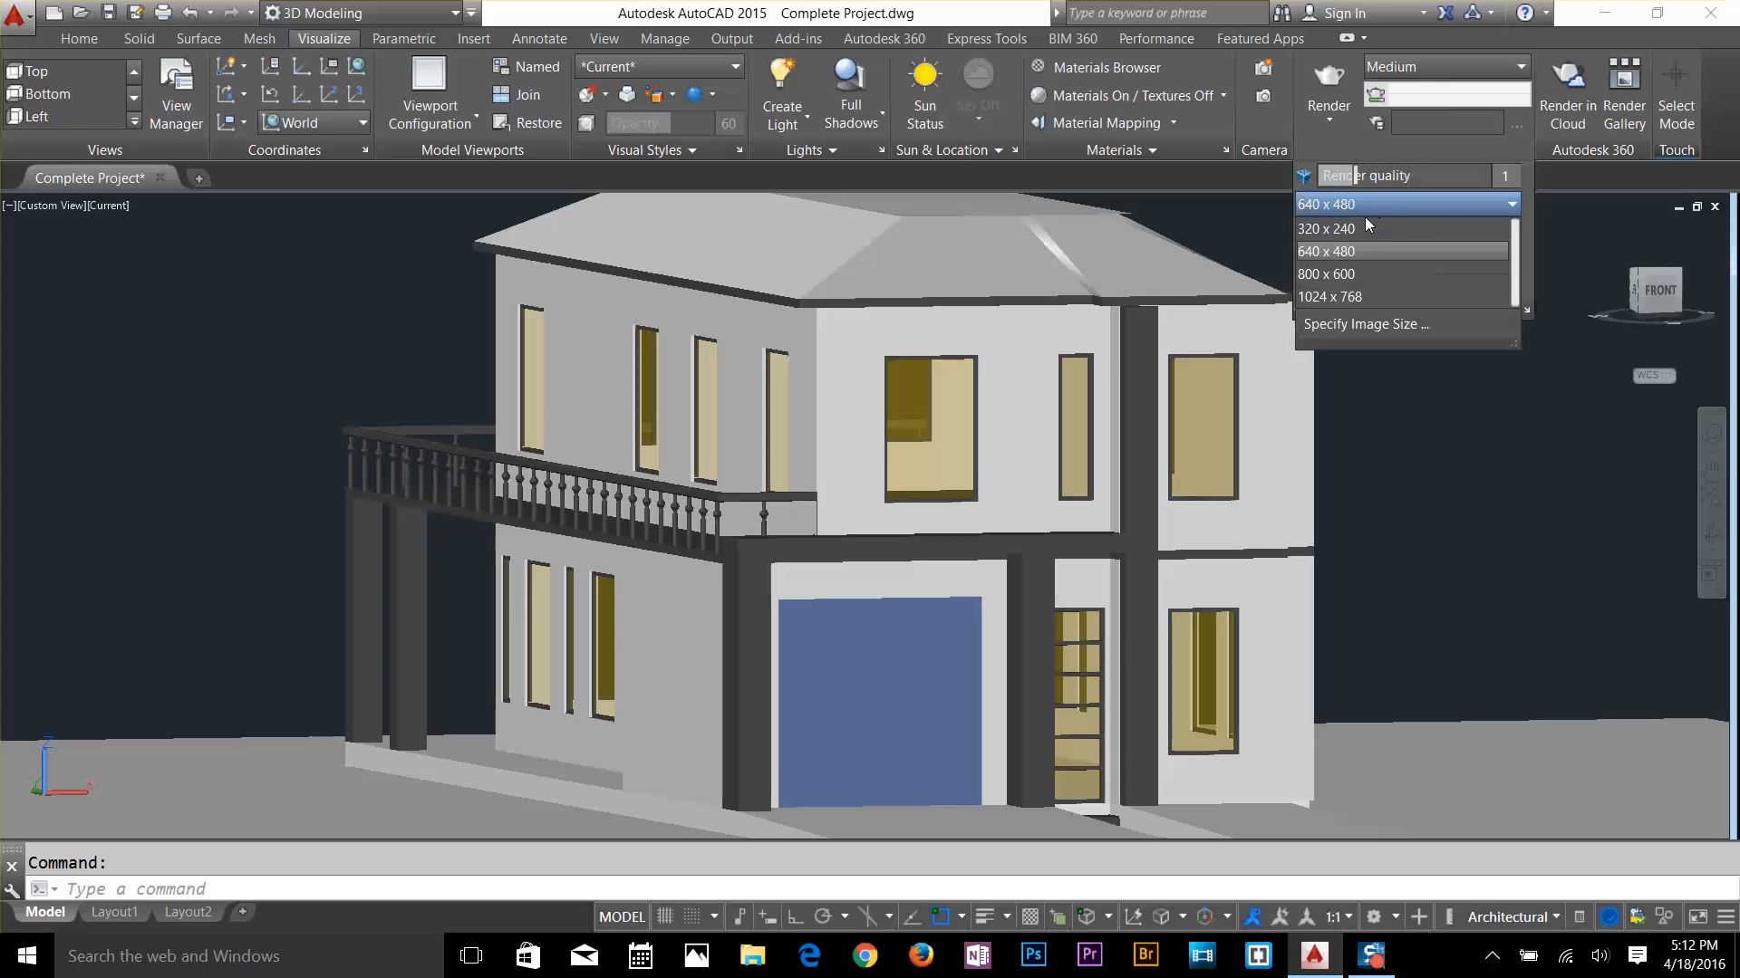
click(1385, 324)
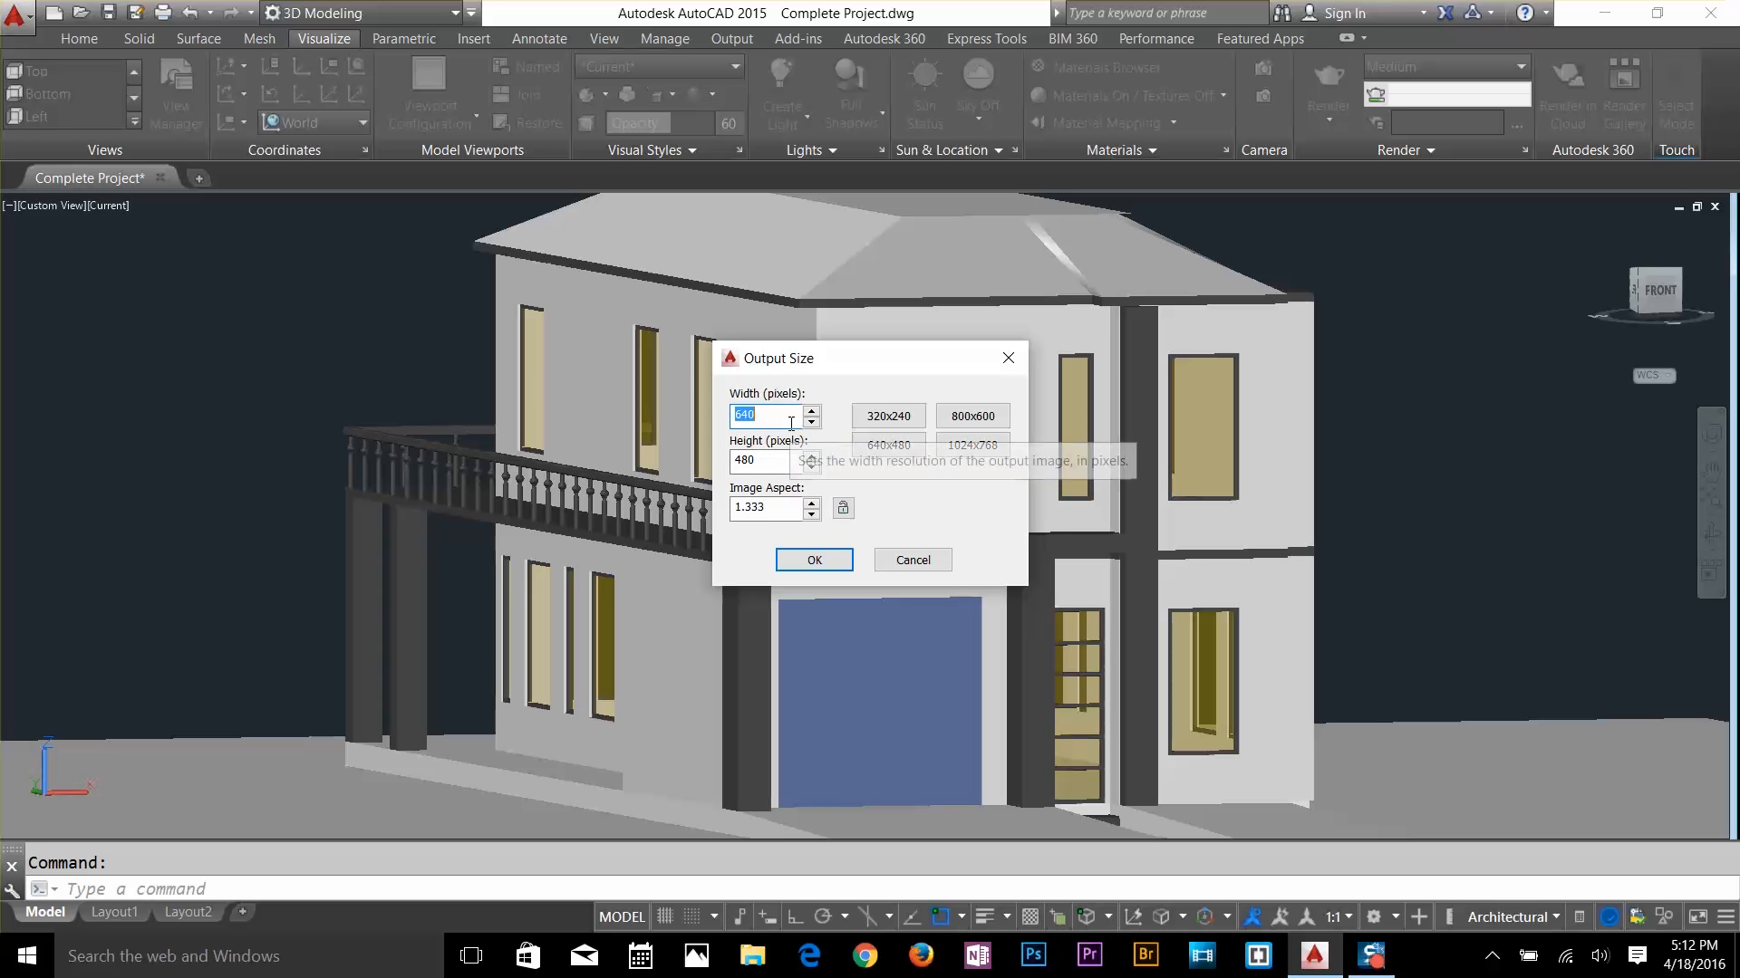
text(1980)
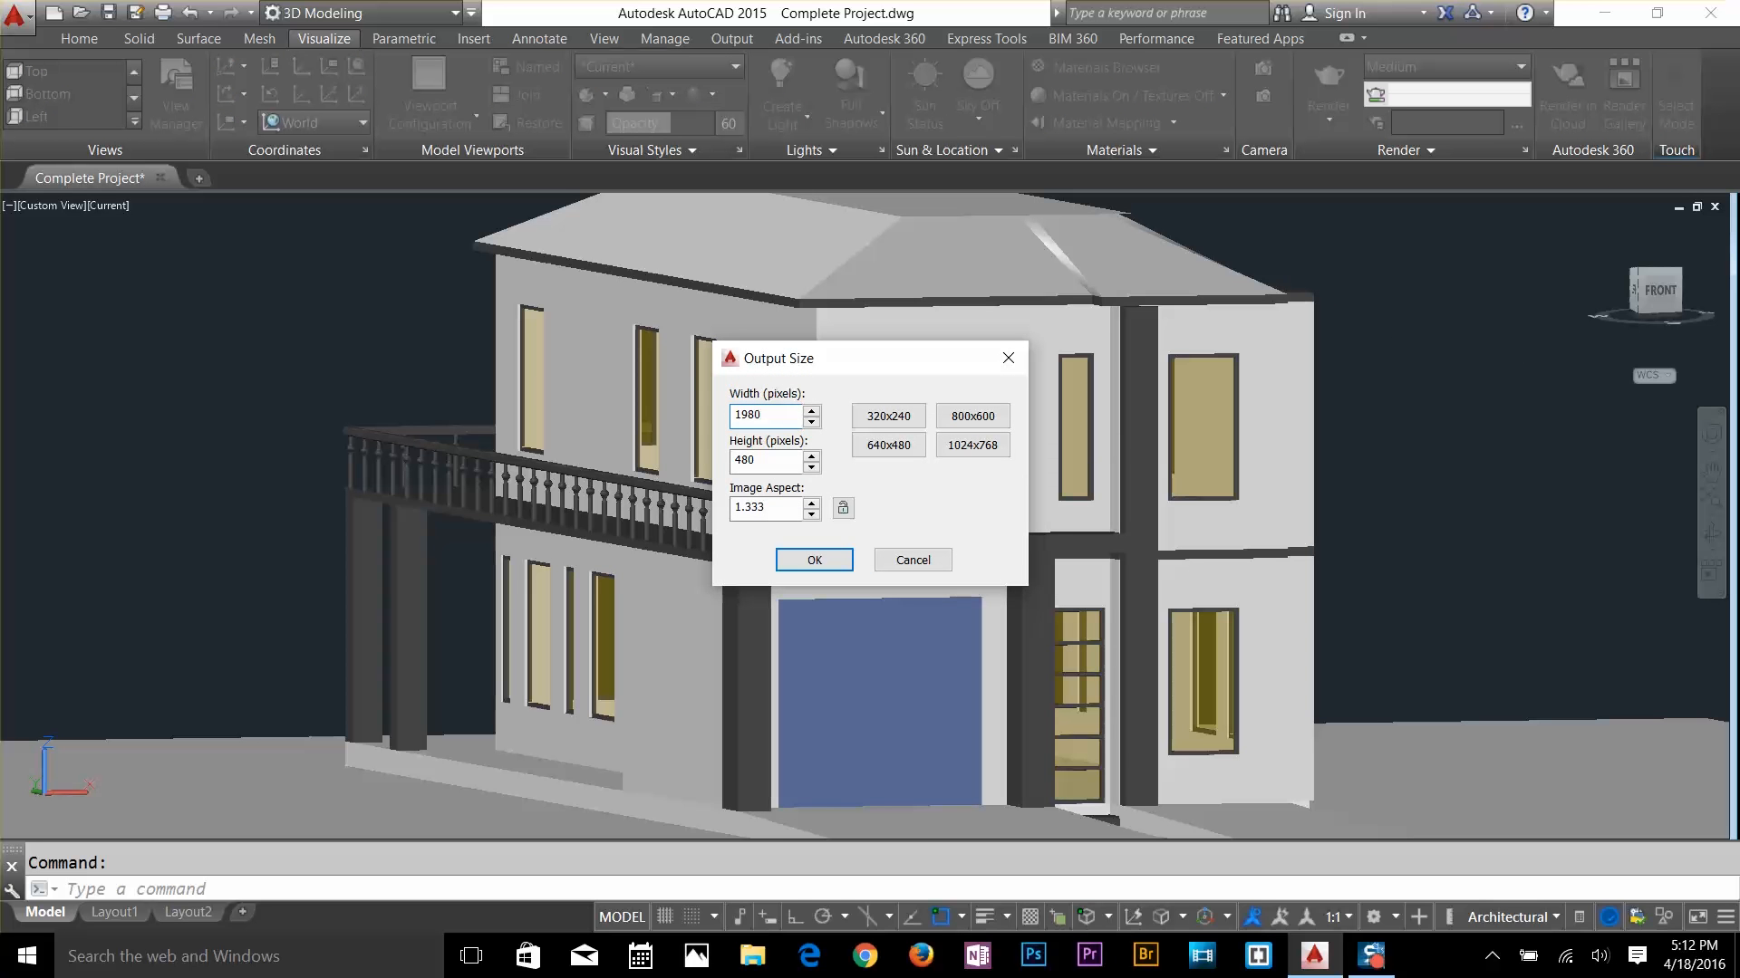
click(843, 508)
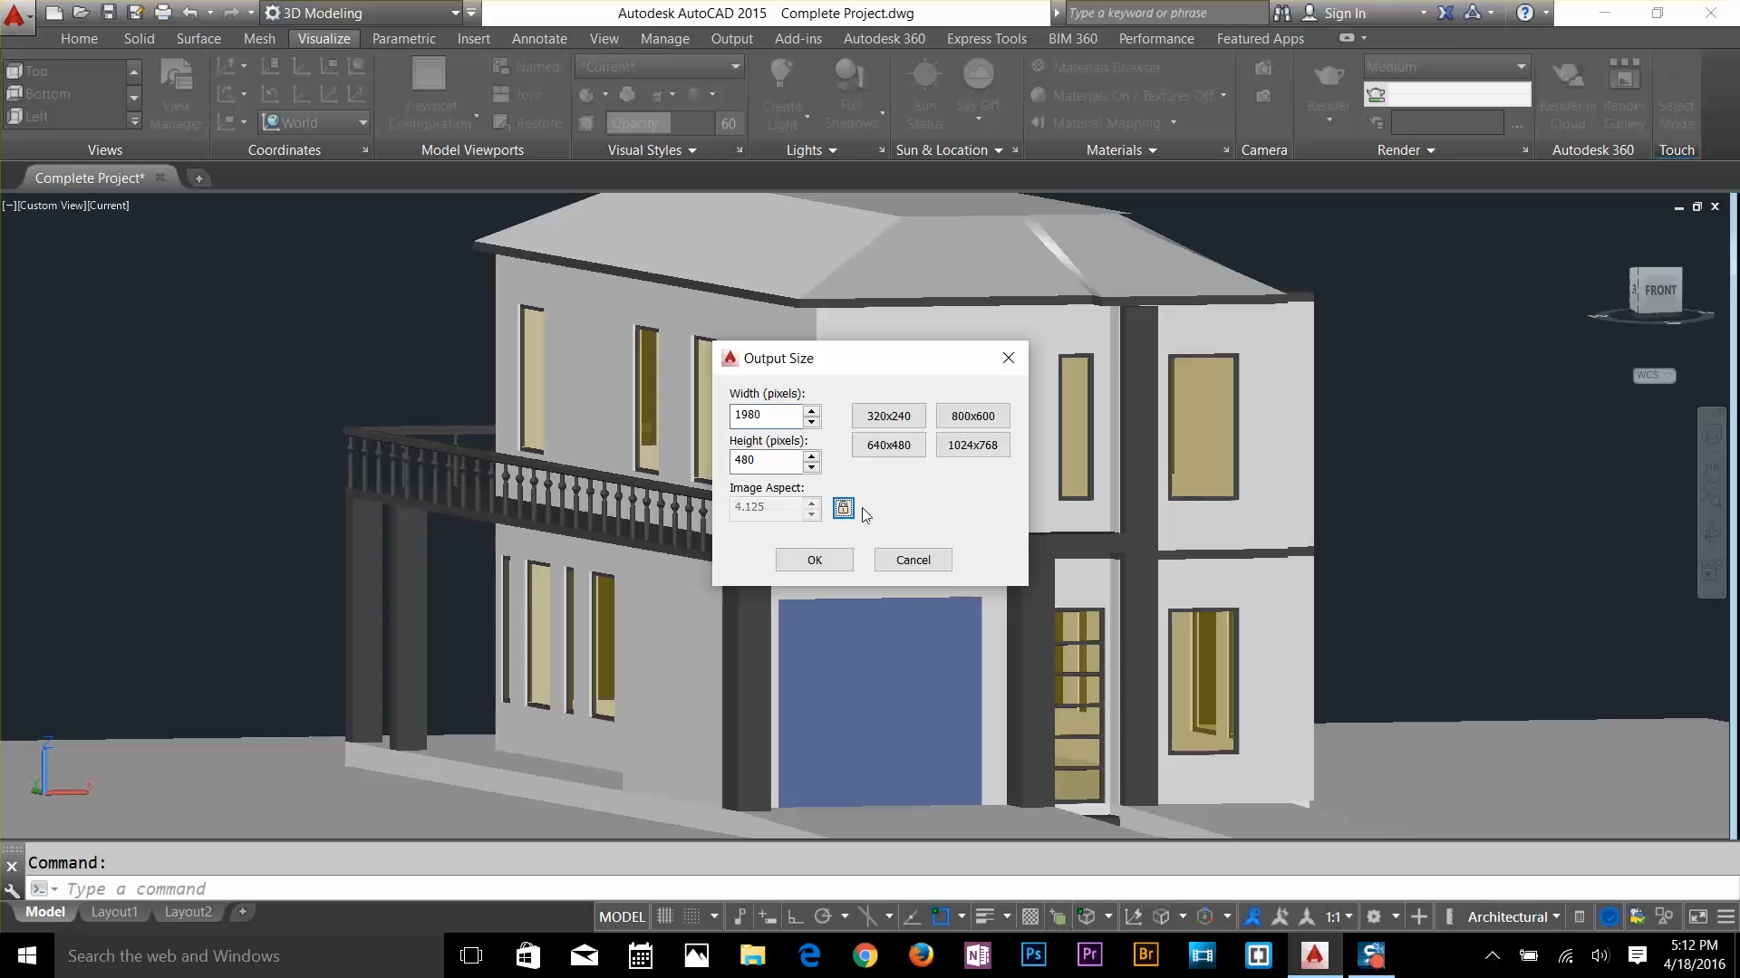
click(791, 461)
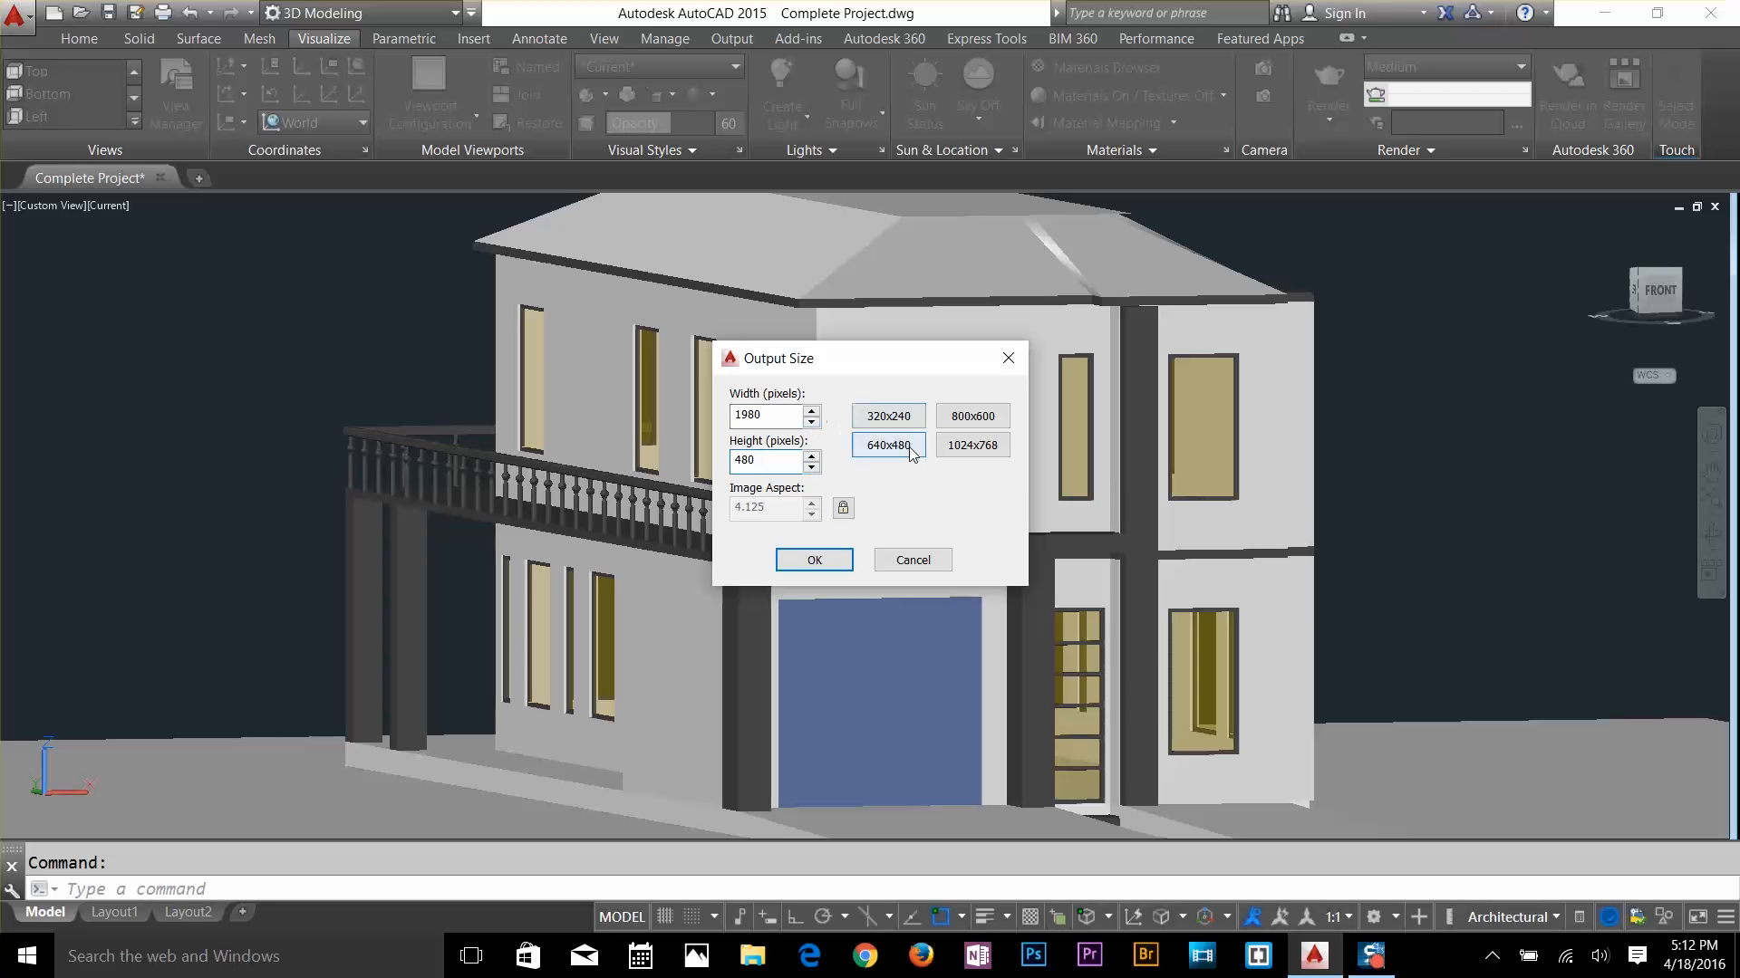
Restore the aspect with the 1024x768 preset and set the render output size to 1980 x 1485 pixels
click(960, 453)
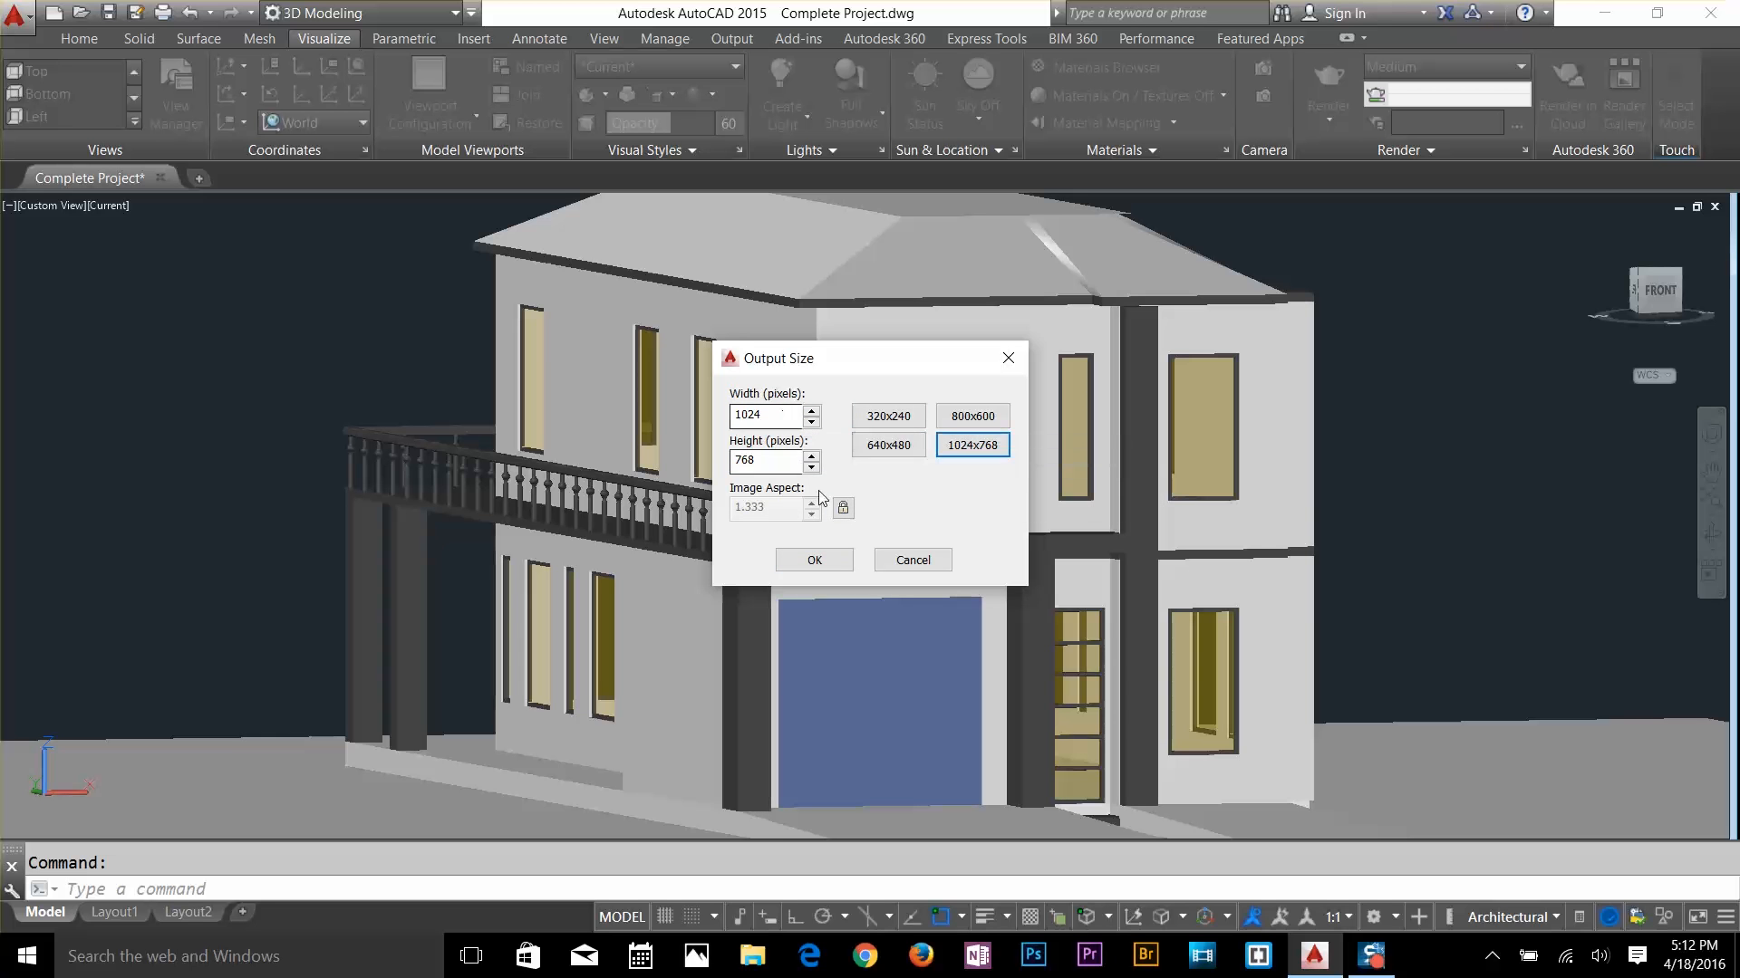
drag(782, 415, 702, 418)
text(1980)
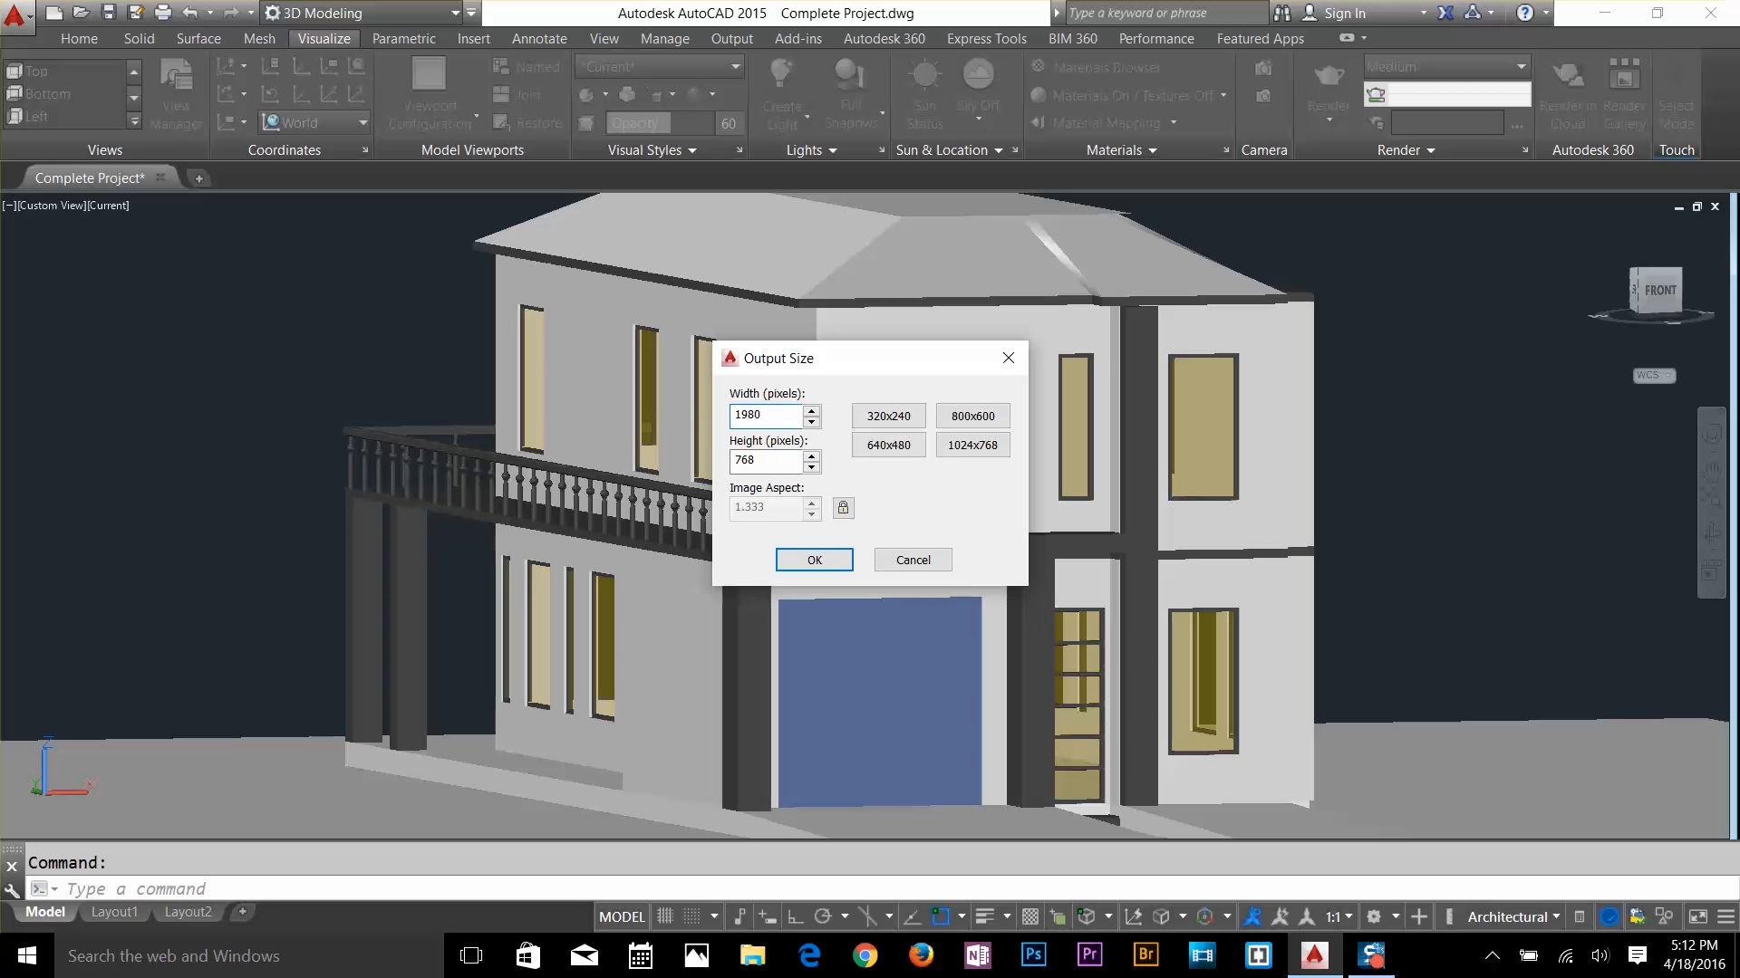
key(Tab)
text(1485)
click(814, 560)
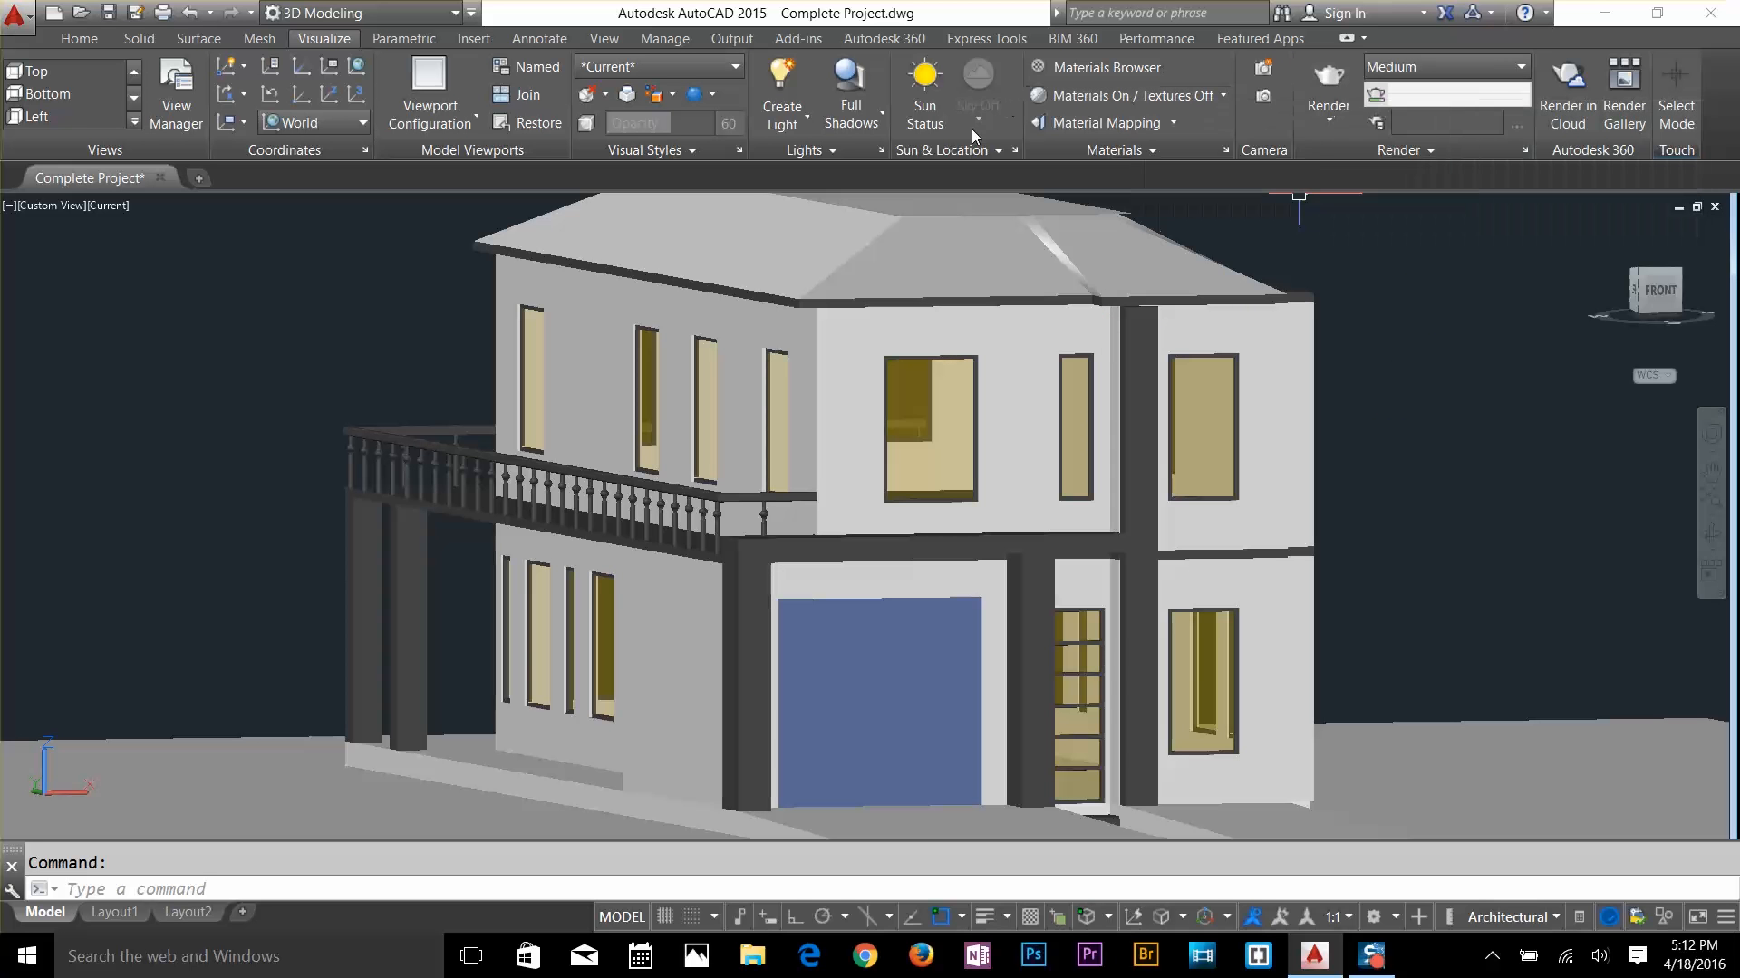
Turn on the sun with its date set to 9/7/2016 and render the current view of the house
click(925, 95)
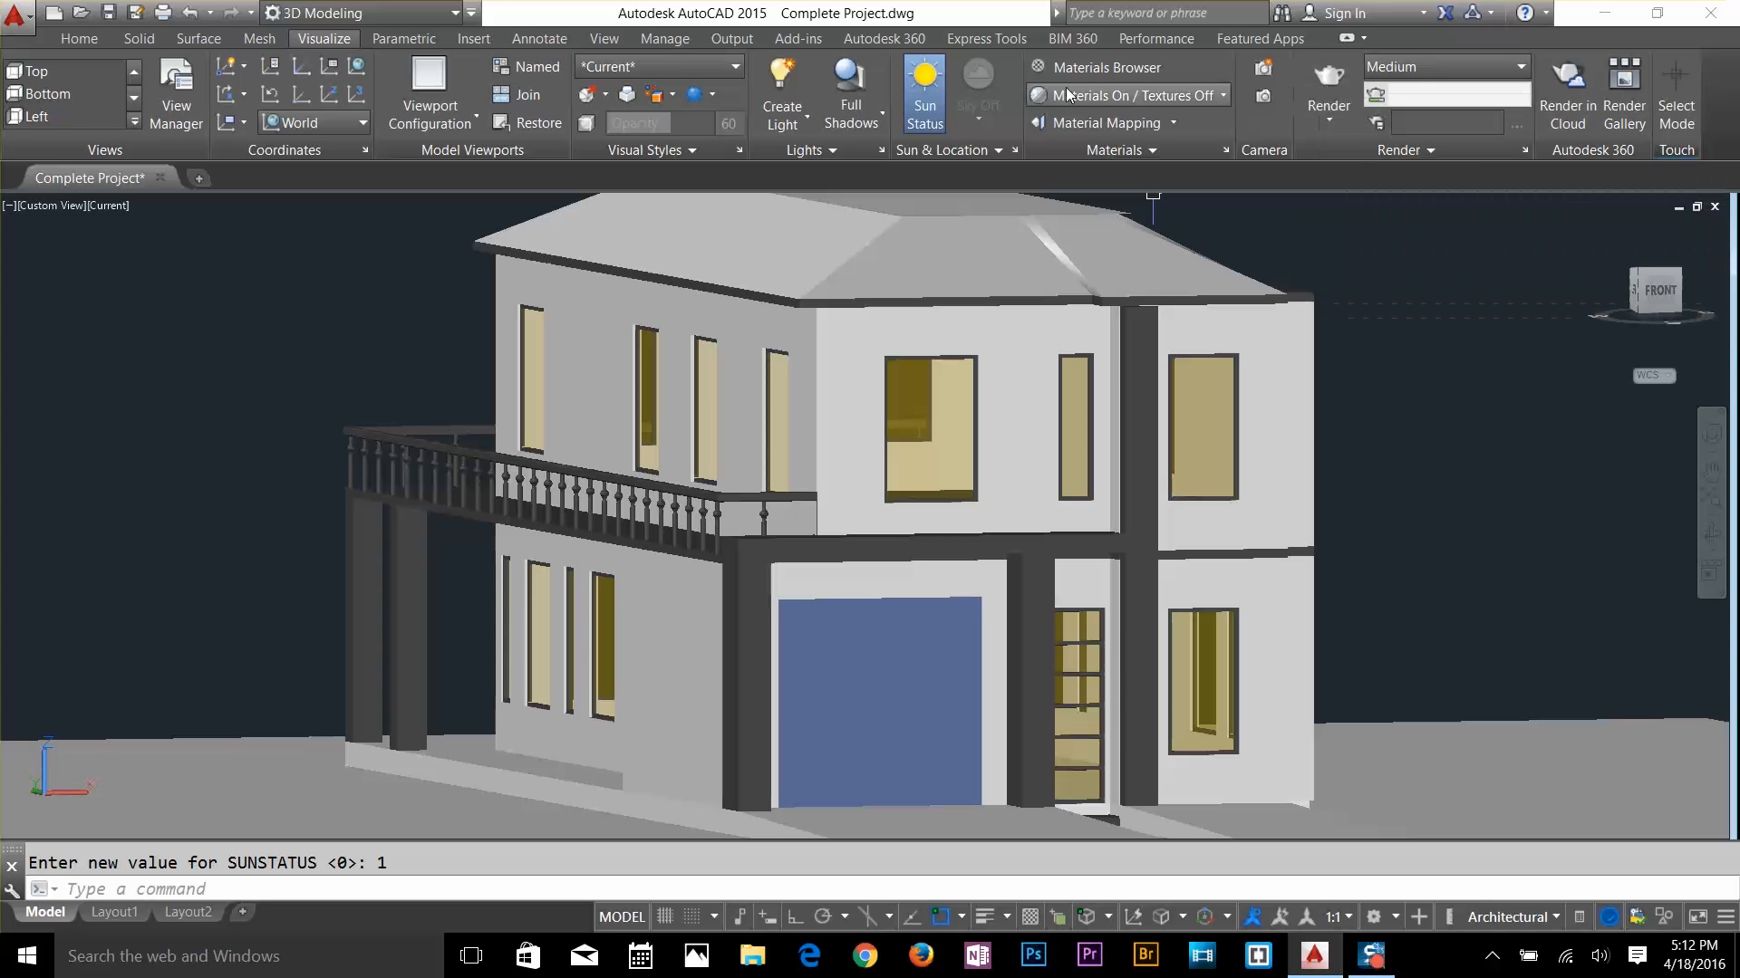
click(987, 147)
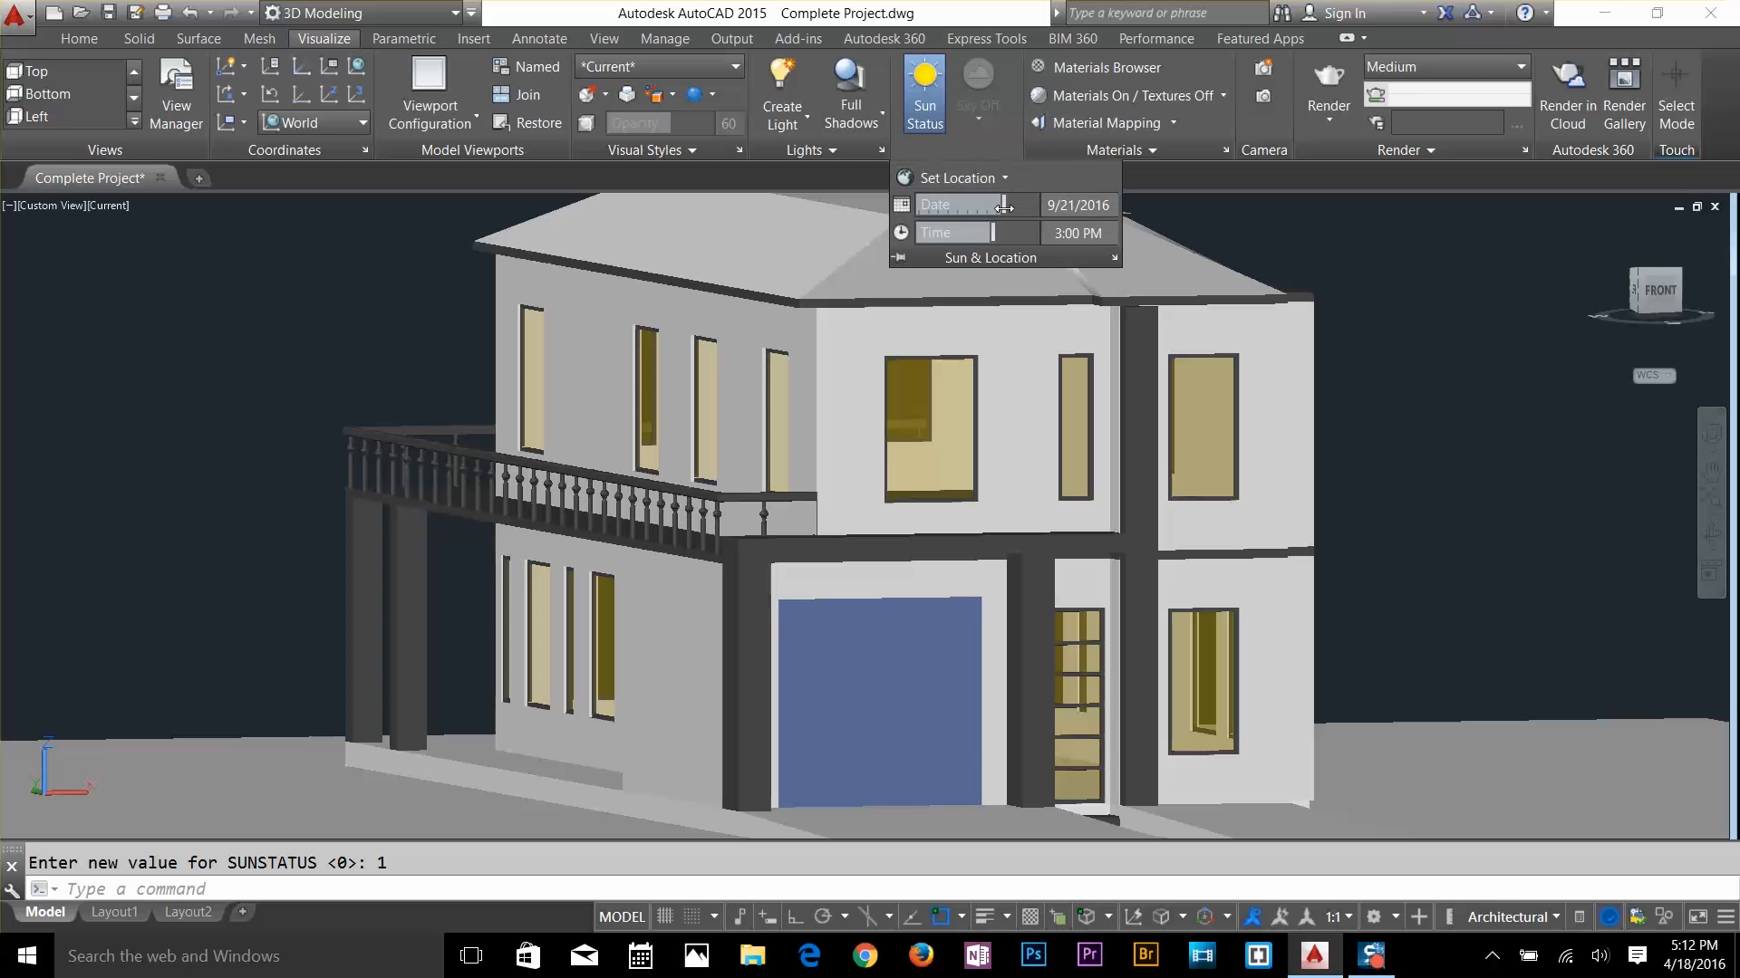
drag(1003, 205, 994, 207)
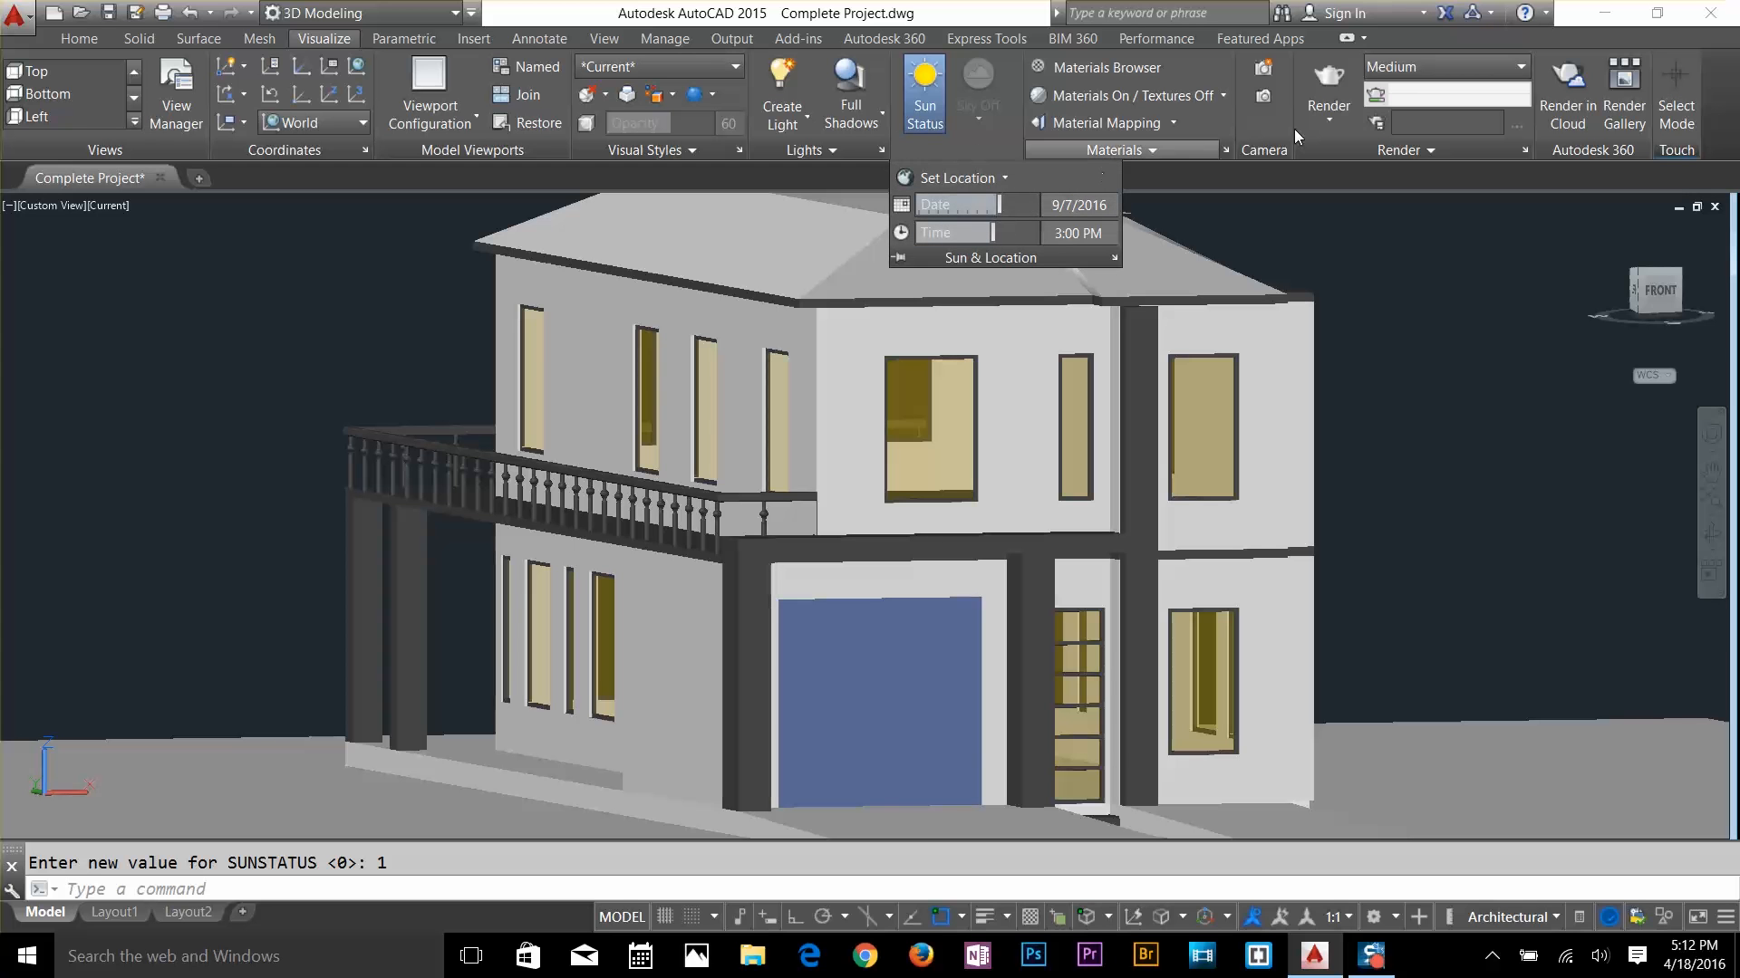
click(1335, 87)
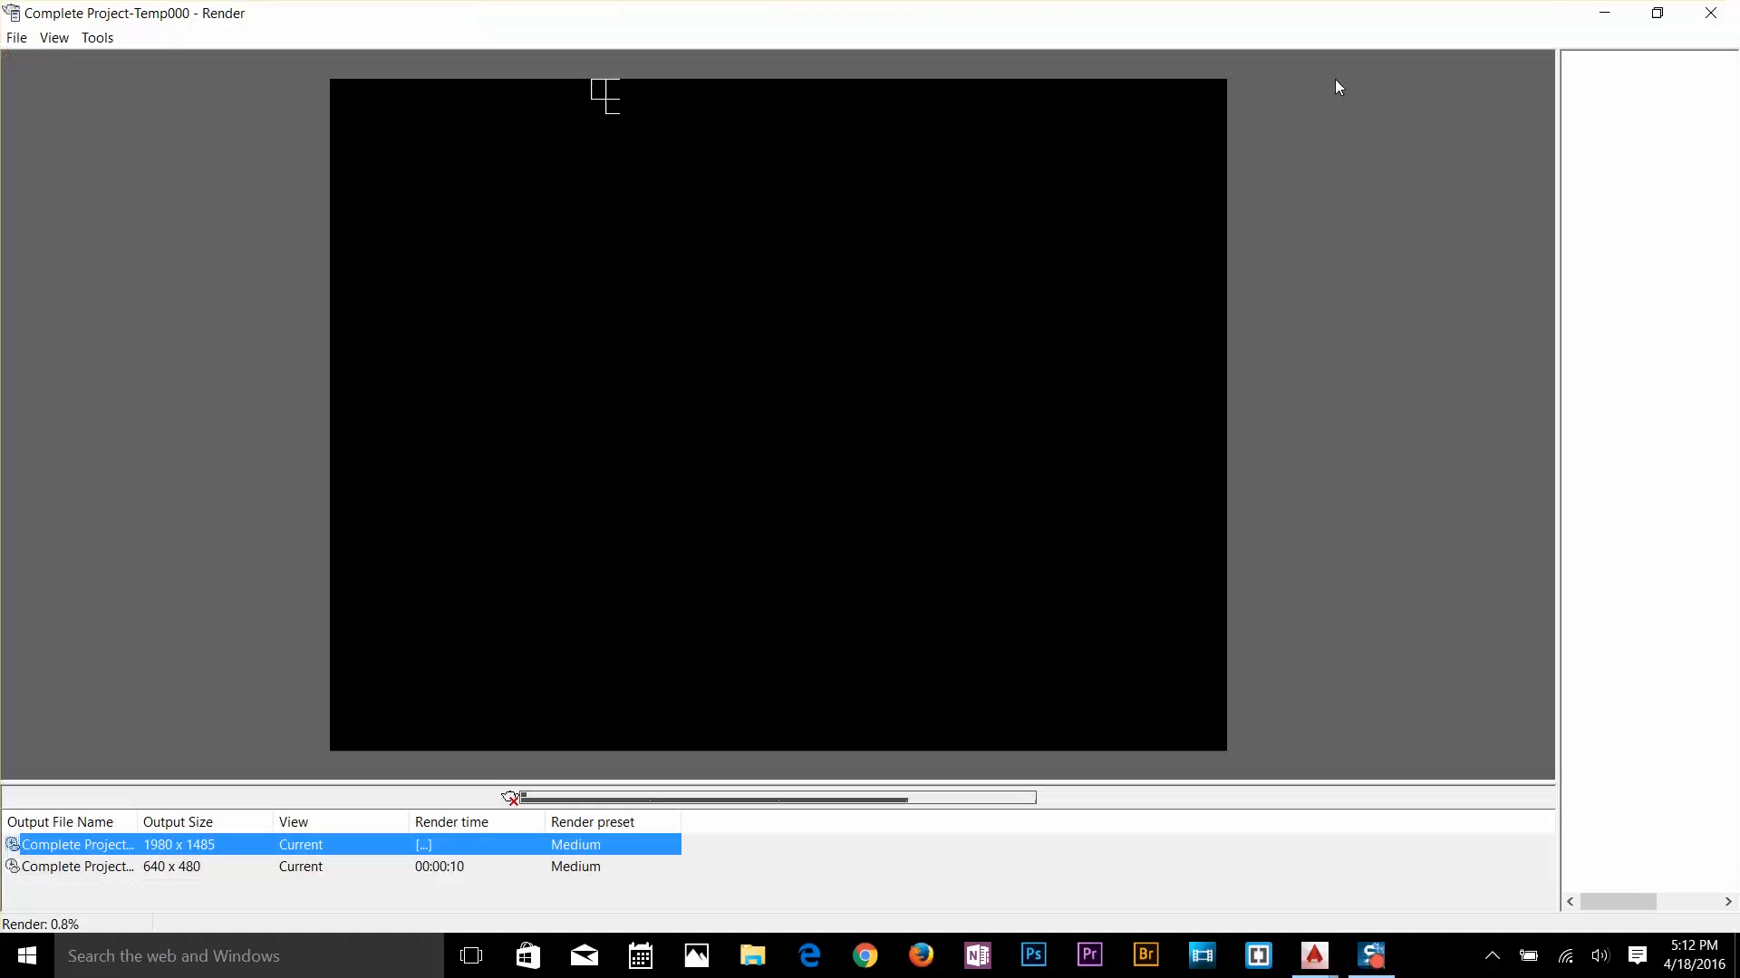